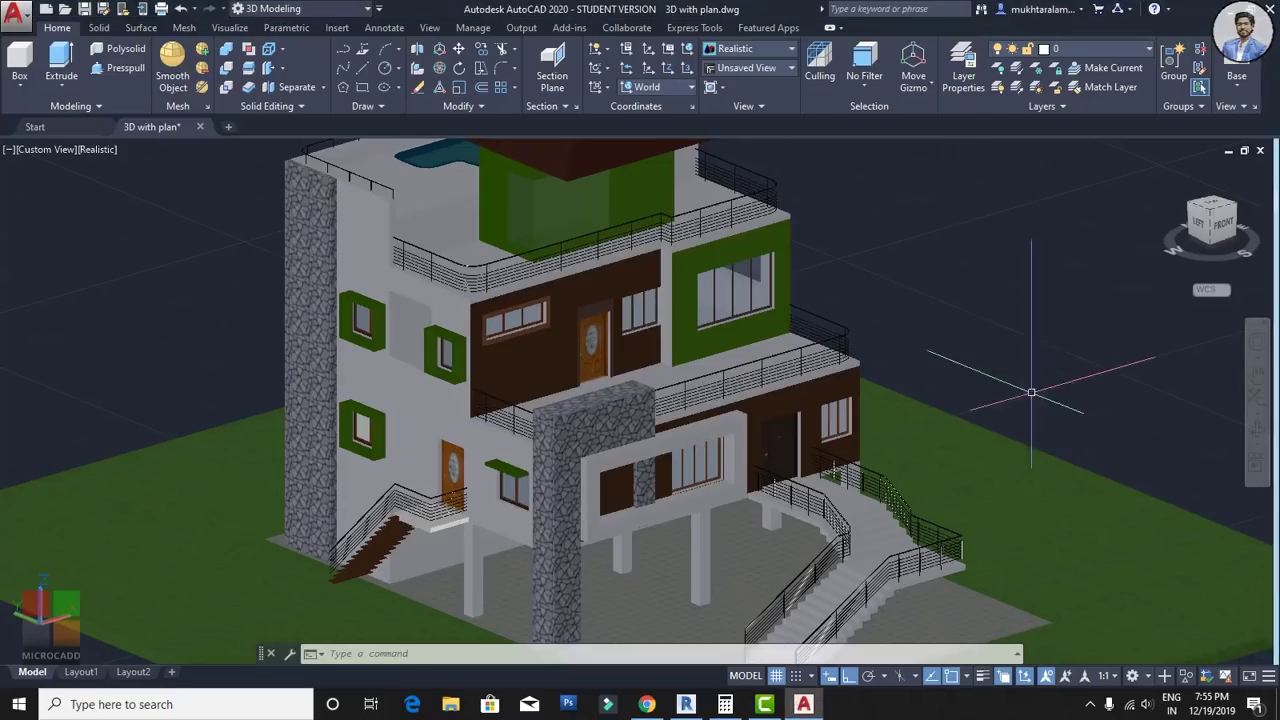
Step: Examine the finished 3D bungalow model from several exterior angles, including a close view of the upper-floor front door
{"action": "middle_click_drag", "start_coordinate": [848, 458], "coordinate": [865, 426]}
{"action": "scroll", "coordinate": [600, 330], "scroll_direction": "down", "scroll_amount": 3}
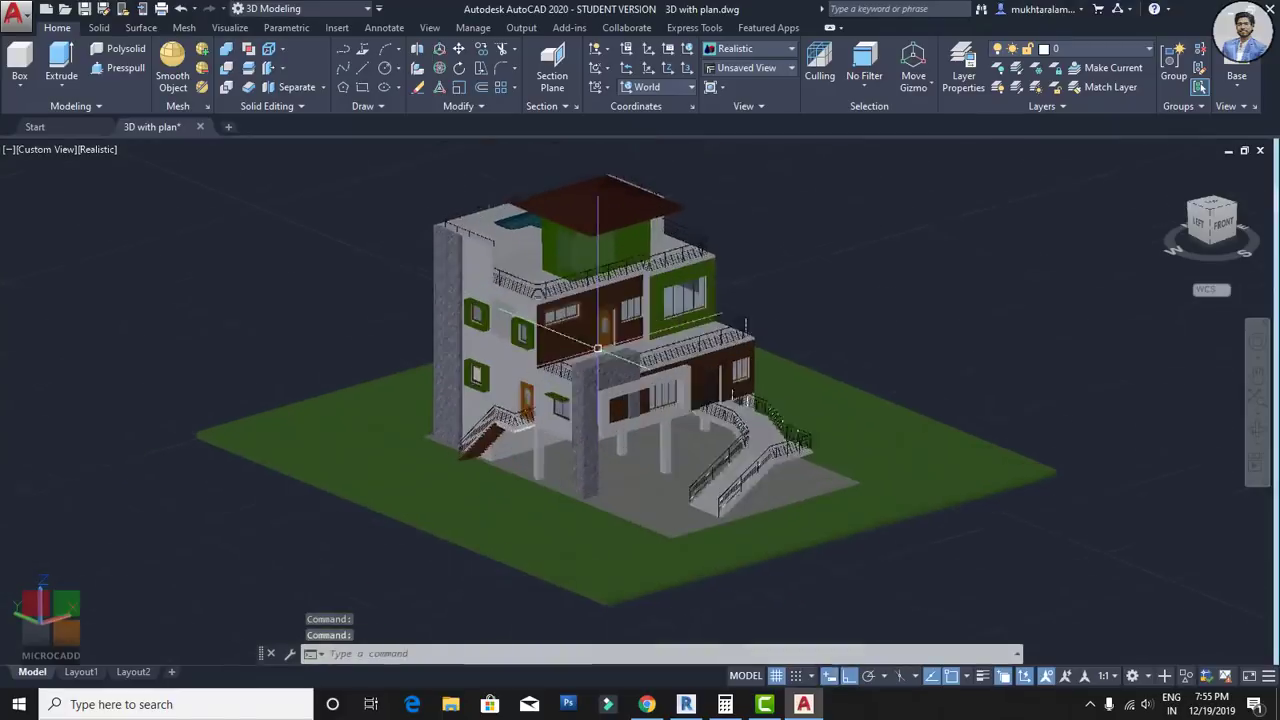
{"action": "scroll", "coordinate": [600, 348], "scroll_direction": "up", "scroll_amount": 2}
{"action": "middle_click_drag", "start_coordinate": [700, 372], "coordinate": [697, 289], "text": "shift"}
{"action": "scroll", "coordinate": [669, 420], "scroll_direction": "up", "scroll_amount": 4}
{"action": "scroll", "coordinate": [714, 370], "scroll_direction": "up", "scroll_amount": 5}
{"action": "scroll", "coordinate": [737, 402], "scroll_direction": "down", "scroll_amount": 4}
{"action": "middle_click_drag", "start_coordinate": [737, 402], "coordinate": [576, 618], "text": "shift"}
{"action": "middle_click_drag", "start_coordinate": [530, 374], "coordinate": [577, 374], "text": "shift"}
{"action": "scroll", "coordinate": [663, 277], "scroll_direction": "up", "scroll_amount": 5}
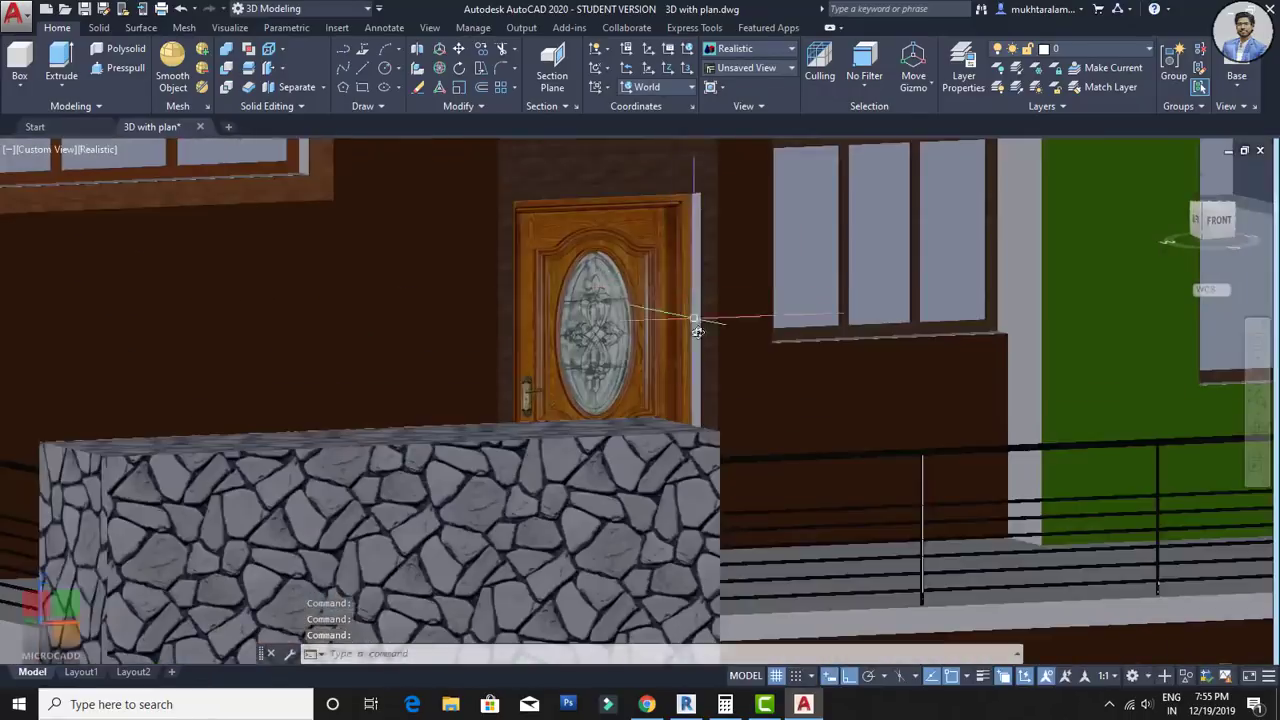
{"action": "middle_click_drag", "start_coordinate": [694, 326], "coordinate": [583, 409], "text": "shift"}
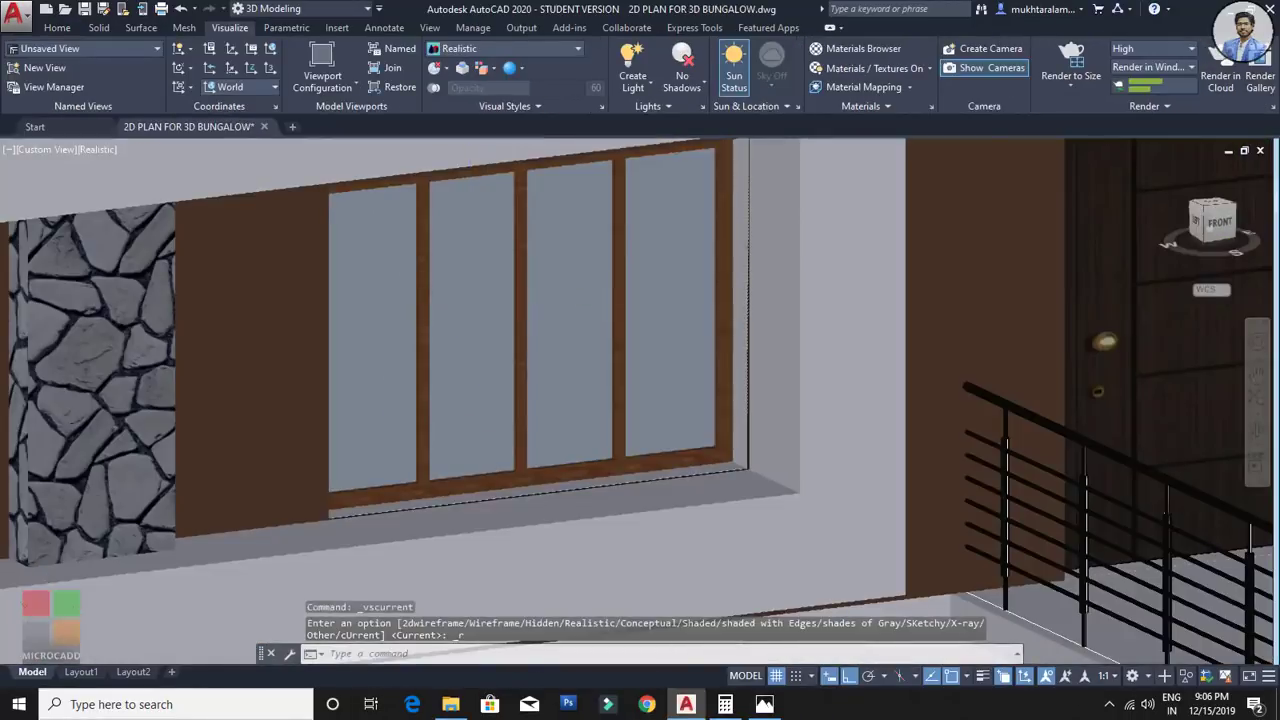
Step: Examine the bungalow's front facade up close: the ground-floor window, the upper-floor wooden door and the green-framed side windows
{"action": "scroll", "coordinate": [714, 394], "scroll_direction": "up", "scroll_amount": 2}
{"action": "scroll", "coordinate": [712, 402], "scroll_direction": "down", "scroll_amount": 4}
{"action": "scroll", "coordinate": [704, 411], "scroll_direction": "down", "scroll_amount": 4}
{"action": "middle_click_drag", "start_coordinate": [582, 398], "coordinate": [577, 402]}
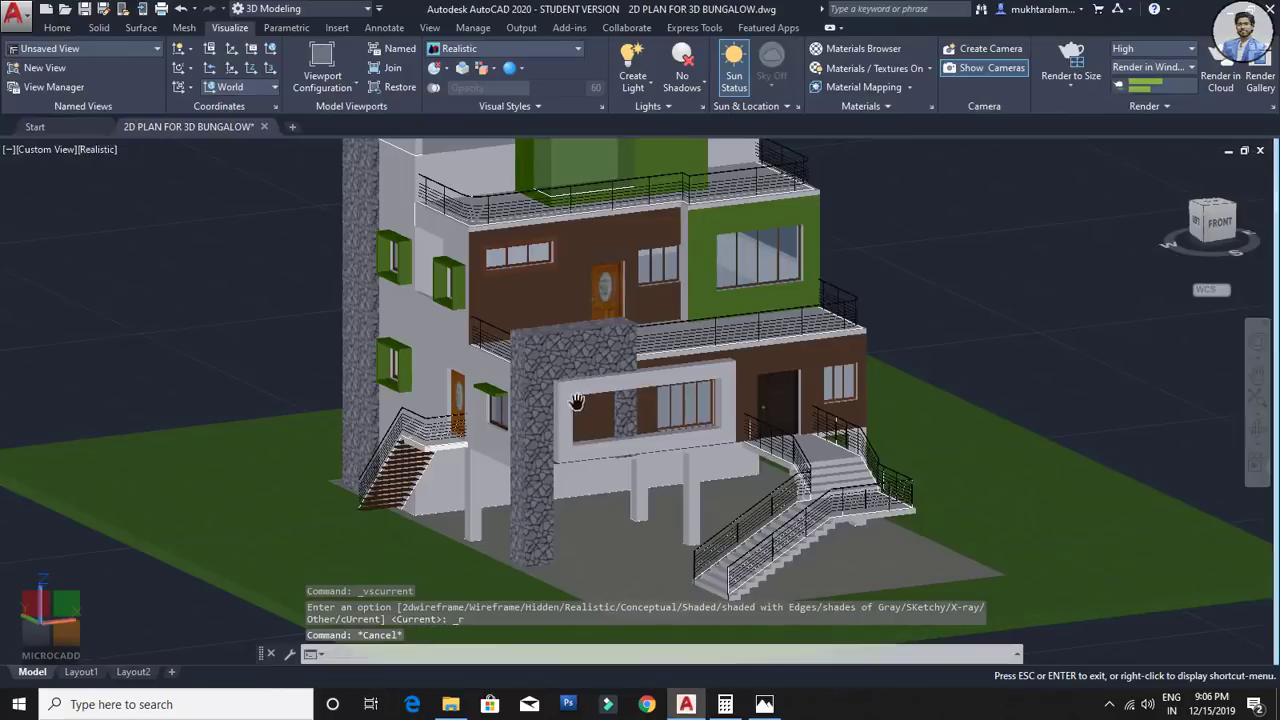
{"action": "scroll", "coordinate": [605, 295], "scroll_direction": "up", "scroll_amount": 6}
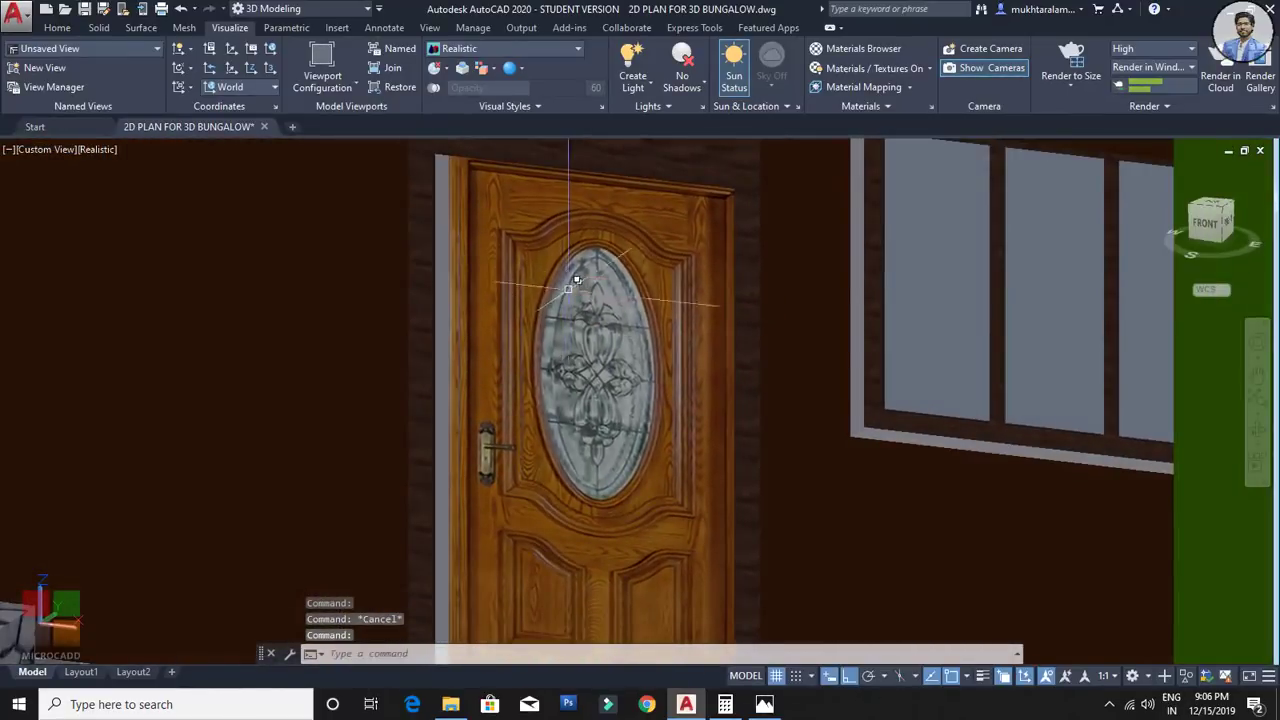
{"action": "scroll", "coordinate": [674, 377], "scroll_direction": "down", "scroll_amount": 6}
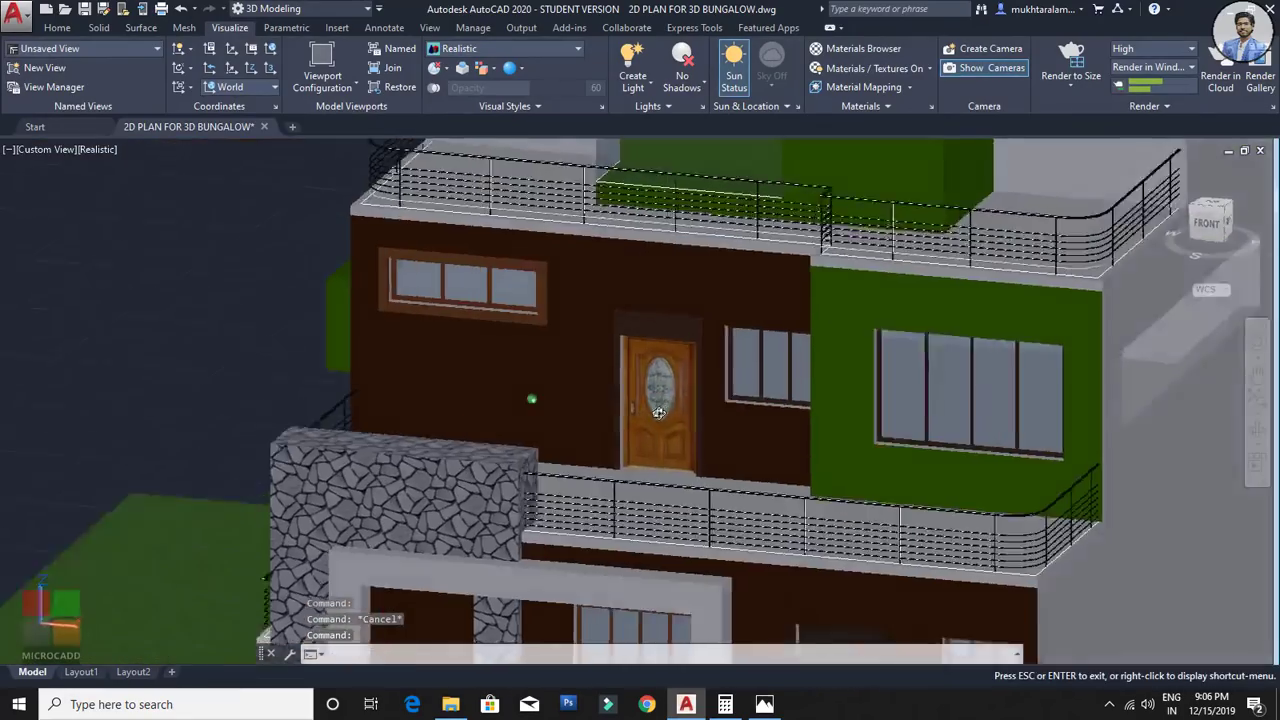
{"action": "middle_click_drag", "start_coordinate": [659, 413], "coordinate": [846, 394], "text": "shift"}
{"action": "middle_click_drag", "start_coordinate": [546, 388], "coordinate": [637, 436]}
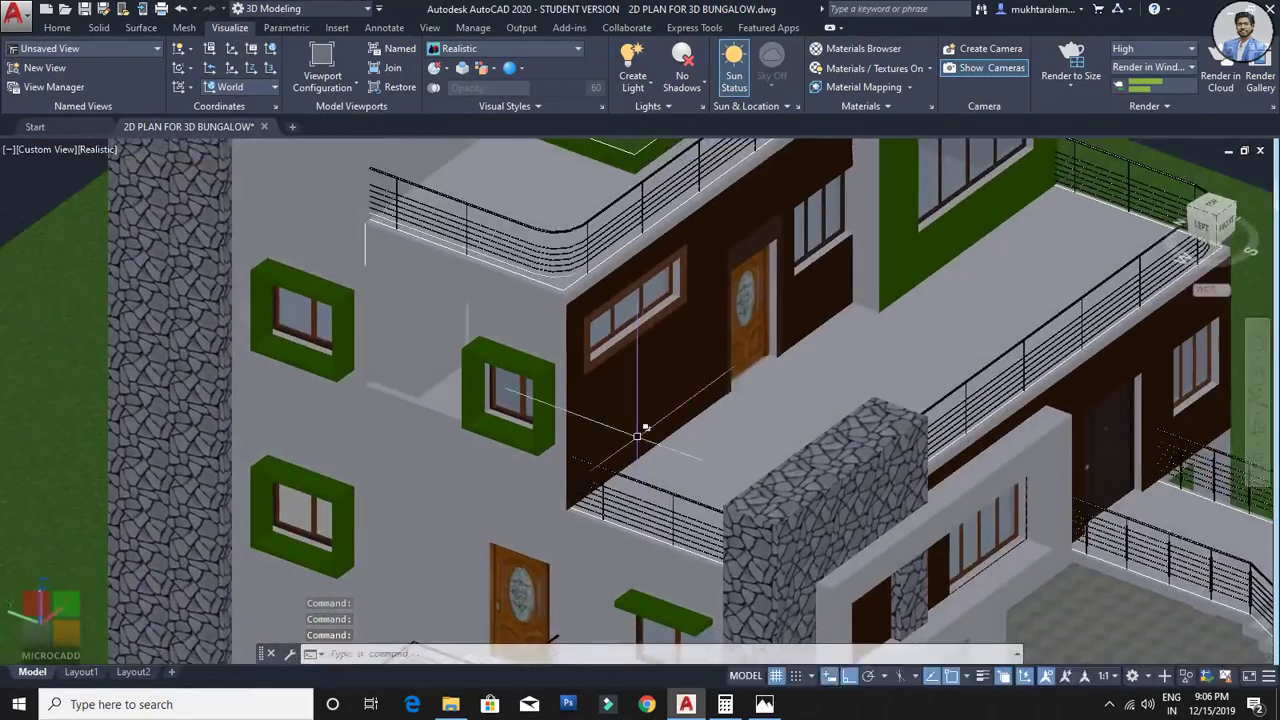
{"action": "scroll", "coordinate": [465, 430], "scroll_direction": "up", "scroll_amount": 7}
{"action": "middle_click_drag", "start_coordinate": [582, 386], "coordinate": [586, 356], "text": "shift"}
{"action": "scroll", "coordinate": [606, 346], "scroll_direction": "down", "scroll_amount": 7}
Step: Inspect the bungalow's side entrance staircase, including its wooden treads, railing and landing, from different angles
{"action": "middle_click_drag", "start_coordinate": [686, 356], "coordinate": [634, 277], "text": "shift"}
{"action": "scroll", "coordinate": [620, 305], "scroll_direction": "up", "scroll_amount": 4}
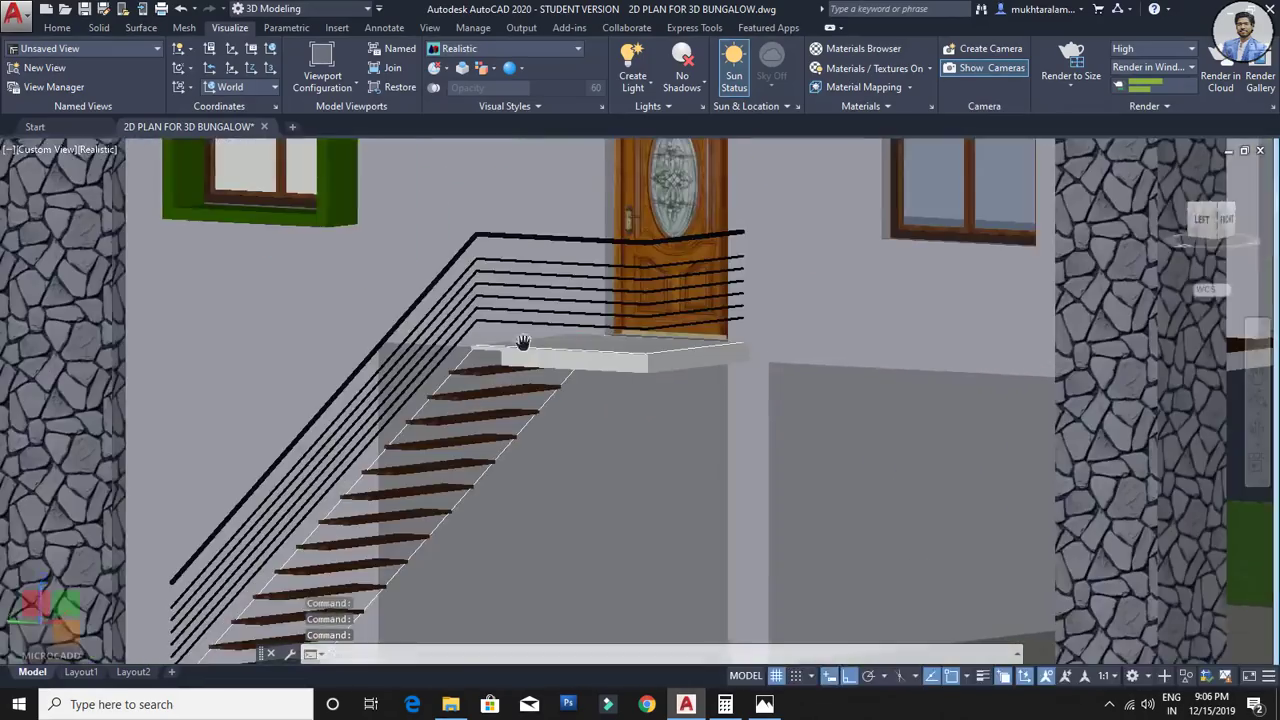
{"action": "middle_click_drag", "start_coordinate": [523, 346], "coordinate": [700, 426], "text": "shift"}
{"action": "middle_click_drag", "start_coordinate": [630, 436], "coordinate": [464, 254]}
{"action": "scroll", "coordinate": [464, 254], "scroll_direction": "down", "scroll_amount": 2}
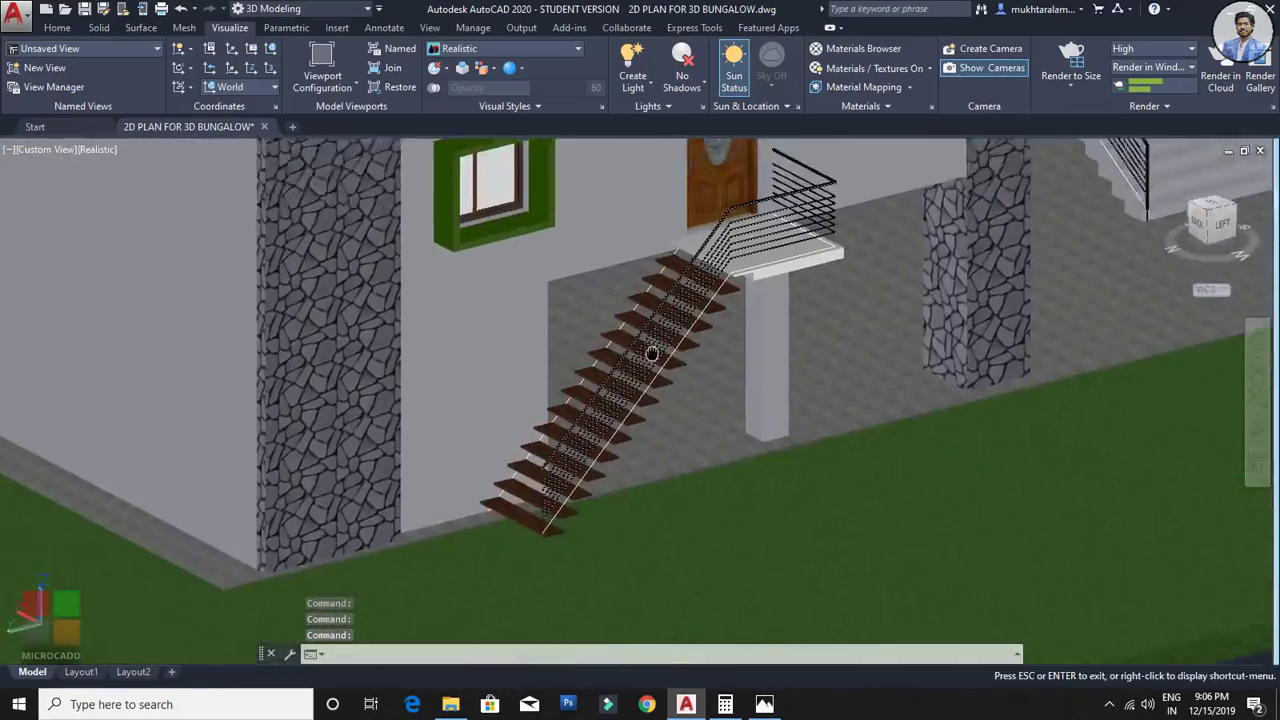
{"action": "middle_click_drag", "start_coordinate": [651, 354], "coordinate": [457, 386], "text": "shift"}
{"action": "scroll", "coordinate": [616, 372], "scroll_direction": "up", "scroll_amount": 2}
{"action": "scroll", "coordinate": [640, 270], "scroll_direction": "down", "scroll_amount": 5}
{"action": "scroll", "coordinate": [461, 413], "scroll_direction": "up", "scroll_amount": 6}
{"action": "scroll", "coordinate": [470, 380], "scroll_direction": "up", "scroll_amount": 2}
{"action": "mouse_move", "coordinate": [480, 448]}
{"action": "middle_mouse_down", "text": "shift"}
{"action": "mouse_move", "coordinate": [483, 460]}
{"action": "mouse_move", "coordinate": [495, 436]}
{"action": "middle_mouse_up", "text": "shift"}
Step: Inspect the rooftop swimming pool closely, including its curved blue tiled edge and the surrounding terrace
{"action": "scroll", "coordinate": [495, 436], "scroll_direction": "down", "scroll_amount": 5}
{"action": "scroll", "coordinate": [500, 357], "scroll_direction": "up", "scroll_amount": 5}
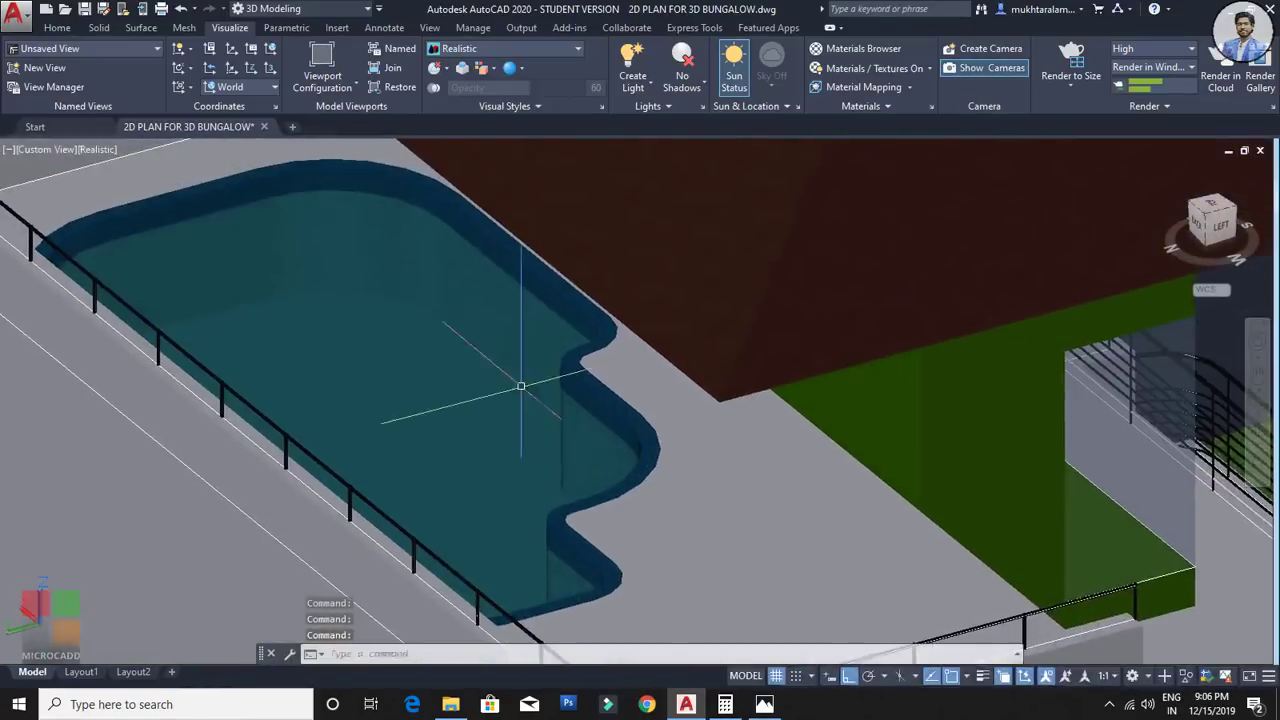
{"action": "mouse_move", "coordinate": [523, 386]}
{"action": "middle_mouse_down", "text": "shift"}
{"action": "mouse_move", "coordinate": [500, 391]}
{"action": "mouse_move", "coordinate": [520, 378]}
{"action": "middle_mouse_up", "text": "shift"}
{"action": "scroll", "coordinate": [649, 353], "scroll_direction": "up", "scroll_amount": 8}
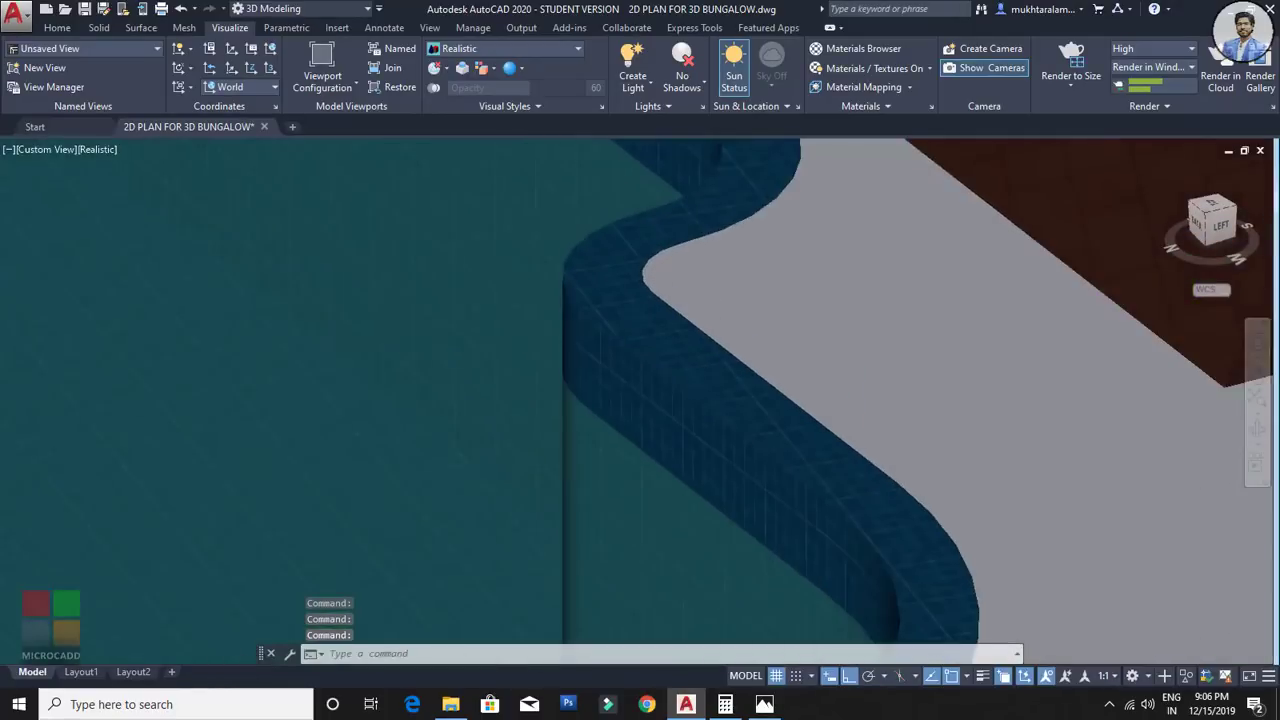
{"action": "middle_click_drag", "start_coordinate": [654, 364], "coordinate": [589, 263], "text": "shift"}
{"action": "scroll", "coordinate": [407, 399], "scroll_direction": "down", "scroll_amount": 7}
{"action": "scroll", "coordinate": [407, 400], "scroll_direction": "down", "scroll_amount": 6}
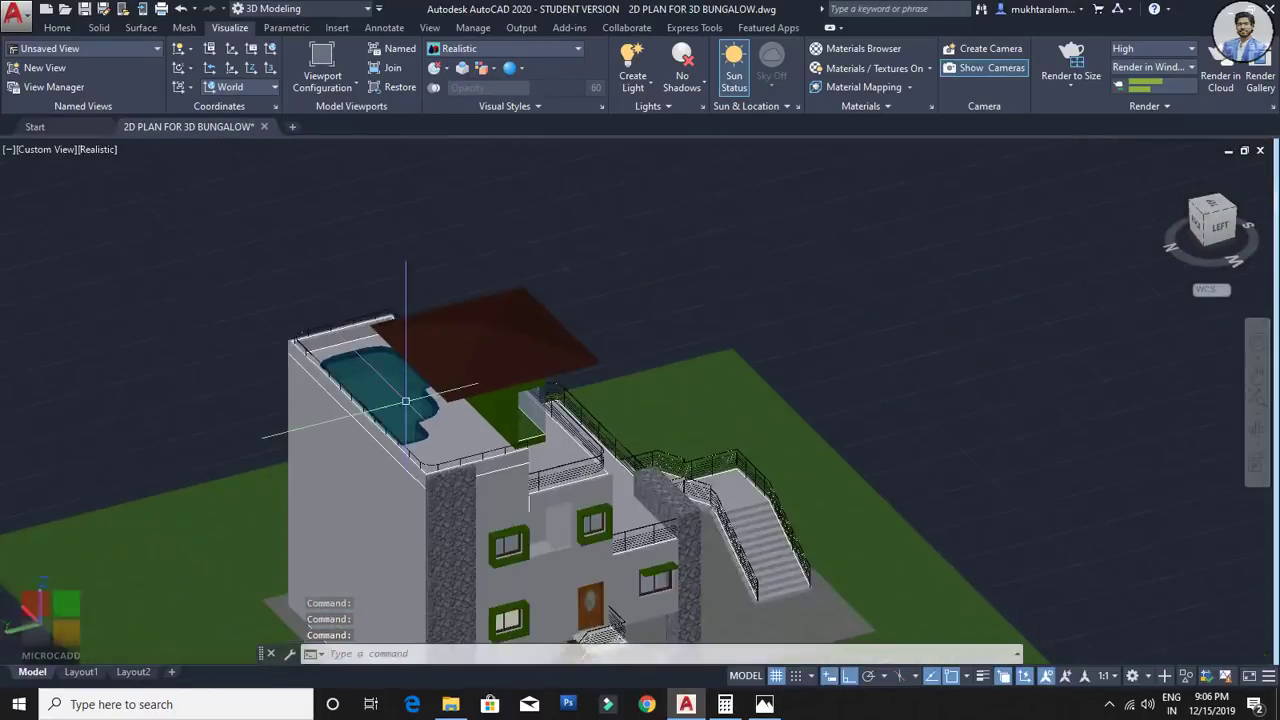
Step: Review the whole bungalow from the front corner and above, covering the hipped roof, terraces, railings and front stairs
{"action": "middle_click_drag", "start_coordinate": [430, 380], "coordinate": [650, 470], "text": "shift"}
{"action": "scroll", "coordinate": [689, 490], "scroll_direction": "up", "scroll_amount": 4}
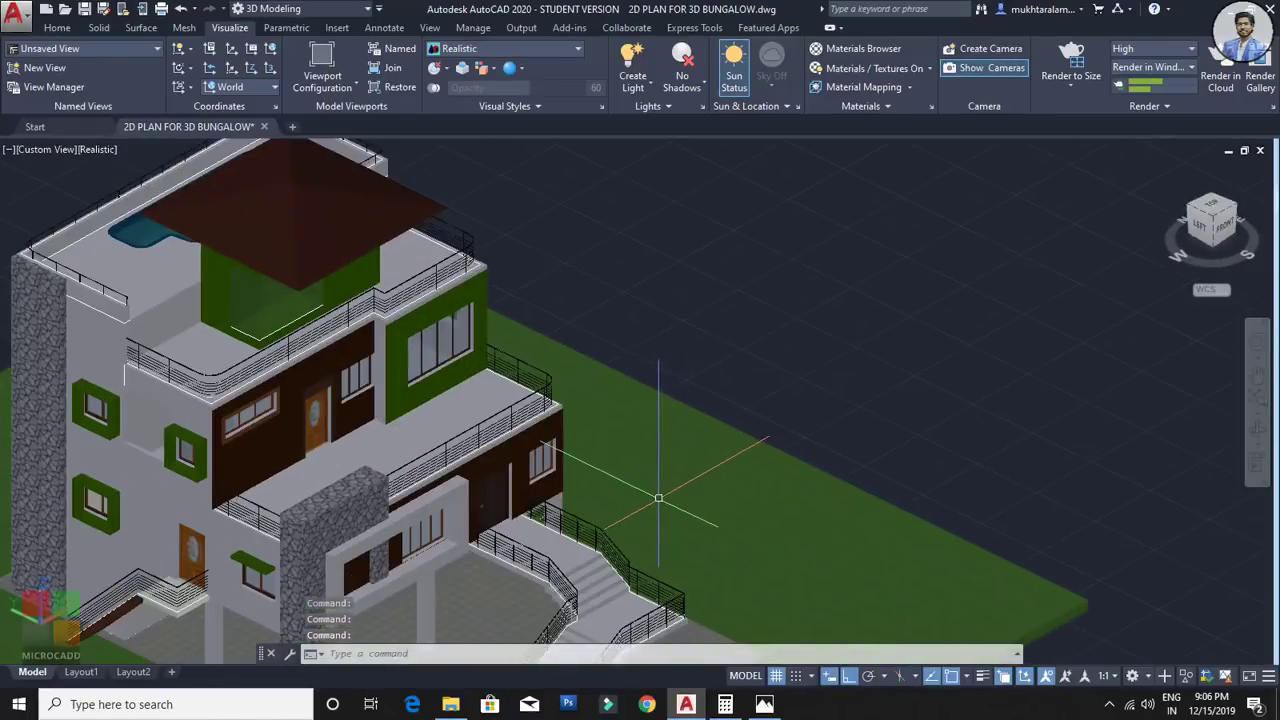
{"action": "middle_click_drag", "start_coordinate": [340, 443], "coordinate": [760, 510]}
{"action": "scroll", "coordinate": [355, 310], "scroll_direction": "up", "scroll_amount": 5}
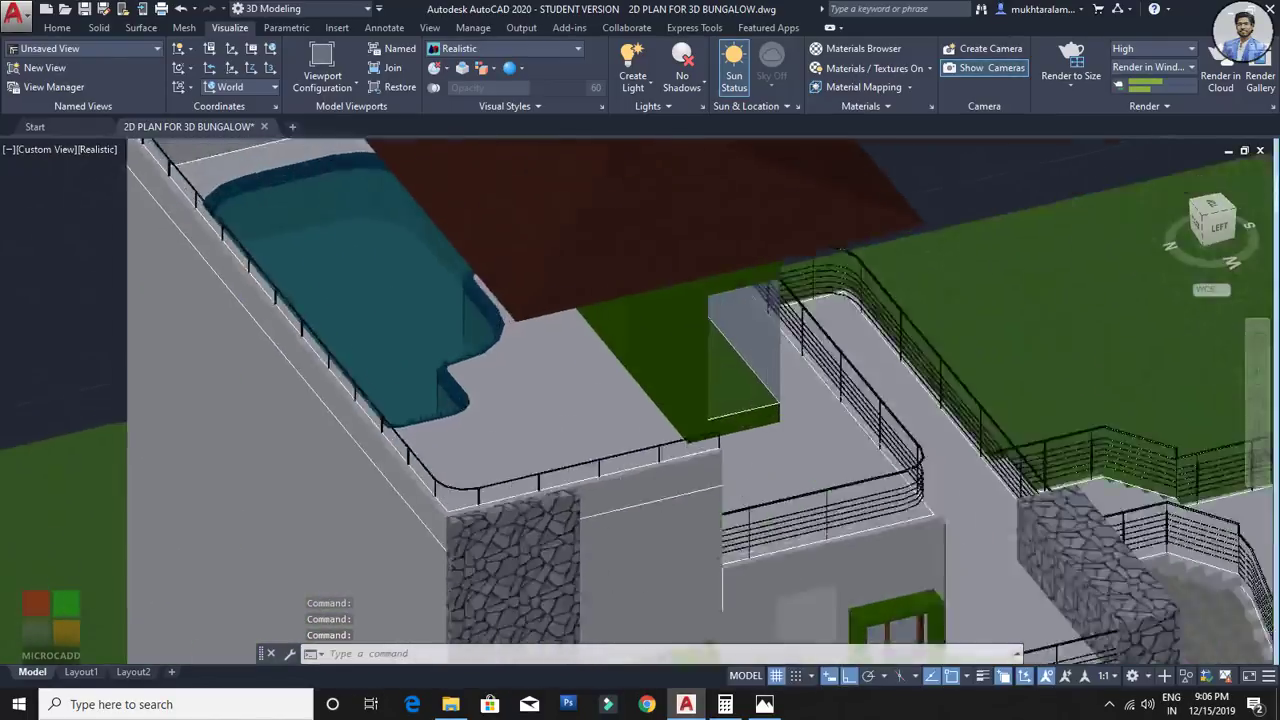
{"action": "scroll", "coordinate": [453, 272], "scroll_direction": "down", "scroll_amount": 3}
{"action": "middle_click_drag", "start_coordinate": [453, 272], "coordinate": [457, 329]}
{"action": "middle_click_drag", "start_coordinate": [520, 400], "coordinate": [443, 394], "text": "shift"}
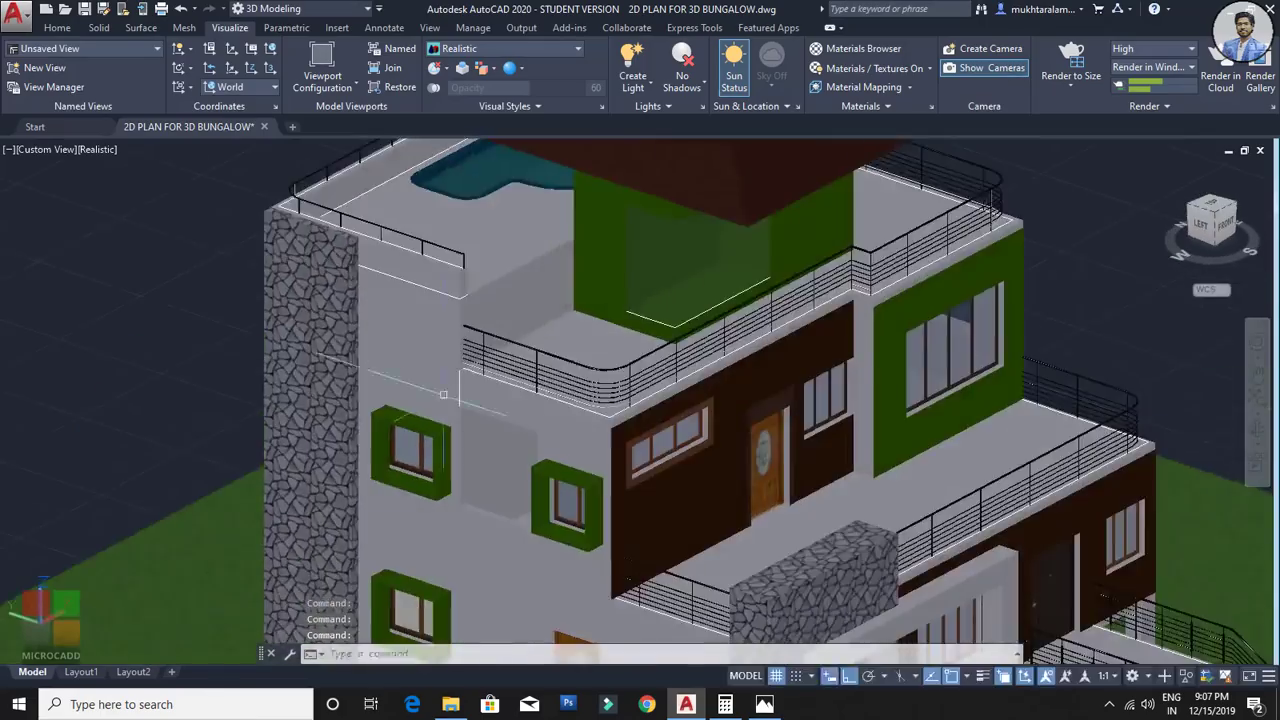
{"action": "scroll", "coordinate": [443, 394], "scroll_direction": "down", "scroll_amount": 2}
{"action": "middle_click_drag", "start_coordinate": [647, 487], "coordinate": [556, 382]}
{"action": "scroll", "coordinate": [554, 320], "scroll_direction": "up", "scroll_amount": 5}
{"action": "middle_click_drag", "start_coordinate": [556, 314], "coordinate": [490, 244]}
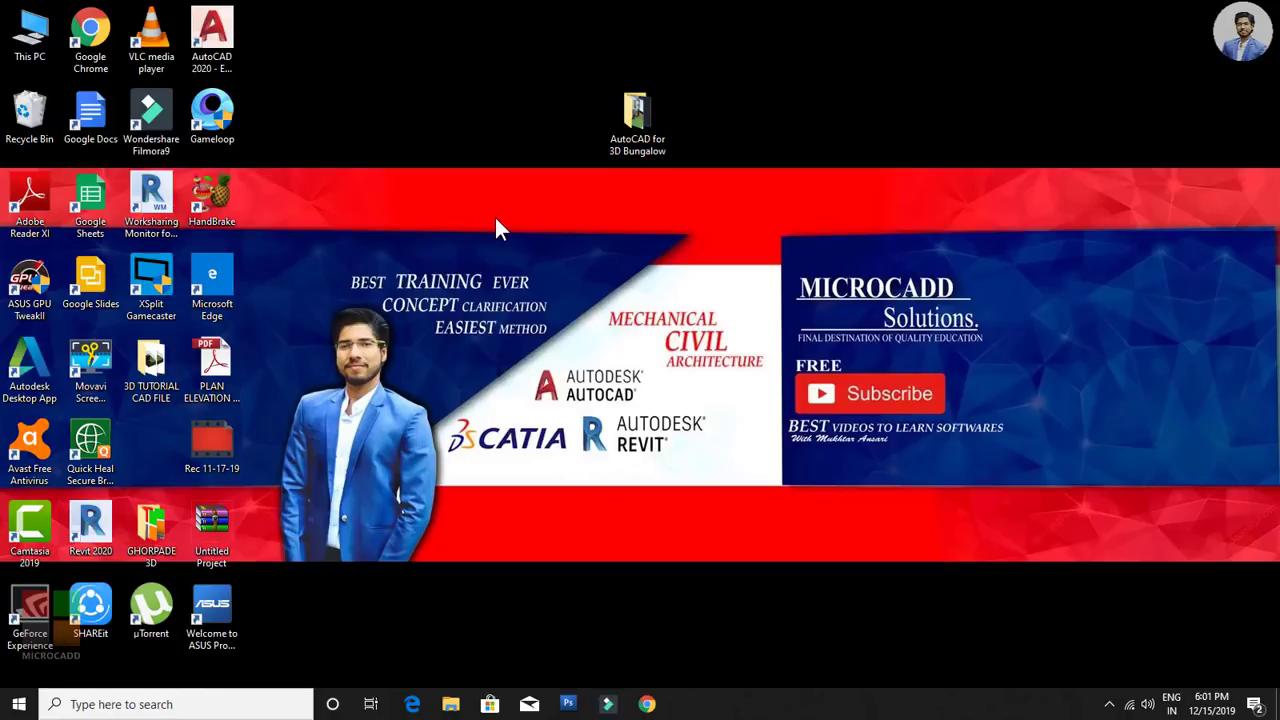
Step: Launch AutoCAD 2020 from the desktop and start a new blank drawing
{"action": "double_click", "coordinate": [224, 37]}
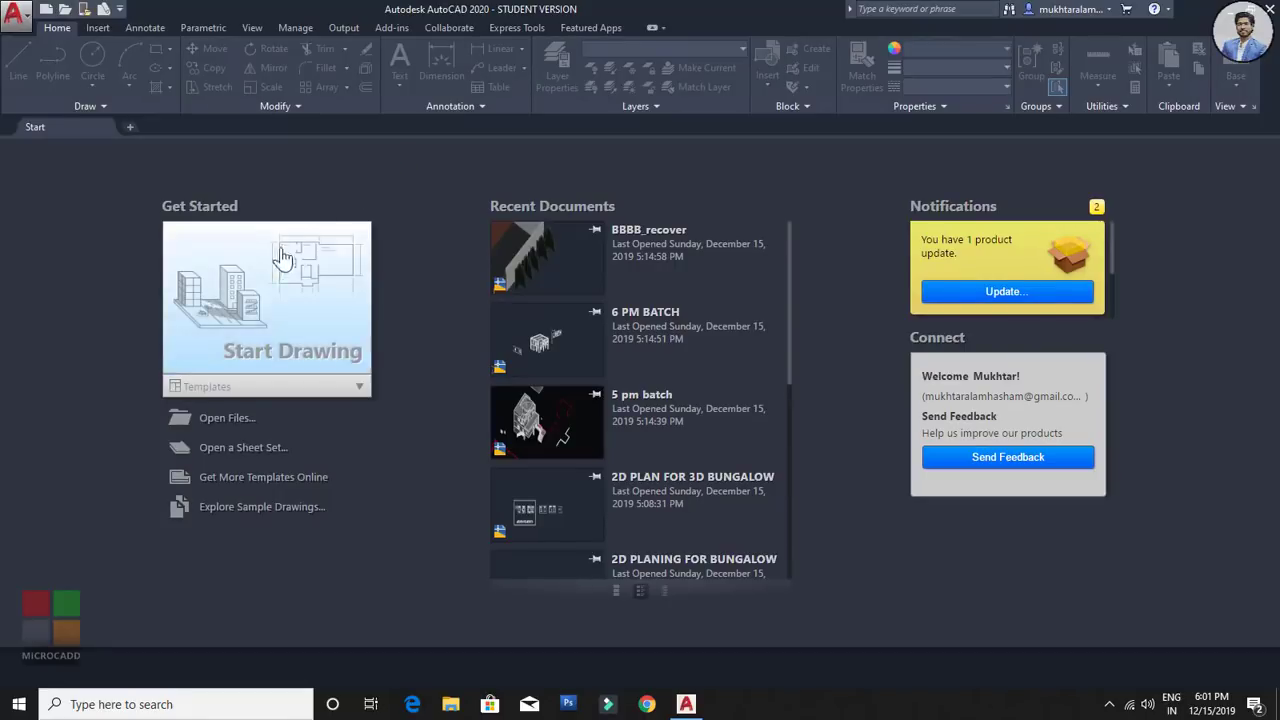
{"action": "left_click", "coordinate": [301, 322]}
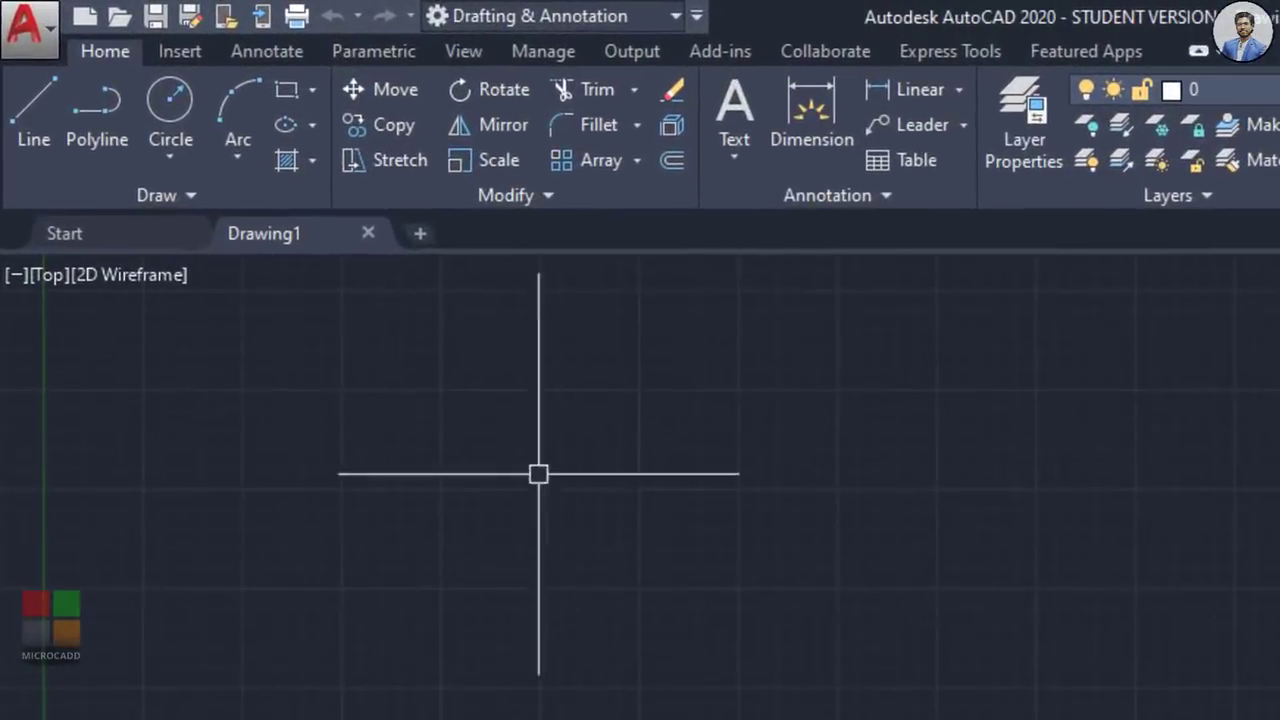
Step: Review the available workspaces and the places for switching them, including the Workspace option among the Quick Access customizations
{"action": "left_click", "coordinate": [557, 16]}
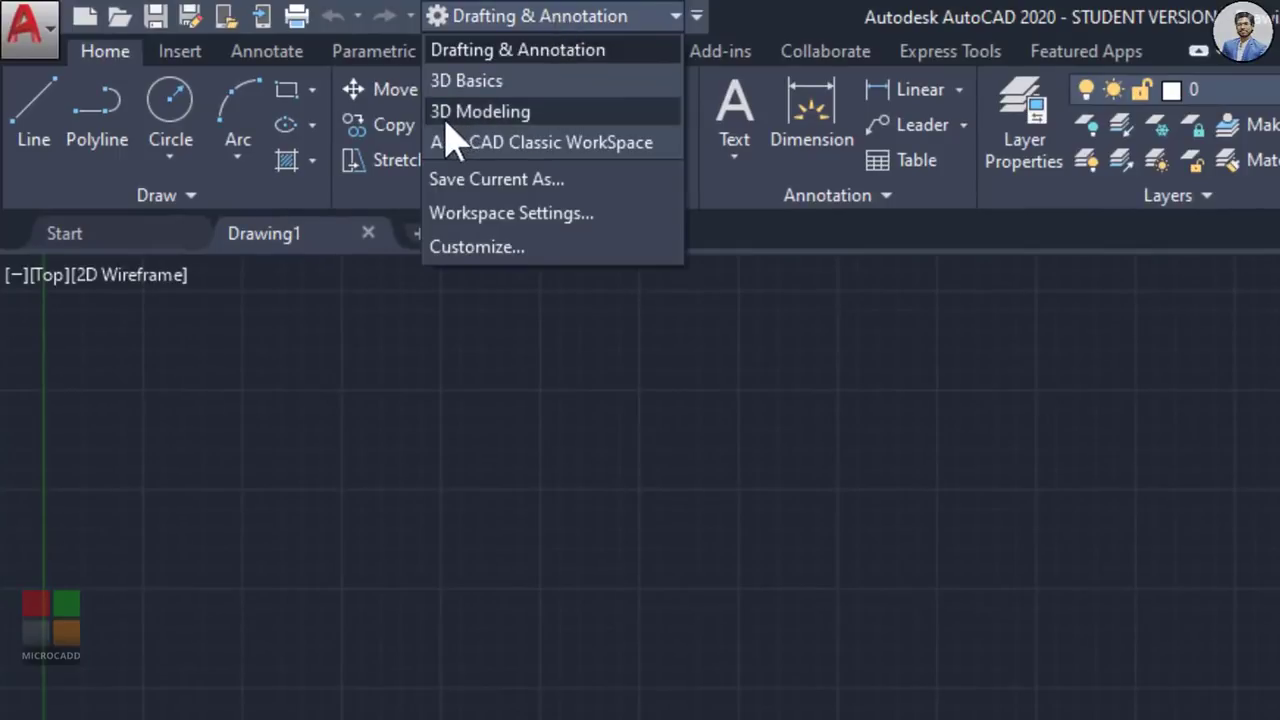
{"action": "left_click", "coordinate": [527, 18]}
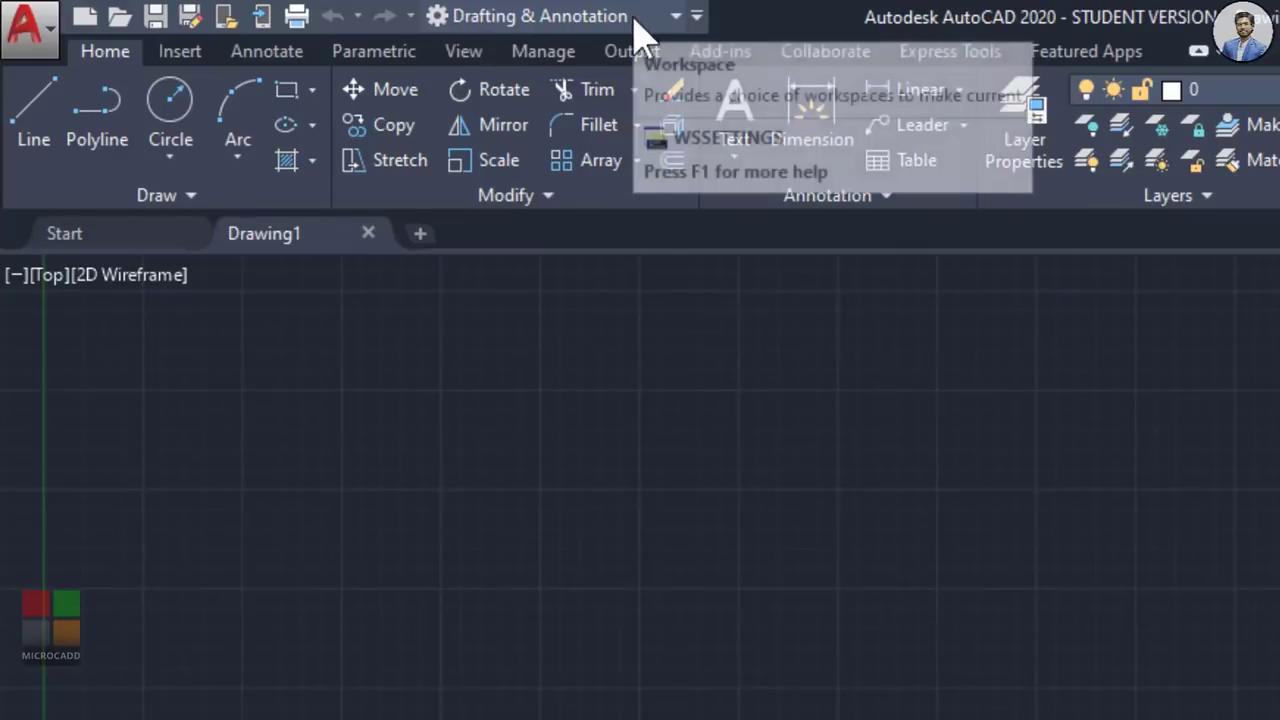
{"action": "left_click", "coordinate": [697, 16]}
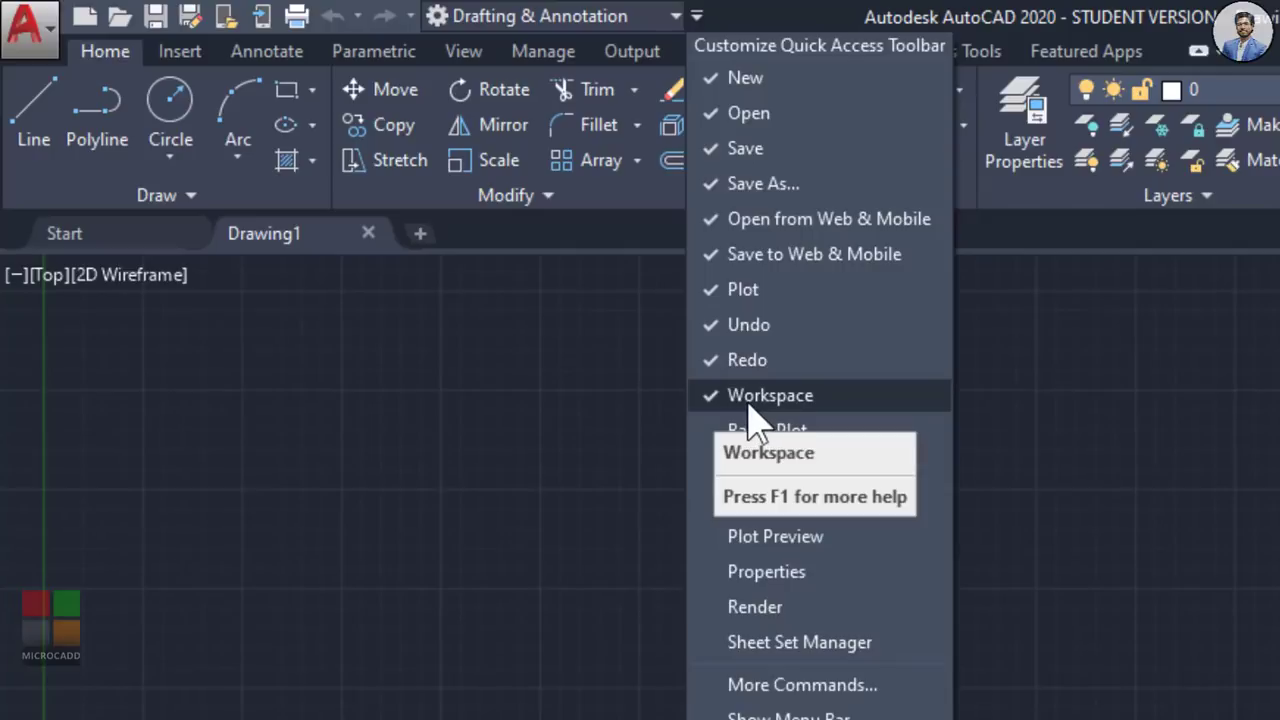
{"action": "left_click", "coordinate": [666, 357]}
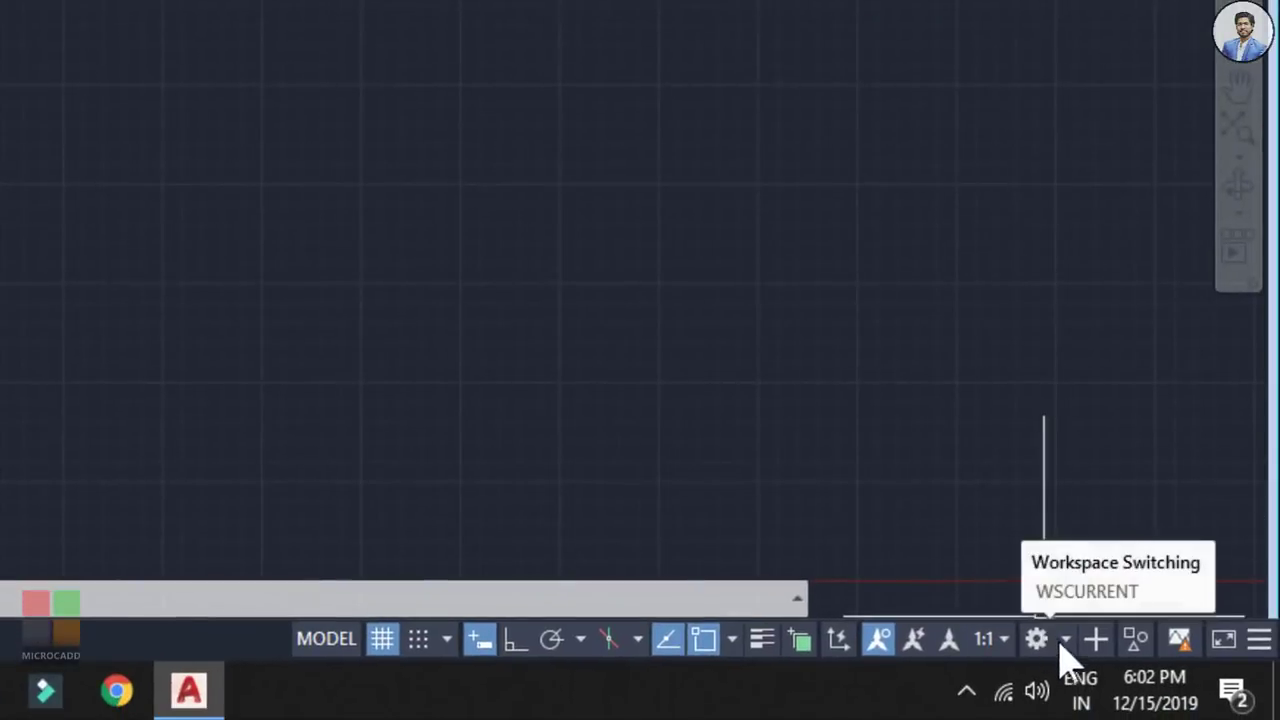
{"action": "left_click", "coordinate": [1063, 640]}
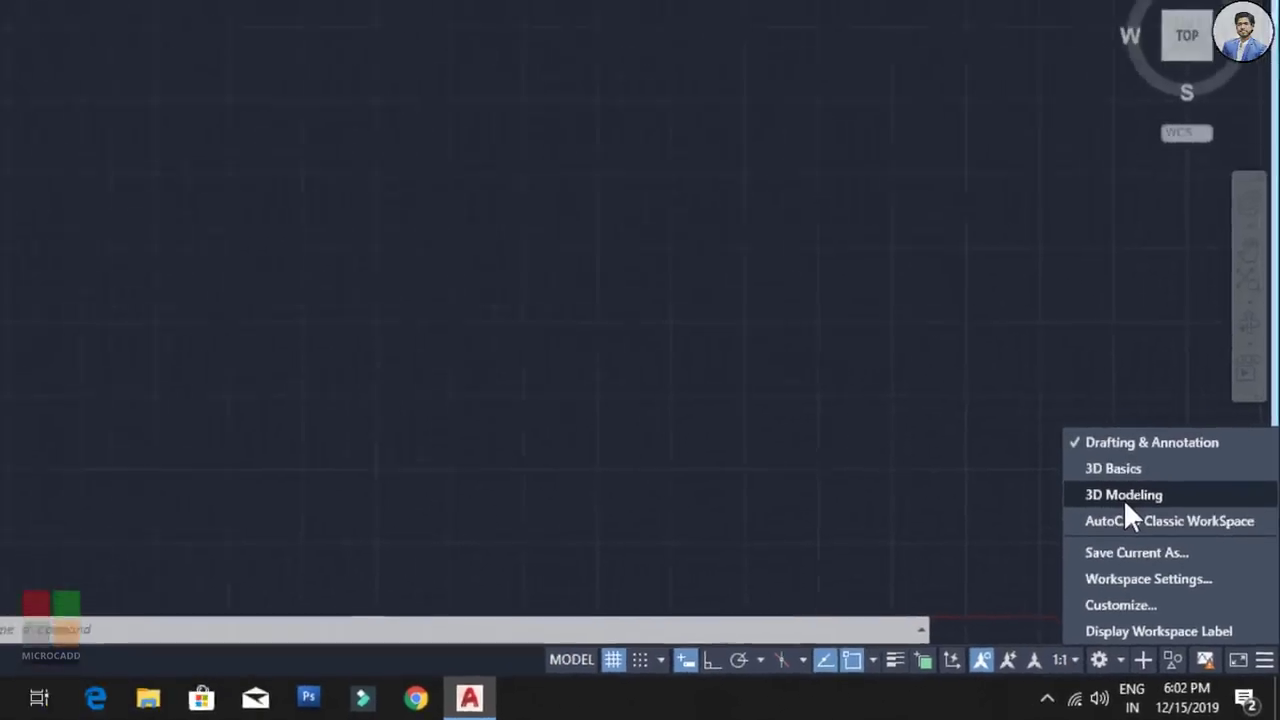
{"action": "left_click", "coordinate": [394, 198]}
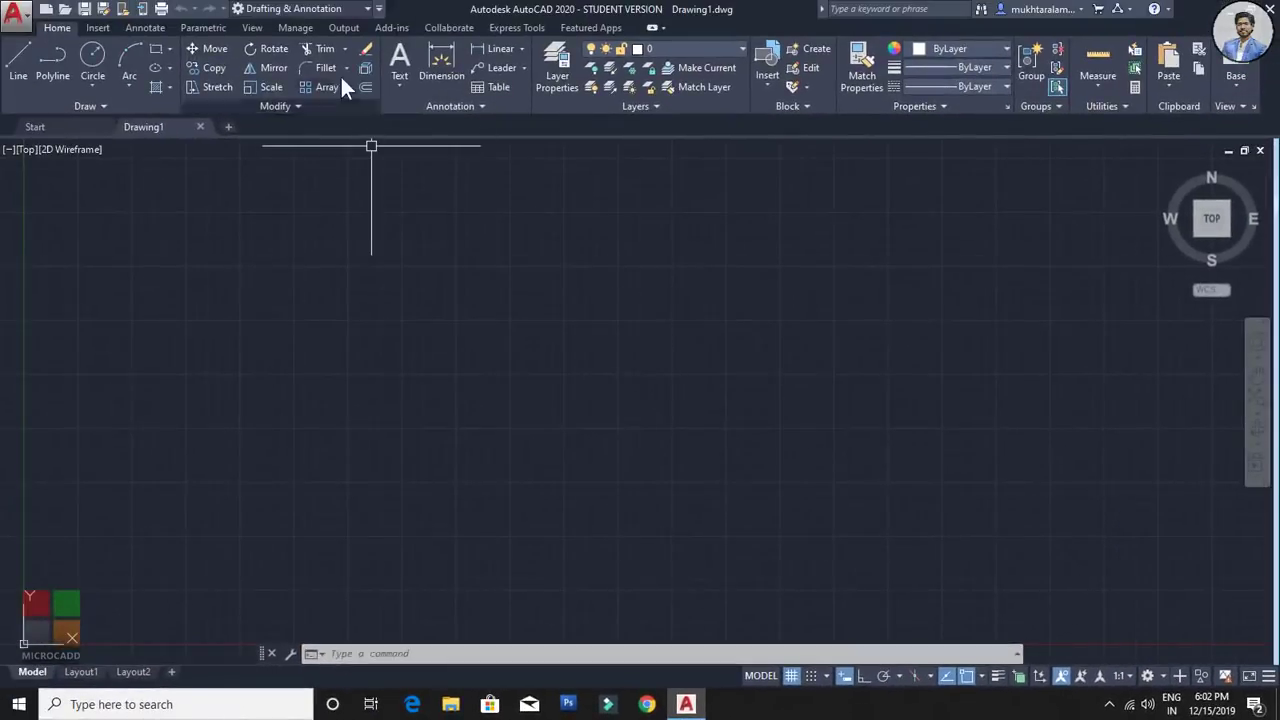
Step: Switch the workspace from Drafting & Annotation to 3D Modeling, and from there to 3D Basics
{"action": "left_click", "coordinate": [335, 9]}
{"action": "left_click", "coordinate": [467, 98]}
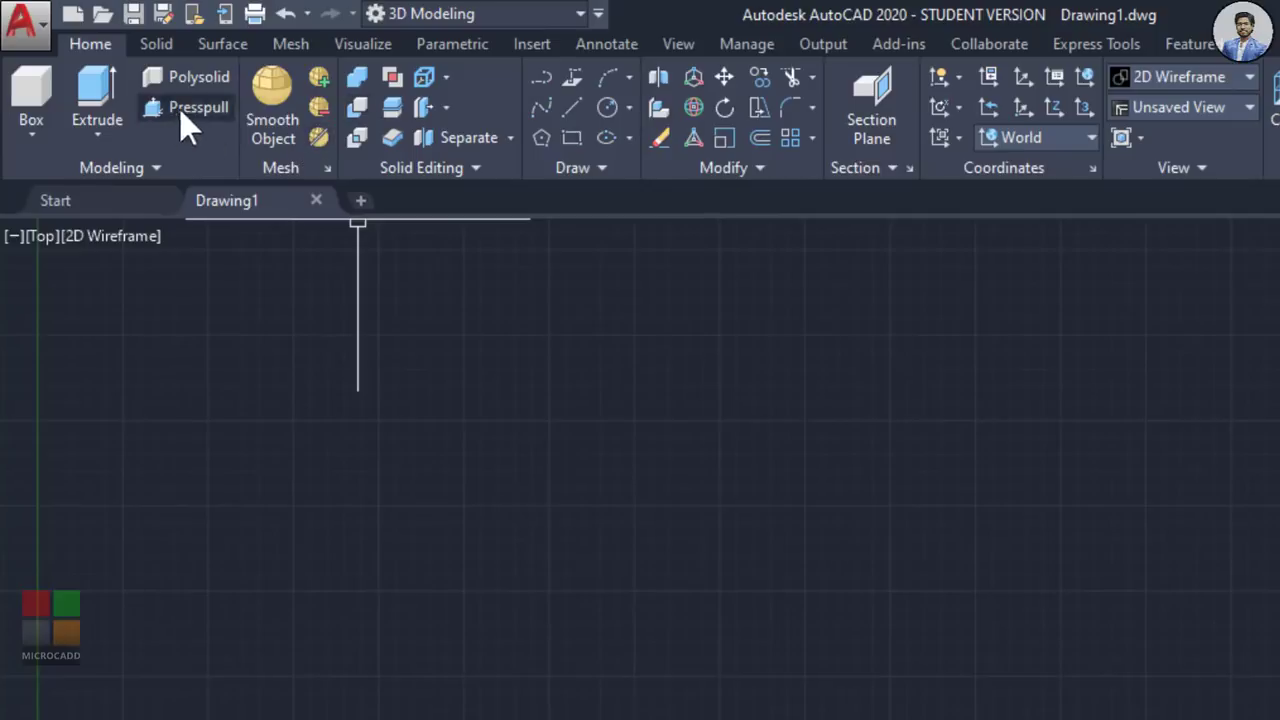
{"action": "left_click", "coordinate": [497, 20]}
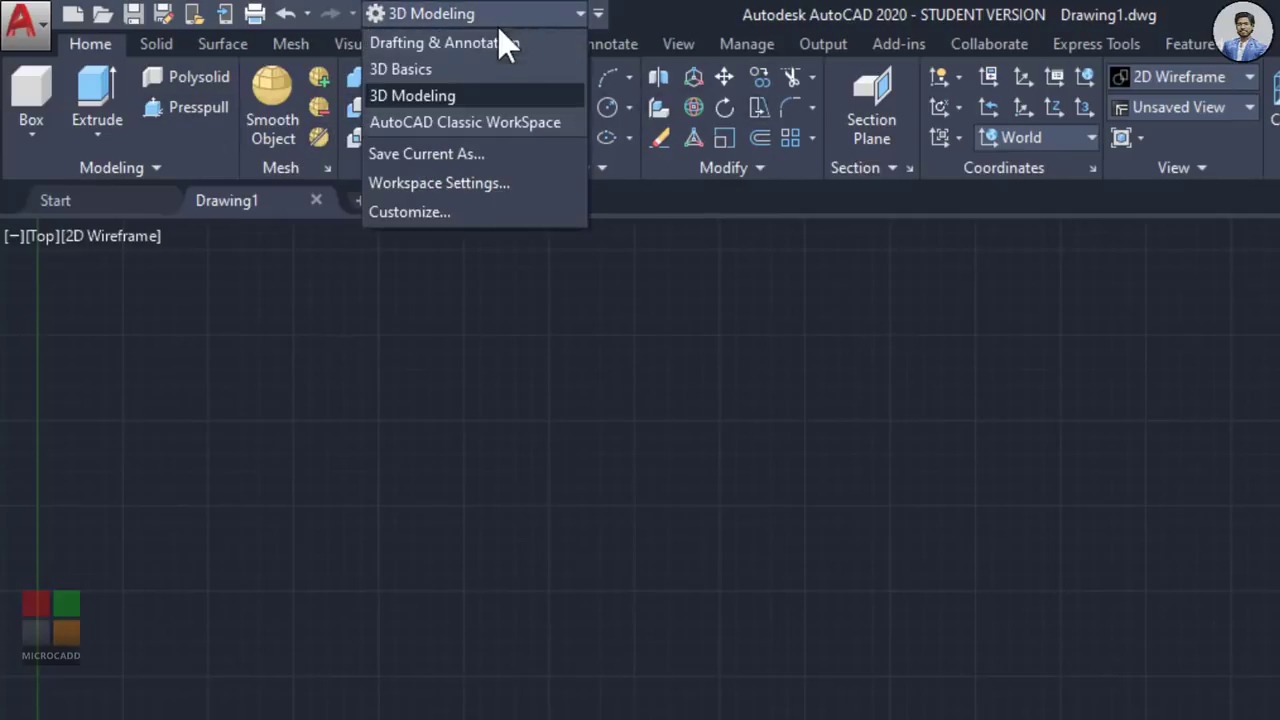
{"action": "left_click", "coordinate": [456, 68]}
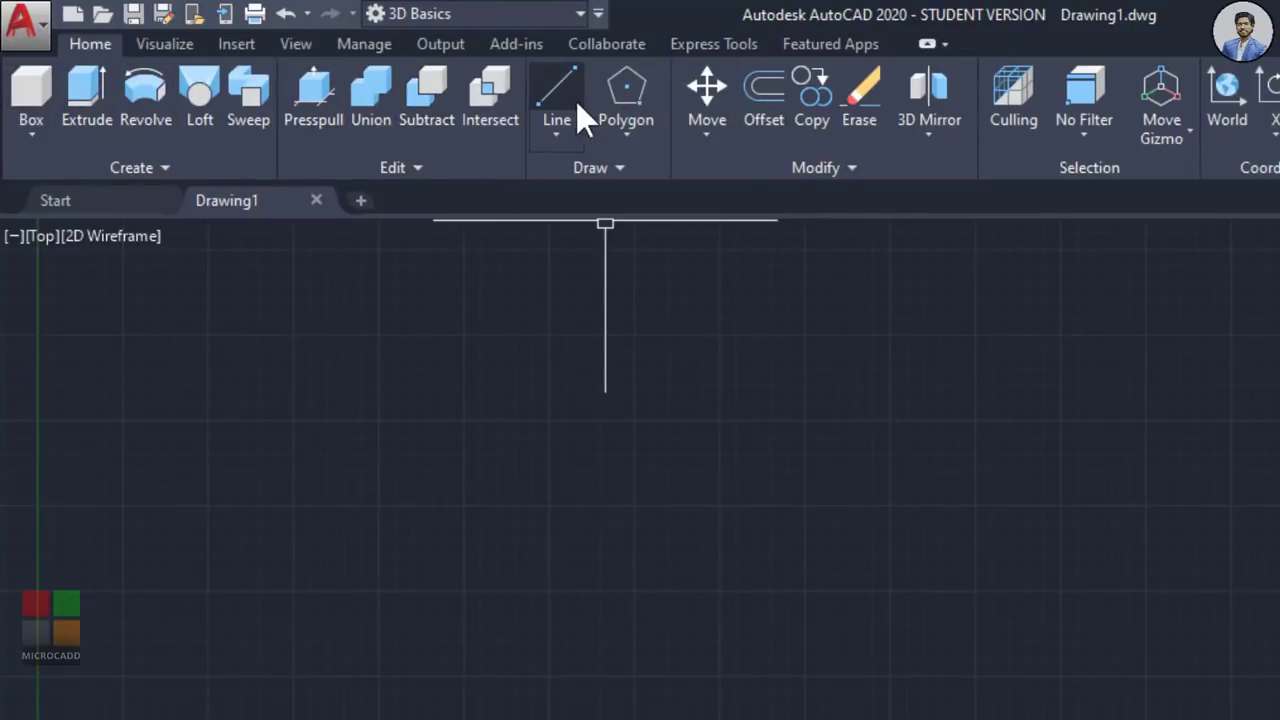
{"action": "left_click", "coordinate": [521, 16]}
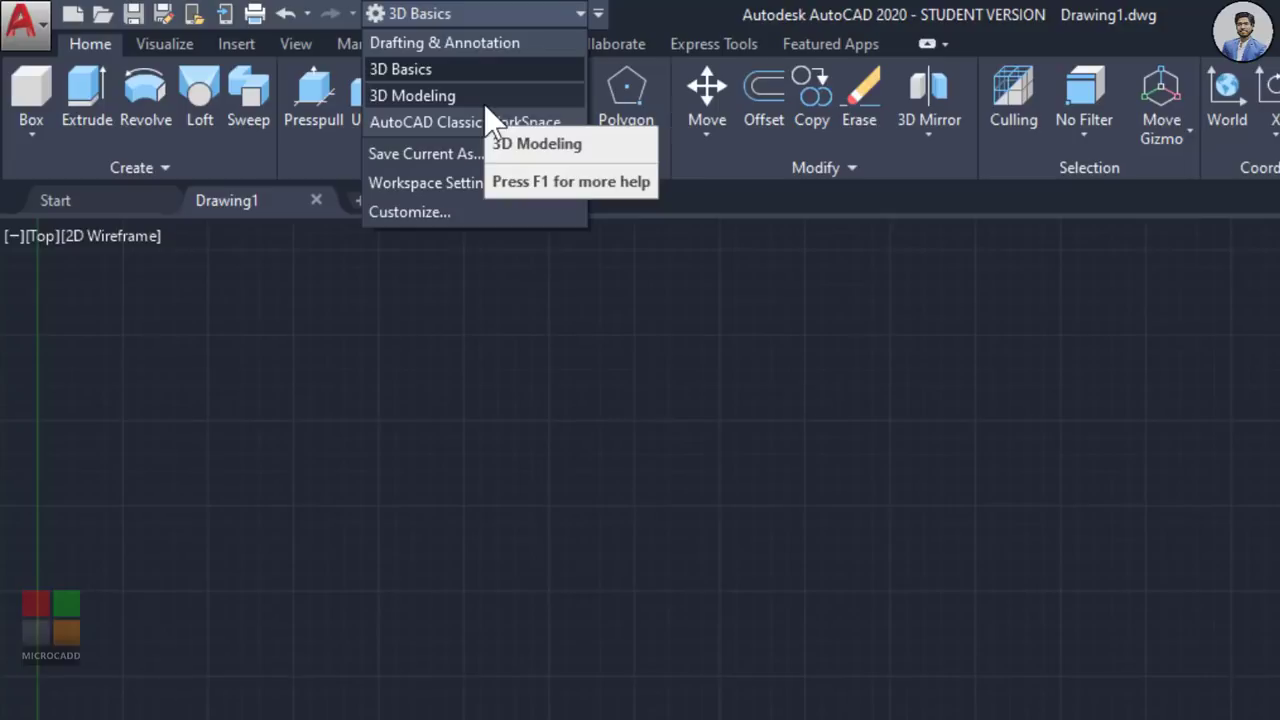
{"action": "left_click", "coordinate": [744, 456]}
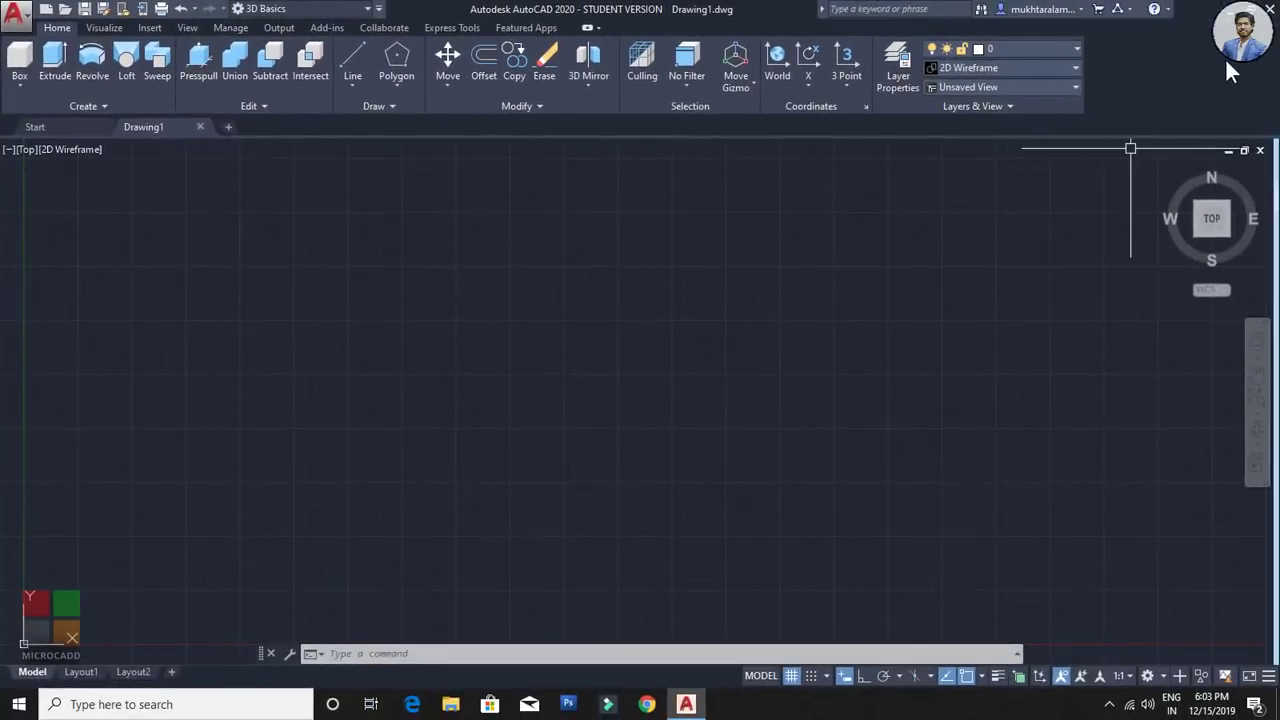
Step: Open the drawing 2D PLAN FOR 3D BUNGALOW from the desktop folder AutoCAD for 3D Bungalow, accepting the student-version notice
{"action": "left_click", "coordinate": [1226, 13]}
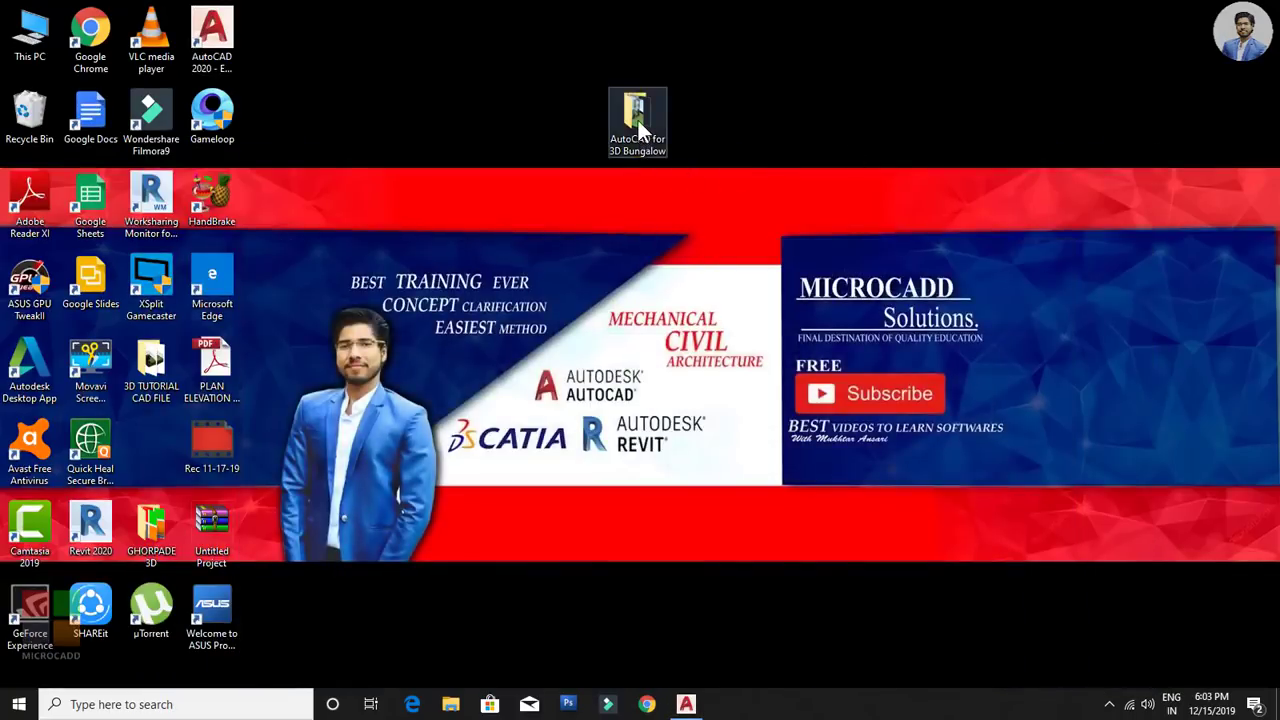
{"action": "double_click", "coordinate": [638, 120]}
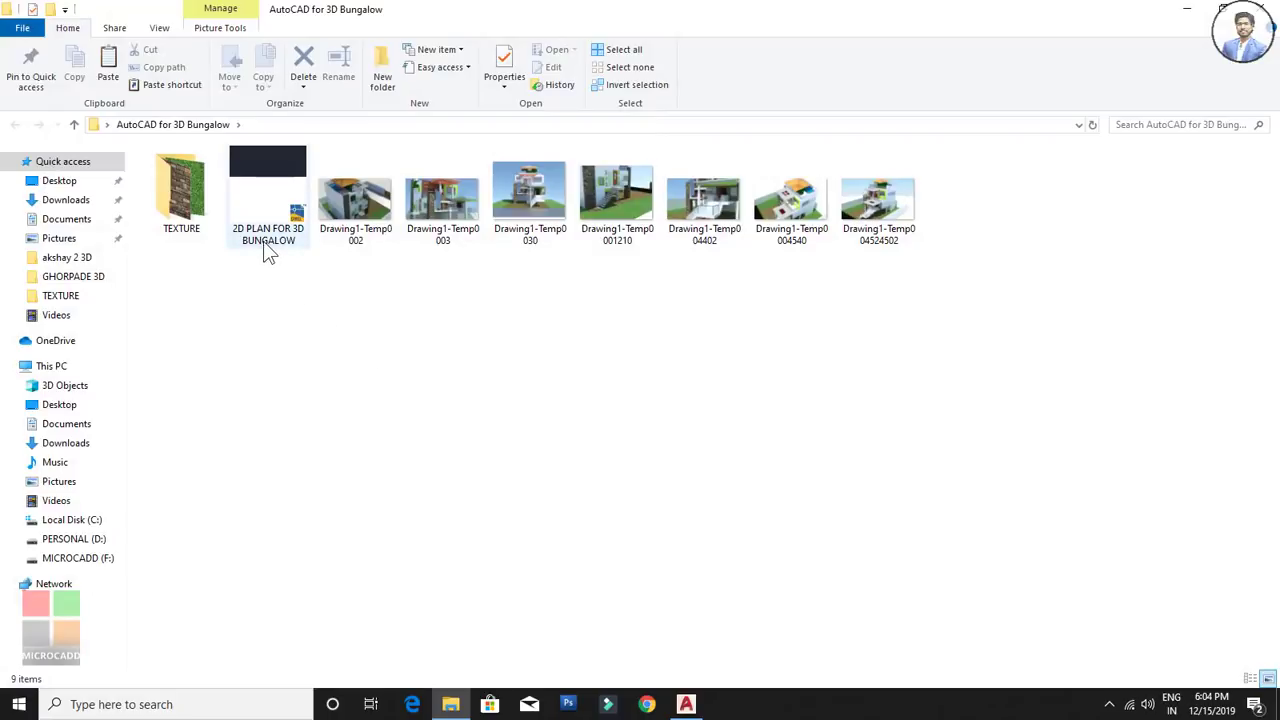
{"action": "mouse_move", "coordinate": [265, 250]}
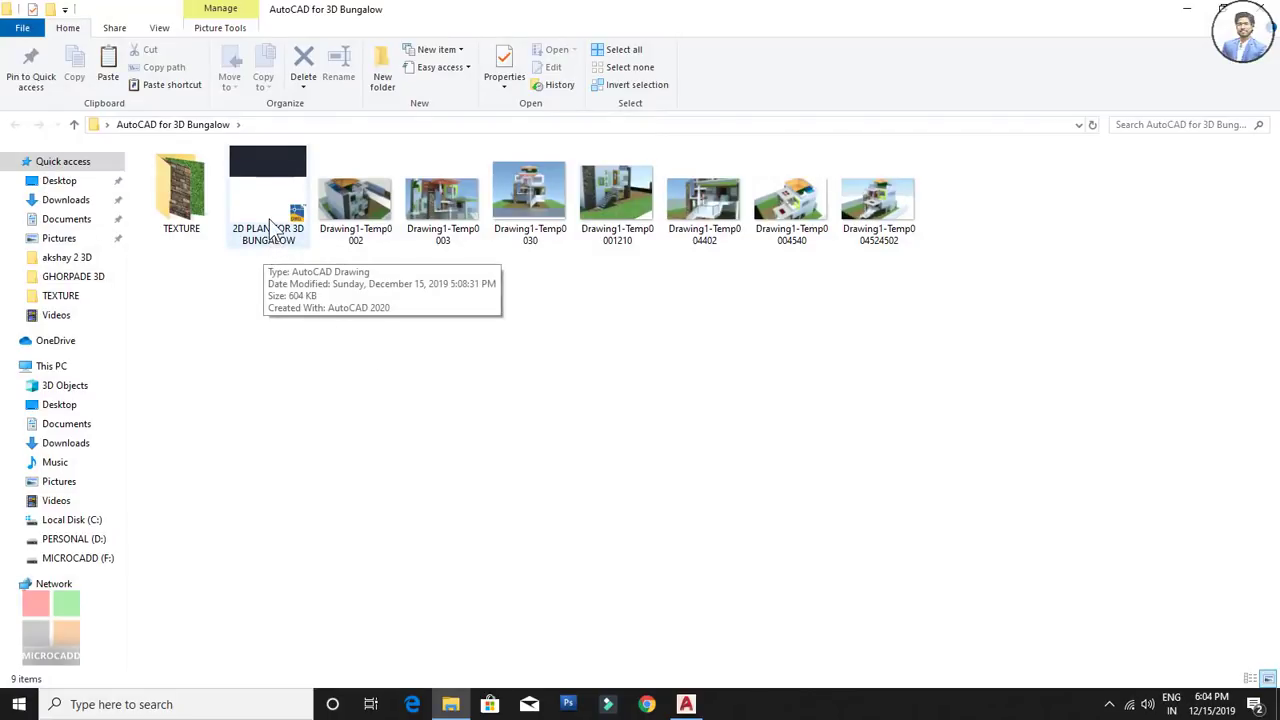
{"action": "double_click", "coordinate": [272, 218]}
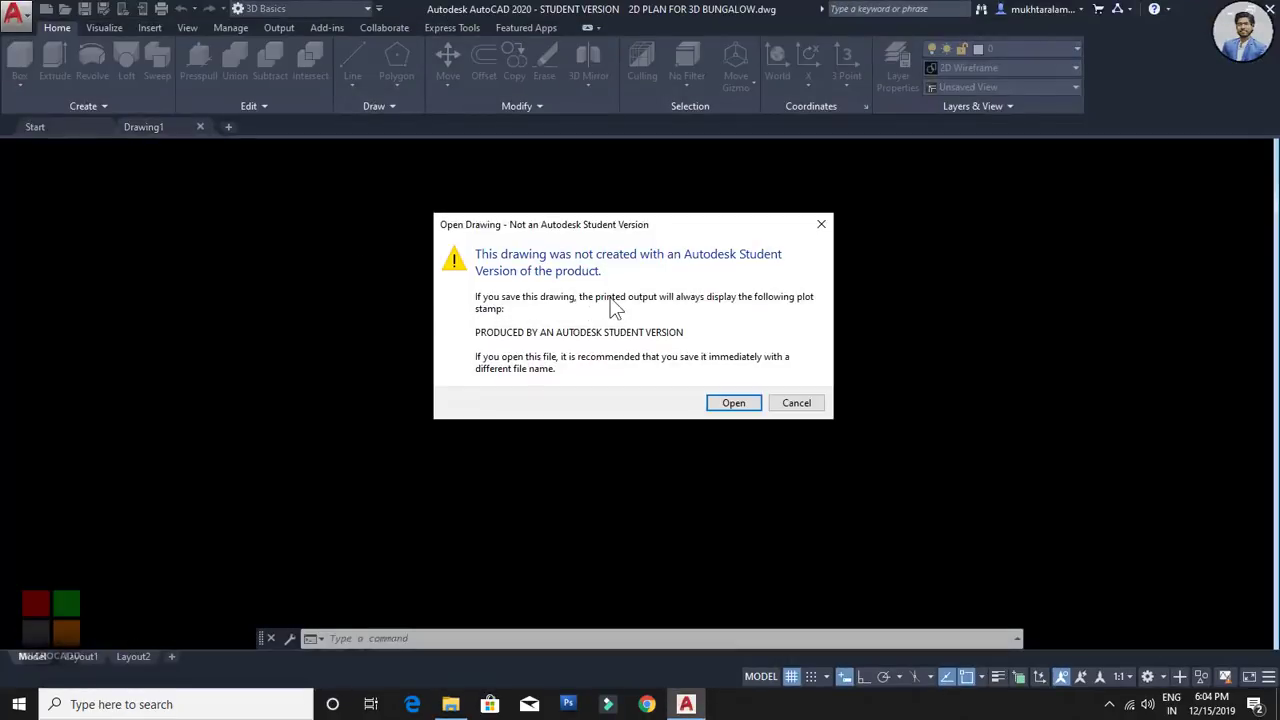
{"action": "left_click", "coordinate": [733, 403]}
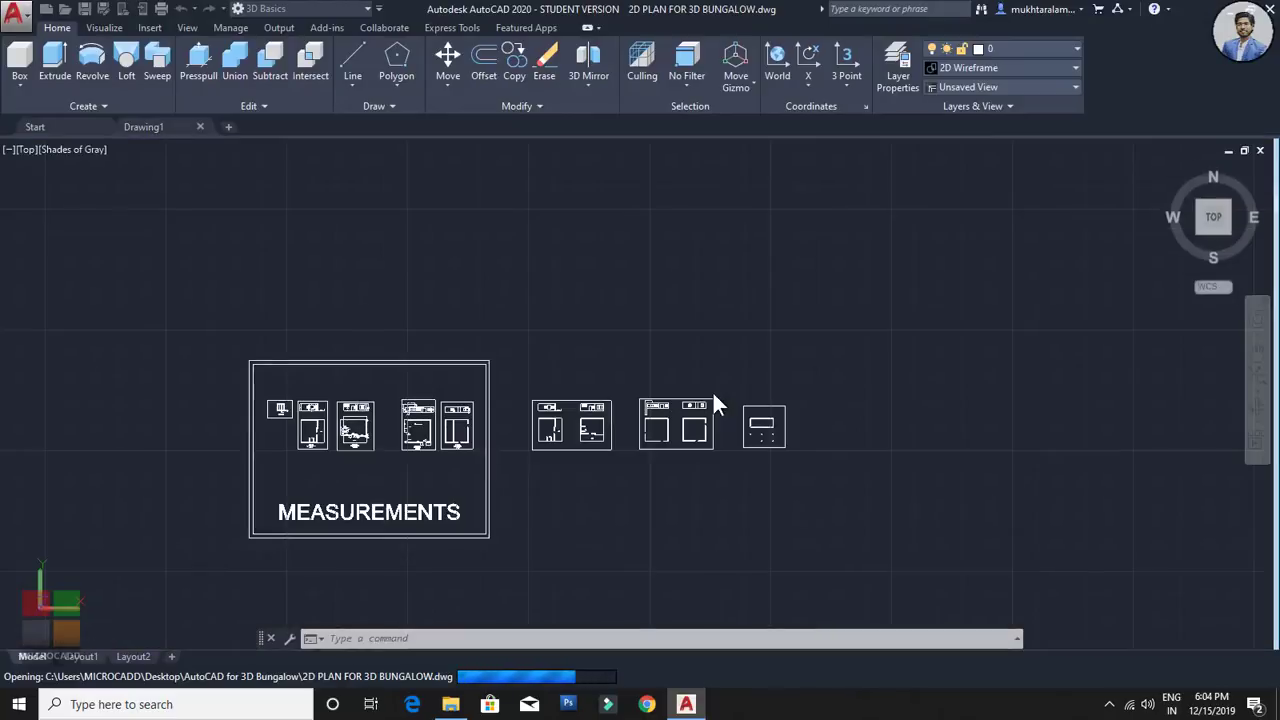
{"action": "middle_click_drag", "start_coordinate": [472, 429], "coordinate": [509, 389]}
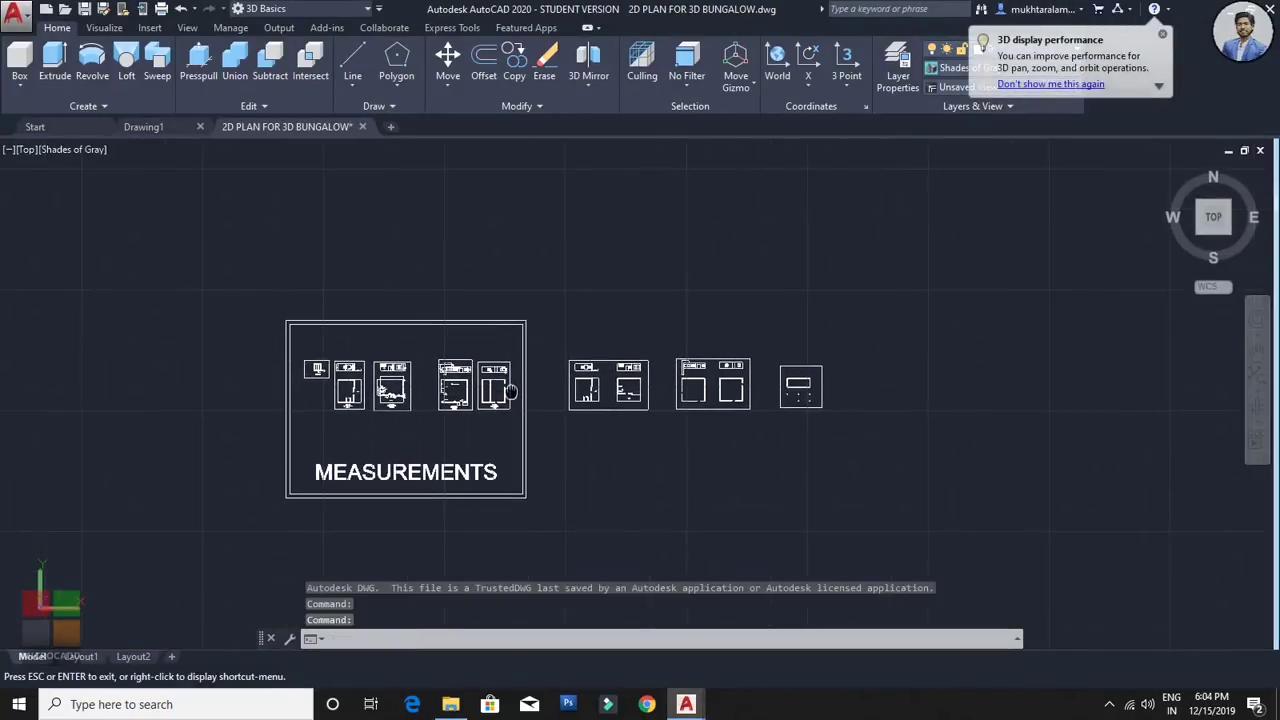
Step: Survey the undimensioned plan and elevation sheets laid out beside the MEASUREMENTS frame
{"action": "scroll", "coordinate": [630, 368], "scroll_direction": "up", "scroll_amount": 5}
{"action": "mouse_move", "coordinate": [634, 371]}
{"action": "middle_mouse_down"}
{"action": "mouse_move", "coordinate": [558, 288]}
{"action": "mouse_move", "coordinate": [616, 294]}
{"action": "middle_mouse_up"}
{"action": "scroll", "coordinate": [616, 294], "scroll_direction": "down", "scroll_amount": 2}
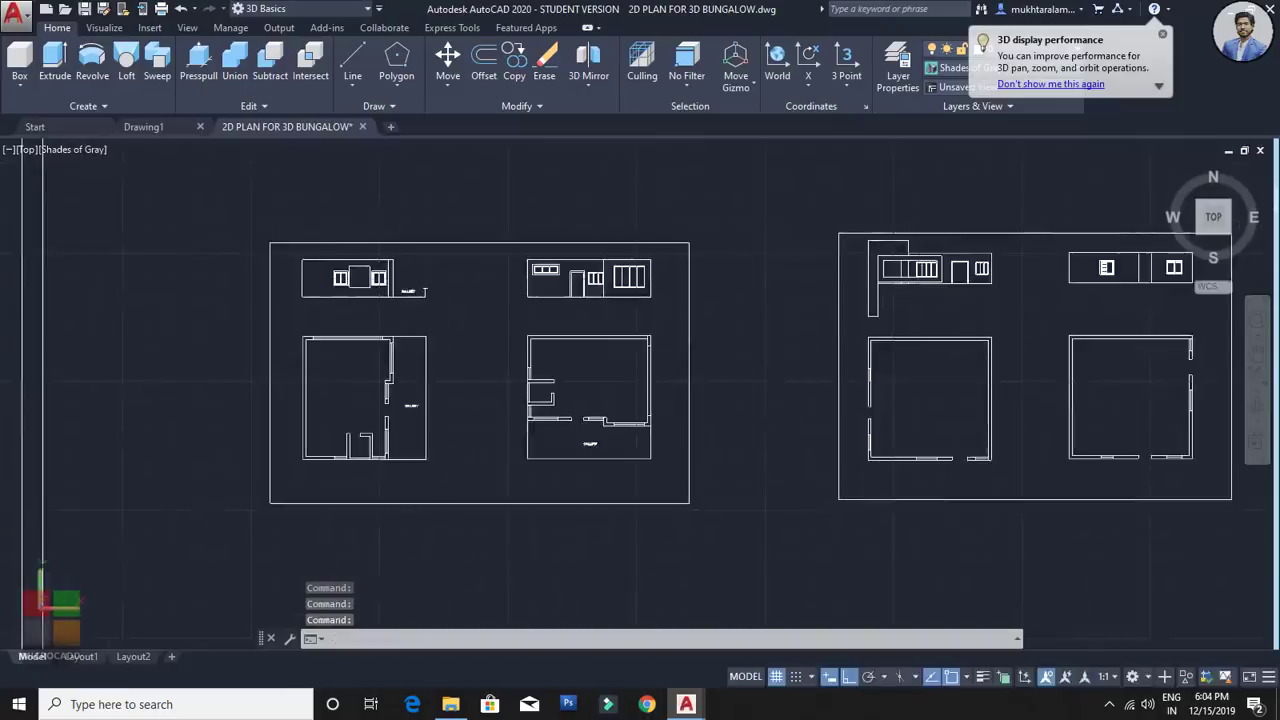
{"action": "mouse_move", "coordinate": [765, 346]}
{"action": "middle_mouse_down"}
{"action": "mouse_move", "coordinate": [551, 337]}
{"action": "mouse_move", "coordinate": [760, 335]}
{"action": "middle_mouse_up"}
{"action": "scroll", "coordinate": [760, 335], "scroll_direction": "down", "scroll_amount": 2}
{"action": "mouse_move", "coordinate": [547, 346]}
{"action": "middle_mouse_down"}
{"action": "mouse_move", "coordinate": [637, 346]}
{"action": "mouse_move", "coordinate": [477, 317]}
{"action": "mouse_move", "coordinate": [115, 312]}
{"action": "middle_mouse_up"}
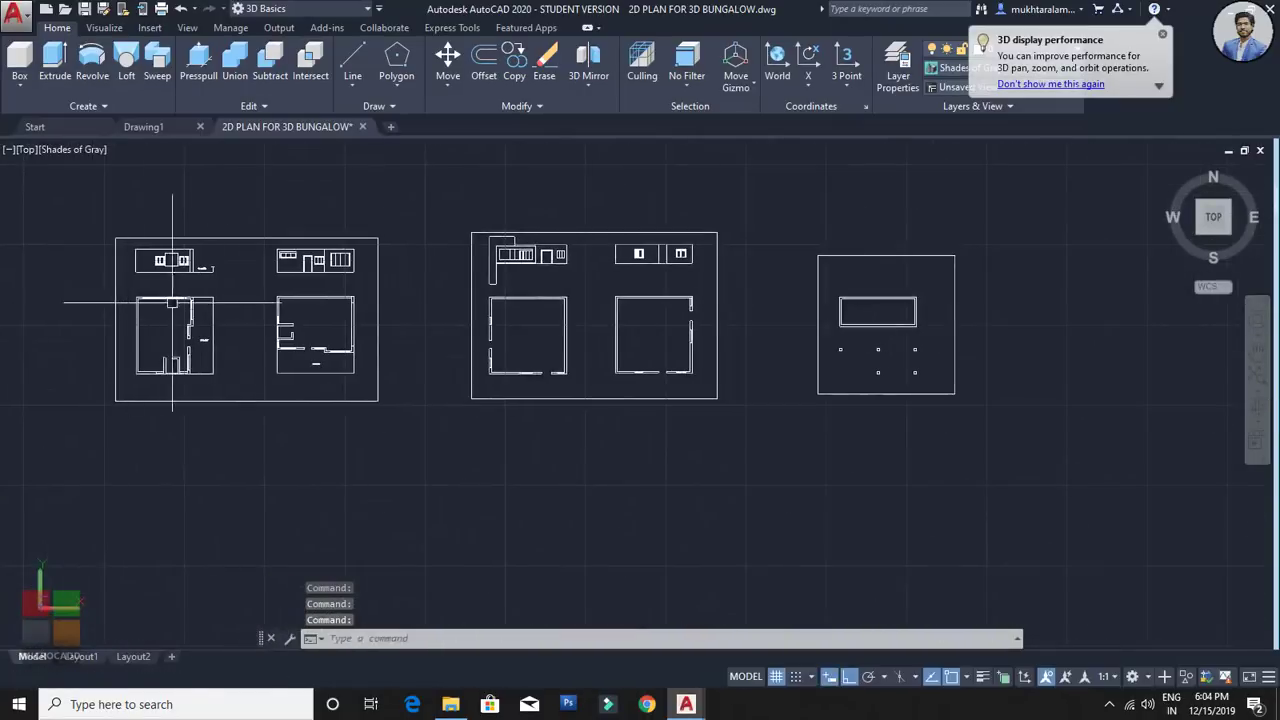
{"action": "scroll", "coordinate": [219, 313], "scroll_direction": "down", "scroll_amount": 2}
{"action": "mouse_move", "coordinate": [219, 313]}
{"action": "middle_mouse_down"}
{"action": "mouse_move", "coordinate": [632, 318]}
{"action": "mouse_move", "coordinate": [334, 316]}
{"action": "middle_mouse_up"}
{"action": "scroll", "coordinate": [410, 316], "scroll_direction": "up", "scroll_amount": 10}
{"action": "scroll", "coordinate": [672, 336], "scroll_direction": "down", "scroll_amount": 3}
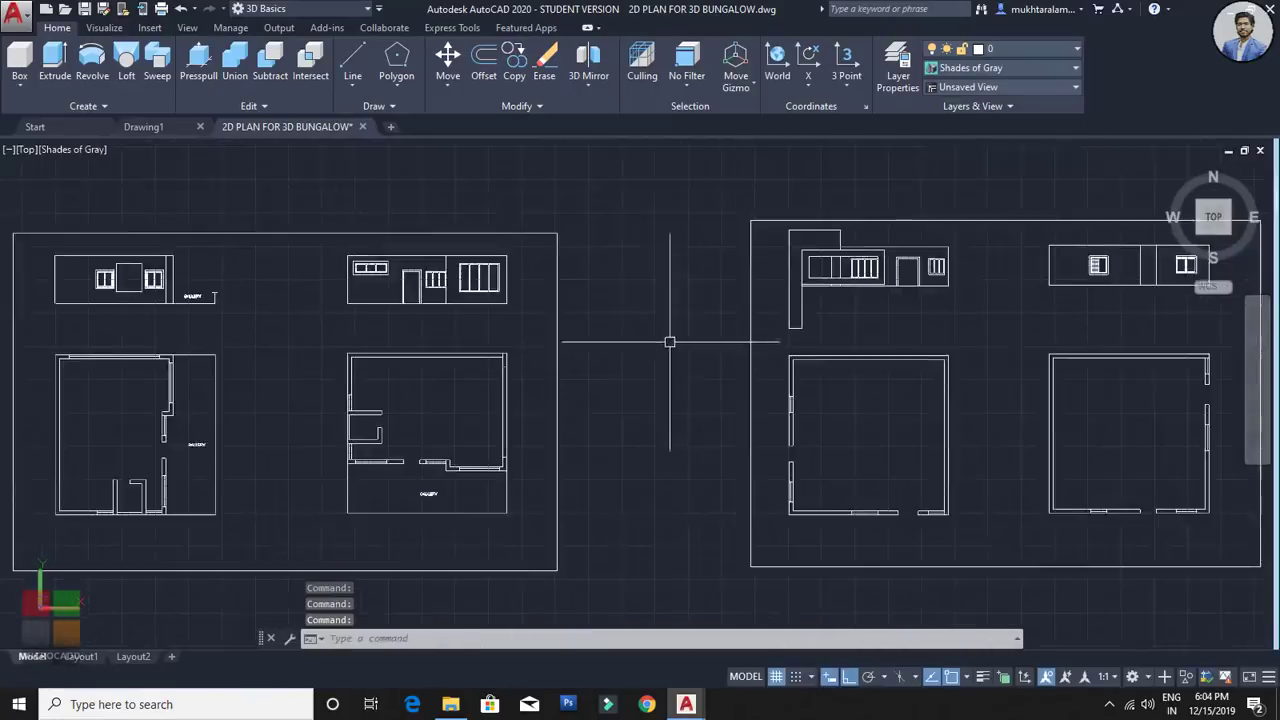
{"action": "middle_click_drag", "start_coordinate": [672, 341], "coordinate": [340, 335]}
{"action": "scroll", "coordinate": [516, 306], "scroll_direction": "up", "scroll_amount": 4}
{"action": "middle_click_drag", "start_coordinate": [516, 306], "coordinate": [493, 378]}
{"action": "scroll", "coordinate": [492, 377], "scroll_direction": "down", "scroll_amount": 4}
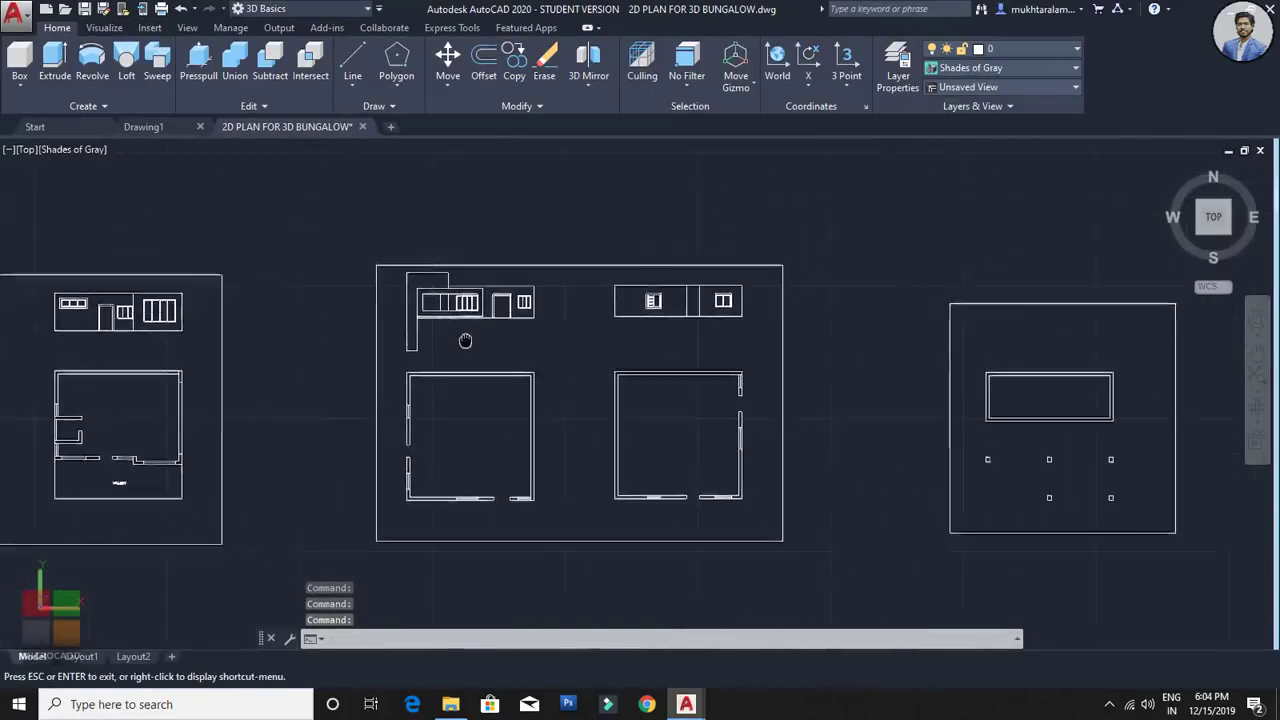
Step: Examine the dimensioned first-floor front elevation inside the MEASUREMENTS frame, including its door, windows and projecting frame
{"action": "scroll", "coordinate": [772, 361], "scroll_direction": "down", "scroll_amount": 2}
{"action": "middle_click_drag", "start_coordinate": [281, 358], "coordinate": [944, 355]}
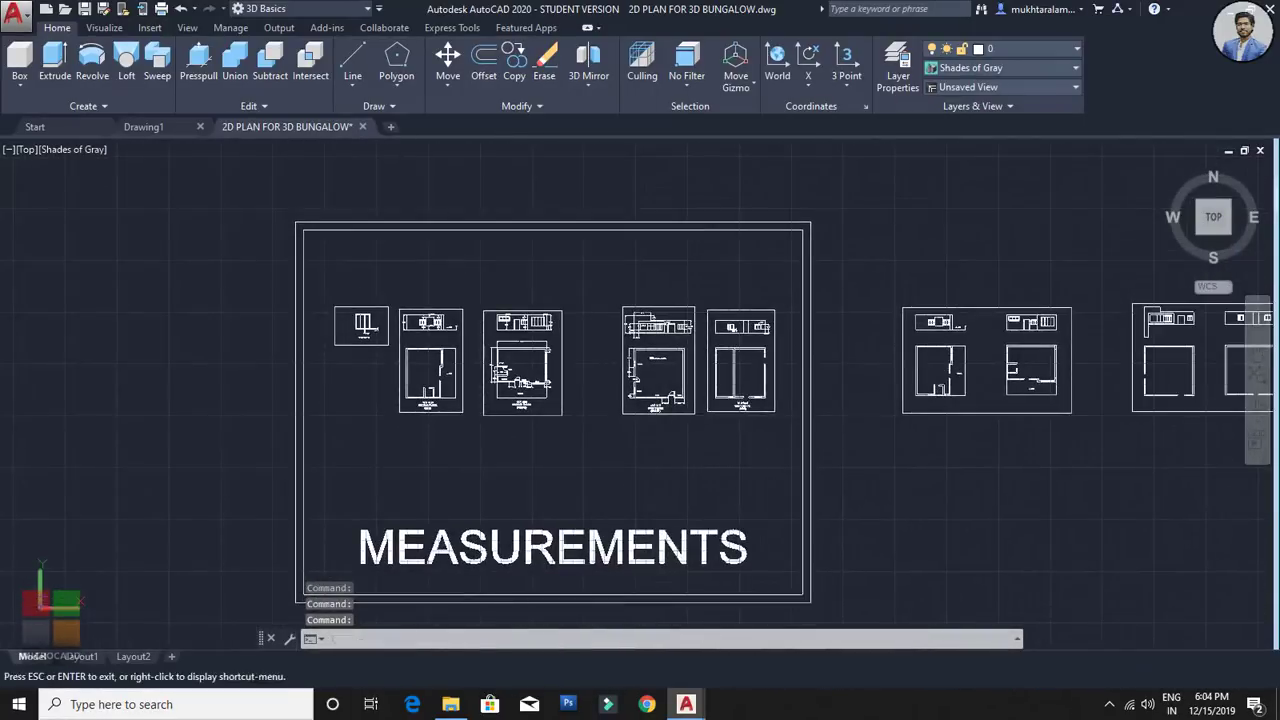
{"action": "middle_click_drag", "start_coordinate": [690, 285], "coordinate": [703, 258]}
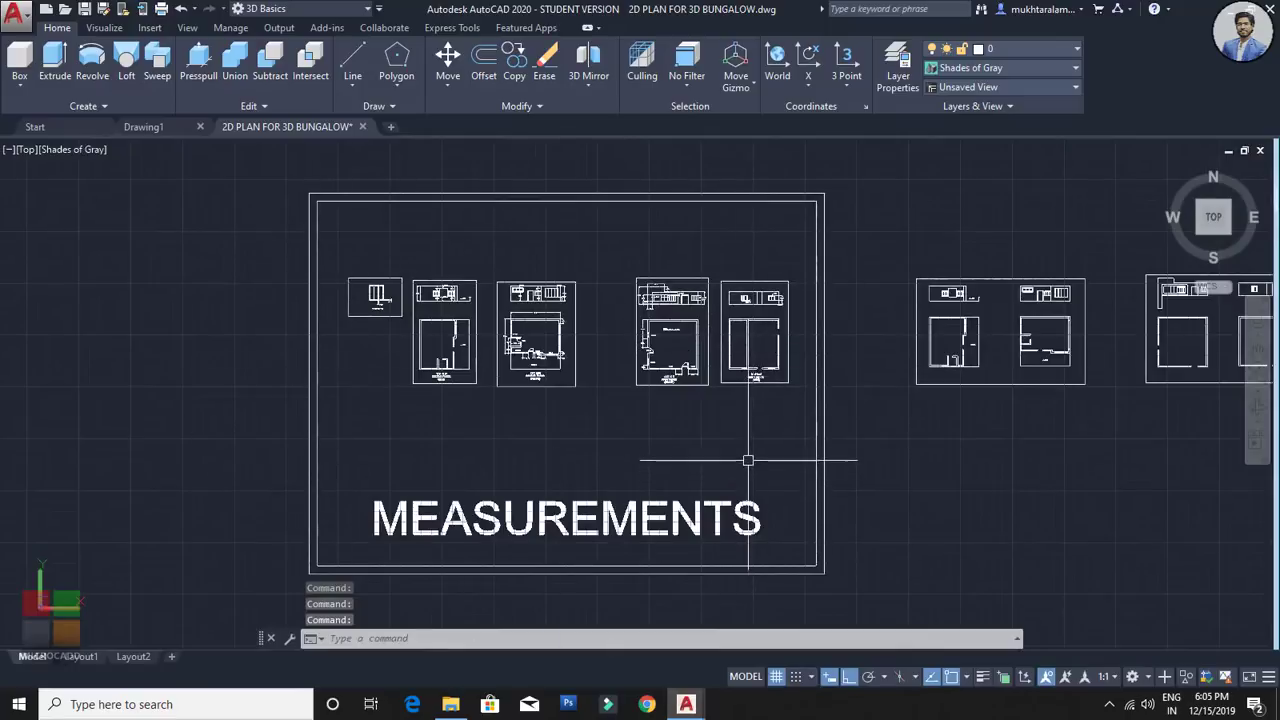
{"action": "scroll", "coordinate": [740, 310], "scroll_direction": "up", "scroll_amount": 6}
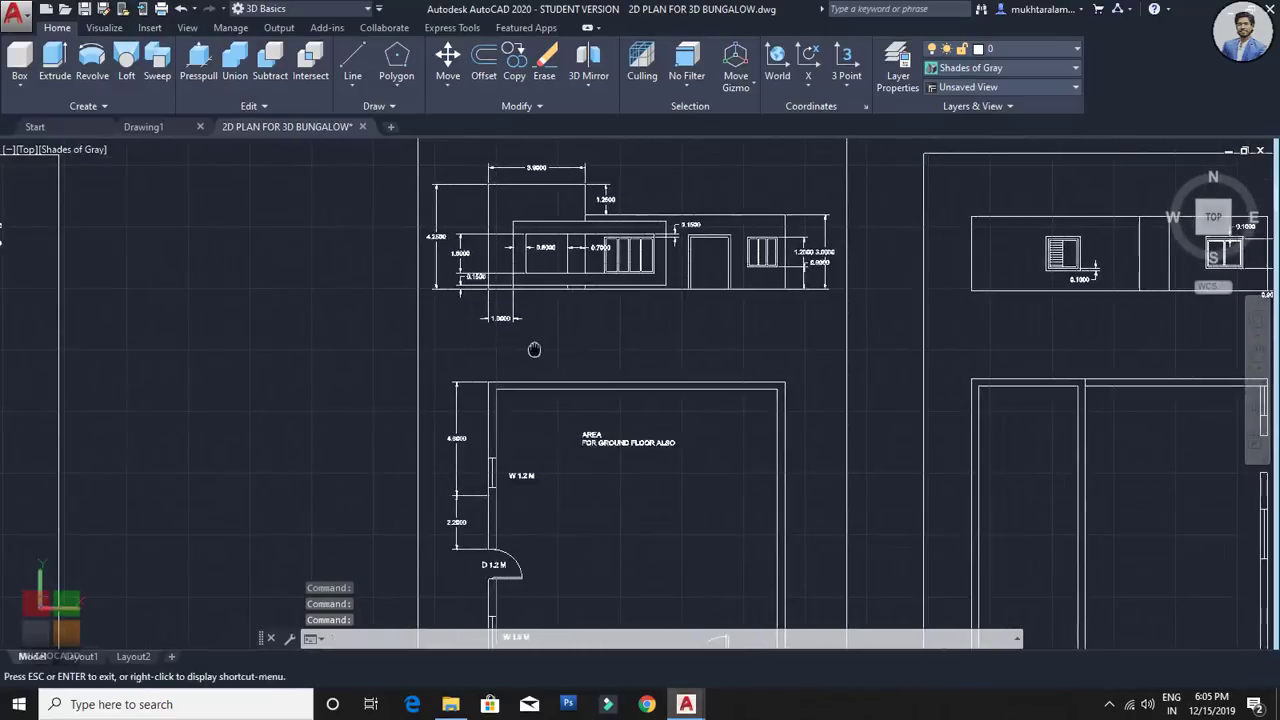
{"action": "scroll", "coordinate": [566, 287], "scroll_direction": "up", "scroll_amount": 2}
{"action": "middle_click_drag", "start_coordinate": [566, 287], "coordinate": [497, 396]}
{"action": "middle_click_drag", "start_coordinate": [640, 400], "coordinate": [214, 431]}
{"action": "scroll", "coordinate": [705, 347], "scroll_direction": "up", "scroll_amount": 3}
{"action": "middle_click_drag", "start_coordinate": [651, 303], "coordinate": [641, 371]}
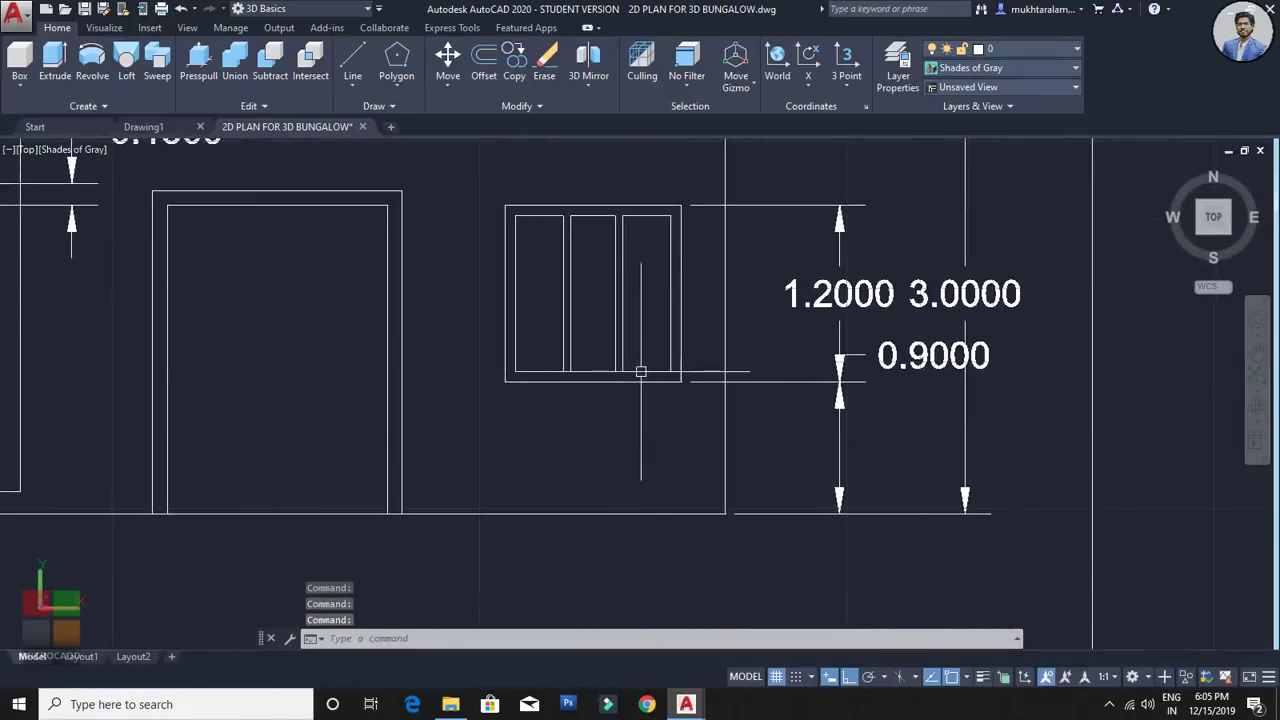
{"action": "scroll", "coordinate": [556, 240], "scroll_direction": "down", "scroll_amount": 4}
{"action": "middle_click_drag", "start_coordinate": [556, 240], "coordinate": [820, 243]}
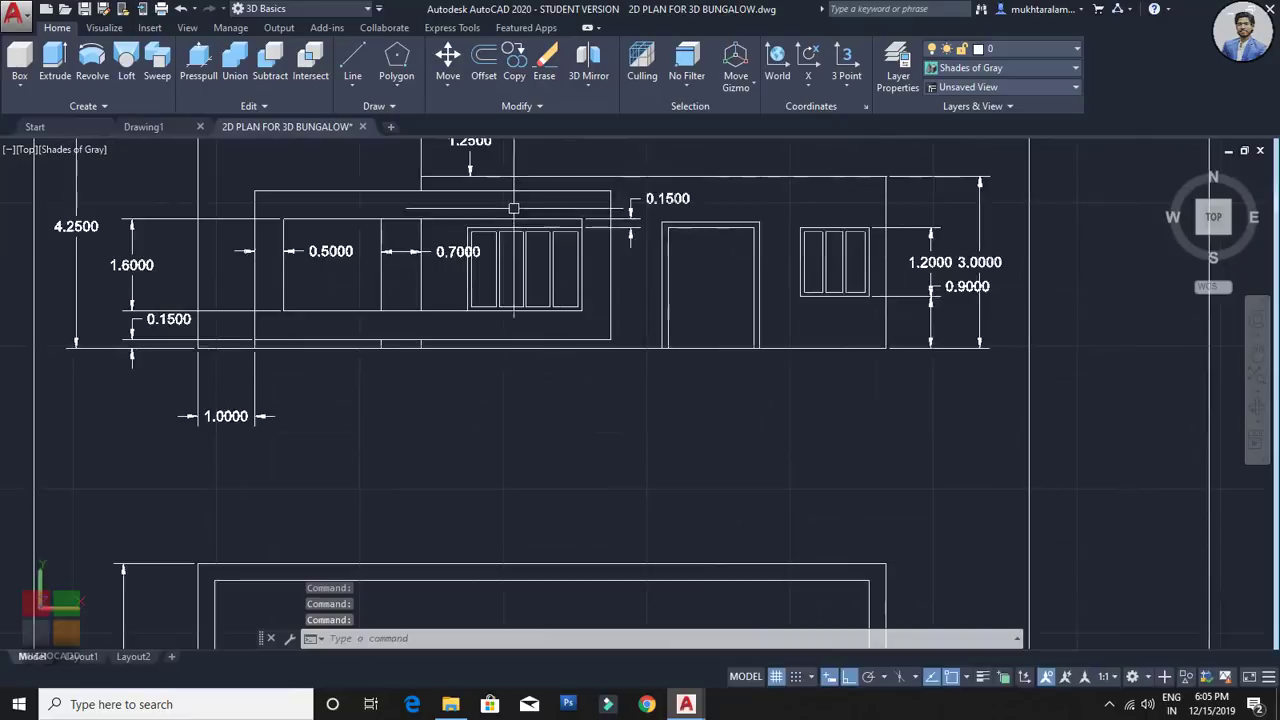
{"action": "scroll", "coordinate": [467, 215], "scroll_direction": "up", "scroll_amount": 3}
{"action": "middle_click_drag", "start_coordinate": [379, 321], "coordinate": [670, 387]}
Step: Review the dimensioned second-floor front and side sheets alongside the first-floor ones in the MEASUREMENTS frame
{"action": "scroll", "coordinate": [671, 387], "scroll_direction": "down", "scroll_amount": 8}
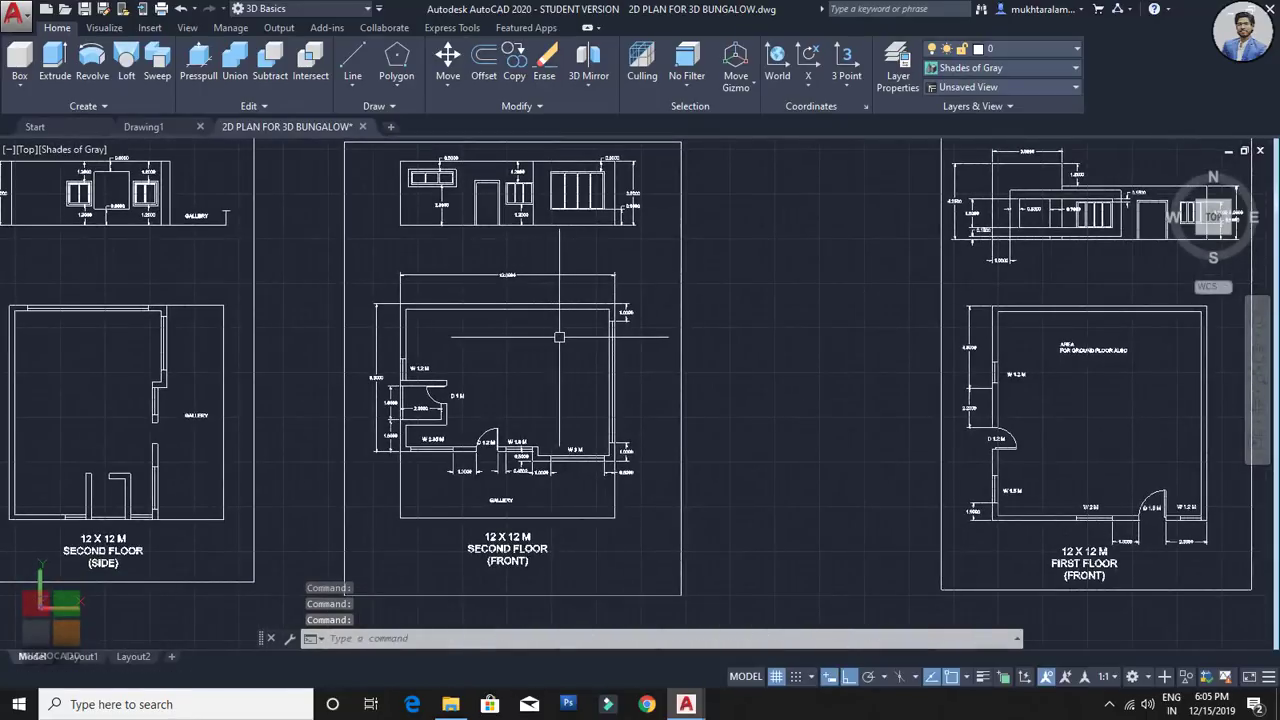
{"action": "scroll", "coordinate": [434, 404], "scroll_direction": "up", "scroll_amount": 3}
{"action": "scroll", "coordinate": [434, 404], "scroll_direction": "down", "scroll_amount": 4}
{"action": "middle_click_drag", "start_coordinate": [434, 404], "coordinate": [517, 362]}
{"action": "scroll", "coordinate": [492, 436], "scroll_direction": "down", "scroll_amount": 6}
{"action": "scroll", "coordinate": [515, 358], "scroll_direction": "up", "scroll_amount": 5}
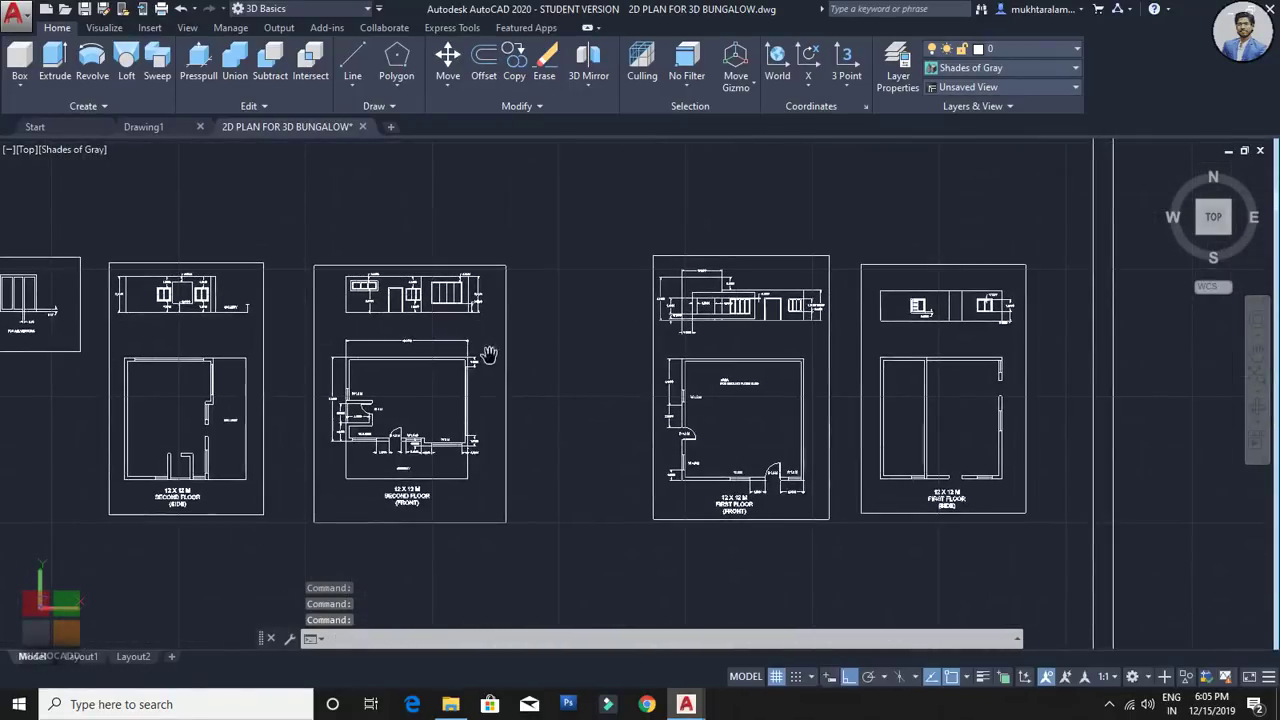
Step: Inspect the undimensioned second-floor and first-floor sheets outside the MEASUREMENTS frame
{"action": "scroll", "coordinate": [506, 349], "scroll_direction": "down", "scroll_amount": 5}
{"action": "middle_click_drag", "start_coordinate": [709, 363], "coordinate": [220, 340]}
{"action": "scroll", "coordinate": [476, 327], "scroll_direction": "up", "scroll_amount": 9}
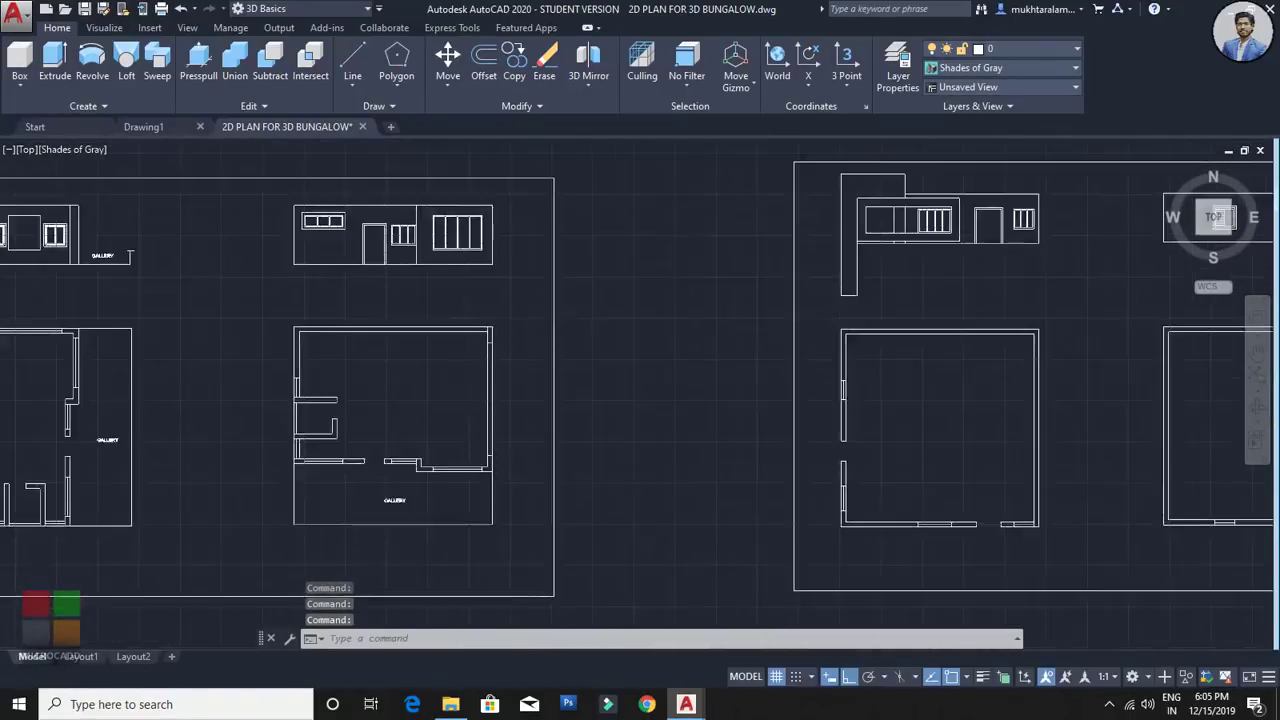
{"action": "middle_click_drag", "start_coordinate": [462, 321], "coordinate": [453, 394]}
{"action": "middle_click_drag", "start_coordinate": [639, 390], "coordinate": [597, 294]}
{"action": "middle_click_drag", "start_coordinate": [717, 328], "coordinate": [519, 388]}
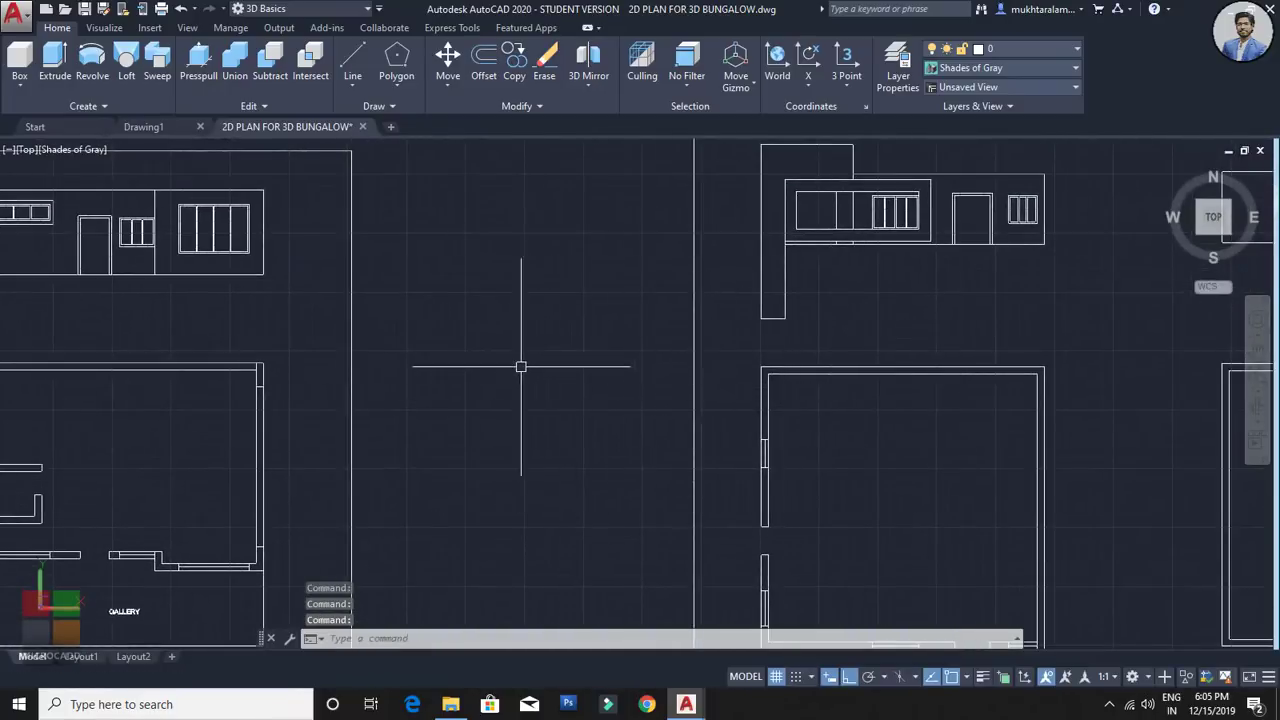
{"action": "scroll", "coordinate": [549, 367], "scroll_direction": "down", "scroll_amount": 4}
{"action": "scroll", "coordinate": [549, 367], "scroll_direction": "down", "scroll_amount": 5}
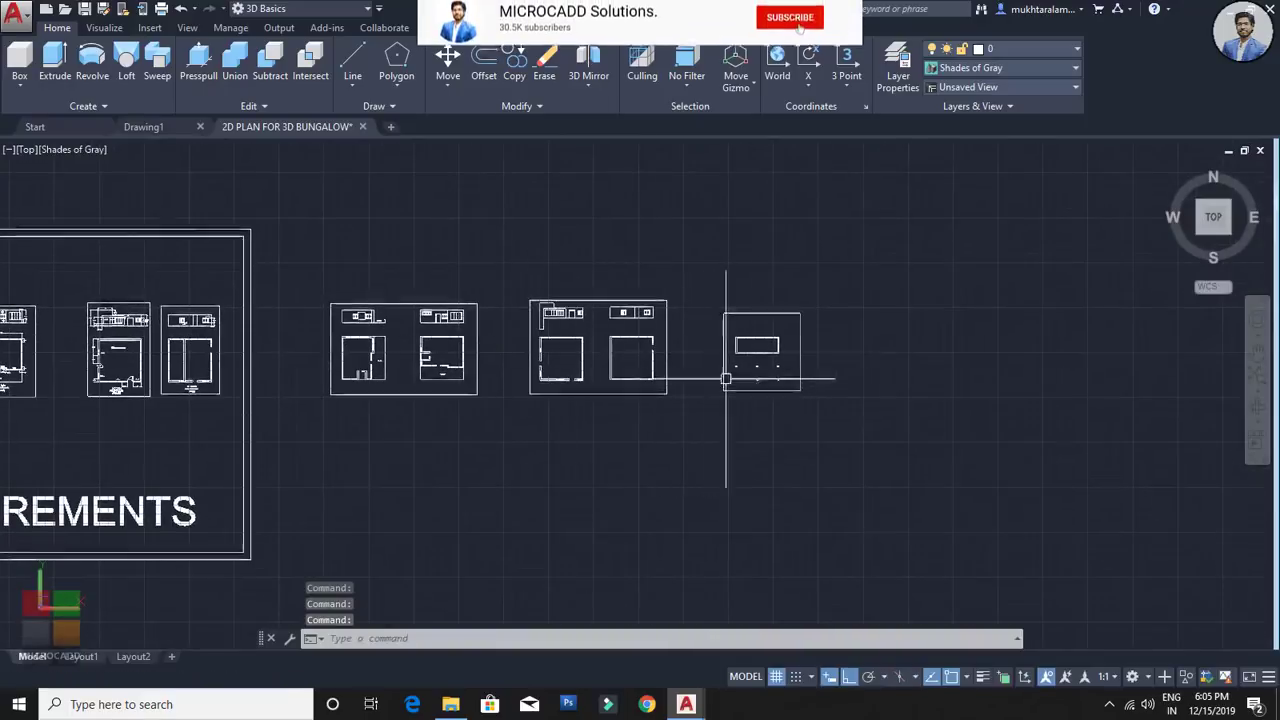
Step: Examine the last sheet with the double-line rectangle and the small square outlines below it
{"action": "scroll", "coordinate": [729, 366], "scroll_direction": "up", "scroll_amount": 6}
{"action": "scroll", "coordinate": [797, 348], "scroll_direction": "up", "scroll_amount": 2}
{"action": "middle_click_drag", "start_coordinate": [797, 348], "coordinate": [660, 391]}
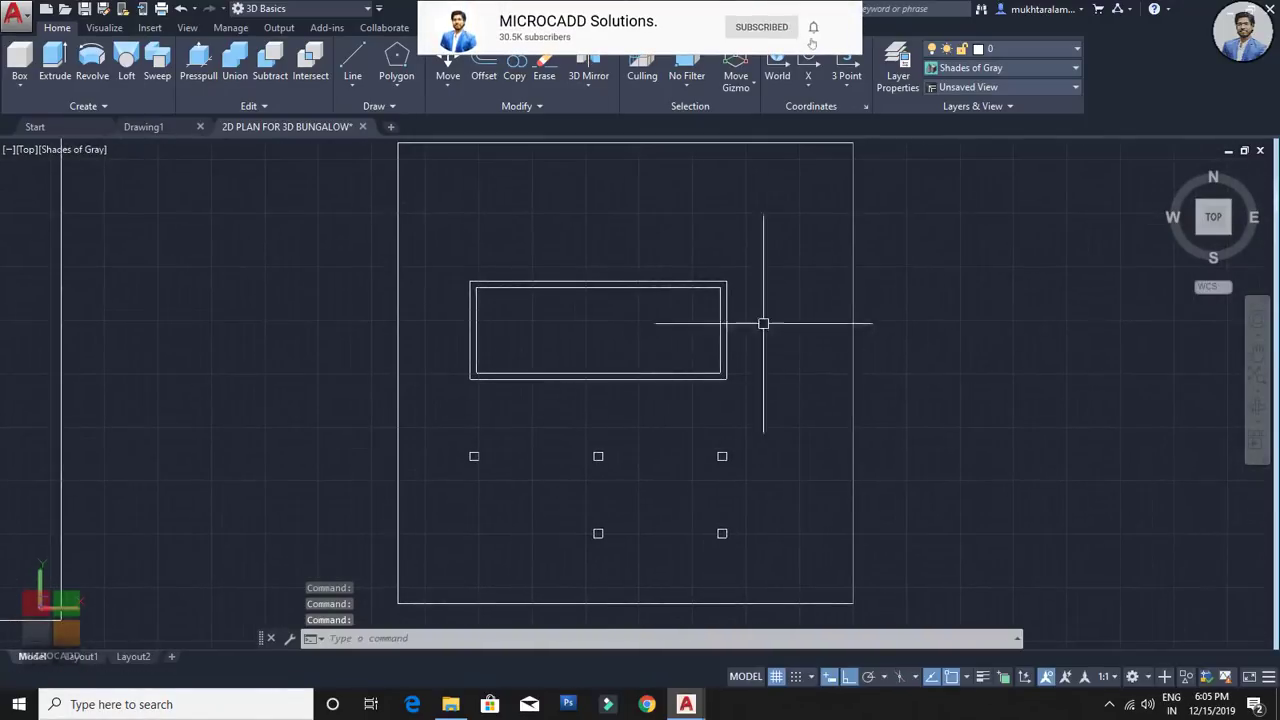
{"action": "scroll", "coordinate": [667, 494], "scroll_direction": "up", "scroll_amount": 2}
{"action": "middle_click_drag", "start_coordinate": [667, 496], "coordinate": [669, 552]}
{"action": "middle_click_drag", "start_coordinate": [625, 495], "coordinate": [623, 493]}
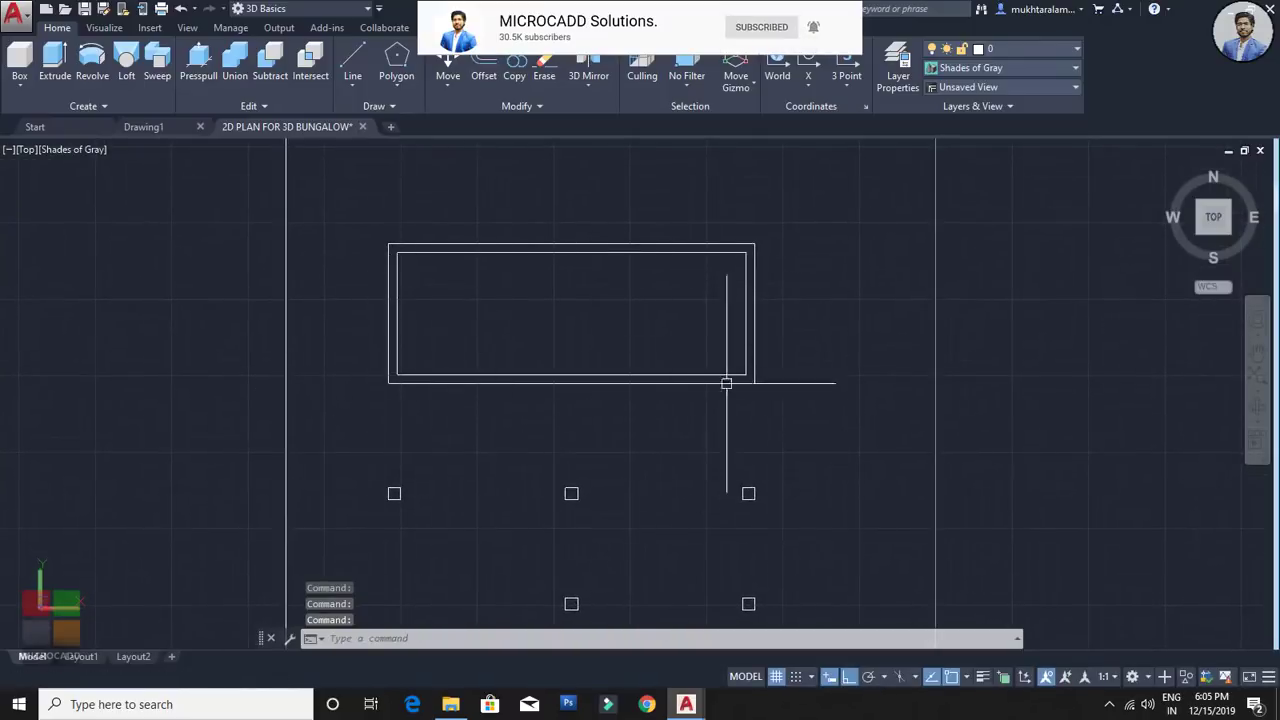
{"action": "middle_click_drag", "start_coordinate": [685, 419], "coordinate": [674, 272]}
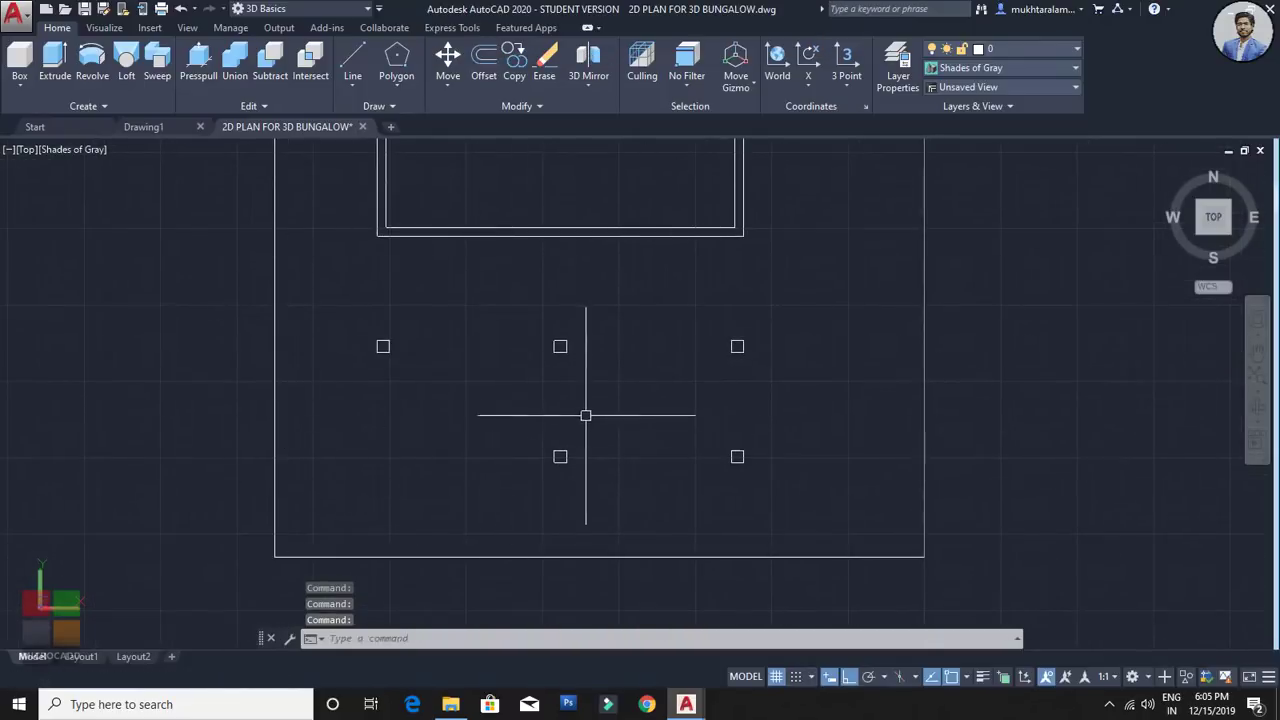
Step: Examine the walls, window positions and door openings of the undimensioned first-floor plans, focusing on the side plan
{"action": "scroll", "coordinate": [680, 382], "scroll_direction": "down", "scroll_amount": 5}
{"action": "scroll", "coordinate": [766, 383], "scroll_direction": "up", "scroll_amount": 6}
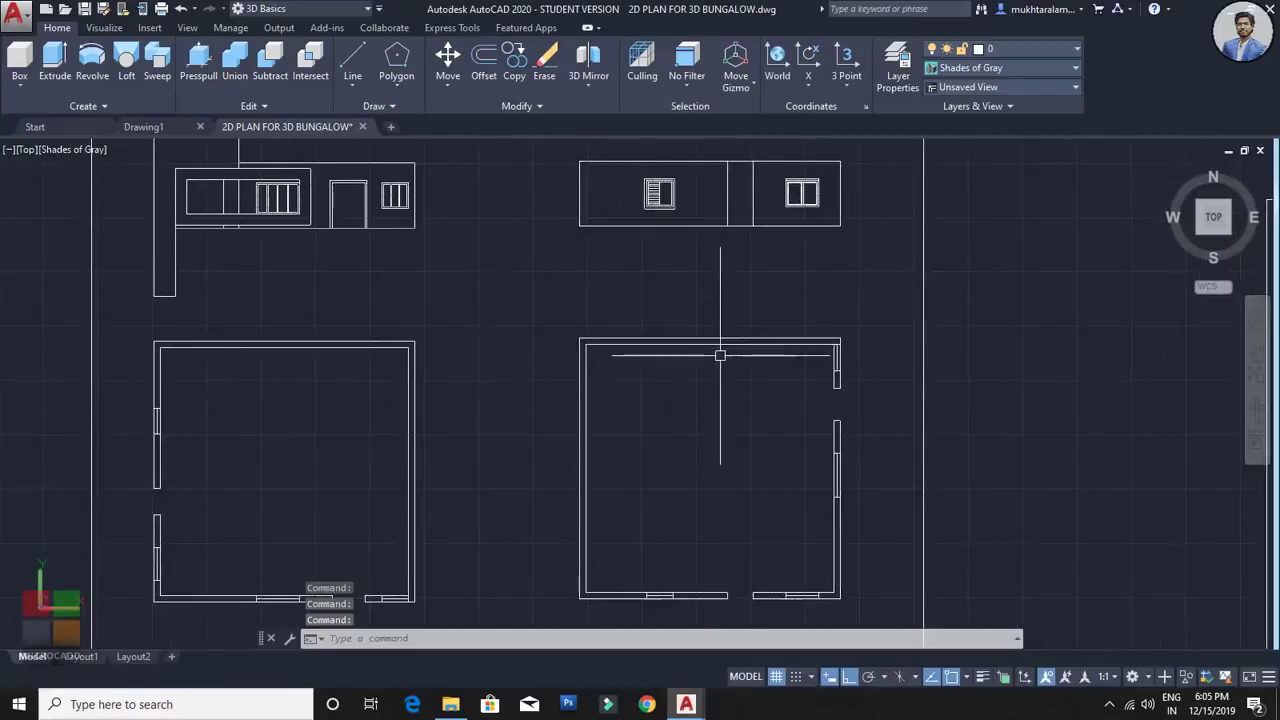
{"action": "key", "text": "Escape"}
{"action": "scroll", "coordinate": [786, 365], "scroll_direction": "down", "scroll_amount": 3}
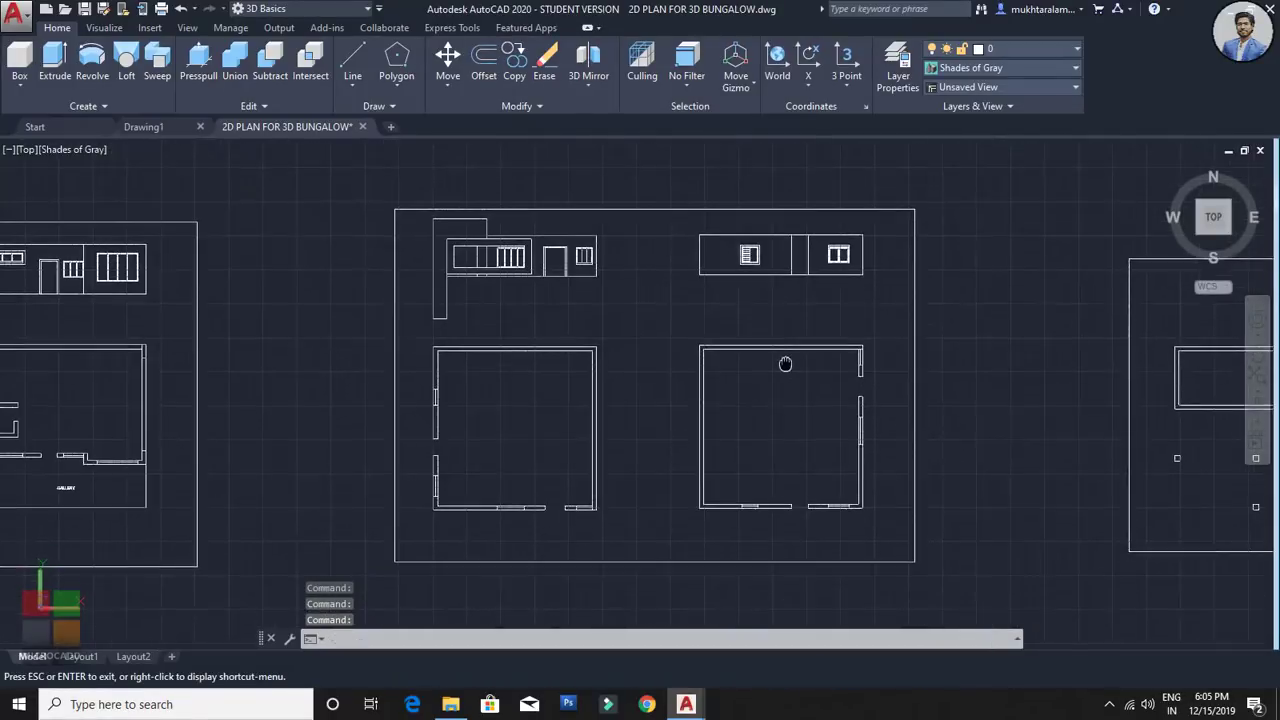
{"action": "scroll", "coordinate": [767, 340], "scroll_direction": "up", "scroll_amount": 3}
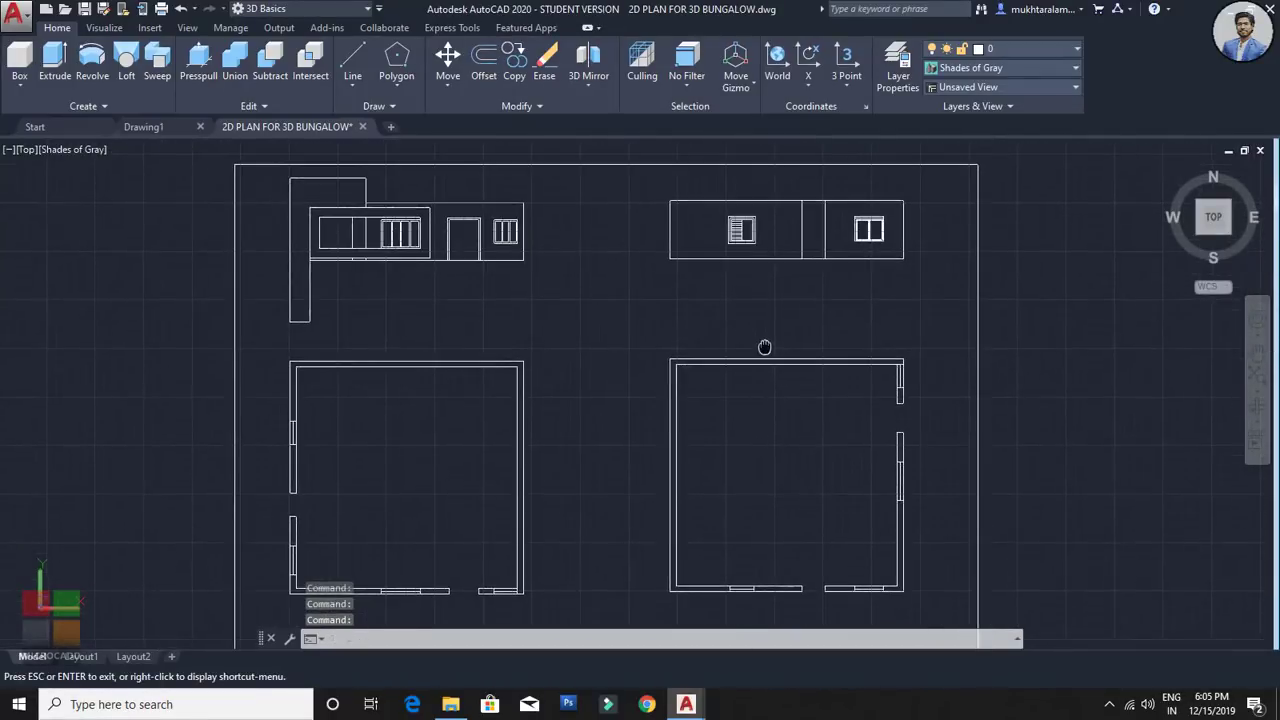
{"action": "middle_click_drag", "start_coordinate": [759, 352], "coordinate": [665, 280]}
{"action": "scroll", "coordinate": [730, 427], "scroll_direction": "up", "scroll_amount": 3}
{"action": "middle_click_drag", "start_coordinate": [730, 428], "coordinate": [718, 416]}
{"action": "key", "text": "Escape"}
{"action": "scroll", "coordinate": [718, 416], "scroll_direction": "down", "scroll_amount": 2}
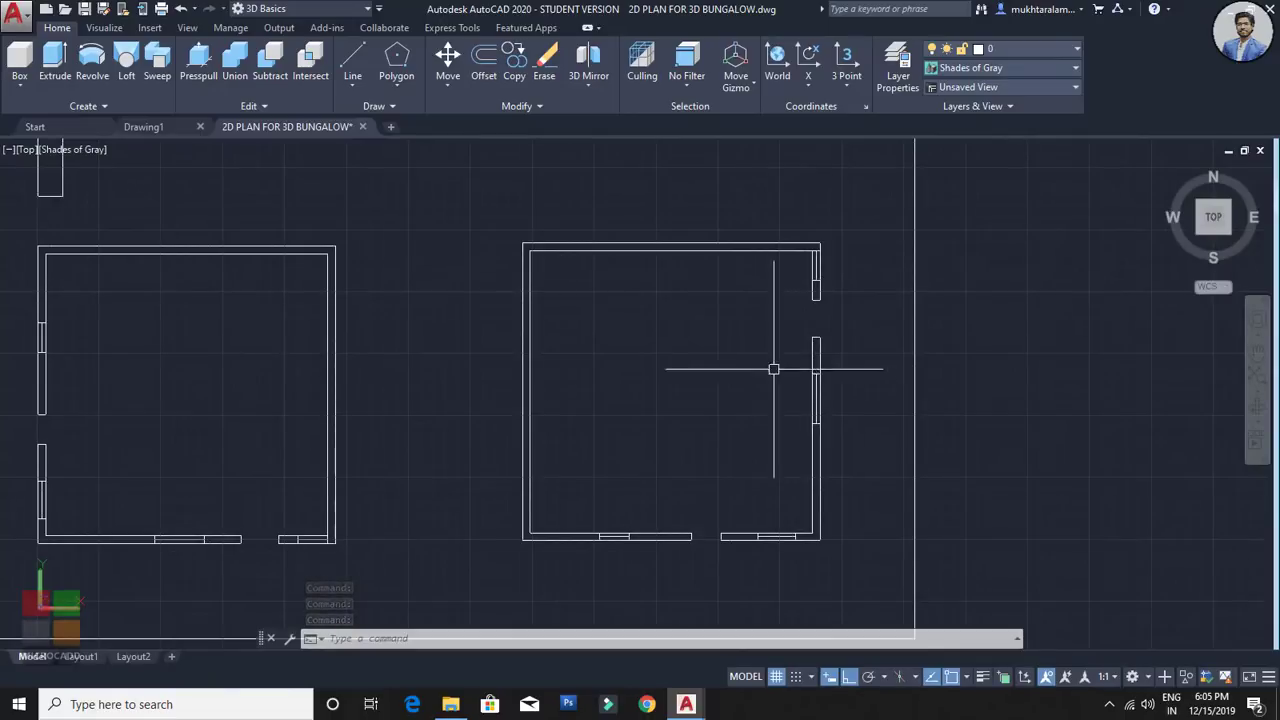
{"action": "scroll", "coordinate": [768, 369], "scroll_direction": "up", "scroll_amount": 1}
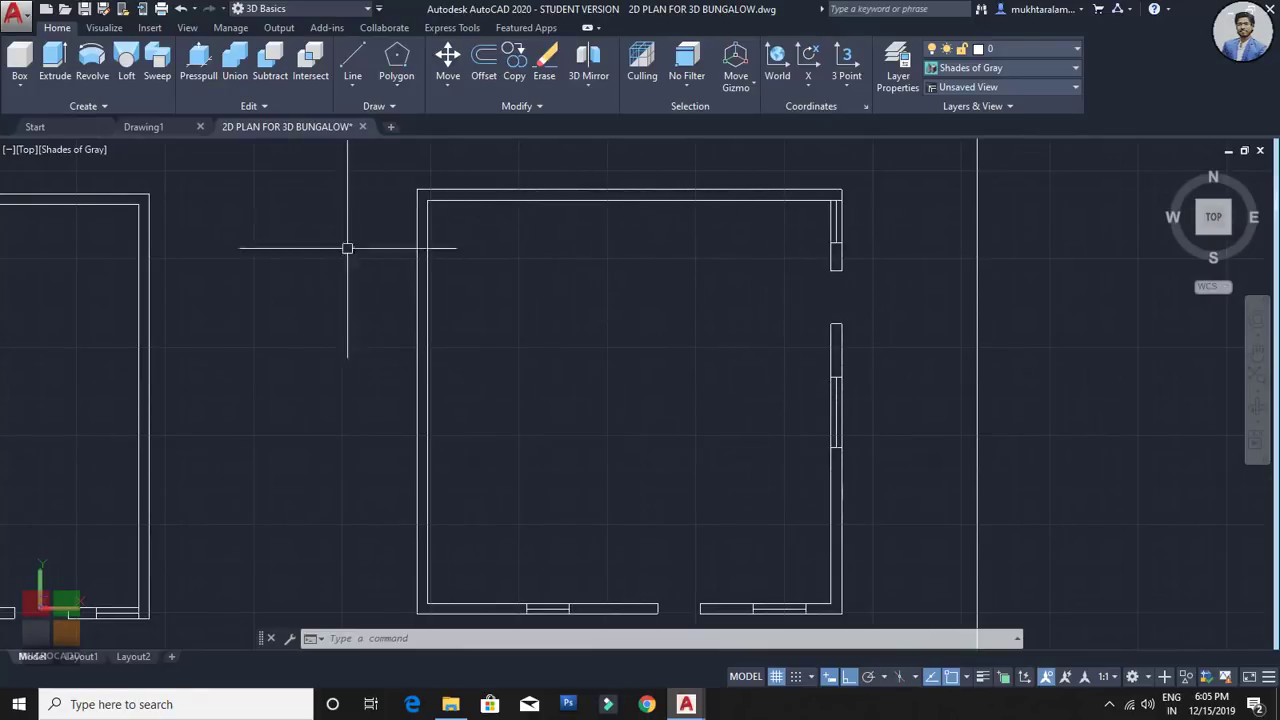
{"action": "scroll", "coordinate": [480, 475], "scroll_direction": "down", "scroll_amount": 2}
{"action": "mouse_move", "coordinate": [483, 480]}
{"action": "middle_mouse_down"}
{"action": "mouse_move", "coordinate": [674, 449]}
{"action": "mouse_move", "coordinate": [634, 480]}
{"action": "middle_mouse_up"}
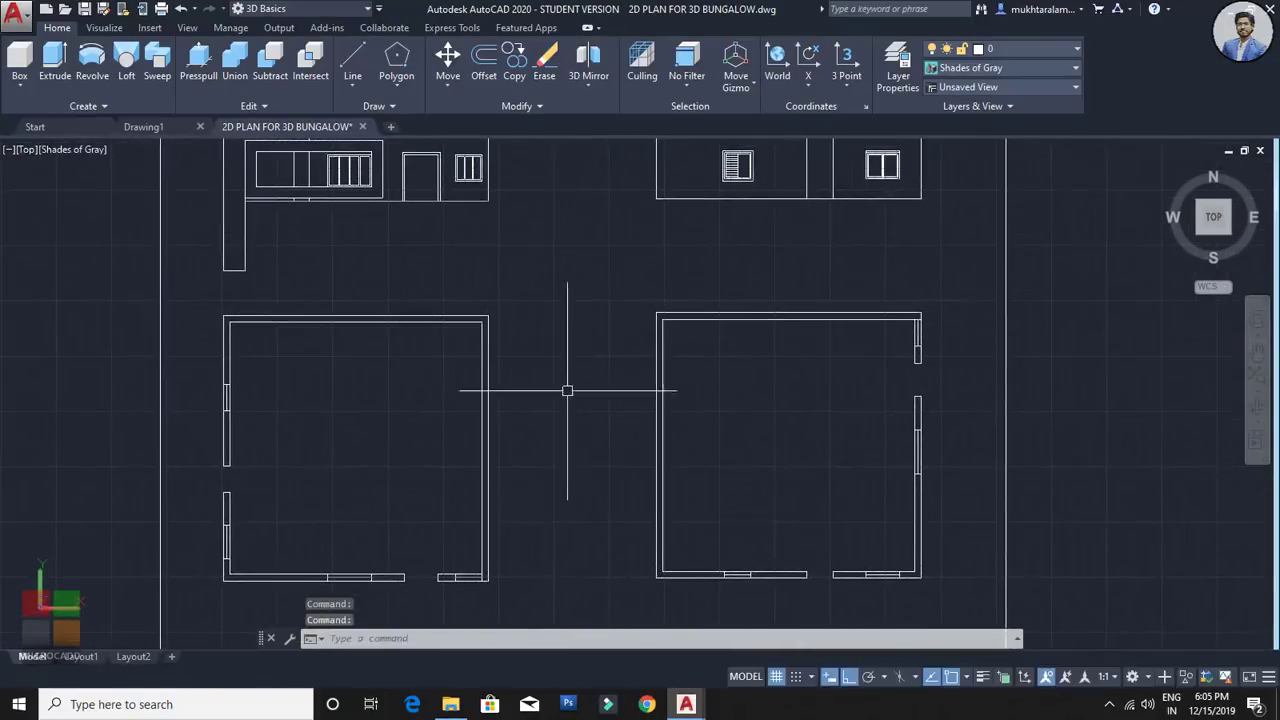
Step: Examine the undimensioned first-floor front and side elevations, including the two windows in the side elevation
{"action": "middle_click_drag", "start_coordinate": [566, 391], "coordinate": [537, 506]}
{"action": "scroll", "coordinate": [375, 314], "scroll_direction": "up", "scroll_amount": 3}
{"action": "middle_click_drag", "start_coordinate": [375, 314], "coordinate": [491, 368]}
{"action": "scroll", "coordinate": [494, 368], "scroll_direction": "down", "scroll_amount": 2}
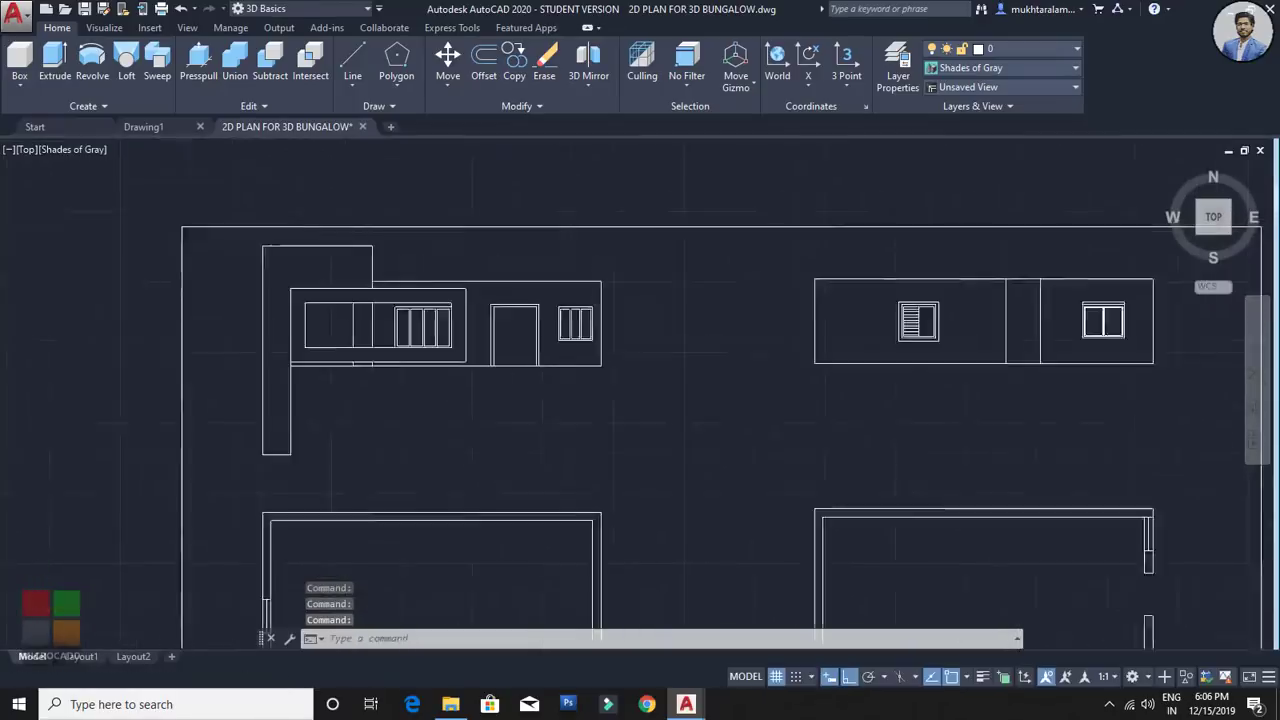
{"action": "mouse_move", "coordinate": [905, 337]}
{"action": "middle_mouse_down"}
{"action": "mouse_move", "coordinate": [563, 323]}
{"action": "mouse_move", "coordinate": [533, 347]}
{"action": "middle_mouse_up"}
{"action": "scroll", "coordinate": [594, 318], "scroll_direction": "up", "scroll_amount": 3}
{"action": "scroll", "coordinate": [533, 347], "scroll_direction": "down", "scroll_amount": 3}
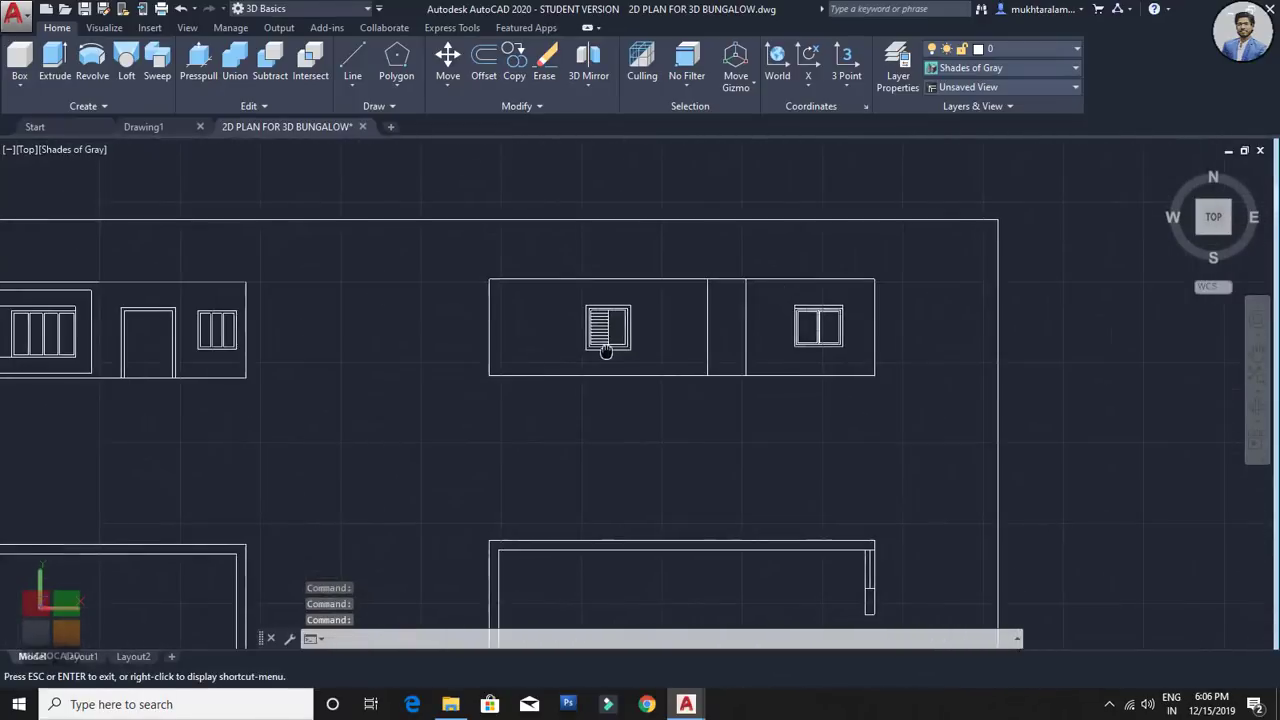
{"action": "scroll", "coordinate": [606, 349], "scroll_direction": "up", "scroll_amount": 5}
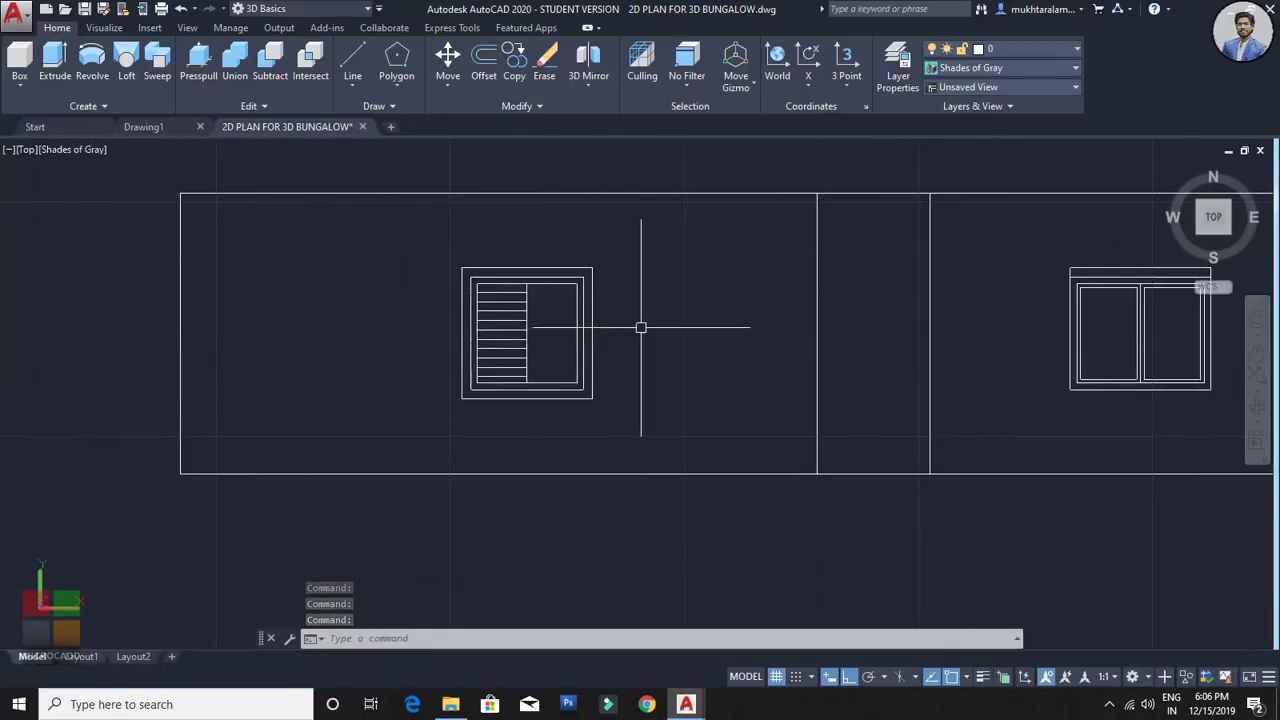
{"action": "middle_click_drag", "start_coordinate": [640, 326], "coordinate": [420, 340]}
{"action": "scroll", "coordinate": [963, 317], "scroll_direction": "up", "scroll_amount": 4}
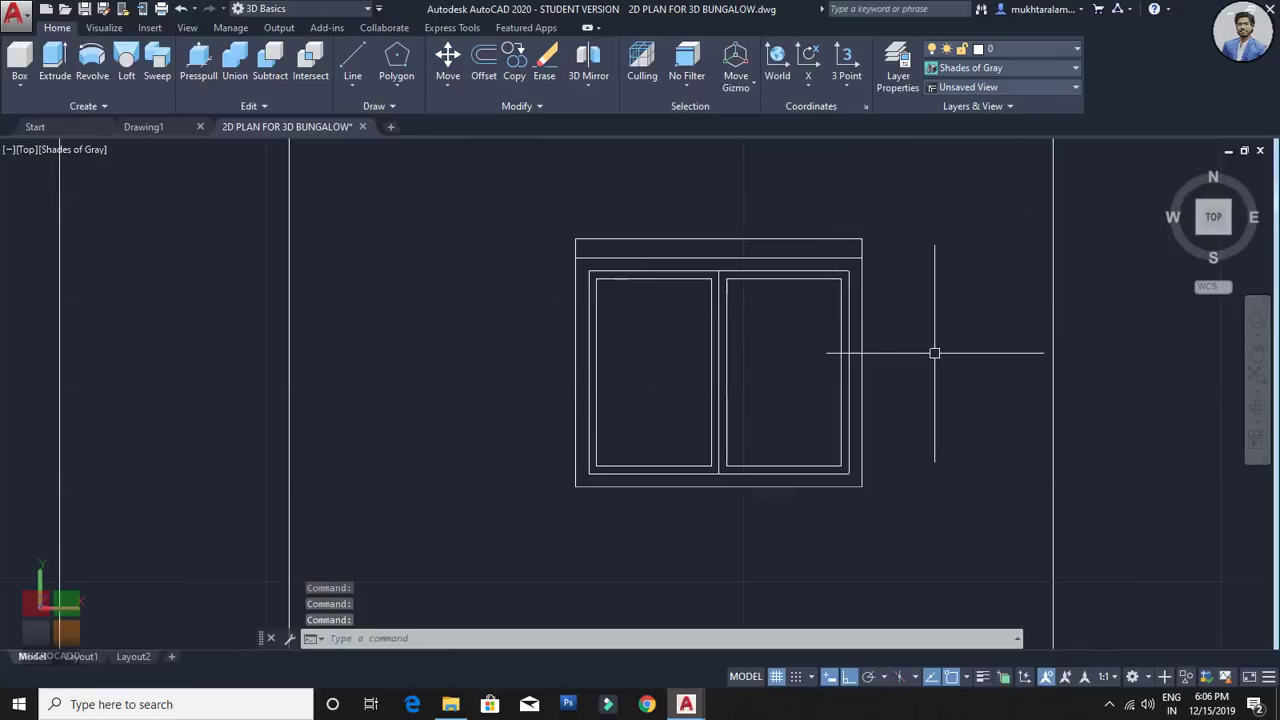
{"action": "scroll", "coordinate": [937, 351], "scroll_direction": "down", "scroll_amount": 3}
{"action": "middle_click_drag", "start_coordinate": [580, 374], "coordinate": [1038, 369]}
{"action": "middle_click_drag", "start_coordinate": [356, 367], "coordinate": [783, 351]}
{"action": "scroll", "coordinate": [577, 306], "scroll_direction": "up", "scroll_amount": 2}
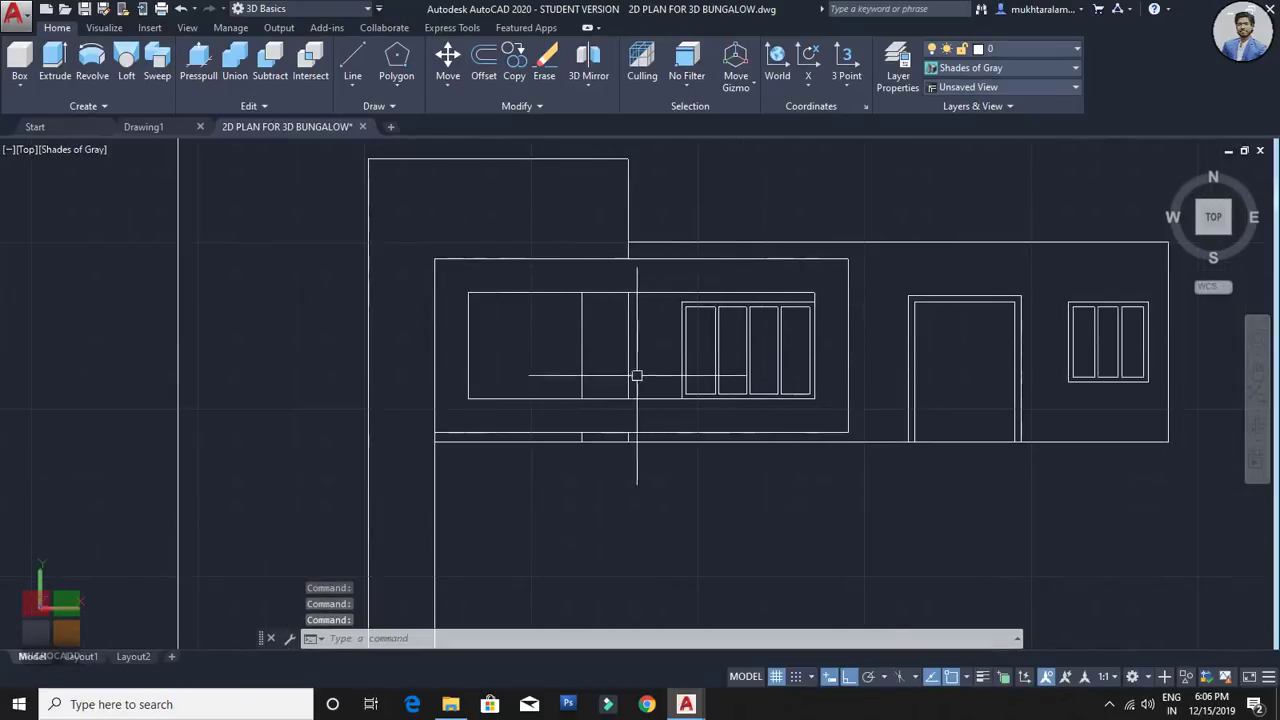
Step: Examine the door and windows in the undimensioned second-floor front elevation
{"action": "scroll", "coordinate": [649, 372], "scroll_direction": "down", "scroll_amount": 4}
{"action": "mouse_move", "coordinate": [649, 372]}
{"action": "middle_mouse_down"}
{"action": "mouse_move", "coordinate": [569, 373]}
{"action": "mouse_move", "coordinate": [831, 320]}
{"action": "middle_mouse_up"}
{"action": "scroll", "coordinate": [578, 373], "scroll_direction": "up", "scroll_amount": 2}
{"action": "scroll", "coordinate": [569, 373], "scroll_direction": "down", "scroll_amount": 3}
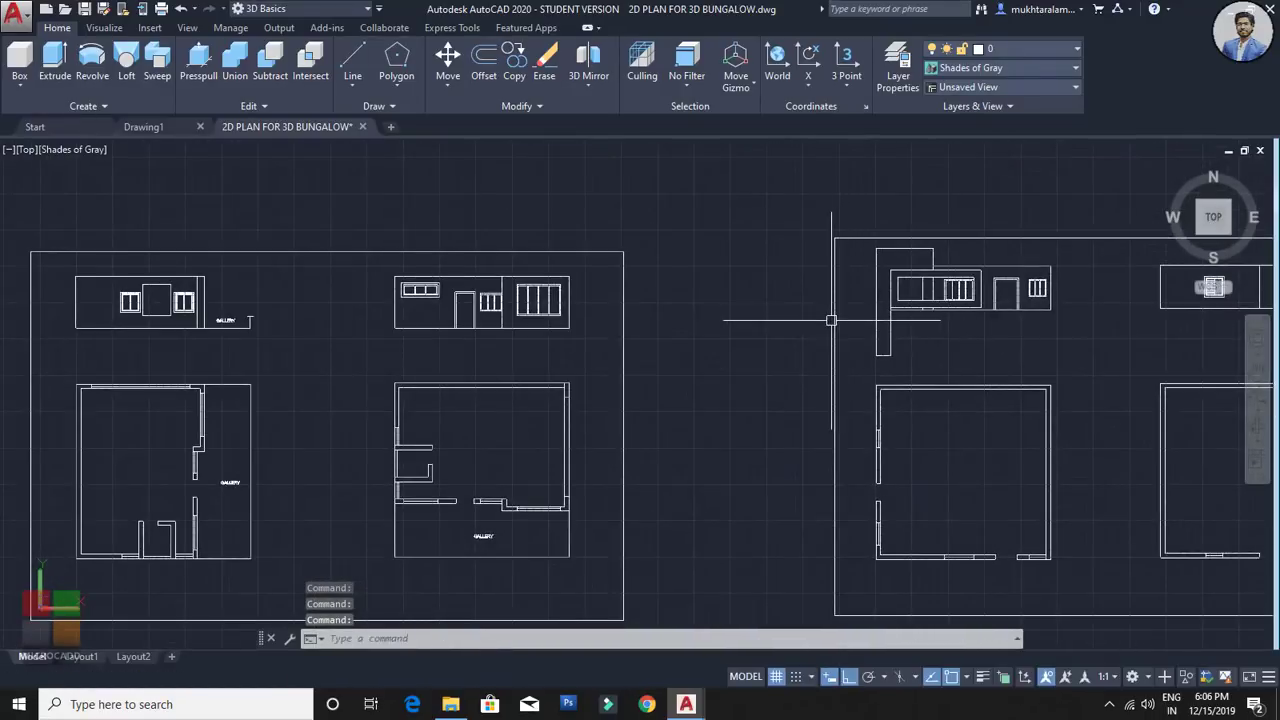
{"action": "scroll", "coordinate": [565, 325], "scroll_direction": "up", "scroll_amount": 4}
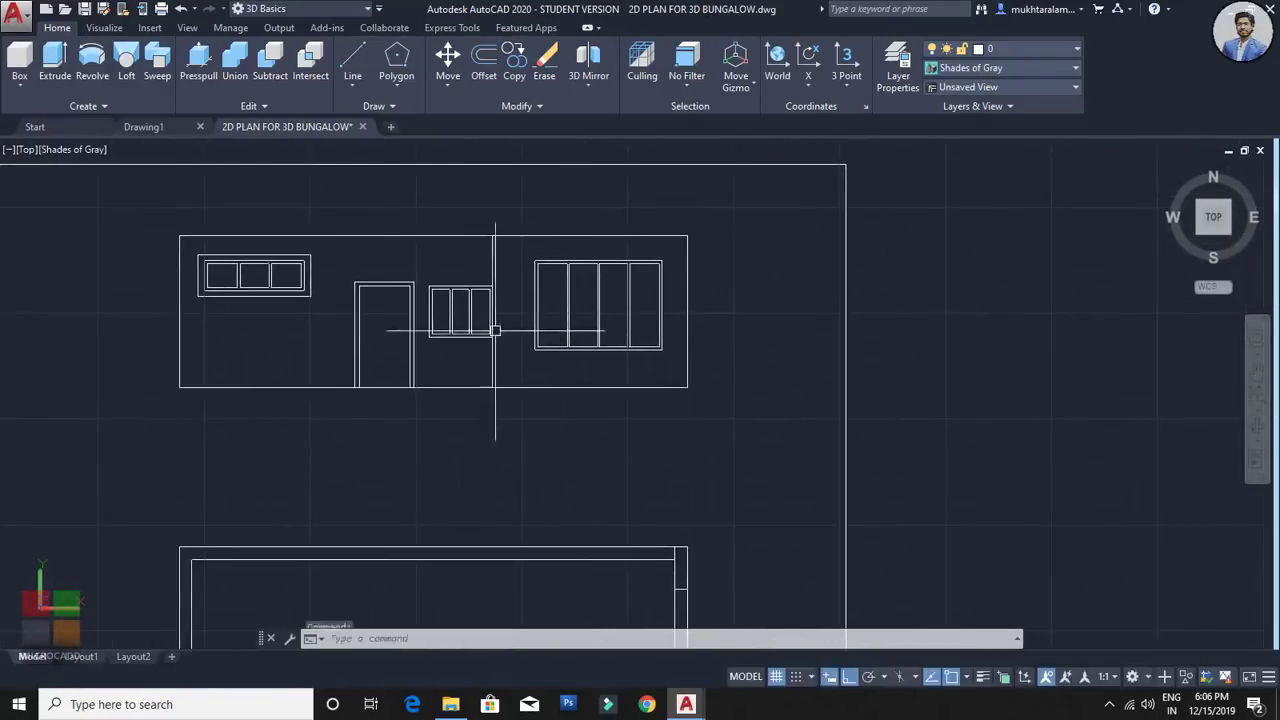
{"action": "scroll", "coordinate": [561, 301], "scroll_direction": "up", "scroll_amount": 1}
{"action": "scroll", "coordinate": [561, 301], "scroll_direction": "down", "scroll_amount": 2}
{"action": "middle_click_drag", "start_coordinate": [561, 301], "coordinate": [775, 309]}
{"action": "scroll", "coordinate": [787, 328], "scroll_direction": "down", "scroll_amount": 2}
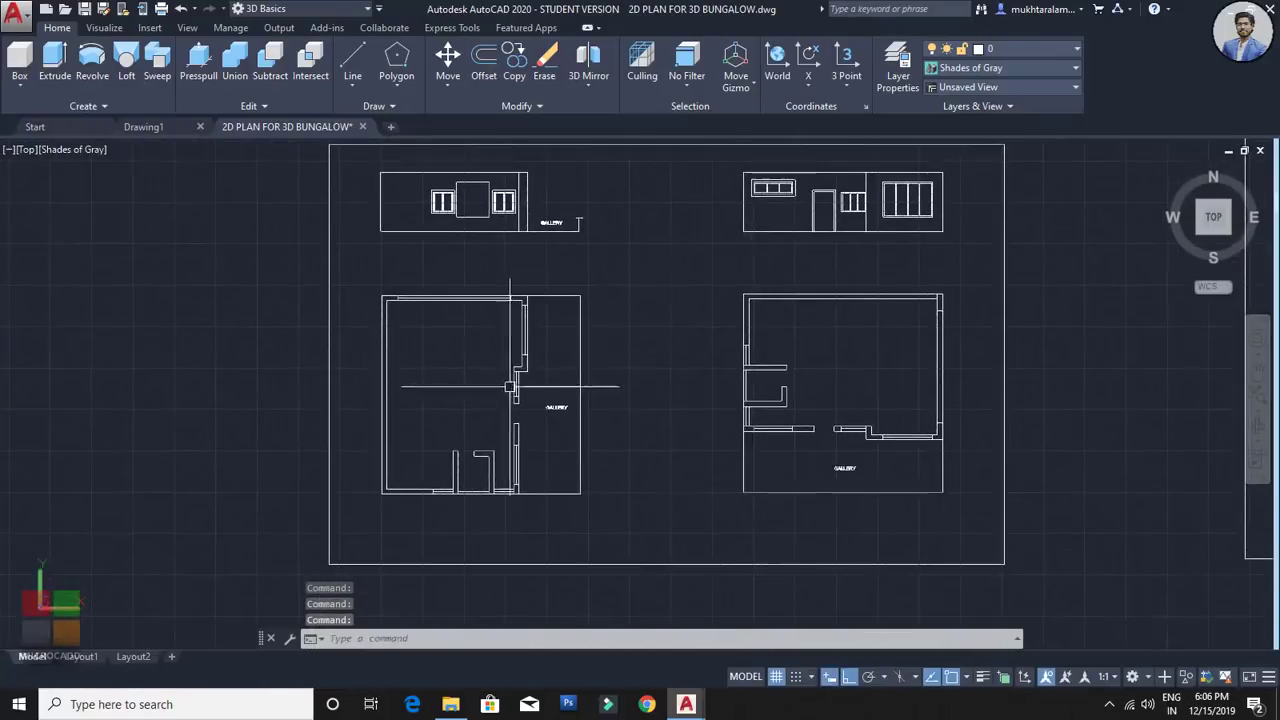
Step: Examine the gallery, wall and opening layout in the undimensioned second-floor side and front plans
{"action": "scroll", "coordinate": [510, 386], "scroll_direction": "up", "scroll_amount": 1}
{"action": "scroll", "coordinate": [534, 375], "scroll_direction": "down", "scroll_amount": 1}
{"action": "middle_click_drag", "start_coordinate": [534, 375], "coordinate": [516, 524]}
{"action": "scroll", "coordinate": [542, 366], "scroll_direction": "up", "scroll_amount": 5}
{"action": "middle_click_drag", "start_coordinate": [551, 316], "coordinate": [522, 145]}
{"action": "scroll", "coordinate": [531, 319], "scroll_direction": "down", "scroll_amount": 3}
{"action": "middle_click_drag", "start_coordinate": [526, 438], "coordinate": [533, 365]}
{"action": "scroll", "coordinate": [531, 372], "scroll_direction": "up", "scroll_amount": 3}
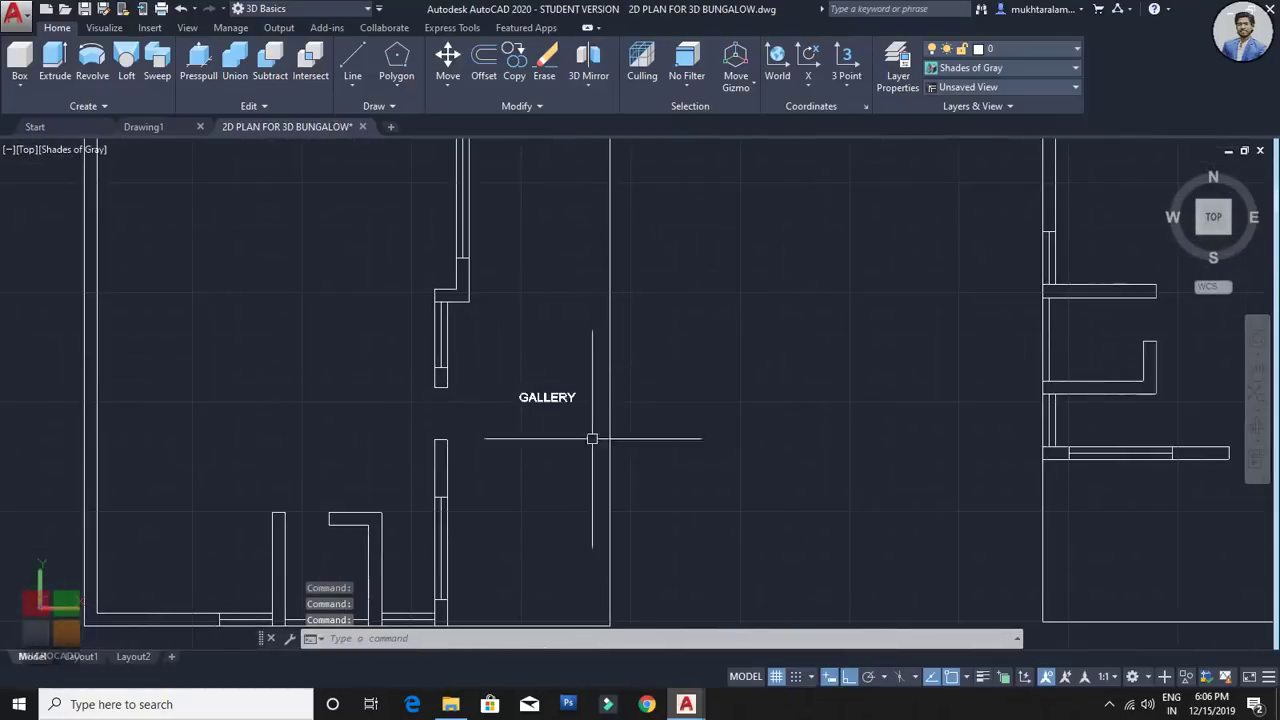
{"action": "scroll", "coordinate": [600, 437], "scroll_direction": "down", "scroll_amount": 4}
{"action": "middle_click_drag", "start_coordinate": [620, 435], "coordinate": [401, 409]}
{"action": "middle_click_drag", "start_coordinate": [866, 444], "coordinate": [767, 416]}
{"action": "scroll", "coordinate": [764, 438], "scroll_direction": "up", "scroll_amount": 2}
{"action": "mouse_move", "coordinate": [765, 446]}
{"action": "middle_mouse_down"}
{"action": "mouse_move", "coordinate": [1023, 491]}
{"action": "mouse_move", "coordinate": [557, 504]}
{"action": "mouse_move", "coordinate": [489, 434]}
{"action": "mouse_move", "coordinate": [494, 418]}
{"action": "middle_mouse_up"}
{"action": "scroll", "coordinate": [772, 457], "scroll_direction": "down", "scroll_amount": 3}
{"action": "scroll", "coordinate": [589, 484], "scroll_direction": "down", "scroll_amount": 3}
{"action": "scroll", "coordinate": [429, 416], "scroll_direction": "up", "scroll_amount": 1}
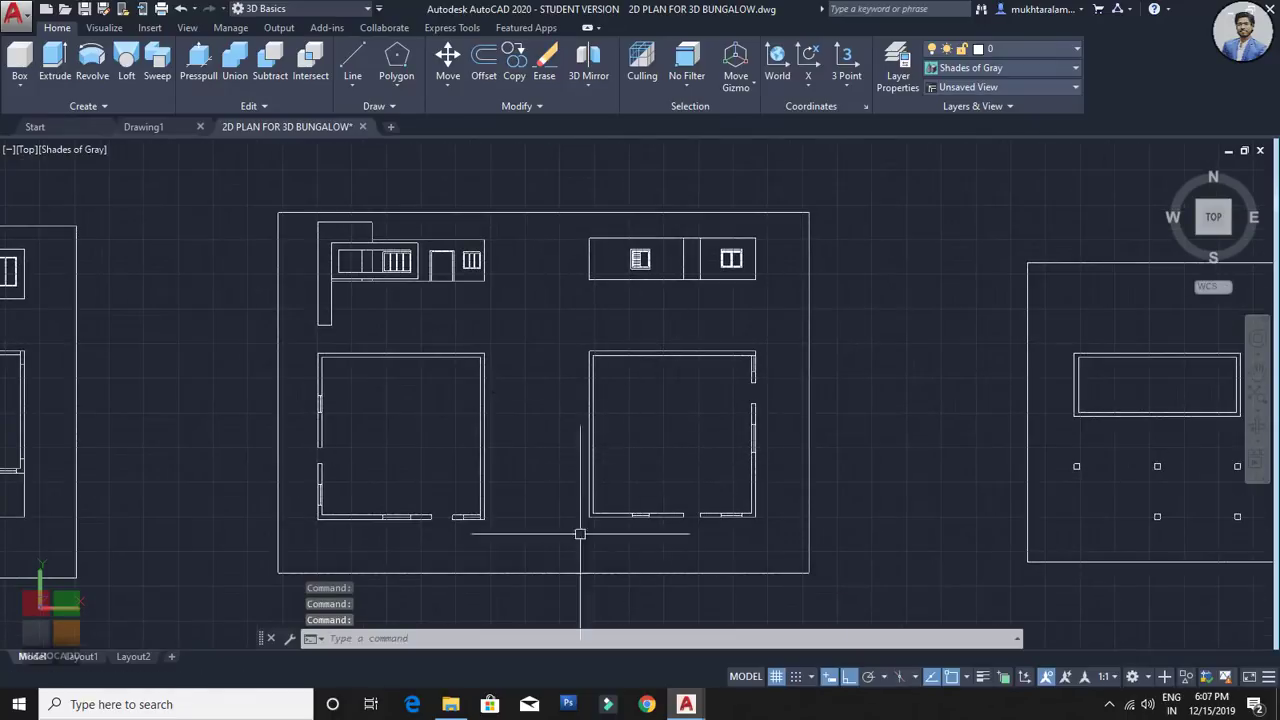
Step: Switch to the AutoCAD for 3D Bungalow folder and view the rendered image Drawing1-Temp0002
{"action": "left_click", "coordinate": [451, 705]}
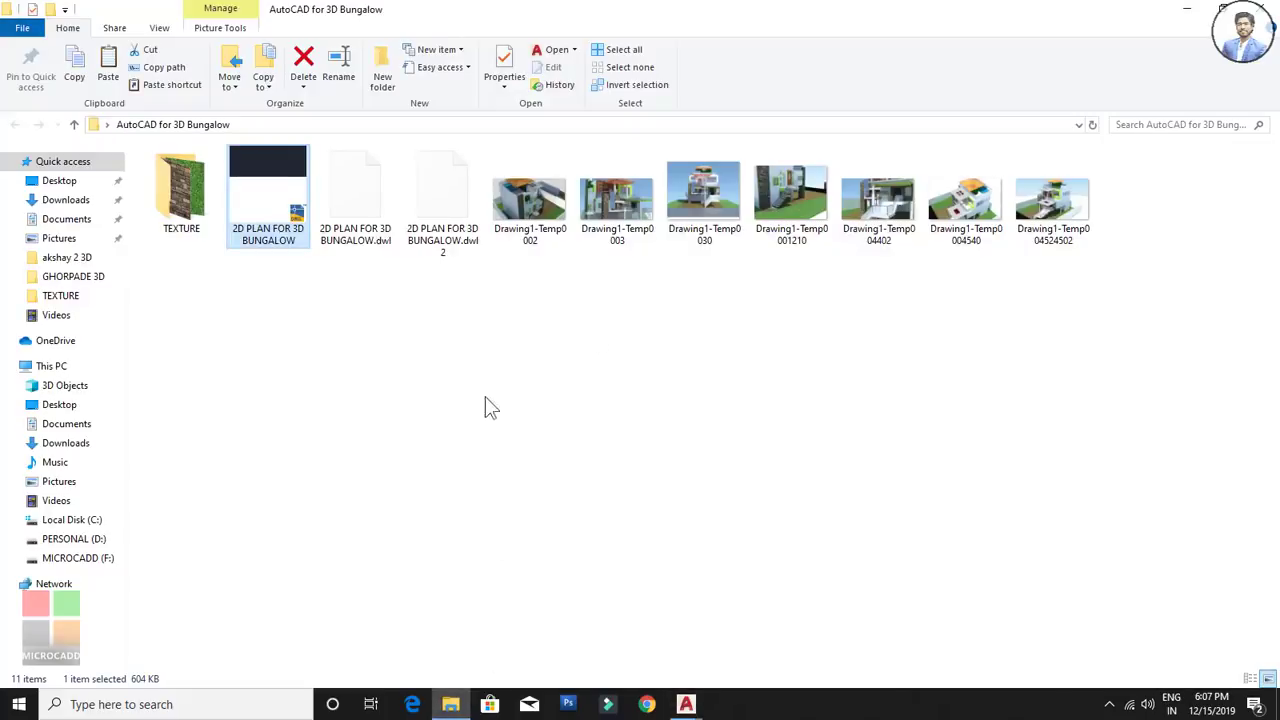
{"action": "double_click", "coordinate": [536, 198]}
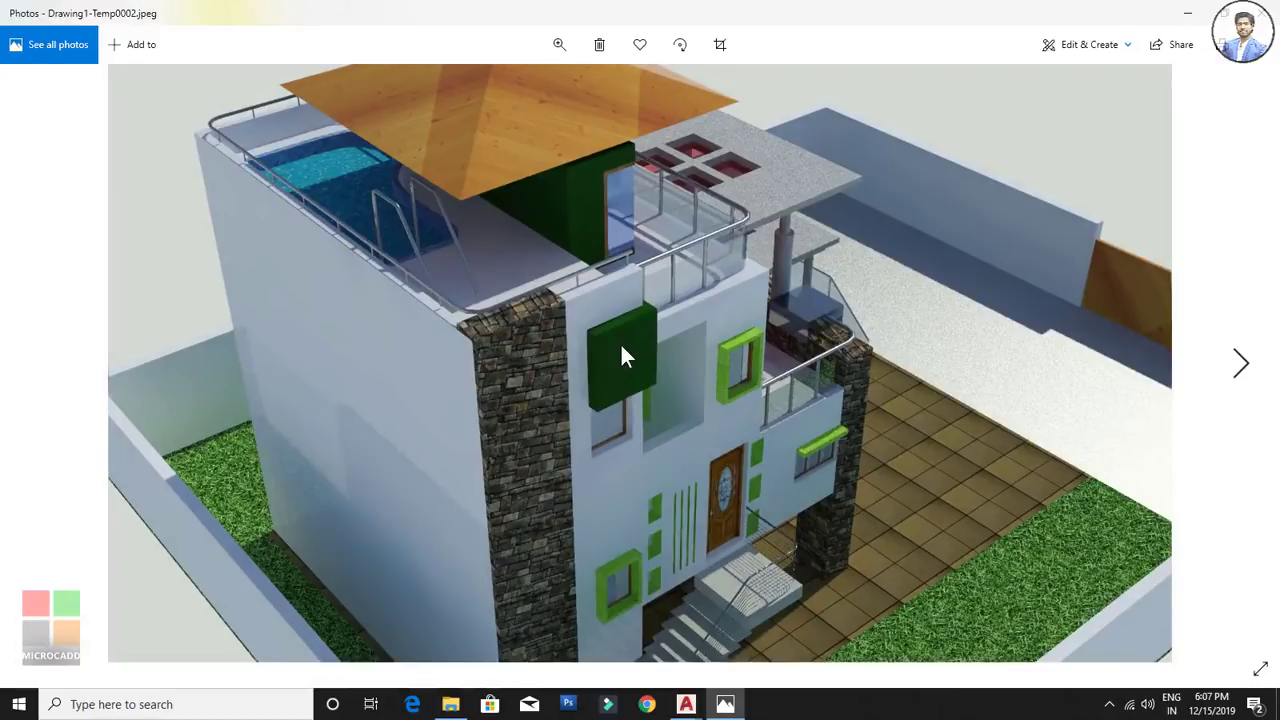
Step: Browse the bungalow renders Drawing1-Temp0003, Drawing1-Temp0030 and Drawing1-Temp0001210, covering the front facade, balconies and side staircase
{"action": "key", "text": "Right"}
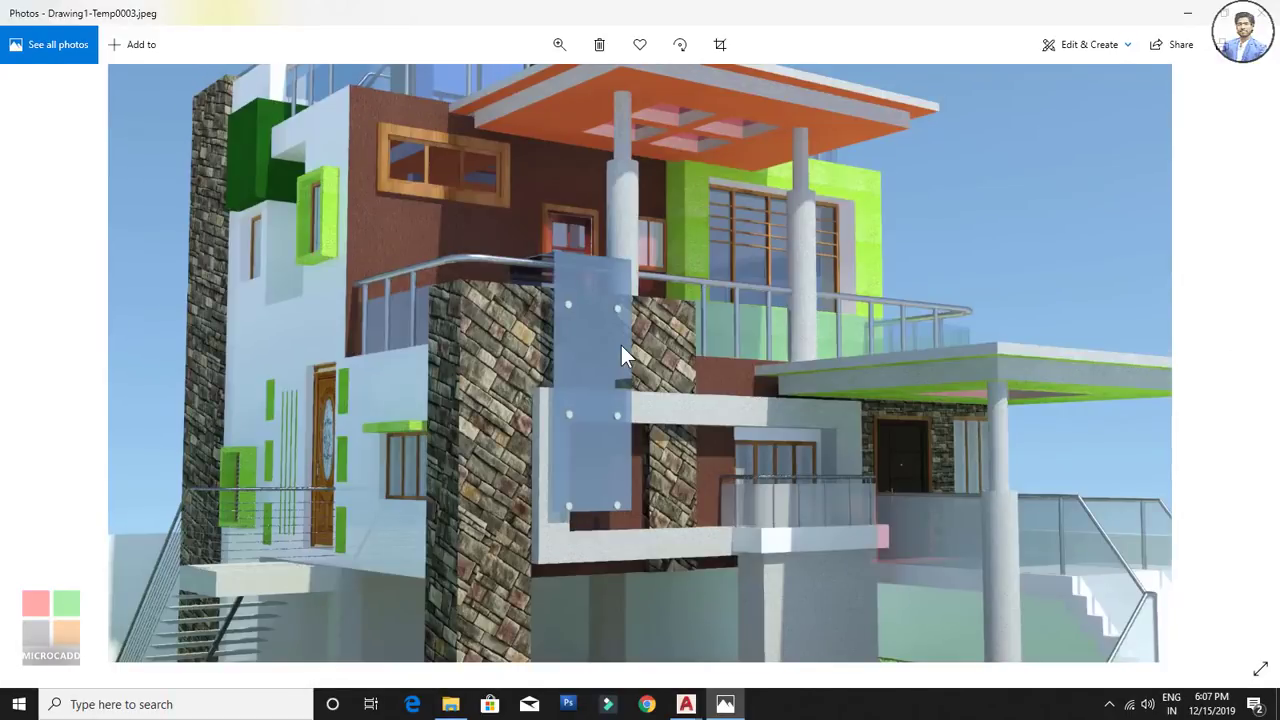
{"action": "key", "text": "Right"}
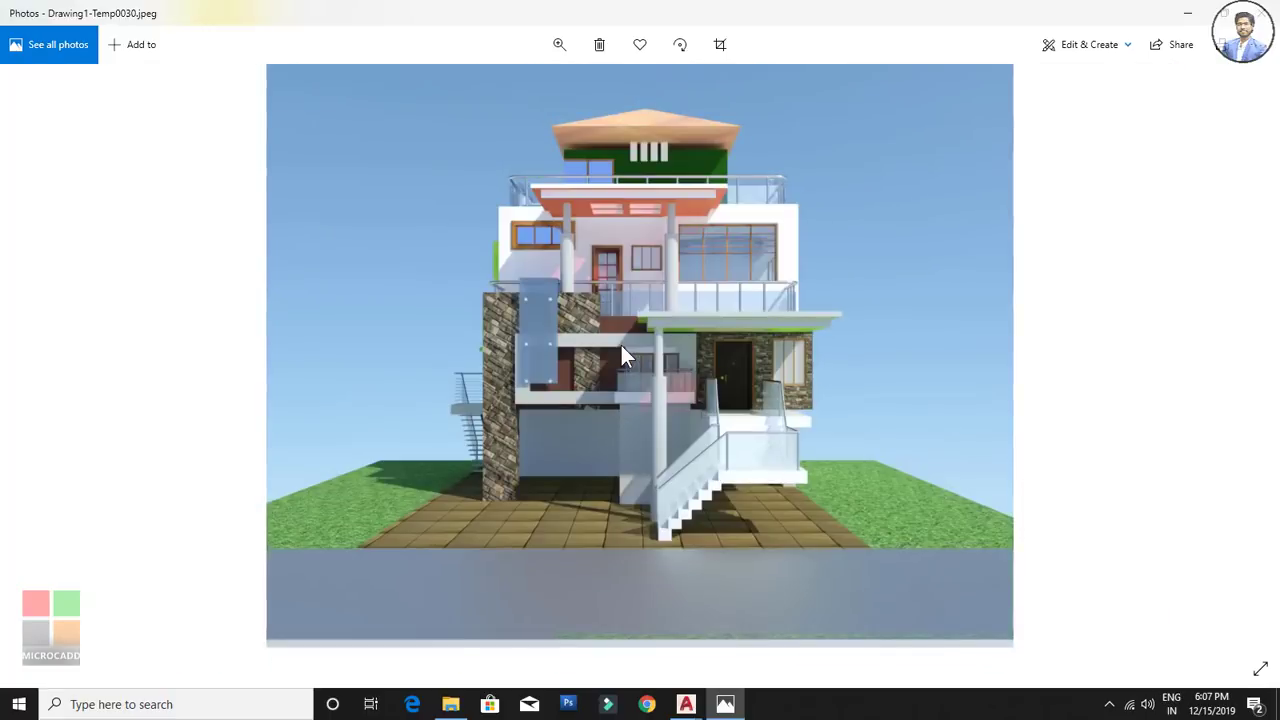
{"action": "key", "text": "Right"}
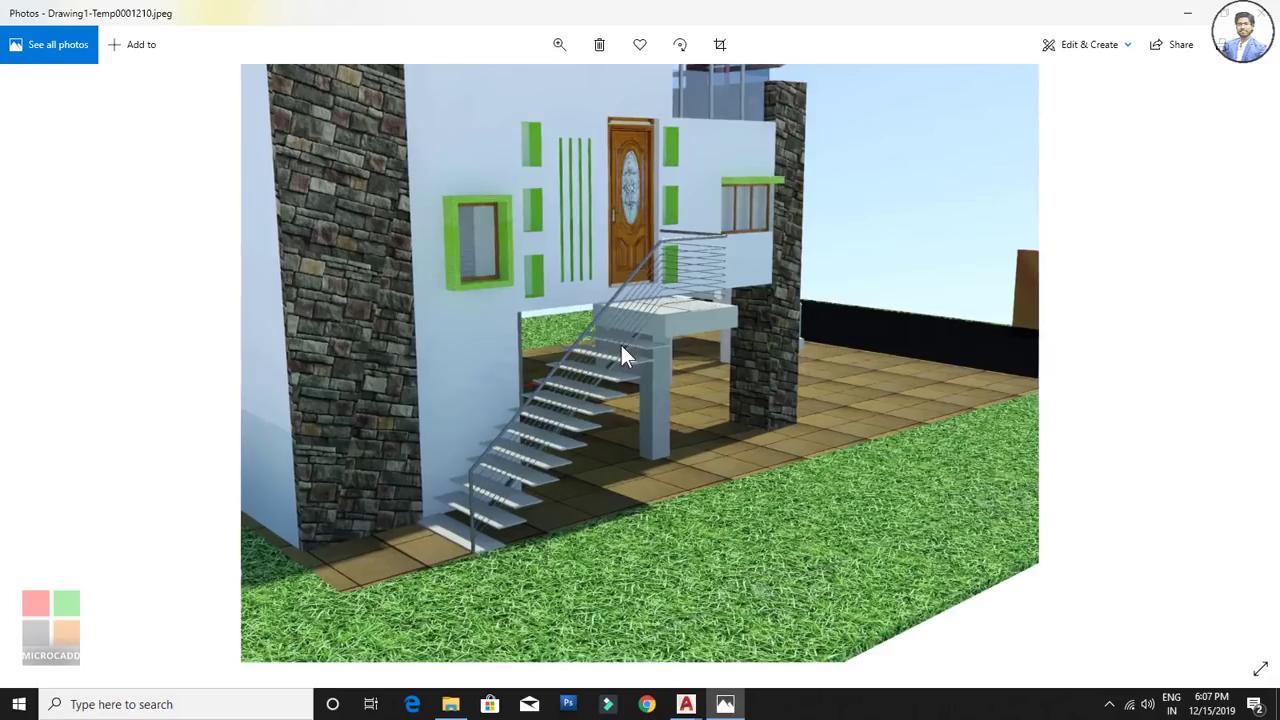
{"action": "key", "text": "Left"}
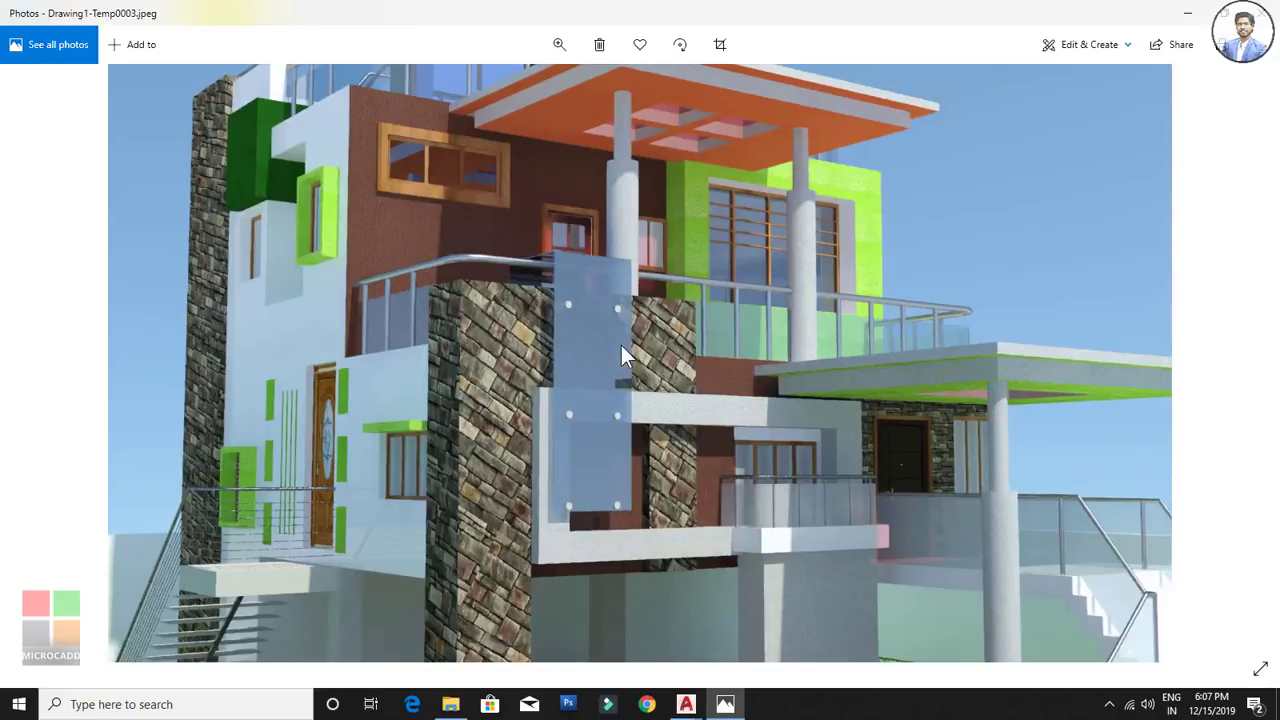
Step: Switch to AutoCAD and close the Drawing1 drawing, keeping 2D PLAN FOR 3D BUNGALOW open
{"action": "mouse_move", "coordinate": [686, 704]}
{"action": "left_click", "coordinate": [734, 655]}
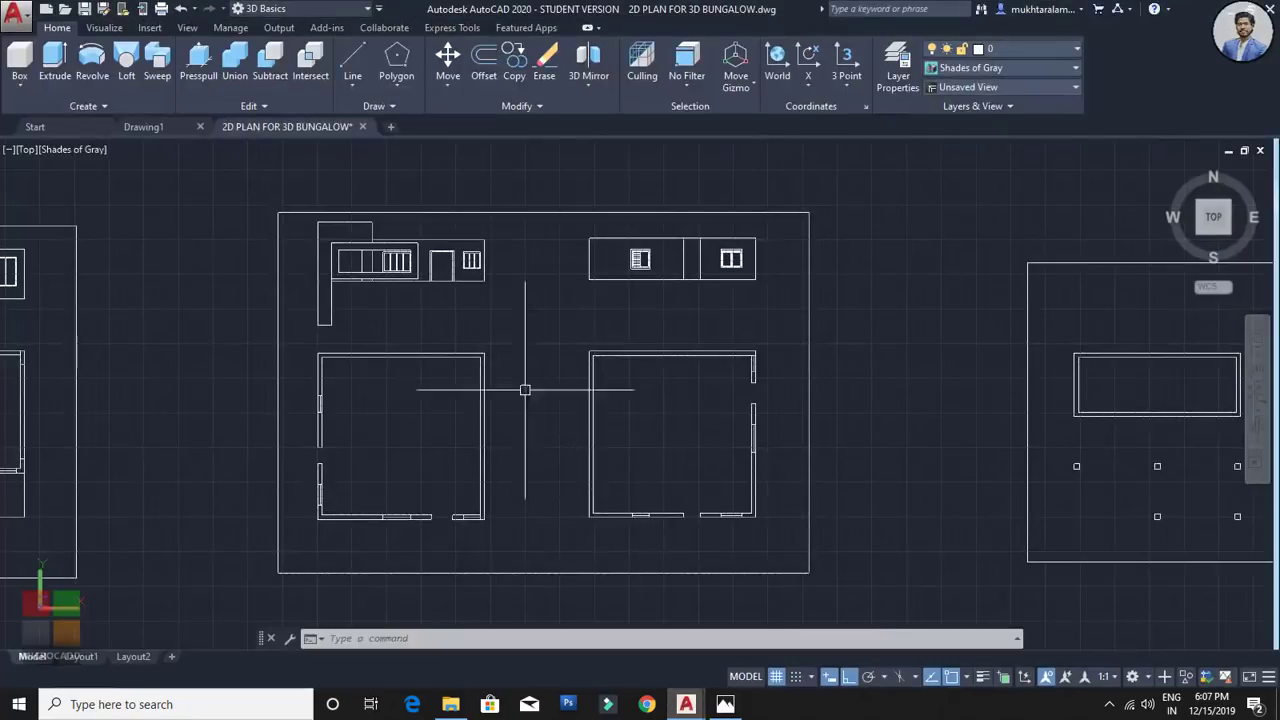
{"action": "left_click", "coordinate": [201, 127]}
Step: Change the viewport of the bungalow plans to the SW Isometric view
{"action": "scroll", "coordinate": [579, 406], "scroll_direction": "down", "scroll_amount": 3}
{"action": "middle_click_drag", "start_coordinate": [580, 406], "coordinate": [494, 379]}
{"action": "scroll", "coordinate": [471, 403], "scroll_direction": "down", "scroll_amount": 2}
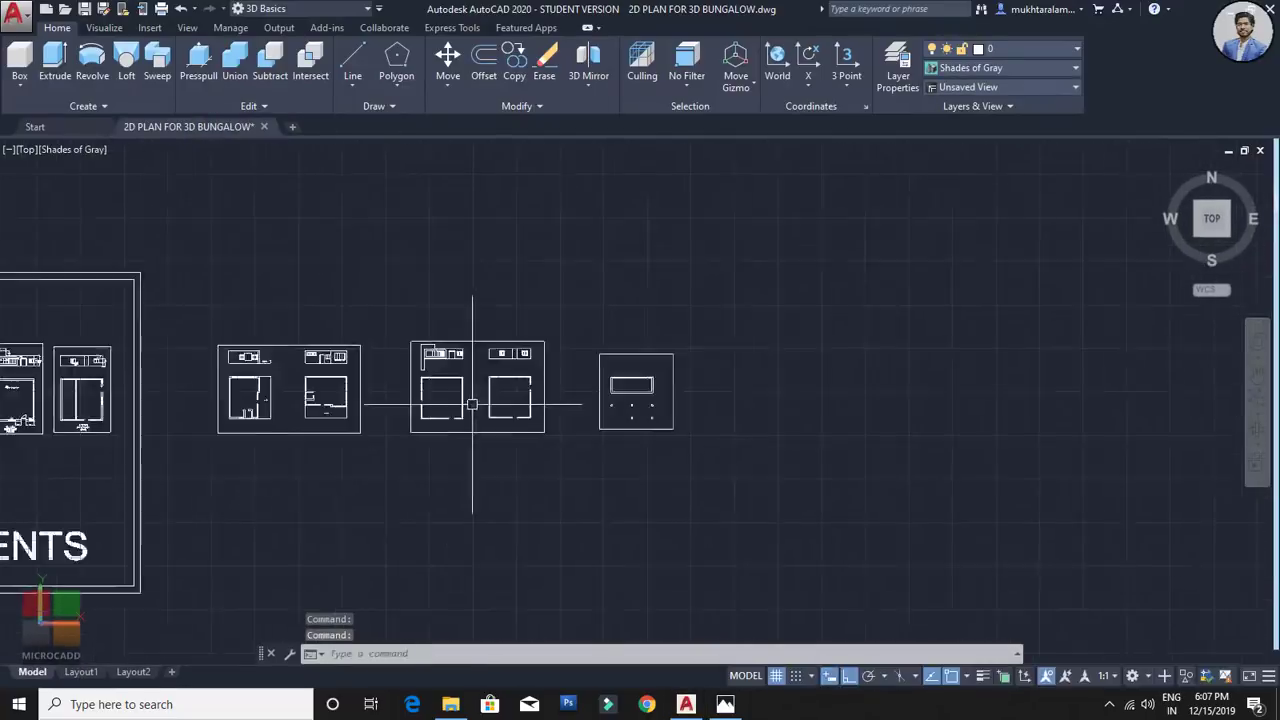
{"action": "middle_click_drag", "start_coordinate": [429, 411], "coordinate": [577, 417]}
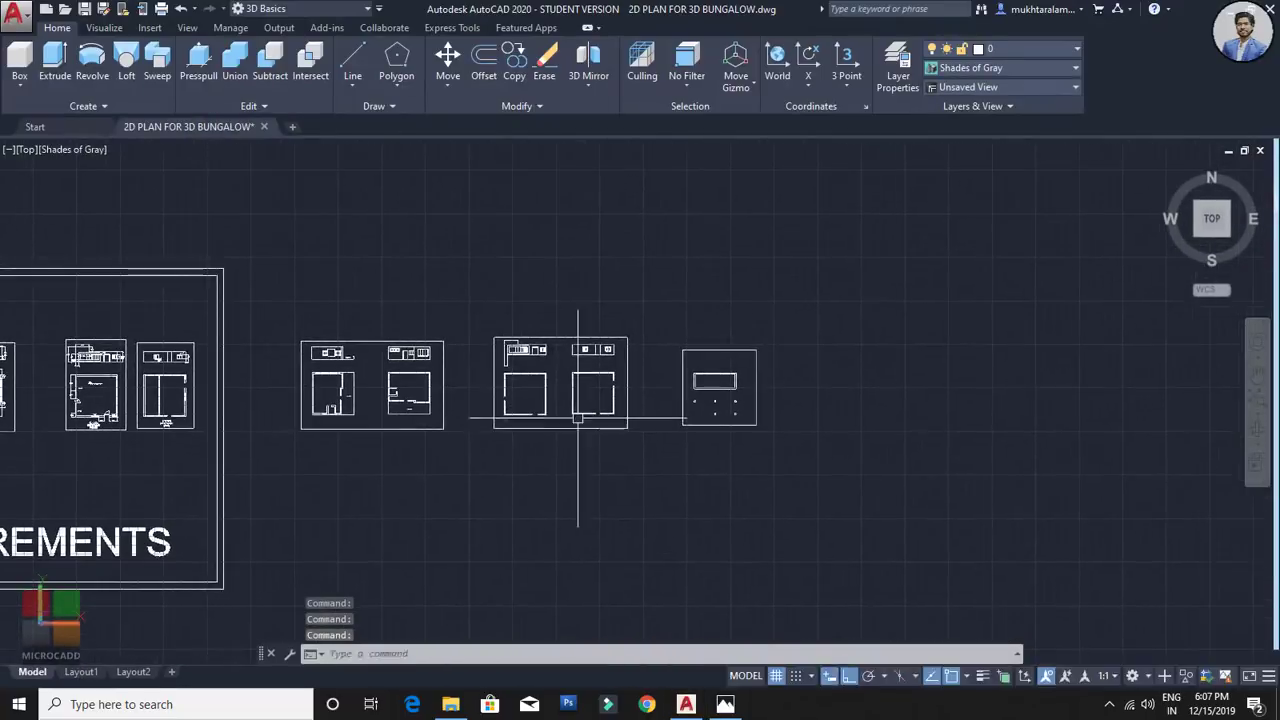
{"action": "mouse_move", "coordinate": [663, 459]}
{"action": "middle_mouse_down"}
{"action": "mouse_move", "coordinate": [571, 443]}
{"action": "mouse_move", "coordinate": [686, 451]}
{"action": "mouse_move", "coordinate": [654, 463]}
{"action": "mouse_move", "coordinate": [736, 455]}
{"action": "middle_mouse_up"}
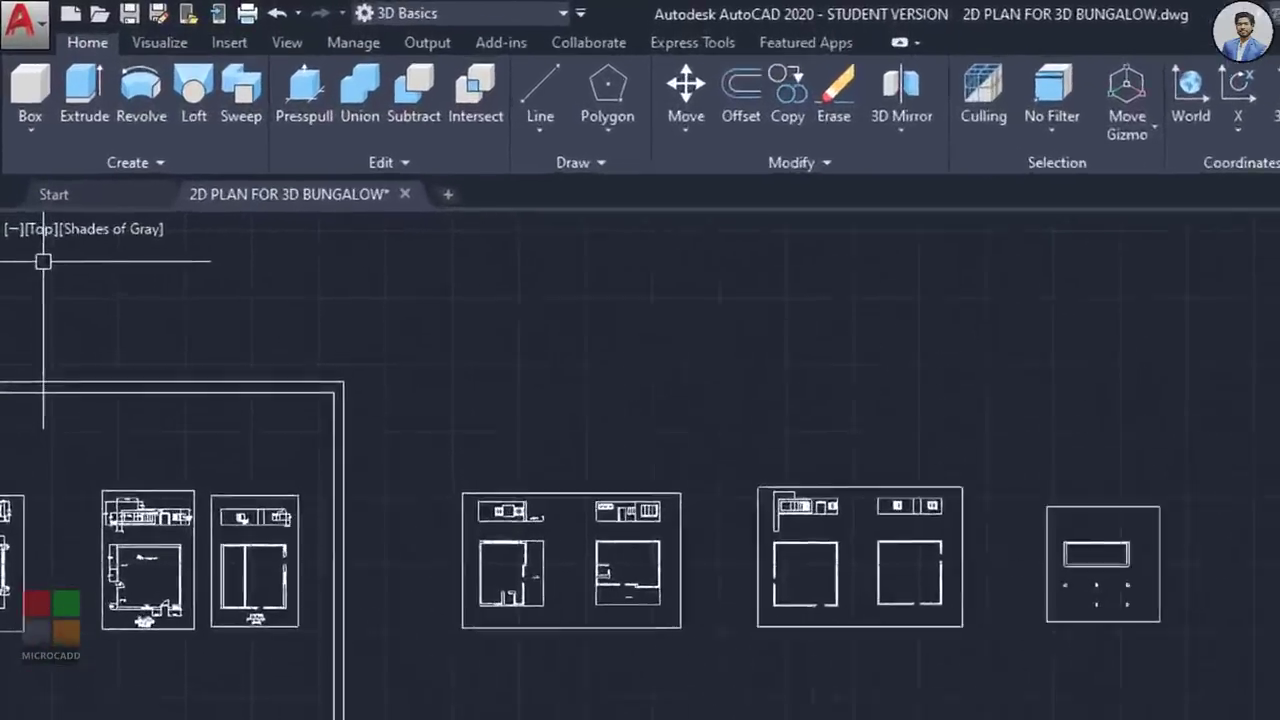
{"action": "left_click", "coordinate": [47, 236]}
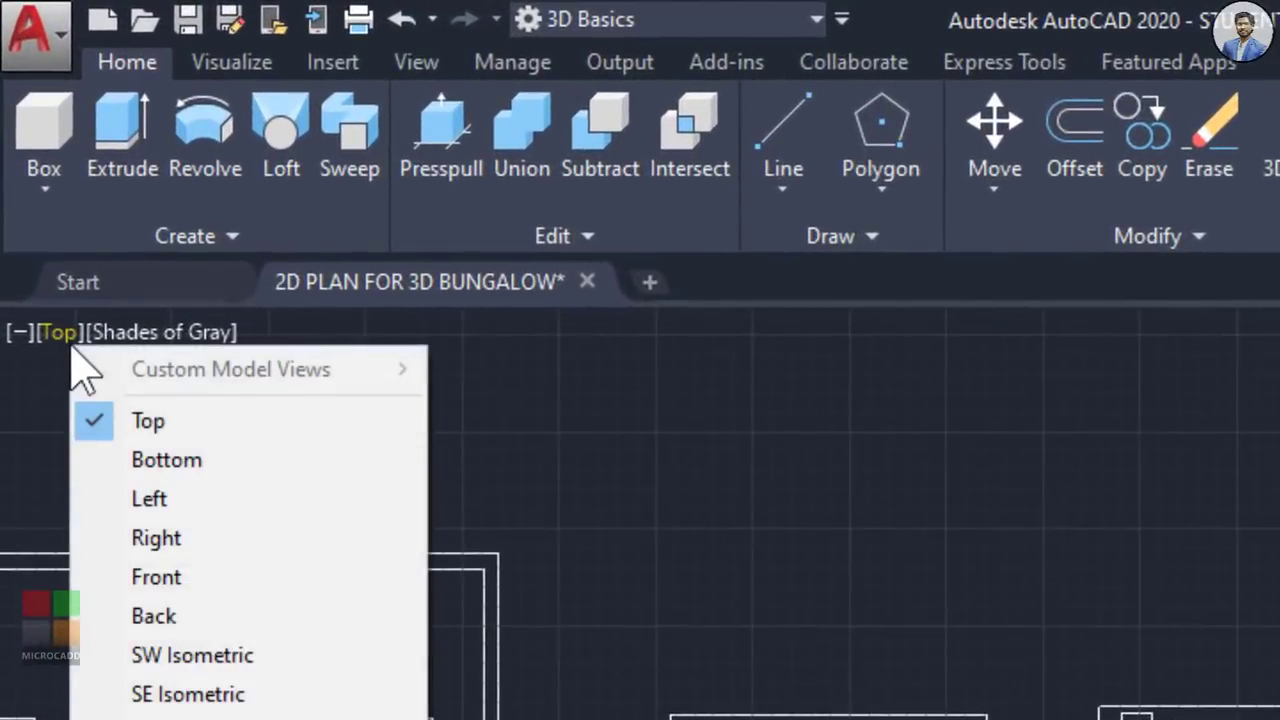
{"action": "left_click", "coordinate": [236, 668]}
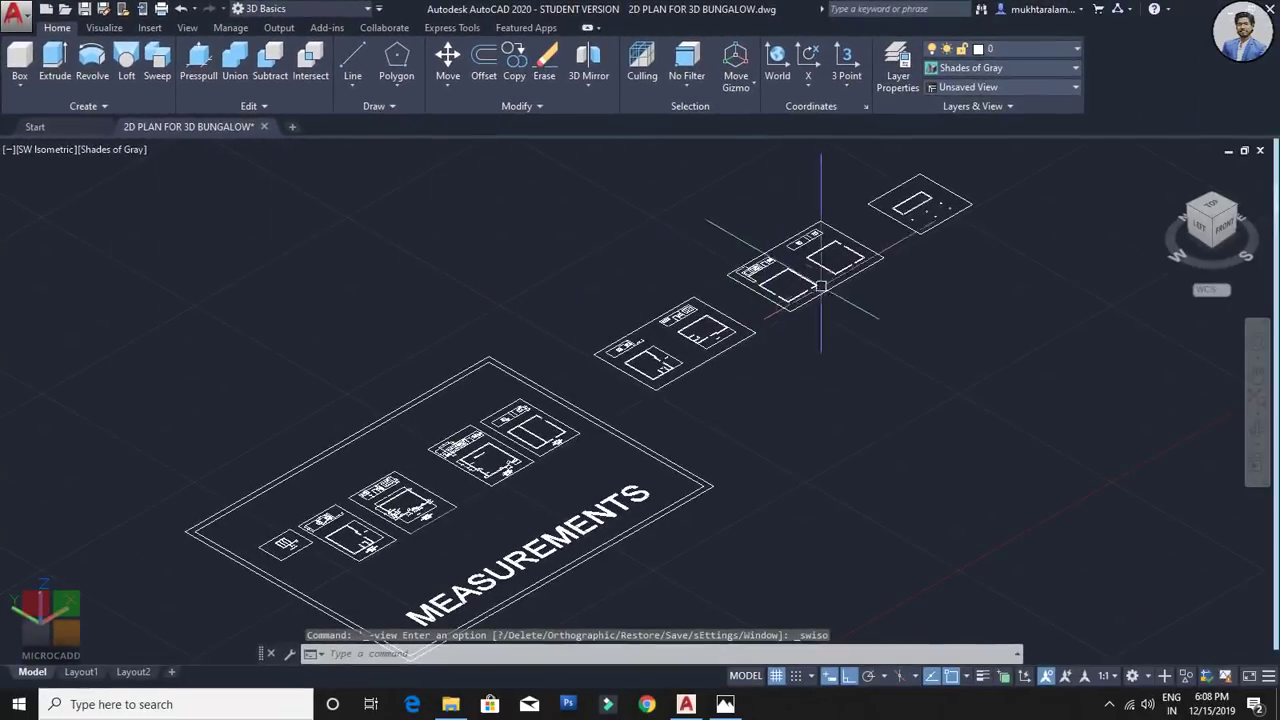
Step: Examine the undimensioned second-floor plans and the separate plan with column squares in the isometric view
{"action": "middle_click_drag", "start_coordinate": [820, 287], "coordinate": [588, 292]}
{"action": "scroll", "coordinate": [586, 290], "scroll_direction": "up", "scroll_amount": 5}
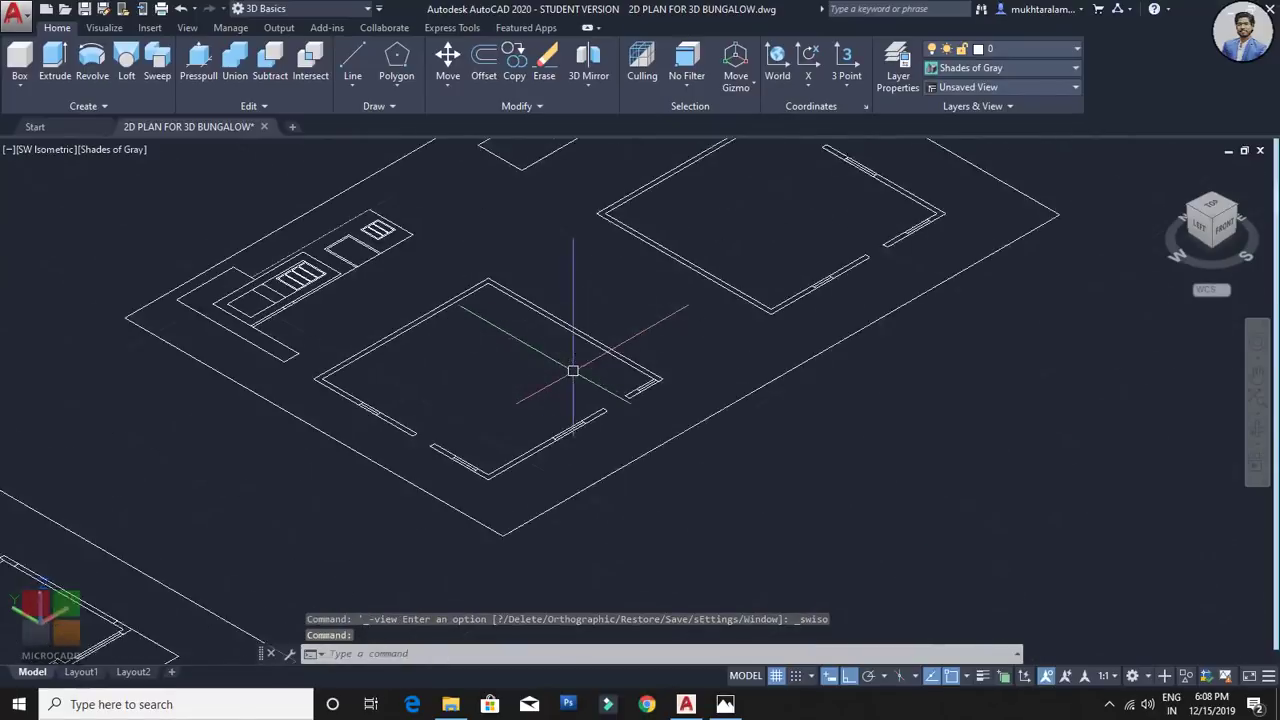
{"action": "middle_click_drag", "start_coordinate": [573, 371], "coordinate": [588, 391]}
{"action": "key", "text": "F7"}
{"action": "scroll", "coordinate": [630, 400], "scroll_direction": "down", "scroll_amount": 4}
{"action": "scroll", "coordinate": [680, 430], "scroll_direction": "up", "scroll_amount": 3}
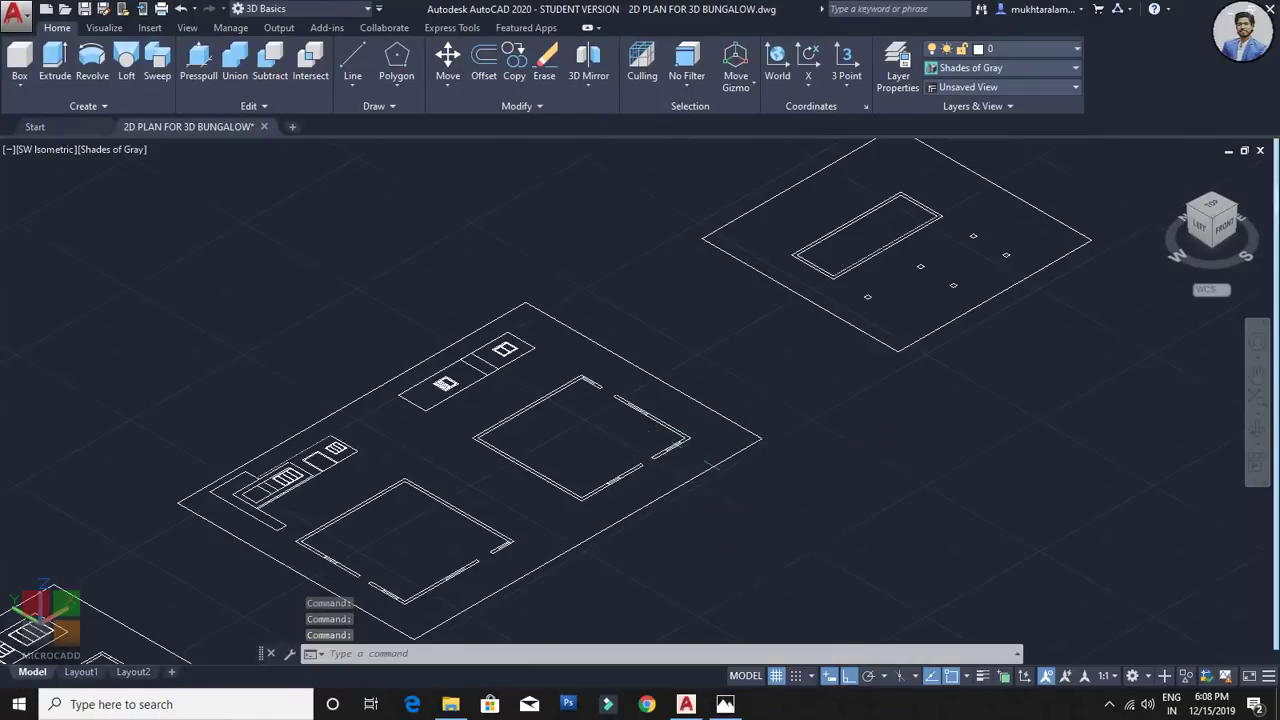
{"action": "middle_click_drag", "start_coordinate": [772, 499], "coordinate": [757, 527]}
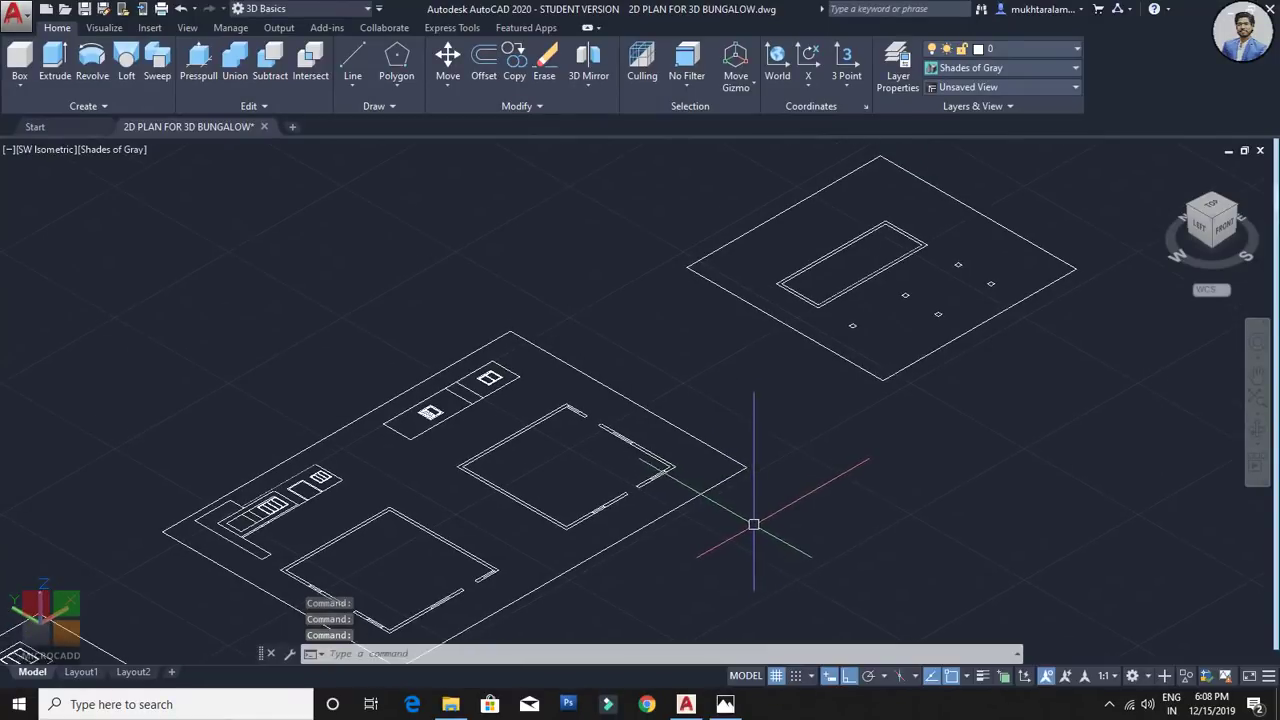
{"action": "middle_click_drag", "start_coordinate": [922, 378], "coordinate": [629, 477]}
{"action": "scroll", "coordinate": [591, 409], "scroll_direction": "up", "scroll_amount": 4}
{"action": "mouse_move", "coordinate": [589, 428]}
{"action": "middle_mouse_down"}
{"action": "mouse_move", "coordinate": [582, 485]}
{"action": "mouse_move", "coordinate": [591, 426]}
{"action": "mouse_move", "coordinate": [569, 456]}
{"action": "mouse_move", "coordinate": [502, 444]}
{"action": "middle_mouse_up"}
{"action": "scroll", "coordinate": [584, 480], "scroll_direction": "down", "scroll_amount": 4}
Step: Copy the whole framed plan with the double rectangle and column squares to an empty area further along the X axis
{"action": "left_click", "coordinate": [309, 271]}
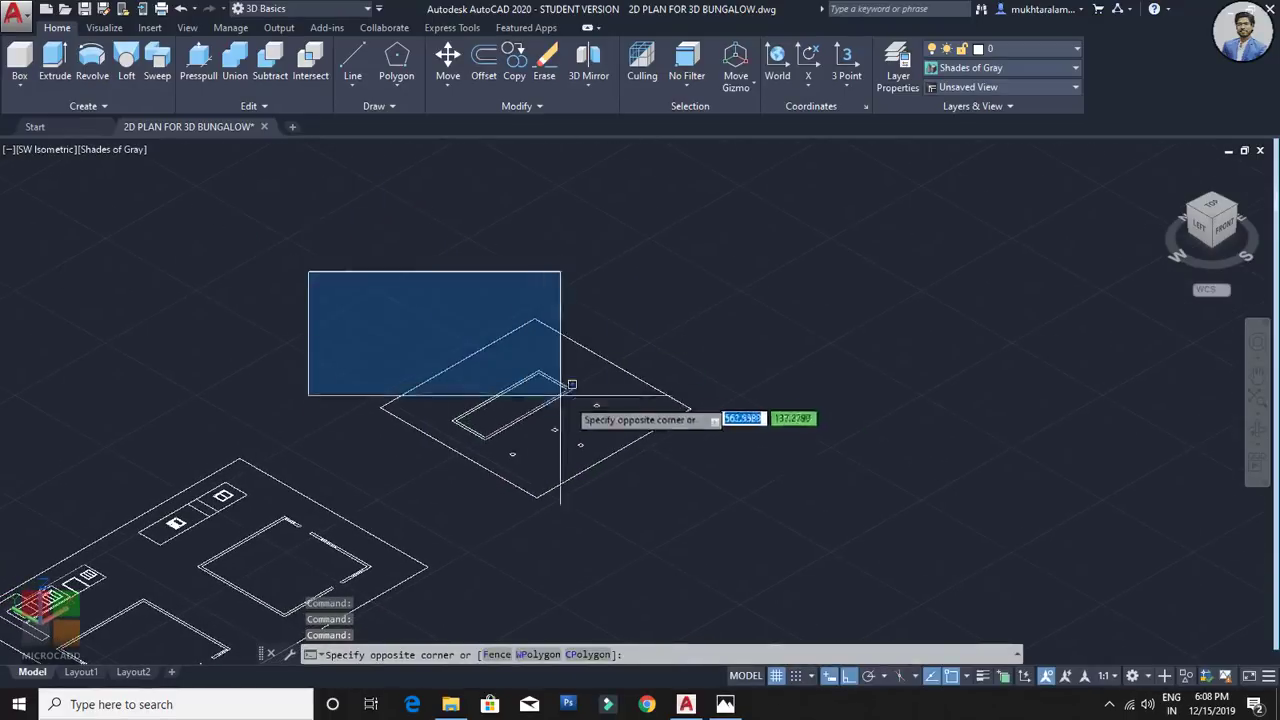
{"action": "left_click", "coordinate": [820, 523]}
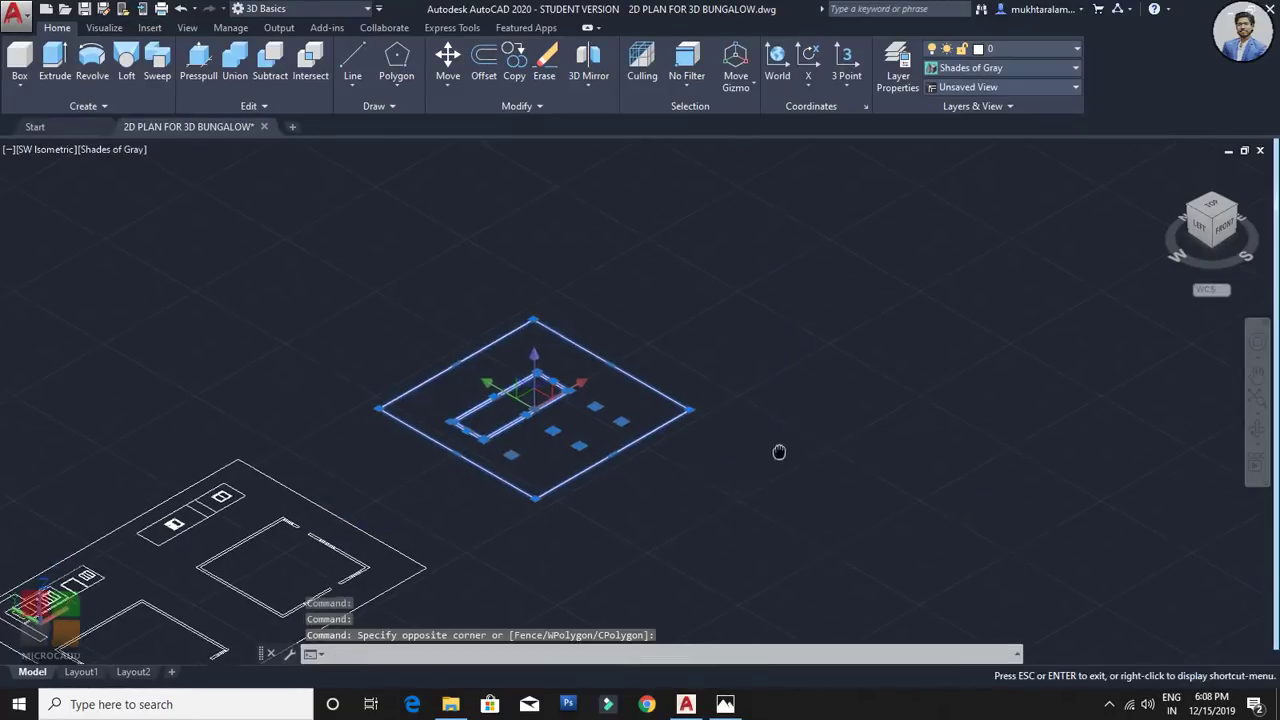
{"action": "middle_click_drag", "start_coordinate": [777, 451], "coordinate": [768, 468]}
{"action": "scroll", "coordinate": [596, 402], "scroll_direction": "up", "scroll_amount": 2}
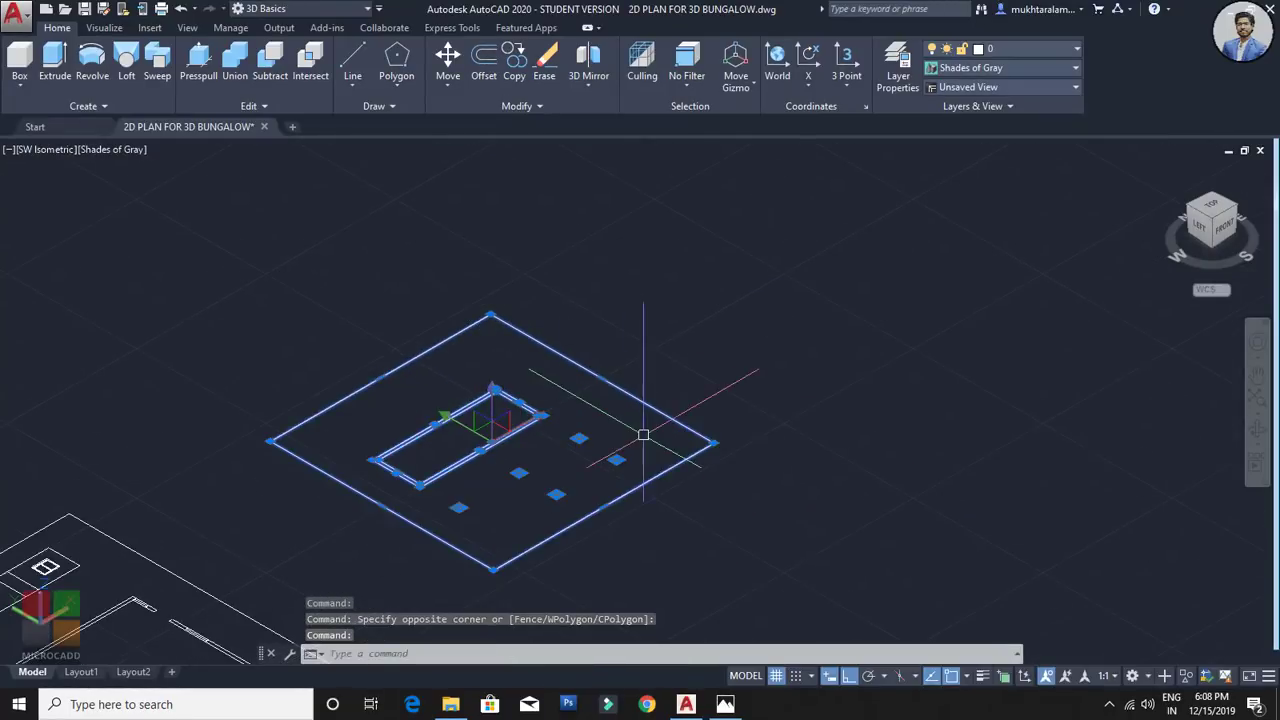
{"action": "middle_click_drag", "start_coordinate": [733, 384], "coordinate": [731, 451]}
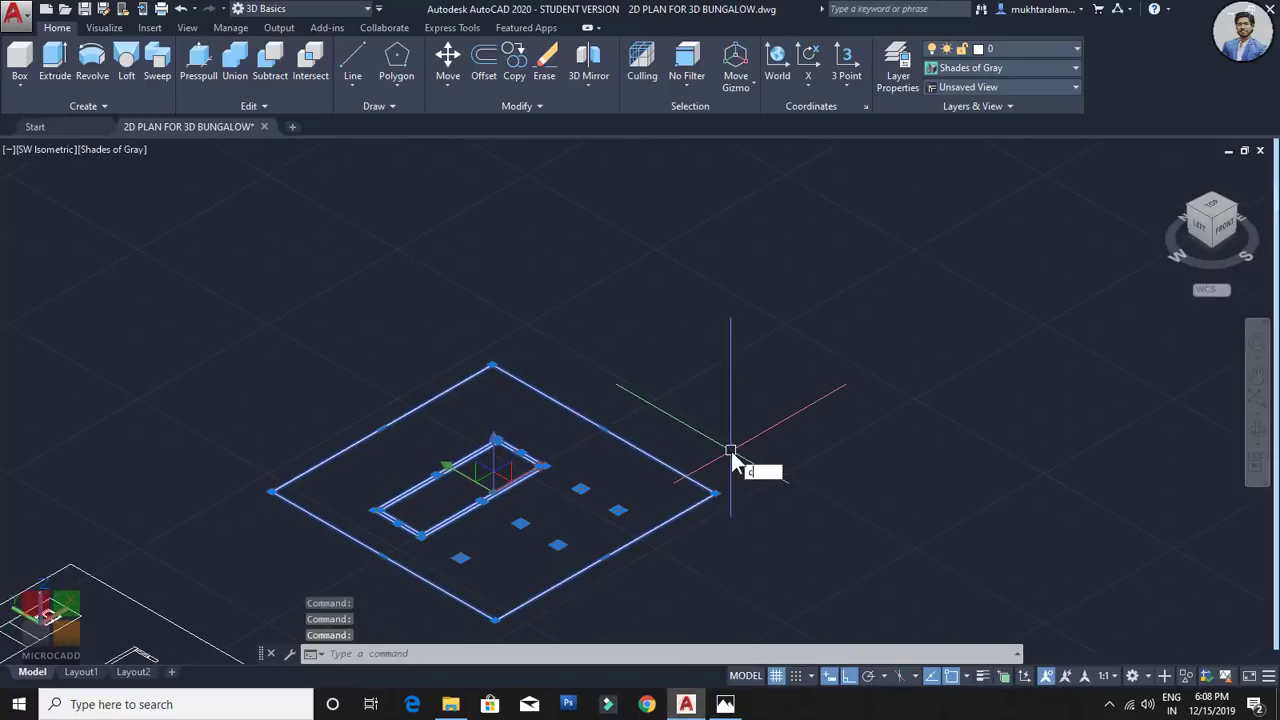
{"action": "type", "text": "o"}
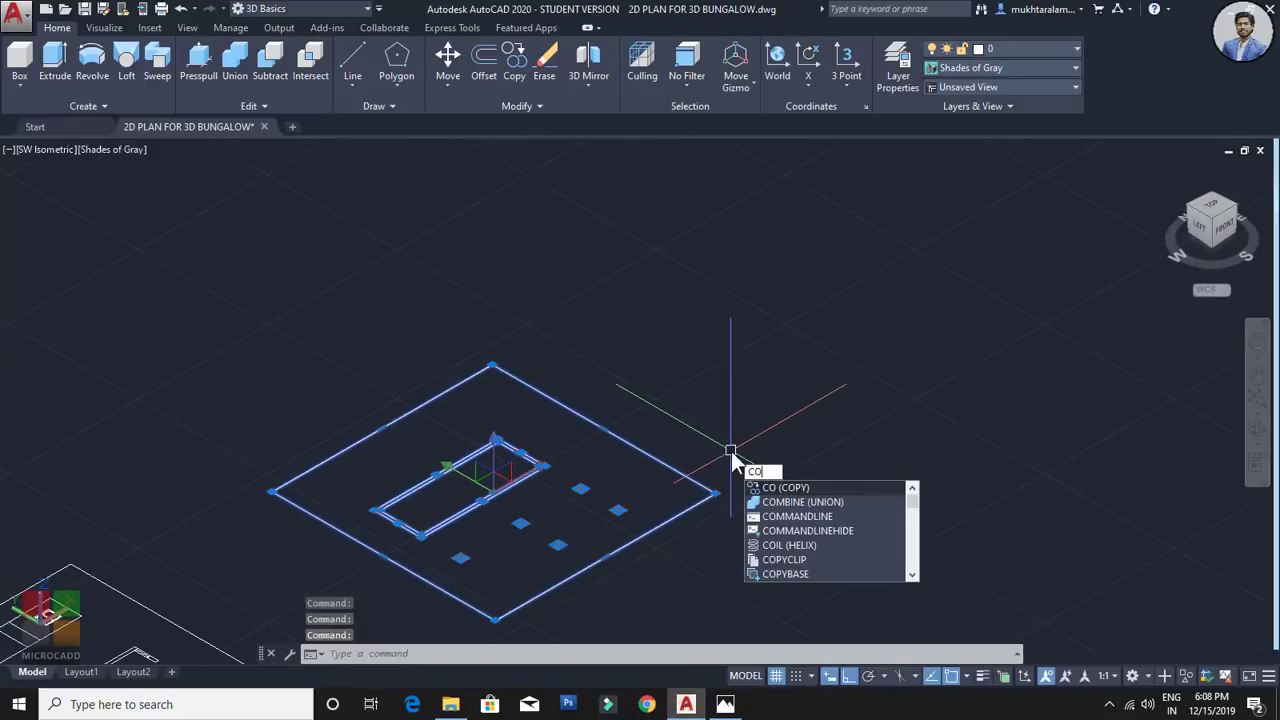
{"action": "key", "text": "Return"}
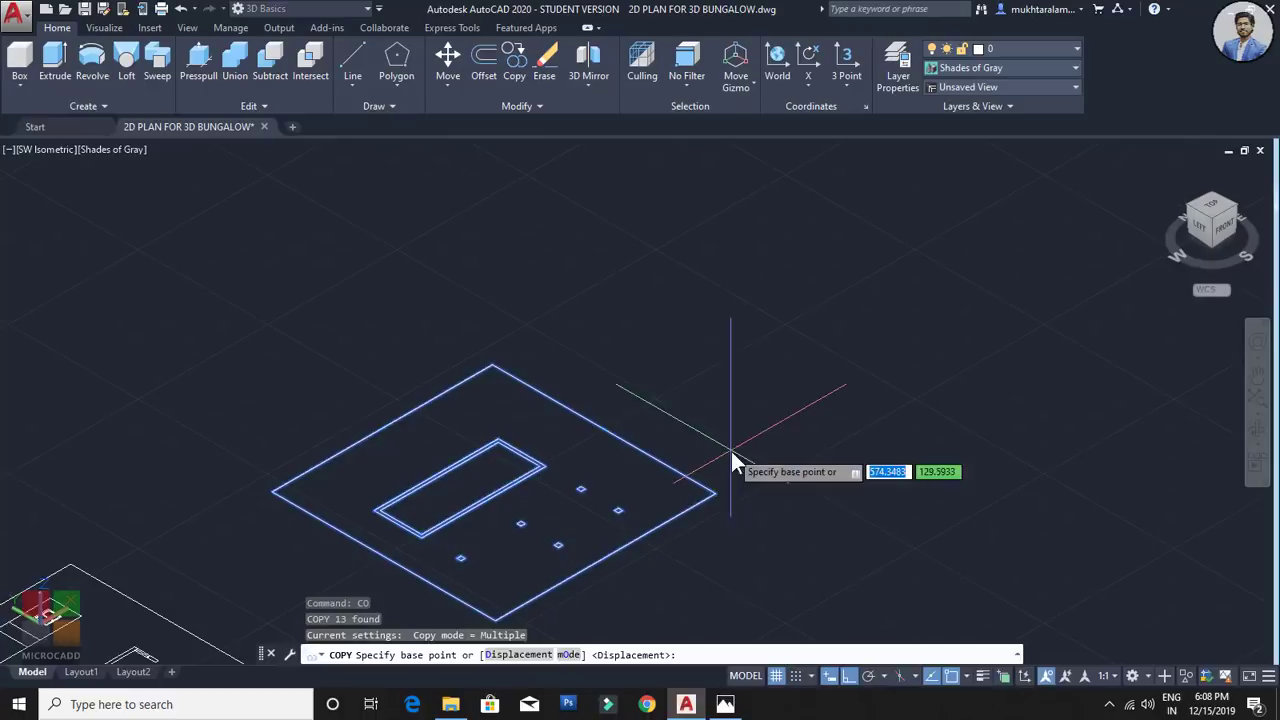
{"action": "left_click", "coordinate": [493, 492]}
{"action": "scroll", "coordinate": [771, 277], "scroll_direction": "down", "scroll_amount": 1}
{"action": "middle_click_drag", "start_coordinate": [800, 288], "coordinate": [553, 401]}
{"action": "left_click", "coordinate": [523, 426]}
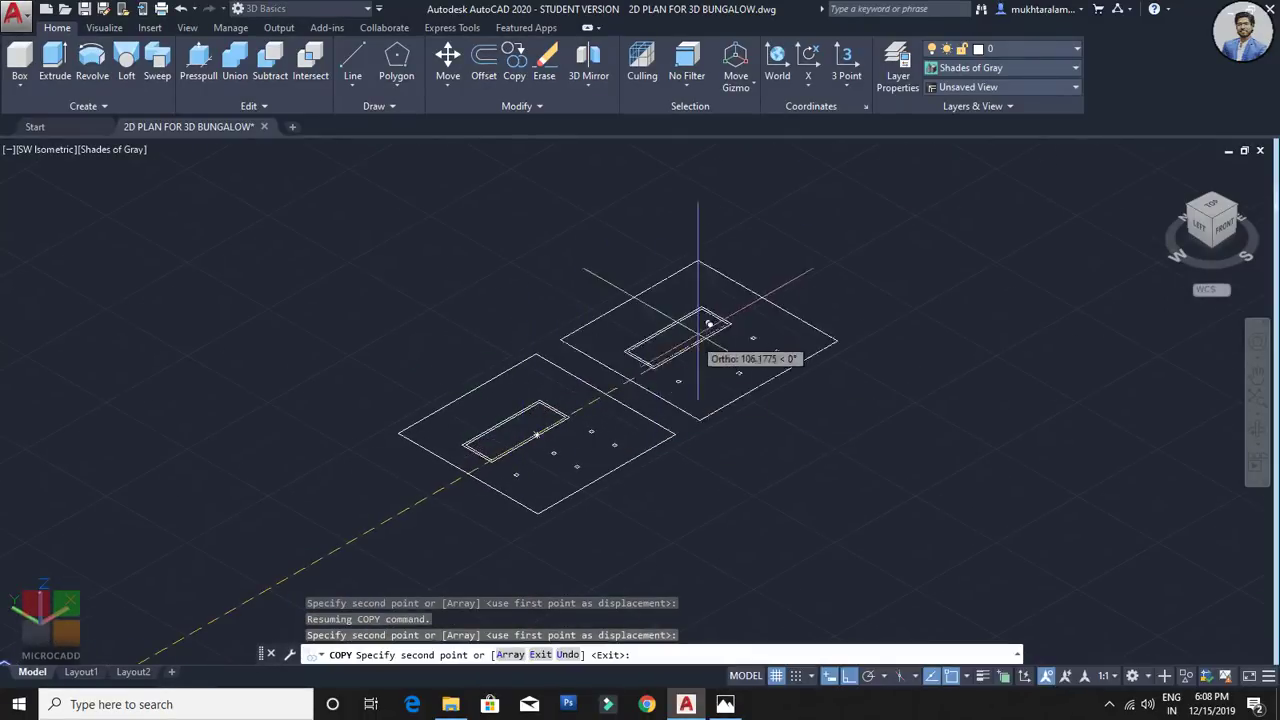
{"action": "key", "text": "Escape"}
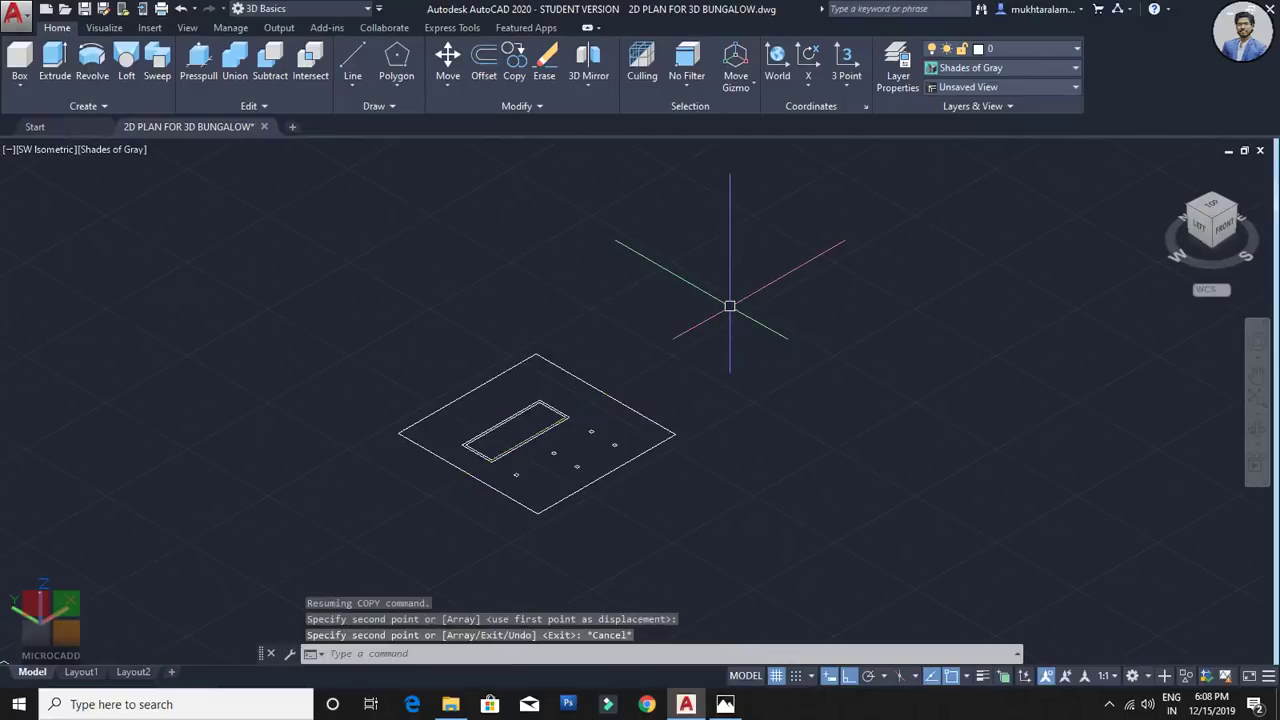
Step: Draw a freehand rectangle in the empty area beside the copied plan
{"action": "scroll", "coordinate": [669, 394], "scroll_direction": "down", "scroll_amount": 4}
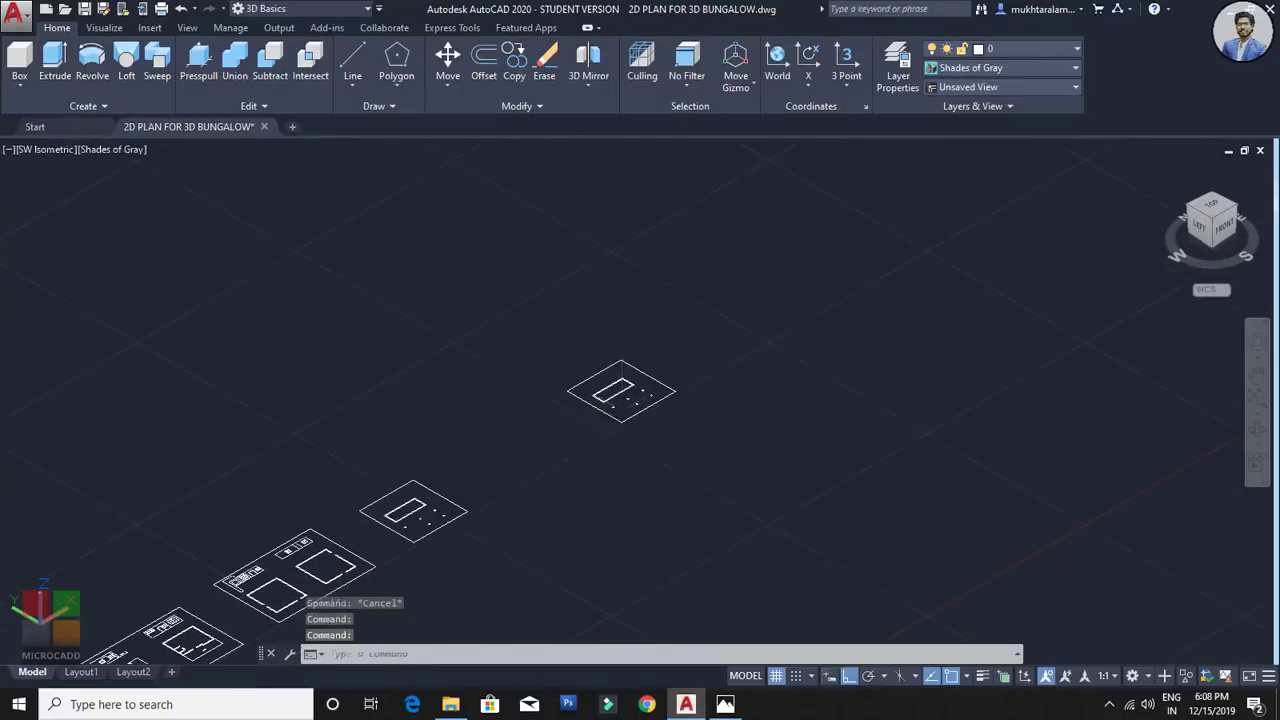
{"action": "scroll", "coordinate": [610, 385], "scroll_direction": "up", "scroll_amount": 8}
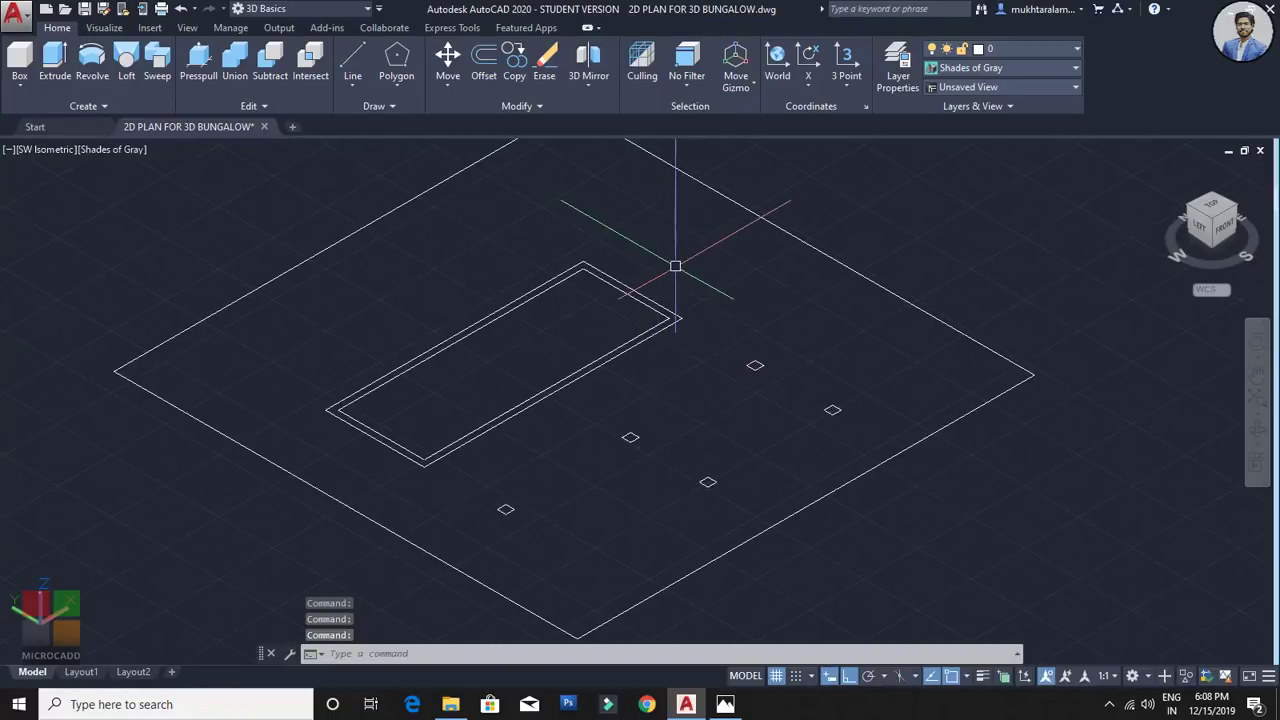
{"action": "middle_click_drag", "start_coordinate": [714, 386], "coordinate": [590, 502]}
{"action": "middle_click_drag", "start_coordinate": [590, 502], "coordinate": [589, 486], "text": "shift"}
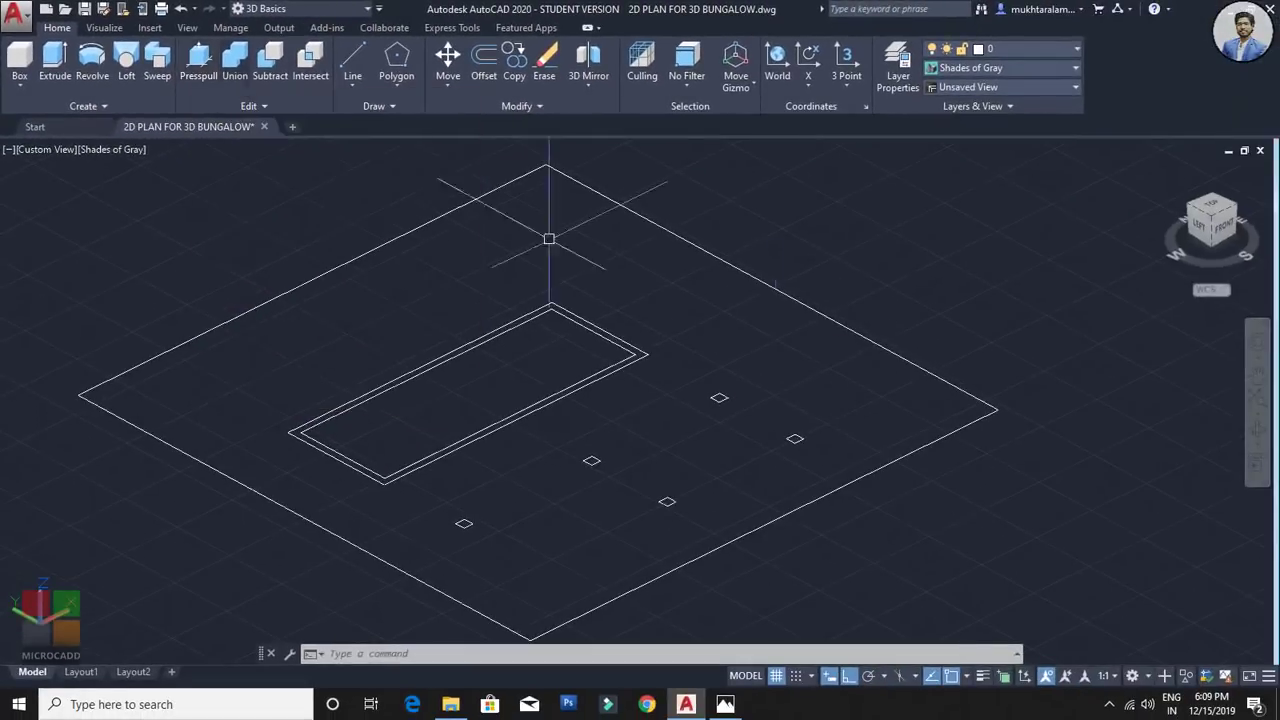
{"action": "scroll", "coordinate": [801, 397], "scroll_direction": "up", "scroll_amount": 2}
{"action": "scroll", "coordinate": [709, 417], "scroll_direction": "down", "scroll_amount": 4}
{"action": "mouse_move", "coordinate": [803, 397]}
{"action": "middle_mouse_down"}
{"action": "mouse_move", "coordinate": [729, 410]}
{"action": "mouse_move", "coordinate": [783, 431]}
{"action": "mouse_move", "coordinate": [743, 457]}
{"action": "middle_mouse_up"}
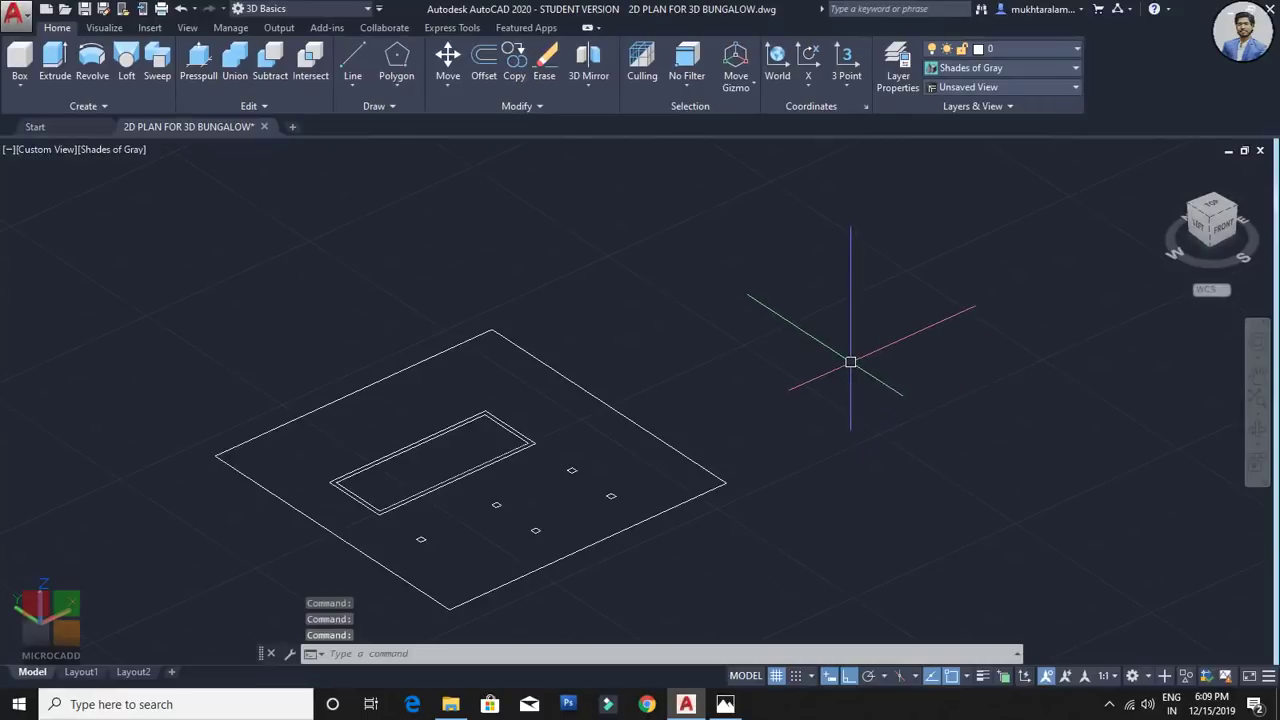
{"action": "type", "text": "c"}
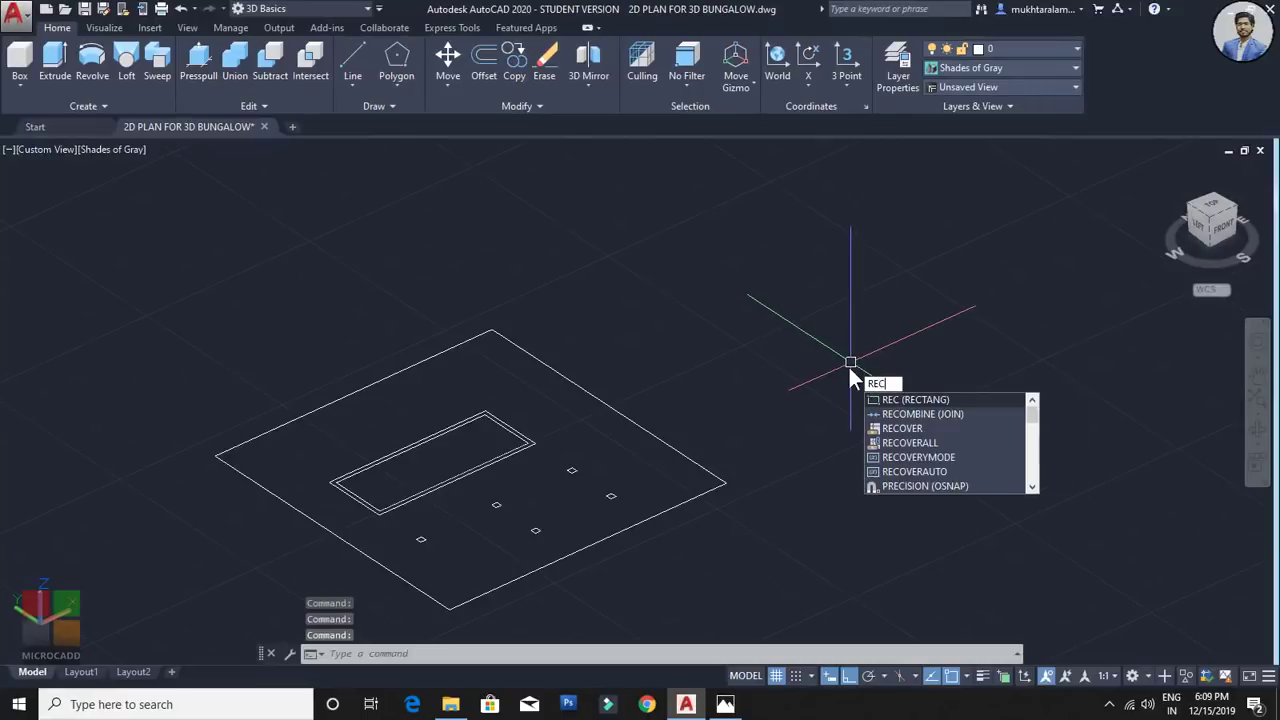
{"action": "key", "text": "Return"}
{"action": "left_click", "coordinate": [720, 363]}
{"action": "left_click", "coordinate": [978, 360]}
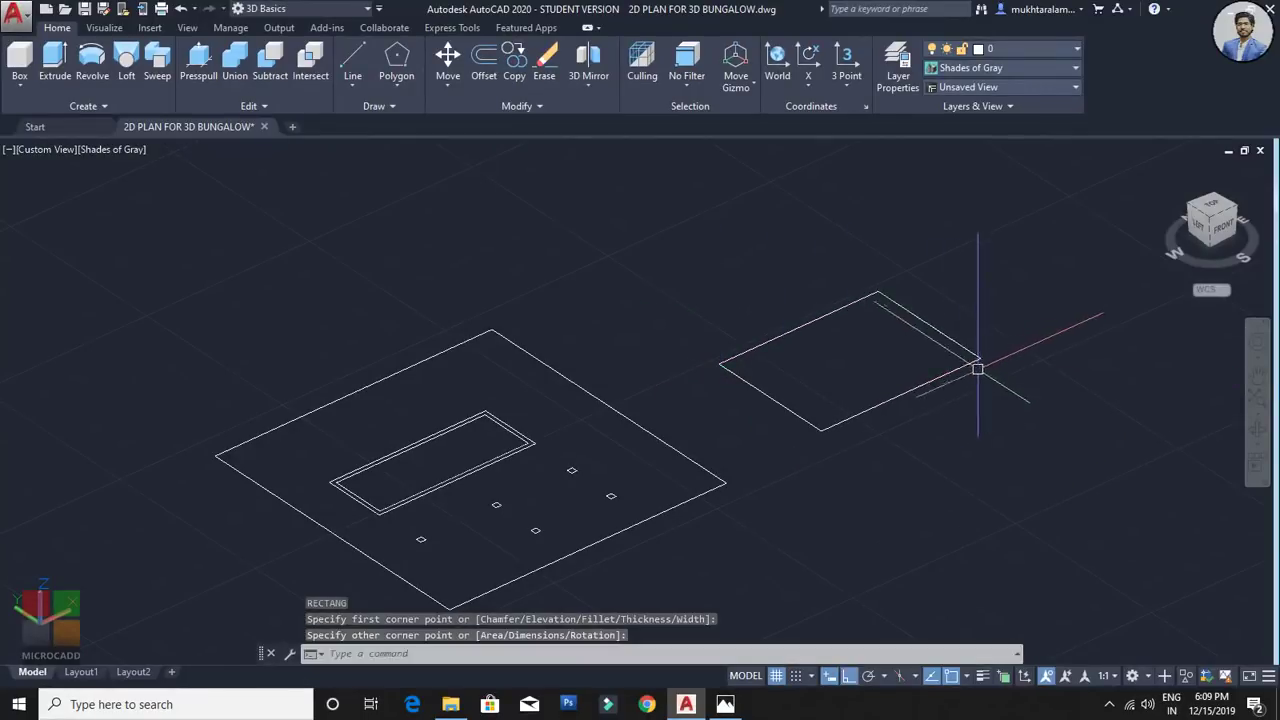
Step: Extrude the new rectangle to a height of 10 with Presspull
{"action": "scroll", "coordinate": [932, 357], "scroll_direction": "up", "scroll_amount": 4}
{"action": "middle_click_drag", "start_coordinate": [926, 361], "coordinate": [814, 427]}
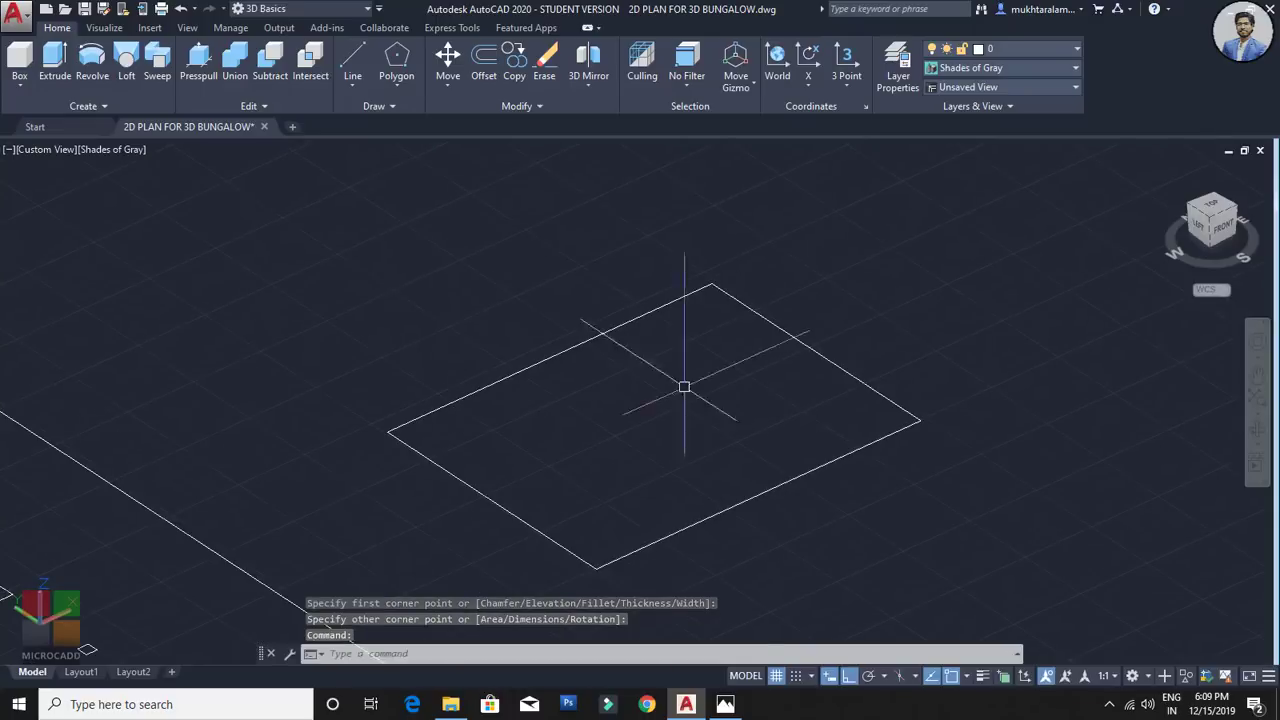
{"action": "left_click", "coordinate": [203, 80]}
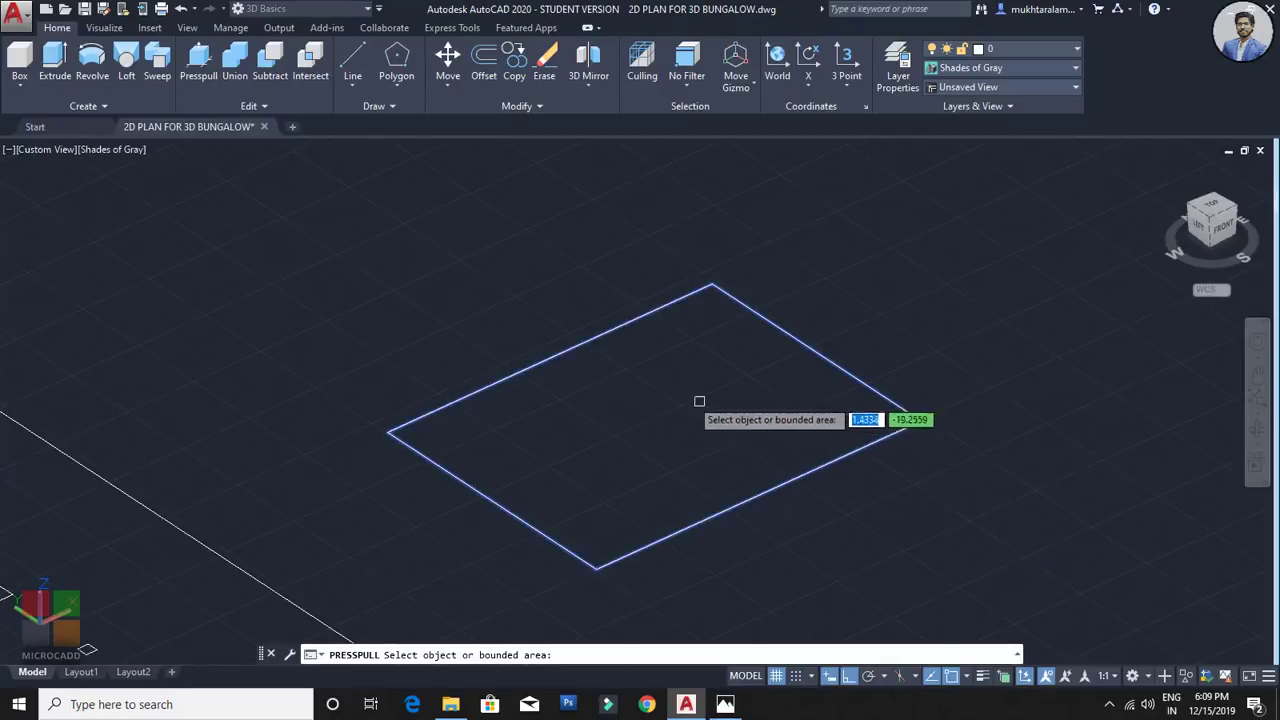
{"action": "left_click", "coordinate": [643, 420]}
{"action": "scroll", "coordinate": [640, 300], "scroll_direction": "down", "scroll_amount": 3}
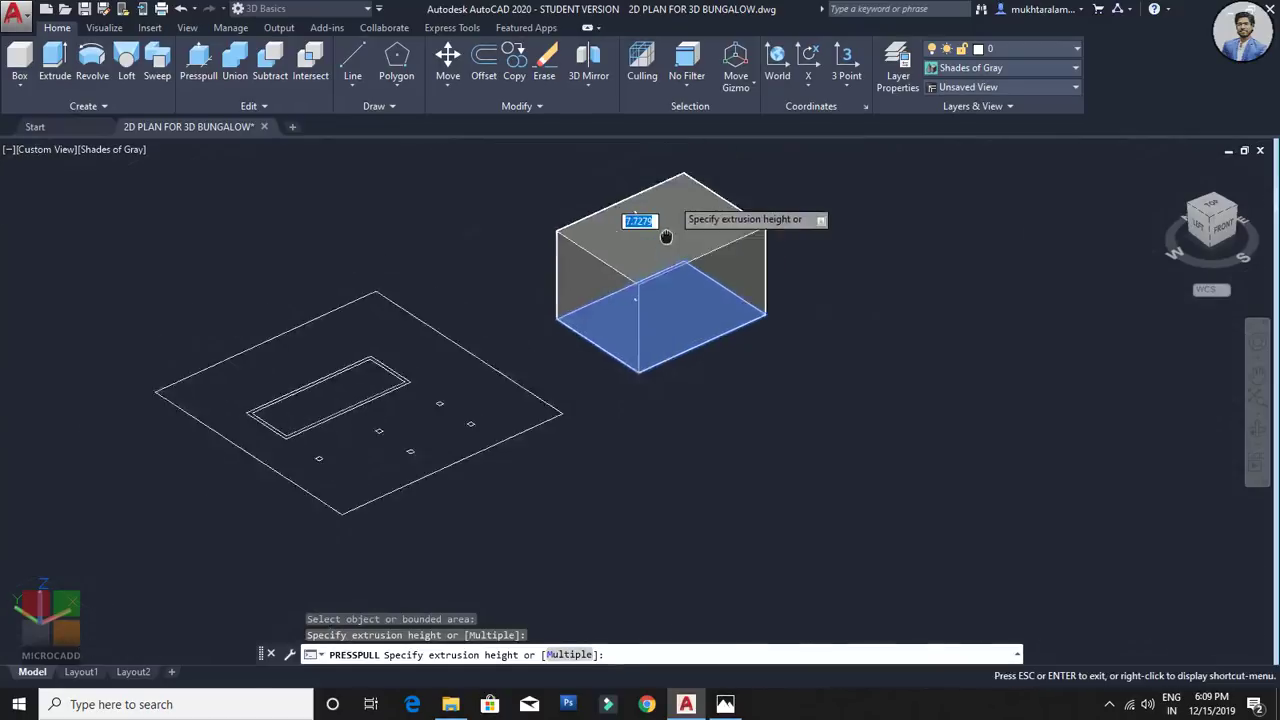
{"action": "scroll", "coordinate": [657, 330], "scroll_direction": "up", "scroll_amount": 2}
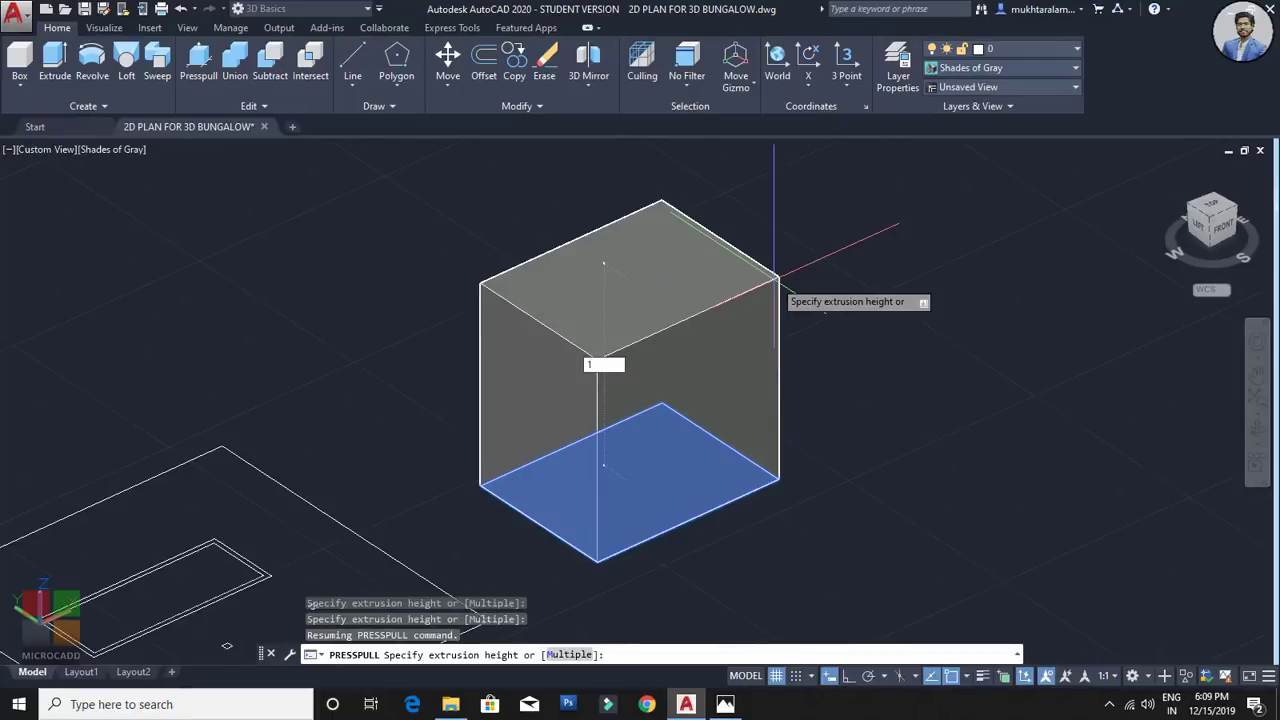
{"action": "key", "text": "Return"}
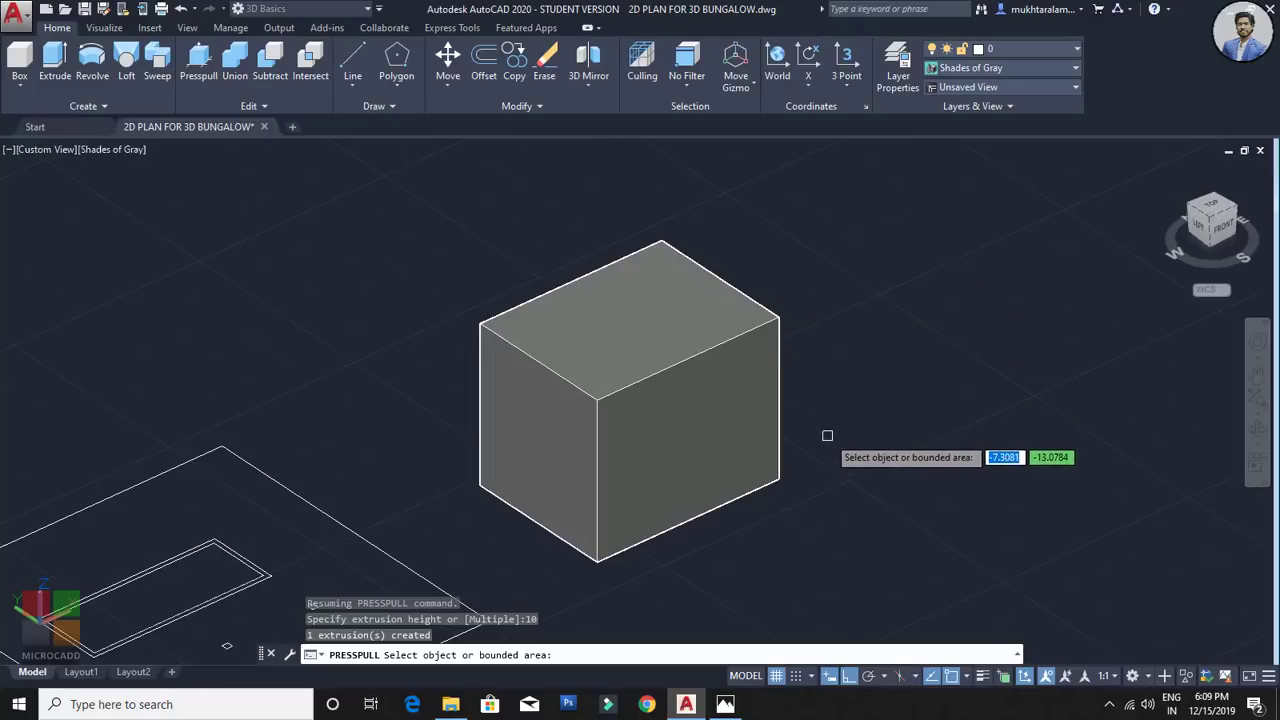
{"action": "key", "text": "Return"}
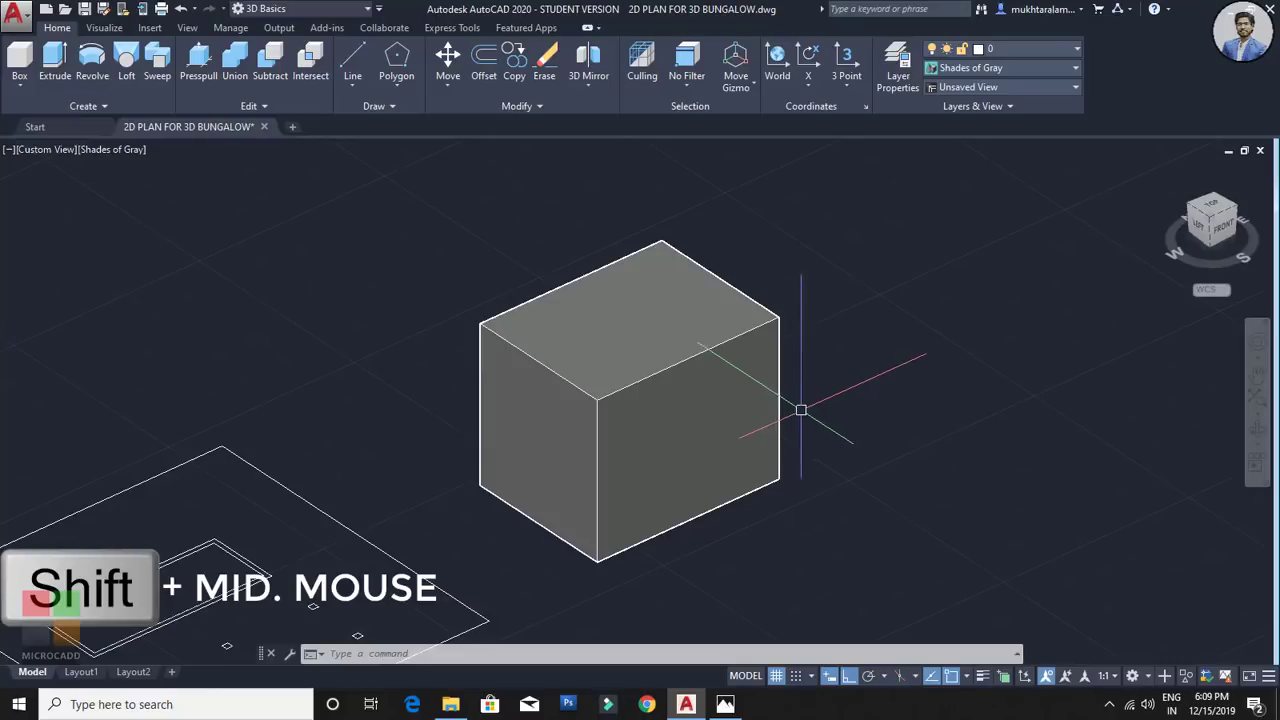
Step: Inspect the extruded box from different angles with the solid selected
{"action": "middle_click_drag", "start_coordinate": [823, 400], "coordinate": [871, 423], "text": "shift"}
{"action": "left_click", "coordinate": [566, 300]}
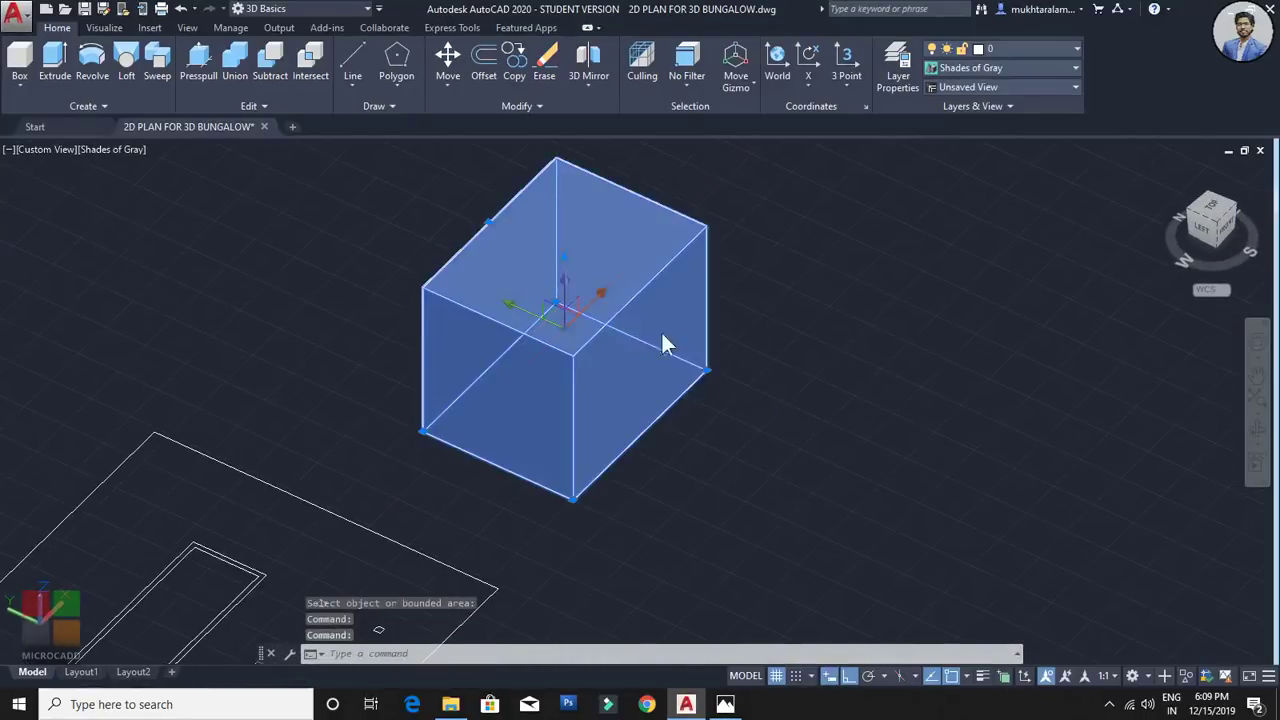
{"action": "middle_click_drag", "start_coordinate": [719, 364], "coordinate": [806, 461]}
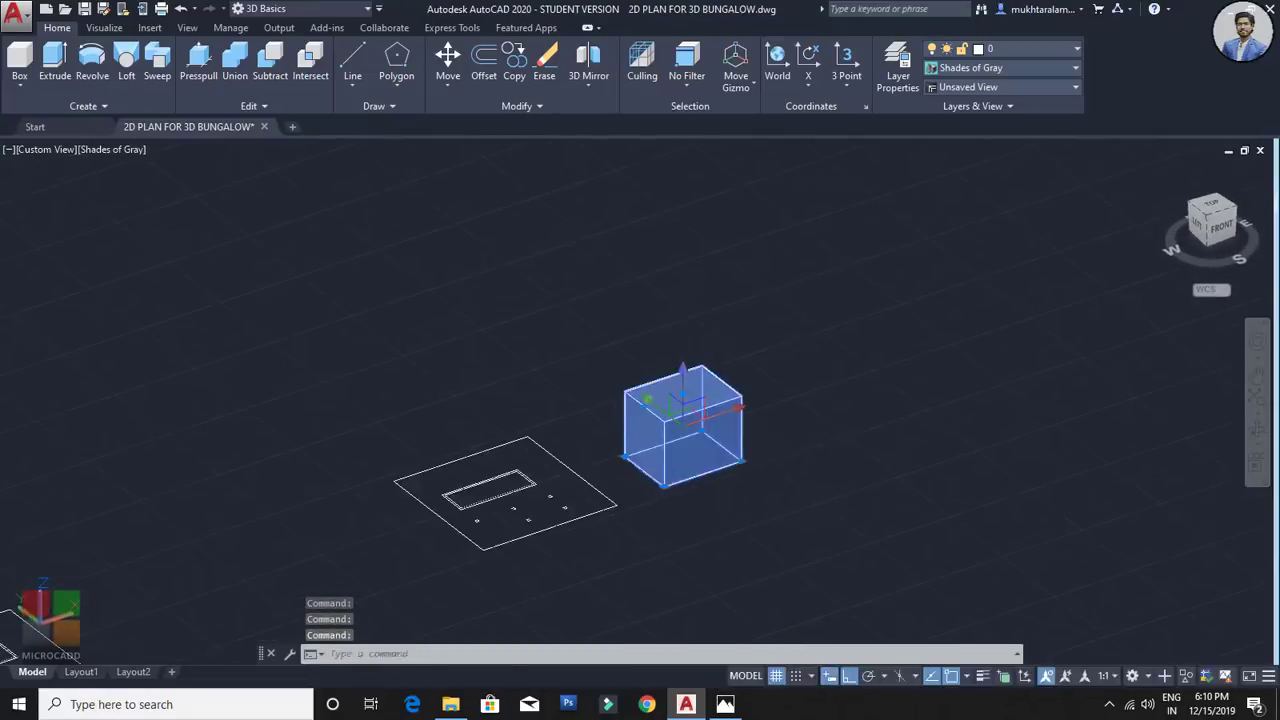
Step: Undo the box's Presspull extrusion, back to the flat rectangle beside the copied plan
{"action": "middle_click_drag", "start_coordinate": [649, 532], "coordinate": [694, 492]}
{"action": "middle_click_drag", "start_coordinate": [694, 492], "coordinate": [694, 497], "text": "shift"}
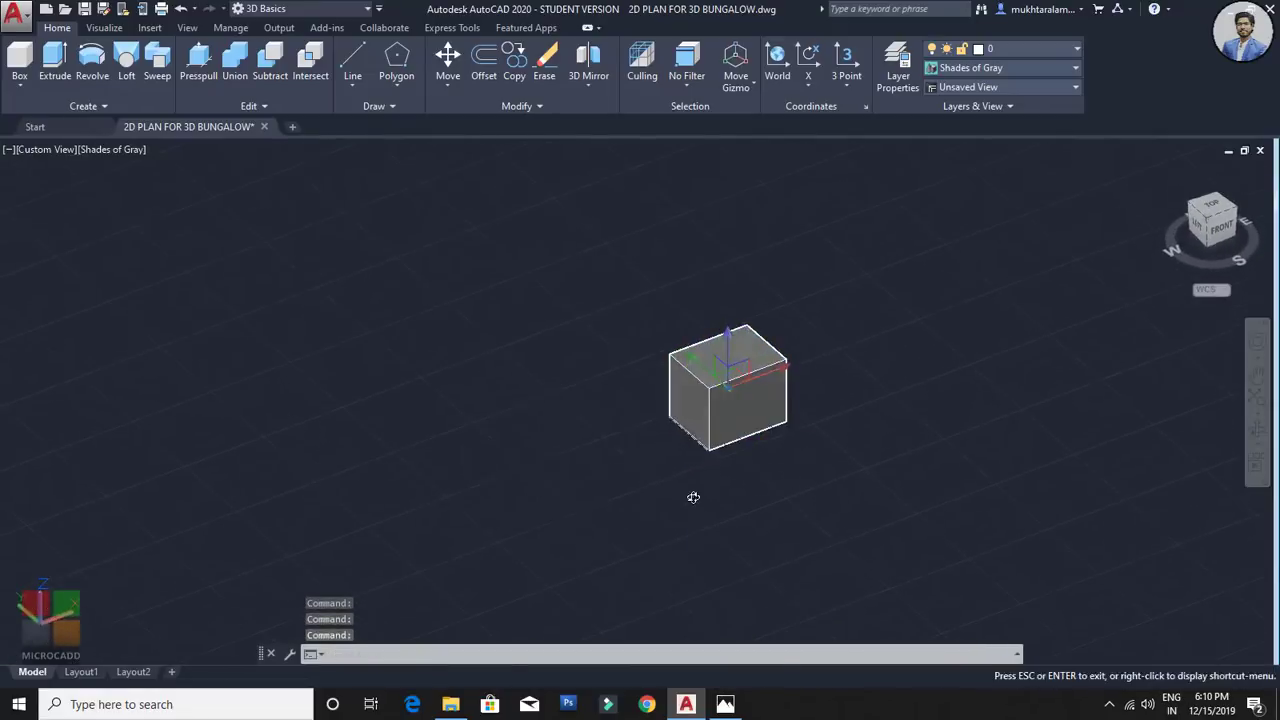
{"action": "scroll", "coordinate": [551, 471], "scroll_direction": "up", "scroll_amount": 5}
{"action": "middle_click_drag", "start_coordinate": [551, 471], "coordinate": [586, 492], "text": "shift"}
{"action": "mouse_move", "coordinate": [598, 390]}
{"action": "middle_mouse_down", "text": "shift"}
{"action": "mouse_move", "coordinate": [600, 351]}
{"action": "mouse_move", "coordinate": [592, 440]}
{"action": "mouse_move", "coordinate": [637, 406]}
{"action": "mouse_move", "coordinate": [578, 421]}
{"action": "mouse_move", "coordinate": [700, 434]}
{"action": "mouse_move", "coordinate": [594, 446]}
{"action": "mouse_move", "coordinate": [740, 377]}
{"action": "mouse_move", "coordinate": [668, 447]}
{"action": "middle_mouse_up", "text": "shift"}
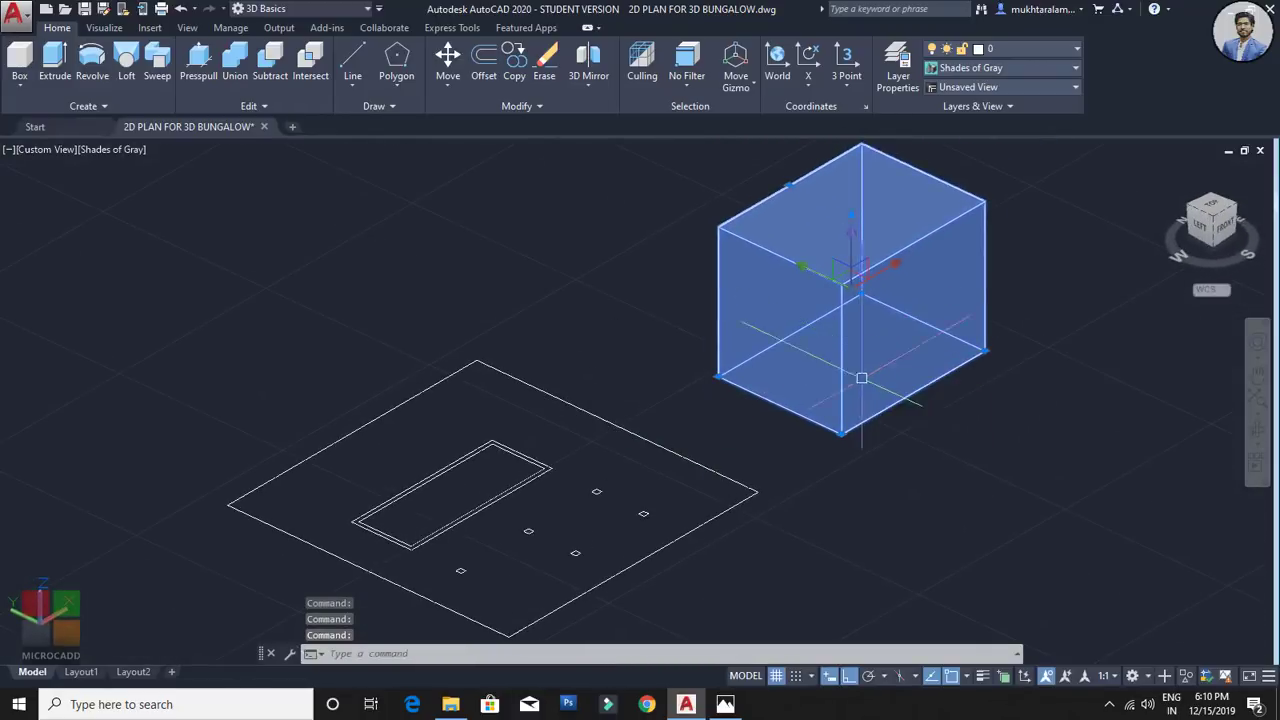
{"action": "key", "text": "ctrl+z"}
{"action": "key", "text": "ctrl+z"}
{"action": "key", "text": "ctrl+z"}
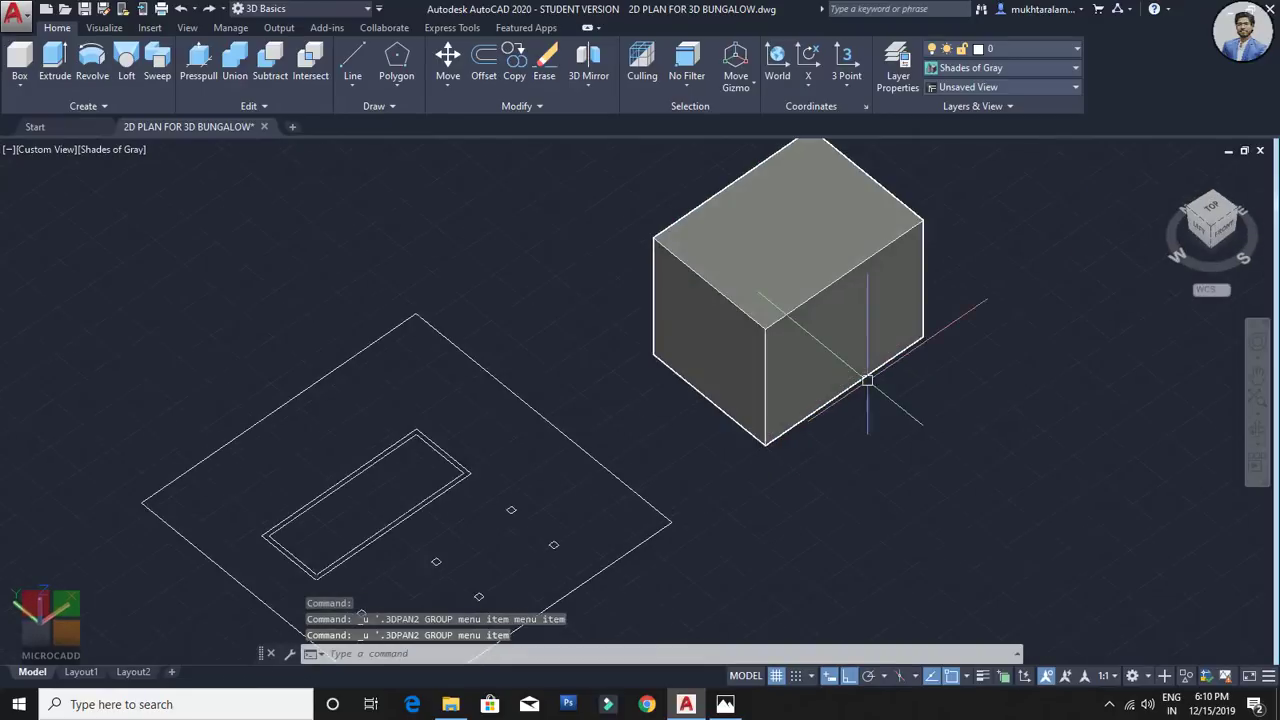
{"action": "key", "text": "ctrl+z"}
{"action": "key", "text": "ctrl+z"}
{"action": "key", "text": "ctrl+z"}
{"action": "key", "text": "ctrl+z"}
{"action": "key", "text": "ctrl+z"}
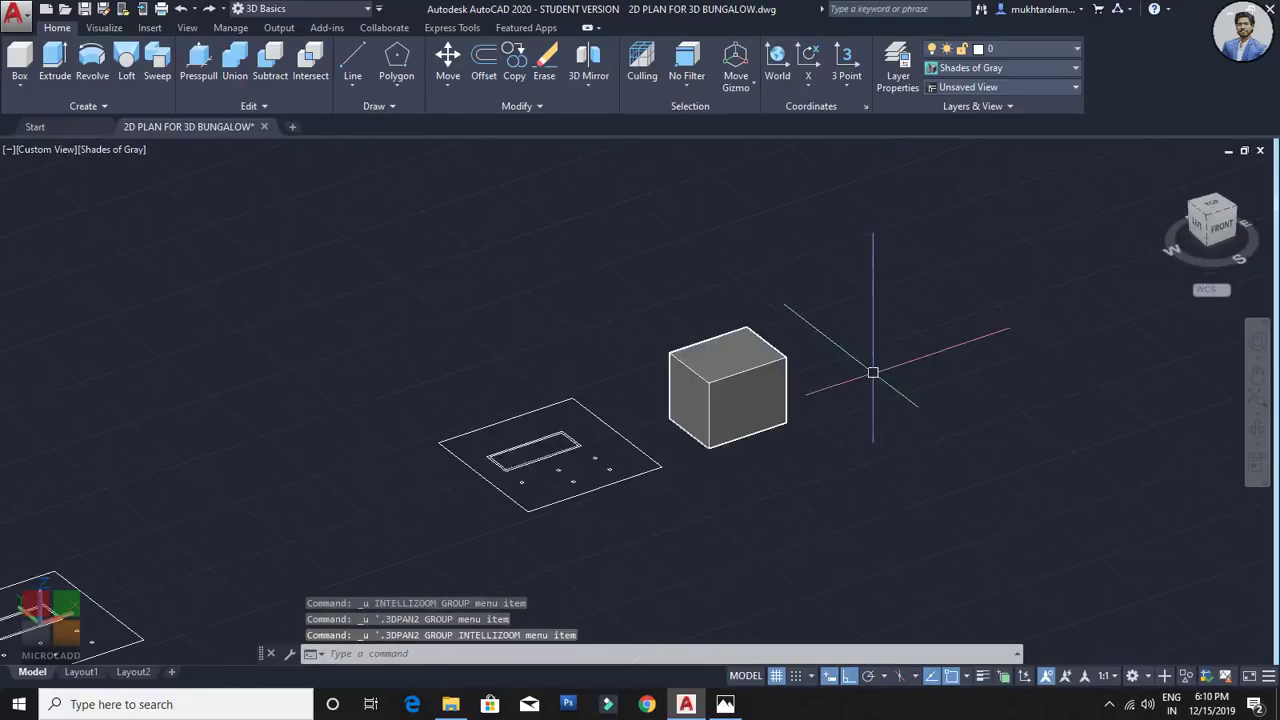
Step: Draw a line across the rectangle between the midpoints of its two opposite edges, dividing it into two halves
{"action": "type", "text": "l"}
{"action": "key", "text": "space"}
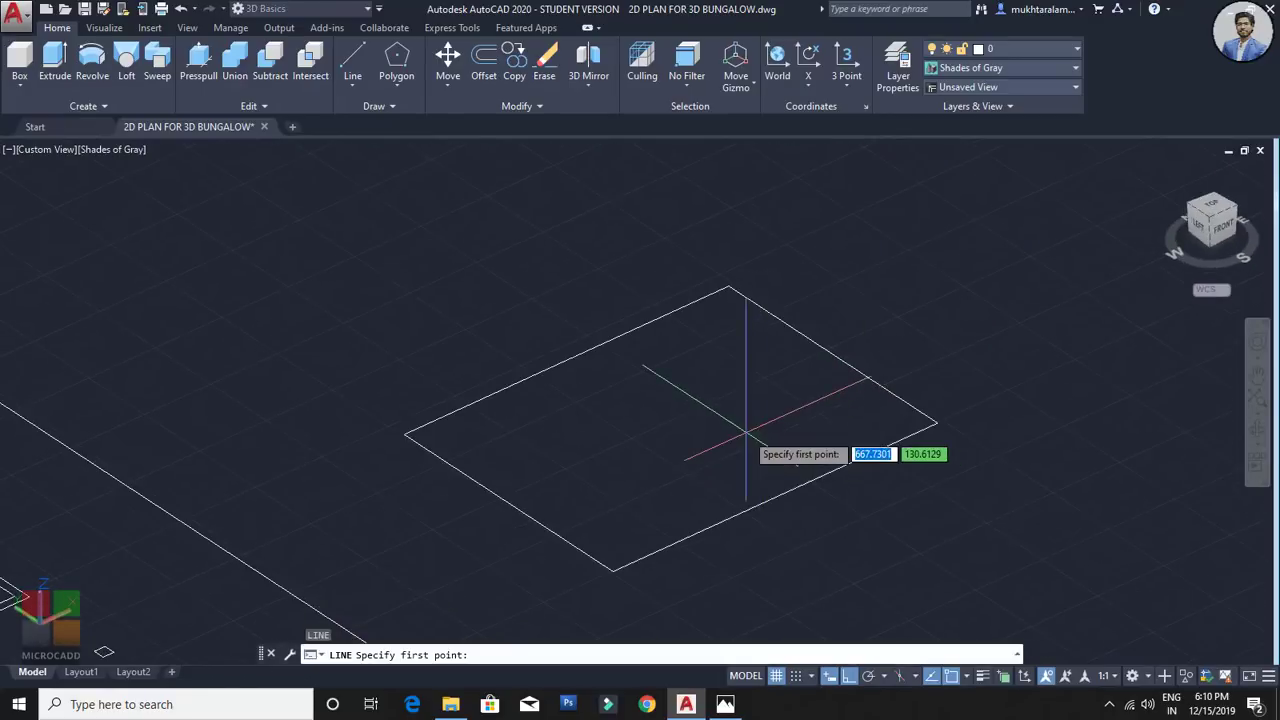
{"action": "left_click", "coordinate": [566, 360]}
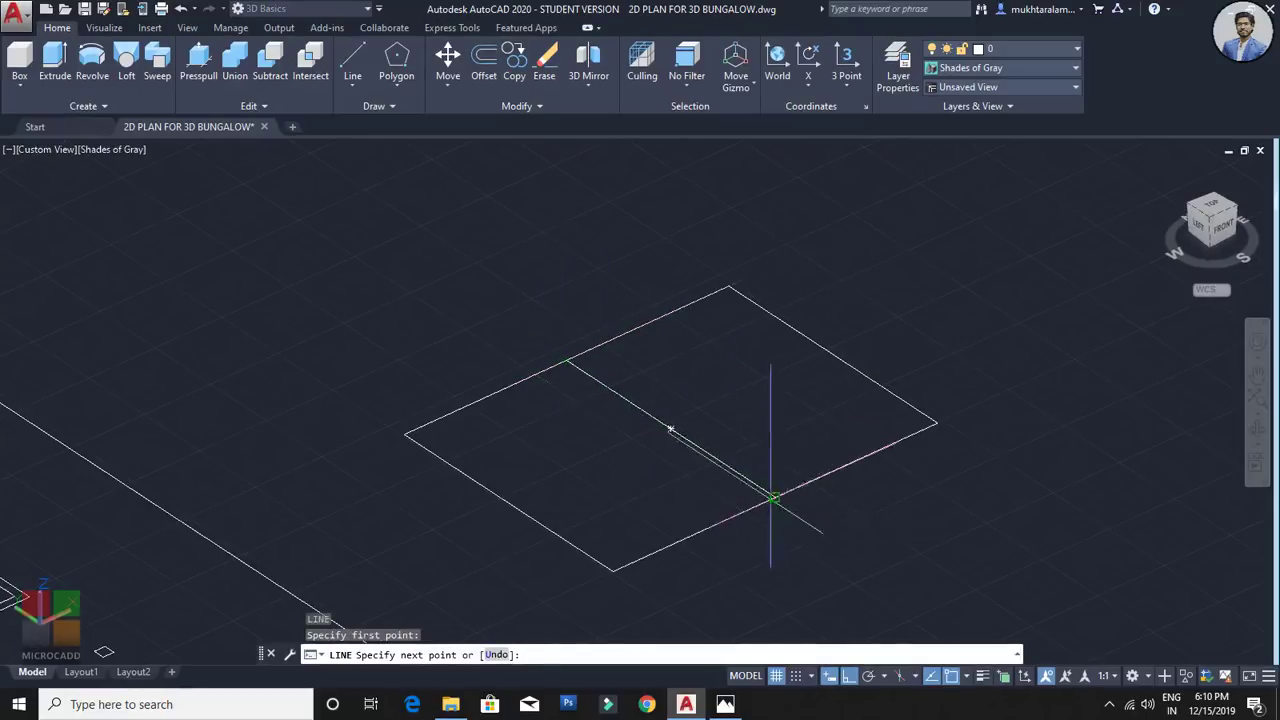
{"action": "left_click", "coordinate": [774, 497]}
{"action": "key", "text": "Escape"}
{"action": "middle_click_drag", "start_coordinate": [698, 430], "coordinate": [607, 451]}
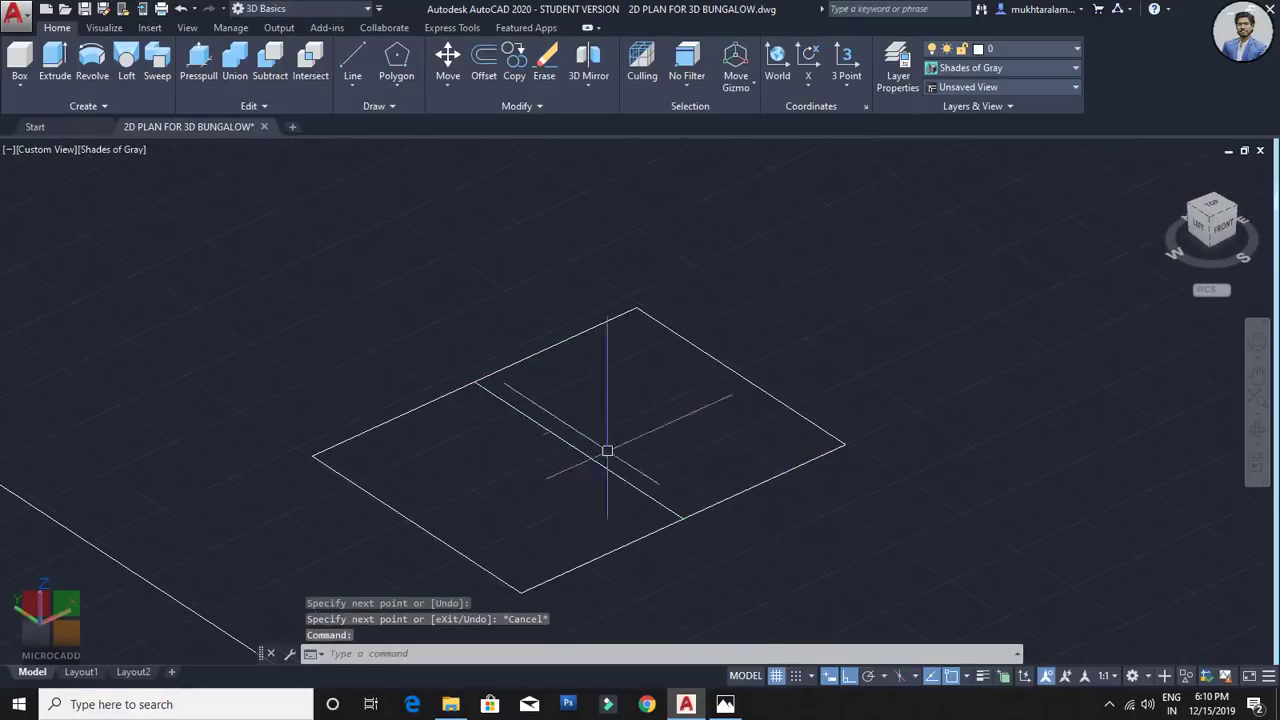
Step: Extrude the rectangle's right half to a height of about 7 and its left half to roughly half that height with Presspull
{"action": "left_click", "coordinate": [202, 83]}
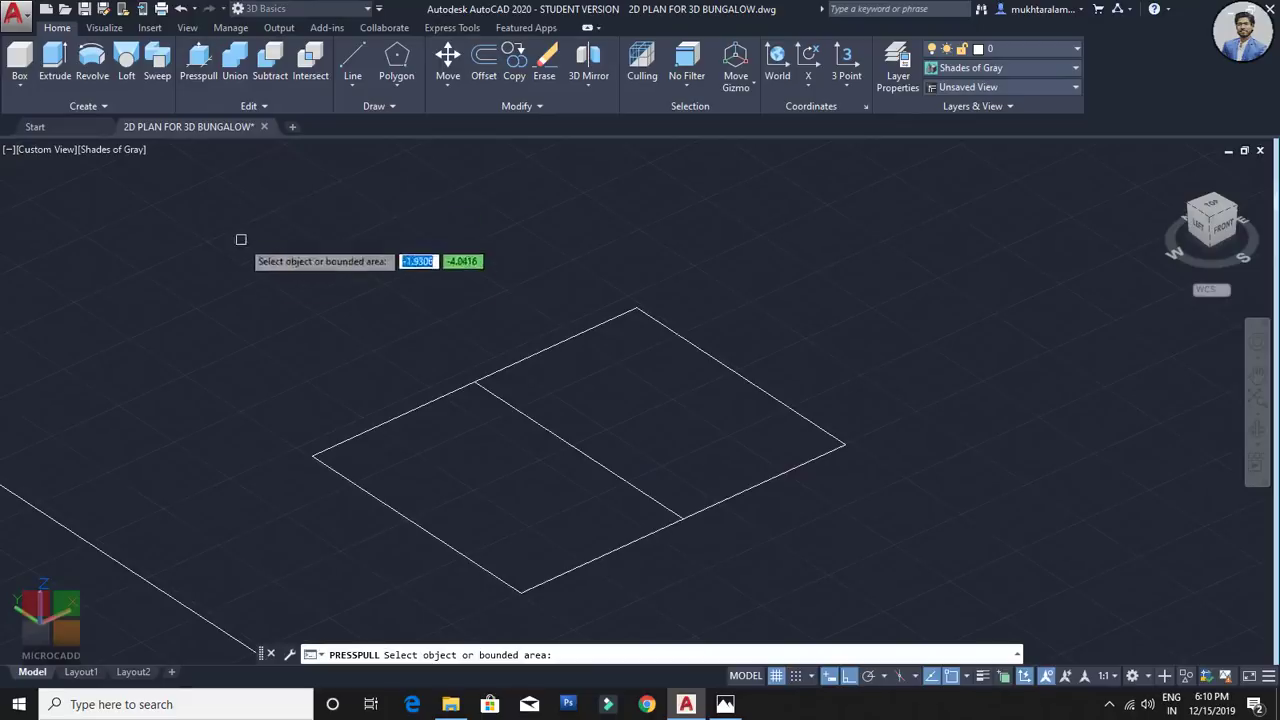
{"action": "left_click", "coordinate": [650, 410]}
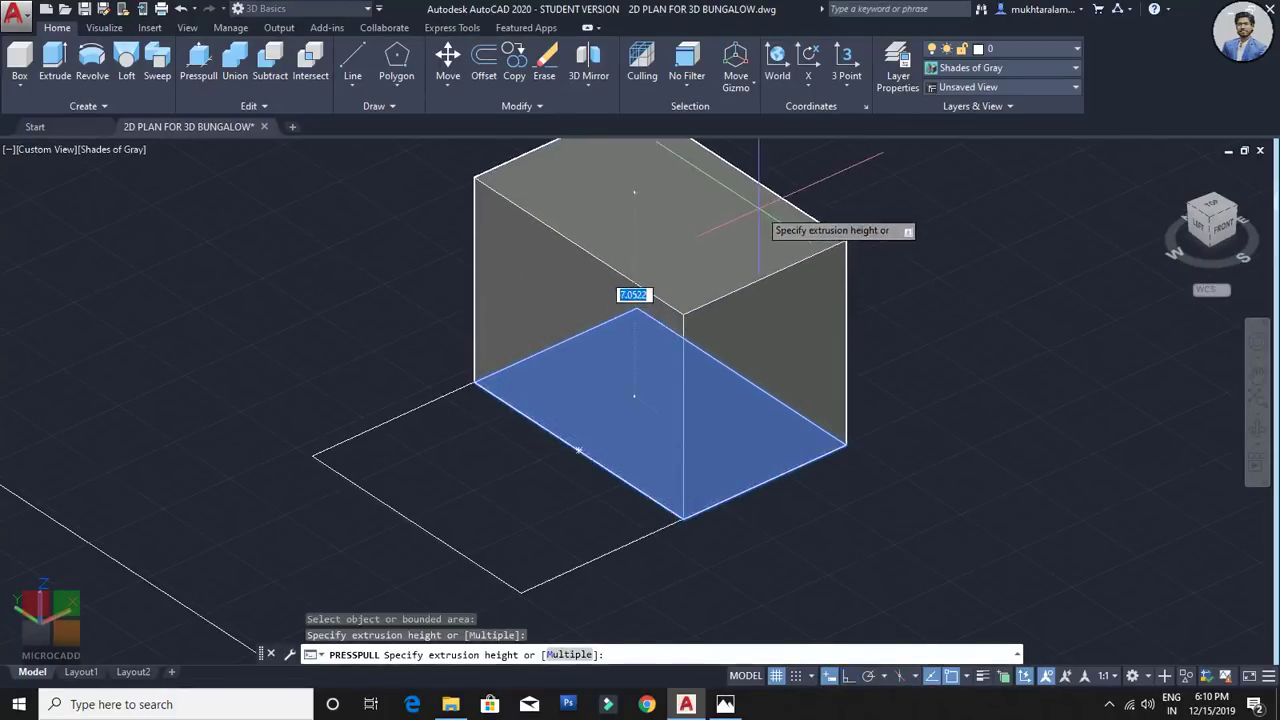
{"action": "left_click", "coordinate": [635, 275]}
{"action": "left_click", "coordinate": [540, 505]}
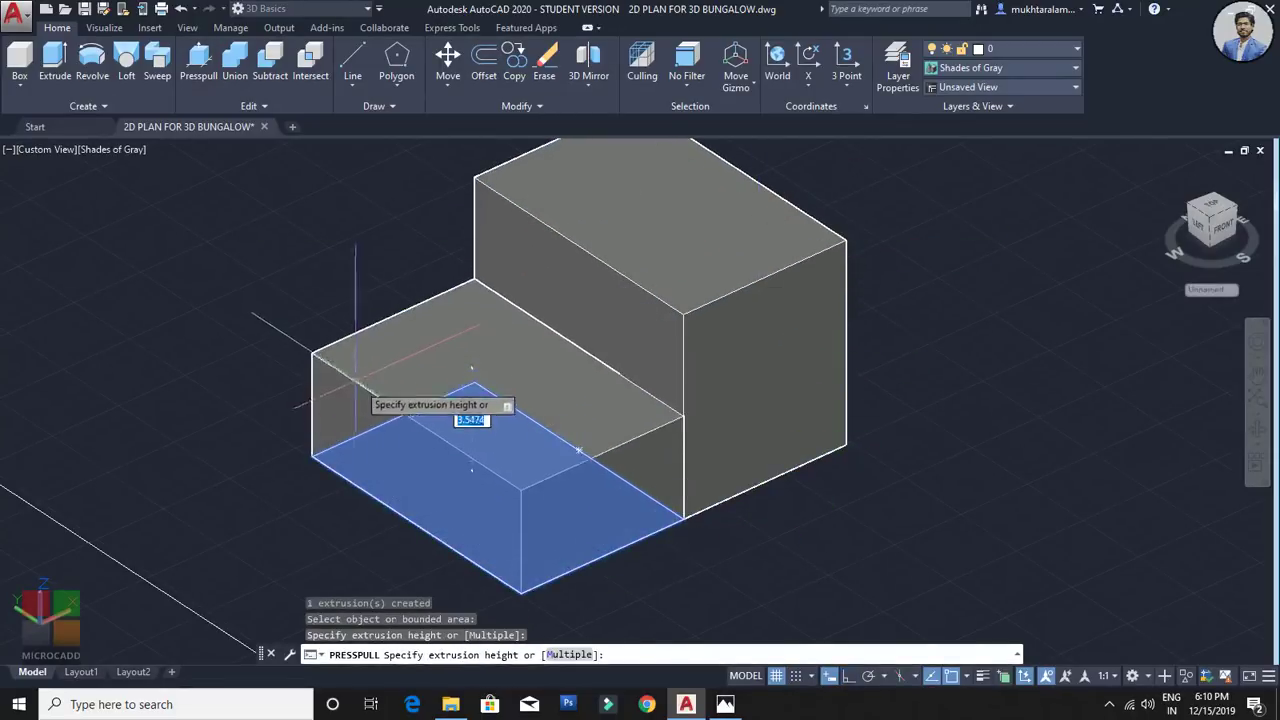
{"action": "left_click", "coordinate": [288, 400]}
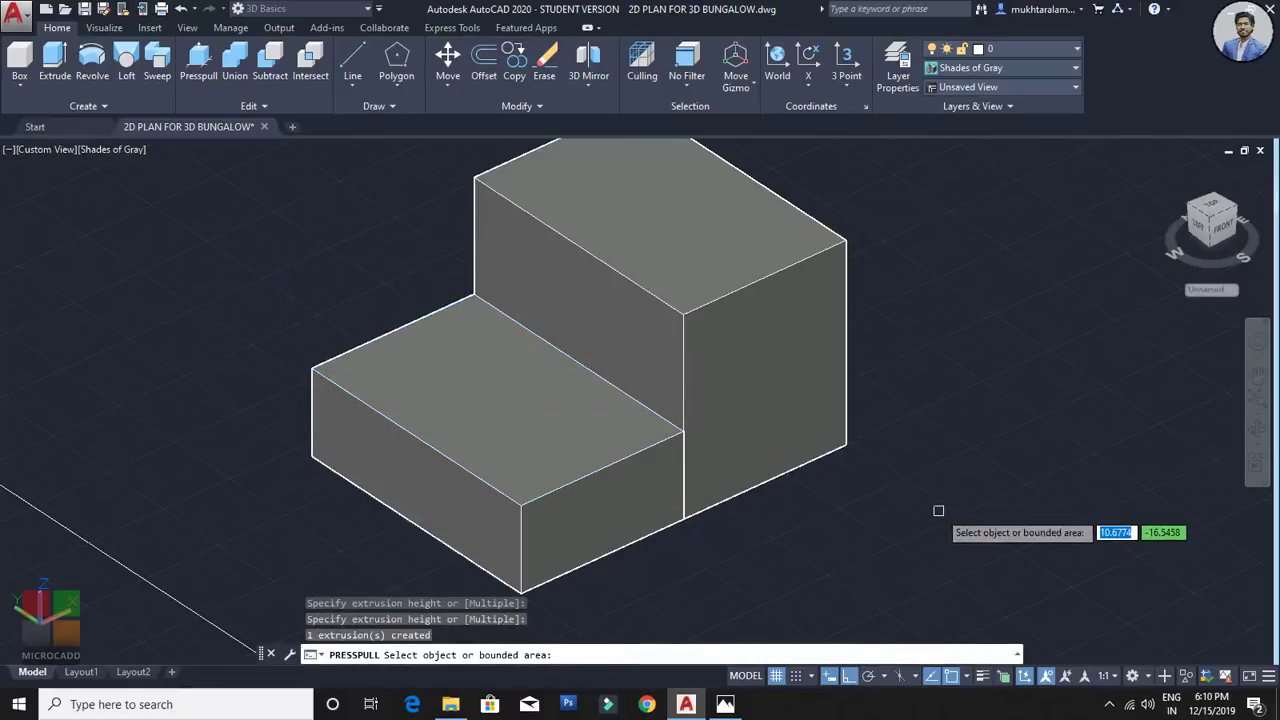
Step: Pull the taller block's front face well forward and its exposed left side face outward by about 3.2 with Presspull
{"action": "middle_click_drag", "start_coordinate": [883, 514], "coordinate": [734, 304]}
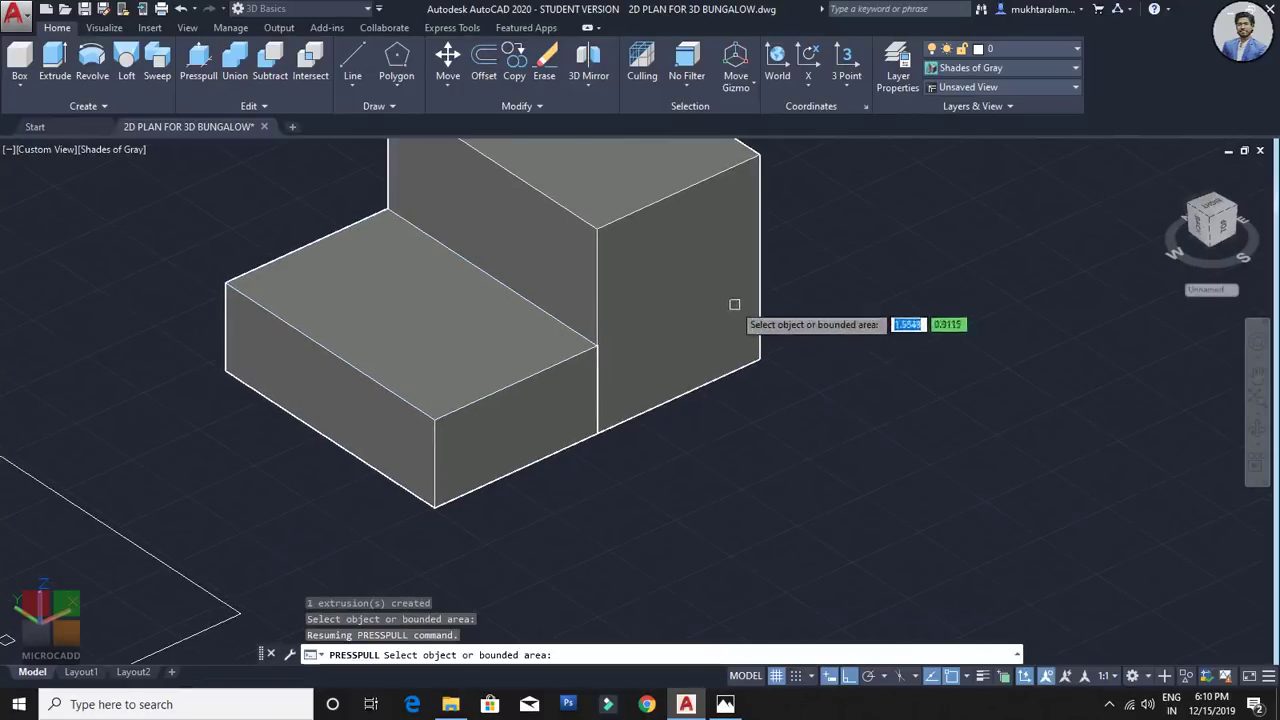
{"action": "left_click", "coordinate": [680, 286]}
{"action": "left_click", "coordinate": [952, 463]}
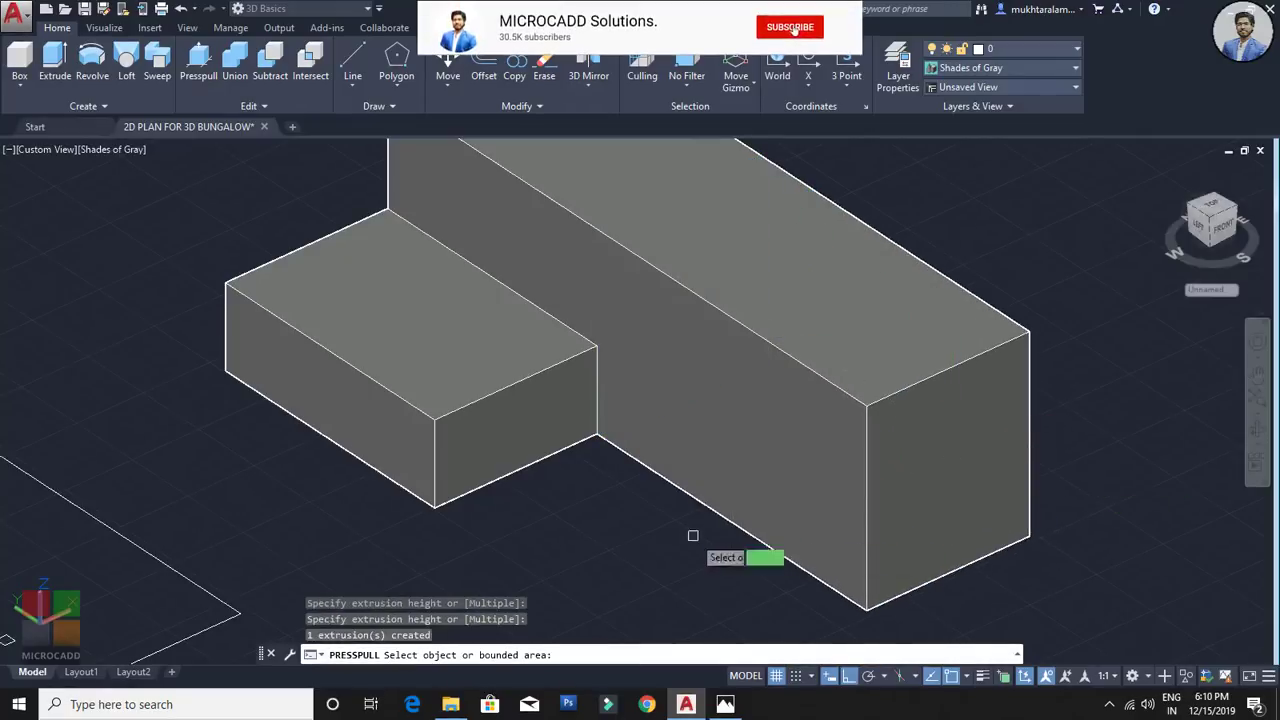
{"action": "middle_click_drag", "start_coordinate": [729, 517], "coordinate": [534, 331]}
{"action": "left_click", "coordinate": [534, 331]}
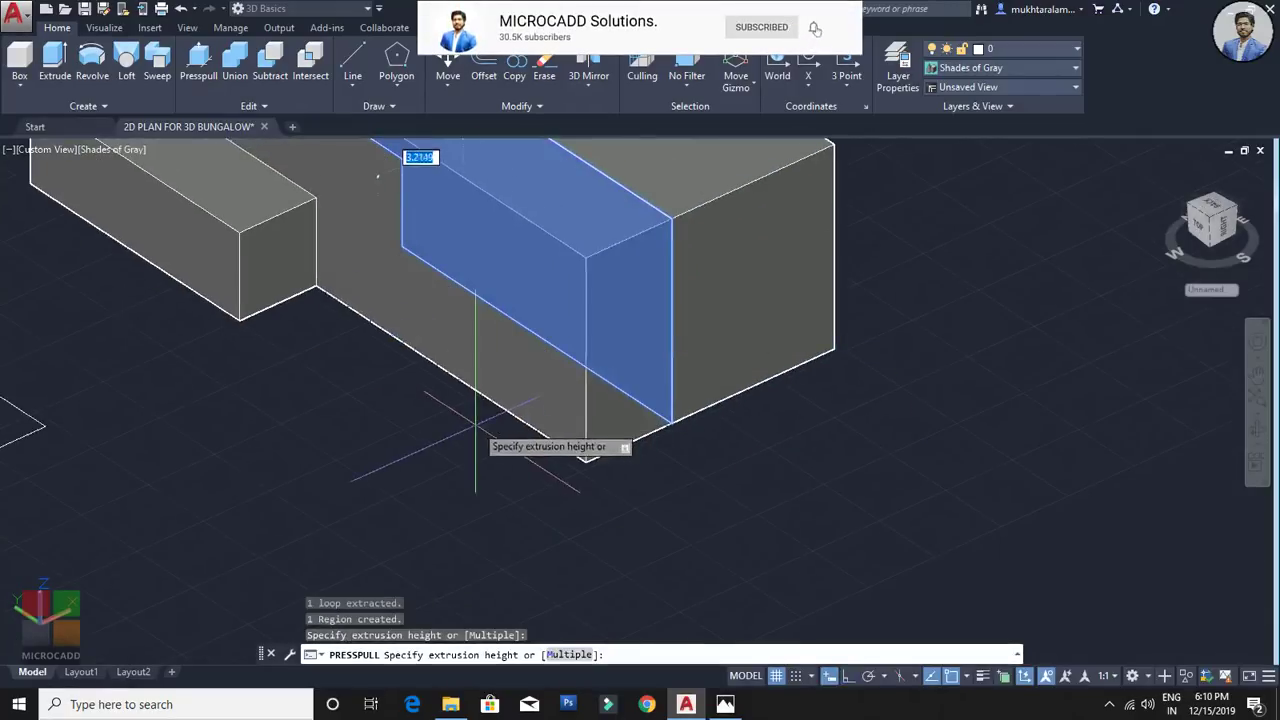
{"action": "left_click", "coordinate": [477, 414]}
Step: Extend the front end face of the long block by 20 with Presspull
{"action": "left_click", "coordinate": [737, 306]}
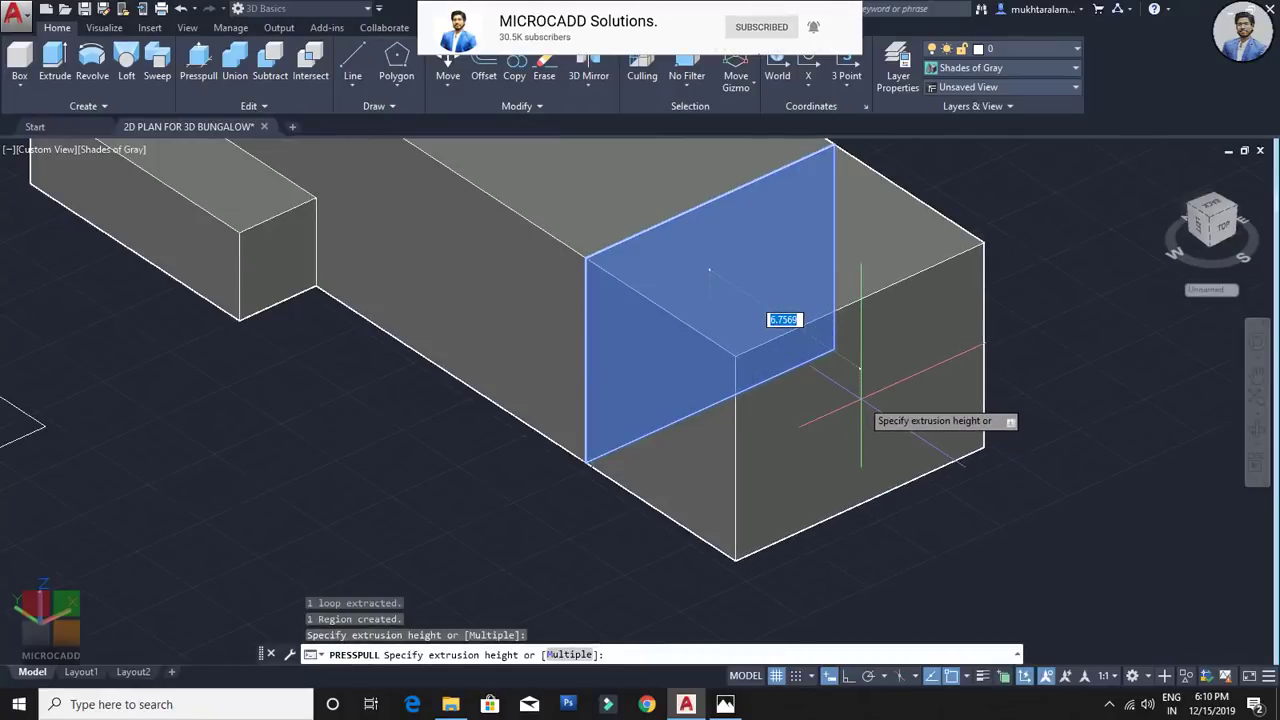
{"action": "type", "text": "20"}
{"action": "key", "text": "Return"}
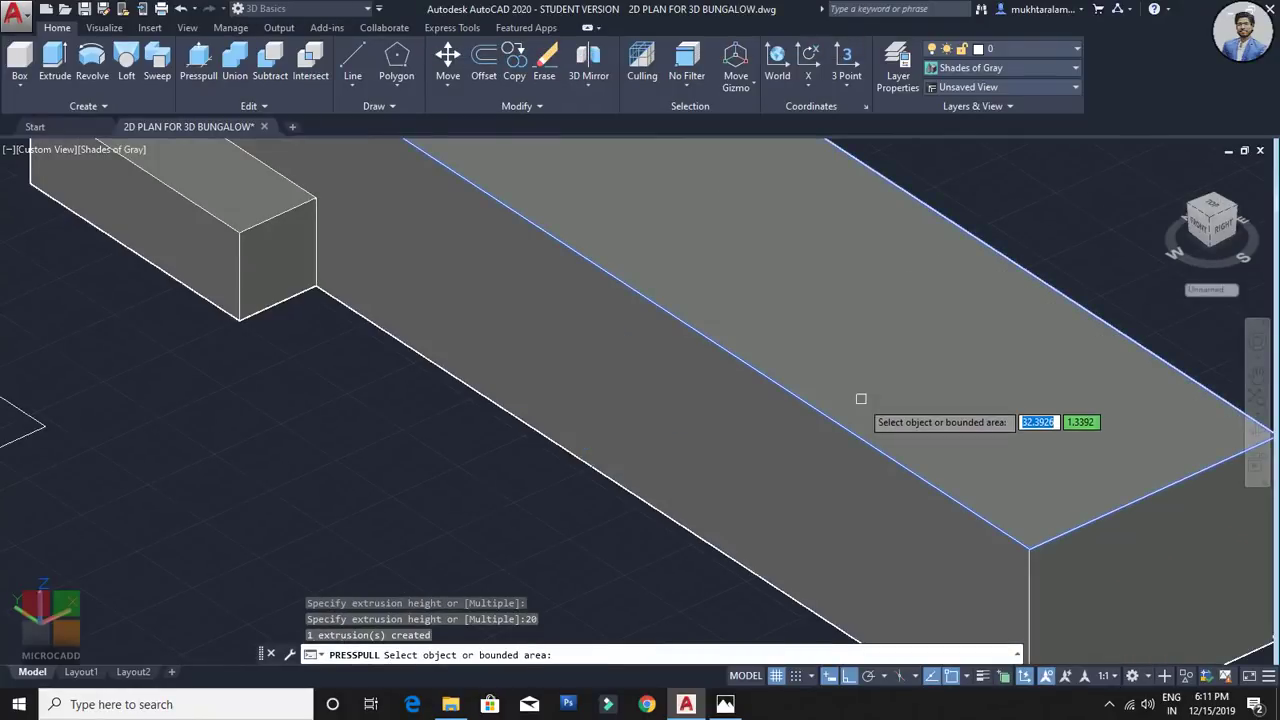
Step: Push the long block's front end face inward in two passes with Presspull, until it lies behind the lower block's front
{"action": "scroll", "coordinate": [861, 399], "scroll_direction": "down", "scroll_amount": 2}
{"action": "middle_click_drag", "start_coordinate": [988, 519], "coordinate": [806, 423]}
{"action": "middle_click_drag", "start_coordinate": [849, 489], "coordinate": [873, 536]}
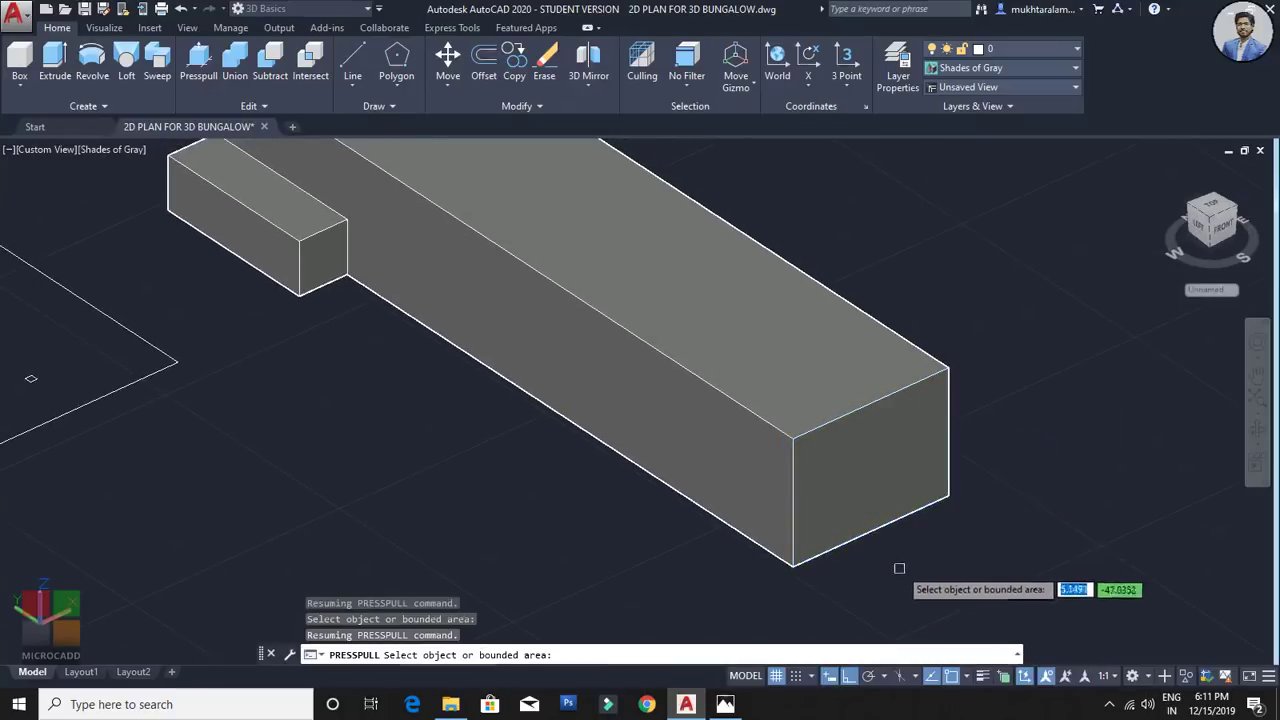
{"action": "left_click", "coordinate": [838, 474]}
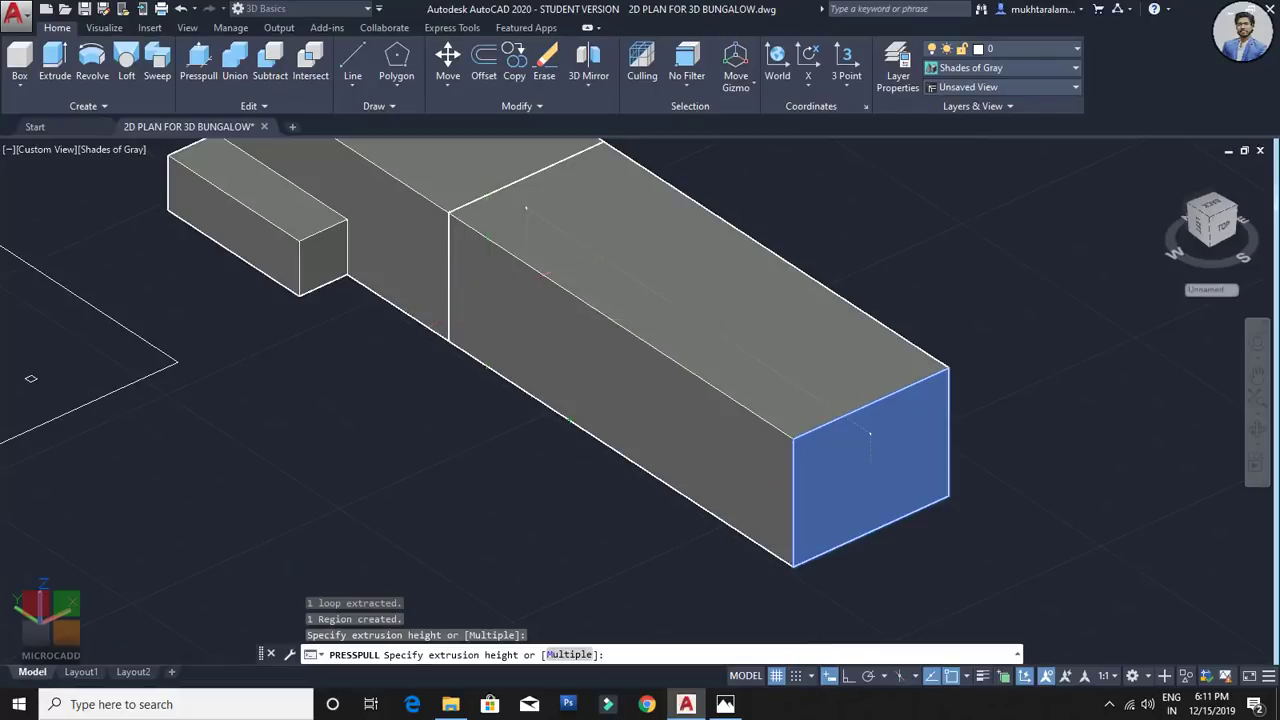
{"action": "left_click", "coordinate": [486, 301]}
{"action": "middle_click_drag", "start_coordinate": [494, 309], "coordinate": [744, 501]}
{"action": "scroll", "coordinate": [762, 458], "scroll_direction": "up", "scroll_amount": 2}
{"action": "left_click", "coordinate": [762, 458]}
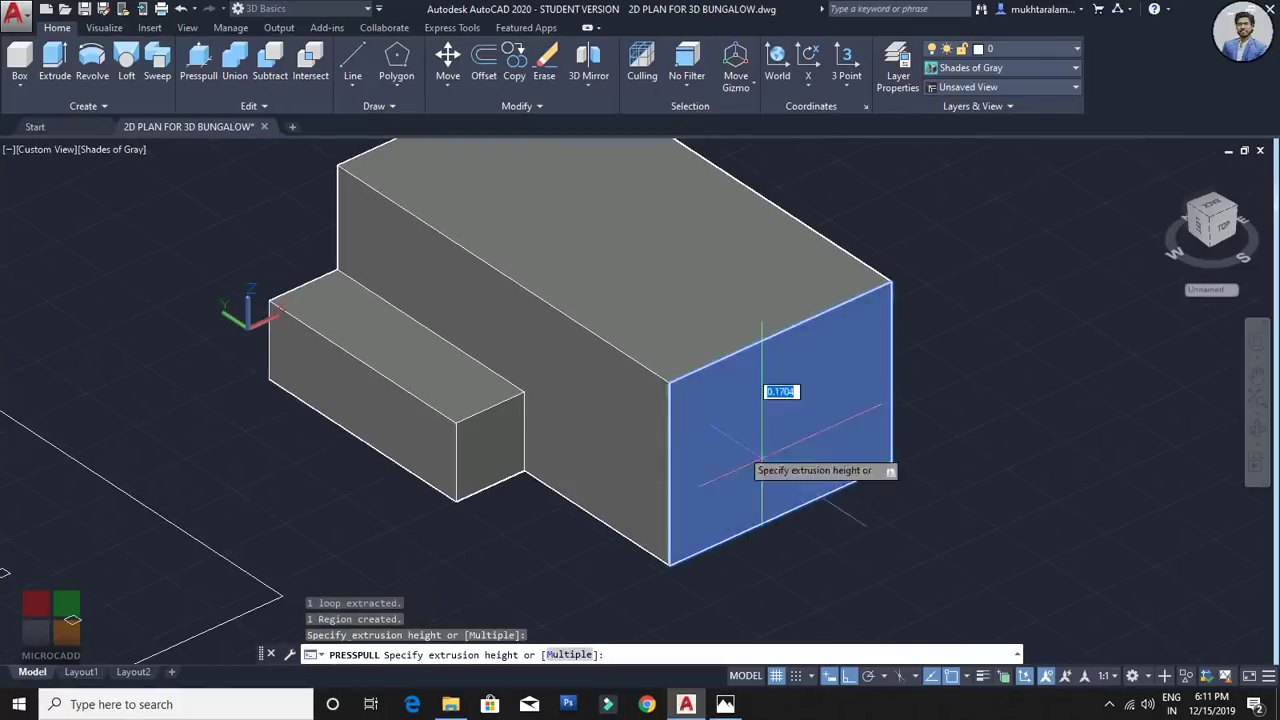
{"action": "left_click", "coordinate": [540, 303]}
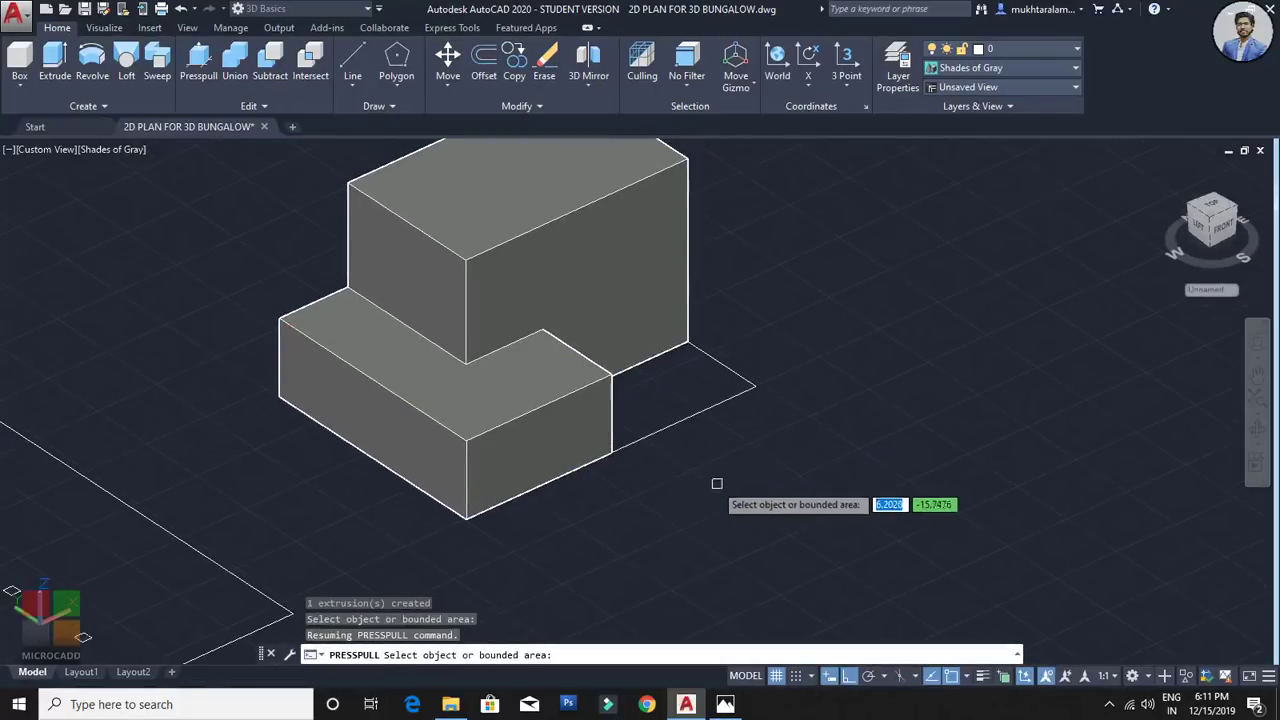
Step: Pull the notched front face out by about 14, and push it back close to the lower block's front
{"action": "left_click", "coordinate": [631, 311]}
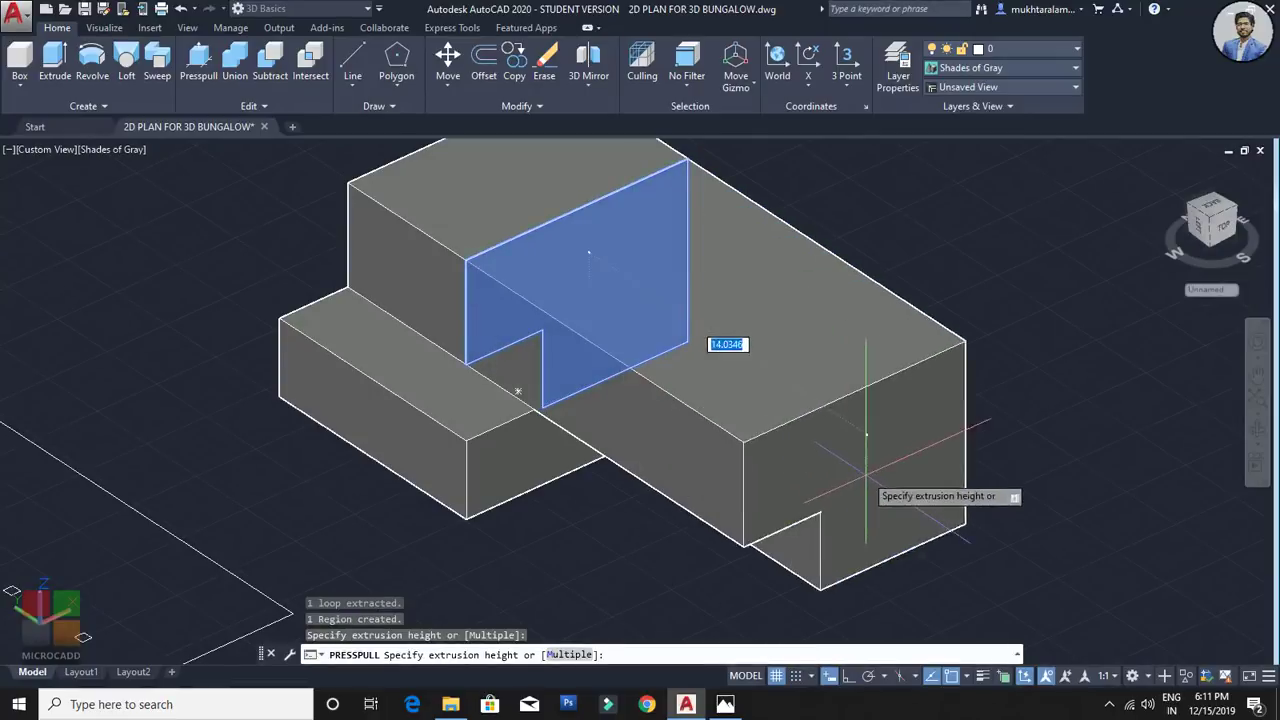
{"action": "left_click", "coordinate": [871, 478]}
{"action": "left_click", "coordinate": [866, 512]}
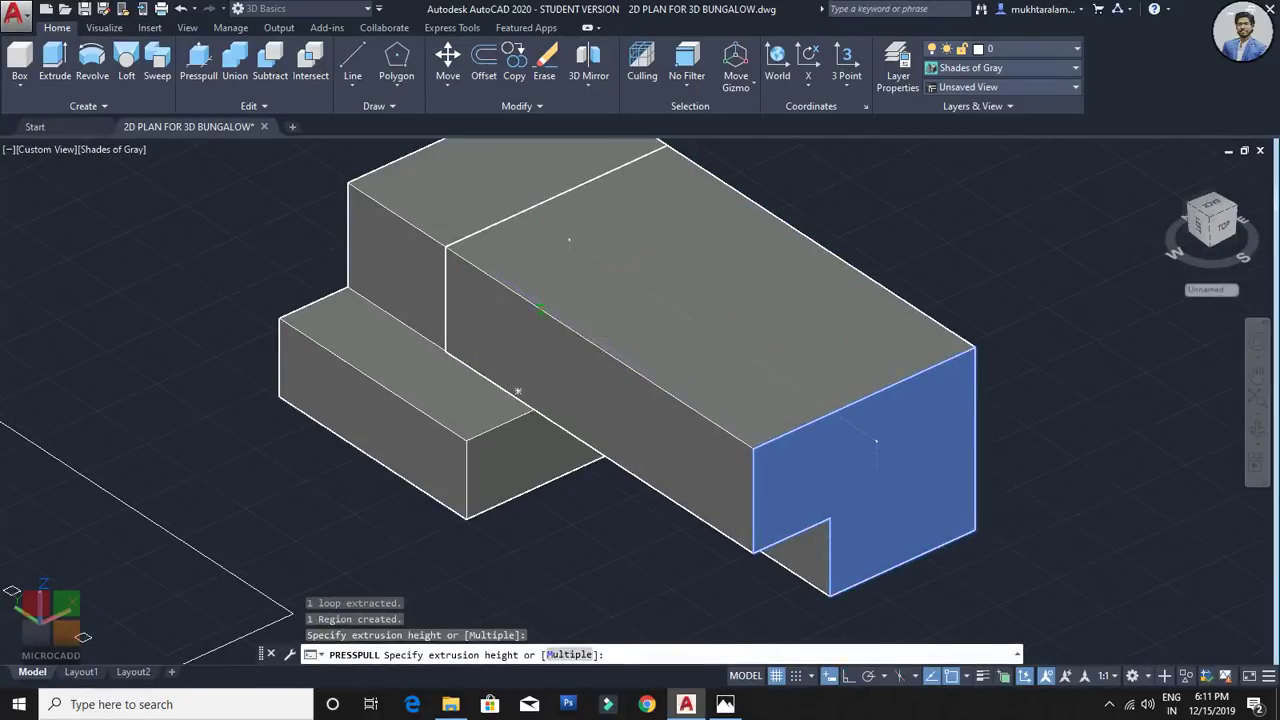
{"action": "left_click", "coordinate": [698, 415]}
{"action": "key", "text": "Return"}
{"action": "scroll", "coordinate": [758, 440], "scroll_direction": "down", "scroll_amount": 5}
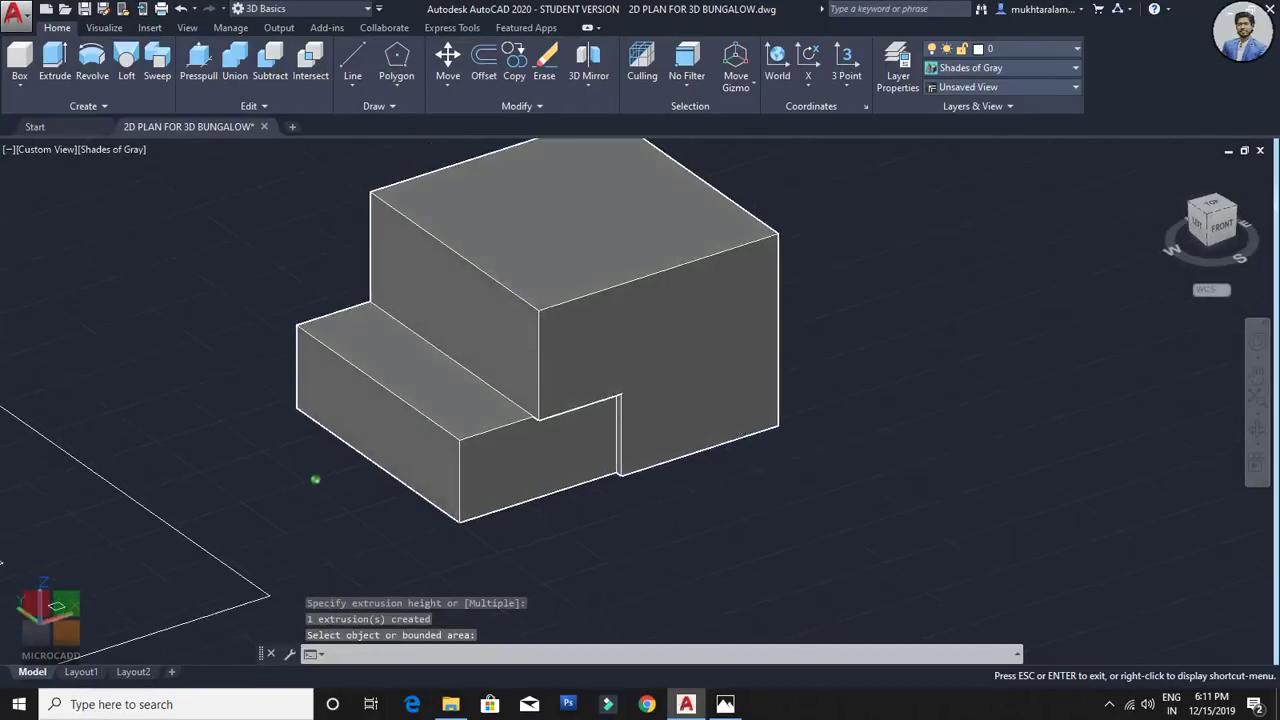
{"action": "middle_click_drag", "start_coordinate": [722, 418], "coordinate": [742, 440], "text": "shift"}
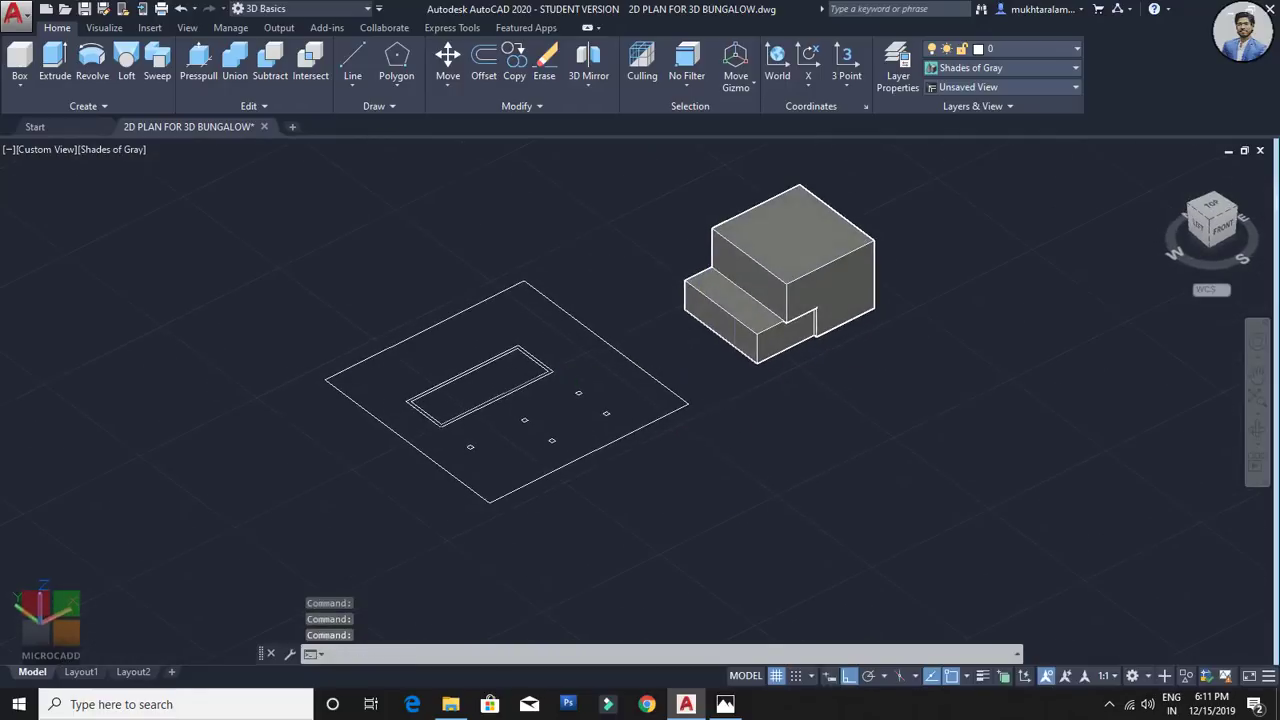
{"action": "scroll", "coordinate": [524, 407], "scroll_direction": "up", "scroll_amount": 3}
{"action": "scroll", "coordinate": [697, 394], "scroll_direction": "down", "scroll_amount": 2}
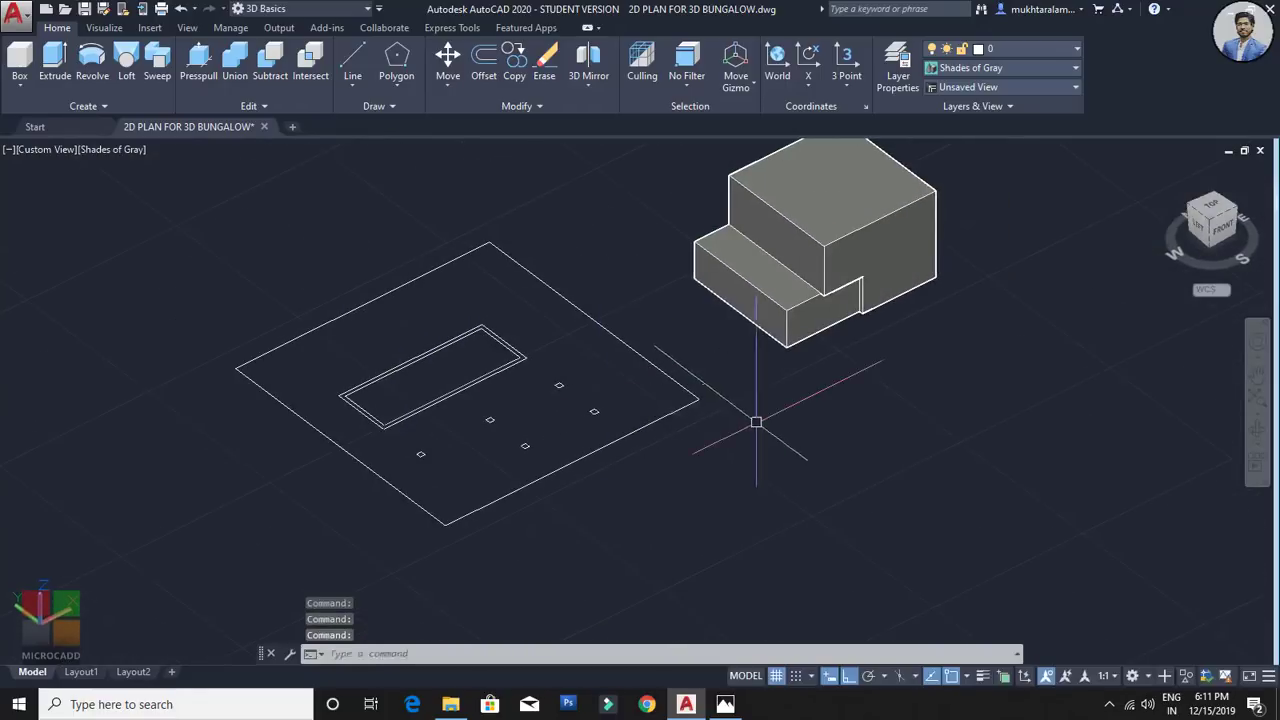
Step: Extrude the column square nearest the copied plan's front right corner to a height of 3 with Presspull
{"action": "scroll", "coordinate": [752, 420], "scroll_direction": "up", "scroll_amount": 3}
{"action": "scroll", "coordinate": [651, 432], "scroll_direction": "up", "scroll_amount": 3}
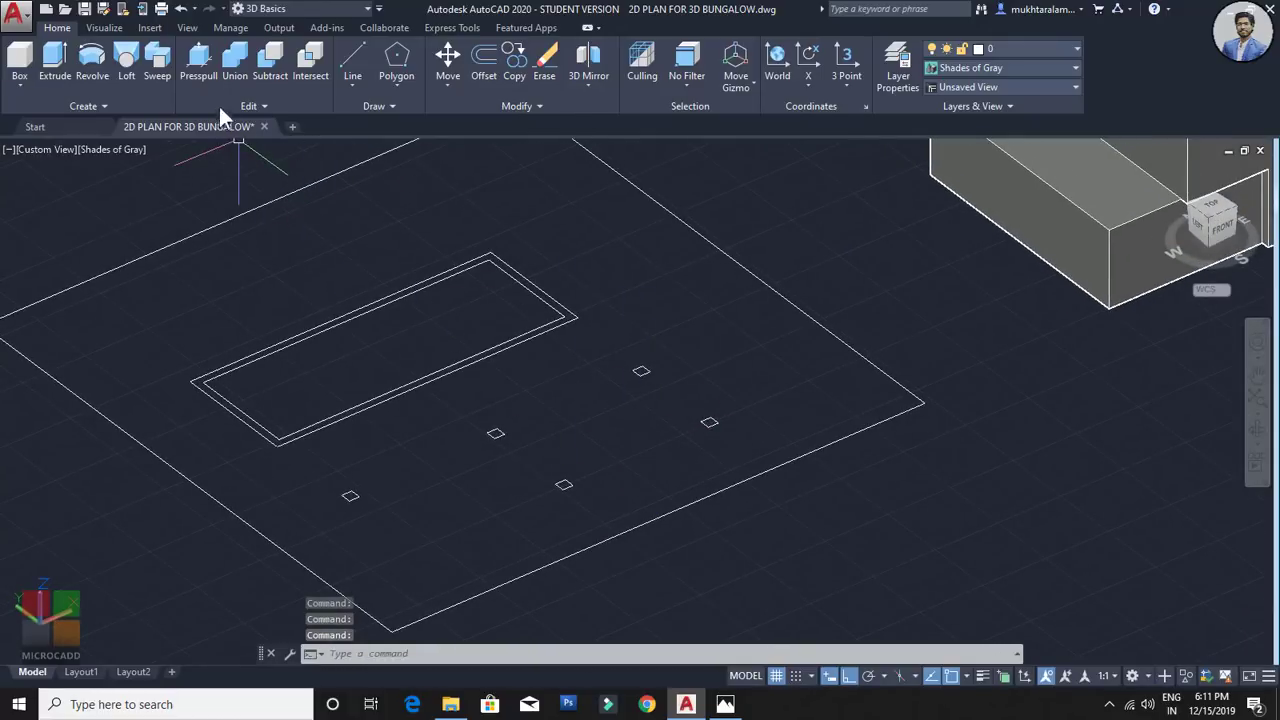
{"action": "left_click", "coordinate": [200, 70]}
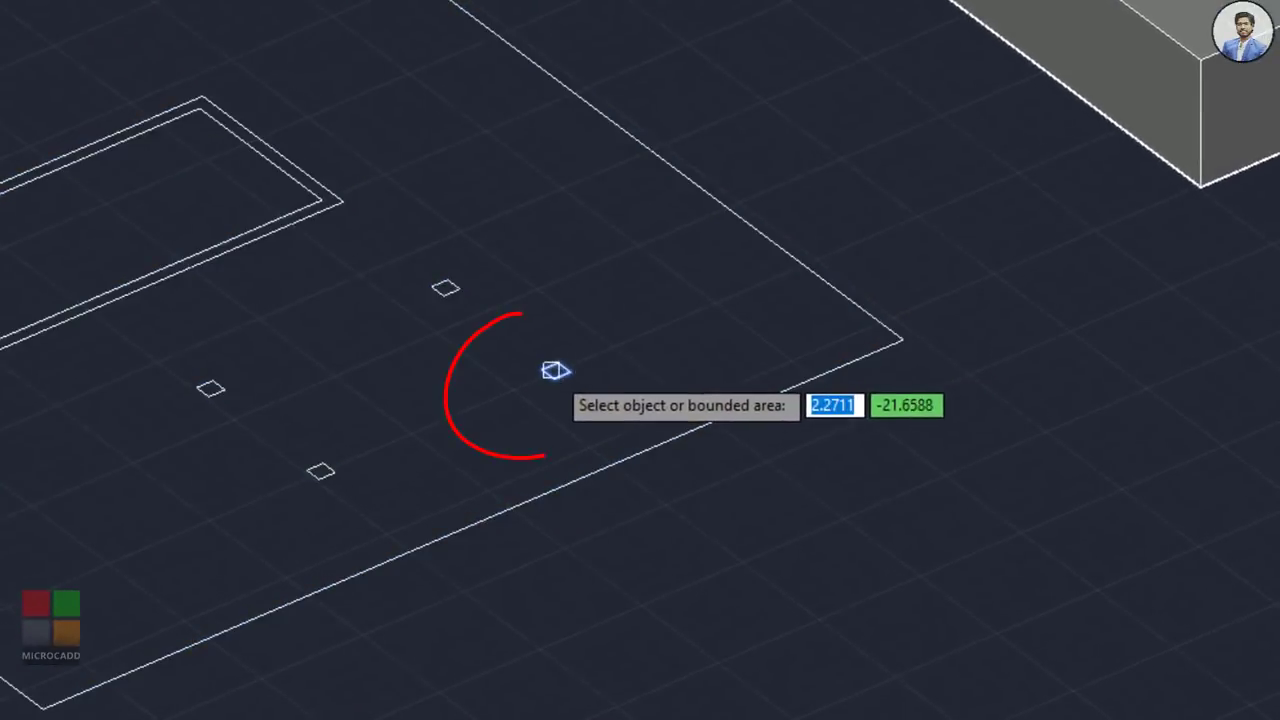
{"action": "scroll", "coordinate": [554, 368], "scroll_direction": "up", "scroll_amount": 5}
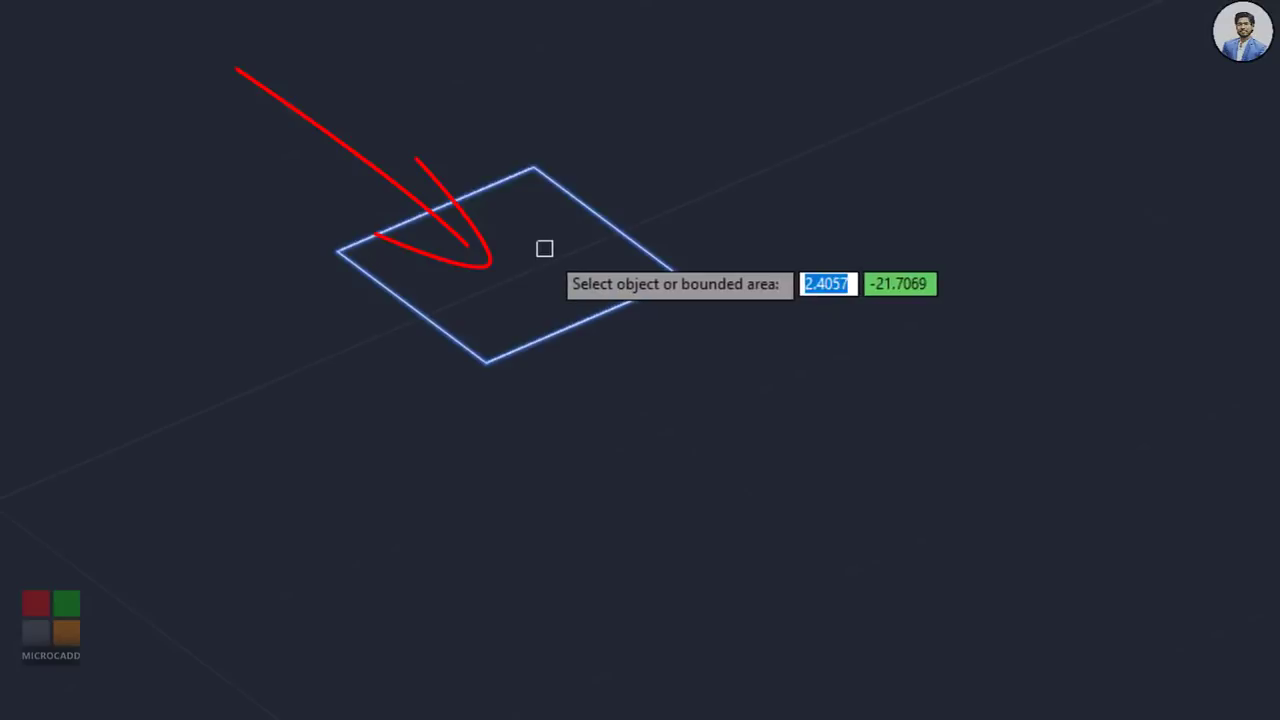
{"action": "scroll", "coordinate": [521, 280], "scroll_direction": "down", "scroll_amount": 8}
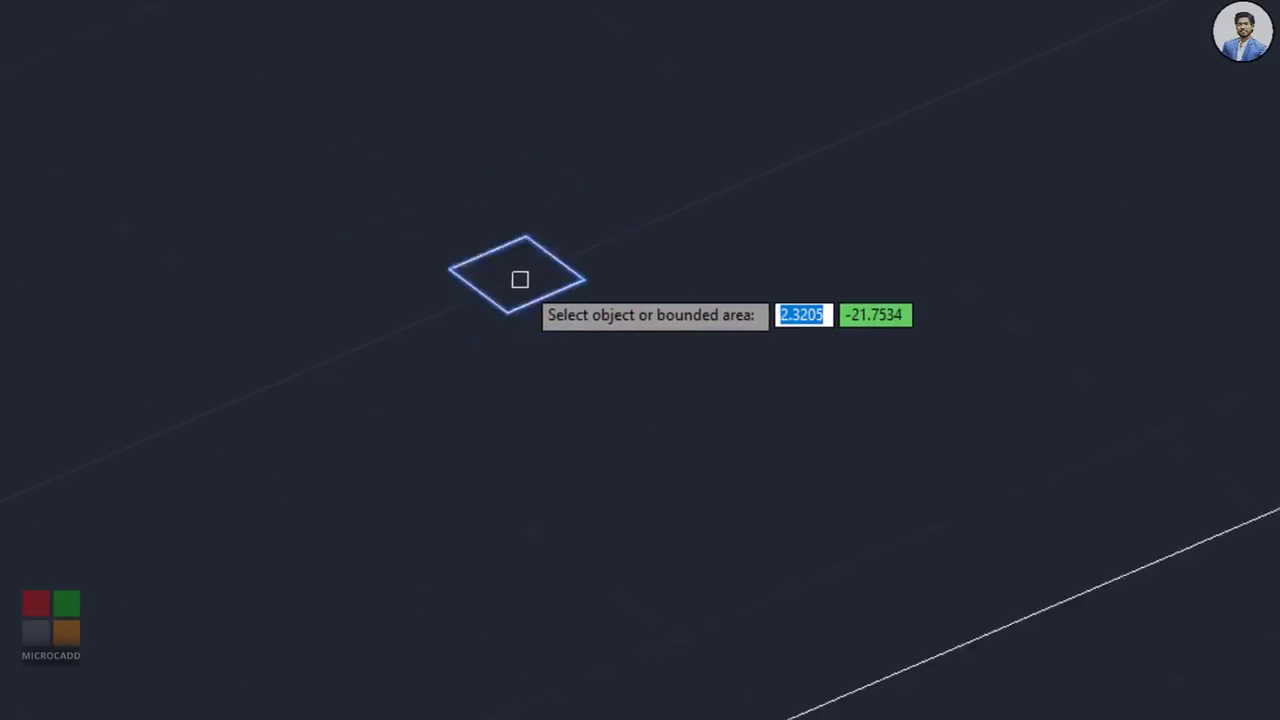
{"action": "scroll", "coordinate": [509, 304], "scroll_direction": "up", "scroll_amount": 3}
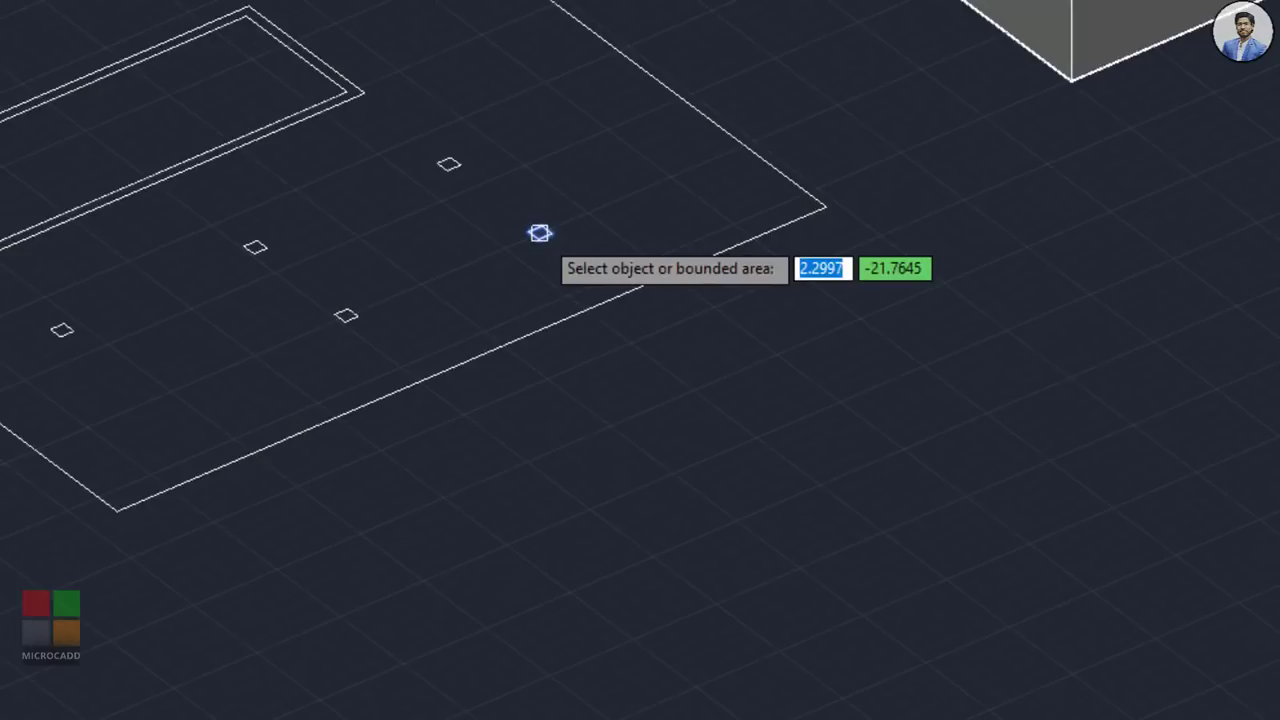
{"action": "scroll", "coordinate": [540, 235], "scroll_direction": "up", "scroll_amount": 5}
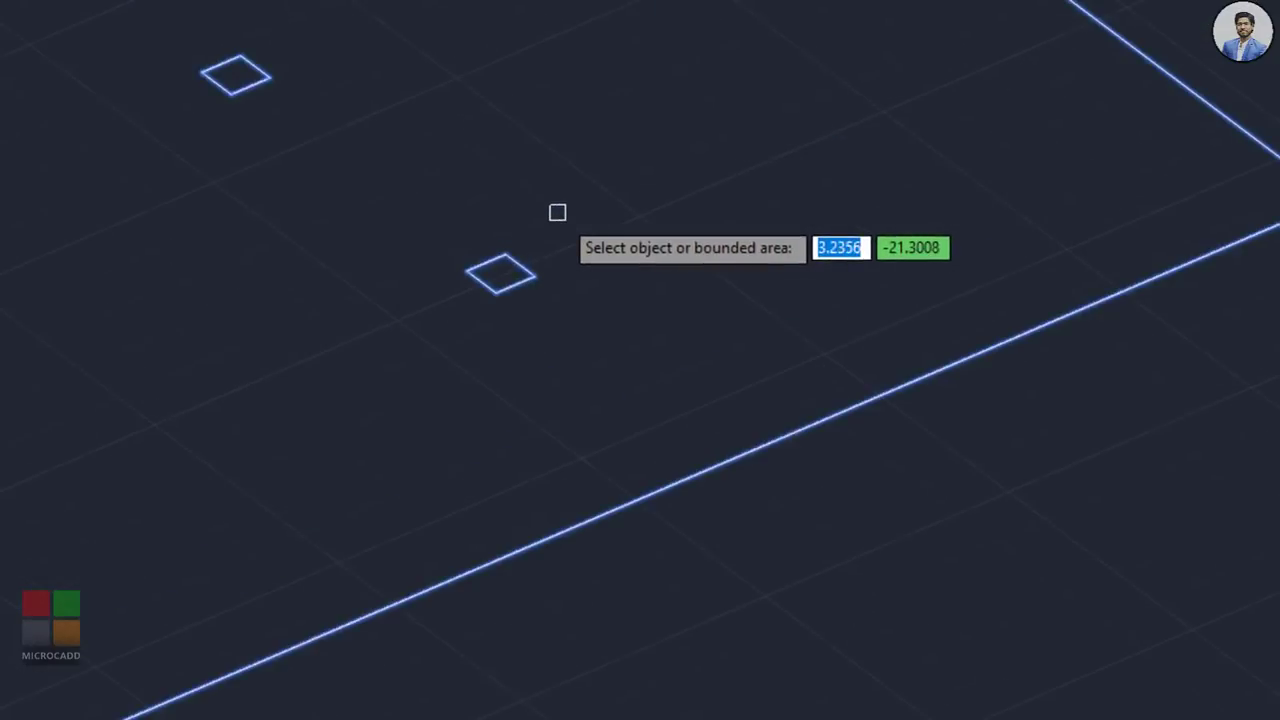
{"action": "scroll", "coordinate": [557, 212], "scroll_direction": "up", "scroll_amount": 3}
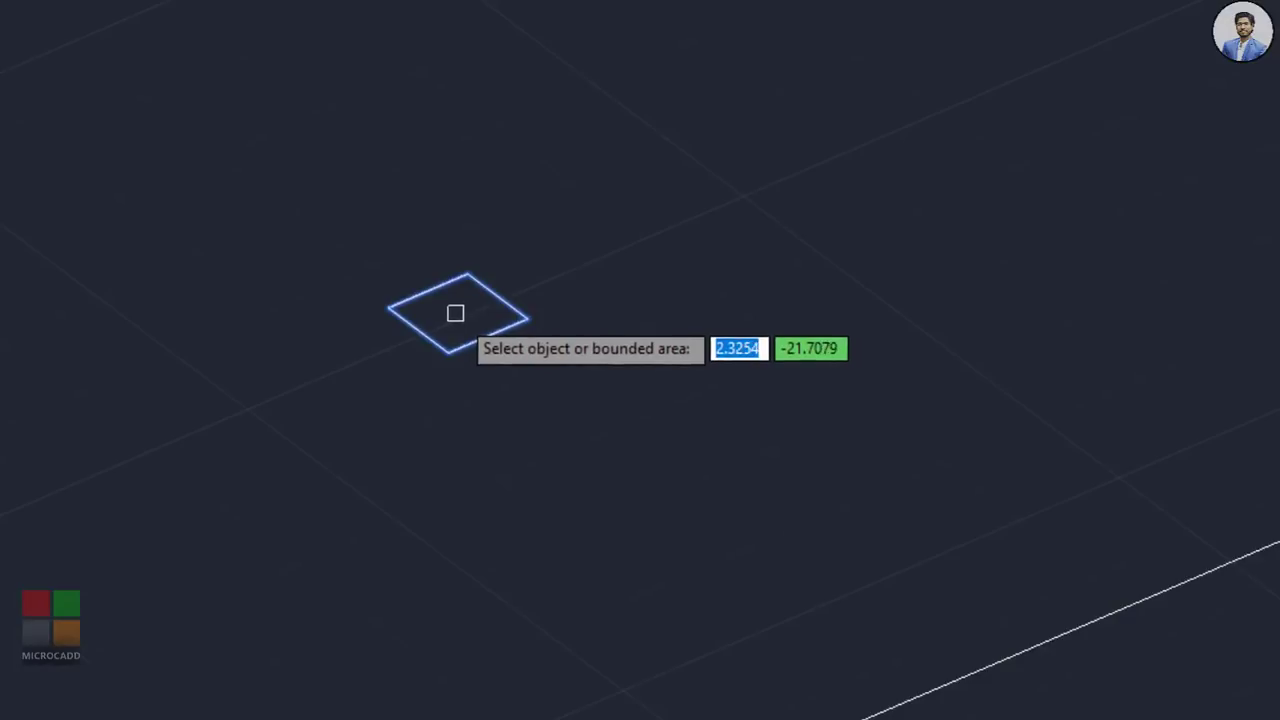
{"action": "left_click", "coordinate": [455, 313]}
{"action": "scroll", "coordinate": [500, 75], "scroll_direction": "down", "scroll_amount": 5}
{"action": "scroll", "coordinate": [534, 63], "scroll_direction": "up", "scroll_amount": 3}
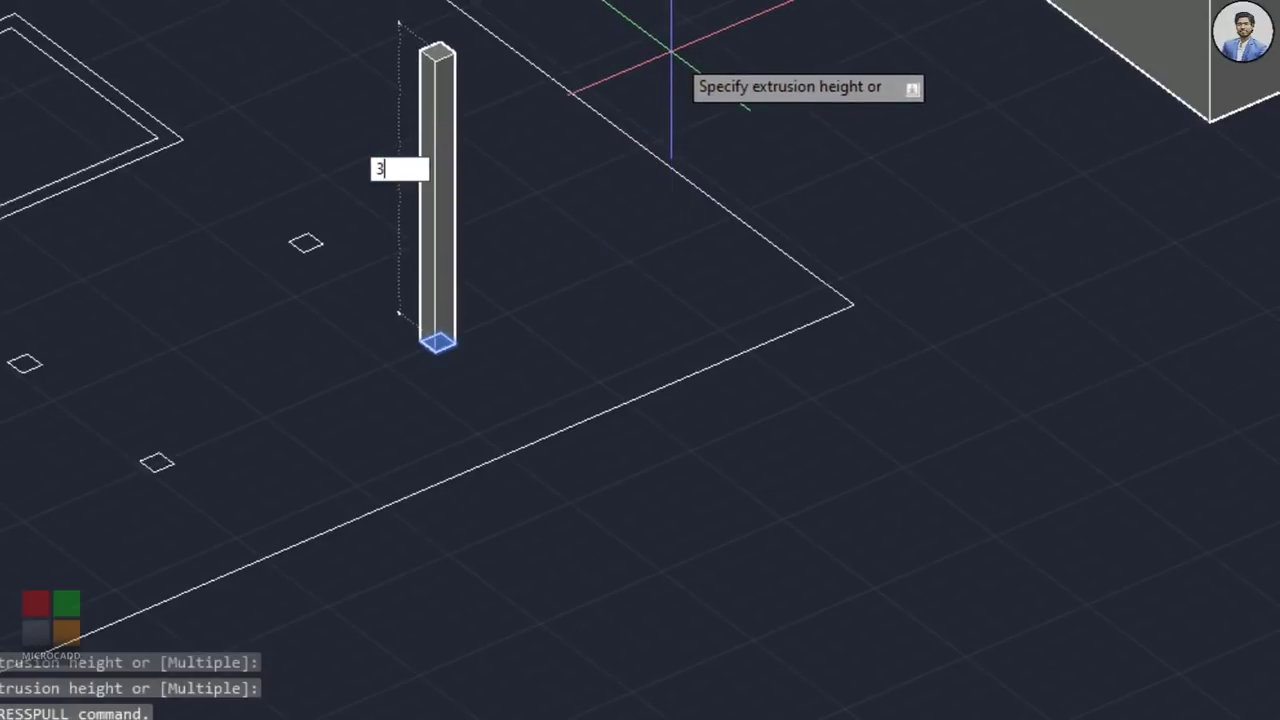
{"action": "type", "text": "3"}
{"action": "key", "text": "Return"}
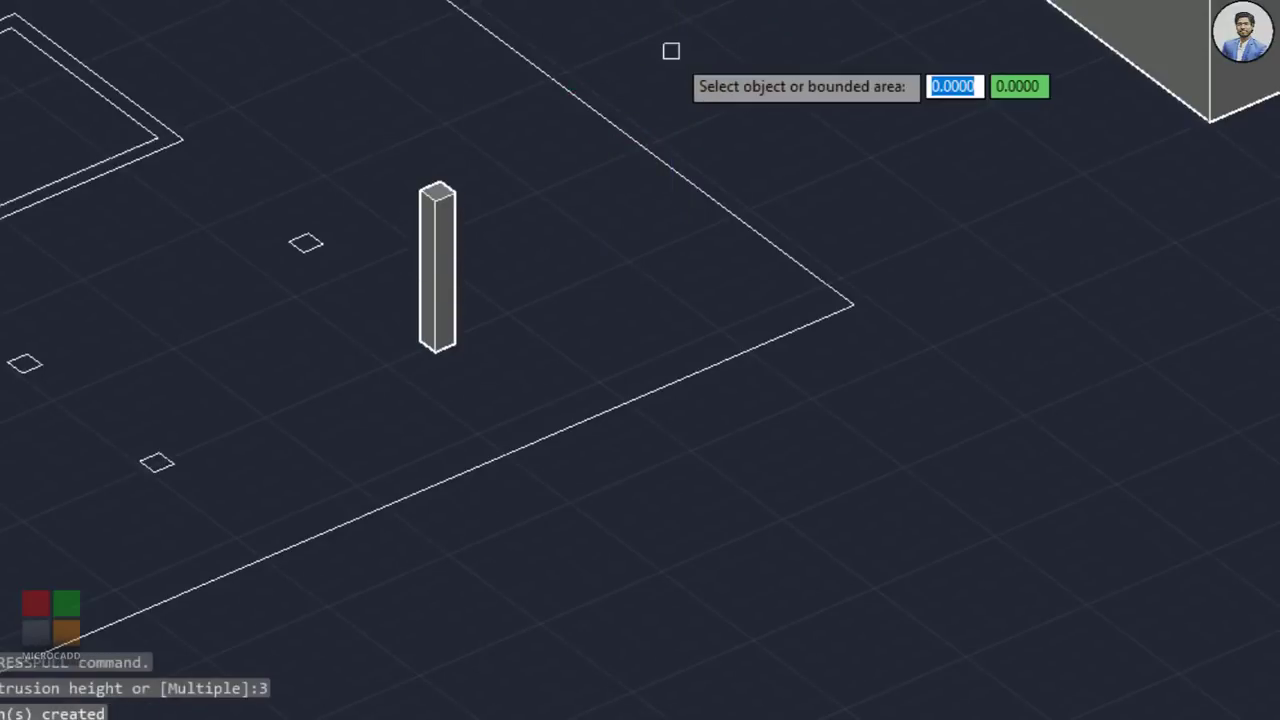
Step: Extrude the remaining front-row column square and the leftmost back-row column square to a height of 3 with Presspull
{"action": "scroll", "coordinate": [187, 455], "scroll_direction": "up", "scroll_amount": 5}
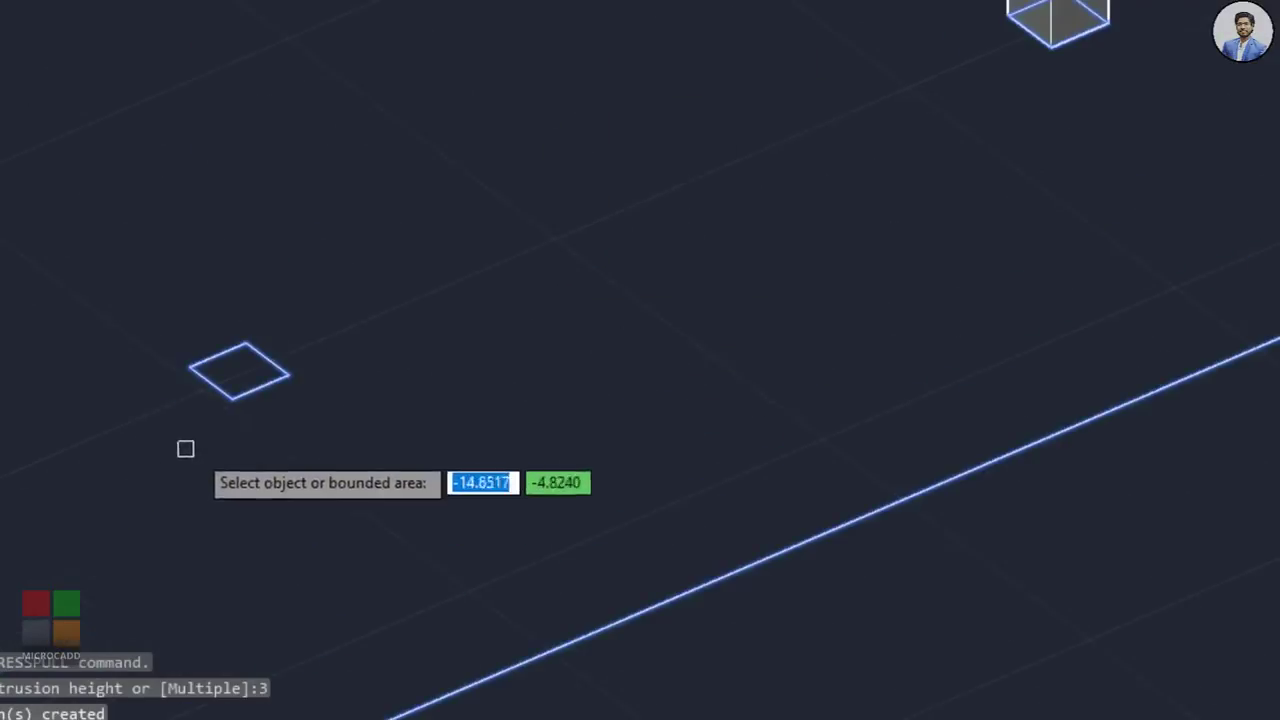
{"action": "left_click", "coordinate": [236, 371]}
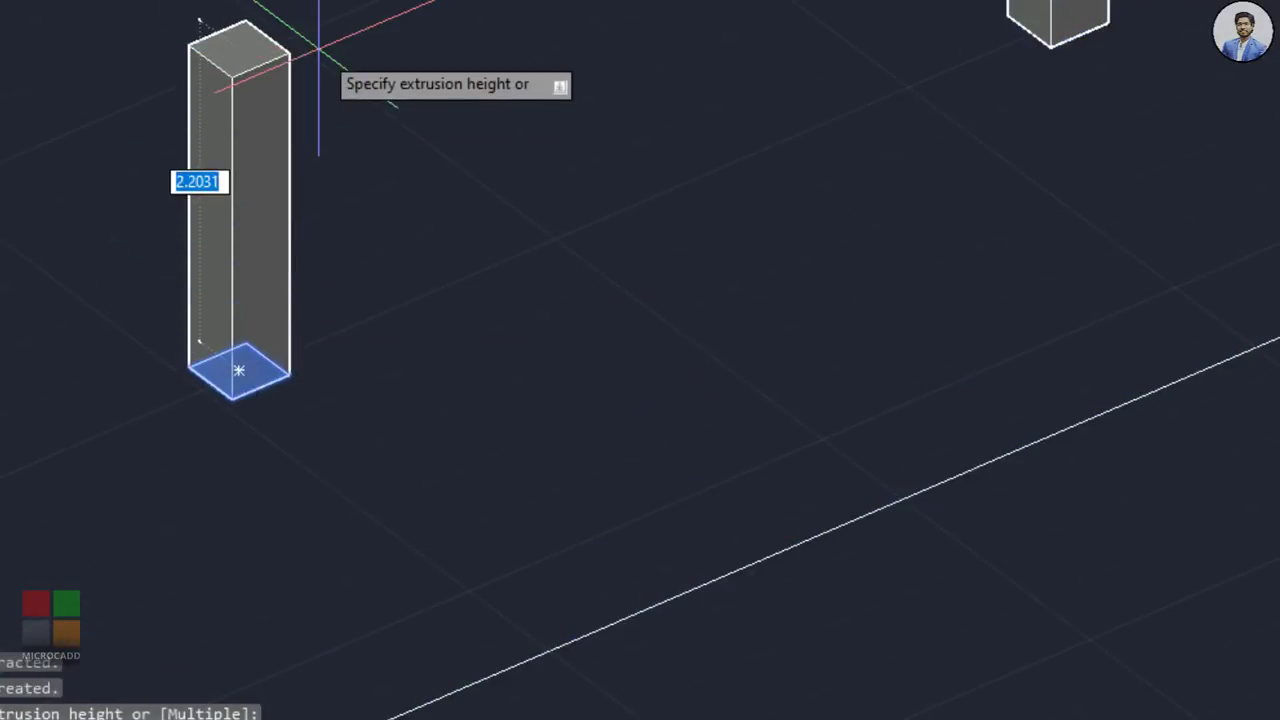
{"action": "type", "text": "3"}
{"action": "key", "text": "Return"}
{"action": "scroll", "coordinate": [319, 49], "scroll_direction": "down", "scroll_amount": 2}
{"action": "middle_click_drag", "start_coordinate": [8, 230], "coordinate": [540, 276]}
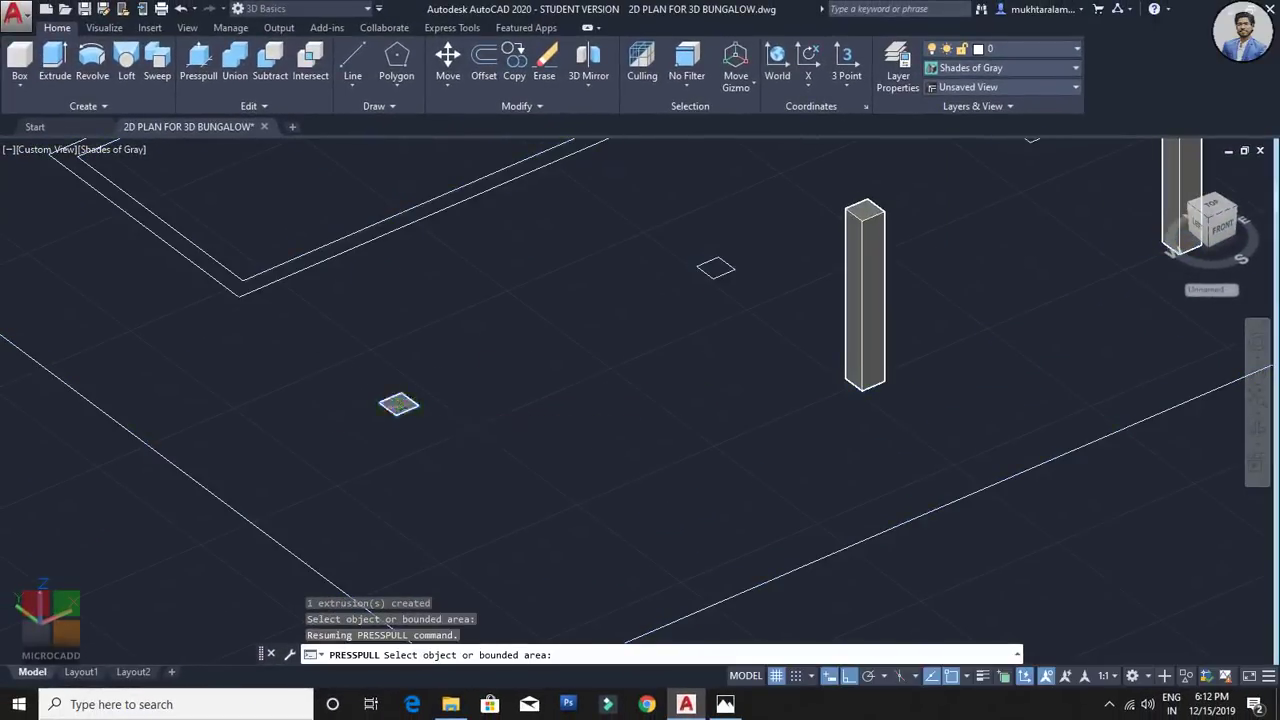
{"action": "left_click", "coordinate": [399, 404]}
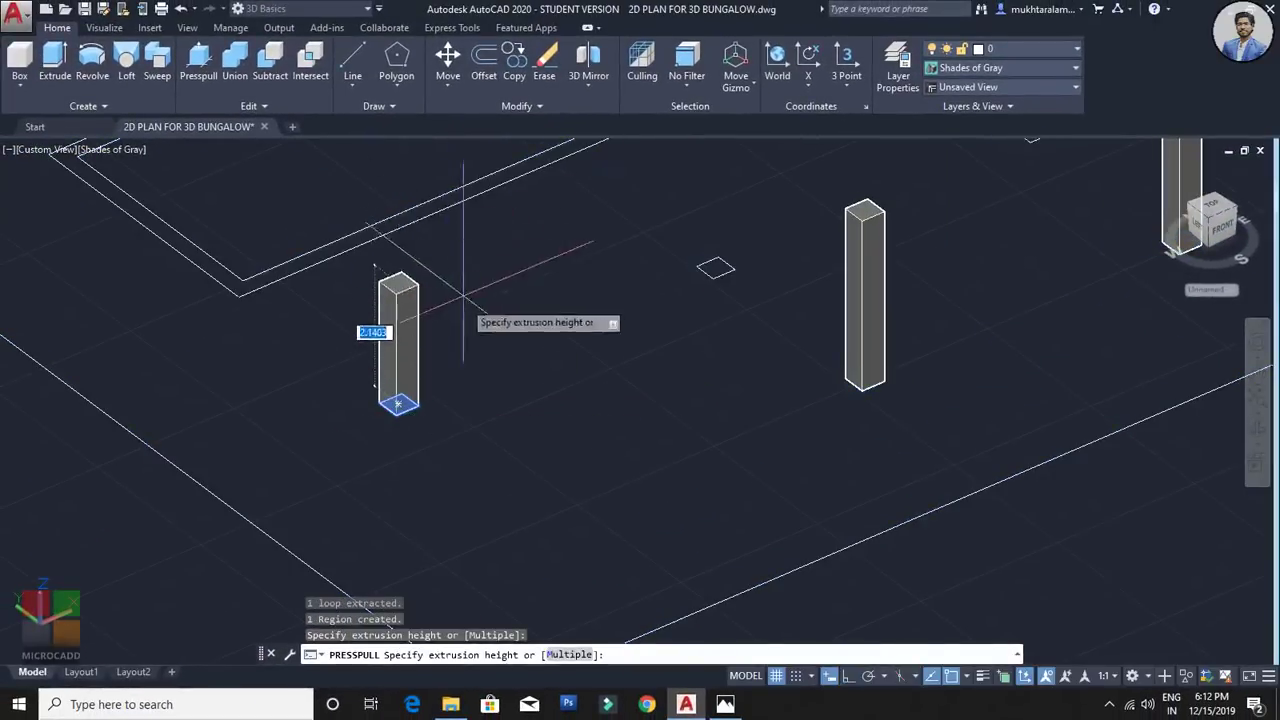
{"action": "left_click", "coordinate": [516, 287]}
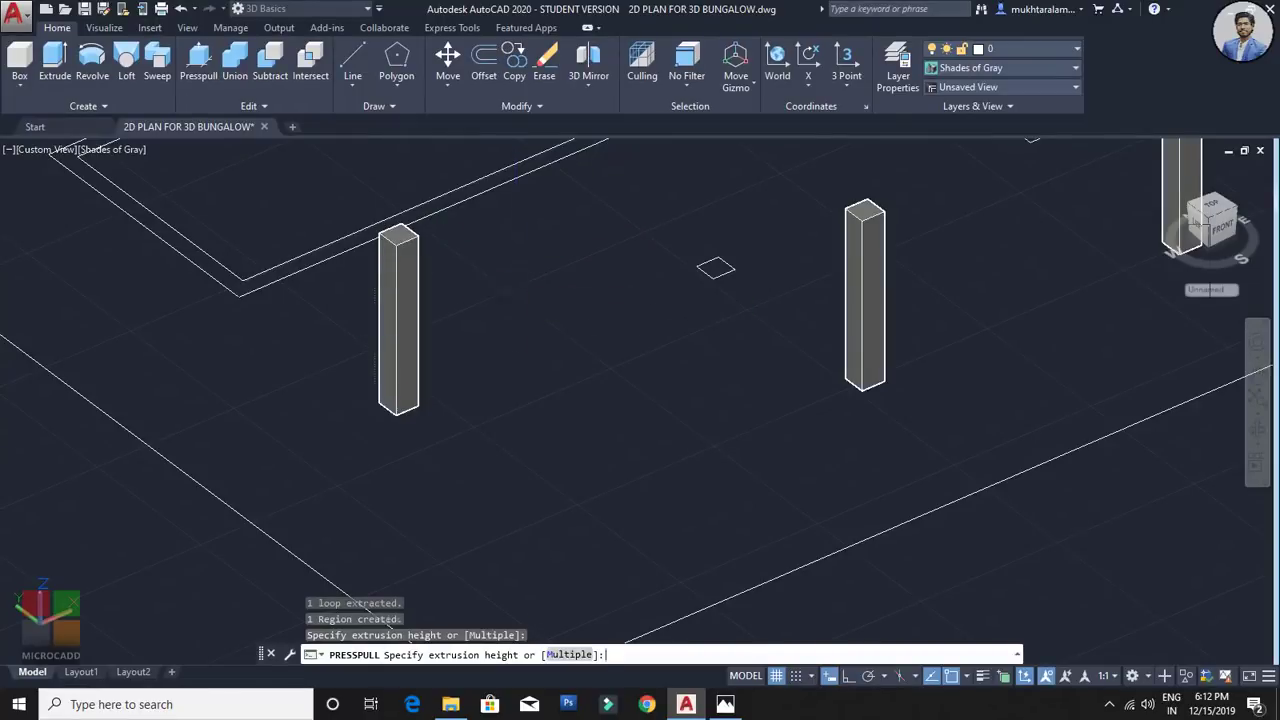
Step: Extrude the middle and right column squares of the back row to a height of 3 with Presspull
{"action": "scroll", "coordinate": [645, 305], "scroll_direction": "up", "scroll_amount": 4}
{"action": "left_click", "coordinate": [652, 308]}
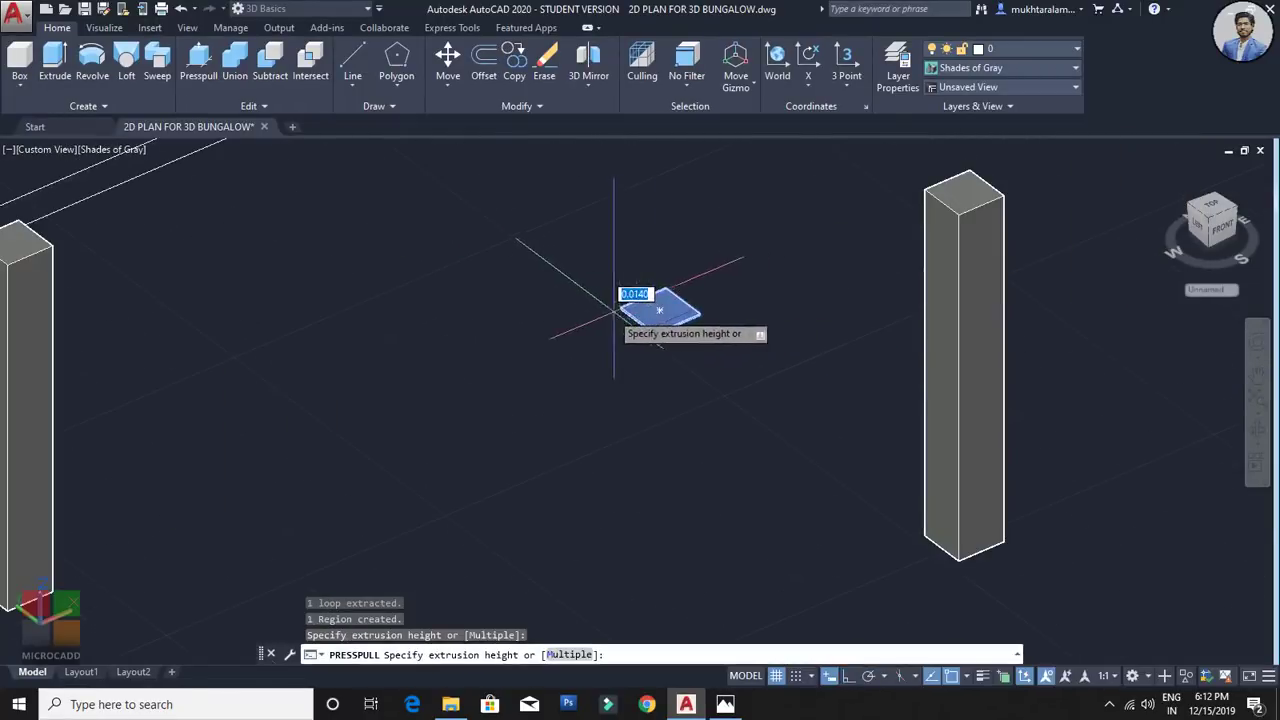
{"action": "type", "text": "3"}
{"action": "key", "text": "Return"}
{"action": "scroll", "coordinate": [583, 311], "scroll_direction": "down", "scroll_amount": 4}
{"action": "middle_click_drag", "start_coordinate": [583, 311], "coordinate": [423, 457]}
{"action": "scroll", "coordinate": [714, 326], "scroll_direction": "up", "scroll_amount": 3}
{"action": "scroll", "coordinate": [714, 326], "scroll_direction": "up", "scroll_amount": 2}
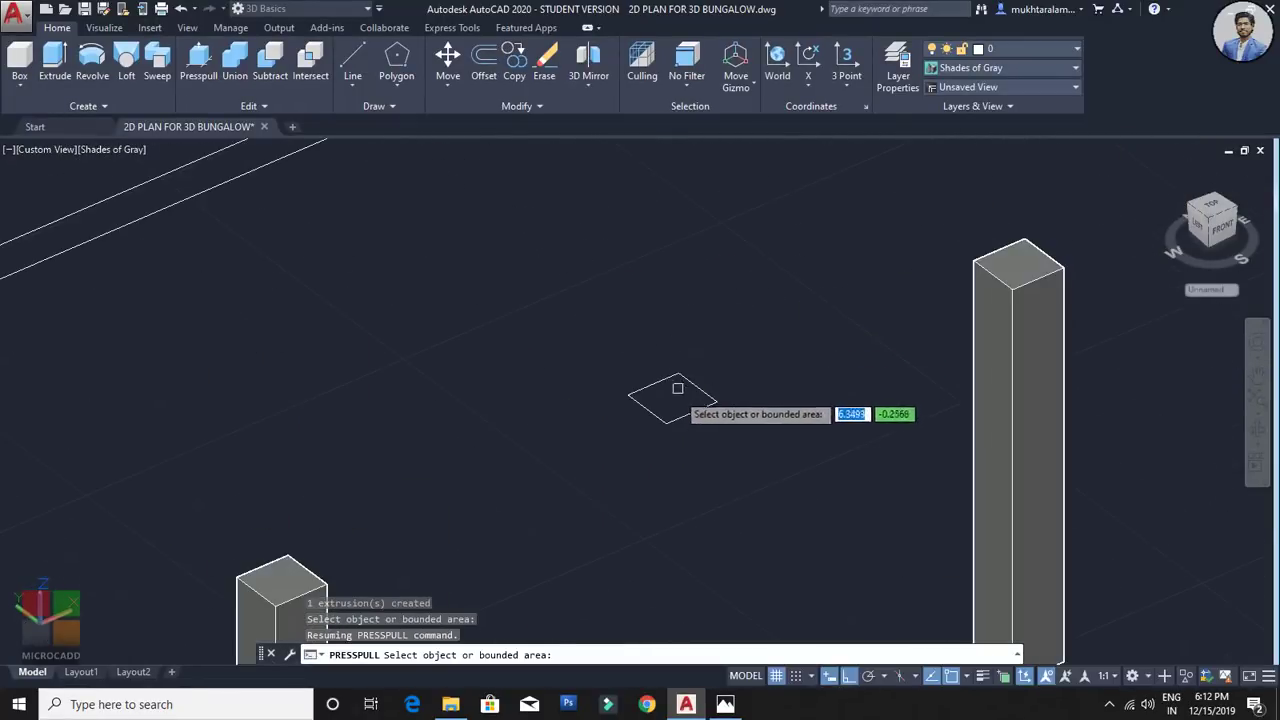
{"action": "left_click", "coordinate": [675, 395]}
{"action": "left_click", "coordinate": [670, 395]}
{"action": "type", "text": "3"}
{"action": "key", "text": "Return"}
{"action": "scroll", "coordinate": [767, 394], "scroll_direction": "down", "scroll_amount": 4}
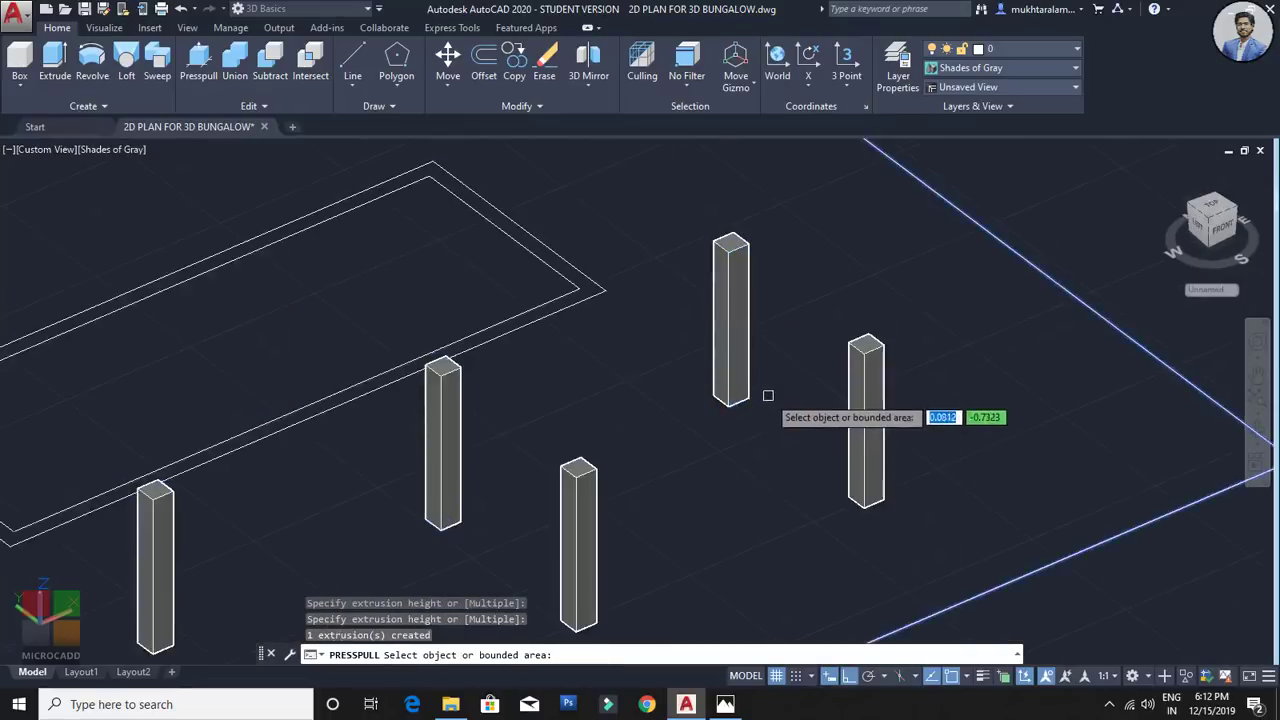
{"action": "middle_click_drag", "start_coordinate": [759, 441], "coordinate": [766, 391]}
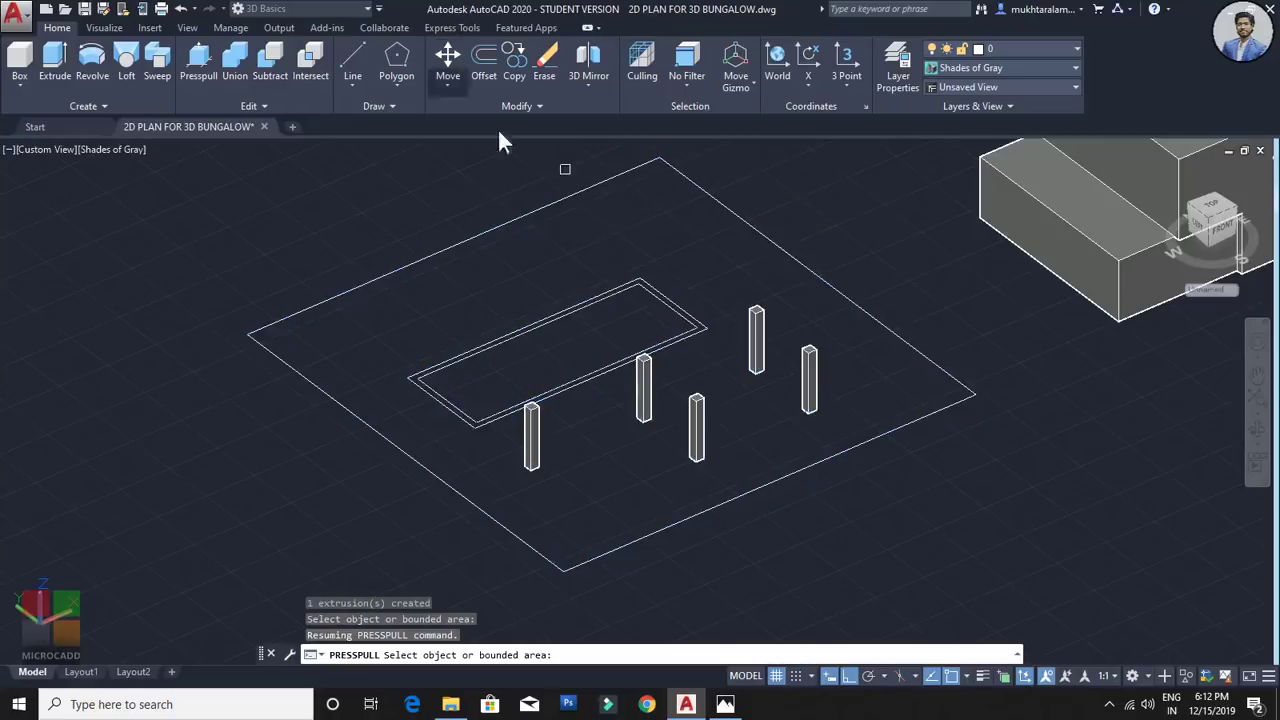
Step: Extrude the wall band between the two nested rectangles behind the columns to a height of 3 with Presspull
{"action": "scroll", "coordinate": [552, 455], "scroll_direction": "up", "scroll_amount": 5}
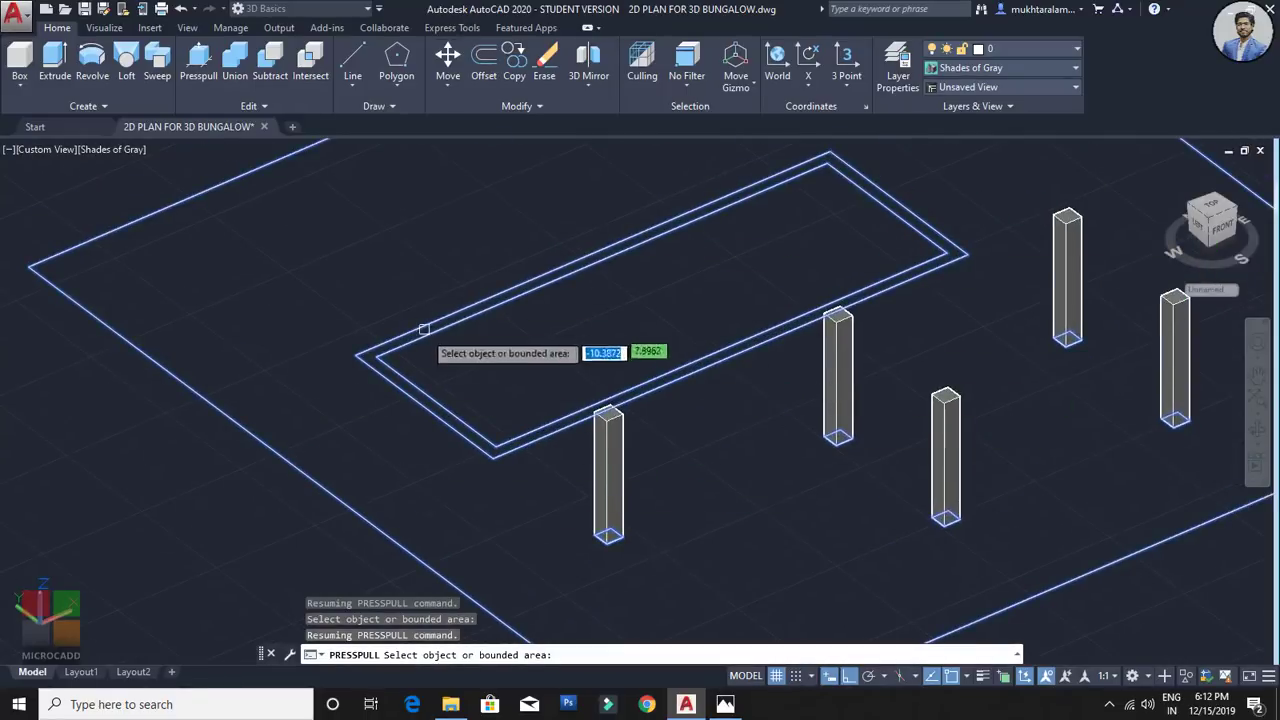
{"action": "scroll", "coordinate": [530, 468], "scroll_direction": "up", "scroll_amount": 5}
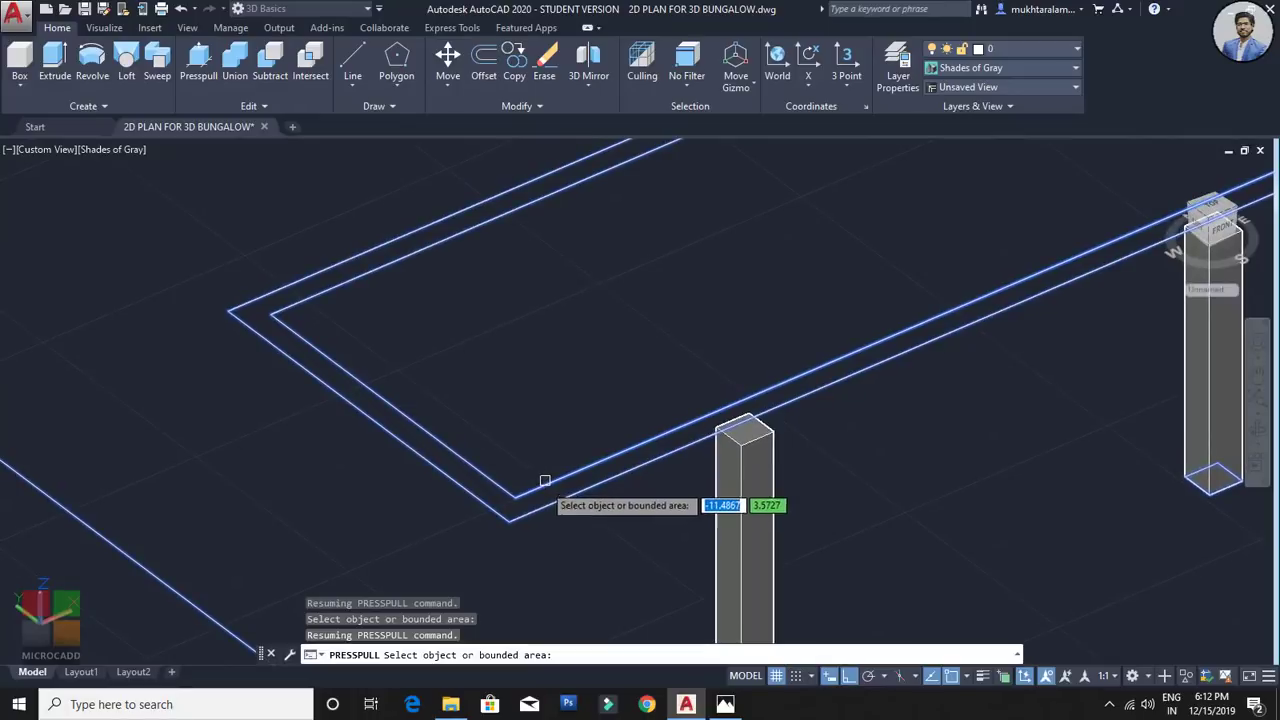
{"action": "scroll", "coordinate": [510, 515], "scroll_direction": "down", "scroll_amount": 5}
{"action": "scroll", "coordinate": [503, 520], "scroll_direction": "up", "scroll_amount": 6}
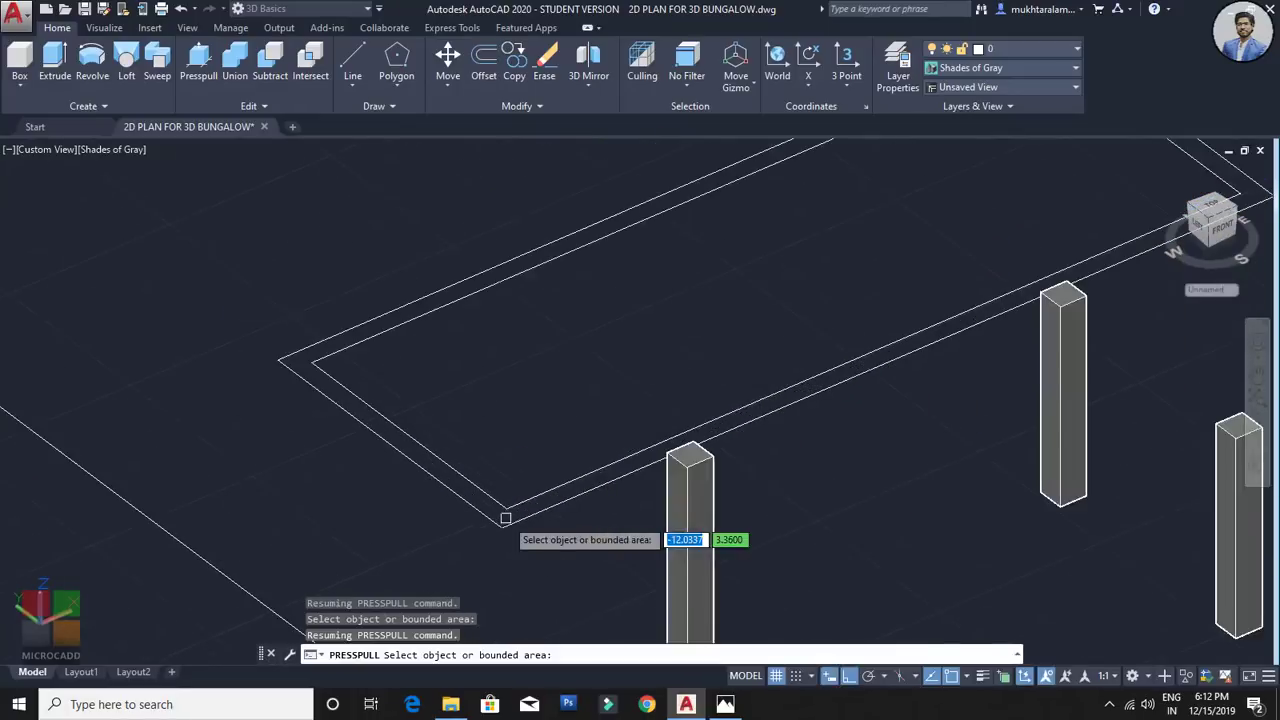
{"action": "left_click", "coordinate": [501, 519]}
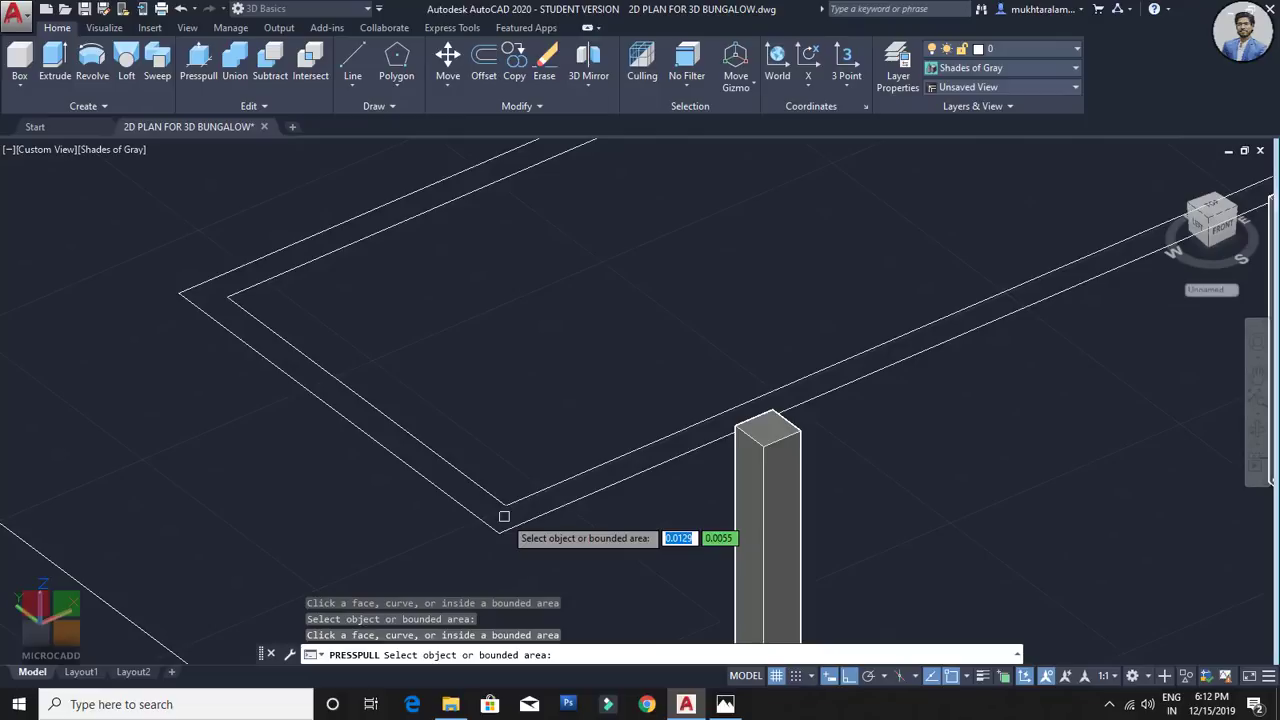
{"action": "middle_click_drag", "start_coordinate": [504, 516], "coordinate": [498, 534]}
{"action": "scroll", "coordinate": [500, 533], "scroll_direction": "down", "scroll_amount": 2}
{"action": "middle_click_drag", "start_coordinate": [536, 487], "coordinate": [490, 506]}
{"action": "scroll", "coordinate": [506, 495], "scroll_direction": "down", "scroll_amount": 2}
{"action": "scroll", "coordinate": [503, 491], "scroll_direction": "up", "scroll_amount": 2}
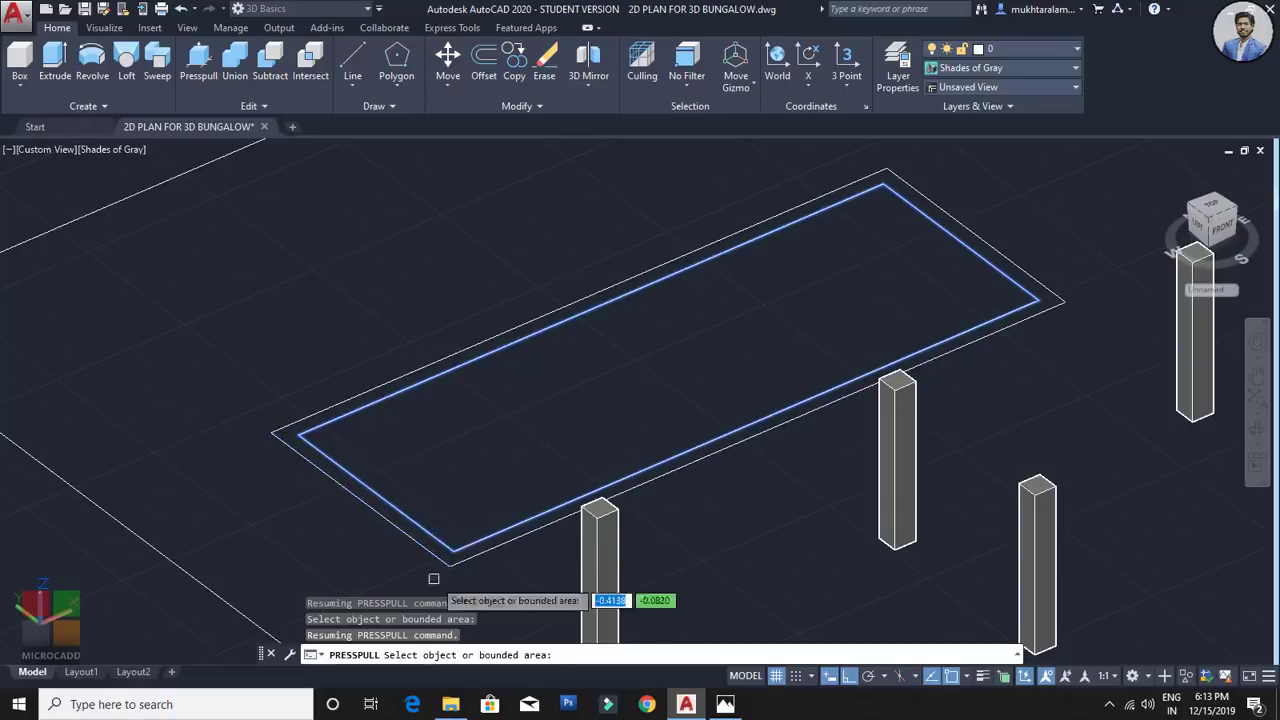
{"action": "scroll", "coordinate": [456, 450], "scroll_direction": "up", "scroll_amount": 5}
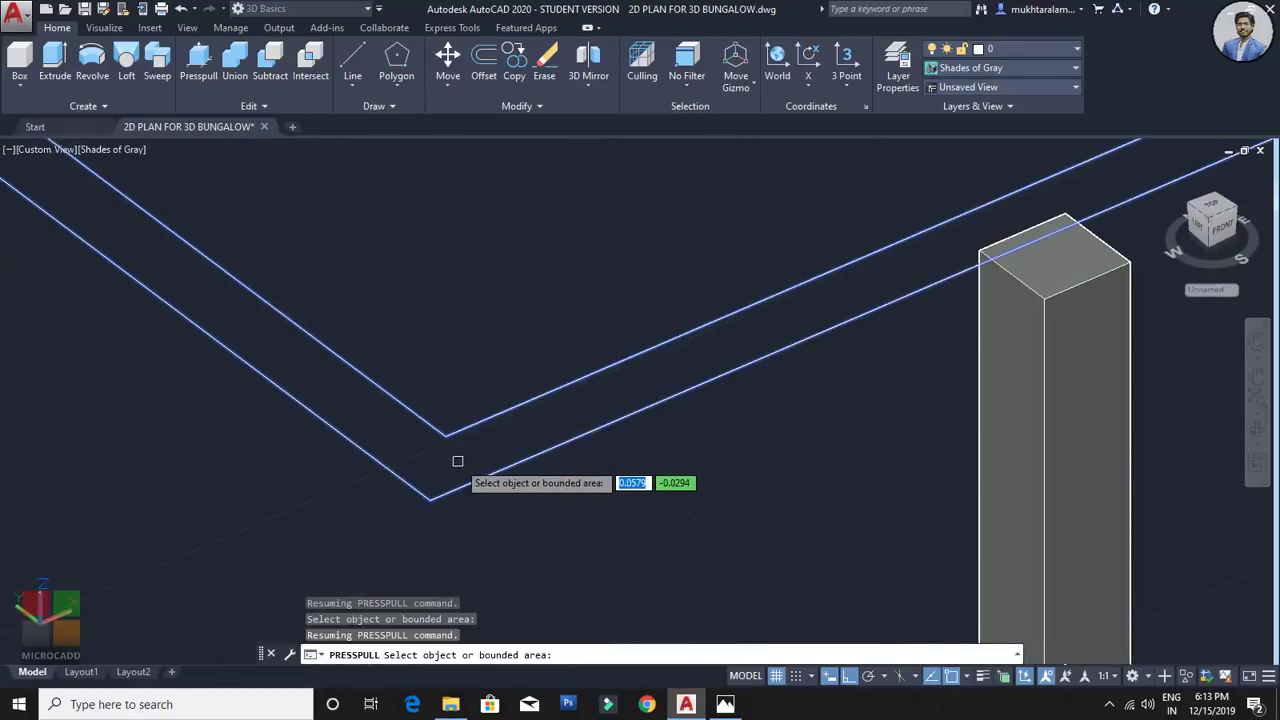
{"action": "scroll", "coordinate": [457, 470], "scroll_direction": "down", "scroll_amount": 6}
{"action": "scroll", "coordinate": [459, 505], "scroll_direction": "up", "scroll_amount": 3}
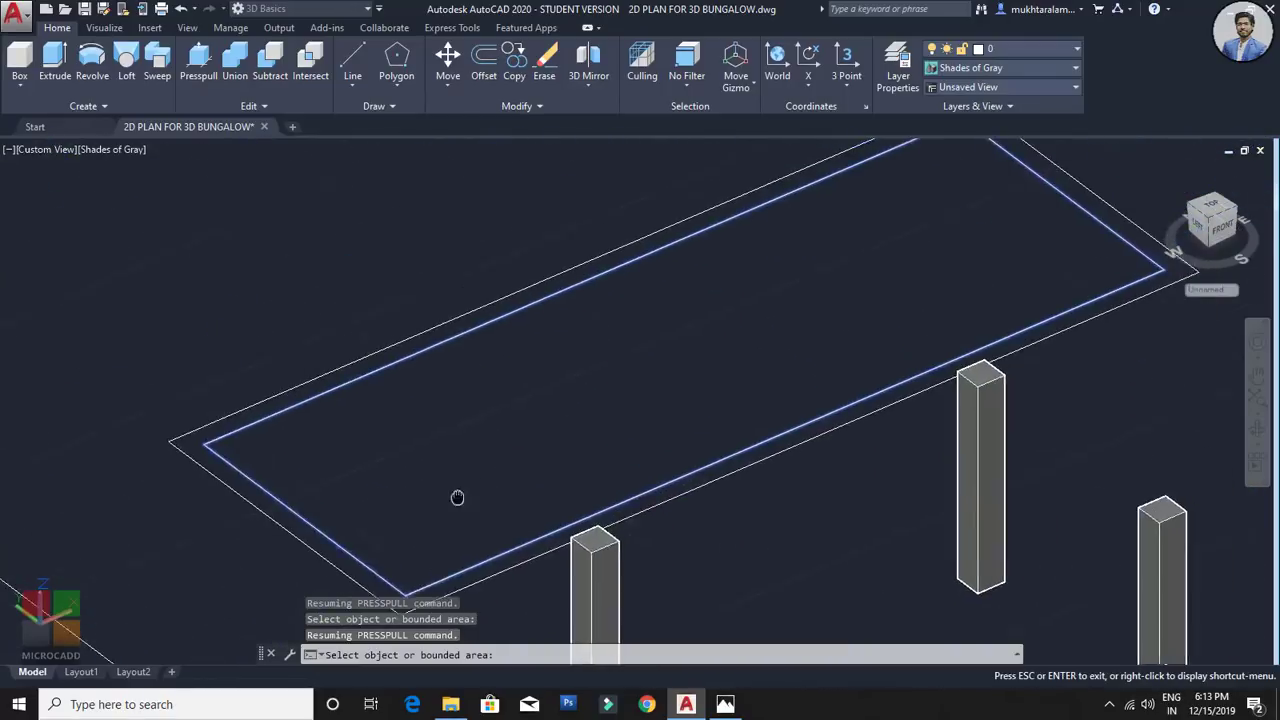
{"action": "scroll", "coordinate": [452, 492], "scroll_direction": "down", "scroll_amount": 2}
{"action": "scroll", "coordinate": [460, 470], "scroll_direction": "up", "scroll_amount": 2}
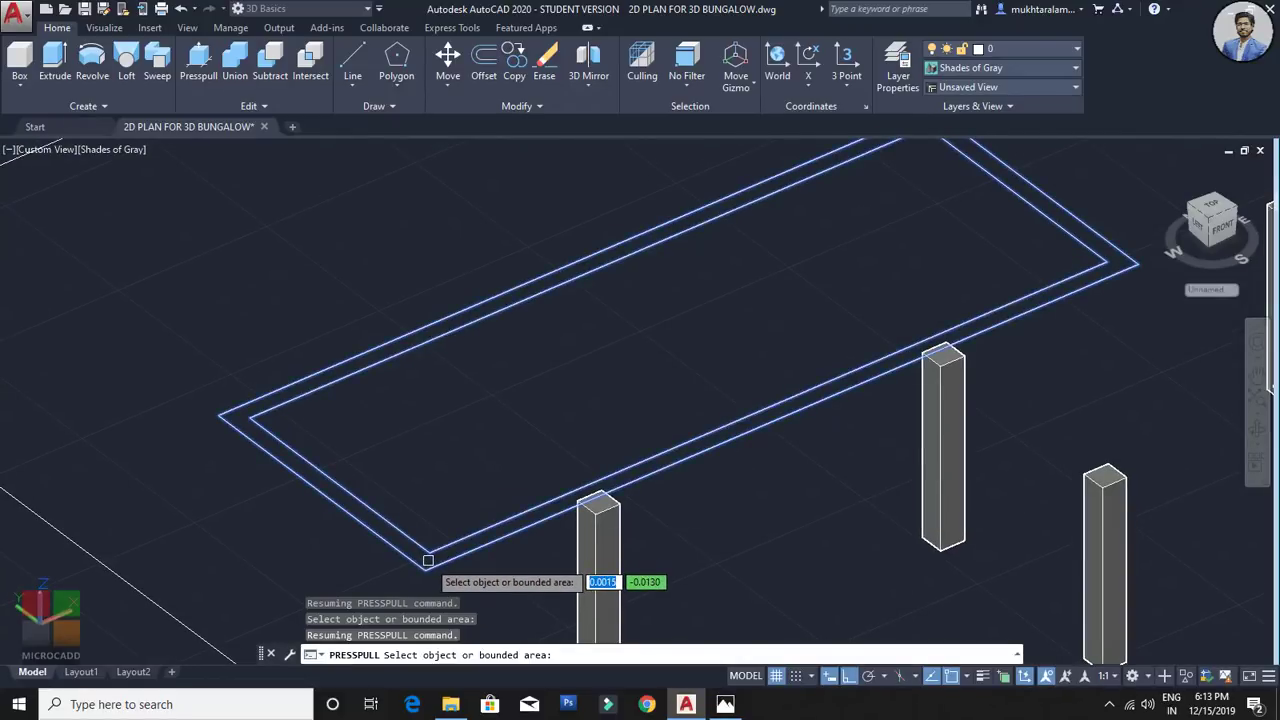
{"action": "left_click", "coordinate": [428, 560]}
{"action": "scroll", "coordinate": [486, 224], "scroll_direction": "down", "scroll_amount": 1}
{"action": "middle_click_drag", "start_coordinate": [486, 224], "coordinate": [464, 358]}
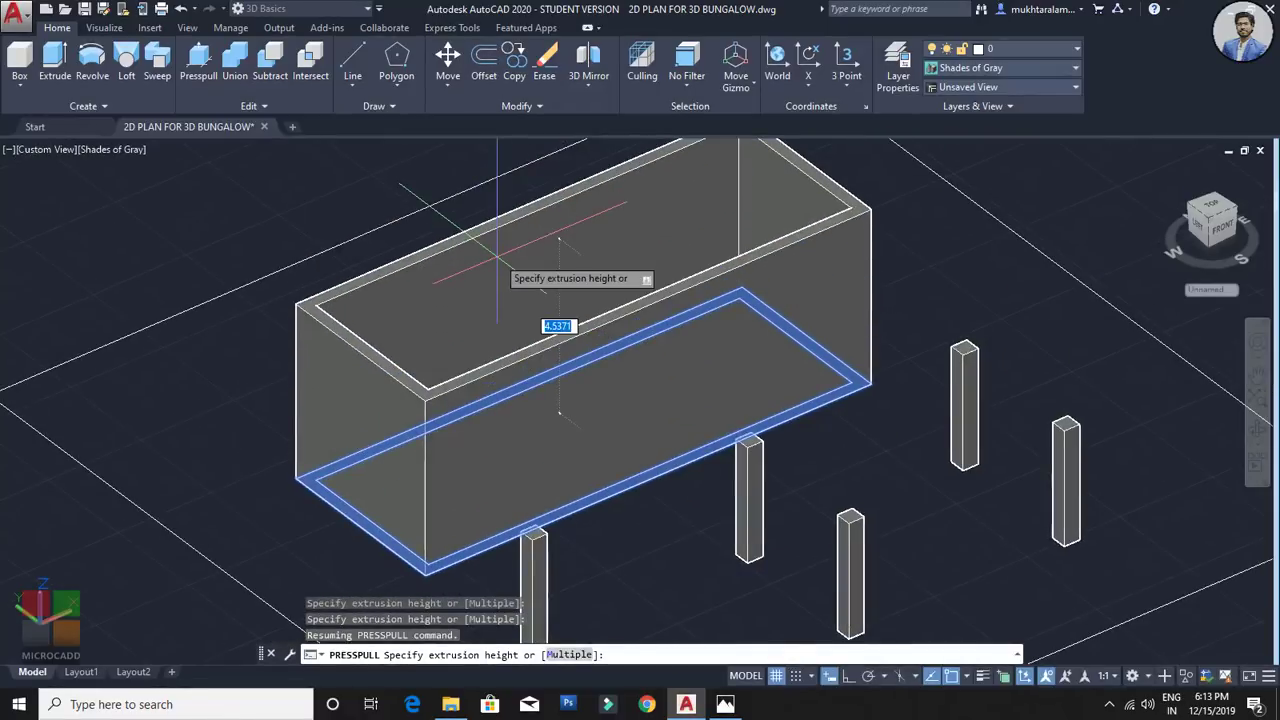
{"action": "key", "text": "Return"}
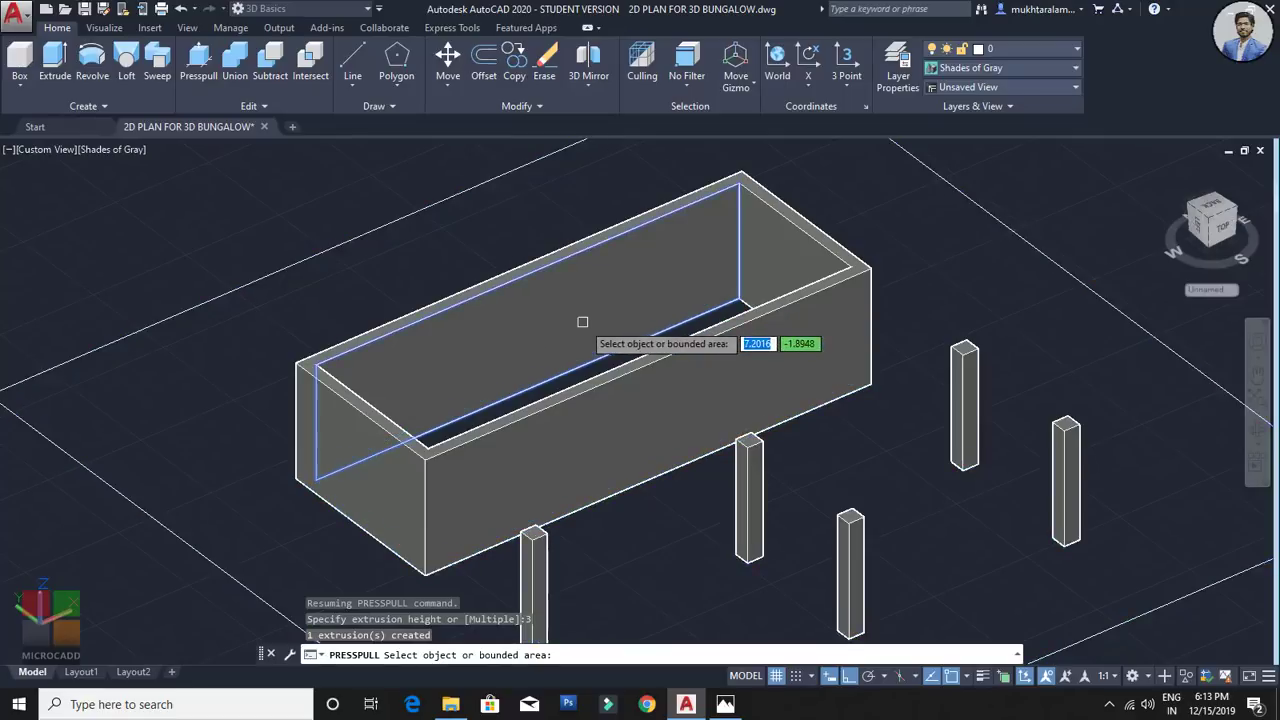
{"action": "key", "text": "Return"}
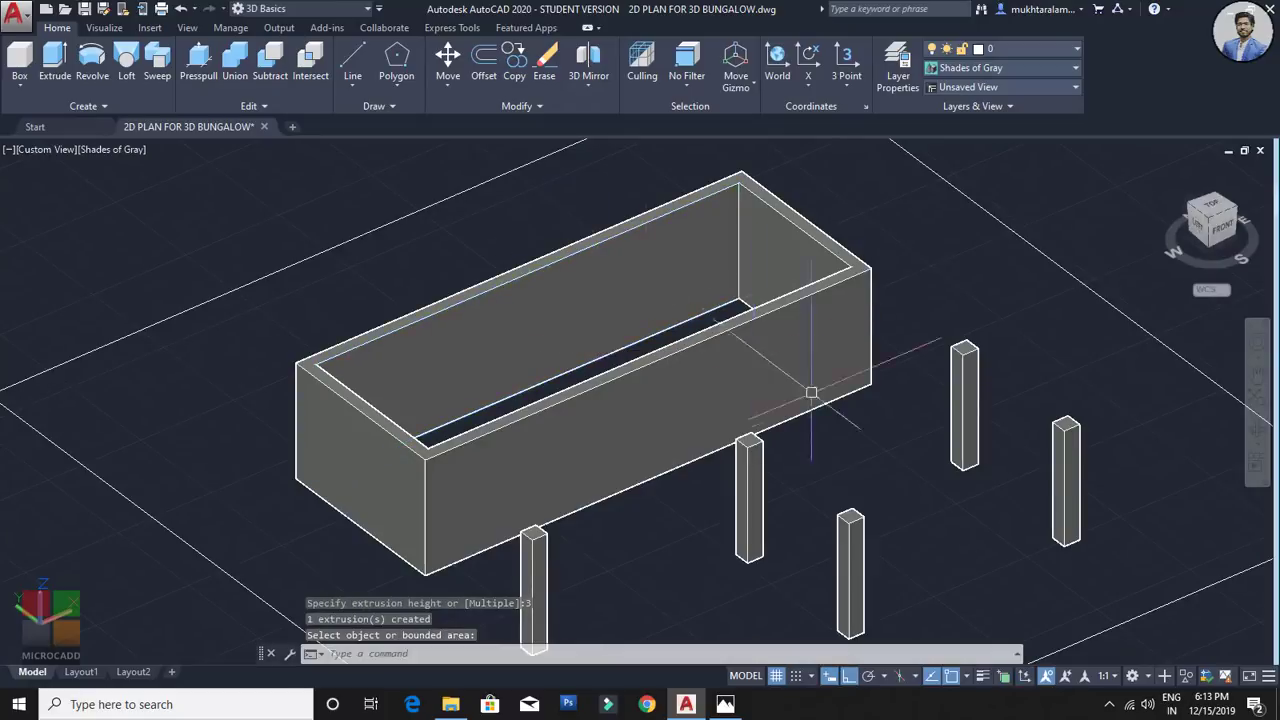
Step: Erase the practice Presspull solids and the leftover practice rectangle beside the bungalow model
{"action": "scroll", "coordinate": [663, 391], "scroll_direction": "down", "scroll_amount": 3}
{"action": "mouse_move", "coordinate": [663, 391]}
{"action": "middle_mouse_down", "text": "shift"}
{"action": "mouse_move", "coordinate": [674, 489]}
{"action": "mouse_move", "coordinate": [669, 368]}
{"action": "mouse_move", "coordinate": [648, 393]}
{"action": "mouse_move", "coordinate": [680, 409]}
{"action": "middle_mouse_up", "text": "shift"}
{"action": "scroll", "coordinate": [680, 409], "scroll_direction": "down", "scroll_amount": 3}
{"action": "left_click", "coordinate": [773, 355]}
{"action": "key", "text": "Delete"}
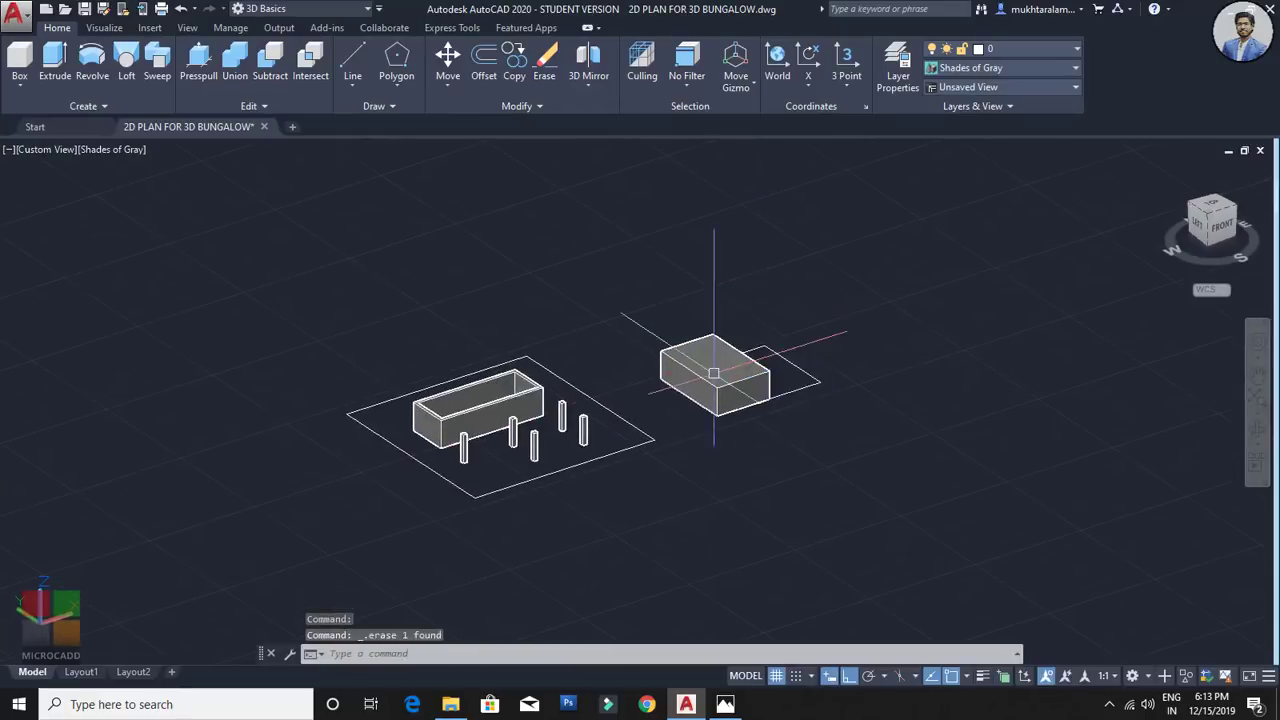
{"action": "left_click", "coordinate": [663, 306]}
{"action": "left_click", "coordinate": [850, 432]}
{"action": "key", "text": "Delete"}
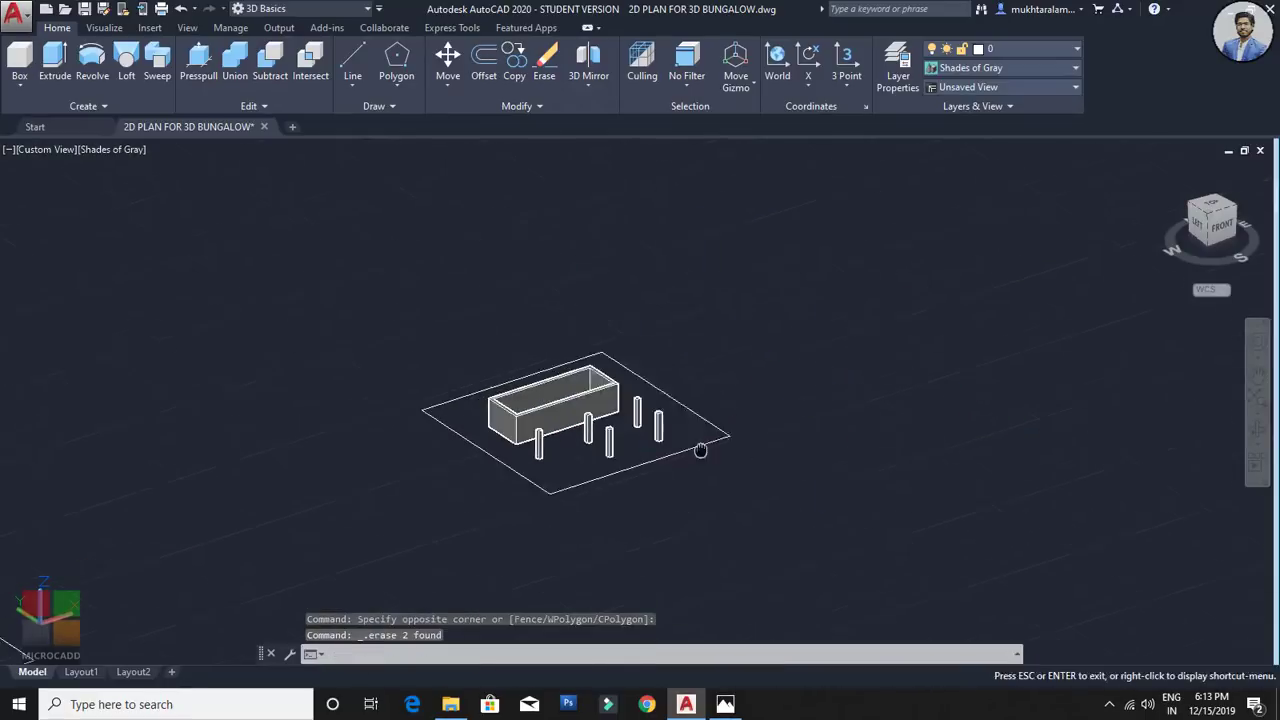
Step: Examine the first-floor plan in the measurements drawing for its overall size
{"action": "scroll", "coordinate": [586, 423], "scroll_direction": "up", "scroll_amount": 5}
{"action": "scroll", "coordinate": [634, 414], "scroll_direction": "up", "scroll_amount": 1}
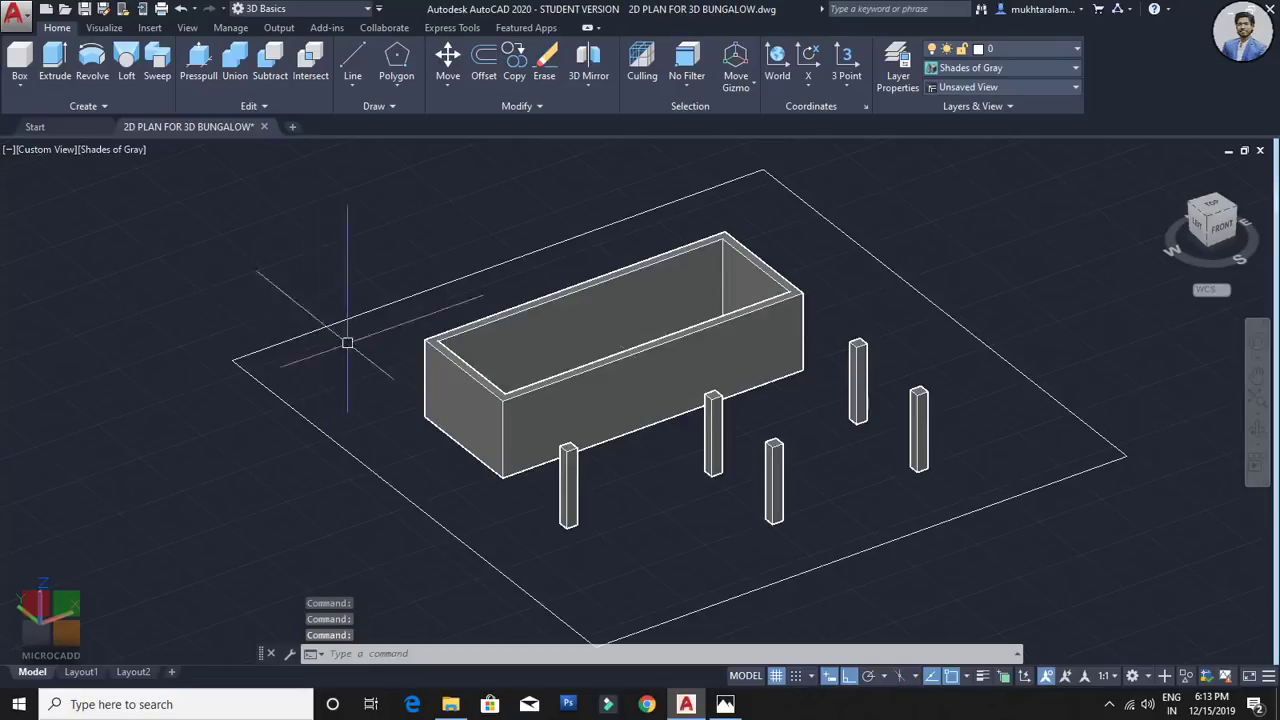
{"action": "scroll", "coordinate": [538, 413], "scroll_direction": "up", "scroll_amount": 2}
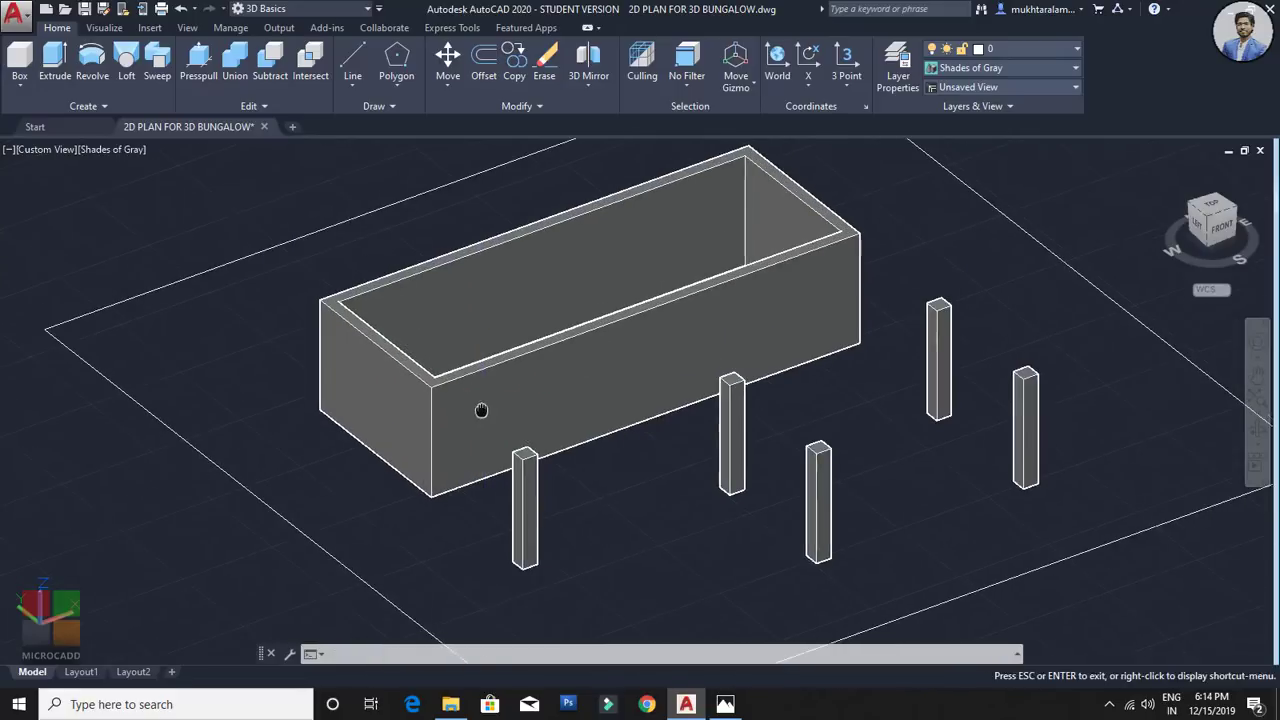
{"action": "scroll", "coordinate": [586, 414], "scroll_direction": "up", "scroll_amount": 1}
{"action": "scroll", "coordinate": [575, 404], "scroll_direction": "down", "scroll_amount": 8}
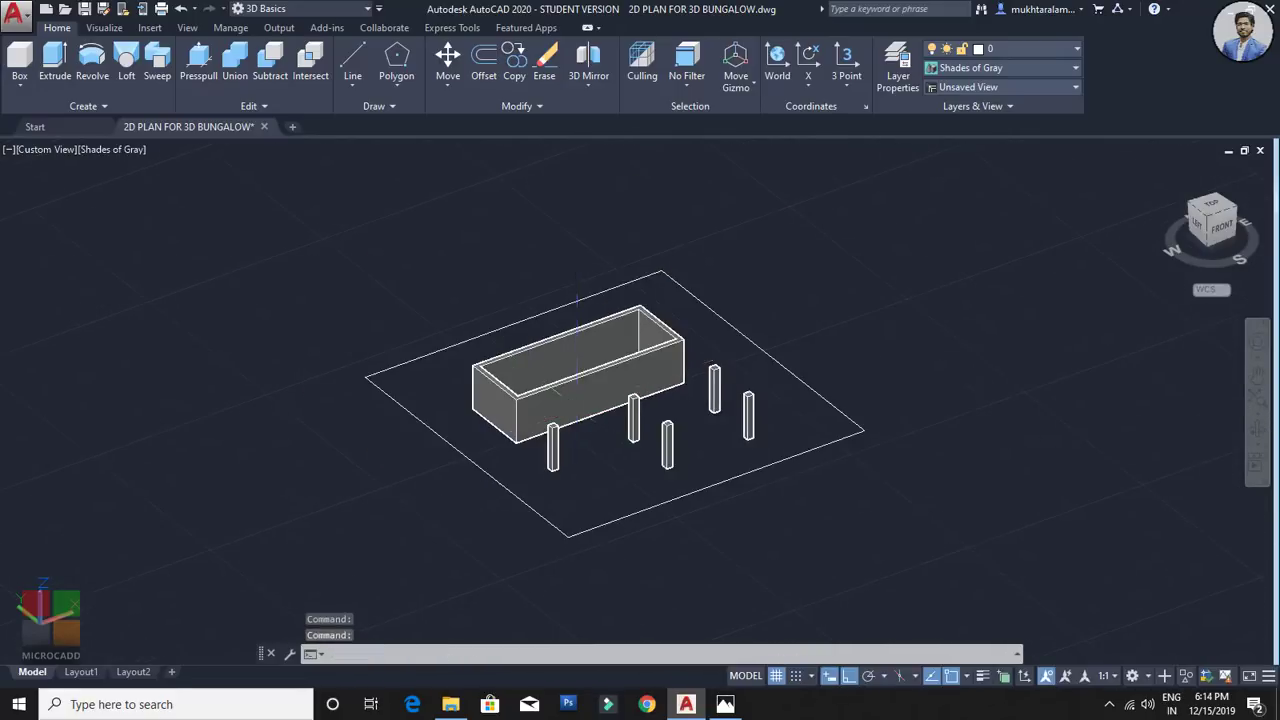
{"action": "middle_click_drag", "start_coordinate": [634, 374], "coordinate": [500, 457], "text": "shift"}
{"action": "scroll", "coordinate": [574, 463], "scroll_direction": "up", "scroll_amount": 2}
{"action": "scroll", "coordinate": [434, 458], "scroll_direction": "down", "scroll_amount": 6}
{"action": "scroll", "coordinate": [554, 414], "scroll_direction": "up", "scroll_amount": 3}
{"action": "middle_click_drag", "start_coordinate": [297, 467], "coordinate": [576, 478]}
{"action": "scroll", "coordinate": [505, 448], "scroll_direction": "up", "scroll_amount": 3}
{"action": "scroll", "coordinate": [486, 449], "scroll_direction": "up", "scroll_amount": 2}
{"action": "scroll", "coordinate": [460, 470], "scroll_direction": "up", "scroll_amount": 3}
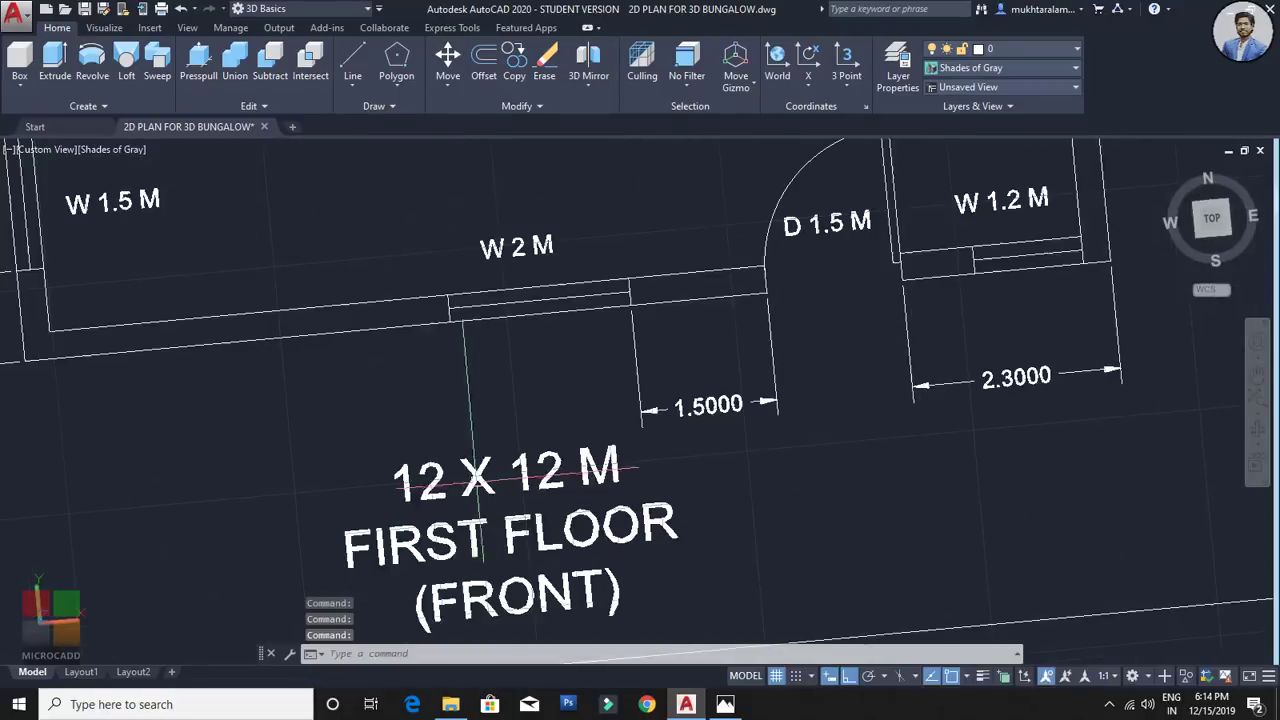
{"action": "scroll", "coordinate": [535, 484], "scroll_direction": "down", "scroll_amount": 8}
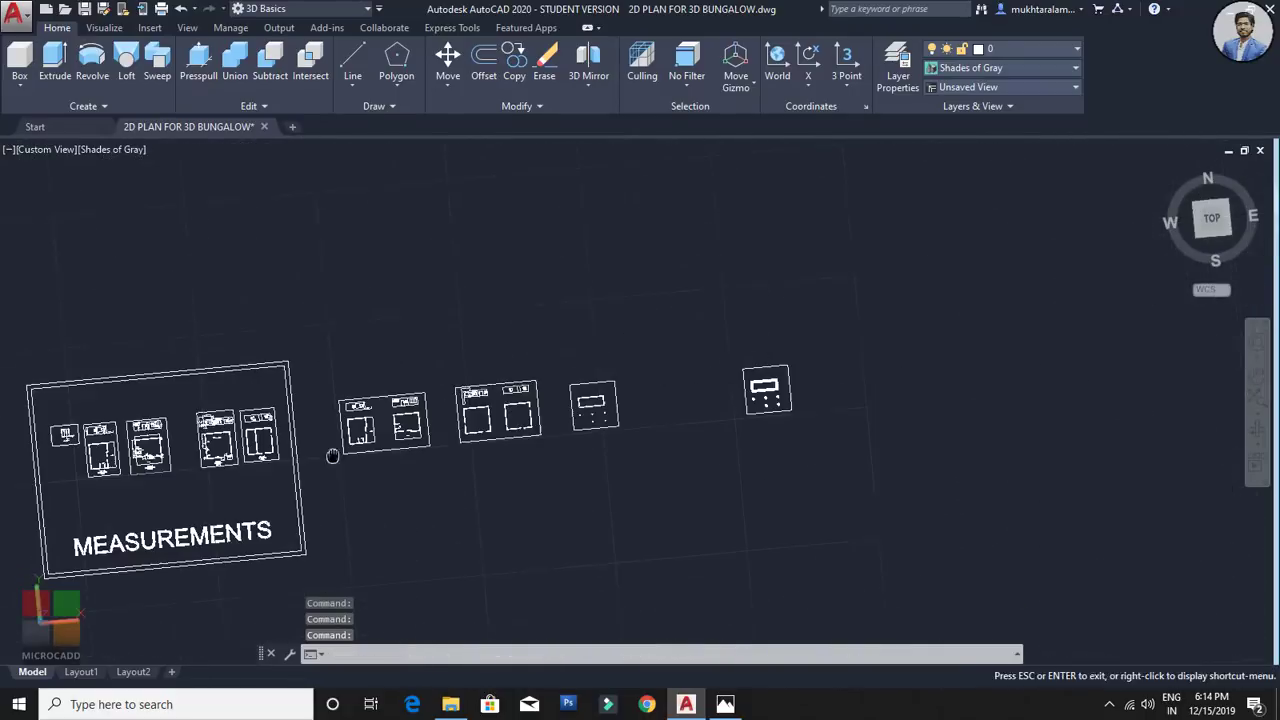
Step: Draw a 12 by 12 rectangle in the empty space beside the column and wall model
{"action": "scroll", "coordinate": [531, 395], "scroll_direction": "up", "scroll_amount": 5}
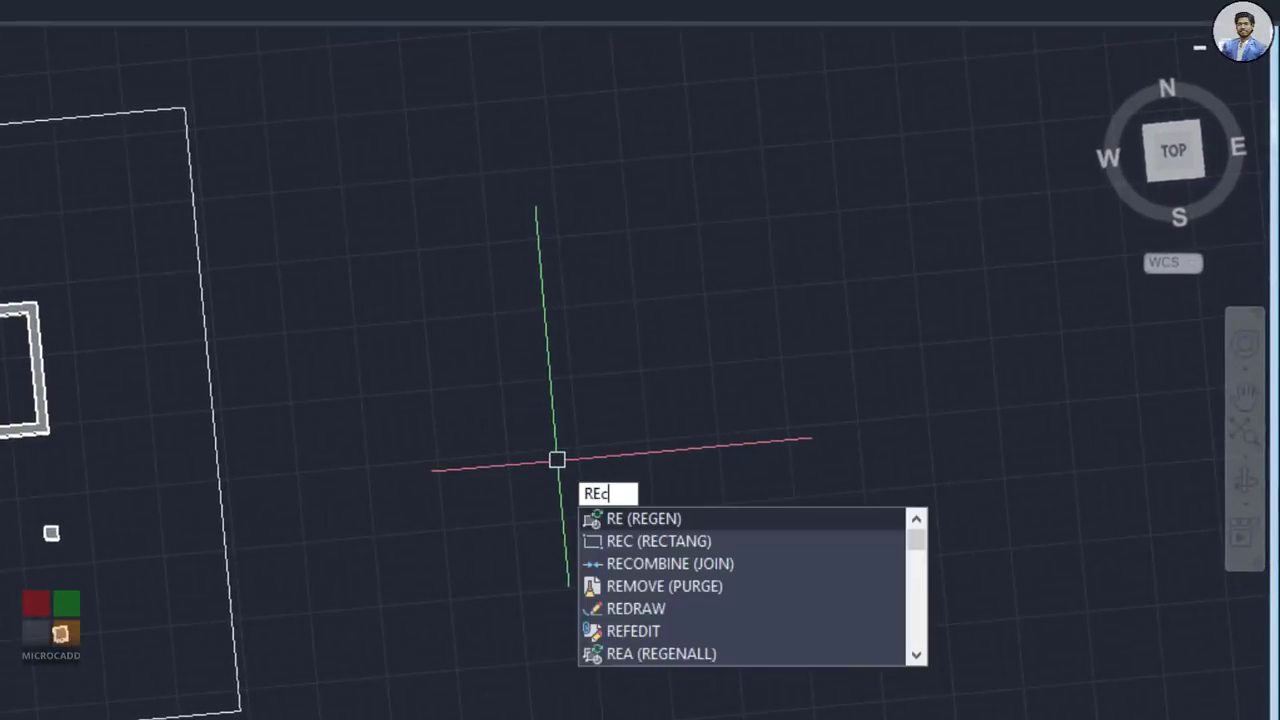
{"action": "type", "text": "c"}
{"action": "key", "text": "Return"}
{"action": "left_click", "coordinate": [420, 580]}
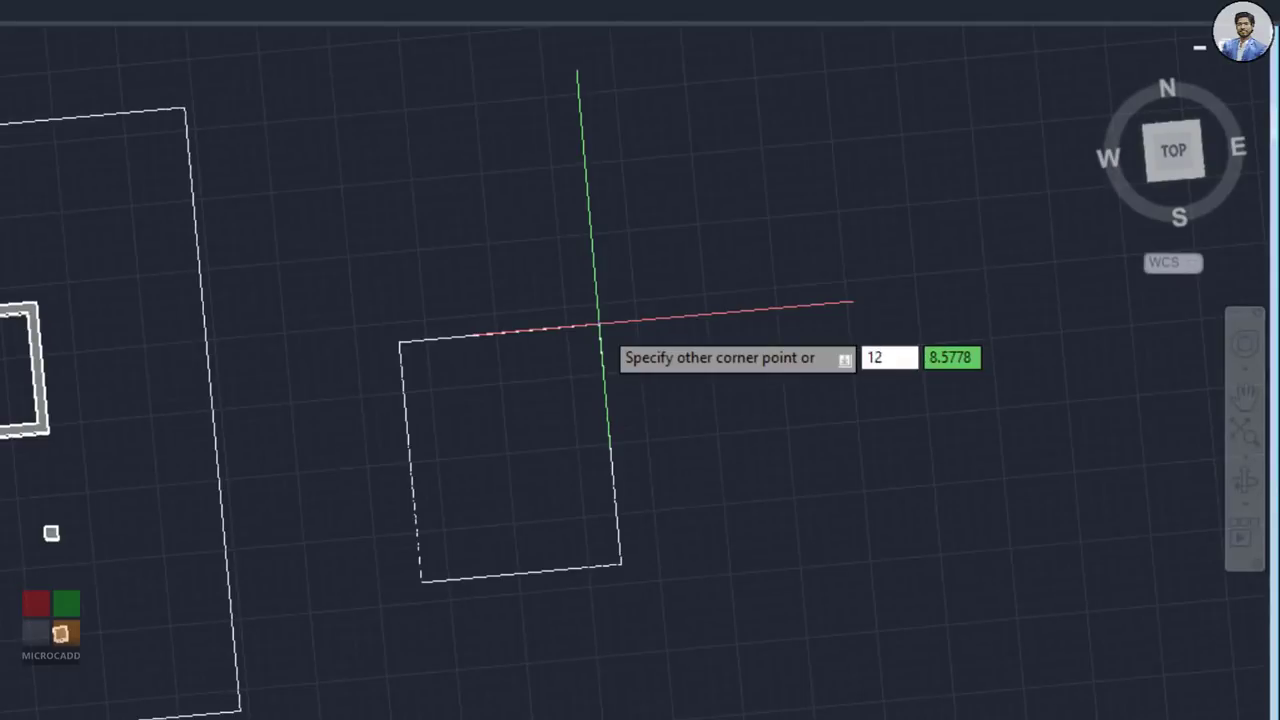
{"action": "key", "text": "Return"}
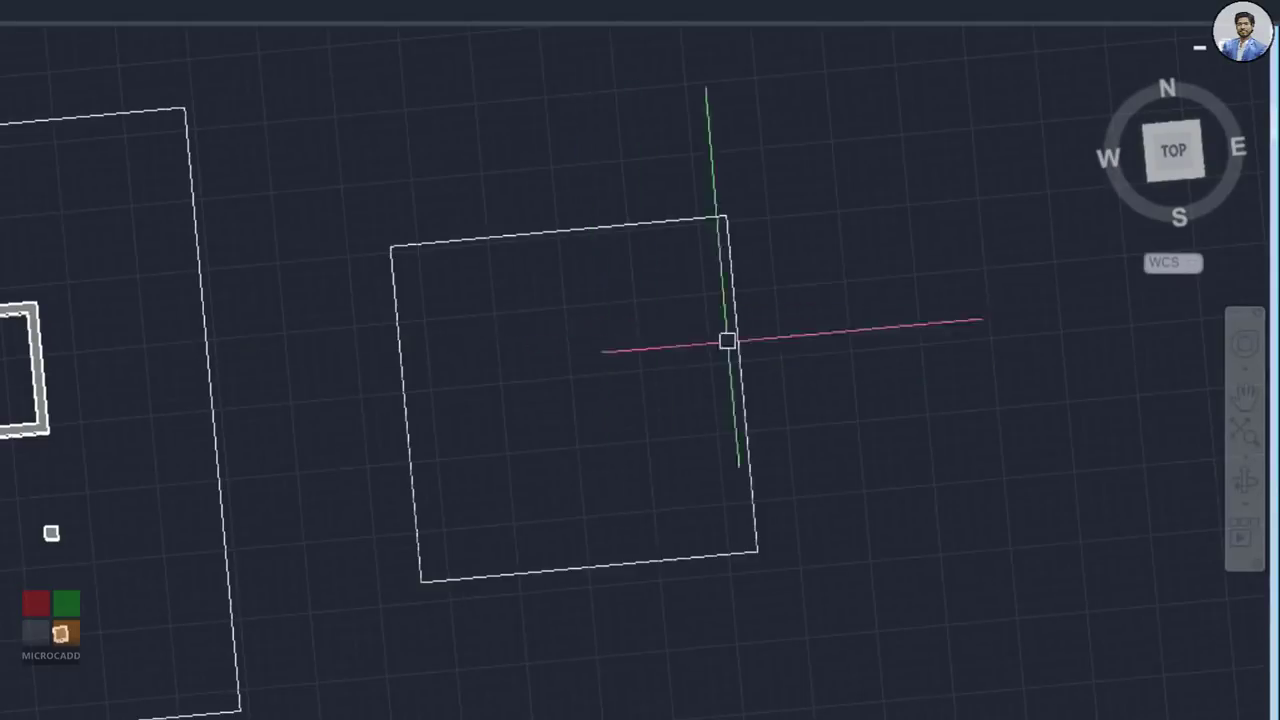
{"action": "middle_click_drag", "start_coordinate": [727, 341], "coordinate": [466, 339]}
Step: Extrude the new rectangle into a slab 0.15 thick with Presspull
{"action": "middle_click_drag", "start_coordinate": [332, 500], "coordinate": [339, 536], "text": "shift"}
{"action": "scroll", "coordinate": [252, 550], "scroll_direction": "up", "scroll_amount": 3}
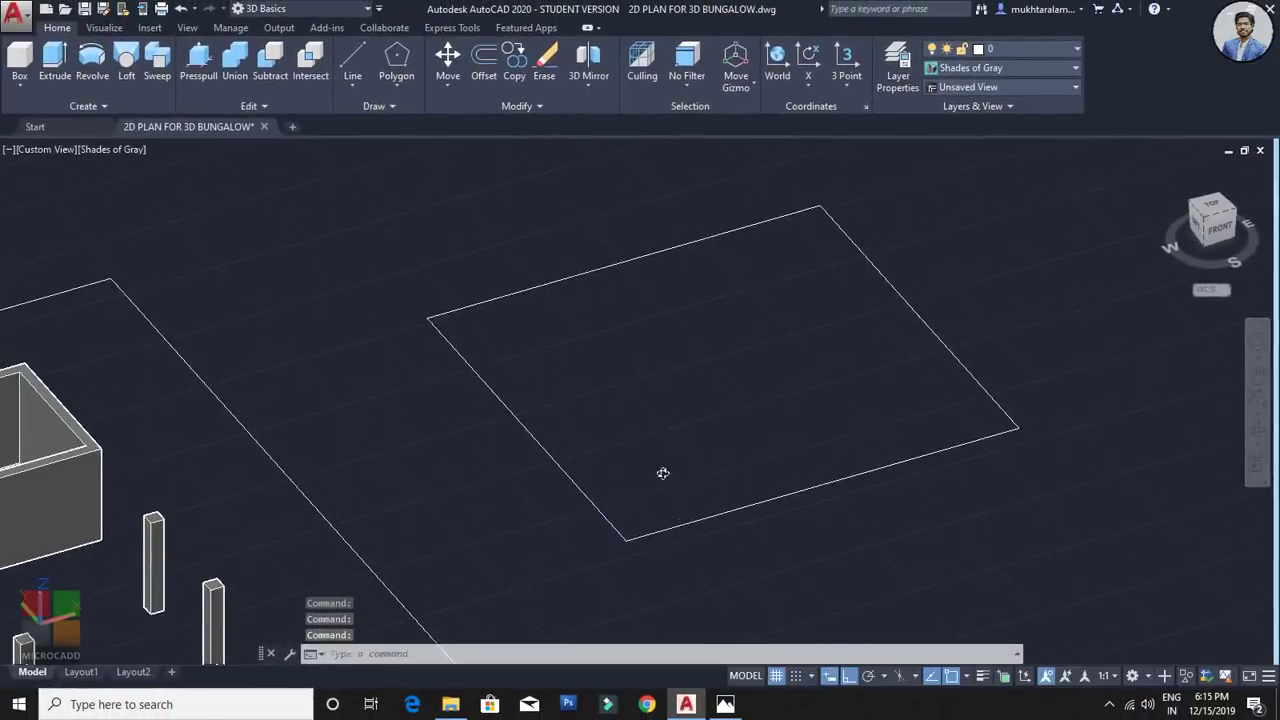
{"action": "middle_click_drag", "start_coordinate": [663, 473], "coordinate": [346, 286], "text": "shift"}
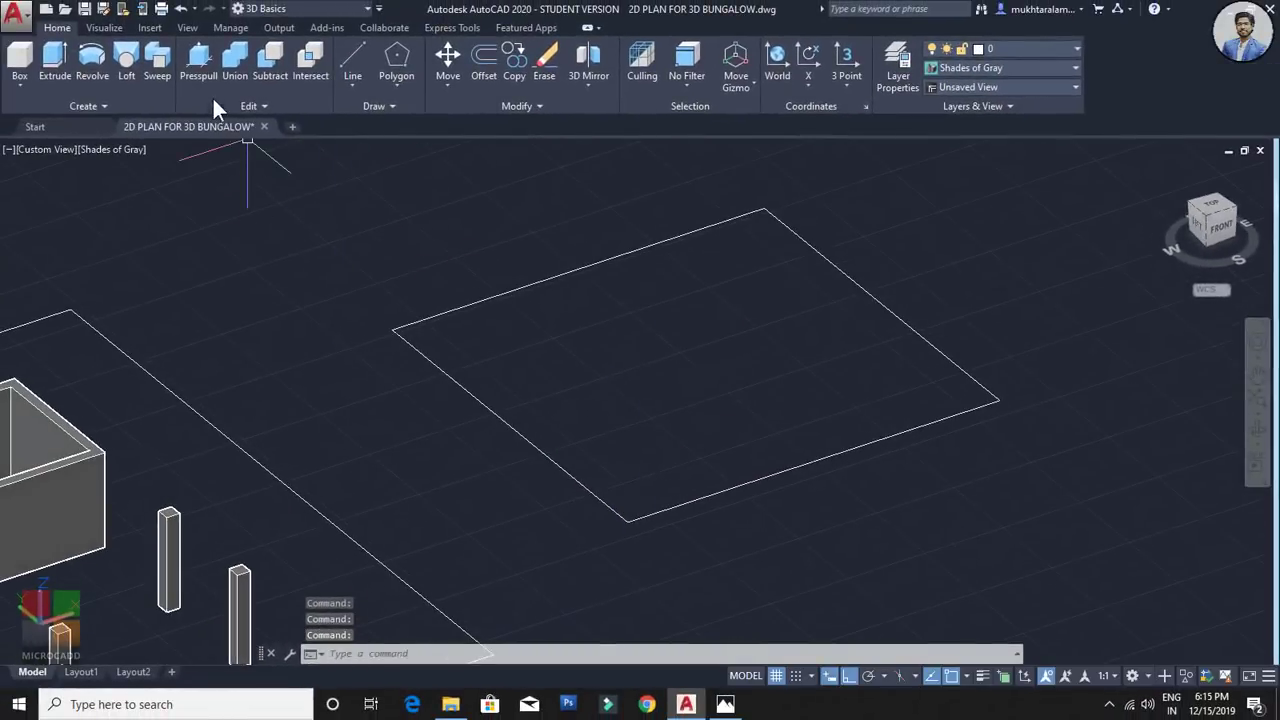
{"action": "left_click", "coordinate": [198, 62]}
{"action": "left_click", "coordinate": [655, 376]}
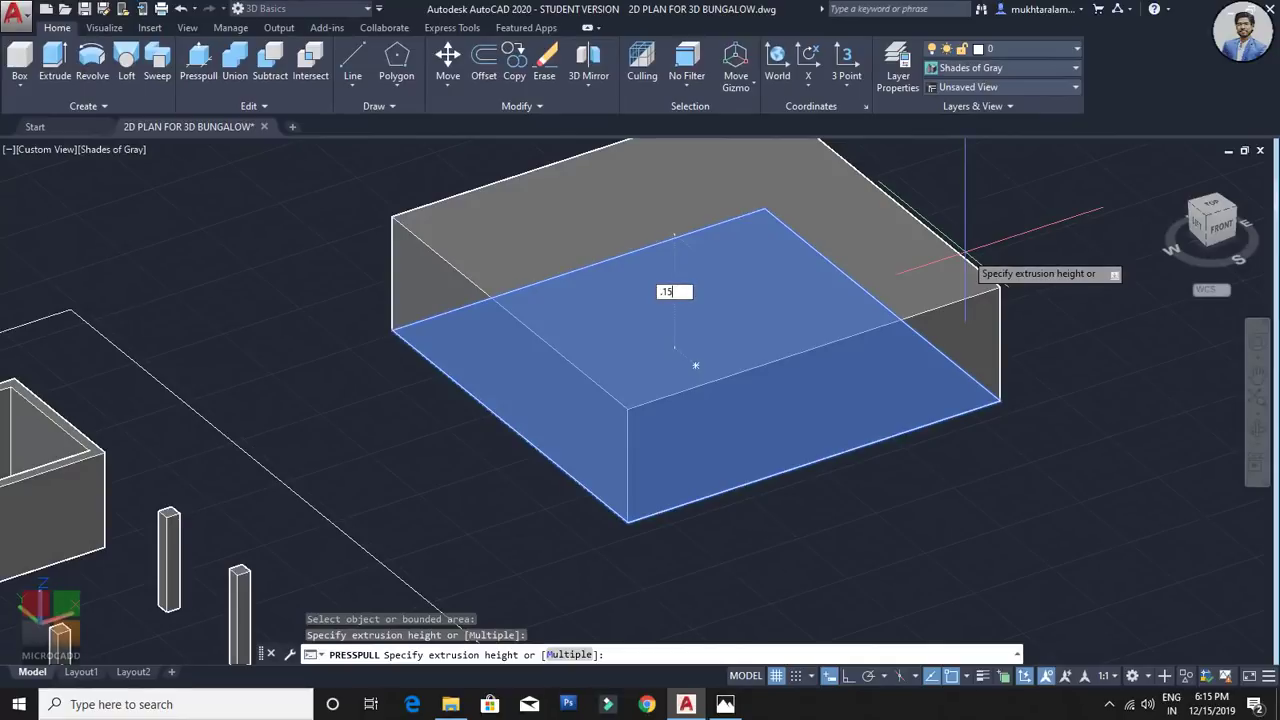
{"action": "key", "text": "Return"}
{"action": "key", "text": "Return"}
{"action": "scroll", "coordinate": [674, 517], "scroll_direction": "up", "scroll_amount": 2}
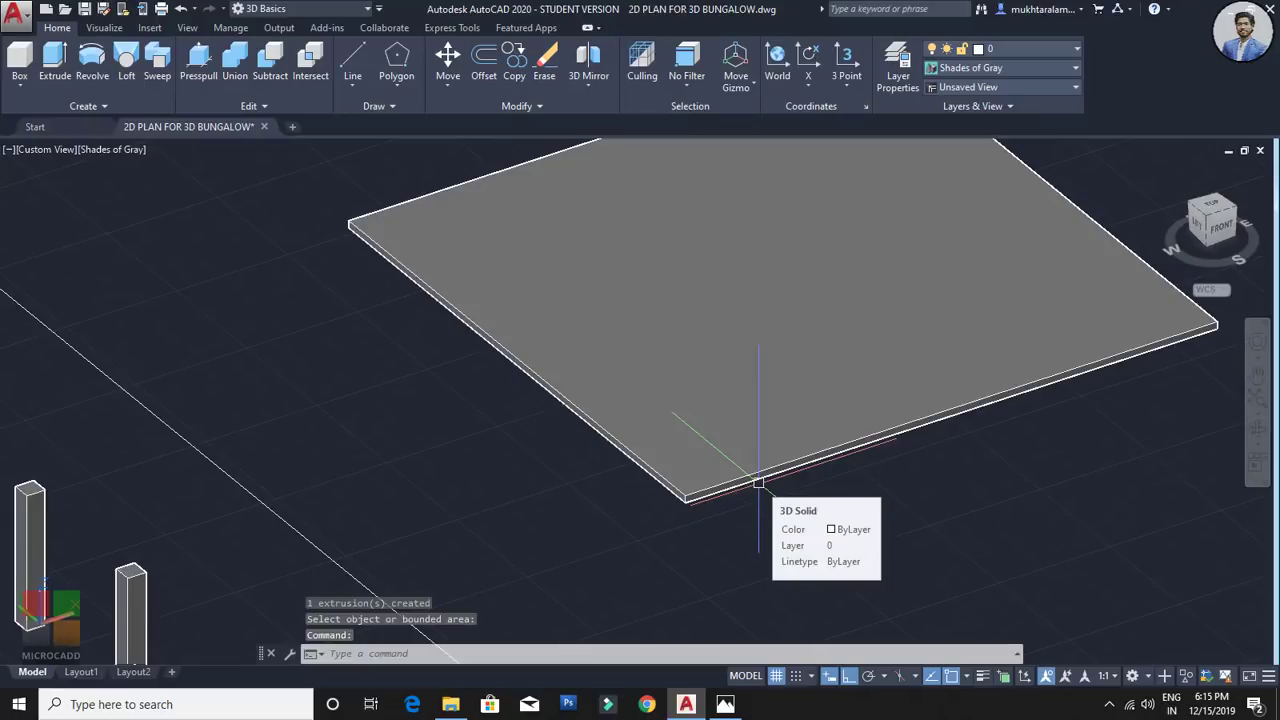
{"action": "scroll", "coordinate": [758, 483], "scroll_direction": "down", "scroll_amount": 4}
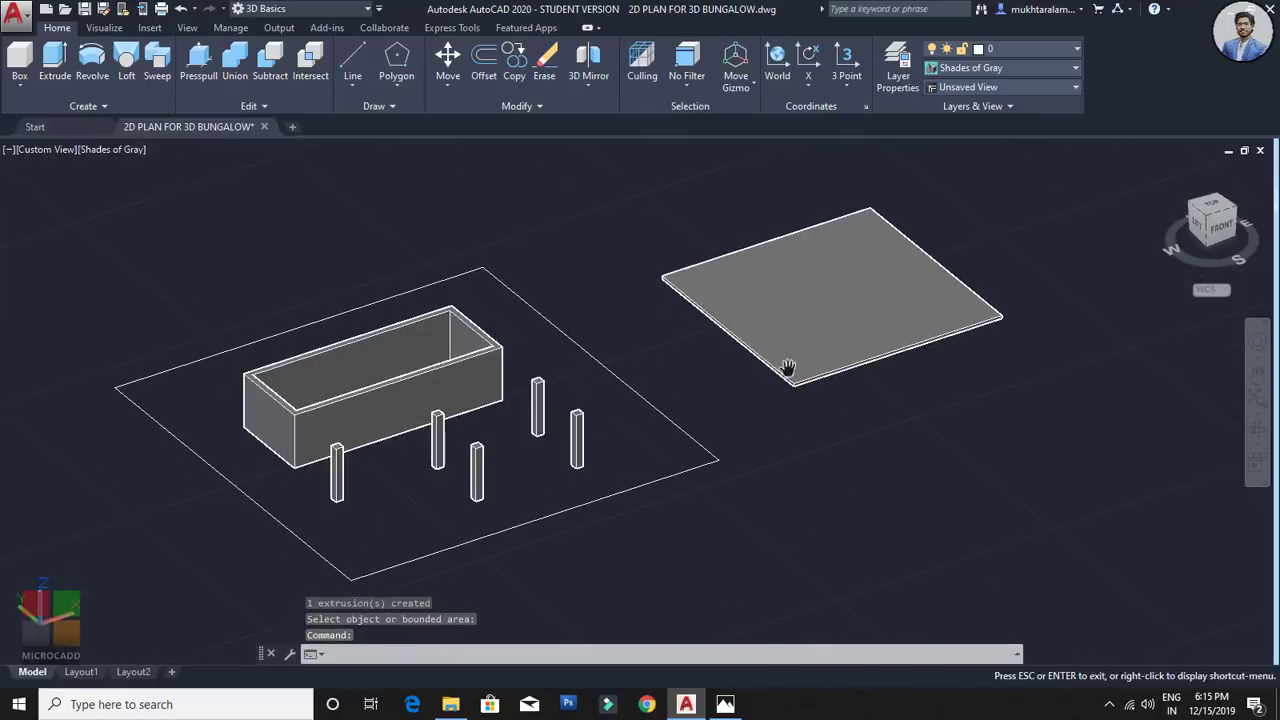
Step: Move the floor slab from its lower outer corner onto the outer top corner of the corner column
{"action": "middle_click_drag", "start_coordinate": [692, 257], "coordinate": [987, 240]}
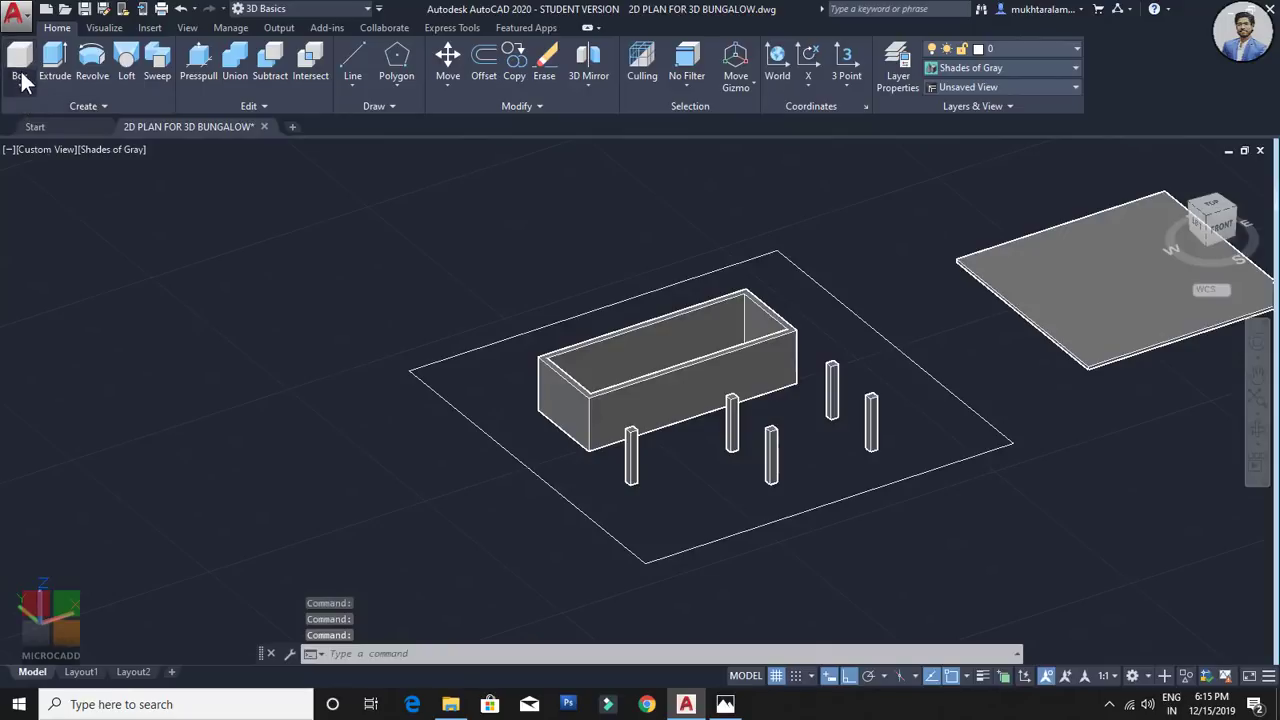
{"action": "scroll", "coordinate": [654, 349], "scroll_direction": "down", "scroll_amount": 2}
{"action": "middle_click_drag", "start_coordinate": [1146, 355], "coordinate": [826, 395]}
{"action": "scroll", "coordinate": [640, 354], "scroll_direction": "up", "scroll_amount": 3}
{"action": "scroll", "coordinate": [797, 383], "scroll_direction": "up", "scroll_amount": 2}
{"action": "left_click", "coordinate": [882, 358]}
{"action": "middle_click_drag", "start_coordinate": [989, 390], "coordinate": [749, 441]}
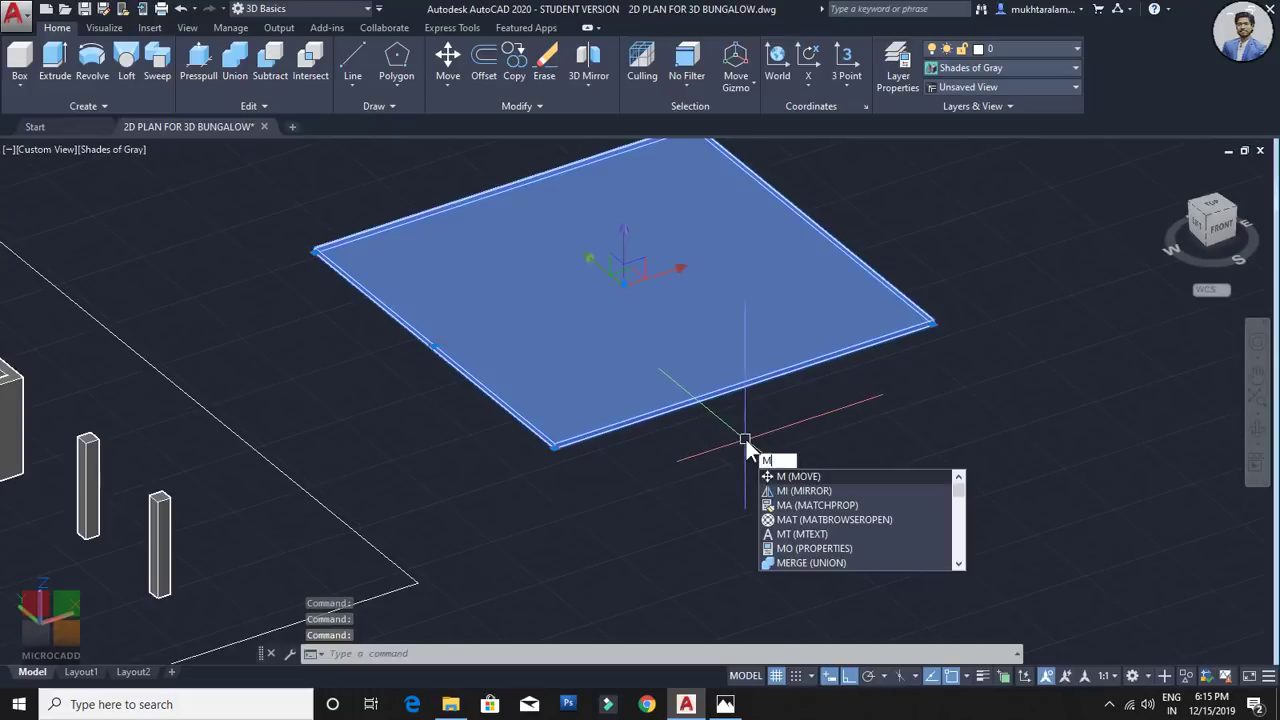
{"action": "key", "text": "Return"}
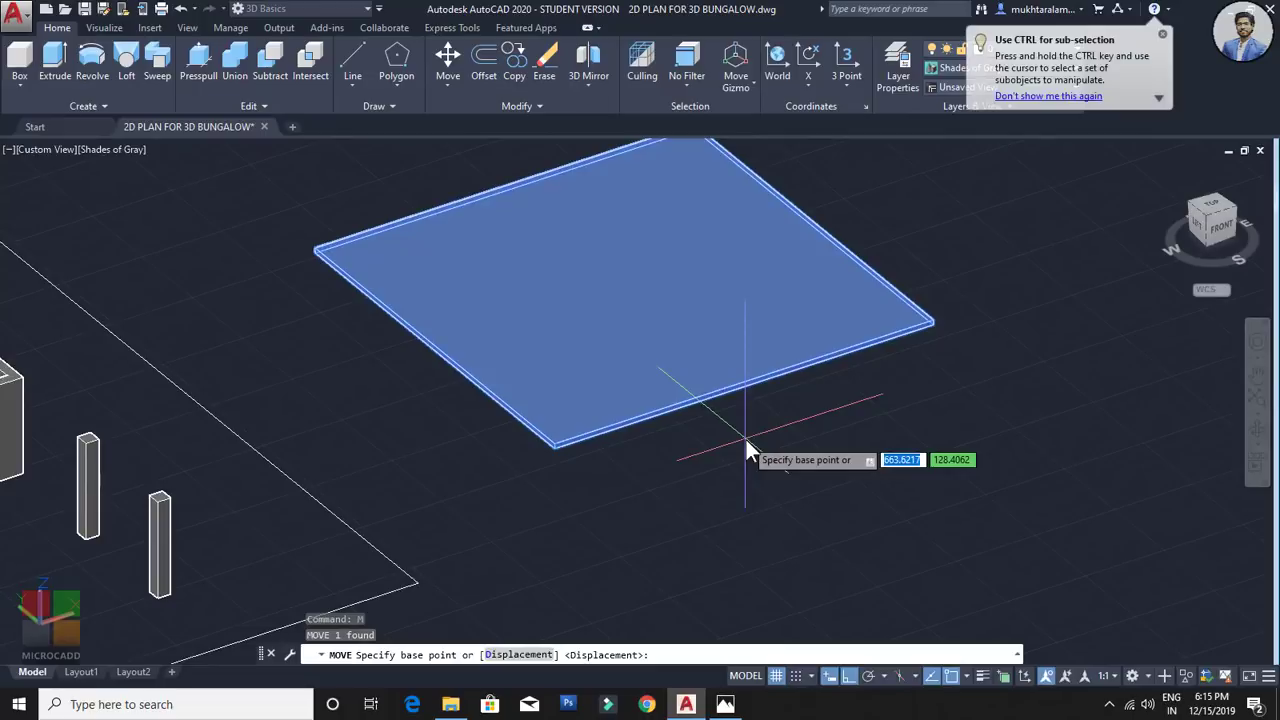
{"action": "scroll", "coordinate": [974, 347], "scroll_direction": "up", "scroll_amount": 5}
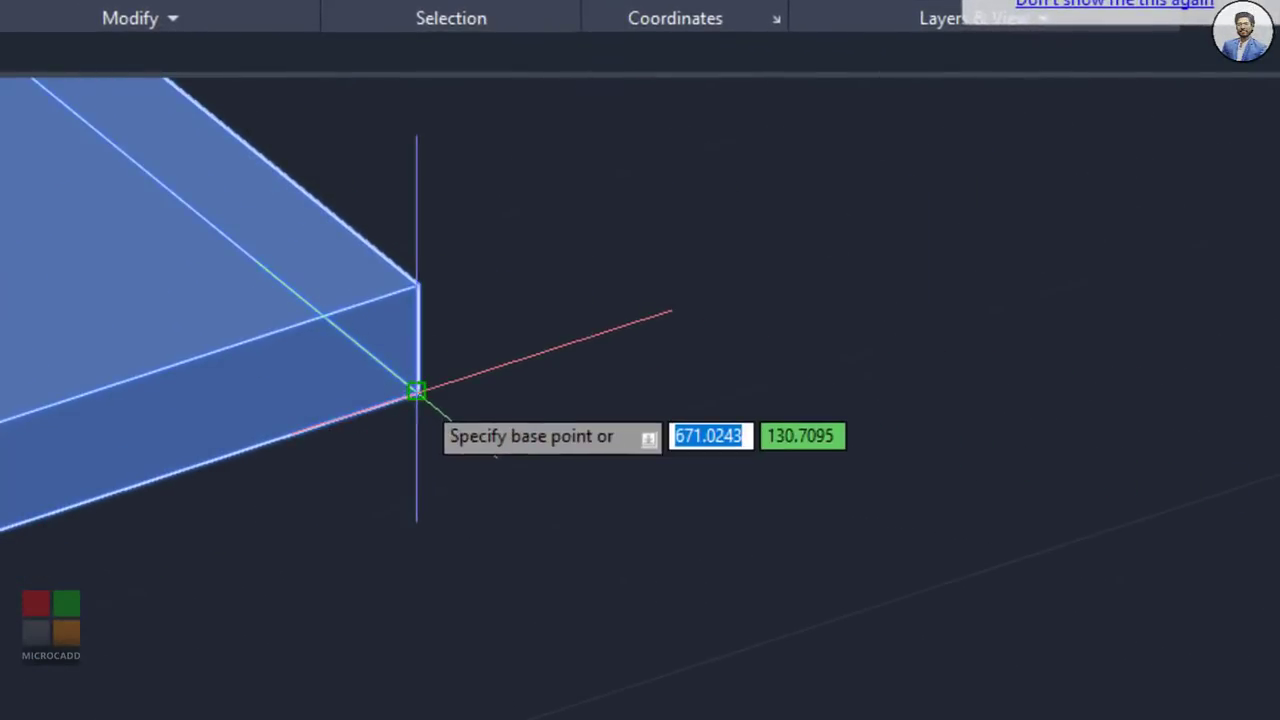
{"action": "left_click", "coordinate": [416, 390]}
{"action": "scroll", "coordinate": [463, 443], "scroll_direction": "down", "scroll_amount": 5}
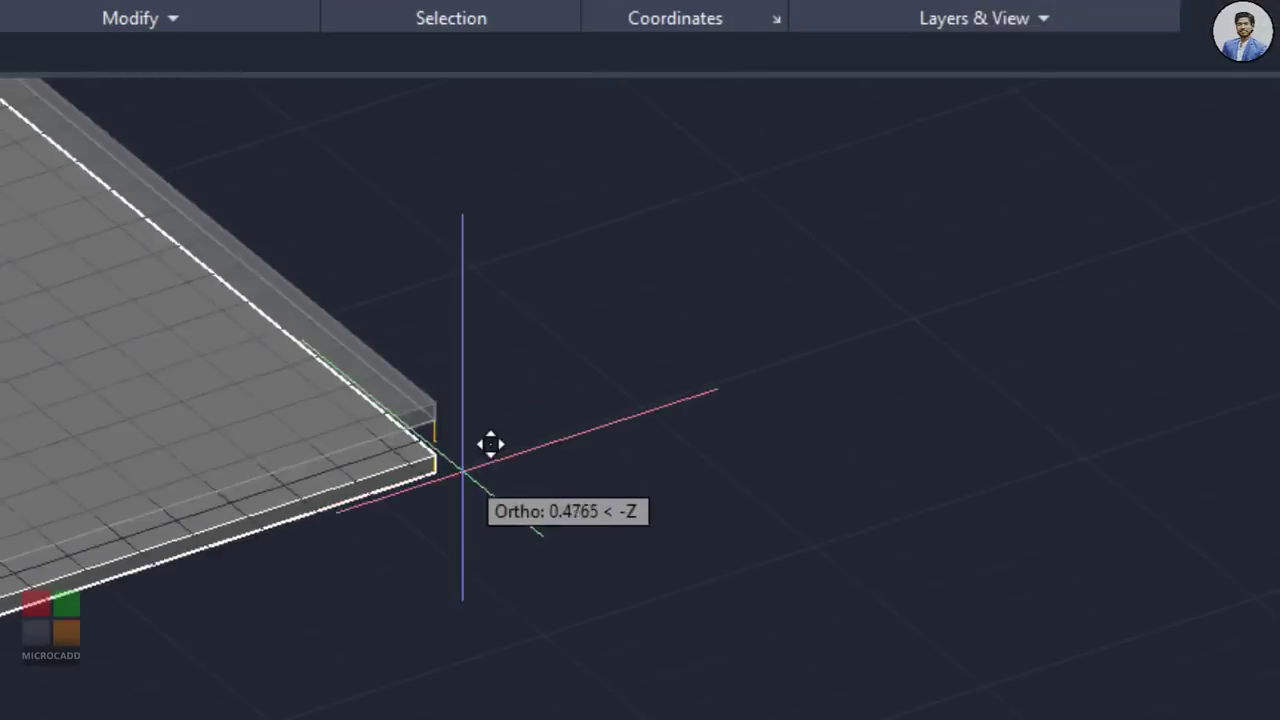
{"action": "middle_click_drag", "start_coordinate": [463, 443], "coordinate": [410, 513]}
{"action": "scroll", "coordinate": [410, 513], "scroll_direction": "down", "scroll_amount": 1}
{"action": "scroll", "coordinate": [263, 503], "scroll_direction": "up", "scroll_amount": 10}
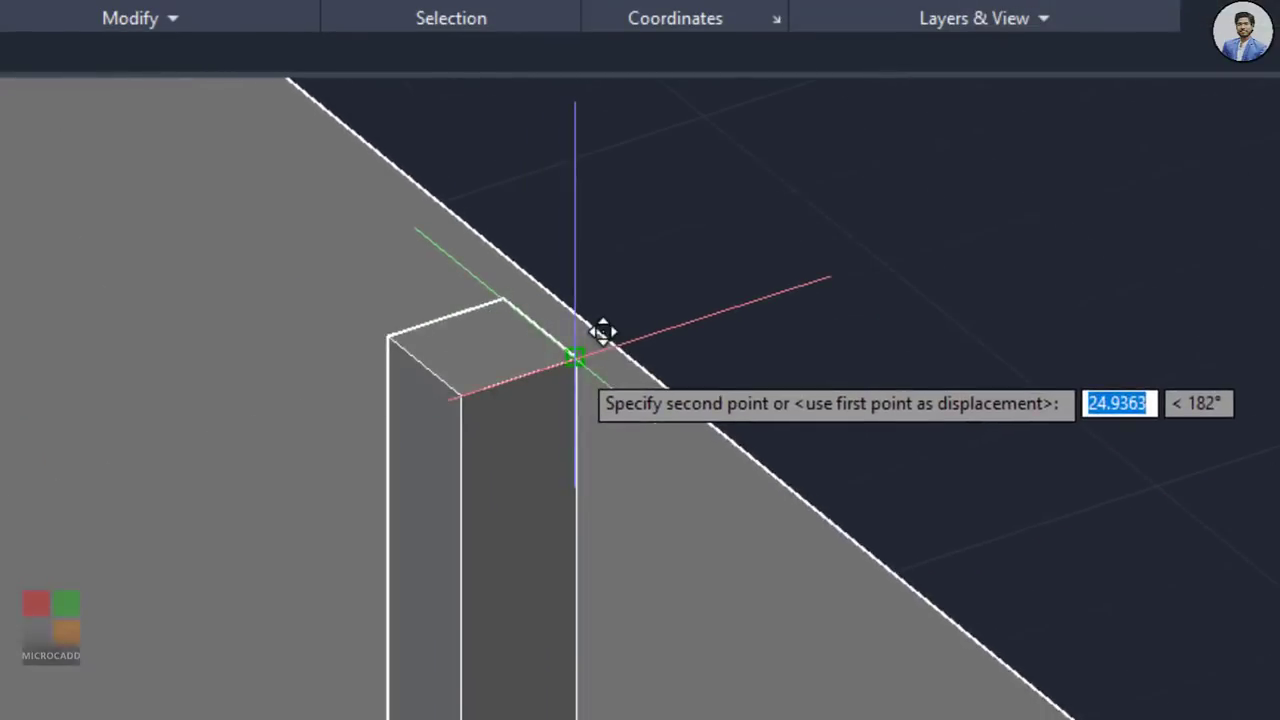
{"action": "left_click", "coordinate": [602, 332]}
{"action": "scroll", "coordinate": [577, 360], "scroll_direction": "down", "scroll_amount": 6}
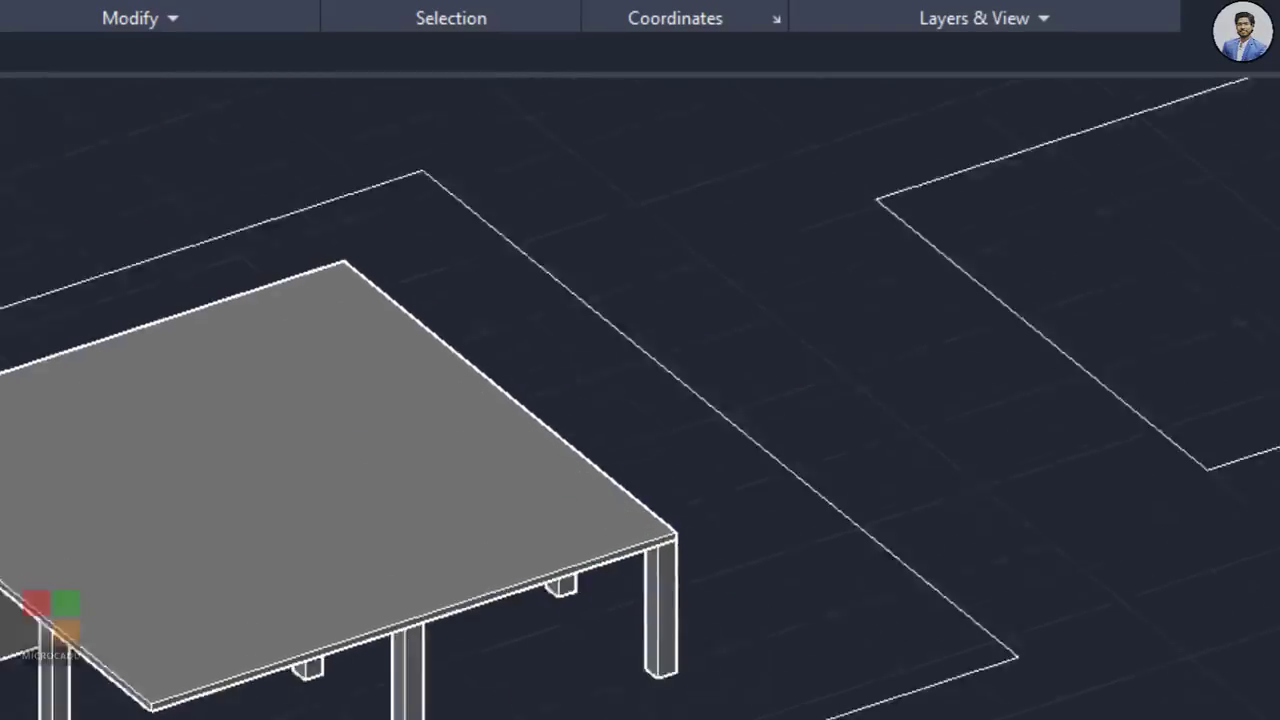
Step: Erase the slab resting on the columns and walls
{"action": "scroll", "coordinate": [580, 397], "scroll_direction": "down", "scroll_amount": 3}
{"action": "scroll", "coordinate": [528, 544], "scroll_direction": "up", "scroll_amount": 2}
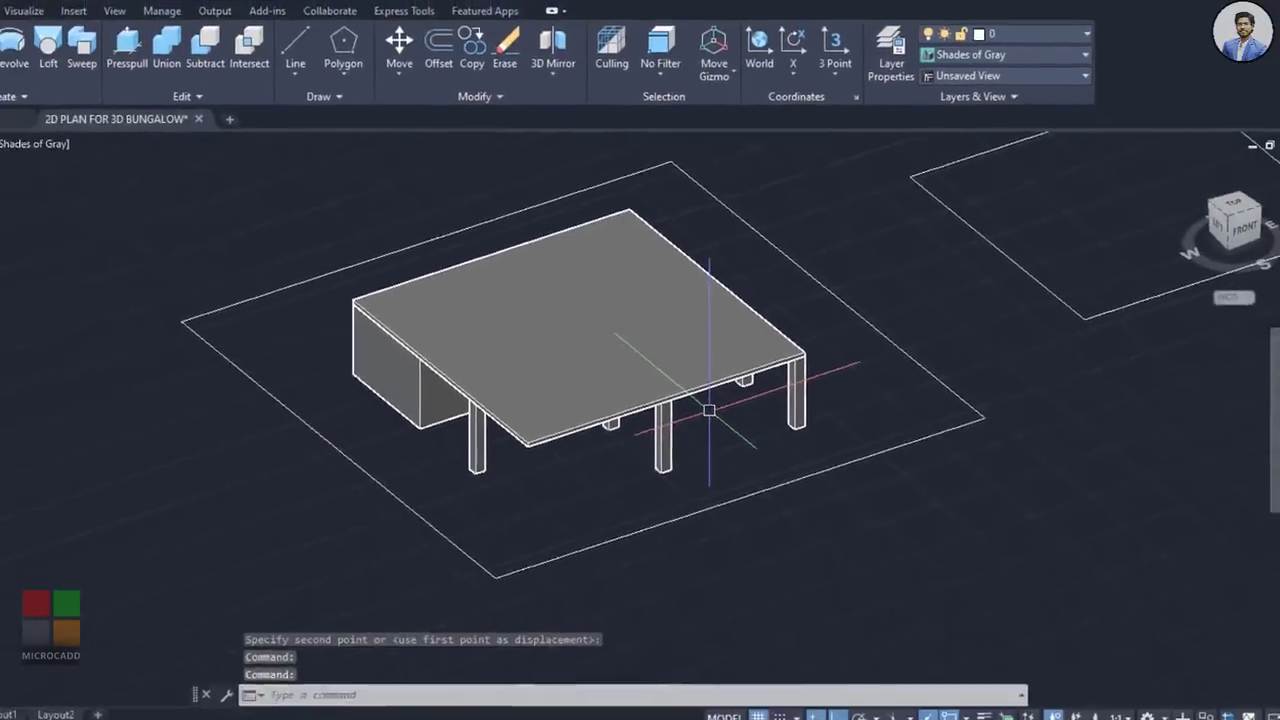
{"action": "key", "text": "Delete"}
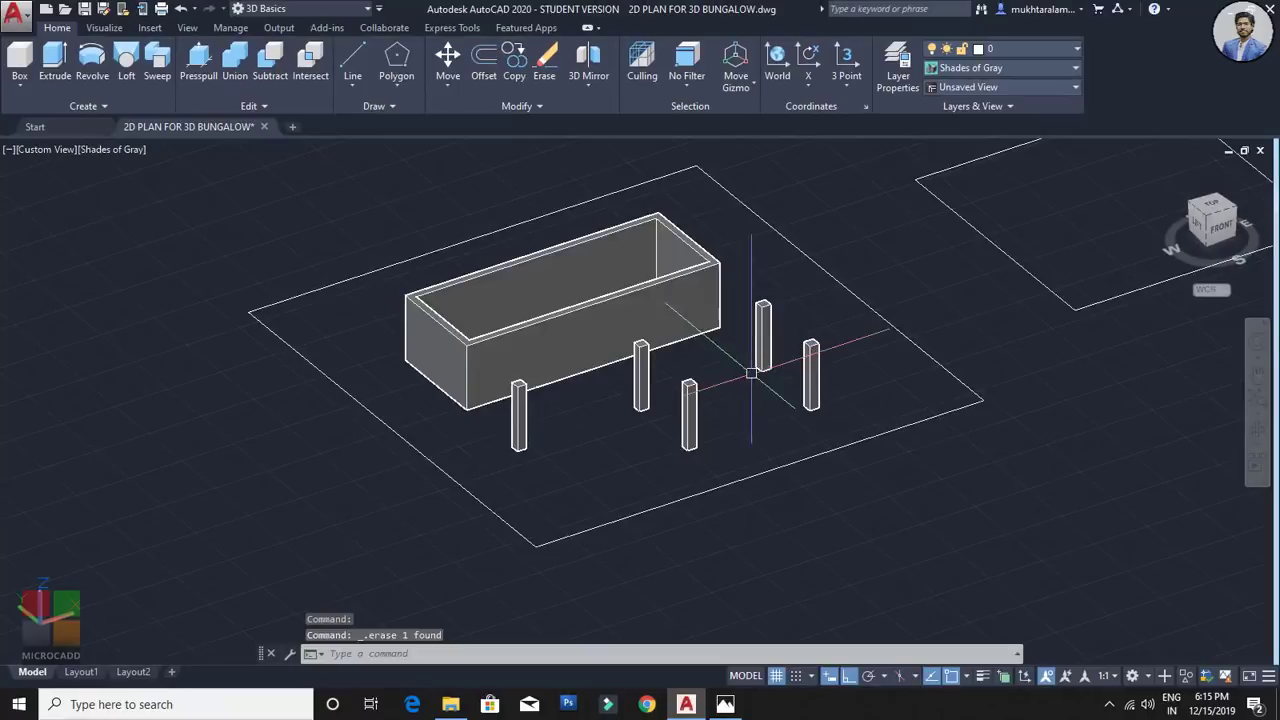
{"action": "middle_click_drag", "start_coordinate": [751, 366], "coordinate": [732, 376]}
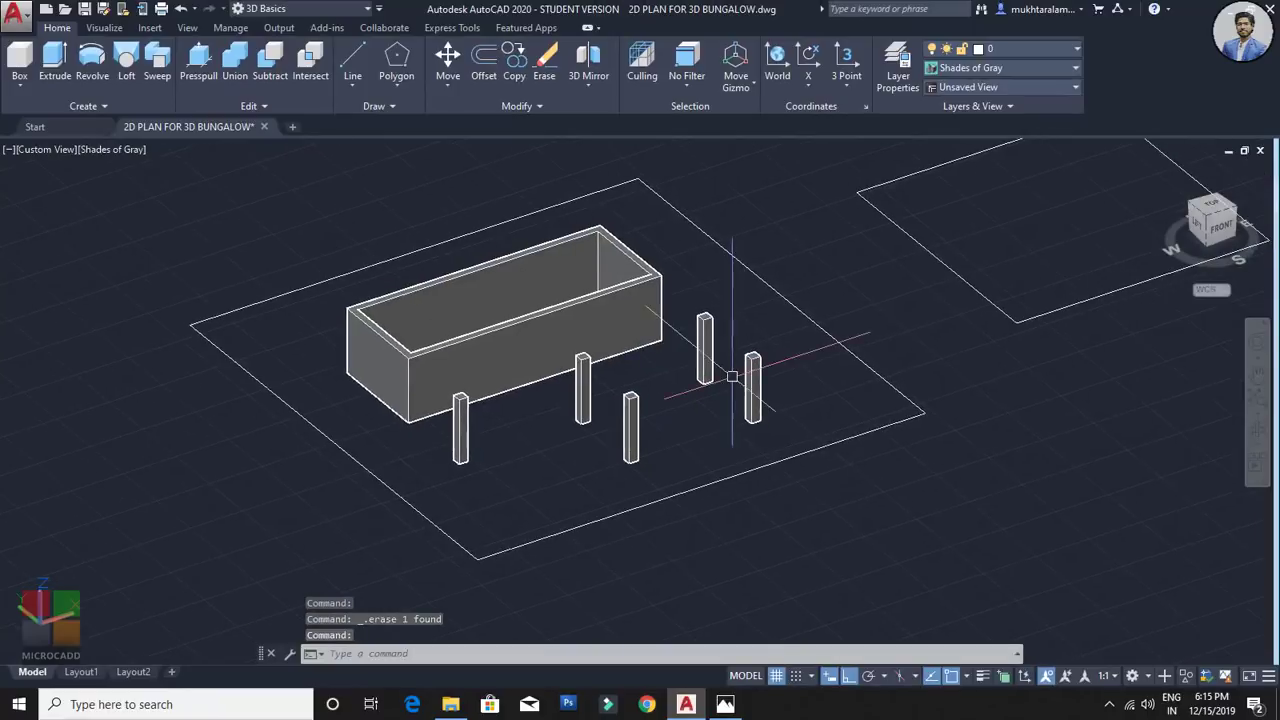
Step: Create a box slab 0.15 high from the wall block's outer top corner to the diagonally opposite column's outer top corner
{"action": "left_click", "coordinate": [20, 66]}
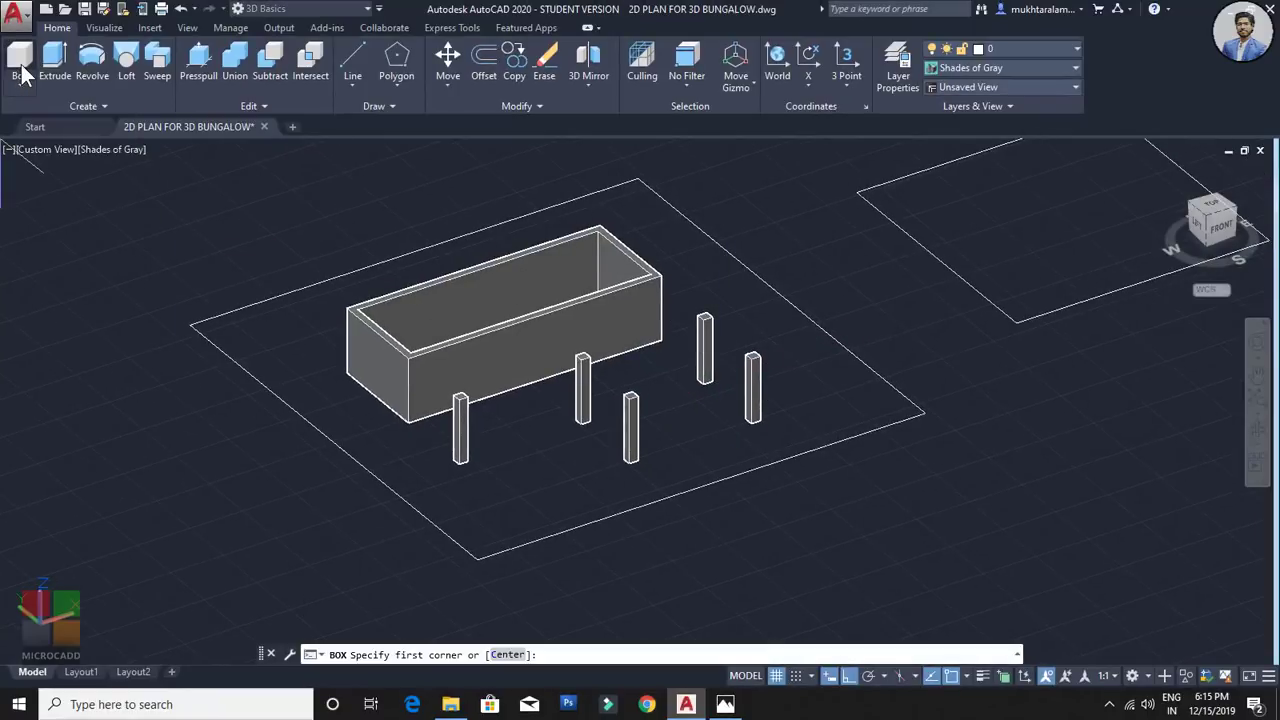
{"action": "scroll", "coordinate": [260, 243], "scroll_direction": "up", "scroll_amount": 4}
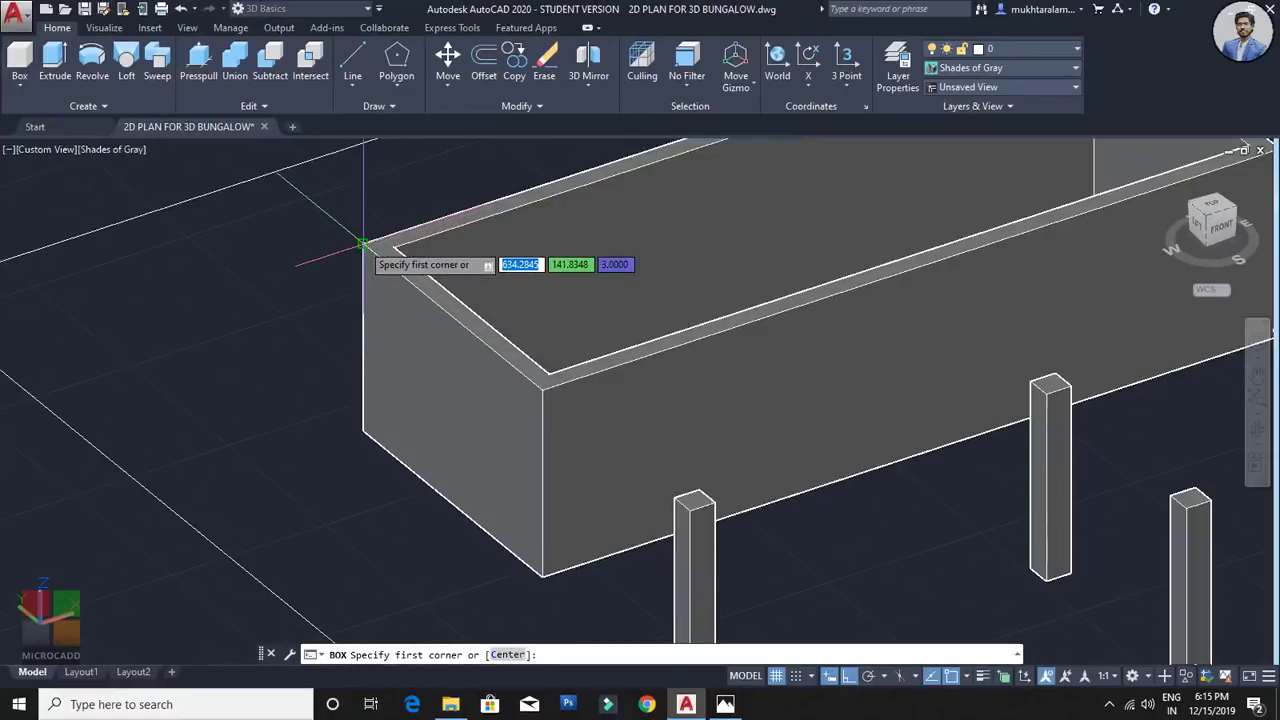
{"action": "scroll", "coordinate": [880, 400], "scroll_direction": "down", "scroll_amount": 5}
{"action": "scroll", "coordinate": [706, 374], "scroll_direction": "up", "scroll_amount": 7}
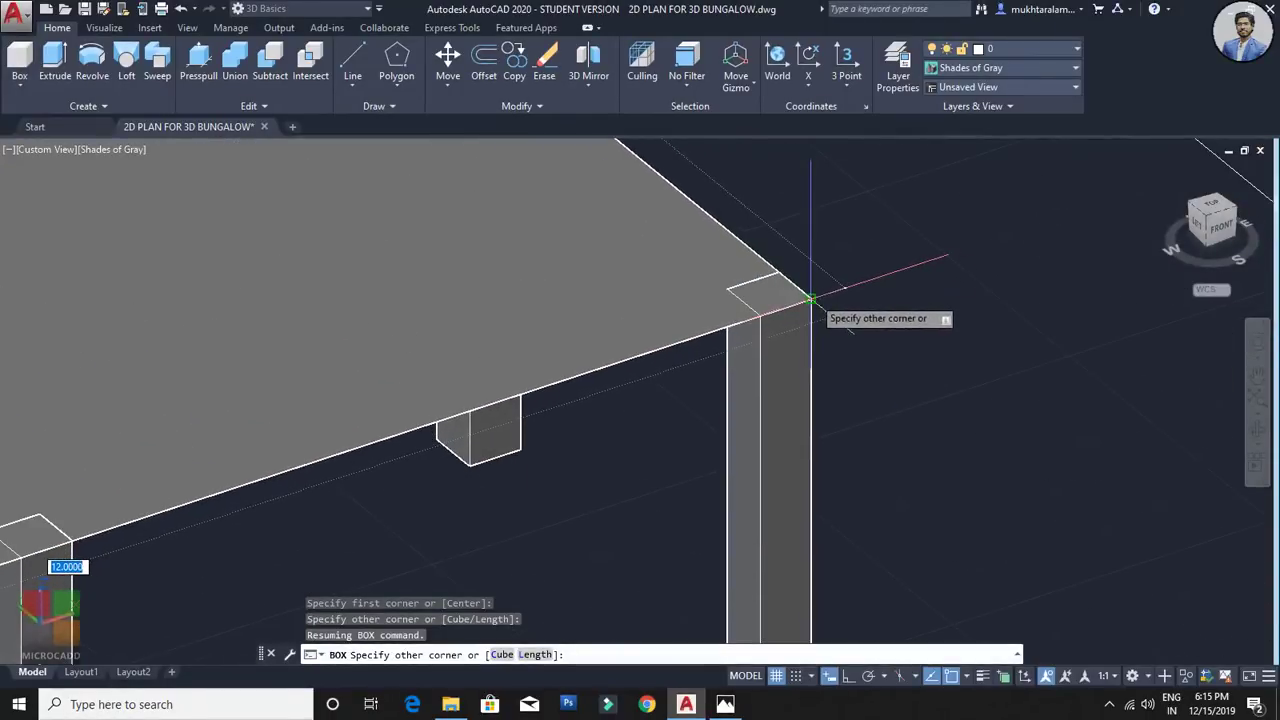
{"action": "left_click", "coordinate": [810, 298]}
{"action": "scroll", "coordinate": [814, 306], "scroll_direction": "down", "scroll_amount": 2}
{"action": "scroll", "coordinate": [837, 263], "scroll_direction": "up", "scroll_amount": 4}
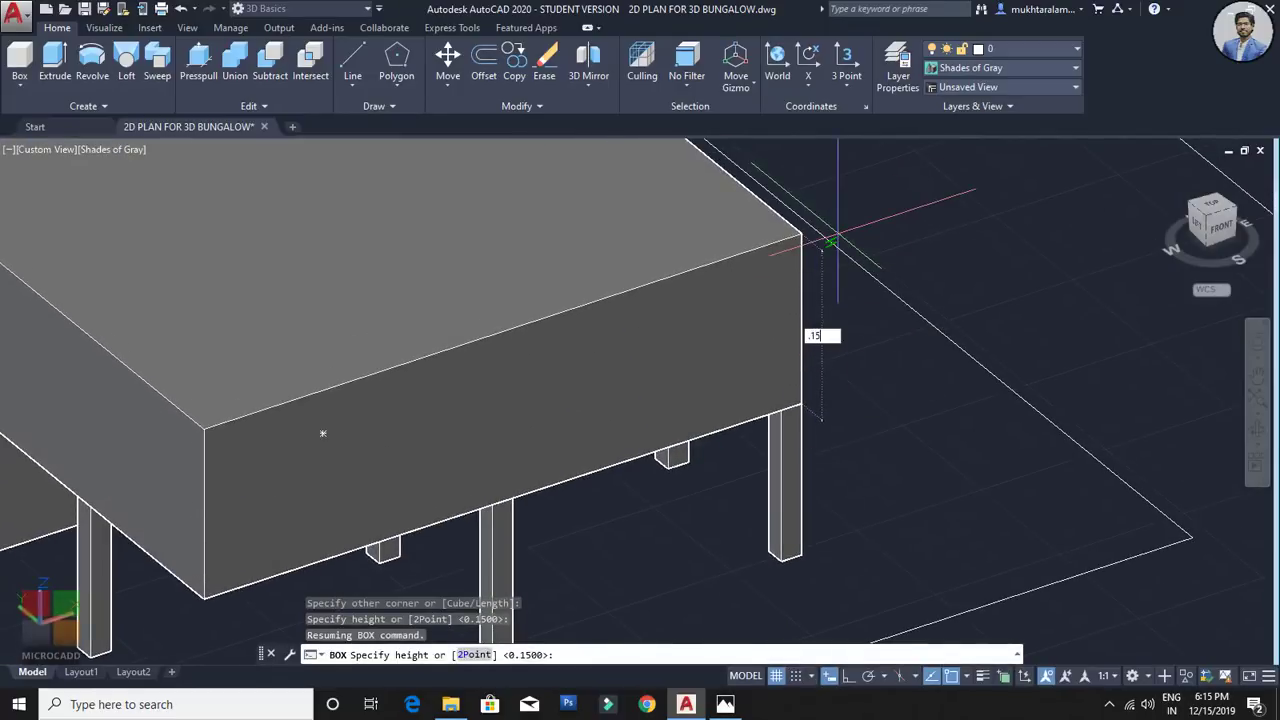
{"action": "type", "text": ".15"}
{"action": "key", "text": "Return"}
{"action": "key", "text": "Escape"}
{"action": "scroll", "coordinate": [757, 337], "scroll_direction": "down", "scroll_amount": 3}
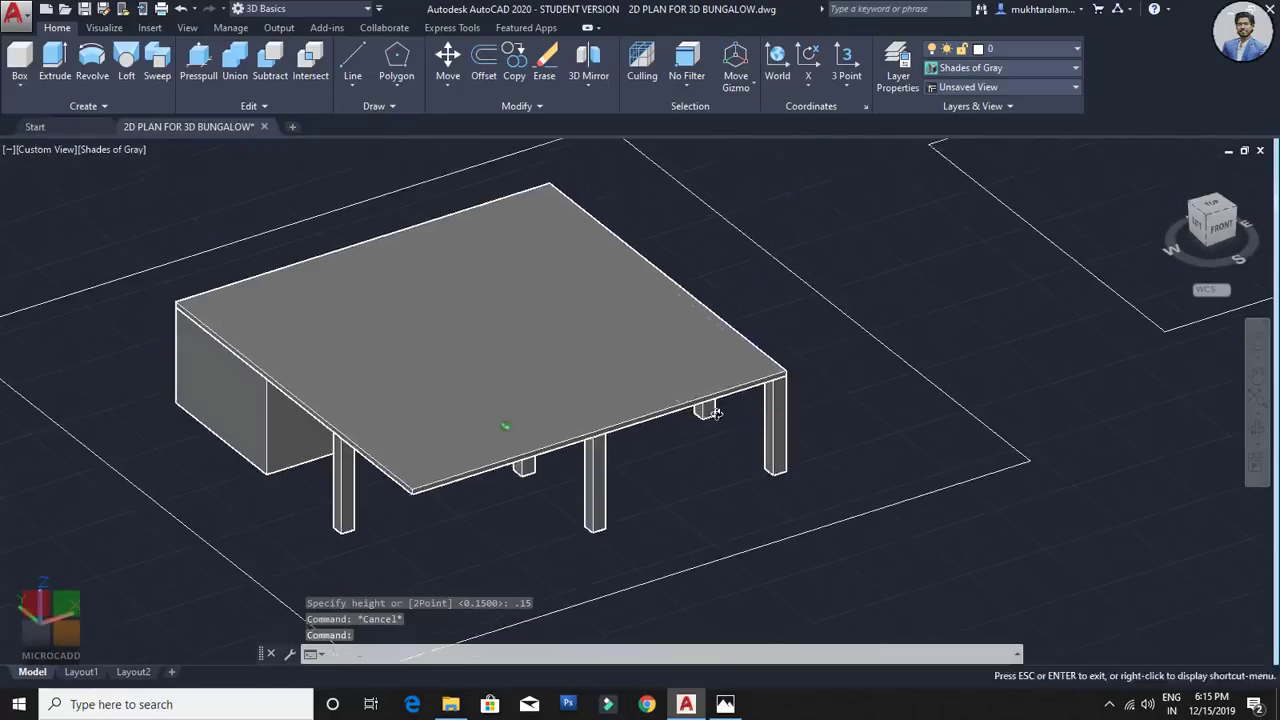
Step: Erase the leftover rectangle beside the bungalow model
{"action": "scroll", "coordinate": [716, 413], "scroll_direction": "down", "scroll_amount": 4}
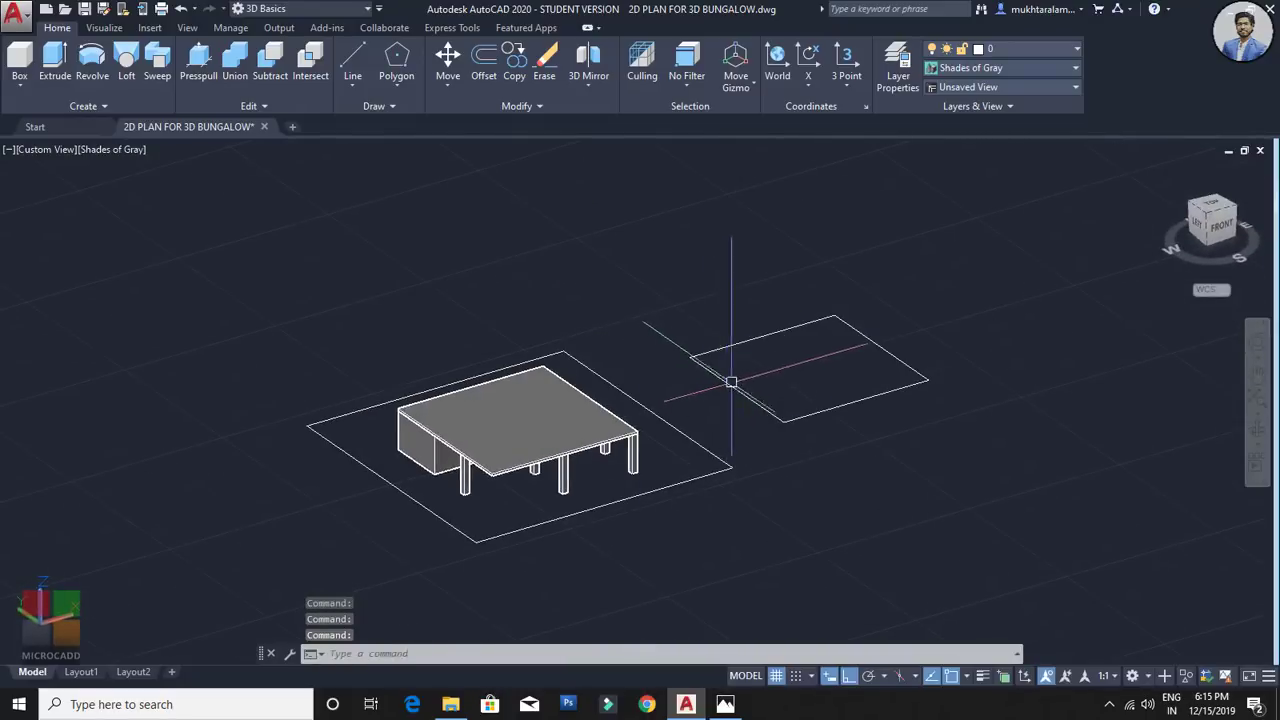
{"action": "left_click", "coordinate": [731, 382]}
{"action": "key", "text": "Delete"}
{"action": "scroll", "coordinate": [700, 360], "scroll_direction": "up", "scroll_amount": 3}
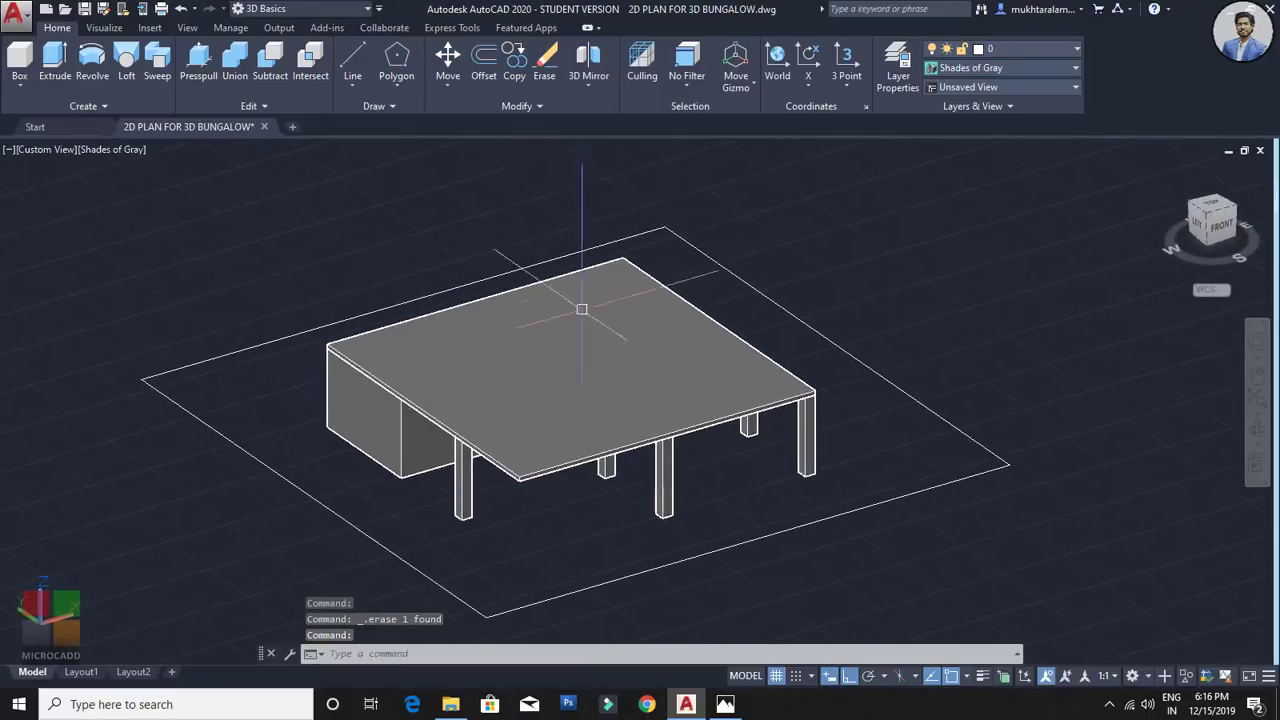
Step: Copy the first undimensioned square wall plan from the two-plan sheet into the empty space beside the 3D bungalow model
{"action": "scroll", "coordinate": [694, 258], "scroll_direction": "down", "scroll_amount": 6}
{"action": "middle_click_drag", "start_coordinate": [582, 309], "coordinate": [732, 244]}
{"action": "middle_click_drag", "start_coordinate": [511, 366], "coordinate": [483, 454], "text": "shift"}
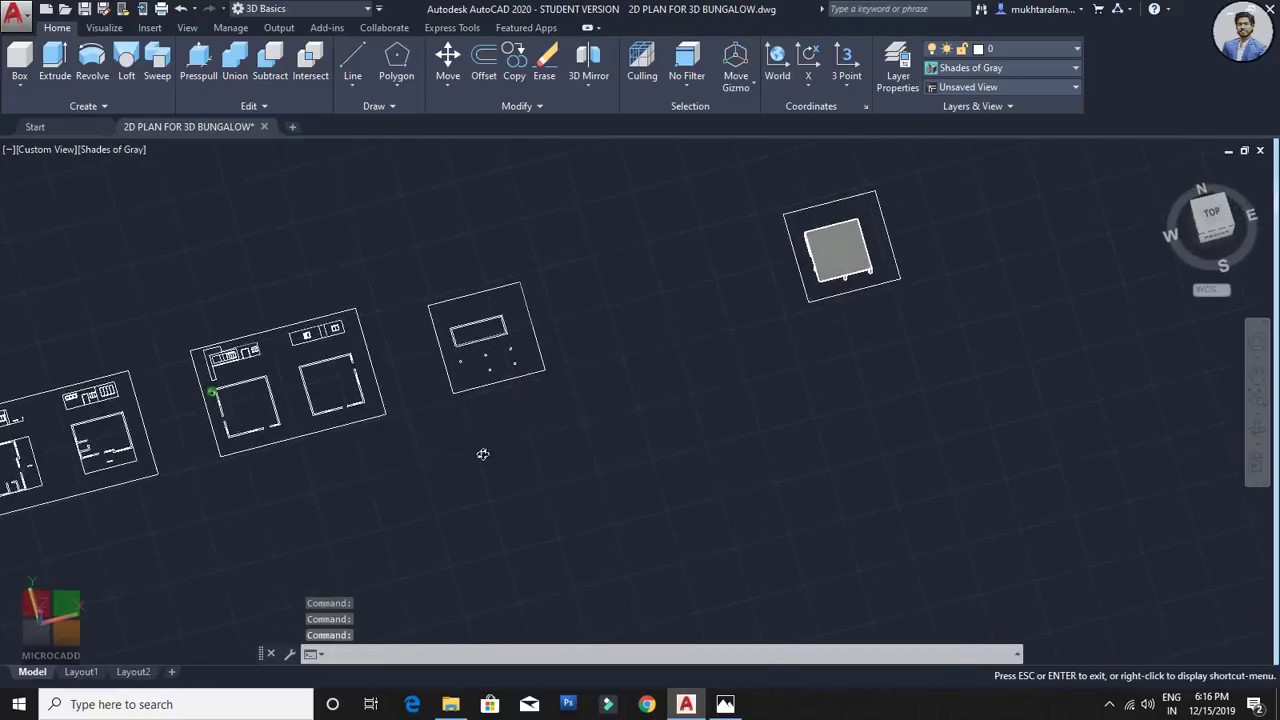
{"action": "middle_click_drag", "start_coordinate": [352, 447], "coordinate": [460, 389]}
{"action": "scroll", "coordinate": [332, 357], "scroll_direction": "up", "scroll_amount": 5}
{"action": "middle_click_drag", "start_coordinate": [332, 356], "coordinate": [343, 363]}
{"action": "middle_click_drag", "start_coordinate": [457, 380], "coordinate": [384, 365], "text": "shift"}
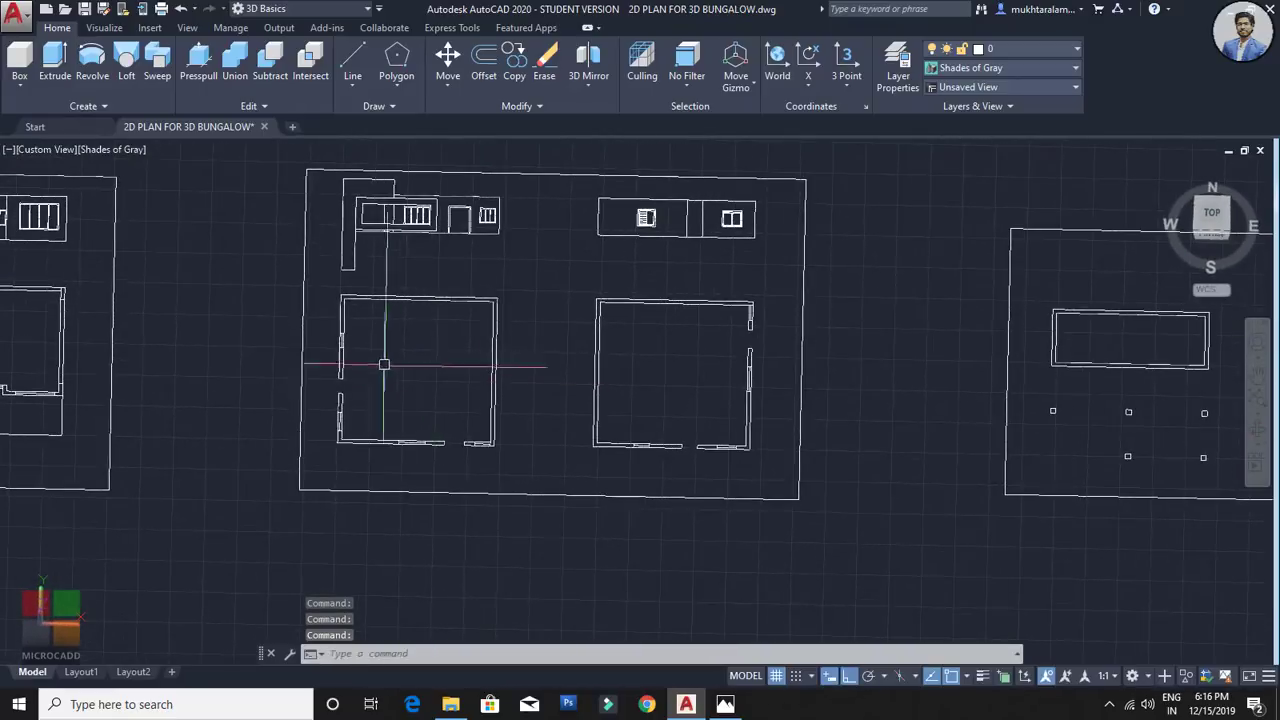
{"action": "left_click", "coordinate": [322, 281]}
{"action": "left_click", "coordinate": [532, 458]}
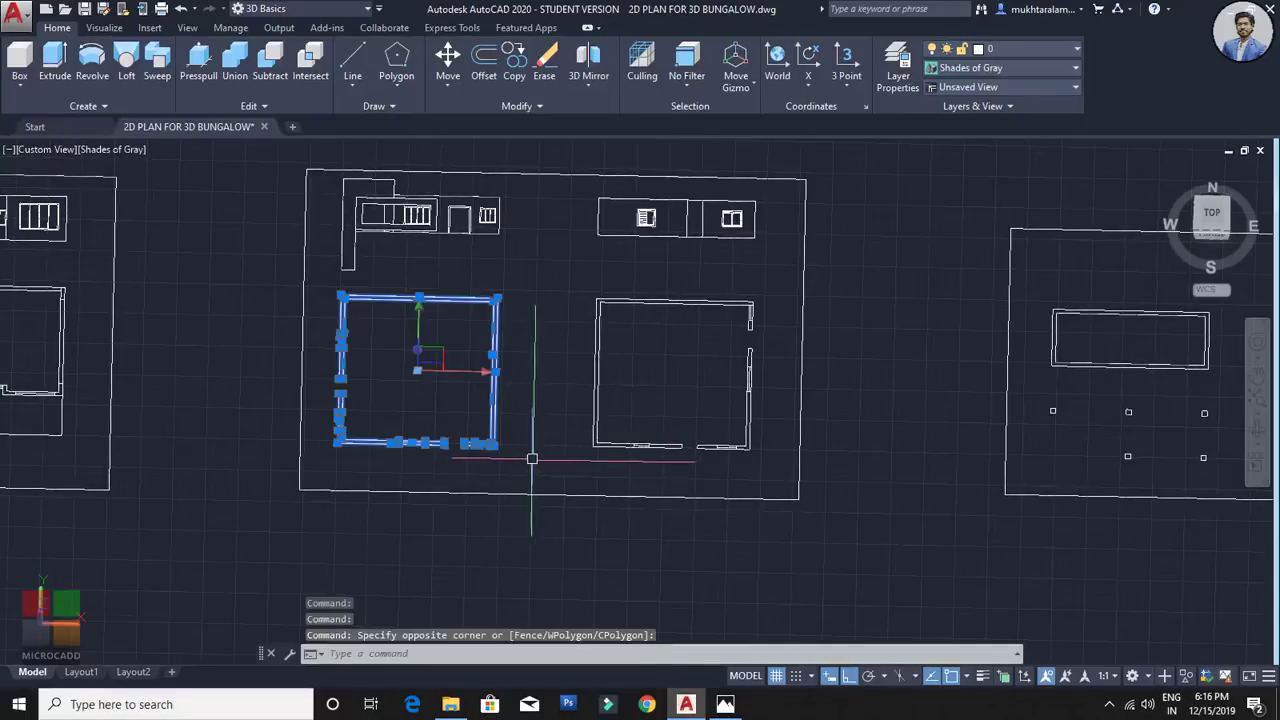
{"action": "type", "text": "co"}
{"action": "key", "text": "Return"}
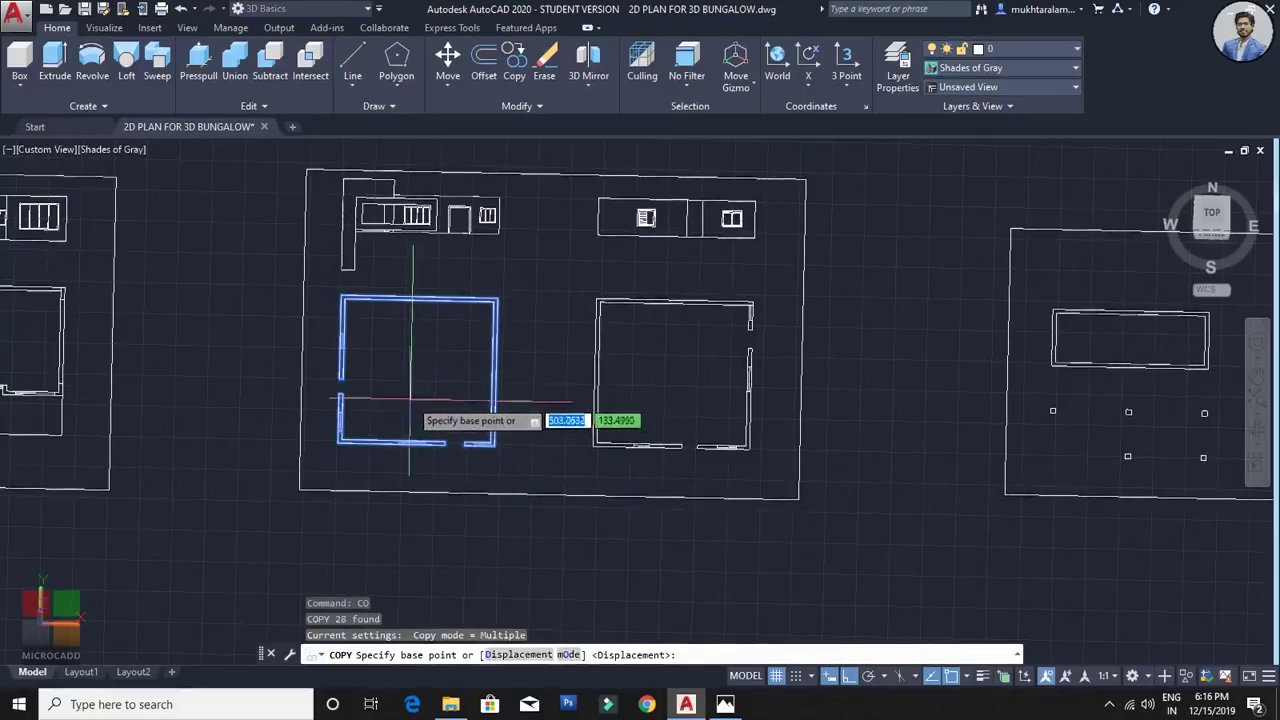
{"action": "left_click", "coordinate": [408, 390]}
{"action": "scroll", "coordinate": [800, 418], "scroll_direction": "down", "scroll_amount": 3}
{"action": "middle_click_drag", "start_coordinate": [800, 418], "coordinate": [122, 401]}
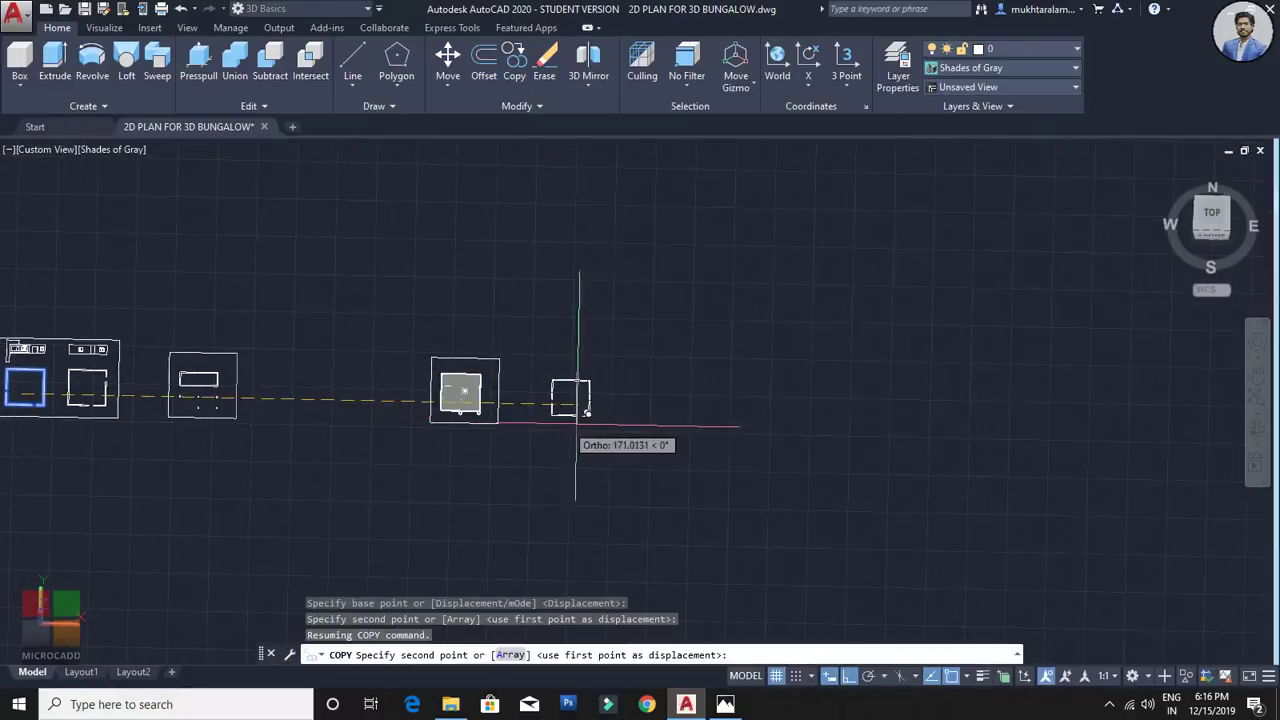
{"action": "left_click", "coordinate": [376, 423]}
{"action": "key", "text": "Escape"}
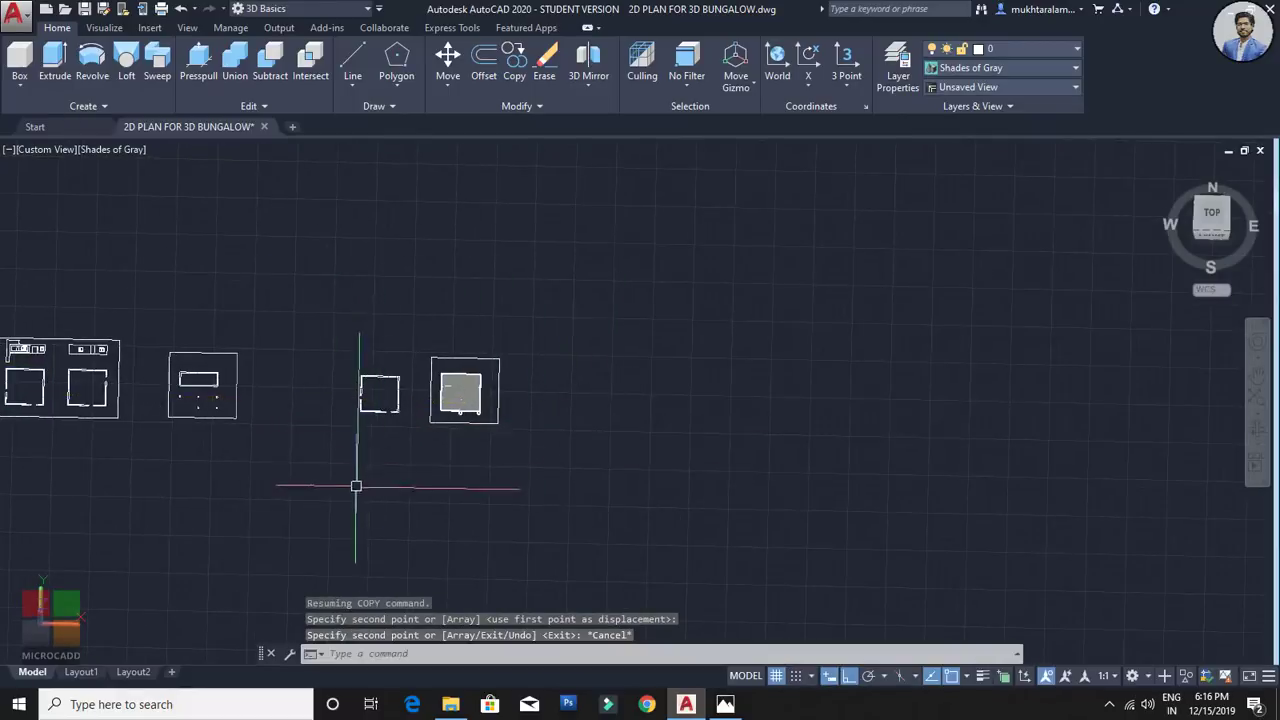
Step: Examine the copied wall plan for its closed wall segments and window openings
{"action": "middle_click_drag", "start_coordinate": [357, 486], "coordinate": [420, 415], "text": "shift"}
{"action": "scroll", "coordinate": [353, 310], "scroll_direction": "up", "scroll_amount": 5}
{"action": "middle_click_drag", "start_coordinate": [353, 310], "coordinate": [573, 448]}
{"action": "middle_click_drag", "start_coordinate": [573, 448], "coordinate": [646, 455], "text": "shift"}
{"action": "scroll", "coordinate": [648, 459], "scroll_direction": "up", "scroll_amount": 3}
{"action": "middle_click_drag", "start_coordinate": [815, 380], "coordinate": [655, 508]}
{"action": "scroll", "coordinate": [683, 376], "scroll_direction": "up", "scroll_amount": 2}
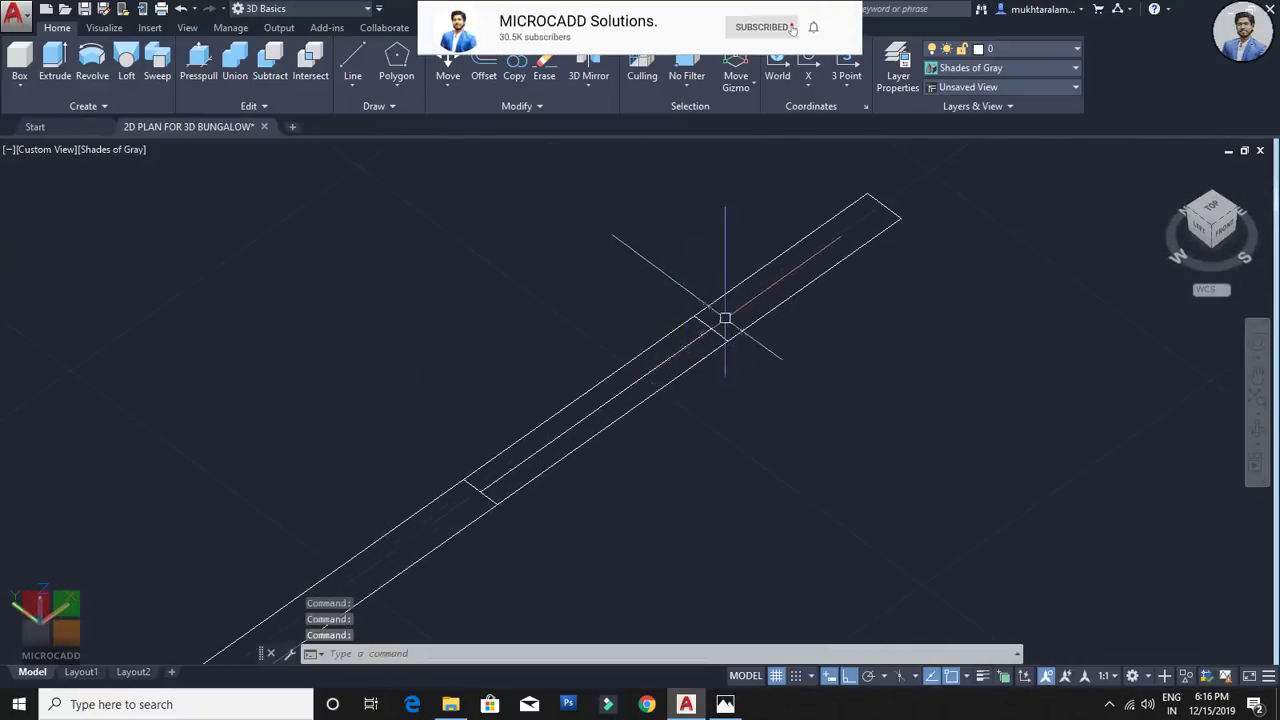
{"action": "scroll", "coordinate": [525, 492], "scroll_direction": "down", "scroll_amount": 2}
{"action": "scroll", "coordinate": [838, 278], "scroll_direction": "down", "scroll_amount": 5}
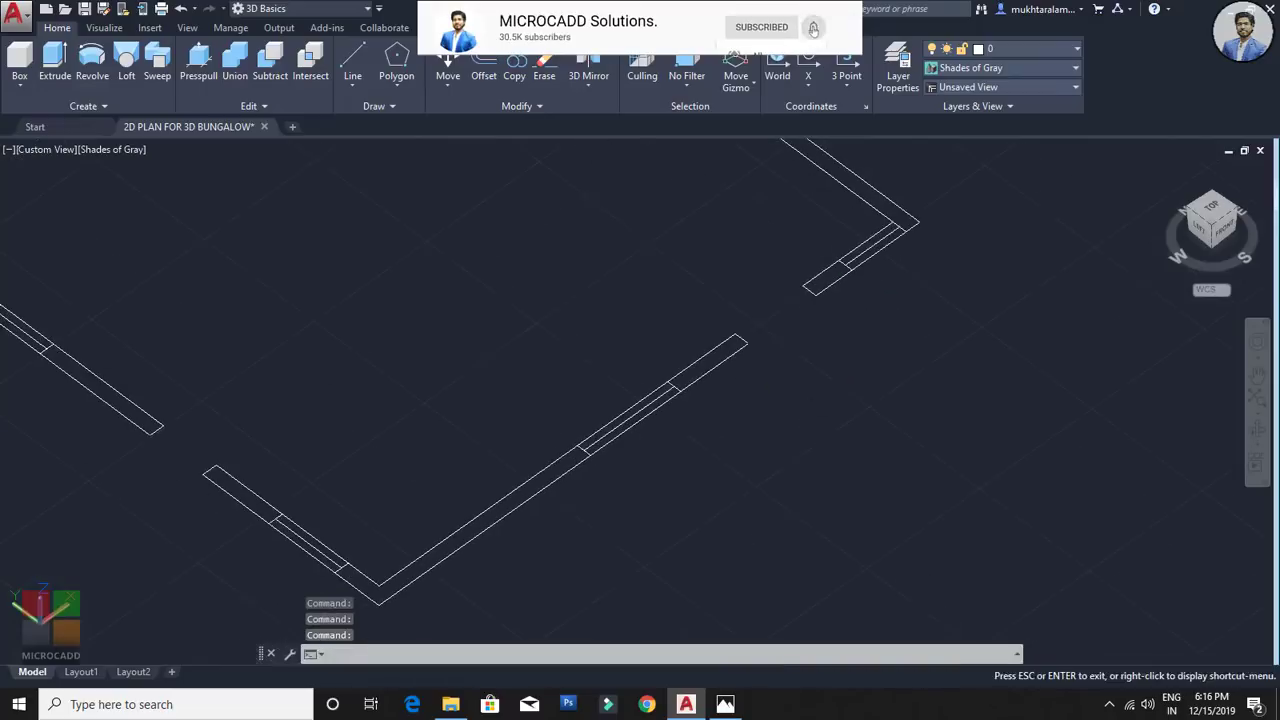
{"action": "scroll", "coordinate": [626, 434], "scroll_direction": "up", "scroll_amount": 5}
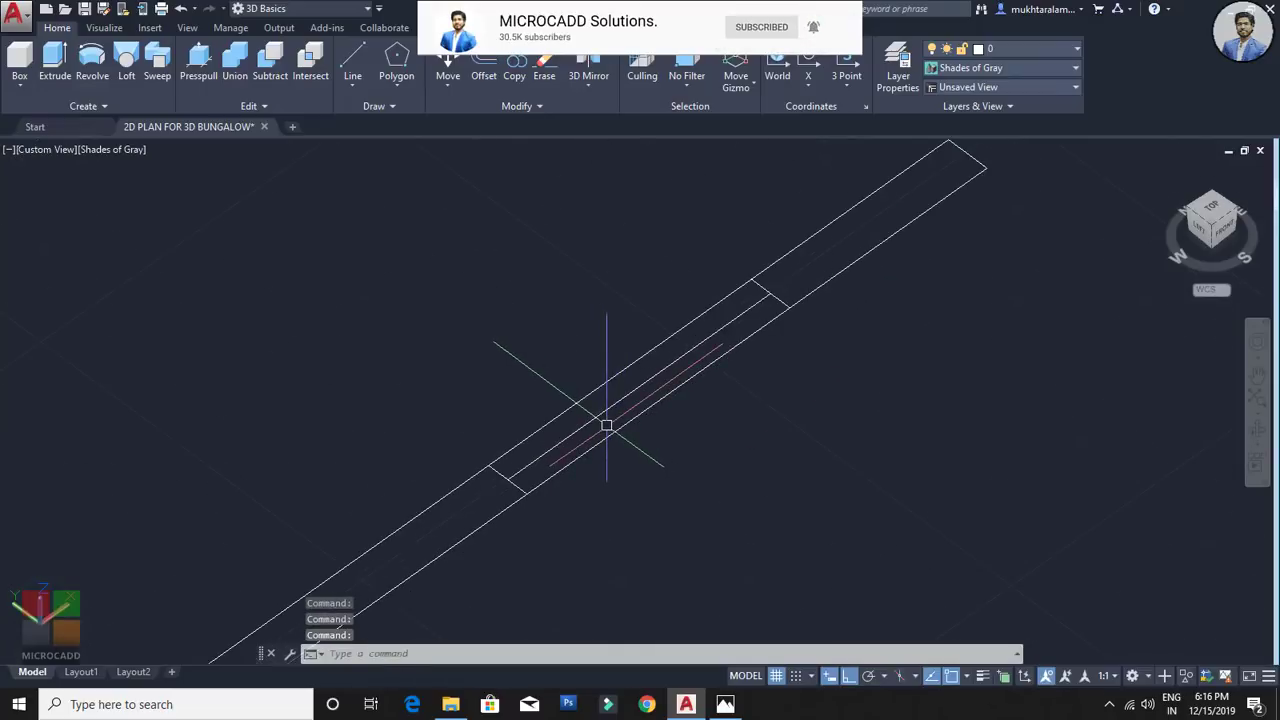
{"action": "scroll", "coordinate": [606, 425], "scroll_direction": "down", "scroll_amount": 3}
{"action": "scroll", "coordinate": [602, 435], "scroll_direction": "up", "scroll_amount": 3}
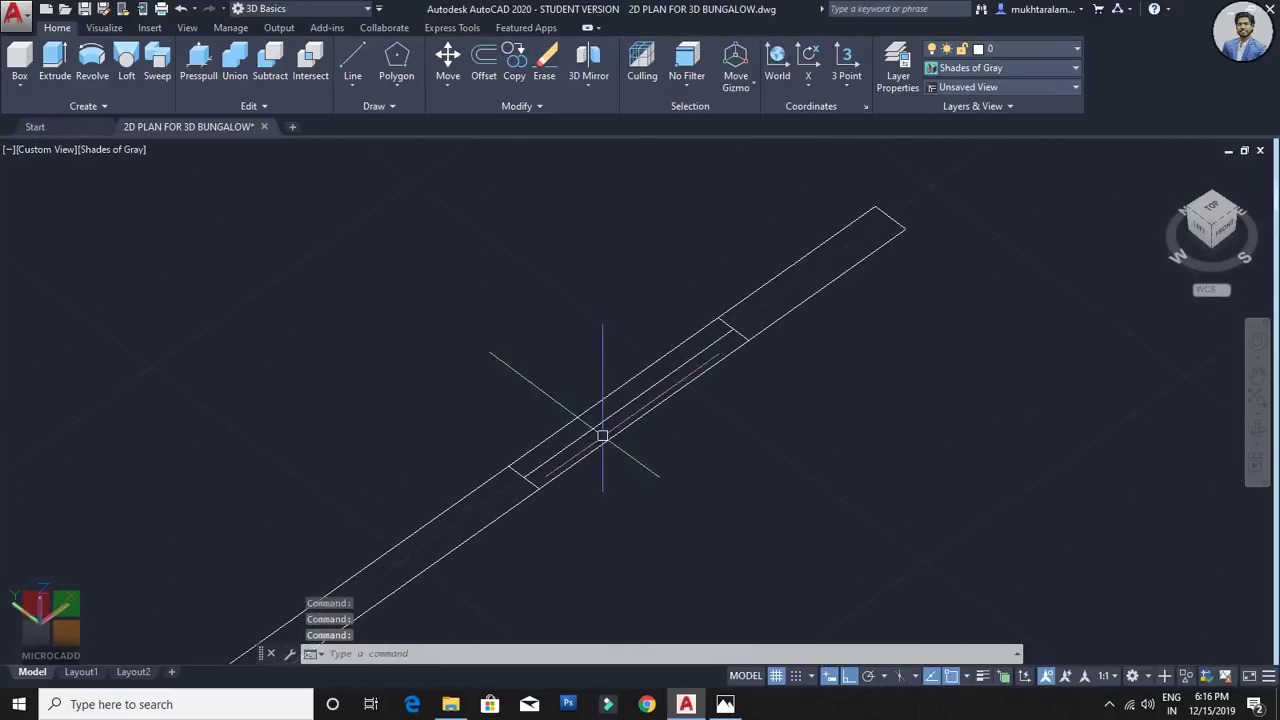
{"action": "scroll", "coordinate": [538, 451], "scroll_direction": "down", "scroll_amount": 2}
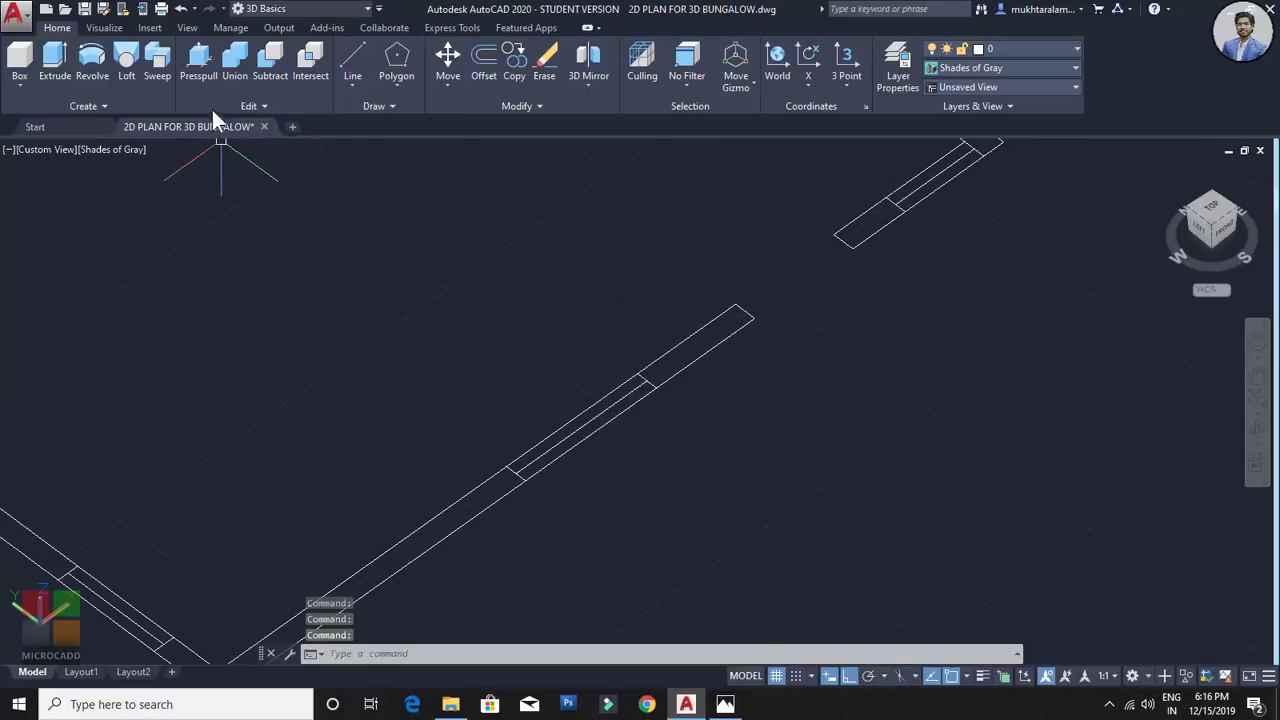
Step: Examine the dimensioned elevation for the wall height, window height and sill height
{"action": "scroll", "coordinate": [640, 434], "scroll_direction": "down", "scroll_amount": 7}
{"action": "middle_click_drag", "start_coordinate": [515, 447], "coordinate": [510, 365]}
{"action": "middle_click_drag", "start_coordinate": [117, 590], "coordinate": [419, 384]}
{"action": "scroll", "coordinate": [363, 396], "scroll_direction": "up", "scroll_amount": 10}
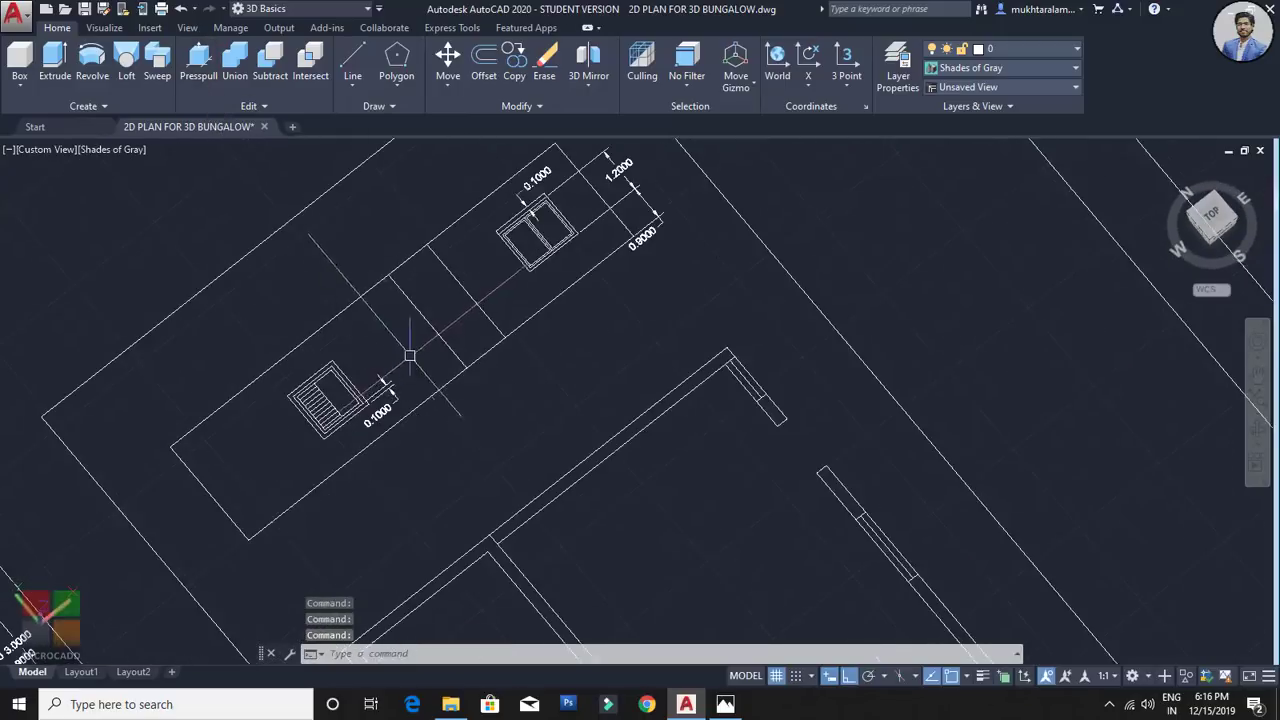
{"action": "middle_click_drag", "start_coordinate": [481, 322], "coordinate": [795, 176]}
{"action": "middle_click_drag", "start_coordinate": [257, 496], "coordinate": [414, 346]}
{"action": "scroll", "coordinate": [422, 340], "scroll_direction": "up", "scroll_amount": 5}
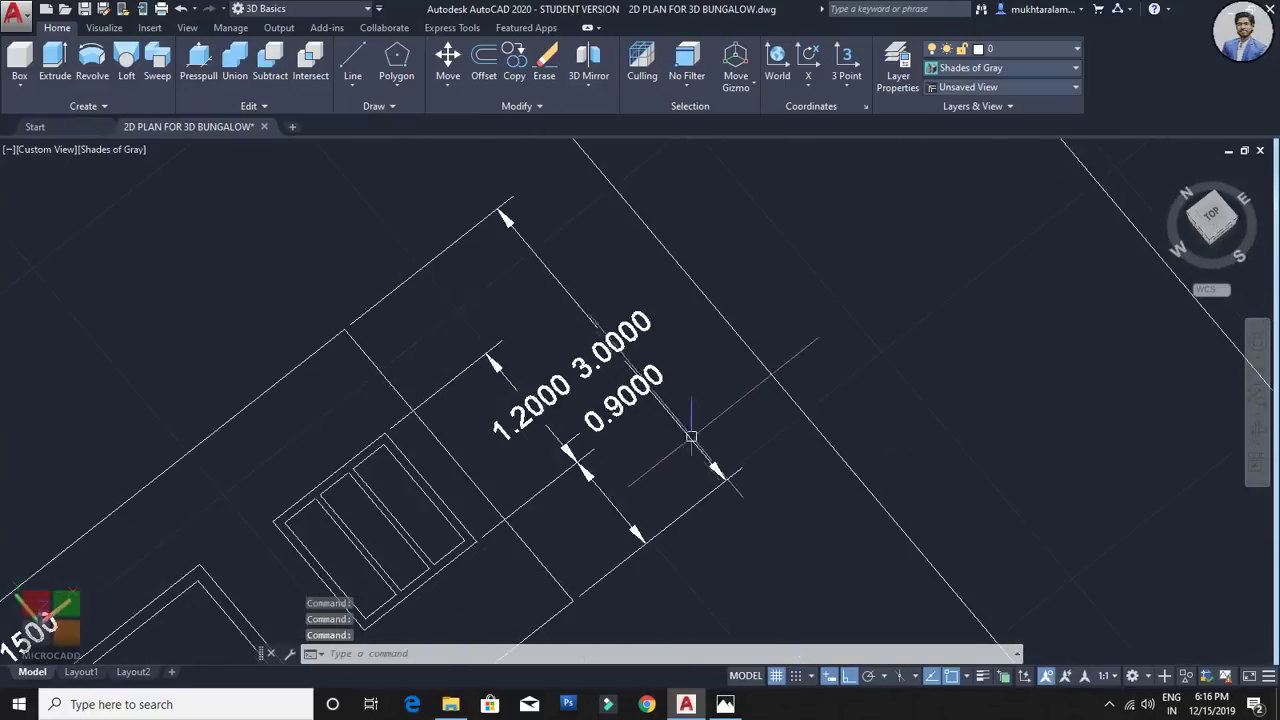
{"action": "middle_click_drag", "start_coordinate": [691, 437], "coordinate": [650, 405], "text": "shift"}
{"action": "scroll", "coordinate": [645, 385], "scroll_direction": "down", "scroll_amount": 3}
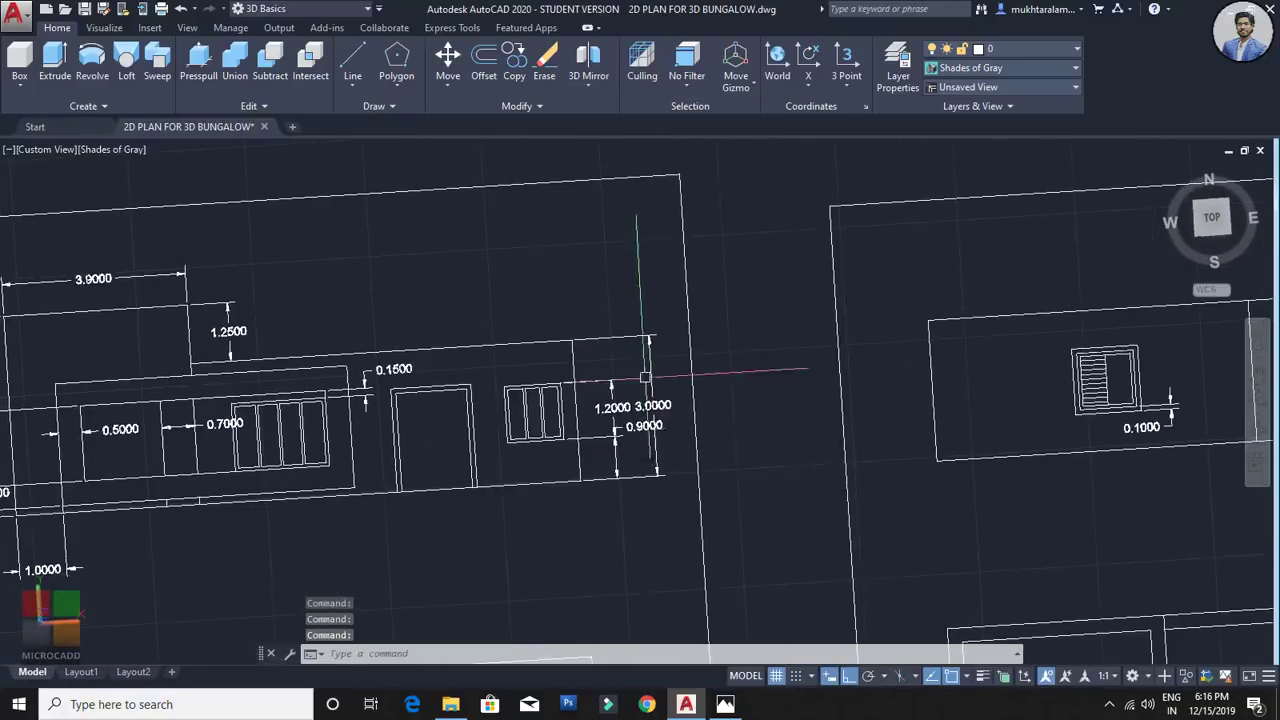
{"action": "scroll", "coordinate": [613, 435], "scroll_direction": "up", "scroll_amount": 3}
{"action": "scroll", "coordinate": [574, 521], "scroll_direction": "up", "scroll_amount": 1}
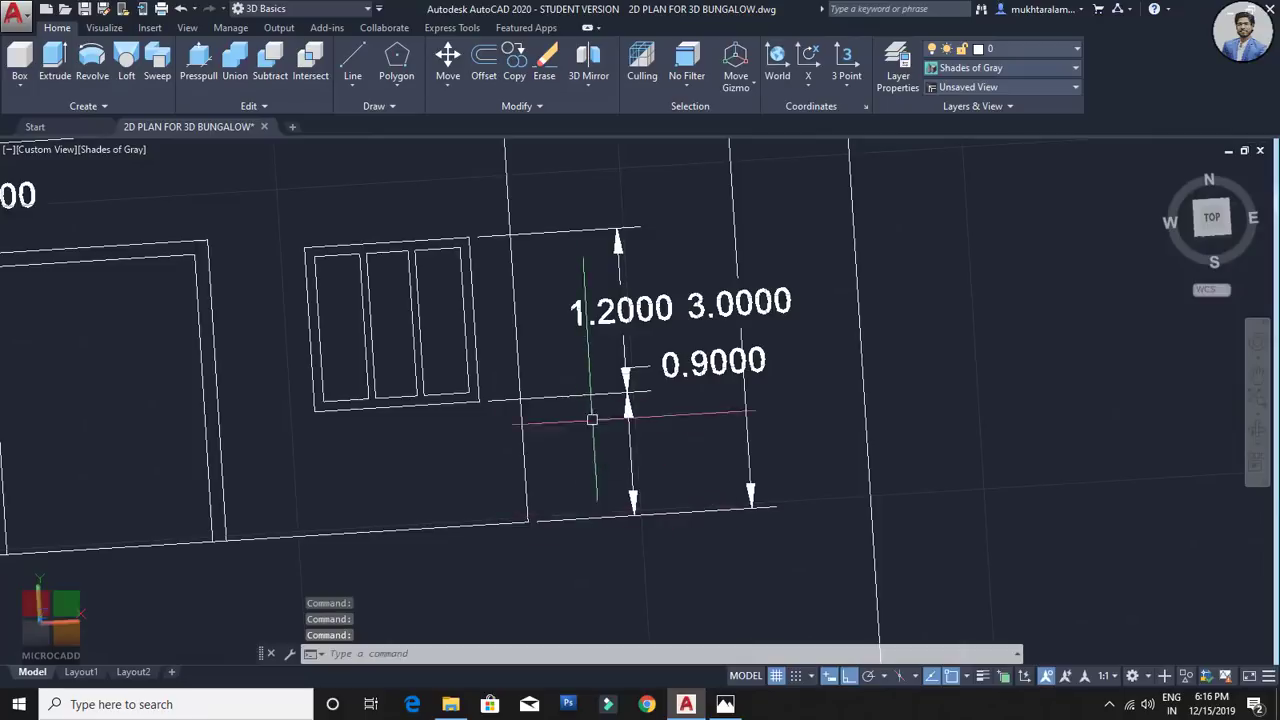
Step: Dimension the four-panel window's sill height above the base line in the front elevation
{"action": "scroll", "coordinate": [600, 400], "scroll_direction": "down", "scroll_amount": 5}
{"action": "middle_click_drag", "start_coordinate": [600, 400], "coordinate": [768, 381]}
{"action": "scroll", "coordinate": [431, 437], "scroll_direction": "up", "scroll_amount": 4}
{"action": "middle_click_drag", "start_coordinate": [431, 437], "coordinate": [459, 417]}
{"action": "scroll", "coordinate": [455, 406], "scroll_direction": "up", "scroll_amount": 2}
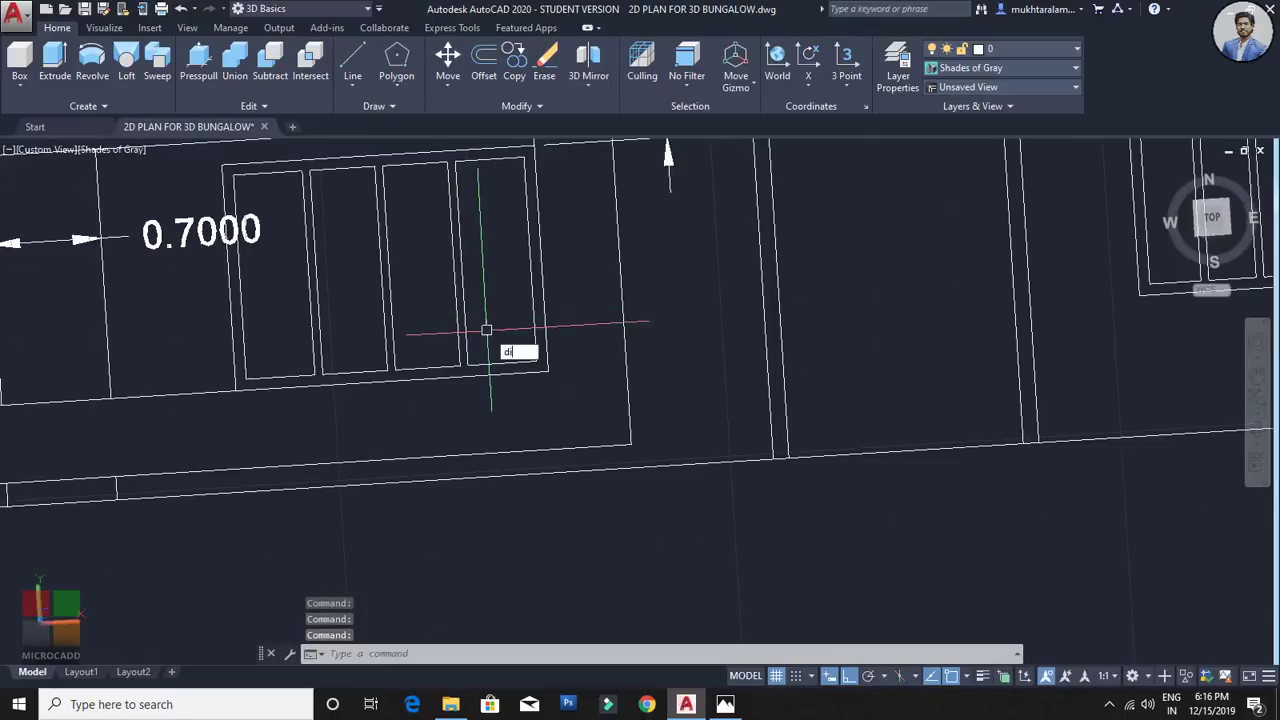
{"action": "key", "text": "Return"}
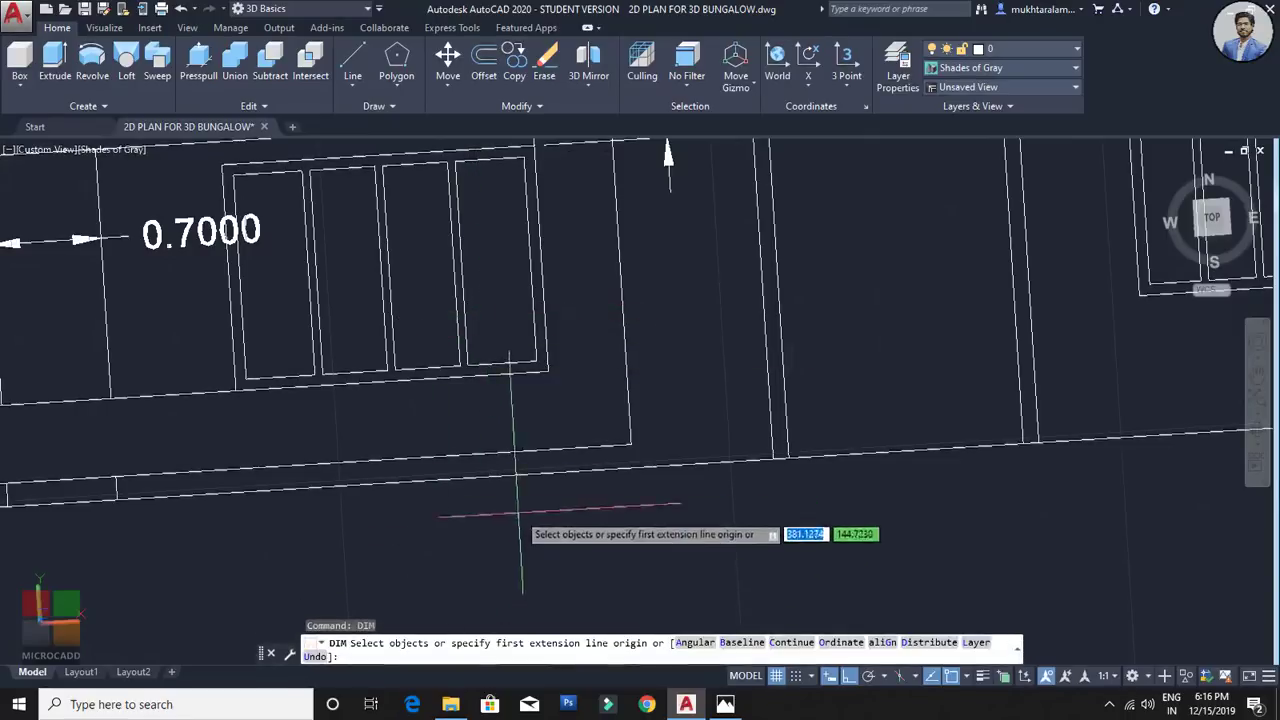
{"action": "left_click", "coordinate": [512, 462]}
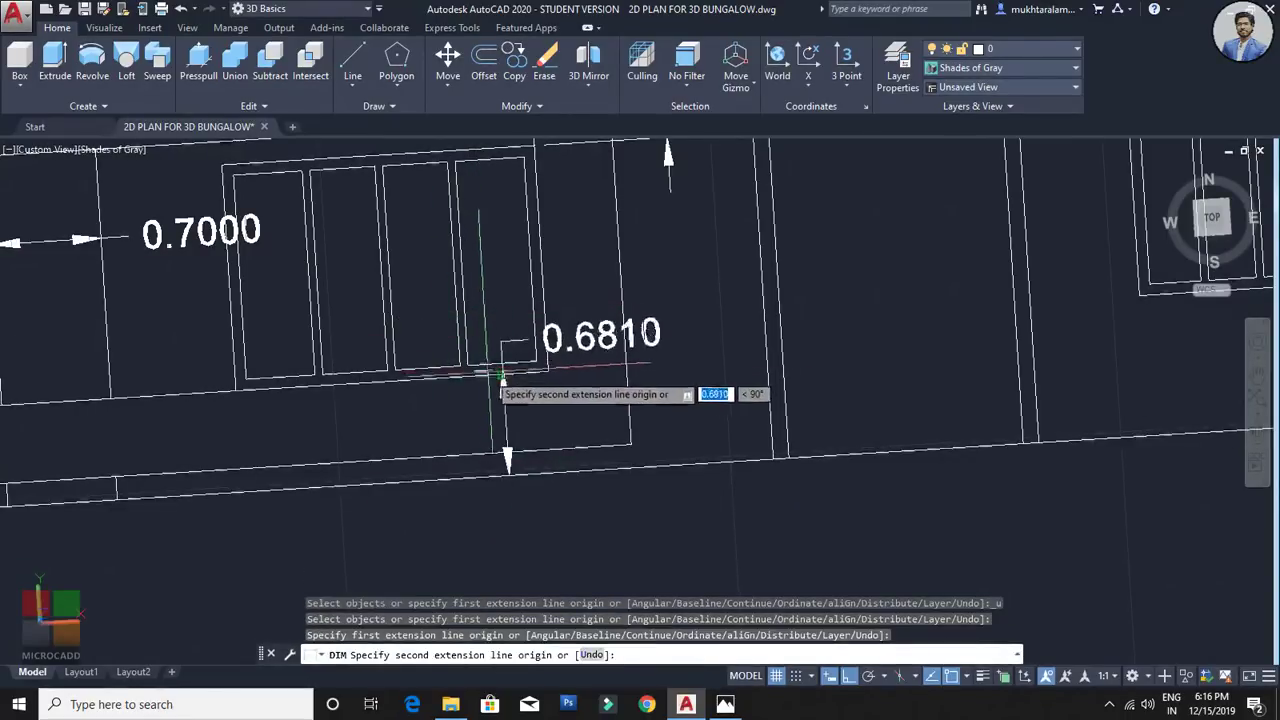
{"action": "left_click", "coordinate": [503, 376]}
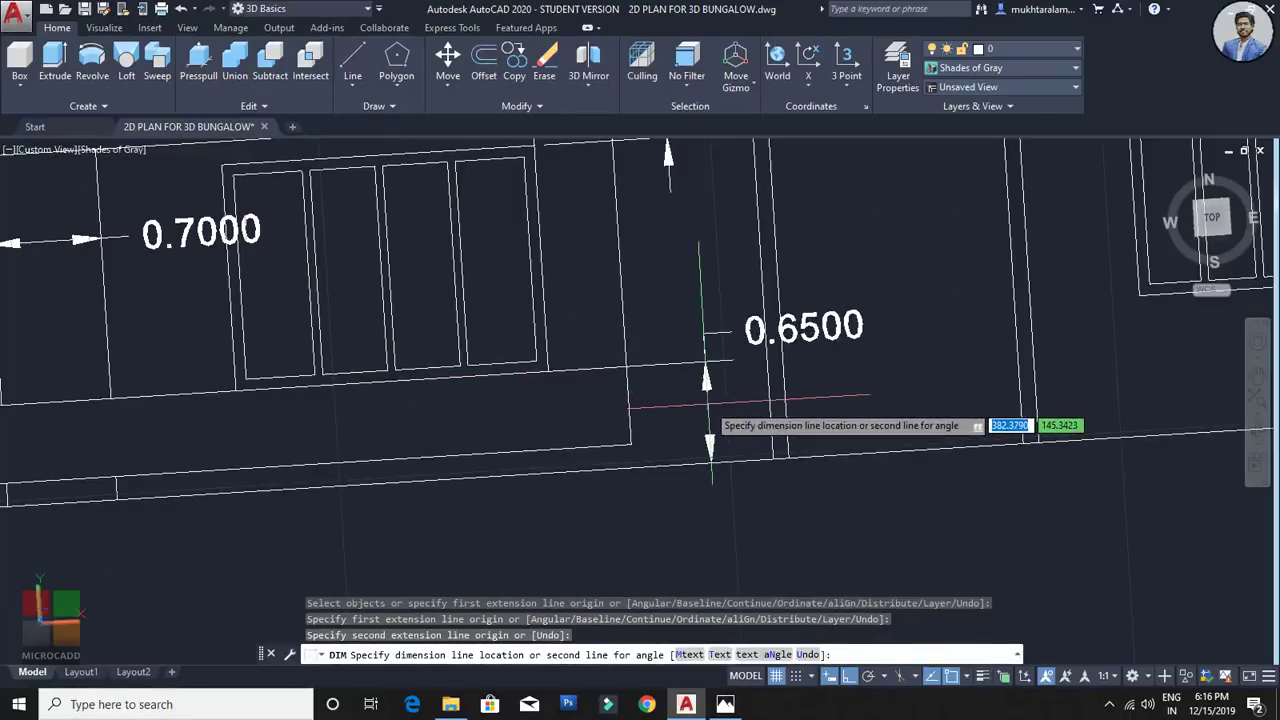
{"action": "left_click", "coordinate": [704, 410]}
{"action": "key", "text": "Return"}
{"action": "middle_click_drag", "start_coordinate": [621, 455], "coordinate": [567, 468]}
{"action": "key", "text": "Escape"}
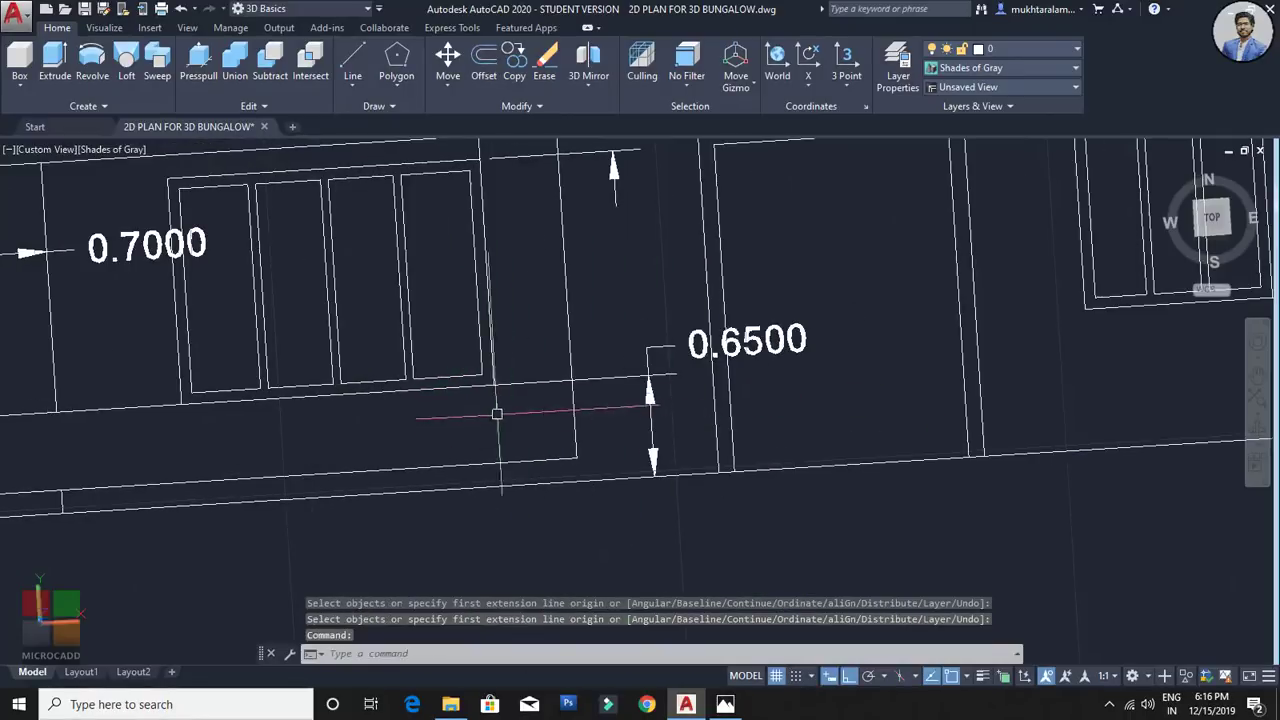
{"action": "scroll", "coordinate": [497, 413], "scroll_direction": "down", "scroll_amount": 4}
{"action": "key", "text": "Escape"}
Step: Presspull the short front wall segment between the corner window and the door opening to a height of 3
{"action": "scroll", "coordinate": [572, 498], "scroll_direction": "down", "scroll_amount": 2}
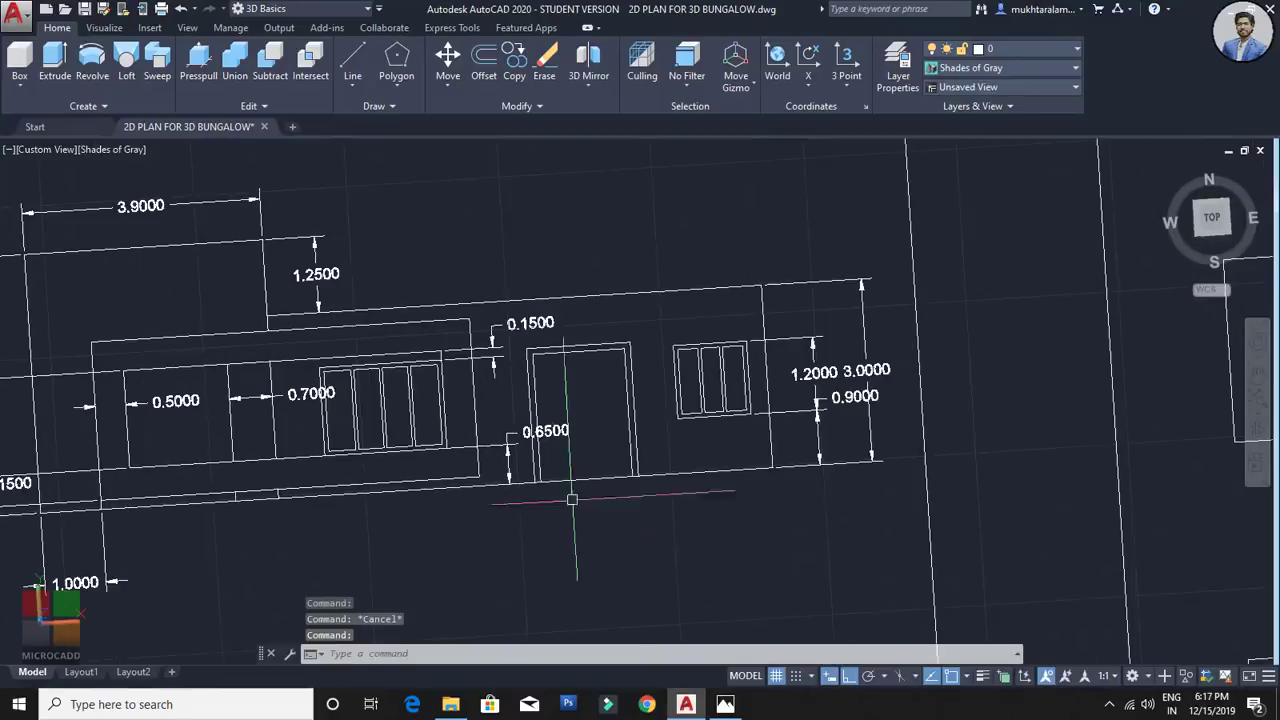
{"action": "scroll", "coordinate": [910, 443], "scroll_direction": "up", "scroll_amount": 3}
{"action": "scroll", "coordinate": [910, 443], "scroll_direction": "down", "scroll_amount": 8}
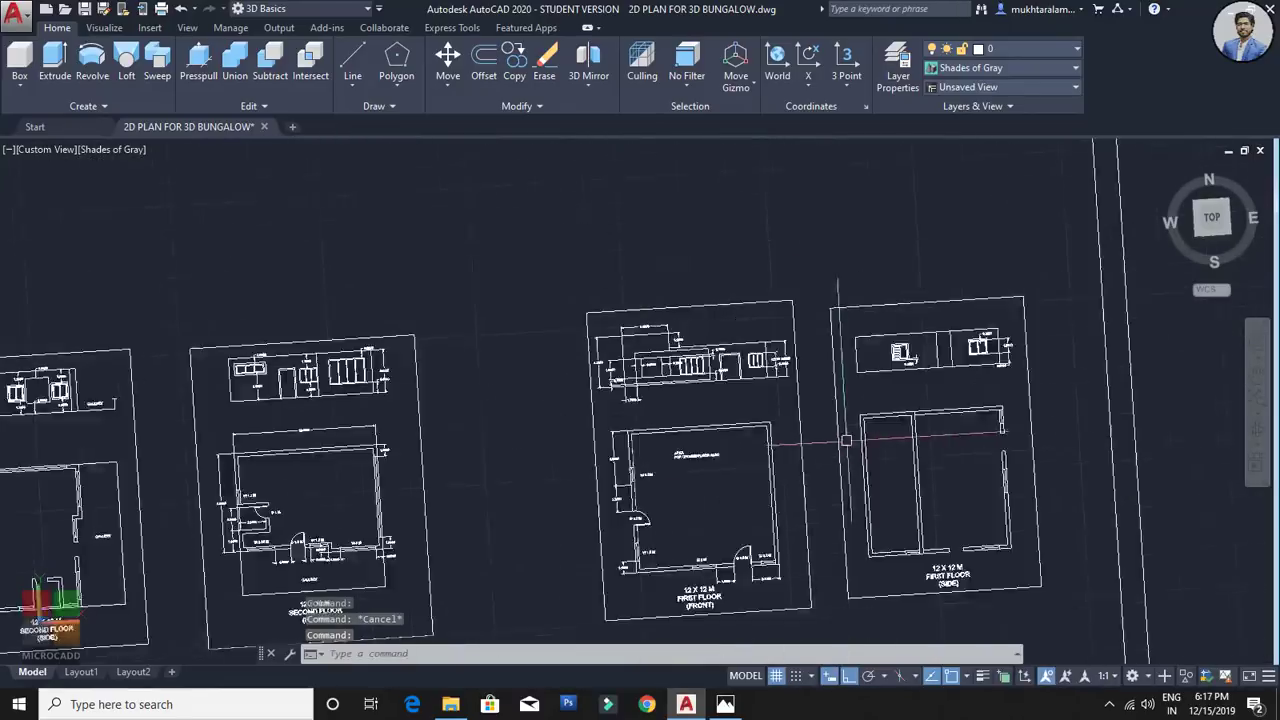
{"action": "scroll", "coordinate": [949, 424], "scroll_direction": "up", "scroll_amount": 5}
{"action": "scroll", "coordinate": [949, 424], "scroll_direction": "down", "scroll_amount": 5}
{"action": "middle_click_drag", "start_coordinate": [594, 428], "coordinate": [750, 335], "text": "shift"}
{"action": "scroll", "coordinate": [697, 448], "scroll_direction": "up", "scroll_amount": 5}
{"action": "middle_click_drag", "start_coordinate": [649, 483], "coordinate": [716, 485], "text": "shift"}
{"action": "left_click", "coordinate": [199, 66]}
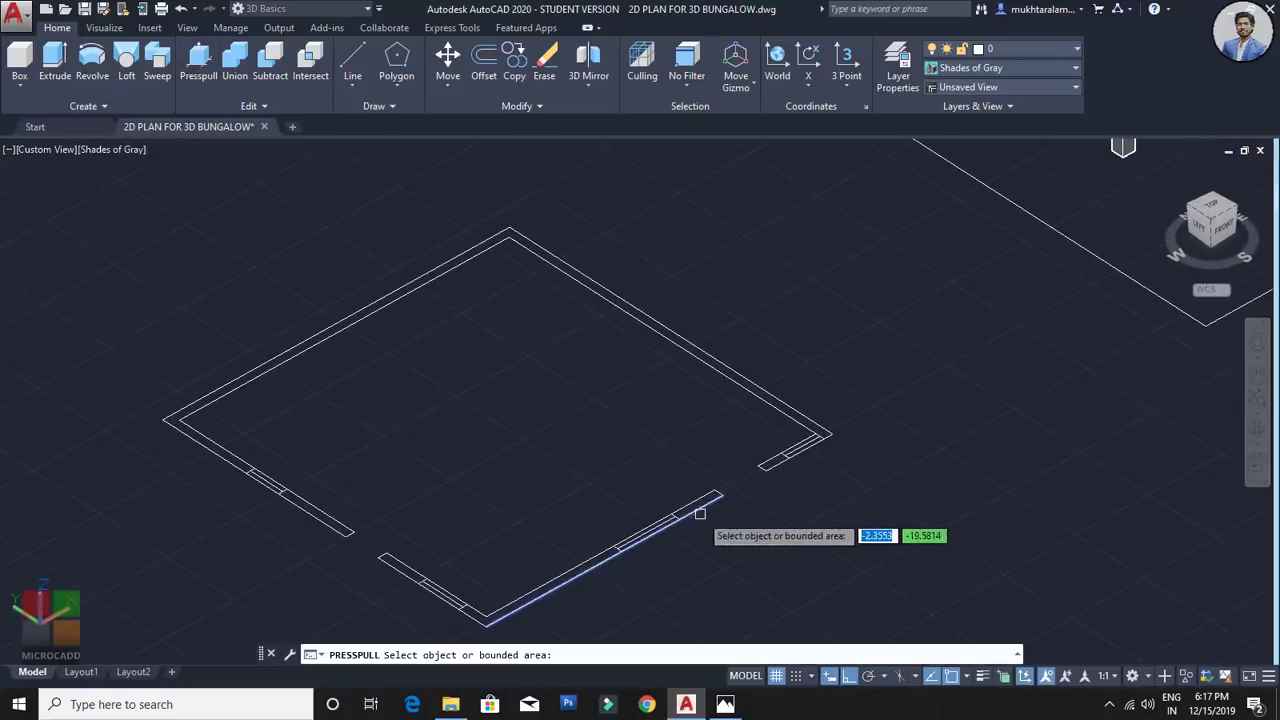
{"action": "scroll", "coordinate": [706, 514], "scroll_direction": "up", "scroll_amount": 4}
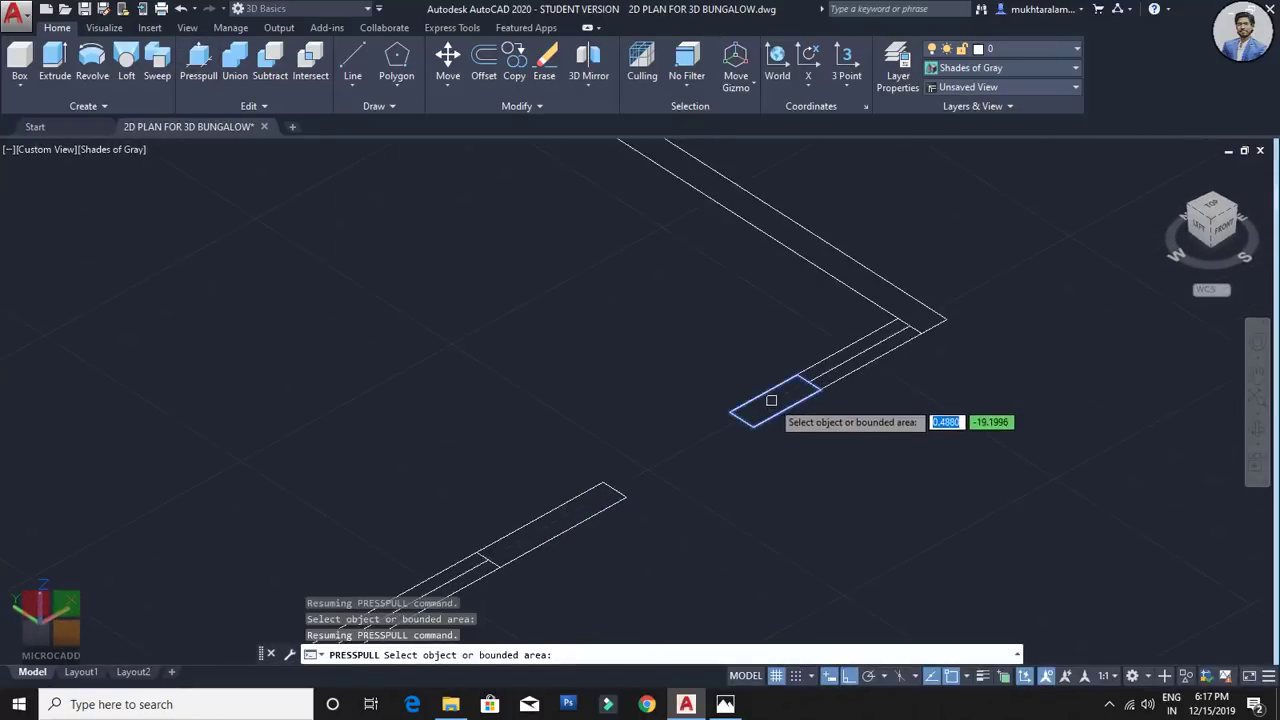
{"action": "left_click", "coordinate": [771, 402]}
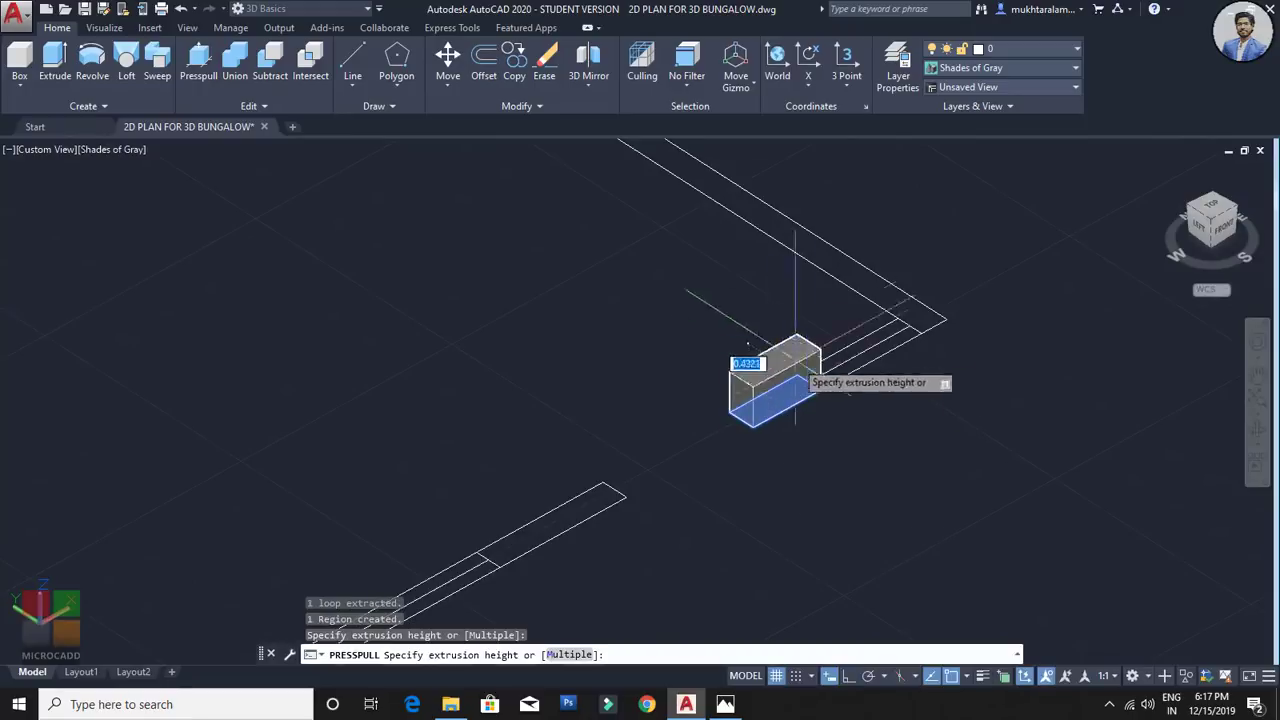
{"action": "middle_click_drag", "start_coordinate": [866, 155], "coordinate": [831, 215]}
{"action": "left_click", "coordinate": [831, 215]}
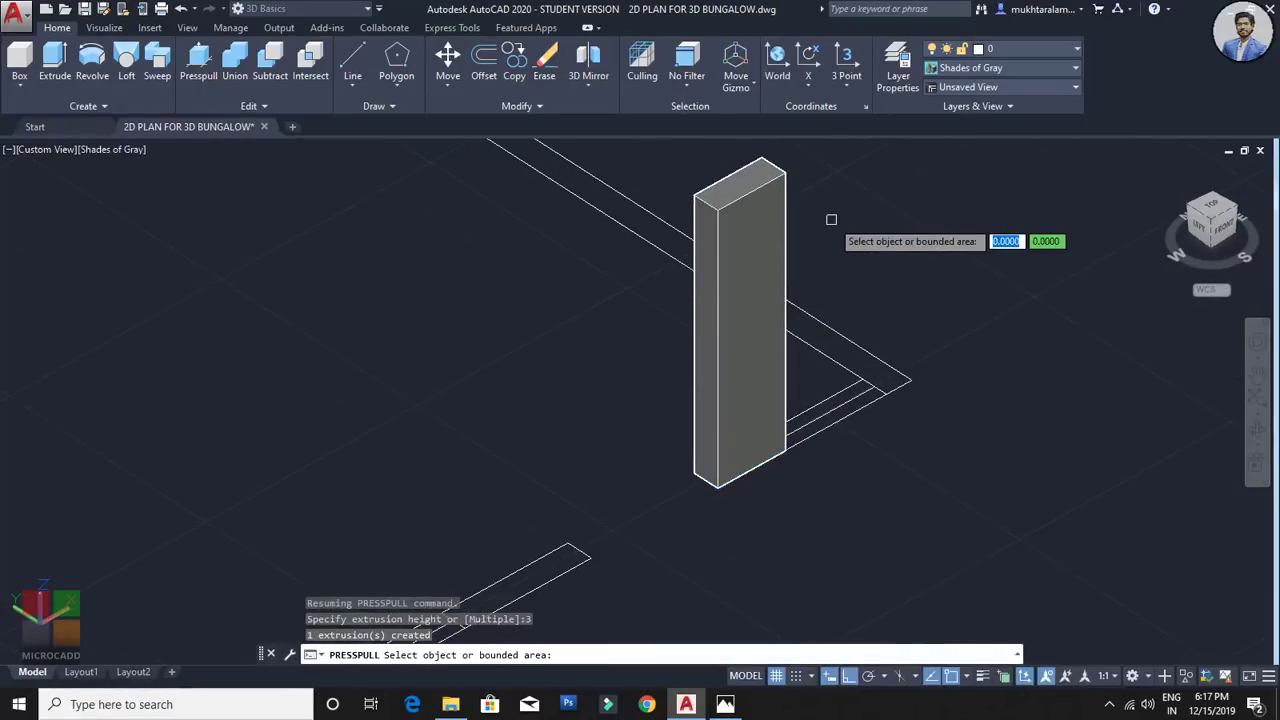
Step: Presspull the front wall segment across the door opening and the L-shaped corner wall beyond the next window to a height of 3
{"action": "scroll", "coordinate": [689, 397], "scroll_direction": "up", "scroll_amount": 3}
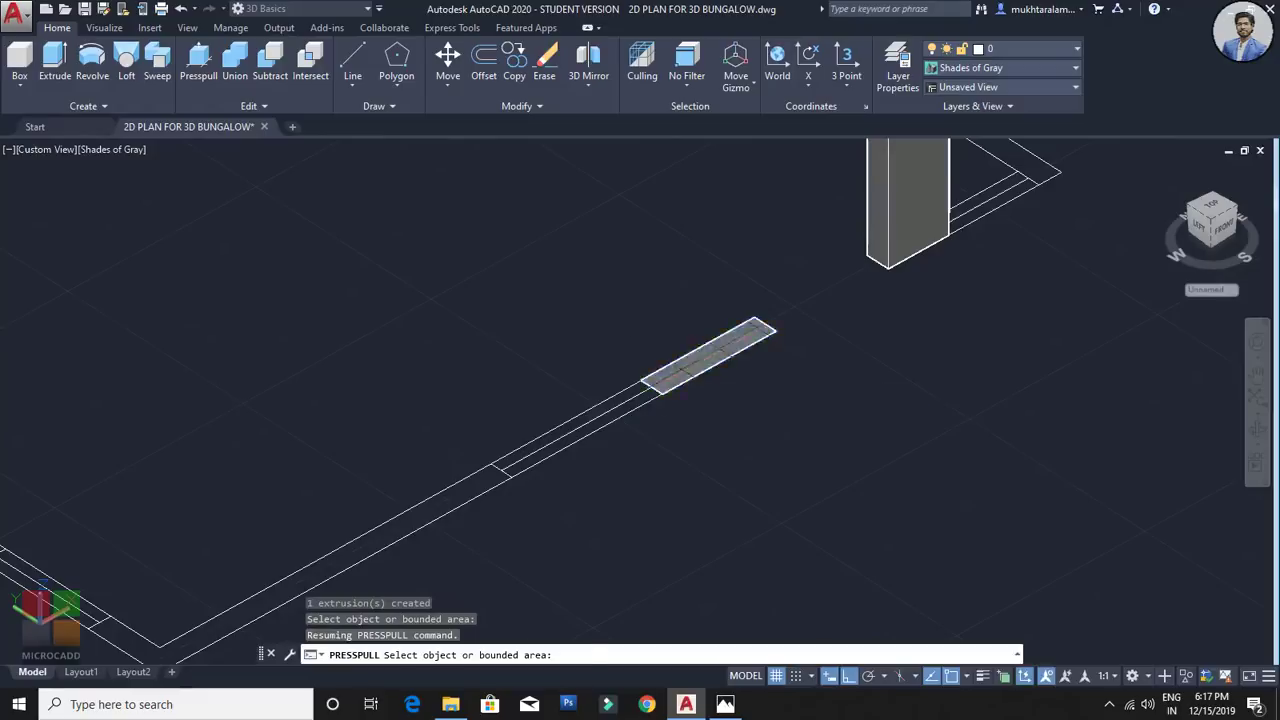
{"action": "left_click", "coordinate": [683, 371]}
{"action": "left_click", "coordinate": [693, 238]}
{"action": "middle_click_drag", "start_coordinate": [420, 500], "coordinate": [746, 392]}
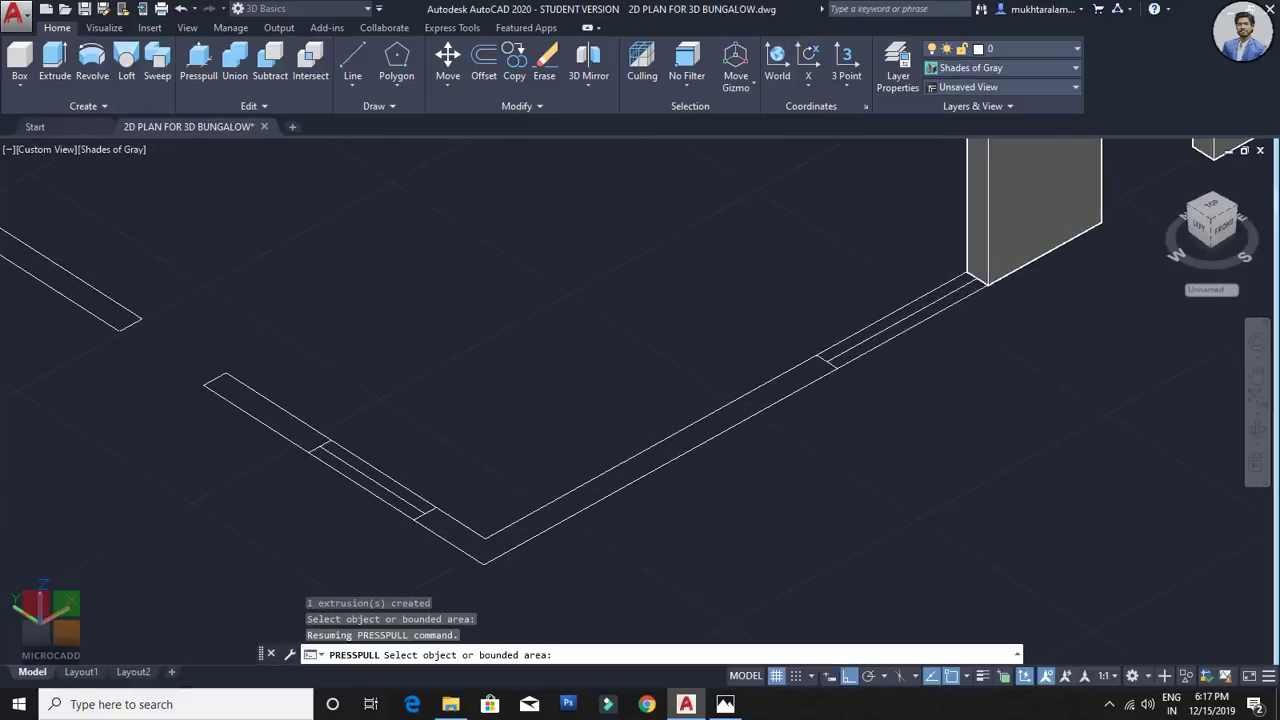
{"action": "left_click", "coordinate": [524, 528]}
{"action": "type", "text": "3"}
{"action": "key", "text": "Return"}
Step: Presspull the two side wall segments on either side of the side door opening to a height of 3
{"action": "scroll", "coordinate": [290, 443], "scroll_direction": "down", "scroll_amount": 2}
{"action": "middle_click_drag", "start_coordinate": [290, 443], "coordinate": [626, 491]}
{"action": "scroll", "coordinate": [606, 471], "scroll_direction": "up", "scroll_amount": 3}
{"action": "left_click", "coordinate": [608, 471]}
{"action": "type", "text": "3"}
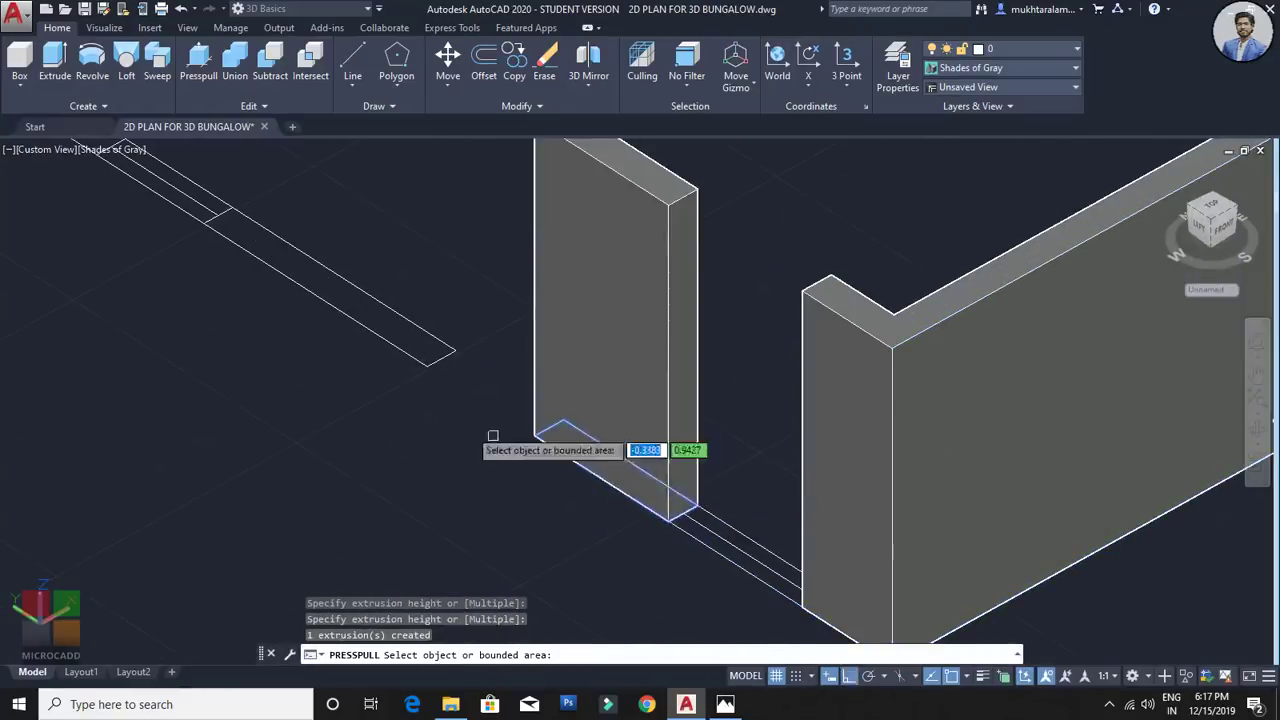
{"action": "middle_click_drag", "start_coordinate": [437, 364], "coordinate": [712, 555]}
{"action": "left_click", "coordinate": [698, 540]}
{"action": "type", "text": "3"}
{"action": "key", "text": "Return"}
Step: Examine the remaining flat outline of the back walls from behind the building
{"action": "scroll", "coordinate": [429, 497], "scroll_direction": "down", "scroll_amount": 3}
{"action": "middle_click_drag", "start_coordinate": [429, 497], "coordinate": [1110, 480]}
{"action": "middle_click_drag", "start_coordinate": [928, 512], "coordinate": [925, 400]}
{"action": "middle_click_drag", "start_coordinate": [925, 400], "coordinate": [845, 435], "text": "shift"}
{"action": "scroll", "coordinate": [894, 426], "scroll_direction": "down", "scroll_amount": 3}
{"action": "scroll", "coordinate": [934, 393], "scroll_direction": "up", "scroll_amount": 2}
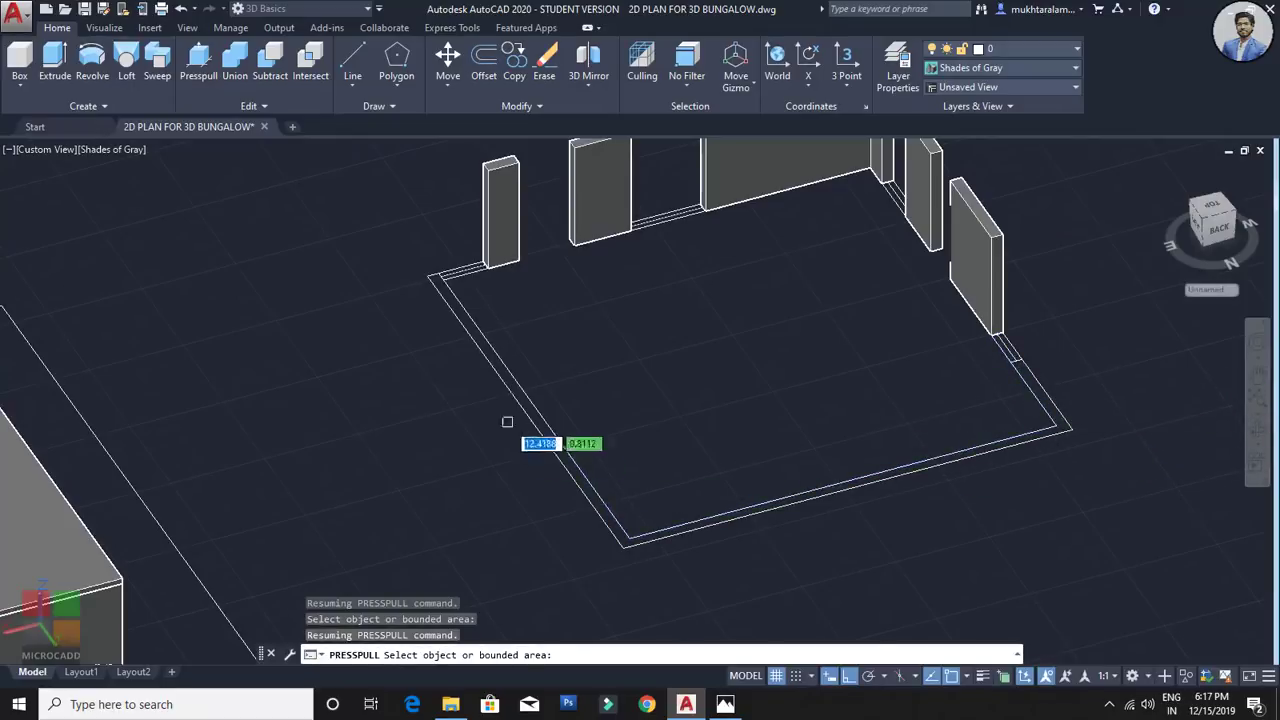
{"action": "scroll", "coordinate": [619, 561], "scroll_direction": "up", "scroll_amount": 3}
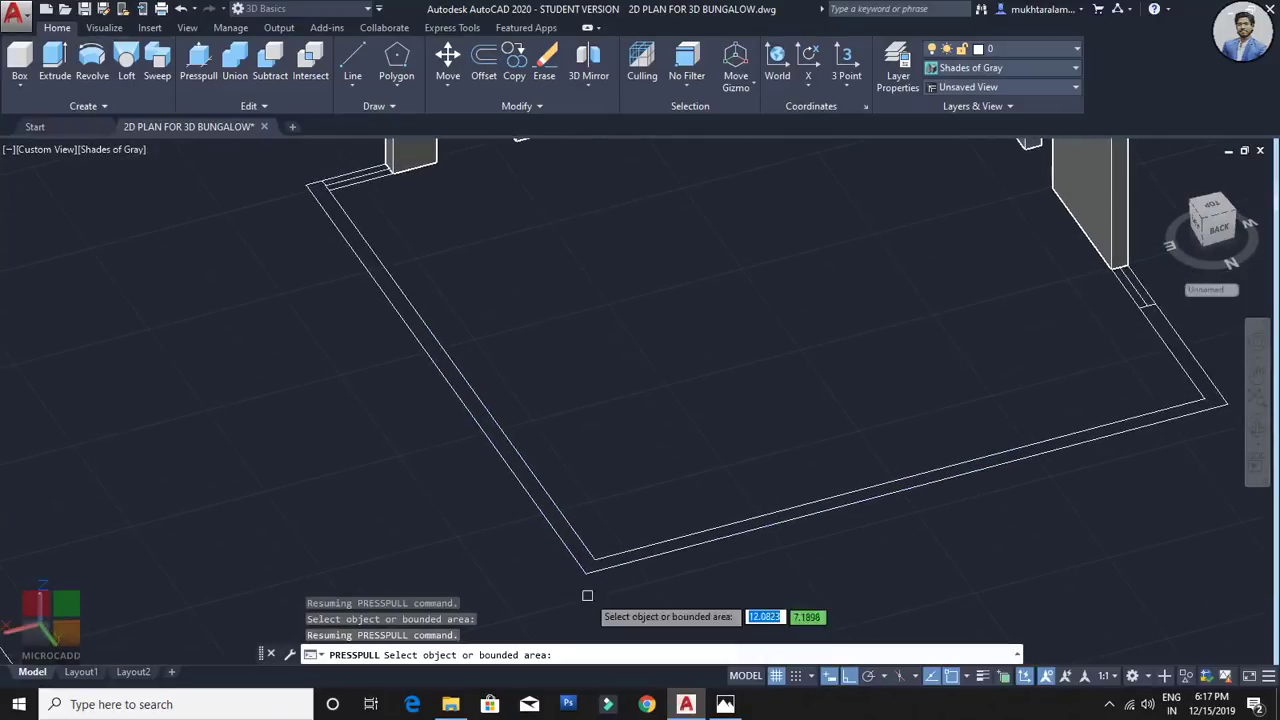
{"action": "middle_click_drag", "start_coordinate": [586, 562], "coordinate": [578, 548]}
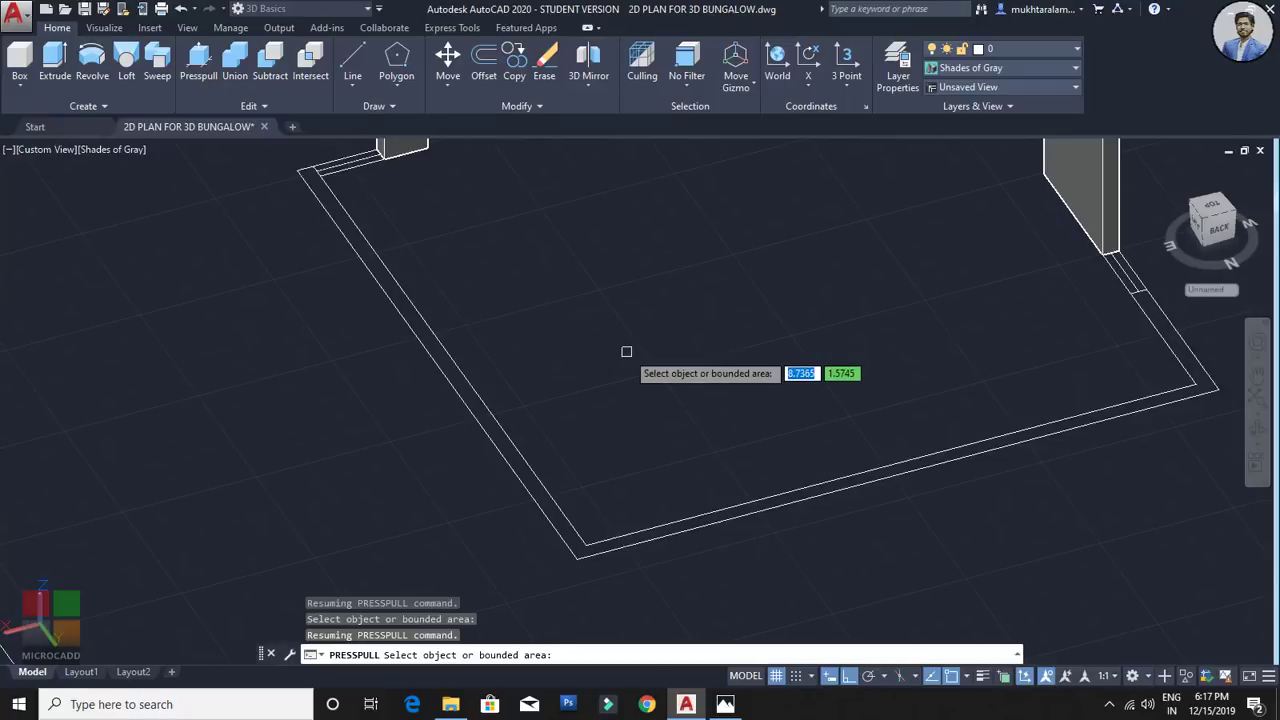
Step: End Presspull, check the pickbox size in the selection options and accept the settings
{"action": "key", "text": "Return"}
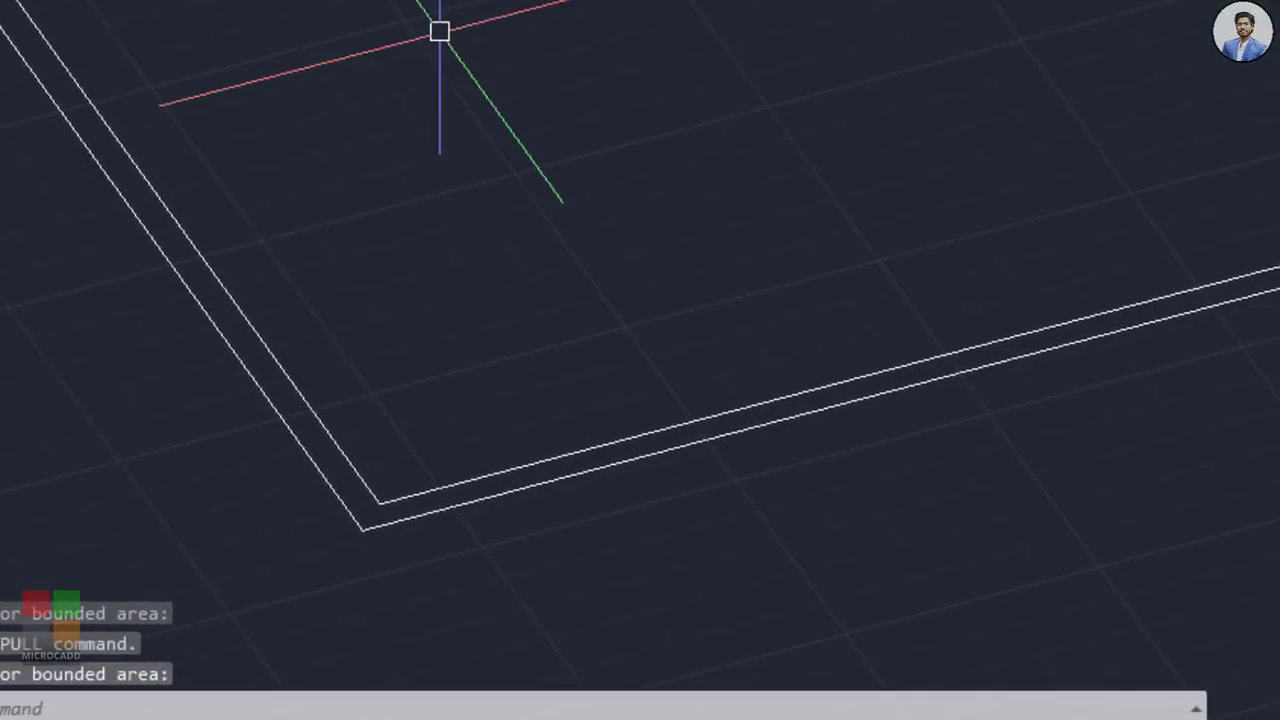
{"action": "right_click", "coordinate": [439, 31]}
{"action": "left_click", "coordinate": [505, 576]}
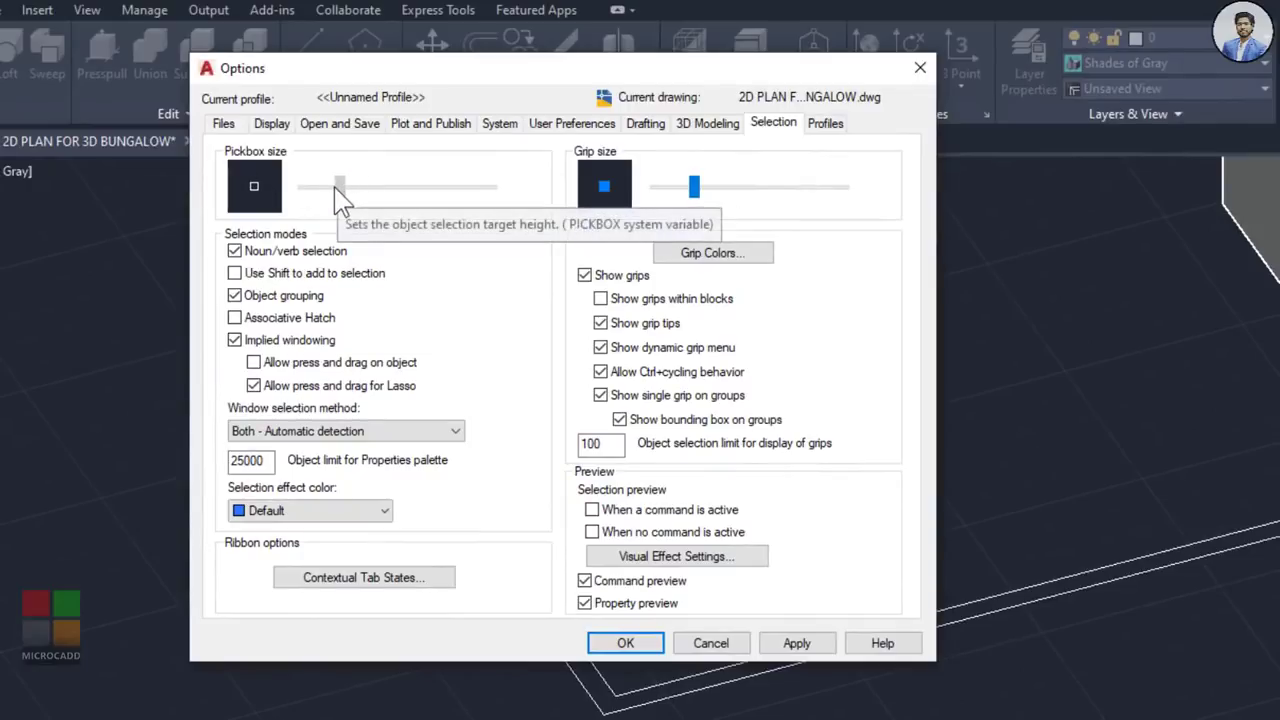
{"action": "left_click", "coordinate": [621, 645]}
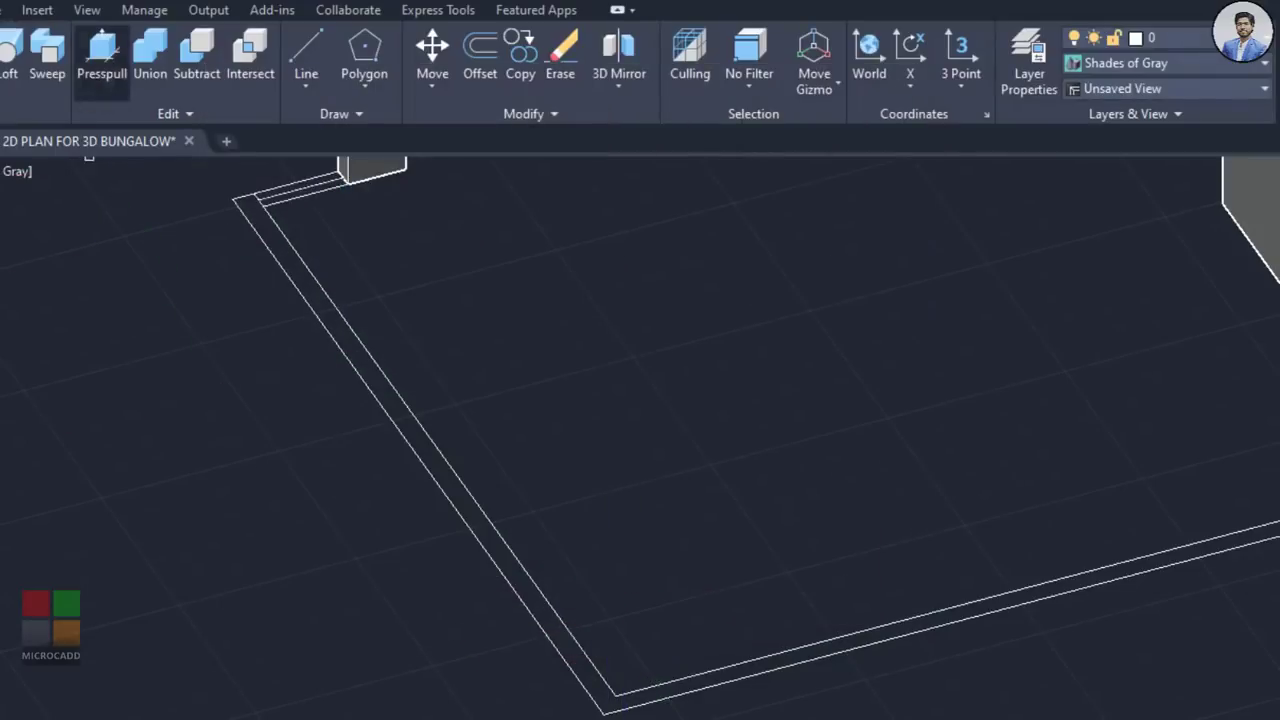
Step: Presspull the continuous back wall outline to a height of 3
{"action": "left_click", "coordinate": [102, 60]}
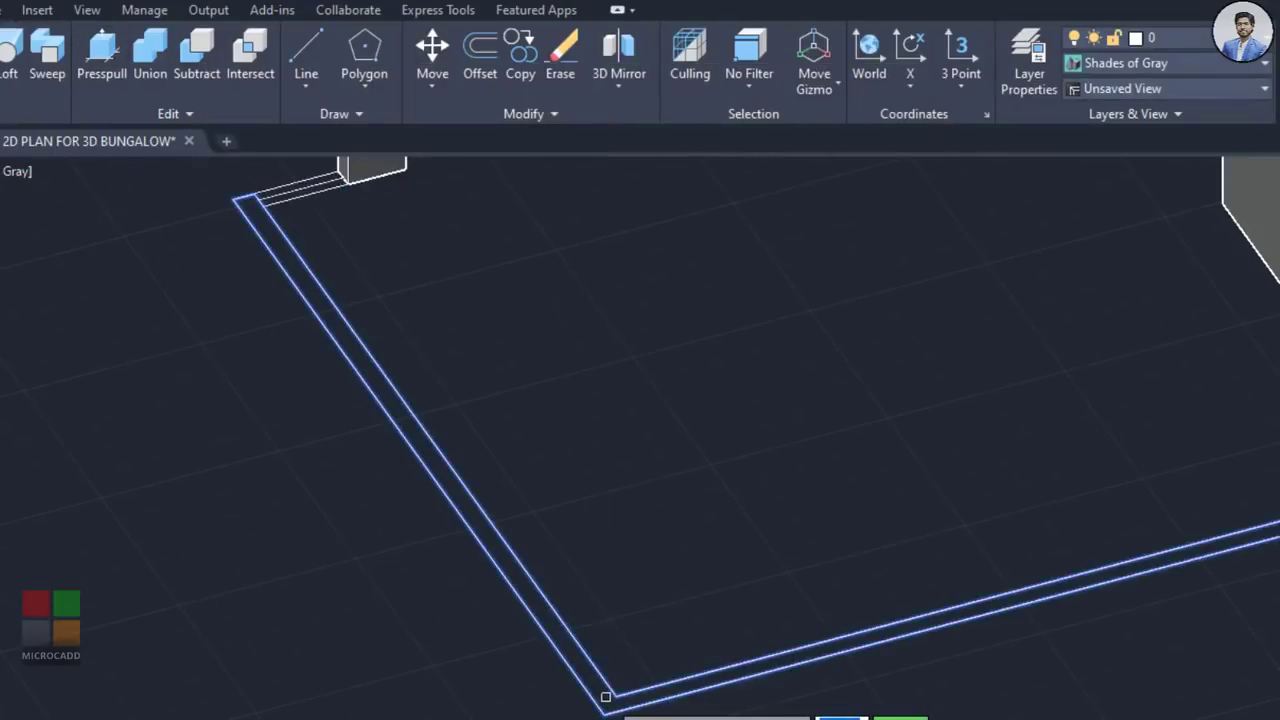
{"action": "left_click", "coordinate": [605, 697]}
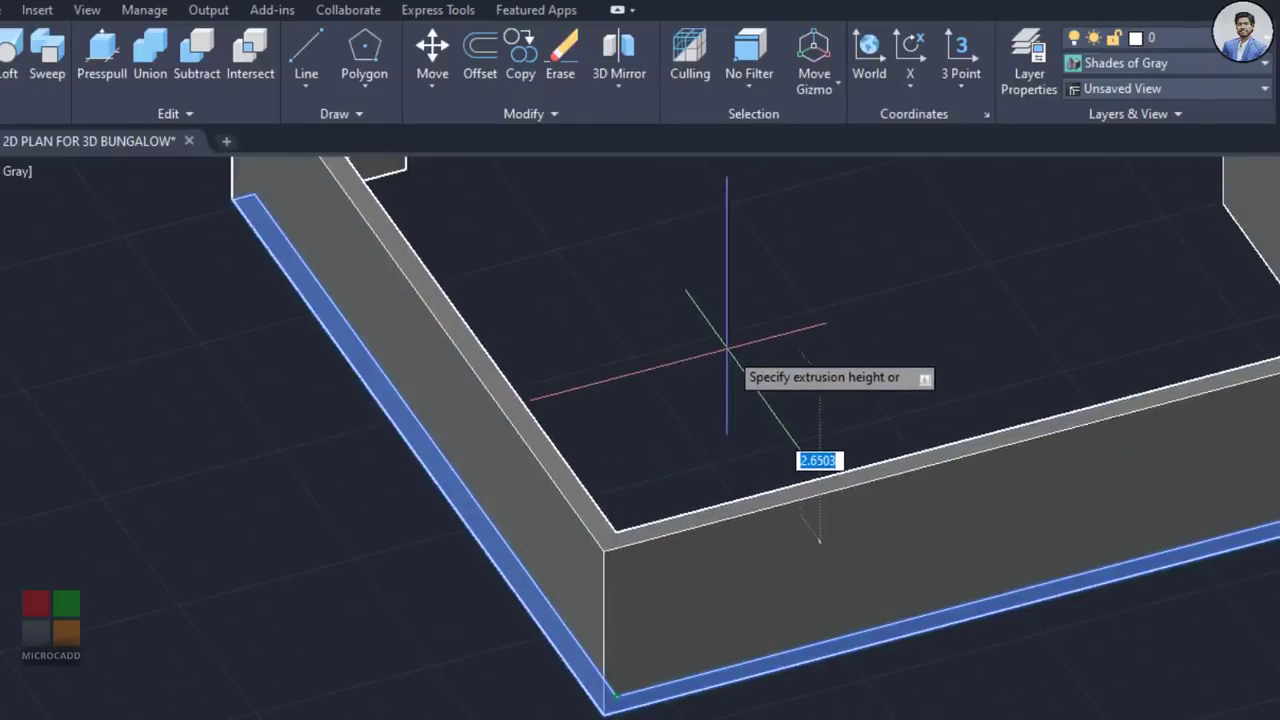
{"action": "middle_click_drag", "start_coordinate": [729, 351], "coordinate": [669, 429]}
{"action": "type", "text": "3"}
{"action": "key", "text": "Return"}
Step: Delete the centre lines from the floor outlines of the window openings in the front and side walls
{"action": "scroll", "coordinate": [627, 493], "scroll_direction": "down", "scroll_amount": 3}
{"action": "scroll", "coordinate": [503, 551], "scroll_direction": "up", "scroll_amount": 5}
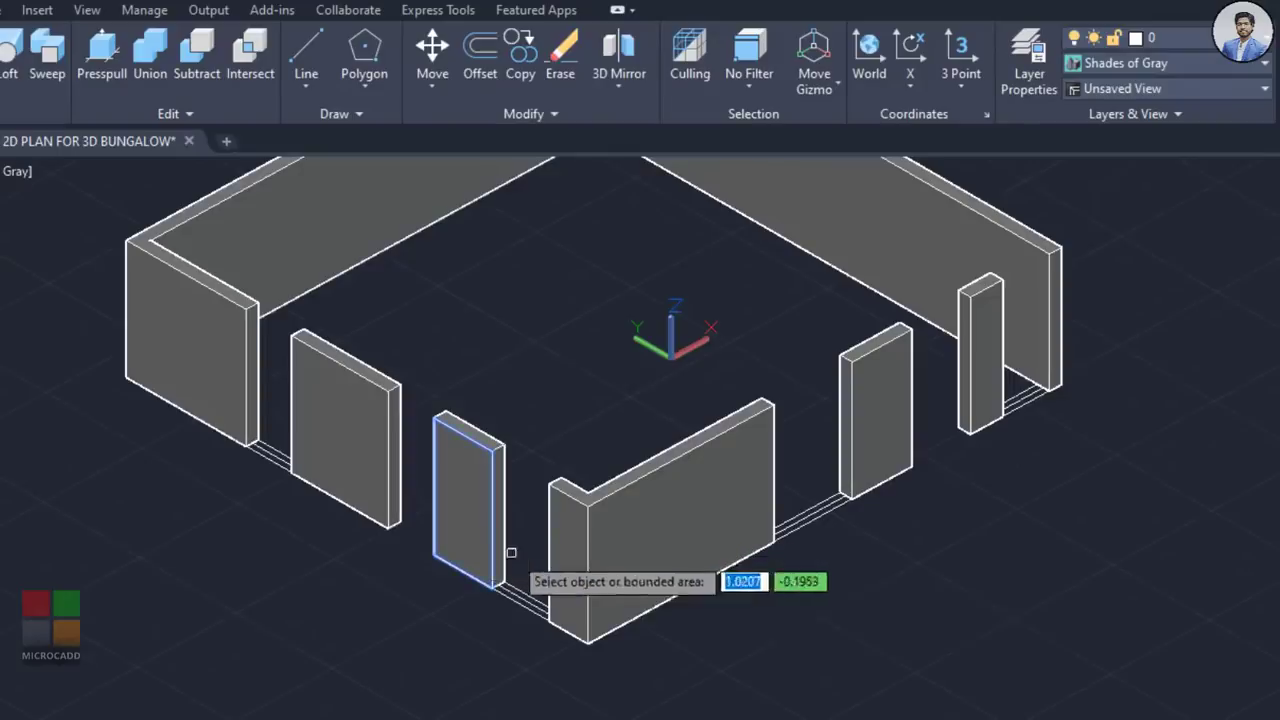
{"action": "scroll", "coordinate": [1006, 434], "scroll_direction": "up", "scroll_amount": 6}
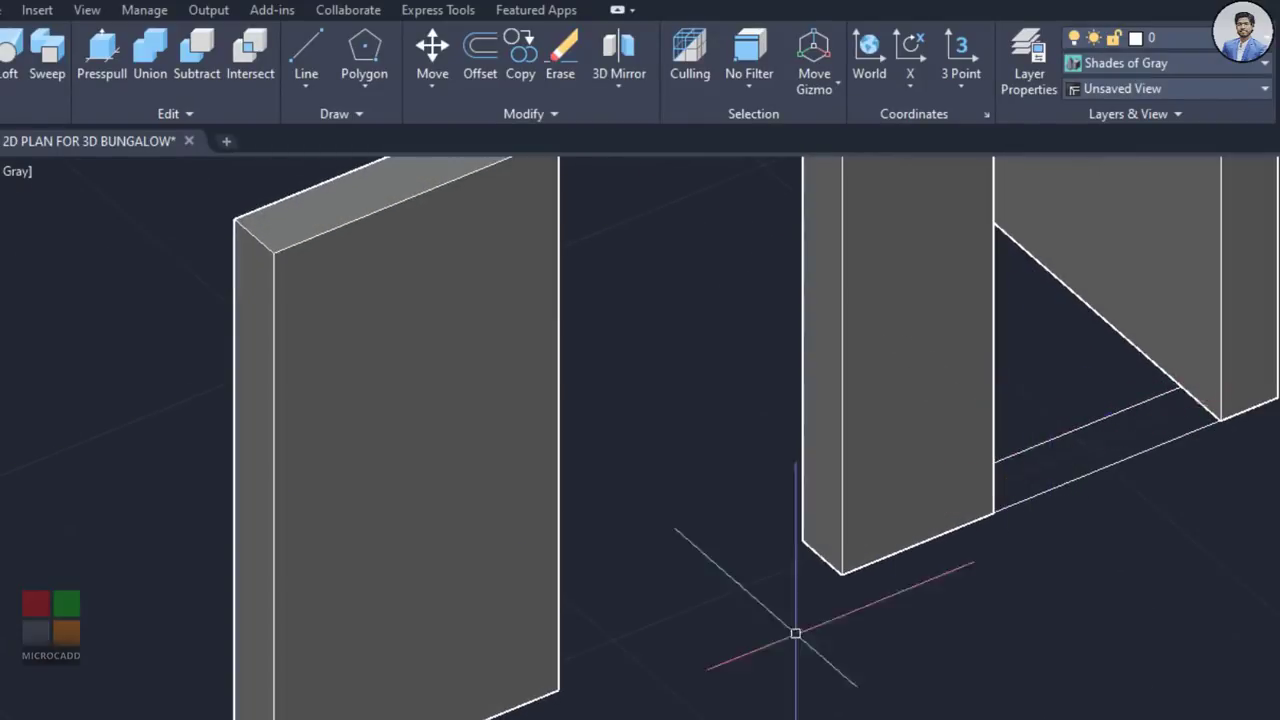
{"action": "scroll", "coordinate": [796, 633], "scroll_direction": "down", "scroll_amount": 2}
{"action": "middle_click_drag", "start_coordinate": [796, 633], "coordinate": [1028, 494]}
{"action": "scroll", "coordinate": [505, 631], "scroll_direction": "up", "scroll_amount": 2}
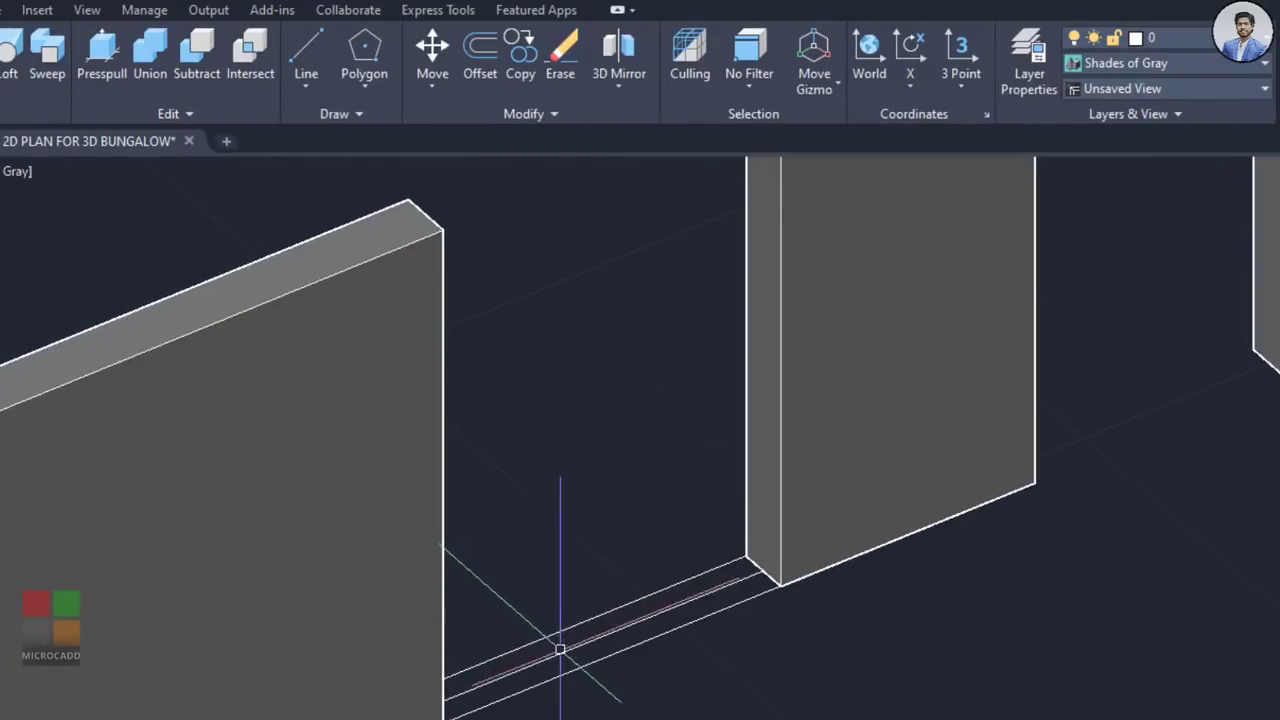
{"action": "scroll", "coordinate": [517, 705], "scroll_direction": "down", "scroll_amount": 2}
{"action": "middle_click_drag", "start_coordinate": [517, 705], "coordinate": [806, 586]}
{"action": "middle_click_drag", "start_coordinate": [162, 716], "coordinate": [794, 716]}
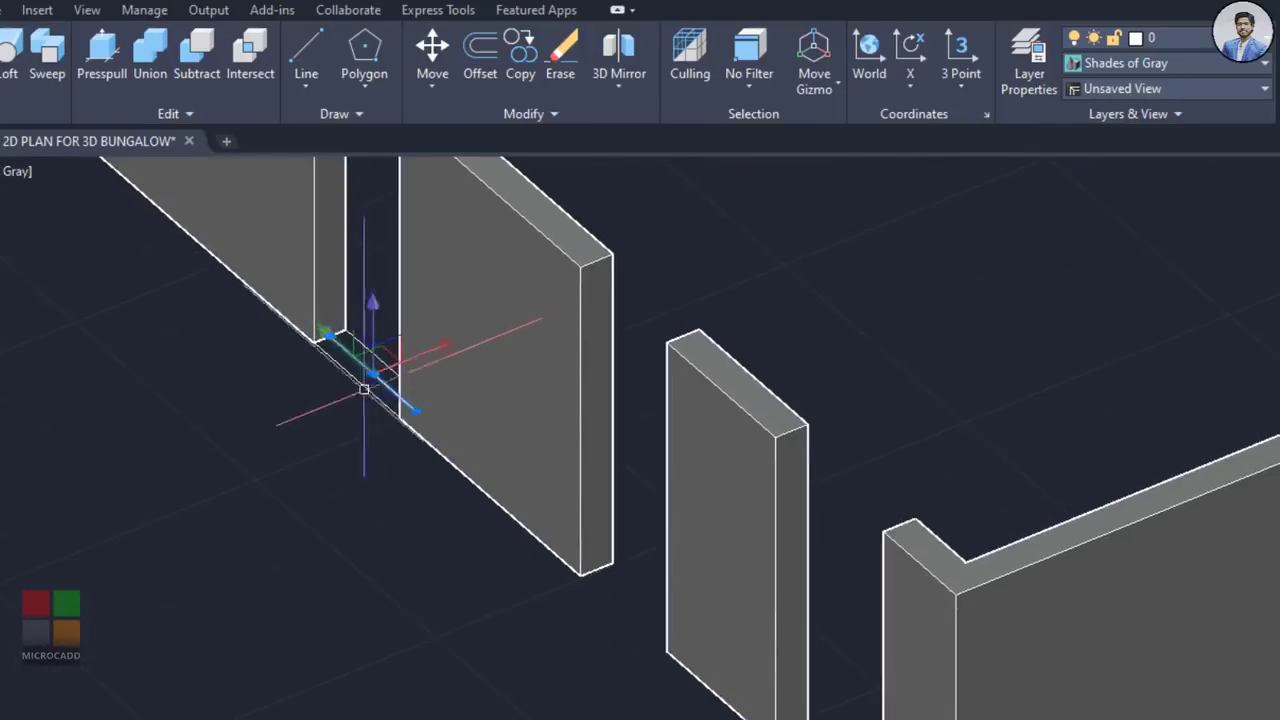
{"action": "scroll", "coordinate": [364, 388], "scroll_direction": "down", "scroll_amount": 5}
{"action": "scroll", "coordinate": [871, 634], "scroll_direction": "up", "scroll_amount": 1}
{"action": "scroll", "coordinate": [1015, 481], "scroll_direction": "up", "scroll_amount": 3}
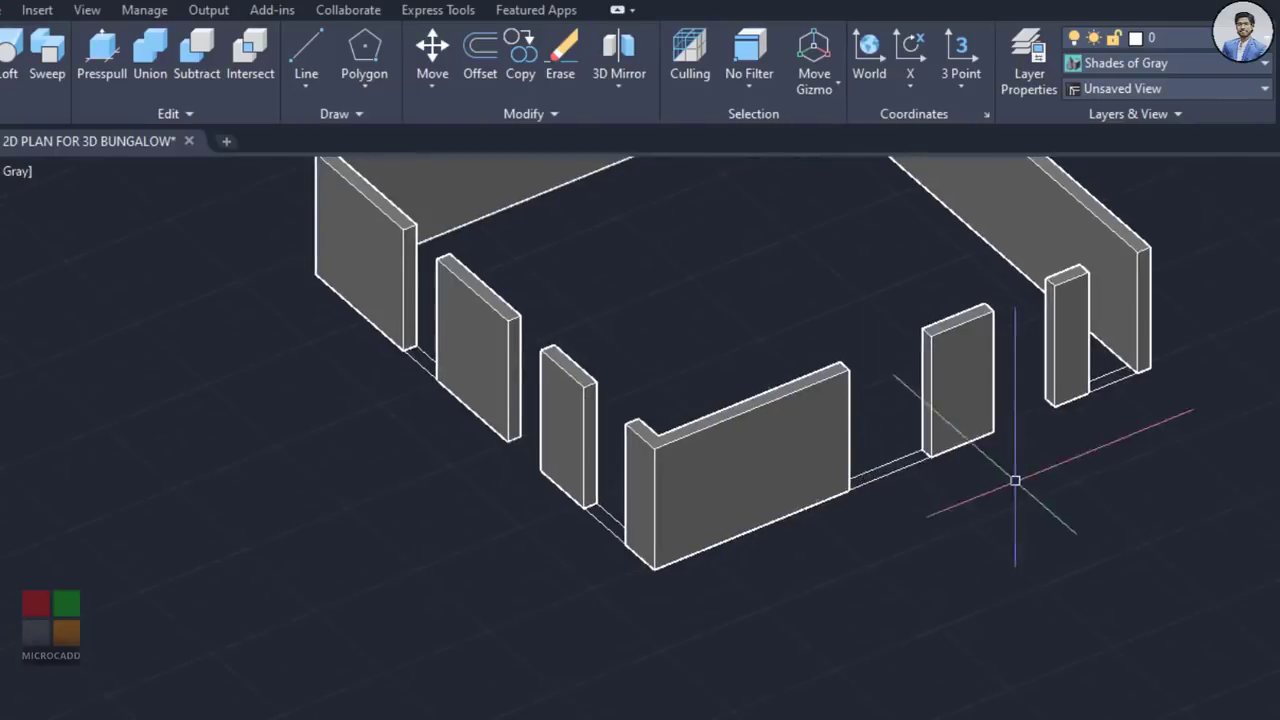
Step: Presspull the floor outline of the narrow front corner window to the 0.9 sill height
{"action": "scroll", "coordinate": [1015, 481], "scroll_direction": "down", "scroll_amount": 2}
{"action": "scroll", "coordinate": [829, 514], "scroll_direction": "up", "scroll_amount": 4}
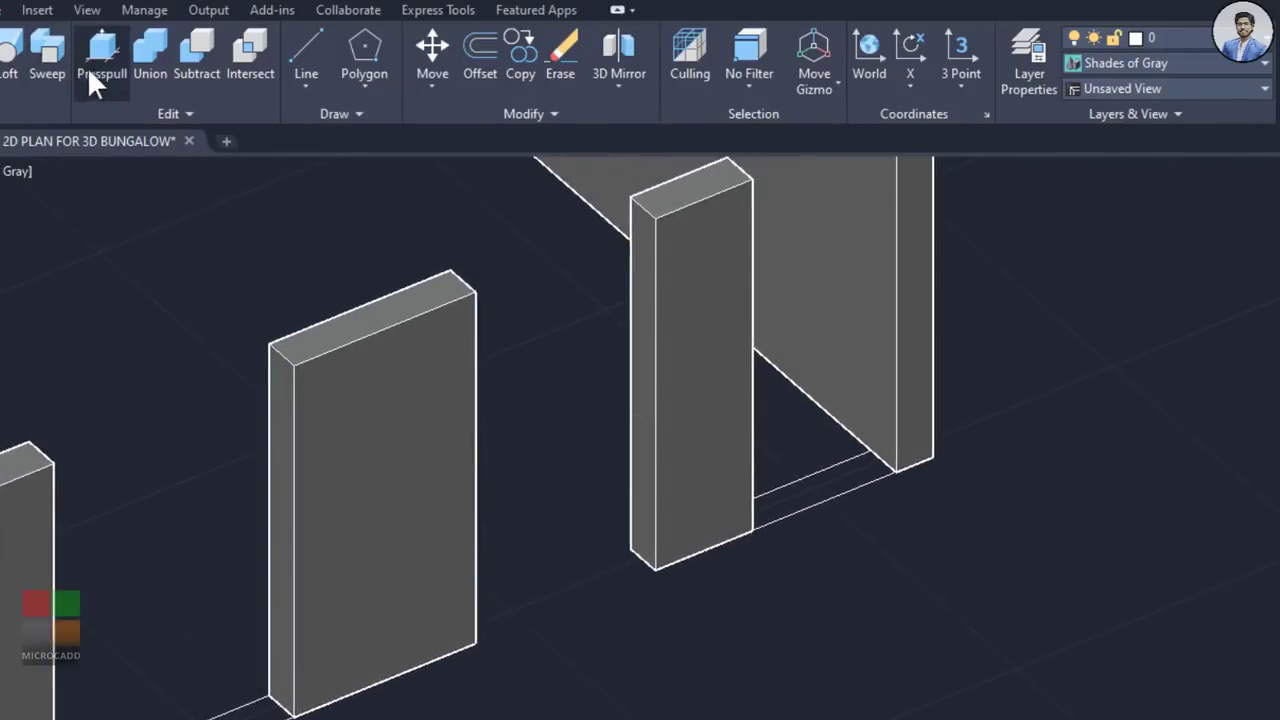
{"action": "scroll", "coordinate": [922, 423], "scroll_direction": "up", "scroll_amount": 2}
{"action": "key", "text": "ctrl+shift+e"}
{"action": "left_click", "coordinate": [766, 554]}
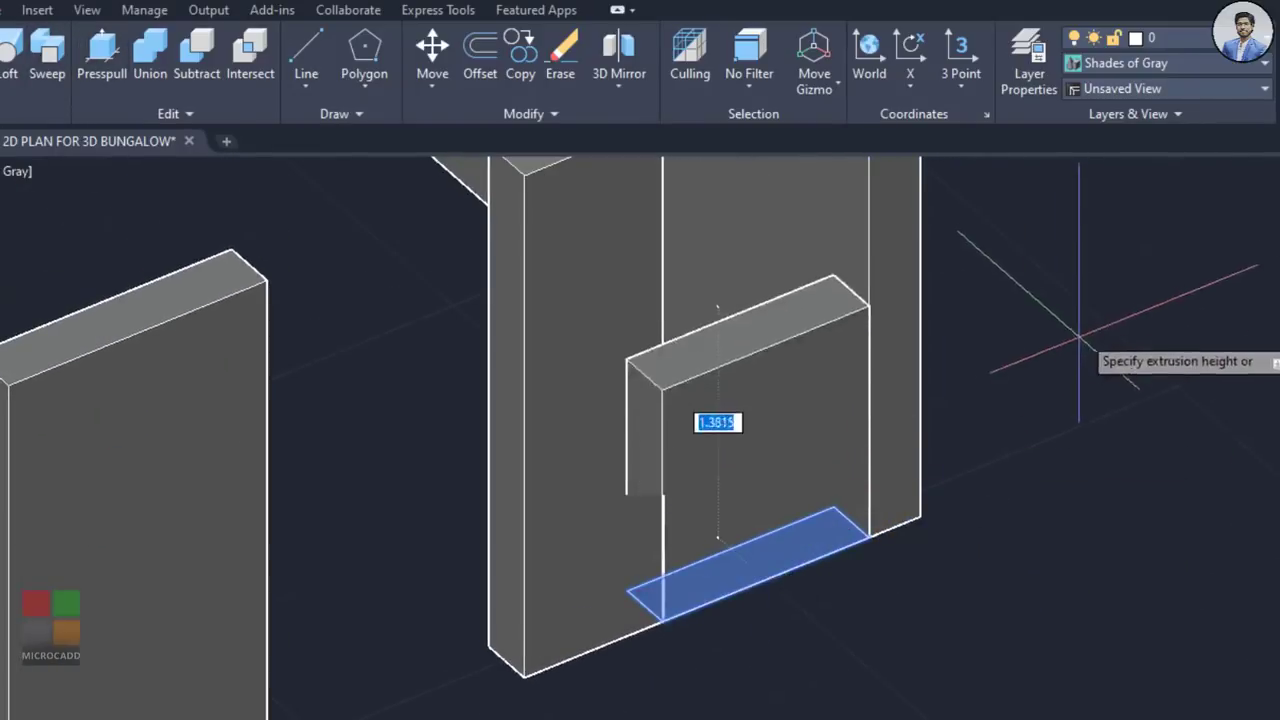
{"action": "scroll", "coordinate": [1022, 400], "scroll_direction": "up", "scroll_amount": 2}
{"action": "scroll", "coordinate": [1026, 410], "scroll_direction": "down", "scroll_amount": 3}
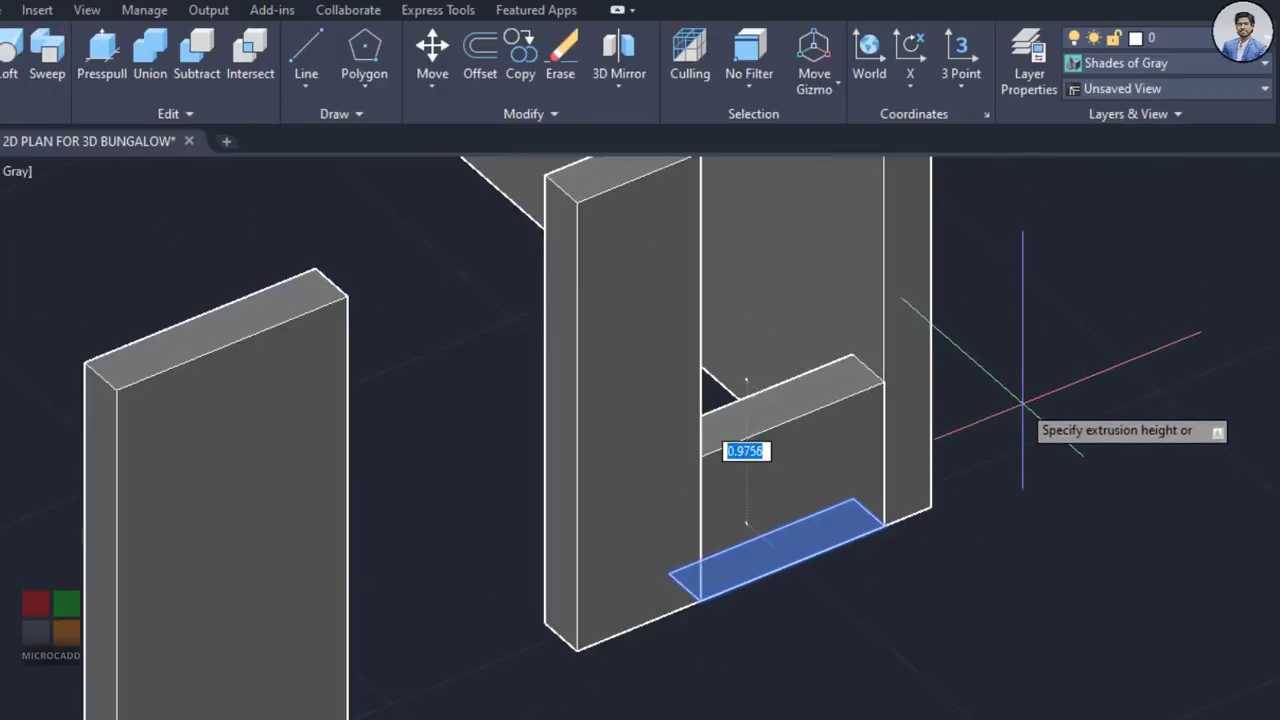
{"action": "scroll", "coordinate": [1020, 372], "scroll_direction": "up", "scroll_amount": 2}
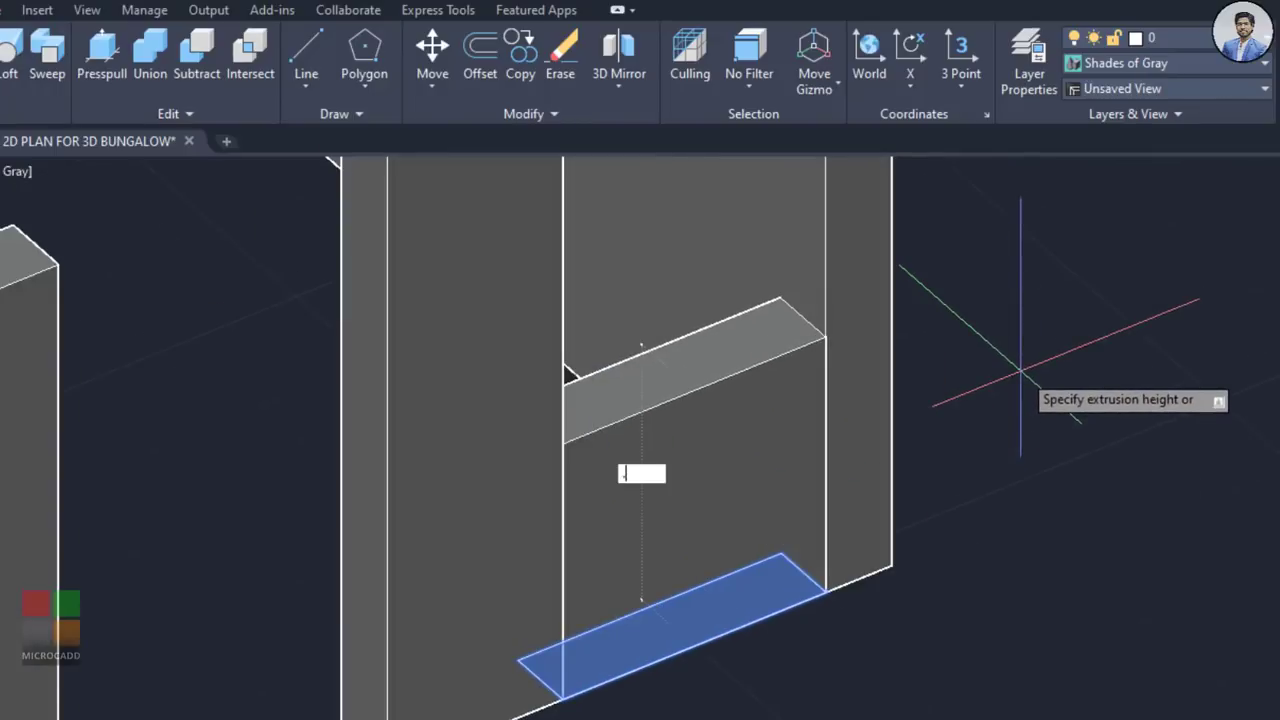
{"action": "key", "text": "Return"}
Step: Presspull the floor outline of the wide front window on the other side of the door to the 0.65 sill height
{"action": "scroll", "coordinate": [1016, 372], "scroll_direction": "down", "scroll_amount": 1}
{"action": "middle_click_drag", "start_coordinate": [985, 418], "coordinate": [1157, 306]}
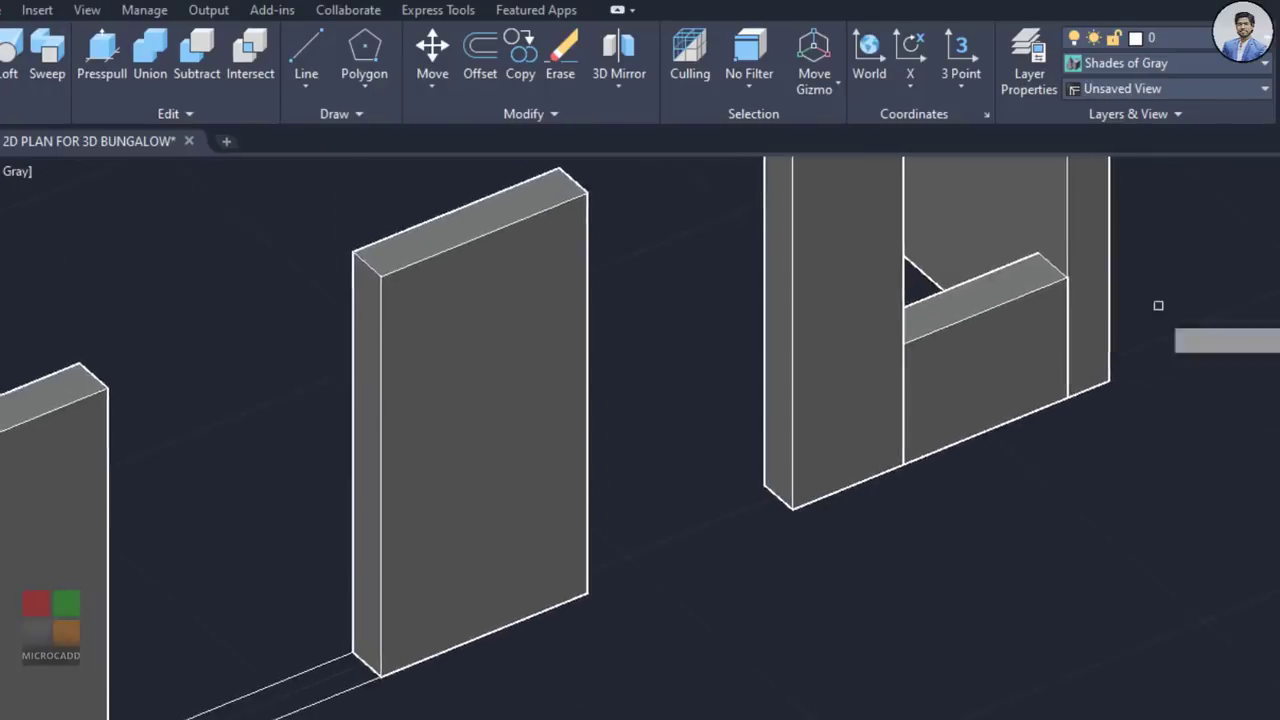
{"action": "middle_click_drag", "start_coordinate": [503, 611], "coordinate": [994, 451]}
{"action": "scroll", "coordinate": [810, 528], "scroll_direction": "up", "scroll_amount": 1}
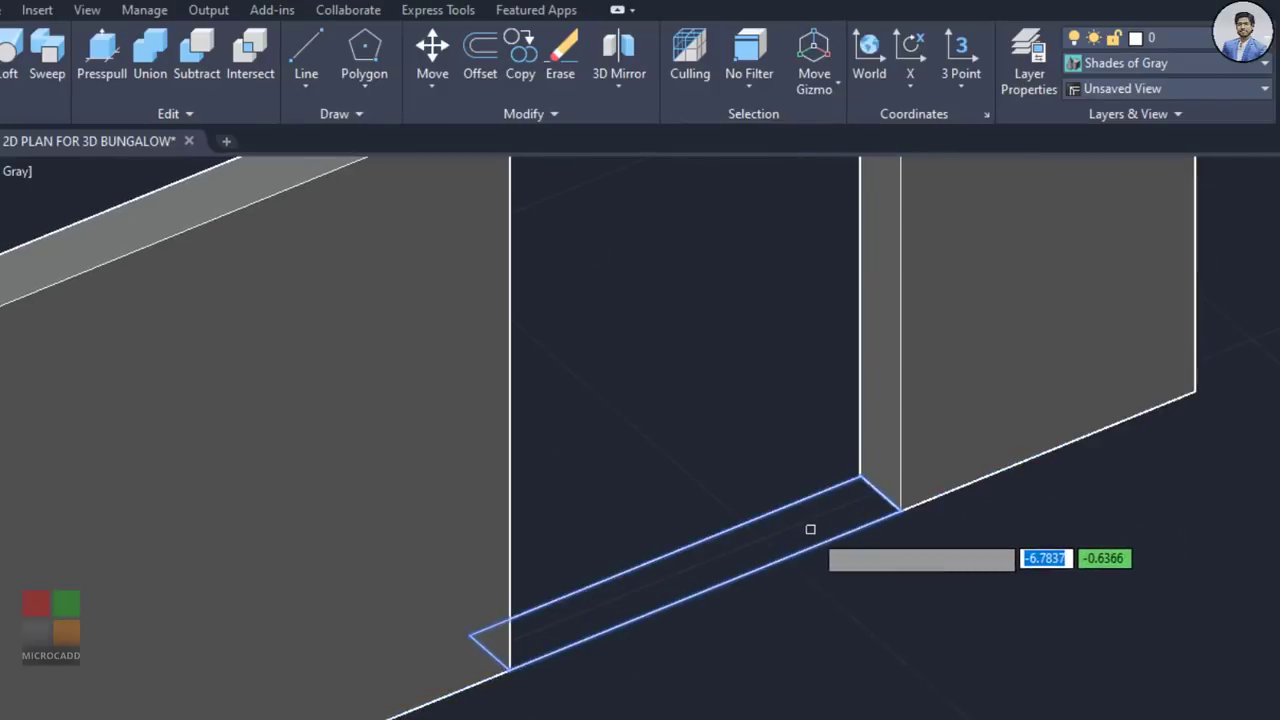
{"action": "left_click", "coordinate": [810, 529]}
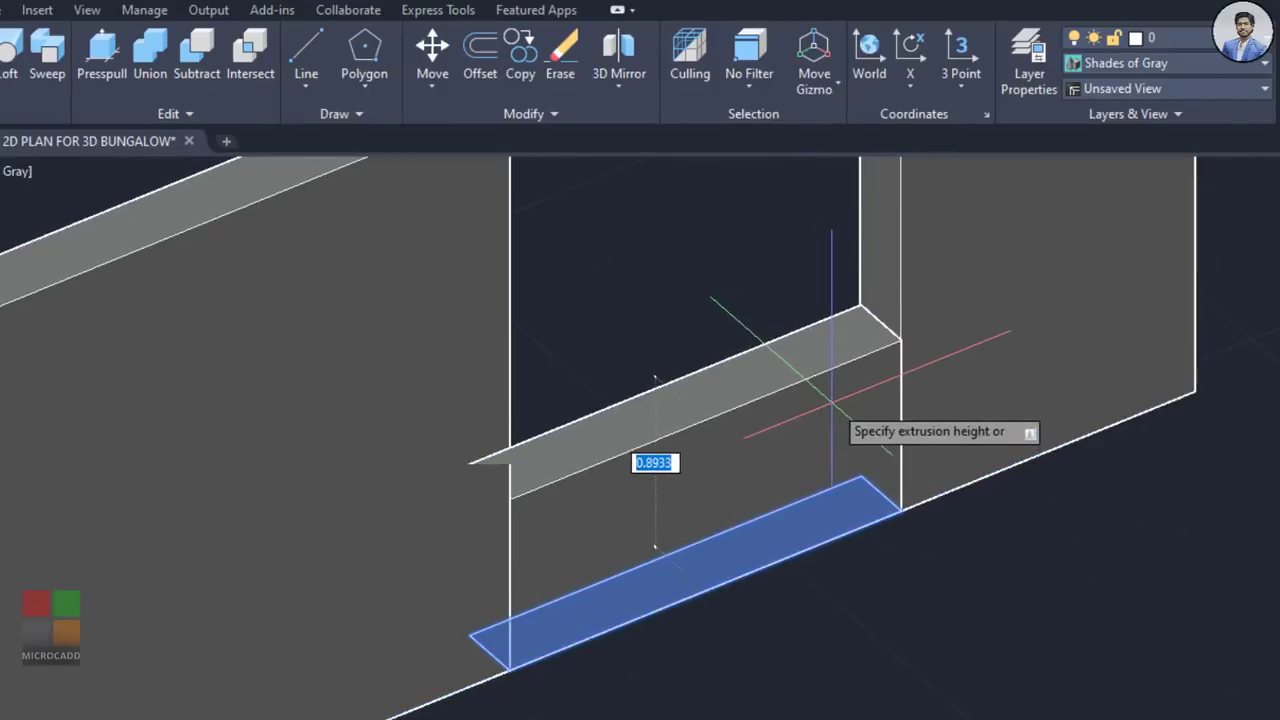
{"action": "key", "text": "Return"}
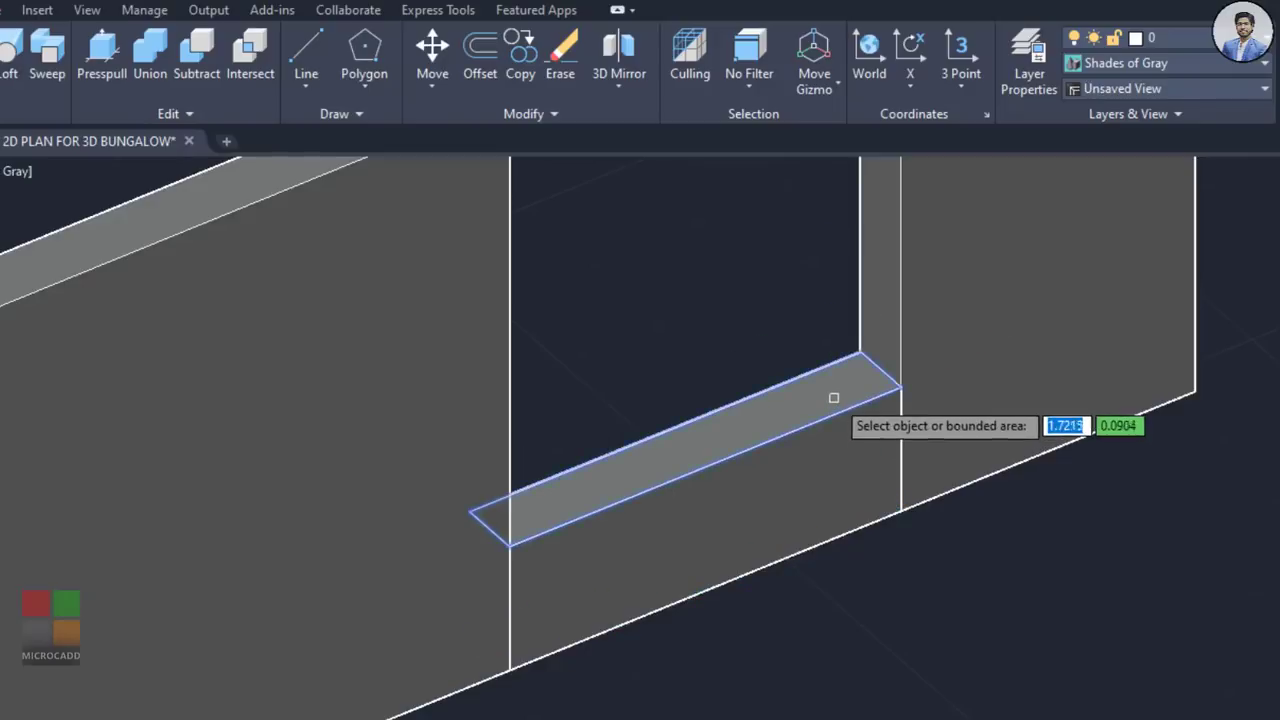
Step: Examine the front elevation in the measurements drawing for the sill heights of the windows
{"action": "scroll", "coordinate": [831, 397], "scroll_direction": "down", "scroll_amount": 3}
{"action": "scroll", "coordinate": [860, 443], "scroll_direction": "up", "scroll_amount": 3}
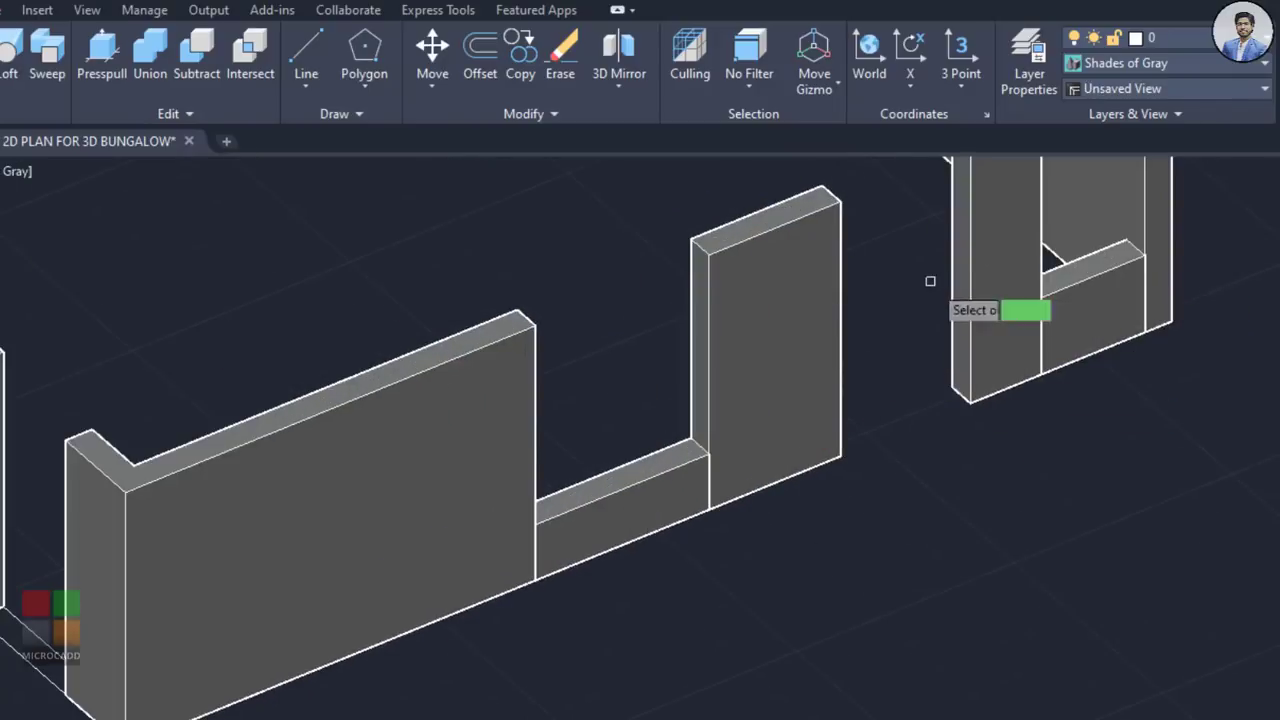
{"action": "scroll", "coordinate": [929, 280], "scroll_direction": "down", "scroll_amount": 4}
{"action": "scroll", "coordinate": [1085, 284], "scroll_direction": "up", "scroll_amount": 2}
{"action": "scroll", "coordinate": [423, 386], "scroll_direction": "down", "scroll_amount": 5}
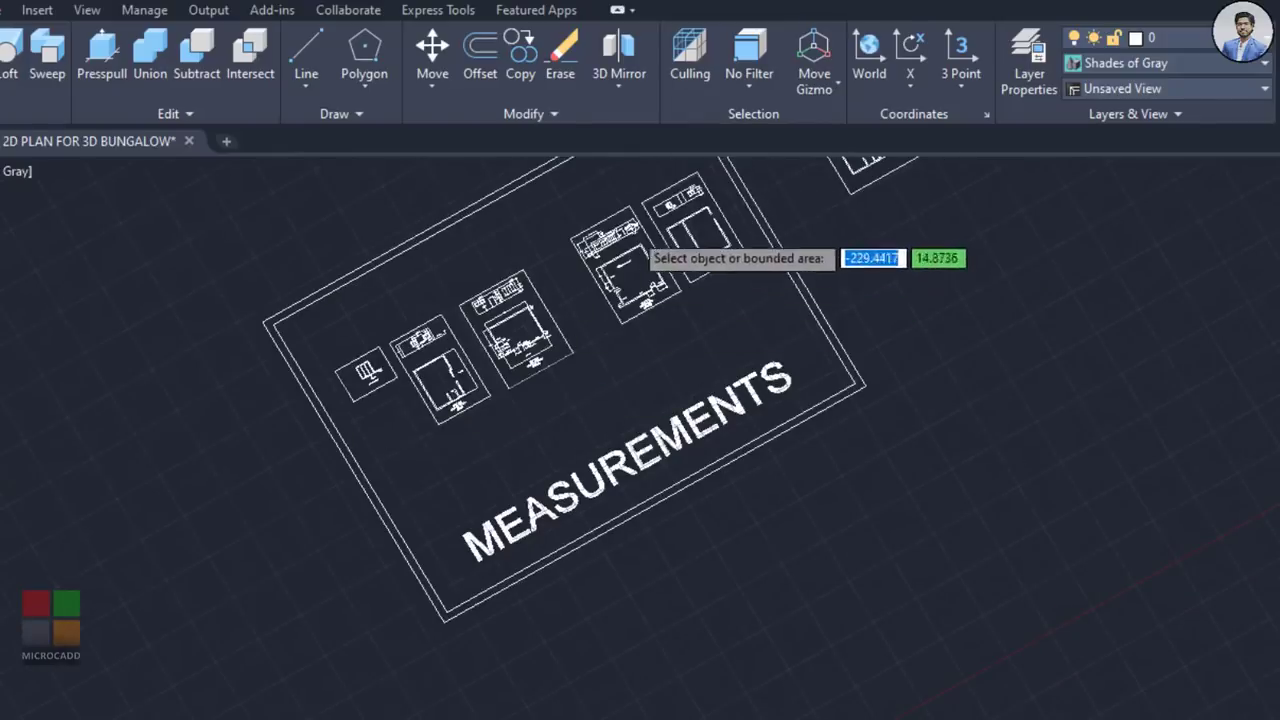
{"action": "scroll", "coordinate": [692, 250], "scroll_direction": "up", "scroll_amount": 6}
{"action": "middle_click_drag", "start_coordinate": [691, 389], "coordinate": [756, 555]}
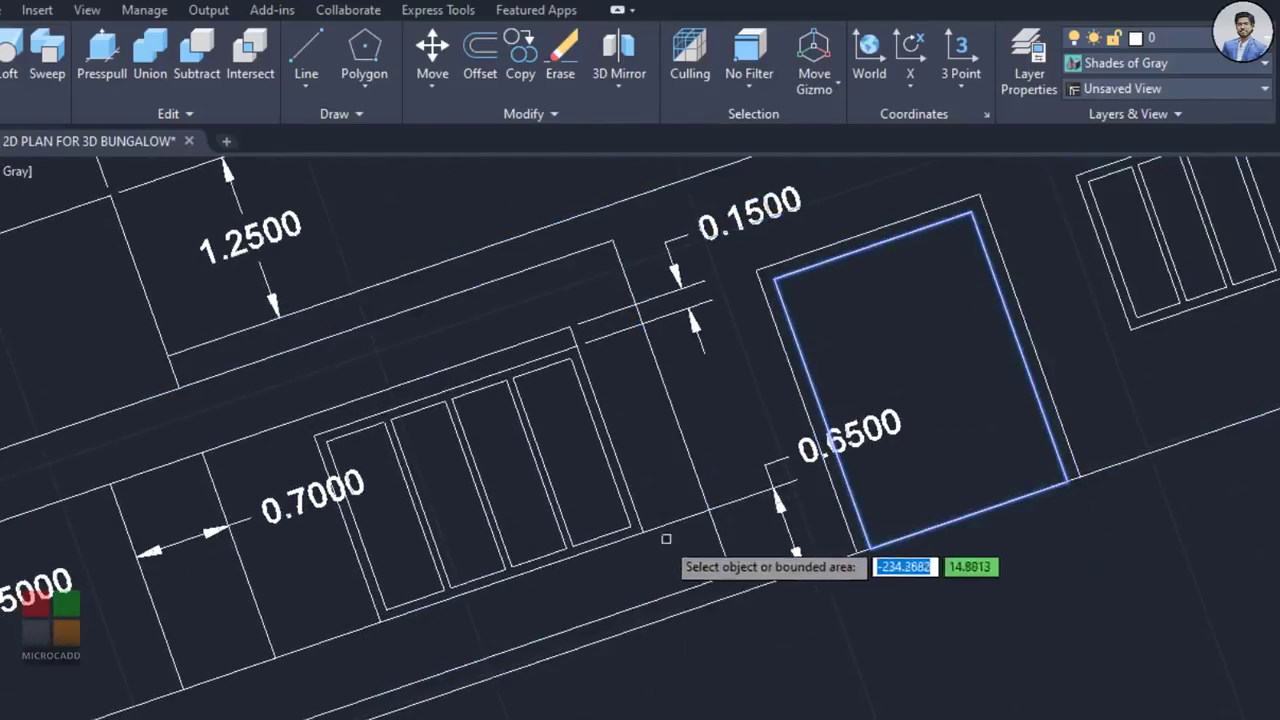
{"action": "scroll", "coordinate": [672, 602], "scroll_direction": "down", "scroll_amount": 5}
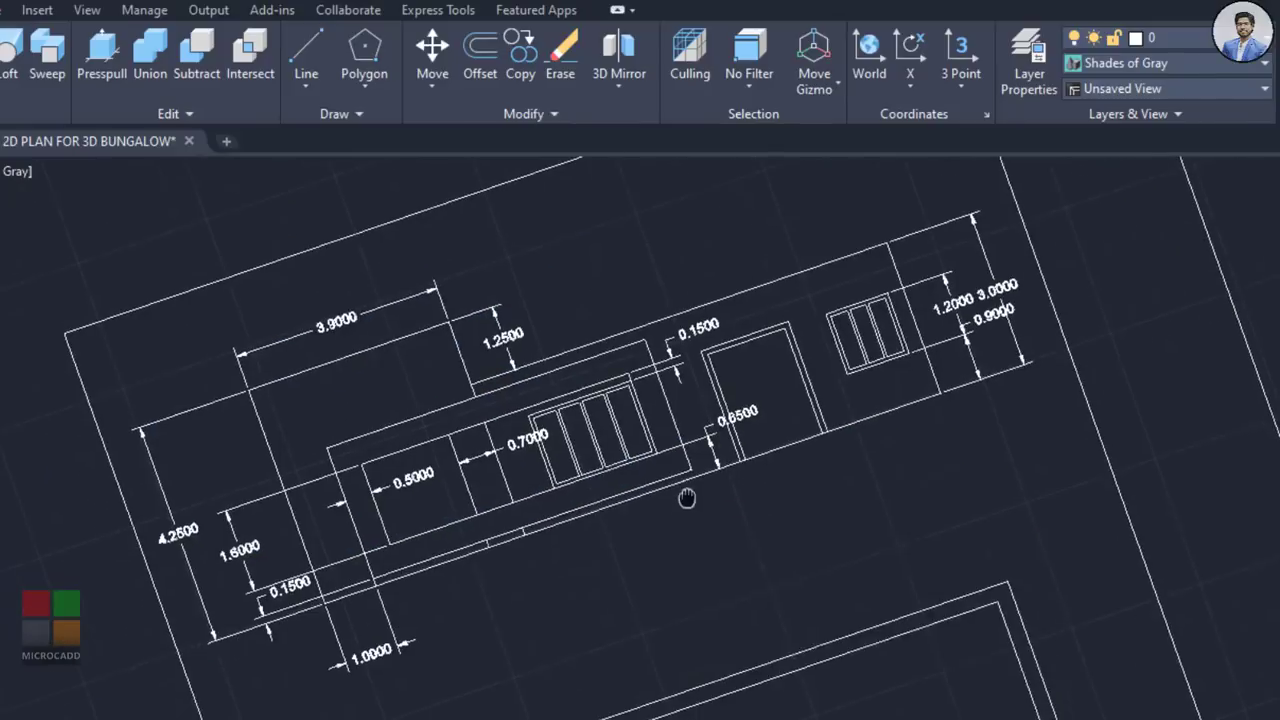
{"action": "scroll", "coordinate": [643, 600], "scroll_direction": "down", "scroll_amount": 2}
{"action": "scroll", "coordinate": [643, 600], "scroll_direction": "down", "scroll_amount": 4}
{"action": "middle_click_drag", "start_coordinate": [643, 600], "coordinate": [619, 299]}
{"action": "scroll", "coordinate": [619, 299], "scroll_direction": "down", "scroll_amount": 4}
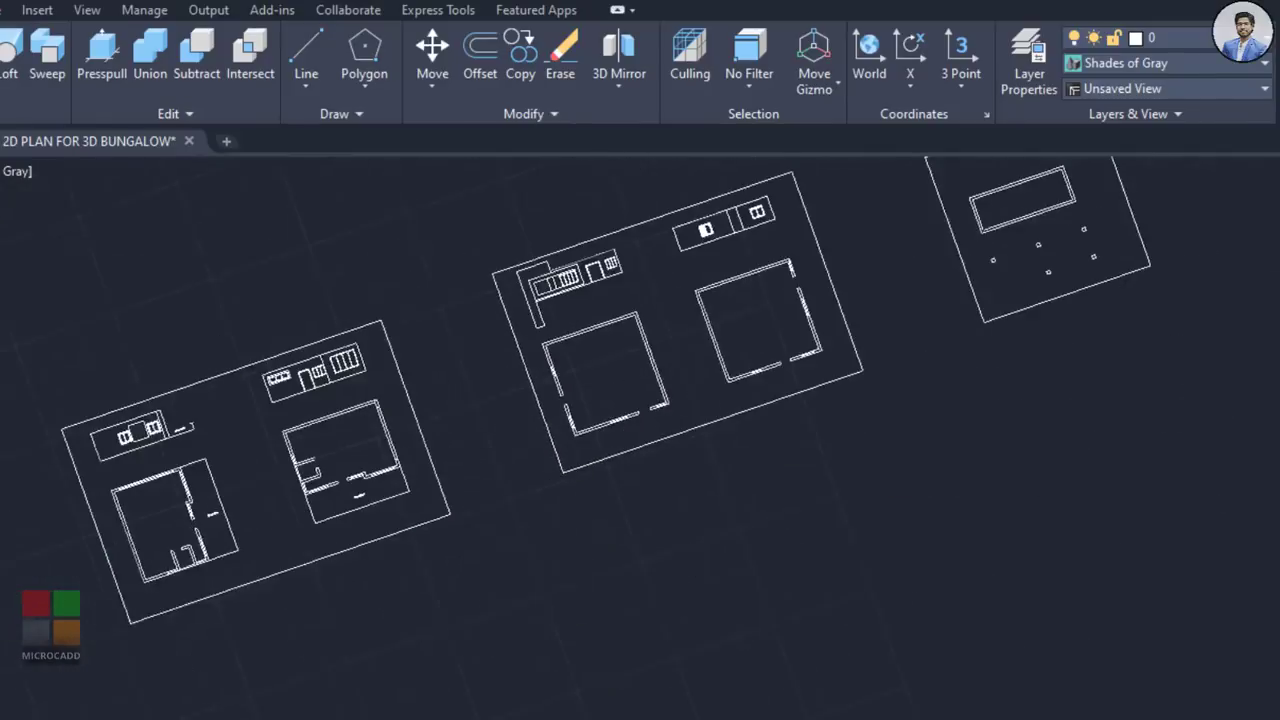
Step: Presspull the floor outline of the side wall window nearest the front corner to the 0.9 sill height
{"action": "middle_click_drag", "start_coordinate": [871, 469], "coordinate": [800, 491]}
{"action": "scroll", "coordinate": [800, 491], "scroll_direction": "down", "scroll_amount": 2}
{"action": "middle_click_drag", "start_coordinate": [1046, 444], "coordinate": [721, 635]}
{"action": "middle_click_drag", "start_coordinate": [801, 518], "coordinate": [889, 357], "text": "shift"}
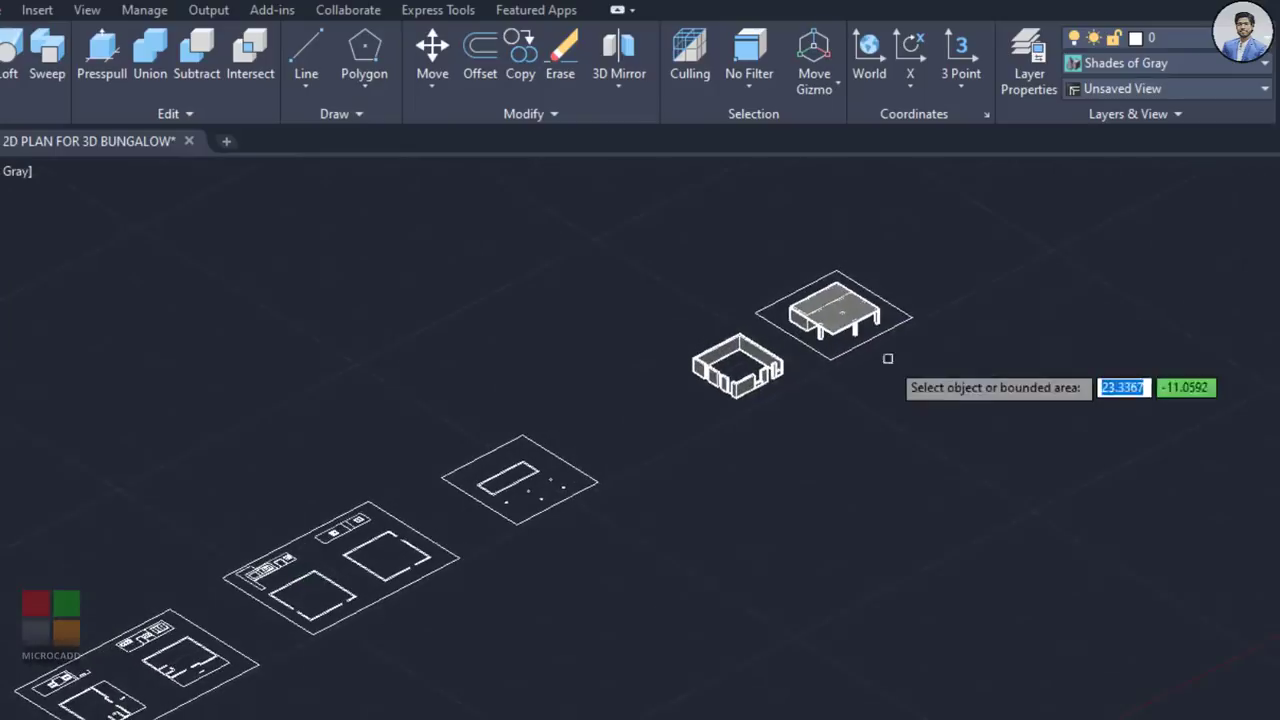
{"action": "scroll", "coordinate": [854, 360], "scroll_direction": "up", "scroll_amount": 5}
{"action": "scroll", "coordinate": [691, 403], "scroll_direction": "up", "scroll_amount": 5}
{"action": "middle_click_drag", "start_coordinate": [691, 403], "coordinate": [1014, 309]}
{"action": "middle_click_drag", "start_coordinate": [445, 492], "coordinate": [462, 492], "text": "shift"}
{"action": "scroll", "coordinate": [463, 492], "scroll_direction": "up", "scroll_amount": 6}
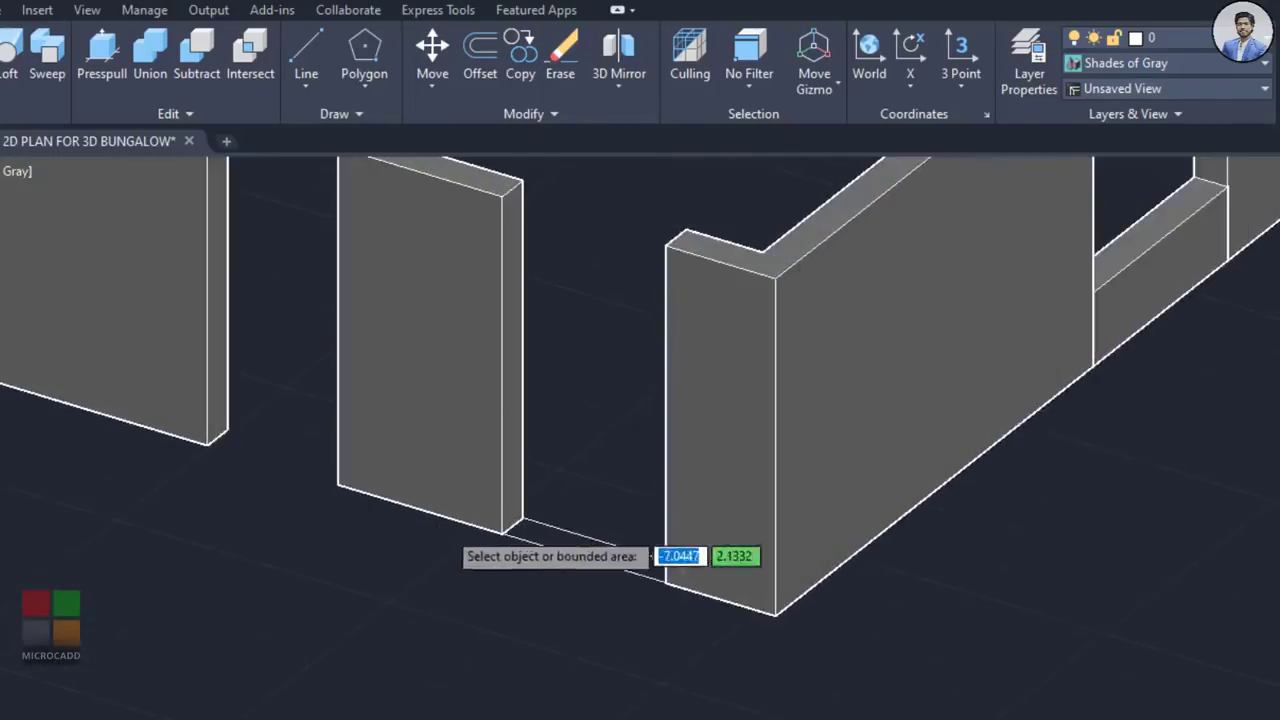
{"action": "left_click", "coordinate": [597, 529]}
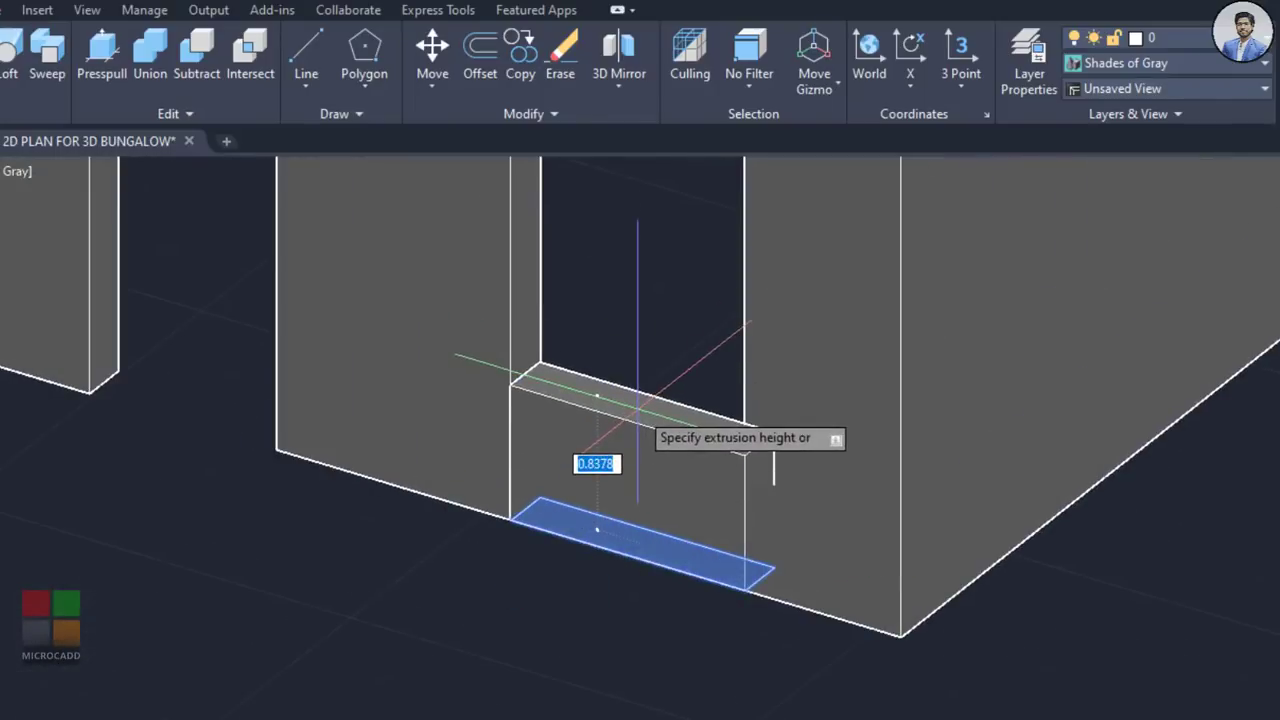
{"action": "key", "text": "Return"}
{"action": "scroll", "coordinate": [637, 408], "scroll_direction": "down", "scroll_amount": 4}
Step: Presspull the floor outline of the remaining side wall window, on the far side of the door opening, to the same sill height
{"action": "middle_click_drag", "start_coordinate": [546, 445], "coordinate": [854, 549]}
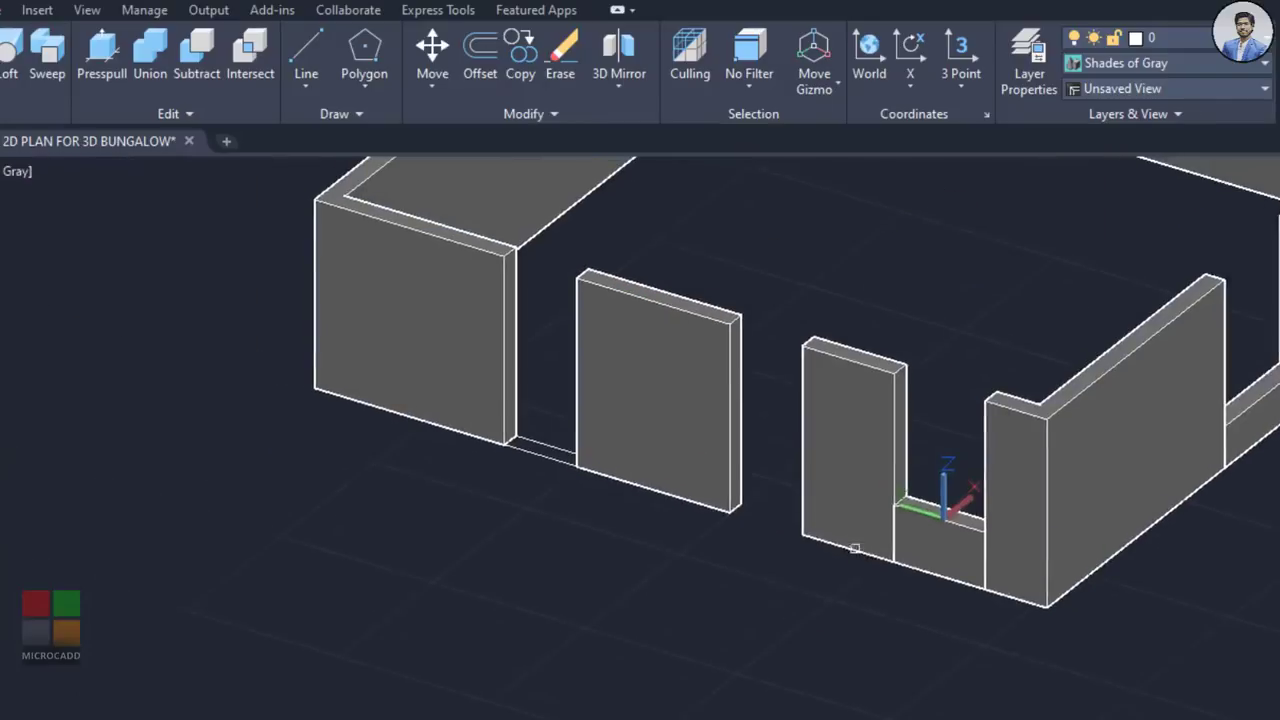
{"action": "scroll", "coordinate": [569, 423], "scroll_direction": "up", "scroll_amount": 3}
{"action": "left_click", "coordinate": [517, 464]}
{"action": "key", "text": "Return"}
{"action": "scroll", "coordinate": [574, 401], "scroll_direction": "down", "scroll_amount": 4}
{"action": "middle_click_drag", "start_coordinate": [574, 403], "coordinate": [558, 423]}
{"action": "key", "text": "Escape"}
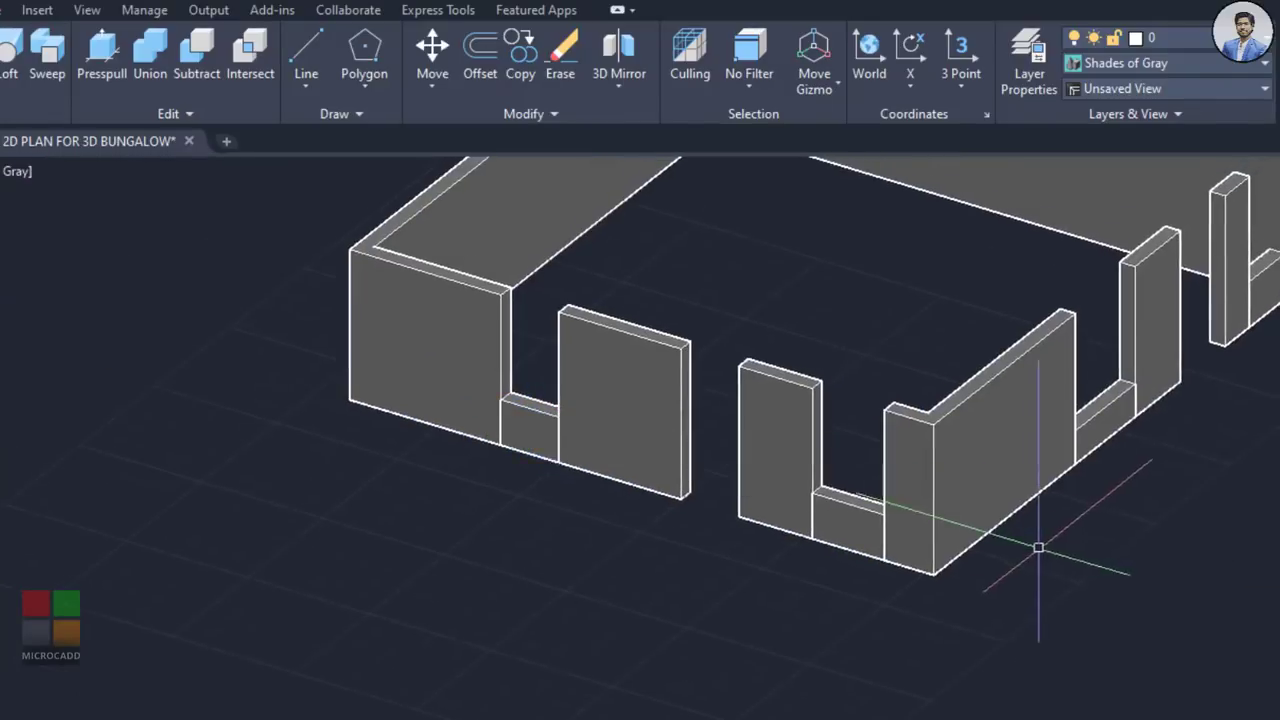
Step: Compare the open space above the narrow front window with the heights dimensioned in the front elevation
{"action": "middle_click_drag", "start_coordinate": [1040, 546], "coordinate": [814, 597]}
{"action": "middle_click_drag", "start_coordinate": [943, 553], "coordinate": [1040, 520], "text": "shift"}
{"action": "middle_click_drag", "start_coordinate": [1210, 332], "coordinate": [1058, 454], "text": "shift"}
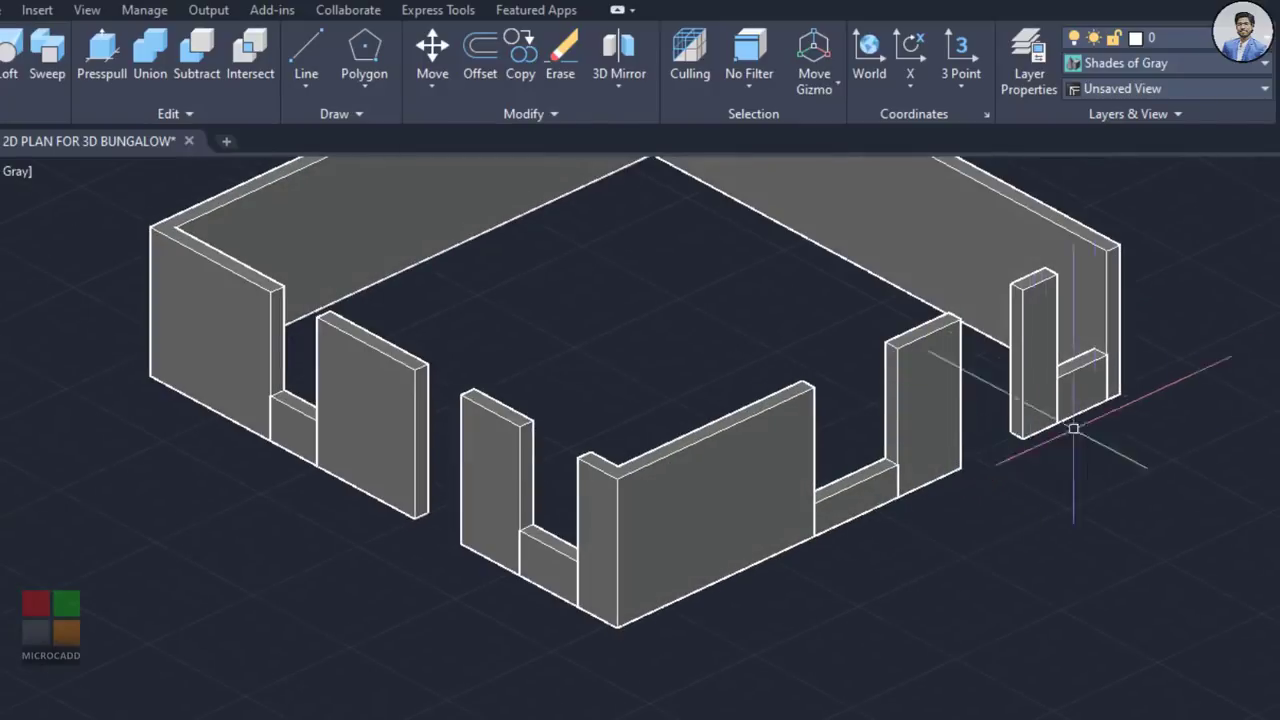
{"action": "scroll", "coordinate": [1073, 430], "scroll_direction": "up", "scroll_amount": 3}
{"action": "scroll", "coordinate": [1017, 466], "scroll_direction": "up", "scroll_amount": 2}
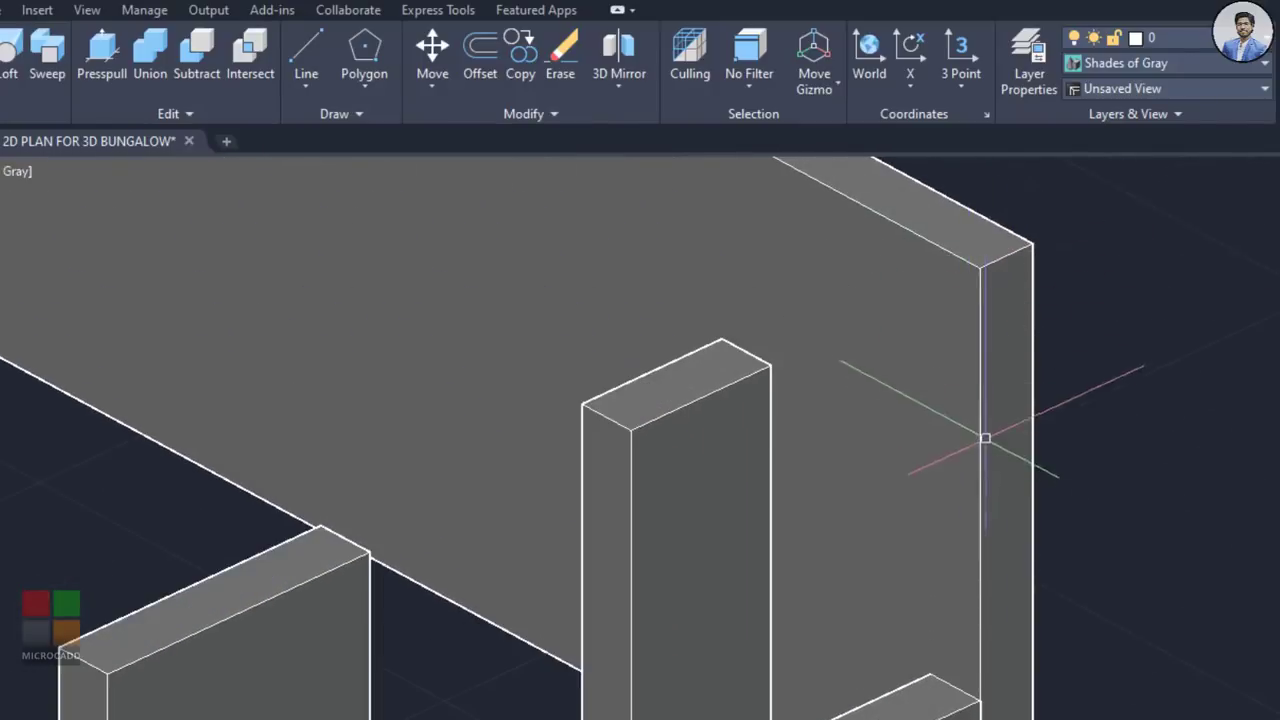
{"action": "scroll", "coordinate": [990, 415], "scroll_direction": "down", "scroll_amount": 7}
{"action": "middle_click_drag", "start_coordinate": [757, 557], "coordinate": [1097, 247]}
{"action": "middle_click_drag", "start_coordinate": [352, 501], "coordinate": [335, 640], "text": "shift"}
{"action": "scroll", "coordinate": [352, 501], "scroll_direction": "up", "scroll_amount": 6}
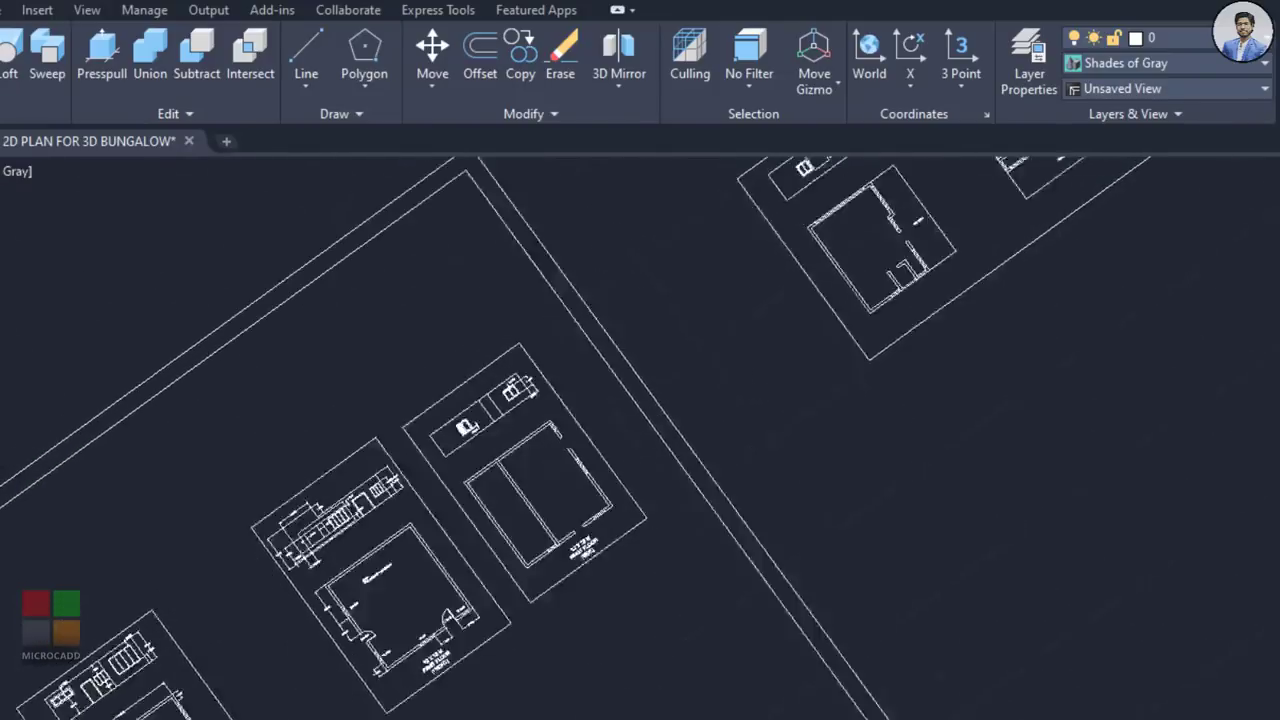
{"action": "middle_click_drag", "start_coordinate": [600, 574], "coordinate": [520, 503], "text": "shift"}
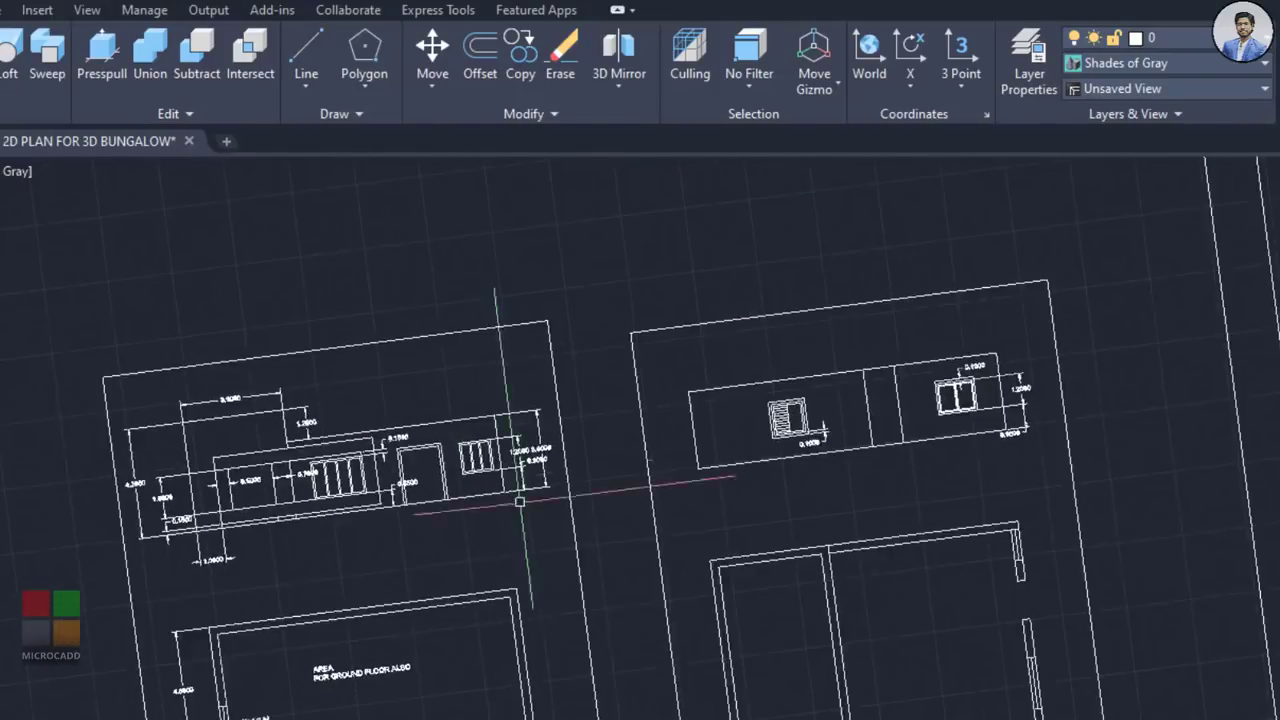
{"action": "scroll", "coordinate": [500, 457], "scroll_direction": "up", "scroll_amount": 8}
{"action": "scroll", "coordinate": [491, 429], "scroll_direction": "down", "scroll_amount": 1}
{"action": "middle_click_drag", "start_coordinate": [491, 429], "coordinate": [513, 522]}
{"action": "middle_click_drag", "start_coordinate": [424, 321], "coordinate": [513, 457]}
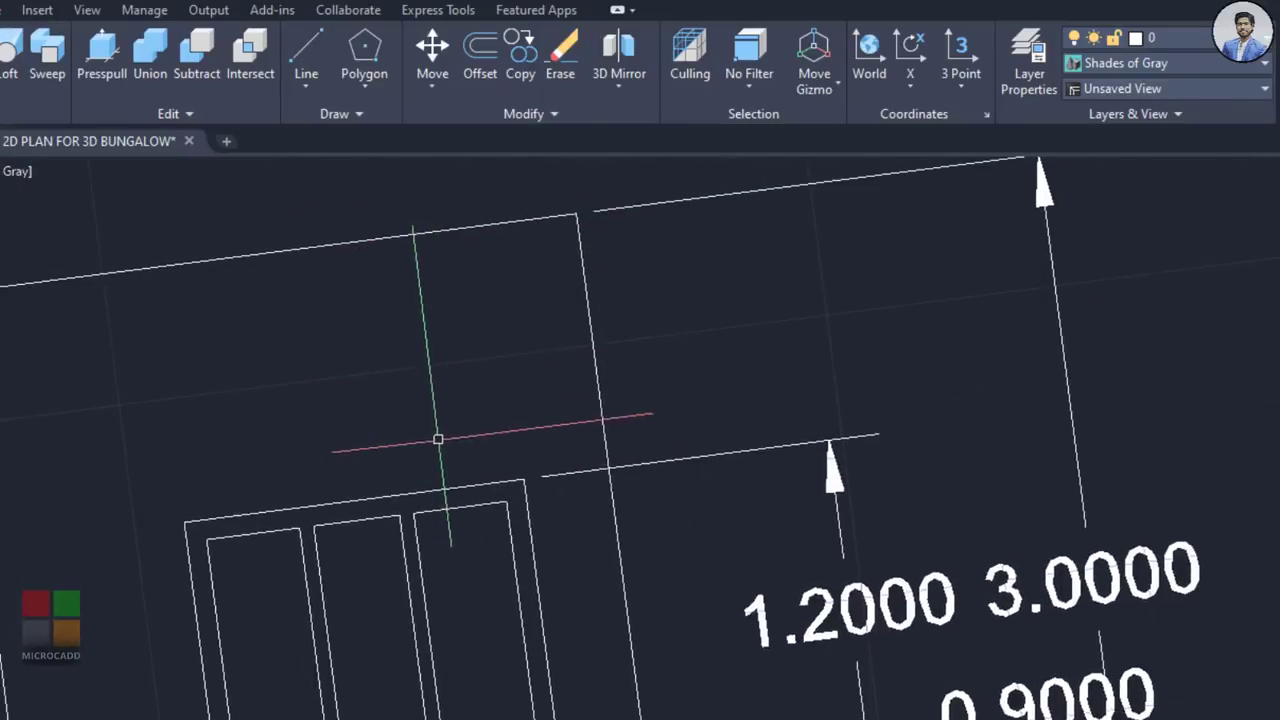
{"action": "scroll", "coordinate": [440, 450], "scroll_direction": "down", "scroll_amount": 2}
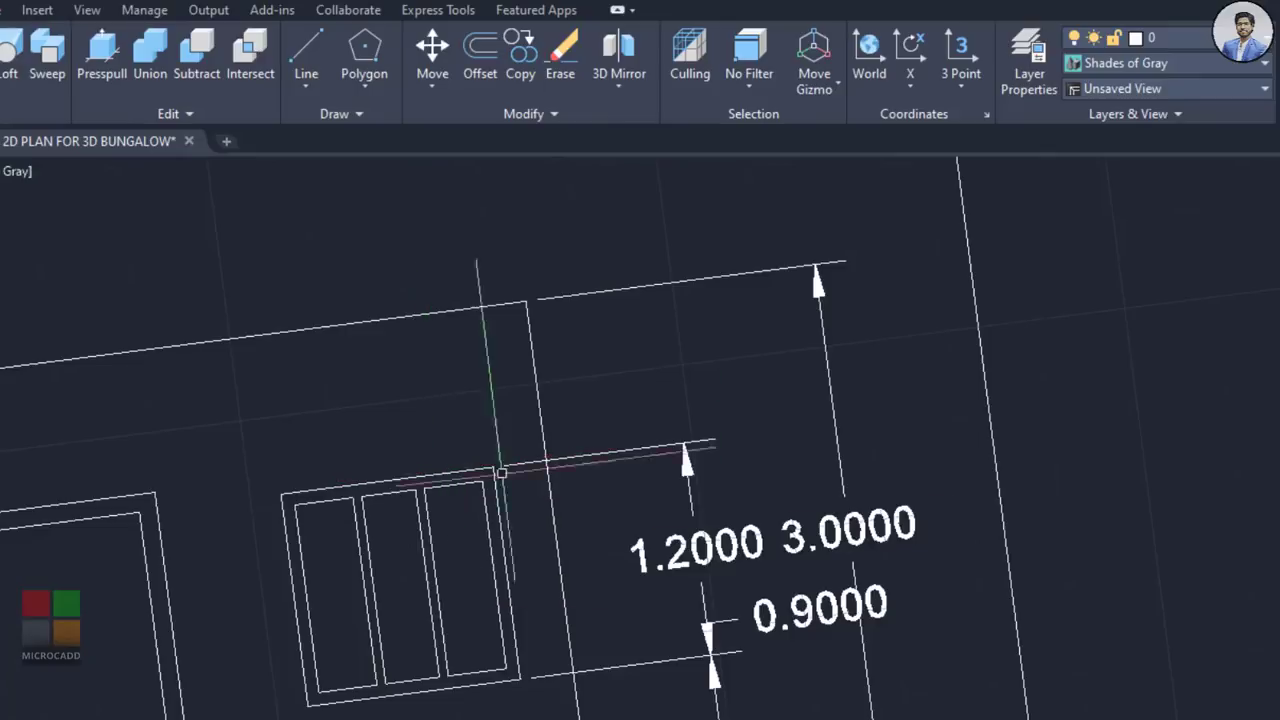
{"action": "middle_click_drag", "start_coordinate": [889, 597], "coordinate": [100, 360]}
{"action": "scroll", "coordinate": [100, 360], "scroll_direction": "down", "scroll_amount": 6}
{"action": "middle_click_drag", "start_coordinate": [300, 395], "coordinate": [177, 506]}
{"action": "scroll", "coordinate": [177, 506], "scroll_direction": "down", "scroll_amount": 1}
{"action": "middle_click_drag", "start_coordinate": [1177, 517], "coordinate": [197, 543]}
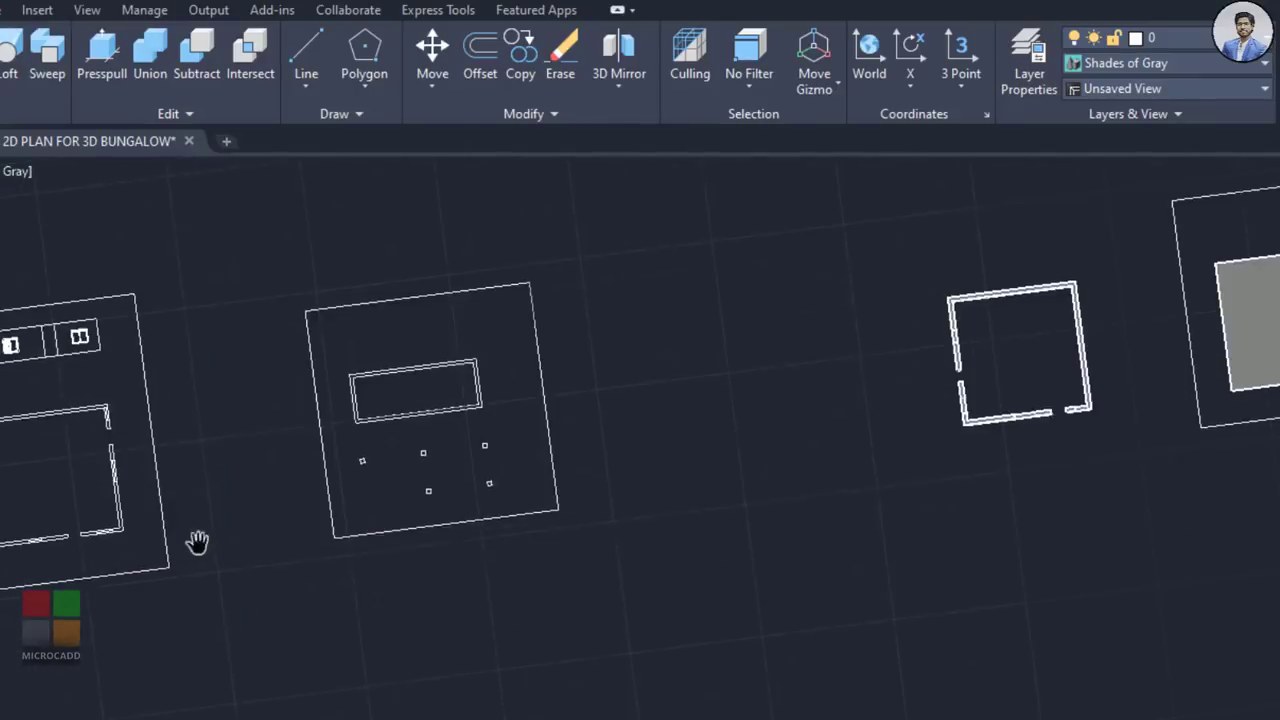
Step: Copy the sill walls of the narrow front window and both side windows 2.1 upward, flush with the wall tops
{"action": "middle_click_drag", "start_coordinate": [869, 489], "coordinate": [209, 589]}
{"action": "middle_click_drag", "start_coordinate": [450, 462], "coordinate": [470, 430], "text": "shift"}
{"action": "scroll", "coordinate": [460, 457], "scroll_direction": "up", "scroll_amount": 6}
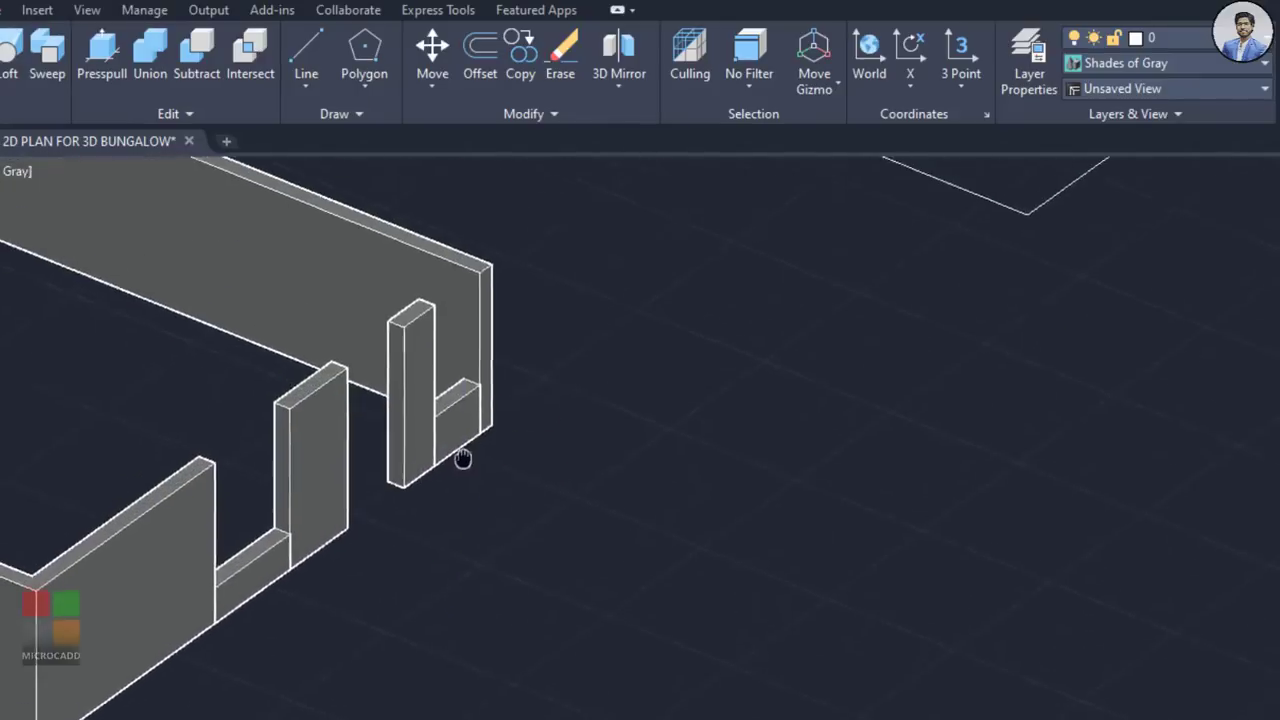
{"action": "left_click", "coordinate": [462, 378]}
{"action": "scroll", "coordinate": [430, 530], "scroll_direction": "down", "scroll_amount": 2}
{"action": "middle_click_drag", "start_coordinate": [430, 530], "coordinate": [859, 310]}
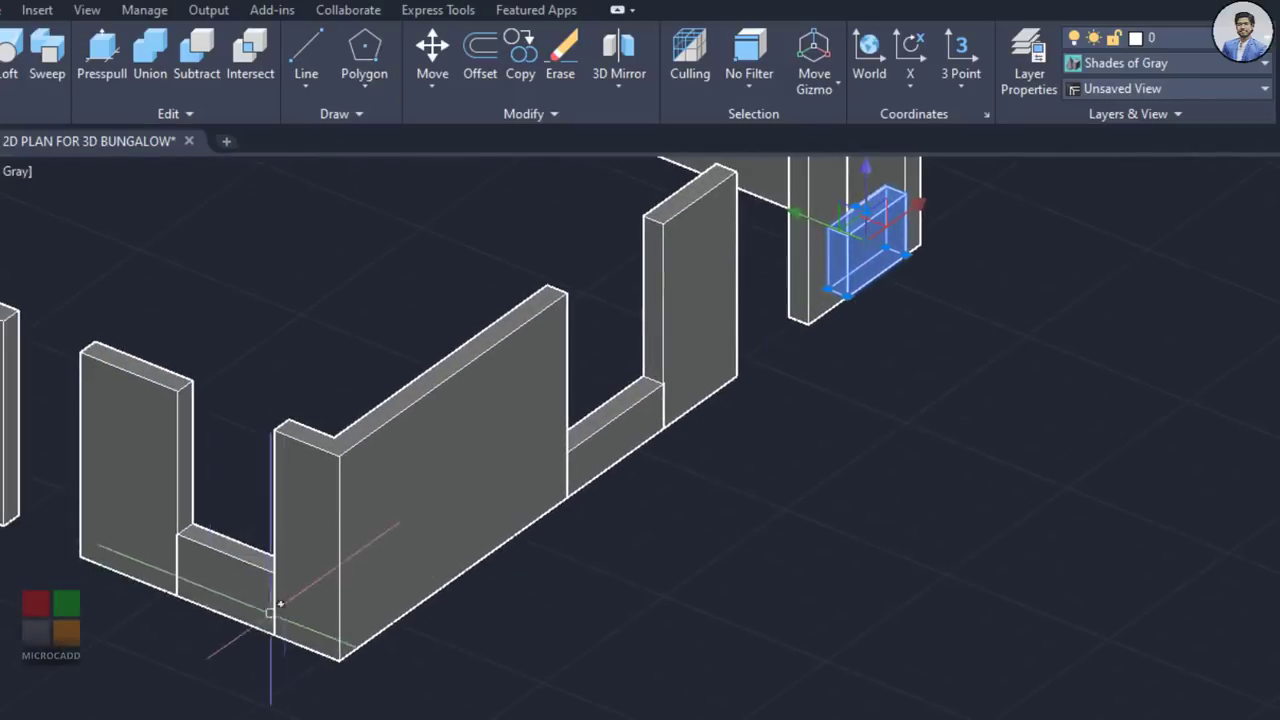
{"action": "left_click", "coordinate": [230, 575]}
{"action": "middle_click_drag", "start_coordinate": [230, 575], "coordinate": [530, 670], "text": "shift"}
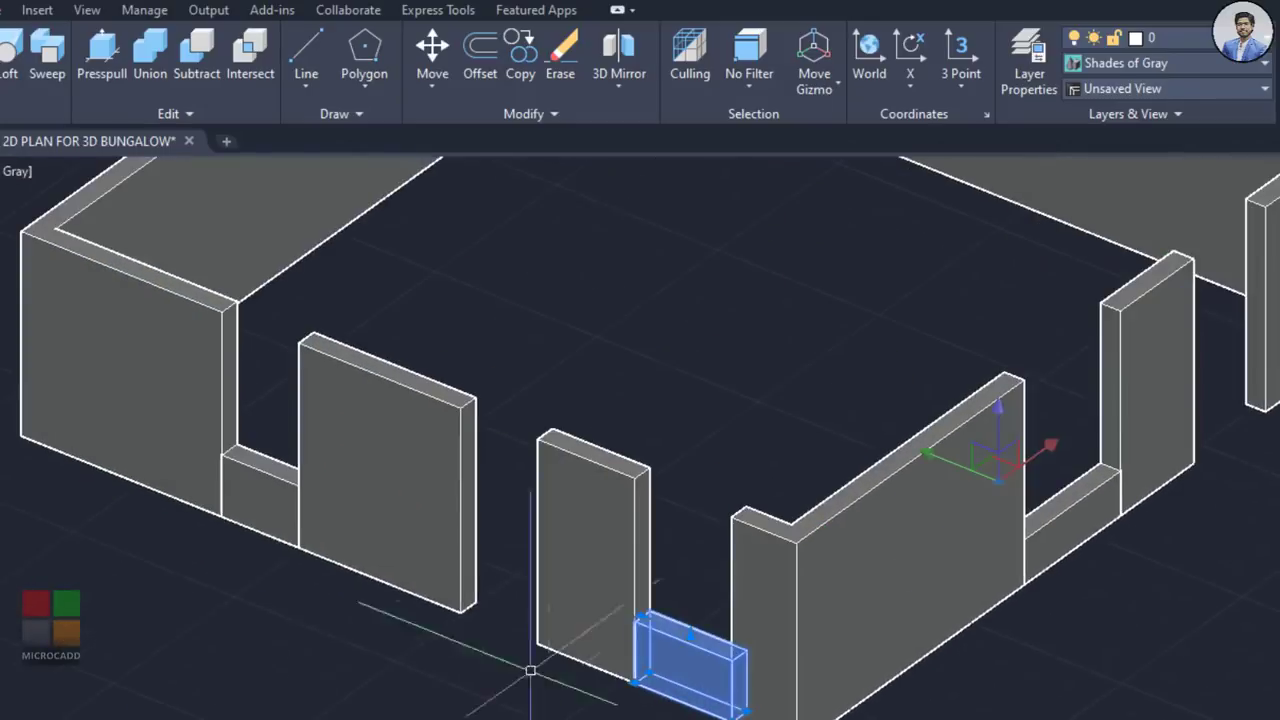
{"action": "left_click", "coordinate": [264, 490]}
{"action": "middle_click_drag", "start_coordinate": [968, 668], "coordinate": [871, 606], "text": "shift"}
{"action": "middle_click_drag", "start_coordinate": [968, 601], "coordinate": [613, 711]}
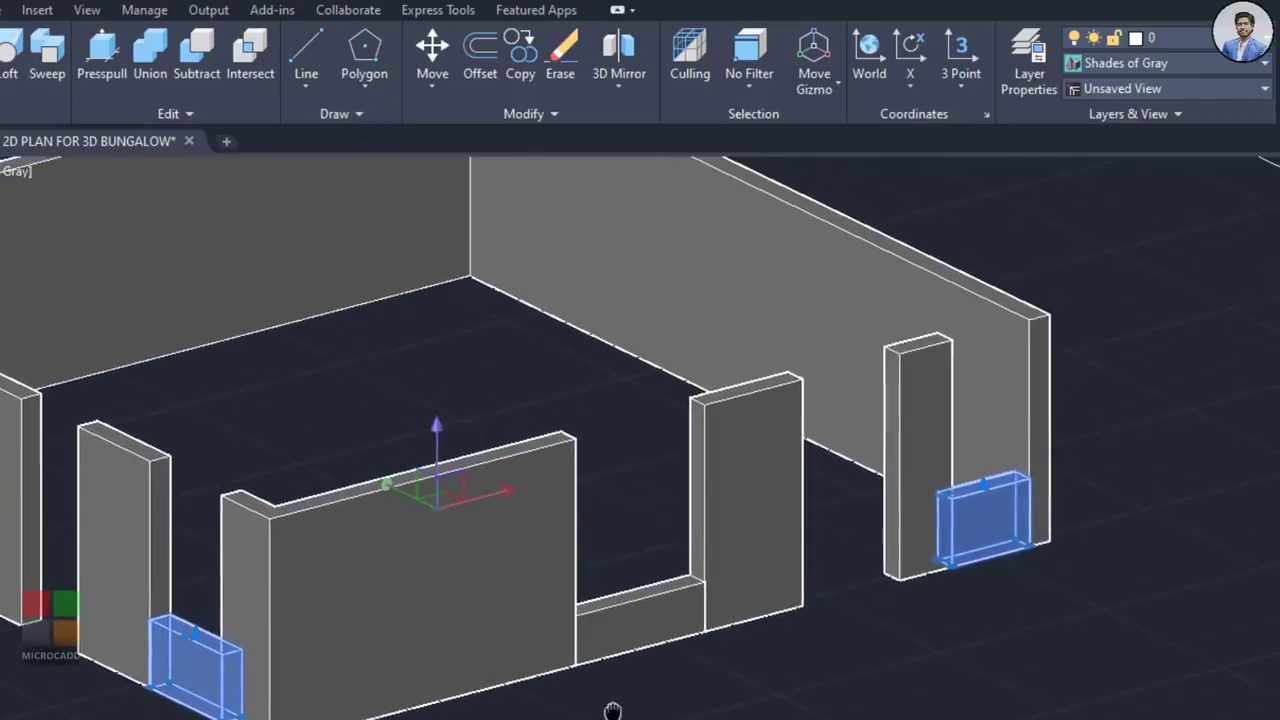
{"action": "scroll", "coordinate": [981, 610], "scroll_direction": "up", "scroll_amount": 4}
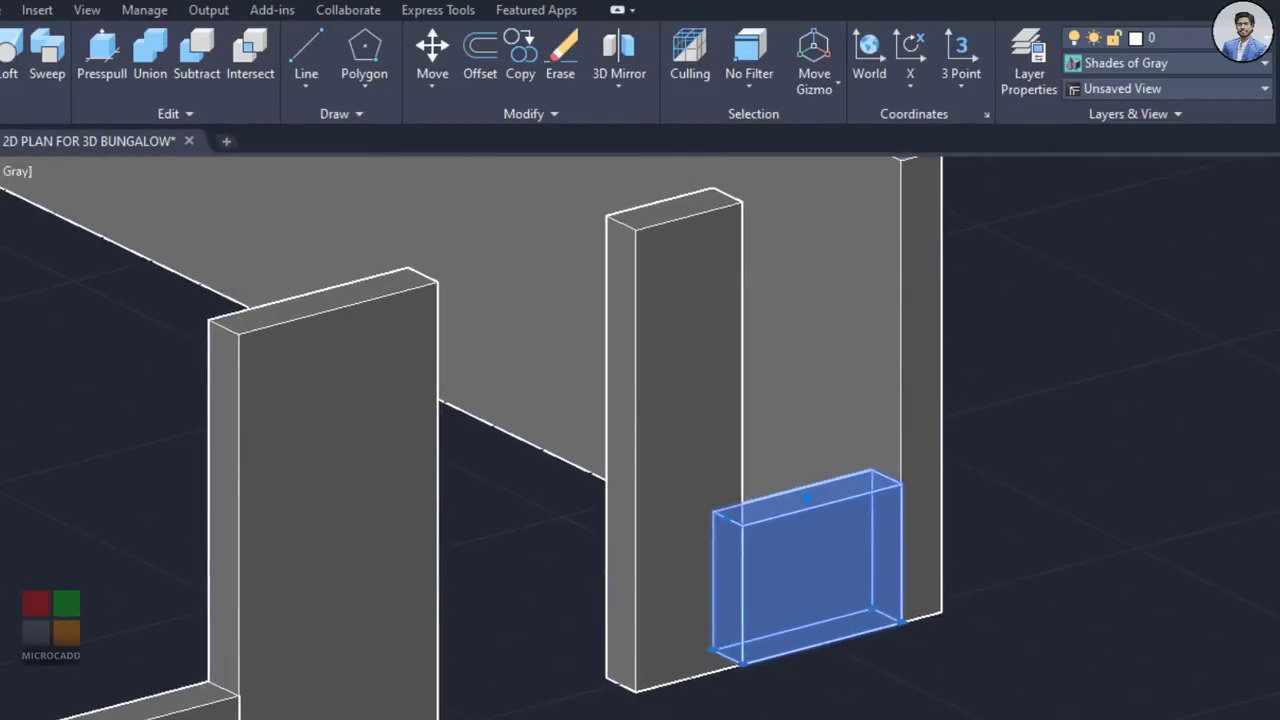
{"action": "type", "text": "c"}
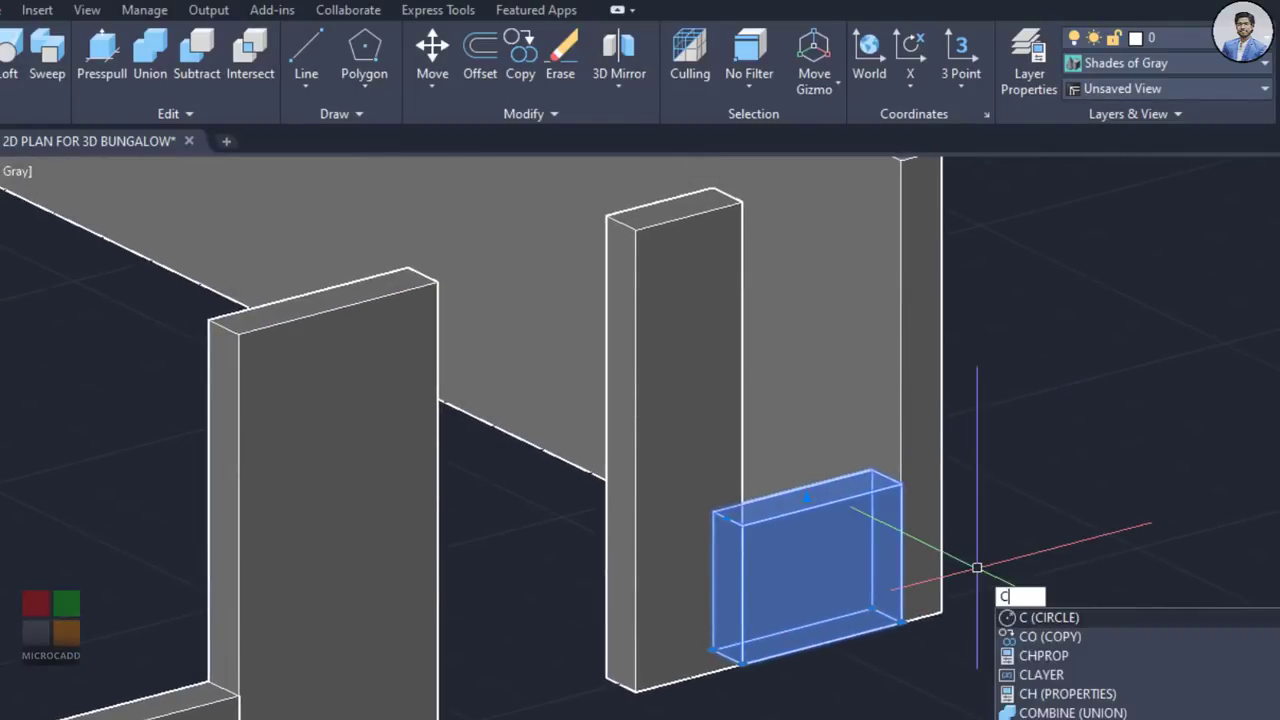
{"action": "type", "text": "o"}
{"action": "key", "text": "Return"}
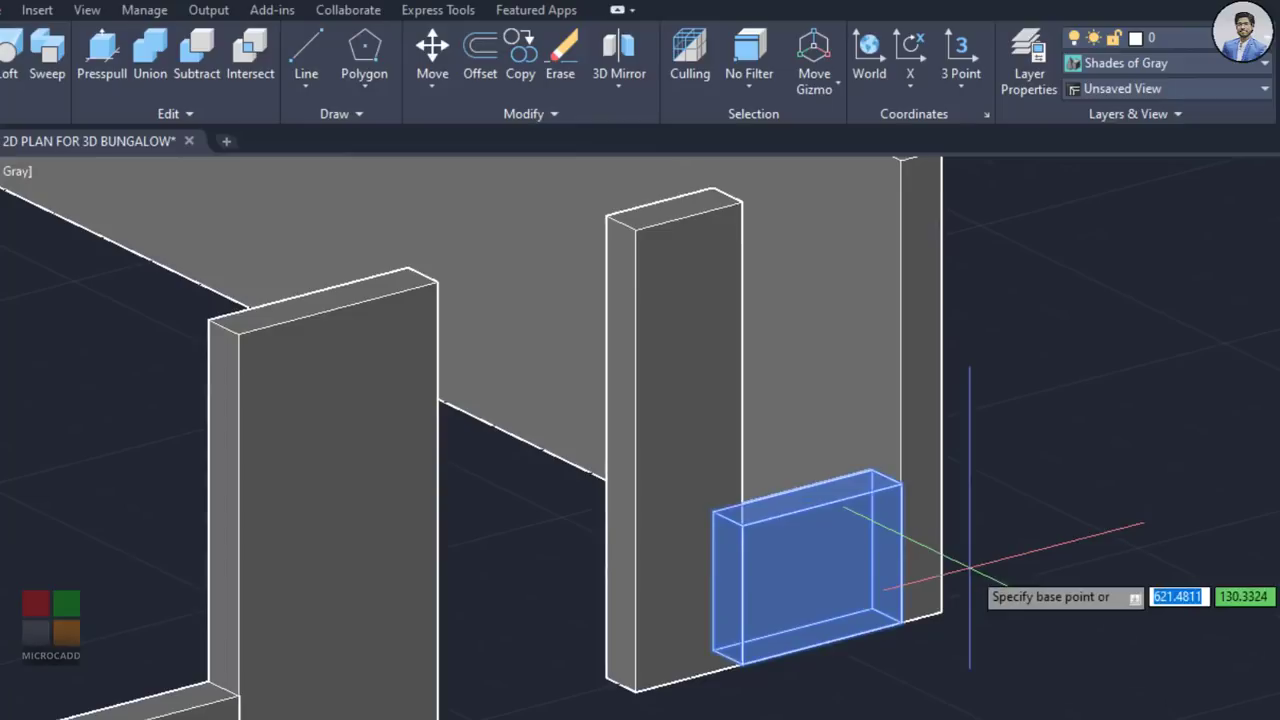
{"action": "scroll", "coordinate": [900, 550], "scroll_direction": "up", "scroll_amount": 4}
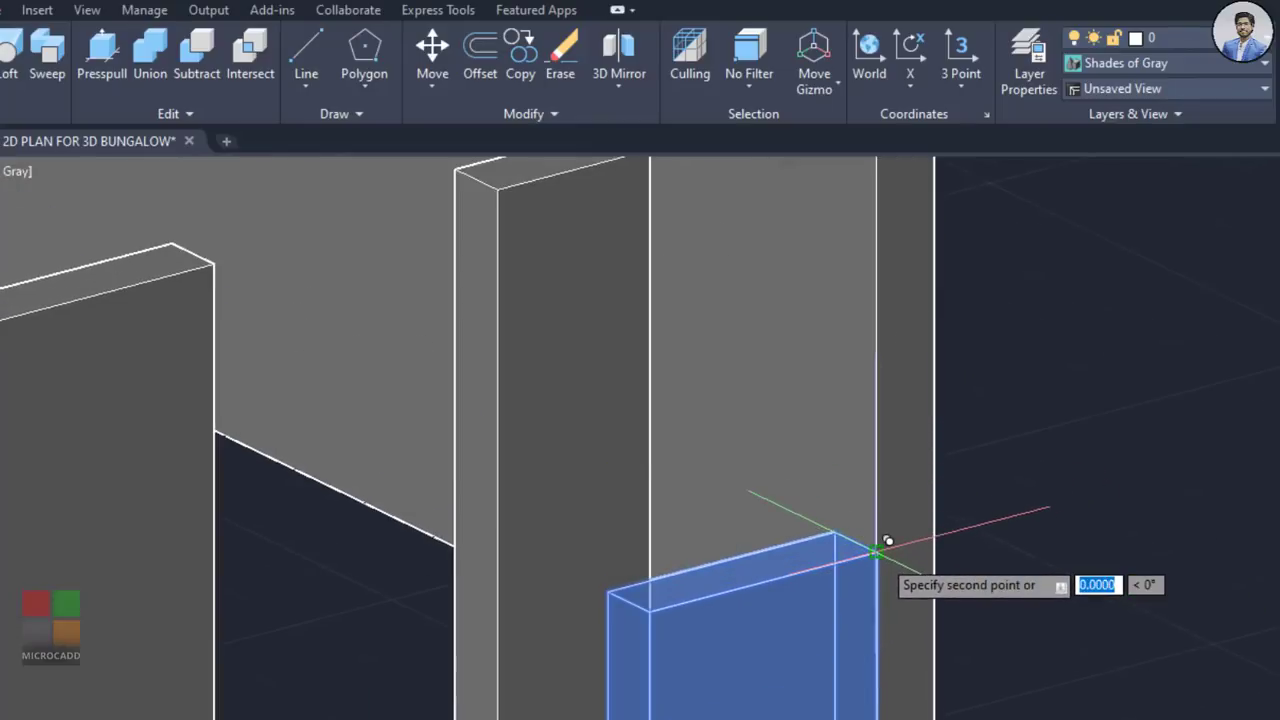
{"action": "middle_click_drag", "start_coordinate": [876, 326], "coordinate": [846, 587]}
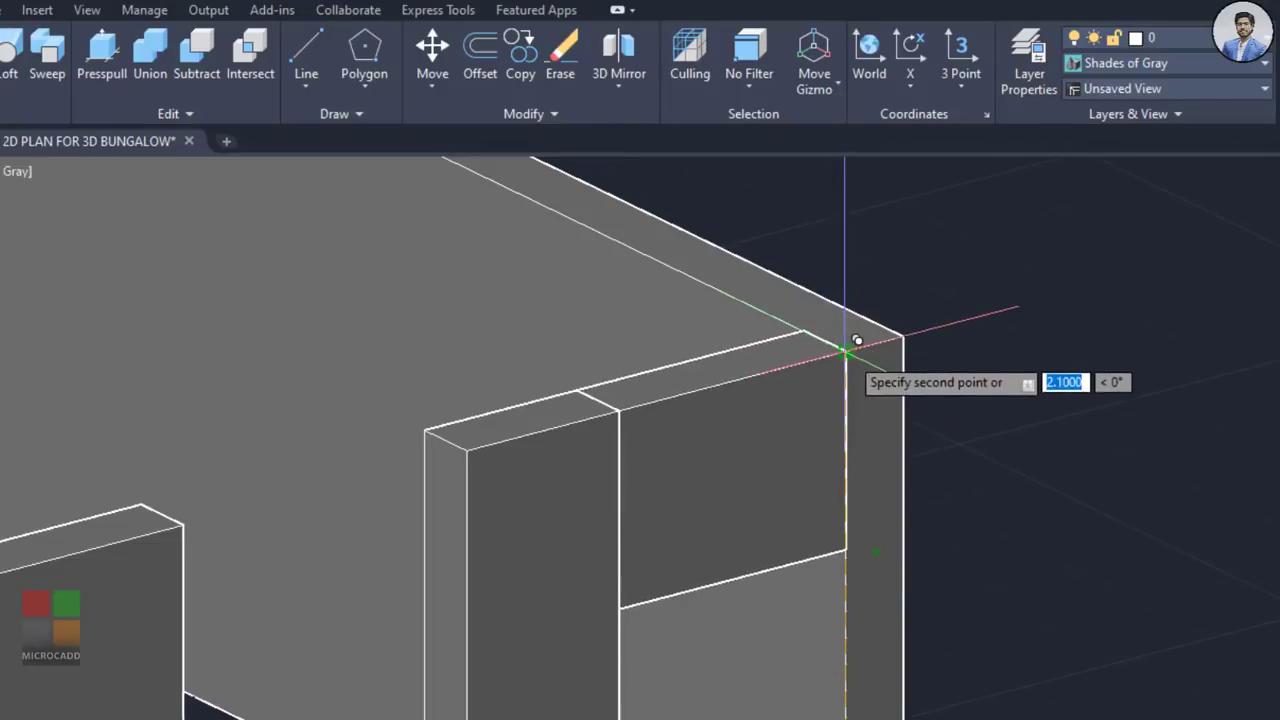
{"action": "scroll", "coordinate": [949, 363], "scroll_direction": "down", "scroll_amount": 6}
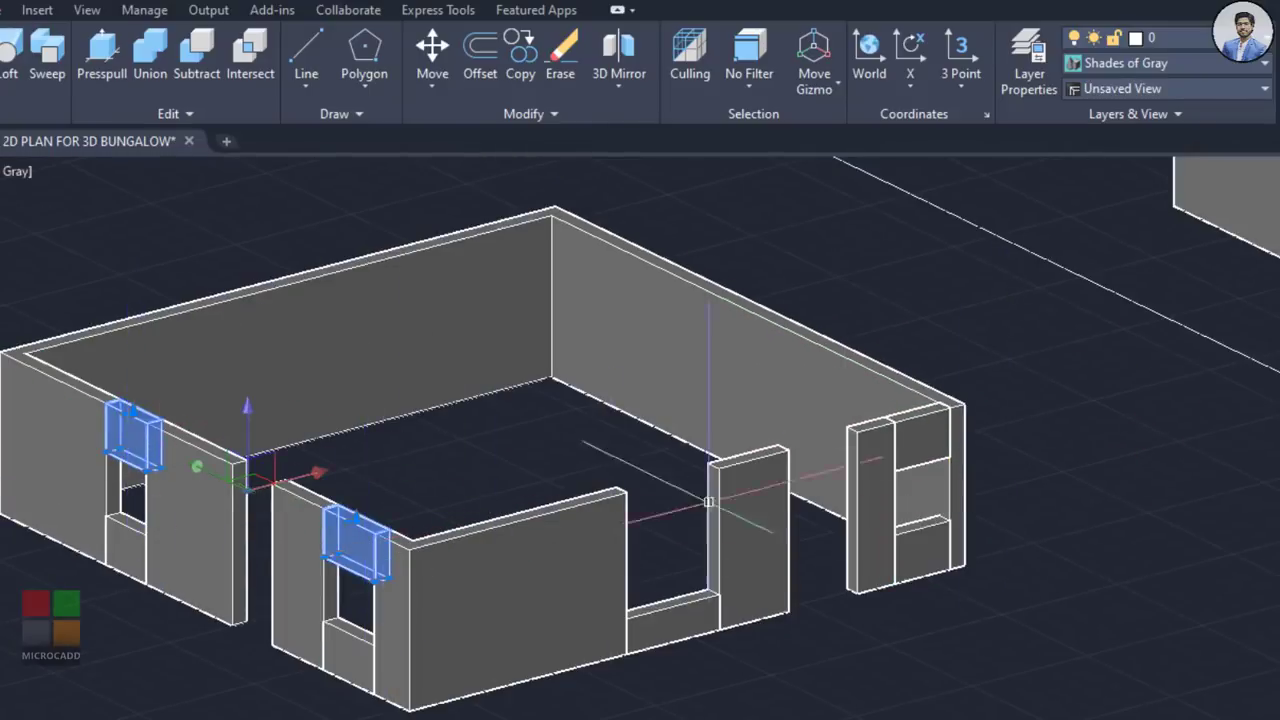
{"action": "left_click", "coordinate": [938, 443]}
{"action": "middle_click_drag", "start_coordinate": [630, 571], "coordinate": [744, 560]}
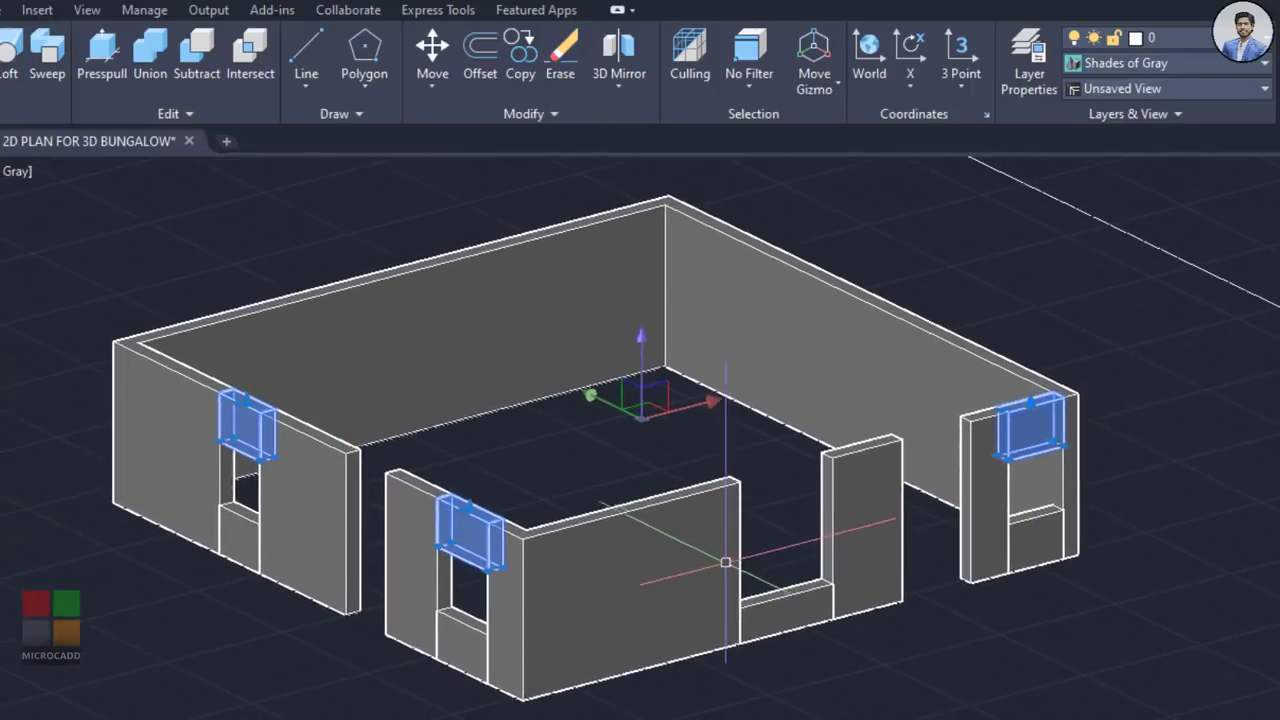
{"action": "key", "text": "Escape"}
Step: Copy the sill wall of the wide front window straight up from its upper corner to the top corner of the adjoining wall
{"action": "scroll", "coordinate": [746, 623], "scroll_direction": "up", "scroll_amount": 4}
{"action": "left_click", "coordinate": [793, 609]}
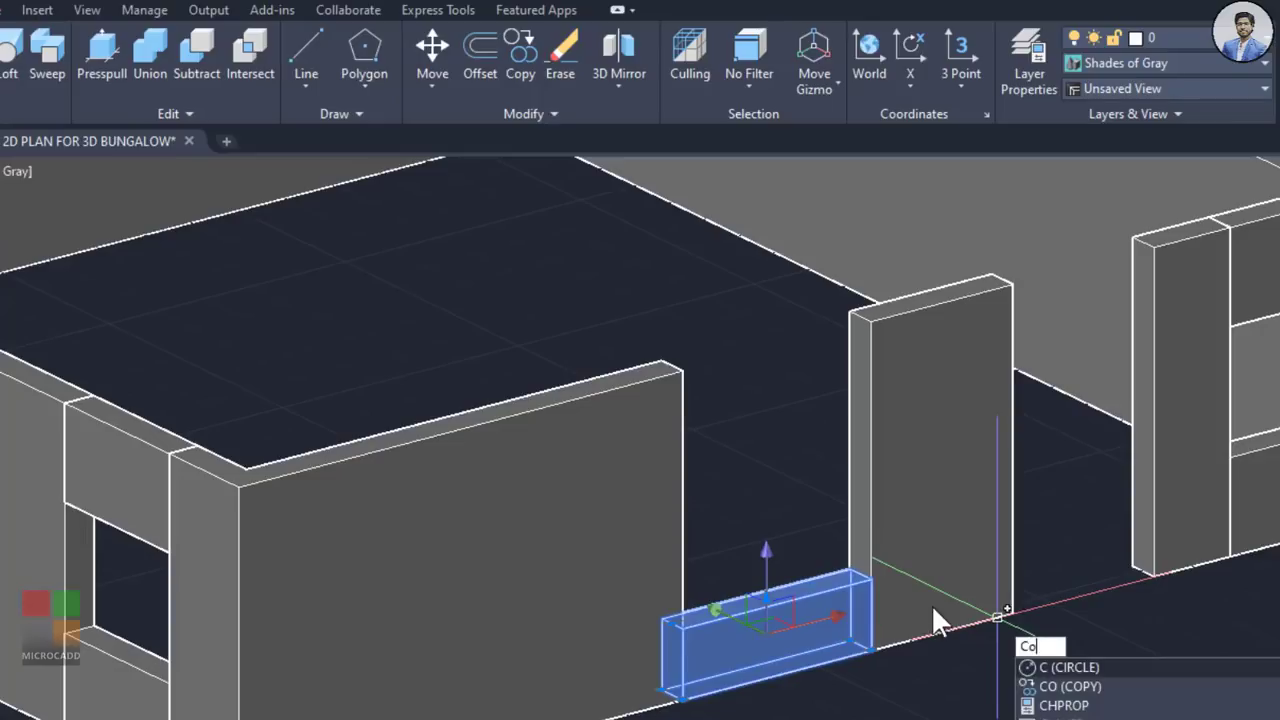
{"action": "type", "text": "o"}
{"action": "key", "text": "Return"}
{"action": "left_click", "coordinate": [870, 578]}
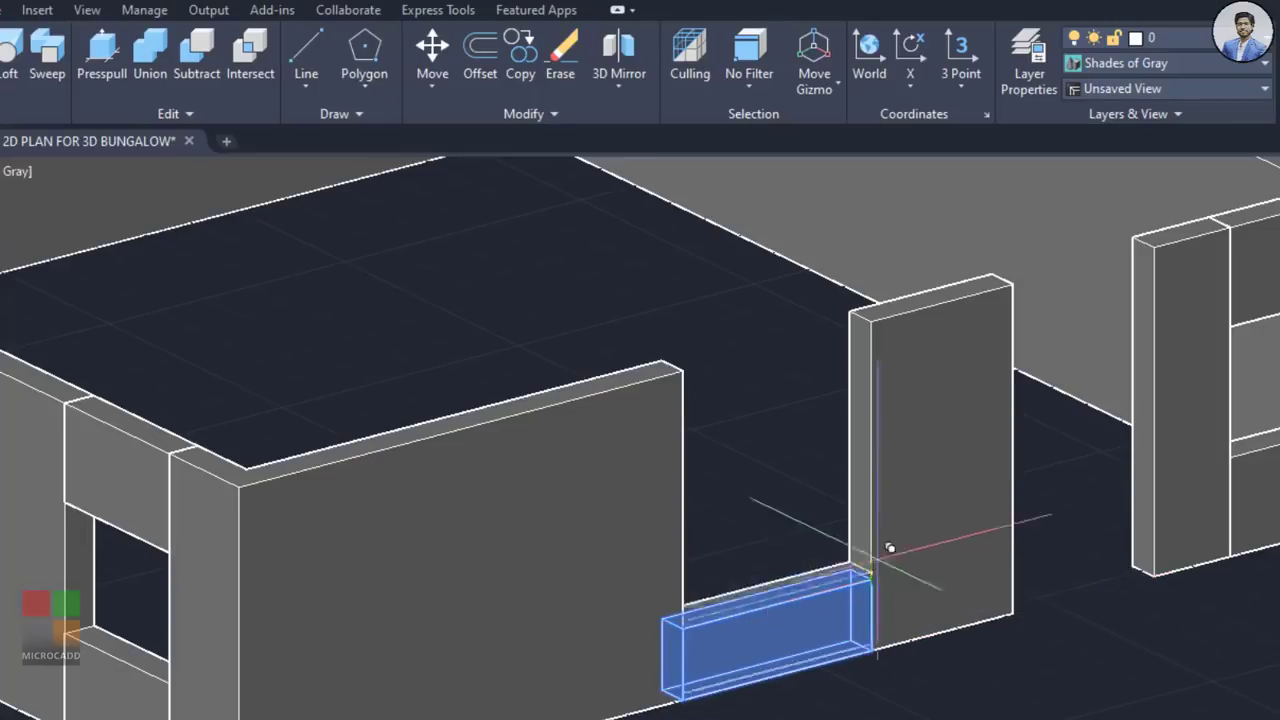
{"action": "left_click", "coordinate": [871, 320]}
{"action": "key", "text": "Escape"}
Step: Measure the perpendicular distance from the head of the wide window to the wall top line in the front elevation
{"action": "scroll", "coordinate": [801, 600], "scroll_direction": "down", "scroll_amount": 6}
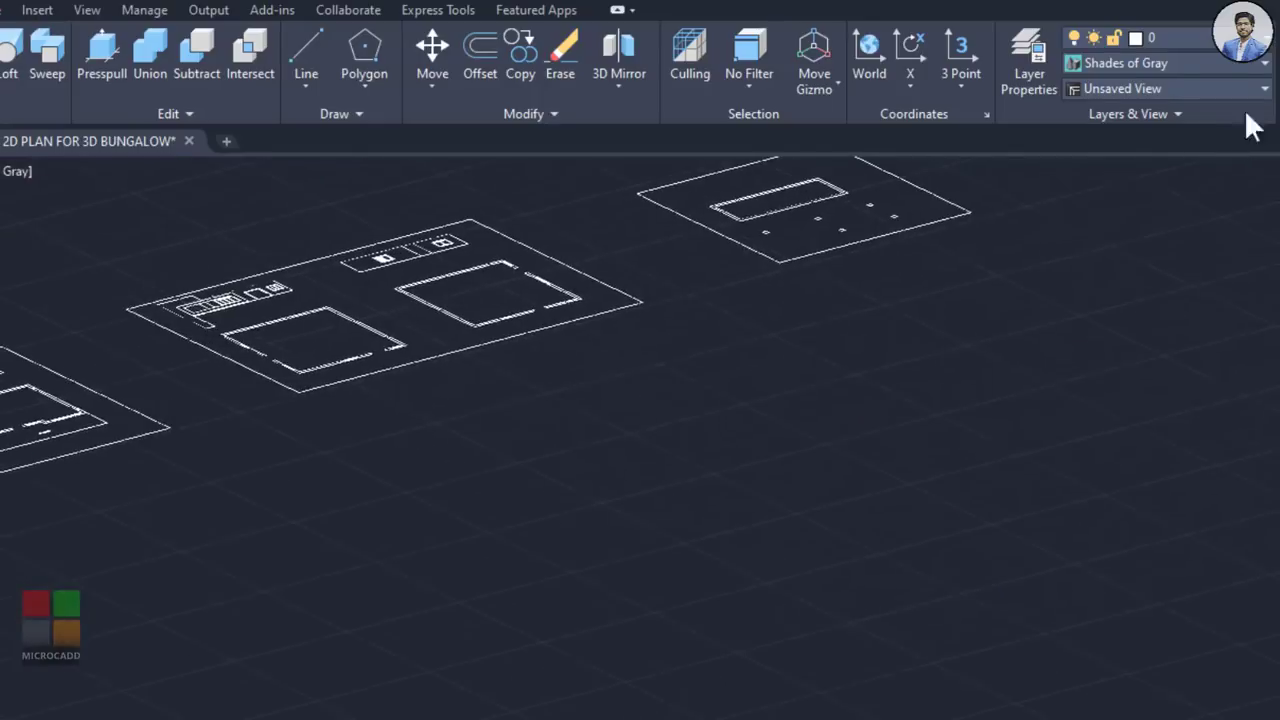
{"action": "middle_click_drag", "start_coordinate": [465, 430], "coordinate": [394, 600], "text": "shift"}
{"action": "scroll", "coordinate": [205, 208], "scroll_direction": "up", "scroll_amount": 11}
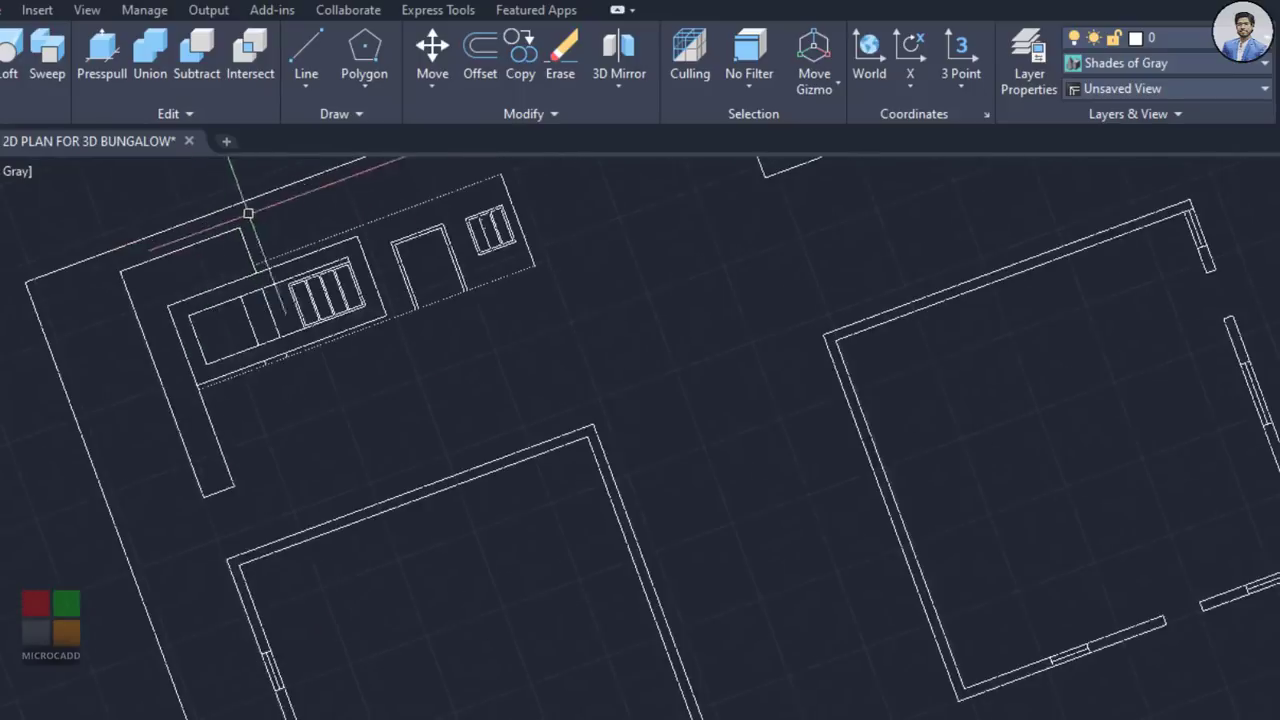
{"action": "middle_click_drag", "start_coordinate": [405, 385], "coordinate": [521, 538]}
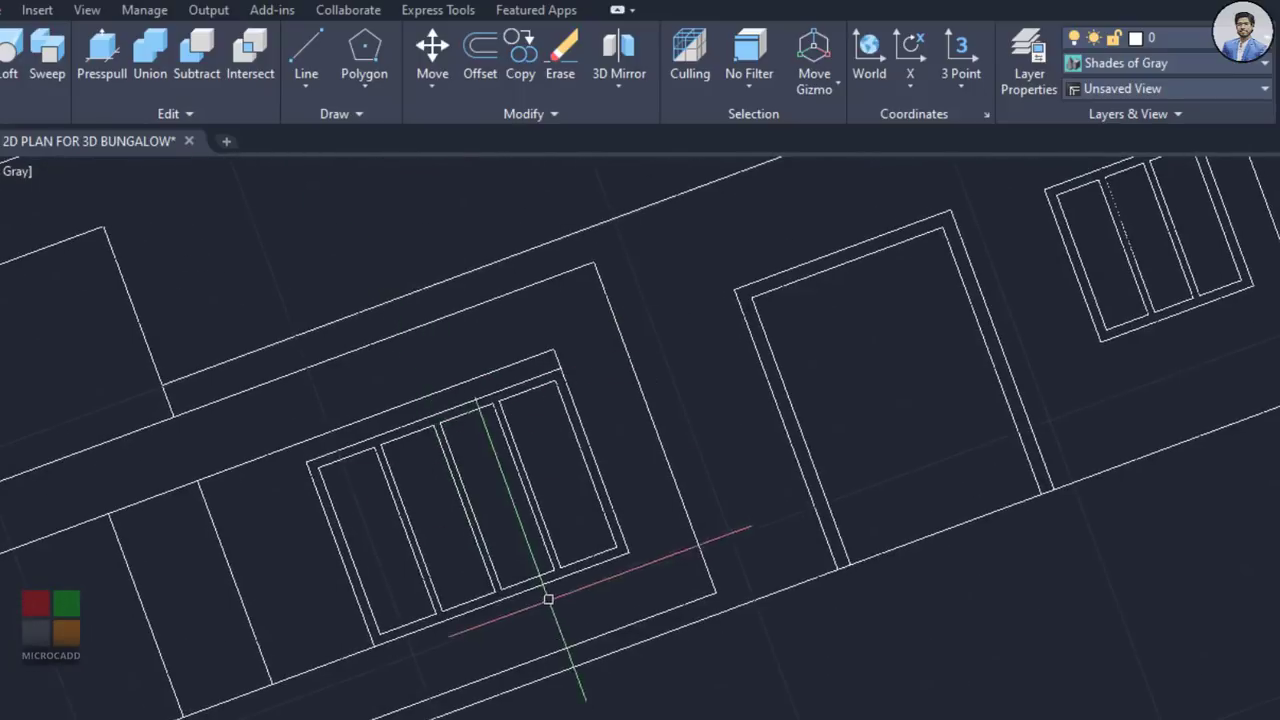
{"action": "scroll", "coordinate": [548, 599], "scroll_direction": "up", "scroll_amount": 2}
{"action": "middle_click_drag", "start_coordinate": [548, 599], "coordinate": [546, 612]}
{"action": "middle_click_drag", "start_coordinate": [338, 238], "coordinate": [434, 411]}
{"action": "middle_click_drag", "start_coordinate": [532, 497], "coordinate": [554, 496]}
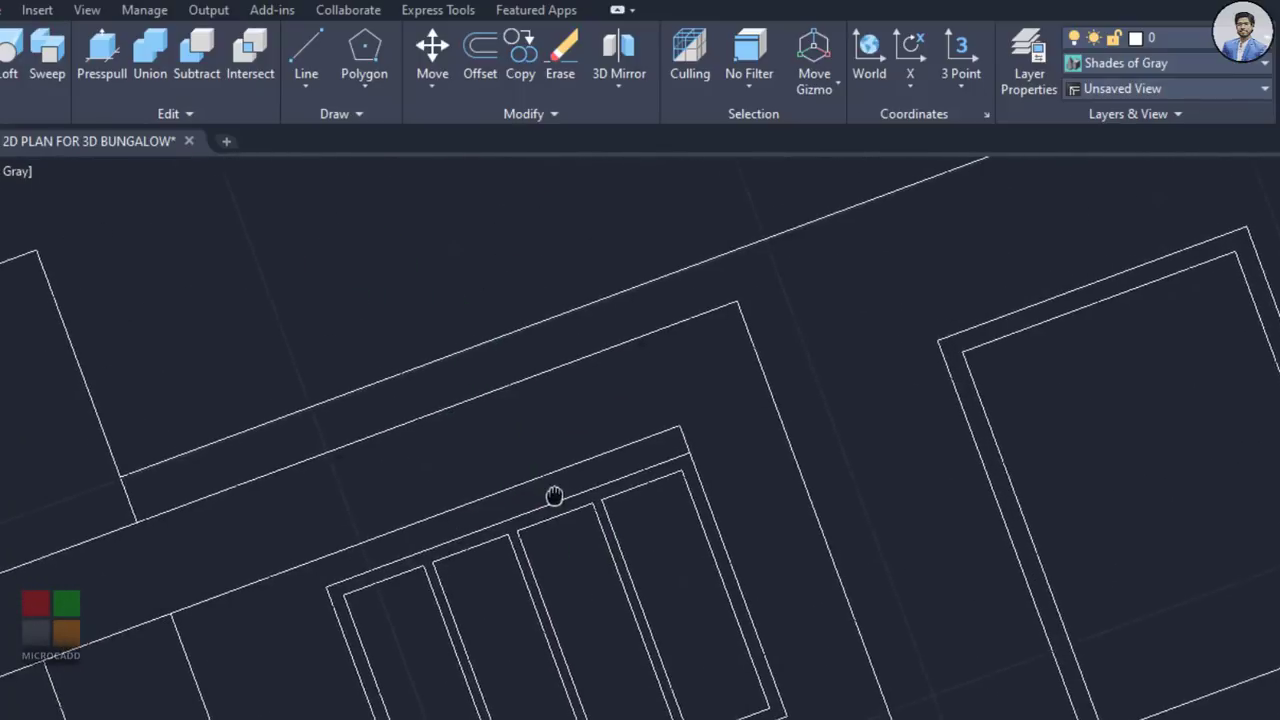
{"action": "type", "text": "DI"}
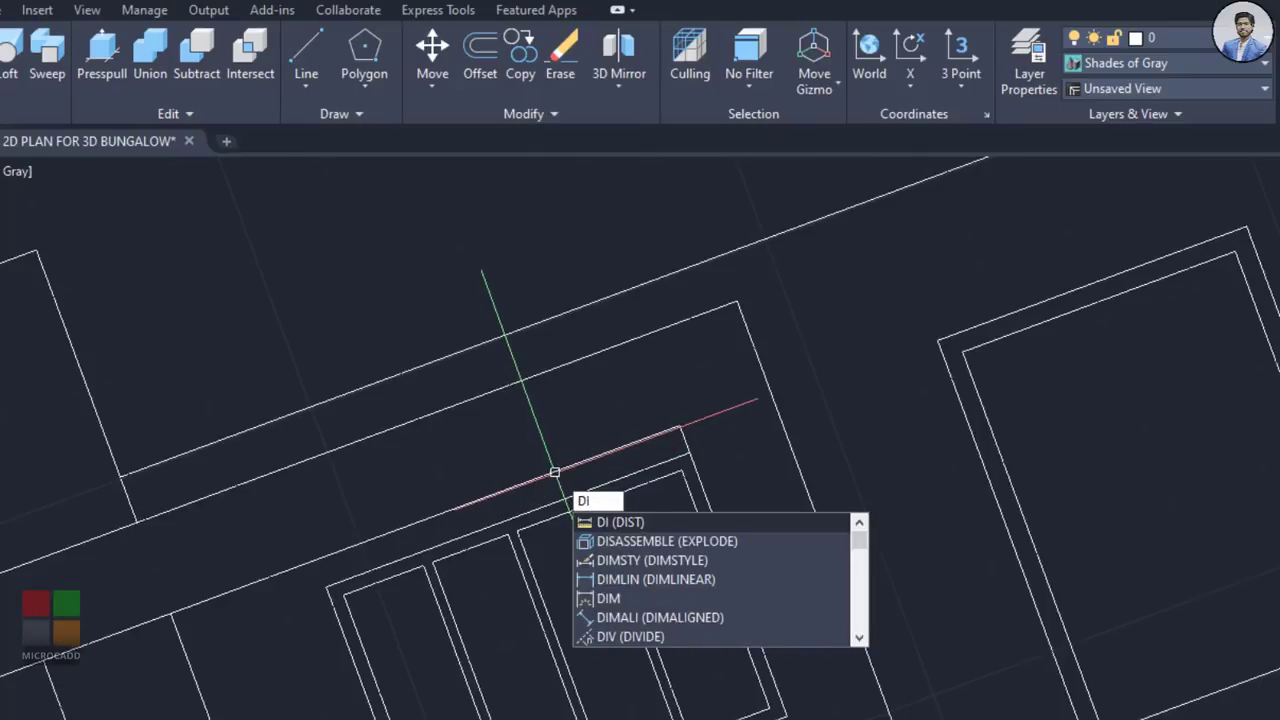
{"action": "key", "text": "Return"}
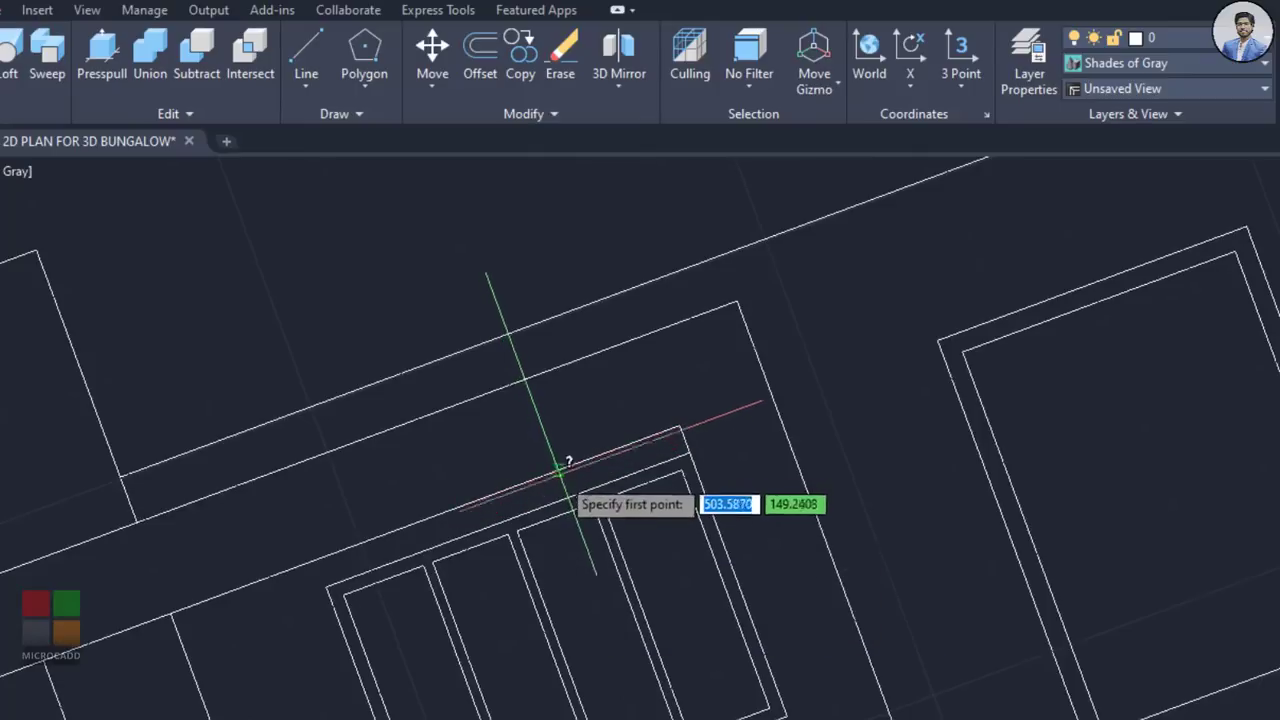
{"action": "left_click", "coordinate": [512, 516]}
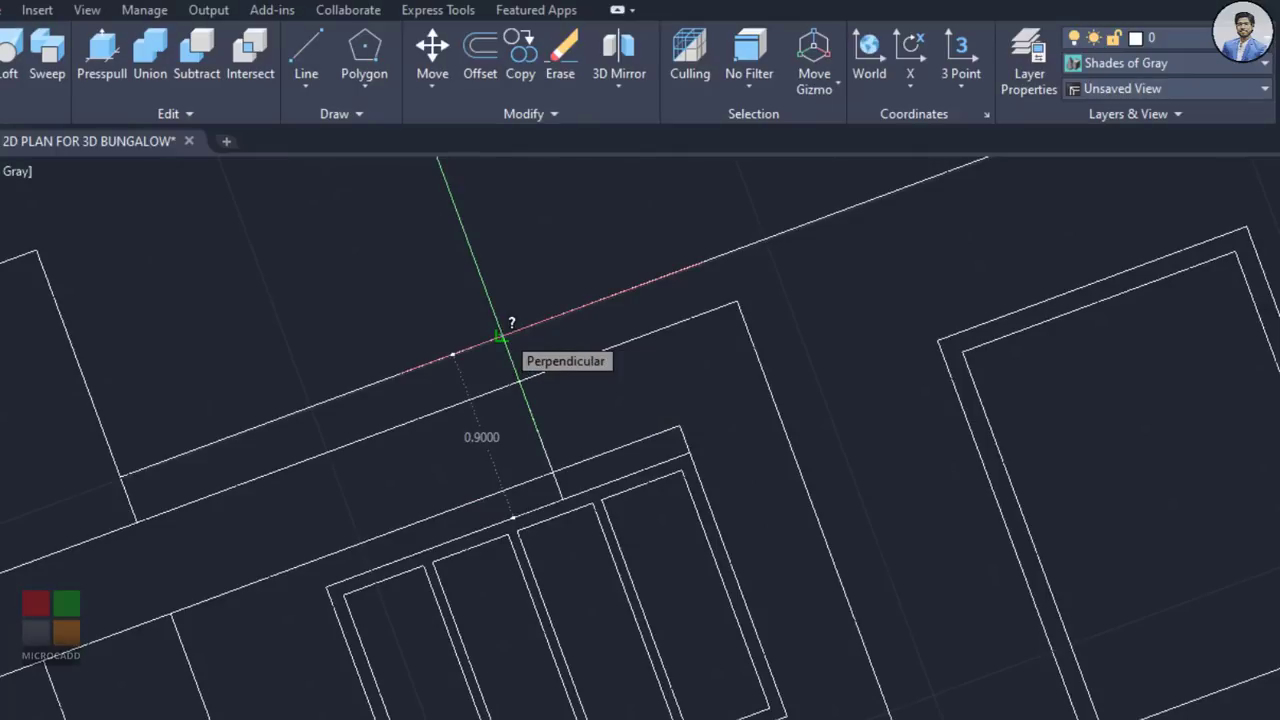
Step: Presspull the underside of the wall above the wide front window downward to suit the height in the front elevation
{"action": "scroll", "coordinate": [500, 335], "scroll_direction": "down", "scroll_amount": 10}
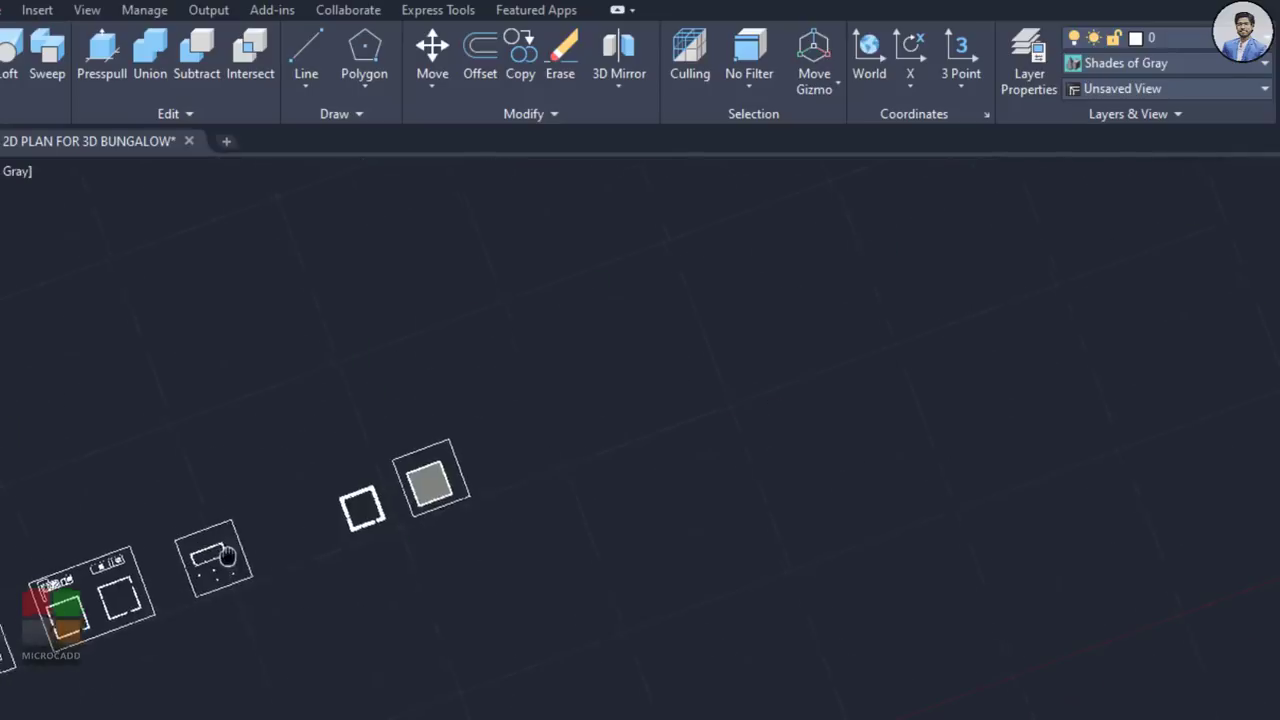
{"action": "middle_click_drag", "start_coordinate": [228, 556], "coordinate": [414, 409], "text": "shift"}
{"action": "scroll", "coordinate": [337, 500], "scroll_direction": "up", "scroll_amount": 8}
{"action": "middle_click_drag", "start_coordinate": [374, 464], "coordinate": [407, 504]}
{"action": "middle_click_drag", "start_coordinate": [407, 504], "coordinate": [420, 430], "text": "shift"}
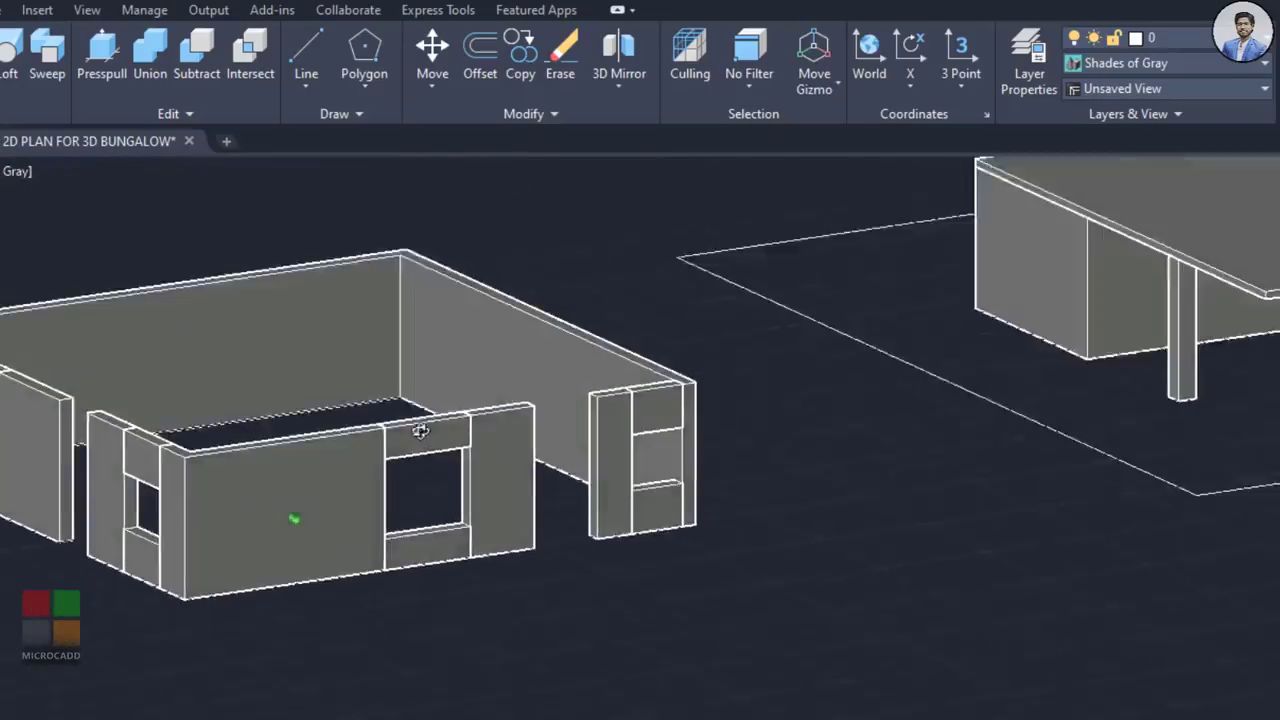
{"action": "scroll", "coordinate": [425, 450], "scroll_direction": "up", "scroll_amount": 6}
{"action": "scroll", "coordinate": [489, 455], "scroll_direction": "down", "scroll_amount": 4}
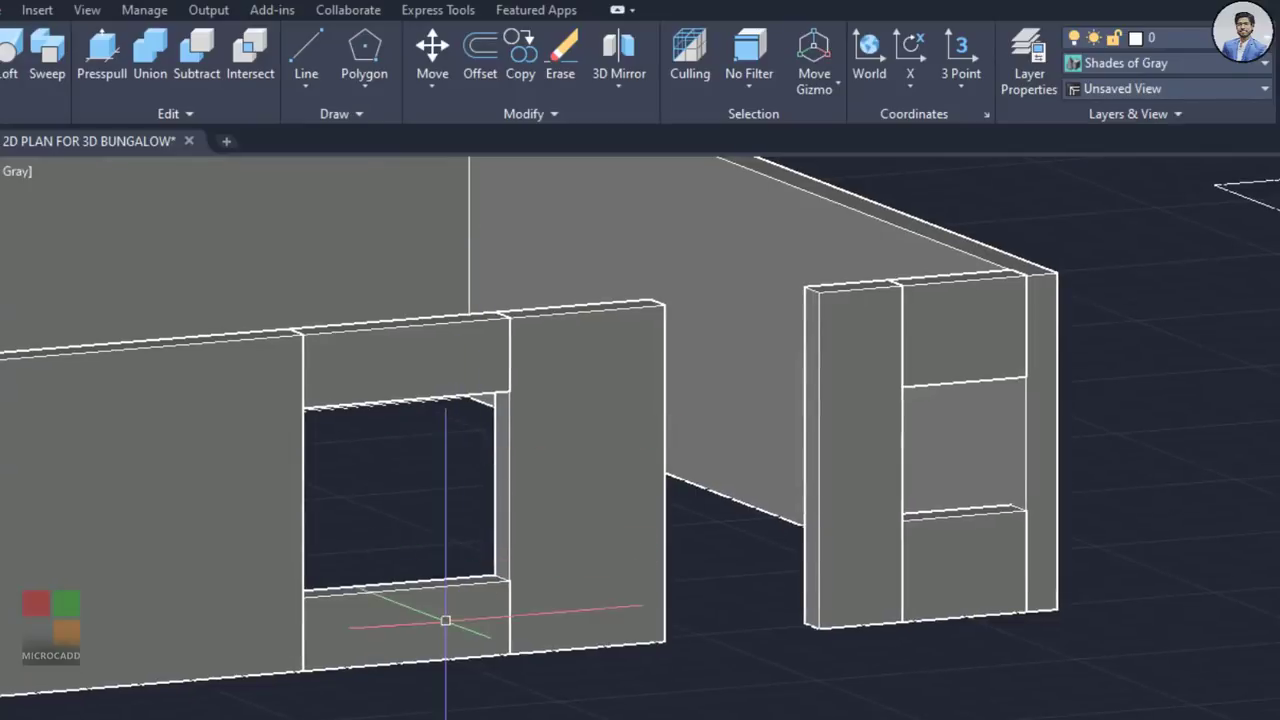
{"action": "scroll", "coordinate": [440, 628], "scroll_direction": "up", "scroll_amount": 4}
{"action": "scroll", "coordinate": [504, 569], "scroll_direction": "down", "scroll_amount": 4}
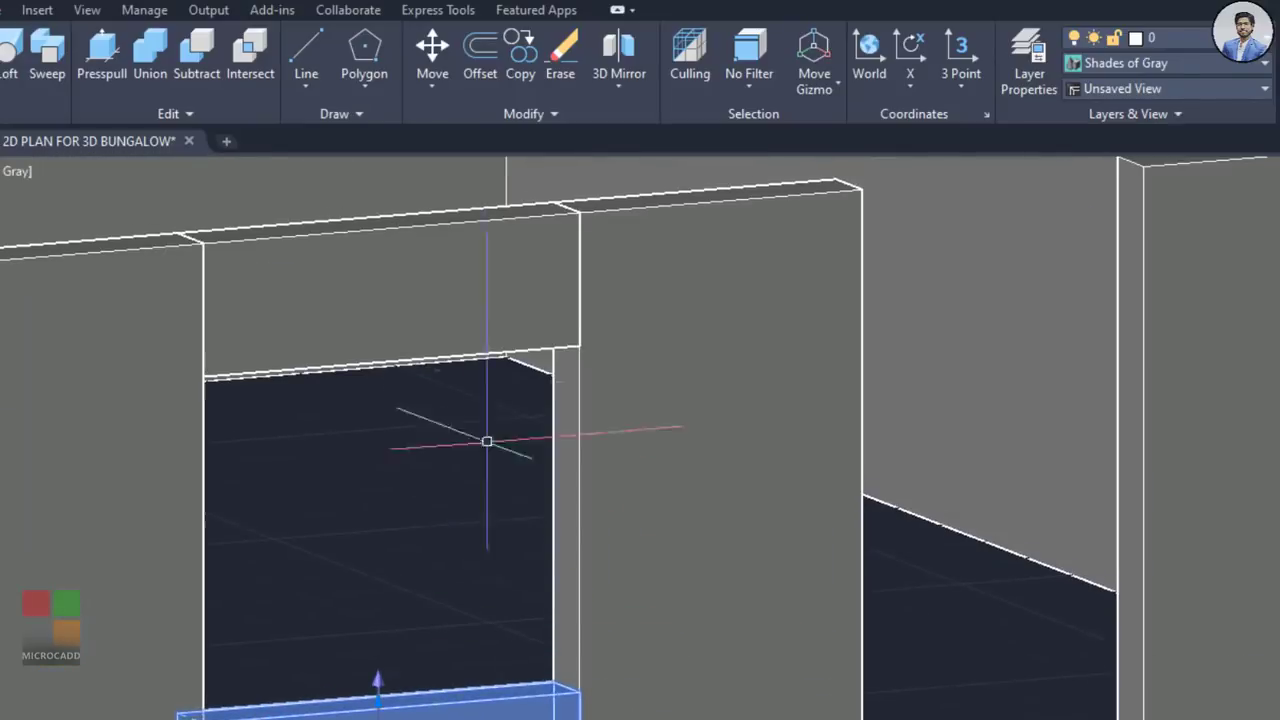
{"action": "key", "text": "Escape"}
{"action": "middle_click_drag", "start_coordinate": [511, 425], "coordinate": [362, 333], "text": "shift"}
{"action": "scroll", "coordinate": [506, 486], "scroll_direction": "up", "scroll_amount": 6}
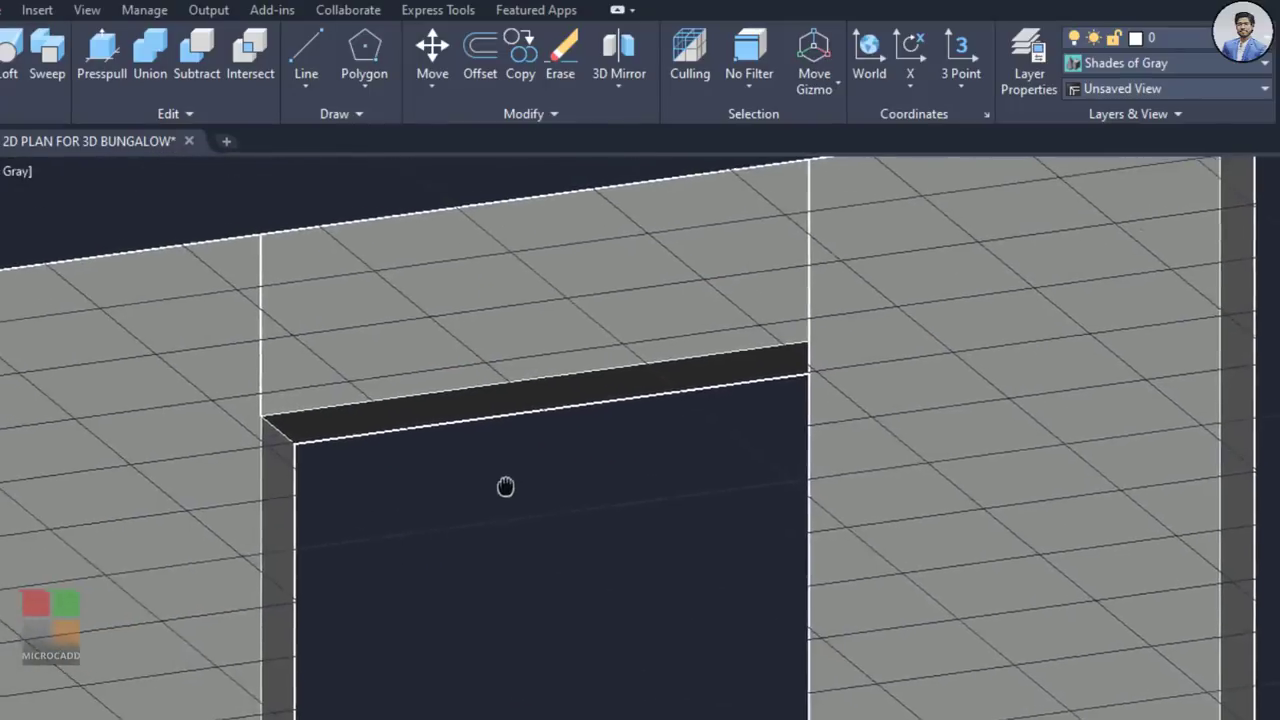
{"action": "scroll", "coordinate": [511, 489], "scroll_direction": "down", "scroll_amount": 1}
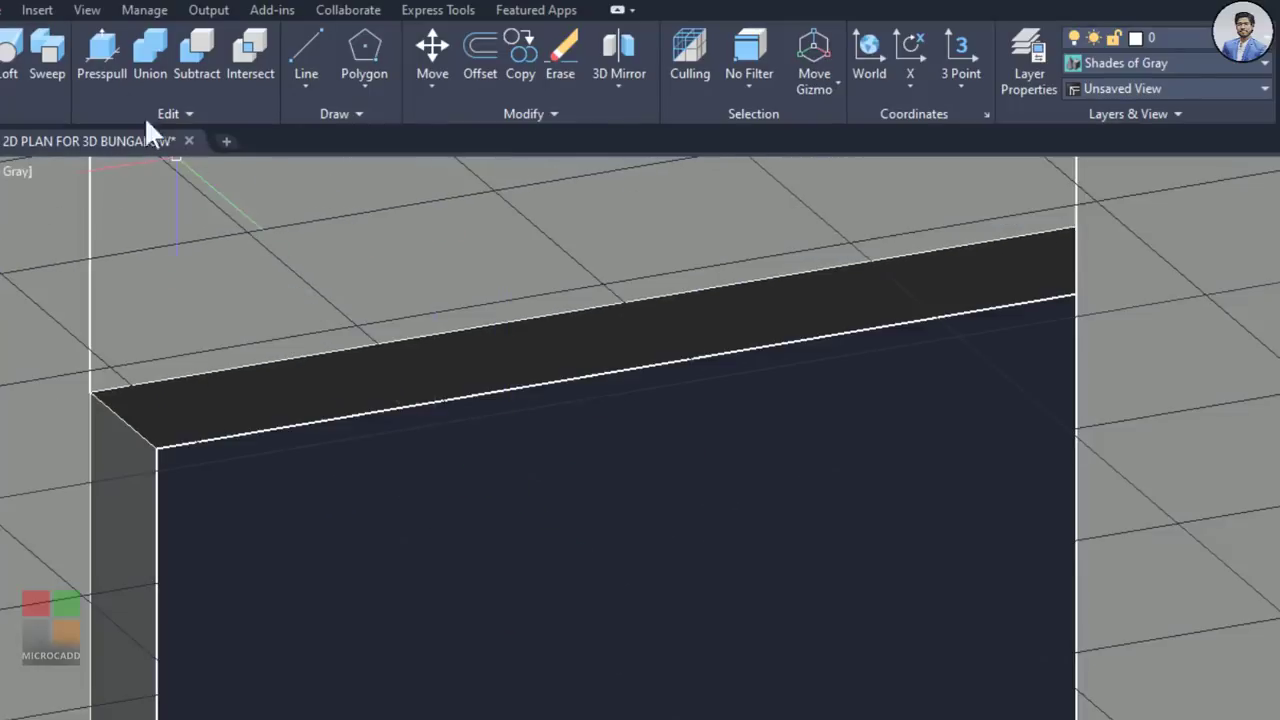
{"action": "left_click", "coordinate": [338, 377]}
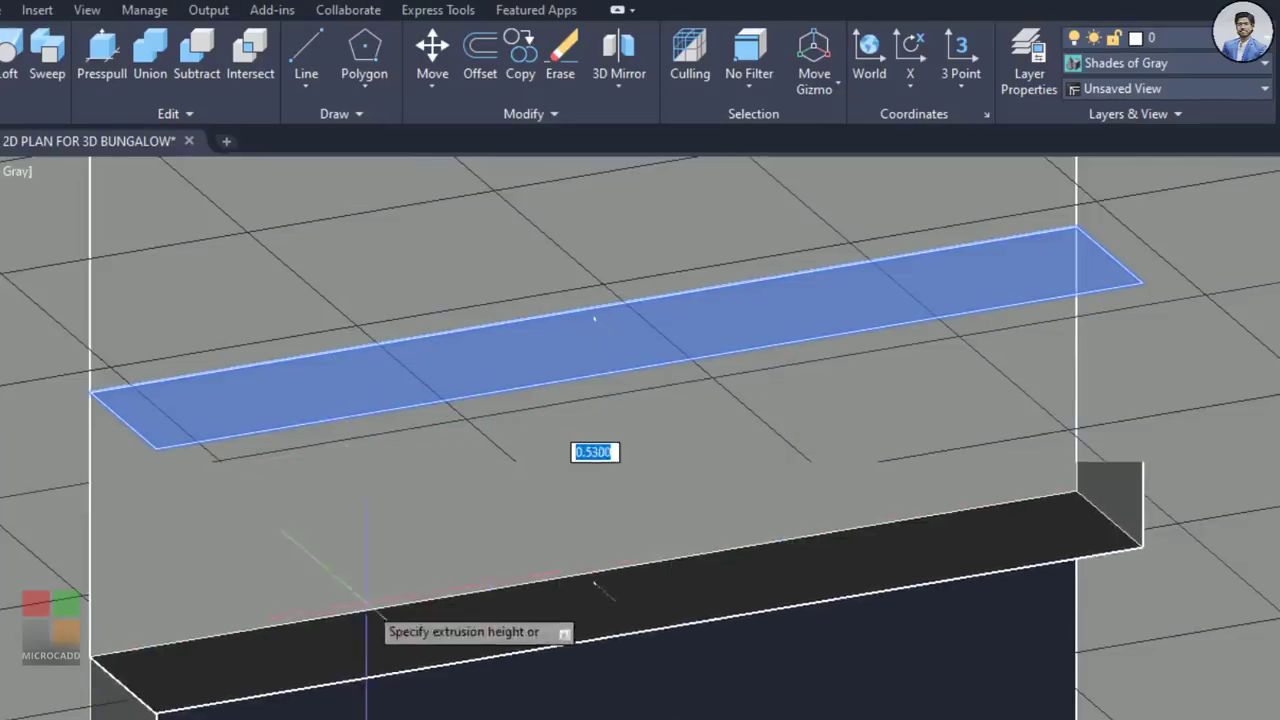
{"action": "scroll", "coordinate": [392, 535], "scroll_direction": "down", "scroll_amount": 3}
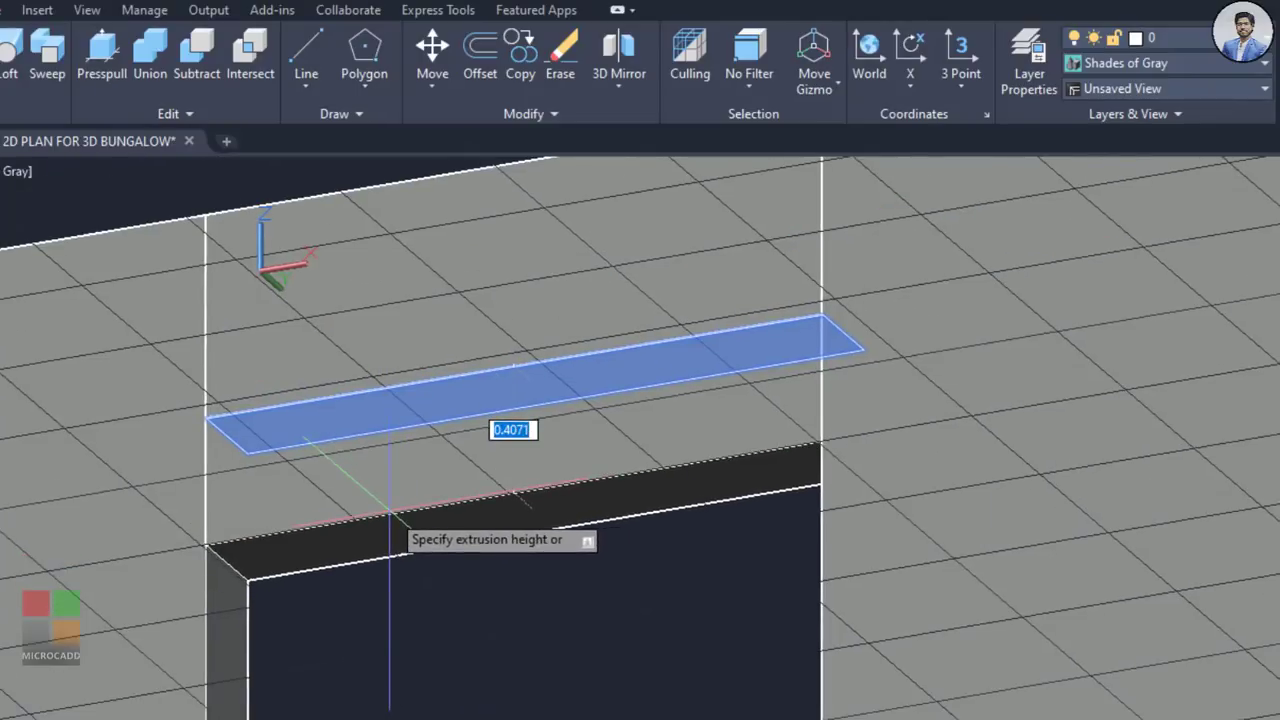
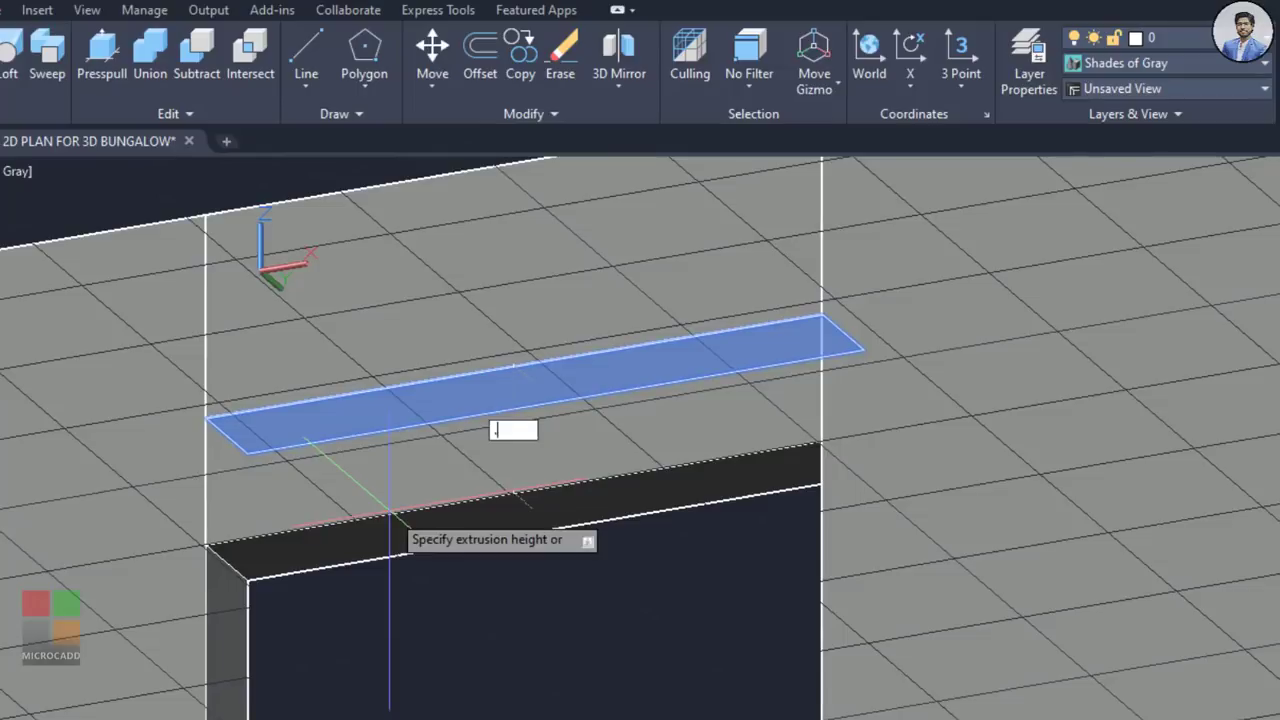
{"action": "key", "text": "Return"}
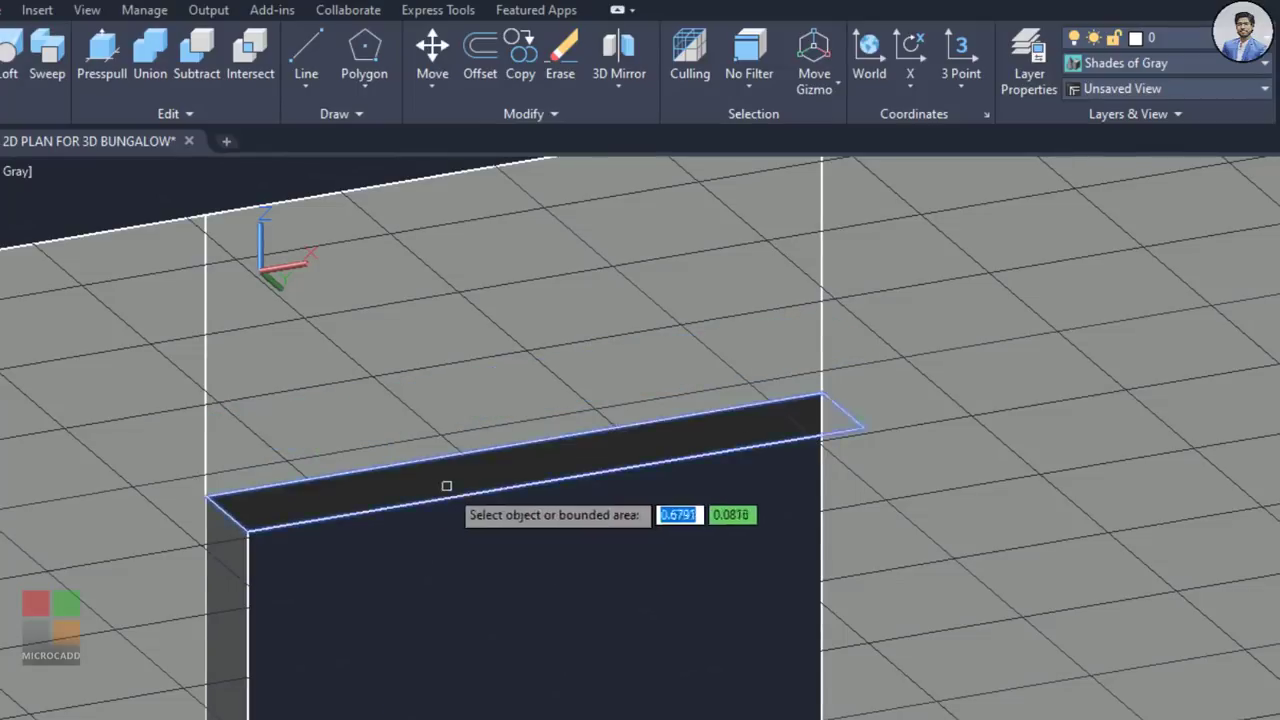
Step: Measure the height of the extended wall above the wide front window from its lower corner
{"action": "key", "text": "Return"}
{"action": "type", "text": "di"}
{"action": "key", "text": "Return"}
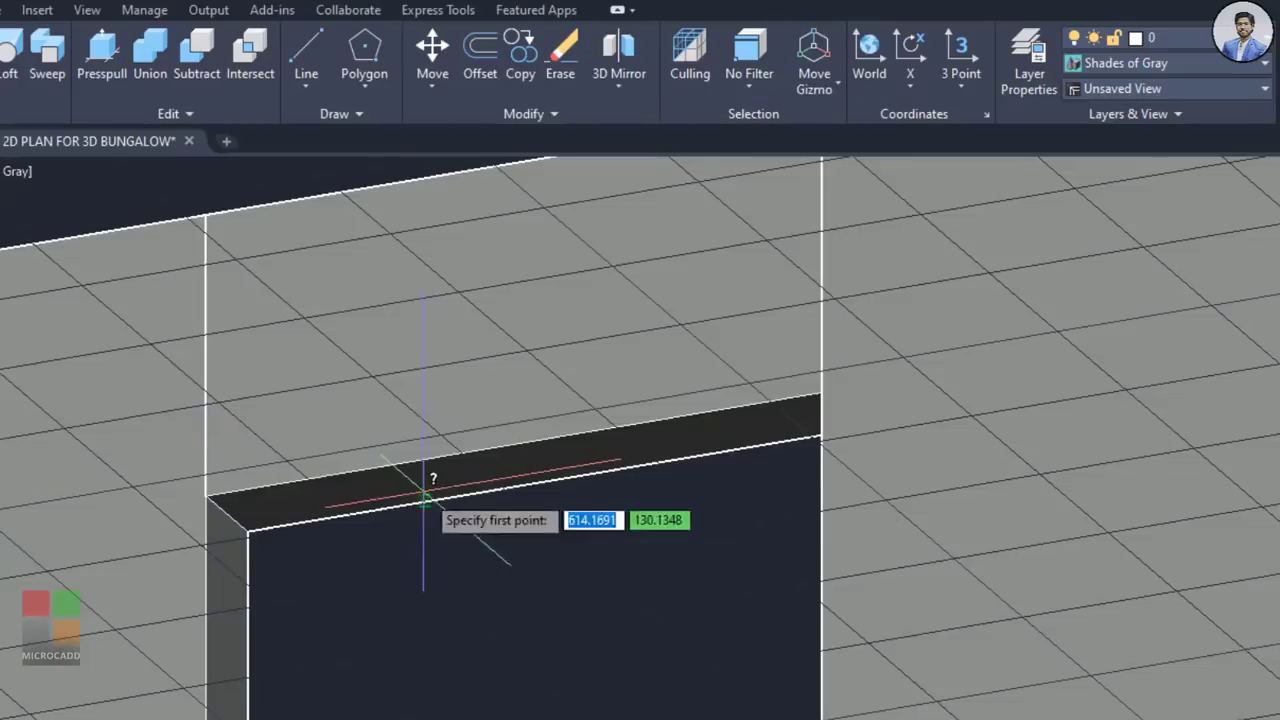
{"action": "left_click", "coordinate": [207, 494]}
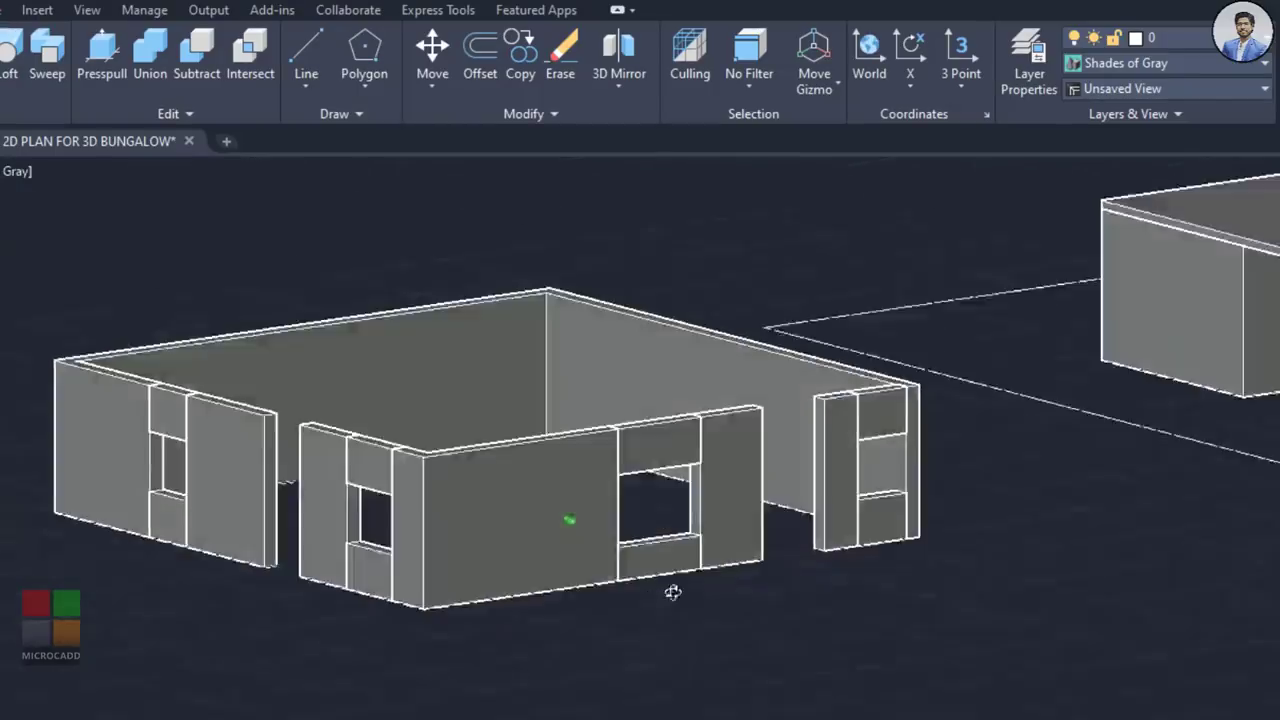
Step: Copy the wall above the narrow front window from its upper corner to the top corner of the wall across the front door opening
{"action": "scroll", "coordinate": [671, 591], "scroll_direction": "up", "scroll_amount": 4}
{"action": "scroll", "coordinate": [739, 469], "scroll_direction": "up", "scroll_amount": 3}
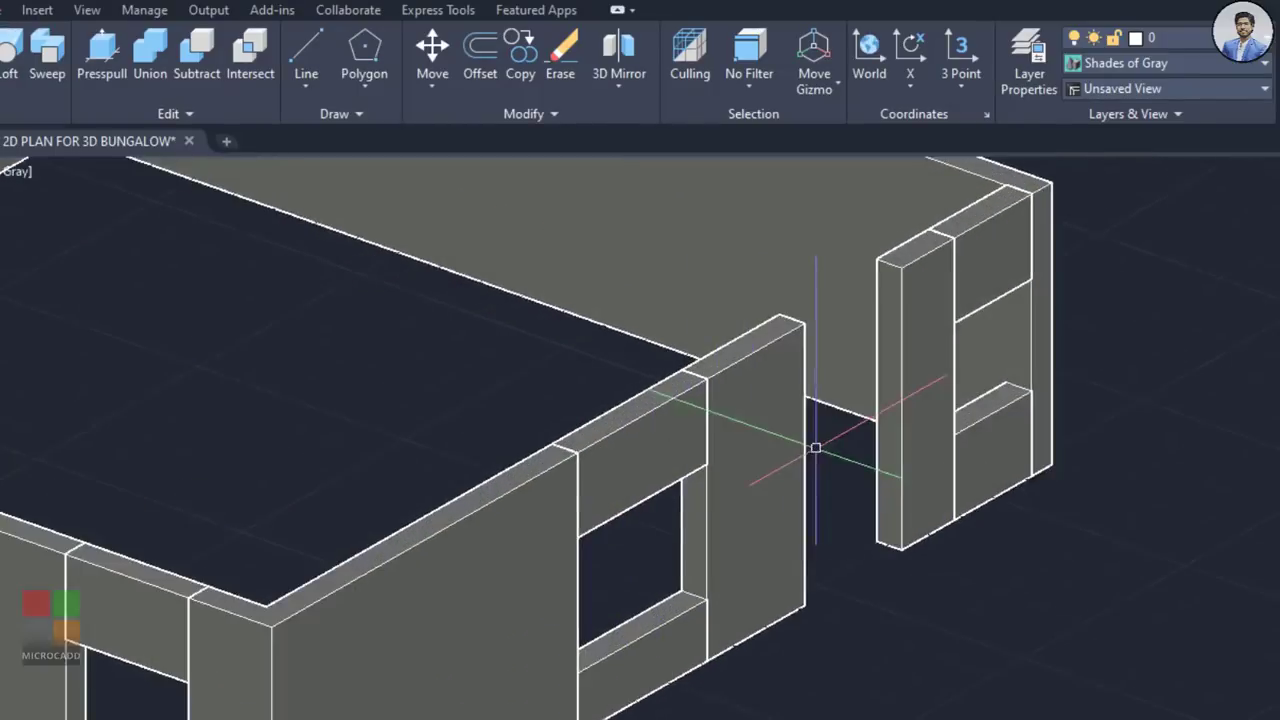
{"action": "middle_click_drag", "start_coordinate": [814, 448], "coordinate": [584, 441], "text": "shift"}
{"action": "scroll", "coordinate": [814, 453], "scroll_direction": "up", "scroll_amount": 5}
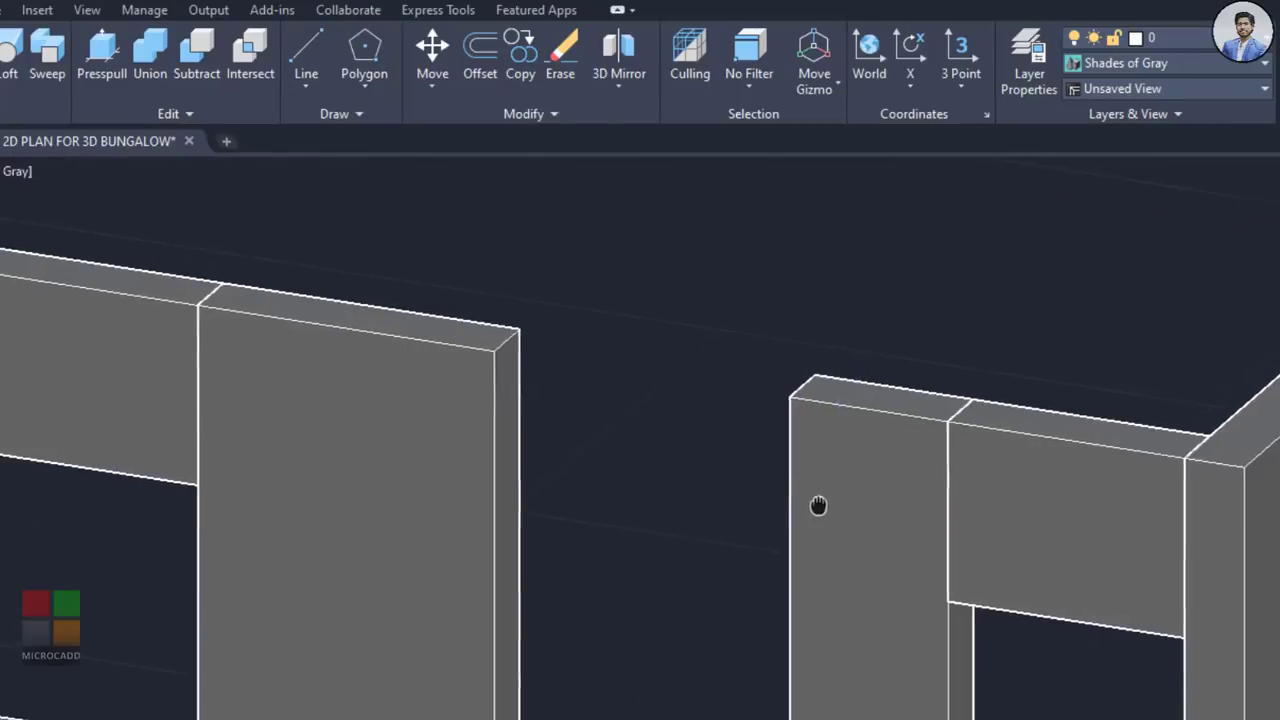
{"action": "left_click", "coordinate": [951, 478]}
{"action": "middle_click_drag", "start_coordinate": [920, 486], "coordinate": [703, 486]}
{"action": "scroll", "coordinate": [783, 501], "scroll_direction": "up", "scroll_amount": 2}
{"action": "middle_click_drag", "start_coordinate": [783, 501], "coordinate": [780, 507]}
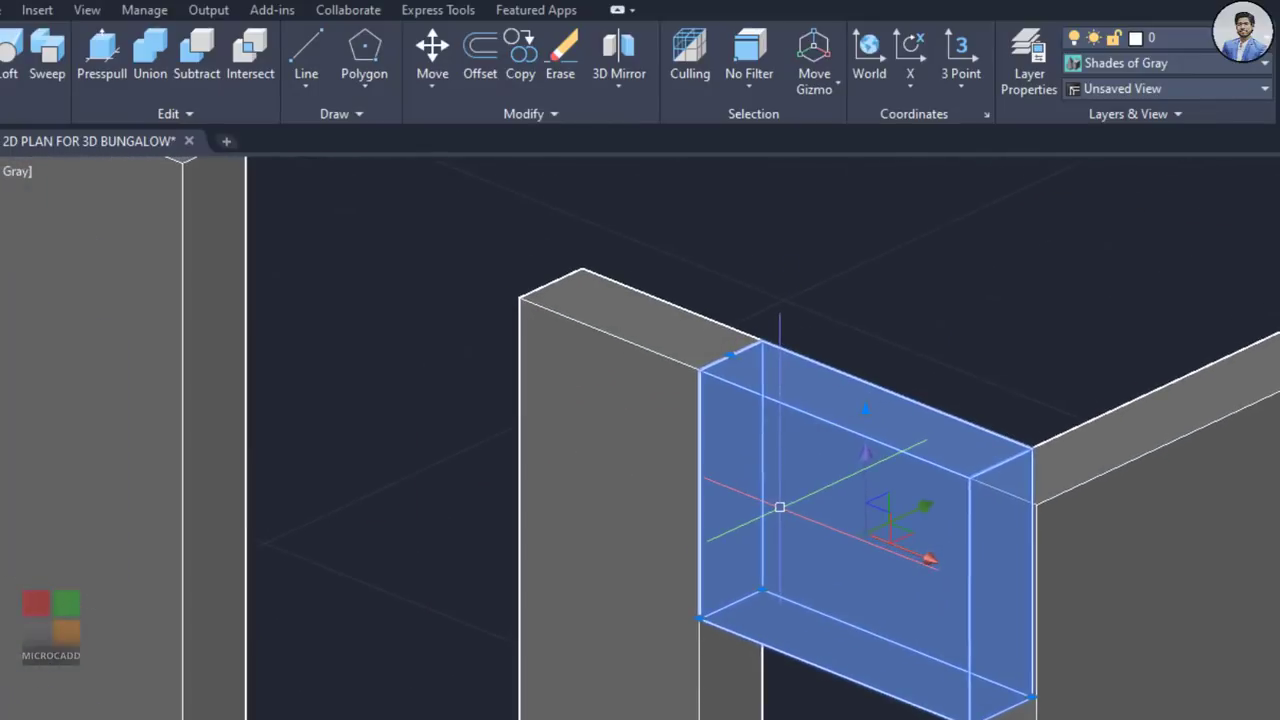
{"action": "type", "text": "co"}
{"action": "key", "text": "Return"}
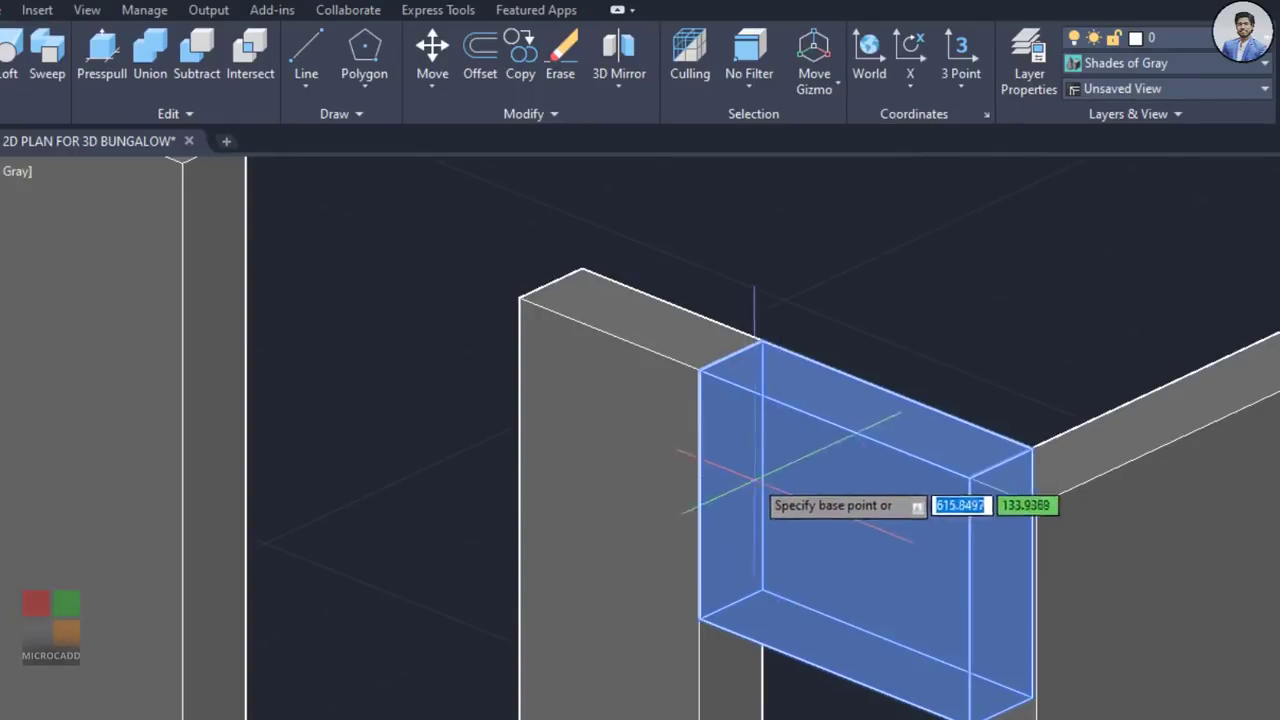
{"action": "left_click", "coordinate": [700, 369]}
{"action": "middle_click_drag", "start_coordinate": [464, 300], "coordinate": [789, 576]}
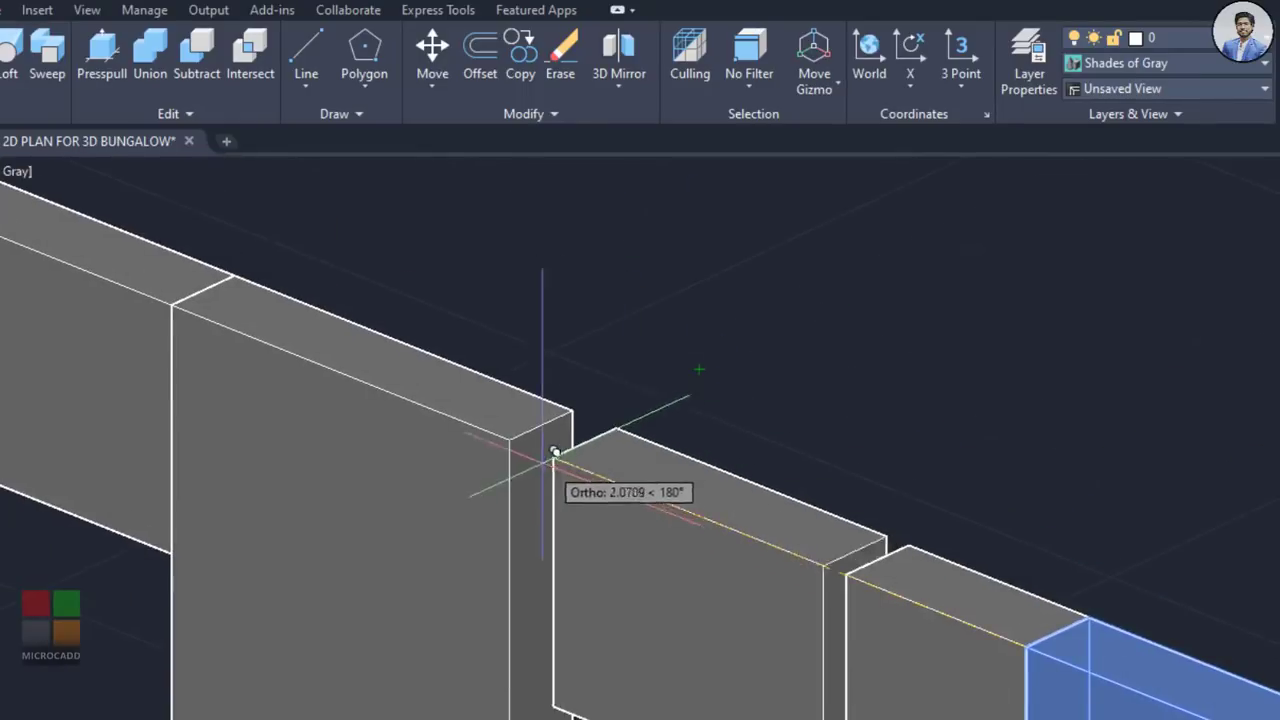
{"action": "left_click", "coordinate": [510, 440]}
{"action": "key", "text": "Escape"}
Step: Presspull the end face of the copied wall above the front door until it meets the wall on the other side of the opening
{"action": "middle_click_drag", "start_coordinate": [877, 632], "coordinate": [896, 544]}
{"action": "left_click", "coordinate": [114, 58]}
{"action": "scroll", "coordinate": [751, 369], "scroll_direction": "up", "scroll_amount": 3}
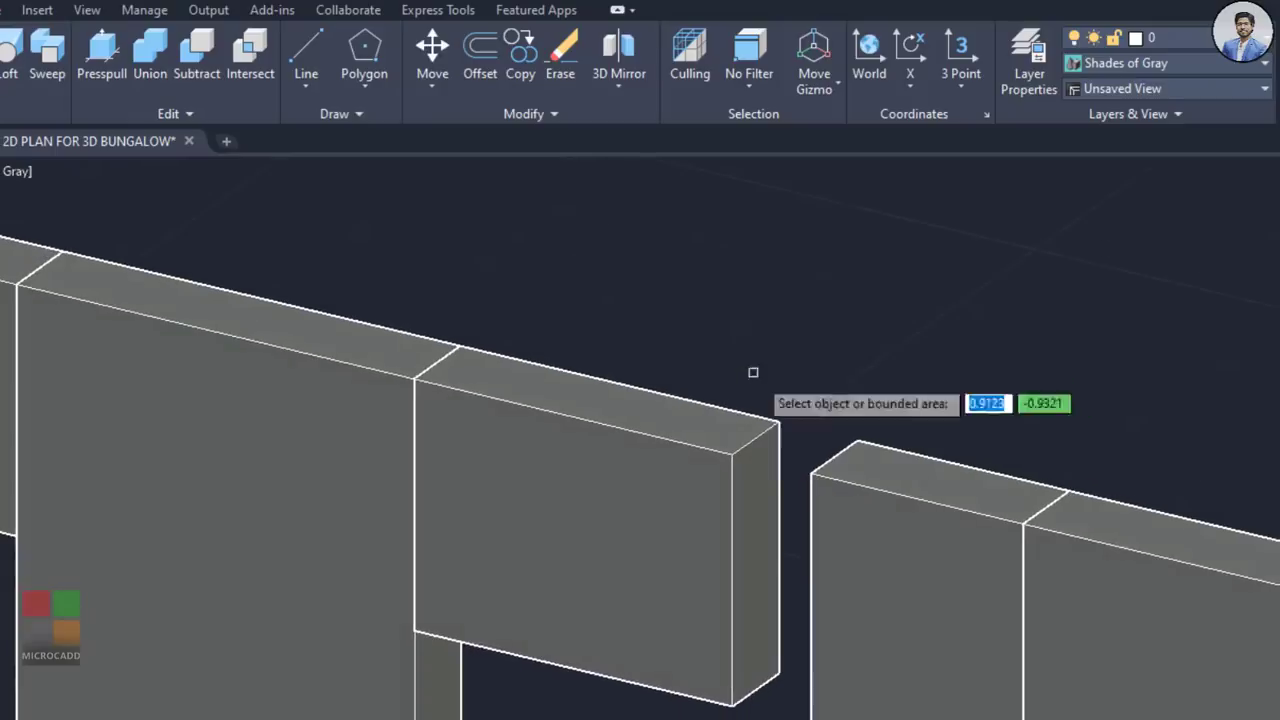
{"action": "left_click", "coordinate": [725, 464]}
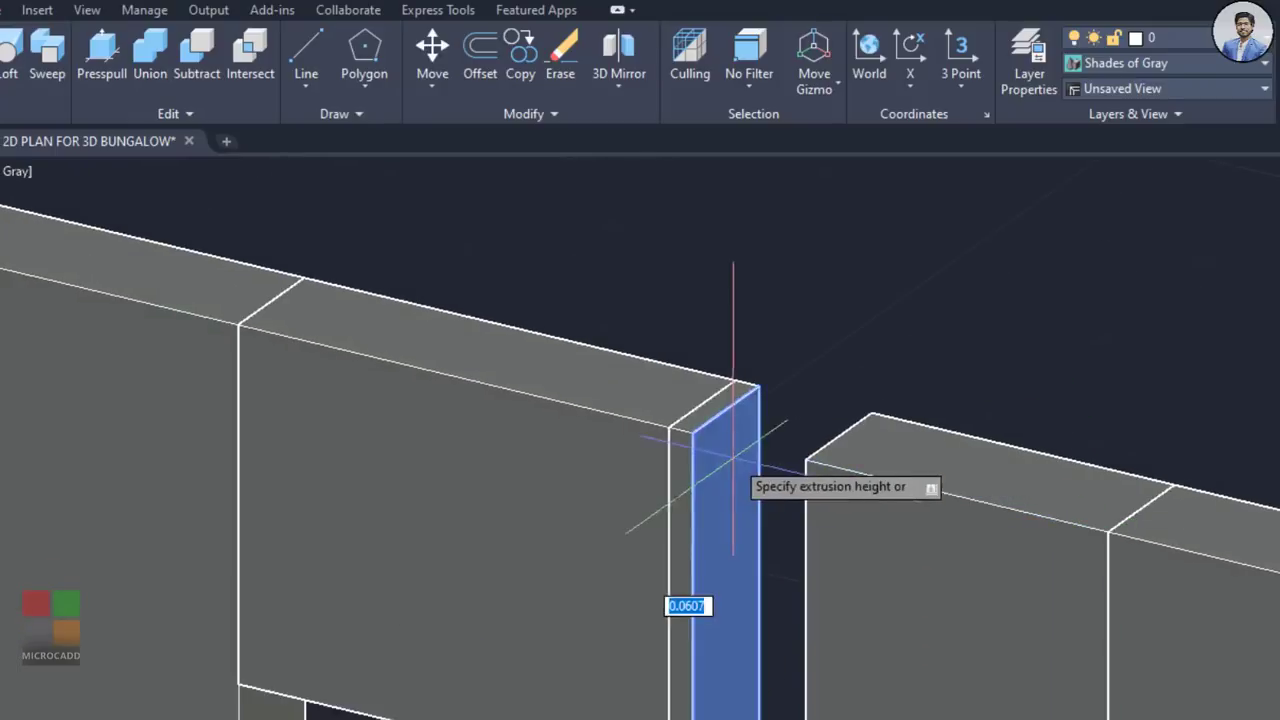
{"action": "scroll", "coordinate": [795, 486], "scroll_direction": "up", "scroll_amount": 2}
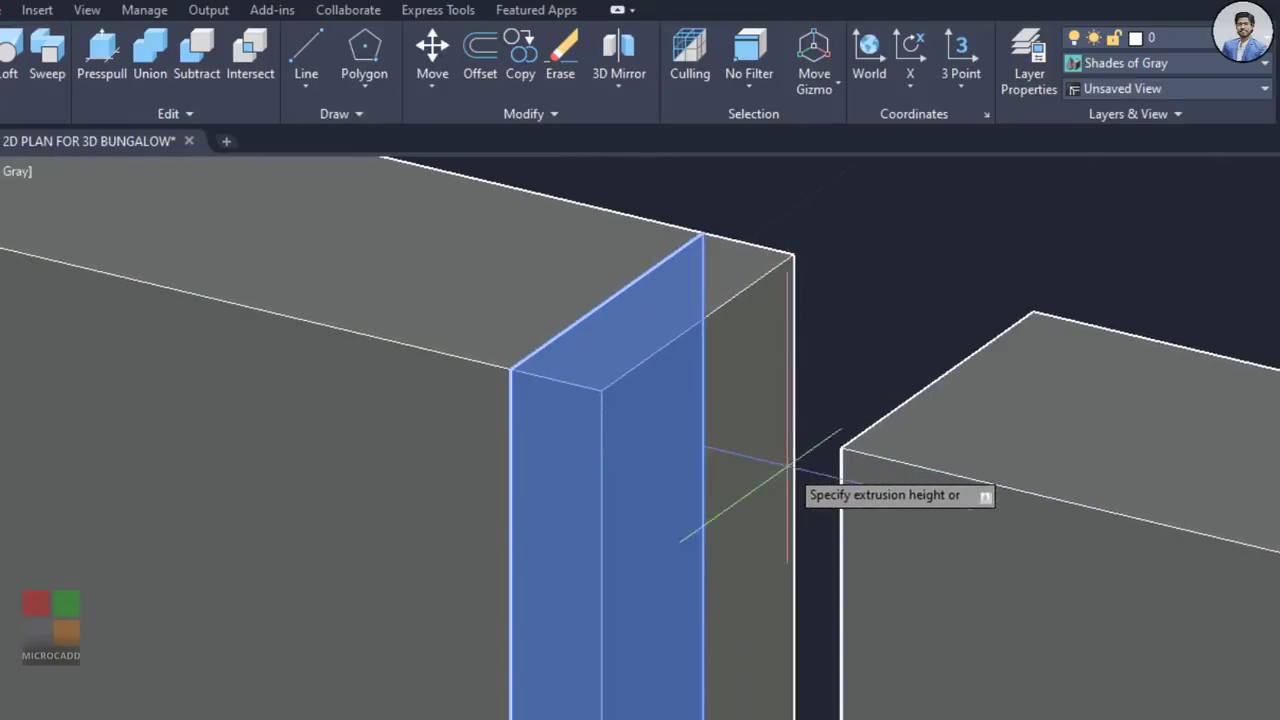
{"action": "left_click", "coordinate": [842, 448]}
{"action": "scroll", "coordinate": [820, 460], "scroll_direction": "down", "scroll_amount": 3}
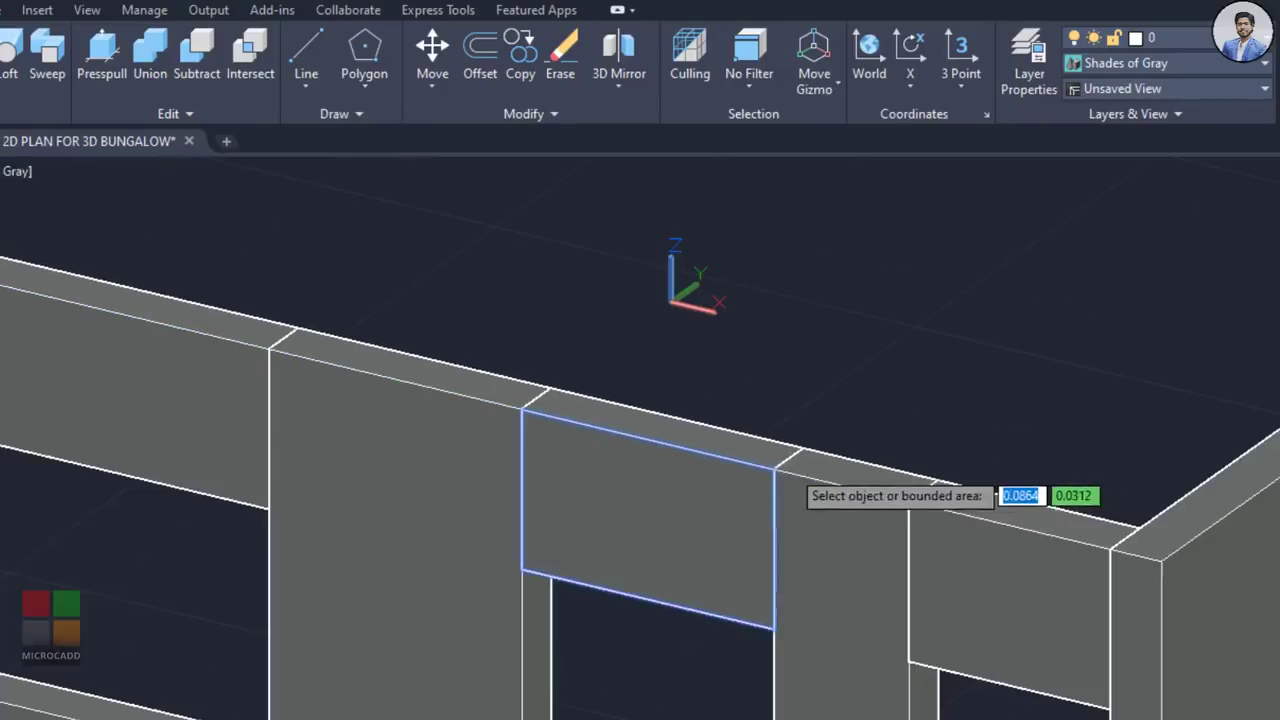
Step: Copy the wall above the far side window from its upper corner to the top corner beside the side door opening, bridging the opening
{"action": "scroll", "coordinate": [765, 484], "scroll_direction": "down", "scroll_amount": 5}
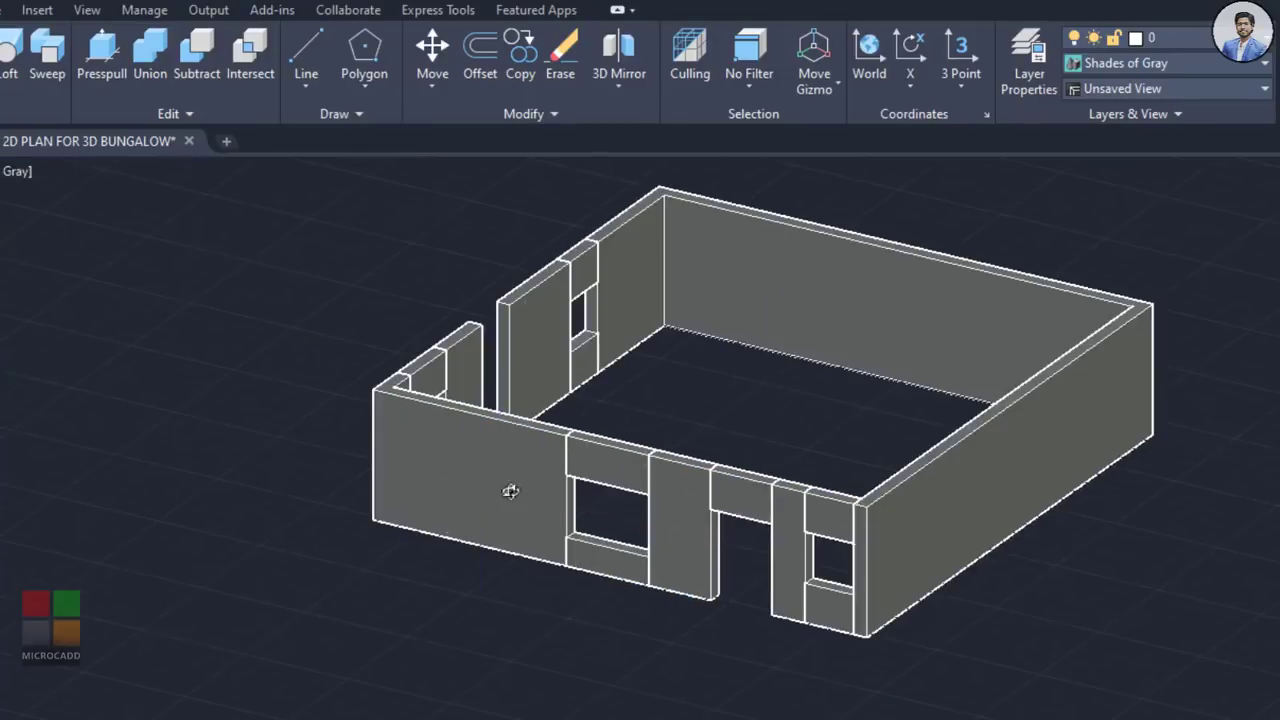
{"action": "middle_click_drag", "start_coordinate": [510, 490], "coordinate": [486, 457], "text": "shift"}
{"action": "scroll", "coordinate": [451, 480], "scroll_direction": "up", "scroll_amount": 8}
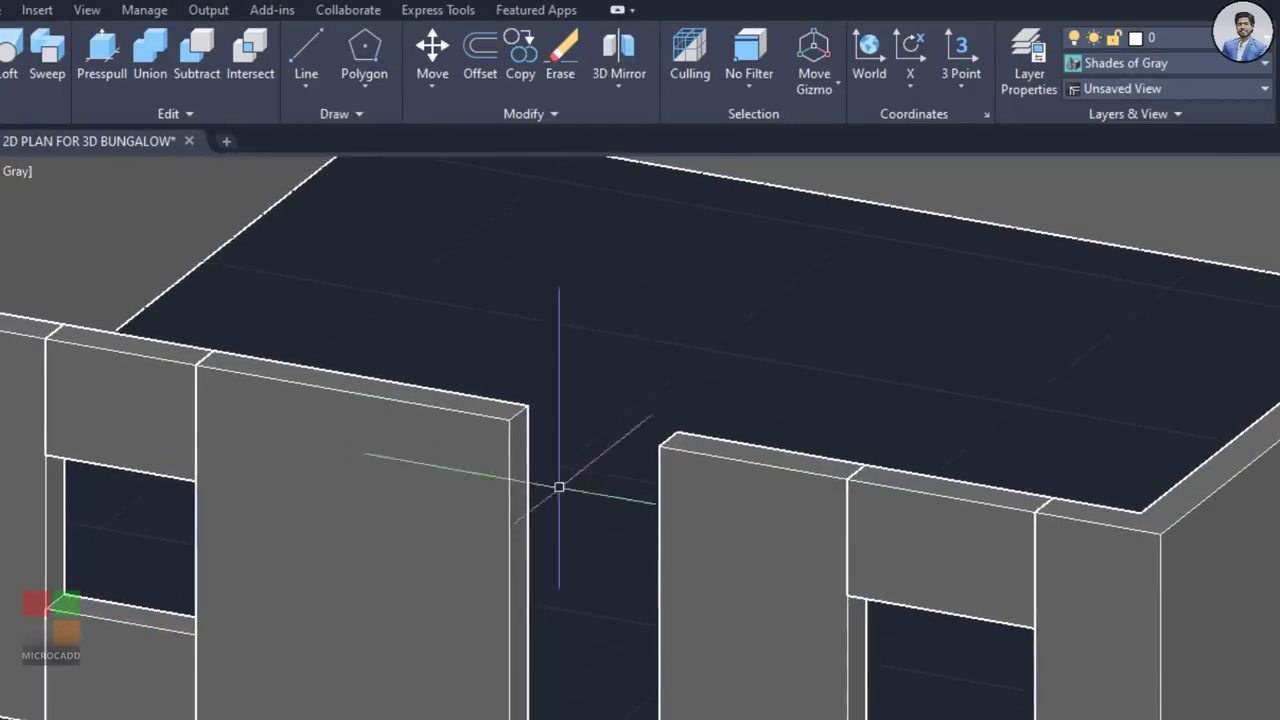
{"action": "left_click", "coordinate": [123, 426]}
{"action": "type", "text": "c"}
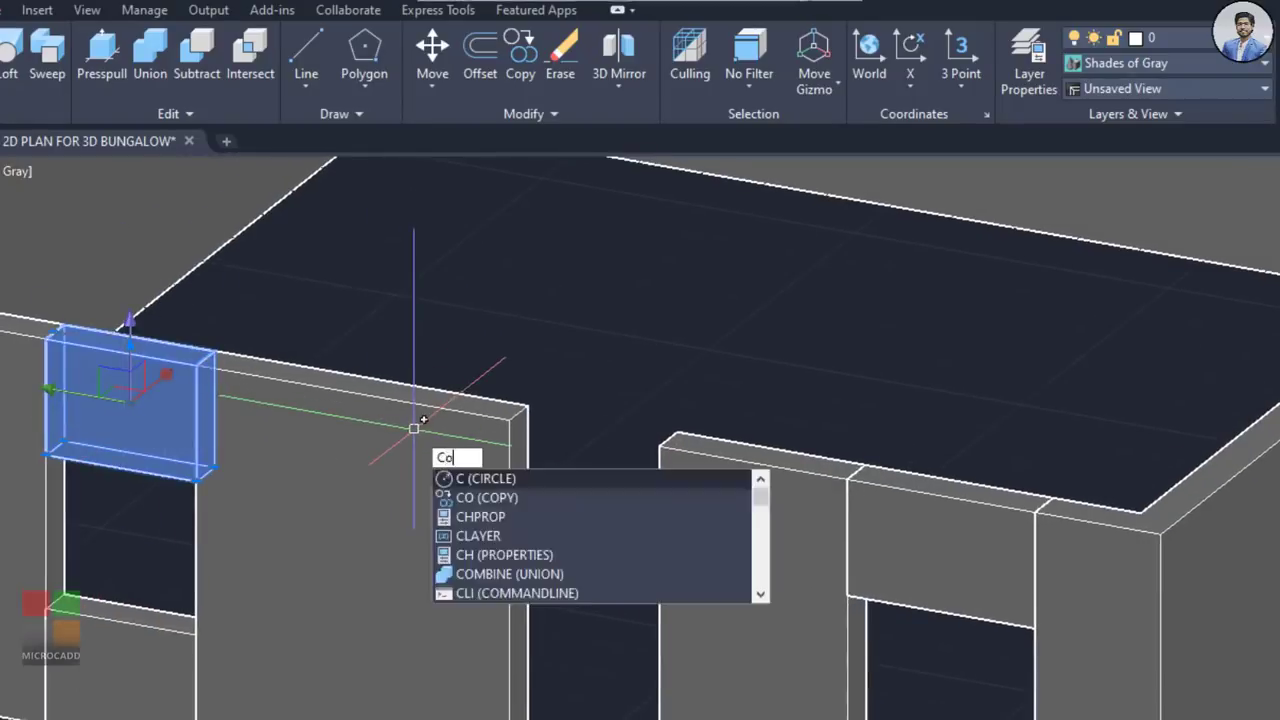
{"action": "type", "text": "o"}
{"action": "key", "text": "Return"}
{"action": "scroll", "coordinate": [40, 350], "scroll_direction": "up", "scroll_amount": 2}
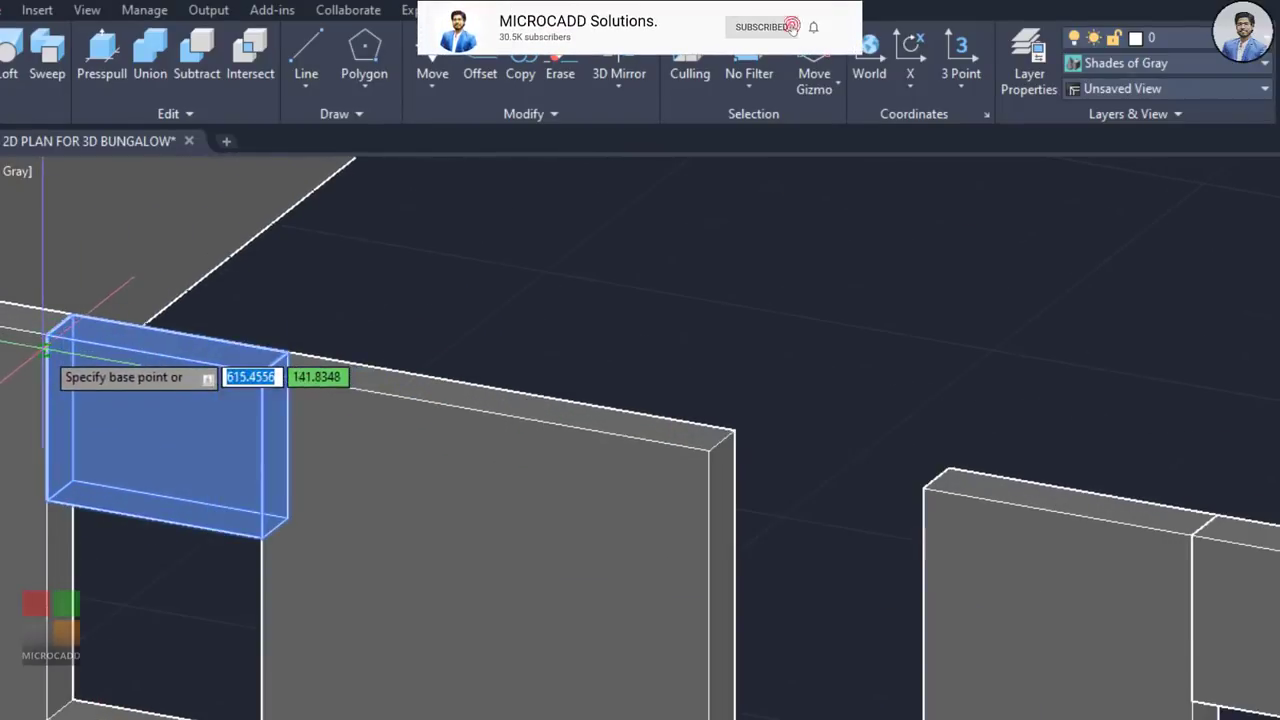
{"action": "left_click", "coordinate": [45, 333]}
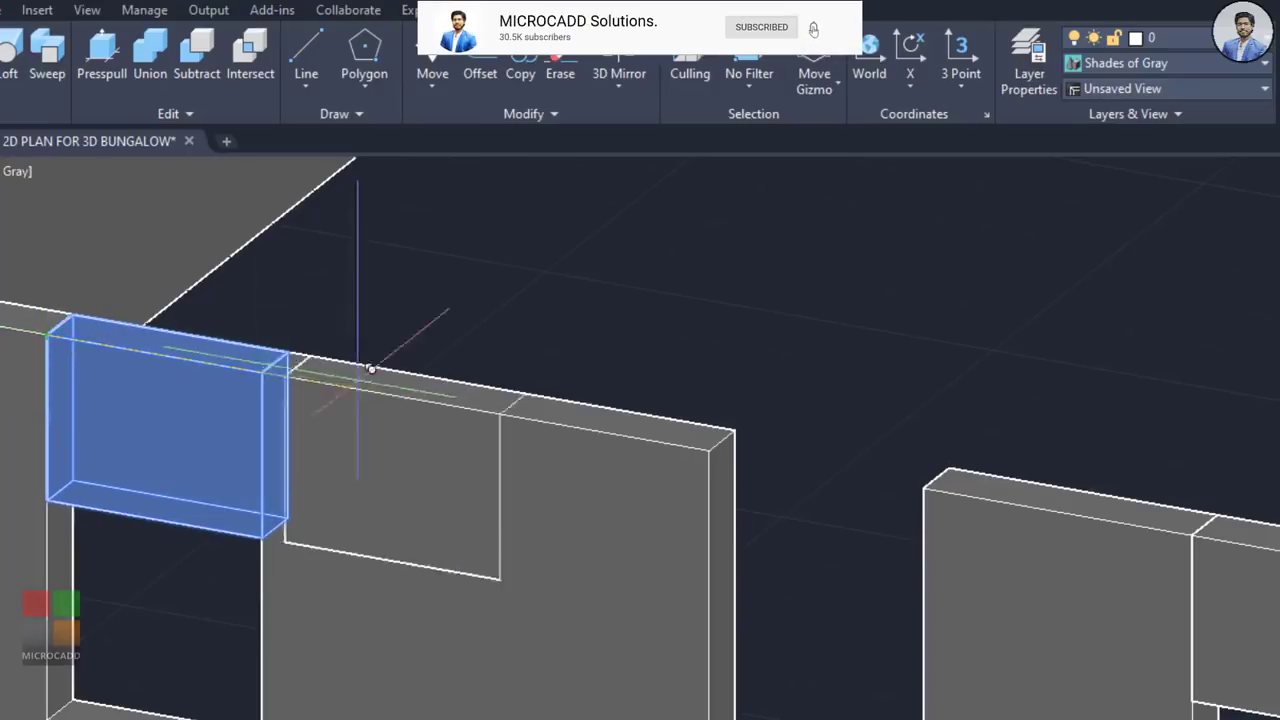
{"action": "left_click", "coordinate": [708, 452]}
{"action": "key", "text": "Return"}
{"action": "scroll", "coordinate": [706, 463], "scroll_direction": "down", "scroll_amount": 5}
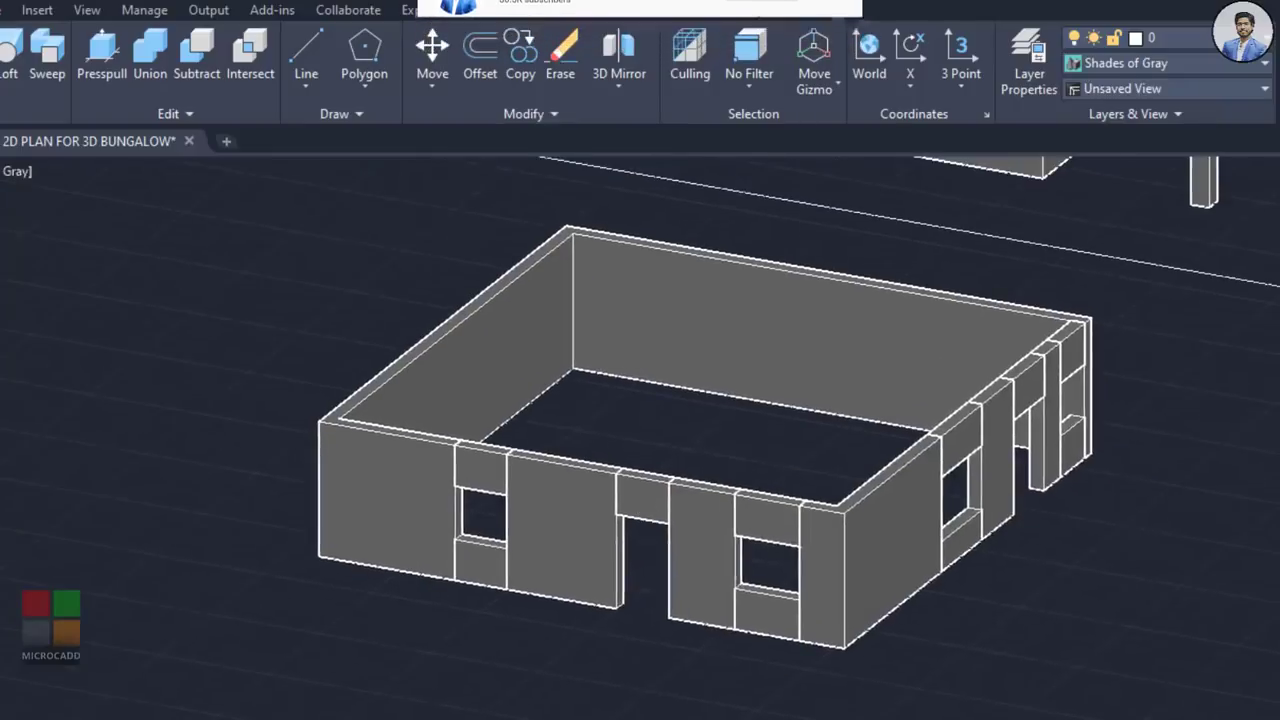
{"action": "middle_click_drag", "start_coordinate": [918, 557], "coordinate": [868, 592], "text": "shift"}
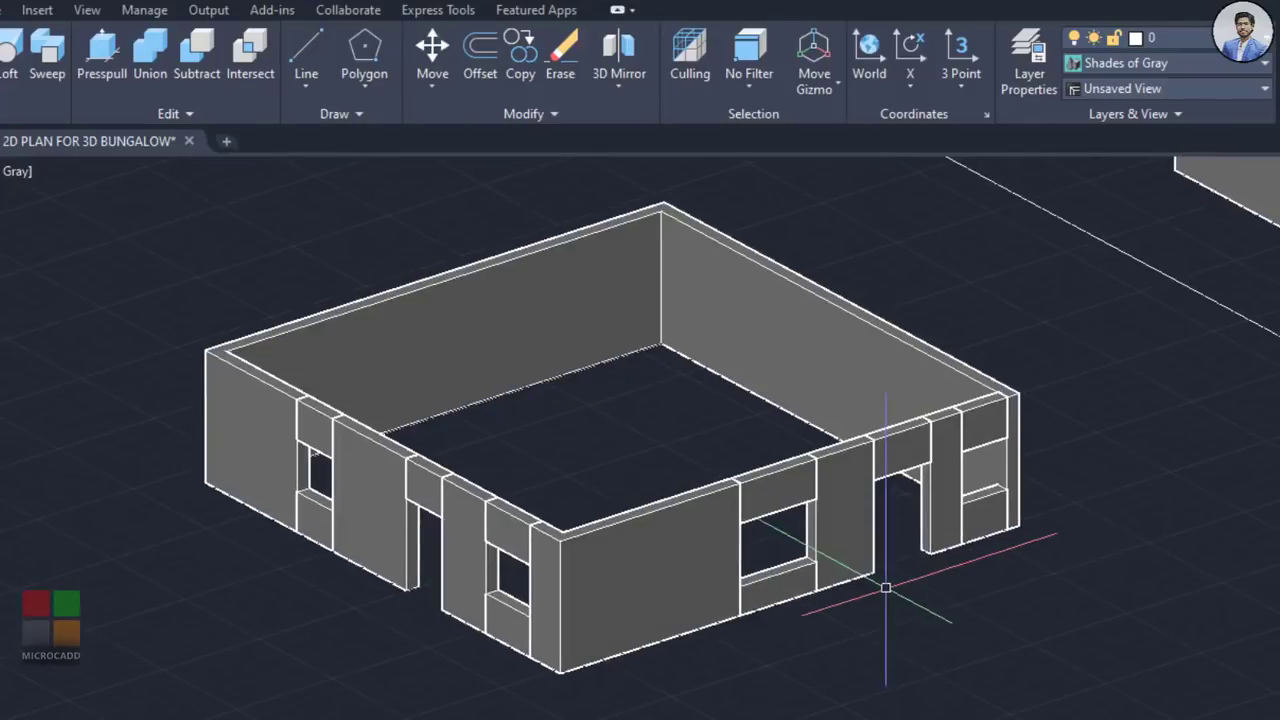
Step: Select the wall pieces around the front window and door openings to check whether they are separate solids
{"action": "scroll", "coordinate": [885, 588], "scroll_direction": "up", "scroll_amount": 5}
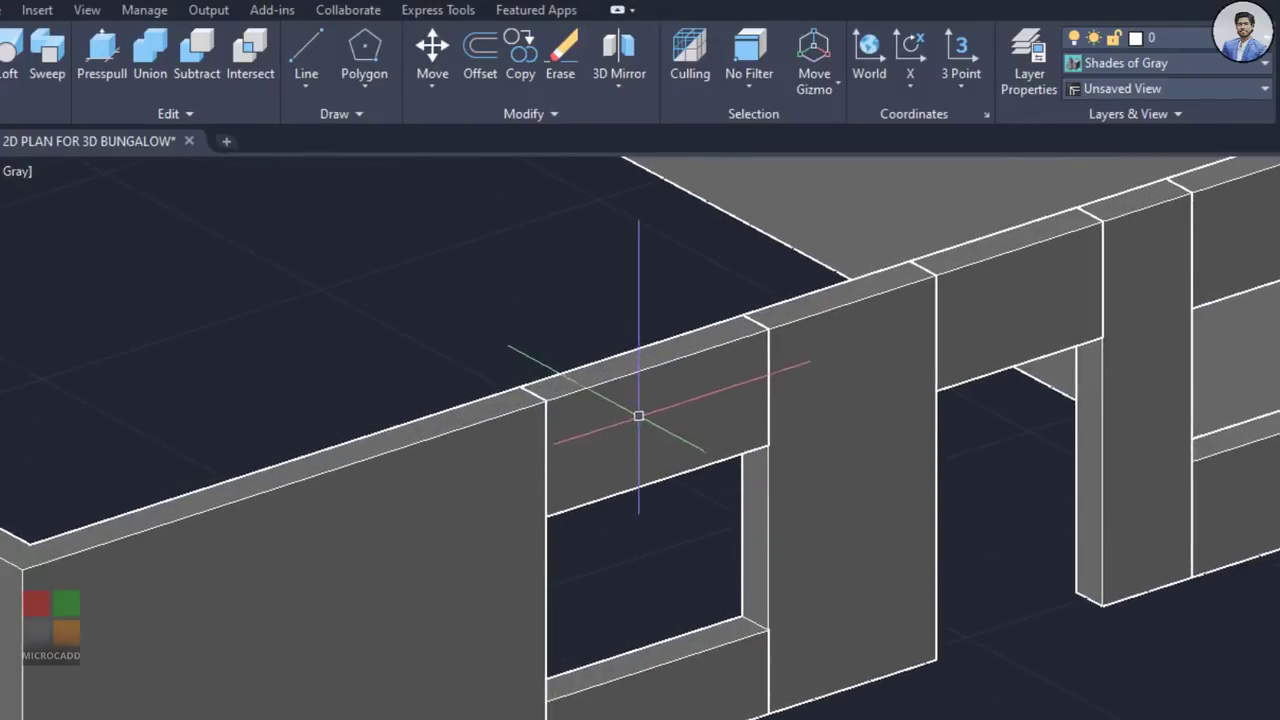
{"action": "left_click", "coordinate": [639, 415]}
{"action": "left_click", "coordinate": [645, 670]}
{"action": "left_click", "coordinate": [1040, 297]}
{"action": "left_click", "coordinate": [1239, 212]}
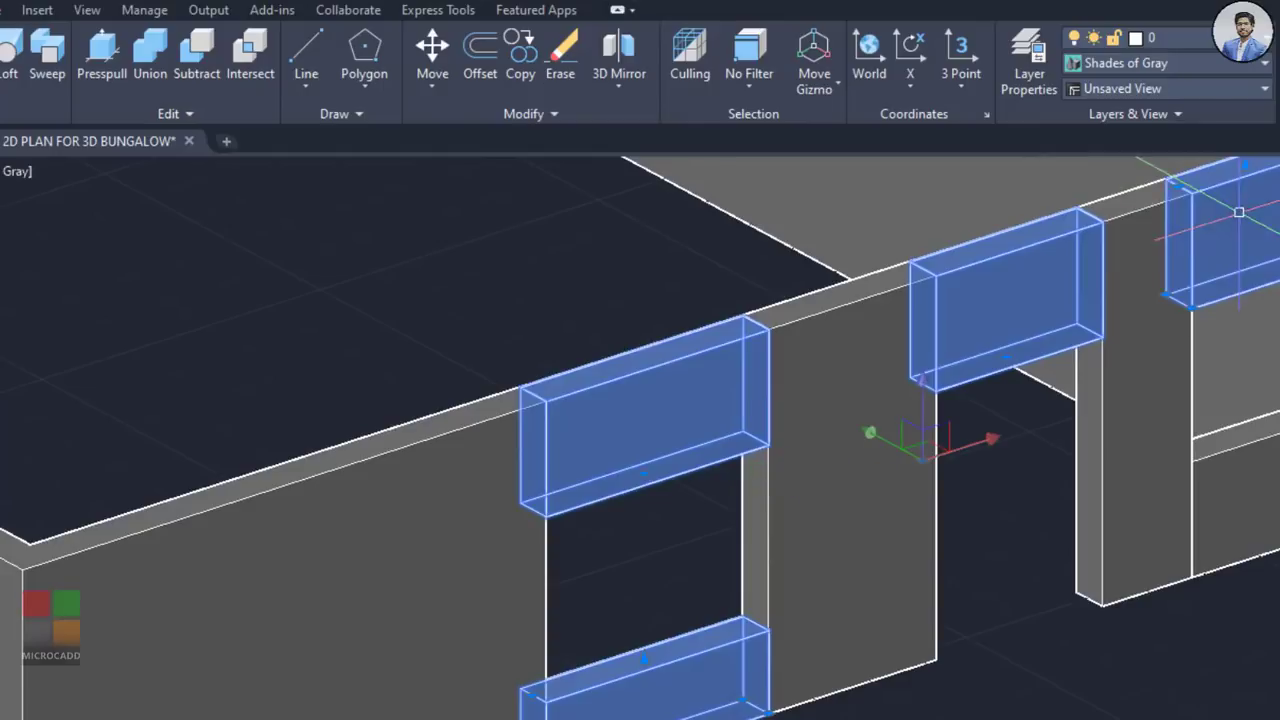
{"action": "left_click", "coordinate": [1245, 455]}
{"action": "left_click", "coordinate": [1125, 382]}
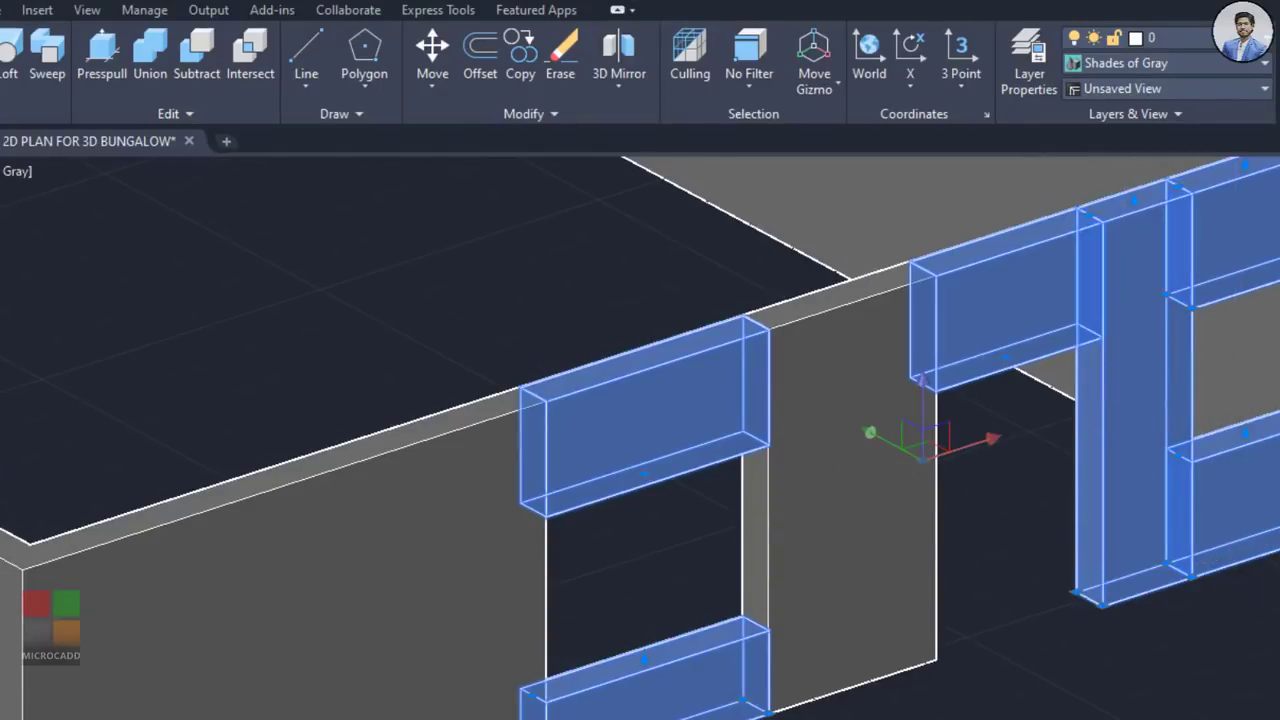
{"action": "left_click", "coordinate": [925, 425]}
{"action": "left_click", "coordinate": [309, 529]}
{"action": "key", "text": "Escape"}
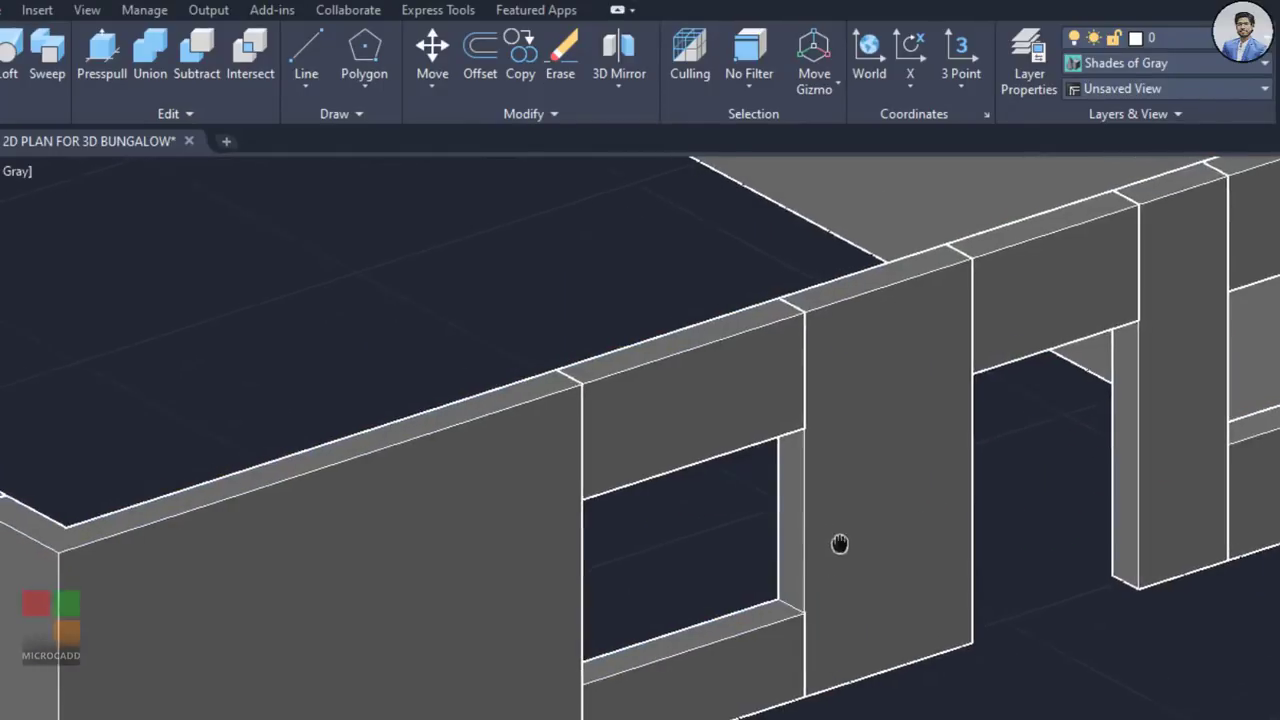
Step: Try moving the wall piece above the wide front window out of the wall along the different axes
{"action": "scroll", "coordinate": [851, 531], "scroll_direction": "up", "scroll_amount": 2}
{"action": "left_click", "coordinate": [743, 409]}
{"action": "scroll", "coordinate": [766, 413], "scroll_direction": "up", "scroll_amount": 2}
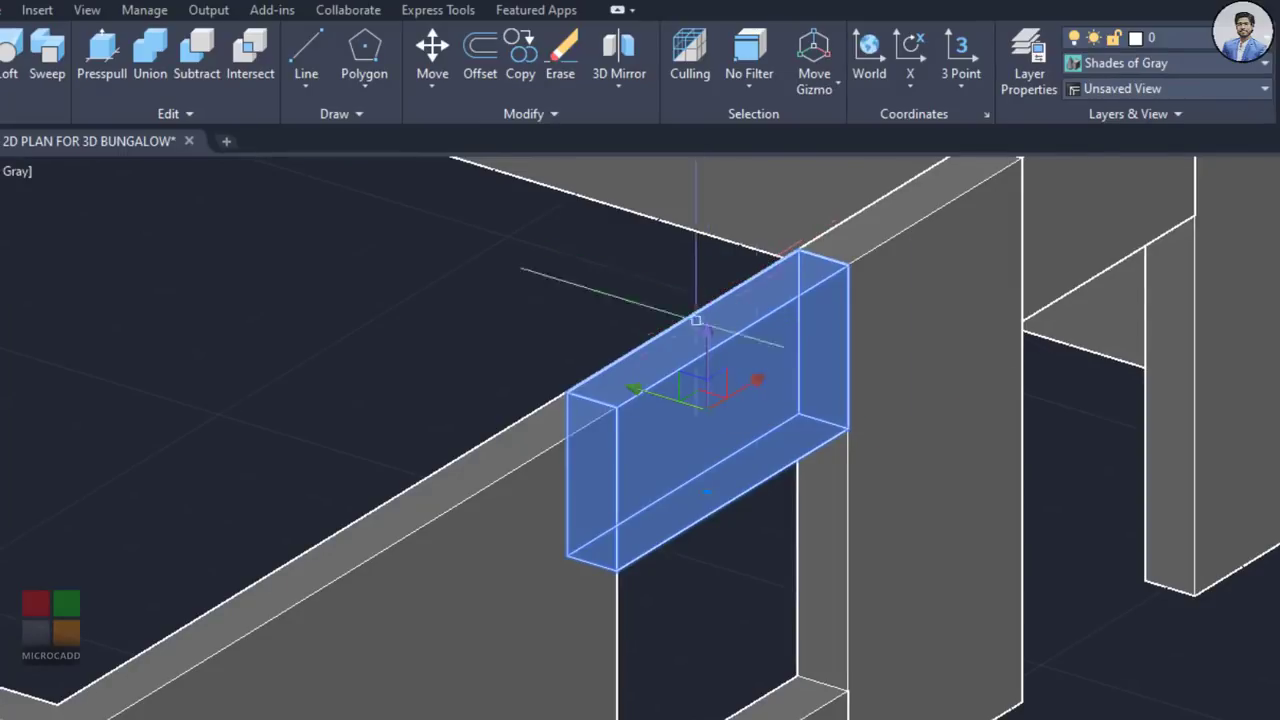
{"action": "middle_click_drag", "start_coordinate": [915, 440], "coordinate": [820, 380]}
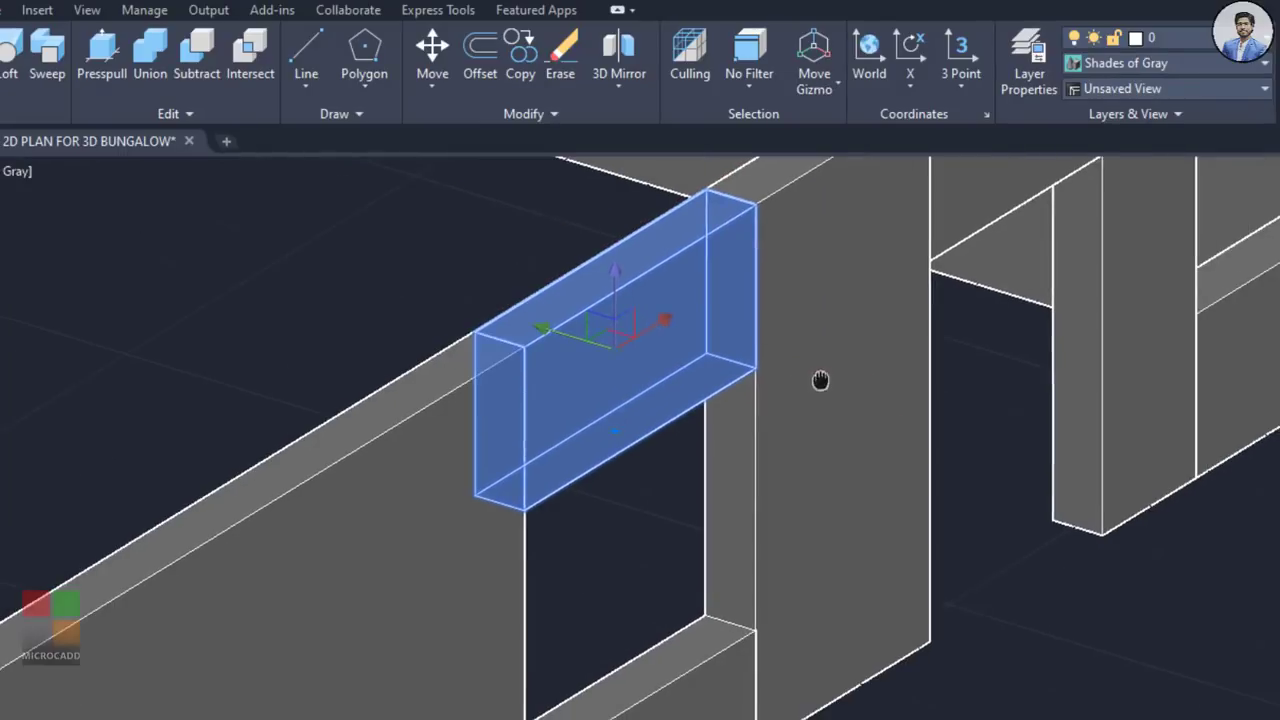
{"action": "left_click", "coordinate": [566, 349]}
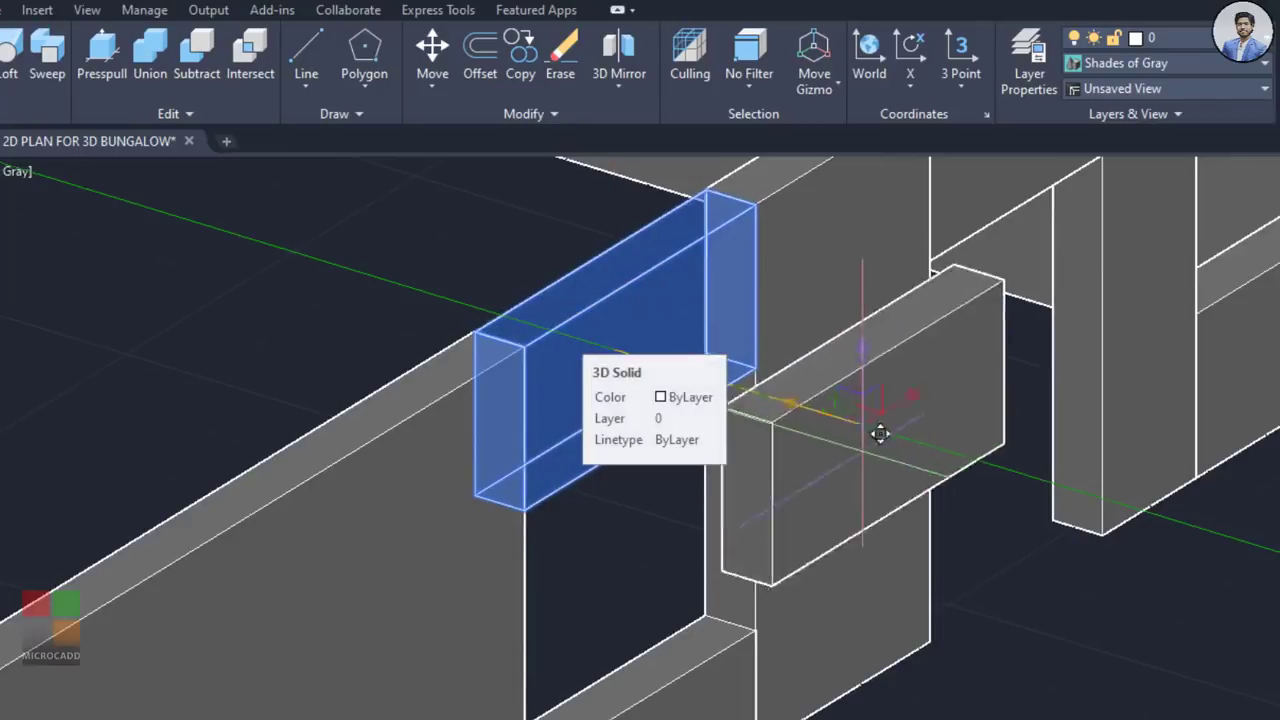
{"action": "left_click", "coordinate": [1225, 601]}
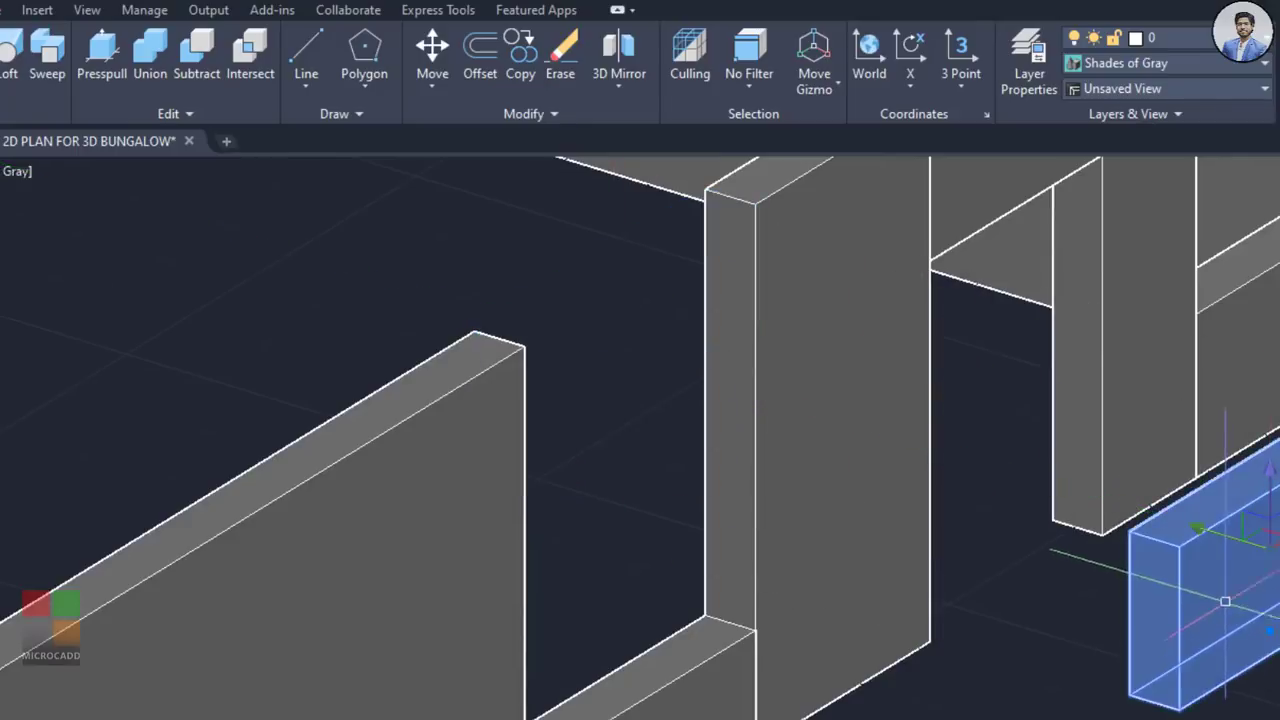
{"action": "left_click", "coordinate": [1229, 541]}
{"action": "left_click", "coordinate": [260, 323]}
{"action": "middle_click_drag", "start_coordinate": [383, 354], "coordinate": [687, 462]}
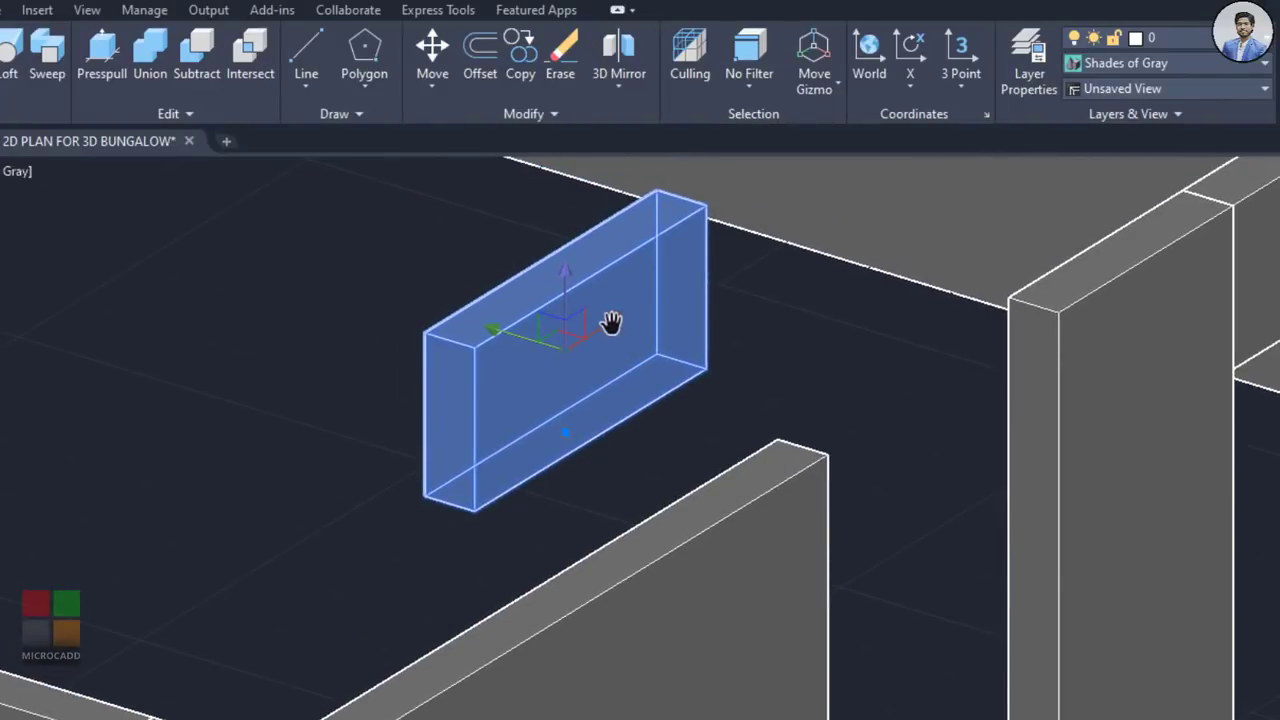
{"action": "left_click", "coordinate": [522, 337]}
{"action": "left_click", "coordinate": [289, 501]}
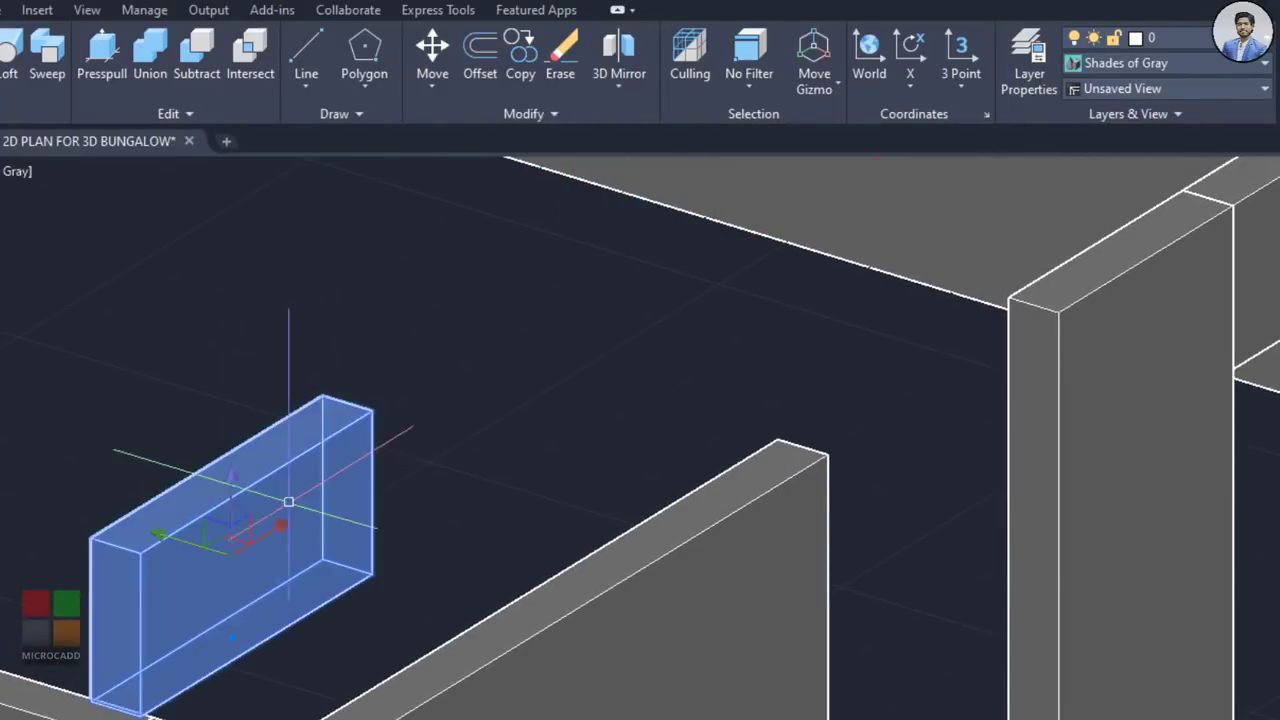
{"action": "left_click", "coordinate": [280, 527]}
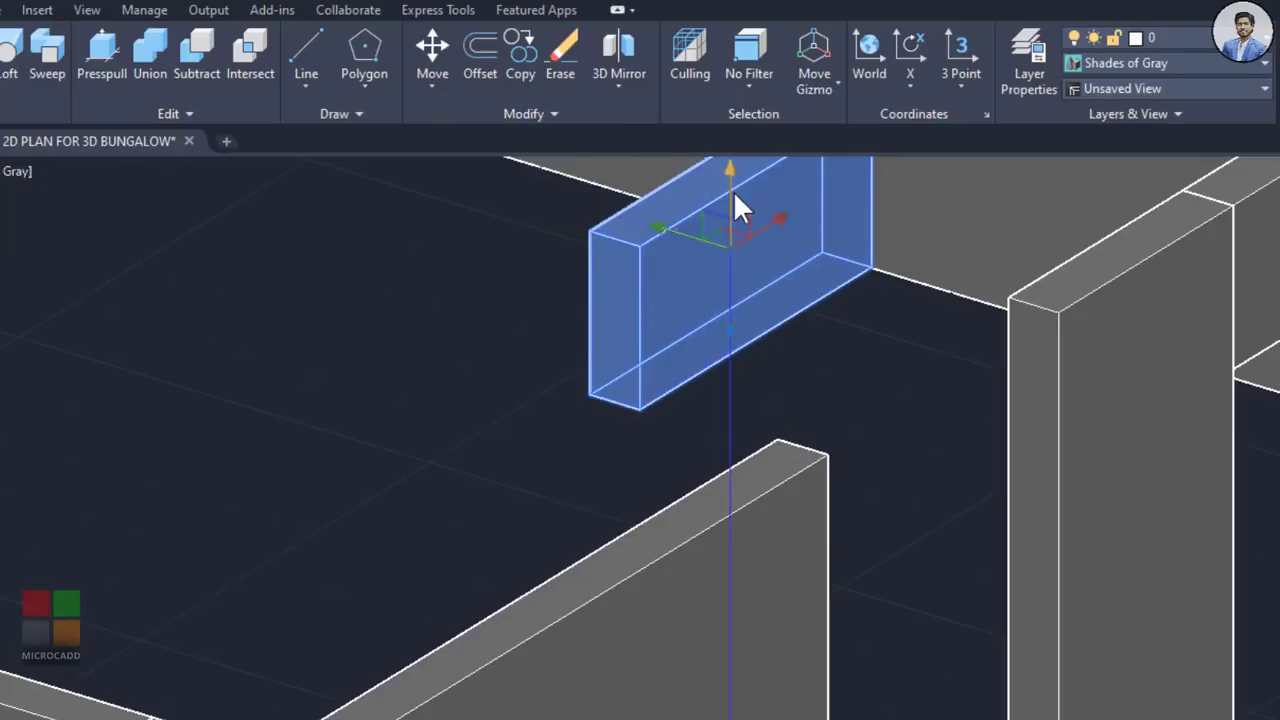
{"action": "left_click", "coordinate": [766, 440]}
{"action": "left_click", "coordinate": [731, 398]}
{"action": "left_click", "coordinate": [743, 236]}
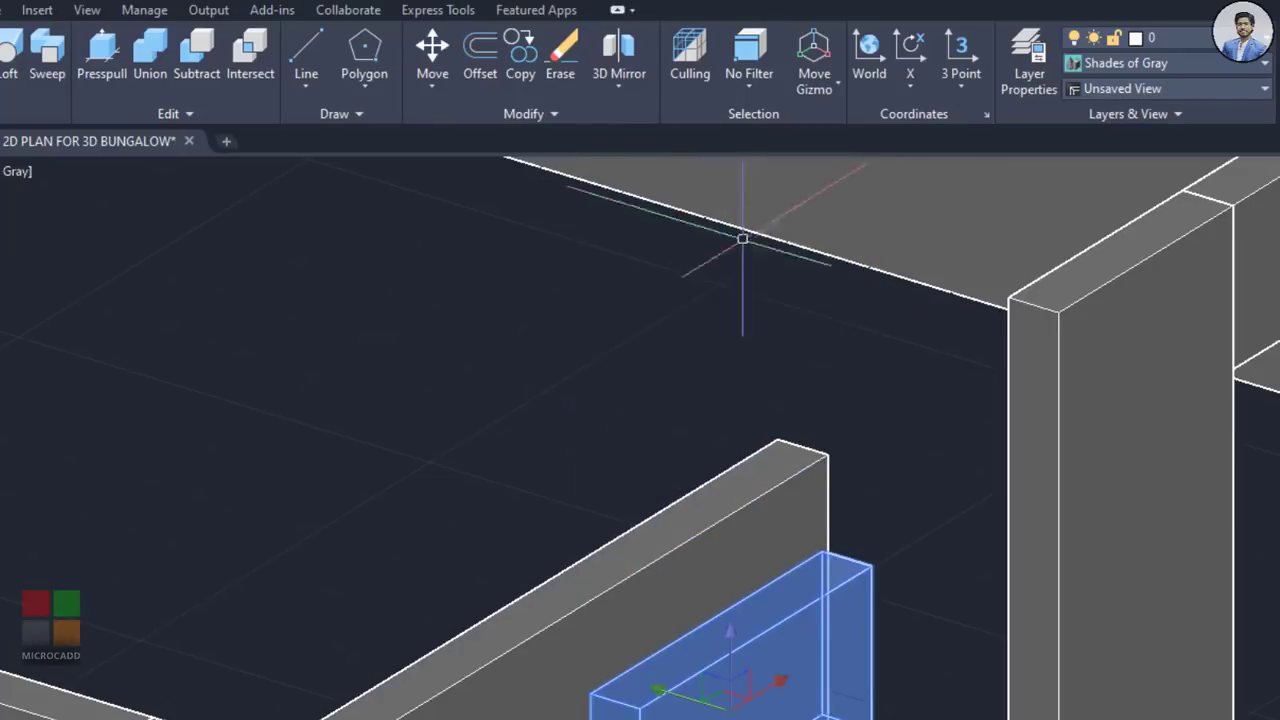
Step: Undo all the moves of the wall piece above the wide front window
{"action": "key", "text": "ctrl+z"}
{"action": "key", "text": "ctrl+z"}
{"action": "key", "text": "ctrl+z"}
{"action": "key", "text": "ctrl+z"}
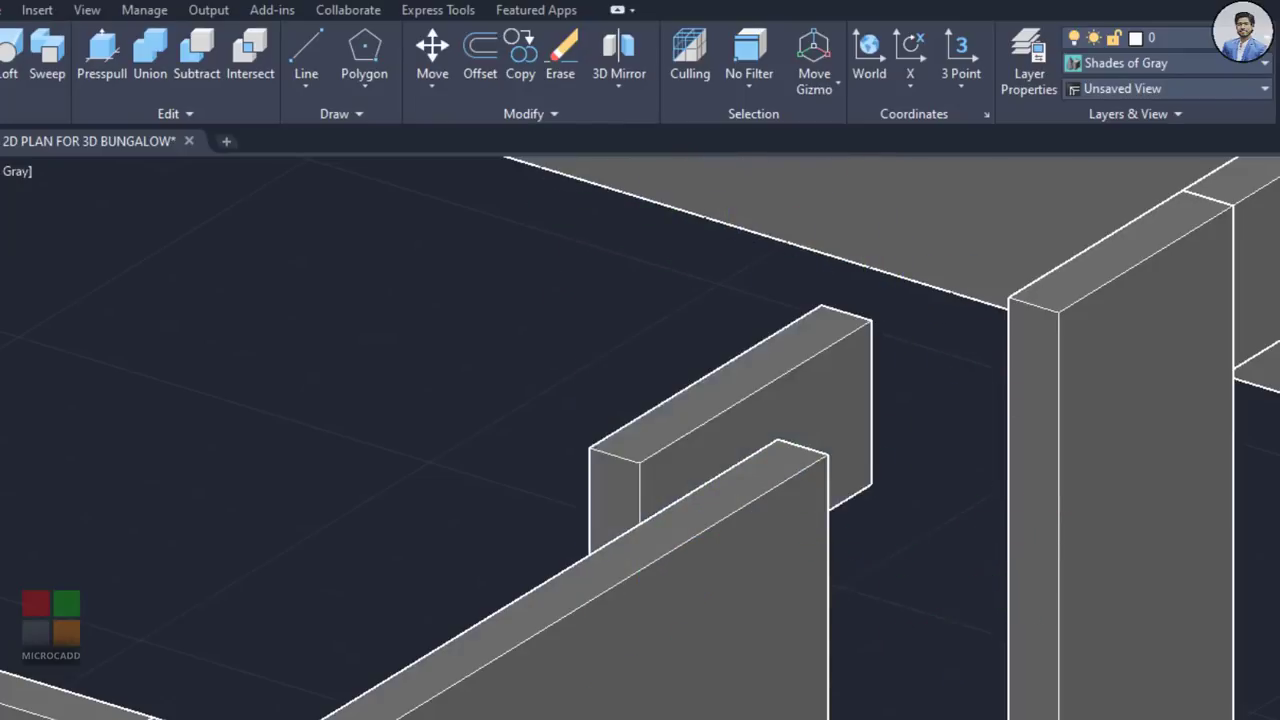
{"action": "key", "text": "ctrl+z"}
{"action": "key", "text": "ctrl+z"}
{"action": "key", "text": "ctrl+z"}
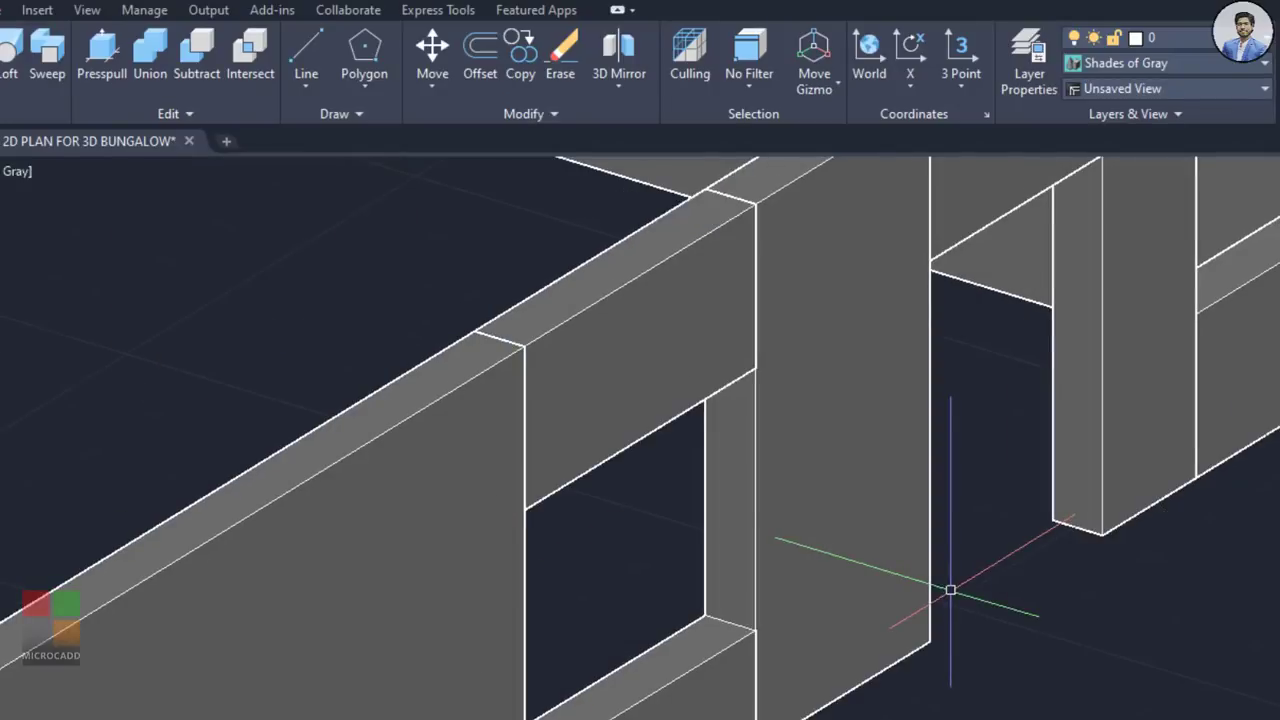
Step: Union all the wall pieces of this floor, including those around the windows and above the doors, into one solid
{"action": "scroll", "coordinate": [781, 484], "scroll_direction": "down", "scroll_amount": 8}
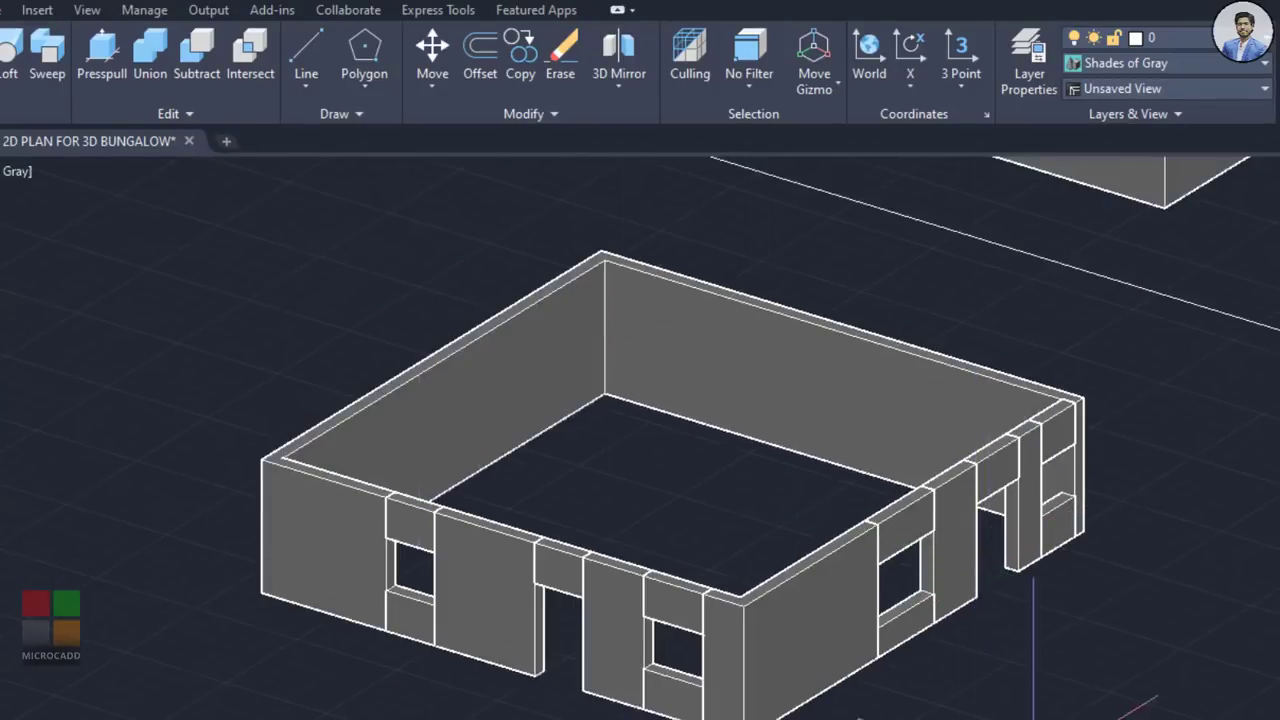
{"action": "middle_click_drag", "start_coordinate": [1014, 686], "coordinate": [985, 688], "text": "shift"}
{"action": "scroll", "coordinate": [886, 550], "scroll_direction": "up", "scroll_amount": 2}
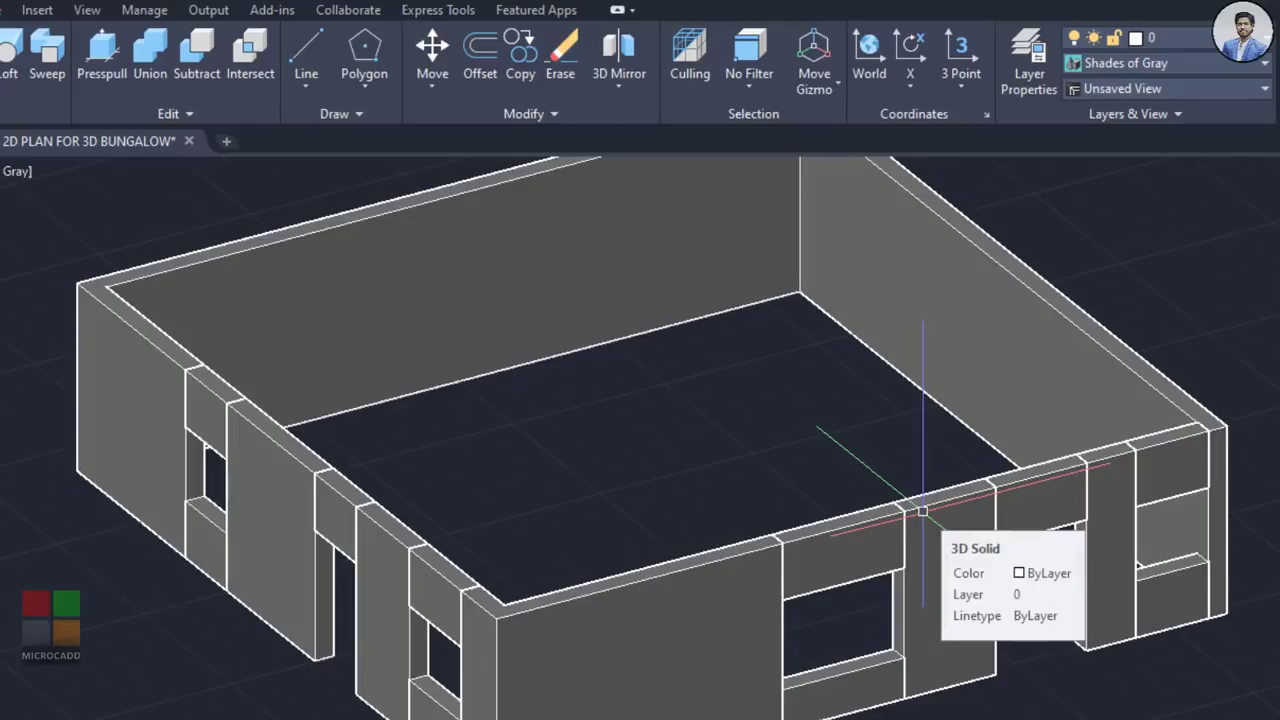
{"action": "scroll", "coordinate": [922, 510], "scroll_direction": "down", "scroll_amount": 5}
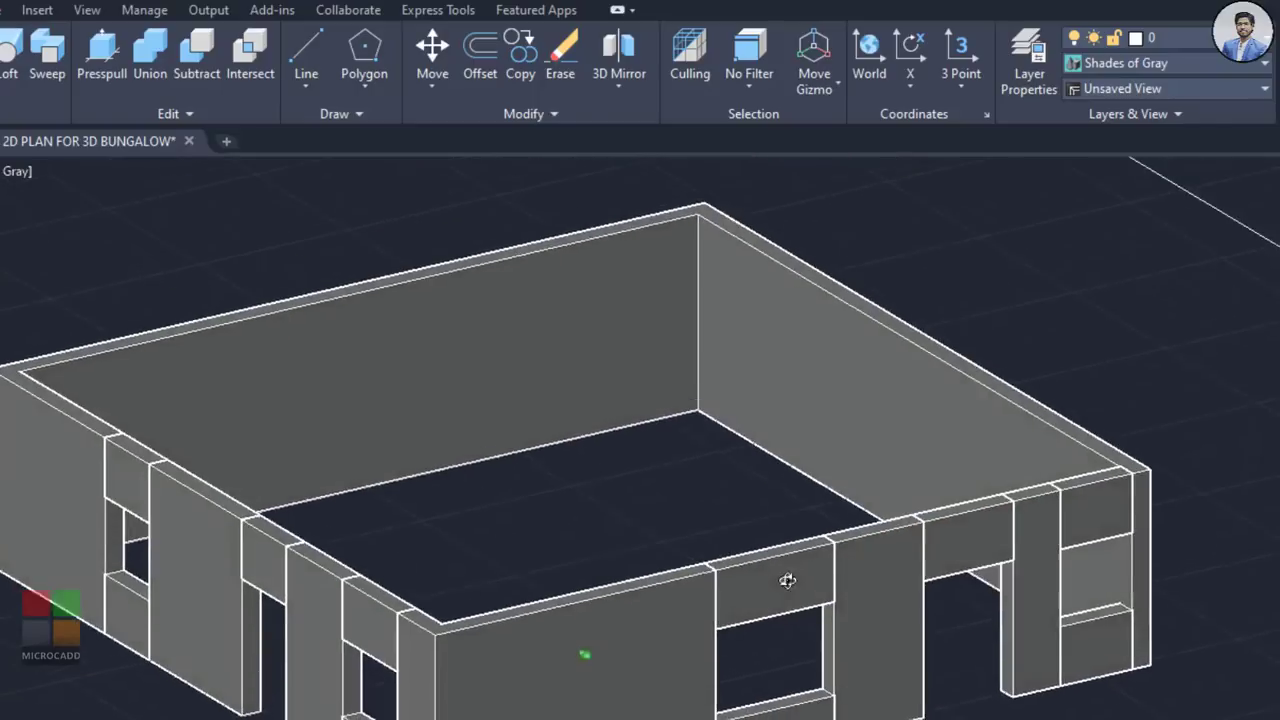
{"action": "scroll", "coordinate": [680, 560], "scroll_direction": "up", "scroll_amount": 3}
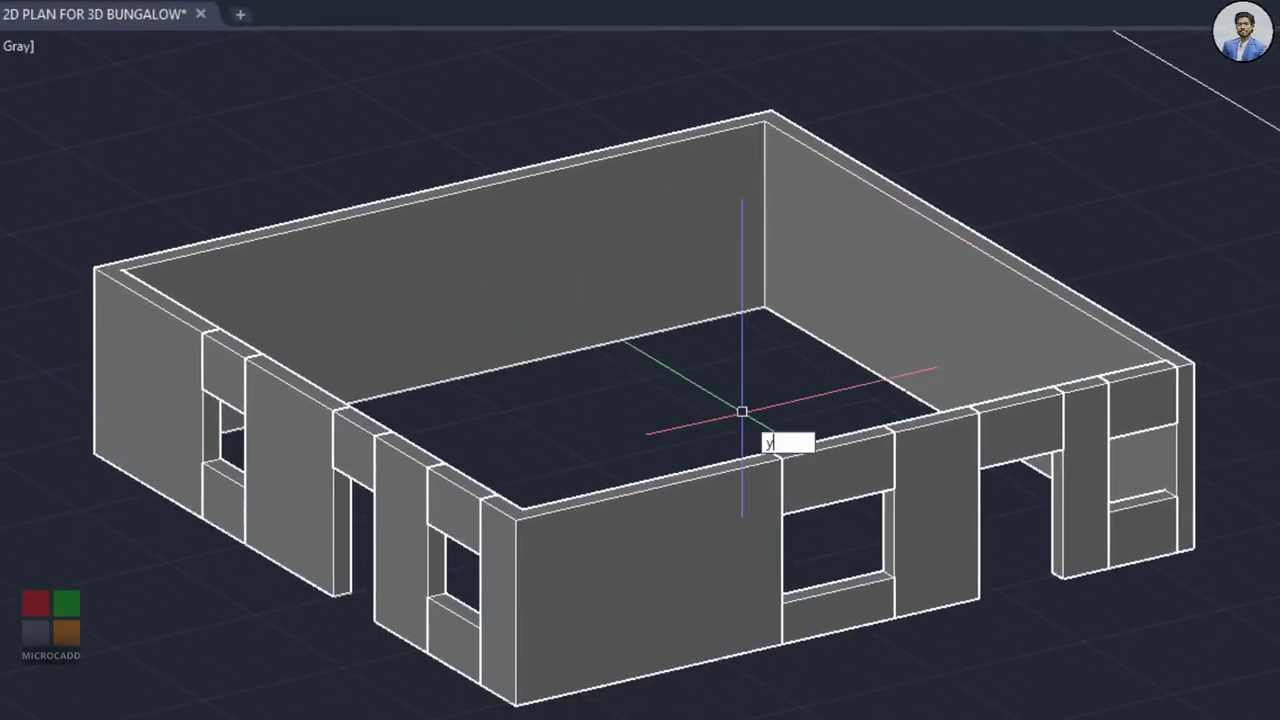
{"action": "type", "text": "ni"}
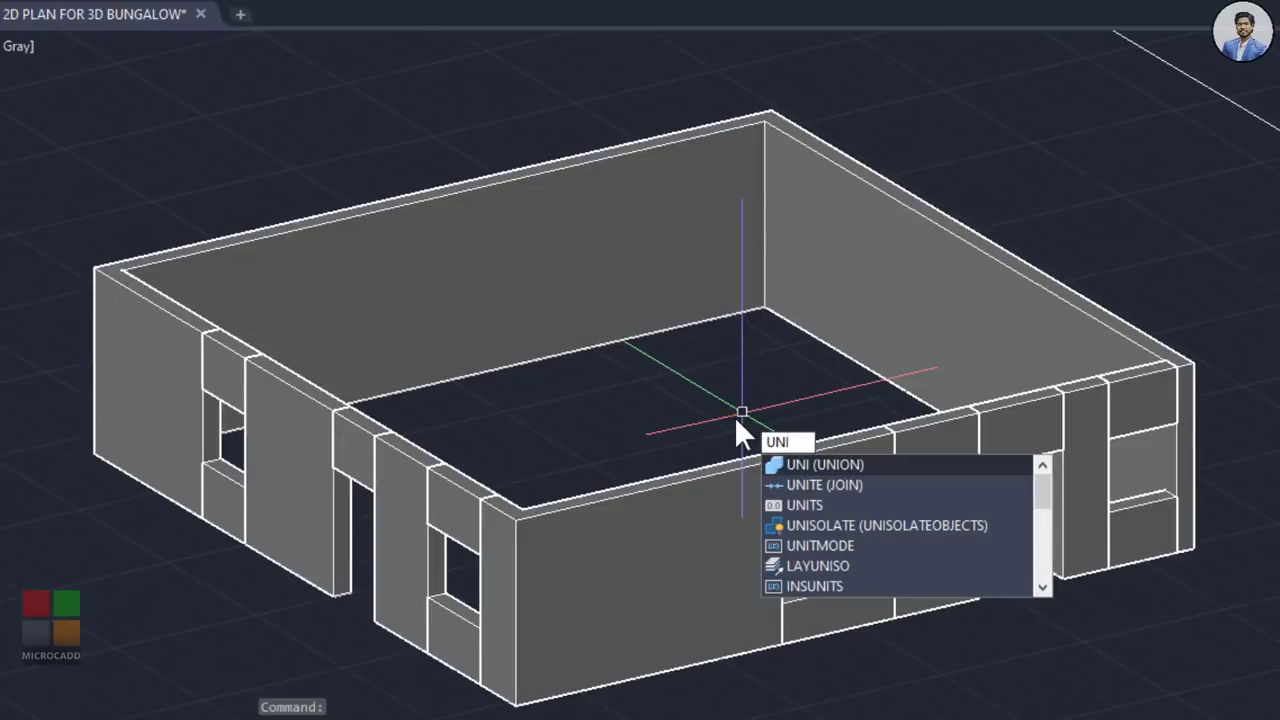
{"action": "key", "text": "Return"}
{"action": "scroll", "coordinate": [734, 416], "scroll_direction": "down", "scroll_amount": 2}
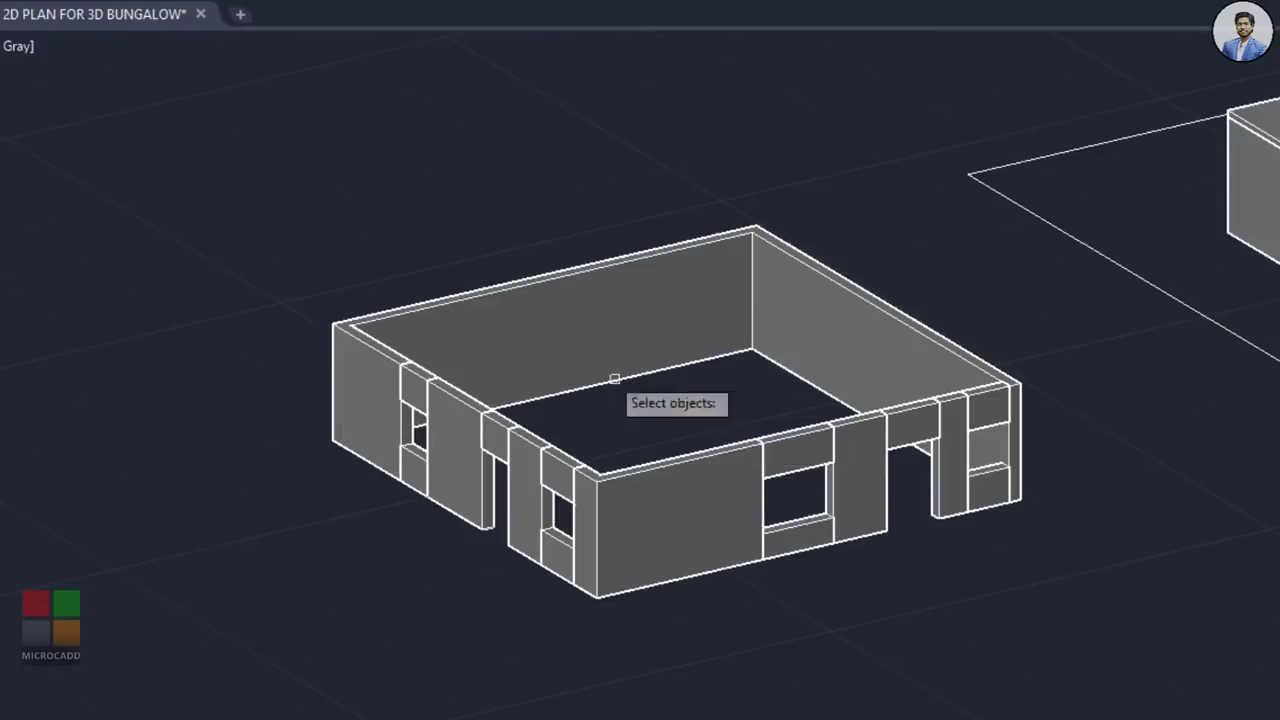
{"action": "left_click", "coordinate": [261, 210]}
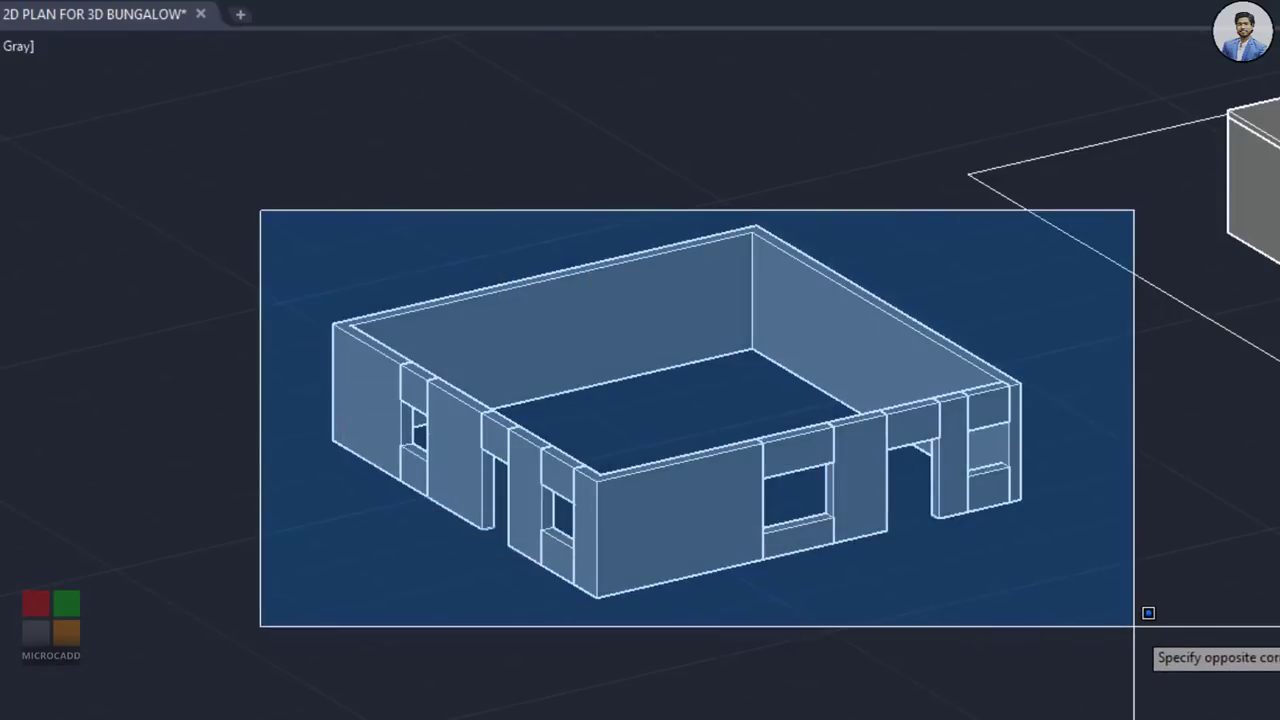
{"action": "left_click", "coordinate": [1134, 626]}
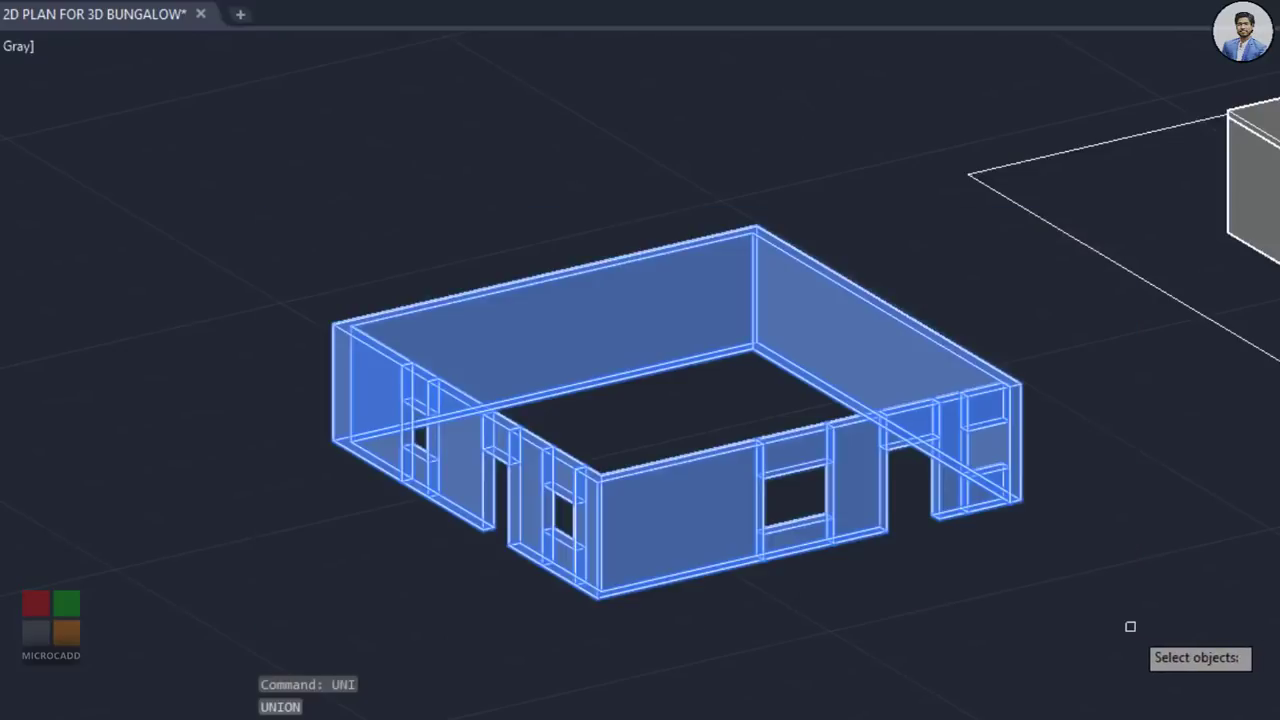
{"action": "key", "text": "Return"}
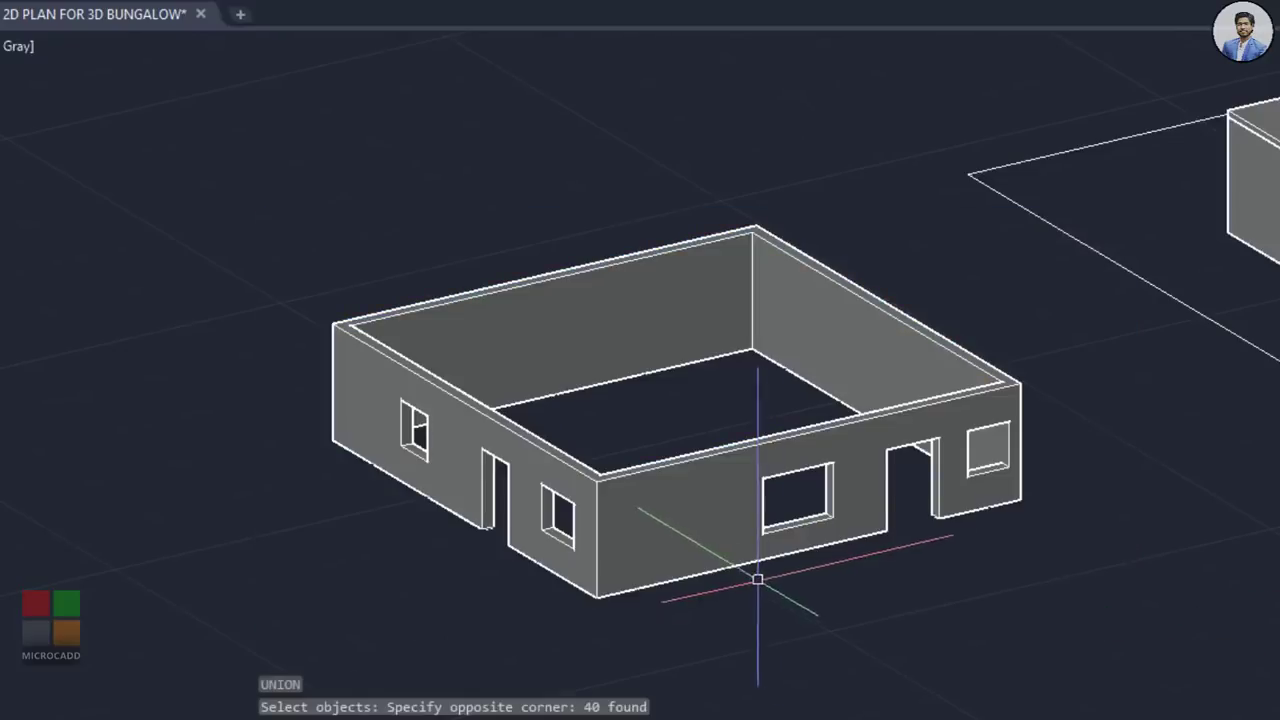
Step: Inspect the united walls around the windows and doors, and select them to check that they form a single solid
{"action": "scroll", "coordinate": [852, 464], "scroll_direction": "up", "scroll_amount": 3}
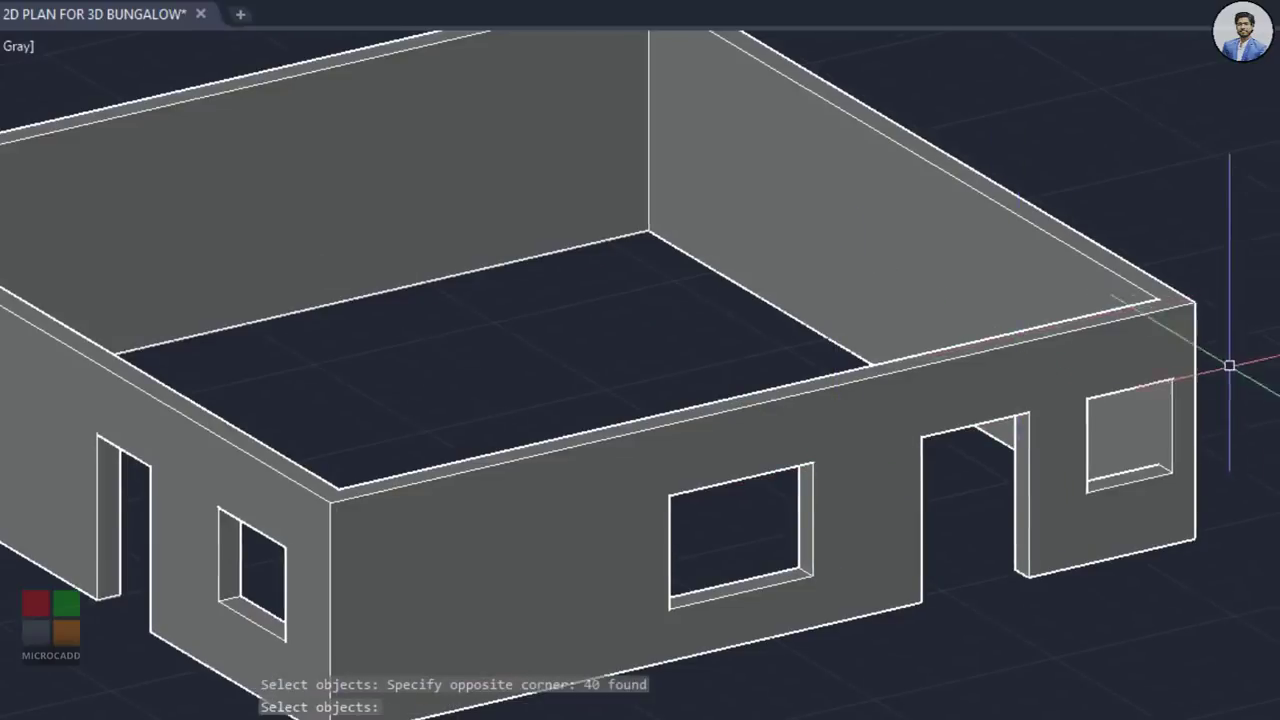
{"action": "scroll", "coordinate": [1133, 407], "scroll_direction": "up", "scroll_amount": 3}
{"action": "middle_click_drag", "start_coordinate": [1133, 407], "coordinate": [1068, 399]}
{"action": "scroll", "coordinate": [1068, 399], "scroll_direction": "down", "scroll_amount": 2}
{"action": "left_click", "coordinate": [650, 458]}
{"action": "middle_click_drag", "start_coordinate": [546, 466], "coordinate": [914, 446]}
{"action": "key", "text": "Escape"}
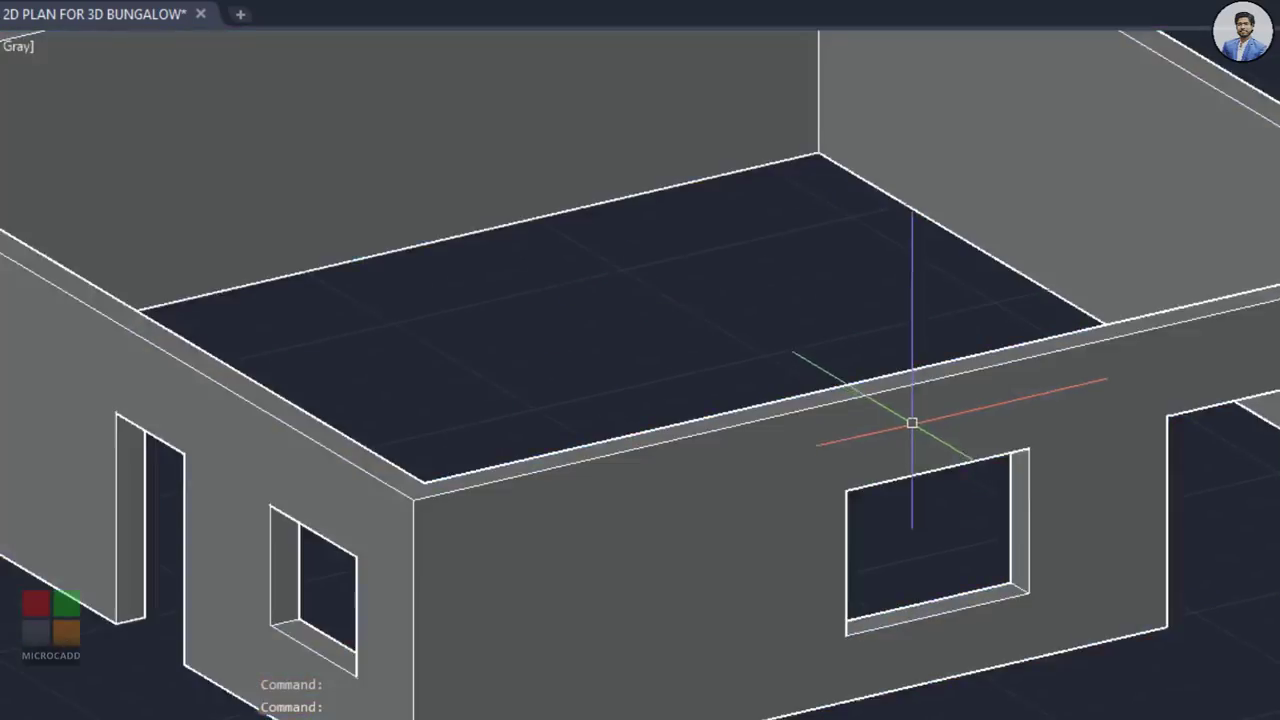
{"action": "scroll", "coordinate": [914, 414], "scroll_direction": "up", "scroll_amount": 2}
{"action": "left_click", "coordinate": [919, 413]}
{"action": "key", "text": "Escape"}
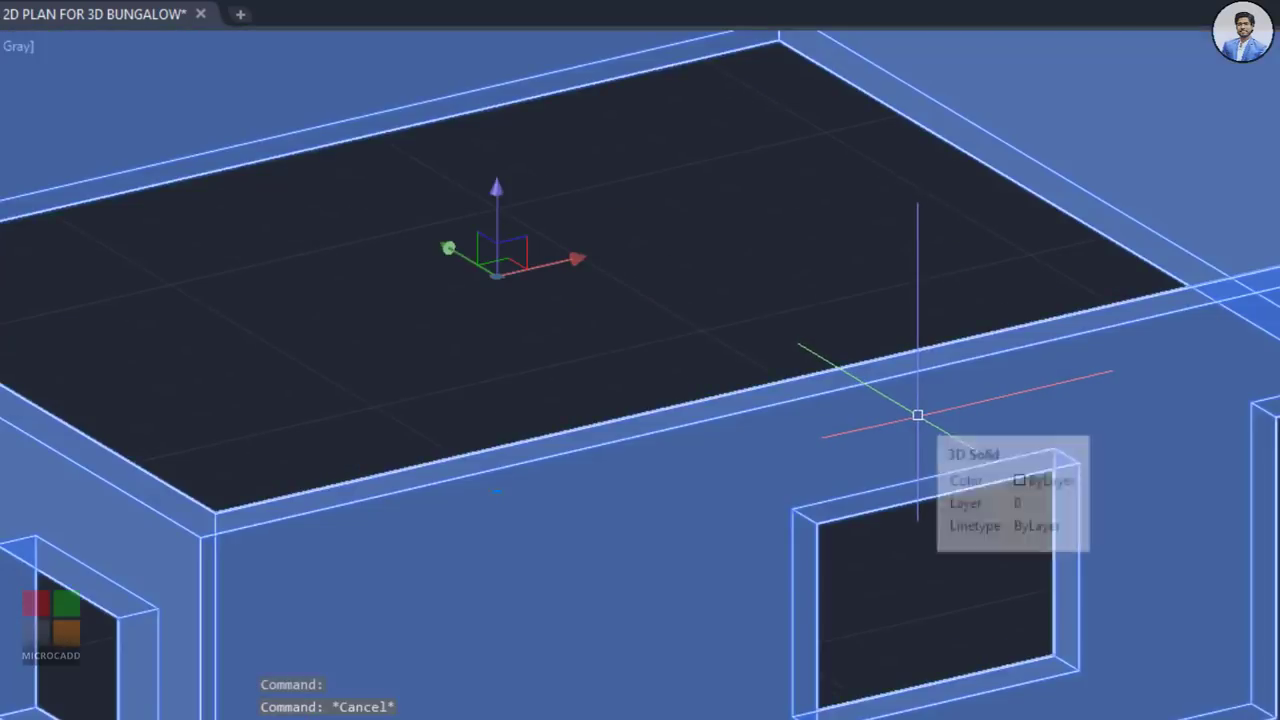
{"action": "scroll", "coordinate": [768, 388], "scroll_direction": "down", "scroll_amount": 5}
{"action": "scroll", "coordinate": [768, 388], "scroll_direction": "up", "scroll_amount": 2}
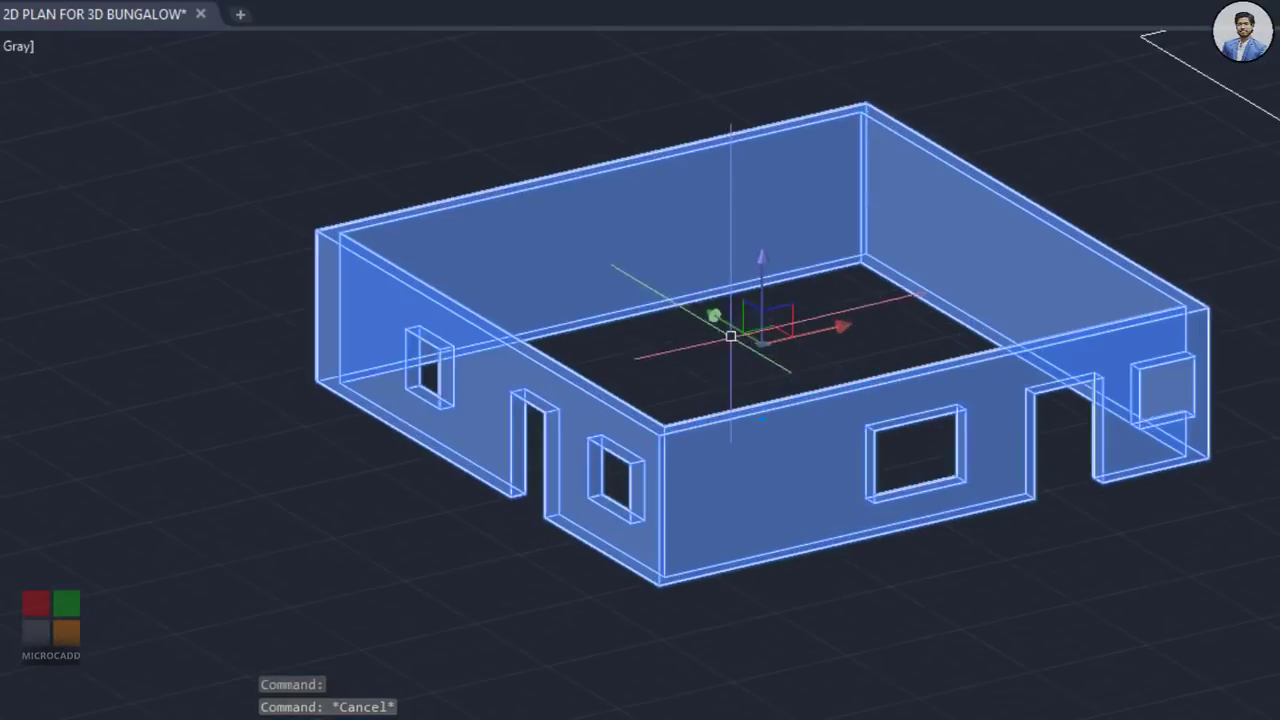
Step: Move the united wall solid along the Y axis until it is clear of the 2D wall outlines on the ground
{"action": "left_click", "coordinate": [740, 334]}
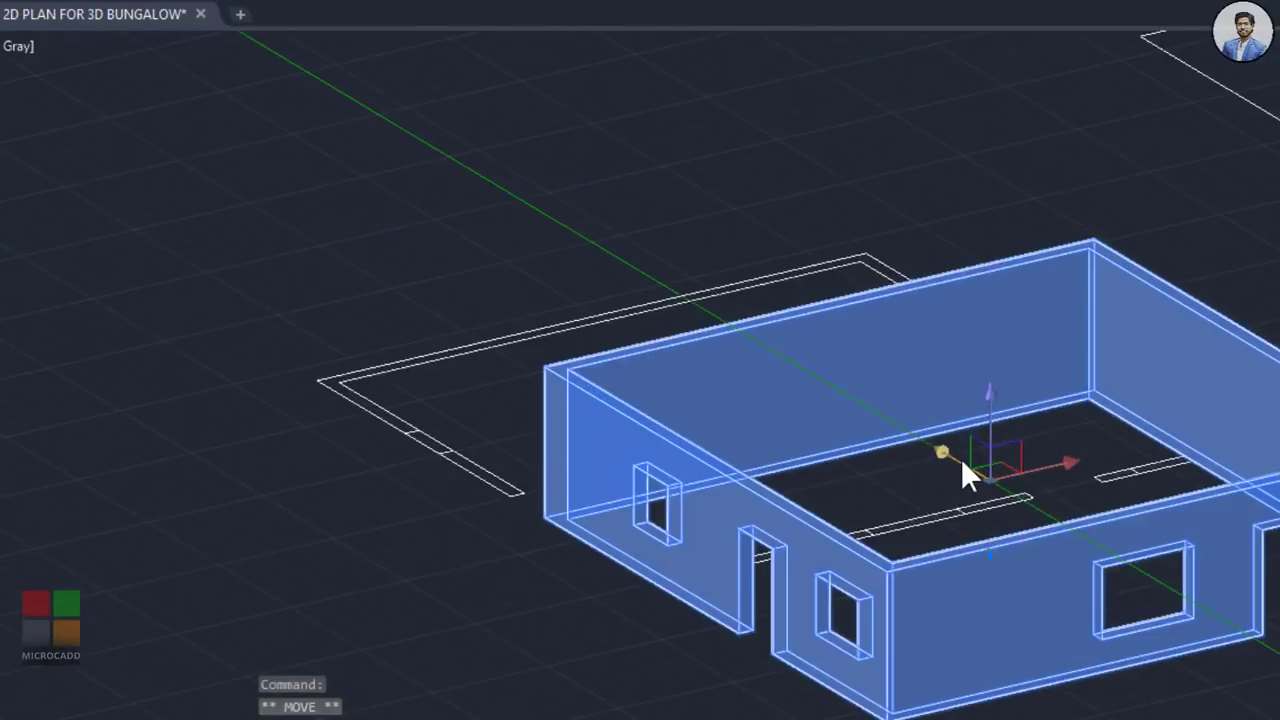
{"action": "scroll", "coordinate": [1006, 457], "scroll_direction": "down", "scroll_amount": 3}
{"action": "scroll", "coordinate": [846, 443], "scroll_direction": "down", "scroll_amount": 2}
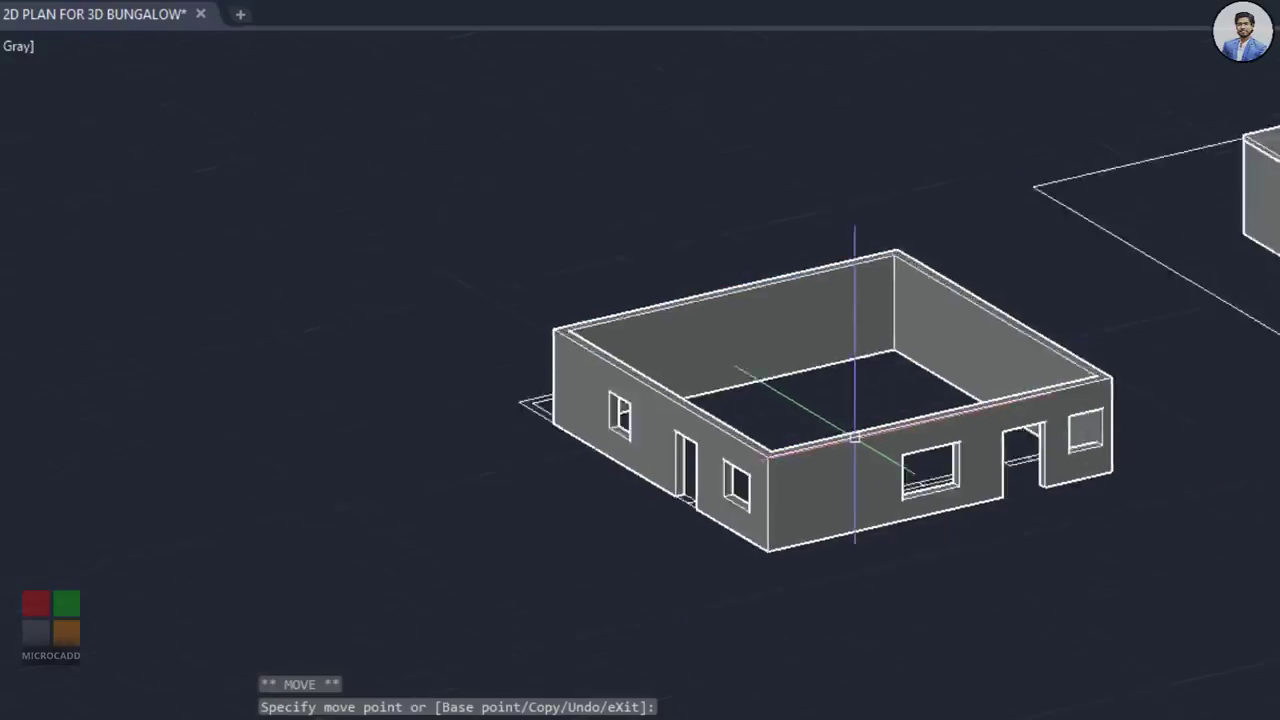
{"action": "scroll", "coordinate": [855, 437], "scroll_direction": "down", "scroll_amount": 2}
{"action": "key", "text": "Escape"}
{"action": "left_click", "coordinate": [797, 391]}
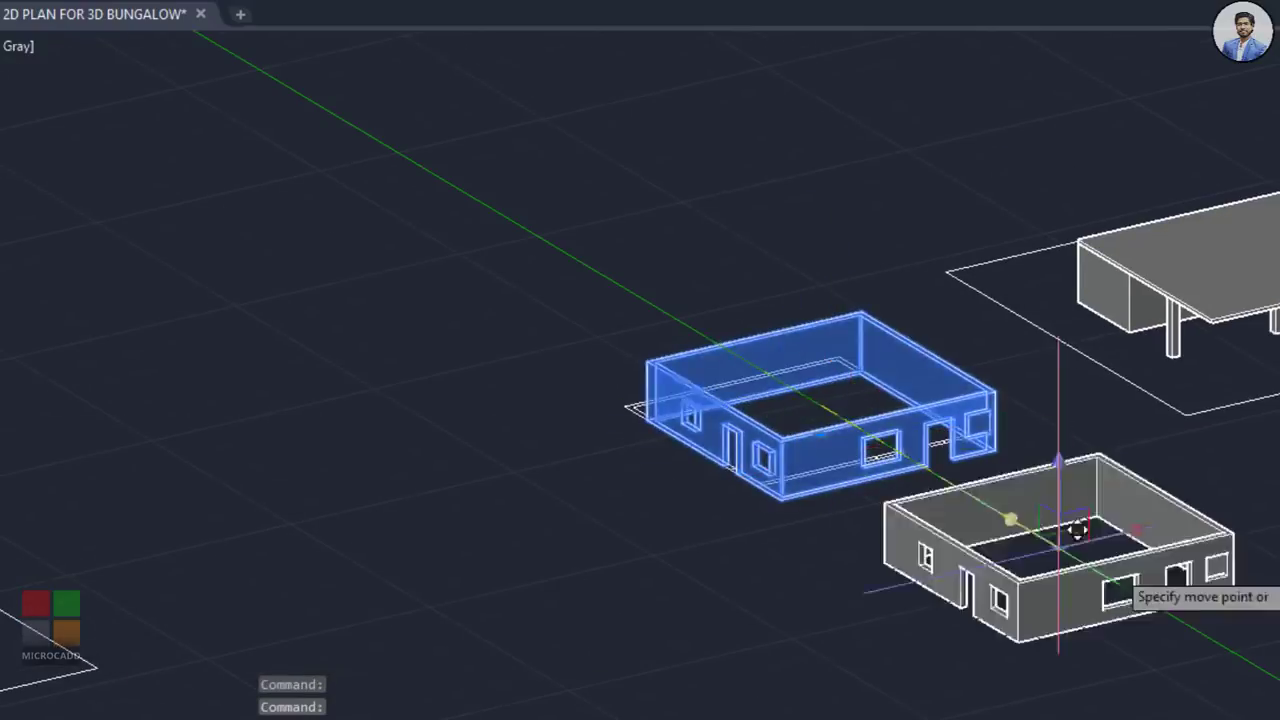
{"action": "left_click", "coordinate": [1152, 596]}
{"action": "key", "text": "Escape"}
Step: Erase the leftover 2D wall outlines from the united walls' original location
{"action": "left_click", "coordinate": [569, 272]}
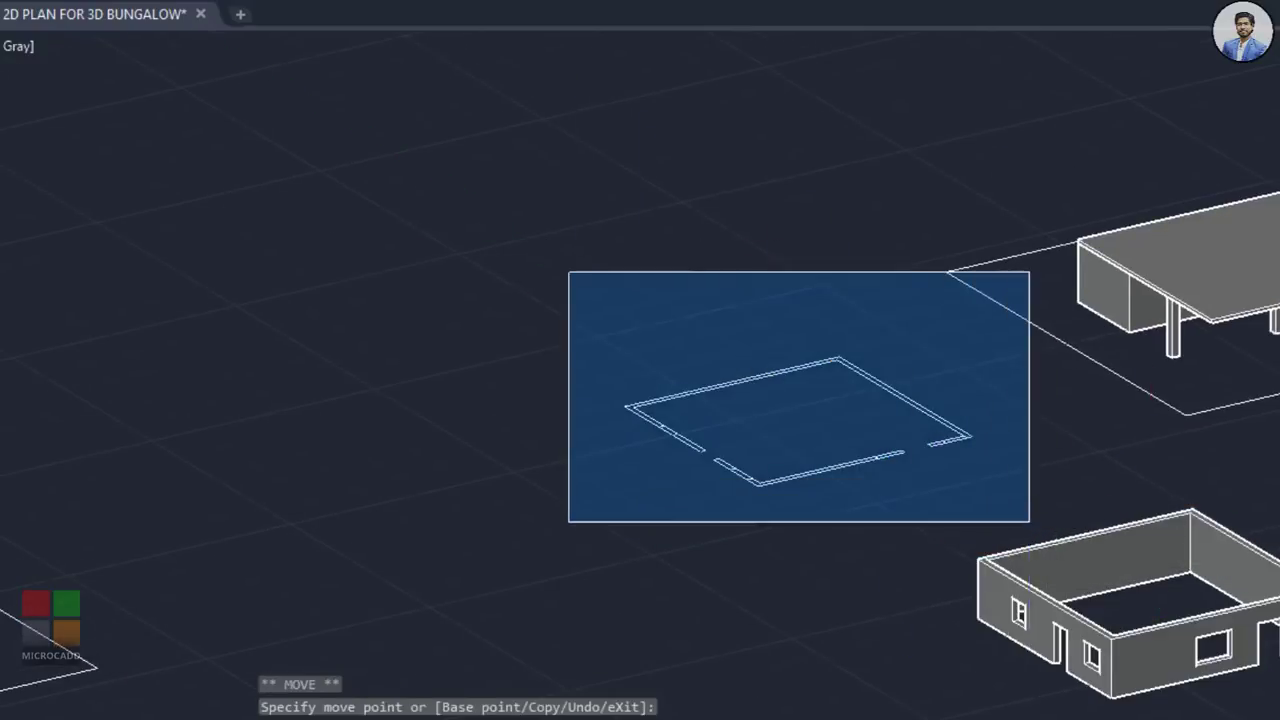
{"action": "left_click", "coordinate": [1029, 523]}
{"action": "key", "text": "Delete"}
{"action": "middle_click_drag", "start_coordinate": [1029, 523], "coordinate": [765, 340]}
{"action": "type", "text": "z"}
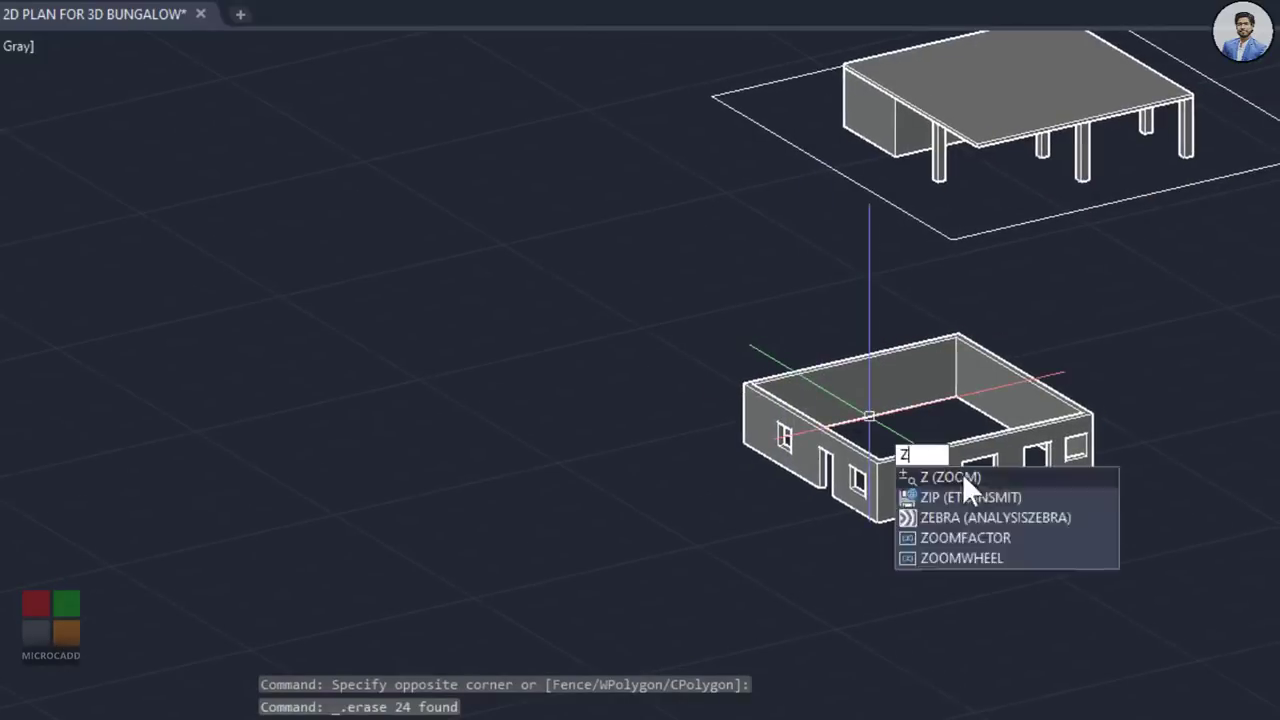
{"action": "key", "text": "Escape"}
{"action": "key", "text": "Escape"}
Step: Copy the united wall solid from its lower outer corner near the door onto the matching top corner of the slab above the columns
{"action": "middle_click_drag", "start_coordinate": [957, 477], "coordinate": [923, 521]}
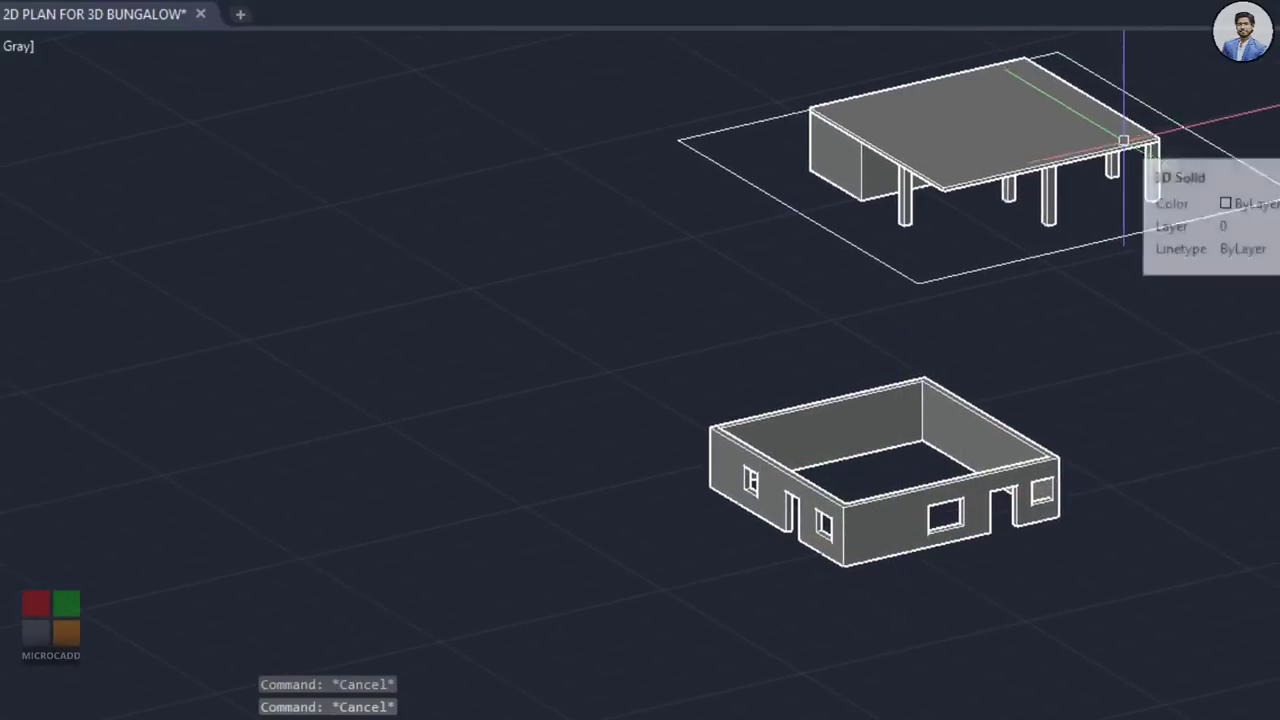
{"action": "middle_click_drag", "start_coordinate": [1157, 559], "coordinate": [1099, 530]}
{"action": "scroll", "coordinate": [1000, 494], "scroll_direction": "up", "scroll_amount": 3}
{"action": "middle_click_drag", "start_coordinate": [966, 494], "coordinate": [1037, 562]}
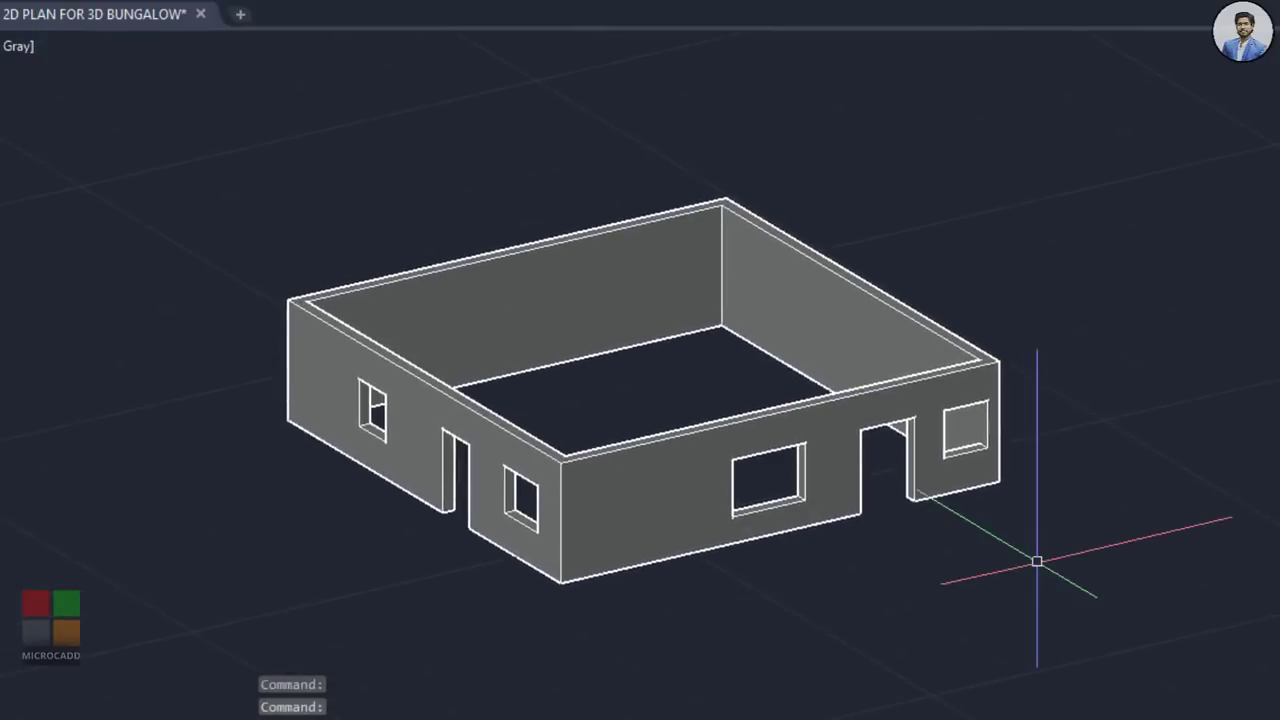
{"action": "left_click", "coordinate": [981, 493]}
{"action": "type", "text": "co"}
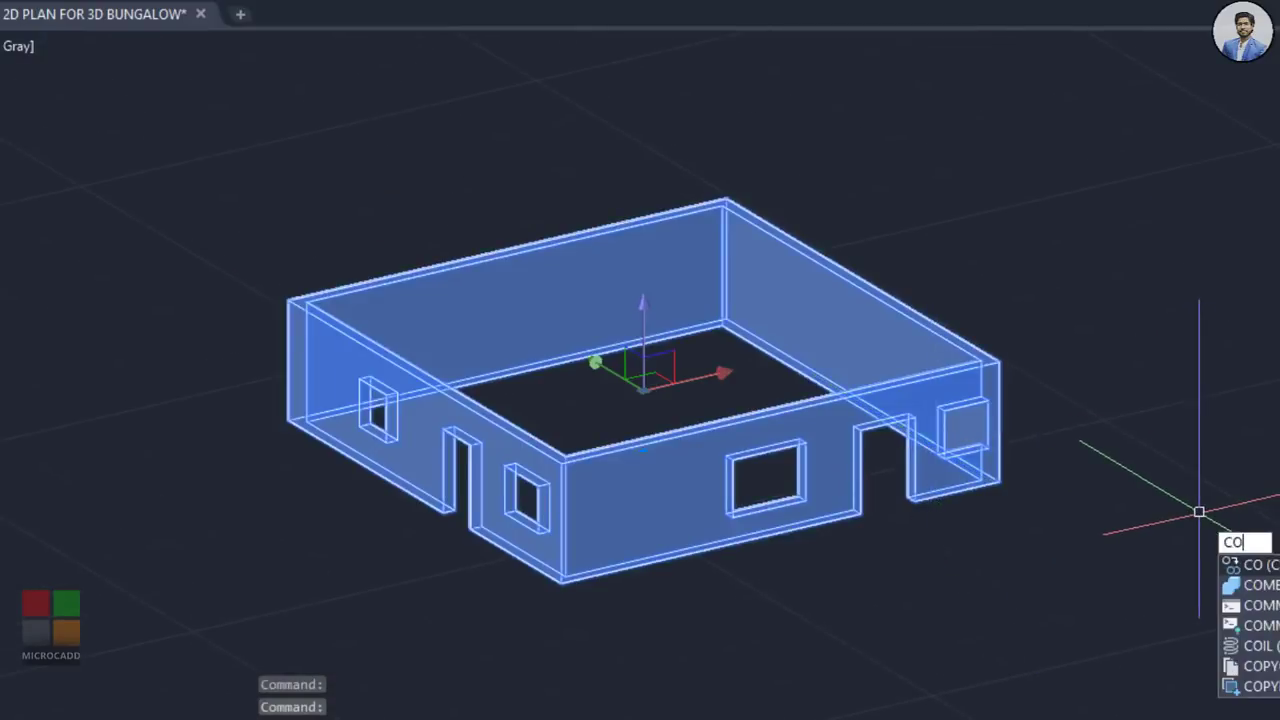
{"action": "key", "text": "Return"}
{"action": "scroll", "coordinate": [1030, 505], "scroll_direction": "up", "scroll_amount": 5}
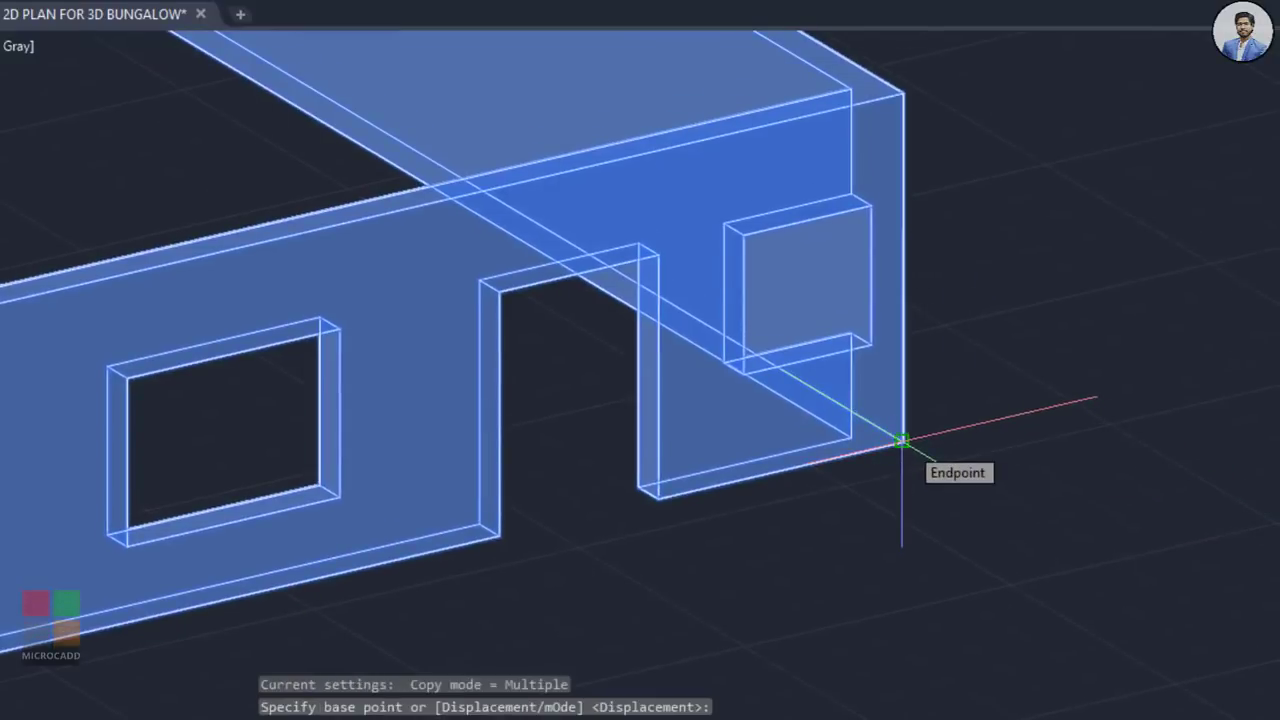
{"action": "left_click", "coordinate": [902, 441]}
{"action": "scroll", "coordinate": [992, 326], "scroll_direction": "down", "scroll_amount": 8}
{"action": "middle_click_drag", "start_coordinate": [992, 326], "coordinate": [811, 626]}
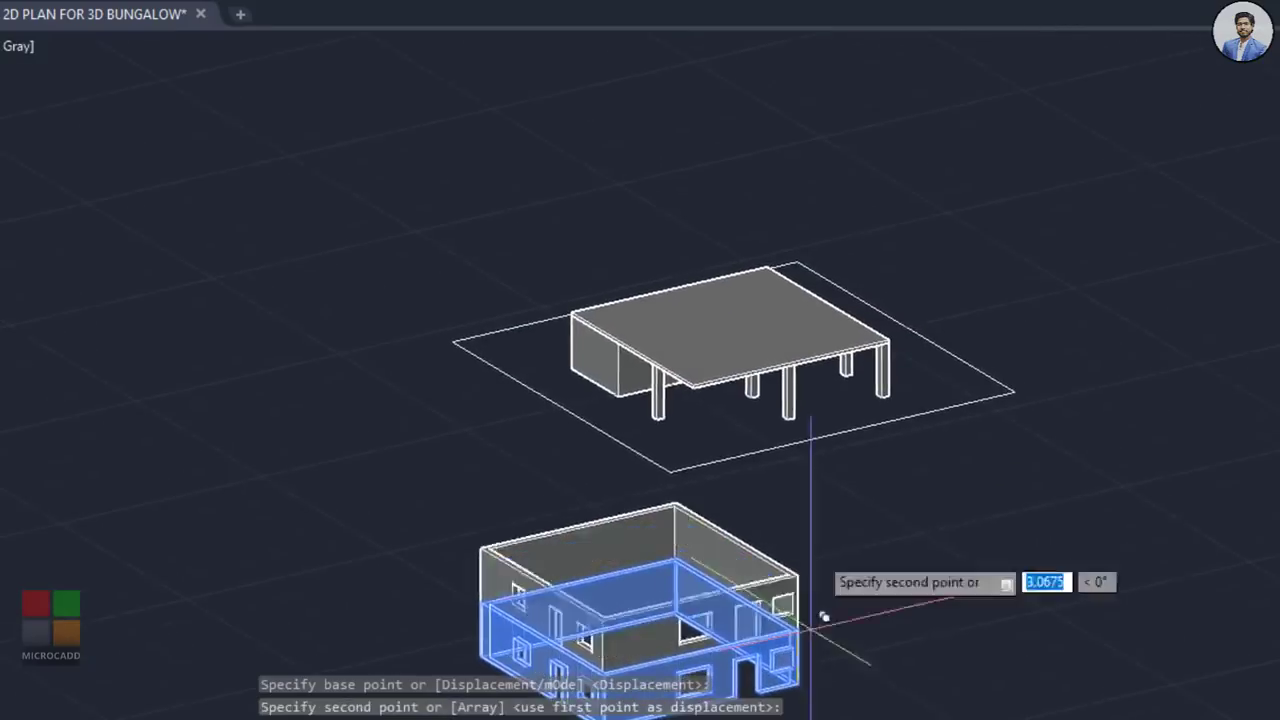
{"action": "scroll", "coordinate": [785, 380], "scroll_direction": "up", "scroll_amount": 8}
{"action": "scroll", "coordinate": [1000, 262], "scroll_direction": "up", "scroll_amount": 5}
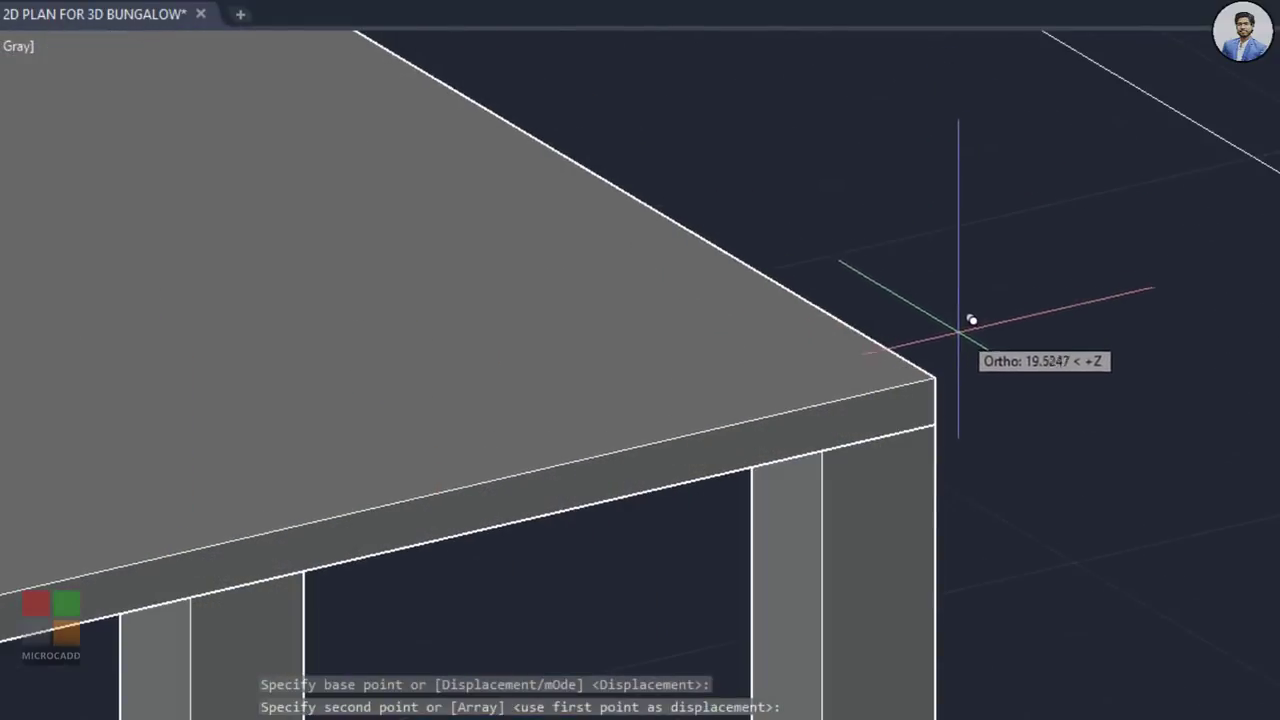
{"action": "scroll", "coordinate": [943, 371], "scroll_direction": "down", "scroll_amount": 3}
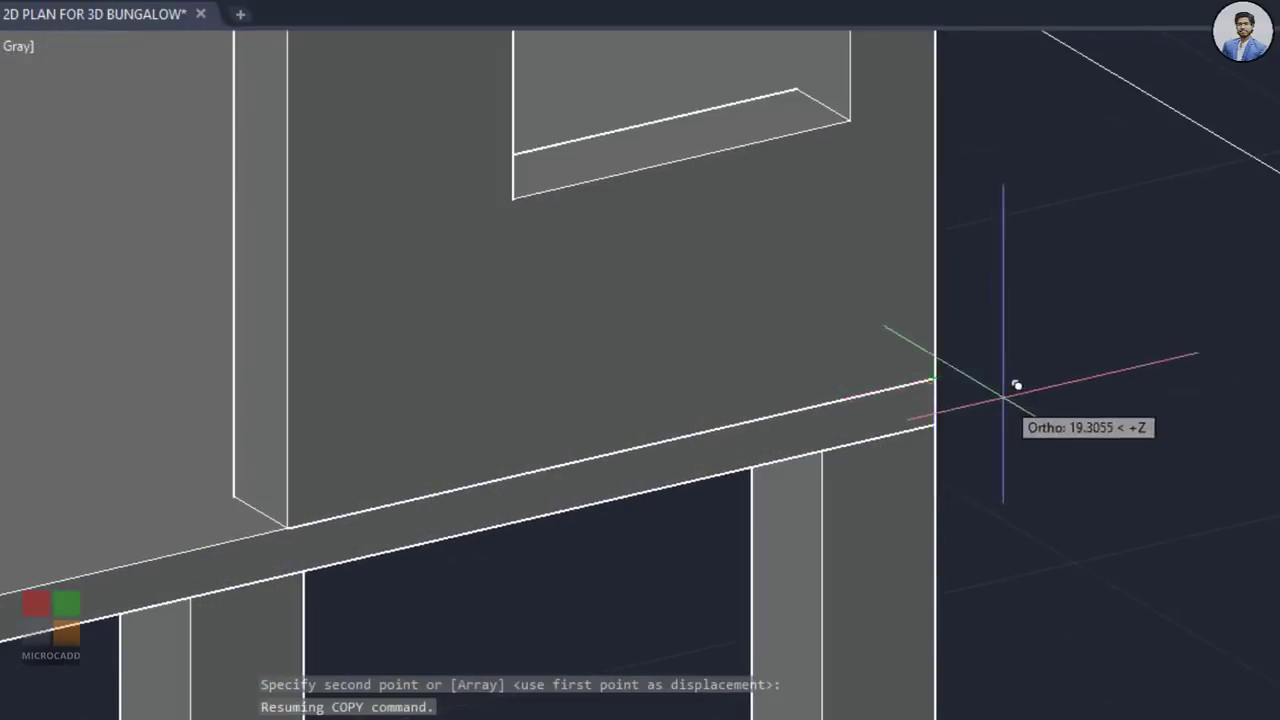
{"action": "scroll", "coordinate": [1100, 390], "scroll_direction": "down", "scroll_amount": 5}
{"action": "key", "text": "Escape"}
{"action": "middle_click_drag", "start_coordinate": [1037, 480], "coordinate": [1015, 501], "text": "shift"}
{"action": "key", "text": "Escape"}
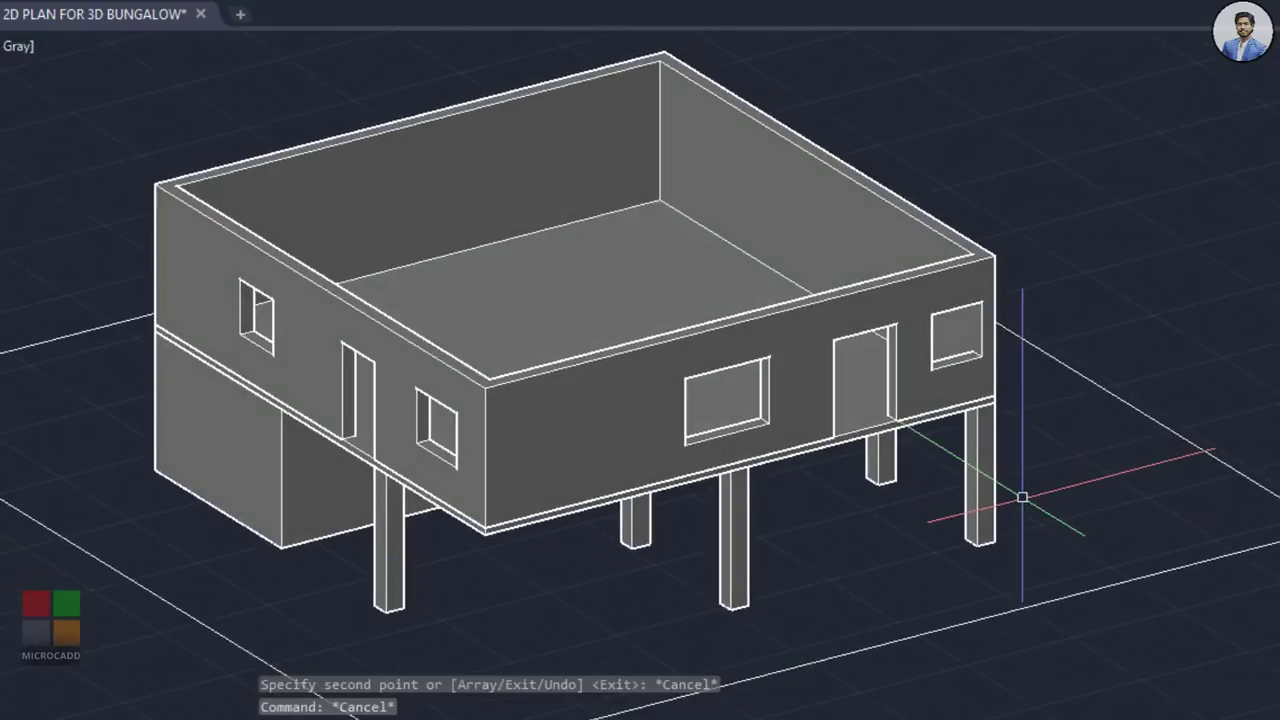
Step: Copy the floor slab from its bottom corner to the top corner of the walls to roof the floor
{"action": "scroll", "coordinate": [1022, 497], "scroll_direction": "down", "scroll_amount": 5}
{"action": "scroll", "coordinate": [806, 411], "scroll_direction": "up", "scroll_amount": 4}
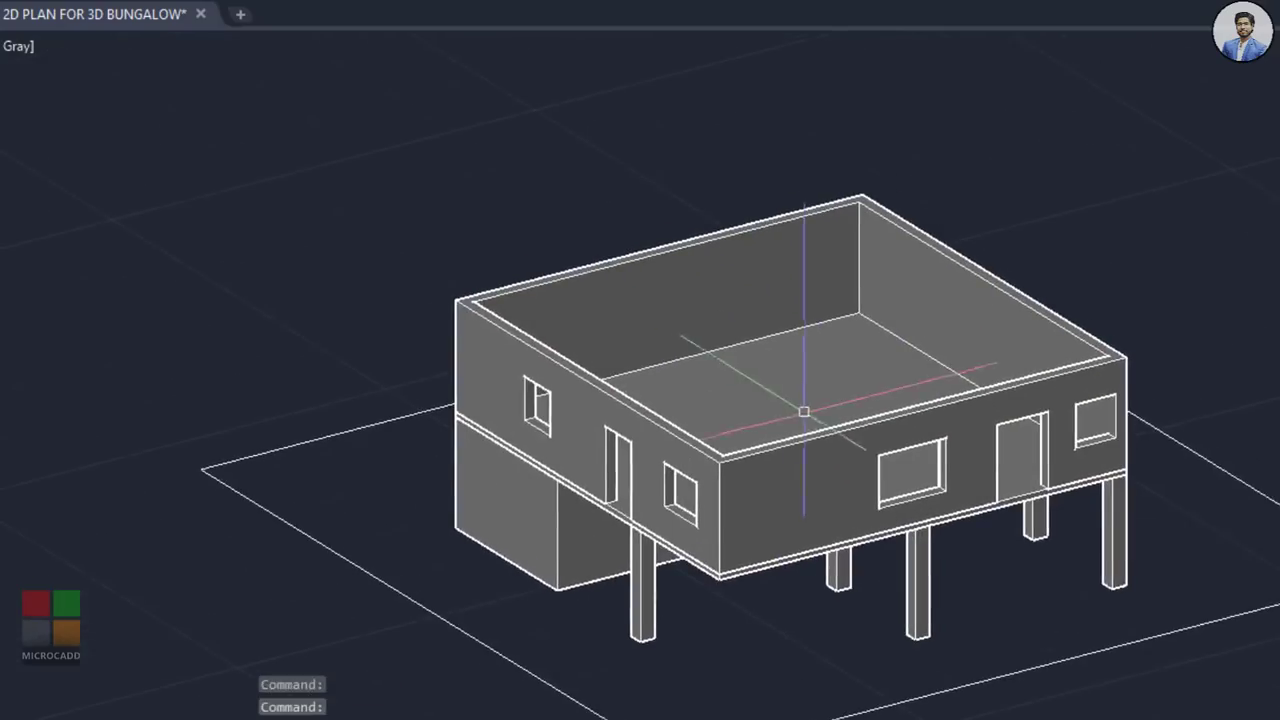
{"action": "middle_click_drag", "start_coordinate": [1193, 481], "coordinate": [1071, 467]}
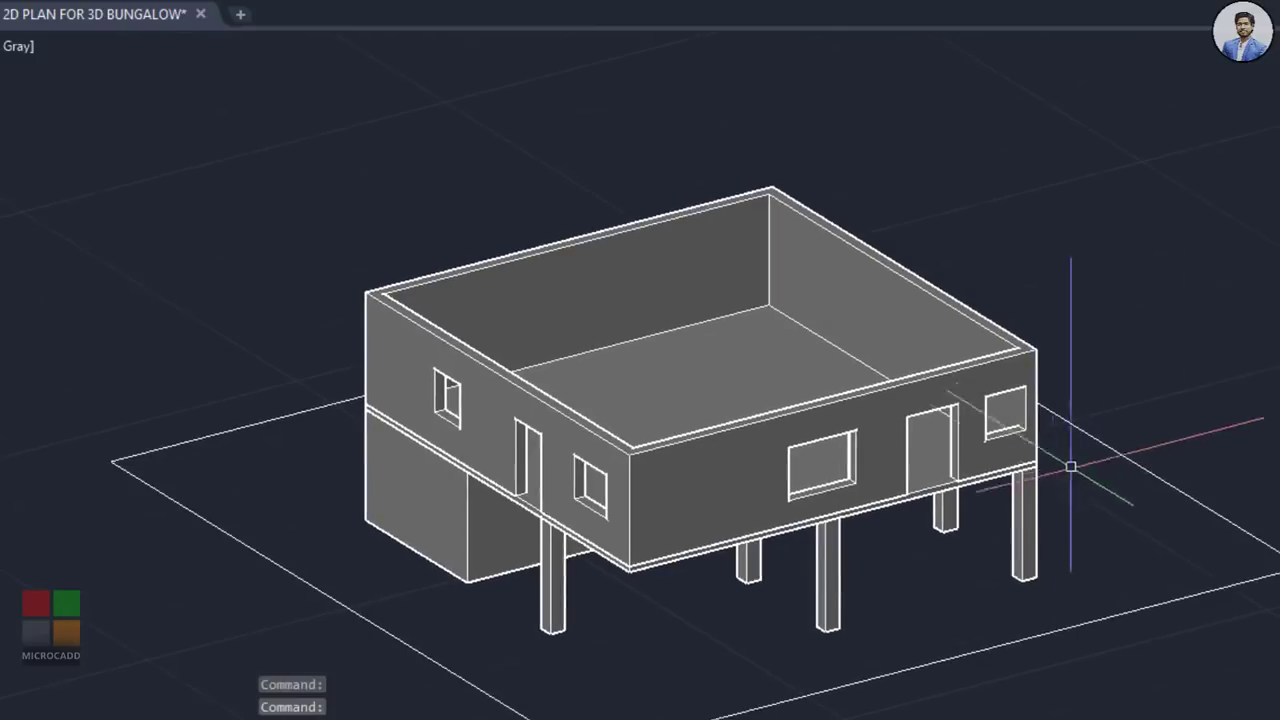
{"action": "scroll", "coordinate": [609, 586], "scroll_direction": "up", "scroll_amount": 4}
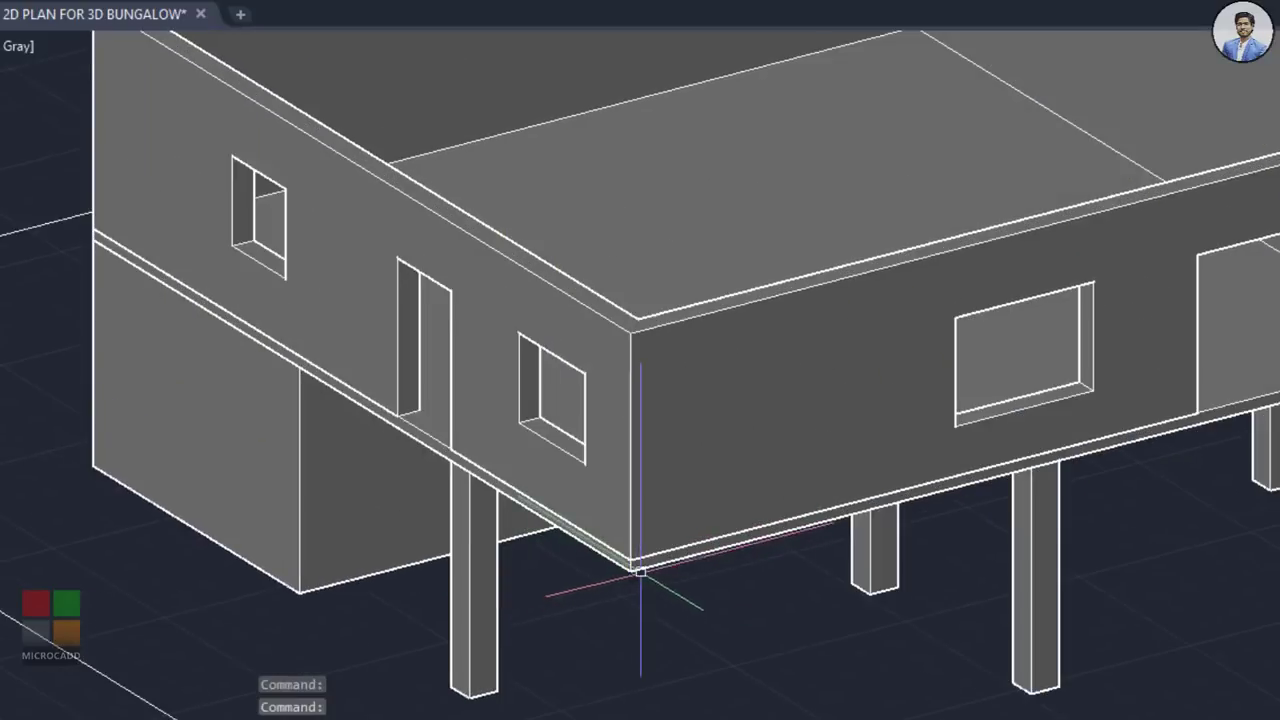
{"action": "left_click", "coordinate": [640, 567]}
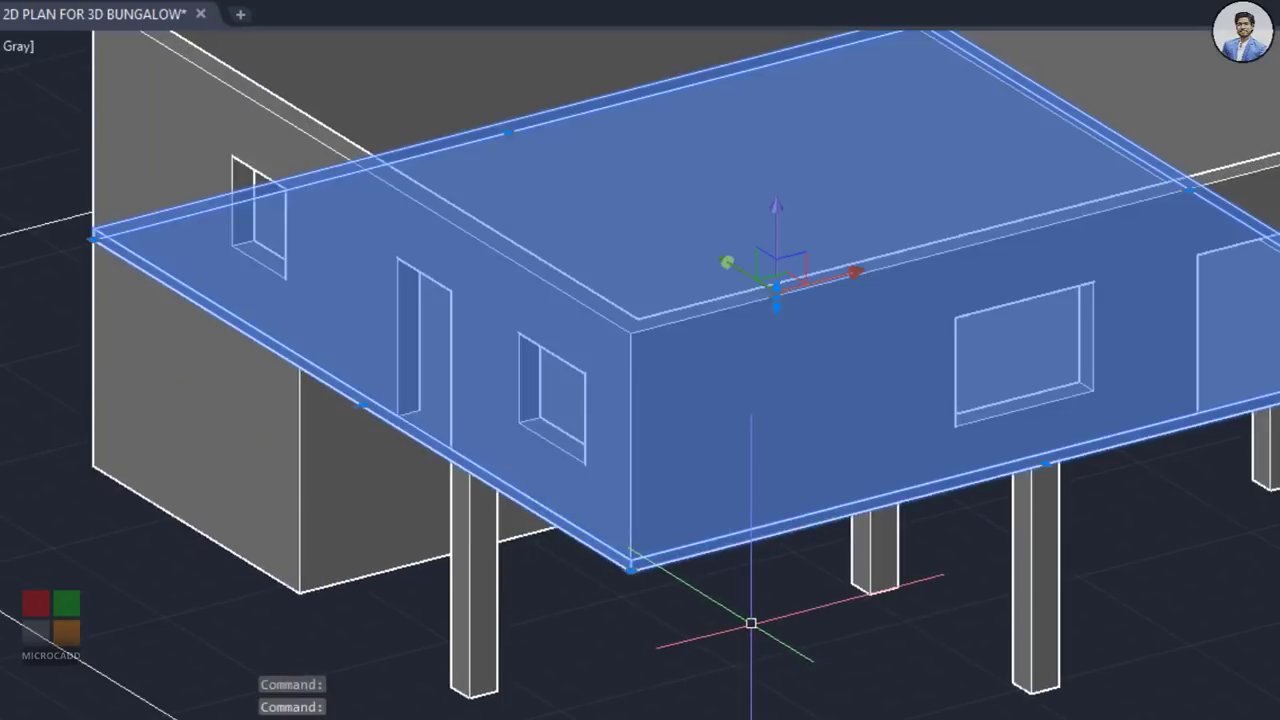
{"action": "type", "text": "o"}
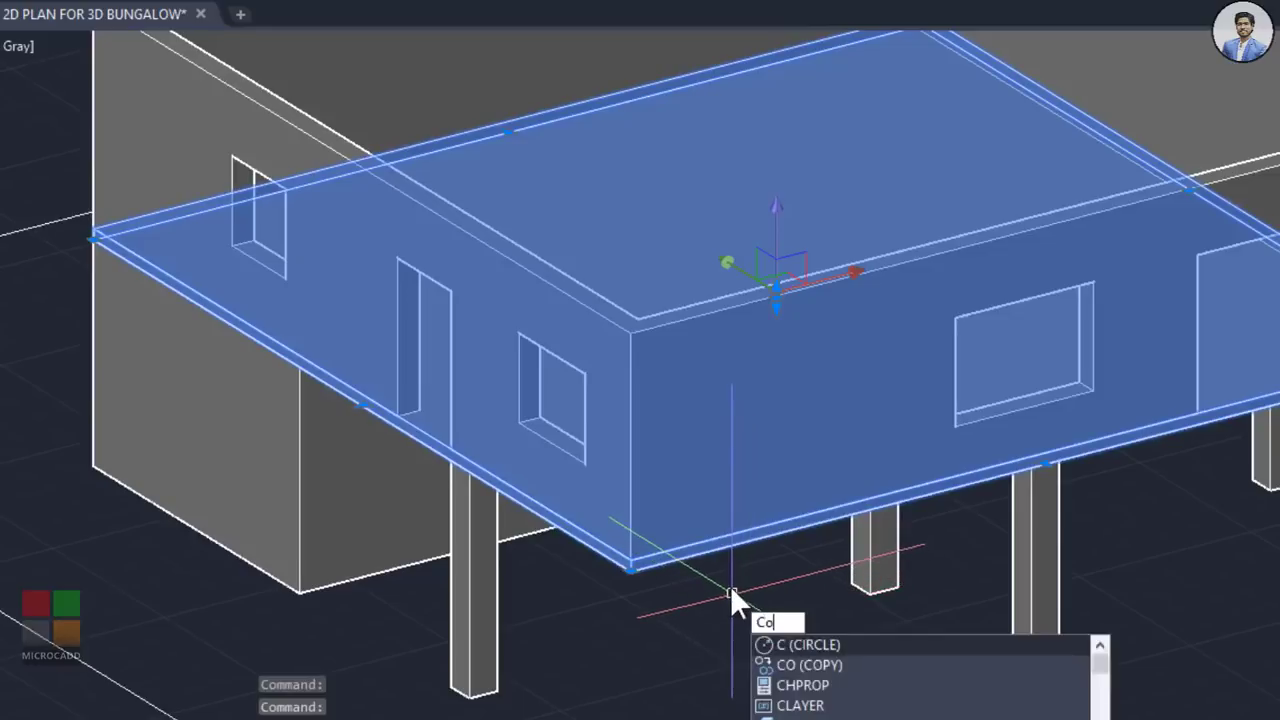
{"action": "key", "text": "Return"}
{"action": "scroll", "coordinate": [662, 612], "scroll_direction": "up", "scroll_amount": 3}
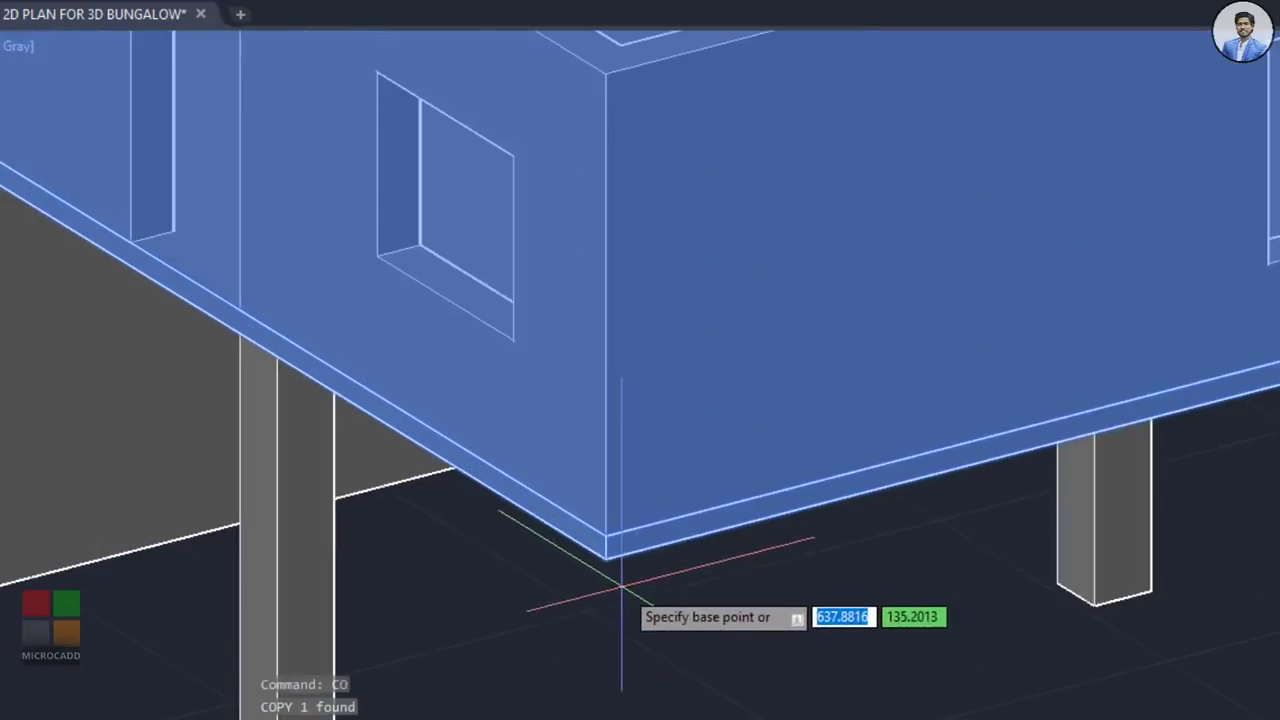
{"action": "scroll", "coordinate": [614, 592], "scroll_direction": "up", "scroll_amount": 2}
{"action": "left_click", "coordinate": [597, 547]}
{"action": "scroll", "coordinate": [613, 260], "scroll_direction": "up", "scroll_amount": 3}
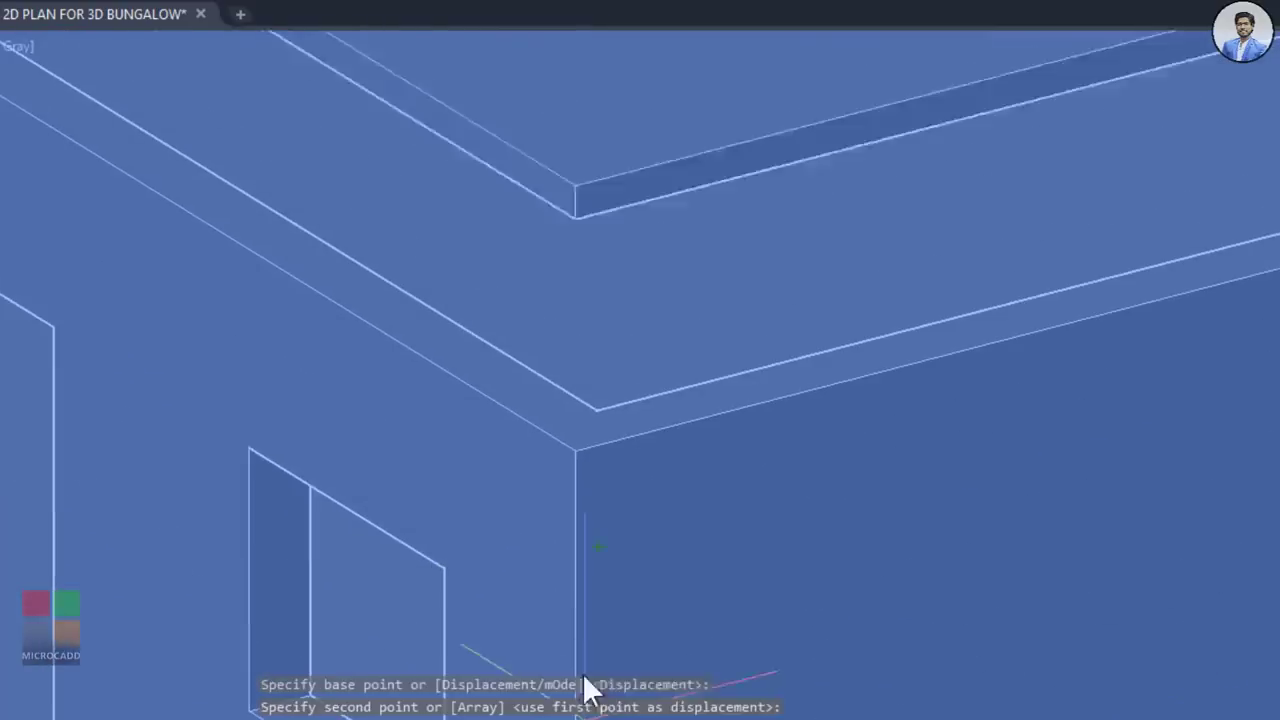
{"action": "left_click", "coordinate": [575, 451]}
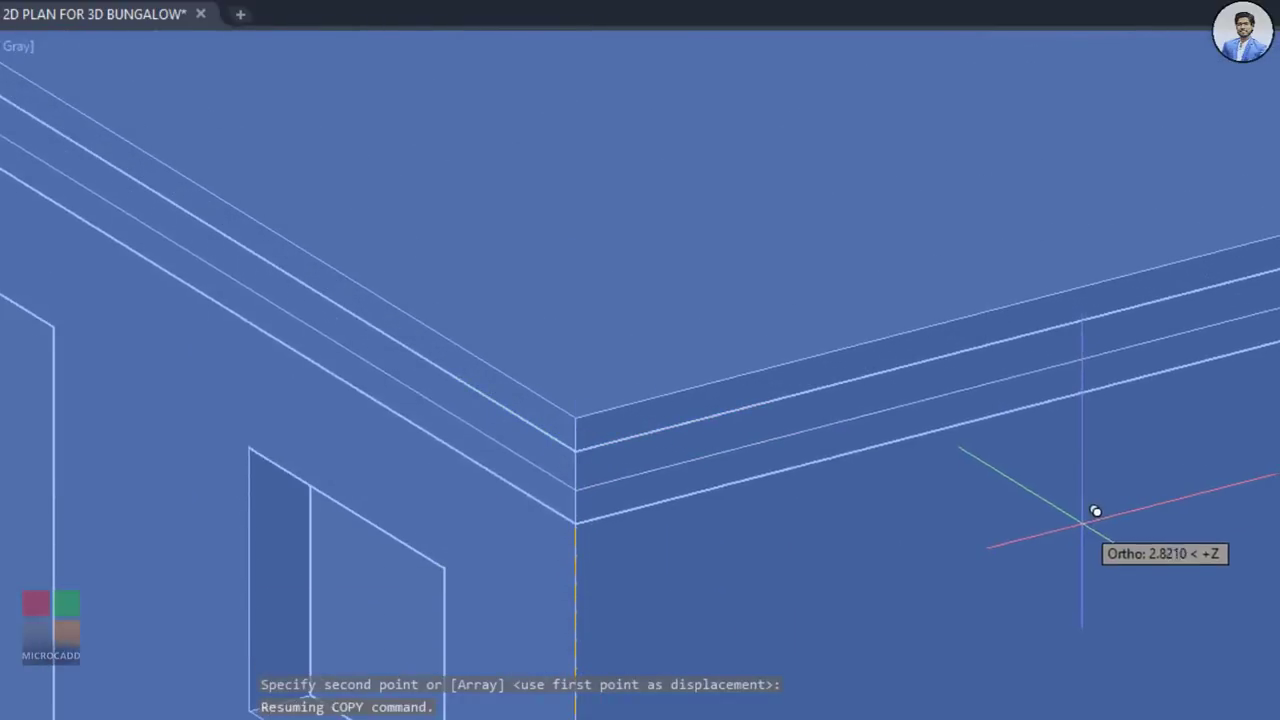
{"action": "key", "text": "Escape"}
{"action": "scroll", "coordinate": [939, 506], "scroll_direction": "down", "scroll_amount": 2}
{"action": "middle_click_drag", "start_coordinate": [939, 506], "coordinate": [906, 455]}
{"action": "scroll", "coordinate": [877, 563], "scroll_direction": "down", "scroll_amount": 4}
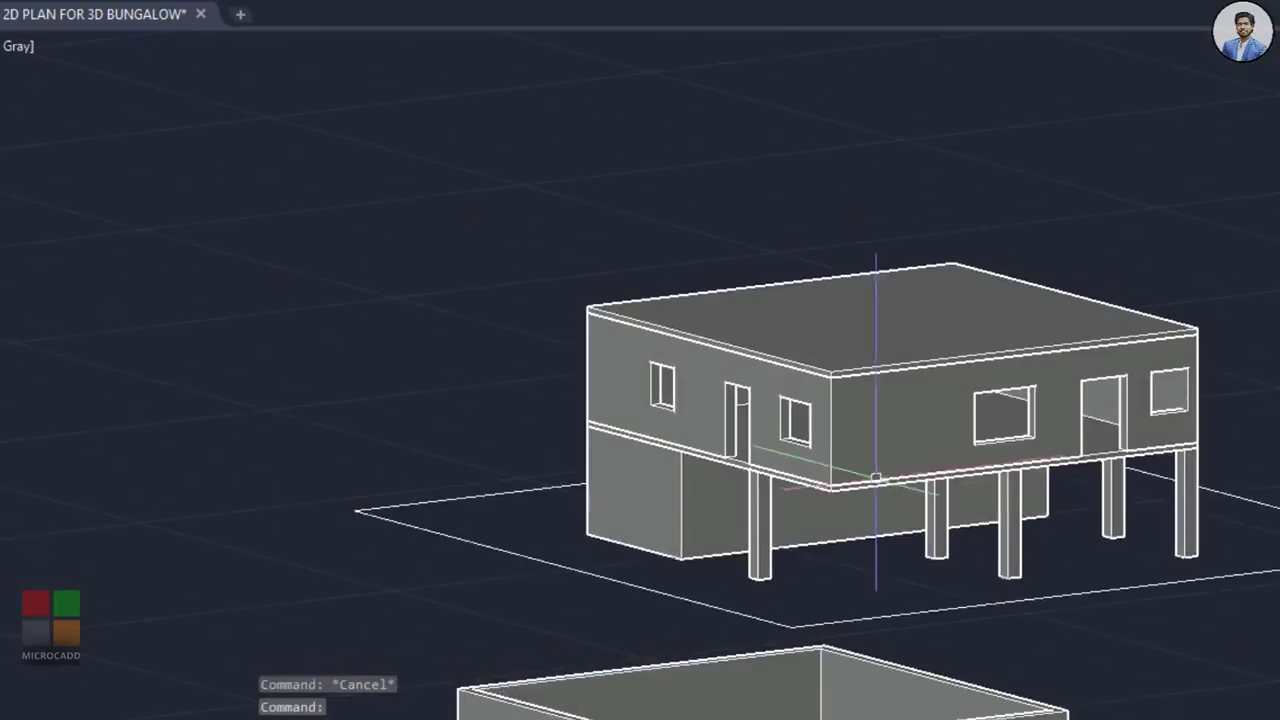
{"action": "scroll", "coordinate": [873, 479], "scroll_direction": "up", "scroll_amount": 4}
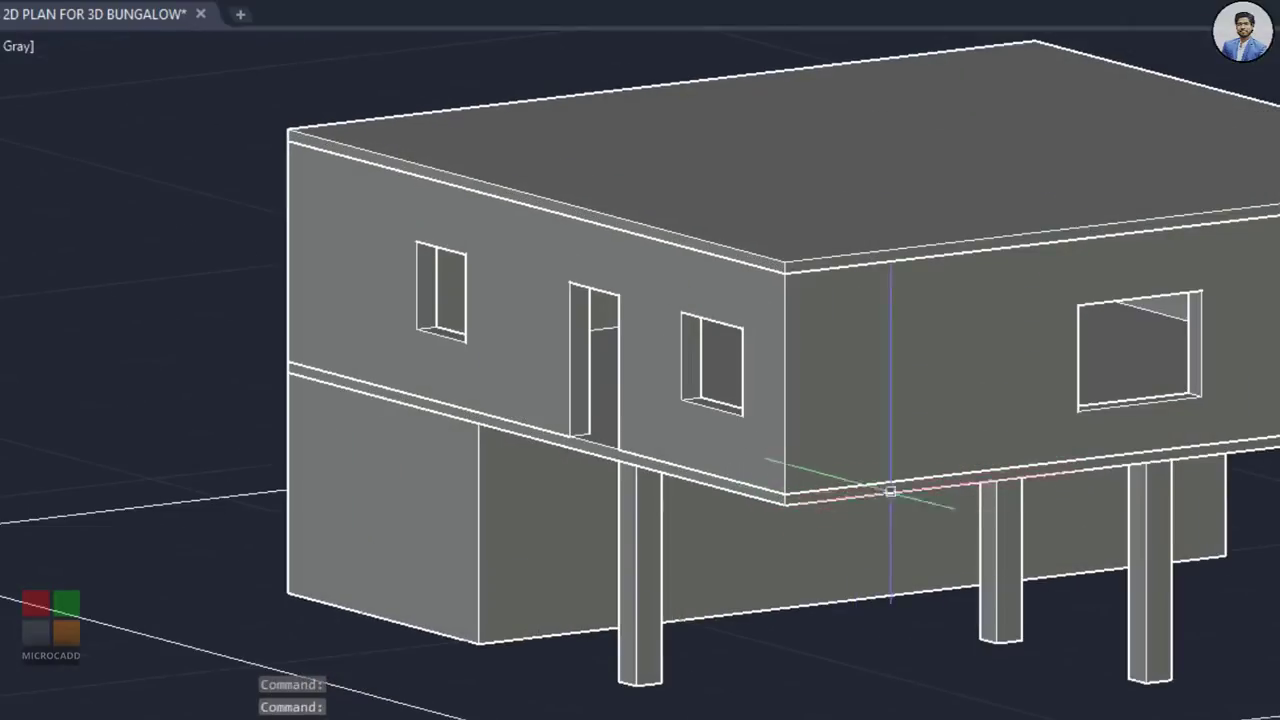
Step: Erase the spare wall solid left on the ground in front of the bungalow
{"action": "scroll", "coordinate": [821, 583], "scroll_direction": "down", "scroll_amount": 1}
{"action": "middle_click_drag", "start_coordinate": [821, 583], "coordinate": [780, 143]}
{"action": "scroll", "coordinate": [783, 460], "scroll_direction": "down", "scroll_amount": 1}
{"action": "left_click", "coordinate": [823, 422]}
{"action": "key", "text": "Delete"}
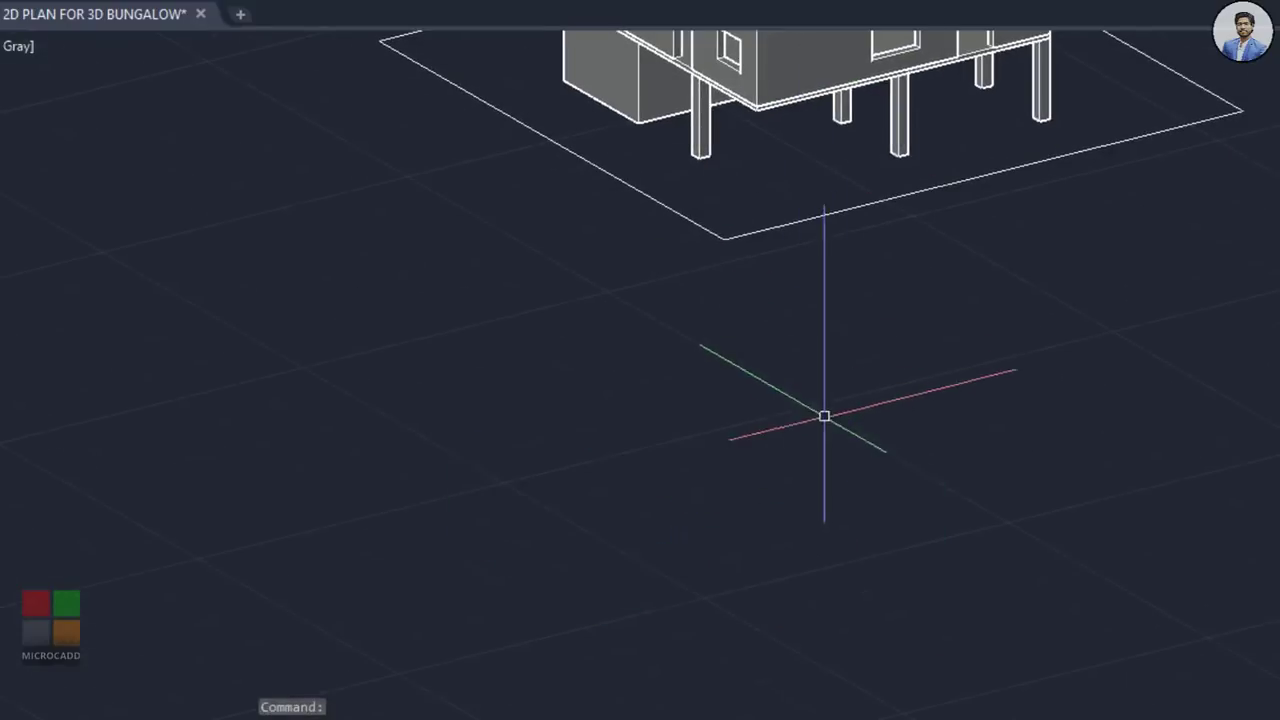
Step: Inspect the roofed bungalow, and examine the 2D floor plans with the gallery and the elevations above them
{"action": "middle_click_drag", "start_coordinate": [891, 318], "coordinate": [871, 649]}
{"action": "middle_click_drag", "start_coordinate": [882, 460], "coordinate": [862, 527], "text": "shift"}
{"action": "scroll", "coordinate": [866, 408], "scroll_direction": "up", "scroll_amount": 3}
{"action": "middle_click_drag", "start_coordinate": [846, 457], "coordinate": [582, 367]}
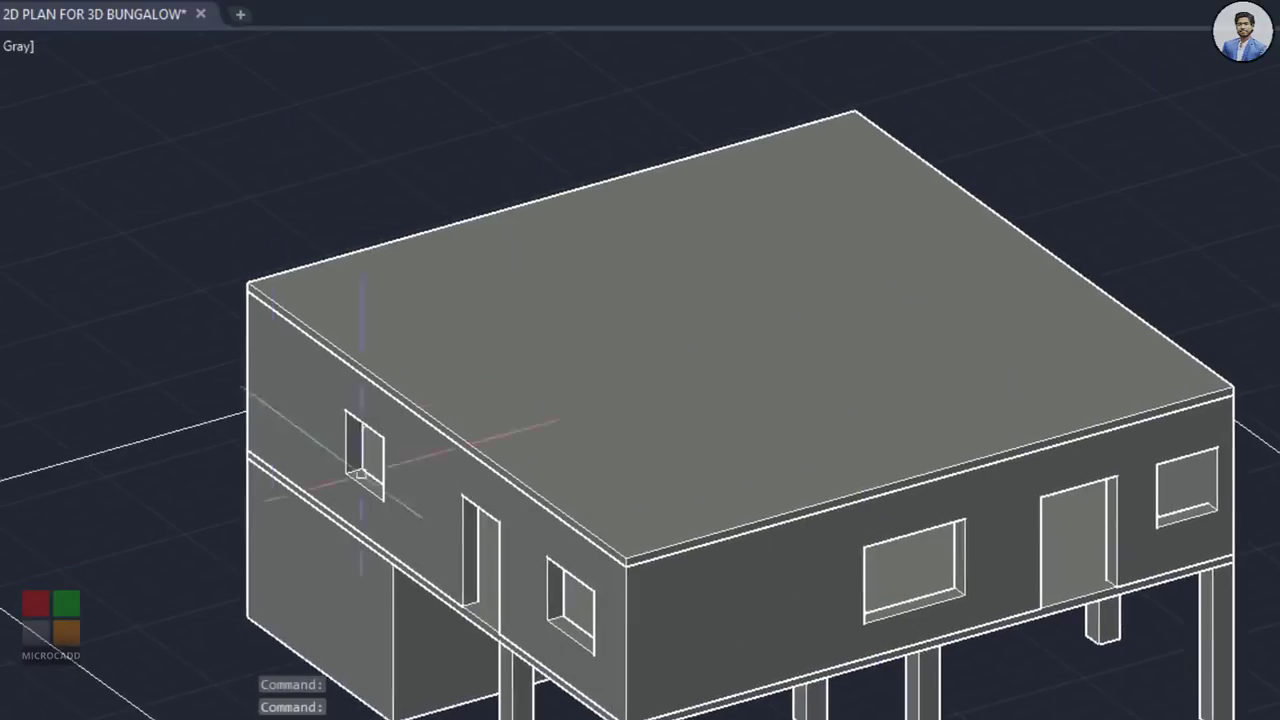
{"action": "scroll", "coordinate": [807, 140], "scroll_direction": "down", "scroll_amount": 3}
{"action": "middle_click_drag", "start_coordinate": [700, 257], "coordinate": [1131, 263]}
{"action": "middle_click_drag", "start_coordinate": [217, 580], "coordinate": [1240, 150]}
{"action": "middle_click_drag", "start_coordinate": [880, 370], "coordinate": [740, 450], "text": "shift"}
{"action": "middle_click_drag", "start_coordinate": [260, 485], "coordinate": [1175, 363]}
{"action": "middle_click_drag", "start_coordinate": [780, 391], "coordinate": [749, 429], "text": "shift"}
{"action": "scroll", "coordinate": [663, 400], "scroll_direction": "up", "scroll_amount": 2}
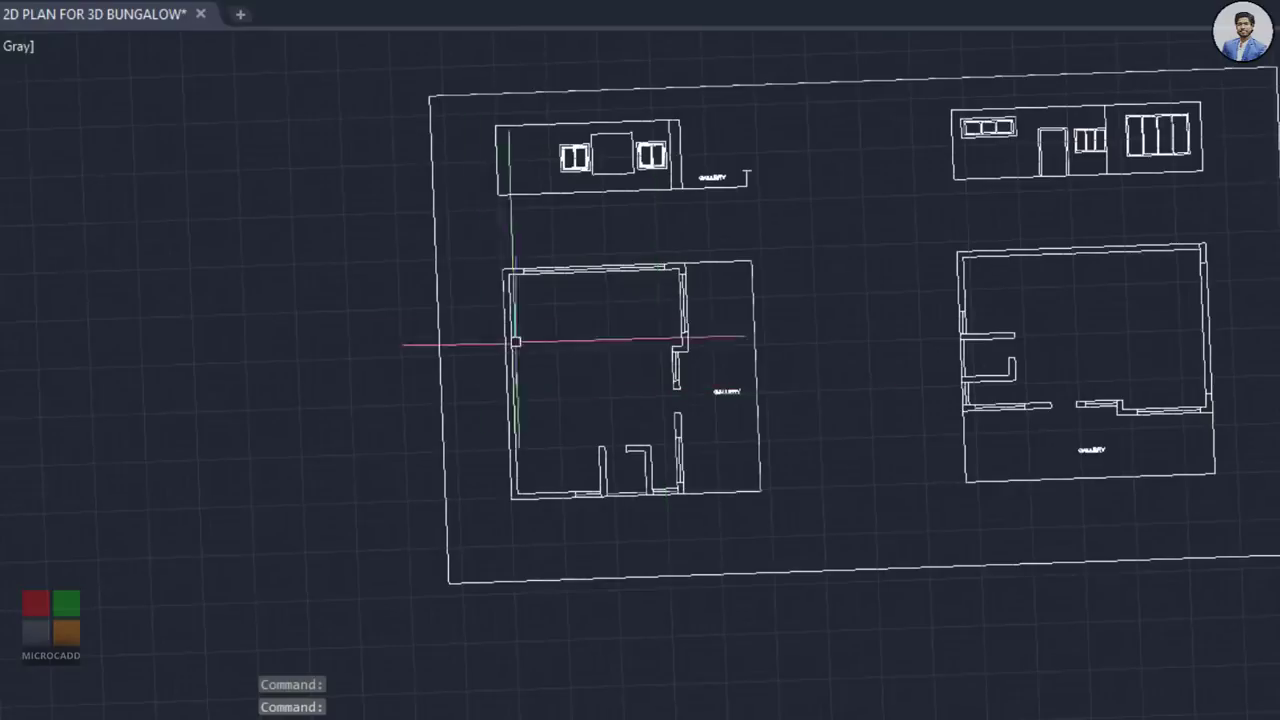
{"action": "middle_click_drag", "start_coordinate": [957, 369], "coordinate": [597, 365]}
{"action": "scroll", "coordinate": [698, 328], "scroll_direction": "up", "scroll_amount": 2}
{"action": "middle_click_drag", "start_coordinate": [695, 330], "coordinate": [630, 365]}
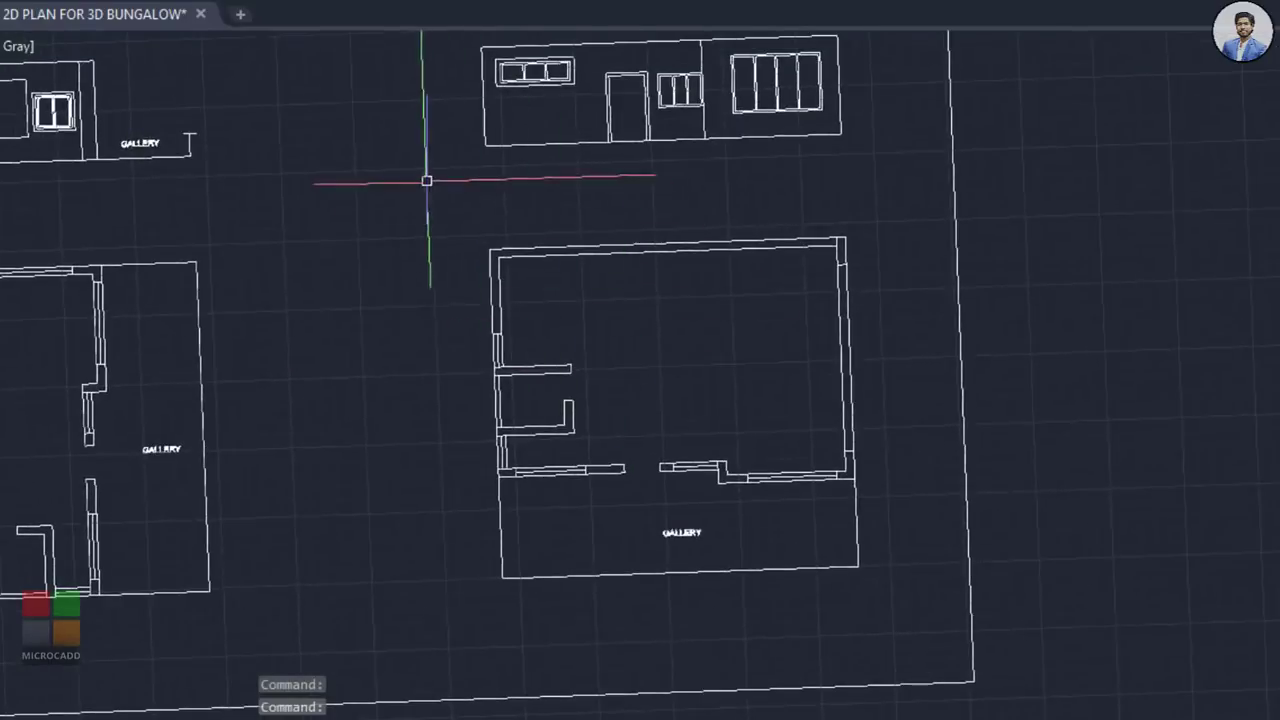
Step: Copy the second-floor plan with the gallery into the empty area beside the 3D bungalow model
{"action": "left_click", "coordinate": [427, 181]}
{"action": "left_click", "coordinate": [926, 624]}
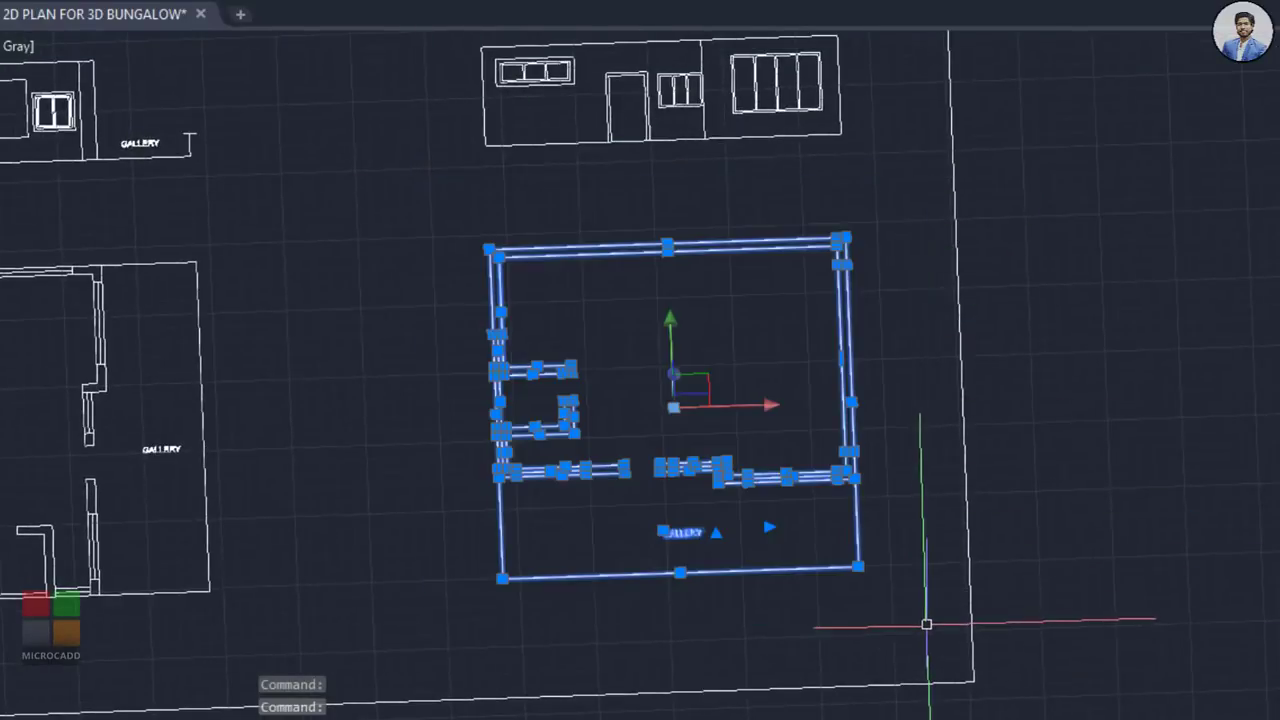
{"action": "type", "text": "co"}
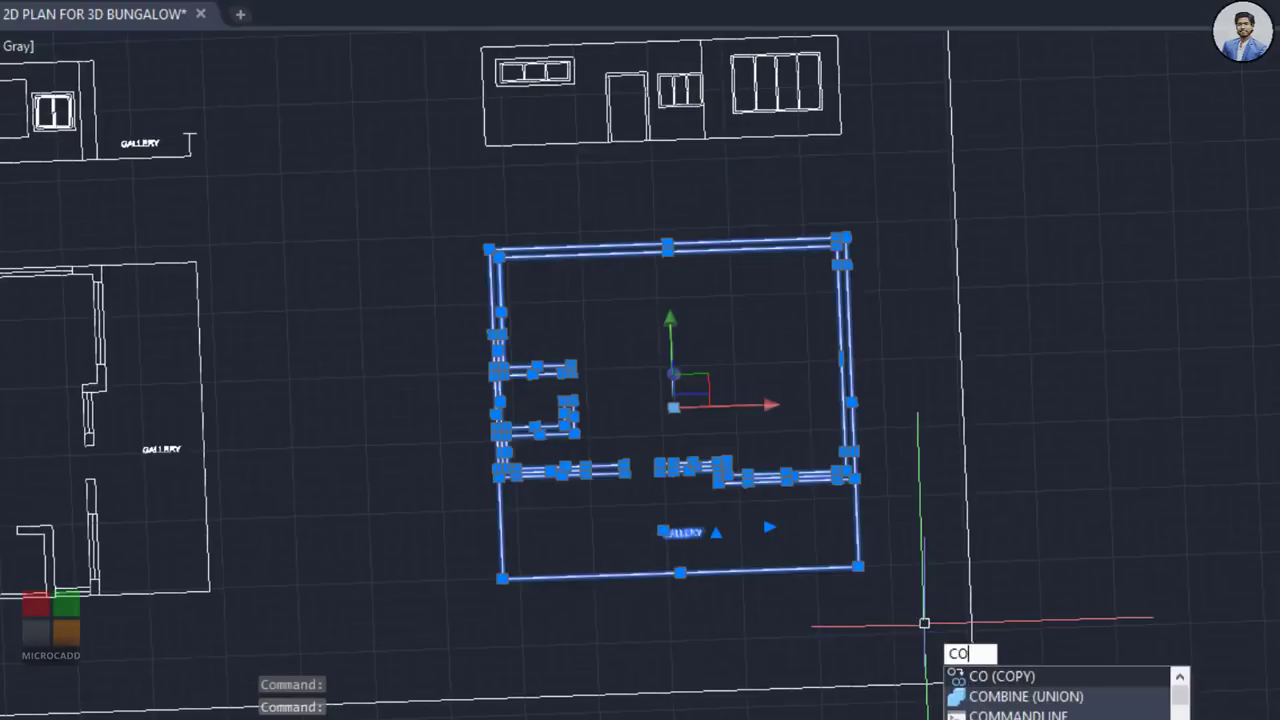
{"action": "key", "text": "Return"}
{"action": "left_click", "coordinate": [645, 355]}
{"action": "scroll", "coordinate": [1110, 341], "scroll_direction": "down", "scroll_amount": 2}
{"action": "middle_click_drag", "start_coordinate": [1110, 341], "coordinate": [0, 372]}
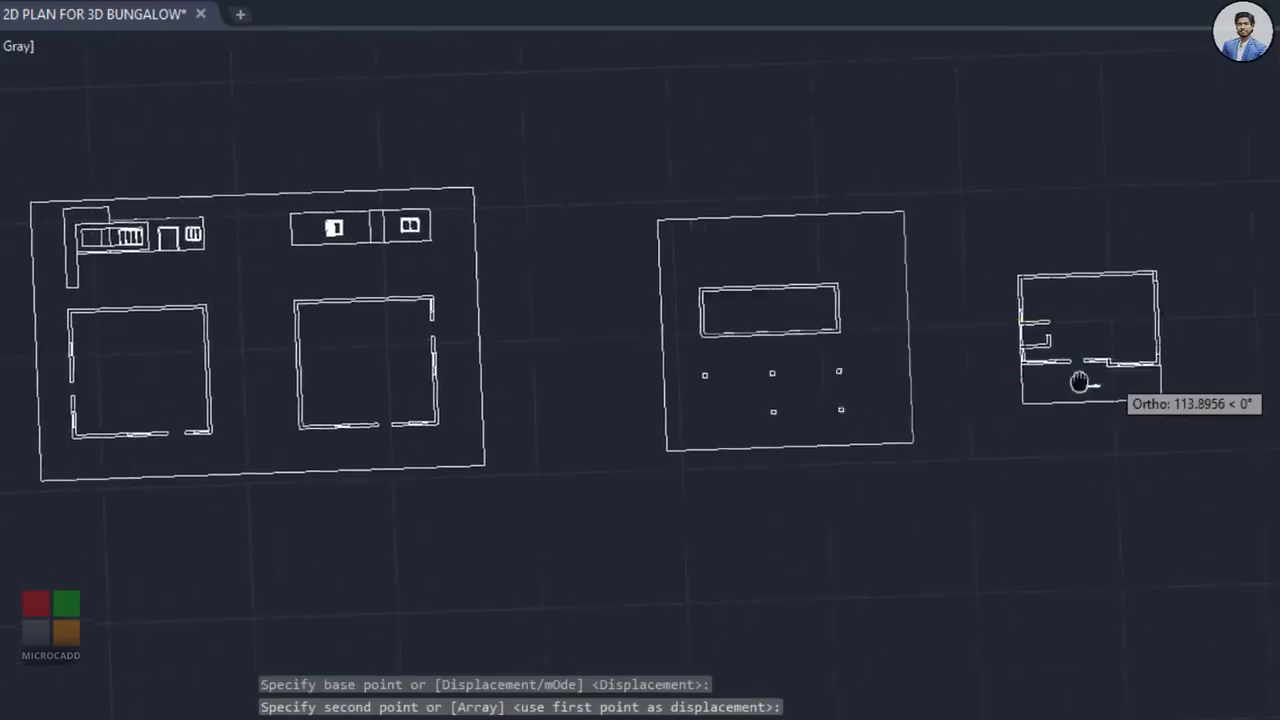
{"action": "middle_click_drag", "start_coordinate": [1080, 383], "coordinate": [69, 375]}
{"action": "left_click", "coordinate": [367, 394]}
{"action": "key", "text": "Escape"}
{"action": "middle_click_drag", "start_coordinate": [346, 506], "coordinate": [526, 391], "text": "shift"}
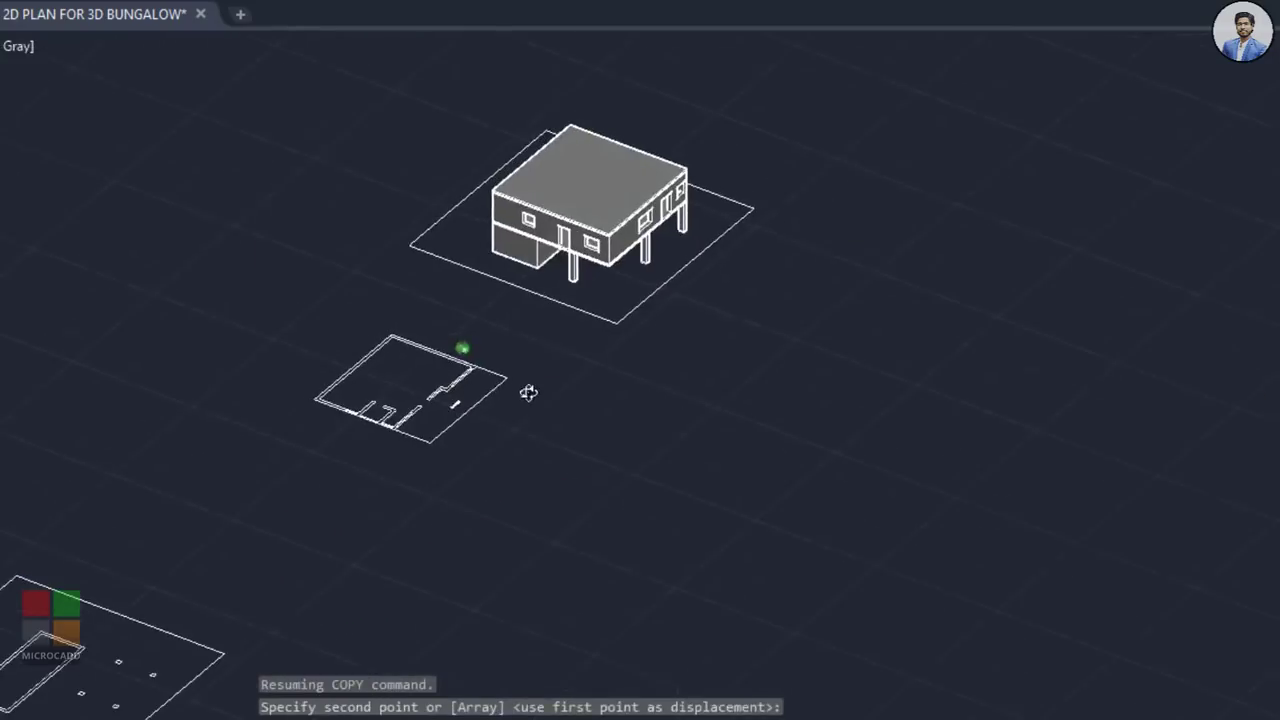
{"action": "scroll", "coordinate": [449, 423], "scroll_direction": "up", "scroll_amount": 3}
{"action": "left_click", "coordinate": [449, 423]}
{"action": "key", "text": "Escape"}
Step: Examine the wall height and window sill dimensions on the dimensioned second-floor front elevation
{"action": "middle_click_drag", "start_coordinate": [449, 423], "coordinate": [523, 529], "text": "shift"}
{"action": "scroll", "coordinate": [532, 478], "scroll_direction": "up", "scroll_amount": 2}
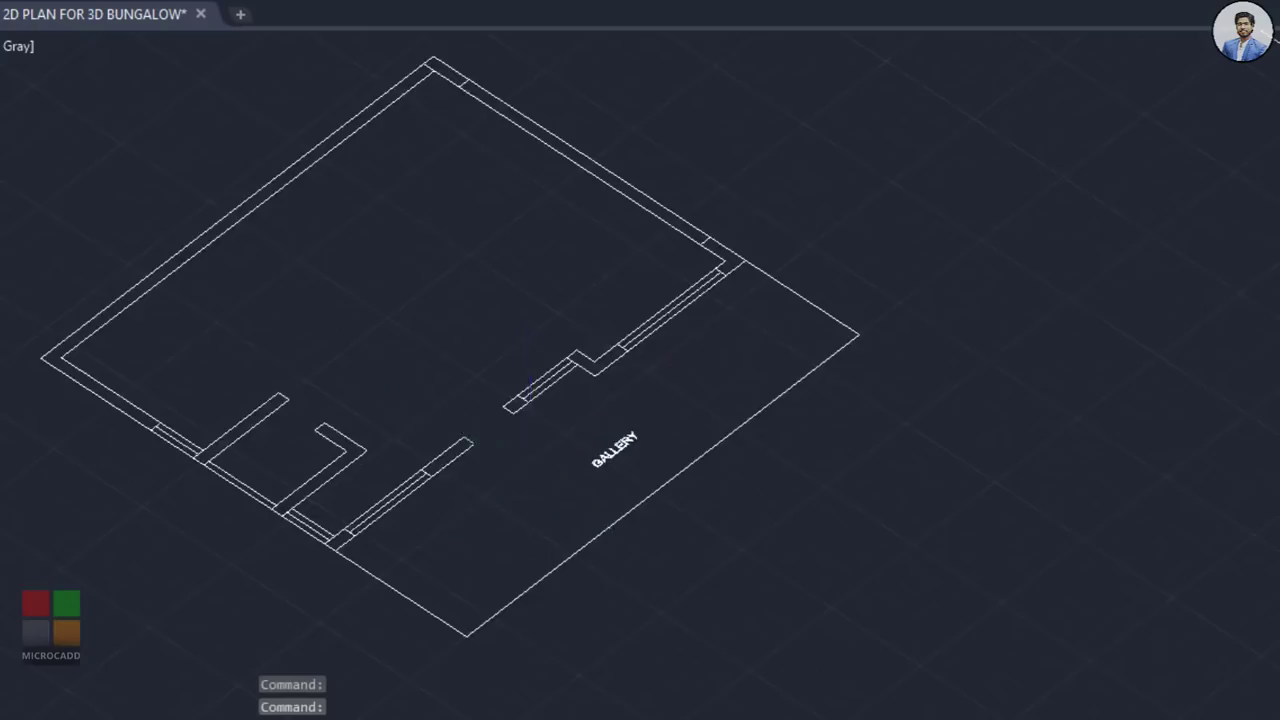
{"action": "middle_click_drag", "start_coordinate": [540, 481], "coordinate": [630, 533]}
{"action": "middle_click_drag", "start_coordinate": [544, 530], "coordinate": [611, 480], "text": "shift"}
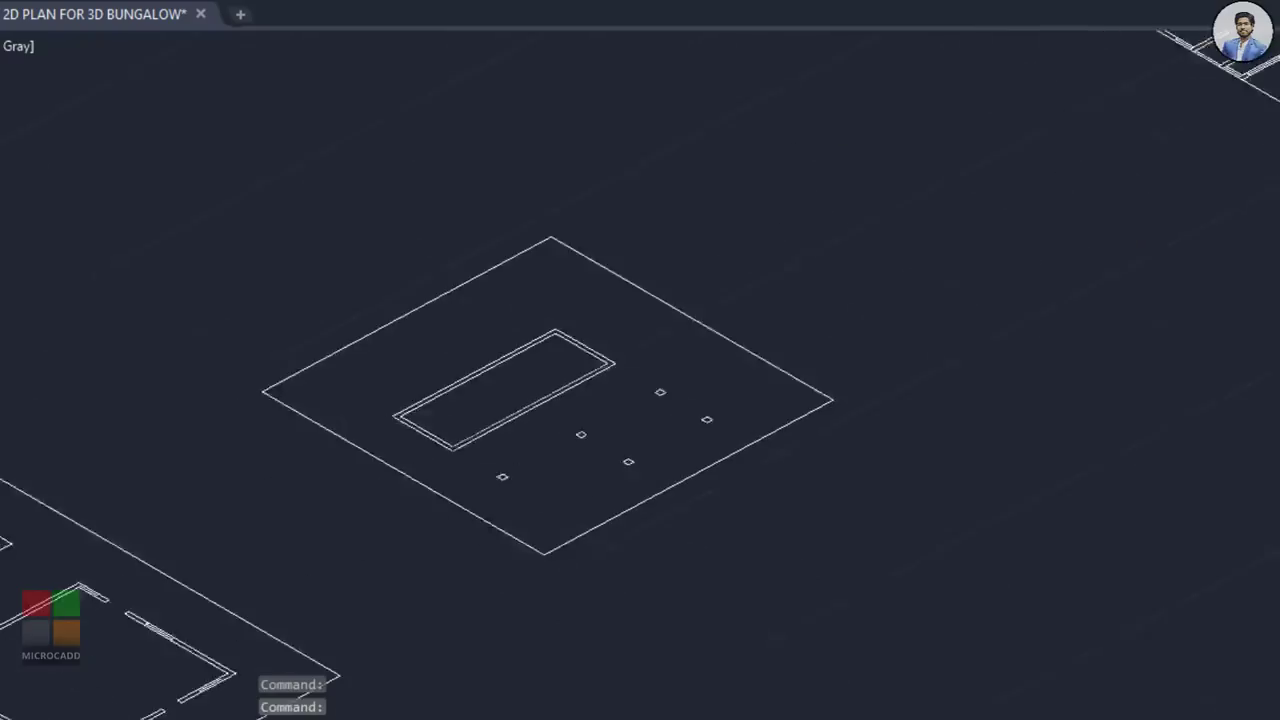
{"action": "middle_click_drag", "start_coordinate": [891, 396], "coordinate": [1117, 183]}
{"action": "scroll", "coordinate": [918, 377], "scroll_direction": "down", "scroll_amount": 2}
{"action": "middle_click_drag", "start_coordinate": [483, 417], "coordinate": [1014, 63]}
{"action": "middle_click_drag", "start_coordinate": [558, 426], "coordinate": [437, 671], "text": "shift"}
{"action": "scroll", "coordinate": [371, 386], "scroll_direction": "up", "scroll_amount": 7}
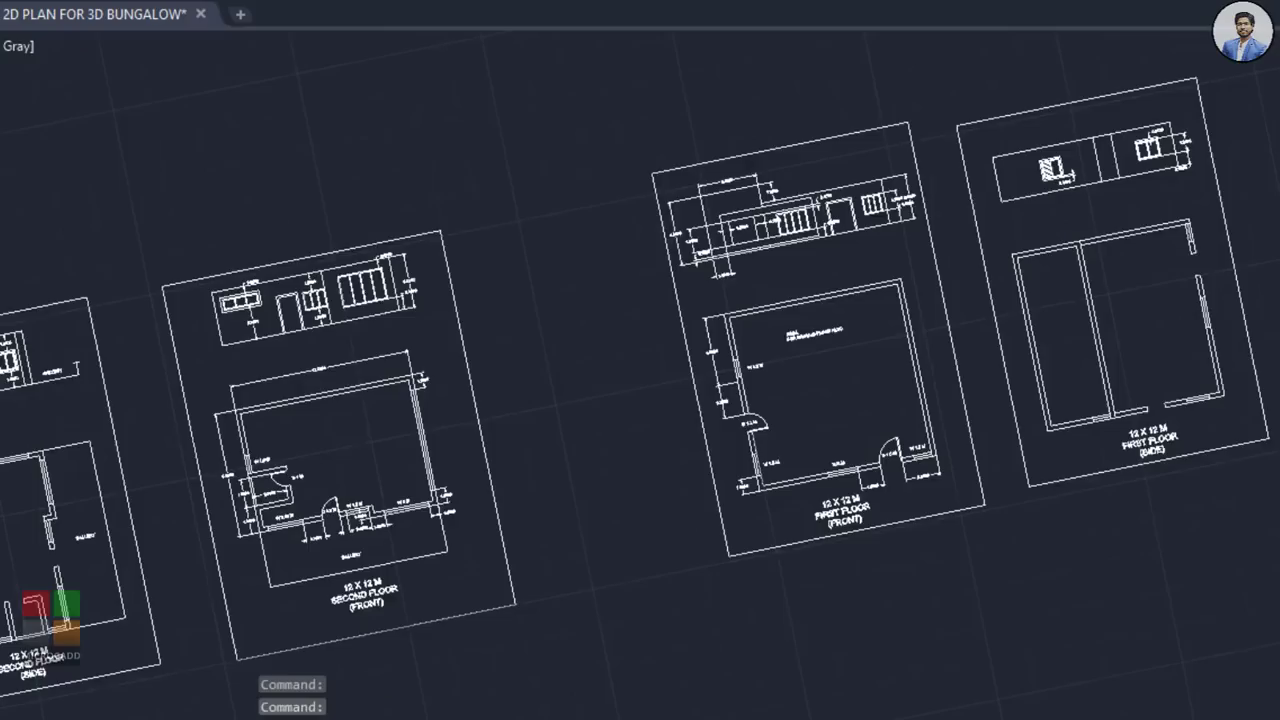
{"action": "middle_click_drag", "start_coordinate": [474, 519], "coordinate": [533, 476]}
{"action": "scroll", "coordinate": [486, 417], "scroll_direction": "up", "scroll_amount": 2}
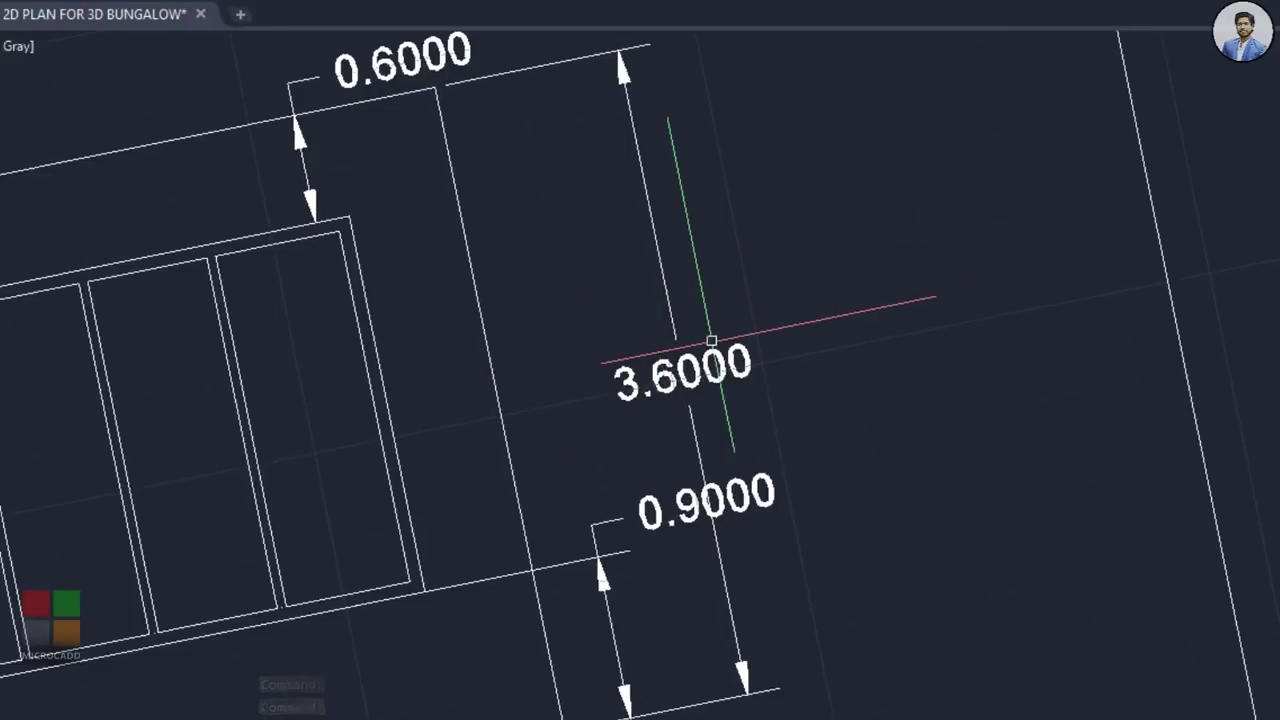
{"action": "middle_click_drag", "start_coordinate": [730, 448], "coordinate": [927, 193]}
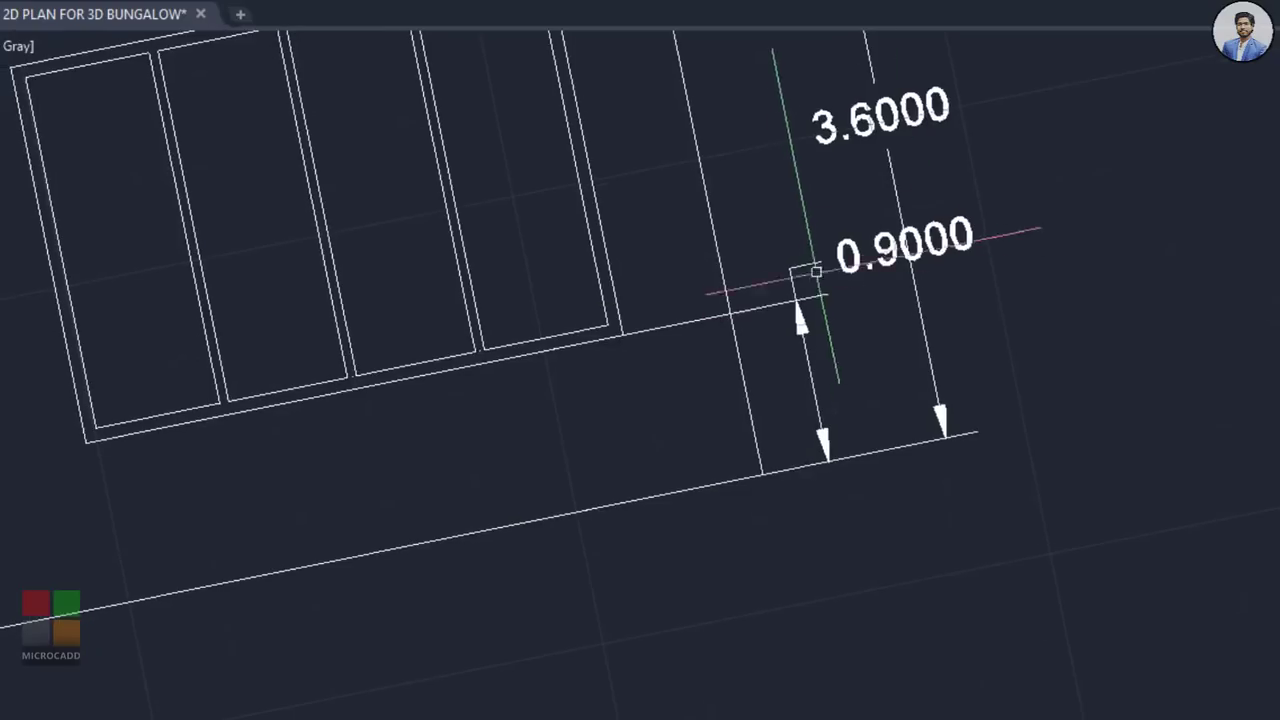
{"action": "middle_click_drag", "start_coordinate": [446, 504], "coordinate": [1080, 425]}
{"action": "middle_click_drag", "start_coordinate": [556, 464], "coordinate": [587, 463]}
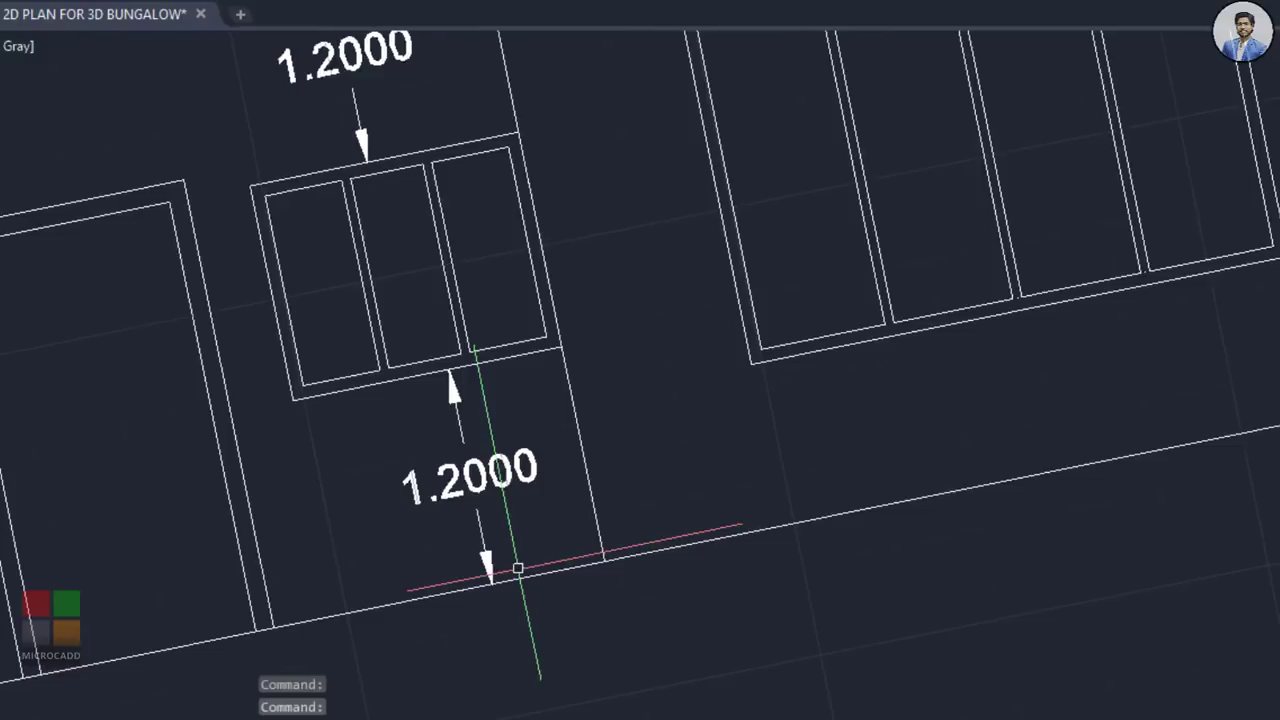
{"action": "scroll", "coordinate": [518, 568], "scroll_direction": "down", "scroll_amount": 4}
{"action": "scroll", "coordinate": [518, 547], "scroll_direction": "down", "scroll_amount": 10}
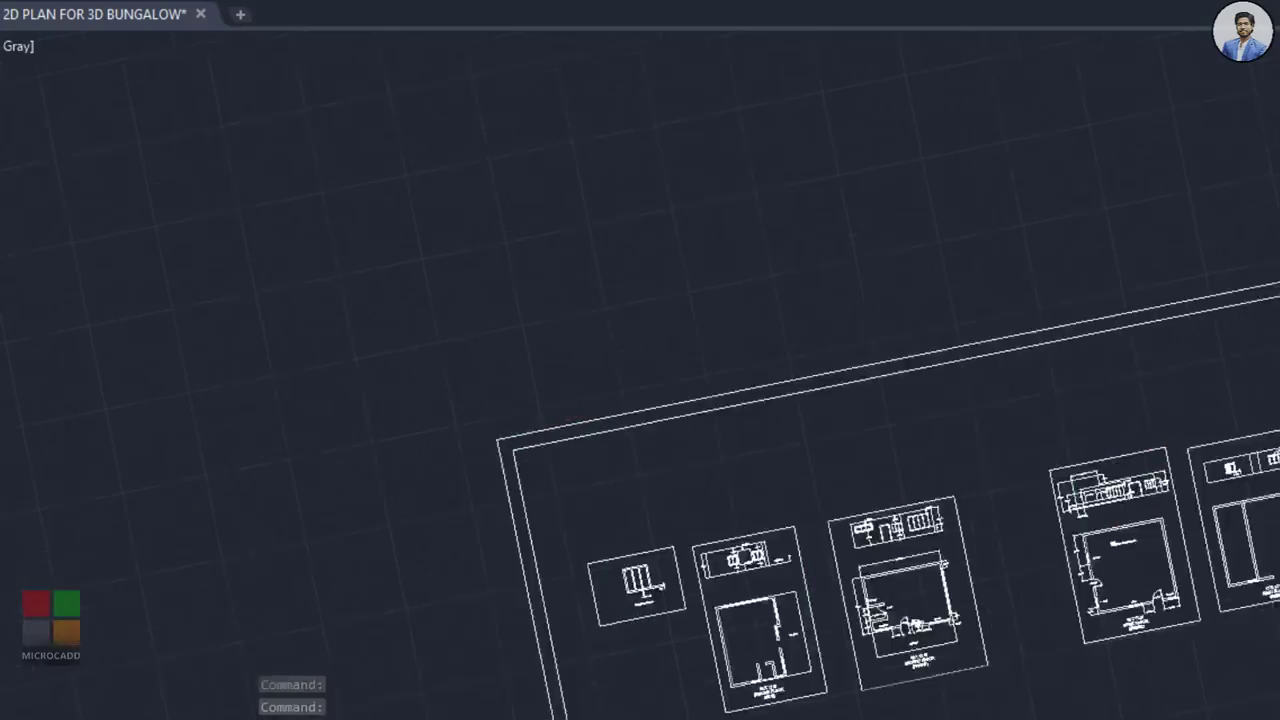
Step: Press-pull the stepped wall section on the gallery side of the copied plan to a height of 3.6
{"action": "middle_click_drag", "start_coordinate": [1140, 485], "coordinate": [140, 510]}
{"action": "middle_click_drag", "start_coordinate": [583, 491], "coordinate": [12, 548]}
{"action": "middle_click_drag", "start_coordinate": [976, 385], "coordinate": [834, 226]}
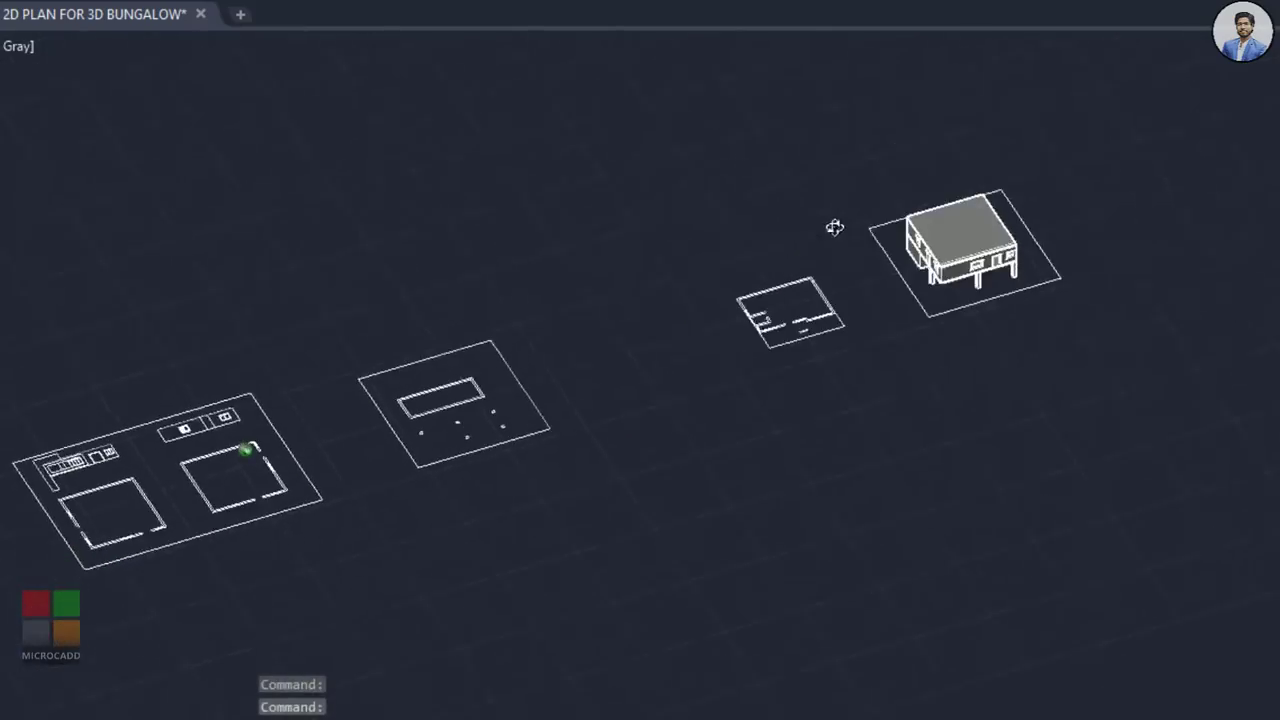
{"action": "scroll", "coordinate": [823, 312], "scroll_direction": "up", "scroll_amount": 5}
{"action": "middle_click_drag", "start_coordinate": [754, 386], "coordinate": [703, 392]}
{"action": "middle_click_drag", "start_coordinate": [650, 405], "coordinate": [654, 463], "text": "shift"}
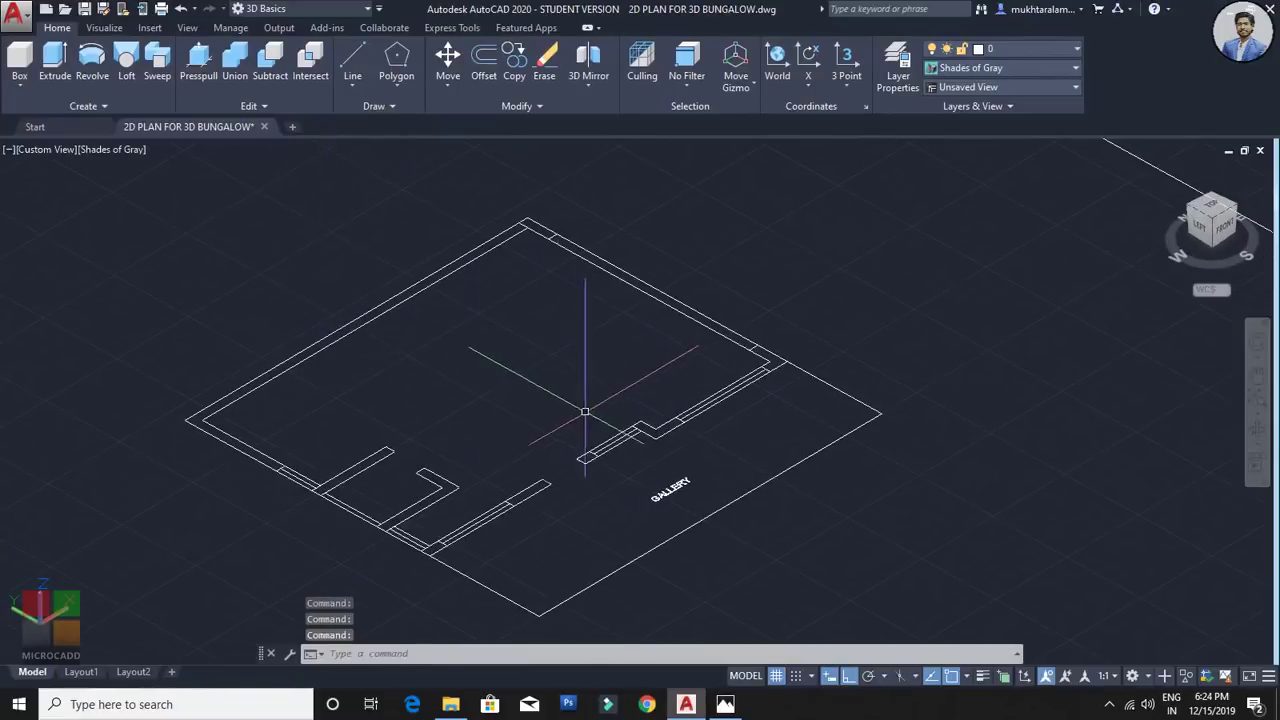
{"action": "scroll", "coordinate": [585, 411], "scroll_direction": "up", "scroll_amount": 2}
{"action": "scroll", "coordinate": [620, 480], "scroll_direction": "down", "scroll_amount": 3}
{"action": "scroll", "coordinate": [571, 471], "scroll_direction": "up", "scroll_amount": 5}
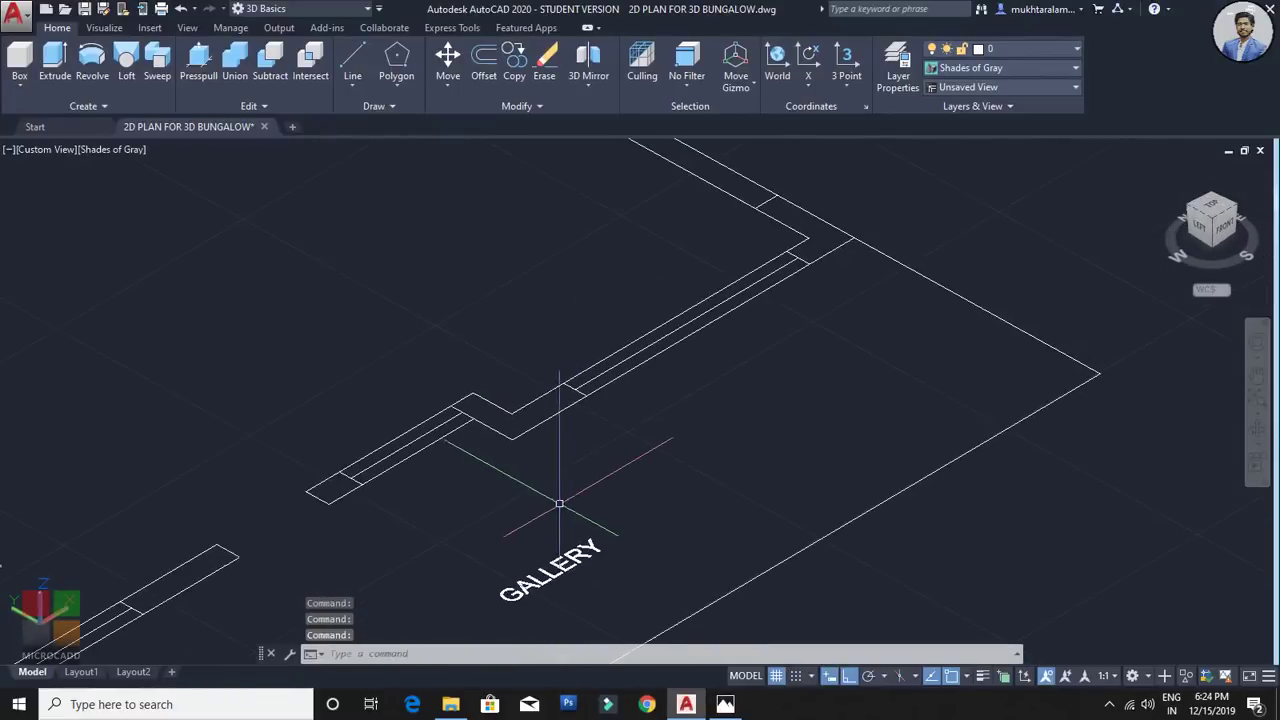
{"action": "left_click", "coordinate": [199, 62]}
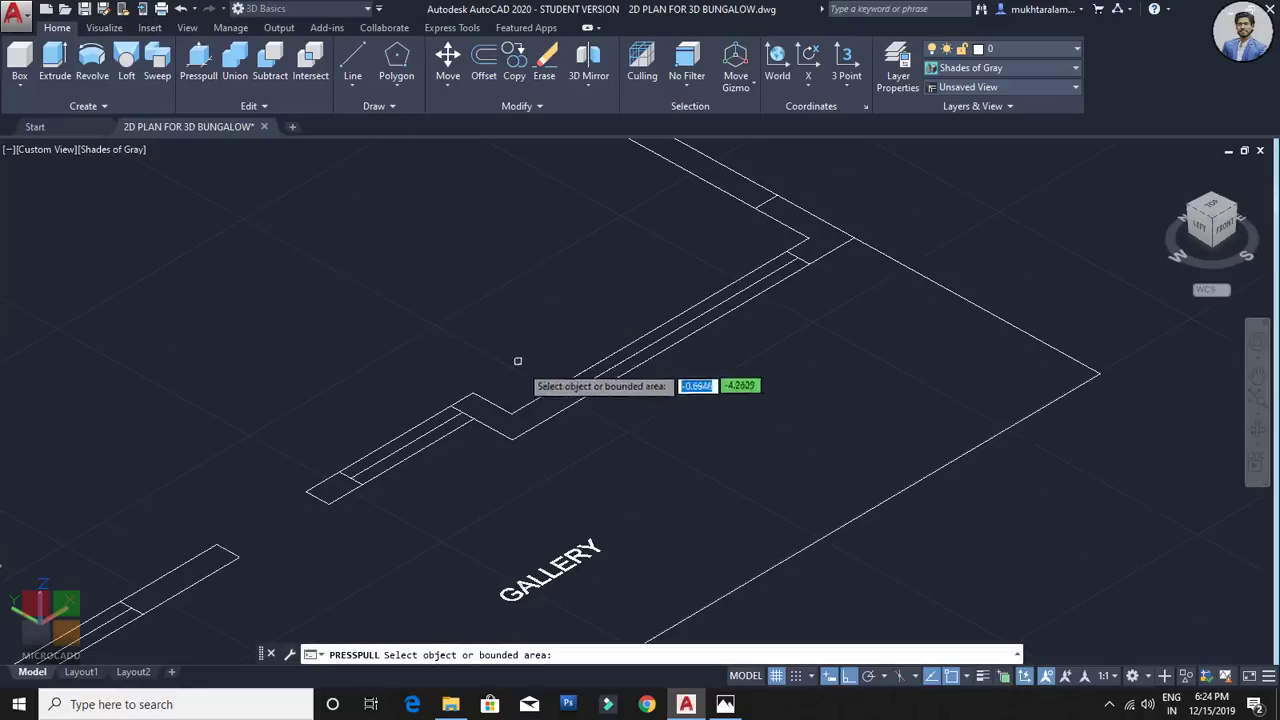
{"action": "left_click", "coordinate": [522, 428]}
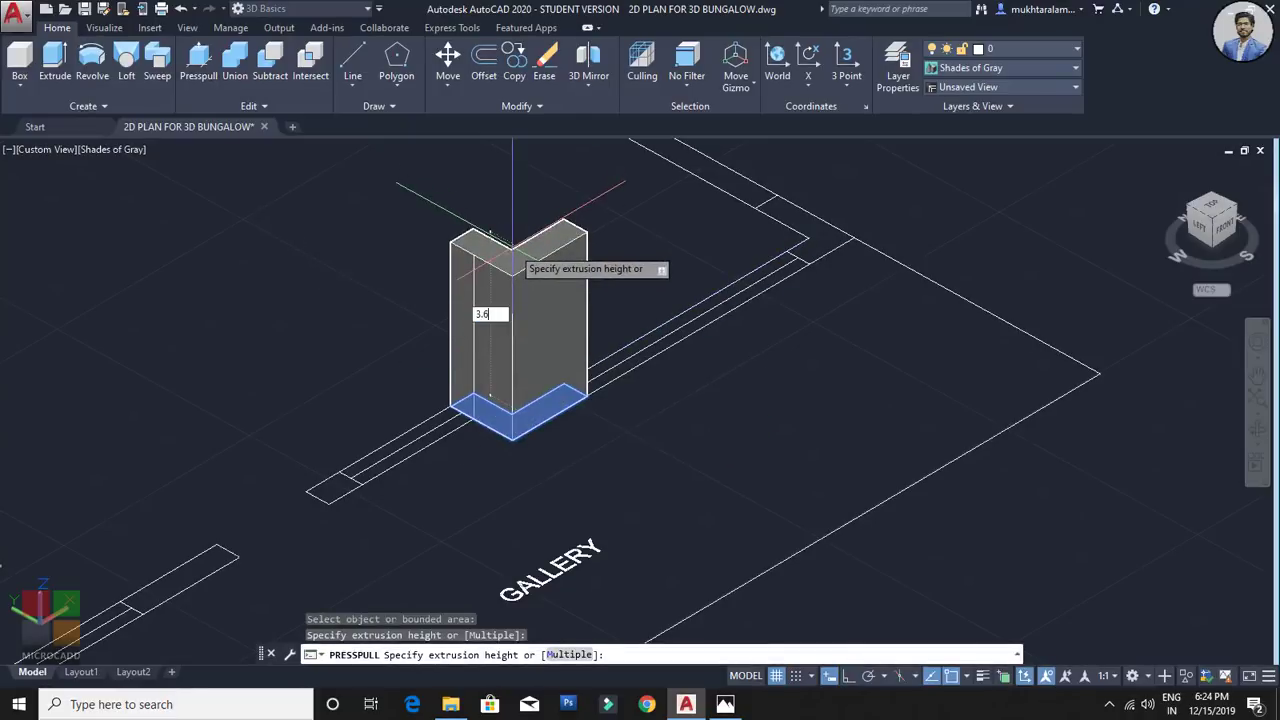
{"action": "key", "text": "Return"}
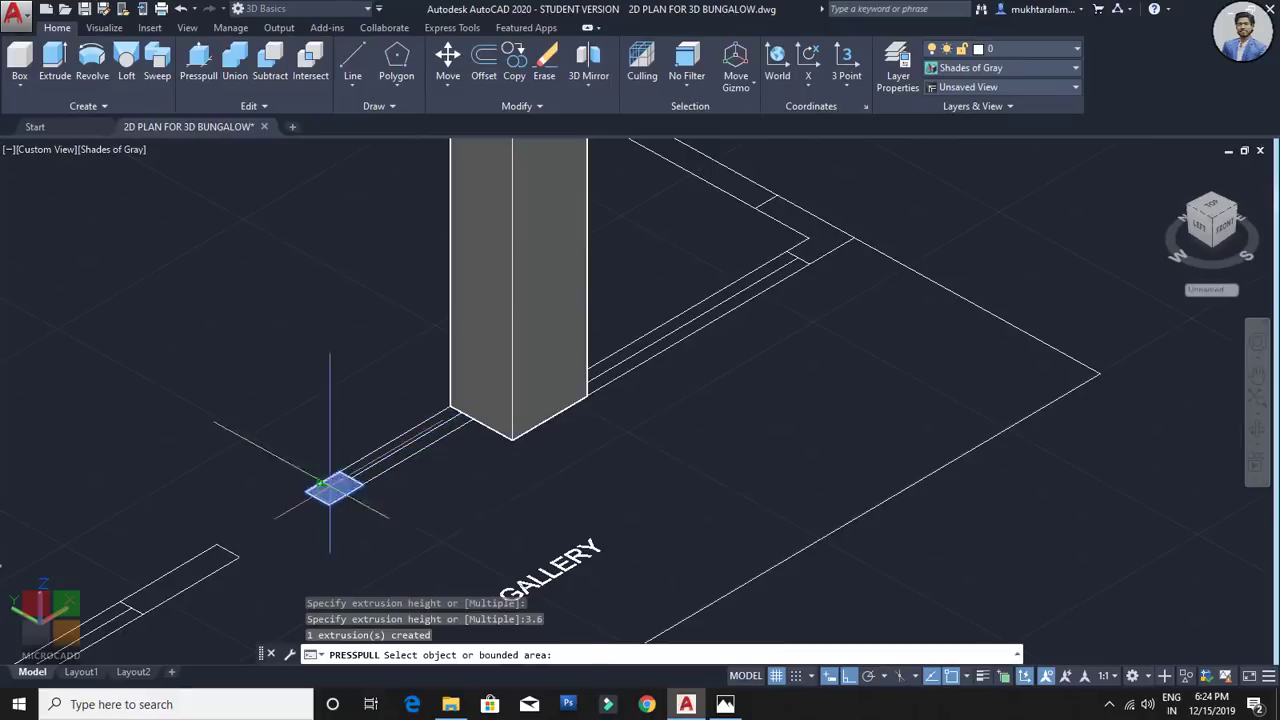
Step: Press-pull the short doorway jamb, the gallery-side corner wall and the wall piece across the doorway to a height of 3.6
{"action": "left_click", "coordinate": [820, 232]}
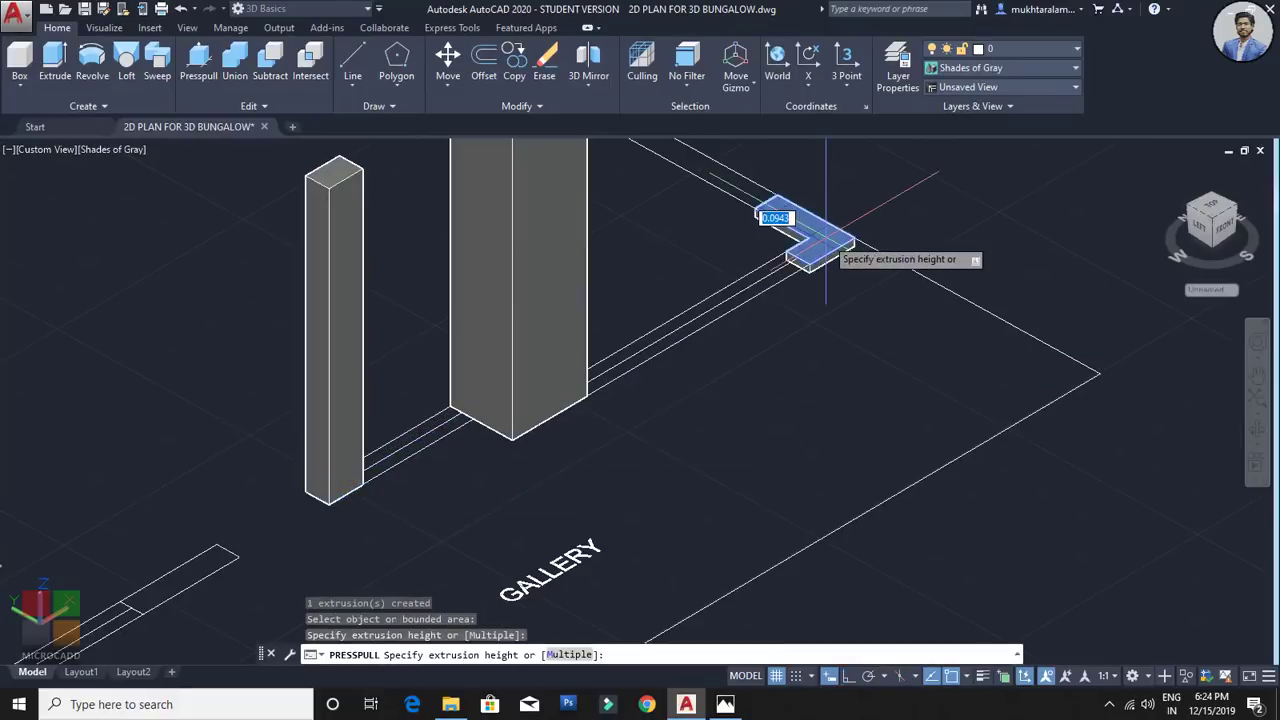
{"action": "left_click", "coordinate": [825, 240]}
{"action": "middle_click_drag", "start_coordinate": [643, 400], "coordinate": [1130, 240]}
{"action": "left_click", "coordinate": [655, 435]}
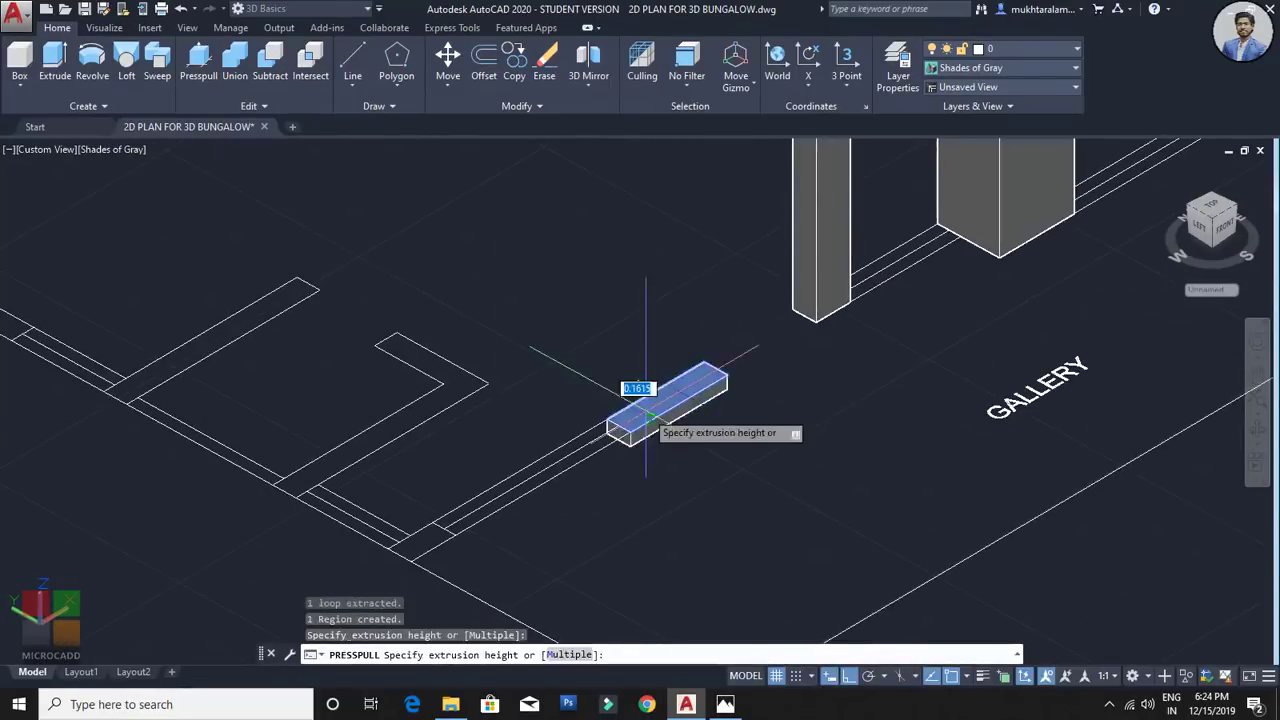
{"action": "type", "text": "3.6"}
{"action": "key", "text": "Return"}
Step: Press-pull the other gallery-side corner piece, the L-shaped partition and the straight partition beside it to a height of 3.6
{"action": "middle_click_drag", "start_coordinate": [621, 484], "coordinate": [810, 383]}
{"action": "left_click", "coordinate": [606, 468]}
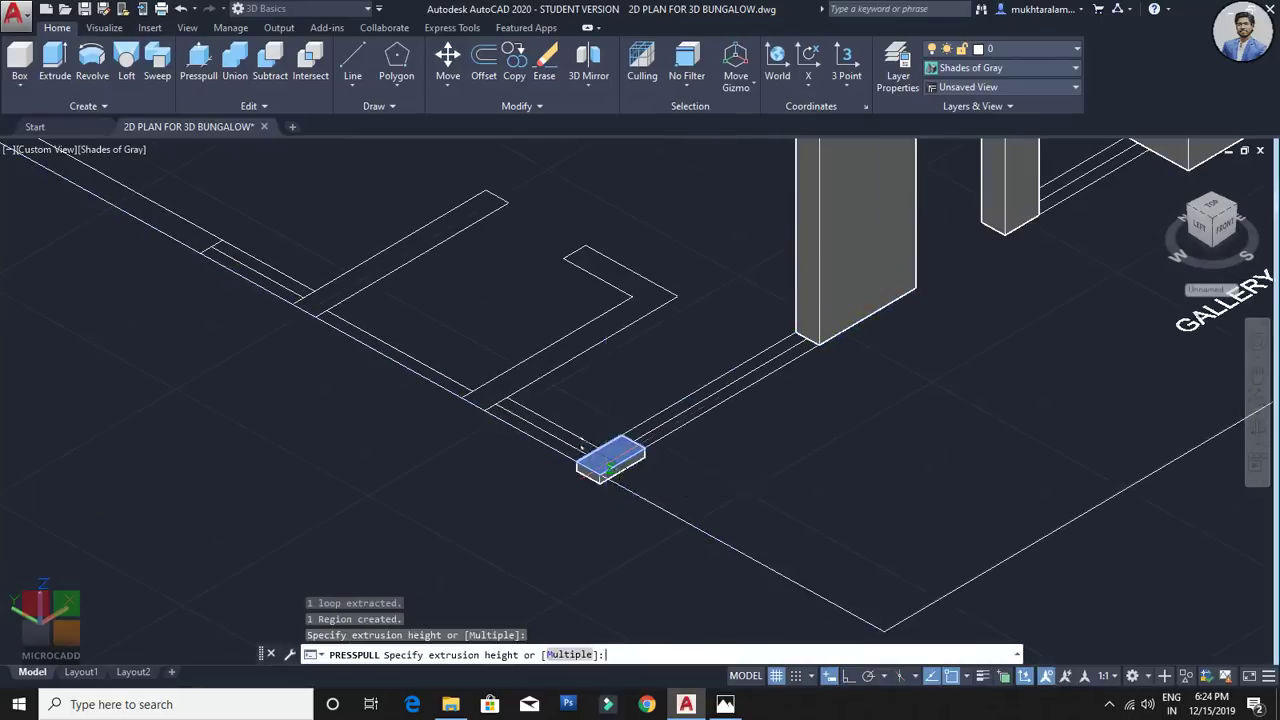
{"action": "type", "text": "3.6"}
{"action": "key", "text": "Return"}
{"action": "left_click", "coordinate": [497, 389]}
{"action": "type", "text": "3.6"}
{"action": "key", "text": "Return"}
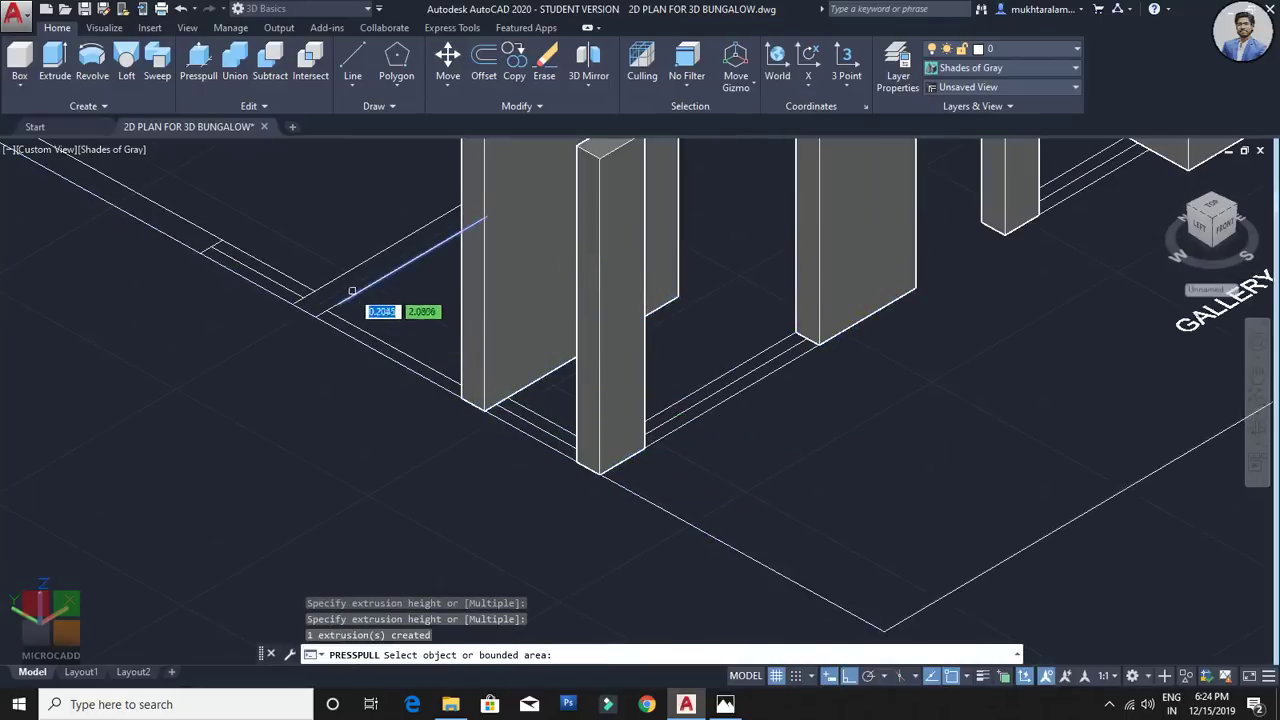
{"action": "left_click", "coordinate": [352, 291]}
{"action": "type", "text": "3.6"}
{"action": "key", "text": "Return"}
Step: Press-pull the long rear wall and the short wall piece at its corner to the same 3.6 height as the other walls
{"action": "scroll", "coordinate": [385, 337], "scroll_direction": "down", "scroll_amount": 2}
{"action": "middle_click_drag", "start_coordinate": [385, 337], "coordinate": [590, 375], "text": "shift"}
{"action": "scroll", "coordinate": [560, 437], "scroll_direction": "up", "scroll_amount": 1}
{"action": "scroll", "coordinate": [484, 402], "scroll_direction": "down", "scroll_amount": 1}
{"action": "middle_click_drag", "start_coordinate": [425, 479], "coordinate": [740, 417], "text": "shift"}
{"action": "scroll", "coordinate": [655, 610], "scroll_direction": "up", "scroll_amount": 4}
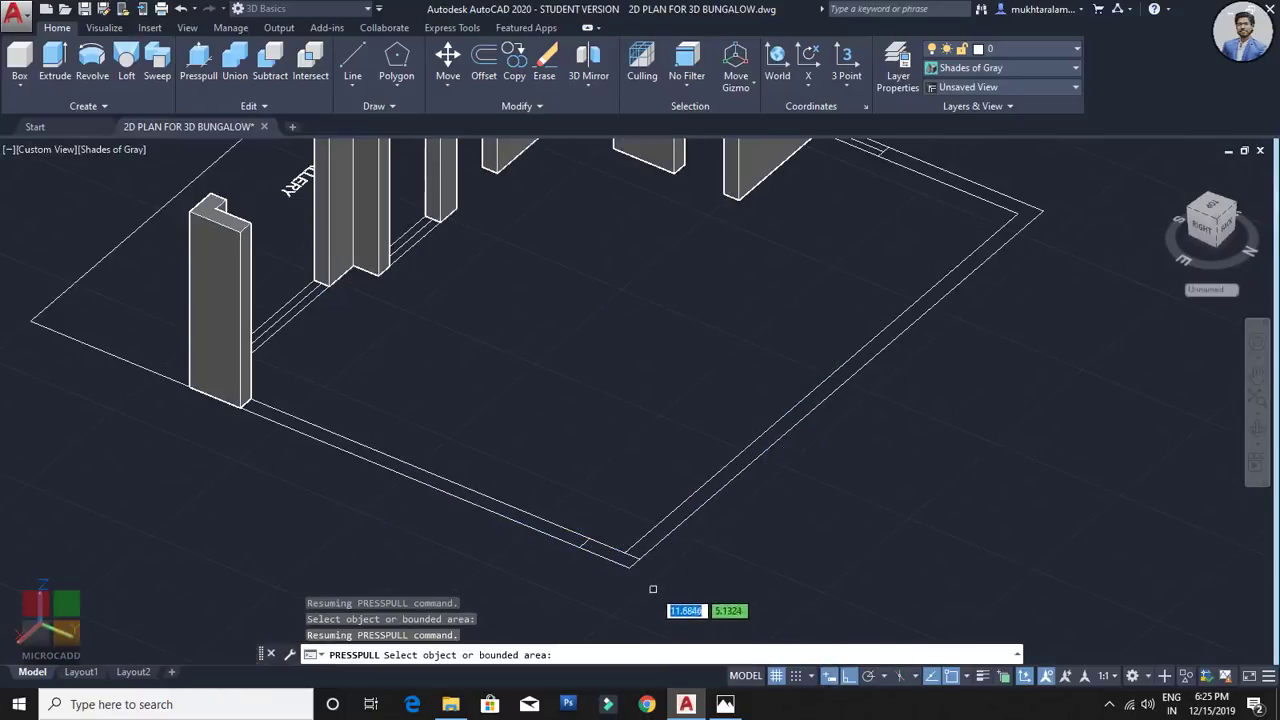
{"action": "left_click", "coordinate": [647, 539]}
{"action": "type", "text": "3"}
{"action": "key", "text": "Return"}
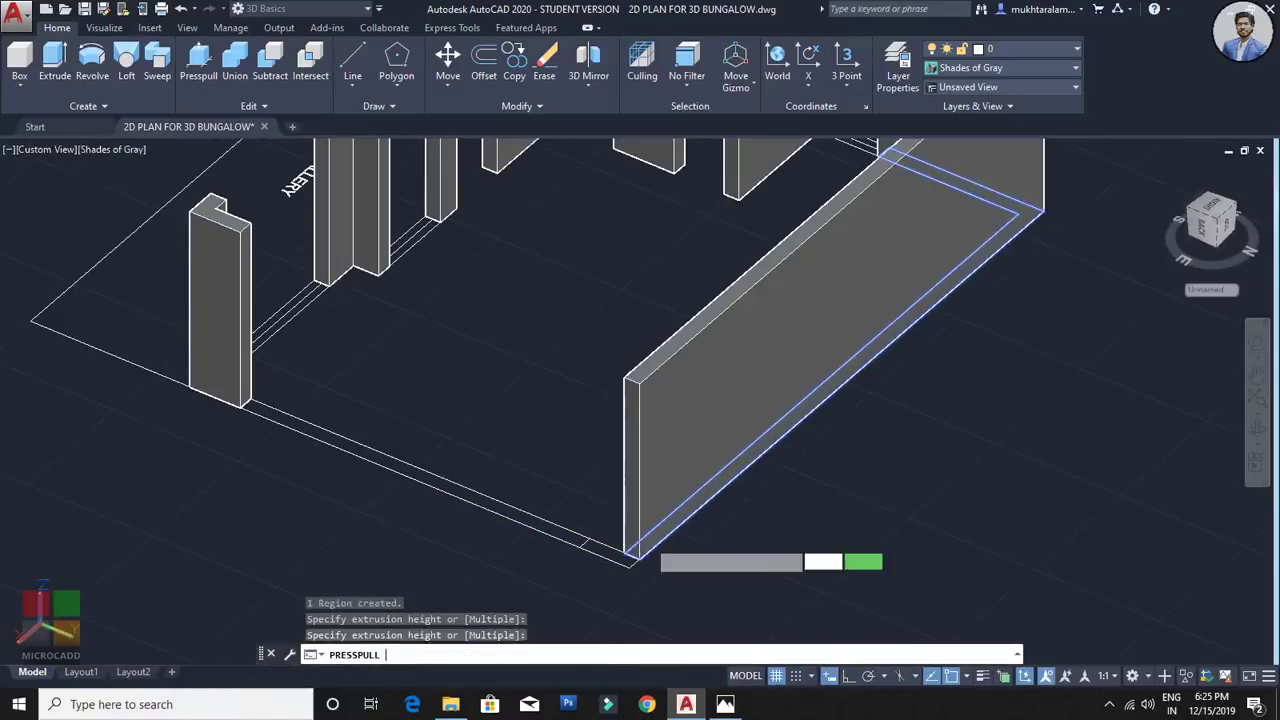
{"action": "left_click", "coordinate": [612, 553]}
{"action": "type", "text": "3"}
{"action": "key", "text": "Return"}
{"action": "middle_click_drag", "start_coordinate": [515, 584], "coordinate": [548, 541]}
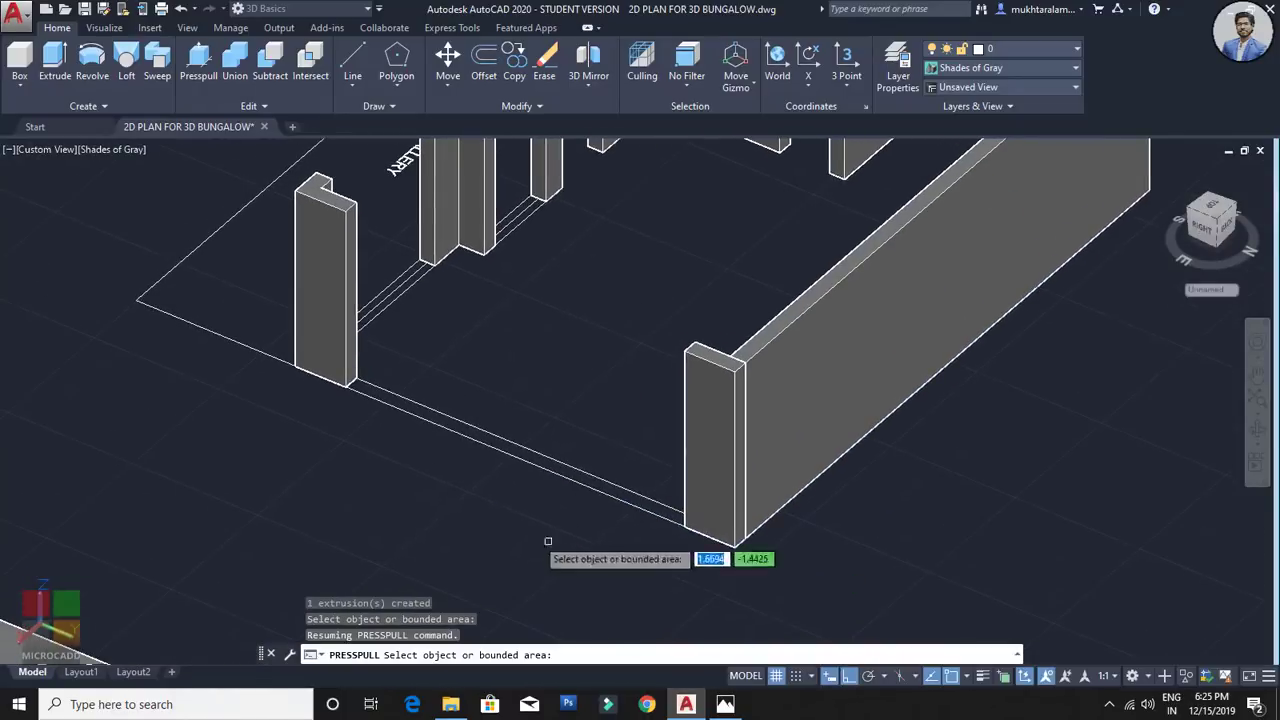
{"action": "left_click", "coordinate": [407, 434]}
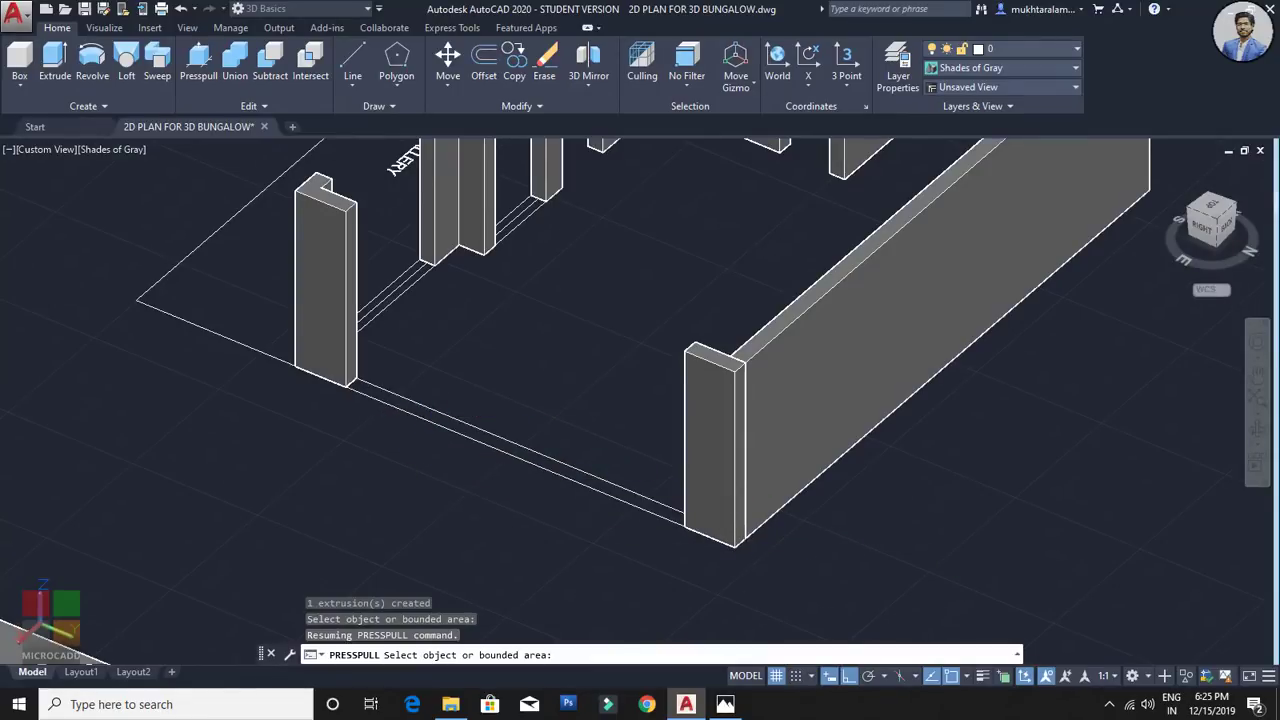
{"action": "key", "text": "Escape"}
Step: Delete the middle line from each of the three window openings along the gallery-side wall
{"action": "middle_click_drag", "start_coordinate": [434, 459], "coordinate": [729, 463], "text": "shift"}
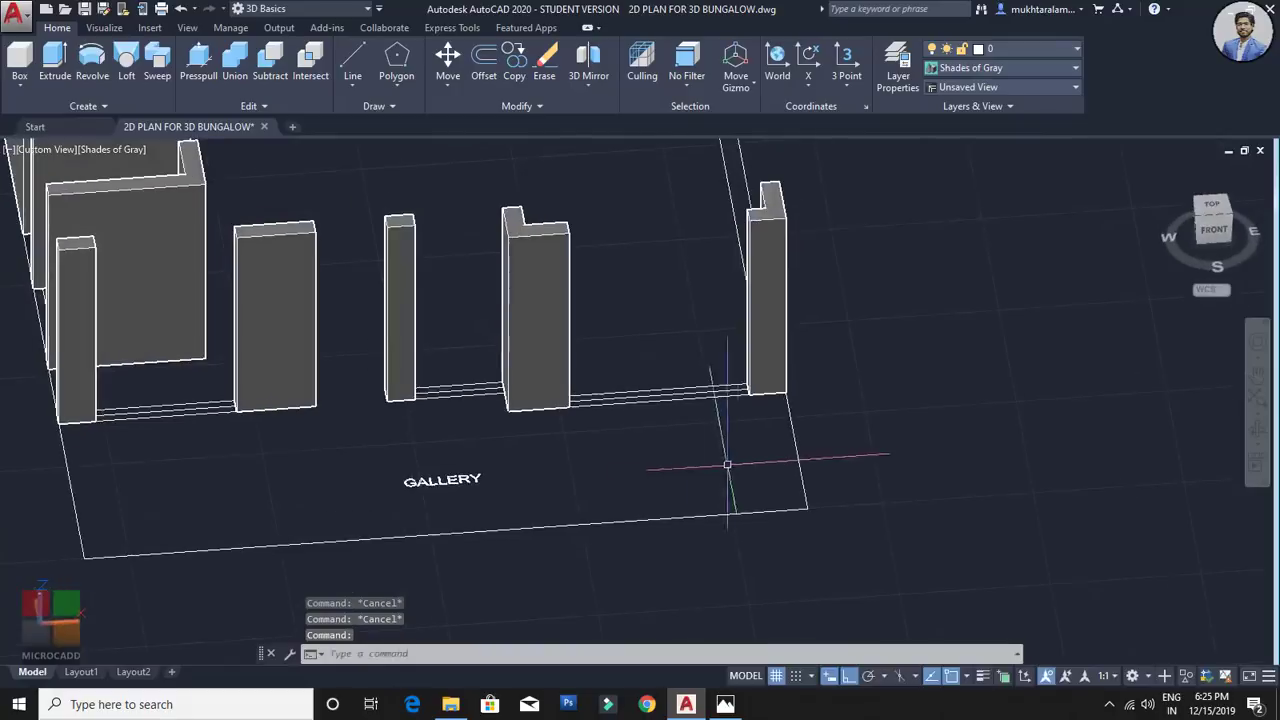
{"action": "scroll", "coordinate": [614, 505], "scroll_direction": "down", "scroll_amount": 5}
{"action": "middle_click_drag", "start_coordinate": [614, 503], "coordinate": [683, 476], "text": "shift"}
{"action": "scroll", "coordinate": [683, 477], "scroll_direction": "up", "scroll_amount": 8}
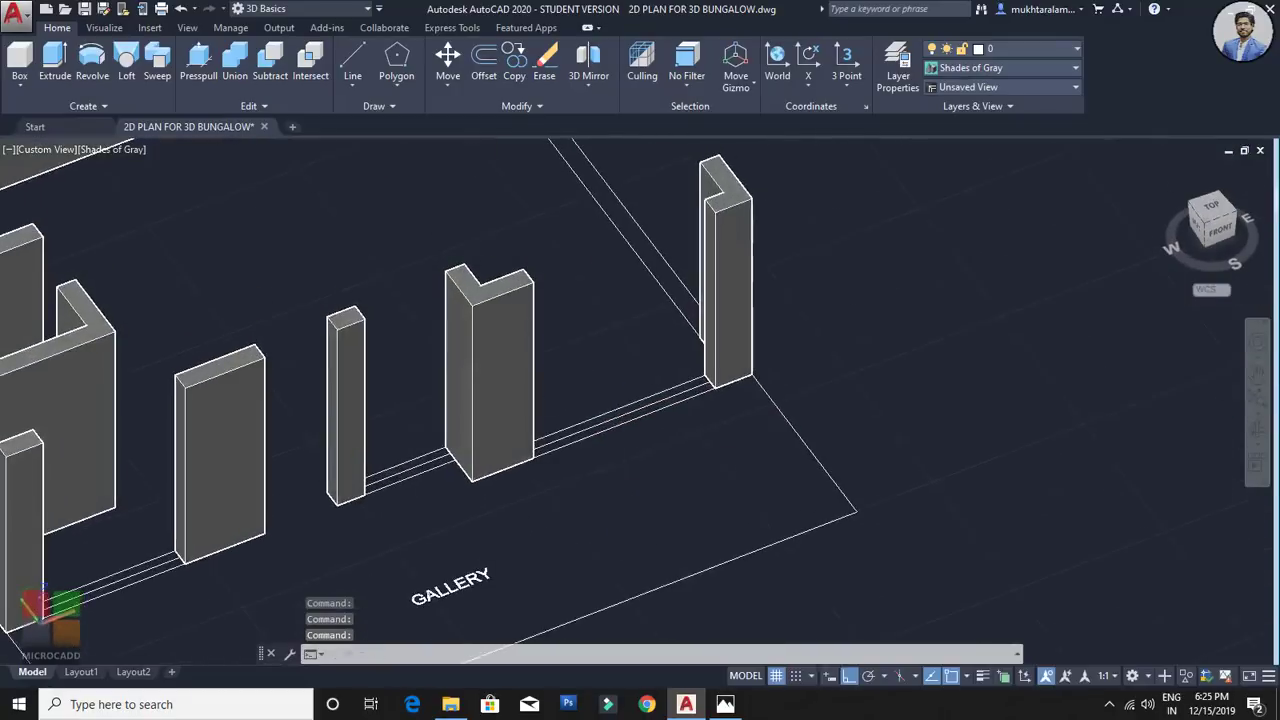
{"action": "left_click", "coordinate": [588, 430]}
{"action": "key", "text": "Delete"}
{"action": "scroll", "coordinate": [592, 427], "scroll_direction": "down", "scroll_amount": 2}
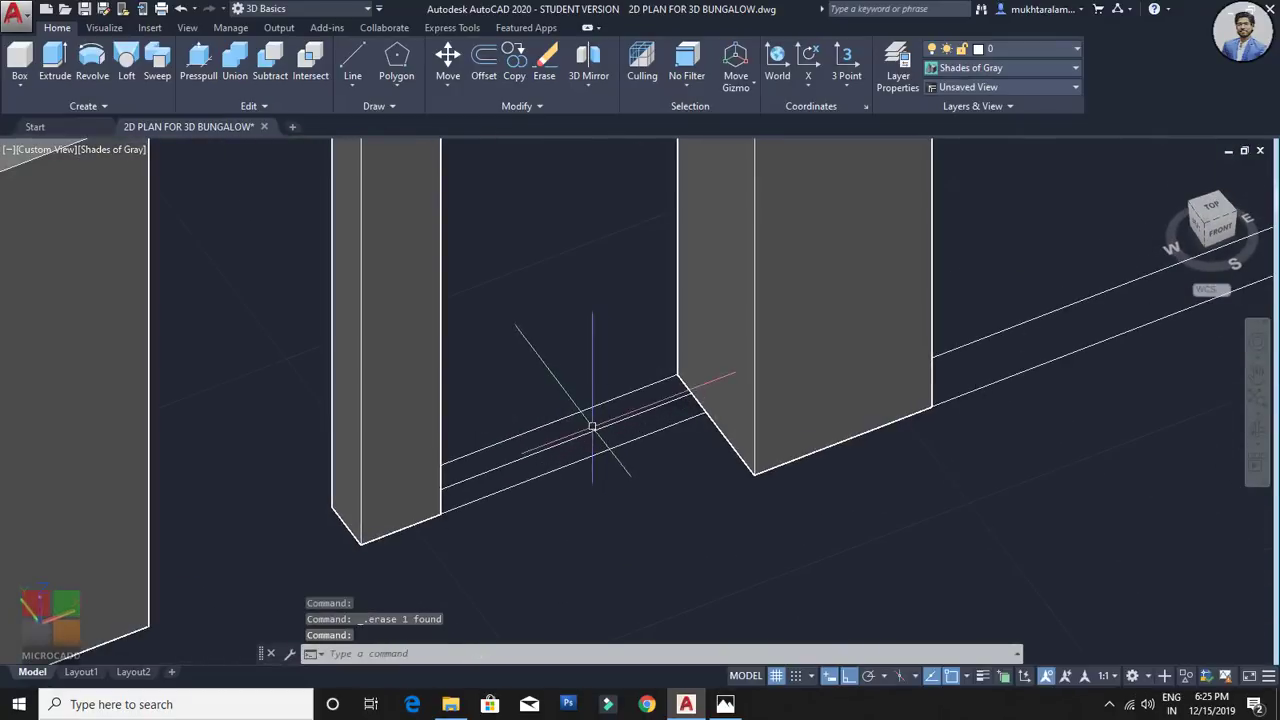
{"action": "left_click", "coordinate": [577, 443]}
{"action": "key", "text": "Delete"}
{"action": "scroll", "coordinate": [518, 494], "scroll_direction": "down", "scroll_amount": 1}
{"action": "mouse_move", "coordinate": [518, 494]}
{"action": "middle_mouse_down"}
{"action": "mouse_move", "coordinate": [680, 446]}
{"action": "mouse_move", "coordinate": [978, 313]}
{"action": "middle_mouse_up"}
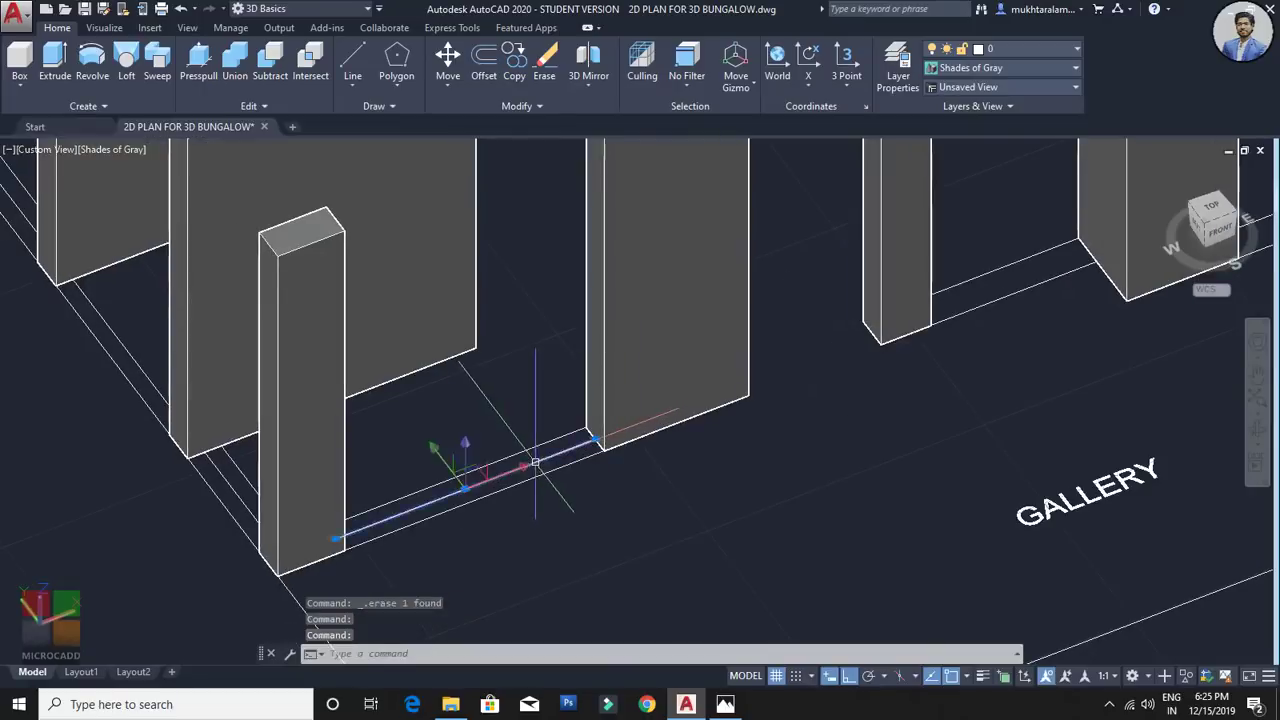
{"action": "key", "text": "Delete"}
Step: Press-pull the wide window strip between the stepped wall and the gallery corner to a sill height of 0.9
{"action": "middle_click_drag", "start_coordinate": [74, 385], "coordinate": [379, 511]}
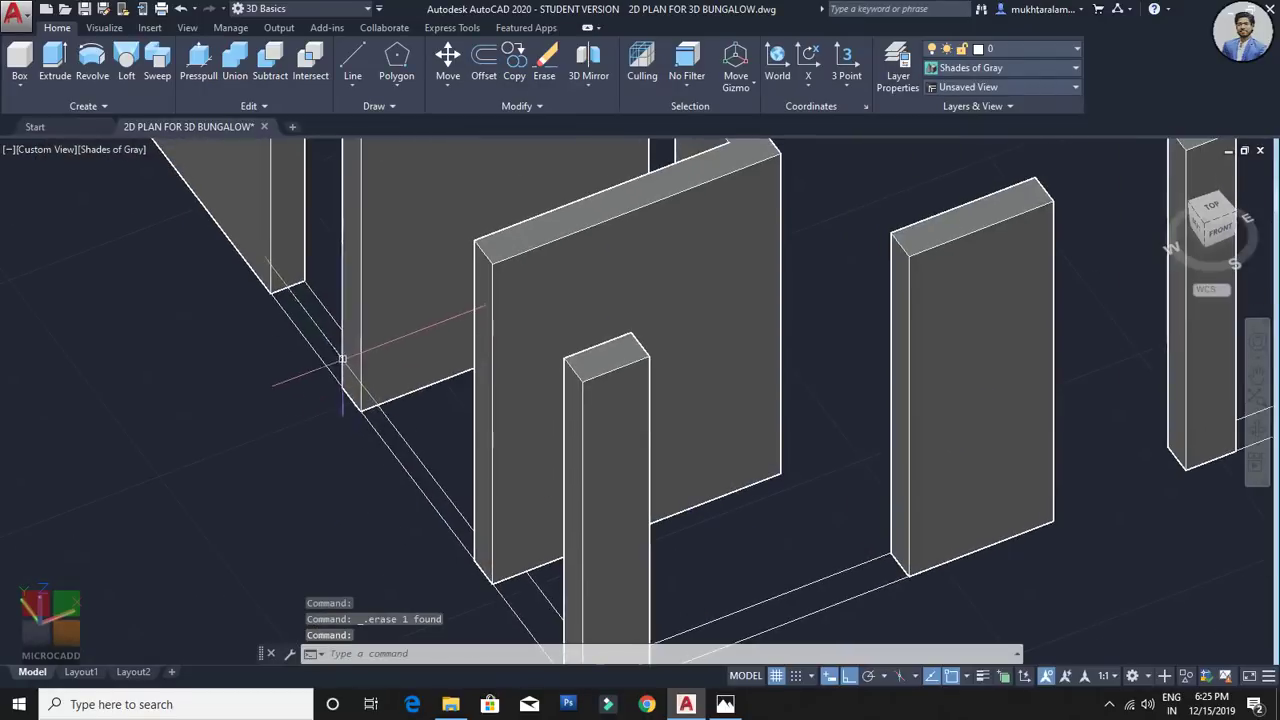
{"action": "scroll", "coordinate": [496, 446], "scroll_direction": "down", "scroll_amount": 4}
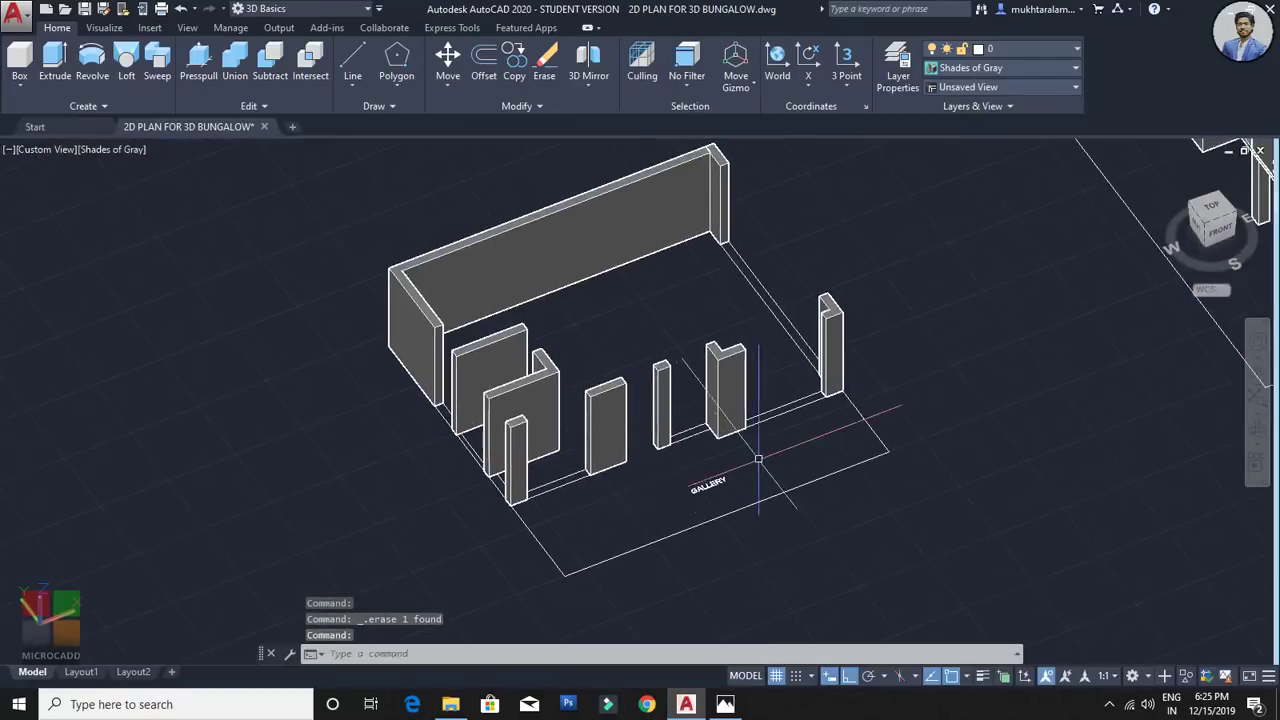
{"action": "scroll", "coordinate": [758, 459], "scroll_direction": "up", "scroll_amount": 2}
{"action": "left_click", "coordinate": [198, 65]}
{"action": "scroll", "coordinate": [905, 450], "scroll_direction": "up", "scroll_amount": 5}
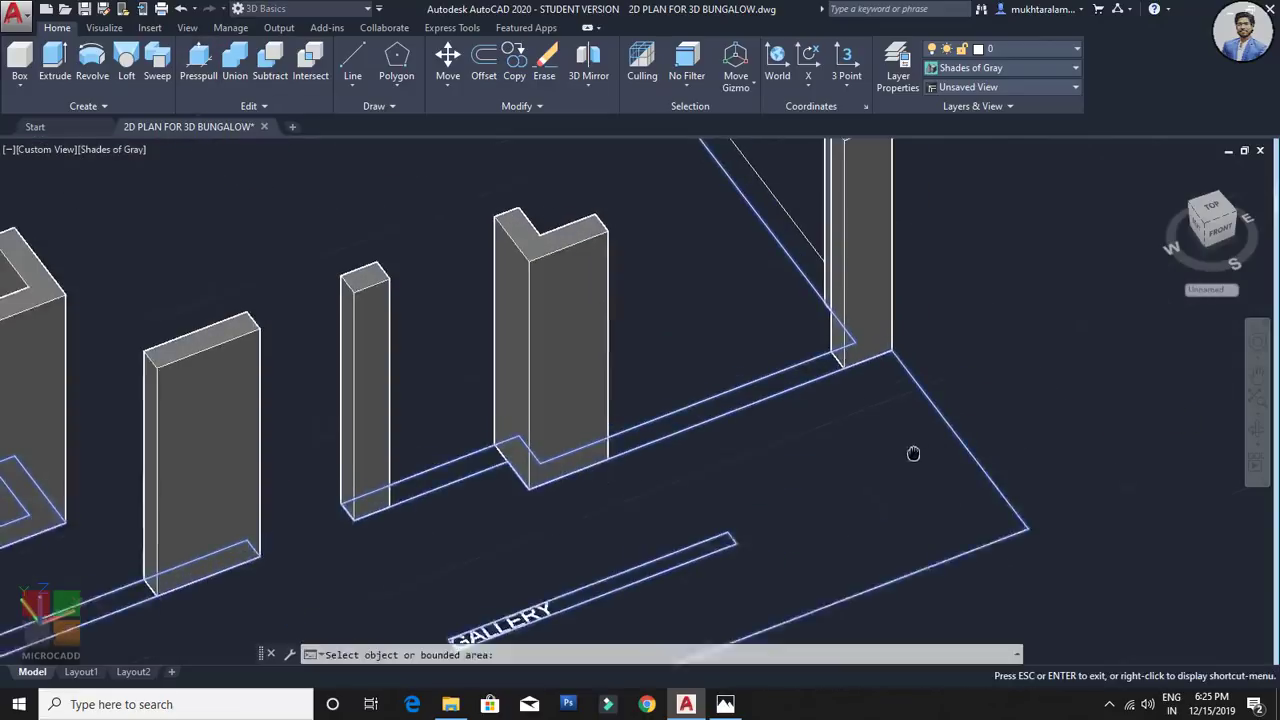
{"action": "left_click", "coordinate": [800, 404]}
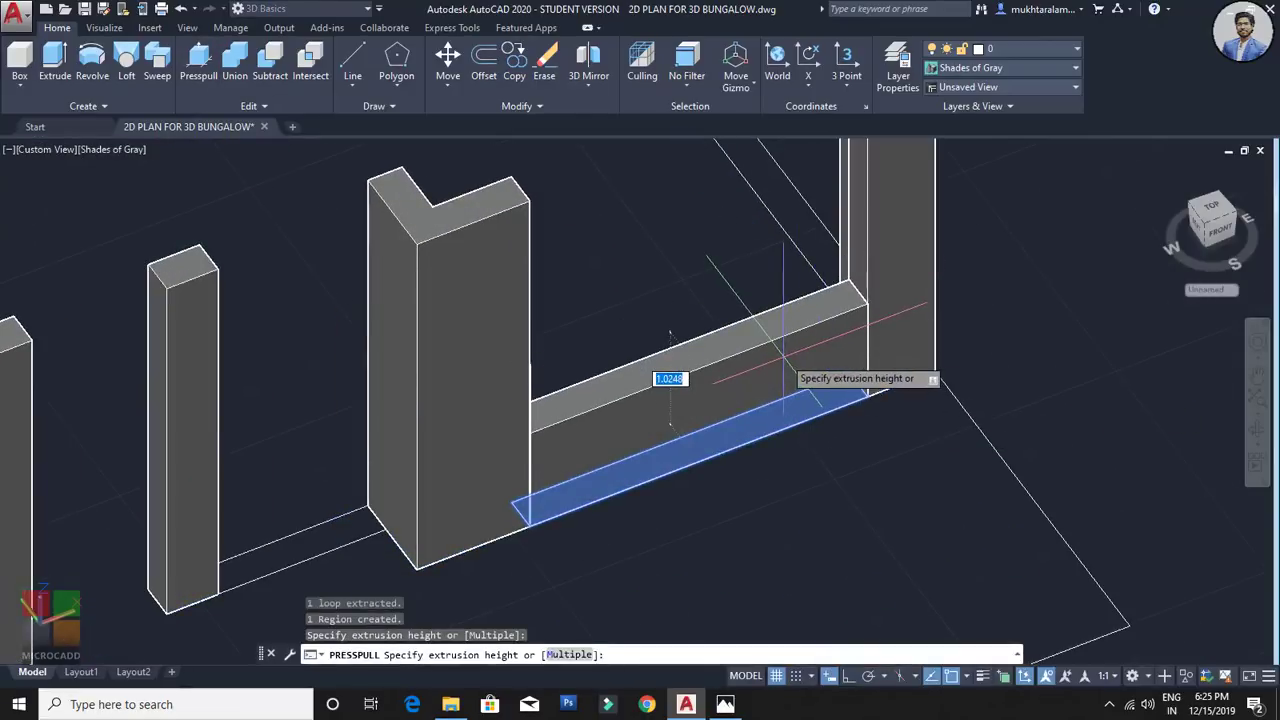
{"action": "key", "text": "Return"}
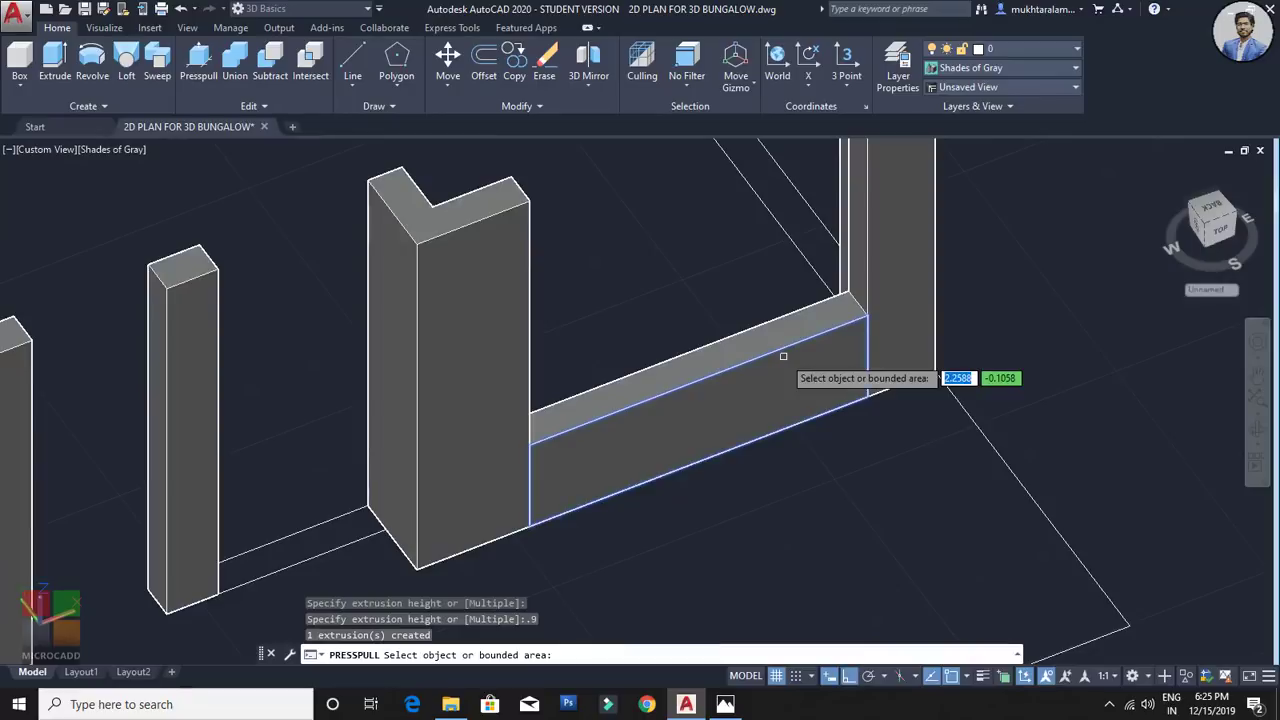
Step: Press-pull the short window strip between the thin pier and the stepped wall on the gallery side to sill height
{"action": "middle_click_drag", "start_coordinate": [688, 441], "coordinate": [949, 366]}
{"action": "left_click", "coordinate": [517, 482]}
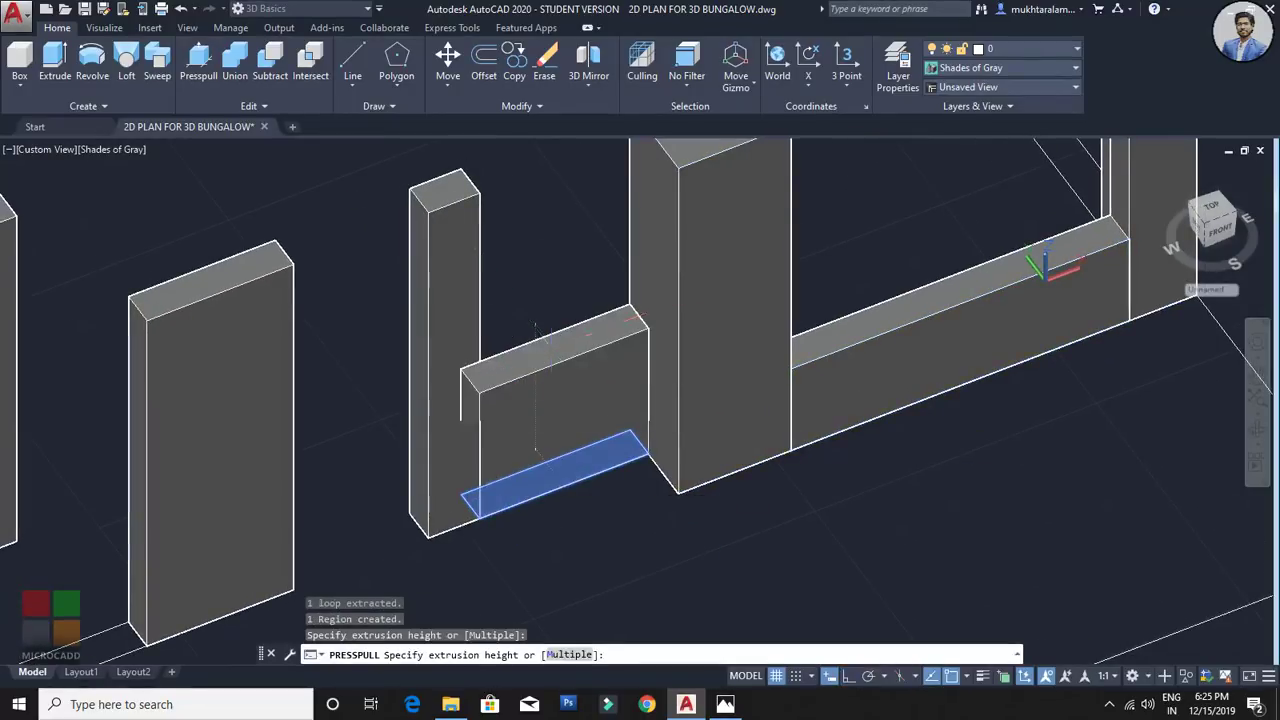
{"action": "left_click", "coordinate": [545, 345]}
{"action": "scroll", "coordinate": [714, 385], "scroll_direction": "down", "scroll_amount": 5}
{"action": "key", "text": "Escape"}
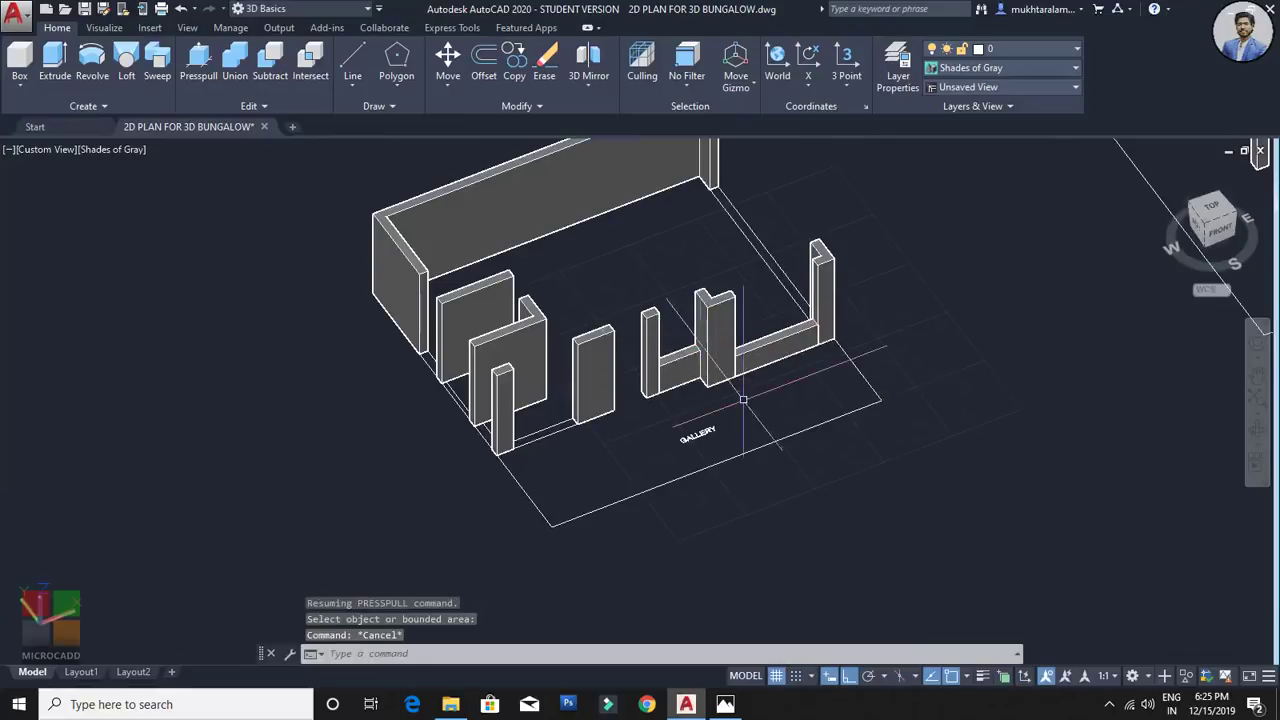
Step: Examine the second floor's front elevation for the sill and lintel heights of its windows
{"action": "middle_click_drag", "start_coordinate": [748, 397], "coordinate": [726, 383], "text": "shift"}
{"action": "scroll", "coordinate": [726, 383], "scroll_direction": "down", "scroll_amount": 3}
{"action": "middle_click_drag", "start_coordinate": [165, 515], "coordinate": [755, 365]}
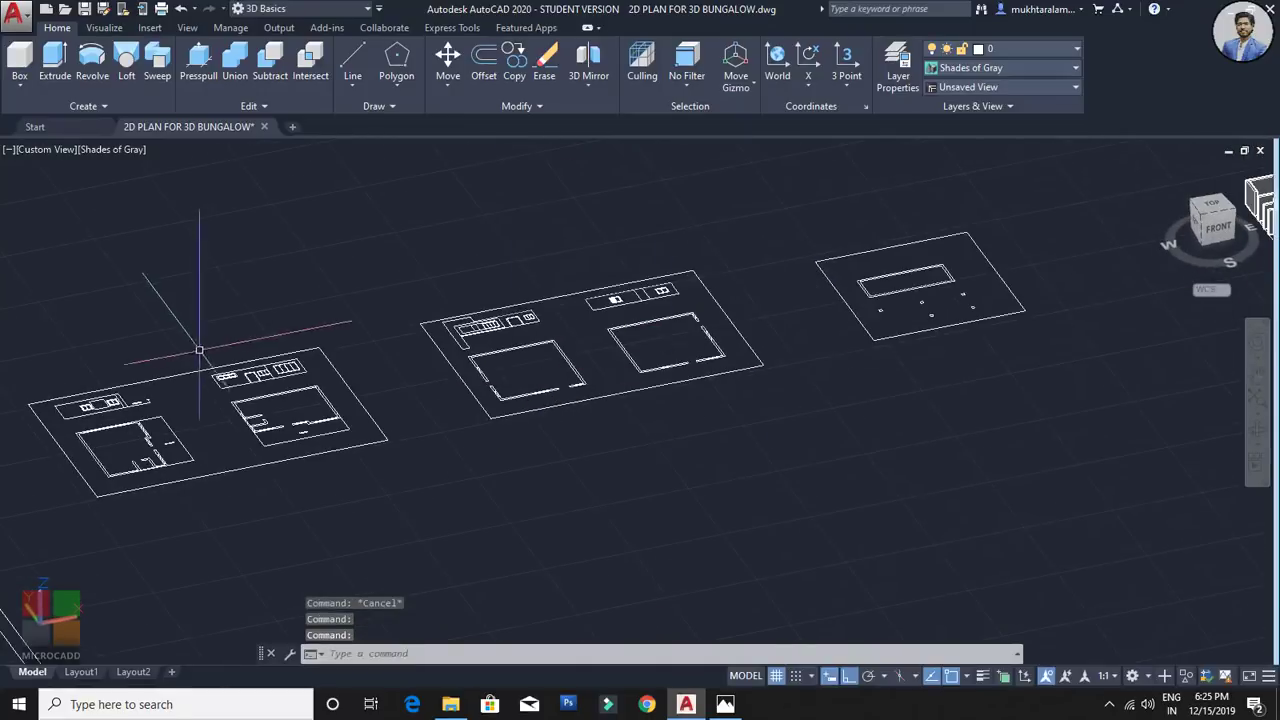
{"action": "middle_click_drag", "start_coordinate": [199, 349], "coordinate": [800, 160], "text": "shift"}
{"action": "middle_click_drag", "start_coordinate": [165, 370], "coordinate": [476, 356]}
{"action": "scroll", "coordinate": [484, 354], "scroll_direction": "up", "scroll_amount": 5}
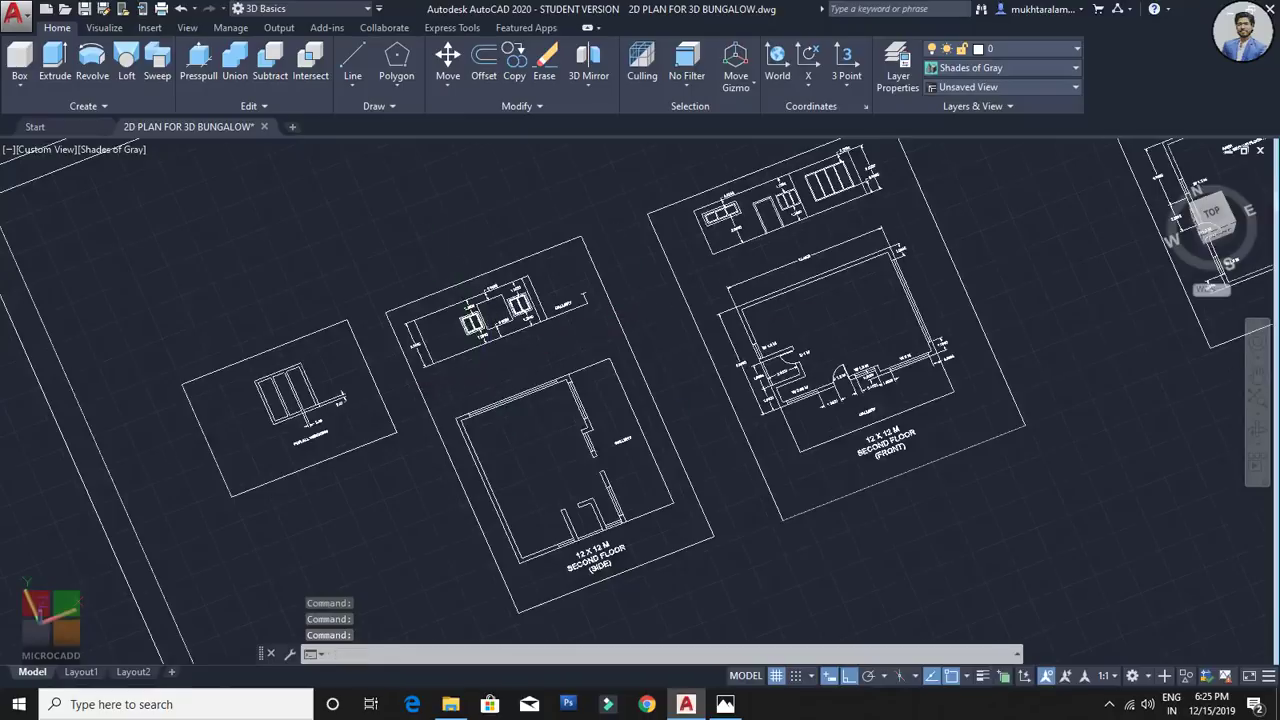
{"action": "middle_click_drag", "start_coordinate": [813, 284], "coordinate": [755, 404]}
{"action": "scroll", "coordinate": [546, 283], "scroll_direction": "up", "scroll_amount": 9}
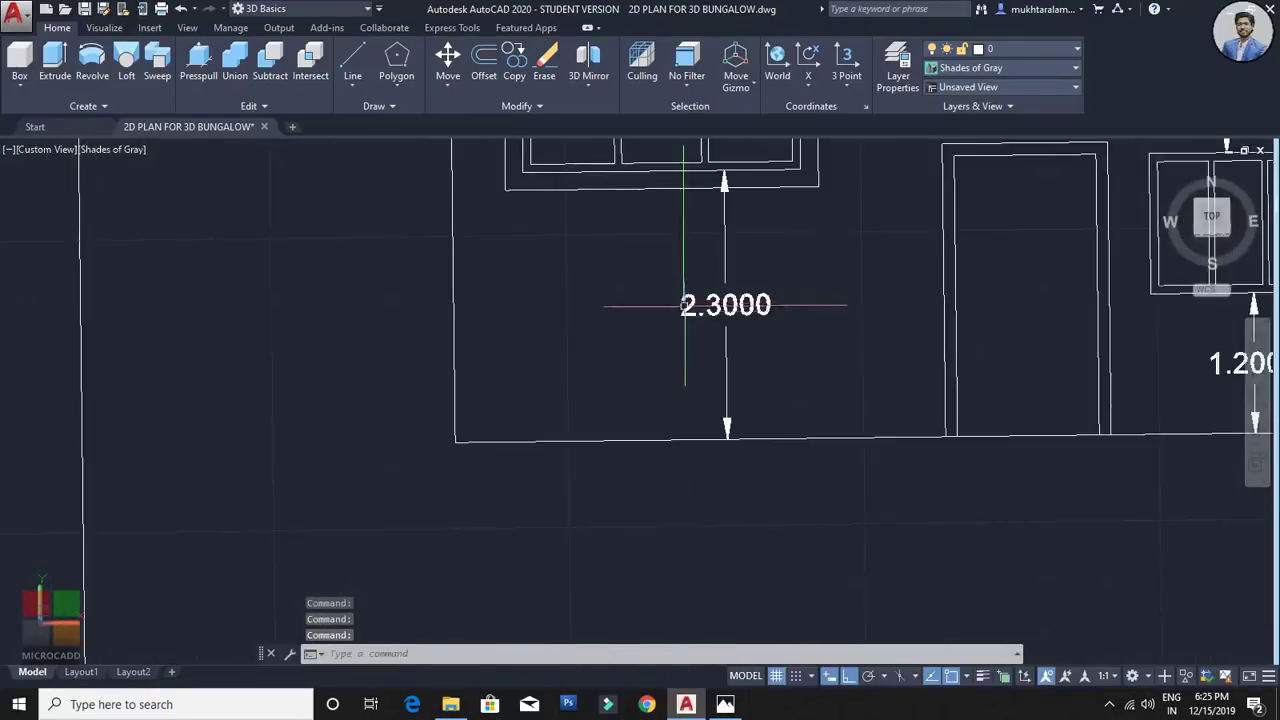
{"action": "middle_click_drag", "start_coordinate": [685, 305], "coordinate": [655, 437]}
{"action": "scroll", "coordinate": [685, 366], "scroll_direction": "up", "scroll_amount": 3}
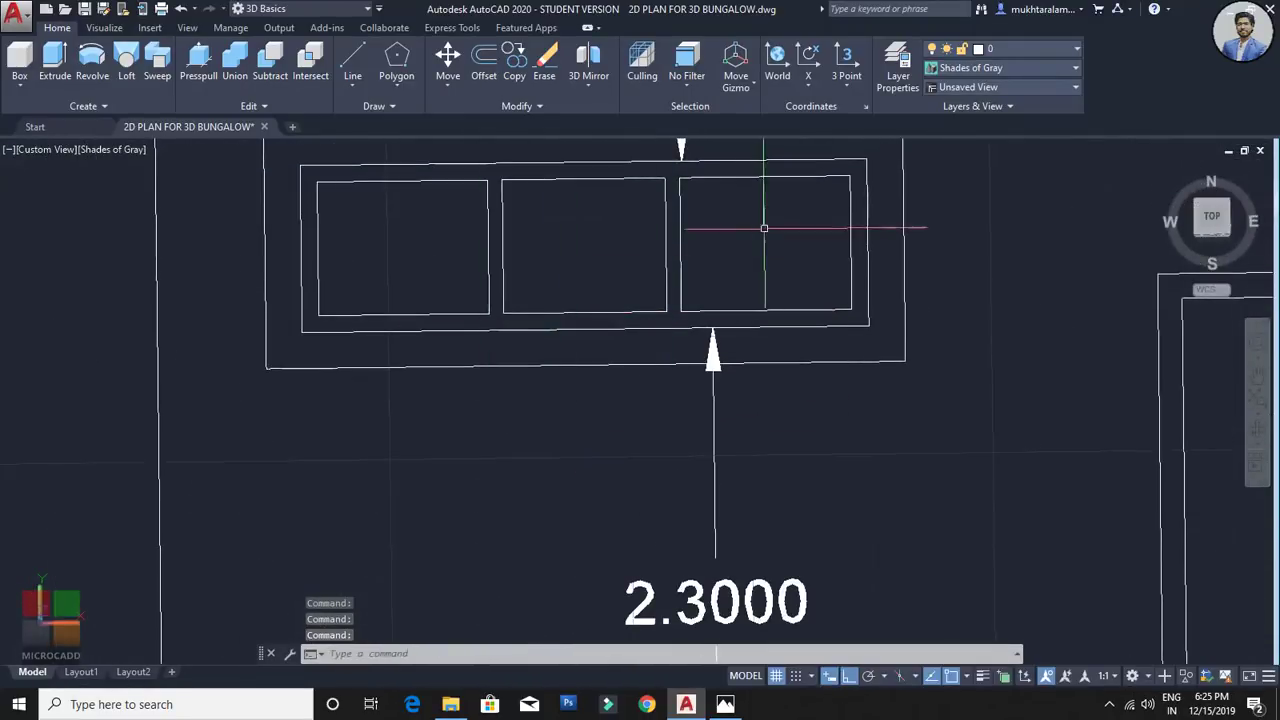
{"action": "scroll", "coordinate": [763, 223], "scroll_direction": "down", "scroll_amount": 6}
{"action": "scroll", "coordinate": [737, 327], "scroll_direction": "up", "scroll_amount": 3}
{"action": "scroll", "coordinate": [738, 327], "scroll_direction": "up", "scroll_amount": 2}
{"action": "middle_click_drag", "start_coordinate": [738, 337], "coordinate": [533, 384]}
{"action": "scroll", "coordinate": [738, 350], "scroll_direction": "down", "scroll_amount": 2}
{"action": "scroll", "coordinate": [580, 369], "scroll_direction": "down", "scroll_amount": 4}
{"action": "scroll", "coordinate": [508, 383], "scroll_direction": "up", "scroll_amount": 3}
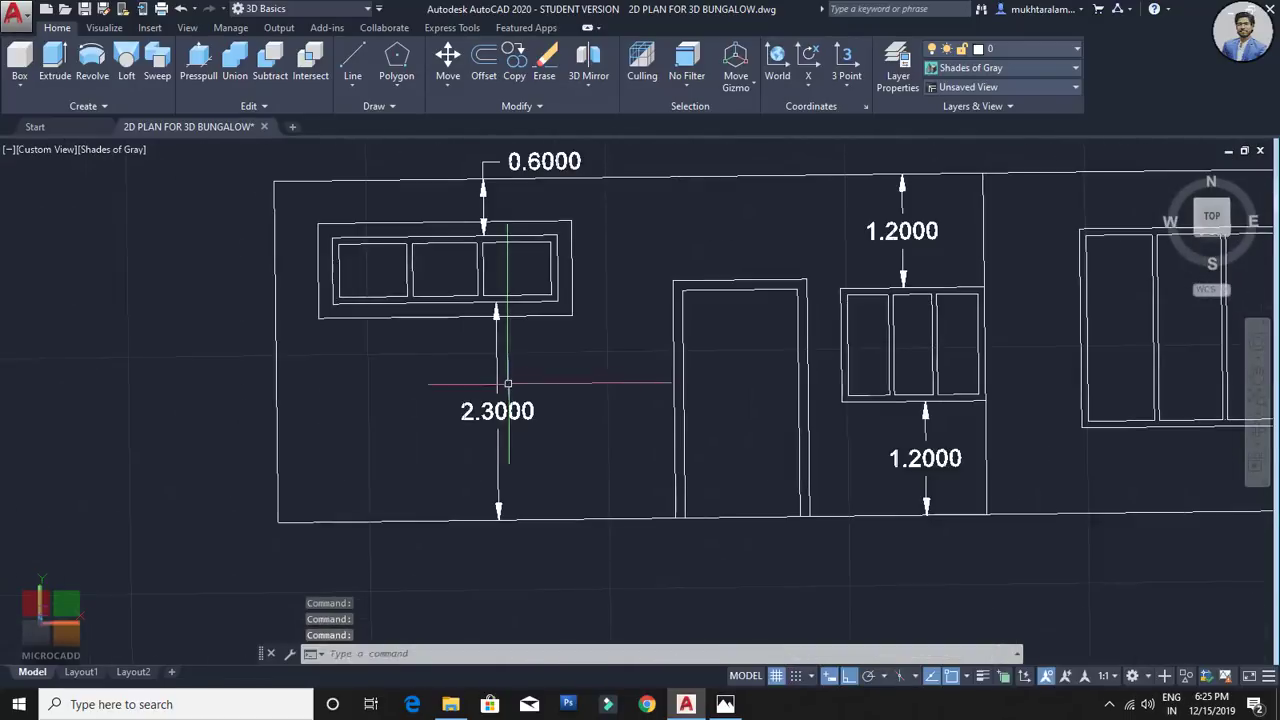
{"action": "scroll", "coordinate": [512, 293], "scroll_direction": "down", "scroll_amount": 8}
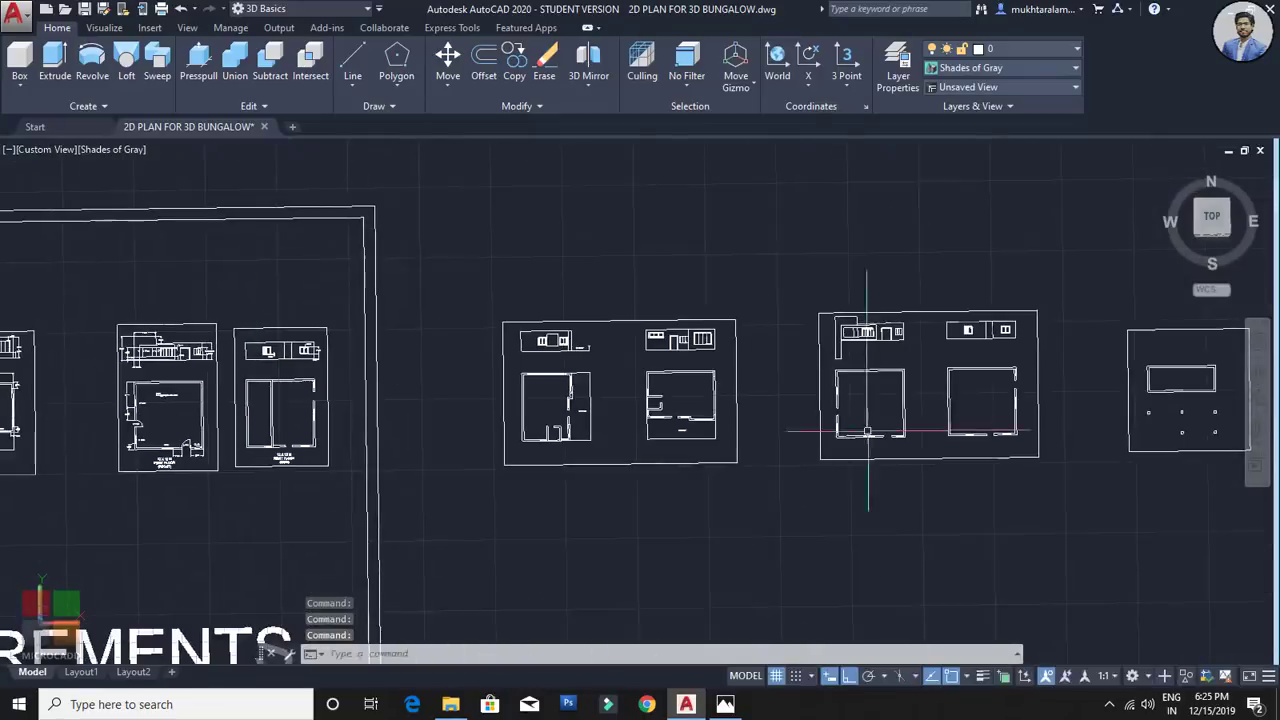
Step: Press-pull the window strip between the gallery-side corner pier and the neighbouring wall piece to a height of 2.3
{"action": "middle_click_drag", "start_coordinate": [474, 443], "coordinate": [676, 364], "text": "shift"}
{"action": "scroll", "coordinate": [590, 310], "scroll_direction": "up", "scroll_amount": 10}
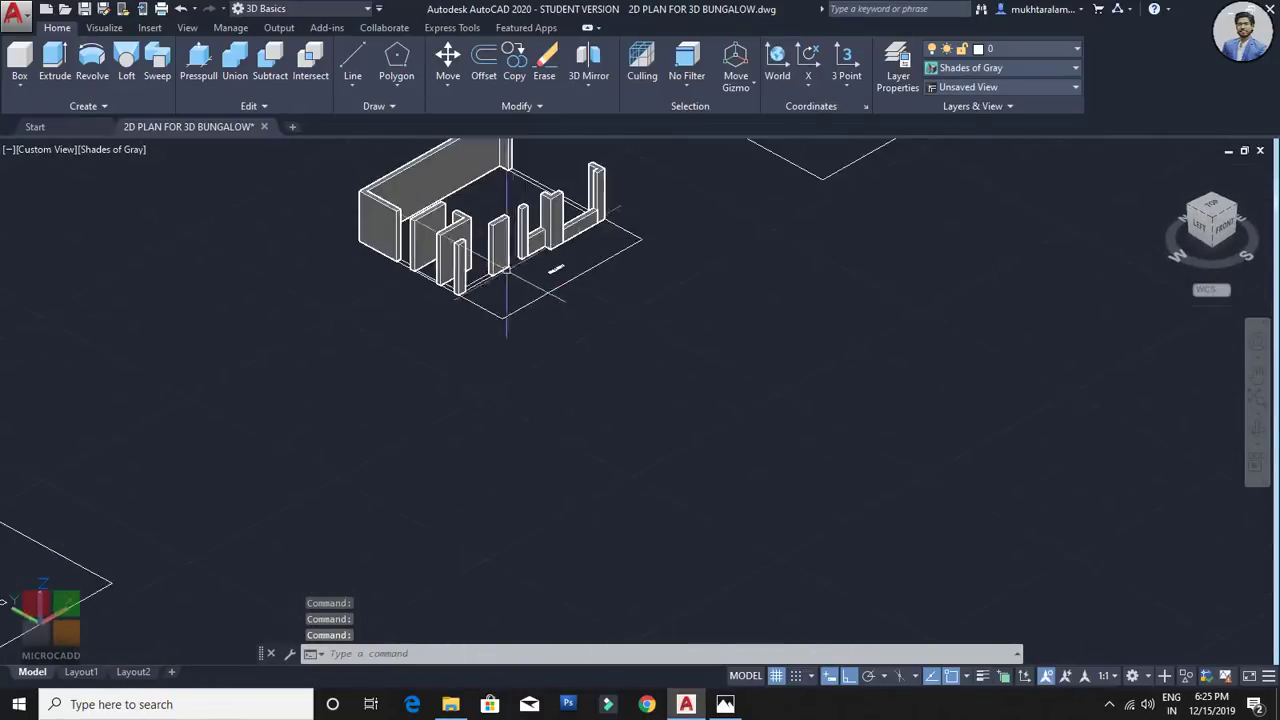
{"action": "left_click", "coordinate": [199, 78]}
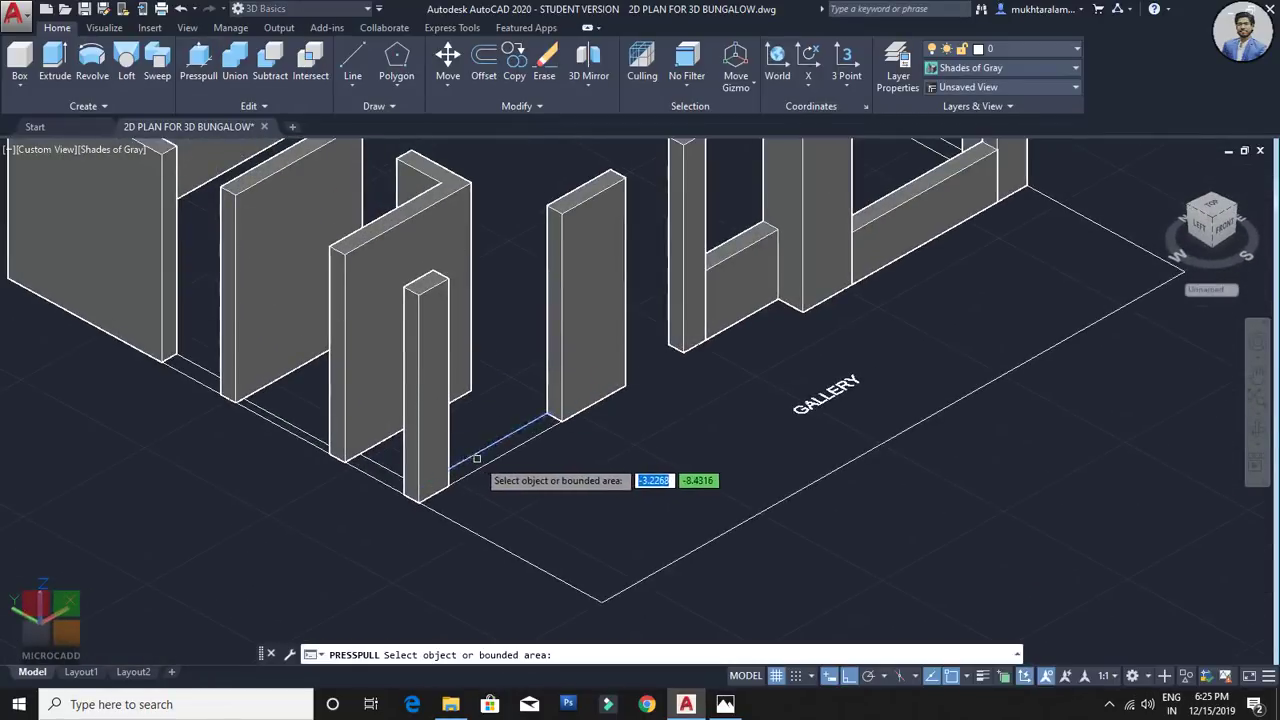
{"action": "type", "text": "2.5"}
{"action": "key", "text": "Return"}
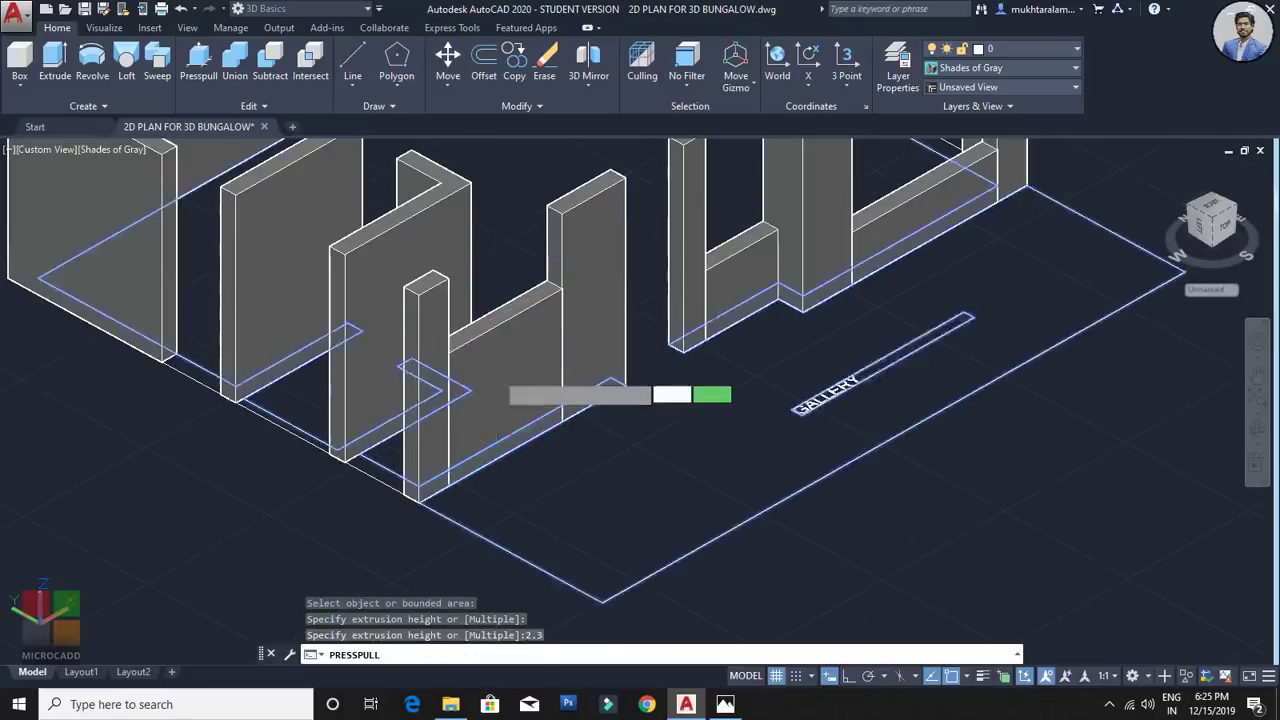
{"action": "key", "text": "Return"}
{"action": "middle_click_drag", "start_coordinate": [612, 389], "coordinate": [727, 384]}
Step: Examine the second floor's side elevation for the sill and head clearances of its three openings
{"action": "middle_click_drag", "start_coordinate": [330, 478], "coordinate": [750, 241], "text": "shift"}
{"action": "scroll", "coordinate": [540, 470], "scroll_direction": "down", "scroll_amount": 5}
{"action": "scroll", "coordinate": [467, 408], "scroll_direction": "down", "scroll_amount": 2}
{"action": "middle_click_drag", "start_coordinate": [467, 408], "coordinate": [500, 280]}
{"action": "middle_click_drag", "start_coordinate": [269, 515], "coordinate": [786, 194]}
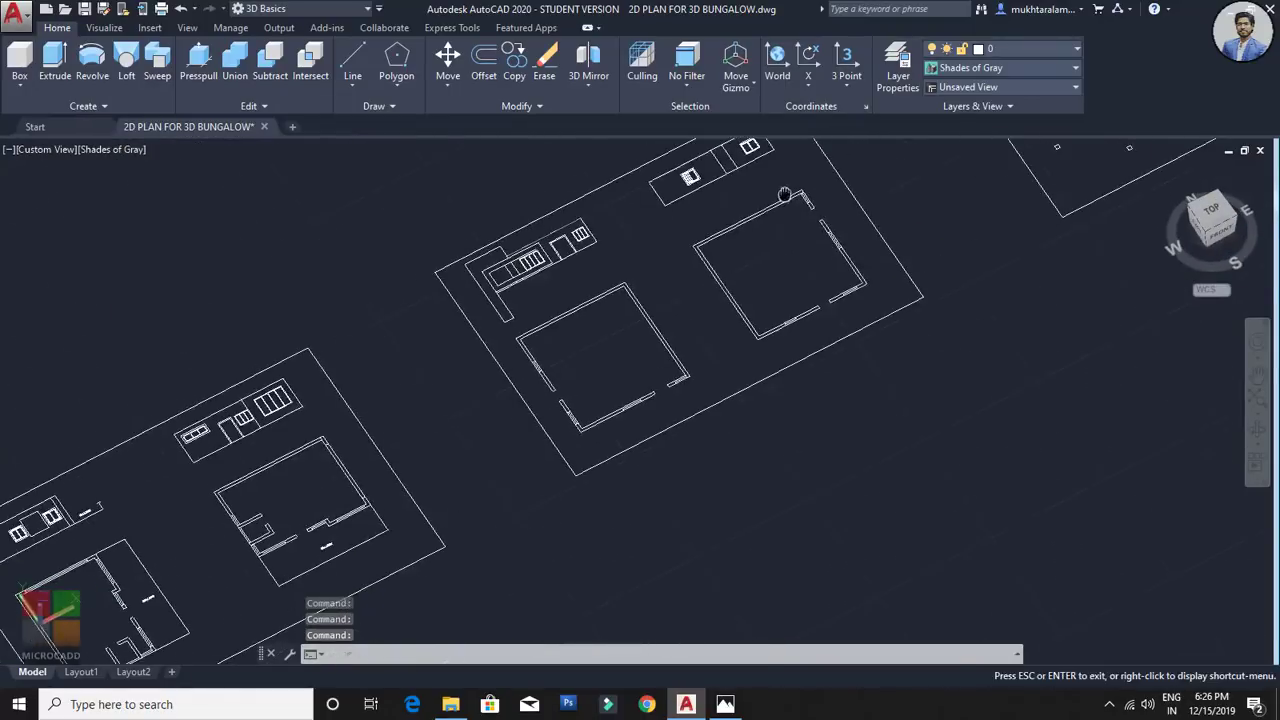
{"action": "middle_click_drag", "start_coordinate": [236, 463], "coordinate": [726, 161]}
{"action": "middle_click_drag", "start_coordinate": [180, 570], "coordinate": [668, 343]}
{"action": "middle_click_drag", "start_coordinate": [287, 402], "coordinate": [634, 360]}
{"action": "middle_click_drag", "start_coordinate": [226, 545], "coordinate": [469, 397]}
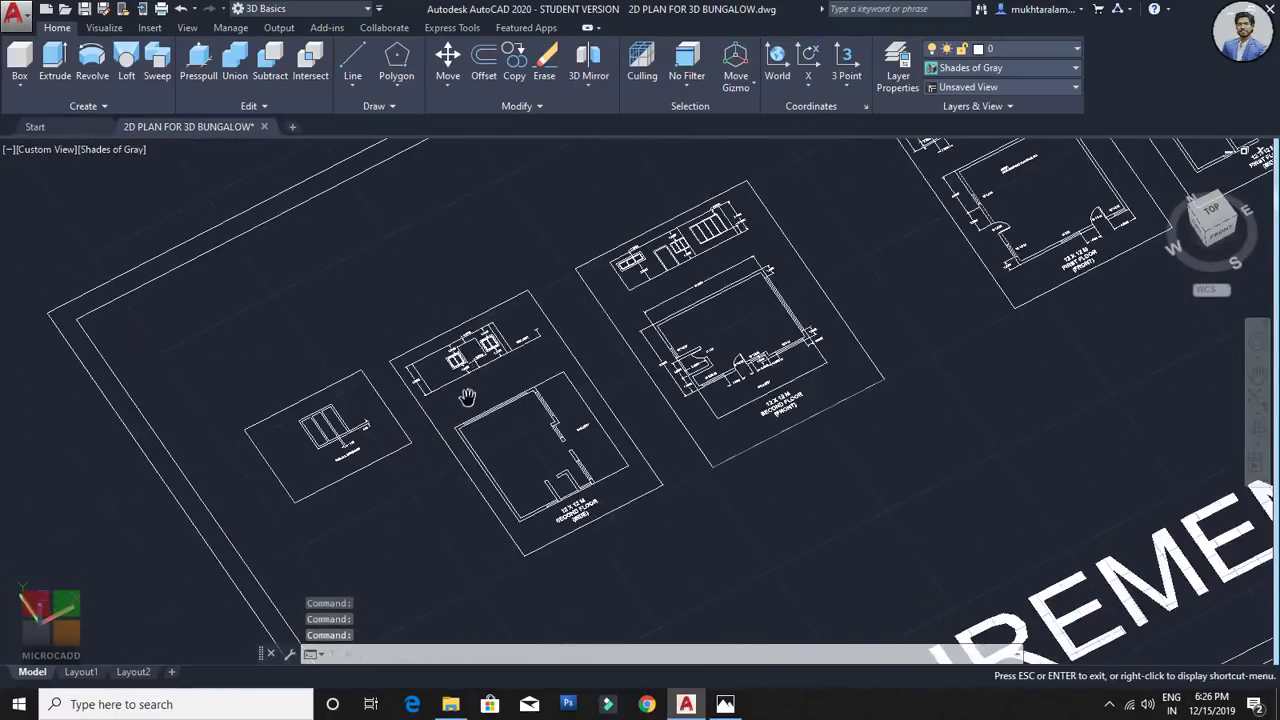
{"action": "scroll", "coordinate": [472, 358], "scroll_direction": "up", "scroll_amount": 9}
{"action": "middle_click_drag", "start_coordinate": [590, 395], "coordinate": [460, 370], "text": "shift"}
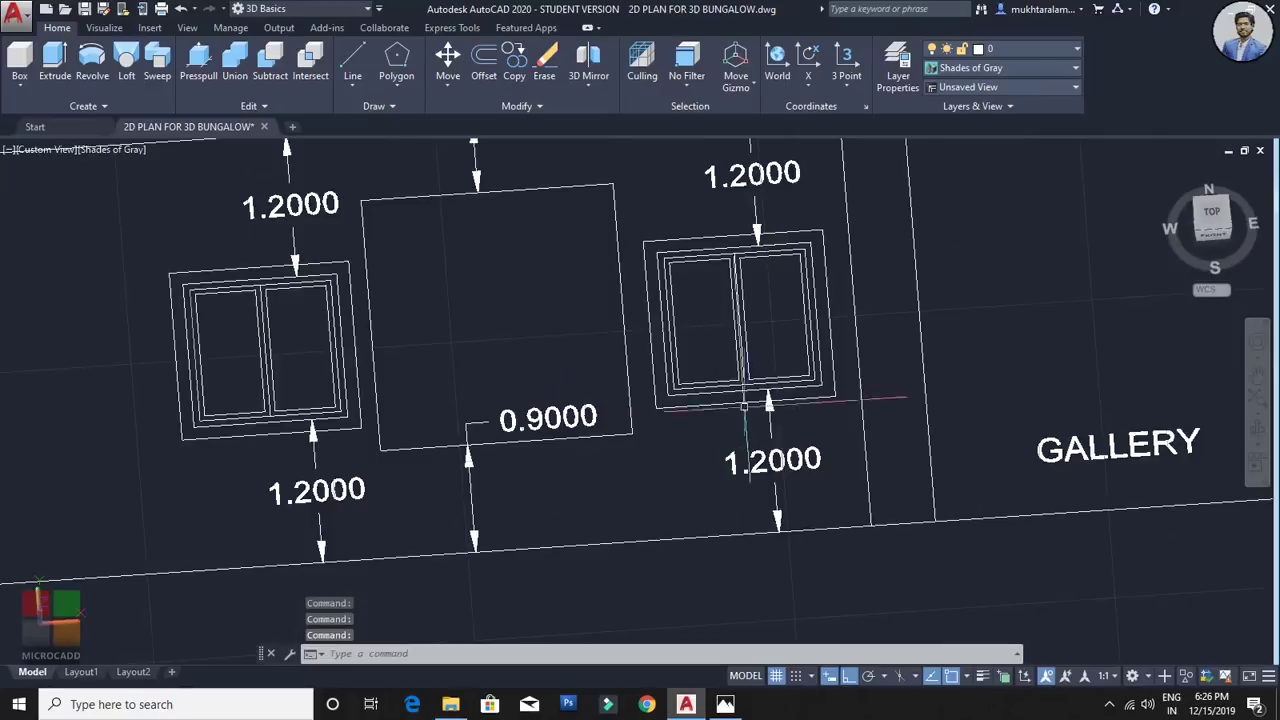
{"action": "middle_click_drag", "start_coordinate": [517, 488], "coordinate": [413, 476], "text": "shift"}
{"action": "middle_click_drag", "start_coordinate": [408, 403], "coordinate": [386, 572]}
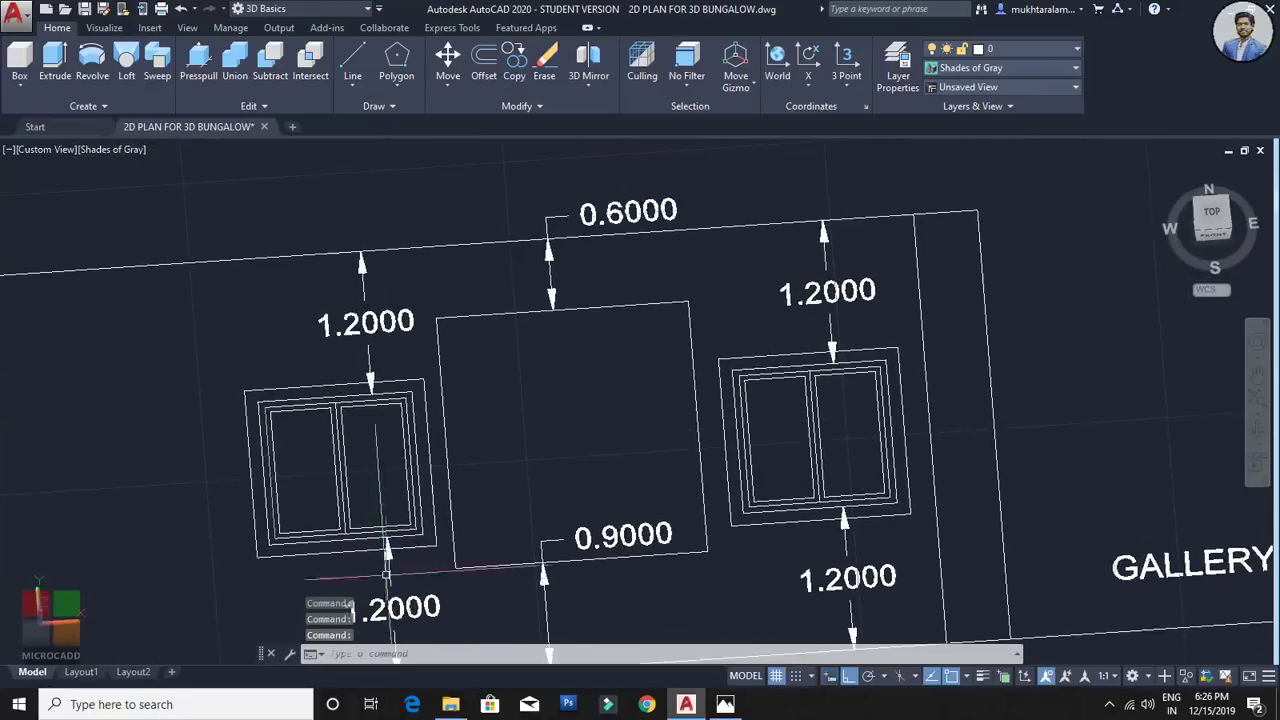
Step: Press-pull the two outer window strips along the side wall, one on each side of the partitions, to a height of 1.2
{"action": "scroll", "coordinate": [405, 358], "scroll_direction": "down", "scroll_amount": 8}
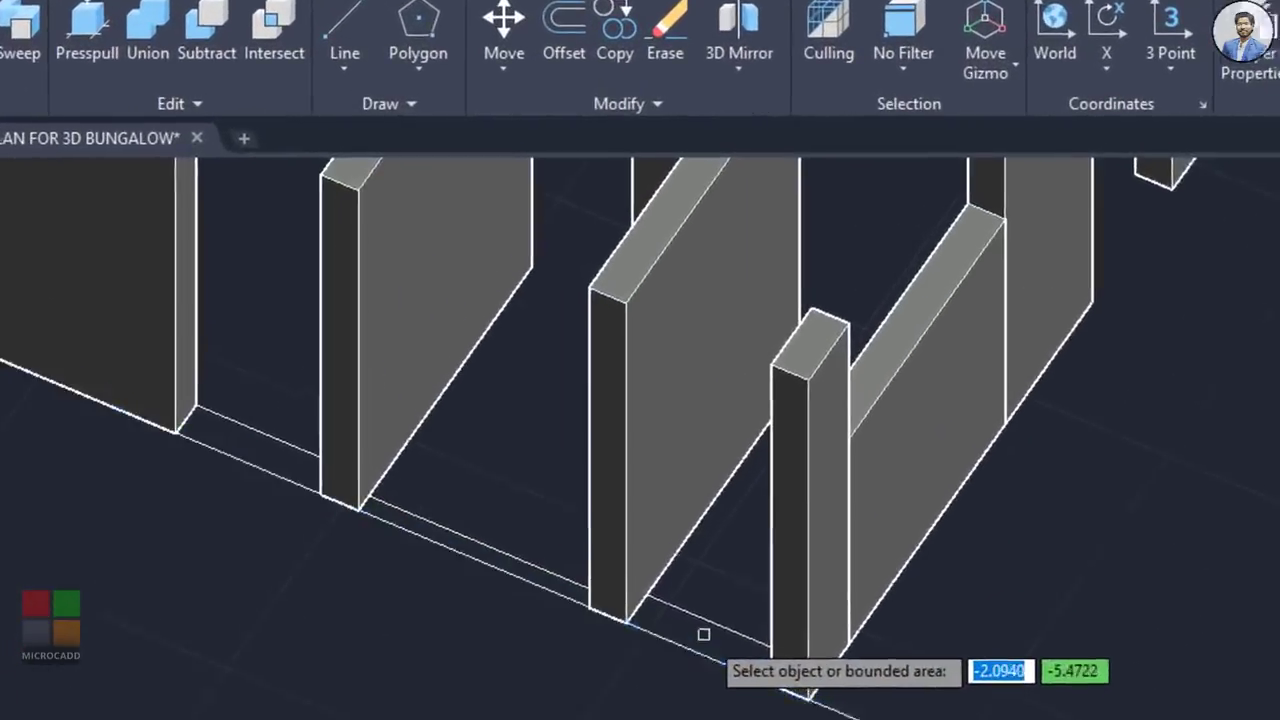
{"action": "left_click", "coordinate": [597, 472]}
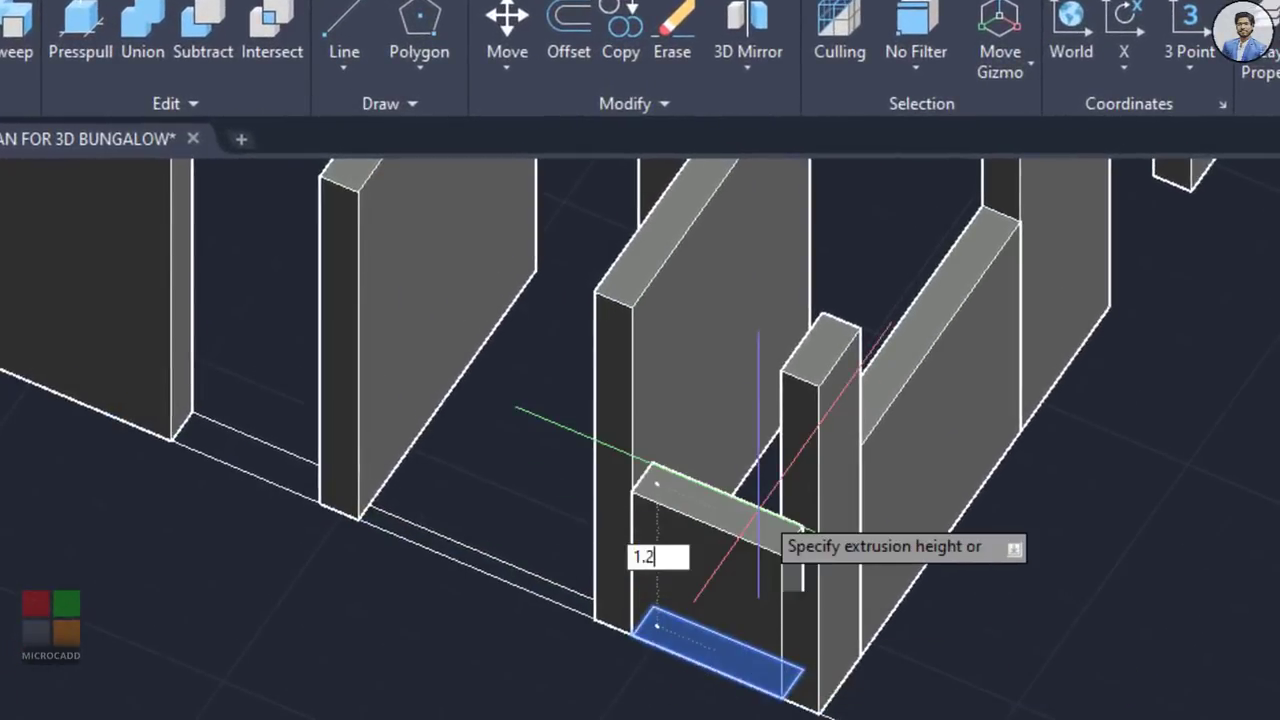
{"action": "key", "text": "Return"}
{"action": "scroll", "coordinate": [151, 457], "scroll_direction": "up", "scroll_amount": 5}
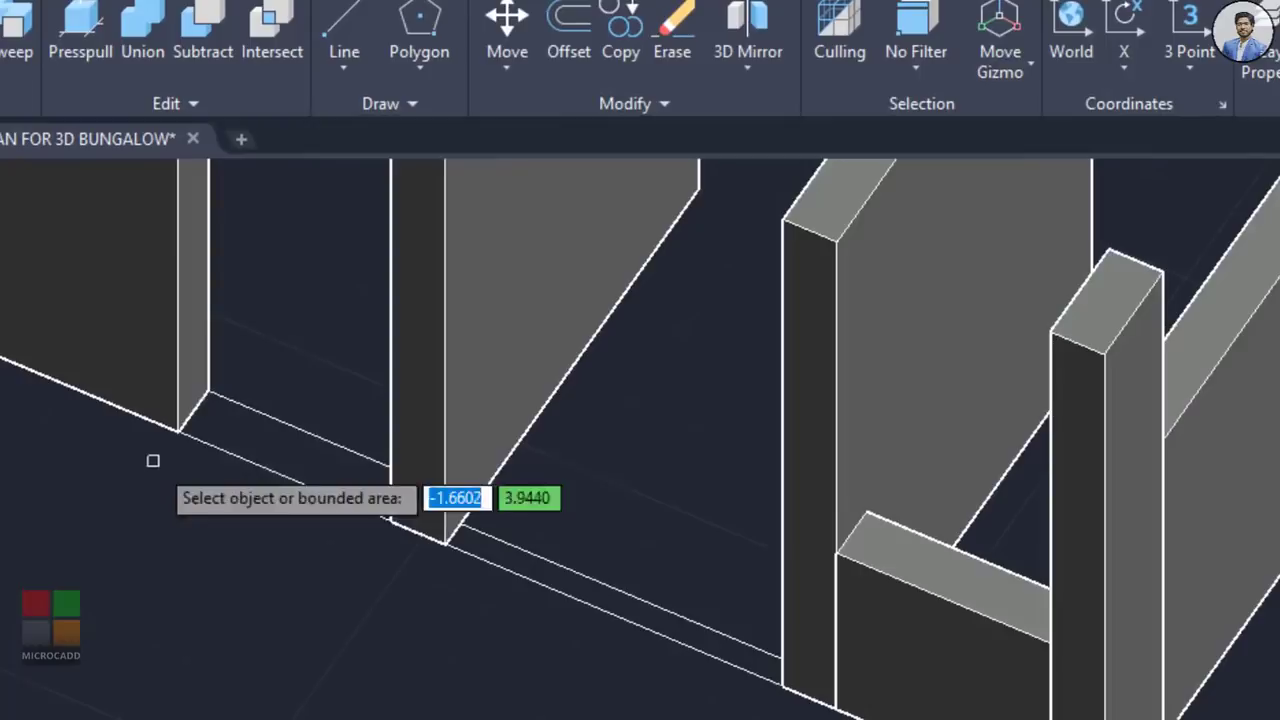
{"action": "left_click", "coordinate": [227, 433]}
{"action": "type", "text": "1.2"}
{"action": "key", "text": "Return"}
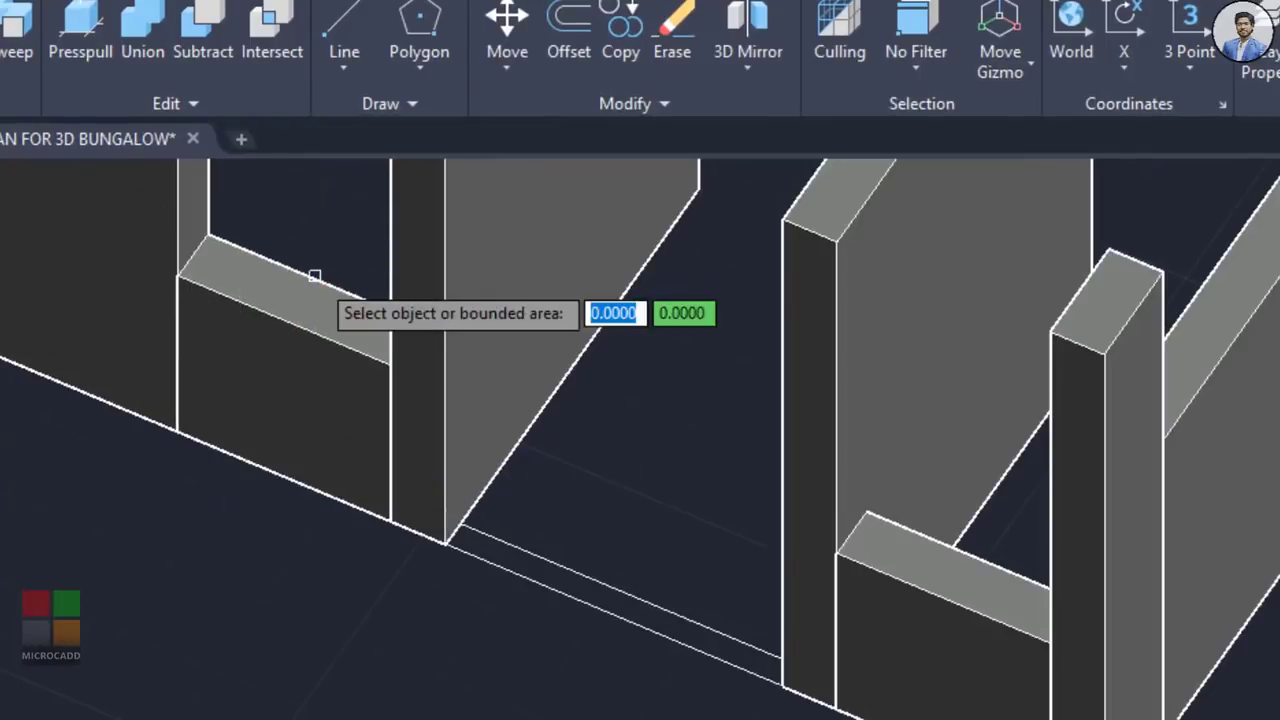
Step: Press-pull the middle window strip between the two partitions on the side wall to a height of 0.9
{"action": "scroll", "coordinate": [600, 466], "scroll_direction": "up", "scroll_amount": 3}
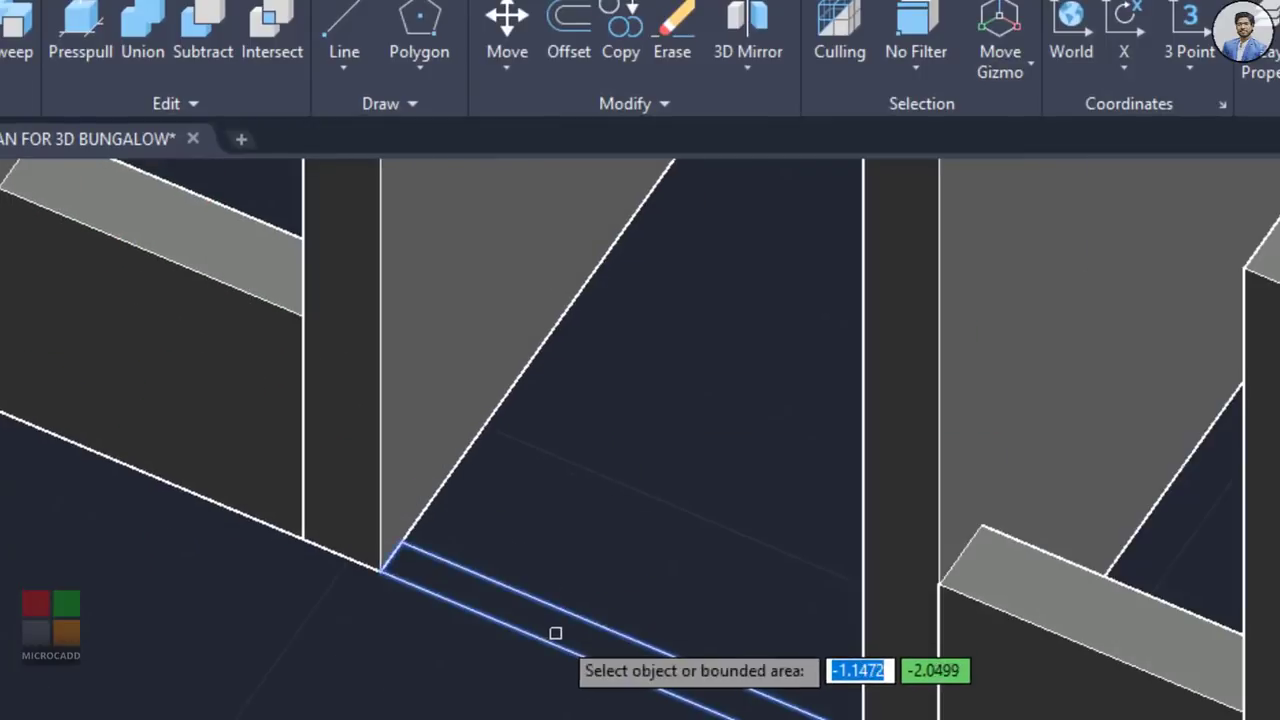
{"action": "scroll", "coordinate": [640, 700], "scroll_direction": "down", "scroll_amount": 3}
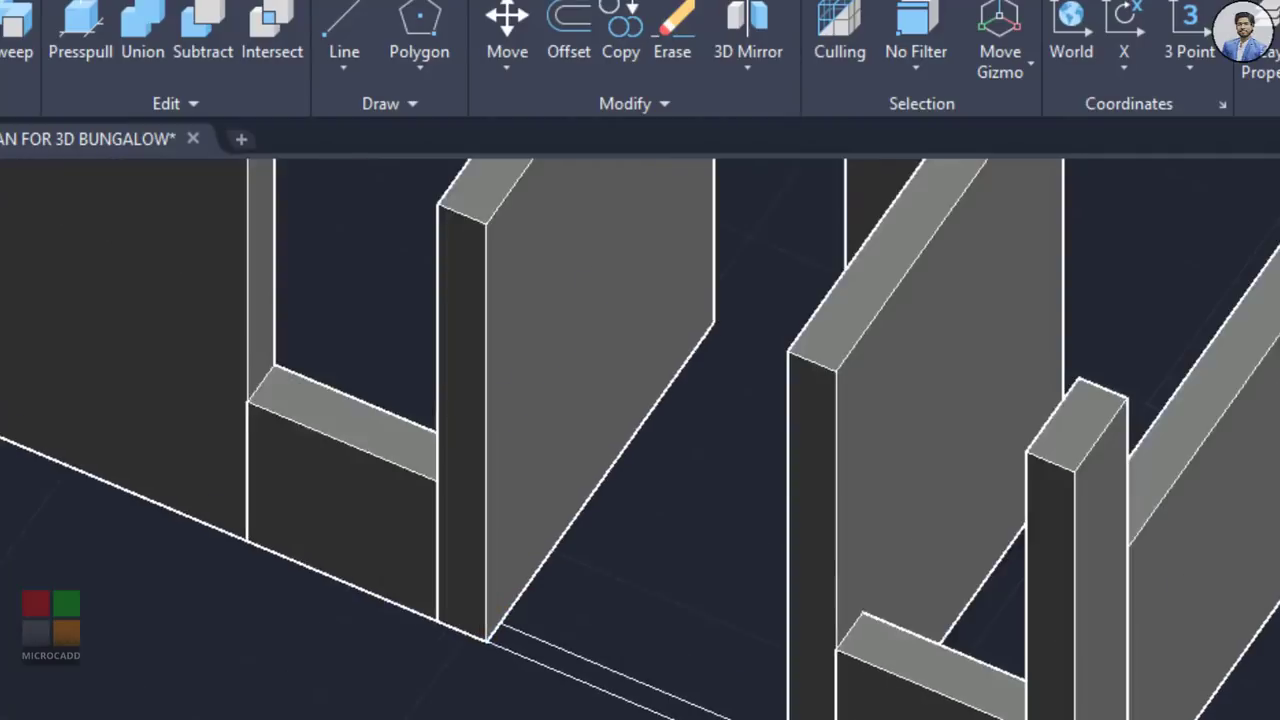
{"action": "scroll", "coordinate": [643, 693], "scroll_direction": "up", "scroll_amount": 3}
{"action": "left_click", "coordinate": [654, 671]}
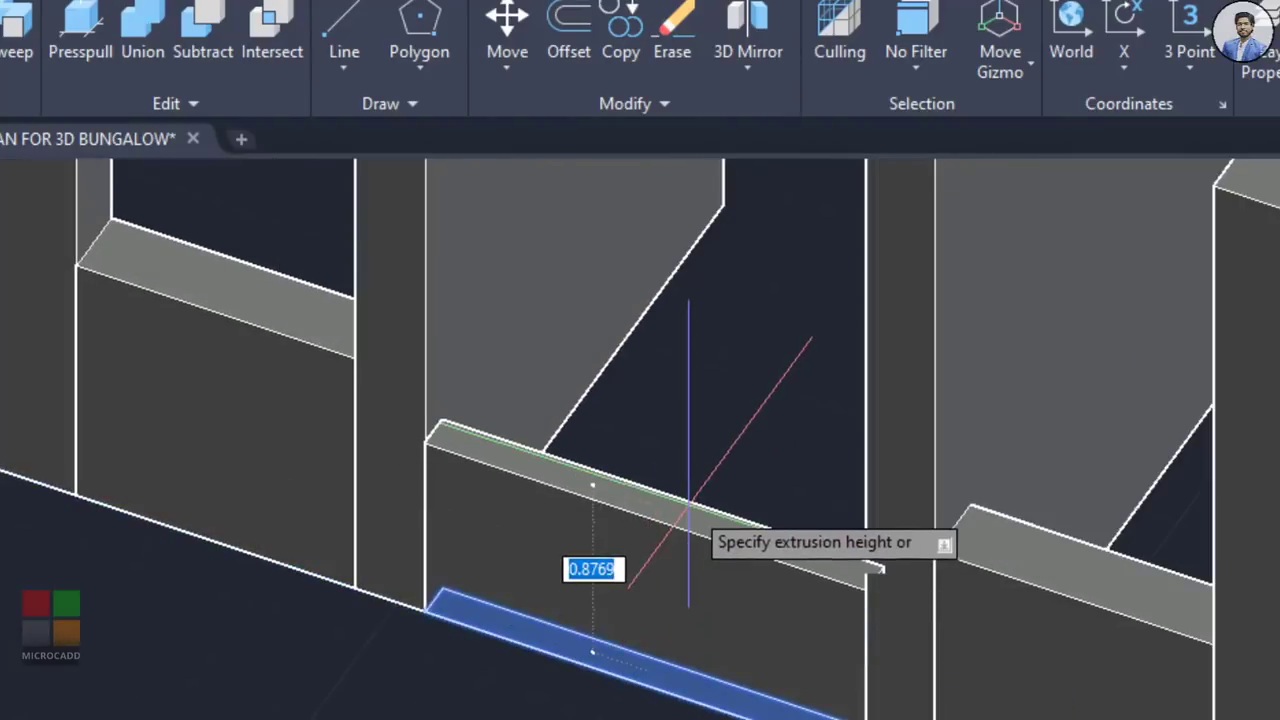
{"action": "type", "text": ".9"}
{"action": "key", "text": "Return"}
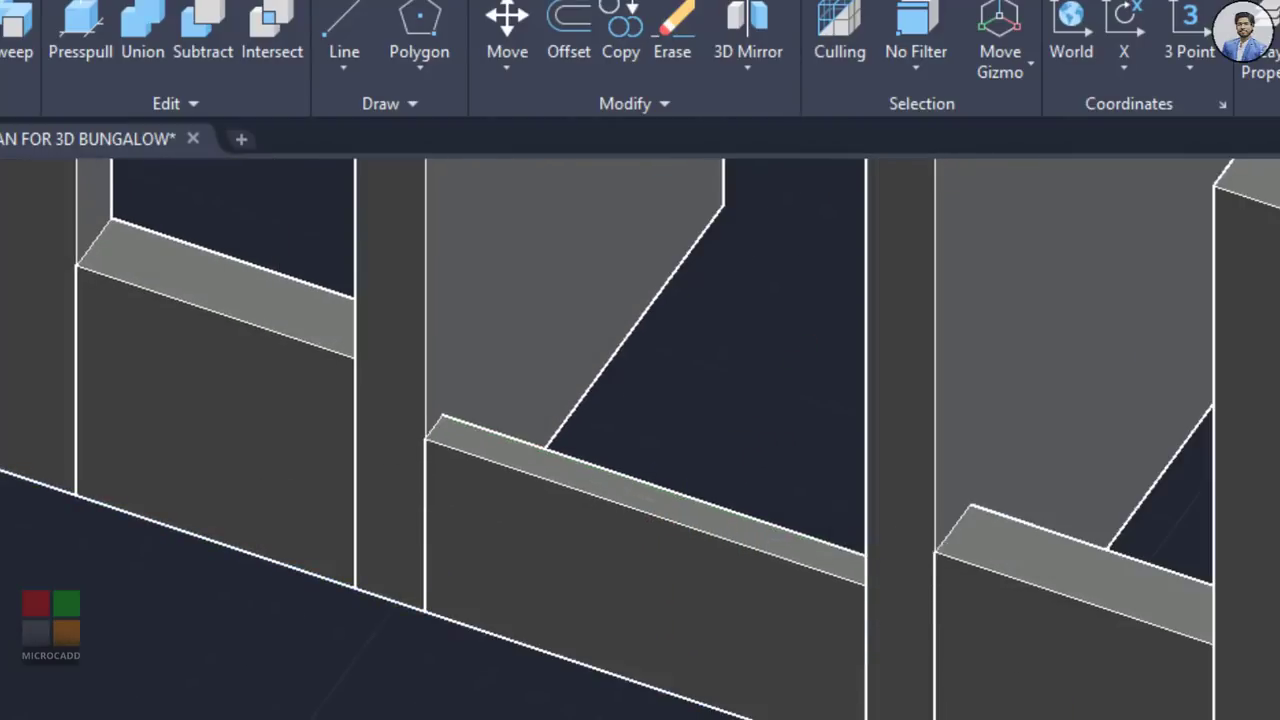
{"action": "scroll", "coordinate": [680, 600], "scroll_direction": "down", "scroll_amount": 5}
{"action": "scroll", "coordinate": [680, 600], "scroll_direction": "up", "scroll_amount": 3}
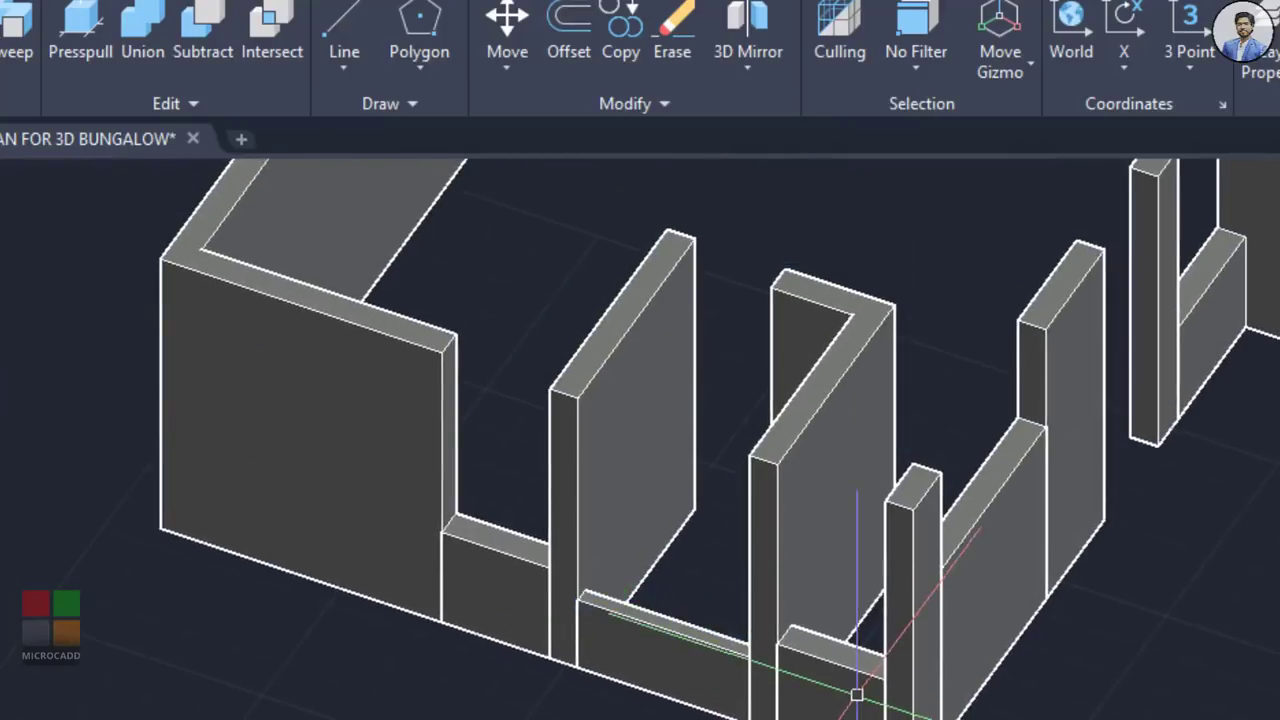
{"action": "scroll", "coordinate": [857, 693], "scroll_direction": "down", "scroll_amount": 5}
{"action": "scroll", "coordinate": [908, 623], "scroll_direction": "up", "scroll_amount": 5}
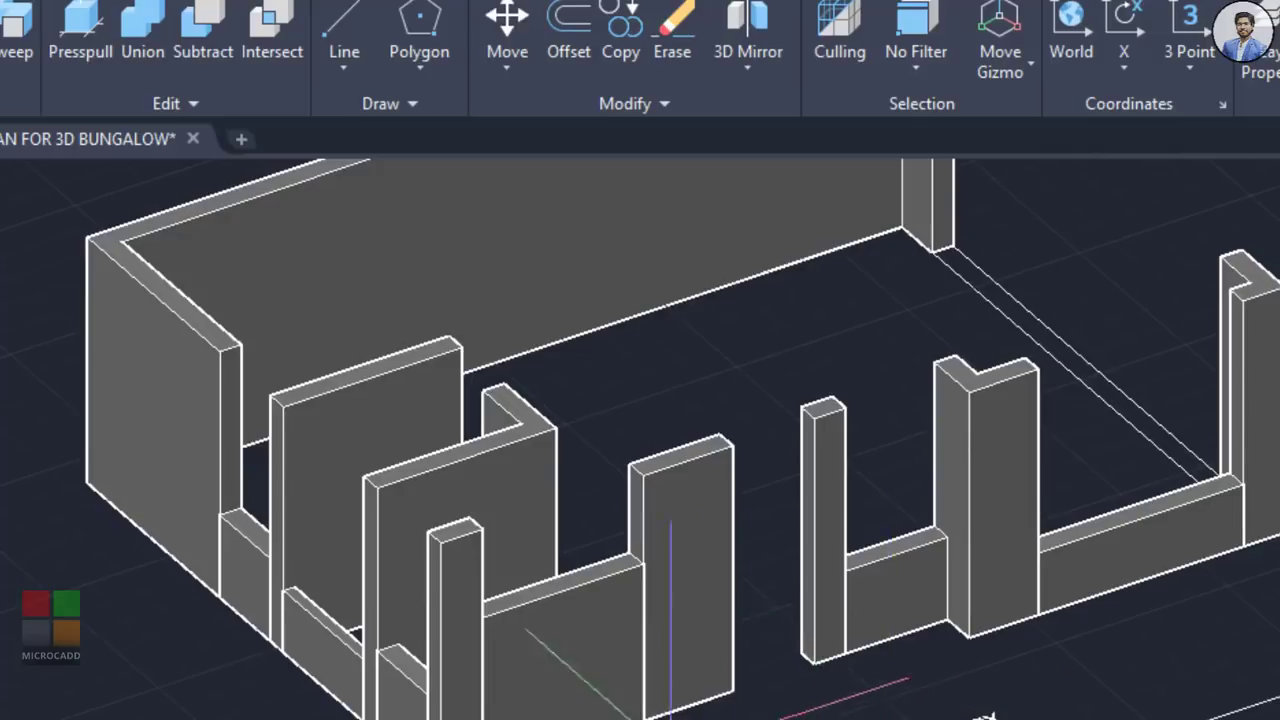
{"action": "scroll", "coordinate": [987, 716], "scroll_direction": "down", "scroll_amount": 3}
{"action": "scroll", "coordinate": [941, 584], "scroll_direction": "up", "scroll_amount": 3}
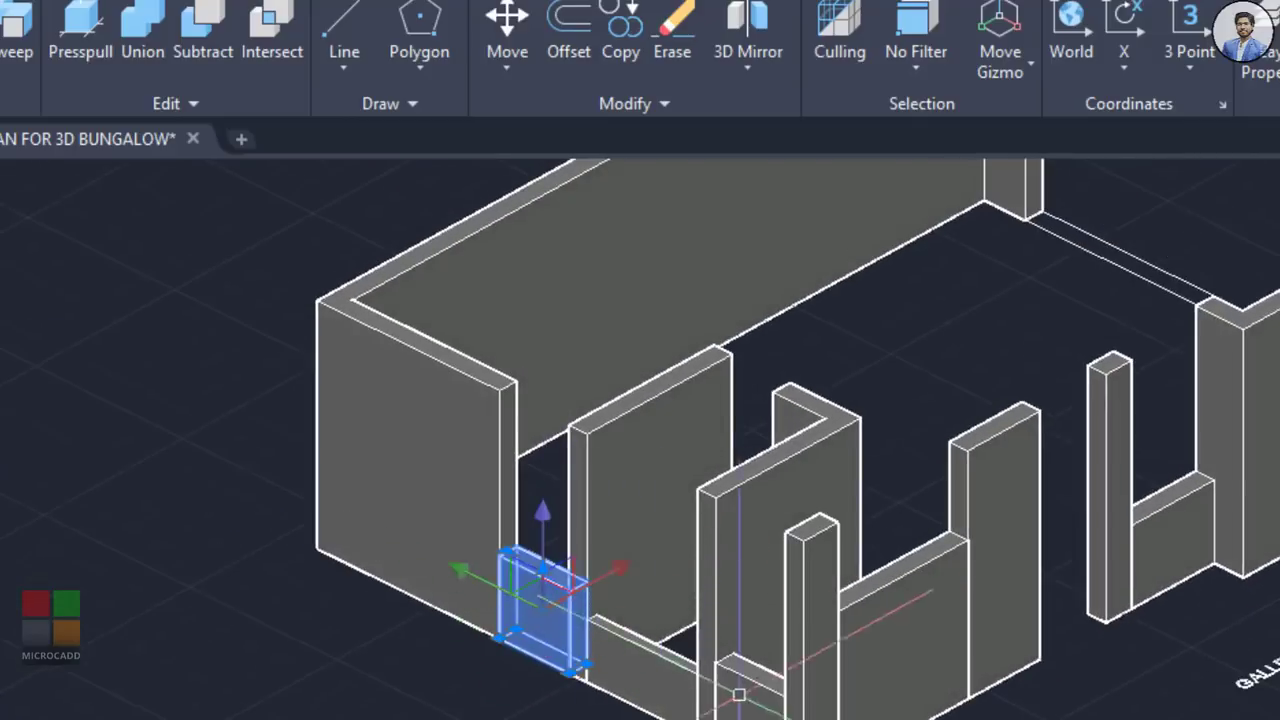
{"action": "middle_click_drag", "start_coordinate": [1130, 719], "coordinate": [832, 694], "text": "shift"}
{"action": "scroll", "coordinate": [922, 590], "scroll_direction": "up", "scroll_amount": 2}
{"action": "middle_click_drag", "start_coordinate": [922, 590], "coordinate": [900, 626]}
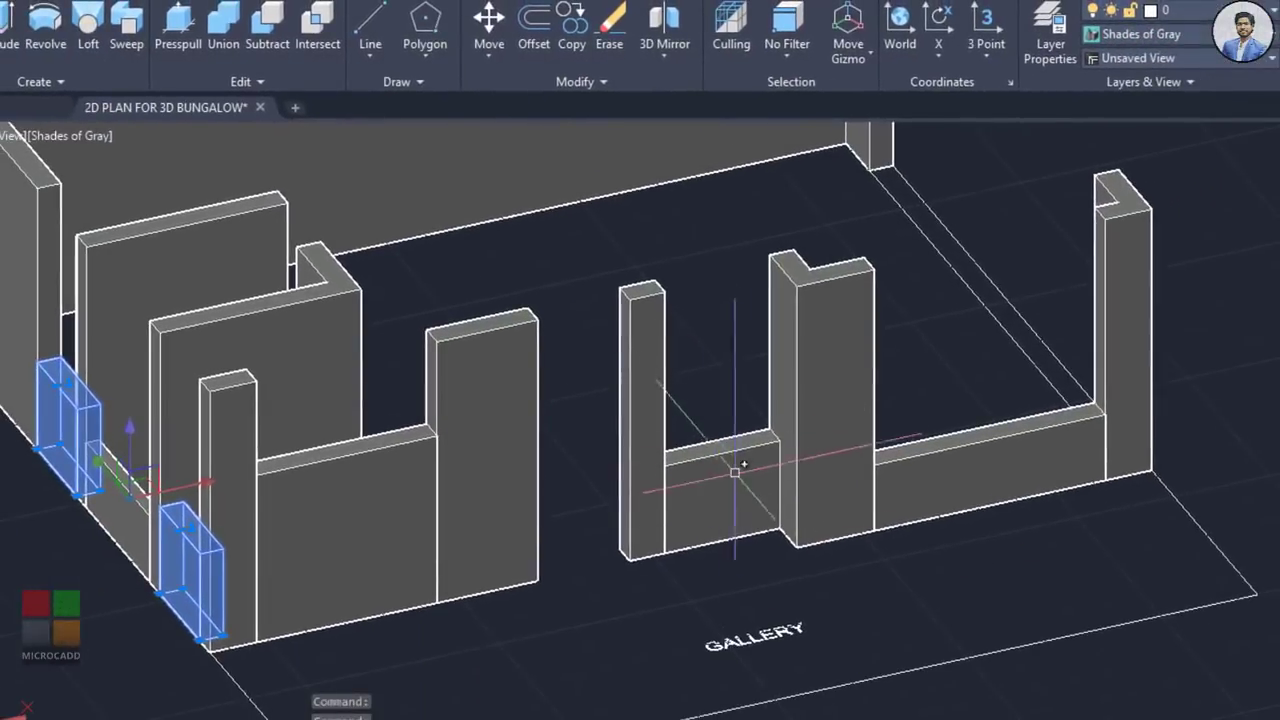
{"action": "left_click", "coordinate": [1079, 463]}
{"action": "left_click", "coordinate": [756, 479]}
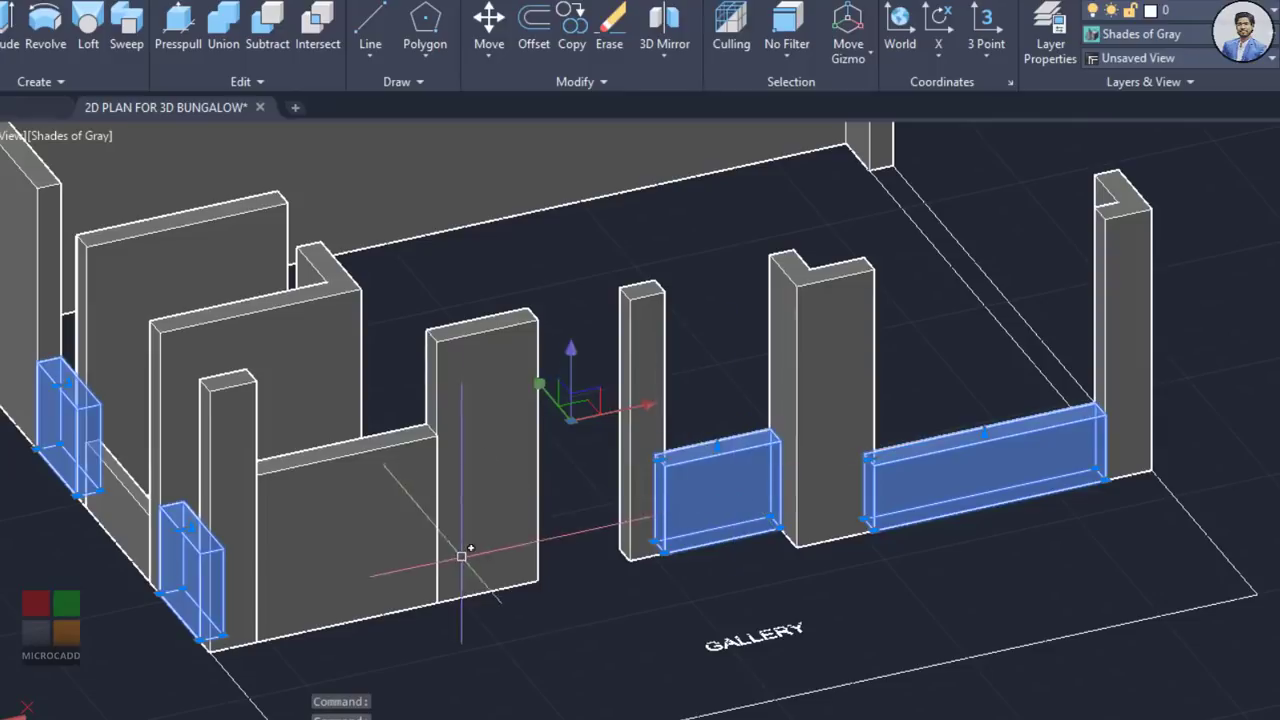
{"action": "type", "text": "CO"}
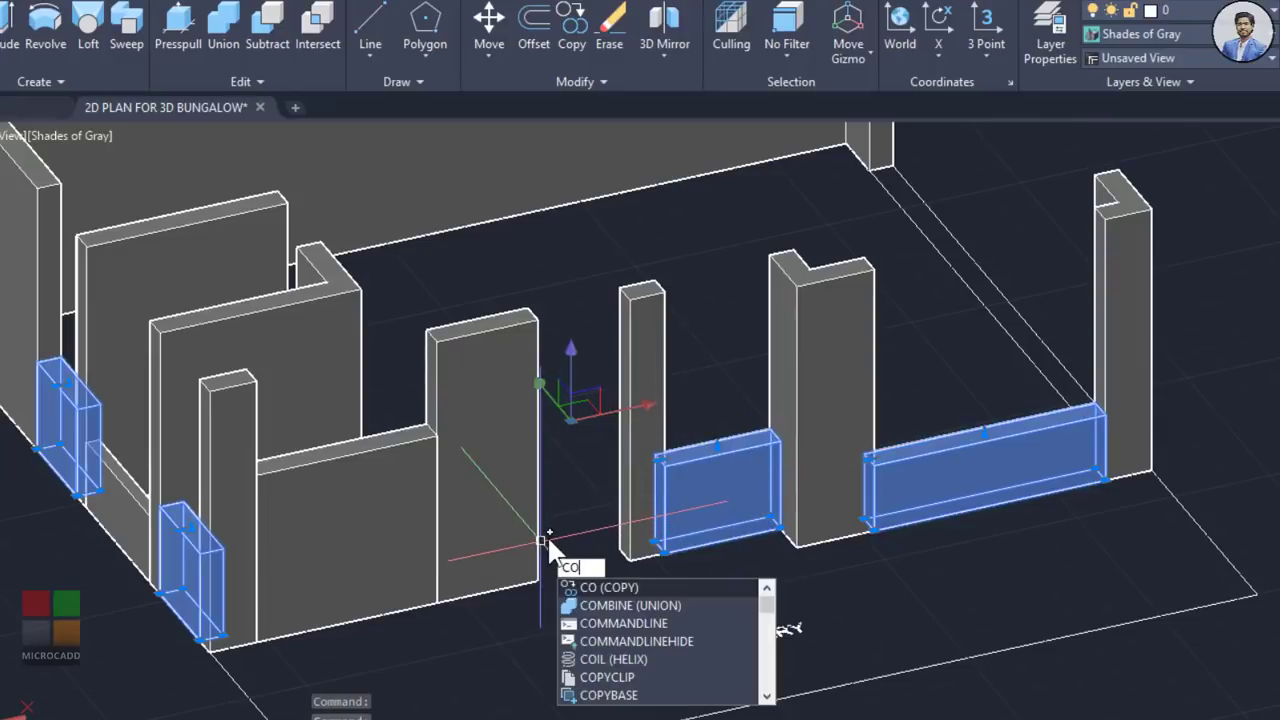
{"action": "key", "text": "Escape"}
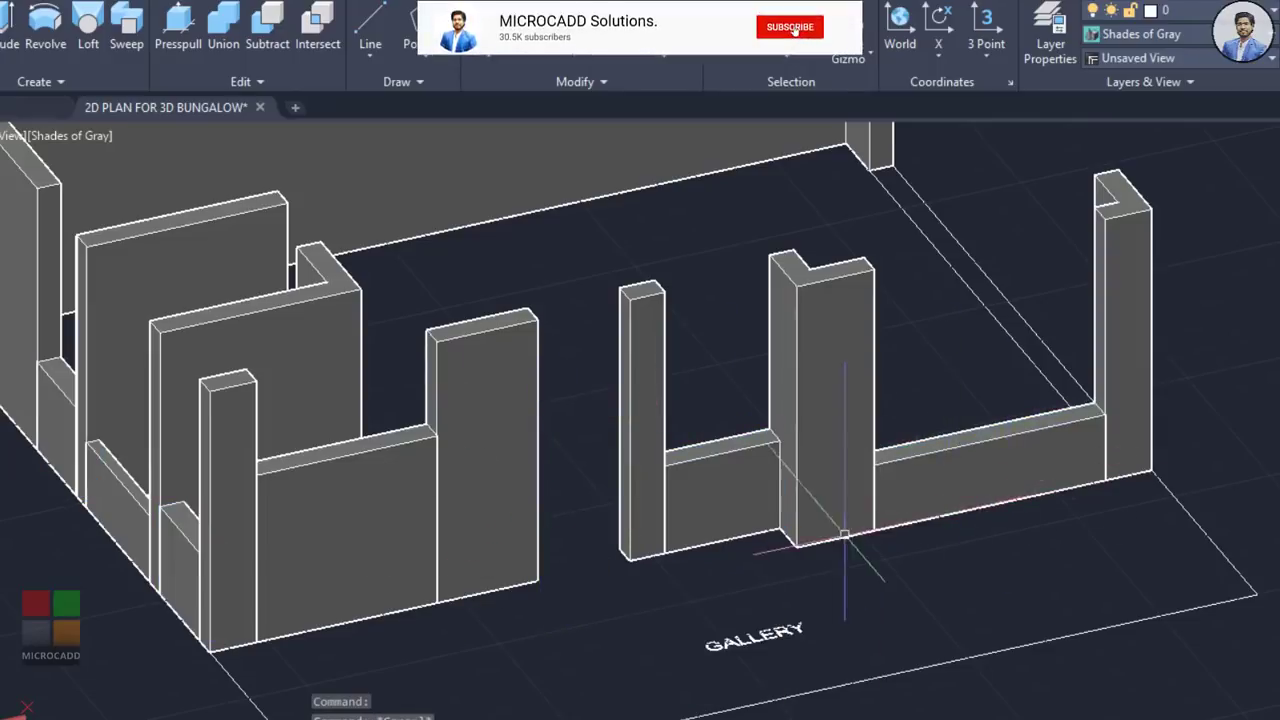
Step: Copy the two outer side-wall sill blocks and the narrow gallery-side sill block straight up, aligning their tops with the wall tops
{"action": "middle_click_drag", "start_coordinate": [846, 533], "coordinate": [879, 433], "text": "shift"}
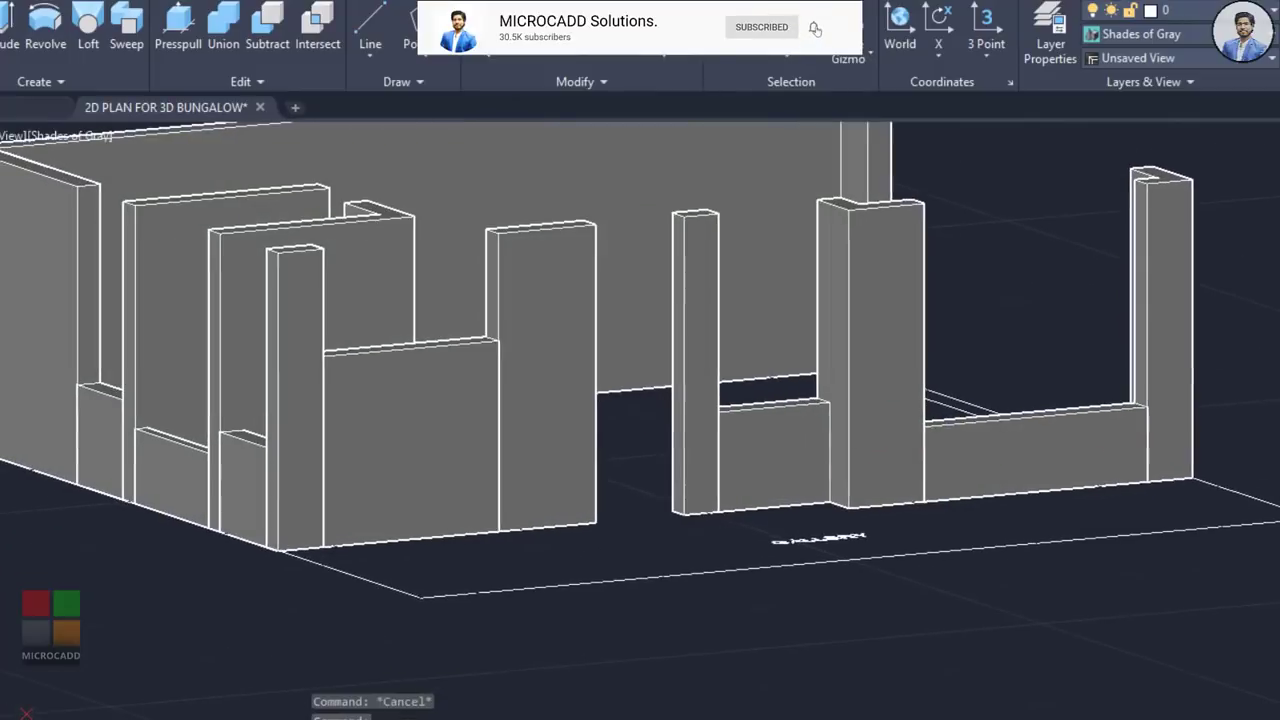
{"action": "left_click", "coordinate": [102, 439]}
{"action": "middle_click_drag", "start_coordinate": [641, 626], "coordinate": [680, 628], "text": "shift"}
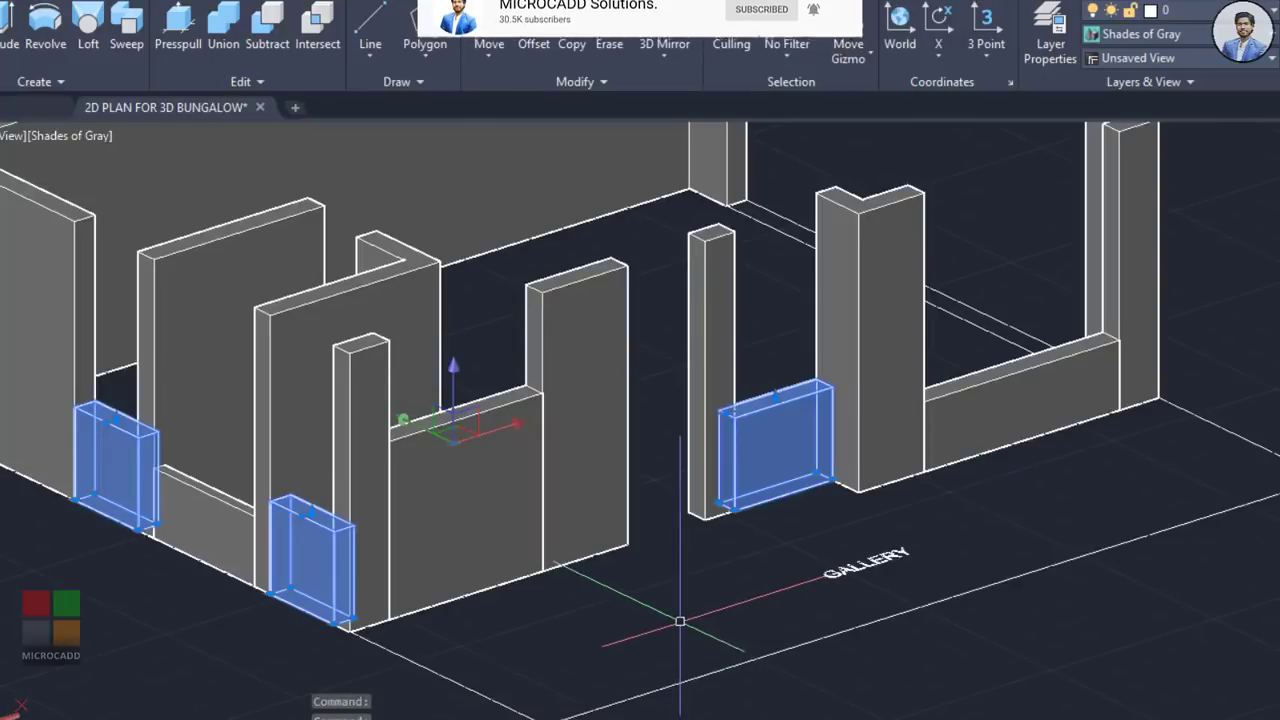
{"action": "type", "text": "CO"}
{"action": "key", "text": "Return"}
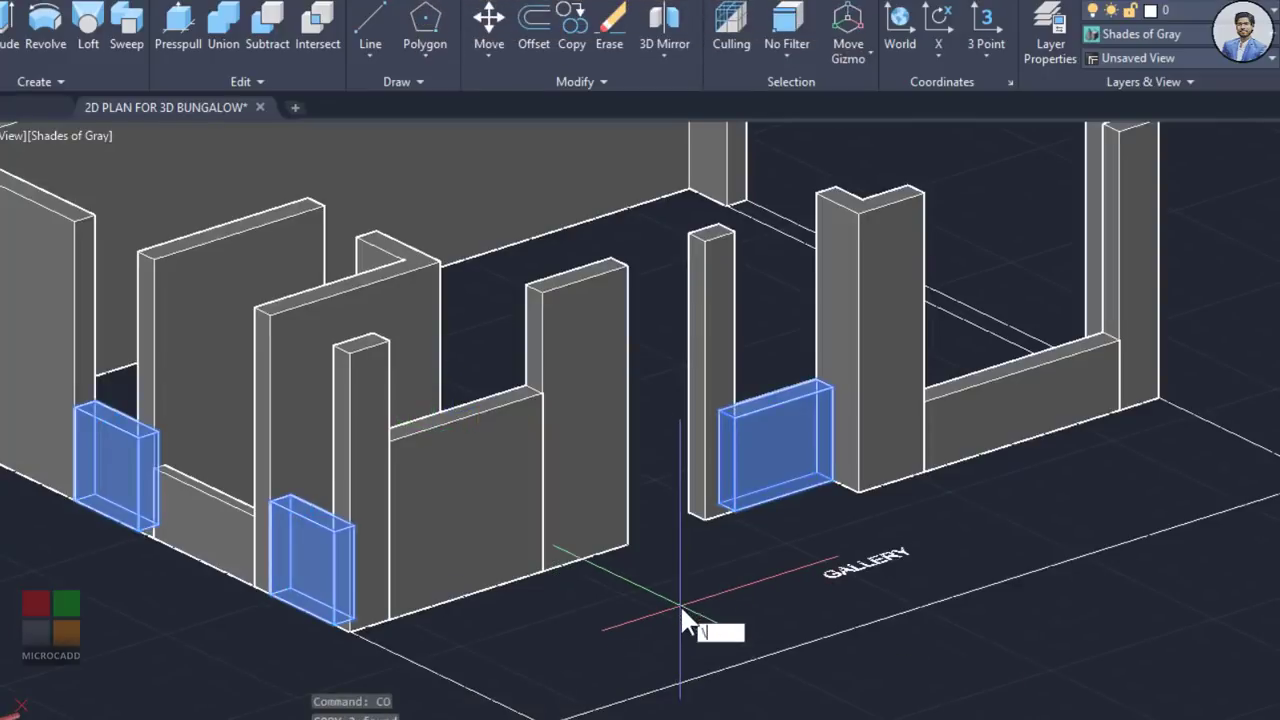
{"action": "left_click", "coordinate": [830, 385]}
{"action": "scroll", "coordinate": [846, 226], "scroll_direction": "up", "scroll_amount": 3}
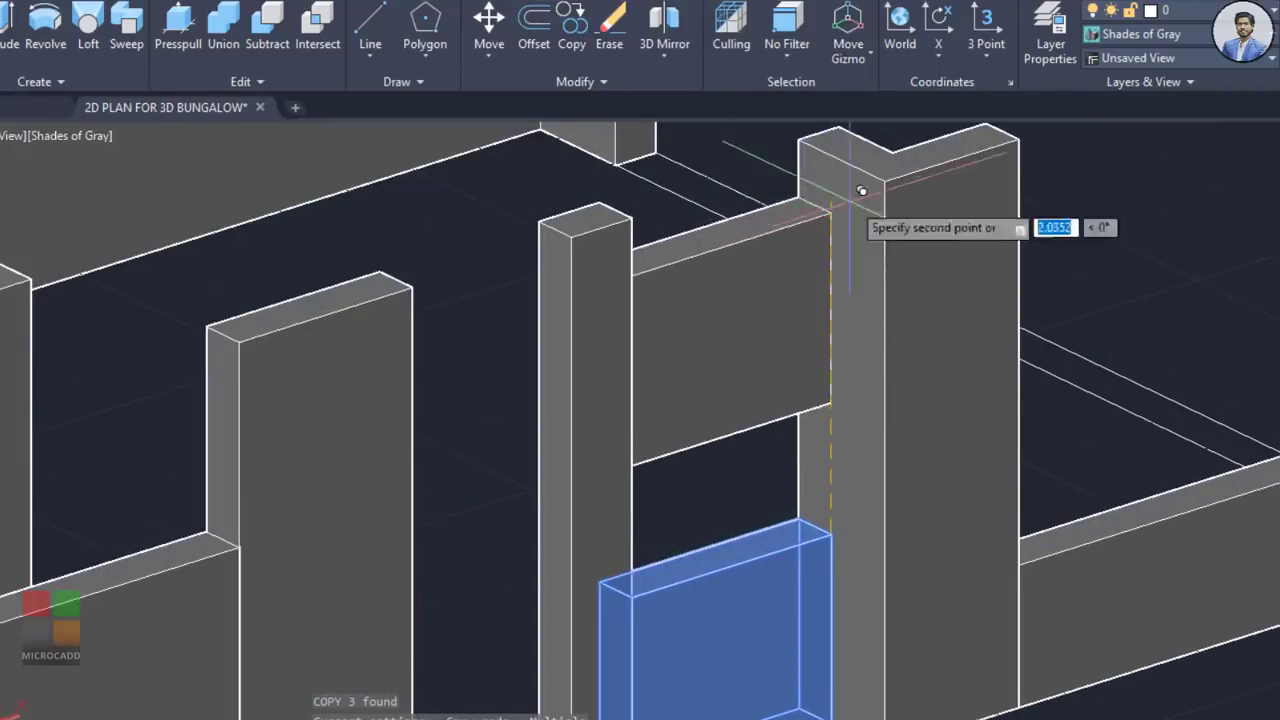
{"action": "scroll", "coordinate": [830, 152], "scroll_direction": "up", "scroll_amount": 3}
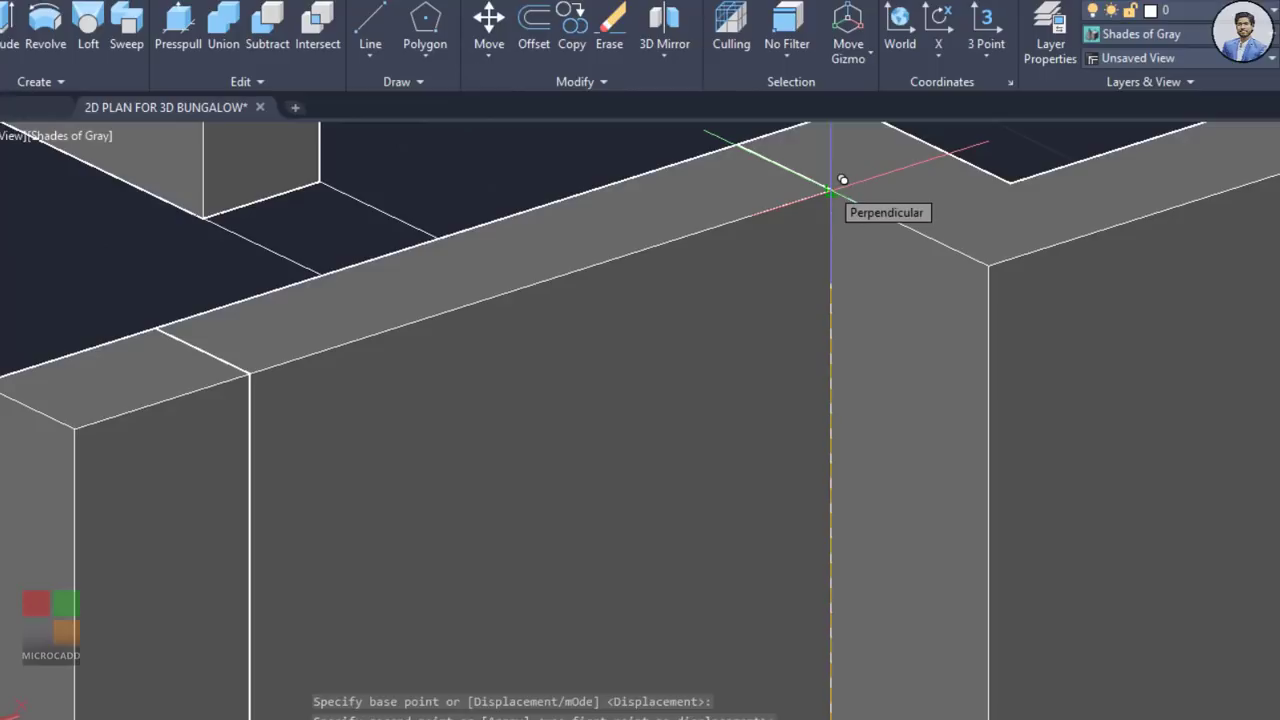
{"action": "scroll", "coordinate": [841, 180], "scroll_direction": "down", "scroll_amount": 8}
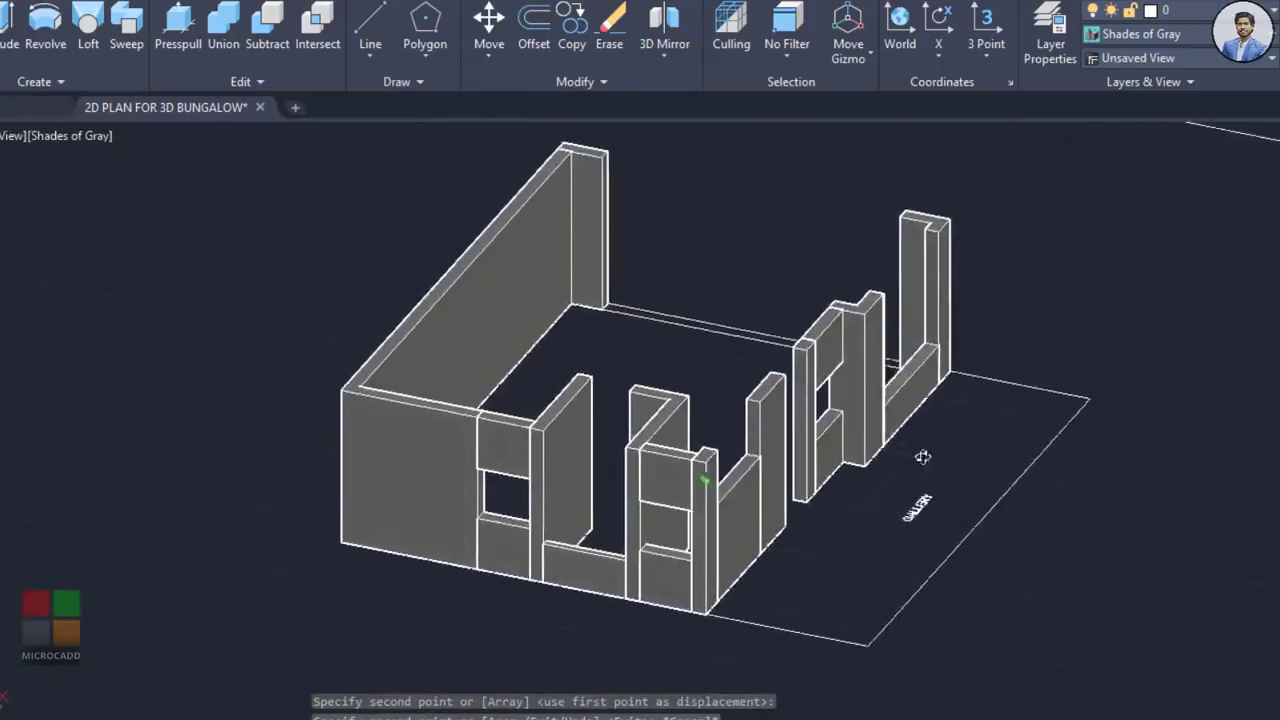
Step: Copy the wide gallery-side sill block straight up so its top aligns with the top of the corner pier
{"action": "middle_click_drag", "start_coordinate": [923, 457], "coordinate": [831, 466], "text": "shift"}
{"action": "scroll", "coordinate": [979, 450], "scroll_direction": "up", "scroll_amount": 2}
{"action": "middle_click_drag", "start_coordinate": [980, 449], "coordinate": [732, 497]}
{"action": "left_click", "coordinate": [754, 502]}
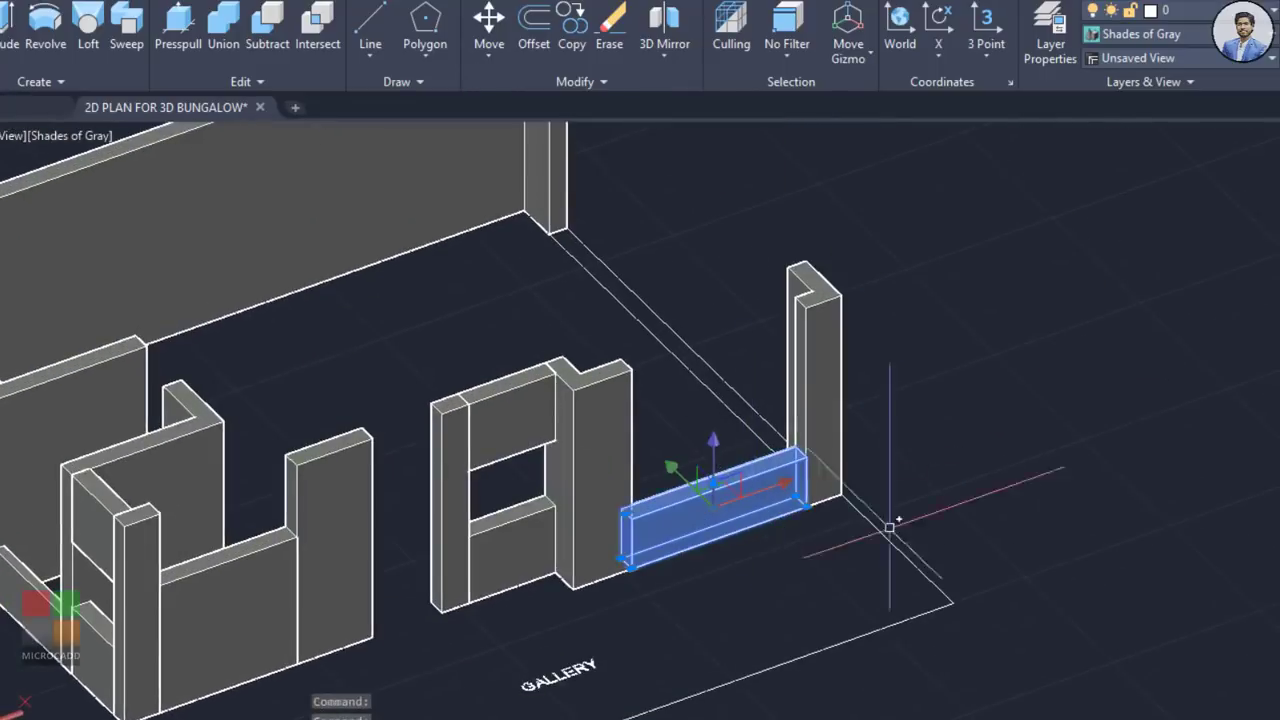
{"action": "type", "text": "co"}
{"action": "key", "text": "Return"}
{"action": "scroll", "coordinate": [800, 458], "scroll_direction": "up", "scroll_amount": 3}
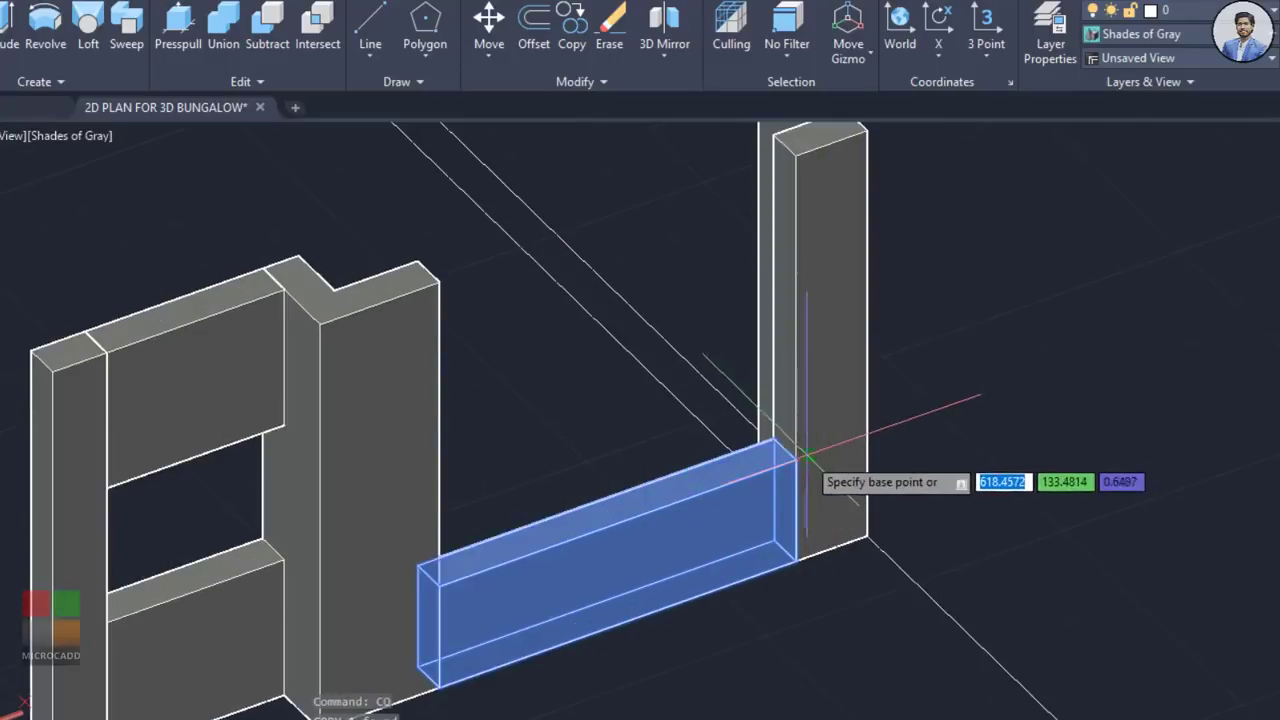
{"action": "middle_click_drag", "start_coordinate": [812, 447], "coordinate": [807, 241], "text": "shift"}
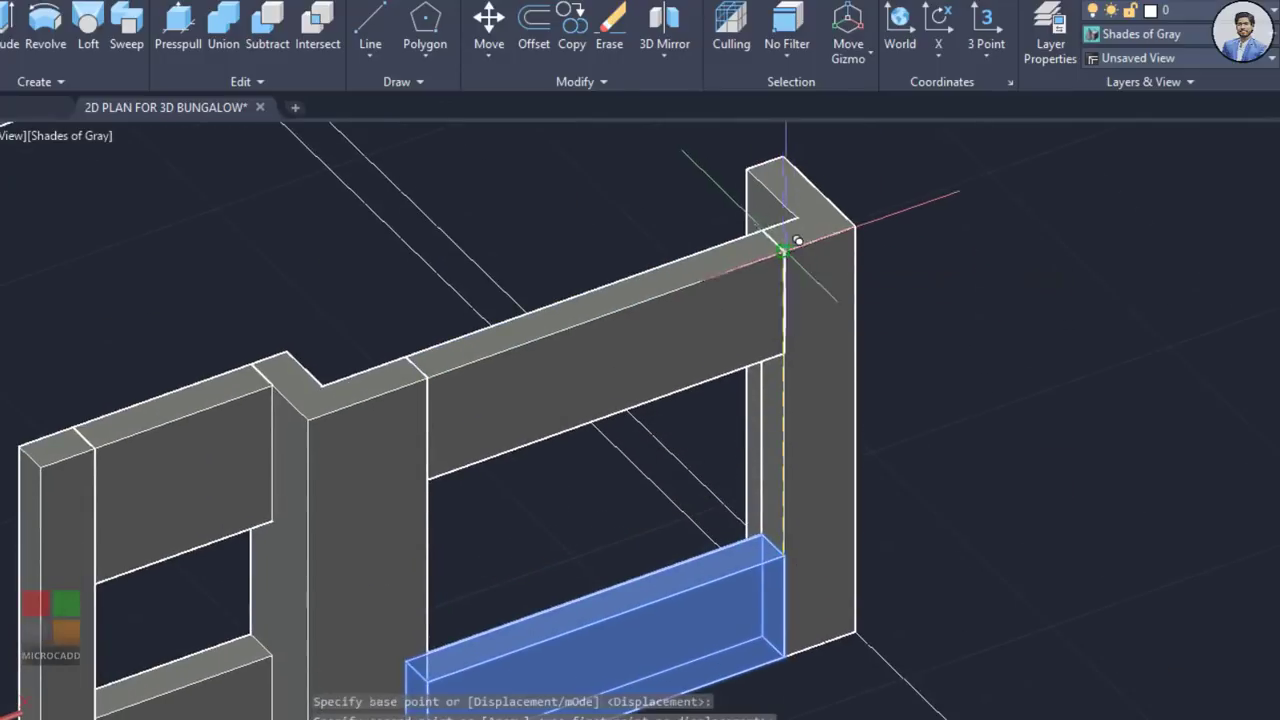
{"action": "left_click", "coordinate": [784, 251]}
{"action": "key", "text": "Escape"}
Step: Press-pull the long strip between the two corner piers on the remaining open side to a height of 1.2
{"action": "scroll", "coordinate": [824, 271], "scroll_direction": "down", "scroll_amount": 6}
{"action": "middle_click_drag", "start_coordinate": [918, 312], "coordinate": [560, 400], "text": "shift"}
{"action": "scroll", "coordinate": [840, 583], "scroll_direction": "up", "scroll_amount": 3}
{"action": "middle_click_drag", "start_coordinate": [773, 619], "coordinate": [689, 719]}
{"action": "left_click", "coordinate": [169, 49]}
{"action": "scroll", "coordinate": [580, 459], "scroll_direction": "up", "scroll_amount": 3}
{"action": "scroll", "coordinate": [731, 554], "scroll_direction": "down", "scroll_amount": 2}
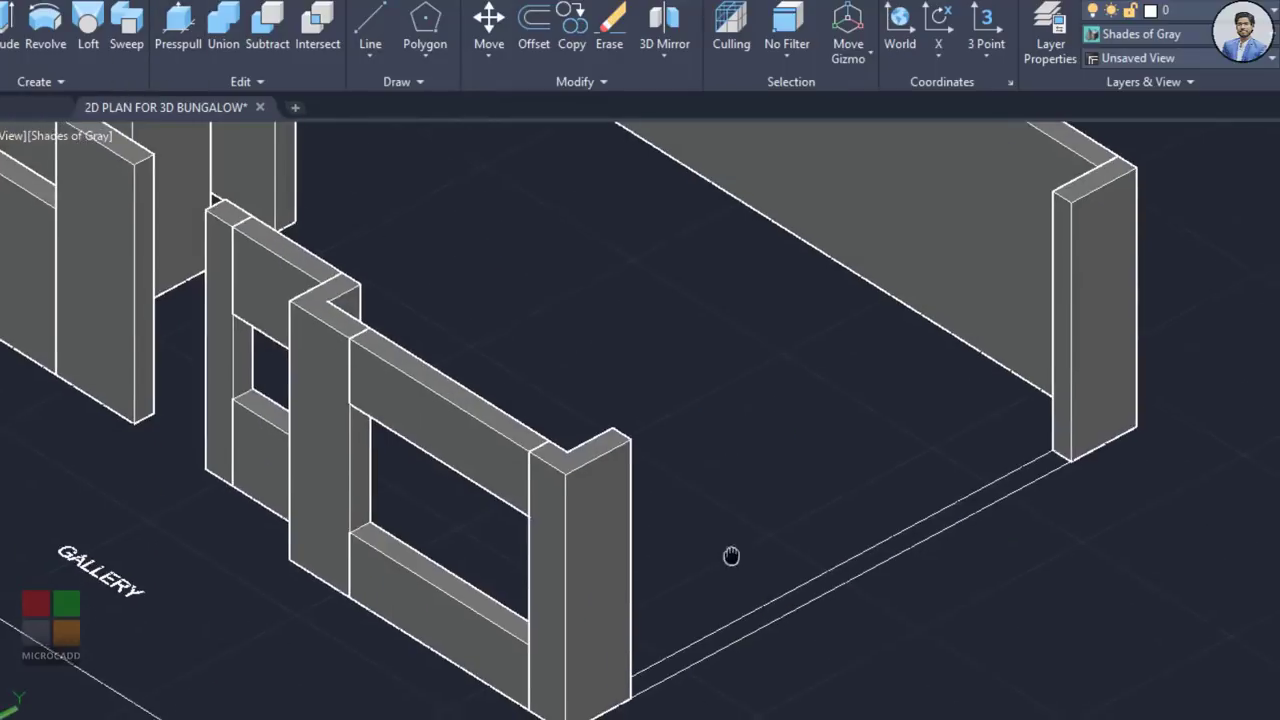
{"action": "scroll", "coordinate": [745, 634], "scroll_direction": "up", "scroll_amount": 1}
{"action": "left_click", "coordinate": [745, 634]}
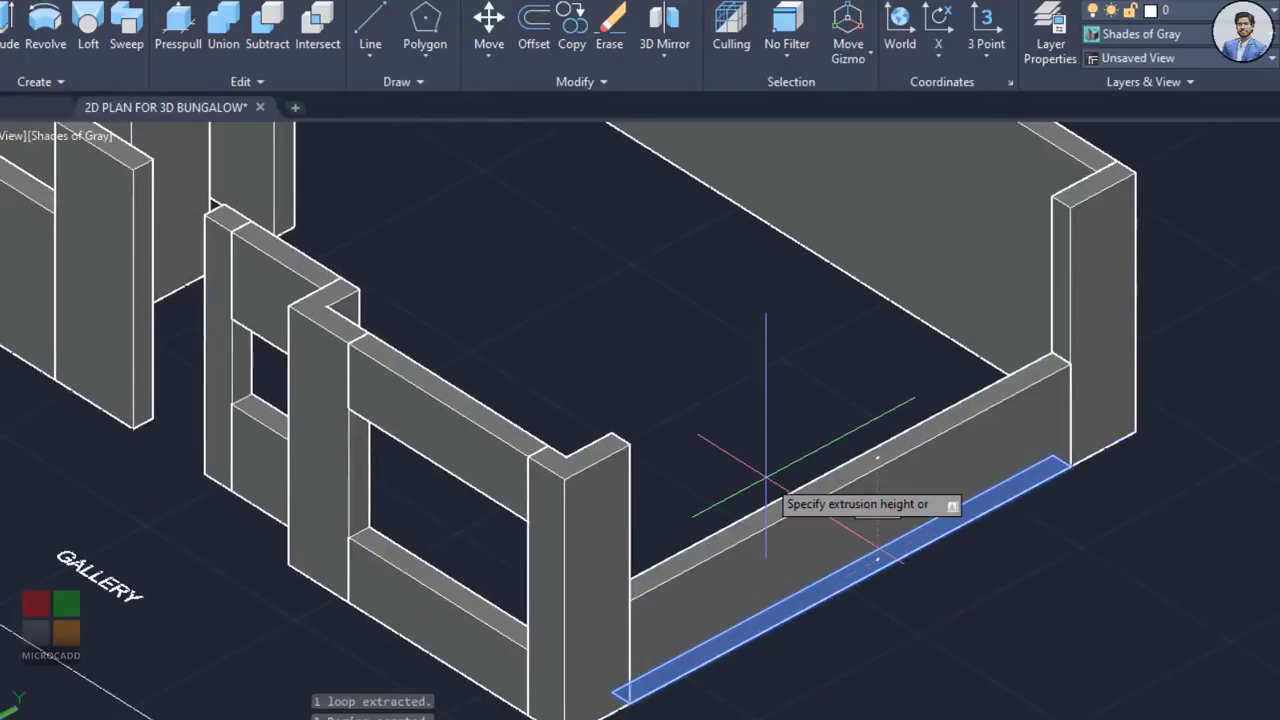
{"action": "type", "text": "1."}
{"action": "key", "text": "Return"}
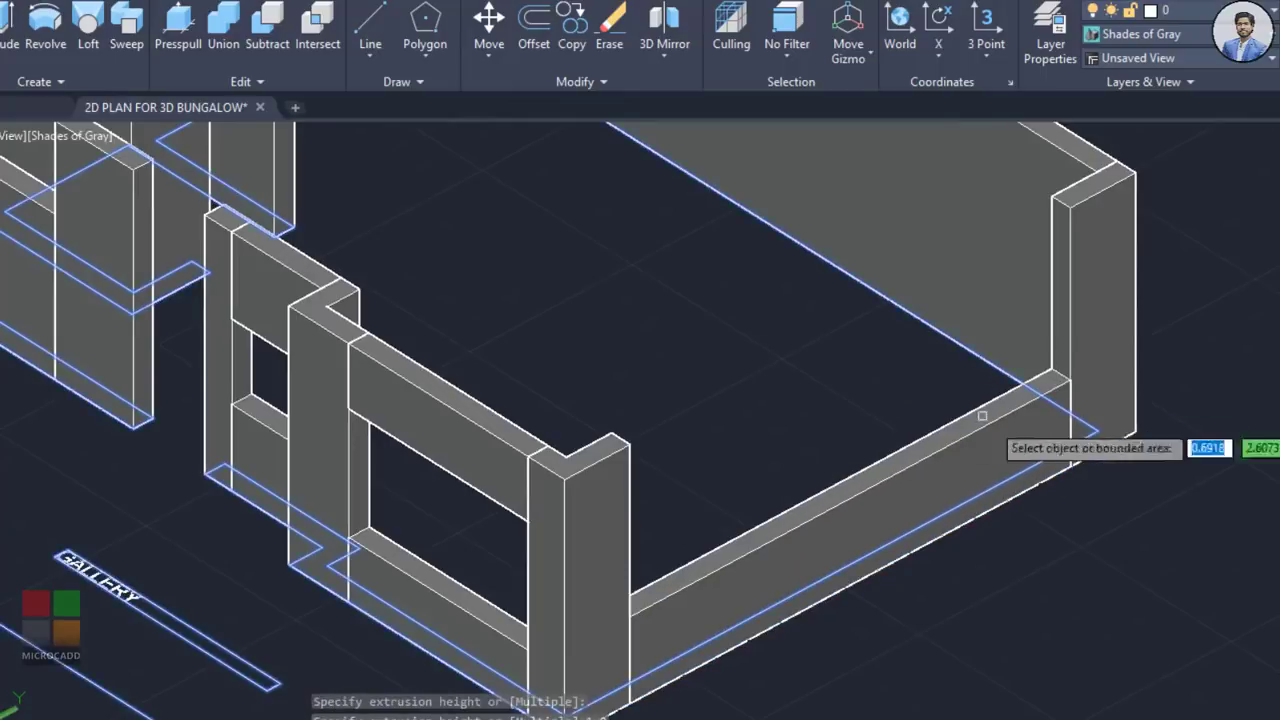
{"action": "key", "text": "Escape"}
Step: Copy the long sill block between the corner piers straight up to the top of the walls
{"action": "left_click", "coordinate": [1024, 476]}
{"action": "type", "text": "co"}
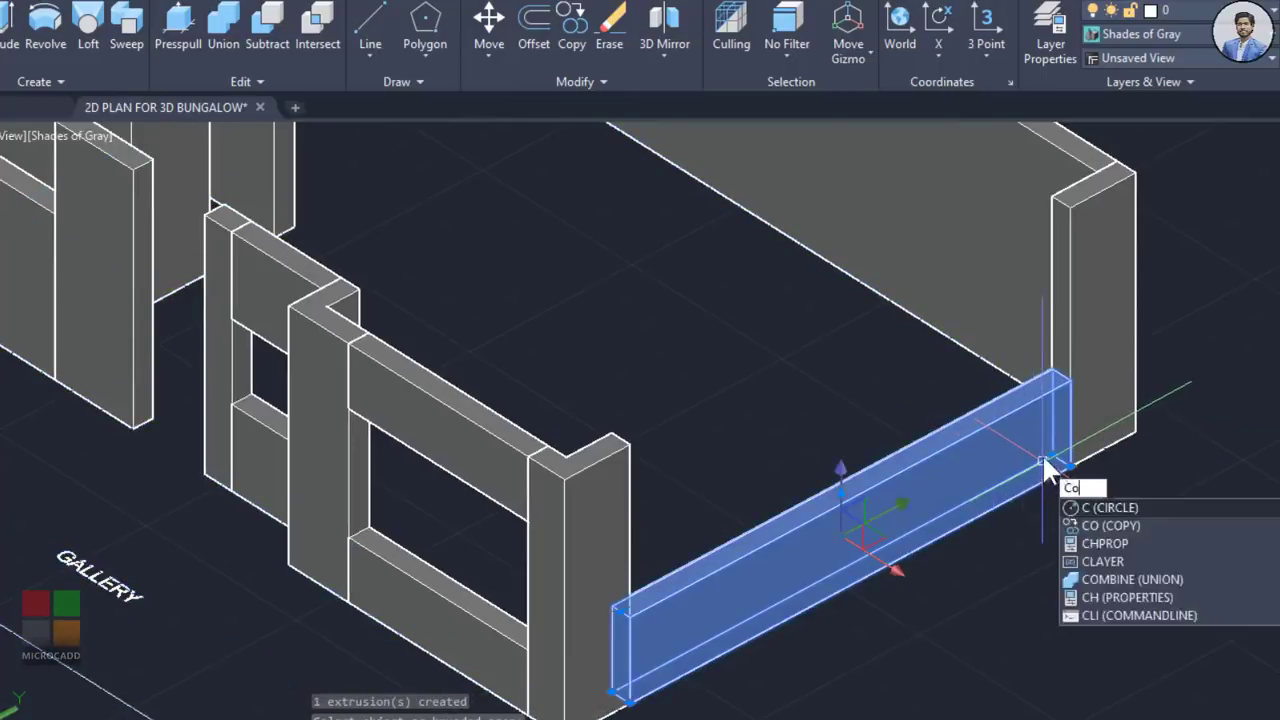
{"action": "key", "text": "Return"}
{"action": "left_click", "coordinate": [1068, 380]}
{"action": "scroll", "coordinate": [1068, 380], "scroll_direction": "down", "scroll_amount": 2}
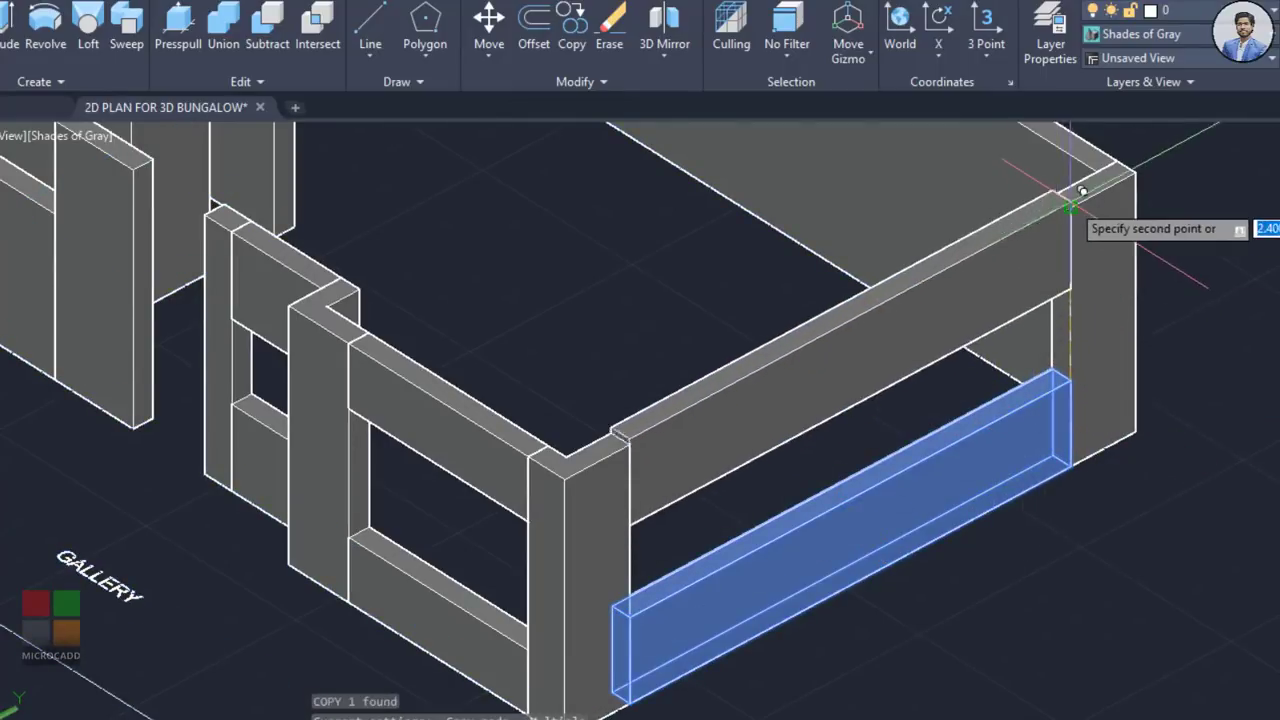
{"action": "scroll", "coordinate": [1026, 497], "scroll_direction": "down", "scroll_amount": 3}
{"action": "middle_click_drag", "start_coordinate": [1026, 497], "coordinate": [1240, 500], "text": "shift"}
{"action": "key", "text": "Escape"}
Step: Examine the second floor's gallery-side elevation for the head clearance above the high three-pane window
{"action": "middle_click_drag", "start_coordinate": [763, 549], "coordinate": [870, 543], "text": "shift"}
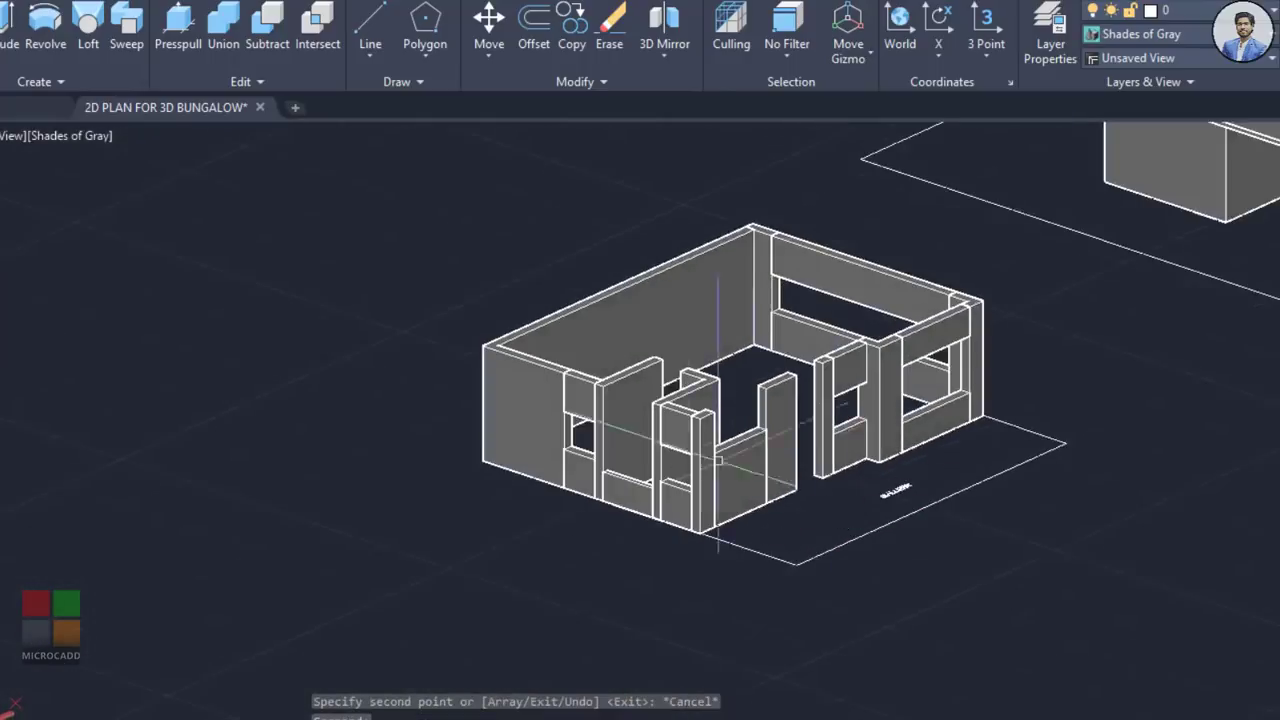
{"action": "scroll", "coordinate": [717, 430], "scroll_direction": "up", "scroll_amount": 3}
{"action": "middle_click_drag", "start_coordinate": [858, 420], "coordinate": [822, 470], "text": "shift"}
{"action": "scroll", "coordinate": [823, 406], "scroll_direction": "up", "scroll_amount": 5}
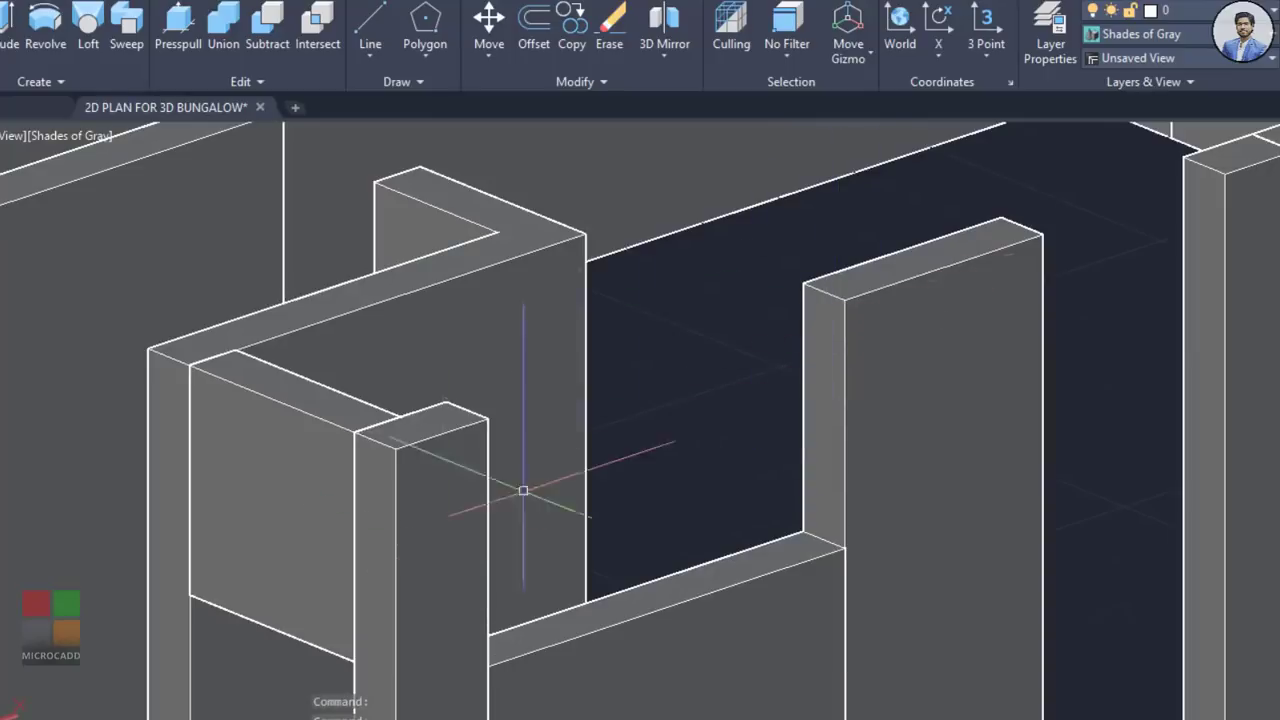
{"action": "scroll", "coordinate": [619, 451], "scroll_direction": "down", "scroll_amount": 3}
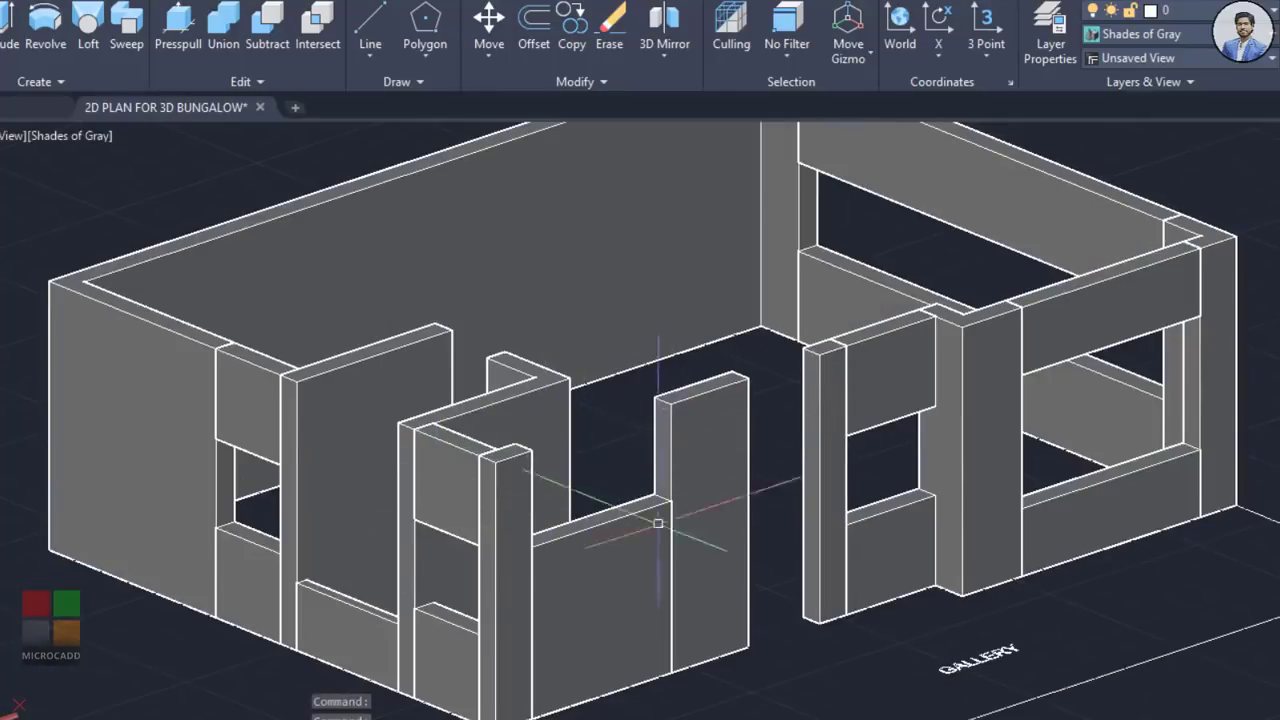
{"action": "scroll", "coordinate": [658, 522], "scroll_direction": "down", "scroll_amount": 10}
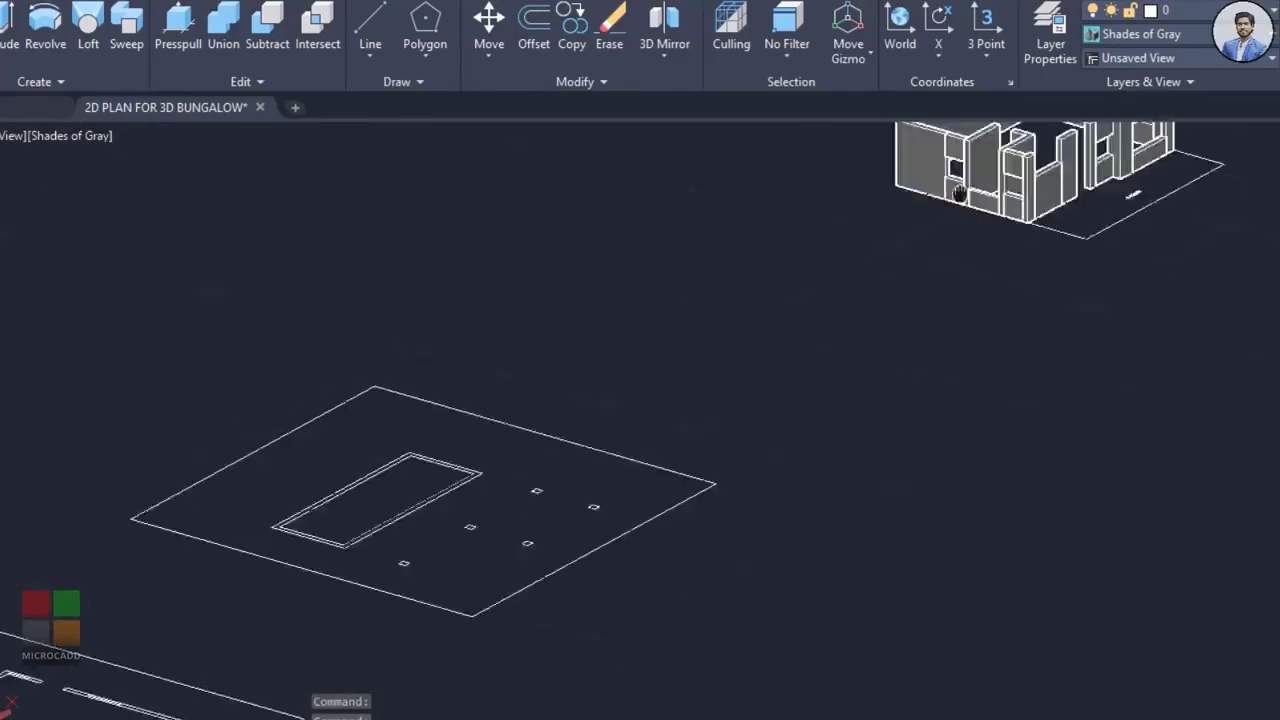
{"action": "middle_click_drag", "start_coordinate": [959, 194], "coordinate": [1014, 106]}
{"action": "middle_click_drag", "start_coordinate": [760, 275], "coordinate": [994, 234]}
{"action": "middle_click_drag", "start_coordinate": [600, 350], "coordinate": [330, 500], "text": "shift"}
{"action": "scroll", "coordinate": [422, 610], "scroll_direction": "down", "scroll_amount": 2}
{"action": "middle_click_drag", "start_coordinate": [422, 610], "coordinate": [1025, 384]}
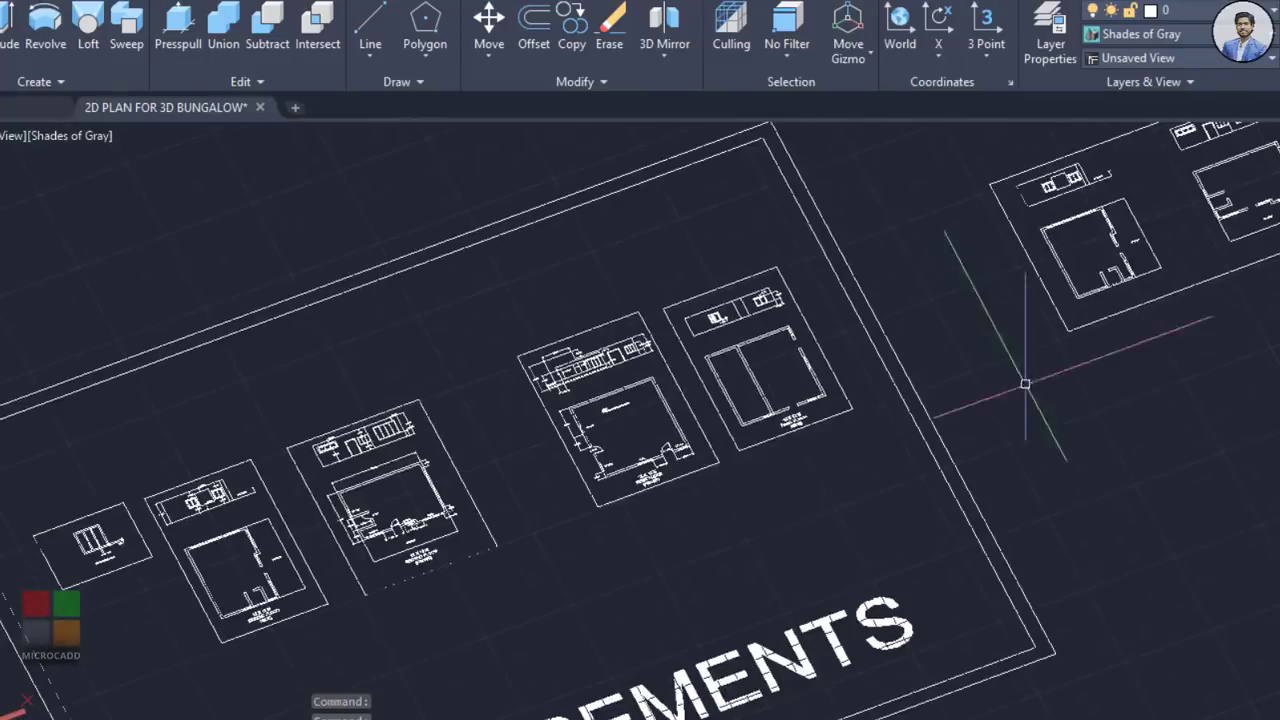
{"action": "scroll", "coordinate": [620, 480], "scroll_direction": "up", "scroll_amount": 6}
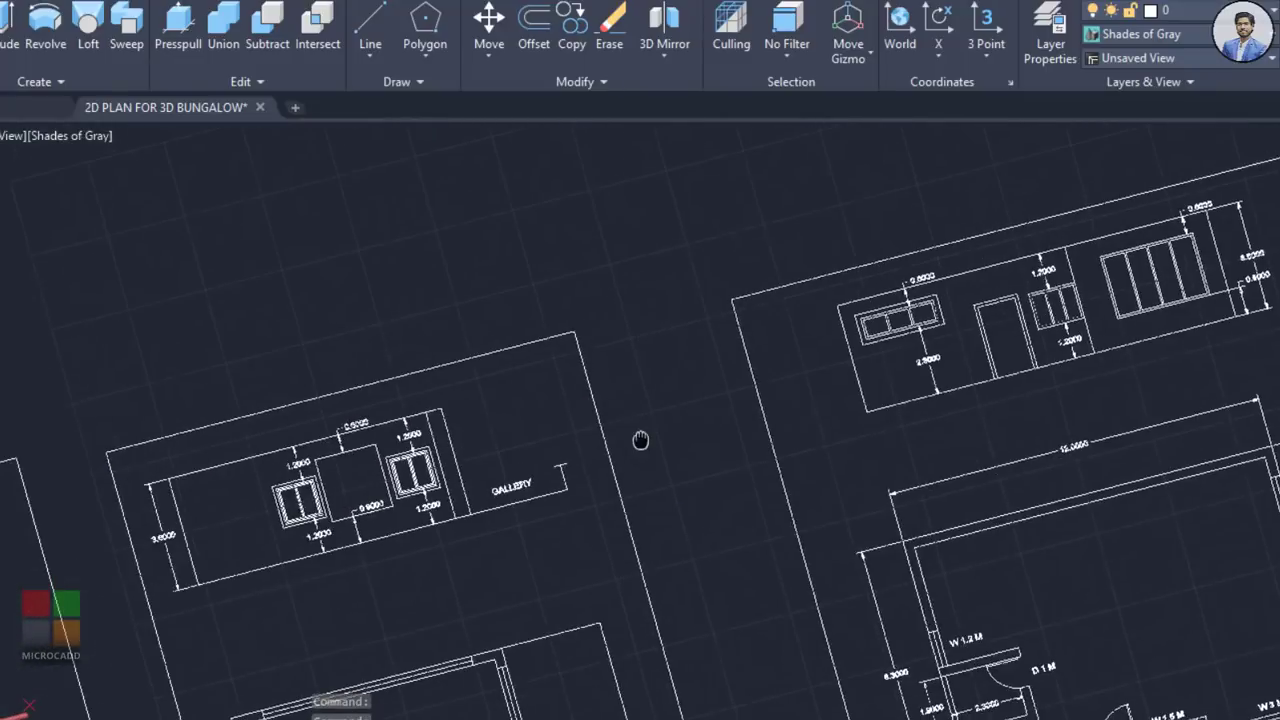
{"action": "mouse_move", "coordinate": [640, 440]}
{"action": "middle_mouse_down"}
{"action": "mouse_move", "coordinate": [694, 429]}
{"action": "mouse_move", "coordinate": [551, 454]}
{"action": "mouse_move", "coordinate": [791, 428]}
{"action": "middle_mouse_up"}
{"action": "middle_click_drag", "start_coordinate": [1032, 348], "coordinate": [714, 456]}
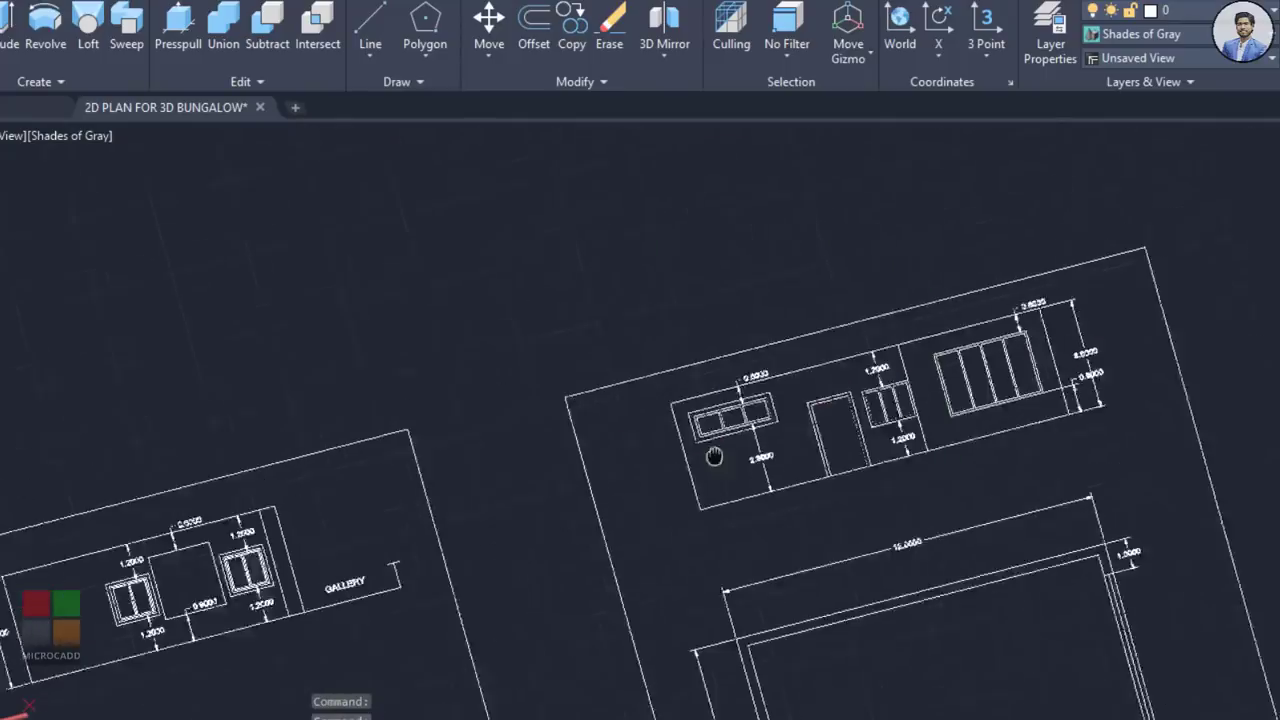
{"action": "scroll", "coordinate": [714, 456], "scroll_direction": "up", "scroll_amount": 5}
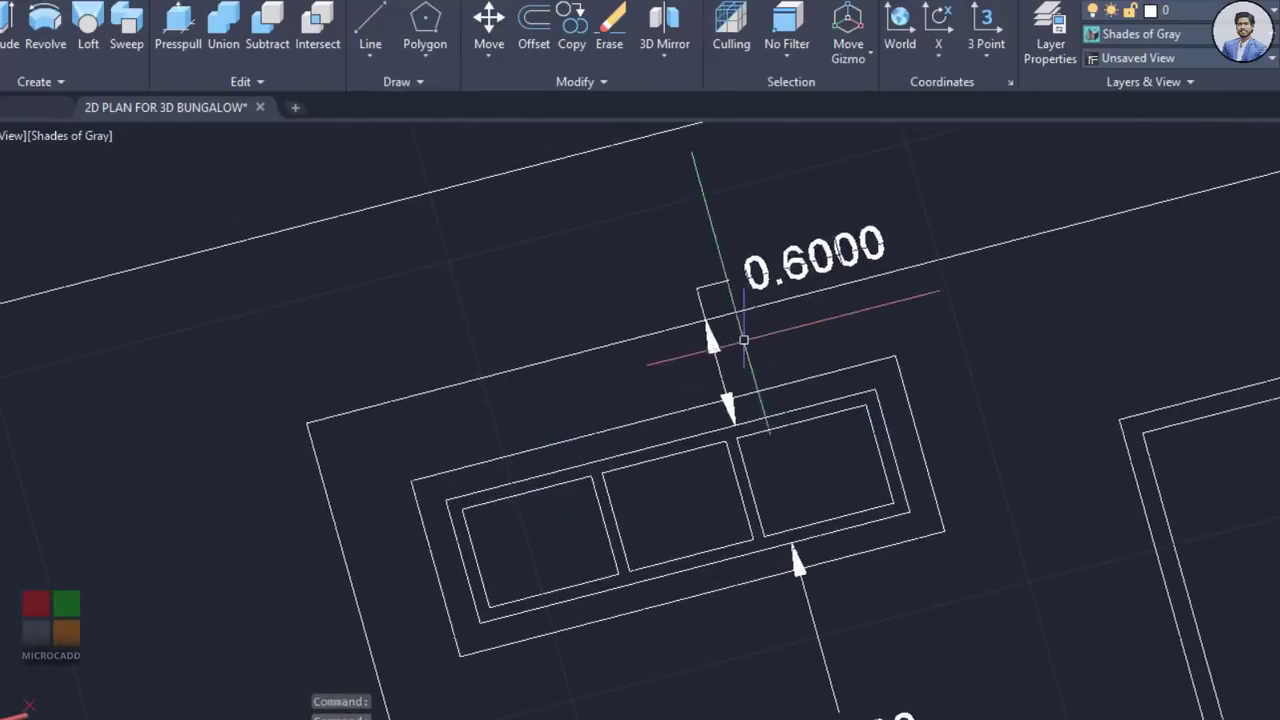
{"action": "scroll", "coordinate": [672, 300], "scroll_direction": "down", "scroll_amount": 8}
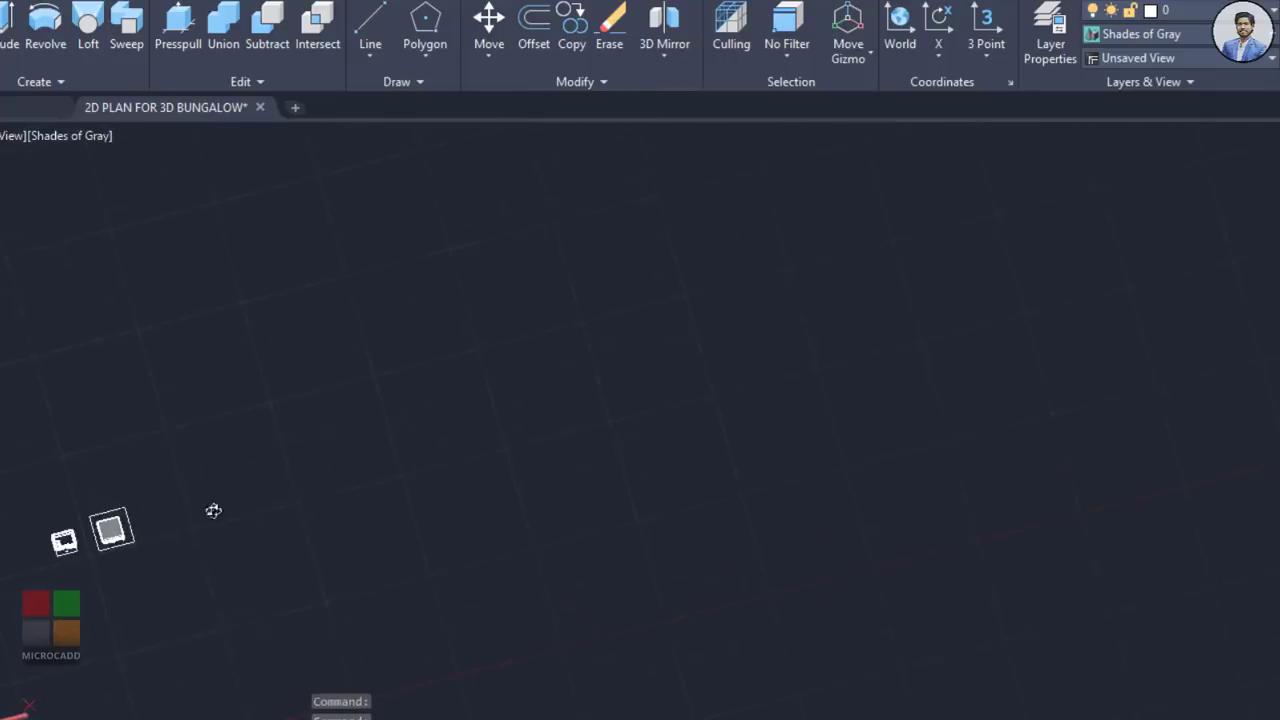
Step: Create a box 0.6 deep down from the wall top, spanning the gallery-side opening above the high sill
{"action": "scroll", "coordinate": [445, 505], "scroll_direction": "up", "scroll_amount": 10}
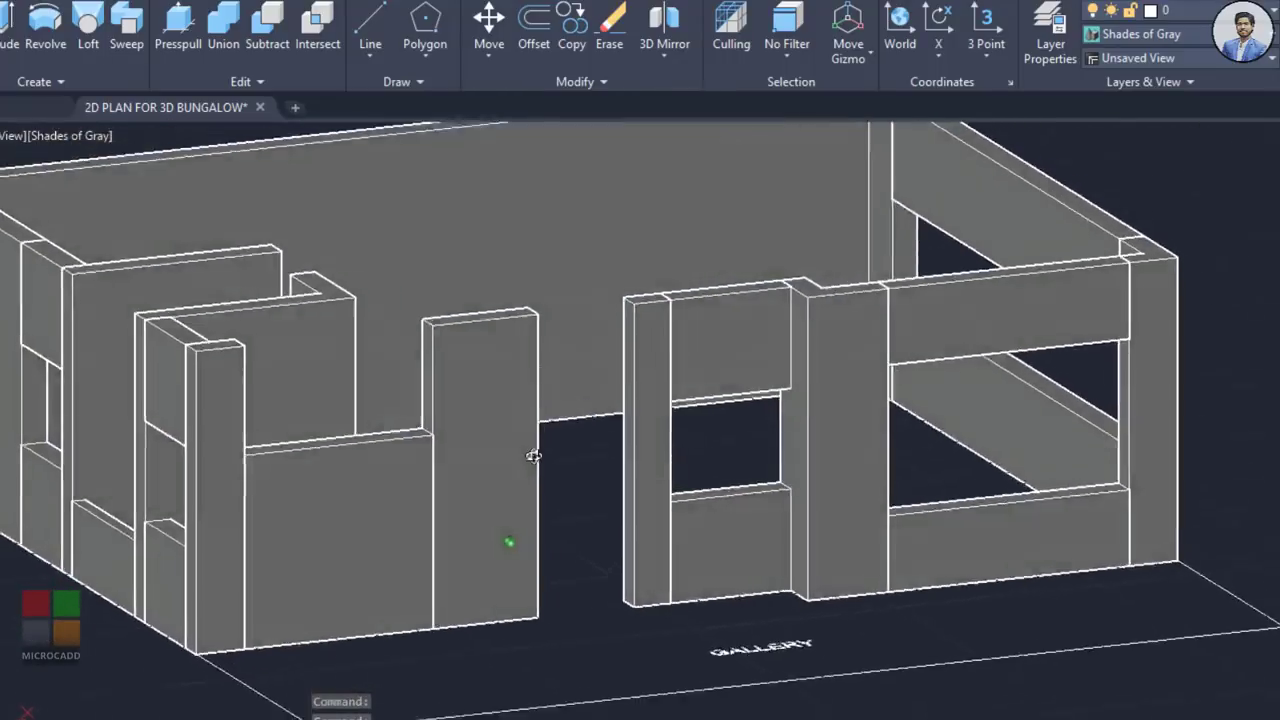
{"action": "middle_click_drag", "start_coordinate": [533, 456], "coordinate": [660, 505], "text": "shift"}
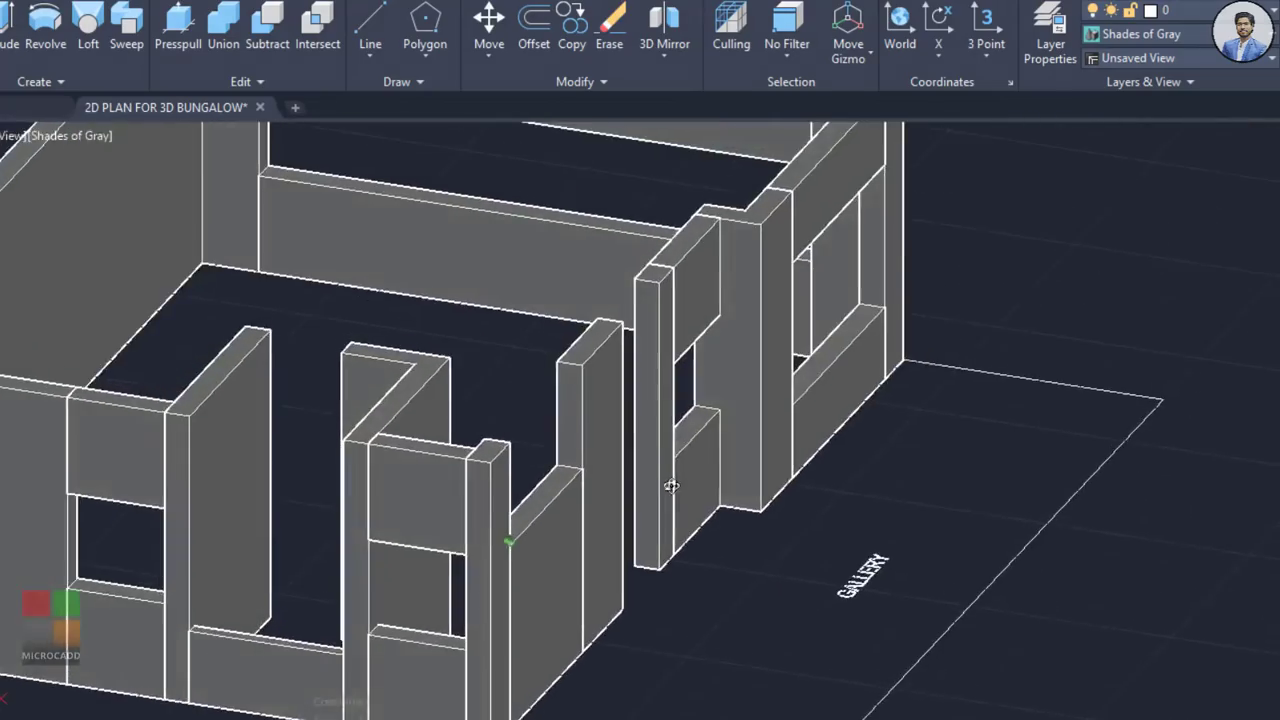
{"action": "scroll", "coordinate": [606, 451], "scroll_direction": "up", "scroll_amount": 5}
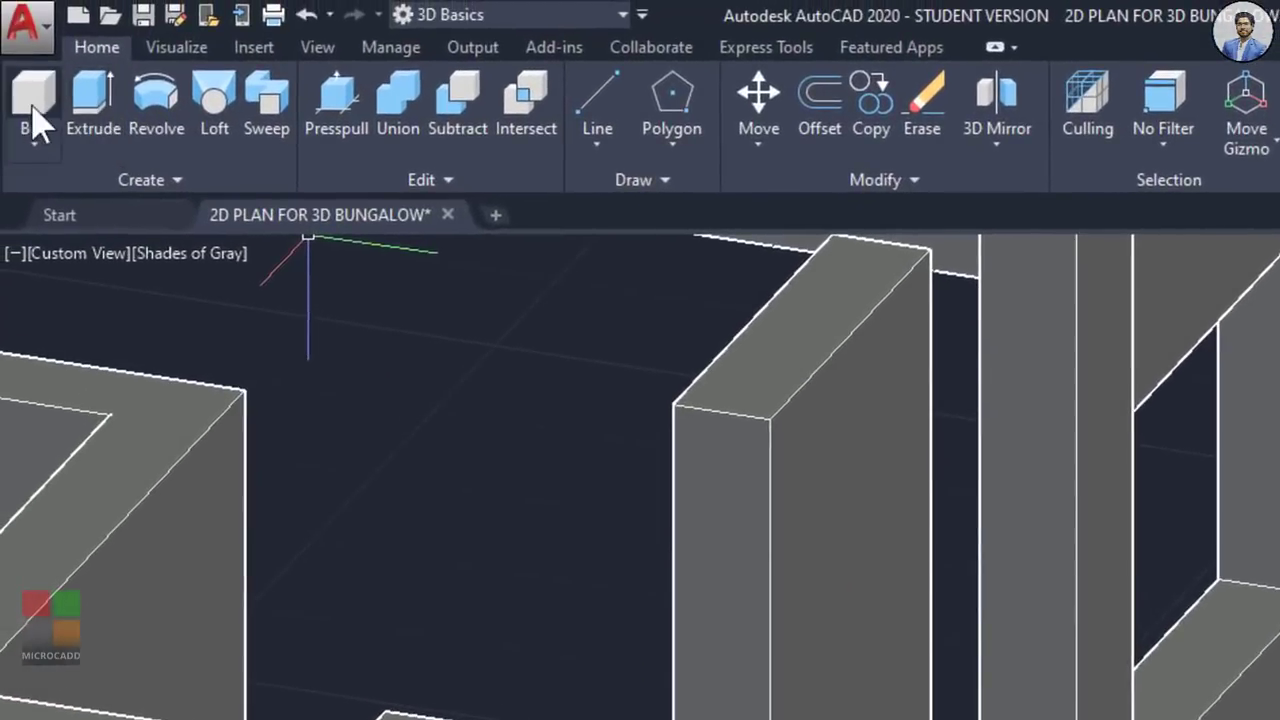
{"action": "left_click", "coordinate": [33, 105]}
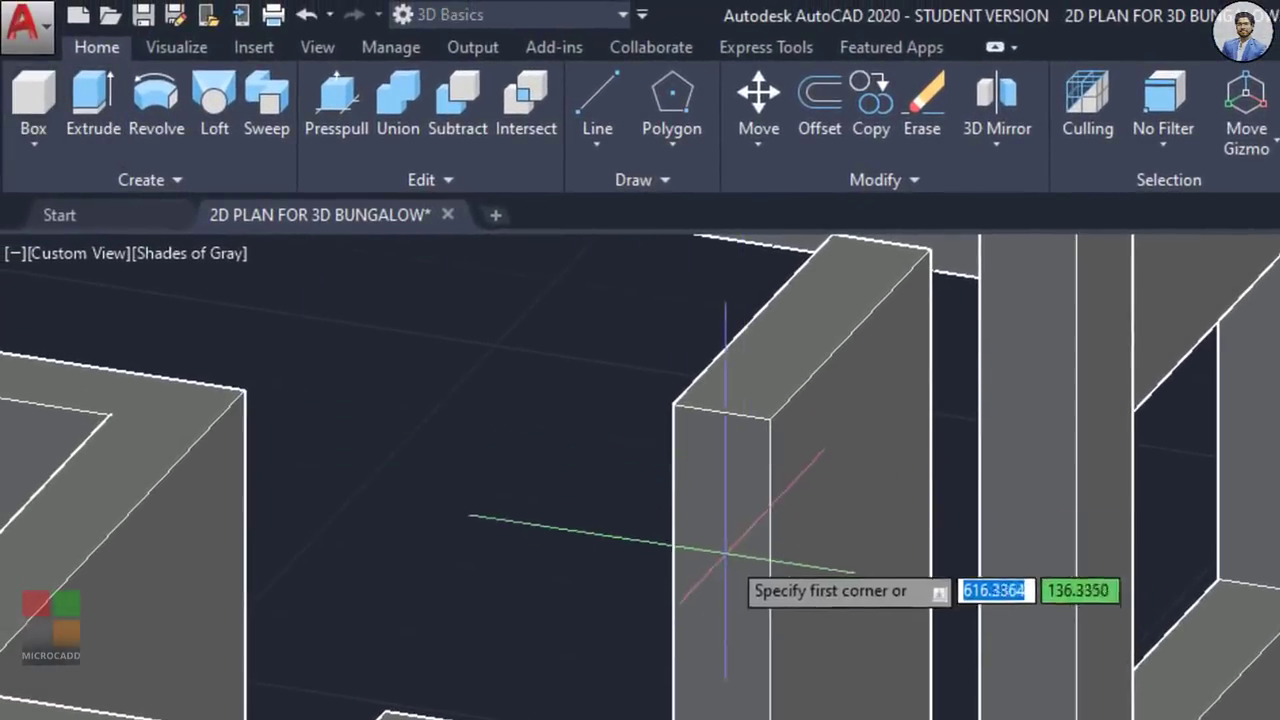
{"action": "scroll", "coordinate": [700, 490], "scroll_direction": "up", "scroll_amount": 2}
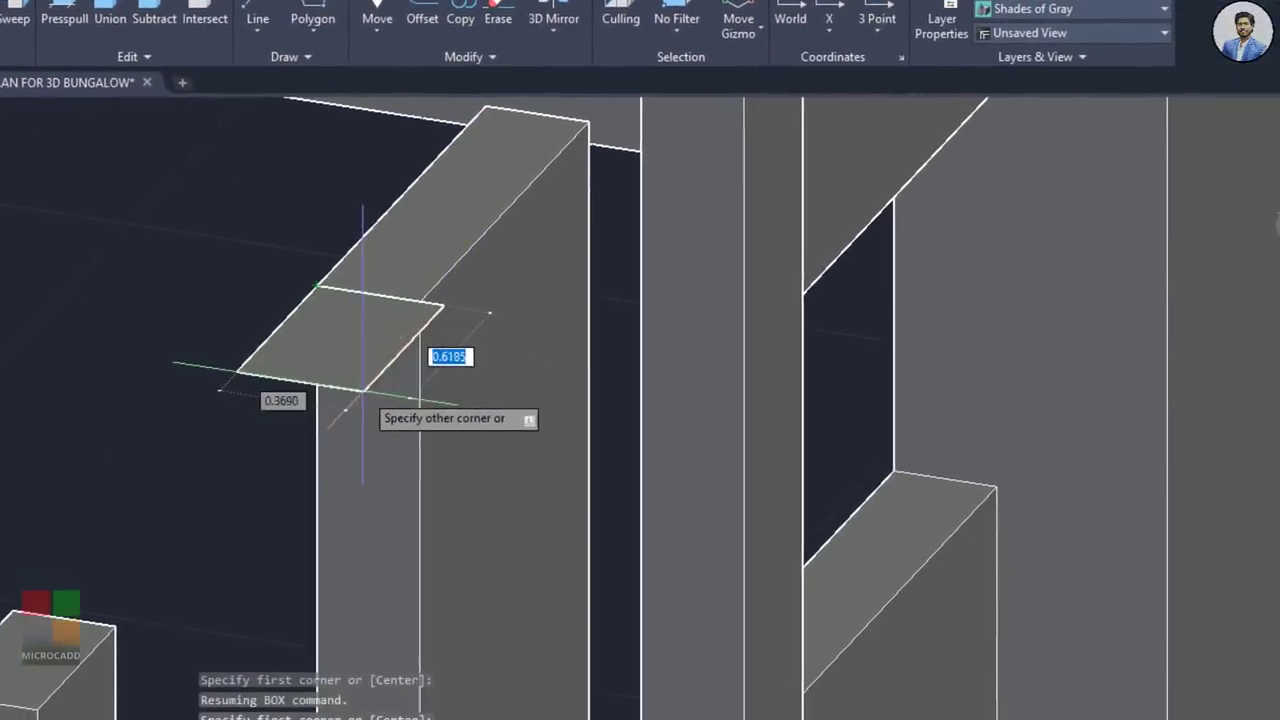
{"action": "middle_click_drag", "start_coordinate": [268, 456], "coordinate": [403, 326]}
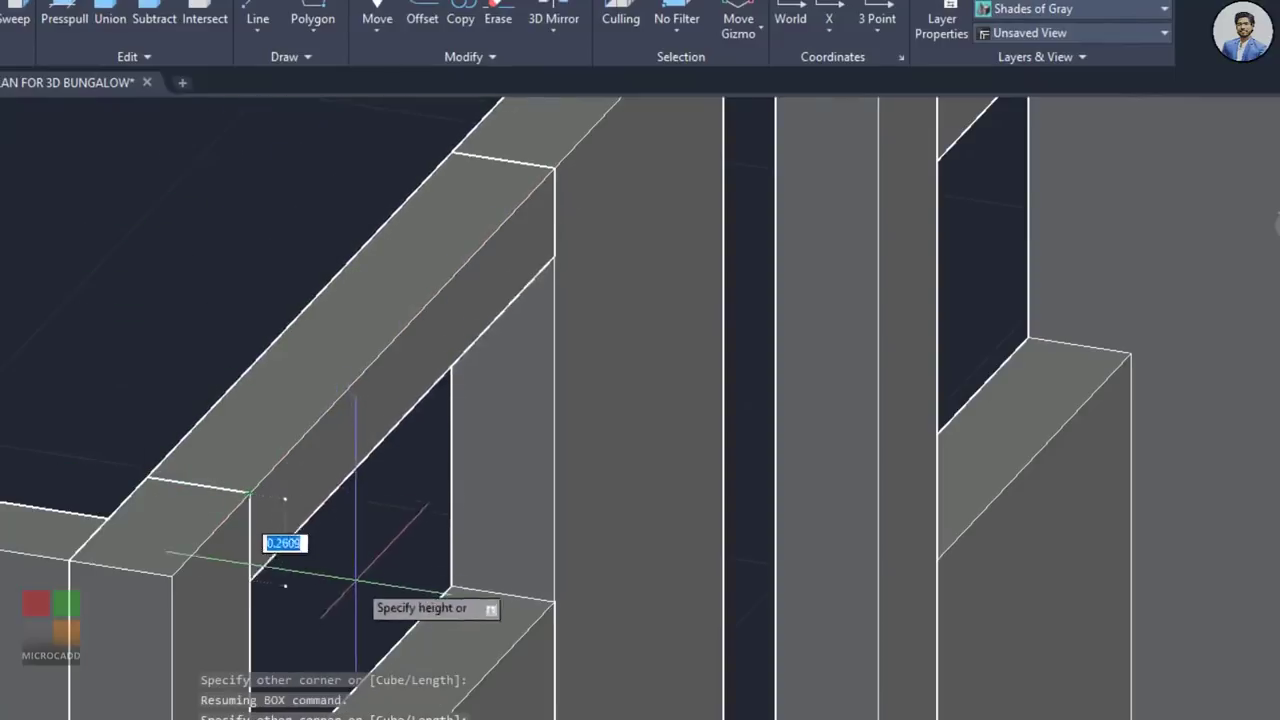
{"action": "scroll", "coordinate": [357, 560], "scroll_direction": "down", "scroll_amount": 2}
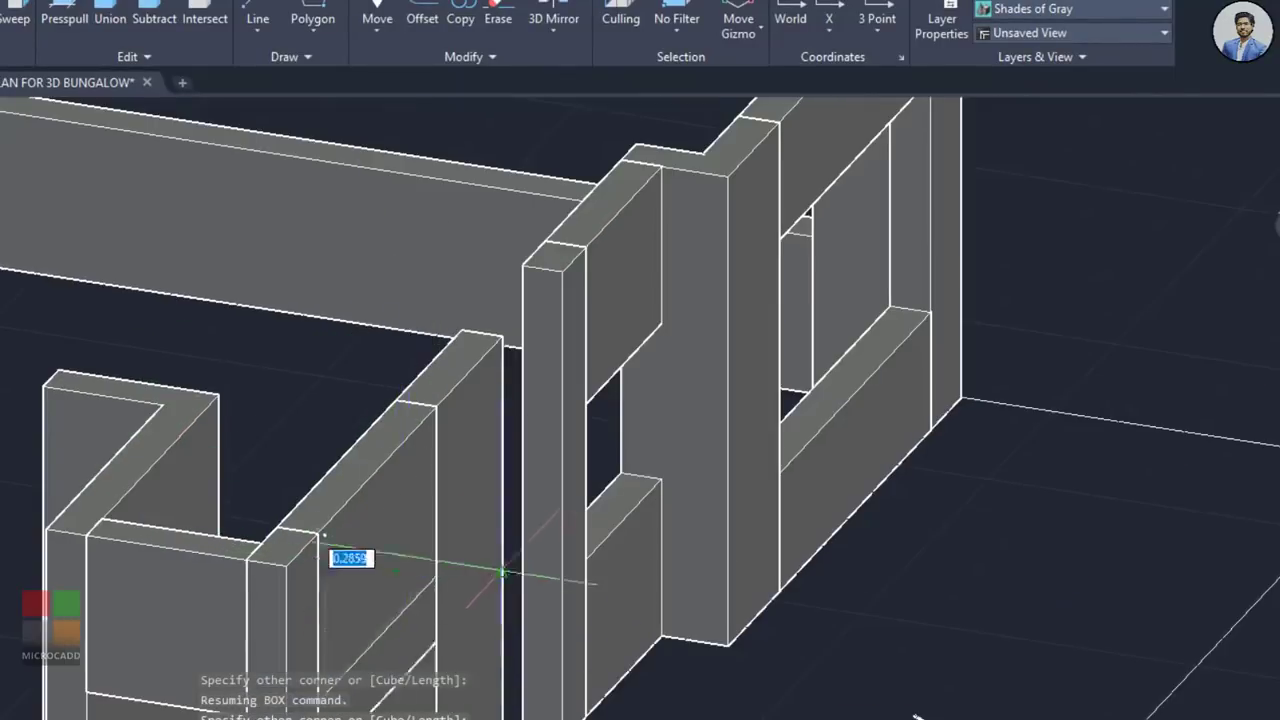
{"action": "middle_click_drag", "start_coordinate": [390, 555], "coordinate": [323, 365]}
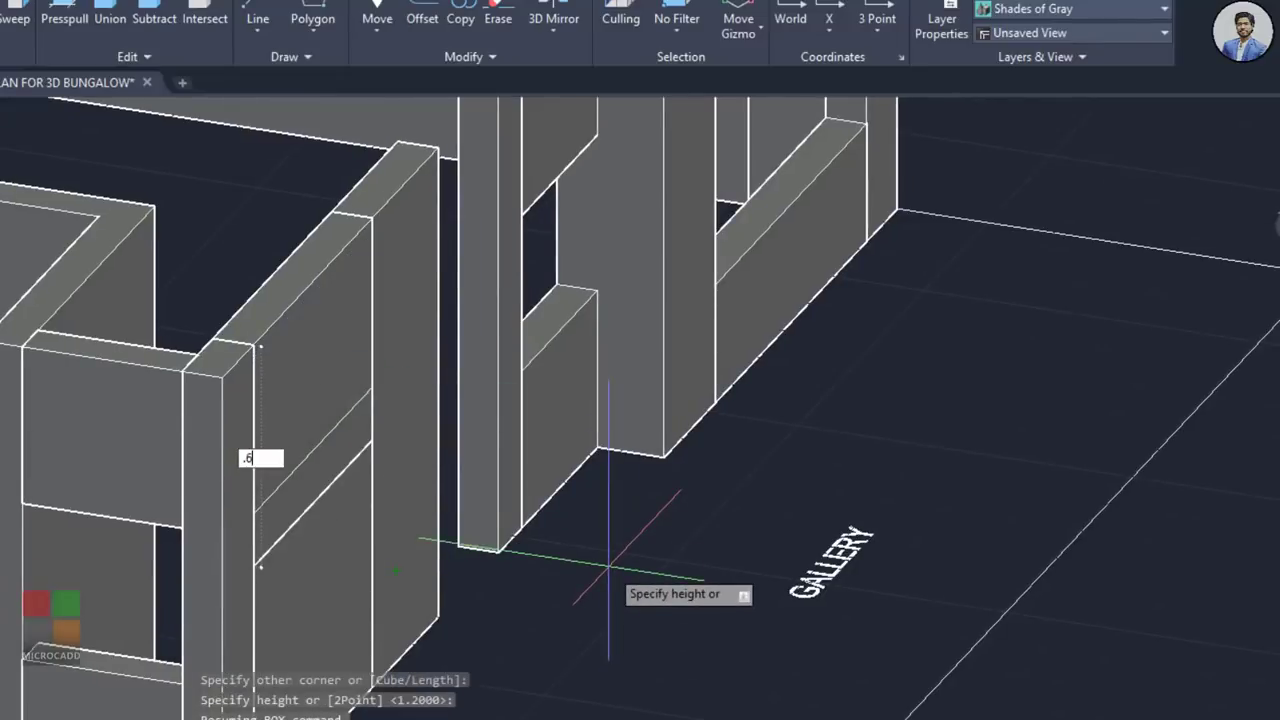
{"action": "key", "text": "Return"}
{"action": "key", "text": "Escape"}
Step: Measure the distance from the door head up to the wall top in the 2D elevation
{"action": "scroll", "coordinate": [480, 474], "scroll_direction": "down", "scroll_amount": 2}
{"action": "middle_click_drag", "start_coordinate": [480, 474], "coordinate": [289, 449]}
{"action": "scroll", "coordinate": [597, 400], "scroll_direction": "up", "scroll_amount": 4}
{"action": "scroll", "coordinate": [409, 337], "scroll_direction": "up", "scroll_amount": 5}
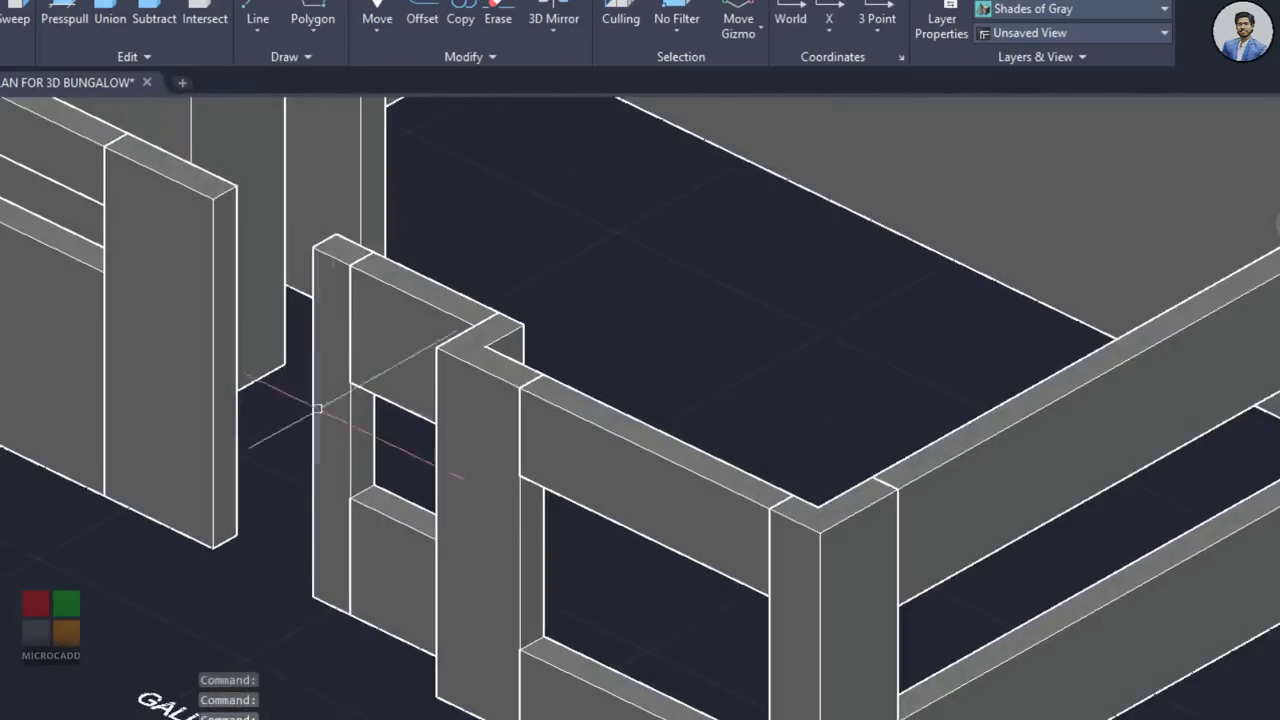
{"action": "scroll", "coordinate": [275, 283], "scroll_direction": "down", "scroll_amount": 10}
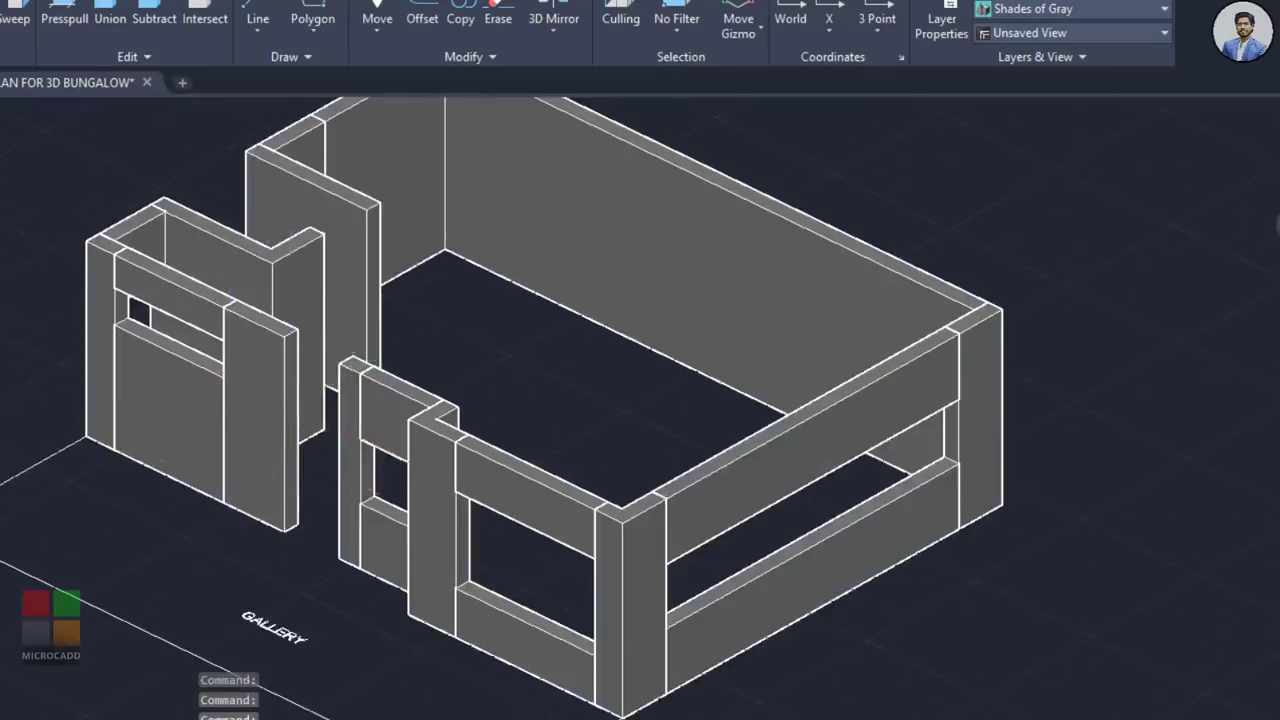
{"action": "scroll", "coordinate": [340, 235], "scroll_direction": "up", "scroll_amount": 6}
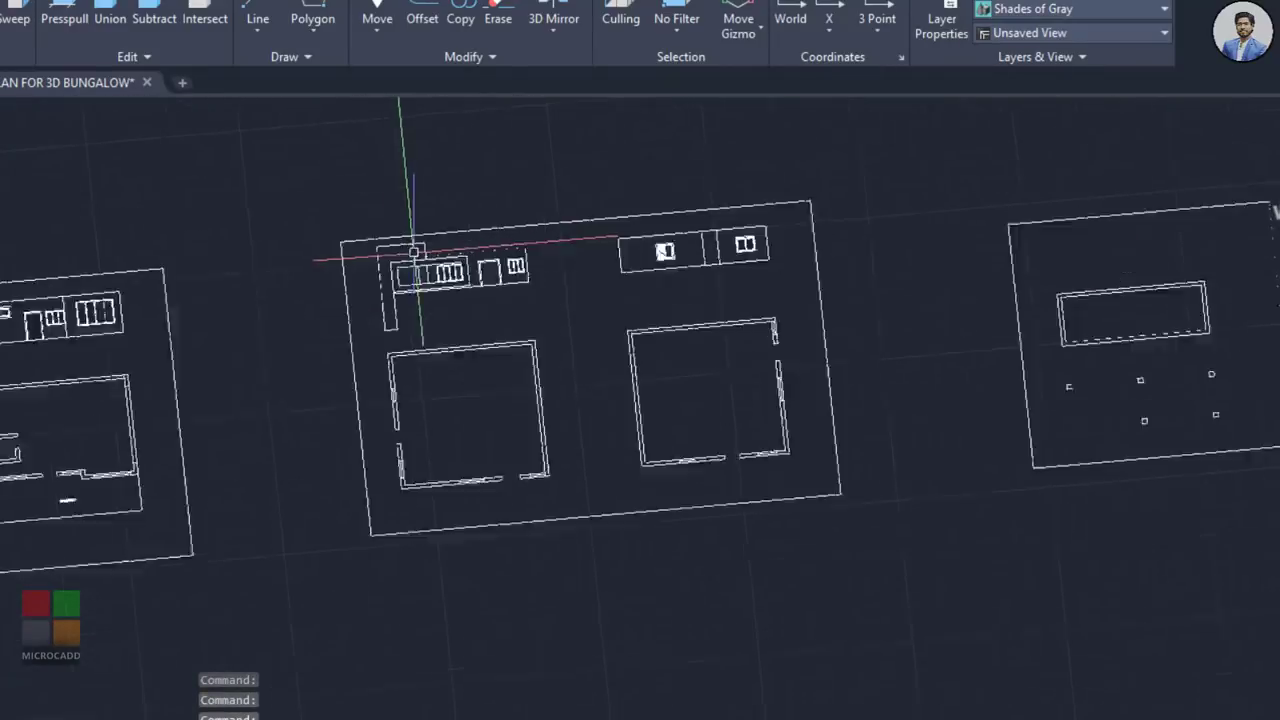
{"action": "scroll", "coordinate": [466, 420], "scroll_direction": "up", "scroll_amount": 5}
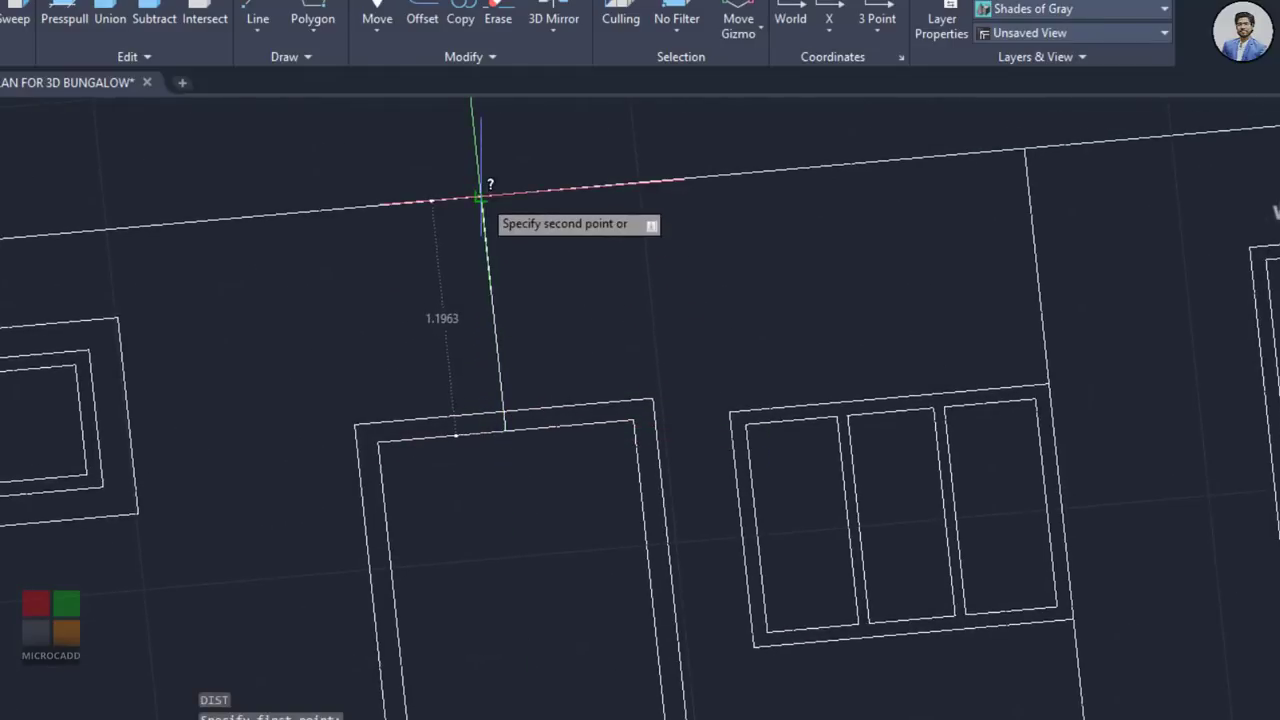
{"action": "key", "text": "Escape"}
{"action": "scroll", "coordinate": [510, 266], "scroll_direction": "down", "scroll_amount": 6}
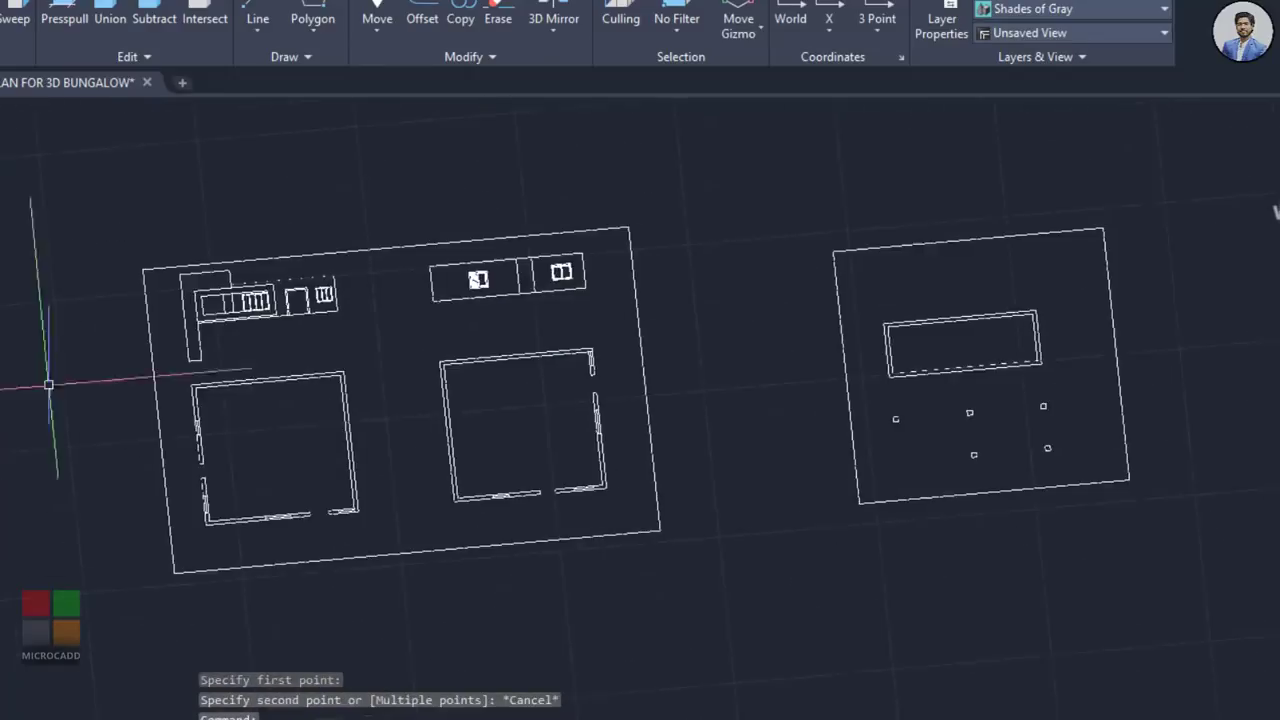
Step: Create a box 1.2 deep down from the wall top, spanning the gallery-side door opening between the two piers
{"action": "scroll", "coordinate": [406, 408], "scroll_direction": "down", "scroll_amount": 2}
{"action": "middle_click_drag", "start_coordinate": [927, 406], "coordinate": [479, 504]}
{"action": "scroll", "coordinate": [431, 300], "scroll_direction": "up", "scroll_amount": 10}
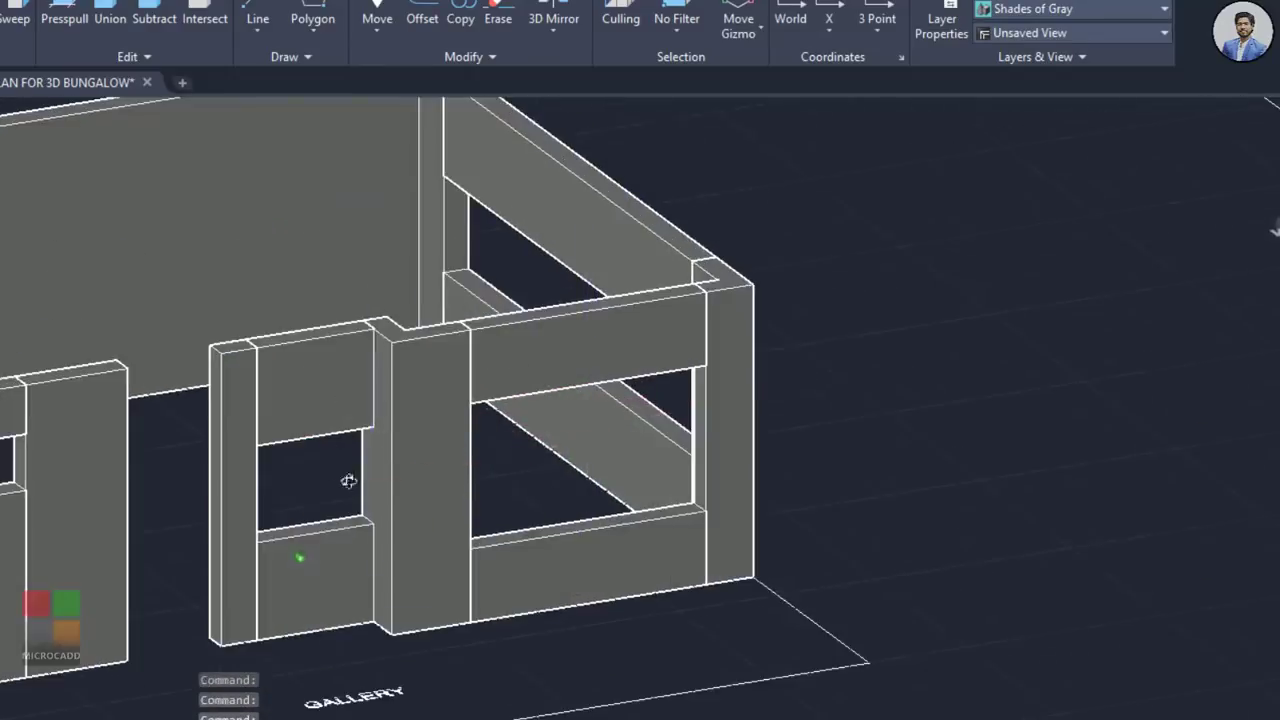
{"action": "middle_click_drag", "start_coordinate": [600, 500], "coordinate": [354, 503], "text": "shift"}
{"action": "middle_click_drag", "start_coordinate": [169, 494], "coordinate": [383, 523]}
{"action": "middle_click_drag", "start_coordinate": [383, 523], "coordinate": [420, 500], "text": "shift"}
{"action": "scroll", "coordinate": [420, 400], "scroll_direction": "up", "scroll_amount": 2}
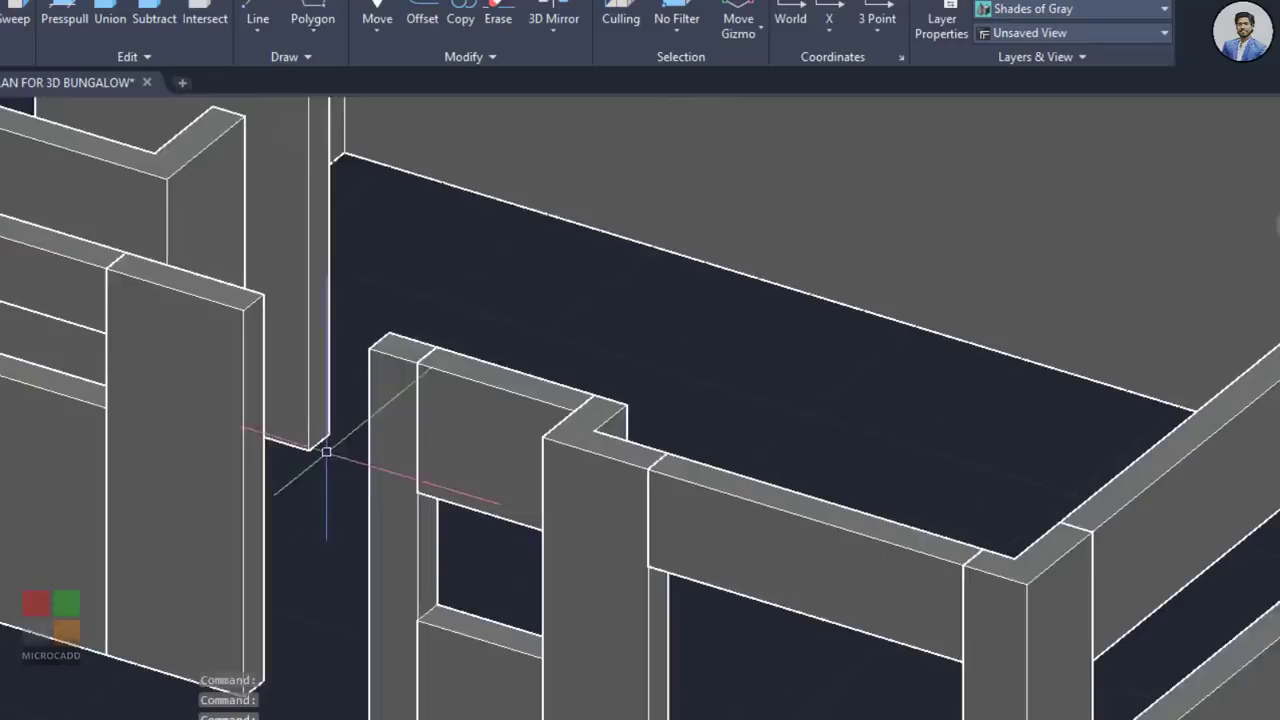
{"action": "middle_click_drag", "start_coordinate": [184, 328], "coordinate": [243, 333]}
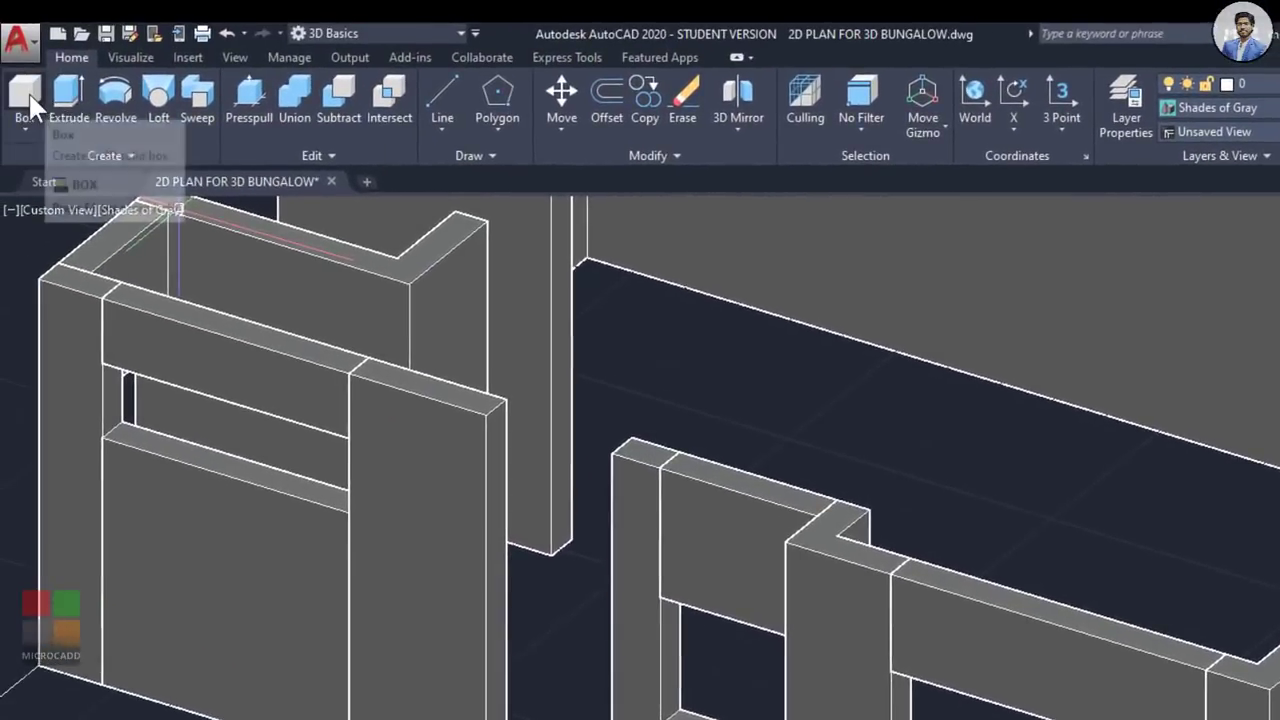
{"action": "scroll", "coordinate": [492, 432], "scroll_direction": "up", "scroll_amount": 4}
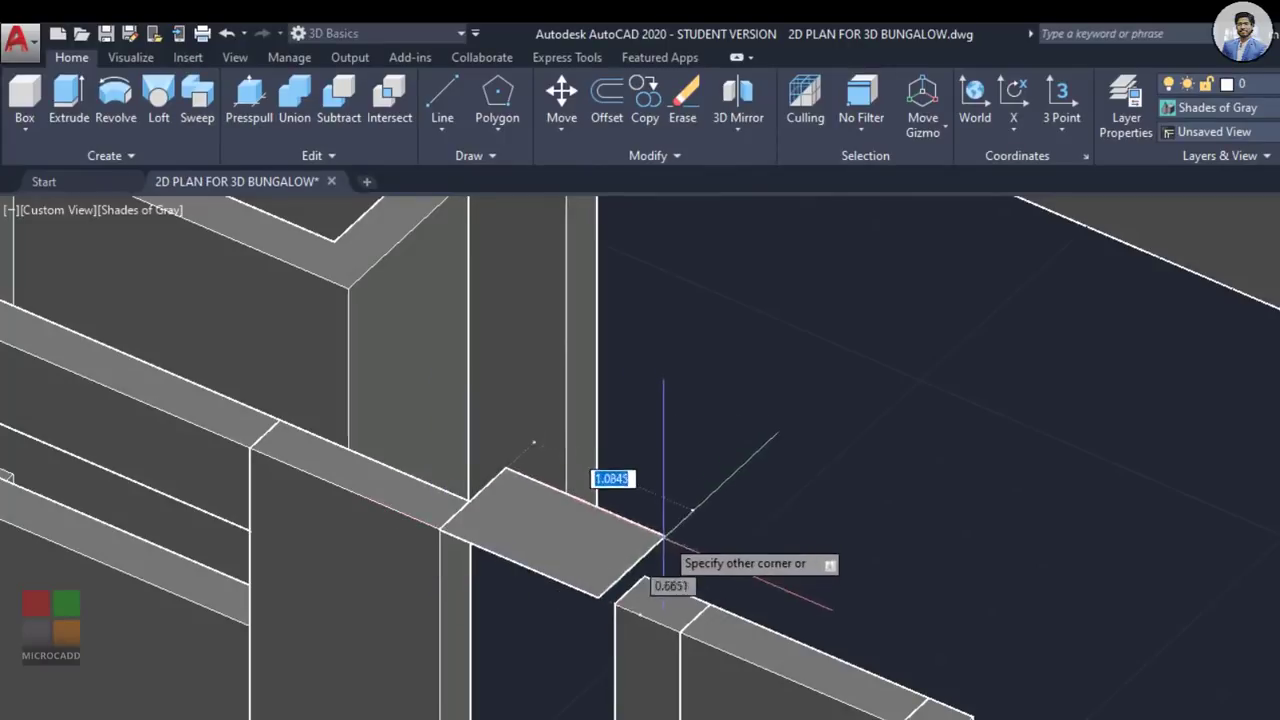
{"action": "left_click", "coordinate": [638, 572]}
{"action": "middle_click_drag", "start_coordinate": [650, 575], "coordinate": [665, 450]}
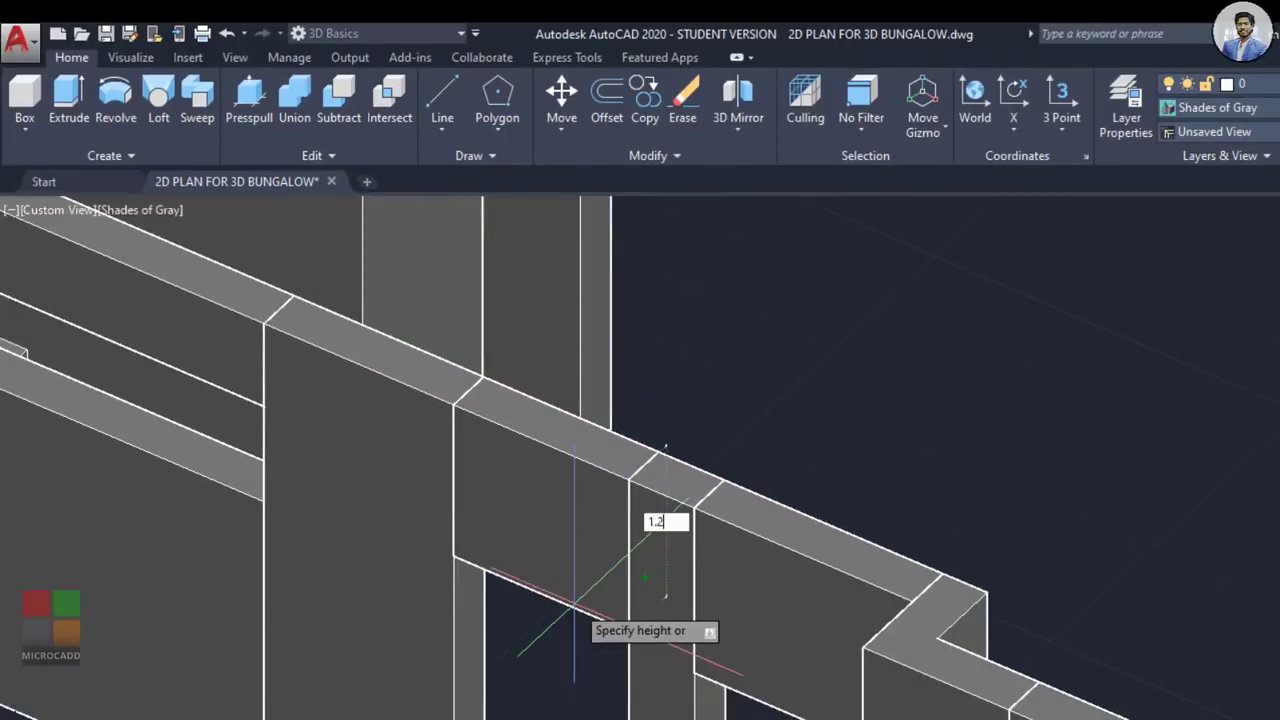
Step: Create a box down from the wall top to close the wall above the small corner room's inner door opening
{"action": "scroll", "coordinate": [574, 603], "scroll_direction": "down", "scroll_amount": 8}
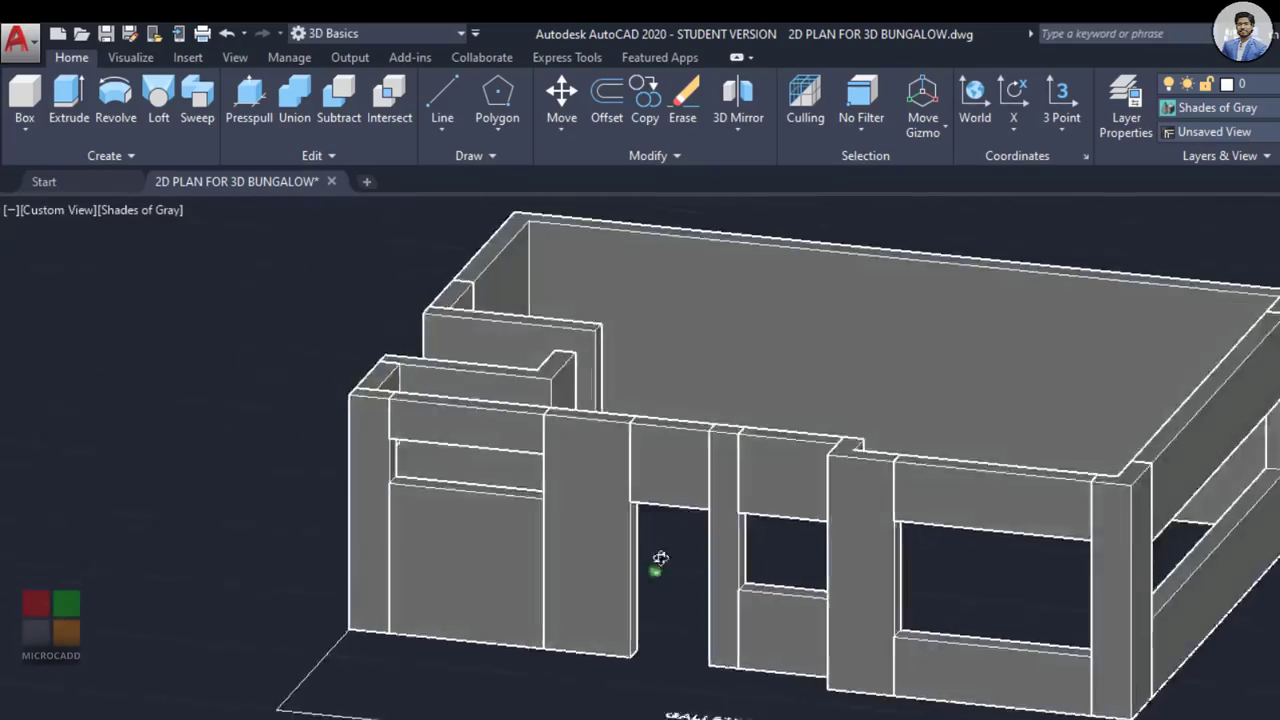
{"action": "middle_click_drag", "start_coordinate": [660, 558], "coordinate": [790, 515], "text": "shift"}
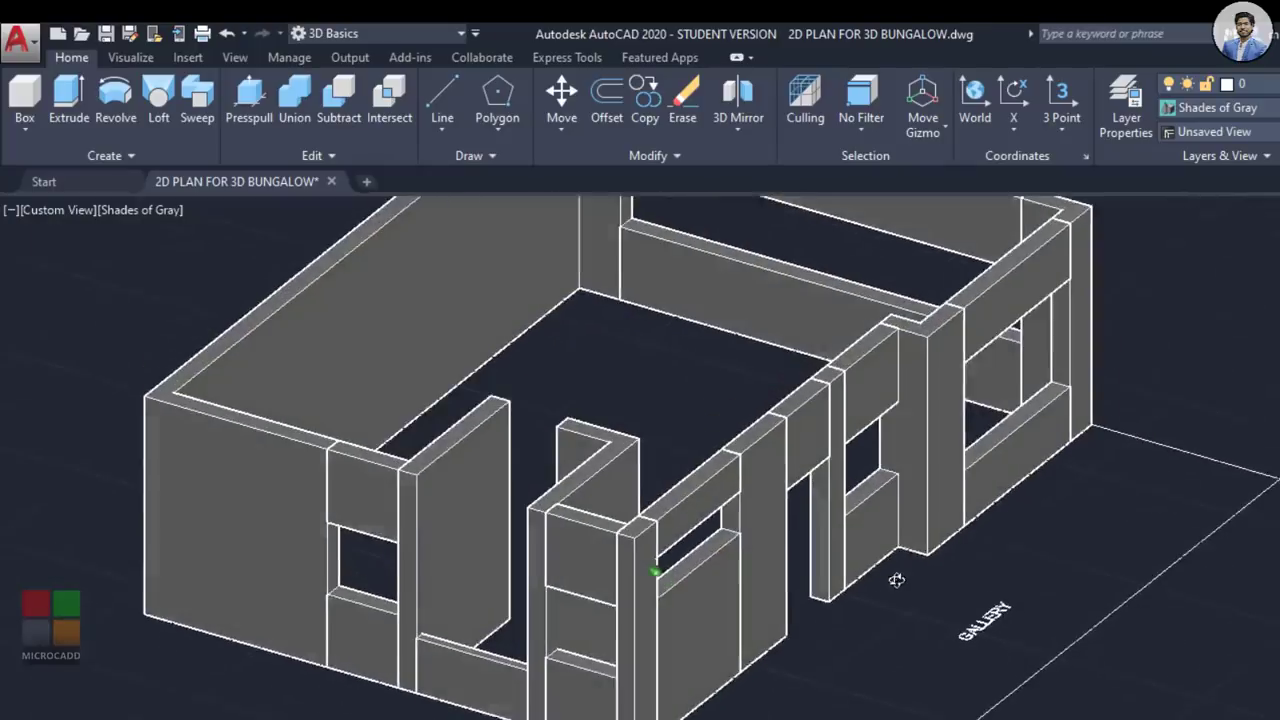
{"action": "scroll", "coordinate": [608, 572], "scroll_direction": "up", "scroll_amount": 6}
{"action": "middle_click_drag", "start_coordinate": [608, 572], "coordinate": [522, 434], "text": "shift"}
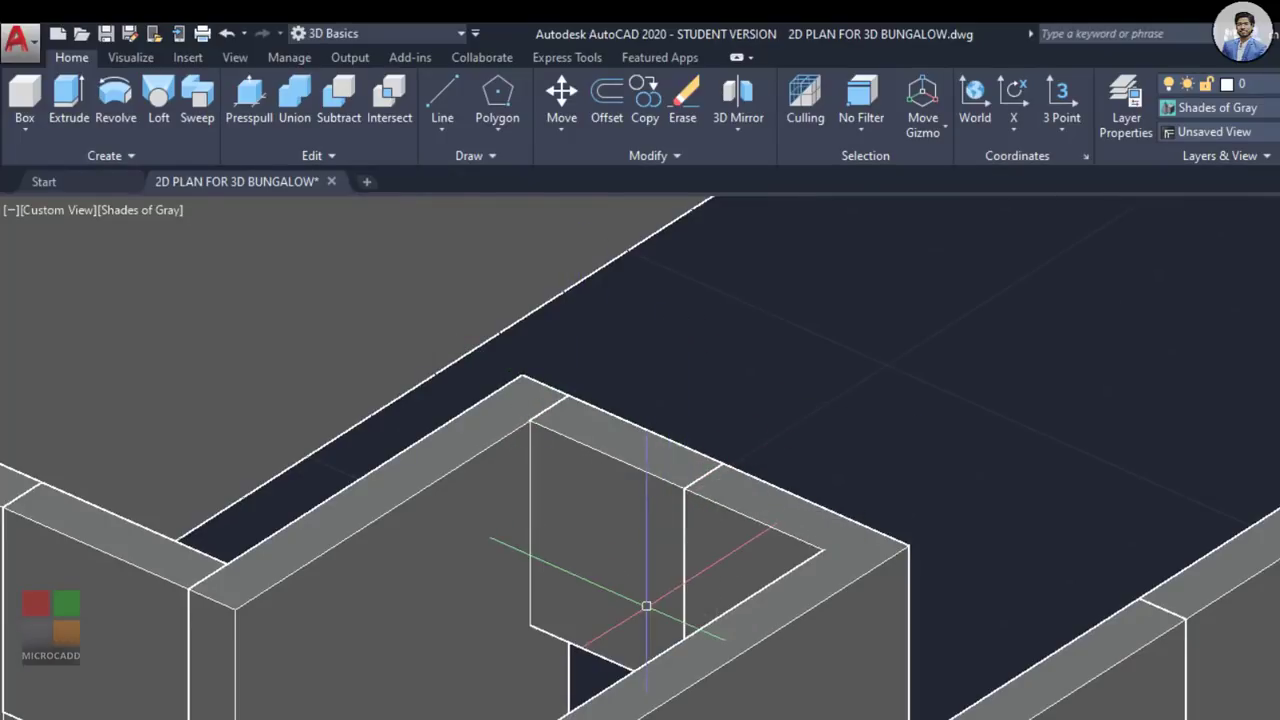
{"action": "scroll", "coordinate": [687, 484], "scroll_direction": "down", "scroll_amount": 1}
{"action": "middle_click_drag", "start_coordinate": [687, 484], "coordinate": [689, 481]}
{"action": "scroll", "coordinate": [580, 678], "scroll_direction": "down", "scroll_amount": 6}
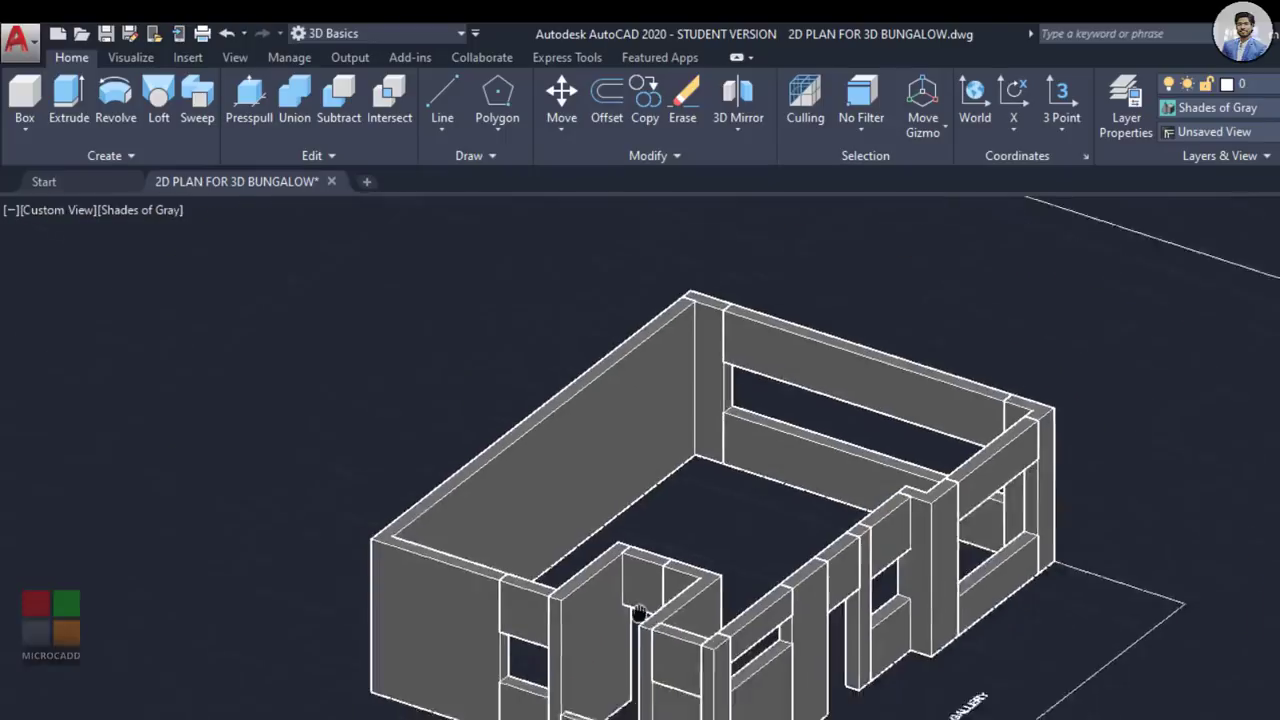
Step: Examine the second floor's side elevation for the head clearance above the large central opening between the two windows
{"action": "scroll", "coordinate": [771, 600], "scroll_direction": "up", "scroll_amount": 3}
{"action": "scroll", "coordinate": [723, 671], "scroll_direction": "up", "scroll_amount": 6}
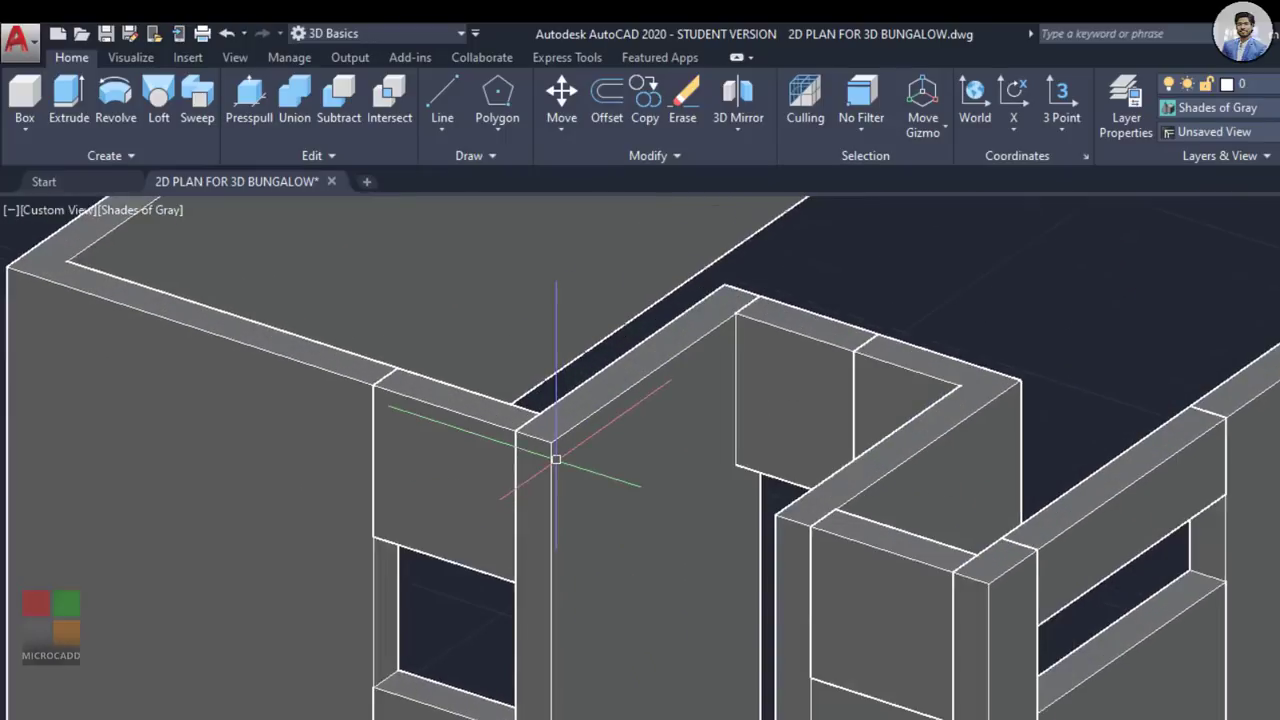
{"action": "scroll", "coordinate": [566, 512], "scroll_direction": "down", "scroll_amount": 10}
{"action": "middle_click_drag", "start_coordinate": [570, 526], "coordinate": [1040, 276]}
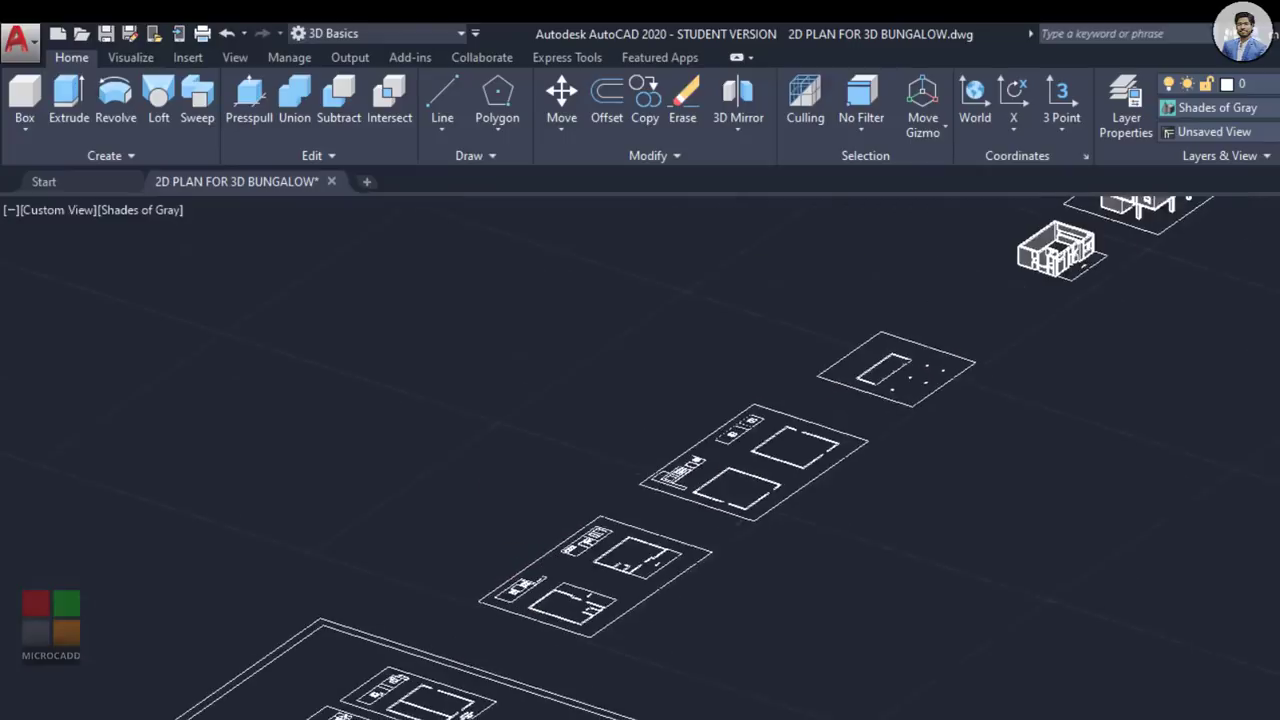
{"action": "middle_click_drag", "start_coordinate": [690, 580], "coordinate": [960, 314]}
{"action": "scroll", "coordinate": [960, 314], "scroll_direction": "down", "scroll_amount": 2}
{"action": "middle_click_drag", "start_coordinate": [700, 470], "coordinate": [736, 566], "text": "shift"}
{"action": "scroll", "coordinate": [423, 608], "scroll_direction": "up", "scroll_amount": 8}
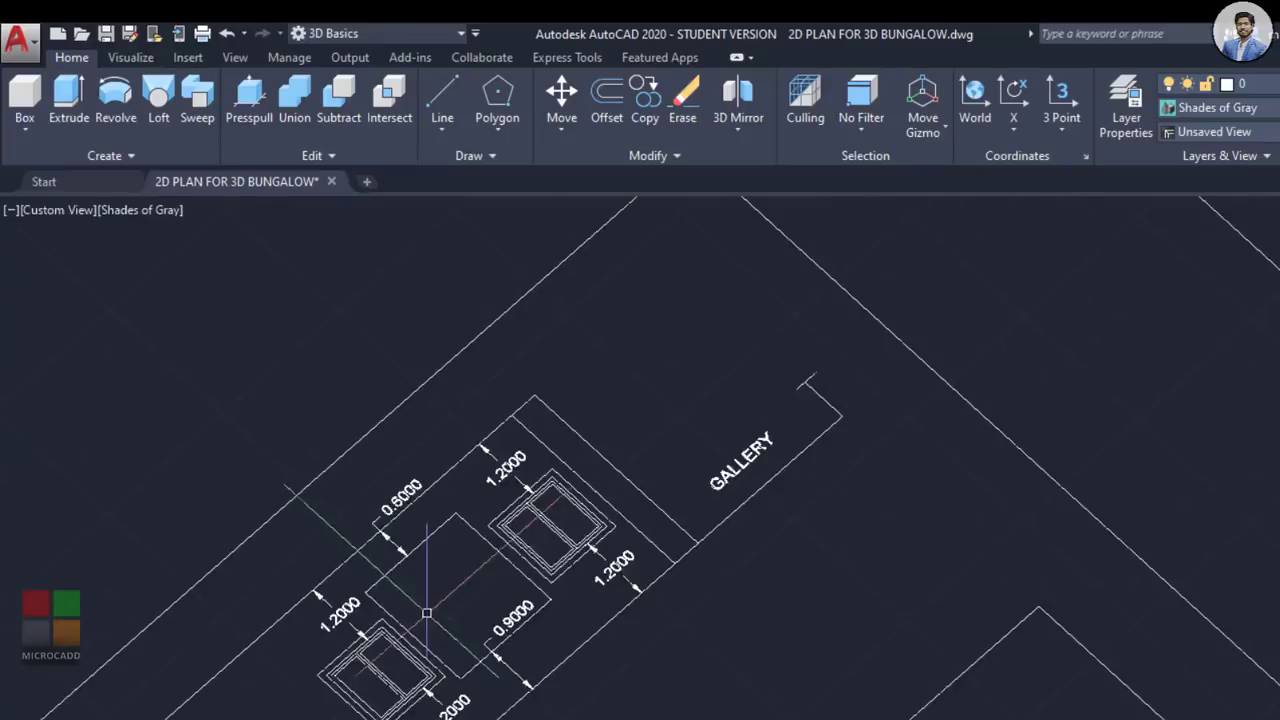
{"action": "middle_click_drag", "start_coordinate": [395, 634], "coordinate": [511, 397], "text": "shift"}
{"action": "scroll", "coordinate": [511, 397], "scroll_direction": "up", "scroll_amount": 3}
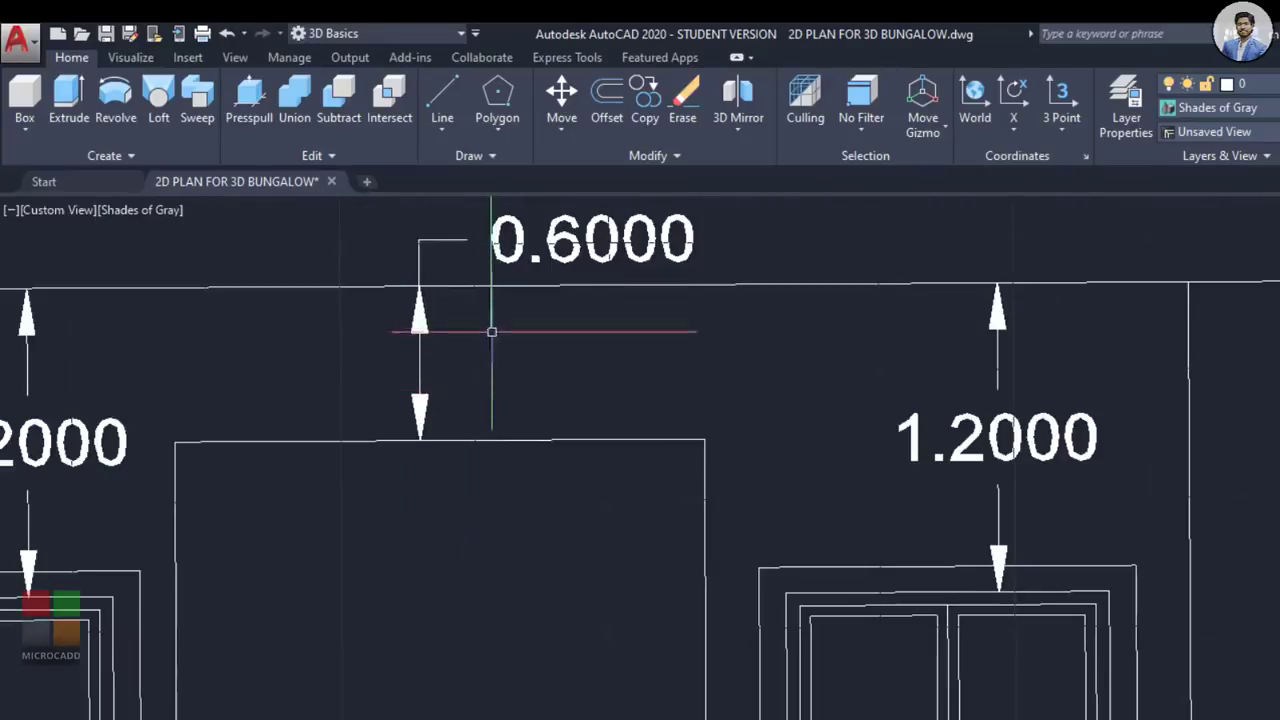
{"action": "scroll", "coordinate": [470, 520], "scroll_direction": "down", "scroll_amount": 4}
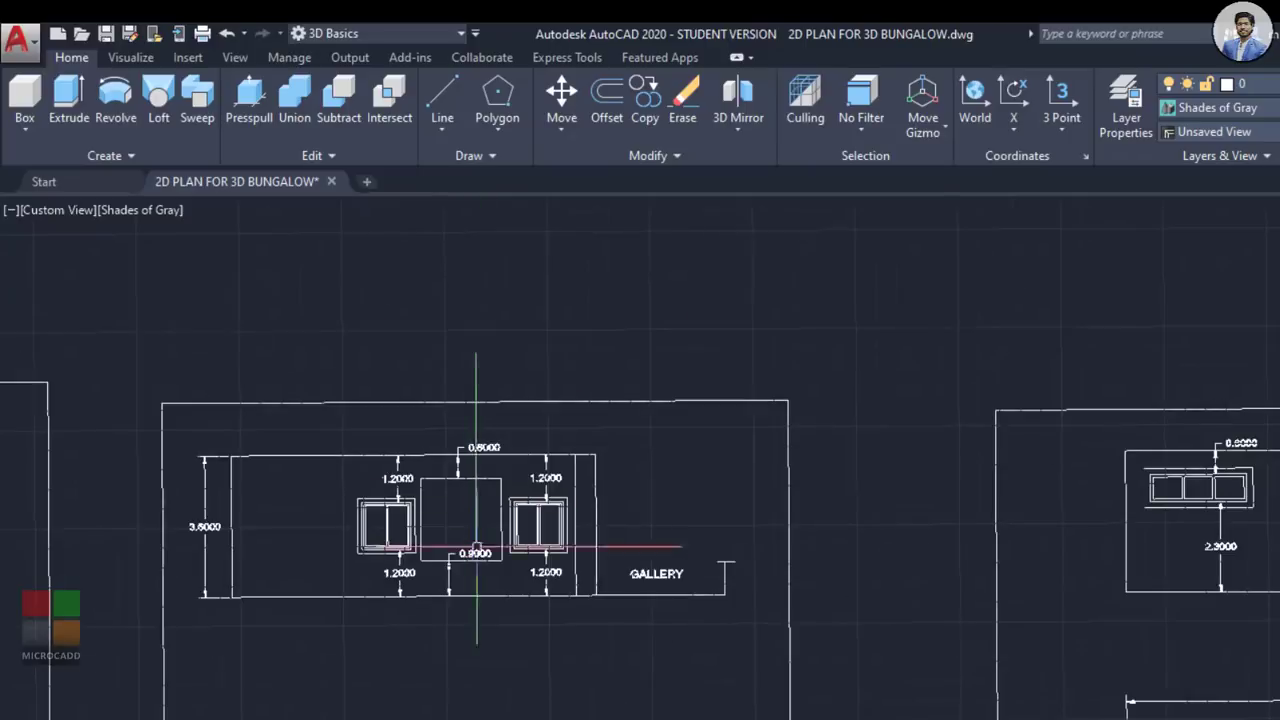
Step: Create a box 0.6 deep down from the wall top, spanning the large central opening between the two side windows
{"action": "scroll", "coordinate": [728, 565], "scroll_direction": "down", "scroll_amount": 3}
{"action": "middle_click_drag", "start_coordinate": [728, 565], "coordinate": [436, 517]}
{"action": "middle_click_drag", "start_coordinate": [1200, 569], "coordinate": [737, 603]}
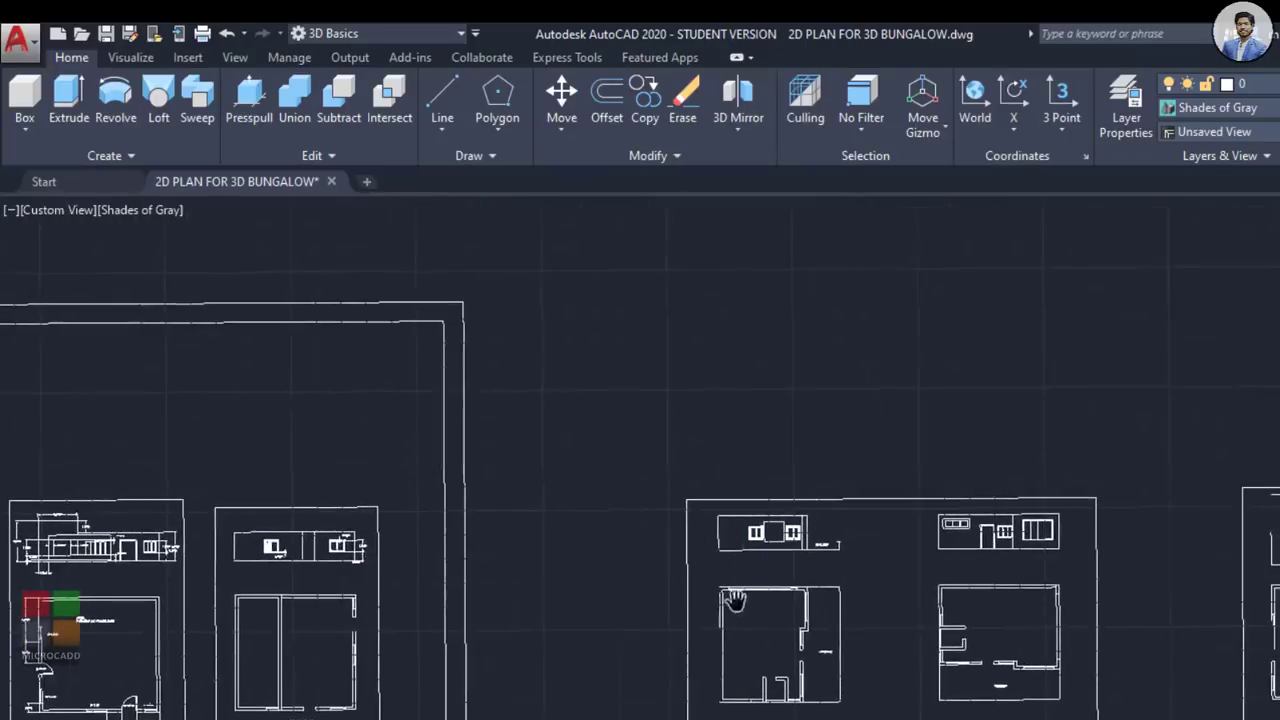
{"action": "middle_click_drag", "start_coordinate": [1115, 571], "coordinate": [171, 563]}
{"action": "middle_click_drag", "start_coordinate": [964, 580], "coordinate": [413, 591]}
{"action": "middle_click_drag", "start_coordinate": [1004, 611], "coordinate": [1083, 491], "text": "shift"}
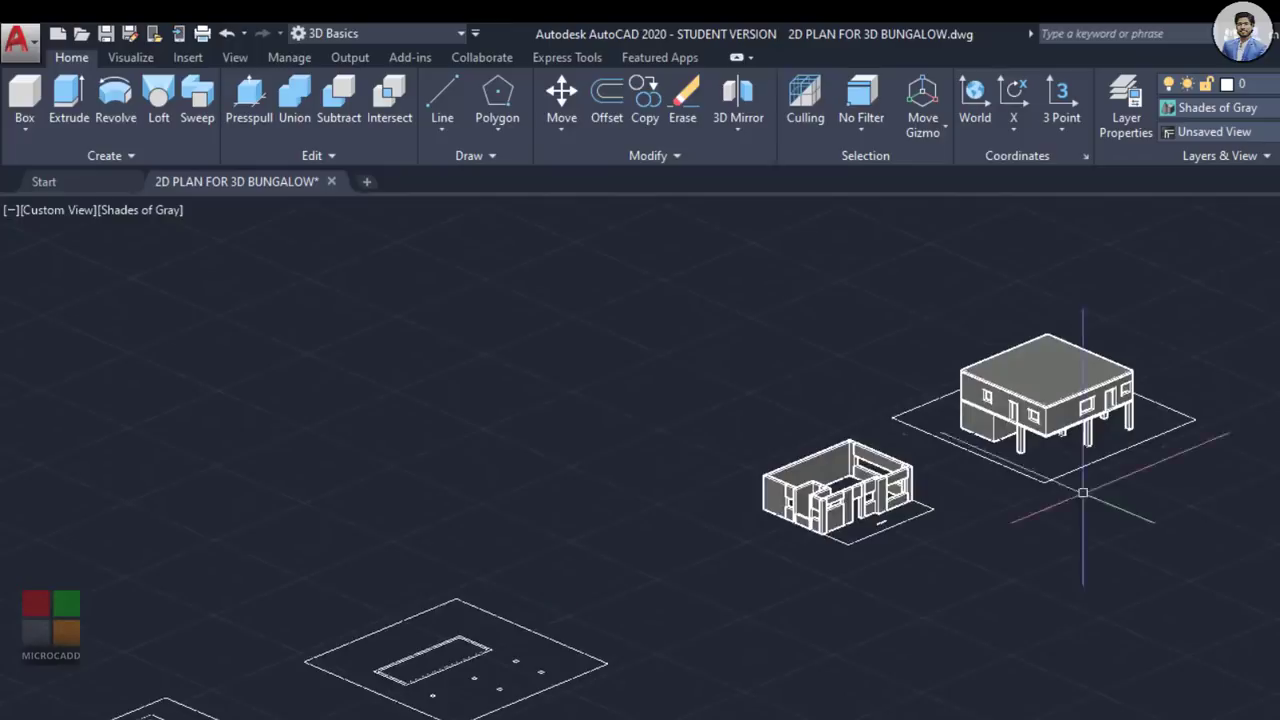
{"action": "scroll", "coordinate": [1083, 491], "scroll_direction": "up", "scroll_amount": 3}
{"action": "scroll", "coordinate": [1043, 520], "scroll_direction": "up", "scroll_amount": 6}
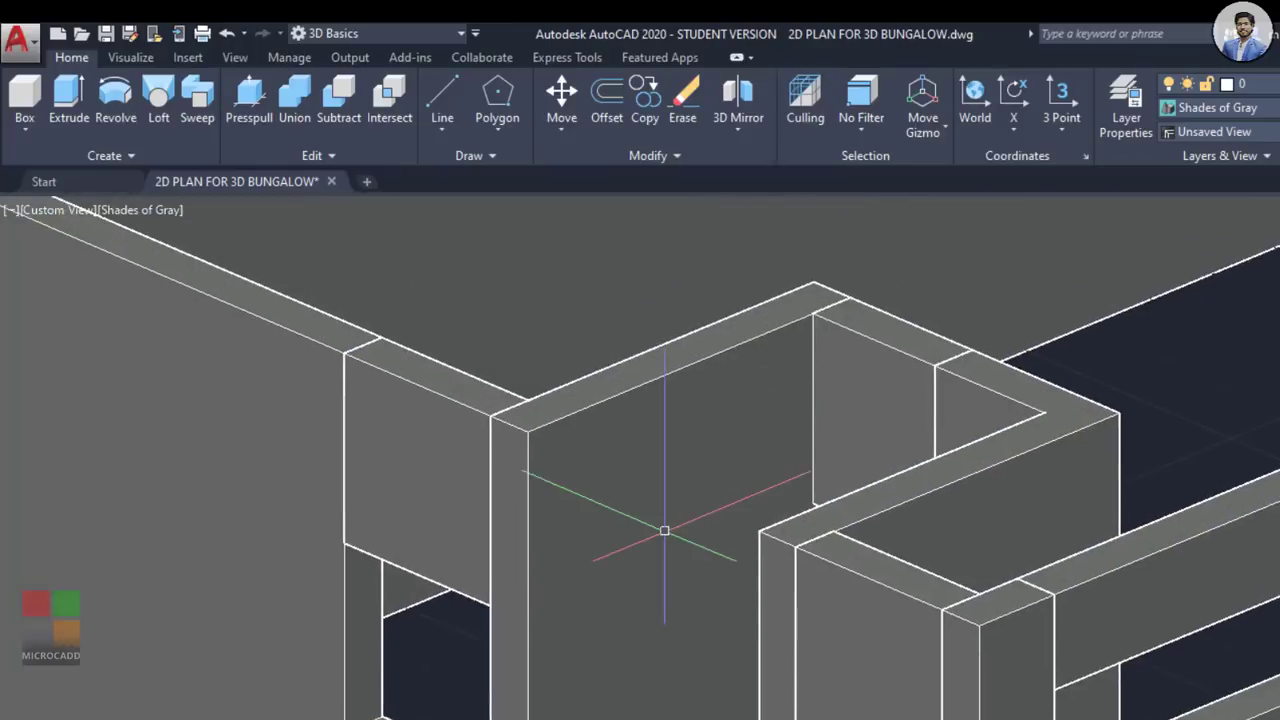
{"action": "middle_click_drag", "start_coordinate": [663, 531], "coordinate": [675, 588]}
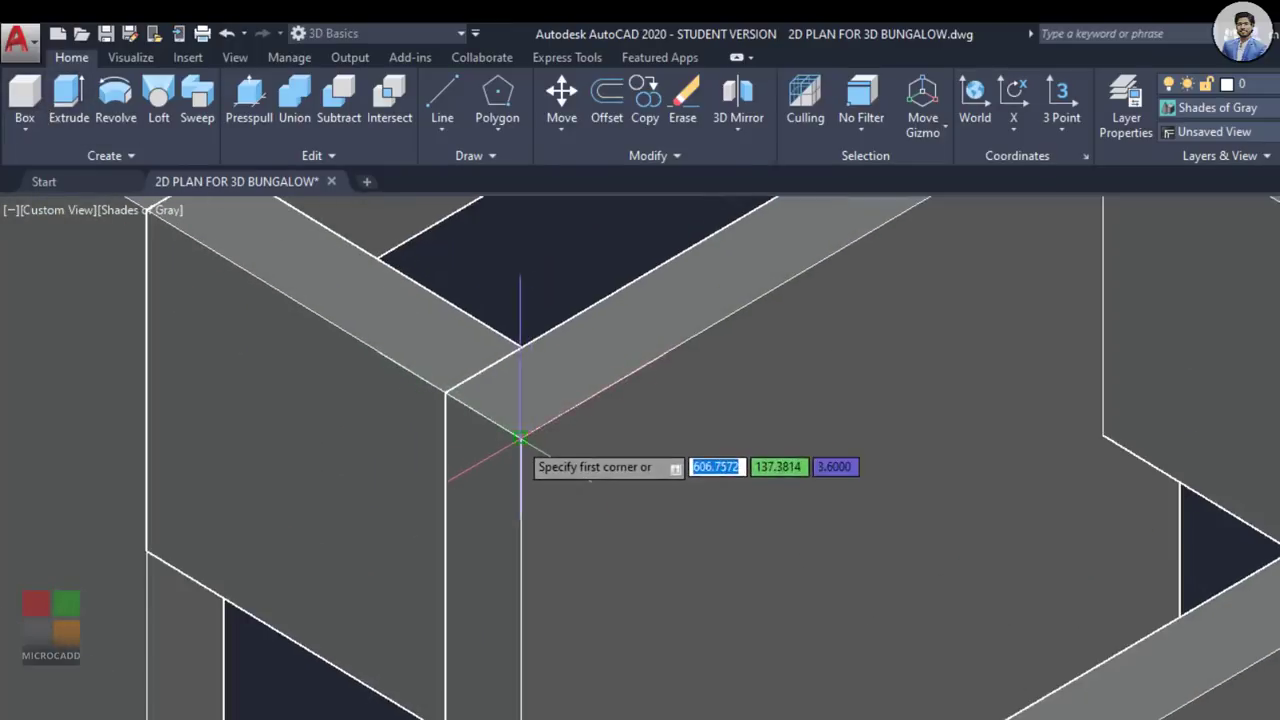
{"action": "left_click", "coordinate": [518, 438]}
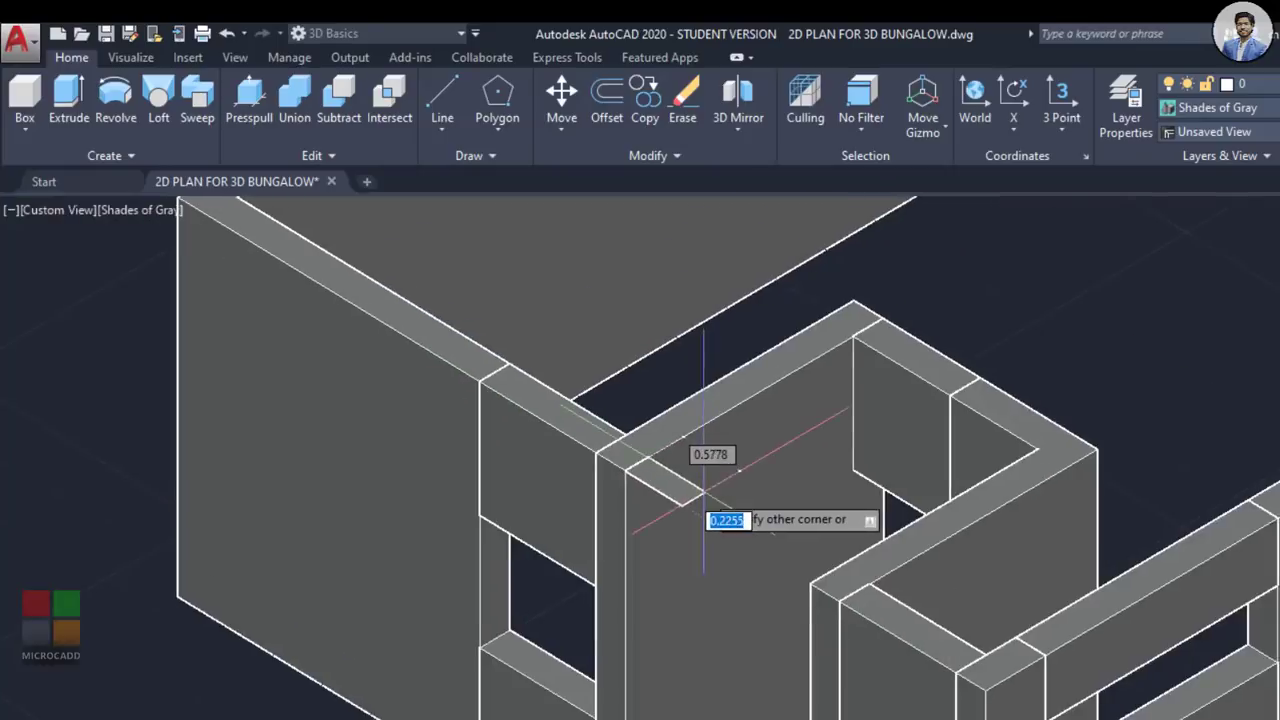
{"action": "scroll", "coordinate": [704, 492], "scroll_direction": "up", "scroll_amount": 3}
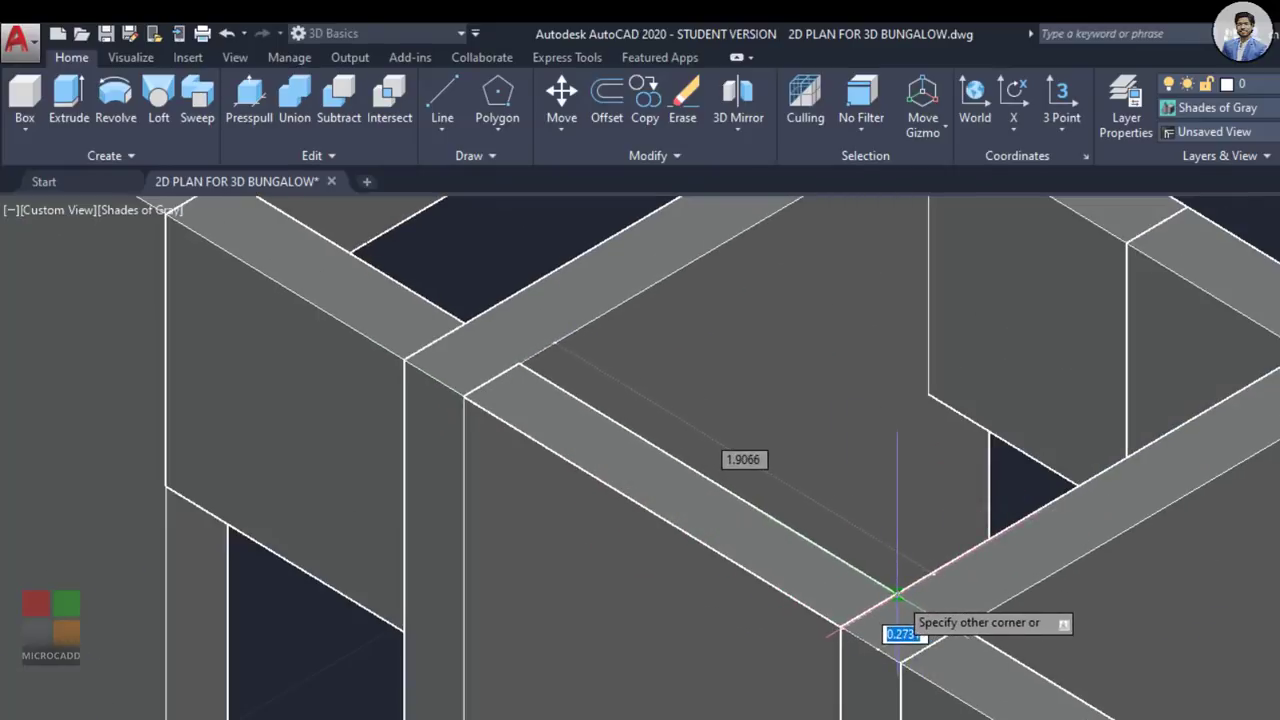
{"action": "middle_click_drag", "start_coordinate": [771, 689], "coordinate": [804, 509]}
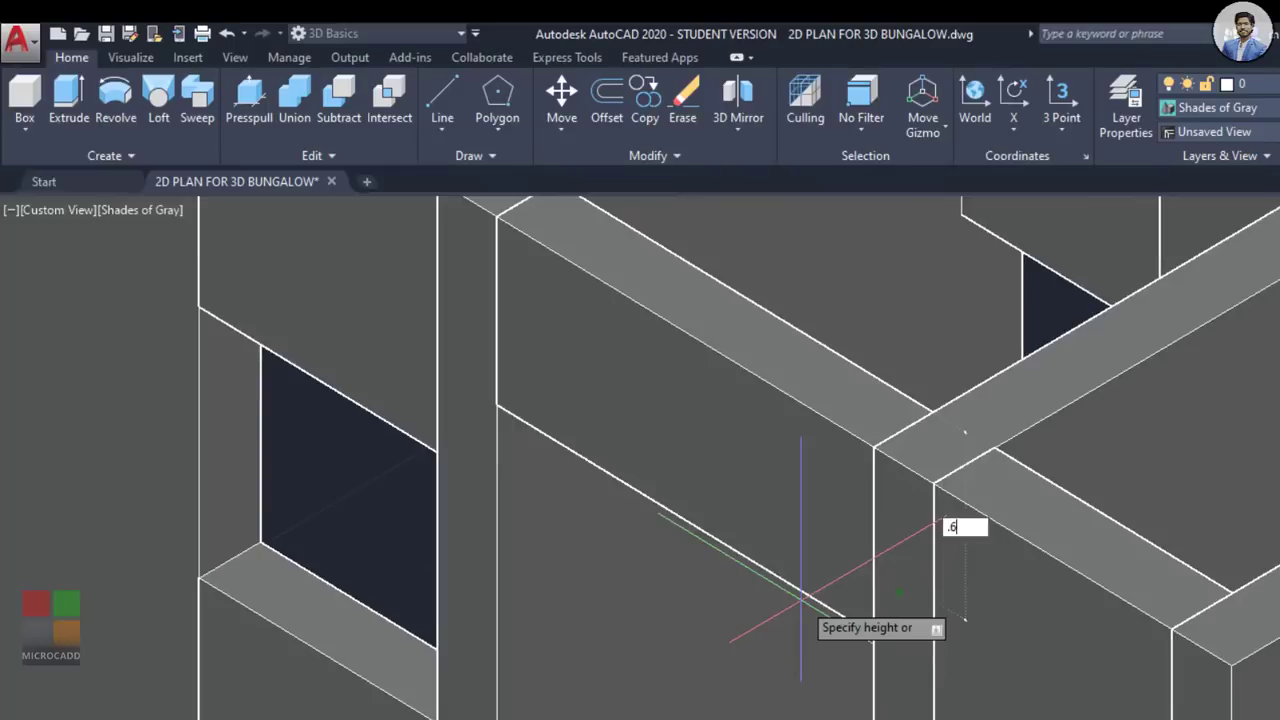
{"action": "key", "text": "Return"}
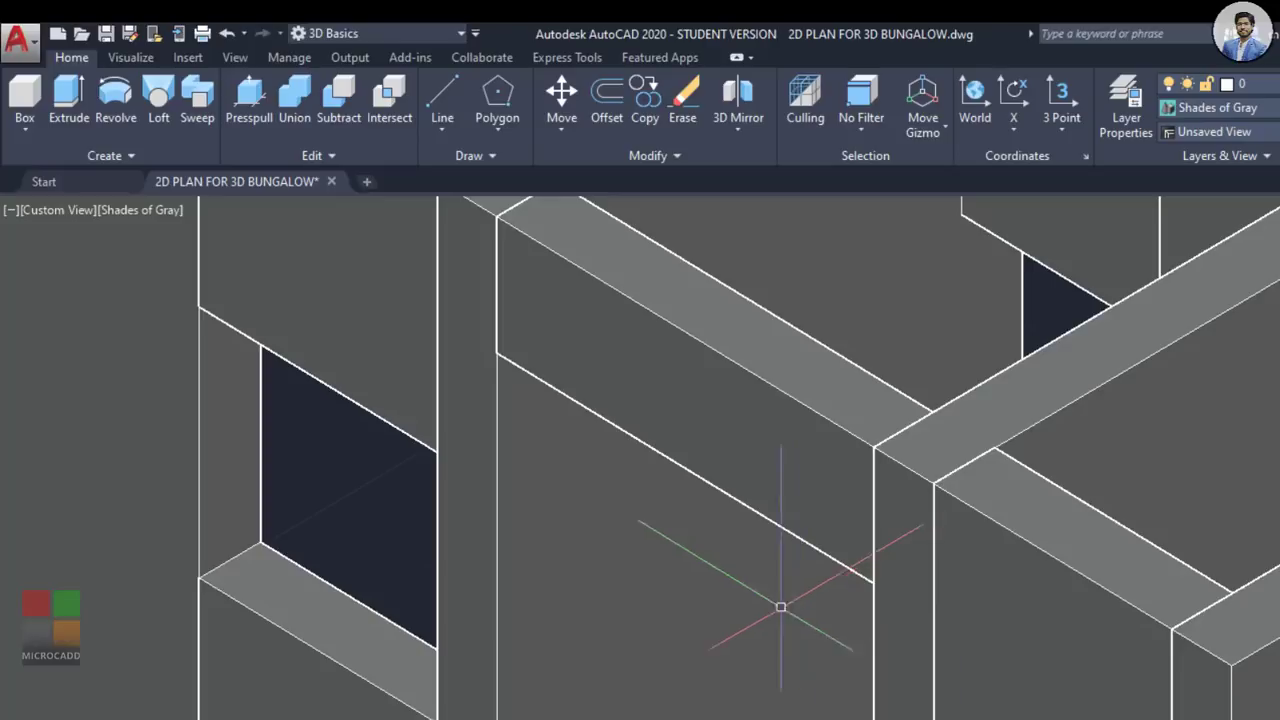
Step: Union all wall, sill and lintel pieces of the second floor into a single solid
{"action": "scroll", "coordinate": [743, 586], "scroll_direction": "down", "scroll_amount": 5}
{"action": "scroll", "coordinate": [737, 538], "scroll_direction": "up", "scroll_amount": 2}
{"action": "middle_click_drag", "start_coordinate": [738, 538], "coordinate": [722, 536], "text": "shift"}
{"action": "scroll", "coordinate": [802, 558], "scroll_direction": "down", "scroll_amount": 2}
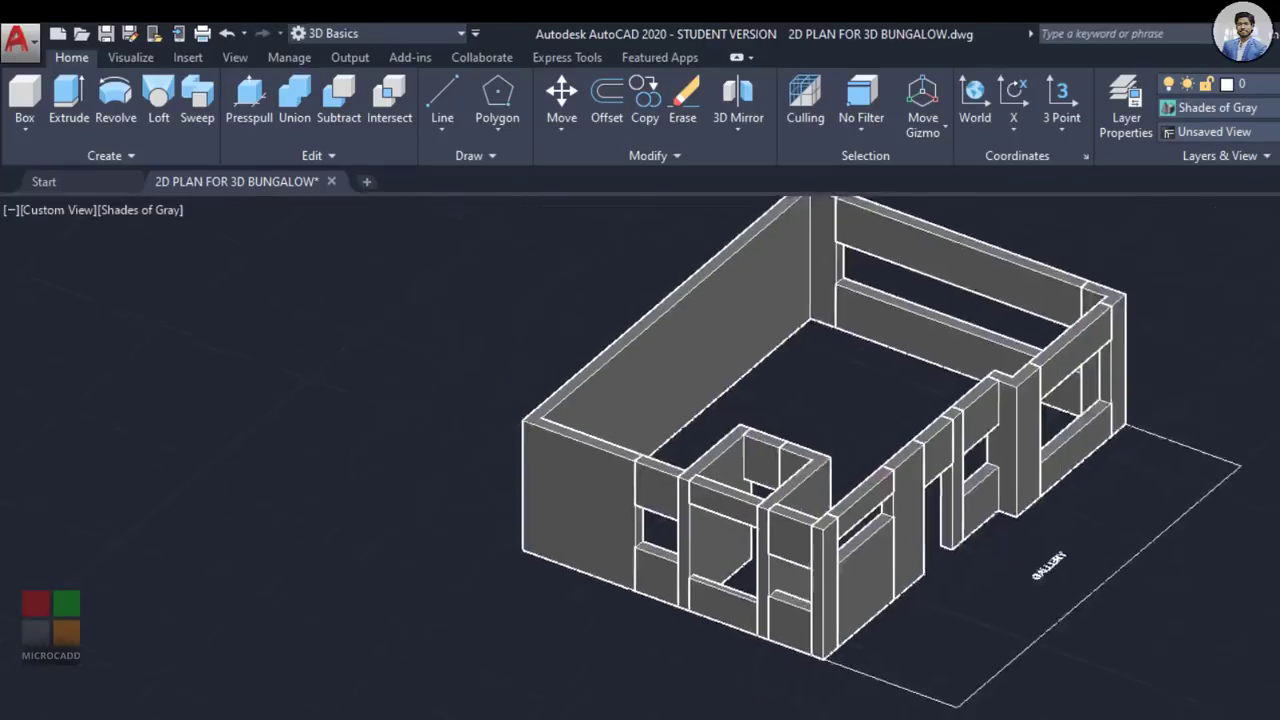
{"action": "middle_click_drag", "start_coordinate": [802, 558], "coordinate": [697, 617]}
{"action": "middle_click_drag", "start_coordinate": [760, 574], "coordinate": [900, 508], "text": "shift"}
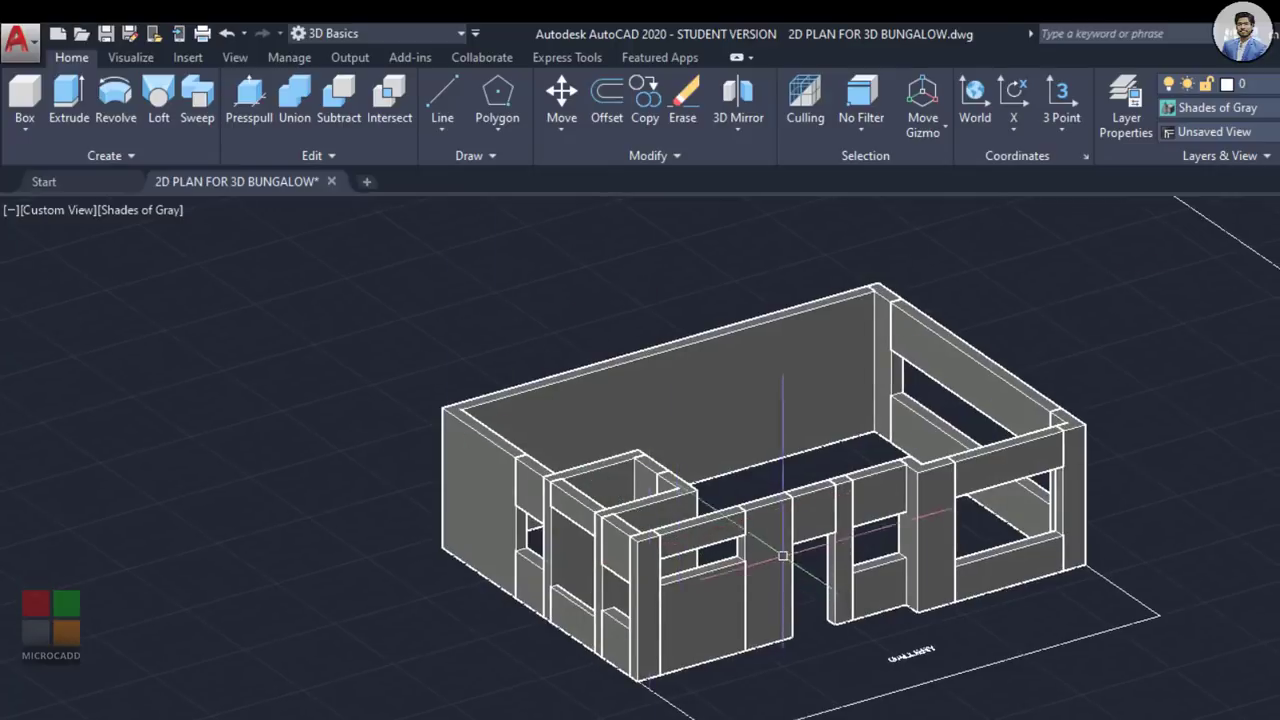
{"action": "middle_click_drag", "start_coordinate": [783, 555], "coordinate": [748, 592]}
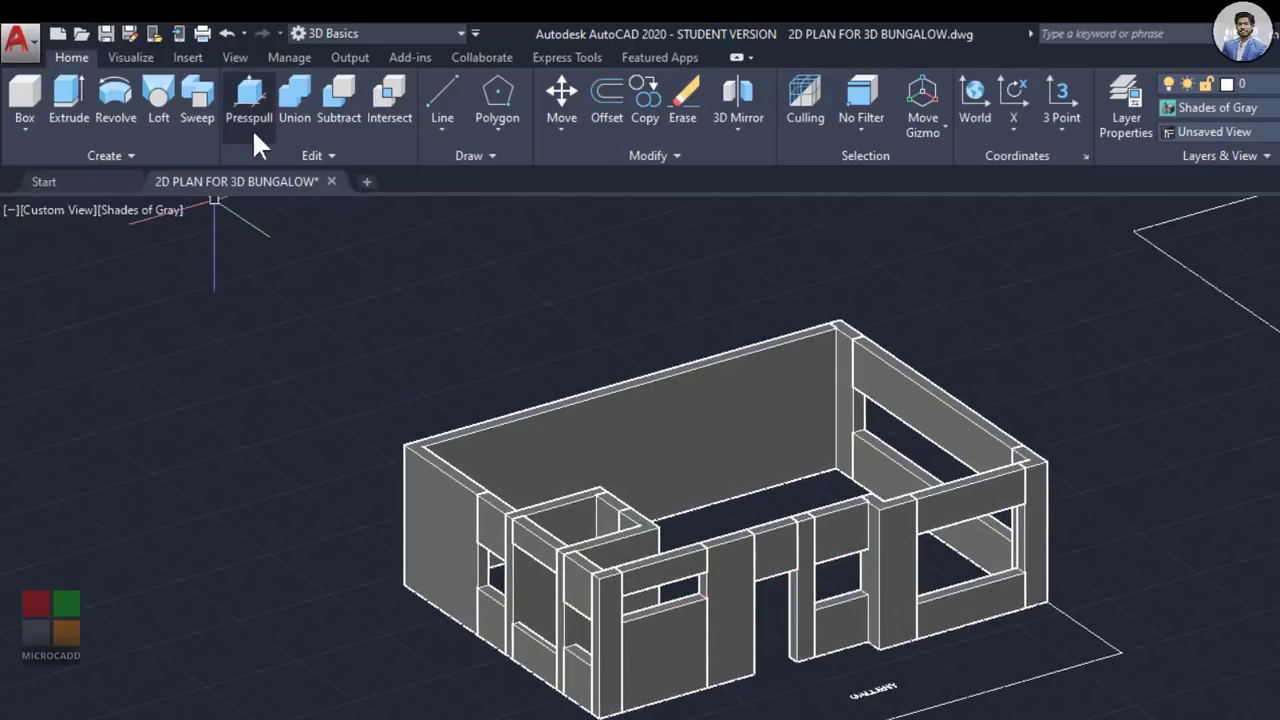
{"action": "left_click", "coordinate": [299, 111]}
{"action": "scroll", "coordinate": [437, 289], "scroll_direction": "down", "scroll_amount": 2}
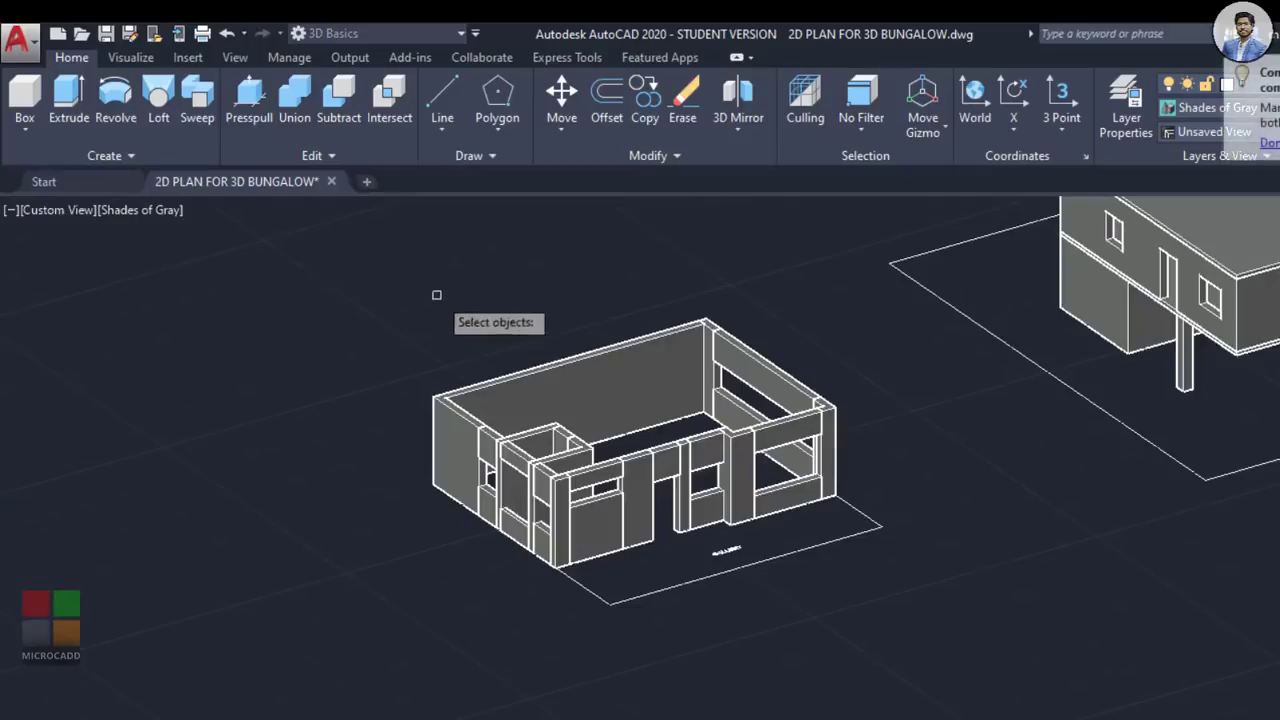
{"action": "left_click", "coordinate": [320, 241]}
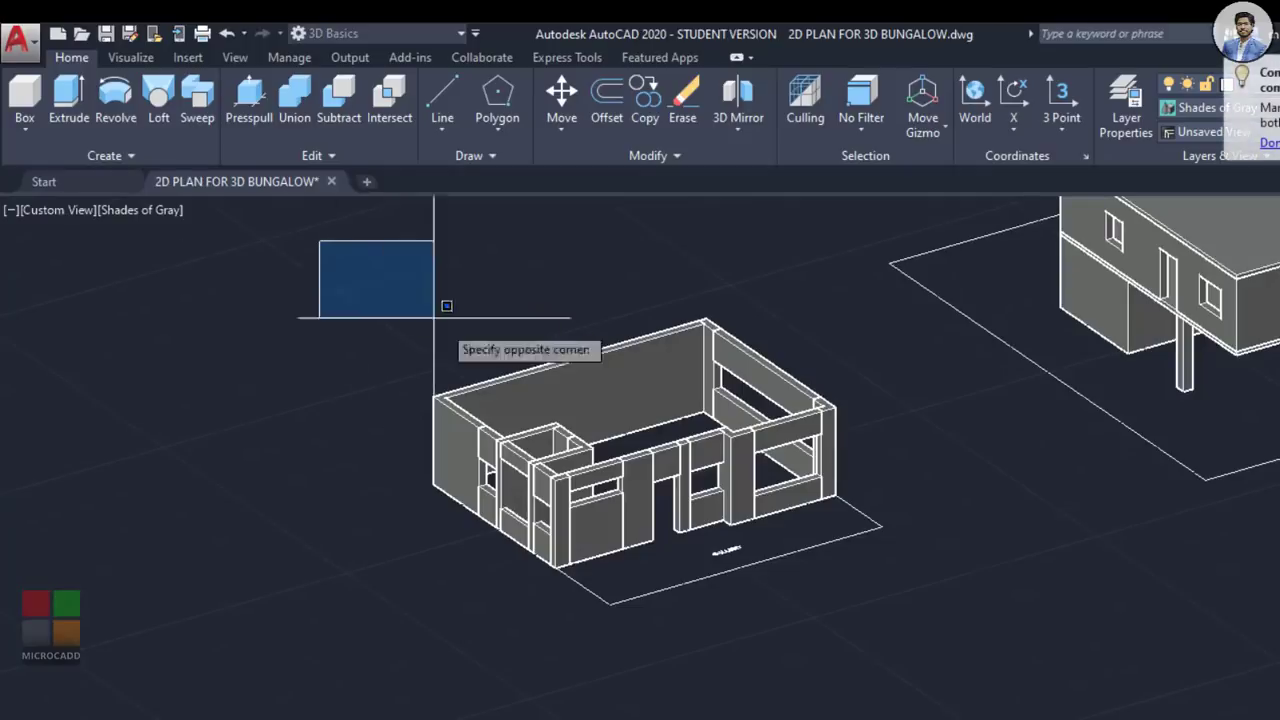
{"action": "left_click", "coordinate": [908, 625]}
{"action": "key", "text": "Return"}
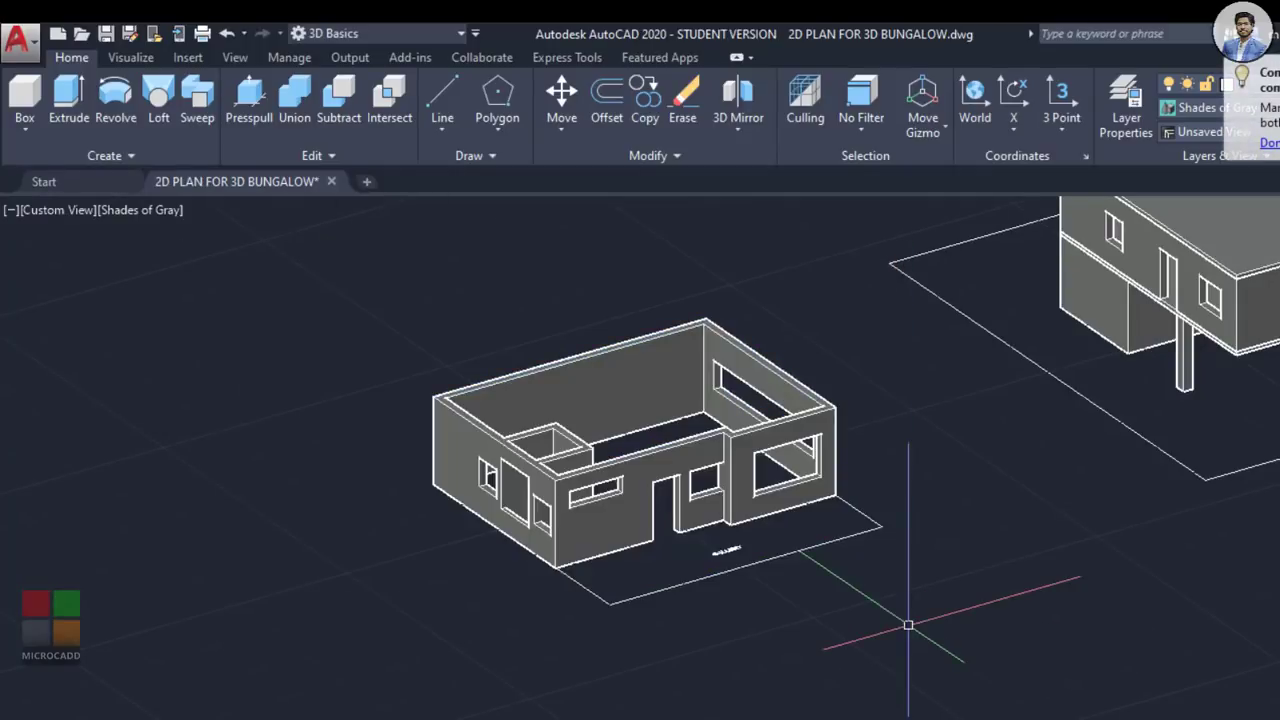
Step: Copy the united second-floor solid from its lower outer corner onto the matching corner of the first-floor building's roof slab
{"action": "scroll", "coordinate": [593, 498], "scroll_direction": "up", "scroll_amount": 3}
{"action": "middle_click_drag", "start_coordinate": [666, 543], "coordinate": [691, 489], "text": "shift"}
{"action": "scroll", "coordinate": [680, 575], "scroll_direction": "down", "scroll_amount": 4}
{"action": "middle_click_drag", "start_coordinate": [731, 571], "coordinate": [615, 614]}
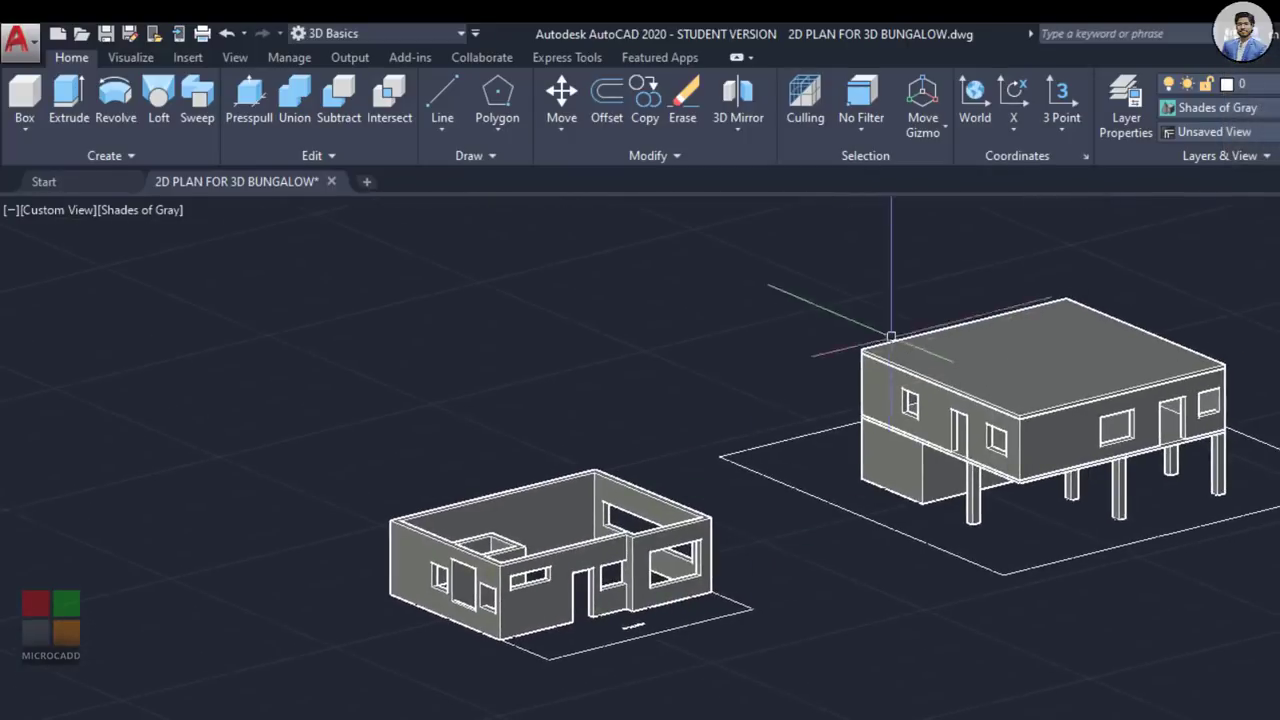
{"action": "scroll", "coordinate": [608, 590], "scroll_direction": "up", "scroll_amount": 4}
{"action": "left_click", "coordinate": [730, 618]}
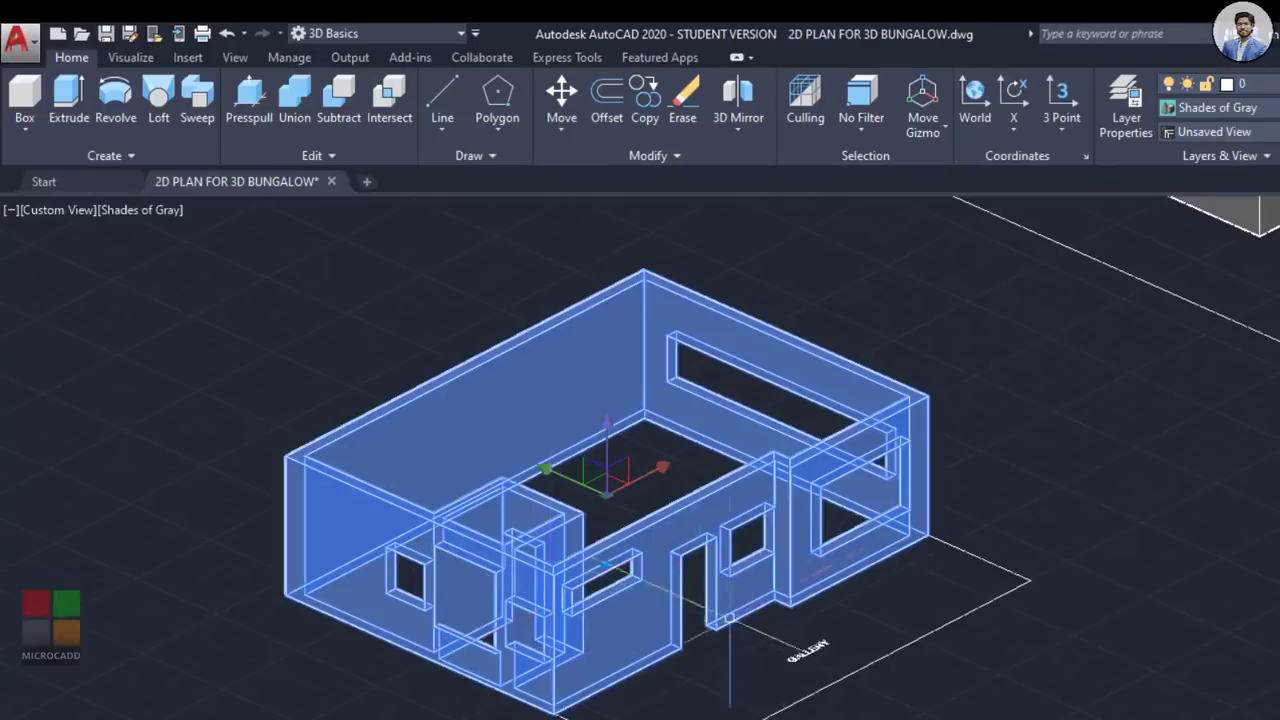
{"action": "type", "text": "co"}
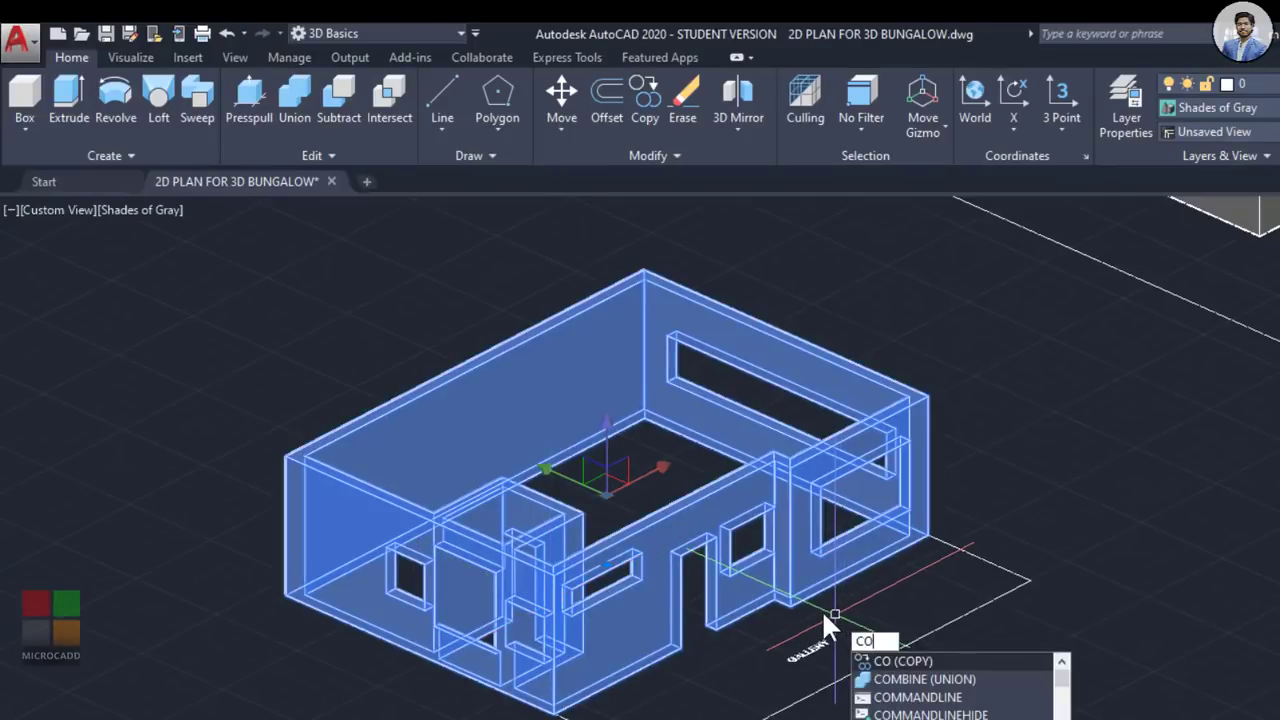
{"action": "key", "text": "Return"}
{"action": "scroll", "coordinate": [357, 614], "scroll_direction": "up", "scroll_amount": 3}
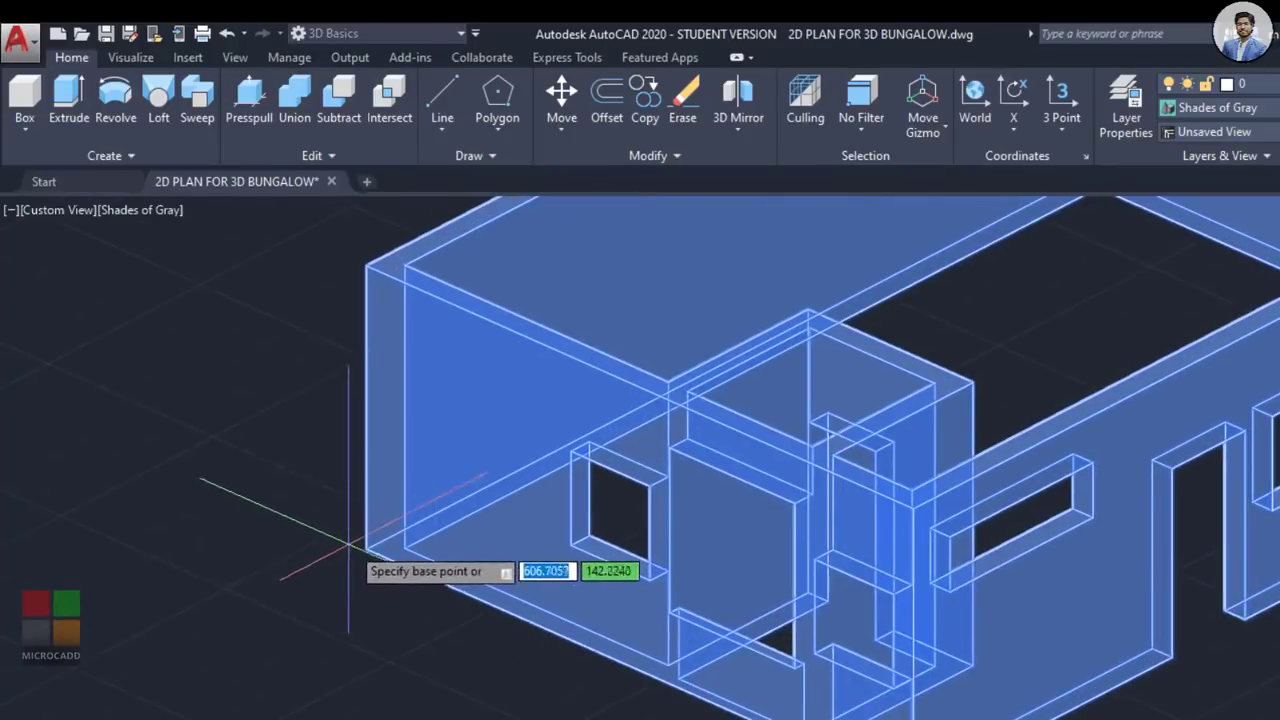
{"action": "left_click", "coordinate": [377, 542]}
{"action": "scroll", "coordinate": [377, 542], "scroll_direction": "down", "scroll_amount": 5}
{"action": "scroll", "coordinate": [650, 472], "scroll_direction": "up", "scroll_amount": 6}
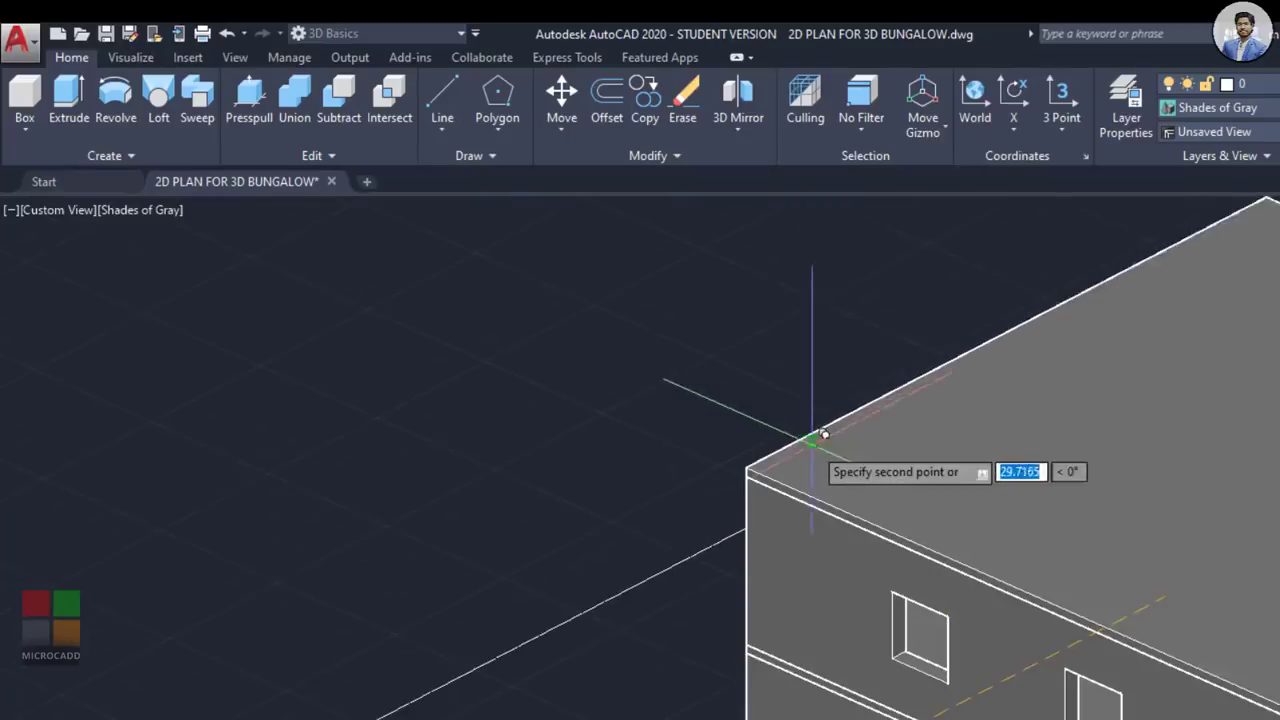
{"action": "left_click", "coordinate": [621, 512]}
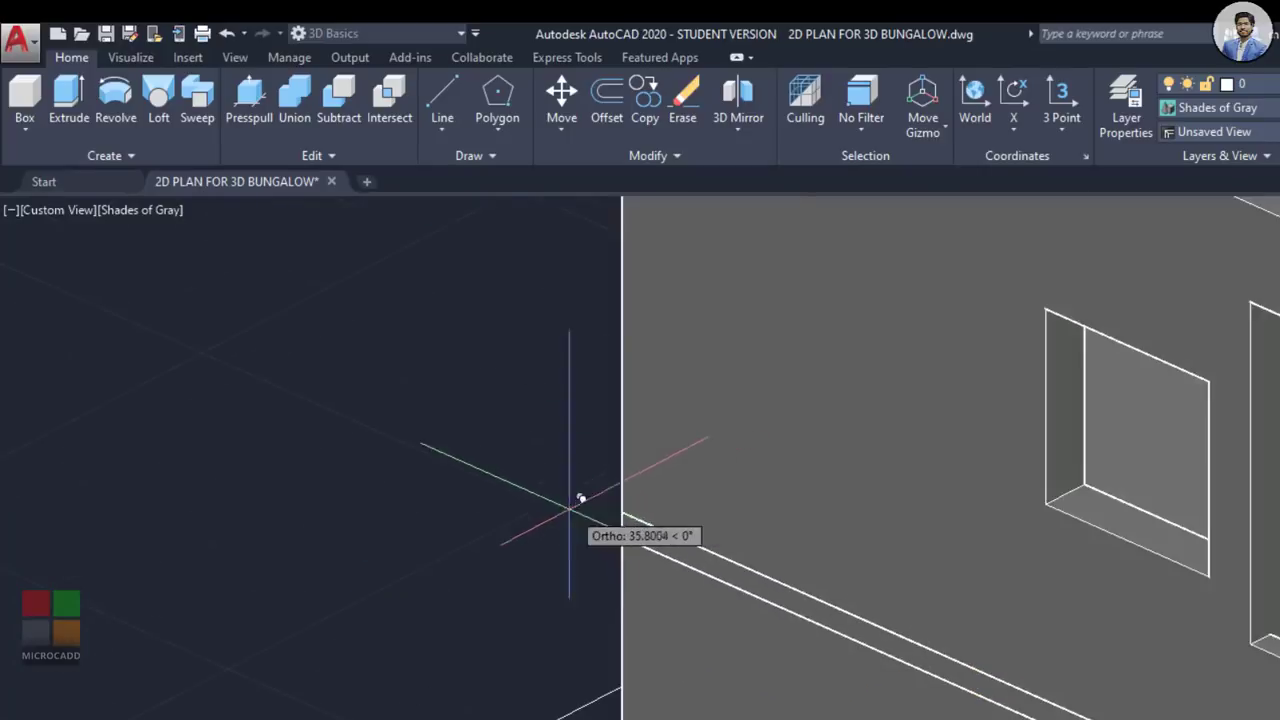
{"action": "scroll", "coordinate": [545, 506], "scroll_direction": "down", "scroll_amount": 3}
{"action": "key", "text": "Escape"}
Step: Examine the stacked bungalow from several angles for how the second floor sits on the slab below
{"action": "scroll", "coordinate": [1042, 494], "scroll_direction": "down", "scroll_amount": 2}
{"action": "middle_click_drag", "start_coordinate": [1051, 495], "coordinate": [966, 496]}
{"action": "scroll", "coordinate": [965, 495], "scroll_direction": "up", "scroll_amount": 8}
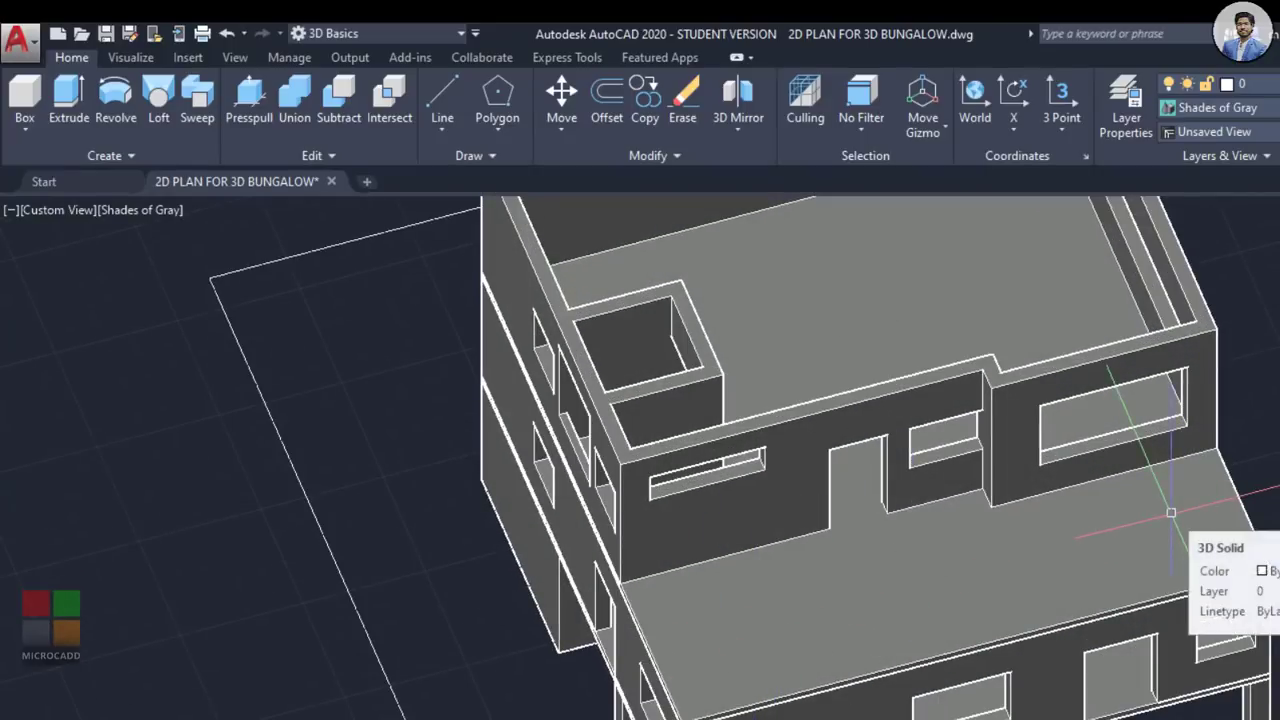
{"action": "scroll", "coordinate": [1000, 486], "scroll_direction": "down", "scroll_amount": 4}
{"action": "scroll", "coordinate": [998, 508], "scroll_direction": "up", "scroll_amount": 3}
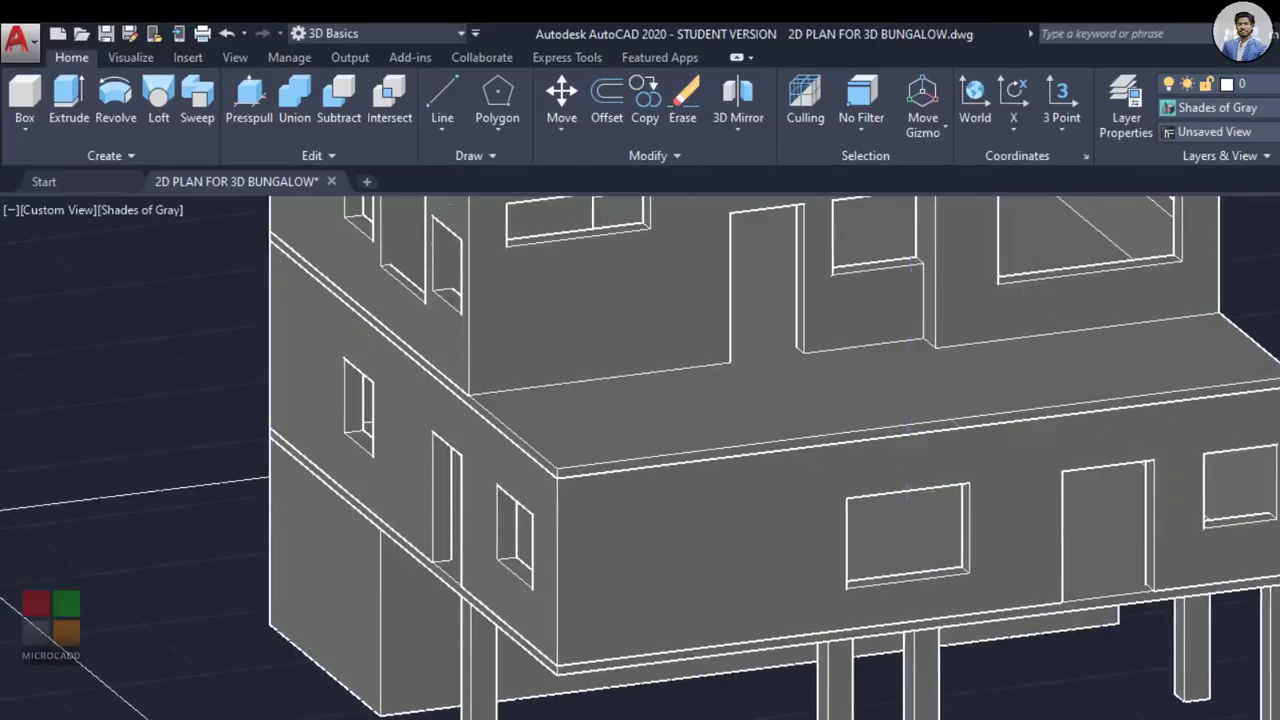
{"action": "middle_click_drag", "start_coordinate": [403, 245], "coordinate": [480, 400]}
{"action": "scroll", "coordinate": [1003, 369], "scroll_direction": "down", "scroll_amount": 2}
{"action": "scroll", "coordinate": [1032, 514], "scroll_direction": "down", "scroll_amount": 4}
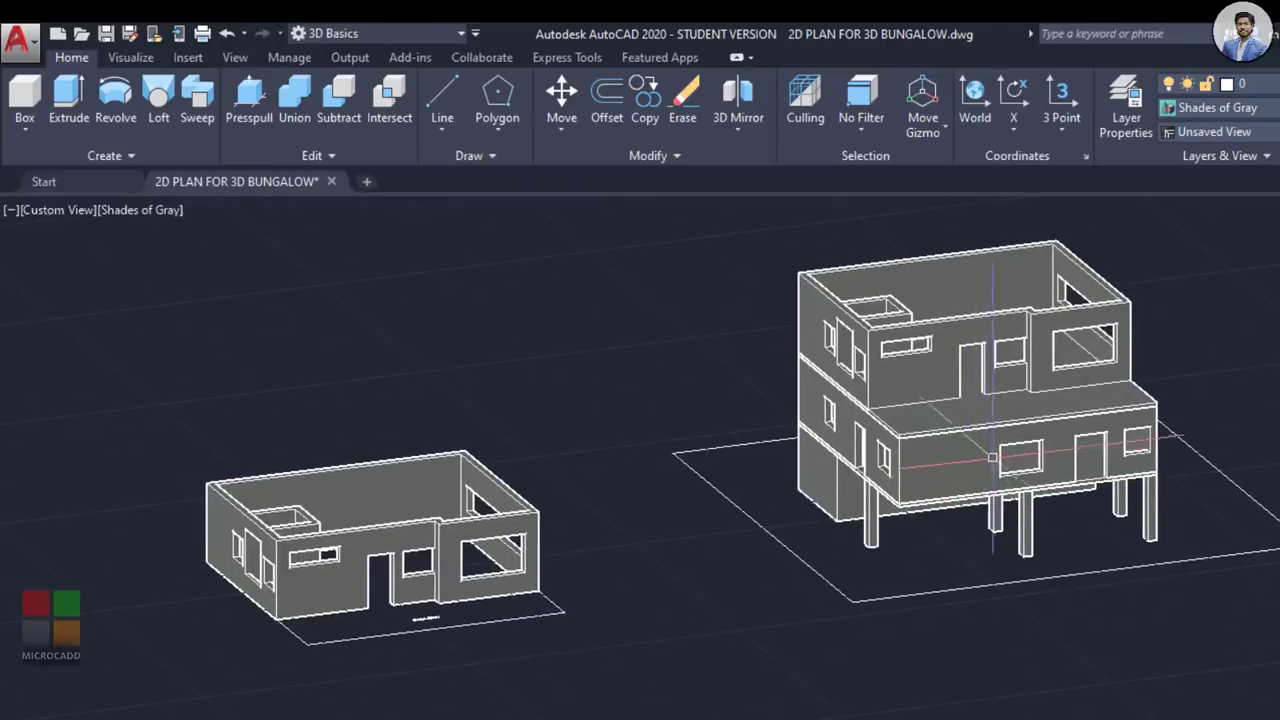
{"action": "scroll", "coordinate": [1119, 335], "scroll_direction": "down", "scroll_amount": 2}
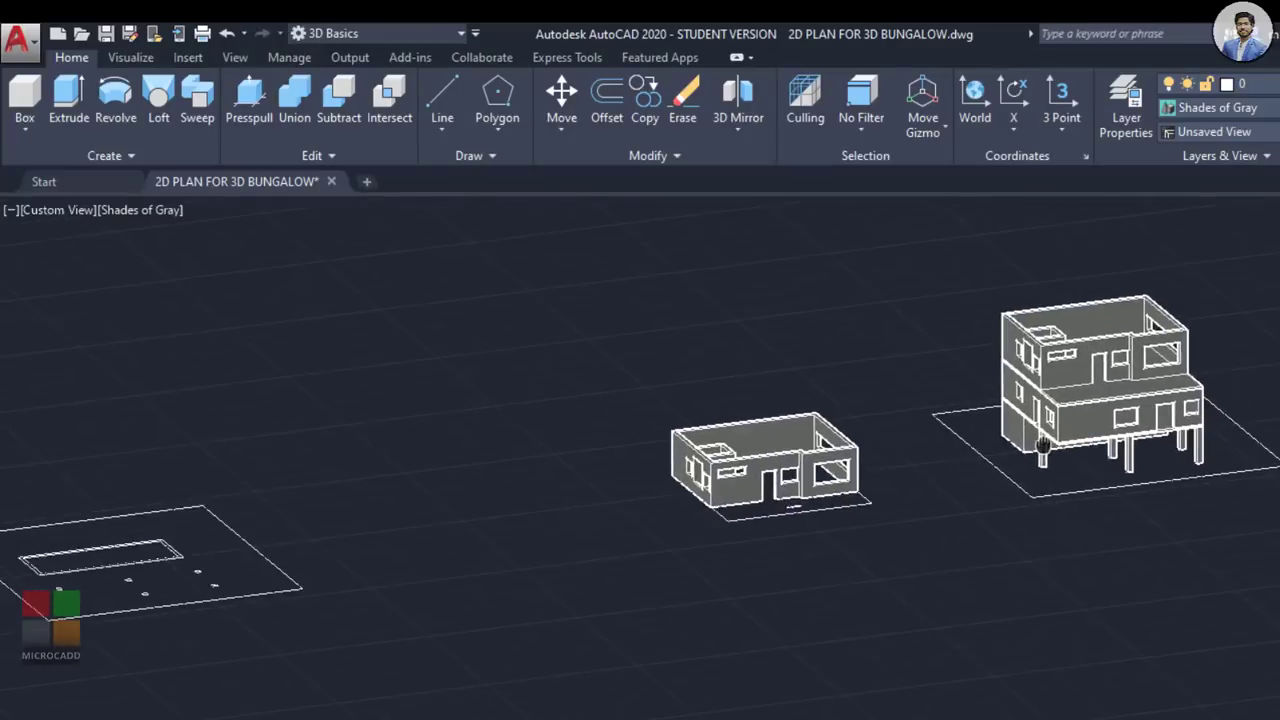
Step: Examine the door and window frame outlines in the elevation drawing above the floor plan
{"action": "scroll", "coordinate": [1119, 335], "scroll_direction": "up", "scroll_amount": 3}
{"action": "scroll", "coordinate": [1119, 335], "scroll_direction": "down", "scroll_amount": 5}
{"action": "middle_click_drag", "start_coordinate": [515, 432], "coordinate": [1140, 282]}
{"action": "middle_click_drag", "start_coordinate": [655, 405], "coordinate": [606, 546], "text": "shift"}
{"action": "scroll", "coordinate": [636, 356], "scroll_direction": "up", "scroll_amount": 6}
{"action": "scroll", "coordinate": [666, 606], "scroll_direction": "down", "scroll_amount": 3}
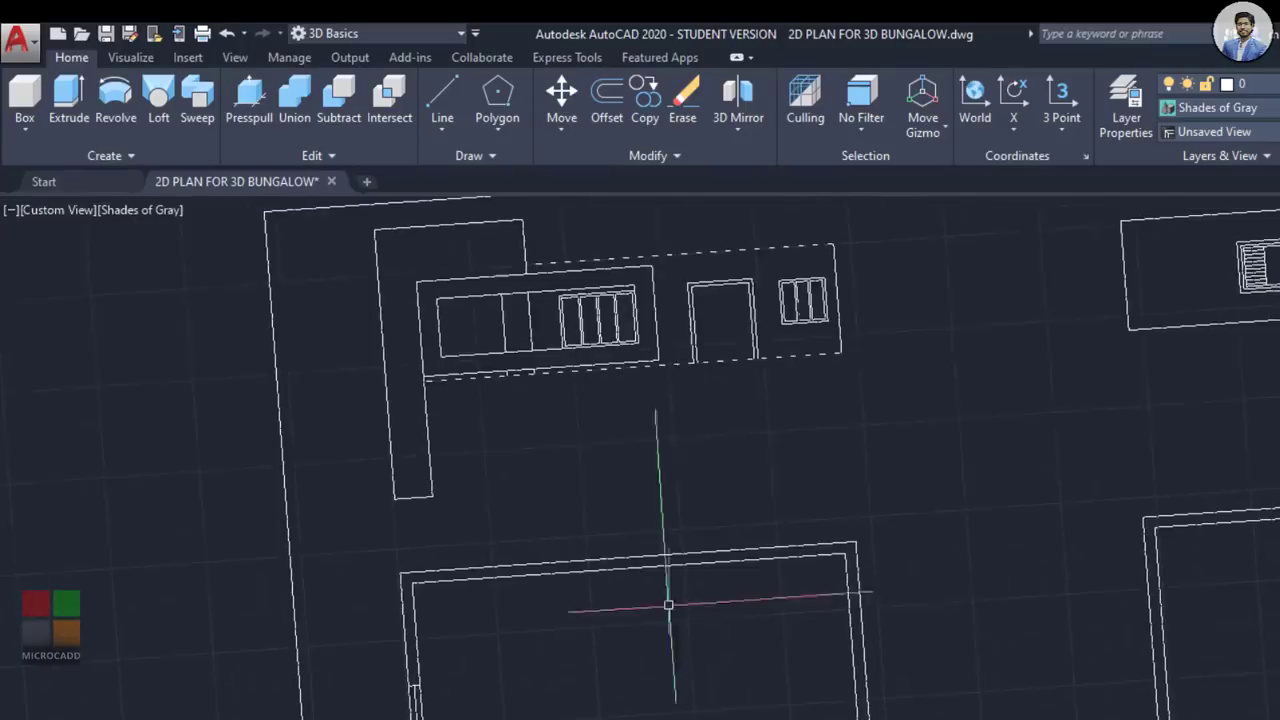
{"action": "scroll", "coordinate": [634, 323], "scroll_direction": "up", "scroll_amount": 5}
{"action": "scroll", "coordinate": [692, 331], "scroll_direction": "down", "scroll_amount": 8}
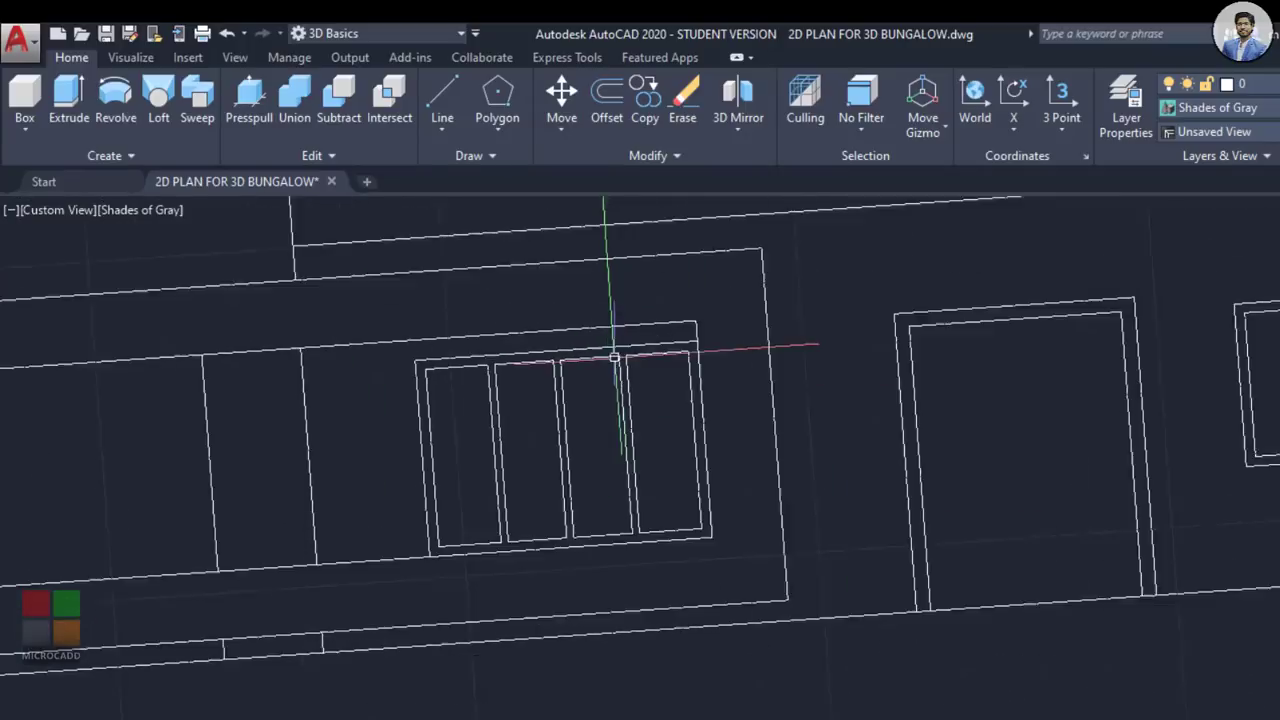
{"action": "scroll", "coordinate": [571, 371], "scroll_direction": "up", "scroll_amount": 3}
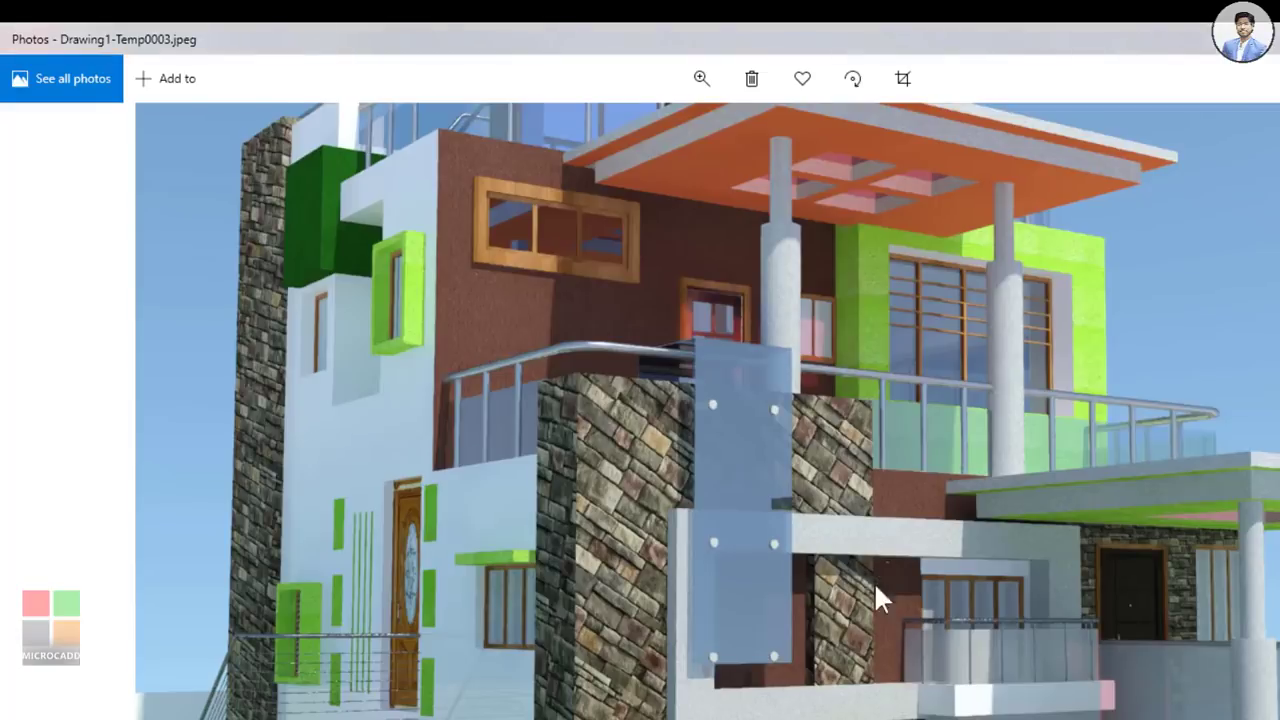
Step: Compare the window and door frames in the Photos render Drawing1-Temp0003.jpeg with their outlines in the AutoCAD elevation drawing
{"action": "scroll", "coordinate": [874, 582], "scroll_direction": "up", "scroll_amount": 5}
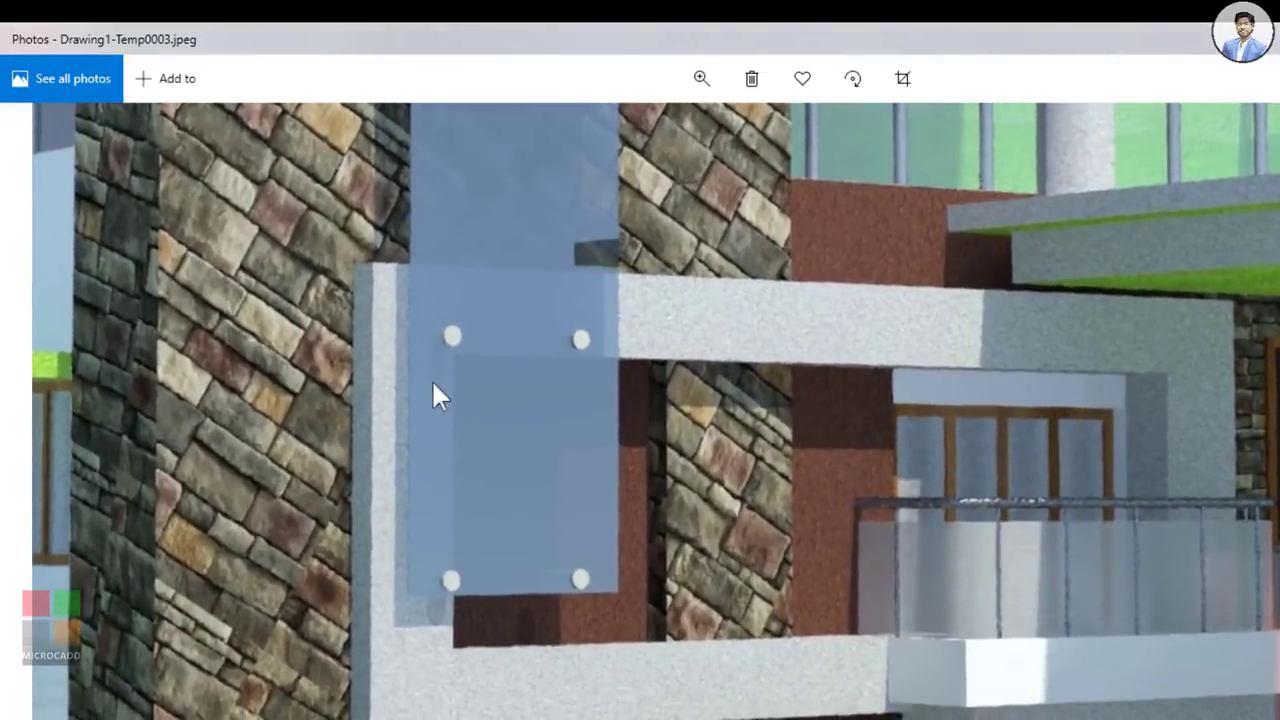
{"action": "scroll", "coordinate": [1134, 424], "scroll_direction": "down", "scroll_amount": 5}
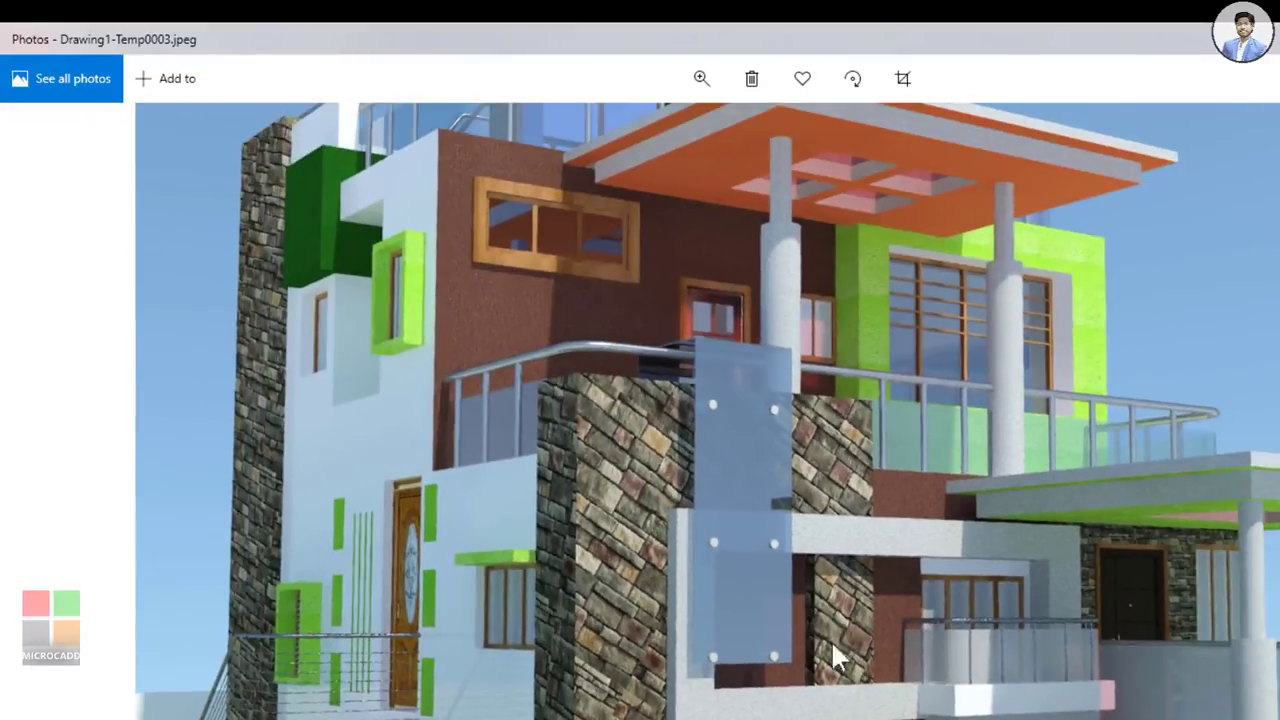
{"action": "scroll", "coordinate": [655, 258], "scroll_direction": "up", "scroll_amount": 6}
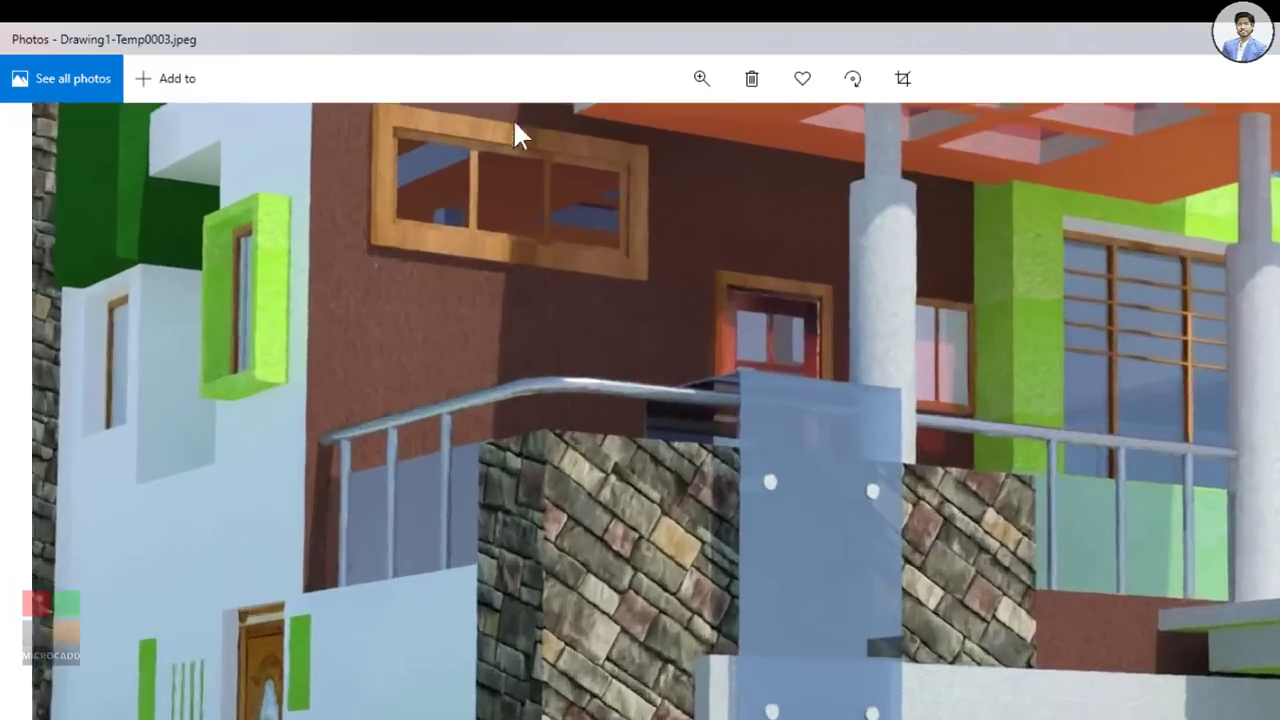
{"action": "scroll", "coordinate": [771, 371], "scroll_direction": "down", "scroll_amount": 8}
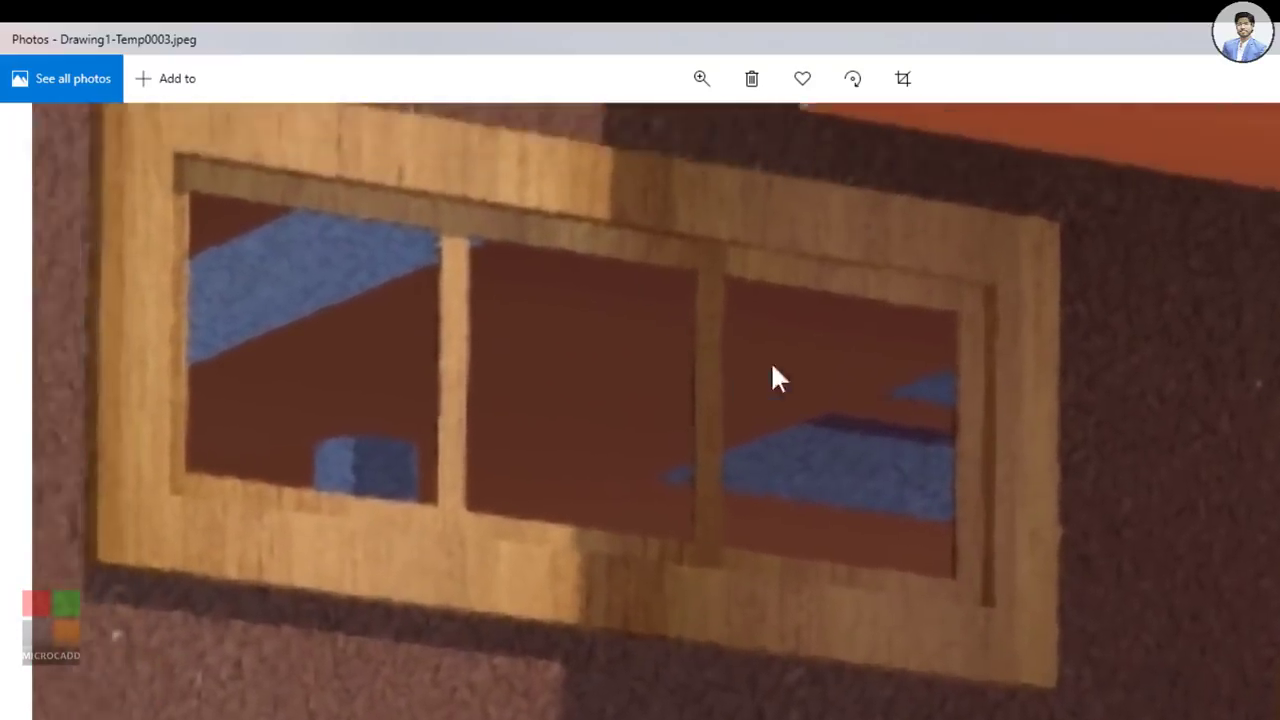
{"action": "scroll", "coordinate": [835, 470], "scroll_direction": "down", "scroll_amount": 5}
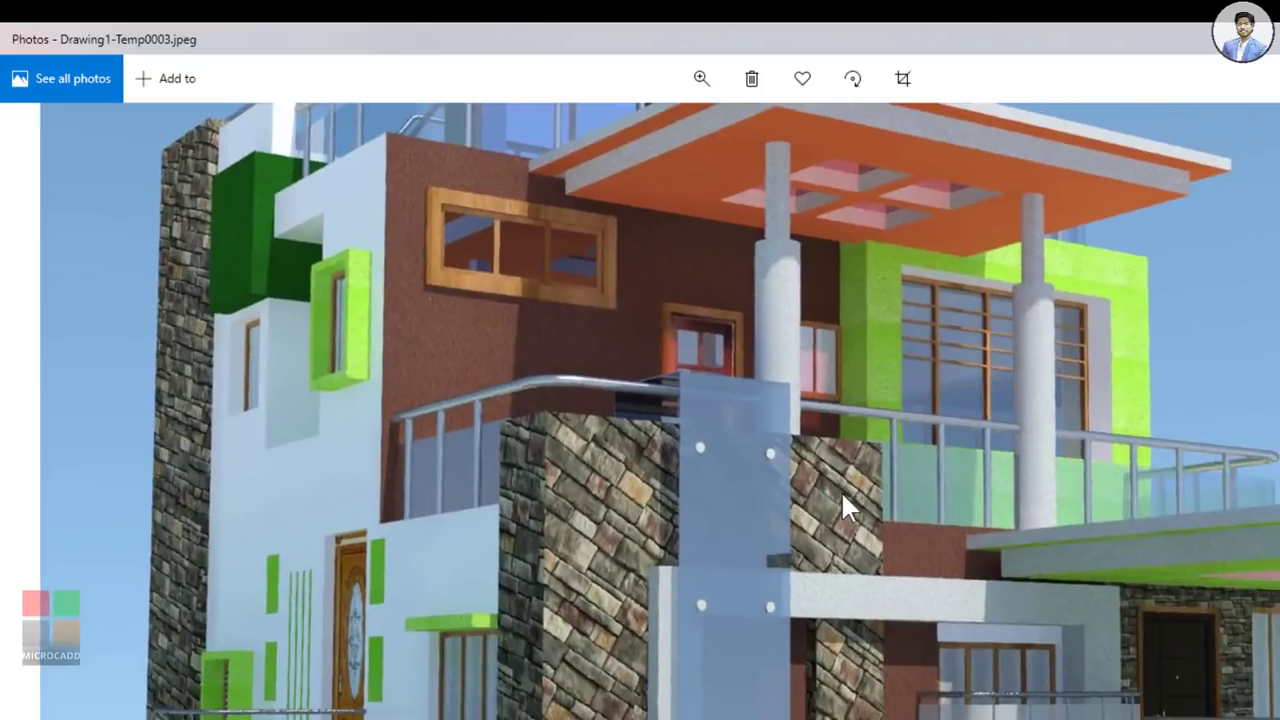
{"action": "key", "text": "alt+Tab"}
{"action": "scroll", "coordinate": [854, 489], "scroll_direction": "up", "scroll_amount": 10}
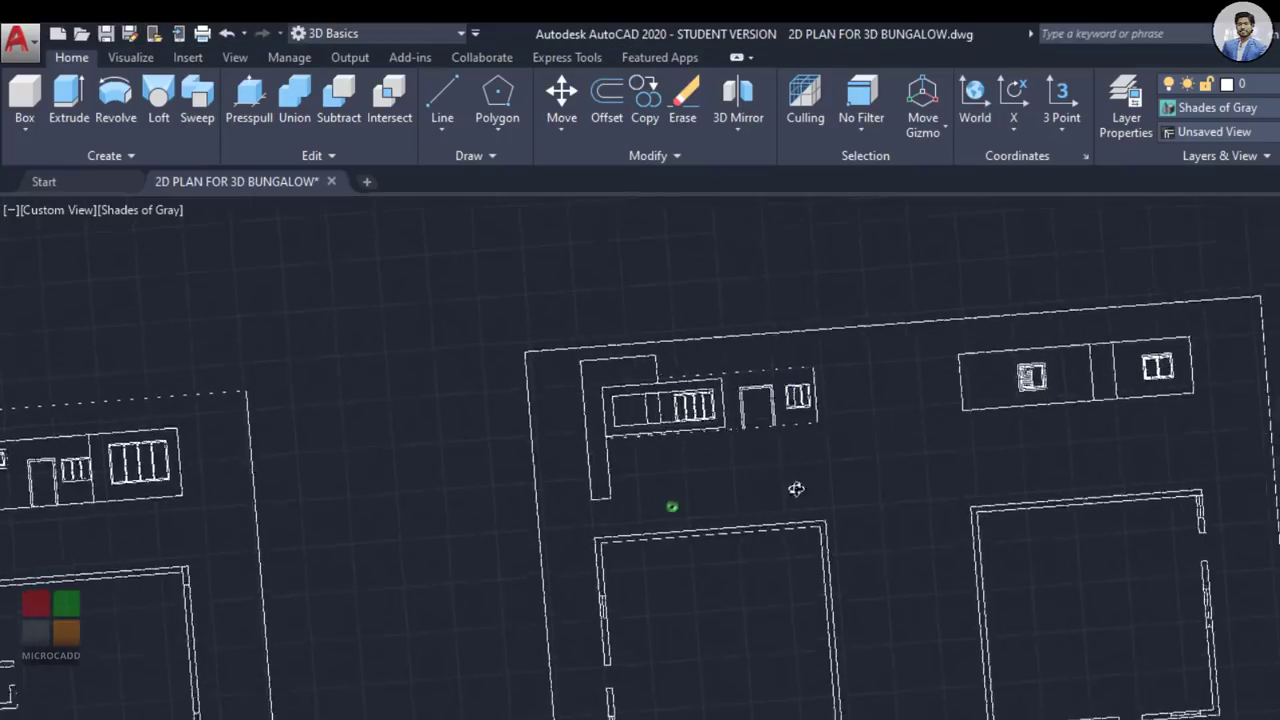
{"action": "scroll", "coordinate": [618, 432], "scroll_direction": "down", "scroll_amount": 10}
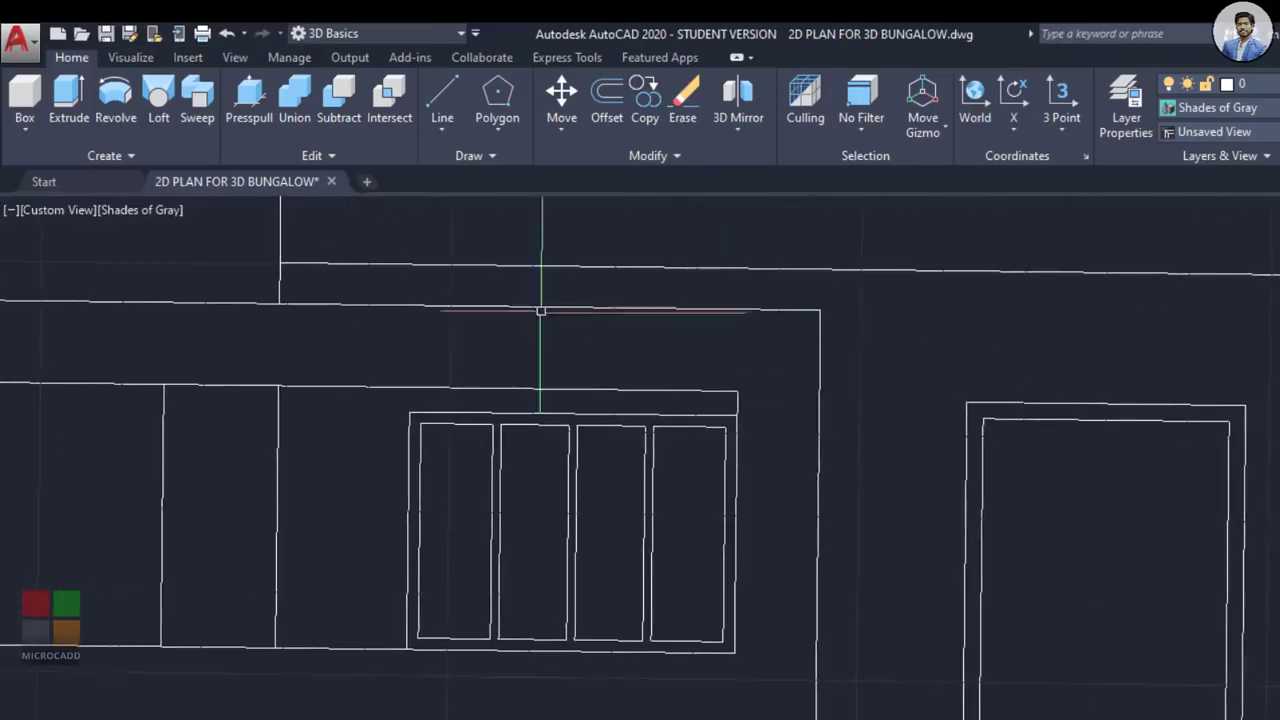
Step: Delete the separate original of the second-floor solid and the gallery floor plan beneath it
{"action": "middle_click_drag", "start_coordinate": [732, 495], "coordinate": [972, 385], "text": "shift"}
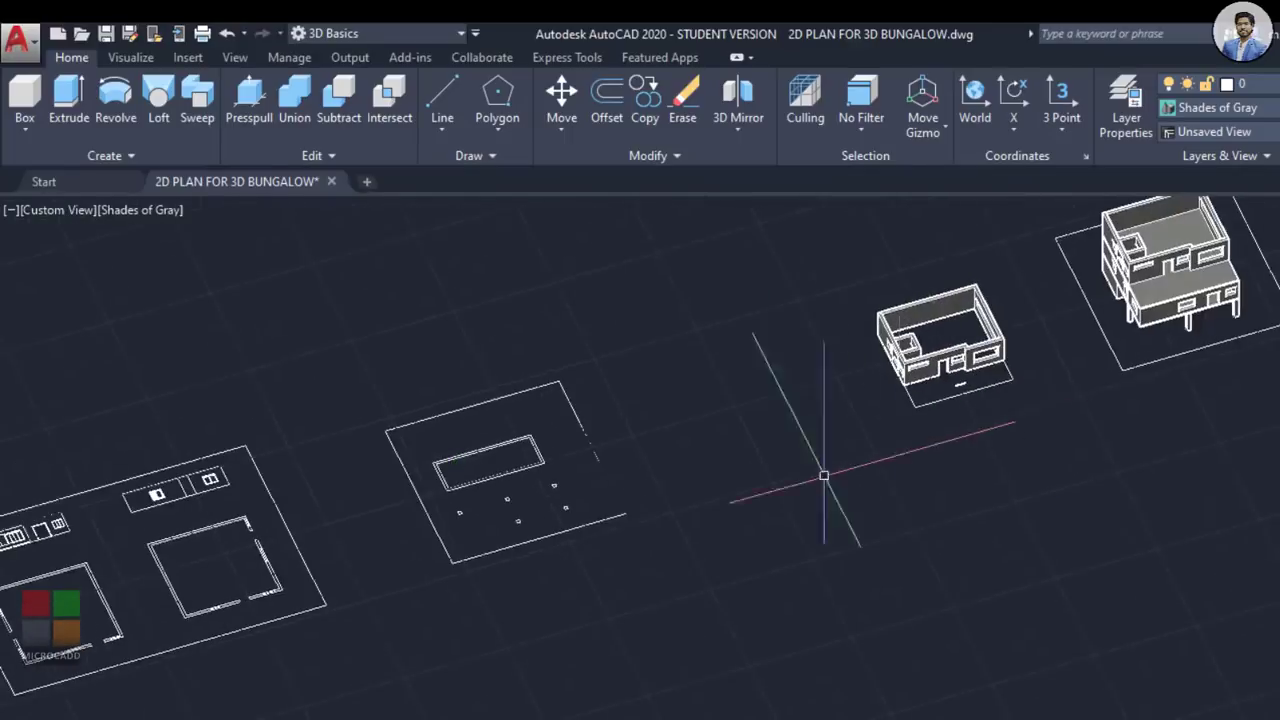
{"action": "middle_click_drag", "start_coordinate": [577, 554], "coordinate": [903, 574]}
{"action": "middle_click_drag", "start_coordinate": [1238, 401], "coordinate": [919, 443]}
{"action": "scroll", "coordinate": [919, 443], "scroll_direction": "up", "scroll_amount": 6}
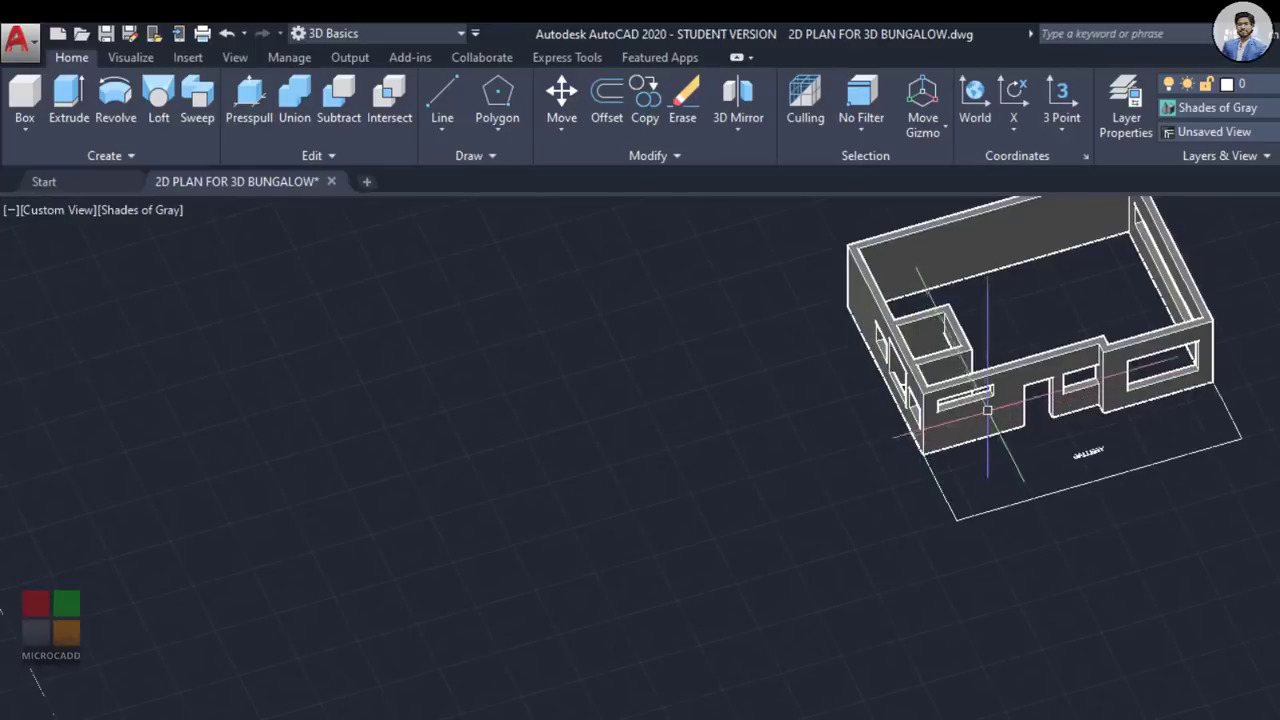
{"action": "left_click", "coordinate": [985, 410]}
{"action": "key", "text": "Delete"}
{"action": "middle_click_drag", "start_coordinate": [967, 366], "coordinate": [917, 433]}
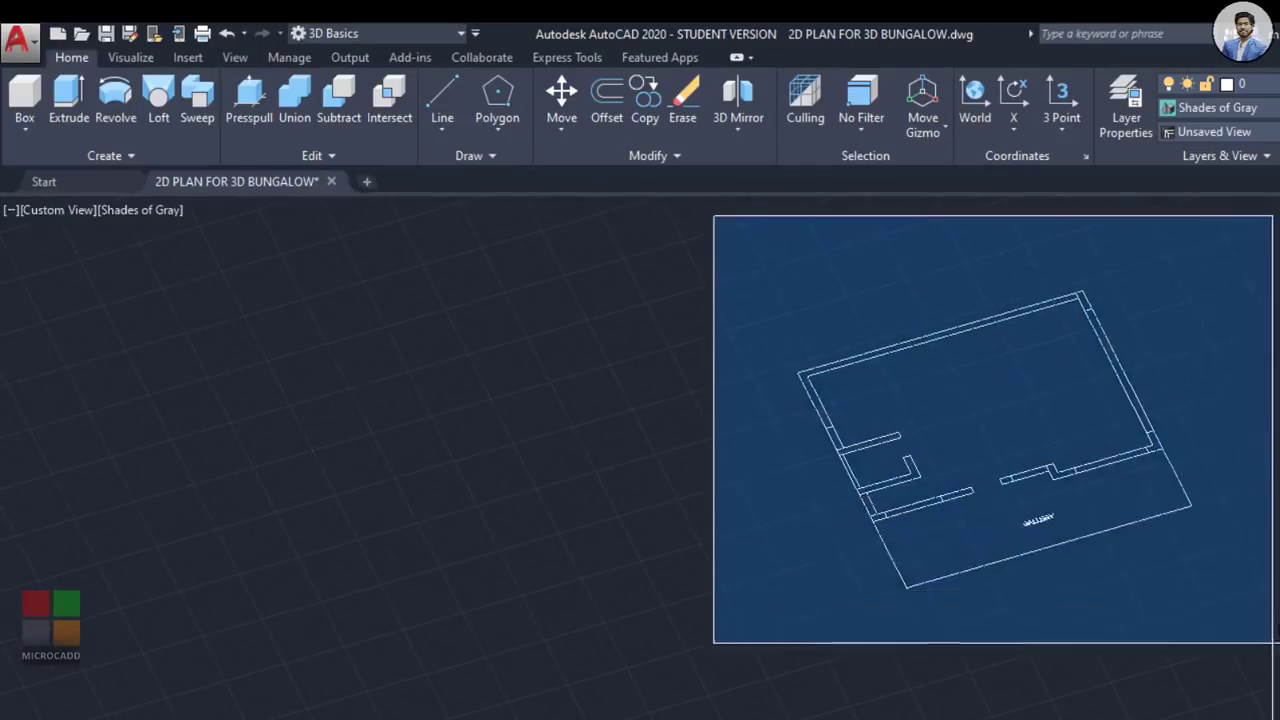
{"action": "left_click", "coordinate": [1270, 640]}
{"action": "key", "text": "Delete"}
Step: Copy the elevation drawing with the L-shaped outline, door and windows straight across to the empty area beyond the plans
{"action": "mouse_move", "coordinate": [1061, 531]}
{"action": "middle_mouse_down"}
{"action": "mouse_move", "coordinate": [907, 617]}
{"action": "mouse_move", "coordinate": [1074, 526]}
{"action": "mouse_move", "coordinate": [894, 380]}
{"action": "mouse_move", "coordinate": [834, 391]}
{"action": "mouse_move", "coordinate": [729, 469]}
{"action": "mouse_move", "coordinate": [512, 423]}
{"action": "mouse_move", "coordinate": [603, 492]}
{"action": "middle_mouse_up"}
{"action": "mouse_move", "coordinate": [603, 492]}
{"action": "middle_mouse_down", "text": "shift"}
{"action": "mouse_move", "coordinate": [623, 503]}
{"action": "mouse_move", "coordinate": [600, 514]}
{"action": "middle_mouse_up", "text": "shift"}
{"action": "scroll", "coordinate": [518, 424], "scroll_direction": "up", "scroll_amount": 2}
{"action": "middle_click_drag", "start_coordinate": [518, 424], "coordinate": [551, 460]}
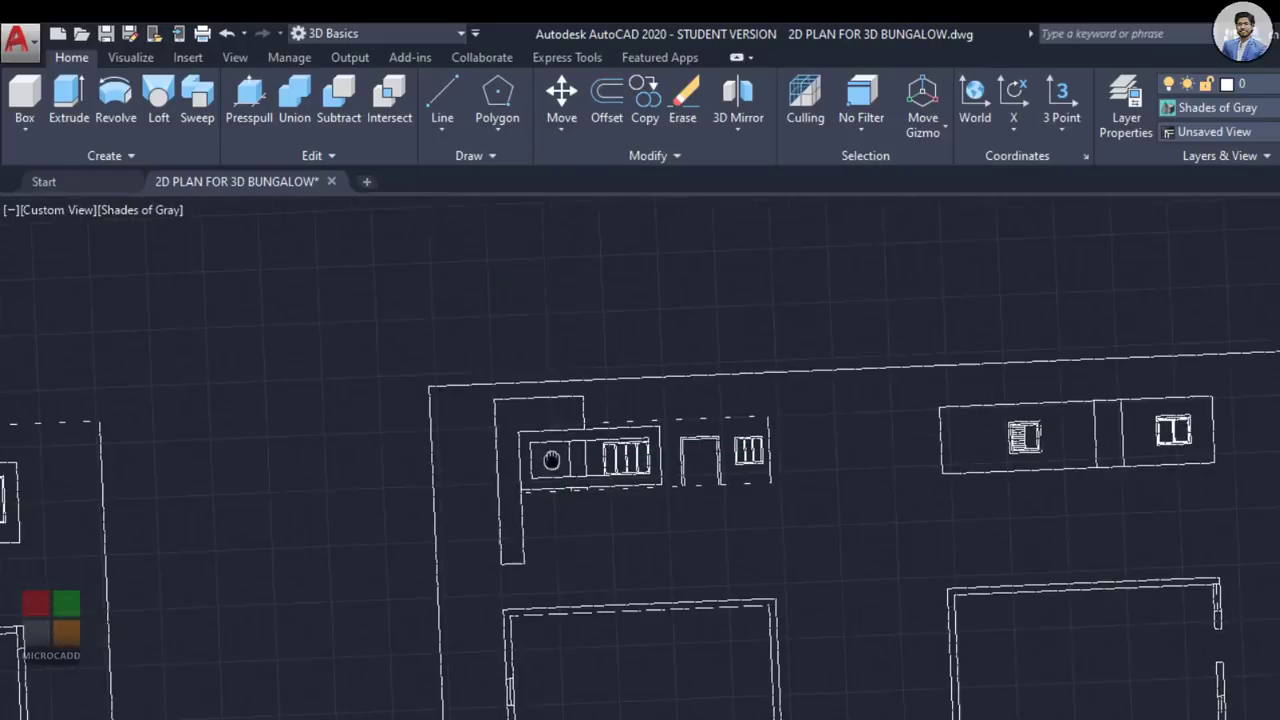
{"action": "left_click", "coordinate": [450, 331]}
{"action": "left_click", "coordinate": [818, 570]}
{"action": "scroll", "coordinate": [635, 511], "scroll_direction": "up", "scroll_amount": 2}
{"action": "middle_click_drag", "start_coordinate": [635, 511], "coordinate": [636, 520]}
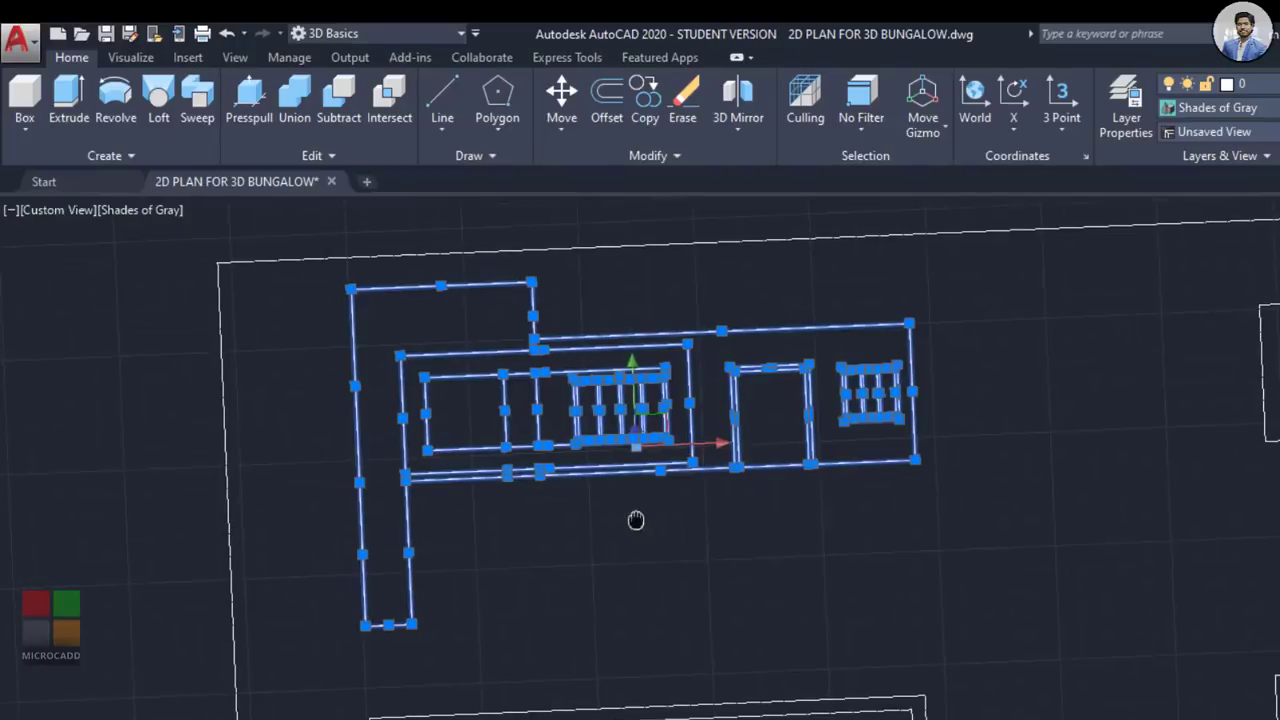
{"action": "type", "text": "co"}
{"action": "key", "text": "Return"}
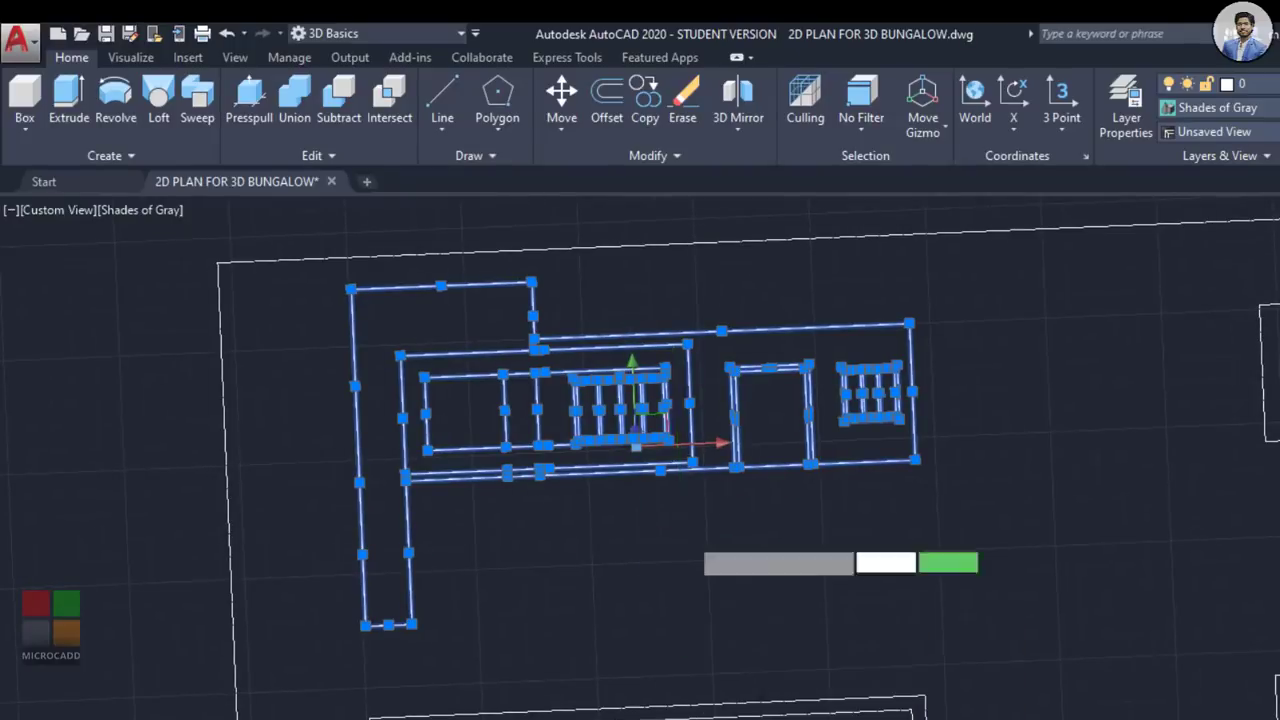
{"action": "left_click", "coordinate": [556, 558]}
{"action": "scroll", "coordinate": [1117, 545], "scroll_direction": "down", "scroll_amount": 2}
{"action": "middle_click_drag", "start_coordinate": [1117, 545], "coordinate": [62, 540]}
{"action": "middle_click_drag", "start_coordinate": [1237, 543], "coordinate": [551, 540]}
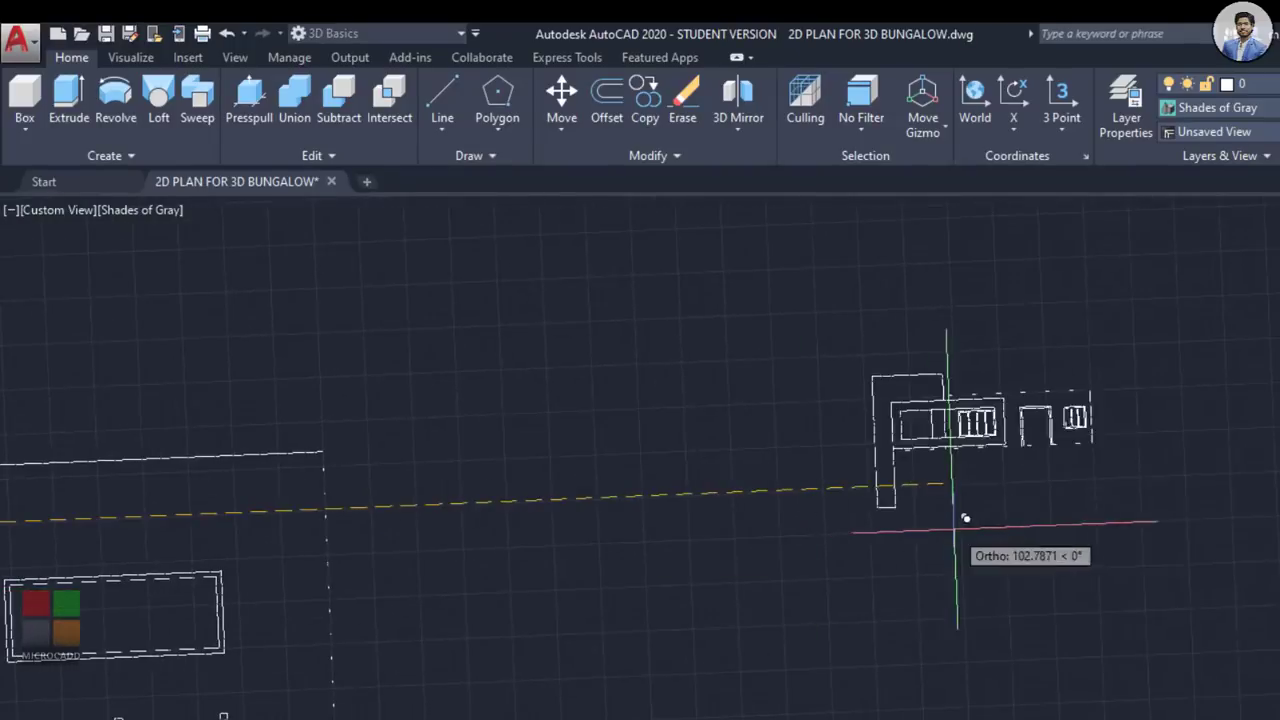
Step: Presspull the frame of the three-pane window in the copied elevation to a height of 0.03
{"action": "middle_click_drag", "start_coordinate": [971, 563], "coordinate": [897, 558], "text": "shift"}
{"action": "scroll", "coordinate": [810, 607], "scroll_direction": "up", "scroll_amount": 3}
{"action": "middle_click_drag", "start_coordinate": [811, 613], "coordinate": [813, 693]}
{"action": "scroll", "coordinate": [906, 500], "scroll_direction": "up", "scroll_amount": 3}
{"action": "middle_click_drag", "start_coordinate": [906, 500], "coordinate": [843, 598]}
{"action": "middle_click_drag", "start_coordinate": [843, 598], "coordinate": [796, 620], "text": "shift"}
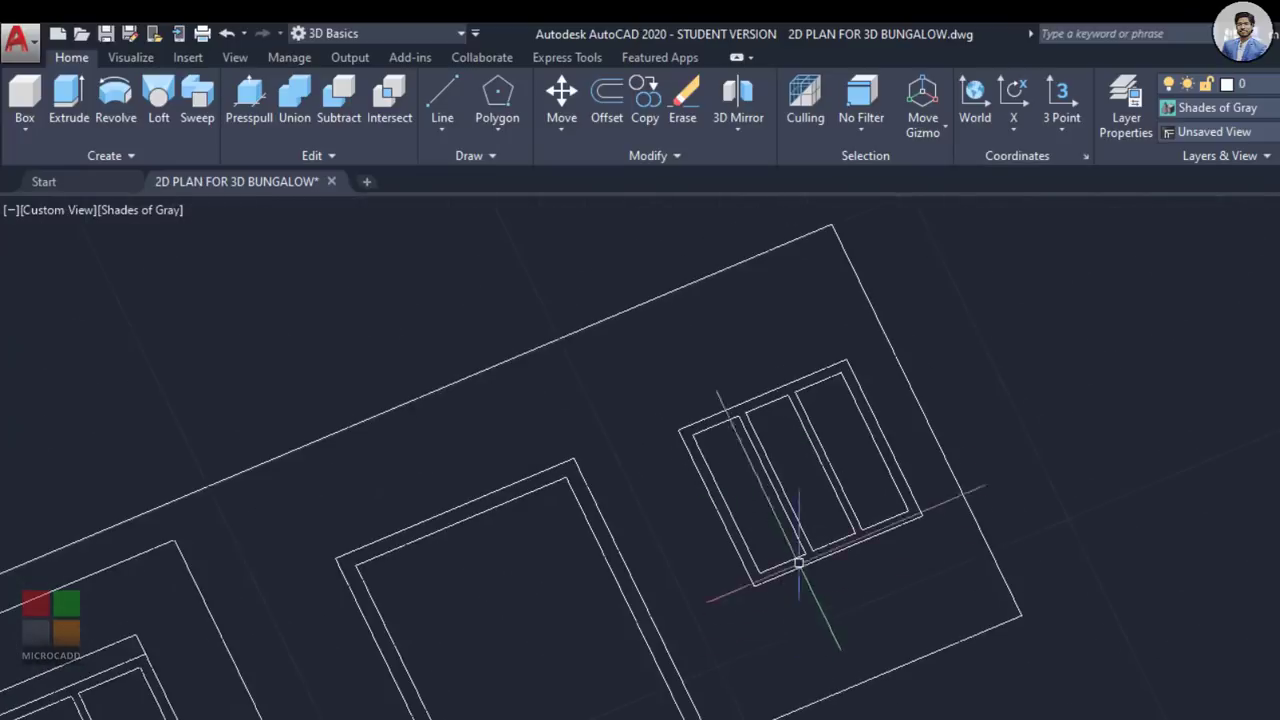
{"action": "scroll", "coordinate": [798, 563], "scroll_direction": "up", "scroll_amount": 3}
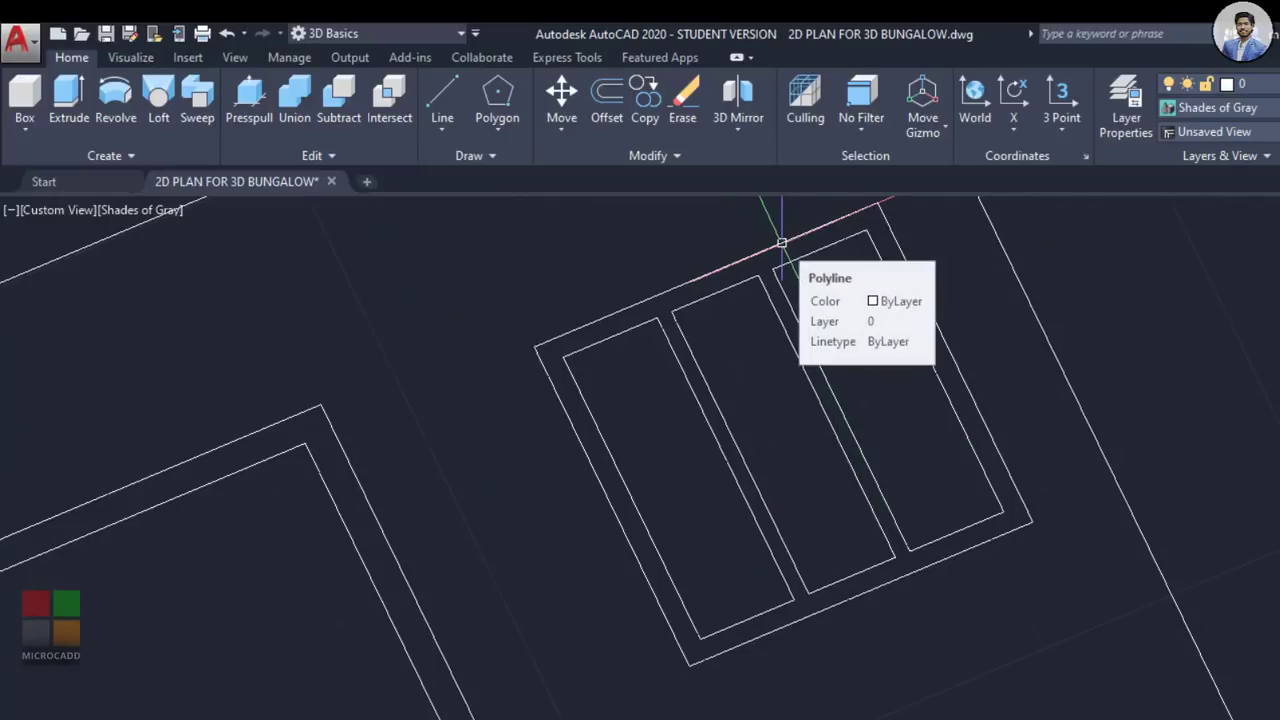
{"action": "left_click", "coordinate": [249, 105]}
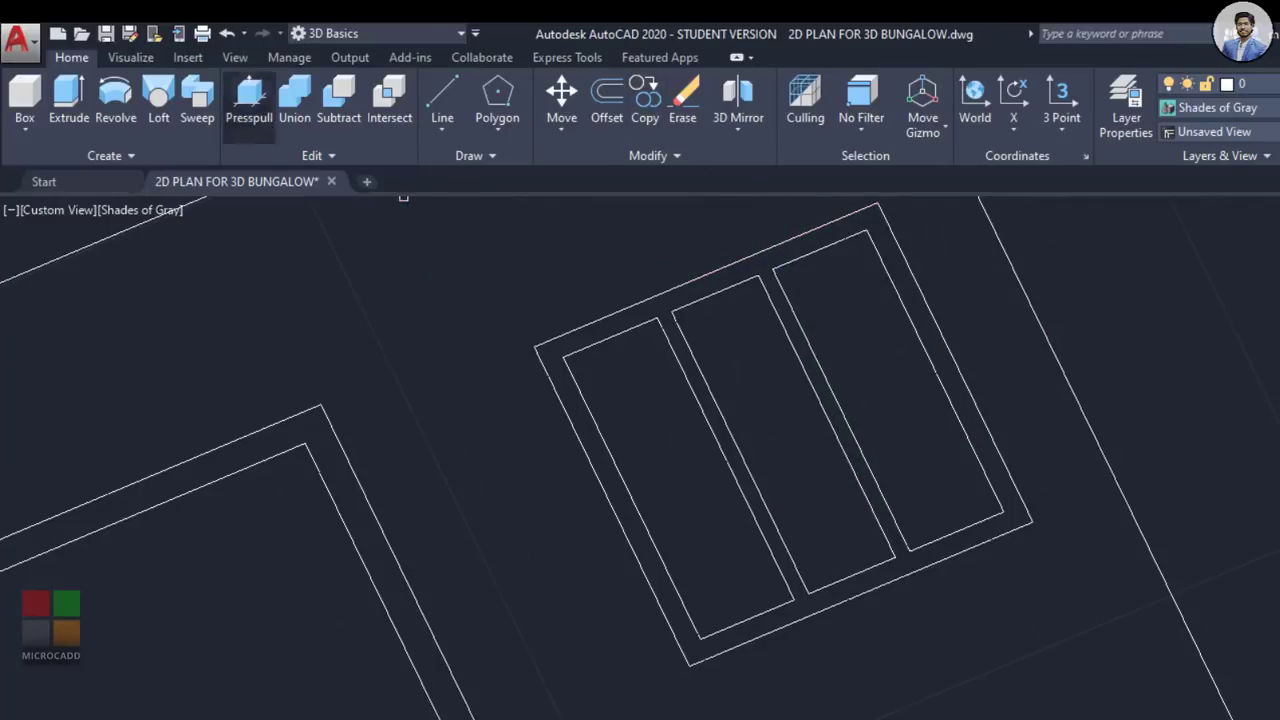
{"action": "left_click", "coordinate": [1016, 517]}
{"action": "middle_click_drag", "start_coordinate": [1023, 529], "coordinate": [1155, 297], "text": "shift"}
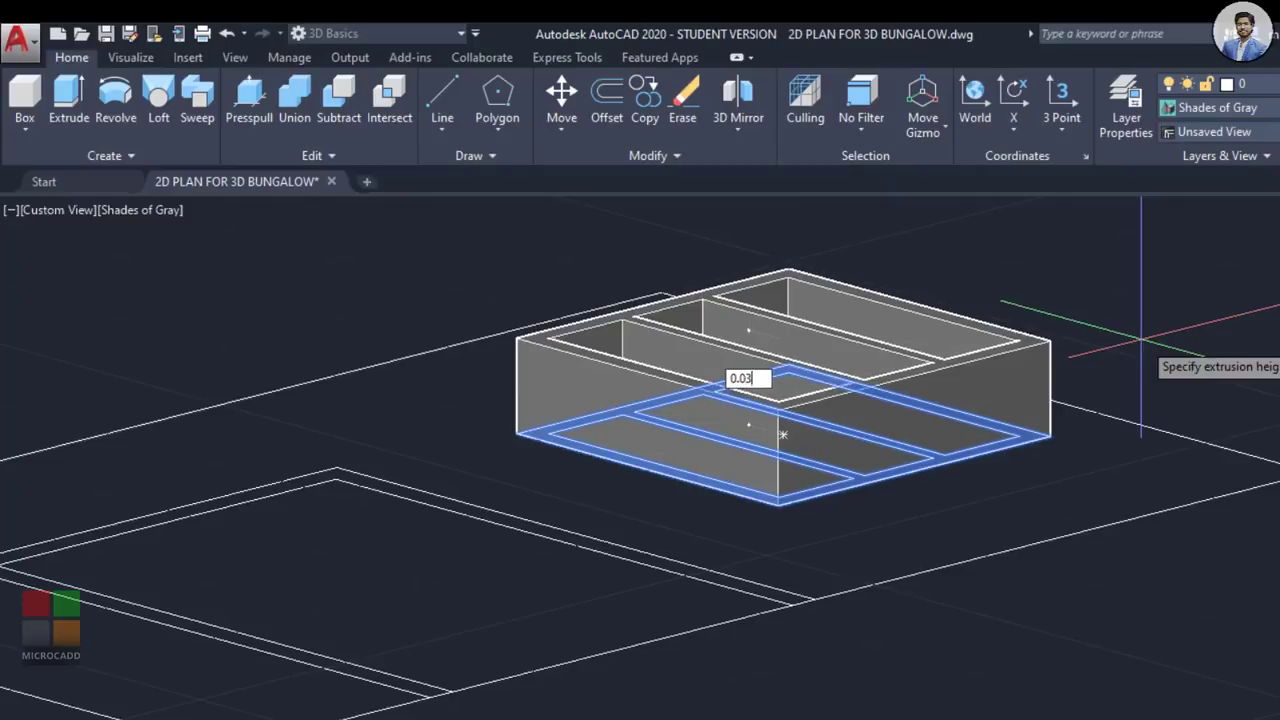
{"action": "type", "text": "0.03"}
{"action": "key", "text": "Return"}
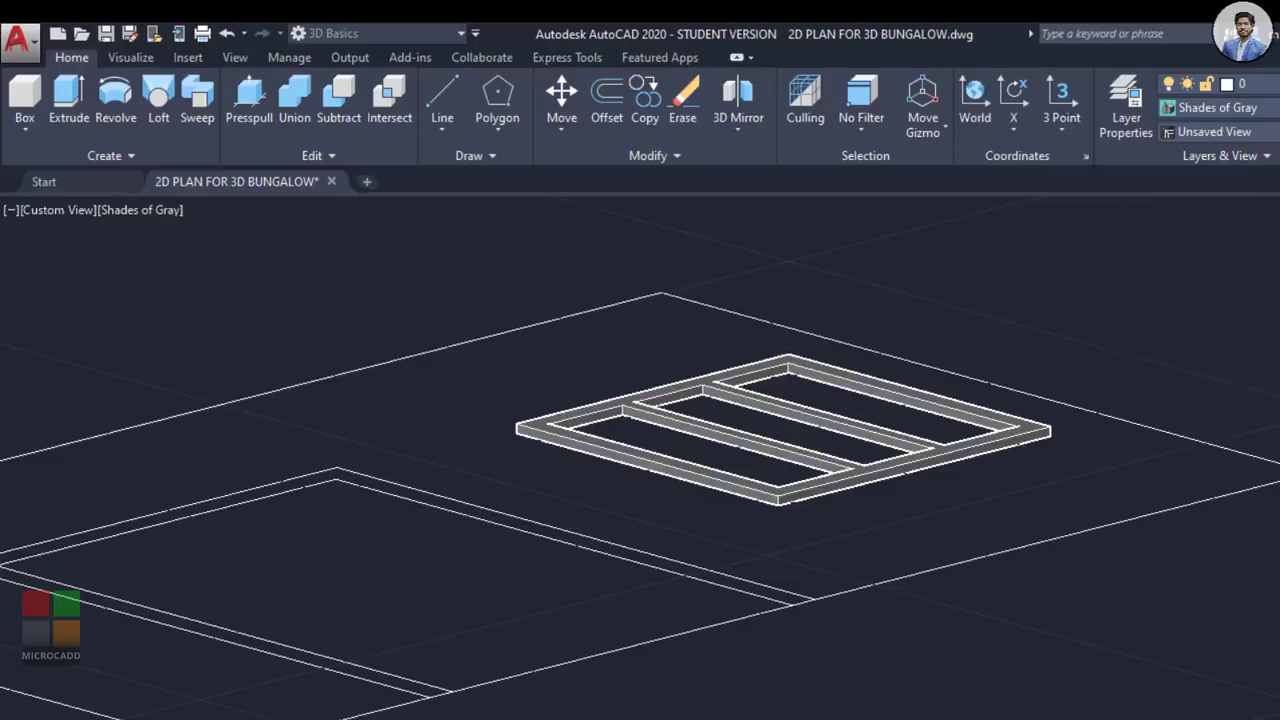
Step: Presspull the three pane areas inside the copied elevation's window frame to a height of 0.01
{"action": "middle_click_drag", "start_coordinate": [1109, 344], "coordinate": [1062, 372], "text": "shift"}
{"action": "scroll", "coordinate": [740, 462], "scroll_direction": "up", "scroll_amount": 3}
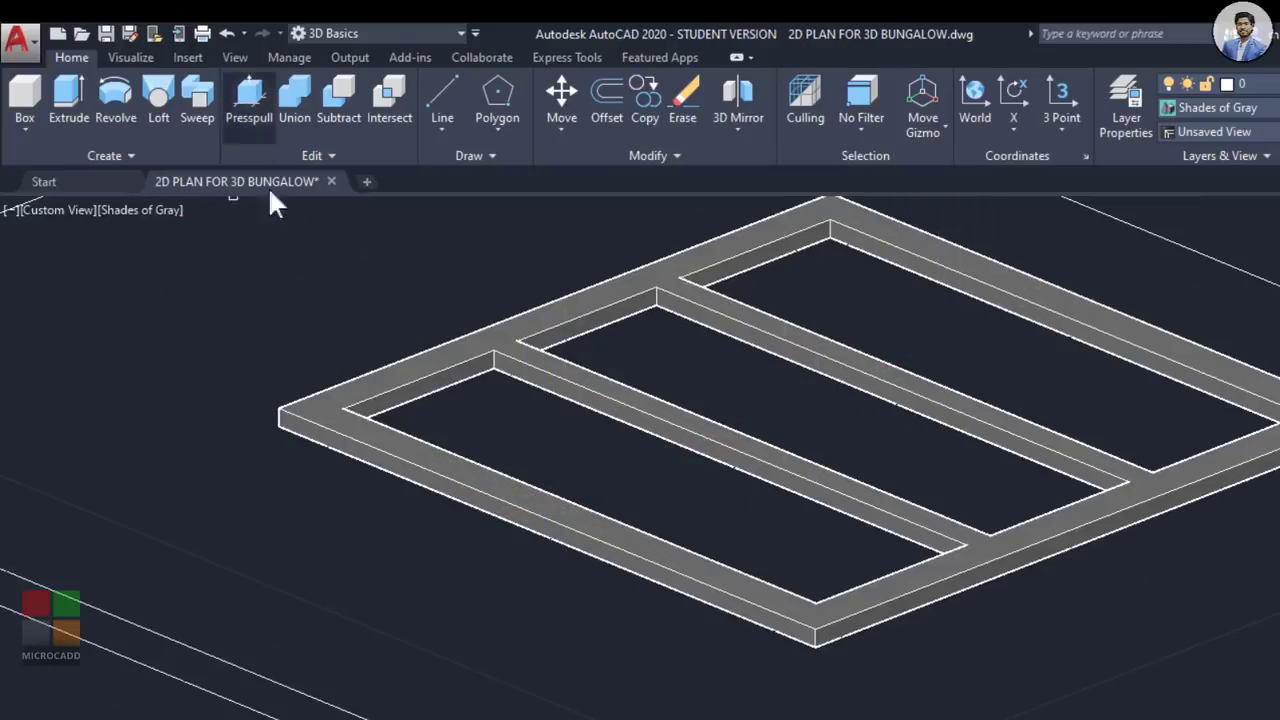
{"action": "left_click", "coordinate": [526, 448]}
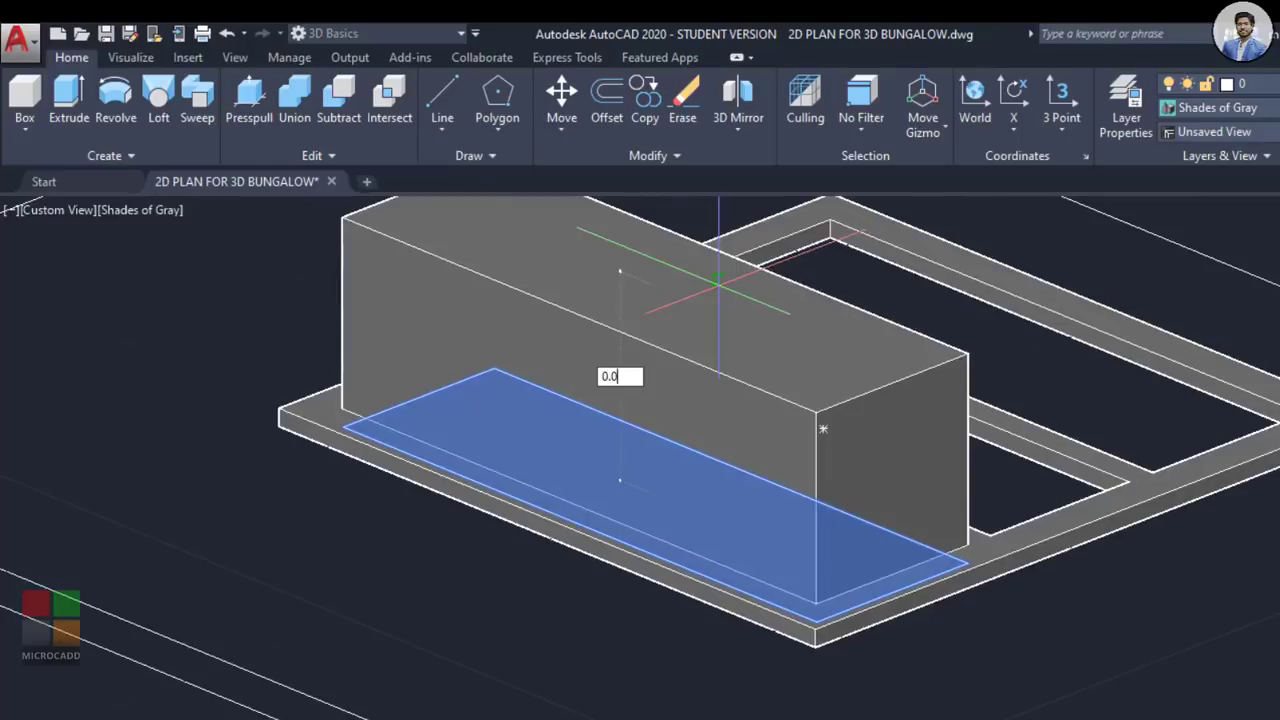
{"action": "key", "text": "Return"}
{"action": "left_click", "coordinate": [683, 363]}
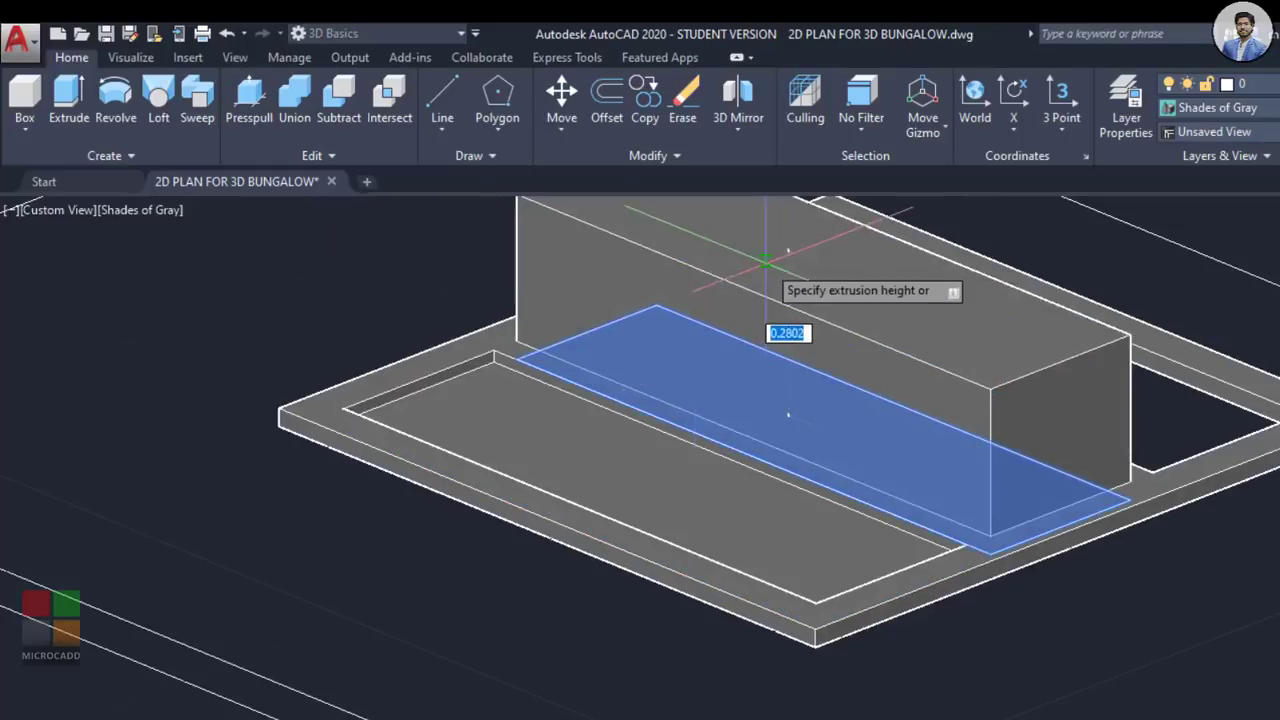
{"action": "type", "text": "0.01"}
{"action": "key", "text": "Return"}
{"action": "left_click", "coordinate": [894, 290]}
{"action": "key", "text": "Return"}
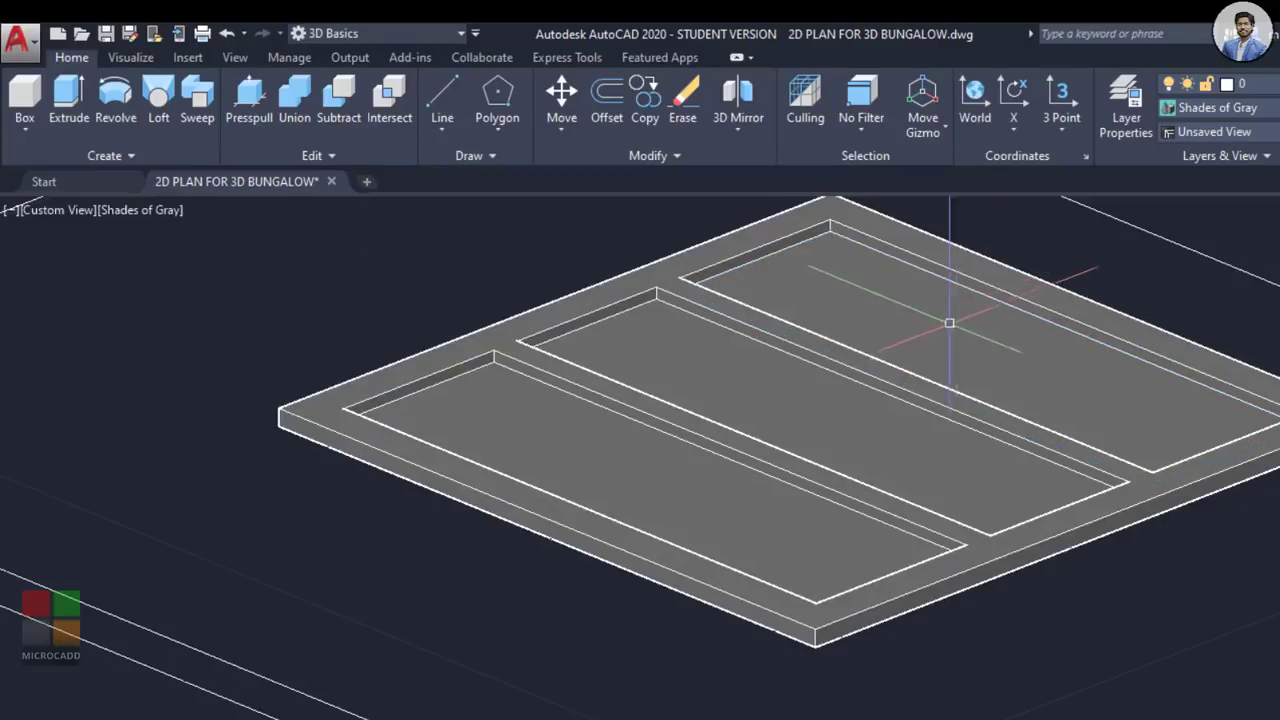
Step: Compare the modelled three-pane window with the window openings in the bungalow's walls
{"action": "middle_click_drag", "start_coordinate": [949, 323], "coordinate": [883, 371], "text": "shift"}
{"action": "scroll", "coordinate": [849, 449], "scroll_direction": "down", "scroll_amount": 7}
{"action": "scroll", "coordinate": [589, 517], "scroll_direction": "down", "scroll_amount": 8}
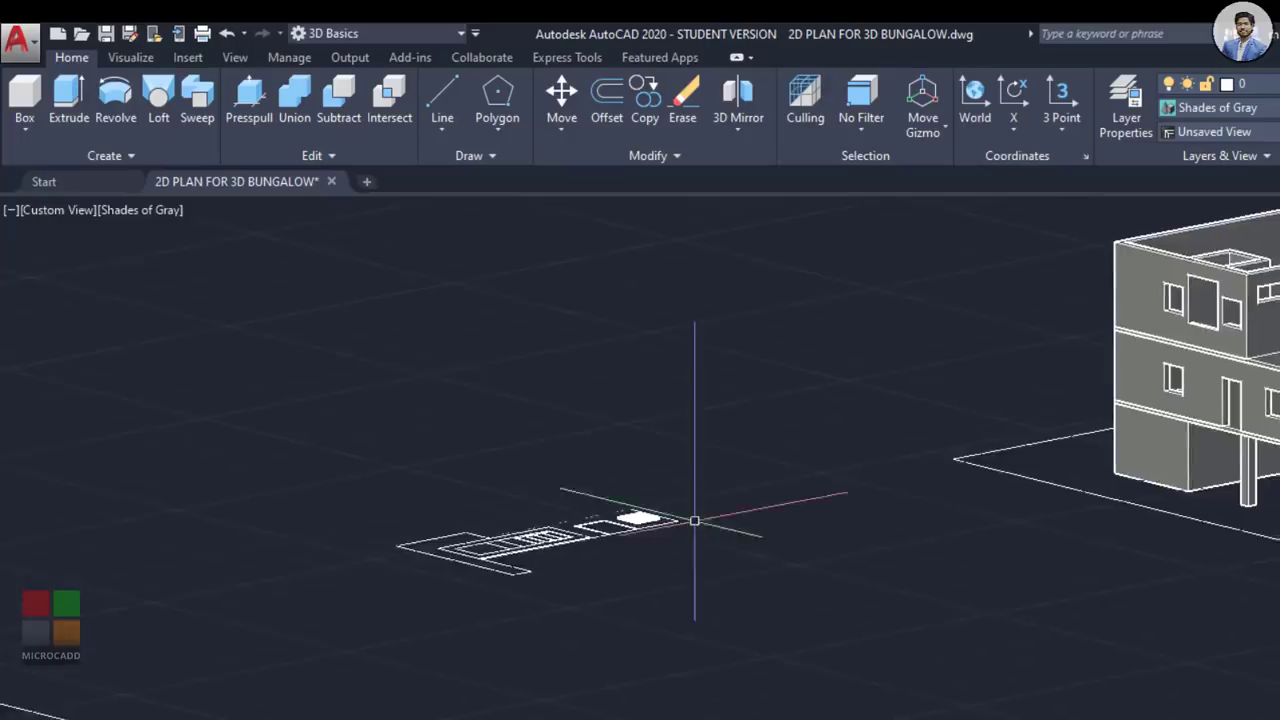
{"action": "middle_click_drag", "start_coordinate": [694, 520], "coordinate": [600, 585], "text": "shift"}
{"action": "scroll", "coordinate": [620, 527], "scroll_direction": "up", "scroll_amount": 9}
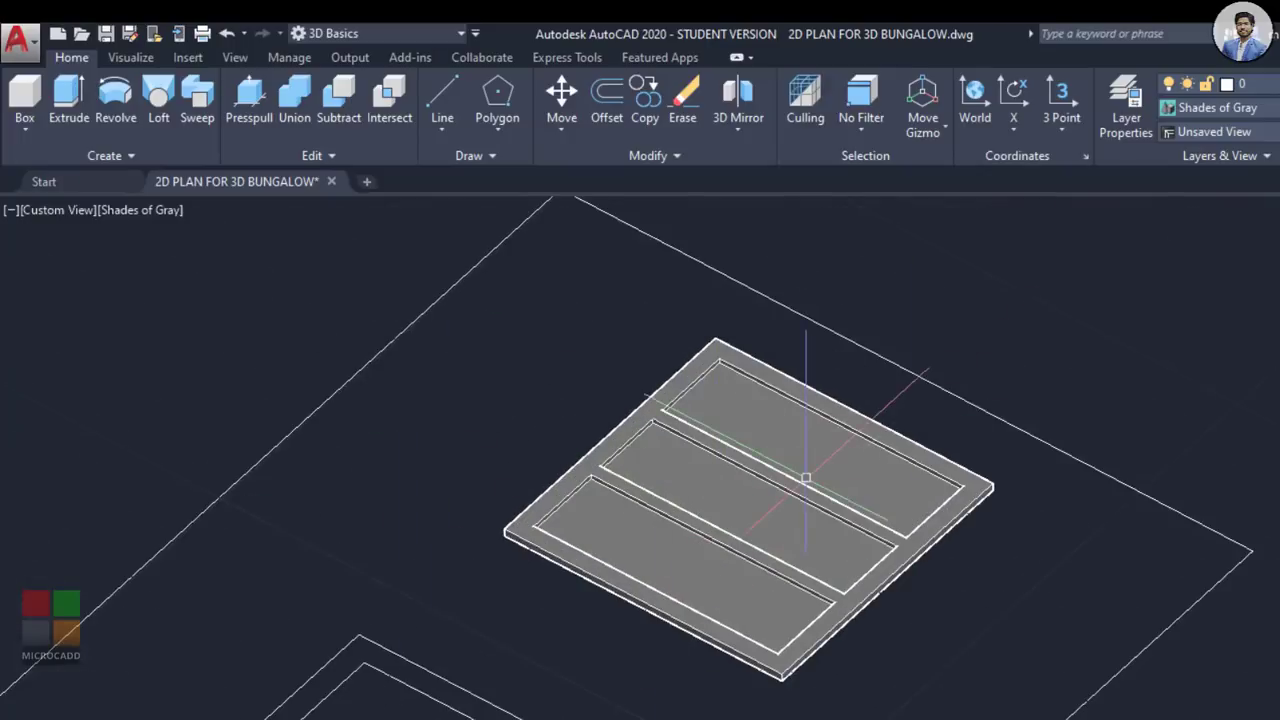
{"action": "scroll", "coordinate": [700, 545], "scroll_direction": "down", "scroll_amount": 8}
{"action": "scroll", "coordinate": [708, 543], "scroll_direction": "up", "scroll_amount": 5}
{"action": "scroll", "coordinate": [620, 531], "scroll_direction": "down", "scroll_amount": 8}
{"action": "middle_click_drag", "start_coordinate": [999, 494], "coordinate": [608, 576]}
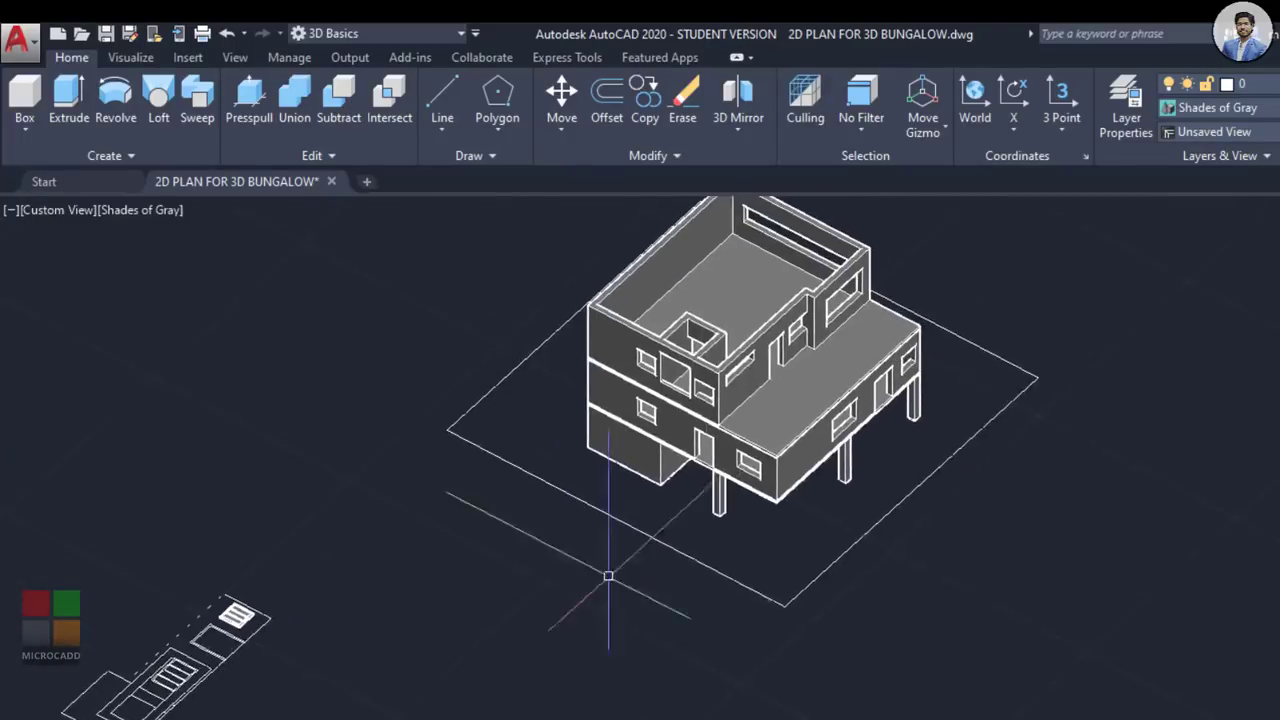
{"action": "scroll", "coordinate": [343, 600], "scroll_direction": "up", "scroll_amount": 1}
{"action": "scroll", "coordinate": [967, 511], "scroll_direction": "up", "scroll_amount": 6}
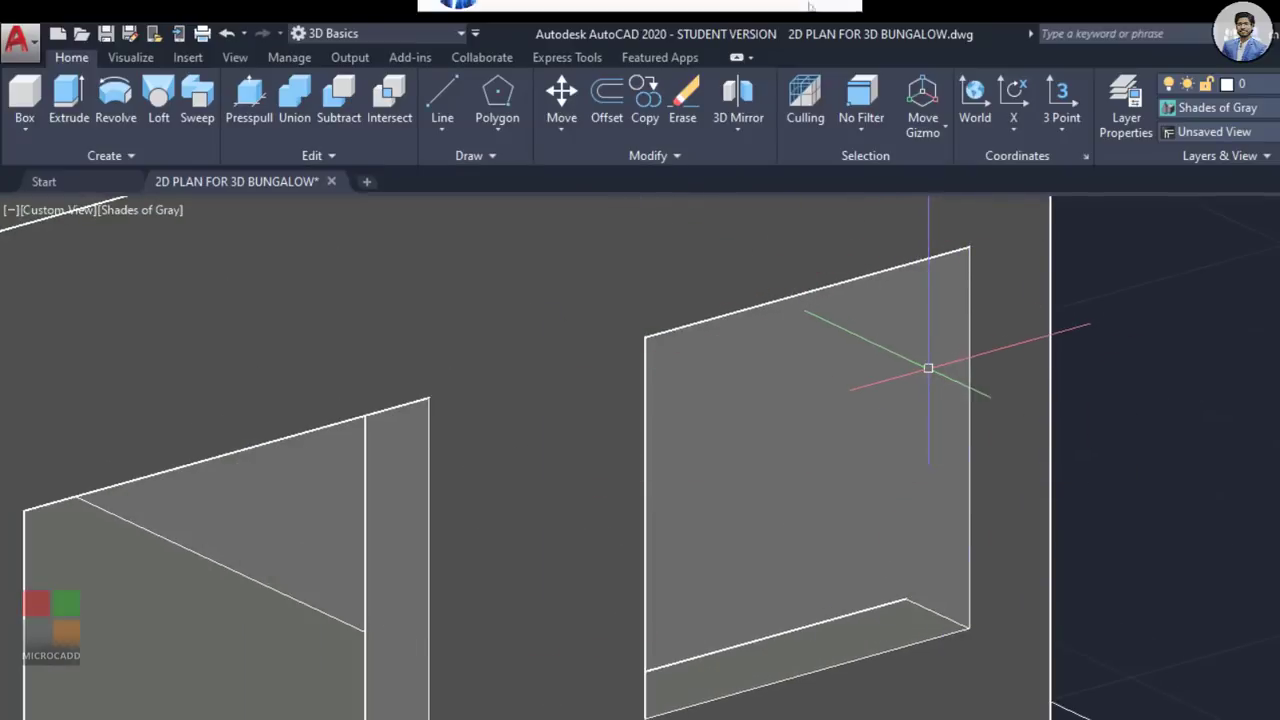
{"action": "scroll", "coordinate": [931, 362], "scroll_direction": "down", "scroll_amount": 8}
{"action": "scroll", "coordinate": [443, 500], "scroll_direction": "up", "scroll_amount": 10}
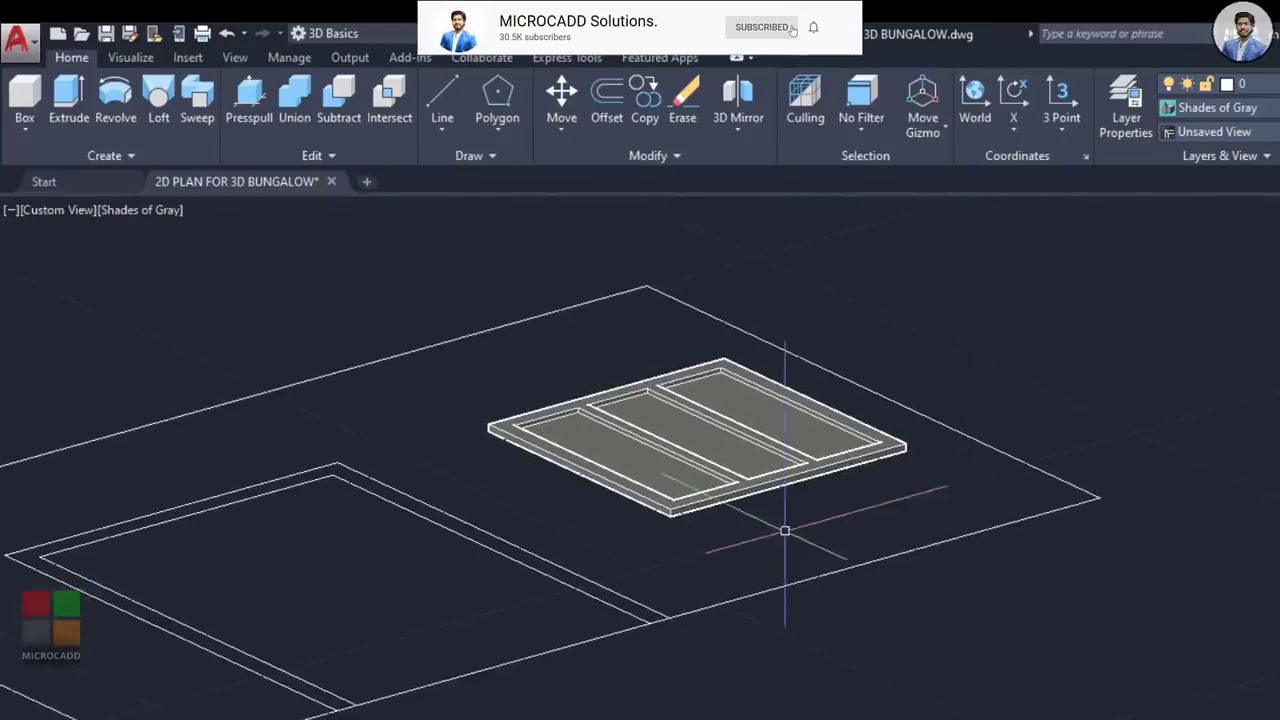
Step: Try to copy the flat window frame and its three panes from the frame's corner to a window opening in the bungalow
{"action": "left_click", "coordinate": [654, 477]}
{"action": "left_click", "coordinate": [700, 400]}
{"action": "left_click", "coordinate": [880, 417]}
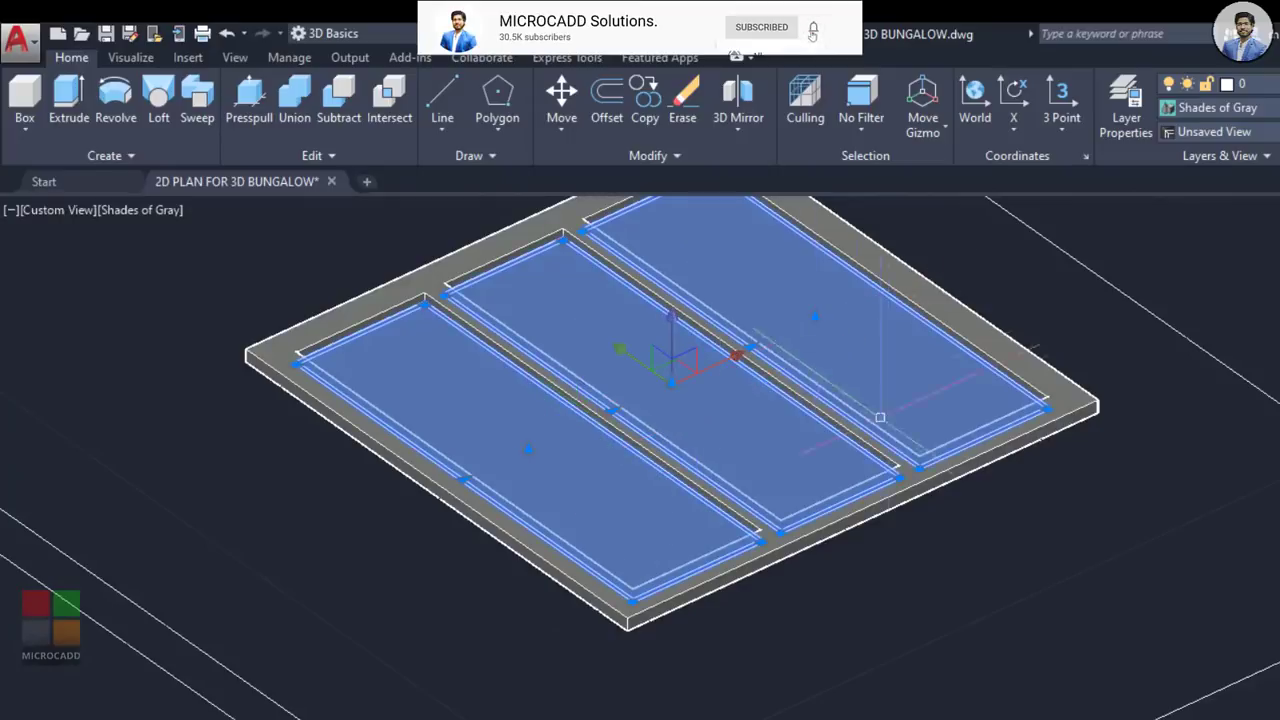
{"action": "left_click", "coordinate": [921, 475]}
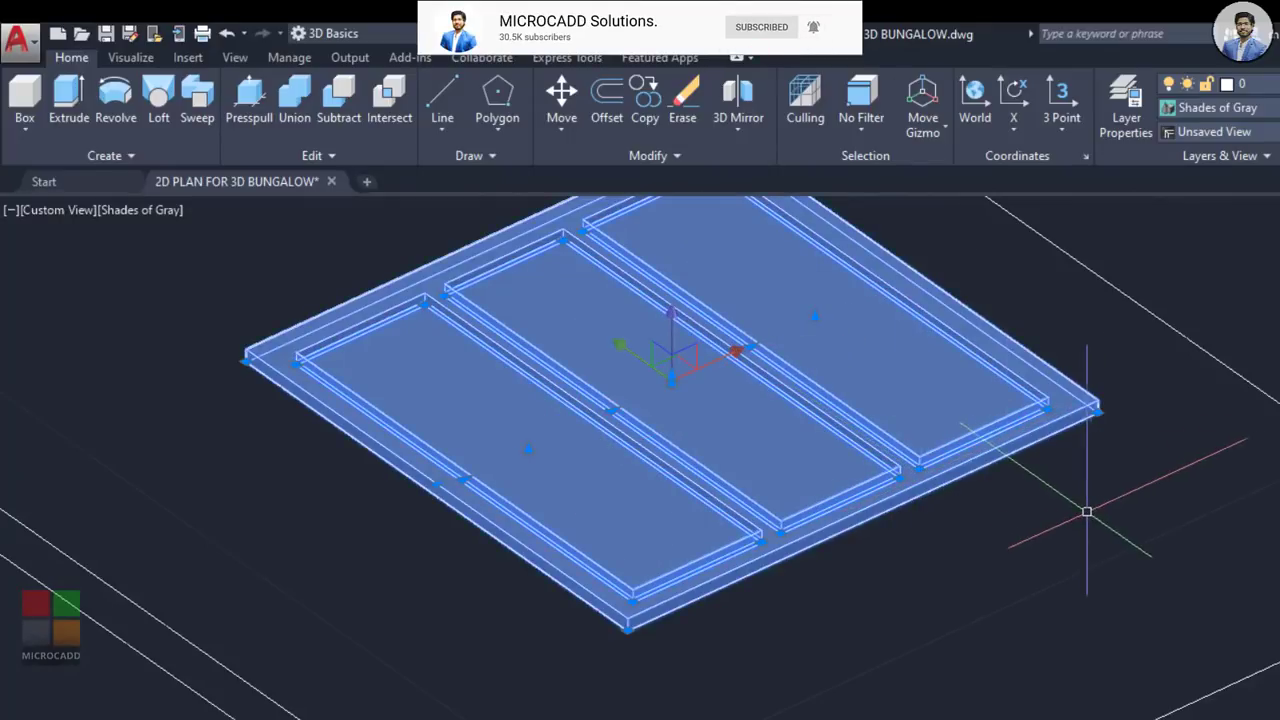
{"action": "type", "text": "co"}
{"action": "key", "text": "Return"}
{"action": "scroll", "coordinate": [655, 625], "scroll_direction": "up", "scroll_amount": 5}
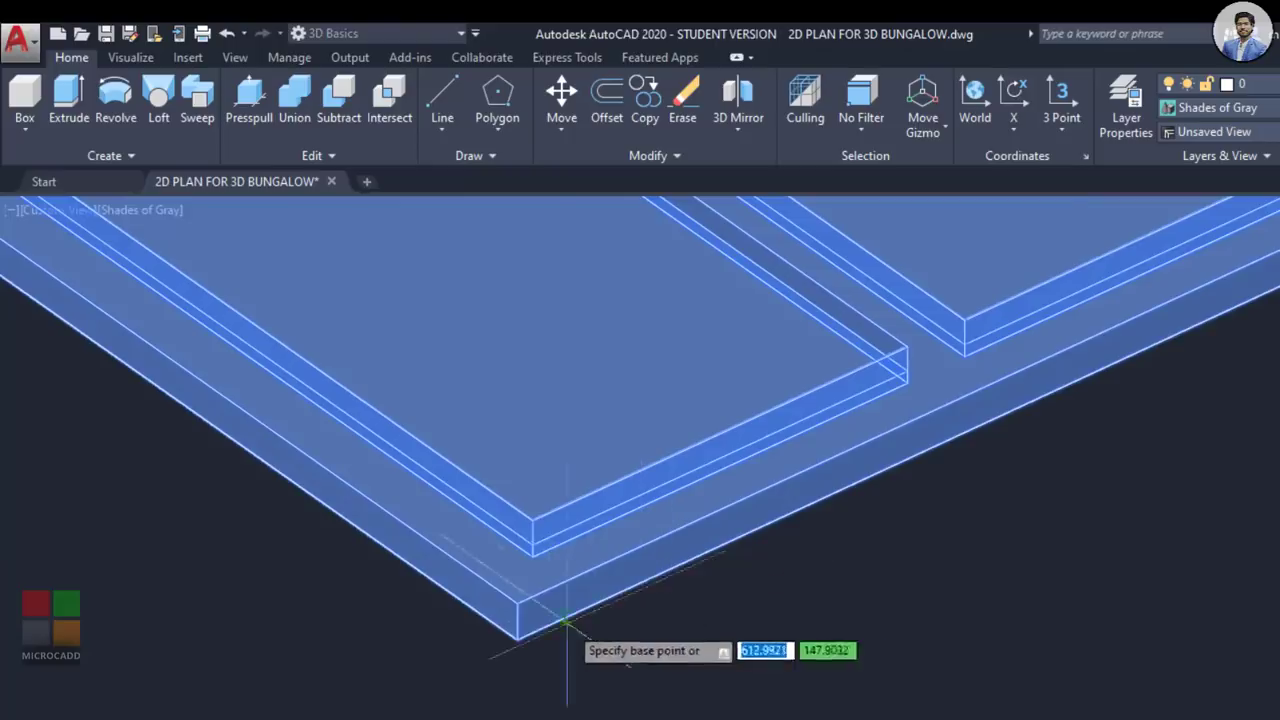
{"action": "left_click", "coordinate": [518, 634]}
{"action": "scroll", "coordinate": [1166, 500], "scroll_direction": "down", "scroll_amount": 6}
{"action": "scroll", "coordinate": [1108, 492], "scroll_direction": "up", "scroll_amount": 4}
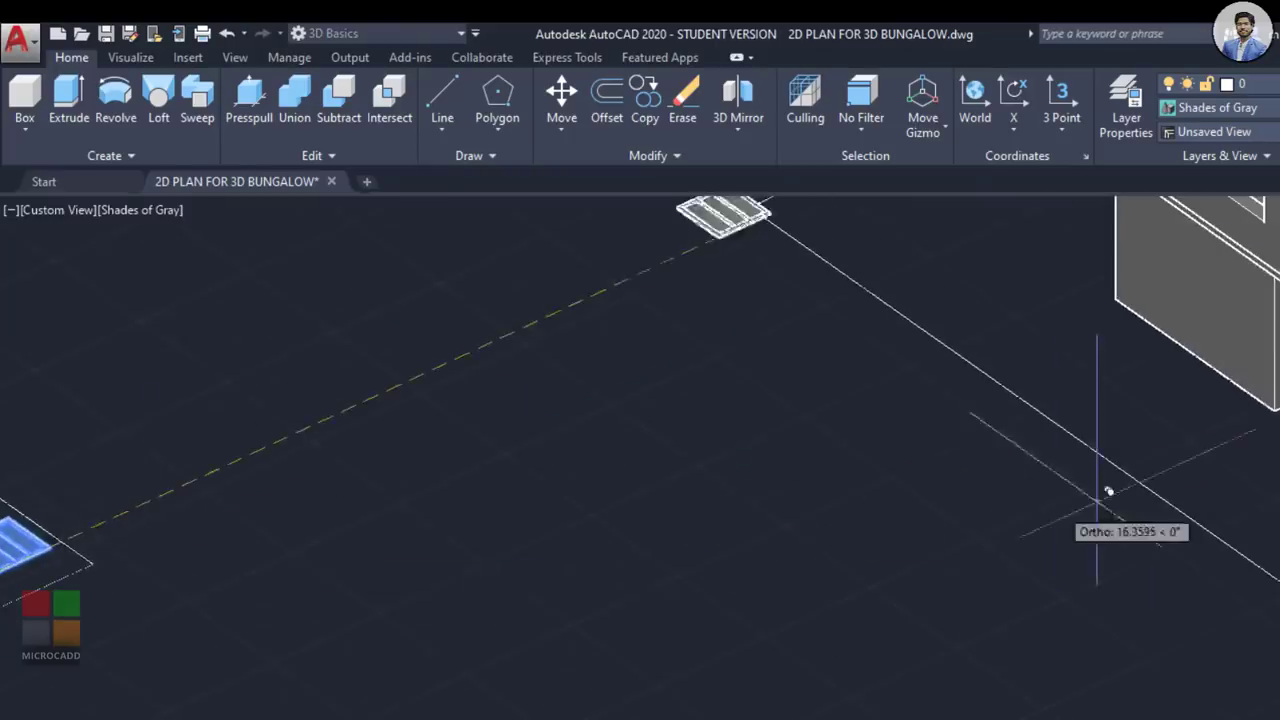
{"action": "scroll", "coordinate": [591, 466], "scroll_direction": "down", "scroll_amount": 4}
{"action": "scroll", "coordinate": [612, 320], "scroll_direction": "up", "scroll_amount": 4}
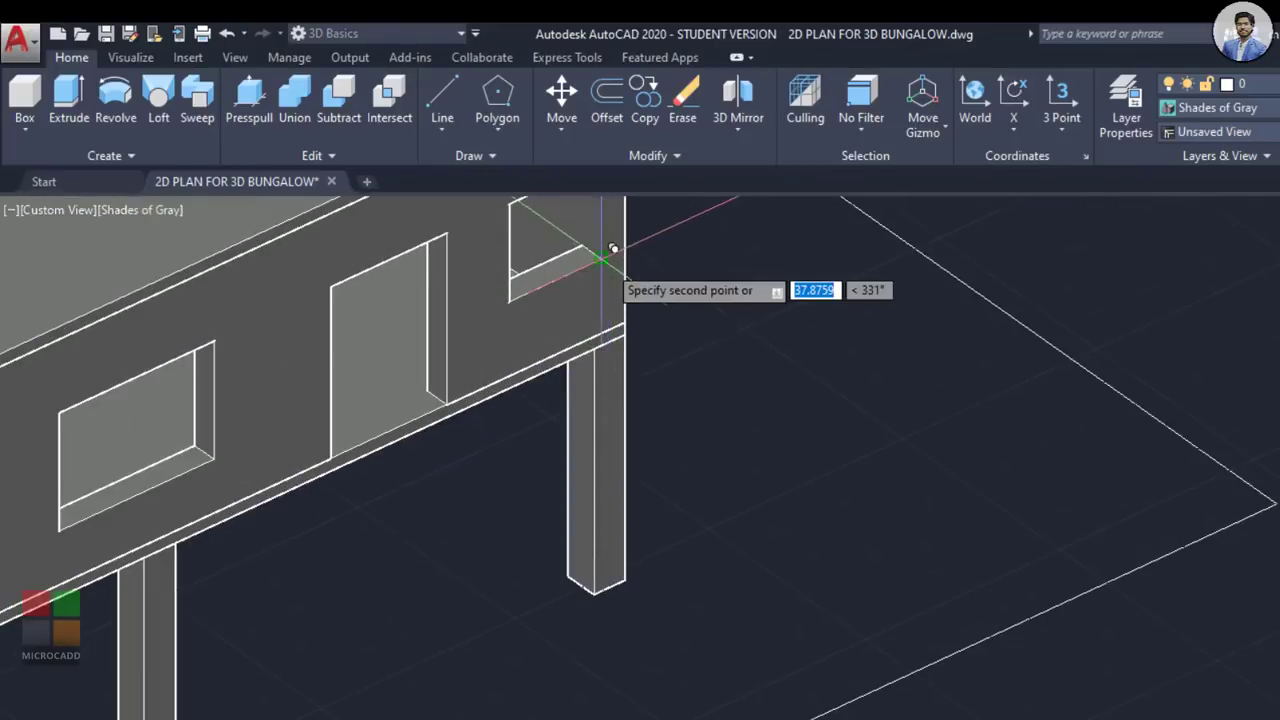
{"action": "scroll", "coordinate": [613, 248], "scroll_direction": "up", "scroll_amount": 3}
{"action": "middle_click_drag", "start_coordinate": [603, 286], "coordinate": [529, 537]}
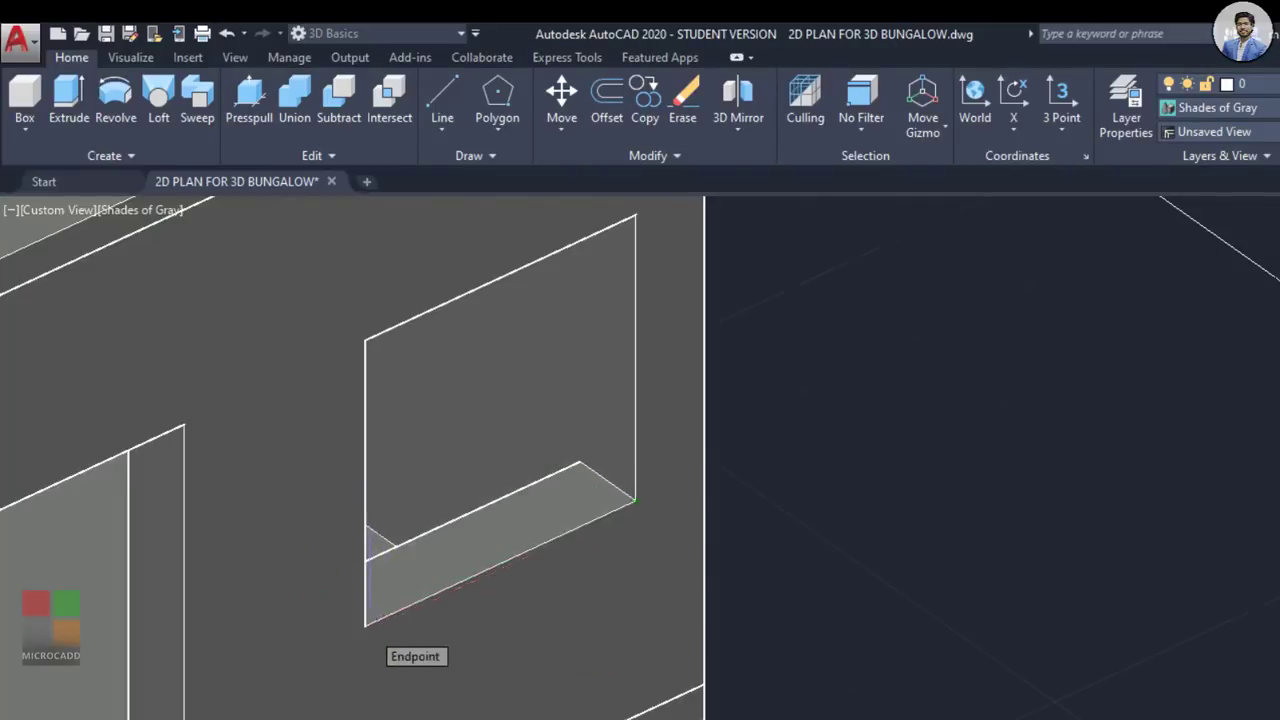
{"action": "key", "text": "ctrl+z"}
Step: Select the three panes together with the window frame and switch the gizmo to Rotate Gizmo
{"action": "scroll", "coordinate": [975, 595], "scroll_direction": "up", "scroll_amount": 5}
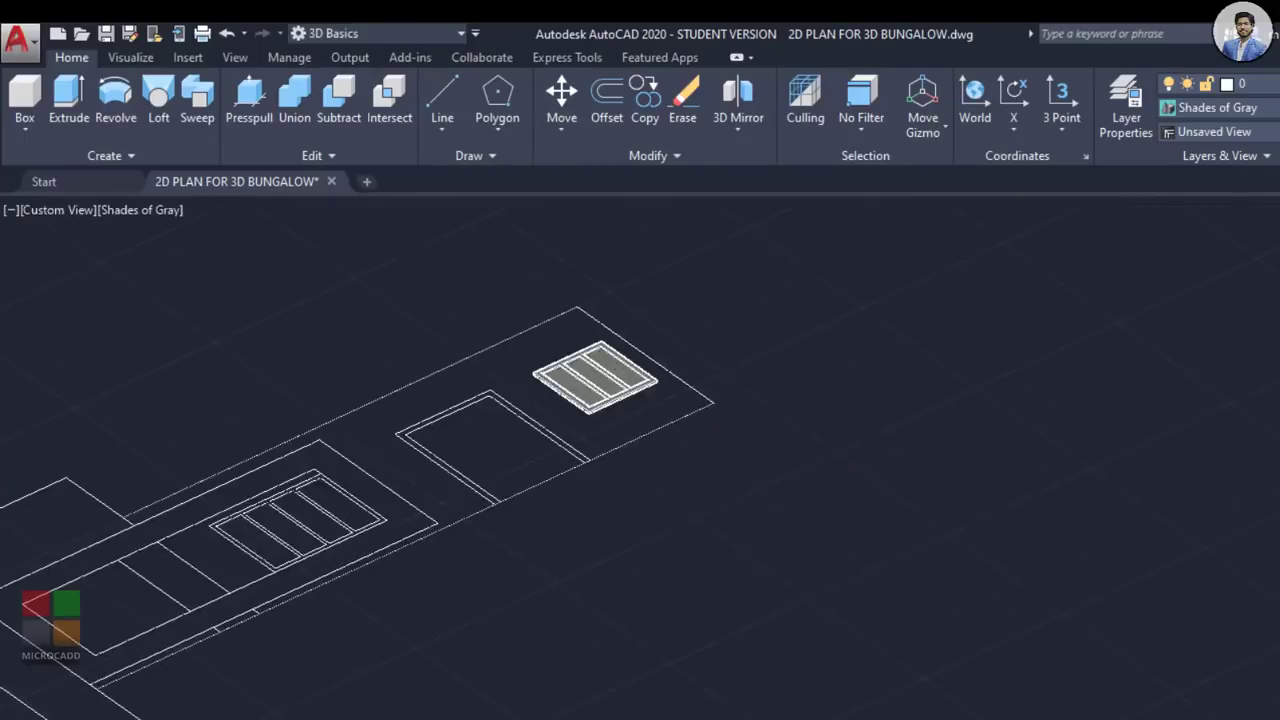
{"action": "scroll", "coordinate": [837, 591], "scroll_direction": "up", "scroll_amount": 8}
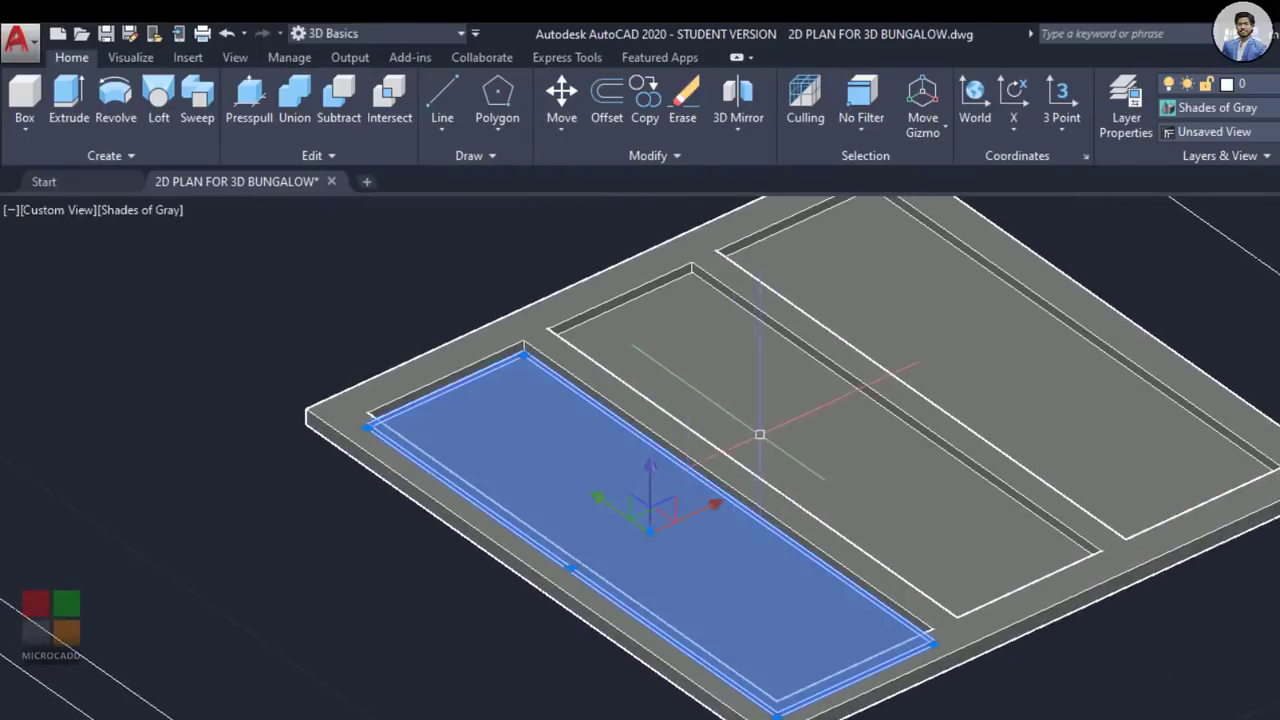
{"action": "left_click", "coordinate": [758, 434]}
{"action": "left_click", "coordinate": [914, 323]}
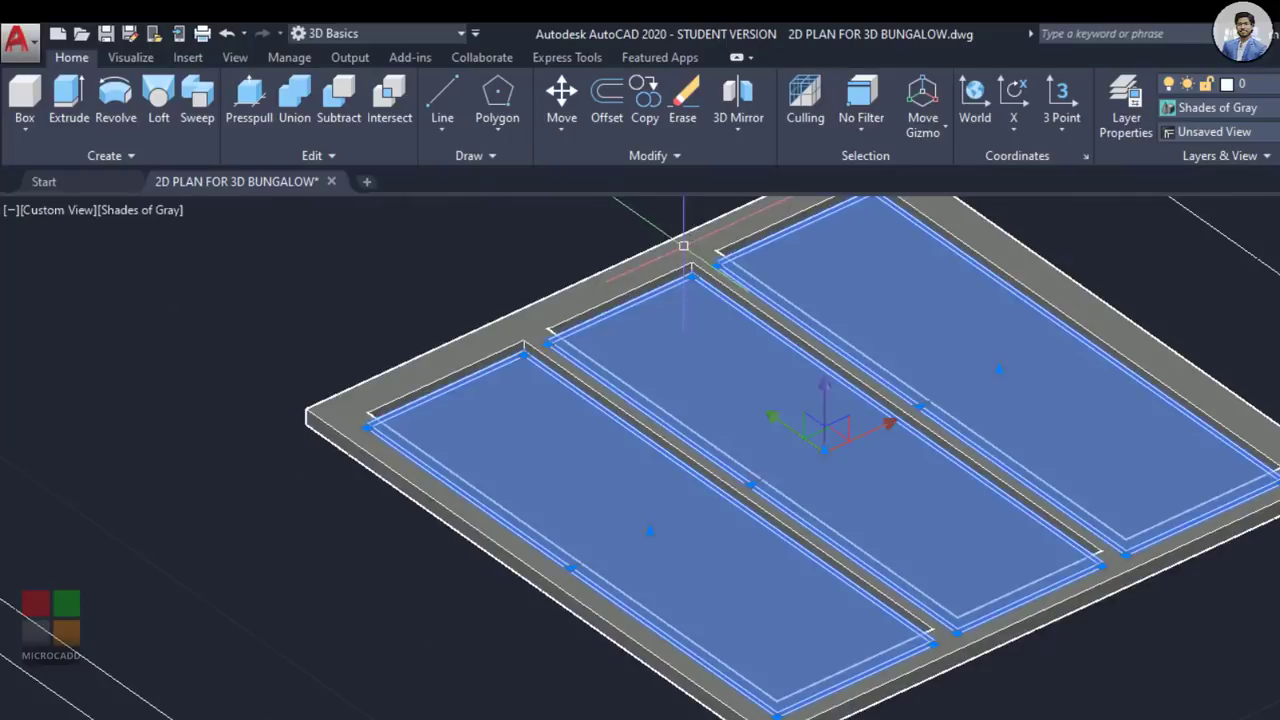
{"action": "scroll", "coordinate": [614, 472], "scroll_direction": "down", "scroll_amount": 8}
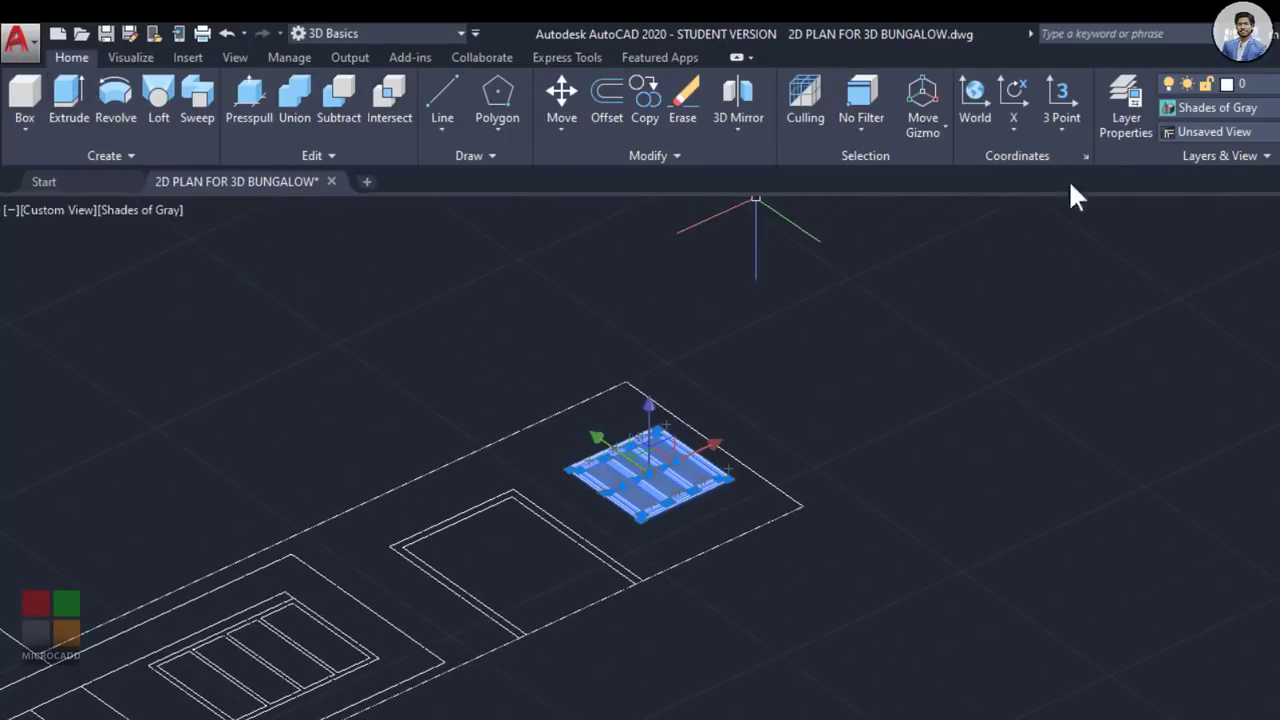
{"action": "left_click", "coordinate": [560, 134]}
{"action": "left_click", "coordinate": [560, 134]}
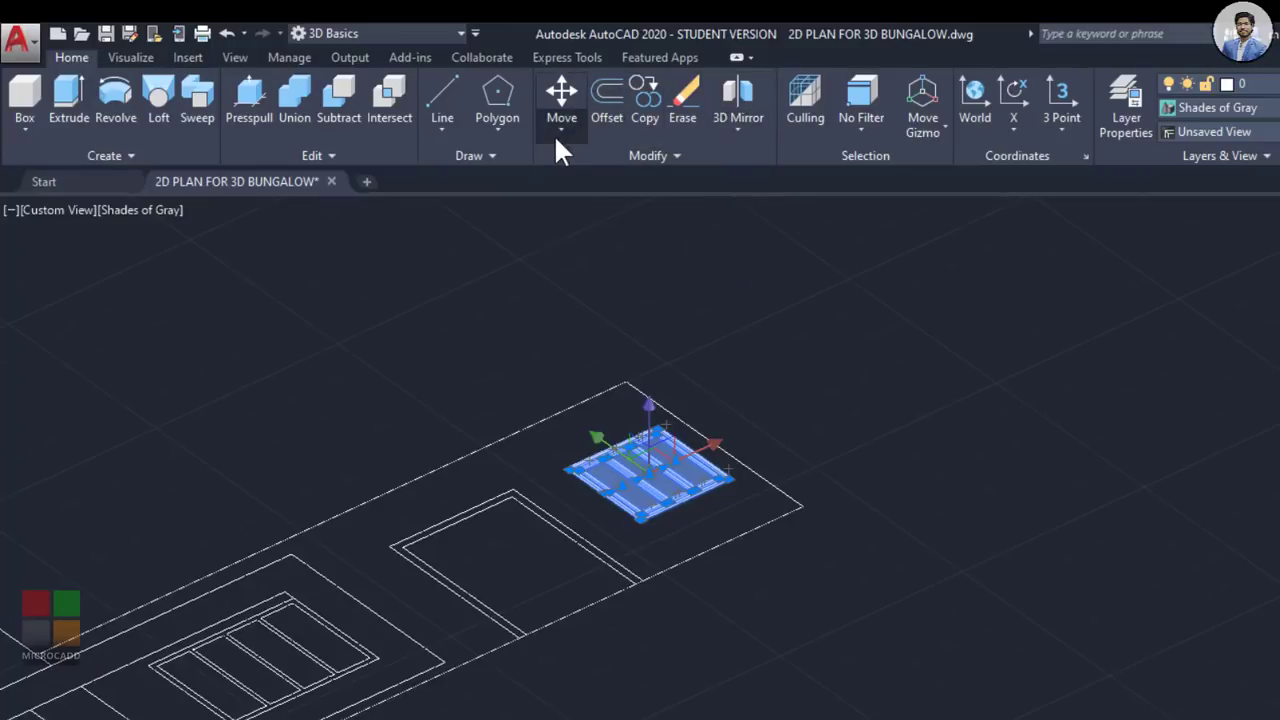
{"action": "left_click", "coordinate": [753, 131]}
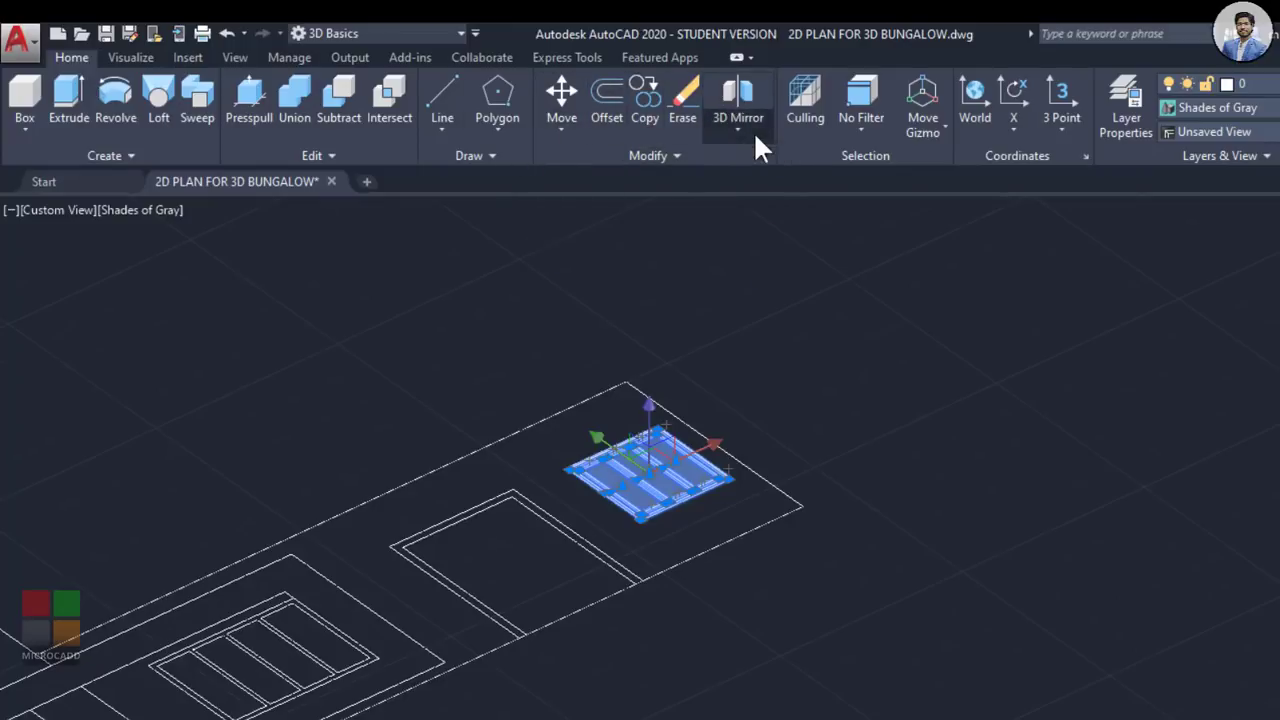
{"action": "left_click", "coordinate": [944, 135]}
{"action": "left_click", "coordinate": [944, 135]}
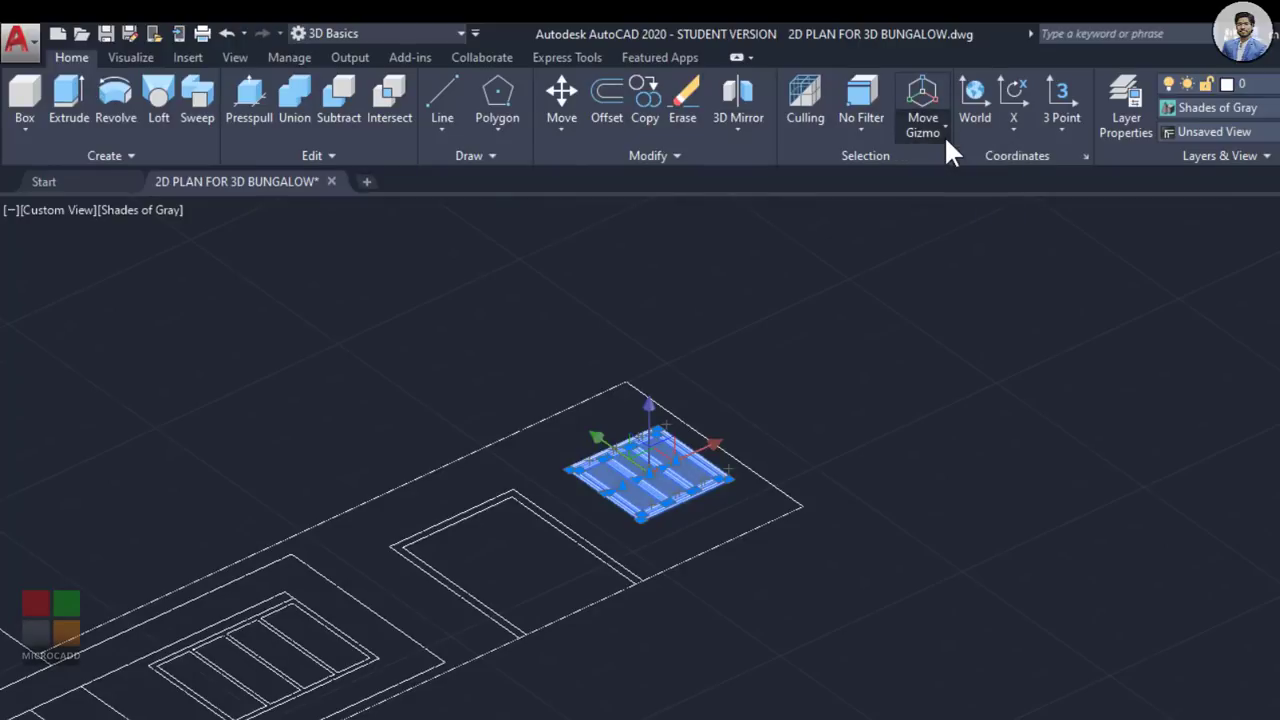
{"action": "left_click", "coordinate": [944, 135]}
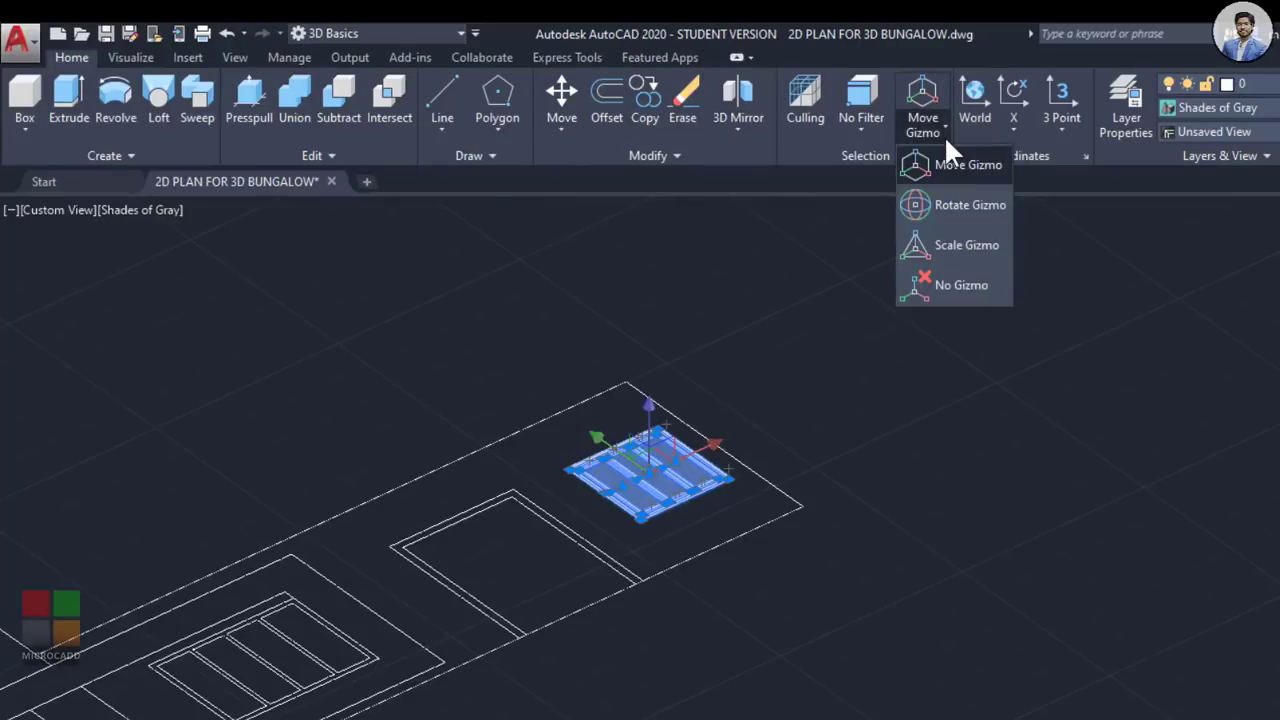
{"action": "left_click", "coordinate": [960, 207]}
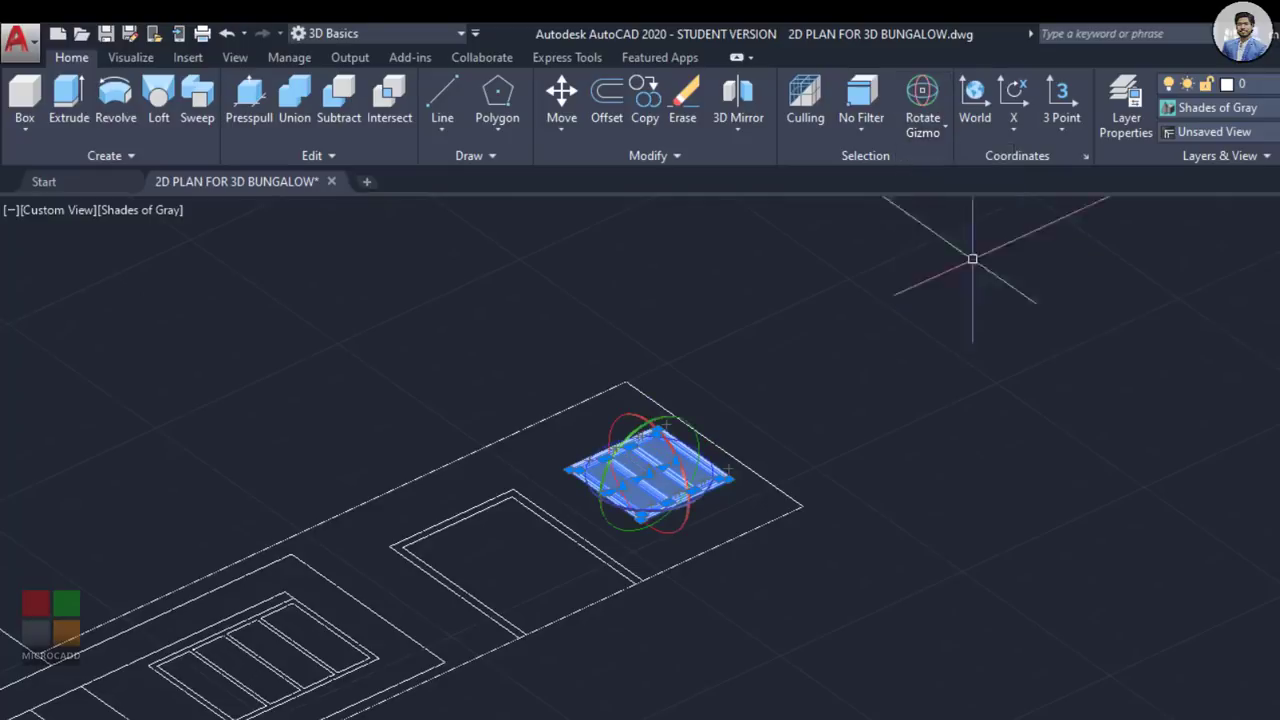
Step: Try to rotate the selected window frame and panes about the Y axis with the rotate gizmo
{"action": "scroll", "coordinate": [669, 513], "scroll_direction": "up", "scroll_amount": 2}
{"action": "middle_click_drag", "start_coordinate": [669, 513], "coordinate": [735, 478], "text": "shift"}
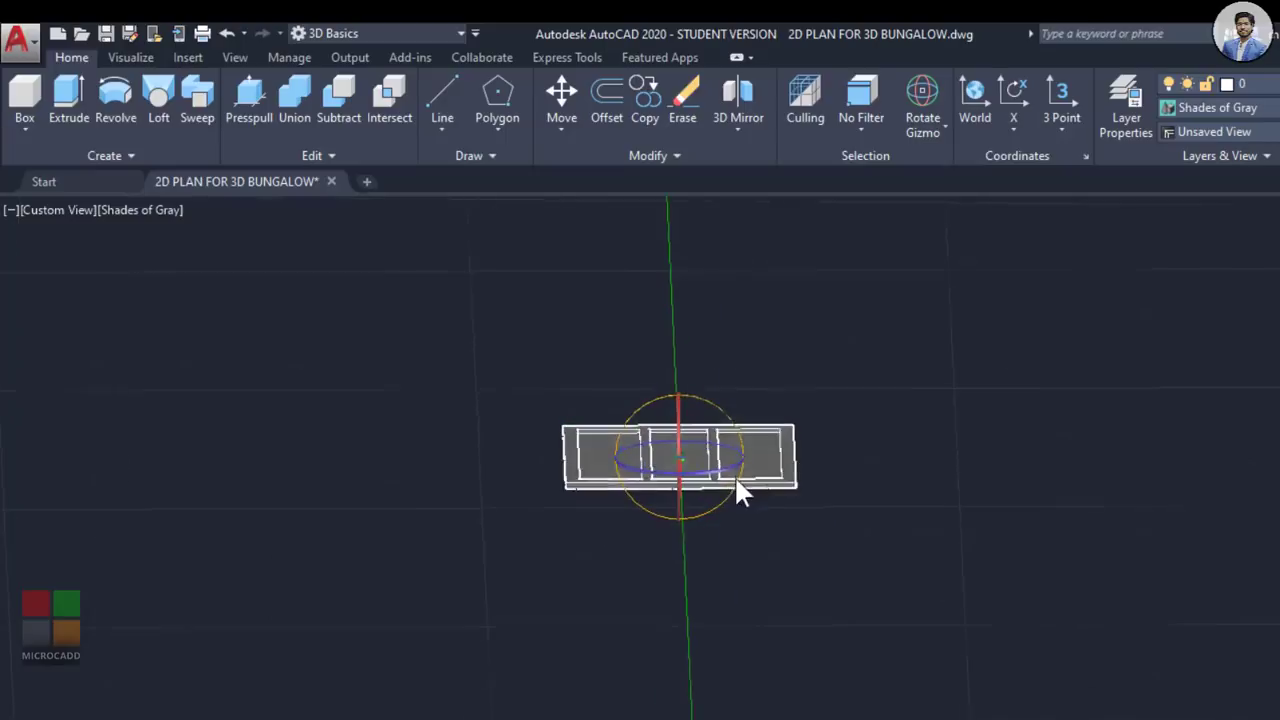
{"action": "left_click", "coordinate": [640, 412]}
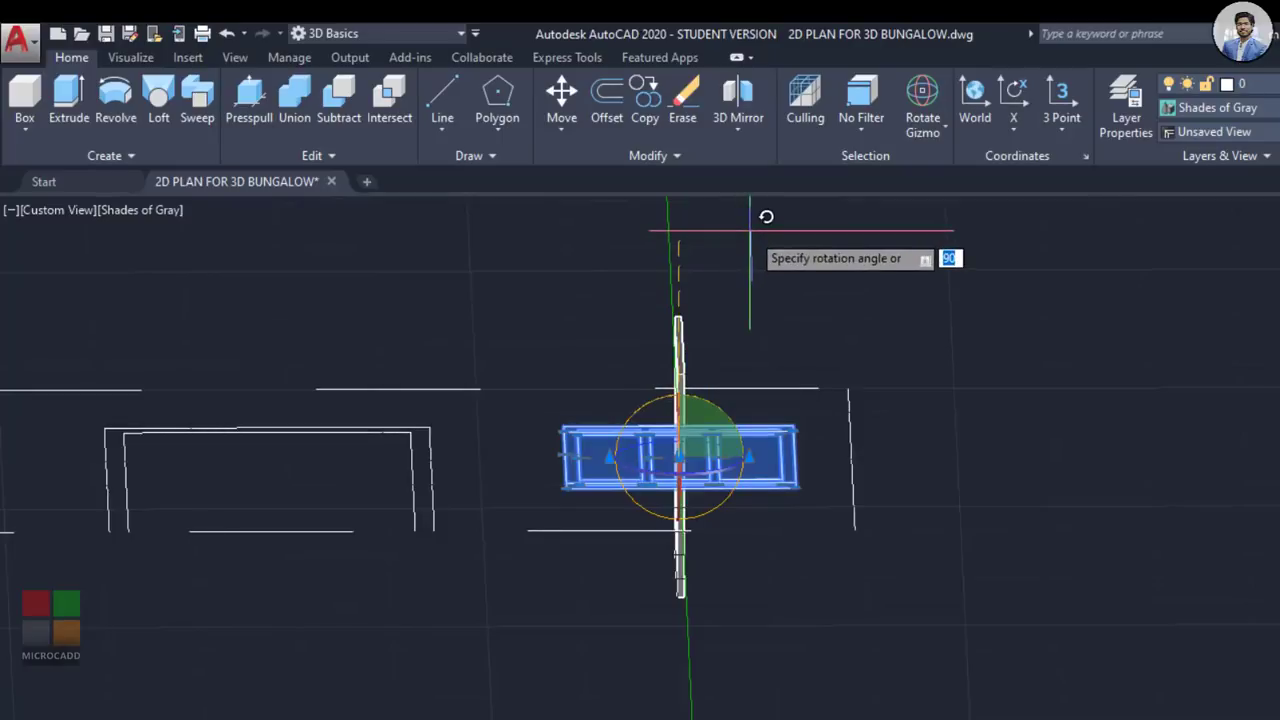
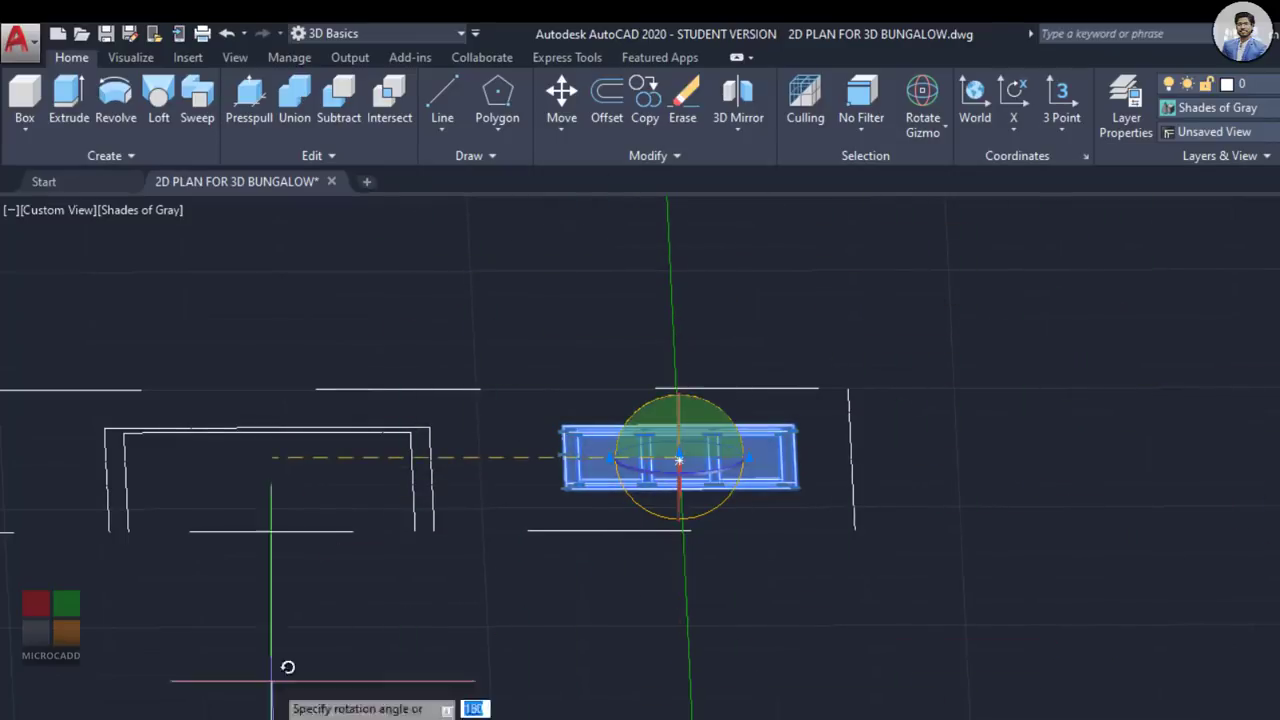
{"action": "key", "text": "Return"}
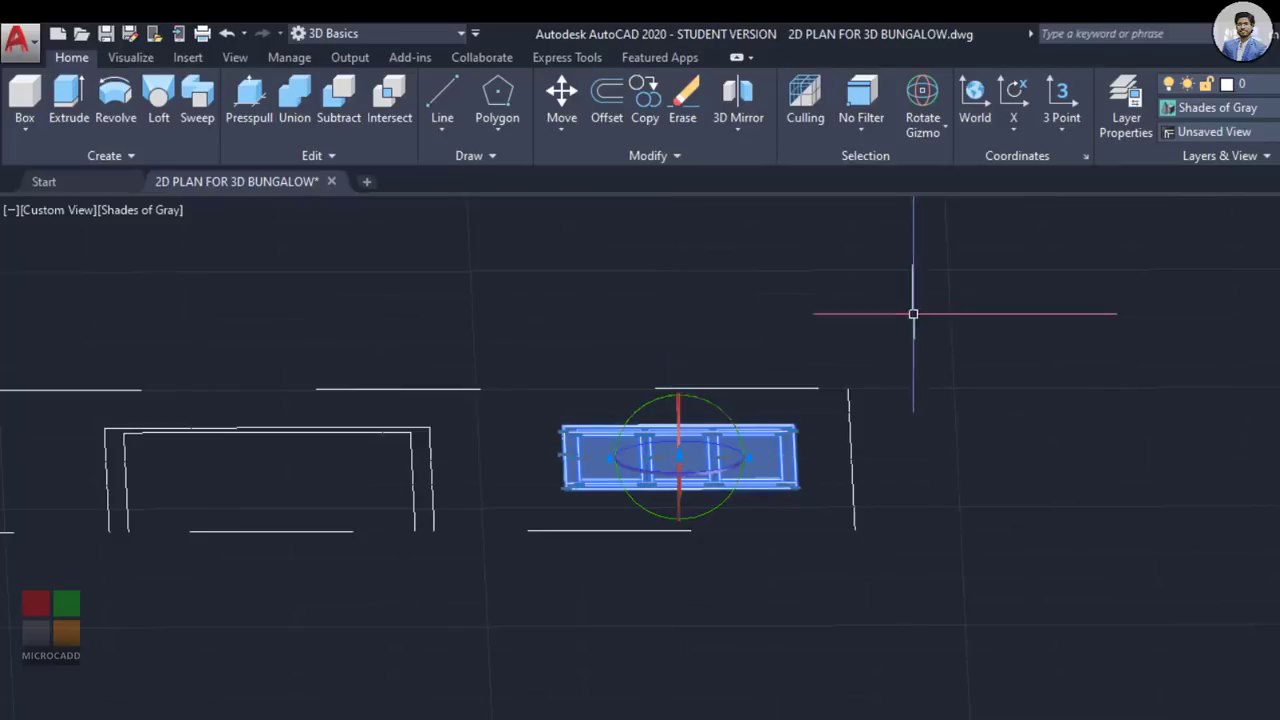
Step: Rotate the selected window frame and panes 90° about the X axis so that the window stands upright
{"action": "mouse_move", "coordinate": [538, 573]}
{"action": "middle_mouse_down", "text": "shift"}
{"action": "mouse_move", "coordinate": [514, 480]}
{"action": "mouse_move", "coordinate": [711, 531]}
{"action": "mouse_move", "coordinate": [711, 589]}
{"action": "mouse_move", "coordinate": [736, 511]}
{"action": "mouse_move", "coordinate": [697, 560]}
{"action": "mouse_move", "coordinate": [751, 458]}
{"action": "mouse_move", "coordinate": [737, 458]}
{"action": "middle_mouse_up", "text": "shift"}
{"action": "left_click", "coordinate": [642, 400]}
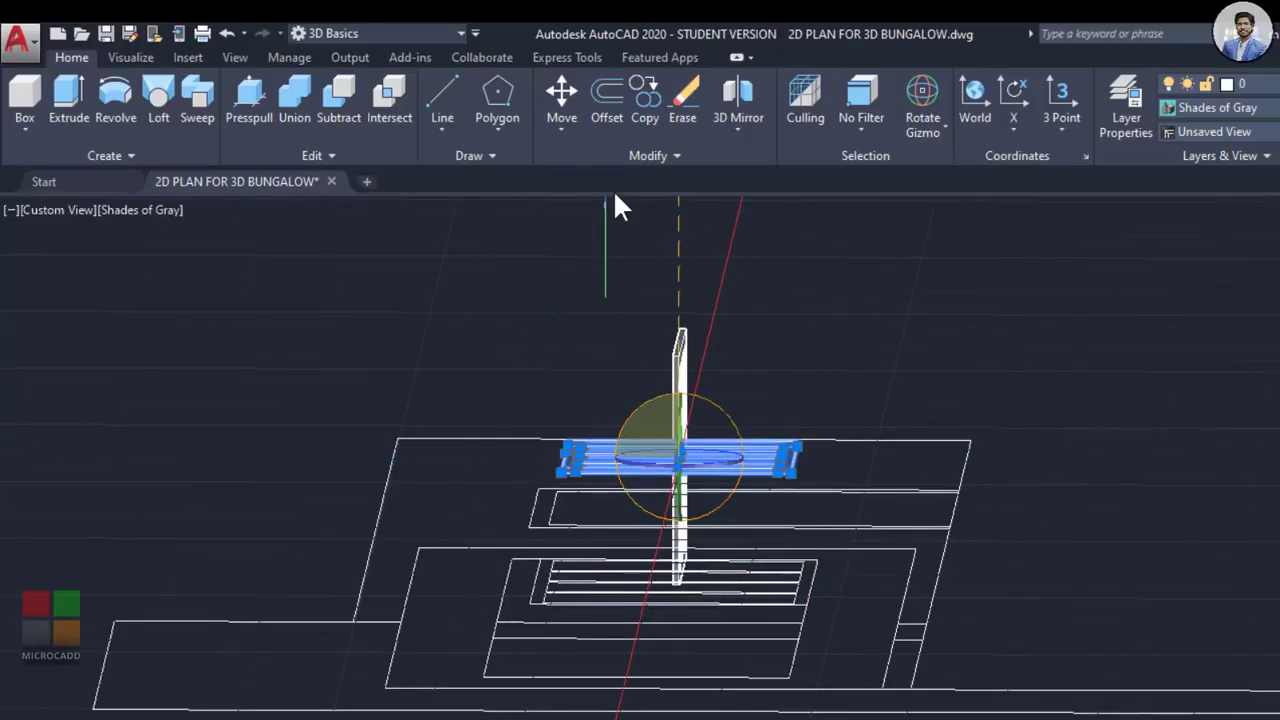
{"action": "middle_click_drag", "start_coordinate": [783, 280], "coordinate": [766, 383]}
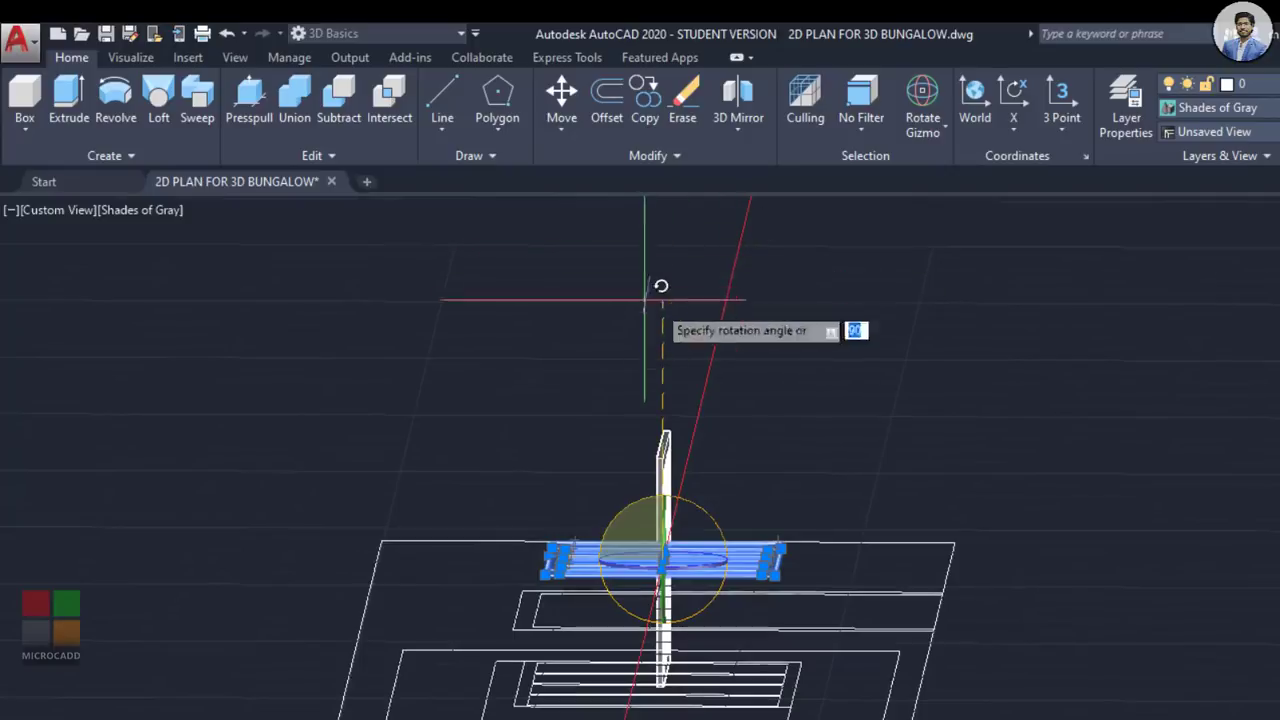
{"action": "left_click", "coordinate": [669, 272]}
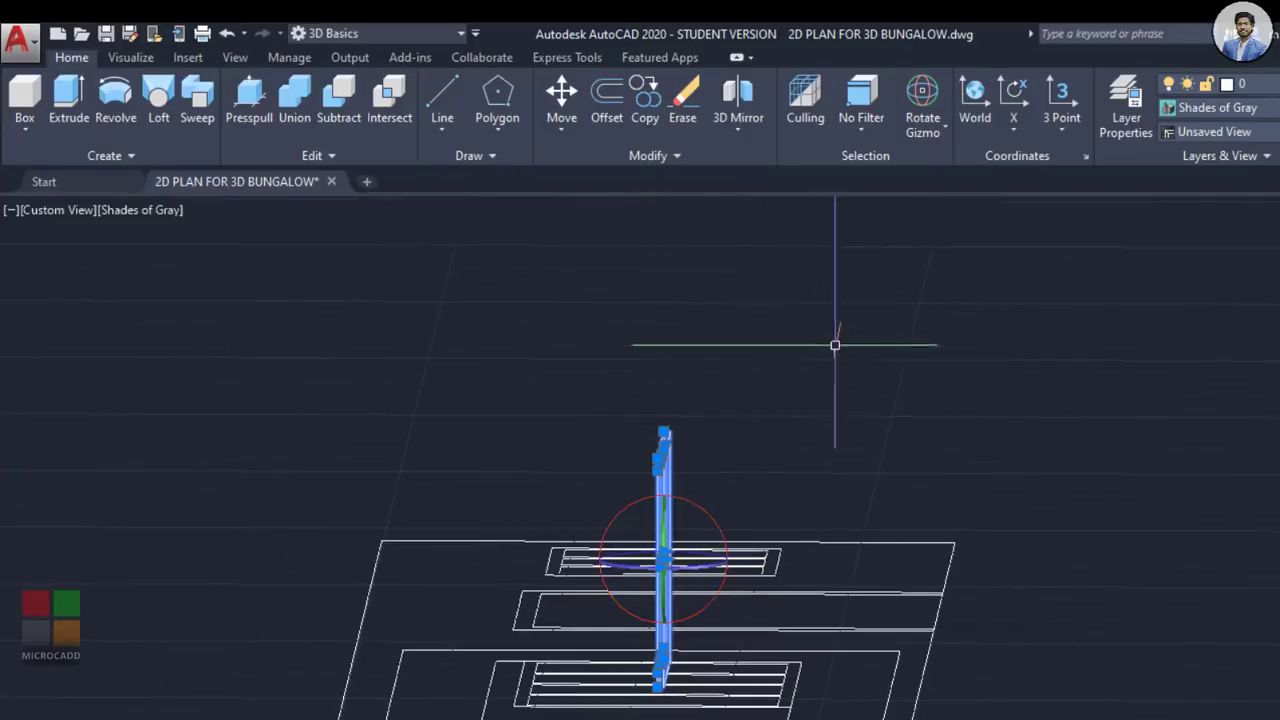
Step: Select the upright window's three panes together with its frame
{"action": "middle_click_drag", "start_coordinate": [882, 416], "coordinate": [720, 469], "text": "shift"}
{"action": "middle_click_drag", "start_coordinate": [1042, 466], "coordinate": [972, 482]}
{"action": "scroll", "coordinate": [1000, 482], "scroll_direction": "up", "scroll_amount": 6}
{"action": "left_click", "coordinate": [543, 377]}
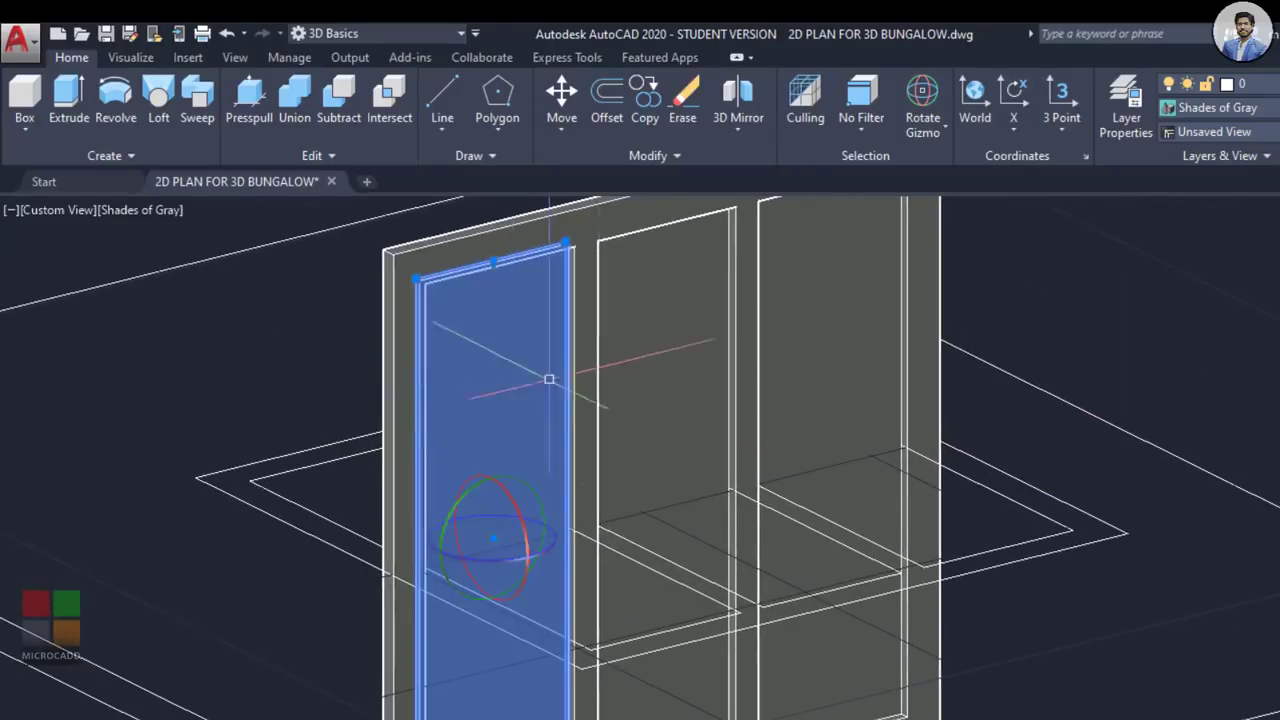
{"action": "left_click", "coordinate": [690, 320]}
{"action": "left_click", "coordinate": [796, 292]}
{"action": "left_click", "coordinate": [574, 214]}
{"action": "scroll", "coordinate": [796, 411], "scroll_direction": "down", "scroll_amount": 3}
{"action": "middle_click_drag", "start_coordinate": [796, 411], "coordinate": [839, 382]}
{"action": "scroll", "coordinate": [748, 499], "scroll_direction": "up", "scroll_amount": 5}
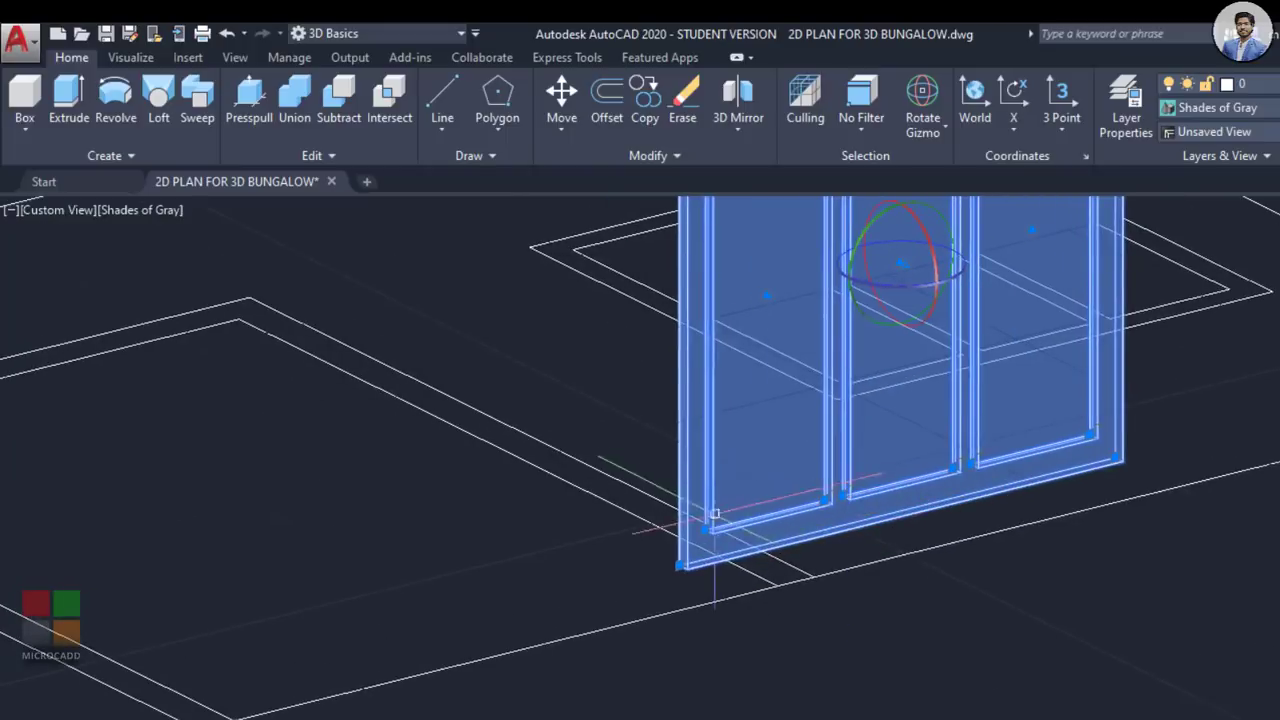
Step: Move the upright three-pane window from the midpoint of its frame's bottom side edge to the matching midpoint in the small opening beside the door
{"action": "type", "text": "m"}
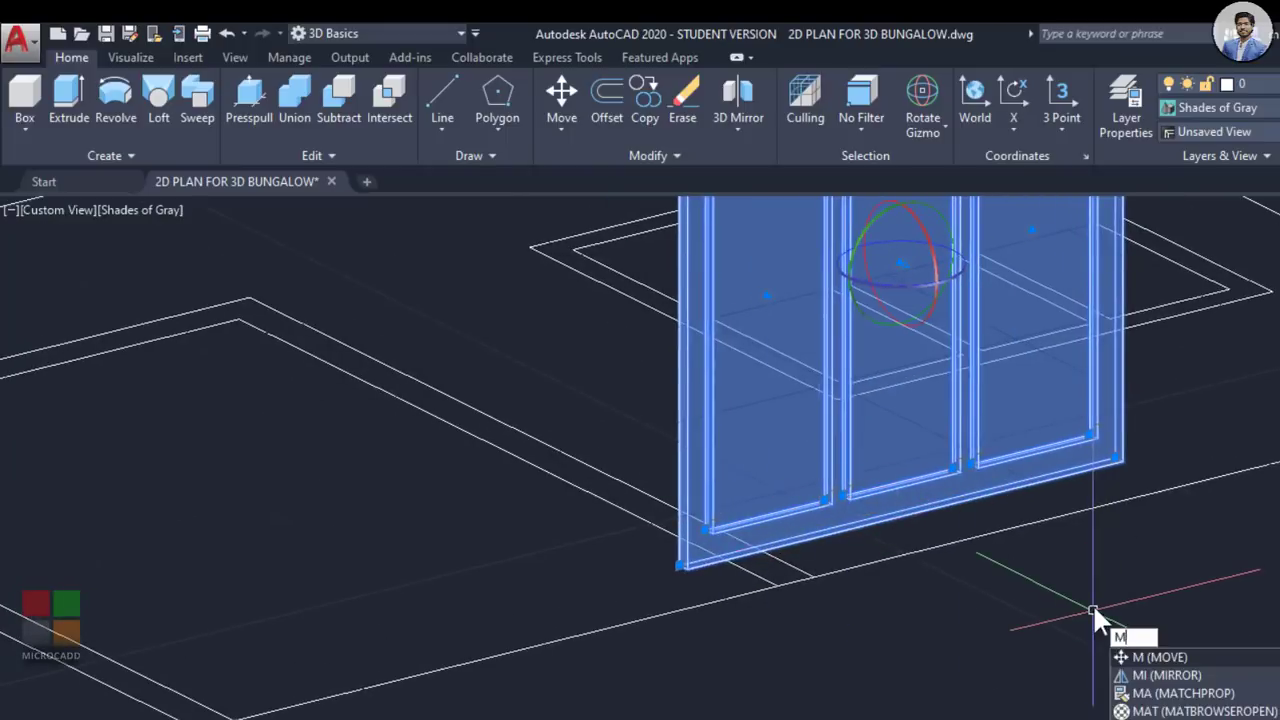
{"action": "key", "text": "Return"}
{"action": "scroll", "coordinate": [681, 580], "scroll_direction": "up", "scroll_amount": 5}
{"action": "scroll", "coordinate": [730, 540], "scroll_direction": "up", "scroll_amount": 4}
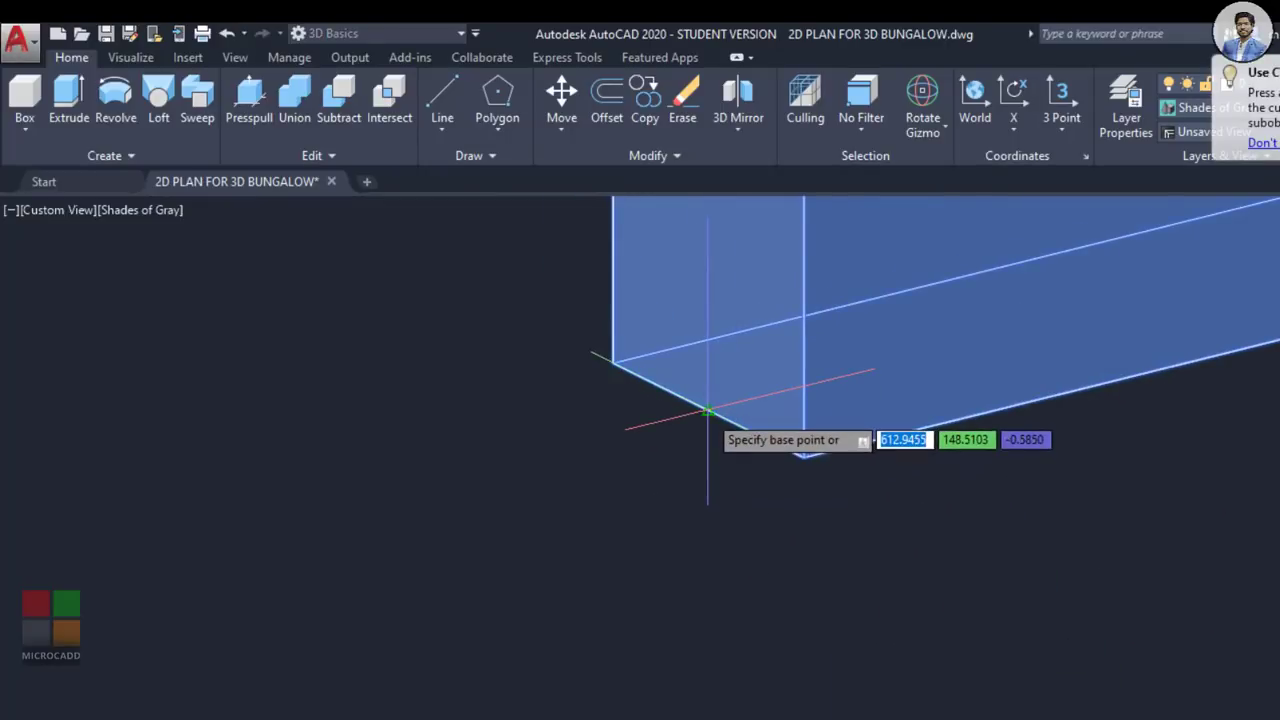
{"action": "left_click", "coordinate": [707, 411]}
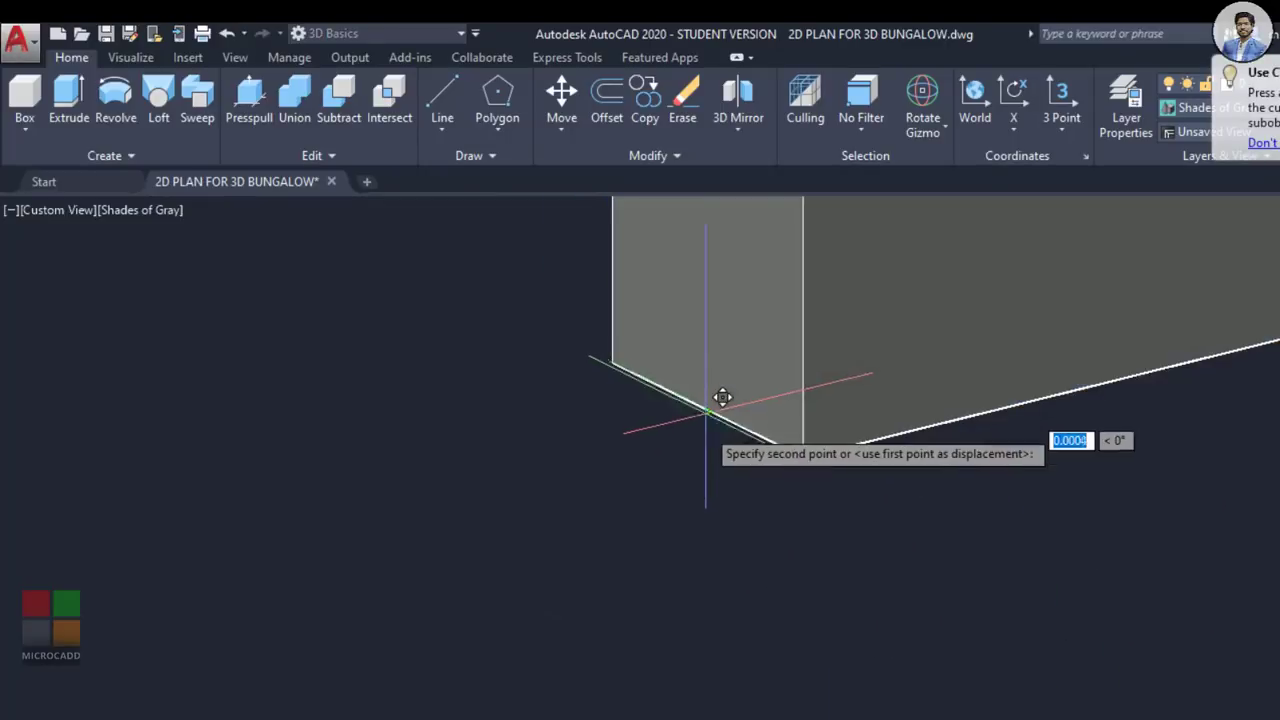
{"action": "scroll", "coordinate": [707, 440], "scroll_direction": "down", "scroll_amount": 6}
{"action": "scroll", "coordinate": [733, 506], "scroll_direction": "down", "scroll_amount": 9}
{"action": "middle_click_drag", "start_coordinate": [966, 457], "coordinate": [829, 486], "text": "shift"}
{"action": "scroll", "coordinate": [946, 678], "scroll_direction": "up", "scroll_amount": 5}
{"action": "scroll", "coordinate": [905, 607], "scroll_direction": "up", "scroll_amount": 10}
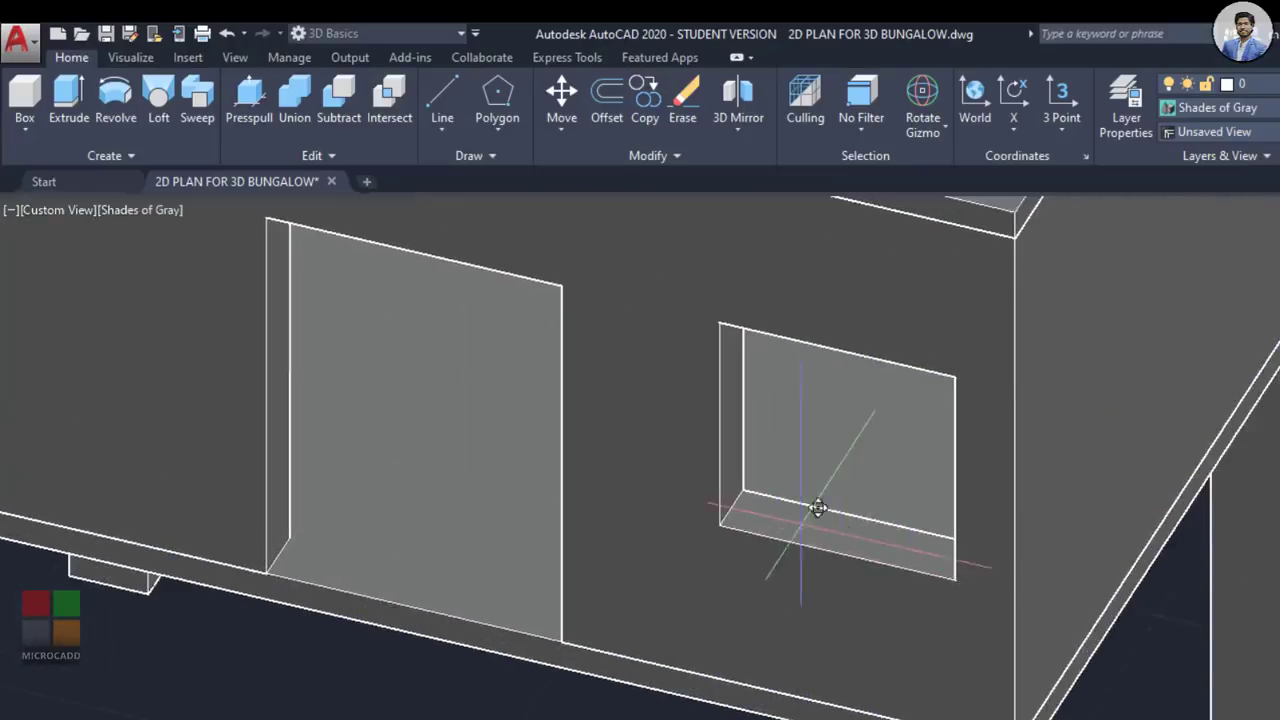
{"action": "scroll", "coordinate": [783, 541], "scroll_direction": "down", "scroll_amount": 8}
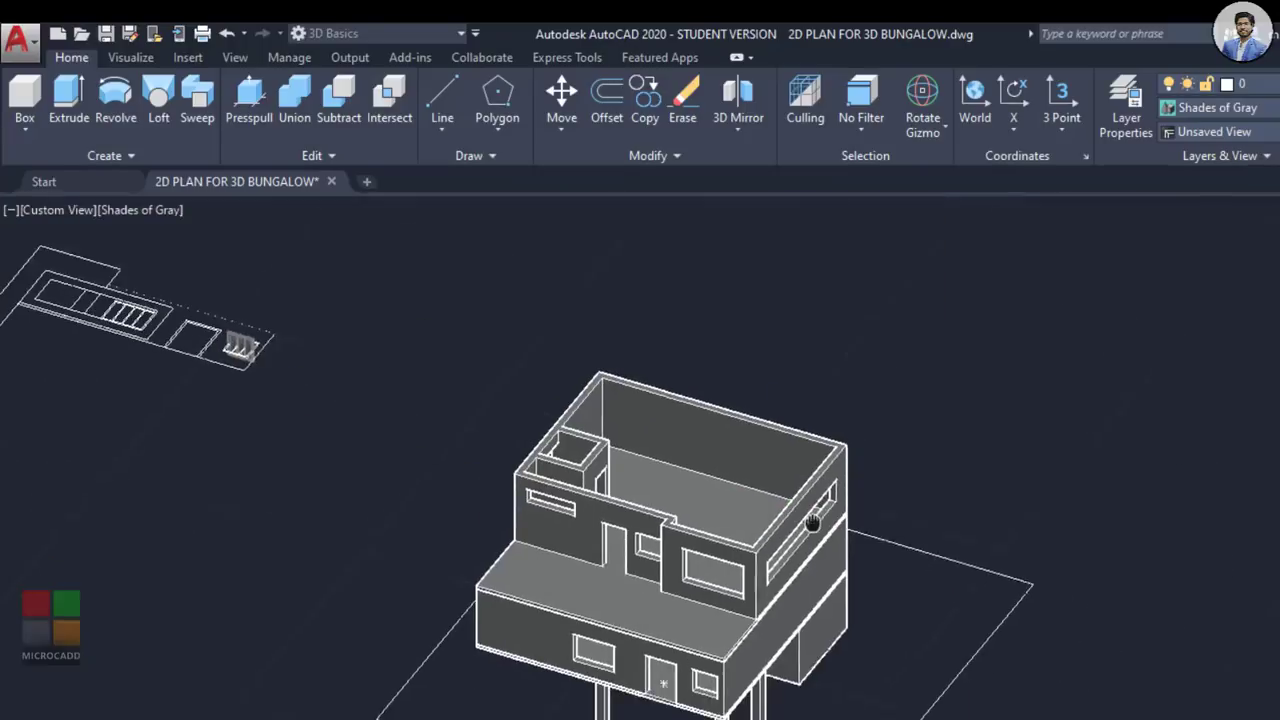
{"action": "scroll", "coordinate": [700, 641], "scroll_direction": "up", "scroll_amount": 8}
{"action": "scroll", "coordinate": [628, 515], "scroll_direction": "up", "scroll_amount": 5}
{"action": "middle_click_drag", "start_coordinate": [627, 510], "coordinate": [726, 608]}
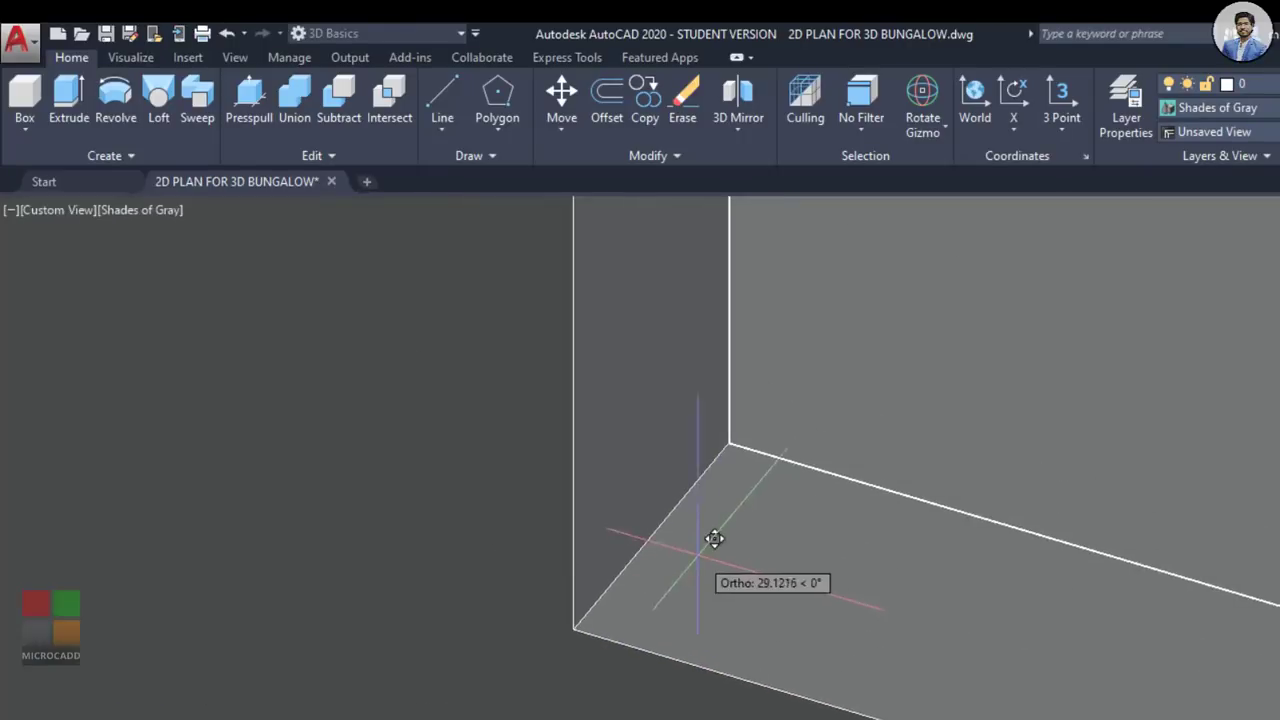
{"action": "left_click", "coordinate": [651, 536]}
{"action": "scroll", "coordinate": [829, 538], "scroll_direction": "down", "scroll_amount": 10}
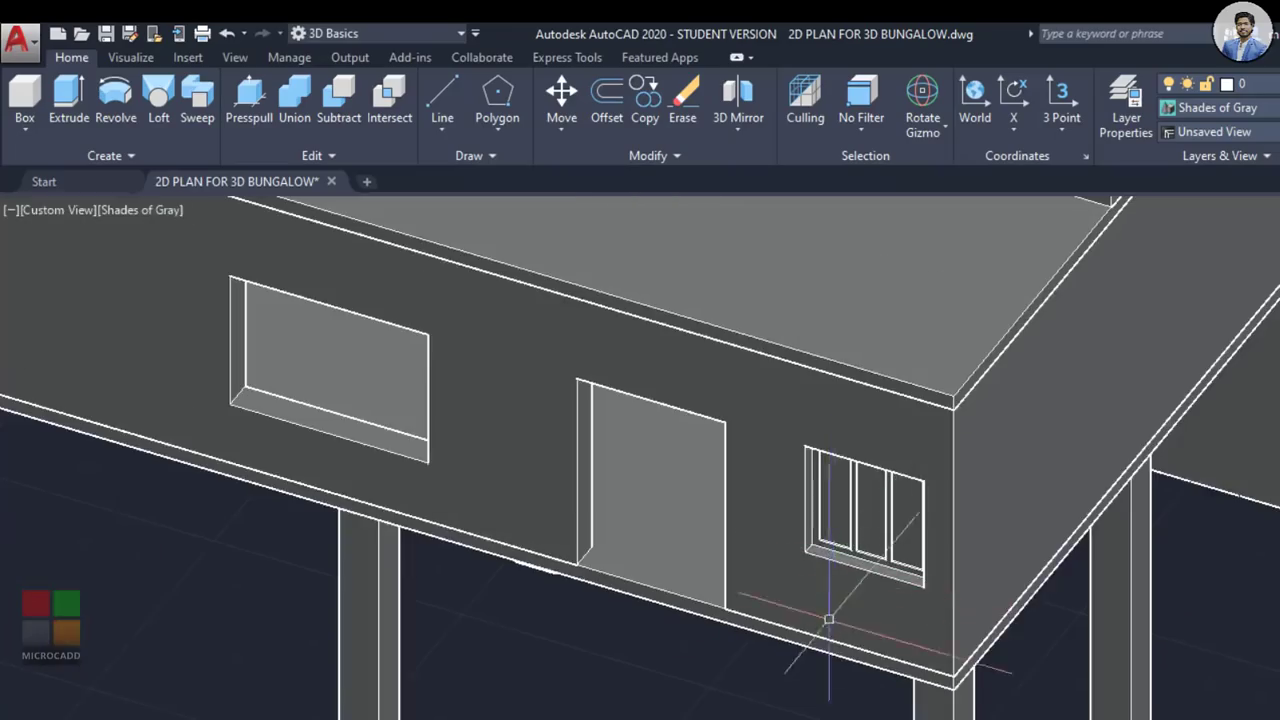
Step: Presspull the outline of the four-pane window frame in the copied elevation to a height of 0.03
{"action": "middle_click_drag", "start_coordinate": [829, 619], "coordinate": [948, 628], "text": "shift"}
{"action": "scroll", "coordinate": [1051, 594], "scroll_direction": "down", "scroll_amount": 5}
{"action": "scroll", "coordinate": [947, 627], "scroll_direction": "up", "scroll_amount": 6}
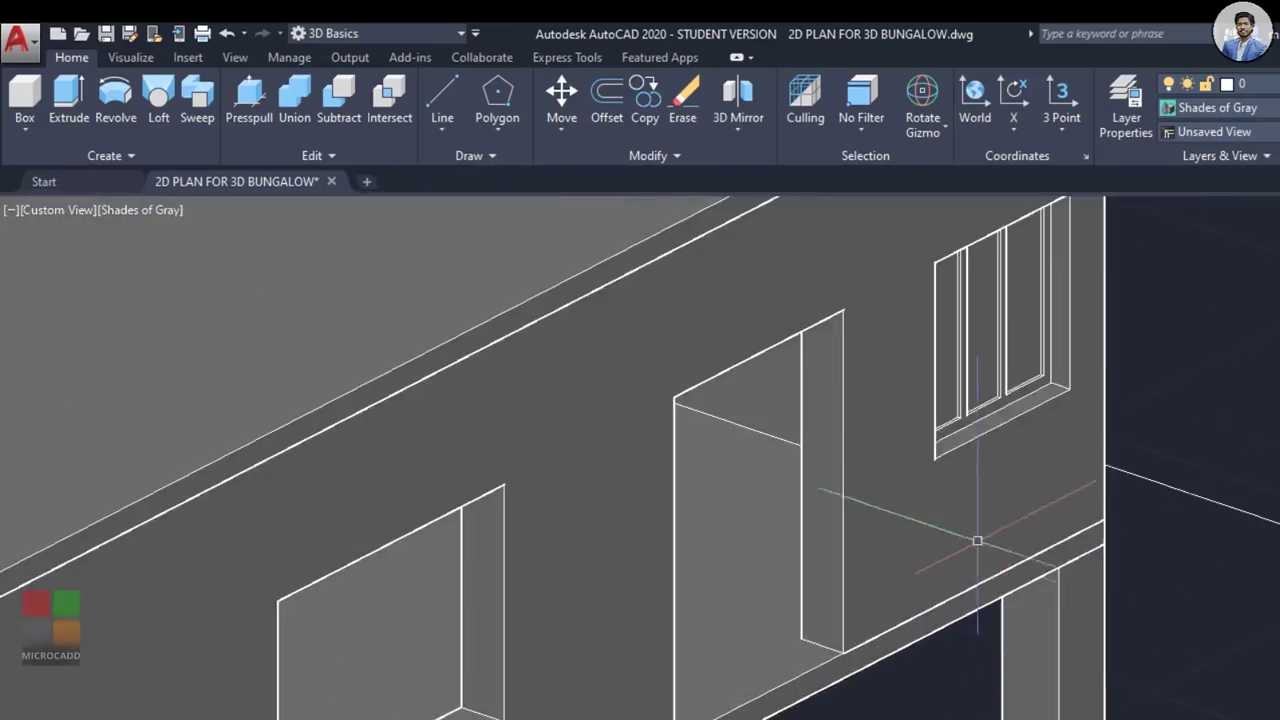
{"action": "scroll", "coordinate": [1025, 464], "scroll_direction": "down", "scroll_amount": 6}
{"action": "scroll", "coordinate": [909, 534], "scroll_direction": "up", "scroll_amount": 5}
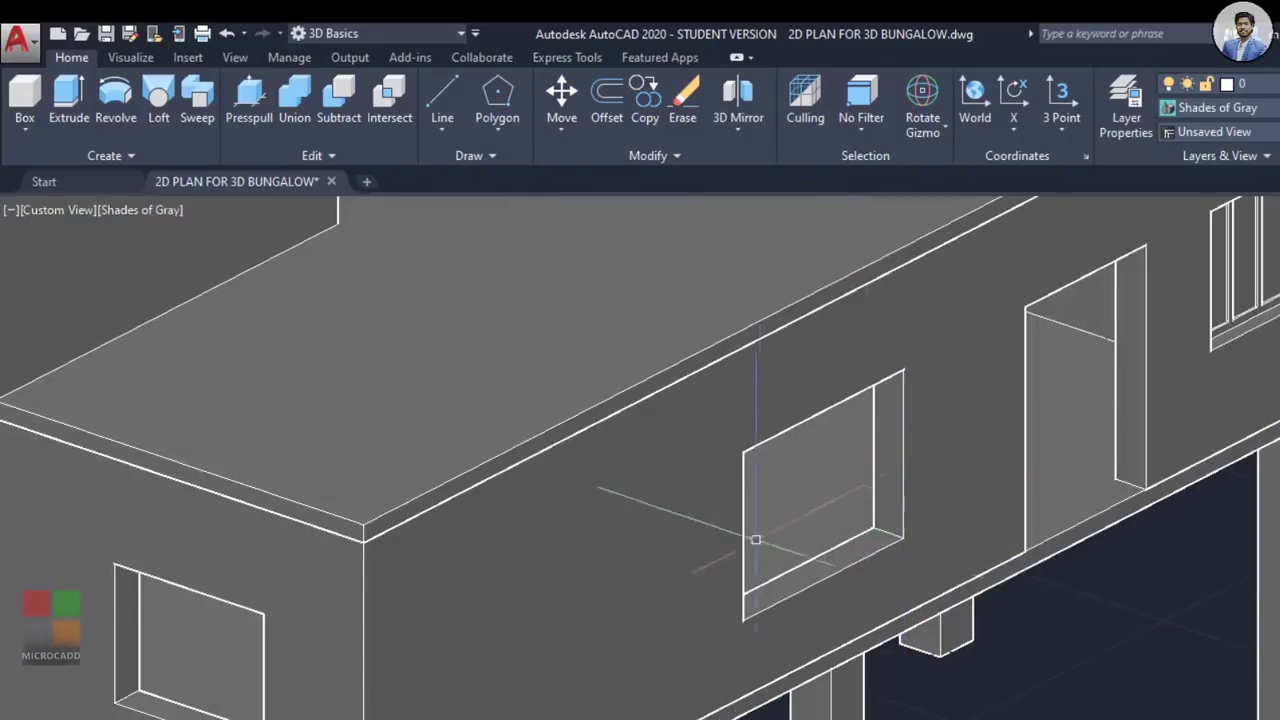
{"action": "scroll", "coordinate": [754, 540], "scroll_direction": "down", "scroll_amount": 7}
{"action": "middle_click_drag", "start_coordinate": [300, 655], "coordinate": [978, 519]}
{"action": "scroll", "coordinate": [950, 552], "scroll_direction": "up", "scroll_amount": 8}
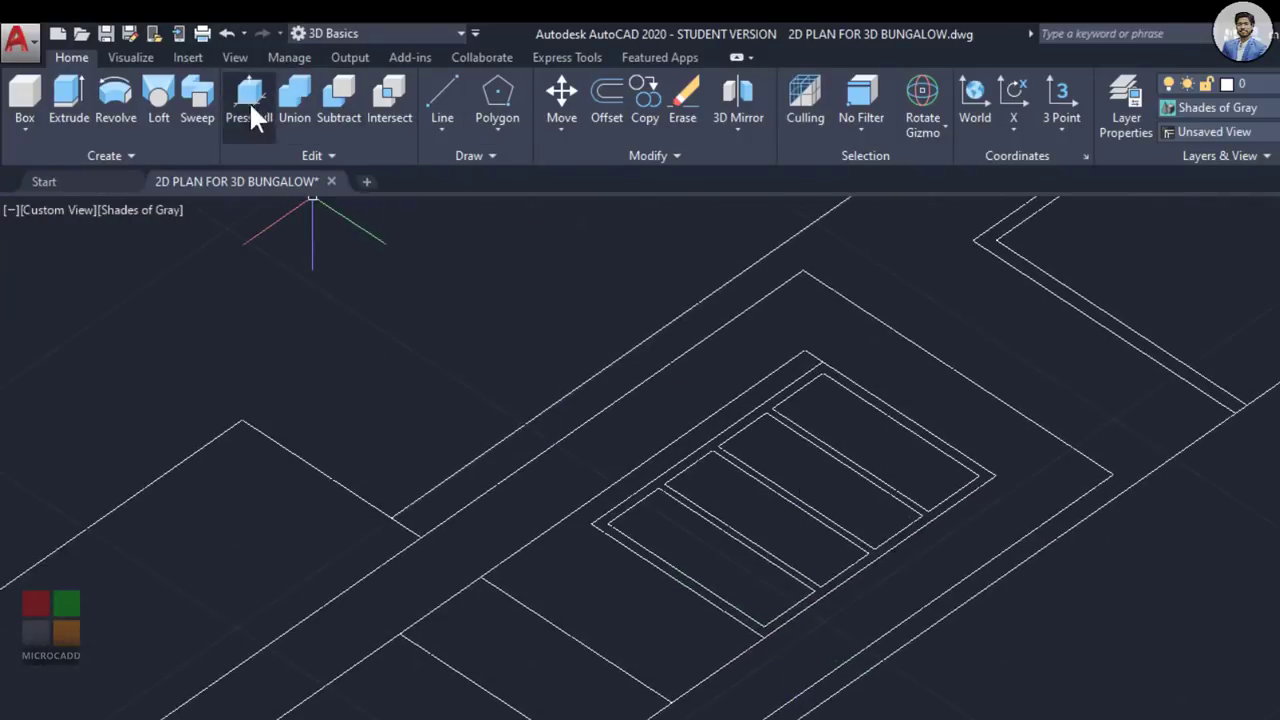
{"action": "scroll", "coordinate": [697, 601], "scroll_direction": "up", "scroll_amount": 3}
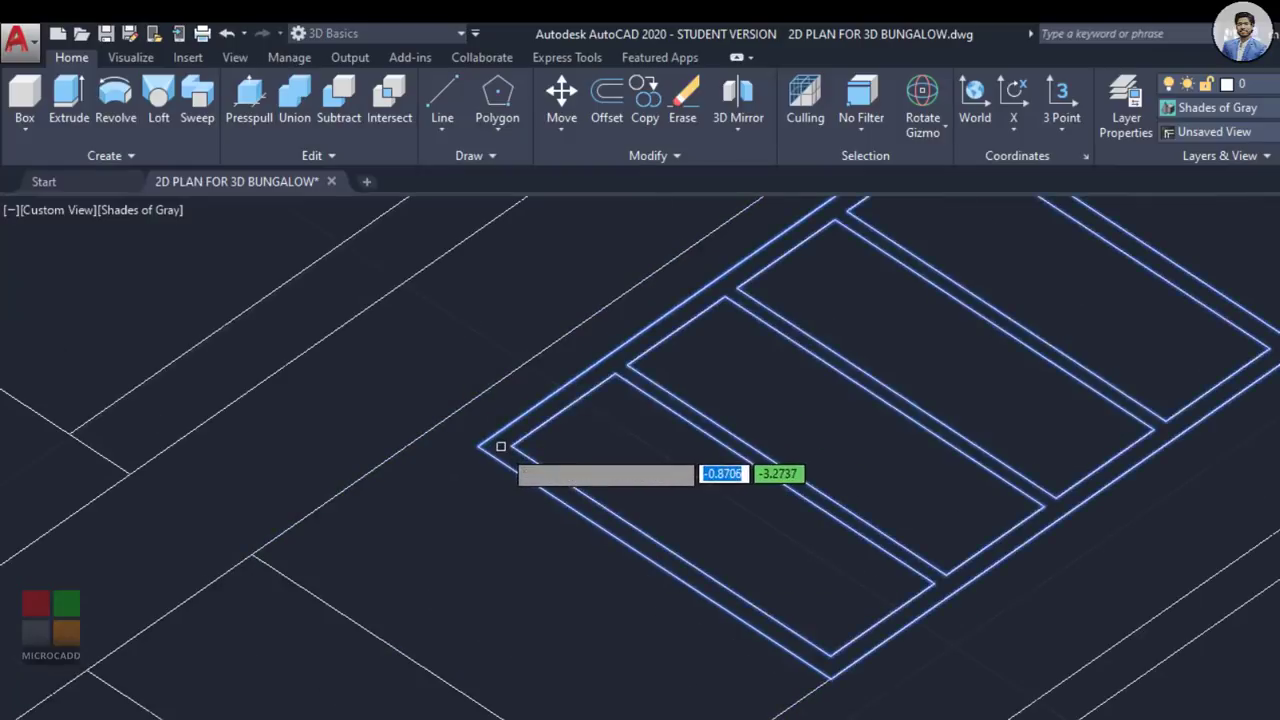
{"action": "left_click", "coordinate": [500, 443]}
{"action": "scroll", "coordinate": [550, 355], "scroll_direction": "down", "scroll_amount": 4}
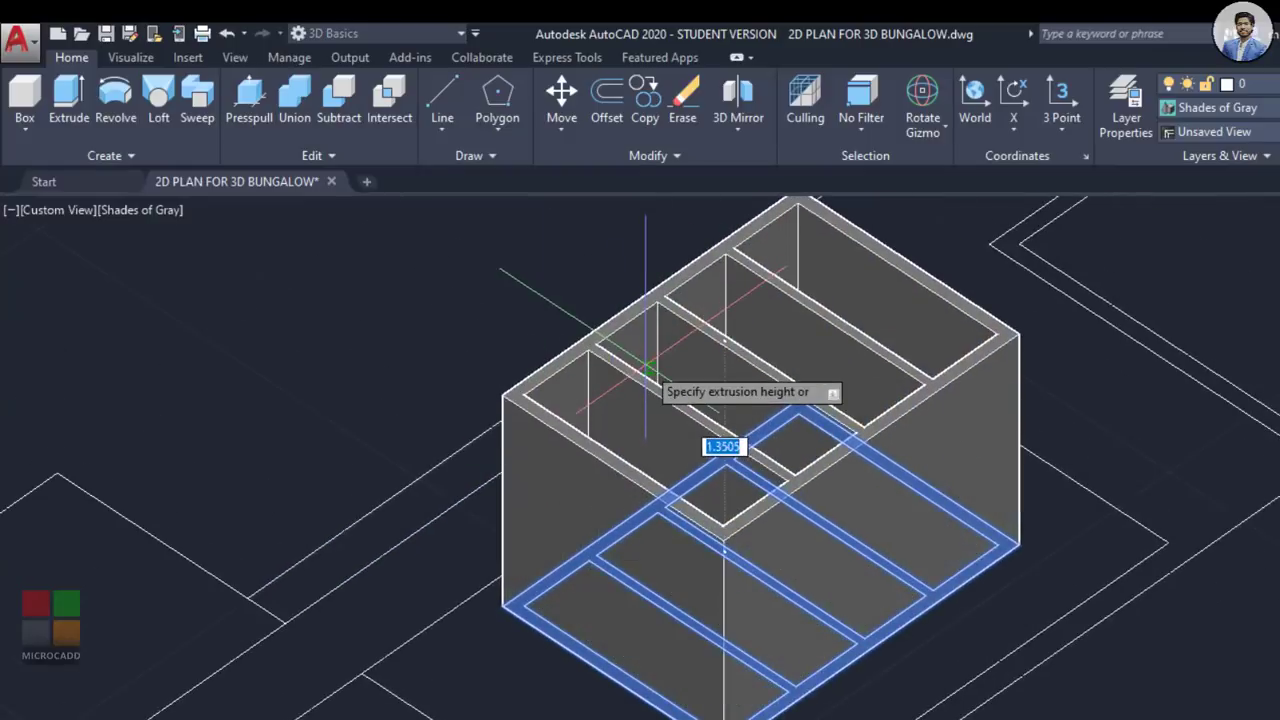
{"action": "type", "text": "0.03"}
{"action": "key", "text": "Return"}
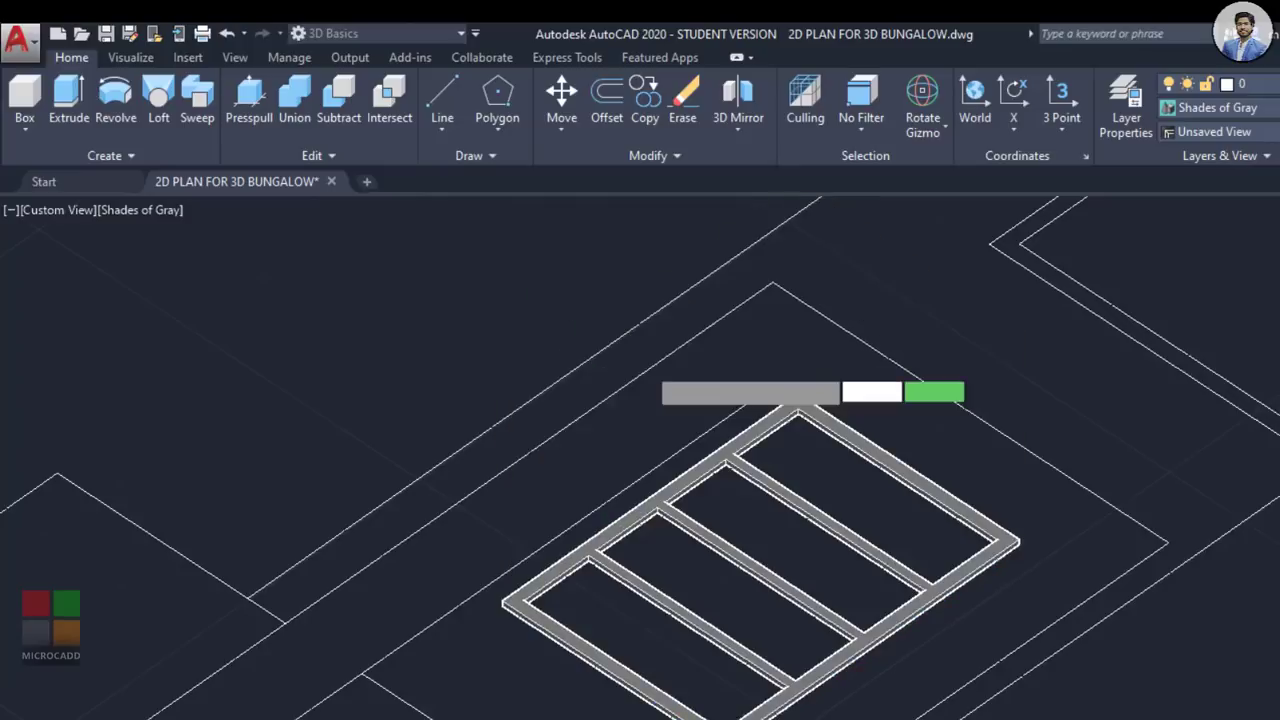
Step: Presspull the four pane areas inside the new window frame to a height of 0.01 each
{"action": "scroll", "coordinate": [617, 617], "scroll_direction": "up", "scroll_amount": 2}
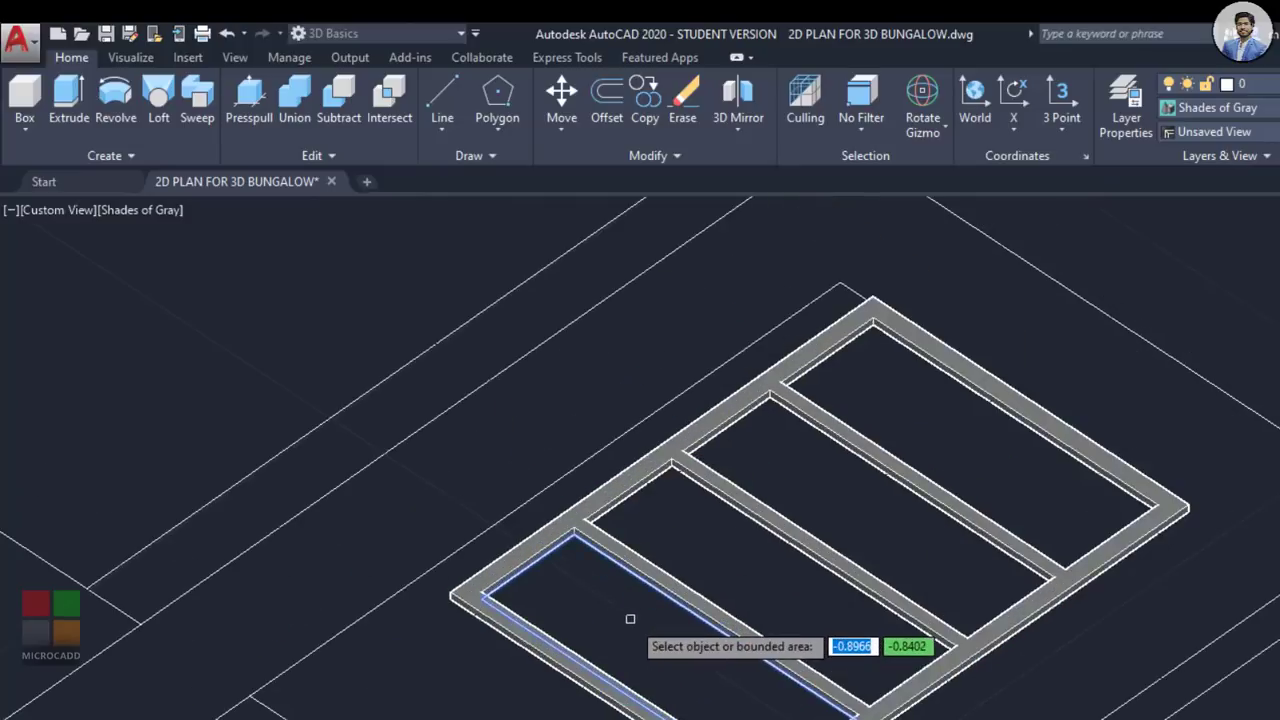
{"action": "left_click", "coordinate": [630, 619]}
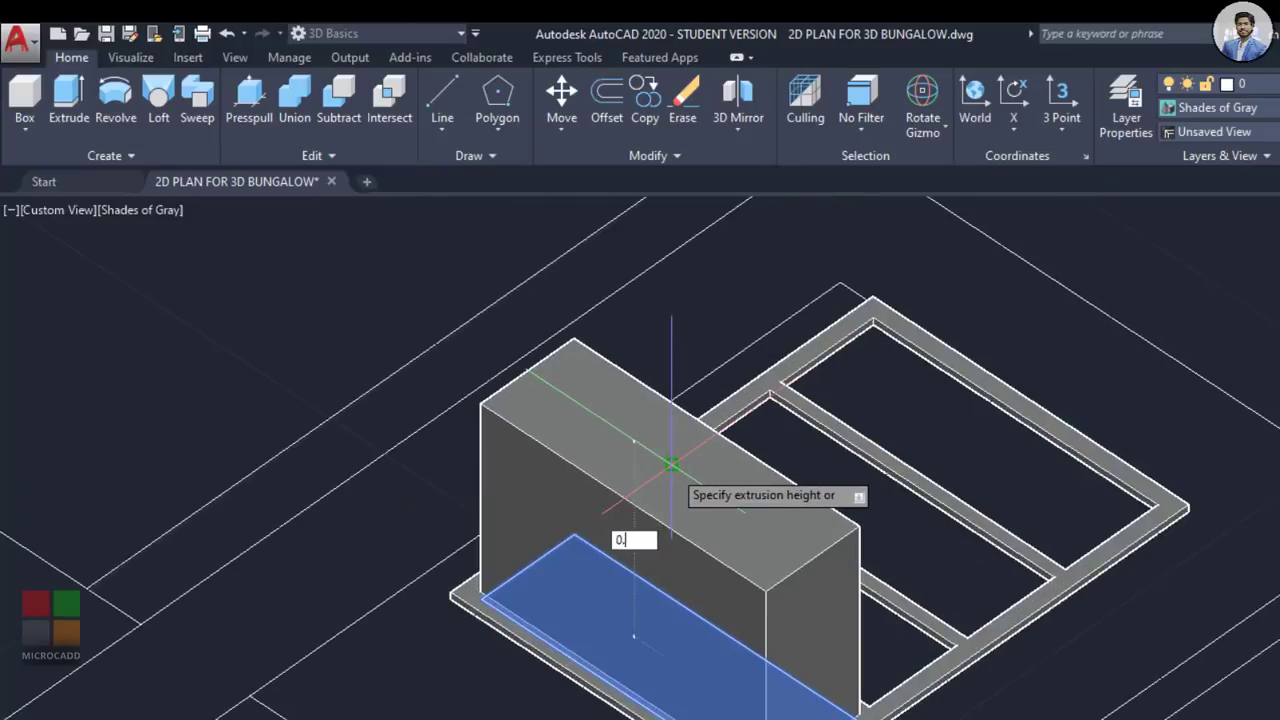
{"action": "type", "text": "0.01"}
{"action": "key", "text": "Return"}
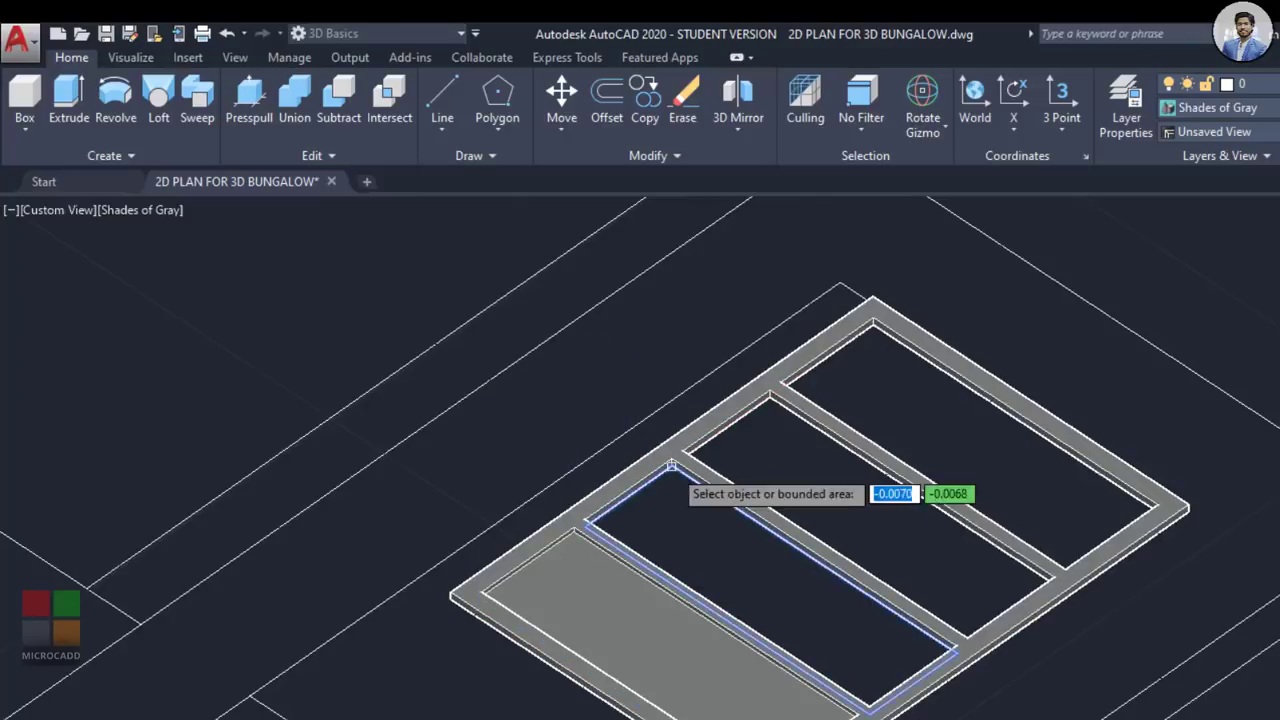
{"action": "left_click", "coordinate": [843, 497]}
{"action": "type", "text": "0.01"}
{"action": "key", "text": "Return"}
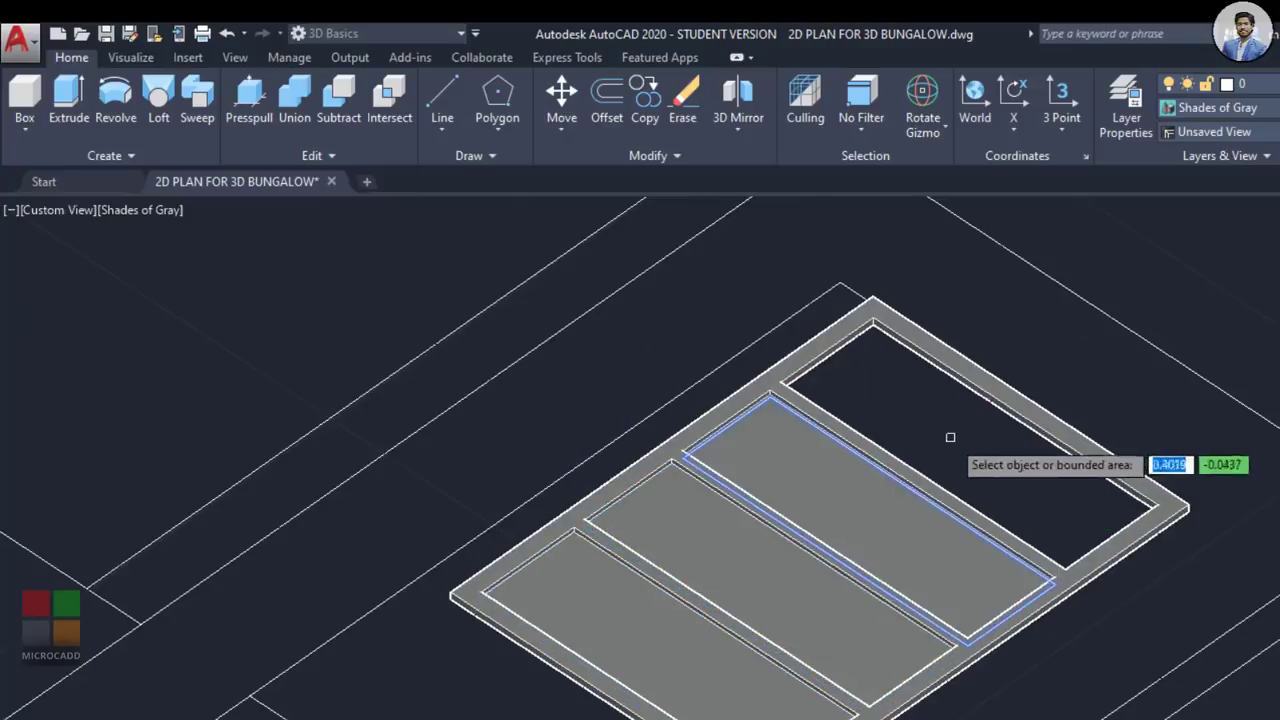
{"action": "left_click", "coordinate": [951, 437]}
{"action": "type", "text": "0.01"}
{"action": "key", "text": "Return"}
{"action": "key", "text": "Escape"}
{"action": "middle_click_drag", "start_coordinate": [940, 592], "coordinate": [992, 484]}
{"action": "middle_click_drag", "start_coordinate": [992, 484], "coordinate": [958, 572], "text": "shift"}
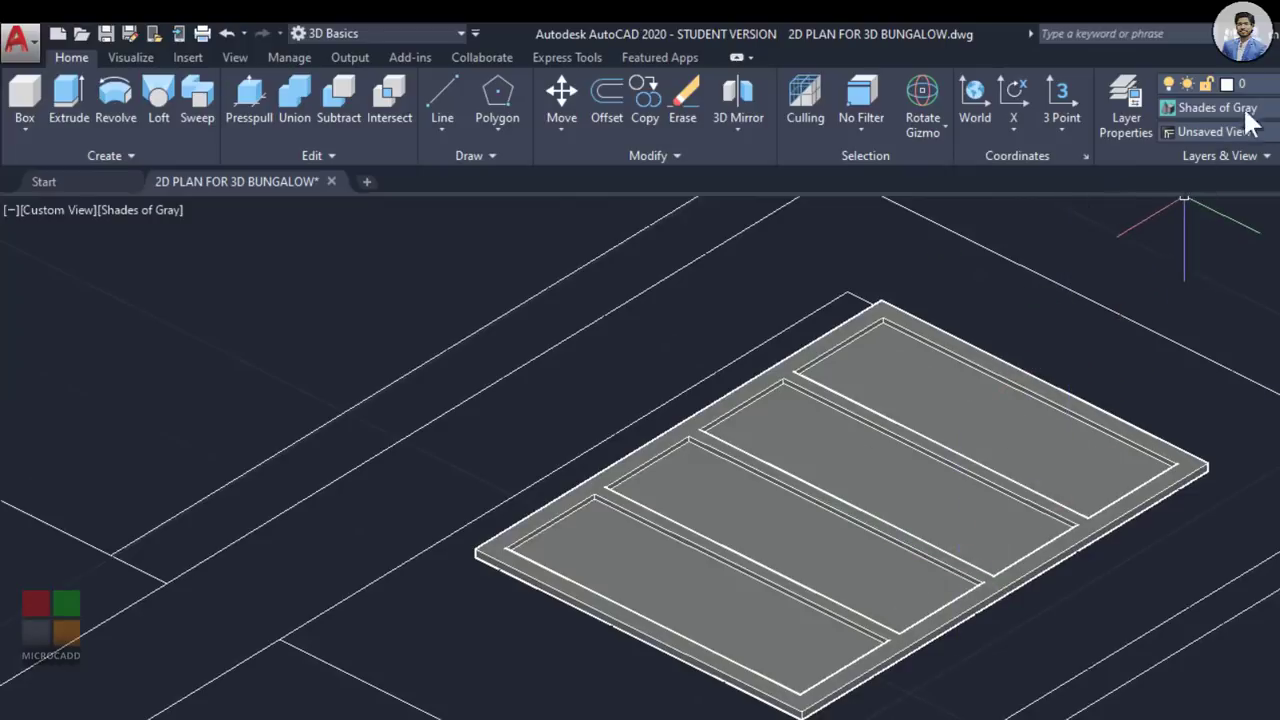
{"action": "left_click", "coordinate": [1264, 86]}
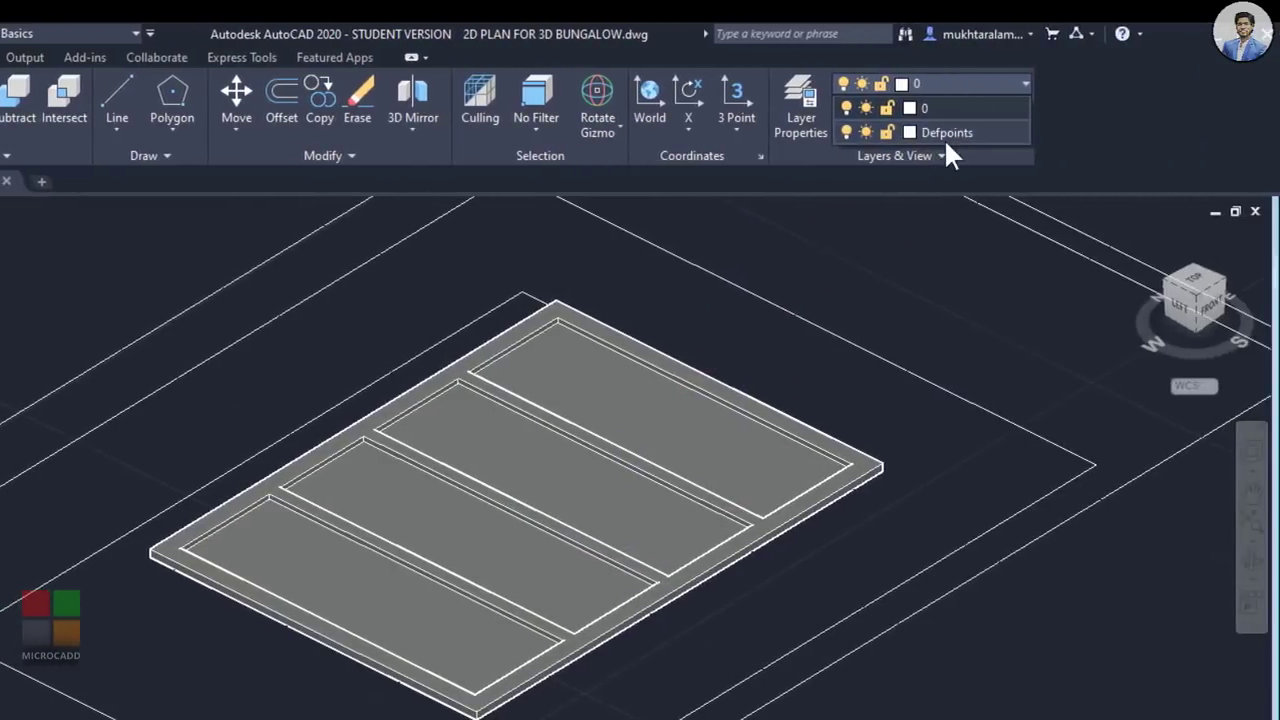
{"action": "left_click", "coordinate": [882, 238]}
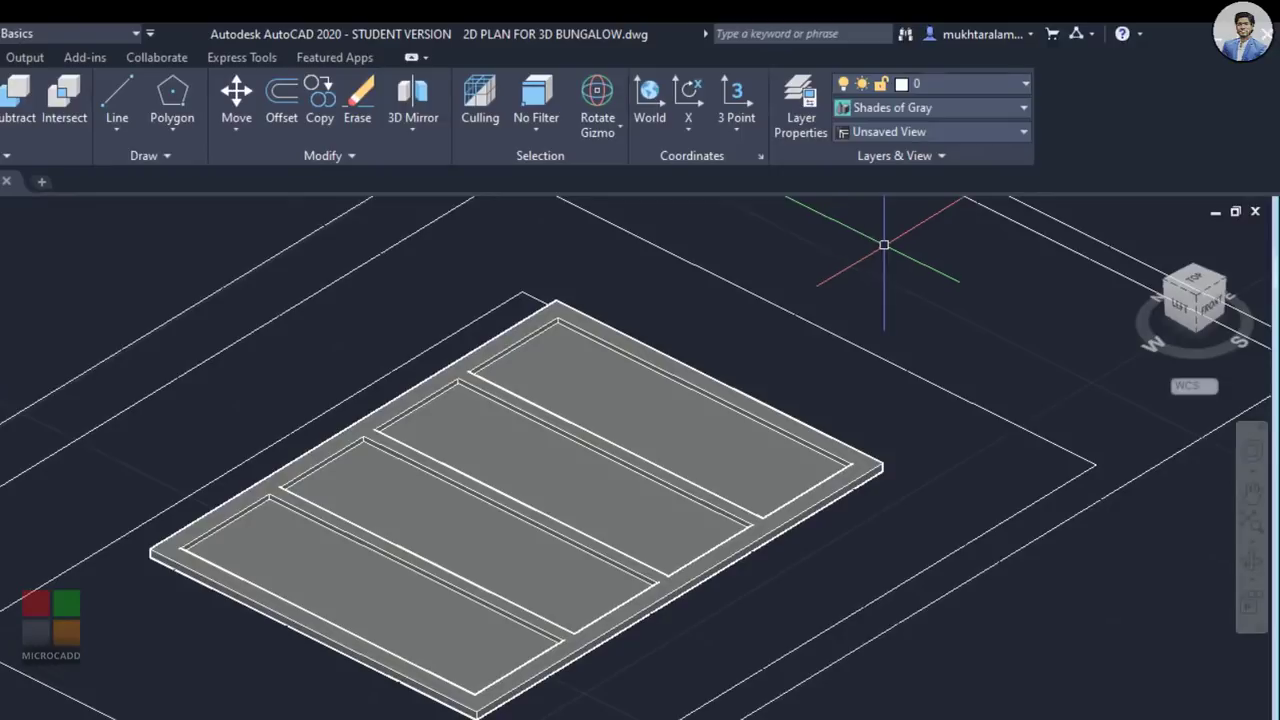
{"action": "middle_click_drag", "start_coordinate": [528, 622], "coordinate": [528, 606]}
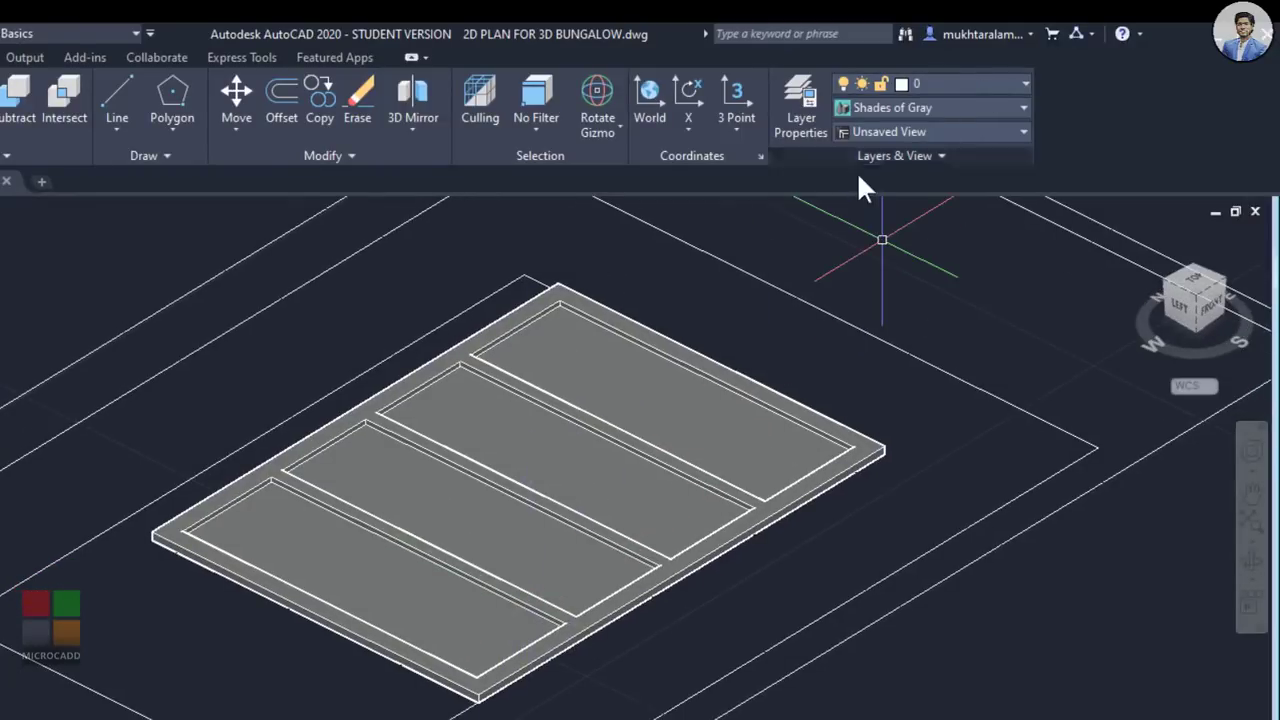
Step: Select the four panes with their frame and rotate them about the X axis so that the window stands upright
{"action": "scroll", "coordinate": [320, 598], "scroll_direction": "up", "scroll_amount": 2}
{"action": "left_click", "coordinate": [349, 537]}
{"action": "left_click", "coordinate": [491, 449]}
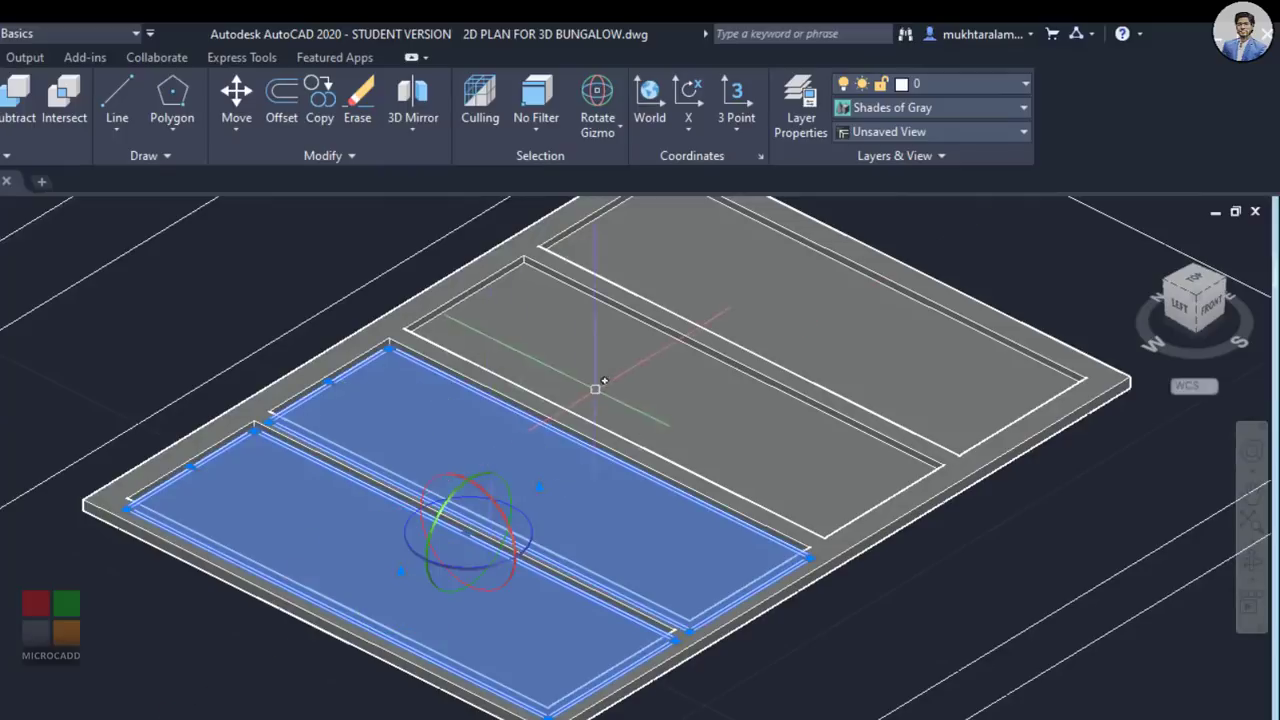
{"action": "left_click", "coordinate": [600, 383]}
{"action": "left_click", "coordinate": [738, 289]}
{"action": "left_click", "coordinate": [486, 265]}
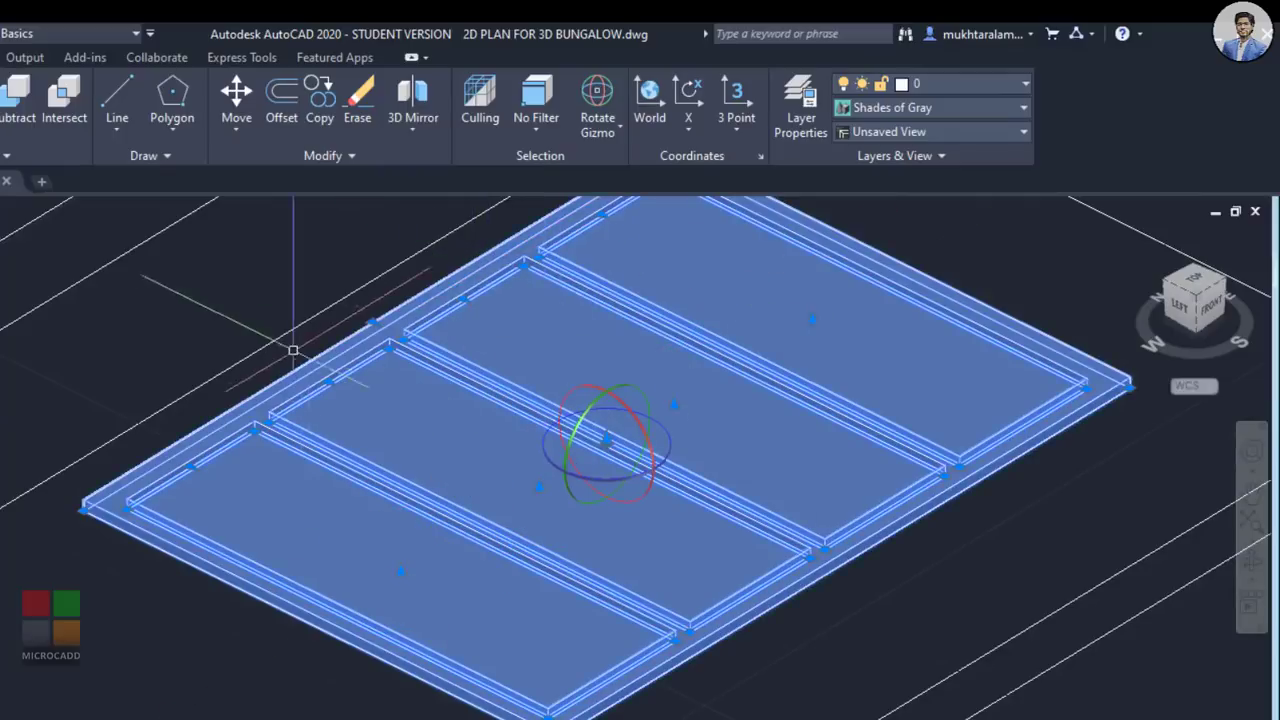
{"action": "left_click", "coordinate": [575, 405]}
{"action": "scroll", "coordinate": [551, 494], "scroll_direction": "down", "scroll_amount": 6}
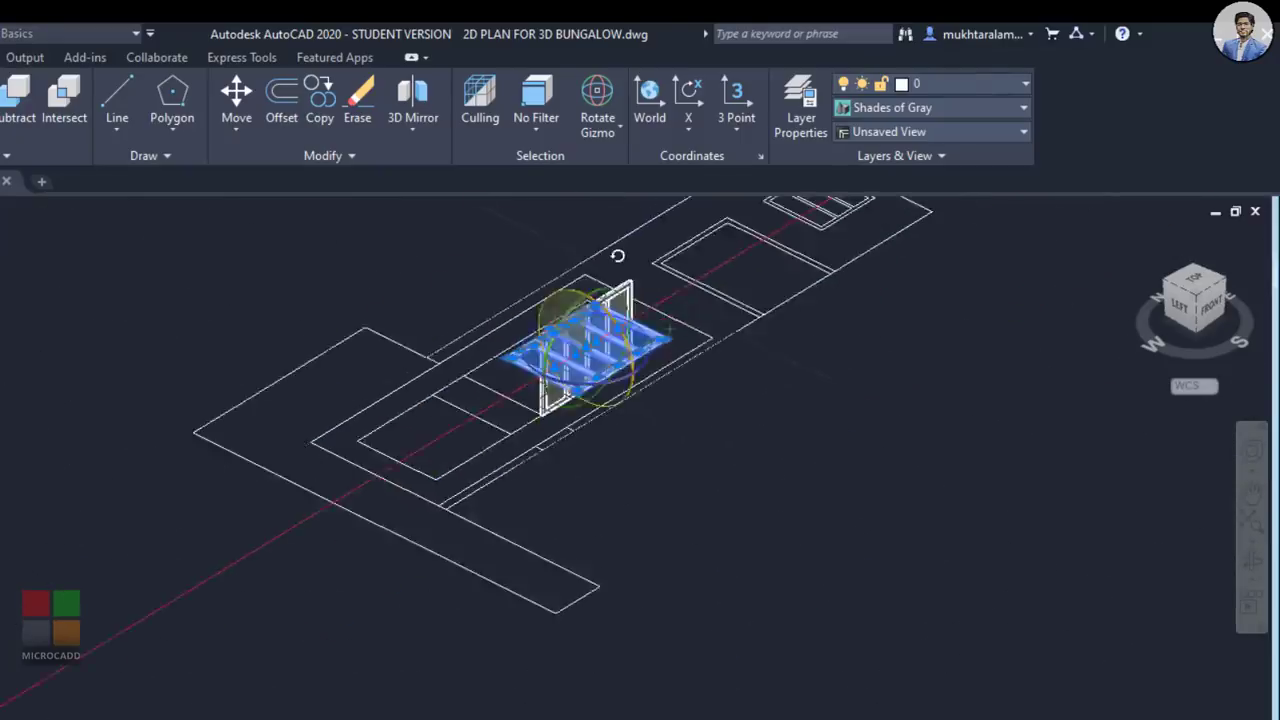
{"action": "key", "text": "Return"}
{"action": "scroll", "coordinate": [499, 626], "scroll_direction": "up", "scroll_amount": 6}
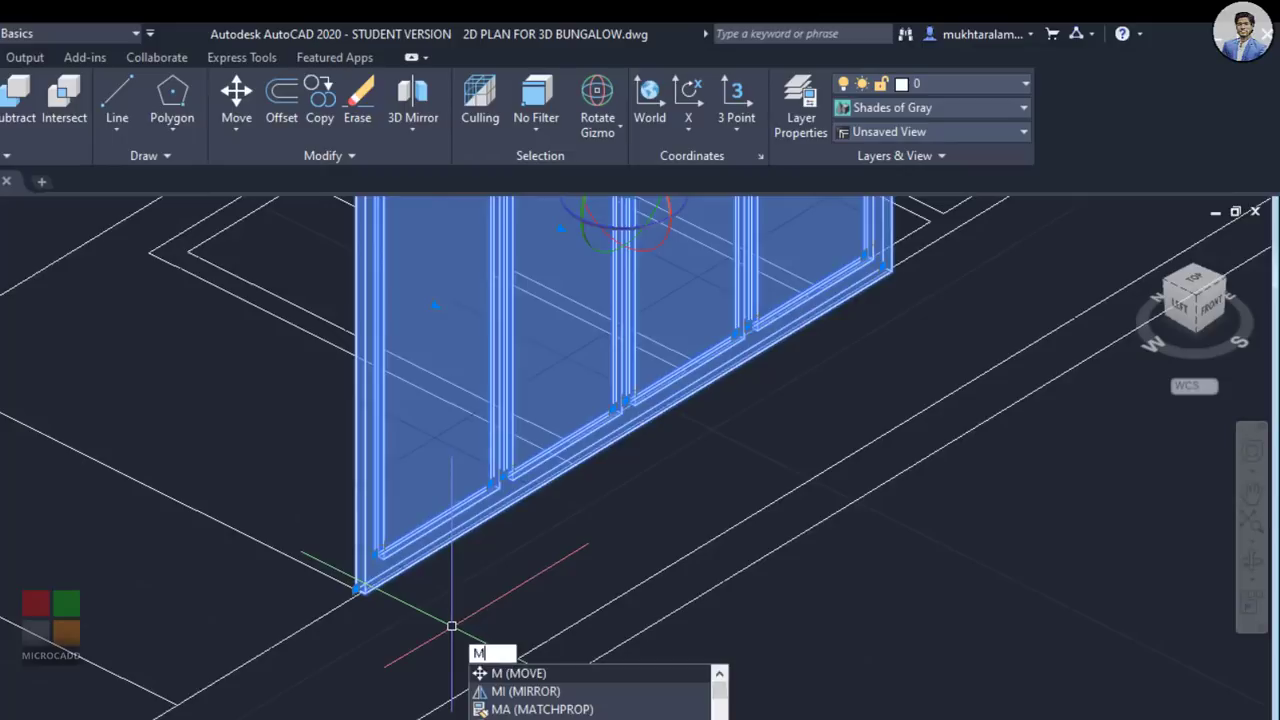
Step: Start moving the upright four-pane window and make sure the Midpoint object snap is on
{"action": "key", "text": "Return"}
{"action": "scroll", "coordinate": [440, 660], "scroll_direction": "up", "scroll_amount": 6}
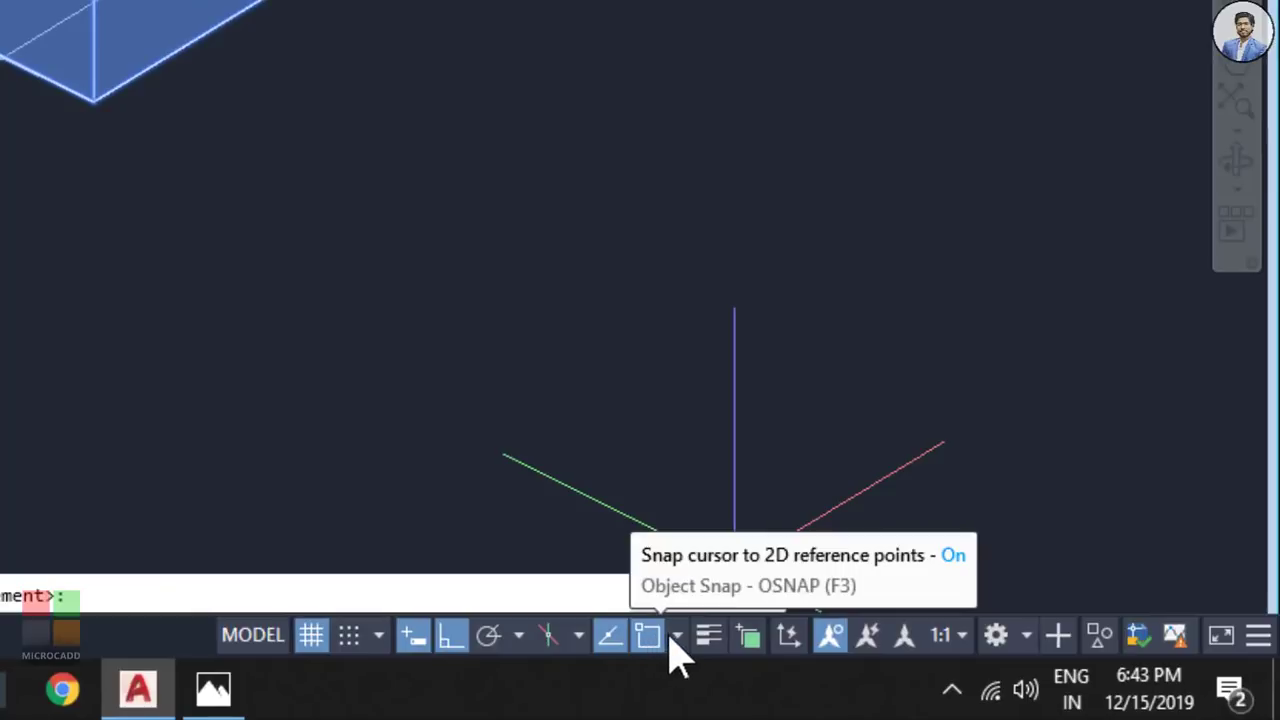
{"action": "left_click", "coordinate": [678, 640]}
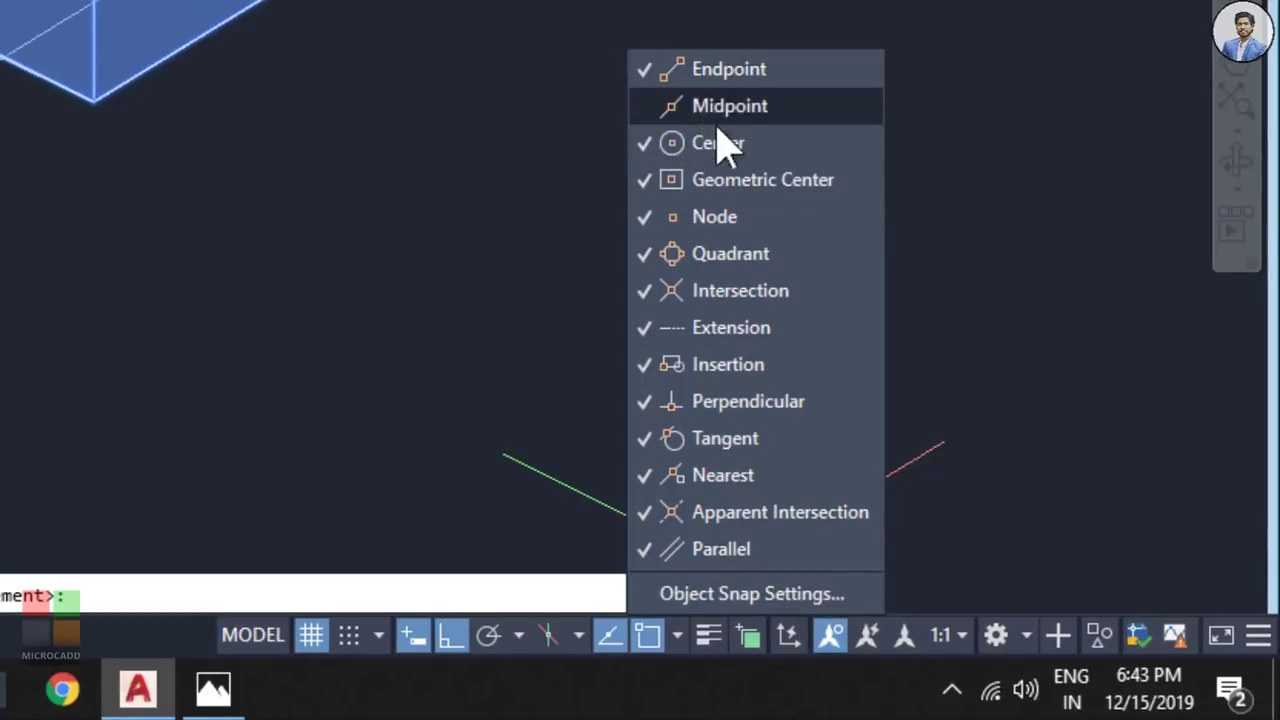
{"action": "left_click", "coordinate": [660, 648]}
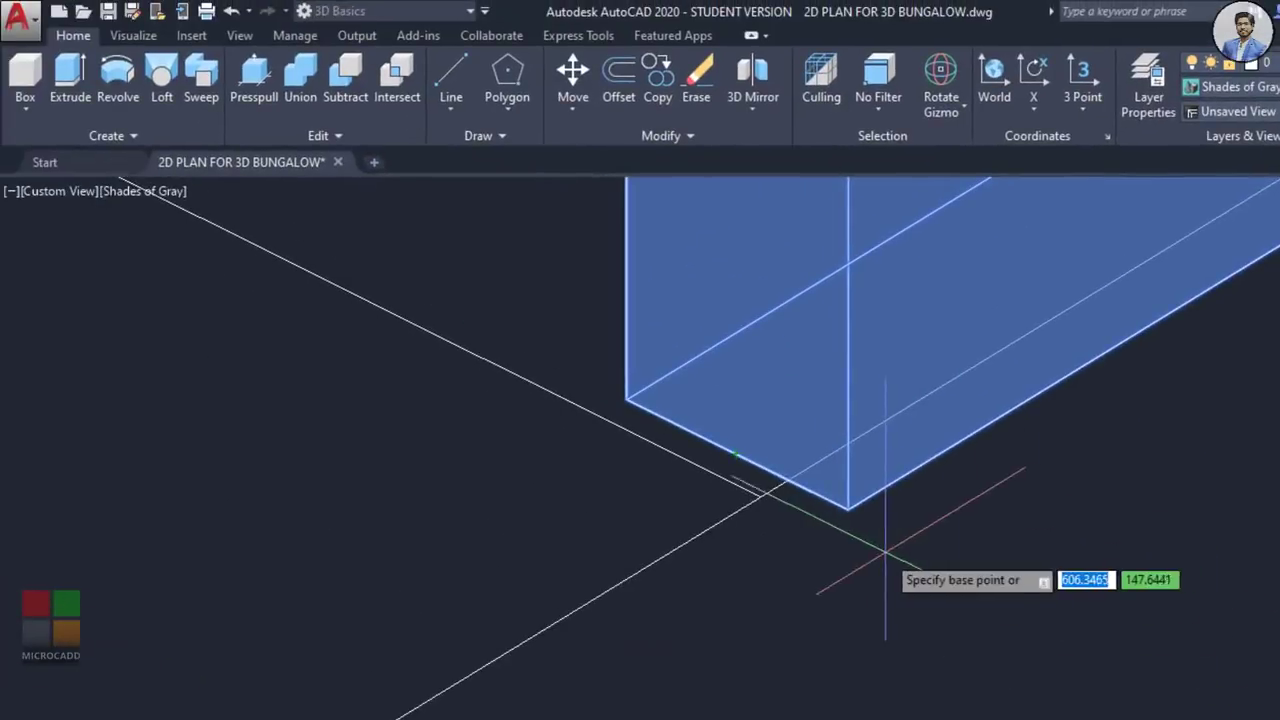
Step: Place the four-pane window by its frame's bottom side-edge midpoint at the matching midpoint of the wide opening on the door's other side
{"action": "left_click", "coordinate": [737, 457]}
{"action": "scroll", "coordinate": [786, 686], "scroll_direction": "down", "scroll_amount": 10}
{"action": "scroll", "coordinate": [826, 640], "scroll_direction": "down", "scroll_amount": 2}
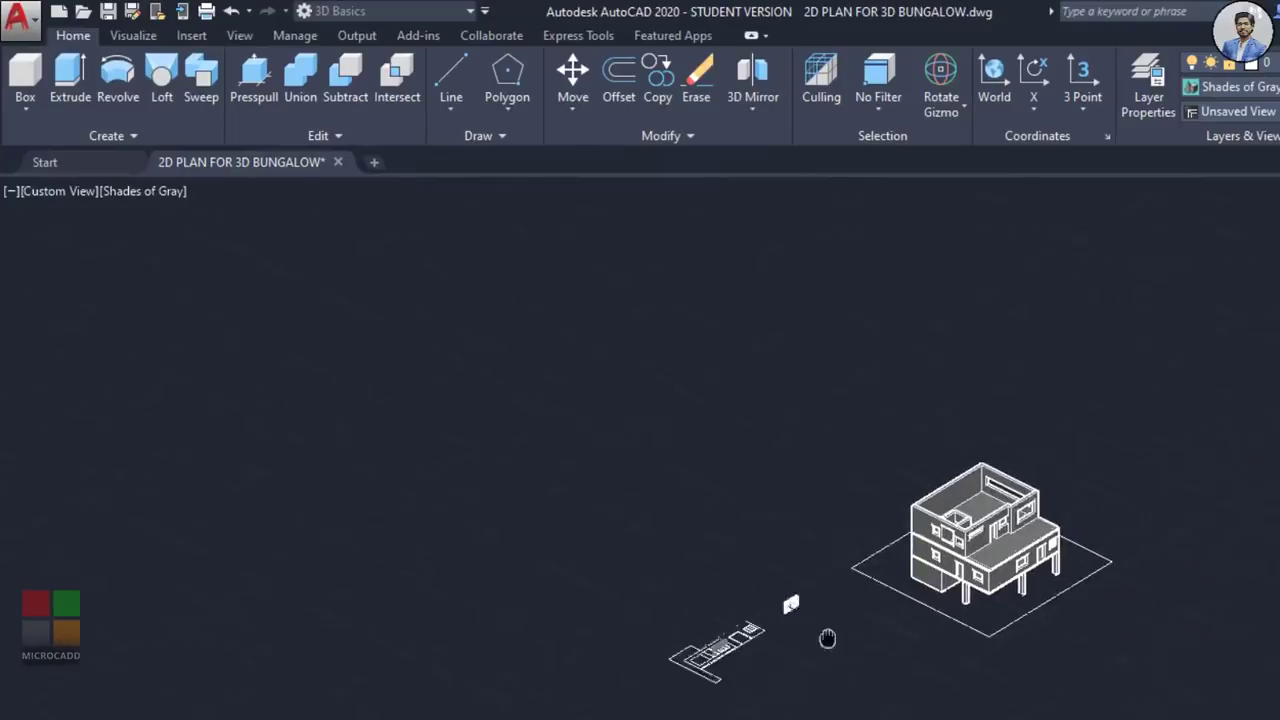
{"action": "scroll", "coordinate": [1082, 606], "scroll_direction": "up", "scroll_amount": 8}
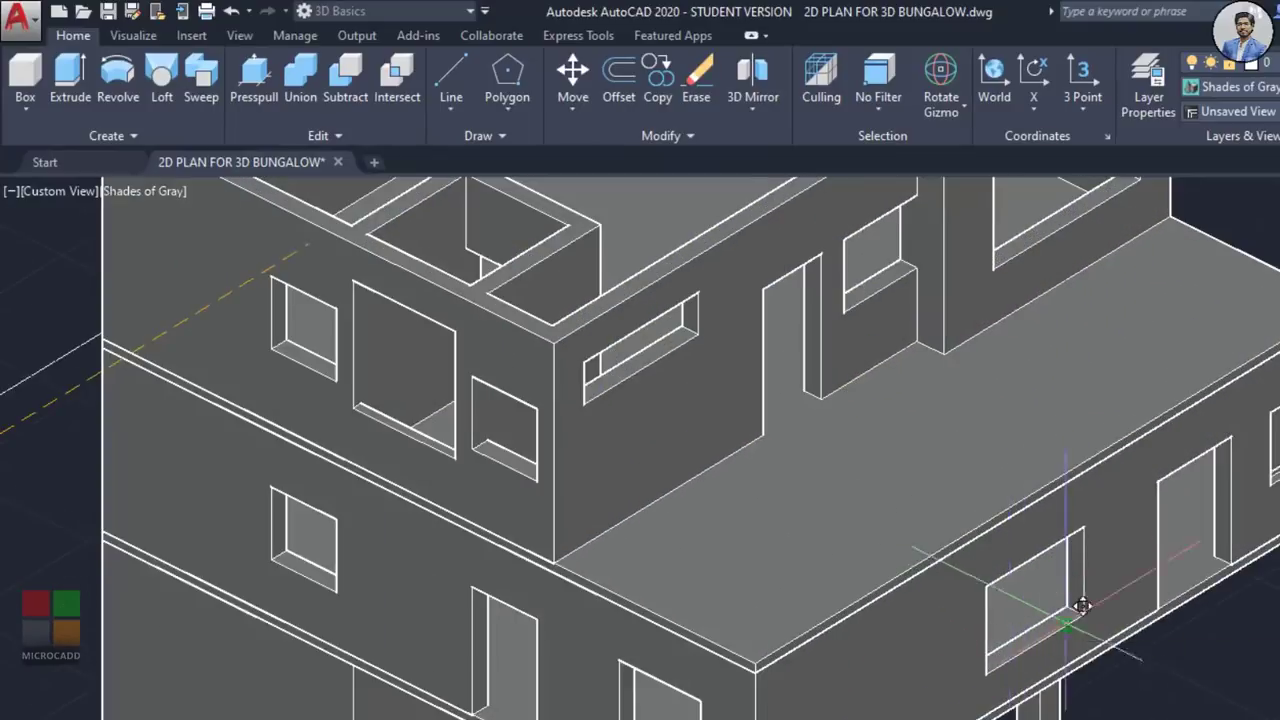
{"action": "middle_click_drag", "start_coordinate": [1066, 623], "coordinate": [776, 609], "text": "shift"}
{"action": "scroll", "coordinate": [465, 410], "scroll_direction": "up", "scroll_amount": 8}
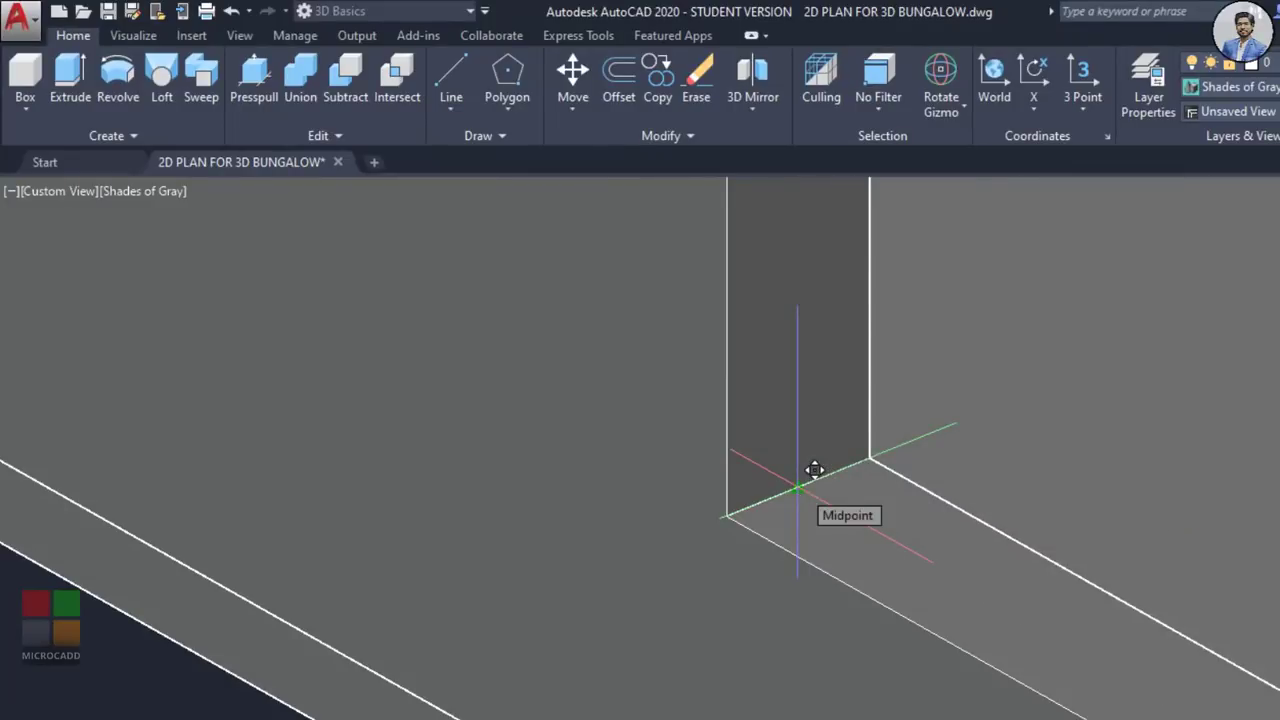
{"action": "left_click", "coordinate": [816, 467]}
{"action": "scroll", "coordinate": [768, 550], "scroll_direction": "down", "scroll_amount": 10}
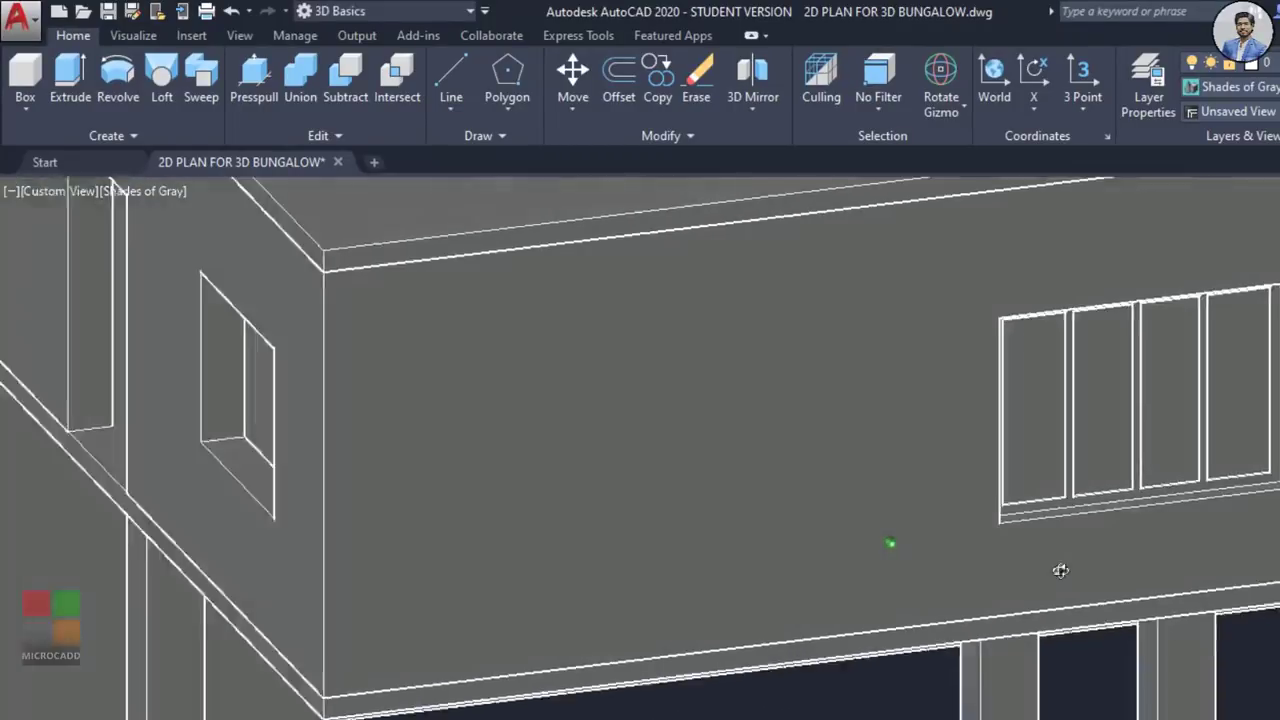
{"action": "scroll", "coordinate": [887, 584], "scroll_direction": "down", "scroll_amount": 8}
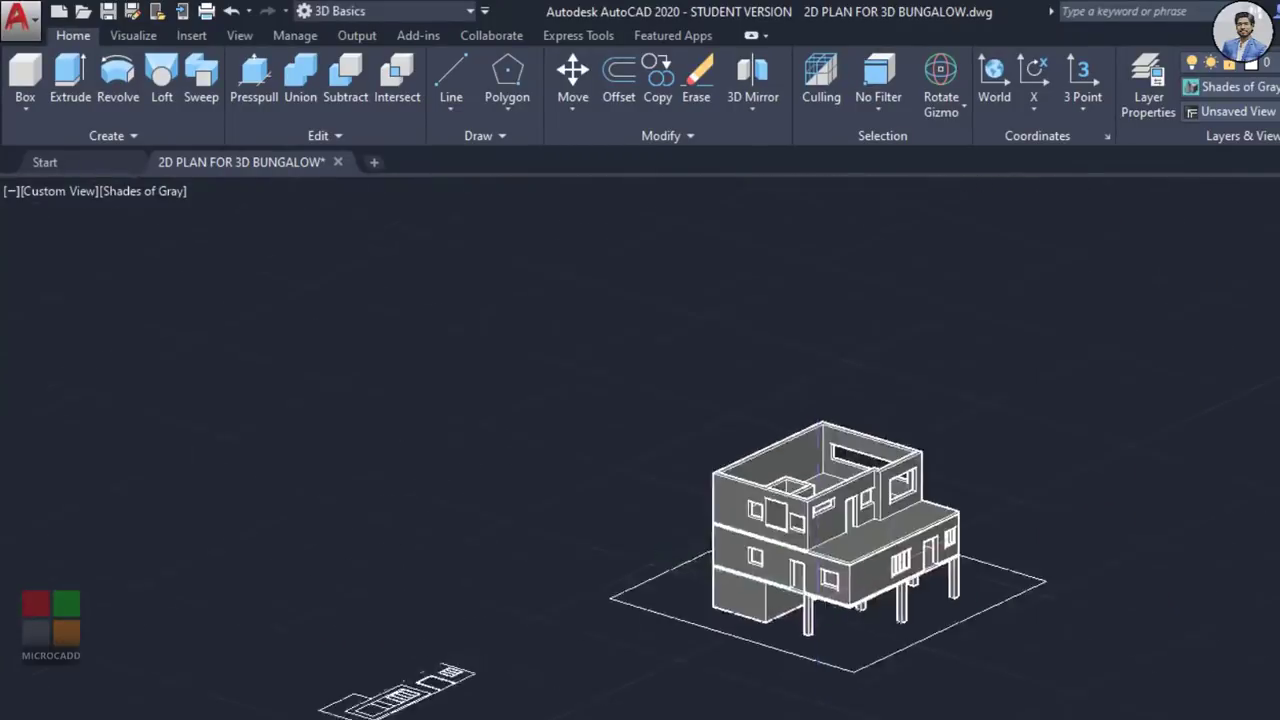
Step: Copy the elevation with the two square windows from its plan sheet and place the copy beside the previously copied elevation
{"action": "middle_click_drag", "start_coordinate": [678, 482], "coordinate": [1057, 474]}
{"action": "middle_click_drag", "start_coordinate": [1057, 474], "coordinate": [955, 516], "text": "shift"}
{"action": "middle_click_drag", "start_coordinate": [955, 516], "coordinate": [892, 600], "text": "shift"}
{"action": "scroll", "coordinate": [467, 582], "scroll_direction": "up", "scroll_amount": 10}
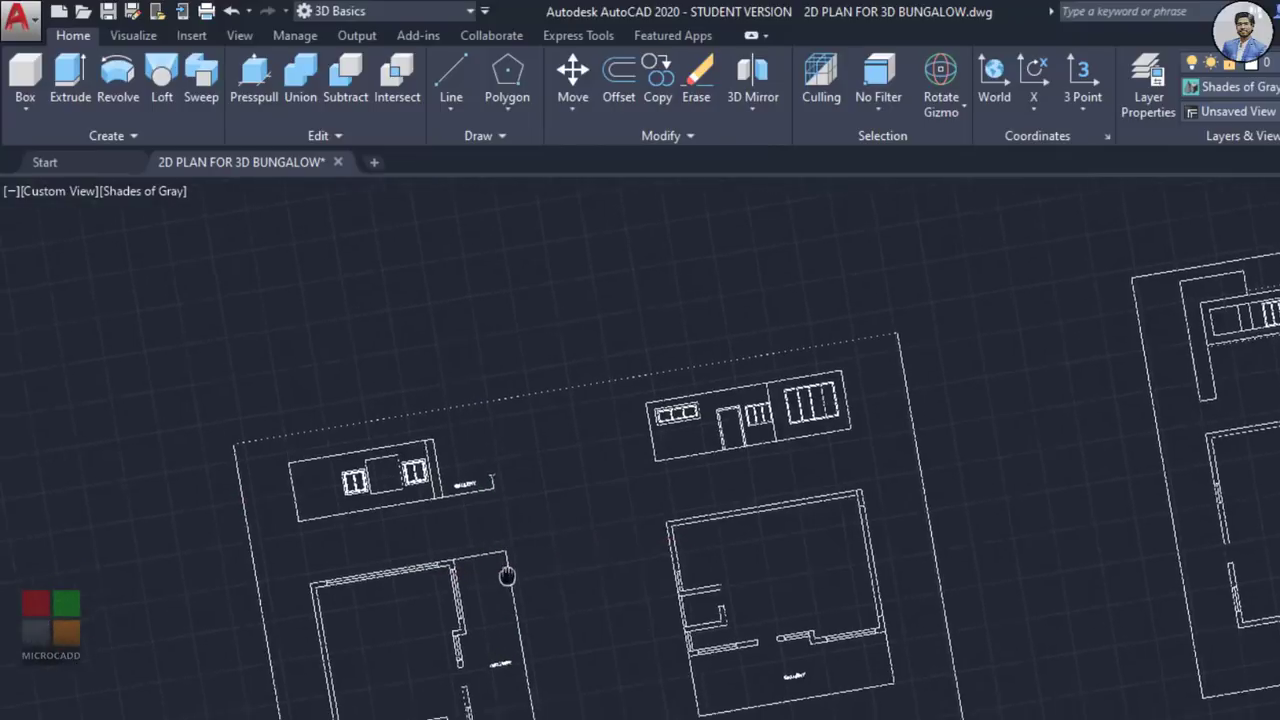
{"action": "middle_click_drag", "start_coordinate": [757, 403], "coordinate": [720, 577]}
{"action": "left_click", "coordinate": [398, 393]}
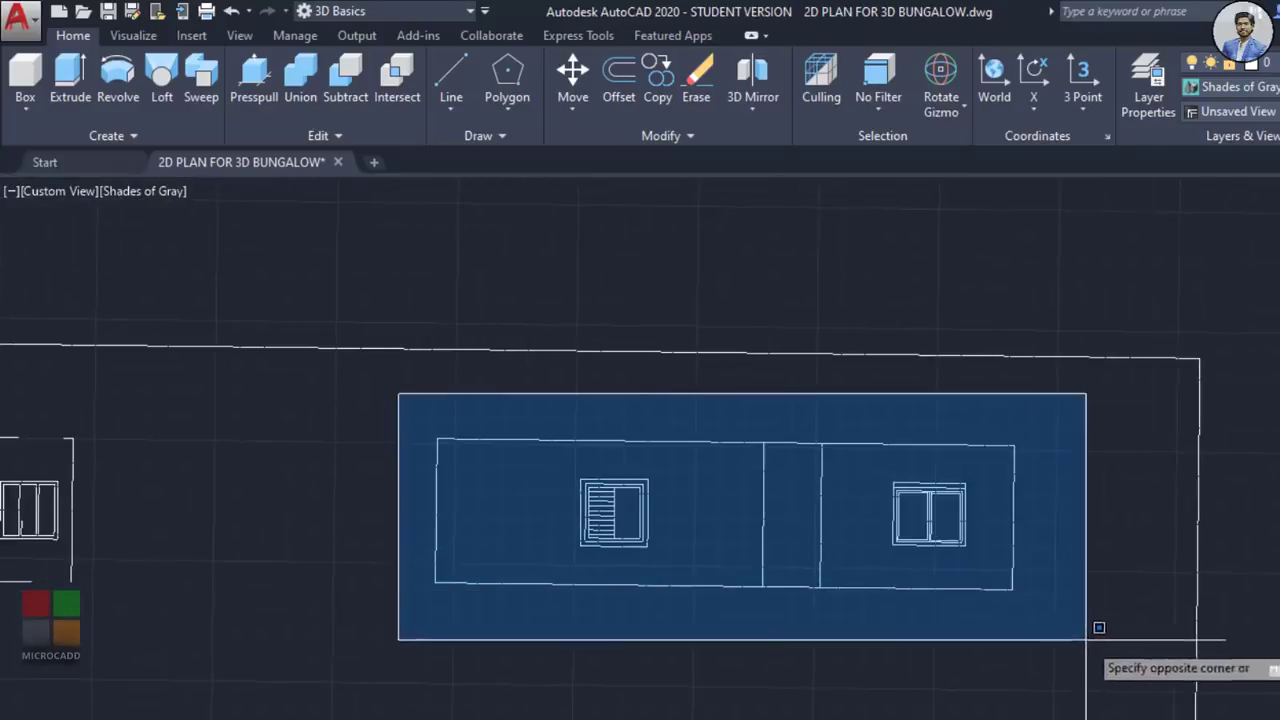
{"action": "left_click", "coordinate": [1095, 703]}
{"action": "type", "text": "co"}
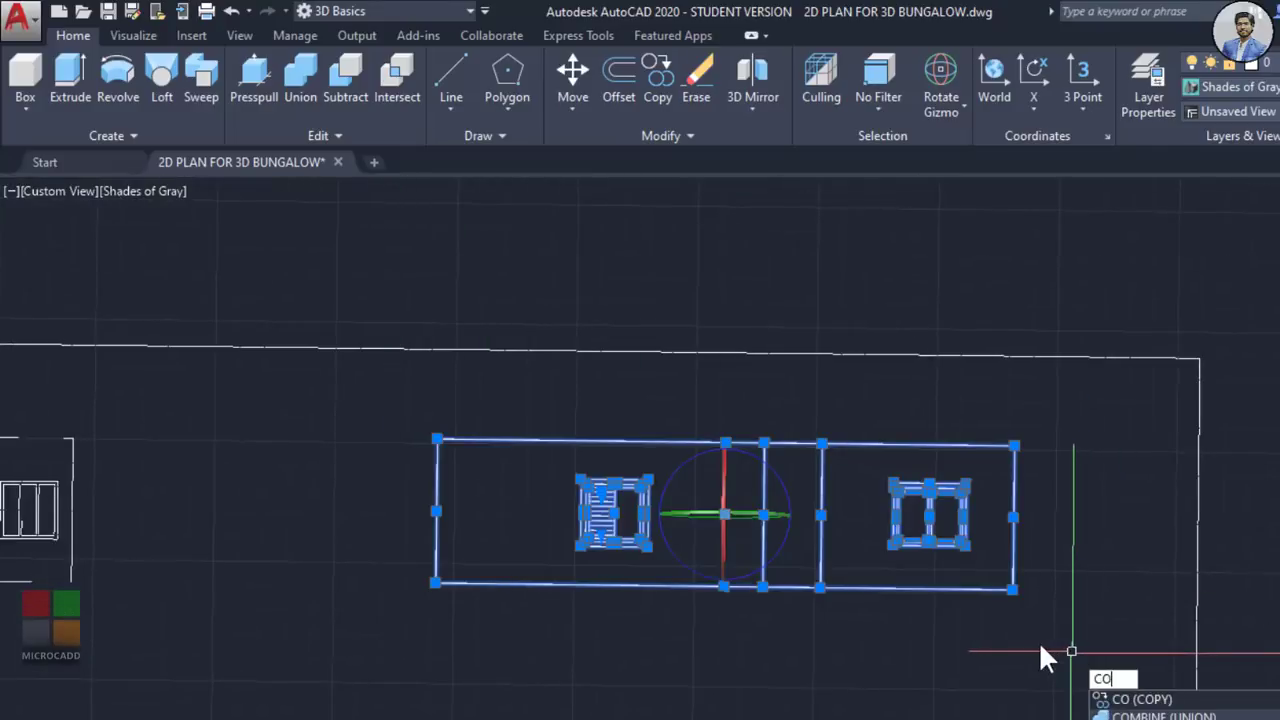
{"action": "key", "text": "Return"}
{"action": "left_click", "coordinate": [820, 643]}
{"action": "scroll", "coordinate": [1270, 660], "scroll_direction": "down", "scroll_amount": 6}
{"action": "middle_click_drag", "start_coordinate": [1270, 566], "coordinate": [622, 560]}
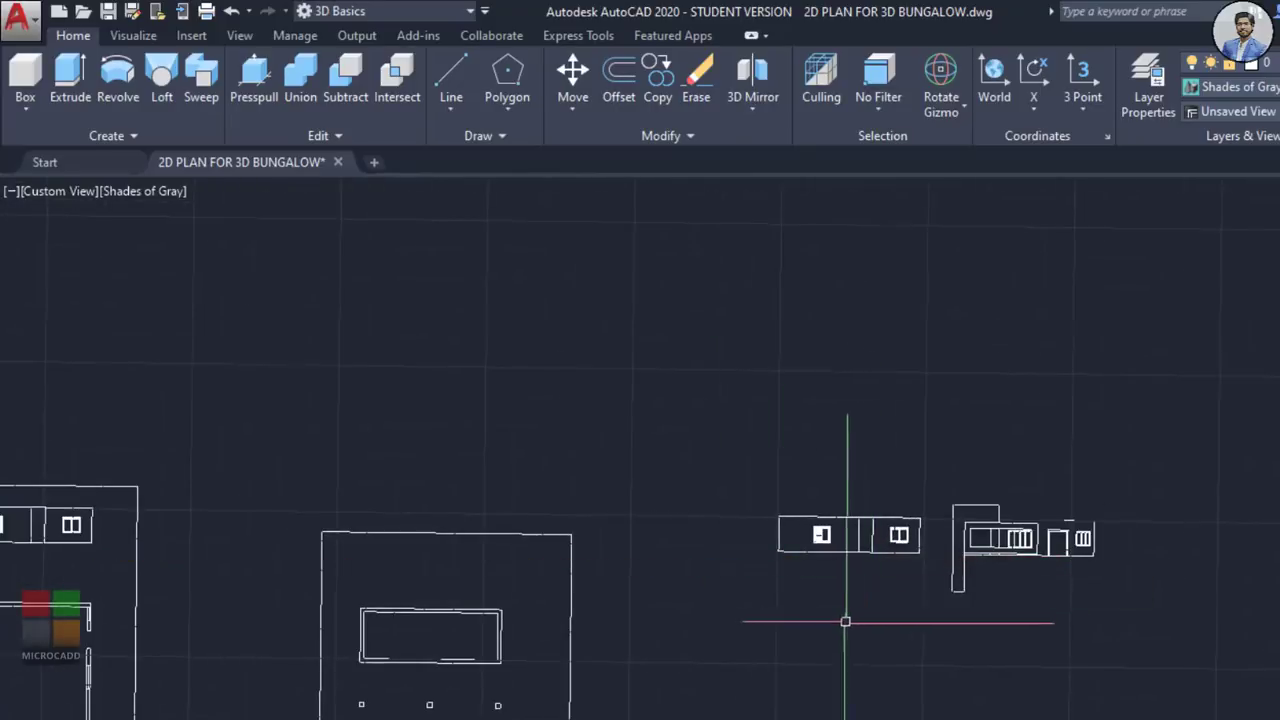
Step: Presspull the outer frame of the copied elevation's two-pane window to a height of 0.05
{"action": "middle_click_drag", "start_coordinate": [845, 622], "coordinate": [826, 591], "text": "shift"}
{"action": "scroll", "coordinate": [826, 591], "scroll_direction": "up", "scroll_amount": 6}
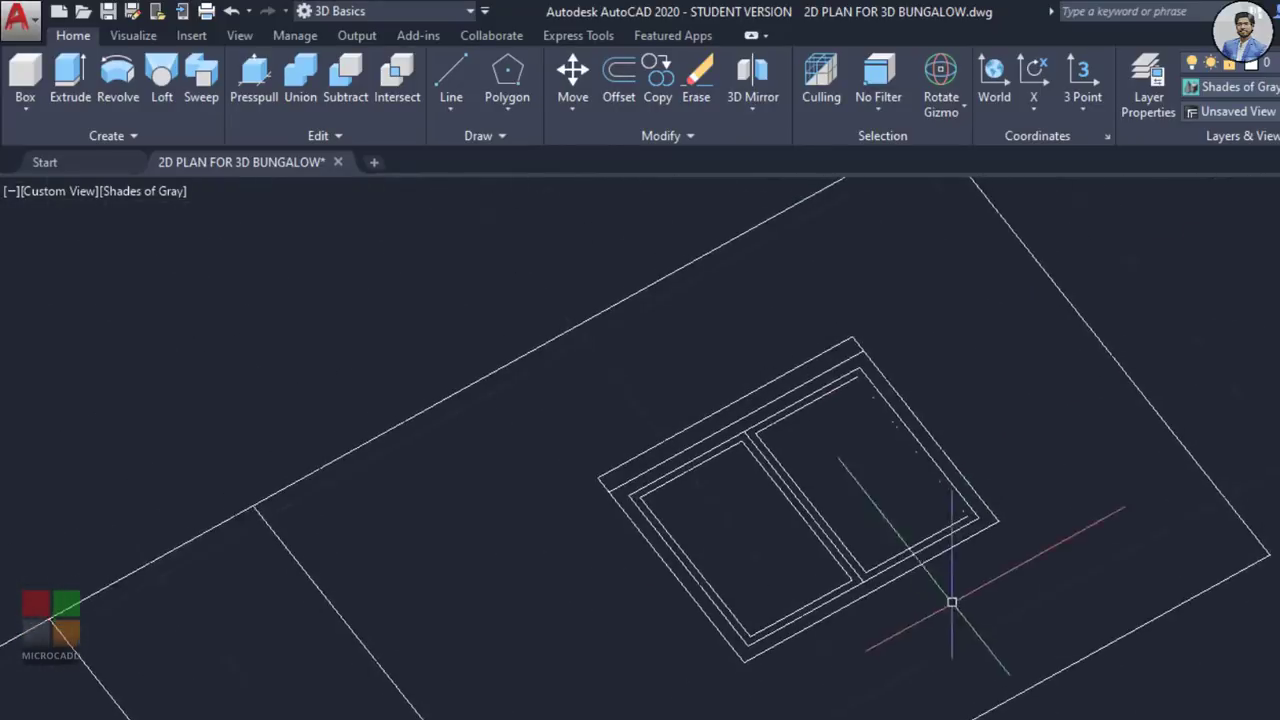
{"action": "scroll", "coordinate": [952, 602], "scroll_direction": "up", "scroll_amount": 5}
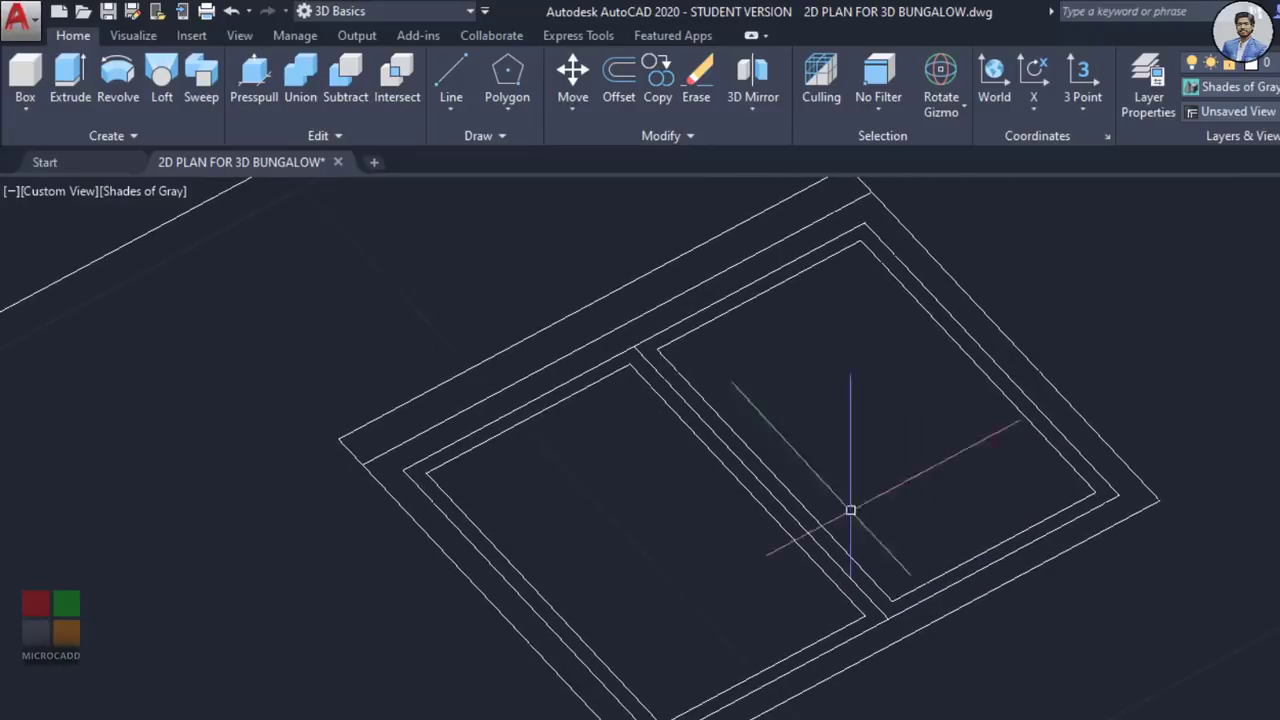
{"action": "left_click", "coordinate": [268, 100]}
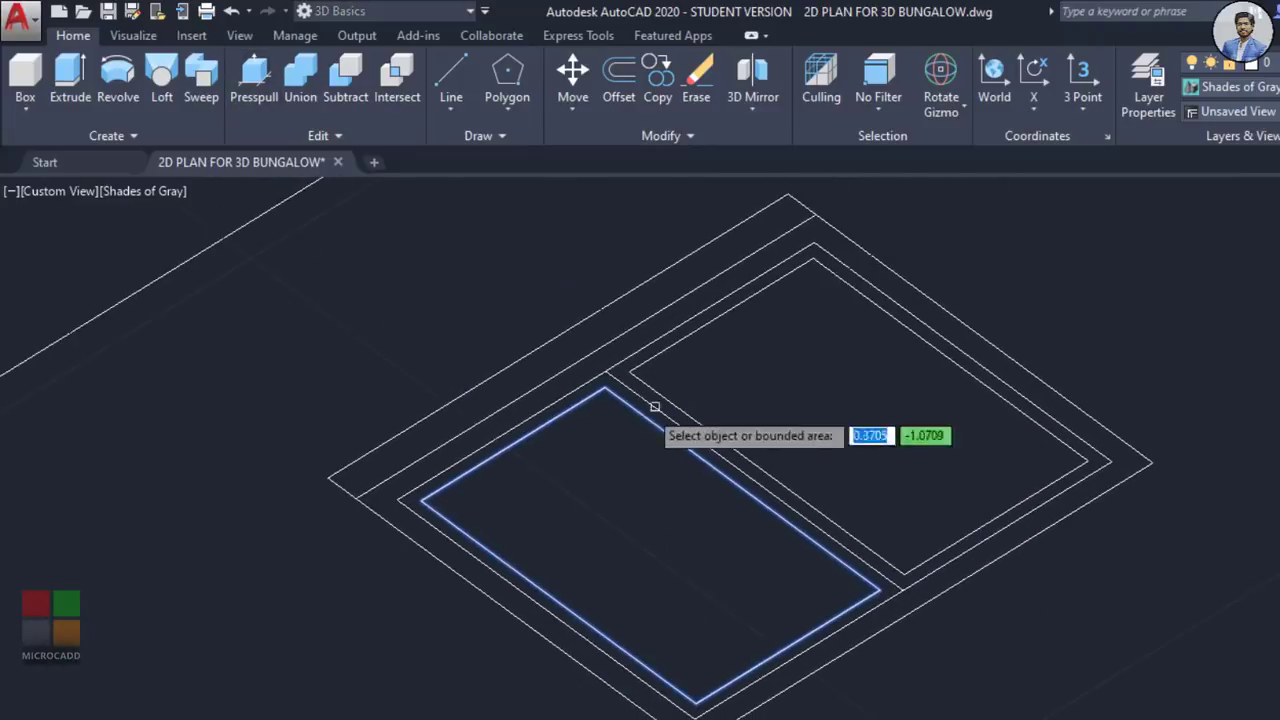
{"action": "scroll", "coordinate": [789, 309], "scroll_direction": "up", "scroll_amount": 3}
{"action": "middle_click_drag", "start_coordinate": [789, 309], "coordinate": [882, 371]}
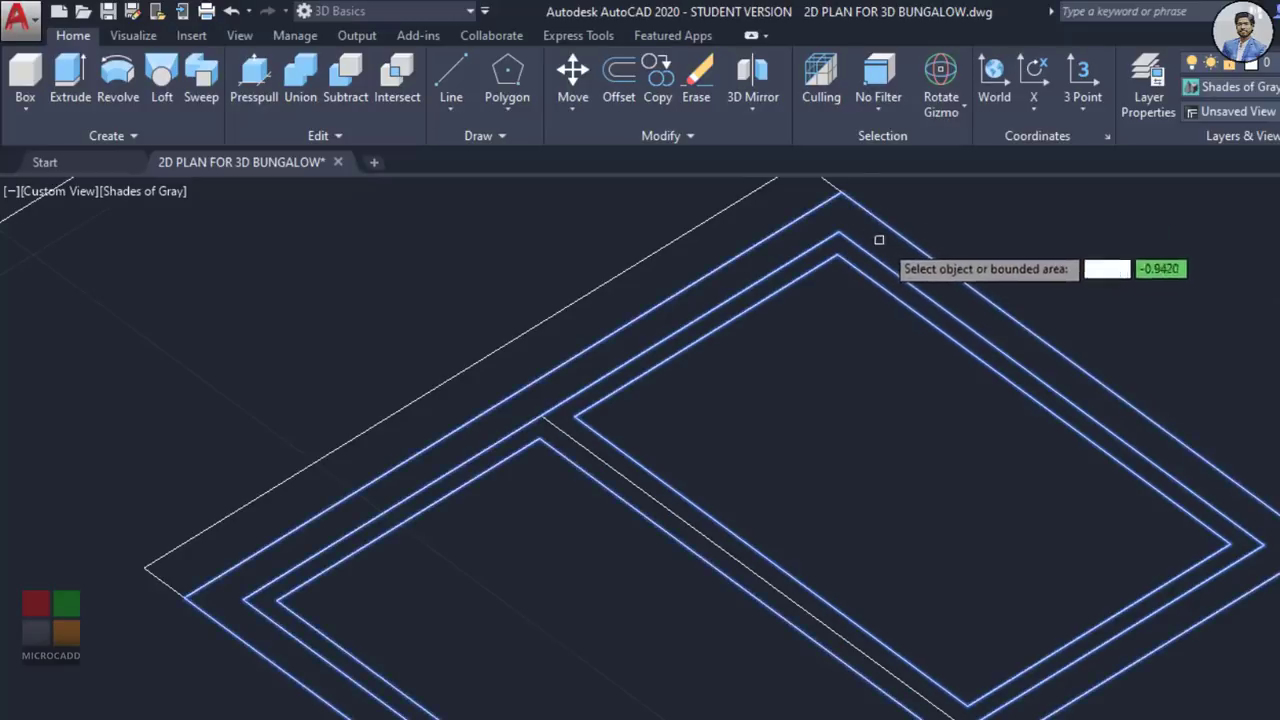
{"action": "scroll", "coordinate": [509, 591], "scroll_direction": "down", "scroll_amount": 5}
{"action": "scroll", "coordinate": [594, 543], "scroll_direction": "up", "scroll_amount": 8}
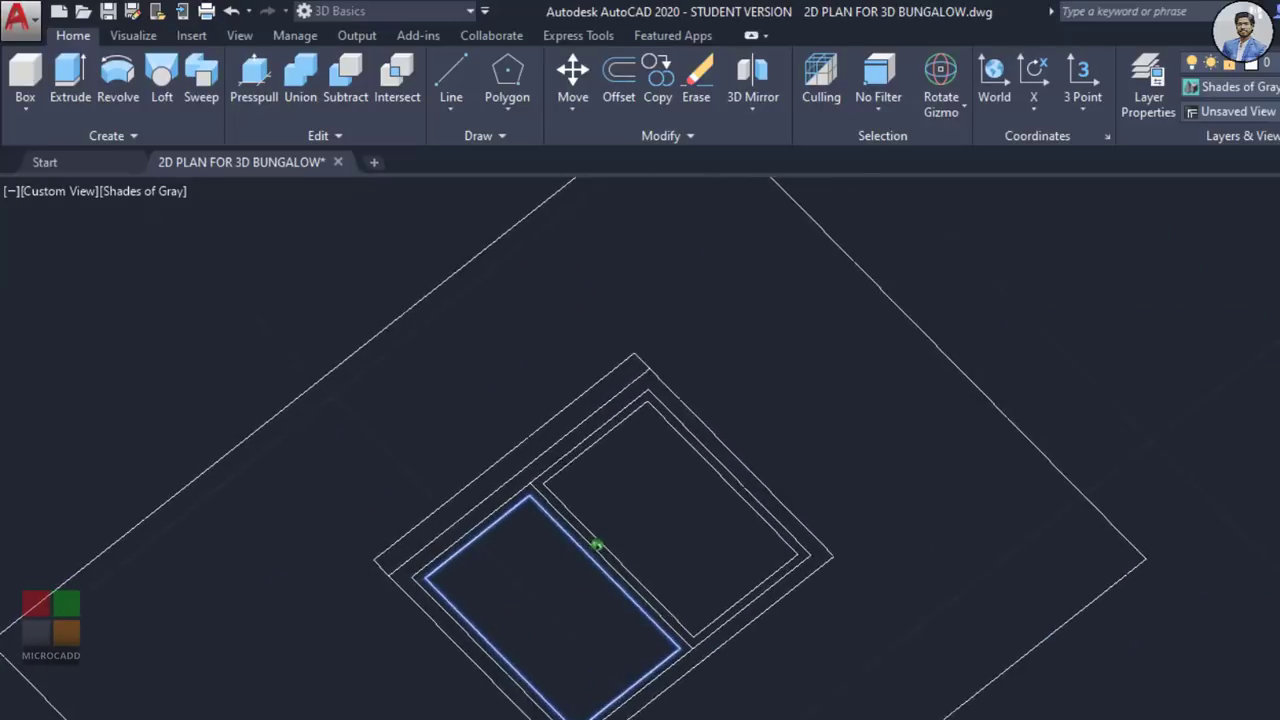
{"action": "middle_click_drag", "start_coordinate": [783, 660], "coordinate": [774, 585], "text": "shift"}
{"action": "middle_click_drag", "start_coordinate": [994, 525], "coordinate": [1144, 495]}
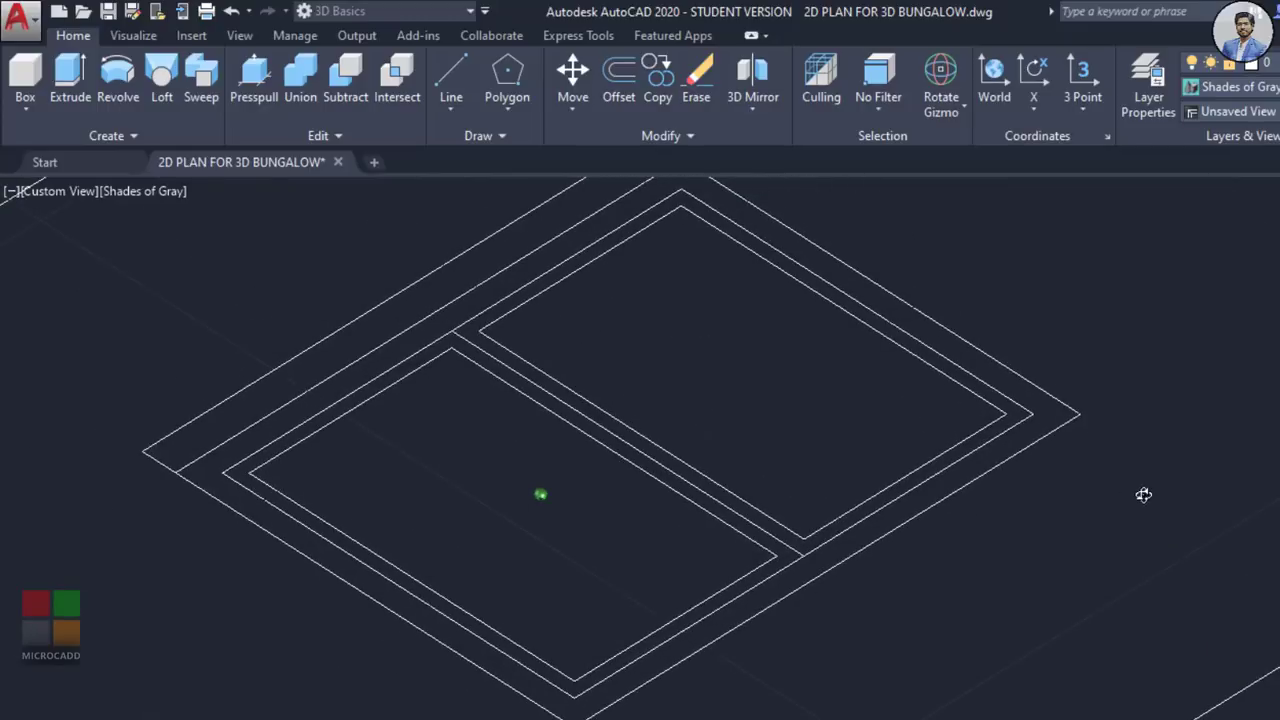
{"action": "left_click", "coordinate": [1047, 412]}
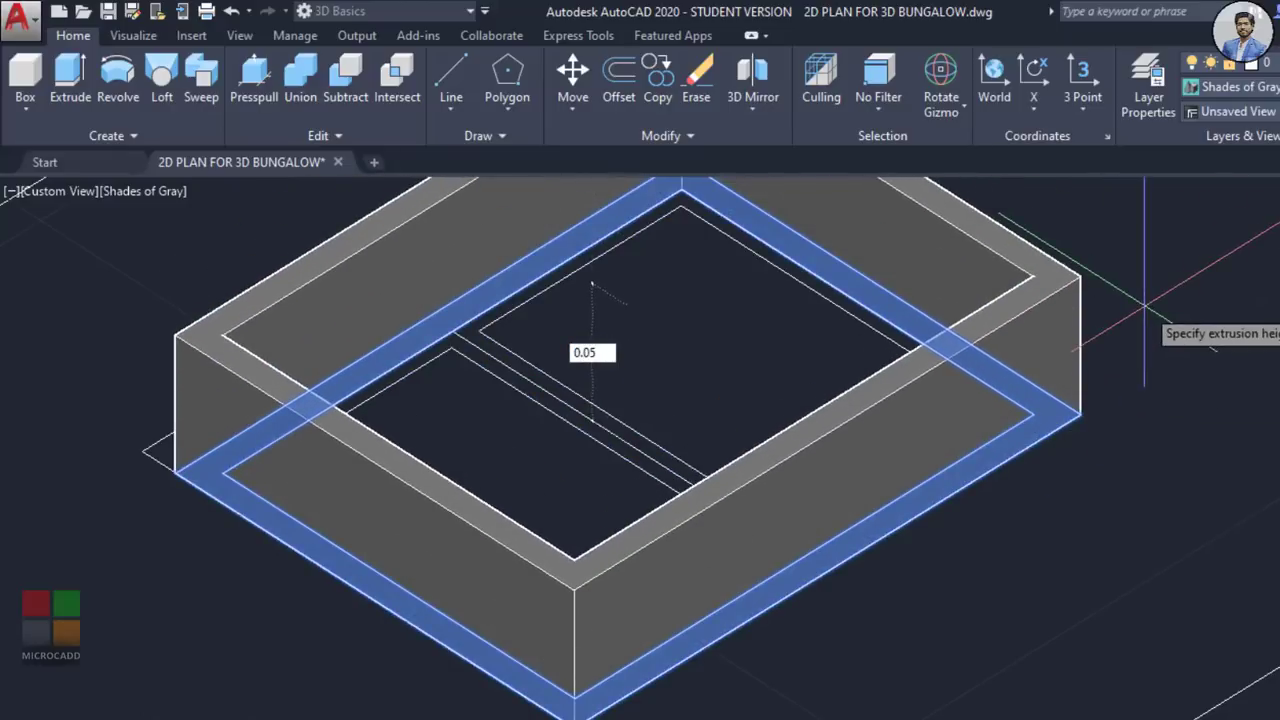
{"action": "key", "text": "Return"}
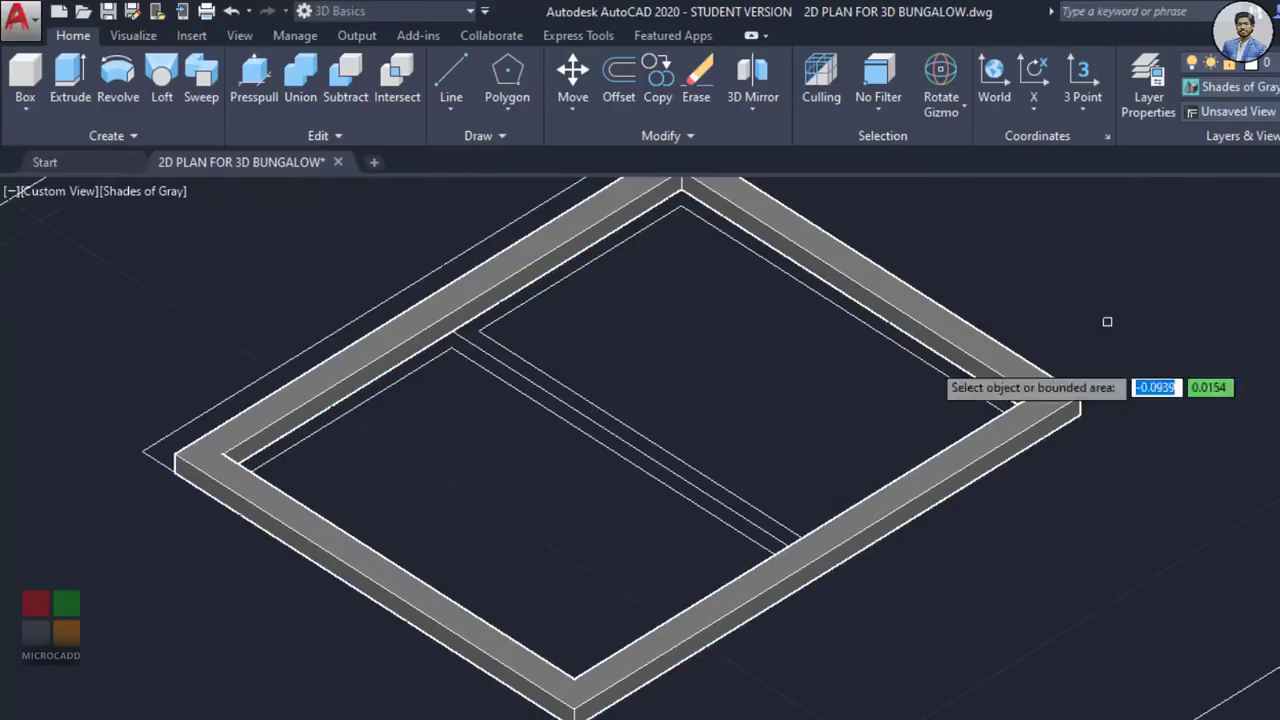
Step: Presspull the two sash frames inside the window's outer frame to a height of 0.02 each
{"action": "scroll", "coordinate": [480, 354], "scroll_direction": "up", "scroll_amount": 5}
{"action": "left_click", "coordinate": [417, 306]}
{"action": "scroll", "coordinate": [703, 394], "scroll_direction": "down", "scroll_amount": 4}
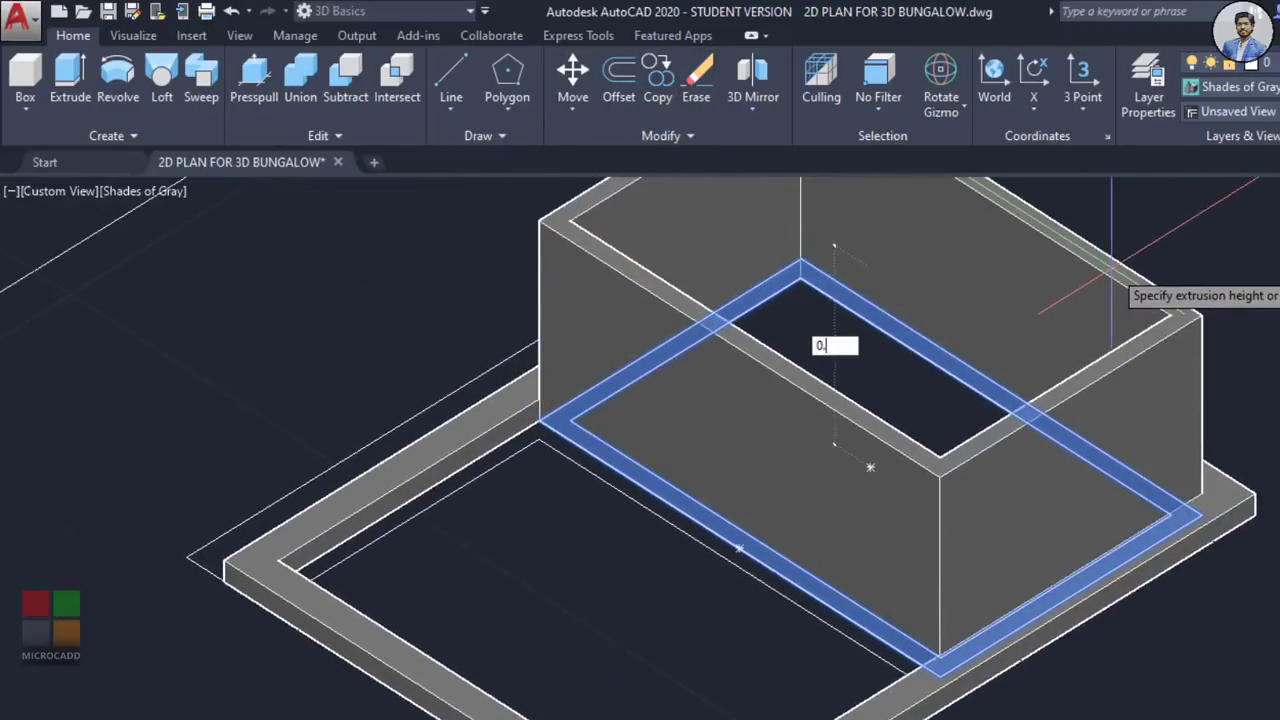
{"action": "type", "text": "0.02"}
{"action": "key", "text": "Return"}
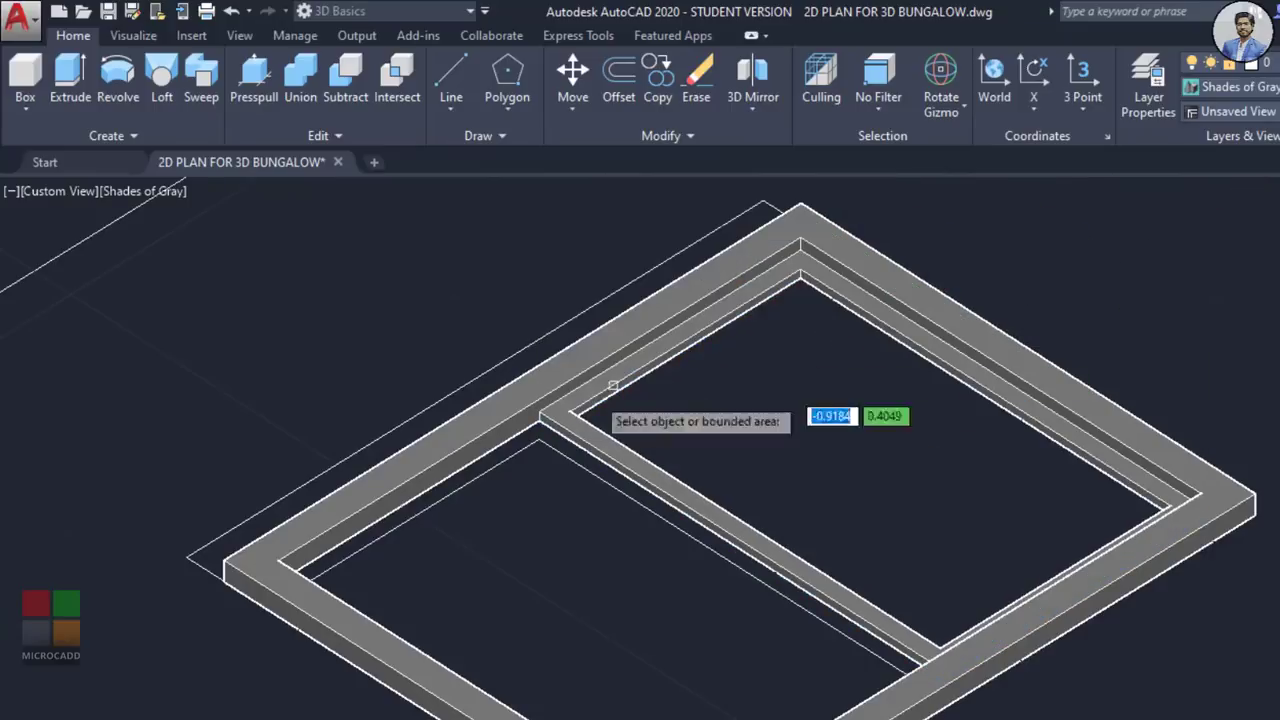
{"action": "scroll", "coordinate": [540, 425], "scroll_direction": "up", "scroll_amount": 4}
{"action": "left_click", "coordinate": [582, 446]}
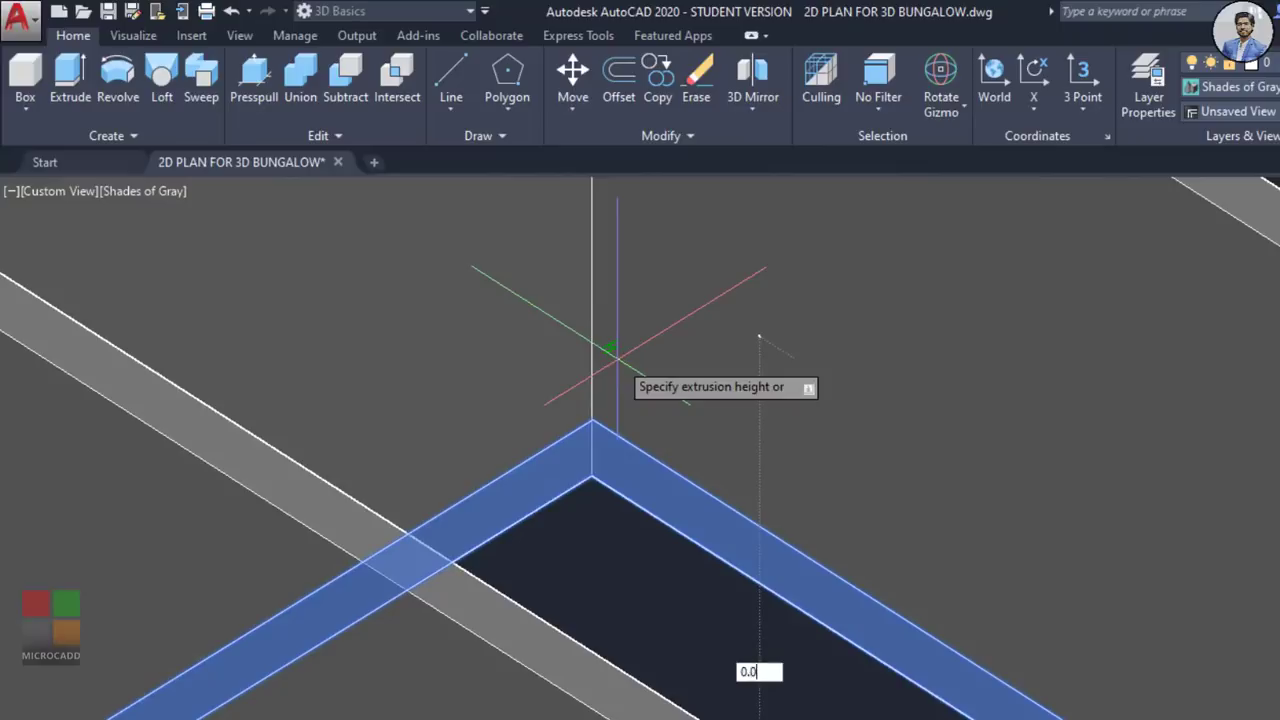
{"action": "key", "text": "Return"}
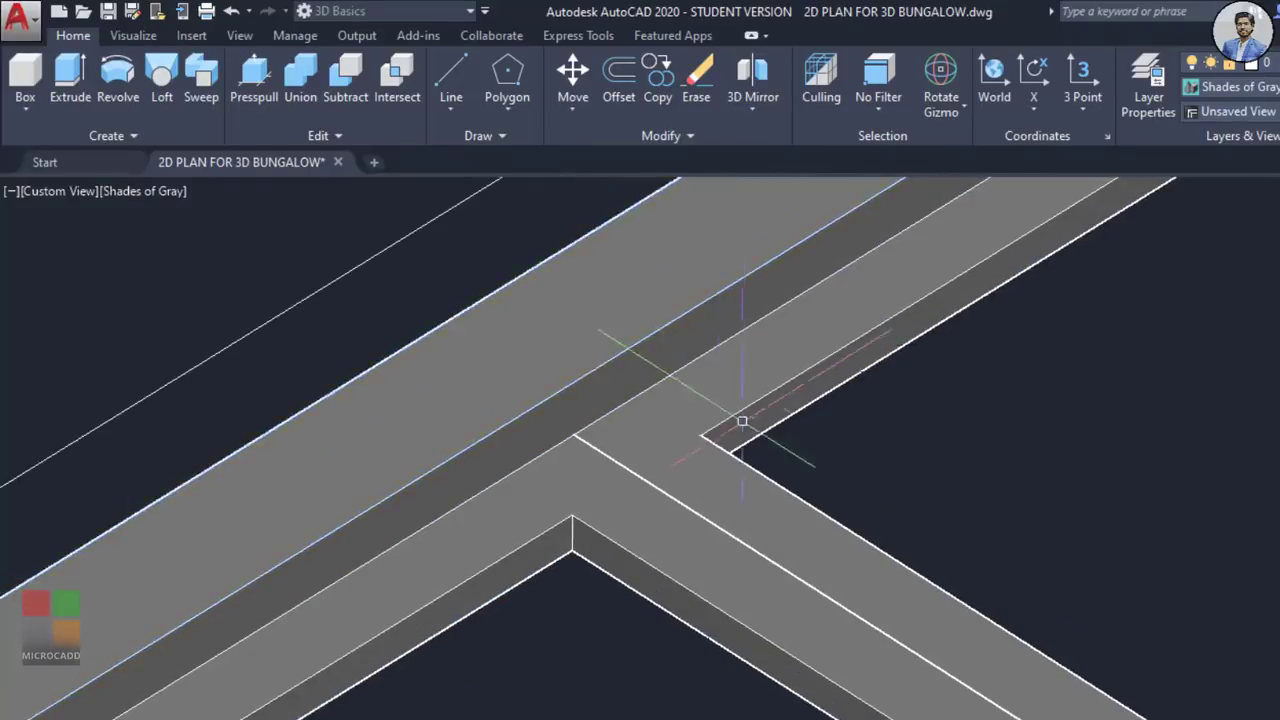
Step: Presspull the two glass pane areas inside the sash frames into thin solids
{"action": "scroll", "coordinate": [800, 430], "scroll_direction": "down", "scroll_amount": 4}
{"action": "scroll", "coordinate": [740, 574], "scroll_direction": "up", "scroll_amount": 5}
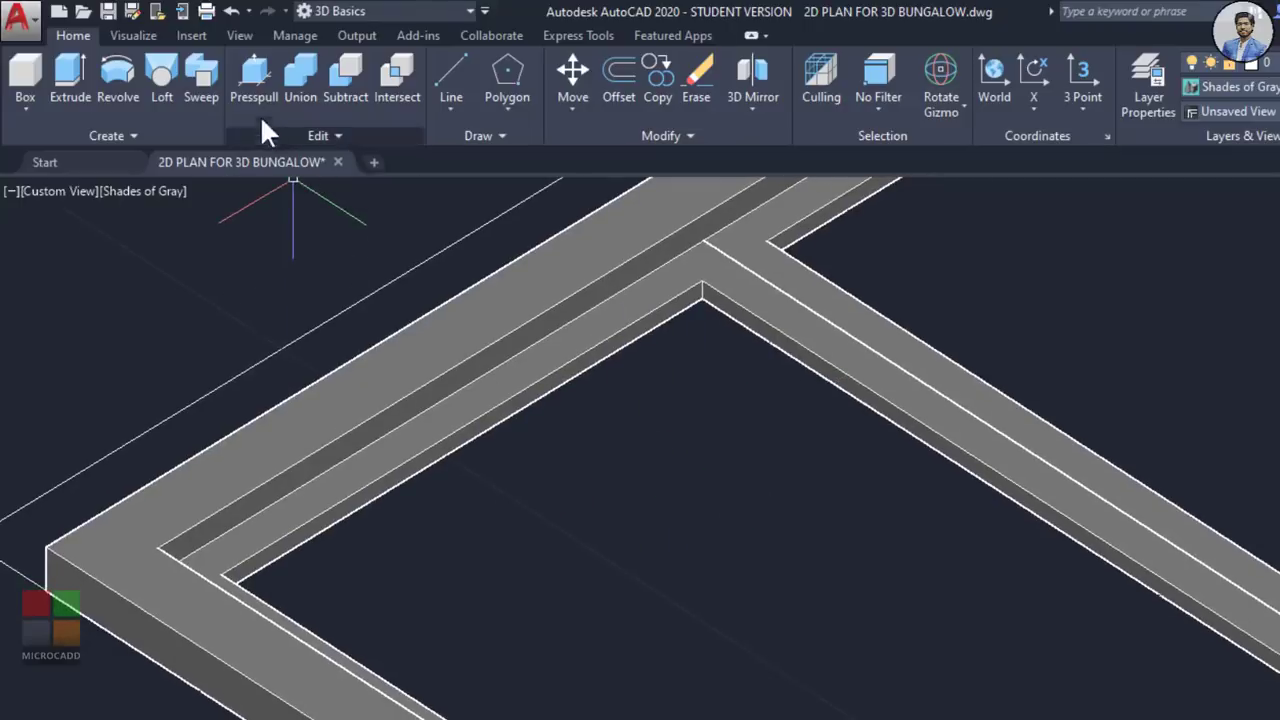
{"action": "left_click", "coordinate": [920, 495]}
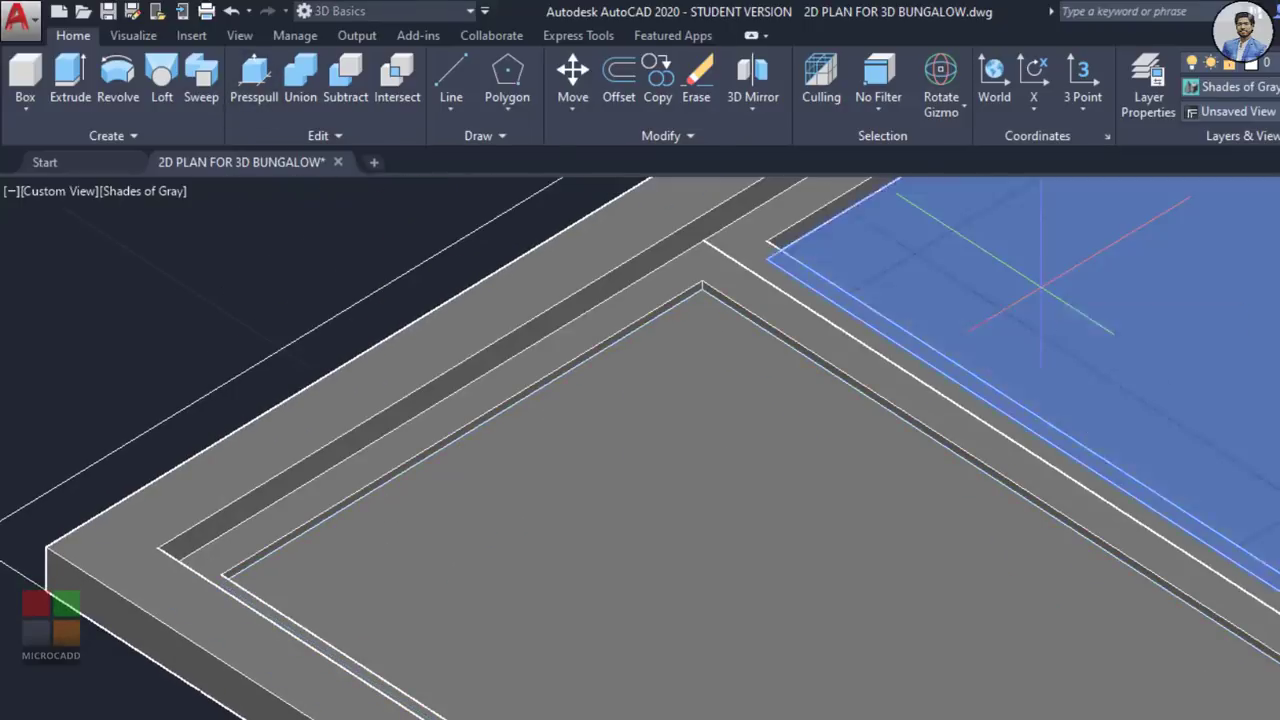
{"action": "left_click", "coordinate": [960, 362]}
Step: Move the left sash with its pane straight up from its bottom corner so that it sits level with the other sash's top face
{"action": "scroll", "coordinate": [971, 409], "scroll_direction": "down", "scroll_amount": 4}
{"action": "scroll", "coordinate": [840, 429], "scroll_direction": "up", "scroll_amount": 10}
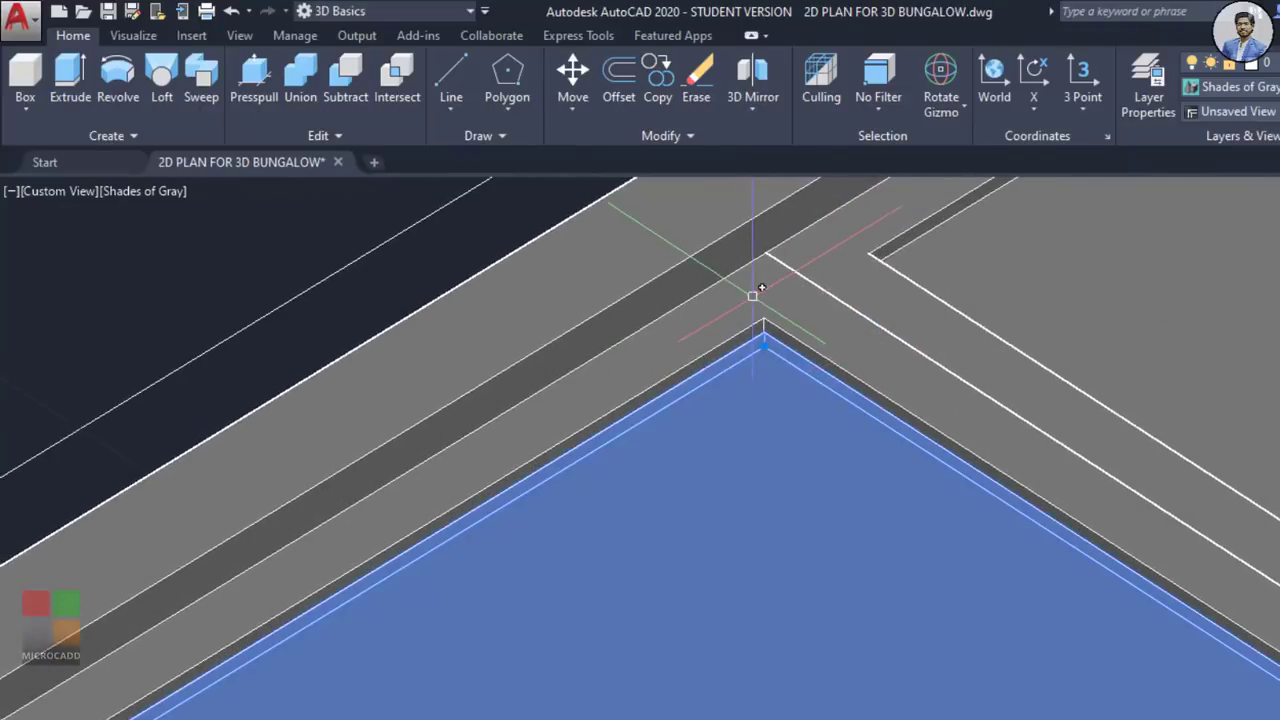
{"action": "scroll", "coordinate": [752, 296], "scroll_direction": "down", "scroll_amount": 8}
{"action": "scroll", "coordinate": [1031, 441], "scroll_direction": "up", "scroll_amount": 3}
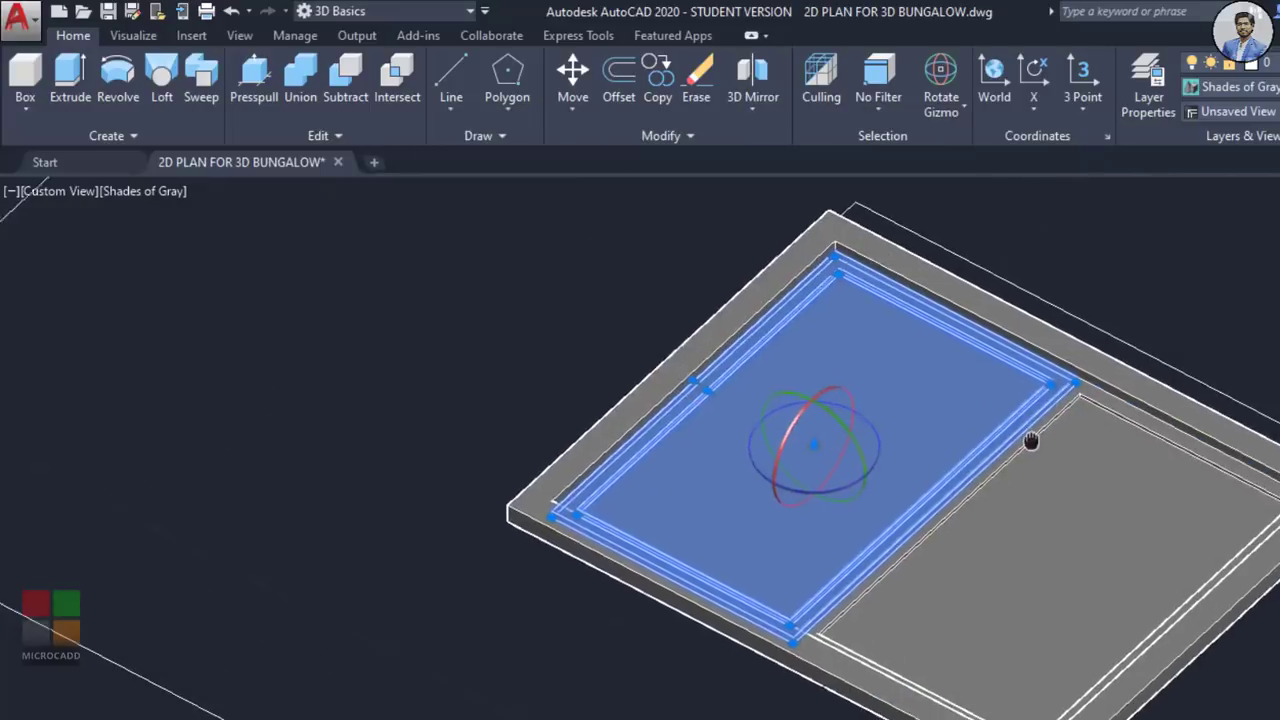
{"action": "scroll", "coordinate": [1031, 441], "scroll_direction": "up", "scroll_amount": 5}
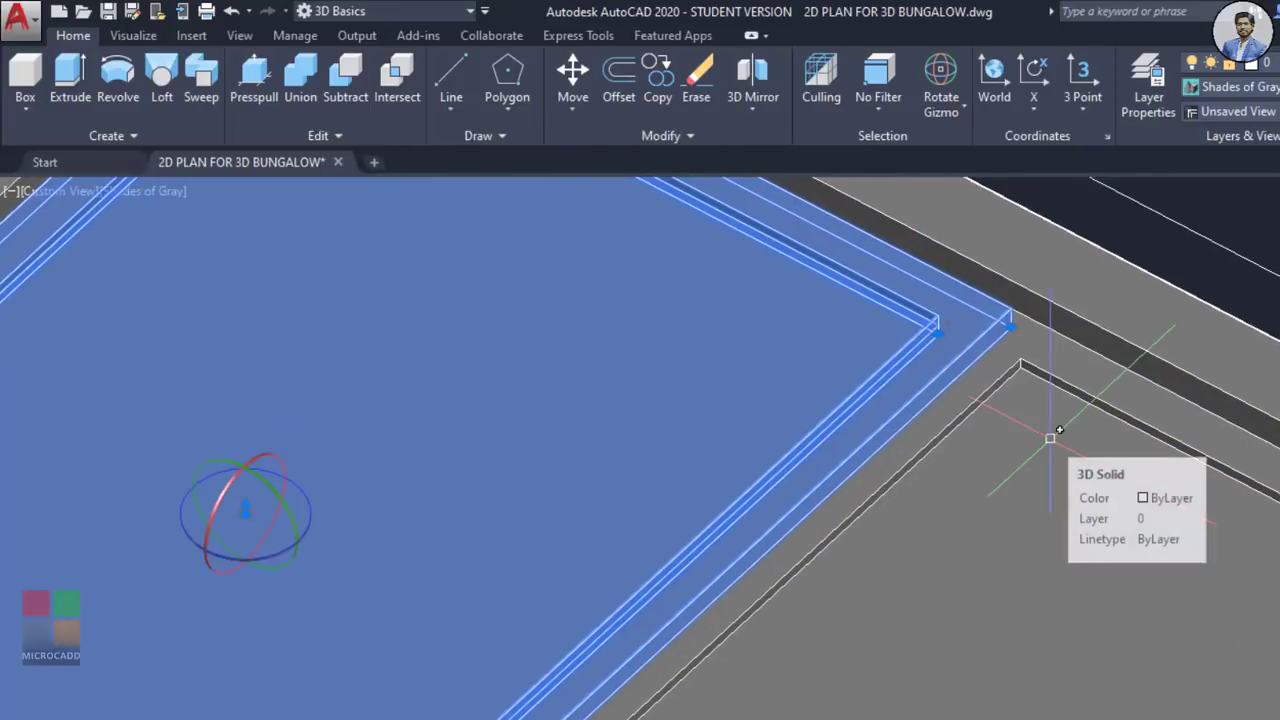
{"action": "type", "text": "m"}
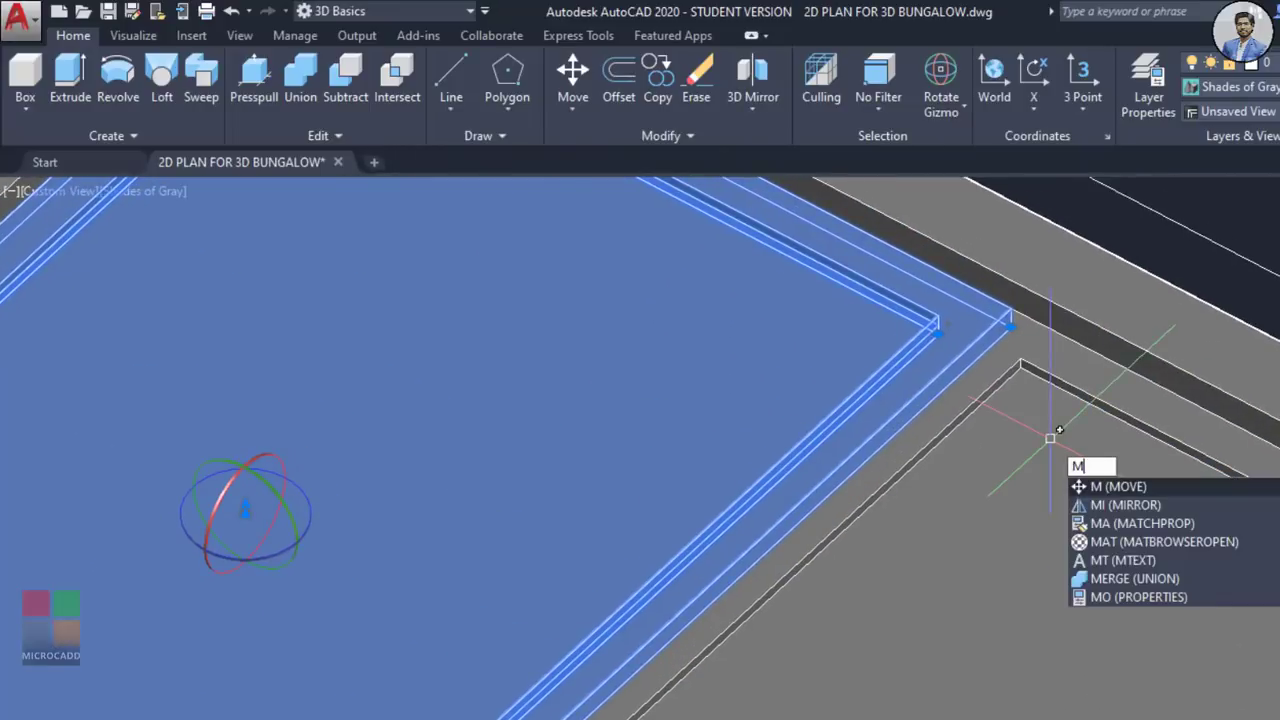
{"action": "key", "text": "Return"}
{"action": "scroll", "coordinate": [1050, 438], "scroll_direction": "down", "scroll_amount": 5}
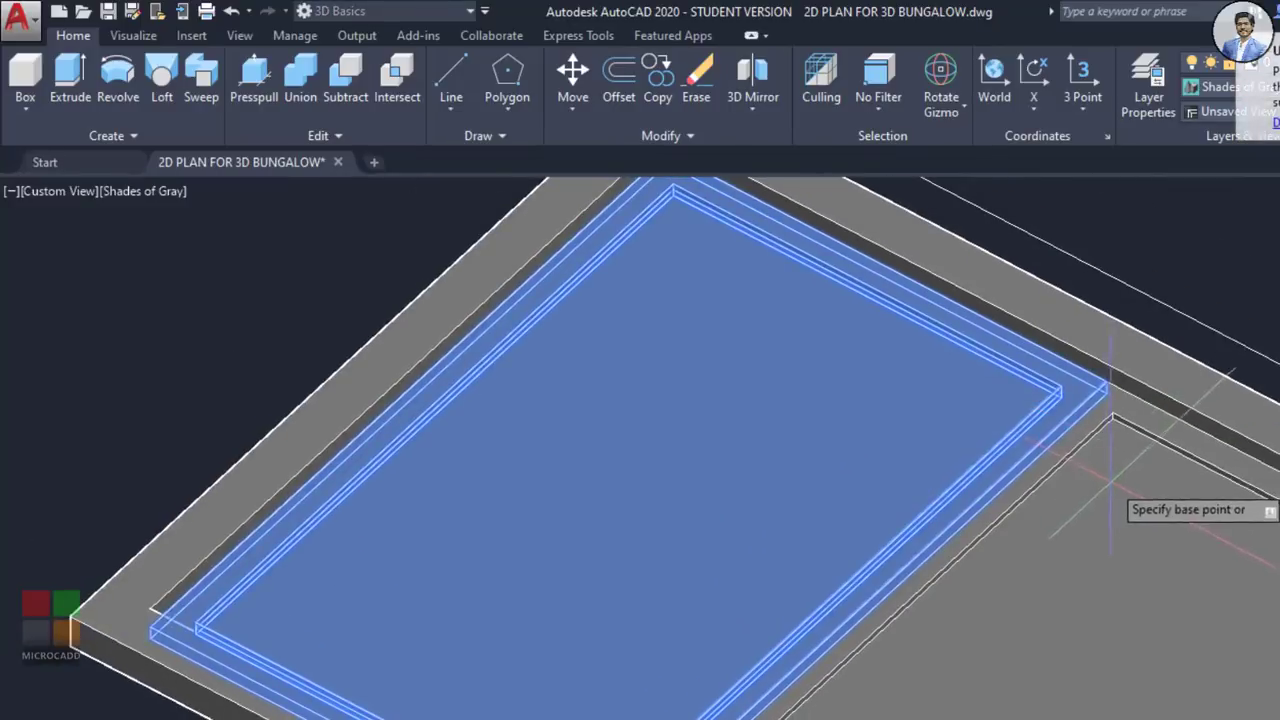
{"action": "scroll", "coordinate": [1205, 458], "scroll_direction": "up", "scroll_amount": 6}
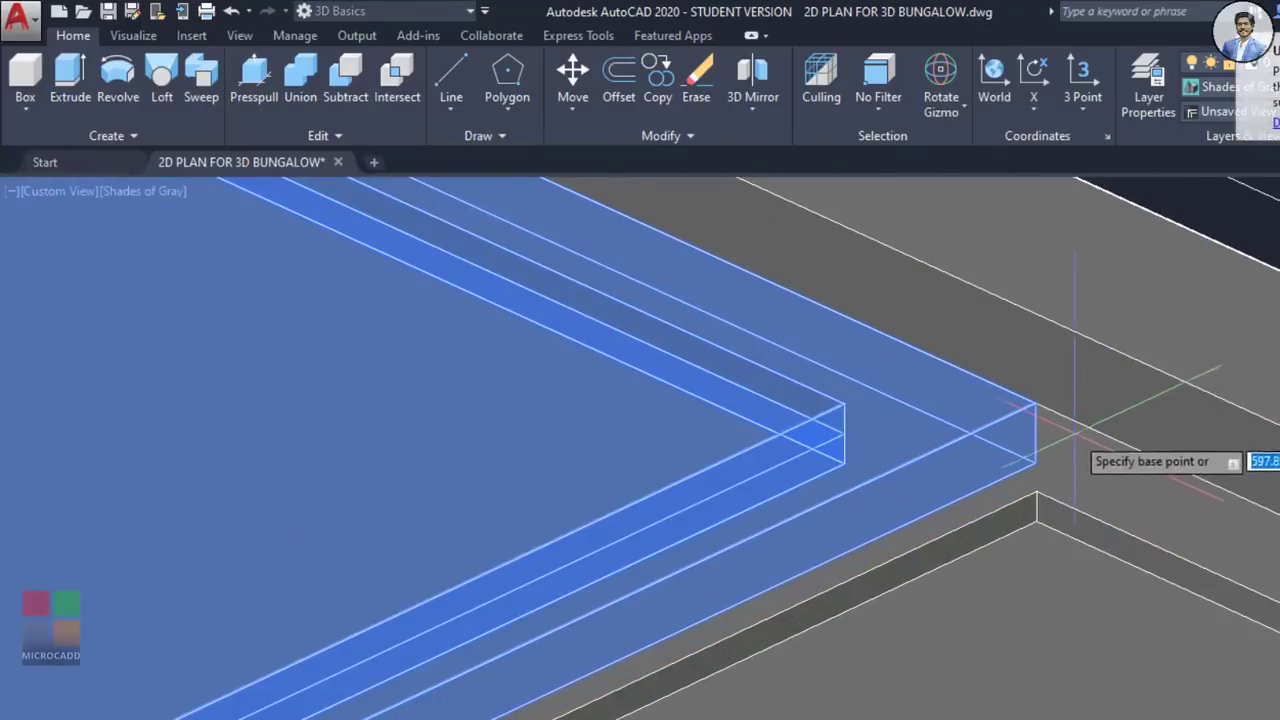
{"action": "scroll", "coordinate": [1037, 465], "scroll_direction": "up", "scroll_amount": 5}
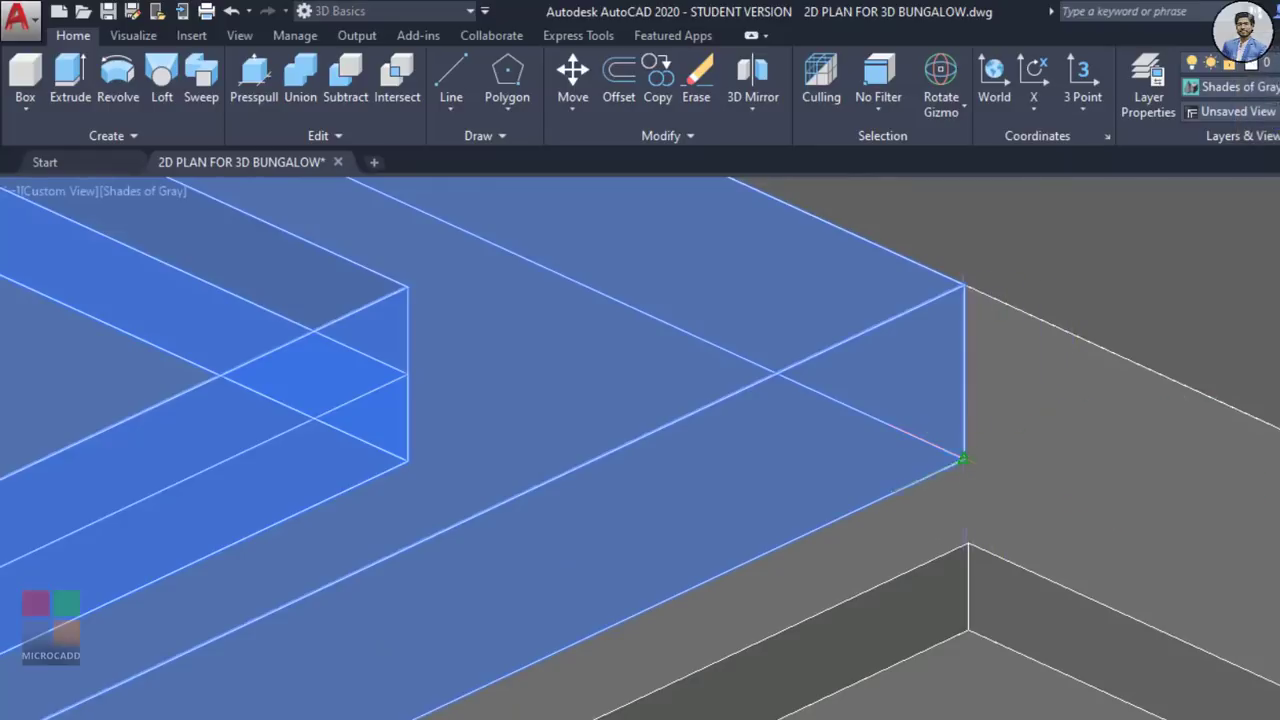
{"action": "left_click", "coordinate": [963, 460]}
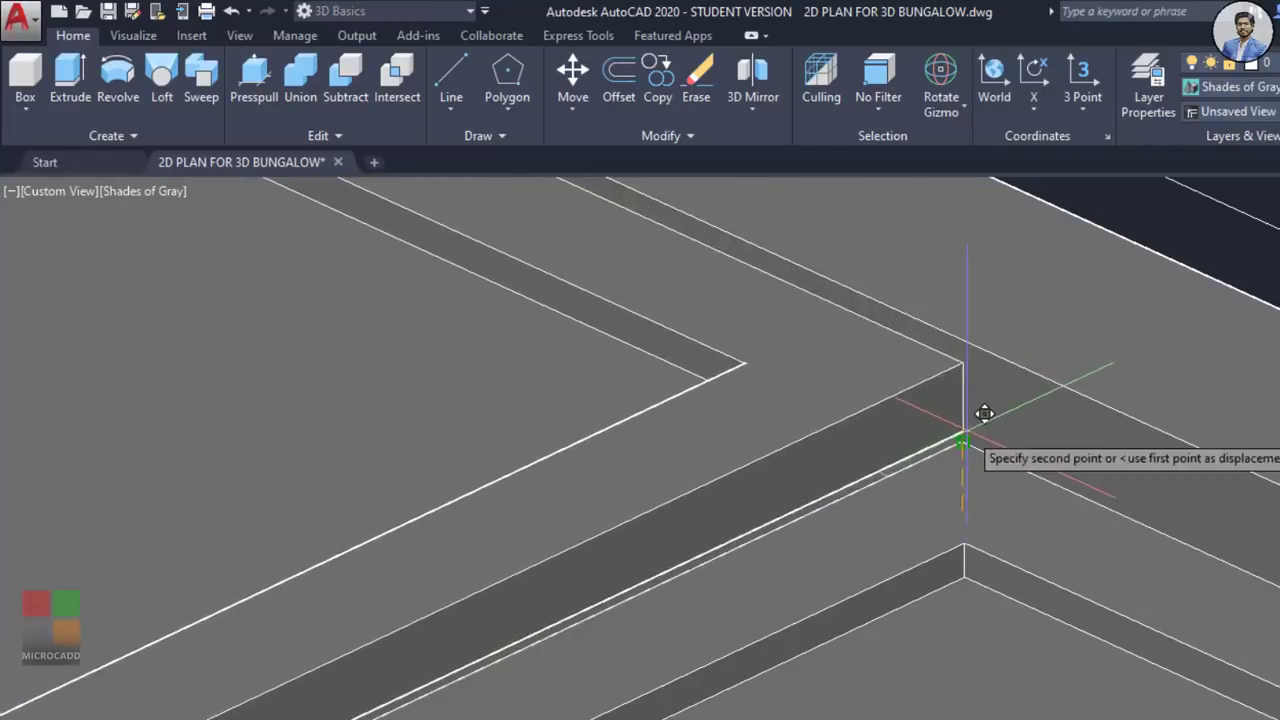
{"action": "left_click", "coordinate": [971, 430]}
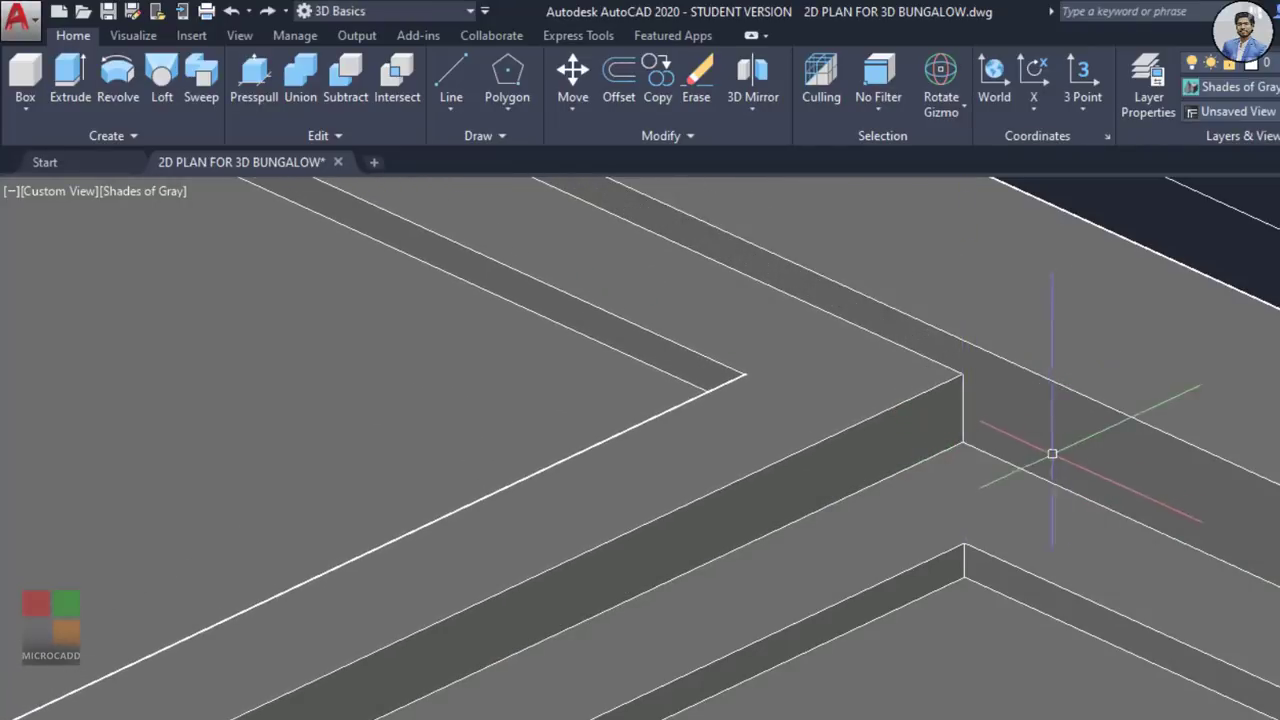
Step: Try to slide the right sash with its pane along the X axis under the left one using the Move Gizmo, and undo the move
{"action": "scroll", "coordinate": [1047, 430], "scroll_direction": "down", "scroll_amount": 8}
{"action": "middle_click_drag", "start_coordinate": [871, 514], "coordinate": [986, 554], "text": "shift"}
{"action": "scroll", "coordinate": [970, 398], "scroll_direction": "up", "scroll_amount": 2}
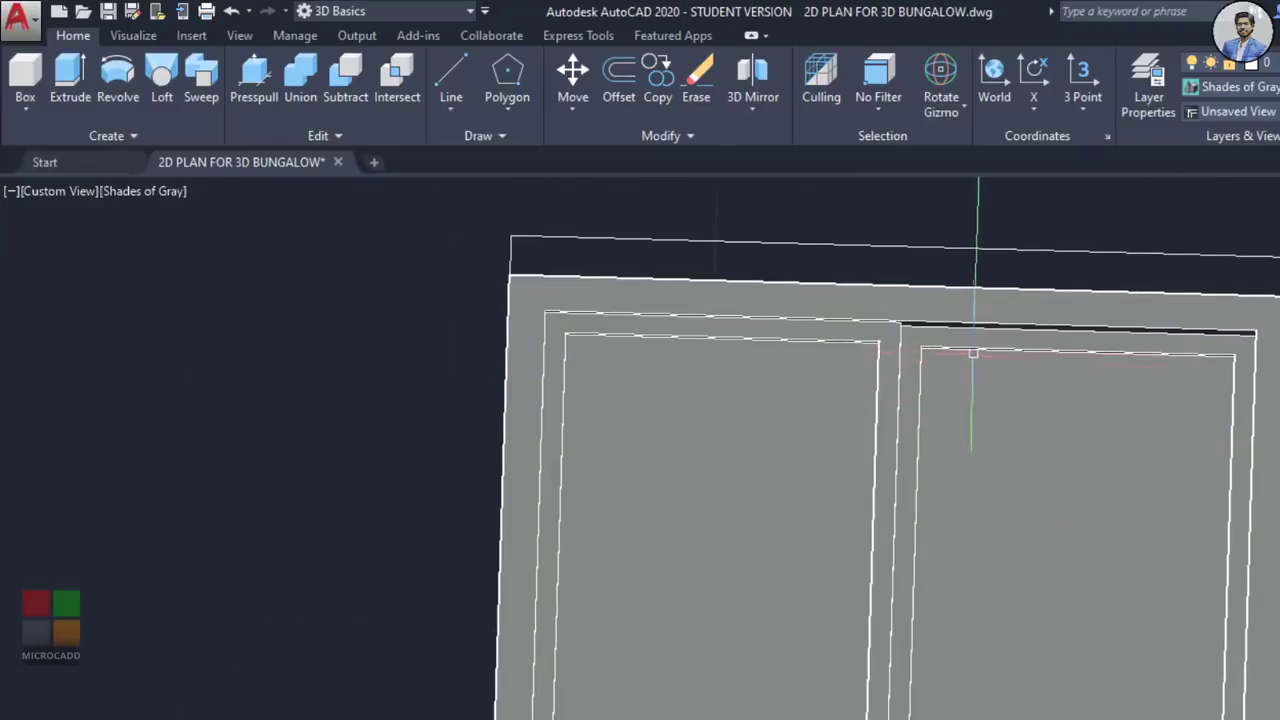
{"action": "left_click", "coordinate": [980, 340]}
{"action": "middle_click_drag", "start_coordinate": [975, 336], "coordinate": [973, 256]}
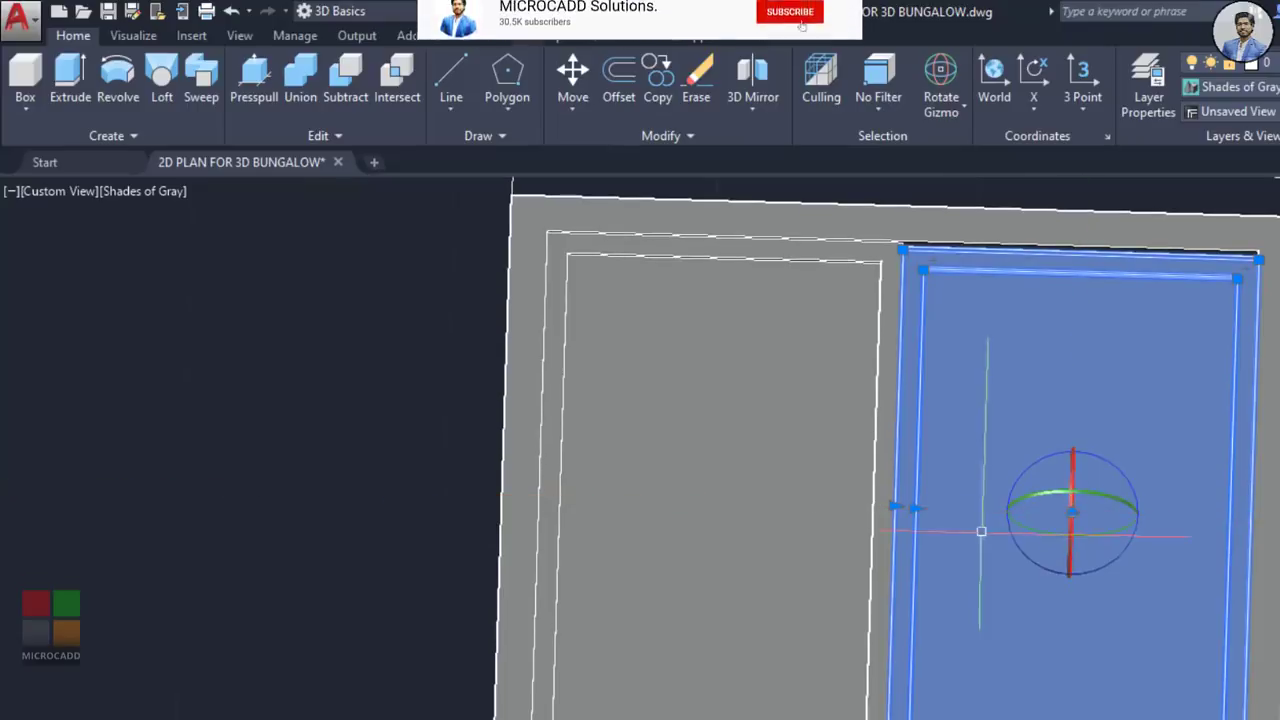
{"action": "left_click", "coordinate": [945, 107]}
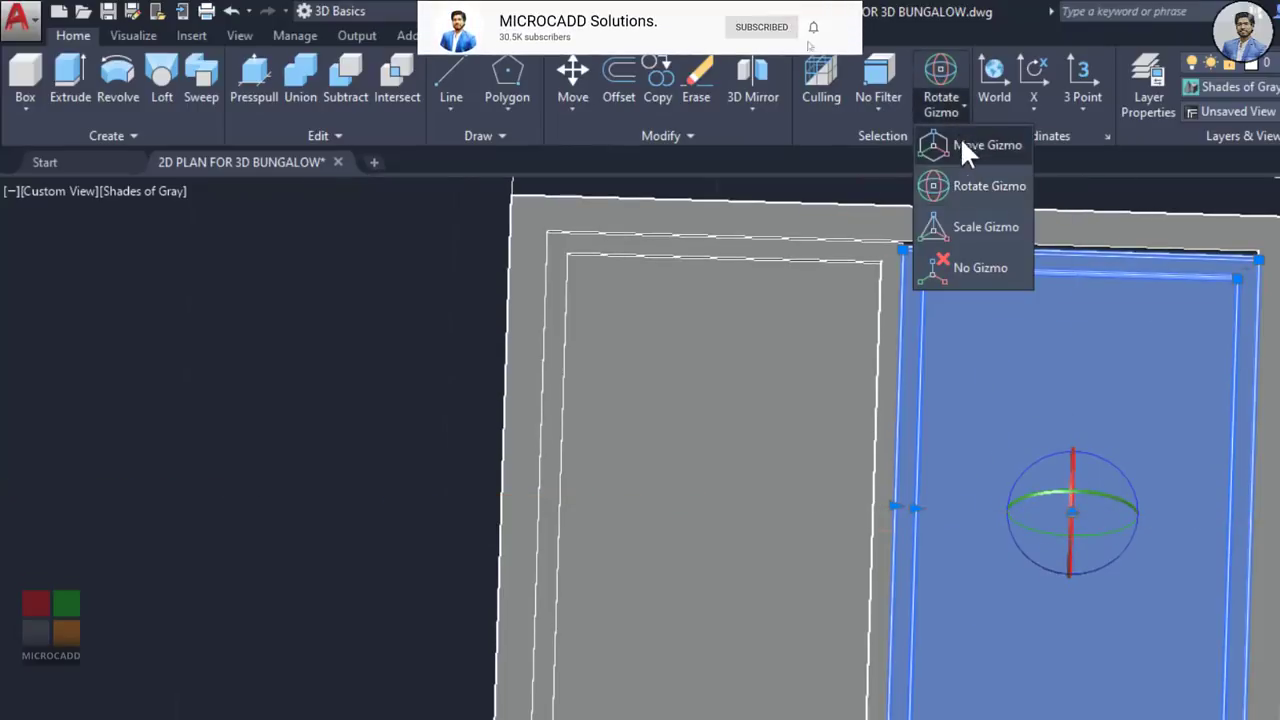
{"action": "left_click", "coordinate": [970, 146]}
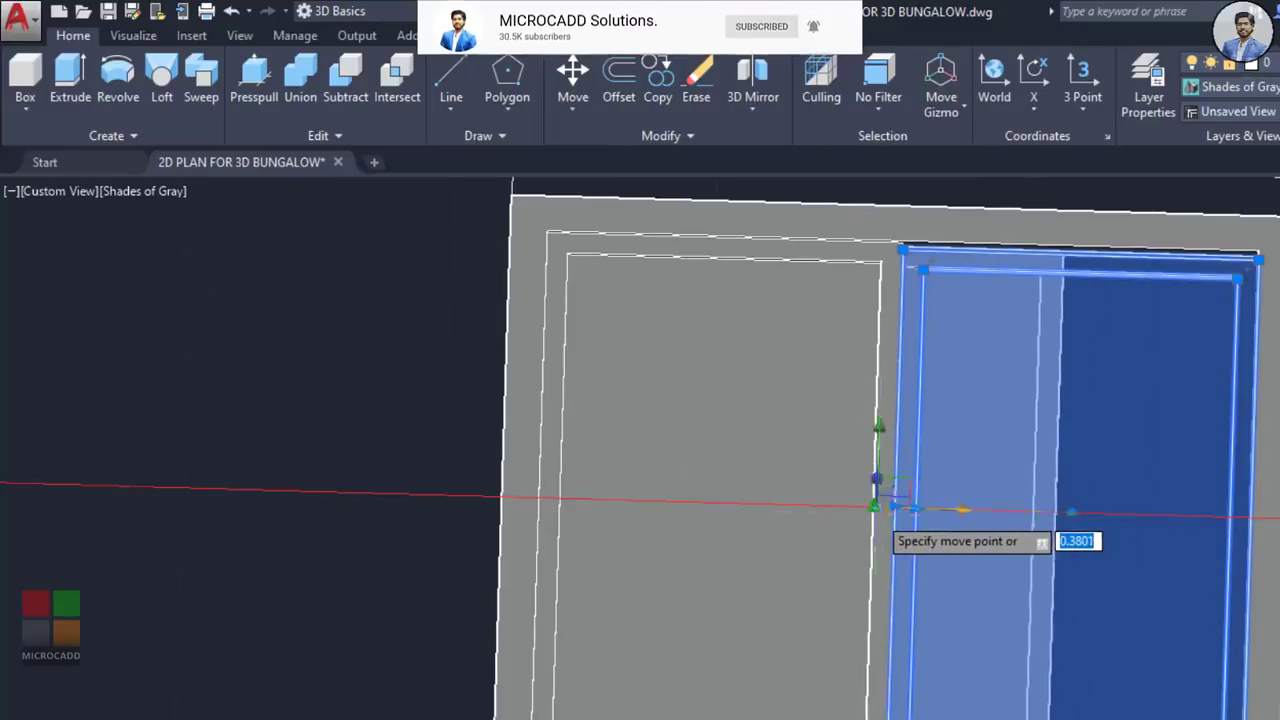
{"action": "left_click", "coordinate": [874, 488]}
{"action": "middle_click_drag", "start_coordinate": [1135, 567], "coordinate": [1115, 610], "text": "shift"}
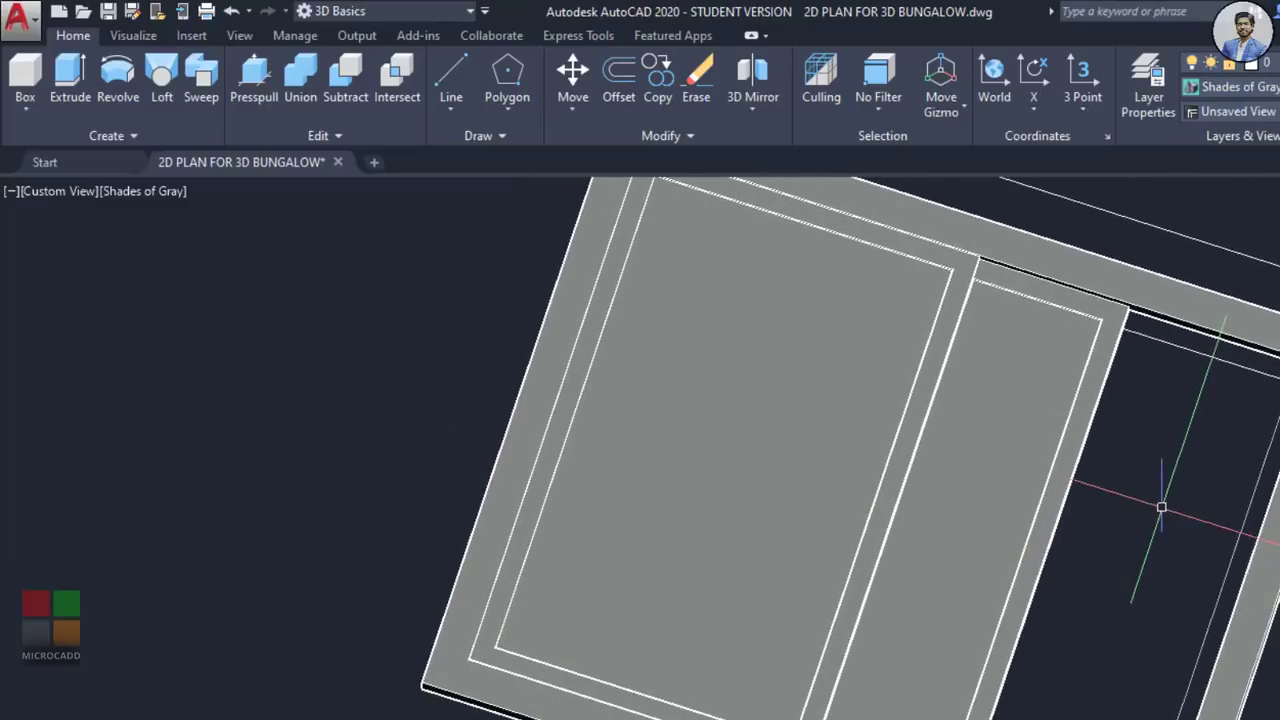
{"action": "middle_click_drag", "start_coordinate": [1166, 507], "coordinate": [1230, 495], "text": "shift"}
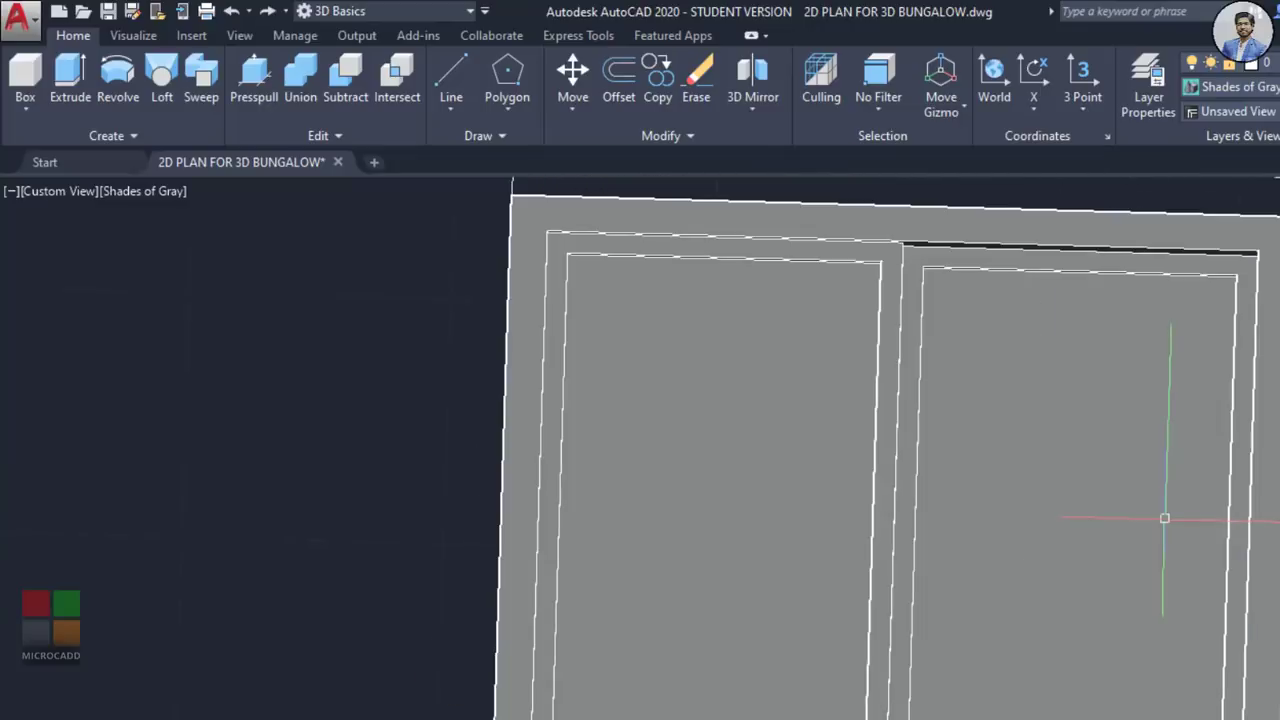
Step: Group the window's outer frame, both sashes and both glass panes into a single object
{"action": "scroll", "coordinate": [1131, 561], "scroll_direction": "down", "scroll_amount": 3}
{"action": "middle_click_drag", "start_coordinate": [1063, 580], "coordinate": [1168, 501], "text": "shift"}
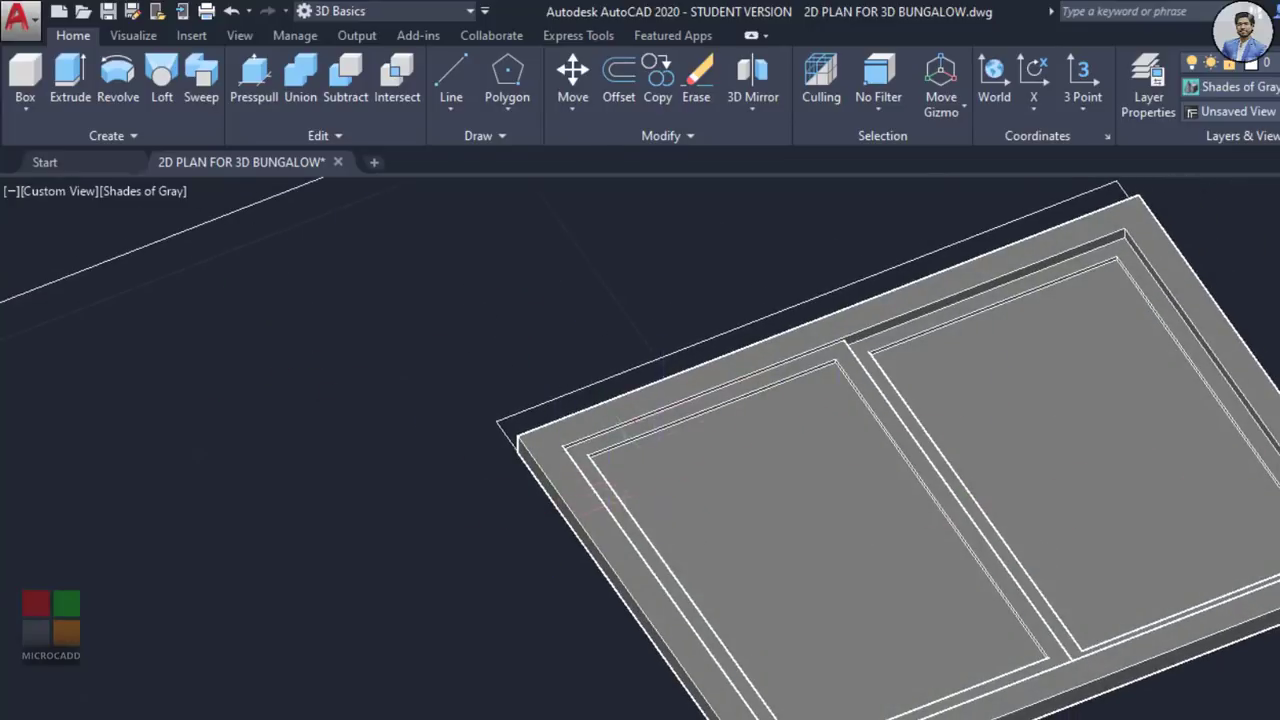
{"action": "left_click", "coordinate": [663, 482]}
{"action": "scroll", "coordinate": [621, 419], "scroll_direction": "up", "scroll_amount": 2}
{"action": "left_click", "coordinate": [665, 439]}
{"action": "left_click", "coordinate": [1054, 340]}
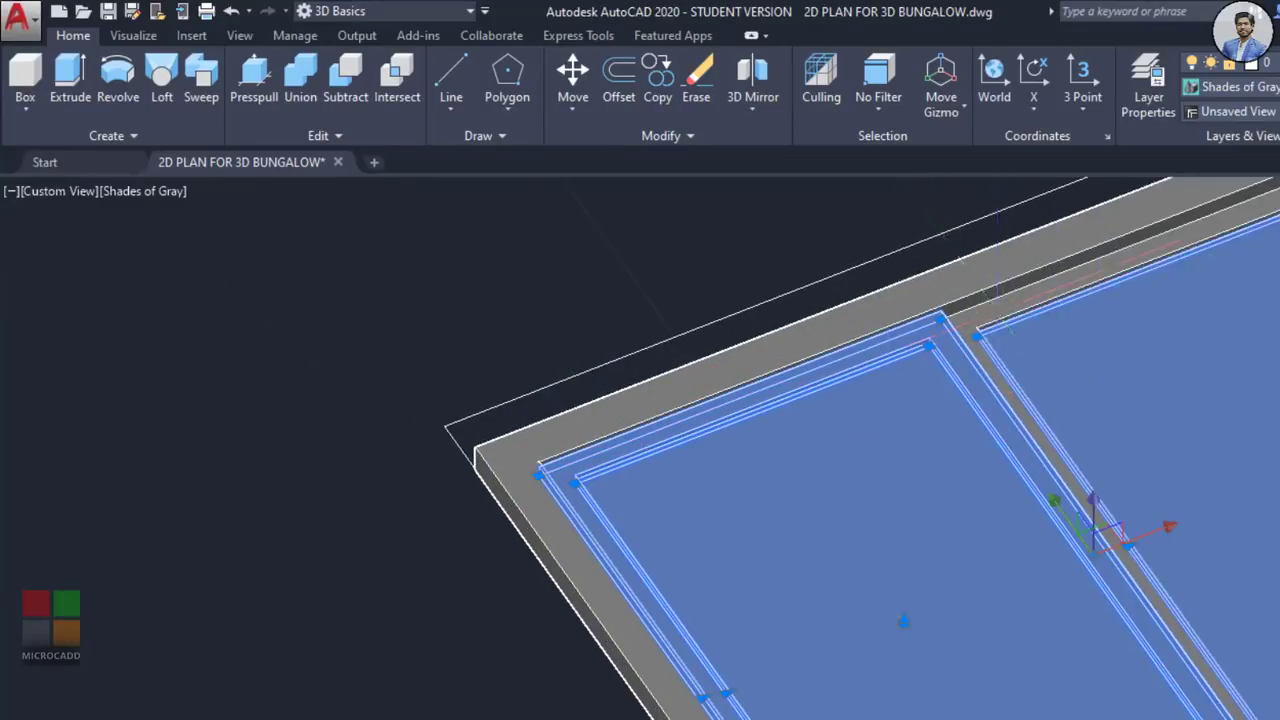
{"action": "left_click", "coordinate": [940, 285]}
{"action": "scroll", "coordinate": [751, 449], "scroll_direction": "down", "scroll_amount": 2}
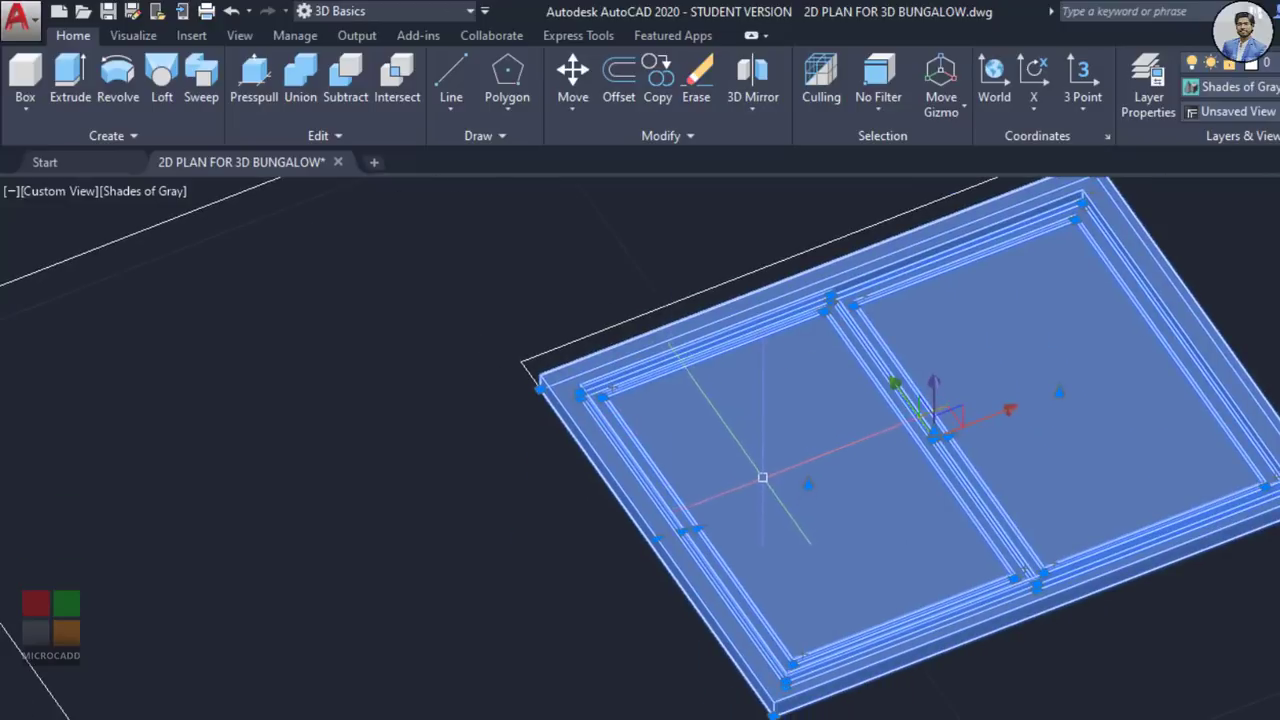
{"action": "middle_click_drag", "start_coordinate": [763, 529], "coordinate": [791, 496], "text": "shift"}
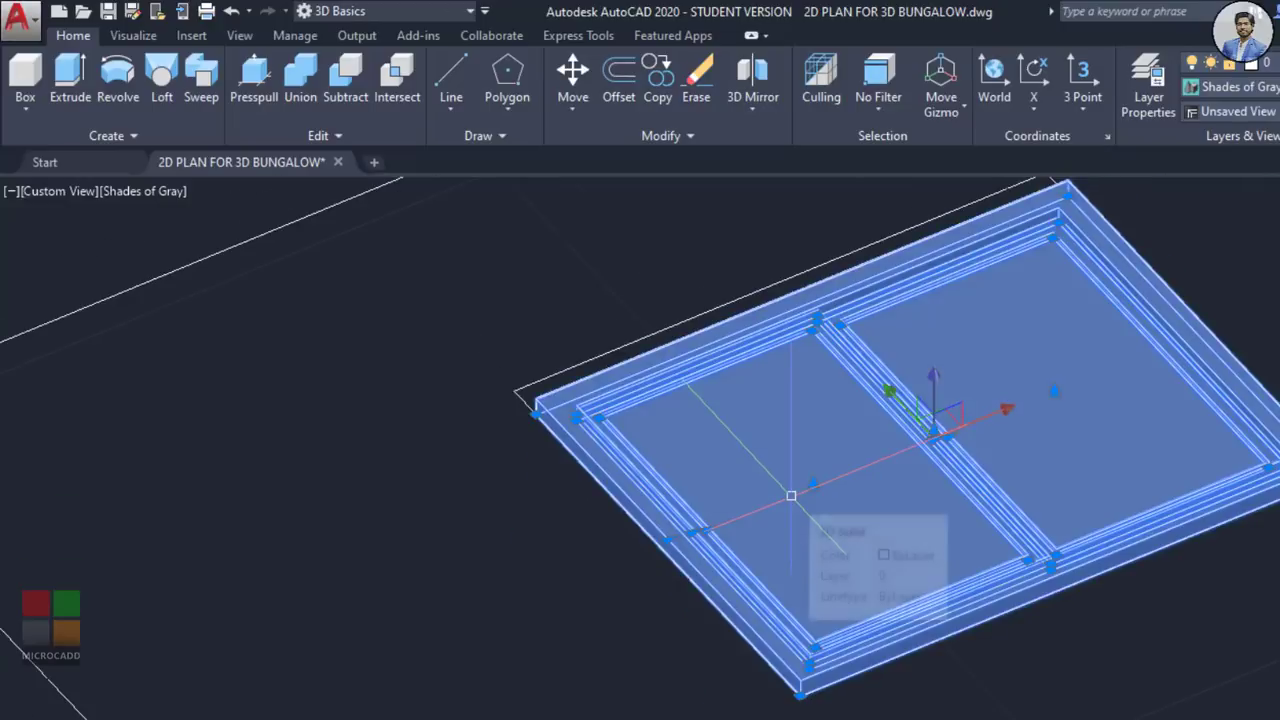
{"action": "type", "text": "G"}
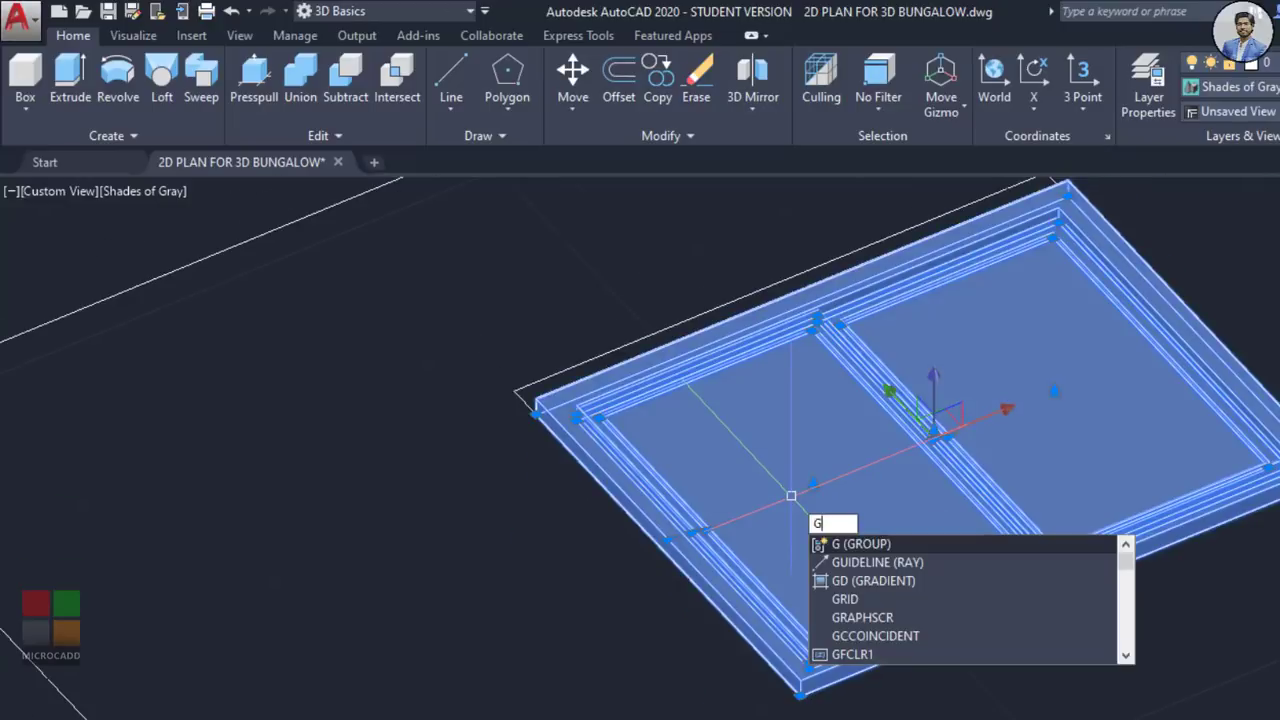
{"action": "key", "text": "Return"}
{"action": "left_click", "coordinate": [845, 344]}
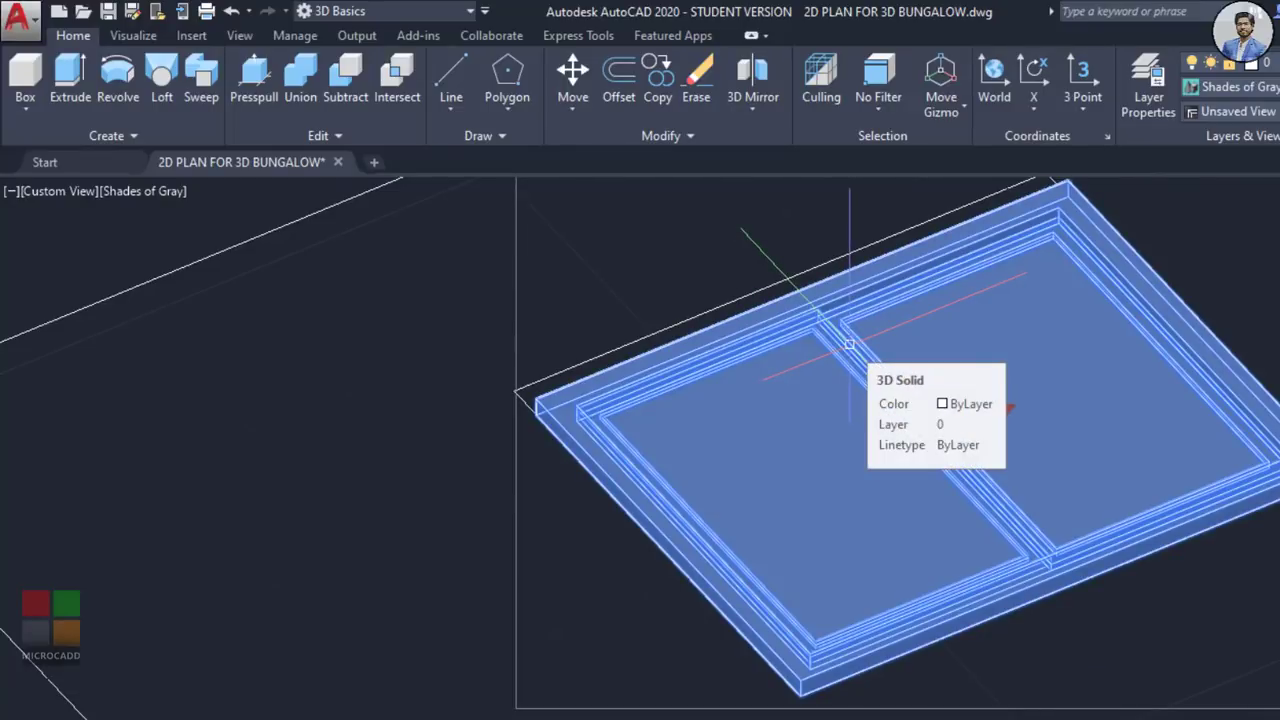
{"action": "key", "text": "Escape"}
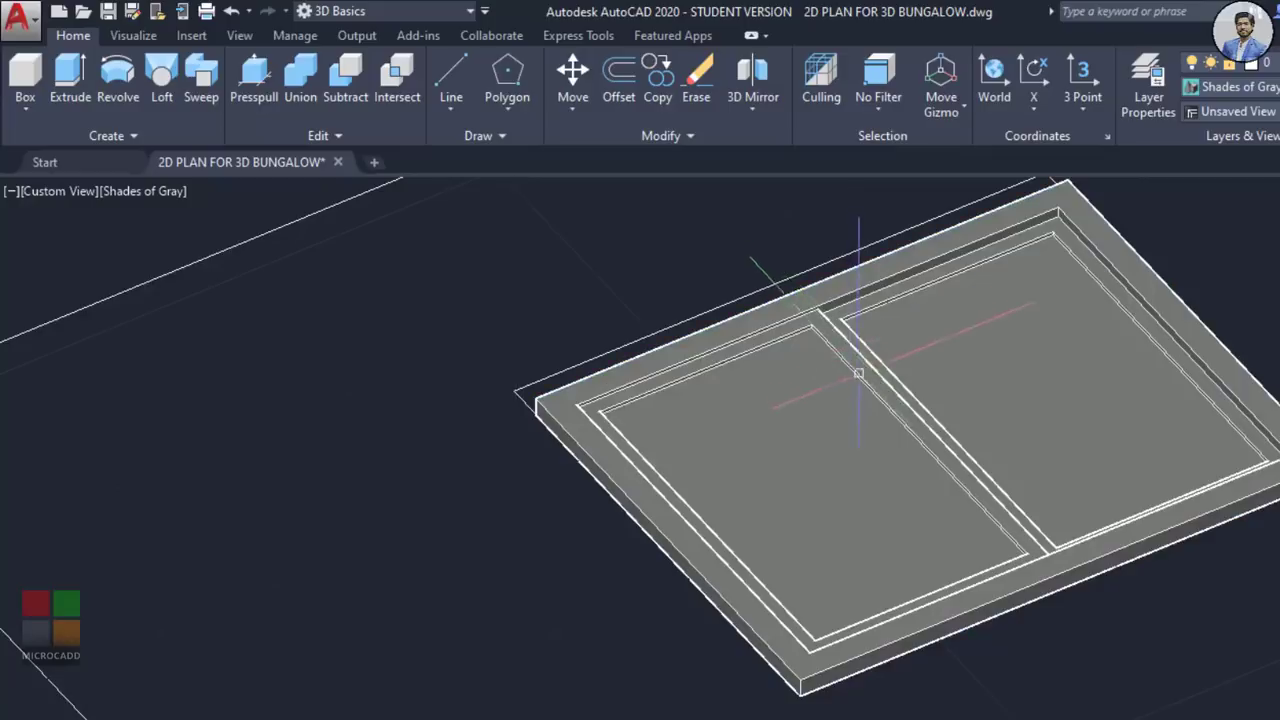
{"action": "left_click", "coordinate": [849, 343]}
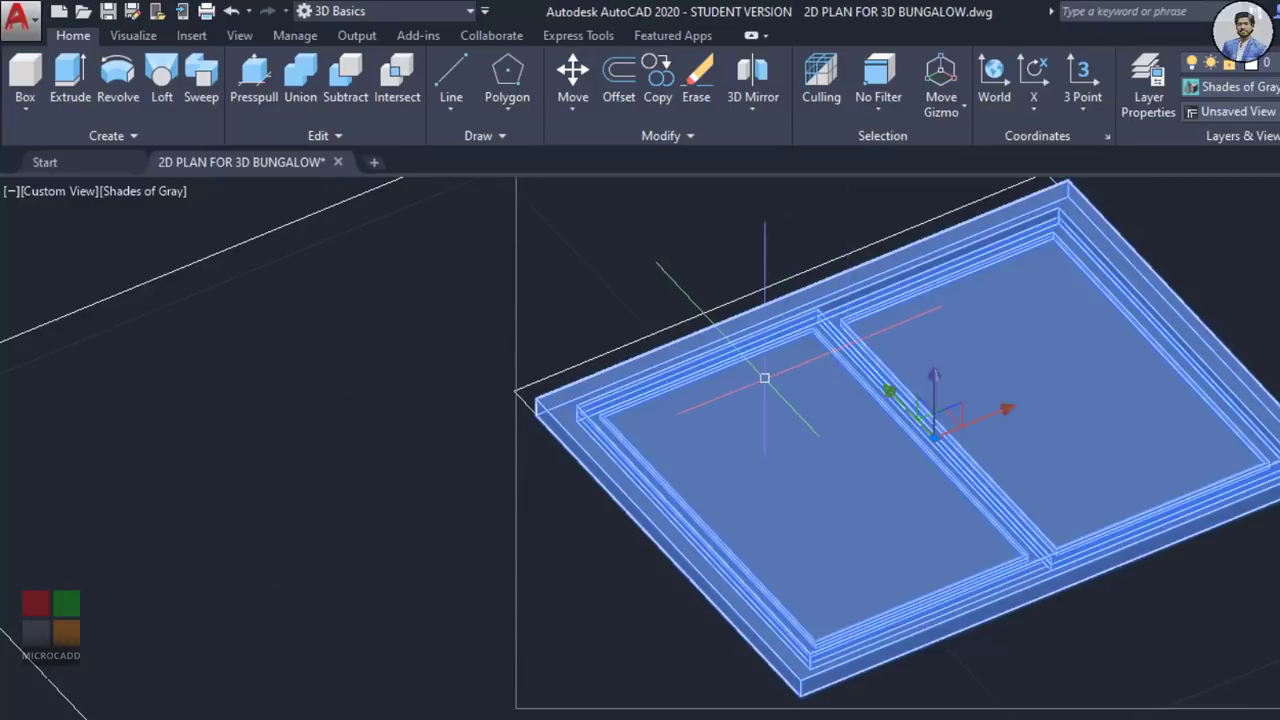
{"action": "key", "text": "Escape"}
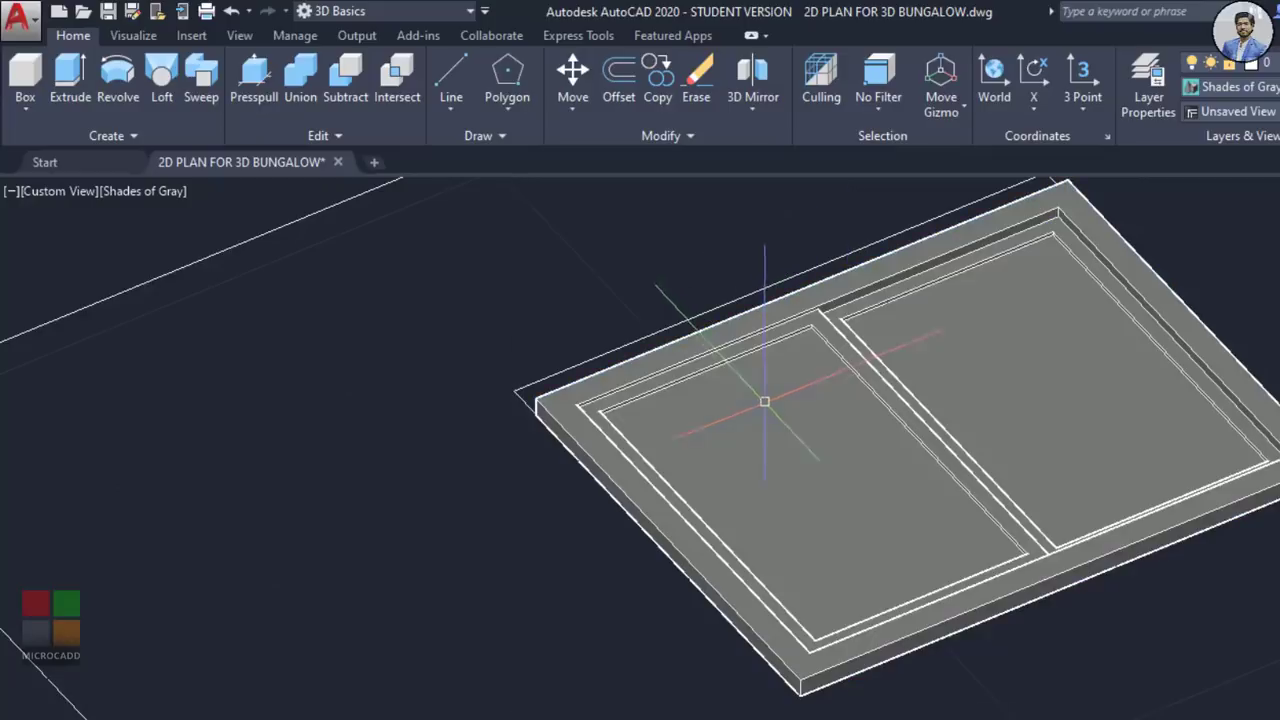
{"action": "left_click", "coordinate": [675, 493]}
{"action": "type", "text": "c"}
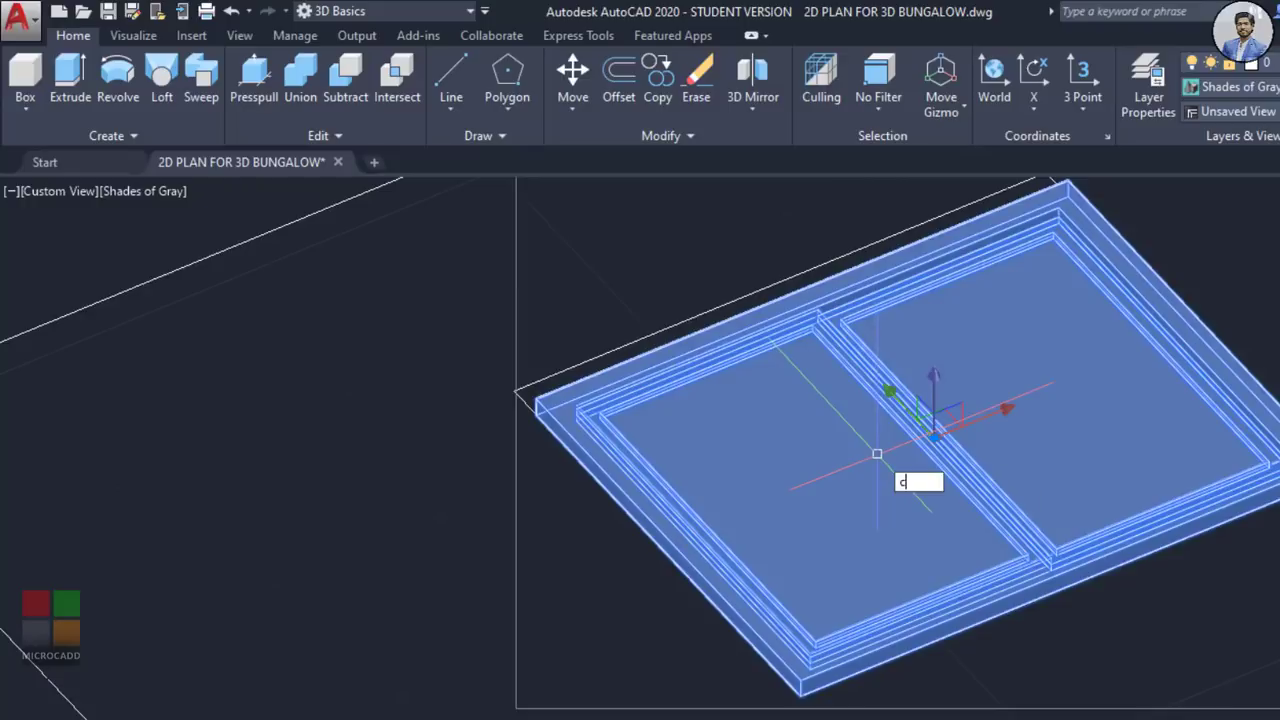
{"action": "type", "text": "o"}
{"action": "key", "text": "Return"}
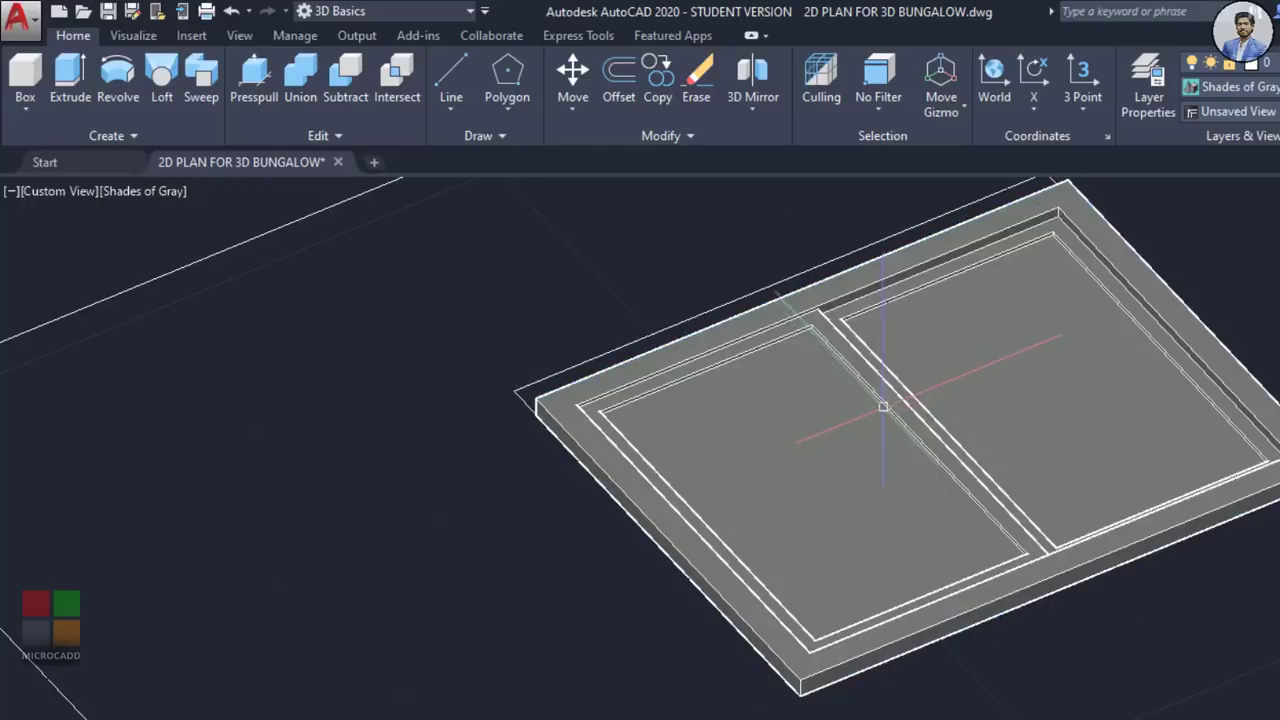
Step: Stand the grouped window upright by rotating it 90° about the X axis with the Rotate Gizmo
{"action": "left_click", "coordinate": [887, 355]}
{"action": "left_click", "coordinate": [930, 117]}
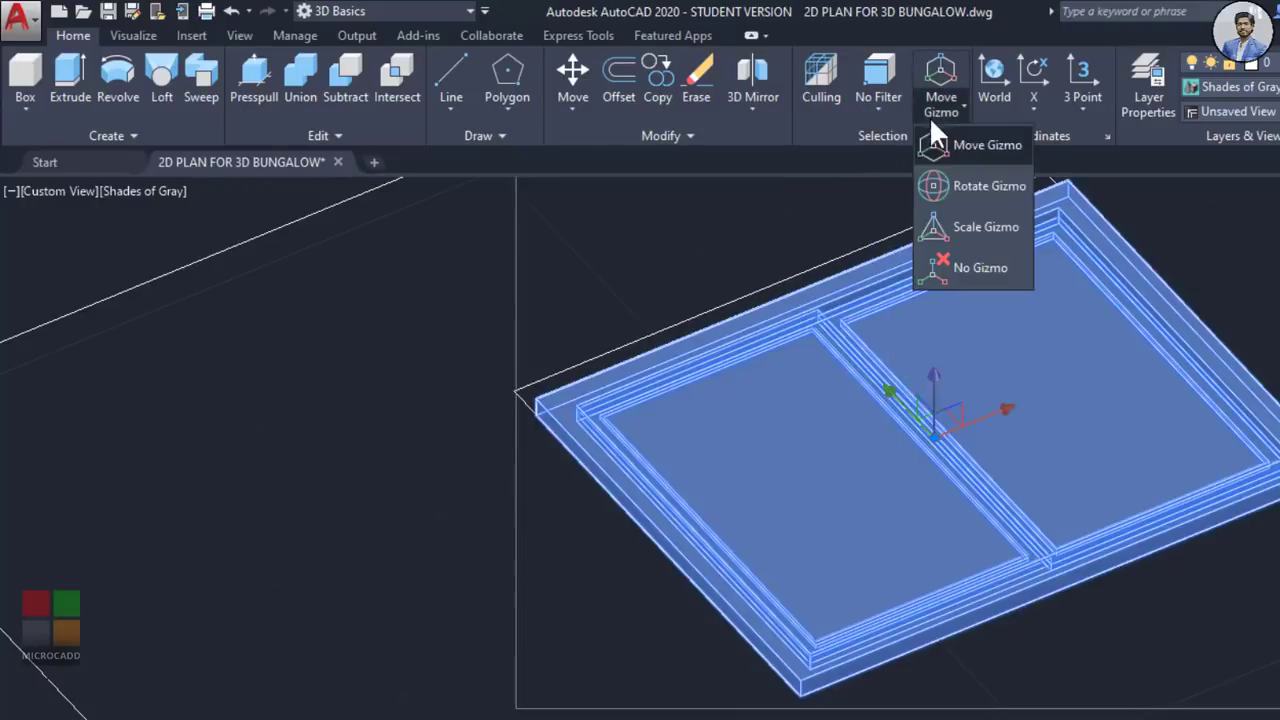
{"action": "left_click", "coordinate": [961, 183]}
{"action": "middle_click_drag", "start_coordinate": [1120, 427], "coordinate": [1160, 400], "text": "shift"}
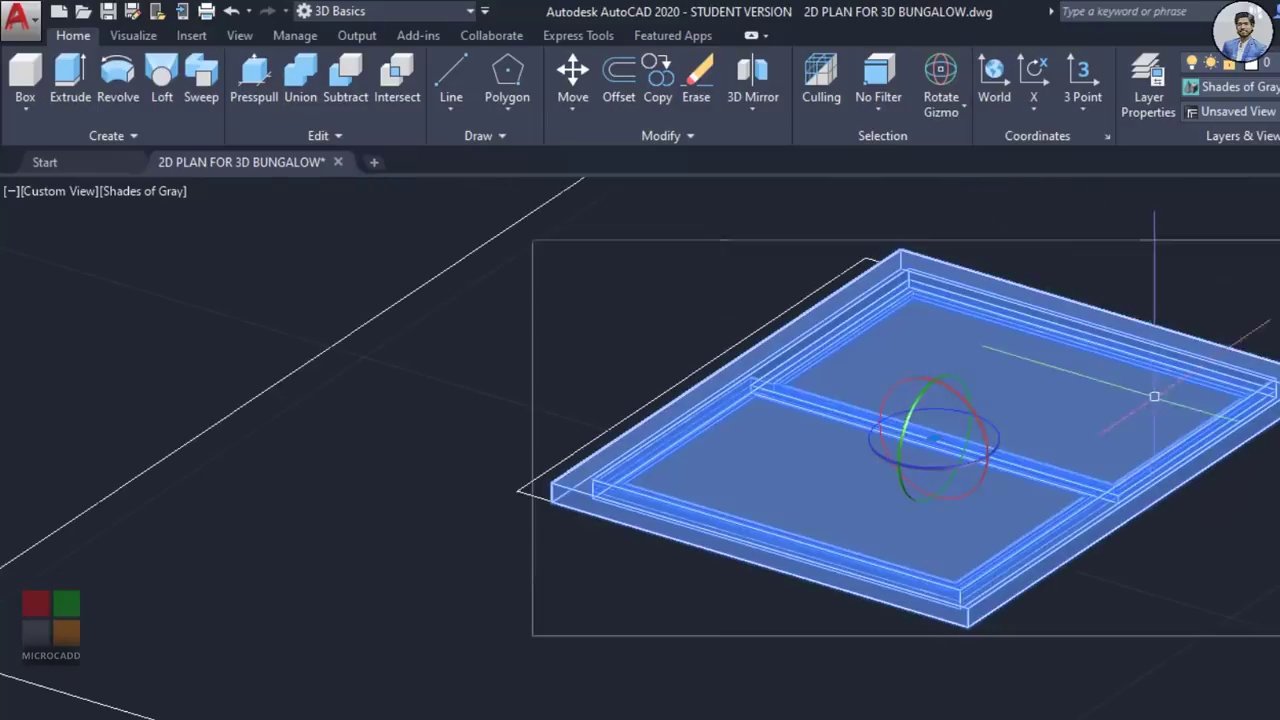
{"action": "left_click", "coordinate": [898, 379]}
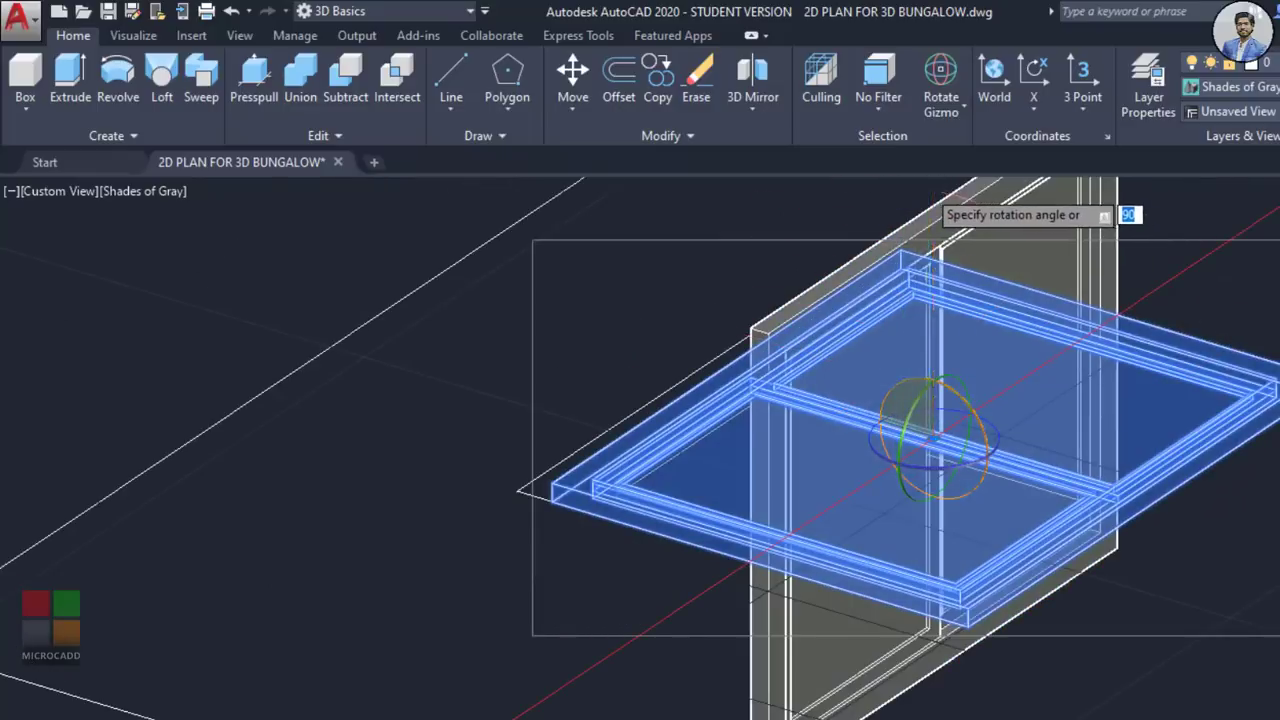
{"action": "left_click", "coordinate": [938, 188]}
{"action": "scroll", "coordinate": [1030, 408], "scroll_direction": "down", "scroll_amount": 3}
{"action": "middle_click_drag", "start_coordinate": [1048, 412], "coordinate": [900, 474]}
{"action": "key", "text": "Escape"}
Step: Rotate the upright window group 270° about the Z axis with the Rotate Gizmo
{"action": "scroll", "coordinate": [980, 470], "scroll_direction": "down", "scroll_amount": 1}
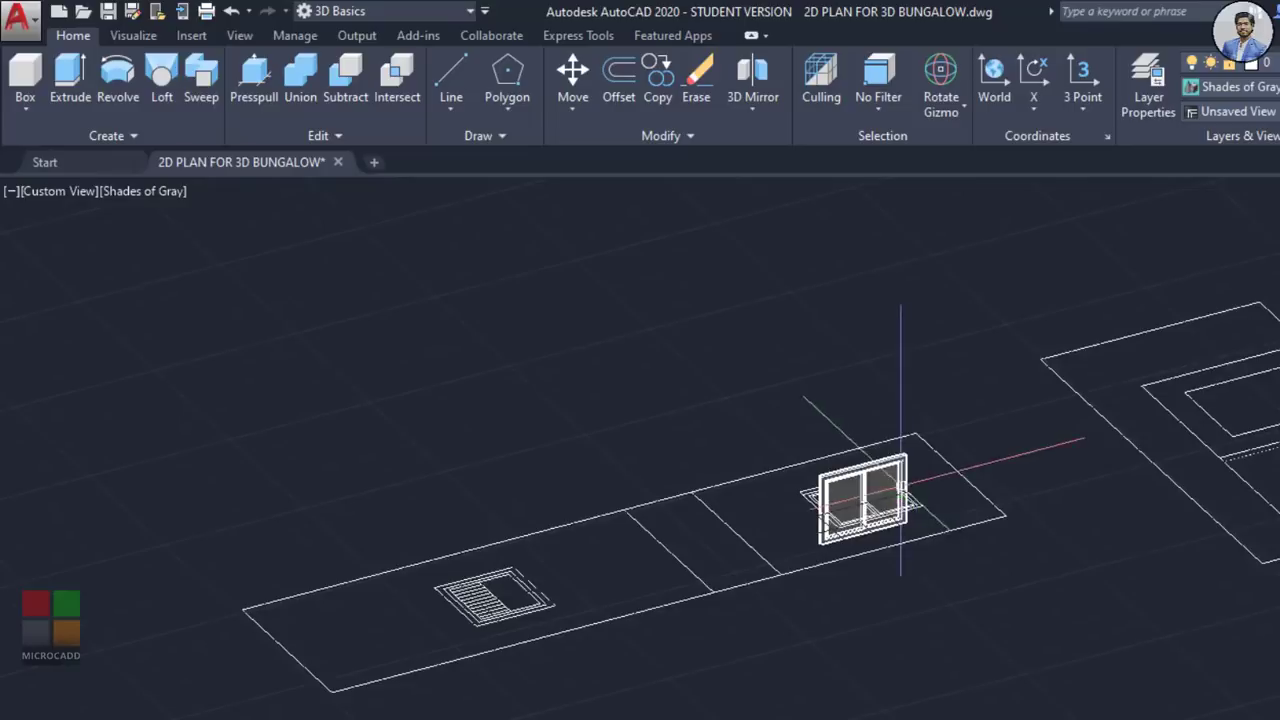
{"action": "scroll", "coordinate": [900, 474], "scroll_direction": "down", "scroll_amount": 1}
{"action": "middle_click_drag", "start_coordinate": [1275, 425], "coordinate": [1073, 465]}
{"action": "scroll", "coordinate": [749, 480], "scroll_direction": "down", "scroll_amount": 3}
{"action": "scroll", "coordinate": [1120, 451], "scroll_direction": "up", "scroll_amount": 8}
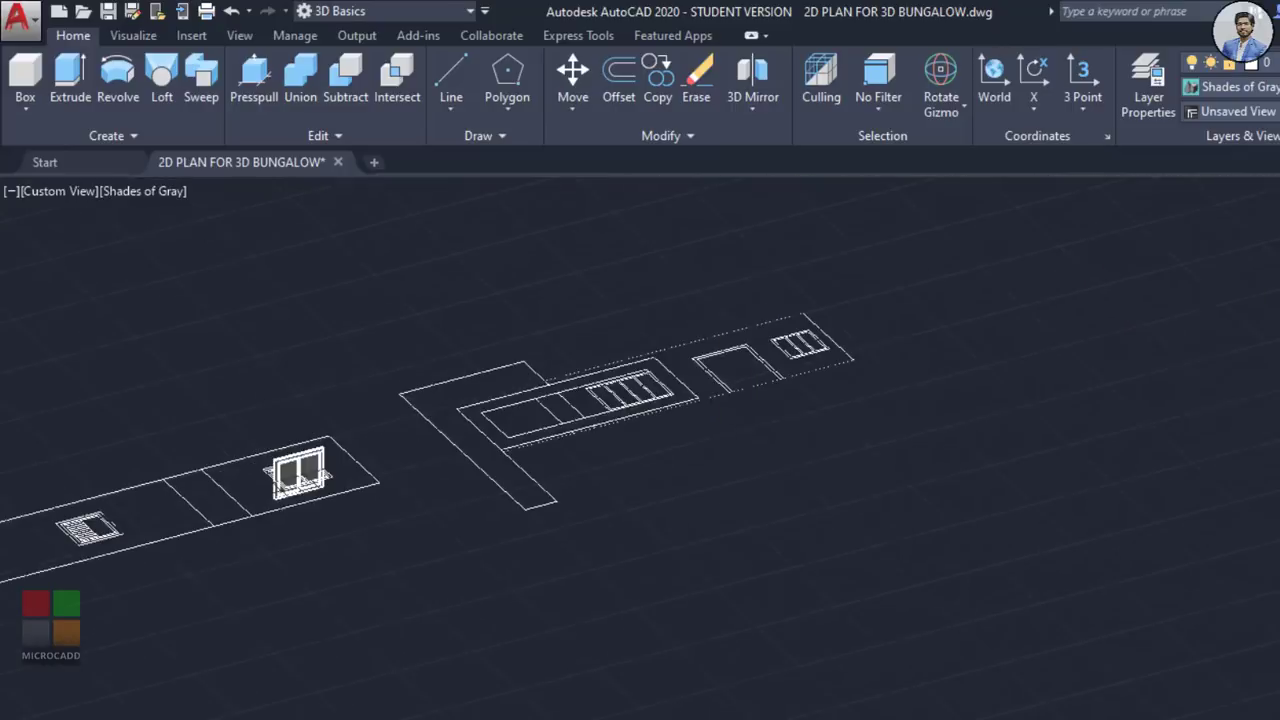
{"action": "scroll", "coordinate": [714, 451], "scroll_direction": "up", "scroll_amount": 8}
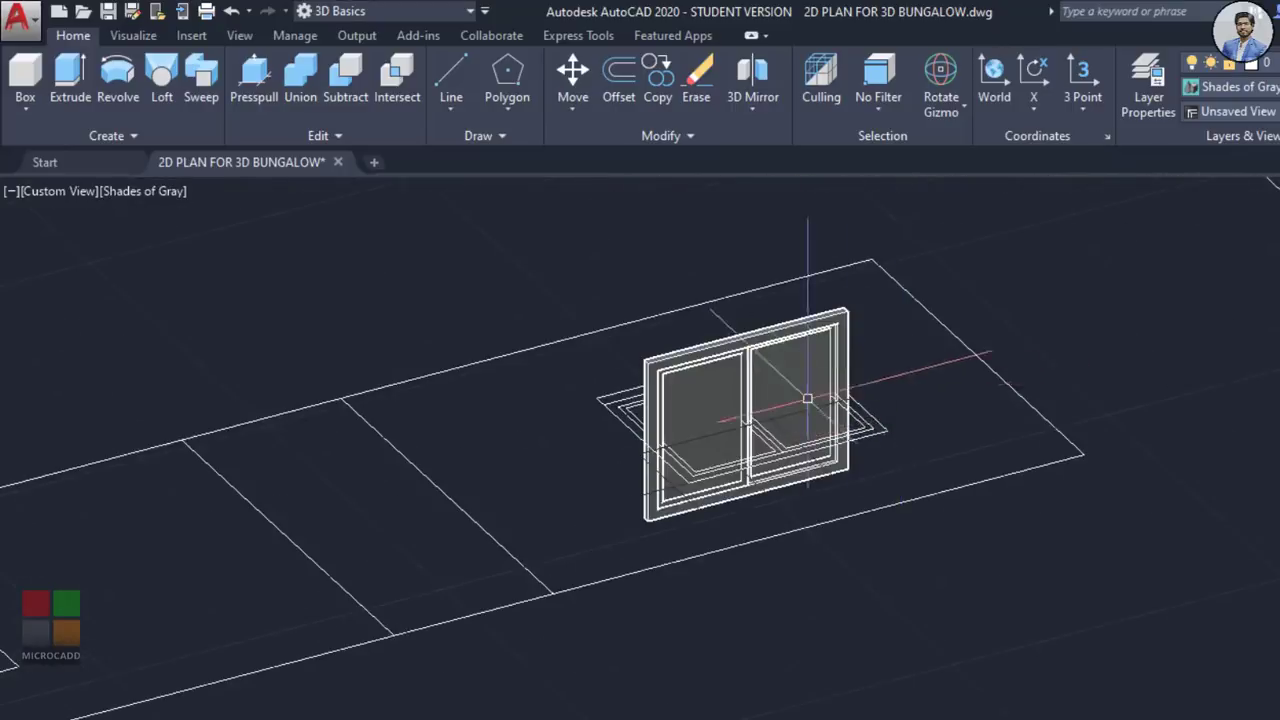
{"action": "scroll", "coordinate": [808, 398], "scroll_direction": "up", "scroll_amount": 3}
{"action": "left_click", "coordinate": [763, 350]}
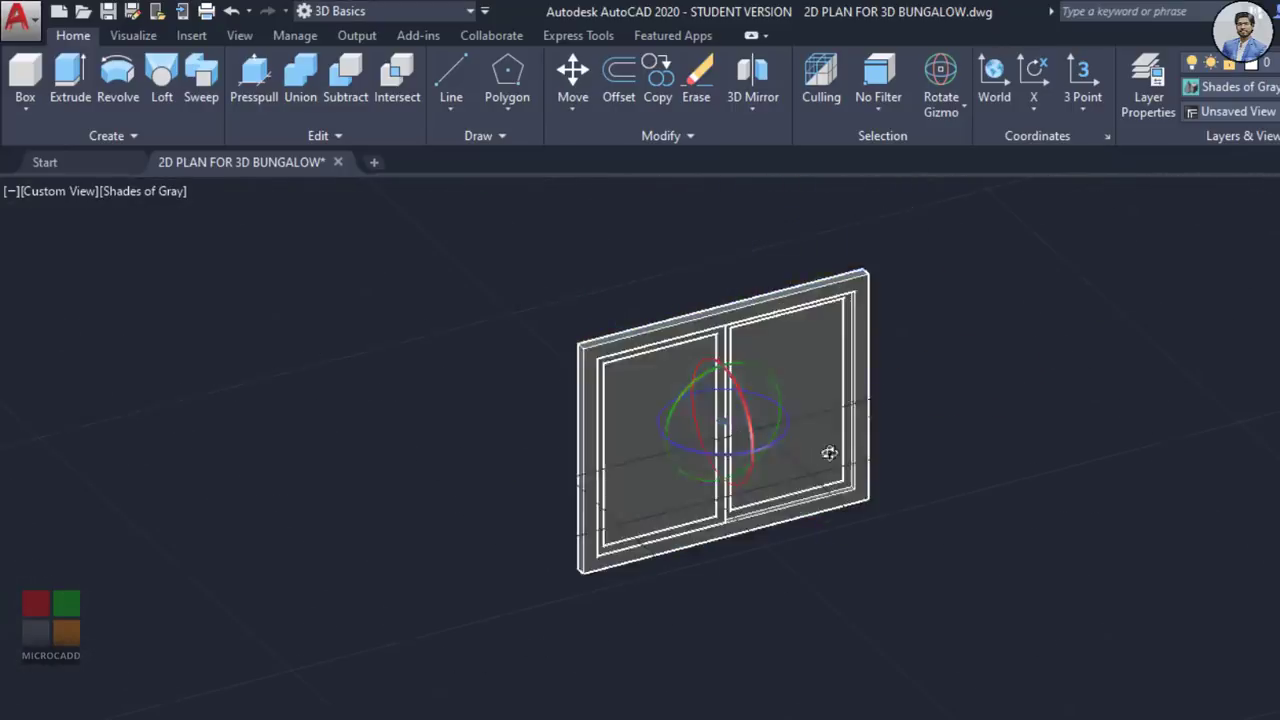
{"action": "scroll", "coordinate": [810, 445], "scroll_direction": "up", "scroll_amount": 3}
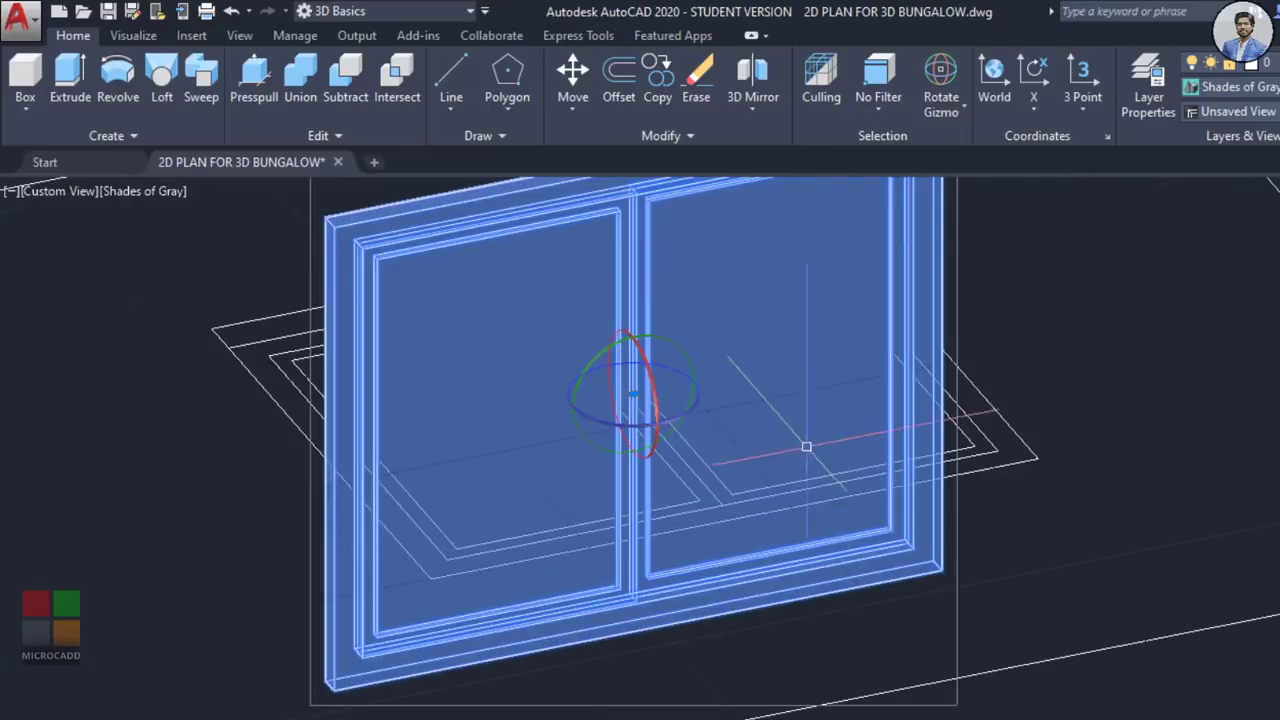
{"action": "left_click", "coordinate": [698, 398]}
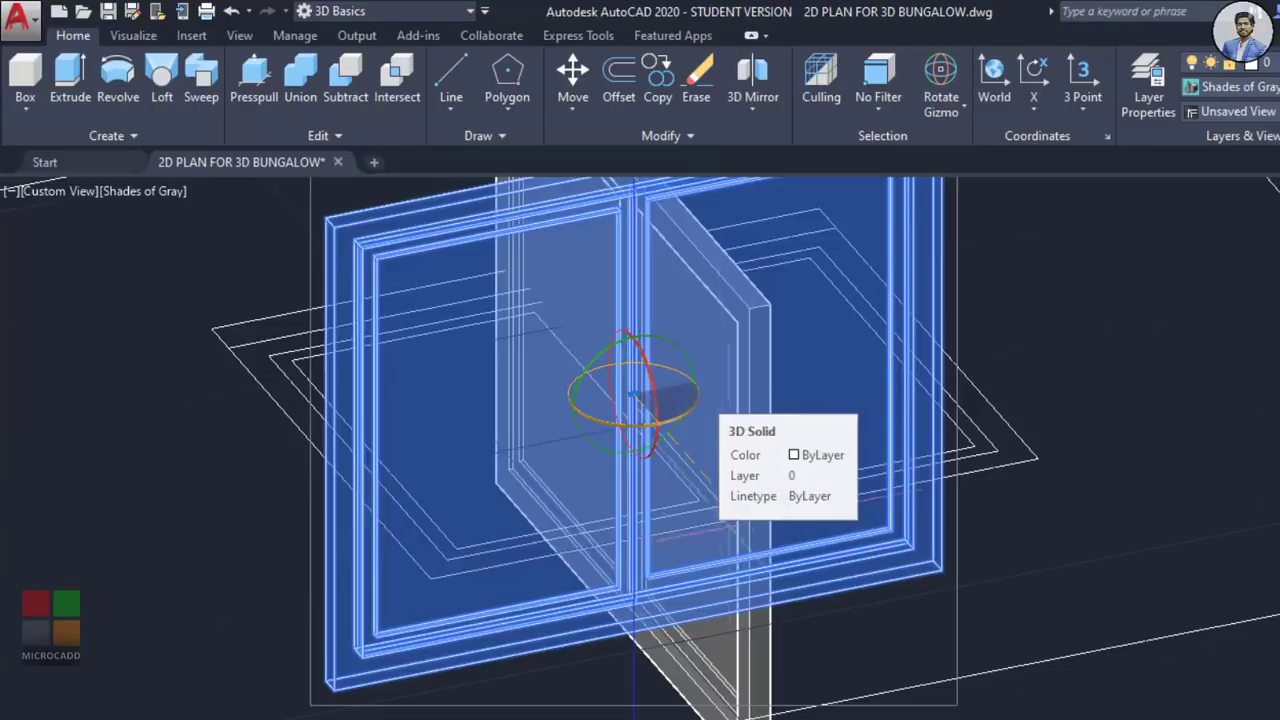
{"action": "scroll", "coordinate": [802, 674], "scroll_direction": "down", "scroll_amount": 3}
{"action": "scroll", "coordinate": [886, 695], "scroll_direction": "down", "scroll_amount": 2}
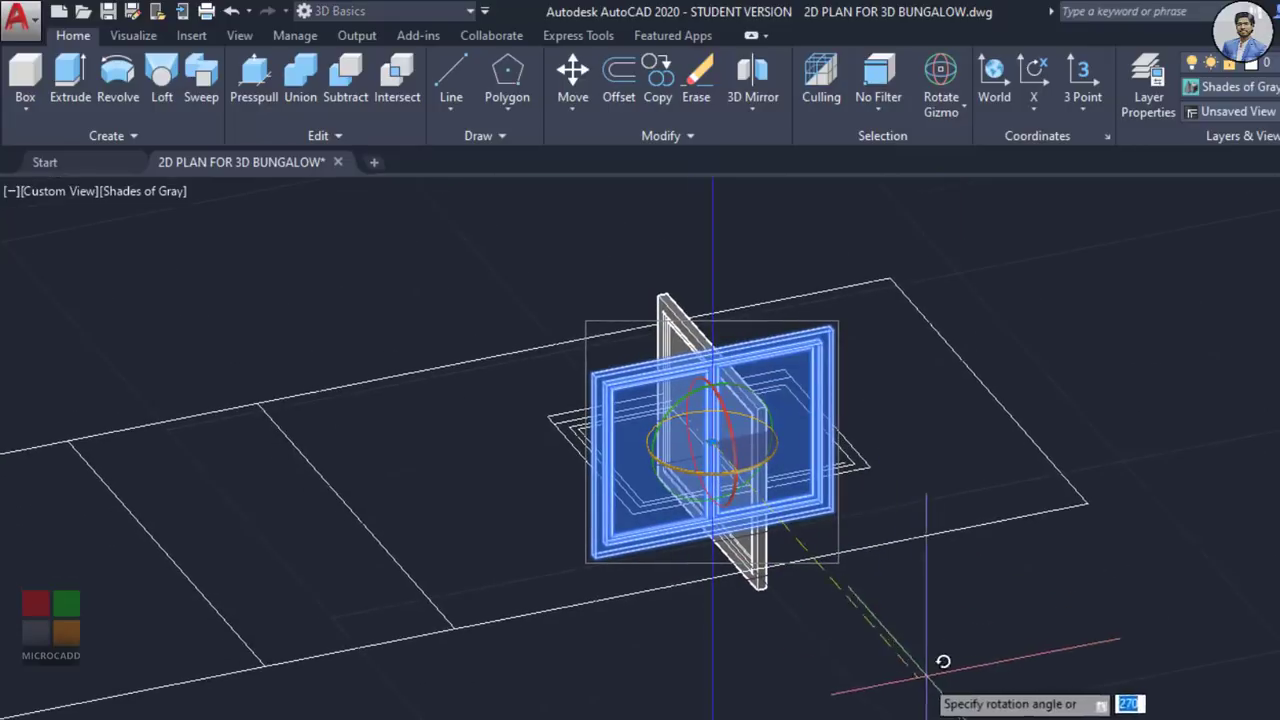
{"action": "left_click", "coordinate": [925, 652]}
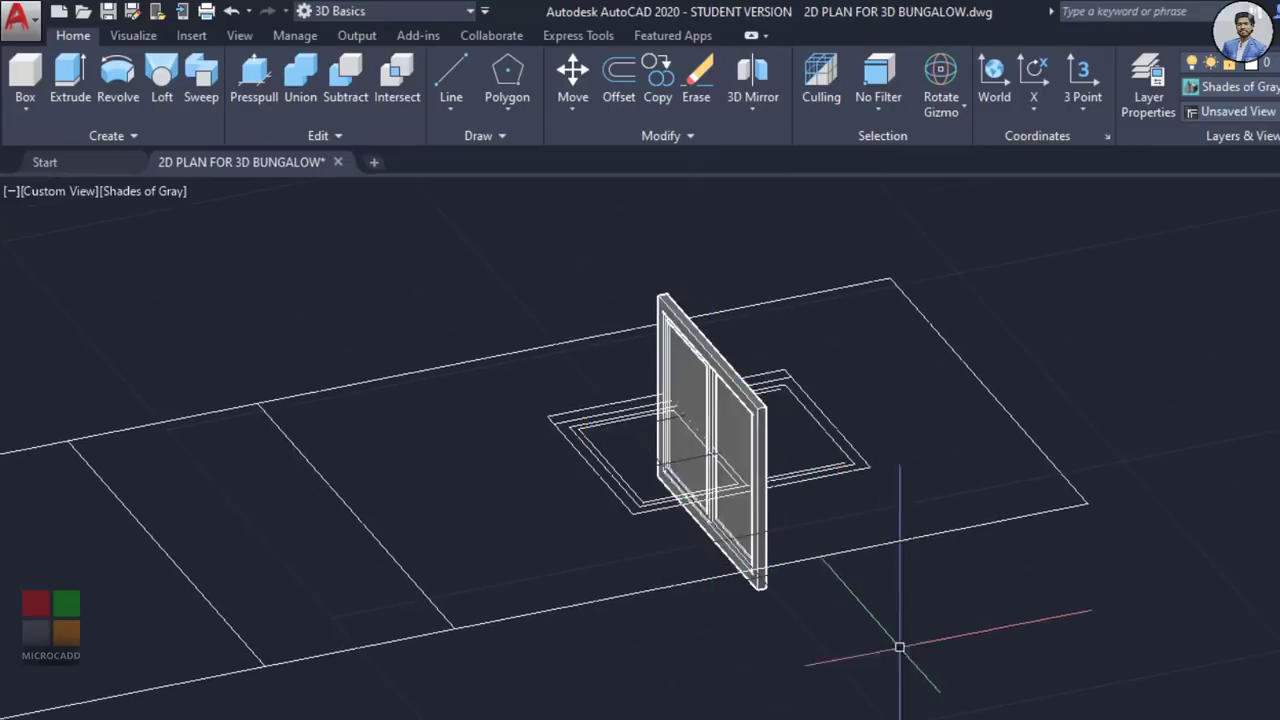
Step: Copy the window group from its lower outer corner into the bungalow's middle-storey wall opening between the door opening and the building corner
{"action": "scroll", "coordinate": [841, 622], "scroll_direction": "down", "scroll_amount": 3}
{"action": "middle_click_drag", "start_coordinate": [841, 622], "coordinate": [445, 611], "text": "shift"}
{"action": "scroll", "coordinate": [963, 611], "scroll_direction": "down", "scroll_amount": 4}
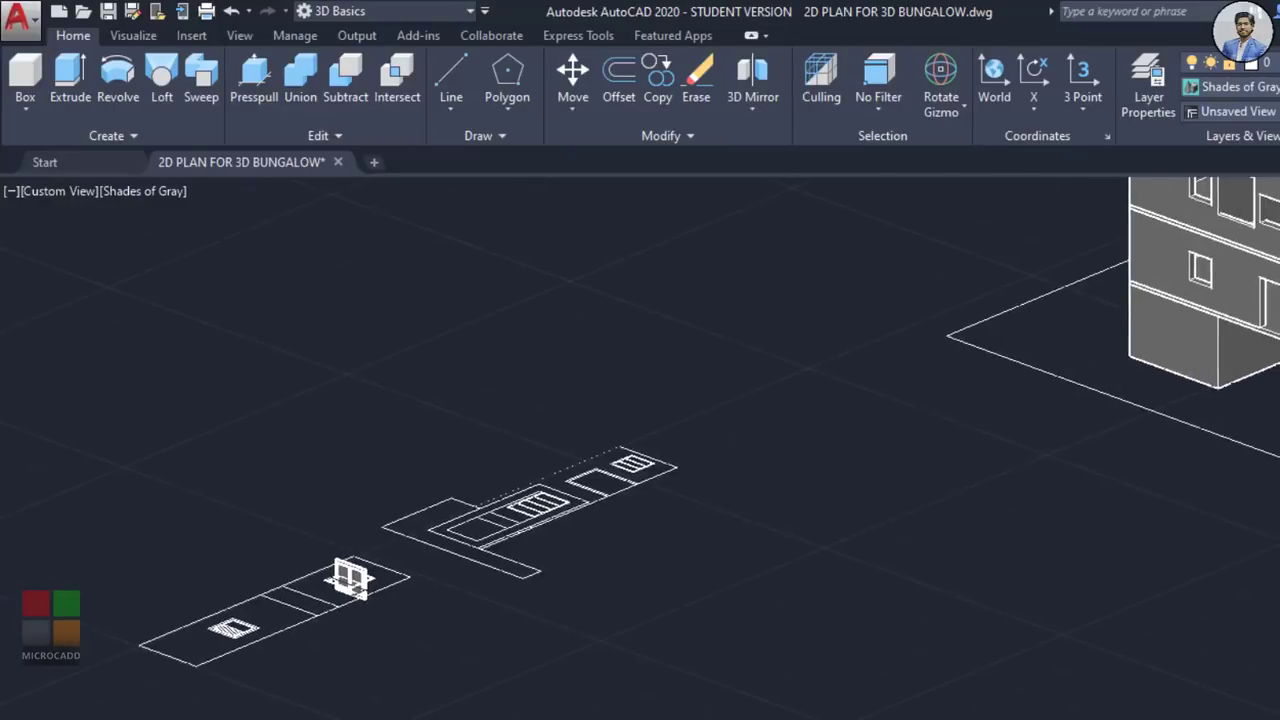
{"action": "scroll", "coordinate": [366, 588], "scroll_direction": "up", "scroll_amount": 8}
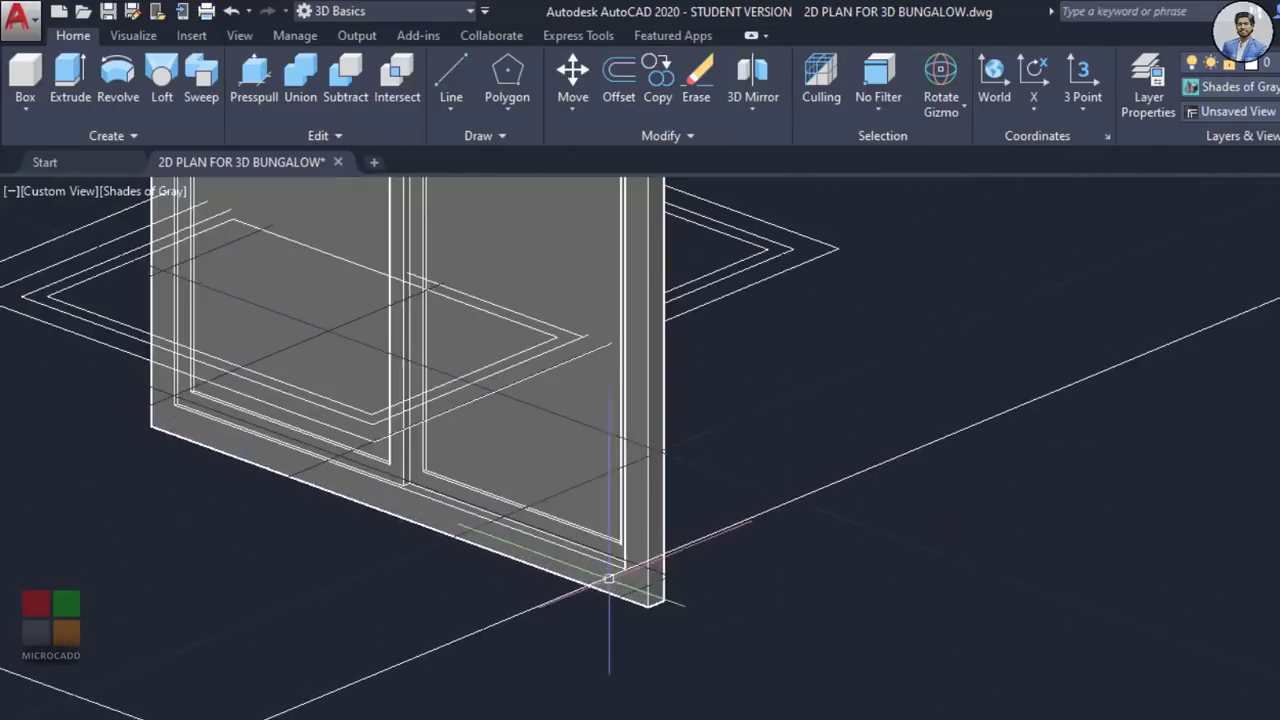
{"action": "left_click", "coordinate": [640, 535]}
{"action": "type", "text": "c"}
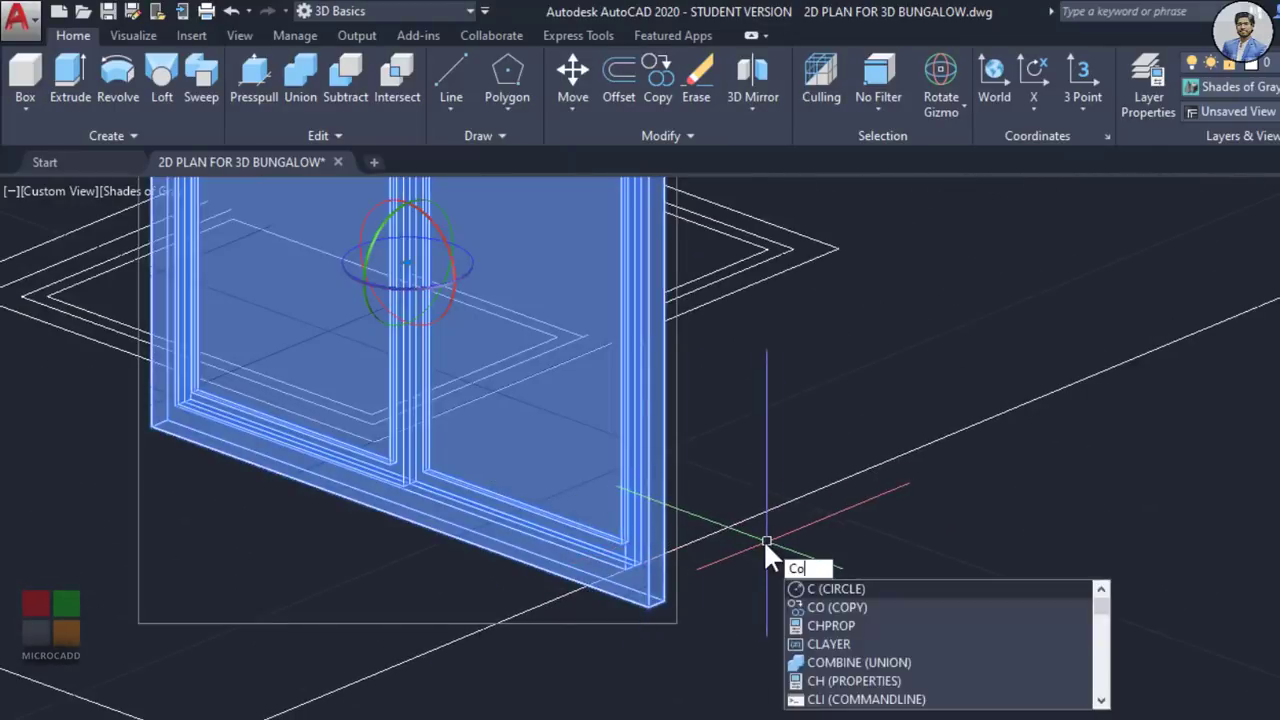
{"action": "type", "text": "o"}
{"action": "key", "text": "Return"}
{"action": "scroll", "coordinate": [630, 612], "scroll_direction": "up", "scroll_amount": 3}
{"action": "scroll", "coordinate": [635, 610], "scroll_direction": "up", "scroll_amount": 2}
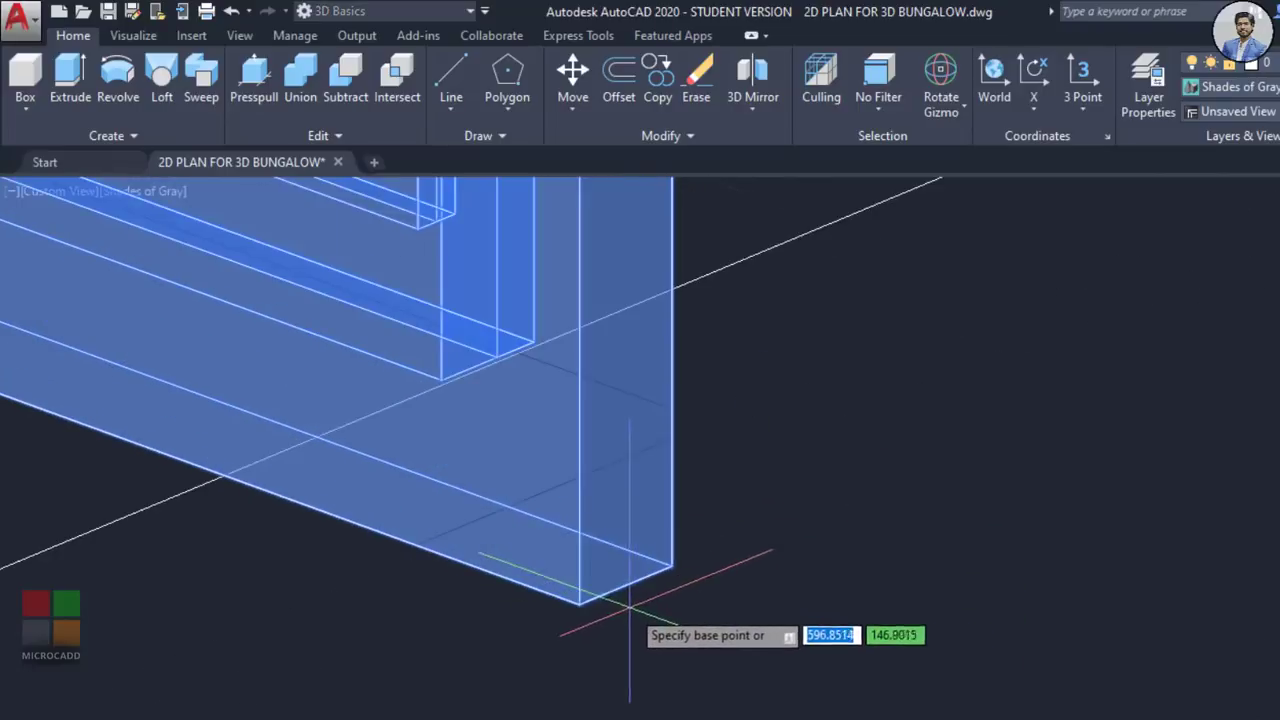
{"action": "scroll", "coordinate": [914, 618], "scroll_direction": "down", "scroll_amount": 12}
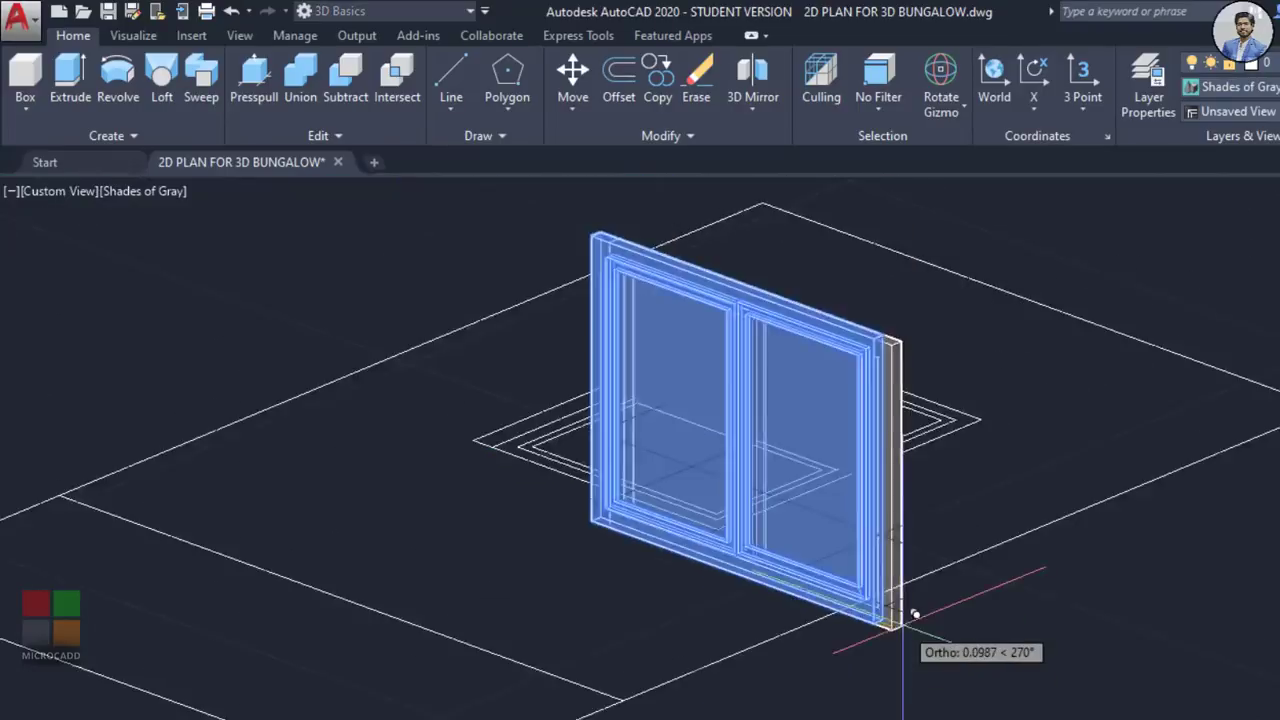
{"action": "scroll", "coordinate": [1124, 574], "scroll_direction": "up", "scroll_amount": 3}
{"action": "middle_click_drag", "start_coordinate": [1085, 575], "coordinate": [953, 530]}
{"action": "scroll", "coordinate": [600, 494], "scroll_direction": "up", "scroll_amount": 2}
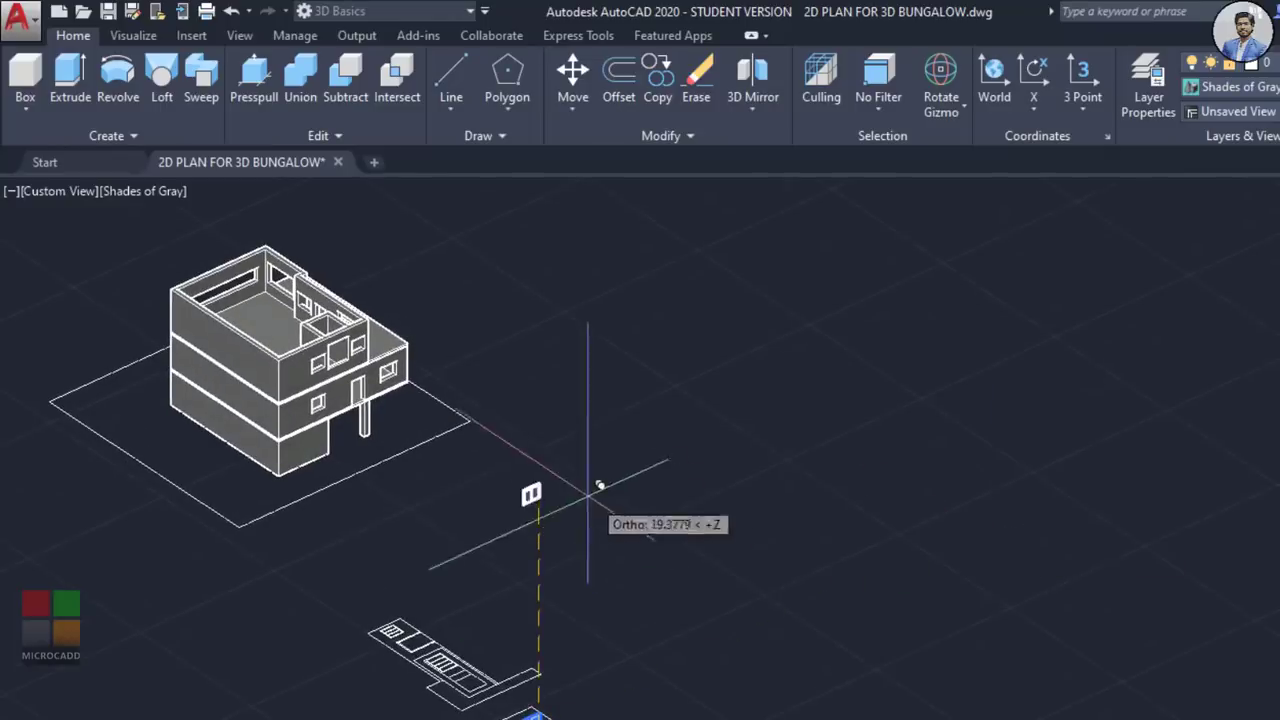
{"action": "scroll", "coordinate": [409, 372], "scroll_direction": "up", "scroll_amount": 2}
{"action": "scroll", "coordinate": [380, 378], "scroll_direction": "up", "scroll_amount": 2}
{"action": "scroll", "coordinate": [409, 480], "scroll_direction": "up", "scroll_amount": 2}
{"action": "scroll", "coordinate": [409, 480], "scroll_direction": "down", "scroll_amount": 1}
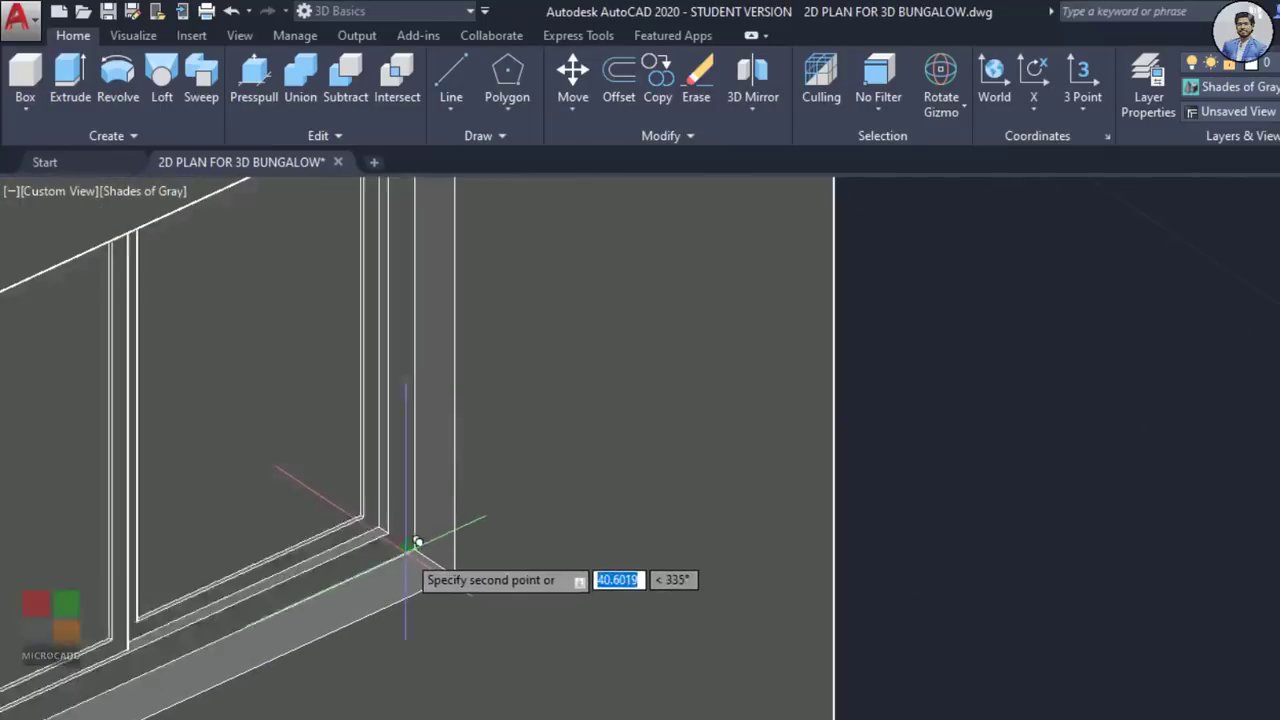
{"action": "scroll", "coordinate": [966, 403], "scroll_direction": "down", "scroll_amount": 5}
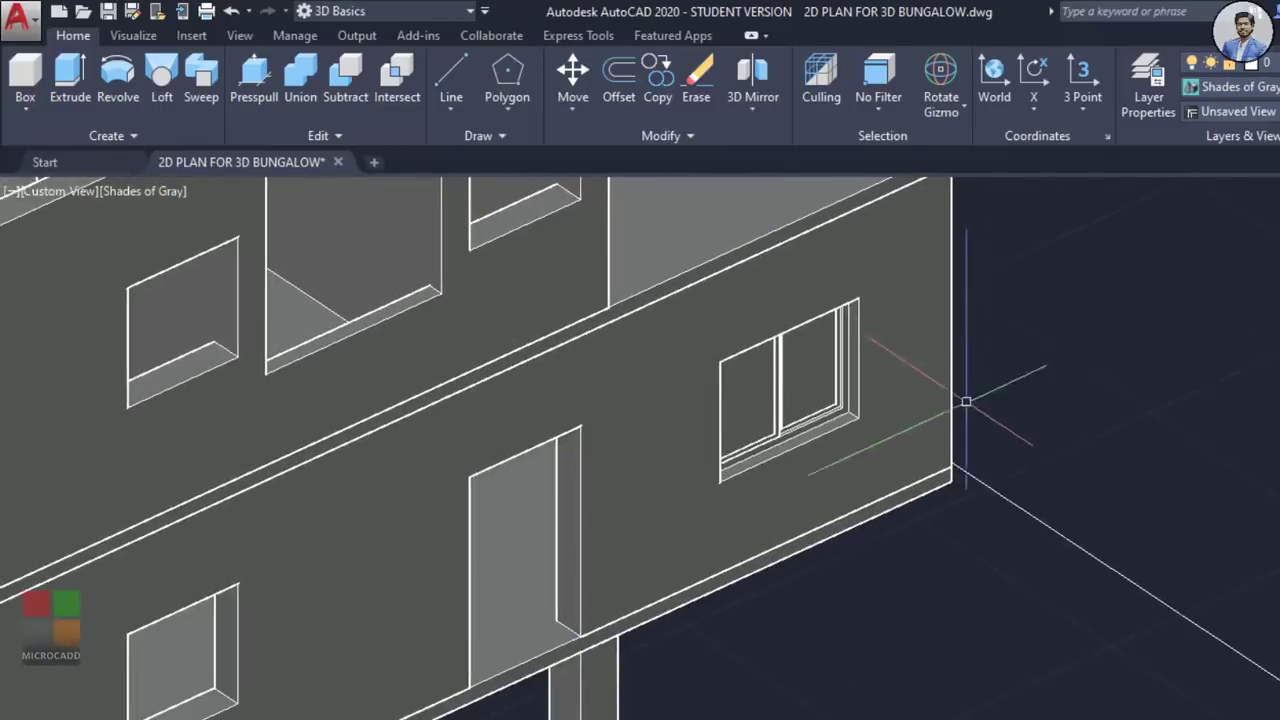
Step: Examine the placed window, the remaining openings on the same facade and the elevation drawings beside the bungalow
{"action": "mouse_move", "coordinate": [966, 403]}
{"action": "middle_mouse_down", "text": "shift"}
{"action": "mouse_move", "coordinate": [891, 440]}
{"action": "mouse_move", "coordinate": [950, 420]}
{"action": "middle_mouse_up", "text": "shift"}
{"action": "middle_click_drag", "start_coordinate": [739, 468], "coordinate": [1026, 444]}
{"action": "middle_click_drag", "start_coordinate": [800, 446], "coordinate": [729, 423], "text": "shift"}
{"action": "scroll", "coordinate": [729, 423], "scroll_direction": "down", "scroll_amount": 2}
{"action": "middle_click_drag", "start_coordinate": [565, 382], "coordinate": [841, 460]}
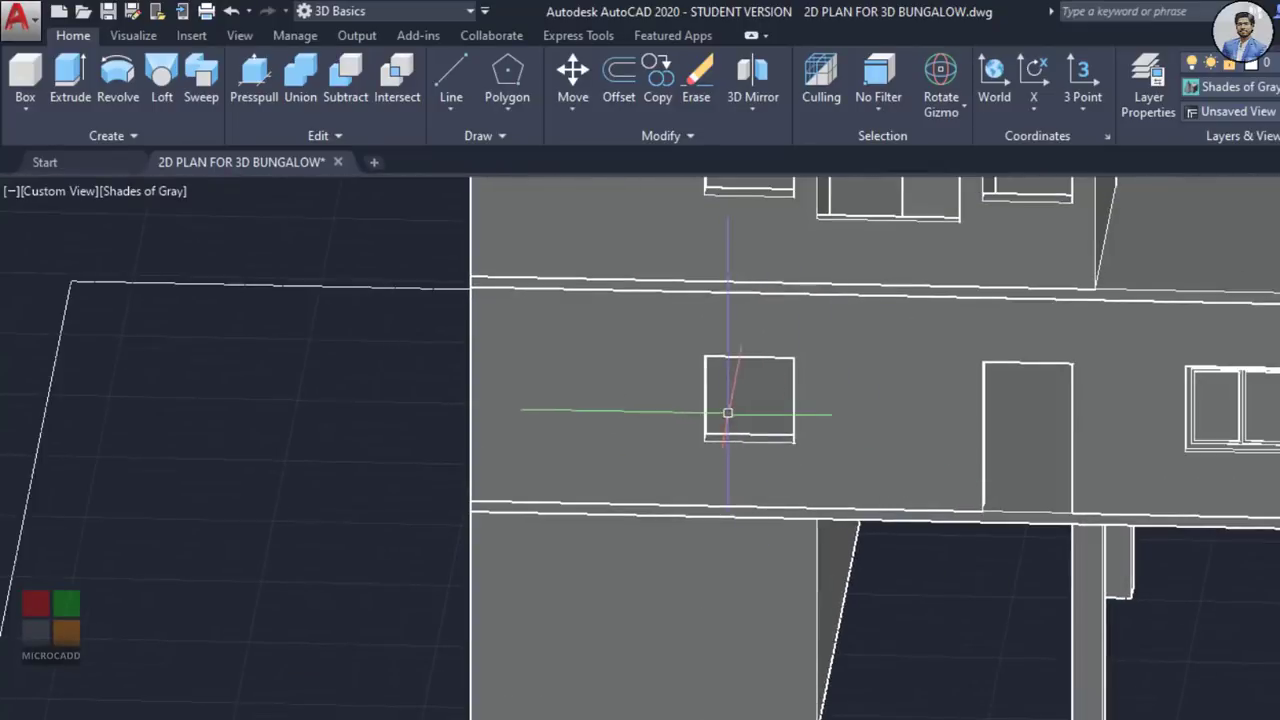
{"action": "scroll", "coordinate": [729, 435], "scroll_direction": "down", "scroll_amount": 8}
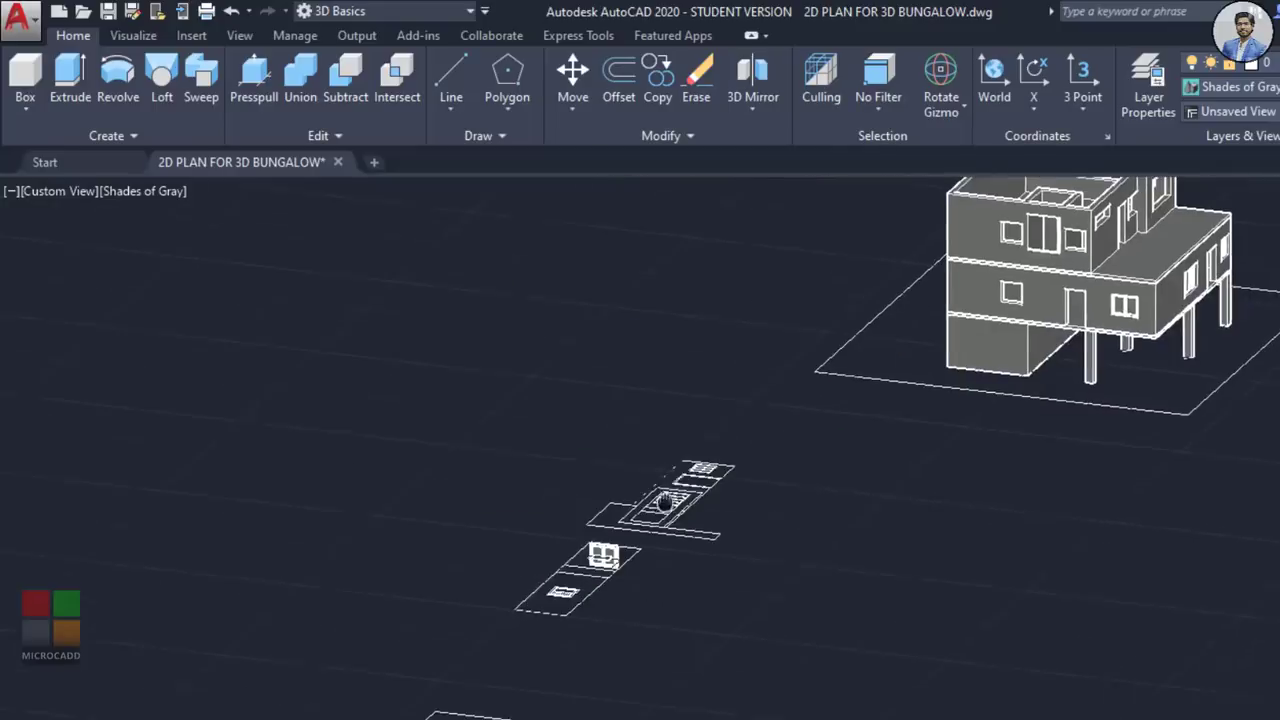
{"action": "middle_click_drag", "start_coordinate": [880, 420], "coordinate": [640, 550], "text": "shift"}
{"action": "scroll", "coordinate": [443, 544], "scroll_direction": "up", "scroll_amount": 5}
{"action": "middle_click_drag", "start_coordinate": [443, 544], "coordinate": [571, 534]}
{"action": "middle_click_drag", "start_coordinate": [630, 450], "coordinate": [1010, 400], "text": "shift"}
{"action": "middle_click_drag", "start_coordinate": [1010, 400], "coordinate": [640, 716]}
{"action": "scroll", "coordinate": [600, 680], "scroll_direction": "down", "scroll_amount": 1}
{"action": "scroll", "coordinate": [920, 285], "scroll_direction": "down", "scroll_amount": 1}
{"action": "middle_click_drag", "start_coordinate": [920, 285], "coordinate": [972, 480]}
{"action": "scroll", "coordinate": [975, 477], "scroll_direction": "up", "scroll_amount": 2}
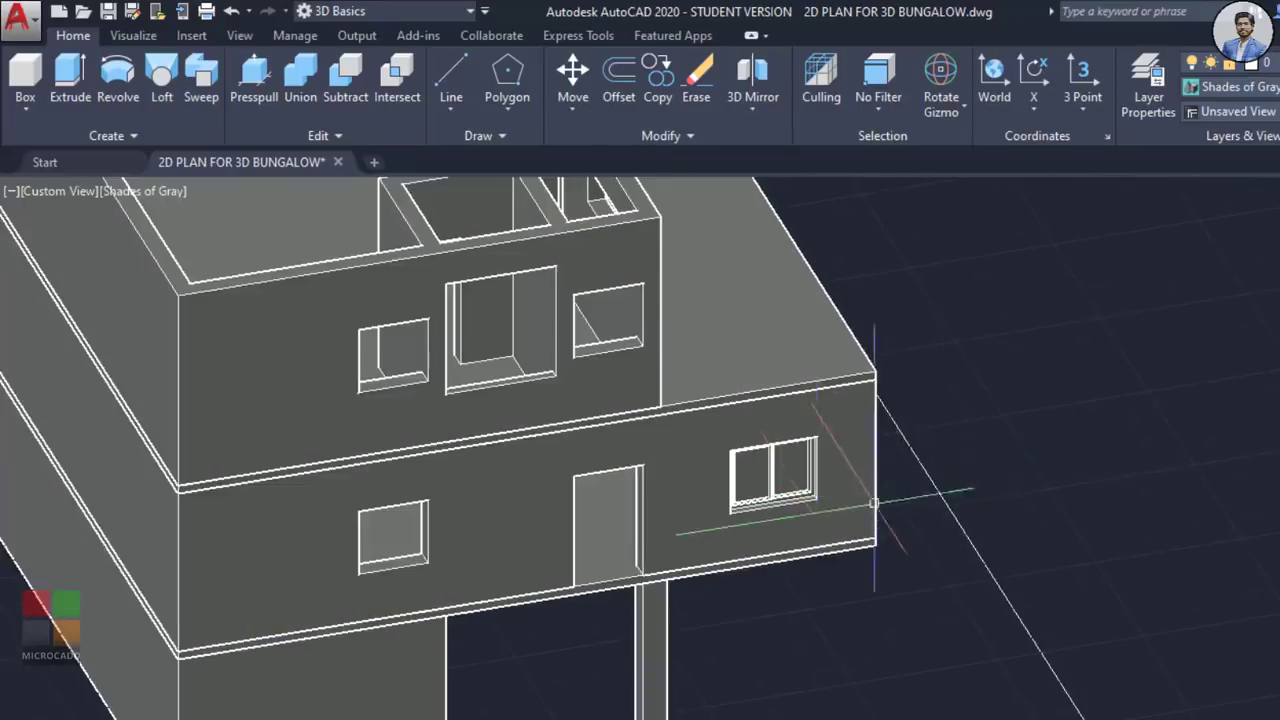
{"action": "scroll", "coordinate": [740, 526], "scroll_direction": "down", "scroll_amount": 2}
{"action": "scroll", "coordinate": [829, 449], "scroll_direction": "up", "scroll_amount": 5}
Step: Copy the window group from its lower corner into the middle-storey wall opening on the other side of the door opening
{"action": "left_click", "coordinate": [837, 509]}
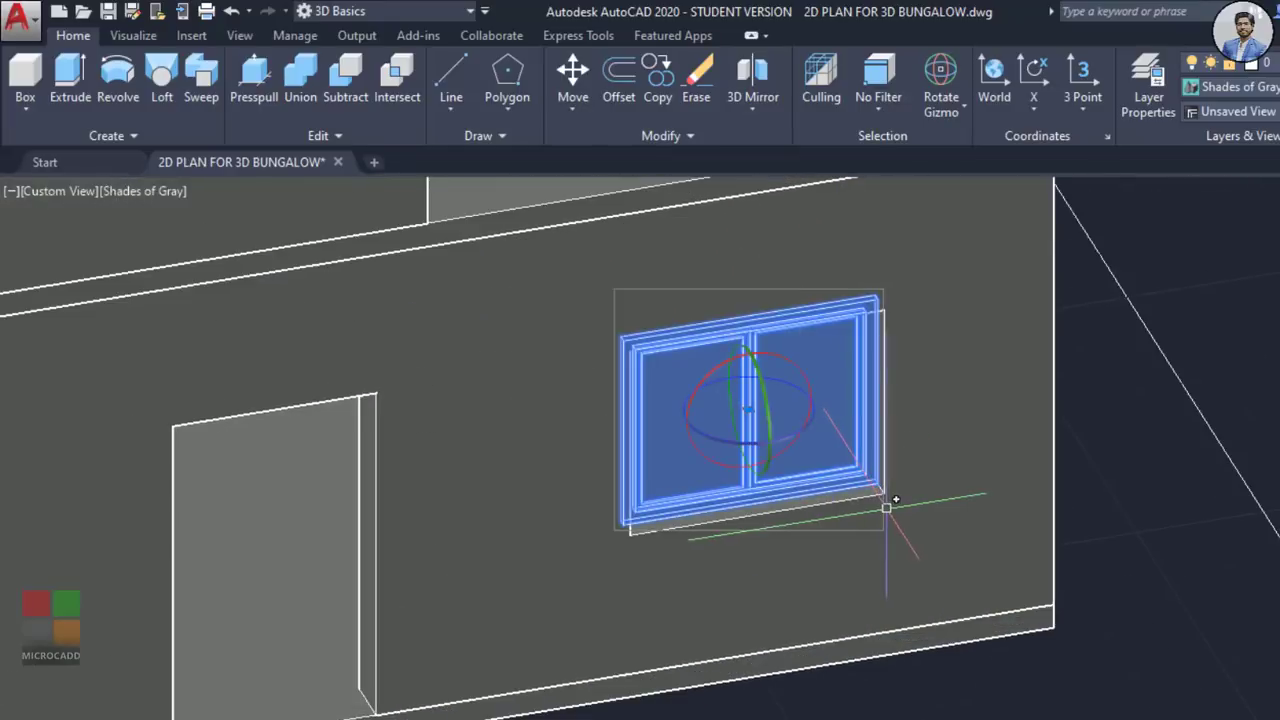
{"action": "type", "text": "co"}
{"action": "key", "text": "Return"}
{"action": "scroll", "coordinate": [880, 510], "scroll_direction": "up", "scroll_amount": 5}
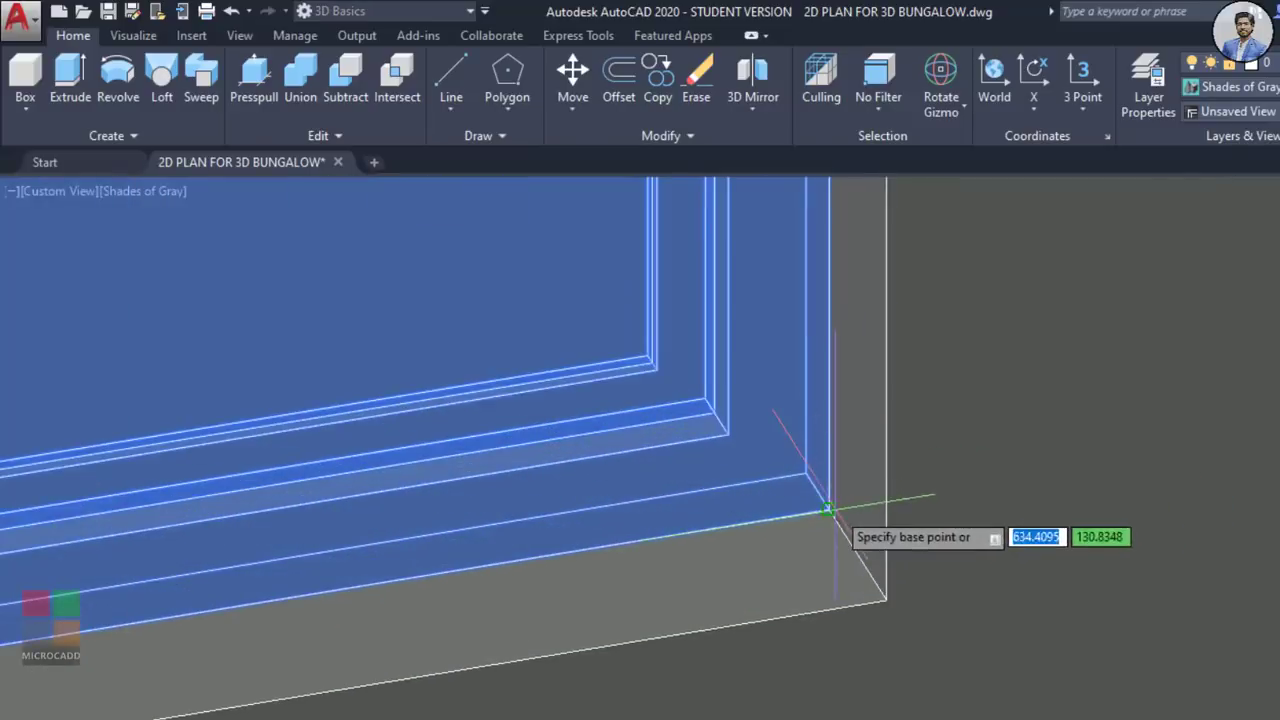
{"action": "left_click", "coordinate": [805, 472]}
{"action": "scroll", "coordinate": [829, 600], "scroll_direction": "down", "scroll_amount": 5}
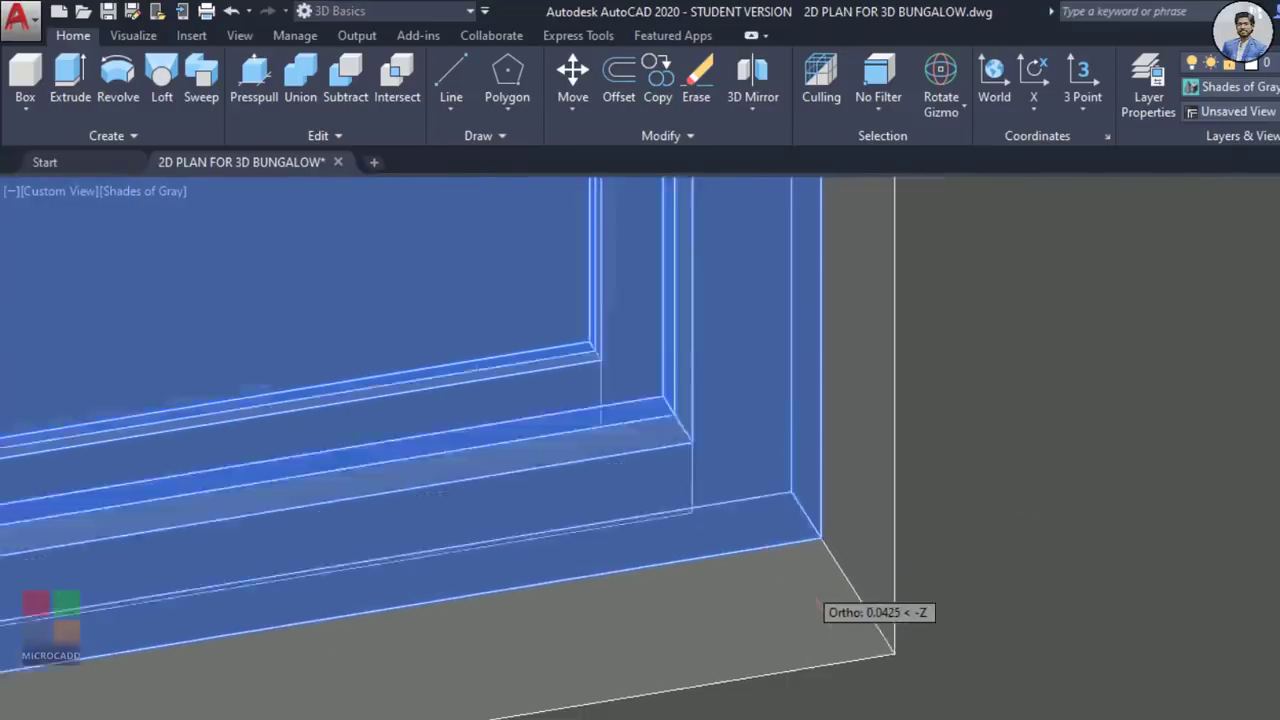
{"action": "scroll", "coordinate": [686, 592], "scroll_direction": "up", "scroll_amount": 6}
{"action": "scroll", "coordinate": [700, 605], "scroll_direction": "up", "scroll_amount": 3}
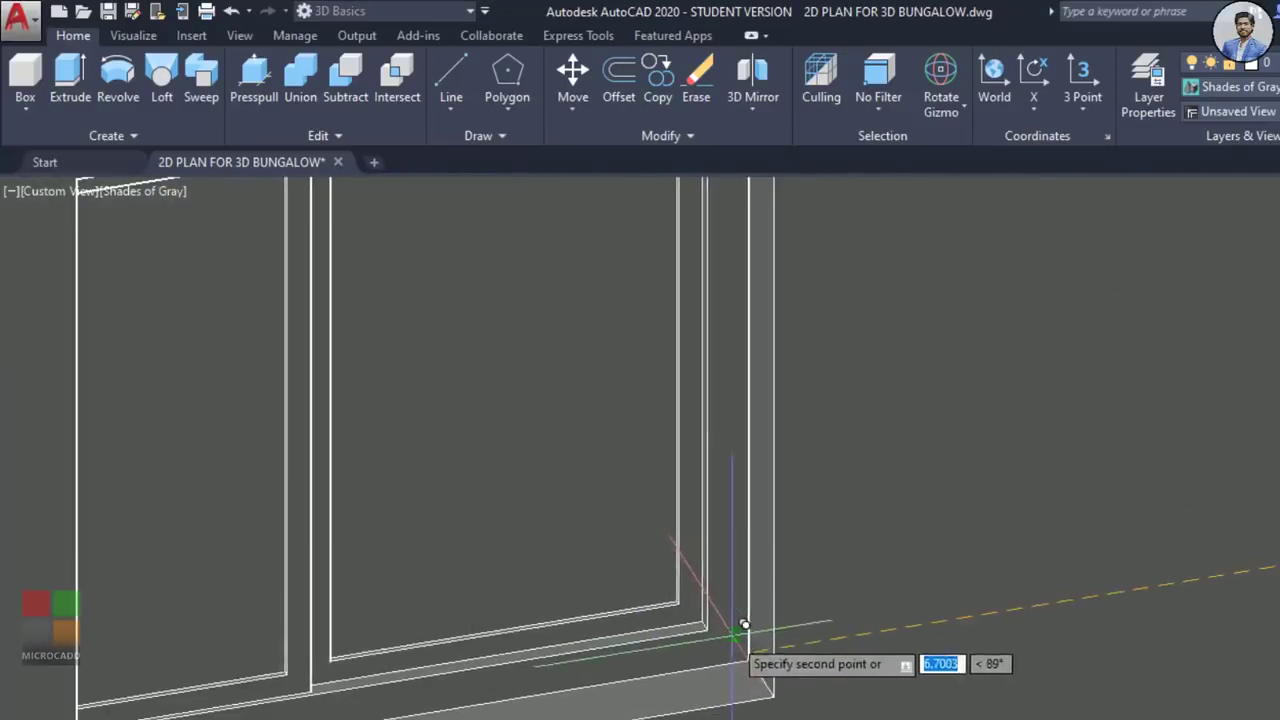
{"action": "scroll", "coordinate": [712, 660], "scroll_direction": "down", "scroll_amount": 5}
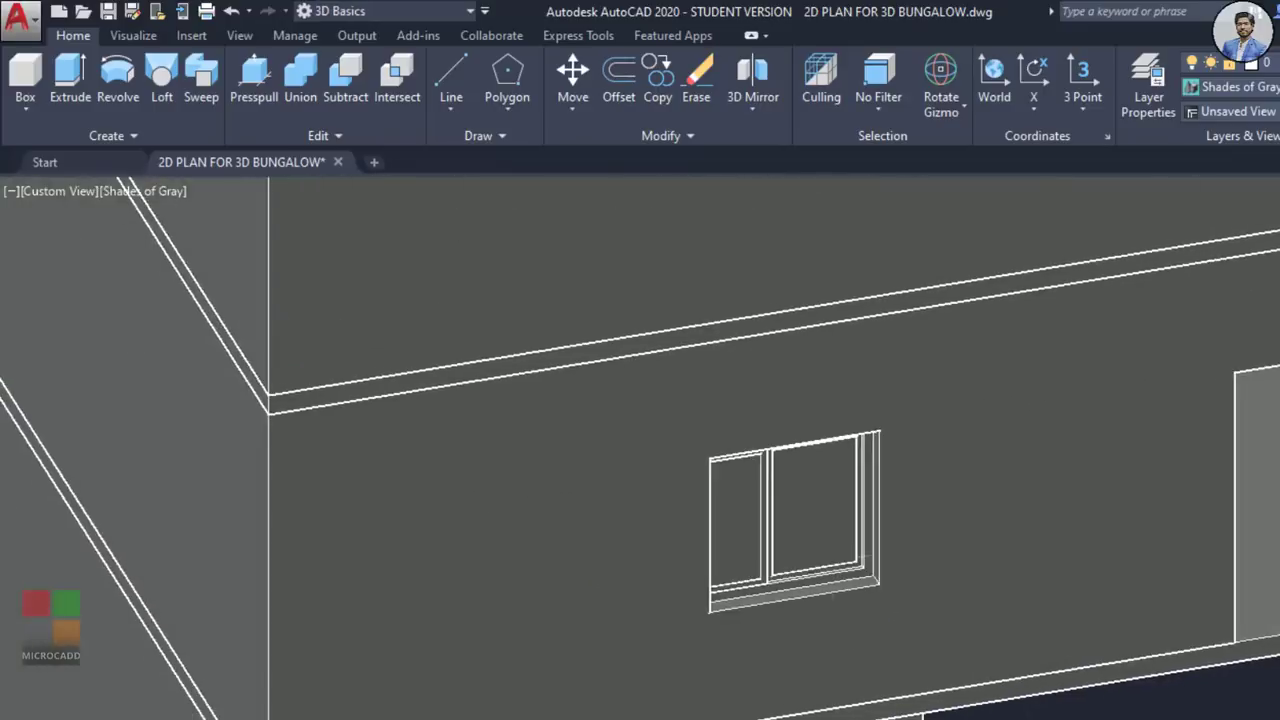
{"action": "scroll", "coordinate": [831, 525], "scroll_direction": "up", "scroll_amount": 2}
{"action": "scroll", "coordinate": [831, 525], "scroll_direction": "down", "scroll_amount": 1}
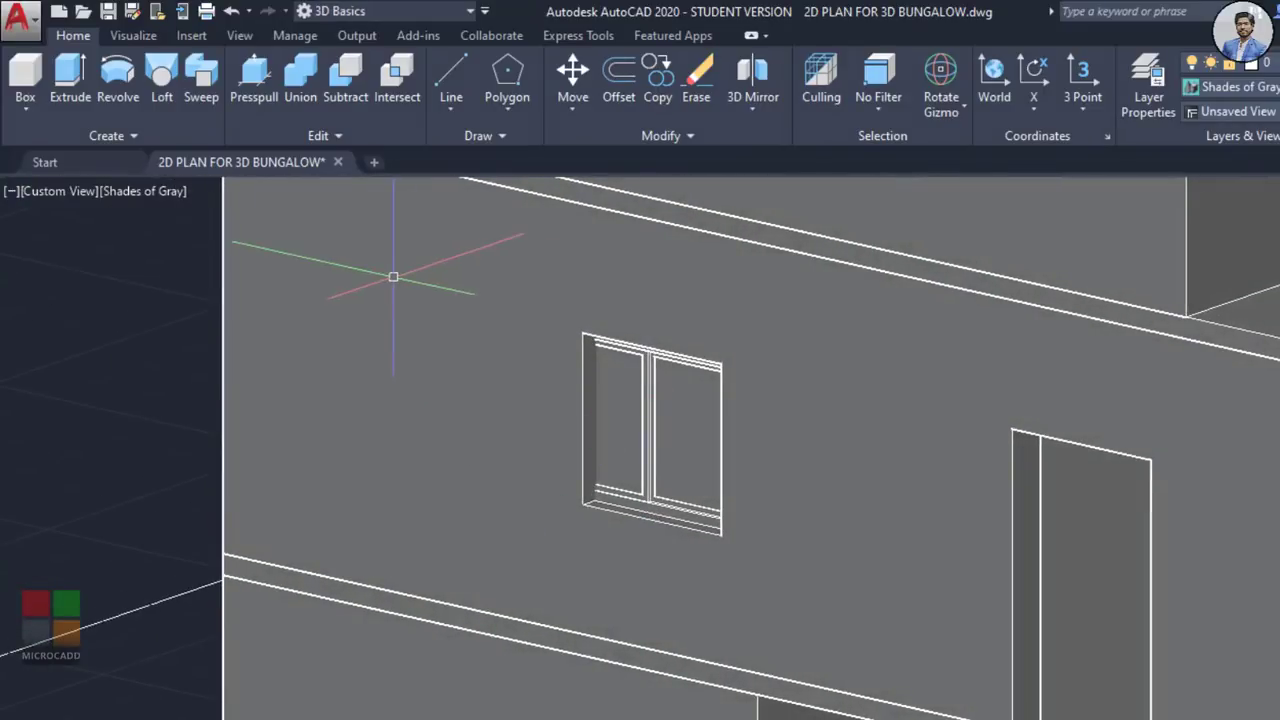
Step: Presspull the side face of that middle-storey opening until it meets the corner of the copied window's frame
{"action": "left_click", "coordinate": [266, 100]}
{"action": "scroll", "coordinate": [582, 462], "scroll_direction": "up", "scroll_amount": 3}
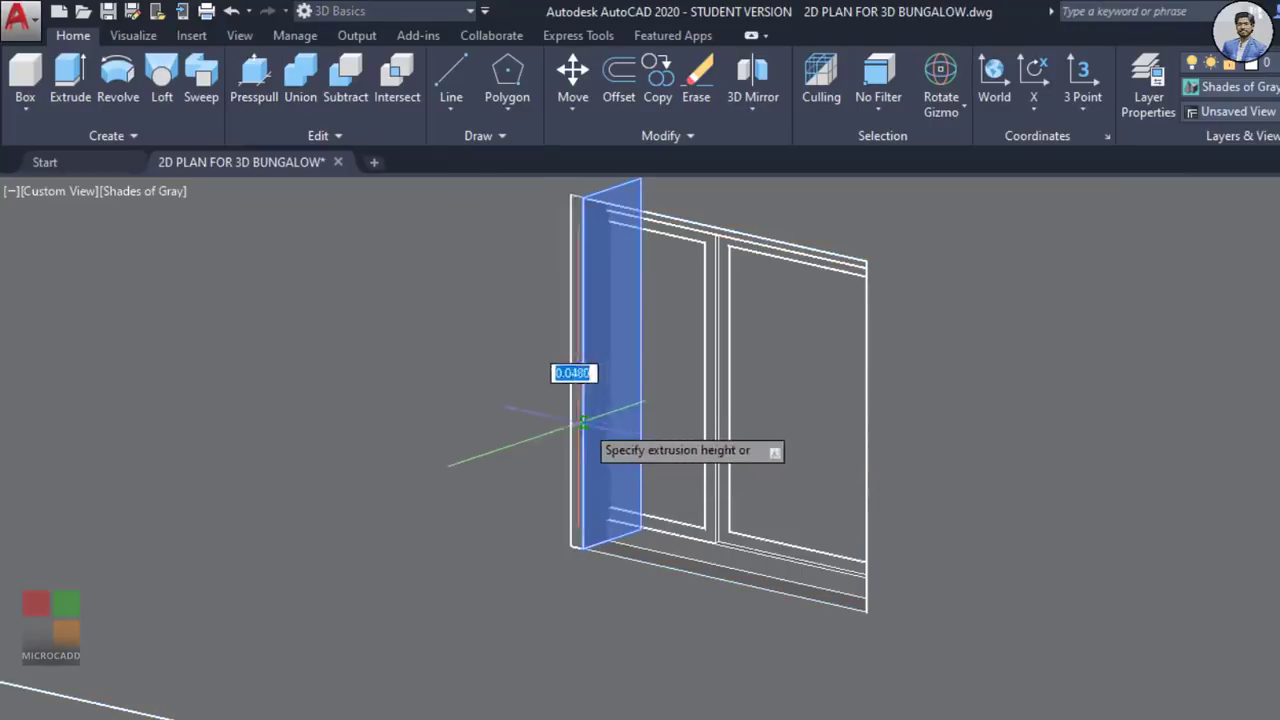
{"action": "left_click", "coordinate": [440, 430]}
{"action": "middle_click_drag", "start_coordinate": [415, 458], "coordinate": [555, 498], "text": "shift"}
{"action": "scroll", "coordinate": [429, 480], "scroll_direction": "up", "scroll_amount": 3}
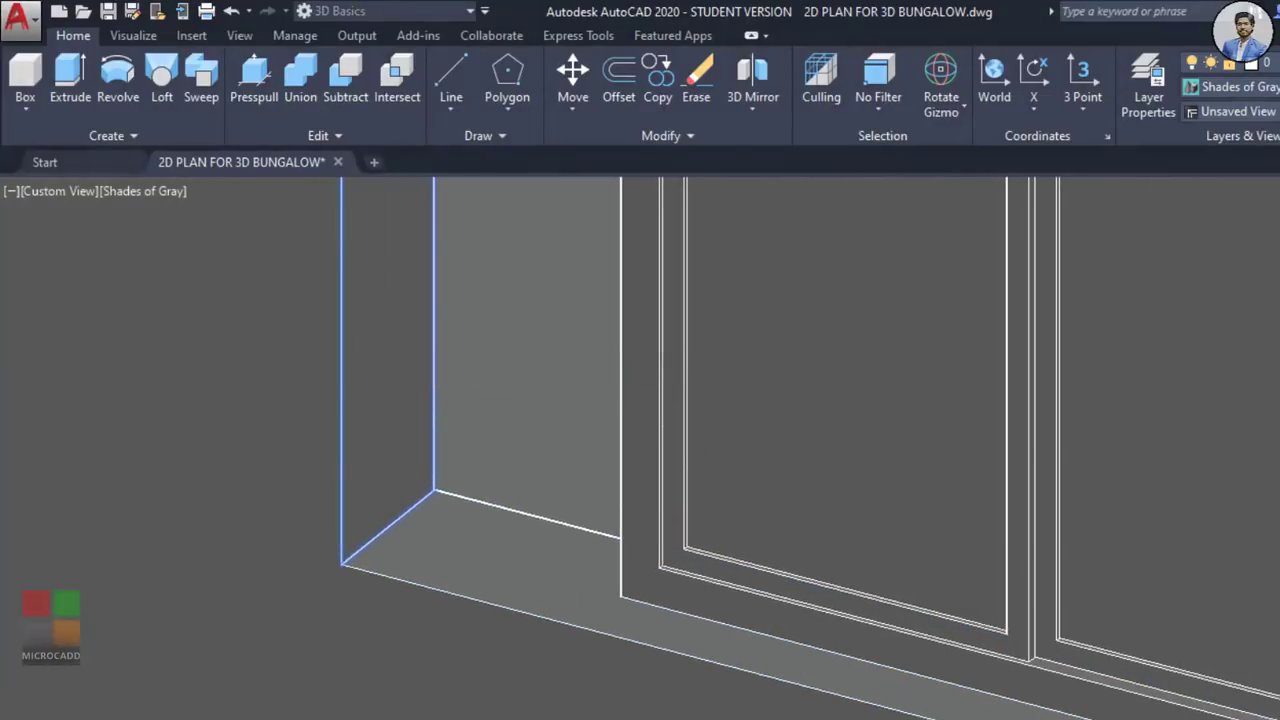
{"action": "left_click", "coordinate": [395, 435]}
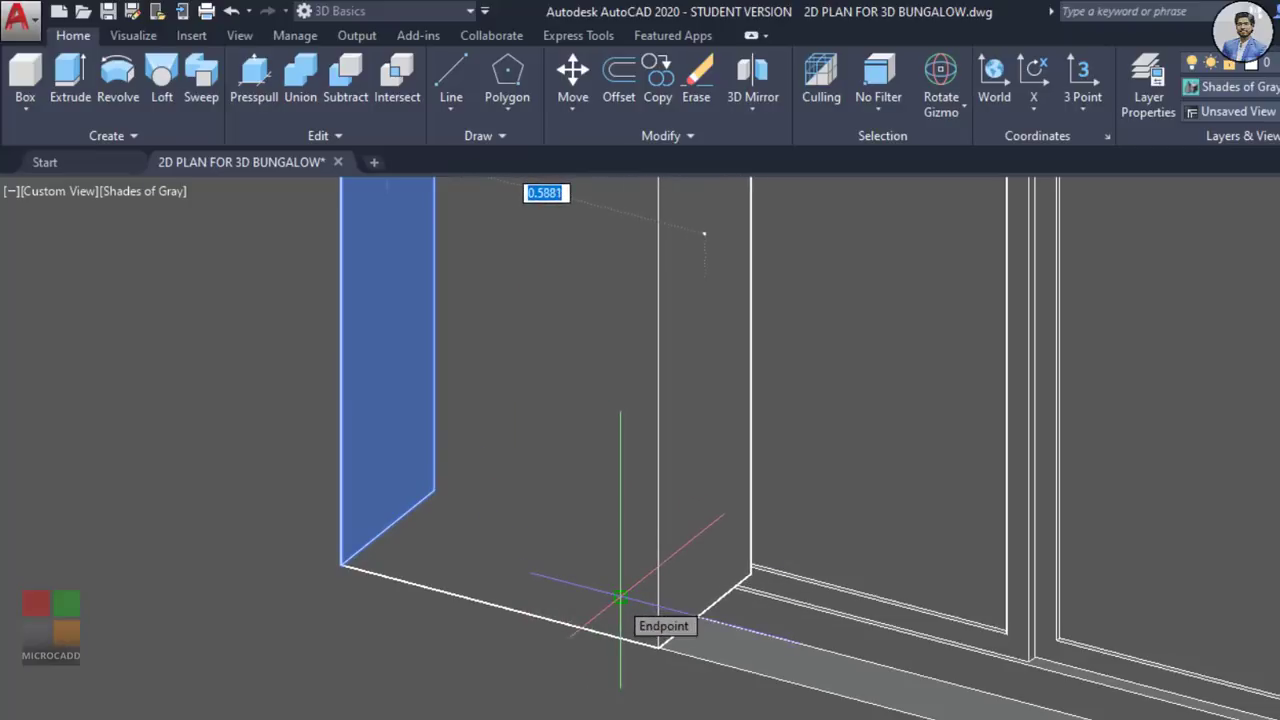
{"action": "left_click", "coordinate": [620, 597]}
{"action": "key", "text": "Escape"}
{"action": "scroll", "coordinate": [680, 600], "scroll_direction": "down", "scroll_amount": 5}
{"action": "middle_click_drag", "start_coordinate": [742, 650], "coordinate": [810, 605], "text": "shift"}
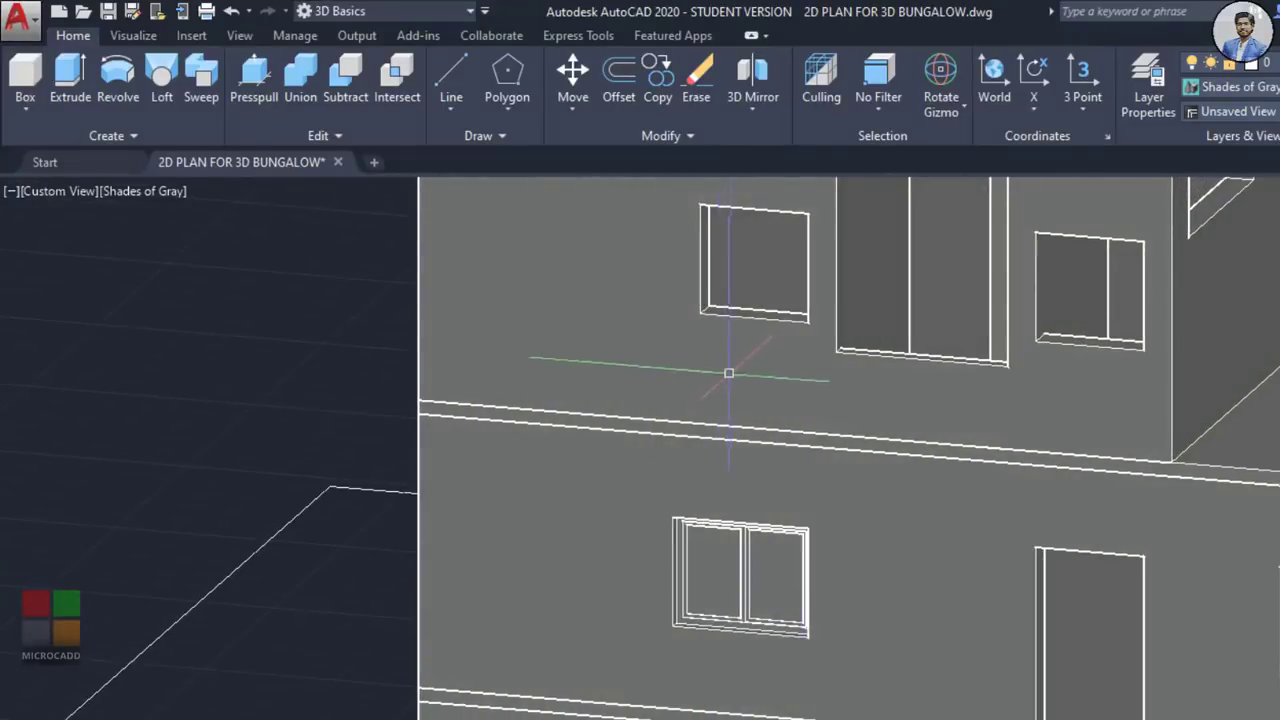
Step: Widen the upper-storey opening directly above with Presspull, aligning its side face with the edge of the middle-storey opening
{"action": "scroll", "coordinate": [725, 358], "scroll_direction": "up", "scroll_amount": 2}
{"action": "middle_click_drag", "start_coordinate": [725, 358], "coordinate": [664, 497]}
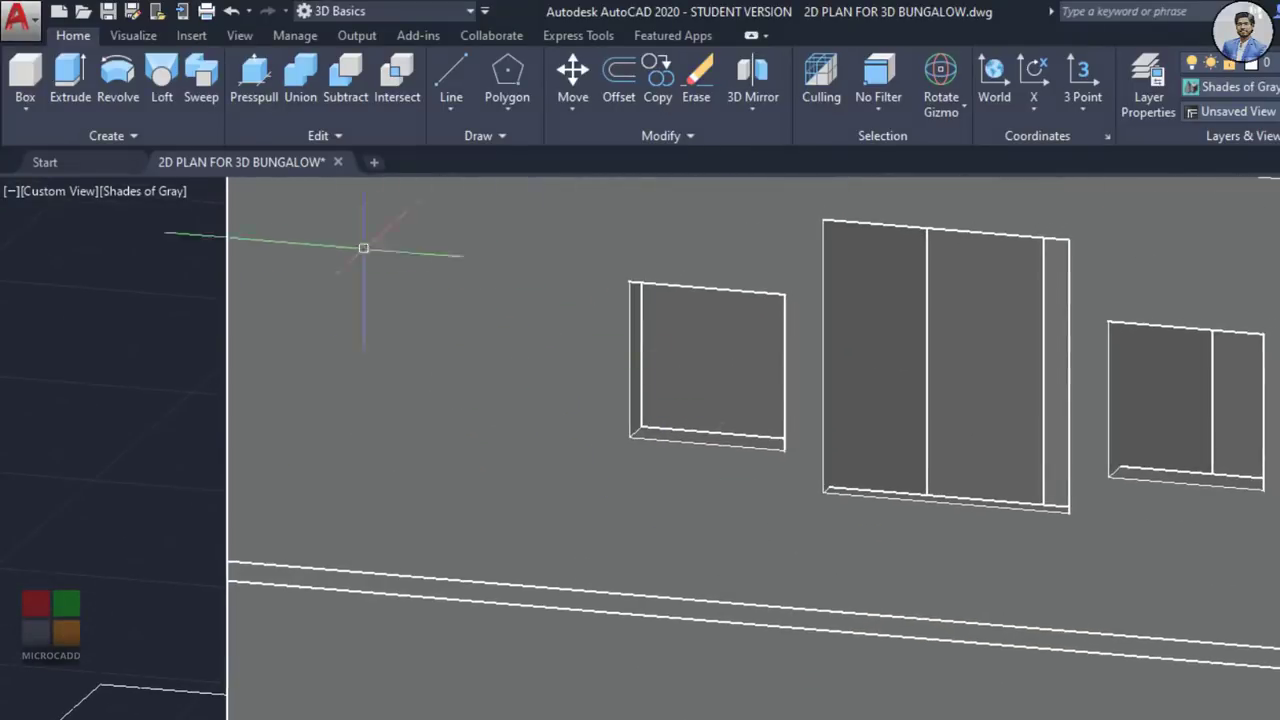
{"action": "left_click", "coordinate": [252, 103]}
{"action": "scroll", "coordinate": [557, 371], "scroll_direction": "up", "scroll_amount": 3}
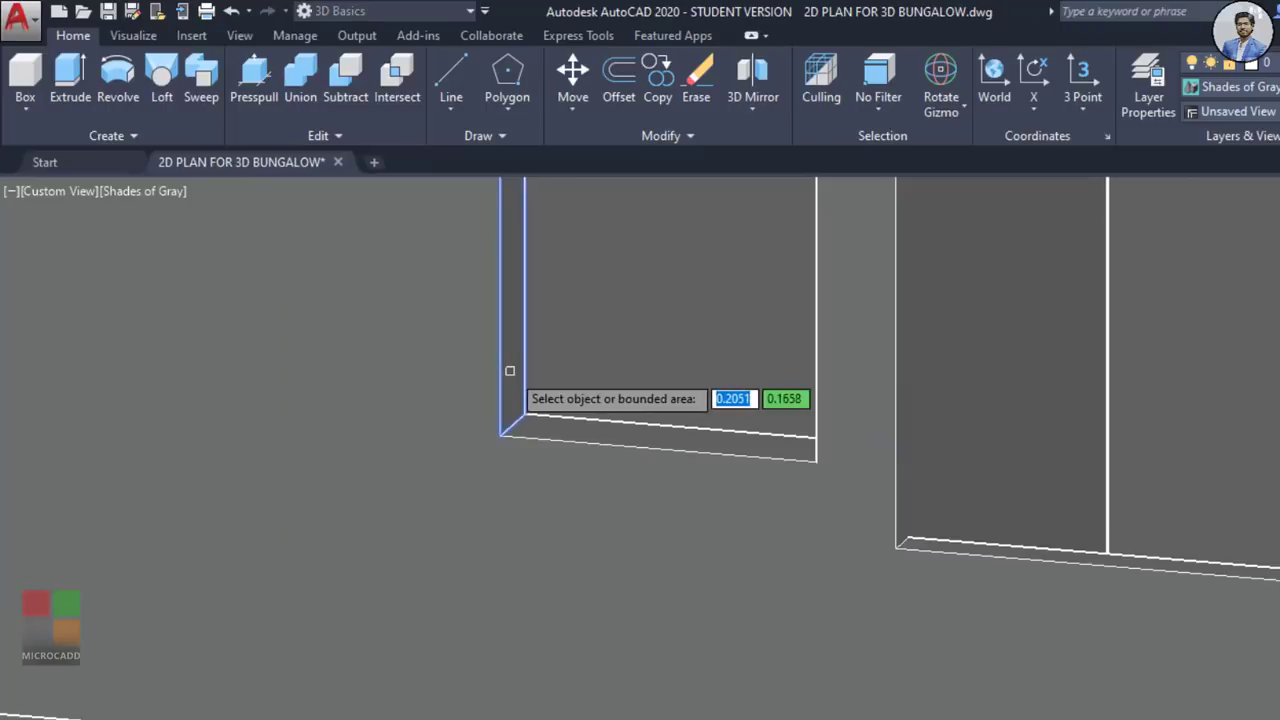
{"action": "left_click", "coordinate": [510, 371]}
{"action": "scroll", "coordinate": [500, 450], "scroll_direction": "down", "scroll_amount": 3}
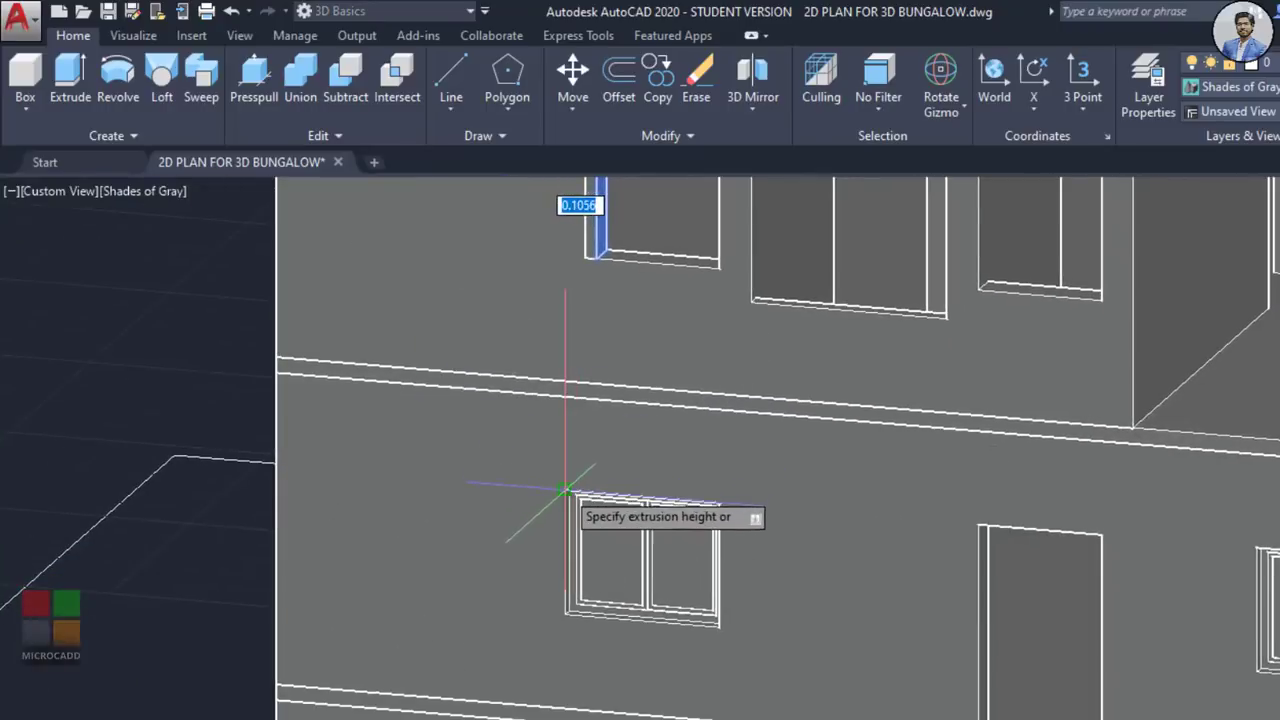
{"action": "middle_click_drag", "start_coordinate": [565, 490], "coordinate": [569, 575]}
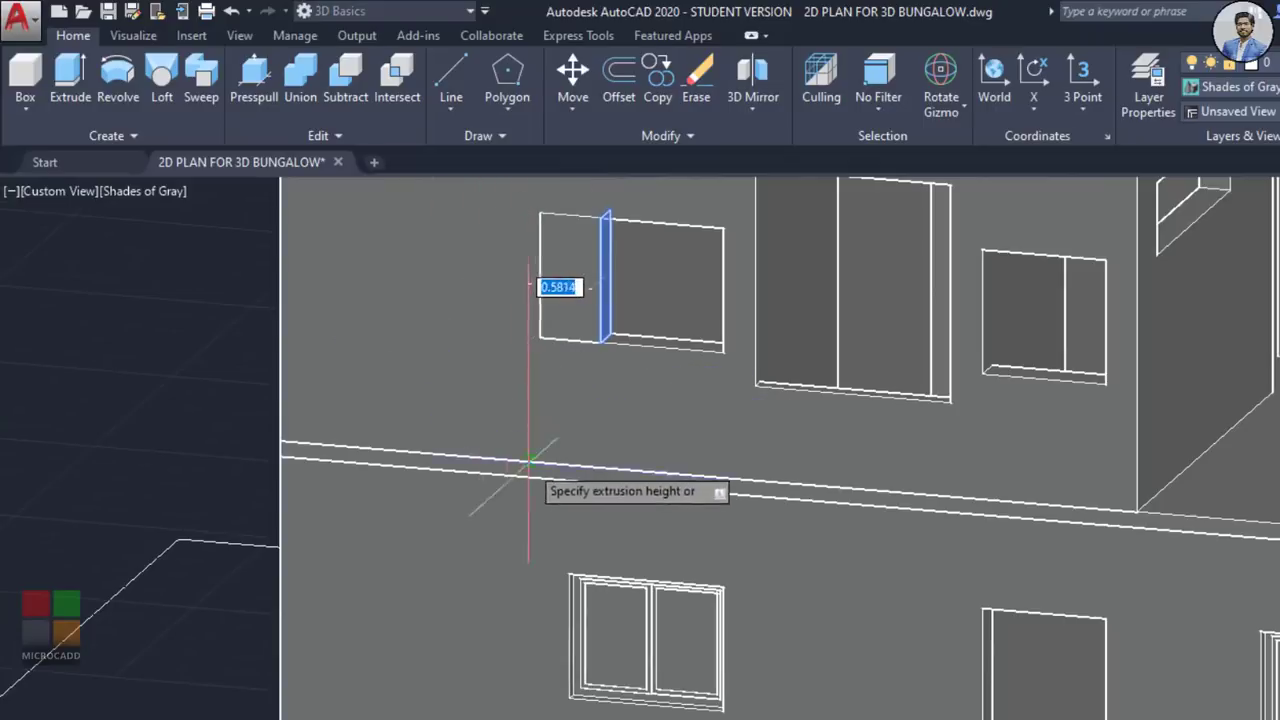
{"action": "scroll", "coordinate": [568, 572], "scroll_direction": "up", "scroll_amount": 2}
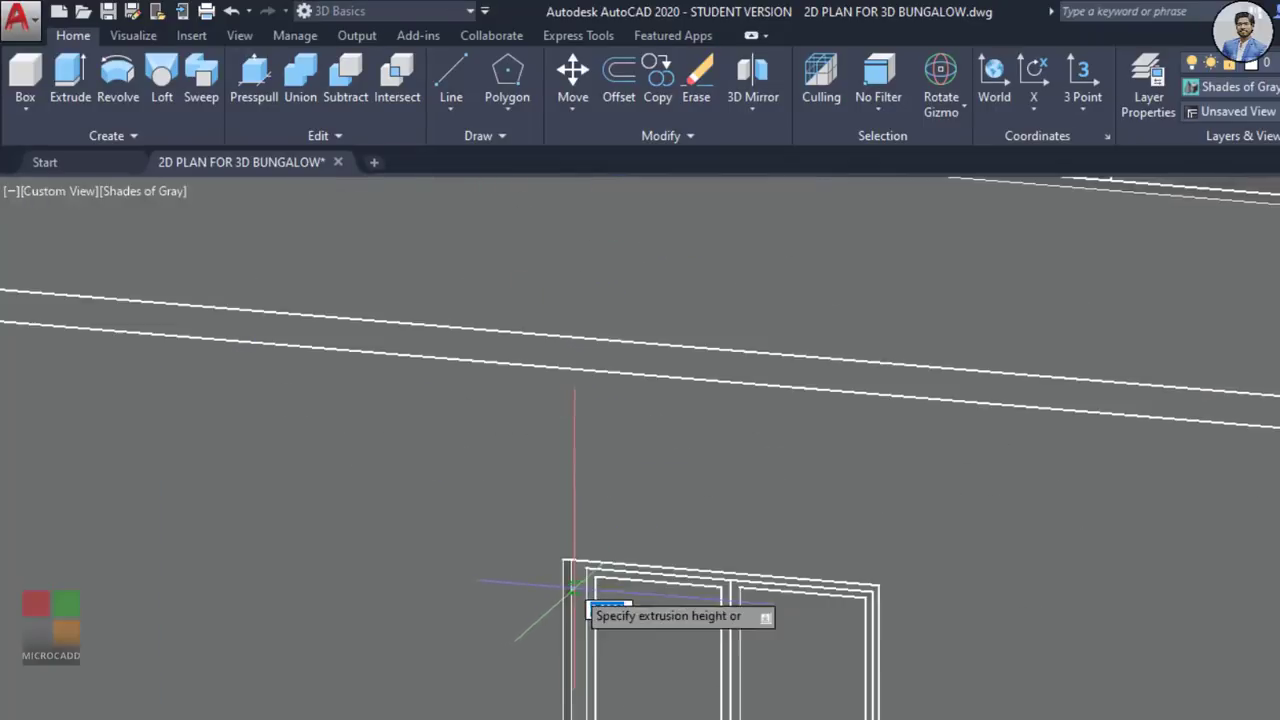
{"action": "scroll", "coordinate": [567, 571], "scroll_direction": "down", "scroll_amount": 3}
{"action": "scroll", "coordinate": [566, 569], "scroll_direction": "up", "scroll_amount": 3}
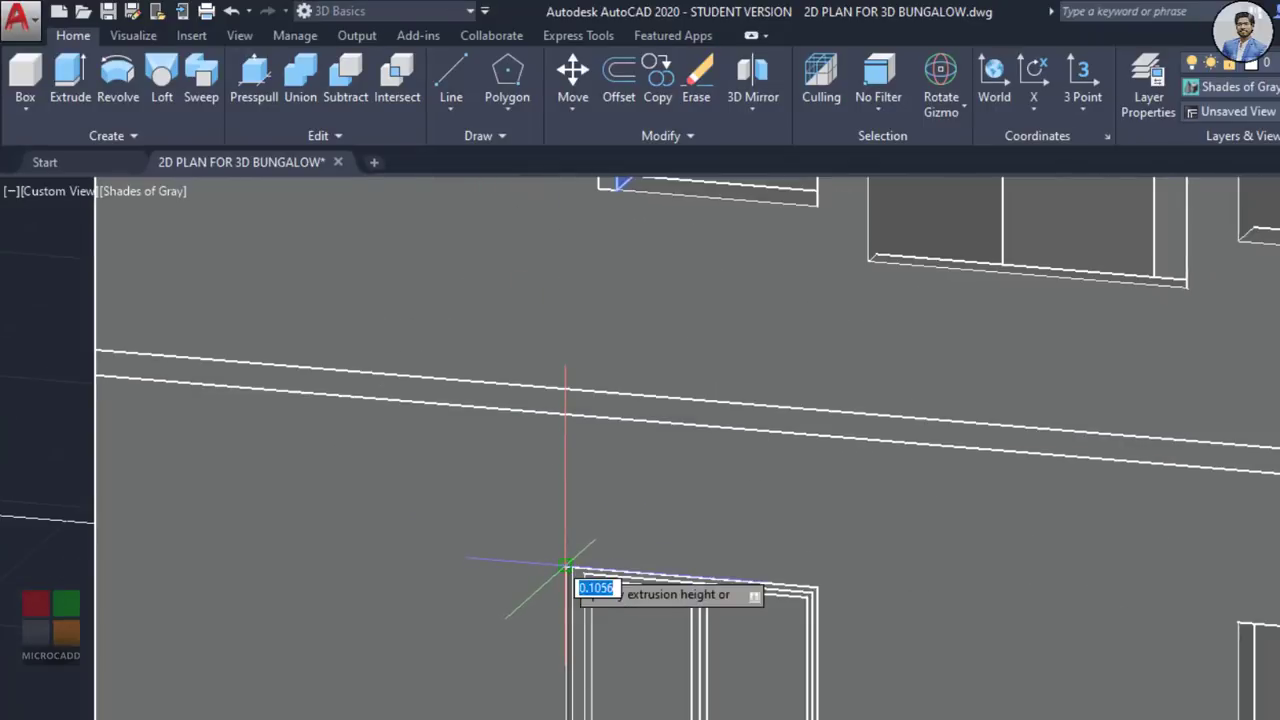
{"action": "middle_click_drag", "start_coordinate": [633, 457], "coordinate": [629, 617]}
{"action": "key", "text": "Escape"}
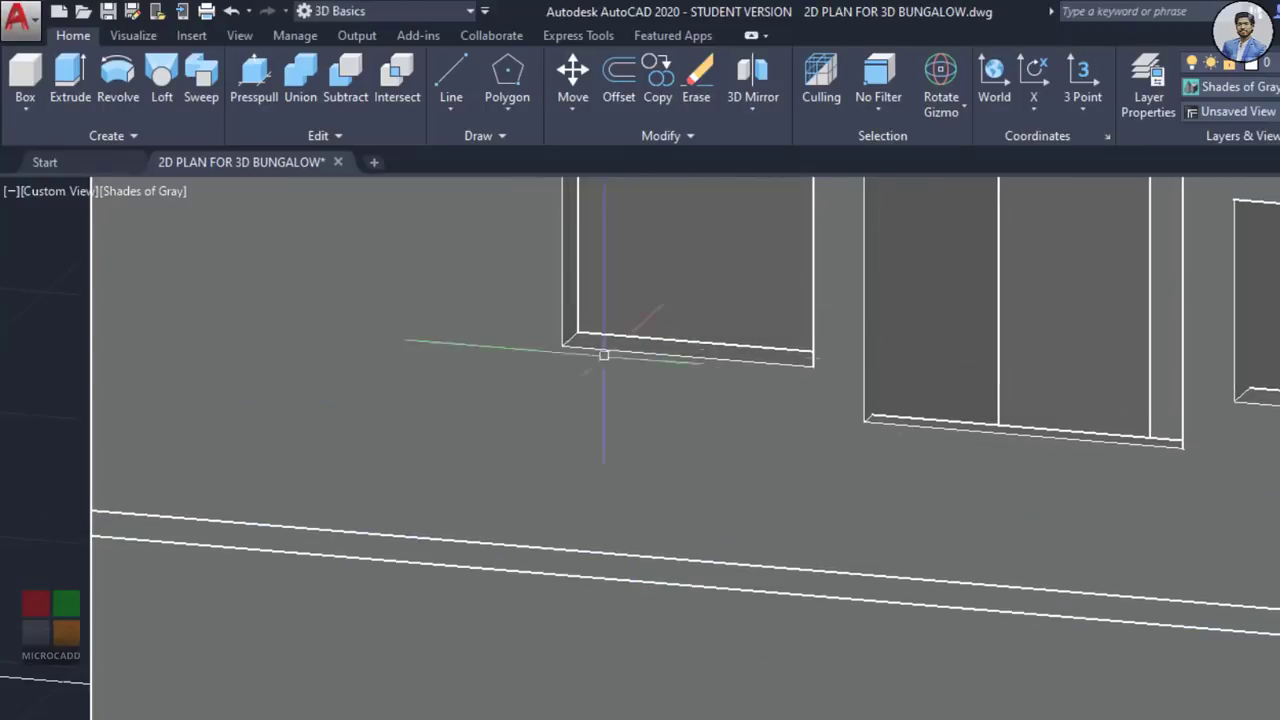
Step: Copy the middle-storey window group from its lower corner into both upper-storey openings flanking the large central opening
{"action": "scroll", "coordinate": [823, 466], "scroll_direction": "down", "scroll_amount": 5}
{"action": "scroll", "coordinate": [766, 457], "scroll_direction": "up", "scroll_amount": 3}
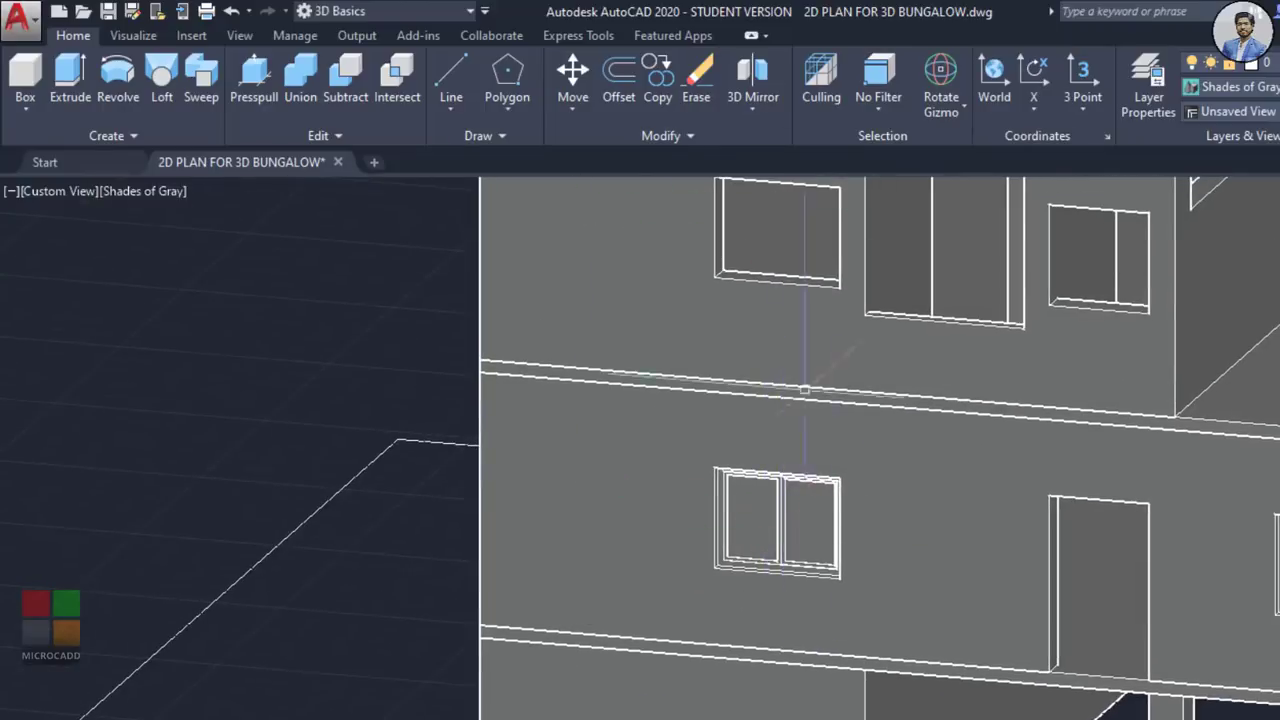
{"action": "scroll", "coordinate": [775, 561], "scroll_direction": "up", "scroll_amount": 2}
{"action": "left_click", "coordinate": [778, 560]}
{"action": "type", "text": "c"}
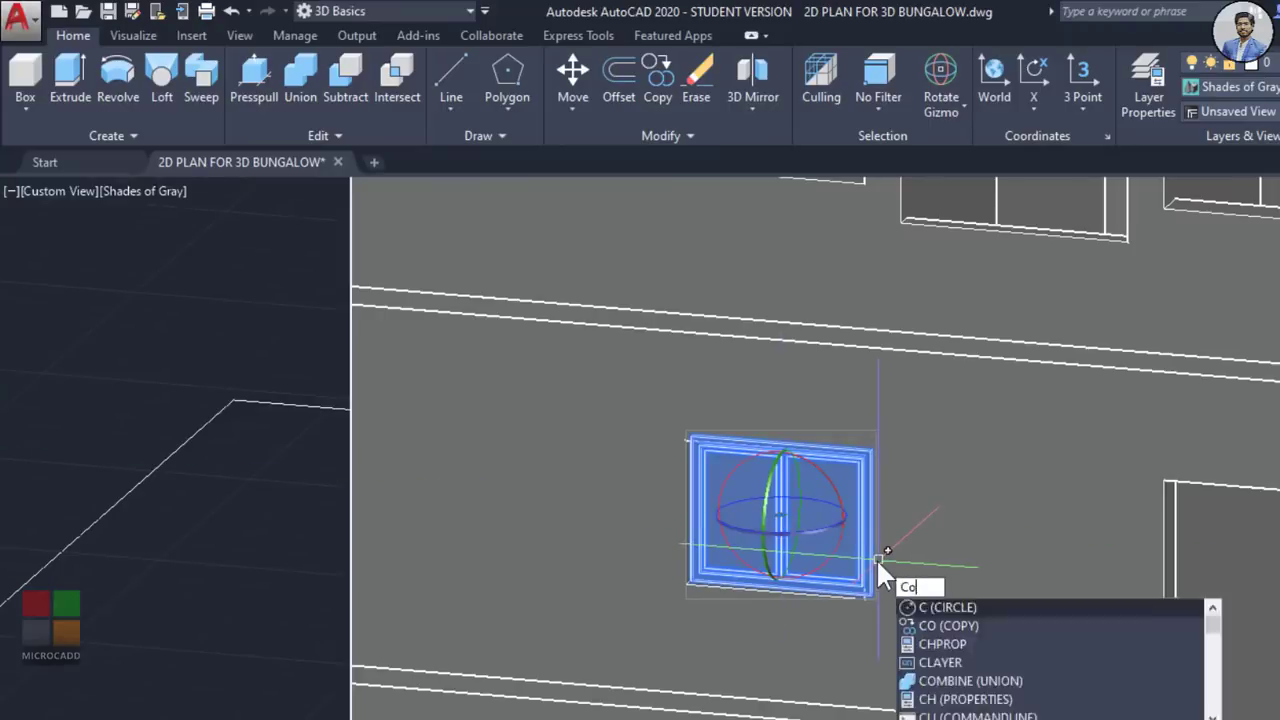
{"action": "type", "text": "o"}
{"action": "key", "text": "Return"}
{"action": "scroll", "coordinate": [723, 620], "scroll_direction": "up", "scroll_amount": 5}
{"action": "scroll", "coordinate": [688, 538], "scroll_direction": "up", "scroll_amount": 2}
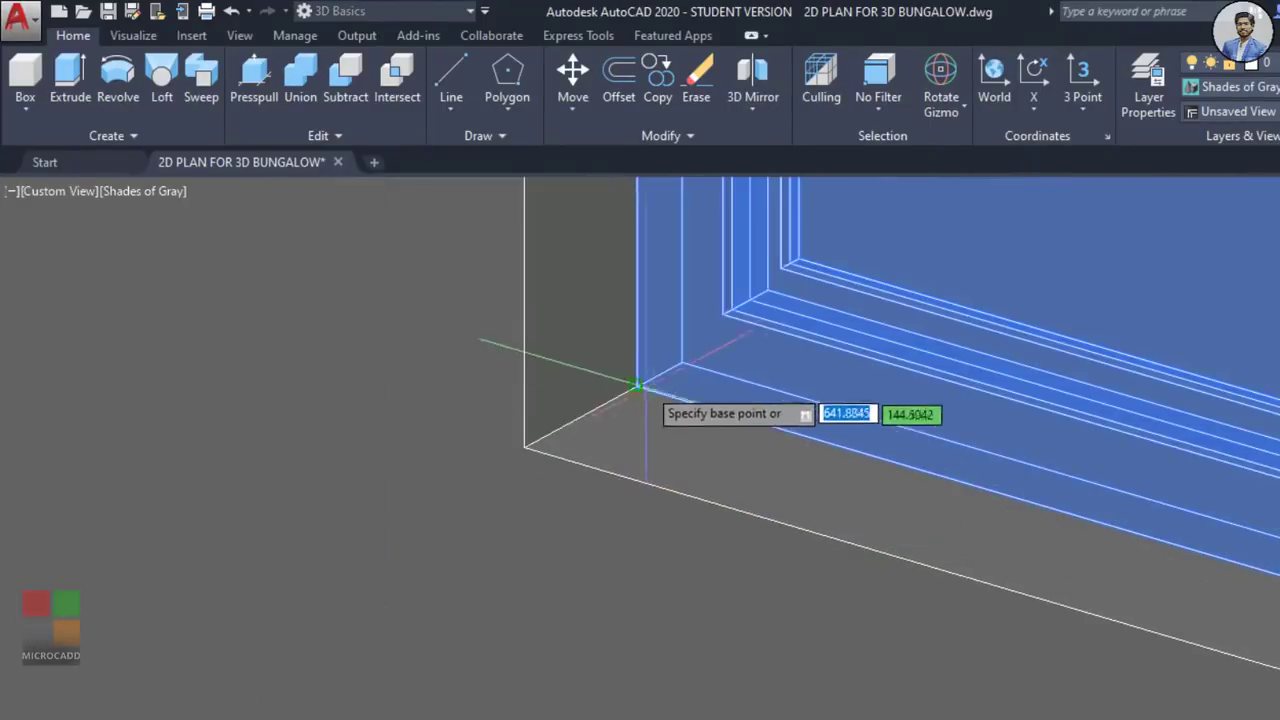
{"action": "scroll", "coordinate": [677, 363], "scroll_direction": "down", "scroll_amount": 6}
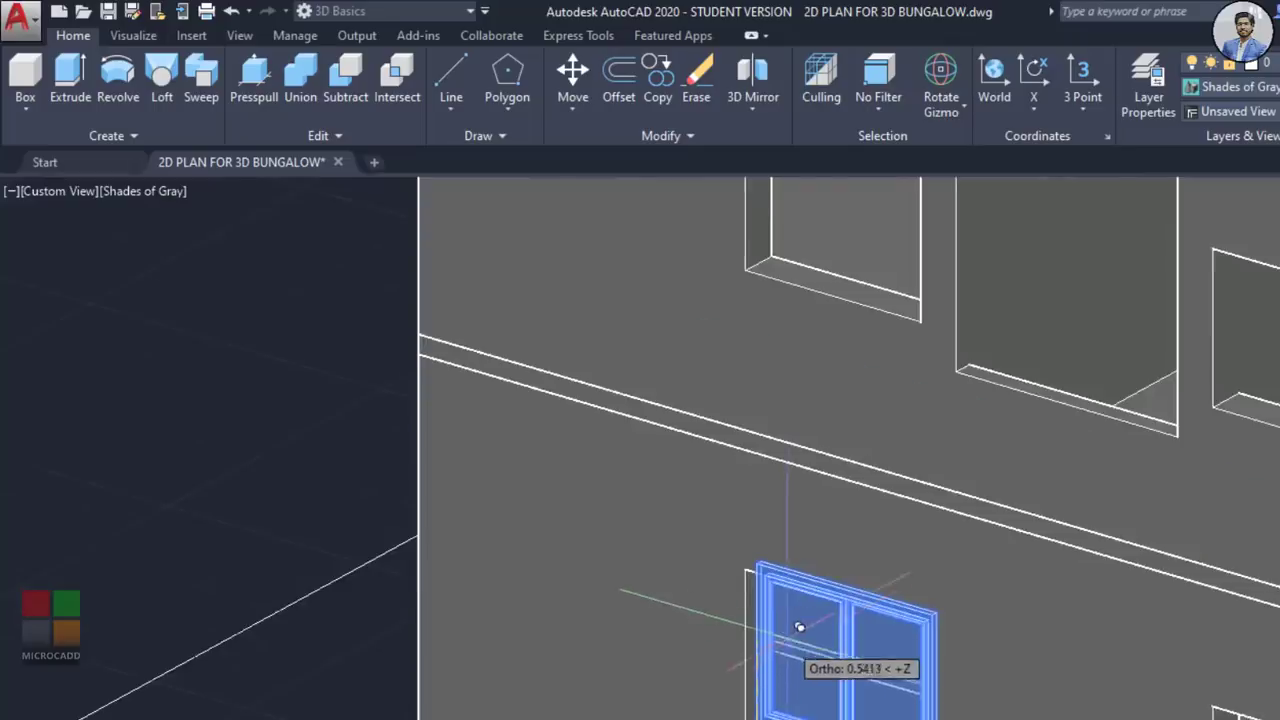
{"action": "scroll", "coordinate": [790, 495], "scroll_direction": "up", "scroll_amount": 4}
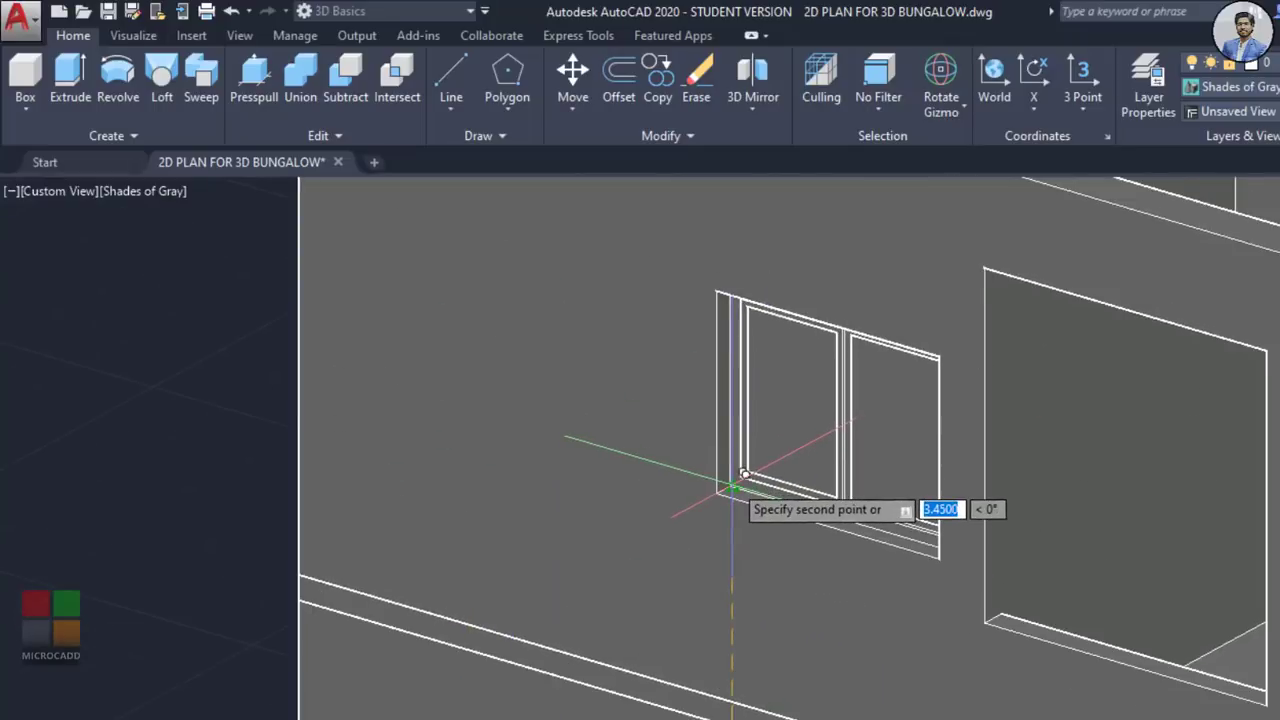
{"action": "scroll", "coordinate": [745, 473], "scroll_direction": "up", "scroll_amount": 5}
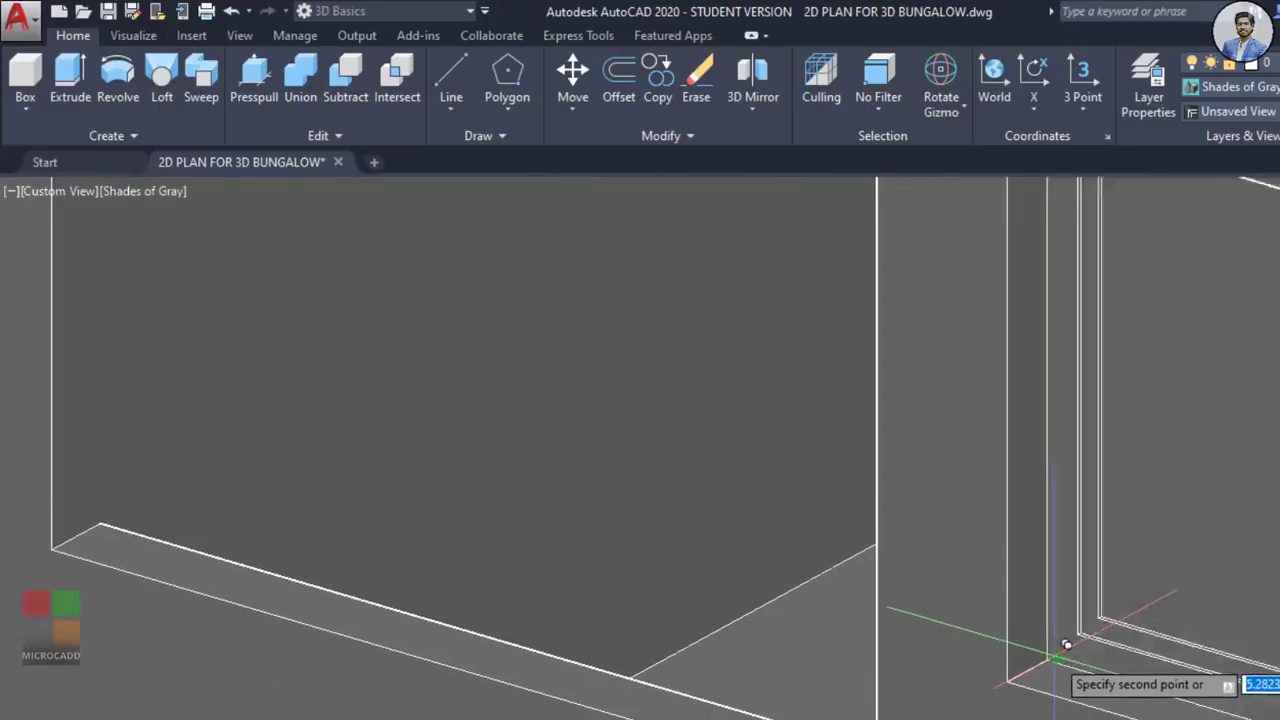
{"action": "left_click", "coordinate": [1053, 659]}
{"action": "key", "text": "Escape"}
Step: Delete the window copy from the upper-storey opening on the terrace side of the large central opening
{"action": "scroll", "coordinate": [1046, 661], "scroll_direction": "down", "scroll_amount": 6}
{"action": "middle_click_drag", "start_coordinate": [1046, 663], "coordinate": [1279, 678], "text": "shift"}
{"action": "scroll", "coordinate": [1270, 682], "scroll_direction": "down", "scroll_amount": 4}
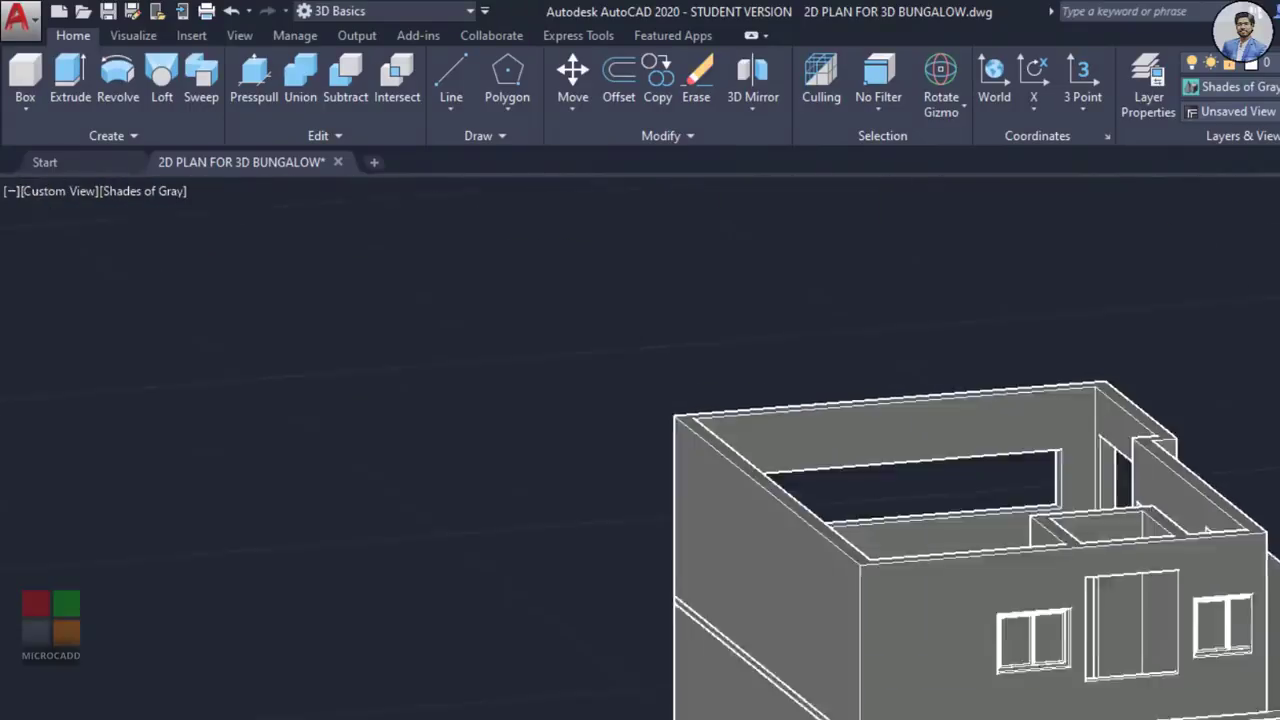
{"action": "scroll", "coordinate": [930, 600], "scroll_direction": "down", "scroll_amount": 3}
{"action": "scroll", "coordinate": [1089, 409], "scroll_direction": "up", "scroll_amount": 5}
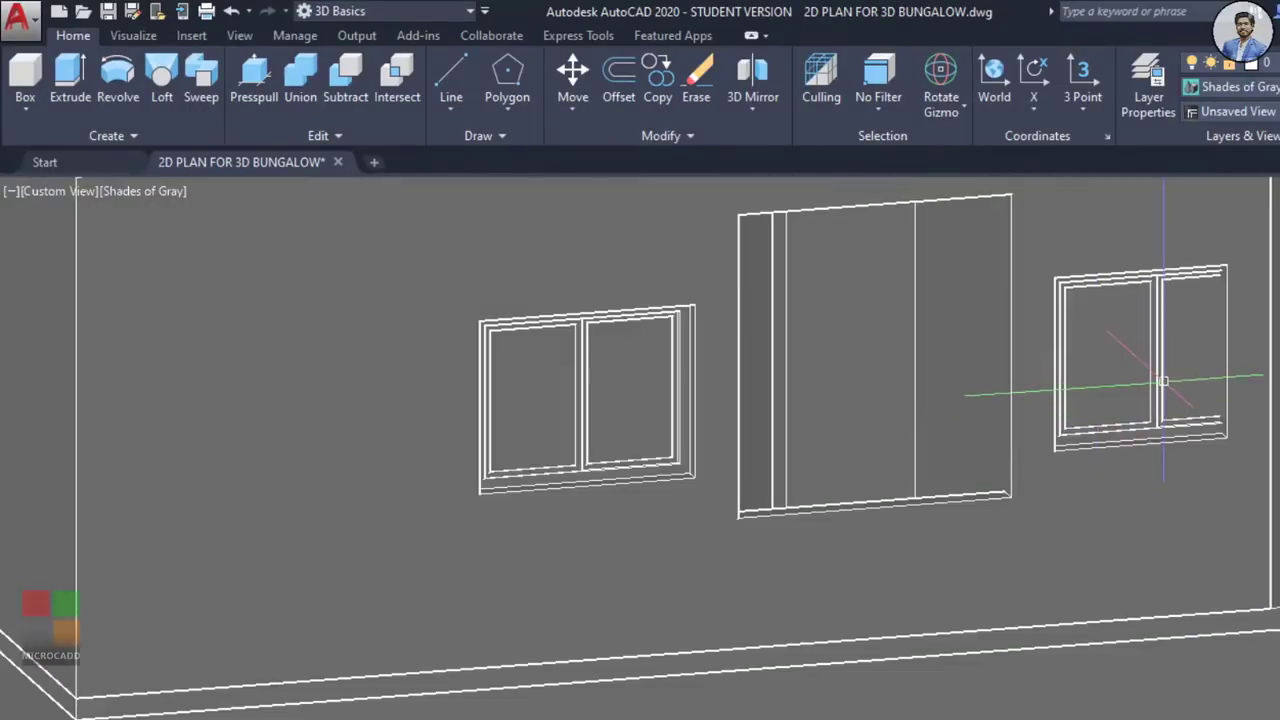
{"action": "key", "text": "Delete"}
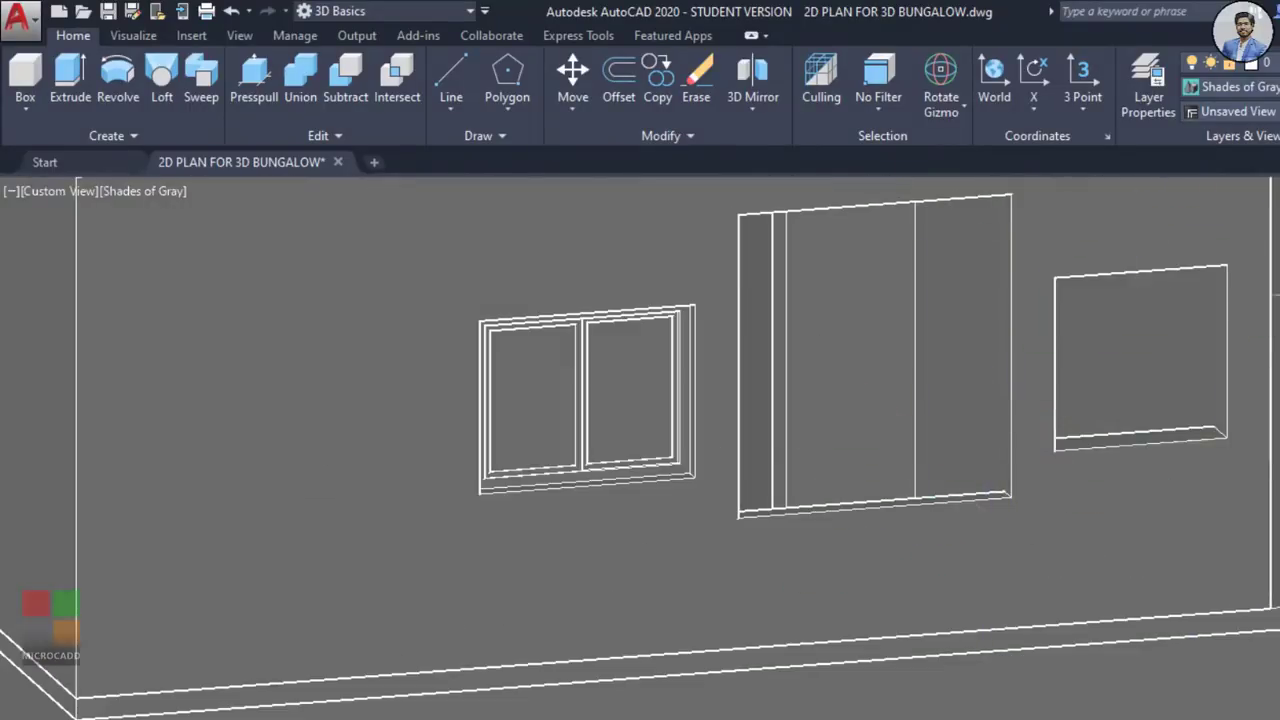
Step: Examine the placed windows and the remaining openings on the bungalow's window facade
{"action": "scroll", "coordinate": [1092, 506], "scroll_direction": "down", "scroll_amount": 4}
{"action": "scroll", "coordinate": [952, 389], "scroll_direction": "up", "scroll_amount": 6}
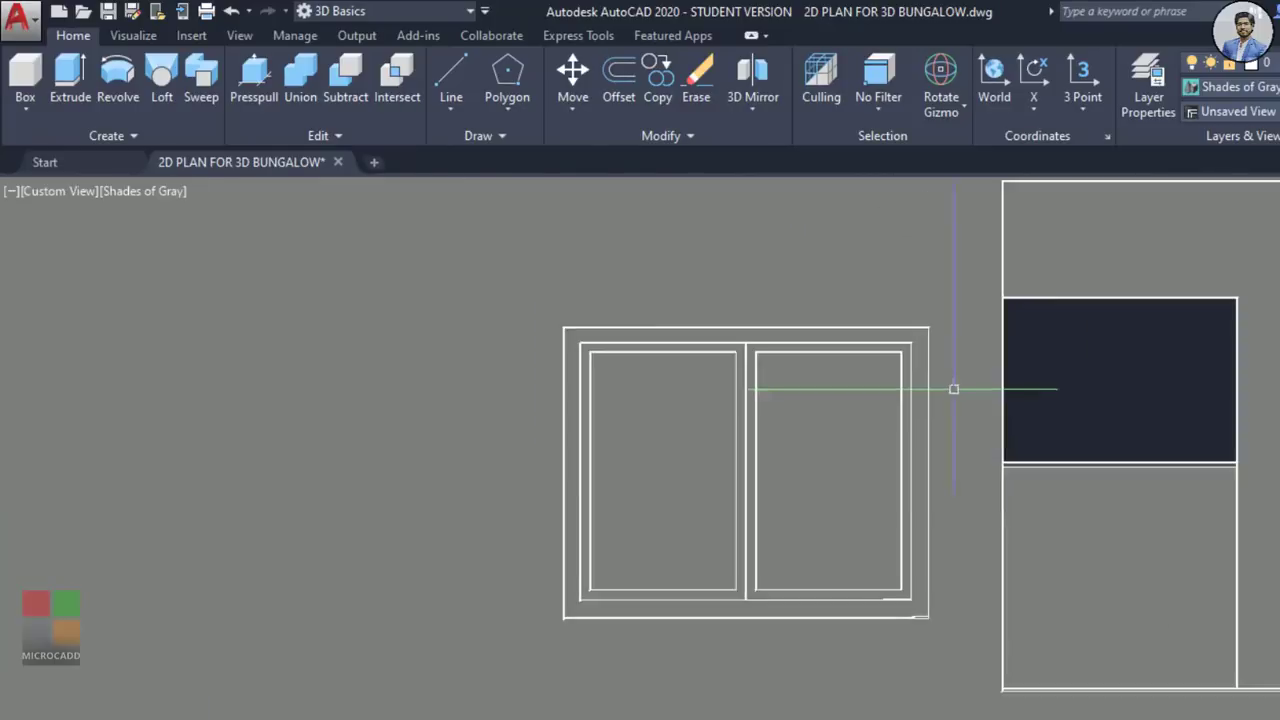
{"action": "middle_click_drag", "start_coordinate": [977, 424], "coordinate": [985, 424]}
{"action": "scroll", "coordinate": [986, 417], "scroll_direction": "down", "scroll_amount": 5}
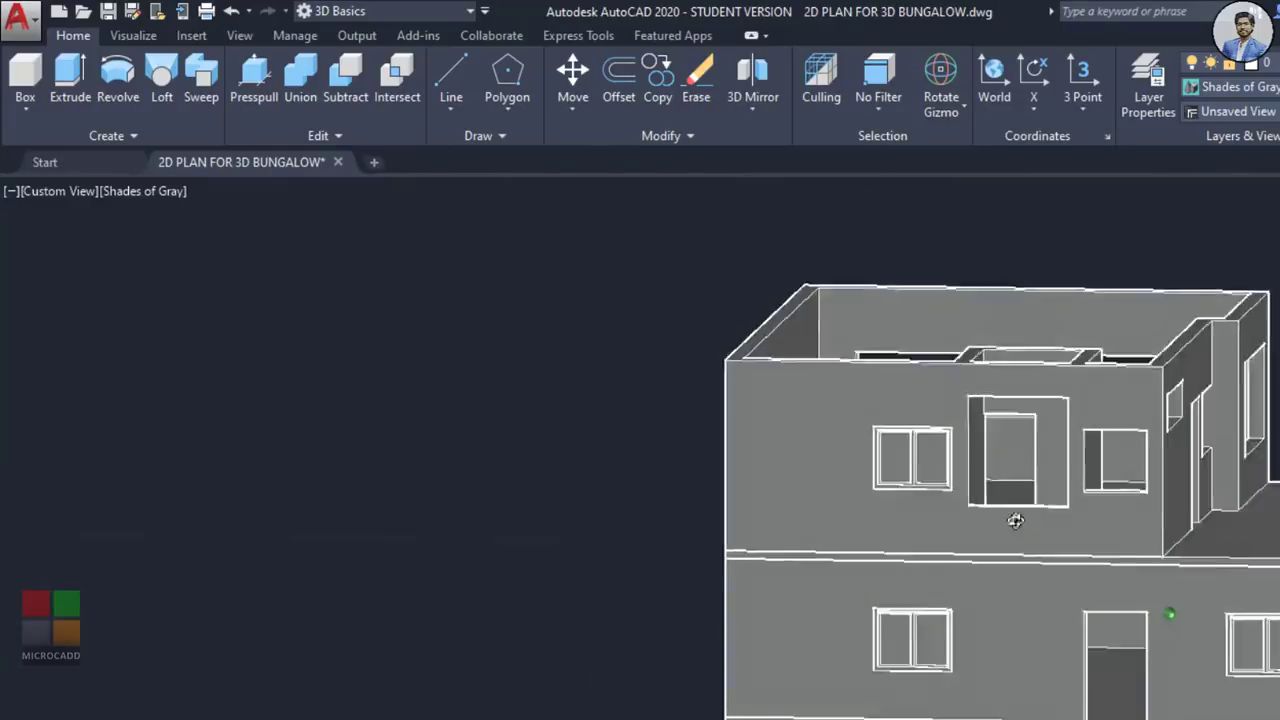
{"action": "scroll", "coordinate": [1014, 520], "scroll_direction": "up", "scroll_amount": 2}
{"action": "middle_click_drag", "start_coordinate": [957, 505], "coordinate": [877, 511]}
{"action": "middle_click_drag", "start_coordinate": [994, 486], "coordinate": [819, 605]}
Step: Delete the two used elevation drawings lying beside the 3D bungalow
{"action": "scroll", "coordinate": [1120, 420], "scroll_direction": "down", "scroll_amount": 6}
{"action": "middle_click_drag", "start_coordinate": [1080, 434], "coordinate": [1150, 388]}
{"action": "middle_click_drag", "start_coordinate": [650, 470], "coordinate": [586, 551], "text": "shift"}
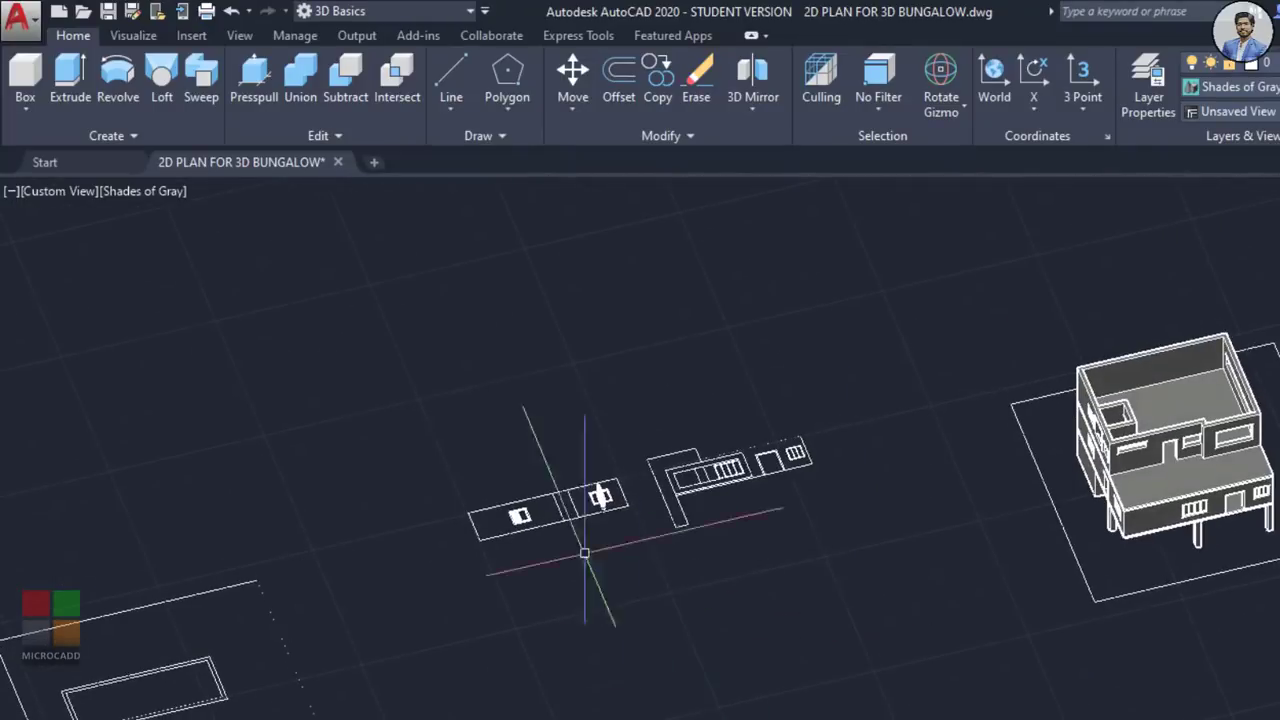
{"action": "left_click", "coordinate": [397, 352]}
{"action": "left_click", "coordinate": [850, 560]}
{"action": "key", "text": "Delete"}
{"action": "scroll", "coordinate": [875, 609], "scroll_direction": "down", "scroll_amount": 5}
{"action": "middle_click_drag", "start_coordinate": [780, 630], "coordinate": [1190, 409]}
{"action": "mouse_move", "coordinate": [459, 675]}
{"action": "middle_mouse_down"}
{"action": "mouse_move", "coordinate": [862, 663]}
{"action": "mouse_move", "coordinate": [1035, 512]}
{"action": "middle_mouse_up"}
{"action": "type", "text": "z"}
{"action": "key", "text": "Escape"}
{"action": "middle_click_drag", "start_coordinate": [880, 572], "coordinate": [434, 491], "text": "shift"}
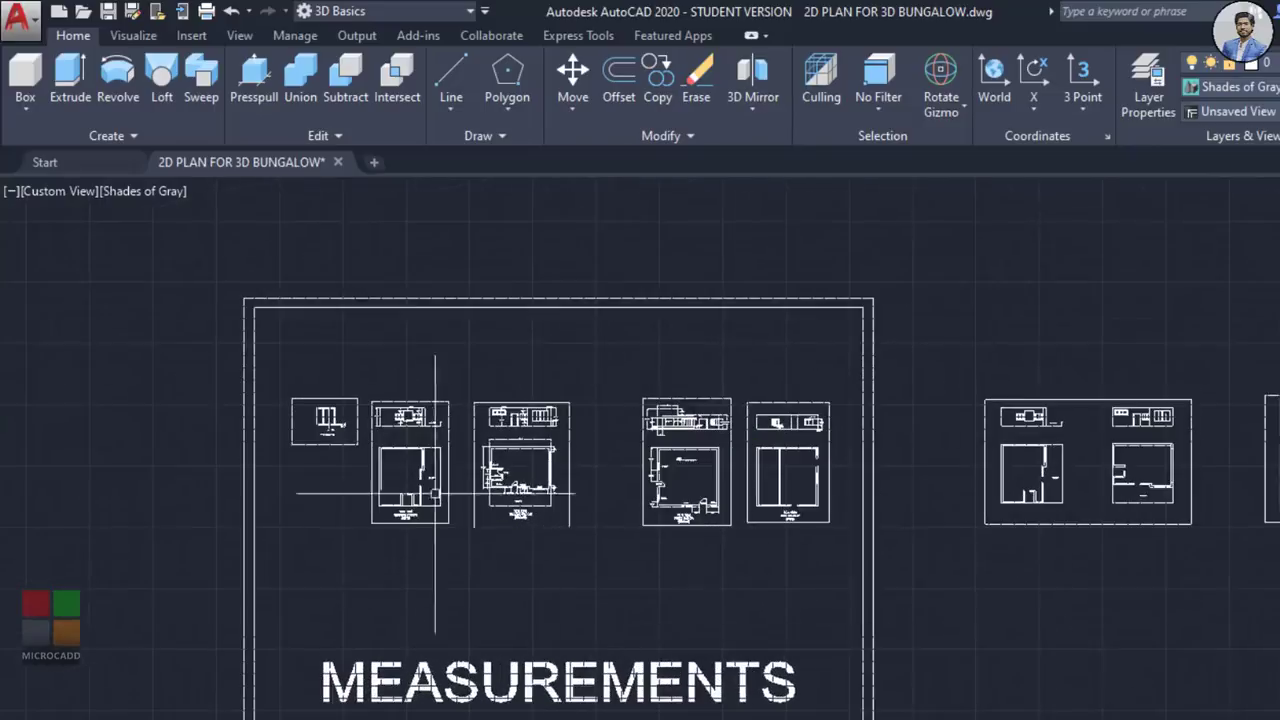
{"action": "scroll", "coordinate": [414, 384], "scroll_direction": "up", "scroll_amount": 5}
{"action": "scroll", "coordinate": [700, 488], "scroll_direction": "up", "scroll_amount": 3}
{"action": "left_click", "coordinate": [495, 321]}
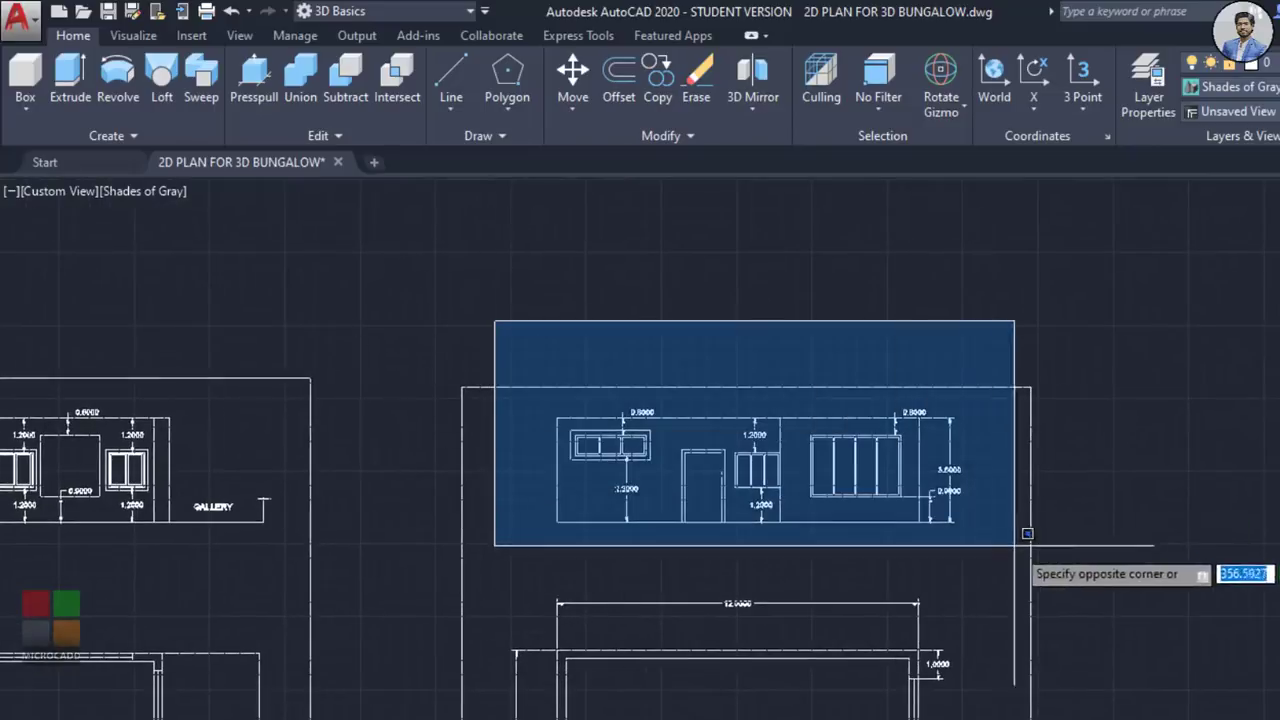
{"action": "key", "text": "Escape"}
Step: Copy the undimensioned elevation containing the door, two smaller windows and large four-panel window to the empty area beside the 3D bungalow
{"action": "scroll", "coordinate": [1023, 543], "scroll_direction": "down", "scroll_amount": 5}
{"action": "middle_click_drag", "start_coordinate": [1230, 545], "coordinate": [551, 523]}
{"action": "middle_click_drag", "start_coordinate": [1274, 482], "coordinate": [915, 491]}
{"action": "scroll", "coordinate": [1026, 485], "scroll_direction": "up", "scroll_amount": 4}
{"action": "scroll", "coordinate": [1026, 485], "scroll_direction": "up", "scroll_amount": 3}
{"action": "left_click", "coordinate": [570, 278]}
{"action": "left_click", "coordinate": [1270, 640]}
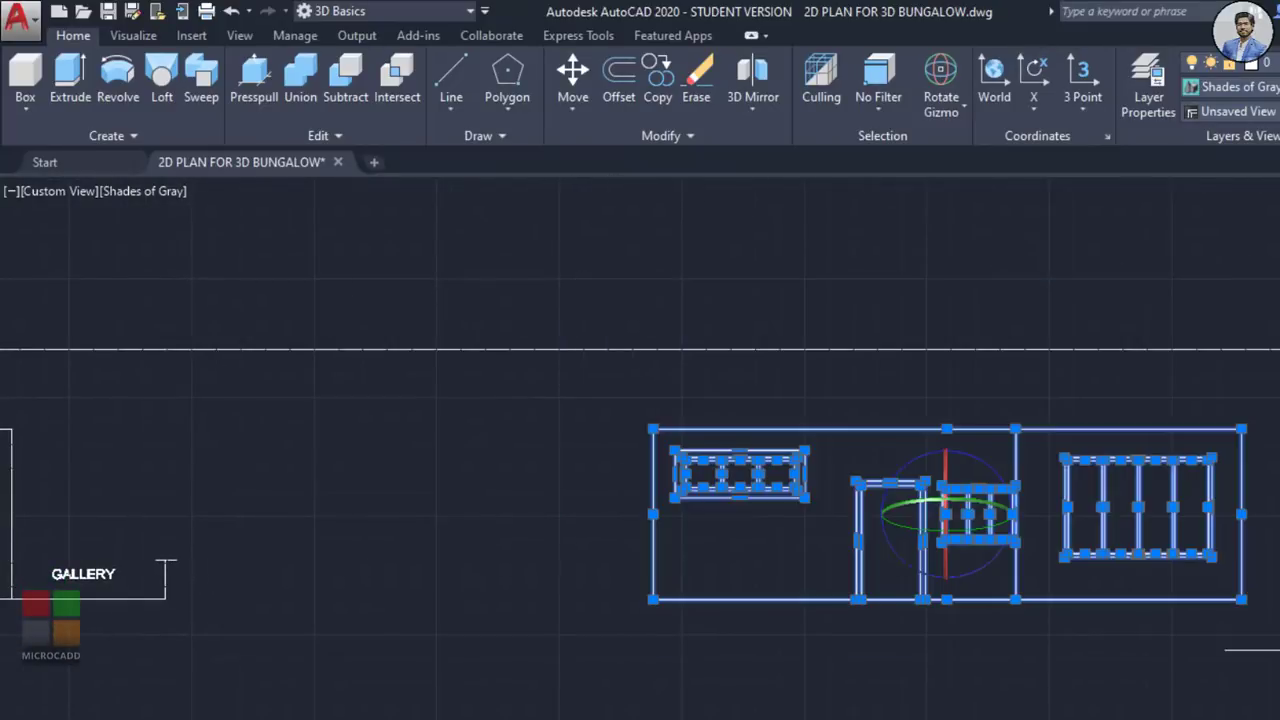
{"action": "type", "text": "co"}
{"action": "key", "text": "Return"}
{"action": "left_click", "coordinate": [948, 514]}
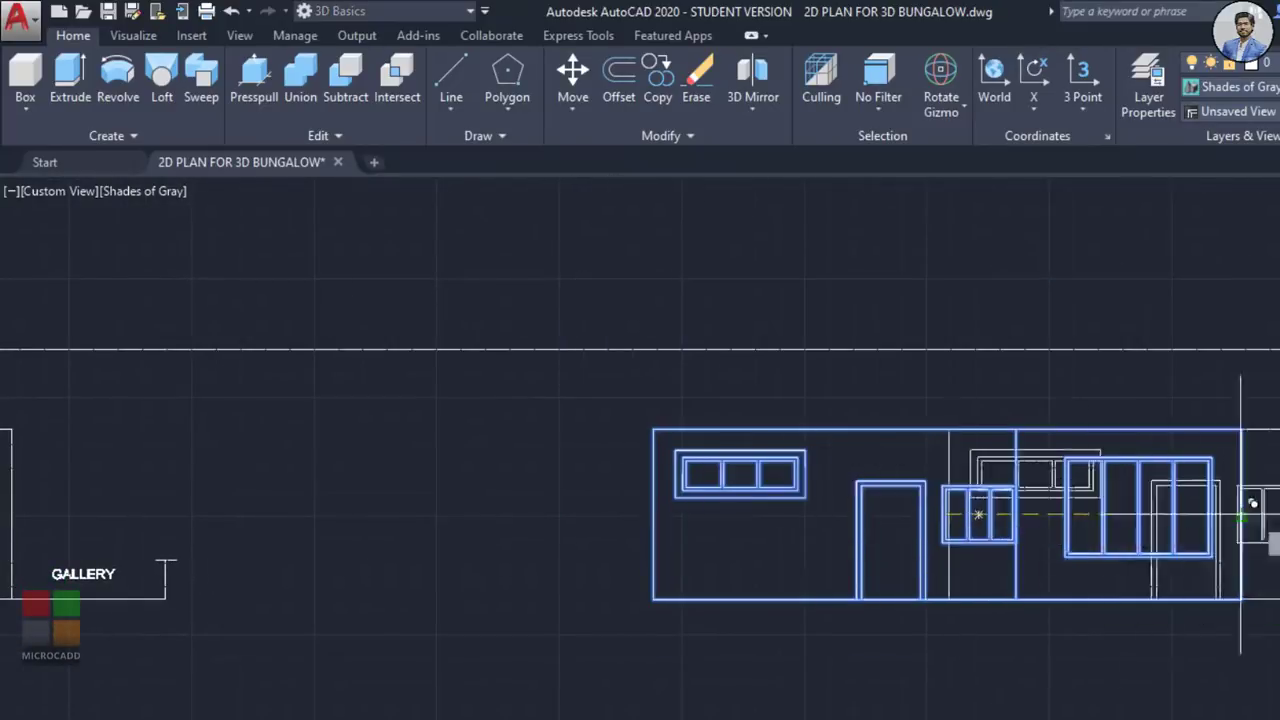
{"action": "scroll", "coordinate": [1240, 514], "scroll_direction": "down", "scroll_amount": 5}
{"action": "middle_click_drag", "start_coordinate": [1200, 520], "coordinate": [45, 549]}
{"action": "middle_click_drag", "start_coordinate": [1059, 549], "coordinate": [694, 534]}
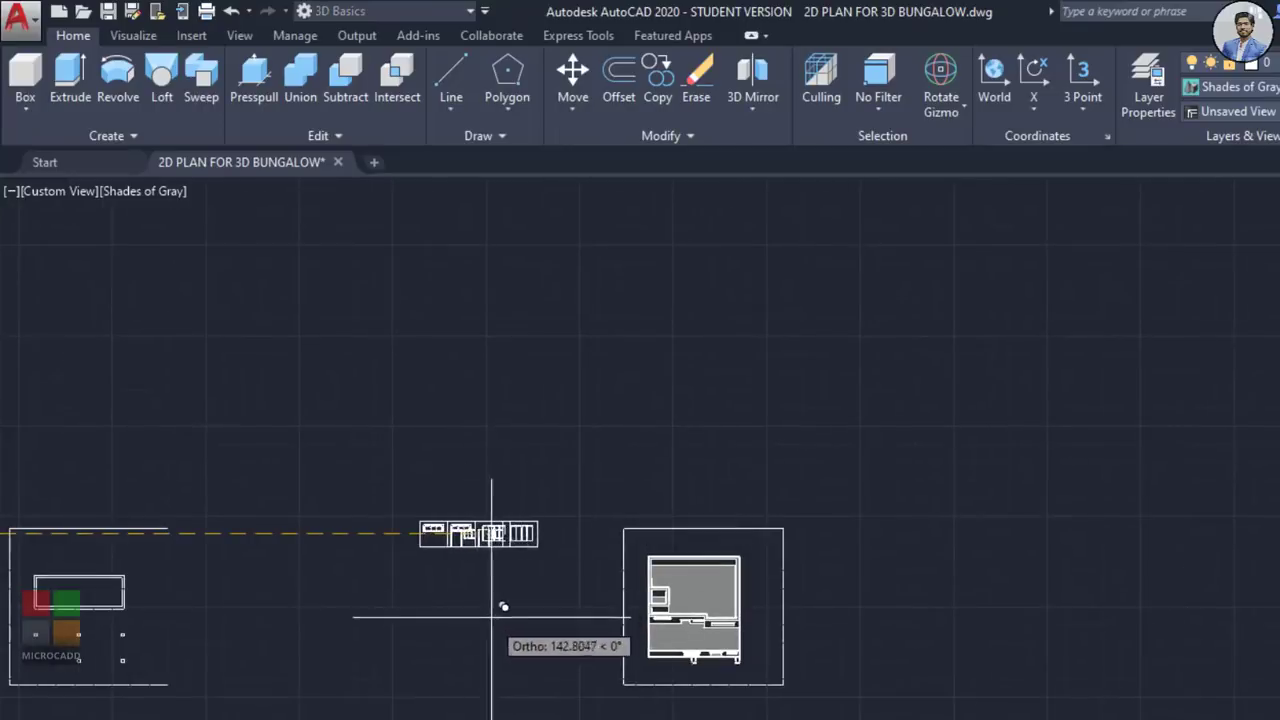
Step: Presspull the frame of the copied large four-panel window by 0.03
{"action": "middle_click_drag", "start_coordinate": [480, 616], "coordinate": [514, 580], "text": "shift"}
{"action": "scroll", "coordinate": [456, 607], "scroll_direction": "up", "scroll_amount": 4}
{"action": "middle_click_drag", "start_coordinate": [480, 540], "coordinate": [712, 601]}
{"action": "middle_click_drag", "start_coordinate": [712, 601], "coordinate": [702, 500], "text": "shift"}
{"action": "scroll", "coordinate": [700, 492], "scroll_direction": "up", "scroll_amount": 3}
{"action": "mouse_move", "coordinate": [700, 492]}
{"action": "middle_mouse_down"}
{"action": "mouse_move", "coordinate": [694, 555]}
{"action": "mouse_move", "coordinate": [654, 571]}
{"action": "mouse_move", "coordinate": [701, 617]}
{"action": "middle_mouse_up"}
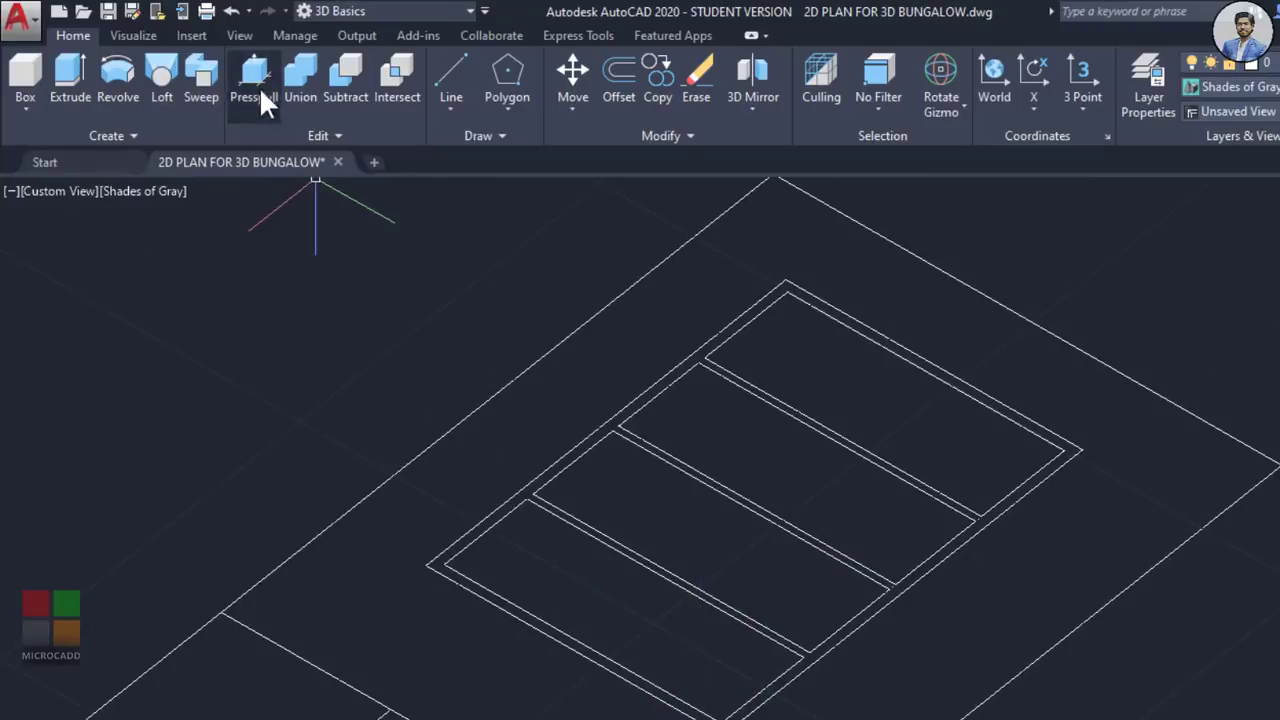
{"action": "scroll", "coordinate": [1086, 434], "scroll_direction": "up", "scroll_amount": 3}
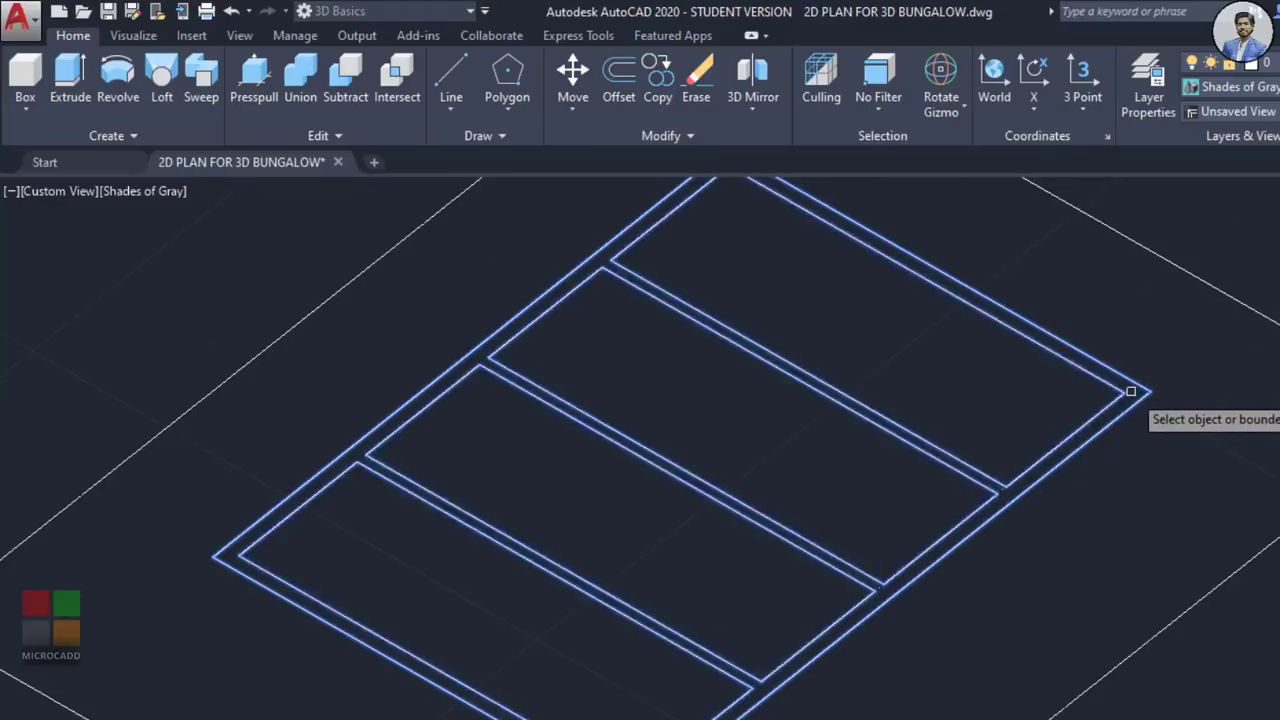
{"action": "left_click", "coordinate": [1133, 391]}
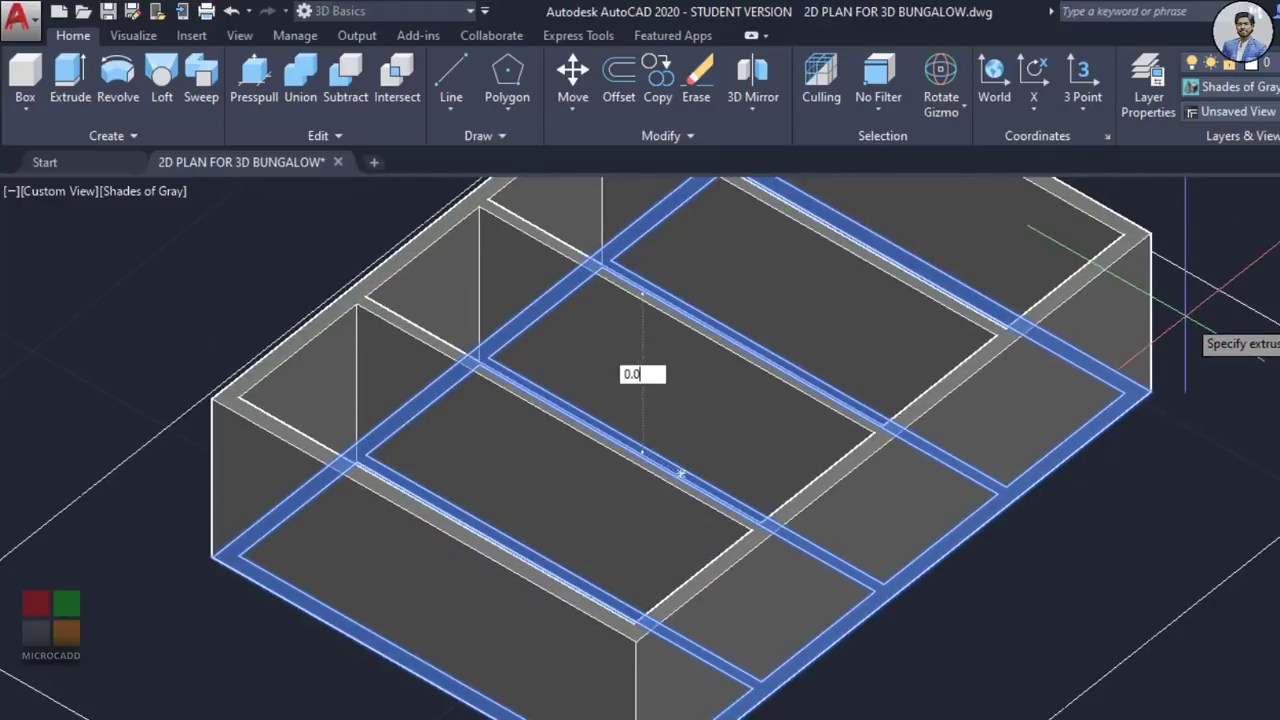
{"action": "type", "text": "0.03"}
{"action": "key", "text": "Return"}
Step: Presspull each of the four panes inside the large window frame by 0.03
{"action": "left_click", "coordinate": [597, 609]}
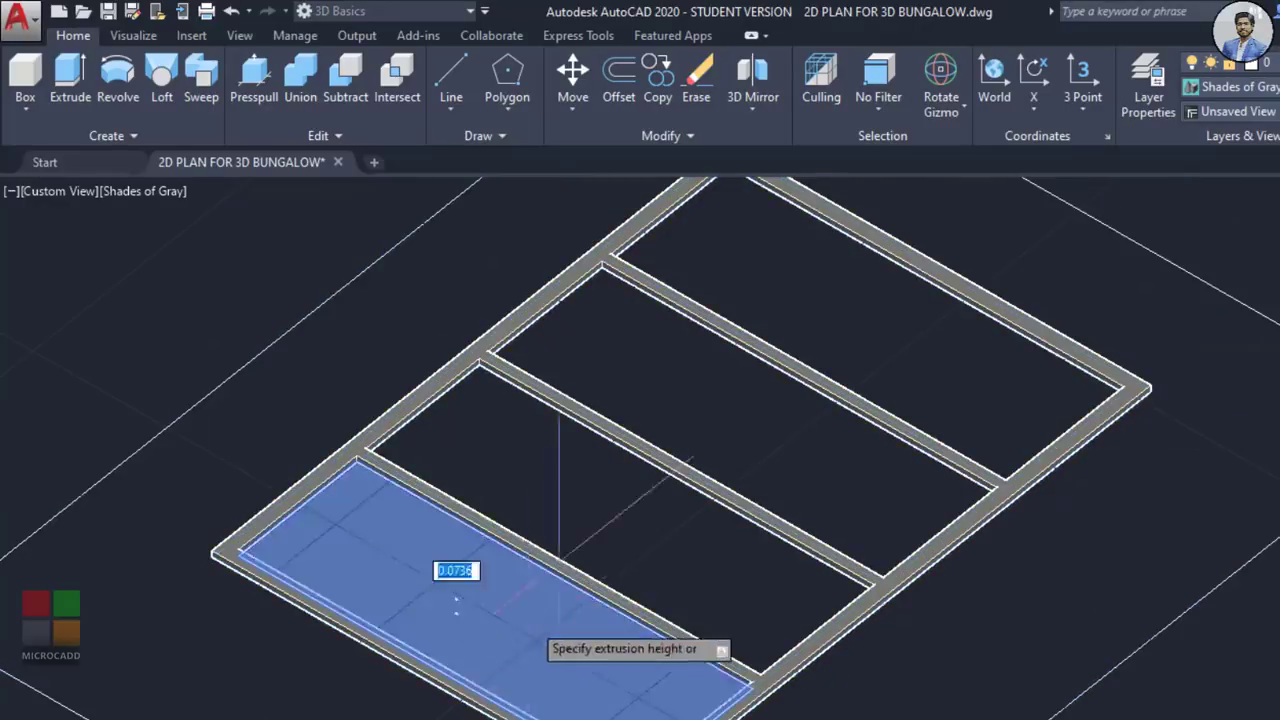
{"action": "type", "text": "0.03"}
{"action": "key", "text": "Return"}
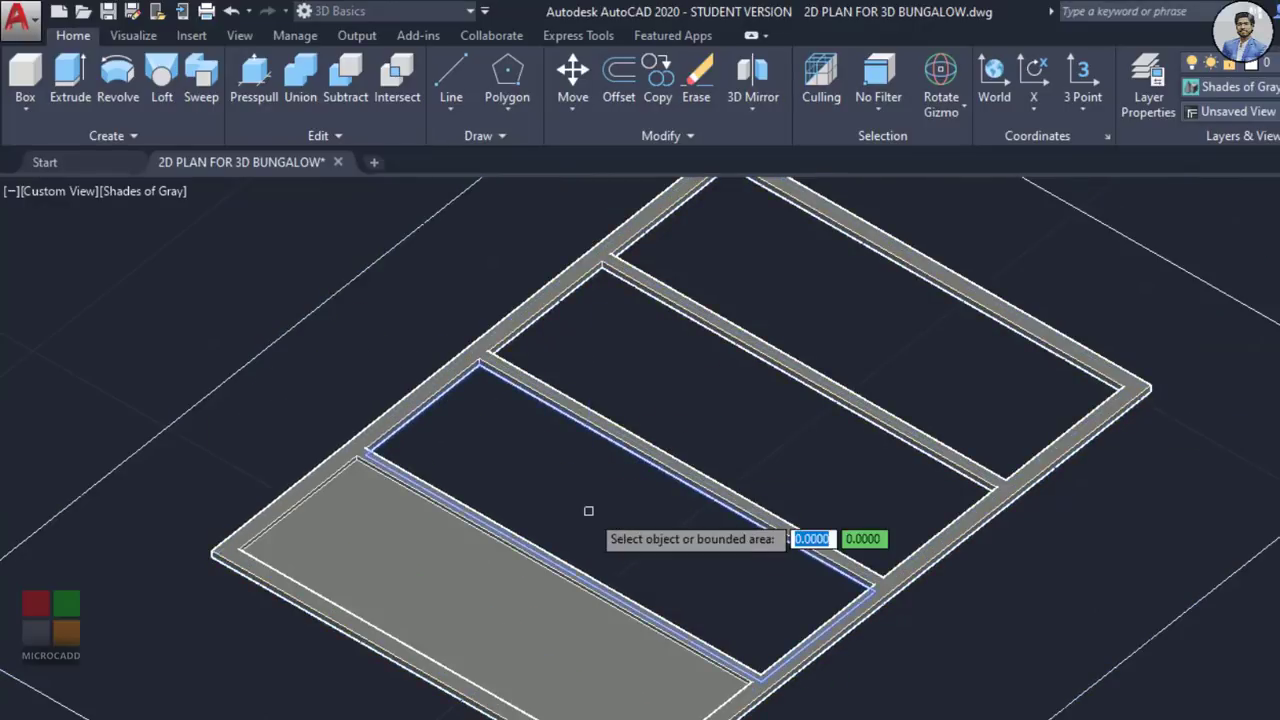
{"action": "left_click", "coordinate": [617, 506]}
{"action": "type", "text": "0.03"}
{"action": "key", "text": "Return"}
{"action": "left_click", "coordinate": [752, 402]}
{"action": "type", "text": "0.03"}
{"action": "key", "text": "Return"}
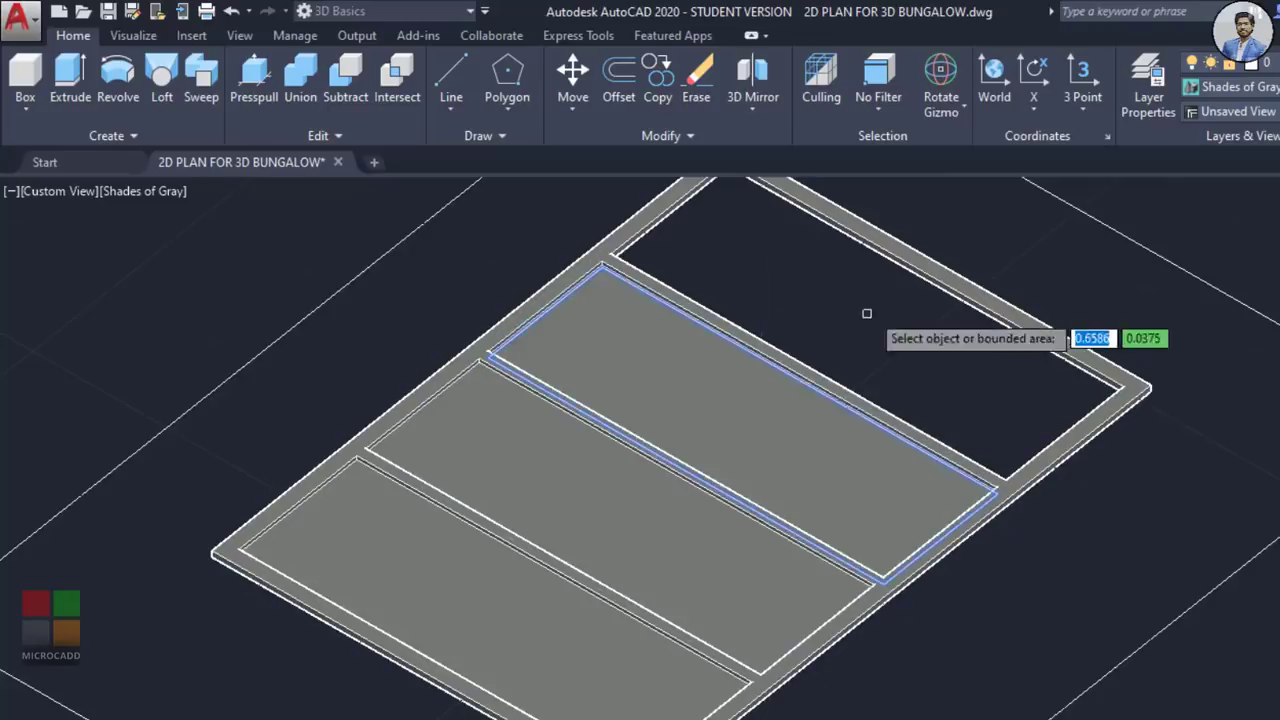
{"action": "left_click", "coordinate": [868, 311]}
{"action": "type", "text": "0.03"}
{"action": "scroll", "coordinate": [994, 551], "scroll_direction": "down", "scroll_amount": 6}
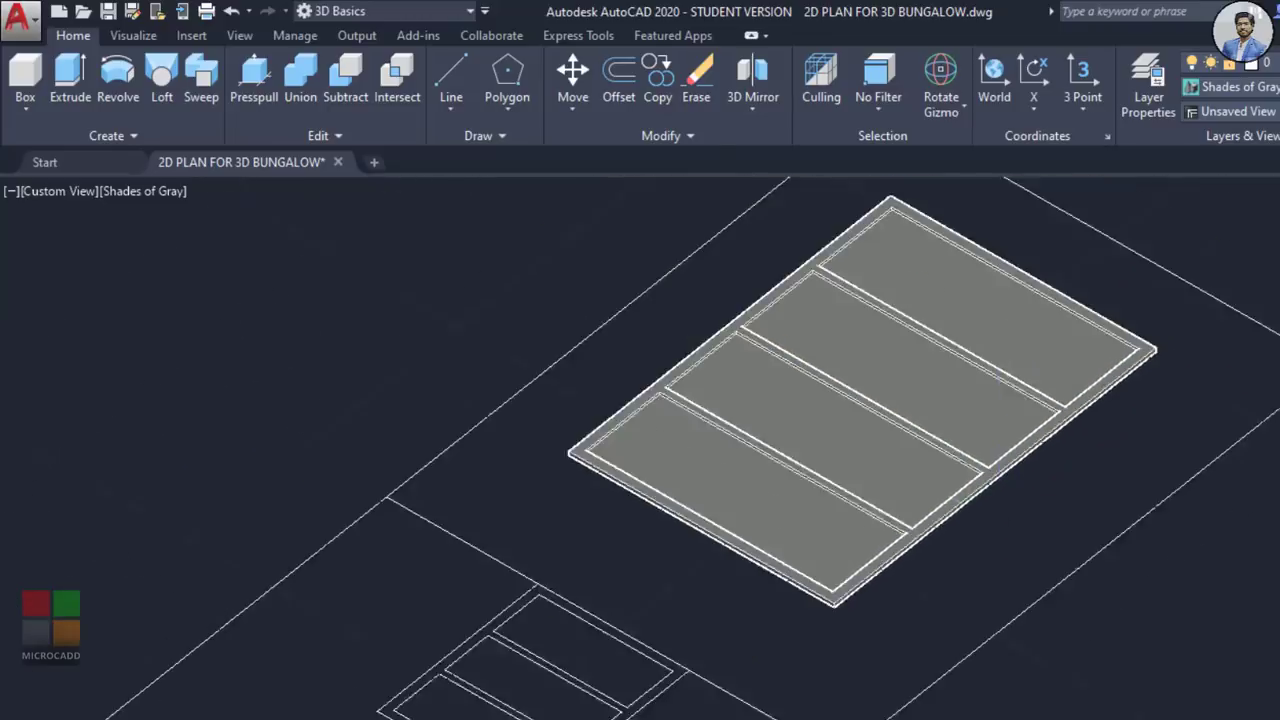
{"action": "middle_click_drag", "start_coordinate": [795, 584], "coordinate": [862, 512]}
{"action": "scroll", "coordinate": [829, 544], "scroll_direction": "up", "scroll_amount": 6}
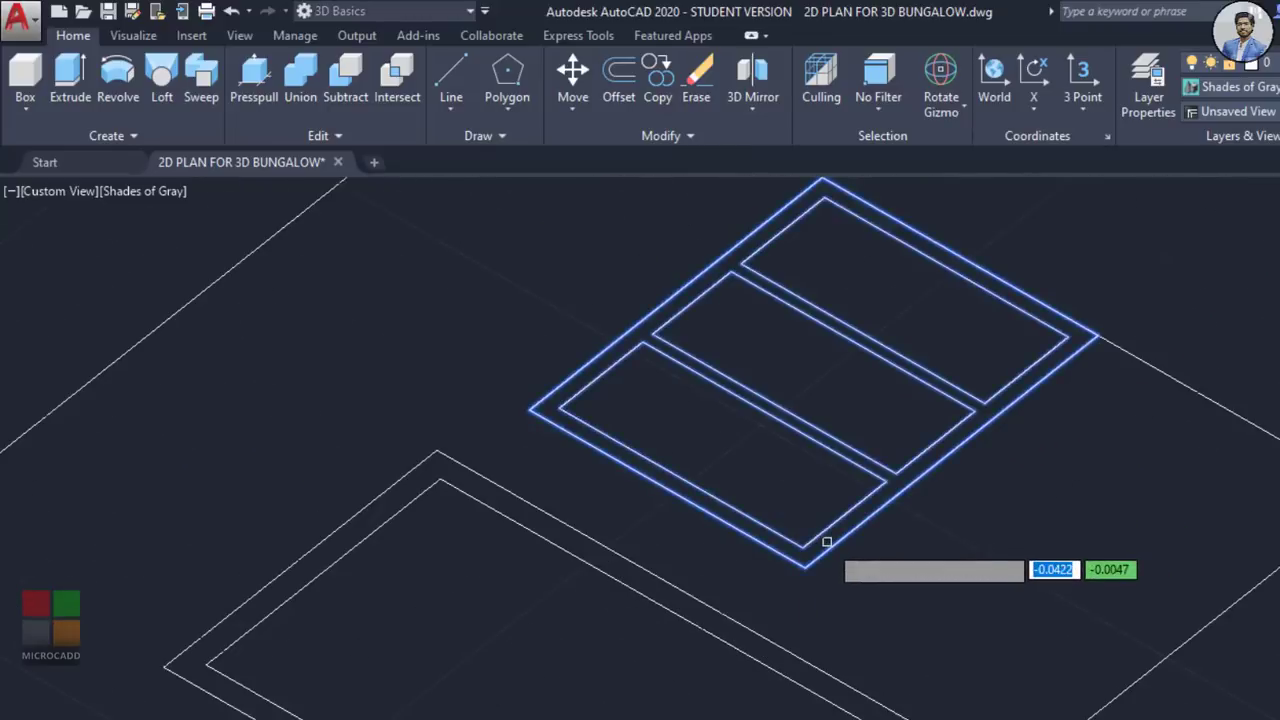
{"action": "left_click", "coordinate": [826, 542]}
{"action": "scroll", "coordinate": [826, 455], "scroll_direction": "up", "scroll_amount": 2}
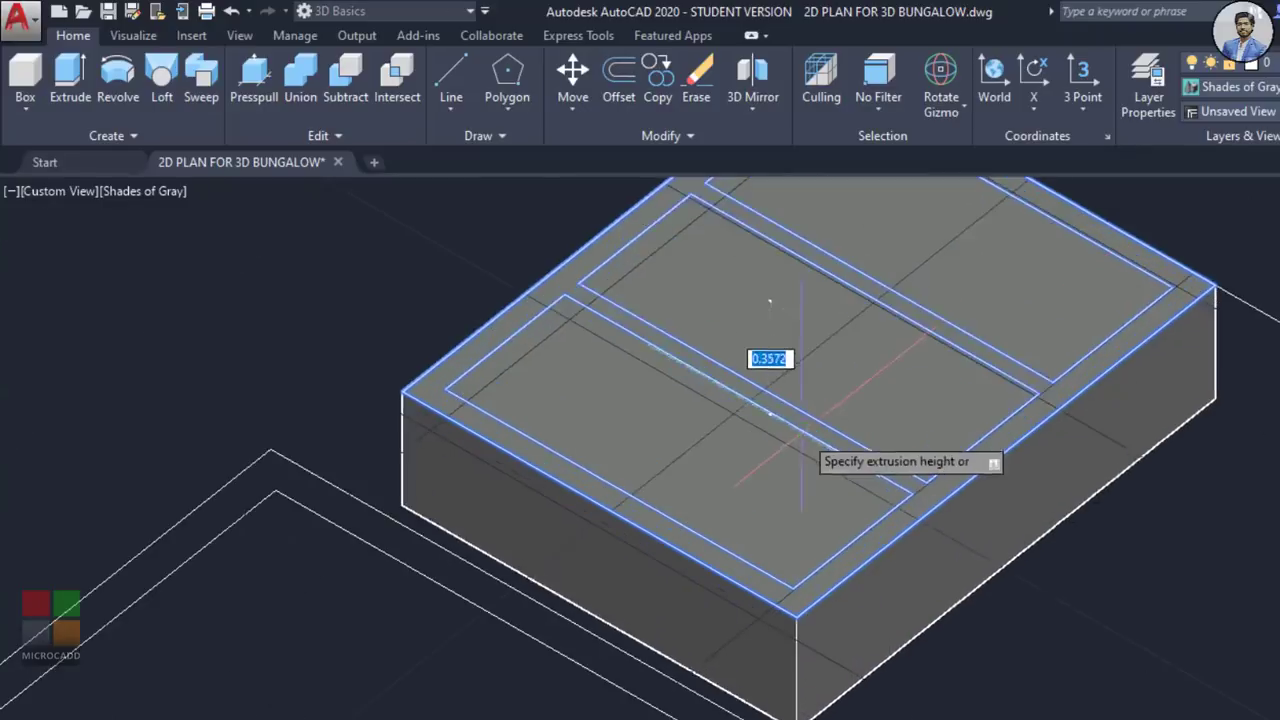
{"action": "key", "text": "Escape"}
Step: Presspull only the frame area of the smaller three-panel window beside the large one, leaving its panes open
{"action": "key", "text": "space"}
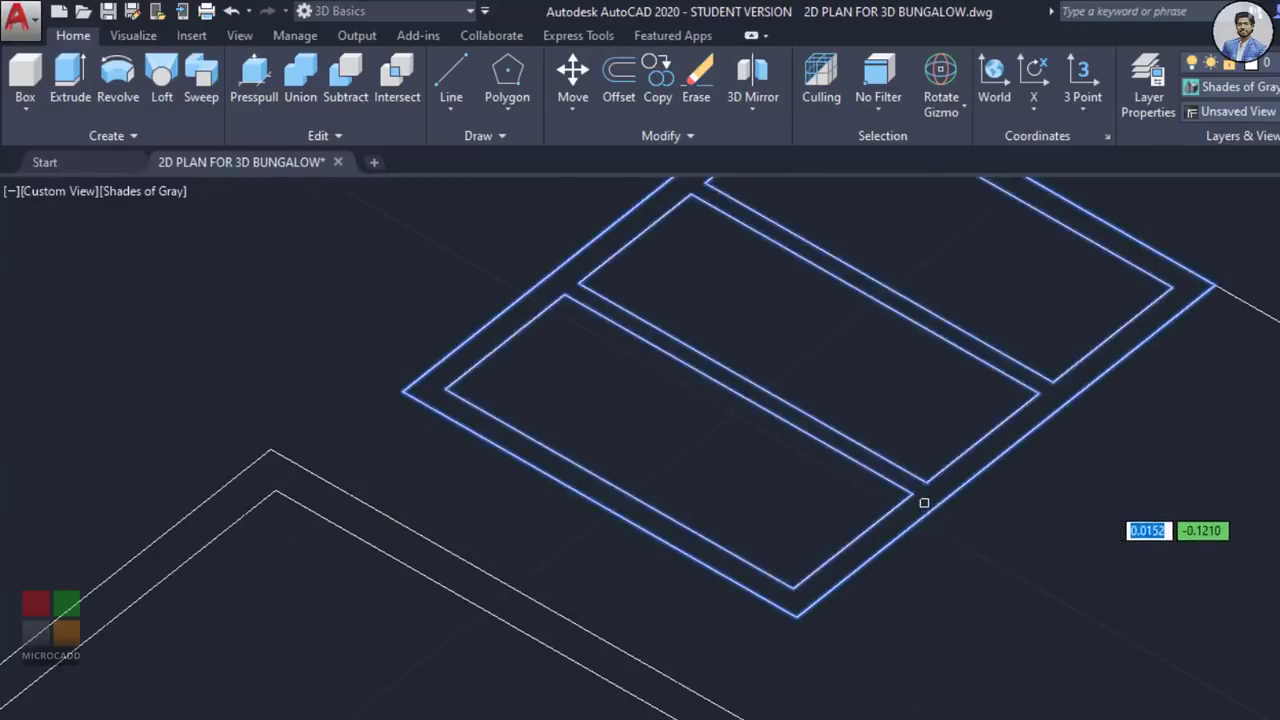
{"action": "left_click", "coordinate": [924, 503]}
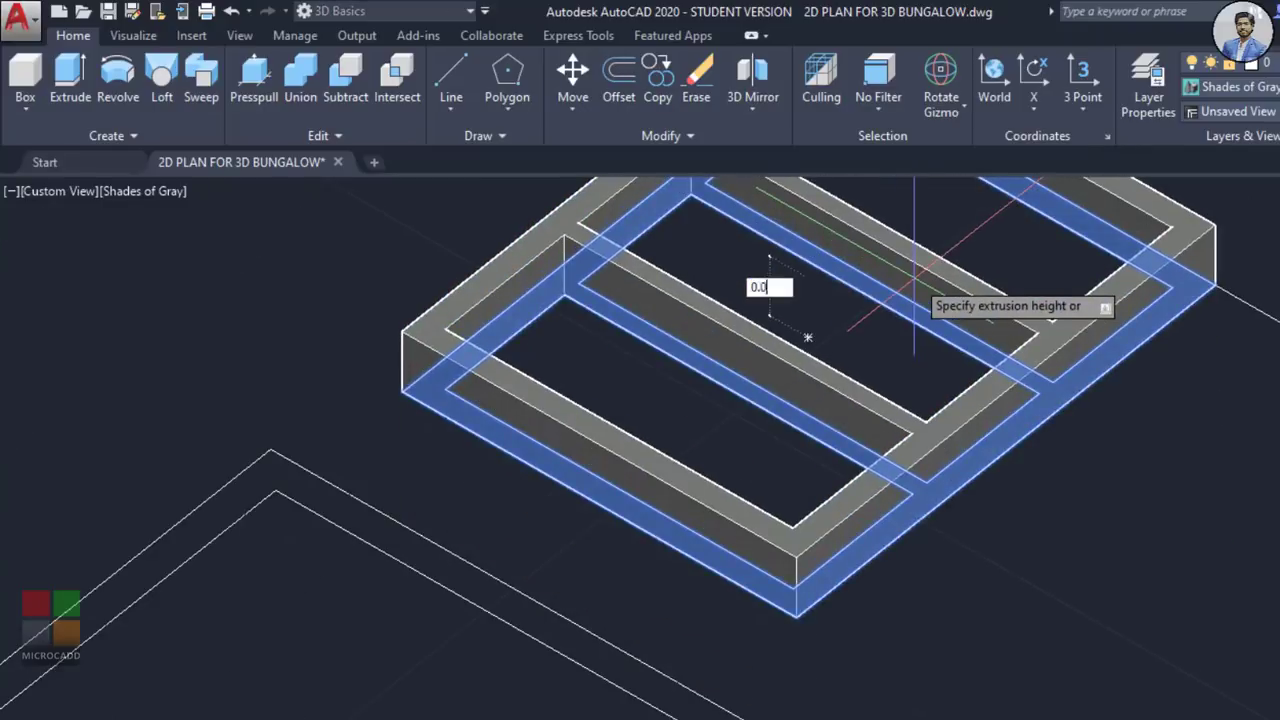
{"action": "key", "text": "Return"}
{"action": "left_click", "coordinate": [686, 431]}
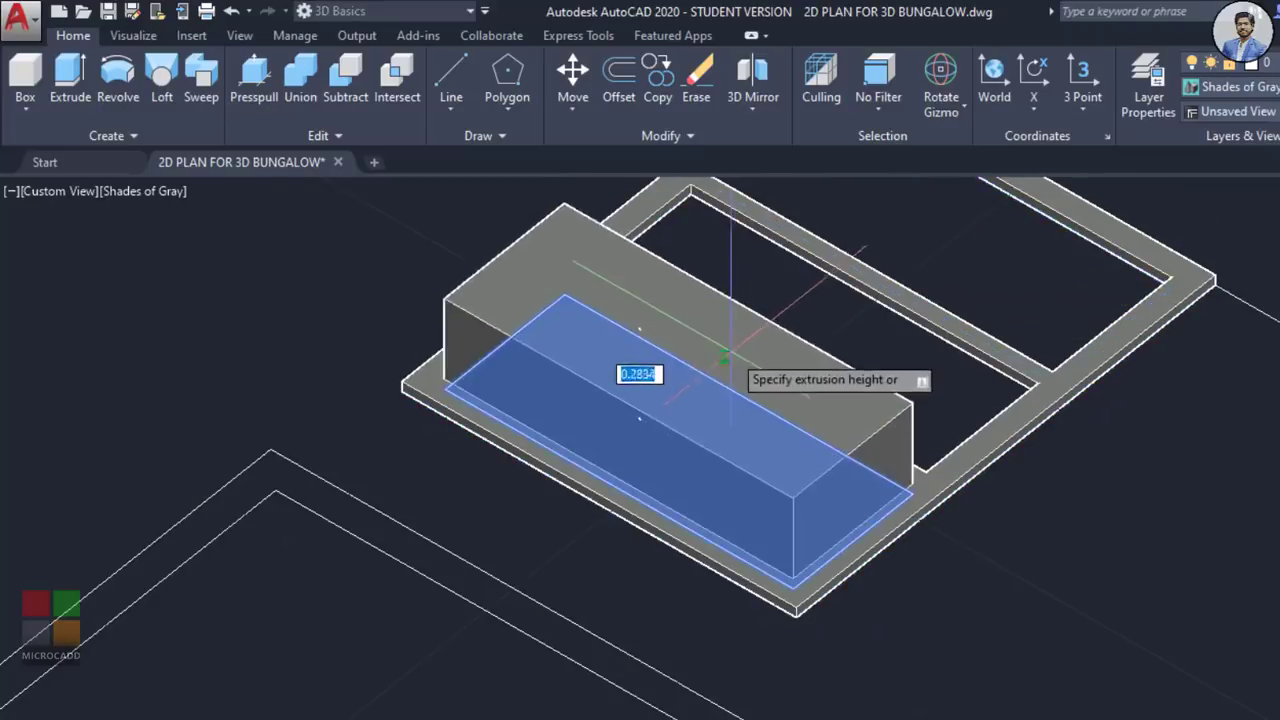
{"action": "left_click", "coordinate": [752, 367]}
{"action": "key", "text": "Escape"}
{"action": "left_click", "coordinate": [764, 367]}
{"action": "key", "text": "Delete"}
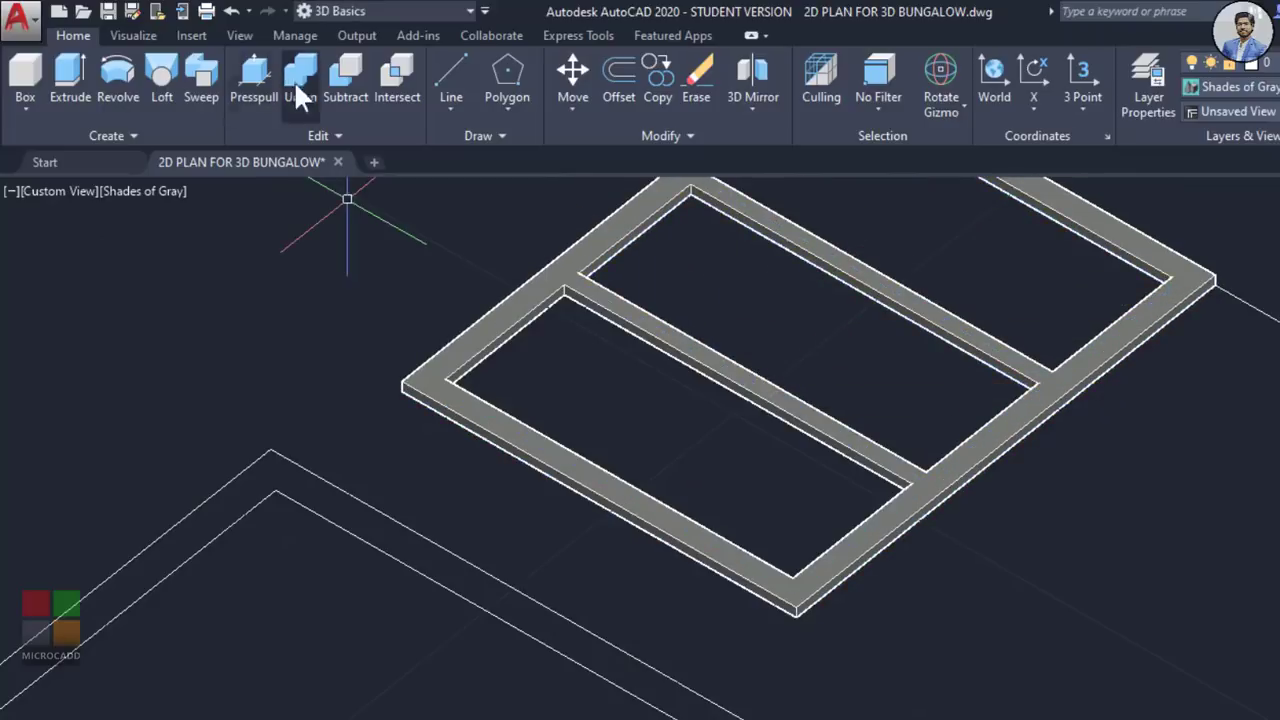
Step: Presspull the three panes of the smaller window next to the large four-panel window
{"action": "scroll", "coordinate": [752, 460], "scroll_direction": "up", "scroll_amount": 3}
{"action": "scroll", "coordinate": [752, 460], "scroll_direction": "down", "scroll_amount": 2}
{"action": "middle_click_drag", "start_coordinate": [752, 473], "coordinate": [757, 582]}
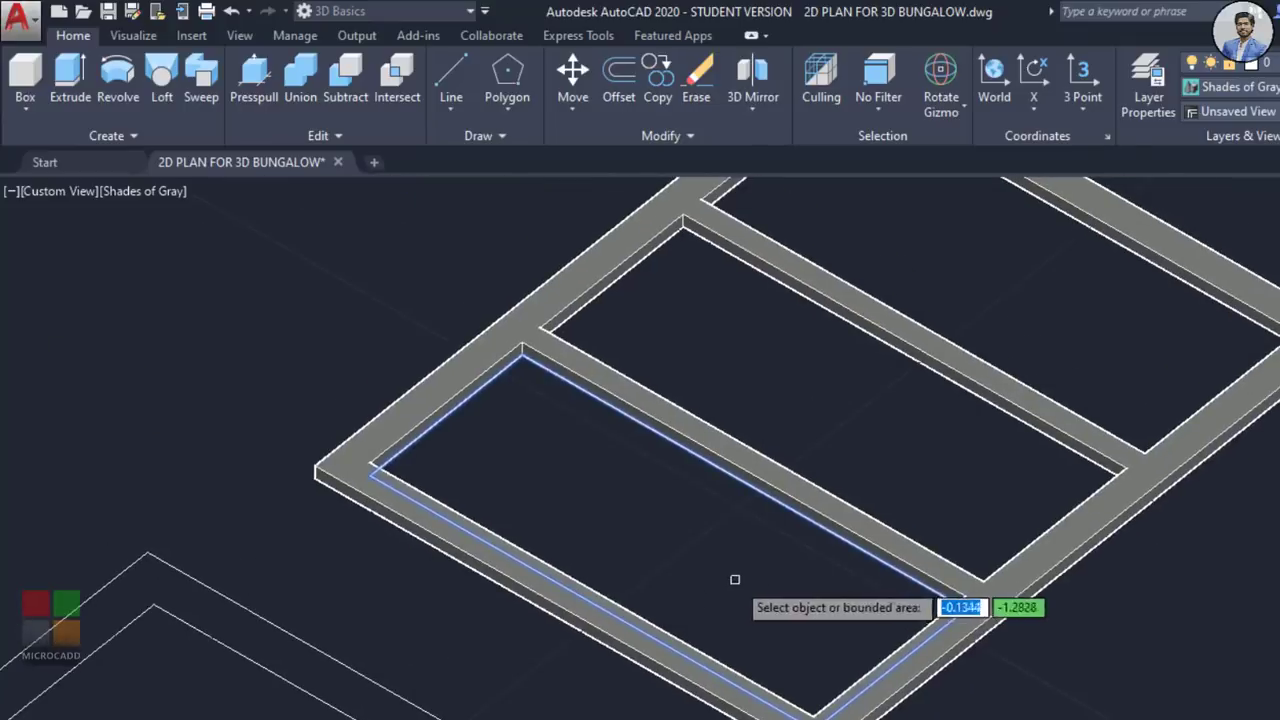
{"action": "left_click", "coordinate": [736, 580]}
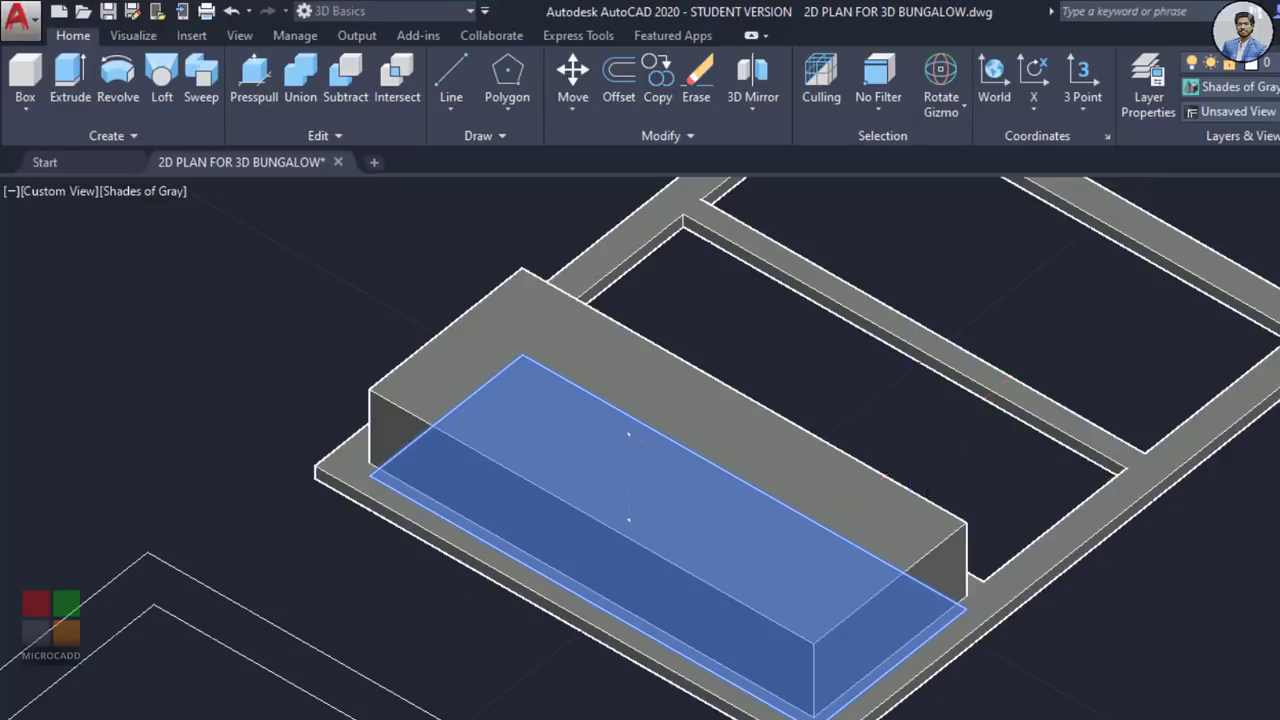
{"action": "key", "text": "Return"}
{"action": "left_click", "coordinate": [911, 456]}
{"action": "key", "text": "Return"}
{"action": "left_click", "coordinate": [1049, 329]}
Step: Presspull the inner frame of the long three-panel window at the far end of the elevation by 0.03
{"action": "scroll", "coordinate": [1051, 329], "scroll_direction": "down", "scroll_amount": 5}
{"action": "middle_click_drag", "start_coordinate": [1043, 351], "coordinate": [1035, 392]}
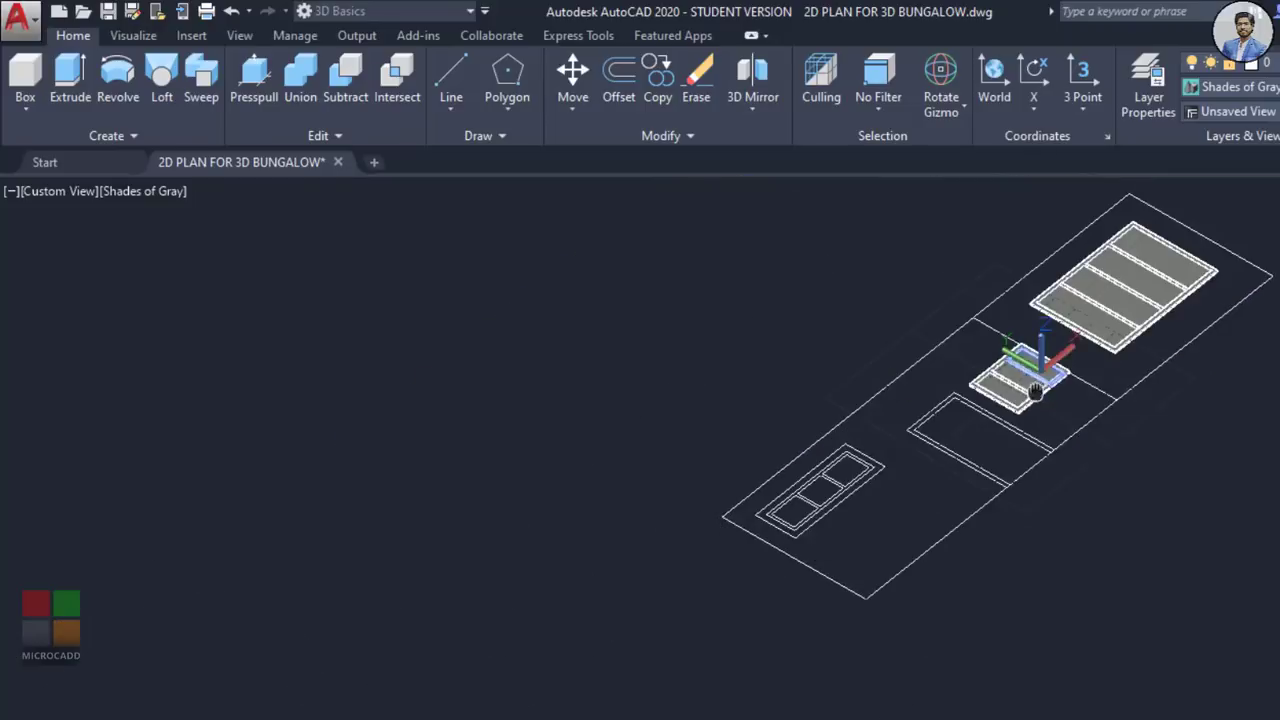
{"action": "scroll", "coordinate": [960, 634], "scroll_direction": "up", "scroll_amount": 6}
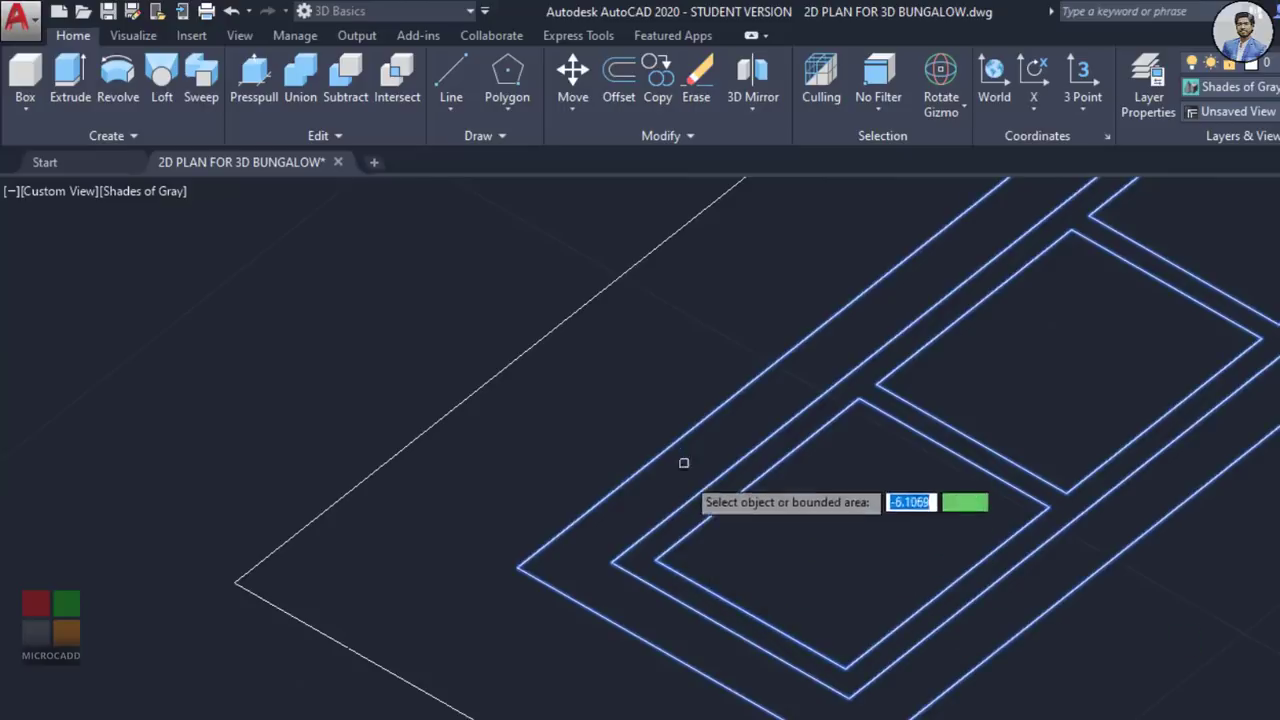
{"action": "left_click", "coordinate": [666, 545]}
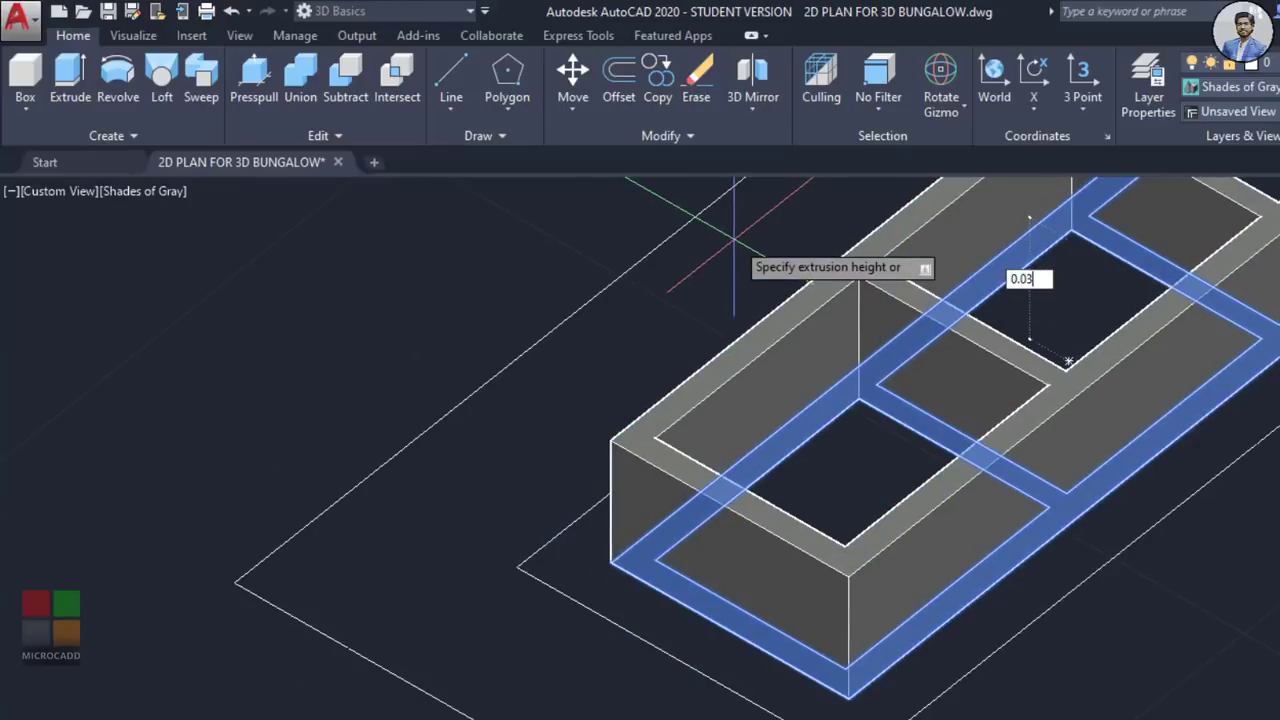
{"action": "left_click", "coordinate": [734, 240]}
Step: Presspull each of the three panes in the long window by 0.01
{"action": "left_click", "coordinate": [880, 500]}
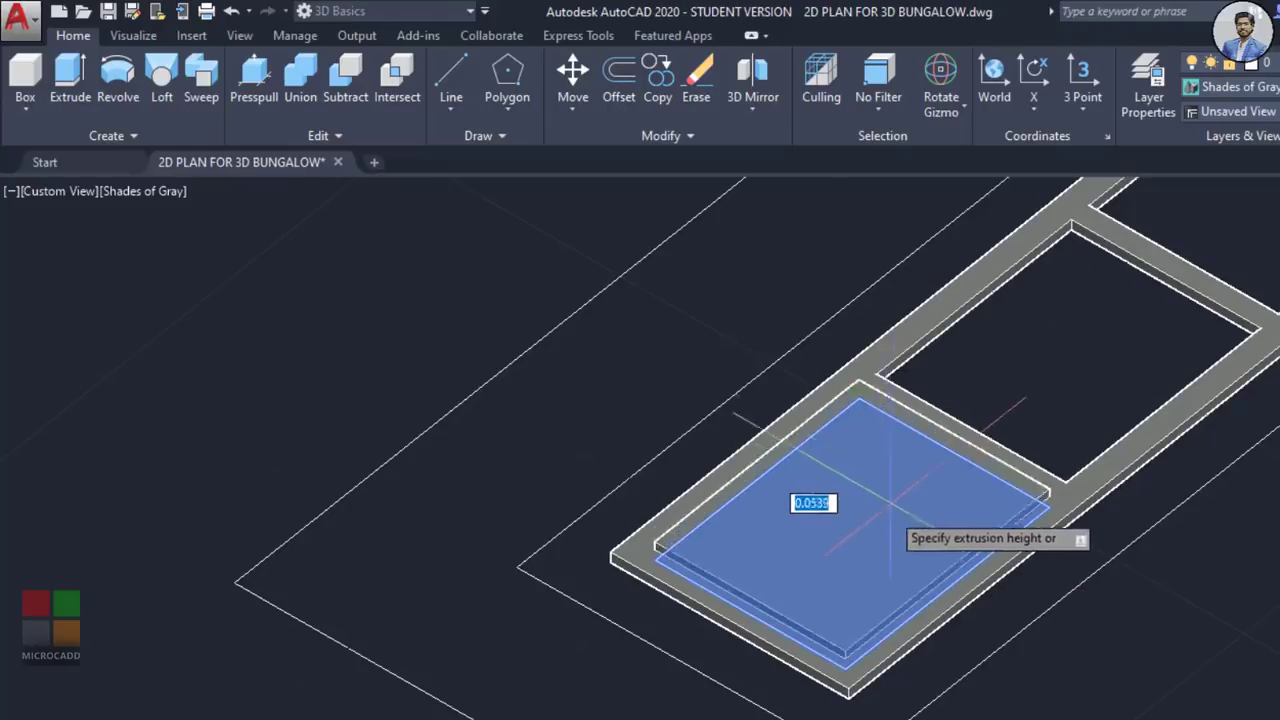
{"action": "type", "text": "0.01"}
{"action": "key", "text": "Return"}
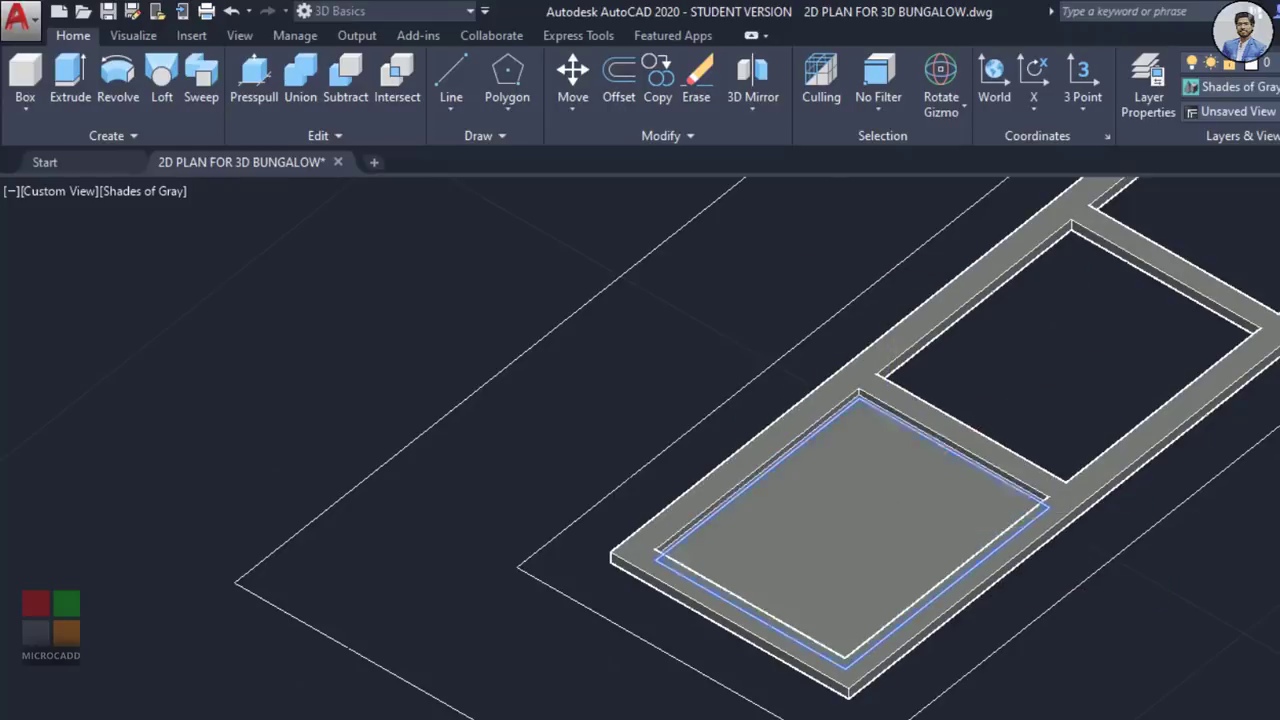
{"action": "left_click", "coordinate": [1035, 388]}
{"action": "type", "text": "0.01"}
{"action": "key", "text": "Return"}
{"action": "middle_click_drag", "start_coordinate": [1057, 371], "coordinate": [677, 637]}
{"action": "left_click", "coordinate": [971, 423]}
{"action": "type", "text": "0.01"}
{"action": "key", "text": "Return"}
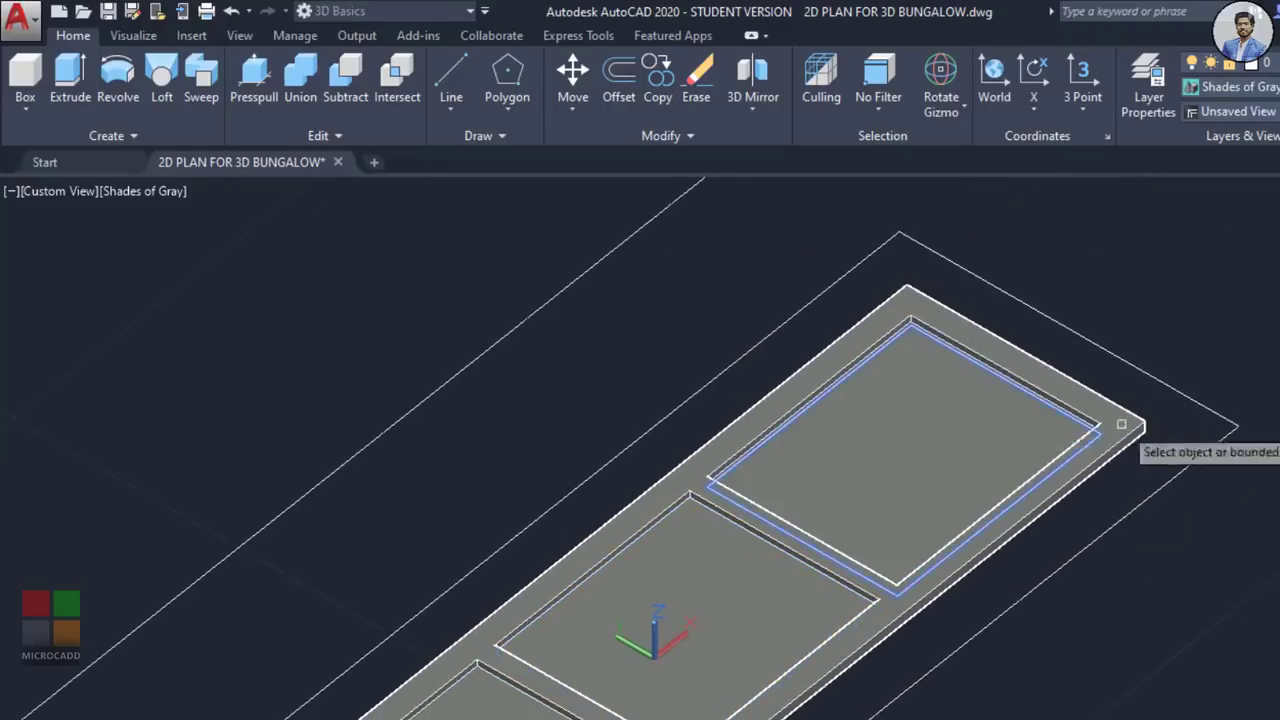
{"action": "left_click", "coordinate": [648, 462]}
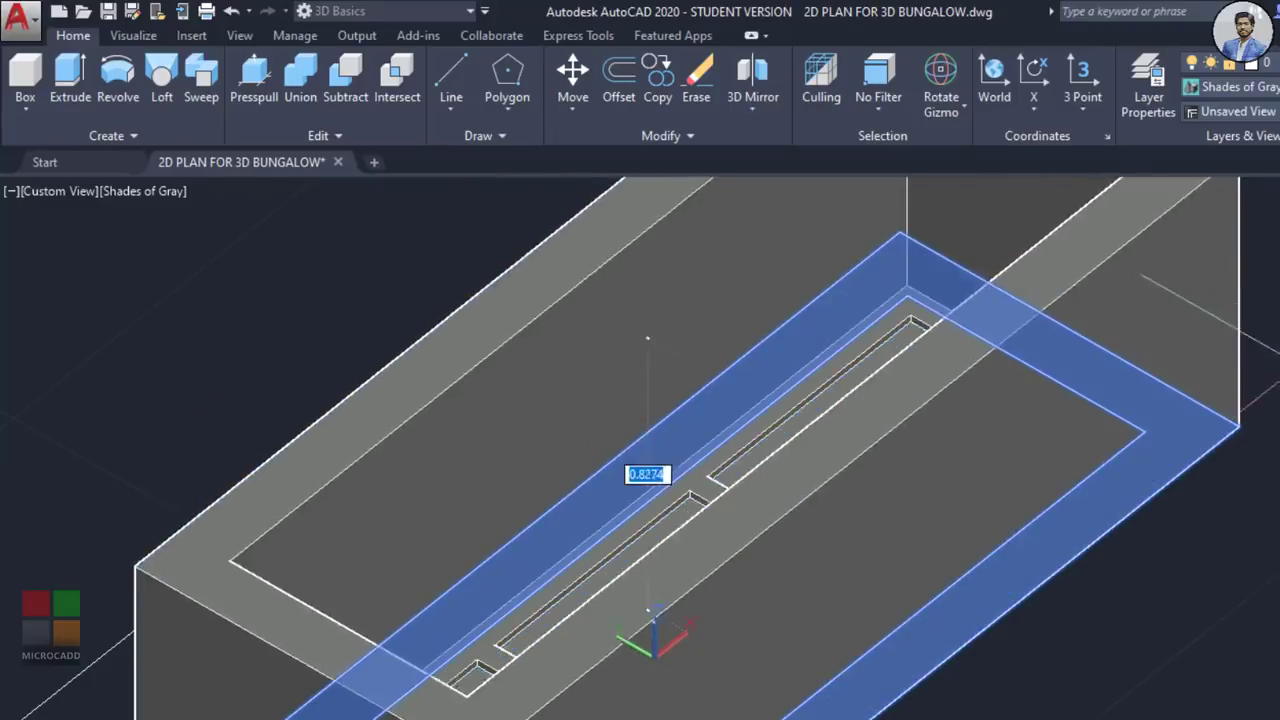
{"action": "scroll", "coordinate": [1205, 424], "scroll_direction": "down", "scroll_amount": 8}
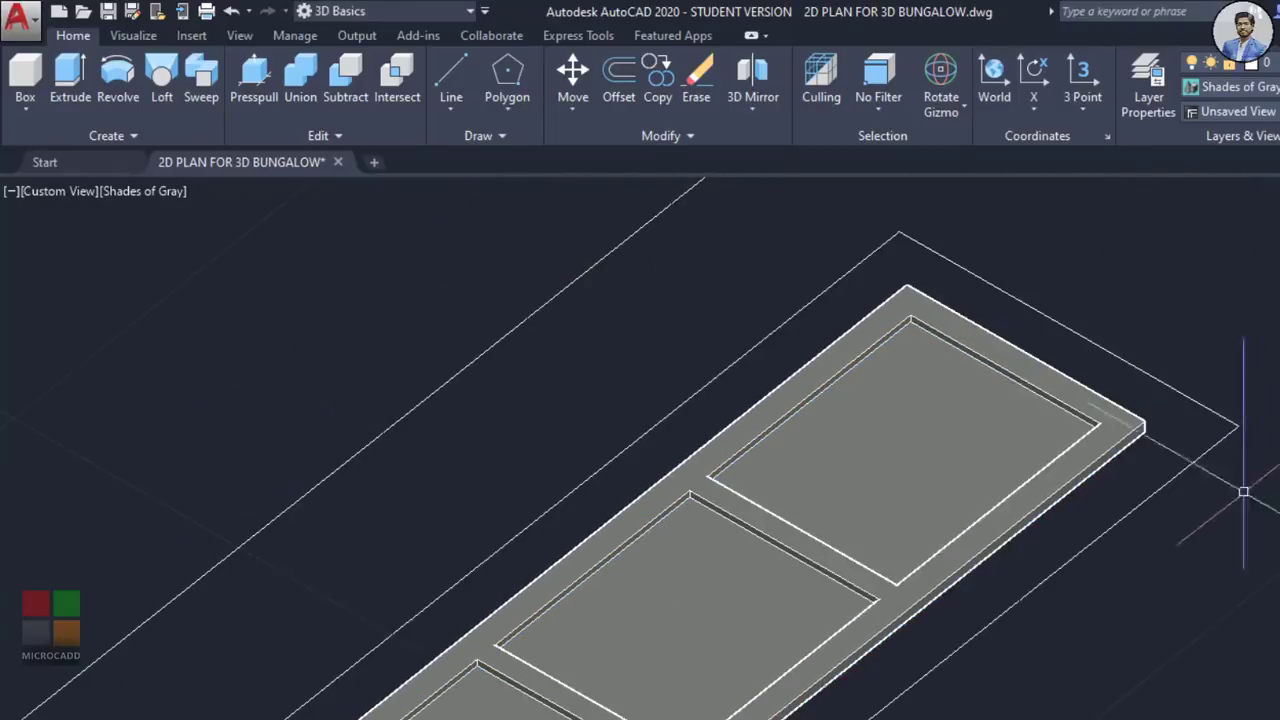
{"action": "scroll", "coordinate": [1055, 530], "scroll_direction": "up", "scroll_amount": 5}
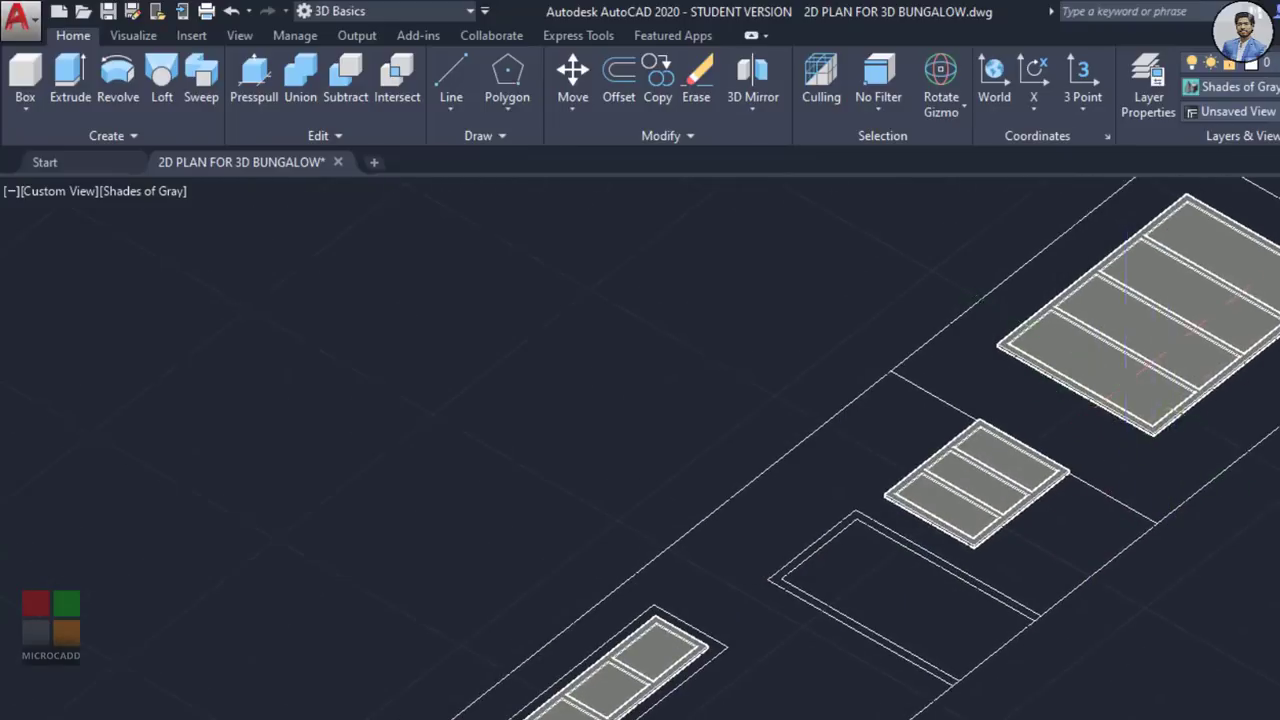
Step: Select the frames and panes of all three windows and rotate them 90 degrees about the X axis to stand upright
{"action": "scroll", "coordinate": [1150, 362], "scroll_direction": "up", "scroll_amount": 2}
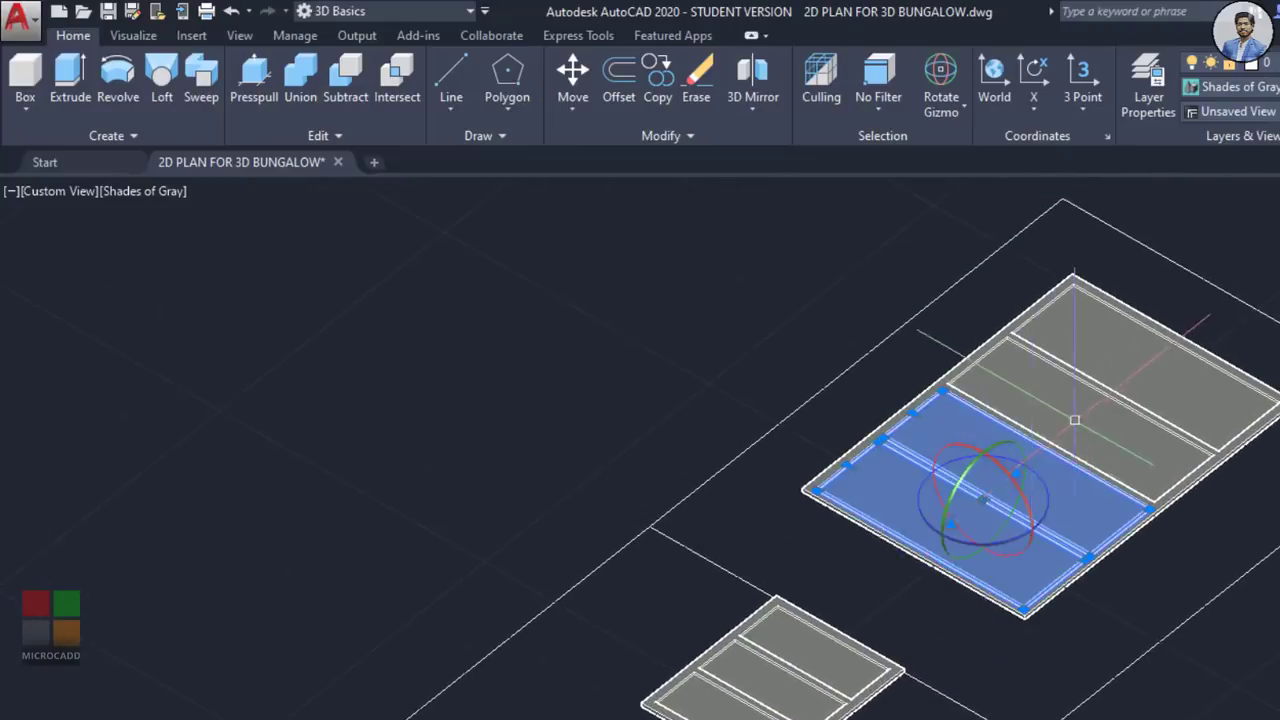
{"action": "left_click", "coordinate": [1137, 367]}
{"action": "scroll", "coordinate": [1014, 323], "scroll_direction": "up", "scroll_amount": 3}
{"action": "left_click", "coordinate": [1014, 323]}
{"action": "scroll", "coordinate": [871, 486], "scroll_direction": "down", "scroll_amount": 4}
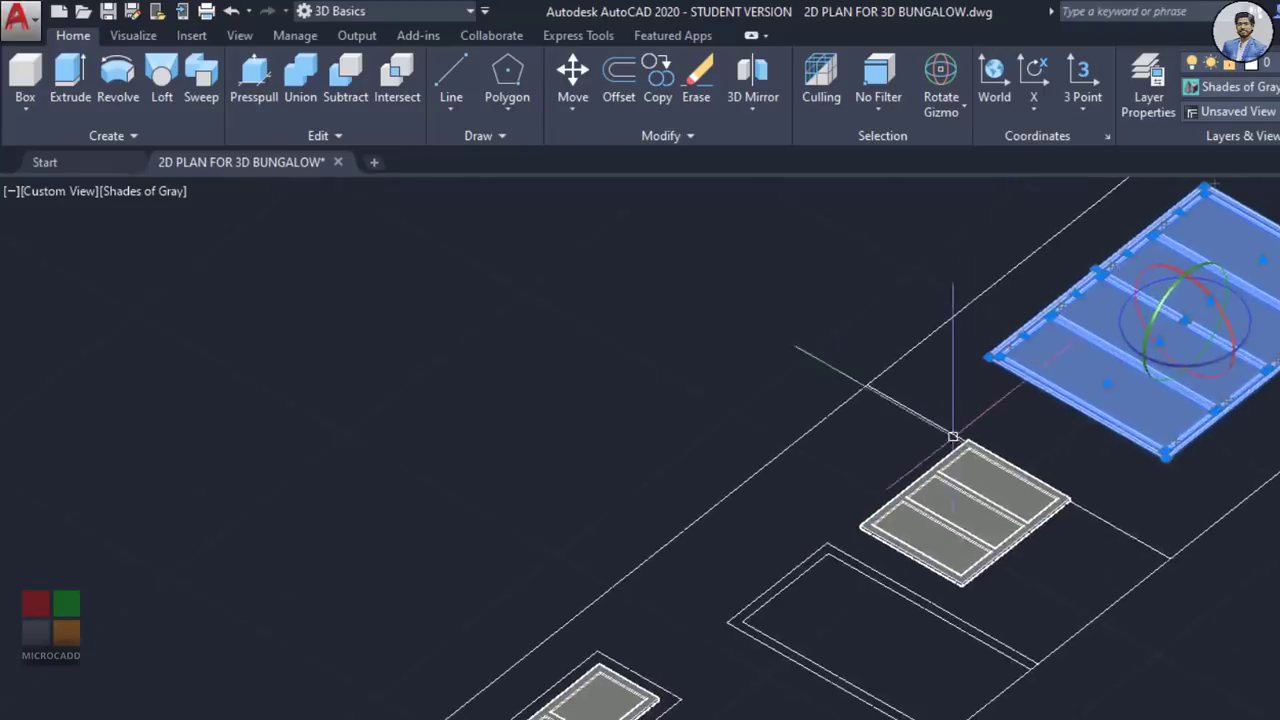
{"action": "scroll", "coordinate": [954, 437], "scroll_direction": "up", "scroll_amount": 3}
{"action": "left_click", "coordinate": [953, 565]}
{"action": "left_click", "coordinate": [875, 584]}
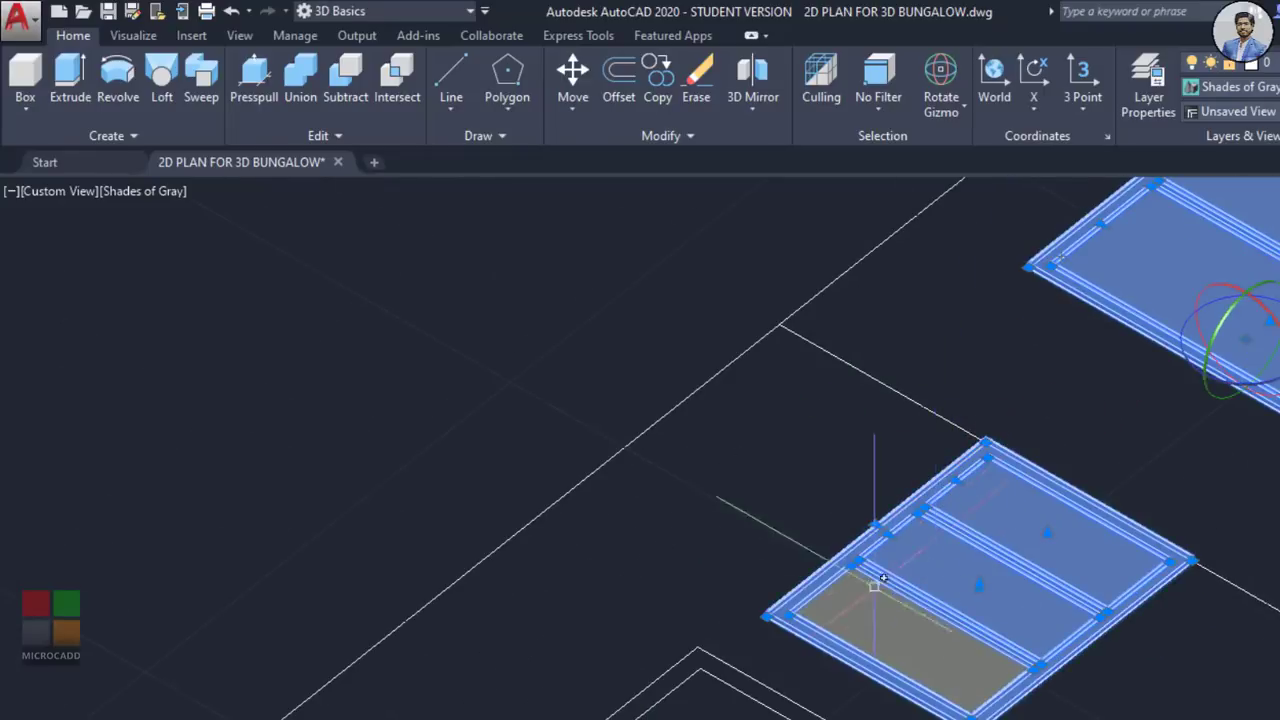
{"action": "key", "text": "Delete"}
{"action": "middle_click_drag", "start_coordinate": [867, 615], "coordinate": [1191, 303]}
{"action": "middle_click_drag", "start_coordinate": [734, 491], "coordinate": [937, 380]}
{"action": "left_click", "coordinate": [937, 380]}
{"action": "scroll", "coordinate": [846, 445], "scroll_direction": "up", "scroll_amount": 3}
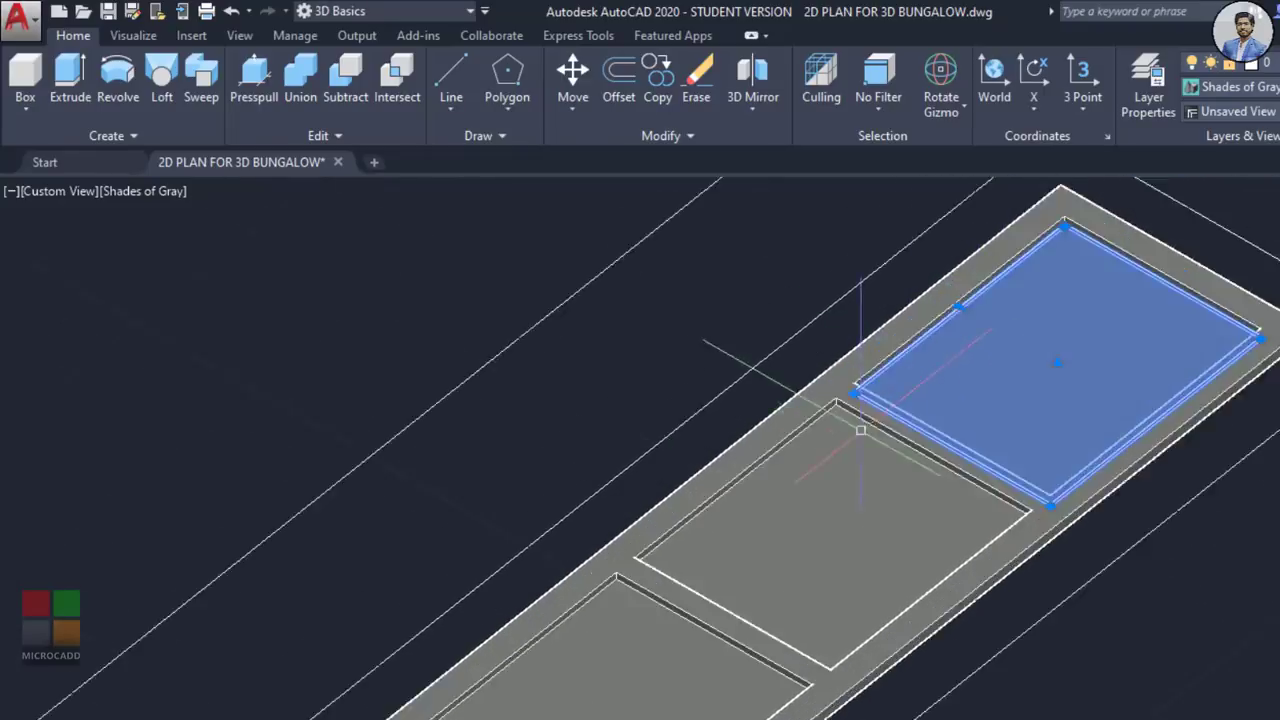
{"action": "left_click", "coordinate": [716, 645]}
{"action": "scroll", "coordinate": [935, 623], "scroll_direction": "down", "scroll_amount": 3}
{"action": "middle_click_drag", "start_coordinate": [1089, 567], "coordinate": [891, 634]}
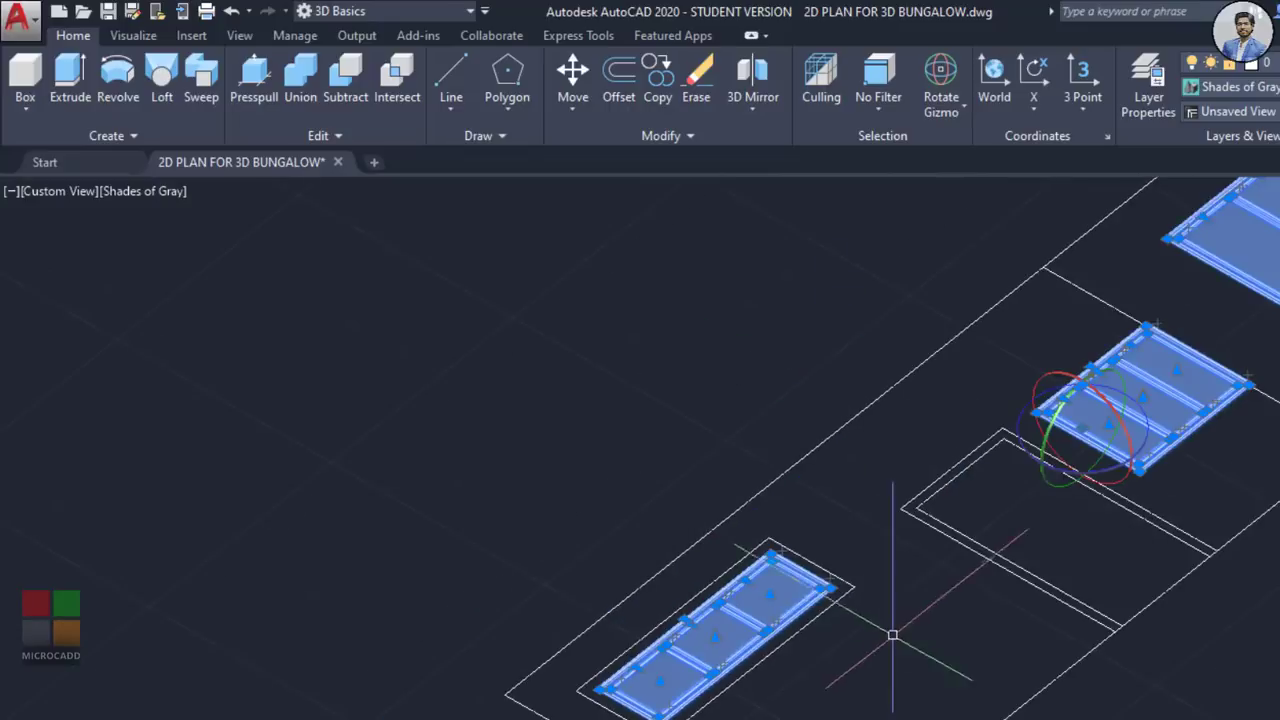
{"action": "middle_click_drag", "start_coordinate": [984, 576], "coordinate": [1064, 600], "text": "shift"}
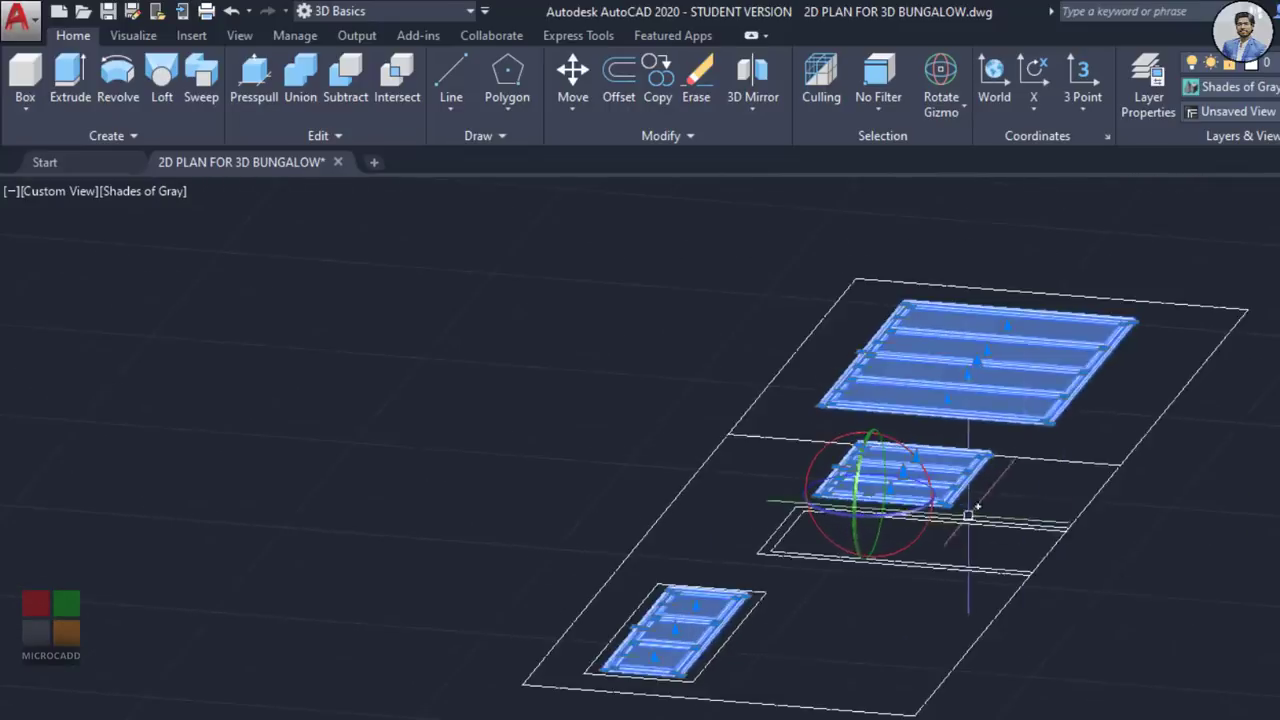
{"action": "scroll", "coordinate": [970, 515], "scroll_direction": "up", "scroll_amount": 2}
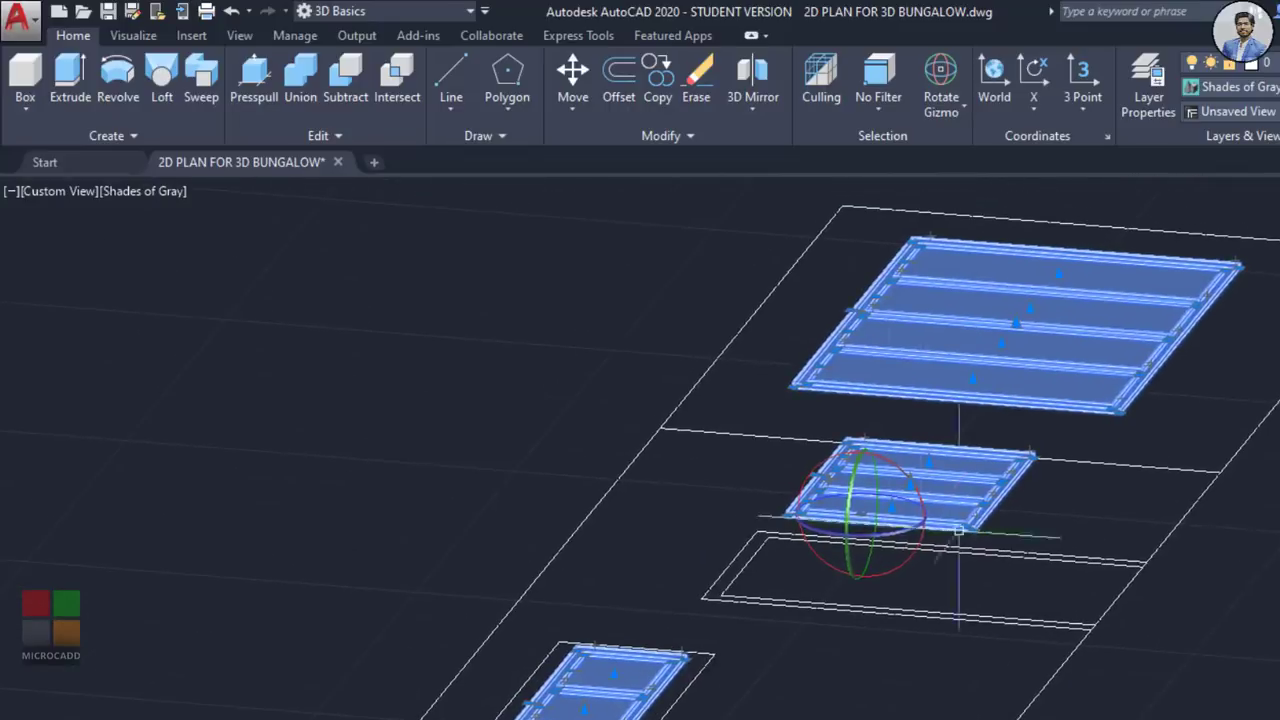
{"action": "left_click", "coordinate": [819, 462]}
{"action": "scroll", "coordinate": [925, 216], "scroll_direction": "down", "scroll_amount": 2}
{"action": "middle_click_drag", "start_coordinate": [925, 216], "coordinate": [858, 402]}
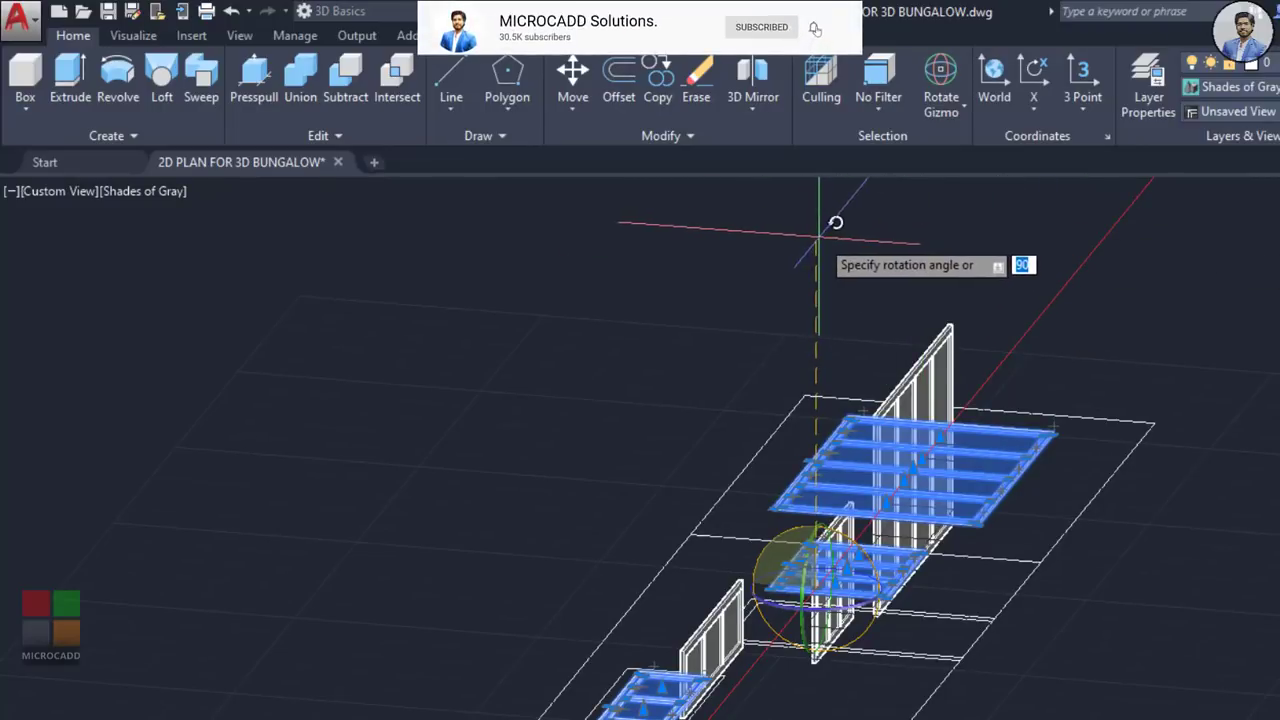
{"action": "key", "text": "Return"}
{"action": "key", "text": "Escape"}
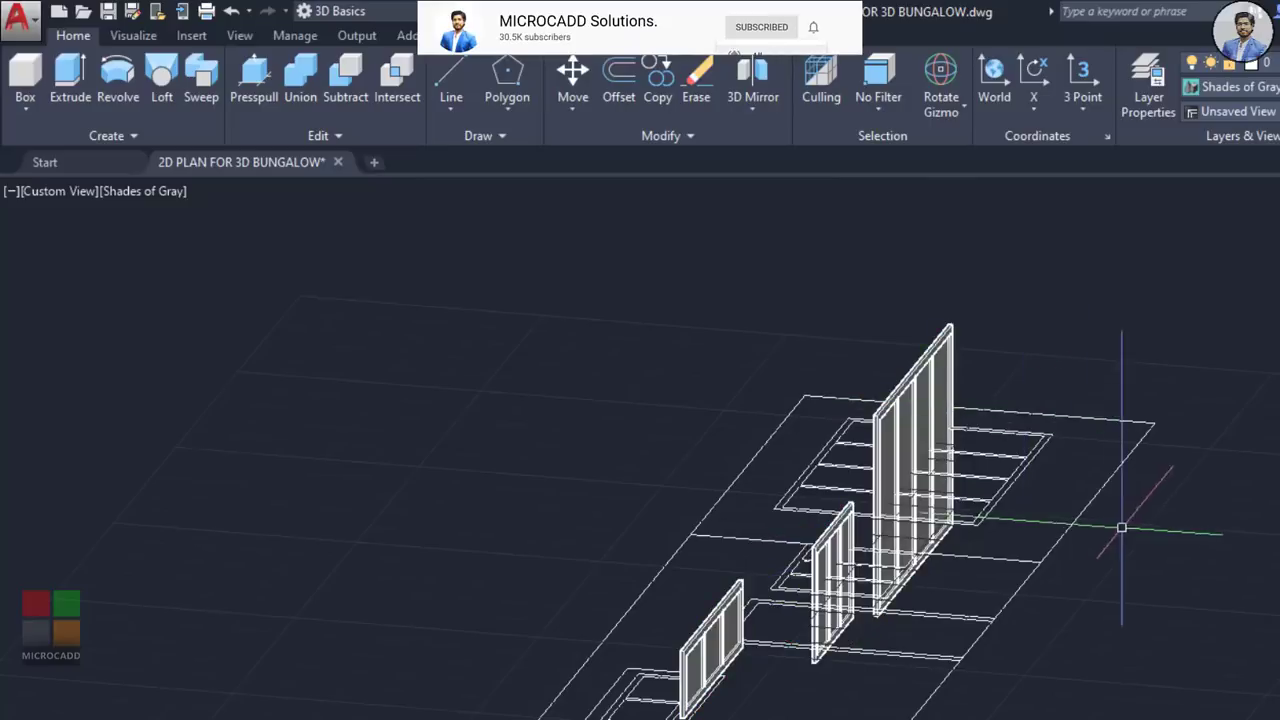
{"action": "middle_click_drag", "start_coordinate": [1121, 527], "coordinate": [1037, 545], "text": "shift"}
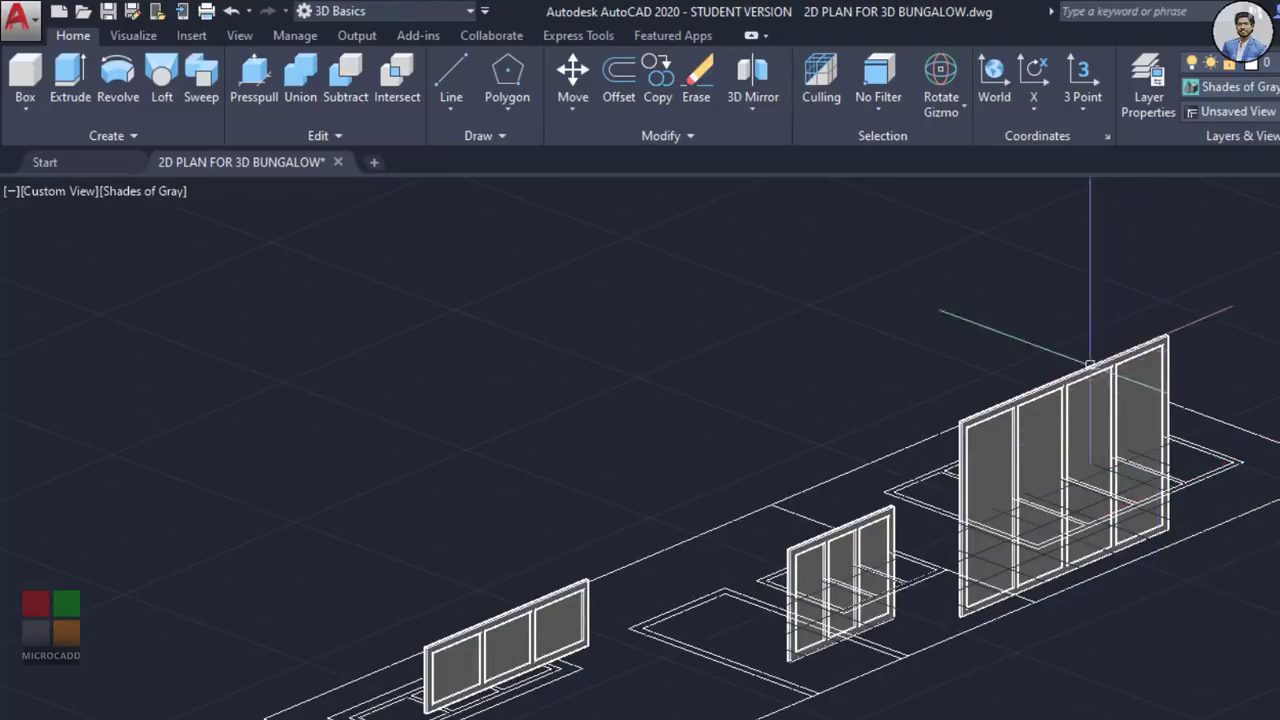
Step: Group the four panes and the surrounding frame of the largest upright window into one object
{"action": "scroll", "coordinate": [1113, 458], "scroll_direction": "up", "scroll_amount": 4}
{"action": "left_click", "coordinate": [923, 356]}
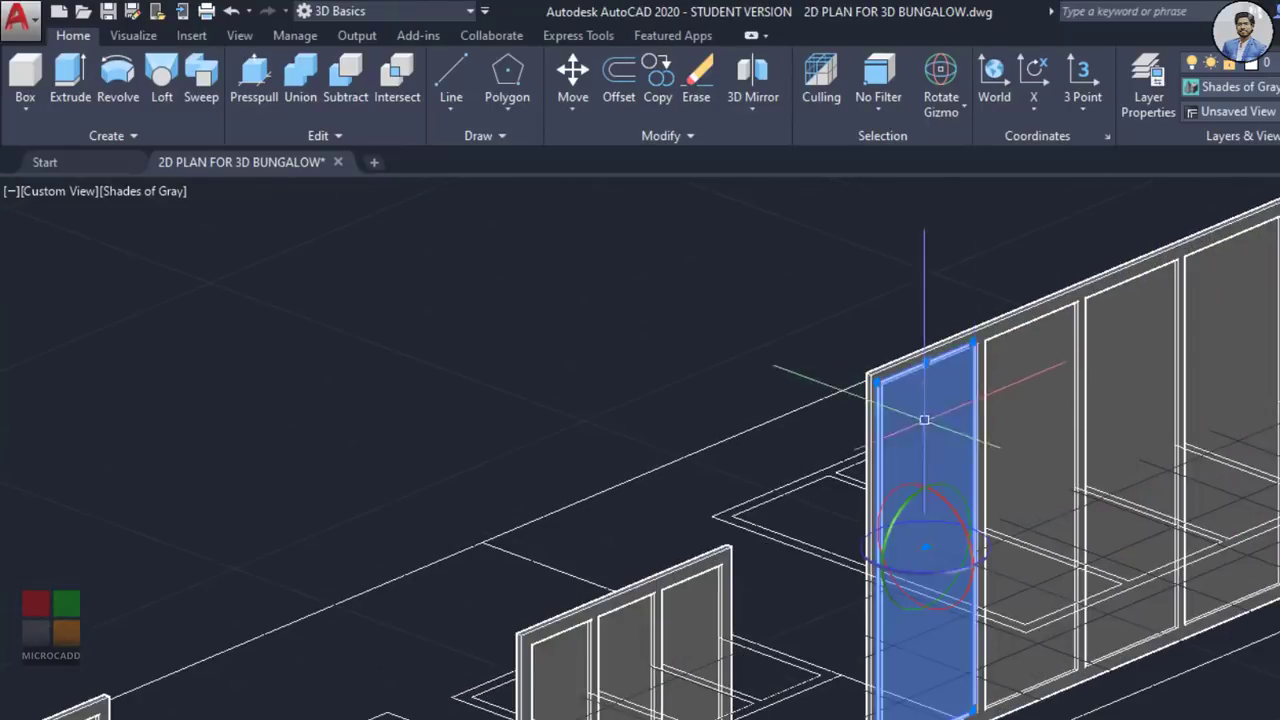
{"action": "left_click", "coordinate": [1030, 316]}
{"action": "left_click", "coordinate": [1181, 331]}
{"action": "left_click", "coordinate": [1216, 255]}
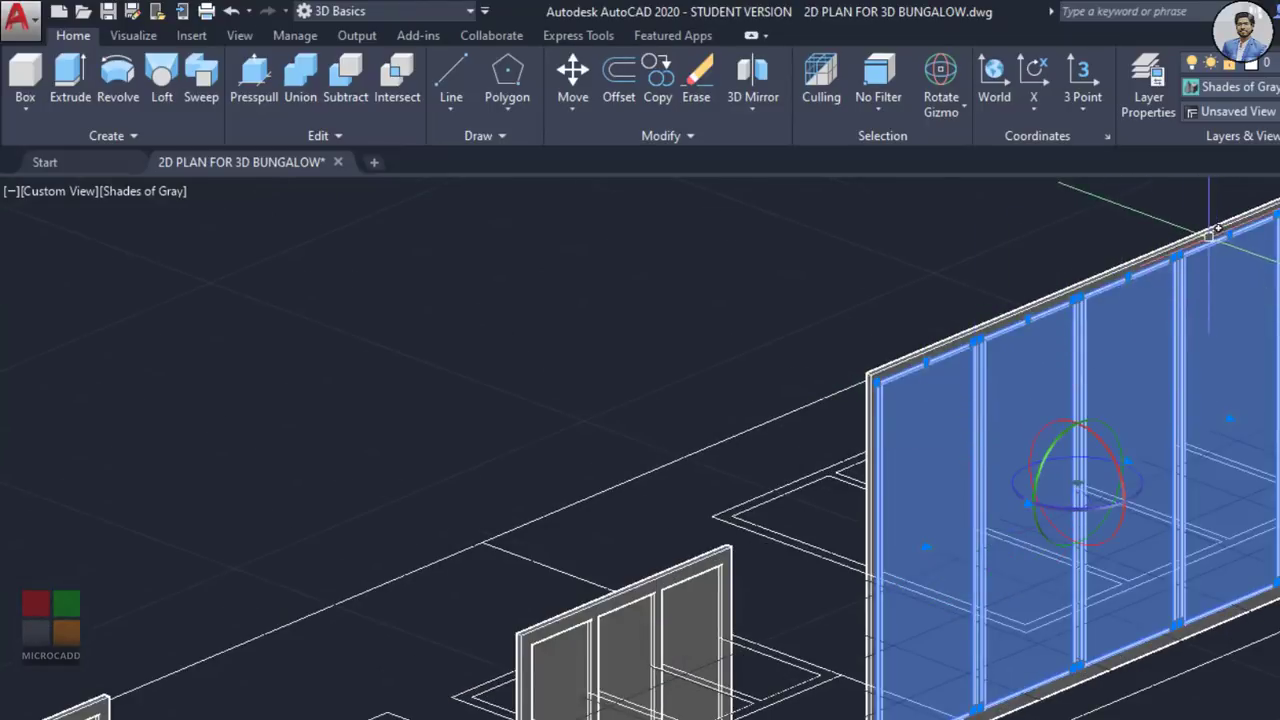
{"action": "left_click", "coordinate": [1210, 234]}
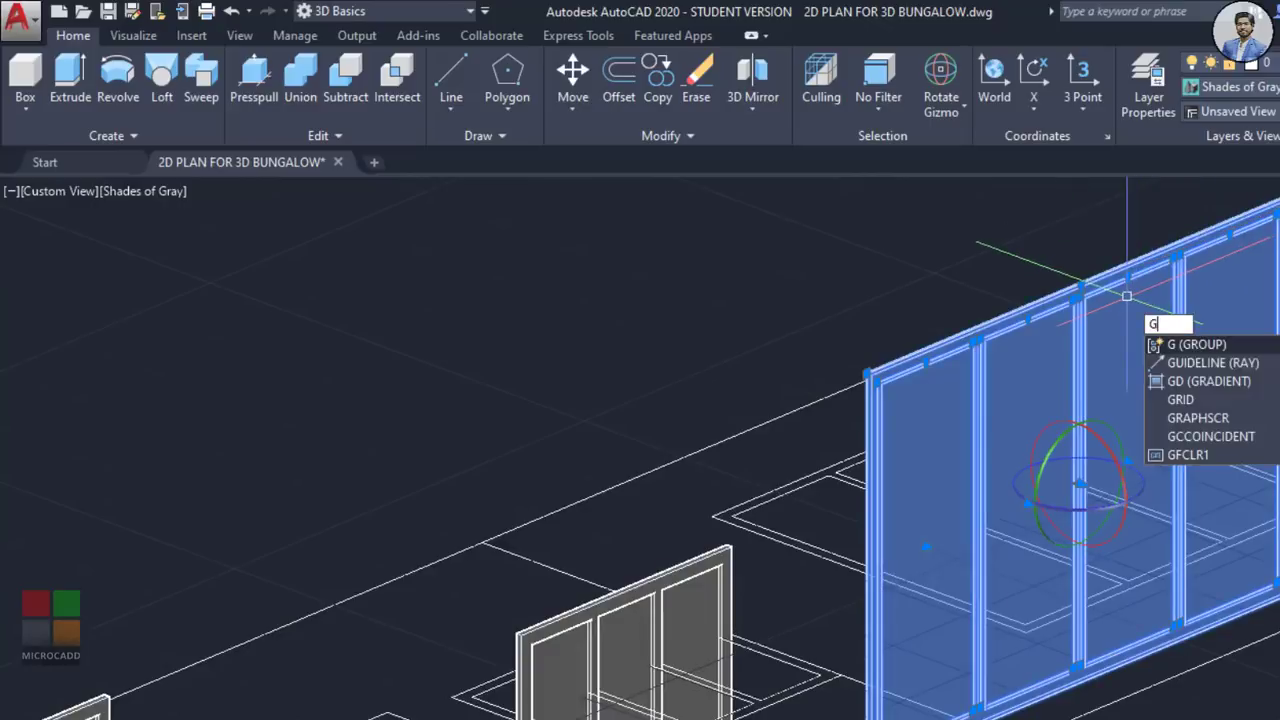
{"action": "key", "text": "Return"}
Step: Group the three panes and outer frame of the medium-sized upright window into one object
{"action": "middle_click_drag", "start_coordinate": [668, 655], "coordinate": [940, 405]}
{"action": "scroll", "coordinate": [940, 405], "scroll_direction": "up", "scroll_amount": 2}
{"action": "left_click", "coordinate": [940, 405]}
{"action": "left_click", "coordinate": [874, 371]}
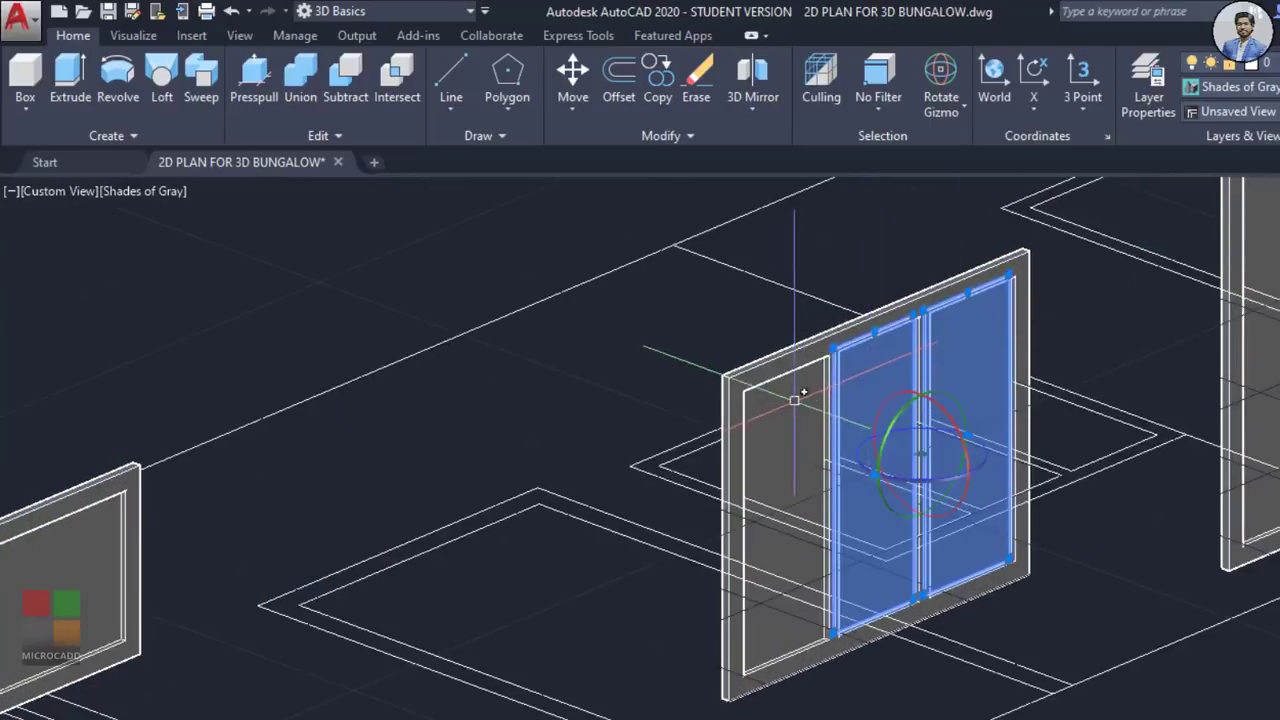
{"action": "left_click", "coordinate": [803, 400]}
{"action": "left_click", "coordinate": [797, 353]}
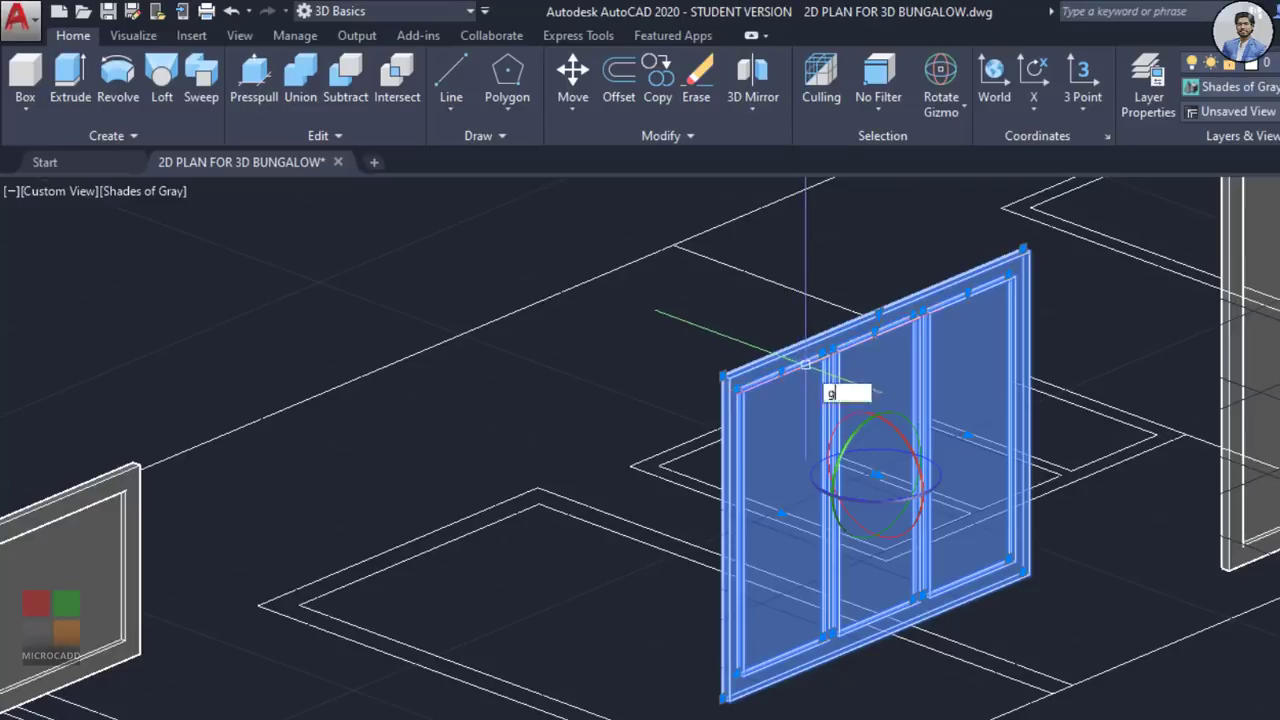
{"action": "key", "text": "Return"}
Step: Group the three panes and outer frame of the long, low window into one object
{"action": "middle_click_drag", "start_coordinate": [656, 460], "coordinate": [1276, 403]}
{"action": "left_click", "coordinate": [666, 540]}
{"action": "left_click", "coordinate": [520, 585]}
{"action": "left_click", "coordinate": [349, 625]}
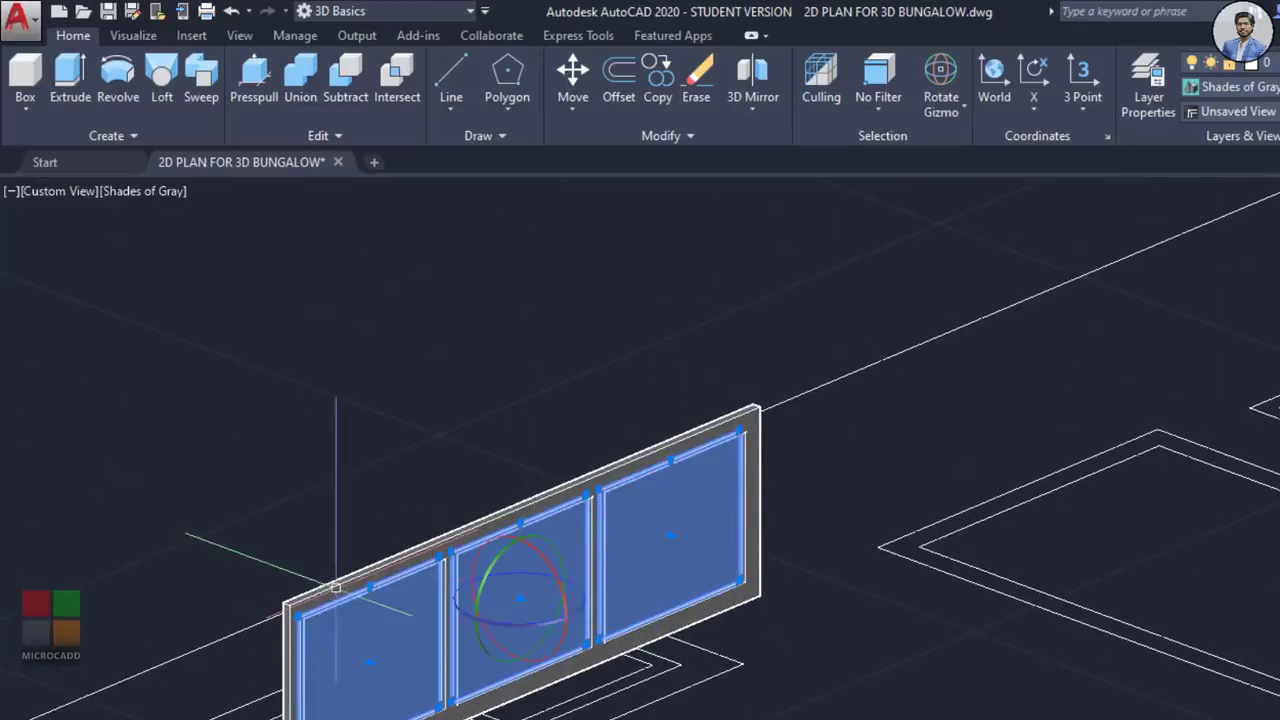
{"action": "left_click", "coordinate": [337, 585]}
{"action": "type", "text": "g"}
{"action": "key", "text": "Return"}
{"action": "scroll", "coordinate": [660, 630], "scroll_direction": "down", "scroll_amount": 3}
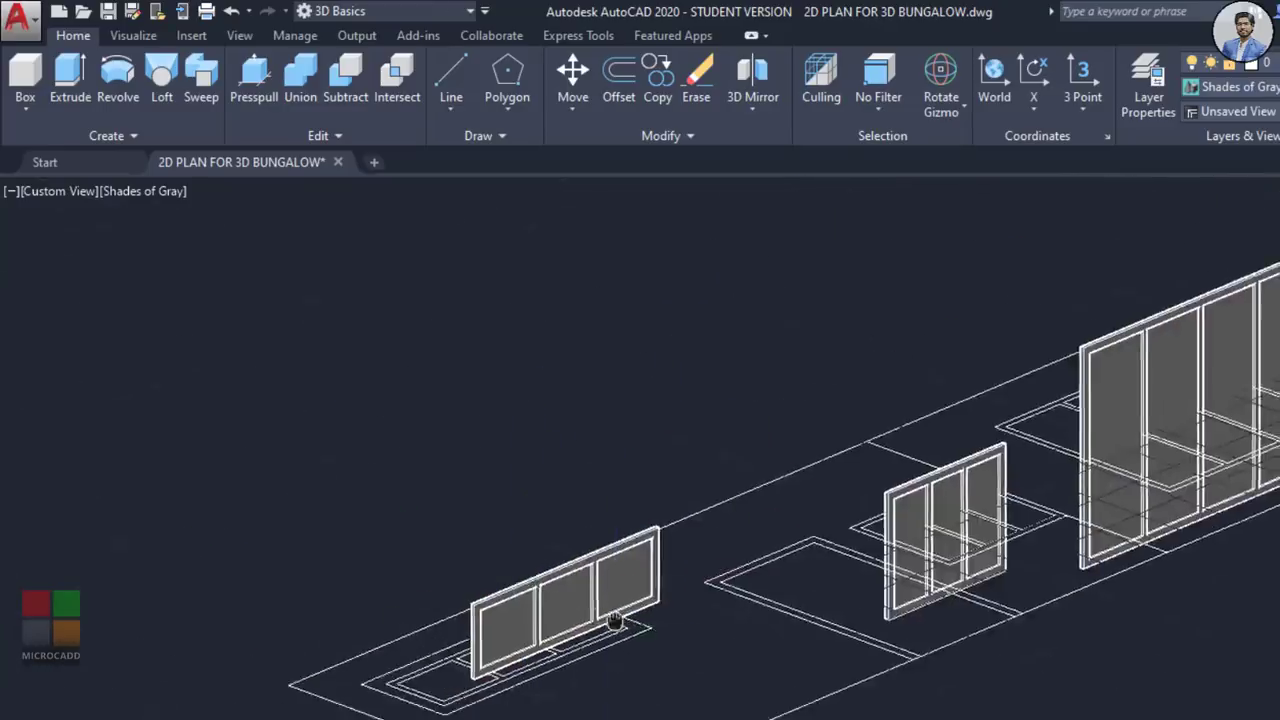
Step: Move the four-pane window by its bottom corner edge midpoint into the large front opening on the bungalow's upper floor
{"action": "scroll", "coordinate": [686, 474], "scroll_direction": "up", "scroll_amount": 4}
{"action": "scroll", "coordinate": [686, 474], "scroll_direction": "up", "scroll_amount": 1}
{"action": "left_click", "coordinate": [709, 471]}
{"action": "scroll", "coordinate": [709, 471], "scroll_direction": "up", "scroll_amount": 1}
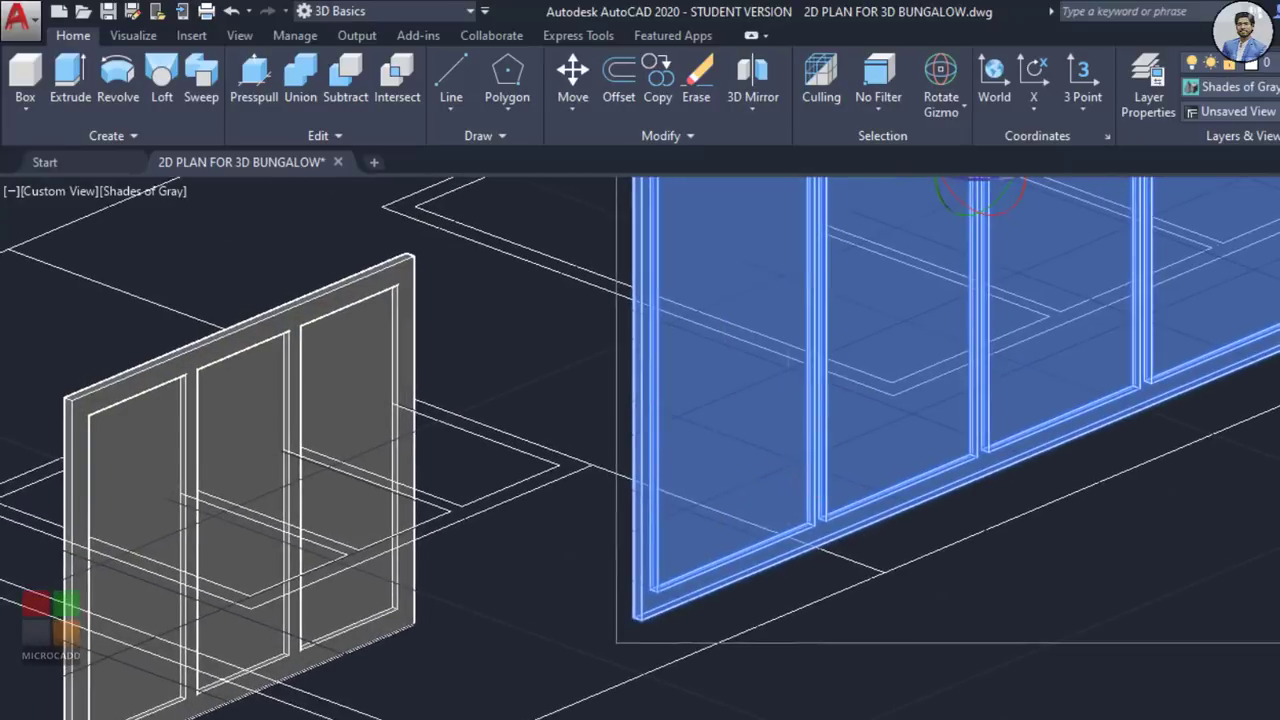
{"action": "type", "text": "m"}
{"action": "key", "text": "Return"}
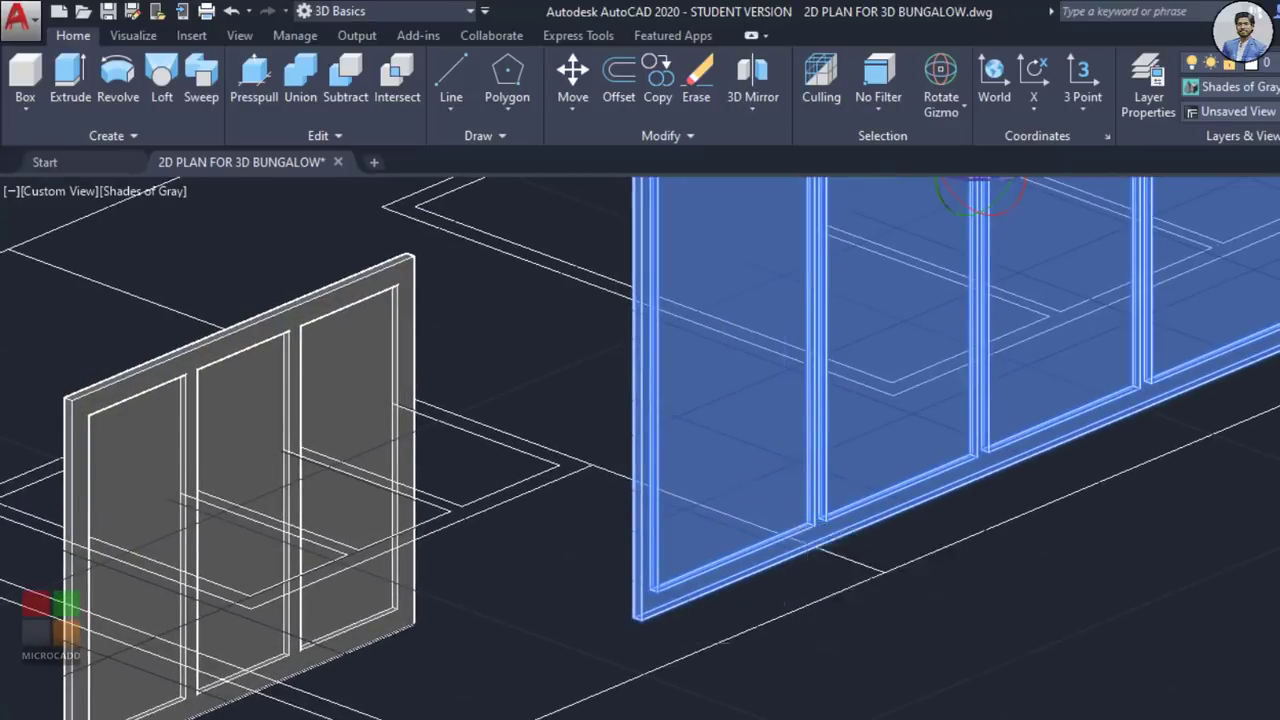
{"action": "scroll", "coordinate": [640, 630], "scroll_direction": "up", "scroll_amount": 4}
{"action": "scroll", "coordinate": [637, 598], "scroll_direction": "up", "scroll_amount": 2}
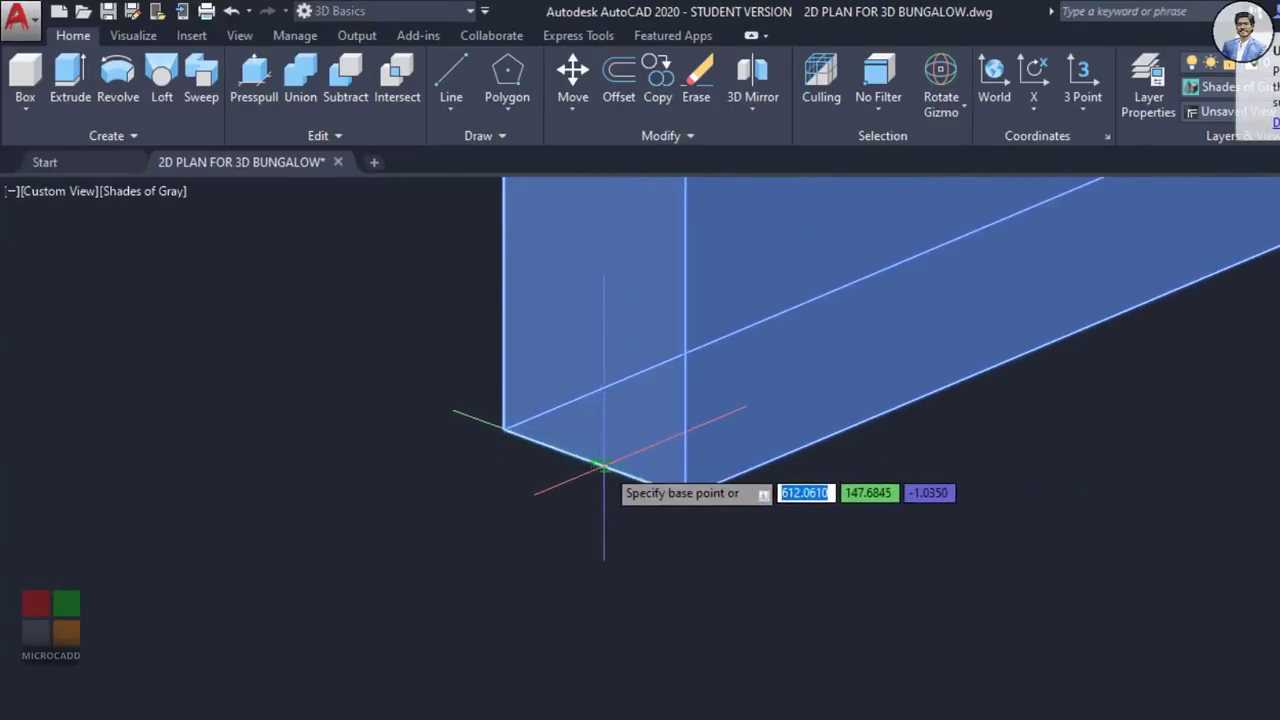
{"action": "left_click", "coordinate": [594, 465]}
{"action": "scroll", "coordinate": [609, 449], "scroll_direction": "down", "scroll_amount": 8}
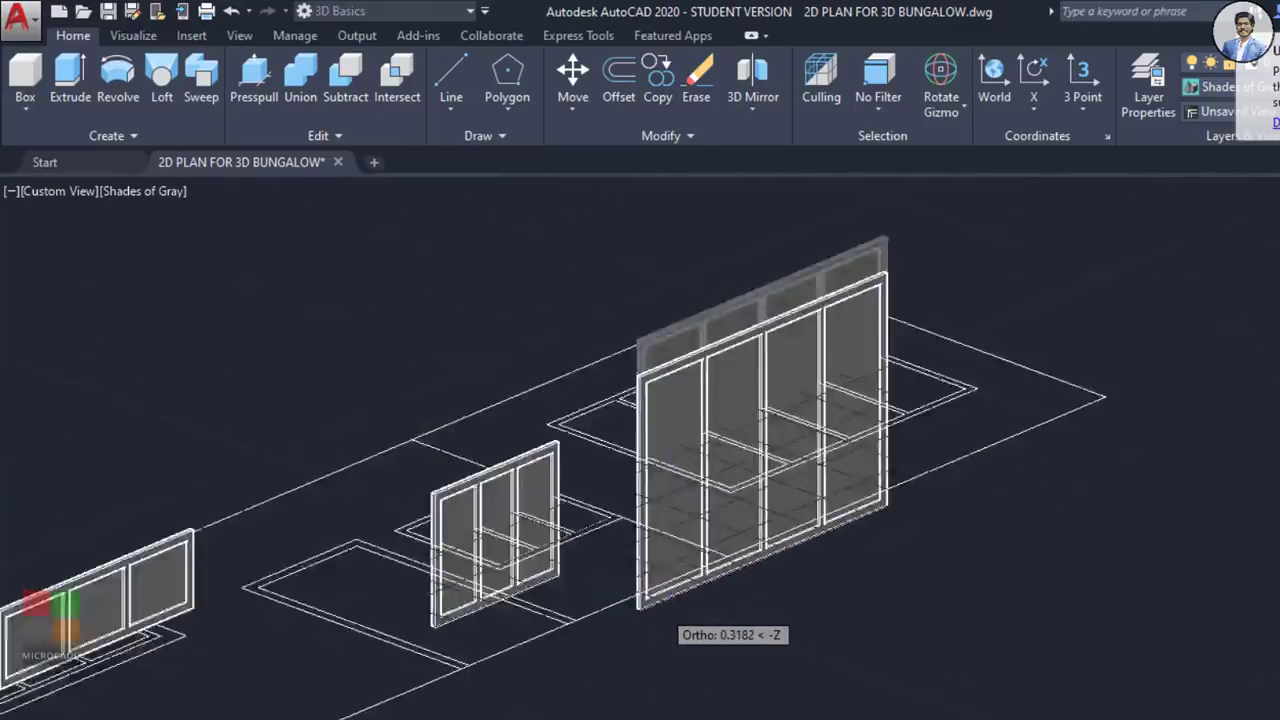
{"action": "scroll", "coordinate": [880, 550], "scroll_direction": "up", "scroll_amount": 8}
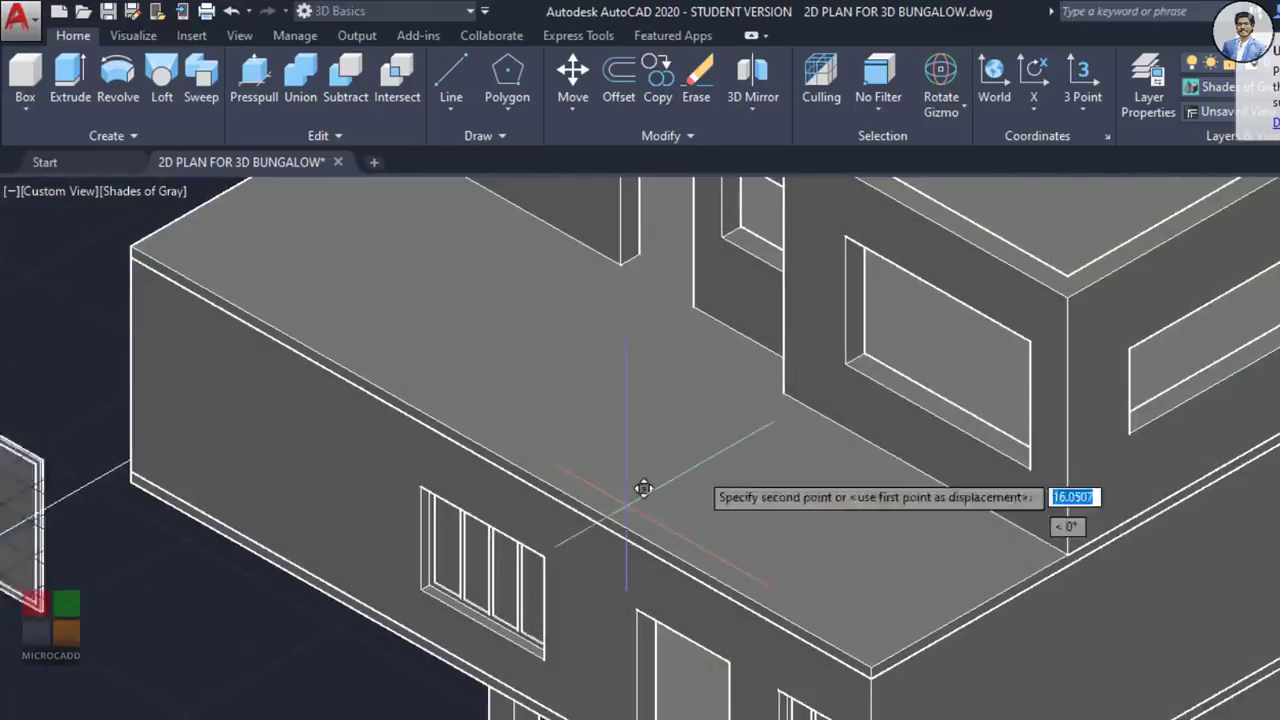
{"action": "scroll", "coordinate": [880, 330], "scroll_direction": "down", "scroll_amount": 2}
{"action": "scroll", "coordinate": [866, 426], "scroll_direction": "down", "scroll_amount": 6}
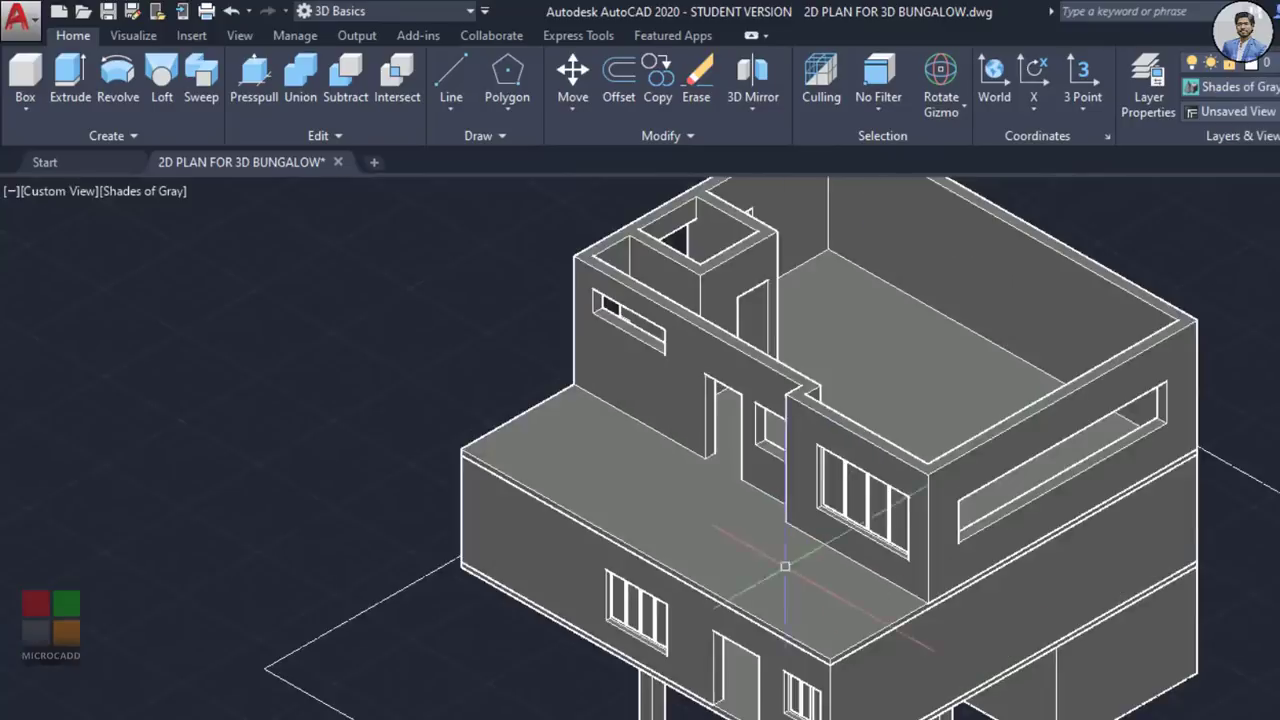
Step: Copy the medium three-pane window by its bottom corner edge midpoint into the opening beside the upper-floor terrace door
{"action": "scroll", "coordinate": [843, 490], "scroll_direction": "up", "scroll_amount": 6}
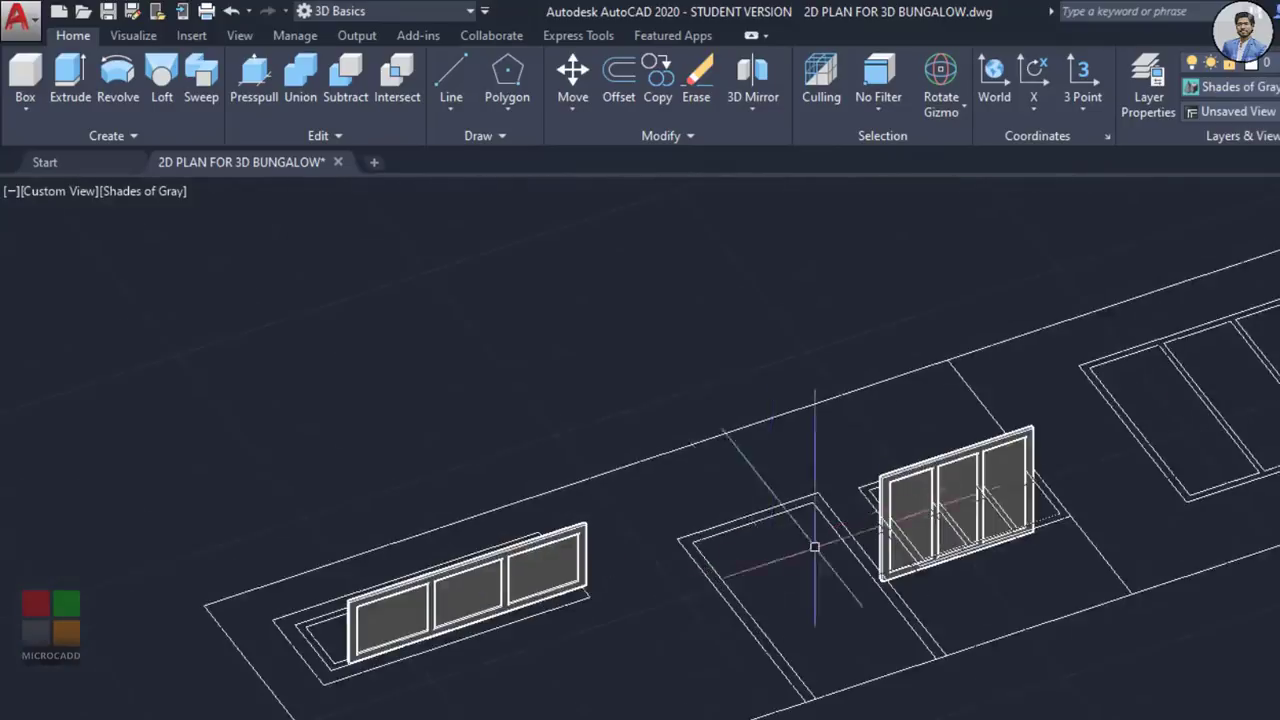
{"action": "left_click", "coordinate": [931, 489]}
{"action": "scroll", "coordinate": [931, 489], "scroll_direction": "down", "scroll_amount": 2}
{"action": "type", "text": "CO"}
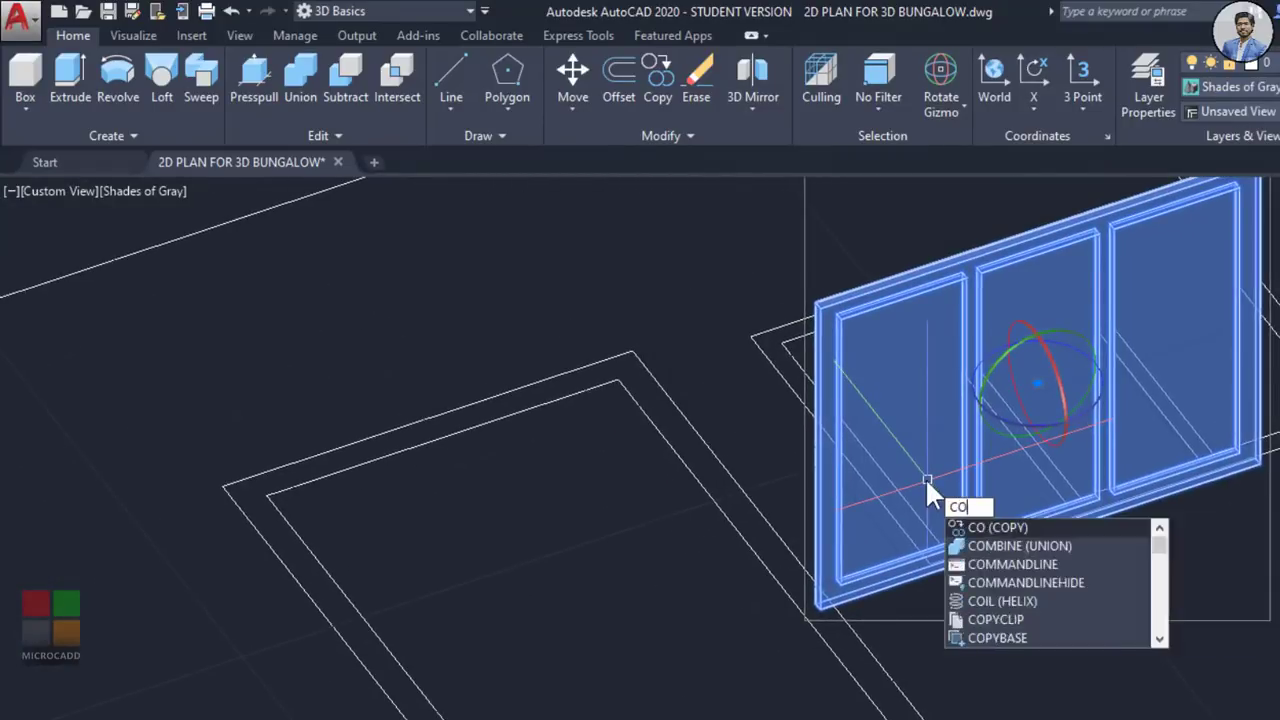
{"action": "key", "text": "Return"}
{"action": "scroll", "coordinate": [795, 580], "scroll_direction": "up", "scroll_amount": 5}
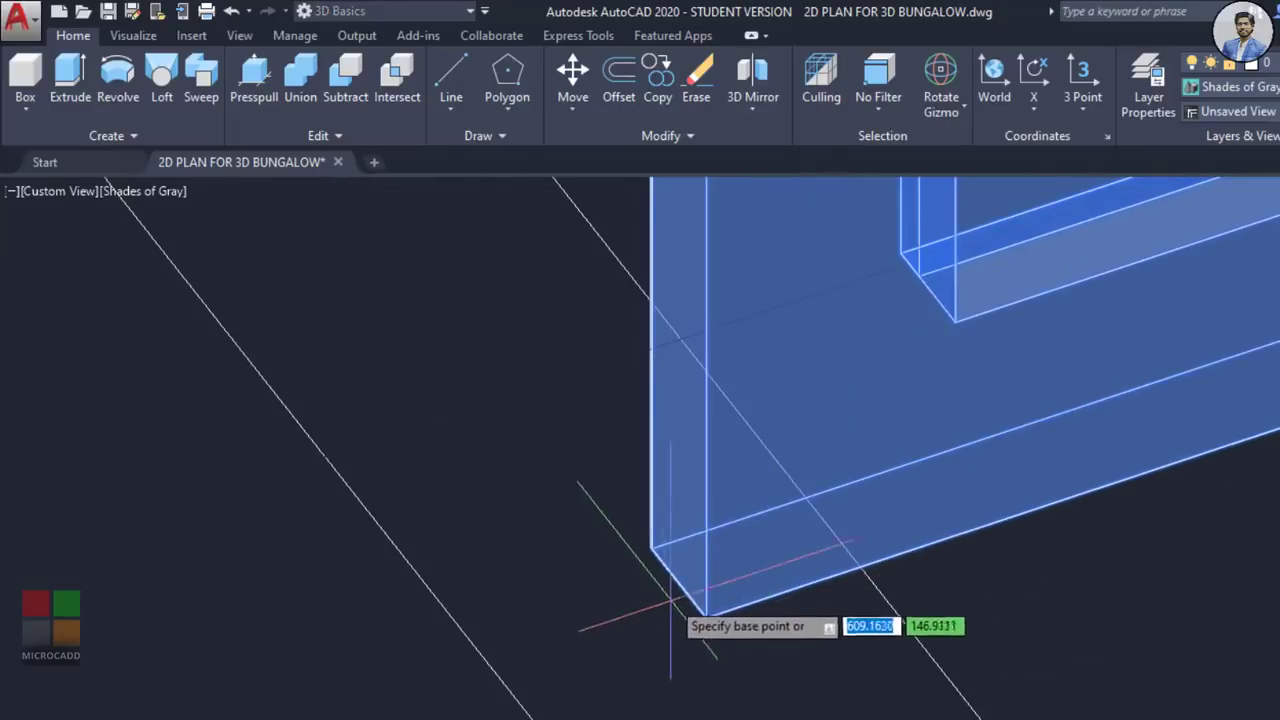
{"action": "scroll", "coordinate": [676, 585], "scroll_direction": "down", "scroll_amount": 10}
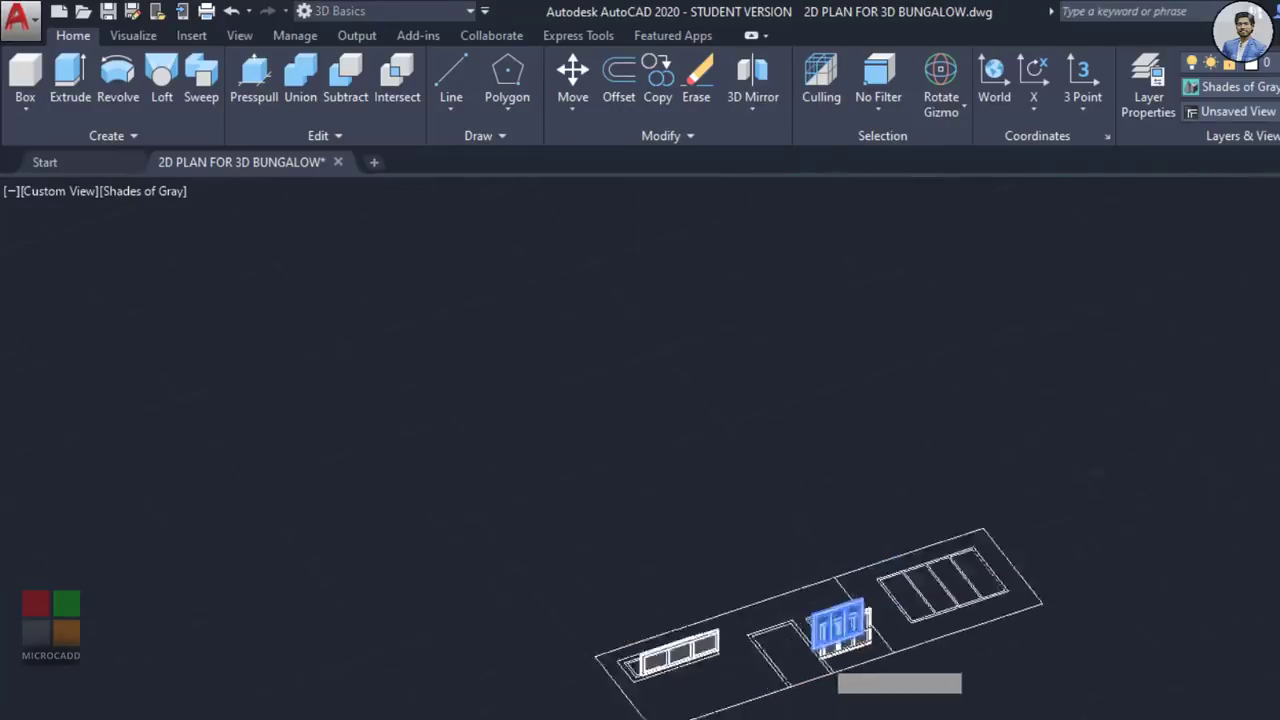
{"action": "middle_click_drag", "start_coordinate": [1024, 633], "coordinate": [324, 613]}
{"action": "scroll", "coordinate": [843, 452], "scroll_direction": "up", "scroll_amount": 10}
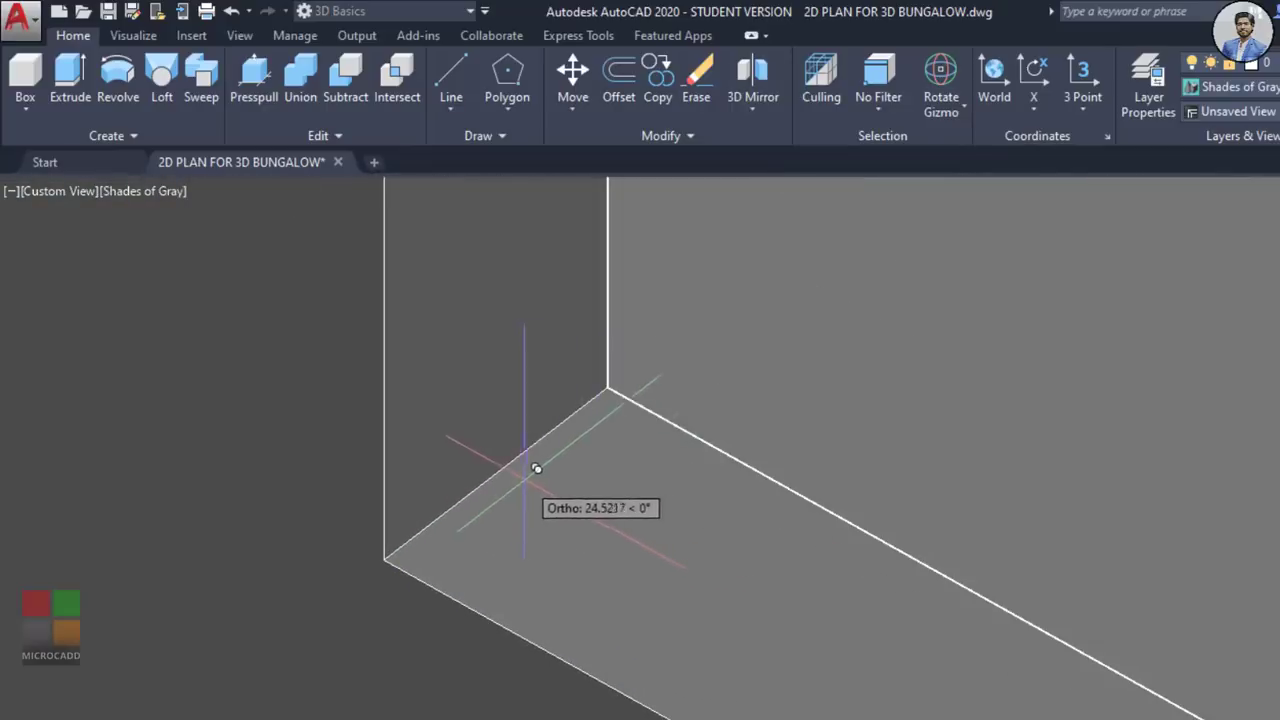
{"action": "left_click", "coordinate": [524, 472]}
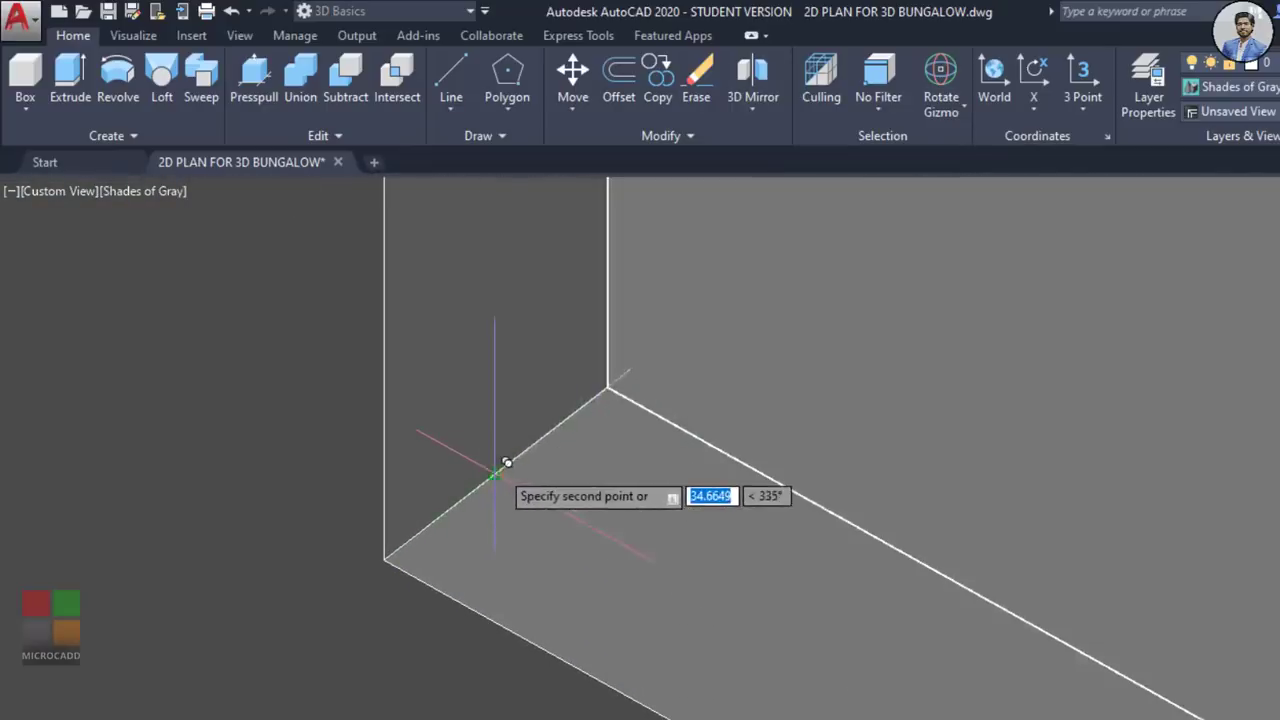
{"action": "scroll", "coordinate": [503, 463], "scroll_direction": "down", "scroll_amount": 8}
{"action": "scroll", "coordinate": [661, 528], "scroll_direction": "down", "scroll_amount": 6}
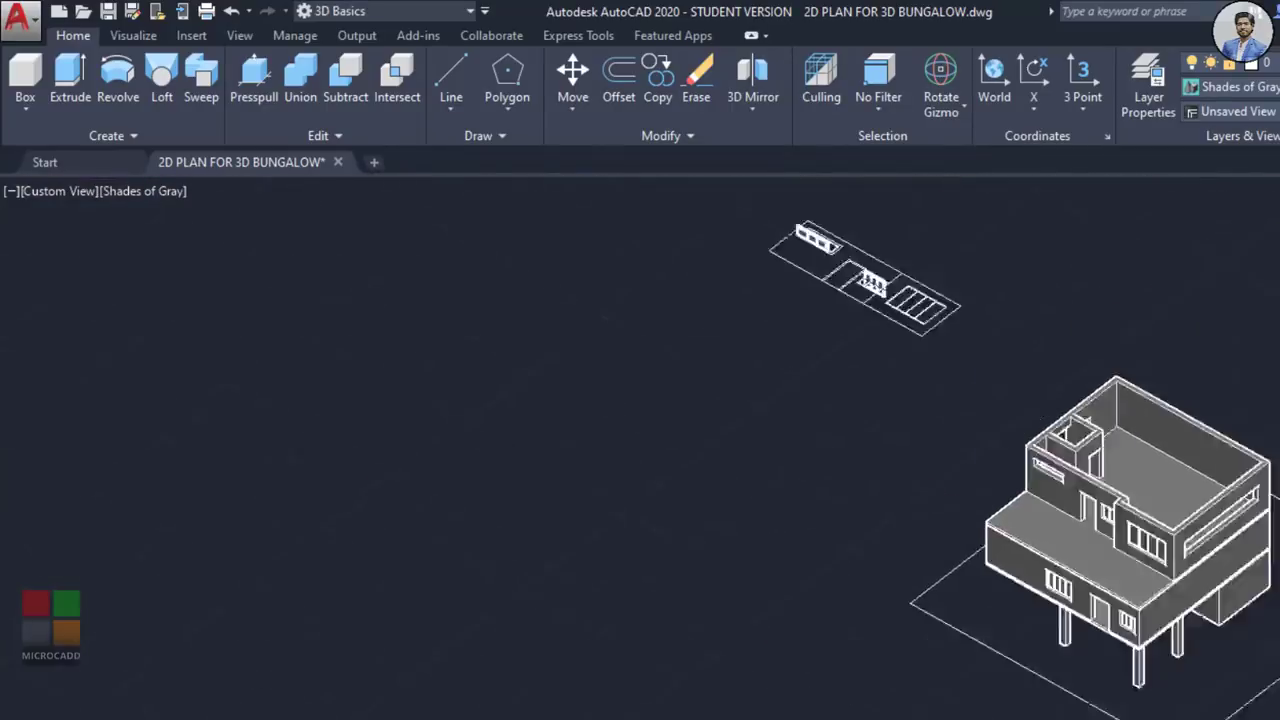
Step: Copy the low three-pane window by its bottom corner edge midpoint into the narrow high opening of the upper-floor front wall
{"action": "scroll", "coordinate": [909, 368], "scroll_direction": "up", "scroll_amount": 10}
{"action": "scroll", "coordinate": [909, 368], "scroll_direction": "up", "scroll_amount": 6}
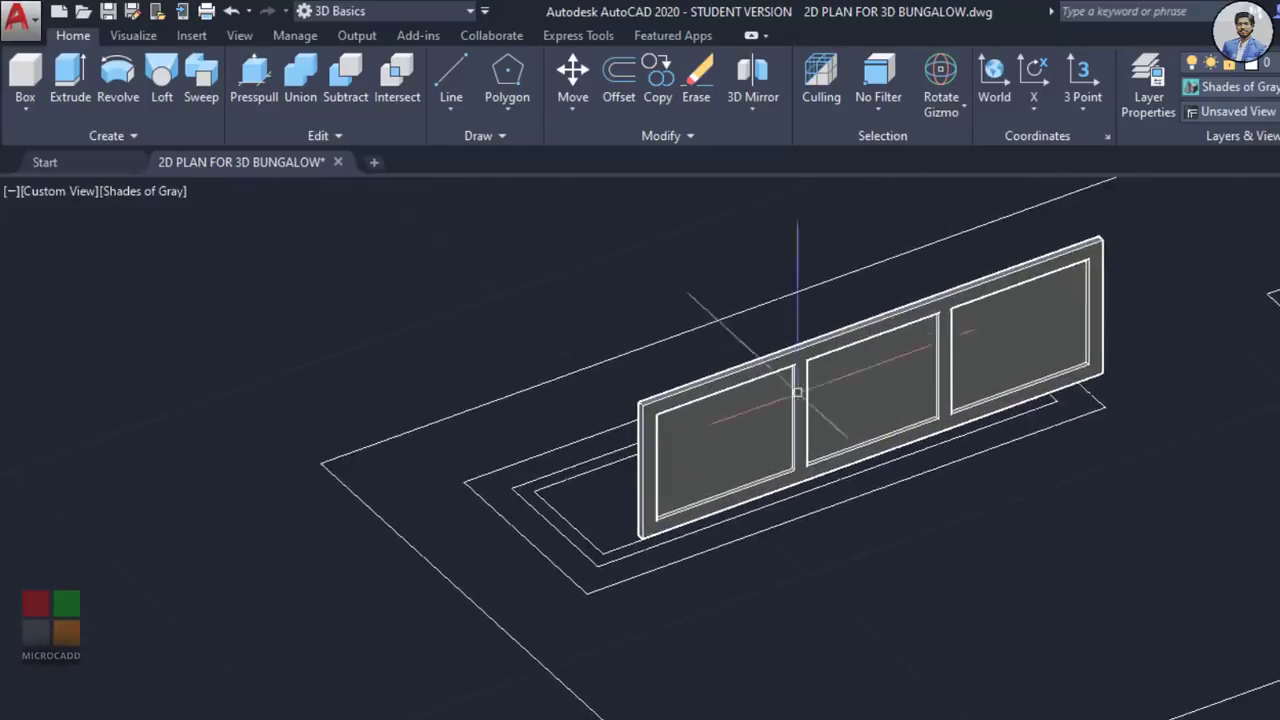
{"action": "type", "text": "co"}
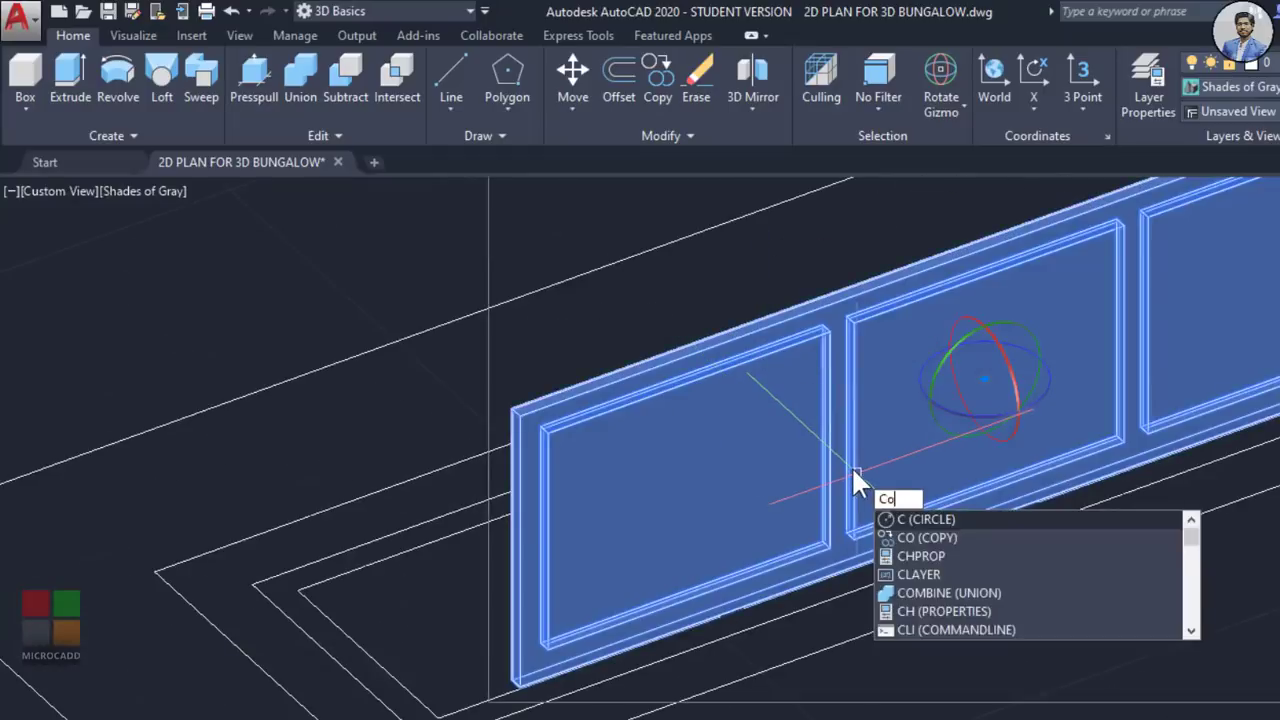
{"action": "key", "text": "Return"}
{"action": "scroll", "coordinate": [505, 705], "scroll_direction": "up", "scroll_amount": 6}
{"action": "type", "text": "m"}
{"action": "key", "text": "Return"}
{"action": "scroll", "coordinate": [515, 640], "scroll_direction": "up", "scroll_amount": 3}
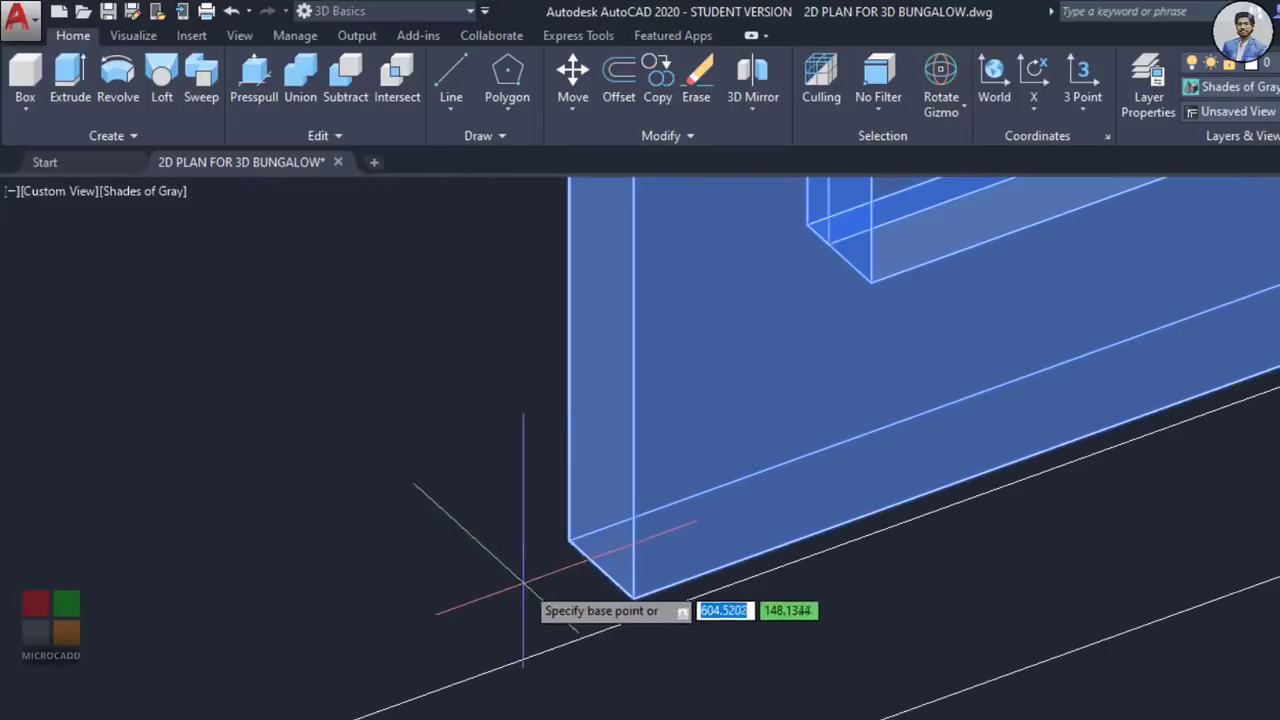
{"action": "left_click", "coordinate": [601, 570]}
{"action": "scroll", "coordinate": [517, 639], "scroll_direction": "down", "scroll_amount": 10}
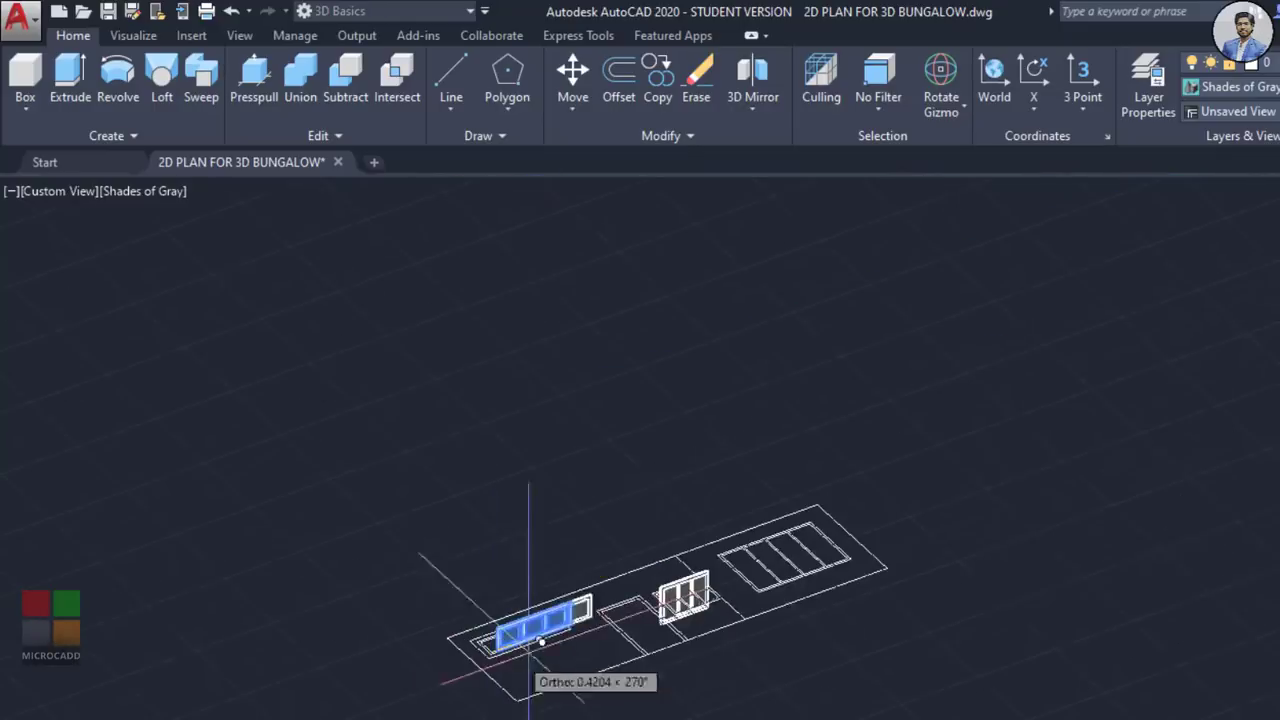
{"action": "middle_click_drag", "start_coordinate": [1276, 538], "coordinate": [575, 640]}
{"action": "middle_click_drag", "start_coordinate": [1064, 462], "coordinate": [820, 445], "text": "shift"}
{"action": "scroll", "coordinate": [820, 443], "scroll_direction": "up", "scroll_amount": 8}
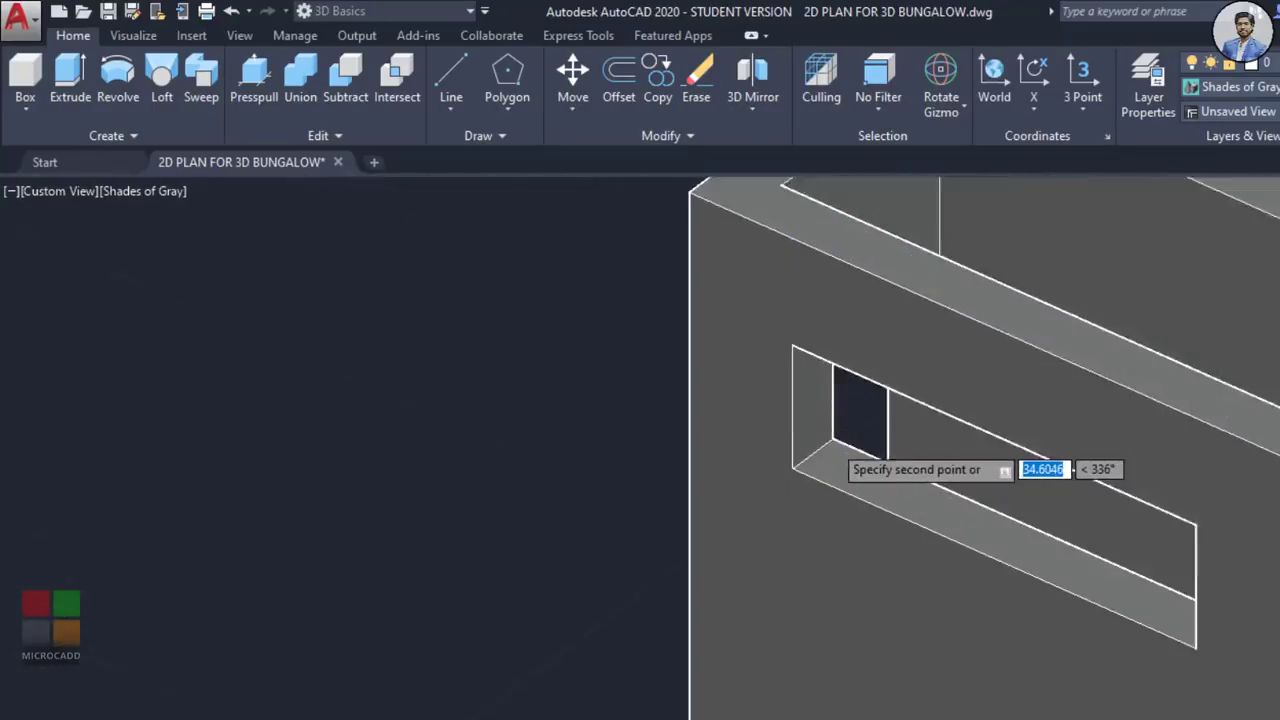
{"action": "left_click", "coordinate": [816, 449]}
{"action": "scroll", "coordinate": [816, 500], "scroll_direction": "down", "scroll_amount": 8}
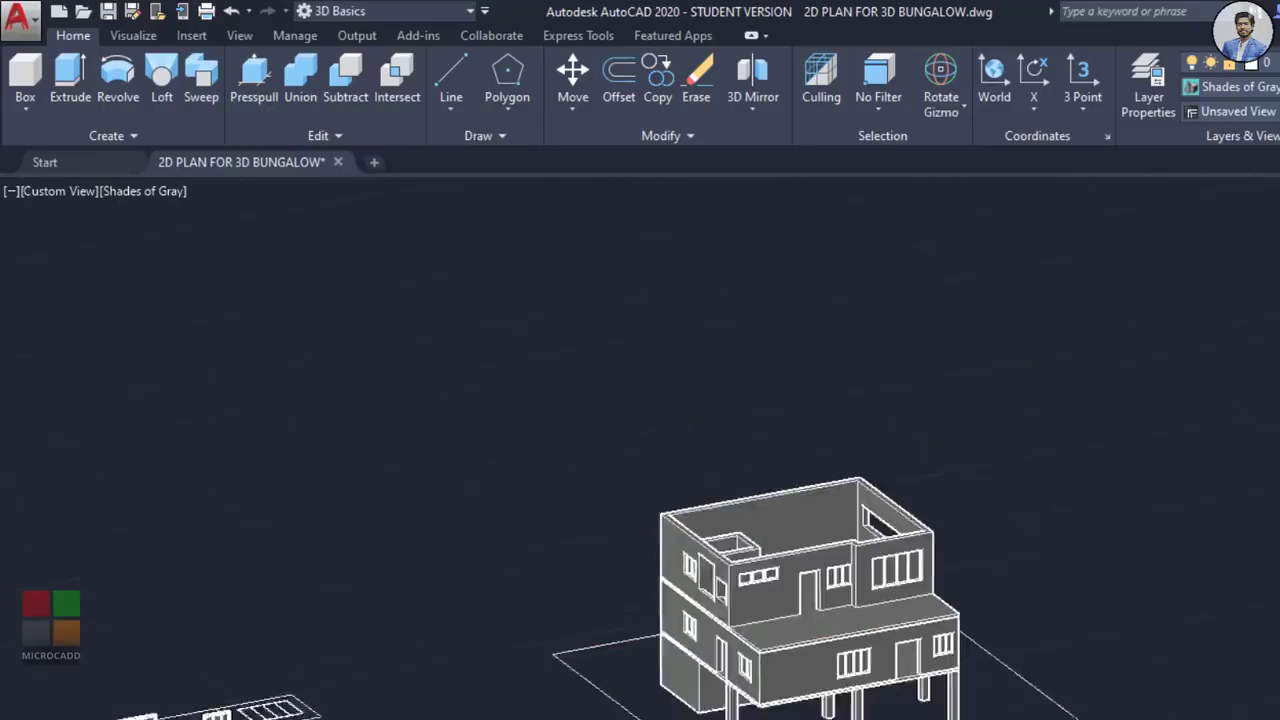
Step: Delete the leftover low and medium three-pane windows standing on the 2D window outlines
{"action": "middle_click_drag", "start_coordinate": [174, 712], "coordinate": [994, 386]}
{"action": "scroll", "coordinate": [951, 390], "scroll_direction": "up", "scroll_amount": 5}
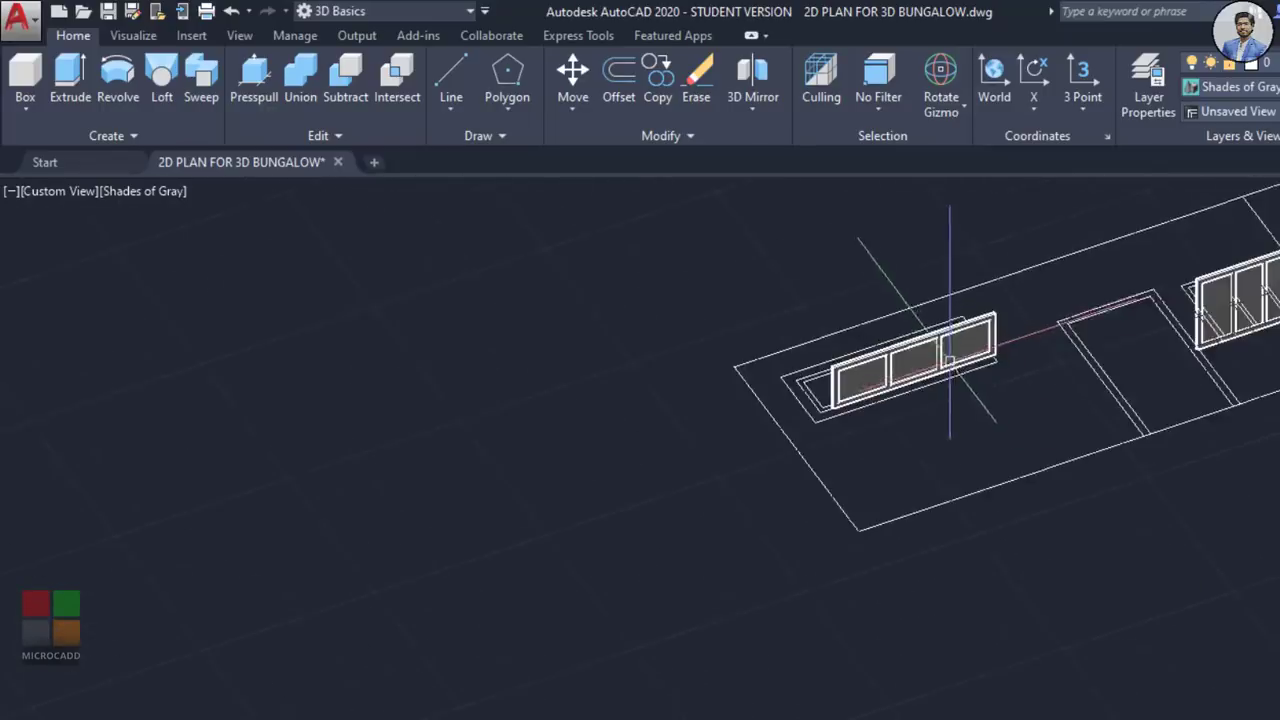
{"action": "left_click", "coordinate": [929, 383]}
{"action": "key", "text": "Delete"}
{"action": "middle_click_drag", "start_coordinate": [1245, 345], "coordinate": [1070, 429]}
{"action": "left_click", "coordinate": [1083, 370]}
{"action": "key", "text": "Delete"}
Step: Presspull the outermost border around the low window's outline to a height of 0.02
{"action": "middle_click_drag", "start_coordinate": [822, 498], "coordinate": [885, 505], "text": "shift"}
{"action": "left_click", "coordinate": [248, 90]}
{"action": "scroll", "coordinate": [794, 500], "scroll_direction": "up", "scroll_amount": 6}
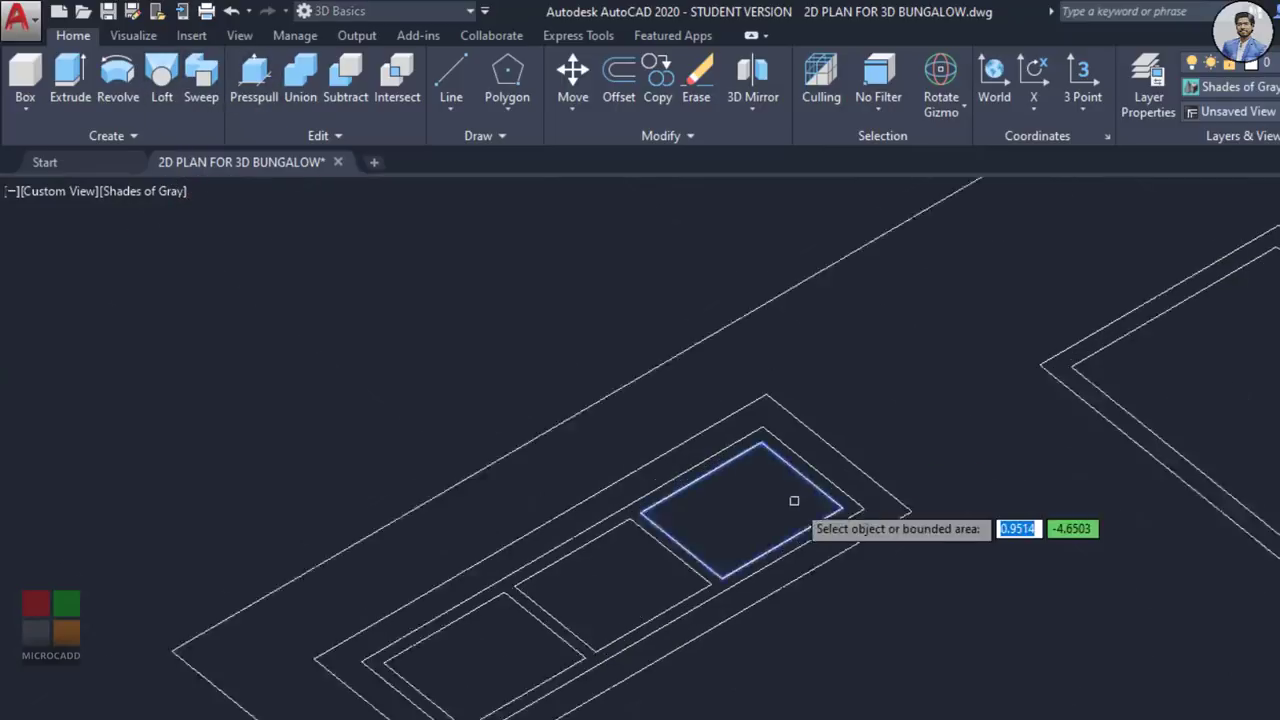
{"action": "left_click", "coordinate": [918, 505]}
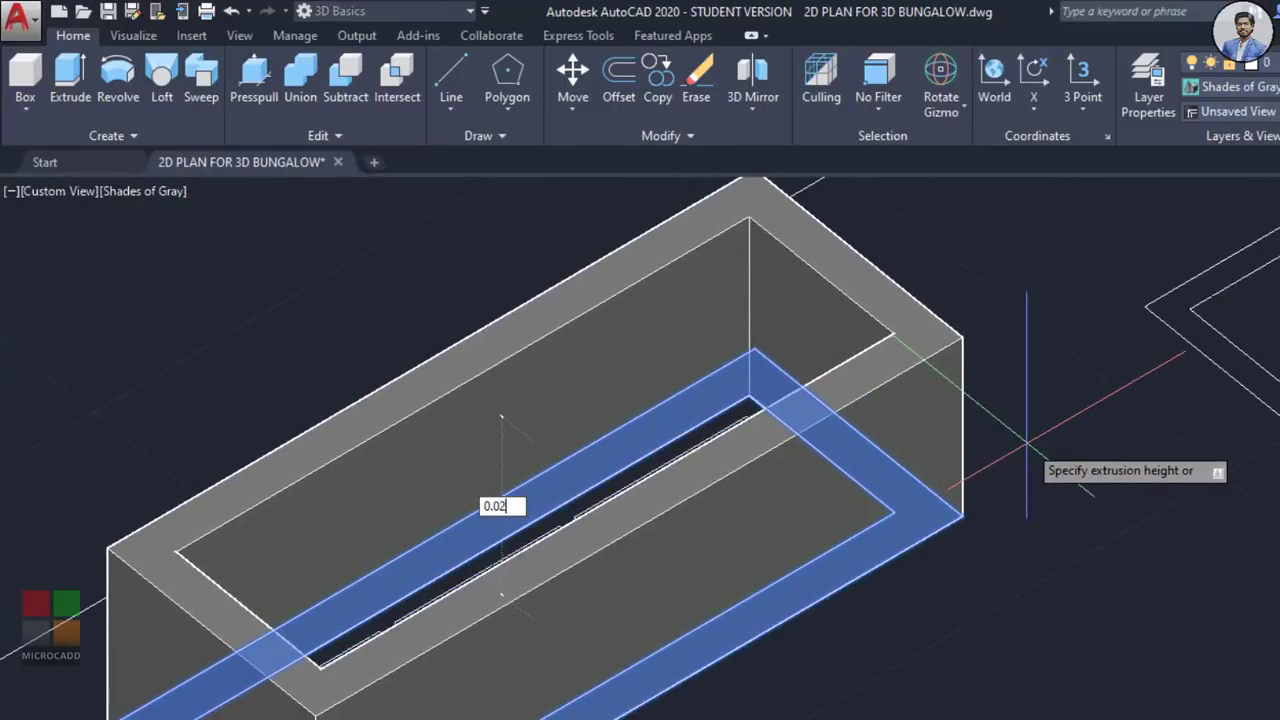
{"action": "key", "text": "Return"}
Step: Presspull the border between the two nested door outlines to a height of 0.02
{"action": "middle_click_drag", "start_coordinate": [1135, 331], "coordinate": [831, 486]}
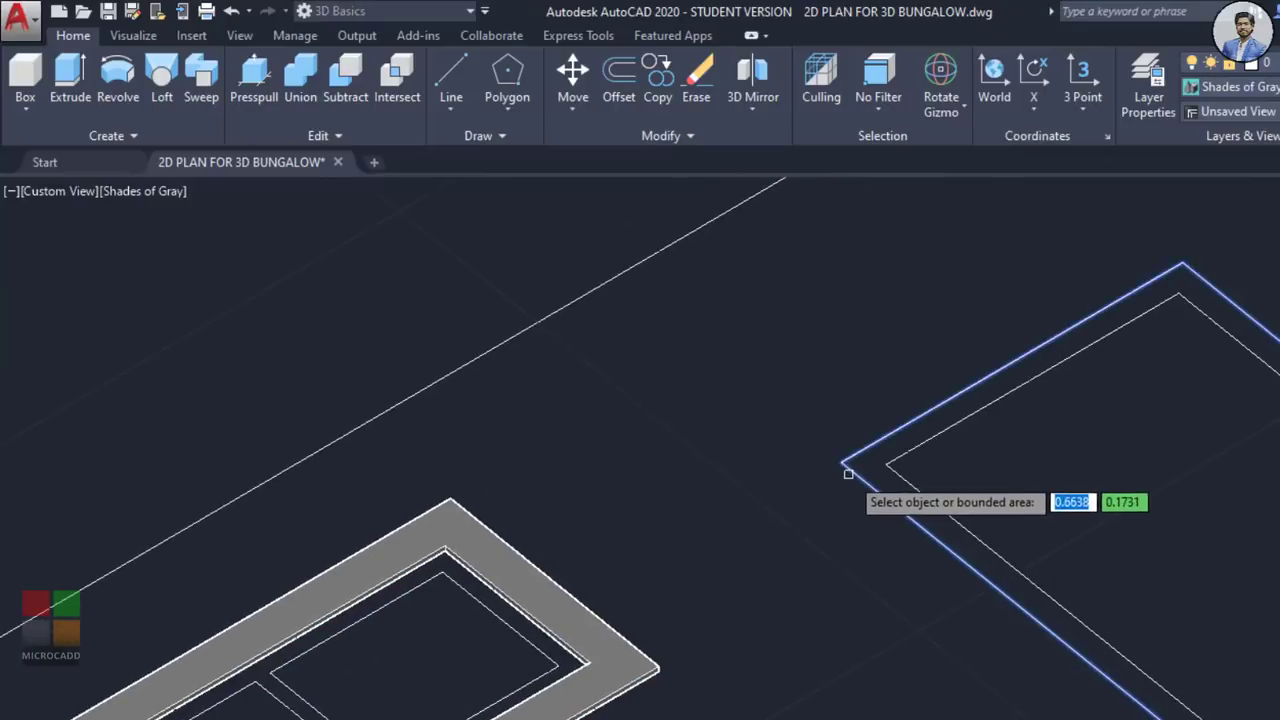
{"action": "left_click", "coordinate": [860, 469]}
{"action": "type", "text": "0.02"}
{"action": "key", "text": "Return"}
{"action": "key", "text": "Escape"}
{"action": "middle_click_drag", "start_coordinate": [814, 434], "coordinate": [834, 417]}
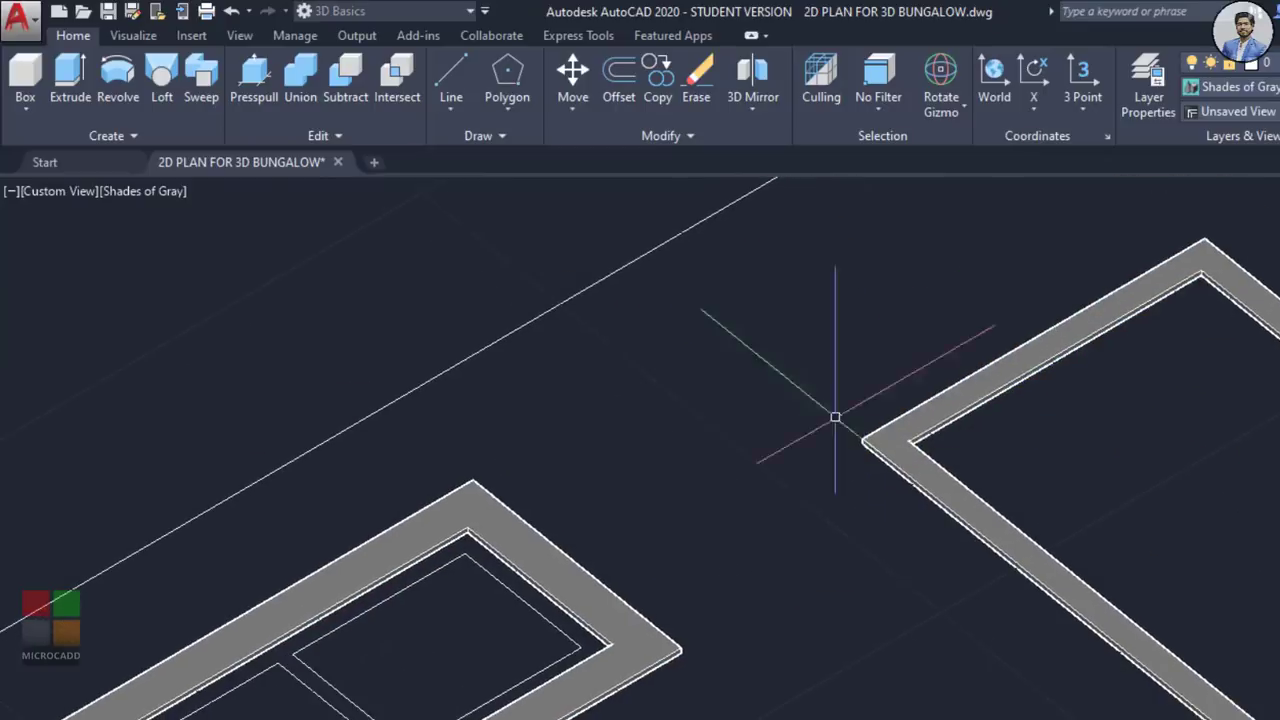
Step: Rotate the low window border and the door border together about the X axis until both stand upright
{"action": "scroll", "coordinate": [834, 417], "scroll_direction": "down", "scroll_amount": 2}
{"action": "middle_click_drag", "start_coordinate": [854, 459], "coordinate": [842, 297]}
{"action": "middle_click_drag", "start_coordinate": [783, 366], "coordinate": [871, 380]}
{"action": "left_click", "coordinate": [853, 389]}
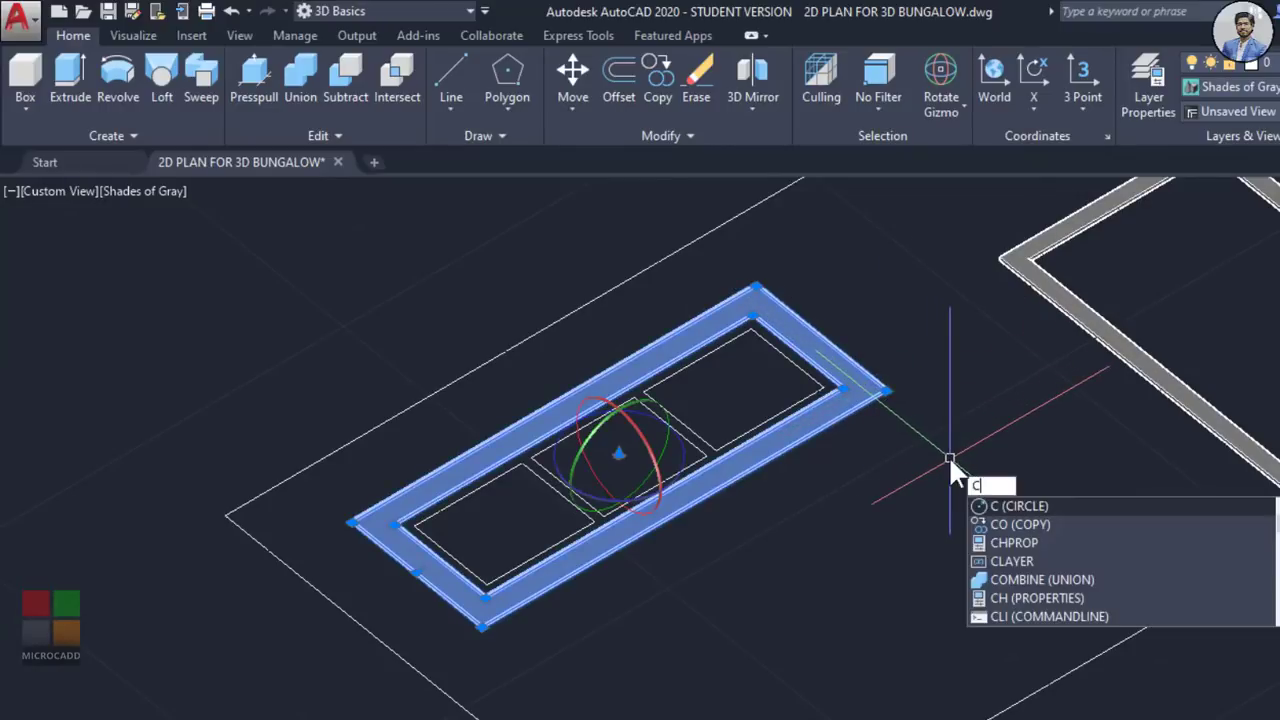
{"action": "key", "text": "BackSpace"}
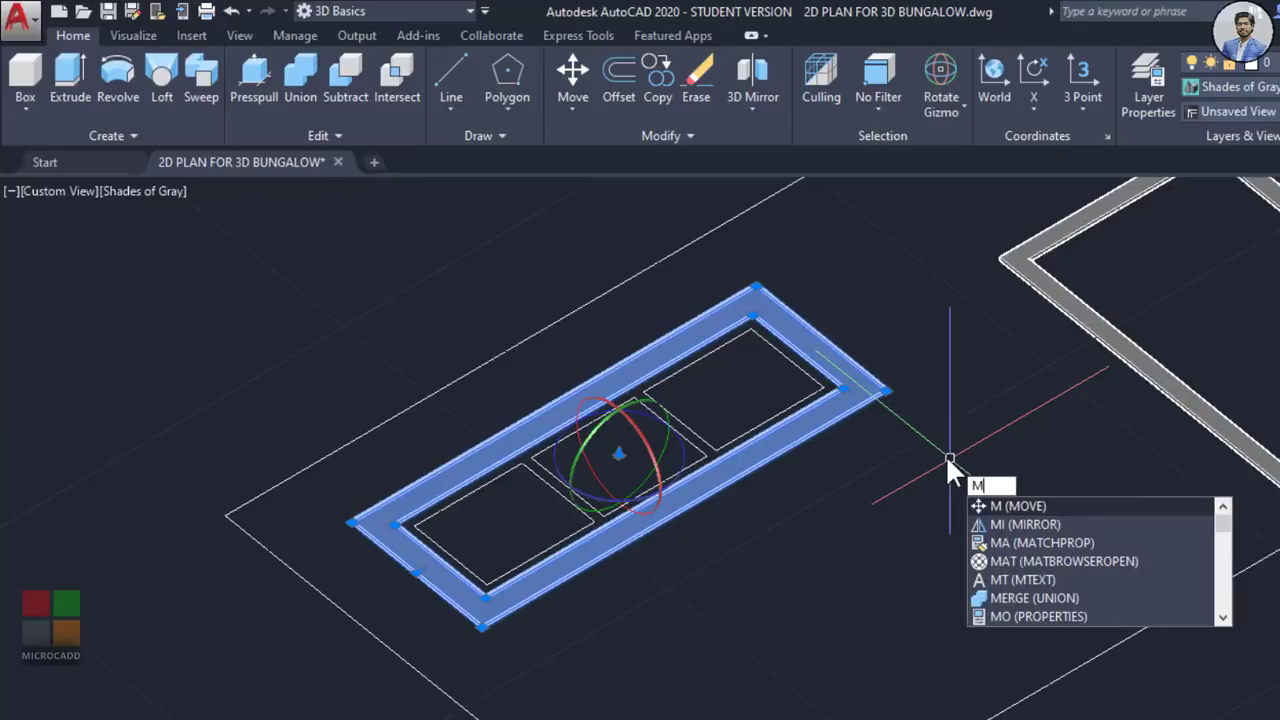
{"action": "key", "text": "Escape"}
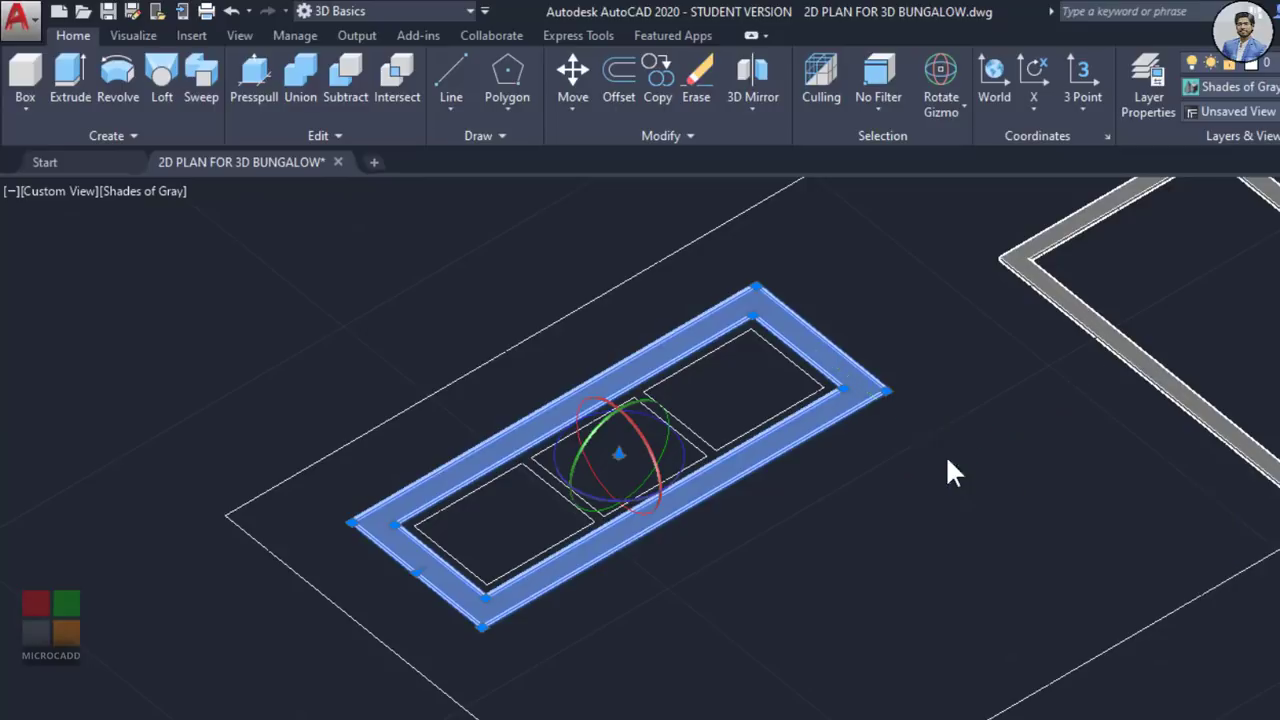
{"action": "scroll", "coordinate": [988, 458], "scroll_direction": "up", "scroll_amount": 5}
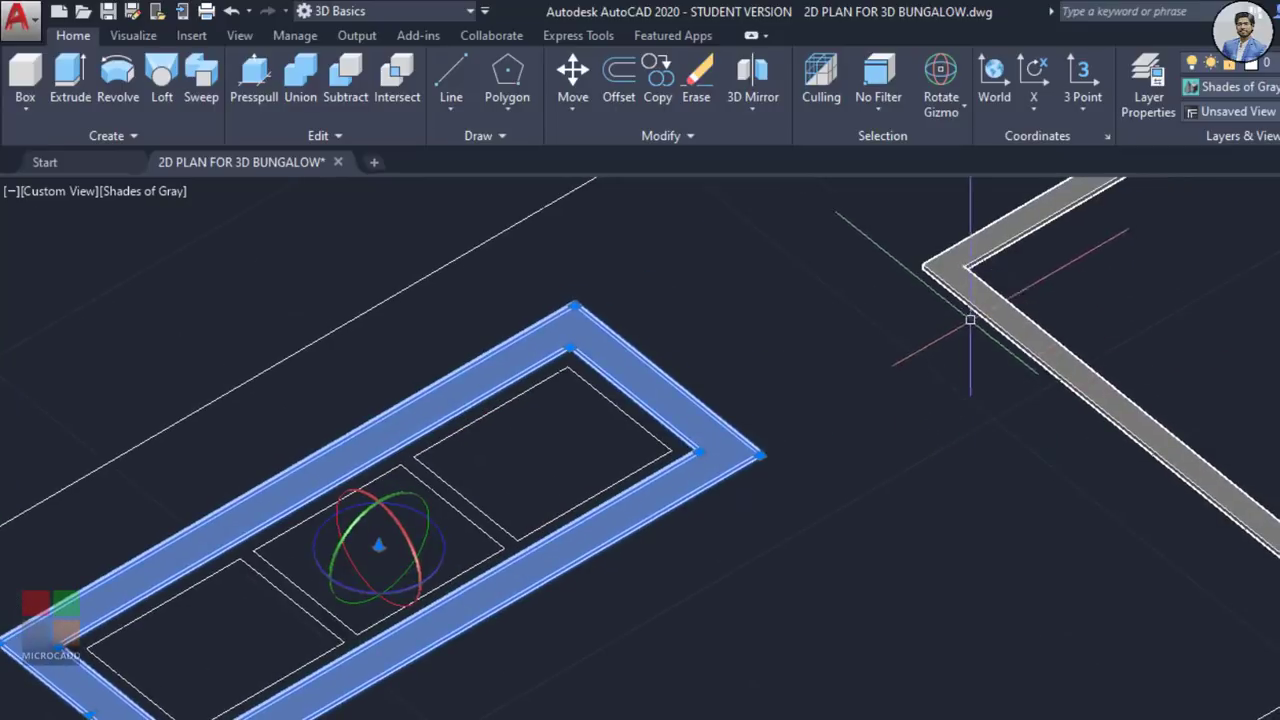
{"action": "left_click", "coordinate": [970, 320]}
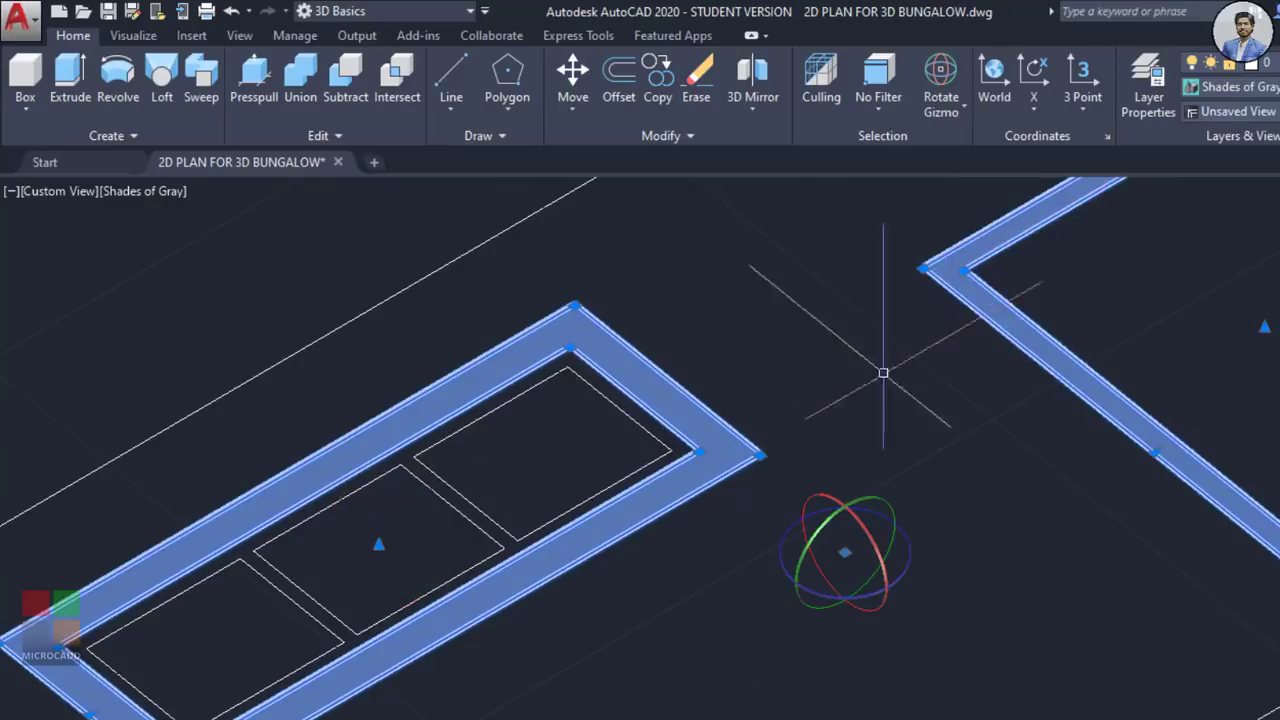
{"action": "left_click", "coordinate": [836, 480]}
{"action": "left_click", "coordinate": [860, 310]}
{"action": "key", "text": "Escape"}
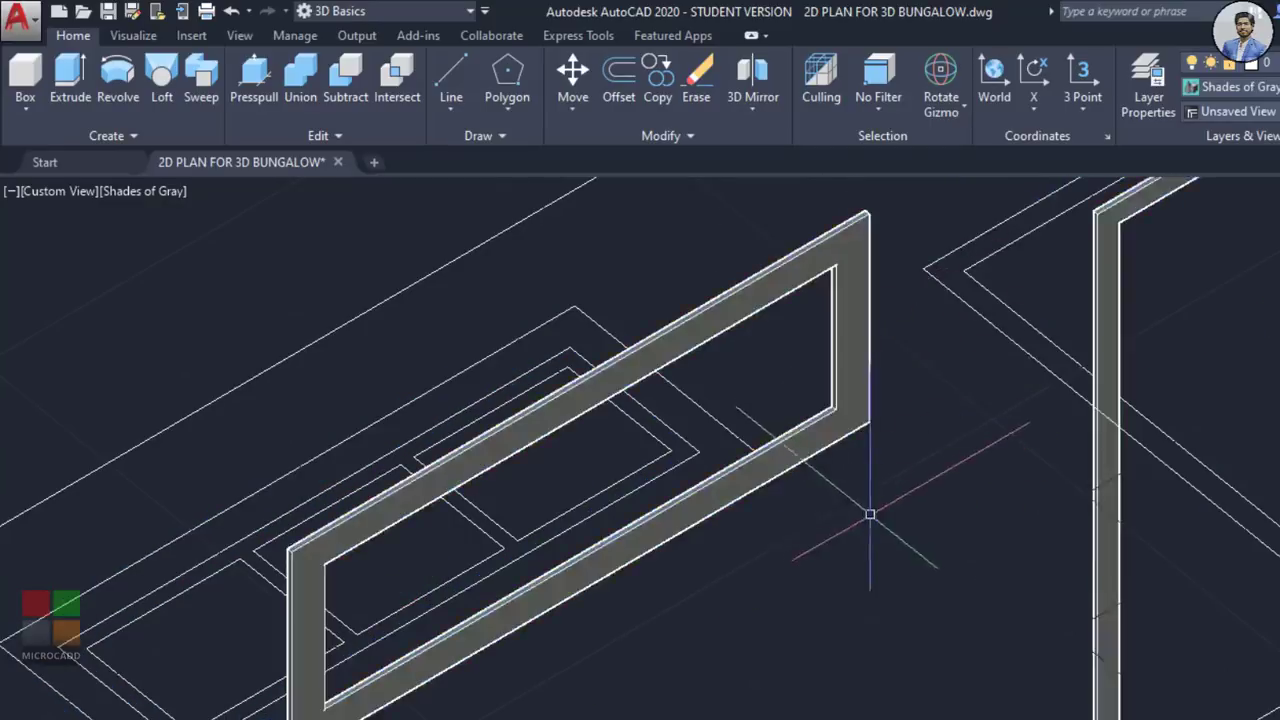
{"action": "scroll", "coordinate": [900, 520], "scroll_direction": "down", "scroll_amount": 4}
{"action": "middle_click_drag", "start_coordinate": [872, 536], "coordinate": [949, 480], "text": "shift"}
{"action": "scroll", "coordinate": [946, 480], "scroll_direction": "up", "scroll_amount": 3}
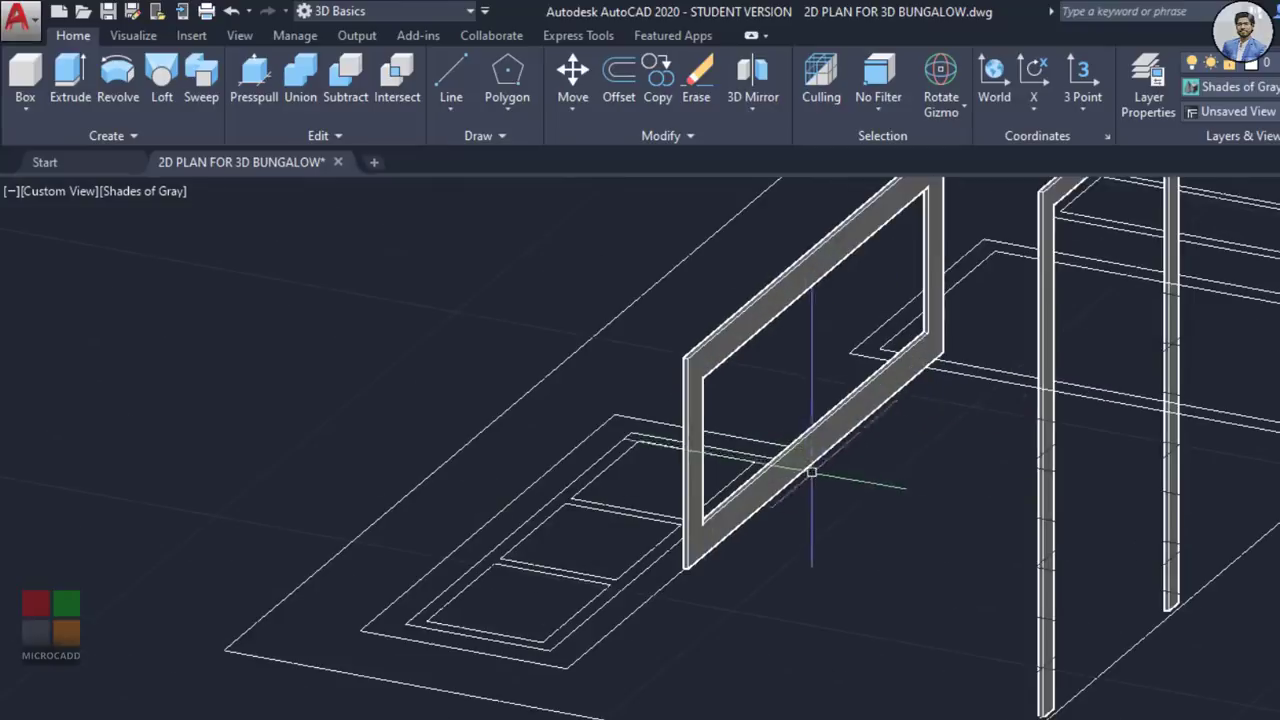
{"action": "left_click", "coordinate": [800, 464]}
{"action": "scroll", "coordinate": [700, 550], "scroll_direction": "up", "scroll_amount": 3}
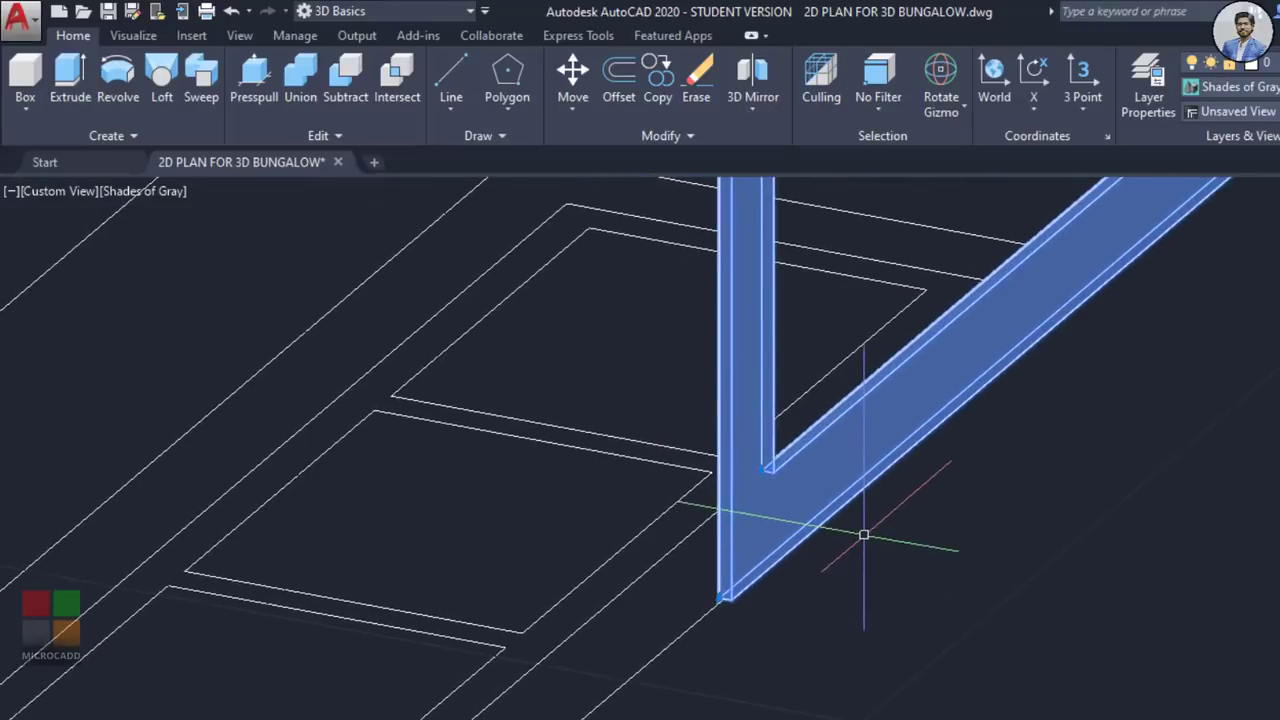
{"action": "key", "text": "Return"}
{"action": "scroll", "coordinate": [740, 600], "scroll_direction": "up", "scroll_amount": 4}
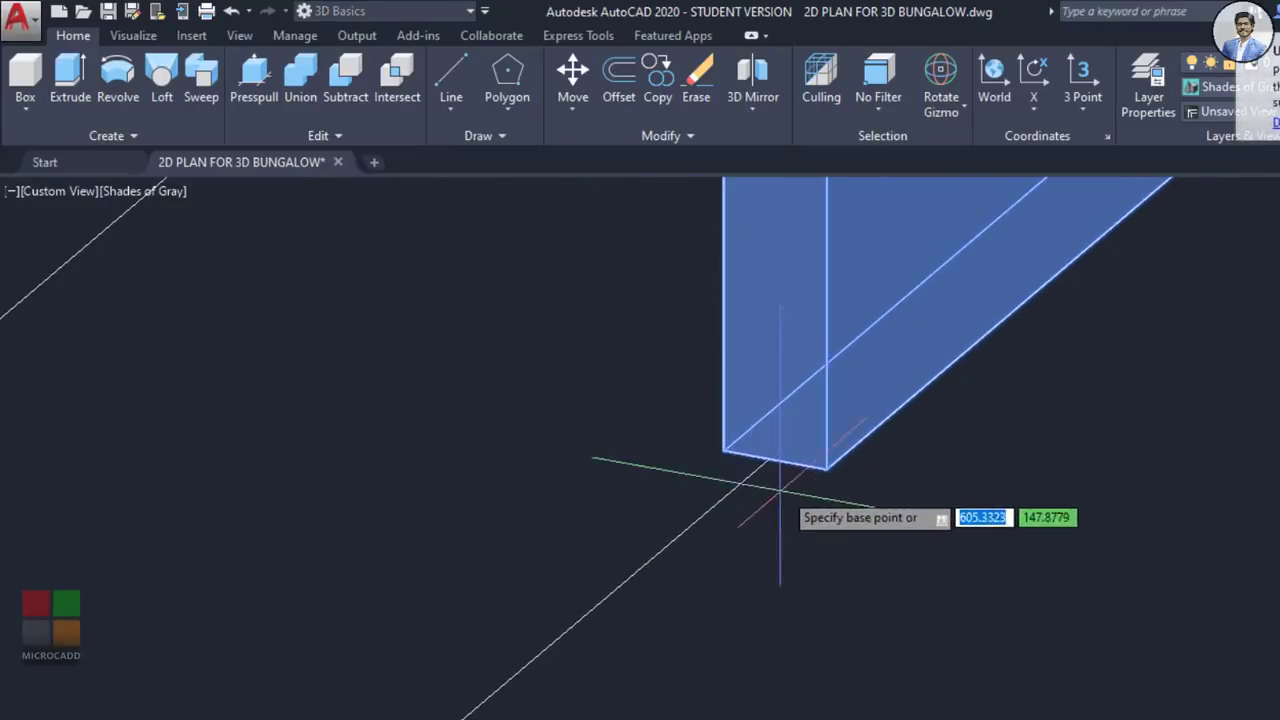
{"action": "left_click", "coordinate": [775, 460]}
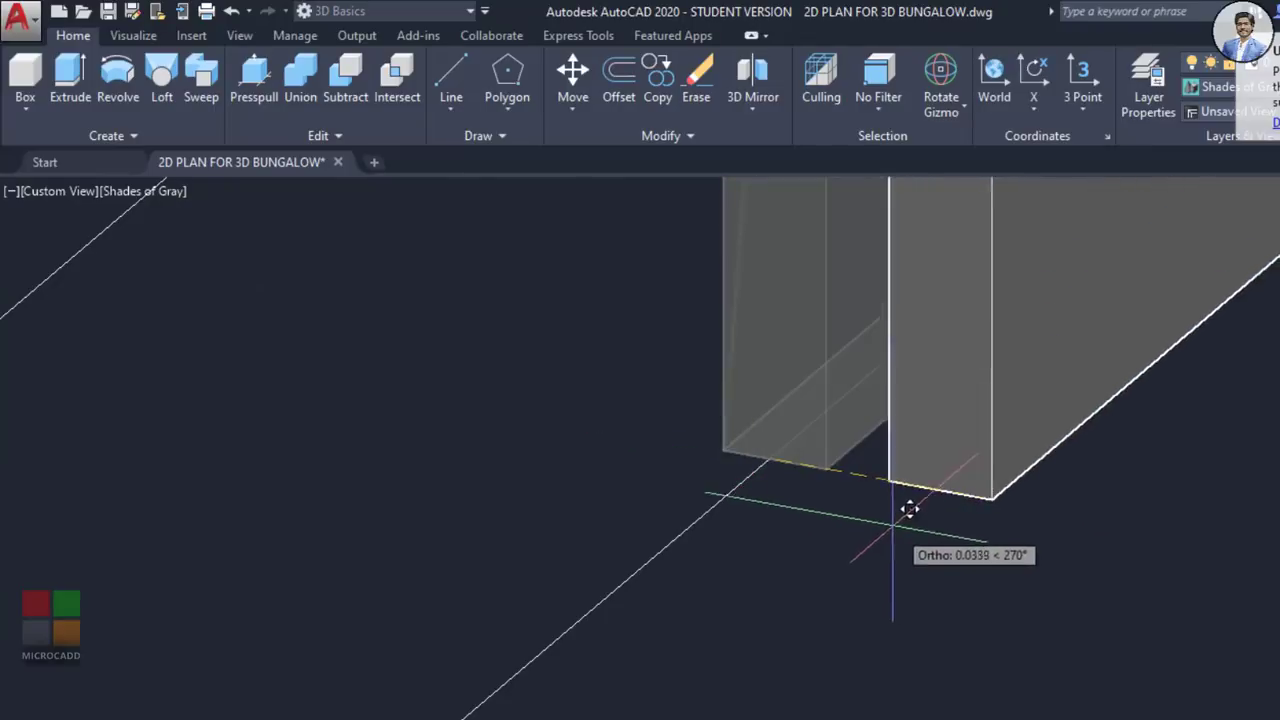
{"action": "key", "text": "Escape"}
{"action": "left_click", "coordinate": [821, 457]}
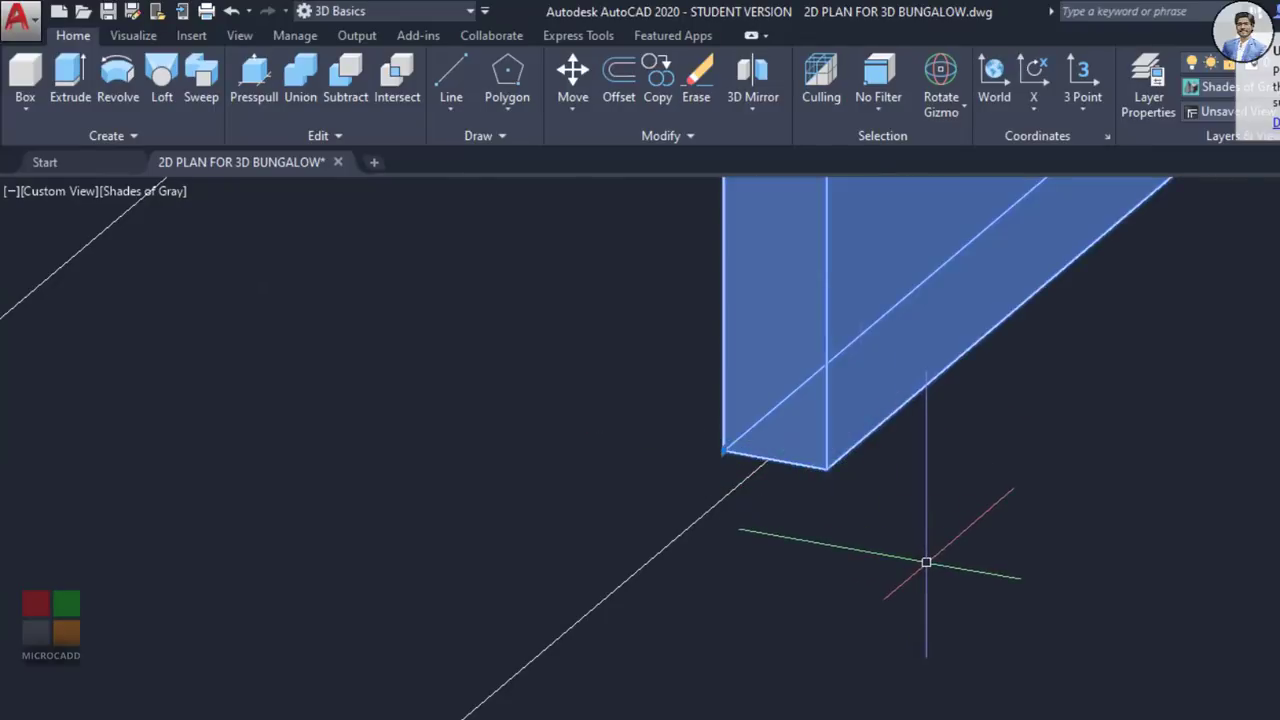
{"action": "key", "text": "Escape"}
Step: Move the upright window border by its inner bottom back corner onto the outer bottom corner of the upper-floor low window opening
{"action": "left_click", "coordinate": [812, 465]}
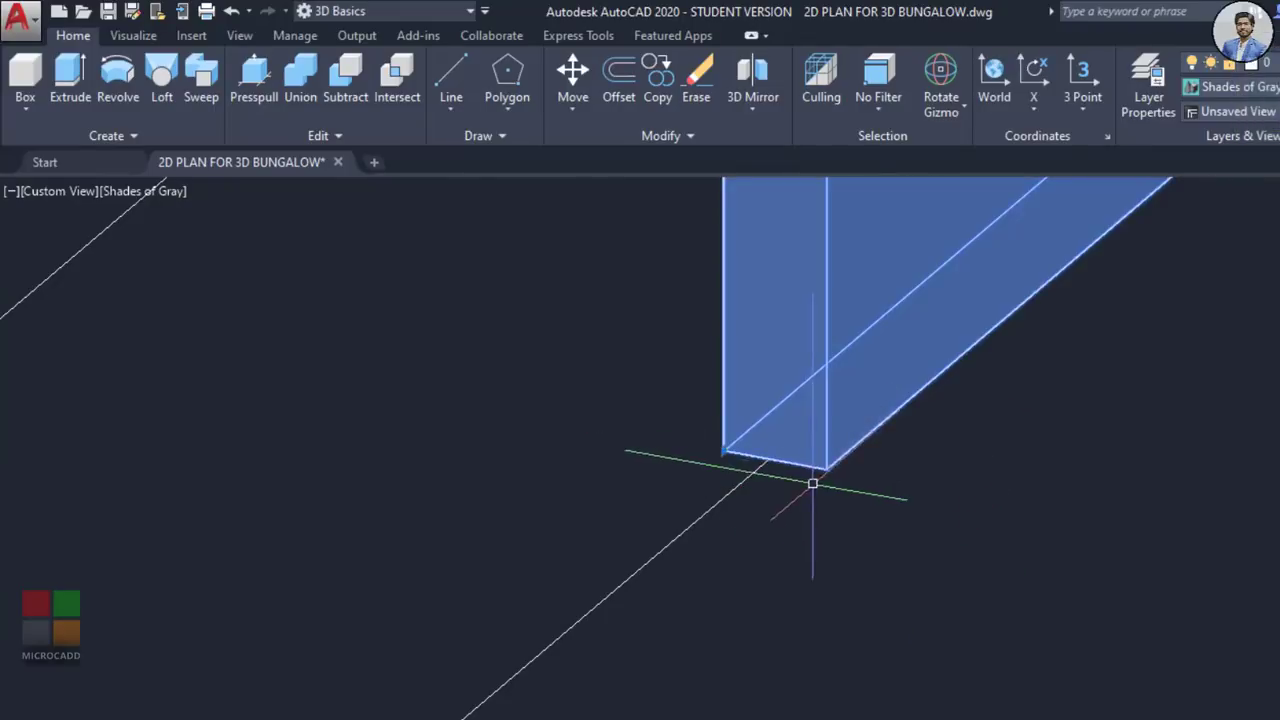
{"action": "key", "text": "Return"}
{"action": "middle_click_drag", "start_coordinate": [1170, 340], "coordinate": [840, 700]}
{"action": "scroll", "coordinate": [945, 660], "scroll_direction": "down", "scroll_amount": 4}
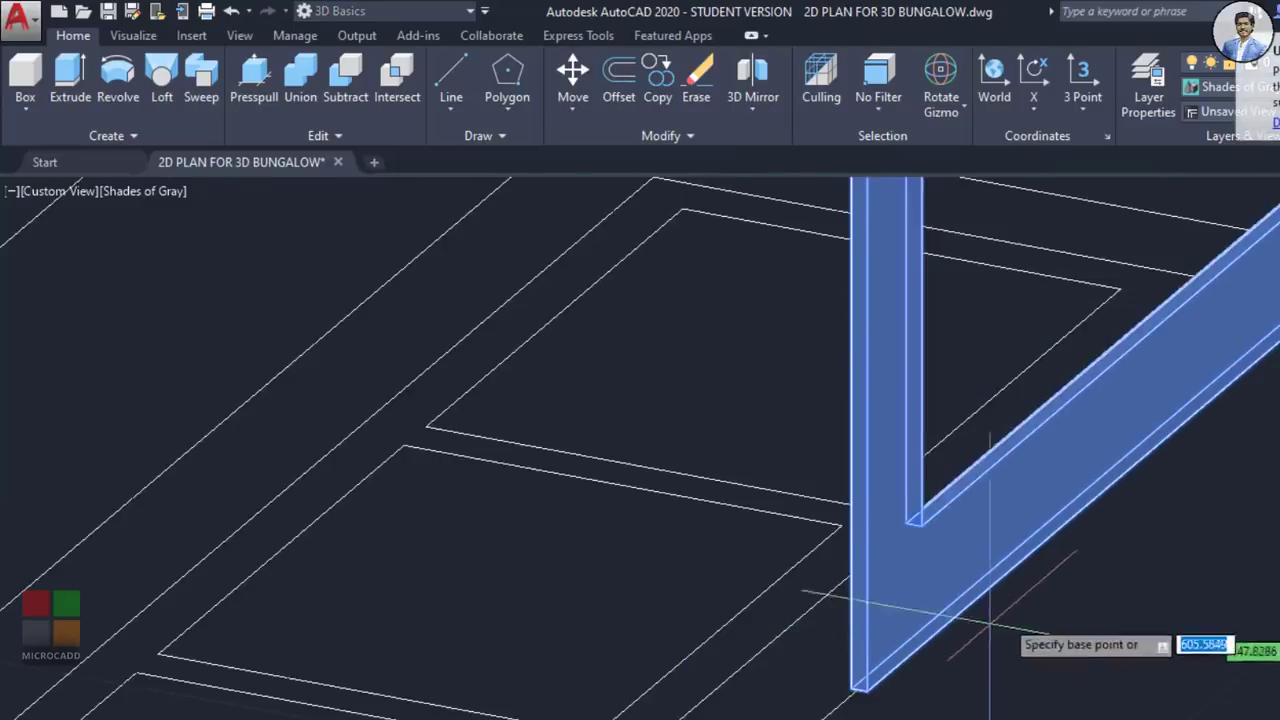
{"action": "middle_click_drag", "start_coordinate": [1200, 340], "coordinate": [700, 648]}
{"action": "scroll", "coordinate": [943, 549], "scroll_direction": "down", "scroll_amount": 2}
{"action": "scroll", "coordinate": [929, 386], "scroll_direction": "up", "scroll_amount": 4}
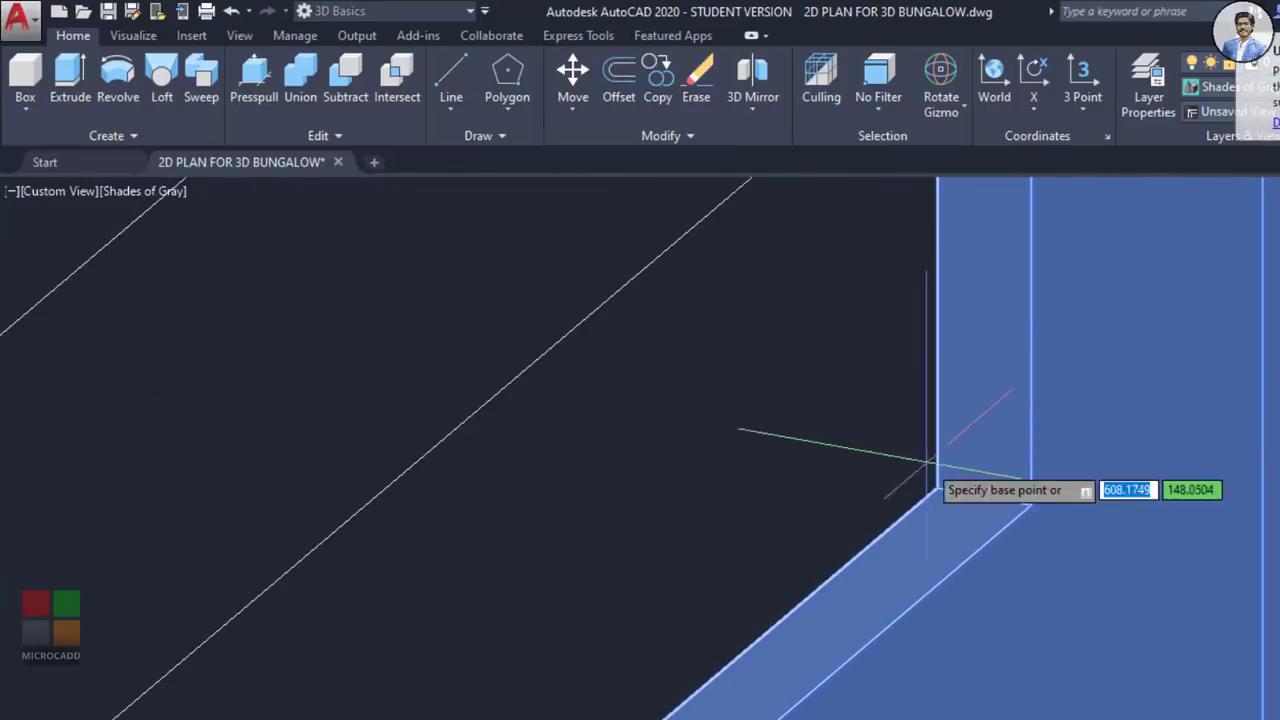
{"action": "scroll", "coordinate": [933, 485], "scroll_direction": "up", "scroll_amount": 1}
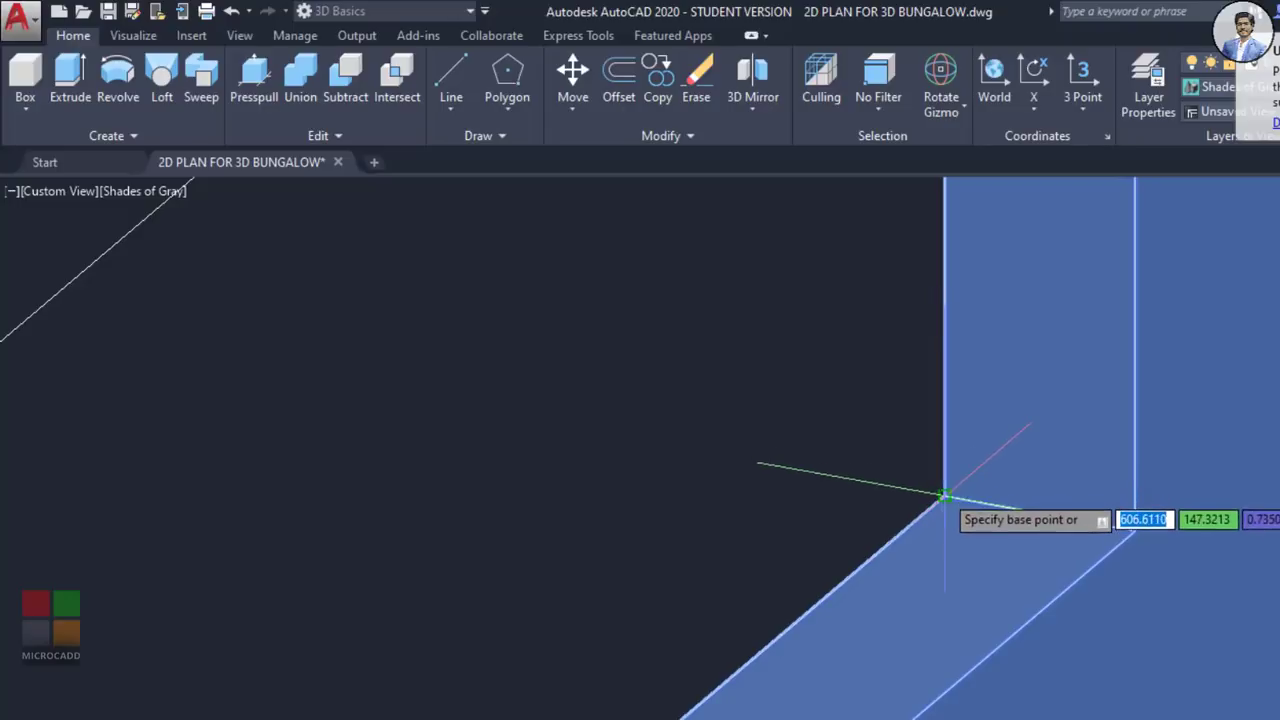
{"action": "scroll", "coordinate": [944, 496], "scroll_direction": "down", "scroll_amount": 3}
{"action": "scroll", "coordinate": [944, 497], "scroll_direction": "up", "scroll_amount": 2}
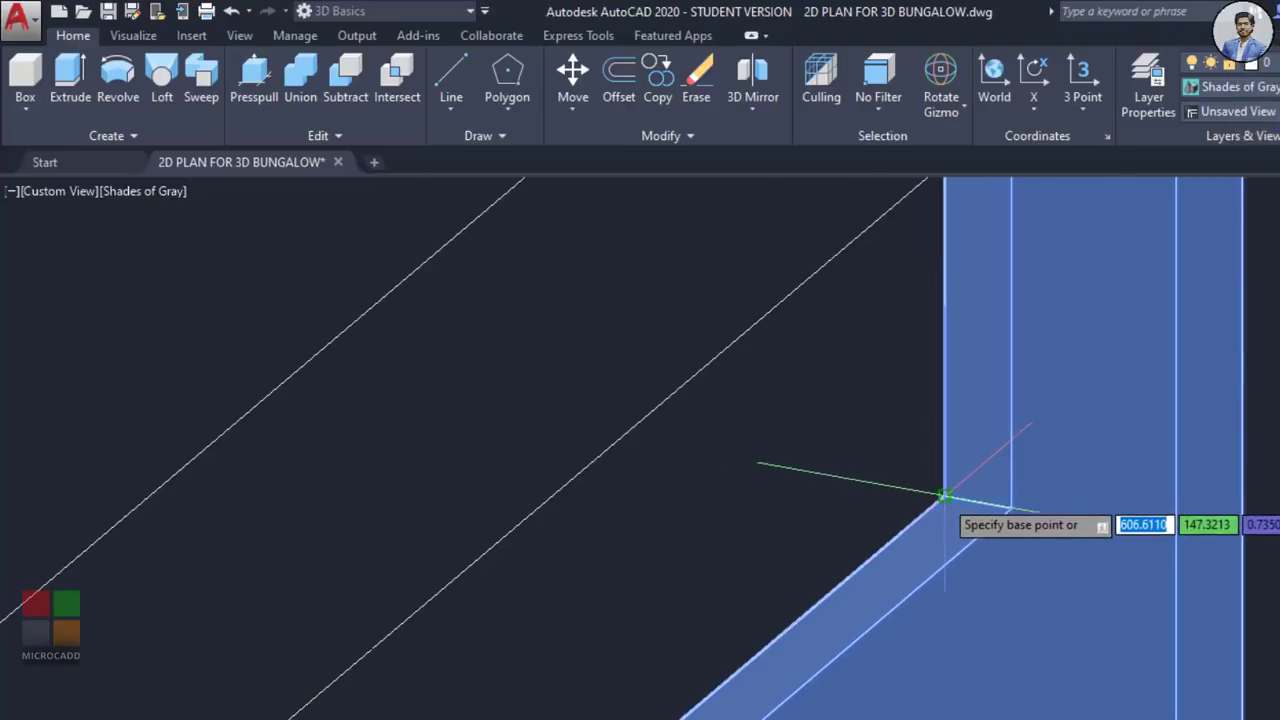
{"action": "left_click", "coordinate": [944, 496]}
{"action": "scroll", "coordinate": [960, 488], "scroll_direction": "down", "scroll_amount": 5}
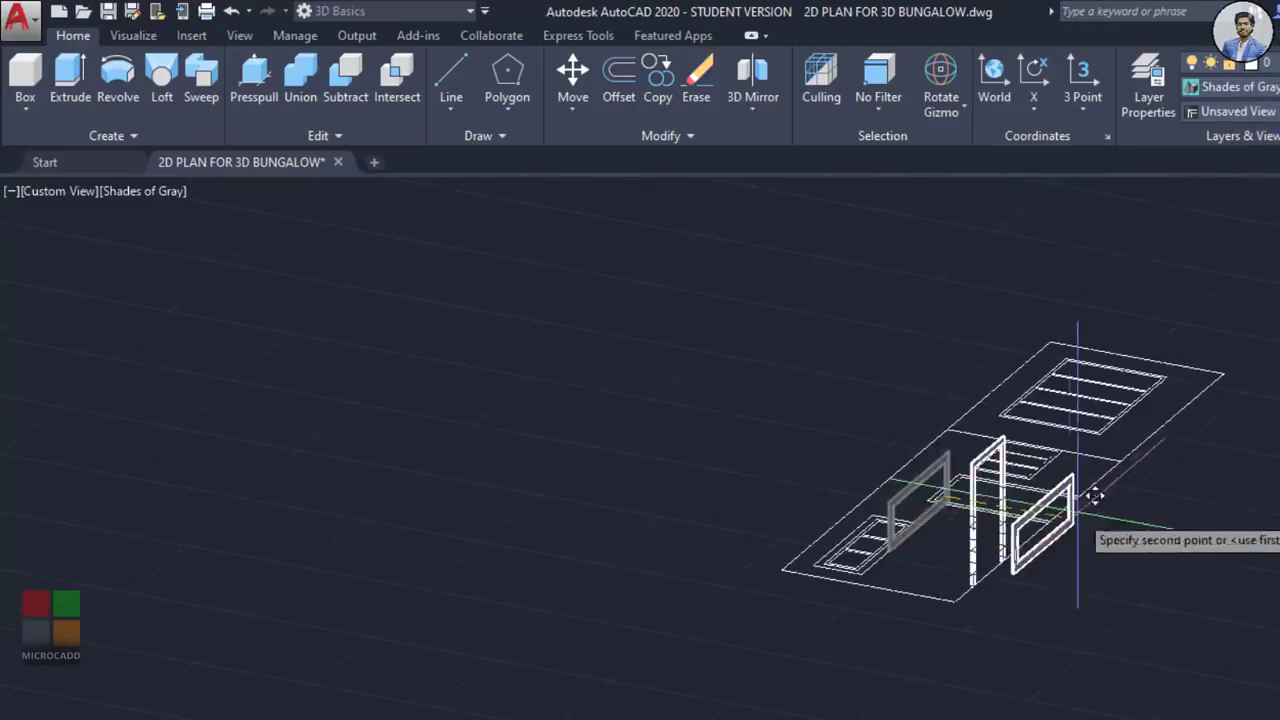
{"action": "middle_click_drag", "start_coordinate": [1095, 496], "coordinate": [491, 598]}
{"action": "scroll", "coordinate": [769, 582], "scroll_direction": "down", "scroll_amount": 2}
{"action": "scroll", "coordinate": [1124, 222], "scroll_direction": "up", "scroll_amount": 8}
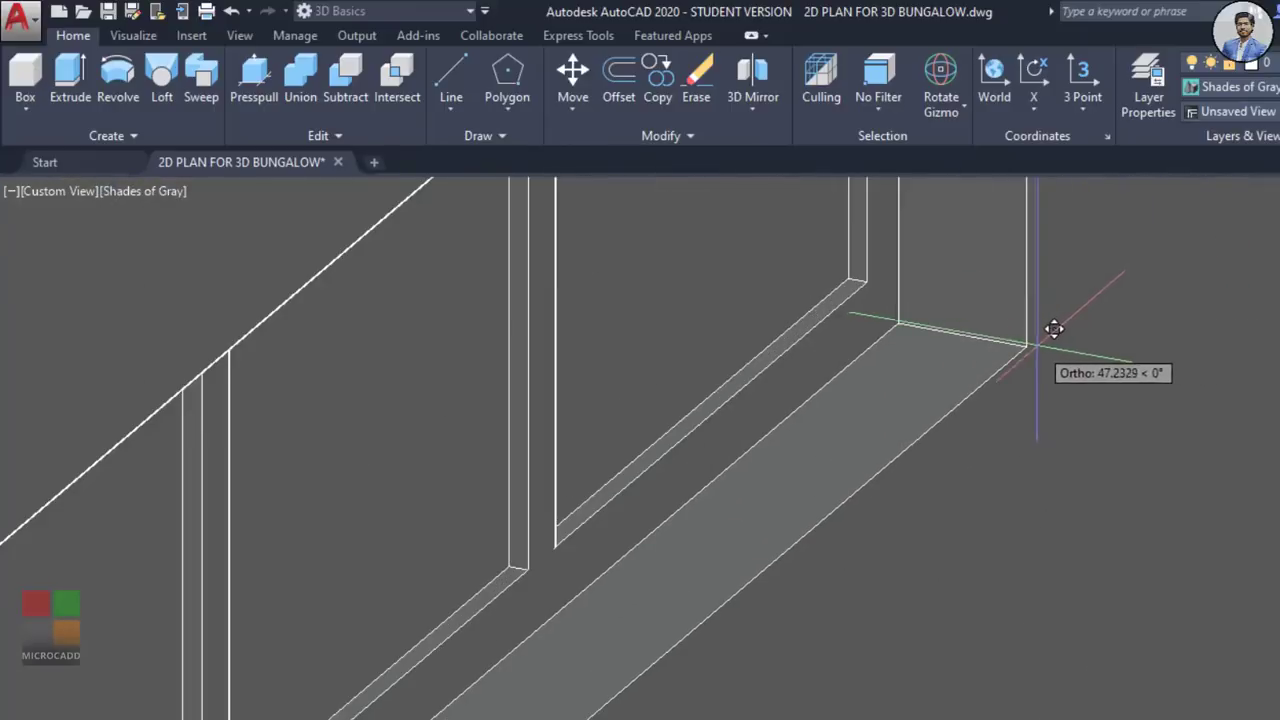
{"action": "scroll", "coordinate": [1043, 330], "scroll_direction": "down", "scroll_amount": 6}
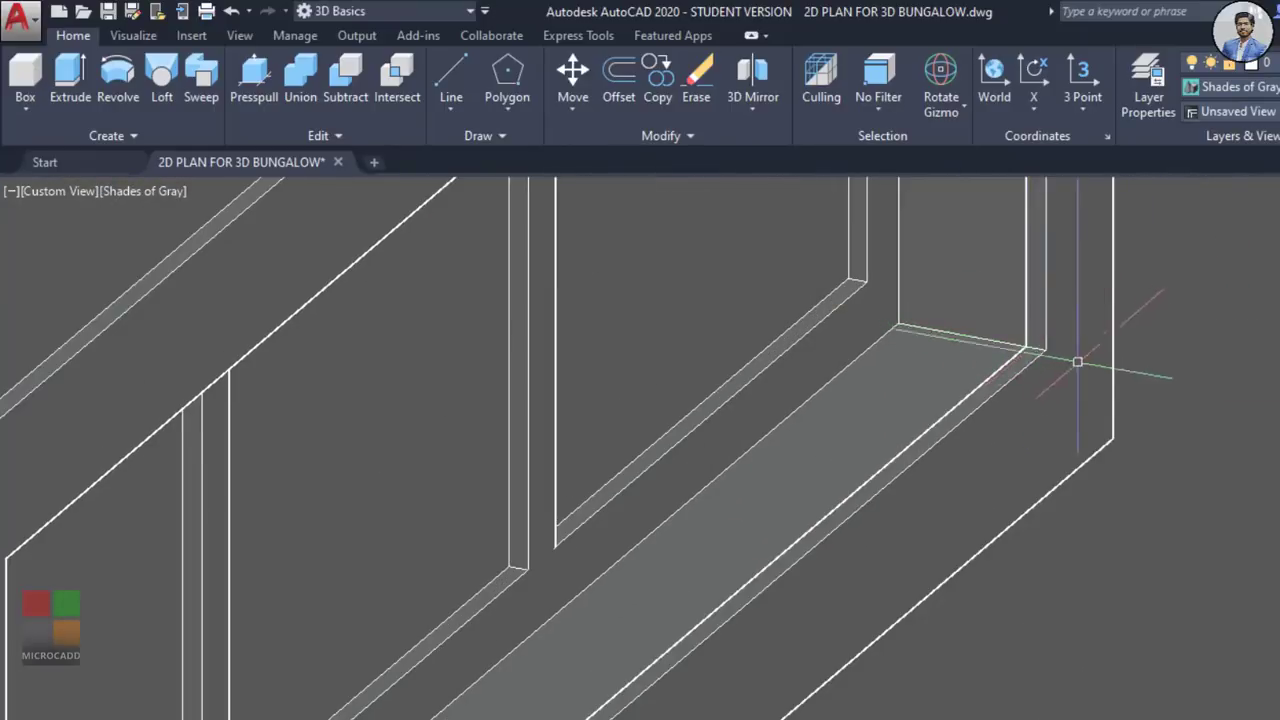
{"action": "scroll", "coordinate": [1080, 486], "scroll_direction": "up", "scroll_amount": 3}
{"action": "scroll", "coordinate": [1016, 476], "scroll_direction": "up", "scroll_amount": 1}
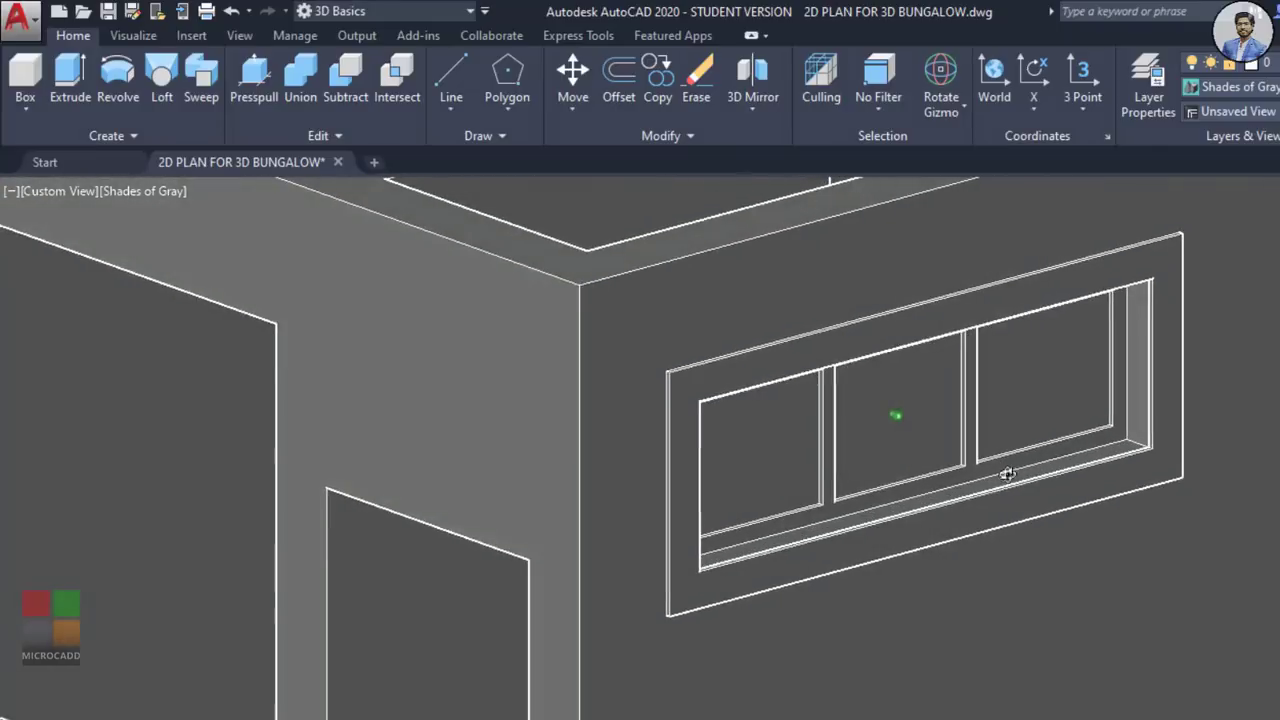
Step: Move the upright door border by its inner top back corner onto the matching corner of the upper-floor front wall's door opening
{"action": "scroll", "coordinate": [1100, 478], "scroll_direction": "down", "scroll_amount": 6}
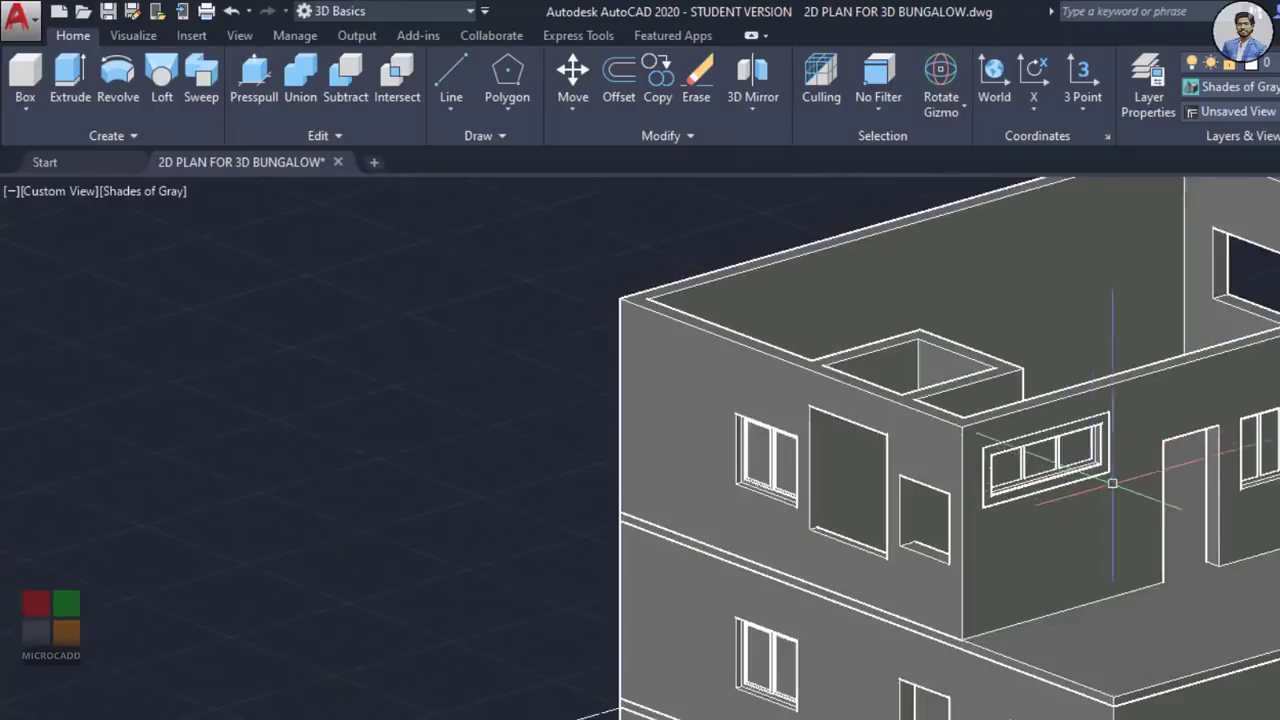
{"action": "middle_click_drag", "start_coordinate": [1111, 483], "coordinate": [1157, 461]}
{"action": "scroll", "coordinate": [611, 680], "scroll_direction": "down", "scroll_amount": 4}
{"action": "middle_click_drag", "start_coordinate": [690, 610], "coordinate": [966, 337]}
{"action": "middle_click_drag", "start_coordinate": [634, 410], "coordinate": [749, 528], "text": "shift"}
{"action": "scroll", "coordinate": [731, 714], "scroll_direction": "up", "scroll_amount": 7}
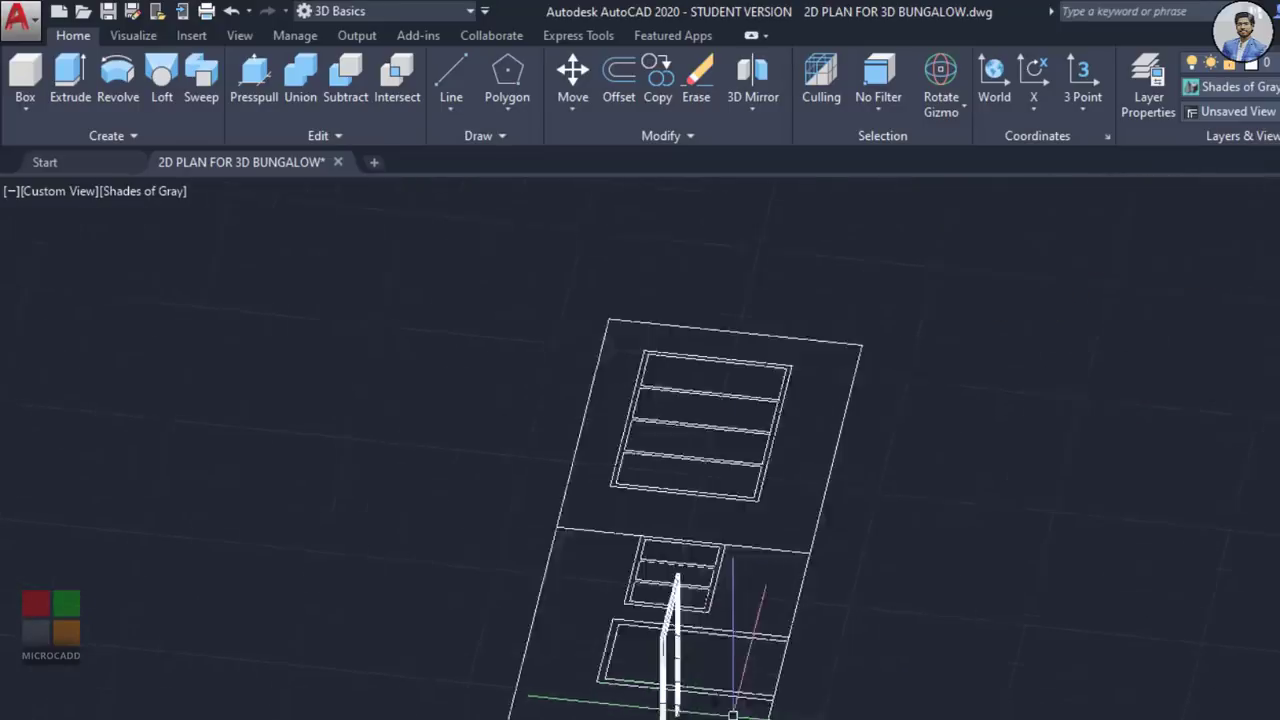
{"action": "middle_click_drag", "start_coordinate": [716, 650], "coordinate": [710, 578]}
{"action": "middle_click_drag", "start_coordinate": [672, 560], "coordinate": [617, 462], "text": "shift"}
{"action": "scroll", "coordinate": [637, 441], "scroll_direction": "up", "scroll_amount": 5}
{"action": "left_click", "coordinate": [657, 404]}
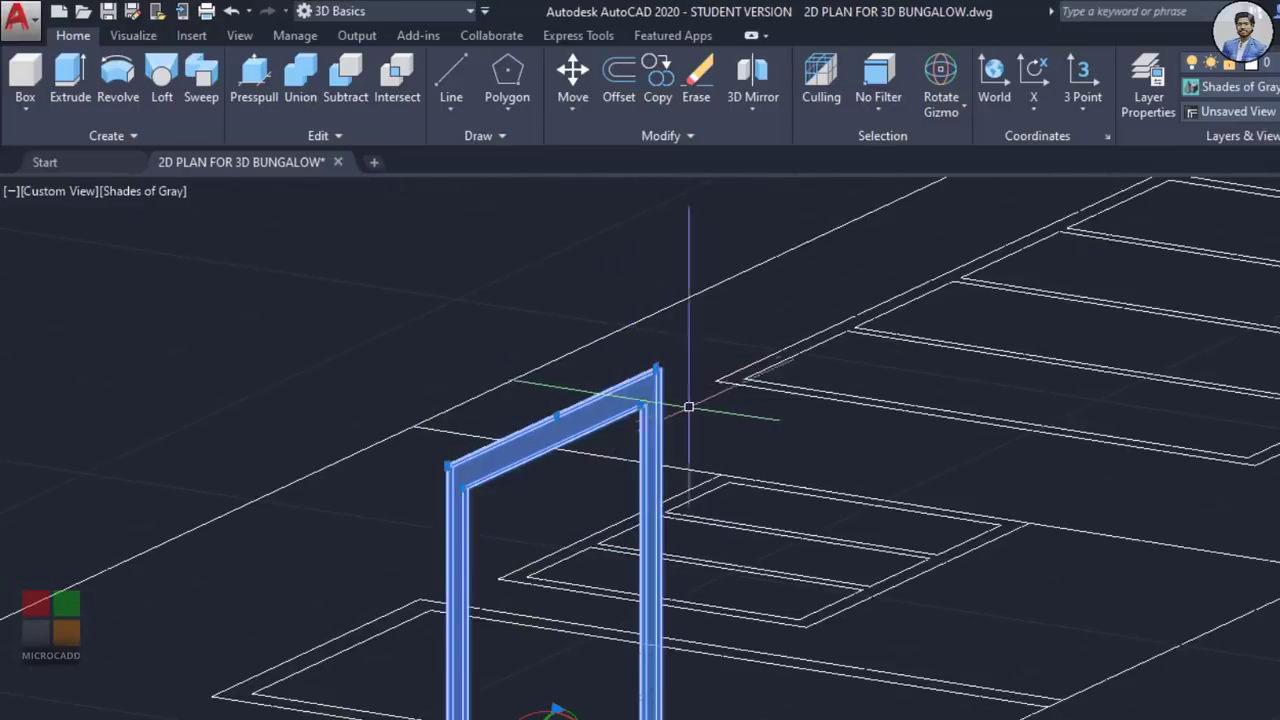
{"action": "type", "text": "m"}
{"action": "key", "text": "Return"}
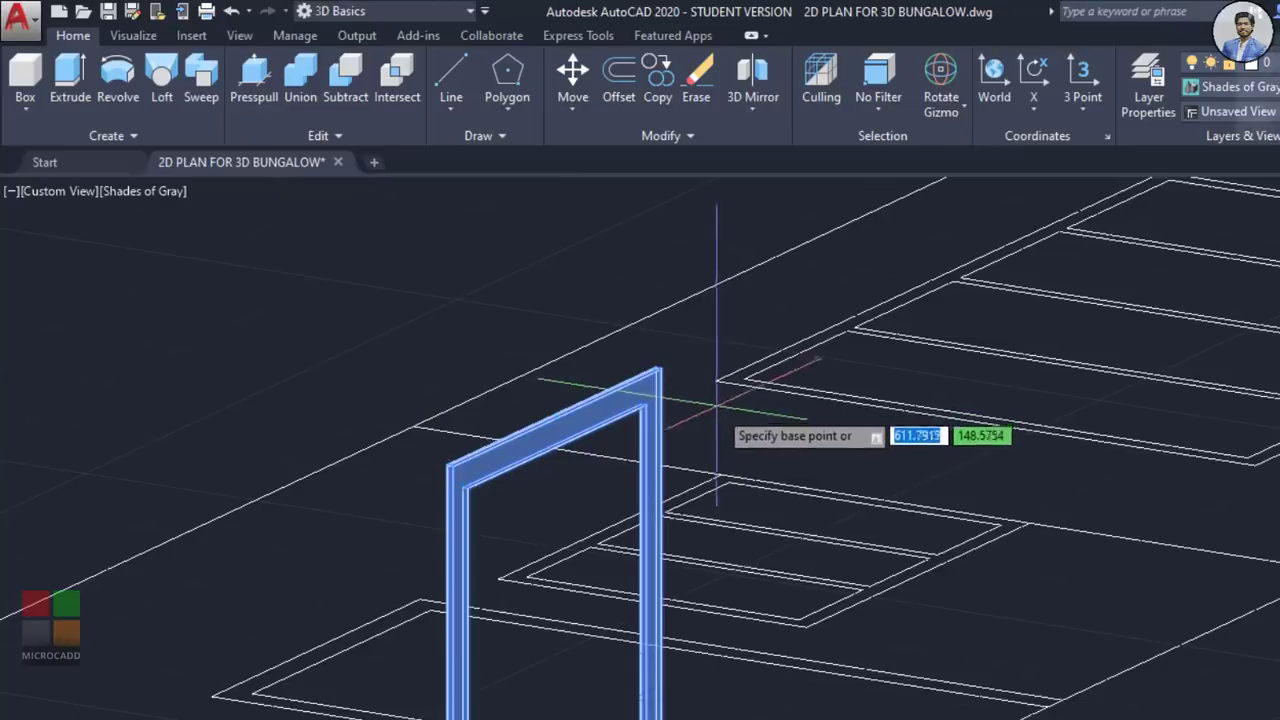
{"action": "middle_click_drag", "start_coordinate": [716, 404], "coordinate": [694, 620], "text": "shift"}
{"action": "scroll", "coordinate": [591, 449], "scroll_direction": "up", "scroll_amount": 9}
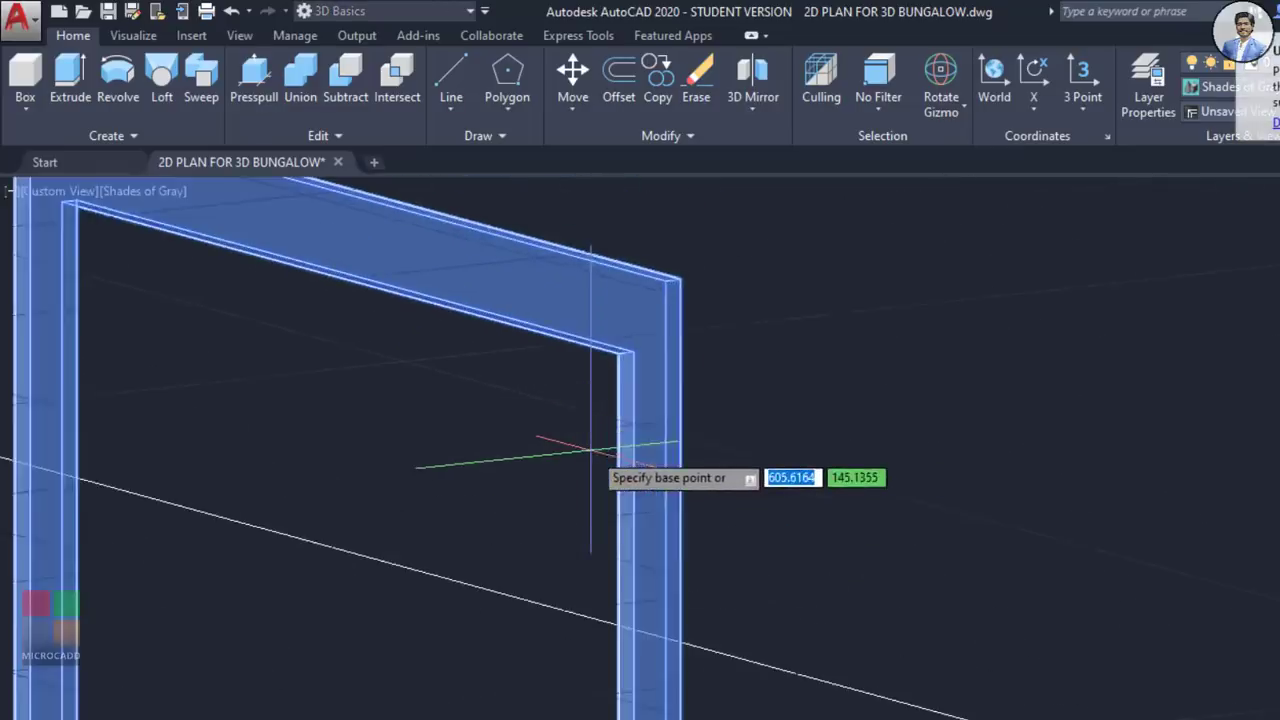
{"action": "scroll", "coordinate": [600, 380], "scroll_direction": "up", "scroll_amount": 2}
{"action": "middle_click_drag", "start_coordinate": [555, 263], "coordinate": [571, 371]}
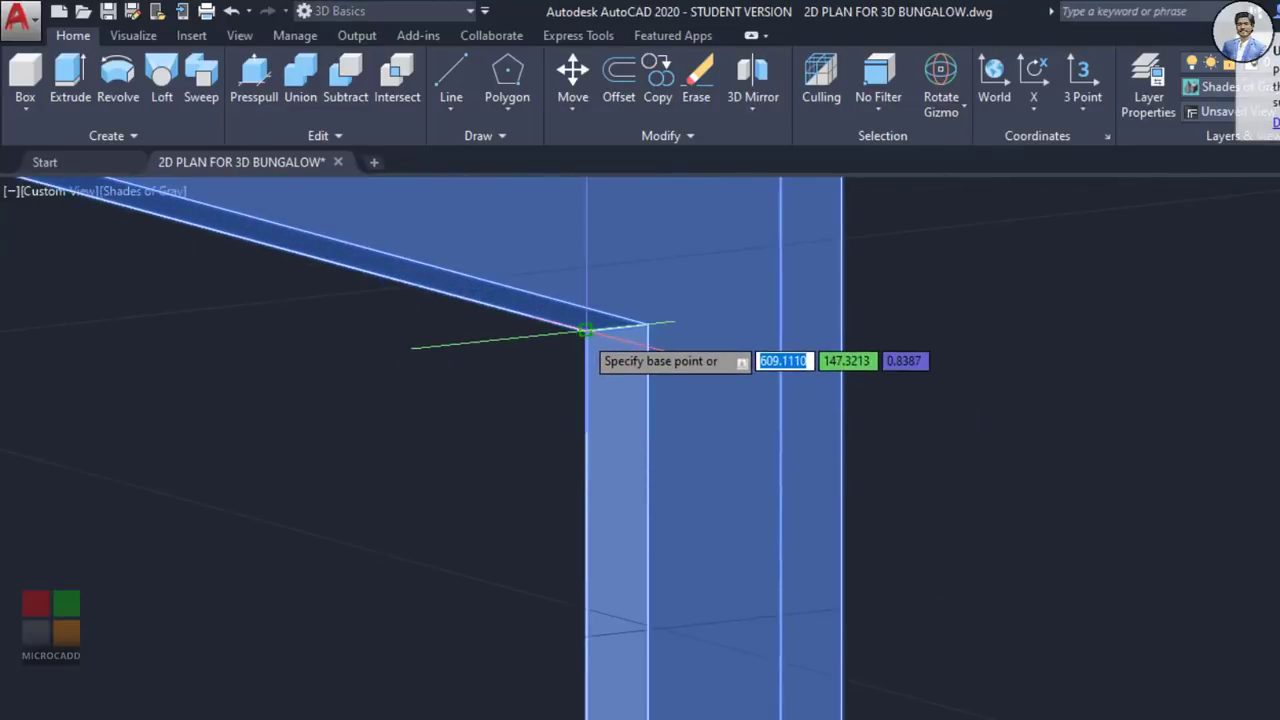
{"action": "left_click", "coordinate": [585, 330]}
{"action": "scroll", "coordinate": [709, 457], "scroll_direction": "down", "scroll_amount": 8}
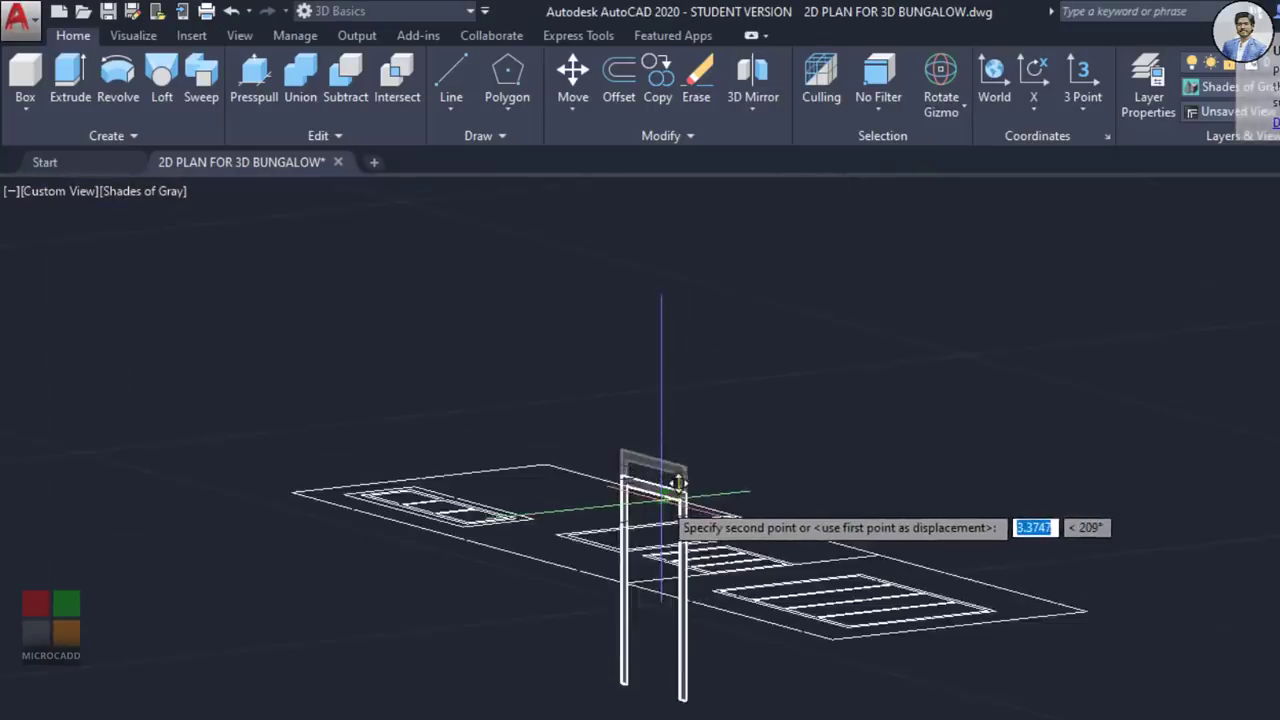
{"action": "scroll", "coordinate": [1222, 334], "scroll_direction": "up", "scroll_amount": 8}
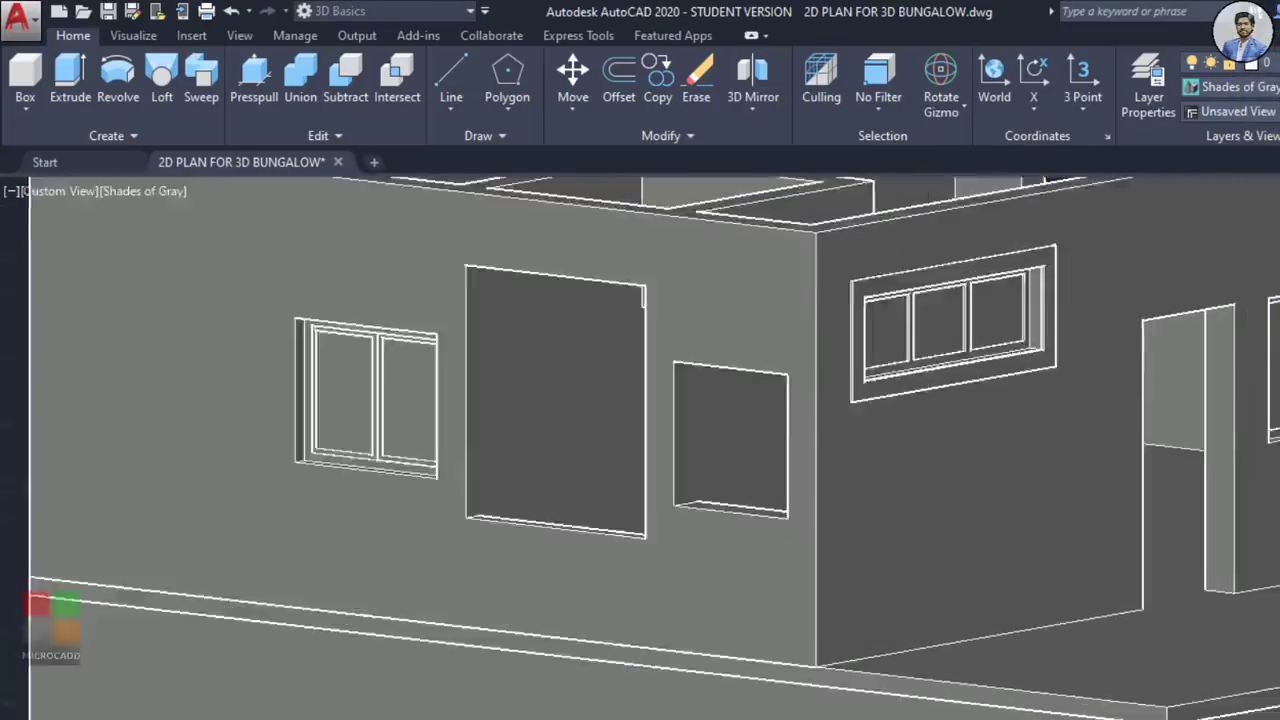
{"action": "scroll", "coordinate": [1148, 443], "scroll_direction": "down", "scroll_amount": 6}
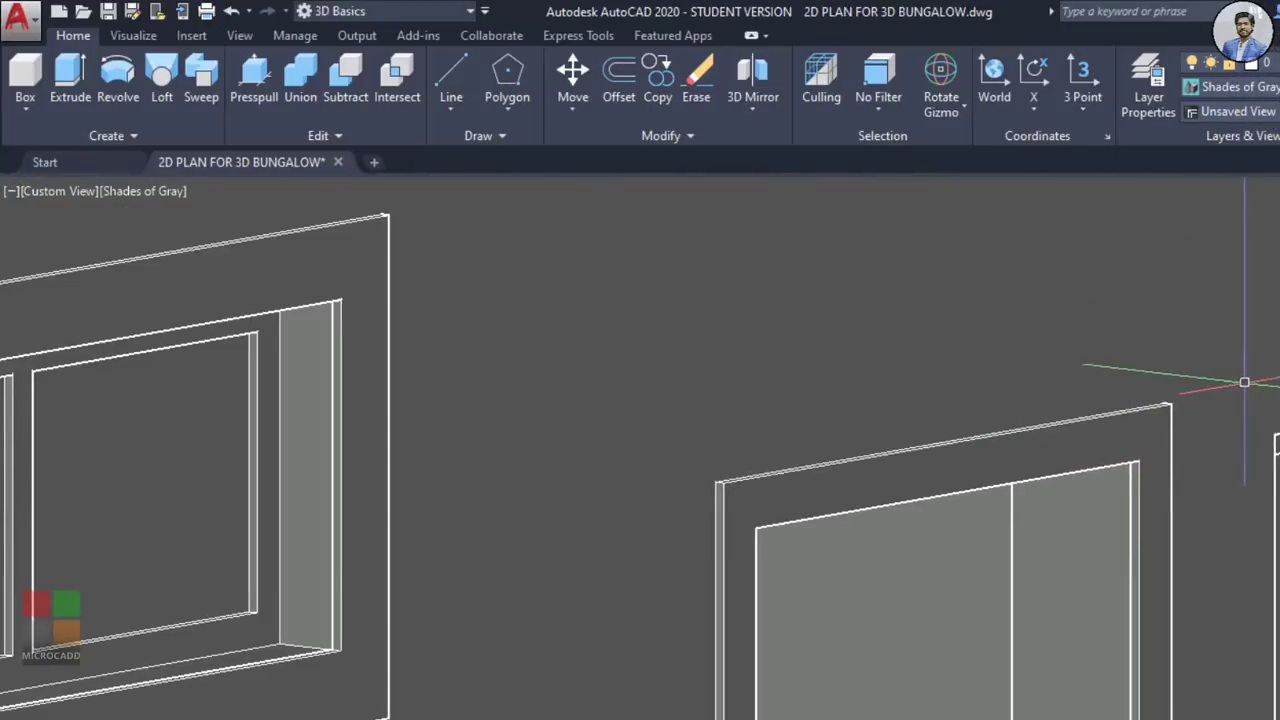
{"action": "scroll", "coordinate": [1050, 491], "scroll_direction": "up", "scroll_amount": 2}
{"action": "scroll", "coordinate": [1050, 491], "scroll_direction": "down", "scroll_amount": 5}
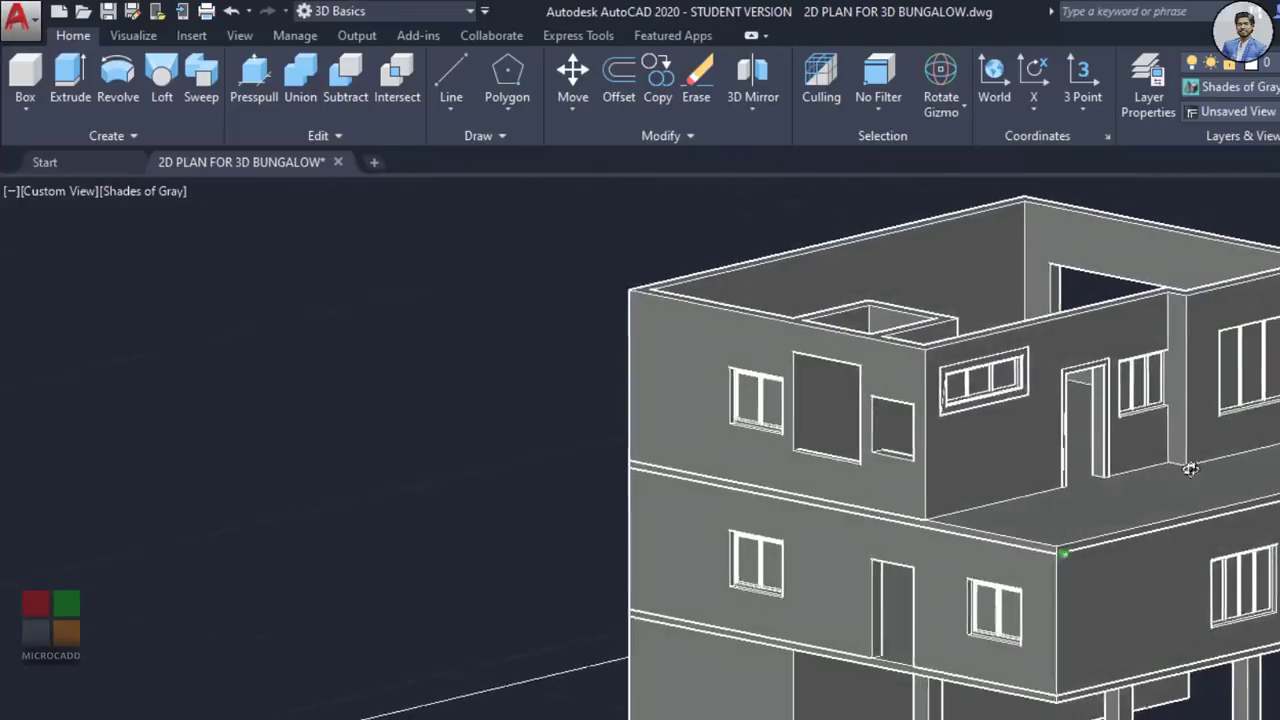
{"action": "scroll", "coordinate": [1020, 500], "scroll_direction": "up", "scroll_amount": 3}
{"action": "scroll", "coordinate": [1060, 399], "scroll_direction": "up", "scroll_amount": 2}
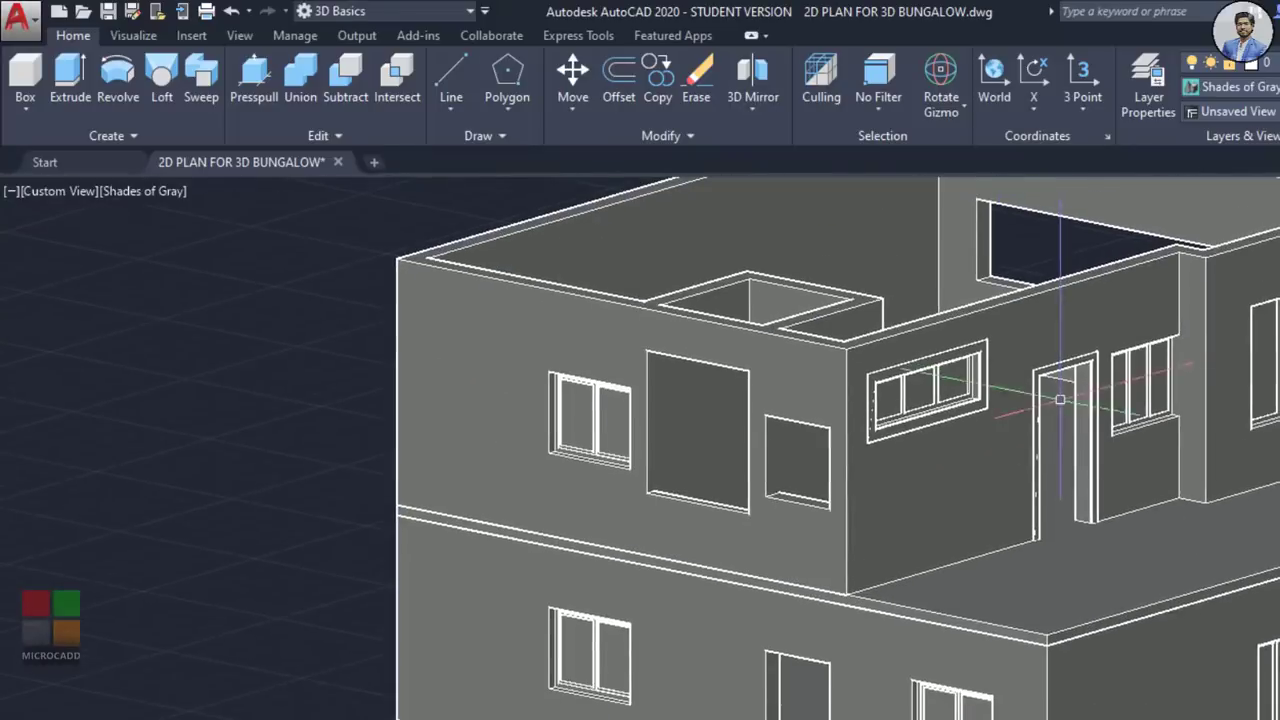
Step: Delete the used 2D window and door outlines left beside the bungalow
{"action": "scroll", "coordinate": [1100, 270], "scroll_direction": "down", "scroll_amount": 6}
{"action": "middle_click_drag", "start_coordinate": [933, 332], "coordinate": [800, 520]}
{"action": "left_click", "coordinate": [840, 299]}
{"action": "left_click", "coordinate": [1066, 448]}
{"action": "key", "text": "Delete"}
Step: Look through the dimensioned 2D wall elevations for their window and door outlines
{"action": "scroll", "coordinate": [761, 509], "scroll_direction": "down", "scroll_amount": 5}
{"action": "mouse_move", "coordinate": [130, 640]}
{"action": "middle_mouse_down"}
{"action": "mouse_move", "coordinate": [831, 514]}
{"action": "mouse_move", "coordinate": [805, 545]}
{"action": "middle_mouse_up"}
{"action": "scroll", "coordinate": [601, 424], "scroll_direction": "up", "scroll_amount": 6}
{"action": "middle_click_drag", "start_coordinate": [770, 495], "coordinate": [646, 497]}
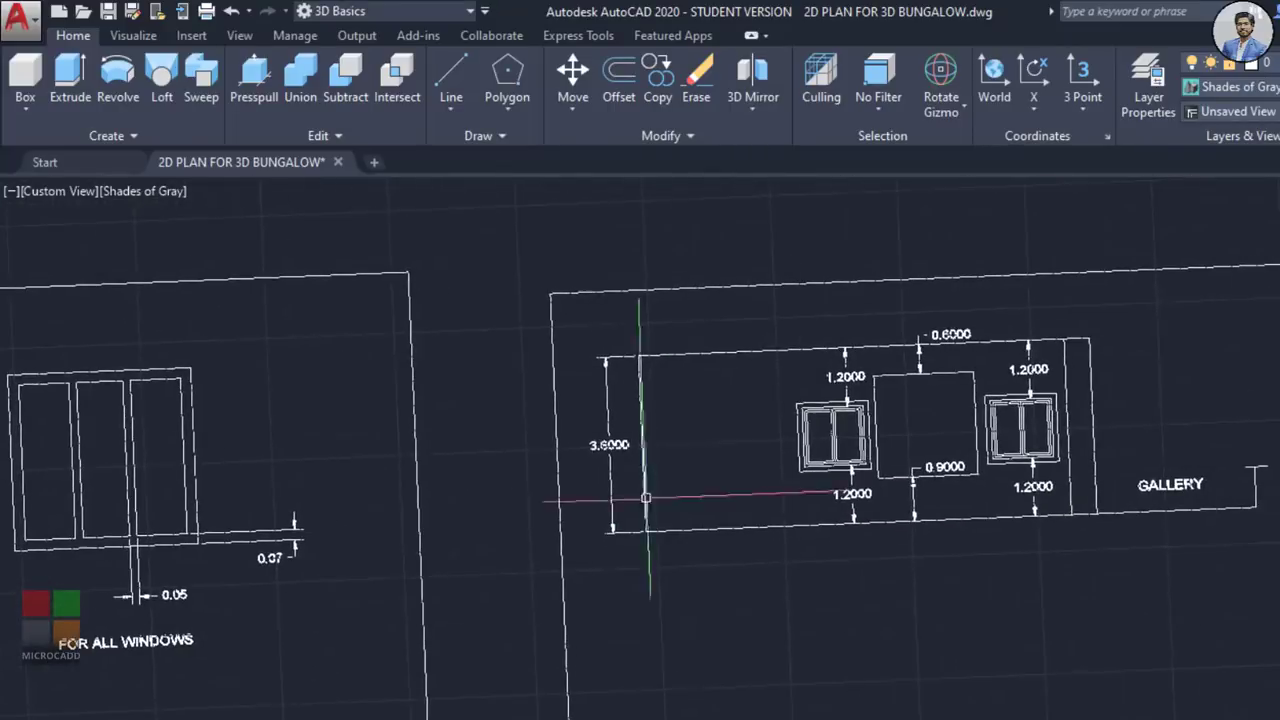
{"action": "scroll", "coordinate": [599, 348], "scroll_direction": "down", "scroll_amount": 1}
{"action": "middle_click_drag", "start_coordinate": [950, 465], "coordinate": [329, 525]}
{"action": "middle_click_drag", "start_coordinate": [1195, 535], "coordinate": [283, 515]}
{"action": "middle_click_drag", "start_coordinate": [570, 495], "coordinate": [166, 534]}
{"action": "middle_click_drag", "start_coordinate": [973, 487], "coordinate": [157, 534]}
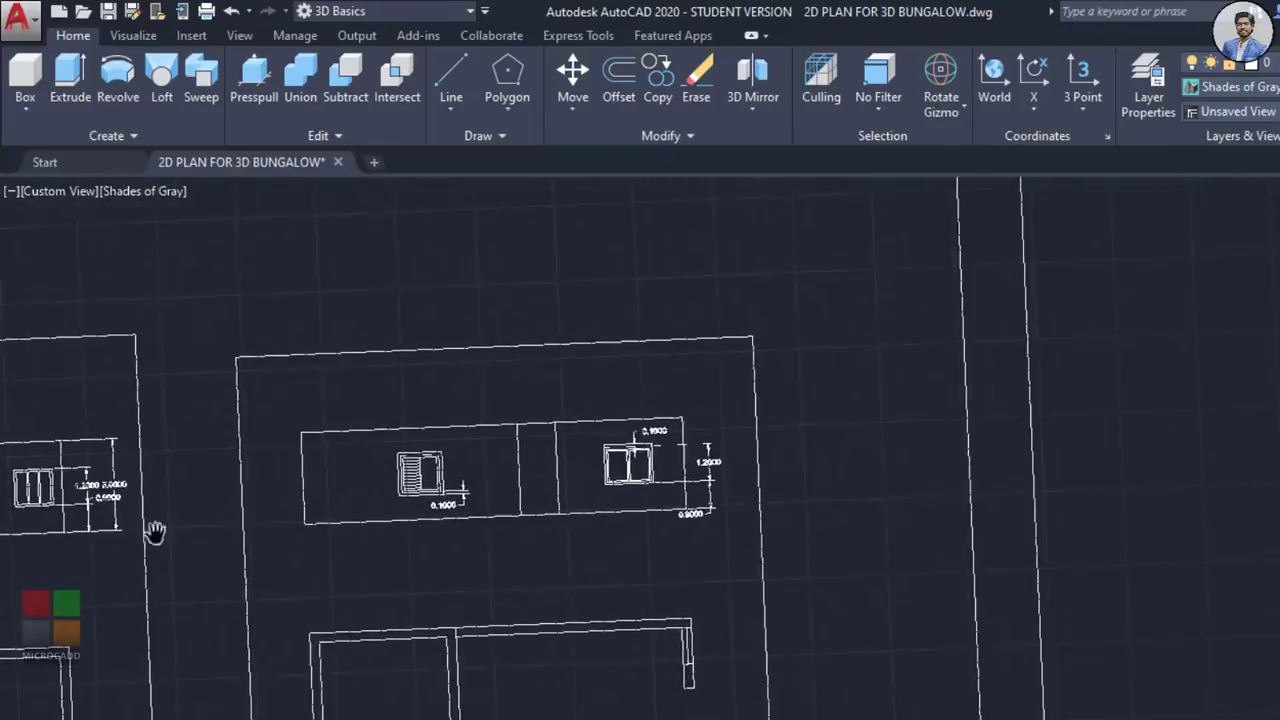
Step: Copy the 2D wall elevation marked GALLERY, with its two window outlines, into the empty space beside the 3D bungalow
{"action": "scroll", "coordinate": [700, 483], "scroll_direction": "down", "scroll_amount": 5}
{"action": "middle_click_drag", "start_coordinate": [844, 505], "coordinate": [217, 517]}
{"action": "scroll", "coordinate": [545, 452], "scroll_direction": "up", "scroll_amount": 3}
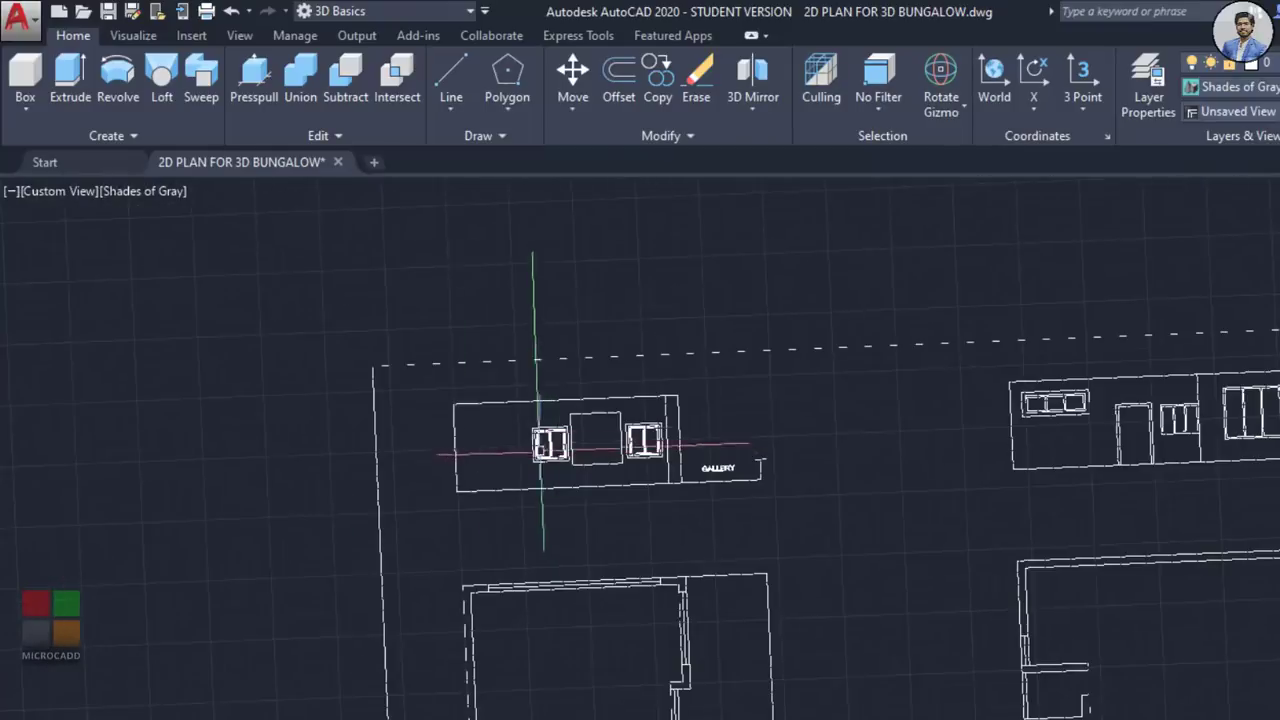
{"action": "left_click", "coordinate": [423, 287]}
{"action": "left_click", "coordinate": [385, 275]}
{"action": "left_click", "coordinate": [903, 543]}
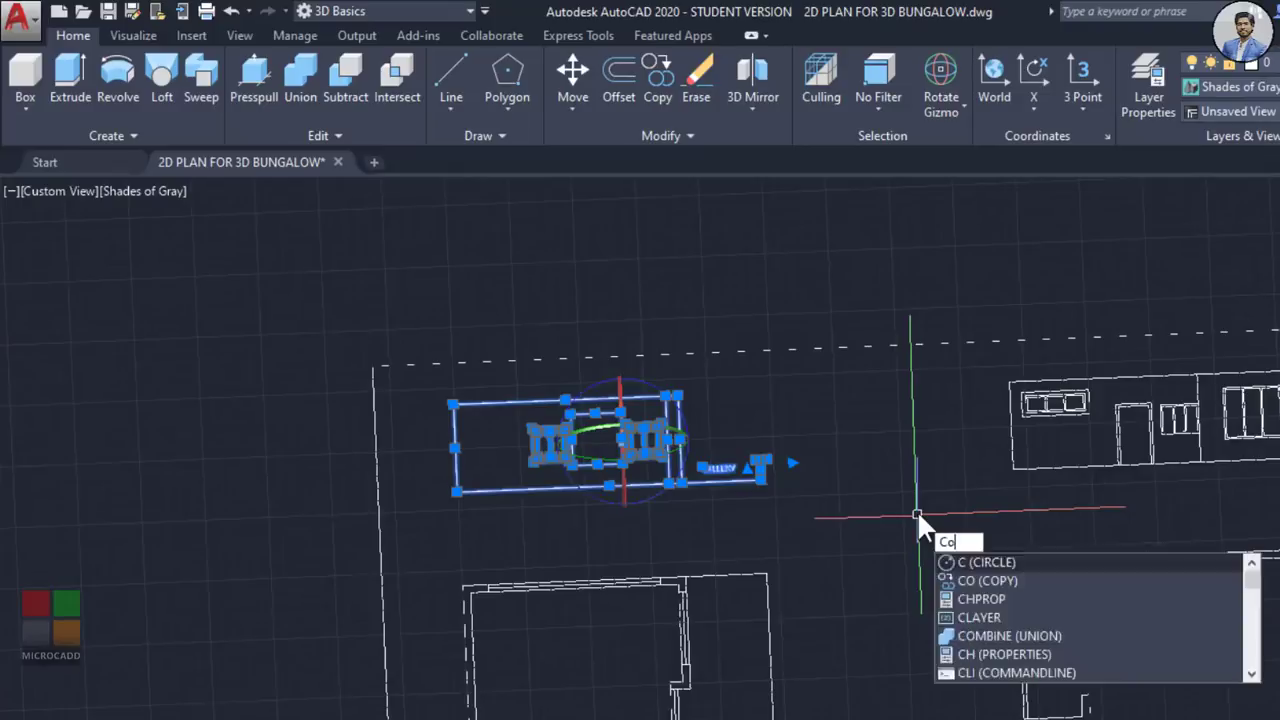
{"action": "type", "text": "o"}
{"action": "key", "text": "Return"}
{"action": "left_click", "coordinate": [820, 506]}
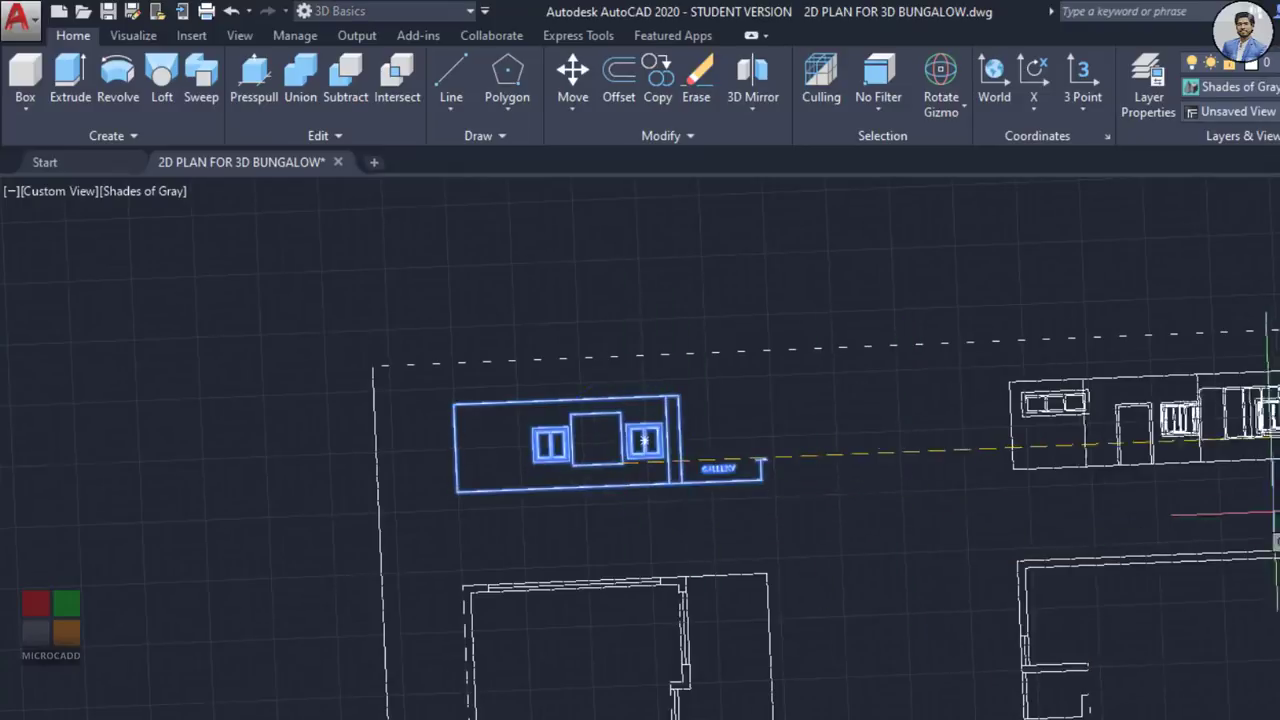
{"action": "scroll", "coordinate": [820, 506], "scroll_direction": "down", "scroll_amount": 3}
{"action": "scroll", "coordinate": [833, 460], "scroll_direction": "up", "scroll_amount": 3}
{"action": "left_click", "coordinate": [981, 457]}
{"action": "key", "text": "Escape"}
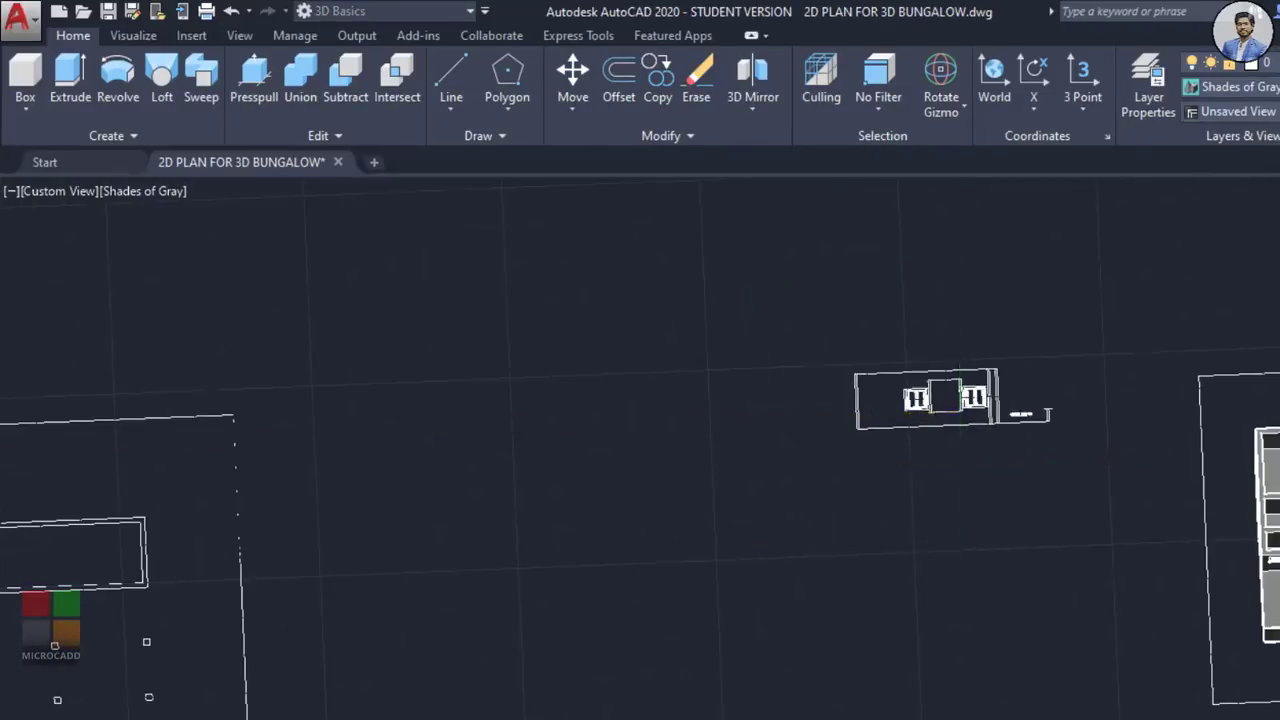
Step: Presspull the outer frame of the window nearest the gallery in the copied elevation to a height of 0.05
{"action": "middle_click_drag", "start_coordinate": [905, 549], "coordinate": [923, 676], "text": "shift"}
{"action": "scroll", "coordinate": [950, 570], "scroll_direction": "up", "scroll_amount": 3}
{"action": "scroll", "coordinate": [980, 525], "scroll_direction": "up", "scroll_amount": 2}
{"action": "middle_click_drag", "start_coordinate": [923, 676], "coordinate": [901, 664], "text": "shift"}
{"action": "scroll", "coordinate": [900, 664], "scroll_direction": "down", "scroll_amount": 1}
{"action": "scroll", "coordinate": [896, 619], "scroll_direction": "up", "scroll_amount": 2}
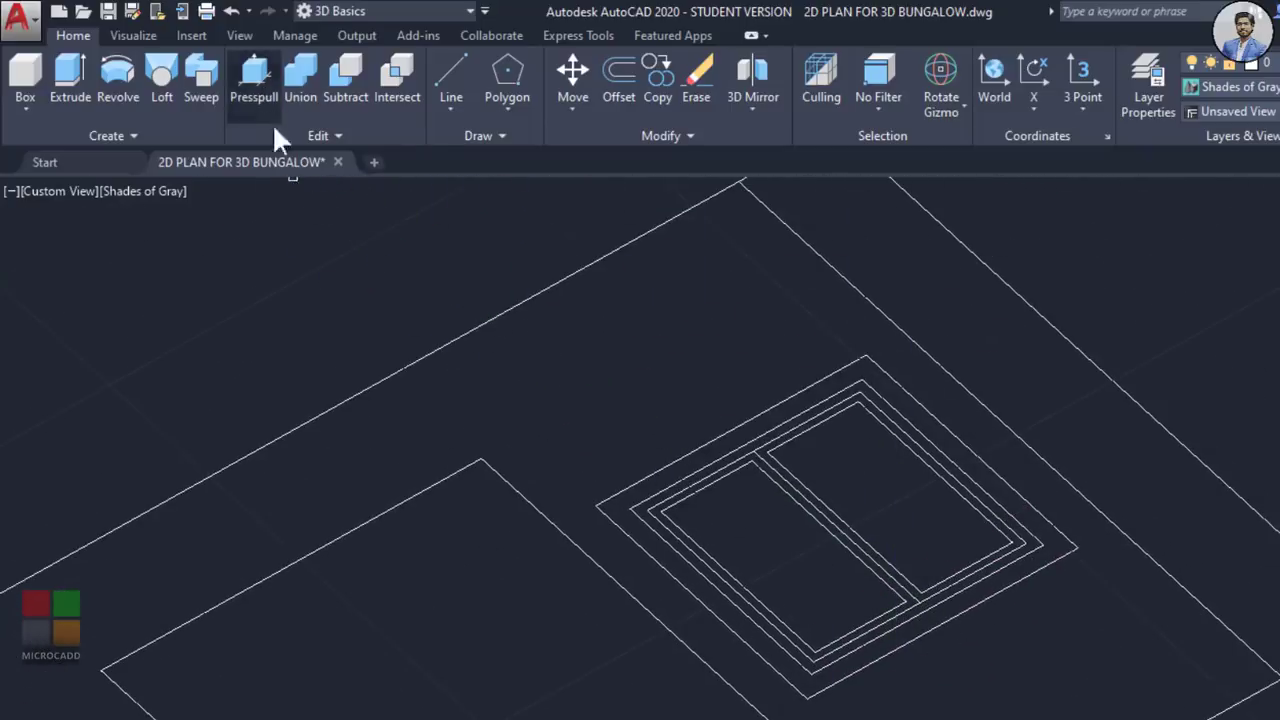
{"action": "left_click", "coordinate": [262, 100]}
{"action": "scroll", "coordinate": [808, 515], "scroll_direction": "up", "scroll_amount": 4}
{"action": "scroll", "coordinate": [1260, 580], "scroll_direction": "down", "scroll_amount": 2}
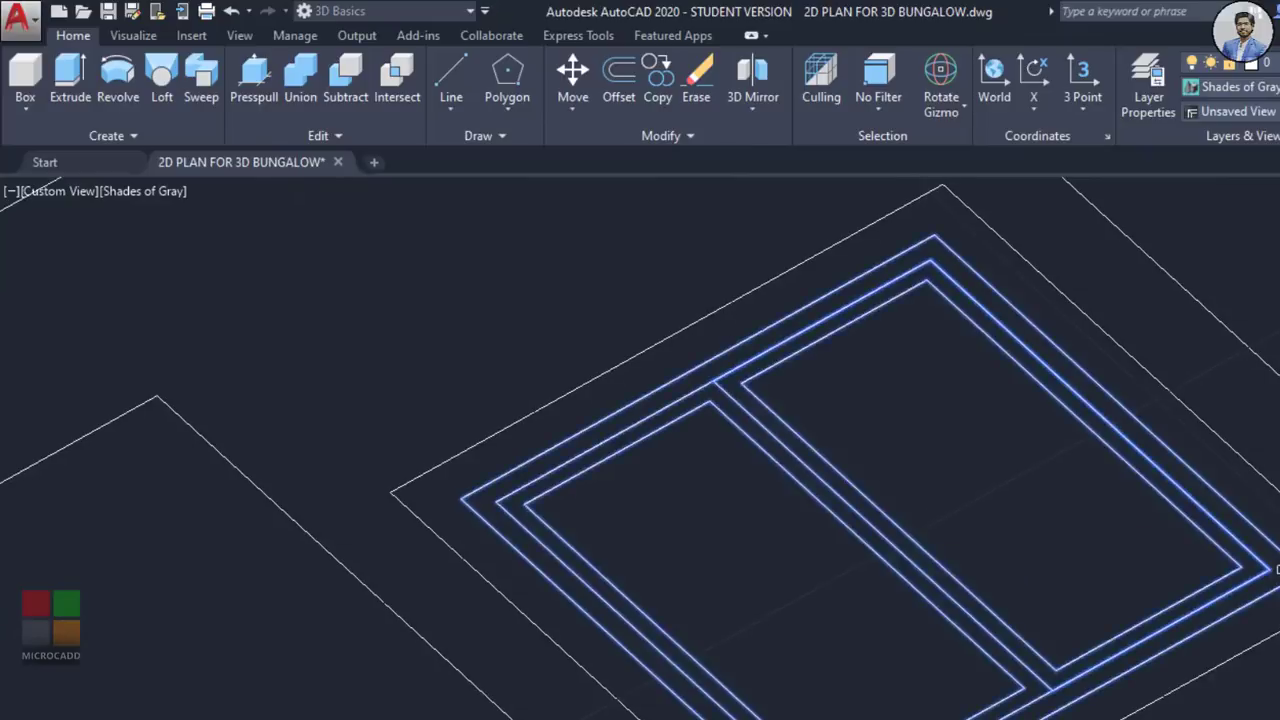
{"action": "left_click", "coordinate": [1255, 575]}
{"action": "type", "text": "0"}
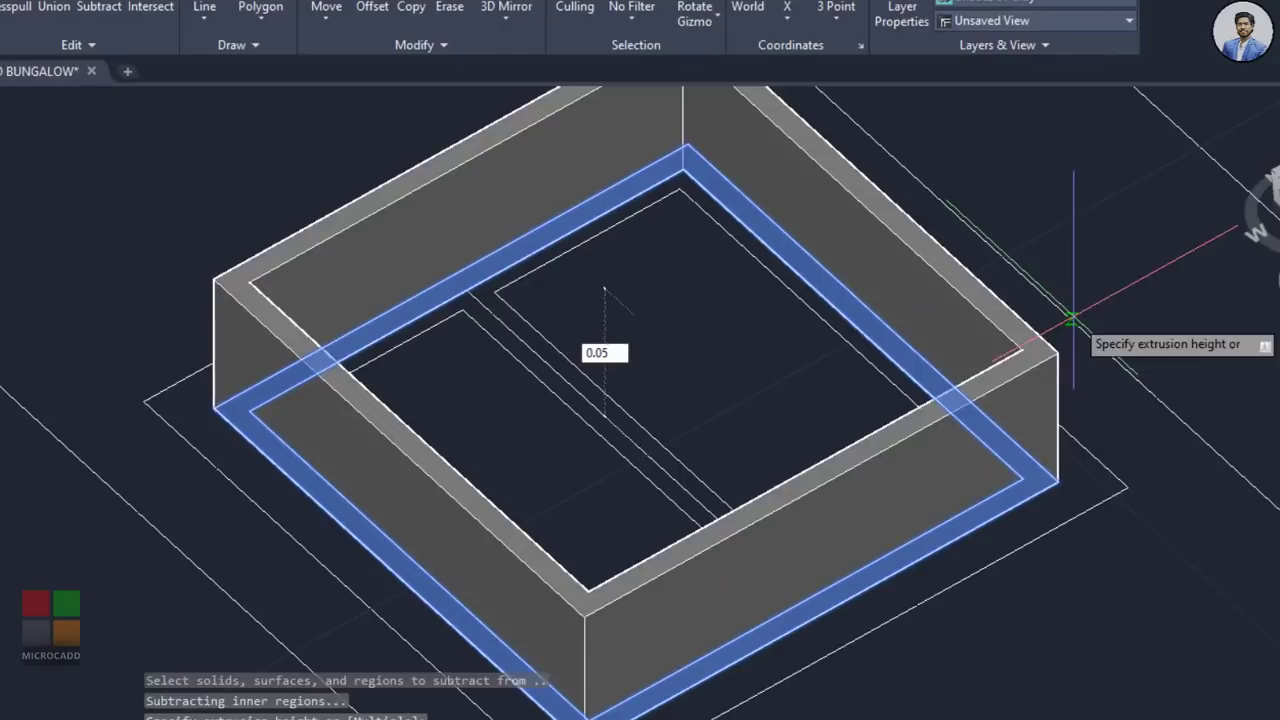
{"action": "type", "text": ".05"}
{"action": "key", "text": "Return"}
Step: Presspull both sash frames inside the window's outer frame to a height of 0.02
{"action": "scroll", "coordinate": [443, 320], "scroll_direction": "up", "scroll_amount": 5}
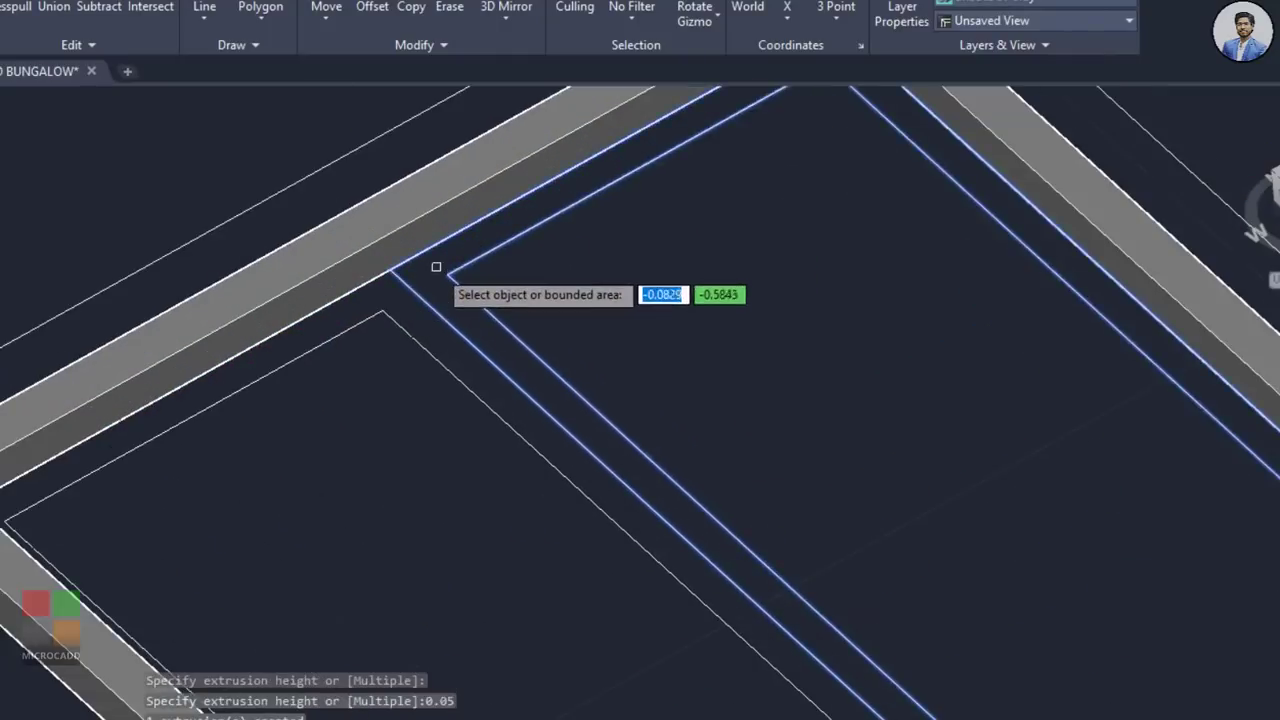
{"action": "left_click", "coordinate": [436, 266]}
{"action": "type", "text": "0.02"}
{"action": "key", "text": "Return"}
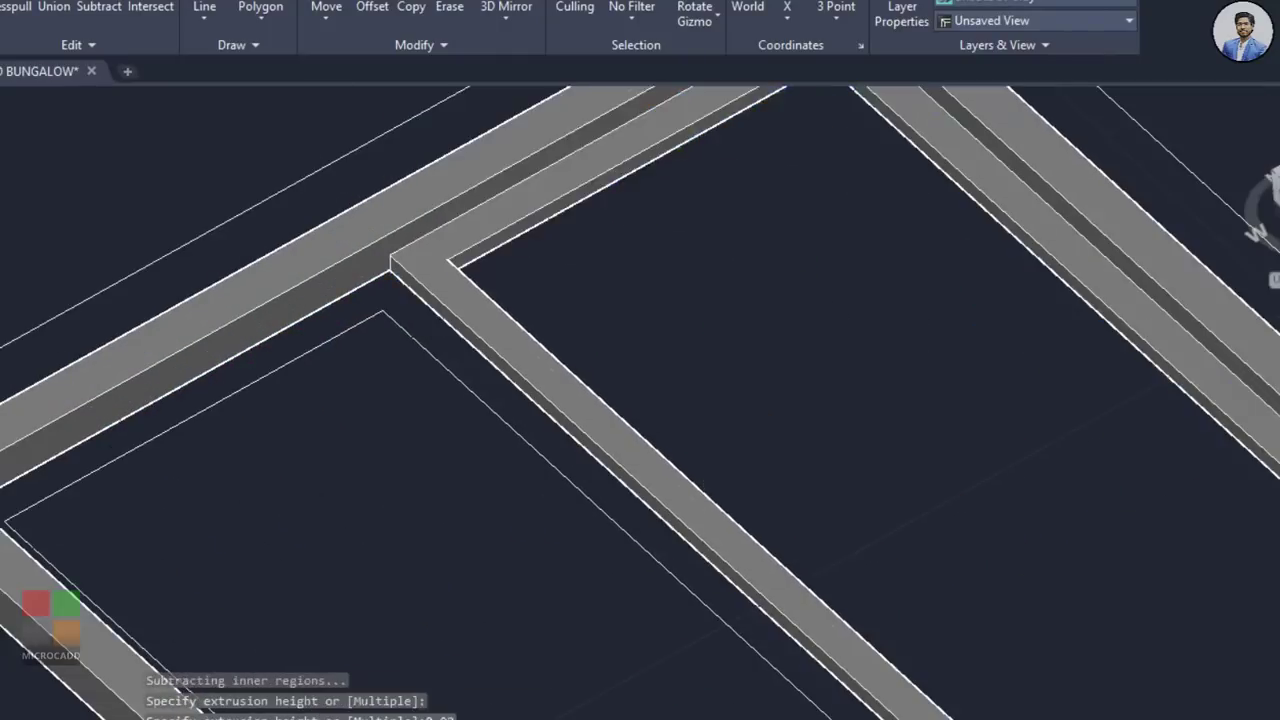
{"action": "left_click", "coordinate": [380, 289]}
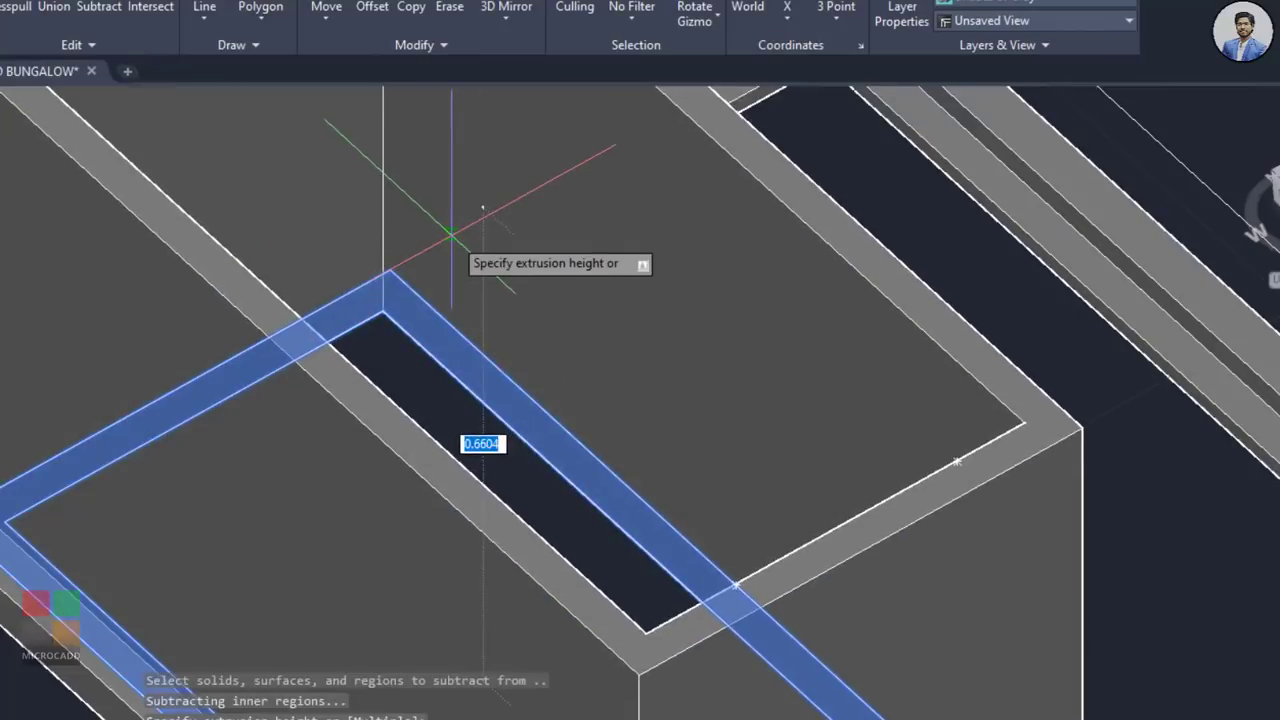
{"action": "type", "text": "0.05"}
{"action": "key", "text": "Return"}
{"action": "scroll", "coordinate": [451, 232], "scroll_direction": "down", "scroll_amount": 3}
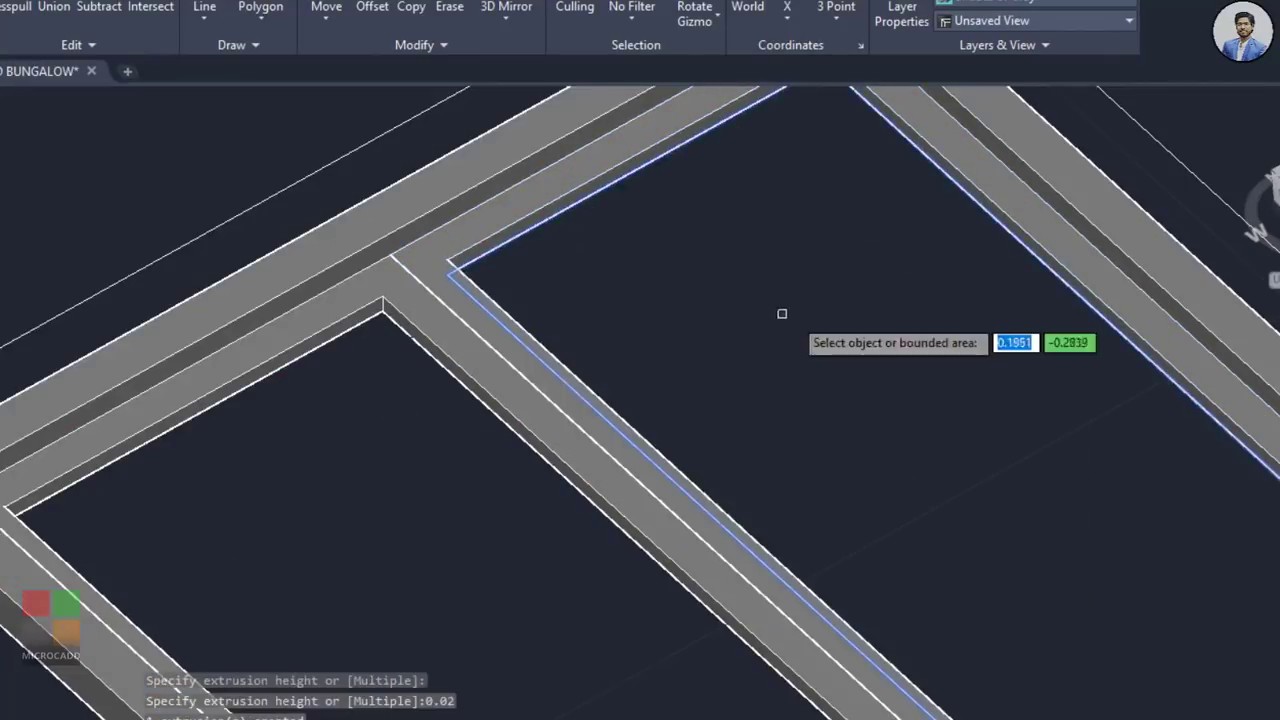
Step: Presspull the two glass pane areas inside the sash frames to a height of 0.01
{"action": "left_click", "coordinate": [780, 314]}
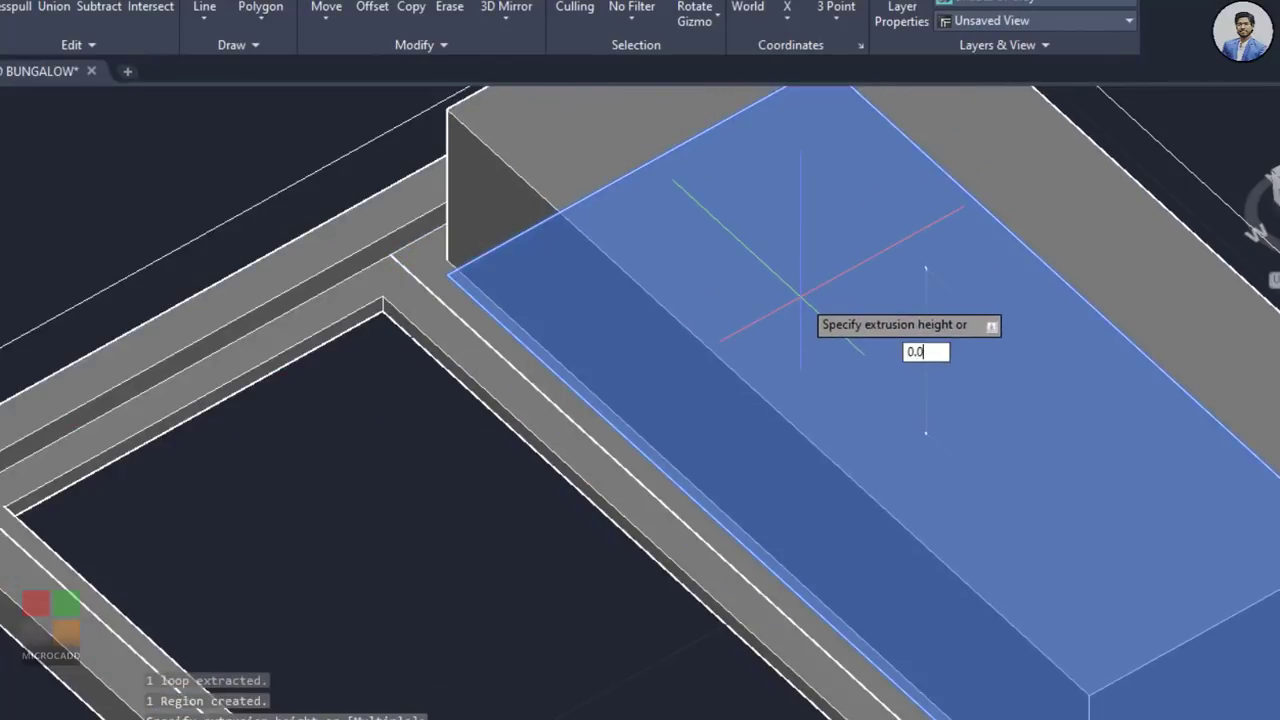
{"action": "type", "text": "0.01"}
{"action": "key", "text": "Return"}
{"action": "scroll", "coordinate": [800, 297], "scroll_direction": "down", "scroll_amount": 3}
{"action": "left_click", "coordinate": [263, 530]}
{"action": "scroll", "coordinate": [349, 320], "scroll_direction": "up", "scroll_amount": 3}
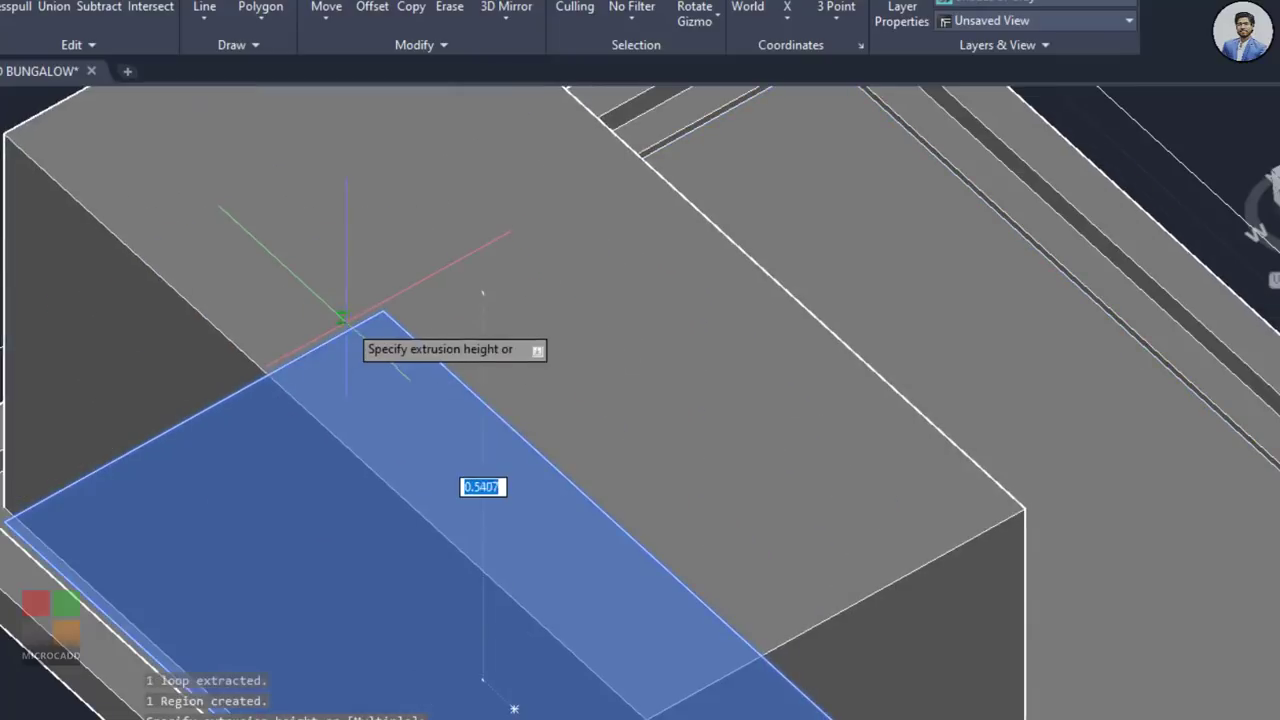
{"action": "type", "text": "0"}
{"action": "key", "text": "Return"}
{"action": "scroll", "coordinate": [349, 320], "scroll_direction": "down", "scroll_amount": 5}
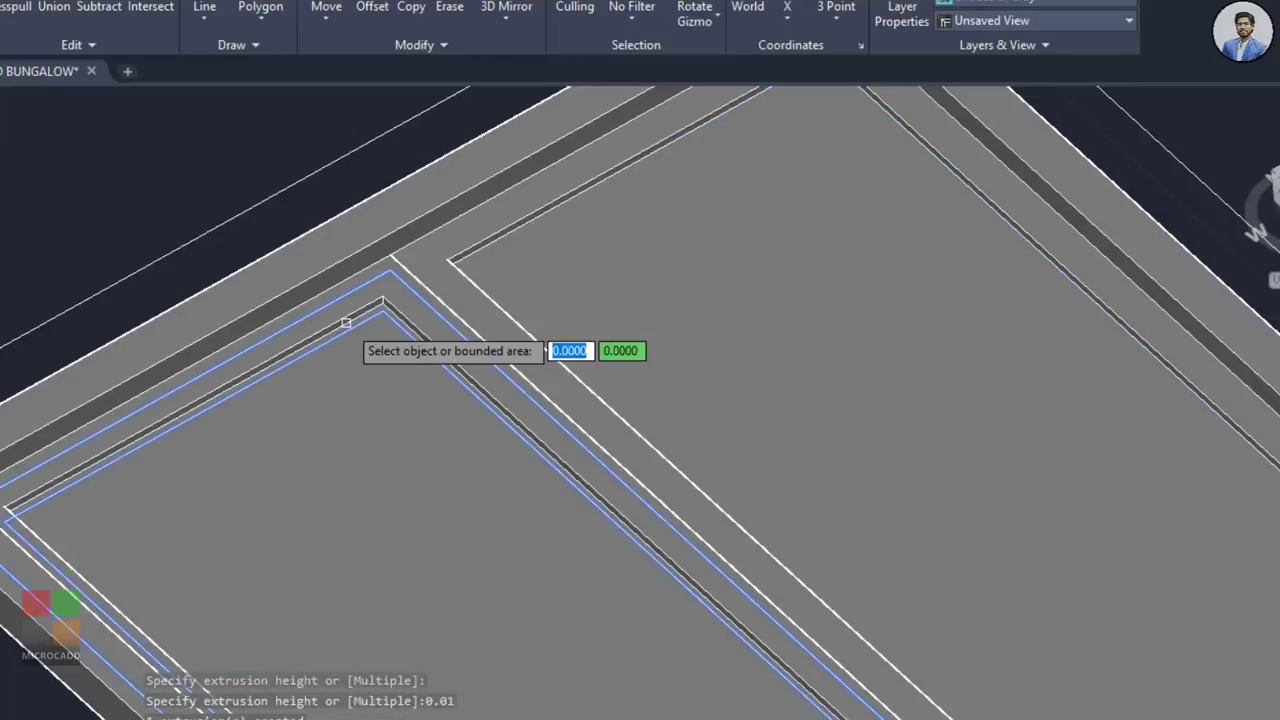
Step: Move one sash and its pane up 0.02, from the sash's lower corner endpoint to the upper one
{"action": "scroll", "coordinate": [386, 380], "scroll_direction": "up", "scroll_amount": 1}
{"action": "middle_click_drag", "start_coordinate": [386, 380], "coordinate": [373, 312]}
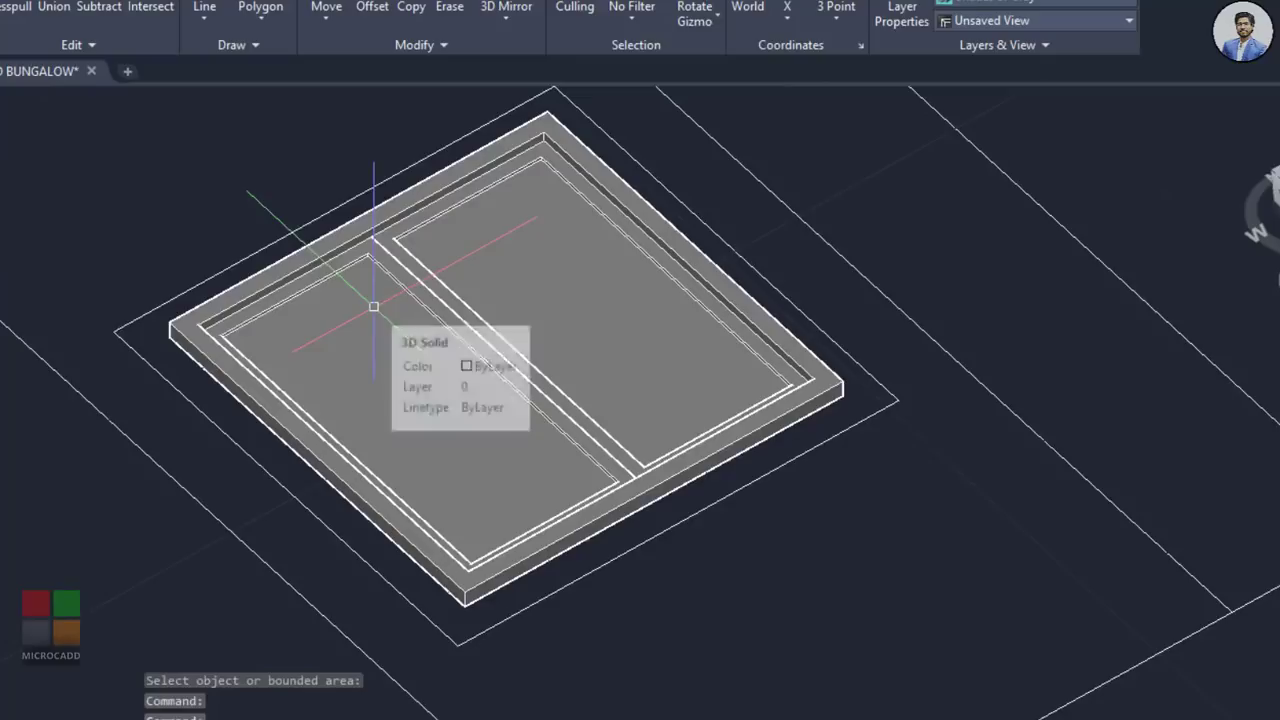
{"action": "scroll", "coordinate": [378, 412], "scroll_direction": "up", "scroll_amount": 2}
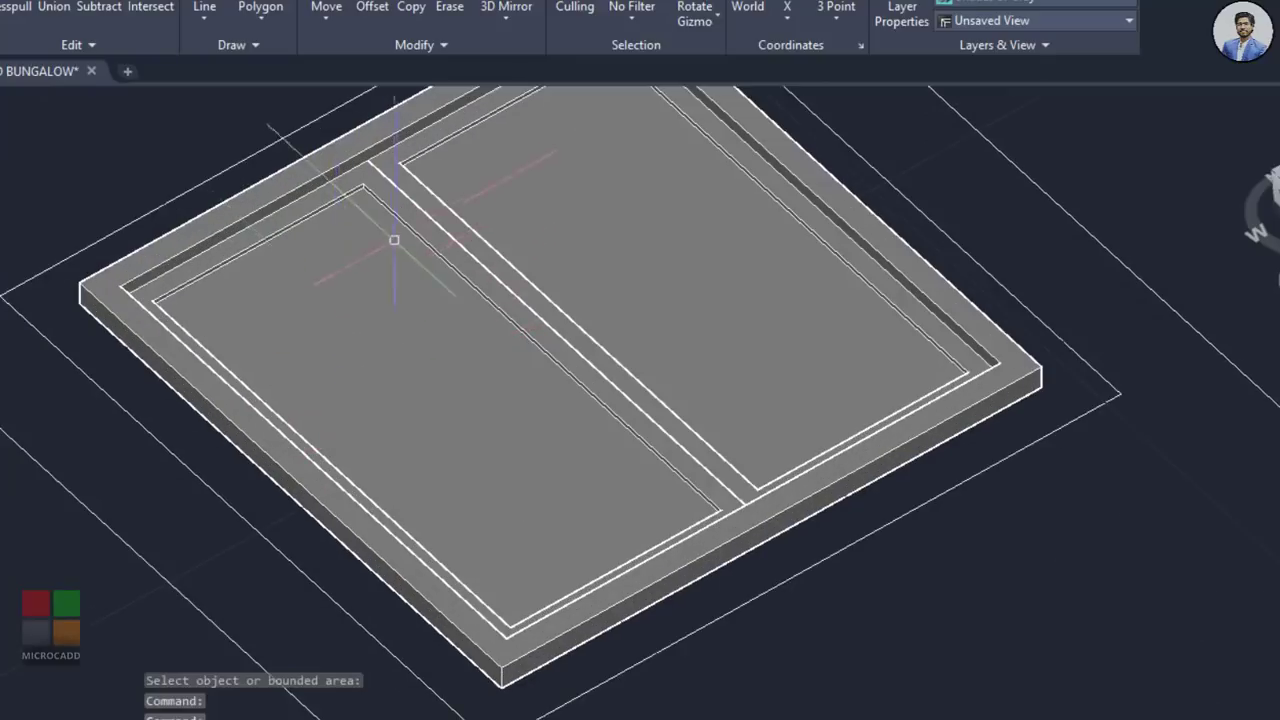
{"action": "scroll", "coordinate": [394, 240], "scroll_direction": "up", "scroll_amount": 5}
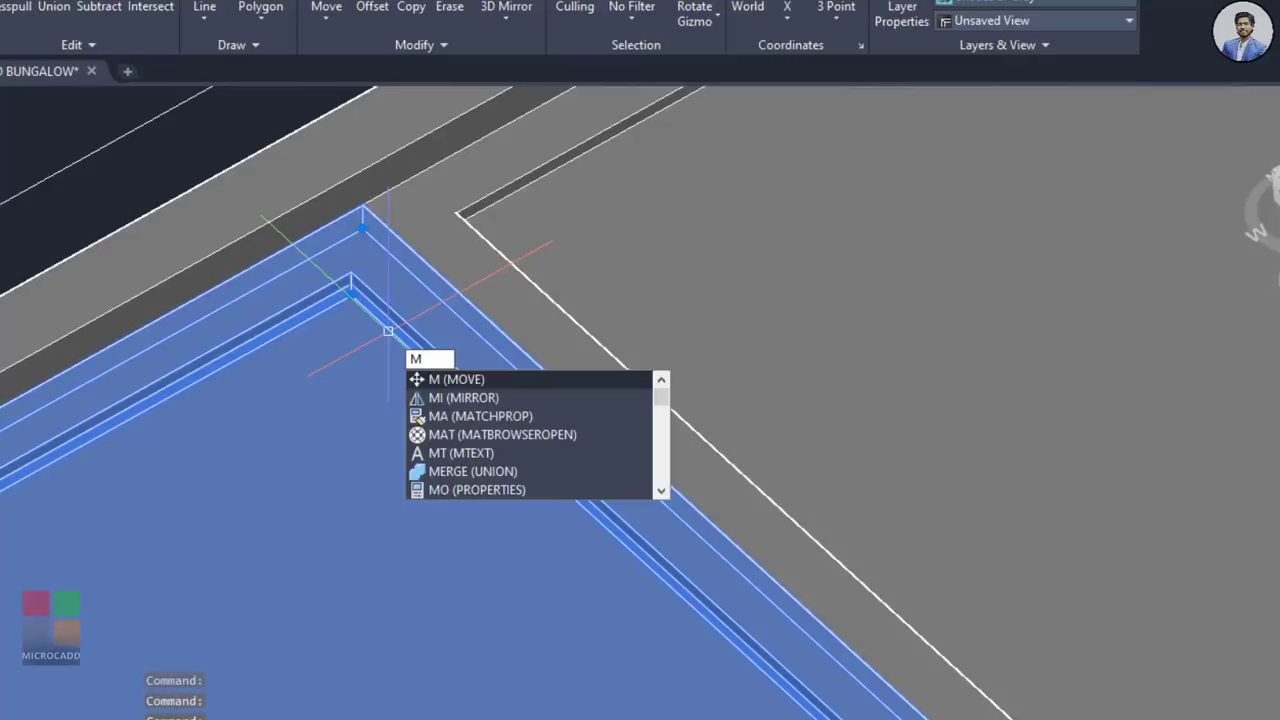
{"action": "key", "text": "Return"}
{"action": "scroll", "coordinate": [350, 250], "scroll_direction": "up", "scroll_amount": 3}
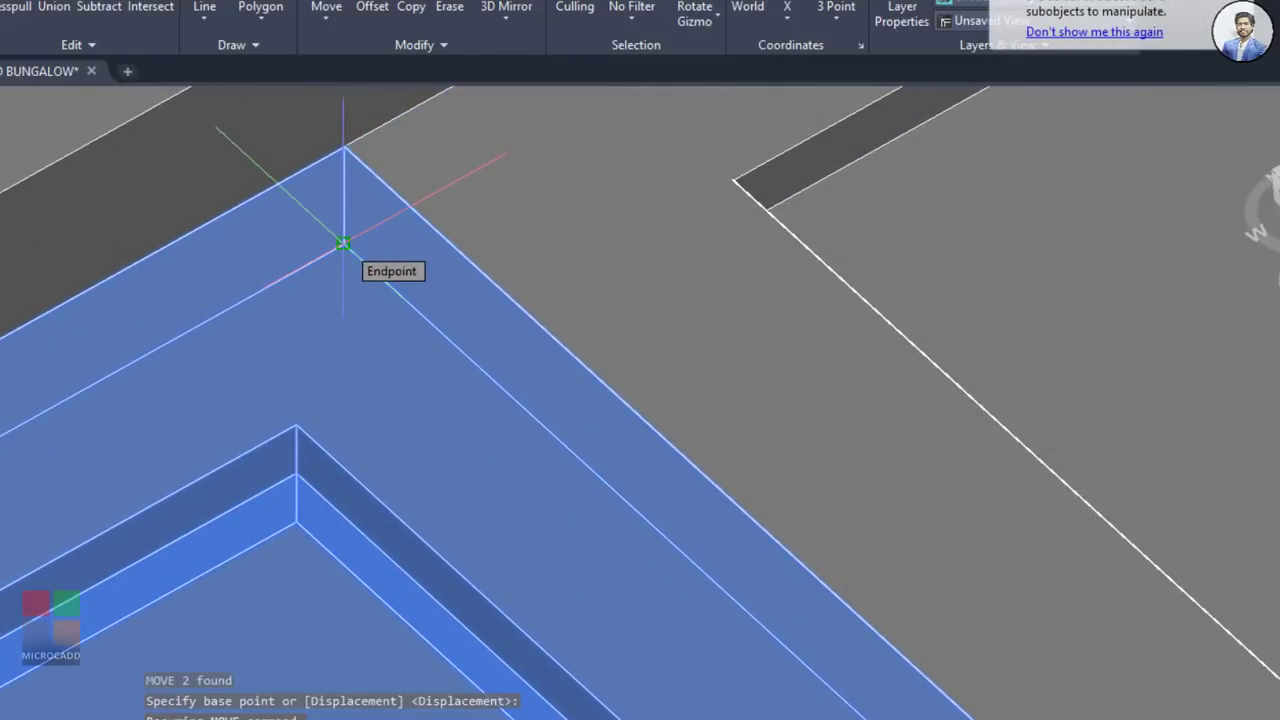
{"action": "left_click", "coordinate": [343, 243]}
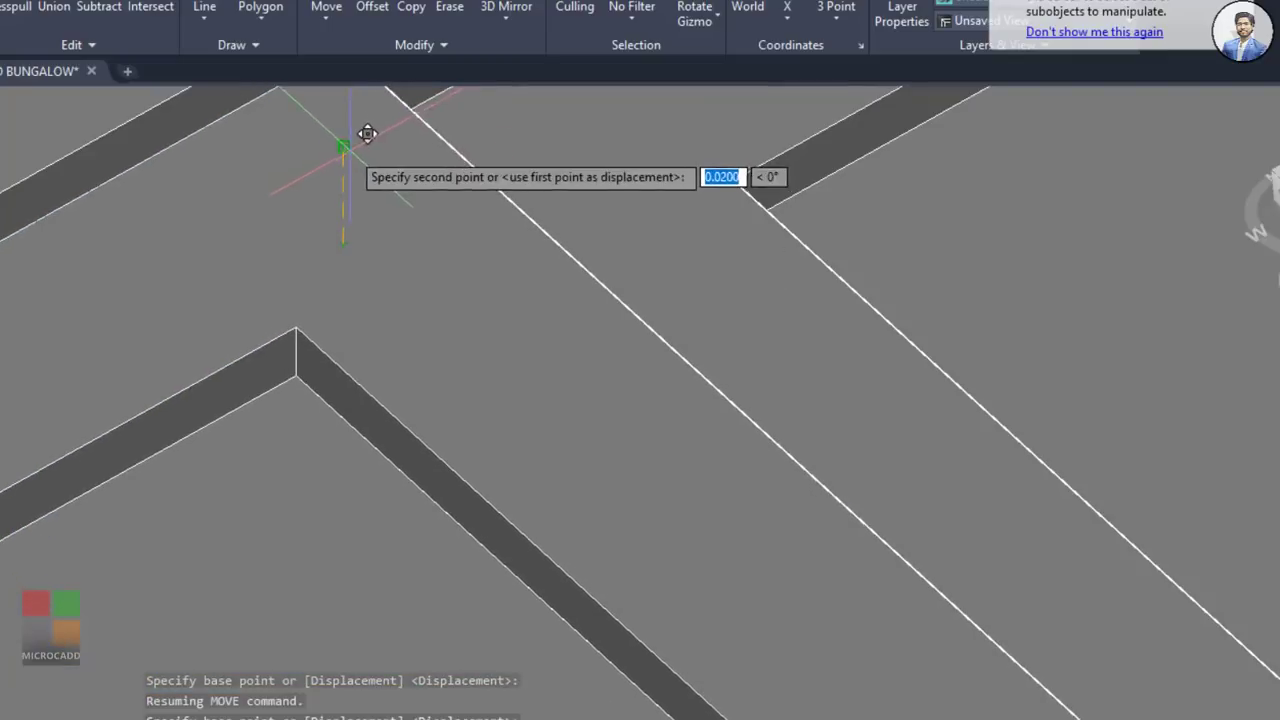
{"action": "left_click", "coordinate": [343, 147]}
{"action": "scroll", "coordinate": [512, 409], "scroll_direction": "down", "scroll_amount": 5}
{"action": "scroll", "coordinate": [418, 322], "scroll_direction": "up", "scroll_amount": 3}
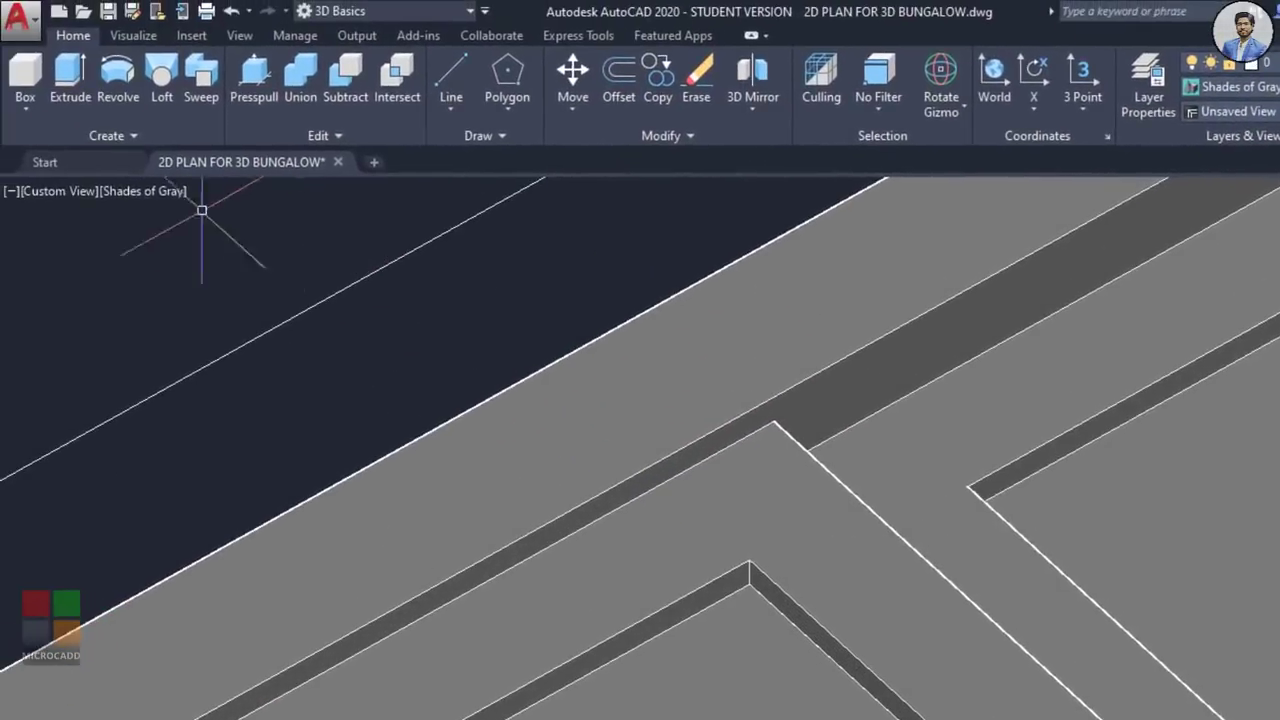
Step: Inspect the assembled window in the 2D Wireframe and Realistic visual styles
{"action": "left_click", "coordinate": [127, 197]}
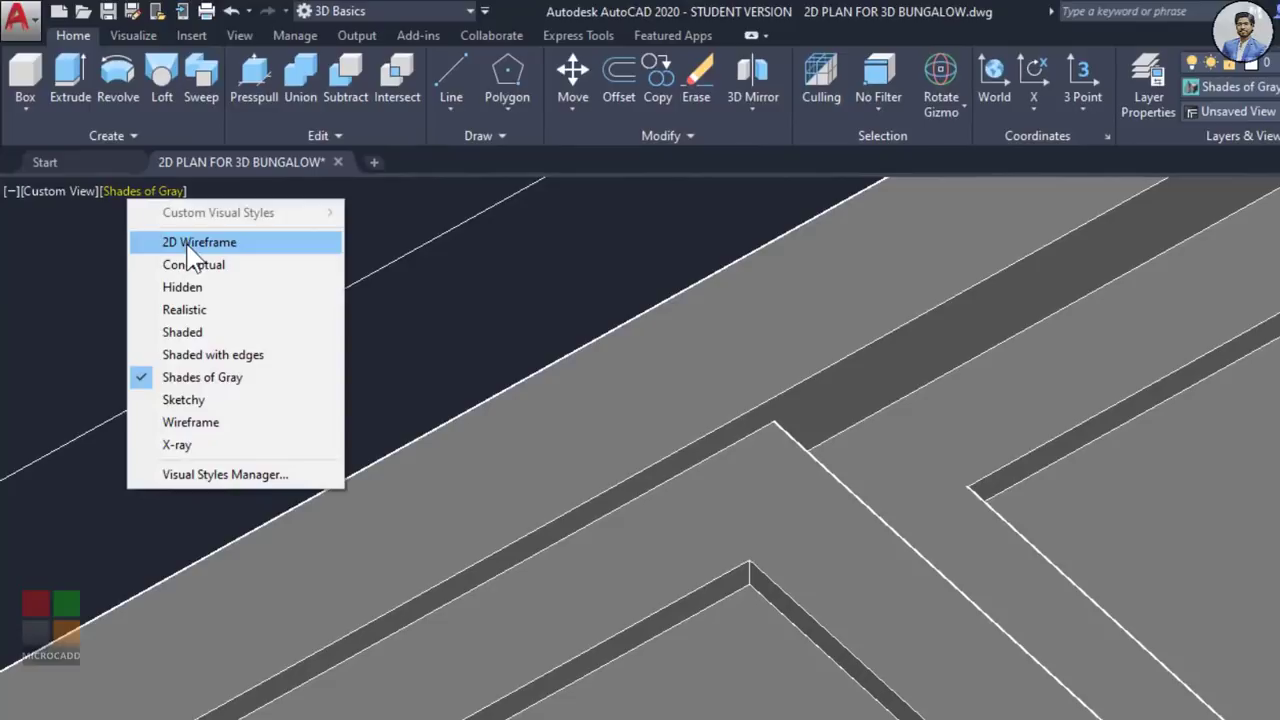
{"action": "left_click", "coordinate": [193, 250]}
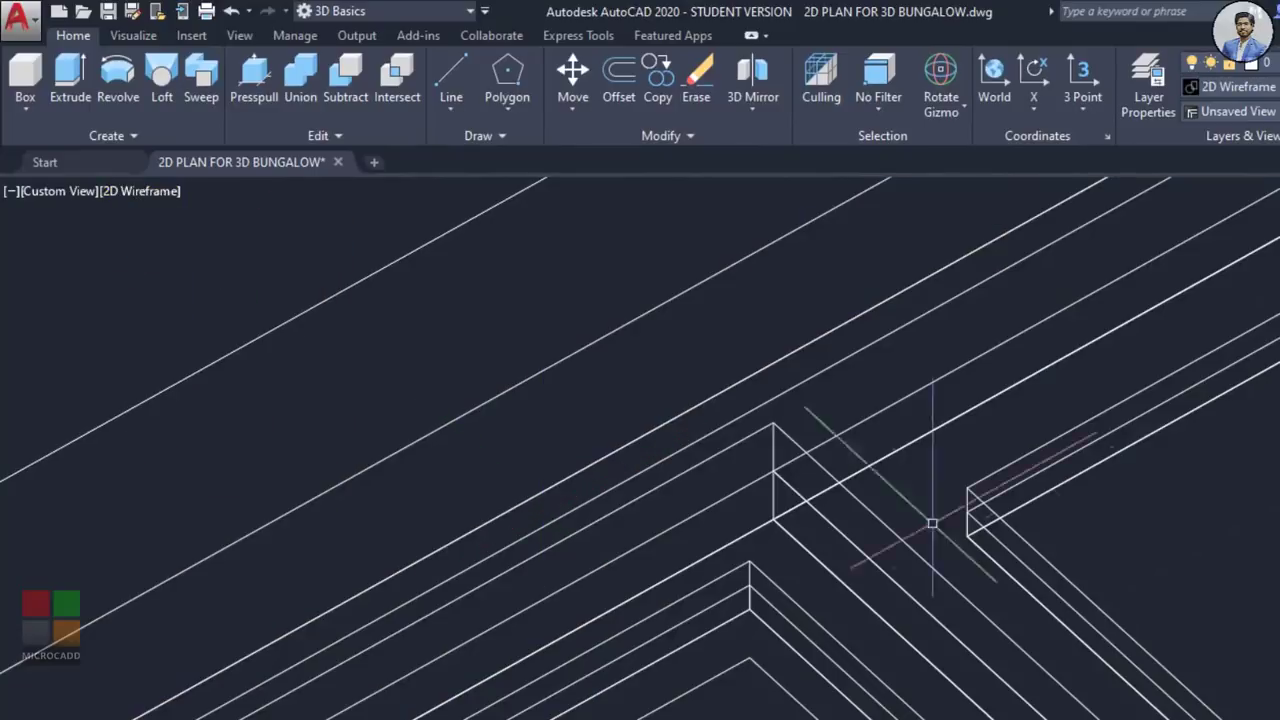
{"action": "left_click", "coordinate": [137, 192]}
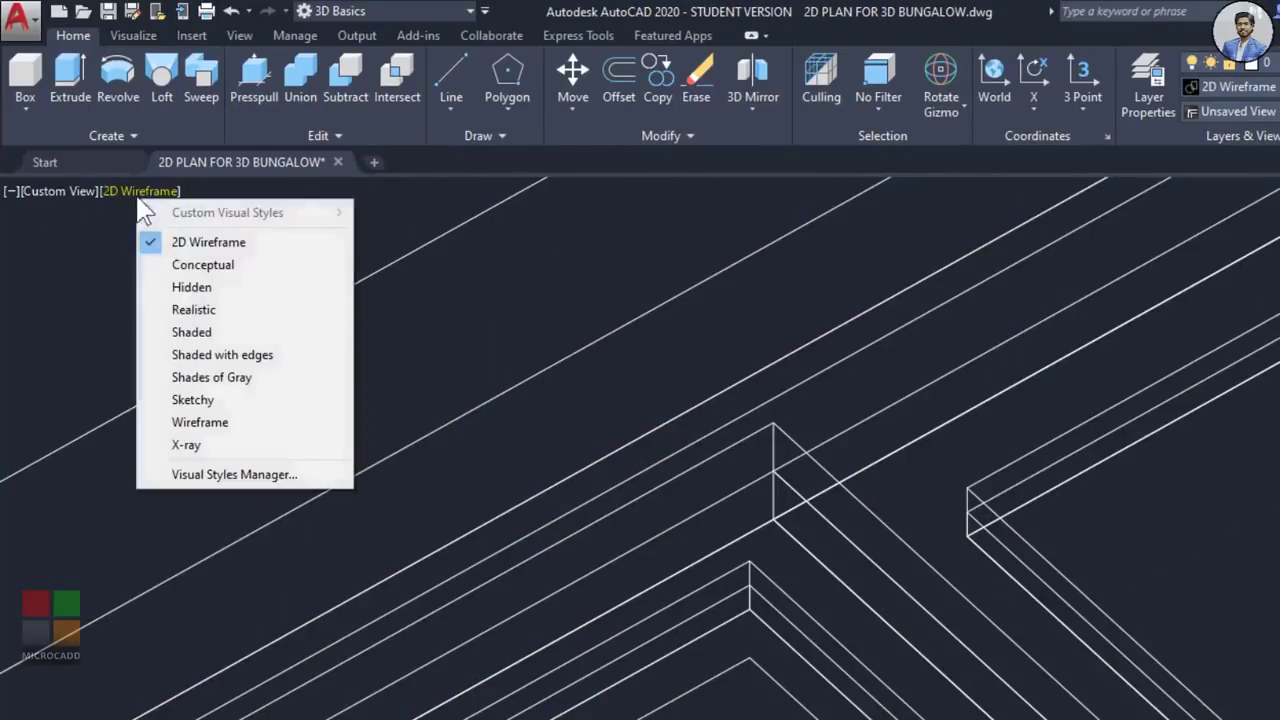
{"action": "left_click", "coordinate": [195, 311]}
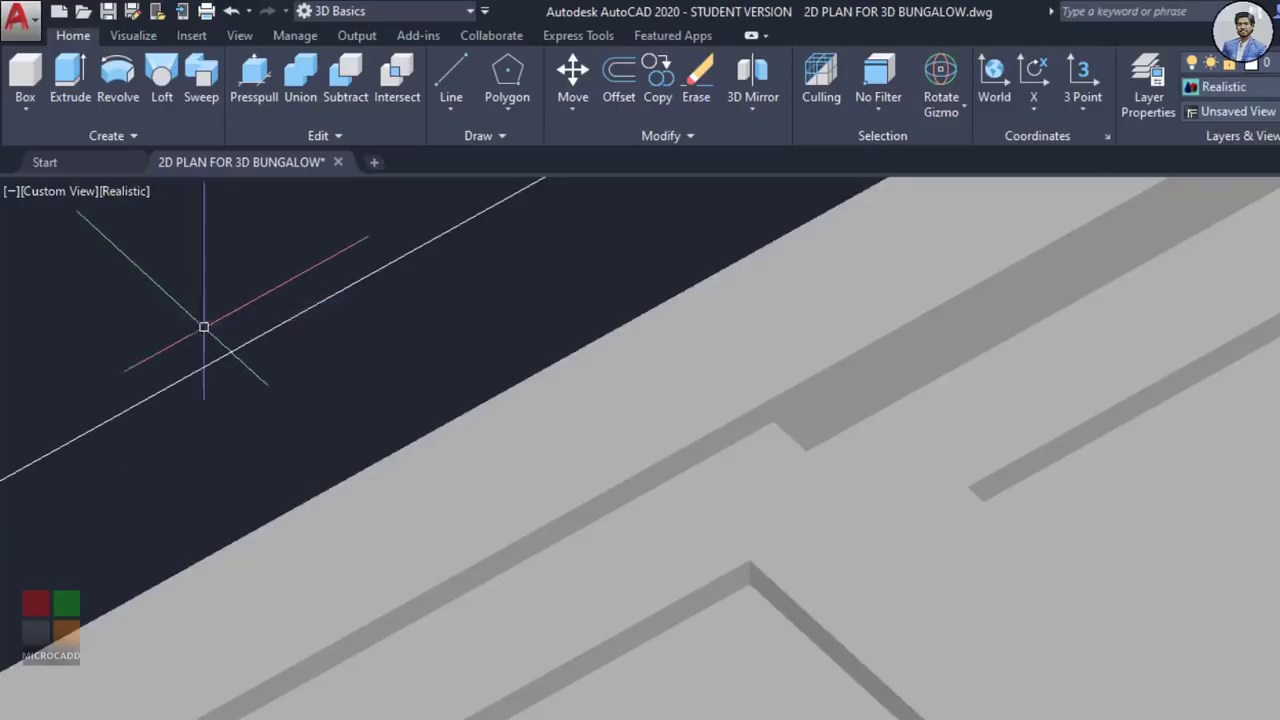
{"action": "scroll", "coordinate": [650, 430], "scroll_direction": "down", "scroll_amount": 5}
{"action": "scroll", "coordinate": [709, 439], "scroll_direction": "down", "scroll_amount": 4}
{"action": "mouse_move", "coordinate": [709, 439]}
{"action": "middle_mouse_down", "text": "shift"}
{"action": "mouse_move", "coordinate": [771, 457]}
{"action": "mouse_move", "coordinate": [730, 457]}
{"action": "middle_mouse_up", "text": "shift"}
{"action": "scroll", "coordinate": [730, 457], "scroll_direction": "up", "scroll_amount": 5}
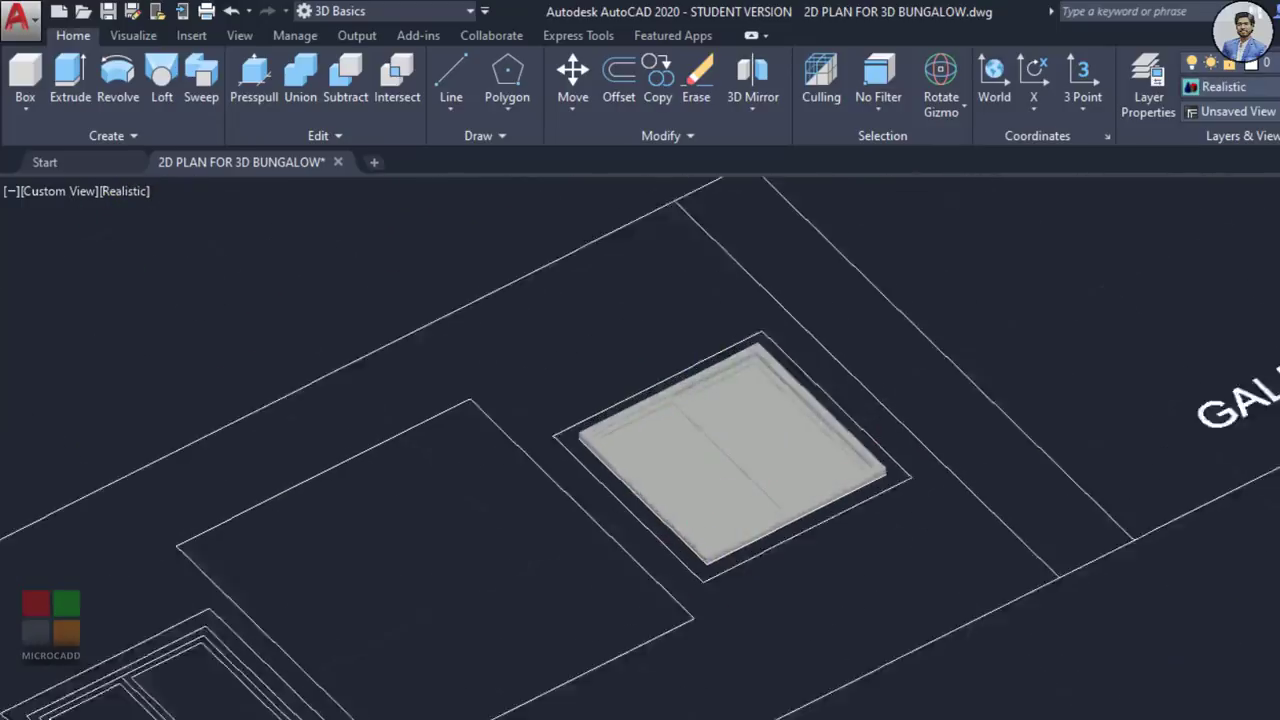
{"action": "mouse_move", "coordinate": [749, 551]}
{"action": "middle_mouse_down", "text": "shift"}
{"action": "mouse_move", "coordinate": [535, 527]}
{"action": "mouse_move", "coordinate": [759, 538]}
{"action": "middle_mouse_up", "text": "shift"}
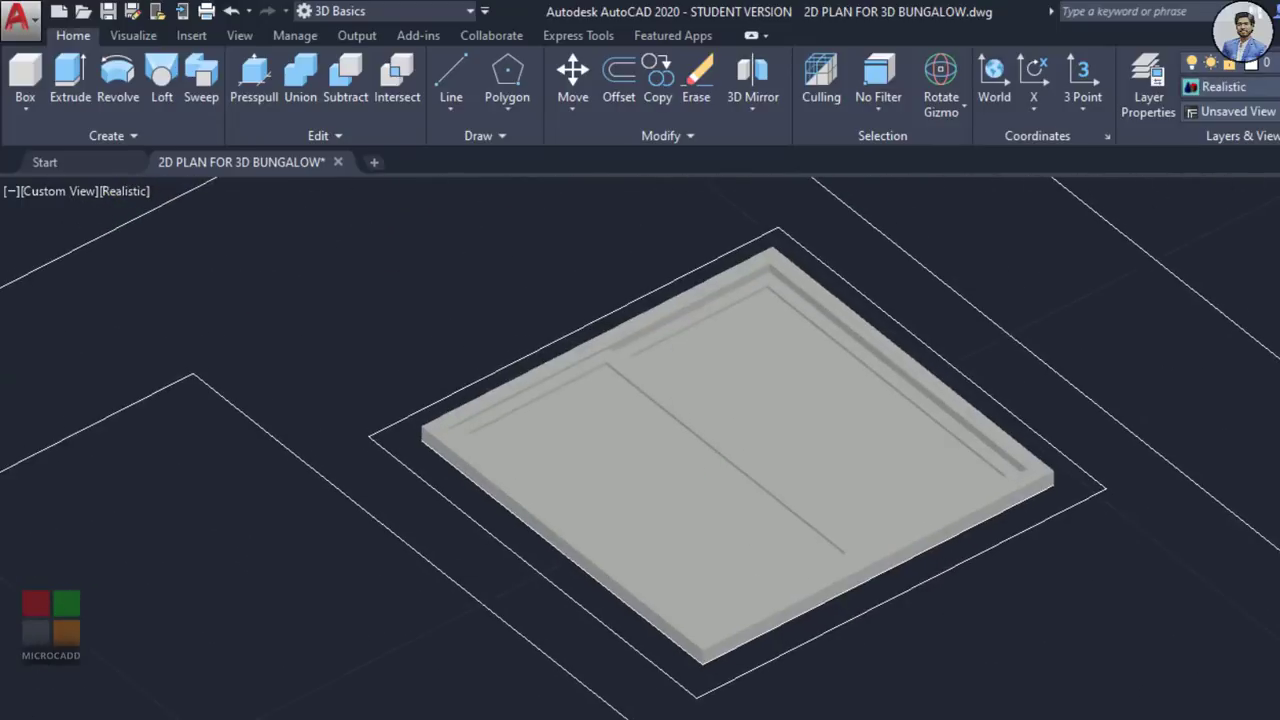
Step: Switch the display back to Shades of Gray and examine the window's offset sashes
{"action": "left_click", "coordinate": [120, 192]}
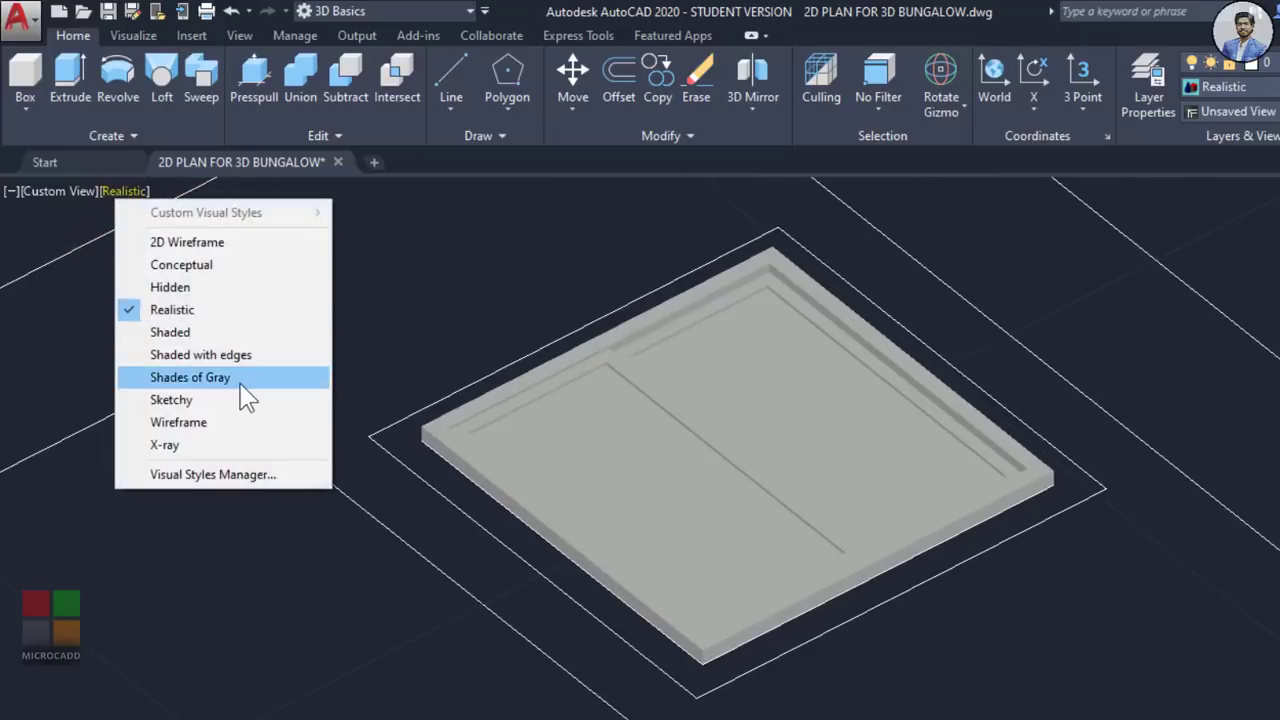
{"action": "left_click", "coordinate": [170, 378]}
{"action": "scroll", "coordinate": [634, 486], "scroll_direction": "up", "scroll_amount": 4}
{"action": "scroll", "coordinate": [634, 486], "scroll_direction": "down", "scroll_amount": 3}
{"action": "scroll", "coordinate": [634, 486], "scroll_direction": "up", "scroll_amount": 3}
{"action": "scroll", "coordinate": [634, 486], "scroll_direction": "down", "scroll_amount": 4}
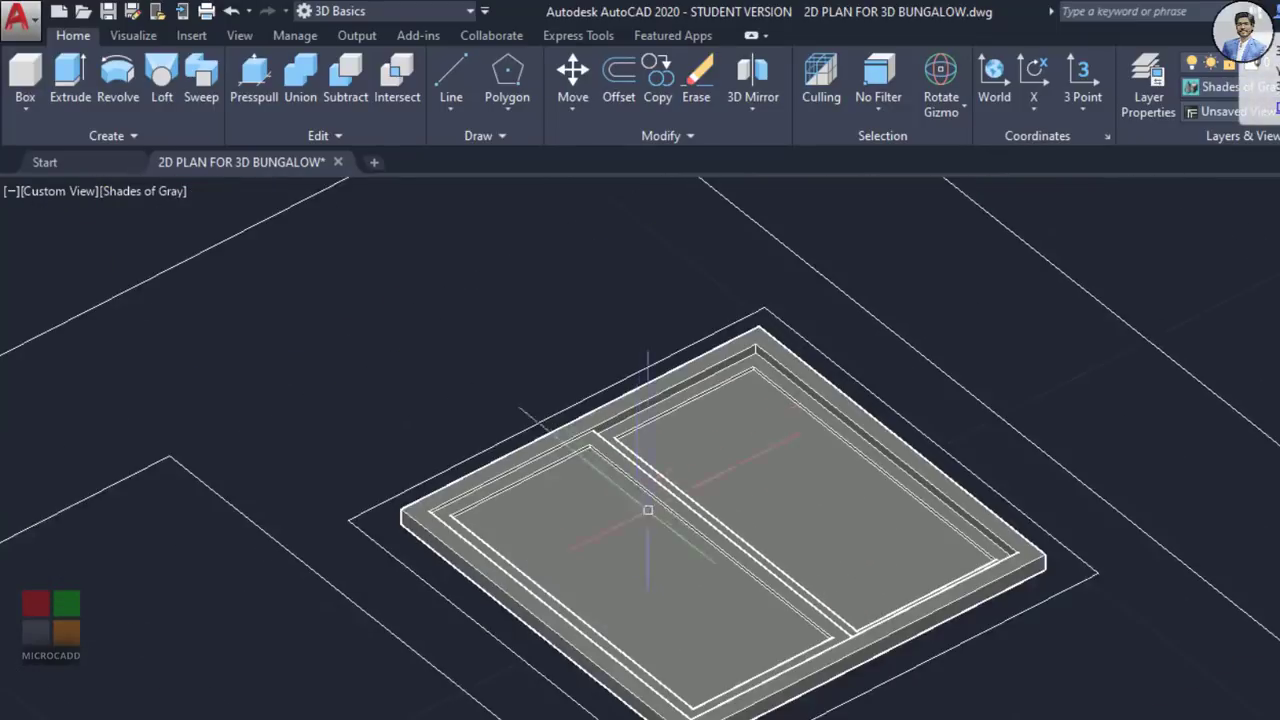
{"action": "middle_click_drag", "start_coordinate": [649, 511], "coordinate": [529, 515], "text": "shift"}
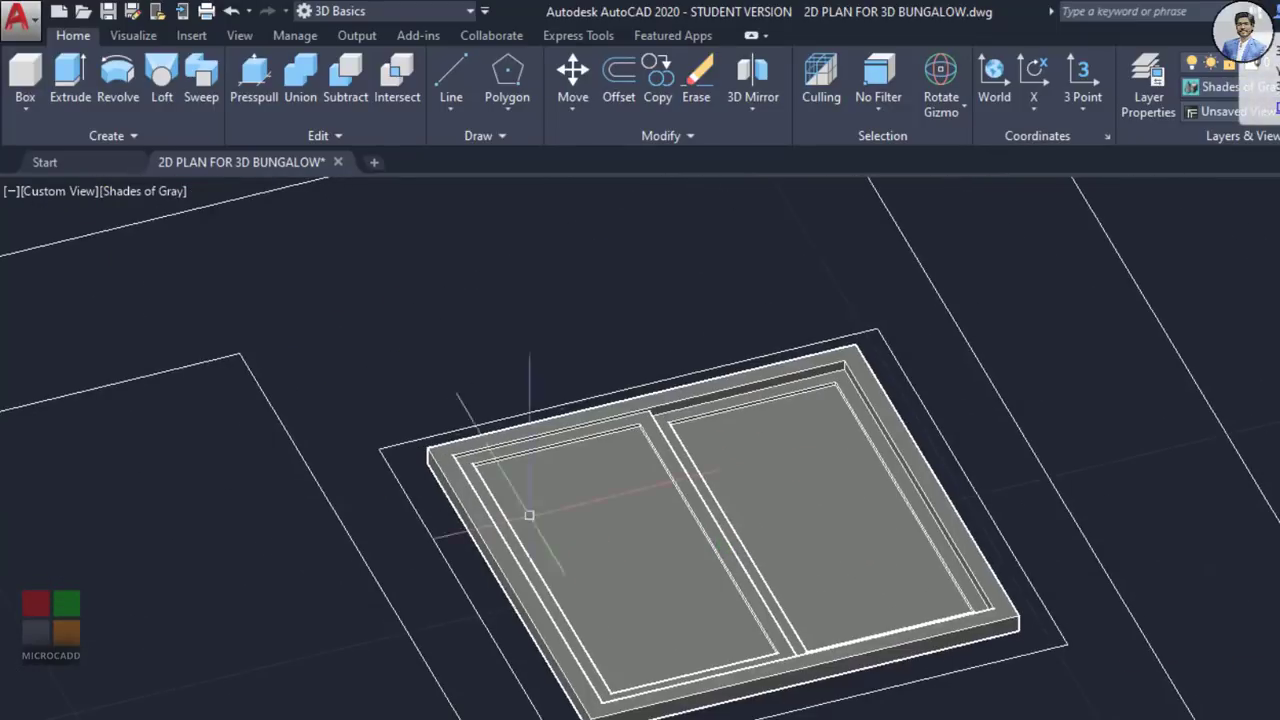
Step: Check the window's solids in 2D Wireframe once more and return to the Shades of Gray visual style
{"action": "left_click", "coordinate": [141, 196]}
{"action": "left_click", "coordinate": [133, 190]}
{"action": "left_click", "coordinate": [142, 192]}
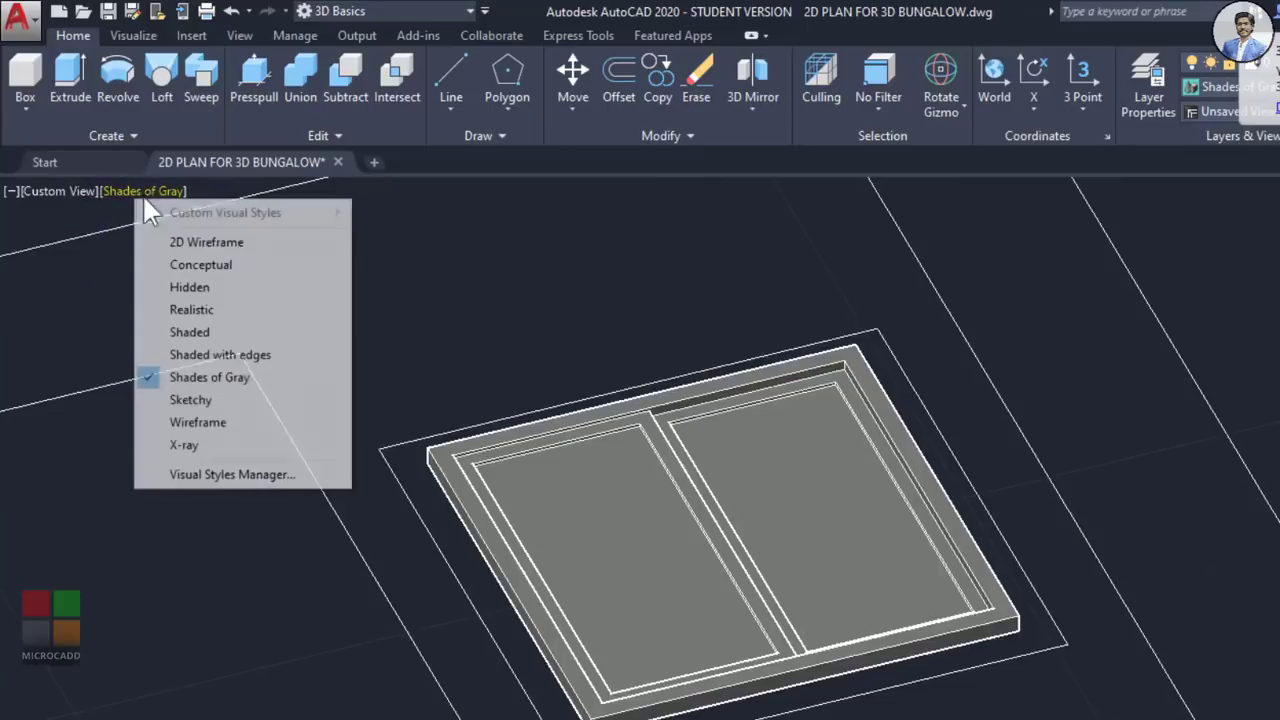
{"action": "left_click", "coordinate": [168, 243]}
{"action": "left_click", "coordinate": [144, 195]}
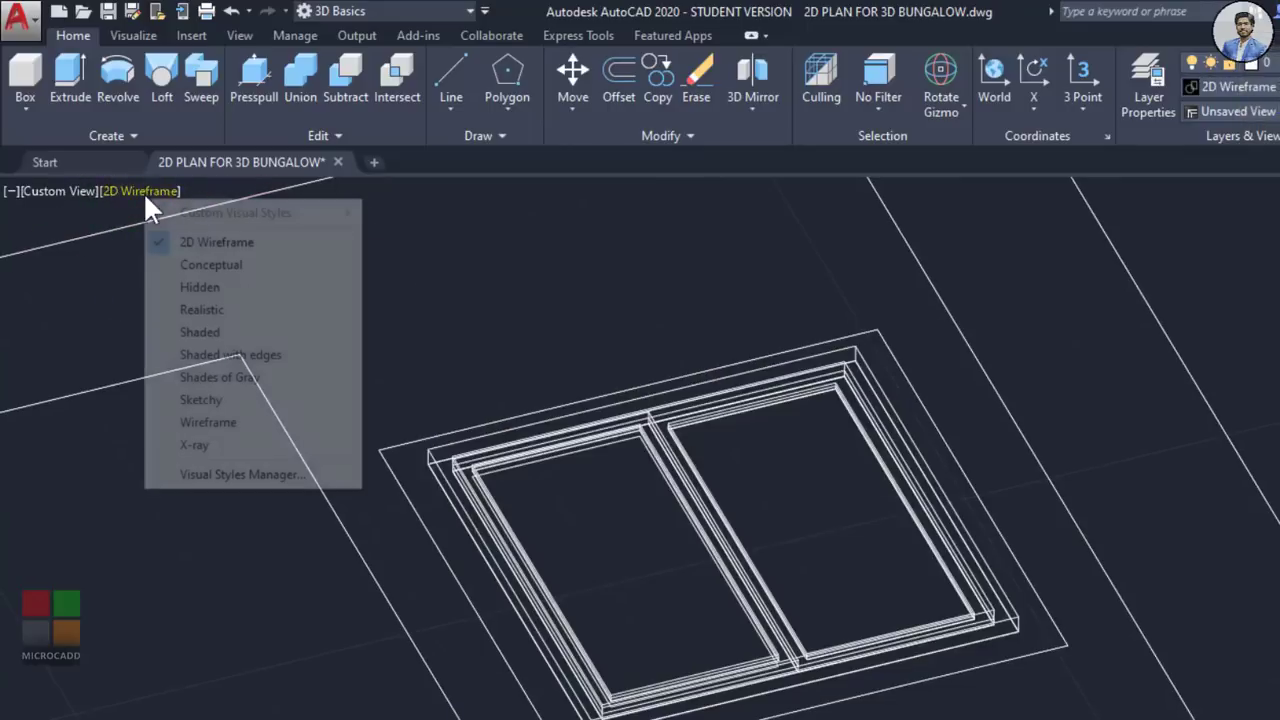
{"action": "left_click", "coordinate": [219, 377]}
Step: Group the window's outer frame, both sashes and both panes into one object and select the group
{"action": "middle_click_drag", "start_coordinate": [793, 588], "coordinate": [765, 586], "text": "shift"}
{"action": "left_click", "coordinate": [623, 571]}
{"action": "scroll", "coordinate": [696, 478], "scroll_direction": "up", "scroll_amount": 3}
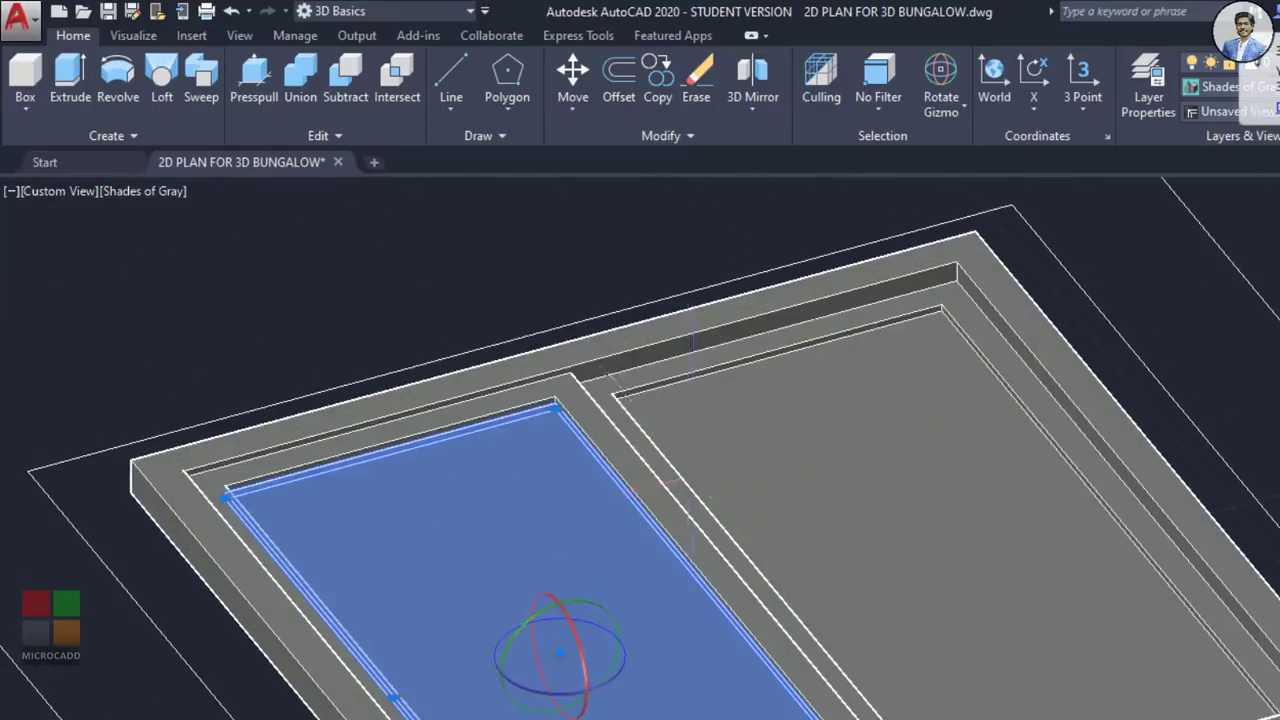
{"action": "left_click", "coordinate": [609, 430]}
{"action": "left_click", "coordinate": [674, 401]}
{"action": "left_click", "coordinate": [660, 343]}
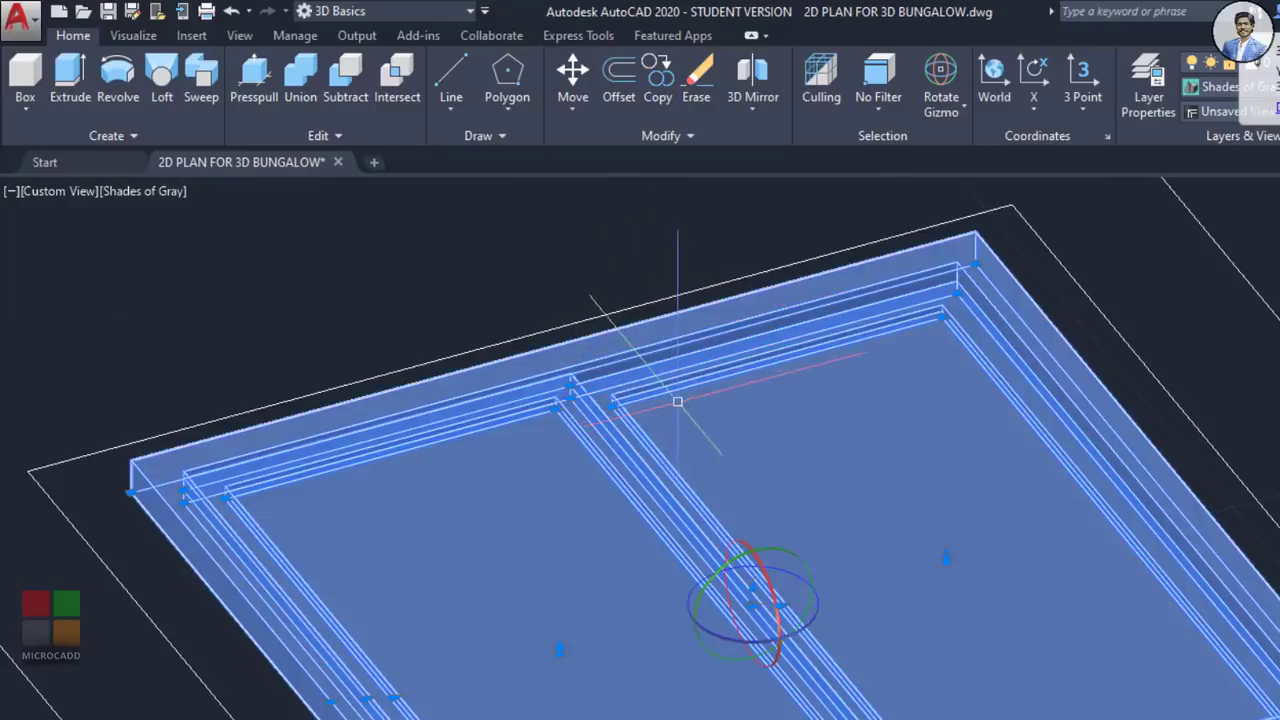
{"action": "type", "text": "g"}
{"action": "key", "text": "Return"}
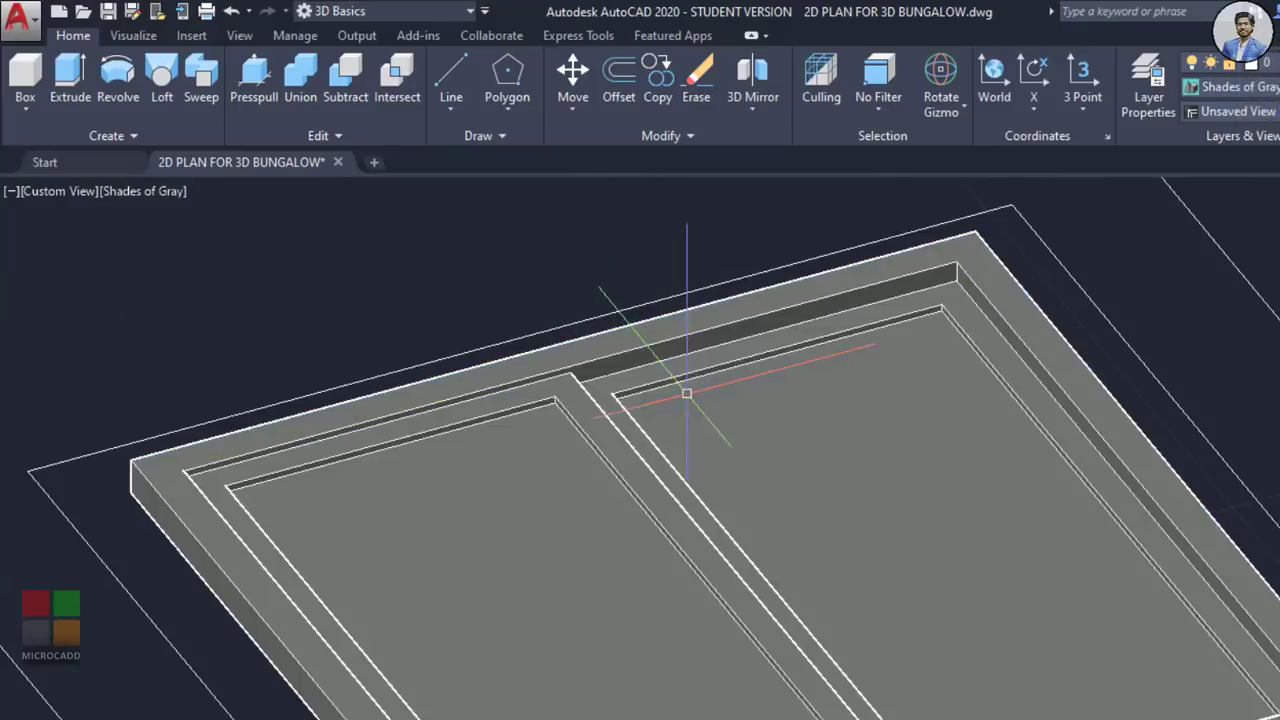
{"action": "left_click", "coordinate": [584, 350]}
{"action": "scroll", "coordinate": [653, 328], "scroll_direction": "down", "scroll_amount": 3}
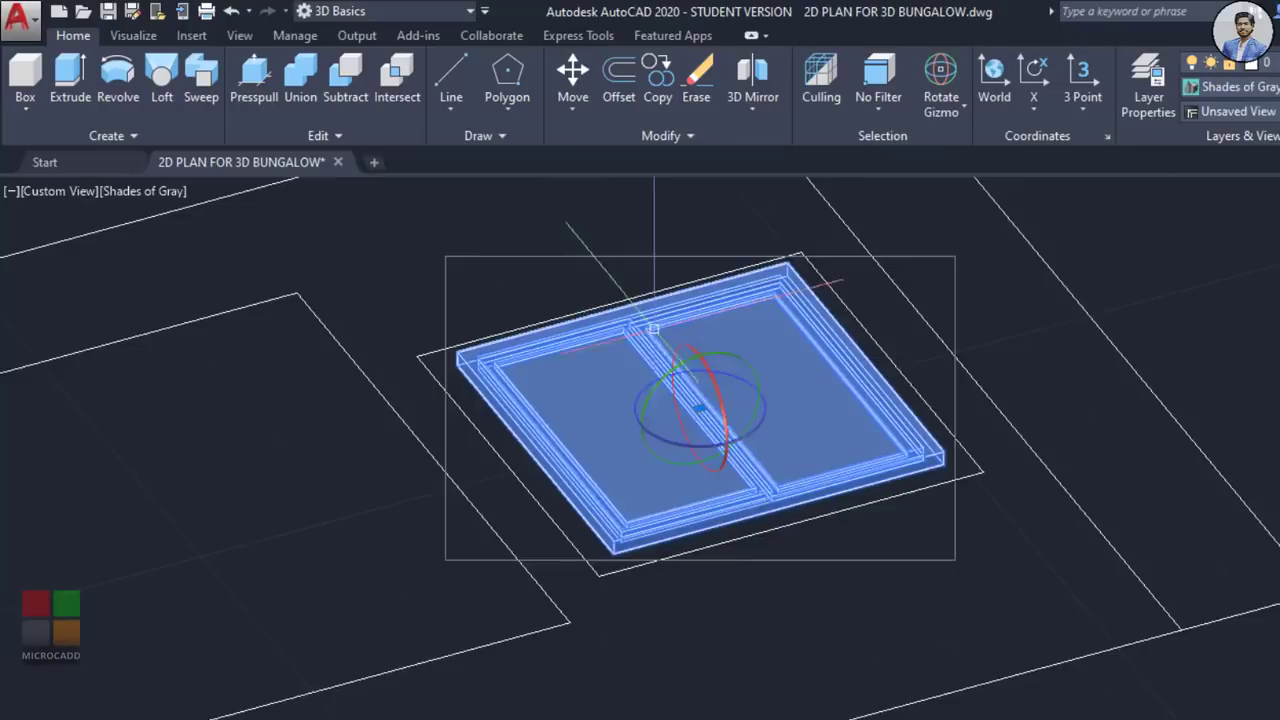
Step: Rotate the grouped window 90 degrees about its horizontal axis so it stands upright
{"action": "middle_click_drag", "start_coordinate": [600, 345], "coordinate": [655, 360], "text": "shift"}
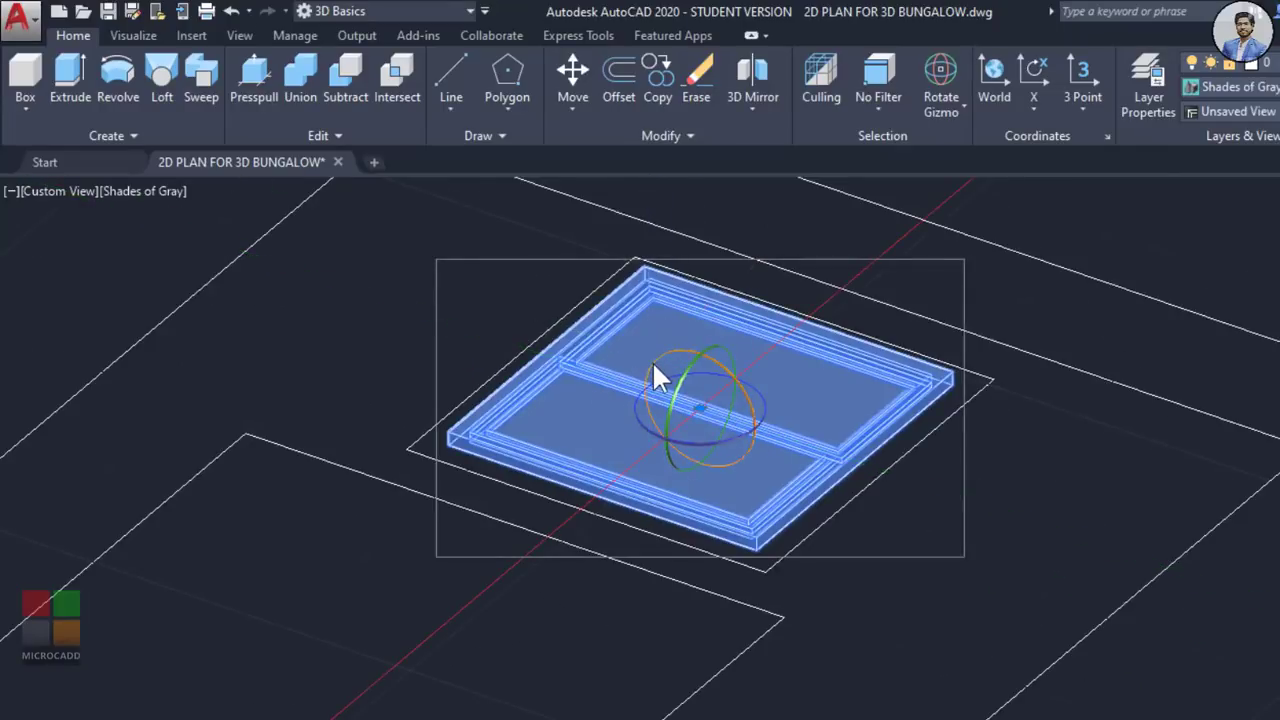
{"action": "left_click", "coordinate": [652, 361]}
{"action": "middle_click_drag", "start_coordinate": [718, 199], "coordinate": [673, 433]}
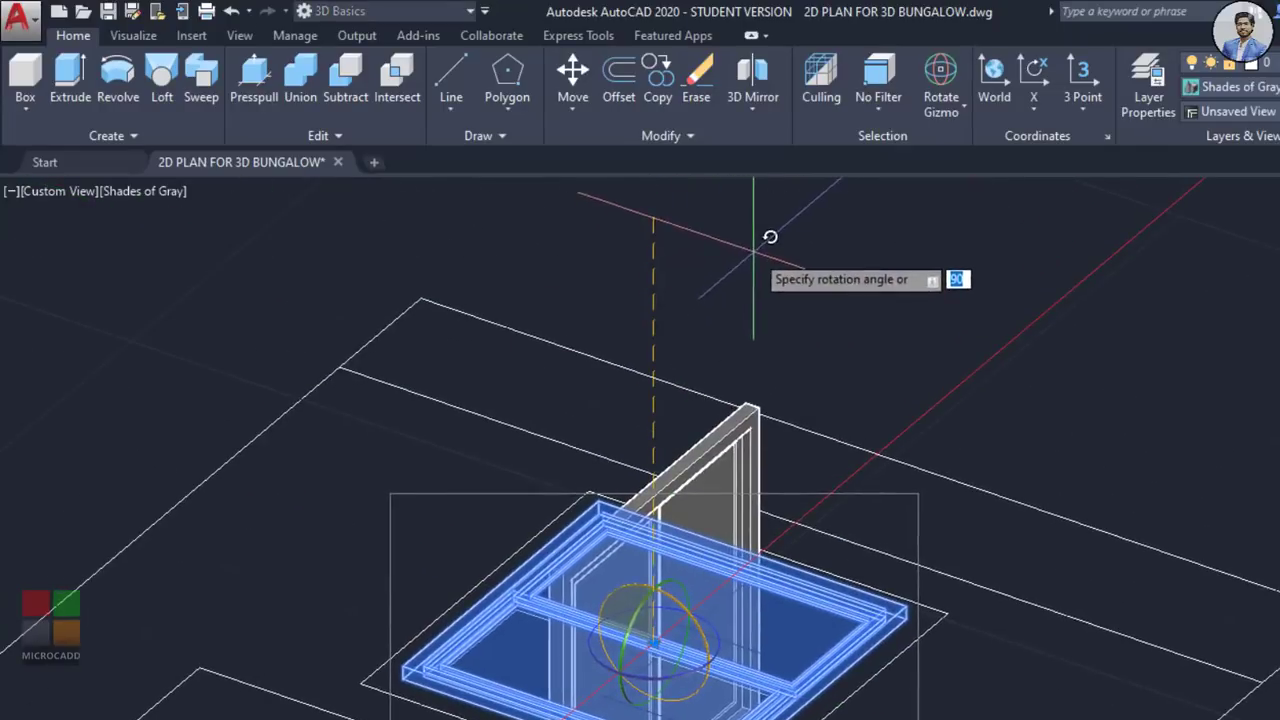
{"action": "left_click", "coordinate": [753, 251]}
{"action": "key", "text": "Escape"}
{"action": "middle_click_drag", "start_coordinate": [903, 623], "coordinate": [974, 397]}
{"action": "middle_click_drag", "start_coordinate": [975, 478], "coordinate": [913, 469], "text": "shift"}
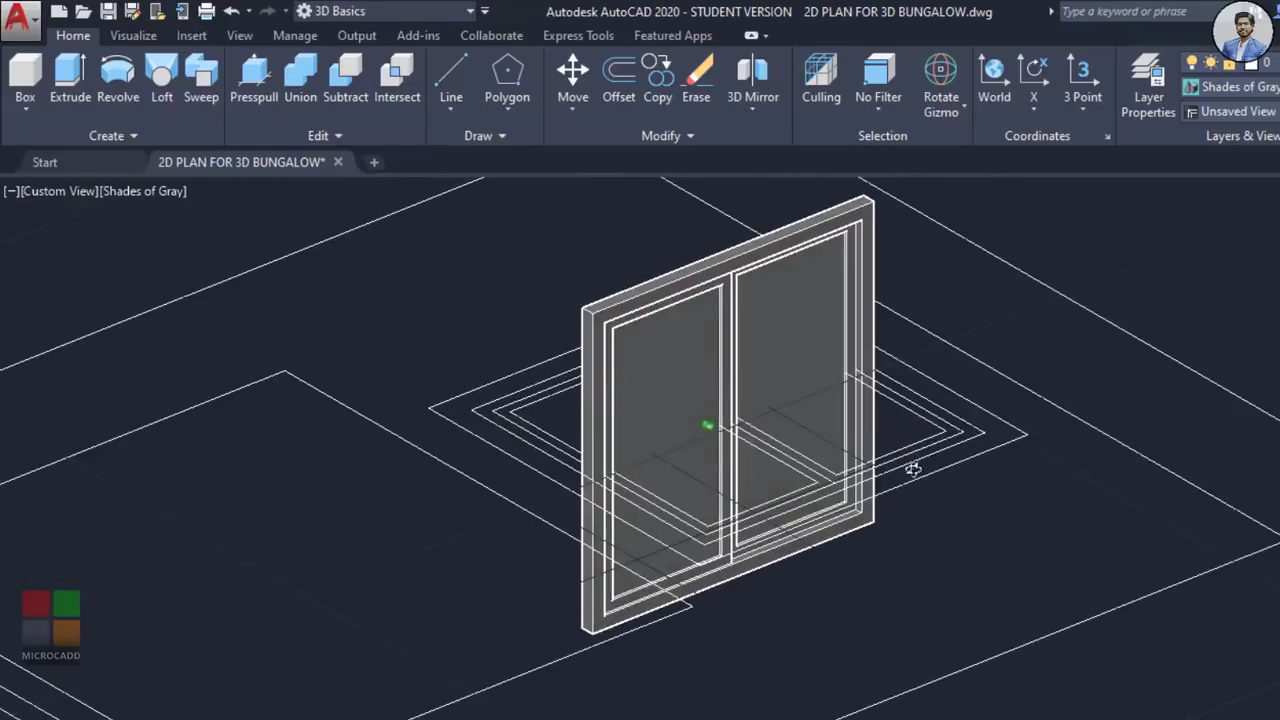
{"action": "left_click", "coordinate": [645, 395]}
{"action": "type", "text": "m"}
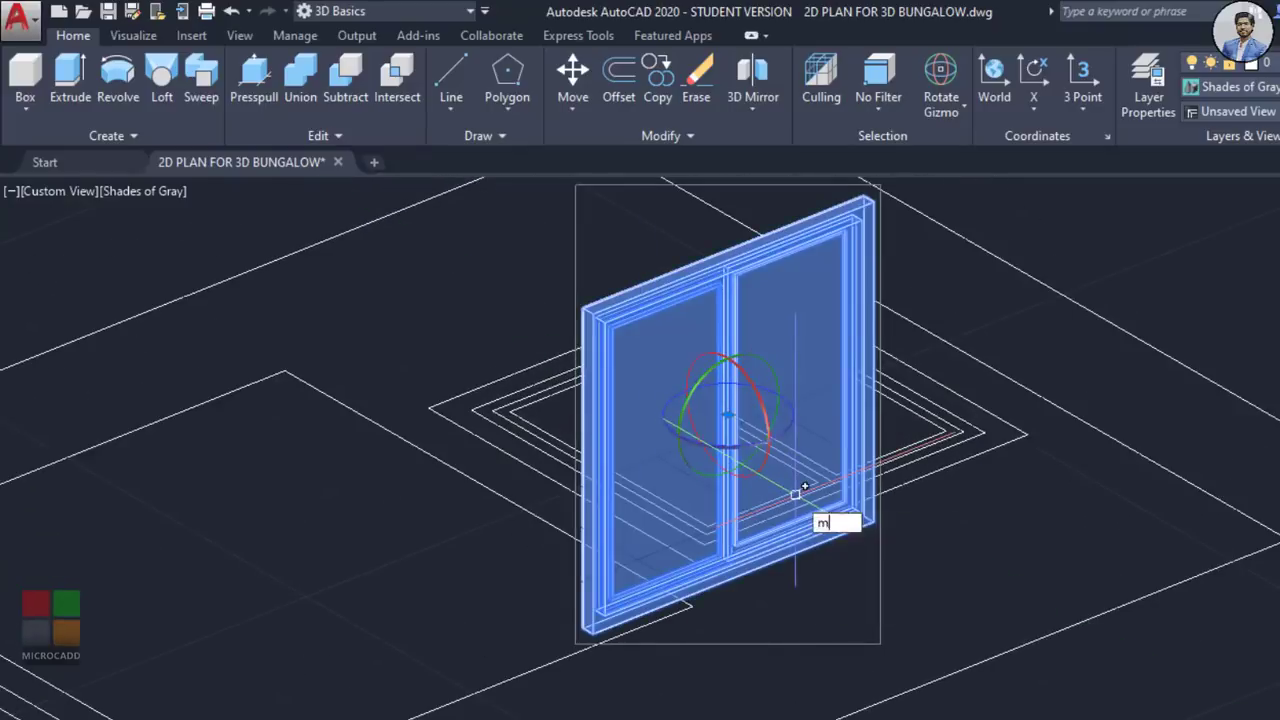
{"action": "key", "text": "Return"}
{"action": "scroll", "coordinate": [543, 586], "scroll_direction": "up", "scroll_amount": 5}
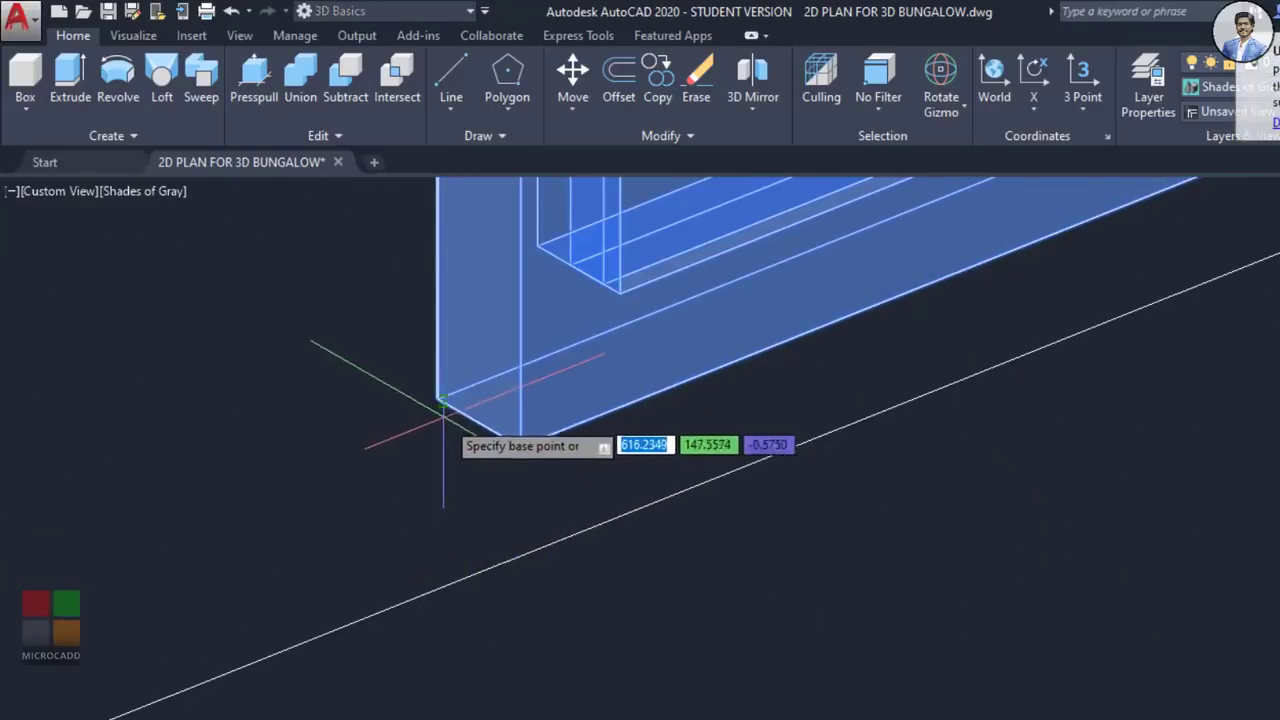
{"action": "scroll", "coordinate": [599, 563], "scroll_direction": "down", "scroll_amount": 8}
{"action": "middle_click_drag", "start_coordinate": [880, 575], "coordinate": [695, 572]}
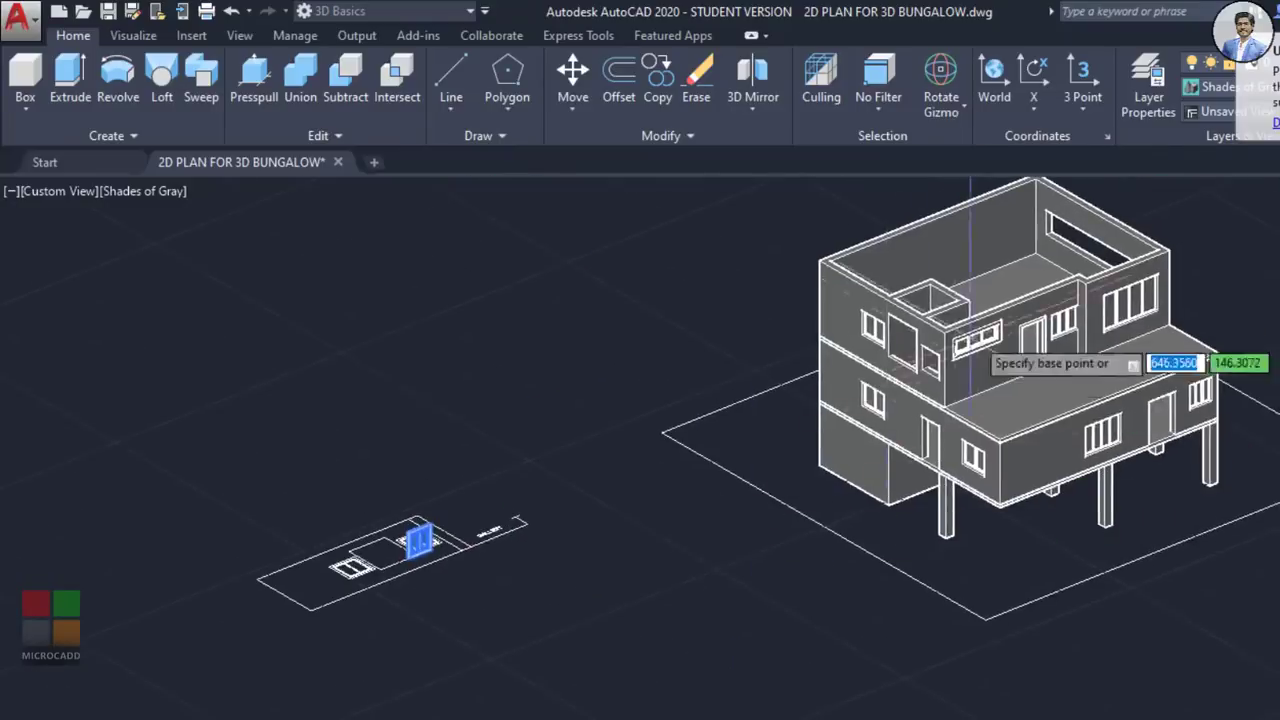
{"action": "scroll", "coordinate": [955, 350], "scroll_direction": "up", "scroll_amount": 8}
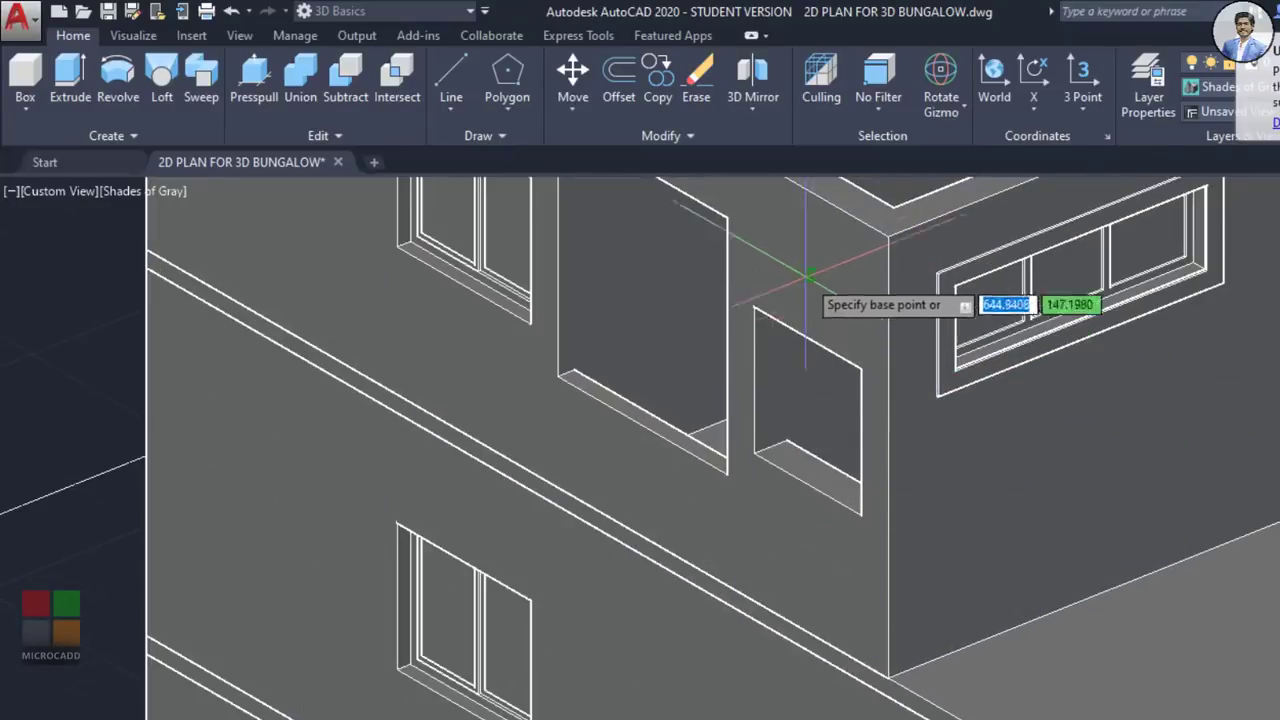
{"action": "scroll", "coordinate": [888, 407], "scroll_direction": "up", "scroll_amount": 2}
{"action": "scroll", "coordinate": [888, 407], "scroll_direction": "down", "scroll_amount": 1}
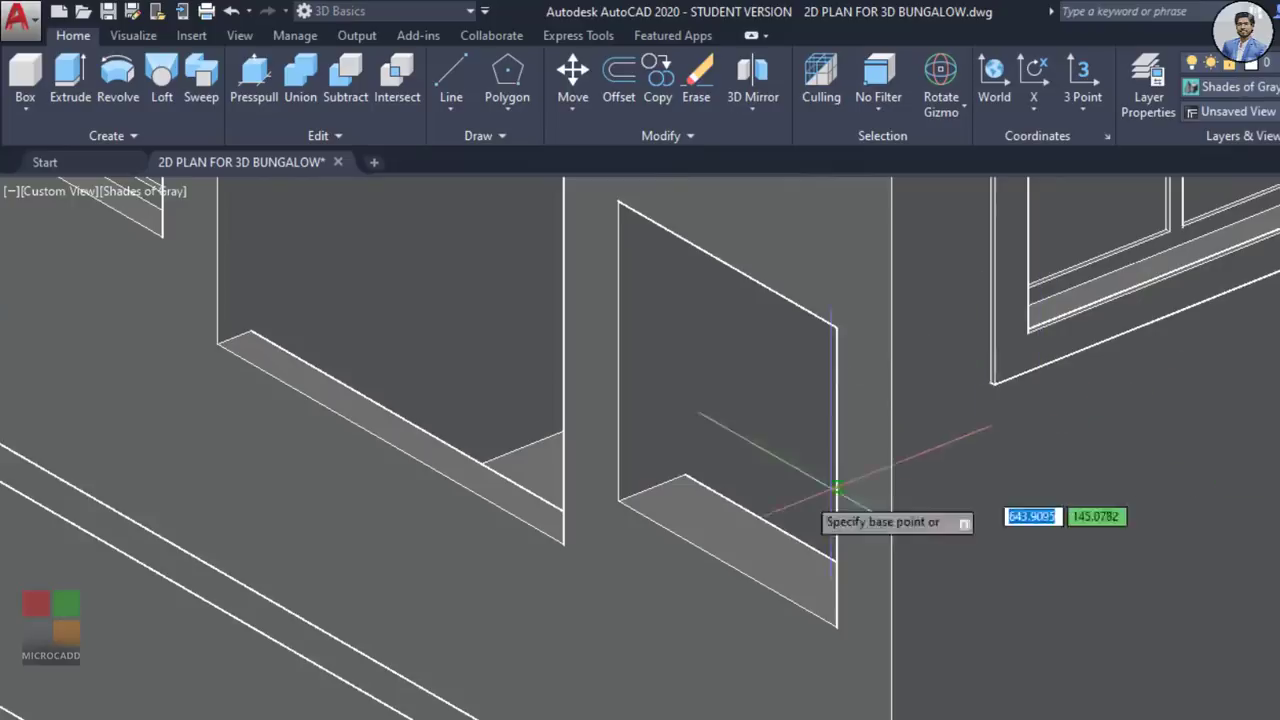
{"action": "scroll", "coordinate": [690, 460], "scroll_direction": "down", "scroll_amount": 6}
{"action": "key", "text": "Escape"}
Step: Rotate the upright window a quarter turn about its vertical axis to align it with the house's side wall
{"action": "middle_click_drag", "start_coordinate": [442, 520], "coordinate": [691, 497]}
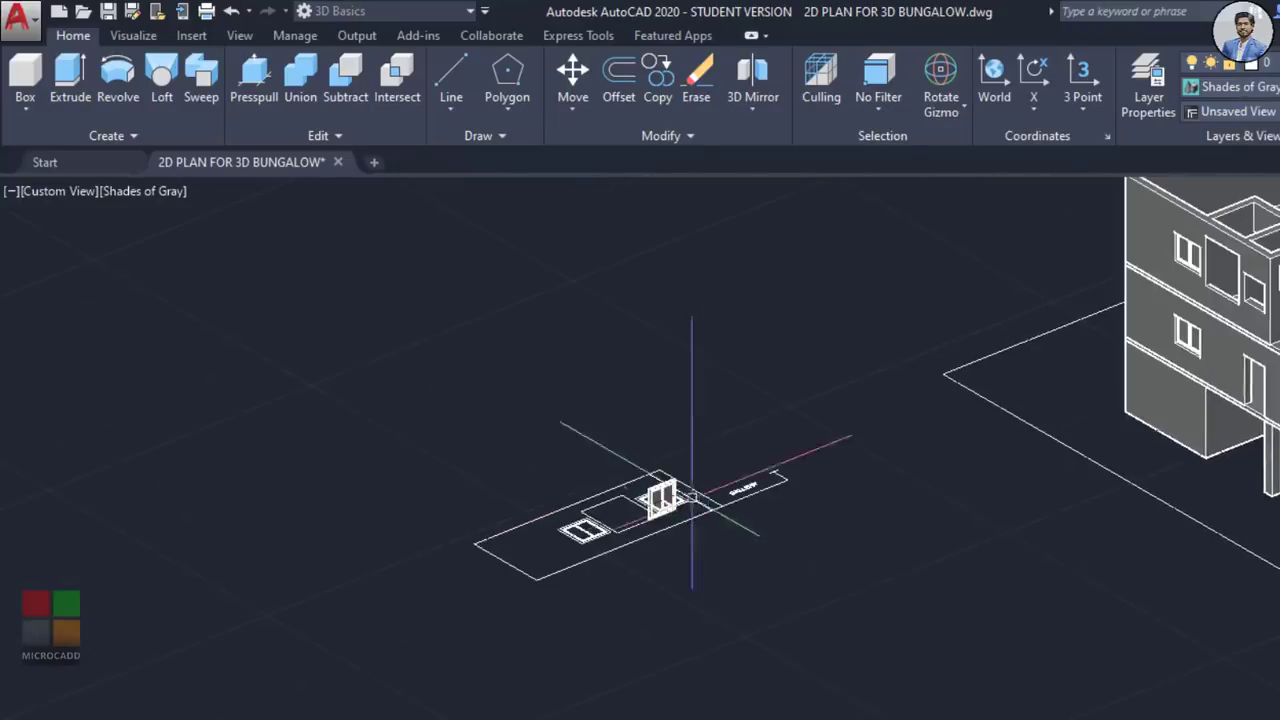
{"action": "scroll", "coordinate": [646, 504], "scroll_direction": "up", "scroll_amount": 8}
{"action": "middle_click_drag", "start_coordinate": [715, 450], "coordinate": [715, 470]}
{"action": "left_click", "coordinate": [734, 525]}
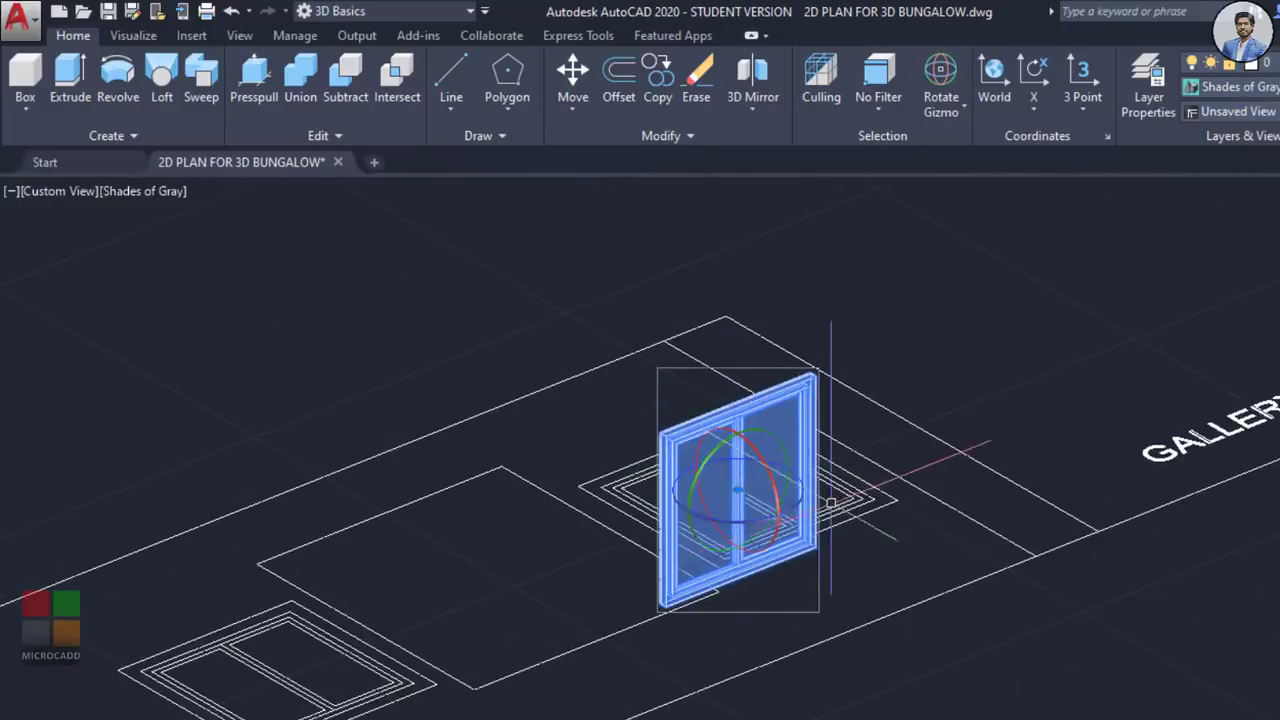
{"action": "scroll", "coordinate": [831, 502], "scroll_direction": "up", "scroll_amount": 3}
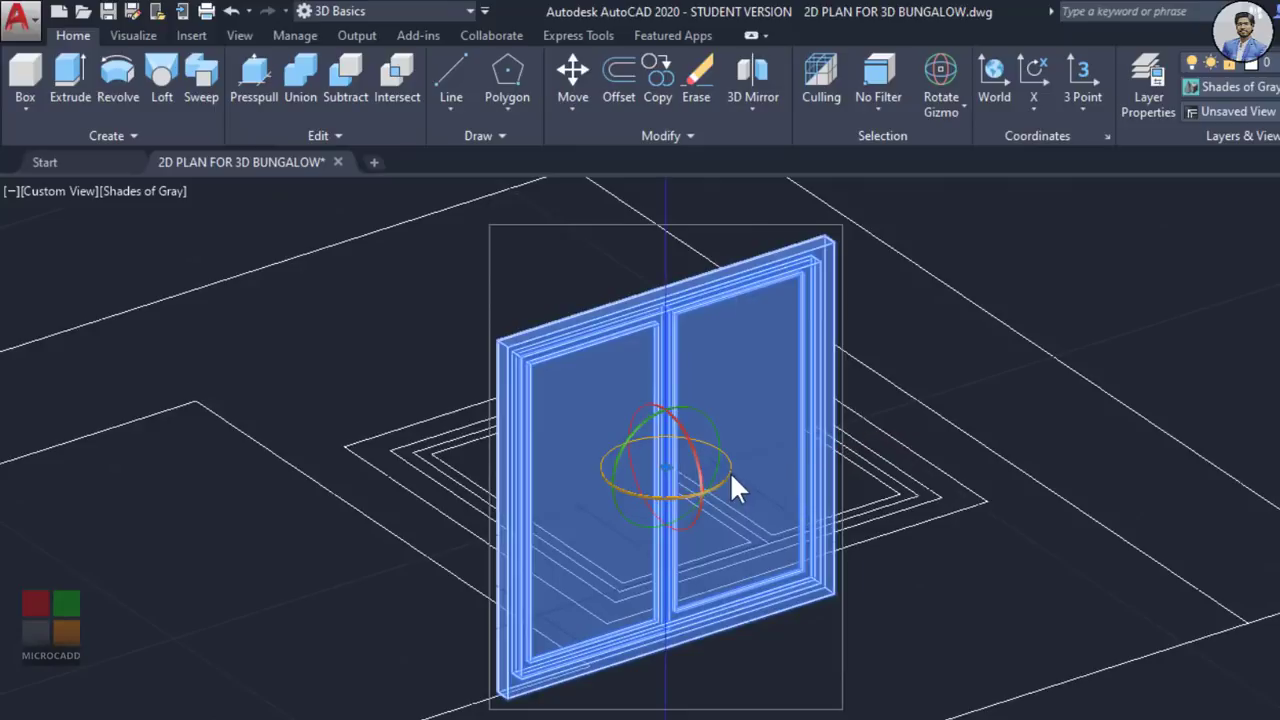
{"action": "left_click", "coordinate": [732, 476]}
{"action": "scroll", "coordinate": [1112, 617], "scroll_direction": "down", "scroll_amount": 2}
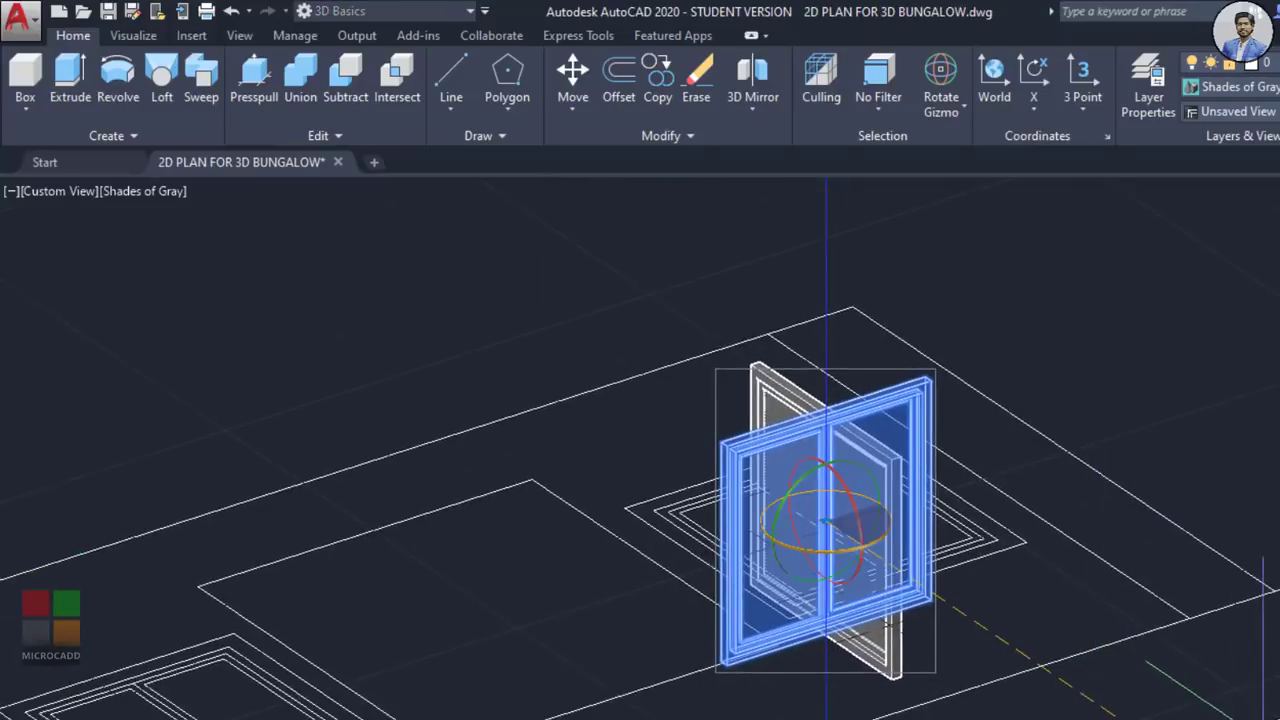
{"action": "scroll", "coordinate": [826, 522], "scroll_direction": "down", "scroll_amount": 8}
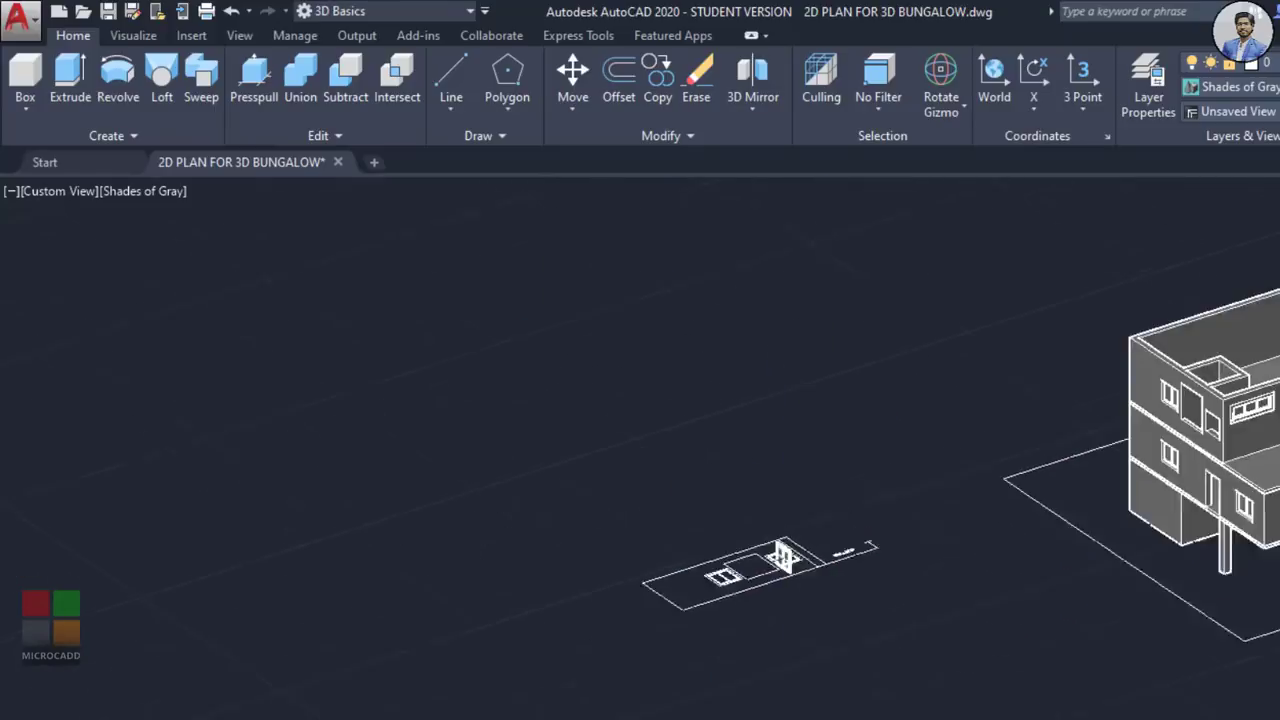
Step: Move the window by its lower corner into the empty small opening beside the tall opening in the upper floor's side wall
{"action": "scroll", "coordinate": [617, 580], "scroll_direction": "up", "scroll_amount": 8}
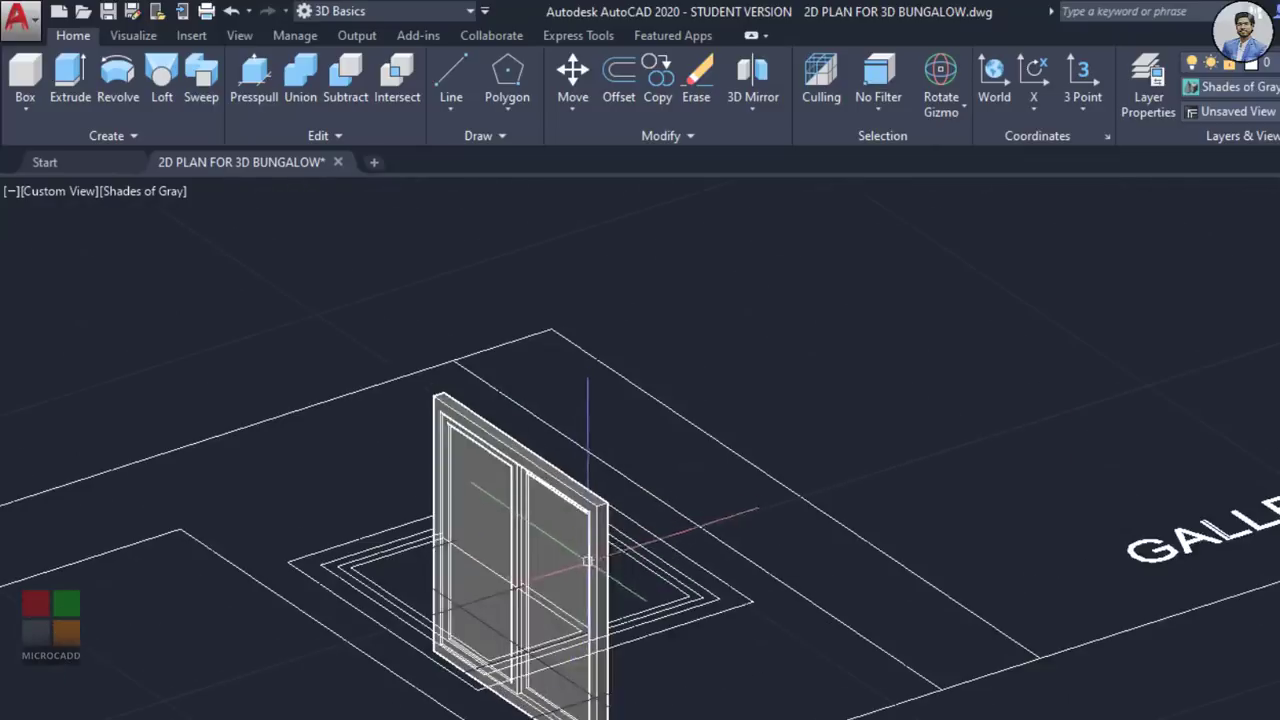
{"action": "key", "text": "Return"}
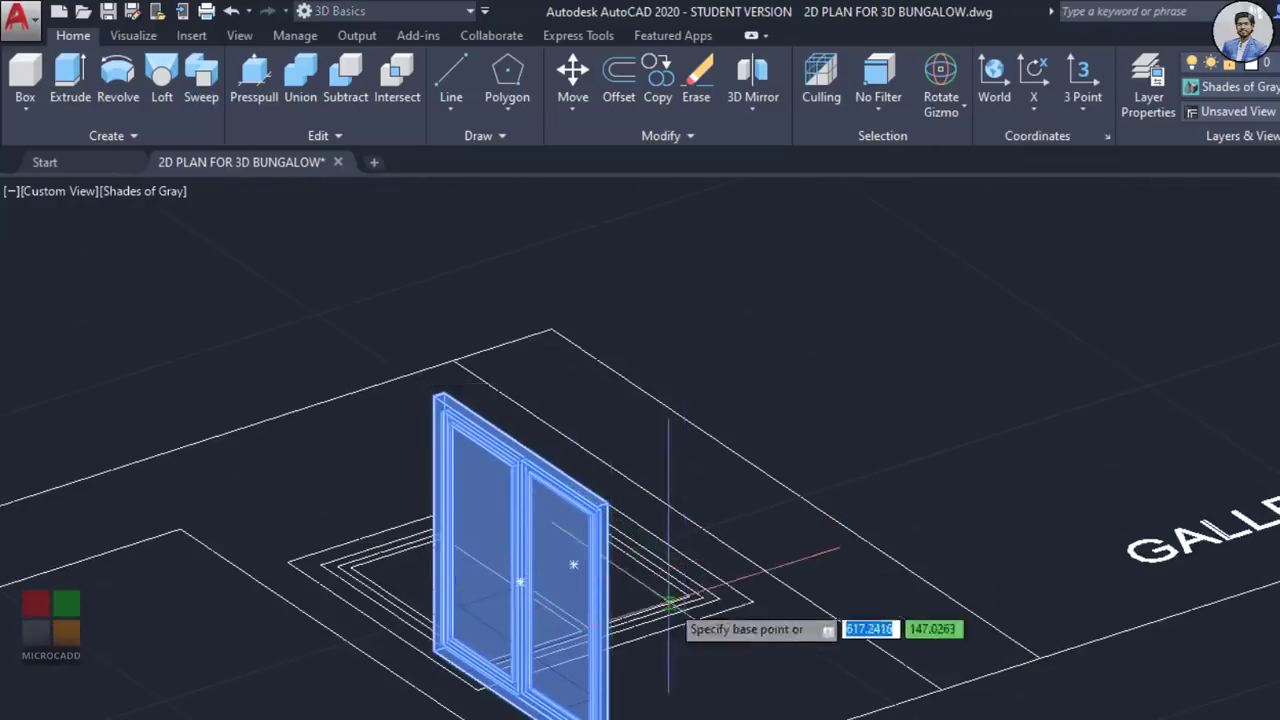
{"action": "scroll", "coordinate": [600, 620], "scroll_direction": "up", "scroll_amount": 5}
{"action": "left_click", "coordinate": [499, 598]}
{"action": "scroll", "coordinate": [620, 640], "scroll_direction": "down", "scroll_amount": 8}
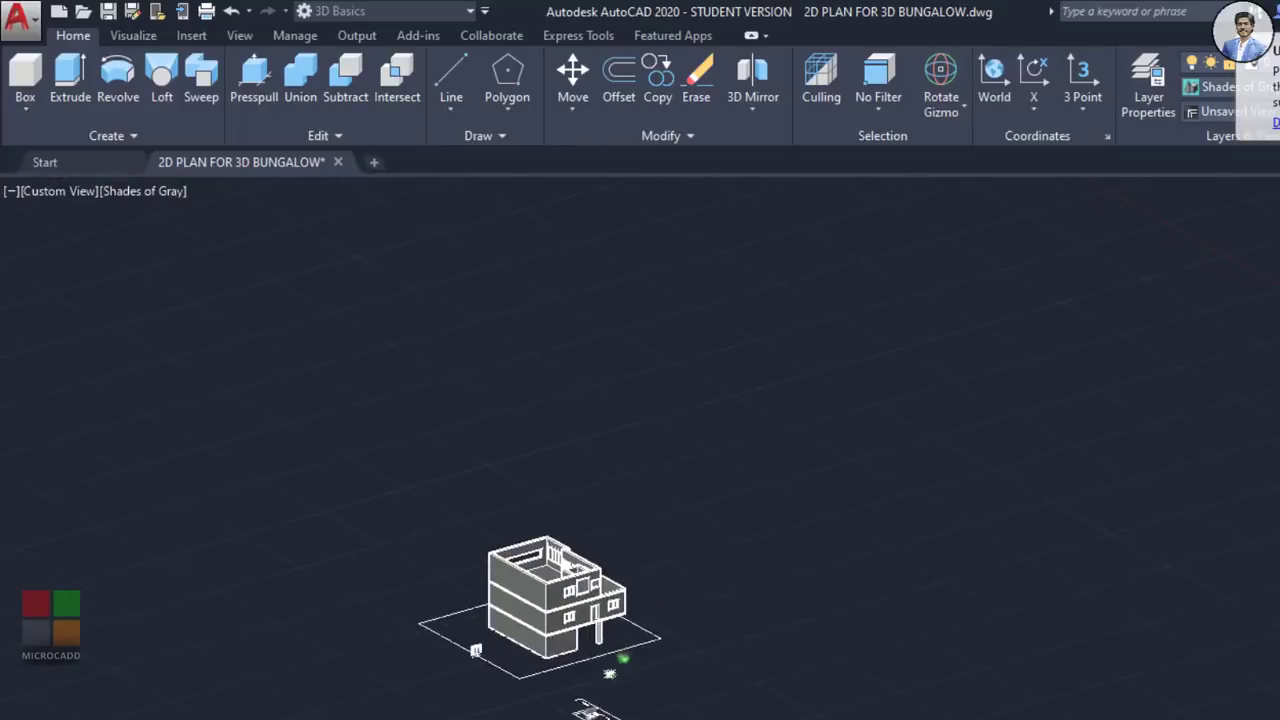
{"action": "scroll", "coordinate": [760, 610], "scroll_direction": "up", "scroll_amount": 8}
{"action": "scroll", "coordinate": [848, 585], "scroll_direction": "up", "scroll_amount": 3}
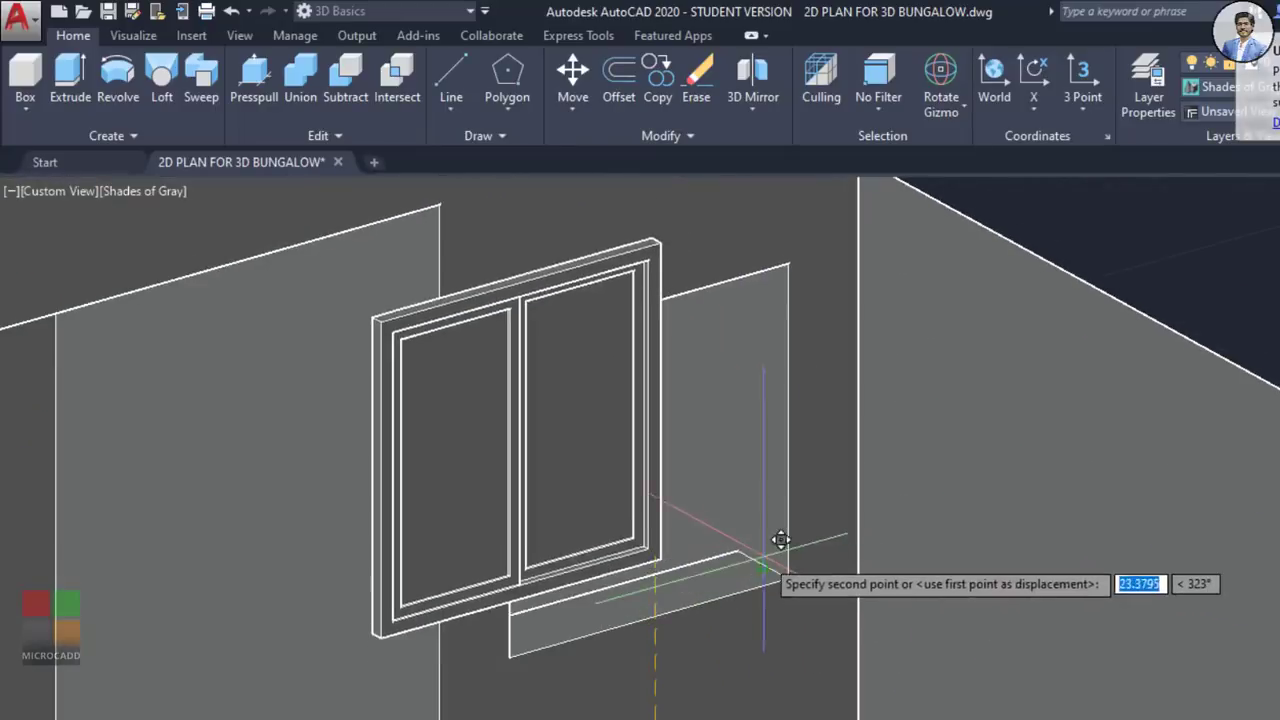
{"action": "left_click", "coordinate": [762, 561]}
Step: Examine the fitted window from several angles, consult the rendered reference image of the bungalow and return to the AutoCAD drawing
{"action": "scroll", "coordinate": [917, 562], "scroll_direction": "down", "scroll_amount": 5}
{"action": "scroll", "coordinate": [943, 517], "scroll_direction": "up", "scroll_amount": 5}
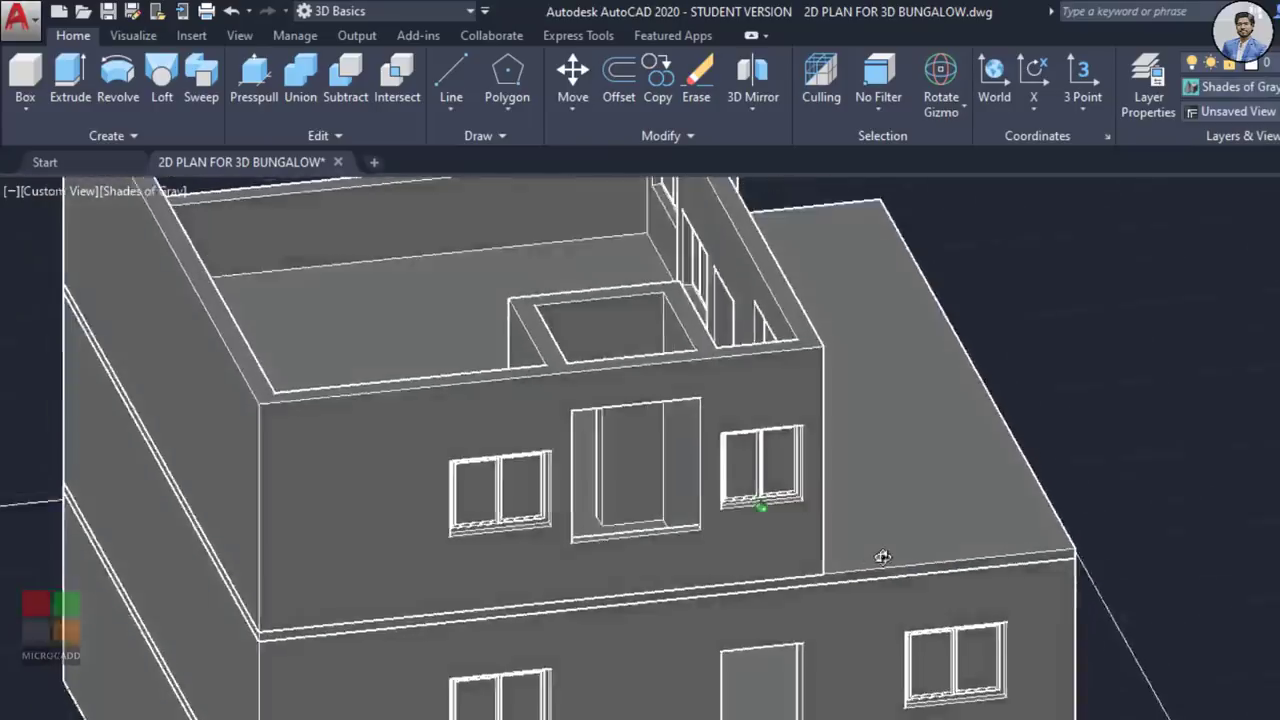
{"action": "scroll", "coordinate": [386, 460], "scroll_direction": "down", "scroll_amount": 5}
{"action": "scroll", "coordinate": [666, 523], "scroll_direction": "up", "scroll_amount": 5}
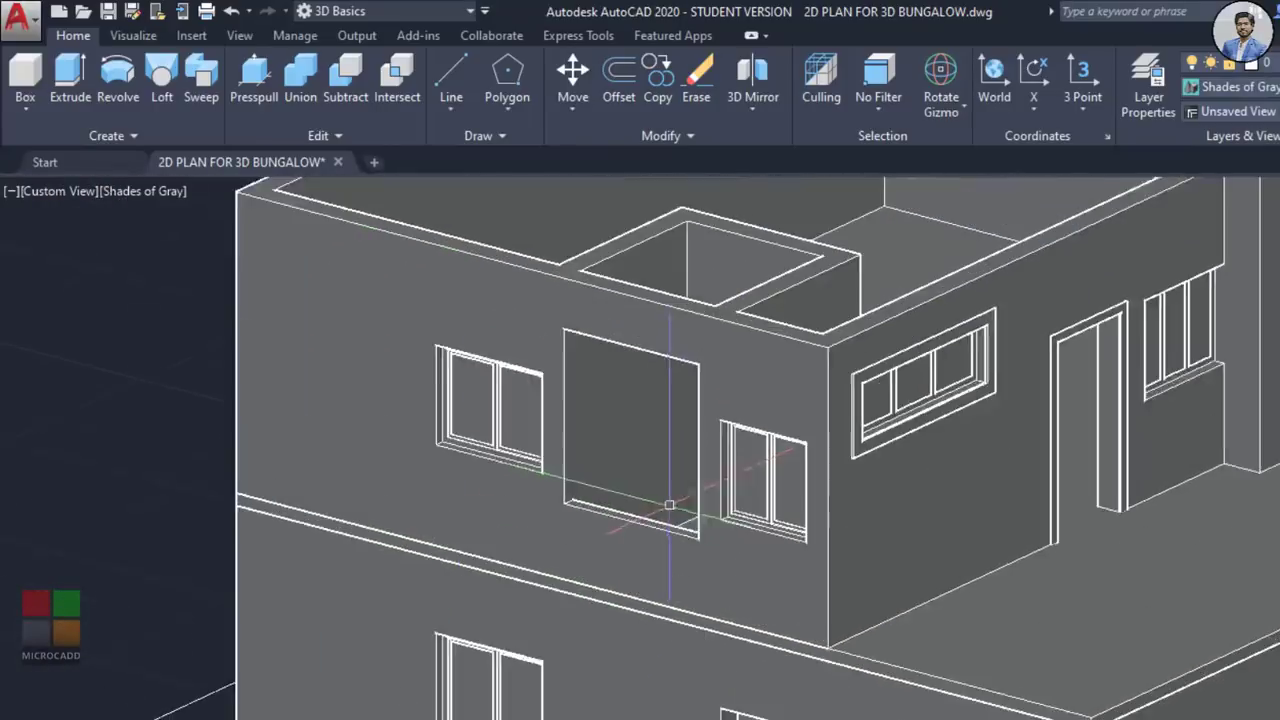
{"action": "scroll", "coordinate": [760, 523], "scroll_direction": "down", "scroll_amount": 4}
{"action": "middle_click_drag", "start_coordinate": [760, 523], "coordinate": [919, 473], "text": "shift"}
{"action": "scroll", "coordinate": [825, 600], "scroll_direction": "down", "scroll_amount": 4}
{"action": "scroll", "coordinate": [285, 604], "scroll_direction": "down", "scroll_amount": 2}
{"action": "middle_click_drag", "start_coordinate": [276, 606], "coordinate": [829, 430]}
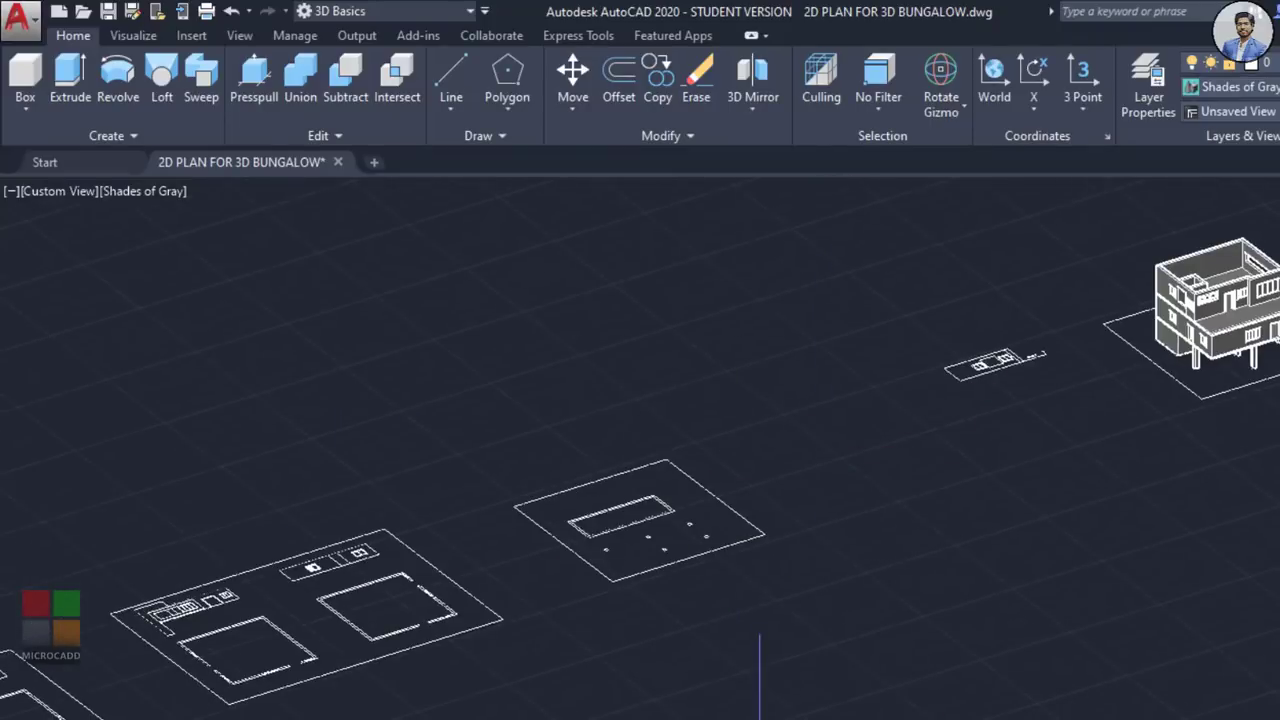
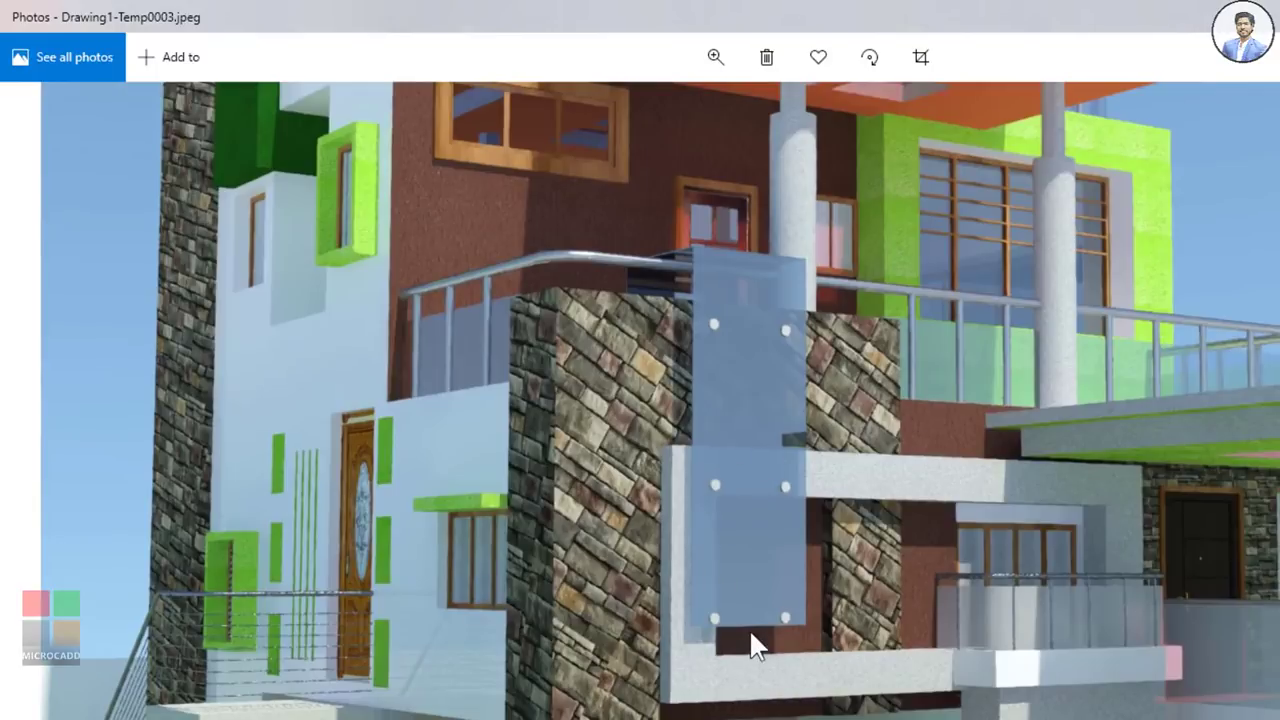
{"action": "key", "text": "alt+Tab"}
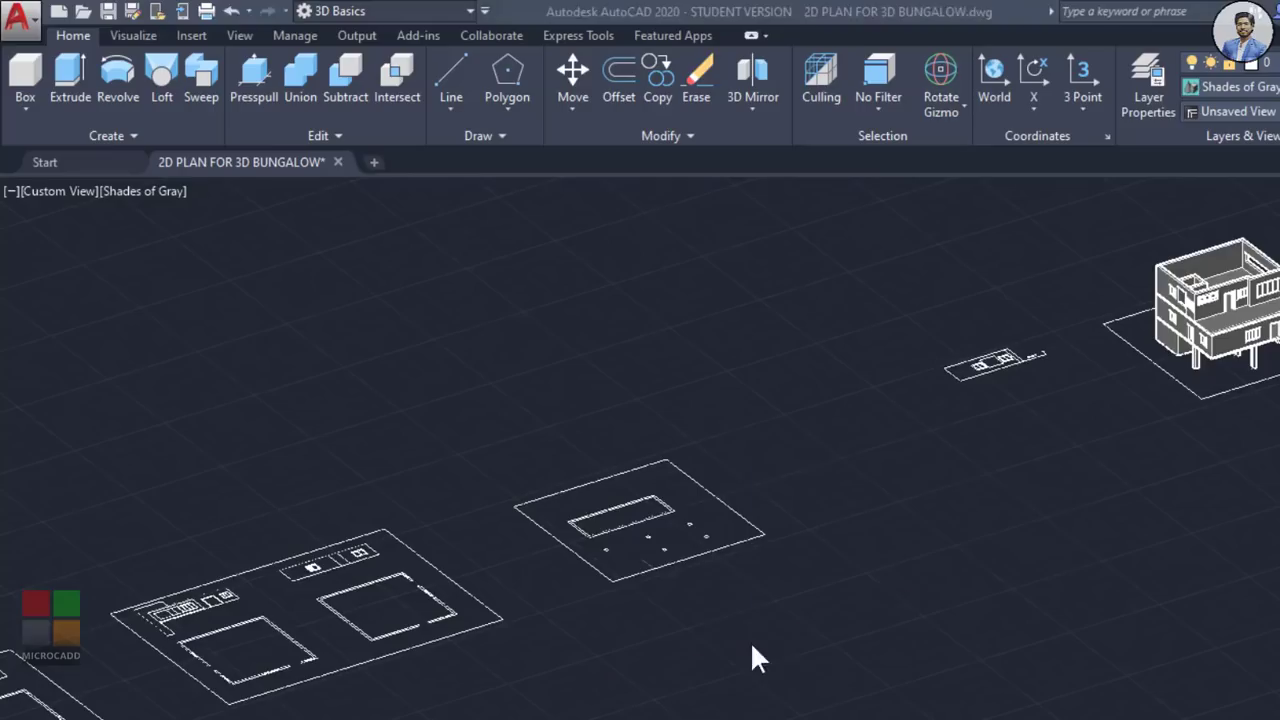
Step: Delete the used gallery-side elevation copy lying beside the 3D house
{"action": "middle_click_drag", "start_coordinate": [752, 655], "coordinate": [775, 532], "text": "shift"}
{"action": "scroll", "coordinate": [903, 413], "scroll_direction": "up", "scroll_amount": 5}
{"action": "left_click", "coordinate": [966, 237]}
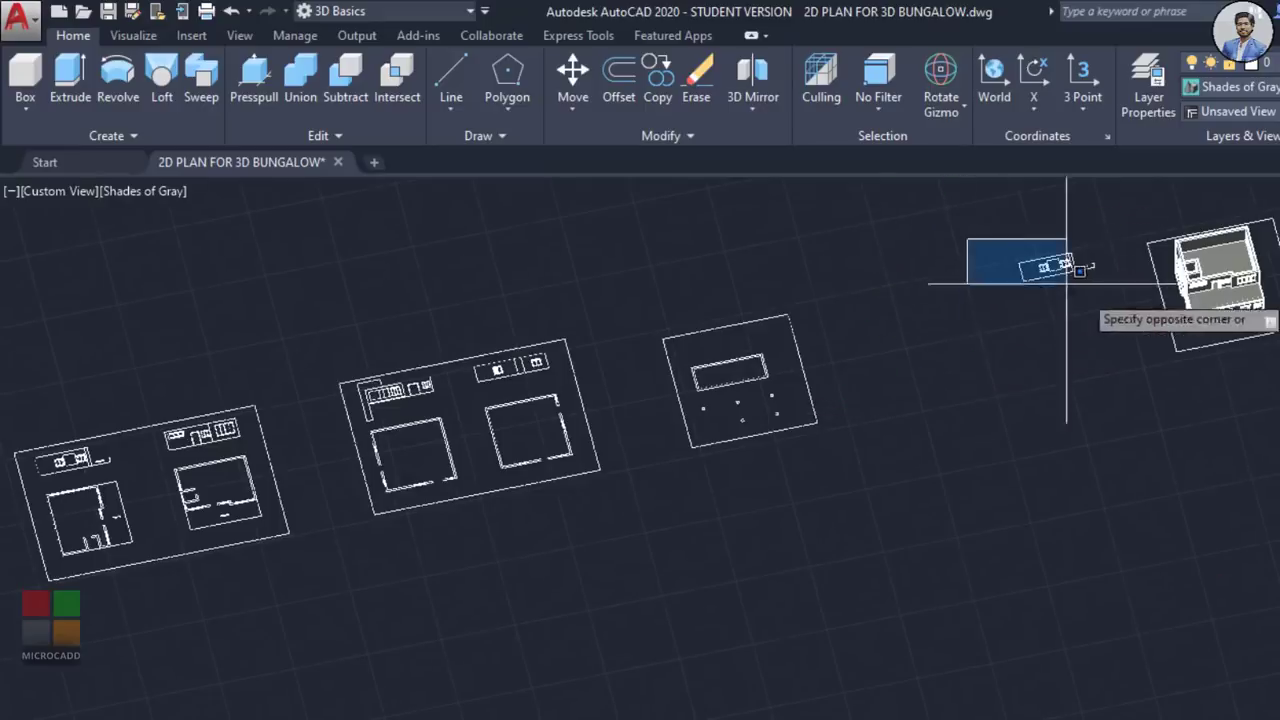
{"action": "left_click", "coordinate": [1109, 329]}
{"action": "key", "text": "Delete"}
Step: Copy the elevation with the L-shaped frame, door and two windows from its plan sheet into the empty space beside the 3D house
{"action": "middle_click_drag", "start_coordinate": [873, 418], "coordinate": [1139, 351]}
{"action": "middle_click_drag", "start_coordinate": [619, 334], "coordinate": [607, 336], "text": "shift"}
{"action": "scroll", "coordinate": [684, 300], "scroll_direction": "up", "scroll_amount": 8}
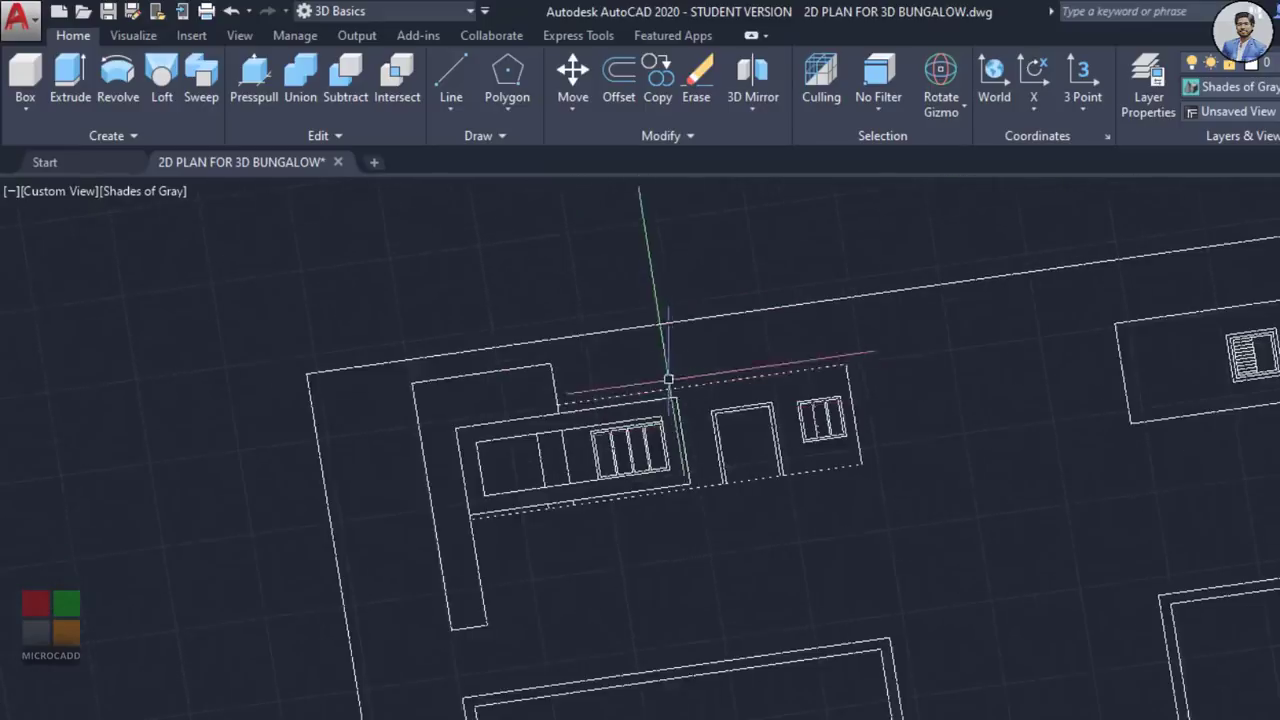
{"action": "middle_click_drag", "start_coordinate": [702, 462], "coordinate": [617, 518], "text": "shift"}
{"action": "left_click", "coordinate": [323, 263]}
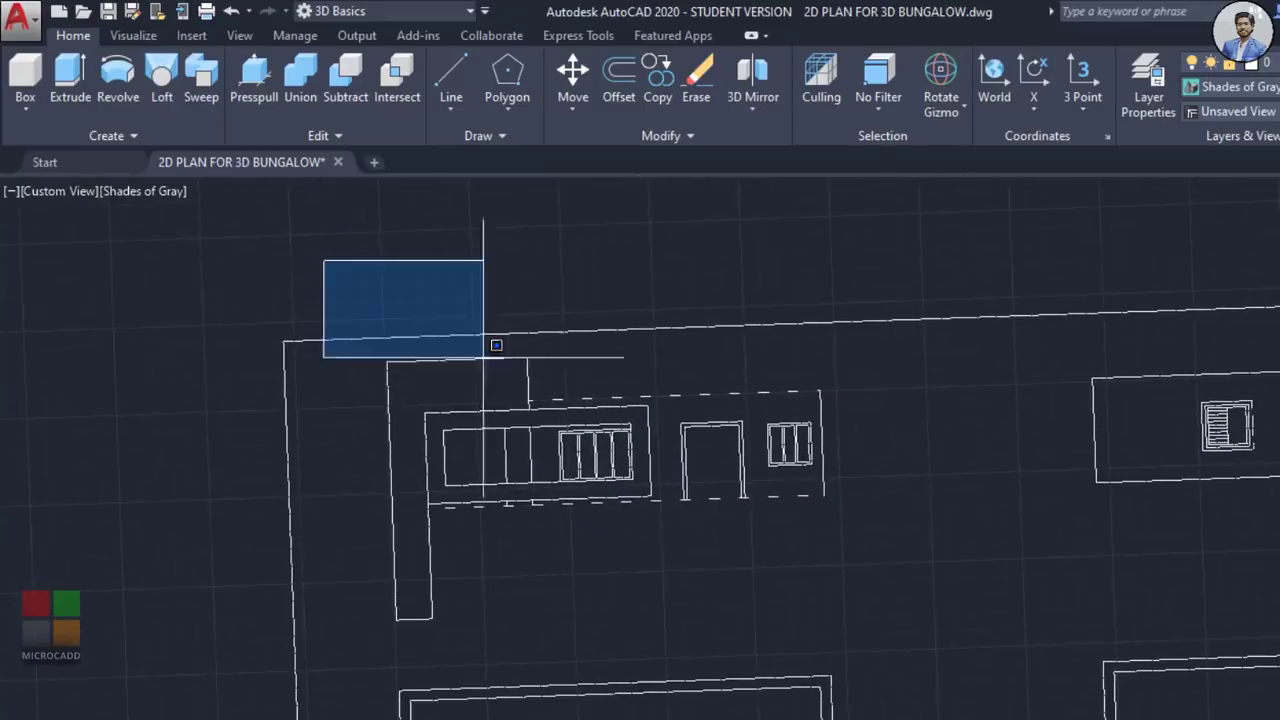
{"action": "left_click", "coordinate": [896, 634]}
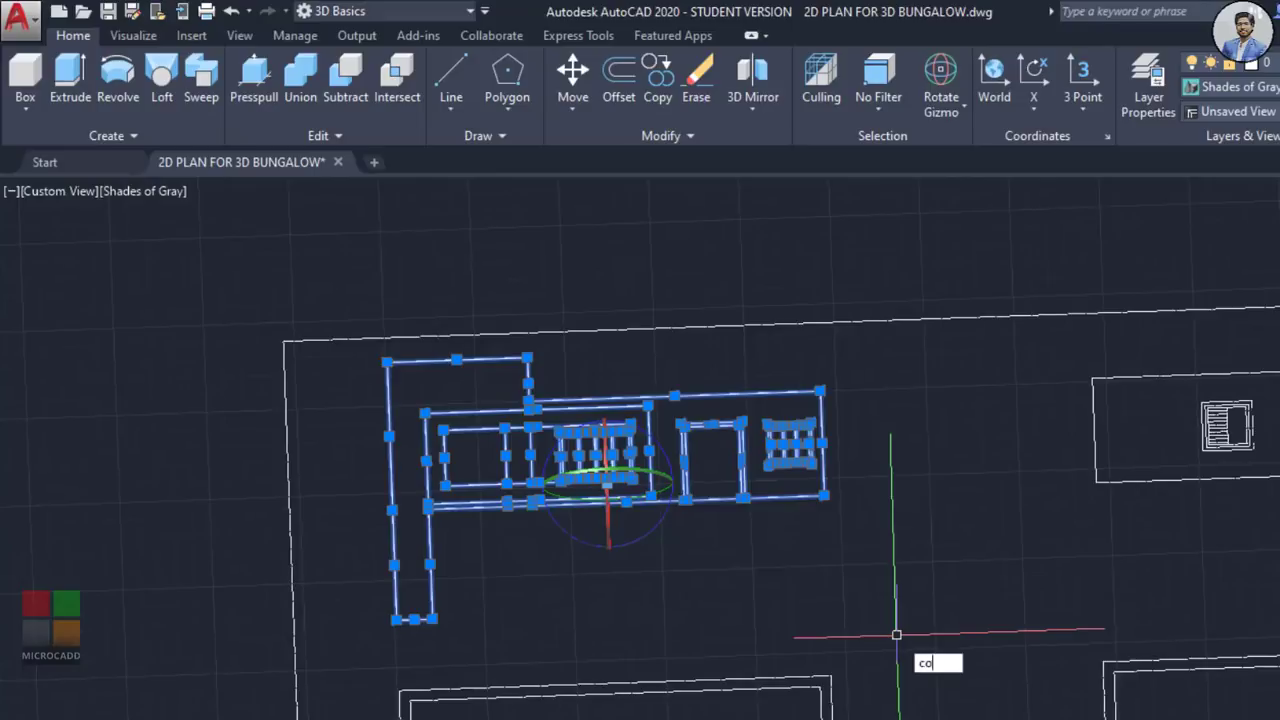
{"action": "type", "text": "co"}
{"action": "key", "text": "Return"}
{"action": "left_click", "coordinate": [533, 469]}
{"action": "scroll", "coordinate": [1279, 532], "scroll_direction": "down", "scroll_amount": 6}
{"action": "middle_click_drag", "start_coordinate": [1279, 532], "coordinate": [157, 523]}
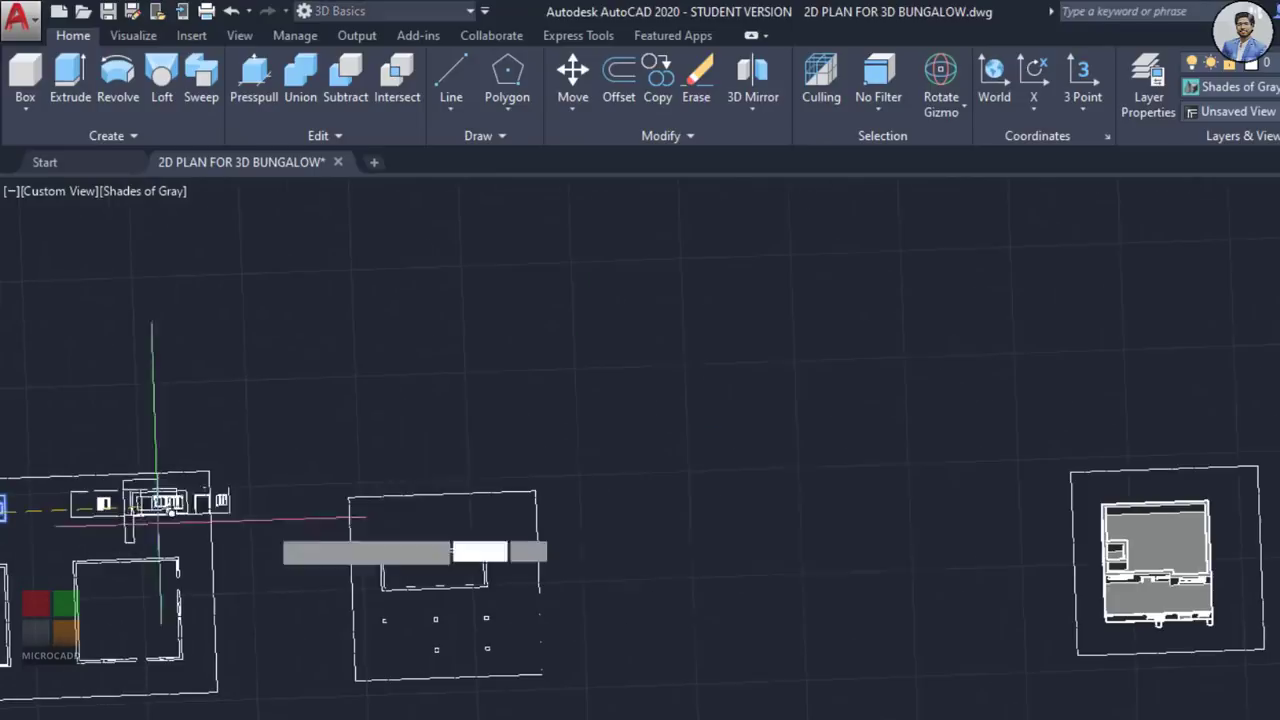
{"action": "left_click", "coordinate": [969, 531]}
{"action": "key", "text": "Escape"}
Step: Presspull the wide rectangular border around the four-panel window in the copied elevation to a height of 0.5
{"action": "middle_click_drag", "start_coordinate": [851, 571], "coordinate": [872, 384], "text": "shift"}
{"action": "scroll", "coordinate": [876, 382], "scroll_direction": "up", "scroll_amount": 4}
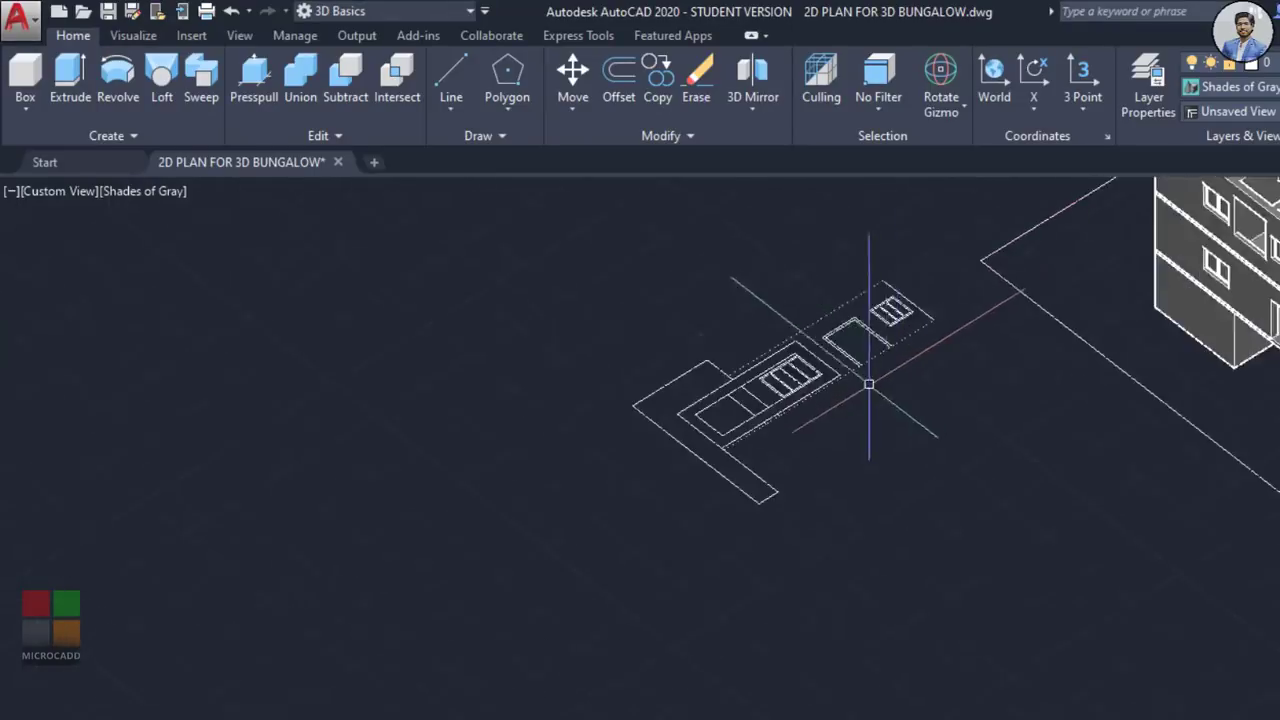
{"action": "scroll", "coordinate": [869, 384], "scroll_direction": "up", "scroll_amount": 4}
{"action": "middle_click_drag", "start_coordinate": [888, 483], "coordinate": [906, 481]}
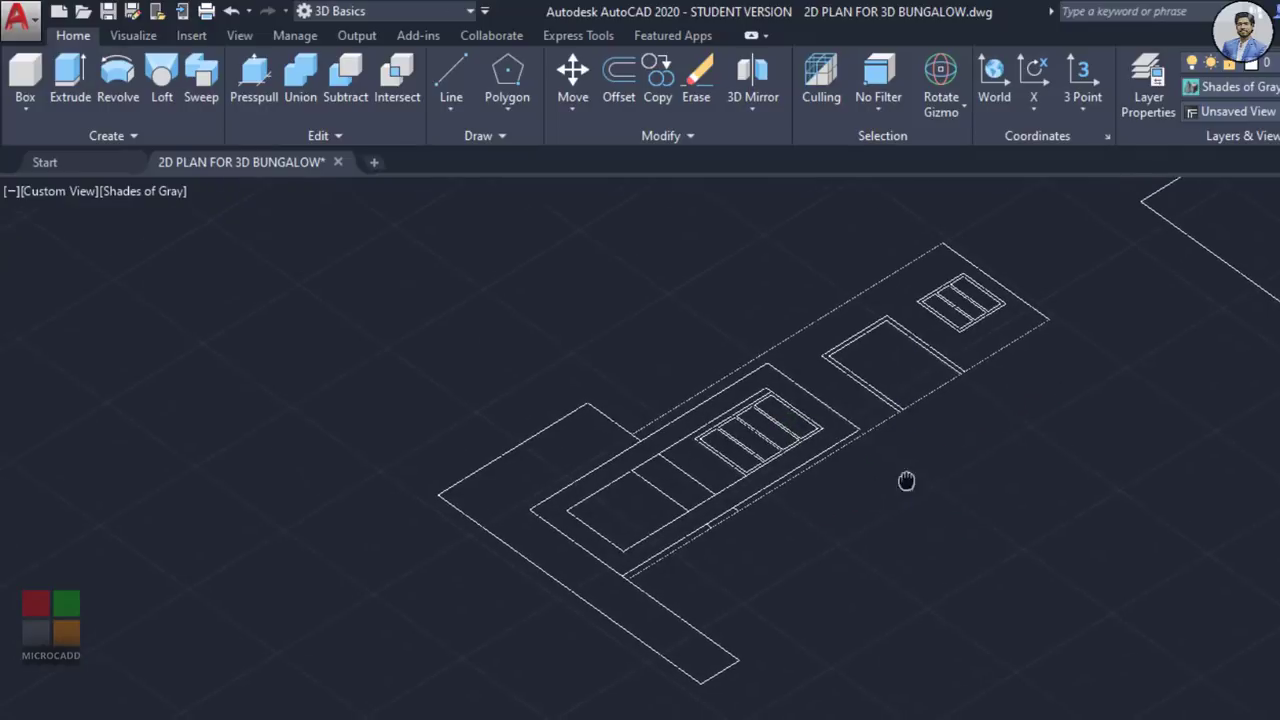
{"action": "left_click", "coordinate": [250, 90]}
{"action": "scroll", "coordinate": [475, 350], "scroll_direction": "up", "scroll_amount": 2}
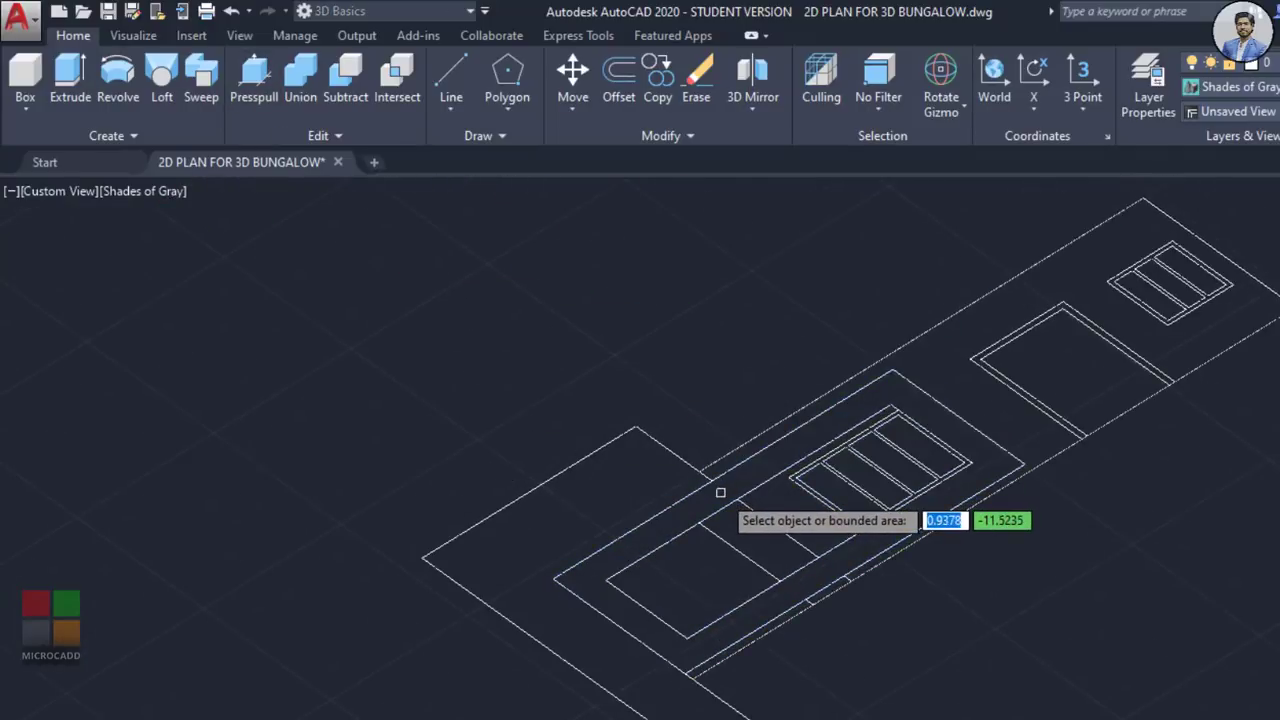
{"action": "left_click", "coordinate": [892, 391]}
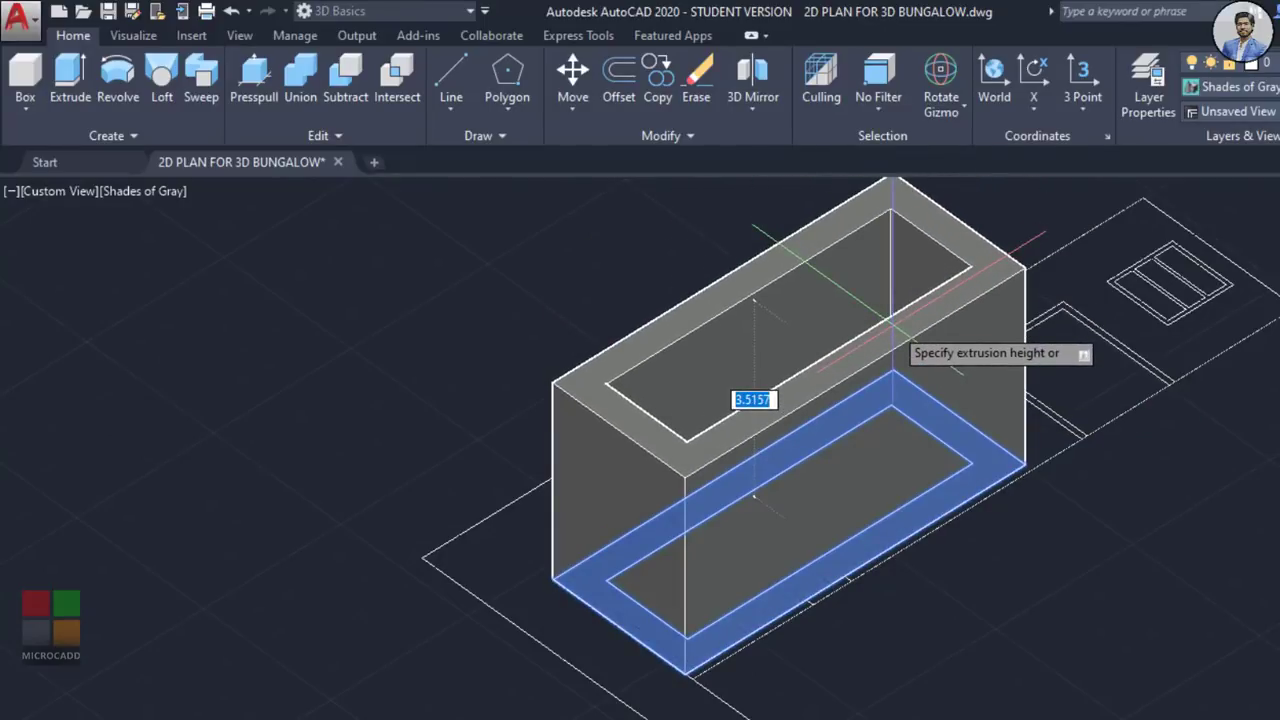
{"action": "type", "text": "."}
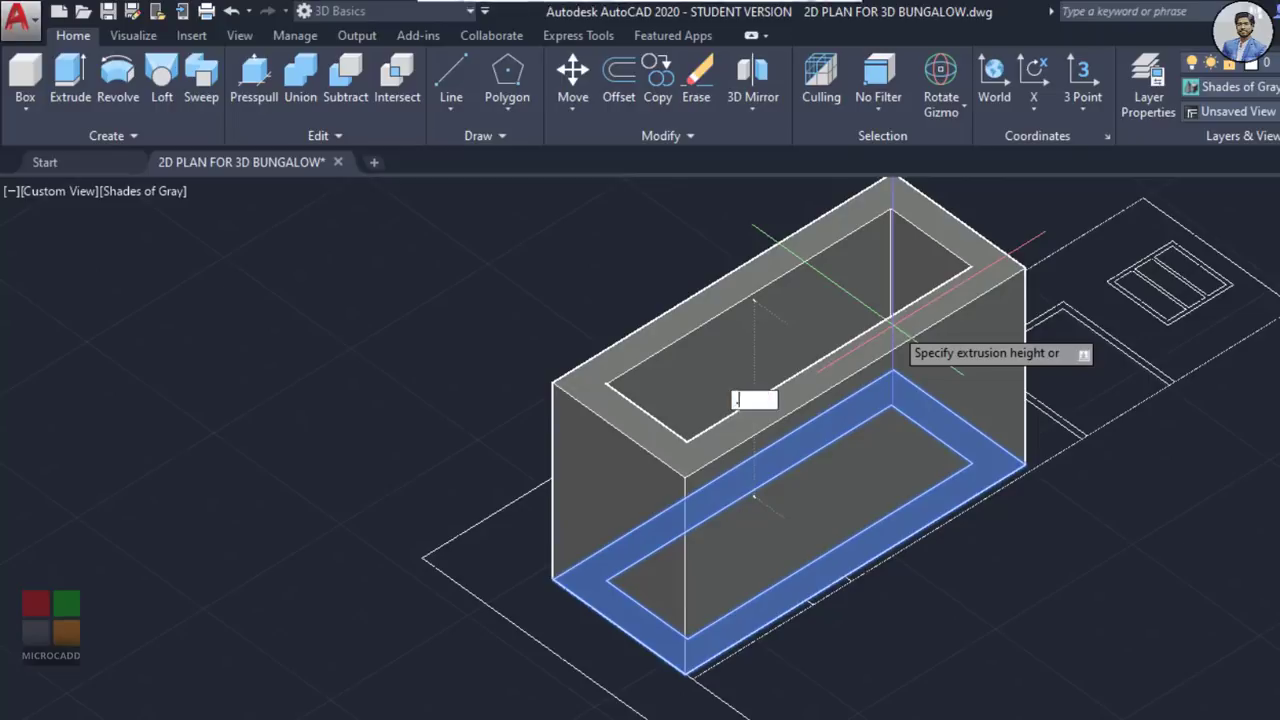
{"action": "type", "text": "5"}
{"action": "key", "text": "Return"}
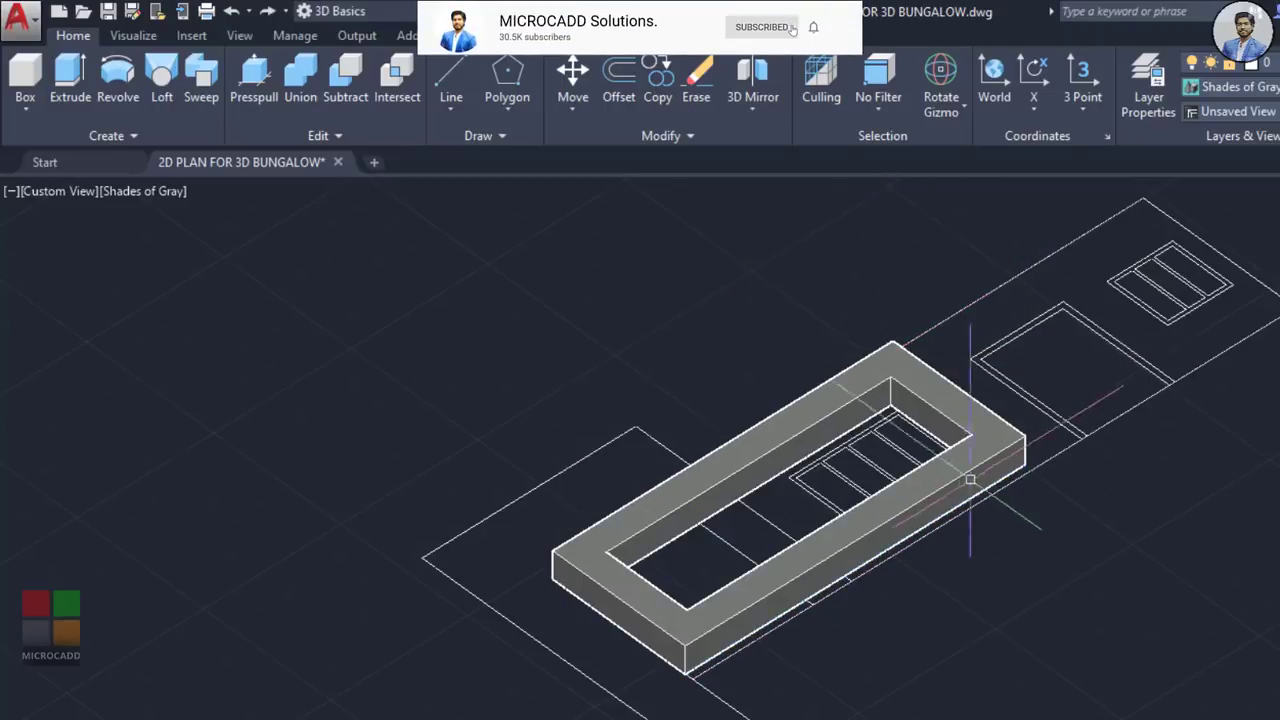
{"action": "middle_click_drag", "start_coordinate": [955, 550], "coordinate": [883, 564]}
{"action": "left_click", "coordinate": [871, 496]}
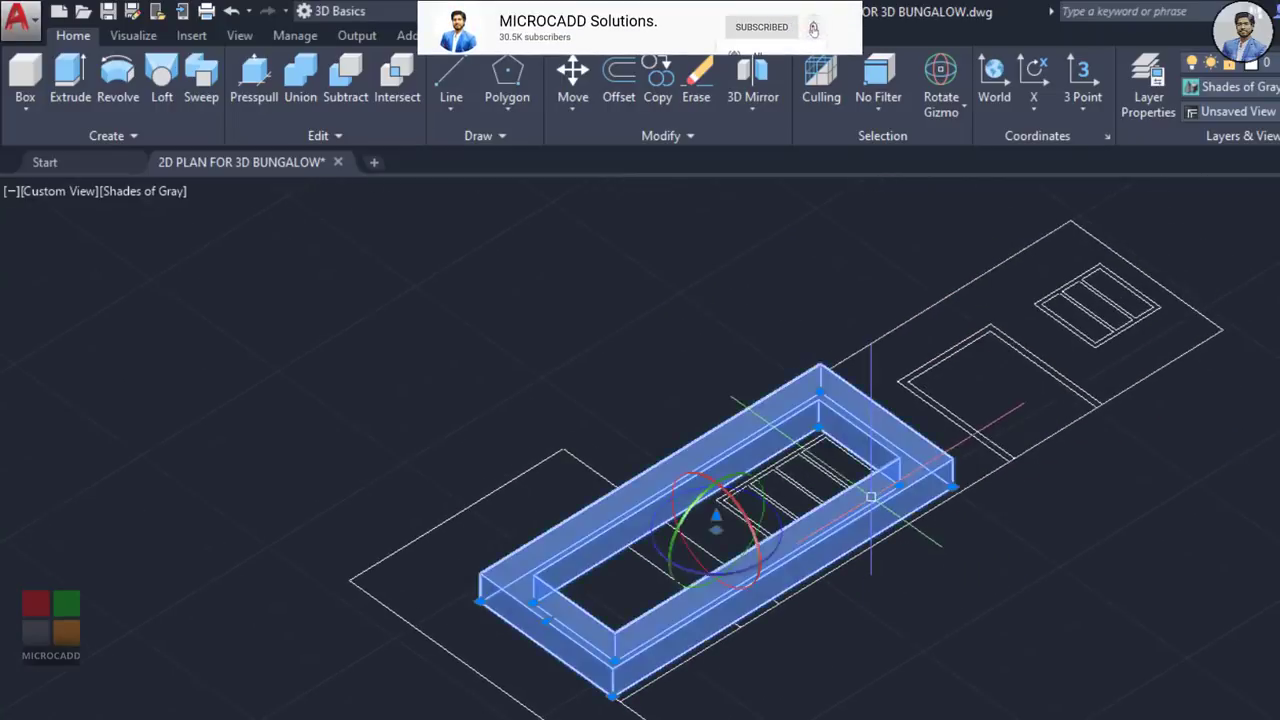
{"action": "key", "text": "Escape"}
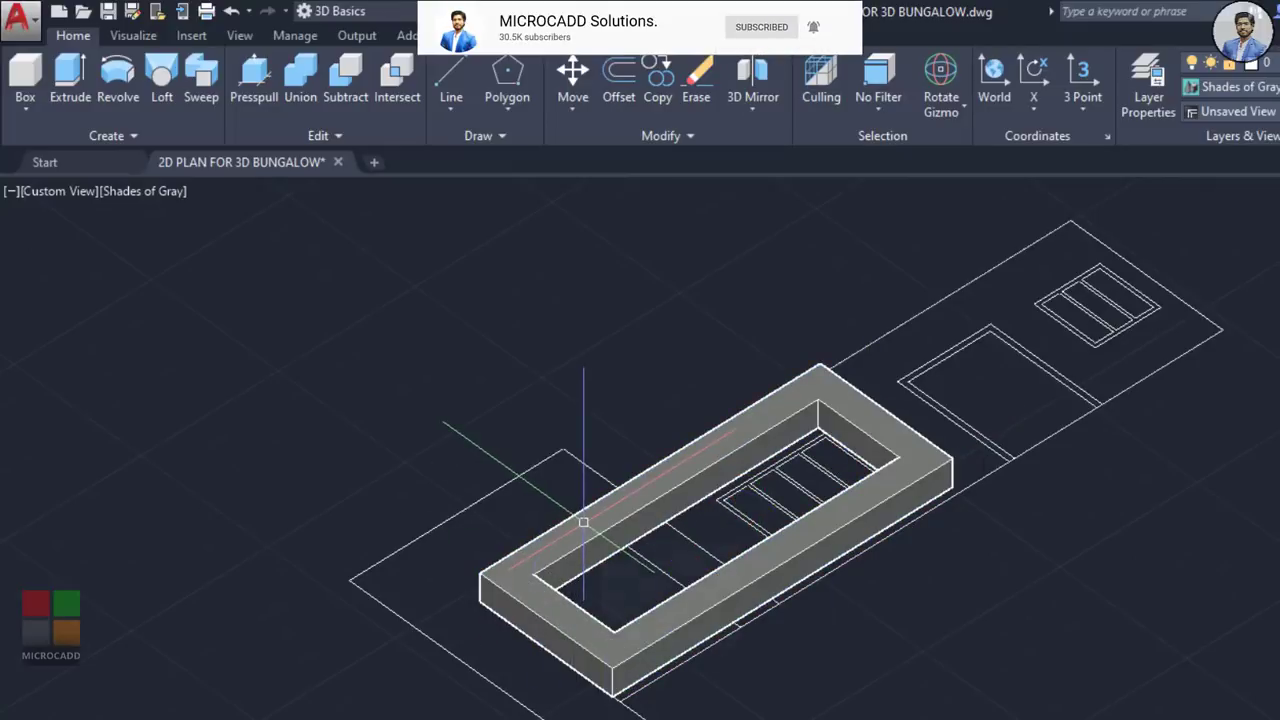
Step: Rotate the raised wide border about its long axis so it stands upright
{"action": "left_click", "coordinate": [842, 397]}
{"action": "middle_click_drag", "start_coordinate": [786, 666], "coordinate": [880, 578], "text": "shift"}
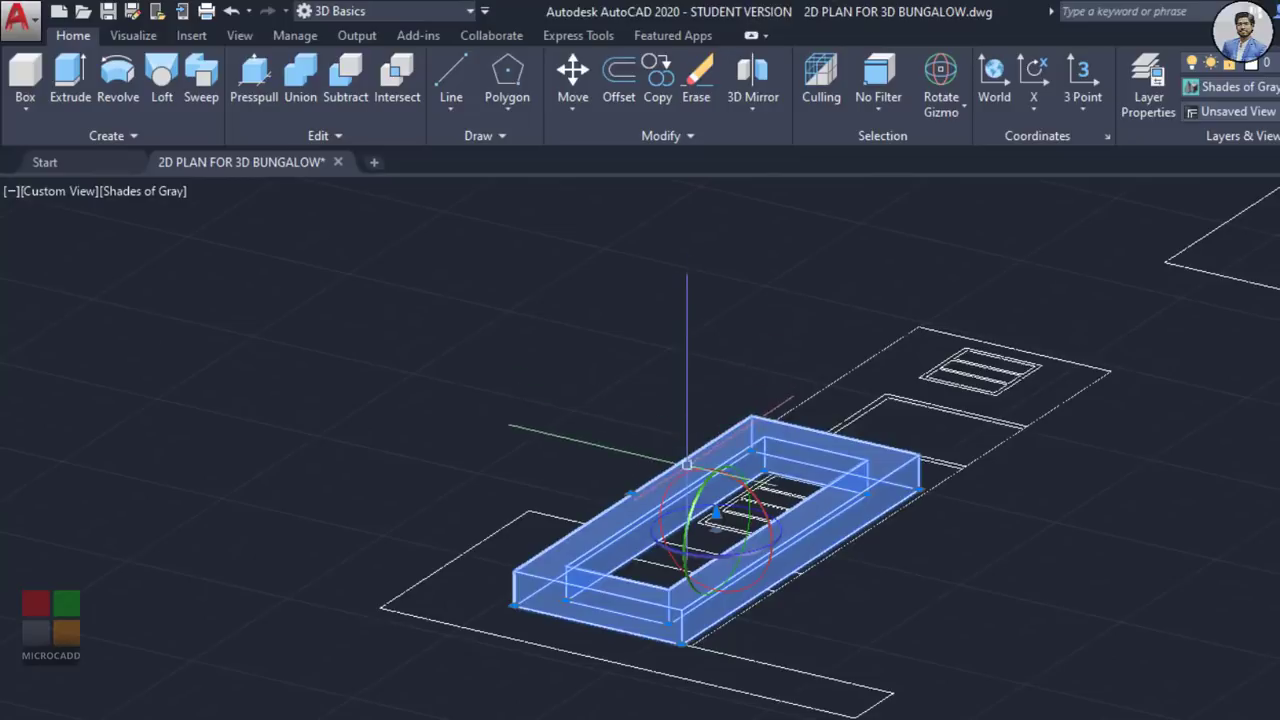
{"action": "left_click", "coordinate": [693, 465]}
{"action": "left_click", "coordinate": [752, 206]}
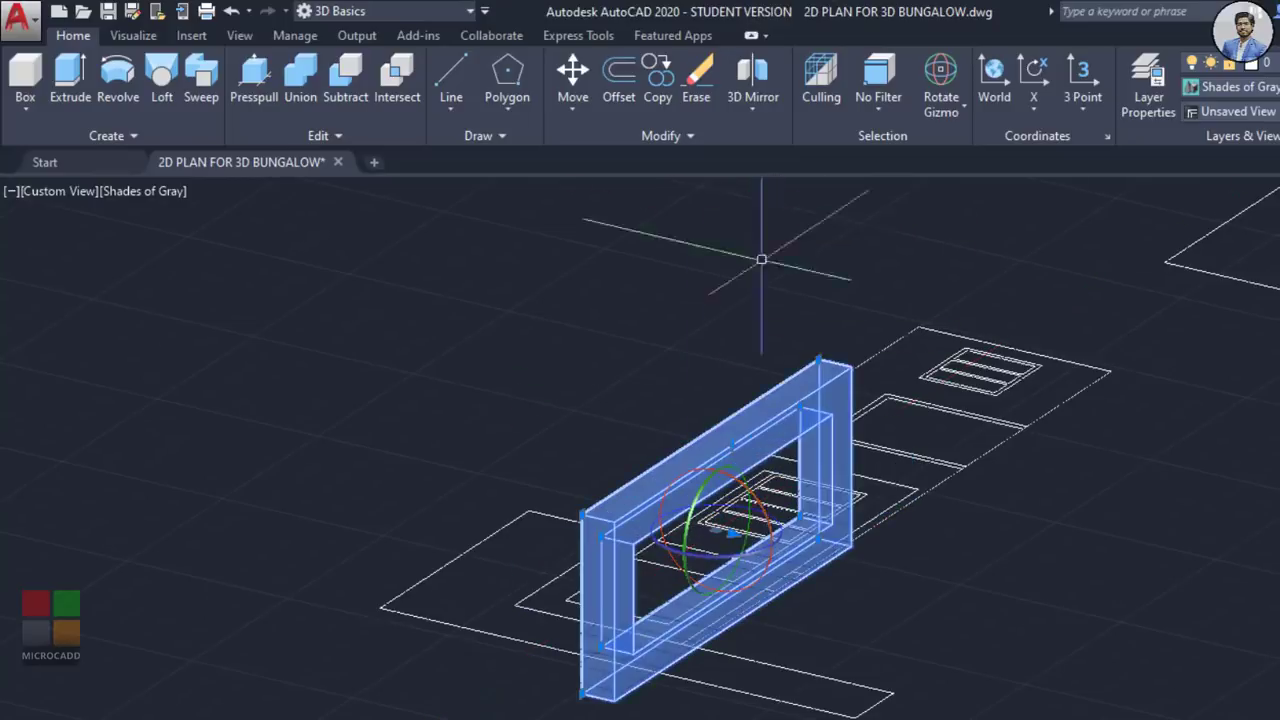
{"action": "key", "text": "Escape"}
Step: Move the upright border onto the lower front wall, matching its inner back lower corner to the four-panel window opening's outer lower corner
{"action": "left_click", "coordinate": [645, 535]}
{"action": "middle_click_drag", "start_coordinate": [645, 535], "coordinate": [702, 566], "text": "shift"}
{"action": "middle_click_drag", "start_coordinate": [918, 580], "coordinate": [874, 577], "text": "shift"}
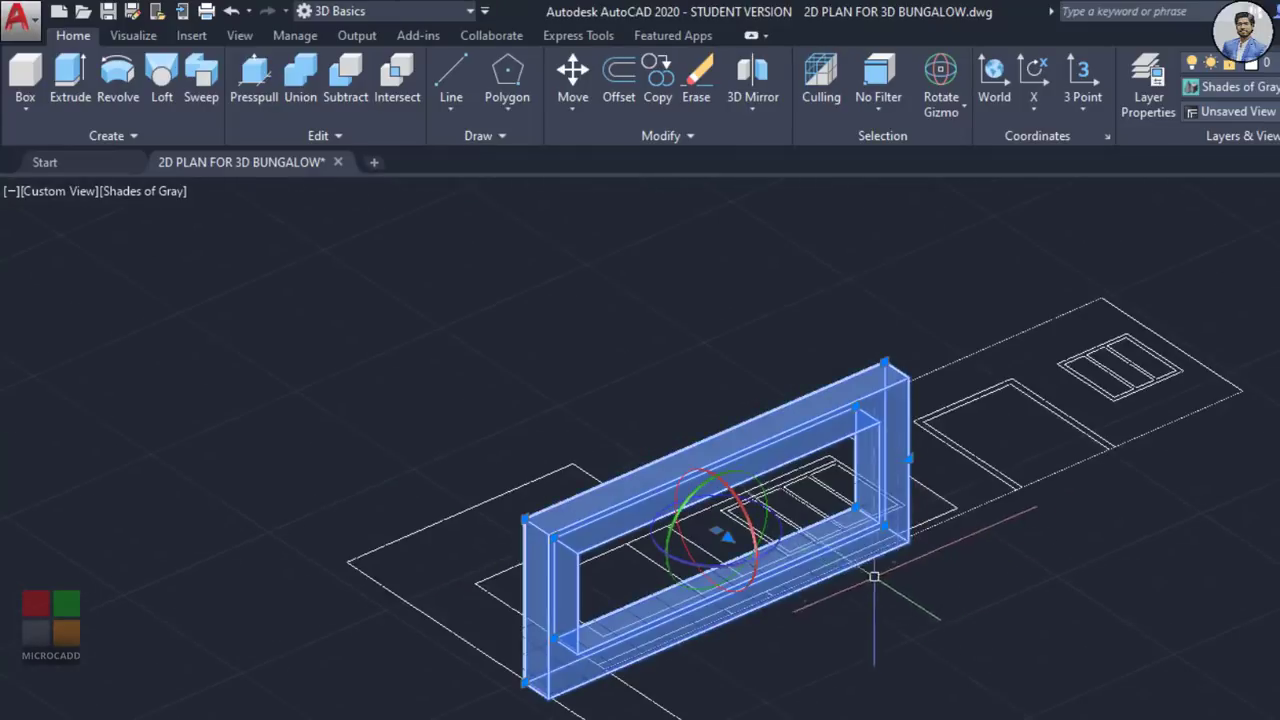
{"action": "type", "text": "m"}
{"action": "key", "text": "Return"}
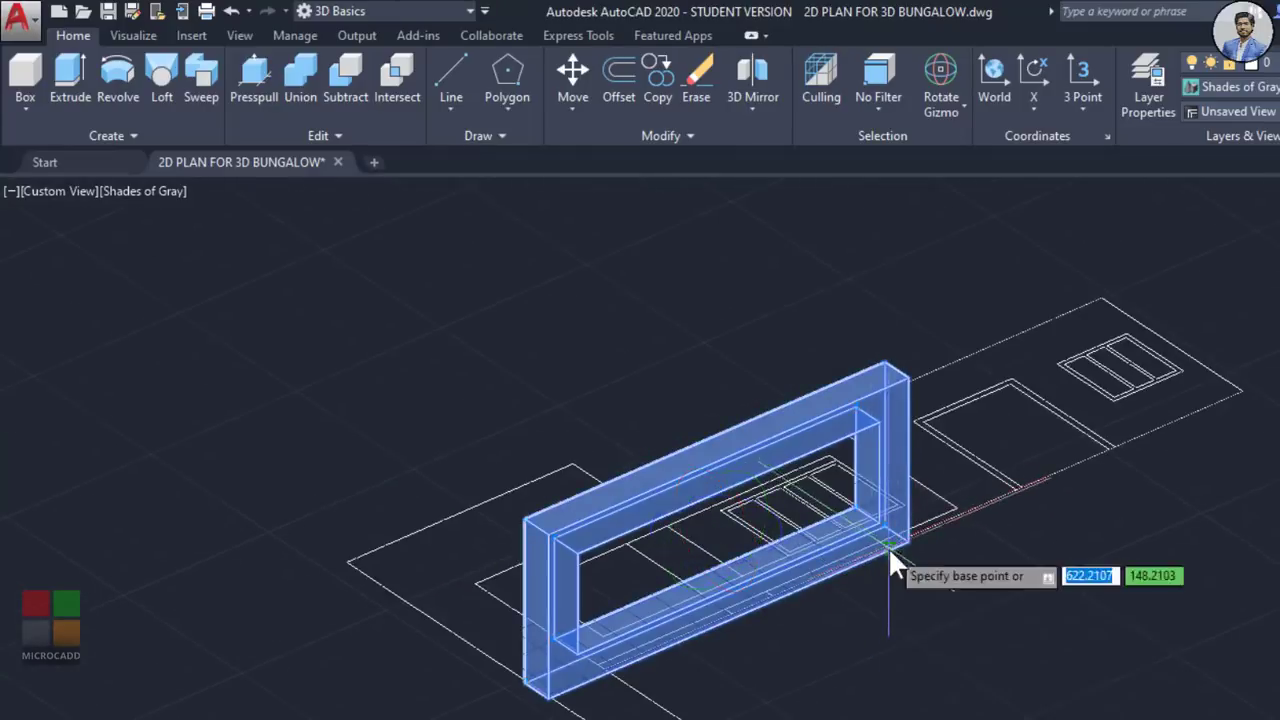
{"action": "scroll", "coordinate": [888, 547], "scroll_direction": "up", "scroll_amount": 6}
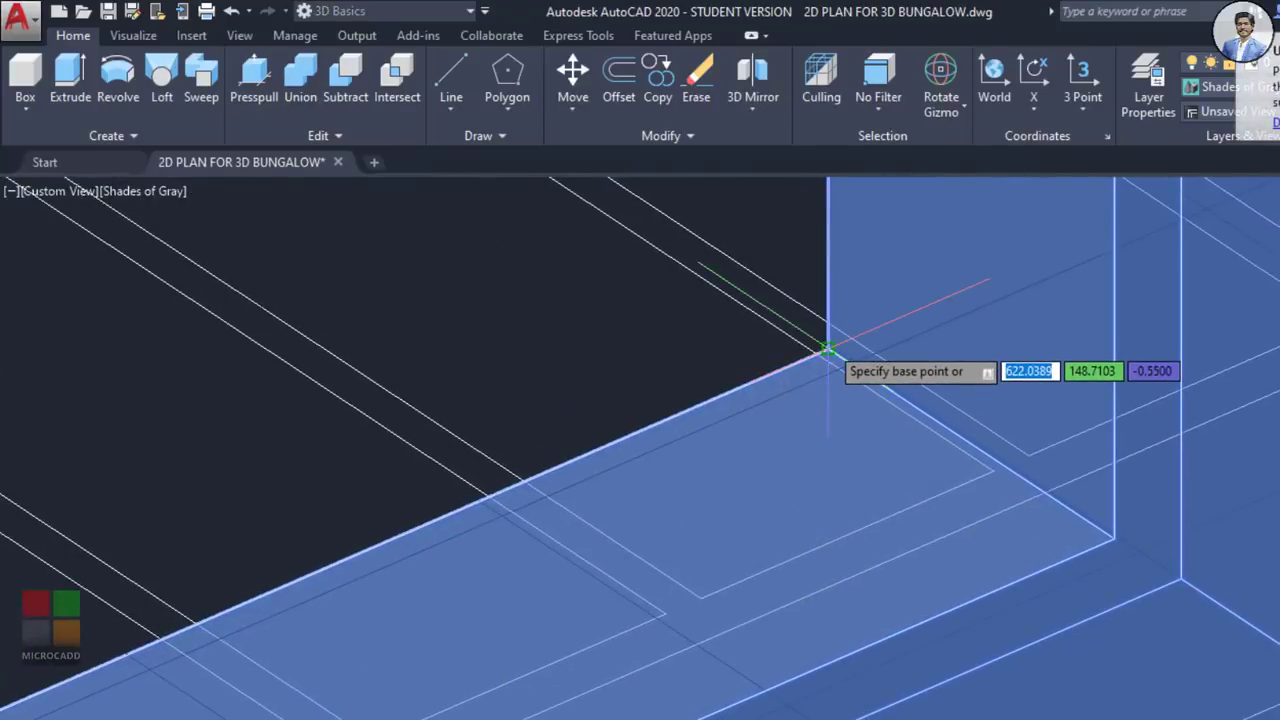
{"action": "middle_click_drag", "start_coordinate": [828, 349], "coordinate": [783, 347], "text": "shift"}
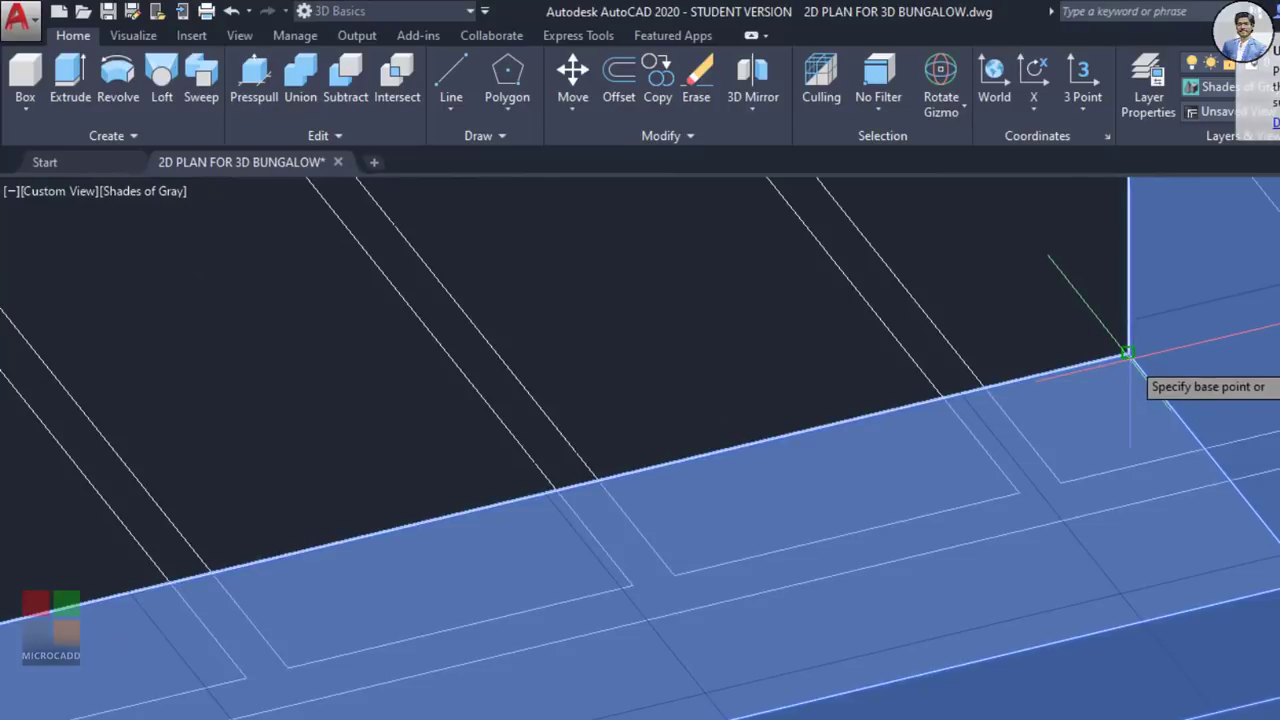
{"action": "left_click", "coordinate": [1127, 352]}
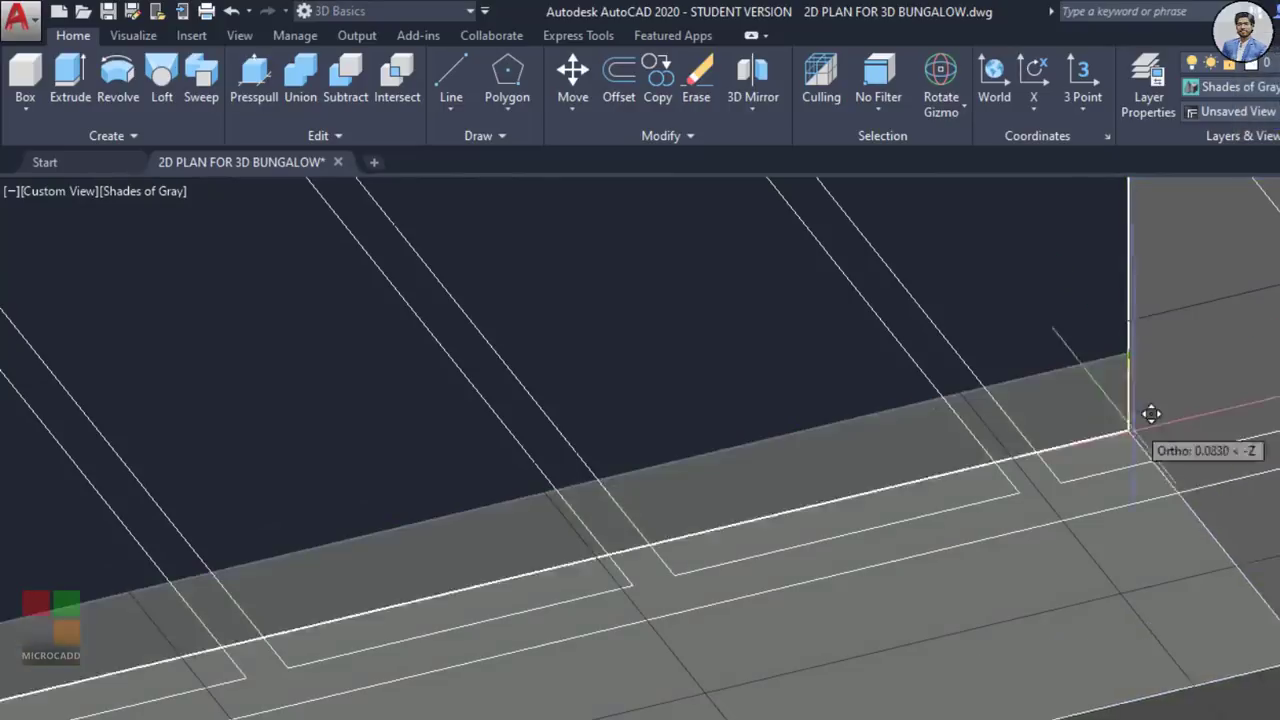
{"action": "scroll", "coordinate": [1014, 486], "scroll_direction": "down", "scroll_amount": 6}
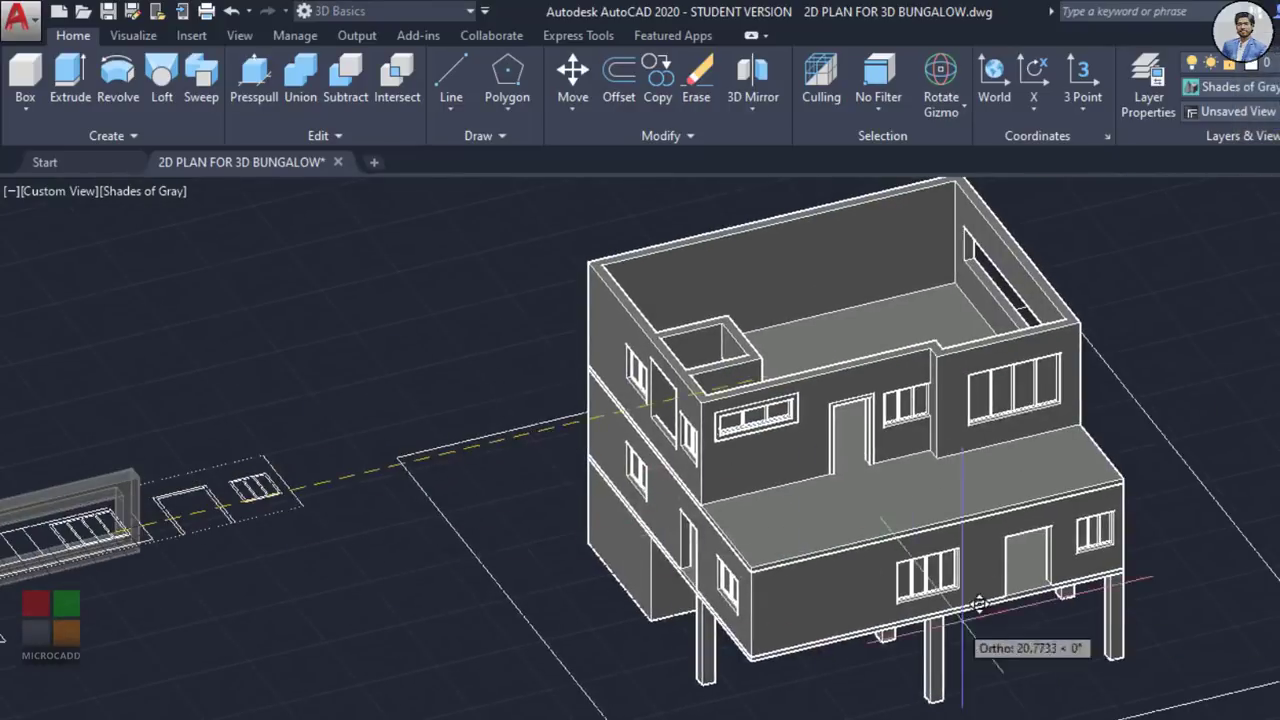
{"action": "scroll", "coordinate": [1000, 560], "scroll_direction": "up", "scroll_amount": 10}
{"action": "scroll", "coordinate": [943, 450], "scroll_direction": "up", "scroll_amount": 3}
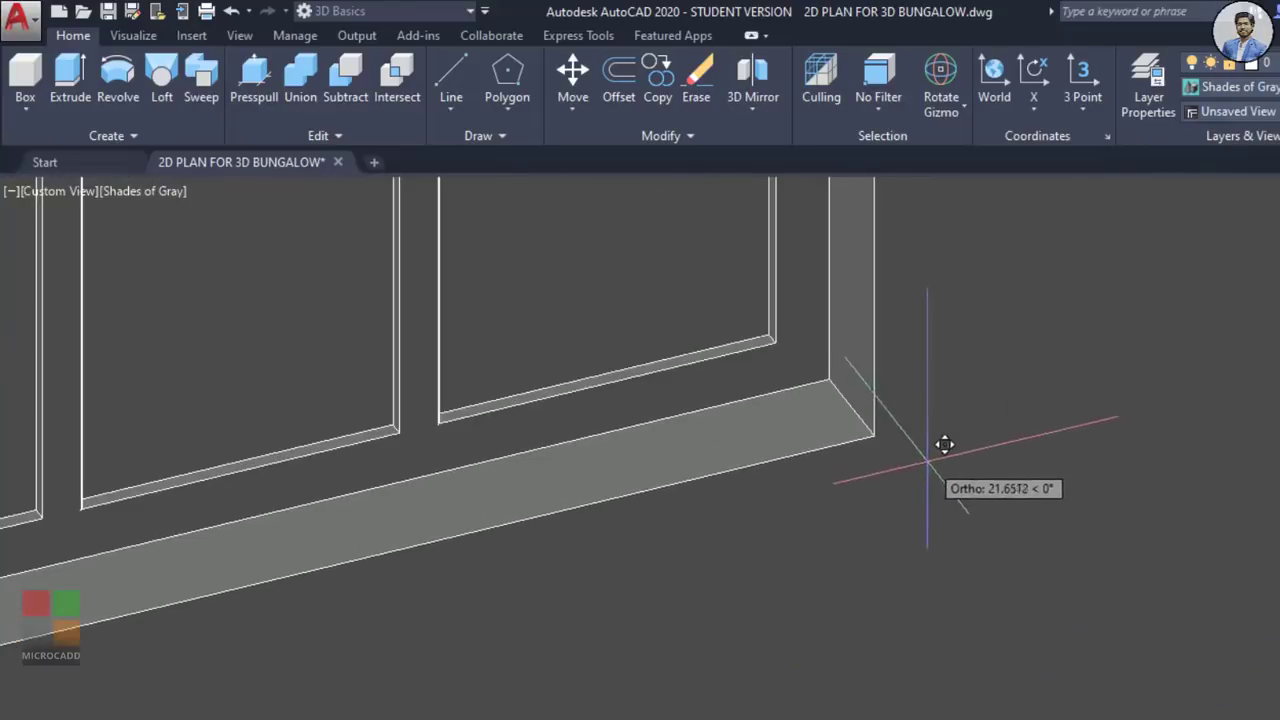
{"action": "left_click", "coordinate": [874, 436]}
{"action": "scroll", "coordinate": [876, 438], "scroll_direction": "down", "scroll_amount": 10}
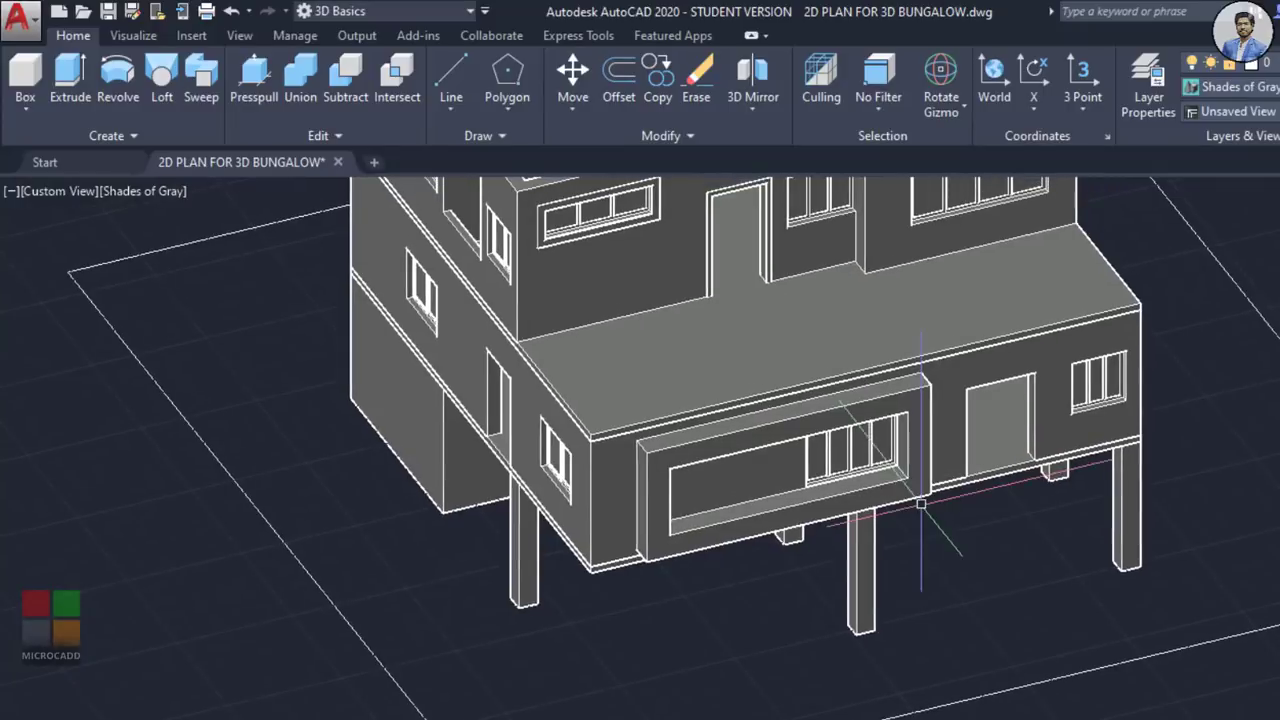
Step: Examine the border fitted around the front-wall window and return to the copied elevation beside the house
{"action": "scroll", "coordinate": [968, 485], "scroll_direction": "up", "scroll_amount": 6}
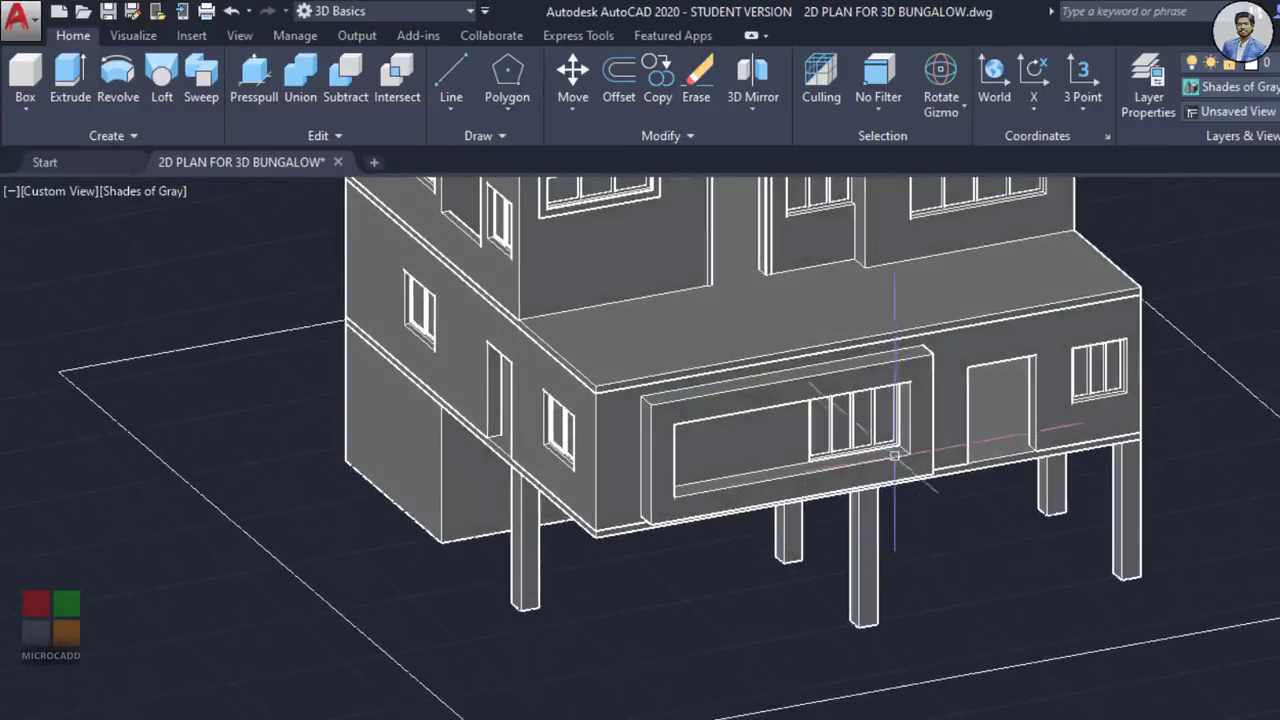
{"action": "scroll", "coordinate": [1038, 342], "scroll_direction": "down", "scroll_amount": 4}
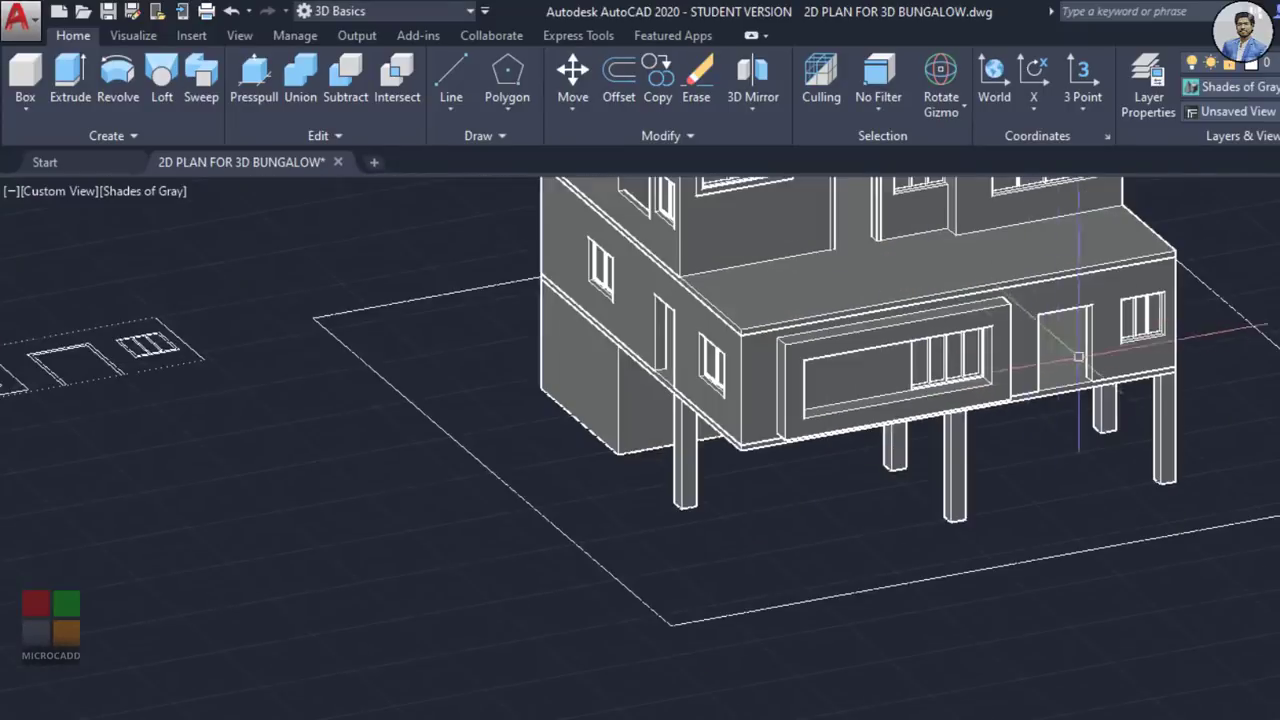
{"action": "scroll", "coordinate": [630, 488], "scroll_direction": "down", "scroll_amount": 2}
{"action": "middle_click_drag", "start_coordinate": [569, 516], "coordinate": [1260, 566]}
{"action": "middle_click_drag", "start_coordinate": [975, 555], "coordinate": [923, 606], "text": "shift"}
{"action": "middle_click_drag", "start_coordinate": [900, 555], "coordinate": [871, 477]}
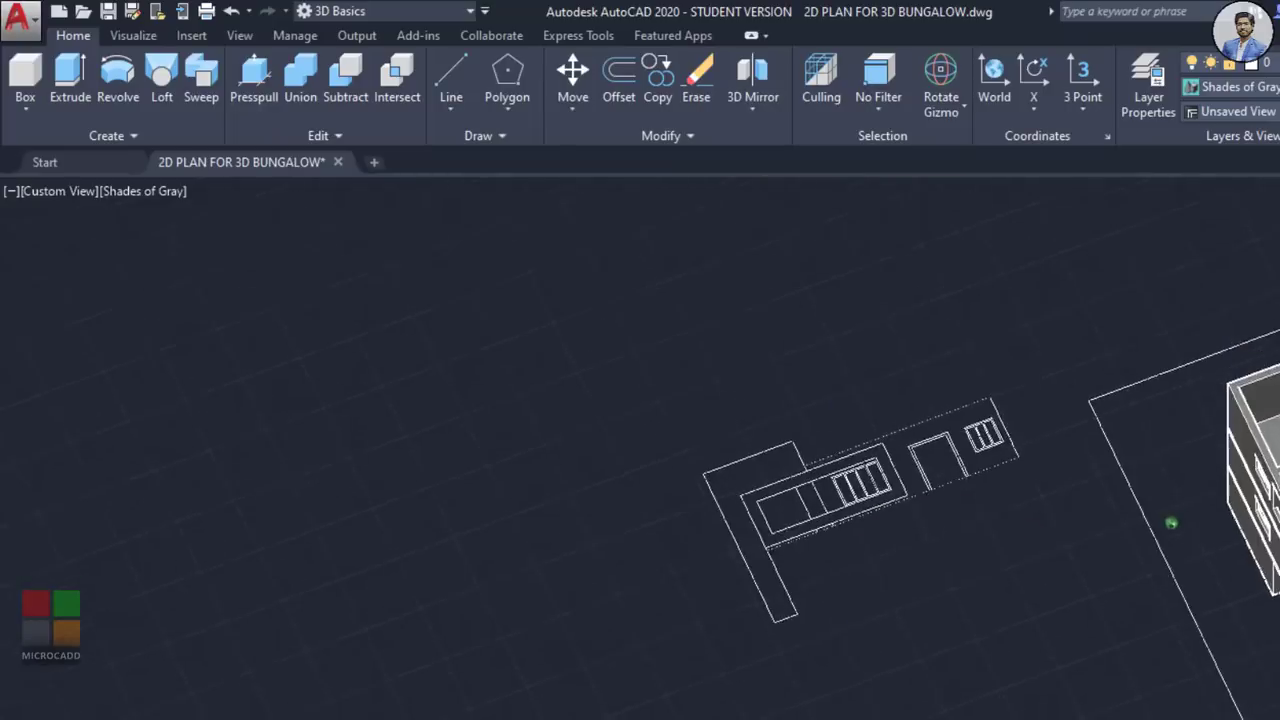
{"action": "scroll", "coordinate": [788, 511], "scroll_direction": "up", "scroll_amount": 4}
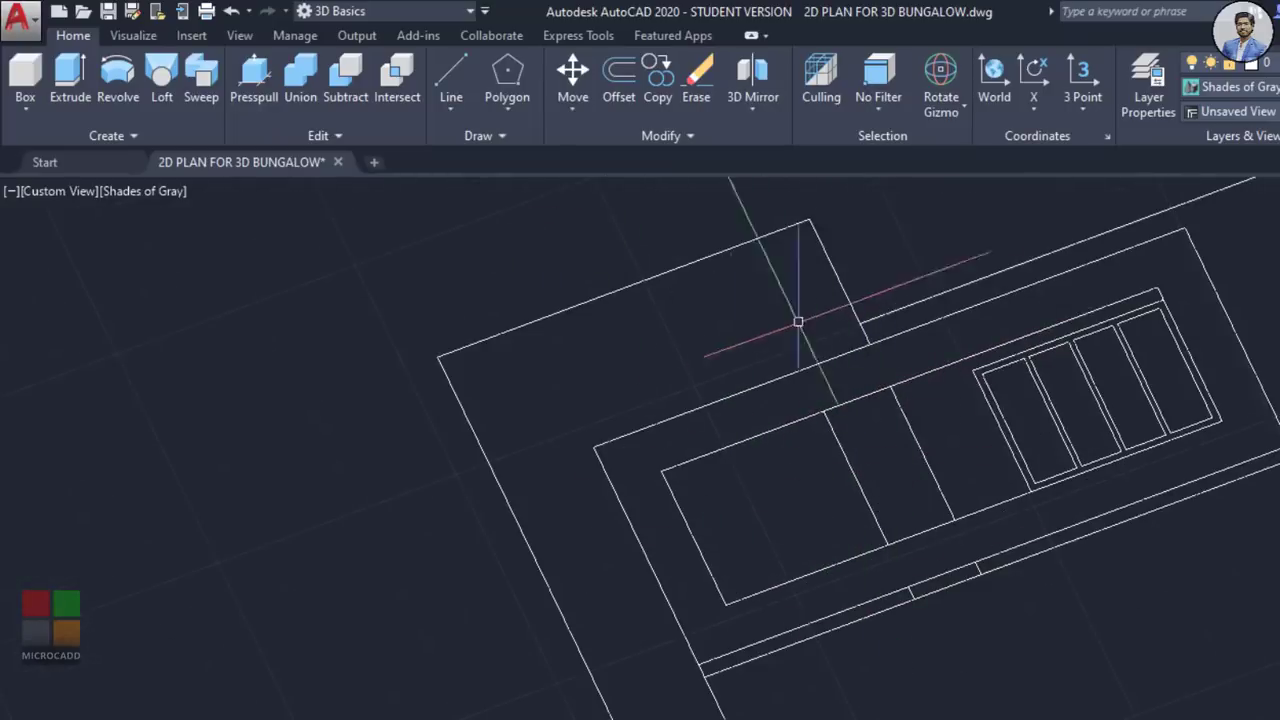
{"action": "scroll", "coordinate": [885, 518], "scroll_direction": "down", "scroll_amount": 1}
{"action": "mouse_move", "coordinate": [885, 518]}
{"action": "middle_mouse_down"}
{"action": "mouse_move", "coordinate": [768, 546]}
{"action": "mouse_move", "coordinate": [841, 526]}
{"action": "middle_mouse_up"}
{"action": "middle_click_drag", "start_coordinate": [725, 477], "coordinate": [675, 505]}
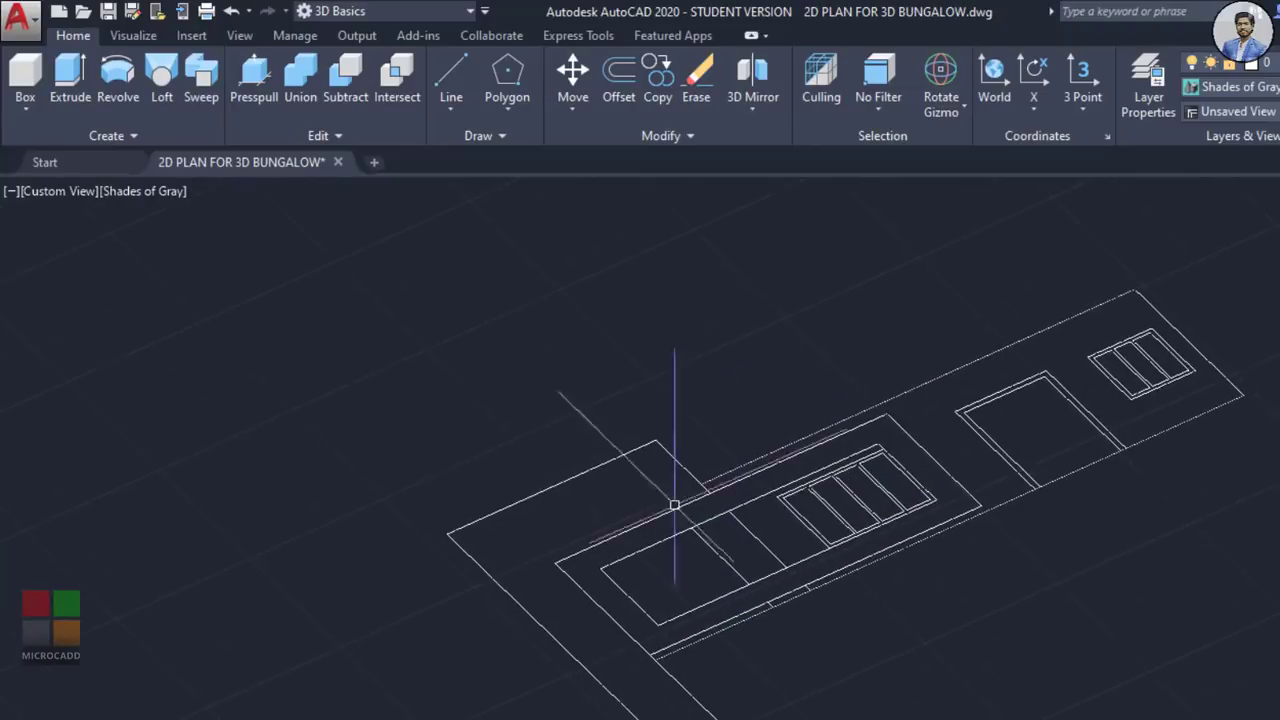
{"action": "left_click", "coordinate": [28, 78]}
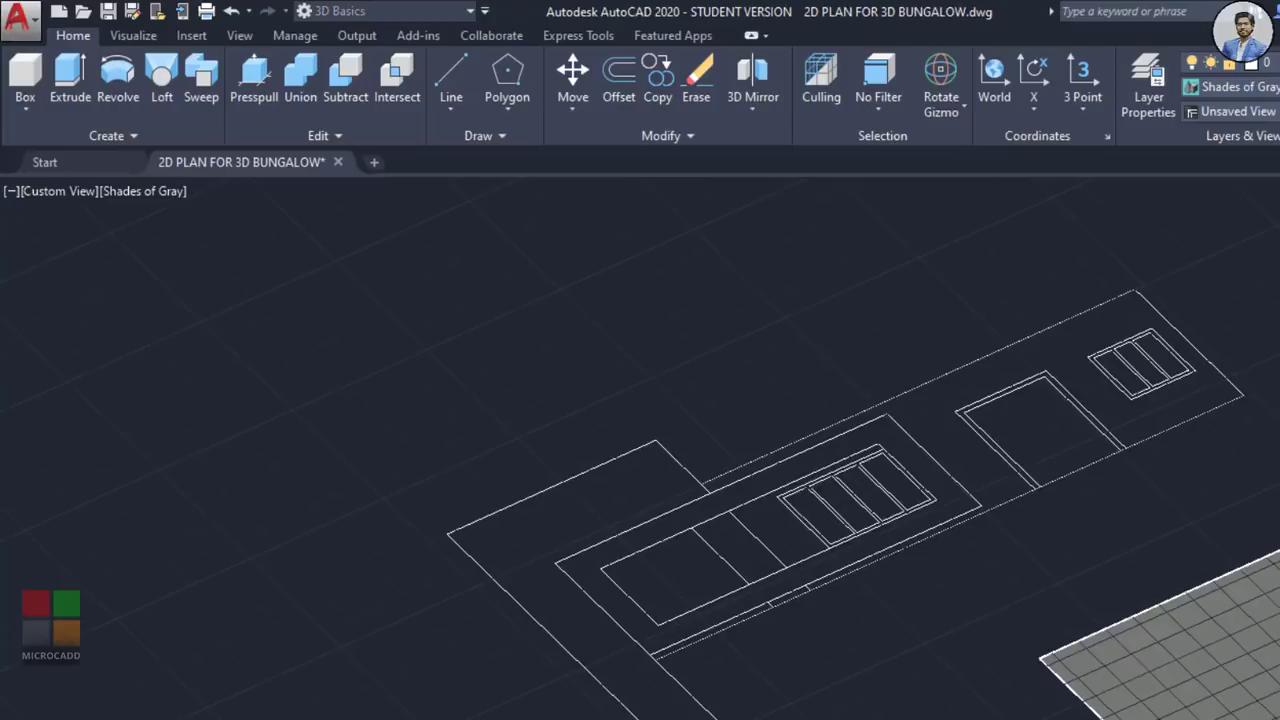
{"action": "middle_click_drag", "start_coordinate": [1279, 700], "coordinate": [1163, 577]}
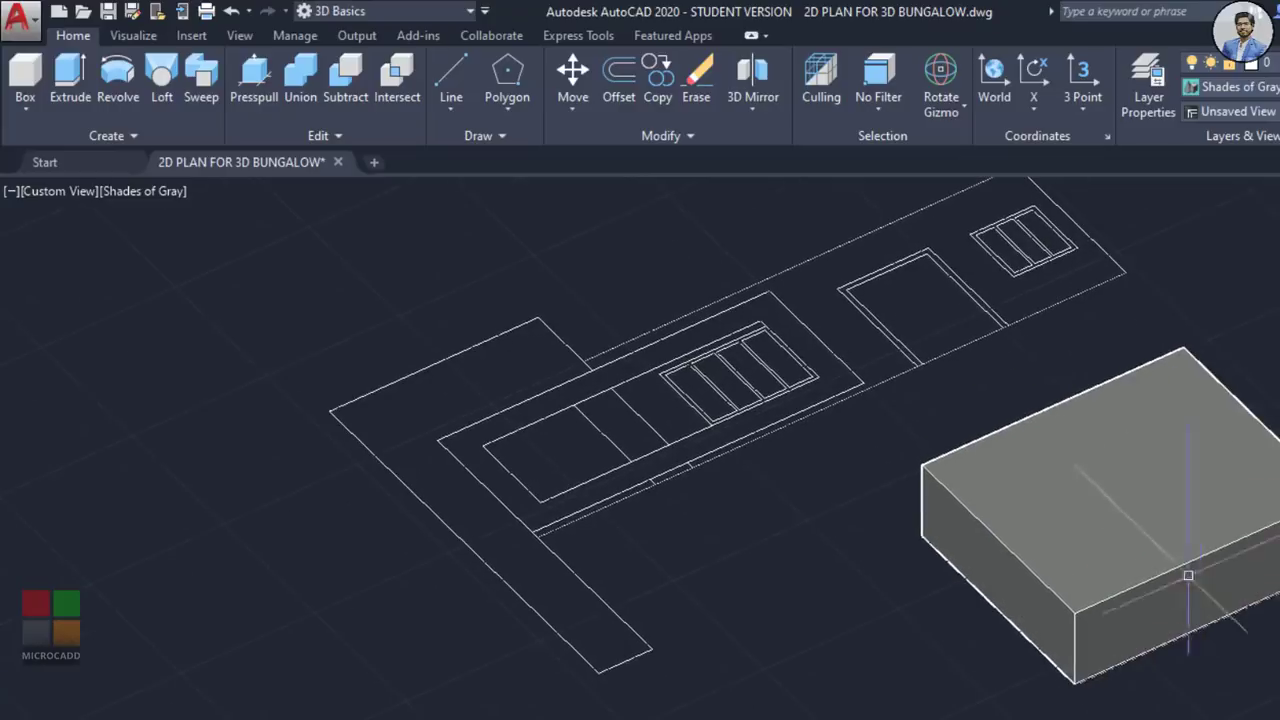
{"action": "left_click", "coordinate": [1189, 577]}
{"action": "key", "text": "Delete"}
Step: Presspull the short strip below the border outline and the panel between its two cross lines downward to a depth of about 1
{"action": "middle_click_drag", "start_coordinate": [847, 557], "coordinate": [1205, 547]}
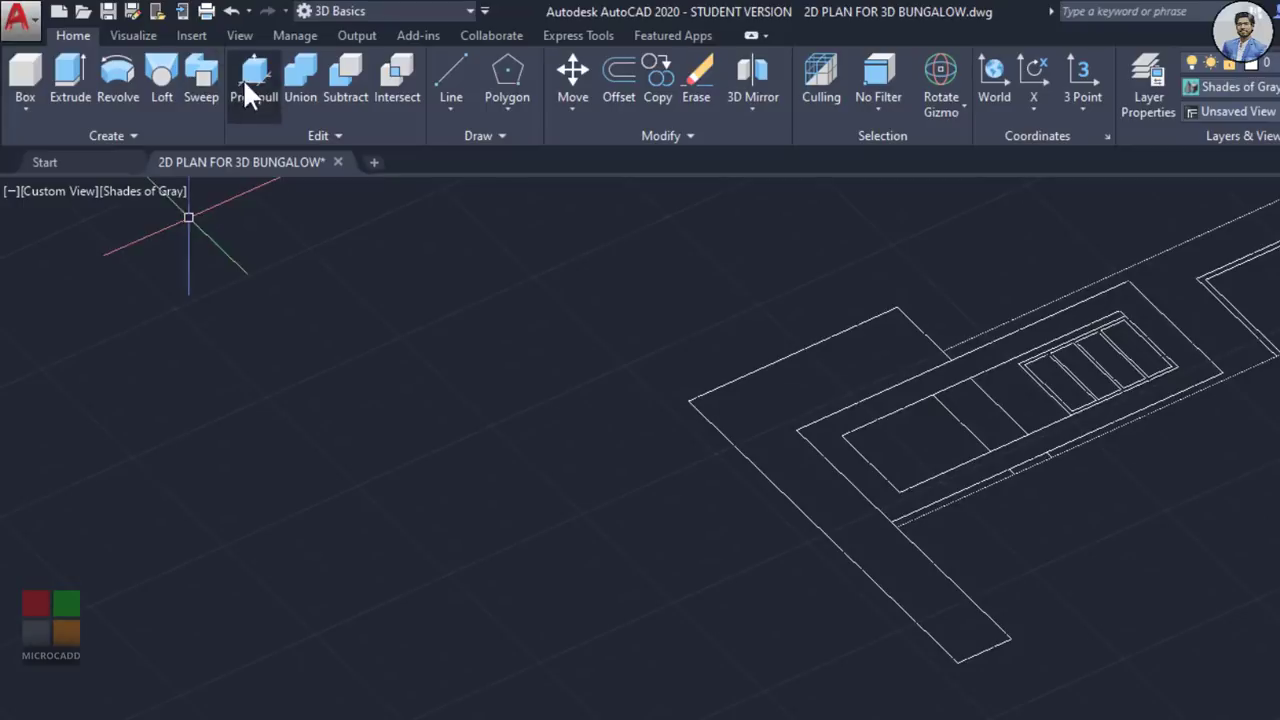
{"action": "left_click", "coordinate": [246, 84]}
{"action": "scroll", "coordinate": [800, 450], "scroll_direction": "up", "scroll_amount": 5}
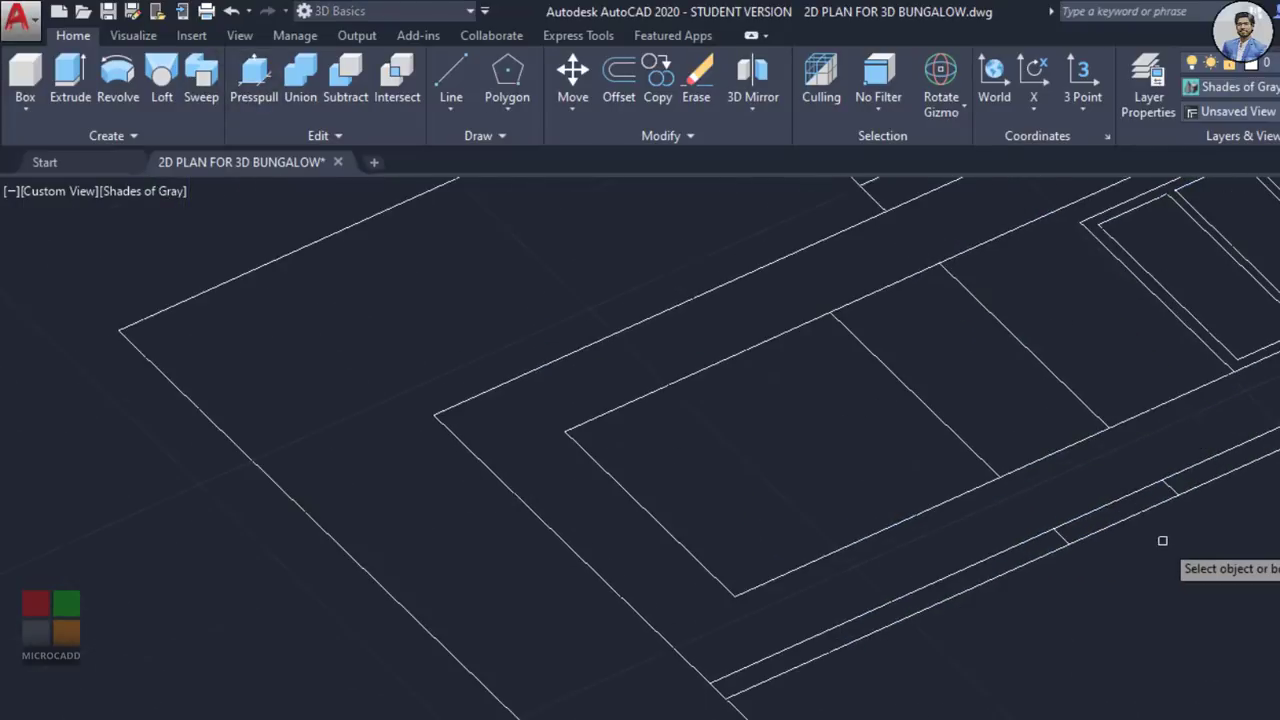
{"action": "scroll", "coordinate": [1127, 540], "scroll_direction": "up", "scroll_amount": 2}
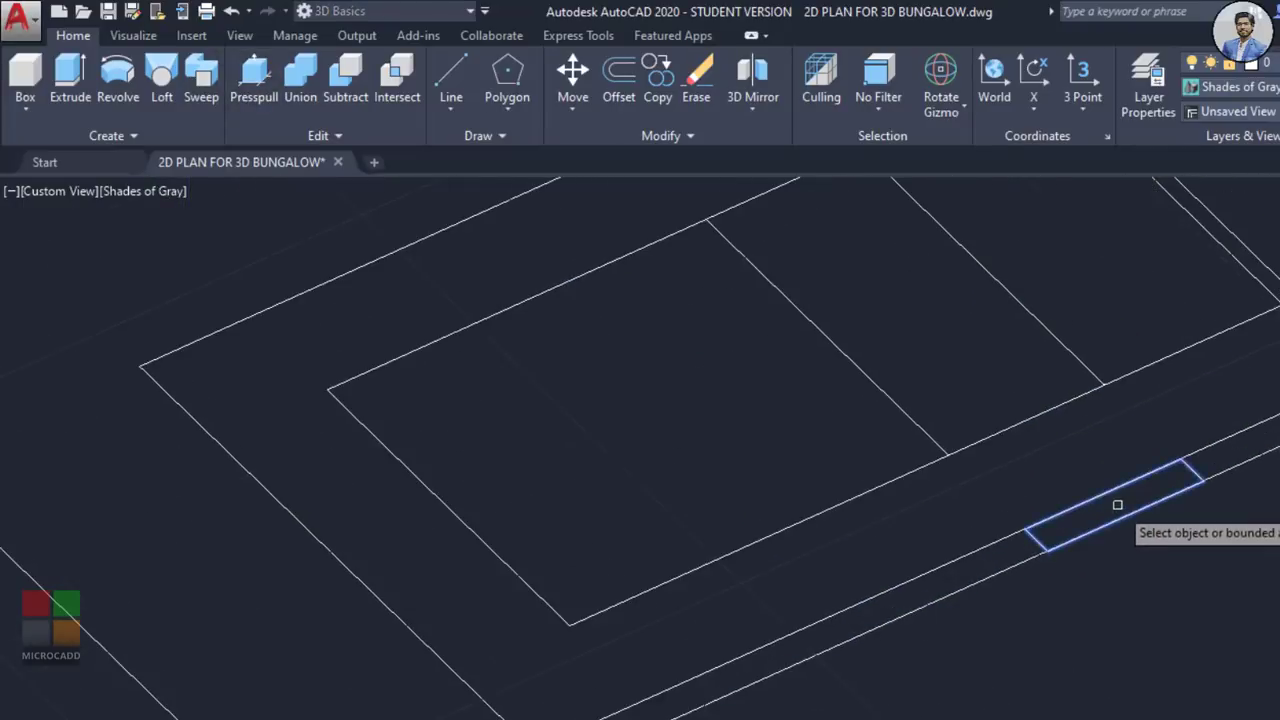
{"action": "left_click", "coordinate": [1117, 505]}
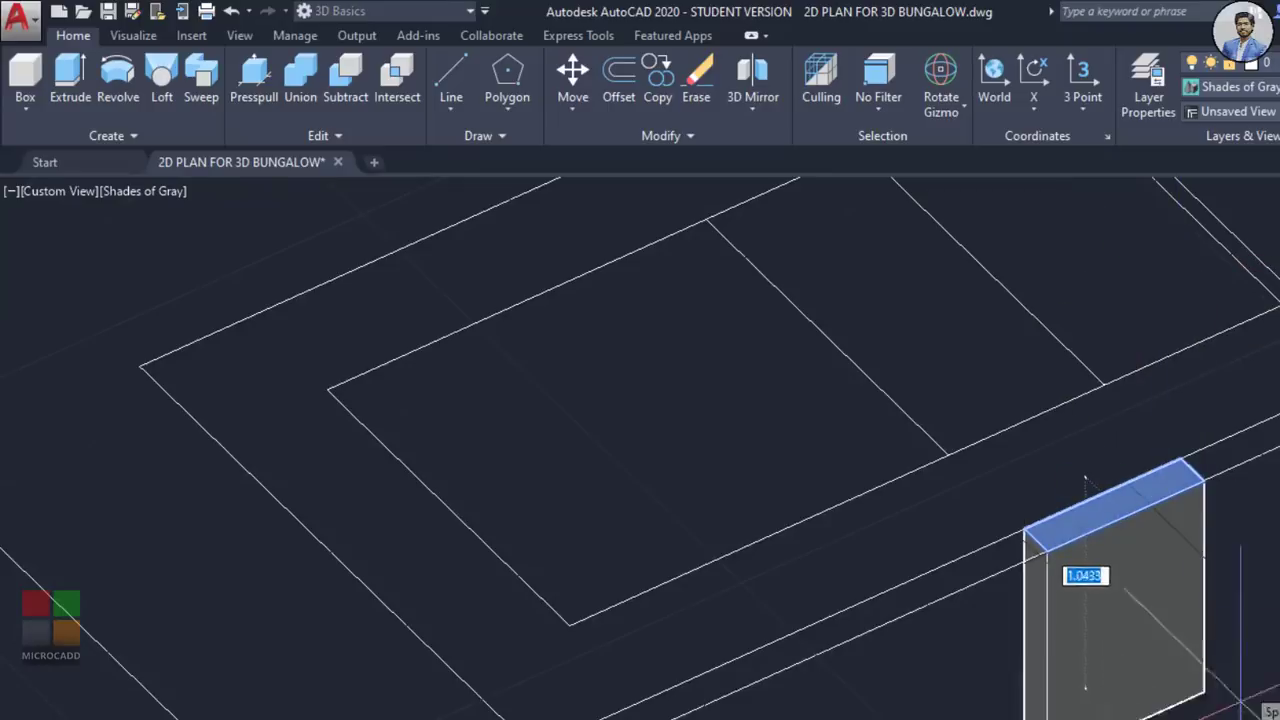
{"action": "middle_click_drag", "start_coordinate": [1270, 705], "coordinate": [1212, 622]}
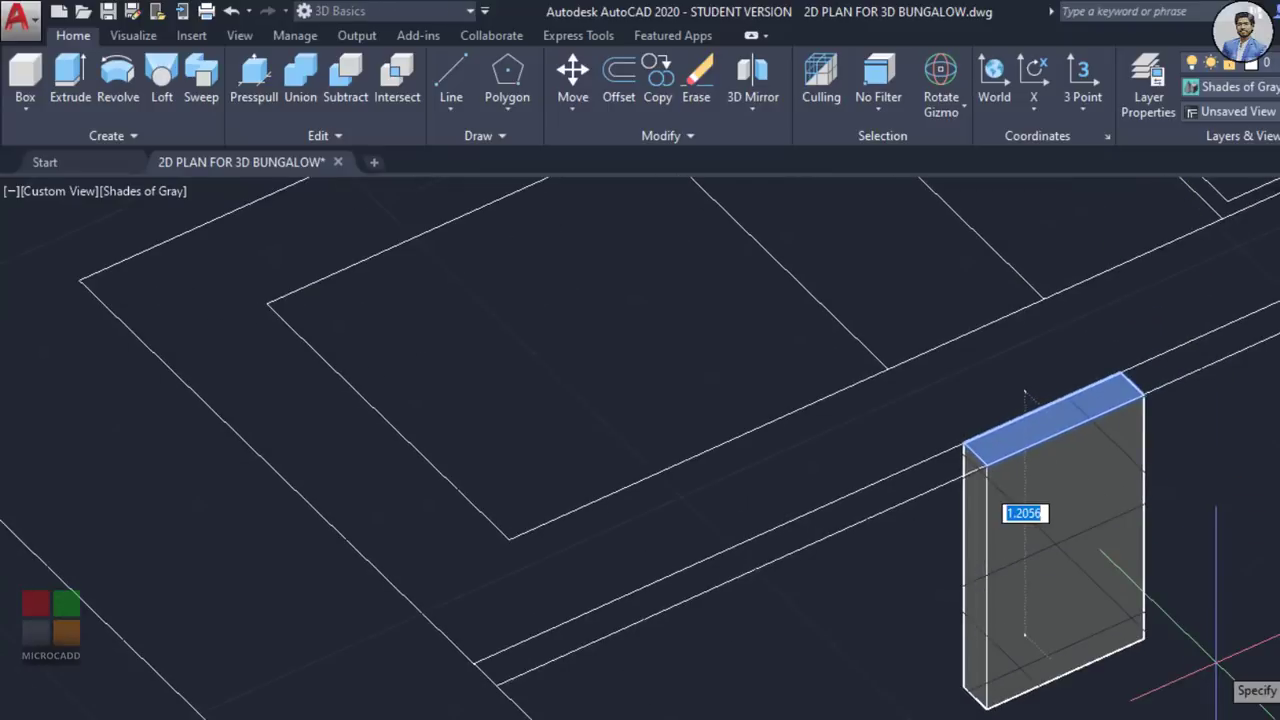
{"action": "left_click", "coordinate": [1216, 662]}
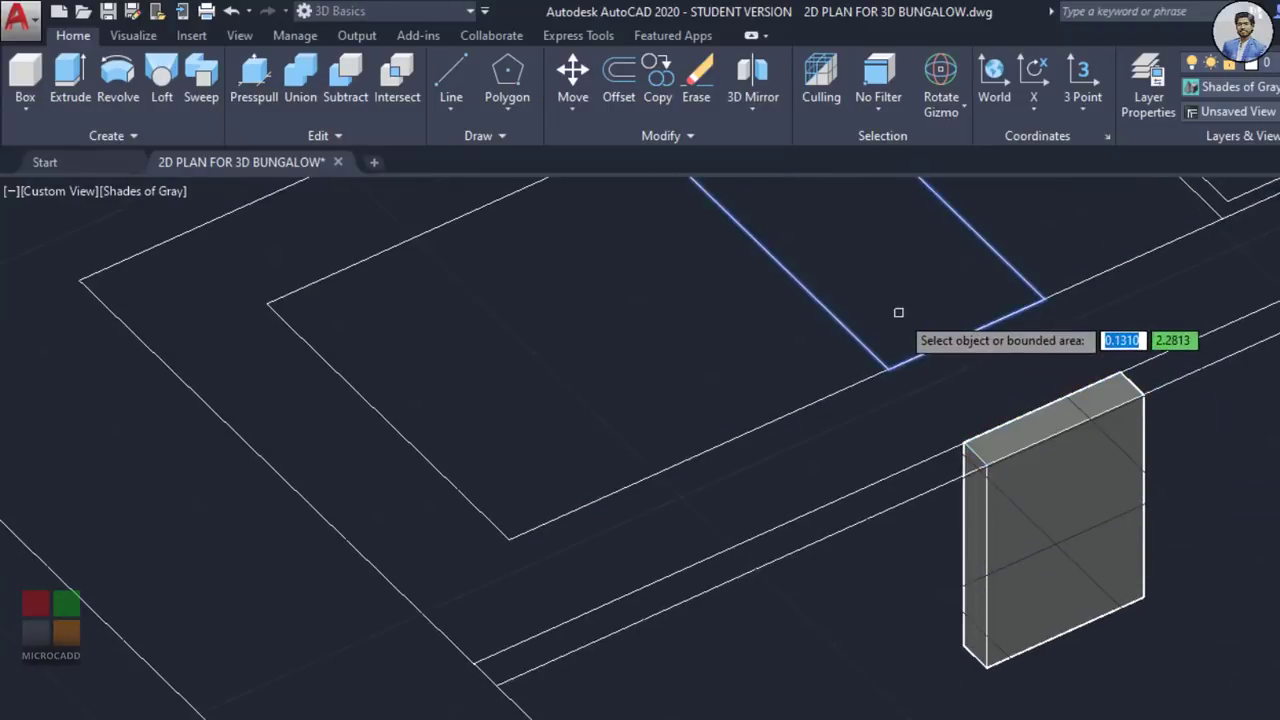
{"action": "scroll", "coordinate": [898, 312], "scroll_direction": "down", "scroll_amount": 2}
{"action": "left_click", "coordinate": [900, 400]}
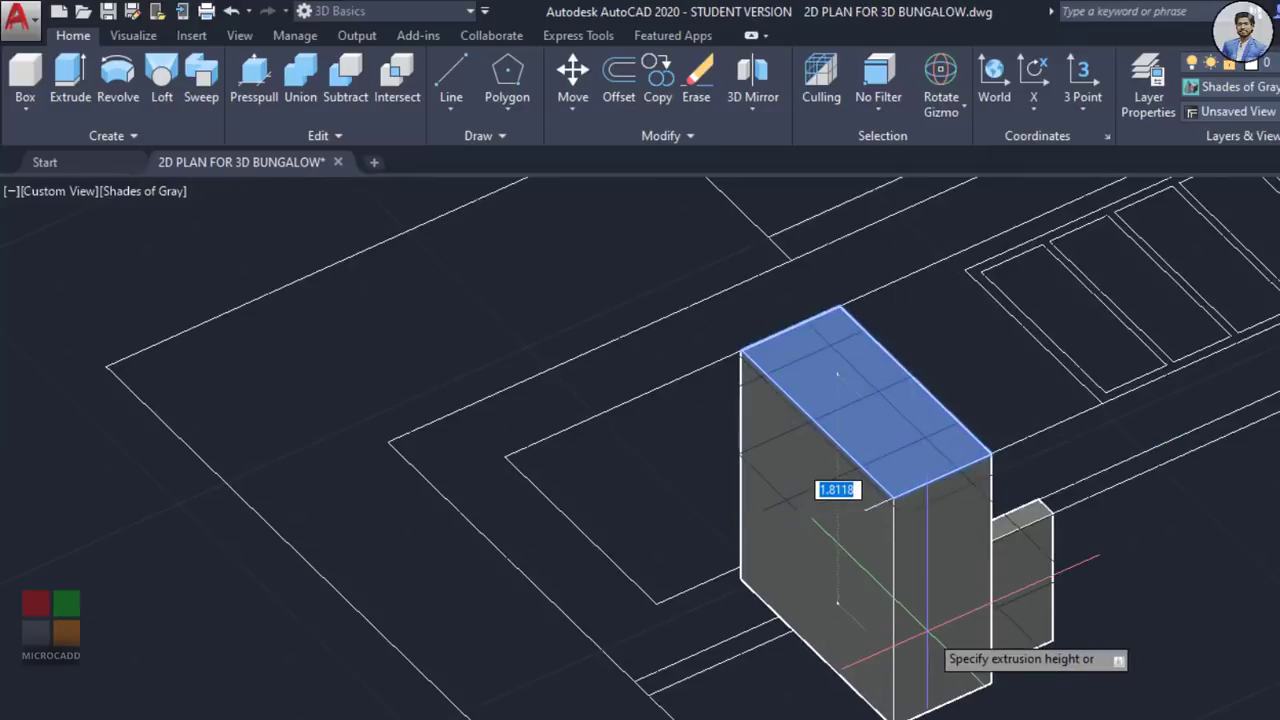
{"action": "left_click", "coordinate": [928, 632]}
Step: Presspull the L-shaped frame of the copied elevation downward by 1
{"action": "scroll", "coordinate": [800, 620], "scroll_direction": "down", "scroll_amount": 5}
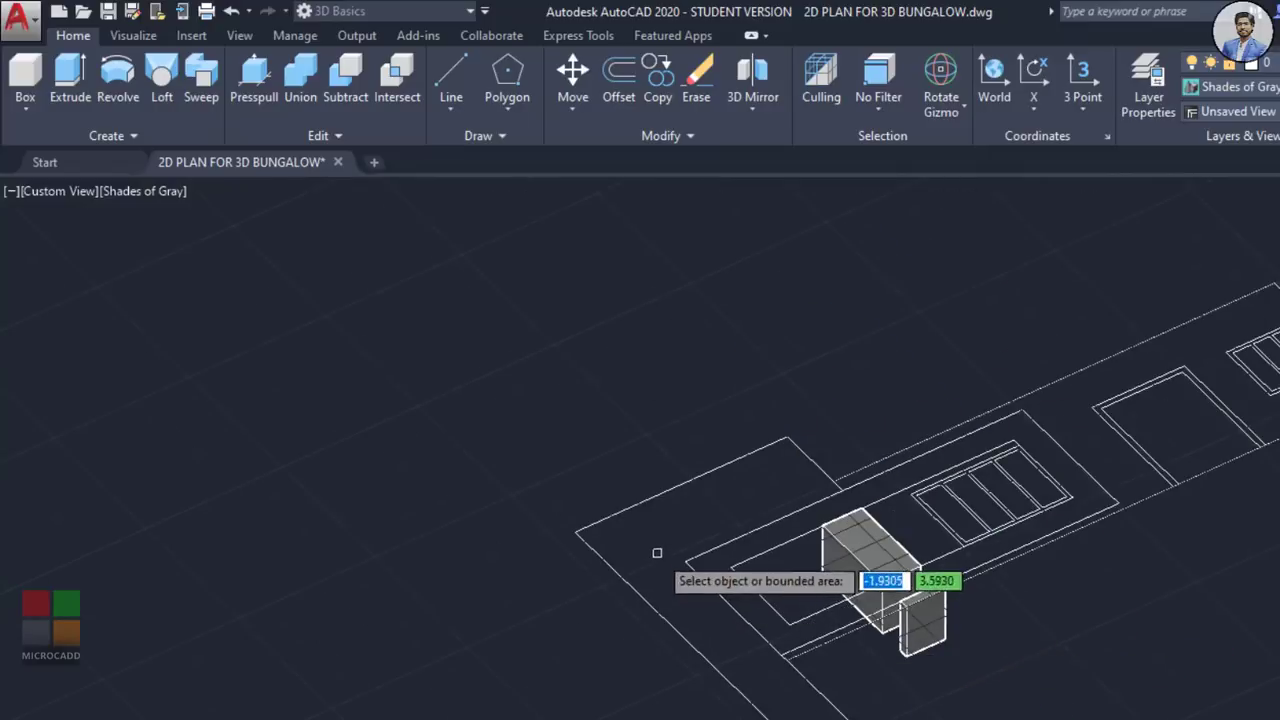
{"action": "left_click", "coordinate": [645, 555]}
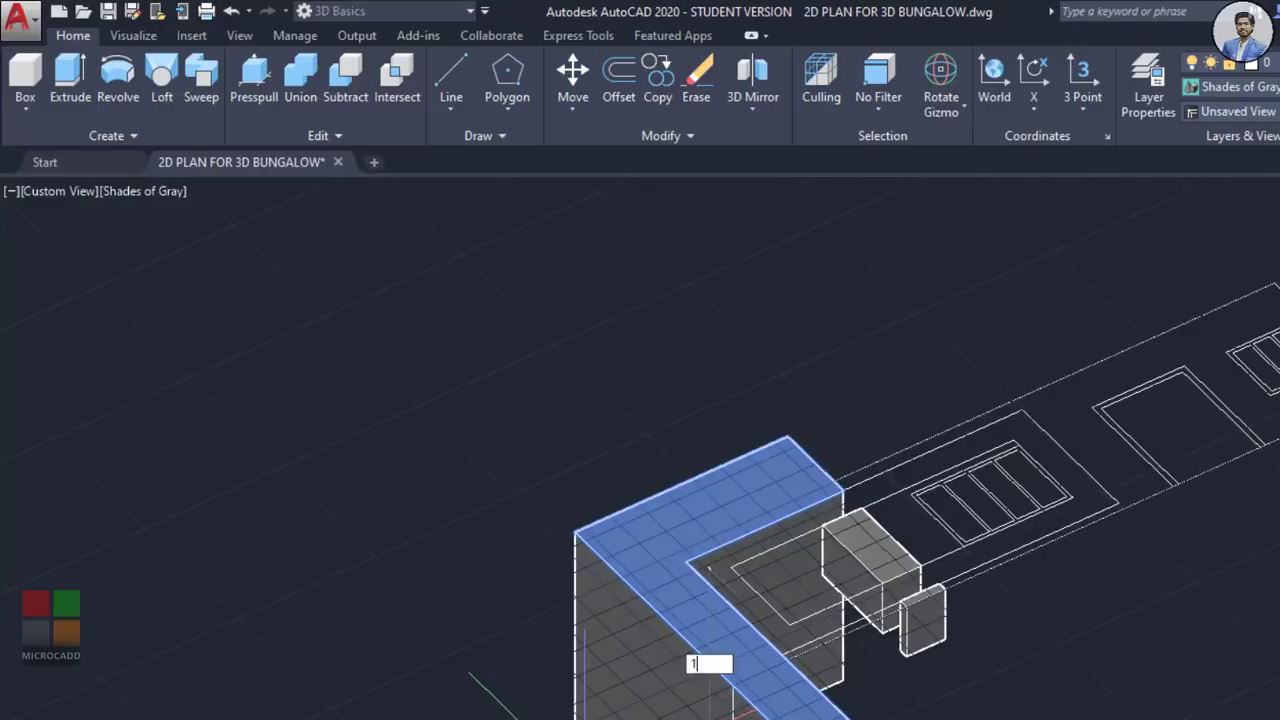
{"action": "key", "text": "Return"}
Step: Inspect the extruded blocks from below, study the stone-clad columns in the rendered reference image and return to the AutoCAD drawing
{"action": "middle_click_drag", "start_coordinate": [913, 600], "coordinate": [460, 460], "text": "shift"}
{"action": "scroll", "coordinate": [1070, 575], "scroll_direction": "up", "scroll_amount": 3}
{"action": "scroll", "coordinate": [846, 491], "scroll_direction": "up", "scroll_amount": 5}
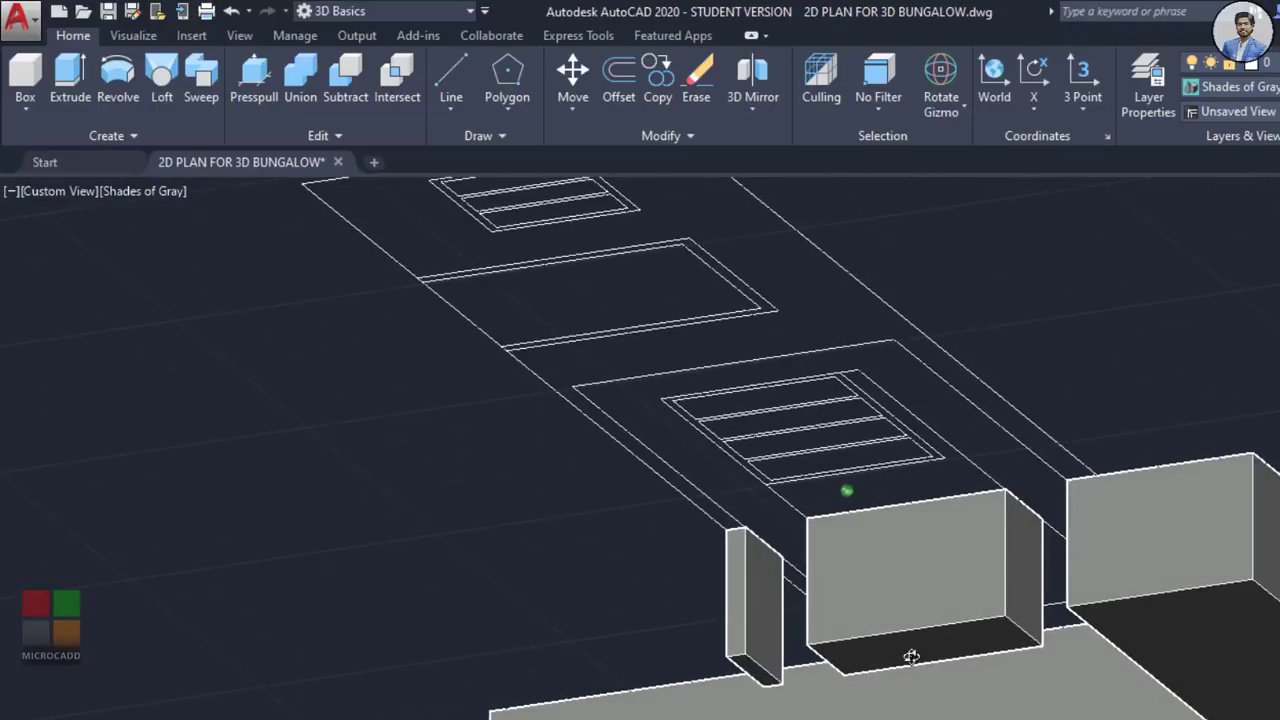
{"action": "key", "text": "alt+Tab"}
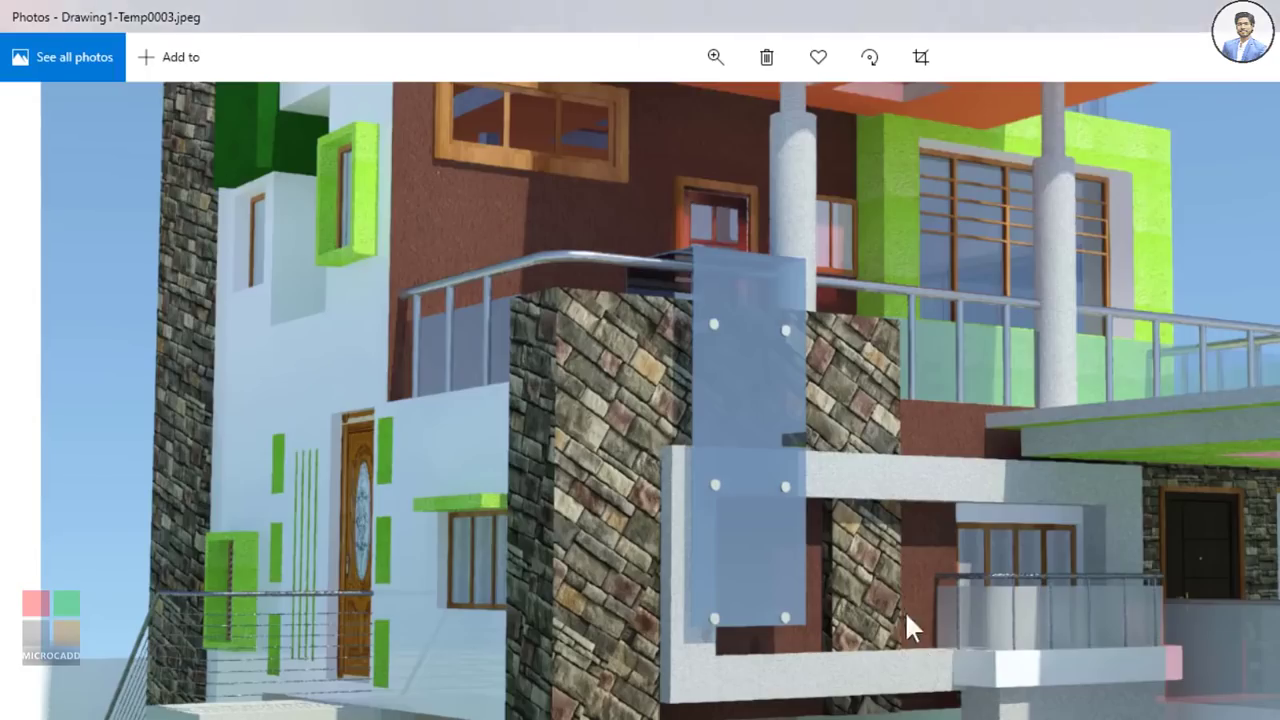
{"action": "scroll", "coordinate": [908, 623], "scroll_direction": "up", "scroll_amount": 3}
{"action": "left_click_drag", "start_coordinate": [832, 510], "coordinate": [834, 670]}
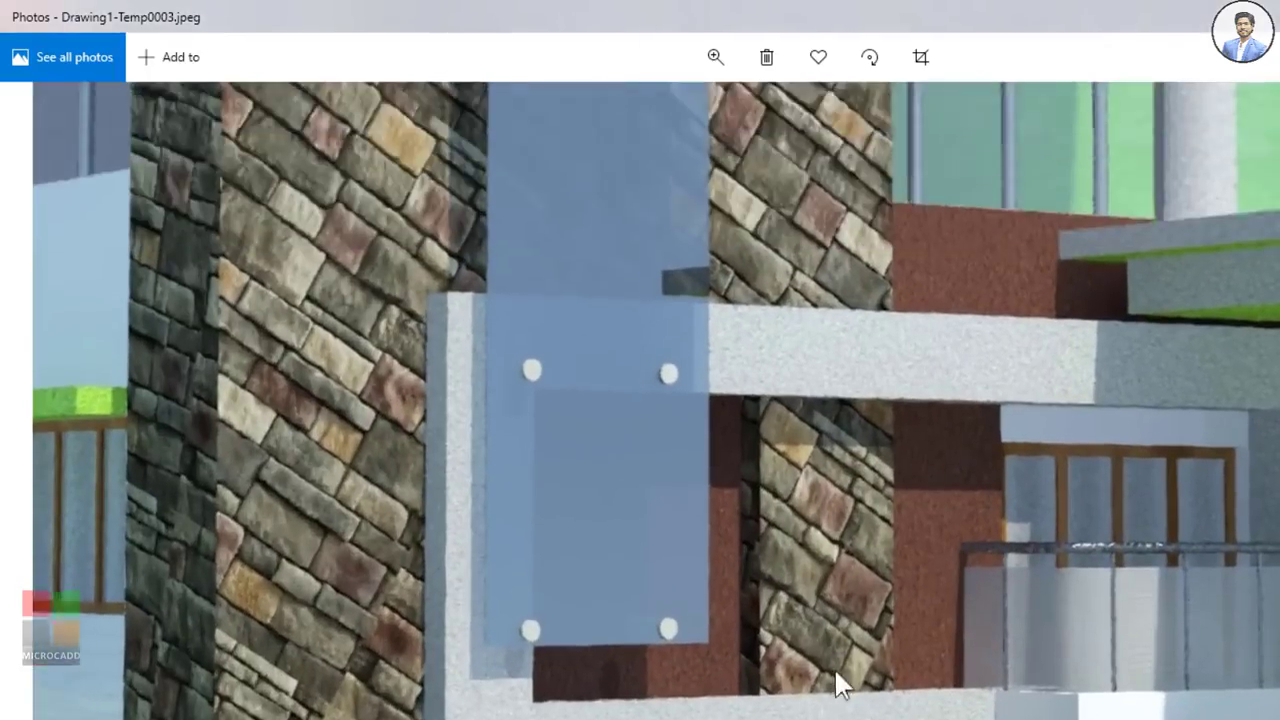
{"action": "key", "text": "alt+Tab"}
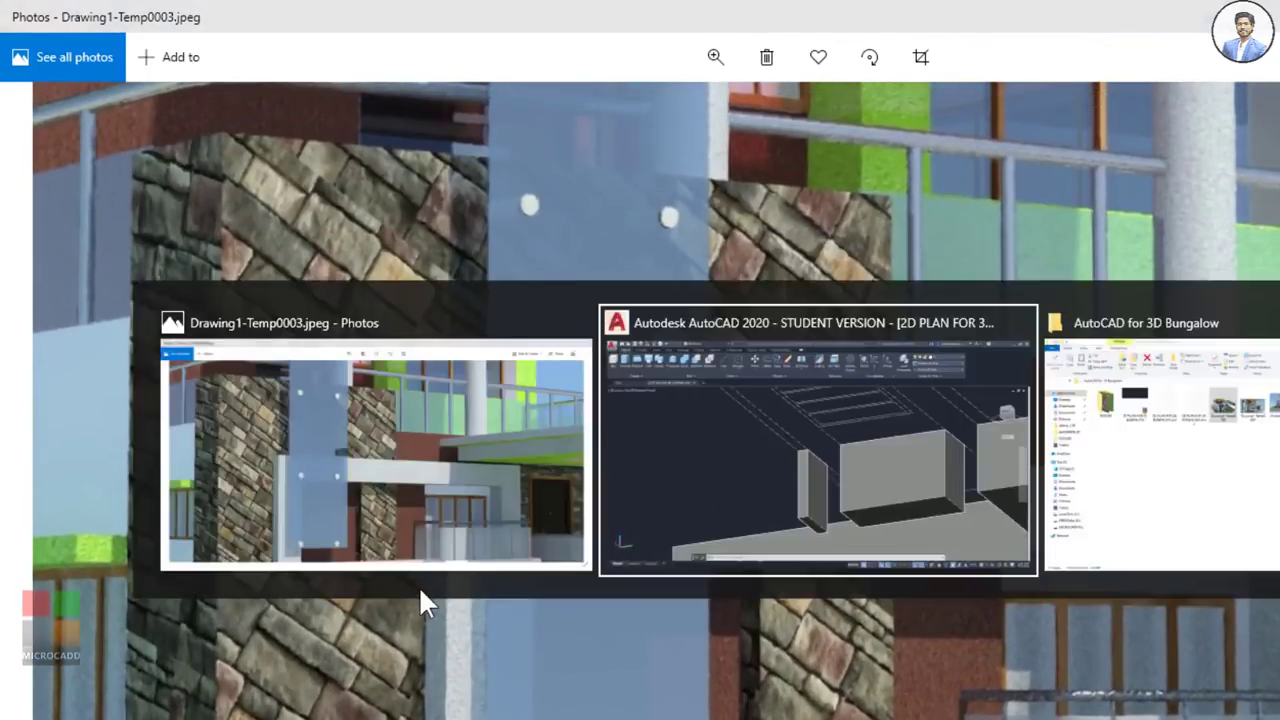
Step: Presspull the block end faces so the small strip block joins the panel block and the panel reaches the L-shaped frame
{"action": "left_click", "coordinate": [254, 78]}
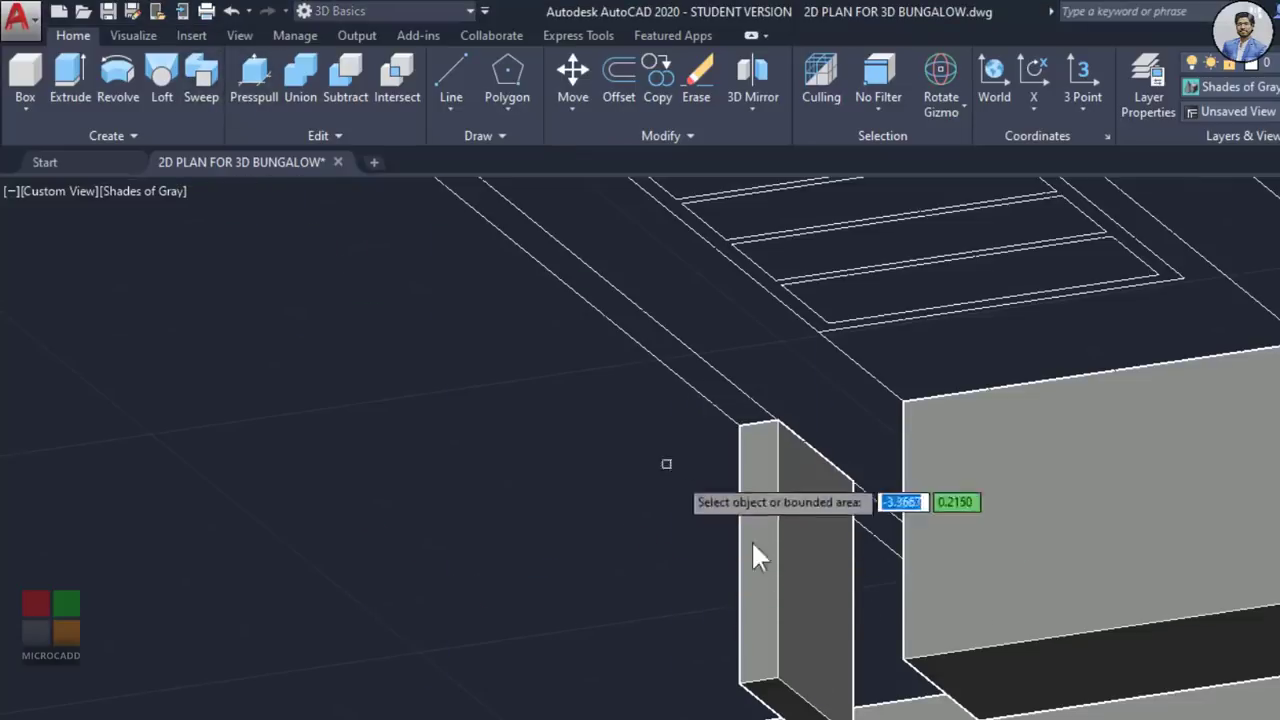
{"action": "middle_click_drag", "start_coordinate": [754, 551], "coordinate": [1100, 540], "text": "shift"}
{"action": "left_click", "coordinate": [834, 543]}
{"action": "left_click", "coordinate": [851, 662]}
{"action": "middle_click_drag", "start_coordinate": [1173, 676], "coordinate": [950, 470], "text": "shift"}
{"action": "middle_click_drag", "start_coordinate": [1229, 481], "coordinate": [1201, 527], "text": "shift"}
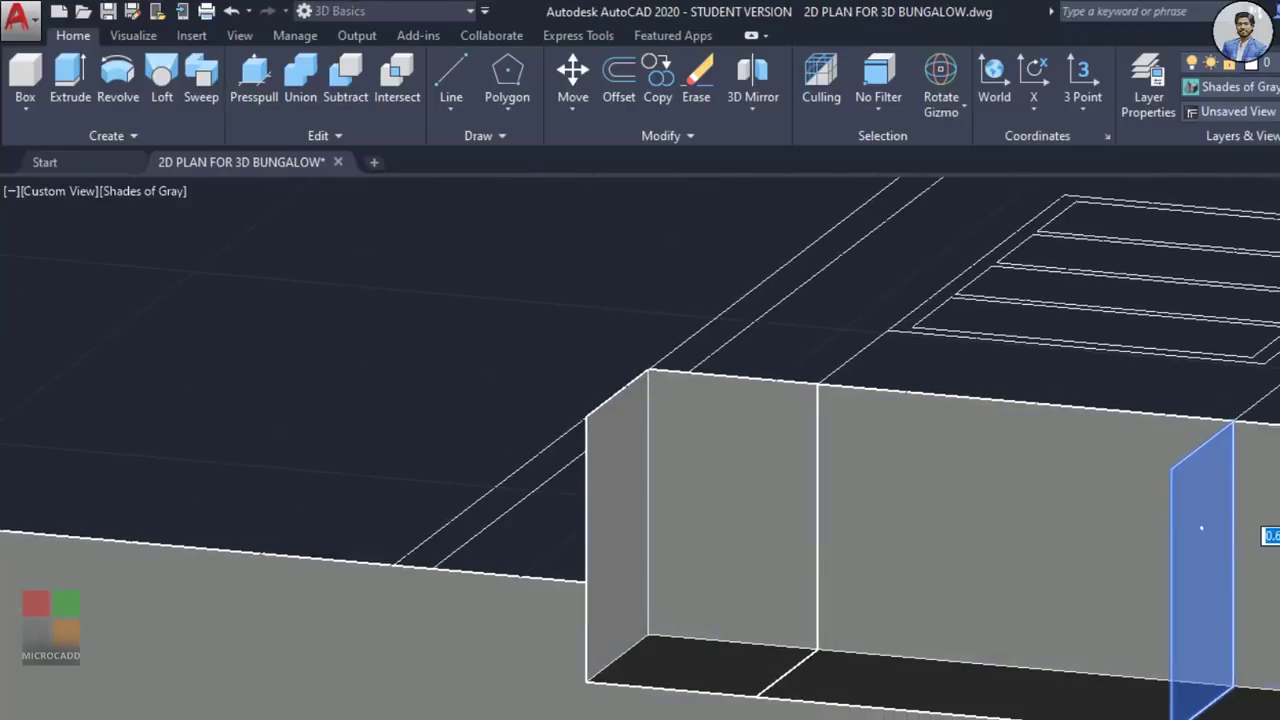
{"action": "scroll", "coordinate": [977, 513], "scroll_direction": "down", "scroll_amount": 6}
{"action": "middle_click_drag", "start_coordinate": [977, 513], "coordinate": [1250, 715], "text": "shift"}
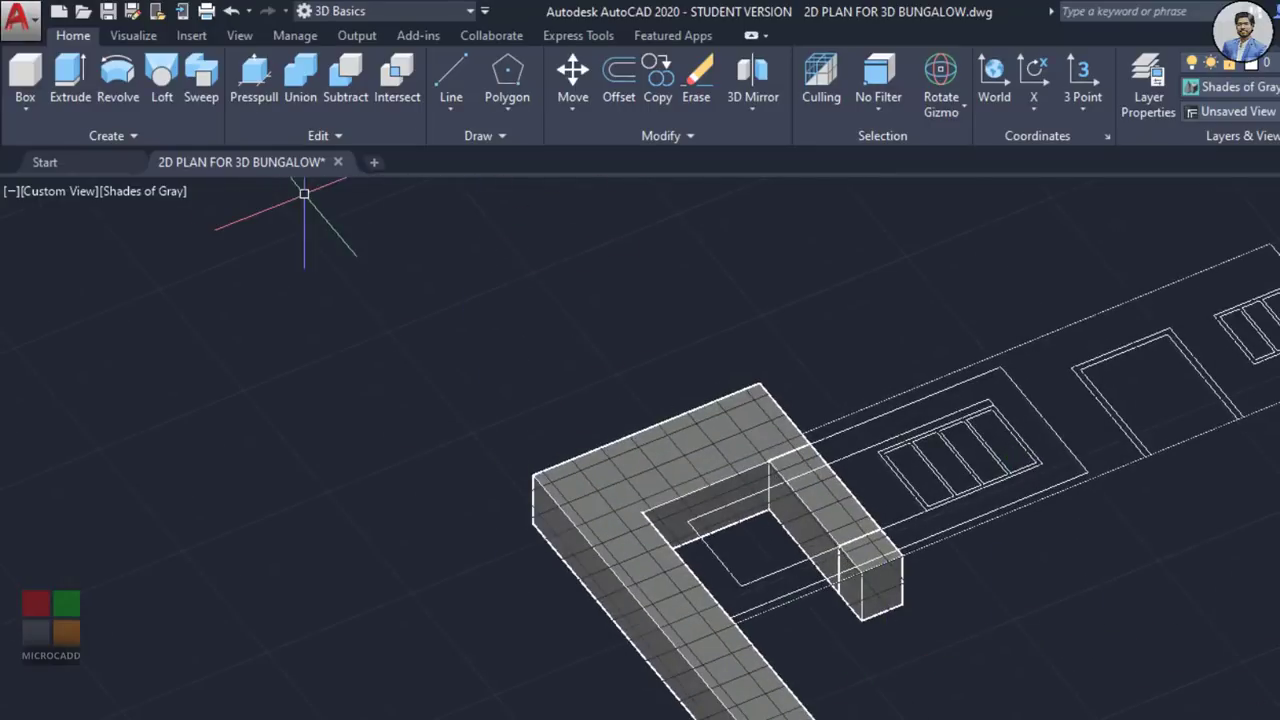
Step: Union the extruded strip, panel and L-shaped blocks of the stone frame into one solid
{"action": "left_click", "coordinate": [275, 107]}
{"action": "scroll", "coordinate": [482, 346], "scroll_direction": "down", "scroll_amount": 2}
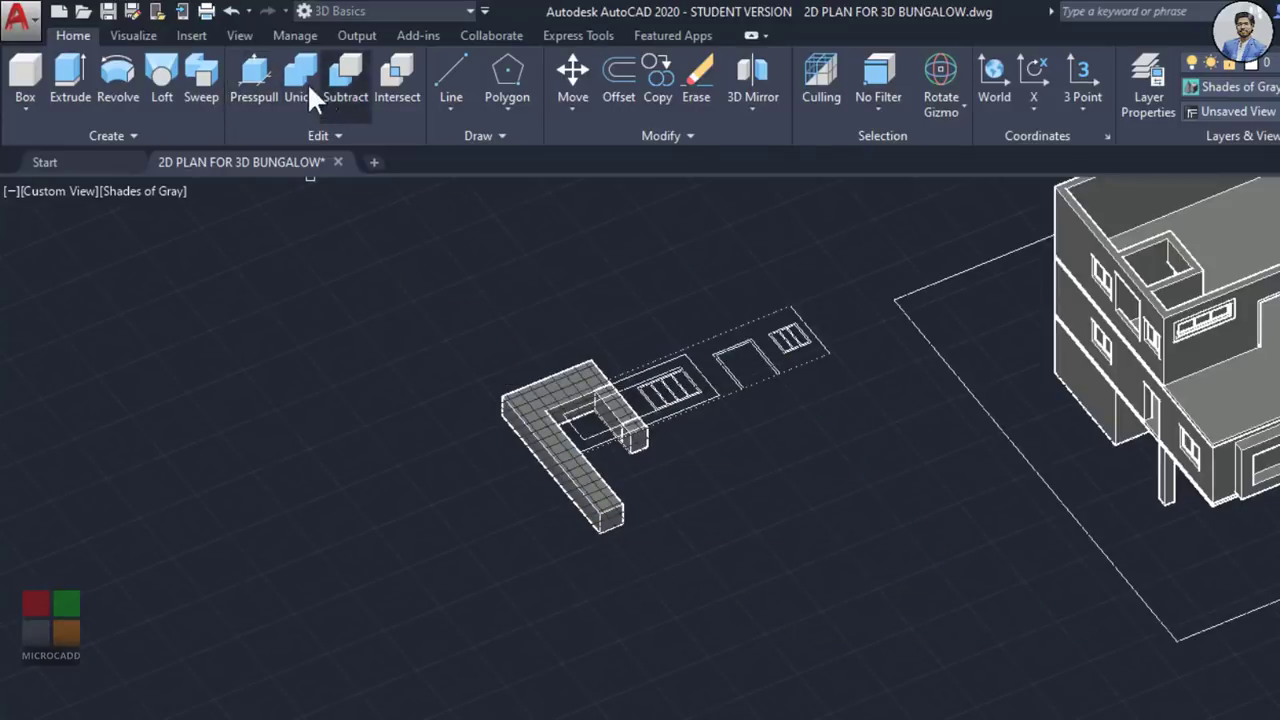
{"action": "left_click", "coordinate": [307, 82]}
{"action": "left_click", "coordinate": [420, 271]}
{"action": "left_click", "coordinate": [752, 545]}
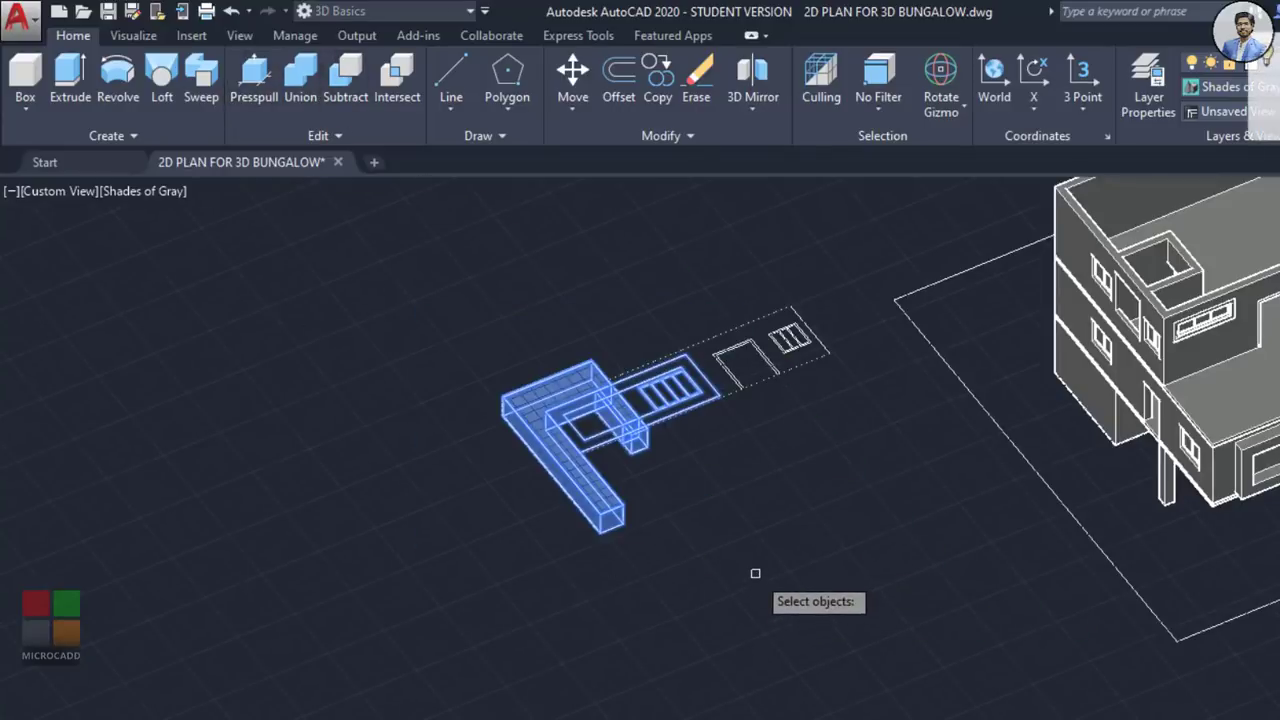
{"action": "key", "text": "Return"}
{"action": "scroll", "coordinate": [680, 510], "scroll_direction": "up", "scroll_amount": 4}
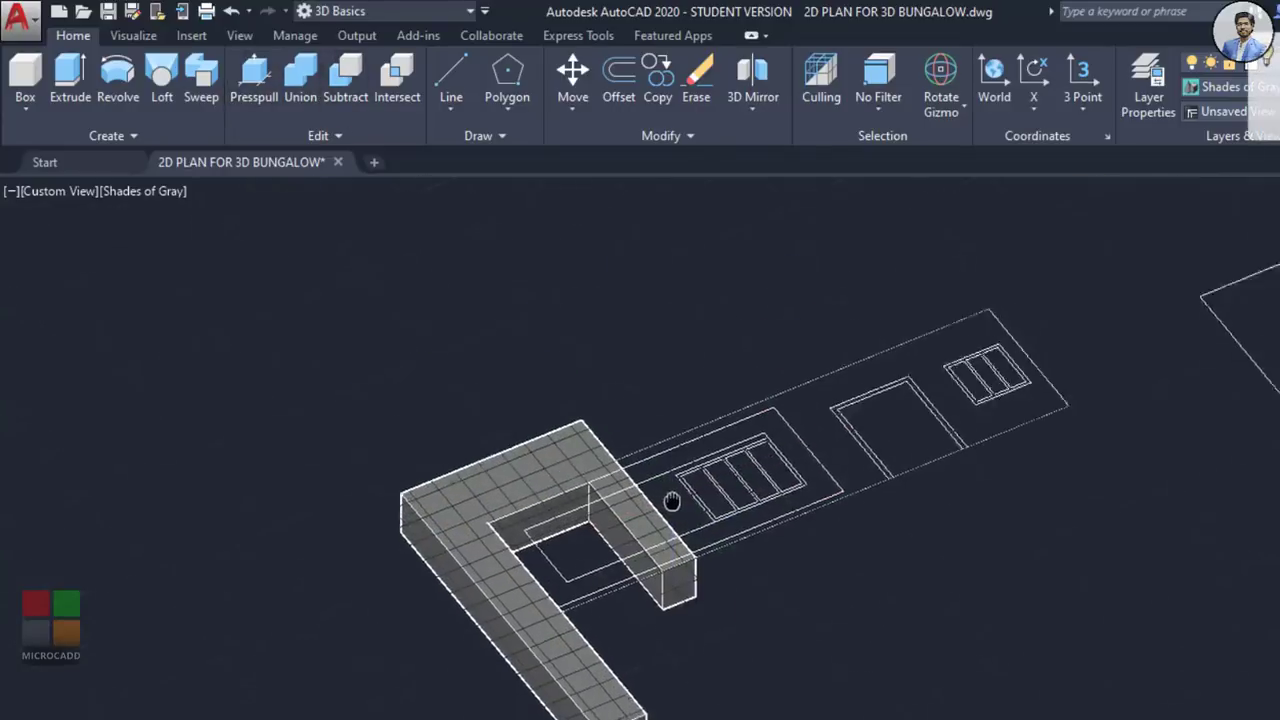
Step: Repeat the Union on the stone frame together with the outlines around it
{"action": "left_click", "coordinate": [292, 97]}
{"action": "scroll", "coordinate": [350, 230], "scroll_direction": "down", "scroll_amount": 2}
{"action": "left_click", "coordinate": [282, 304]}
{"action": "left_click", "coordinate": [818, 716]}
{"action": "key", "text": "Return"}
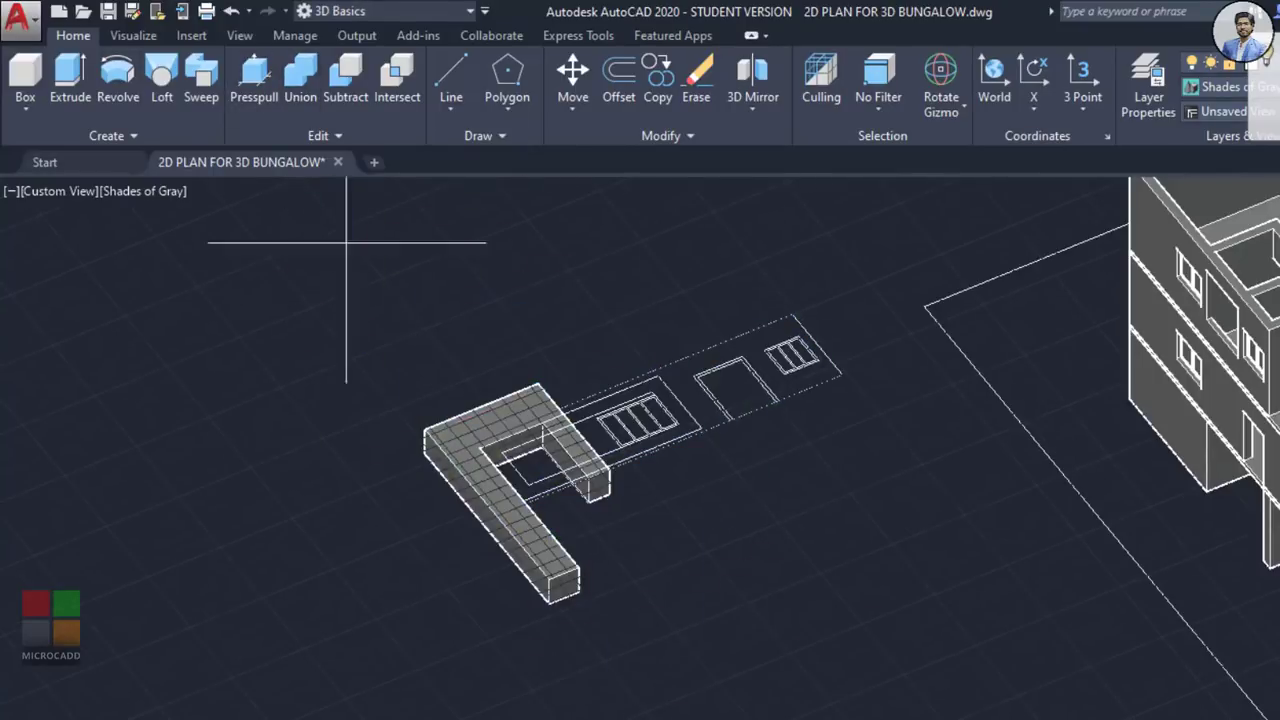
{"action": "left_click", "coordinate": [346, 242]}
{"action": "left_click", "coordinate": [829, 645]}
{"action": "left_click", "coordinate": [263, 98]}
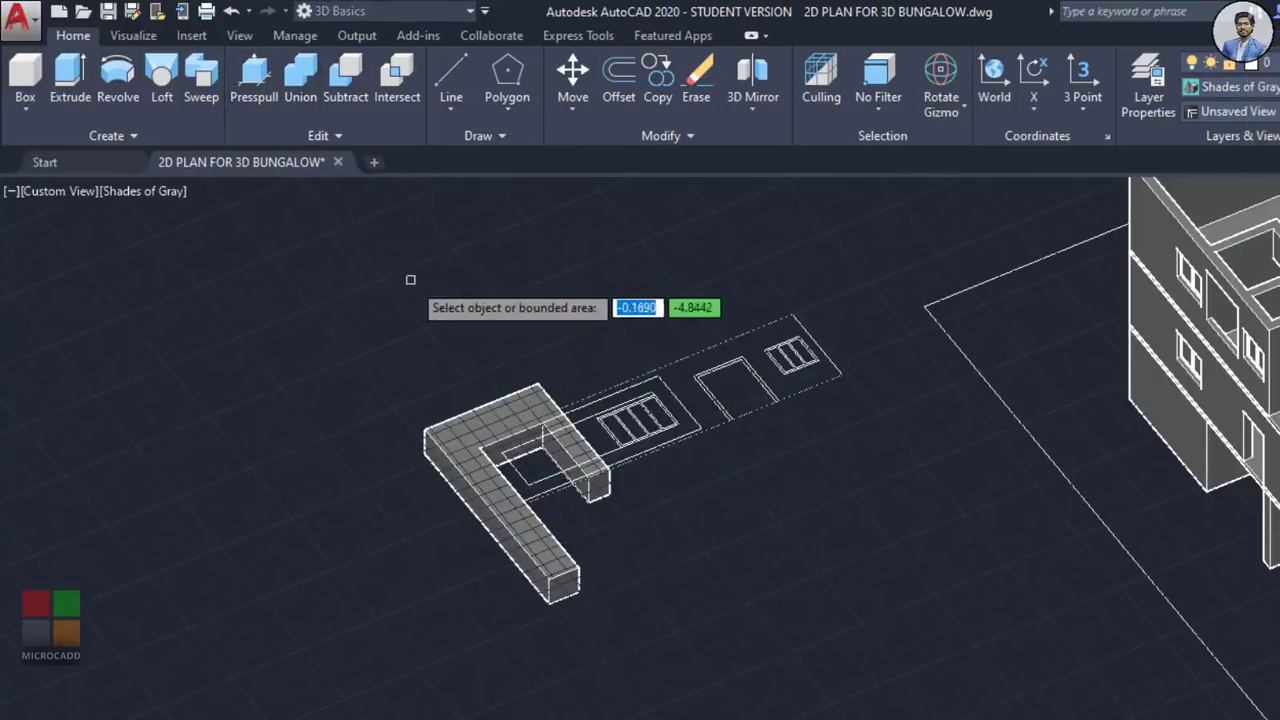
{"action": "left_click", "coordinate": [297, 90]}
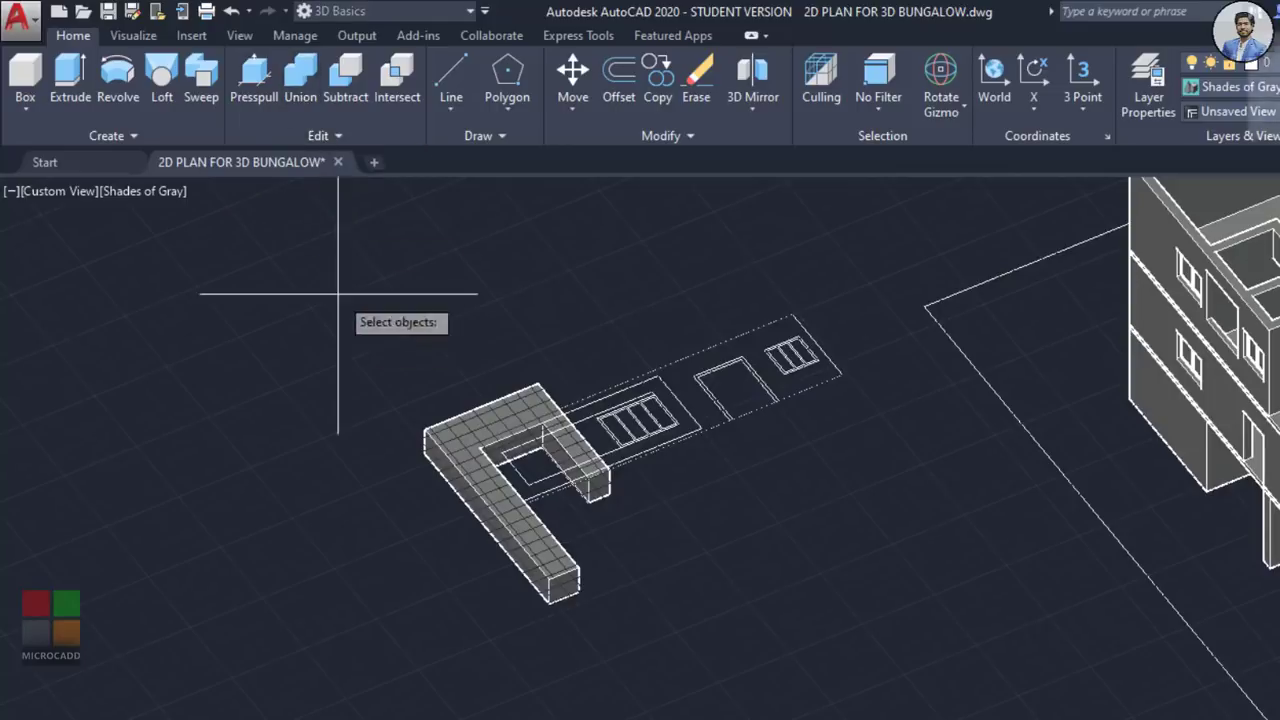
{"action": "left_click", "coordinate": [343, 288]}
{"action": "left_click", "coordinate": [826, 716]}
{"action": "key", "text": "Return"}
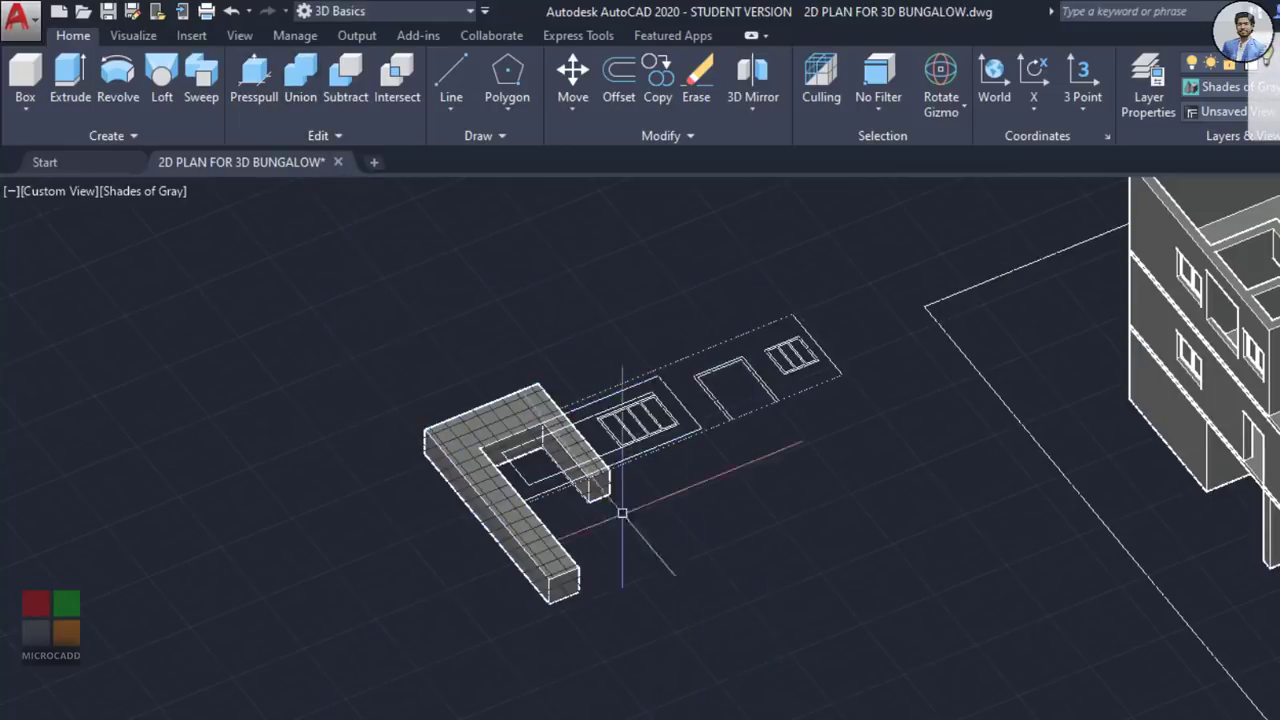
Step: Rotate the stone frame and the copied elevation upright by 90° about the X axis
{"action": "scroll", "coordinate": [622, 513], "scroll_direction": "up", "scroll_amount": 2}
{"action": "scroll", "coordinate": [614, 571], "scroll_direction": "up", "scroll_amount": 2}
{"action": "scroll", "coordinate": [618, 578], "scroll_direction": "down", "scroll_amount": 2}
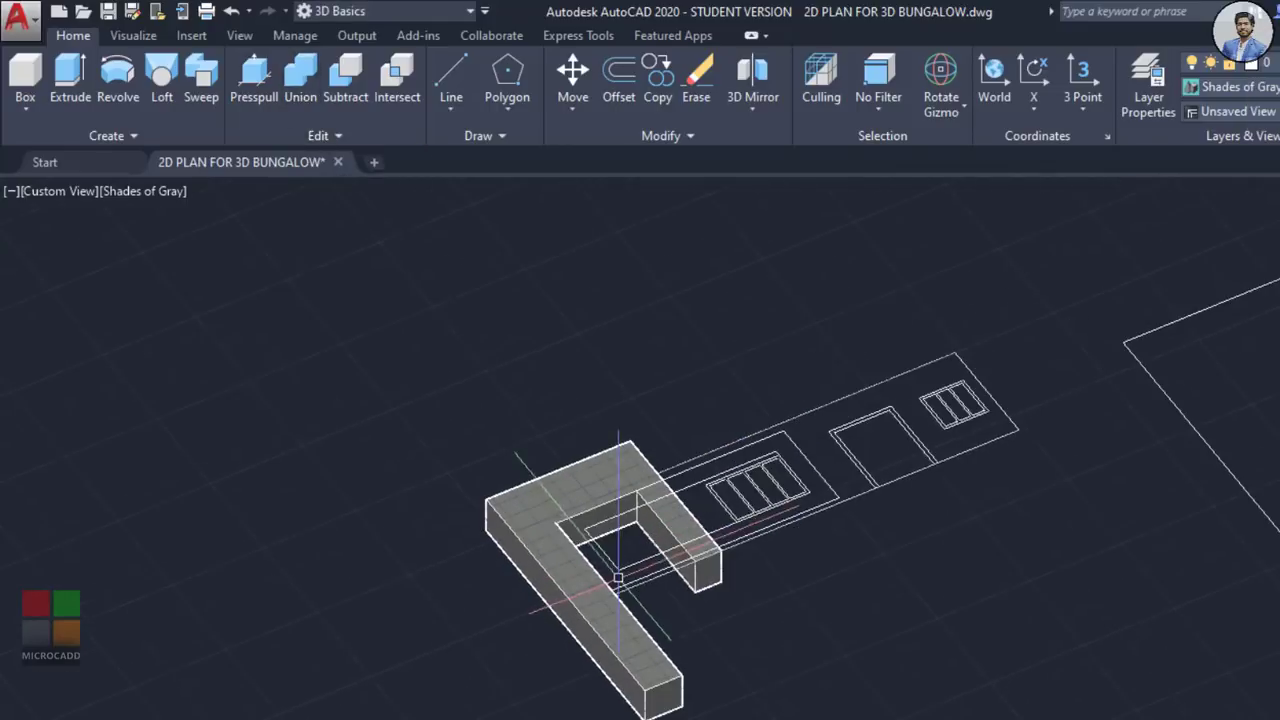
{"action": "left_click", "coordinate": [374, 303]}
{"action": "left_click", "coordinate": [1140, 718]}
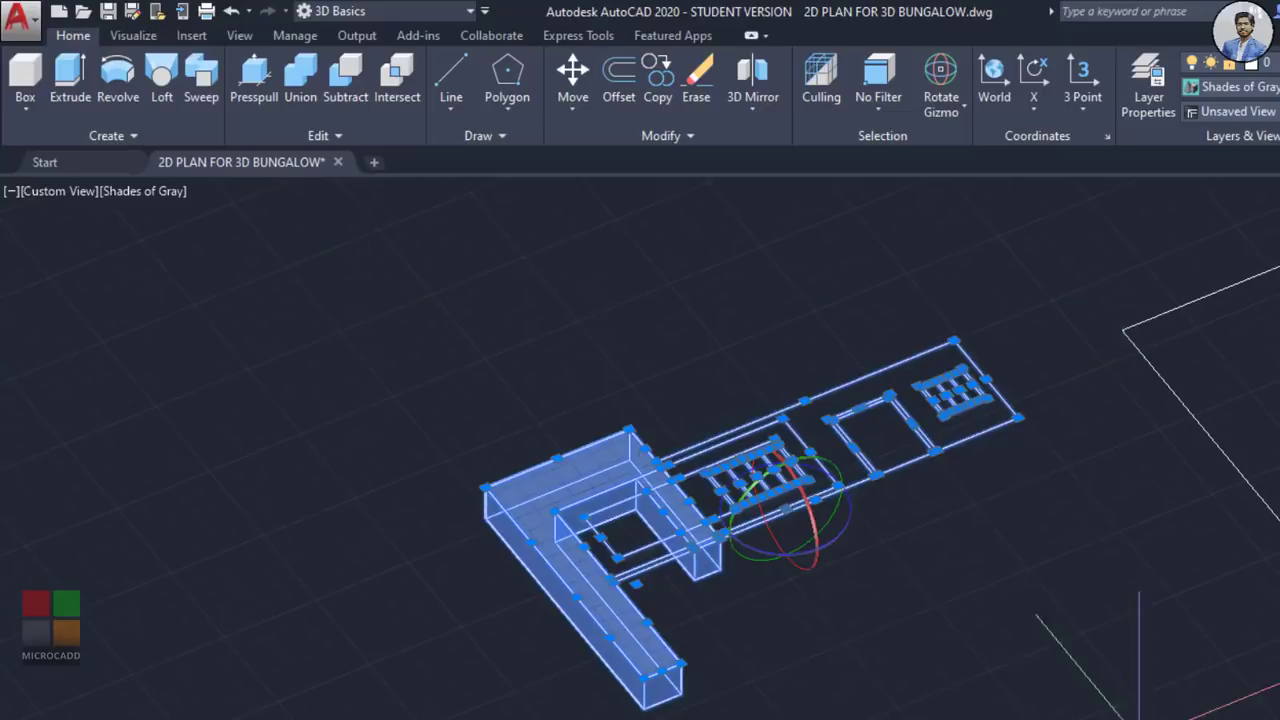
{"action": "middle_click_drag", "start_coordinate": [997, 662], "coordinate": [934, 580], "text": "shift"}
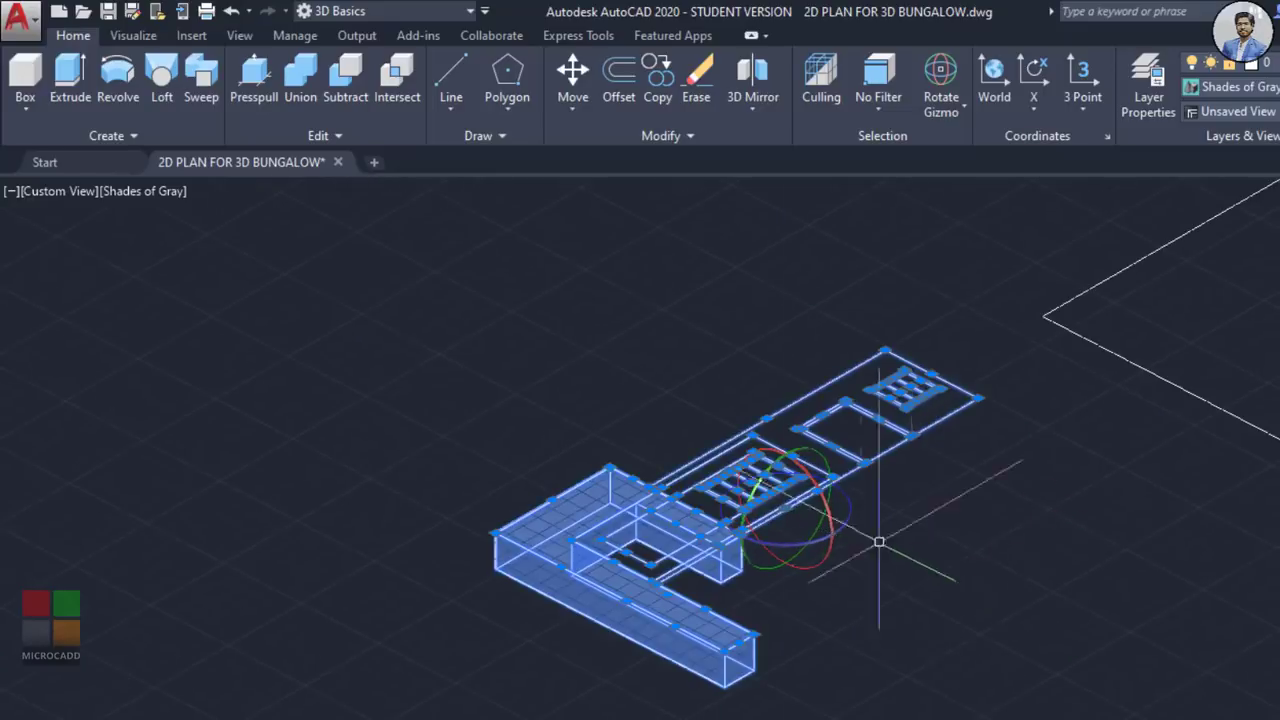
{"action": "left_click", "coordinate": [776, 449]}
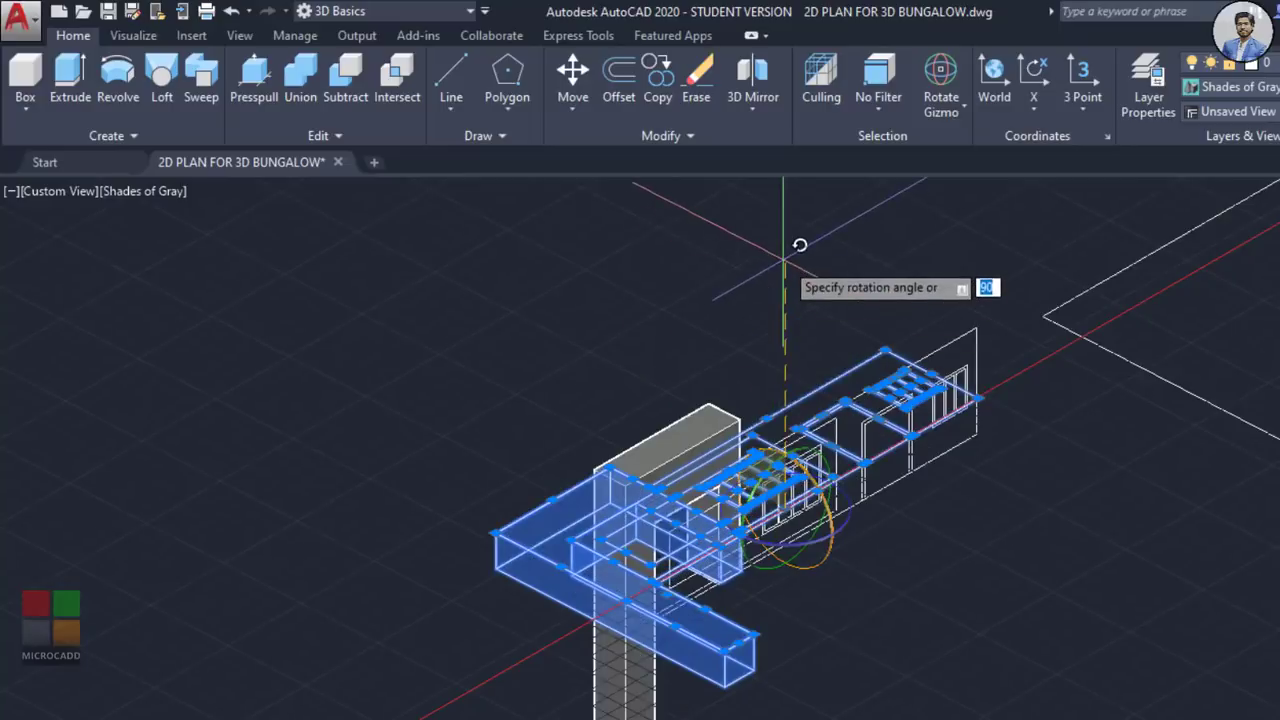
{"action": "left_click", "coordinate": [800, 237]}
{"action": "key", "text": "Escape"}
Step: Move the stone frame from the elevation's lower end corner to the matching lower corner of the bungalow's front wall
{"action": "middle_click_drag", "start_coordinate": [989, 603], "coordinate": [840, 565], "text": "shift"}
{"action": "left_click", "coordinate": [663, 415]}
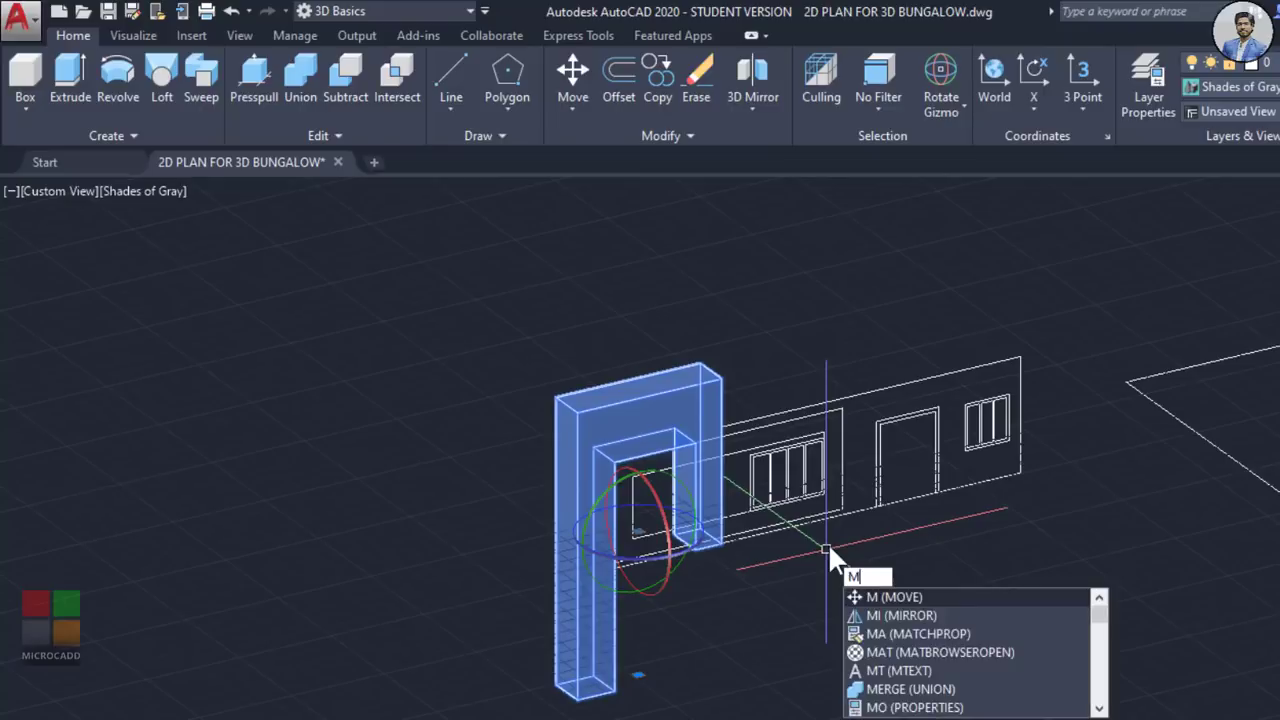
{"action": "key", "text": "Return"}
{"action": "scroll", "coordinate": [828, 549], "scroll_direction": "up", "scroll_amount": 3}
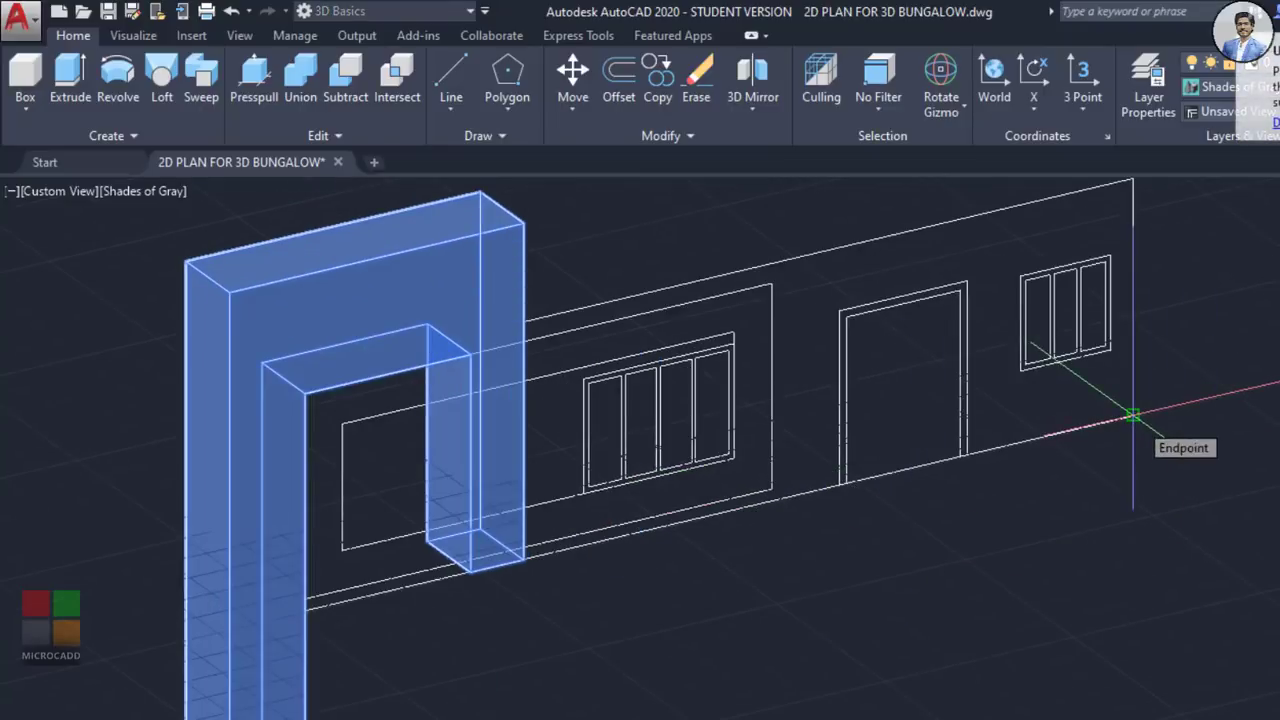
{"action": "left_click", "coordinate": [1133, 414]}
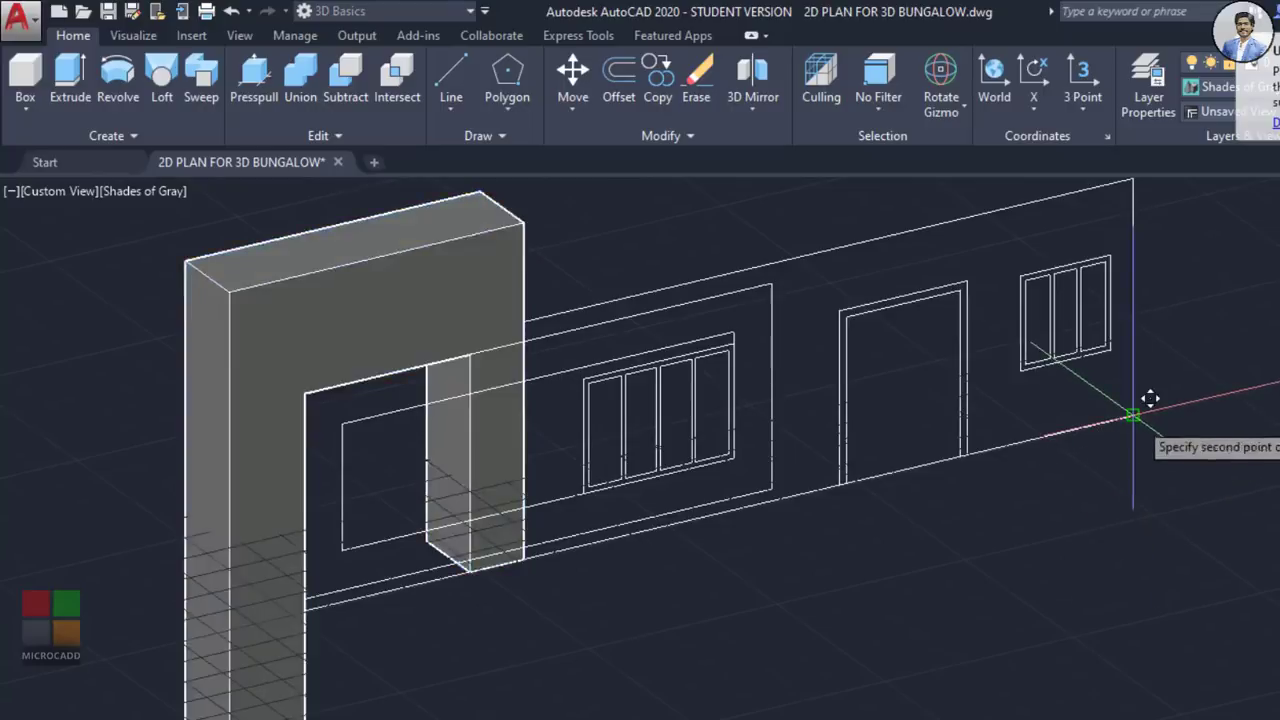
{"action": "scroll", "coordinate": [1250, 585], "scroll_direction": "down", "scroll_amount": 6}
{"action": "middle_click_drag", "start_coordinate": [1258, 592], "coordinate": [514, 528]}
{"action": "scroll", "coordinate": [1015, 450], "scroll_direction": "up", "scroll_amount": 7}
{"action": "middle_click_drag", "start_coordinate": [991, 393], "coordinate": [1006, 414]}
{"action": "scroll", "coordinate": [999, 409], "scroll_direction": "down", "scroll_amount": 2}
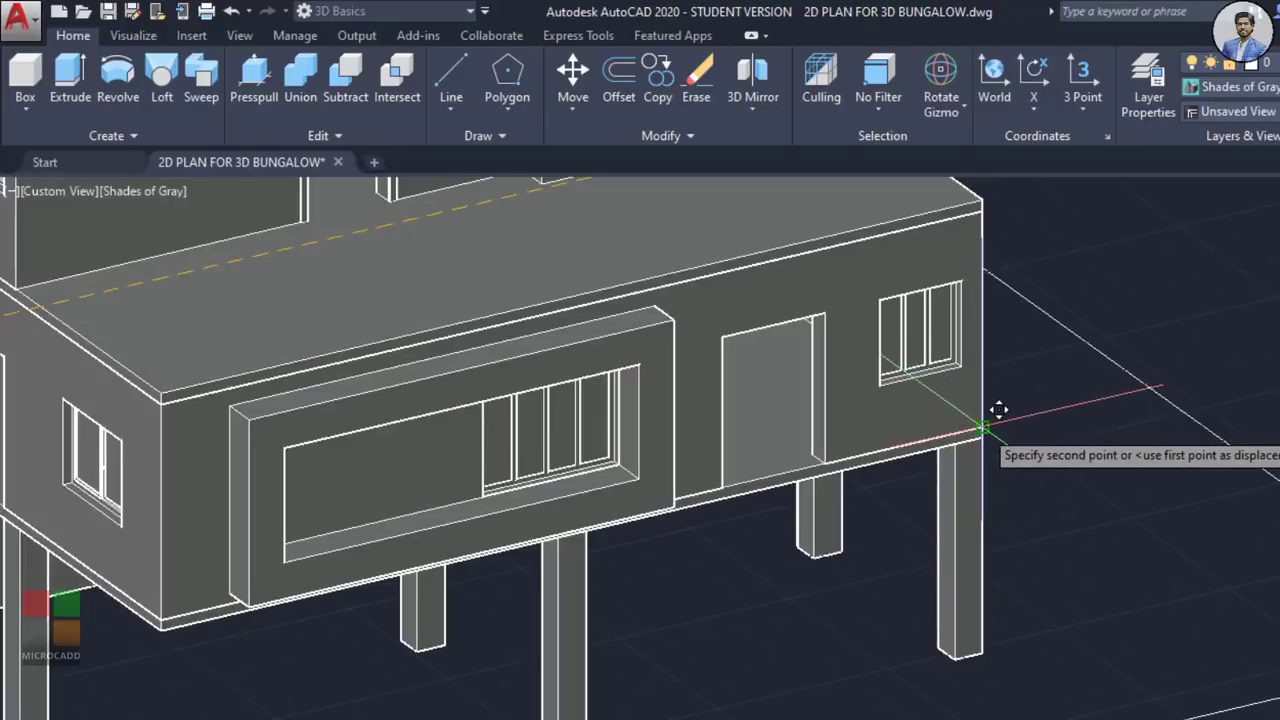
{"action": "left_click", "coordinate": [983, 427]}
Step: Shift the stone frame 0.2 outward from the front wall along the Y axis with the Move Gizmo
{"action": "scroll", "coordinate": [929, 517], "scroll_direction": "down", "scroll_amount": 1}
{"action": "middle_click_drag", "start_coordinate": [929, 517], "coordinate": [1071, 563]}
{"action": "middle_click_drag", "start_coordinate": [857, 570], "coordinate": [966, 482]}
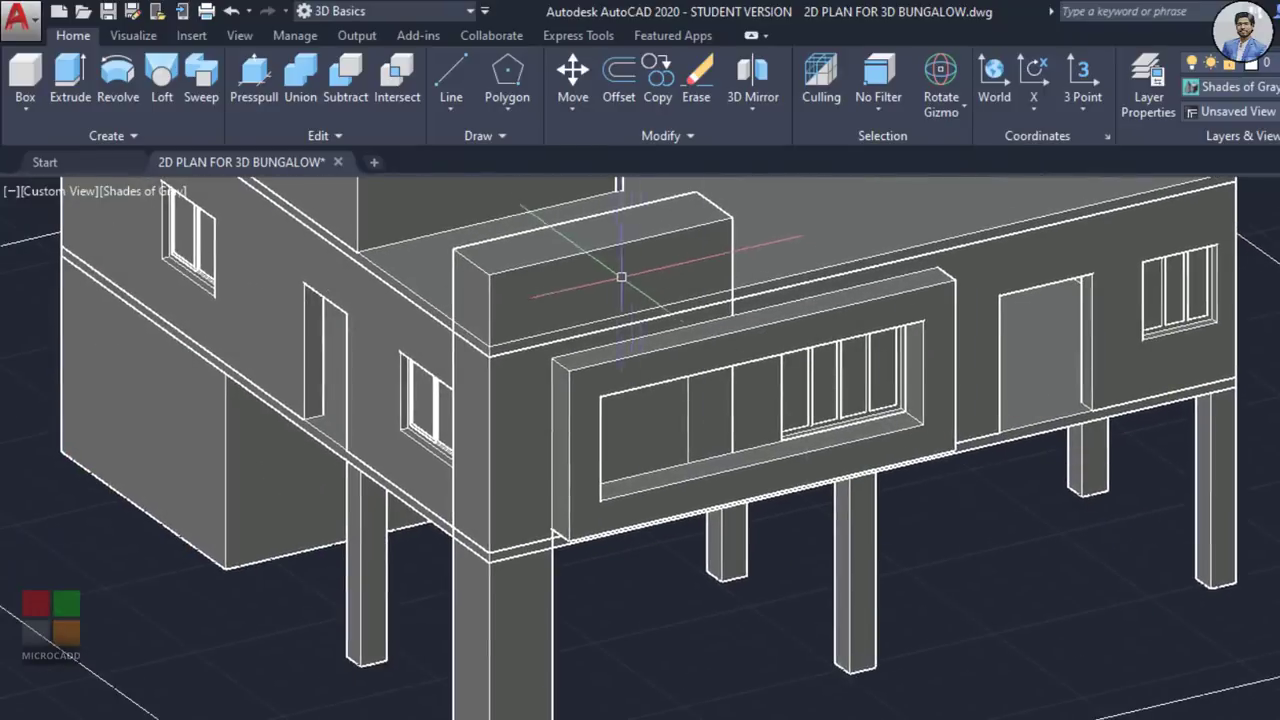
{"action": "left_click", "coordinate": [563, 255]}
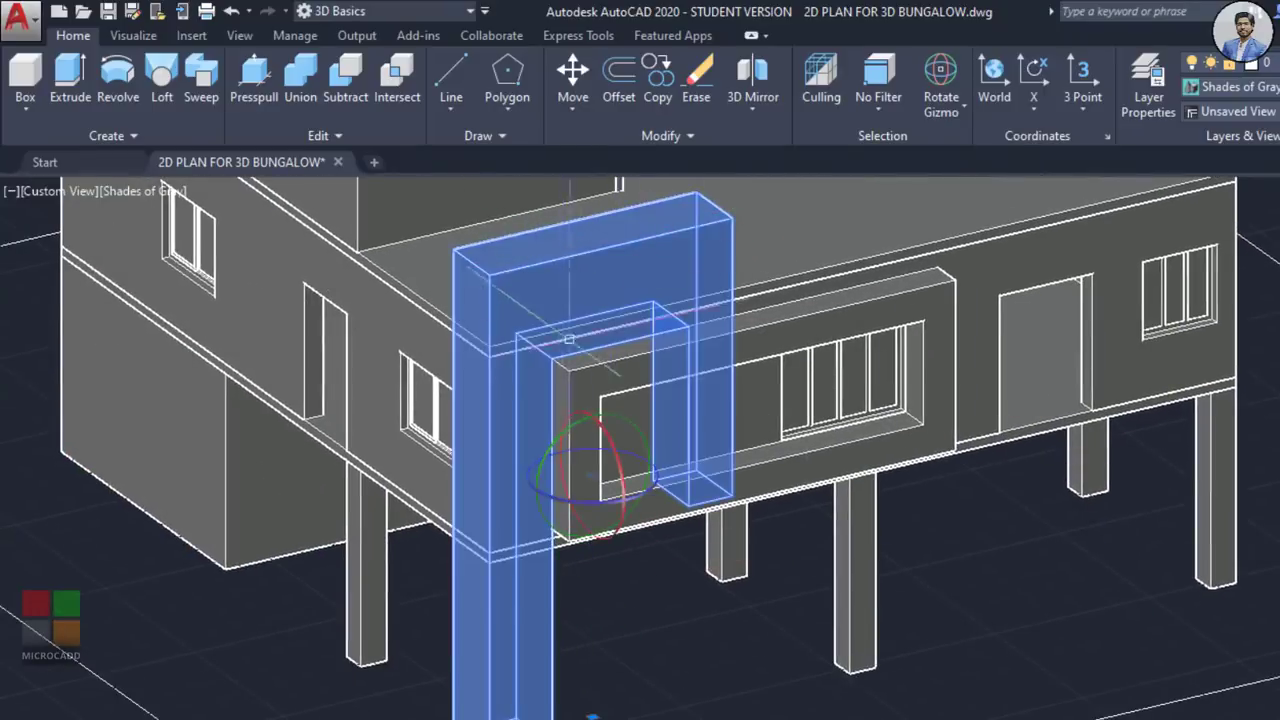
{"action": "left_click", "coordinate": [936, 103]}
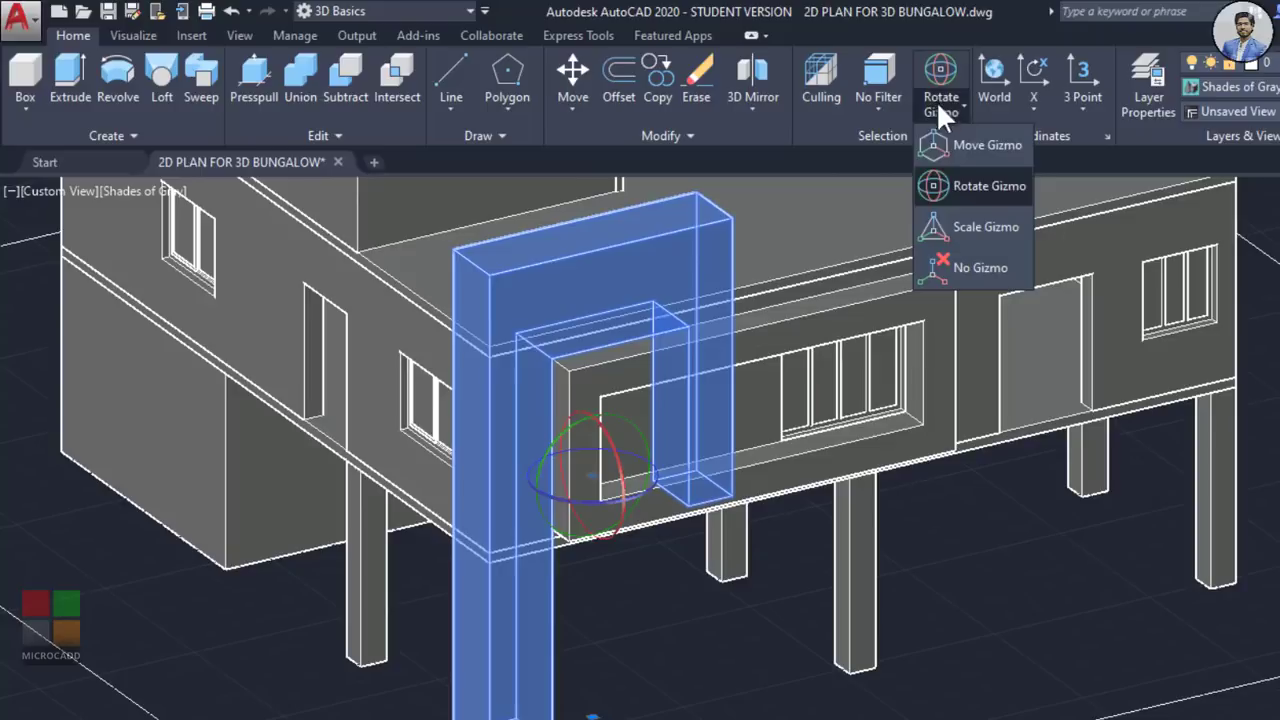
{"action": "left_click", "coordinate": [968, 150]}
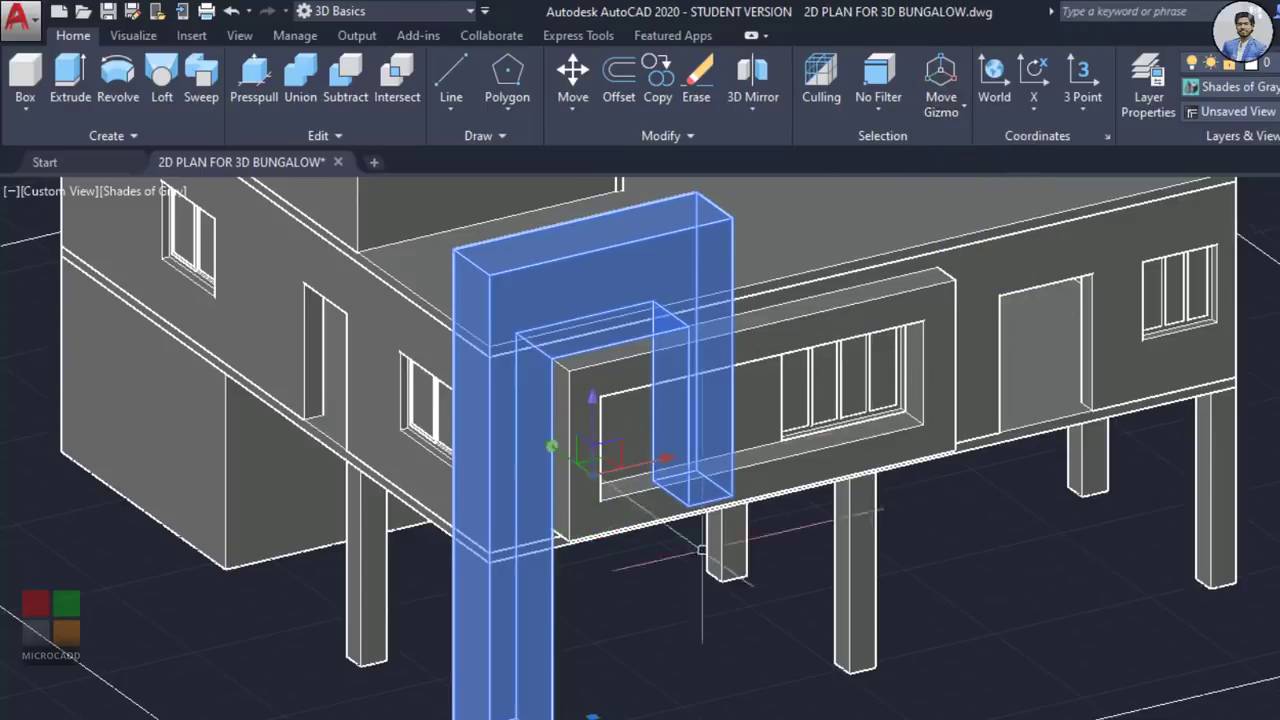
{"action": "scroll", "coordinate": [571, 523], "scroll_direction": "up", "scroll_amount": 3}
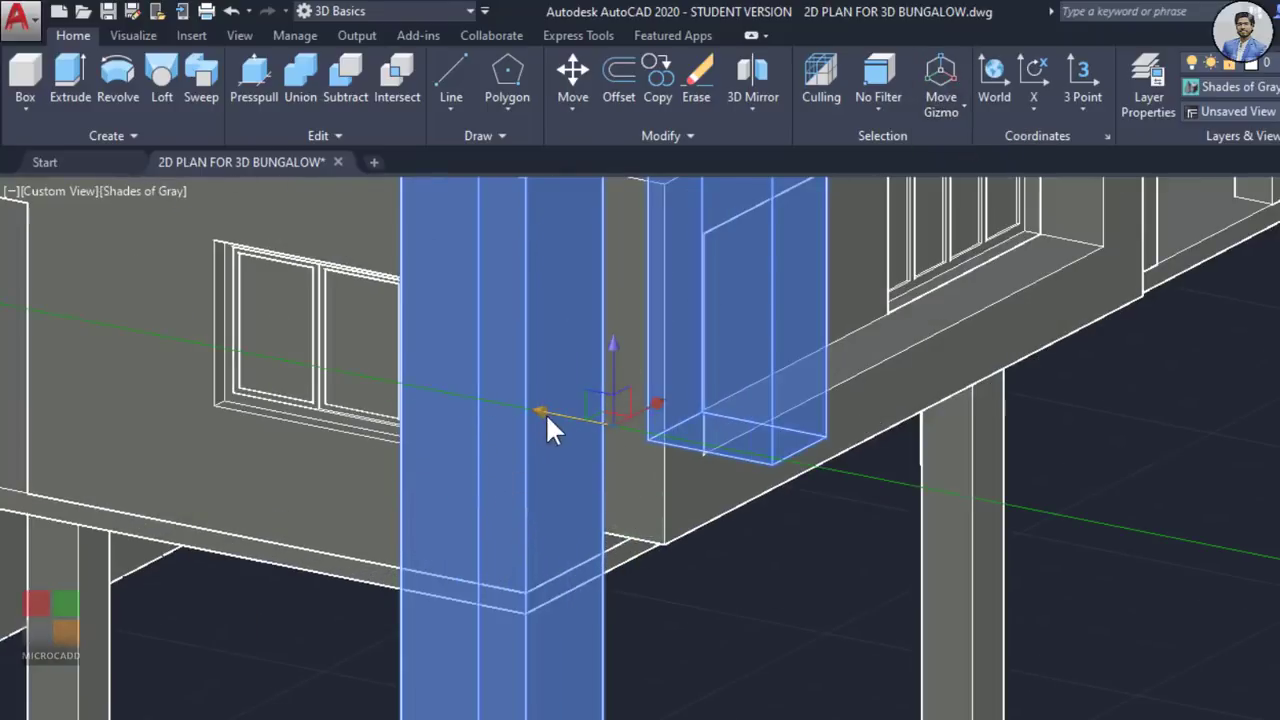
{"action": "left_click", "coordinate": [550, 417]}
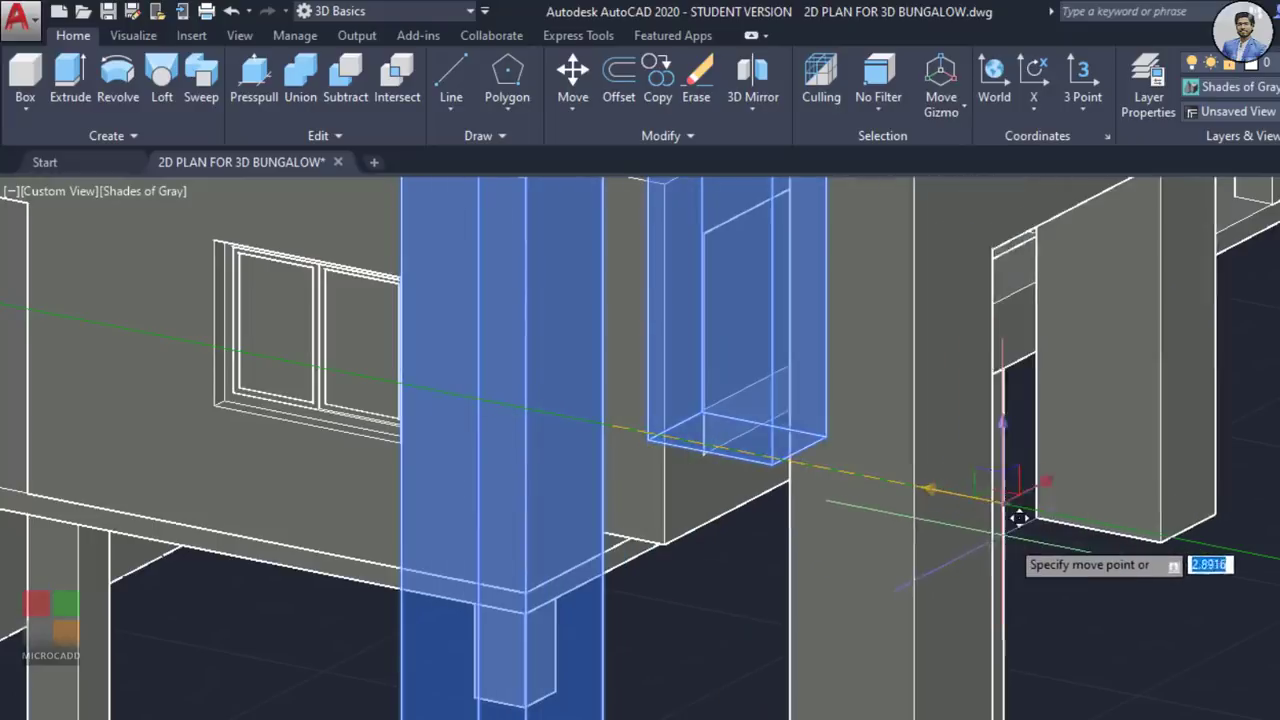
{"action": "type", "text": "0."}
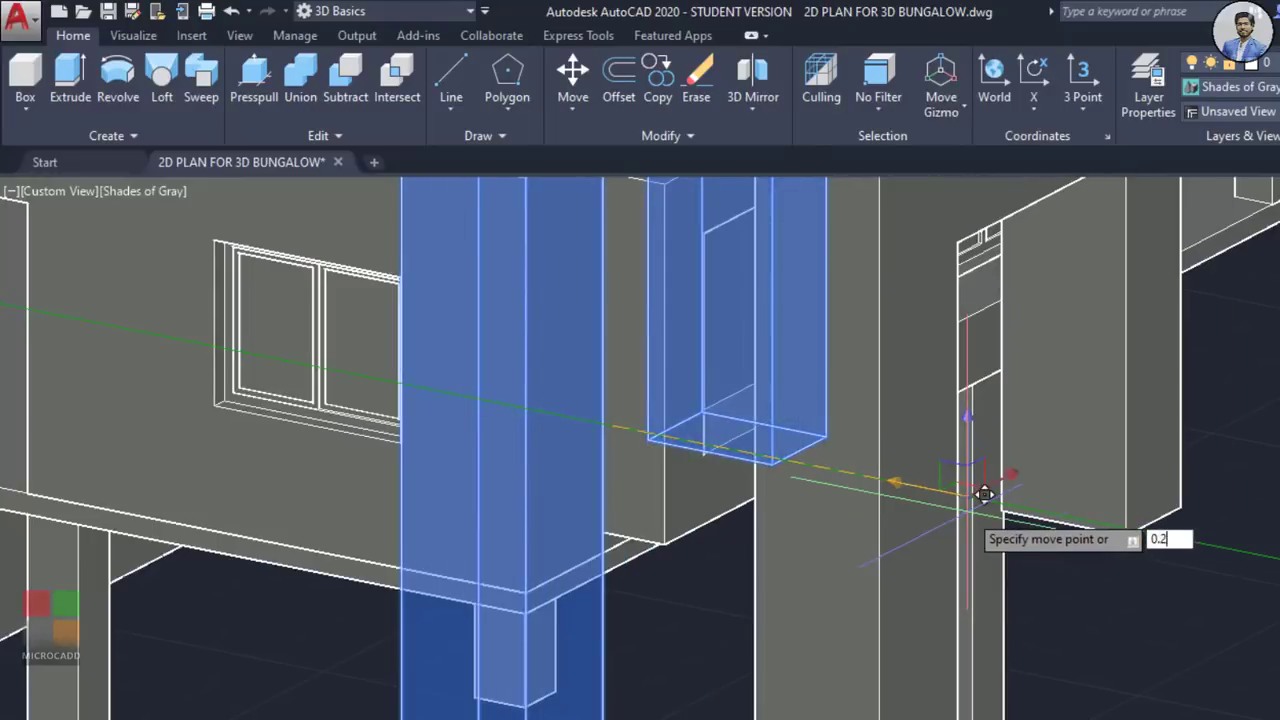
{"action": "type", "text": "2"}
{"action": "key", "text": "Return"}
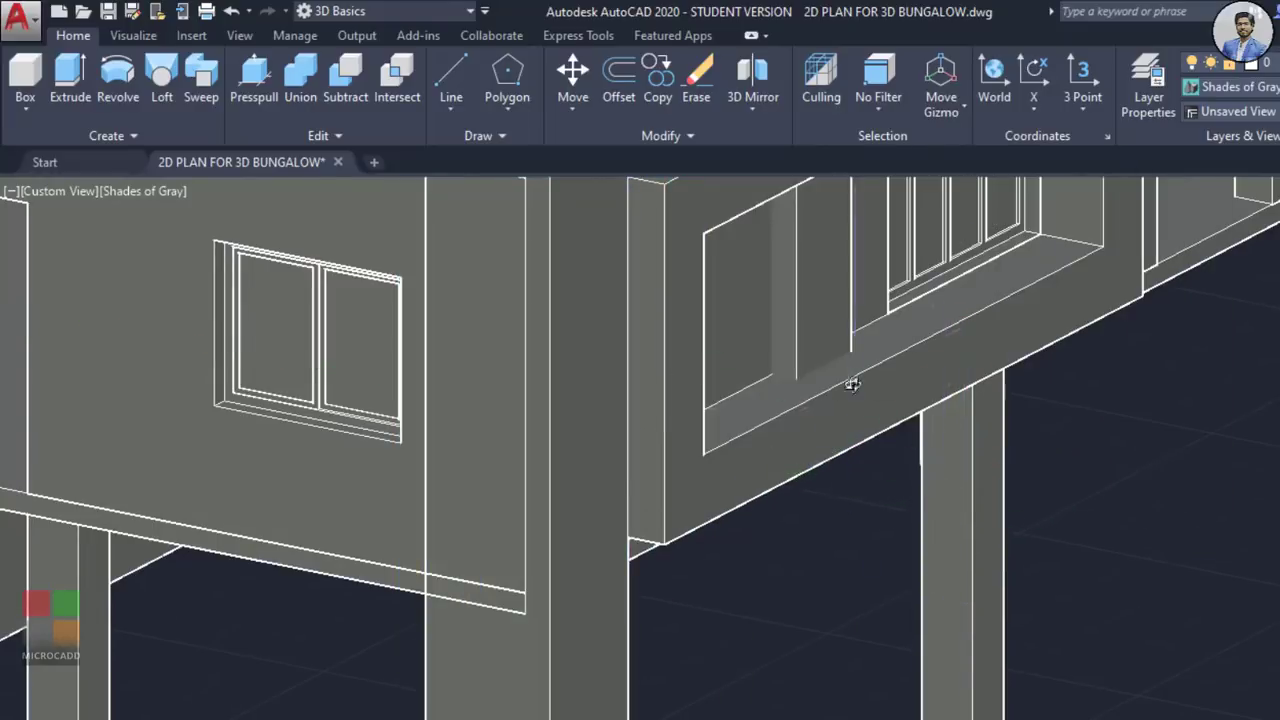
Step: Compare the fitted frame with the stone-clad columns in the reference image in Photos, returning to AutoCAD to examine the frame's leg
{"action": "scroll", "coordinate": [852, 384], "scroll_direction": "down", "scroll_amount": 6}
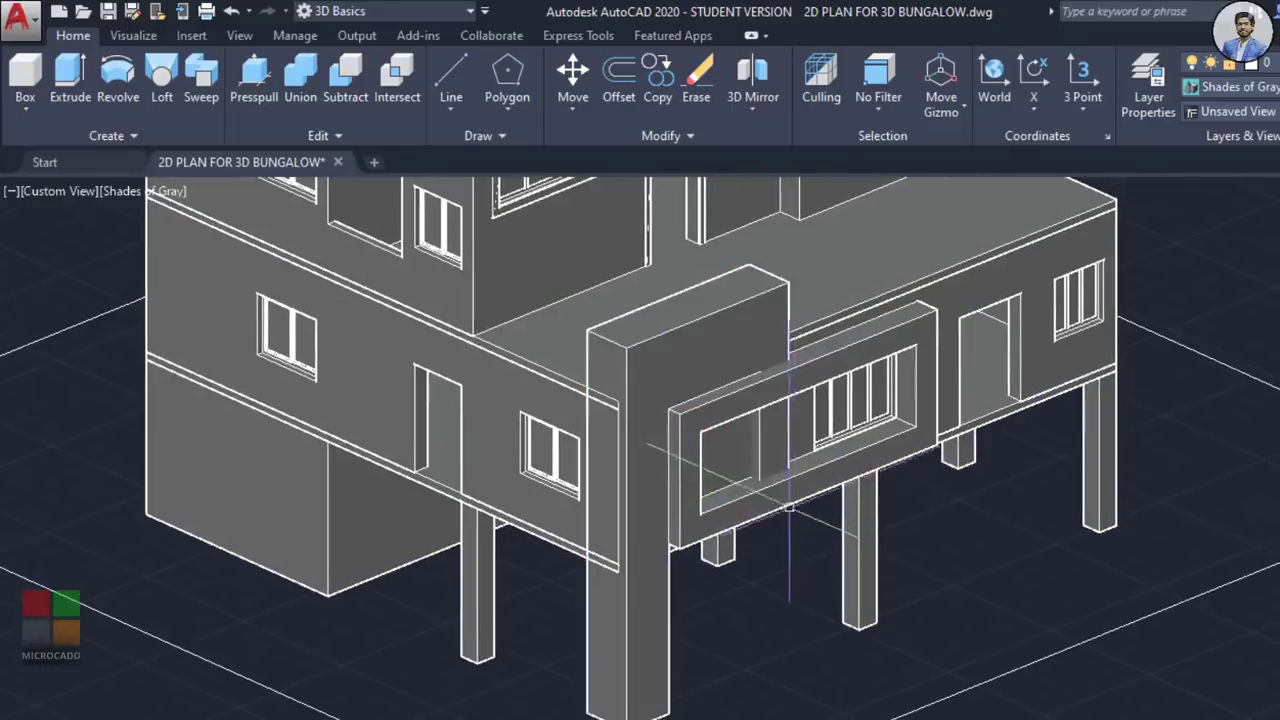
{"action": "scroll", "coordinate": [789, 507], "scroll_direction": "up", "scroll_amount": 6}
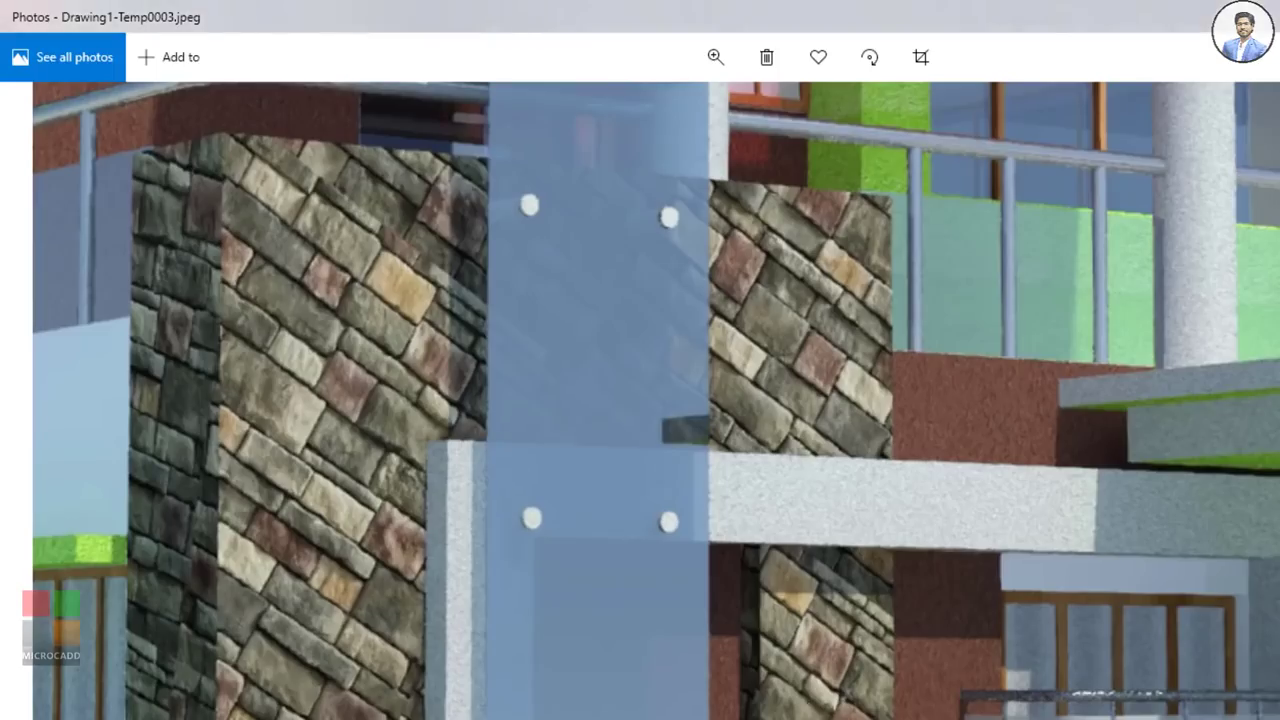
{"action": "scroll", "coordinate": [794, 508], "scroll_direction": "up", "scroll_amount": 5}
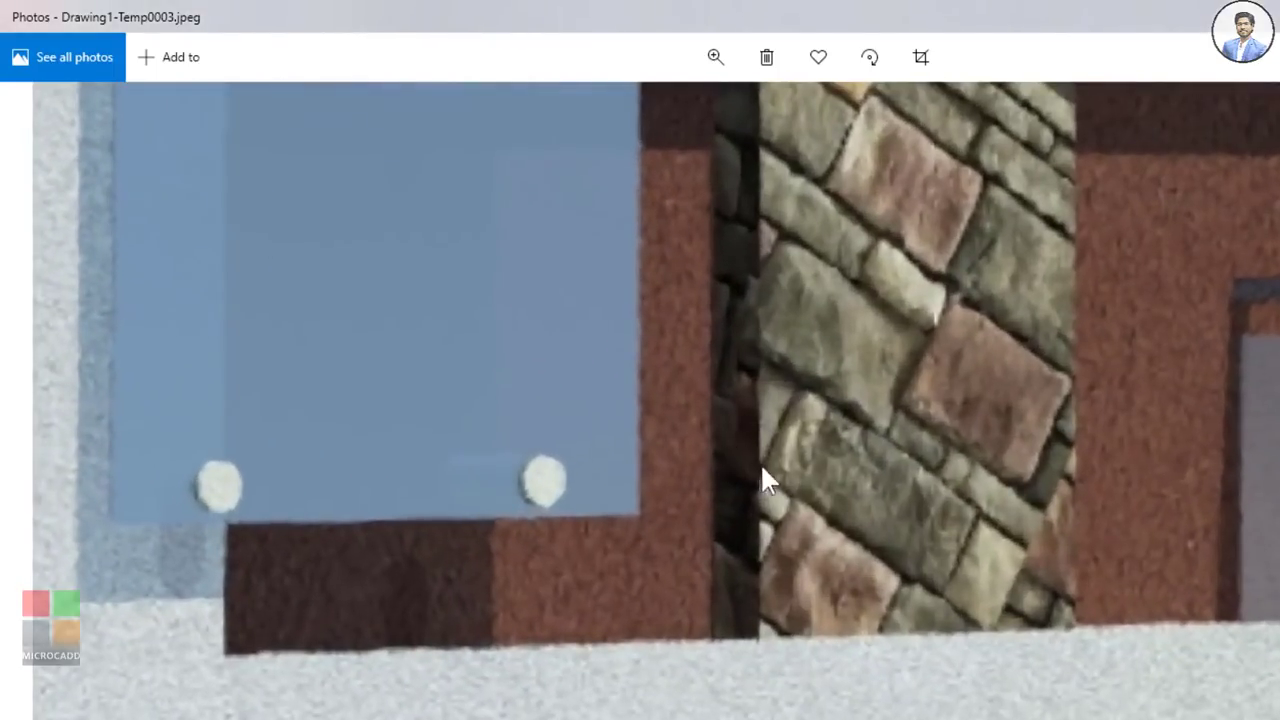
{"action": "scroll", "coordinate": [769, 458], "scroll_direction": "down", "scroll_amount": 5}
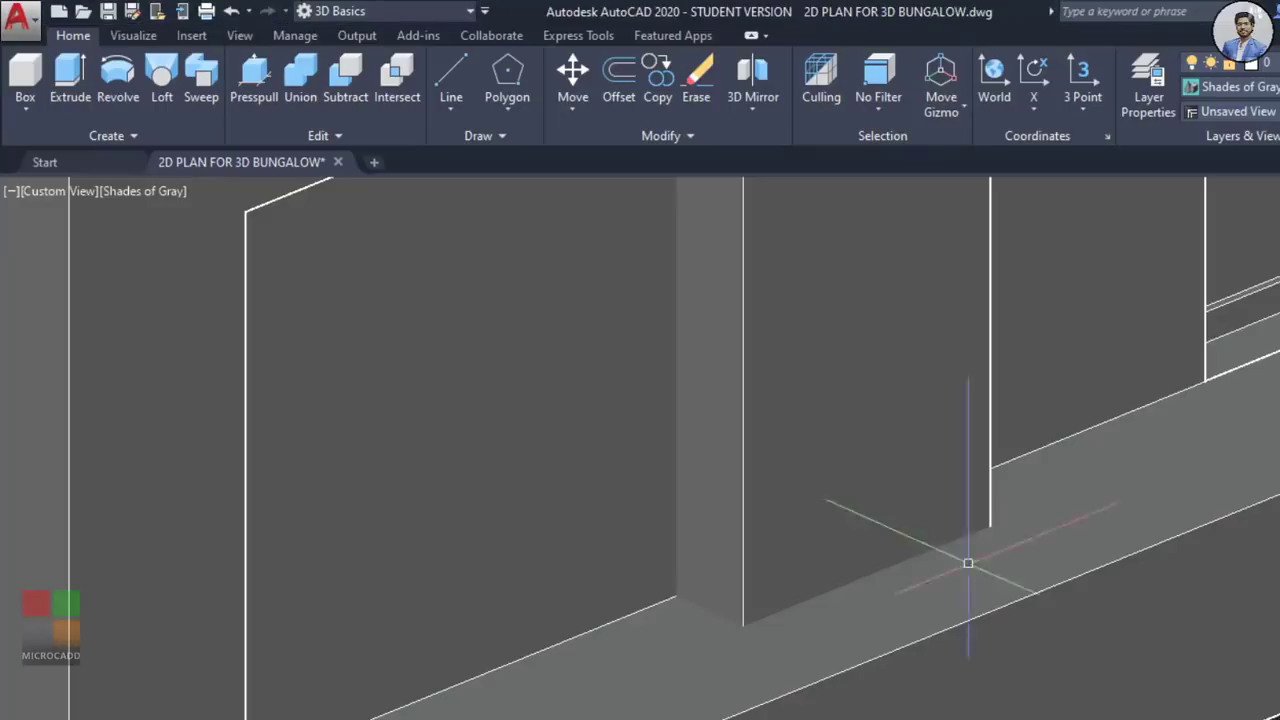
{"action": "scroll", "coordinate": [970, 545], "scroll_direction": "down", "scroll_amount": 3}
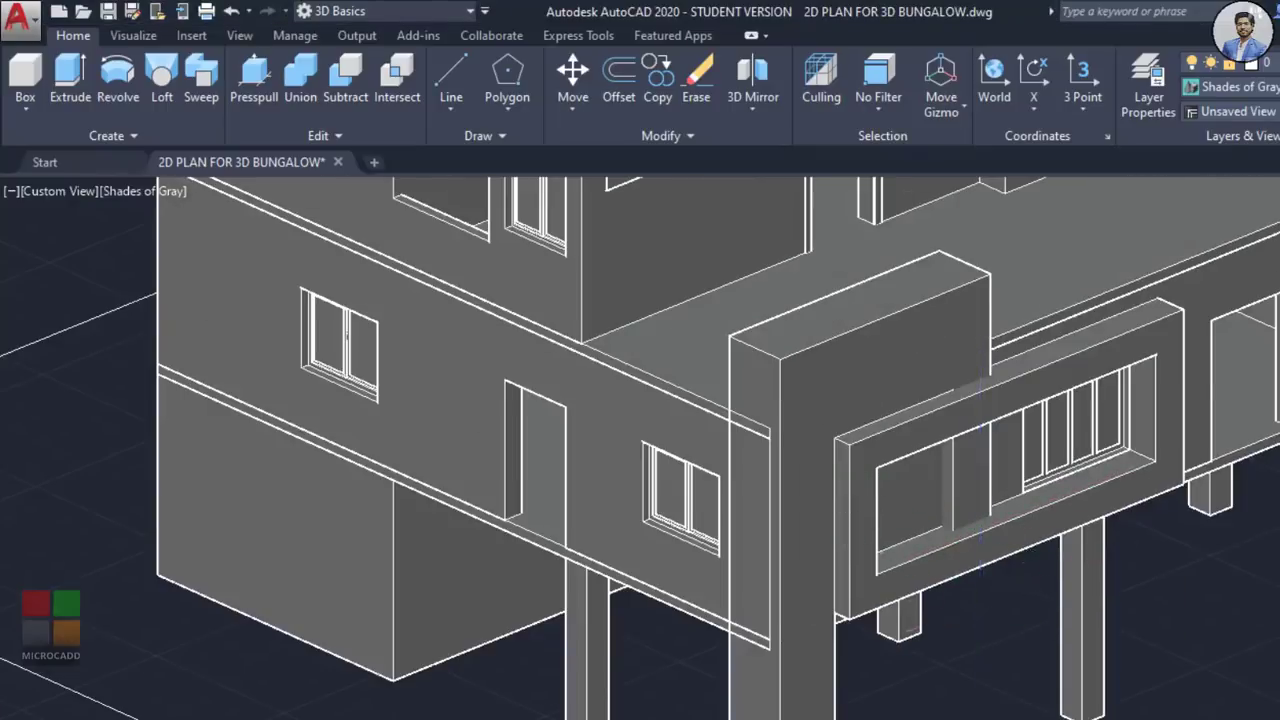
{"action": "scroll", "coordinate": [757, 595], "scroll_direction": "down", "scroll_amount": 5}
{"action": "scroll", "coordinate": [757, 595], "scroll_direction": "up", "scroll_amount": 5}
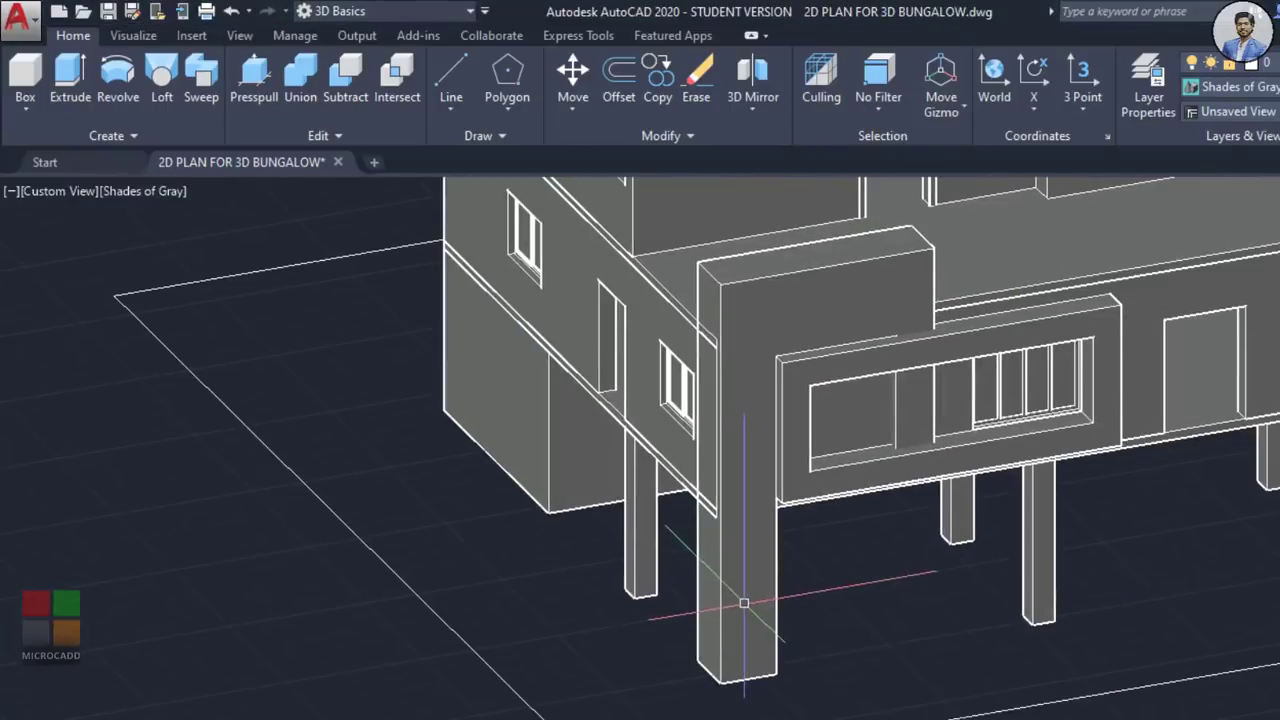
{"action": "scroll", "coordinate": [812, 636], "scroll_direction": "up", "scroll_amount": 3}
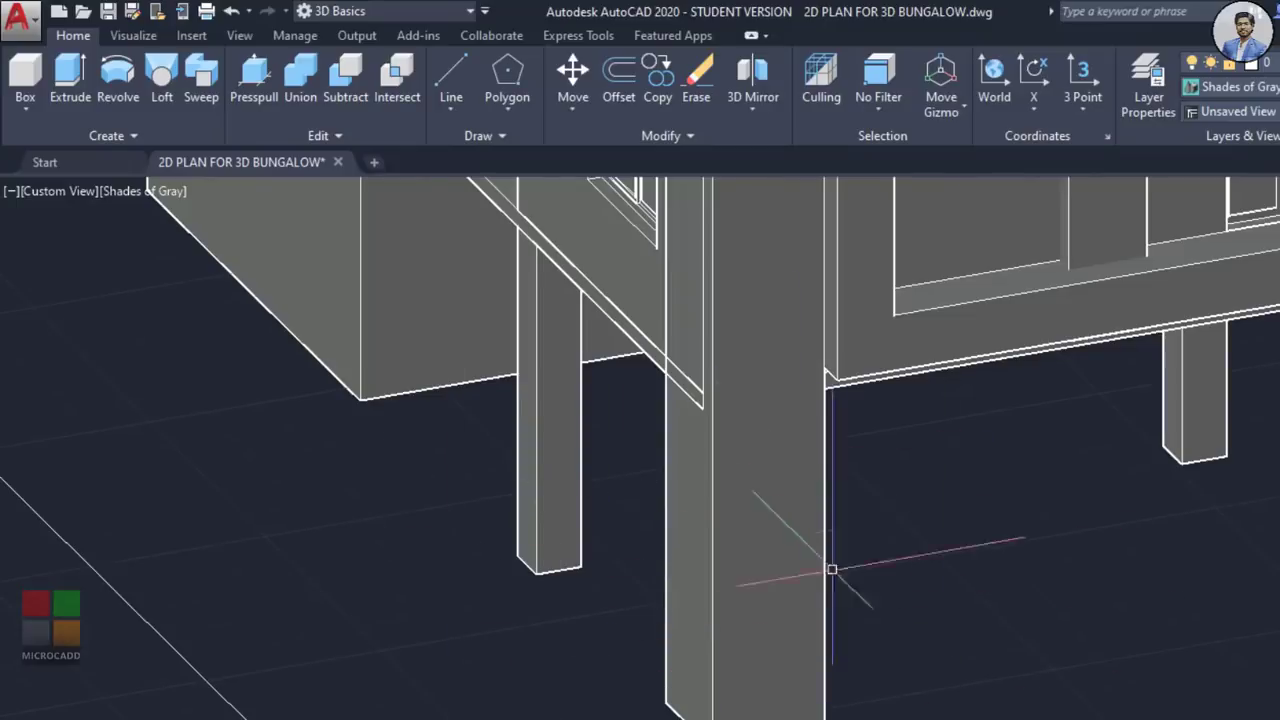
{"action": "scroll", "coordinate": [903, 500], "scroll_direction": "down", "scroll_amount": 5}
{"action": "scroll", "coordinate": [823, 477], "scroll_direction": "up", "scroll_amount": 6}
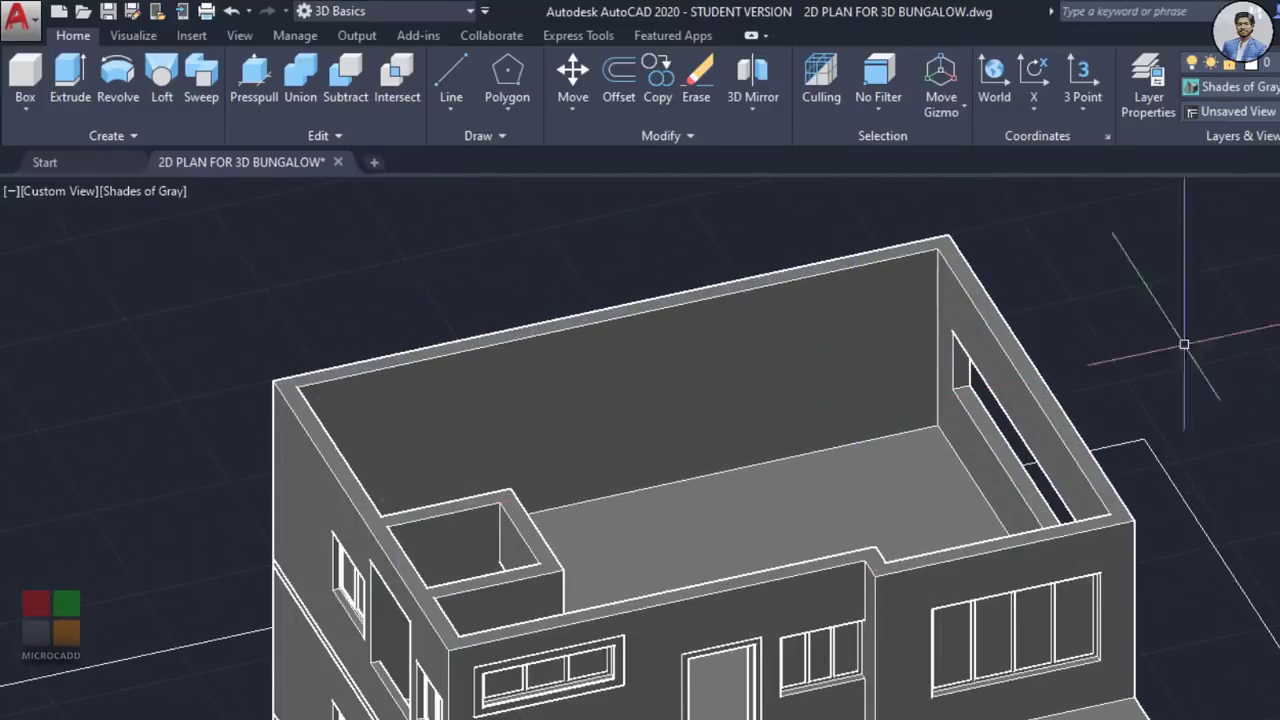
{"action": "scroll", "coordinate": [1184, 344], "scroll_direction": "down", "scroll_amount": 5}
{"action": "scroll", "coordinate": [849, 451], "scroll_direction": "up", "scroll_amount": 6}
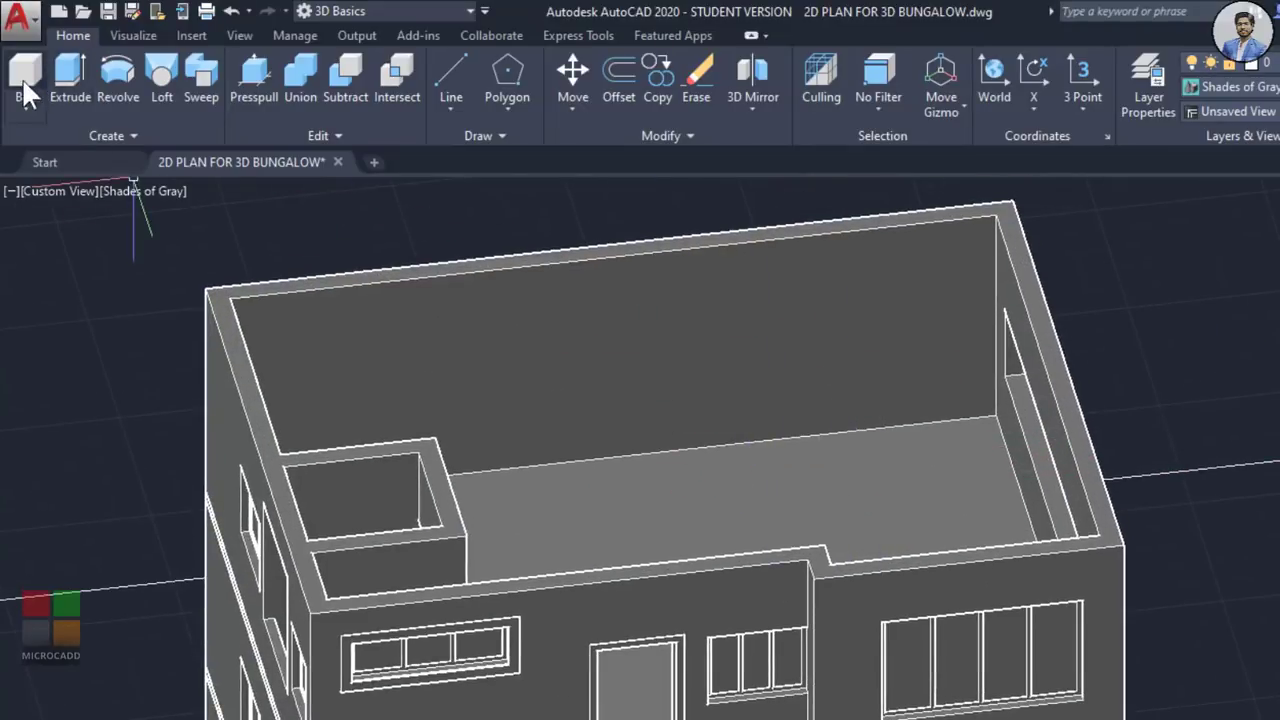
{"action": "type", "text": "box"}
{"action": "key", "text": "Return"}
{"action": "left_click", "coordinate": [206, 291]}
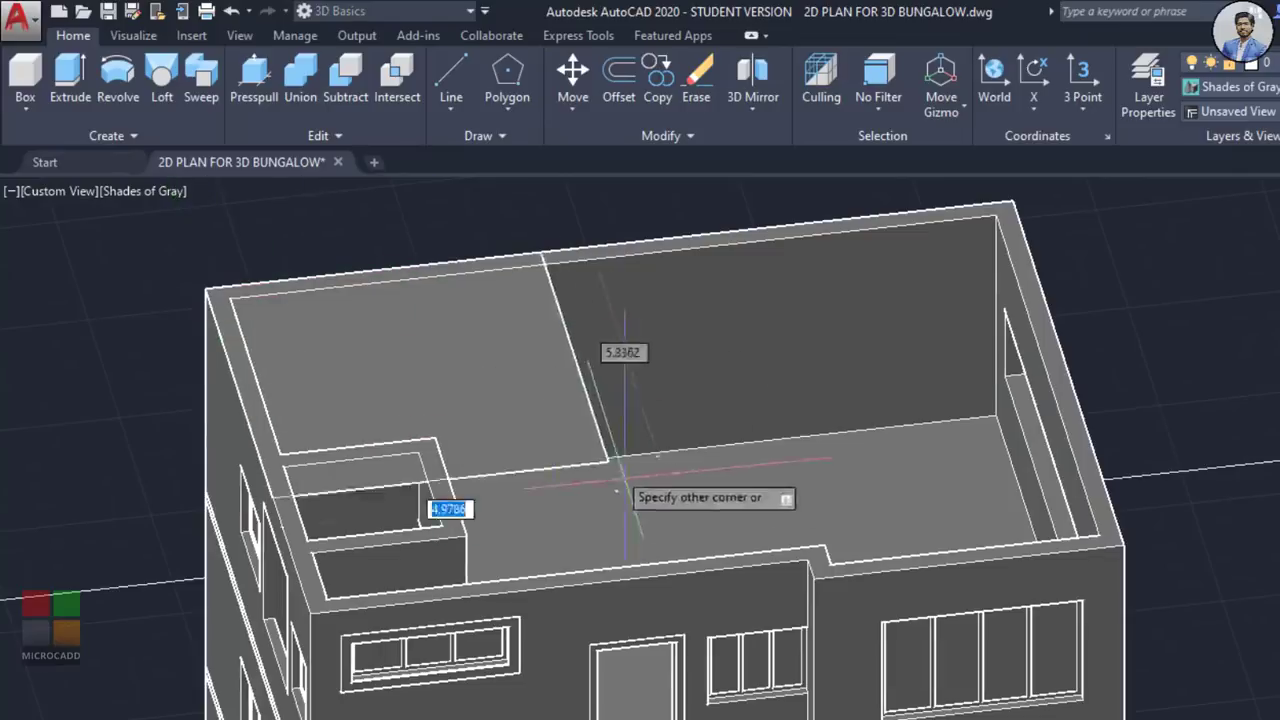
{"action": "scroll", "coordinate": [829, 586], "scroll_direction": "up", "scroll_amount": 2}
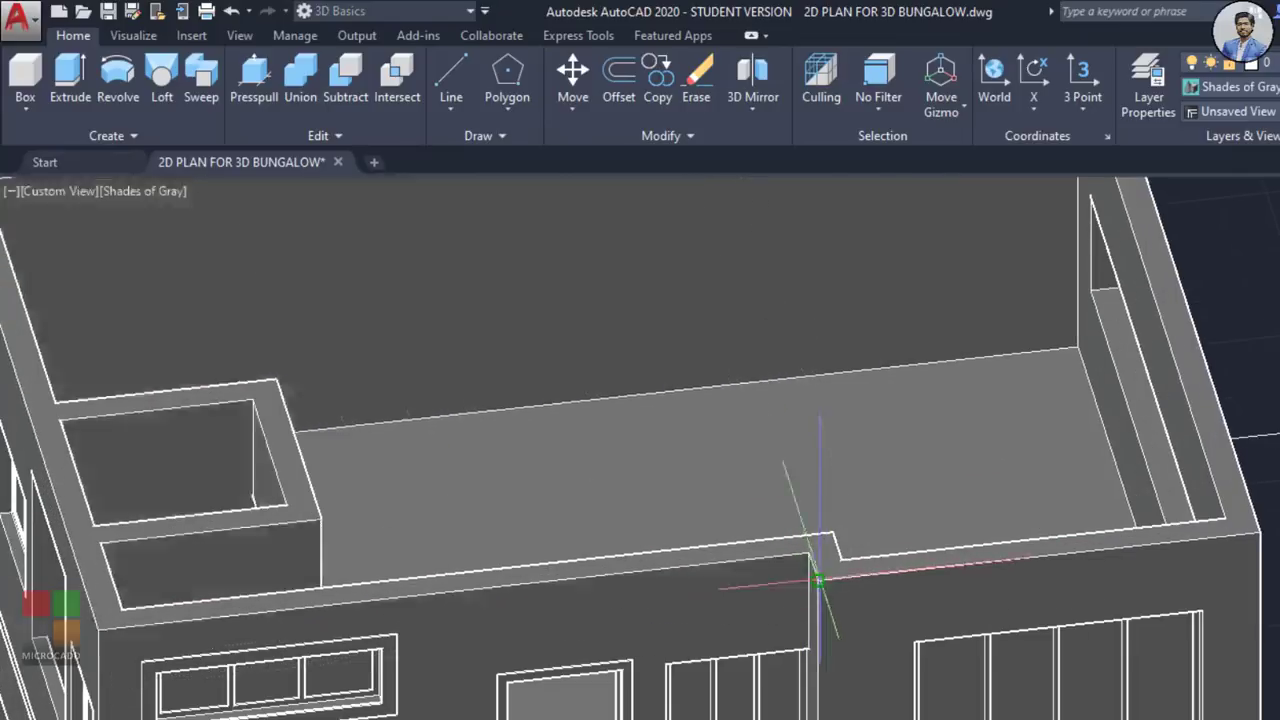
{"action": "left_click", "coordinate": [813, 568]}
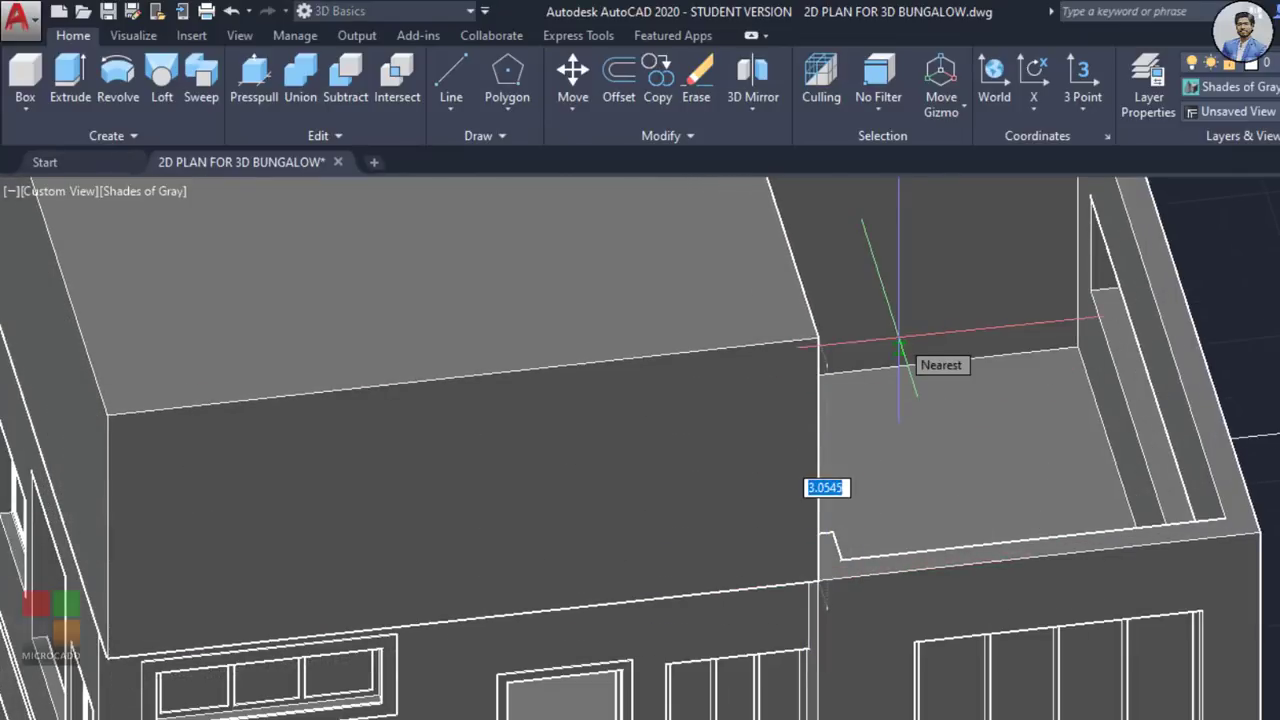
{"action": "left_click", "coordinate": [898, 350]}
{"action": "scroll", "coordinate": [520, 442], "scroll_direction": "down", "scroll_amount": 4}
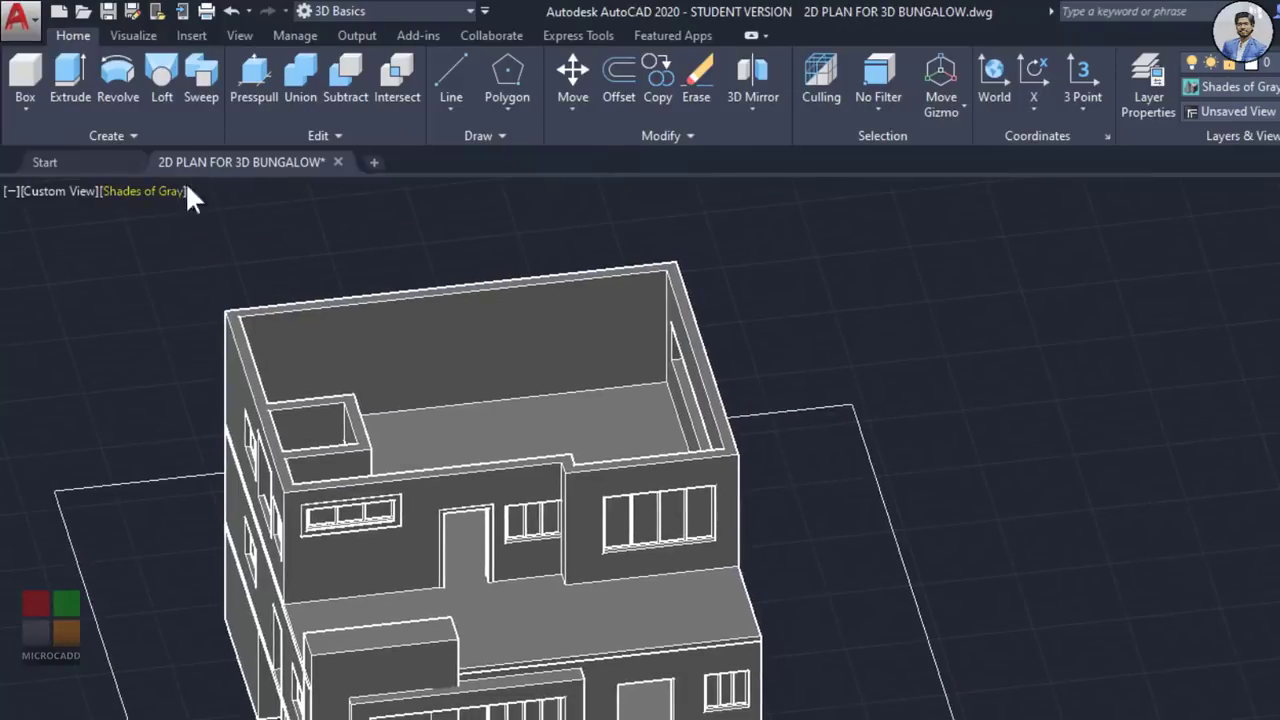
Step: Add a 7.4 by 8.3 box slab, 0.15 high, from the top floor's rear outer corner to the corner of the front wall's step
{"action": "left_click", "coordinate": [30, 64]}
{"action": "scroll", "coordinate": [218, 303], "scroll_direction": "up", "scroll_amount": 3}
{"action": "left_click", "coordinate": [226, 311]}
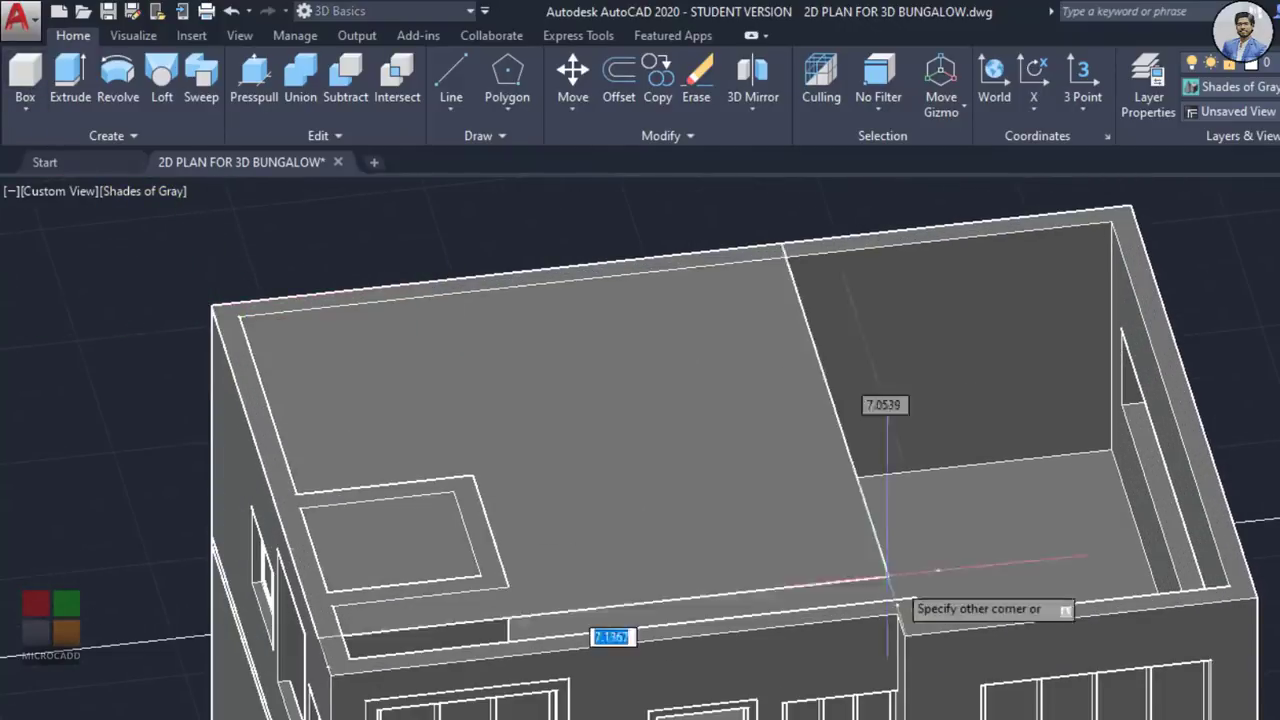
{"action": "scroll", "coordinate": [887, 578], "scroll_direction": "up", "scroll_amount": 2}
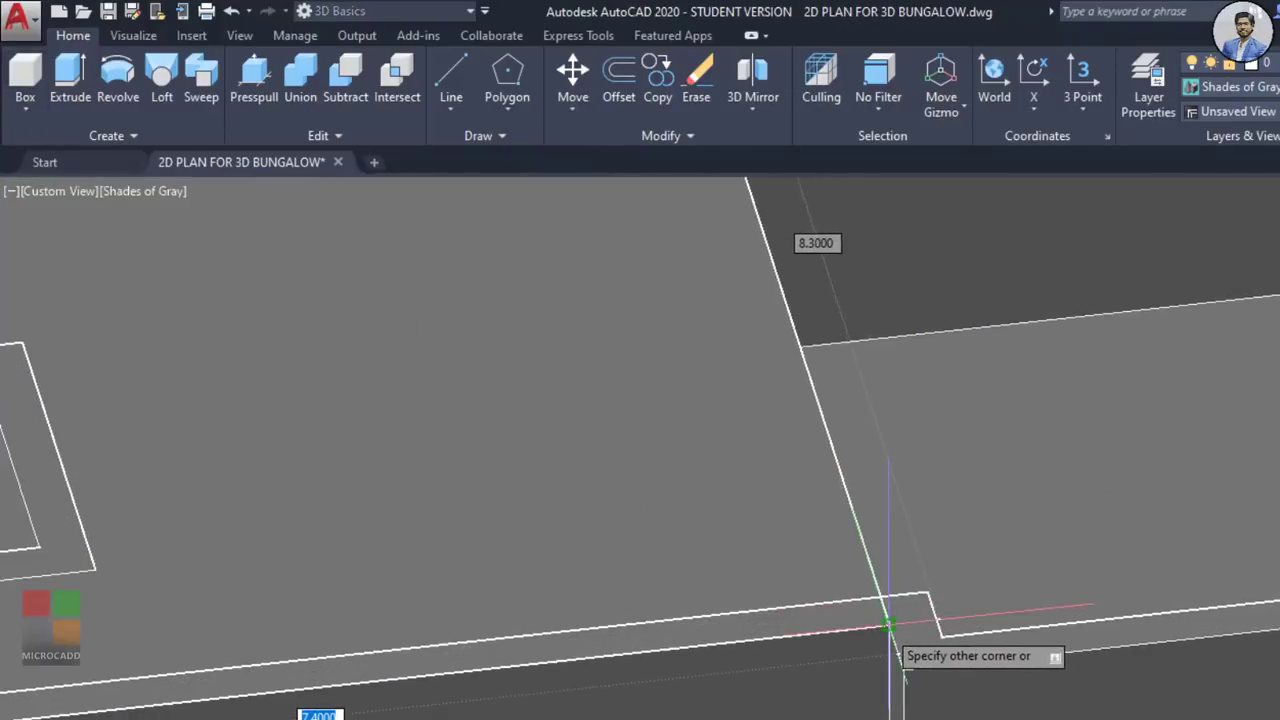
{"action": "left_click", "coordinate": [887, 625]}
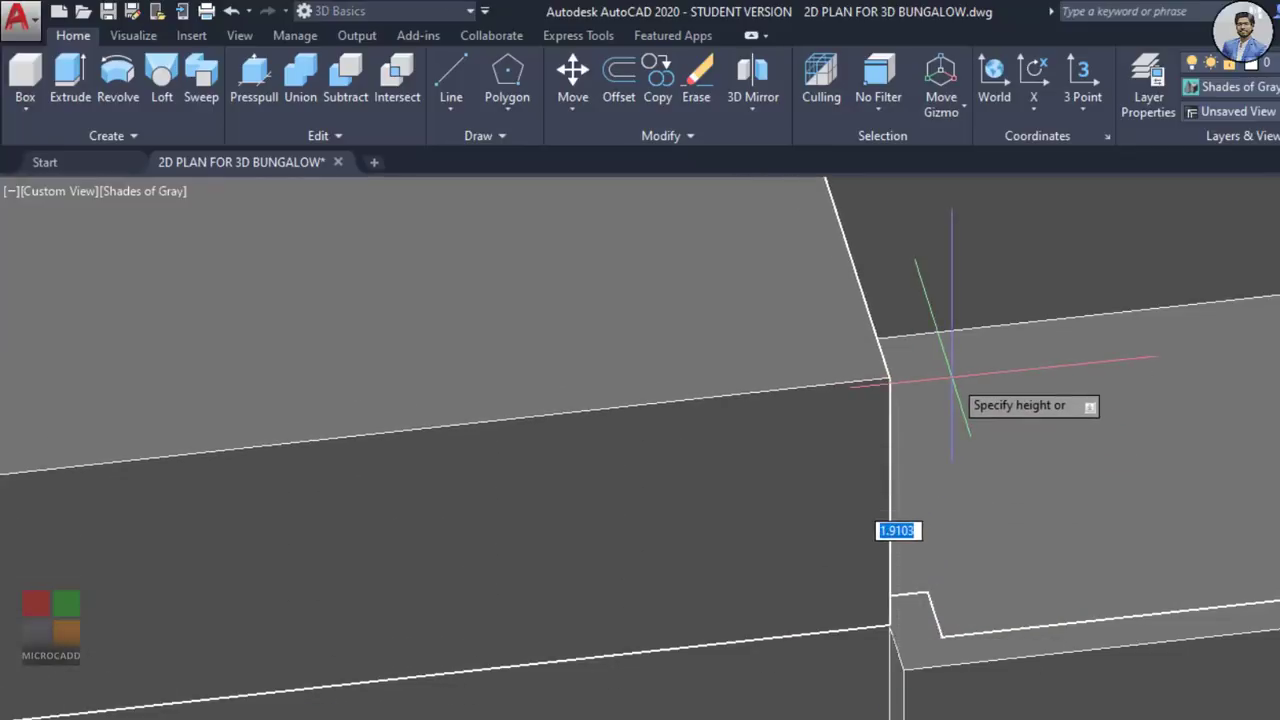
{"action": "type", "text": ".15"}
{"action": "key", "text": "Return"}
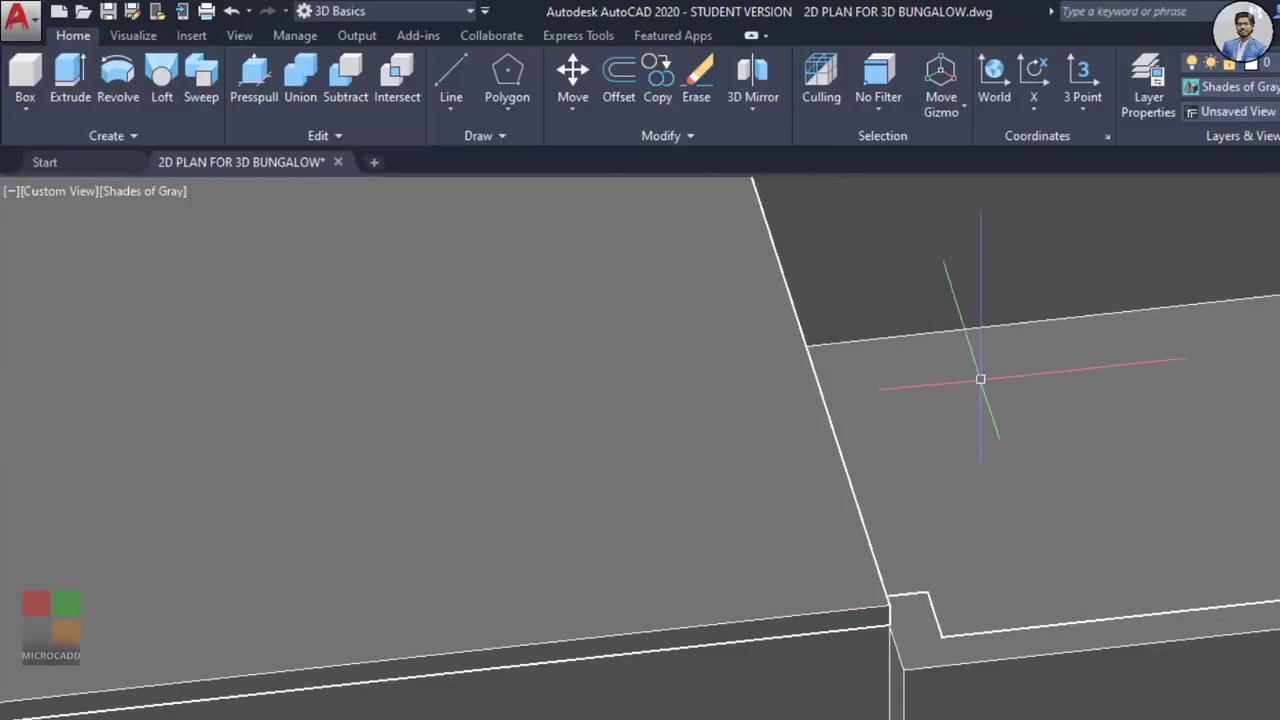
Step: Add a second 0.15-high box slab over the remaining top floor, from the opposite rear corner to the projecting front wall's inner corner
{"action": "scroll", "coordinate": [980, 457], "scroll_direction": "down", "scroll_amount": 2}
{"action": "middle_click_drag", "start_coordinate": [980, 459], "coordinate": [842, 532]}
{"action": "left_click", "coordinate": [25, 80]}
{"action": "scroll", "coordinate": [943, 571], "scroll_direction": "down", "scroll_amount": 2}
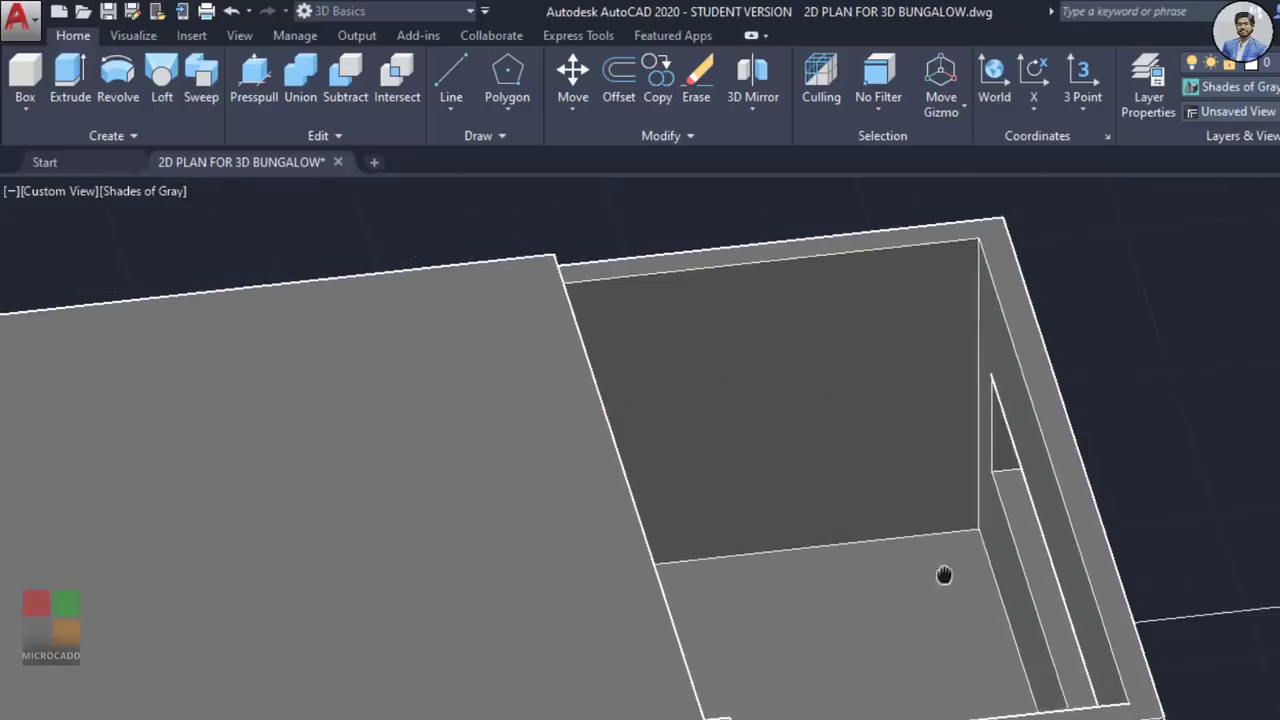
{"action": "left_click", "coordinate": [997, 229]}
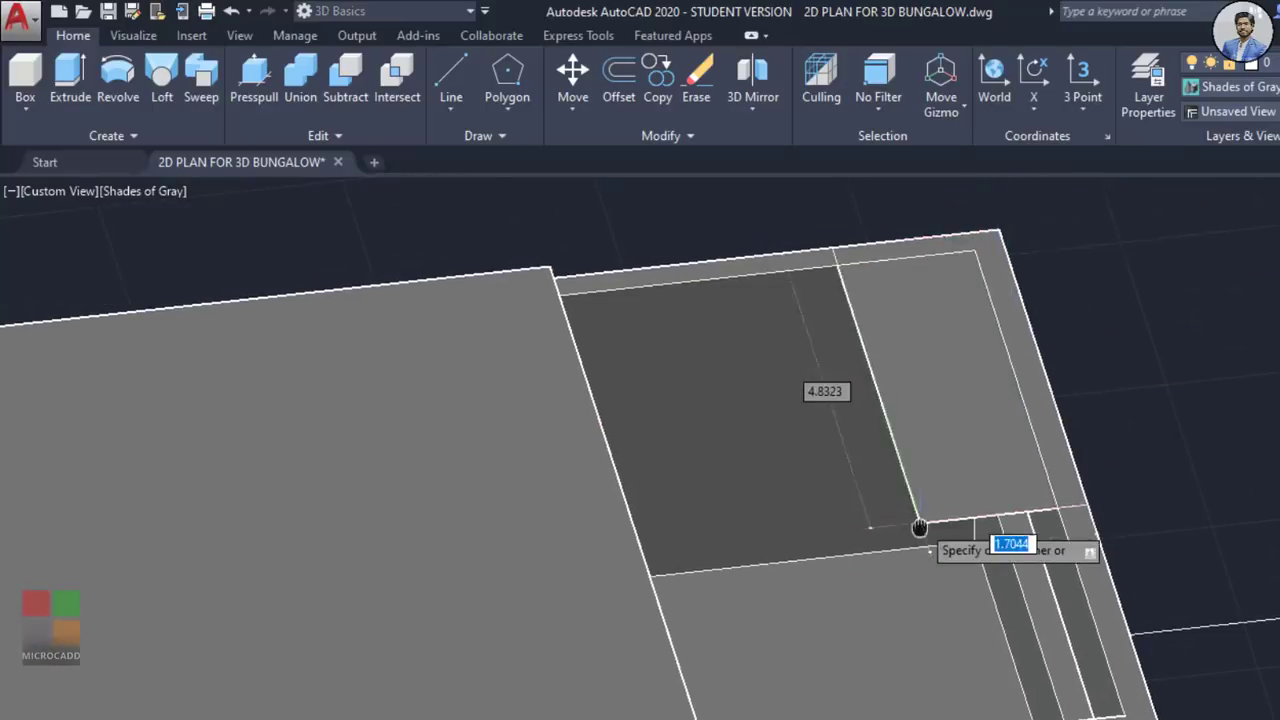
{"action": "middle_click_drag", "start_coordinate": [920, 529], "coordinate": [985, 317]}
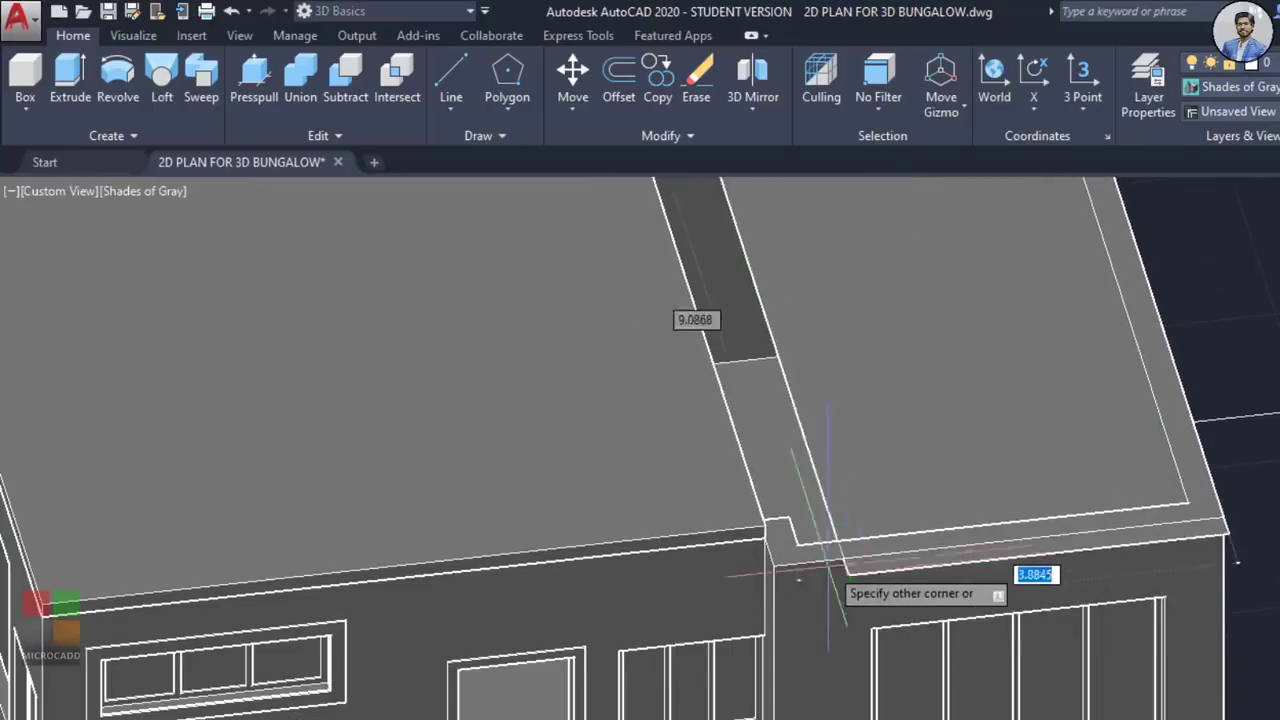
{"action": "left_click", "coordinate": [772, 567]}
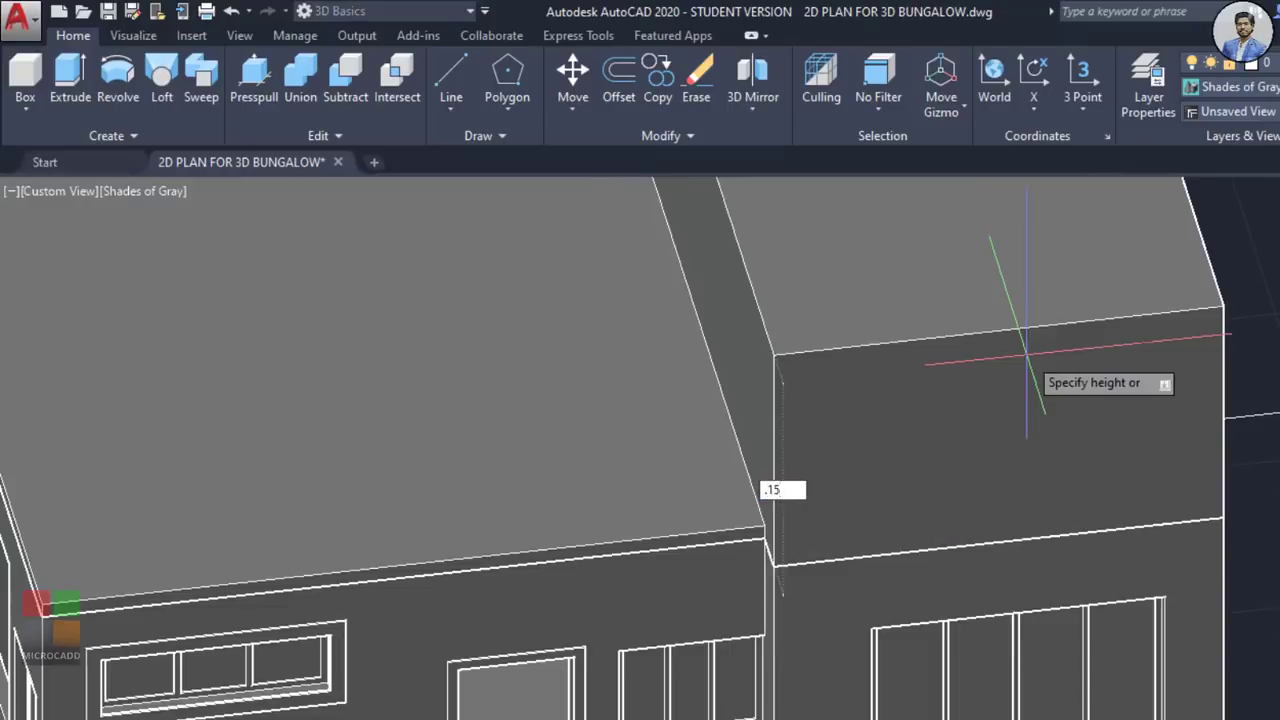
{"action": "type", "text": ".15"}
{"action": "key", "text": "Return"}
{"action": "scroll", "coordinate": [701, 414], "scroll_direction": "down", "scroll_amount": 3}
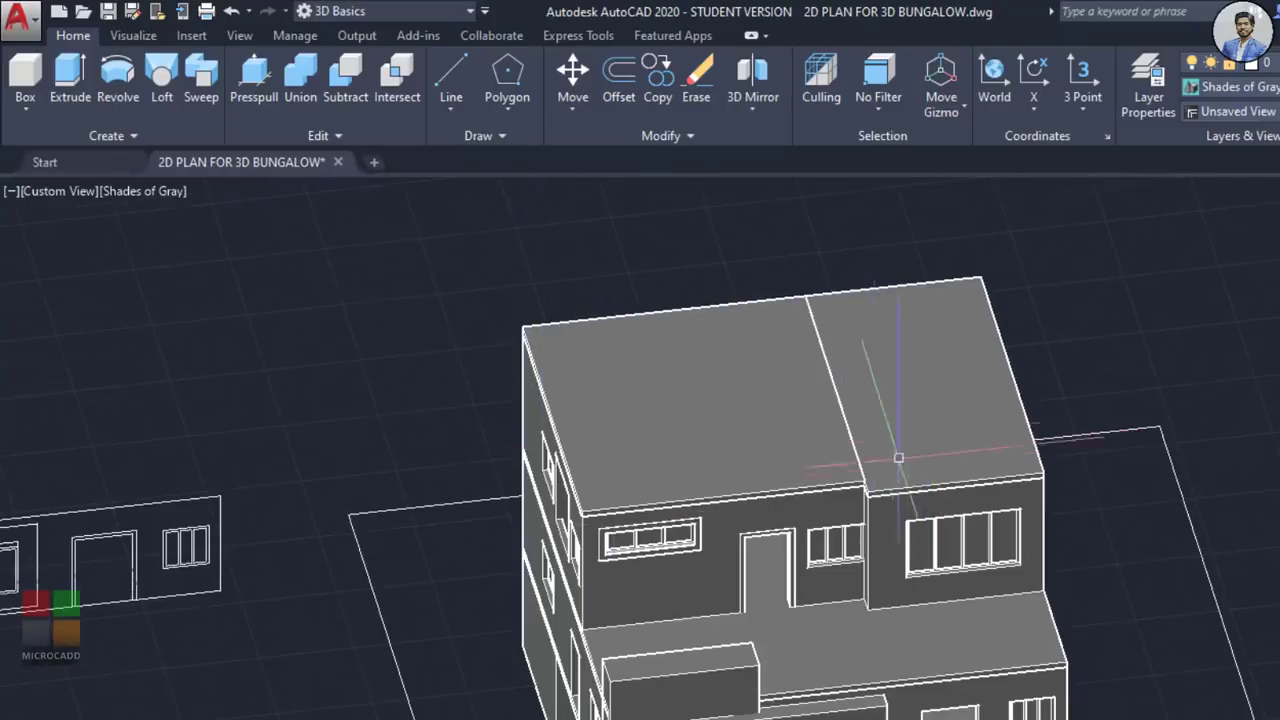
Step: Union the two adjoining roof slabs into one solid
{"action": "scroll", "coordinate": [924, 330], "scroll_direction": "up", "scroll_amount": 1}
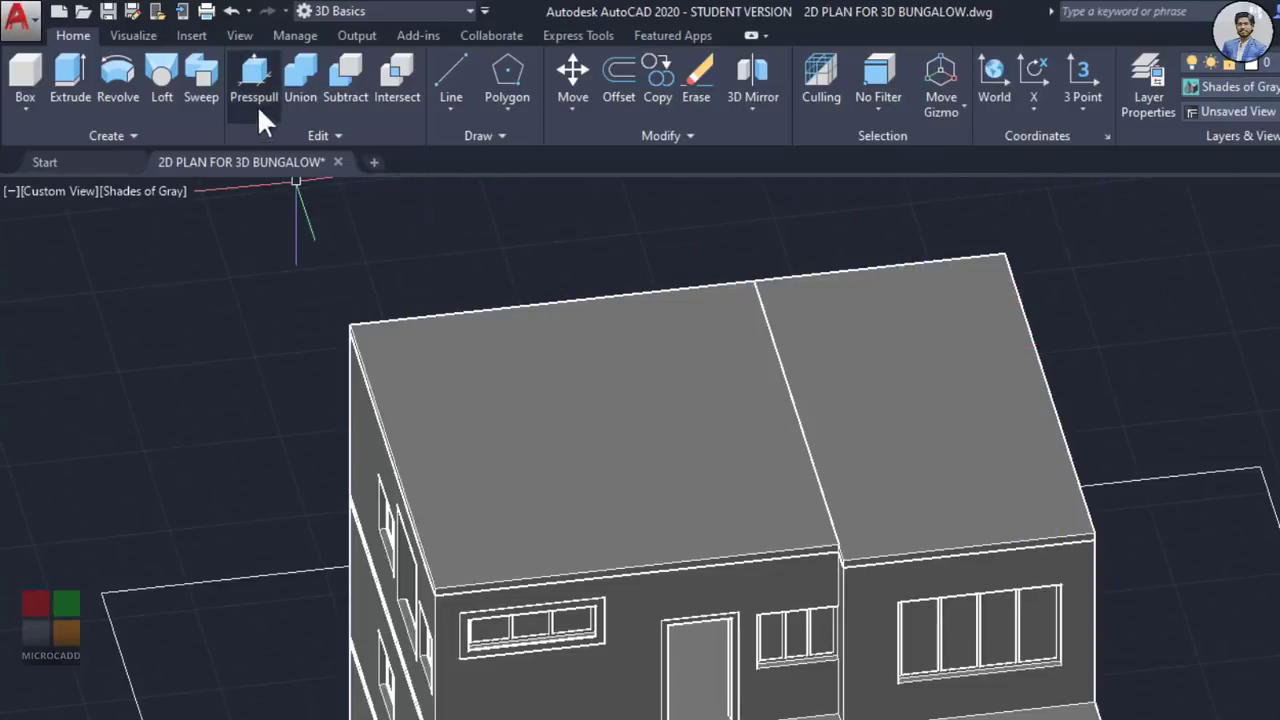
{"action": "left_click", "coordinate": [297, 123]}
{"action": "left_click", "coordinate": [686, 420]}
{"action": "left_click", "coordinate": [869, 380]}
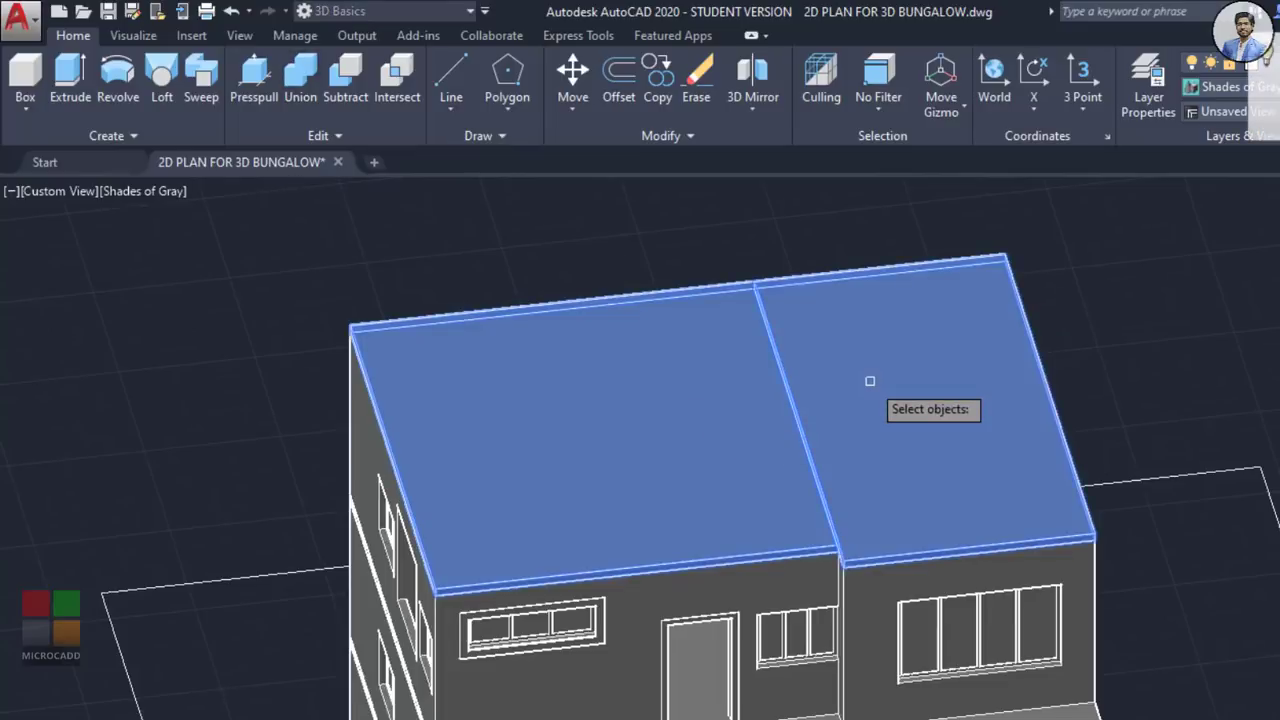
{"action": "key", "text": "Return"}
{"action": "left_click", "coordinate": [955, 418]}
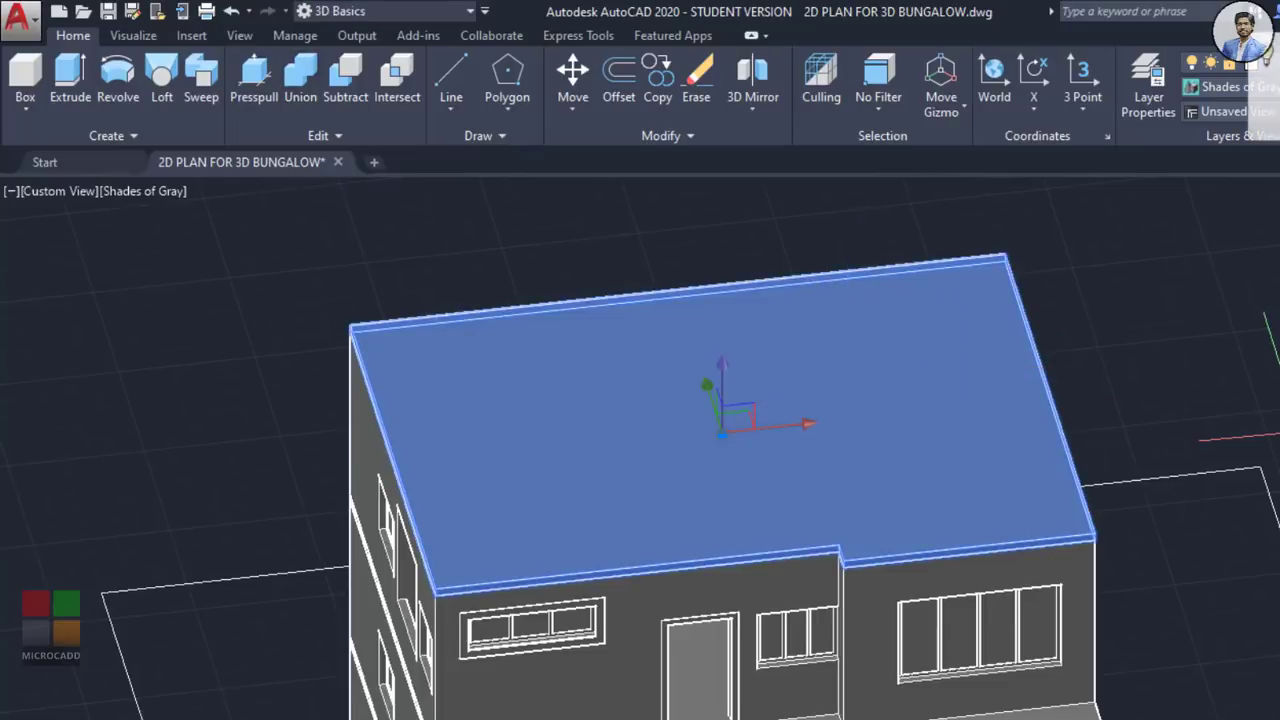
{"action": "key", "text": "Escape"}
Step: Examine the pitched roof, green rooftop room and railings in the reference image in Photos, and return to AutoCAD to view the roof slab
{"action": "middle_click_drag", "start_coordinate": [920, 586], "coordinate": [1020, 540], "text": "shift"}
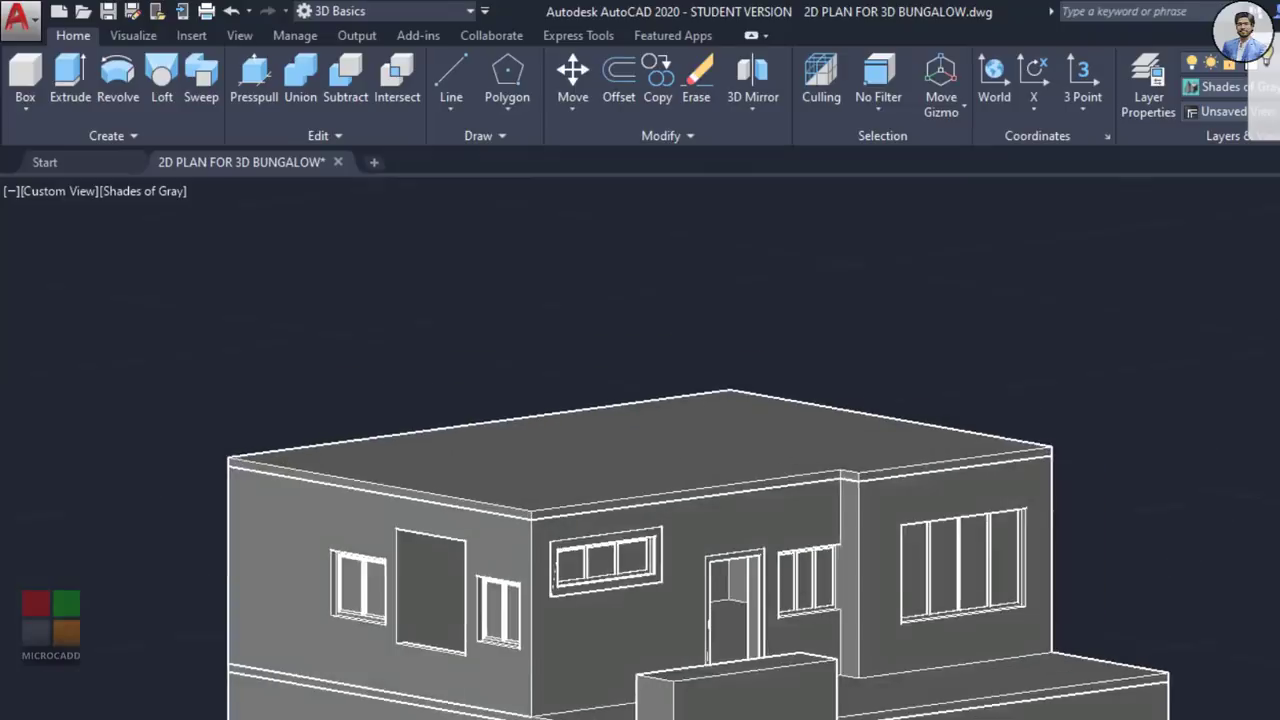
{"action": "scroll", "coordinate": [1020, 590], "scroll_direction": "down", "scroll_amount": 1}
{"action": "middle_click_drag", "start_coordinate": [1022, 604], "coordinate": [1068, 540]}
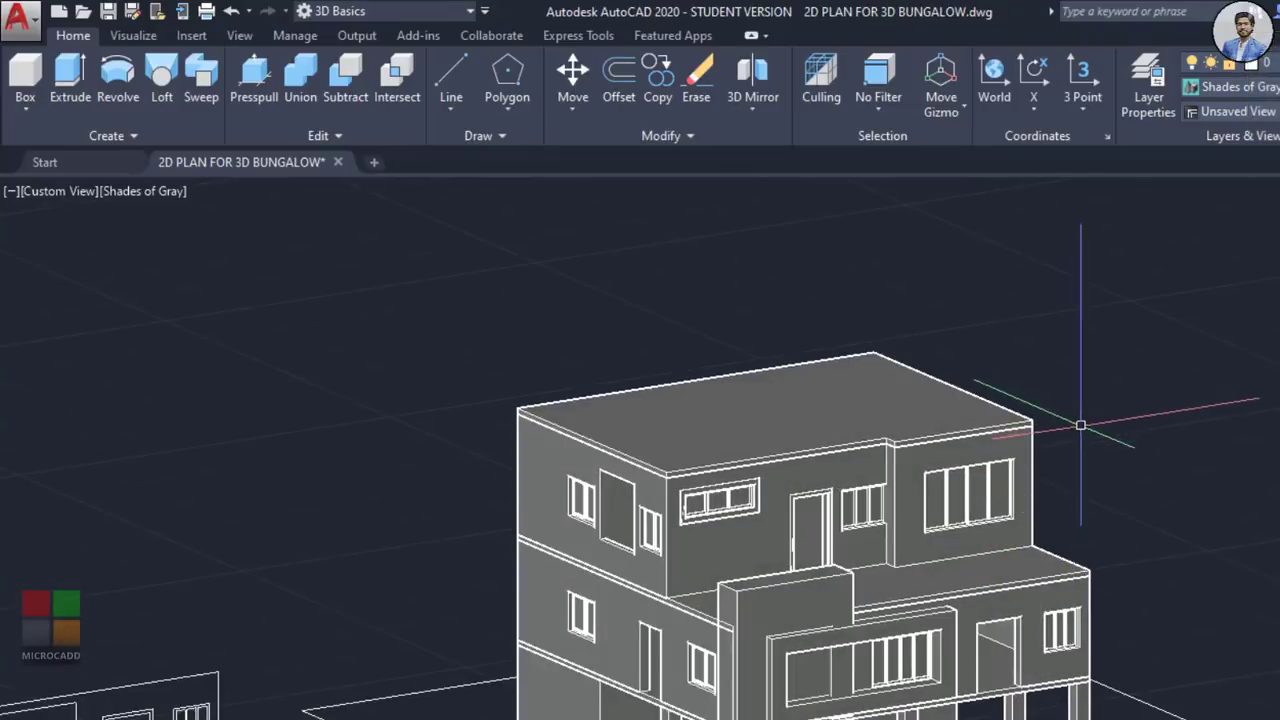
{"action": "middle_click_drag", "start_coordinate": [1080, 425], "coordinate": [990, 338], "text": "shift"}
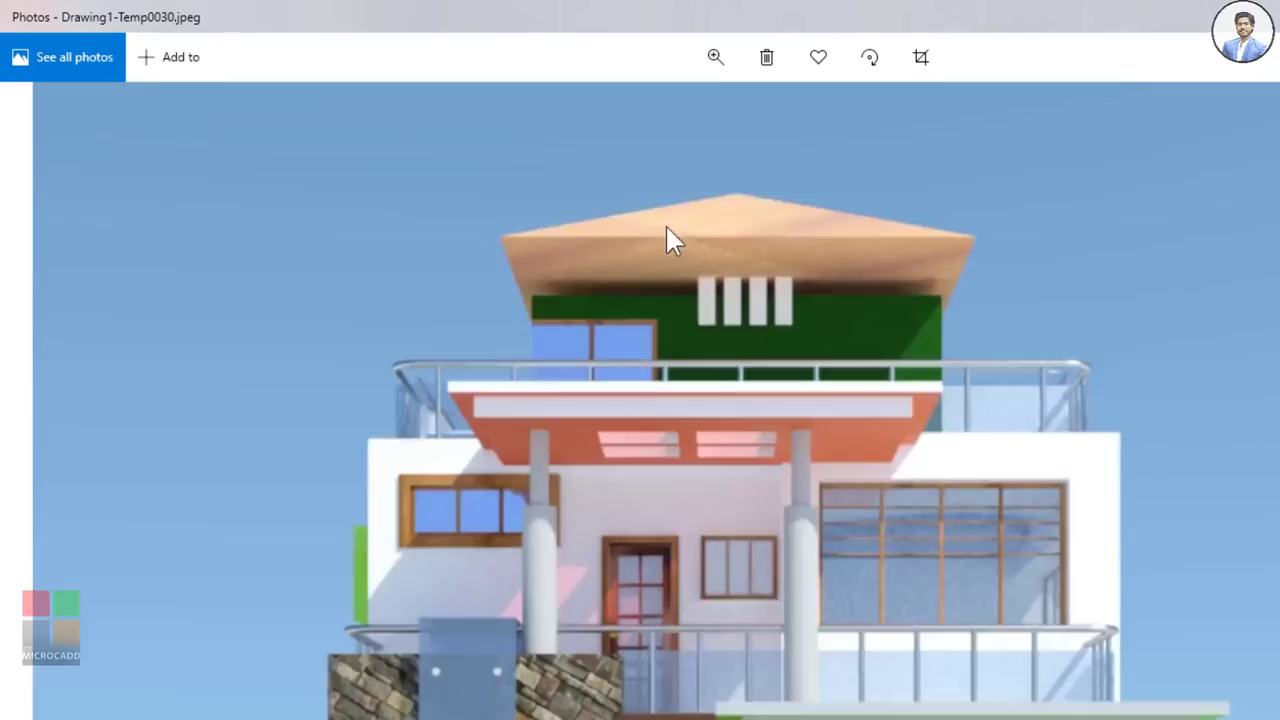
{"action": "scroll", "coordinate": [668, 237], "scroll_direction": "up", "scroll_amount": 5, "text": "ctrl"}
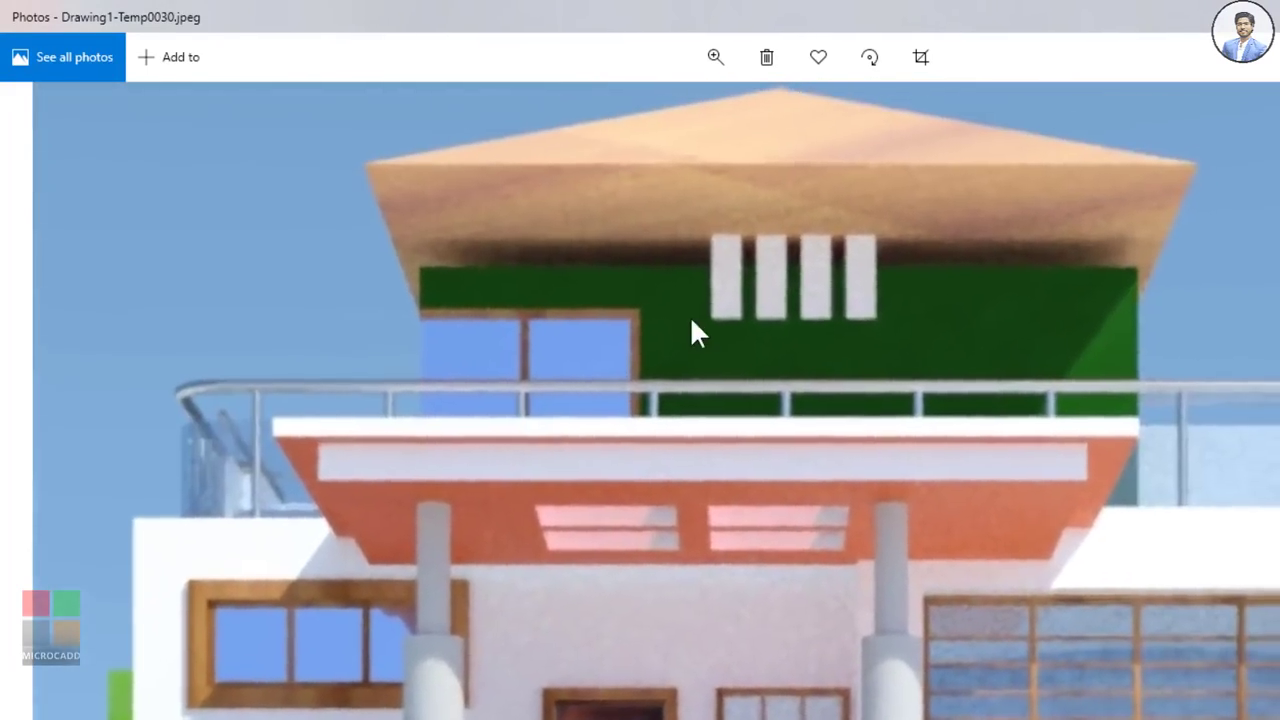
{"action": "scroll", "coordinate": [700, 340], "scroll_direction": "down", "scroll_amount": 4, "text": "ctrl"}
{"action": "scroll", "coordinate": [848, 292], "scroll_direction": "up", "scroll_amount": 4, "text": "ctrl"}
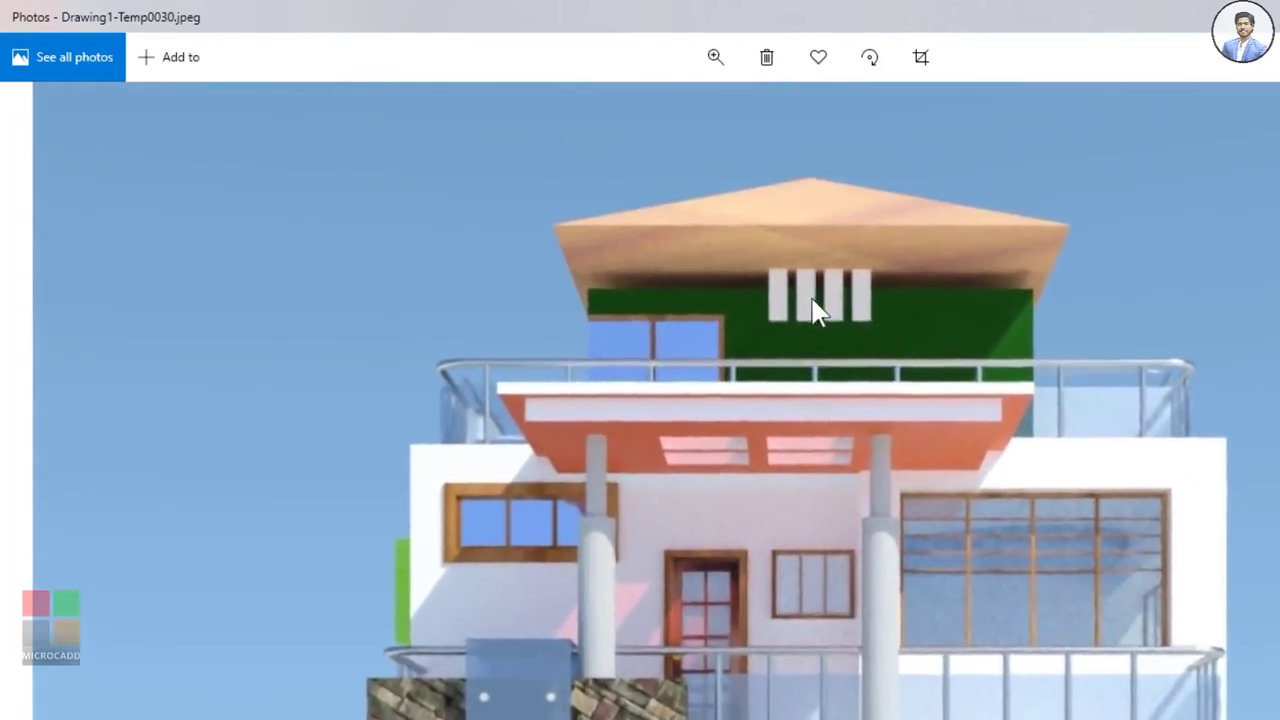
{"action": "scroll", "coordinate": [815, 310], "scroll_direction": "up", "scroll_amount": 2, "text": "ctrl"}
{"action": "scroll", "coordinate": [789, 343], "scroll_direction": "down", "scroll_amount": 2, "text": "ctrl"}
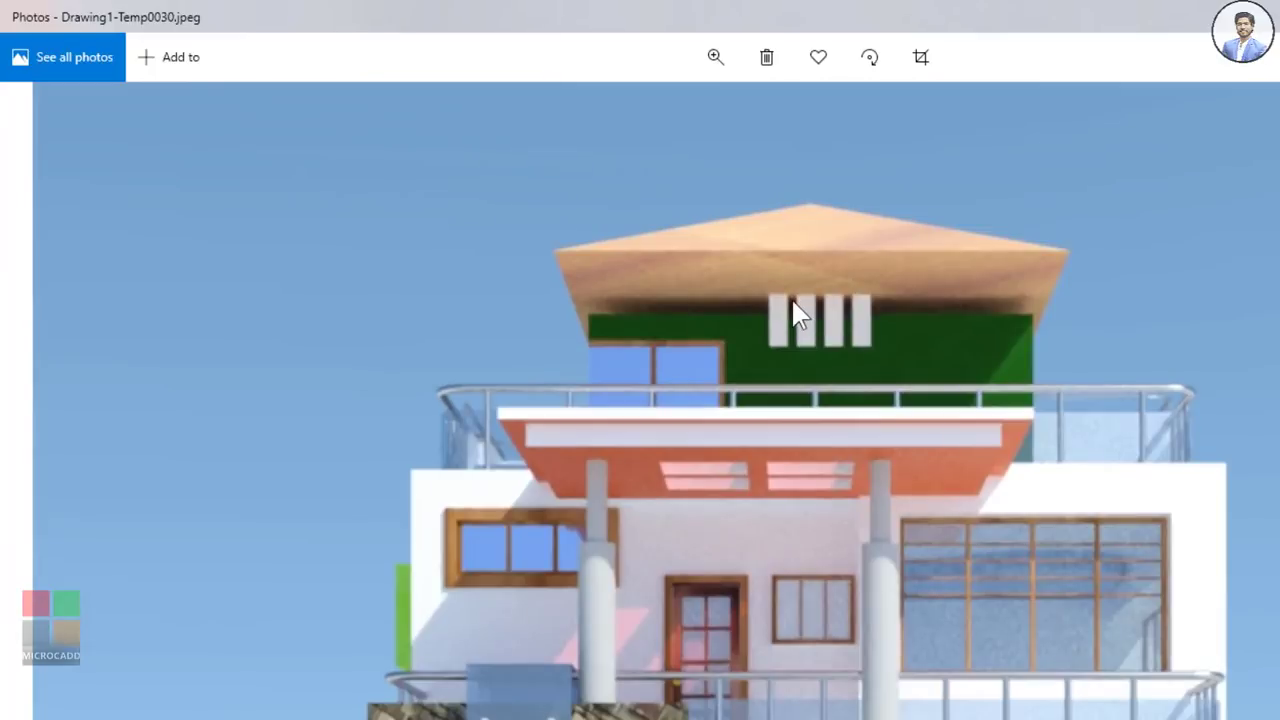
{"action": "scroll", "coordinate": [797, 314], "scroll_direction": "up", "scroll_amount": 1, "text": "ctrl"}
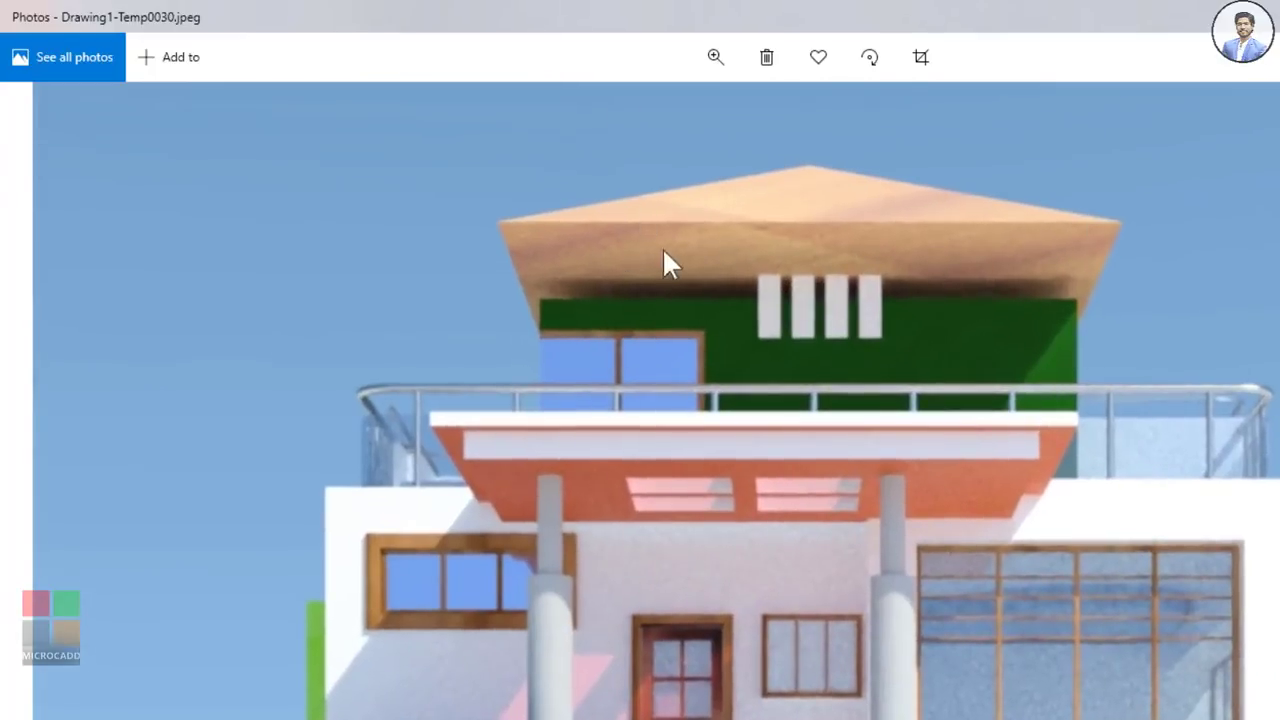
{"action": "scroll", "coordinate": [668, 263], "scroll_direction": "down", "scroll_amount": 3, "text": "ctrl"}
{"action": "scroll", "coordinate": [760, 306], "scroll_direction": "up", "scroll_amount": 1, "text": "ctrl"}
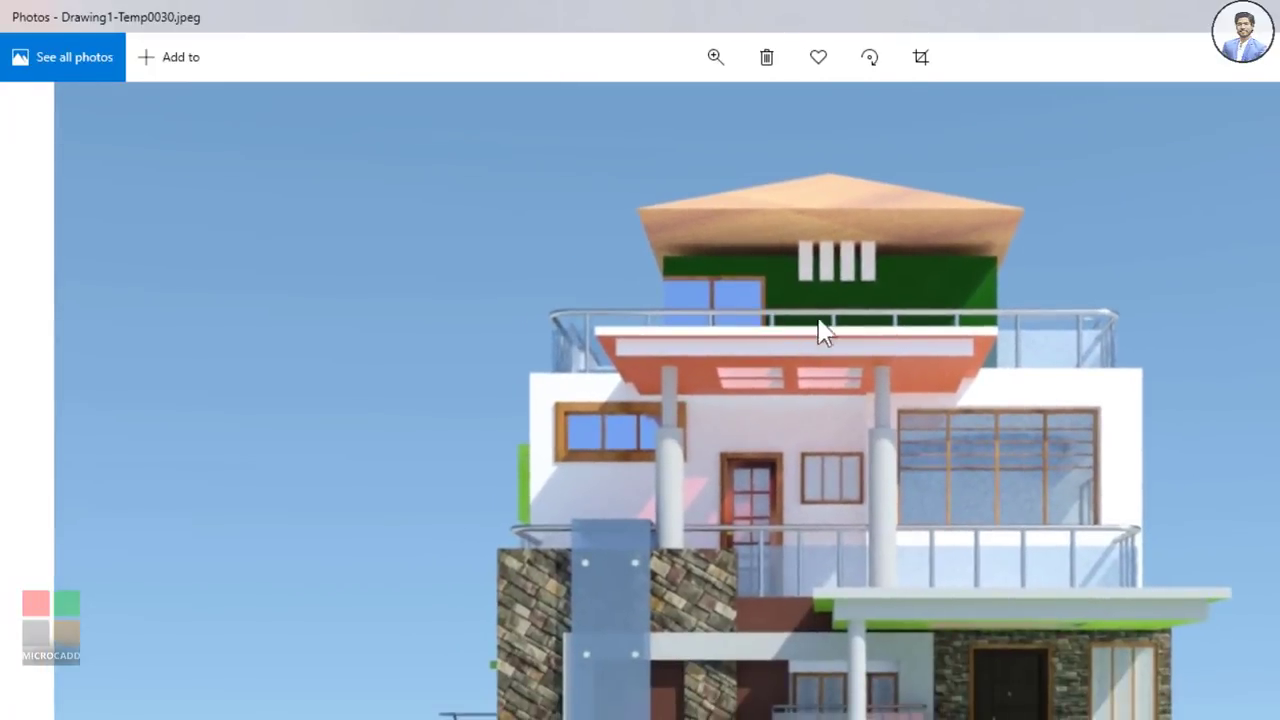
{"action": "key", "text": "alt+Tab"}
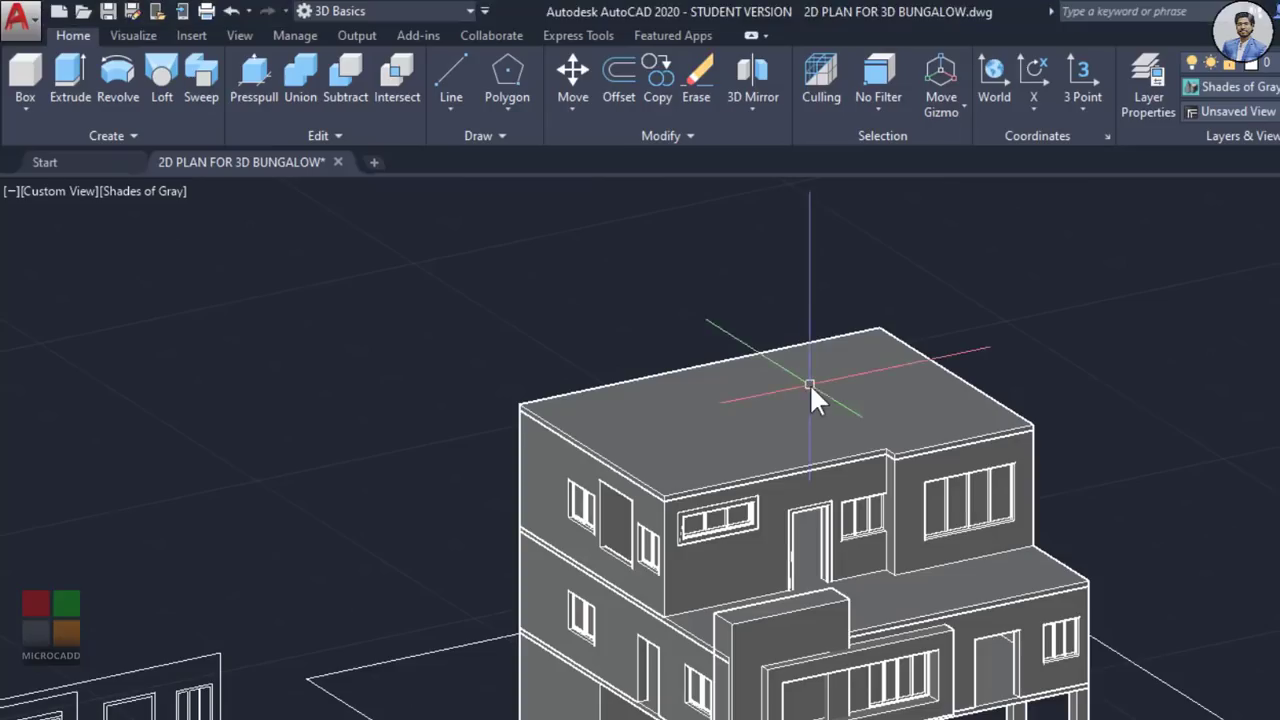
{"action": "middle_click_drag", "start_coordinate": [798, 433], "coordinate": [1218, 373], "text": "shift"}
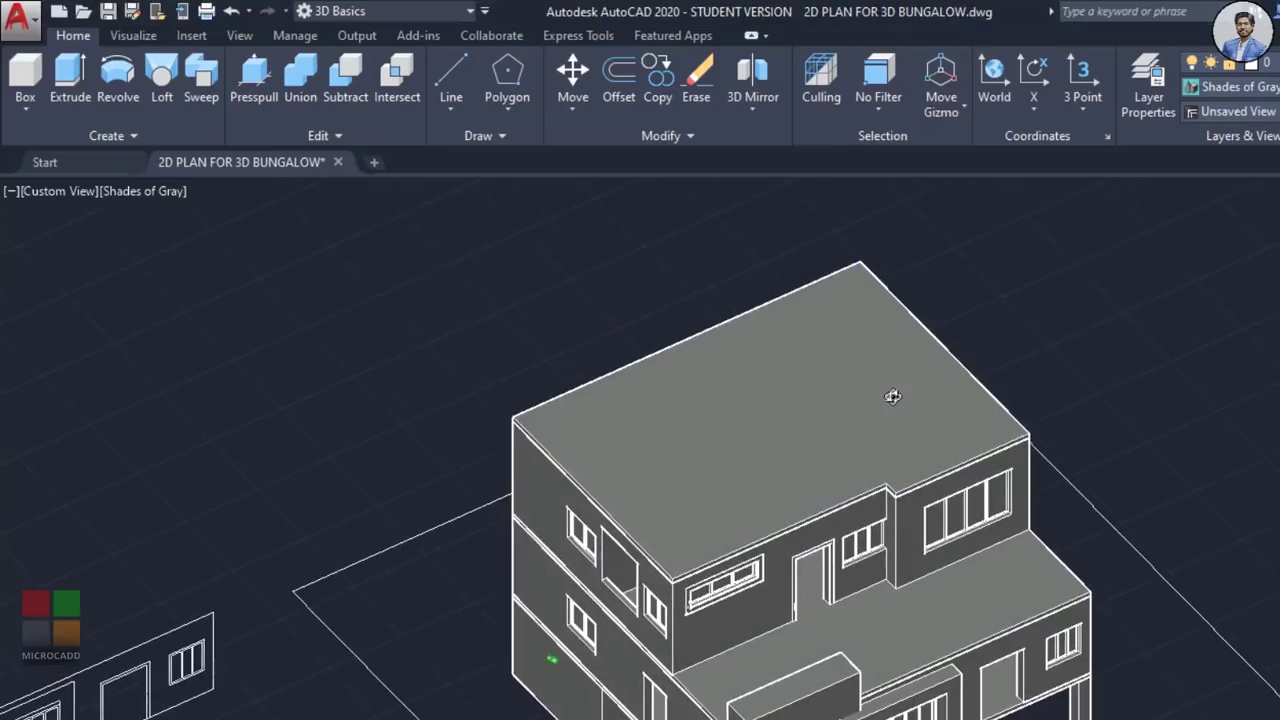
Step: Browse the reference images in Photos, examine the rooftop terrace, railings and pool in Drawing1-Temp0004540.jpeg, and return to the bungalow model in AutoCAD
{"action": "key", "text": "alt+Tab"}
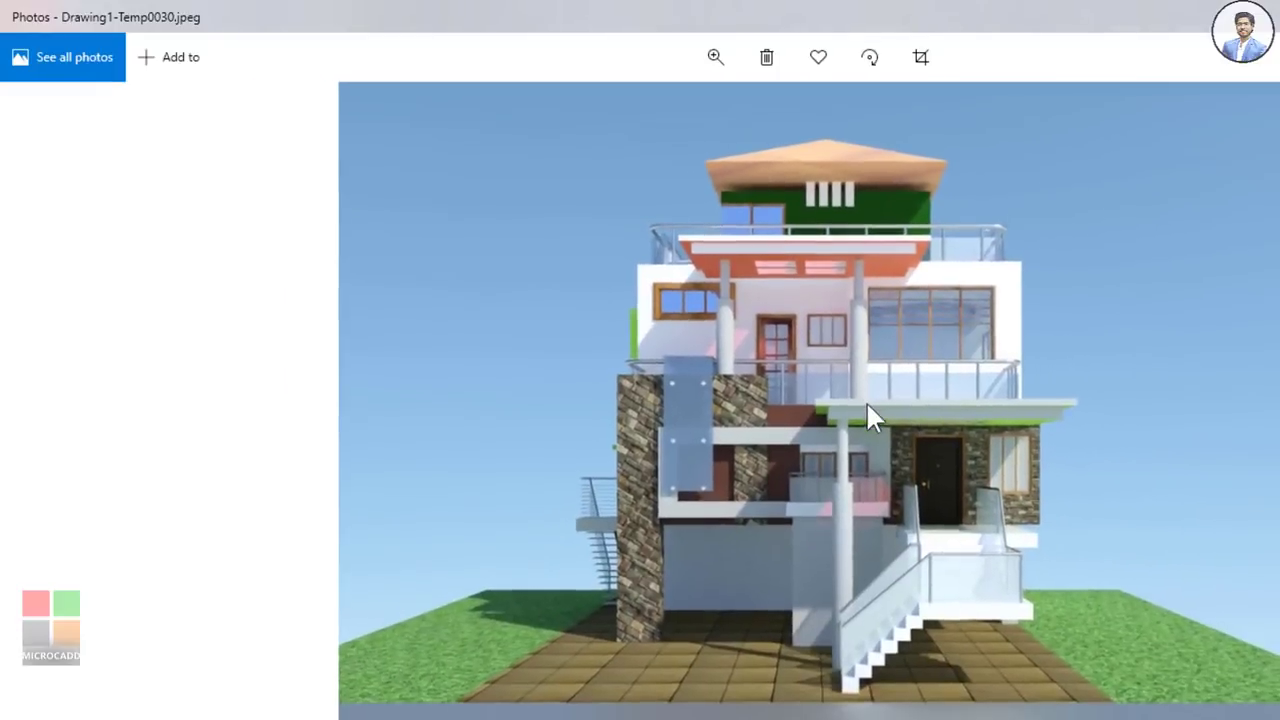
{"action": "key", "text": "Right"}
{"action": "key", "text": "Right"}
{"action": "key", "text": "Right"}
{"action": "key", "text": "Right"}
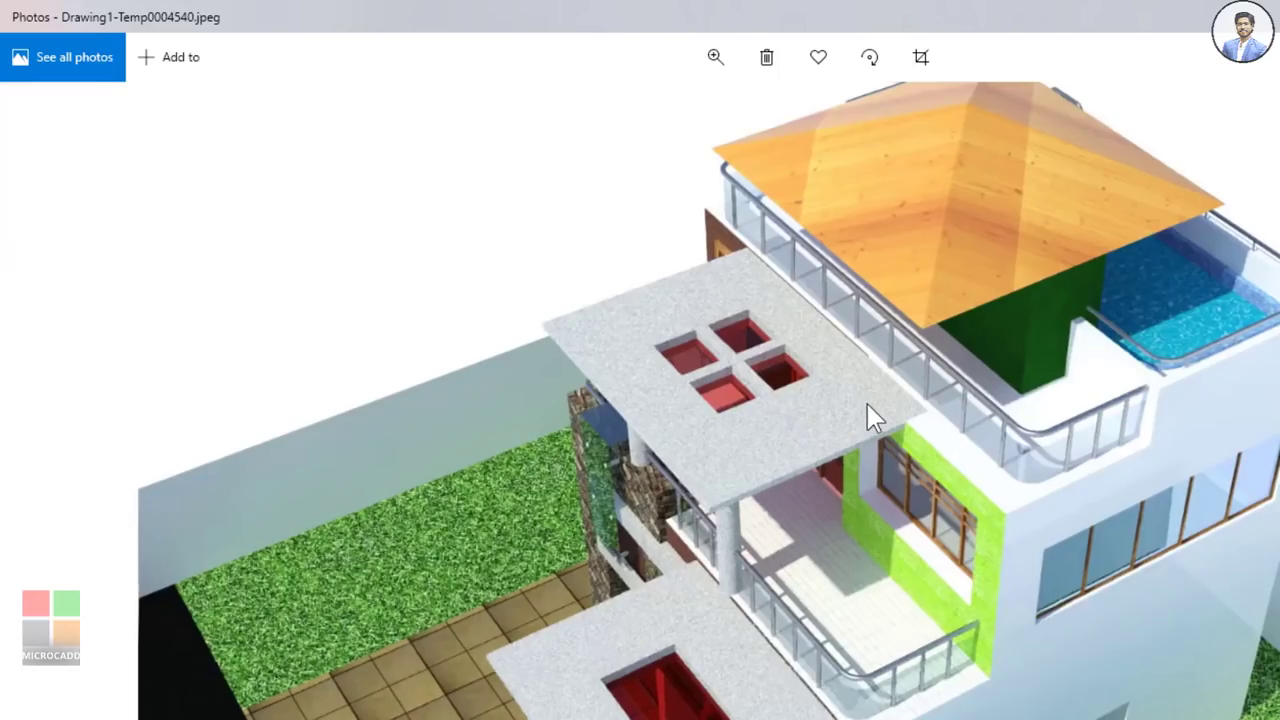
{"action": "key", "text": "Right"}
{"action": "key", "text": "Right"}
{"action": "key", "text": "Right"}
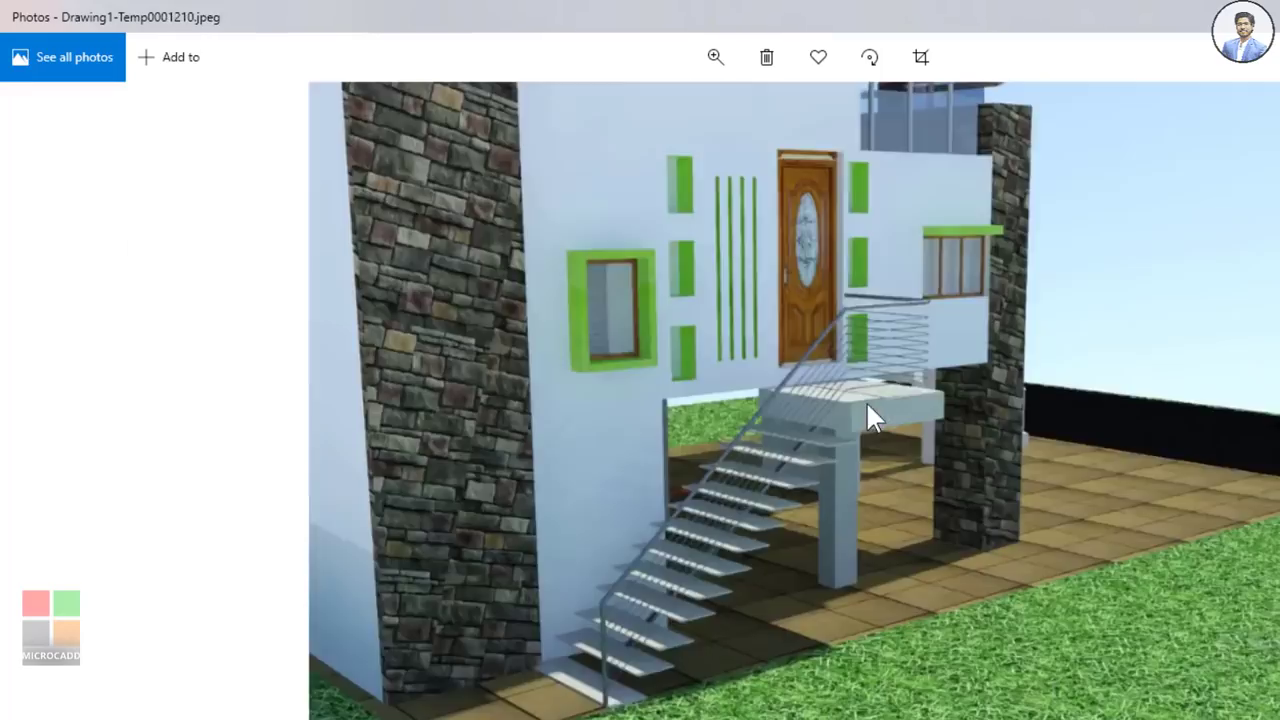
{"action": "key", "text": "Right"}
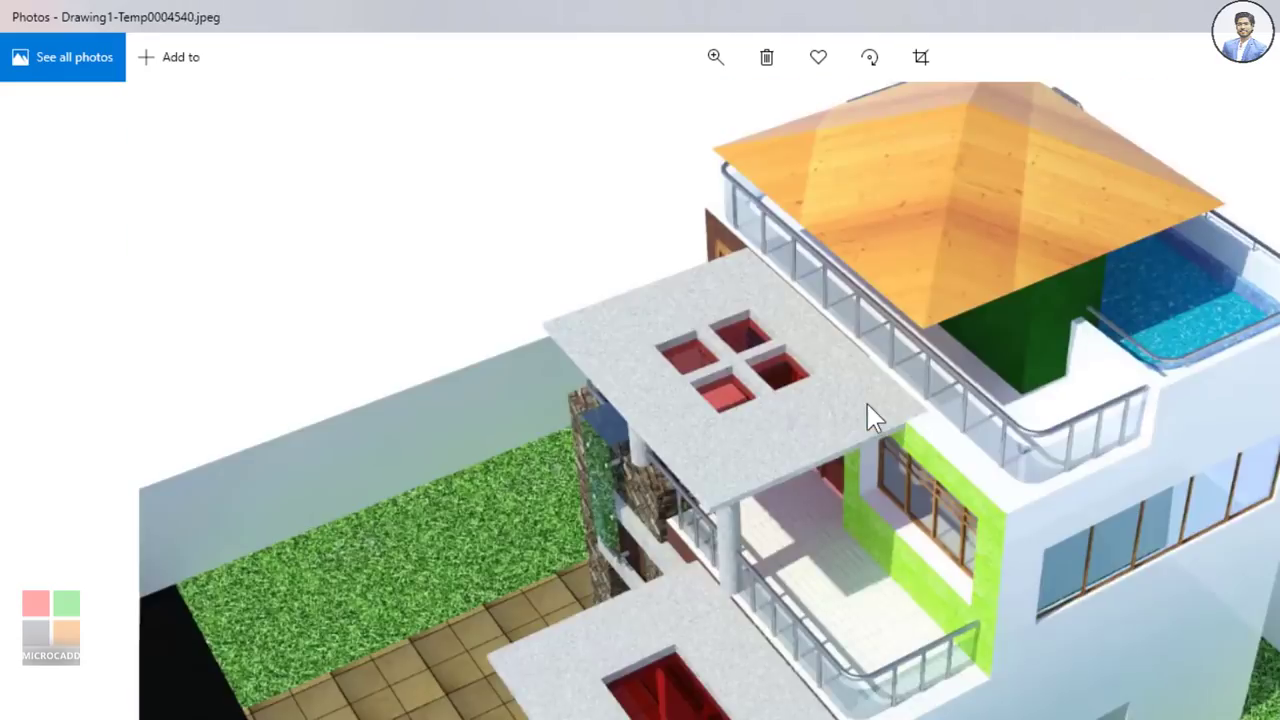
{"action": "scroll", "coordinate": [1085, 325], "scroll_direction": "up", "scroll_amount": 3}
{"action": "scroll", "coordinate": [1085, 325], "scroll_direction": "up", "scroll_amount": 5}
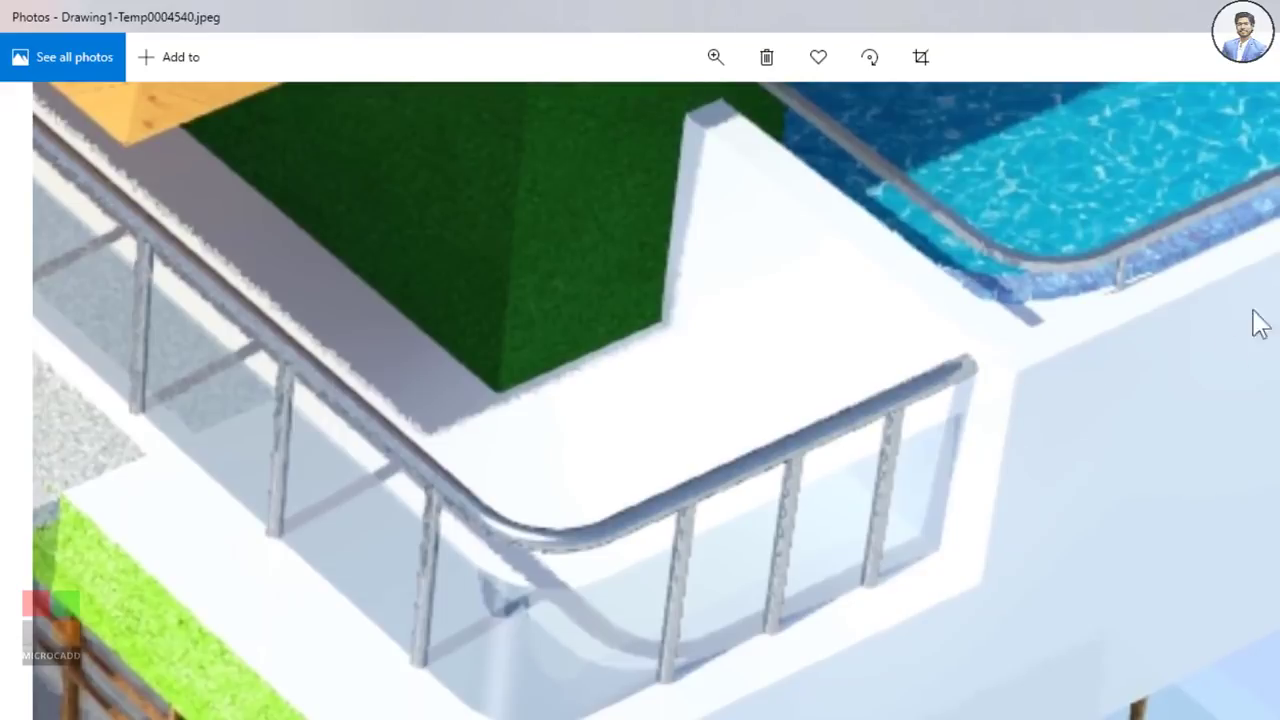
{"action": "scroll", "coordinate": [737, 477], "scroll_direction": "down", "scroll_amount": 4}
{"action": "scroll", "coordinate": [746, 343], "scroll_direction": "up", "scroll_amount": 4}
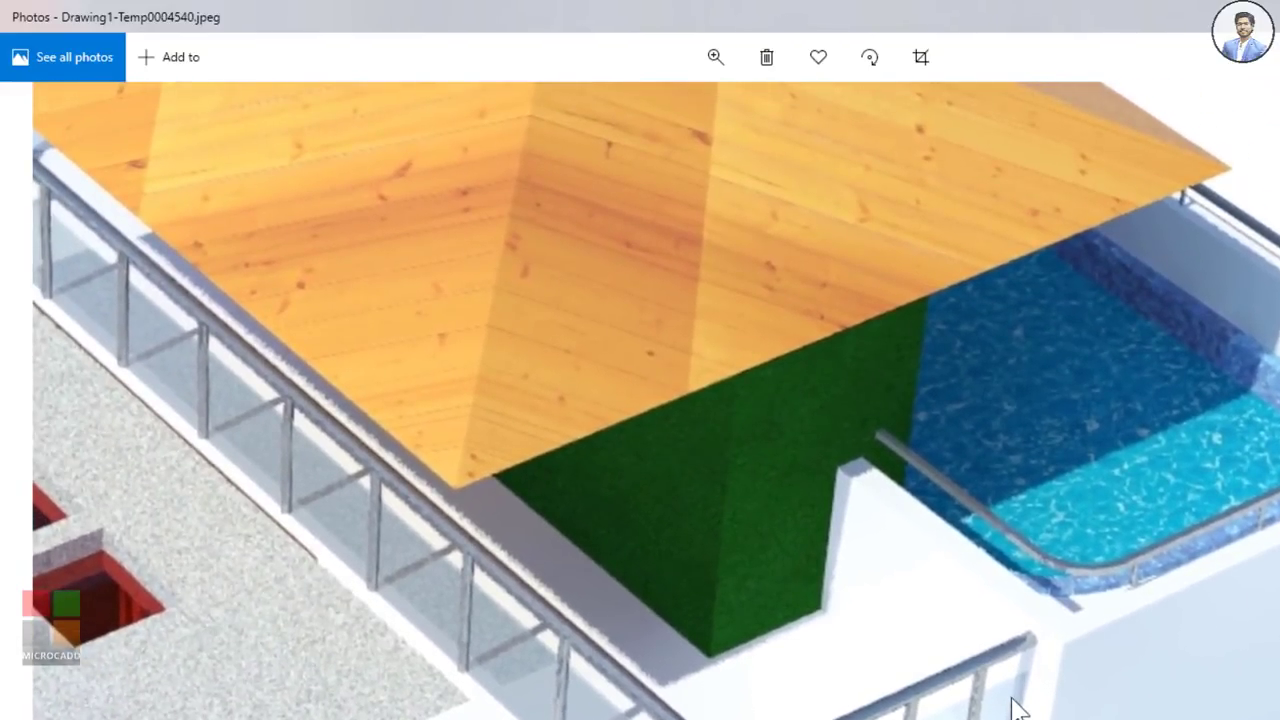
{"action": "key", "text": "alt+Tab"}
{"action": "scroll", "coordinate": [560, 600], "scroll_direction": "up", "scroll_amount": 5}
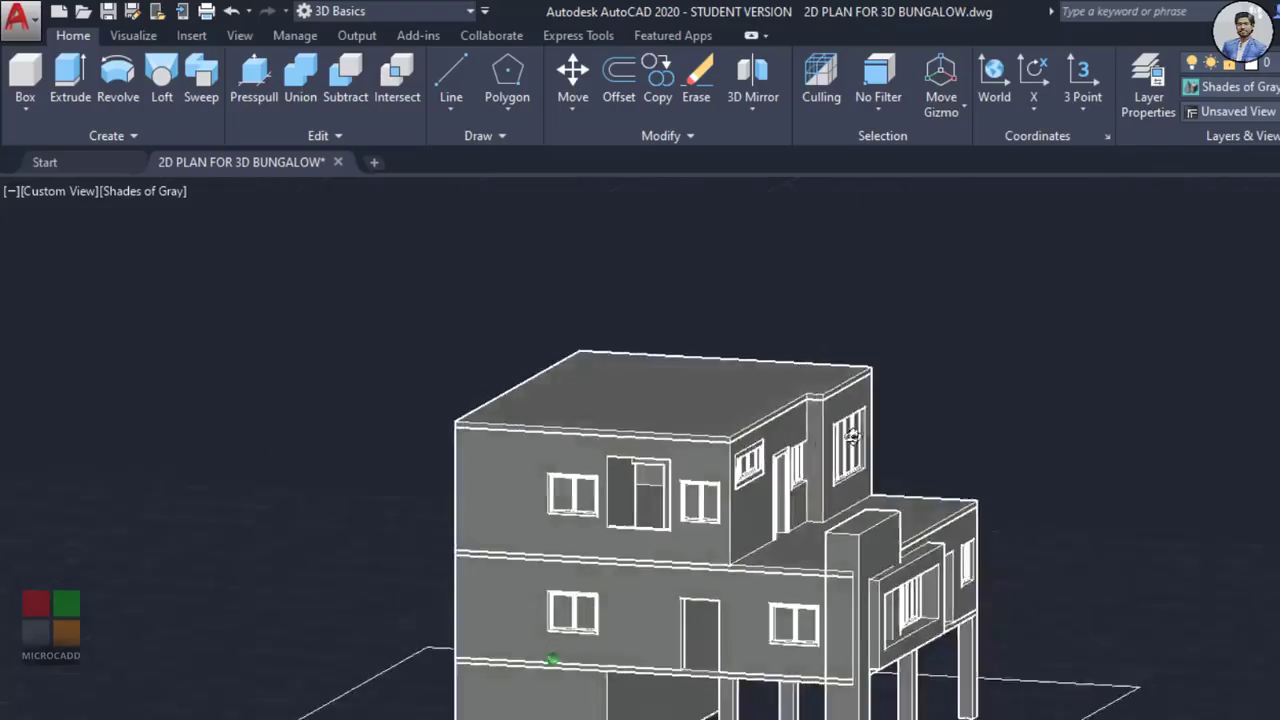
Step: Recheck the rooftop room and pool in the reference image in Photos, and return to the bungalow model in AutoCAD
{"action": "scroll", "coordinate": [560, 447], "scroll_direction": "down", "scroll_amount": 4}
{"action": "key", "text": "alt+Tab"}
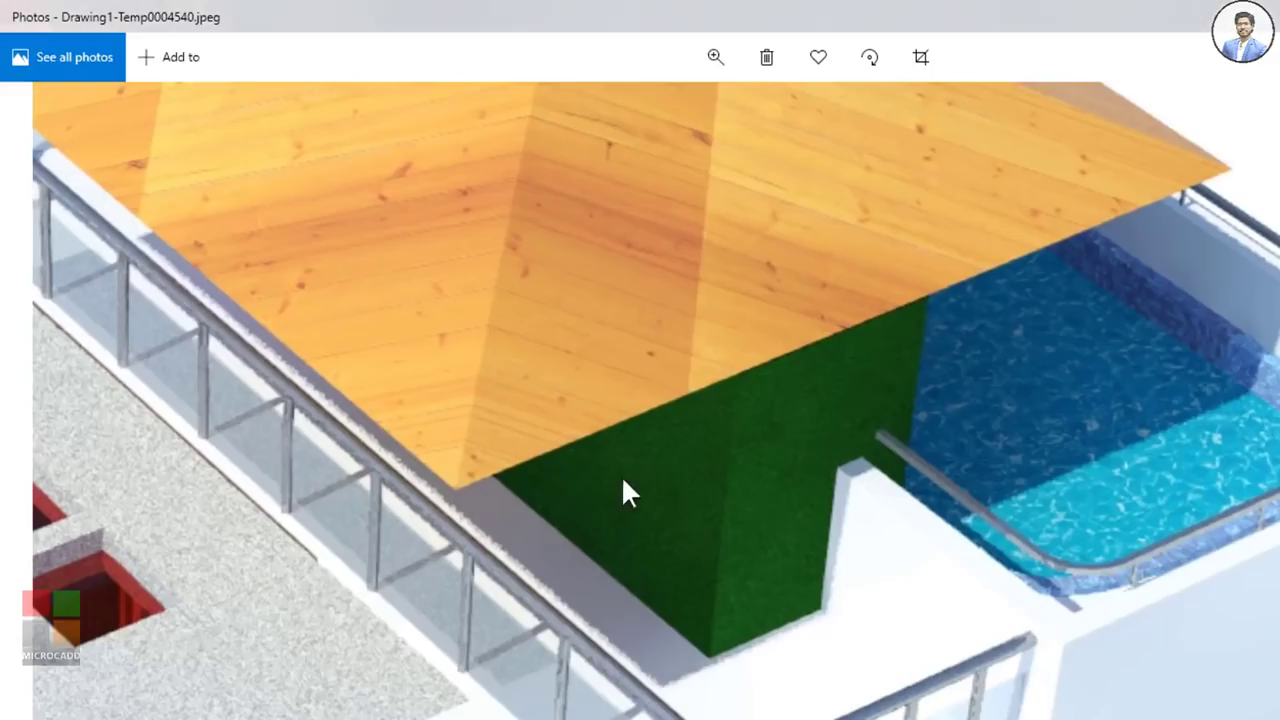
{"action": "scroll", "coordinate": [786, 337], "scroll_direction": "down", "scroll_amount": 3}
{"action": "key", "text": "alt+Tab"}
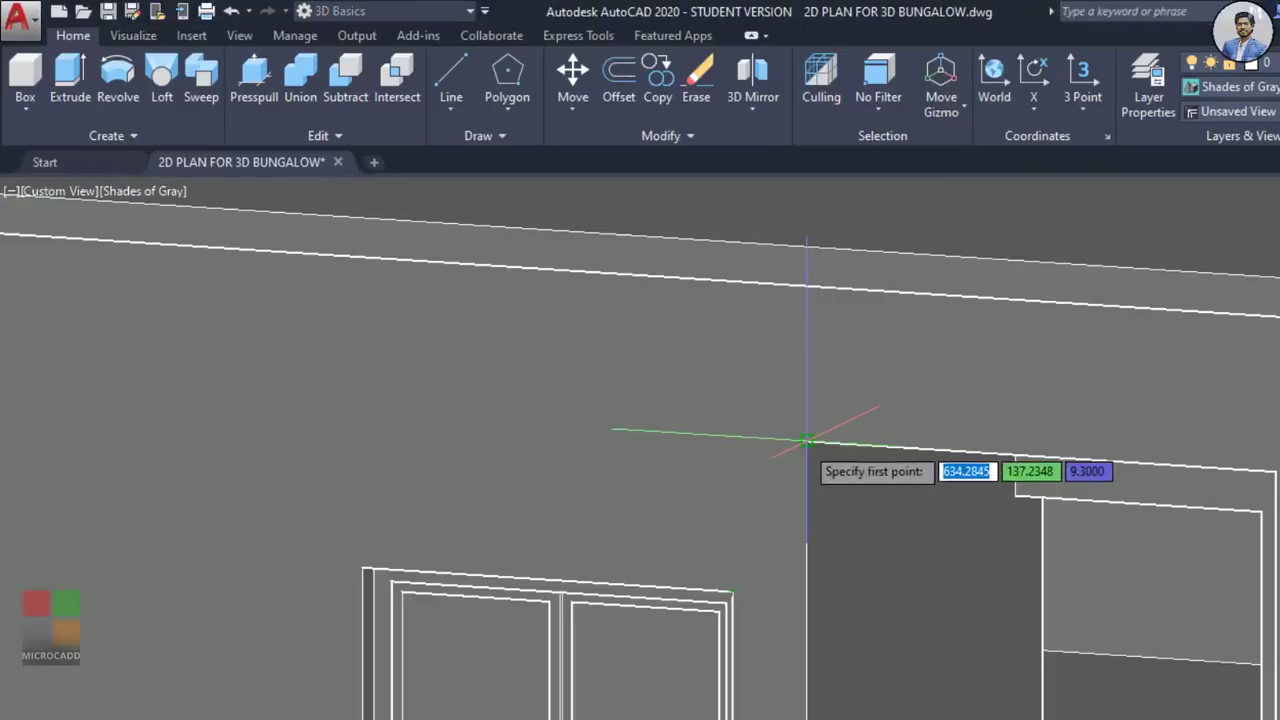
Step: Draw a vertical line from the top floor side opening's upper corner up to the roof slab's upper edge
{"action": "left_click", "coordinate": [807, 441]}
{"action": "left_click", "coordinate": [807, 247]}
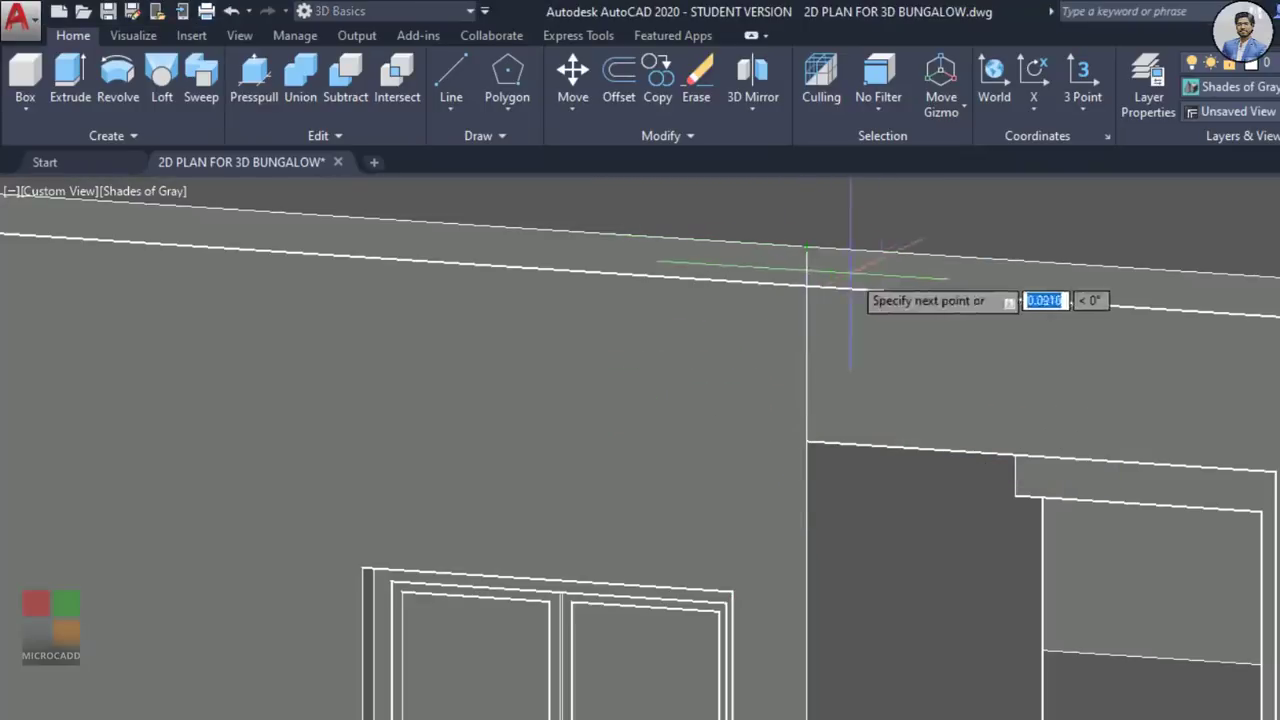
{"action": "key", "text": "Escape"}
{"action": "scroll", "coordinate": [751, 430], "scroll_direction": "down", "scroll_amount": 5}
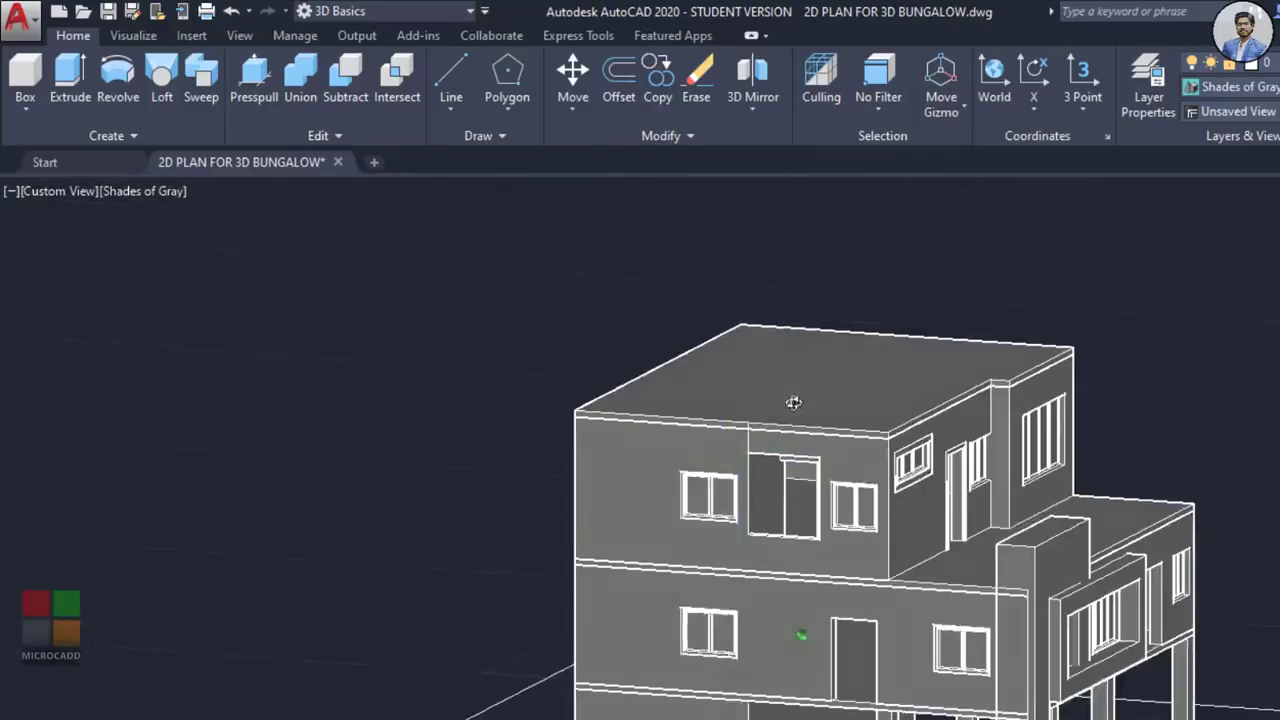
Step: Add a 1.5-high box on the roof slab from its rear corner to the upper end of the vertical guide line
{"action": "scroll", "coordinate": [777, 406], "scroll_direction": "up", "scroll_amount": 3}
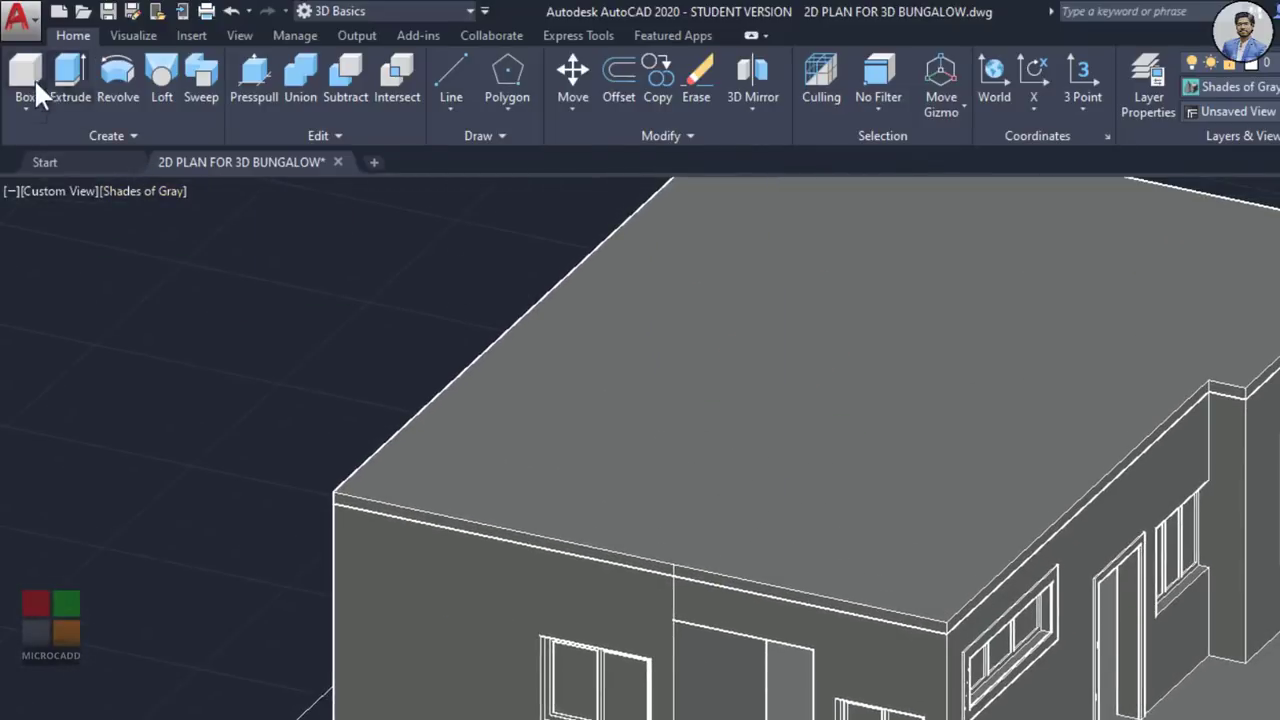
{"action": "left_click", "coordinate": [30, 82]}
{"action": "scroll", "coordinate": [663, 290], "scroll_direction": "up", "scroll_amount": 3}
{"action": "left_click", "coordinate": [763, 248]}
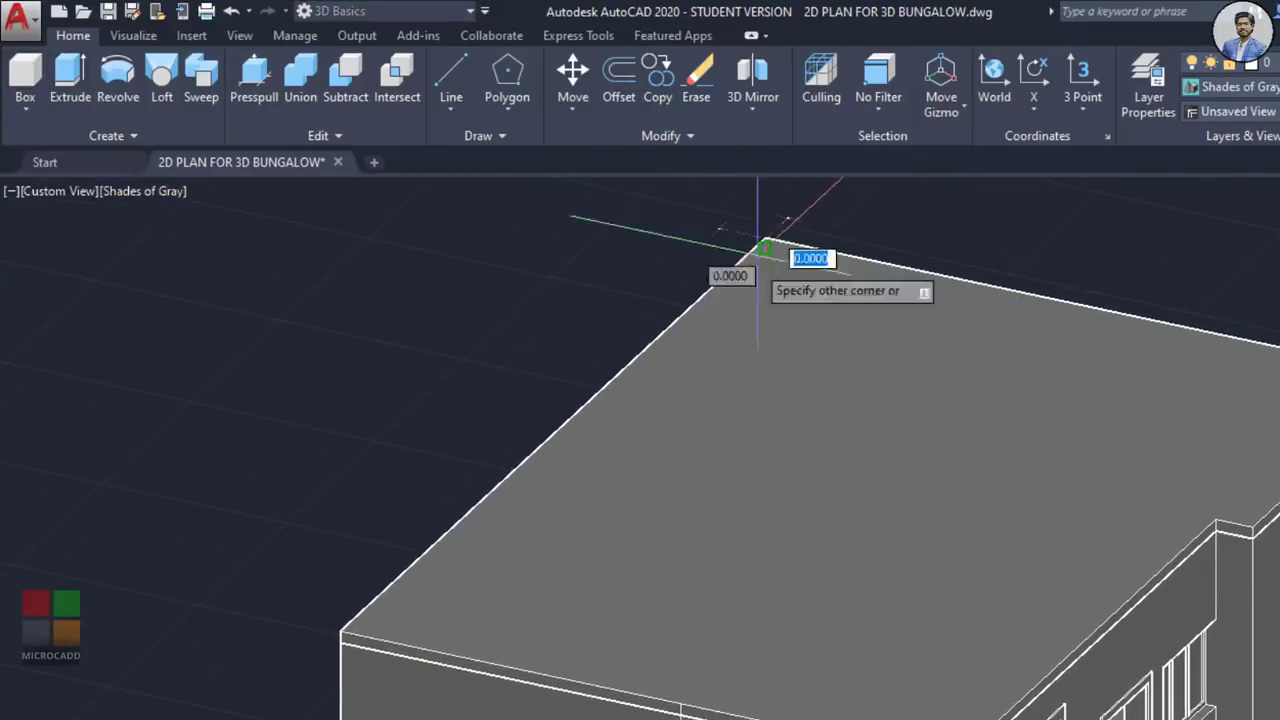
{"action": "left_click", "coordinate": [679, 703]}
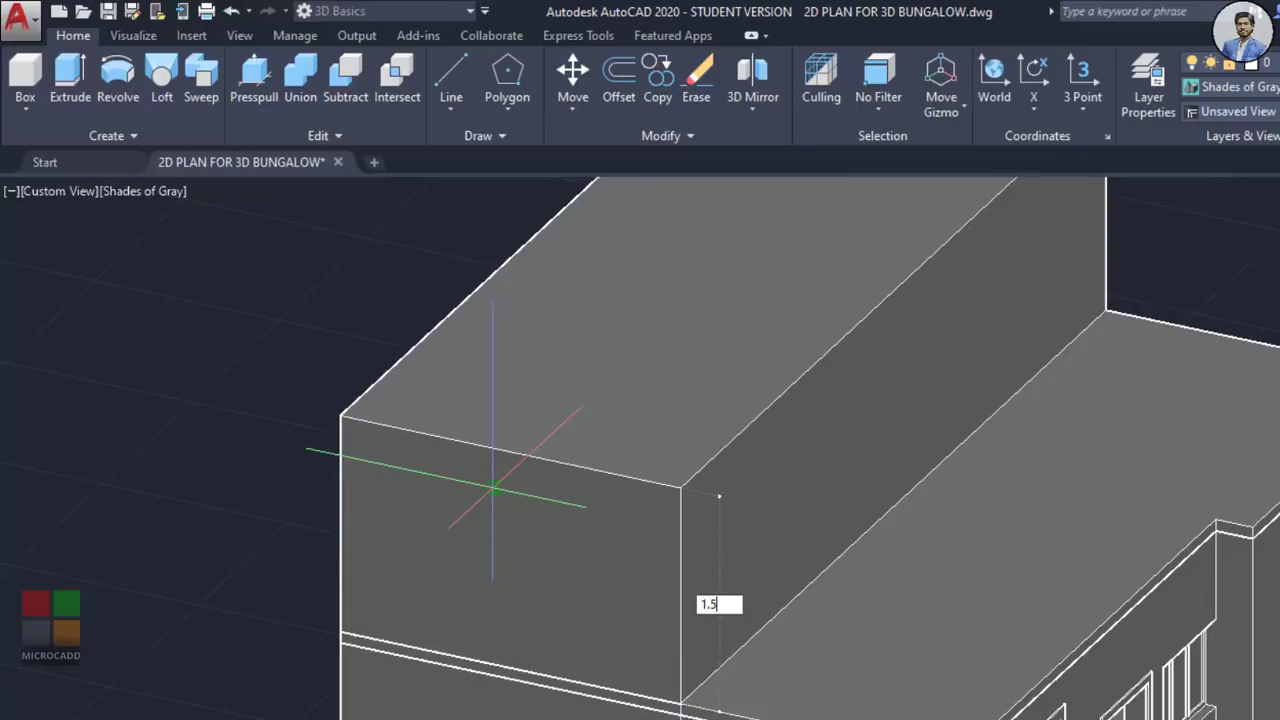
{"action": "key", "text": "Return"}
Step: Inspect the raised rooftop block and the remaining roof slab in front of it from several angles
{"action": "middle_click_drag", "start_coordinate": [590, 392], "coordinate": [558, 405], "text": "shift"}
{"action": "scroll", "coordinate": [558, 405], "scroll_direction": "down", "scroll_amount": 2}
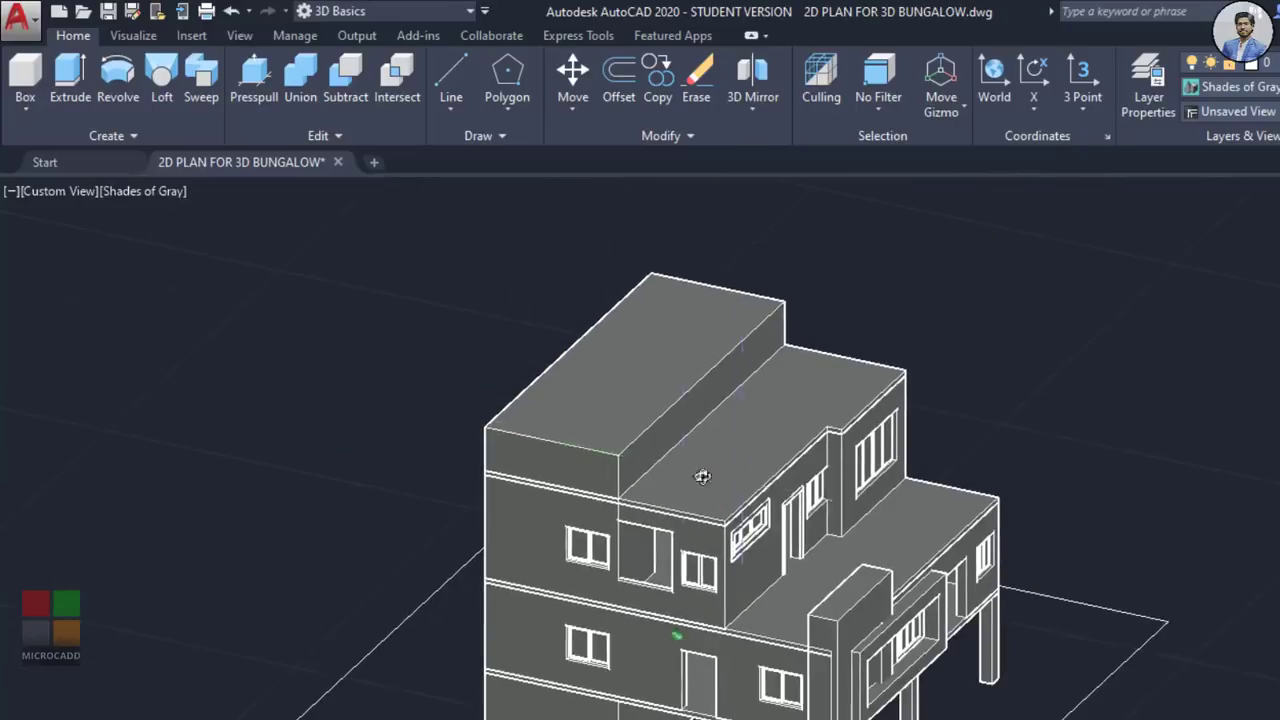
{"action": "scroll", "coordinate": [626, 446], "scroll_direction": "up", "scroll_amount": 3}
{"action": "middle_click_drag", "start_coordinate": [703, 474], "coordinate": [626, 415], "text": "shift"}
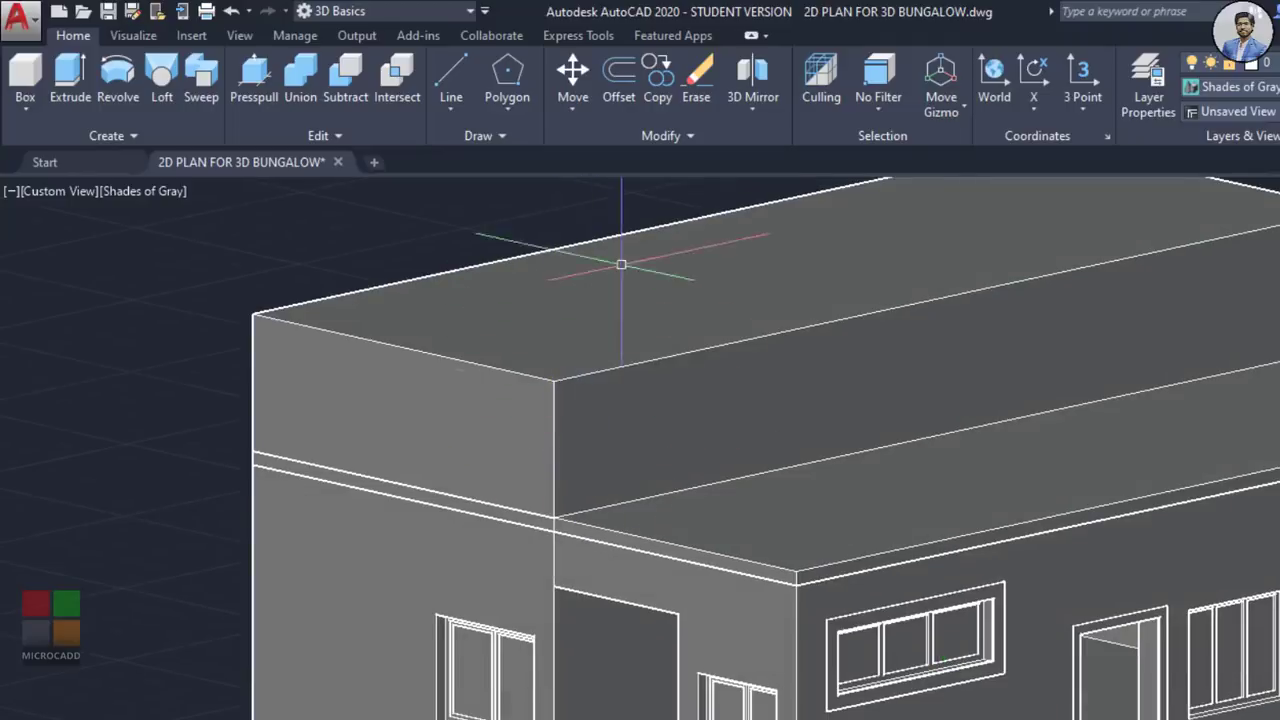
{"action": "scroll", "coordinate": [634, 343], "scroll_direction": "down", "scroll_amount": 5}
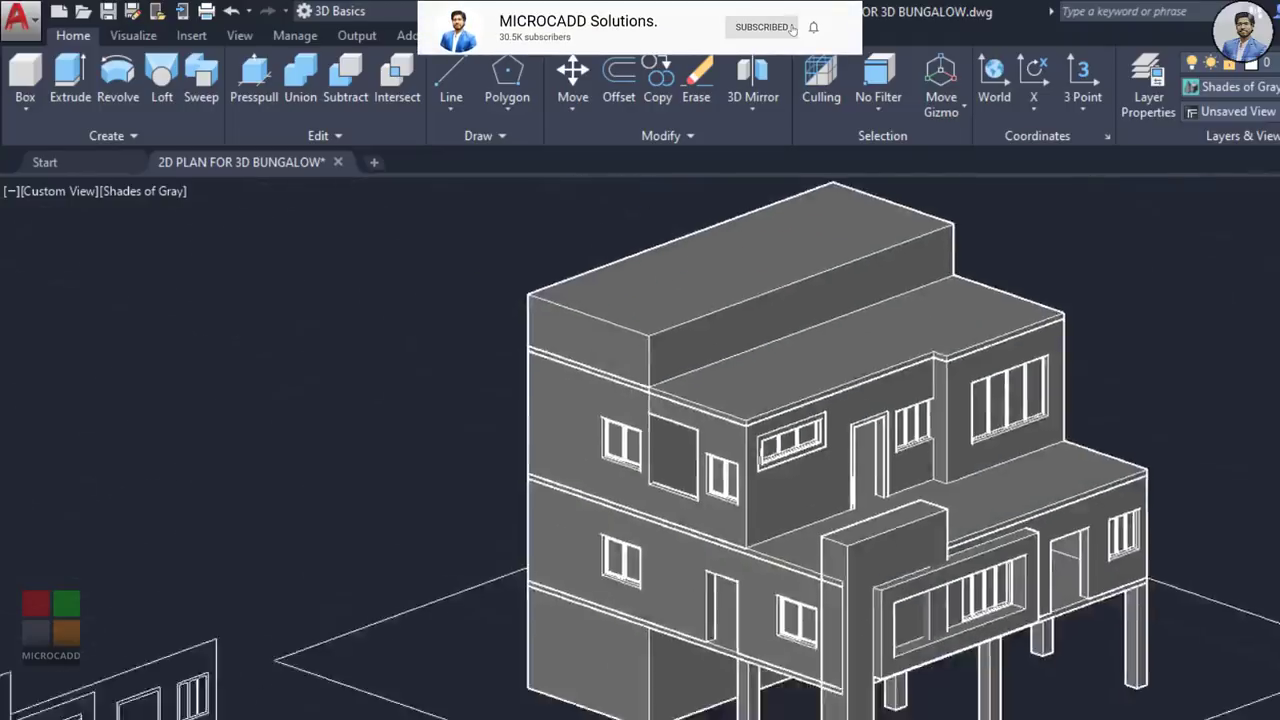
{"action": "scroll", "coordinate": [655, 433], "scroll_direction": "up", "scroll_amount": 3}
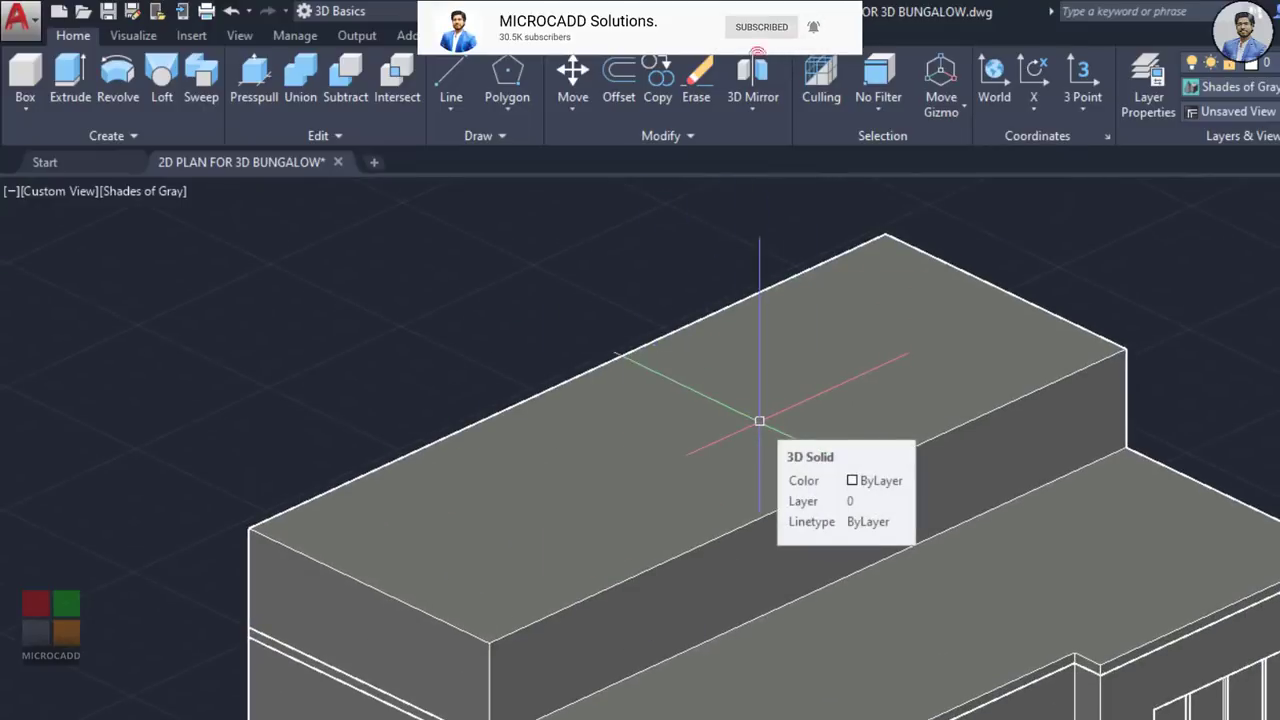
{"action": "scroll", "coordinate": [683, 391], "scroll_direction": "down", "scroll_amount": 1}
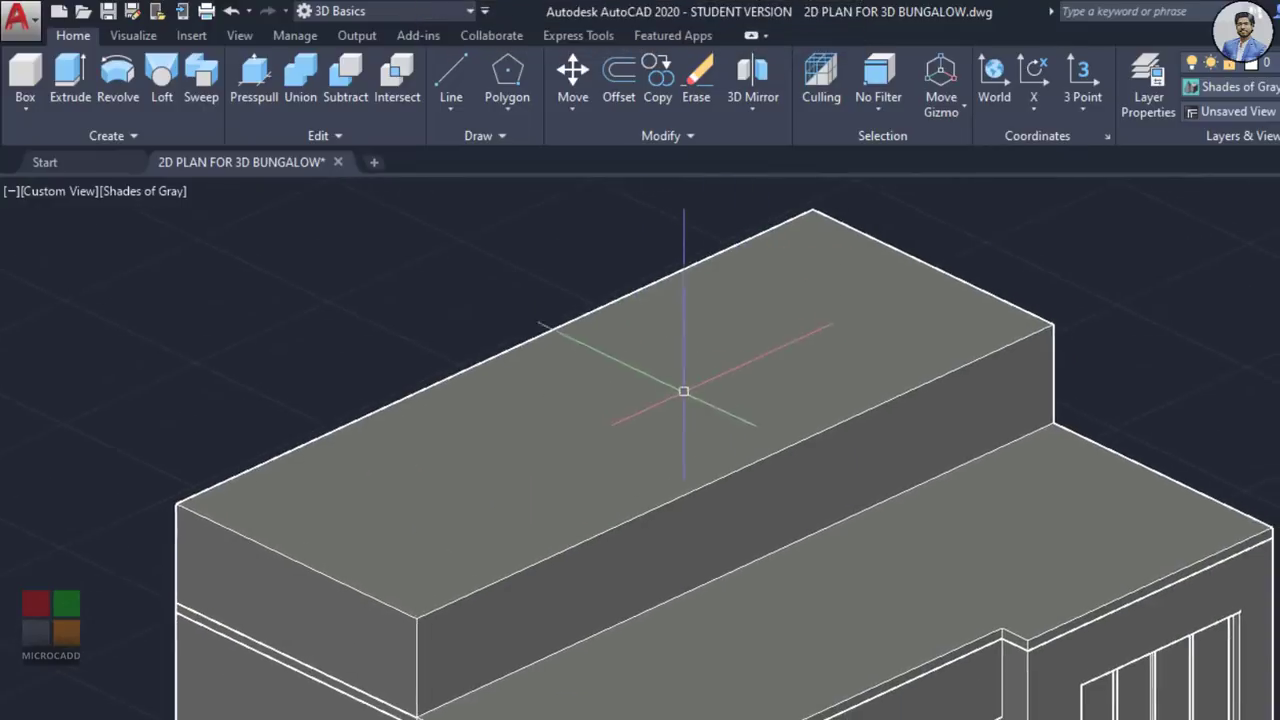
{"action": "scroll", "coordinate": [762, 535], "scroll_direction": "down", "scroll_amount": 1}
{"action": "scroll", "coordinate": [757, 517], "scroll_direction": "down", "scroll_amount": 1}
{"action": "scroll", "coordinate": [710, 549], "scroll_direction": "up", "scroll_amount": 3}
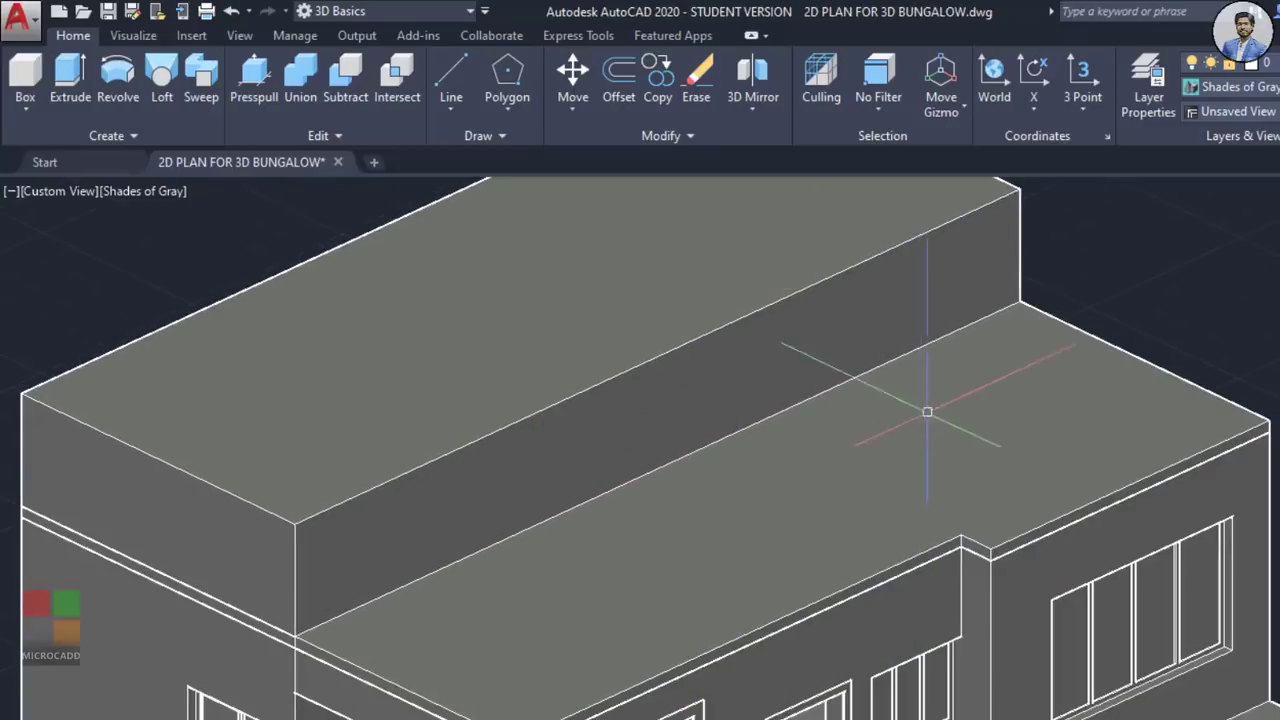
{"action": "scroll", "coordinate": [878, 455], "scroll_direction": "down", "scroll_amount": 3}
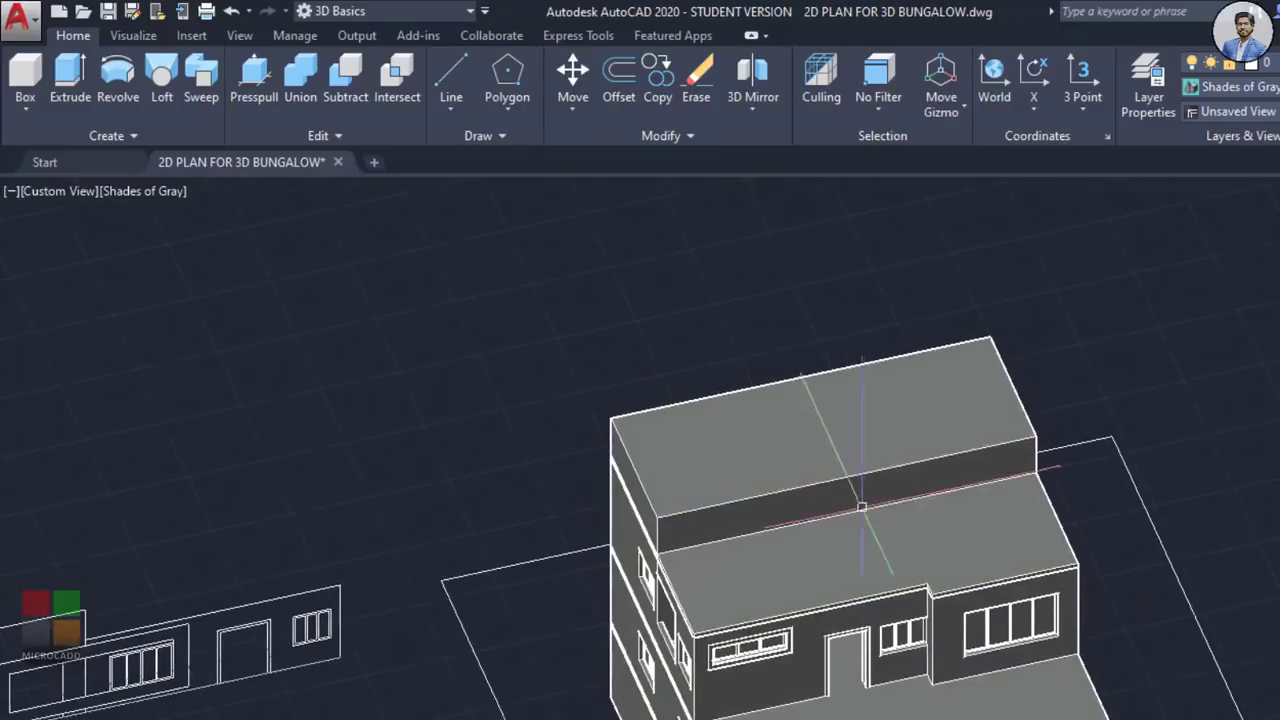
{"action": "middle_click_drag", "start_coordinate": [882, 523], "coordinate": [863, 532]}
Step: Add a rooftop room box about 5.47 by 2.49 and 3 high on the slab, against the raised block's front face
{"action": "left_click", "coordinate": [34, 76]}
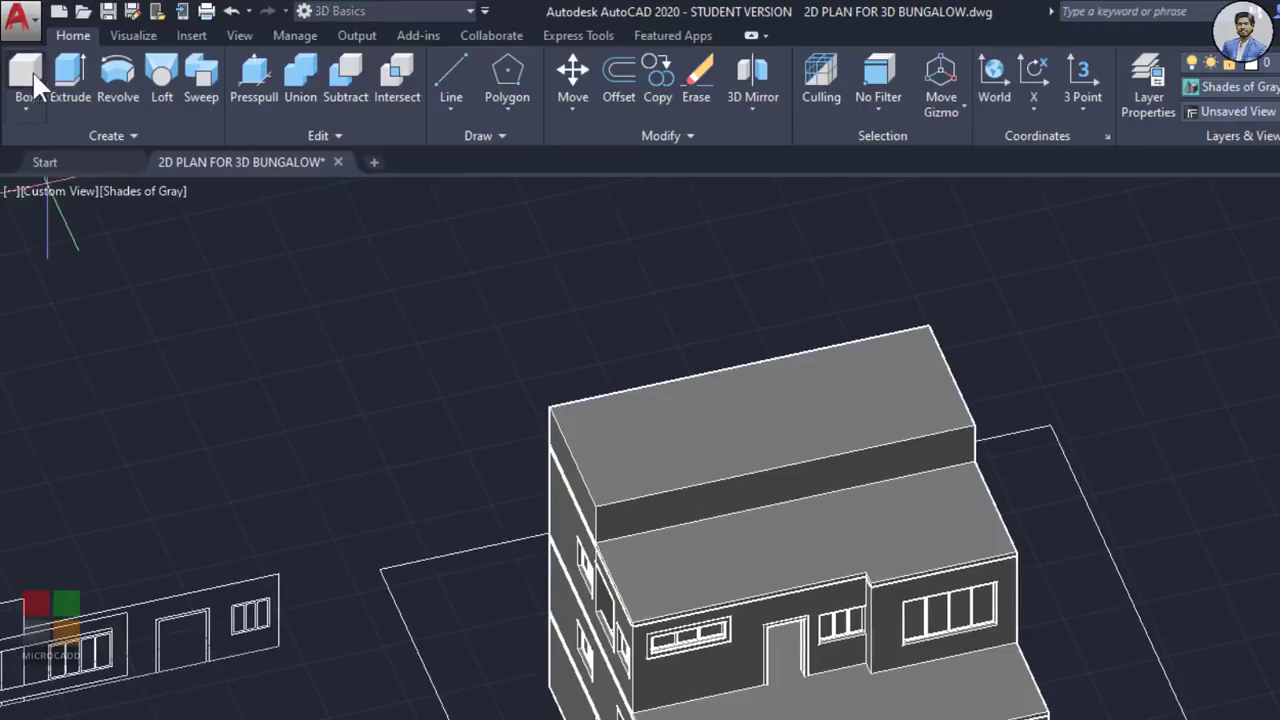
{"action": "middle_click_drag", "start_coordinate": [765, 534], "coordinate": [651, 554], "text": "shift"}
{"action": "scroll", "coordinate": [695, 592], "scroll_direction": "up", "scroll_amount": 2}
{"action": "middle_click_drag", "start_coordinate": [695, 592], "coordinate": [666, 462]}
{"action": "scroll", "coordinate": [666, 462], "scroll_direction": "up", "scroll_amount": 2}
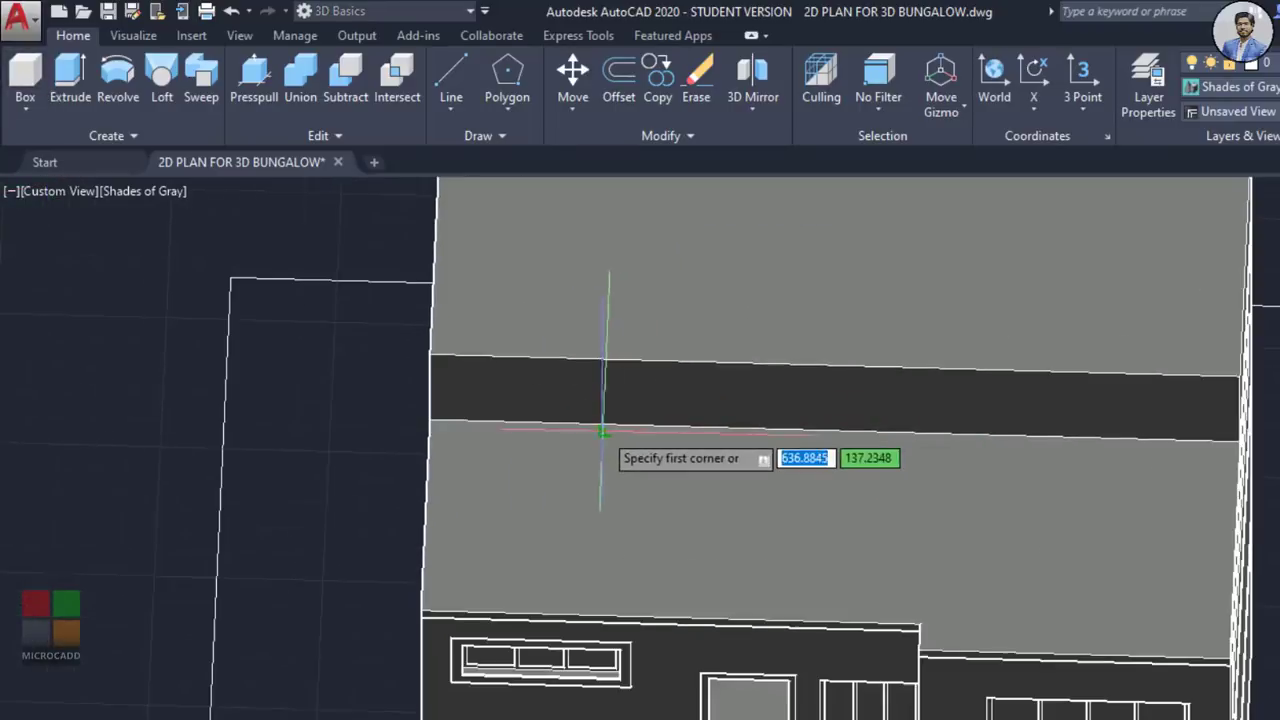
{"action": "scroll", "coordinate": [612, 432], "scroll_direction": "up", "scroll_amount": 3}
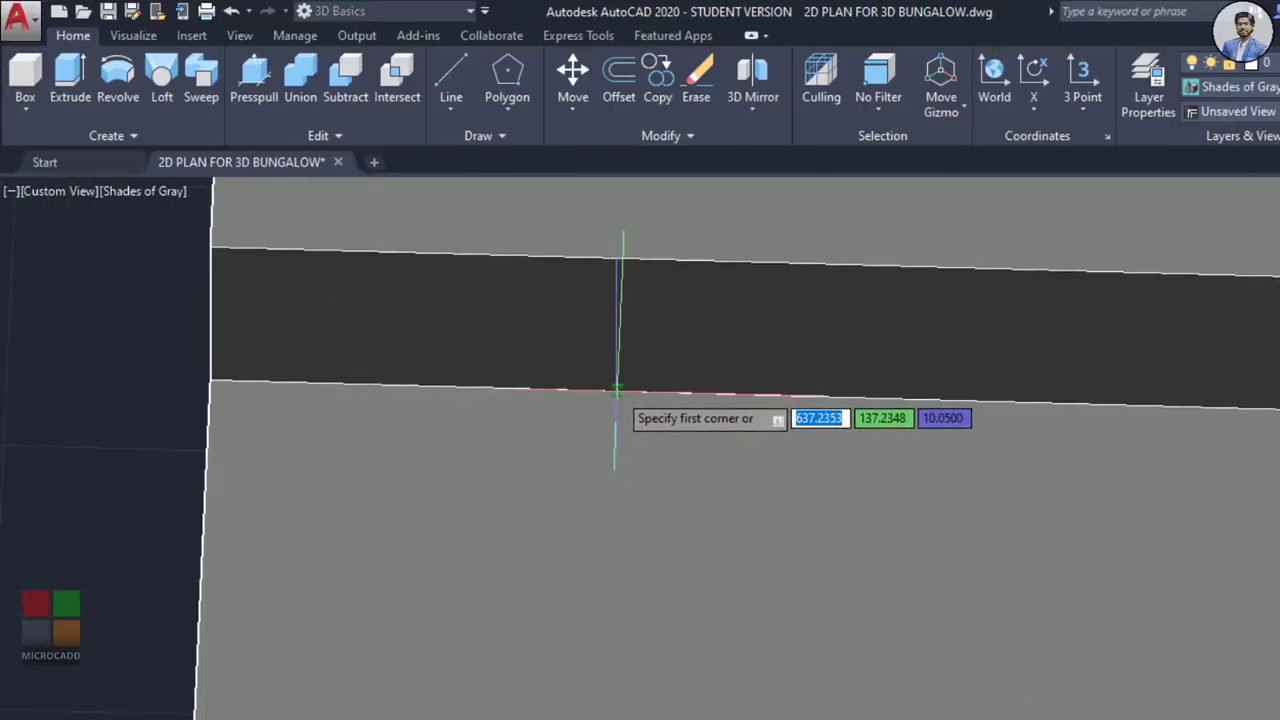
{"action": "scroll", "coordinate": [731, 616], "scroll_direction": "down", "scroll_amount": 3}
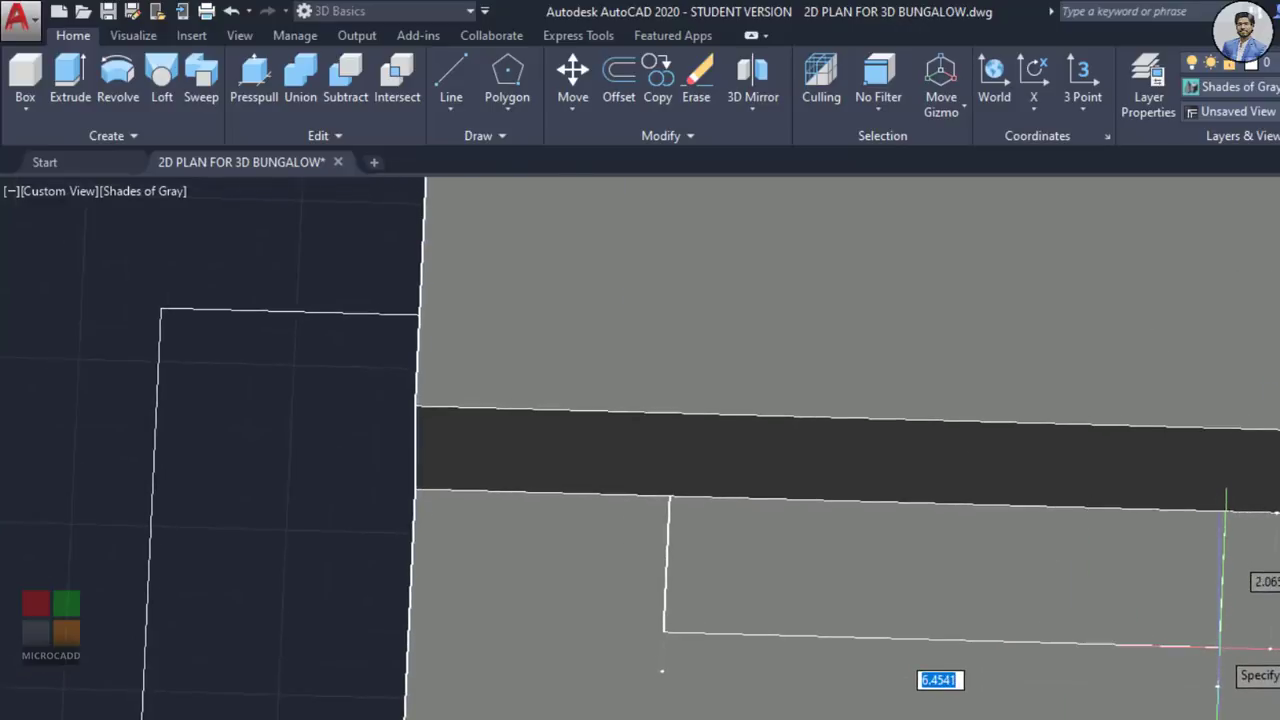
{"action": "left_click", "coordinate": [715, 495]}
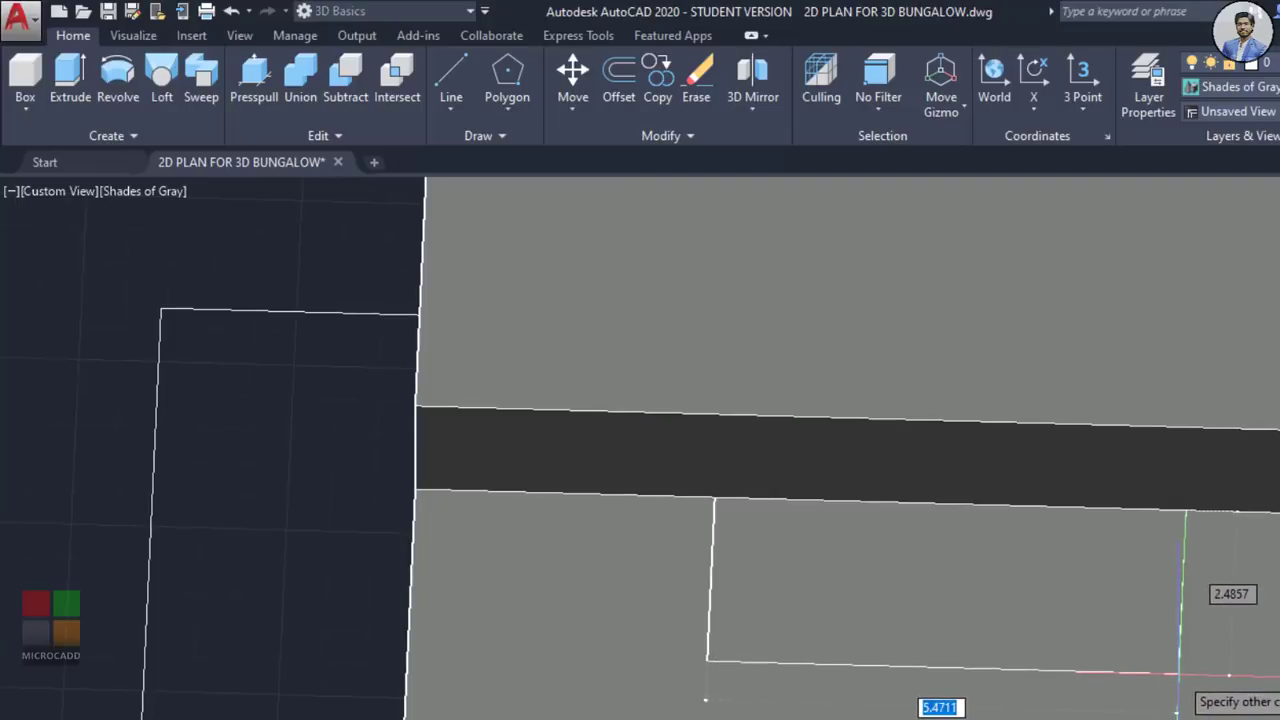
{"action": "left_click", "coordinate": [1179, 673]}
{"action": "middle_click_drag", "start_coordinate": [1243, 617], "coordinate": [1257, 716], "text": "shift"}
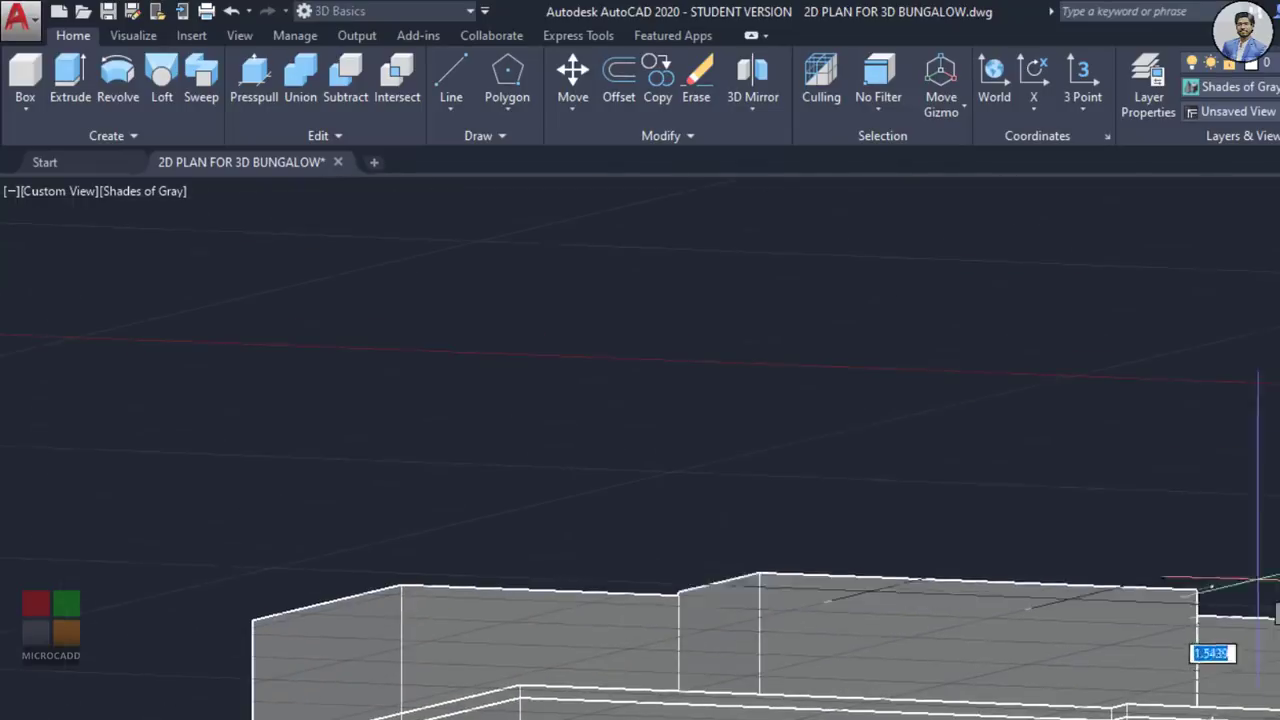
{"action": "middle_click_drag", "start_coordinate": [1226, 380], "coordinate": [1223, 466], "text": "shift"}
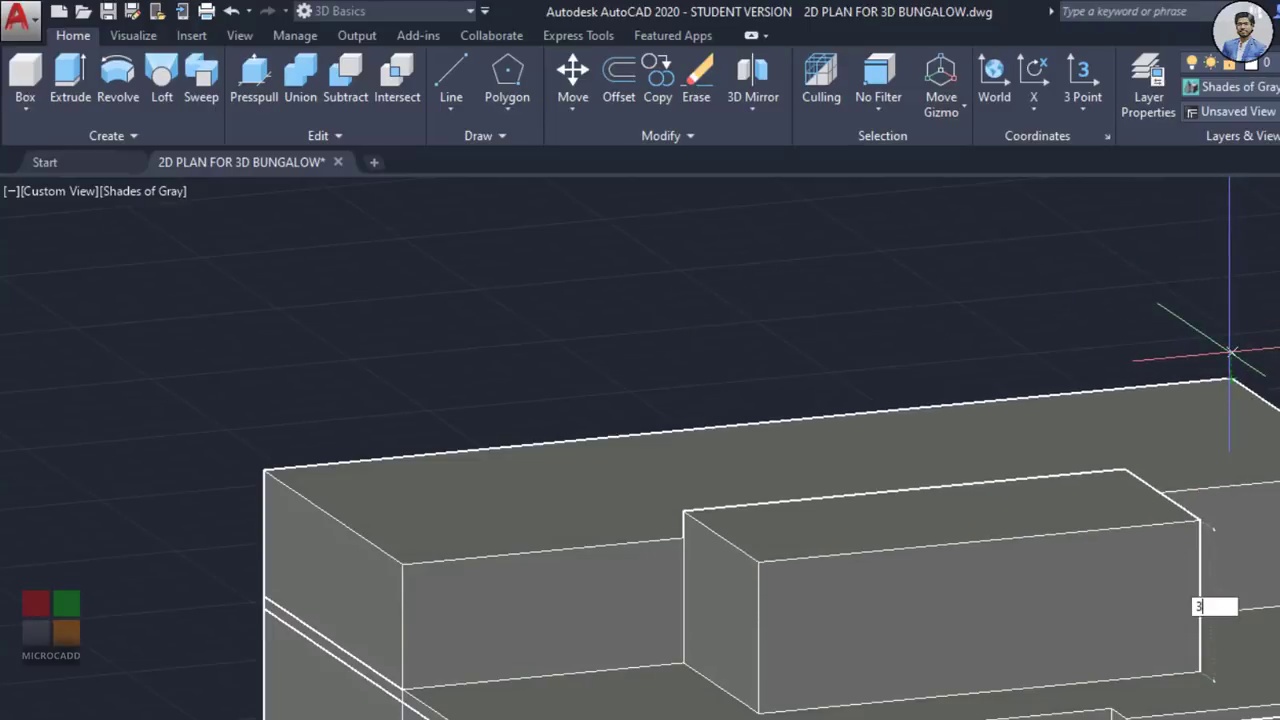
{"action": "key", "text": "Return"}
Step: Examine the rooftop room box and its proportions against the raised block and the floors below
{"action": "scroll", "coordinate": [1155, 493], "scroll_direction": "down", "scroll_amount": 5}
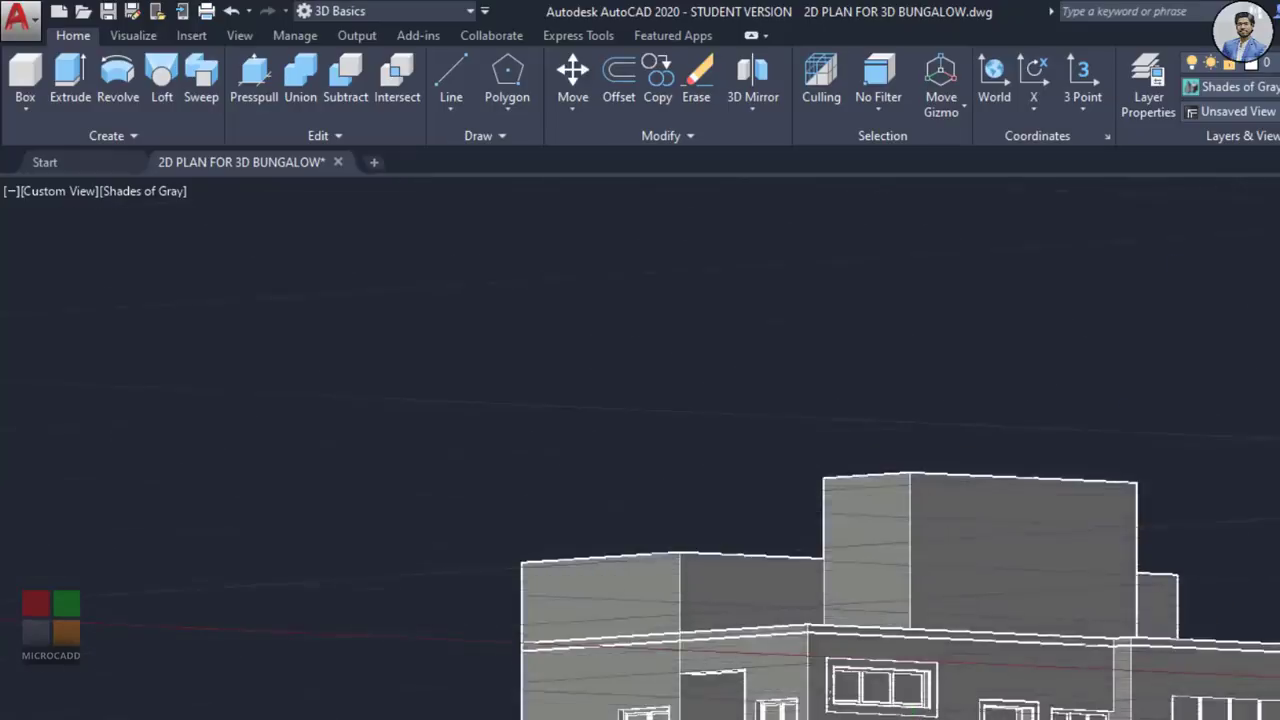
{"action": "scroll", "coordinate": [1020, 497], "scroll_direction": "up", "scroll_amount": 8}
{"action": "scroll", "coordinate": [1020, 498], "scroll_direction": "down", "scroll_amount": 4}
{"action": "middle_click_drag", "start_coordinate": [1020, 498], "coordinate": [1000, 507], "text": "shift"}
{"action": "scroll", "coordinate": [1002, 494], "scroll_direction": "up", "scroll_amount": 3}
{"action": "middle_click_drag", "start_coordinate": [968, 202], "coordinate": [925, 290]}
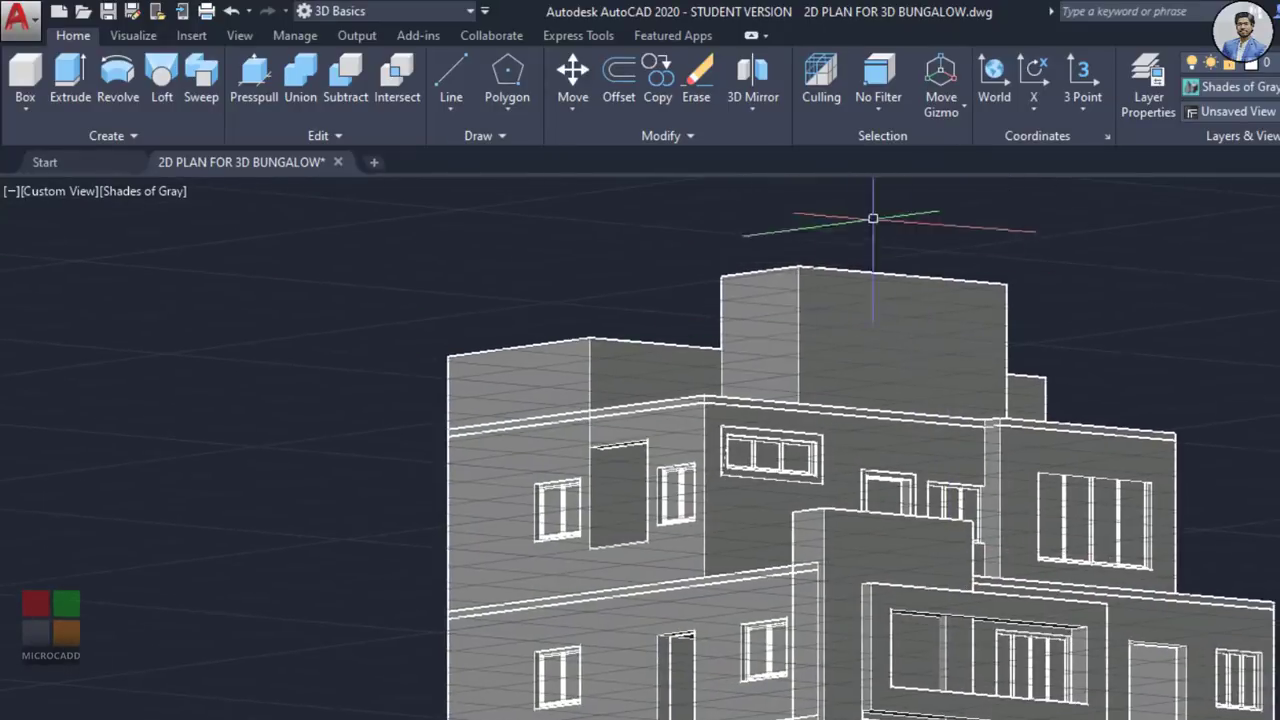
{"action": "middle_click_drag", "start_coordinate": [848, 267], "coordinate": [825, 430], "text": "shift"}
{"action": "scroll", "coordinate": [817, 400], "scroll_direction": "up", "scroll_amount": 4}
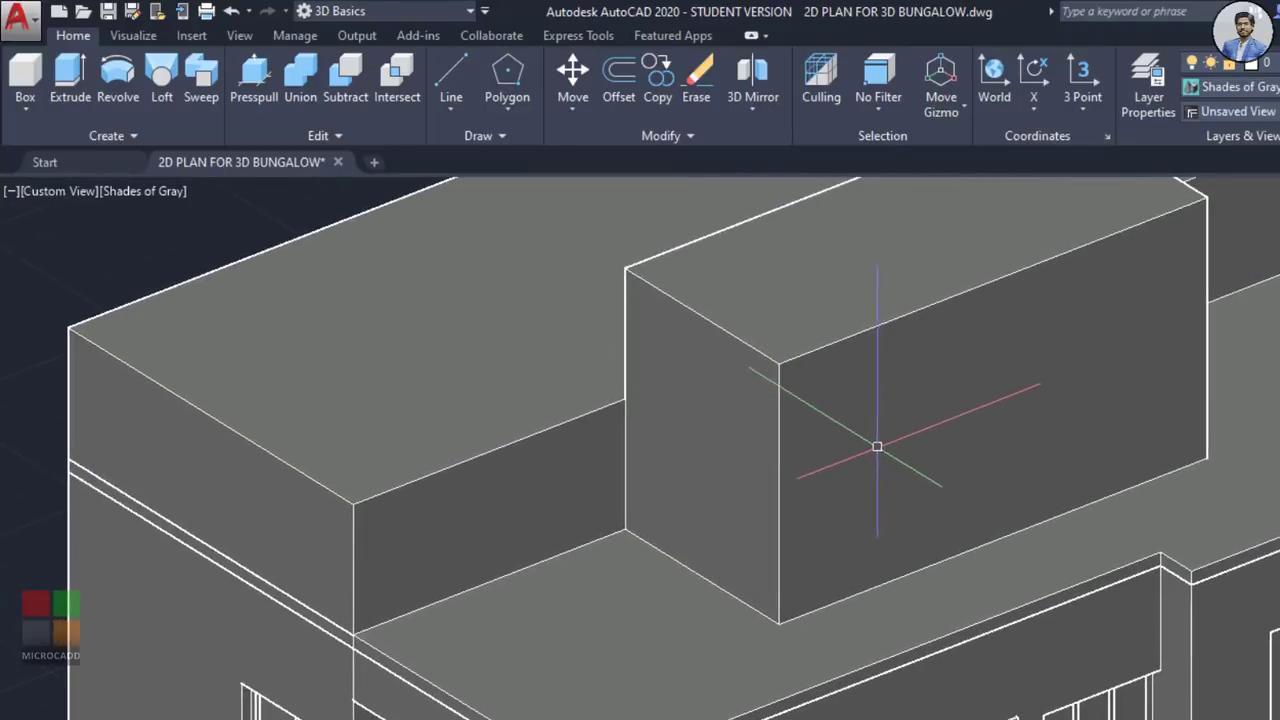
{"action": "scroll", "coordinate": [884, 447], "scroll_direction": "down", "scroll_amount": 8}
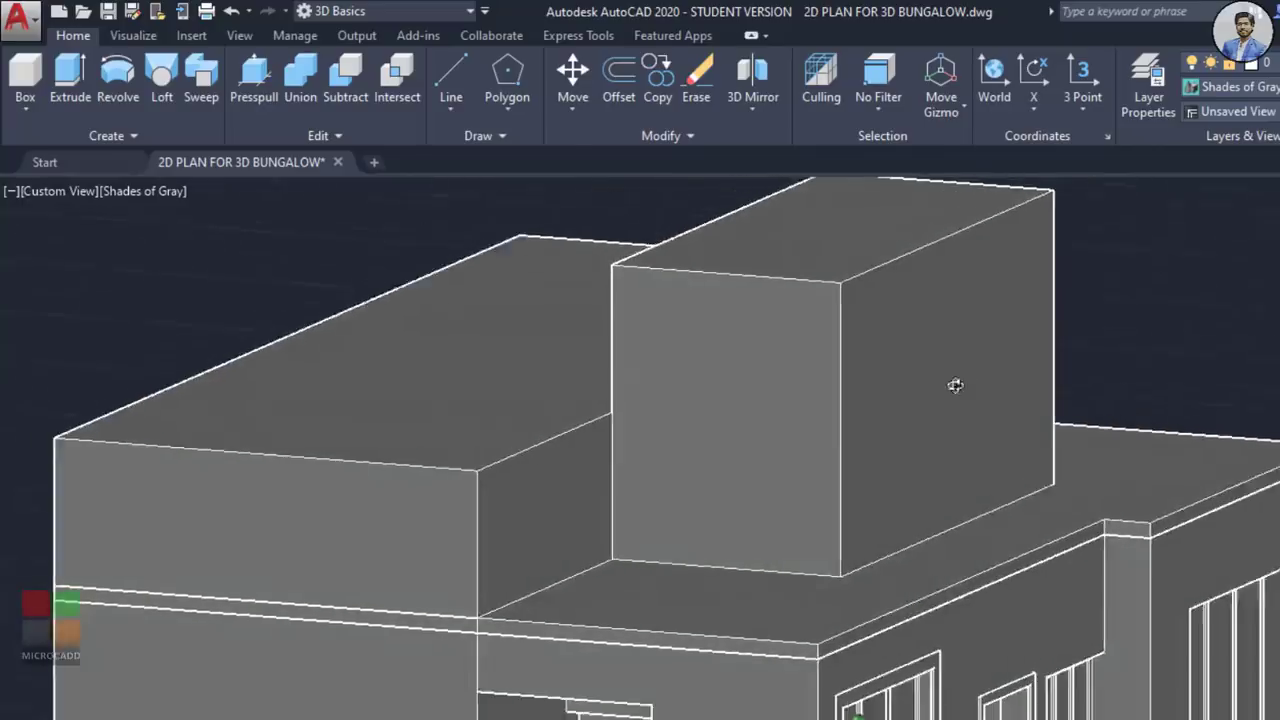
Step: Examine the pitched roof over the rooftop room in Drawing1-Temp0004540.jpeg and Drawing1-Temp0030.jpeg in Photos, and return to AutoCAD
{"action": "key", "text": "alt+Tab"}
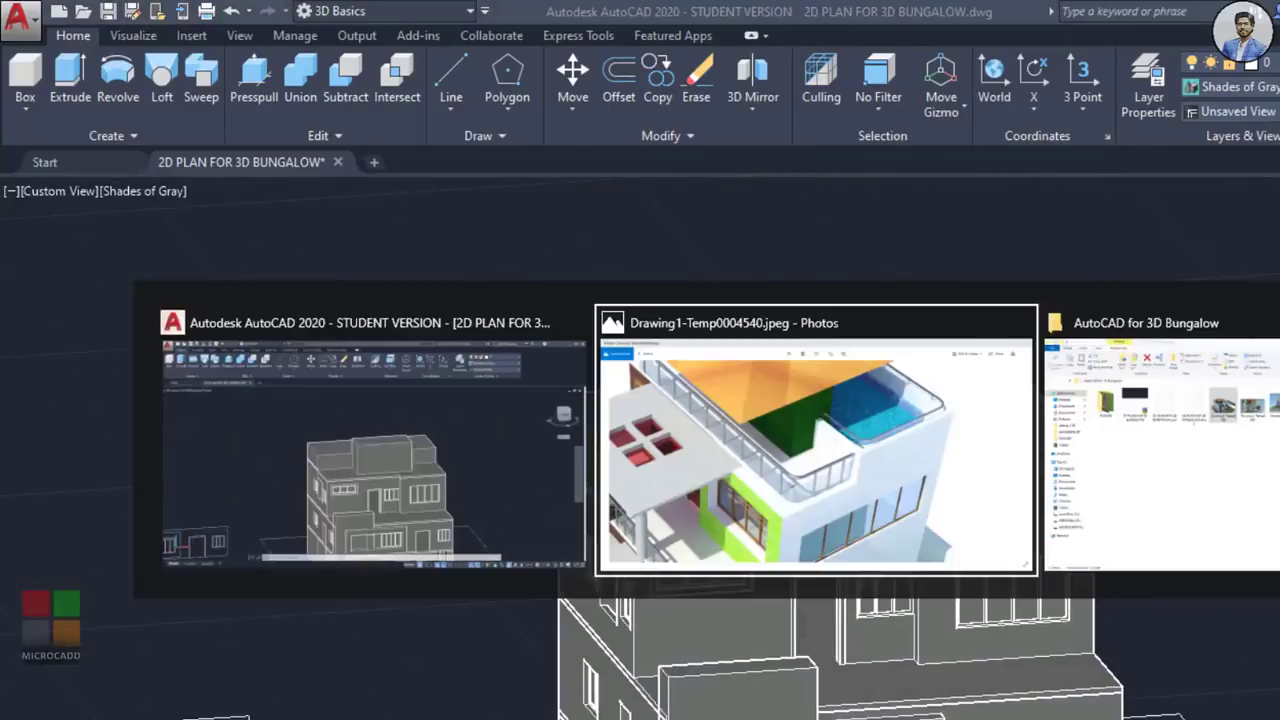
{"action": "scroll", "coordinate": [905, 360], "scroll_direction": "up", "scroll_amount": 5}
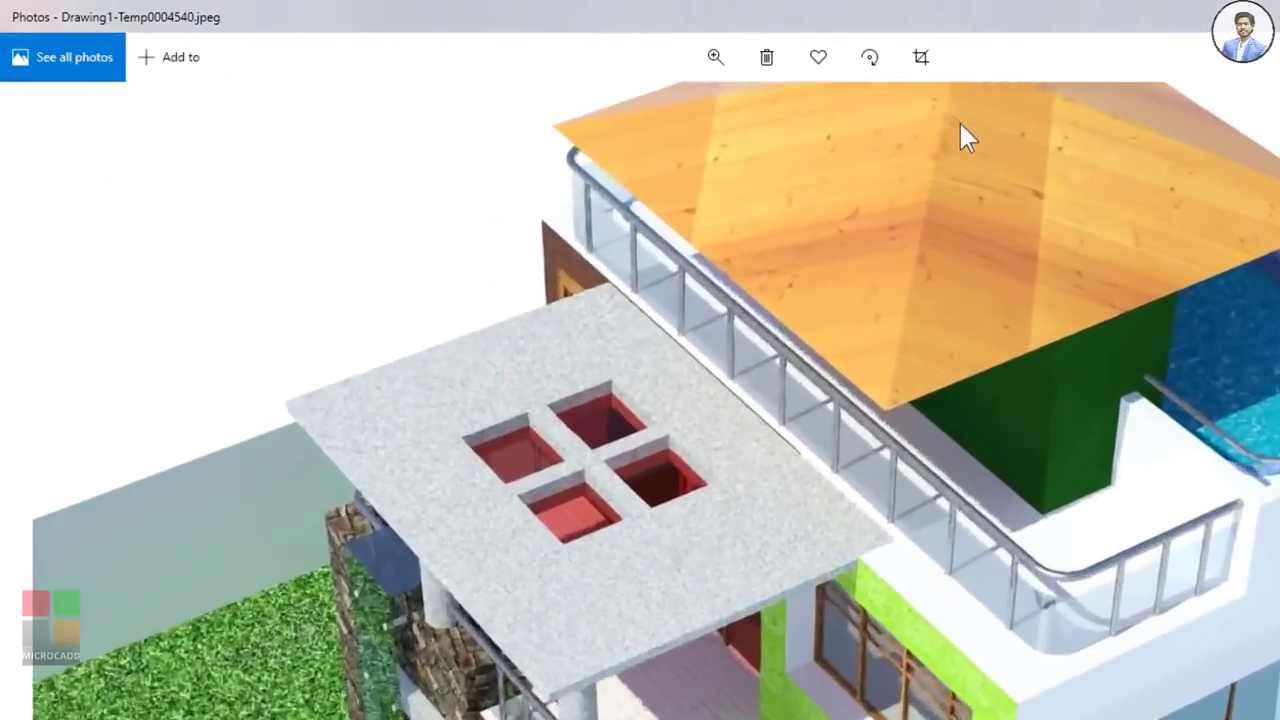
{"action": "scroll", "coordinate": [1039, 280], "scroll_direction": "down", "scroll_amount": 4}
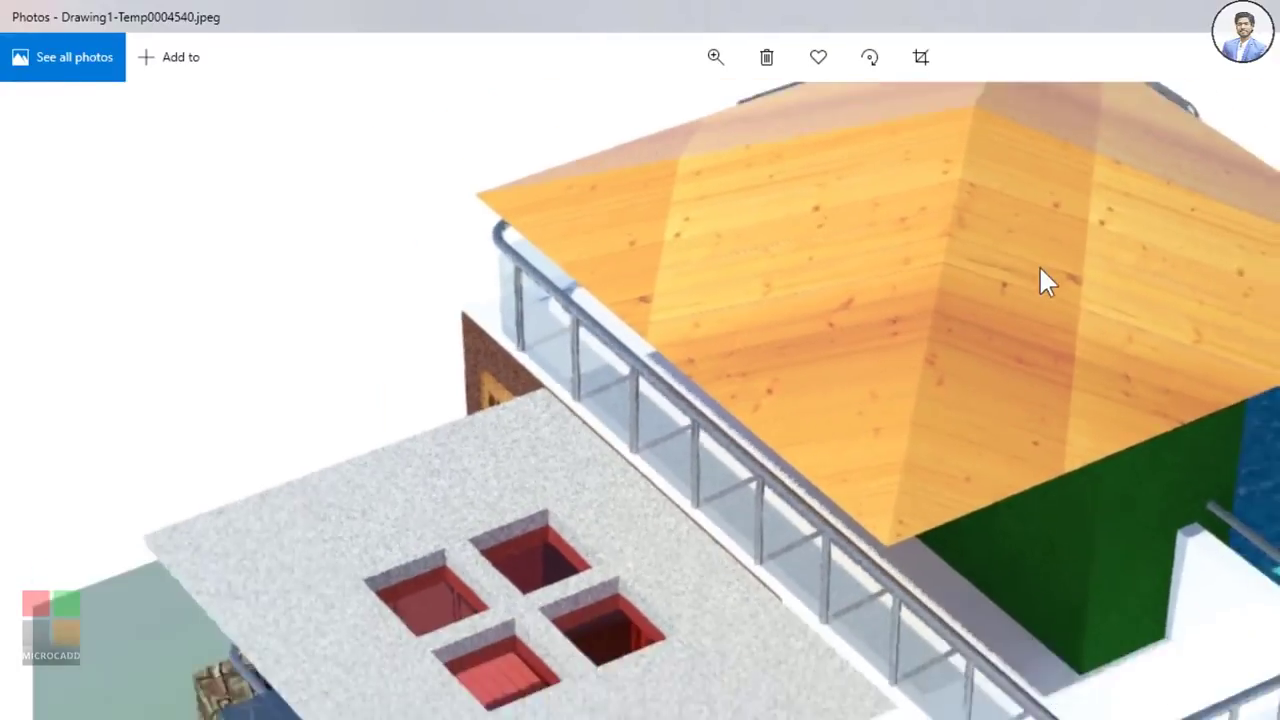
{"action": "scroll", "coordinate": [1036, 283], "scroll_direction": "down", "scroll_amount": 1}
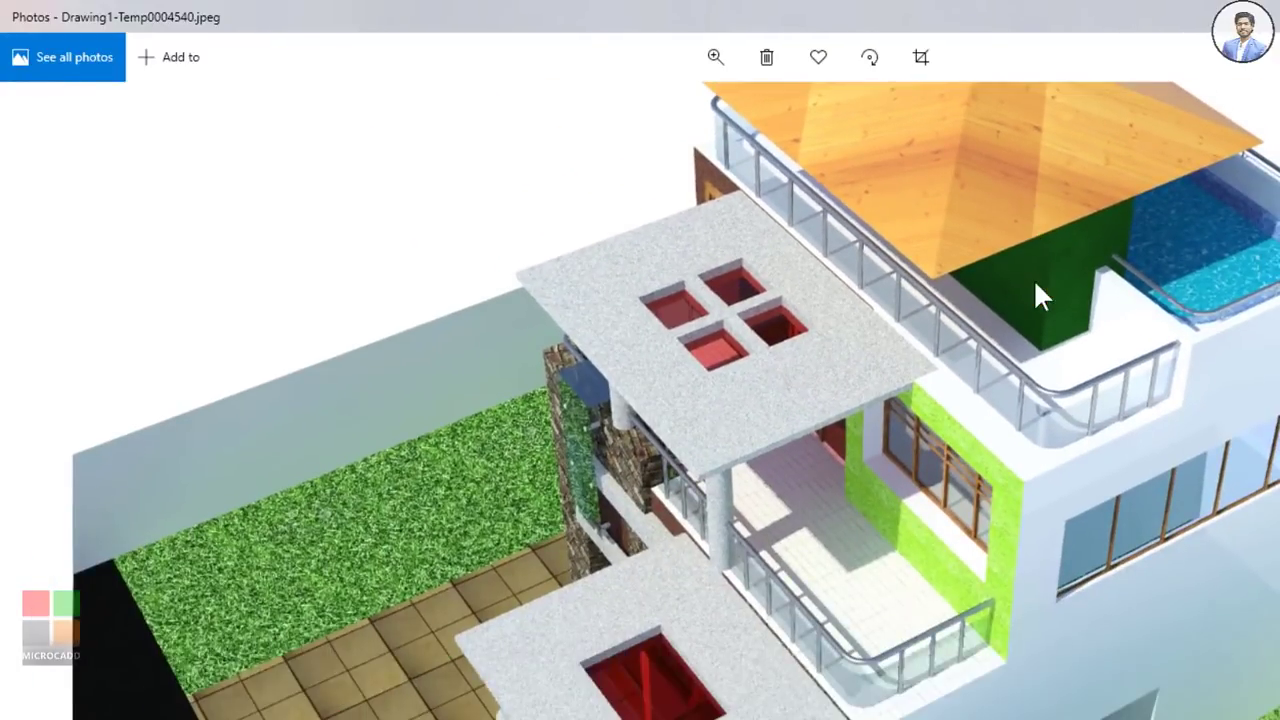
{"action": "scroll", "coordinate": [1035, 282], "scroll_direction": "down", "scroll_amount": 1}
{"action": "key", "text": "Left"}
{"action": "key", "text": "Left"}
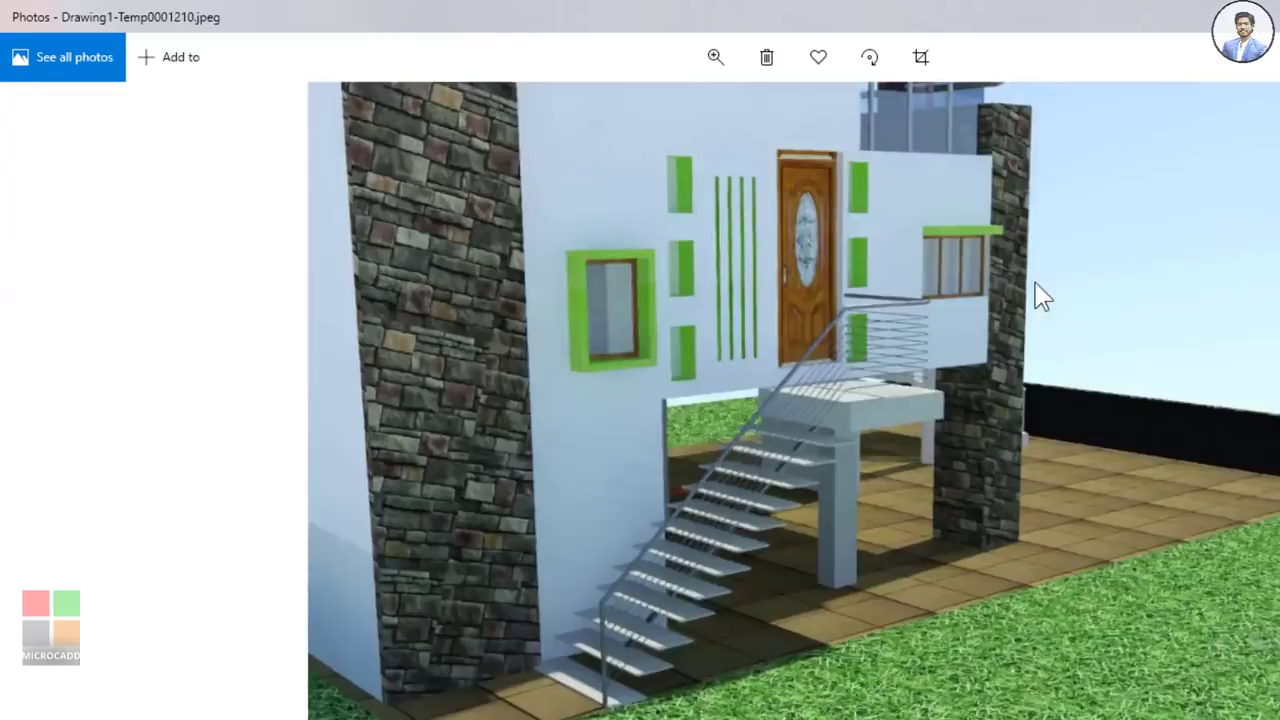
{"action": "key", "text": "Left"}
{"action": "scroll", "coordinate": [820, 145], "scroll_direction": "up", "scroll_amount": 3}
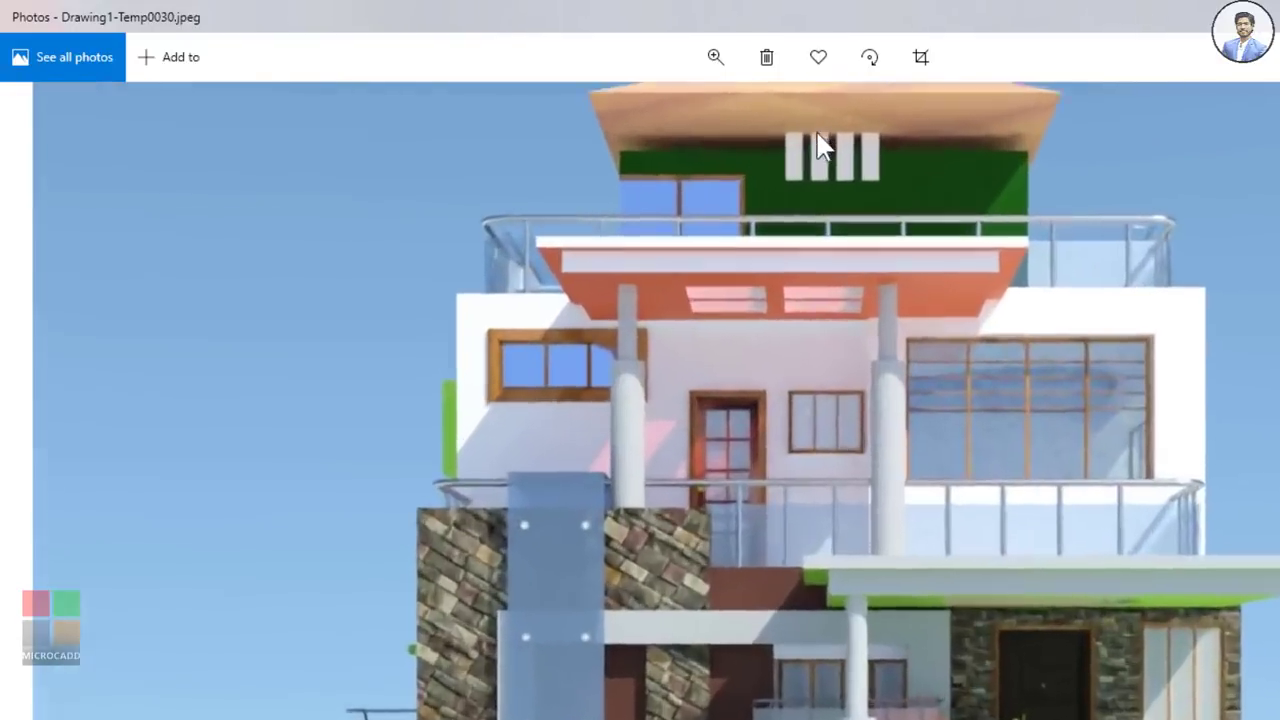
{"action": "scroll", "coordinate": [771, 299], "scroll_direction": "up", "scroll_amount": 3}
{"action": "key", "text": "alt+Tab"}
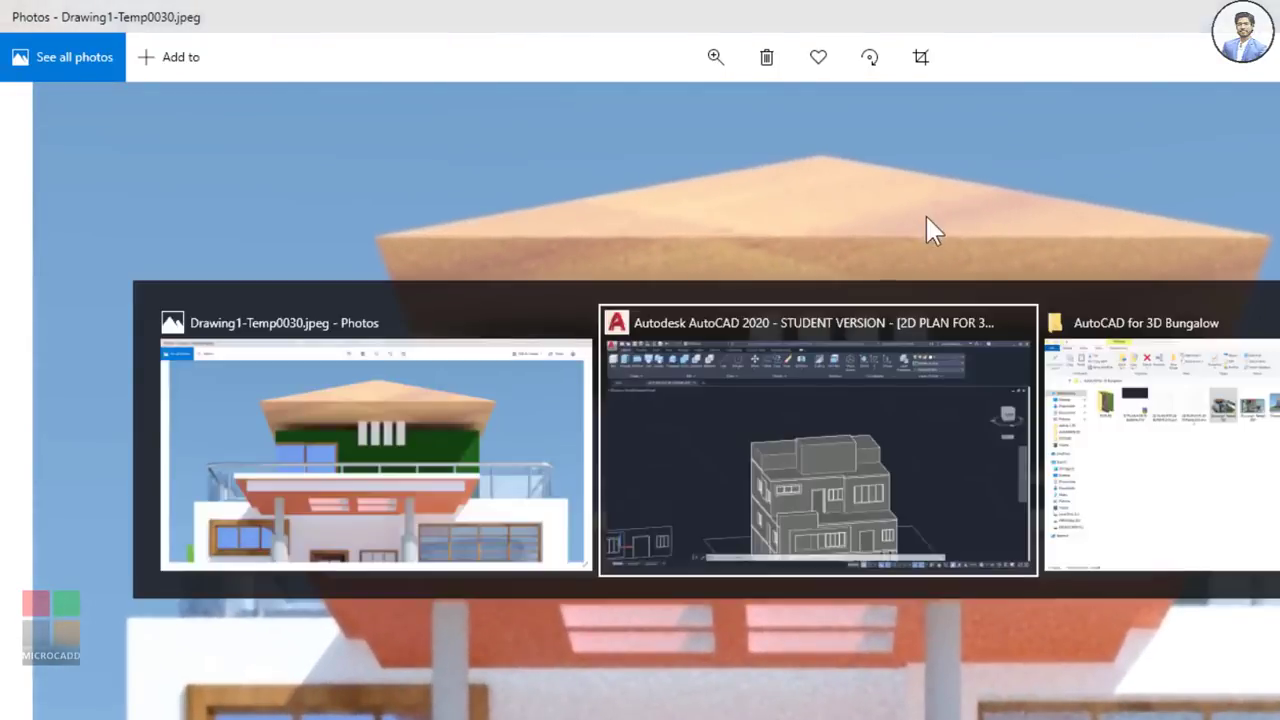
{"action": "scroll", "coordinate": [838, 624], "scroll_direction": "up", "scroll_amount": 5}
{"action": "middle_click_drag", "start_coordinate": [838, 624], "coordinate": [817, 483], "text": "shift"}
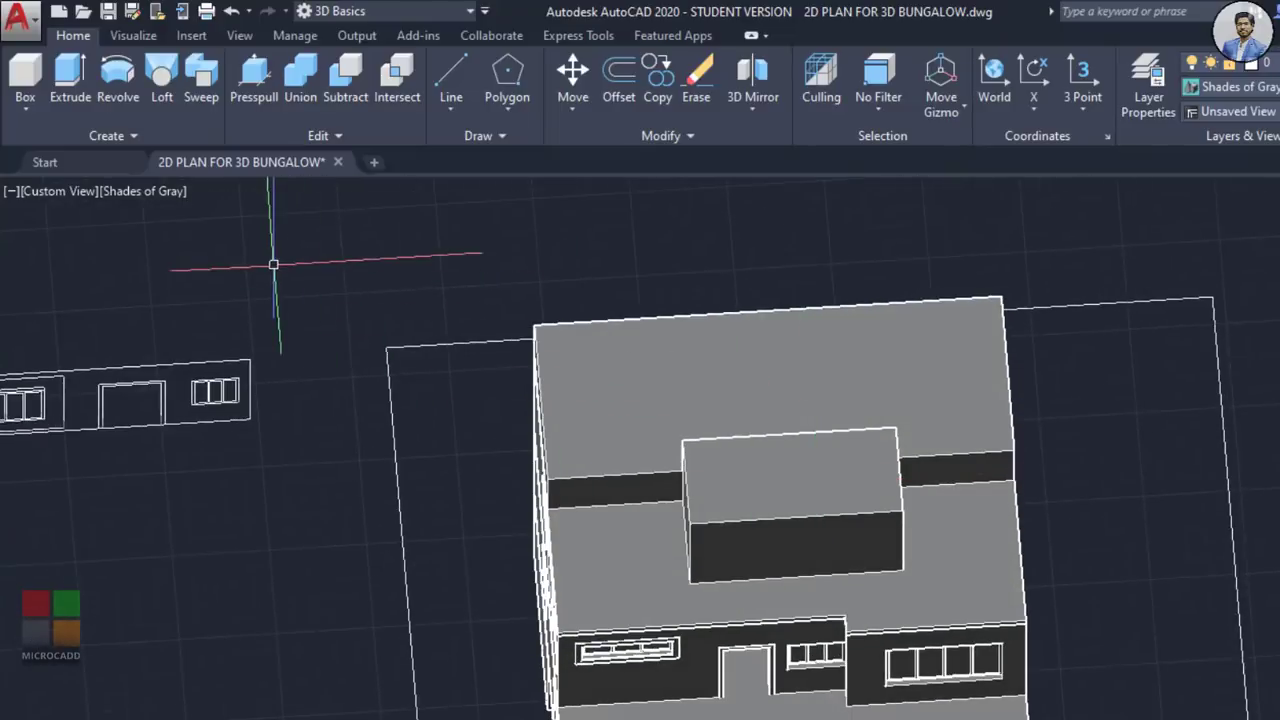
{"action": "left_click", "coordinate": [22, 117]}
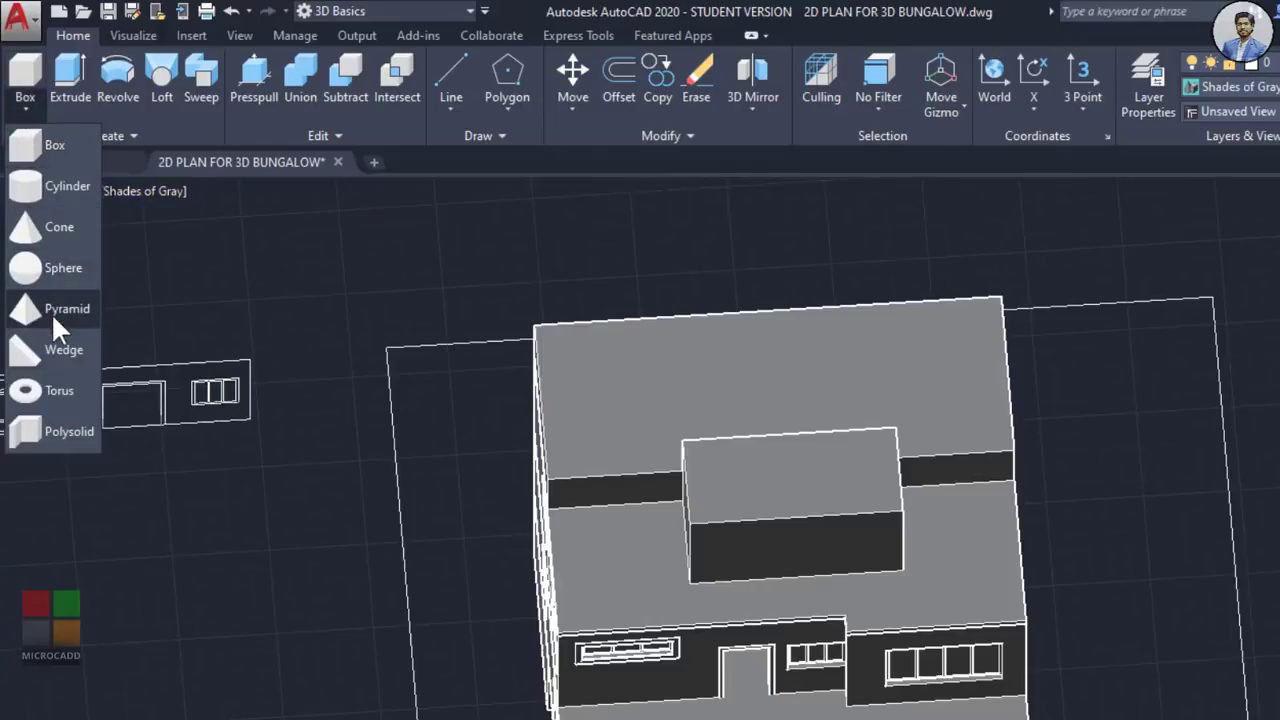
{"action": "left_click", "coordinate": [51, 312]}
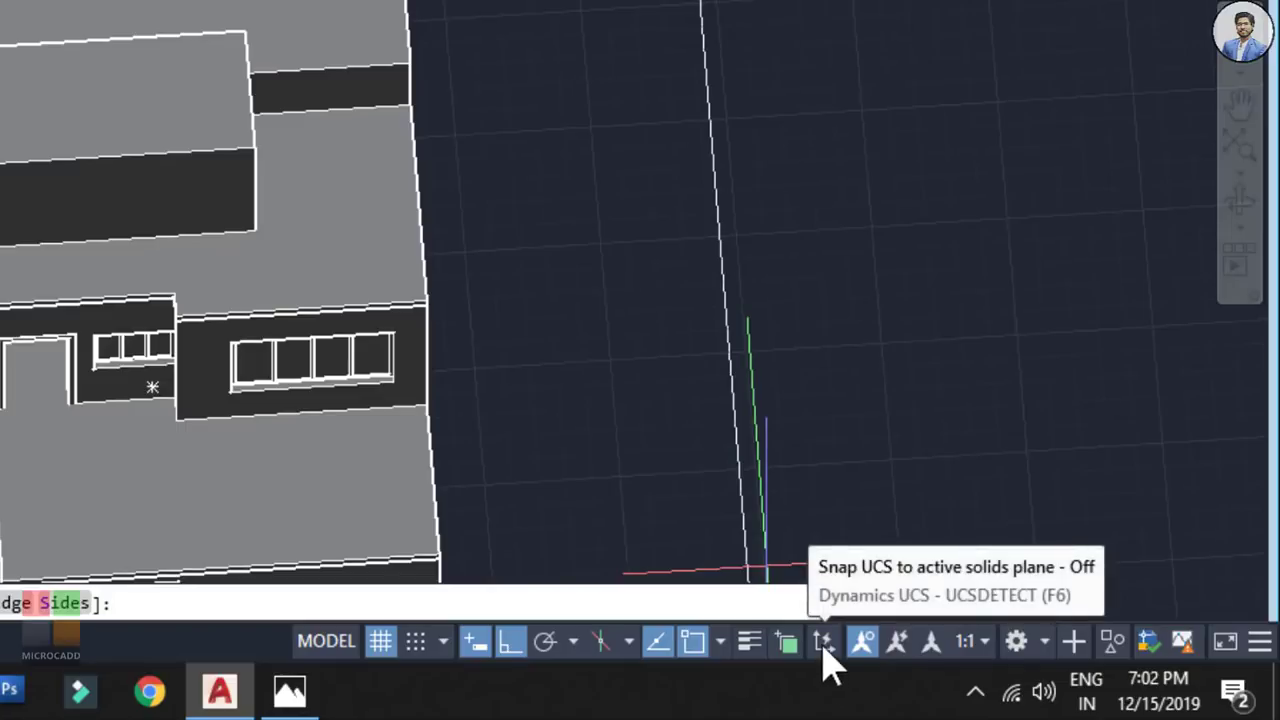
{"action": "key", "text": "Escape"}
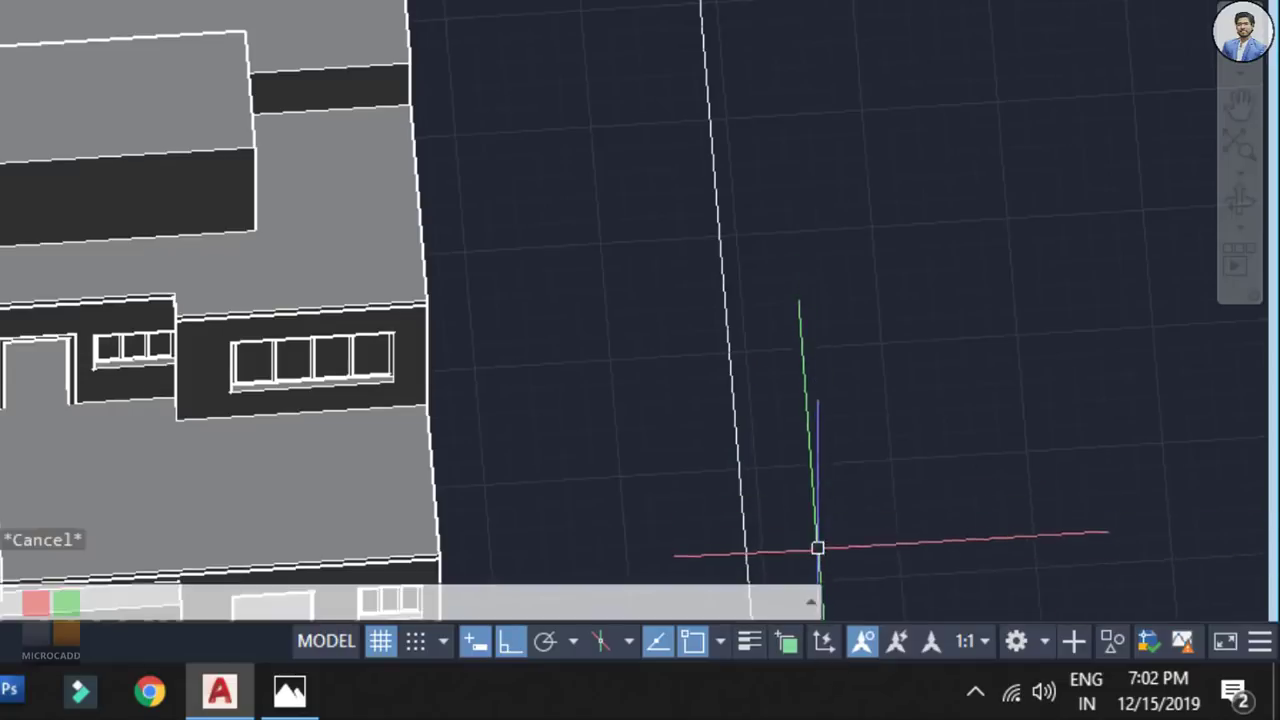
Step: Turn on Dynamic UCS so that new objects align to the solid face under the cursor
{"action": "left_click", "coordinate": [1259, 643]}
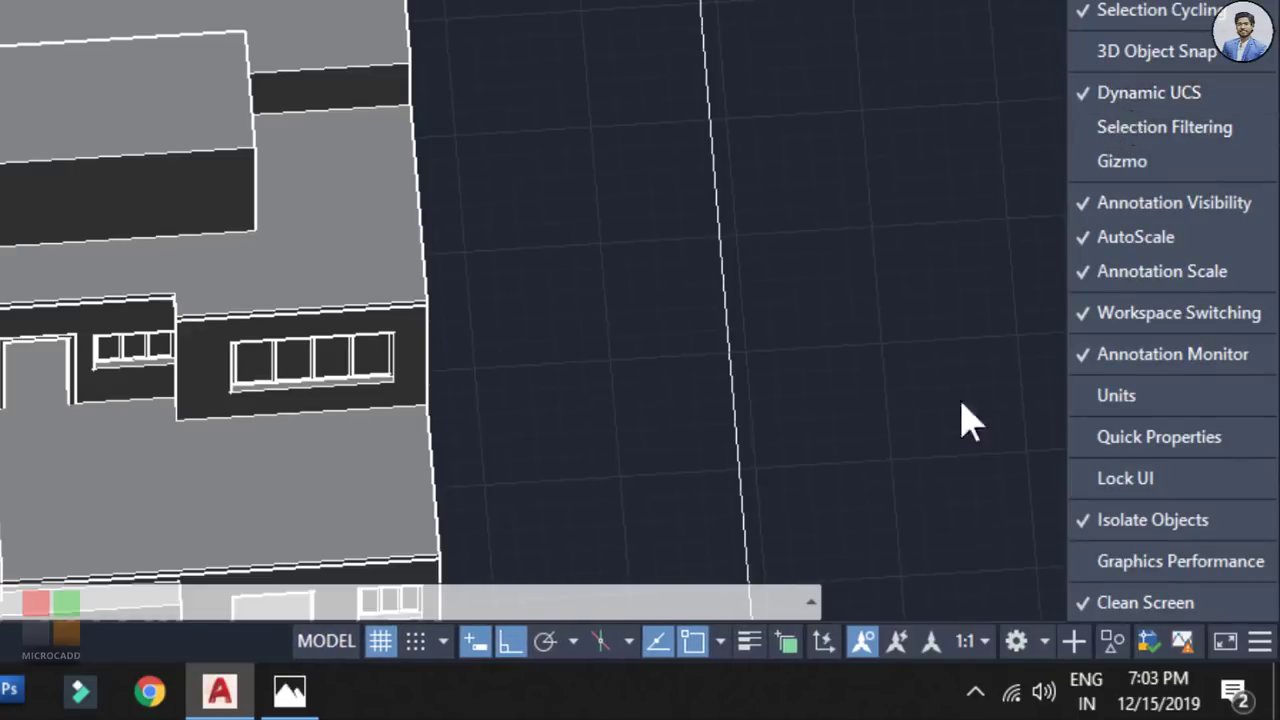
{"action": "left_click", "coordinate": [823, 643]}
{"action": "middle_click_drag", "start_coordinate": [300, 430], "coordinate": [366, 366], "text": "shift"}
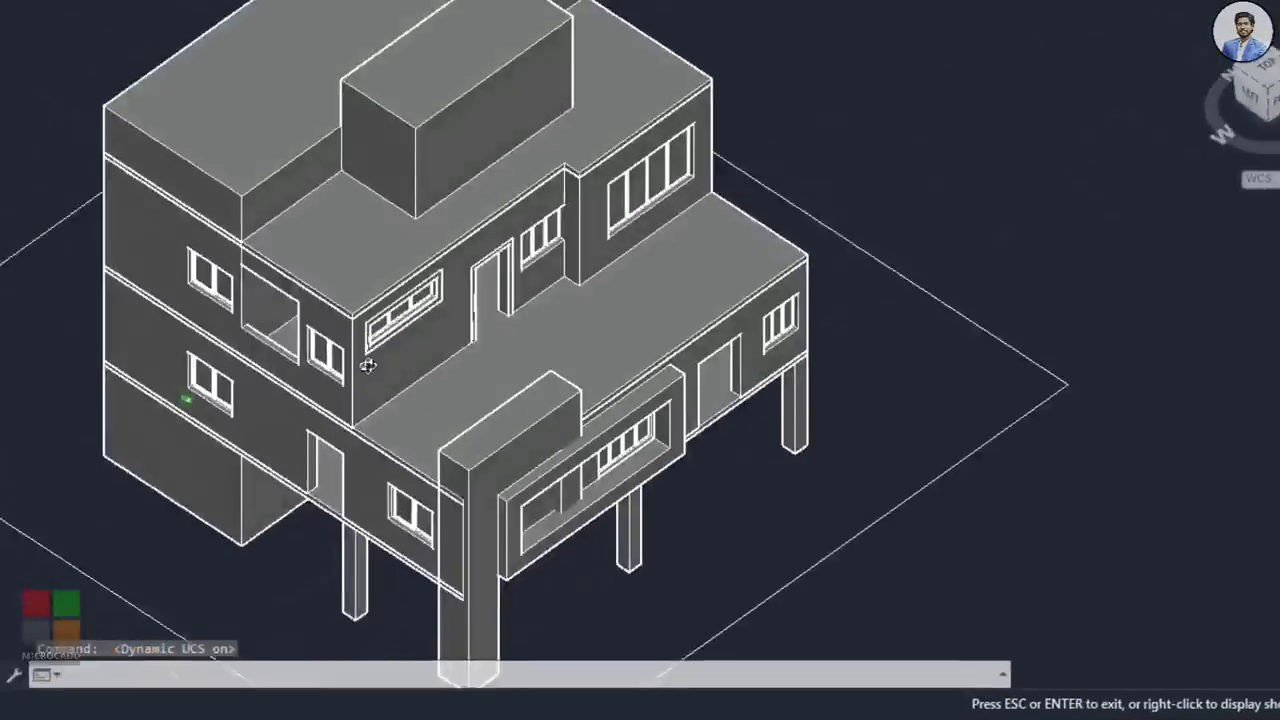
{"action": "scroll", "coordinate": [566, 312], "scroll_direction": "up", "scroll_amount": 2}
{"action": "middle_click_drag", "start_coordinate": [566, 312], "coordinate": [539, 490]}
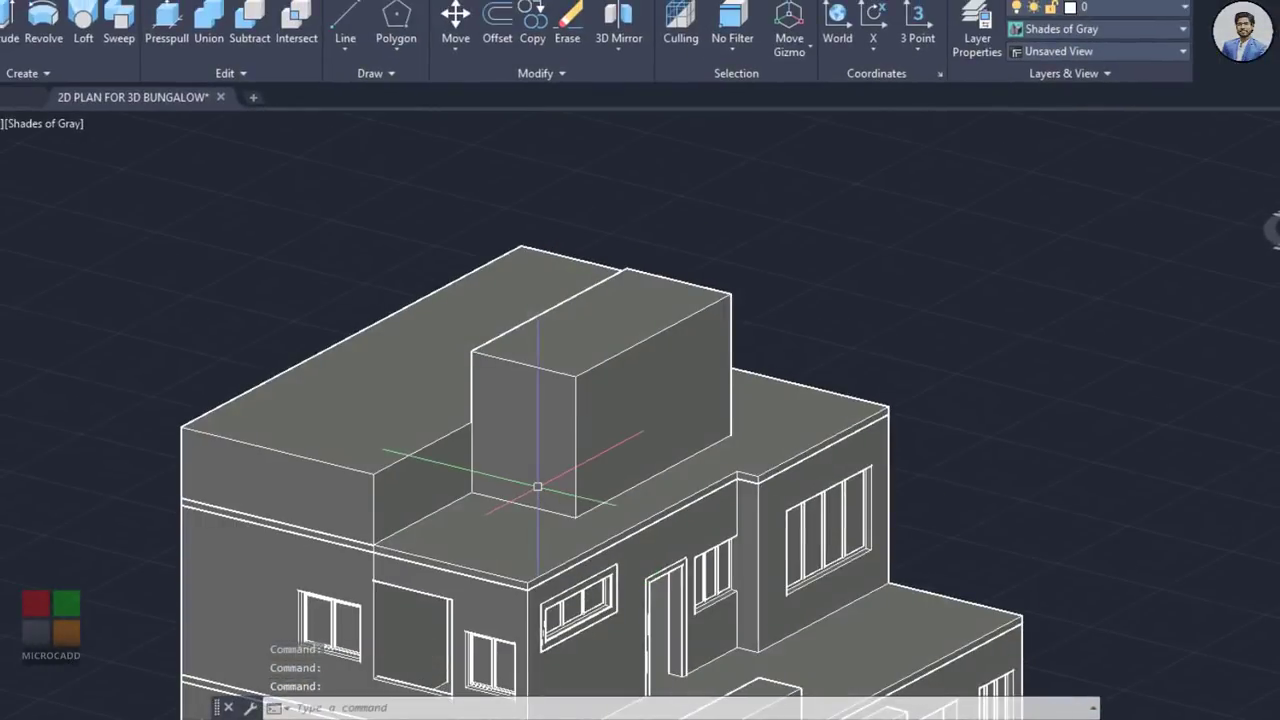
Step: Draw a test circle with a radius of about 0.44 on the left end face of the rooftop room
{"action": "type", "text": "c"}
{"action": "key", "text": "Return"}
{"action": "scroll", "coordinate": [541, 497], "scroll_direction": "up", "scroll_amount": 5}
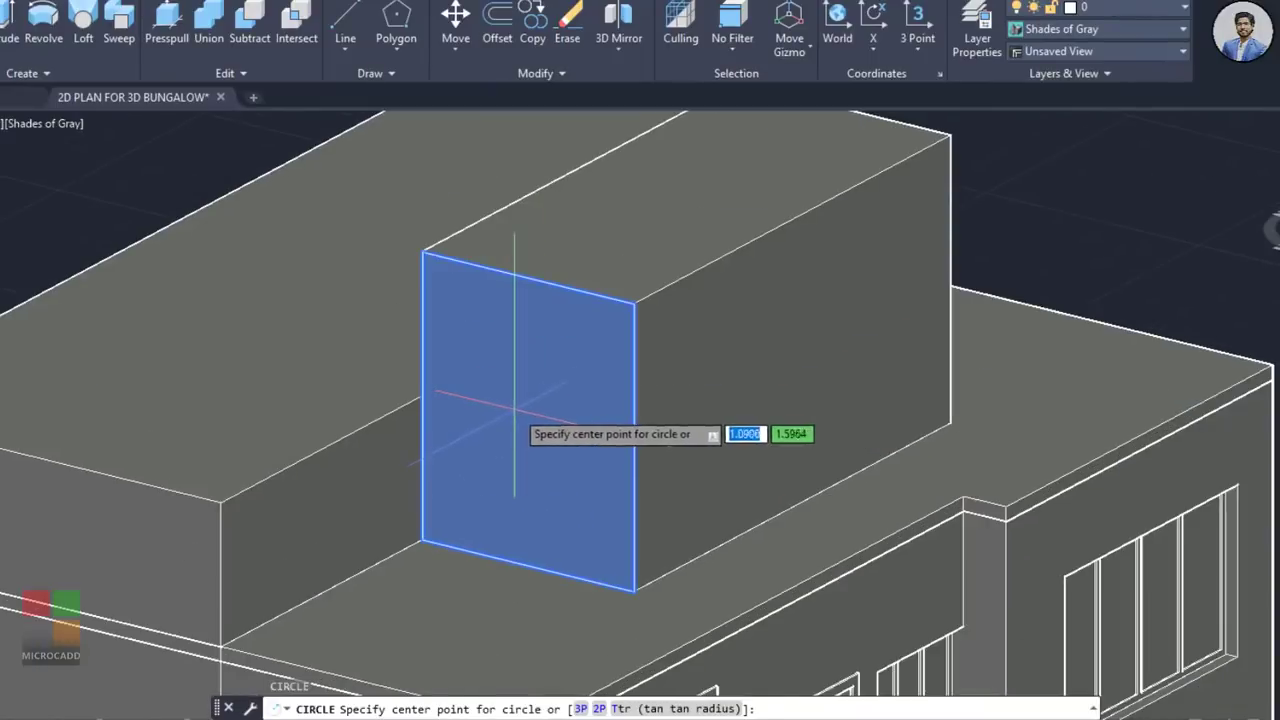
{"action": "left_click", "coordinate": [514, 413]}
{"action": "left_click", "coordinate": [553, 460]}
Step: Draw a second test circle with a radius of about 0.61 on the front face of the rooftop room
{"action": "middle_click_drag", "start_coordinate": [660, 503], "coordinate": [625, 535], "text": "shift"}
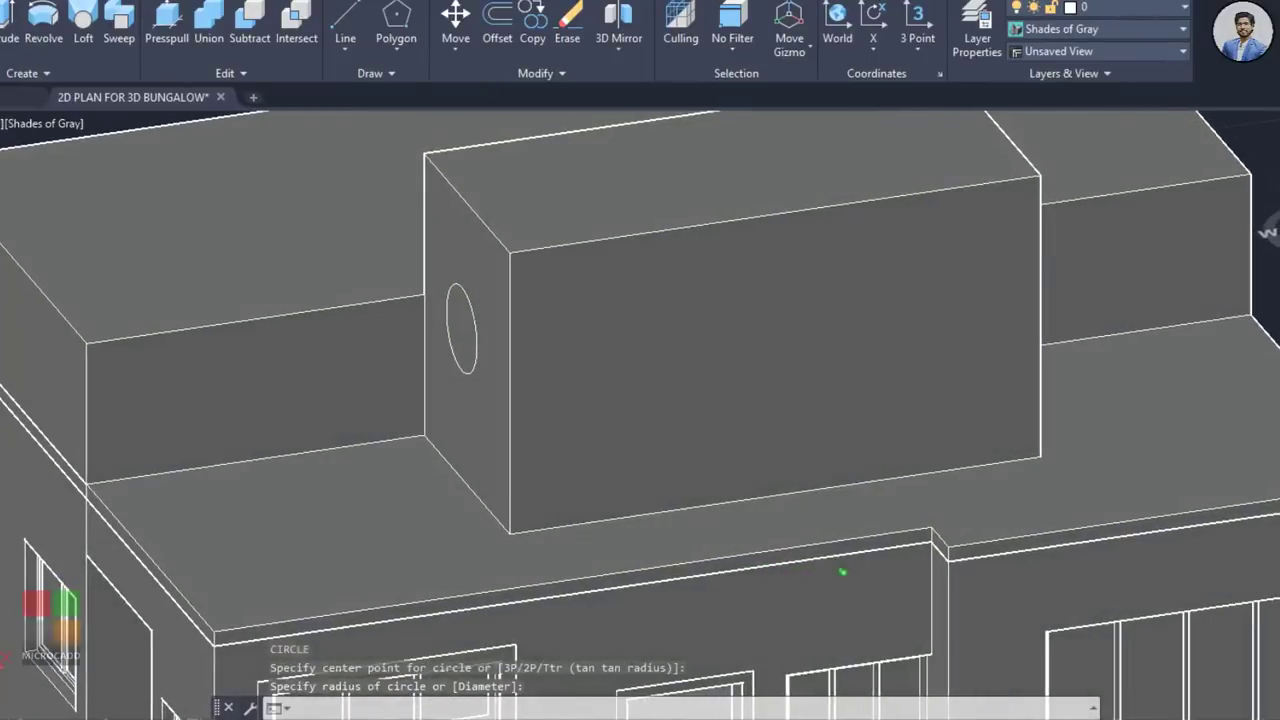
{"action": "type", "text": "c"}
{"action": "key", "text": "Return"}
{"action": "left_click", "coordinate": [687, 343]}
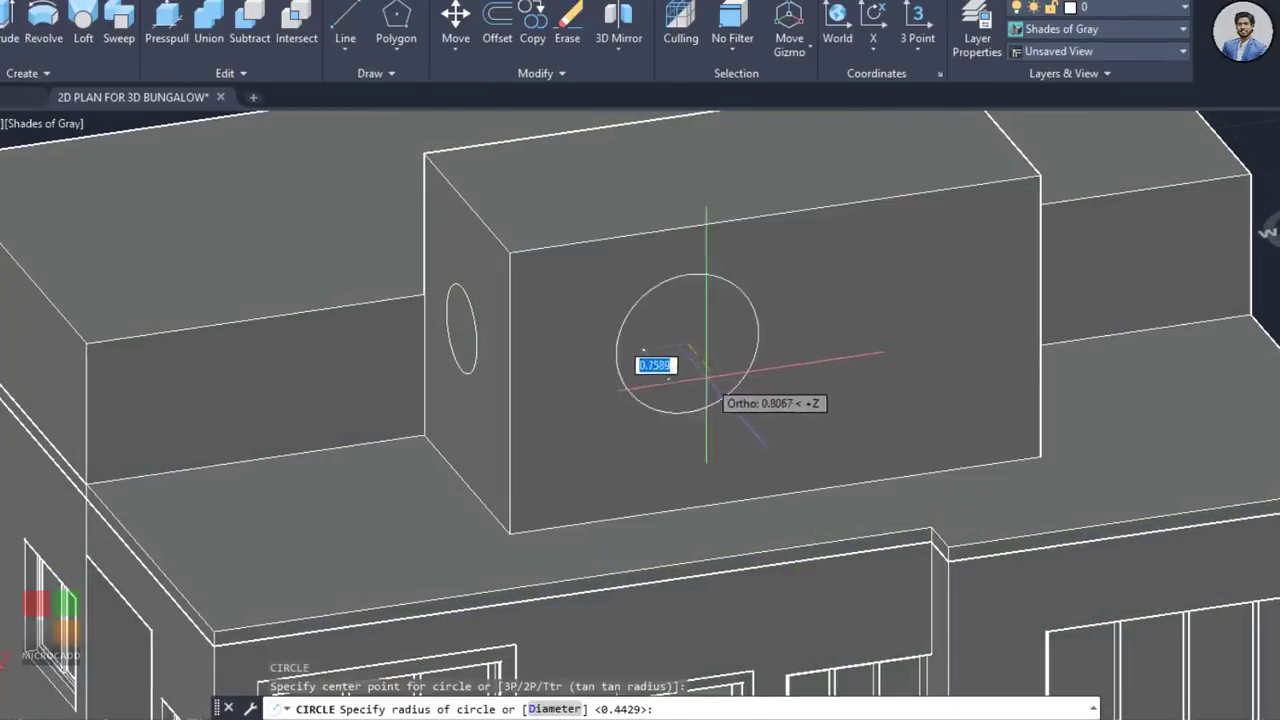
{"action": "left_click", "coordinate": [701, 376]}
Step: Draw a test rectangle beside the circle on the rooftop room's front face
{"action": "middle_click_drag", "start_coordinate": [801, 420], "coordinate": [772, 406], "text": "shift"}
{"action": "type", "text": "re"}
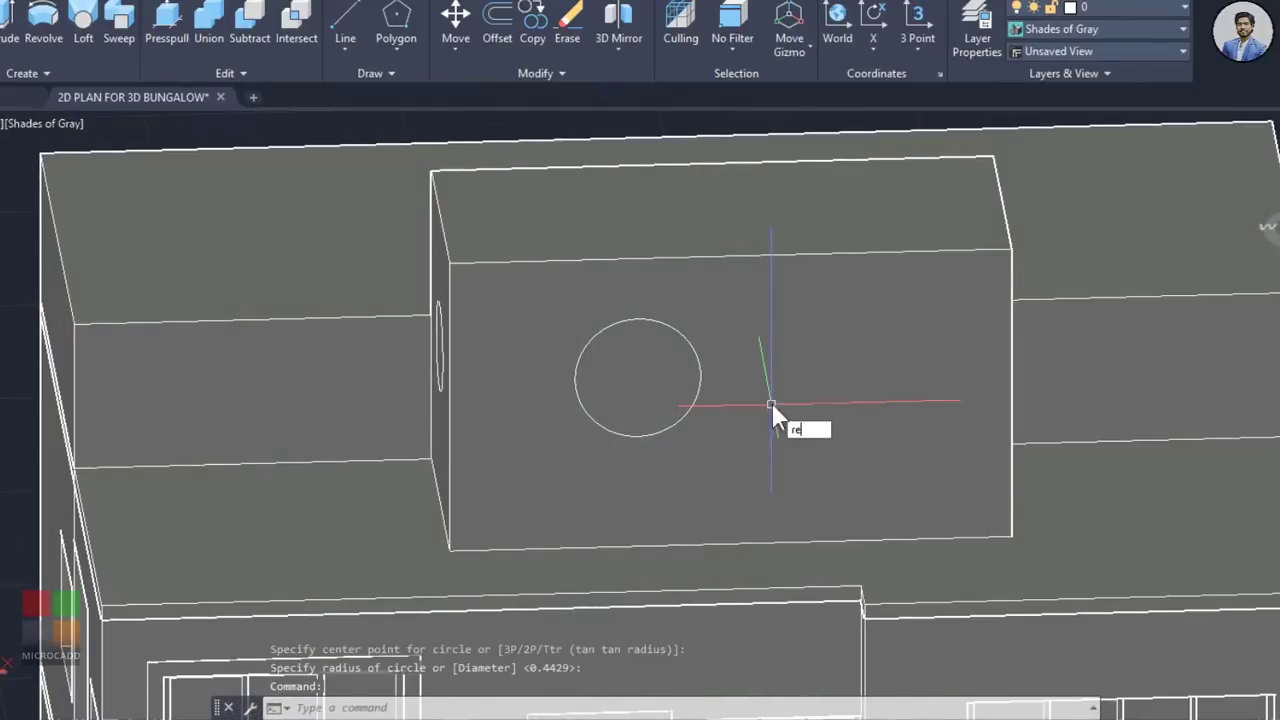
{"action": "type", "text": "c"}
{"action": "key", "text": "Return"}
{"action": "left_click", "coordinate": [766, 349]}
{"action": "left_click", "coordinate": [909, 457]}
Step: Draw a narrow test rectangle on the top face of the rooftop room
{"action": "middle_click_drag", "start_coordinate": [840, 463], "coordinate": [860, 497], "text": "shift"}
{"action": "key", "text": "Return"}
{"action": "middle_click_drag", "start_coordinate": [686, 249], "coordinate": [674, 491]}
{"action": "scroll", "coordinate": [636, 441], "scroll_direction": "up", "scroll_amount": 2}
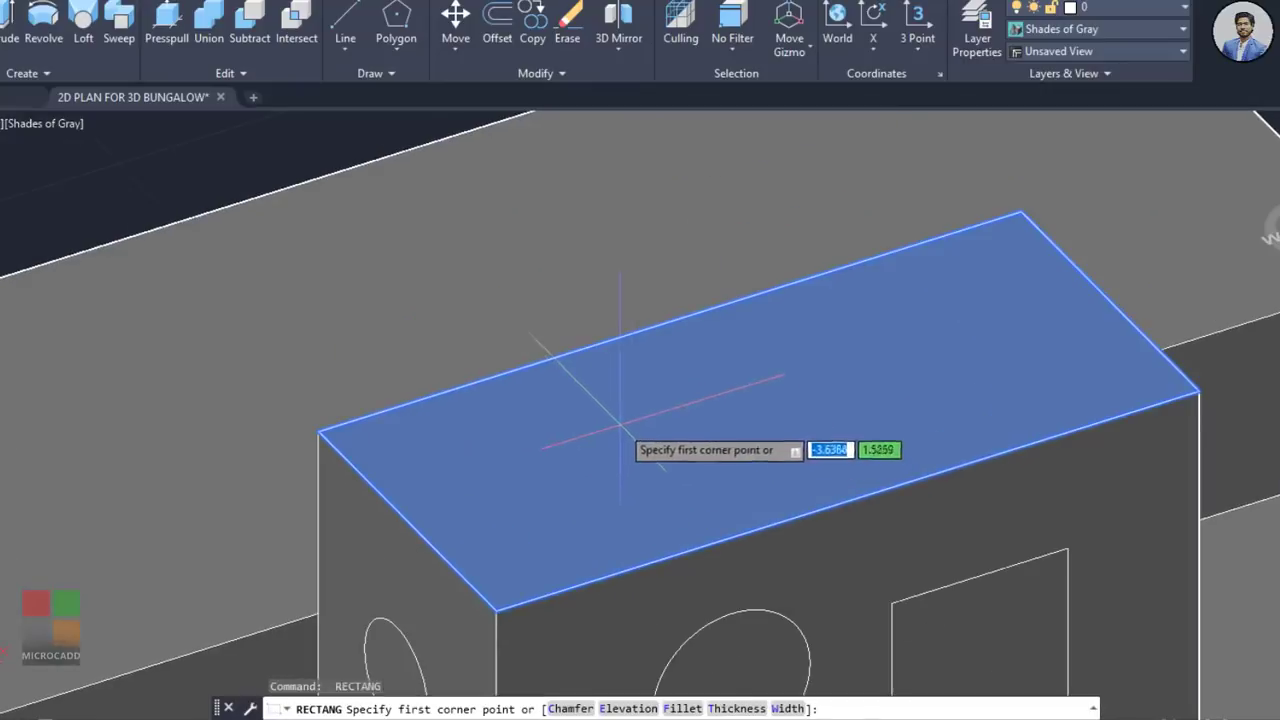
{"action": "left_click", "coordinate": [621, 424]}
{"action": "left_click", "coordinate": [864, 394]}
{"action": "key", "text": "Escape"}
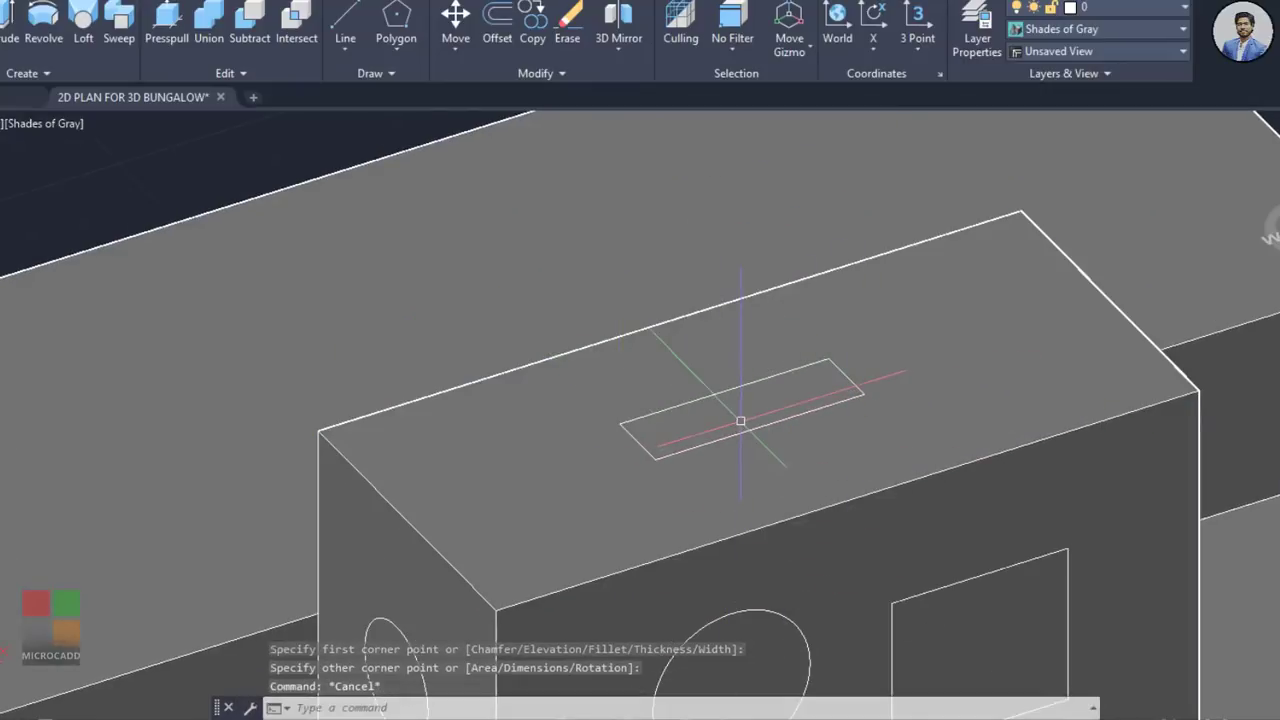
Step: Turn off Dynamic UCS, draw a test circle about 3.51 in radius over the rooftop room's front, and check where it lies
{"action": "scroll", "coordinate": [737, 420], "scroll_direction": "down", "scroll_amount": 5}
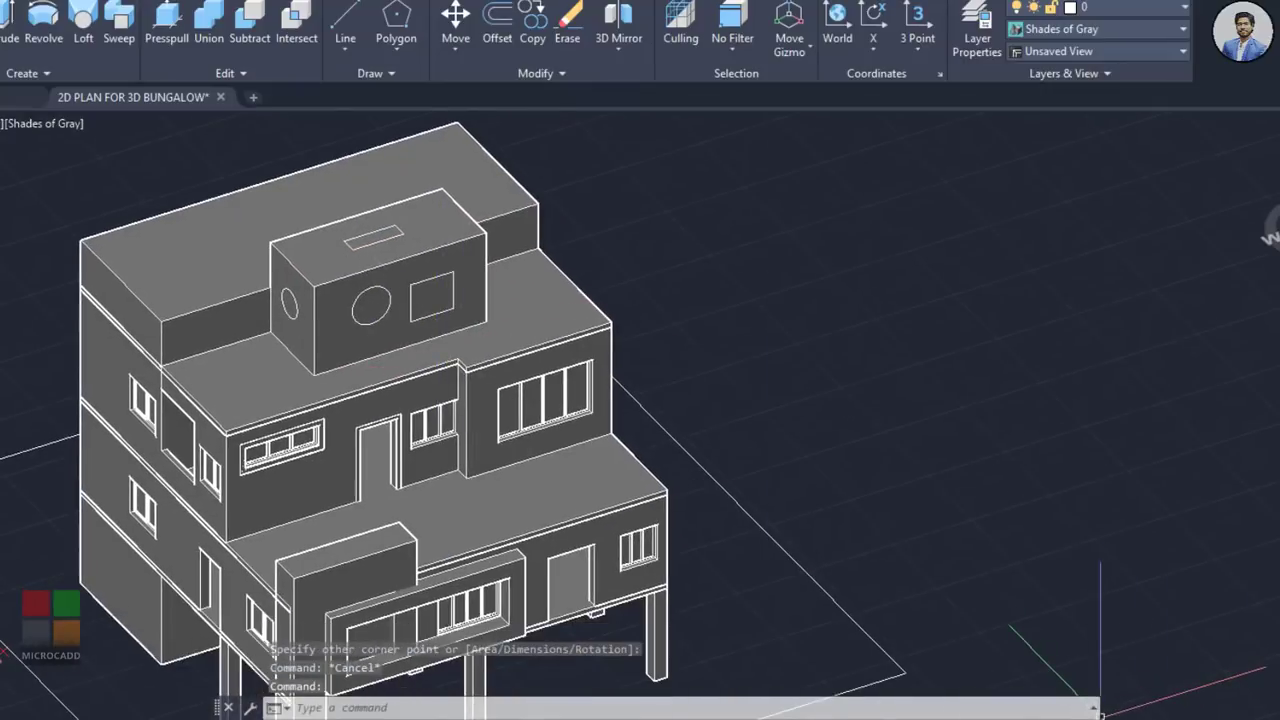
{"action": "key", "text": "F6"}
{"action": "scroll", "coordinate": [480, 290], "scroll_direction": "up", "scroll_amount": 6}
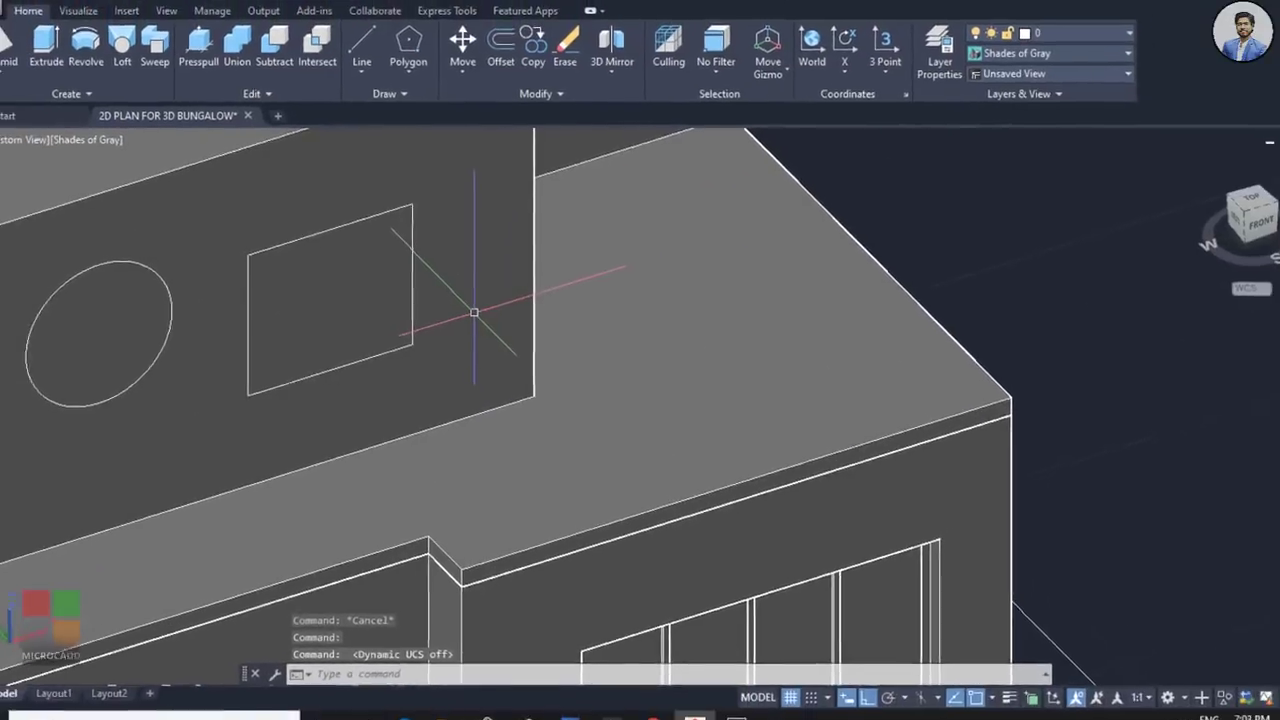
{"action": "type", "text": "c"}
{"action": "key", "text": "Return"}
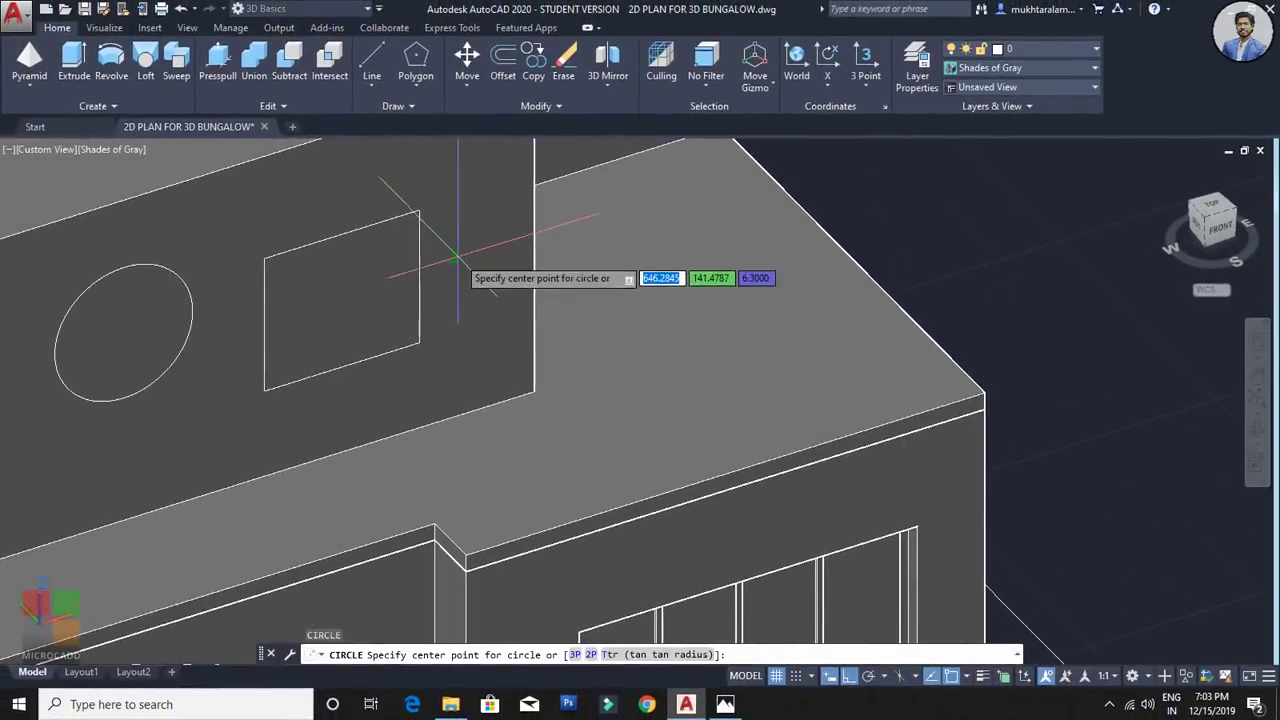
{"action": "left_click", "coordinate": [510, 265]}
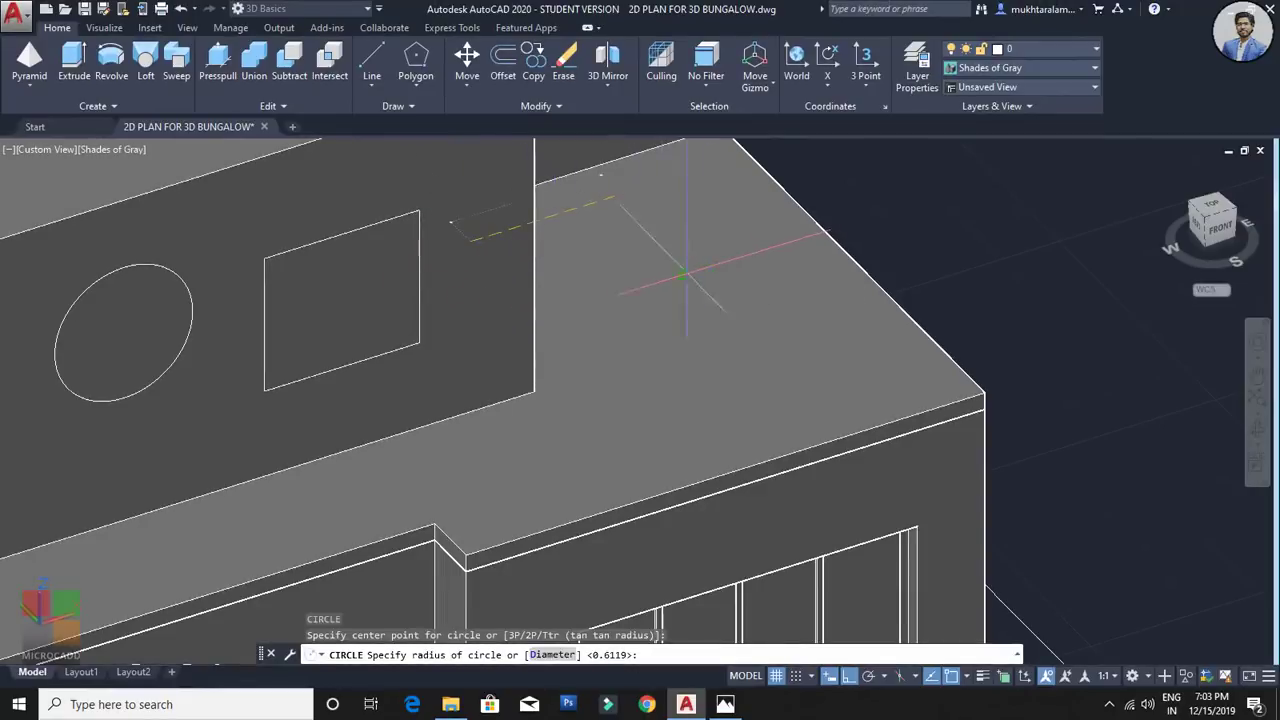
{"action": "left_click", "coordinate": [946, 218]}
{"action": "scroll", "coordinate": [823, 316], "scroll_direction": "down", "scroll_amount": 5}
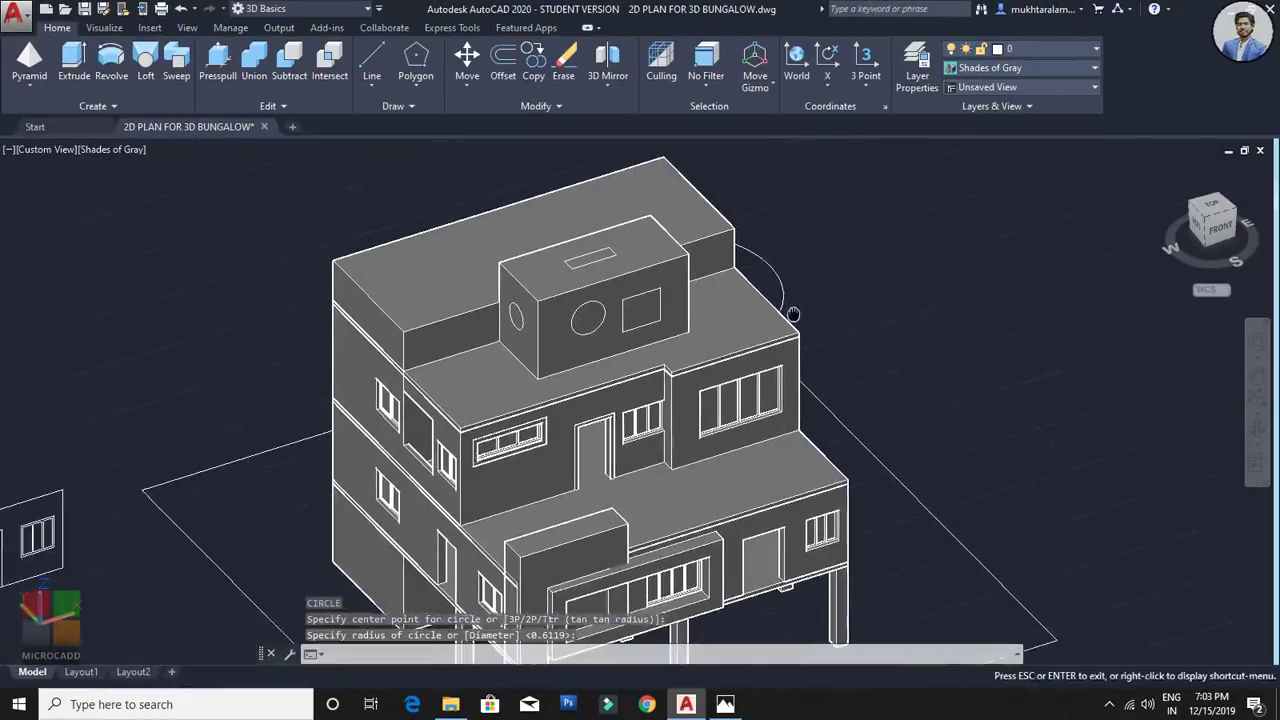
{"action": "middle_click_drag", "start_coordinate": [1090, 558], "coordinate": [757, 368]}
{"action": "scroll", "coordinate": [806, 362], "scroll_direction": "up", "scroll_amount": 2}
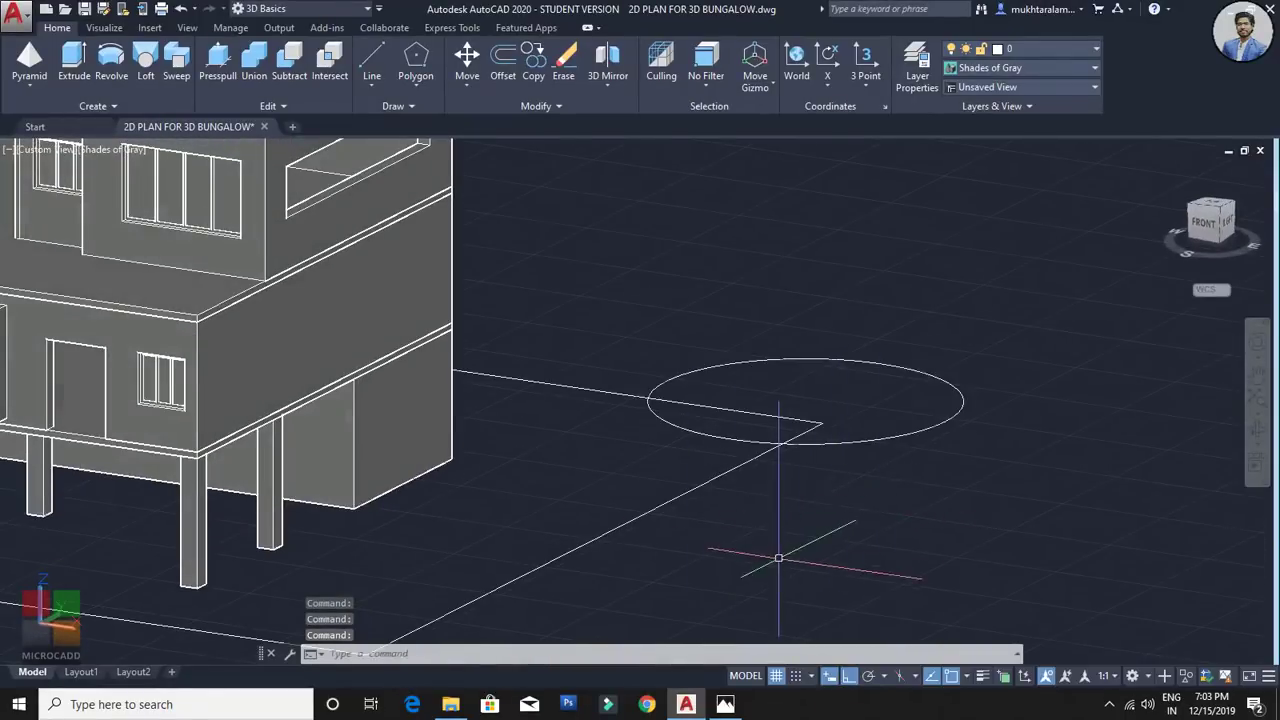
{"action": "middle_click_drag", "start_coordinate": [855, 517], "coordinate": [846, 540], "text": "shift"}
{"action": "scroll", "coordinate": [870, 416], "scroll_direction": "up", "scroll_amount": 3}
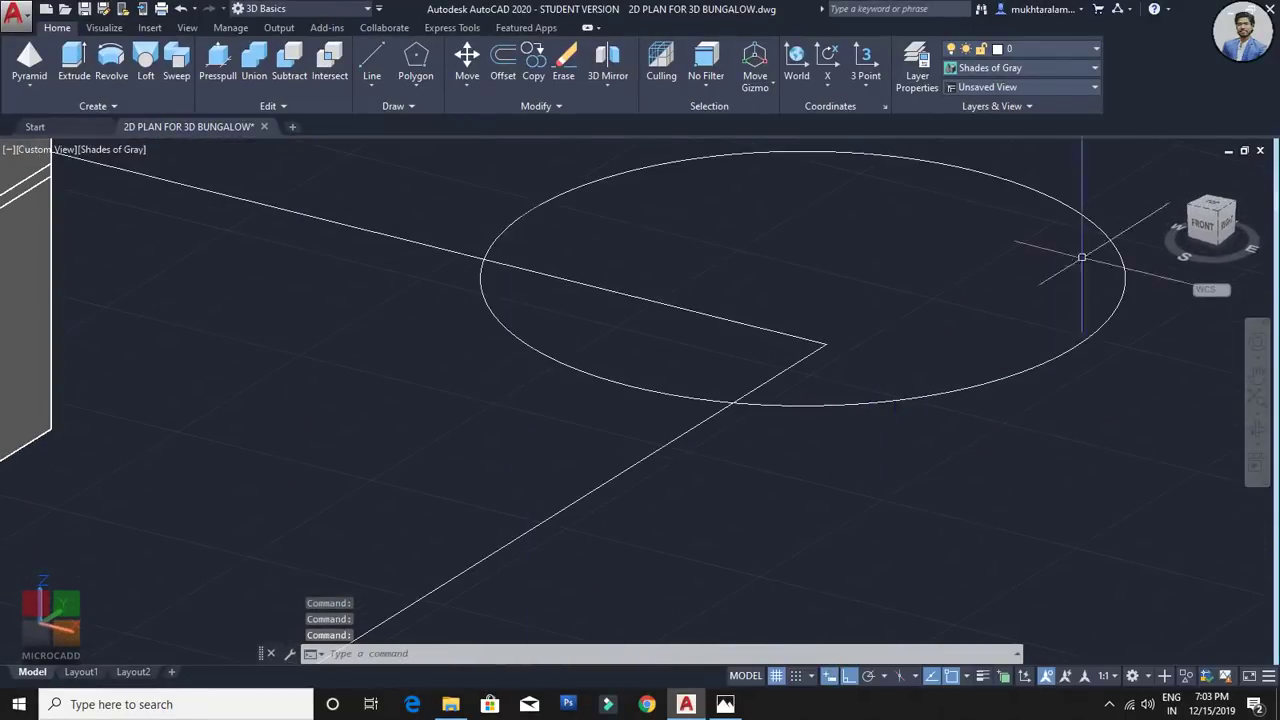
Step: Draw another test circle over the bungalow's right side wall with Dynamic UCS off
{"action": "scroll", "coordinate": [683, 511], "scroll_direction": "down", "scroll_amount": 6}
{"action": "middle_click_drag", "start_coordinate": [525, 439], "coordinate": [722, 500]}
{"action": "scroll", "coordinate": [627, 555], "scroll_direction": "up", "scroll_amount": 3}
{"action": "scroll", "coordinate": [725, 500], "scroll_direction": "up", "scroll_amount": 2}
{"action": "type", "text": "c"}
{"action": "key", "text": "Return"}
{"action": "left_click", "coordinate": [741, 418]}
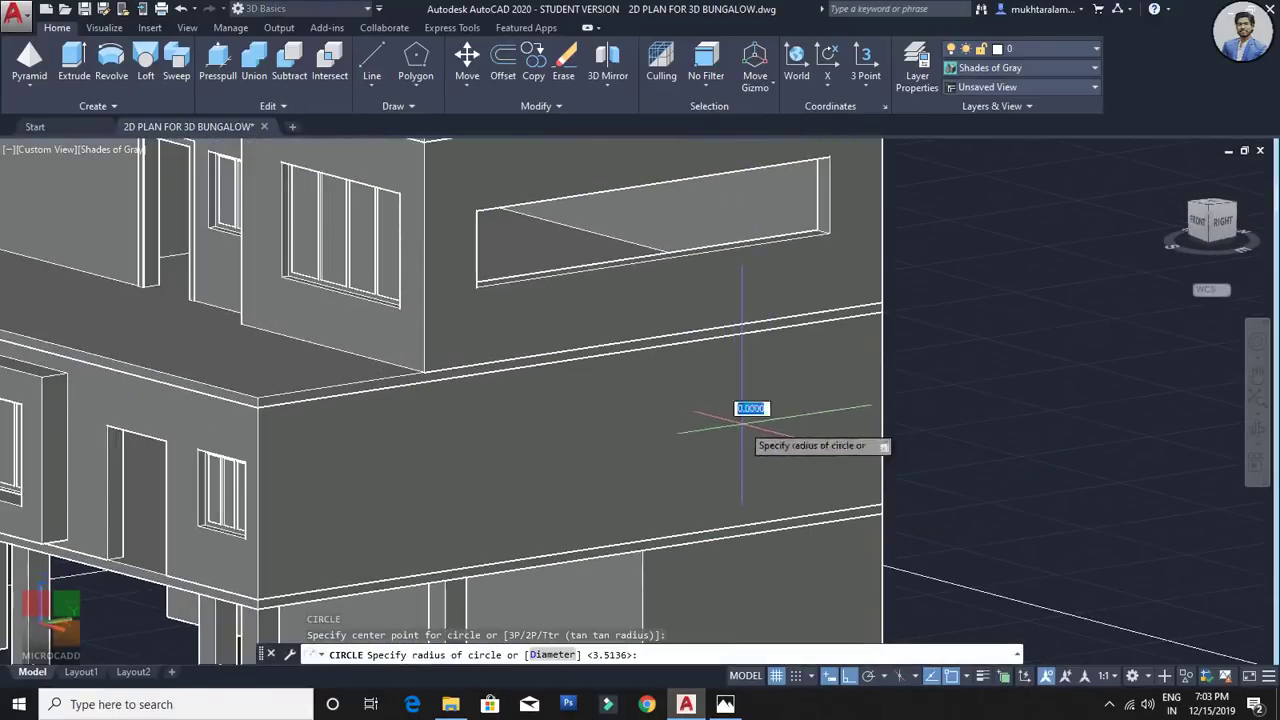
{"action": "left_click", "coordinate": [881, 509]}
{"action": "key", "text": "Escape"}
Step: Erase the two large test circles together with the plot outline around the bungalow's base
{"action": "scroll", "coordinate": [980, 511], "scroll_direction": "down", "scroll_amount": 6}
{"action": "middle_click_drag", "start_coordinate": [917, 502], "coordinate": [780, 446]}
{"action": "left_click", "coordinate": [1108, 346]}
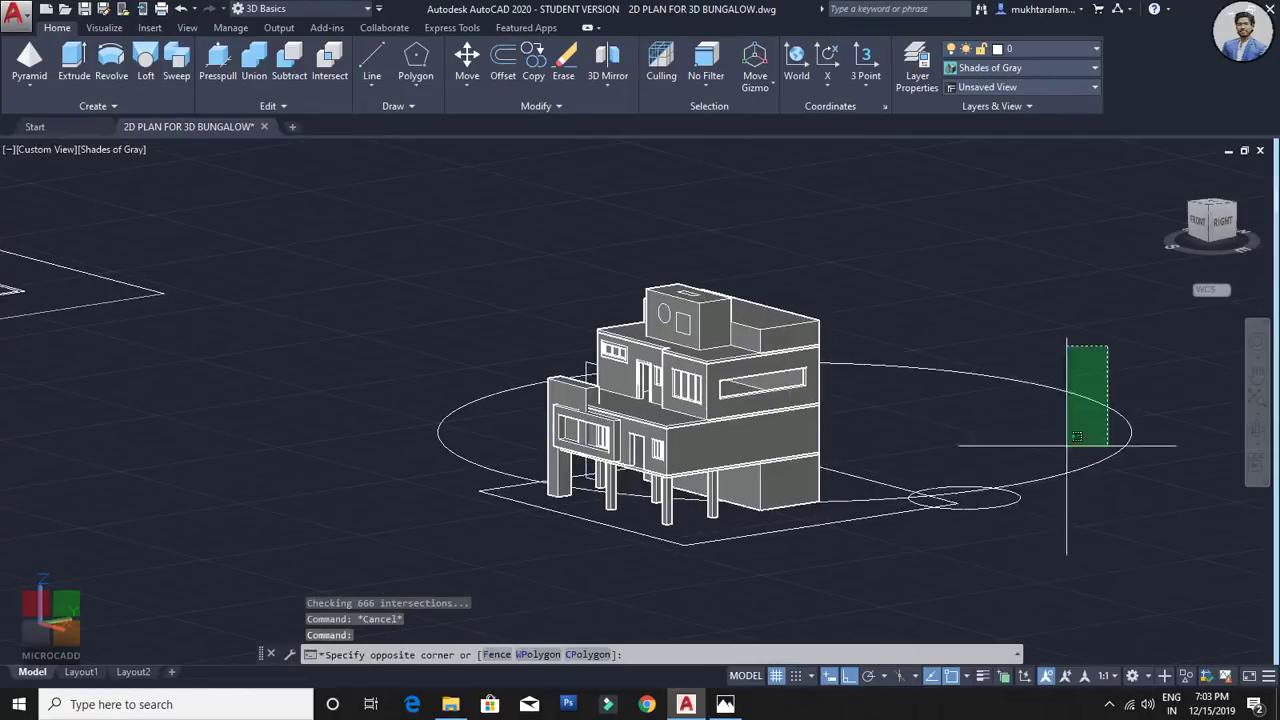
{"action": "left_click", "coordinate": [944, 594]}
{"action": "key", "text": "Delete"}
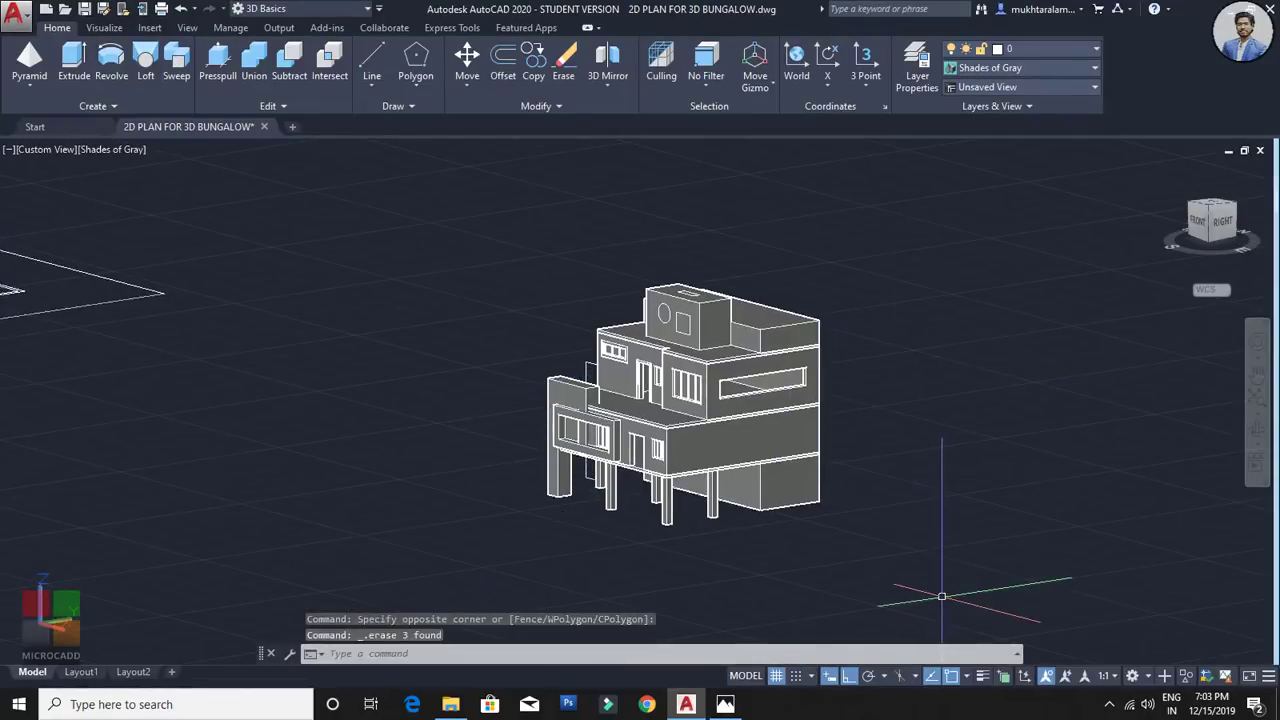
Step: Turn Dynamic UCS back on and erase the test circle on the rooftop room's front face
{"action": "left_click", "coordinate": [1024, 676]}
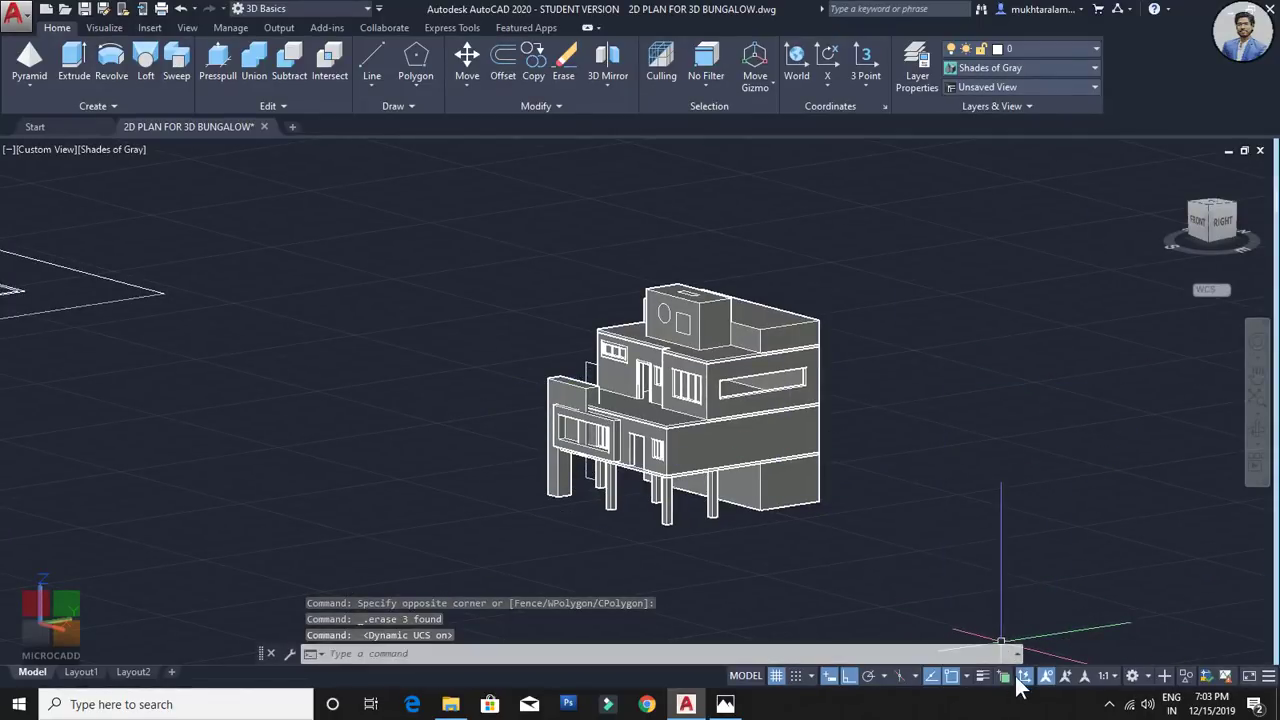
{"action": "middle_click_drag", "start_coordinate": [600, 480], "coordinate": [826, 537], "text": "shift"}
{"action": "middle_click_drag", "start_coordinate": [834, 346], "coordinate": [721, 382]}
{"action": "scroll", "coordinate": [754, 500], "scroll_direction": "up", "scroll_amount": 4}
{"action": "scroll", "coordinate": [708, 387], "scroll_direction": "up", "scroll_amount": 3}
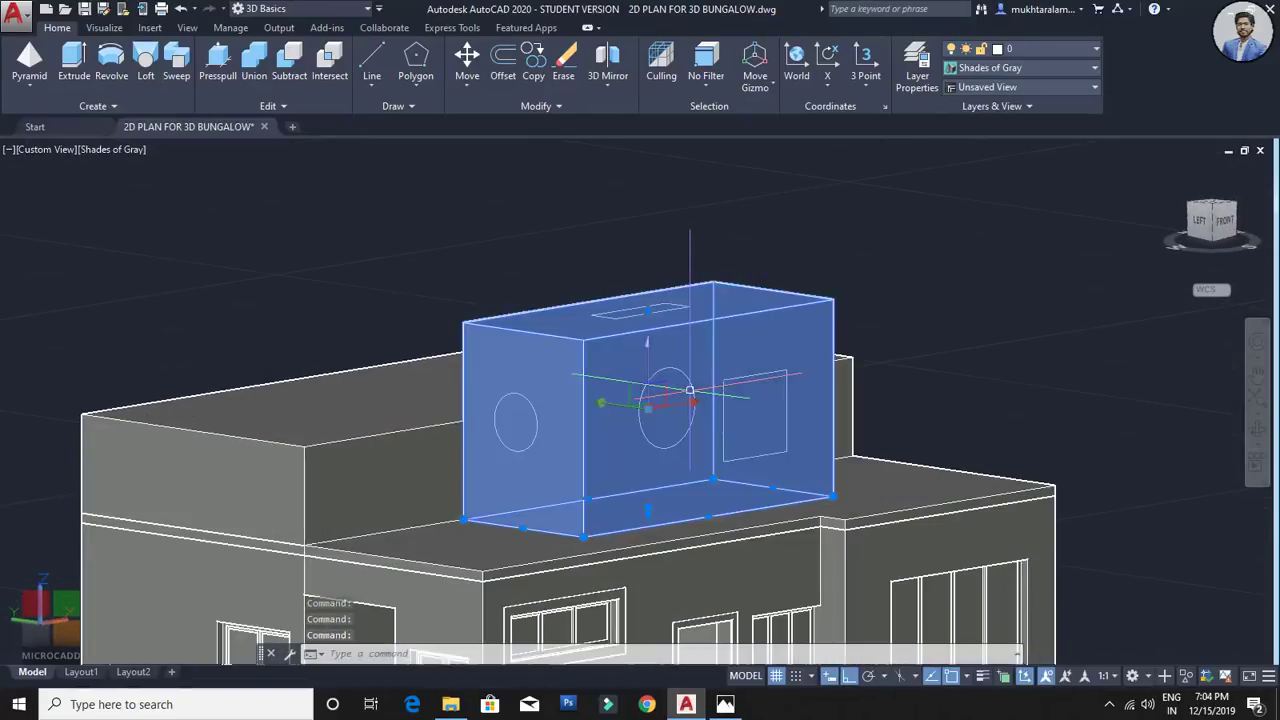
{"action": "key", "text": "Escape"}
{"action": "scroll", "coordinate": [689, 390], "scroll_direction": "up", "scroll_amount": 2}
{"action": "key", "text": "Escape"}
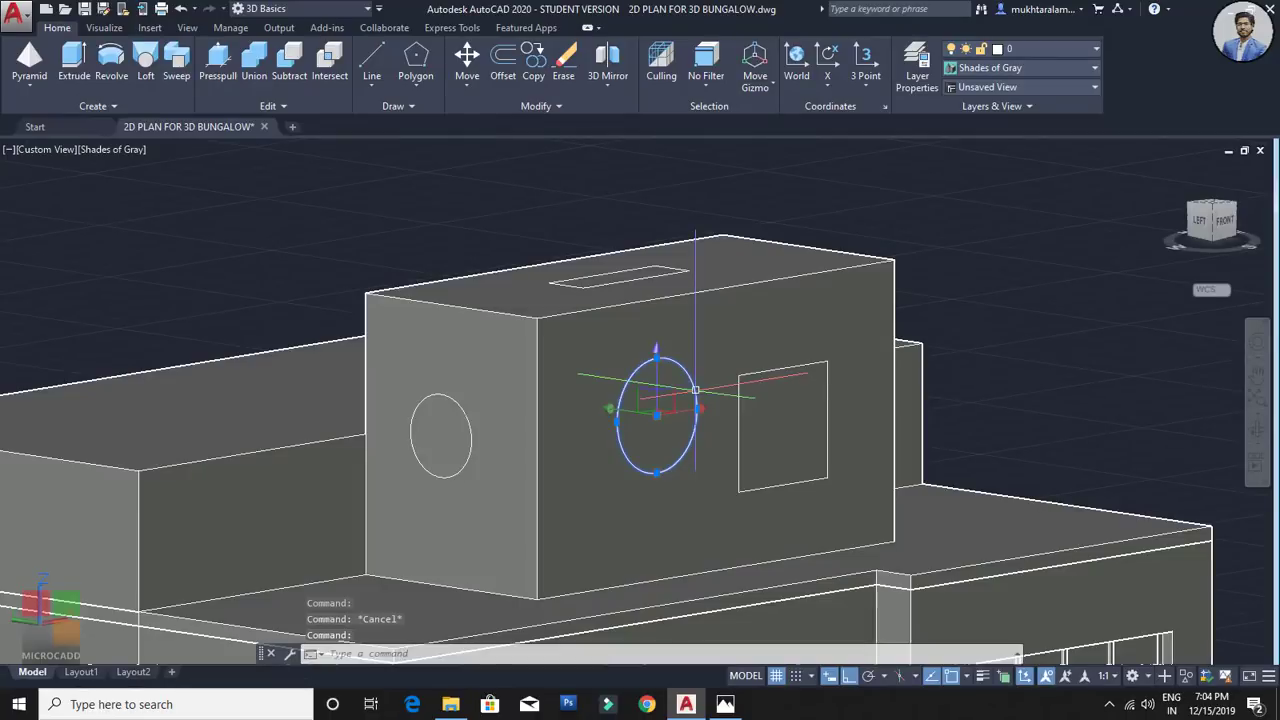
Step: Erase the remaining test circle and both test rectangles from the rooftop room's faces
{"action": "scroll", "coordinate": [713, 349], "scroll_direction": "down", "scroll_amount": 3}
{"action": "left_click", "coordinate": [549, 274]}
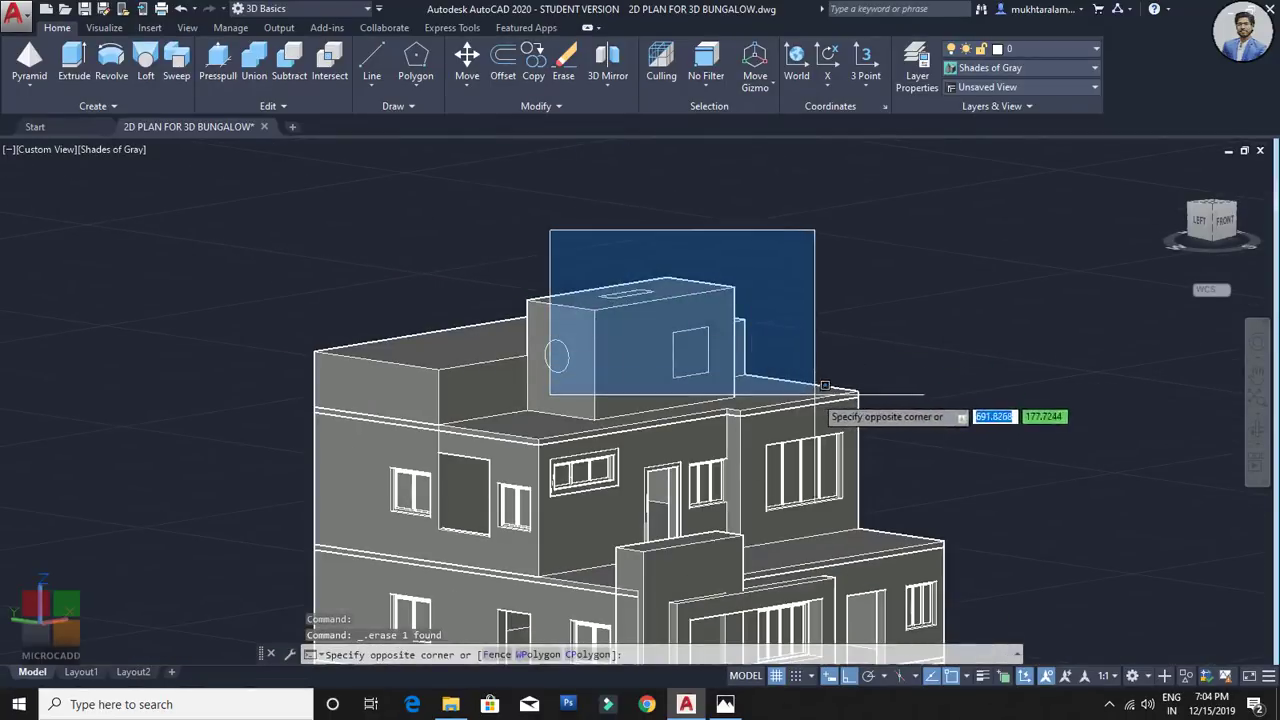
{"action": "left_click", "coordinate": [815, 393]}
{"action": "left_click", "coordinate": [594, 389]}
{"action": "key", "text": "Delete"}
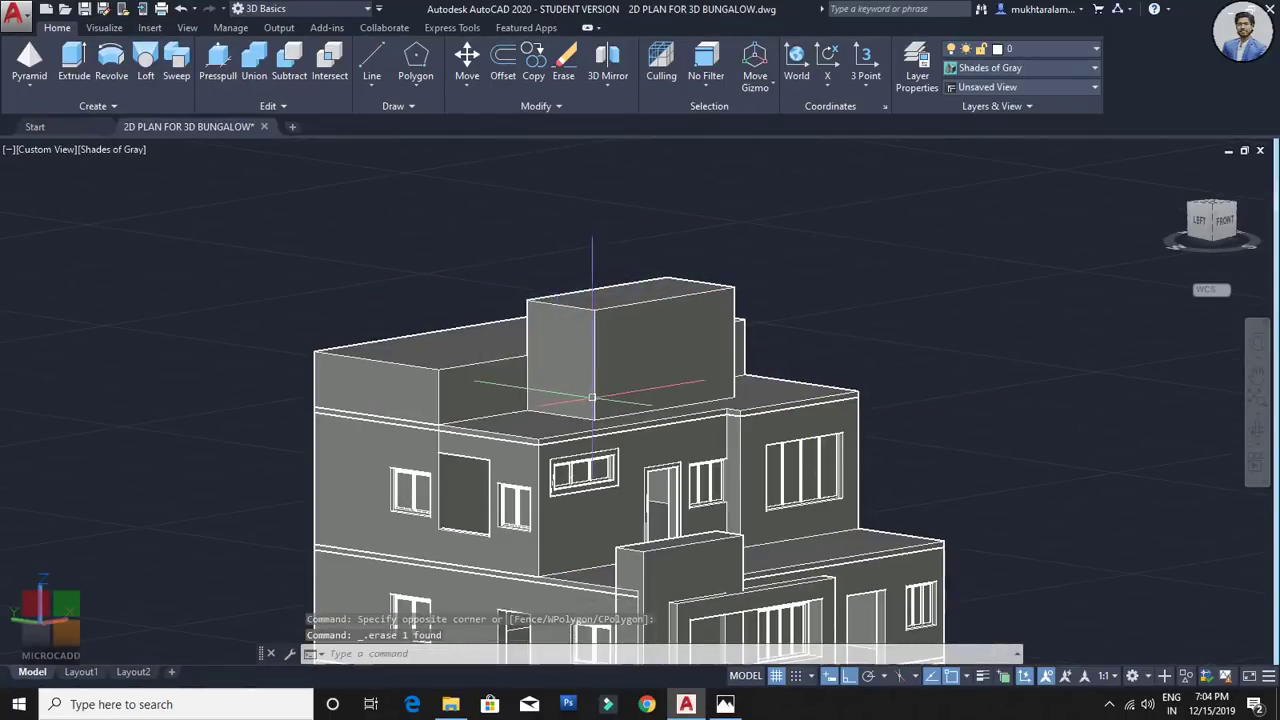
Step: Create a pyramid roof centred on the rooftop room's top face, with a base radius of about 3.4 and a height of 1
{"action": "scroll", "coordinate": [631, 331], "scroll_direction": "up", "scroll_amount": 2}
{"action": "mouse_move", "coordinate": [631, 331]}
{"action": "middle_mouse_down", "text": "shift"}
{"action": "mouse_move", "coordinate": [645, 479]}
{"action": "mouse_move", "coordinate": [700, 470]}
{"action": "middle_mouse_up", "text": "shift"}
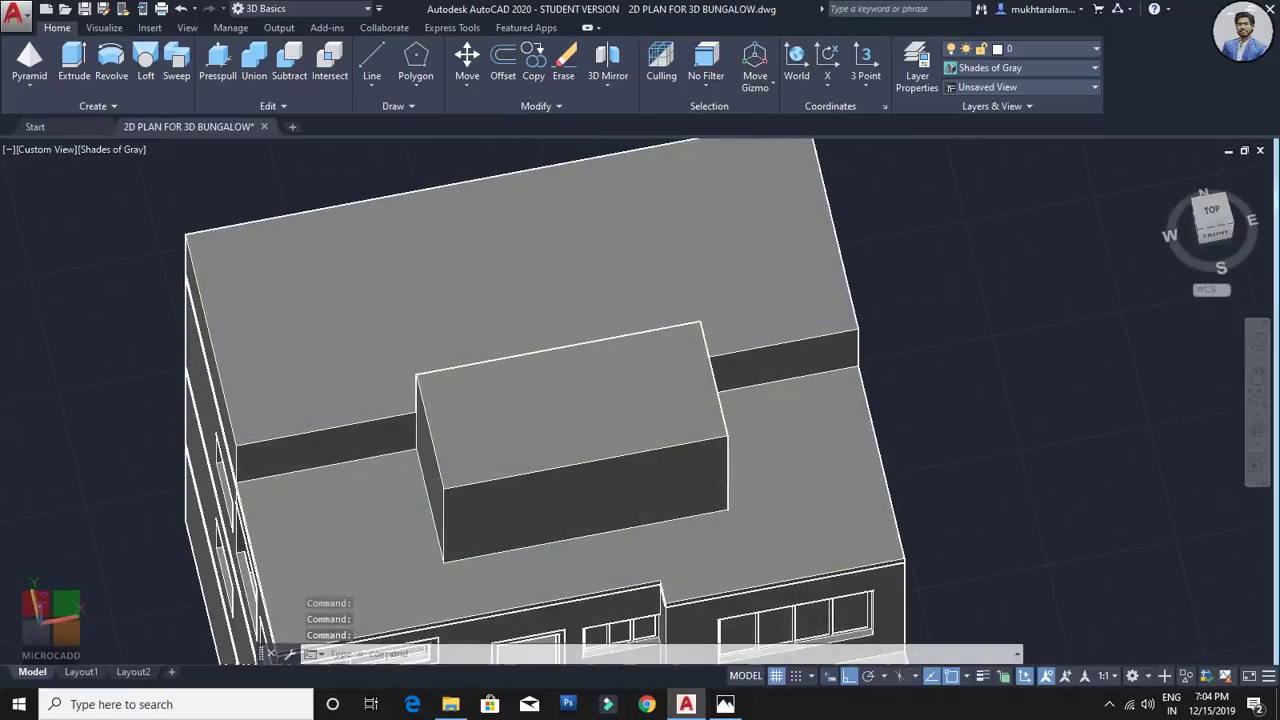
{"action": "left_click", "coordinate": [36, 62]}
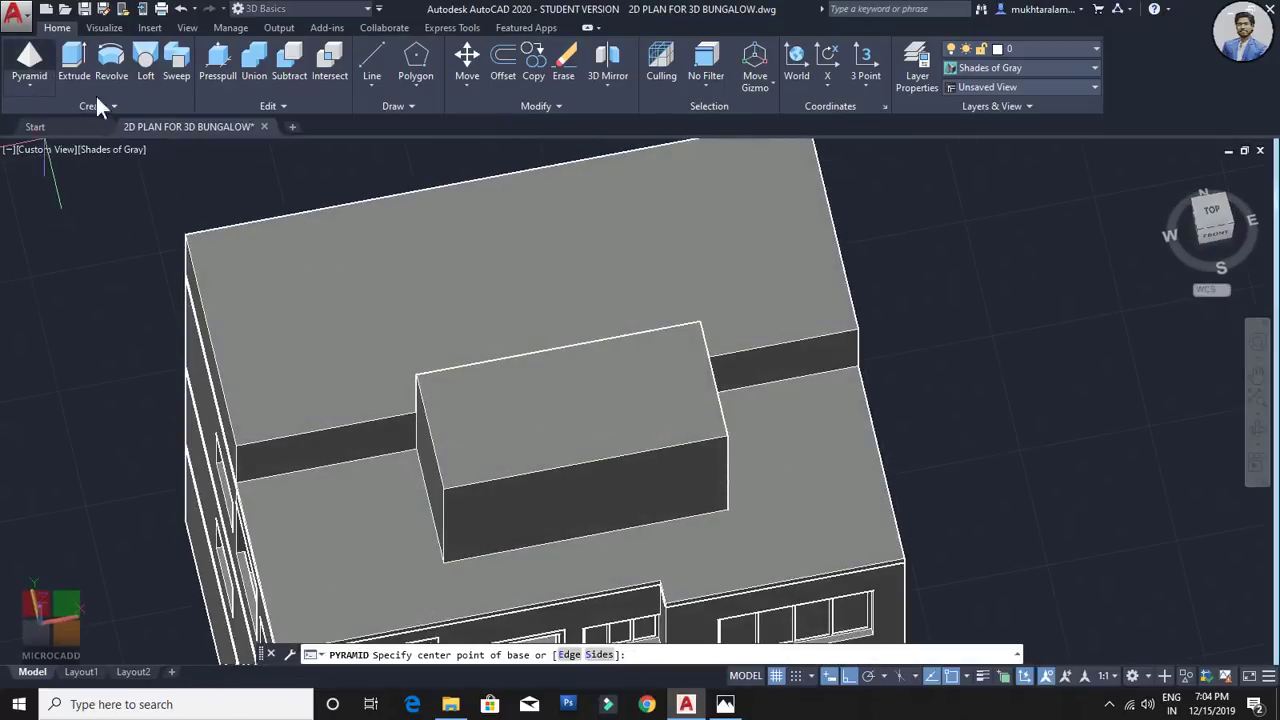
{"action": "mouse_move", "coordinate": [577, 449]}
{"action": "middle_mouse_down", "text": "shift"}
{"action": "mouse_move", "coordinate": [657, 480]}
{"action": "mouse_move", "coordinate": [655, 409]}
{"action": "mouse_move", "coordinate": [641, 500]}
{"action": "mouse_move", "coordinate": [566, 443]}
{"action": "middle_mouse_up", "text": "shift"}
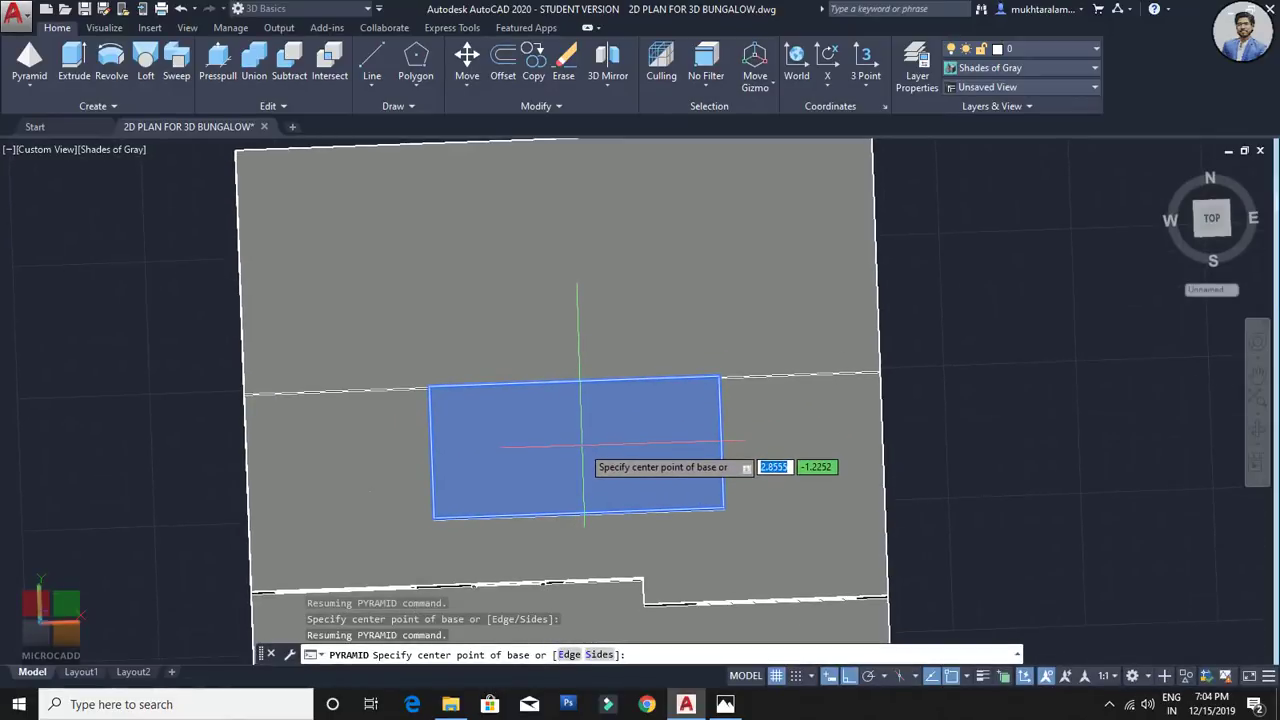
{"action": "left_click", "coordinate": [582, 446]}
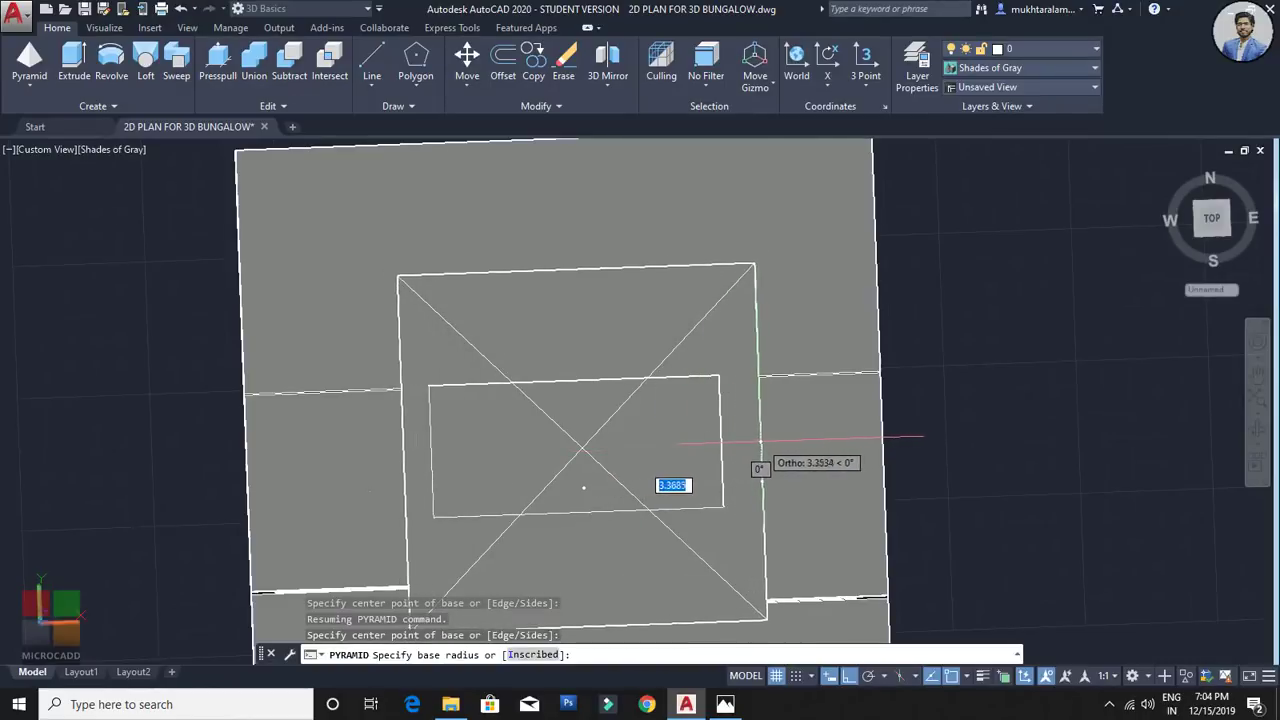
{"action": "left_click", "coordinate": [763, 441]}
{"action": "middle_click_drag", "start_coordinate": [763, 441], "coordinate": [790, 440], "text": "shift"}
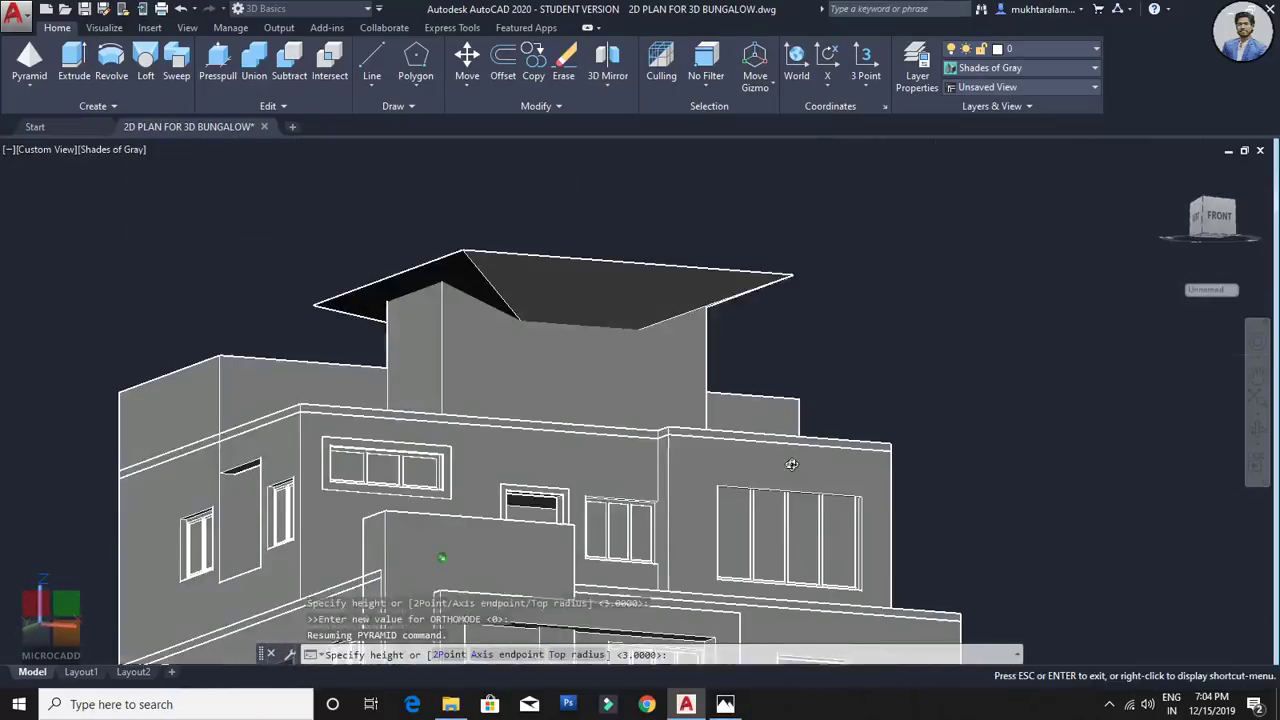
{"action": "key", "text": "F8"}
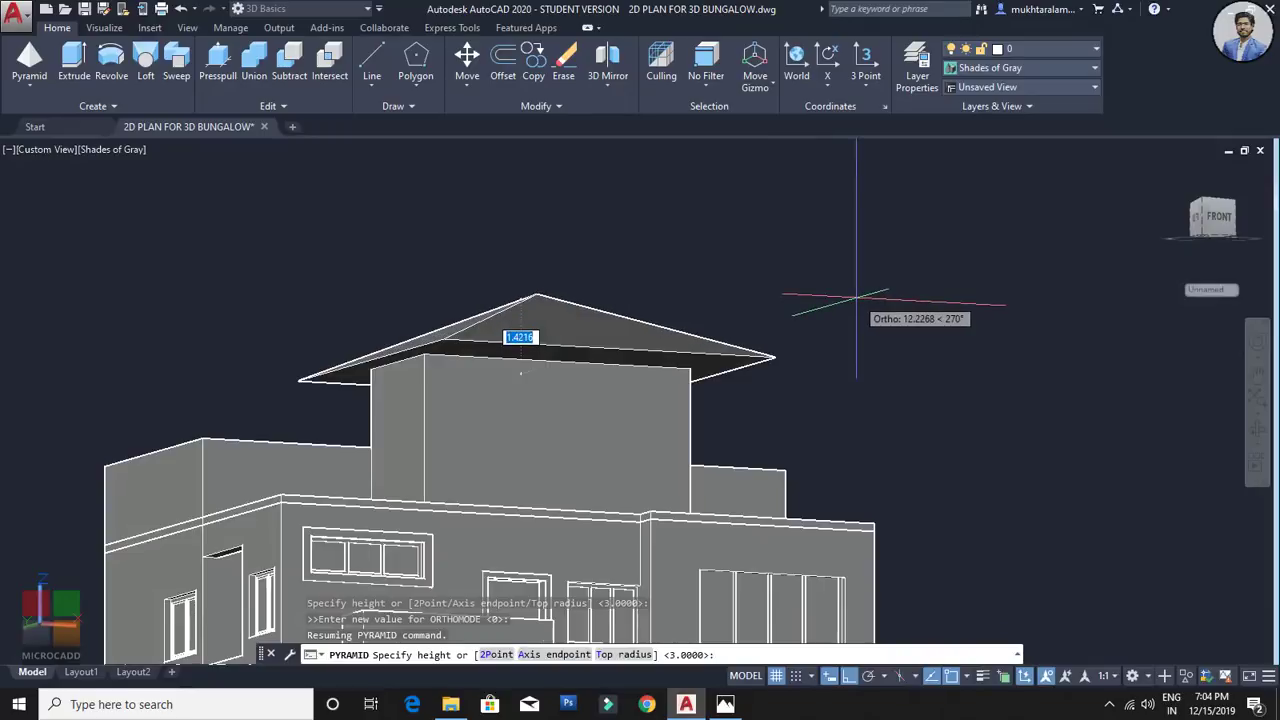
{"action": "type", "text": "1"}
{"action": "key", "text": "Return"}
{"action": "middle_click_drag", "start_coordinate": [856, 297], "coordinate": [812, 340], "text": "shift"}
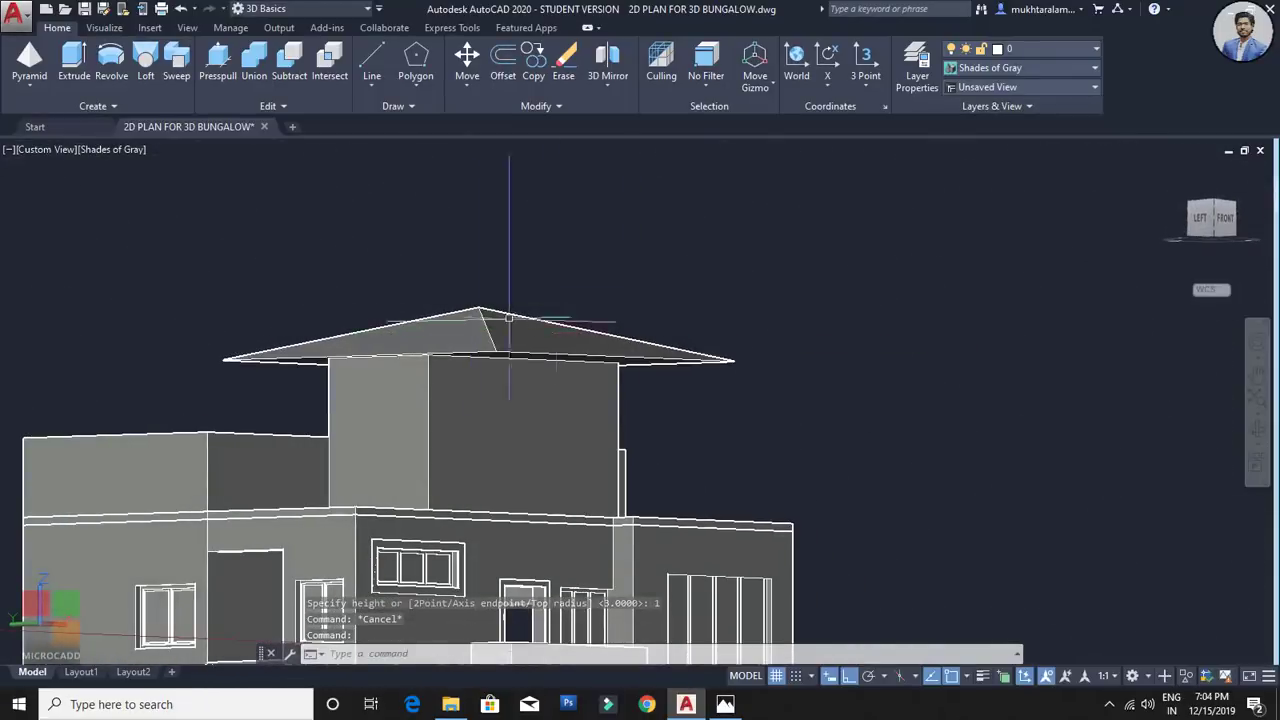
Step: Check the roof against the reference photo and raise the pyramid roof vertically by 0.3 above the rooftop room
{"action": "middle_click_drag", "start_coordinate": [509, 318], "coordinate": [574, 351], "text": "shift"}
{"action": "left_click", "coordinate": [596, 345]}
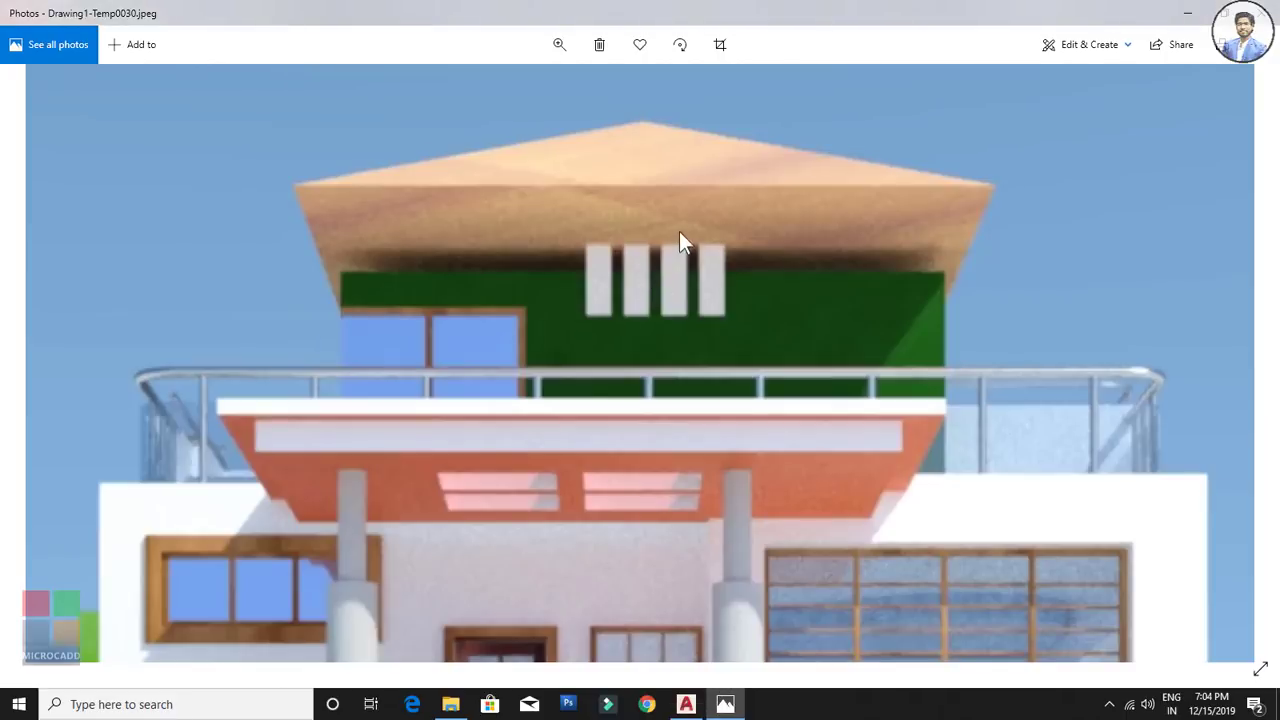
{"action": "scroll", "coordinate": [780, 235], "scroll_direction": "up", "scroll_amount": 2}
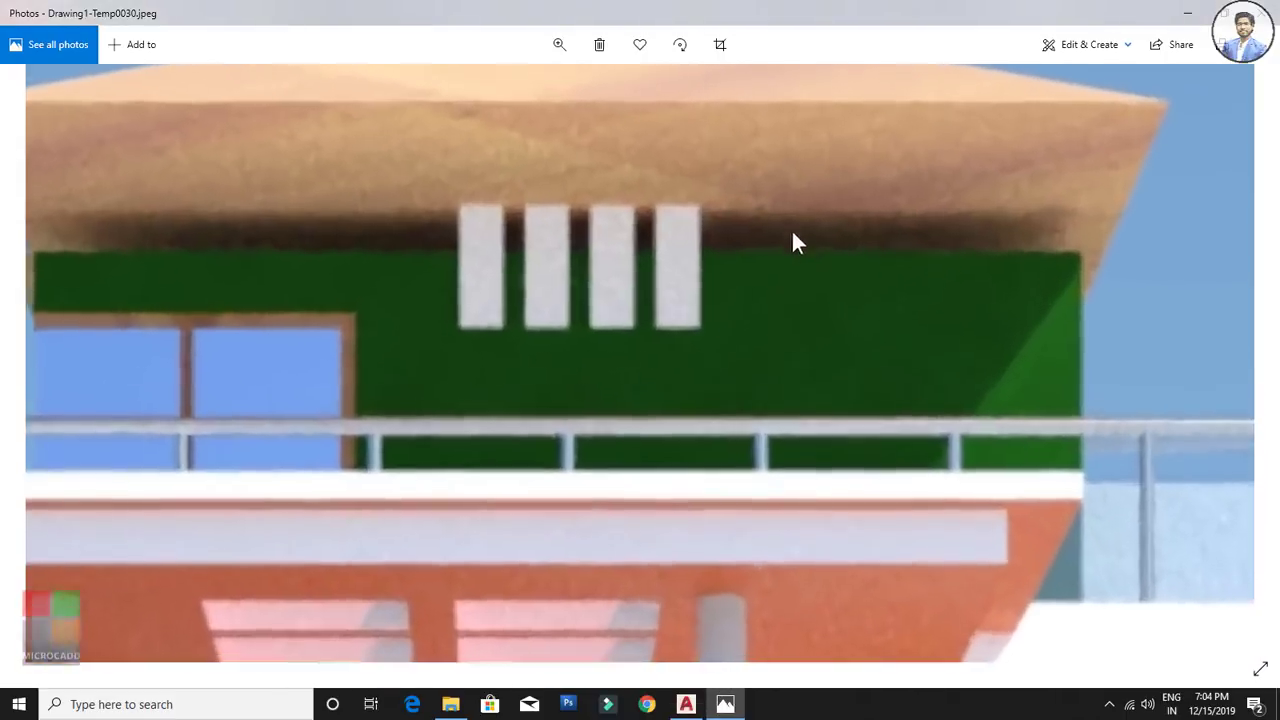
{"action": "scroll", "coordinate": [780, 235], "scroll_direction": "down", "scroll_amount": 1}
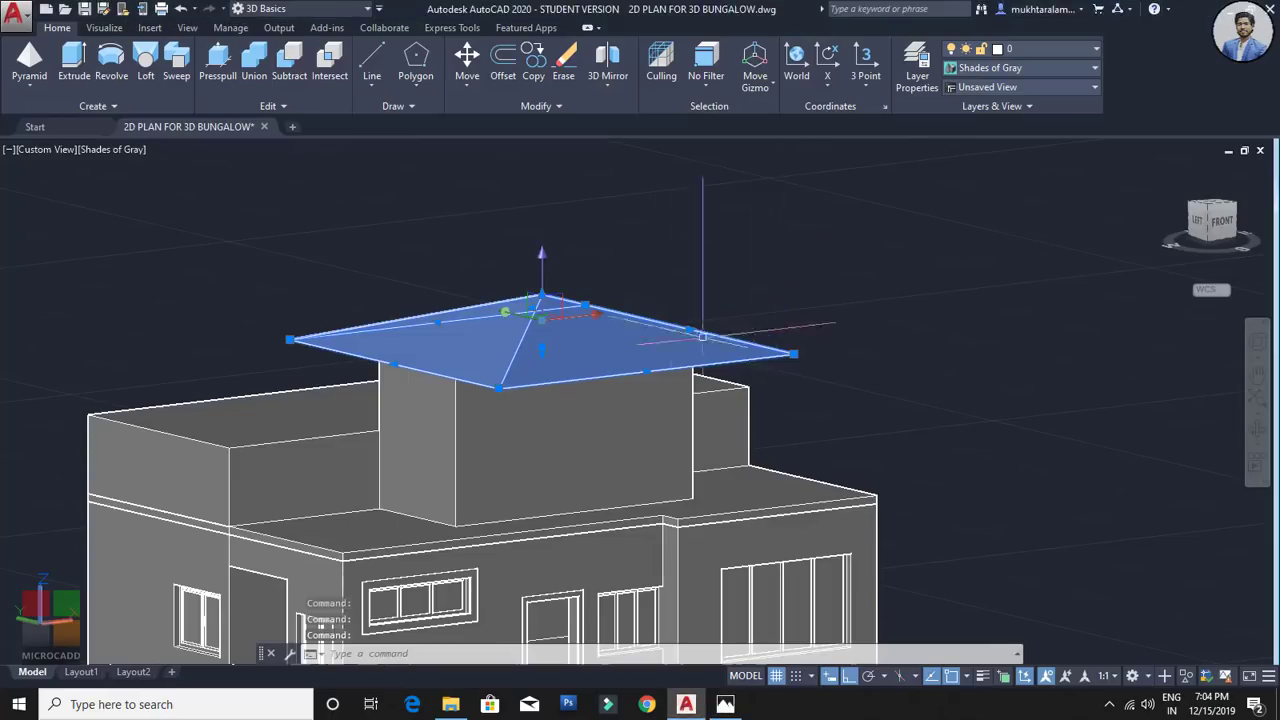
{"action": "scroll", "coordinate": [703, 337], "scroll_direction": "up", "scroll_amount": 4}
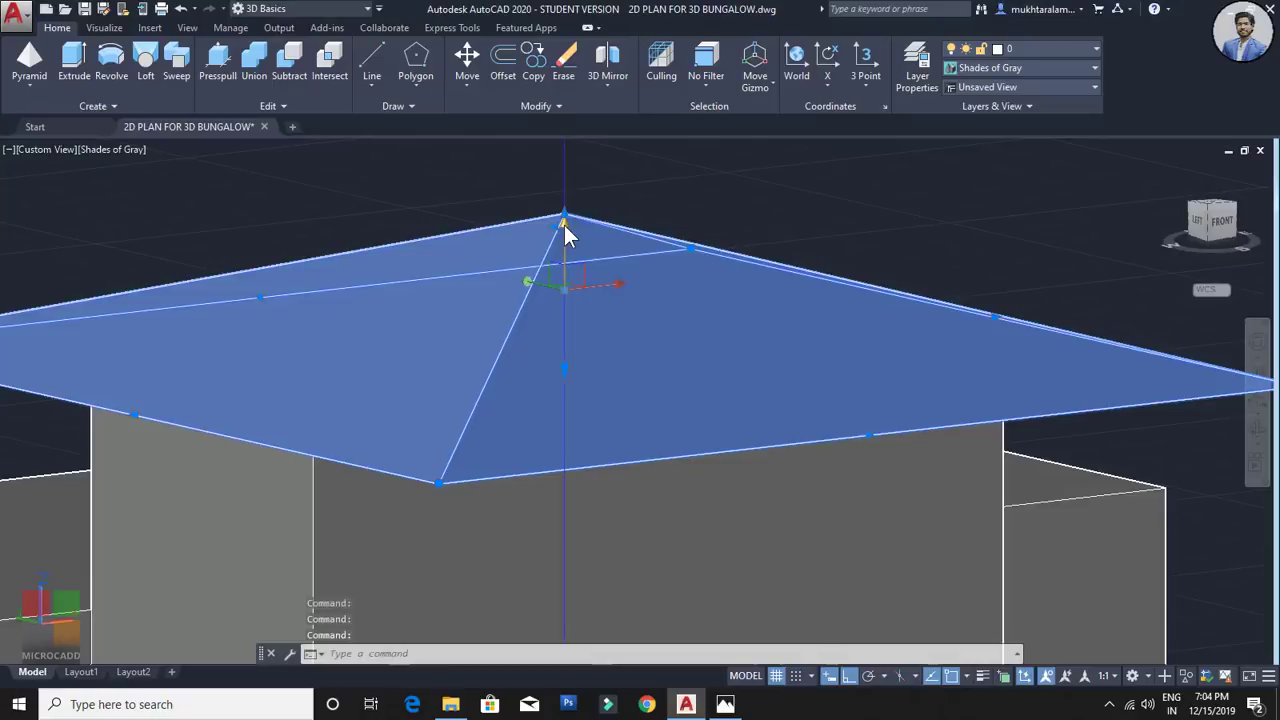
{"action": "left_click", "coordinate": [564, 222]}
{"action": "scroll", "coordinate": [593, 302], "scroll_direction": "down", "scroll_amount": 5}
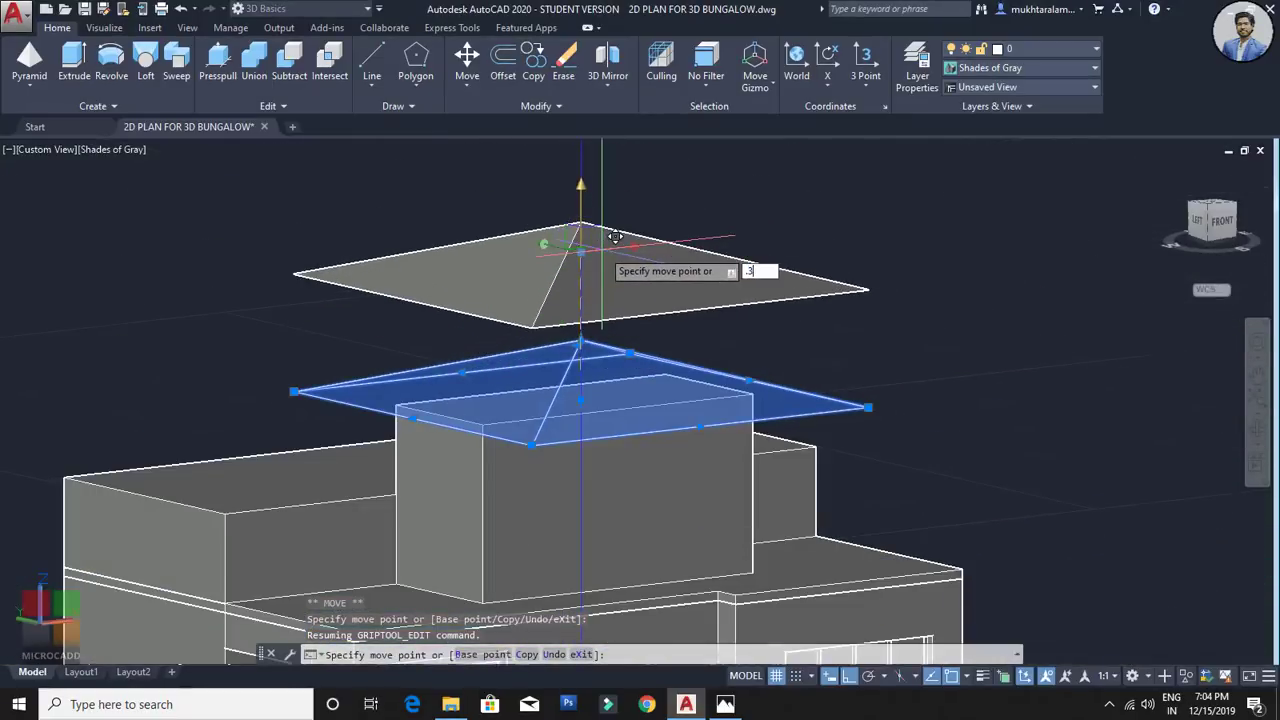
{"action": "key", "text": "Return"}
{"action": "key", "text": "Escape"}
{"action": "middle_click_drag", "start_coordinate": [720, 428], "coordinate": [390, 397], "text": "shift"}
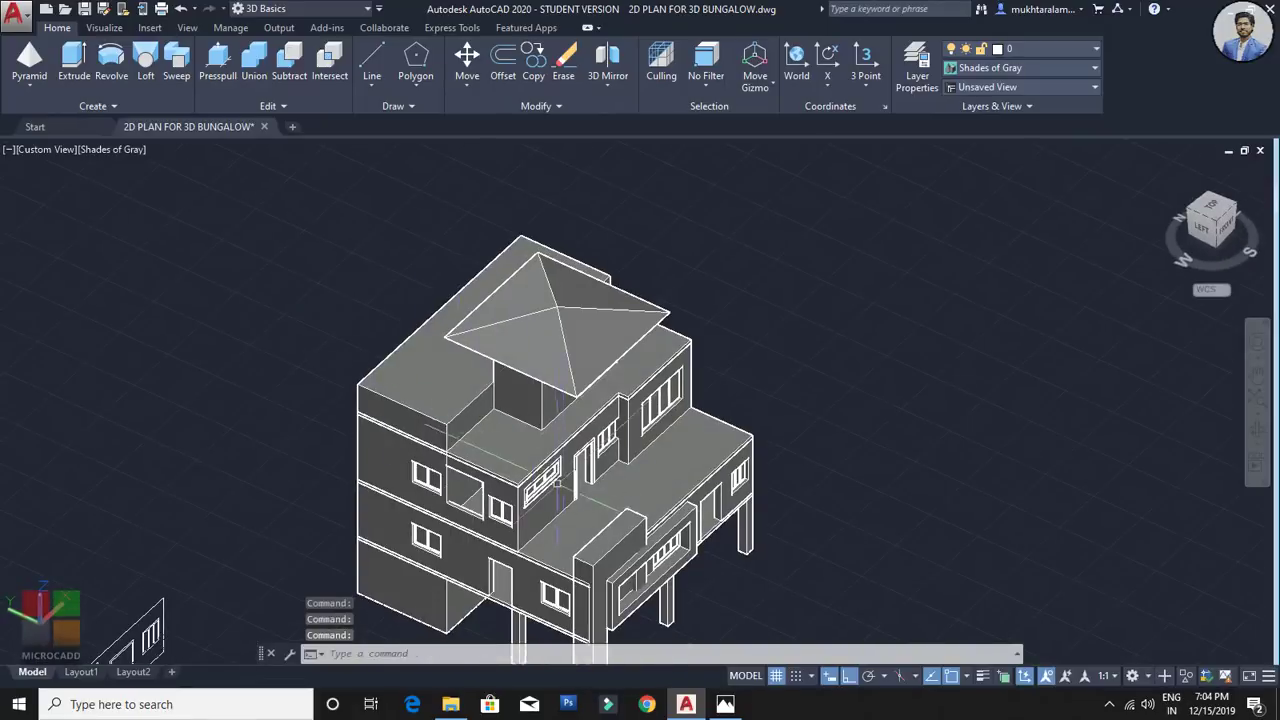
Step: Switch to the reference photos and examine the rooftop room's corner window and railing from the front and side views
{"action": "middle_click_drag", "start_coordinate": [586, 437], "coordinate": [631, 460]}
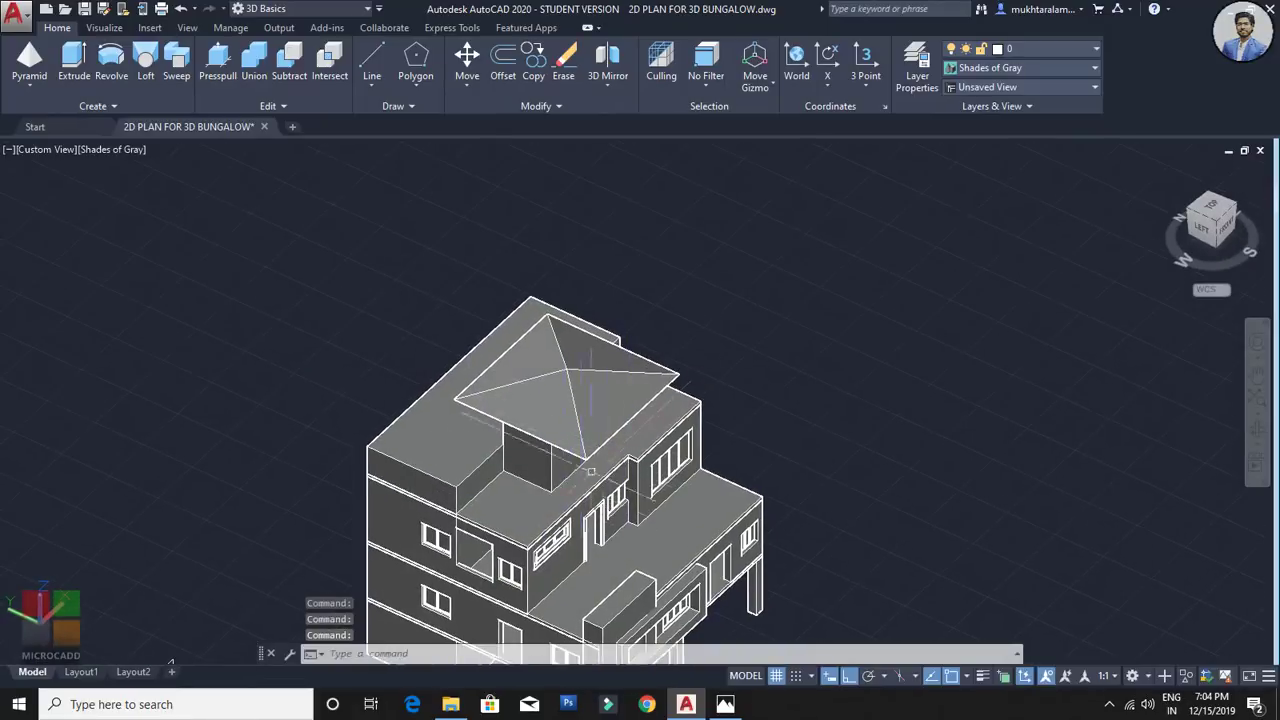
{"action": "key", "text": "alt+Tab"}
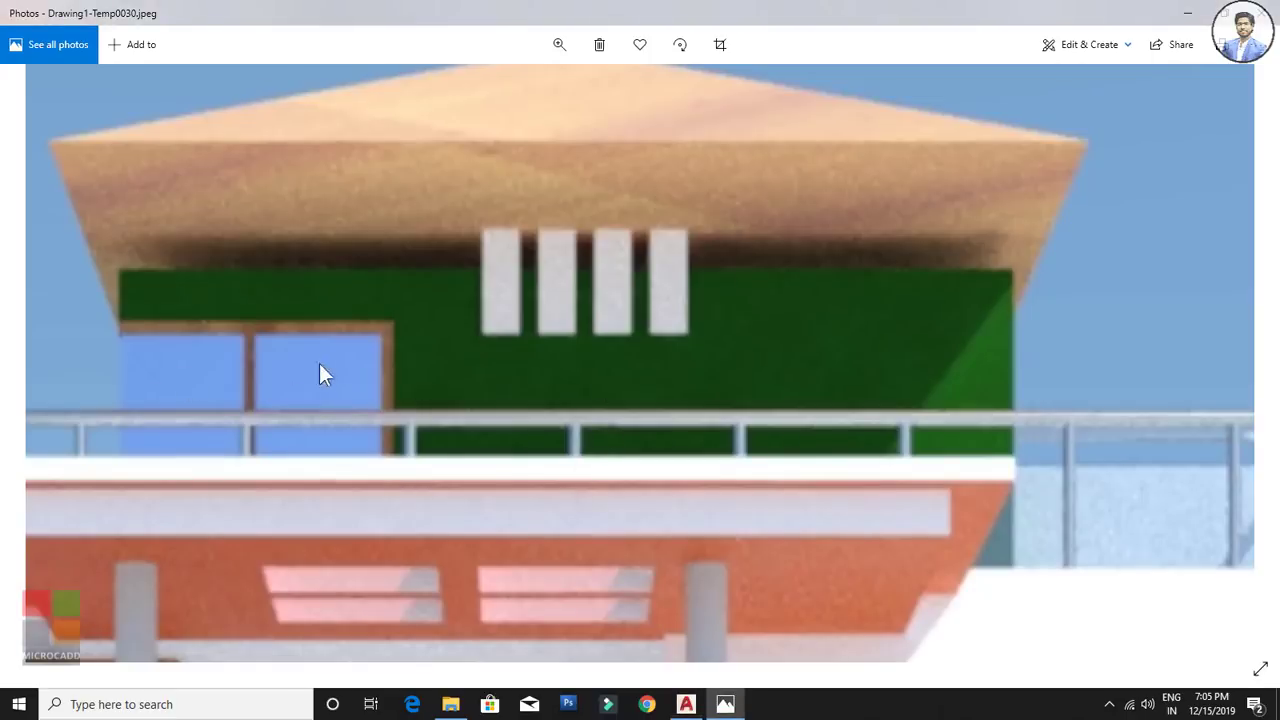
{"action": "scroll", "coordinate": [561, 380], "scroll_direction": "down", "scroll_amount": 5, "text": "ctrl"}
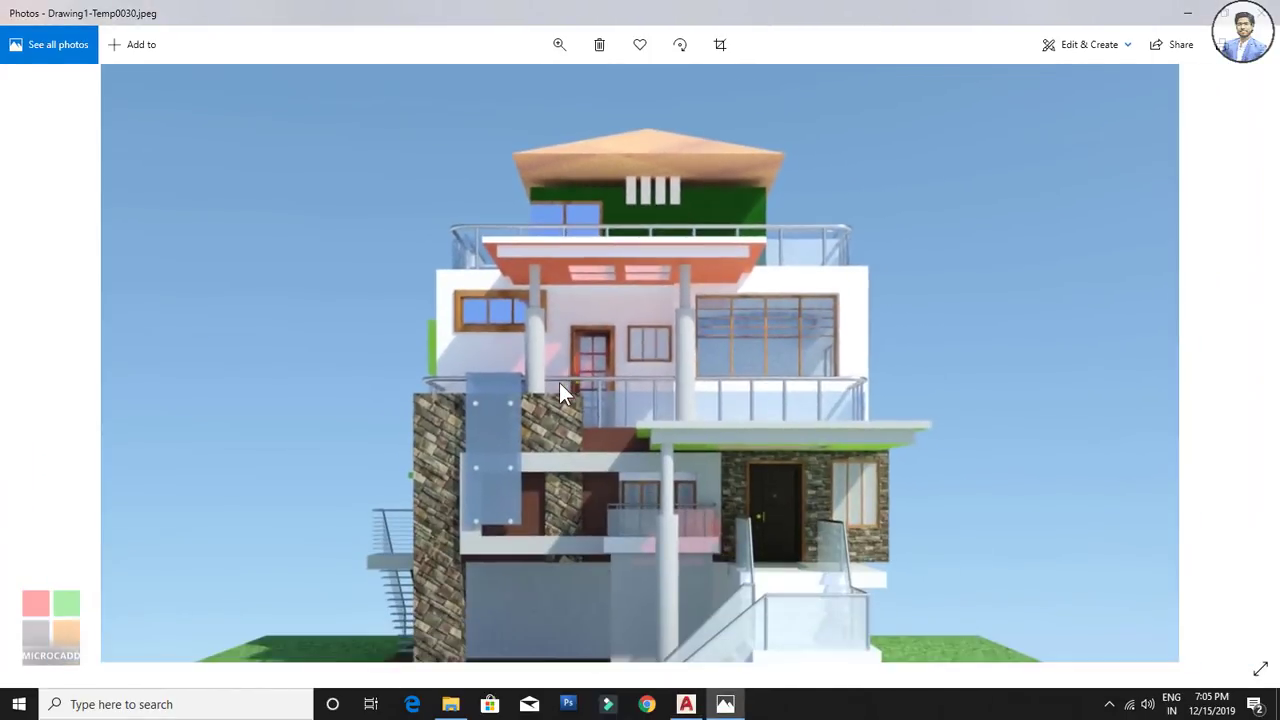
{"action": "scroll", "coordinate": [637, 233], "scroll_direction": "down", "scroll_amount": 2, "text": "ctrl"}
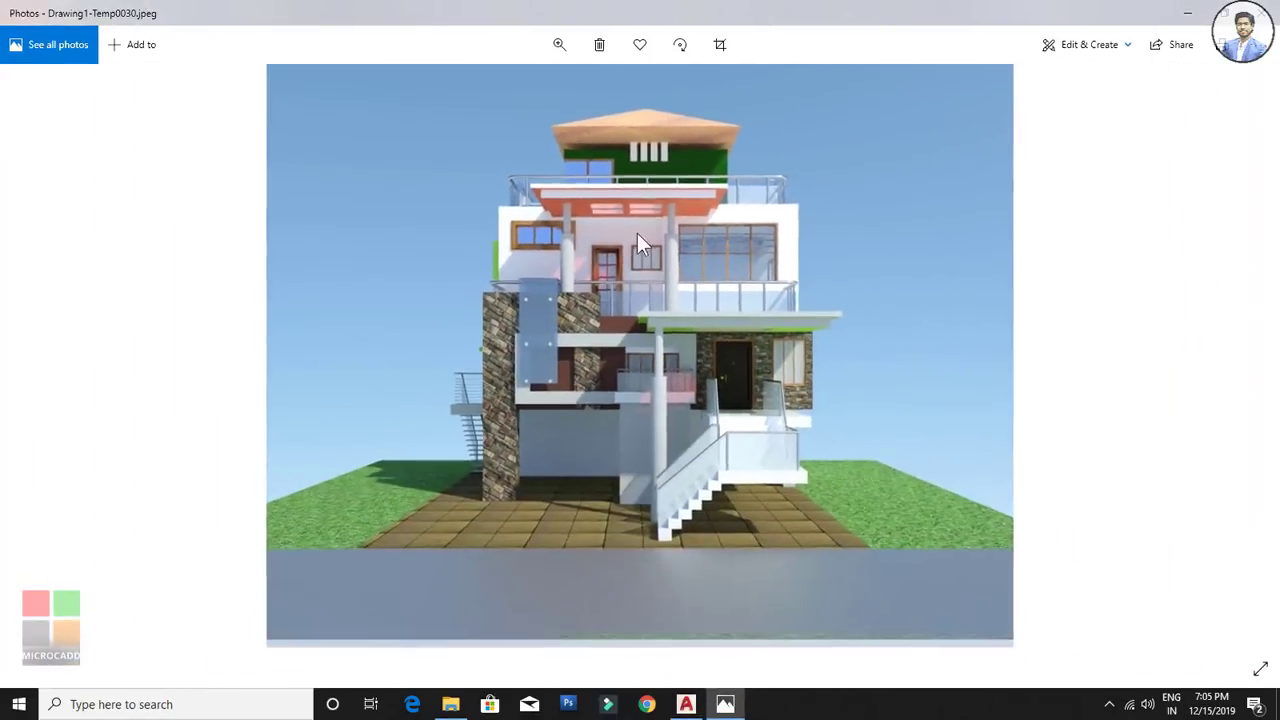
{"action": "key", "text": "alt+Tab"}
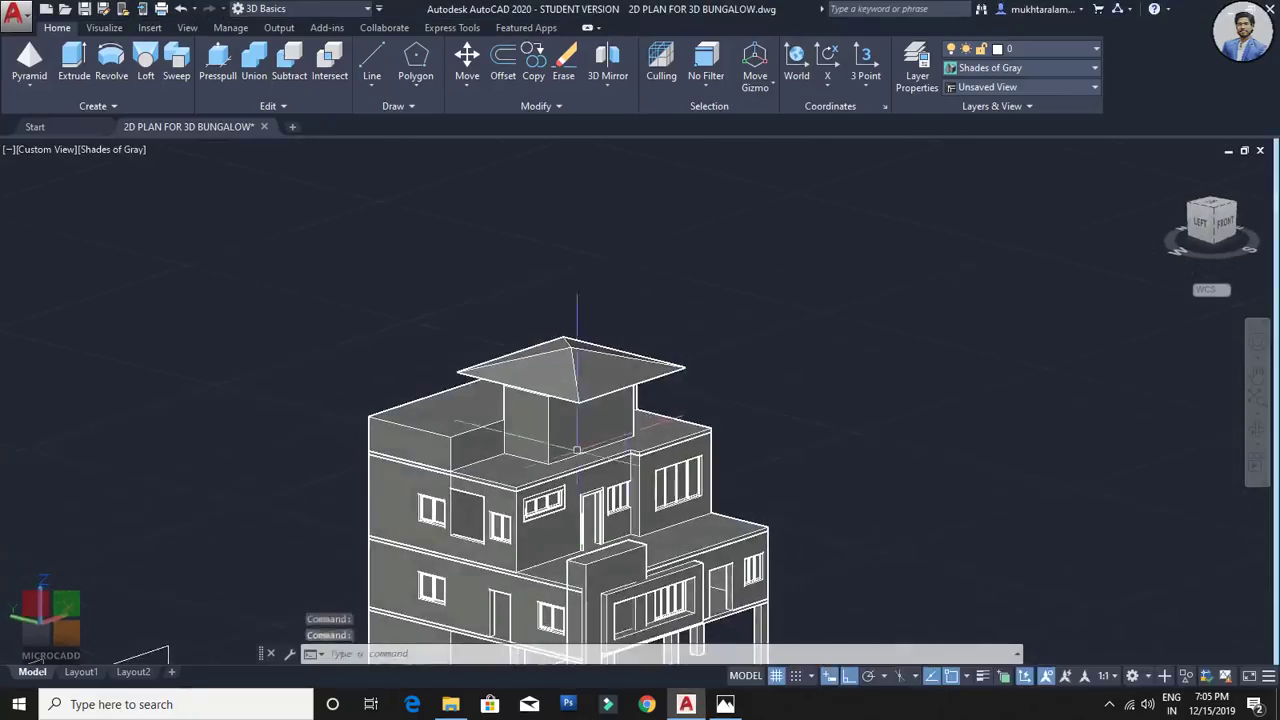
{"action": "scroll", "coordinate": [577, 429], "scroll_direction": "up", "scroll_amount": 4}
{"action": "key", "text": "alt+Tab"}
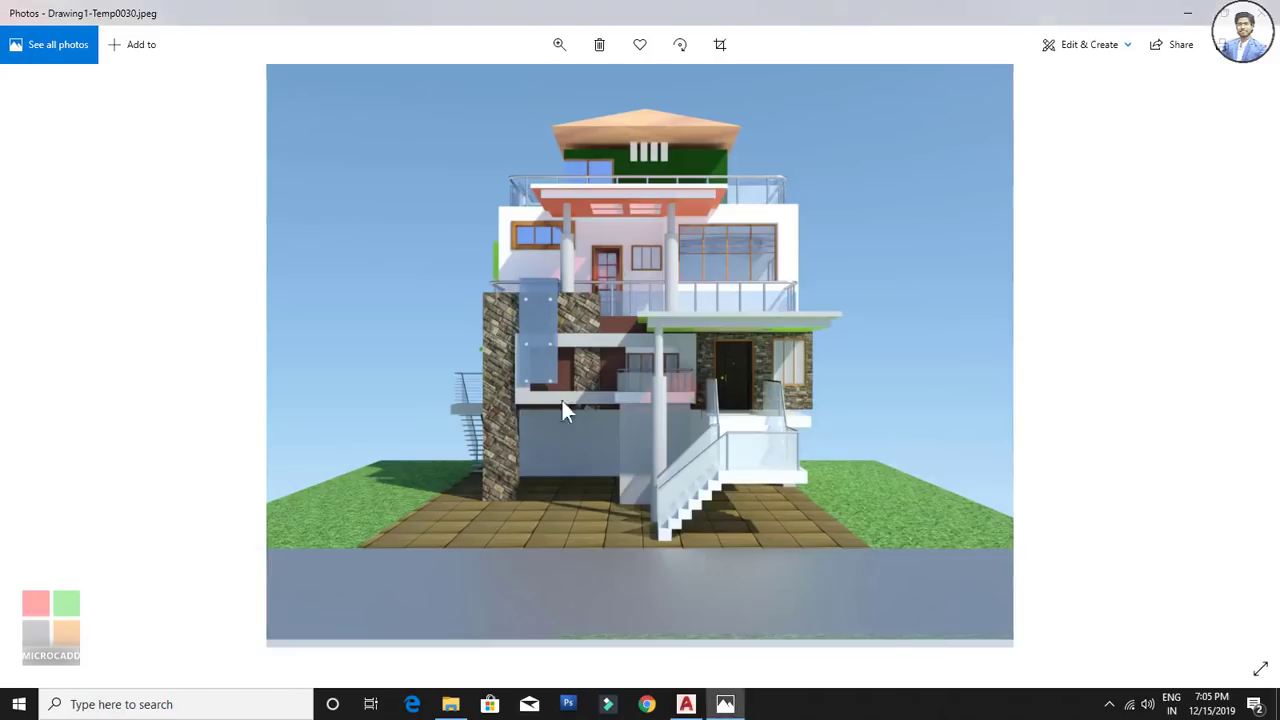
{"action": "scroll", "coordinate": [599, 352], "scroll_direction": "down", "scroll_amount": 2}
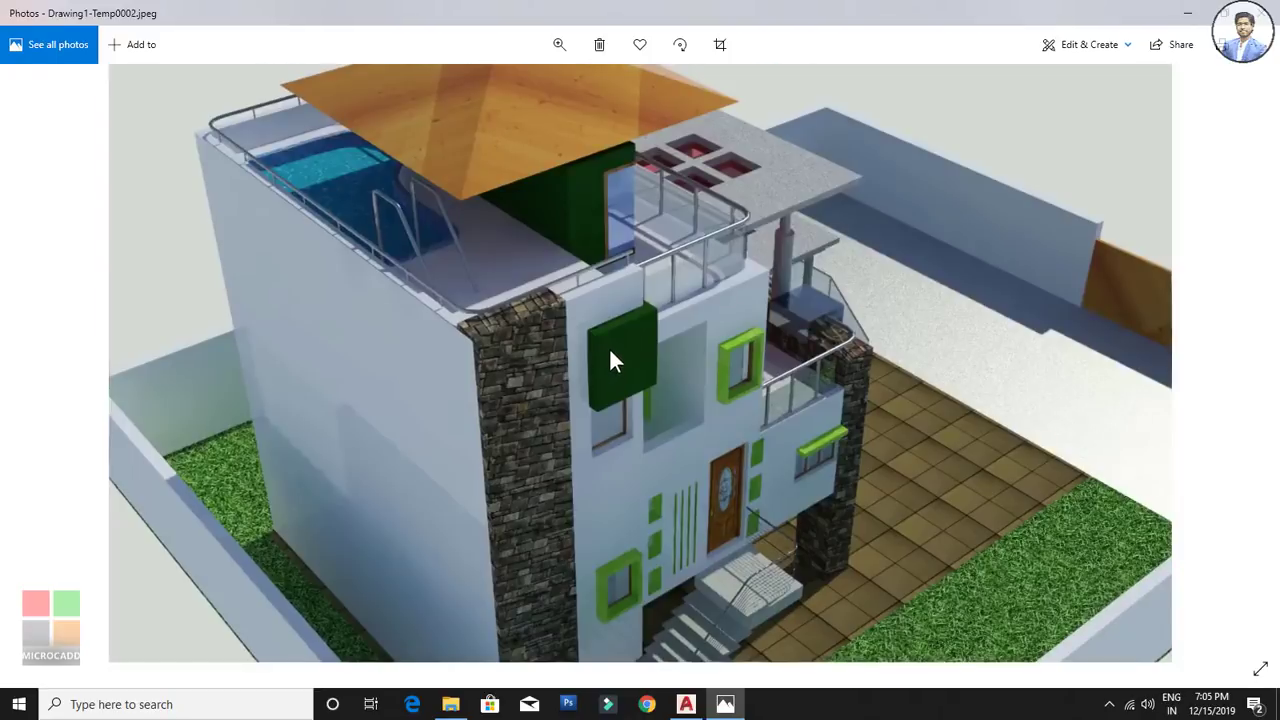
{"action": "scroll", "coordinate": [623, 185], "scroll_direction": "up", "scroll_amount": 5, "text": "ctrl"}
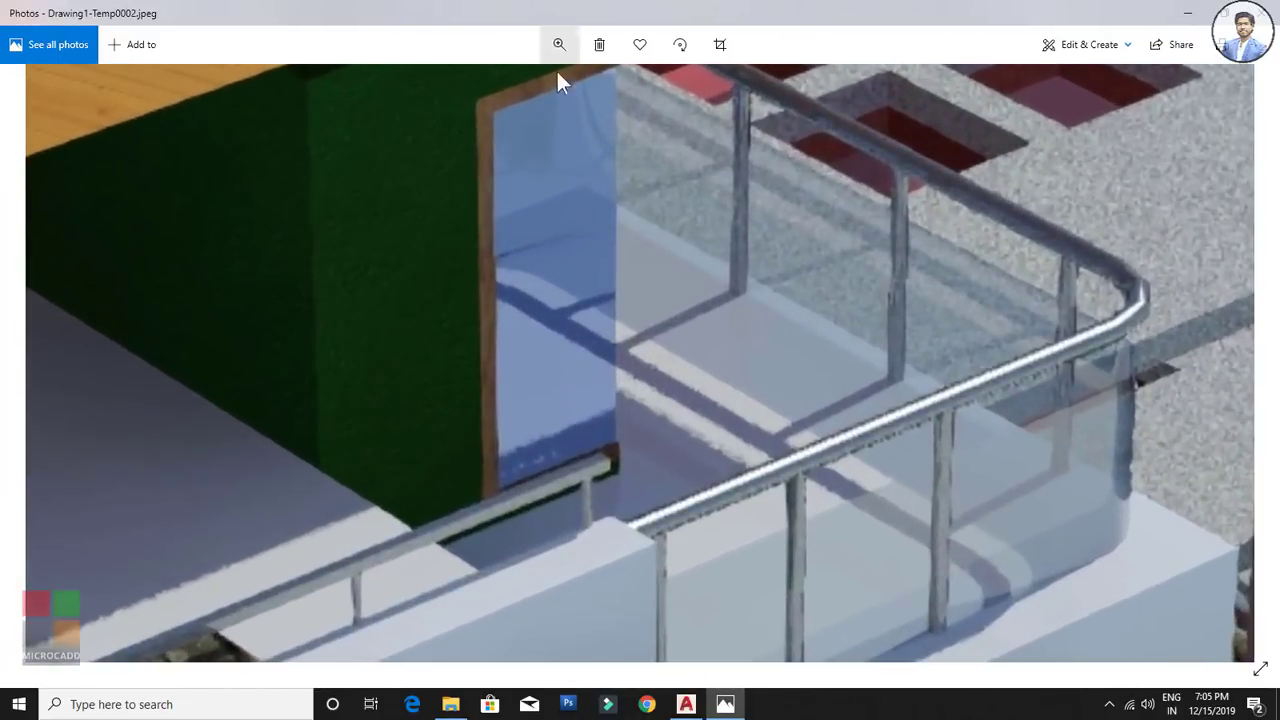
{"action": "scroll", "coordinate": [606, 301], "scroll_direction": "down", "scroll_amount": 2, "text": "ctrl"}
{"action": "key", "text": "alt+Tab"}
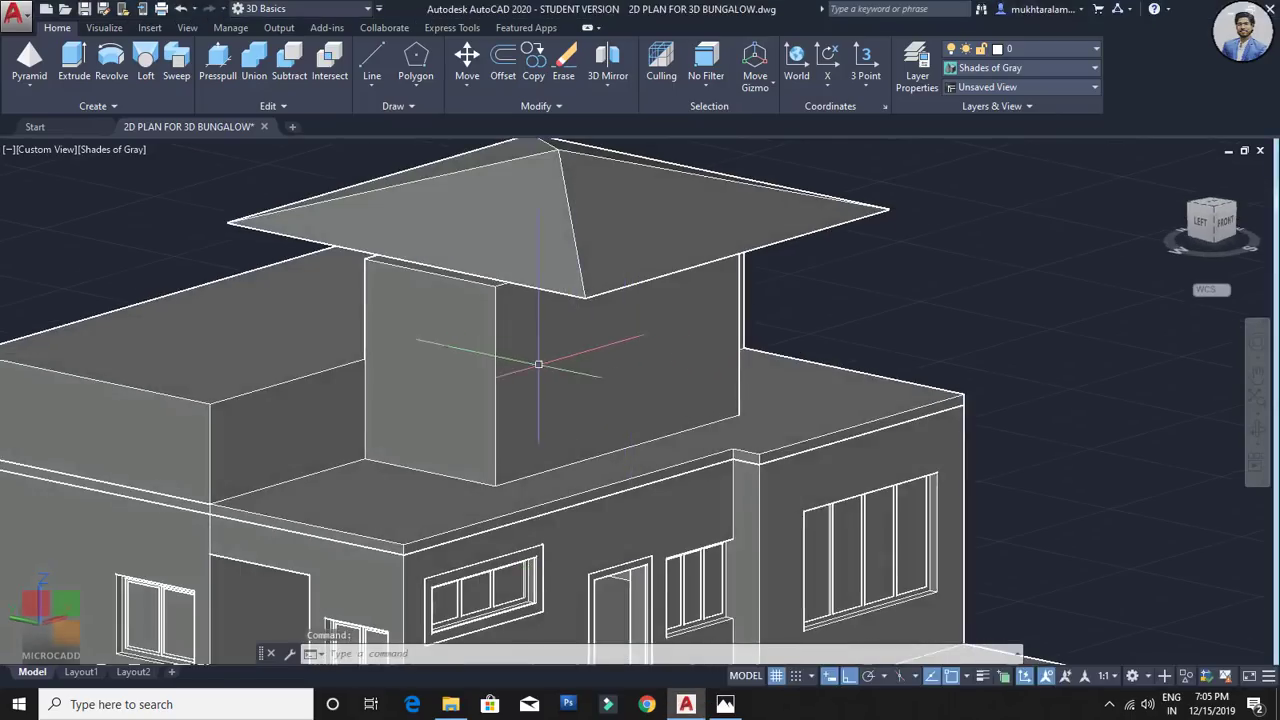
Step: Create a box at the rooftop room's front-left corner, starting from its side face and extending about 2.9 along the front, for the corner window
{"action": "left_click", "coordinate": [40, 78]}
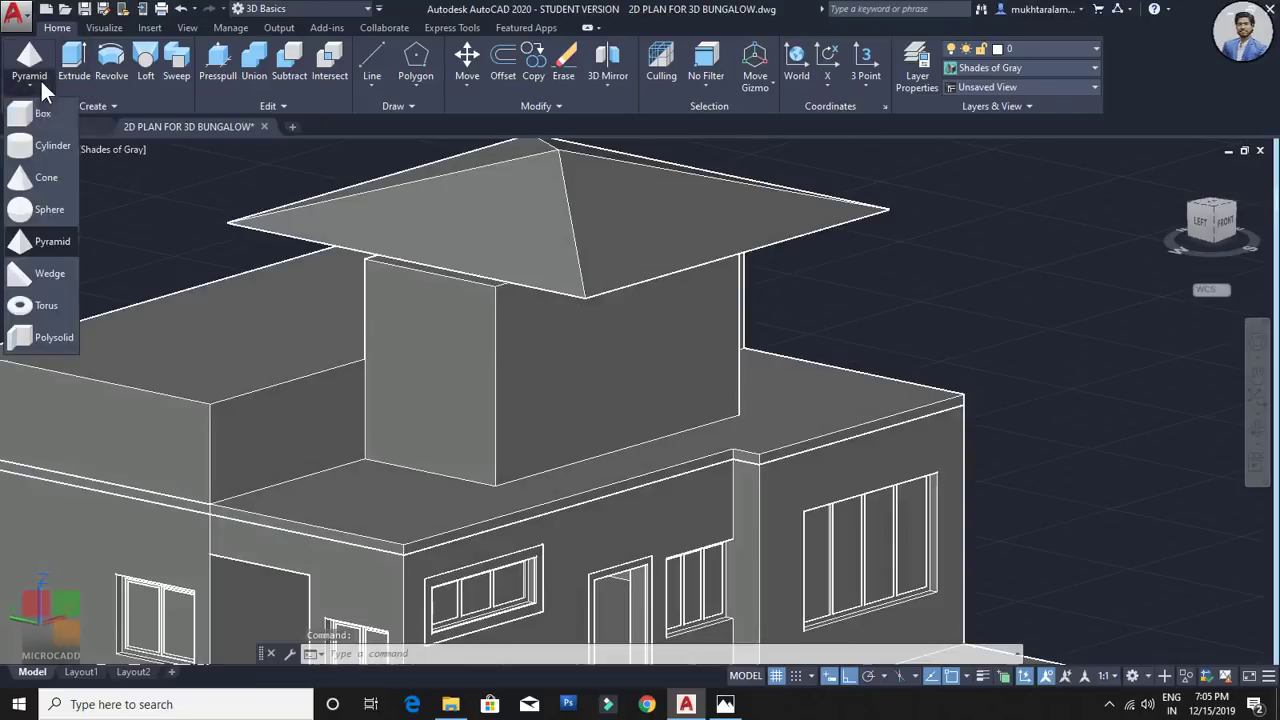
{"action": "left_click", "coordinate": [42, 122]}
{"action": "scroll", "coordinate": [473, 300], "scroll_direction": "up", "scroll_amount": 4}
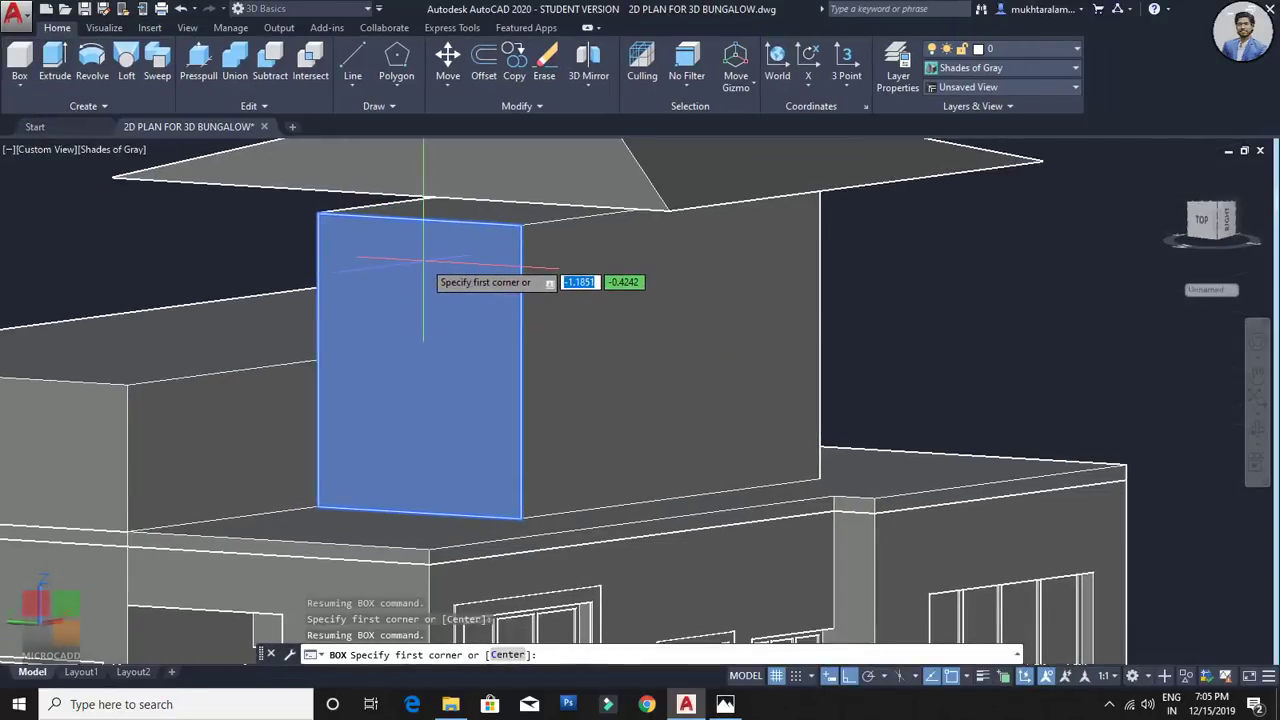
{"action": "left_click", "coordinate": [424, 263]}
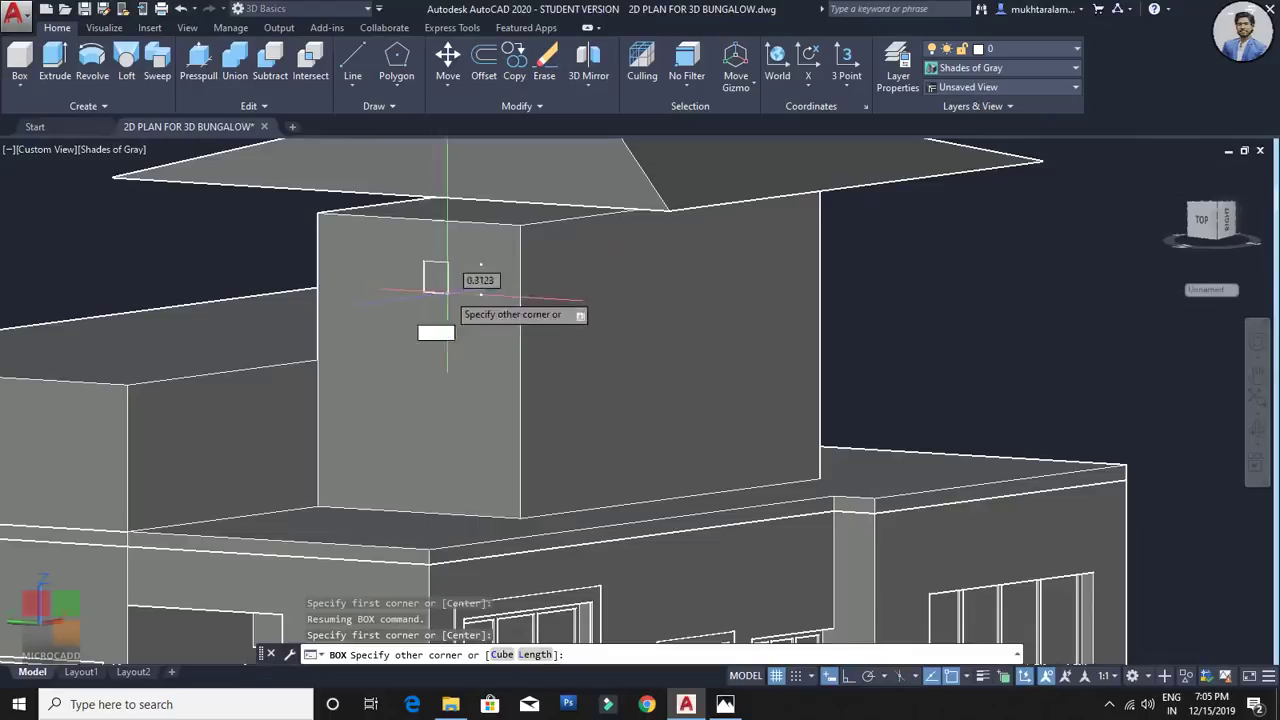
{"action": "left_click", "coordinate": [520, 485]}
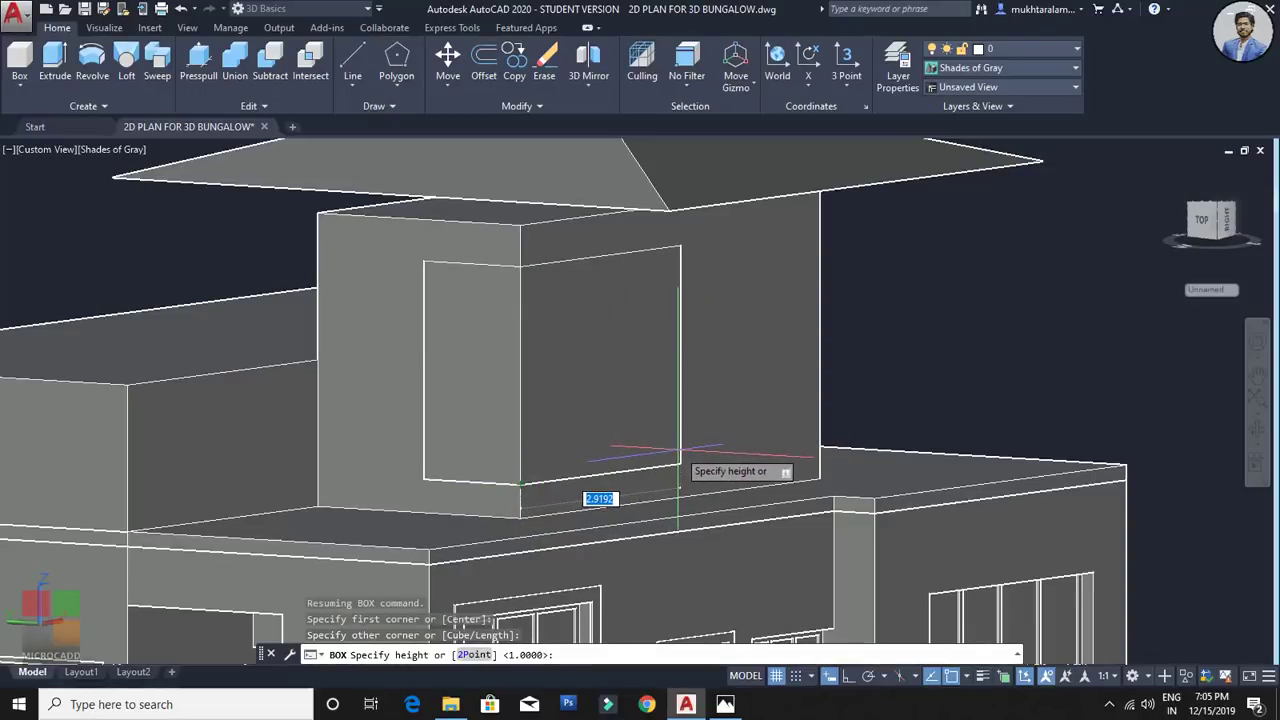
{"action": "key", "text": "Escape"}
{"action": "middle_click_drag", "start_coordinate": [674, 437], "coordinate": [811, 380], "text": "shift"}
{"action": "left_click", "coordinate": [810, 381]}
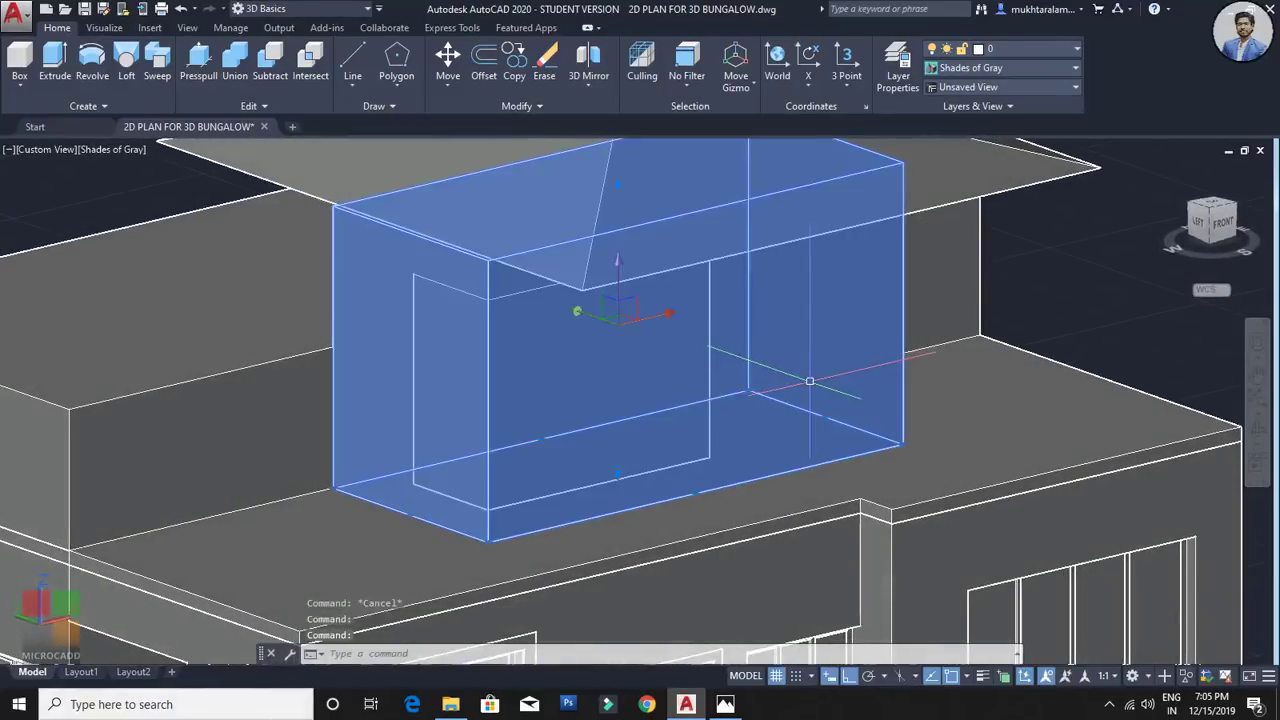
{"action": "key", "text": "Escape"}
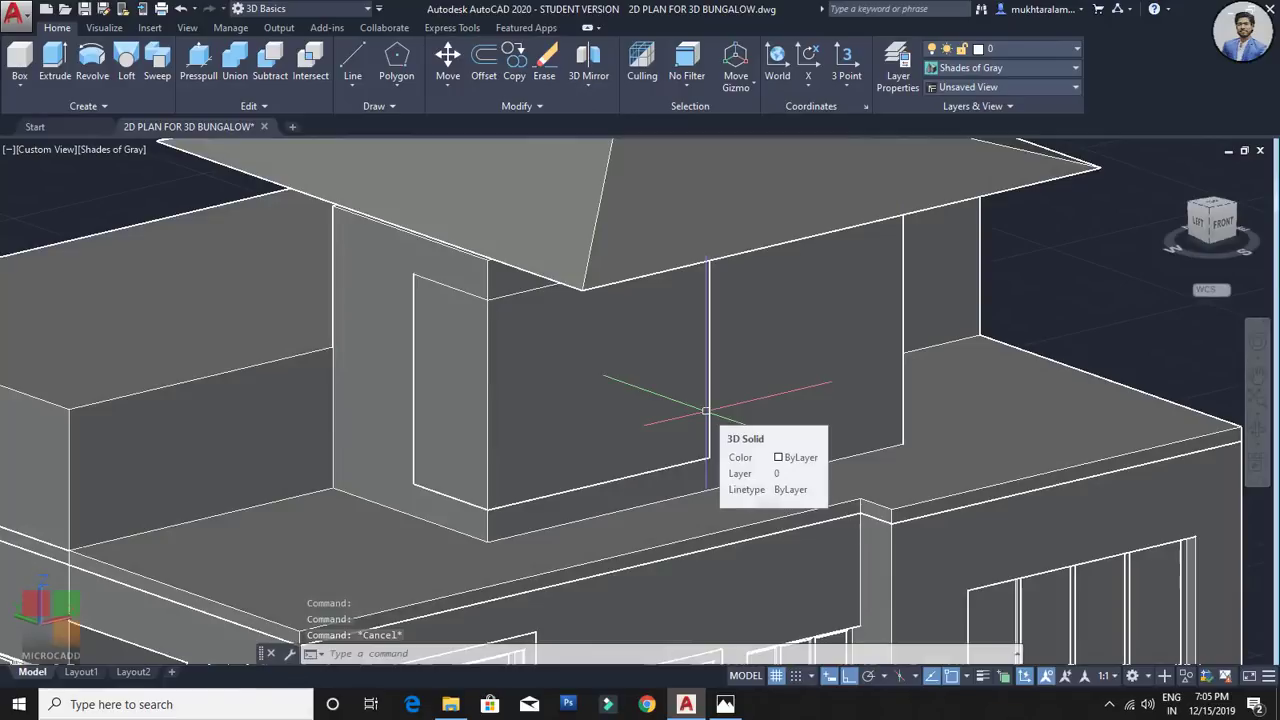
{"action": "left_click", "coordinate": [787, 335]}
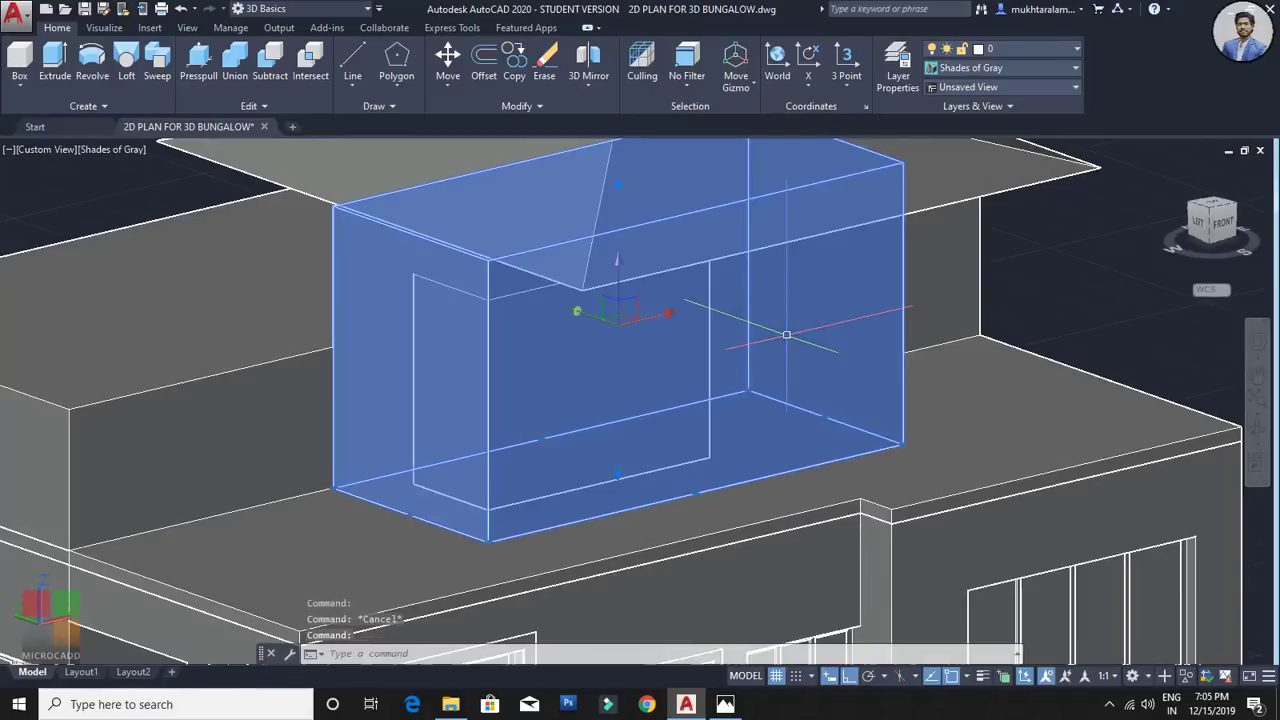
{"action": "key", "text": "Escape"}
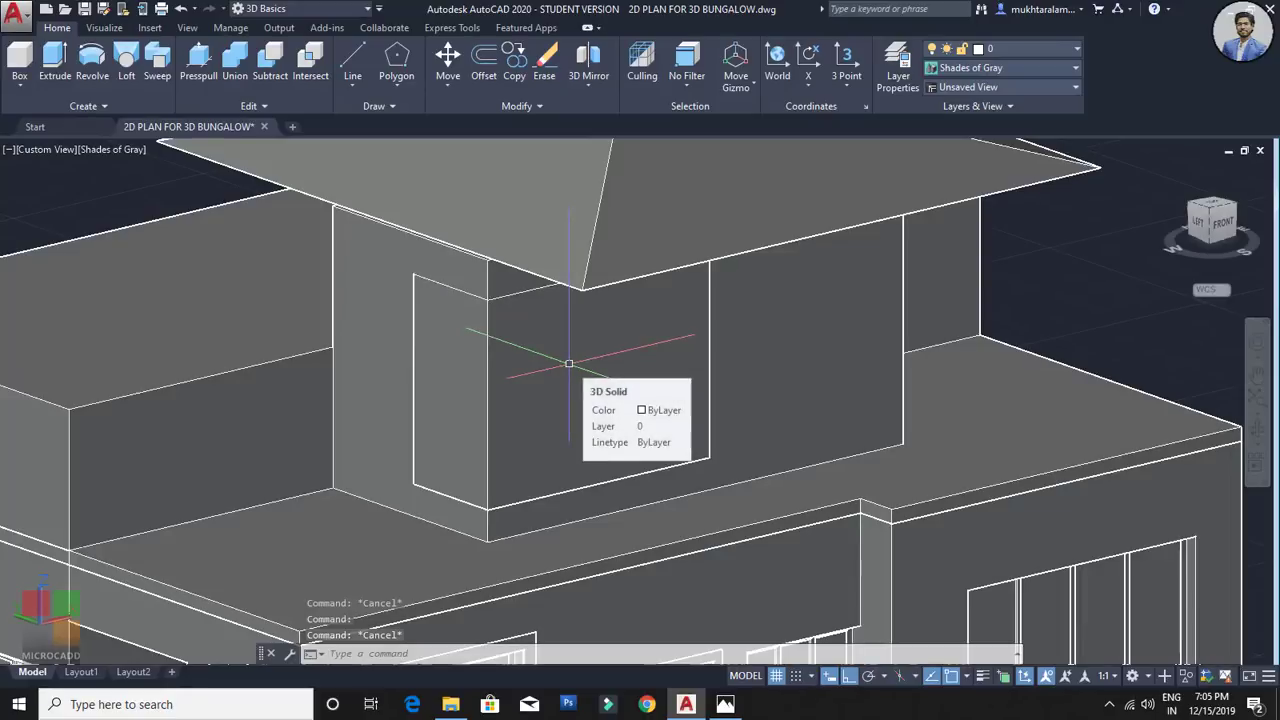
Step: Subtract the corner box from the rooftop room to cut the corner window opening
{"action": "scroll", "coordinate": [716, 320], "scroll_direction": "up", "scroll_amount": 3}
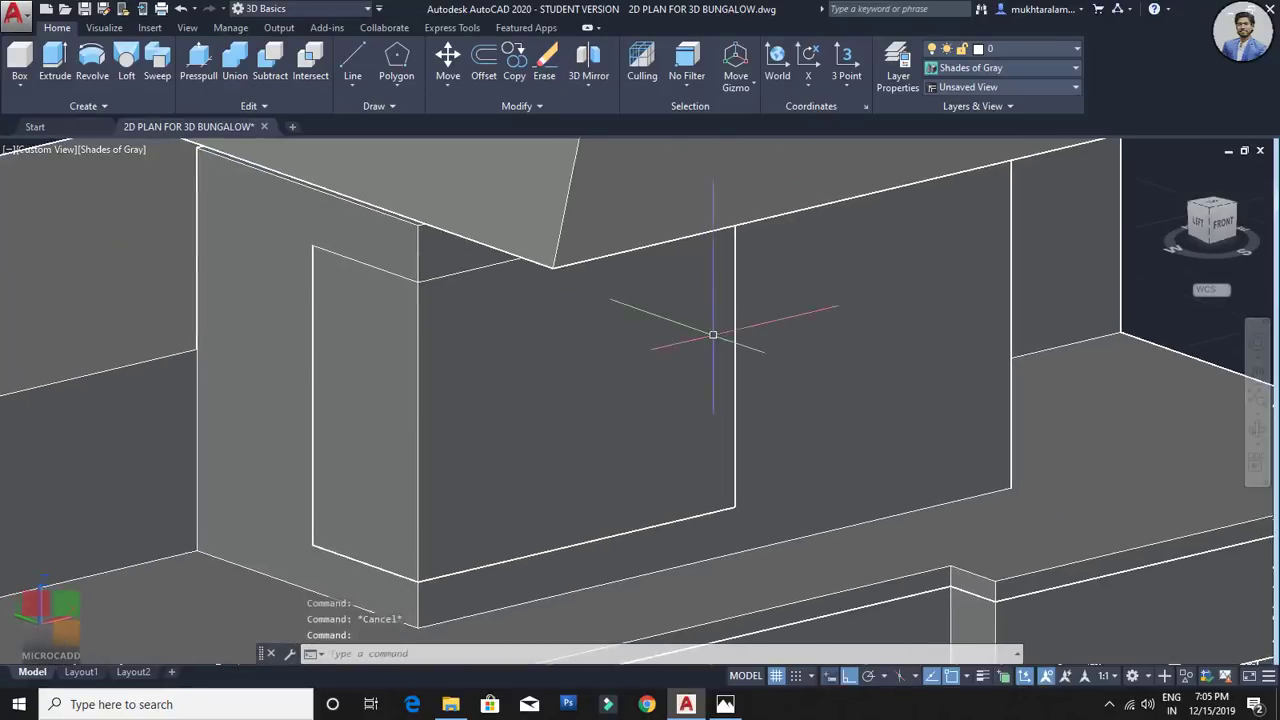
{"action": "left_click", "coordinate": [275, 77]}
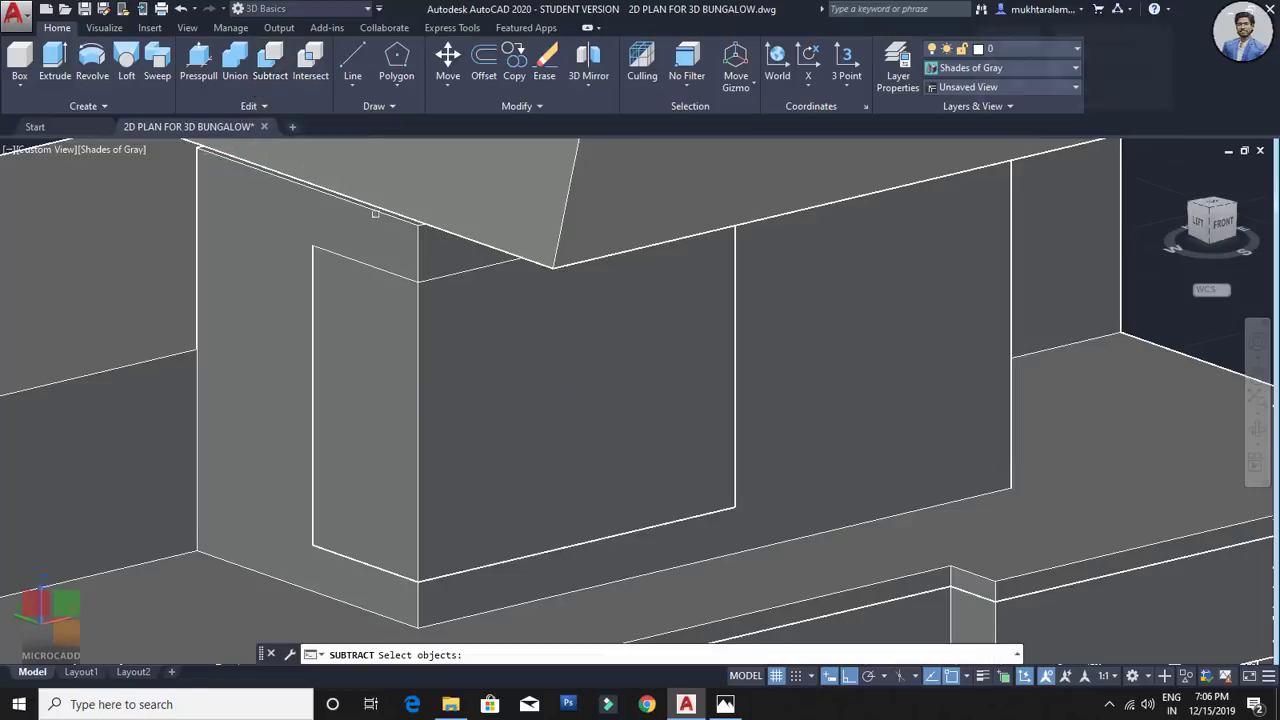
{"action": "left_click", "coordinate": [917, 255]}
{"action": "key", "text": "Return"}
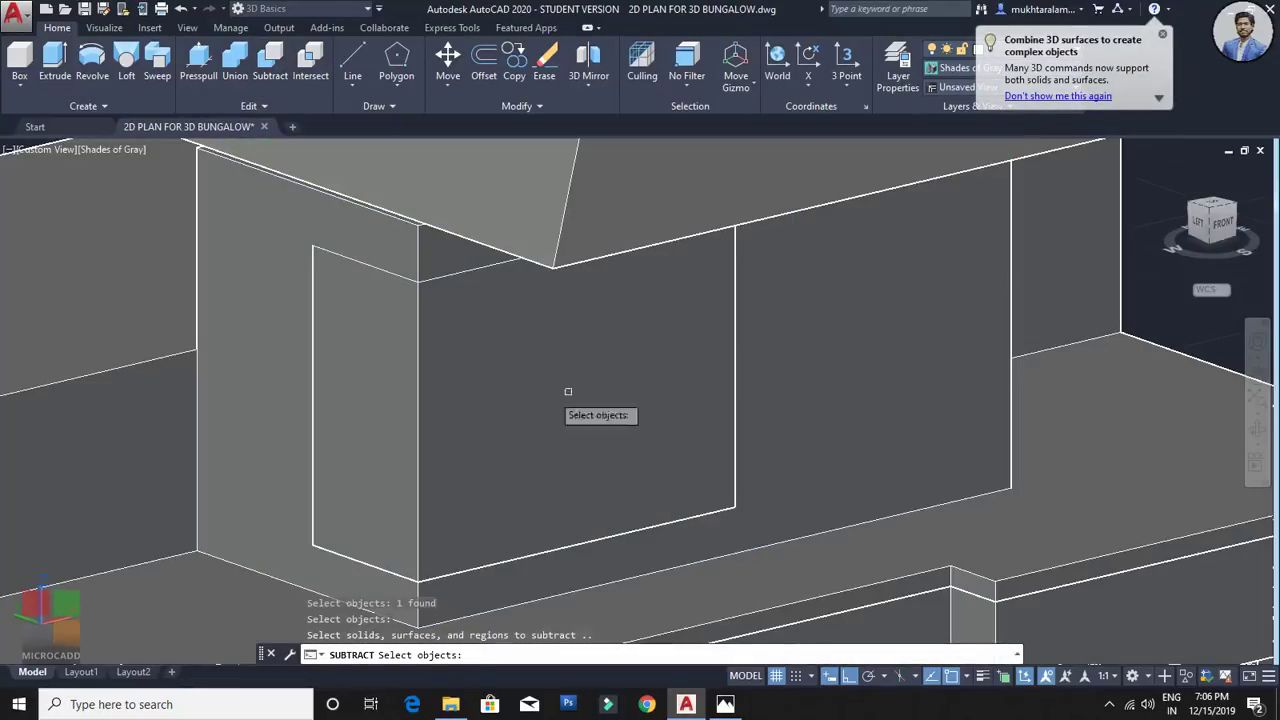
{"action": "left_click", "coordinate": [416, 336]}
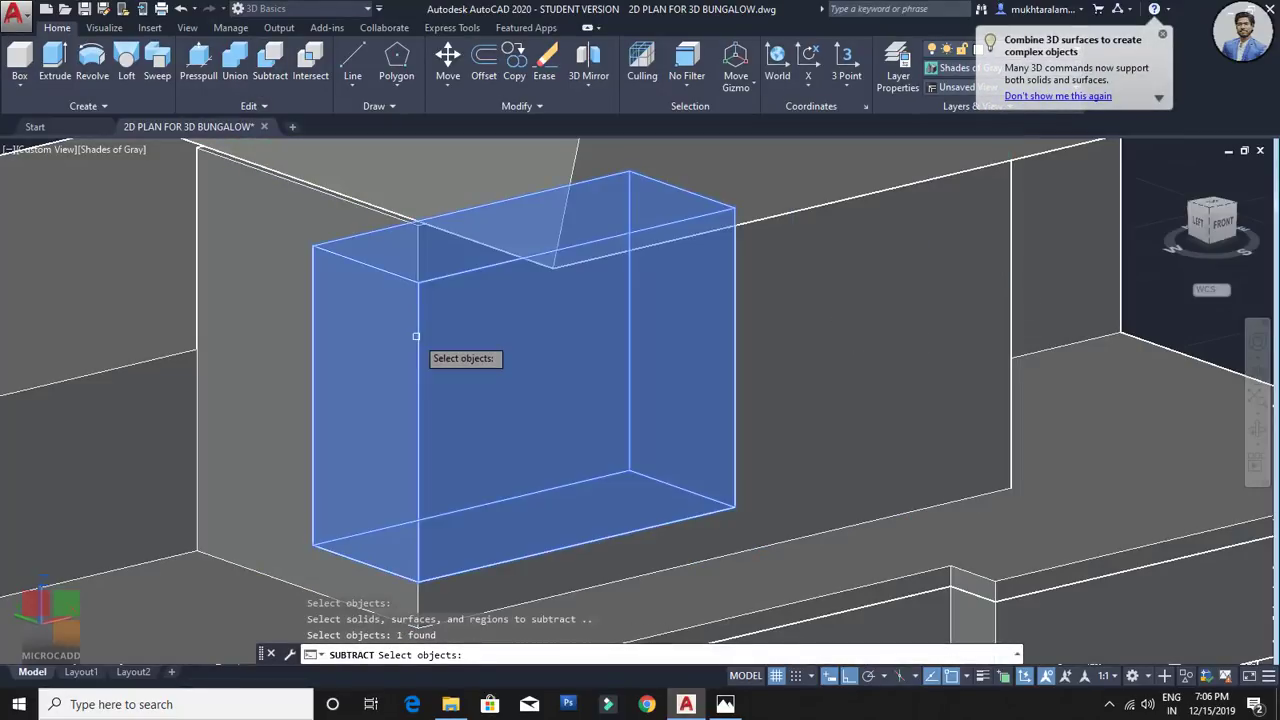
{"action": "key", "text": "Return"}
{"action": "scroll", "coordinate": [700, 390], "scroll_direction": "down", "scroll_amount": 3}
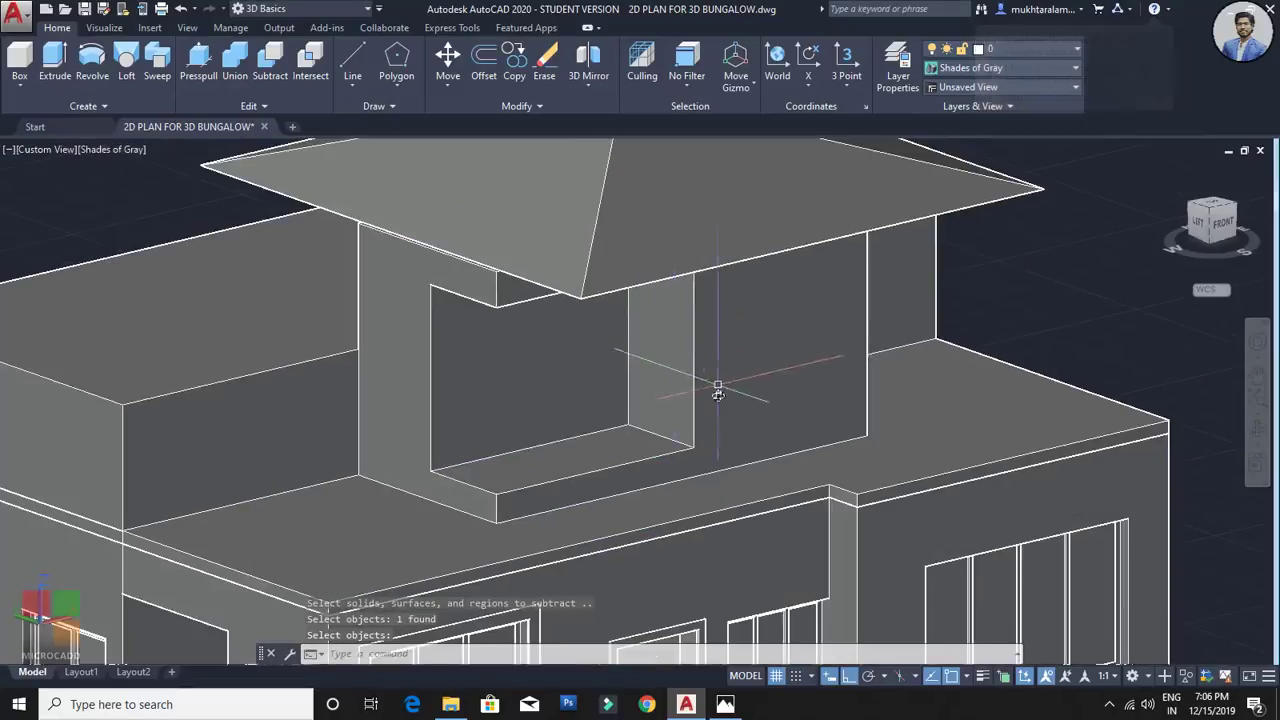
{"action": "middle_click_drag", "start_coordinate": [717, 389], "coordinate": [627, 471], "text": "shift"}
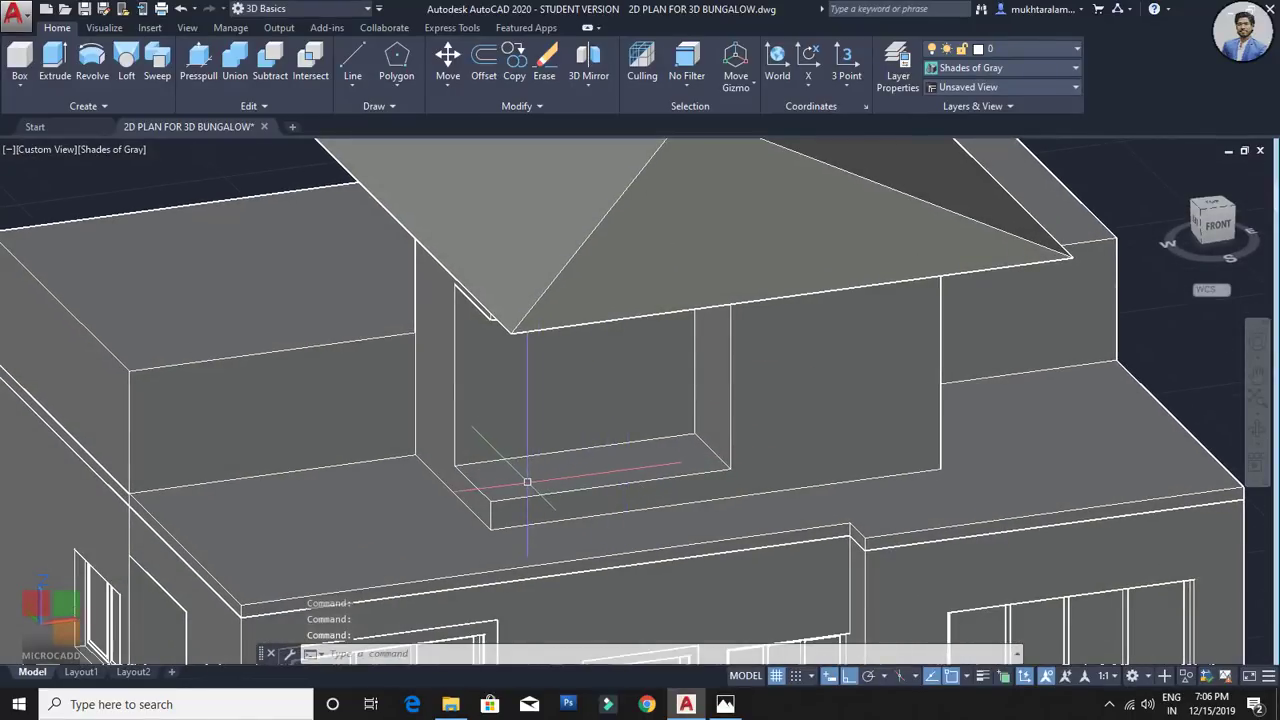
Step: Draw a polyline along the outer sill edges of the corner window opening, from its side end around the corner to its front end
{"action": "type", "text": "L"}
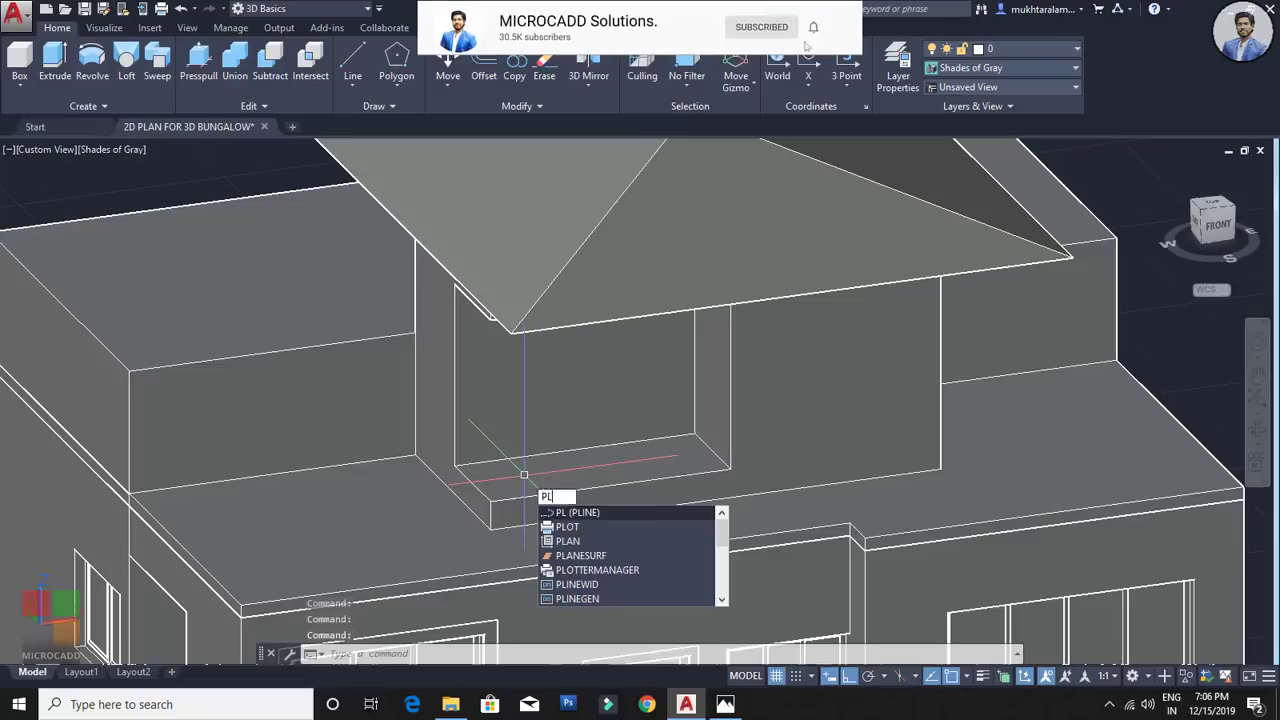
{"action": "key", "text": "Return"}
{"action": "scroll", "coordinate": [500, 480], "scroll_direction": "up", "scroll_amount": 6}
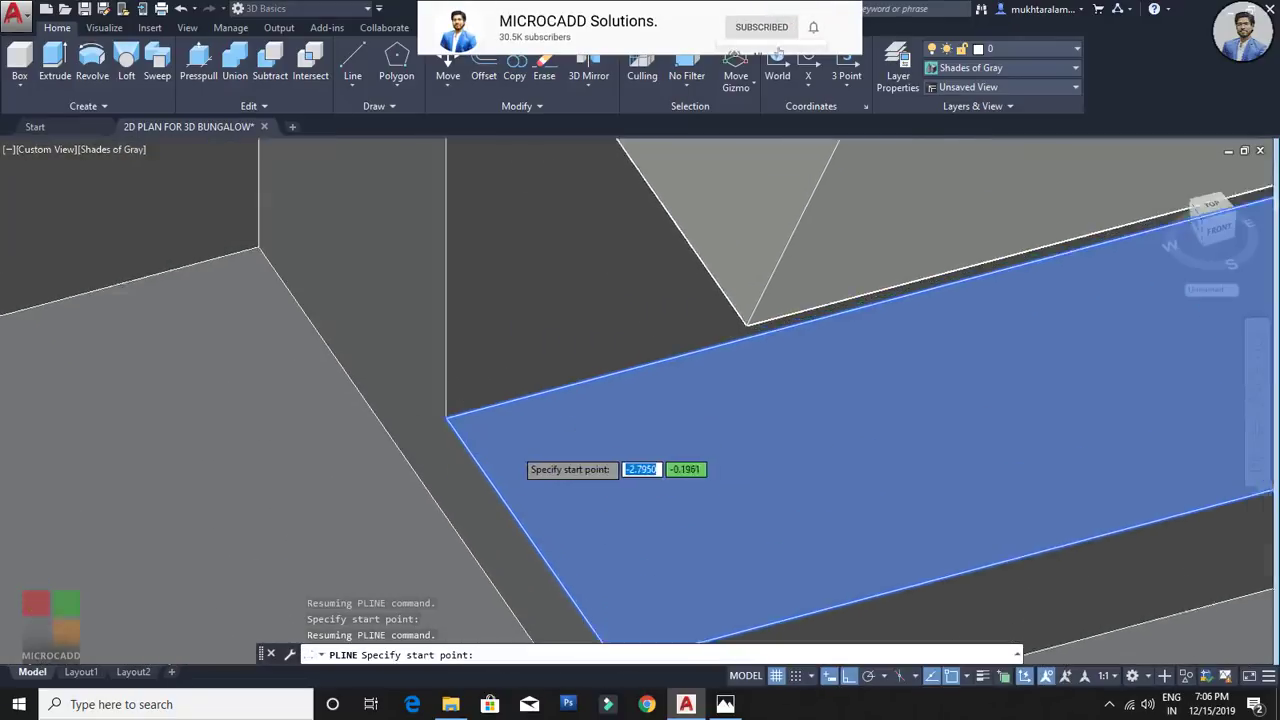
{"action": "scroll", "coordinate": [513, 455], "scroll_direction": "up", "scroll_amount": 2}
{"action": "left_click", "coordinate": [418, 405]}
{"action": "middle_click_drag", "start_coordinate": [627, 637], "coordinate": [513, 456]}
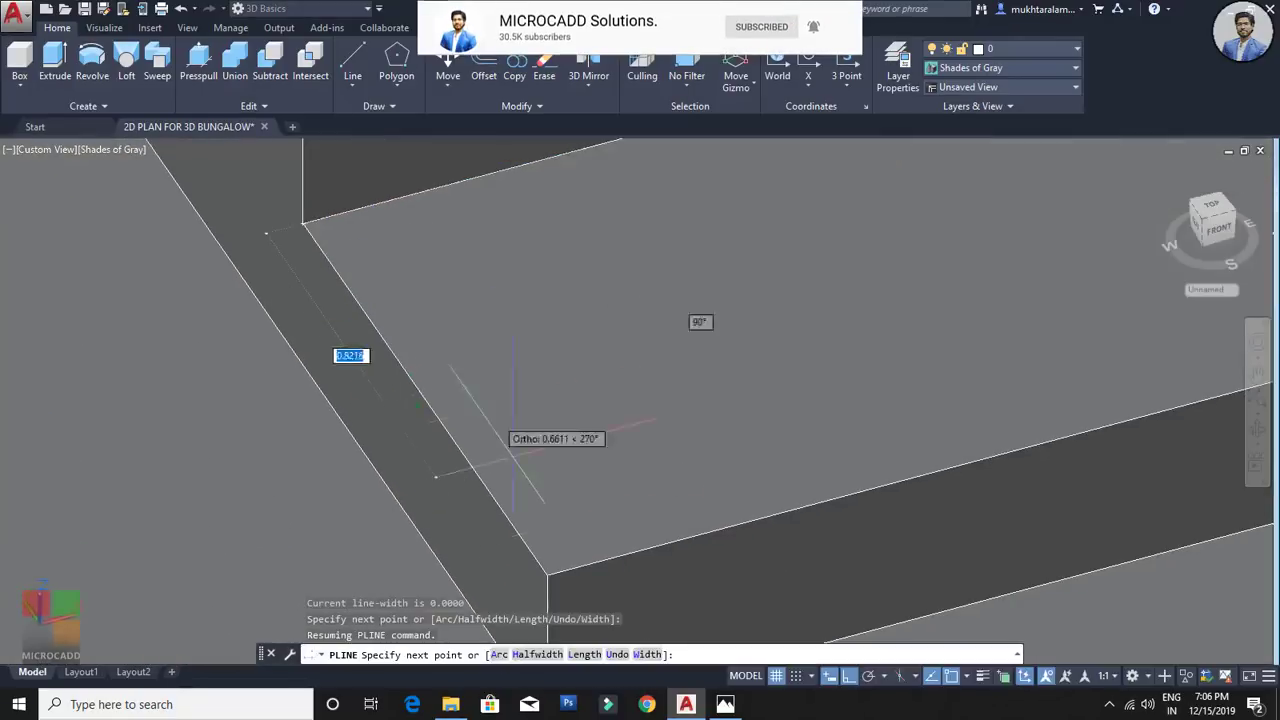
{"action": "left_click", "coordinate": [547, 575]}
{"action": "middle_click_drag", "start_coordinate": [547, 575], "coordinate": [1072, 440]}
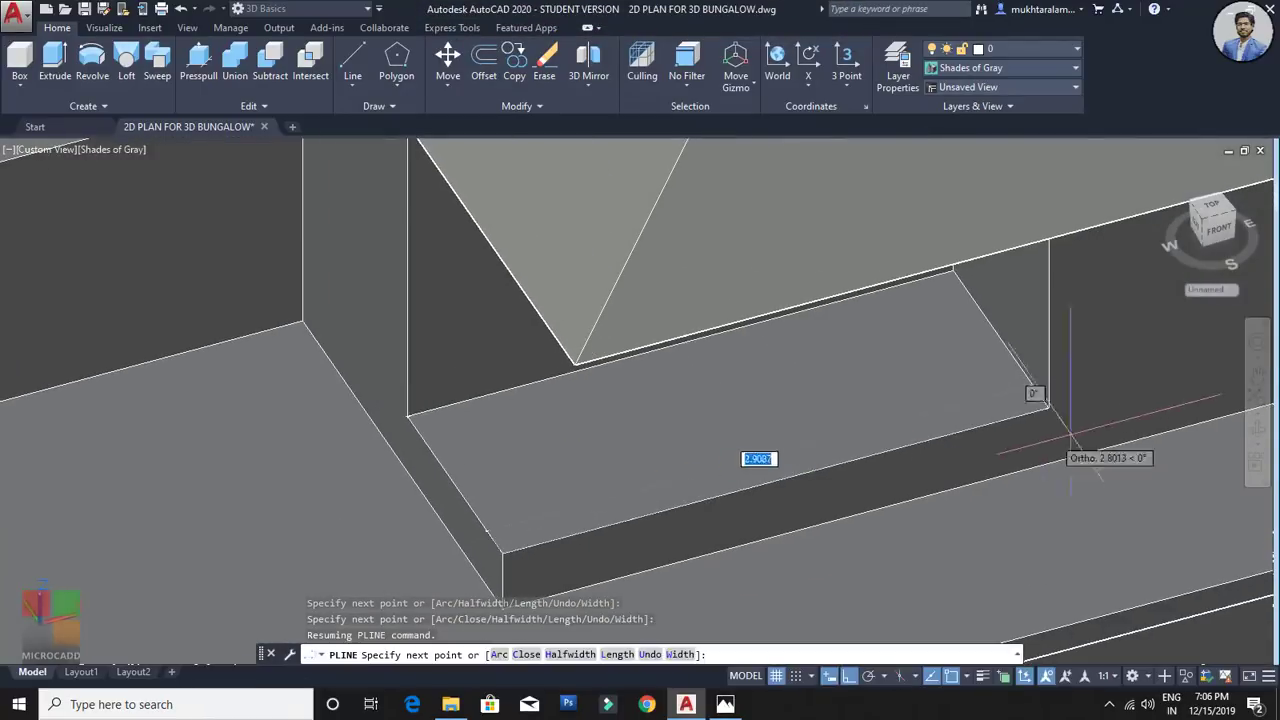
{"action": "left_click", "coordinate": [1048, 408]}
{"action": "key", "text": "Escape"}
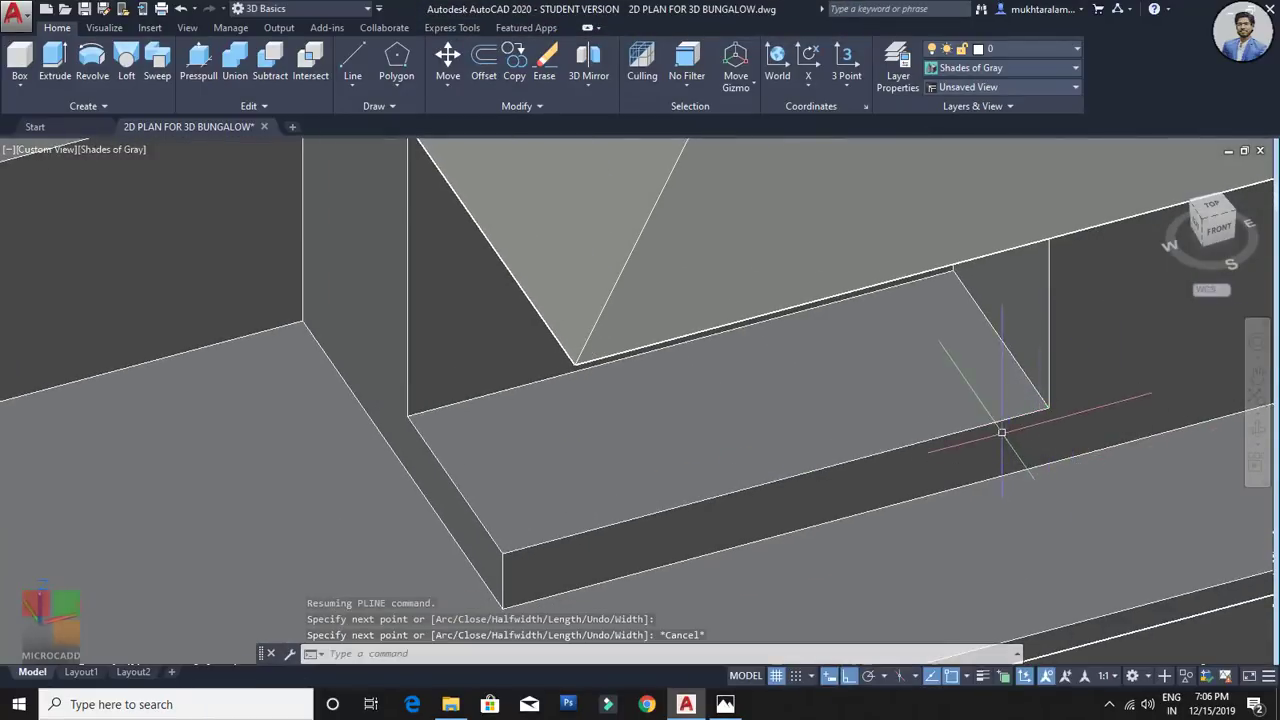
{"action": "left_click", "coordinate": [1000, 420]}
{"action": "key", "text": "Escape"}
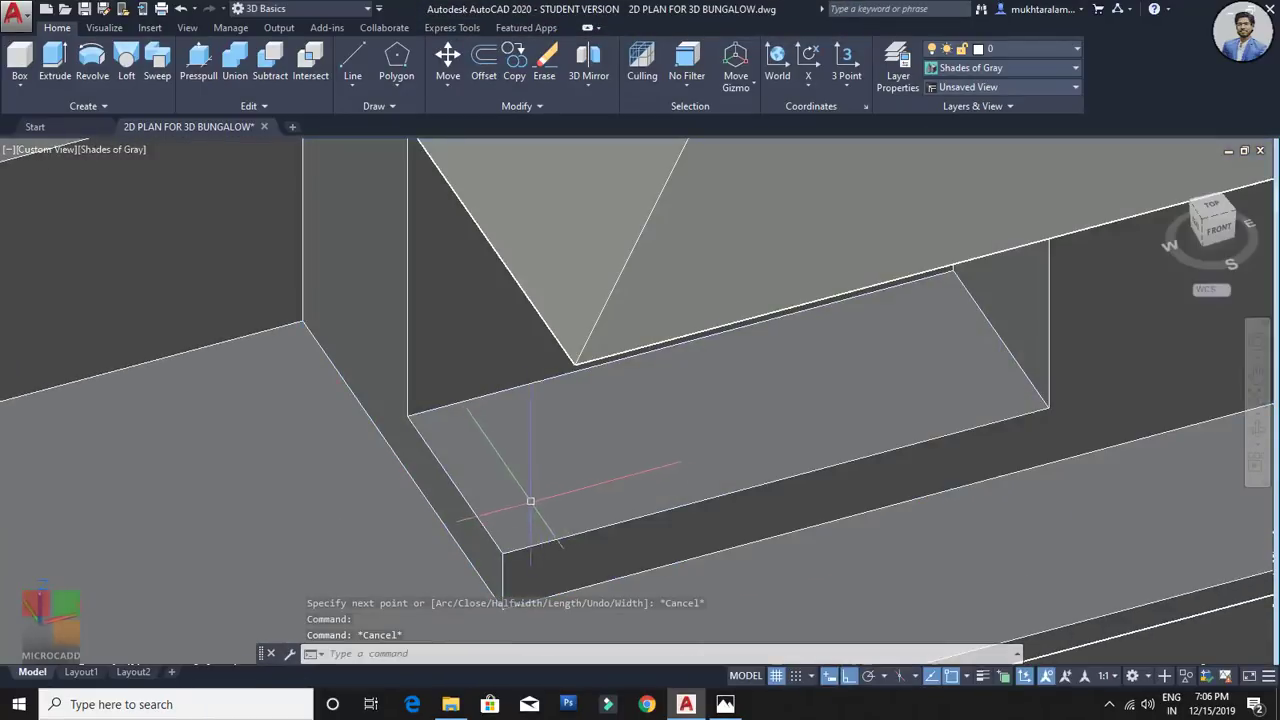
{"action": "left_click", "coordinate": [480, 515]}
{"action": "middle_click_drag", "start_coordinate": [491, 521], "coordinate": [549, 493]}
{"action": "key", "text": "Escape"}
{"action": "left_click", "coordinate": [599, 523]}
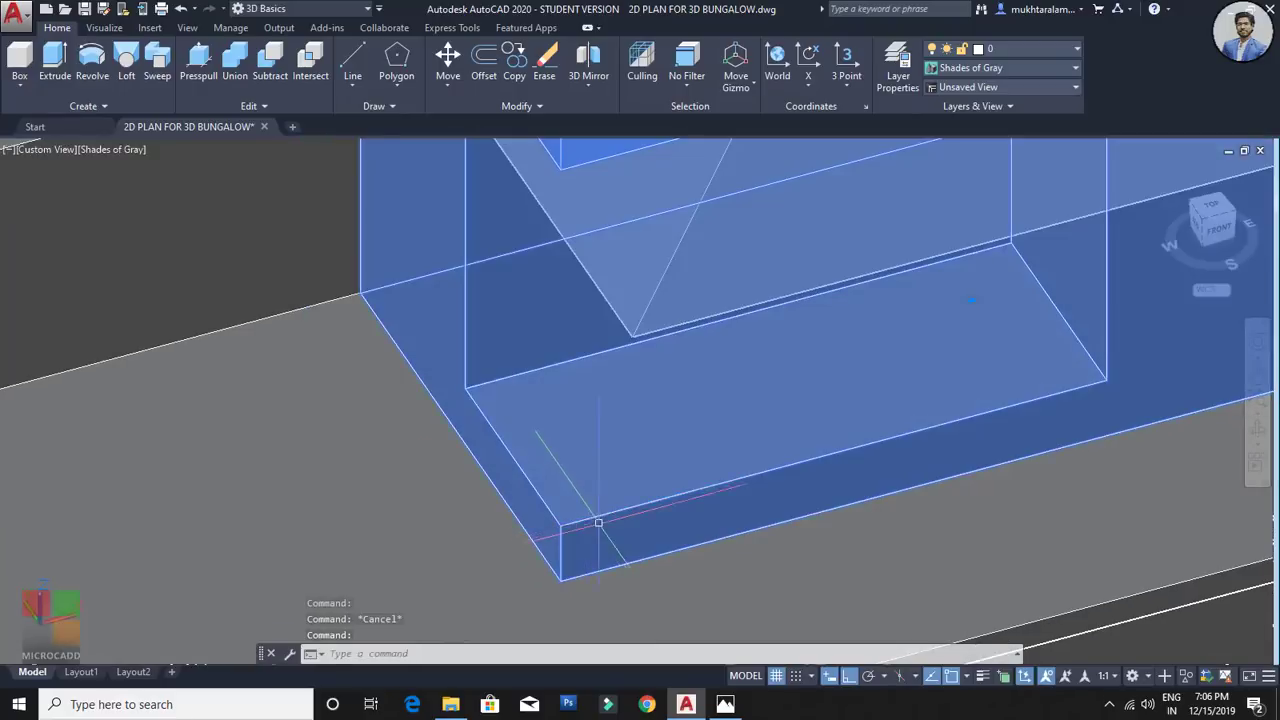
{"action": "key", "text": "Escape"}
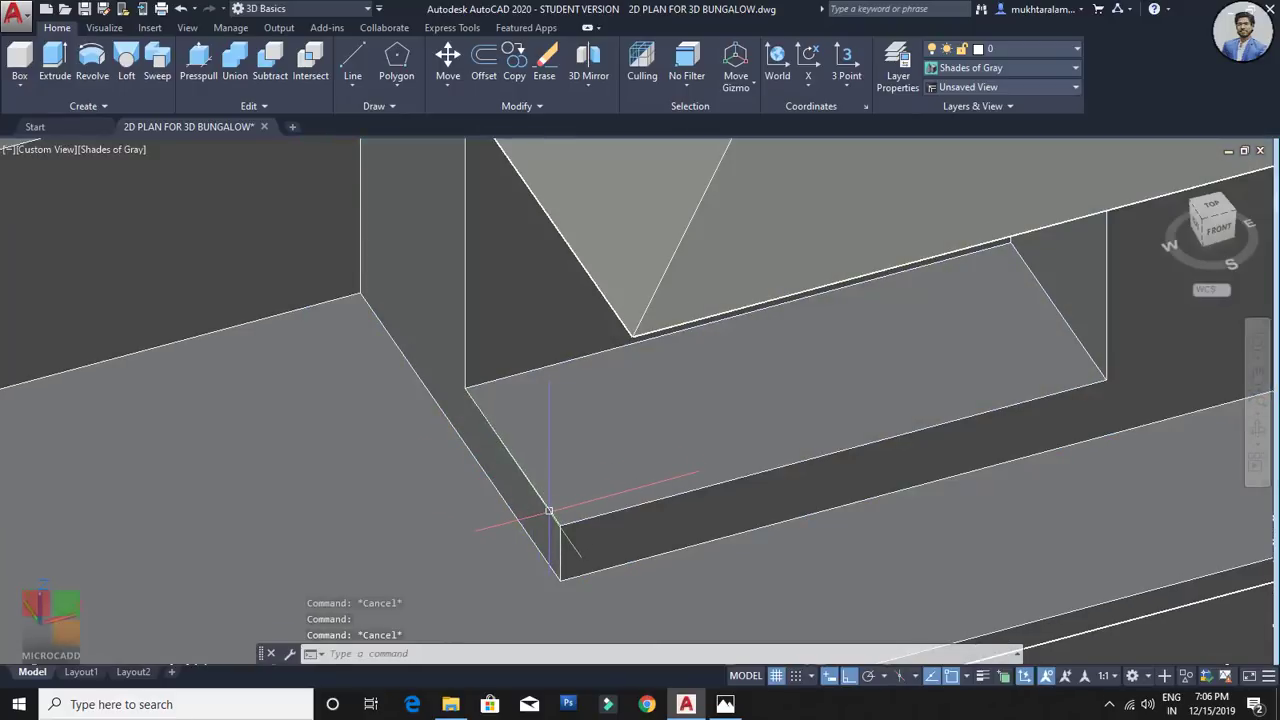
{"action": "left_click", "coordinate": [548, 511]}
{"action": "key", "text": "Escape"}
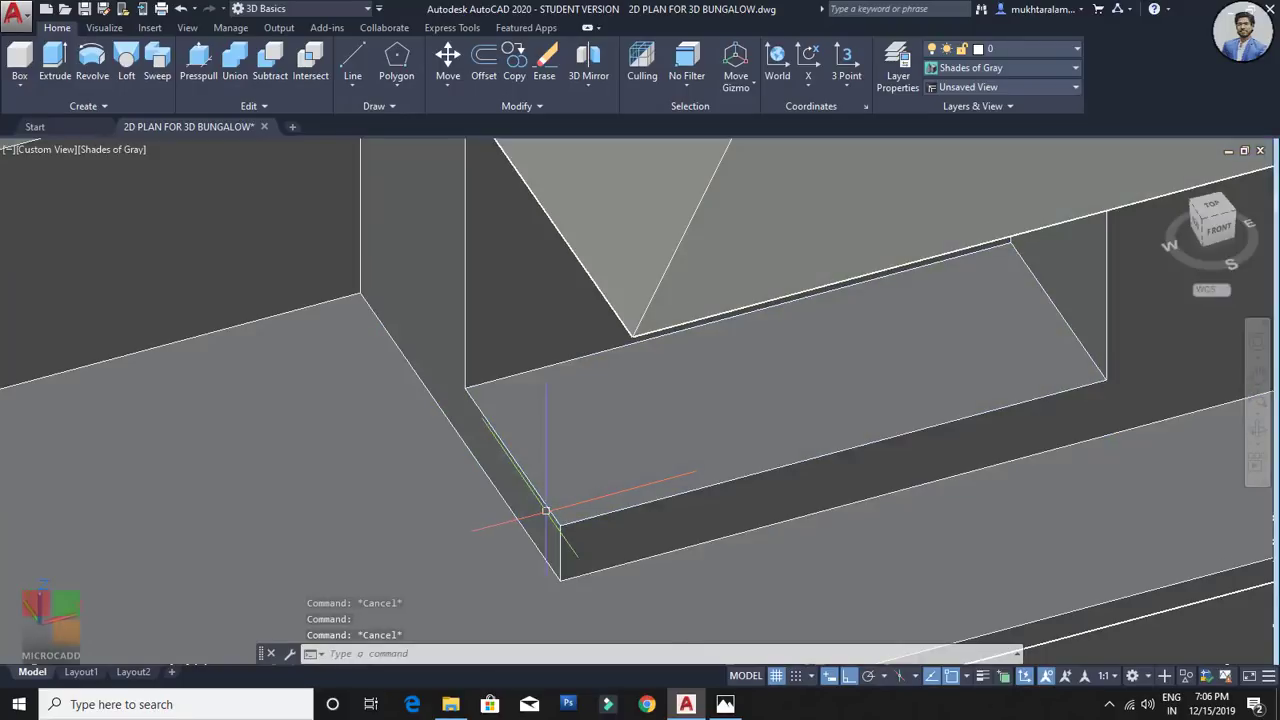
{"action": "scroll", "coordinate": [545, 490], "scroll_direction": "up", "scroll_amount": 5}
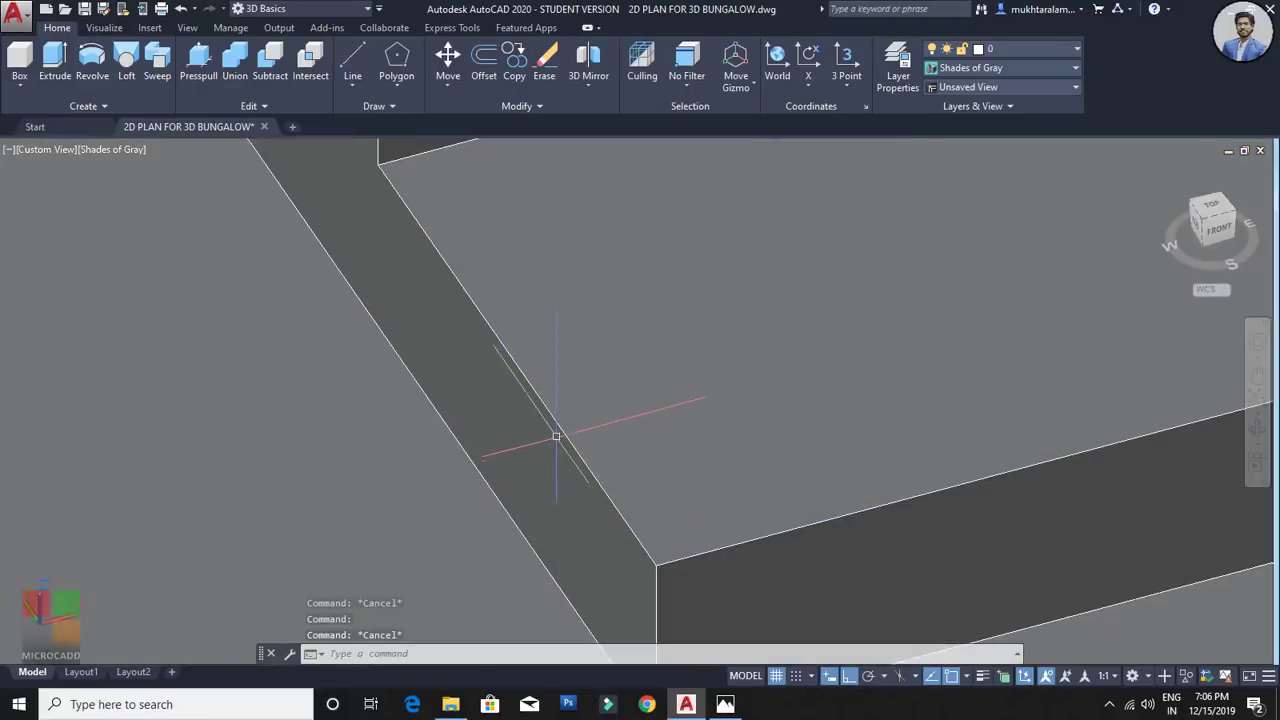
{"action": "scroll", "coordinate": [557, 436], "scroll_direction": "down", "scroll_amount": 3}
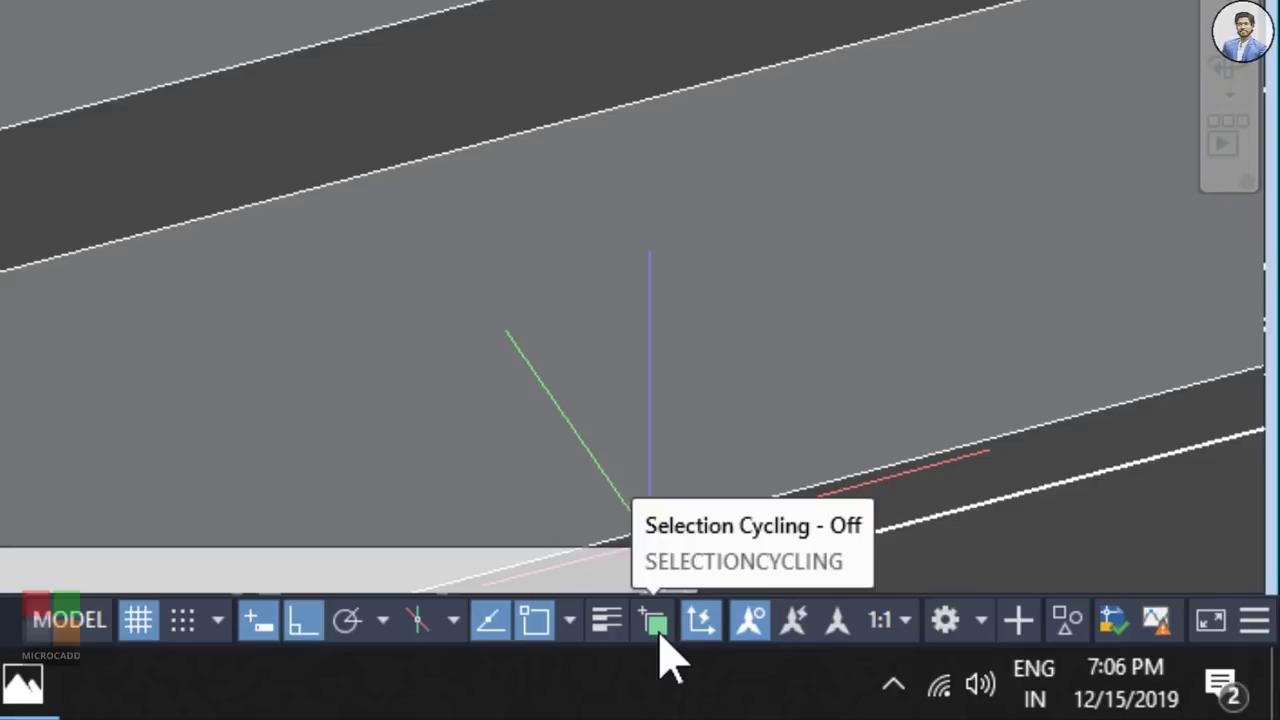
Step: Turn on Selection Cycling, pick the sill polyline among the overlapping objects and extrude it up to the top of the corner window opening
{"action": "left_click", "coordinate": [1255, 621]}
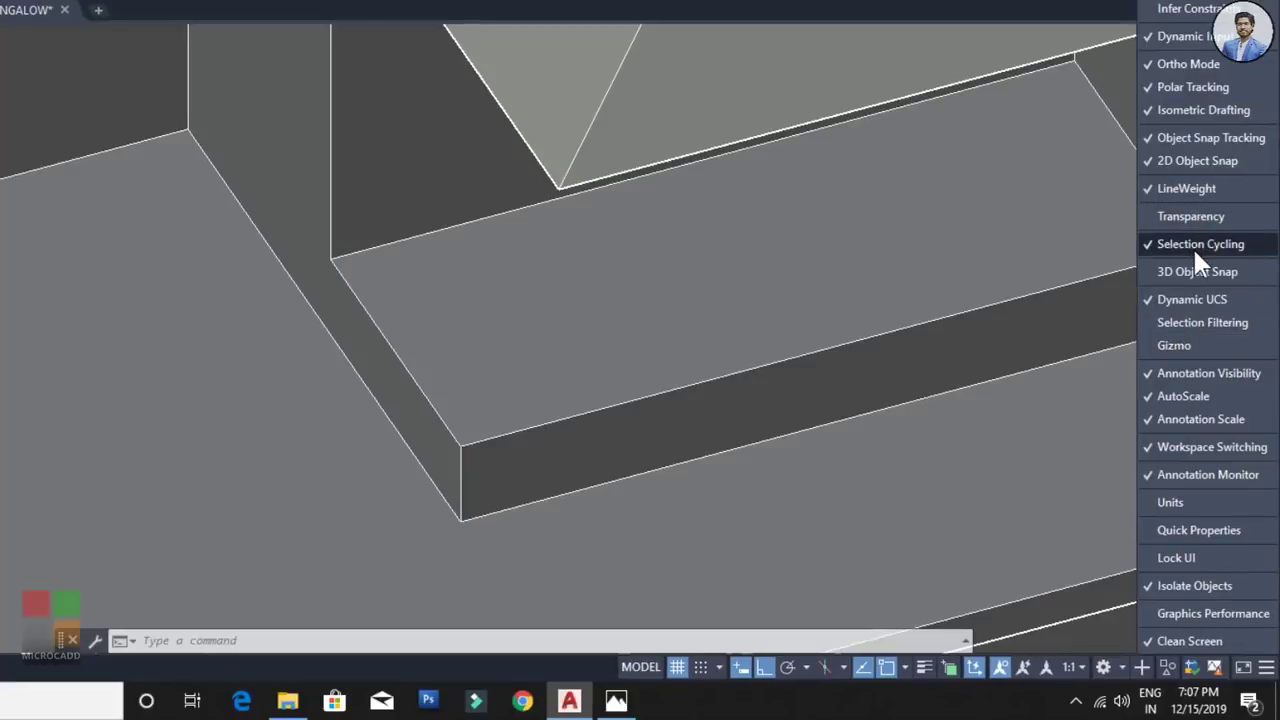
{"action": "left_click", "coordinate": [947, 665]}
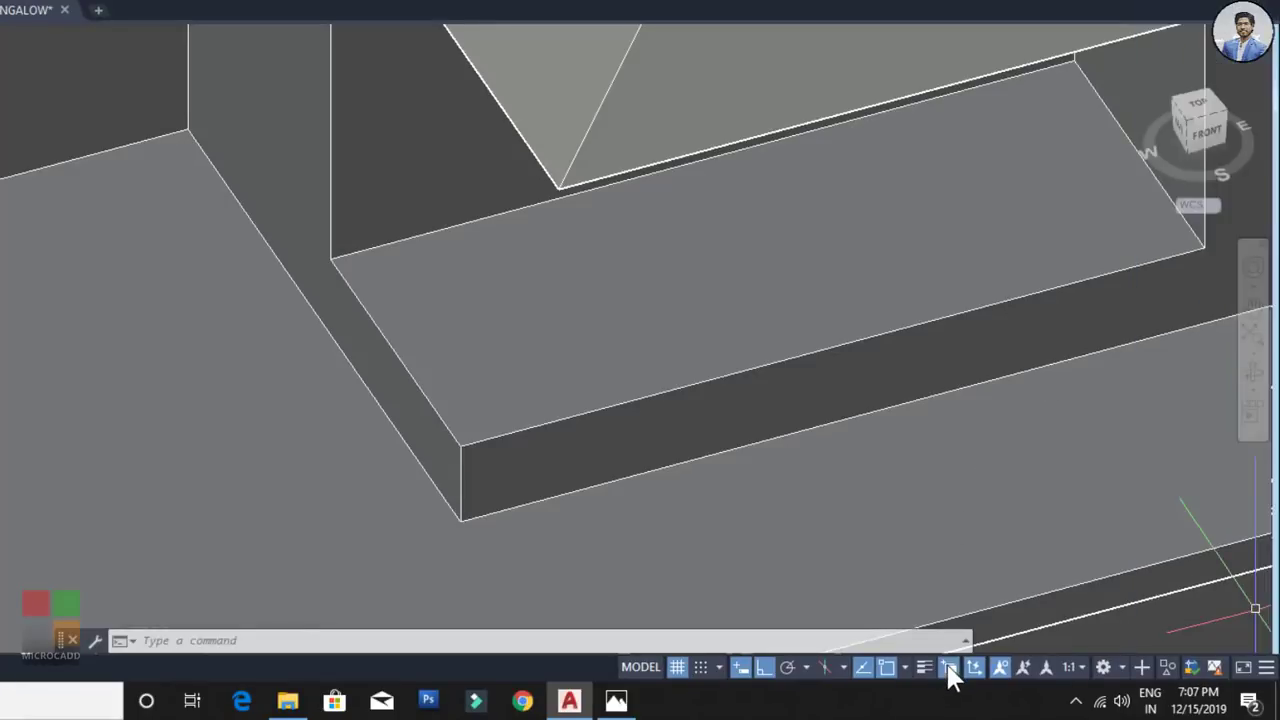
{"action": "left_click", "coordinate": [515, 432]}
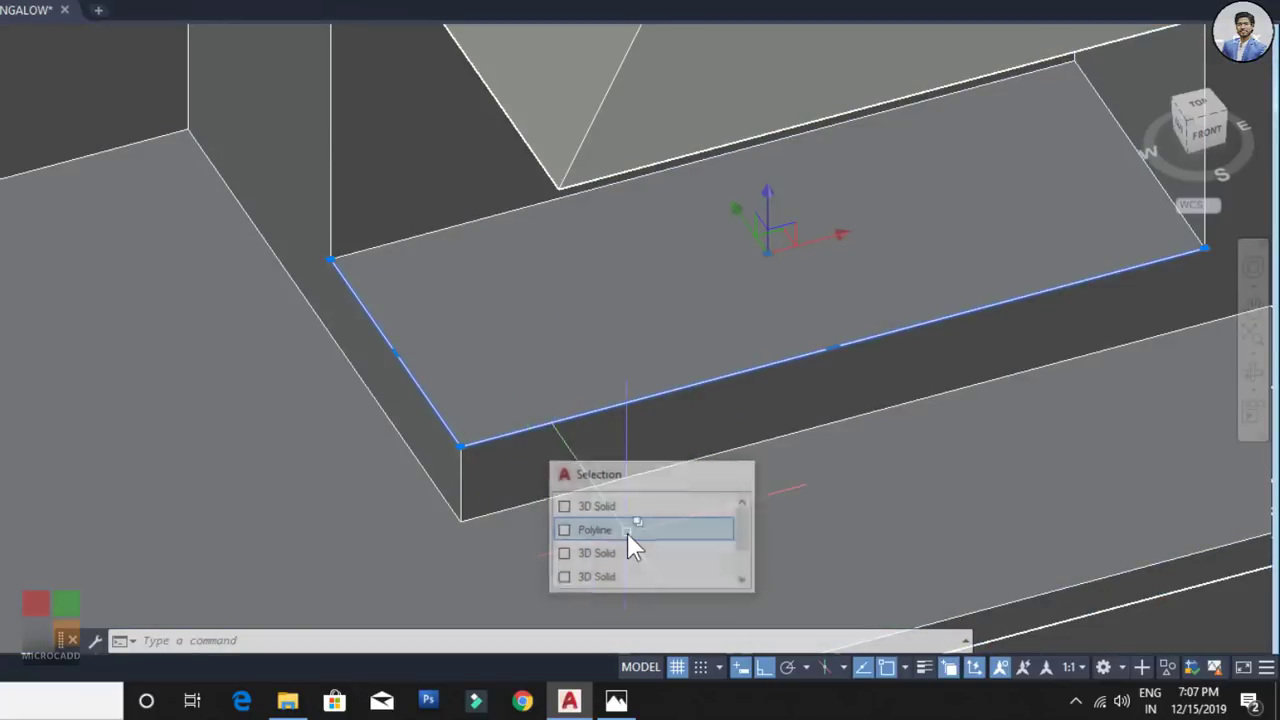
{"action": "left_click", "coordinate": [627, 532]}
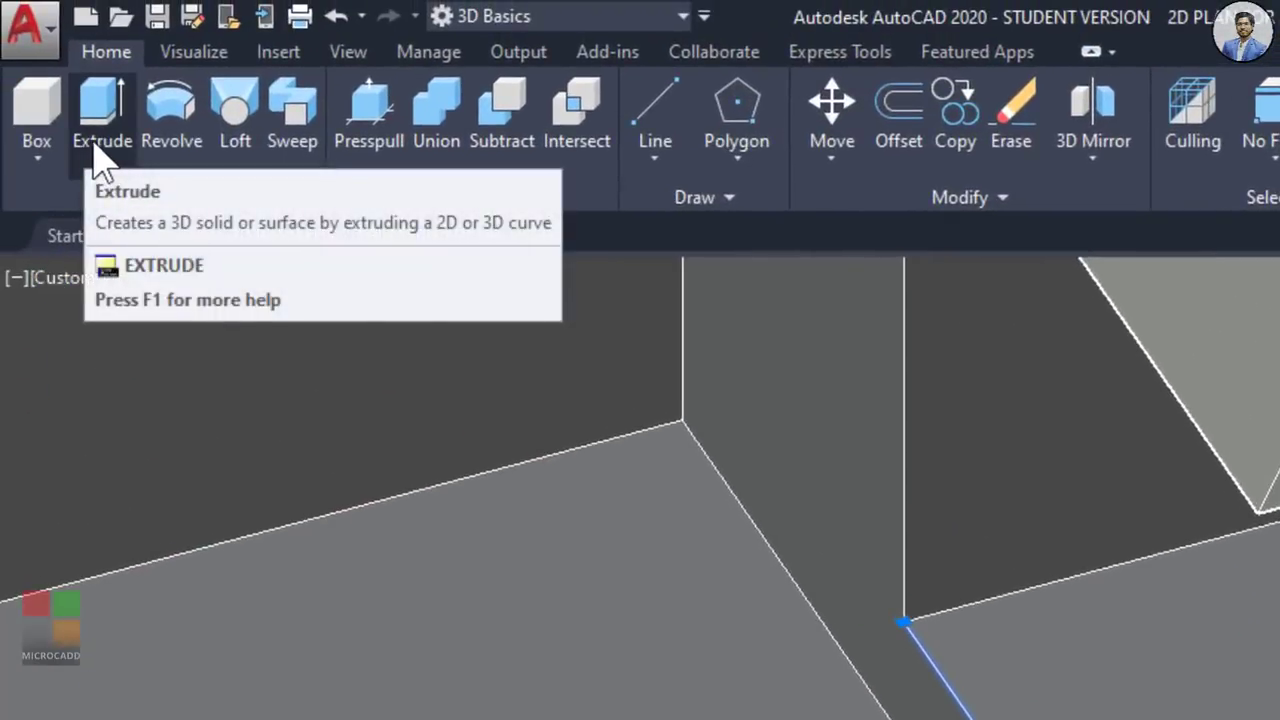
{"action": "left_click", "coordinate": [100, 160]}
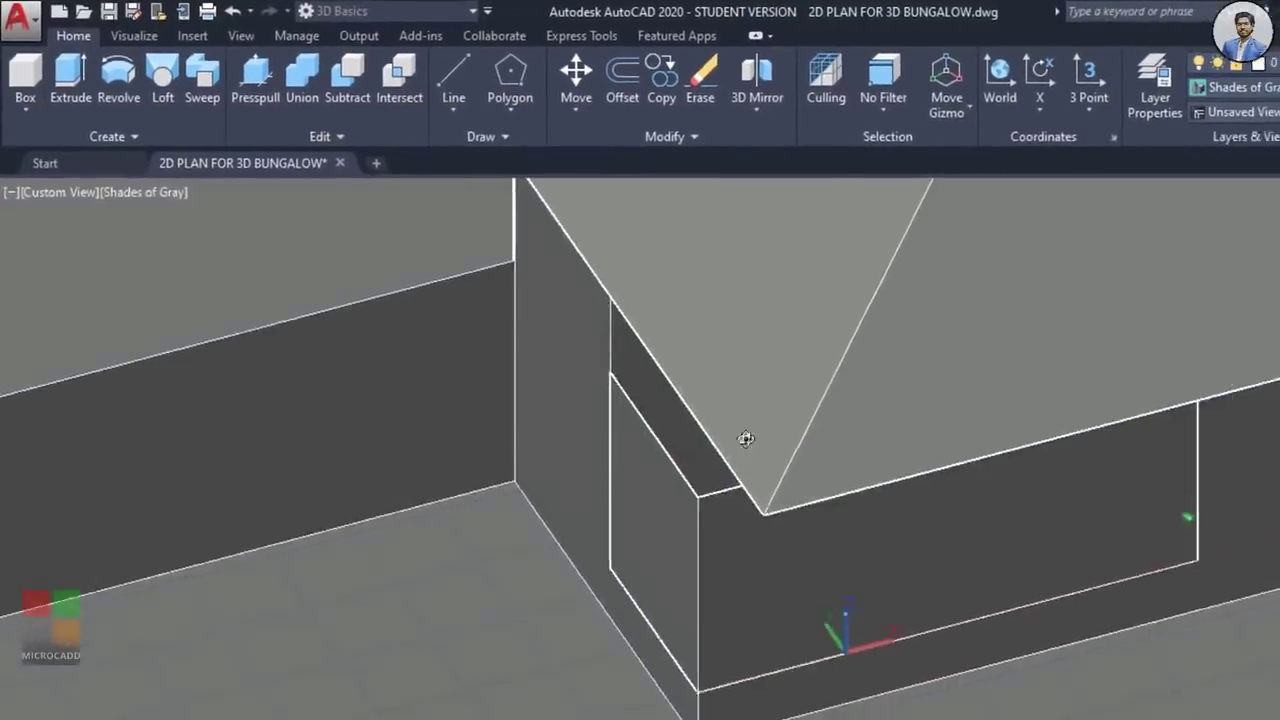
{"action": "middle_click_drag", "start_coordinate": [745, 439], "coordinate": [729, 371], "text": "shift"}
{"action": "middle_click_drag", "start_coordinate": [775, 322], "coordinate": [594, 571]}
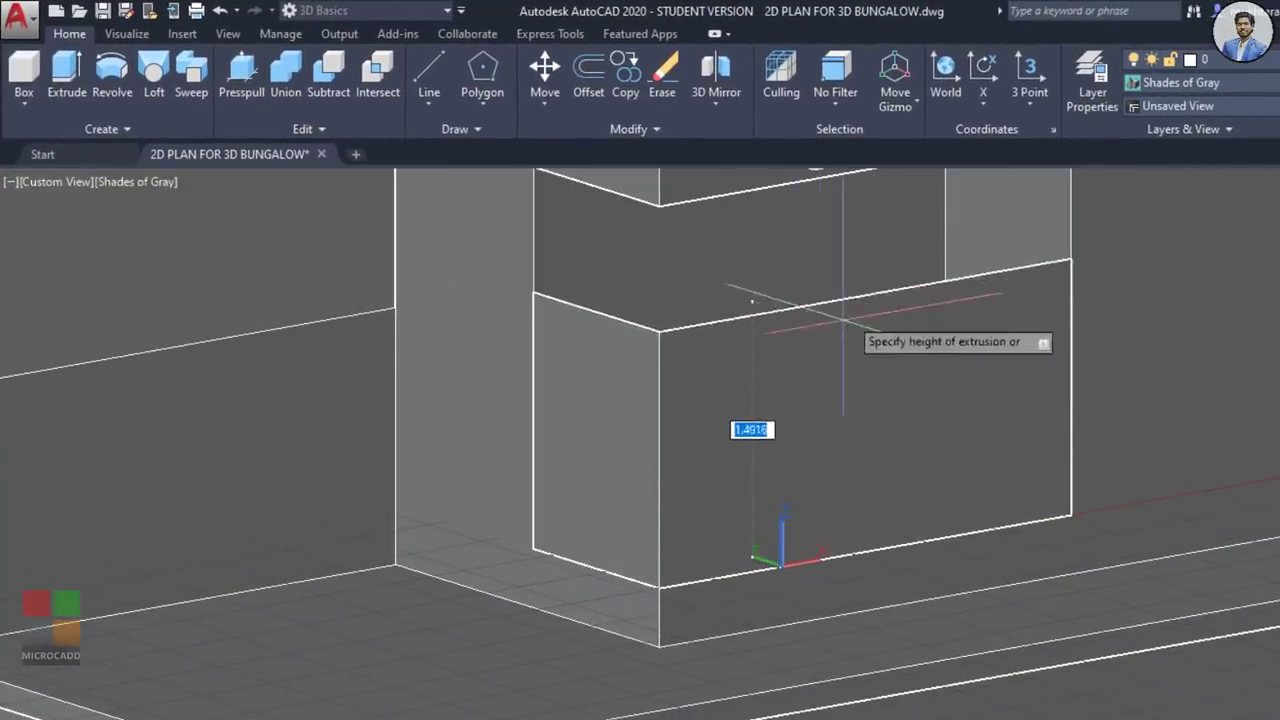
{"action": "left_click", "coordinate": [664, 203]}
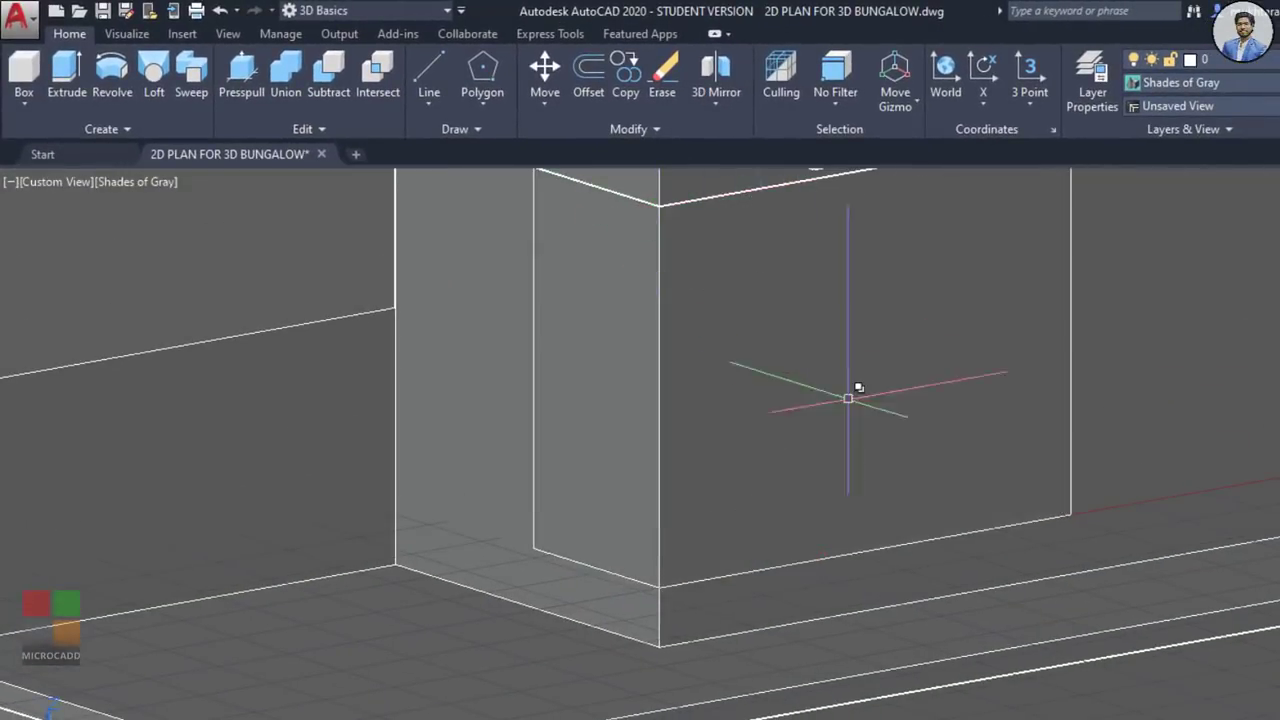
Step: Inspect the extruded corner window surface up close and from several angles around the rooftop room
{"action": "left_click", "coordinate": [757, 400]}
{"action": "key", "text": "Escape"}
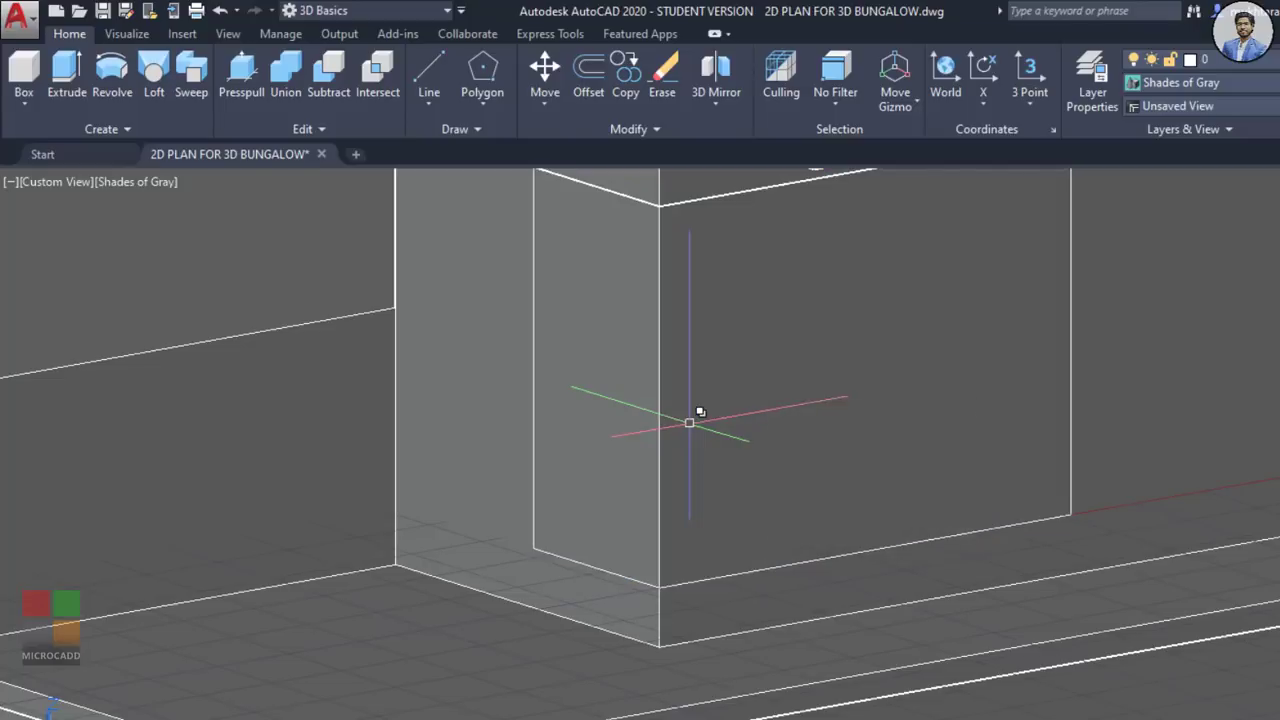
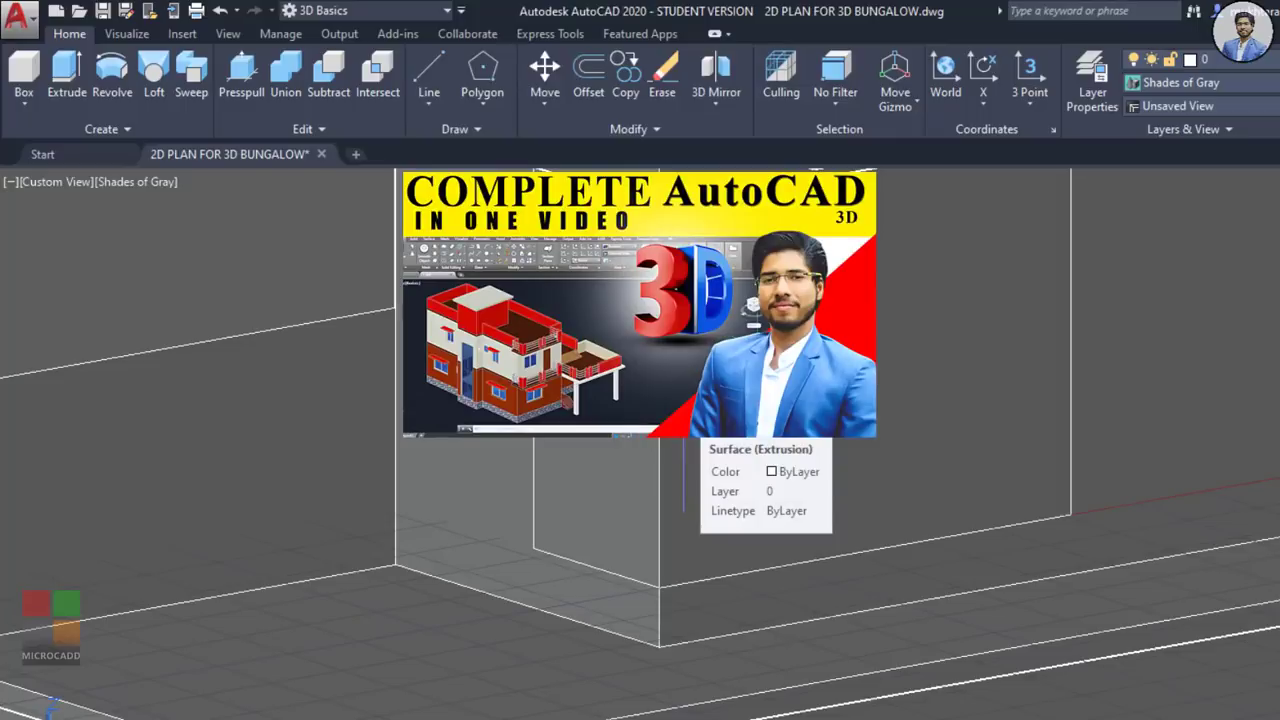
{"action": "scroll", "coordinate": [771, 428], "scroll_direction": "down", "scroll_amount": 4}
{"action": "middle_click_drag", "start_coordinate": [771, 430], "coordinate": [836, 506], "text": "shift"}
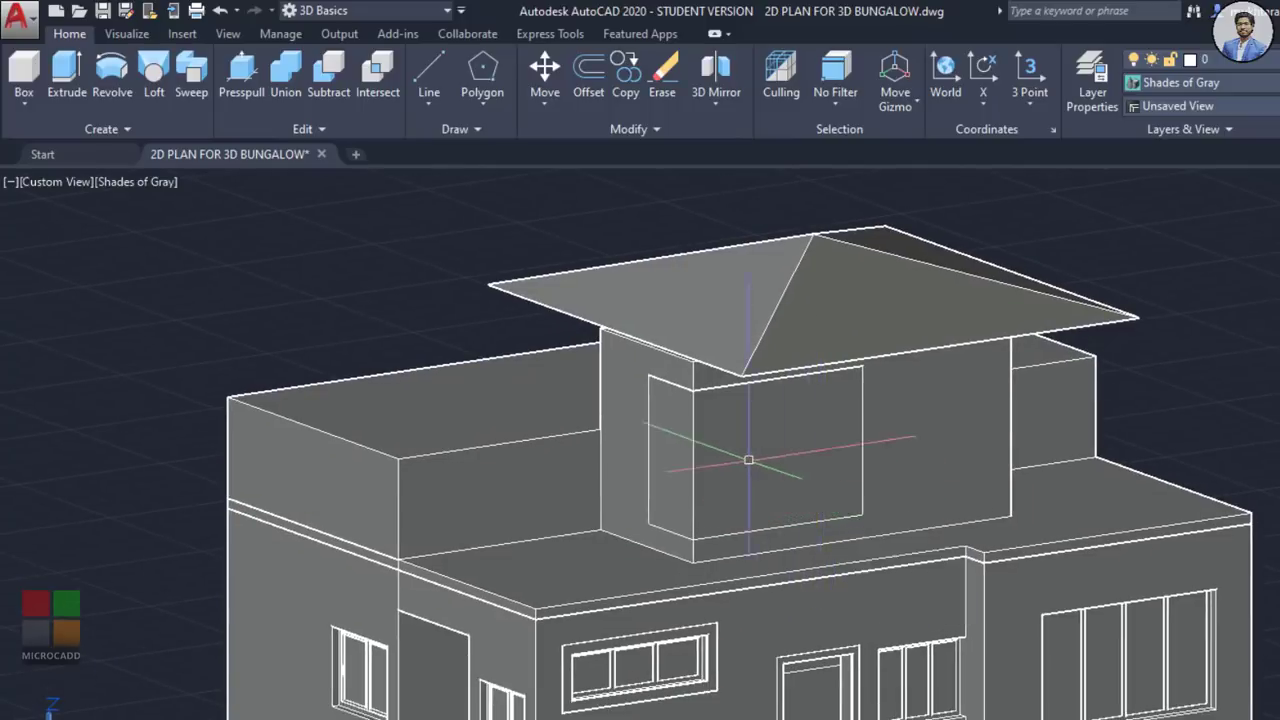
{"action": "left_click", "coordinate": [749, 460]}
{"action": "key", "text": "Escape"}
{"action": "scroll", "coordinate": [750, 500], "scroll_direction": "up", "scroll_amount": 3}
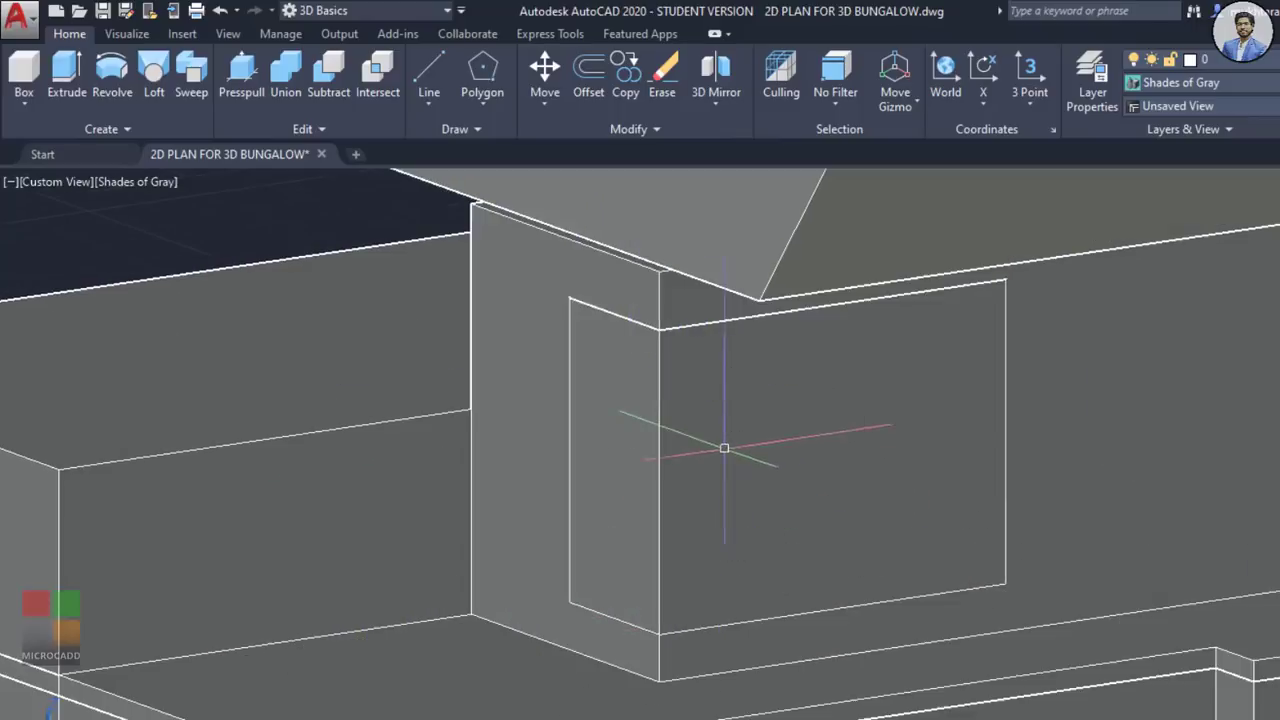
{"action": "left_click", "coordinate": [743, 443]}
{"action": "key", "text": "Escape"}
{"action": "scroll", "coordinate": [755, 470], "scroll_direction": "down", "scroll_amount": 5}
{"action": "middle_click_drag", "start_coordinate": [761, 466], "coordinate": [692, 424], "text": "shift"}
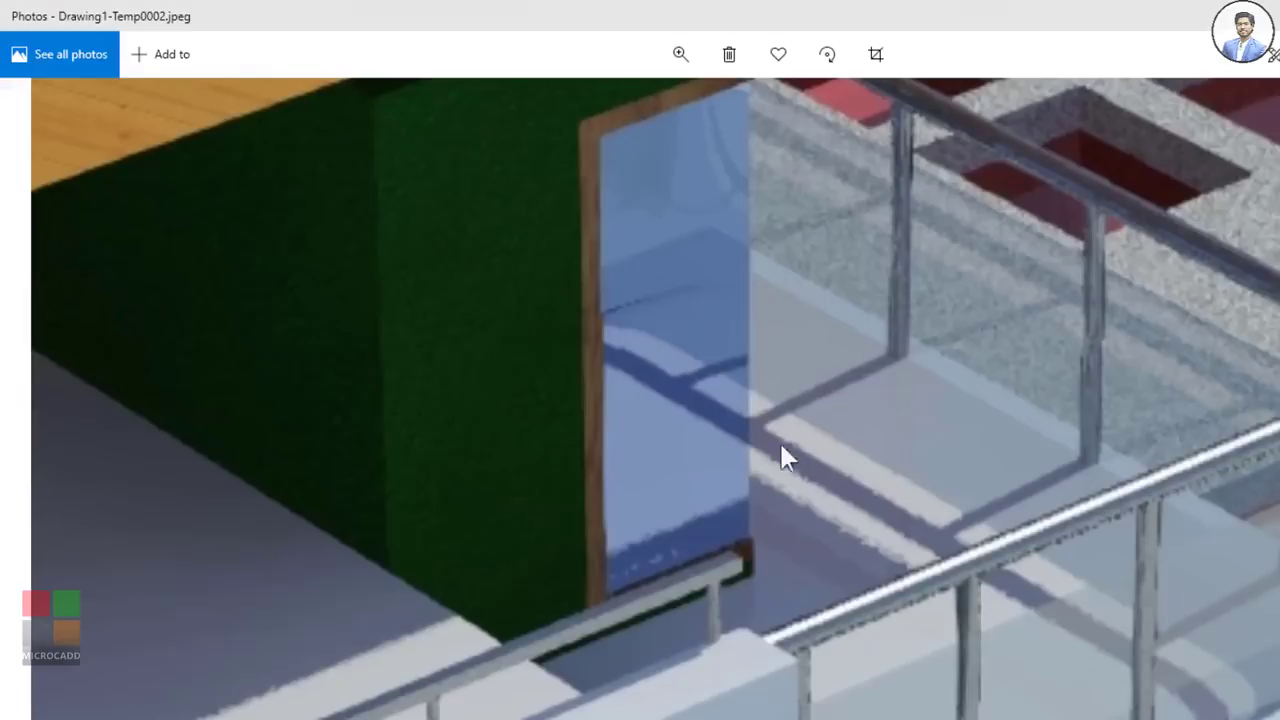
Step: Examine the reference photos for the vertical strips on the rooftop room's front wall, and return to AutoCAD
{"action": "scroll", "coordinate": [908, 470], "scroll_direction": "down", "scroll_amount": 5}
{"action": "scroll", "coordinate": [940, 476], "scroll_direction": "down", "scroll_amount": 2}
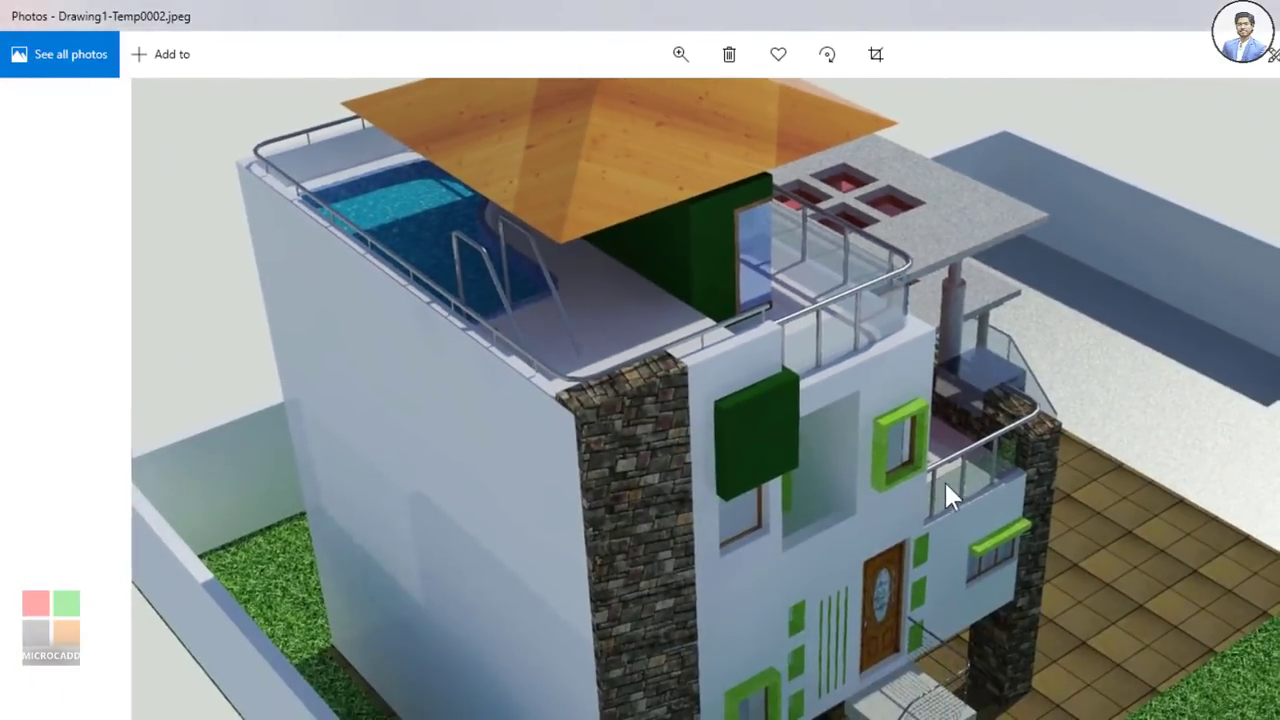
{"action": "key", "text": "Right"}
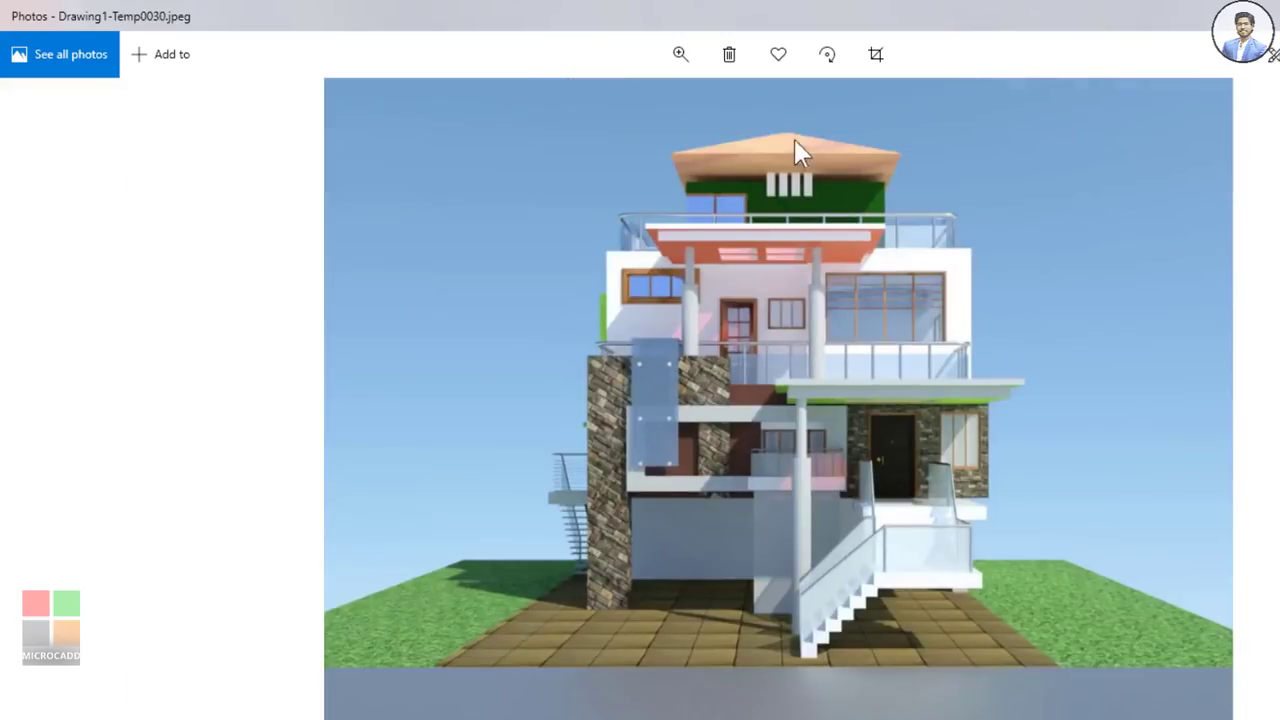
{"action": "scroll", "coordinate": [797, 149], "scroll_direction": "up", "scroll_amount": 5}
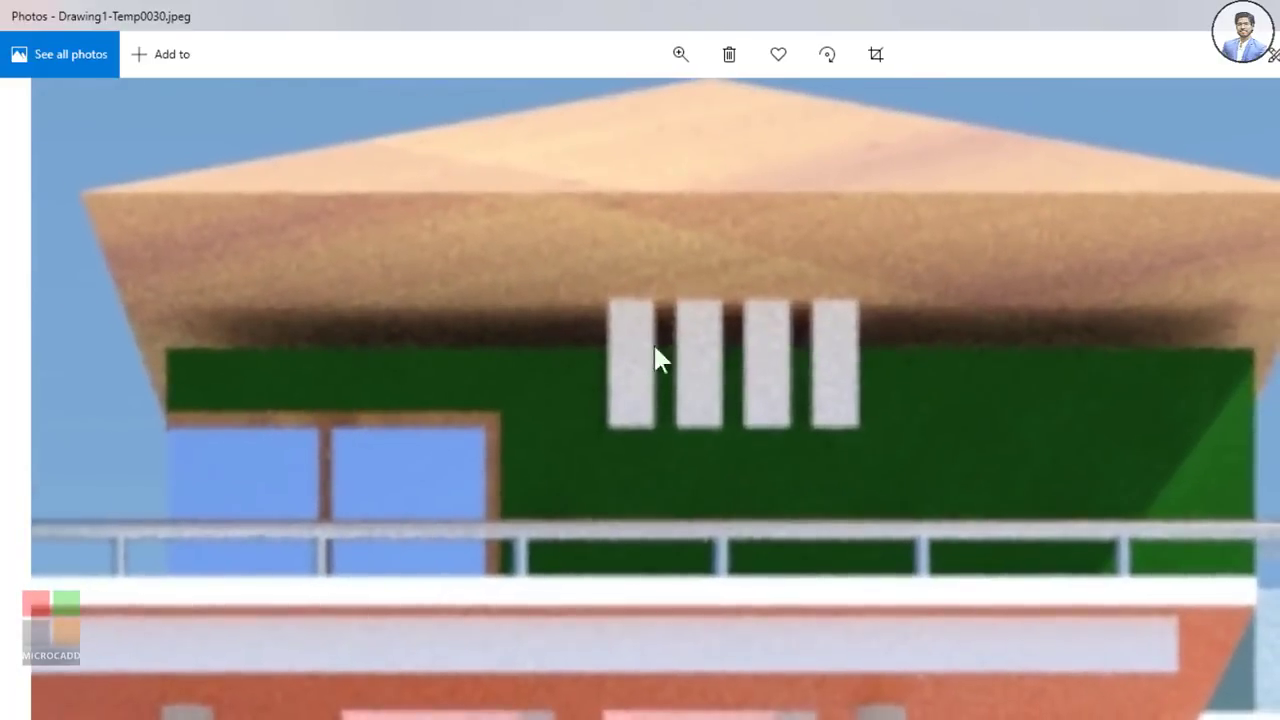
{"action": "key", "text": "alt+Tab"}
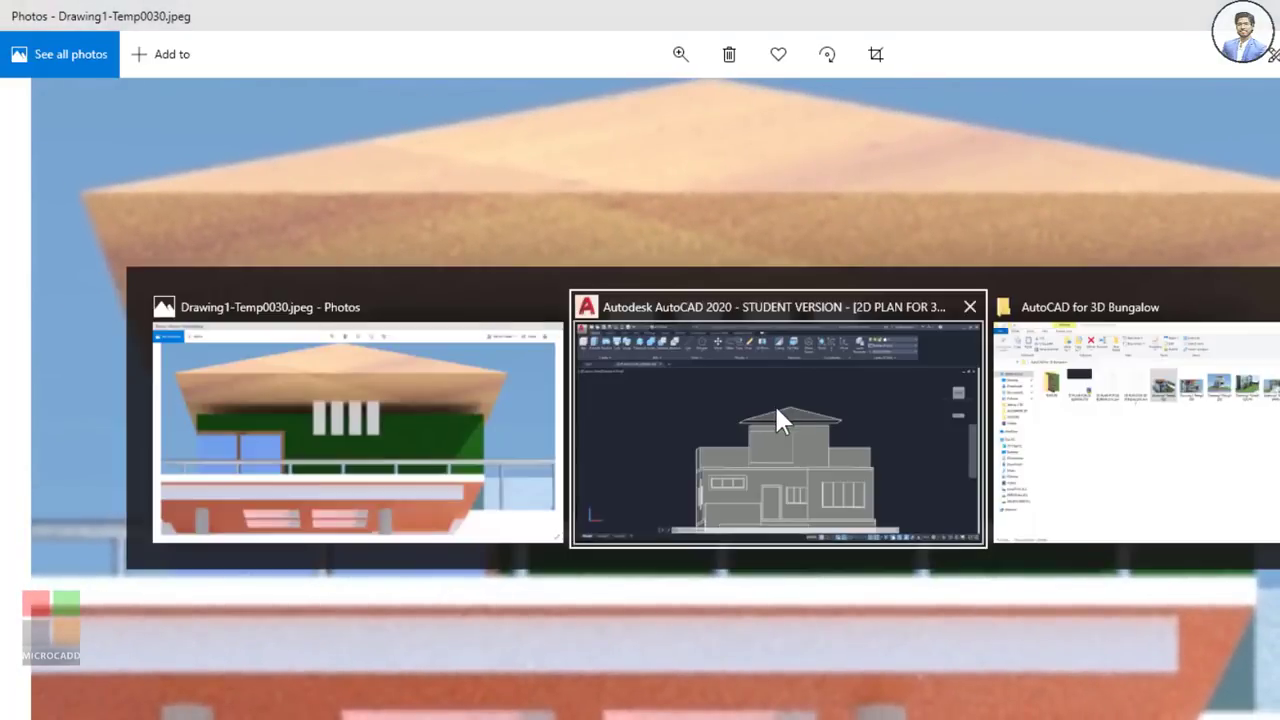
{"action": "left_click", "coordinate": [780, 420]}
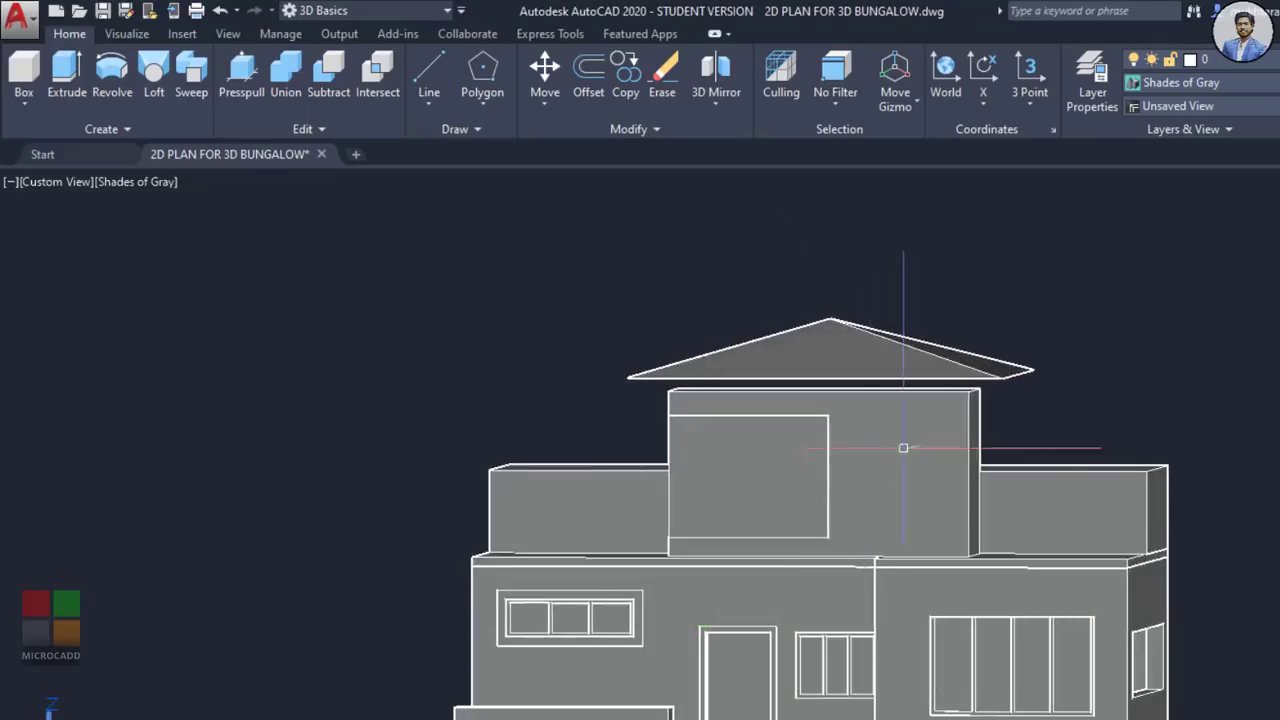
Step: Start a box for the vertical strips on the rooftop room's front wall below the roof
{"action": "scroll", "coordinate": [832, 473], "scroll_direction": "up", "scroll_amount": 2}
{"action": "left_click", "coordinate": [24, 80]}
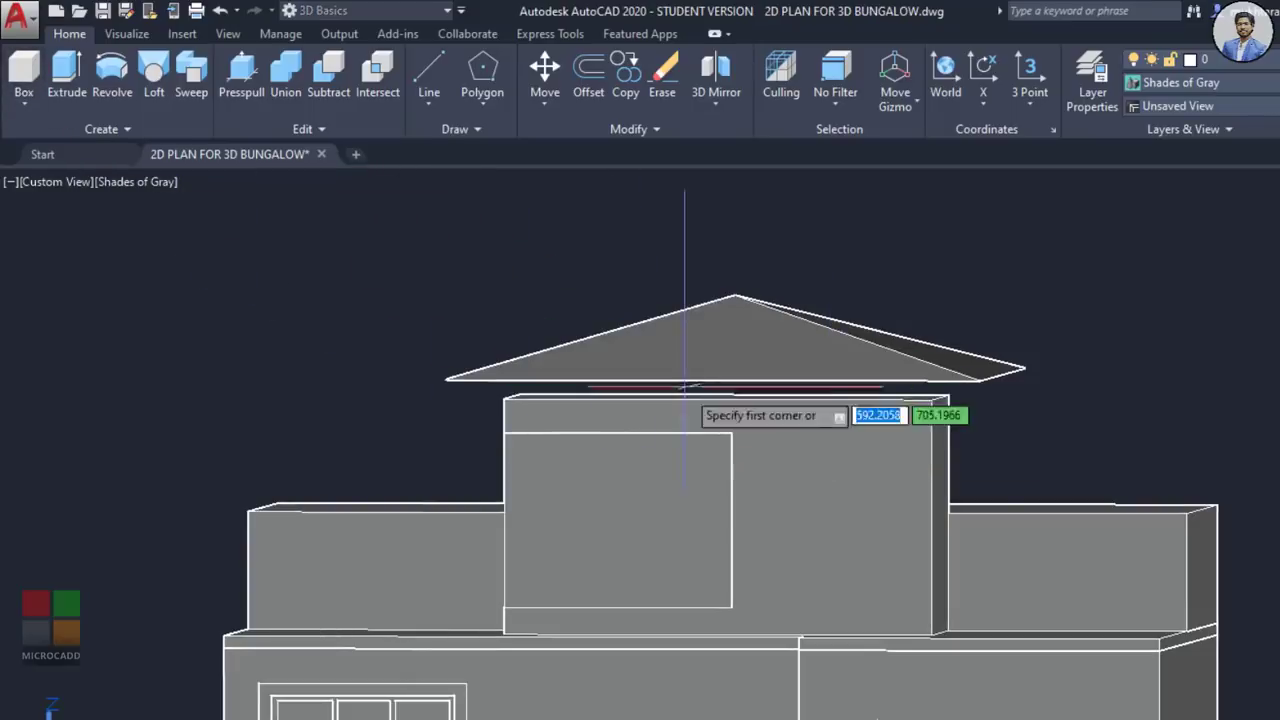
{"action": "scroll", "coordinate": [930, 530], "scroll_direction": "up", "scroll_amount": 3}
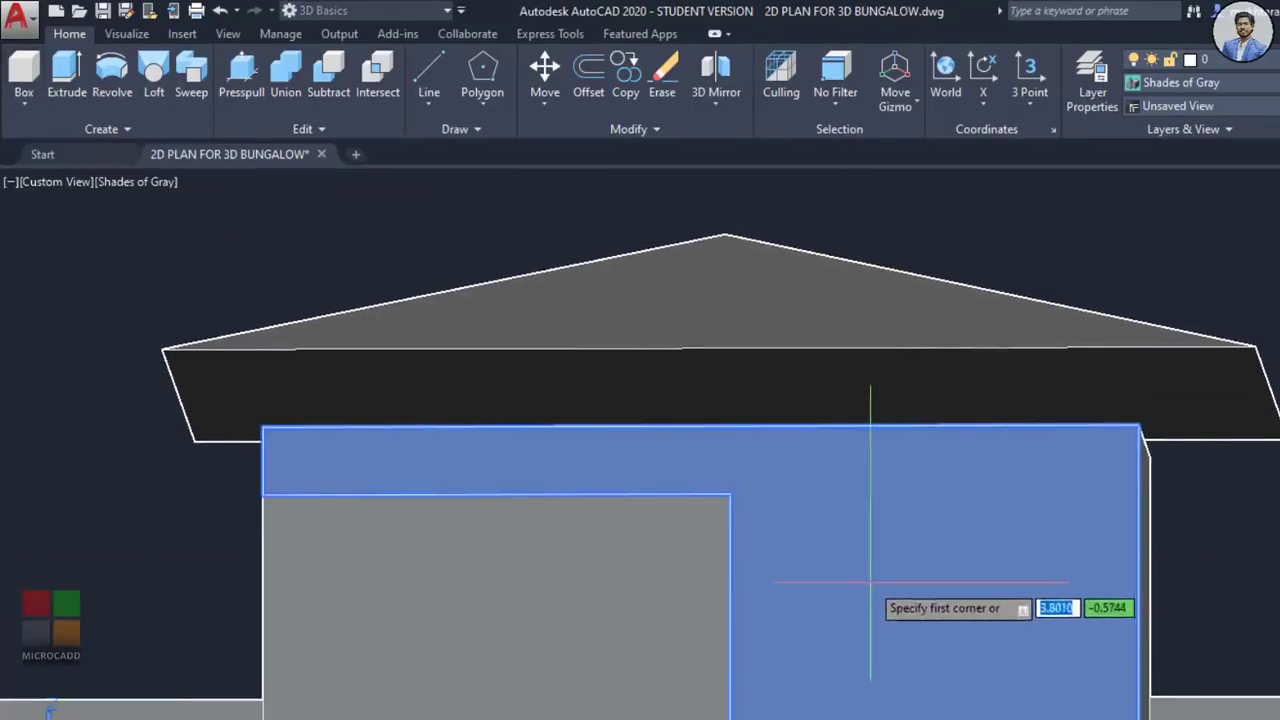
{"action": "middle_click_drag", "start_coordinate": [1086, 547], "coordinate": [855, 521]}
{"action": "scroll", "coordinate": [881, 492], "scroll_direction": "down", "scroll_amount": 5}
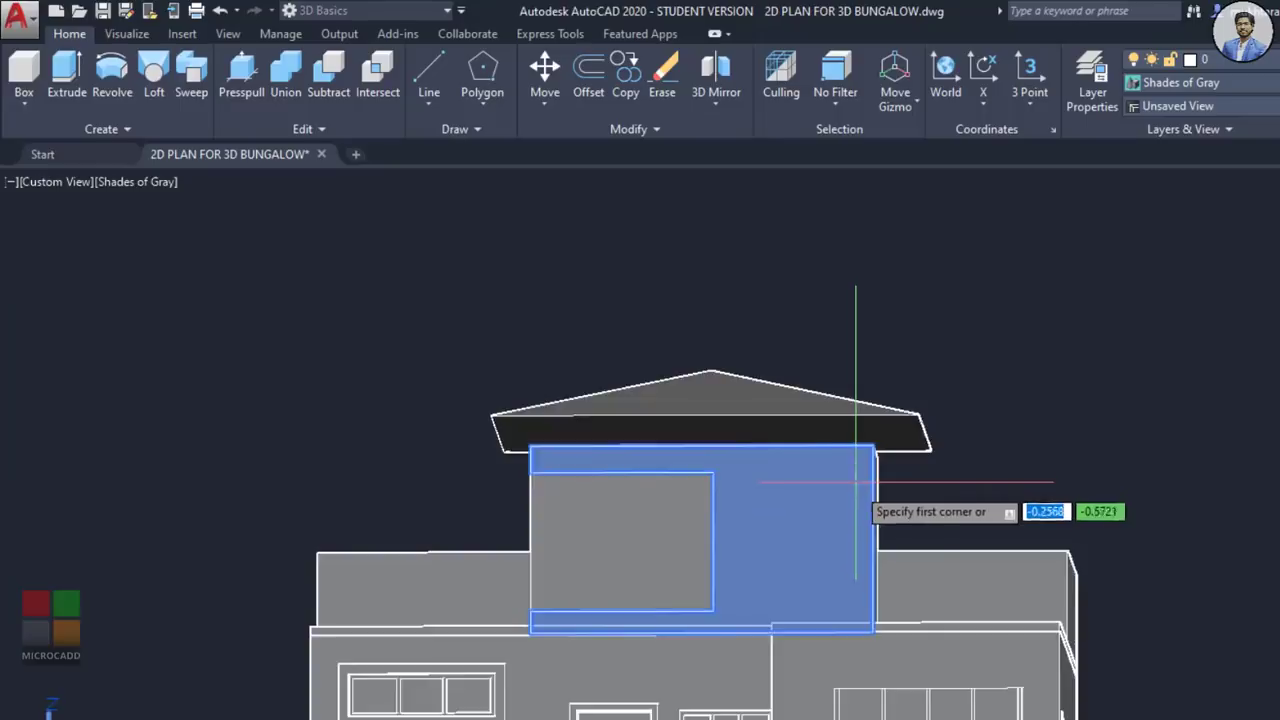
{"action": "middle_click_drag", "start_coordinate": [1083, 628], "coordinate": [1035, 411]}
{"action": "scroll", "coordinate": [939, 581], "scroll_direction": "up", "scroll_amount": 3}
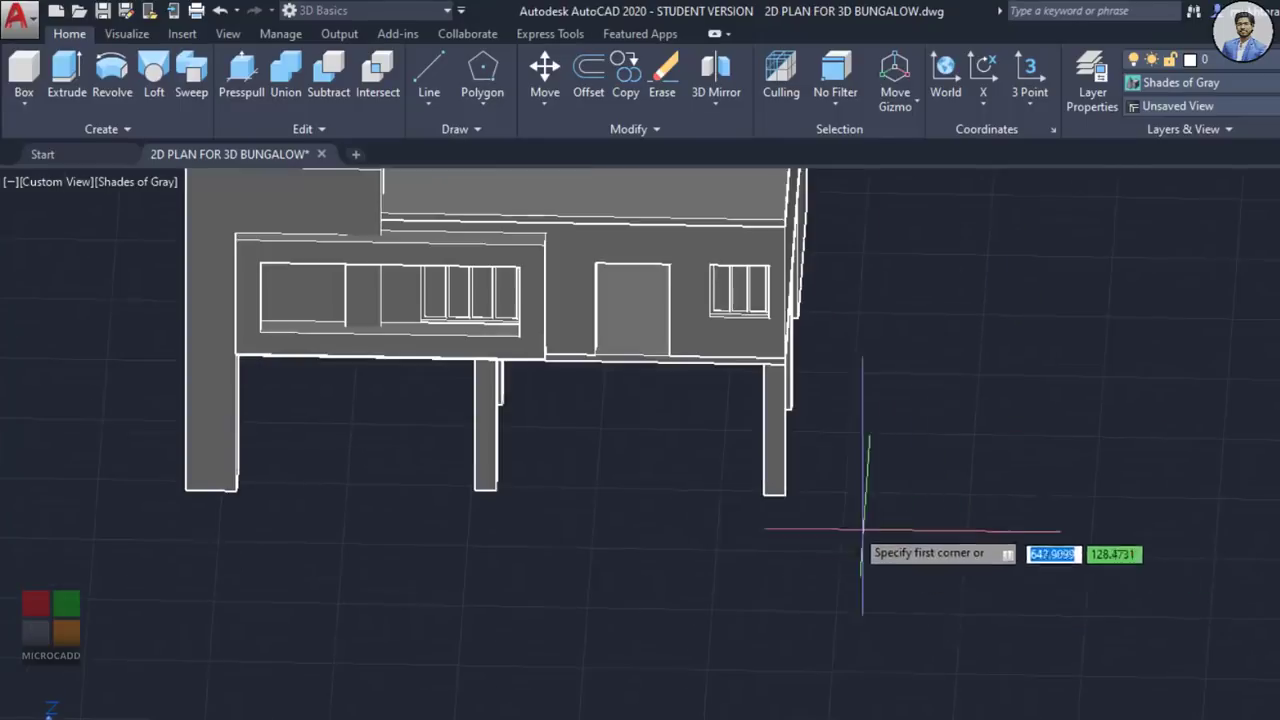
Step: Draw a box about 0.33 by 0.53 on the tower's front face, near its upper corner under the roof
{"action": "middle_click_drag", "start_coordinate": [750, 355], "coordinate": [874, 374]}
{"action": "middle_click_drag", "start_coordinate": [760, 180], "coordinate": [828, 630]}
{"action": "scroll", "coordinate": [860, 604], "scroll_direction": "up", "scroll_amount": 5}
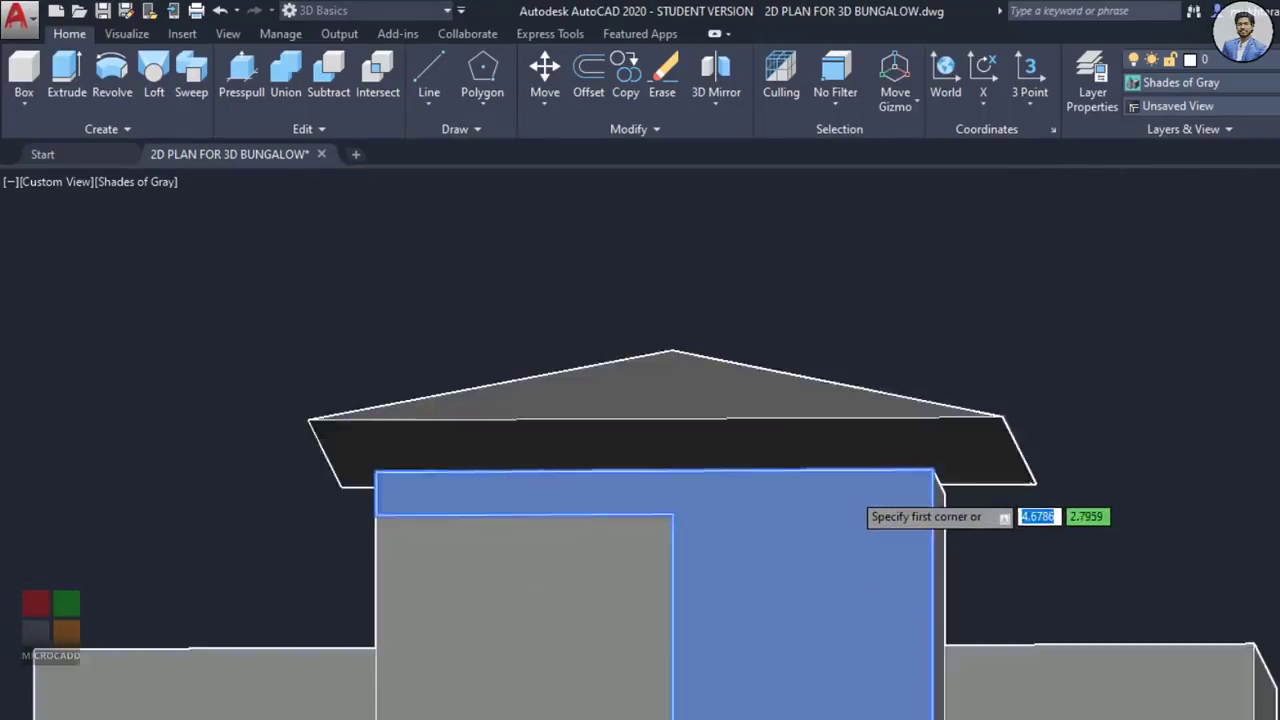
{"action": "left_click", "coordinate": [827, 573]}
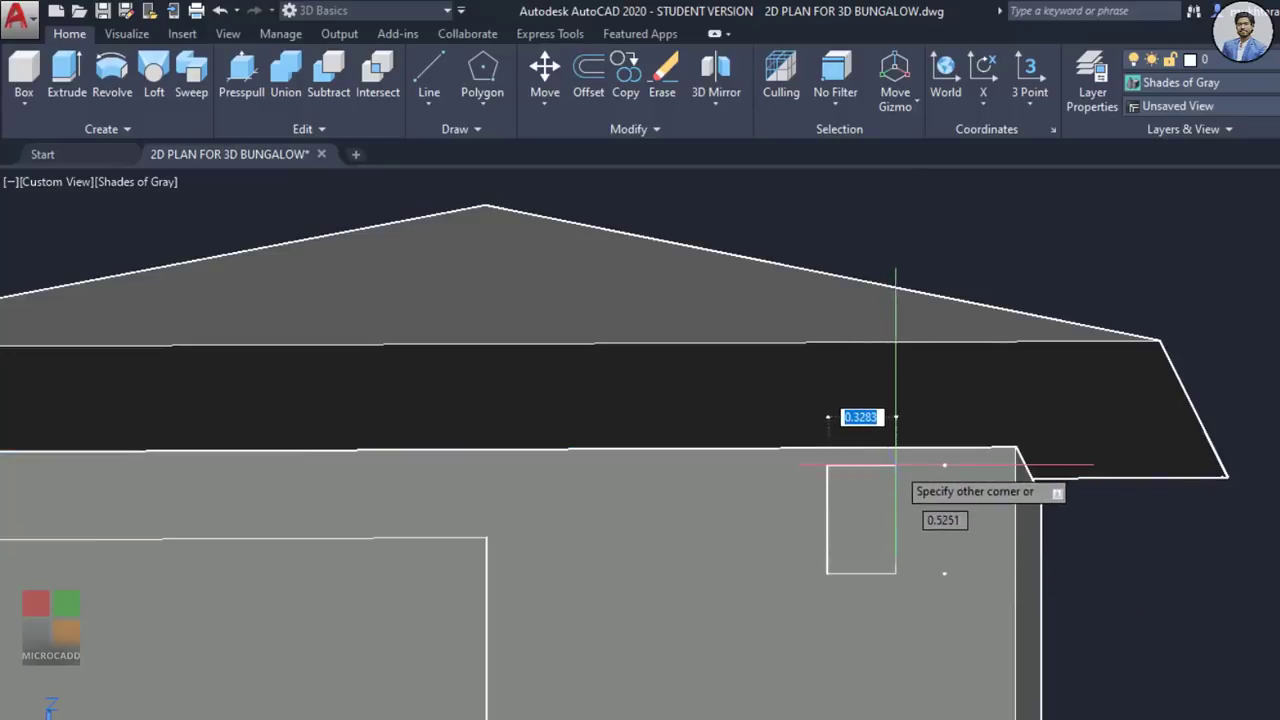
{"action": "left_click", "coordinate": [872, 465]}
{"action": "middle_click_drag", "start_coordinate": [930, 480], "coordinate": [803, 537], "text": "shift"}
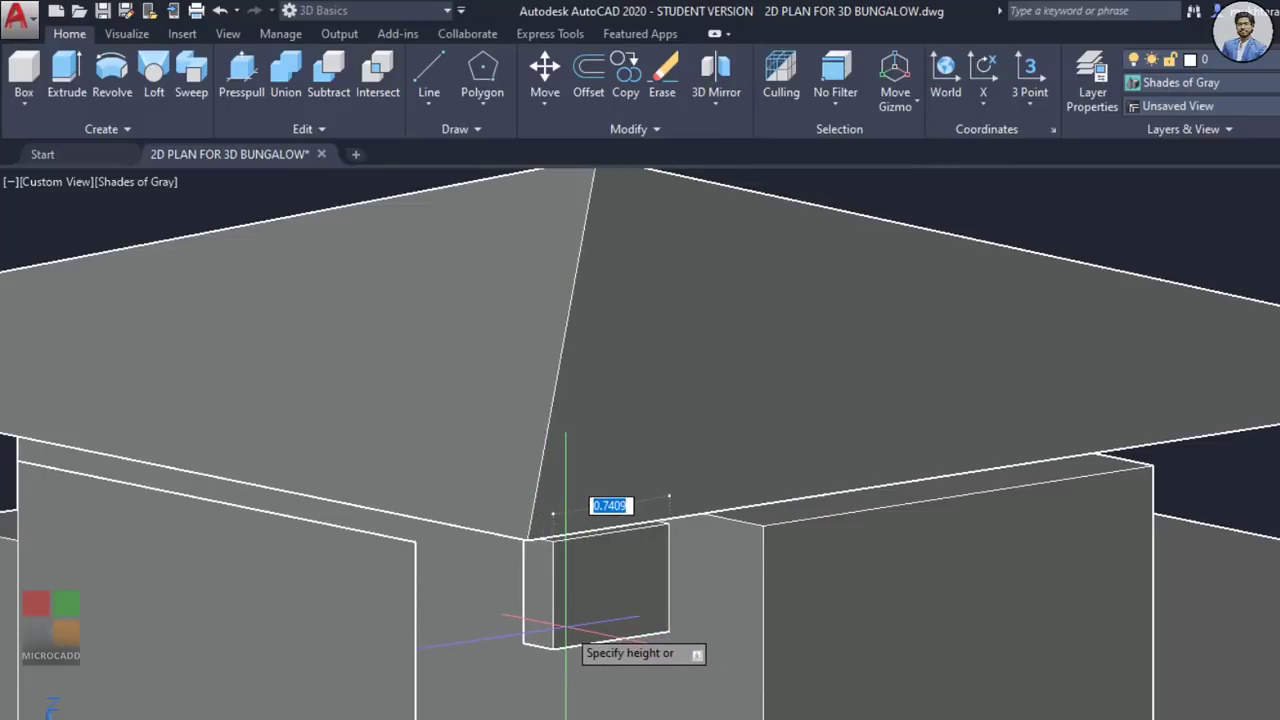
{"action": "key", "text": "Return"}
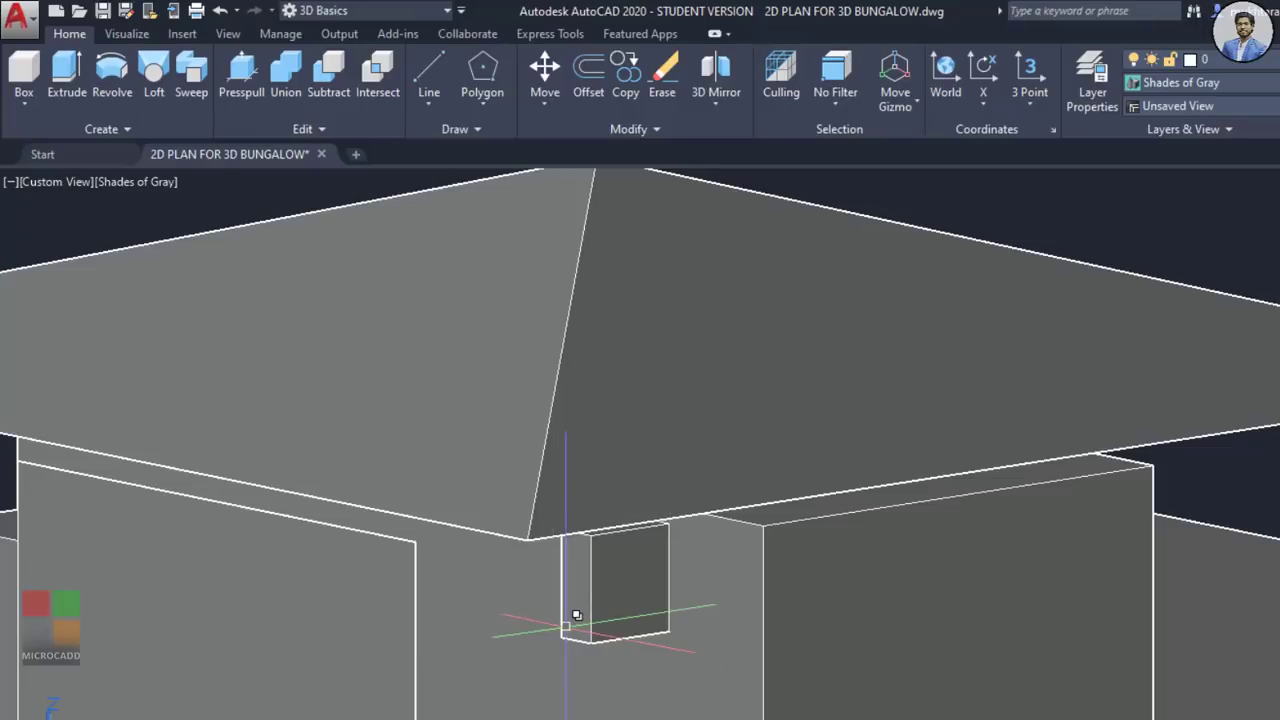
Step: In the Front view, move the small box horizontally towards the middle of the tower
{"action": "middle_click_drag", "start_coordinate": [742, 615], "coordinate": [1006, 585], "text": "shift"}
{"action": "middle_click_drag", "start_coordinate": [615, 580], "coordinate": [794, 531], "text": "shift"}
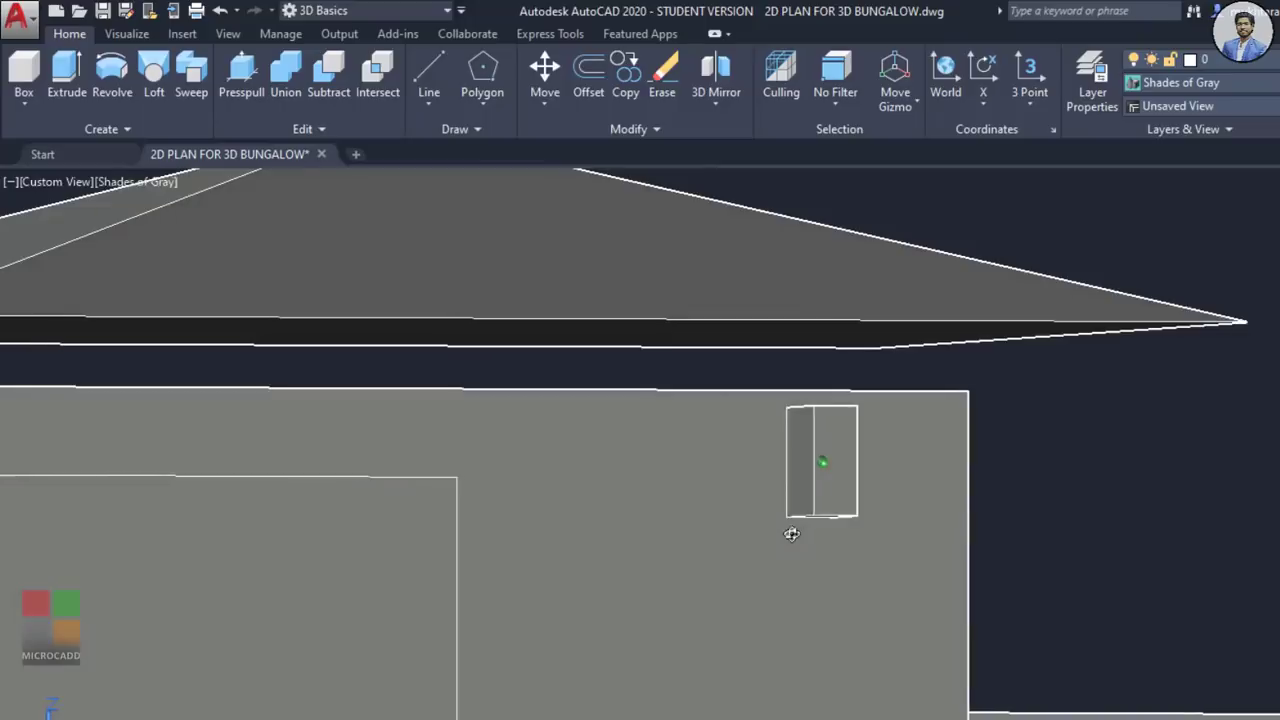
{"action": "left_click", "coordinate": [829, 509]}
{"action": "key", "text": "Escape"}
{"action": "scroll", "coordinate": [940, 420], "scroll_direction": "down", "scroll_amount": 5}
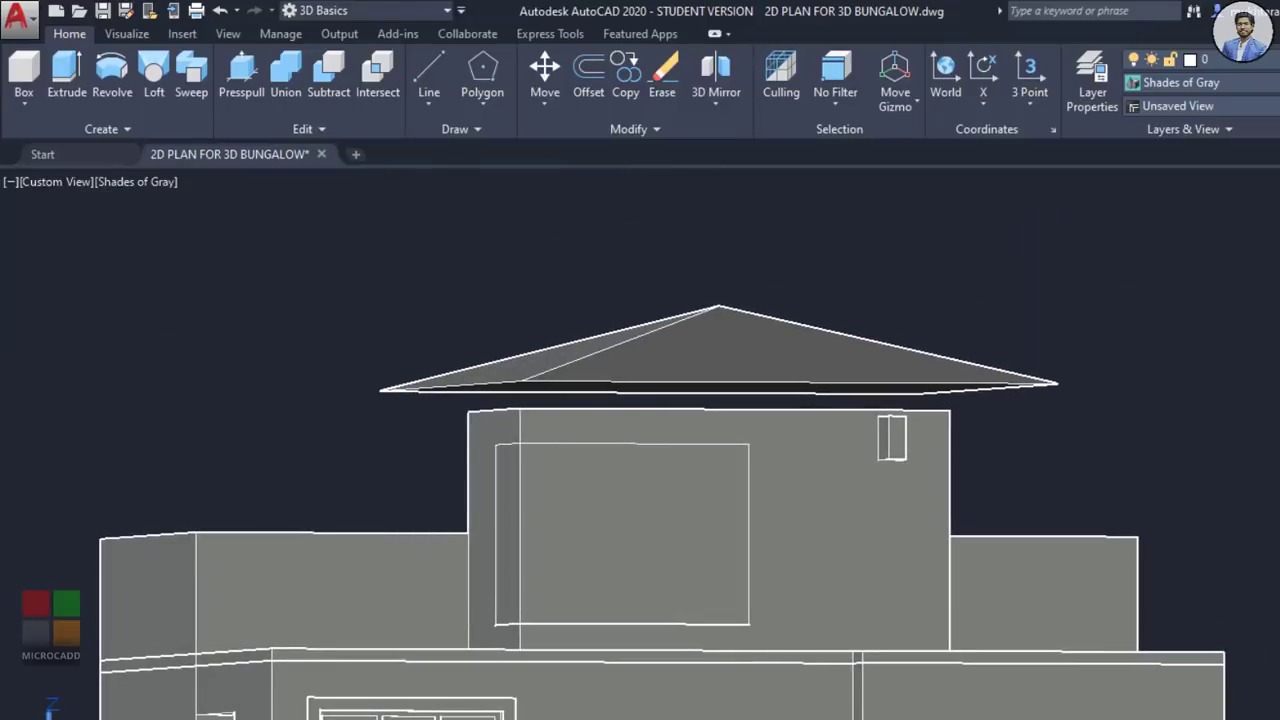
{"action": "scroll", "coordinate": [1005, 481], "scroll_direction": "down", "scroll_amount": 8}
{"action": "scroll", "coordinate": [1040, 496], "scroll_direction": "up", "scroll_amount": 10}
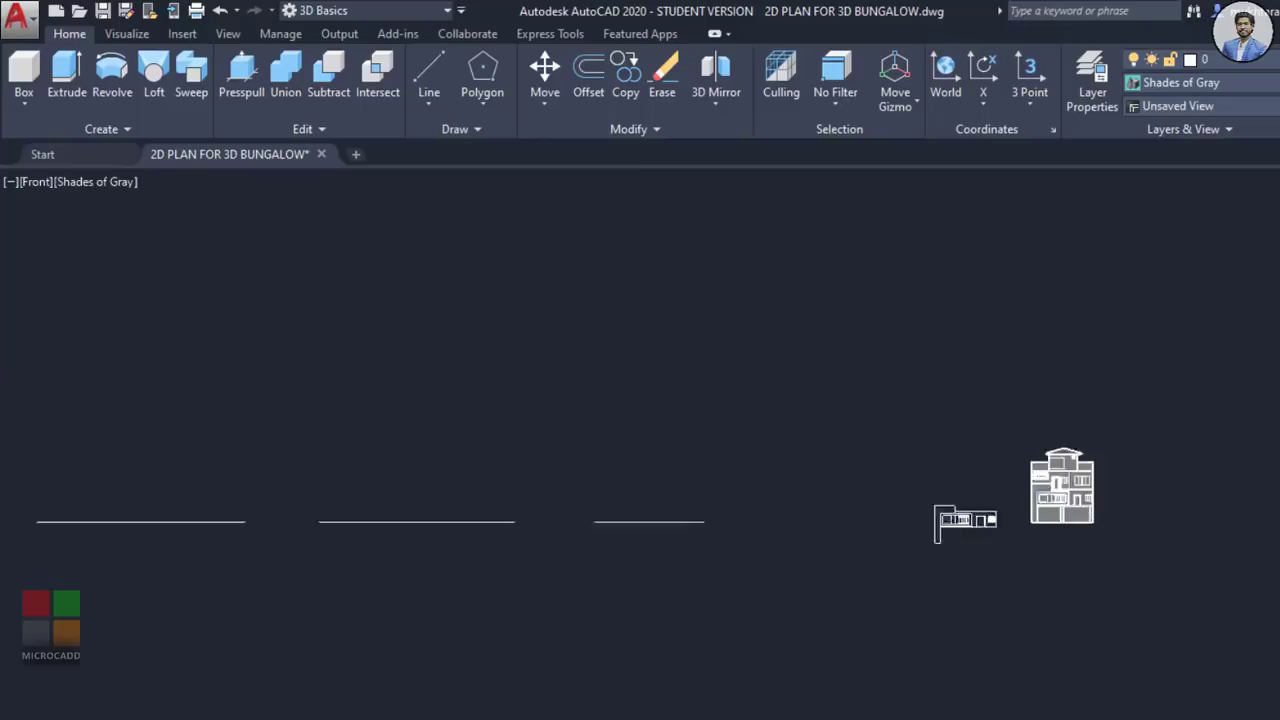
{"action": "scroll", "coordinate": [1022, 489], "scroll_direction": "up", "scroll_amount": 2}
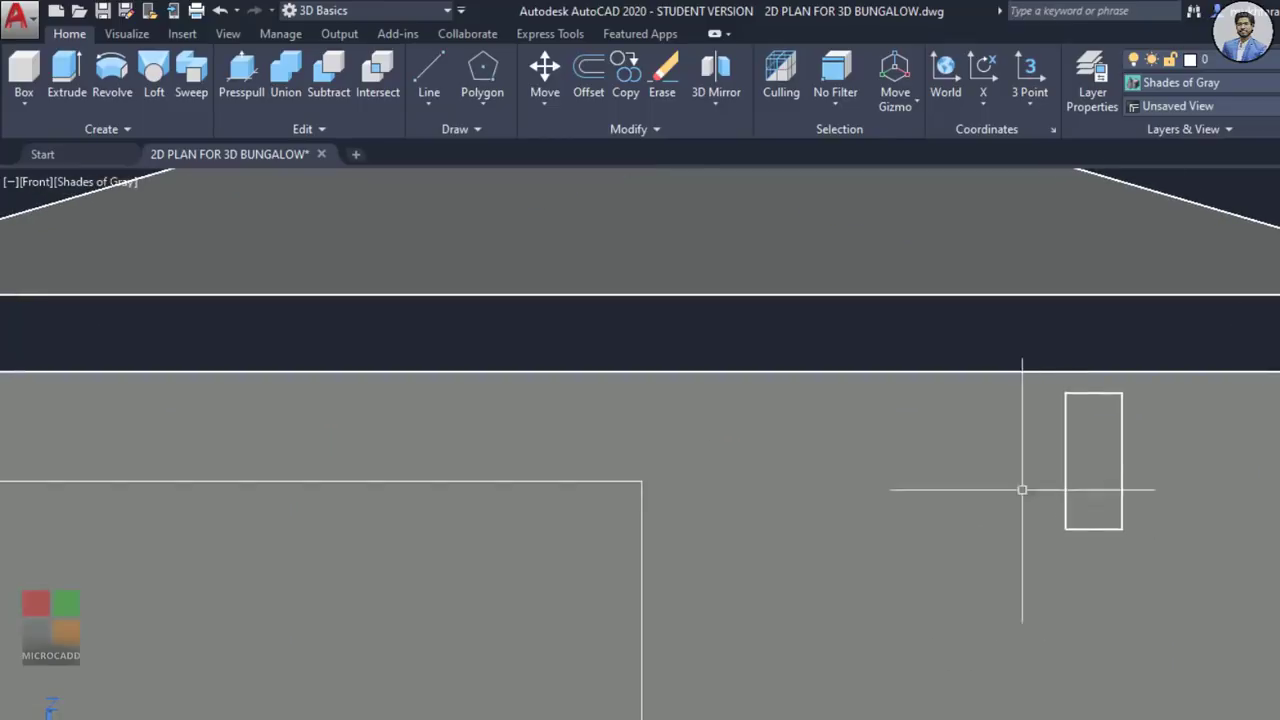
{"action": "left_click", "coordinate": [1120, 465]}
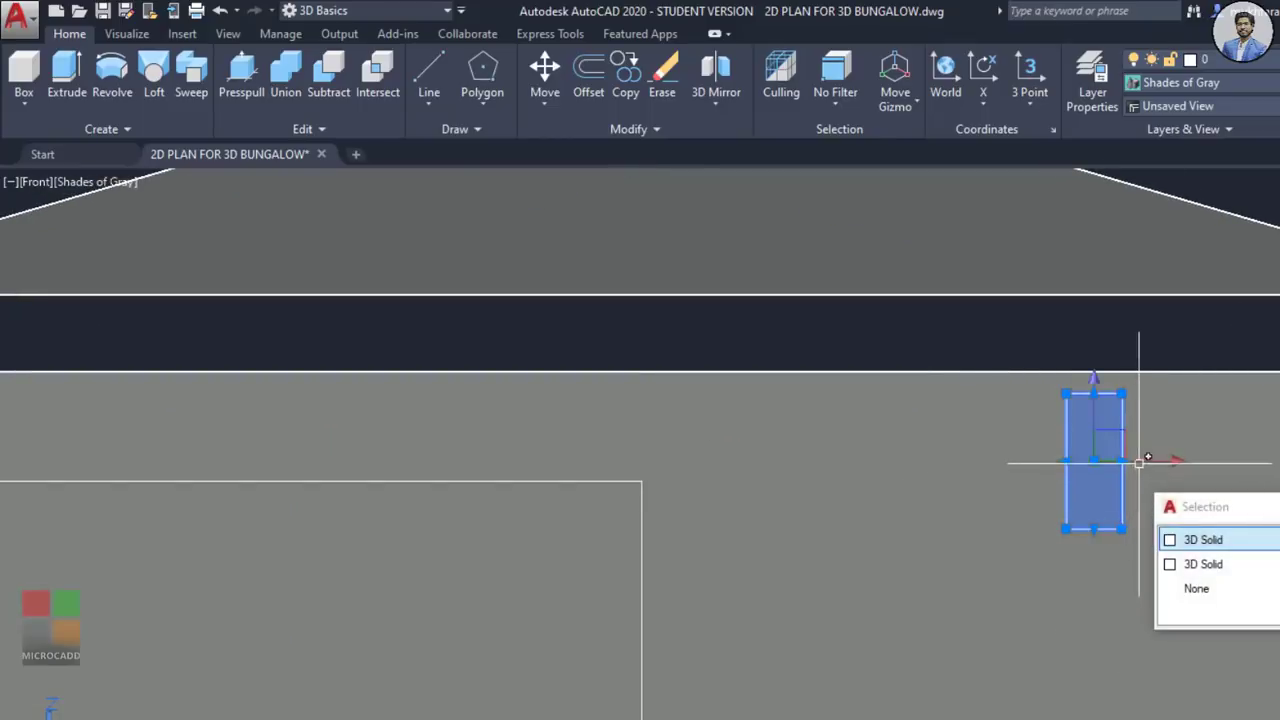
{"action": "left_click", "coordinate": [1148, 459]}
{"action": "scroll", "coordinate": [517, 464], "scroll_direction": "down", "scroll_amount": 3}
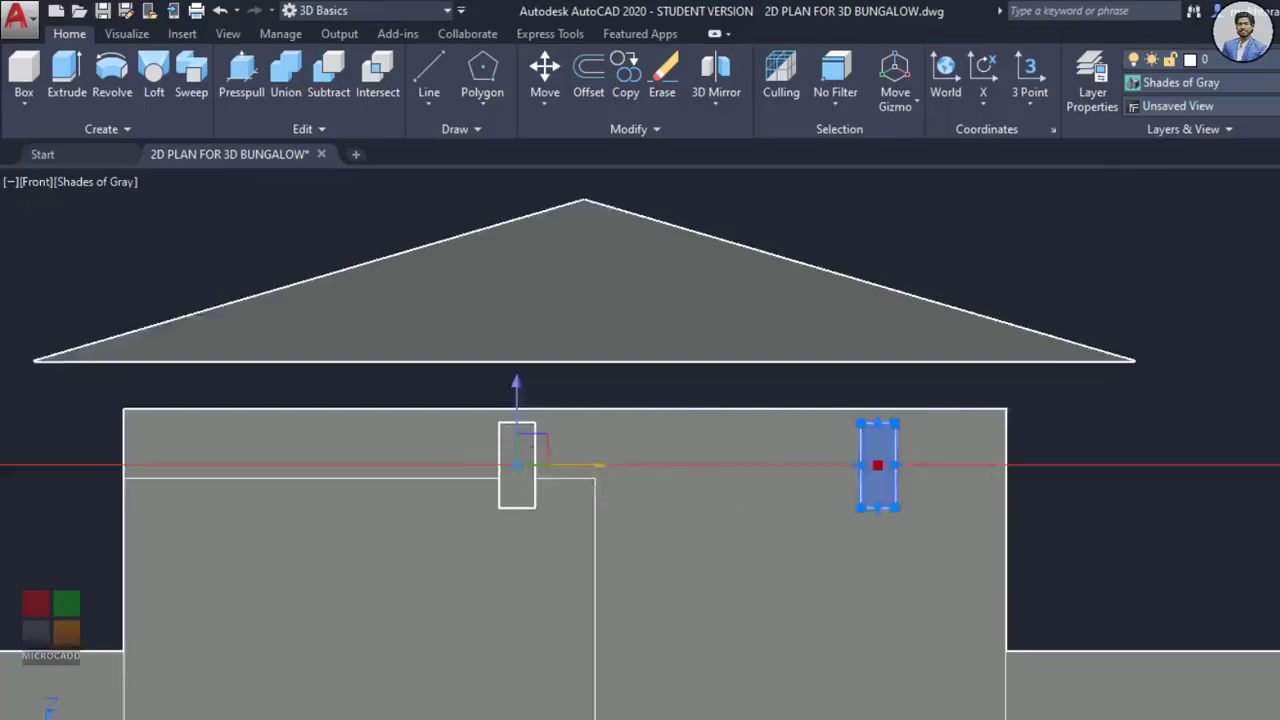
{"action": "middle_click_drag", "start_coordinate": [517, 464], "coordinate": [609, 495]}
{"action": "left_click", "coordinate": [617, 474]}
Step: Raise the small box vertically until its upper edge meets the underside of the roof
{"action": "left_click", "coordinate": [615, 440]}
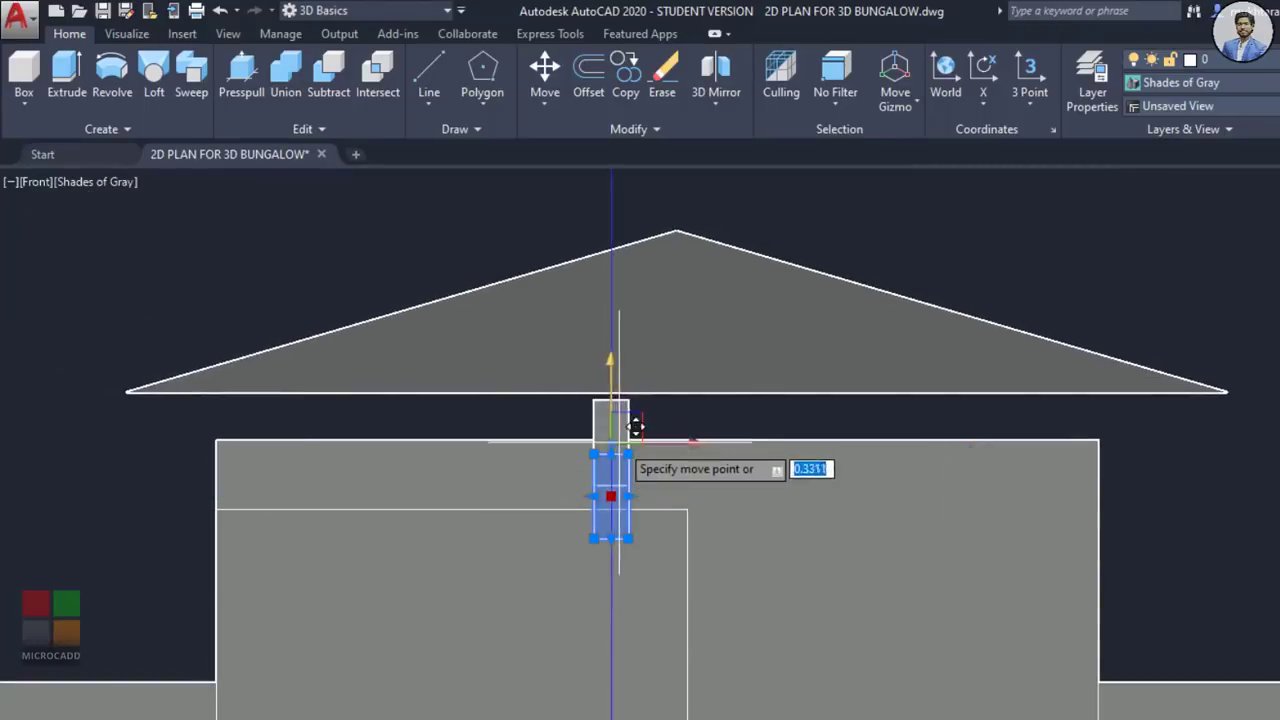
{"action": "left_click", "coordinate": [735, 483]}
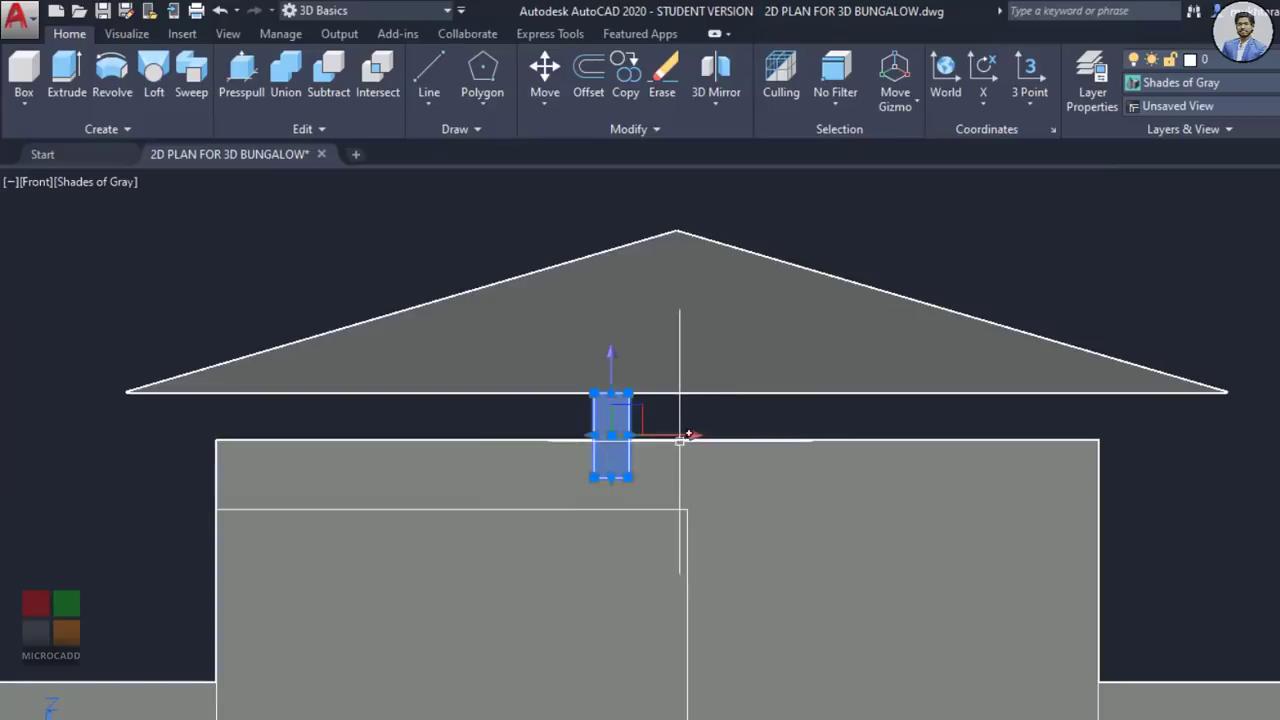
{"action": "left_click", "coordinate": [562, 434]}
{"action": "scroll", "coordinate": [606, 447], "scroll_direction": "up", "scroll_amount": 4}
{"action": "middle_click_drag", "start_coordinate": [606, 447], "coordinate": [607, 474]}
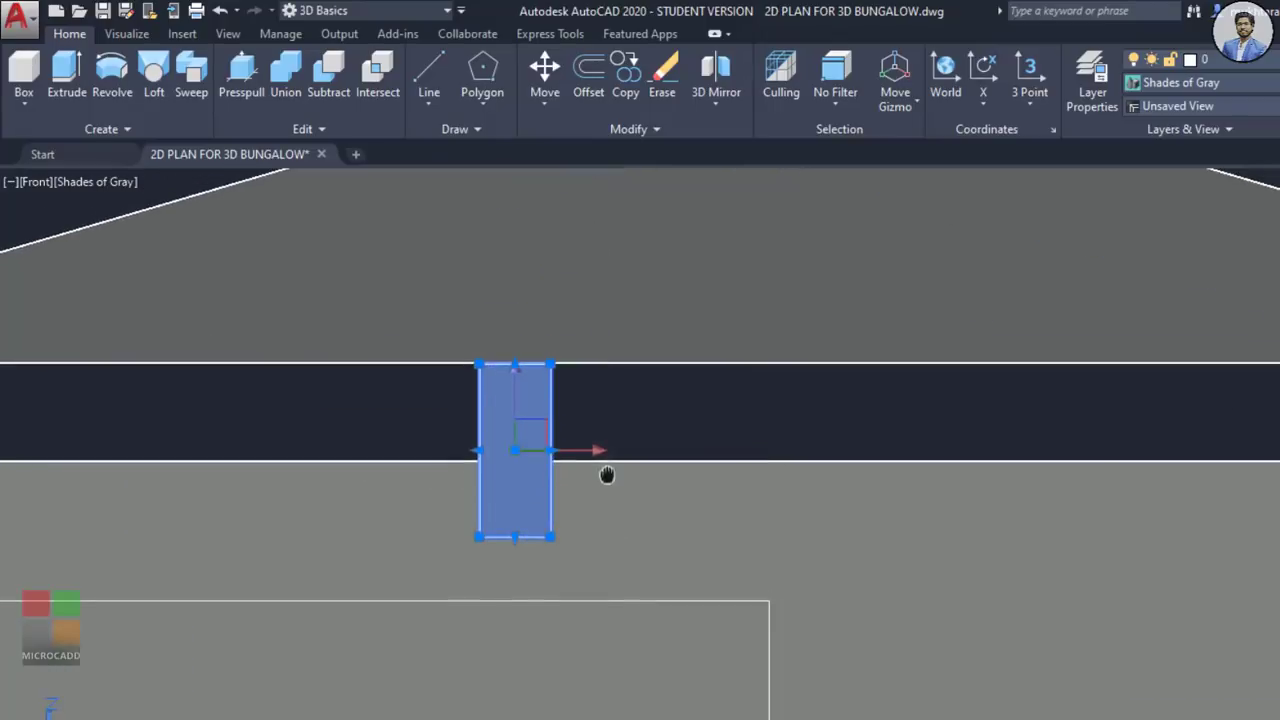
{"action": "type", "text": "c"}
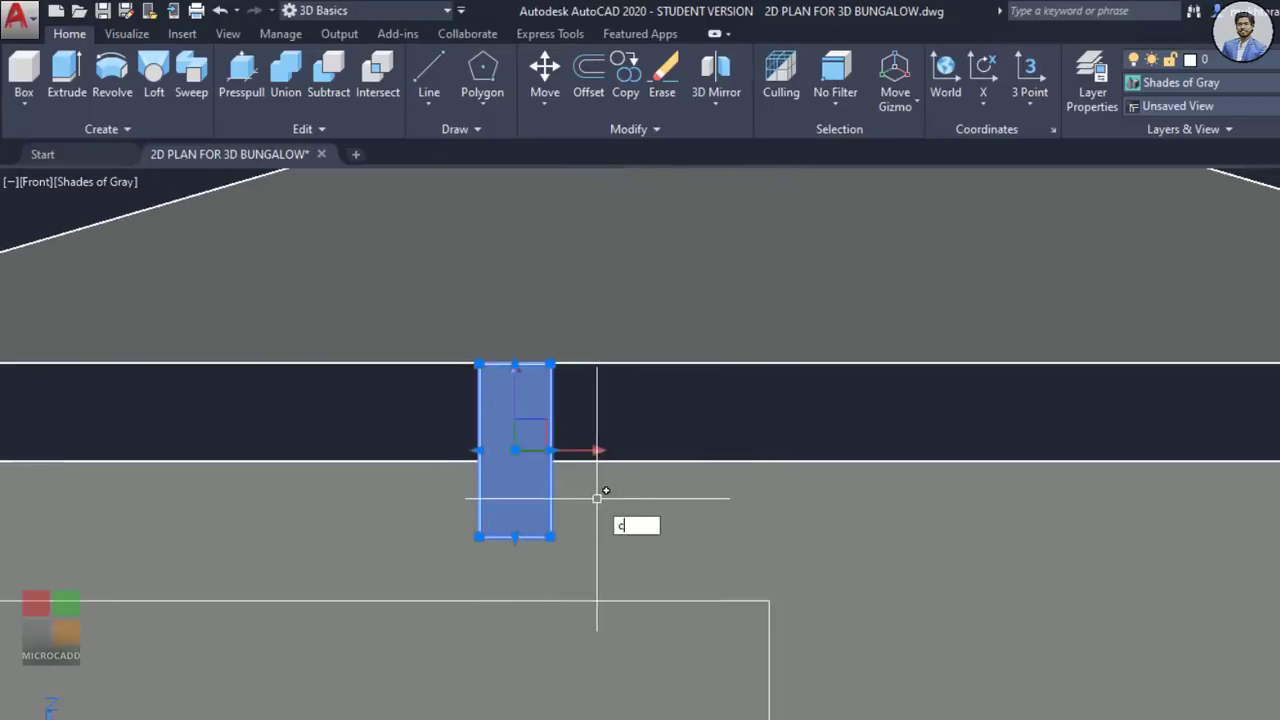
{"action": "type", "text": "o"}
{"action": "key", "text": "Return"}
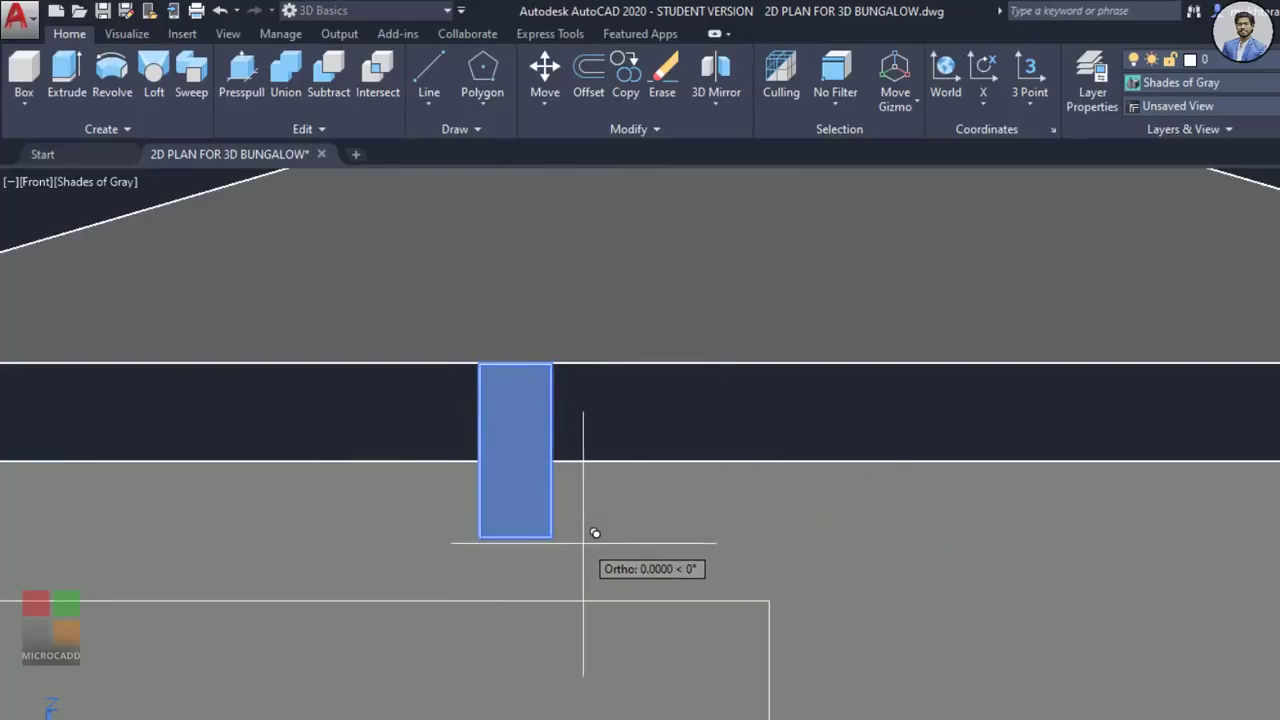
Step: Copy the small box three times along the tower front in a horizontal row
{"action": "middle_click_drag", "start_coordinate": [595, 533], "coordinate": [655, 515], "text": "shift"}
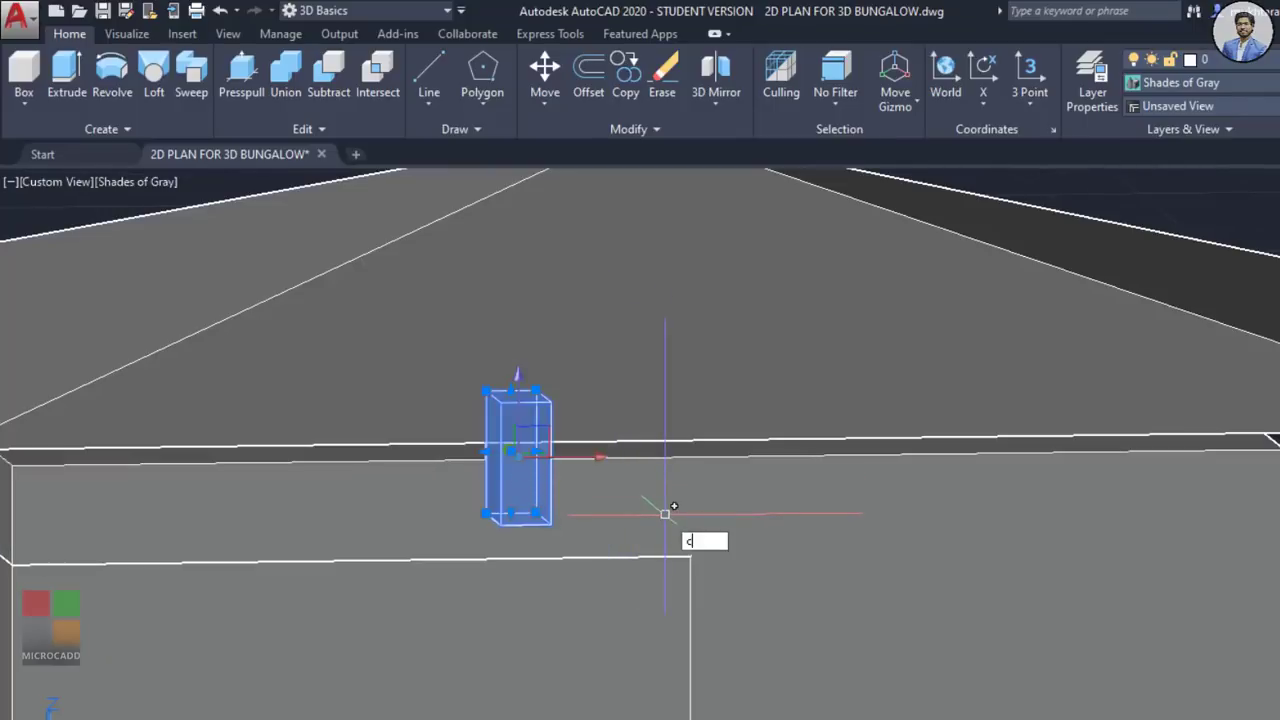
{"action": "type", "text": "o"}
{"action": "key", "text": "Return"}
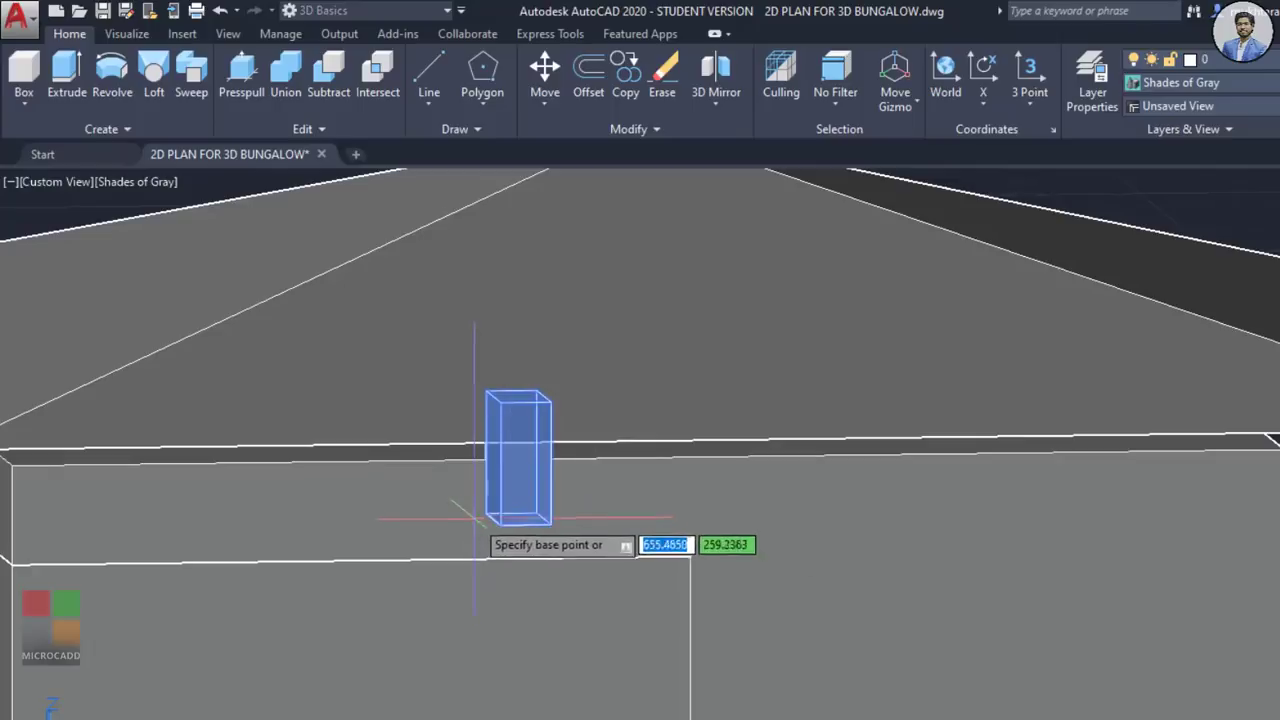
{"action": "left_click", "coordinate": [556, 500]}
{"action": "left_click", "coordinate": [669, 500]}
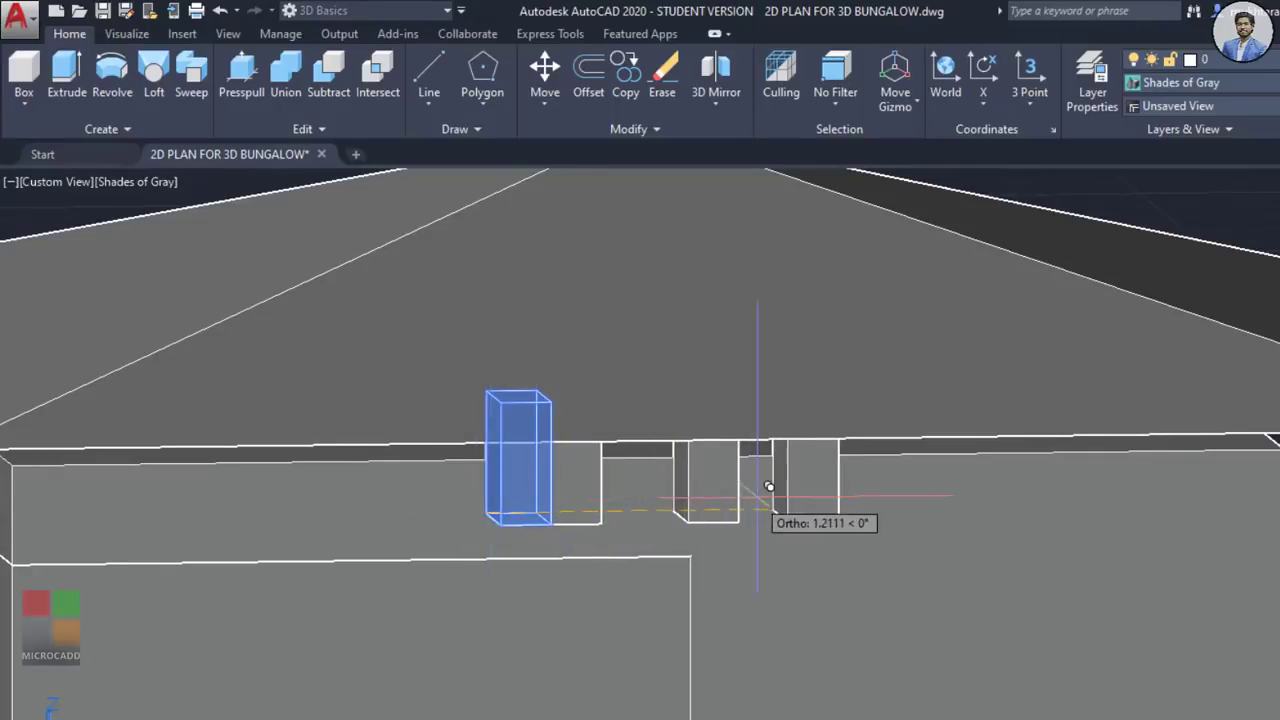
{"action": "left_click", "coordinate": [779, 487]}
{"action": "key", "text": "Escape"}
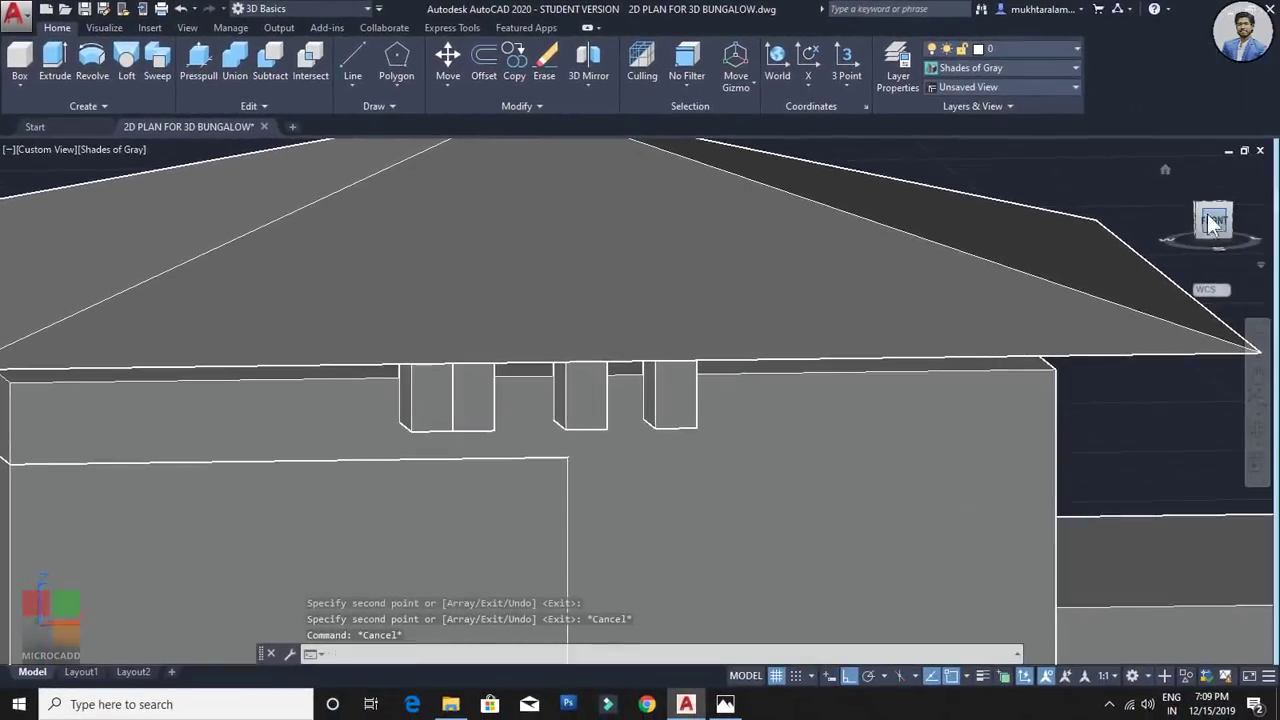
Step: In the Front view, move the second block sideways to leave a narrow gap beside the first block
{"action": "left_click", "coordinate": [1210, 222]}
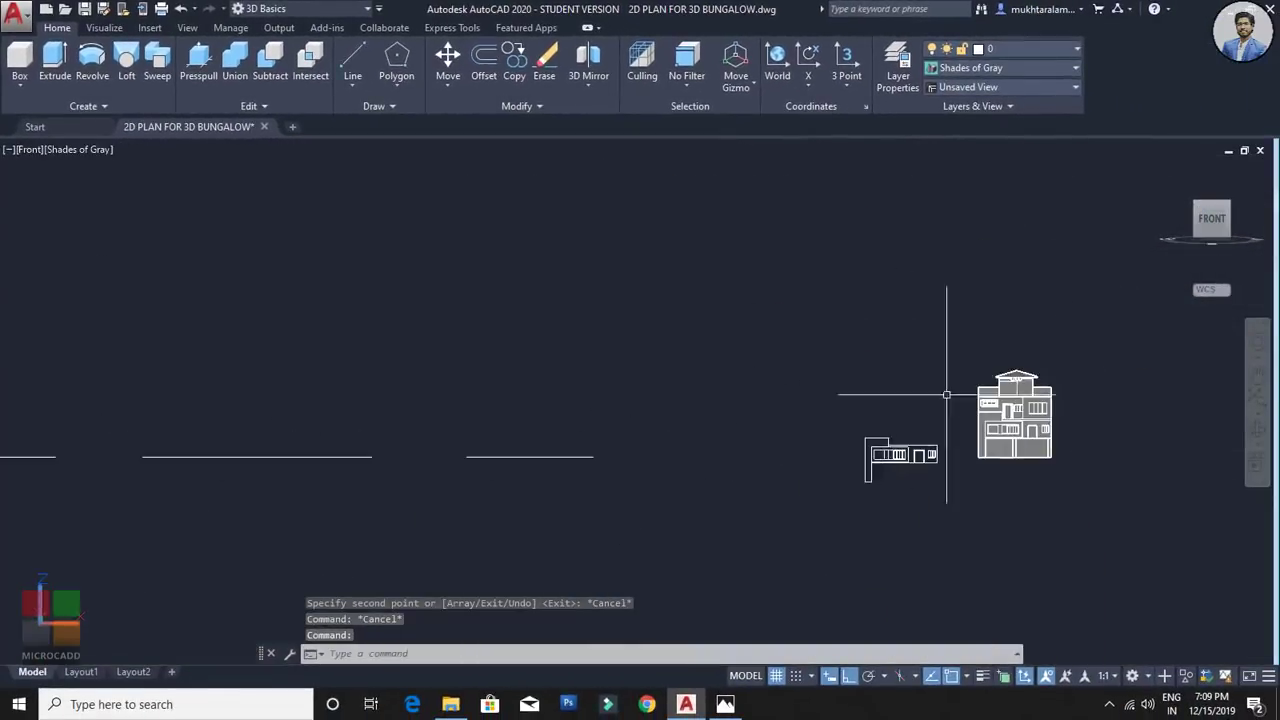
{"action": "scroll", "coordinate": [597, 355], "scroll_direction": "up", "scroll_amount": 3}
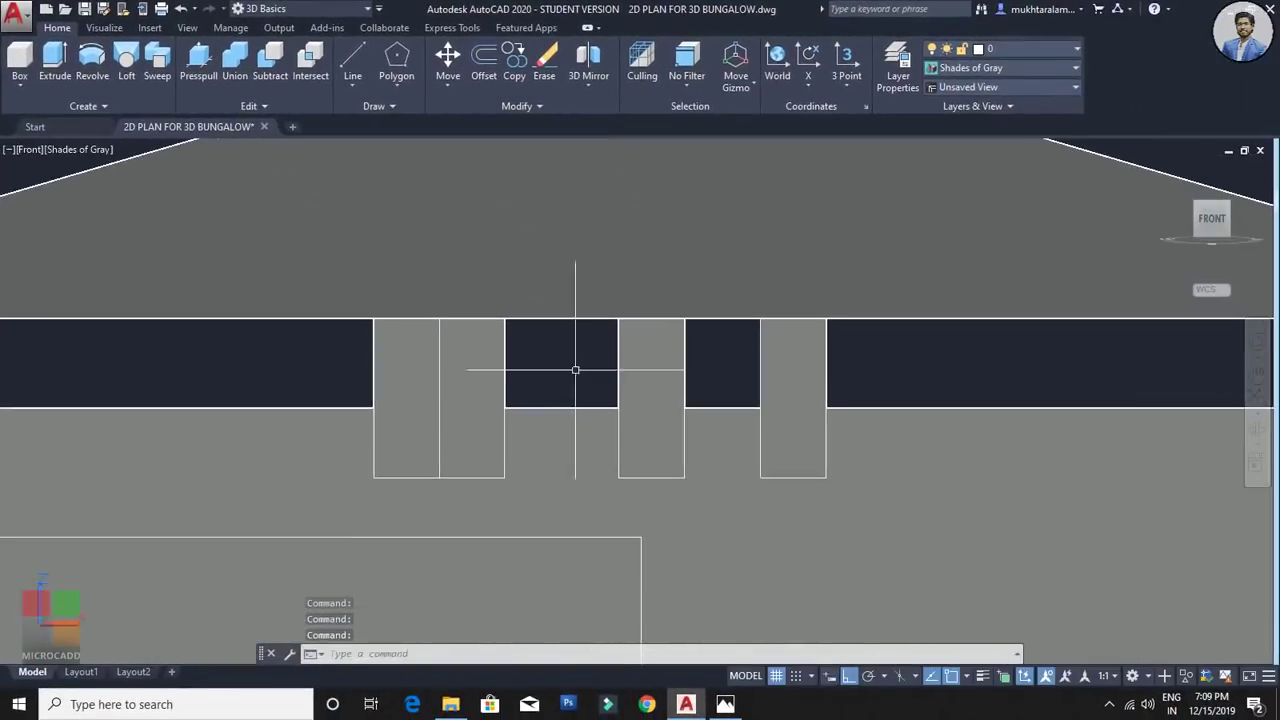
{"action": "left_click", "coordinate": [496, 374]}
{"action": "left_click", "coordinate": [532, 399]}
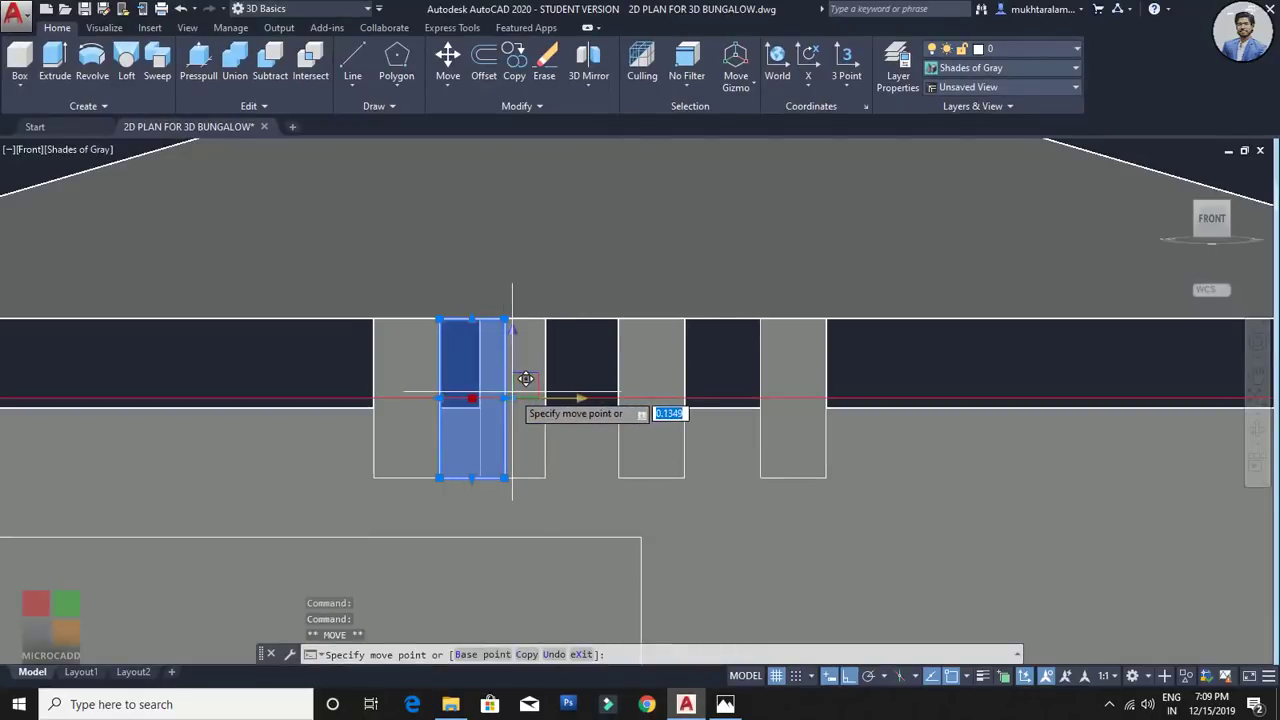
{"action": "key", "text": "Escape"}
{"action": "left_click", "coordinate": [637, 382]}
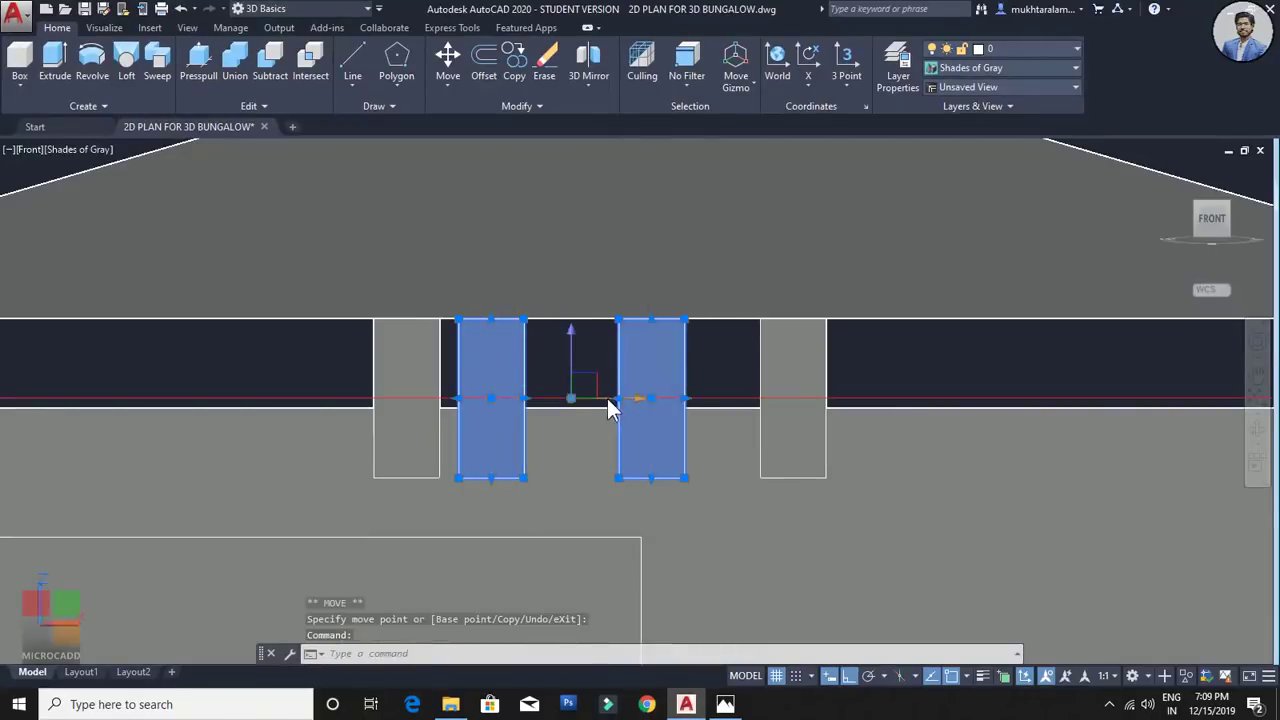
{"action": "left_click", "coordinate": [609, 398]}
{"action": "key", "text": "Escape"}
{"action": "key", "text": "Escape"}
Step: Move the third block horizontally towards the second, leaving a similar narrow gap
{"action": "left_click", "coordinate": [632, 357]}
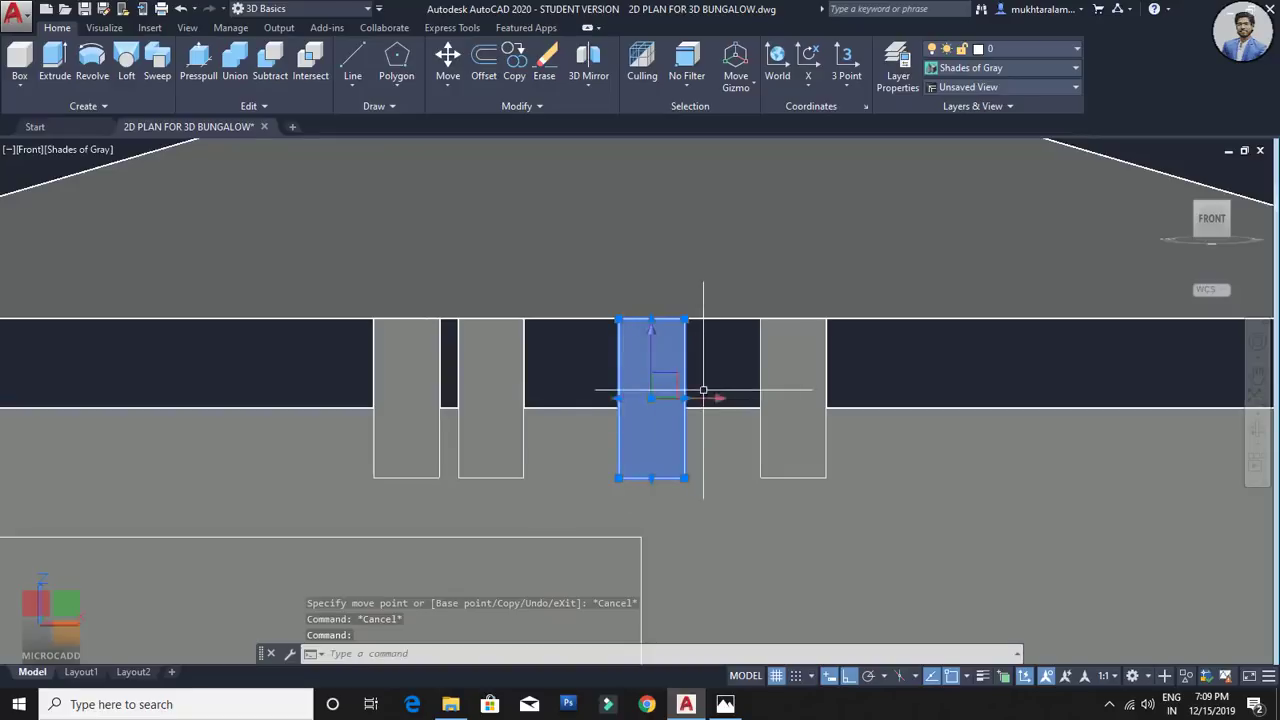
{"action": "left_click", "coordinate": [690, 398]}
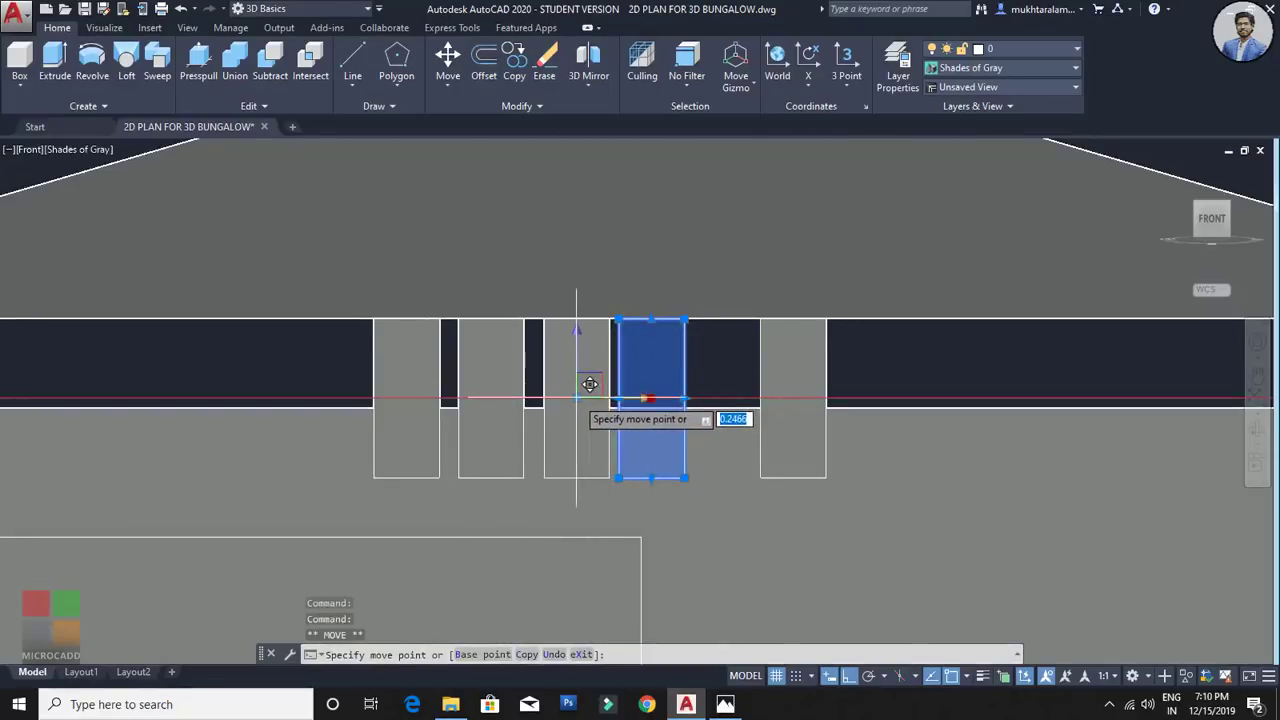
{"action": "left_click", "coordinate": [590, 384]}
Step: Move the fourth block horizontally next to the third so that the row is evenly spaced
{"action": "left_click", "coordinate": [804, 398]}
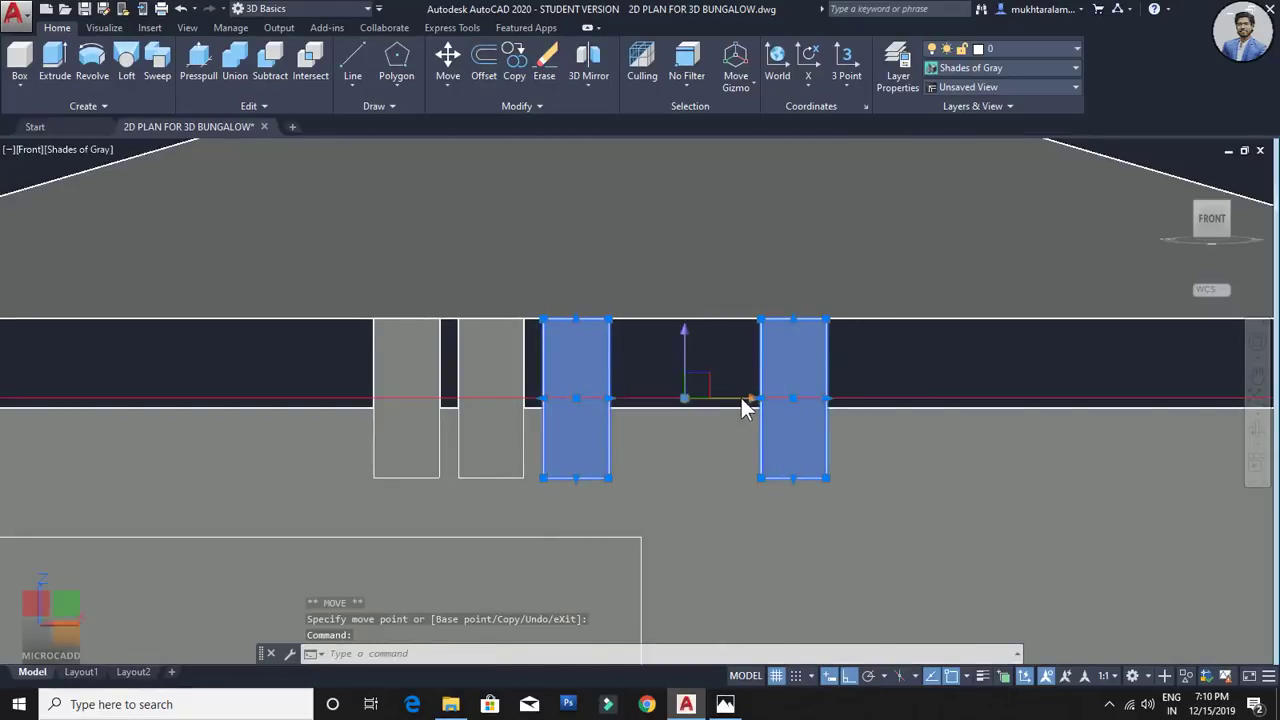
{"action": "key", "text": "Escape"}
{"action": "left_click", "coordinate": [766, 398]}
{"action": "left_click", "coordinate": [836, 399]}
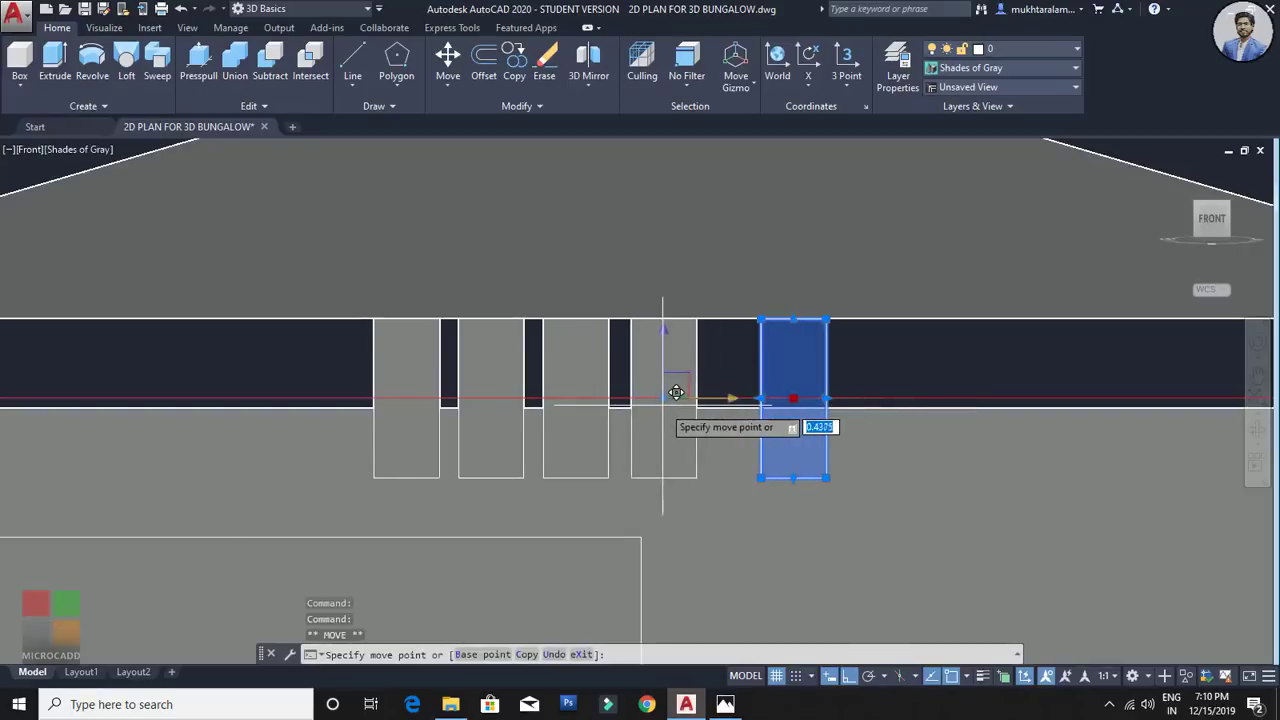
{"action": "left_click", "coordinate": [673, 392]}
{"action": "scroll", "coordinate": [729, 397], "scroll_direction": "down", "scroll_amount": 4}
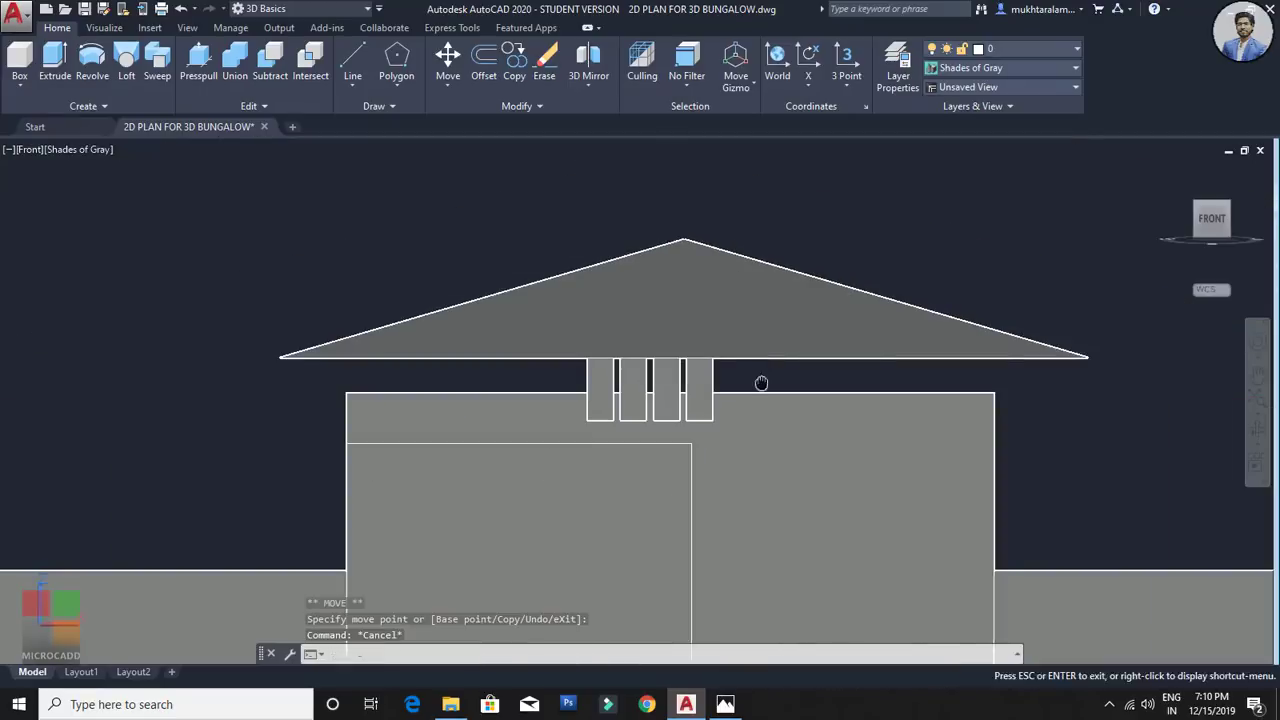
{"action": "key", "text": "Escape"}
Step: Move all four blocks together horizontally so that the row sits closer to the roof's centre
{"action": "left_click", "coordinate": [471, 360]}
{"action": "scroll", "coordinate": [625, 378], "scroll_direction": "up", "scroll_amount": 3}
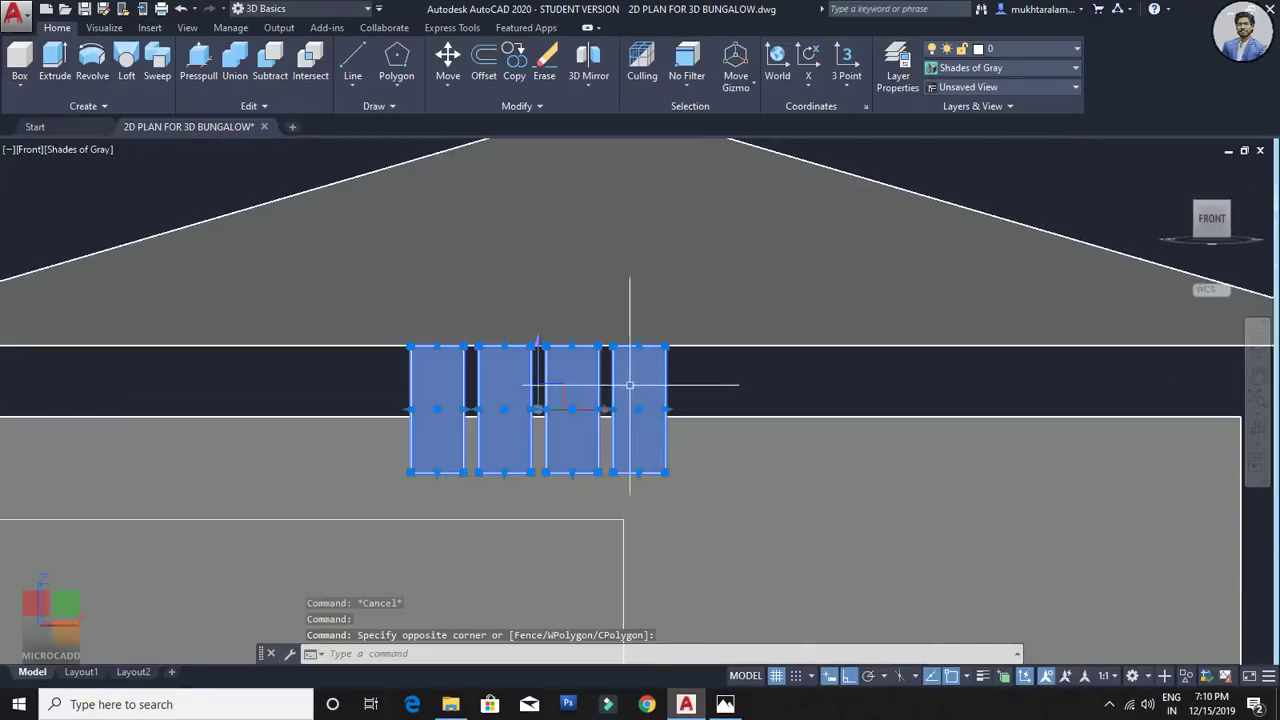
{"action": "left_click", "coordinate": [604, 411]}
{"action": "key", "text": "Escape"}
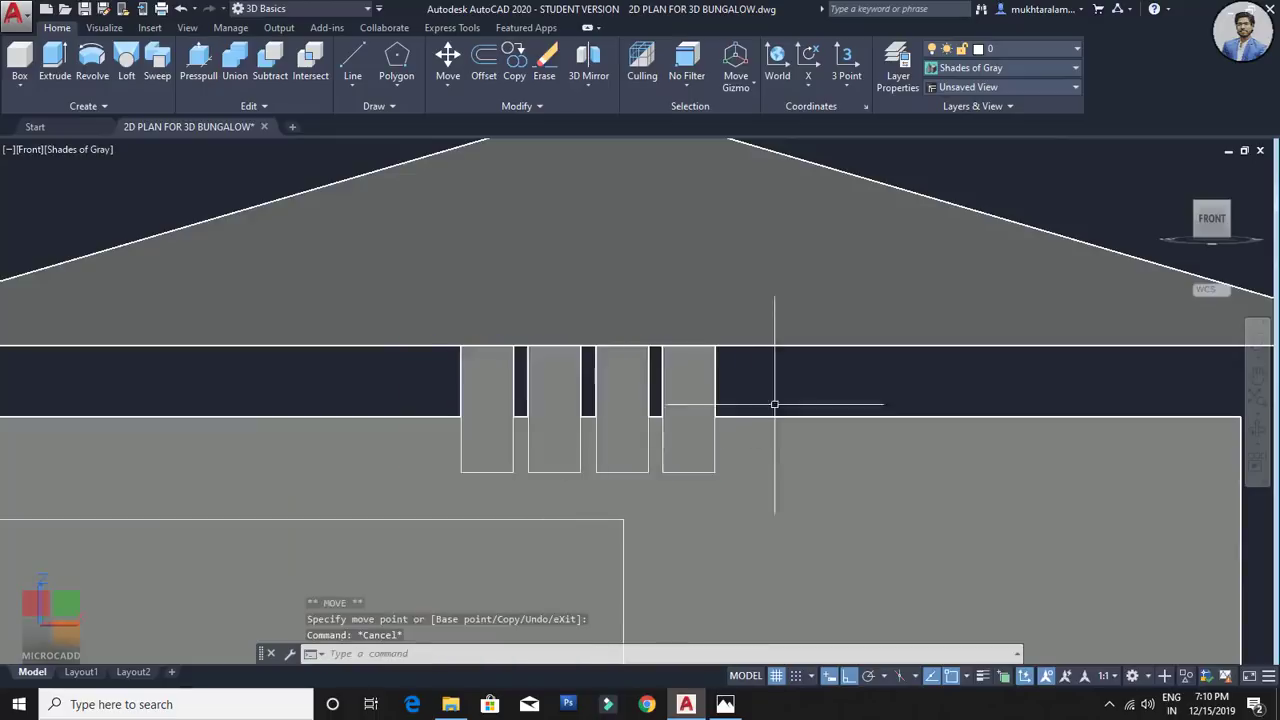
Step: Select the four blocks from the side of the tower and move them along the Y axis beneath the roof
{"action": "scroll", "coordinate": [760, 405], "scroll_direction": "down", "scroll_amount": 6}
{"action": "middle_click_drag", "start_coordinate": [746, 413], "coordinate": [720, 405]}
{"action": "middle_click_drag", "start_coordinate": [625, 408], "coordinate": [780, 411], "text": "shift"}
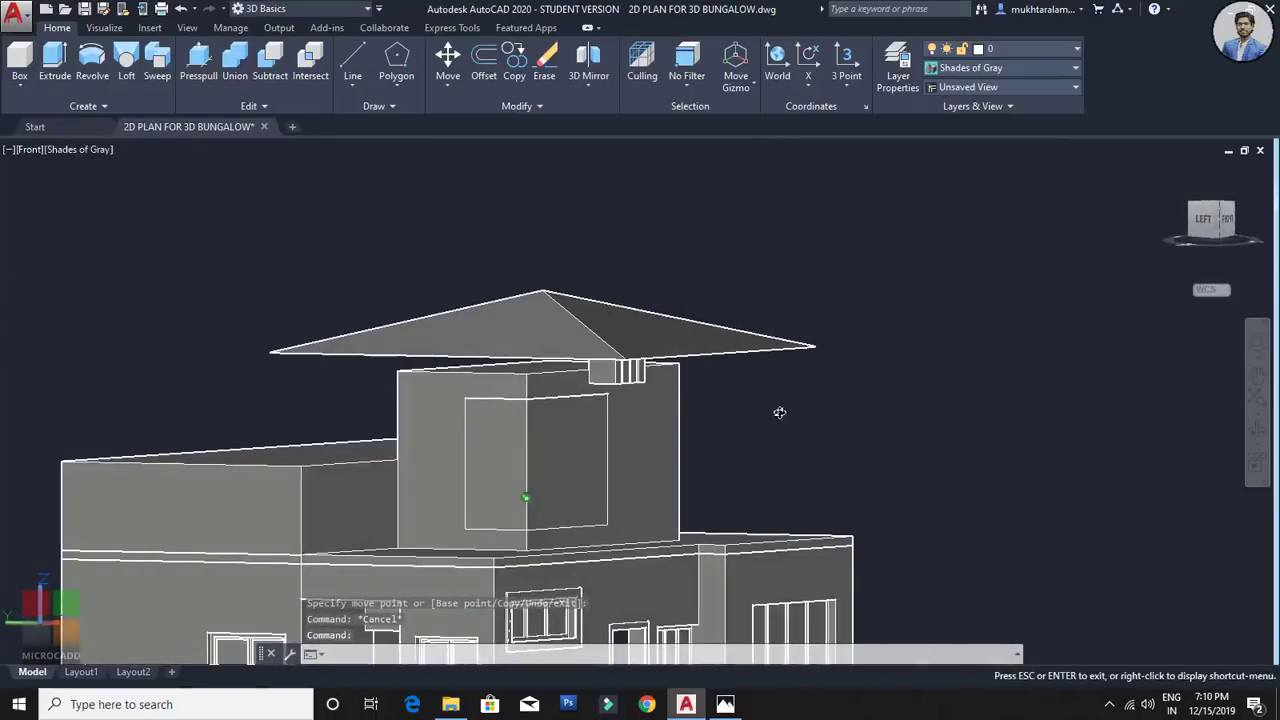
{"action": "scroll", "coordinate": [617, 400], "scroll_direction": "up", "scroll_amount": 6}
{"action": "middle_click_drag", "start_coordinate": [617, 399], "coordinate": [591, 356], "text": "shift"}
{"action": "scroll", "coordinate": [711, 410], "scroll_direction": "up", "scroll_amount": 4}
{"action": "left_click", "coordinate": [700, 401]}
{"action": "left_click", "coordinate": [750, 392]}
{"action": "left_click", "coordinate": [796, 369]}
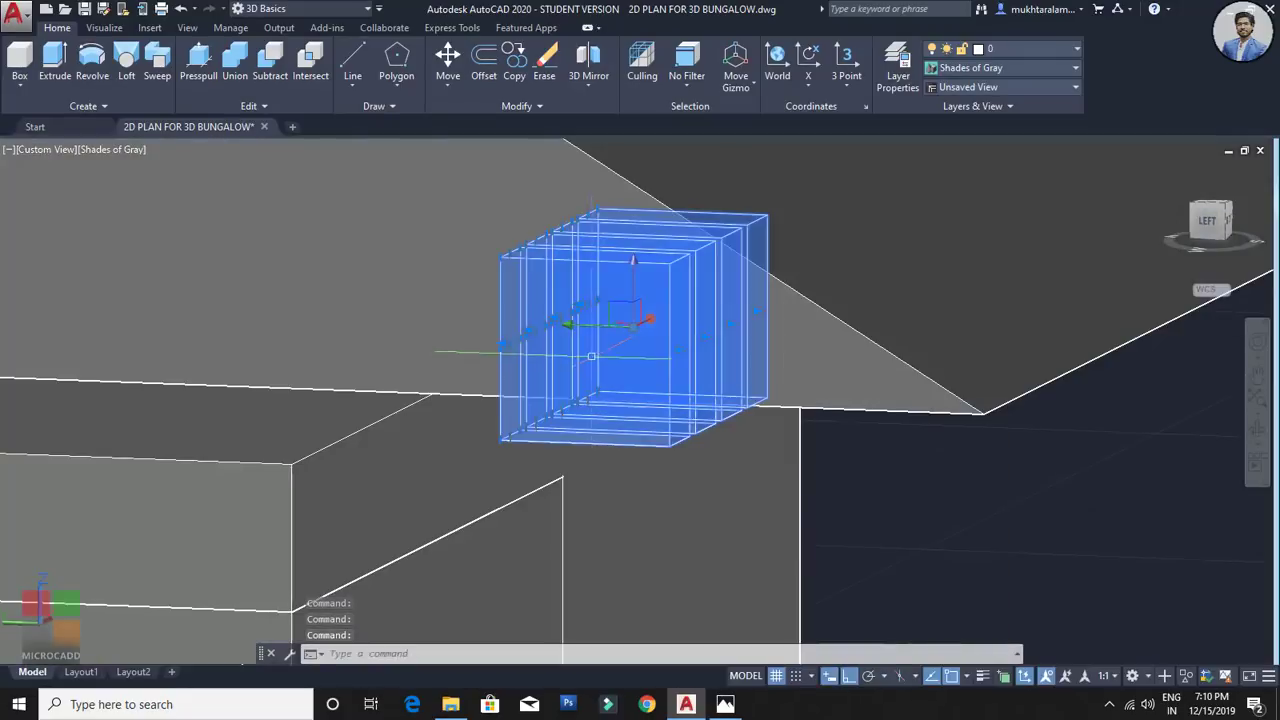
{"action": "left_click", "coordinate": [500, 318]}
{"action": "key", "text": "Escape"}
Step: Examine the bungalow's right side, especially the long window opening in the upper-floor wall
{"action": "middle_click_drag", "start_coordinate": [700, 443], "coordinate": [643, 386], "text": "shift"}
{"action": "scroll", "coordinate": [797, 424], "scroll_direction": "down", "scroll_amount": 5}
{"action": "middle_click_drag", "start_coordinate": [692, 420], "coordinate": [676, 271], "text": "shift"}
{"action": "scroll", "coordinate": [711, 446], "scroll_direction": "down", "scroll_amount": 2}
{"action": "scroll", "coordinate": [684, 402], "scroll_direction": "down", "scroll_amount": 2}
{"action": "scroll", "coordinate": [665, 333], "scroll_direction": "up", "scroll_amount": 3}
{"action": "scroll", "coordinate": [657, 350], "scroll_direction": "down", "scroll_amount": 3}
{"action": "middle_click_drag", "start_coordinate": [657, 350], "coordinate": [489, 408], "text": "shift"}
{"action": "scroll", "coordinate": [658, 310], "scroll_direction": "up", "scroll_amount": 1}
{"action": "scroll", "coordinate": [648, 426], "scroll_direction": "up", "scroll_amount": 3}
{"action": "scroll", "coordinate": [790, 290], "scroll_direction": "up", "scroll_amount": 3}
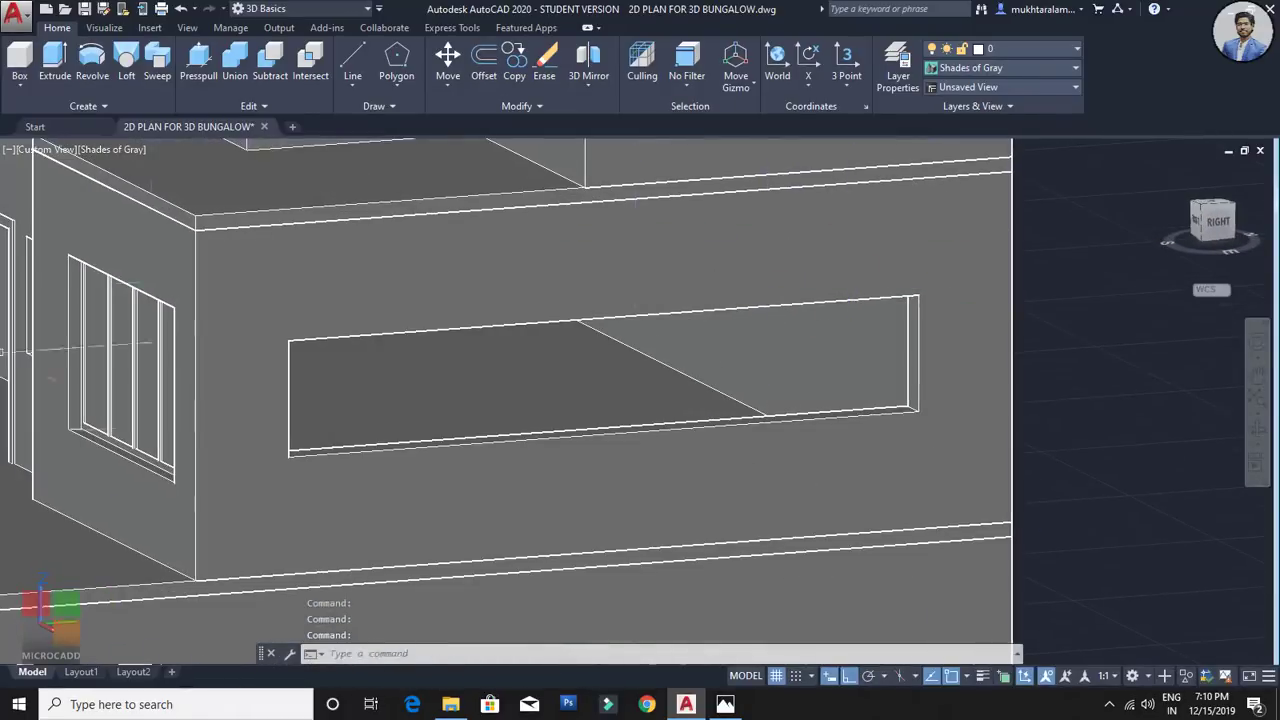
{"action": "scroll", "coordinate": [786, 393], "scroll_direction": "down", "scroll_amount": 4}
{"action": "middle_click_drag", "start_coordinate": [786, 393], "coordinate": [694, 389]}
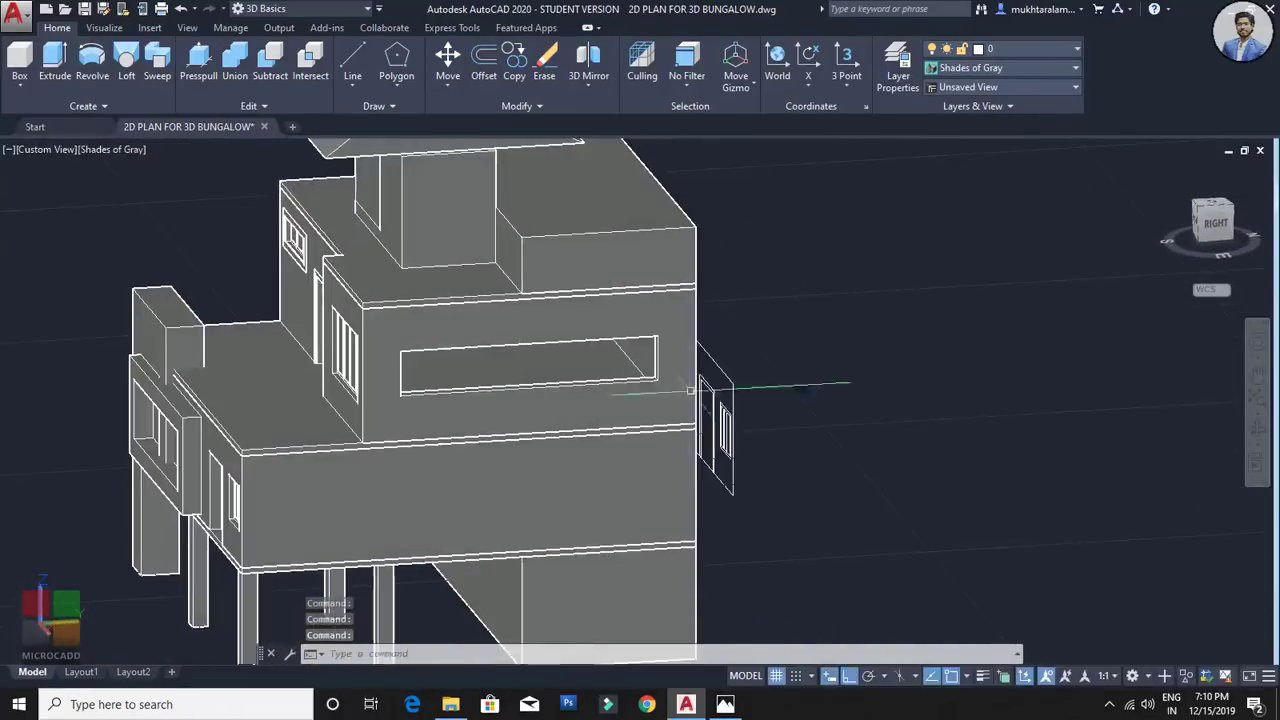
{"action": "scroll", "coordinate": [499, 383], "scroll_direction": "up", "scroll_amount": 3}
{"action": "middle_click_drag", "start_coordinate": [499, 383], "coordinate": [532, 401]}
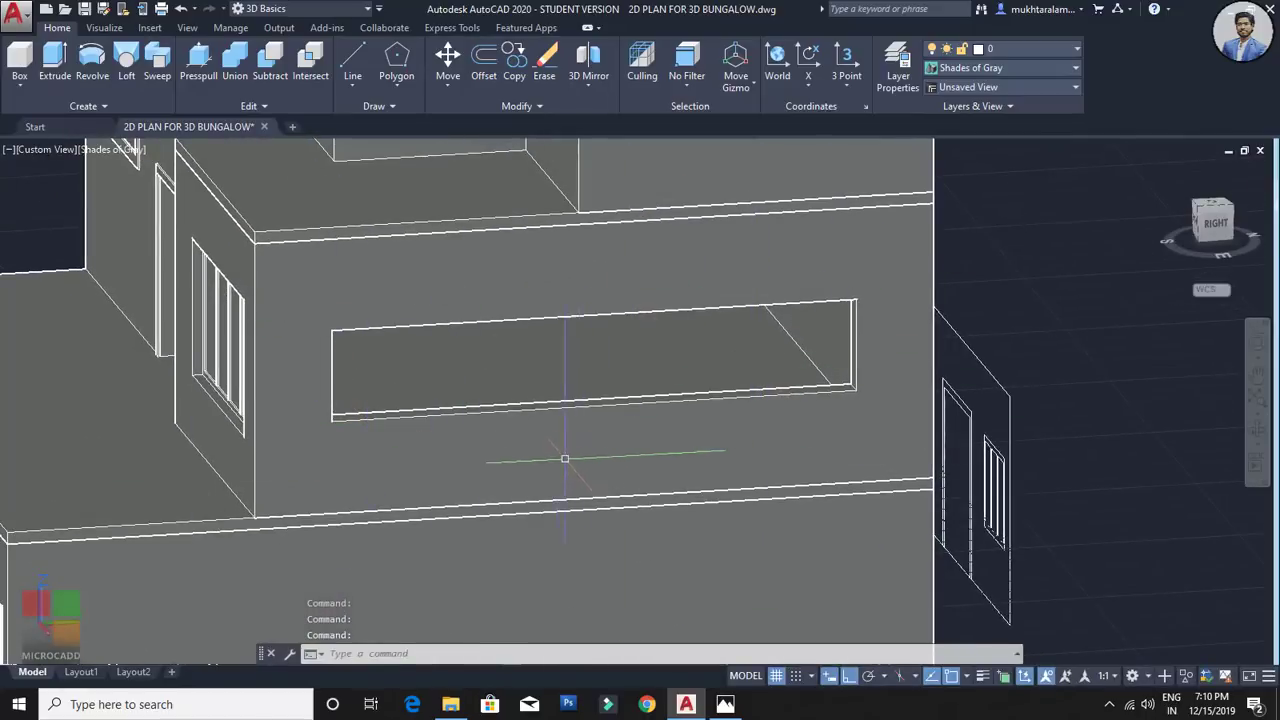
Step: Examine the upper floors, tower and roof from the right, front and left, ending at the raised terrace block beside the tower
{"action": "scroll", "coordinate": [346, 414], "scroll_direction": "down", "scroll_amount": 5}
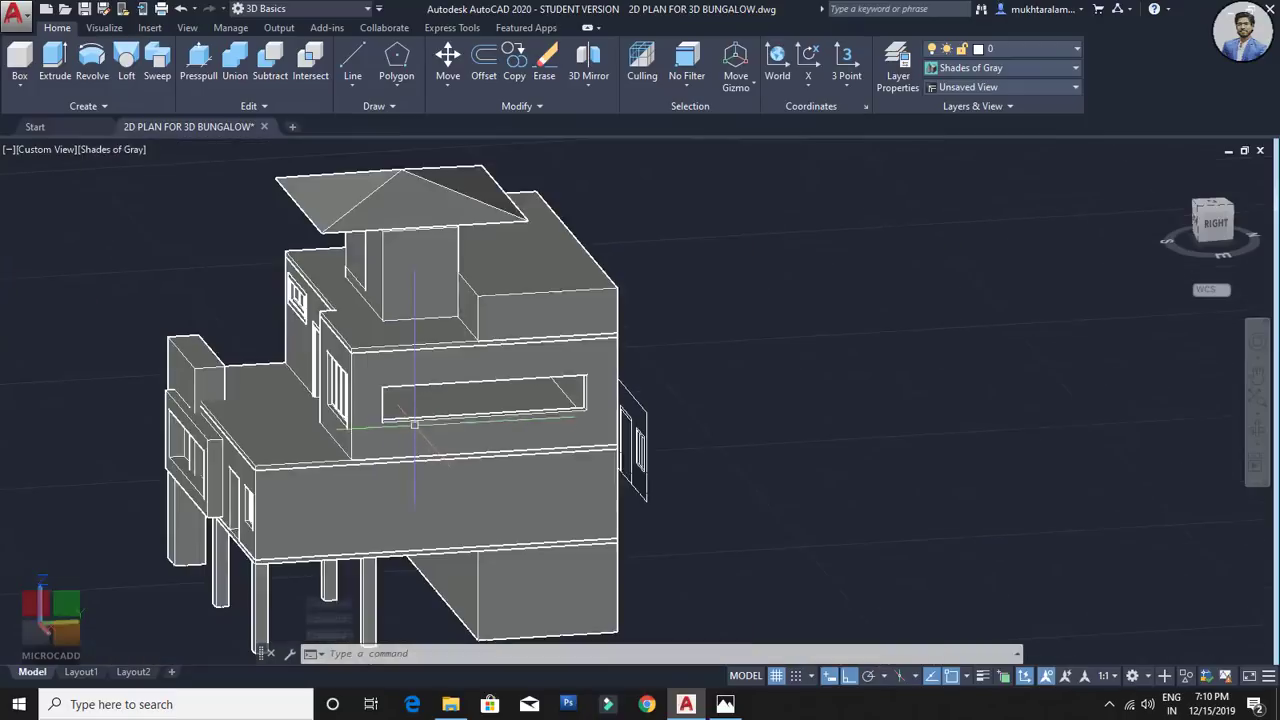
{"action": "middle_click_drag", "start_coordinate": [346, 414], "coordinate": [617, 484], "text": "shift"}
{"action": "middle_click_drag", "start_coordinate": [634, 360], "coordinate": [588, 506]}
{"action": "middle_click_drag", "start_coordinate": [481, 470], "coordinate": [593, 520]}
{"action": "scroll", "coordinate": [533, 471], "scroll_direction": "up", "scroll_amount": 3}
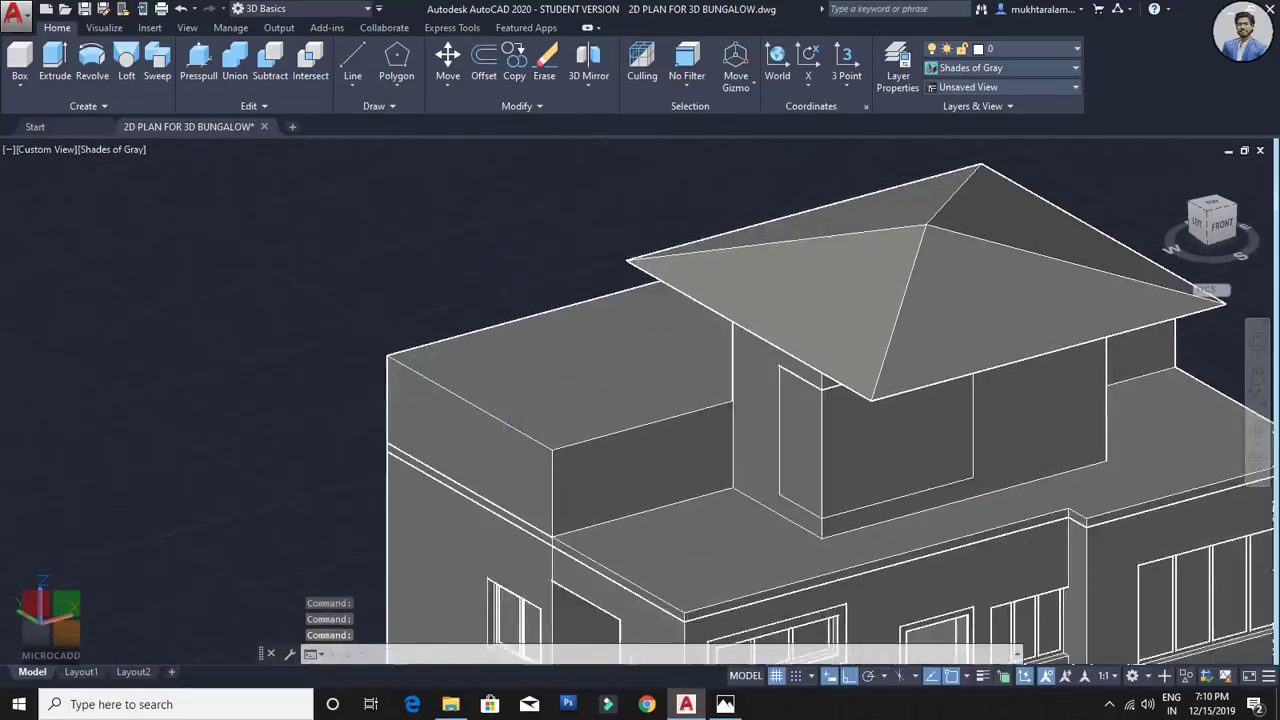
{"action": "scroll", "coordinate": [533, 500], "scroll_direction": "down", "scroll_amount": 2}
{"action": "middle_click_drag", "start_coordinate": [594, 466], "coordinate": [669, 483], "text": "shift"}
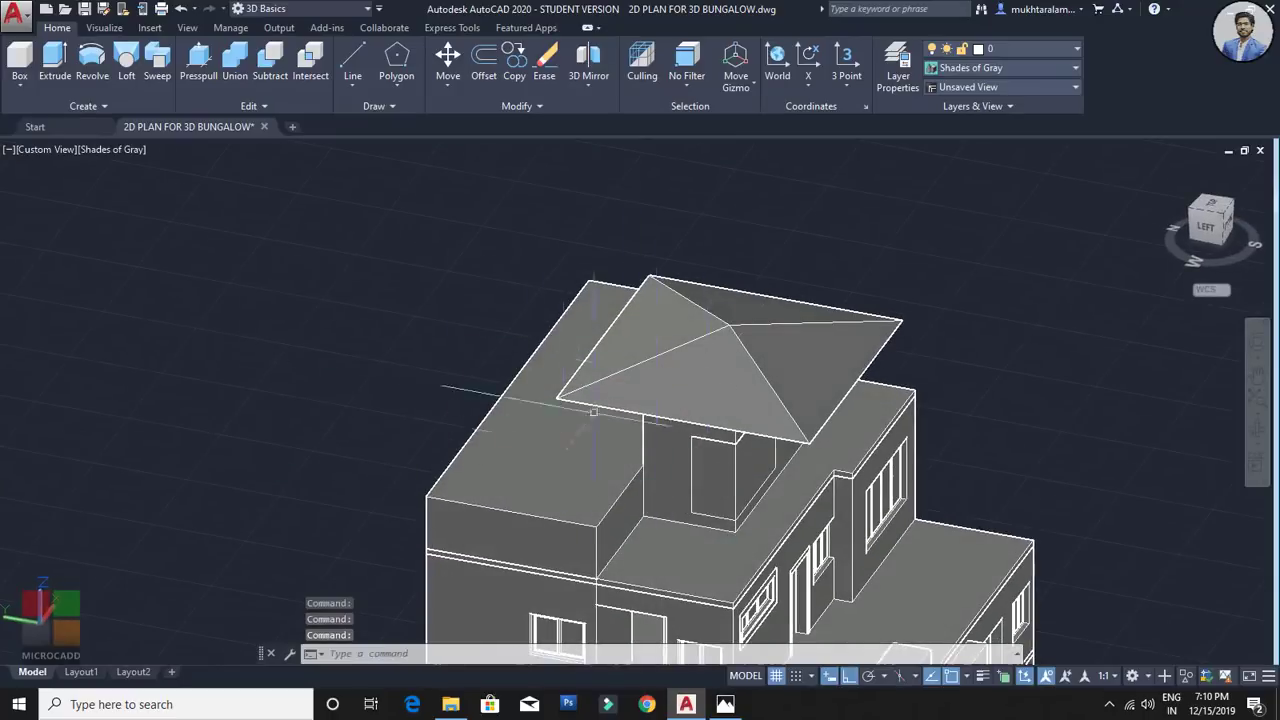
Step: Switch to Photos and examine the bungalow's reference renders, especially the walls around the rooftop pool in Drawing1-Temp0004540.jpeg
{"action": "key", "text": "alt+Tab"}
{"action": "scroll", "coordinate": [627, 392], "scroll_direction": "down", "scroll_amount": 5}
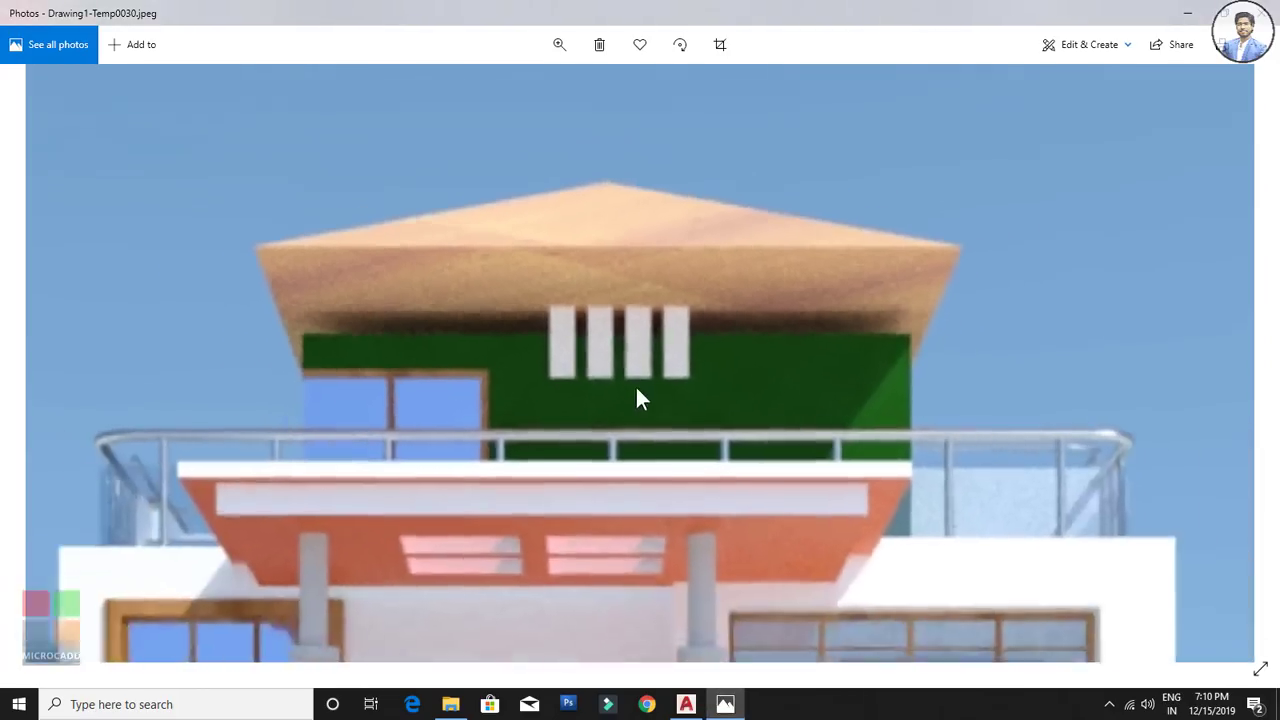
{"action": "scroll", "coordinate": [635, 415], "scroll_direction": "up", "scroll_amount": 2}
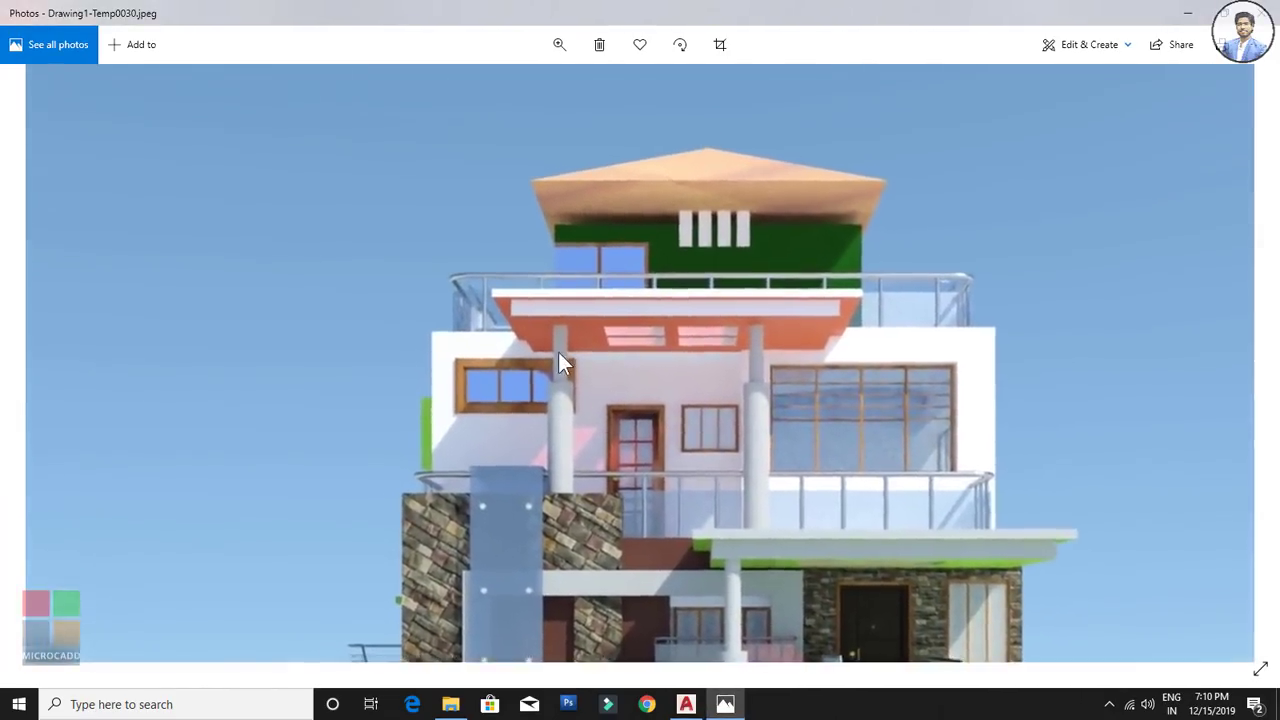
{"action": "key", "text": "Right"}
{"action": "key", "text": "Right"}
{"action": "key", "text": "Right"}
{"action": "key", "text": "Right"}
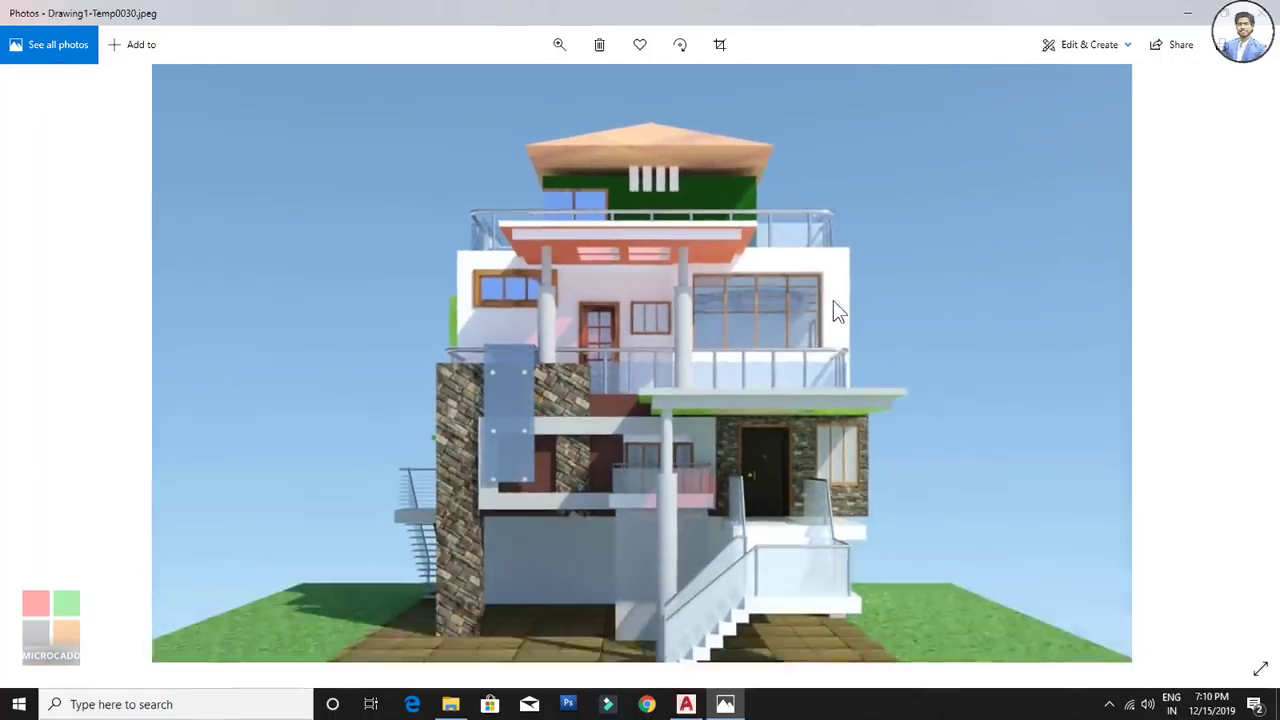
{"action": "key", "text": "Right"}
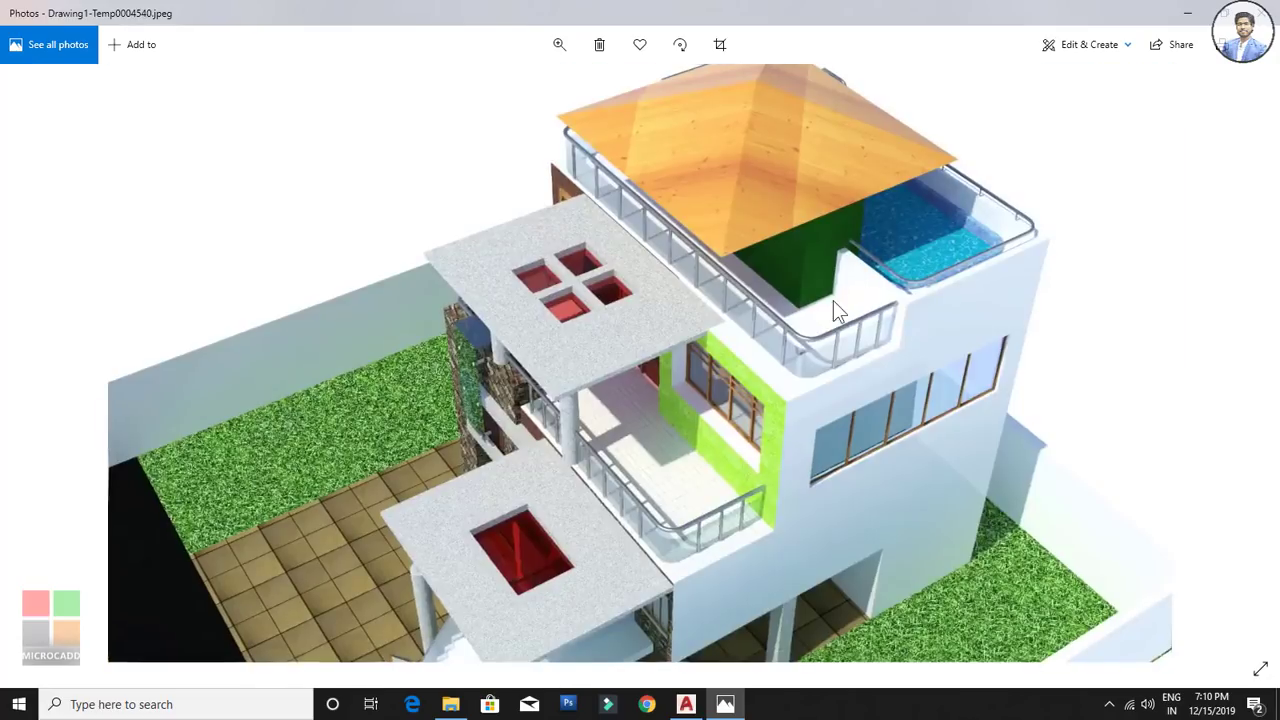
{"action": "scroll", "coordinate": [1040, 198], "scroll_direction": "up", "scroll_amount": 4}
{"action": "scroll", "coordinate": [1066, 190], "scroll_direction": "up", "scroll_amount": 5}
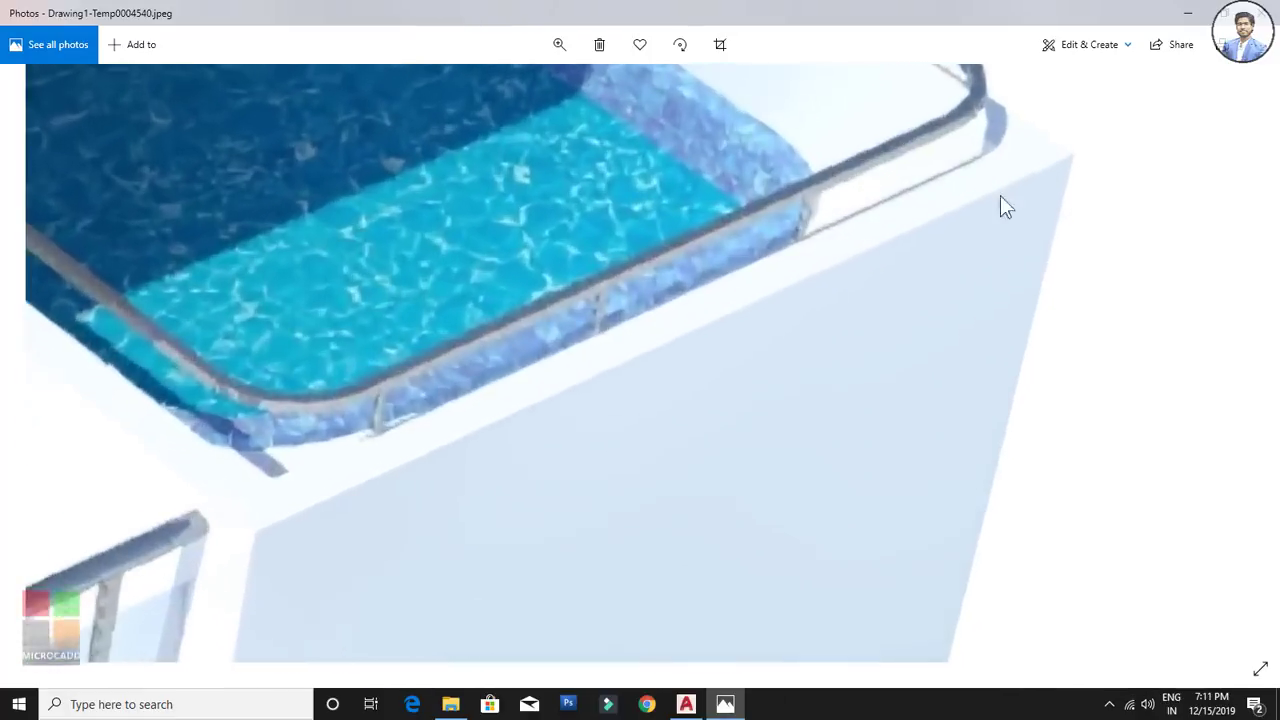
{"action": "scroll", "coordinate": [902, 229], "scroll_direction": "down", "scroll_amount": 1}
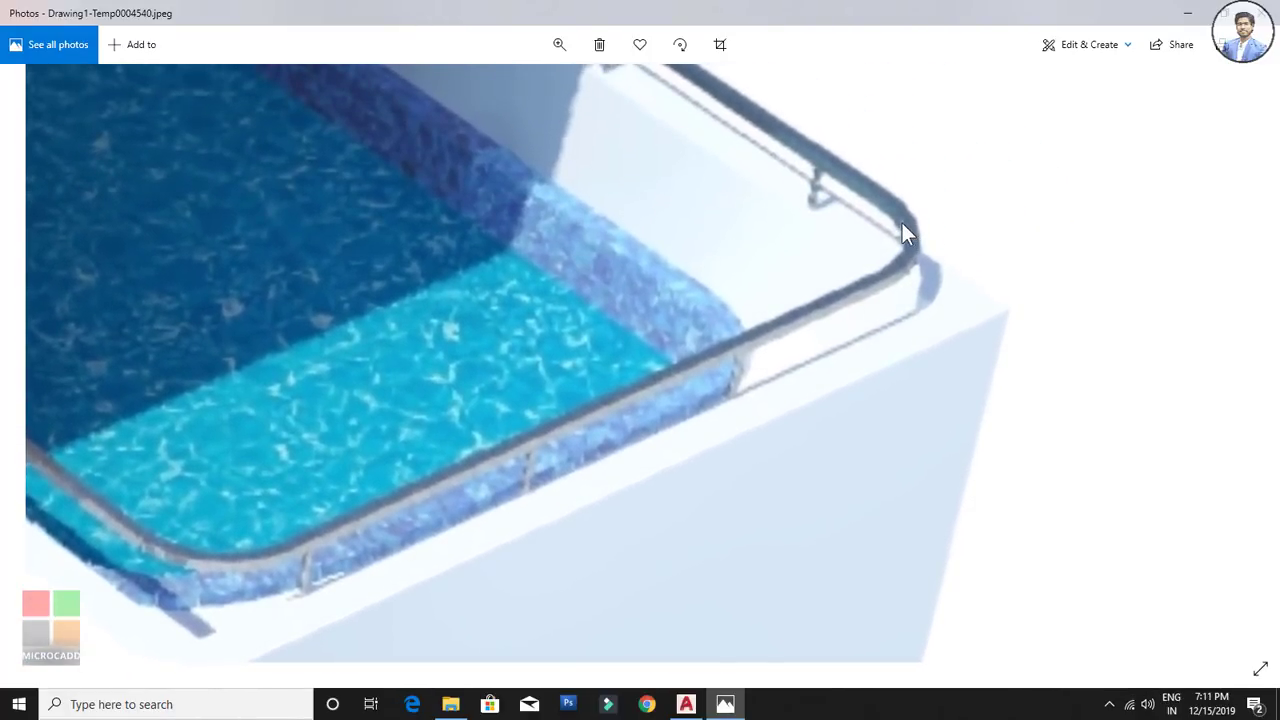
{"action": "scroll", "coordinate": [780, 250], "scroll_direction": "down", "scroll_amount": 2}
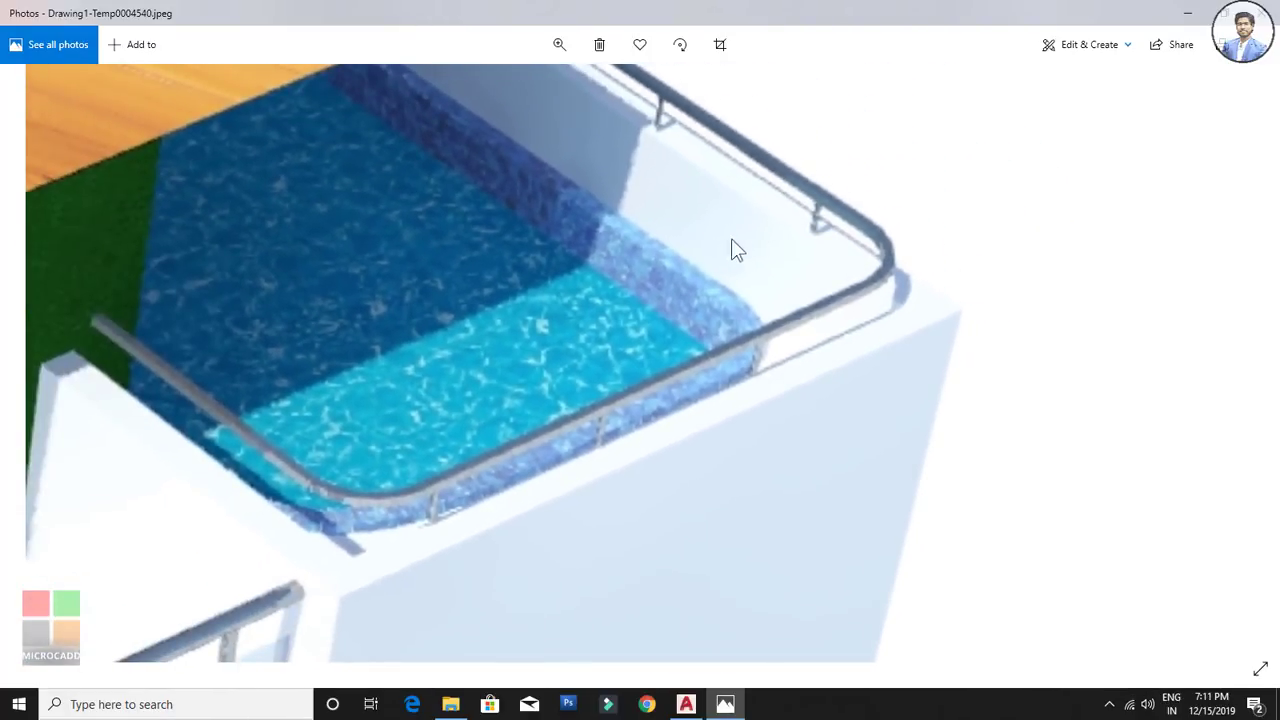
Step: Switch back to AutoCAD and start a polyline along the raised terrace block's left and rear top edges, snapping to its outer corners
{"action": "key", "text": "alt+Tab"}
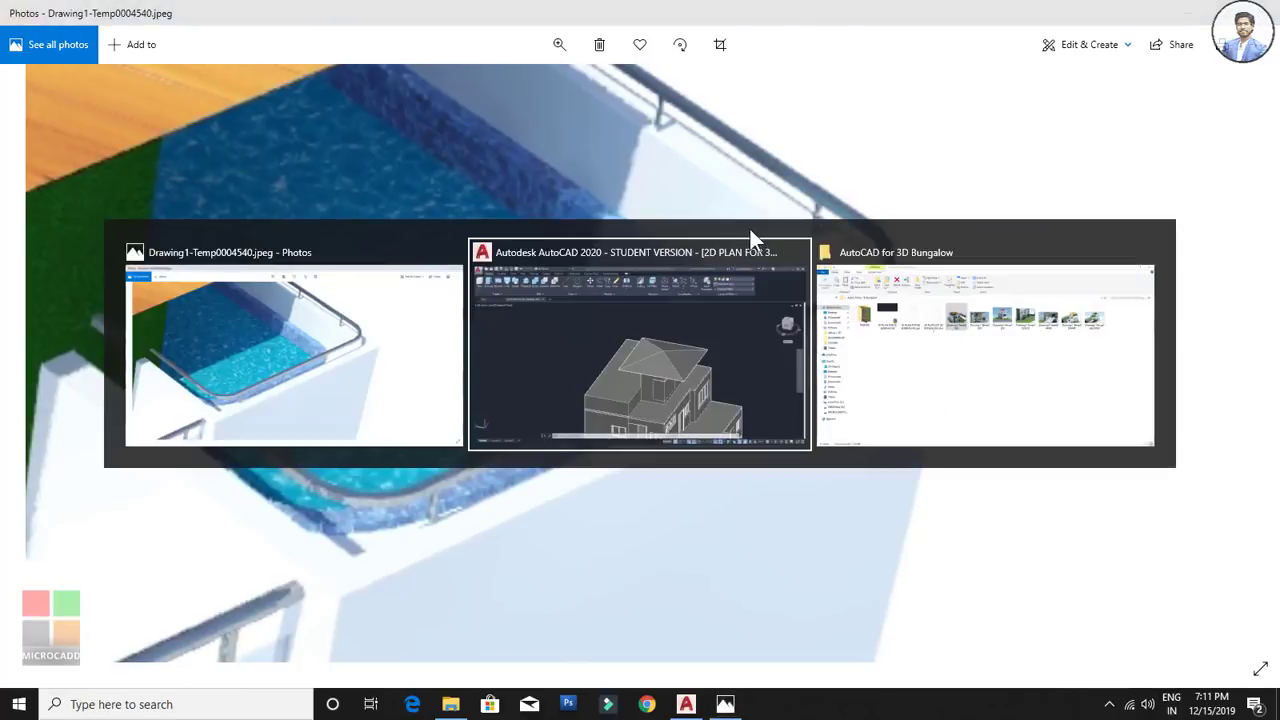
{"action": "mouse_move", "coordinate": [609, 422]}
{"action": "middle_mouse_down"}
{"action": "mouse_move", "coordinate": [669, 374]}
{"action": "mouse_move", "coordinate": [706, 414]}
{"action": "mouse_move", "coordinate": [646, 474]}
{"action": "mouse_move", "coordinate": [679, 473]}
{"action": "mouse_move", "coordinate": [596, 402]}
{"action": "mouse_move", "coordinate": [601, 412]}
{"action": "middle_mouse_up"}
{"action": "scroll", "coordinate": [643, 475], "scroll_direction": "up", "scroll_amount": 4}
{"action": "scroll", "coordinate": [634, 470], "scroll_direction": "down", "scroll_amount": 2}
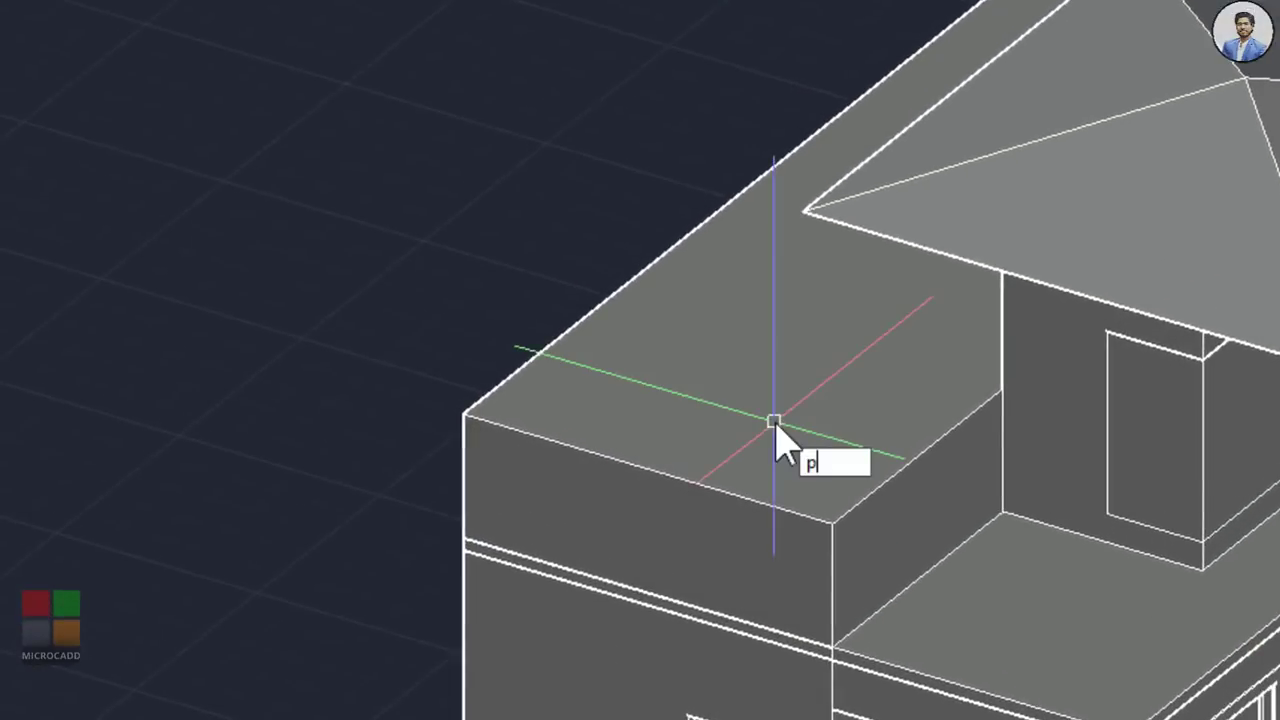
{"action": "key", "text": "Return"}
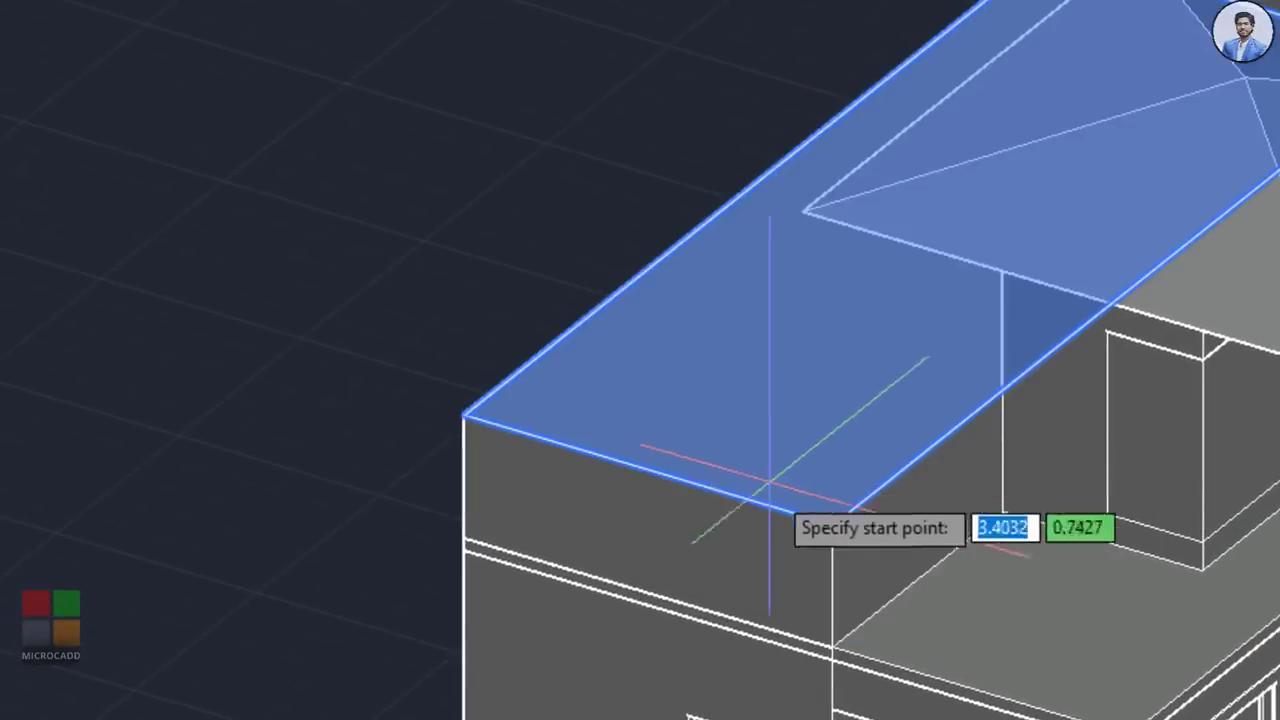
{"action": "scroll", "coordinate": [768, 539], "scroll_direction": "up", "scroll_amount": 1}
{"action": "scroll", "coordinate": [783, 463], "scroll_direction": "up", "scroll_amount": 2}
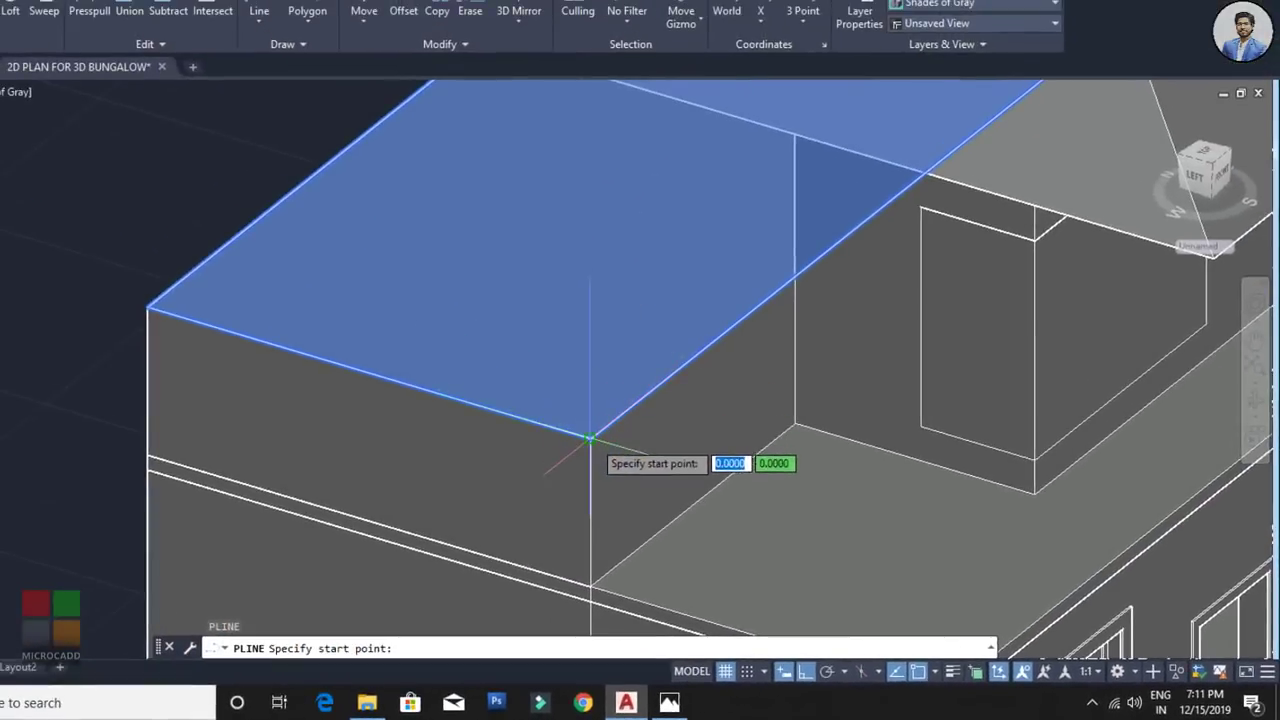
{"action": "left_click", "coordinate": [590, 437]}
{"action": "left_click", "coordinate": [147, 307]}
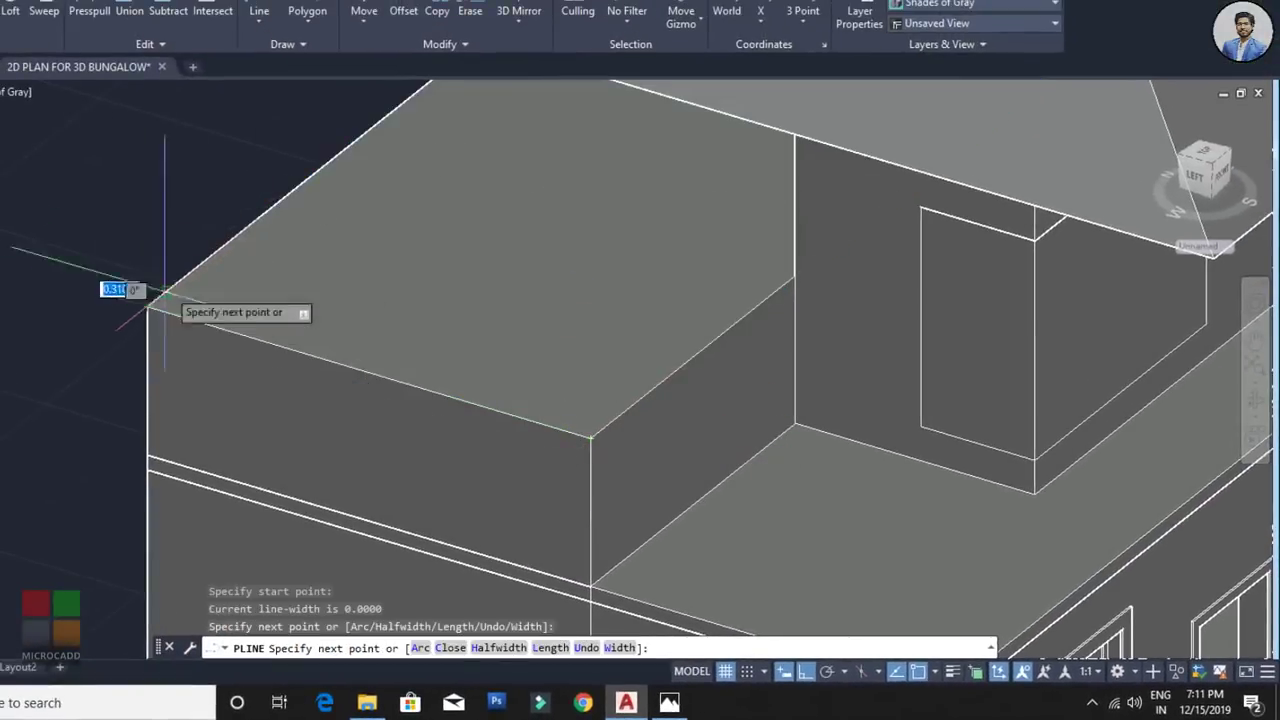
{"action": "middle_click_drag", "start_coordinate": [200, 214], "coordinate": [1099, 370], "text": "shift"}
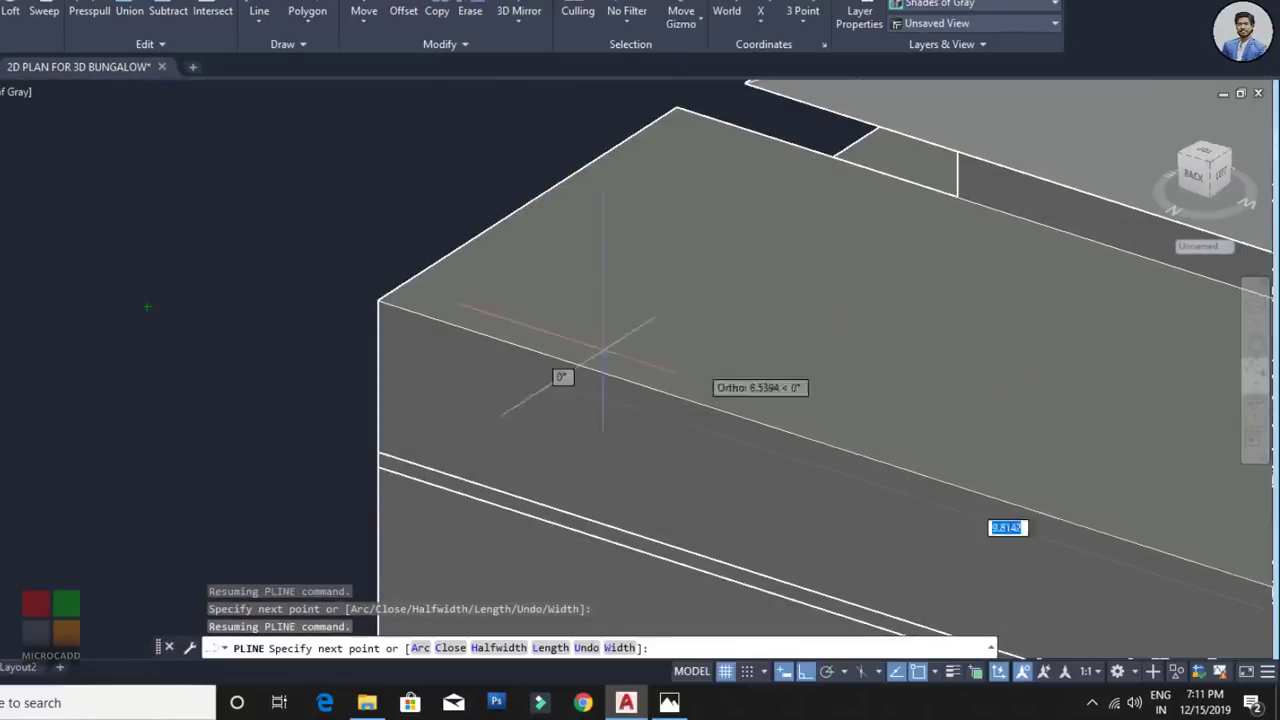
{"action": "left_click", "coordinate": [378, 300]}
Step: Continue the polyline along the block's right top edge to its front corner and along the front edge to the tower wall
{"action": "middle_click_drag", "start_coordinate": [378, 261], "coordinate": [214, 294], "text": "shift"}
{"action": "scroll", "coordinate": [600, 251], "scroll_direction": "down", "scroll_amount": 3}
{"action": "scroll", "coordinate": [670, 222], "scroll_direction": "up", "scroll_amount": 2}
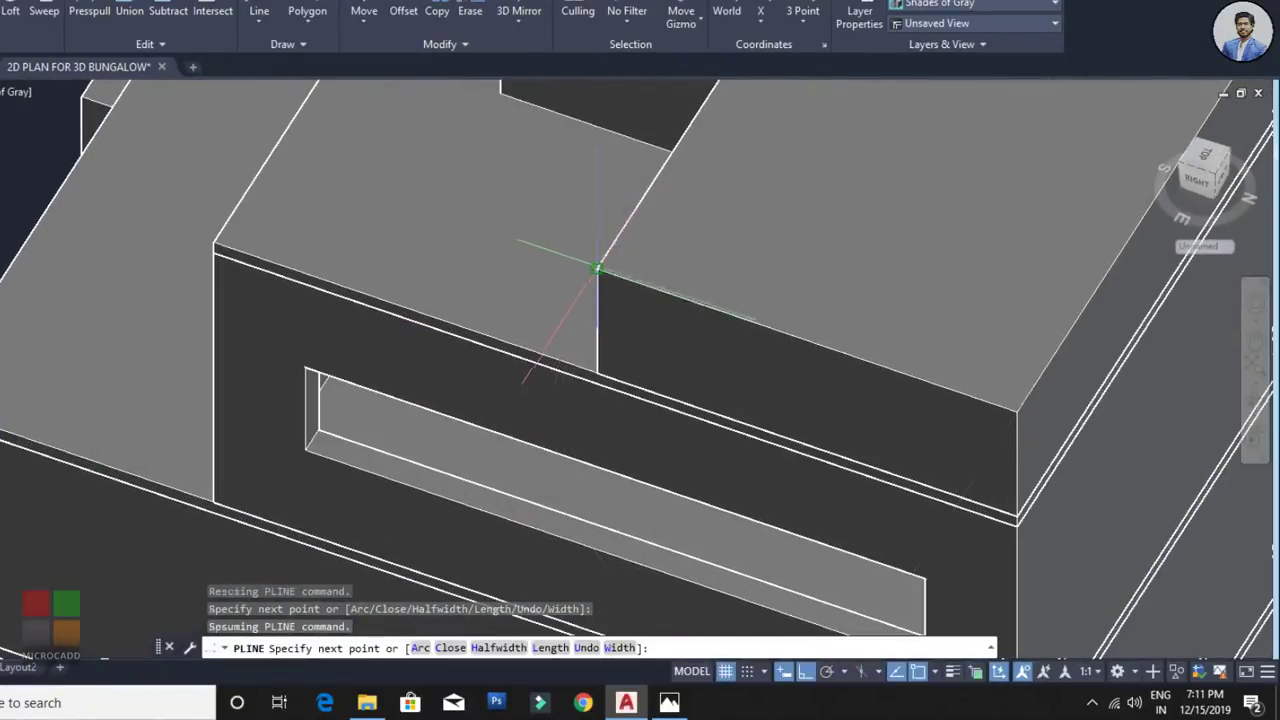
{"action": "left_click", "coordinate": [597, 268]}
{"action": "middle_click_drag", "start_coordinate": [694, 157], "coordinate": [577, 317]}
{"action": "scroll", "coordinate": [611, 255], "scroll_direction": "up", "scroll_amount": 3}
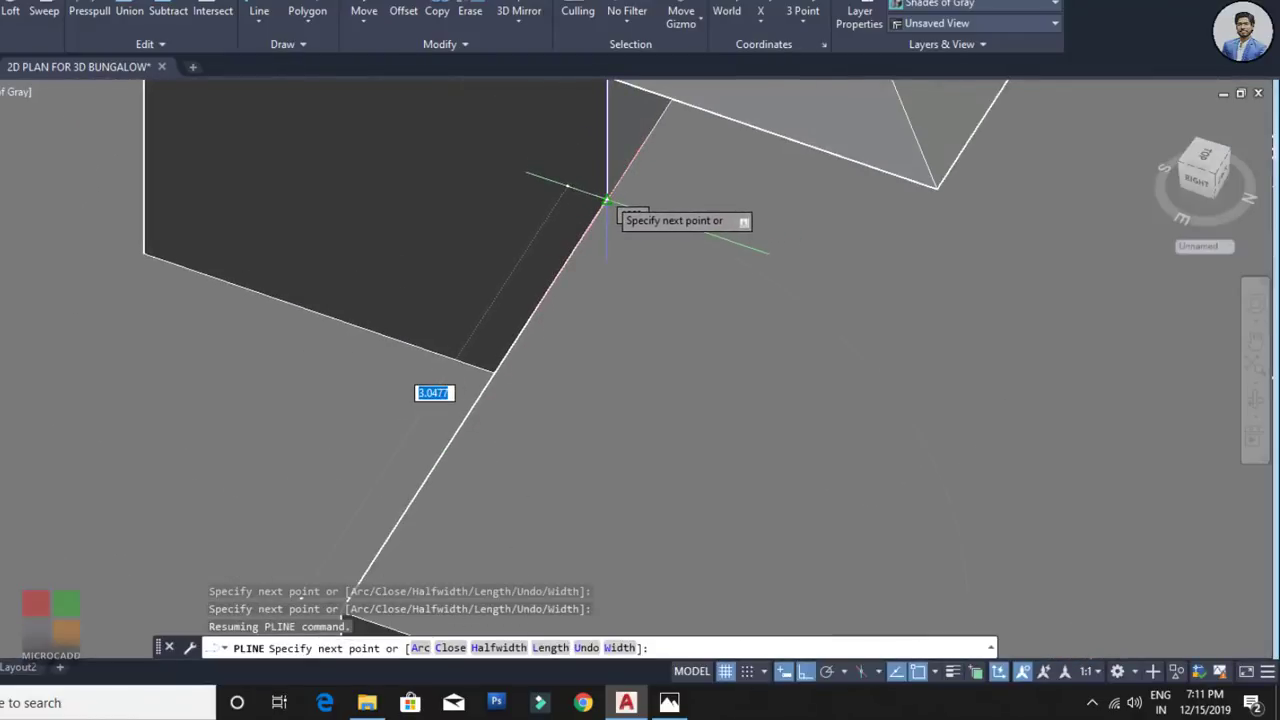
{"action": "left_click", "coordinate": [606, 201]}
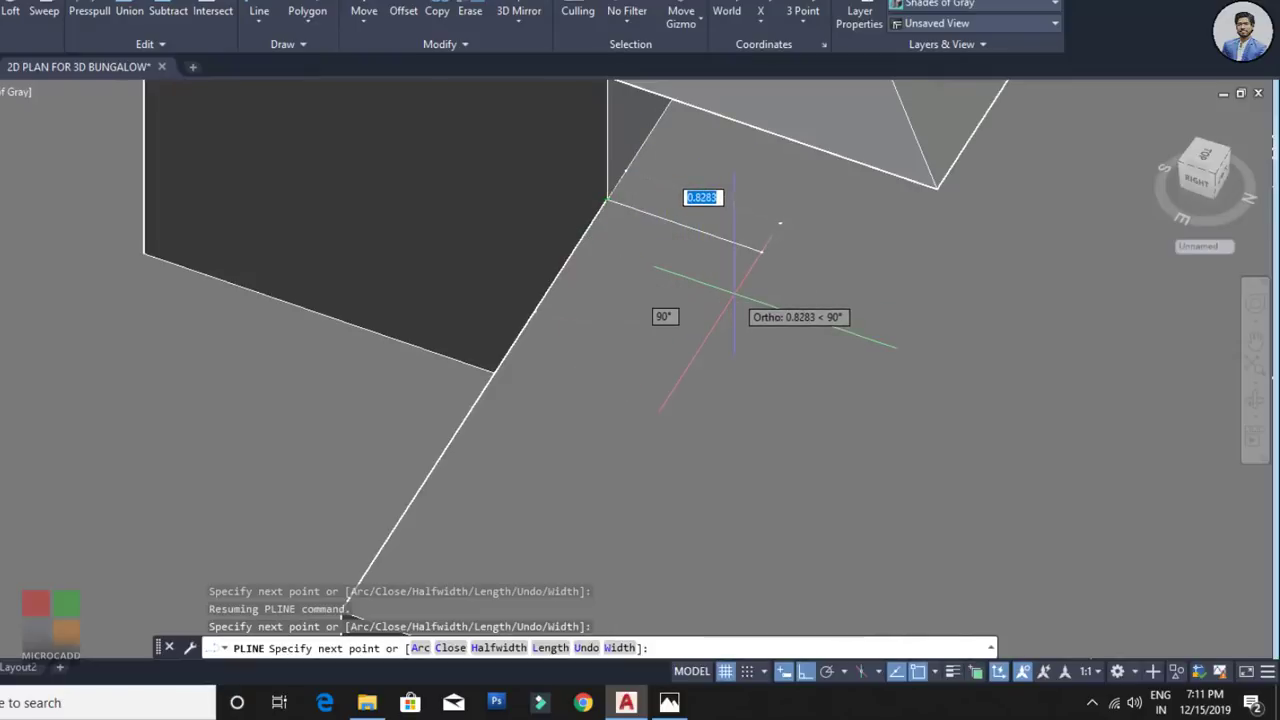
{"action": "type", "text": ".3"}
{"action": "key", "text": "Return"}
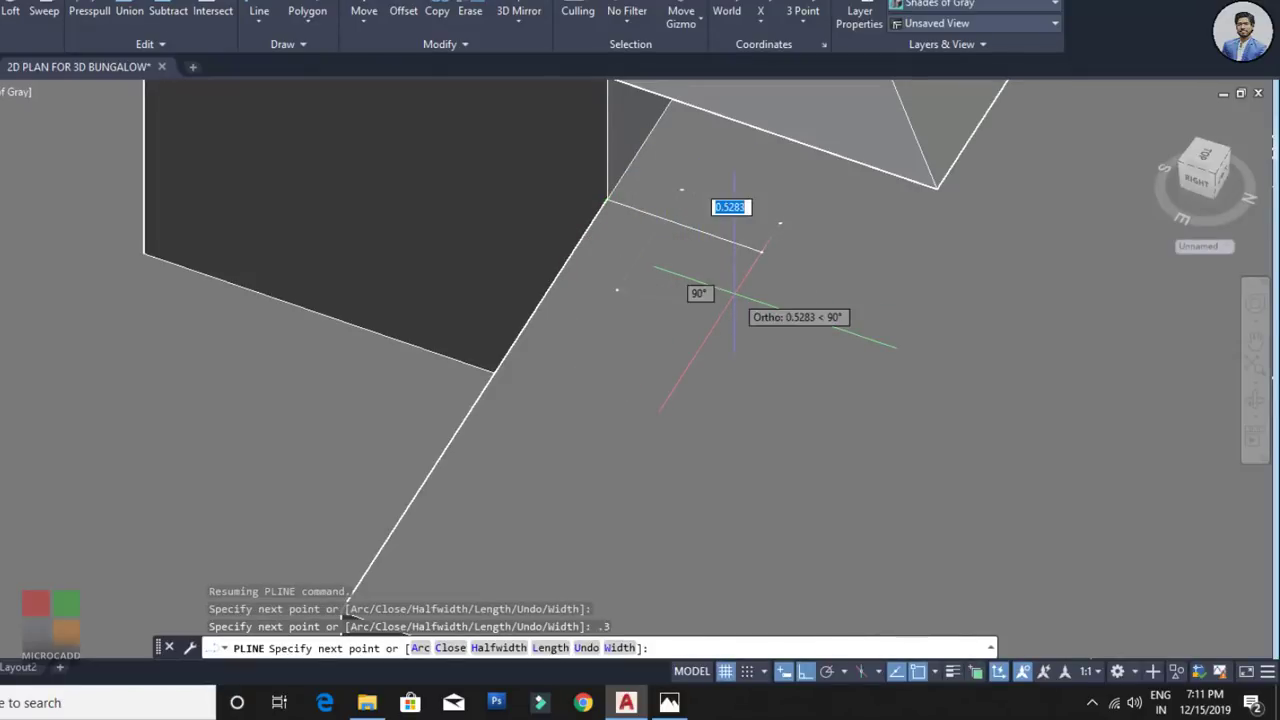
{"action": "scroll", "coordinate": [592, 290], "scroll_direction": "down", "scroll_amount": 3}
{"action": "scroll", "coordinate": [582, 320], "scroll_direction": "up", "scroll_amount": 2}
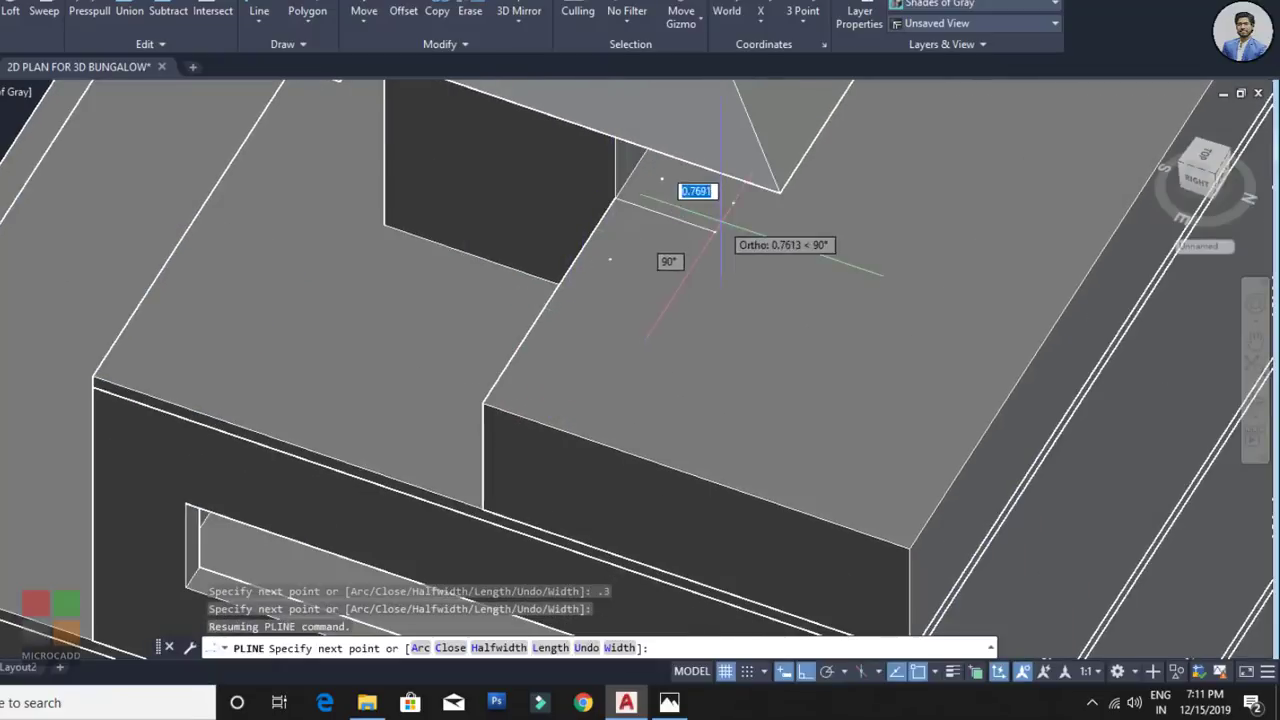
{"action": "key", "text": "ctrl+z"}
Step: Turn the polyline inward by 0.23 at the tower wall and run it parallel to the front edge to the inner right corner
{"action": "scroll", "coordinate": [710, 215], "scroll_direction": "up", "scroll_amount": 2}
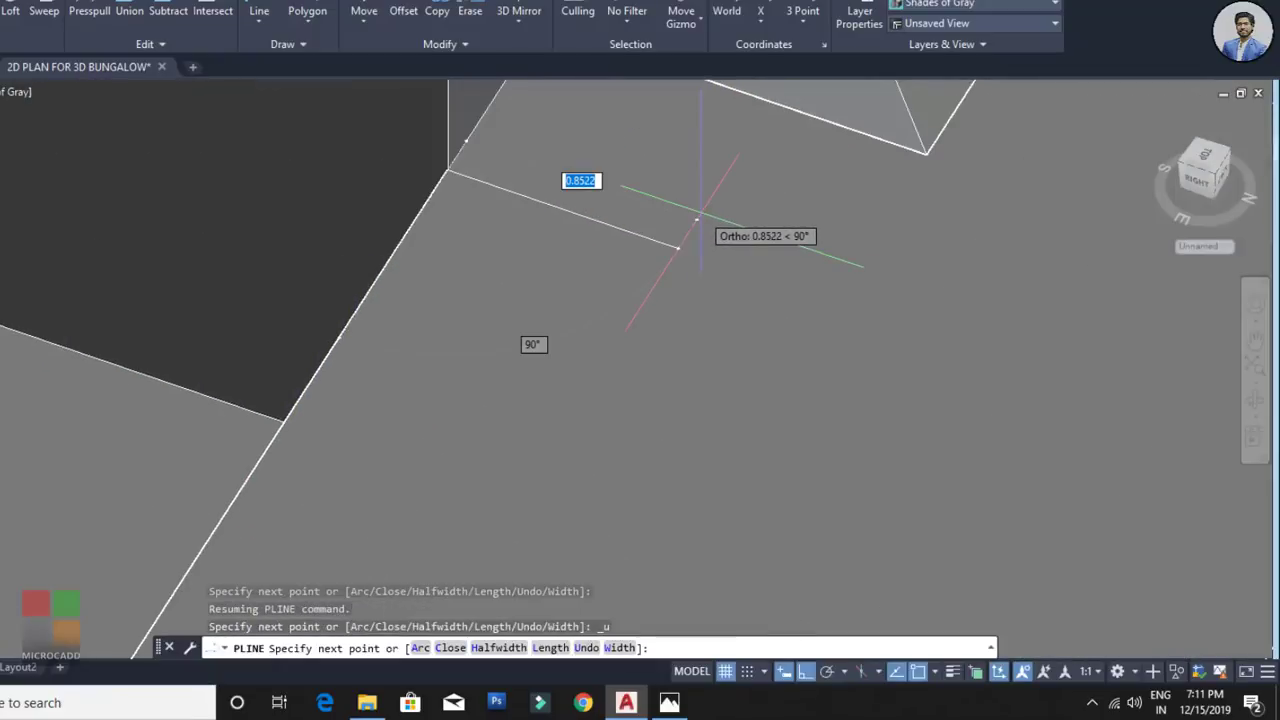
{"action": "key", "text": "Return"}
{"action": "scroll", "coordinate": [598, 229], "scroll_direction": "down", "scroll_amount": 3}
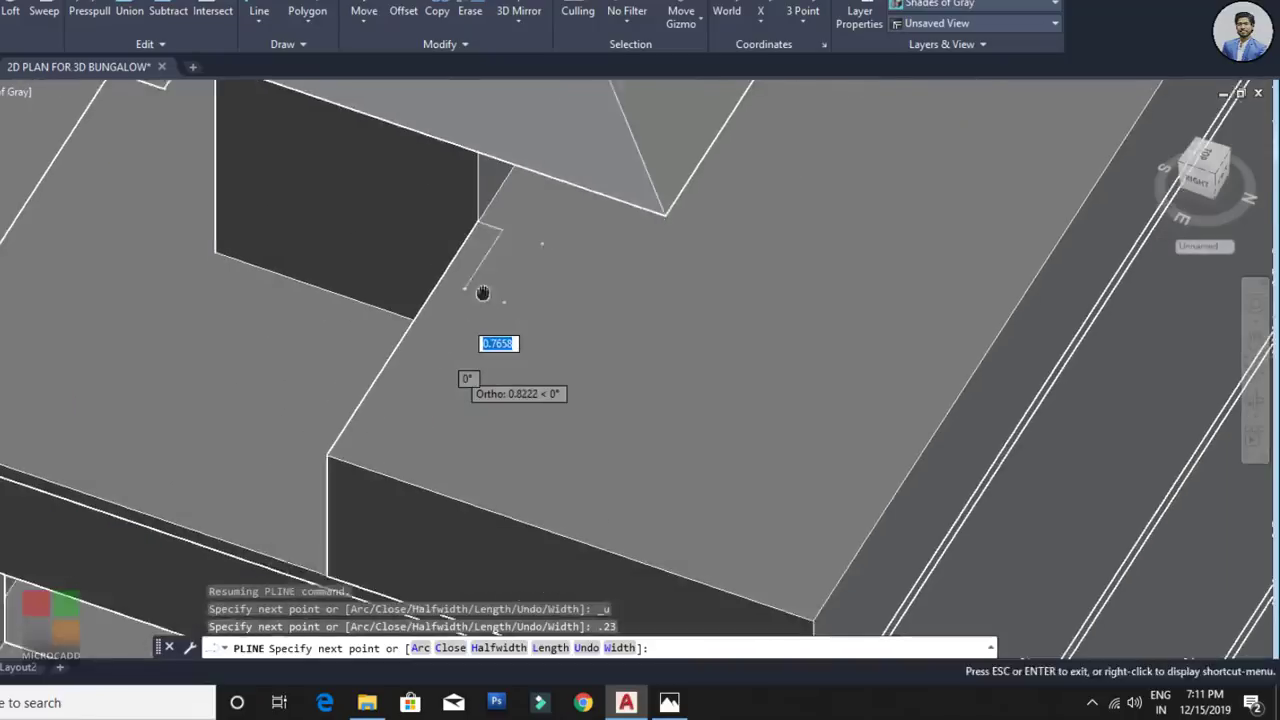
{"action": "scroll", "coordinate": [480, 289], "scroll_direction": "up", "scroll_amount": 4}
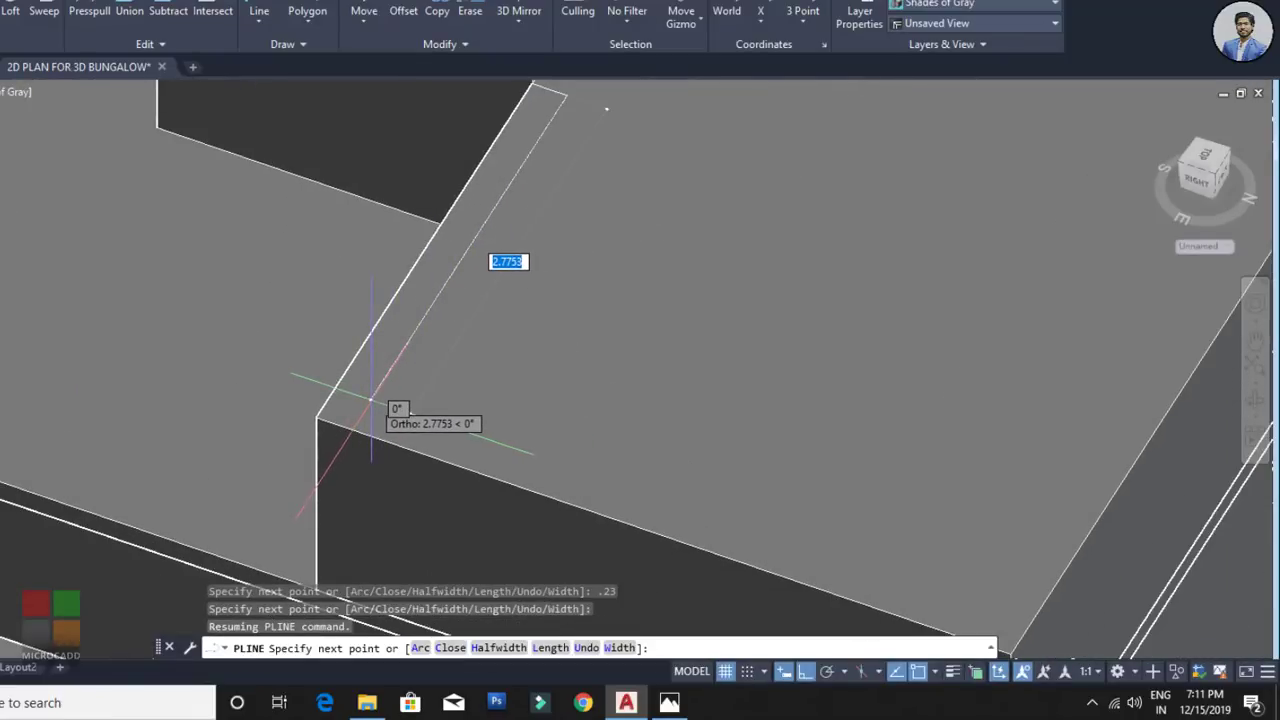
{"action": "left_click", "coordinate": [372, 400]}
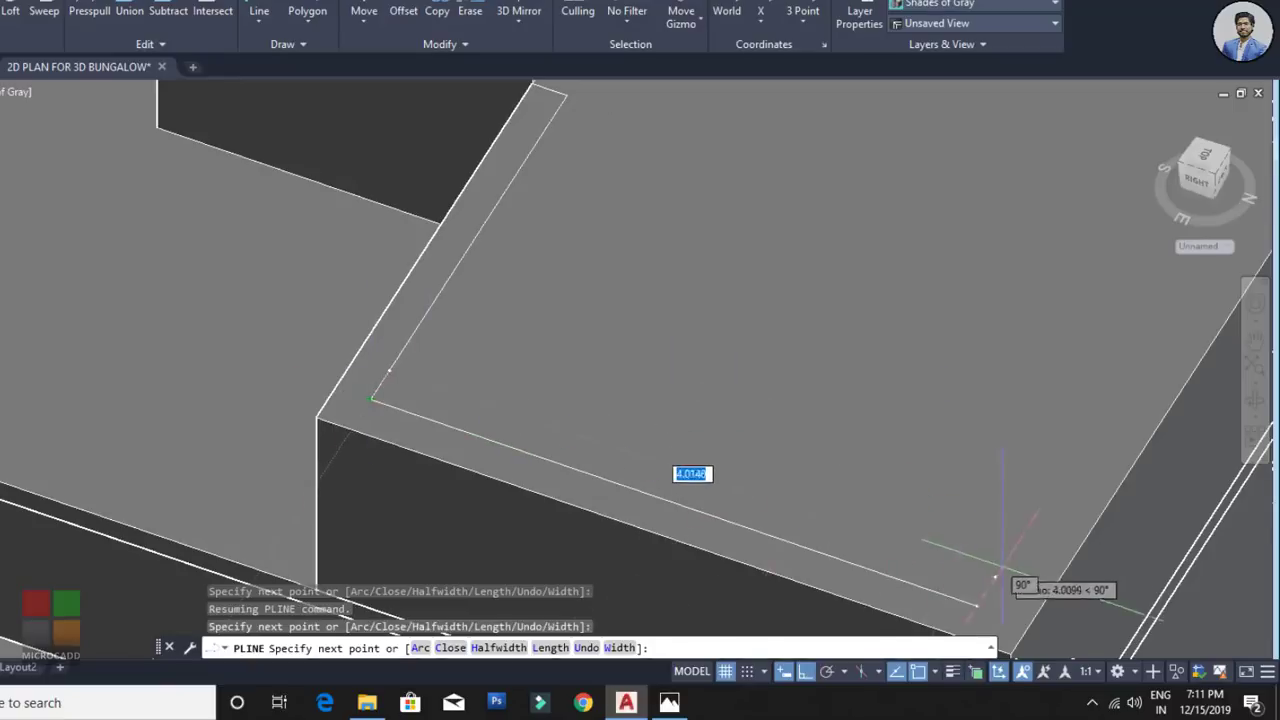
Step: Continue the inner polyline parallel to the block's right and rear edges, placing its inner rear corners
{"action": "middle_click_drag", "start_coordinate": [995, 577], "coordinate": [508, 451]}
{"action": "scroll", "coordinate": [545, 420], "scroll_direction": "down", "scroll_amount": 4}
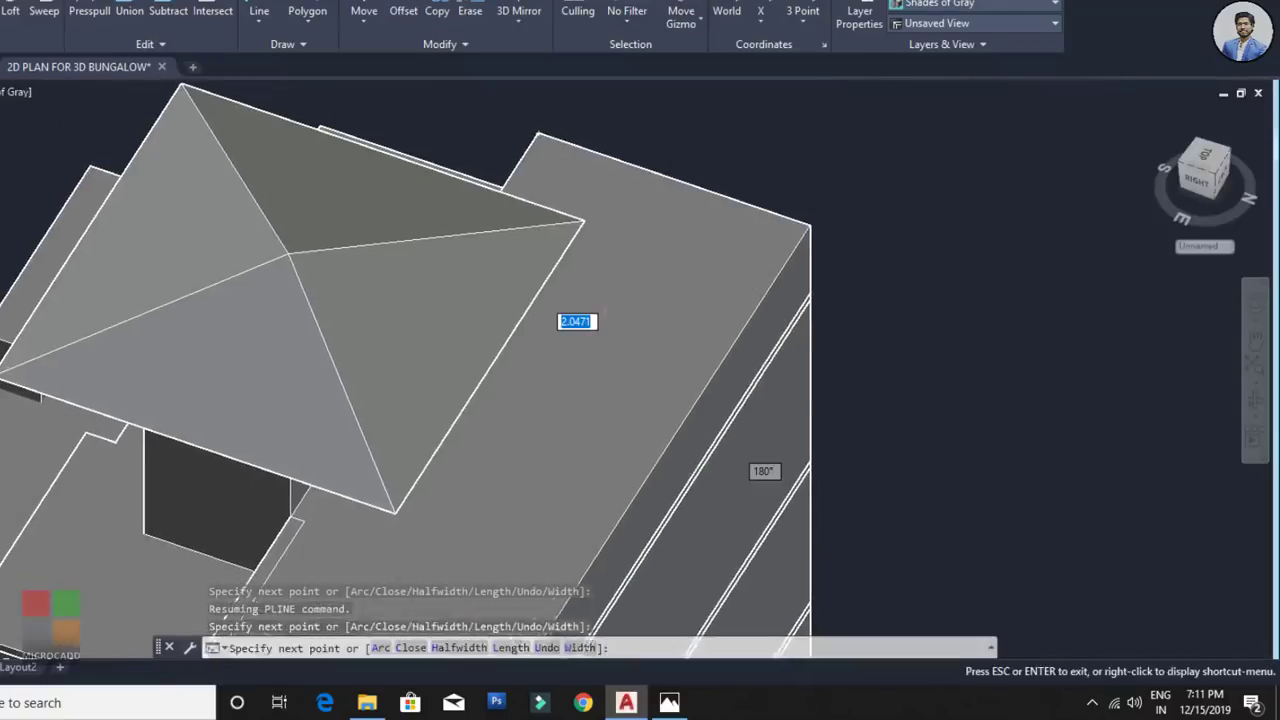
{"action": "scroll", "coordinate": [757, 265], "scroll_direction": "up", "scroll_amount": 4}
{"action": "left_click", "coordinate": [919, 192]}
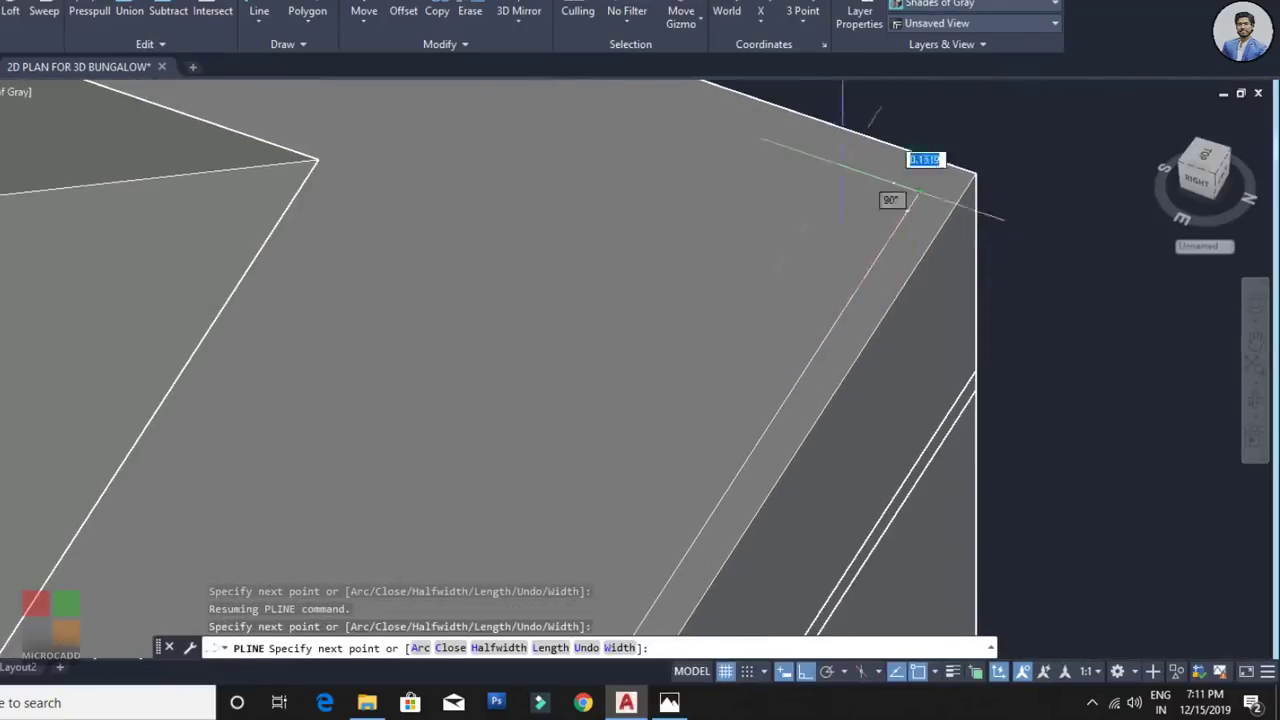
Step: Run the inner line parallel to the left edge to the block's front edge, join it to the start corner and end the polyline
{"action": "middle_click_drag", "start_coordinate": [557, 93], "coordinate": [800, 369]}
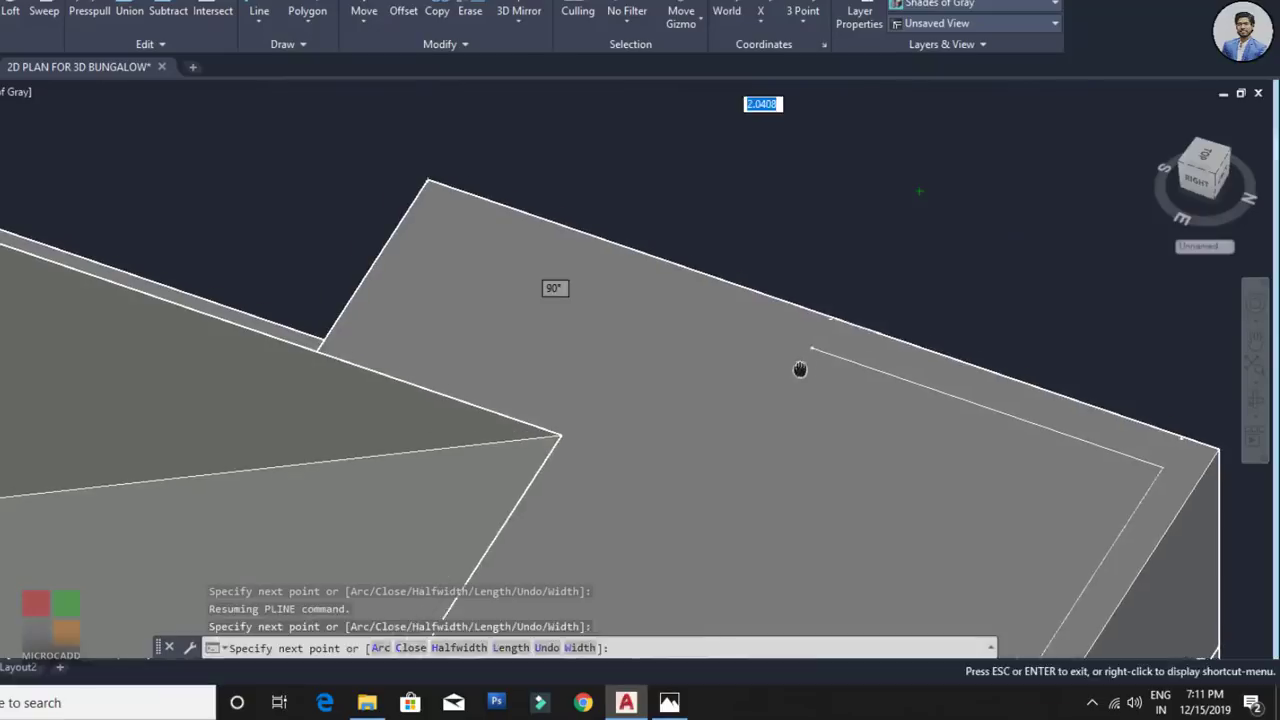
{"action": "left_click", "coordinate": [407, 211]}
{"action": "left_click", "coordinate": [429, 180]}
{"action": "key", "text": "Escape"}
Step: Presspull the narrow border strip on top of the raised terrace block upward by 0.6 to form a parapet wall
{"action": "scroll", "coordinate": [764, 212], "scroll_direction": "down", "scroll_amount": 4}
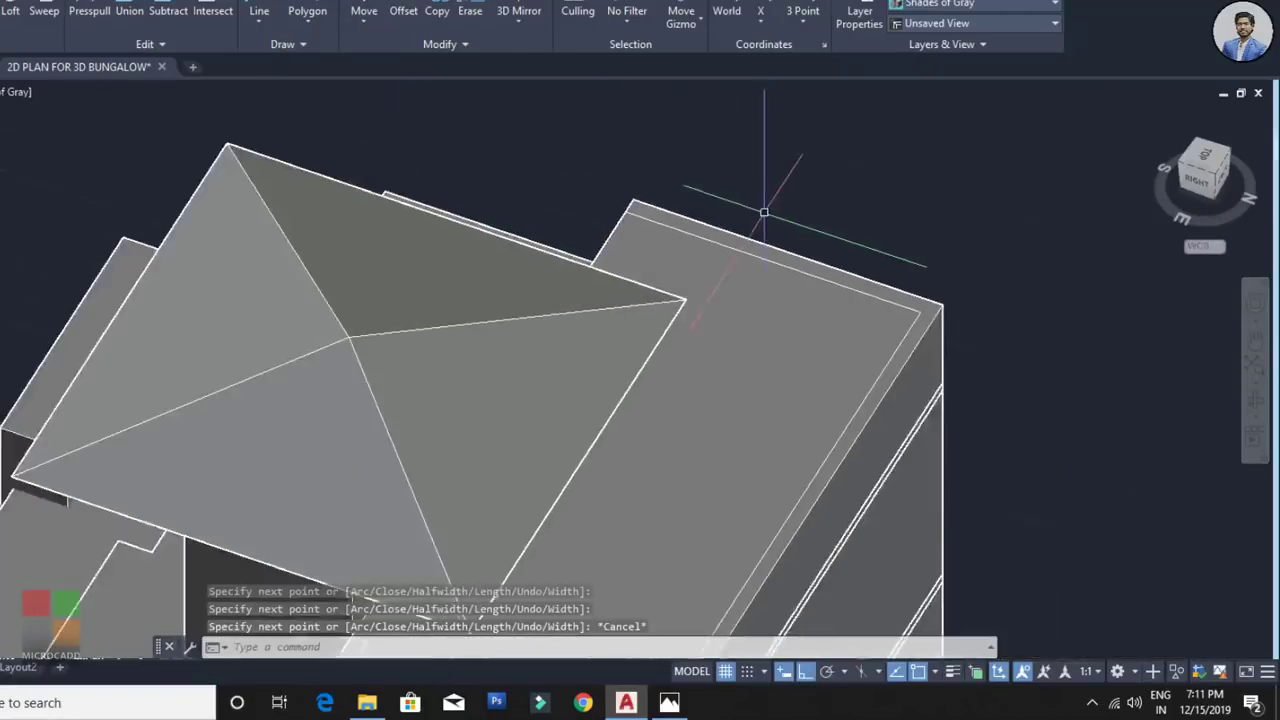
{"action": "scroll", "coordinate": [764, 212], "scroll_direction": "down", "scroll_amount": 4}
{"action": "middle_click_drag", "start_coordinate": [771, 194], "coordinate": [300, 200], "text": "shift"}
{"action": "left_click", "coordinate": [89, 11]}
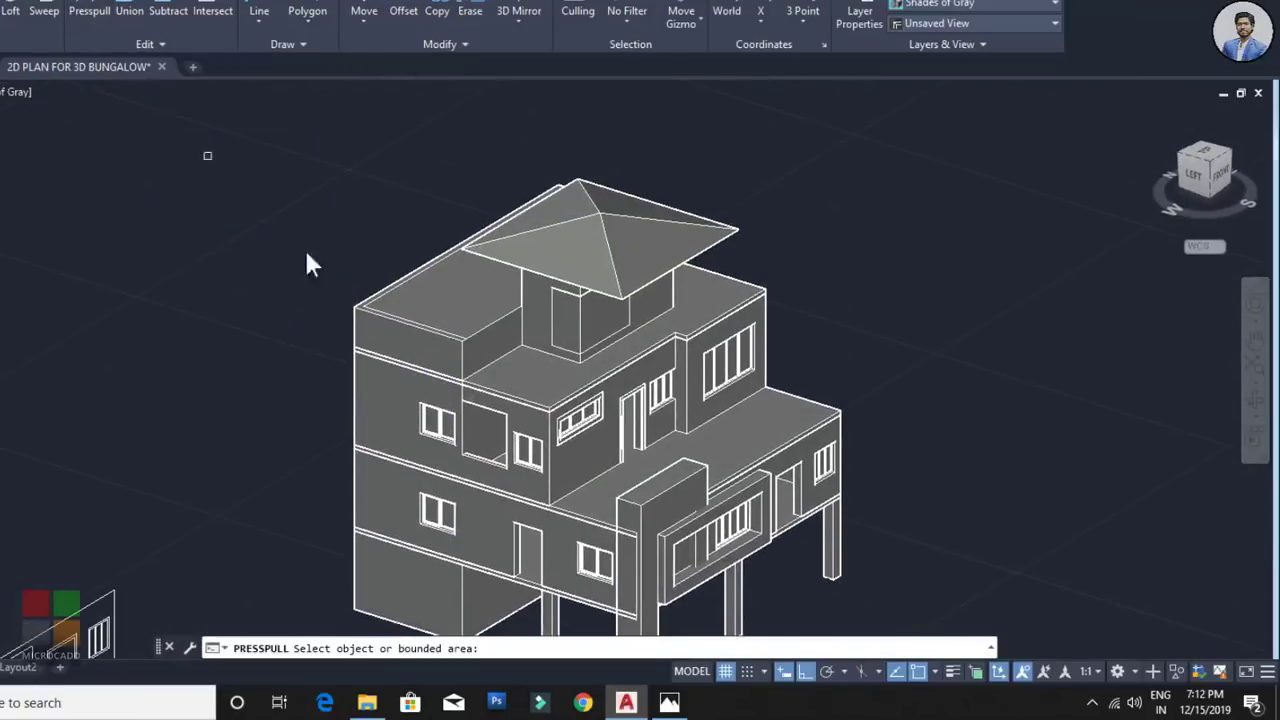
{"action": "scroll", "coordinate": [371, 286], "scroll_direction": "up", "scroll_amount": 5}
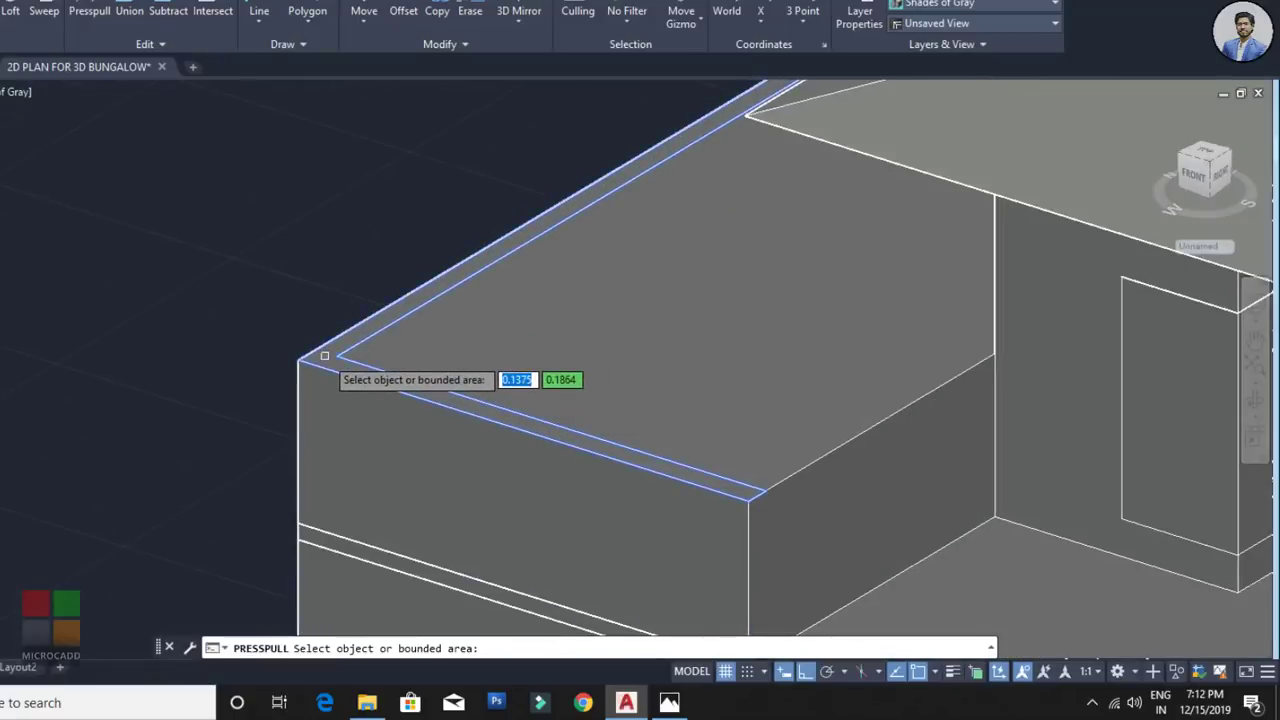
{"action": "left_click", "coordinate": [324, 356]}
{"action": "scroll", "coordinate": [300, 294], "scroll_direction": "up", "scroll_amount": 3}
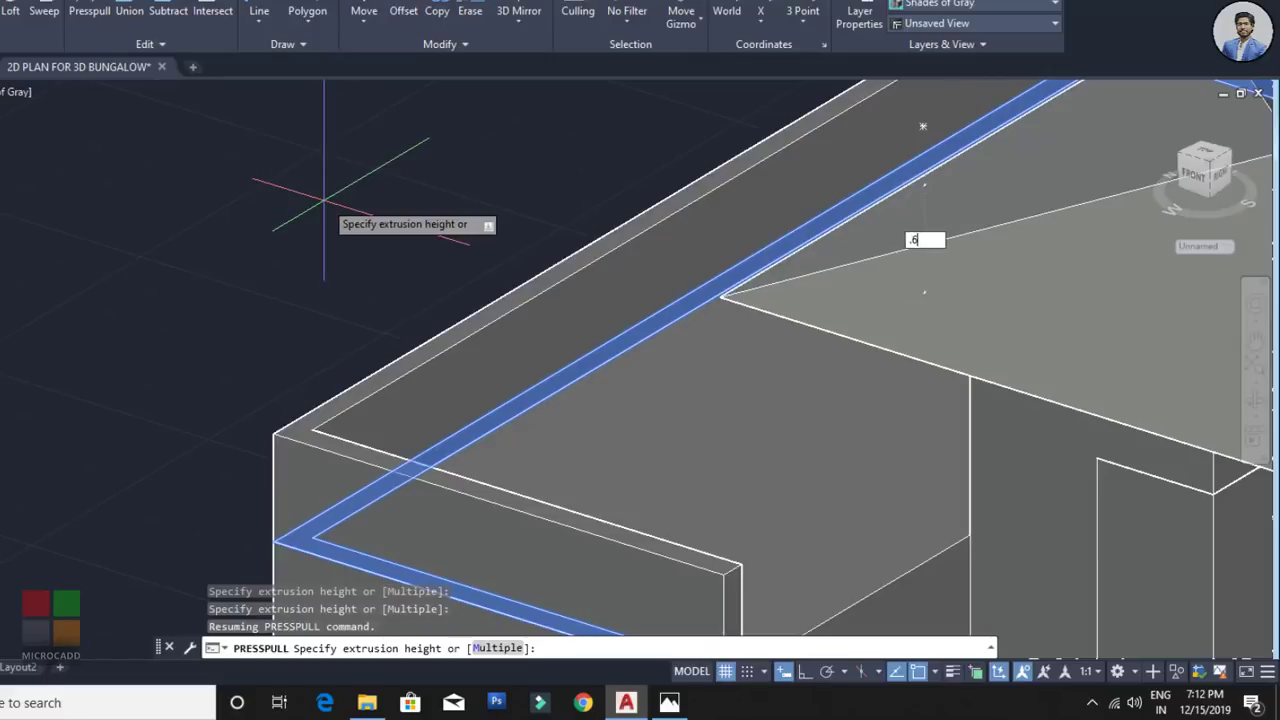
{"action": "key", "text": "Return"}
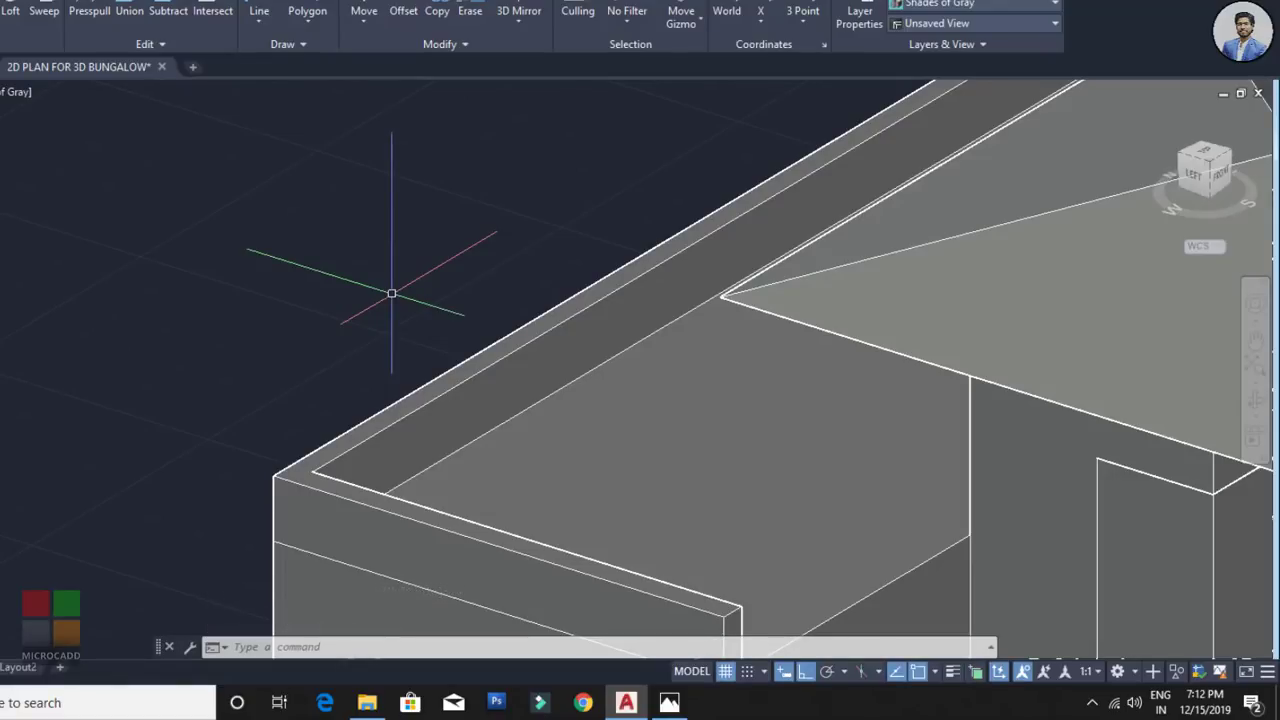
{"action": "key", "text": "Escape"}
Step: Examine the new terrace parapet and the whole bungalow from its left side
{"action": "scroll", "coordinate": [448, 331], "scroll_direction": "down", "scroll_amount": 2}
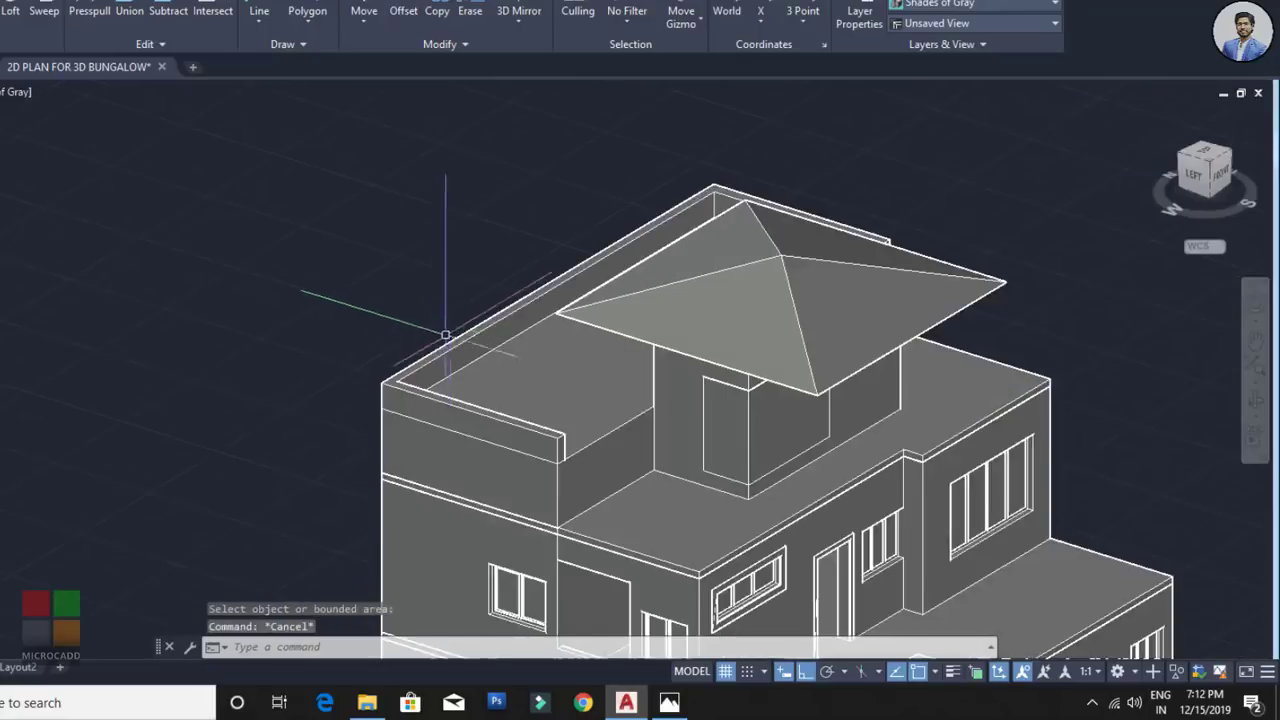
{"action": "middle_click_drag", "start_coordinate": [448, 331], "coordinate": [417, 340], "text": "shift"}
{"action": "scroll", "coordinate": [650, 440], "scroll_direction": "down", "scroll_amount": 5}
{"action": "scroll", "coordinate": [486, 325], "scroll_direction": "down", "scroll_amount": 3}
{"action": "scroll", "coordinate": [414, 334], "scroll_direction": "up", "scroll_amount": 5}
{"action": "scroll", "coordinate": [421, 367], "scroll_direction": "down", "scroll_amount": 4}
{"action": "scroll", "coordinate": [487, 420], "scroll_direction": "down", "scroll_amount": 3}
{"action": "middle_click_drag", "start_coordinate": [487, 420], "coordinate": [354, 370], "text": "shift"}
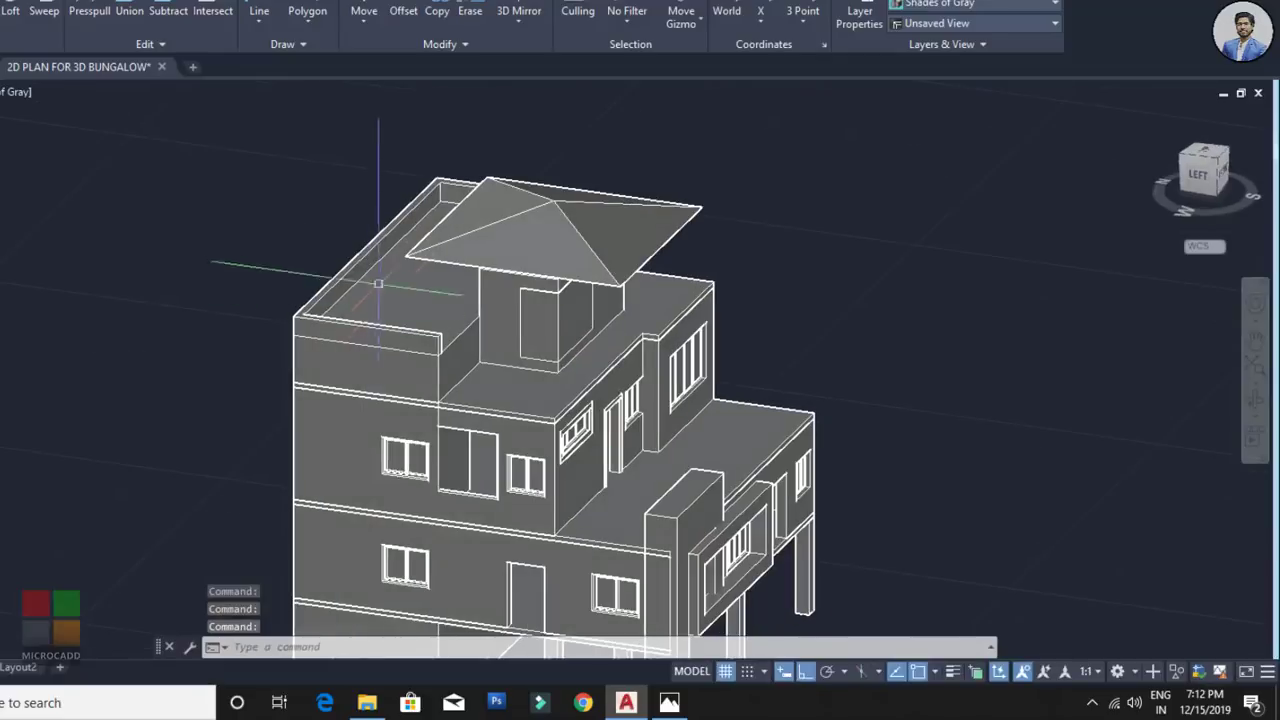
Step: Hide the pyramid roof above the tower so that the terrace floor beside it is fully exposed
{"action": "middle_click_drag", "start_coordinate": [371, 280], "coordinate": [400, 340], "text": "shift"}
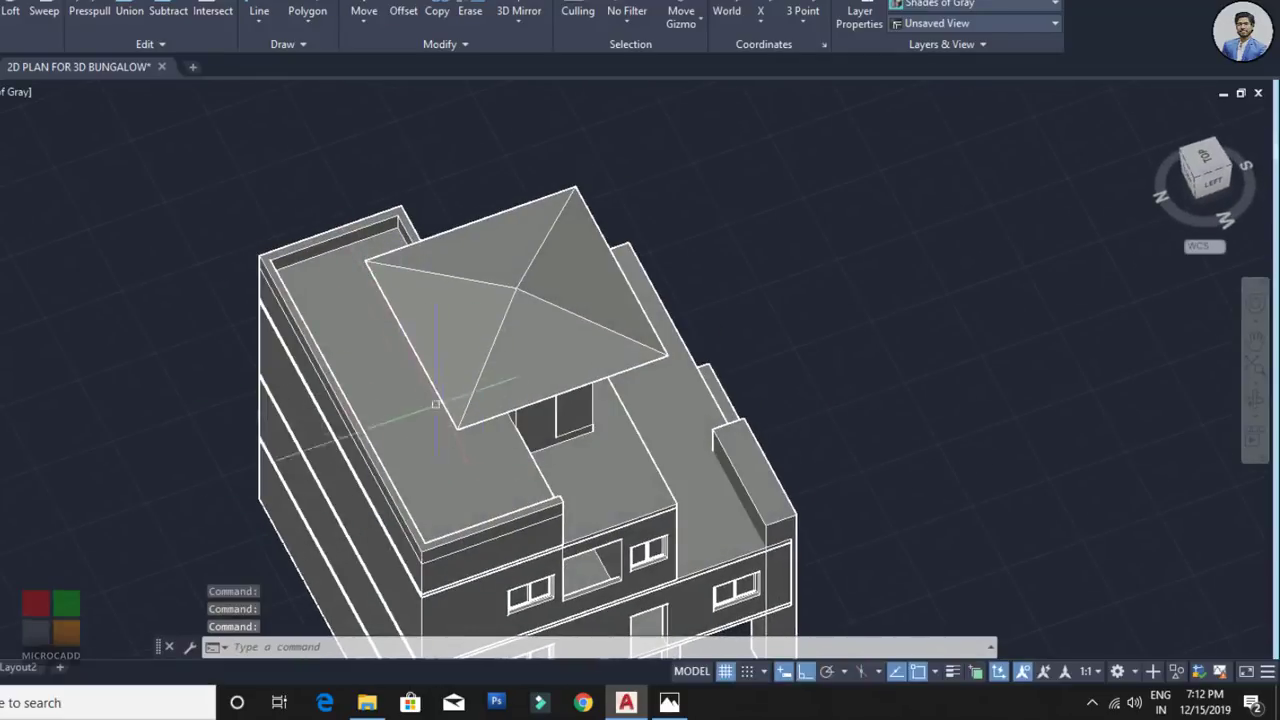
{"action": "middle_click_drag", "start_coordinate": [420, 451], "coordinate": [403, 423], "text": "shift"}
{"action": "scroll", "coordinate": [483, 316], "scroll_direction": "up", "scroll_amount": 2}
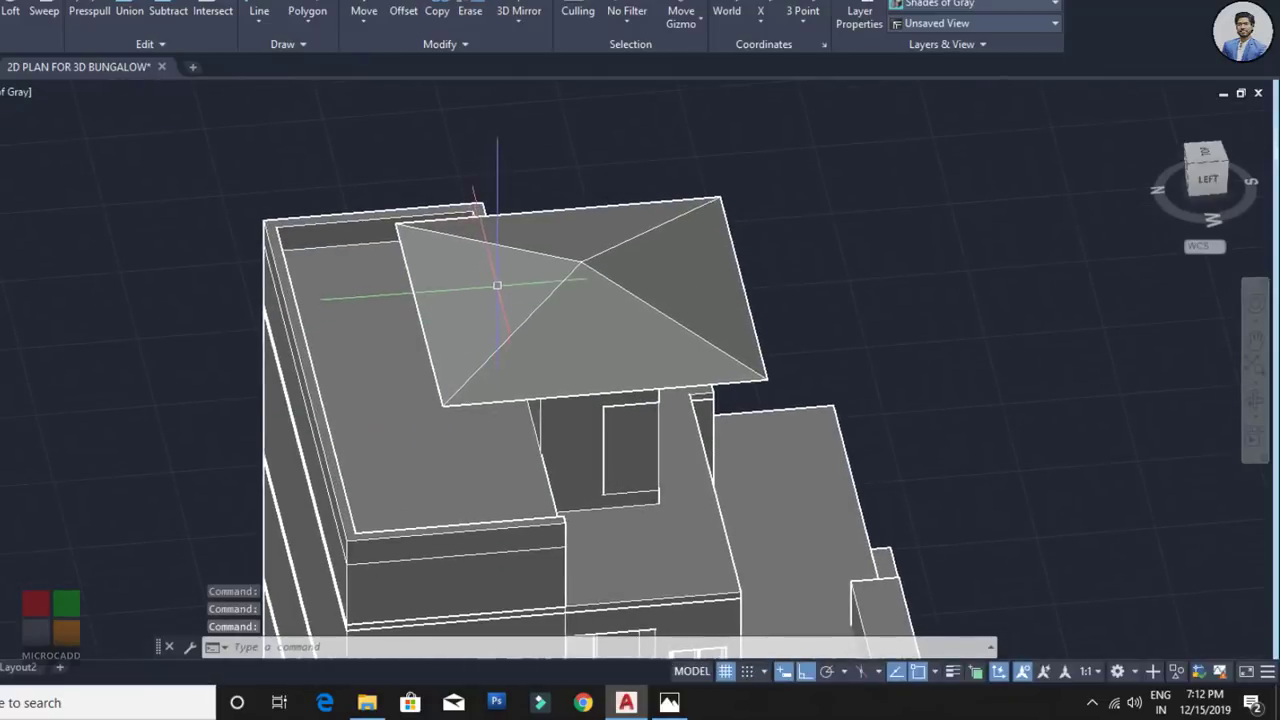
{"action": "left_click", "coordinate": [497, 282]}
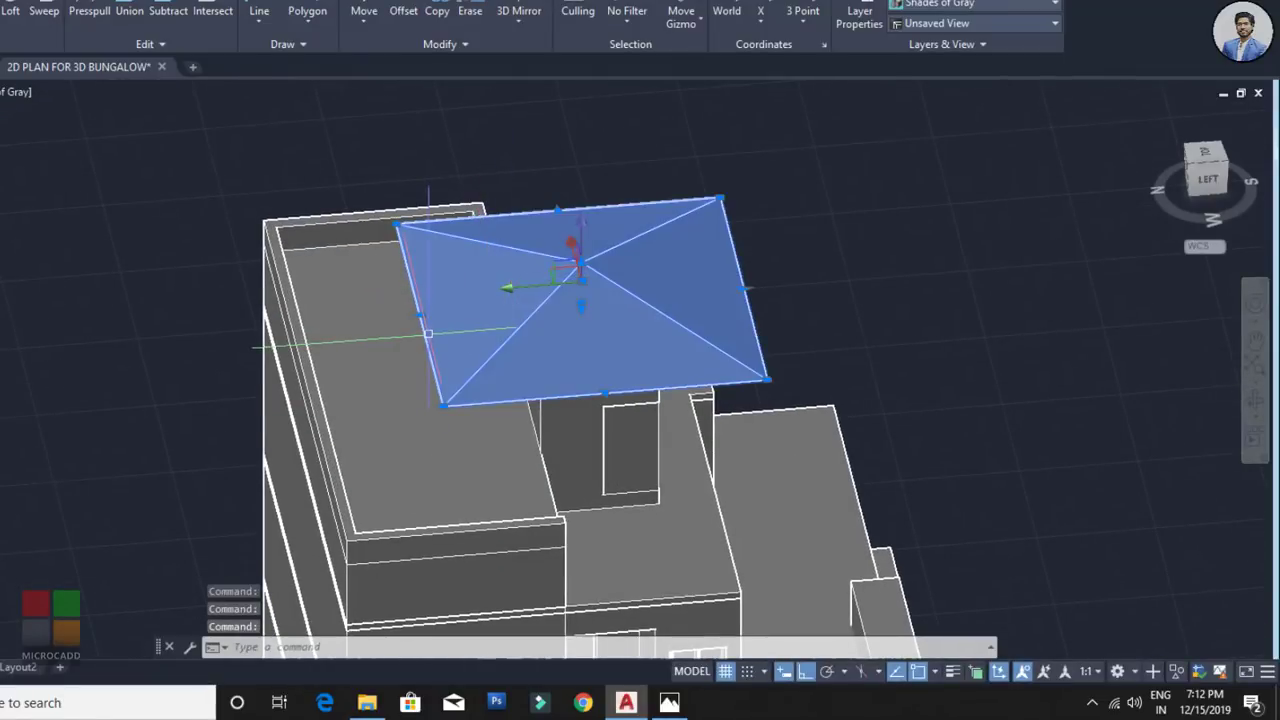
{"action": "key", "text": "Escape"}
{"action": "scroll", "coordinate": [424, 385], "scroll_direction": "up", "scroll_amount": 2}
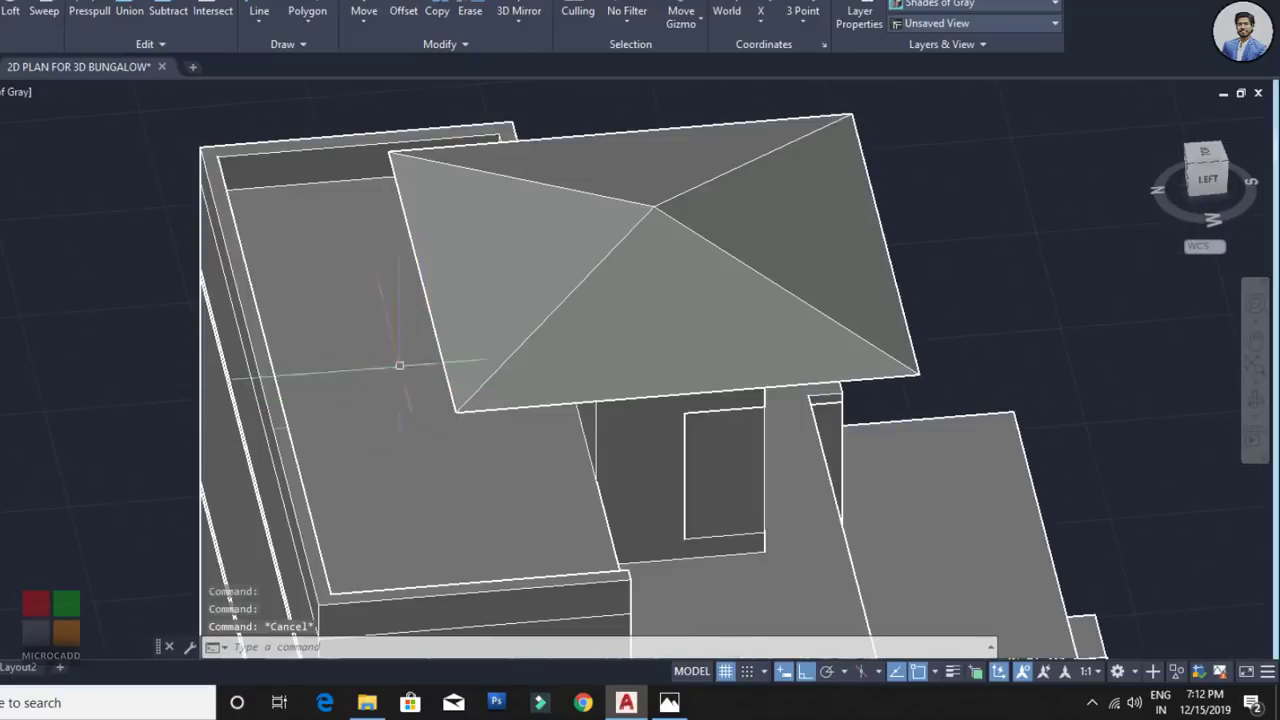
{"action": "left_click", "coordinate": [591, 190]}
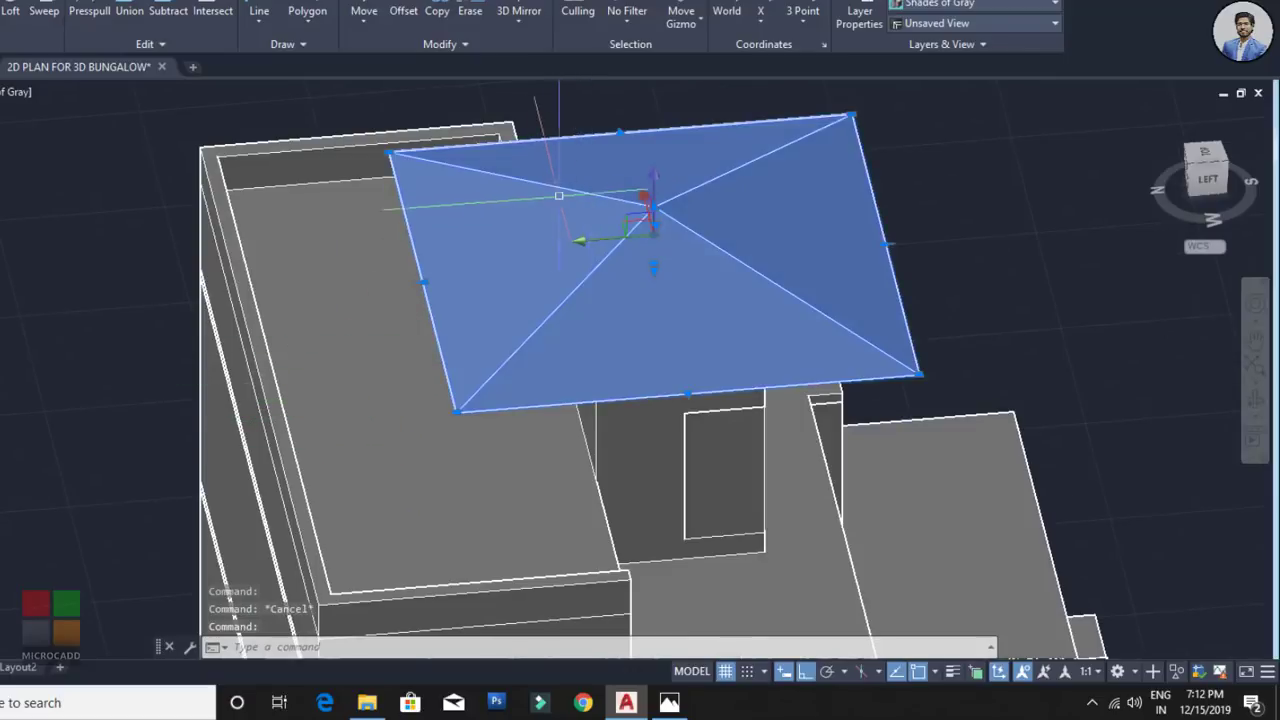
{"action": "right_click", "coordinate": [550, 199]}
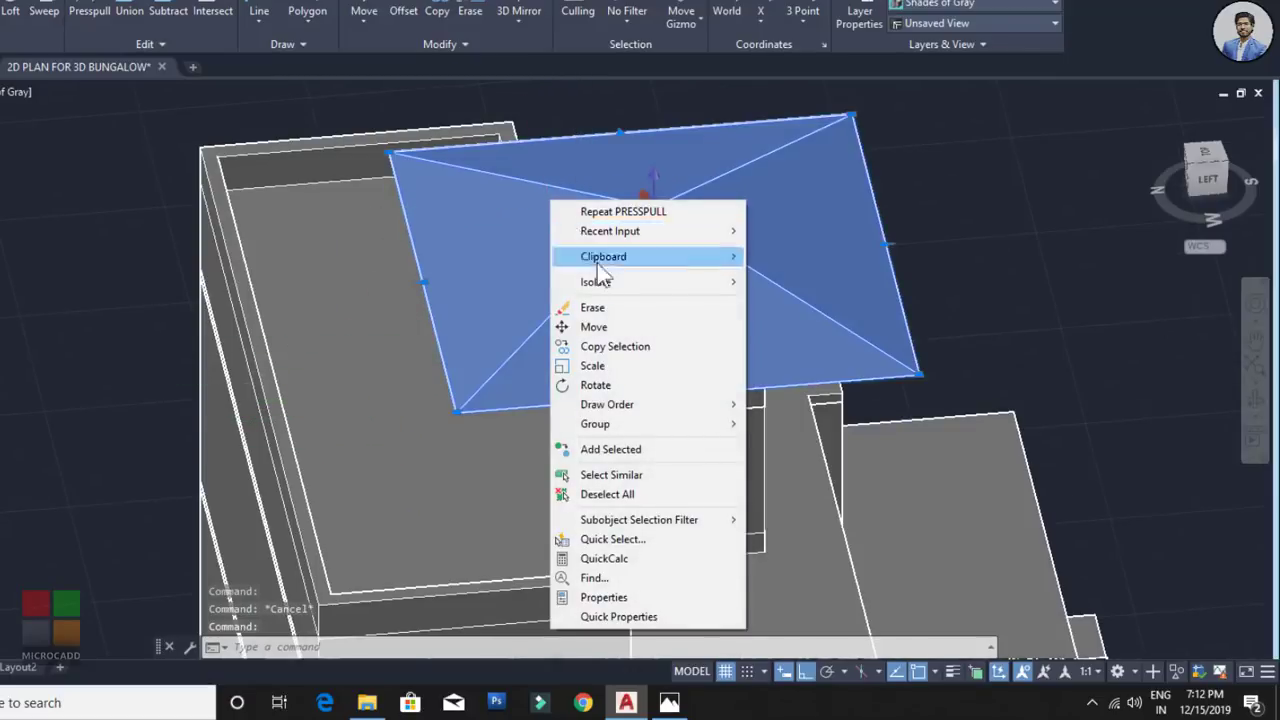
{"action": "mouse_move", "coordinate": [686, 285]}
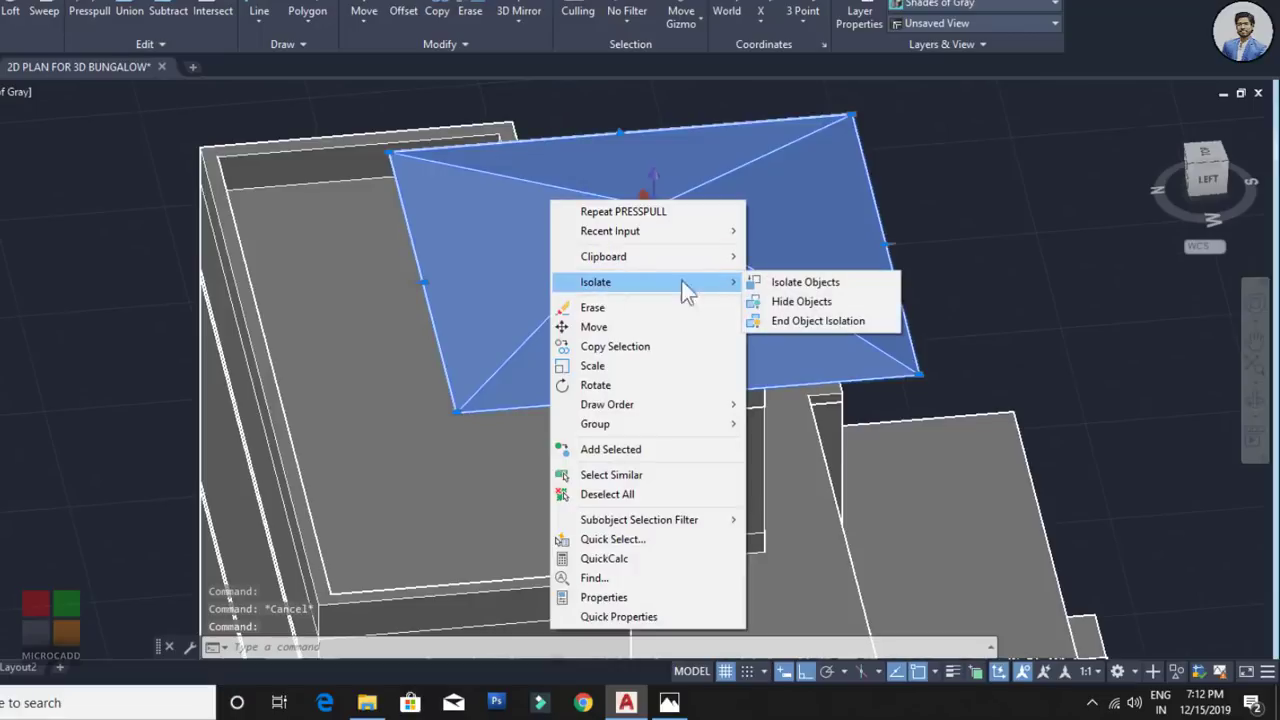
{"action": "left_click", "coordinate": [802, 302]}
{"action": "key", "text": "Escape"}
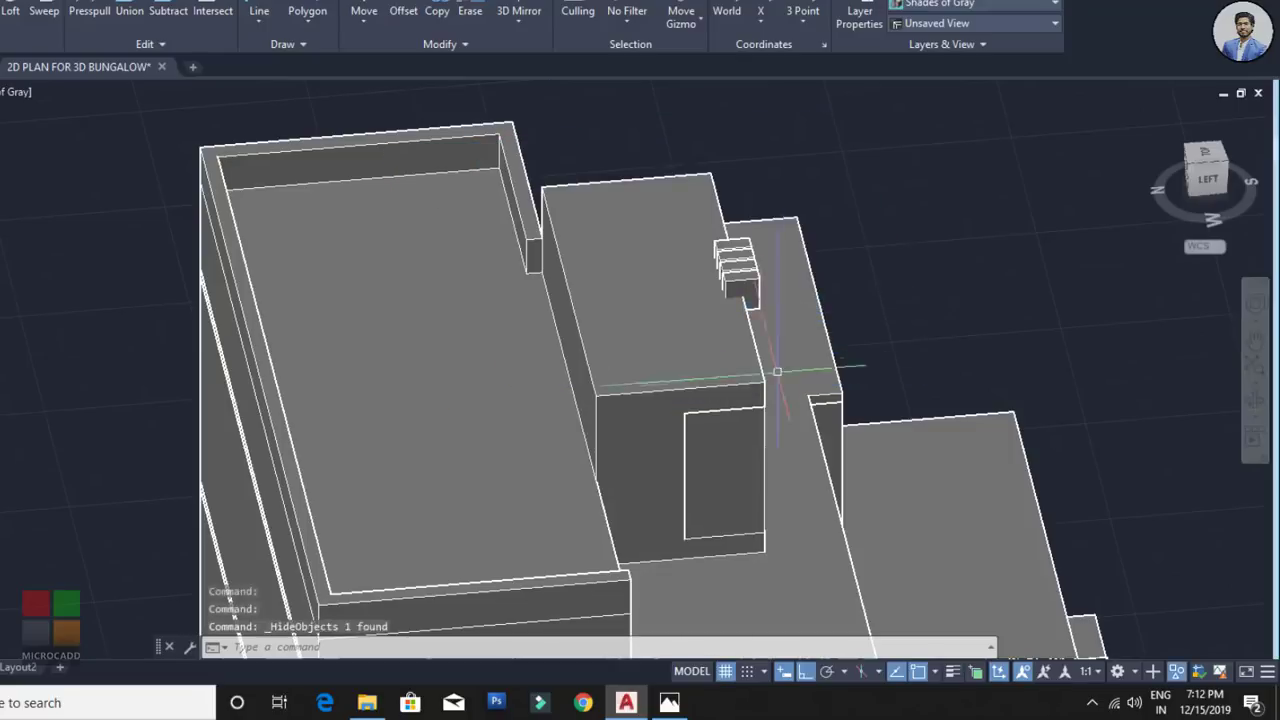
Step: Start a polyline outline for the pool on the raised terrace floor, running parallel to the left parapet and along the rear
{"action": "middle_click_drag", "start_coordinate": [514, 297], "coordinate": [572, 390], "text": "shift"}
{"action": "scroll", "coordinate": [574, 393], "scroll_direction": "down", "scroll_amount": 2}
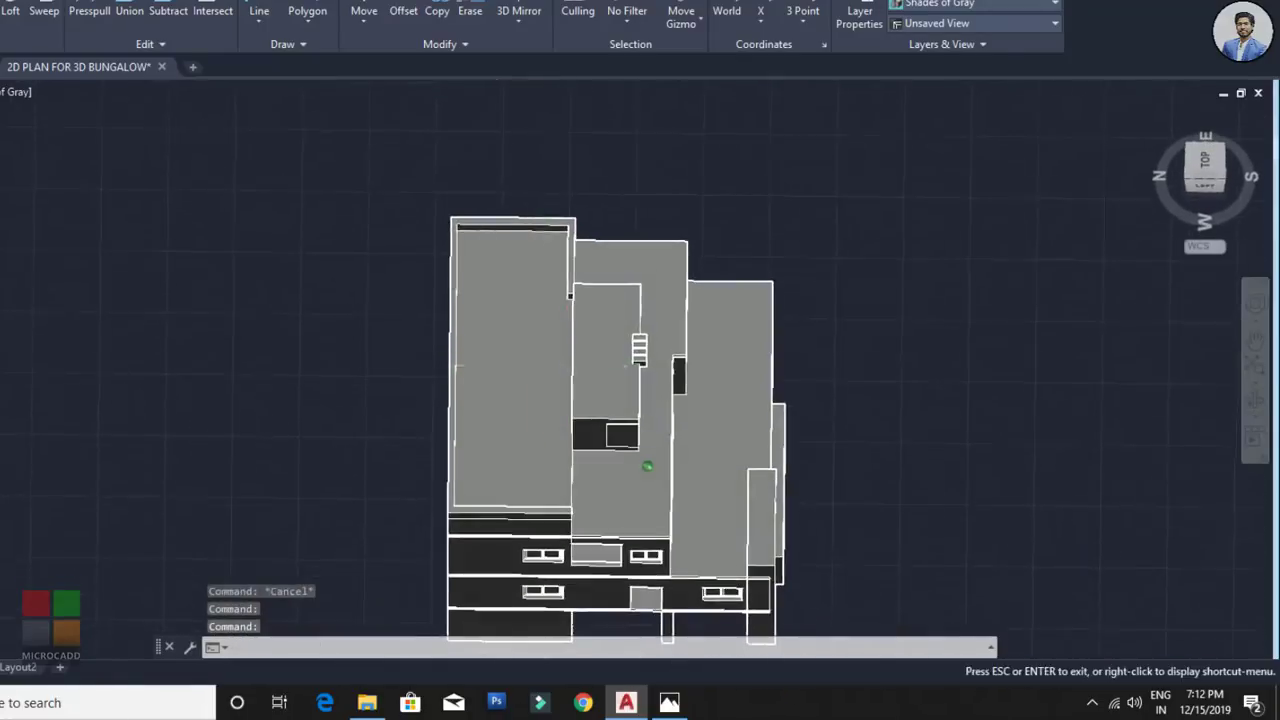
{"action": "scroll", "coordinate": [506, 286], "scroll_direction": "up", "scroll_amount": 2}
{"action": "middle_click_drag", "start_coordinate": [520, 357], "coordinate": [538, 370], "text": "shift"}
{"action": "scroll", "coordinate": [538, 370], "scroll_direction": "down", "scroll_amount": 2}
{"action": "middle_click_drag", "start_coordinate": [549, 413], "coordinate": [543, 289]}
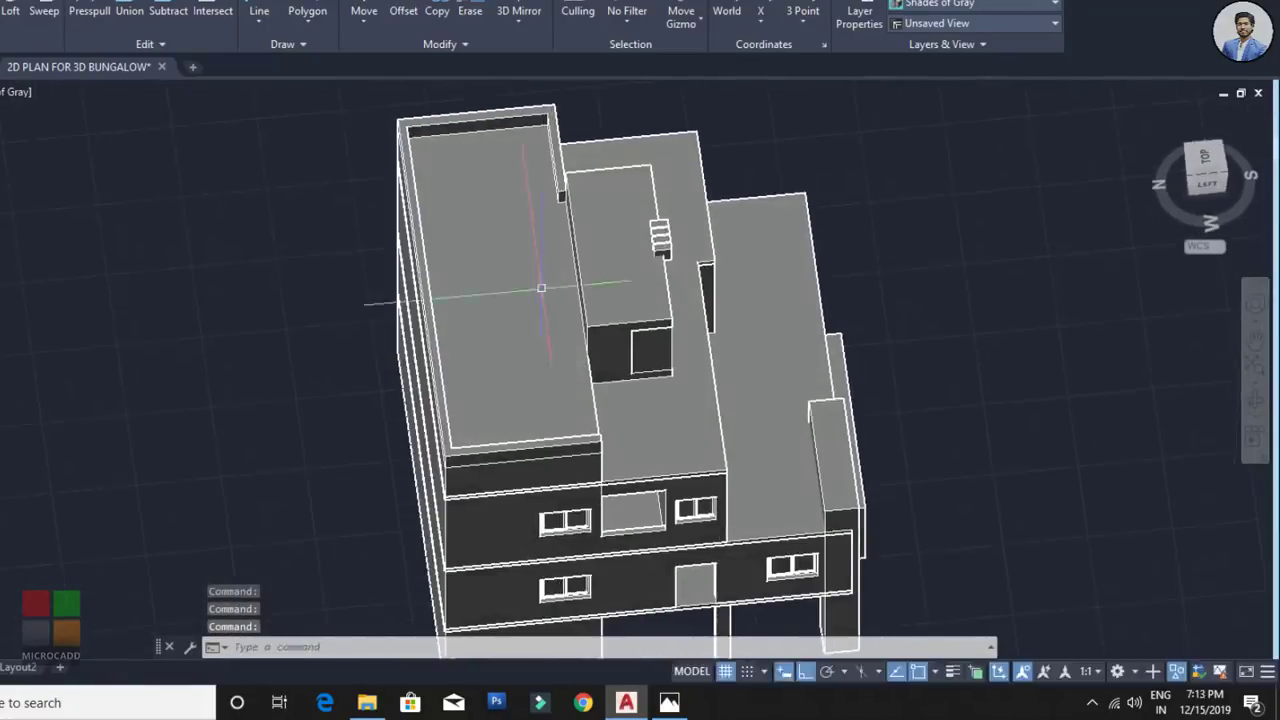
{"action": "scroll", "coordinate": [517, 262], "scroll_direction": "up", "scroll_amount": 2}
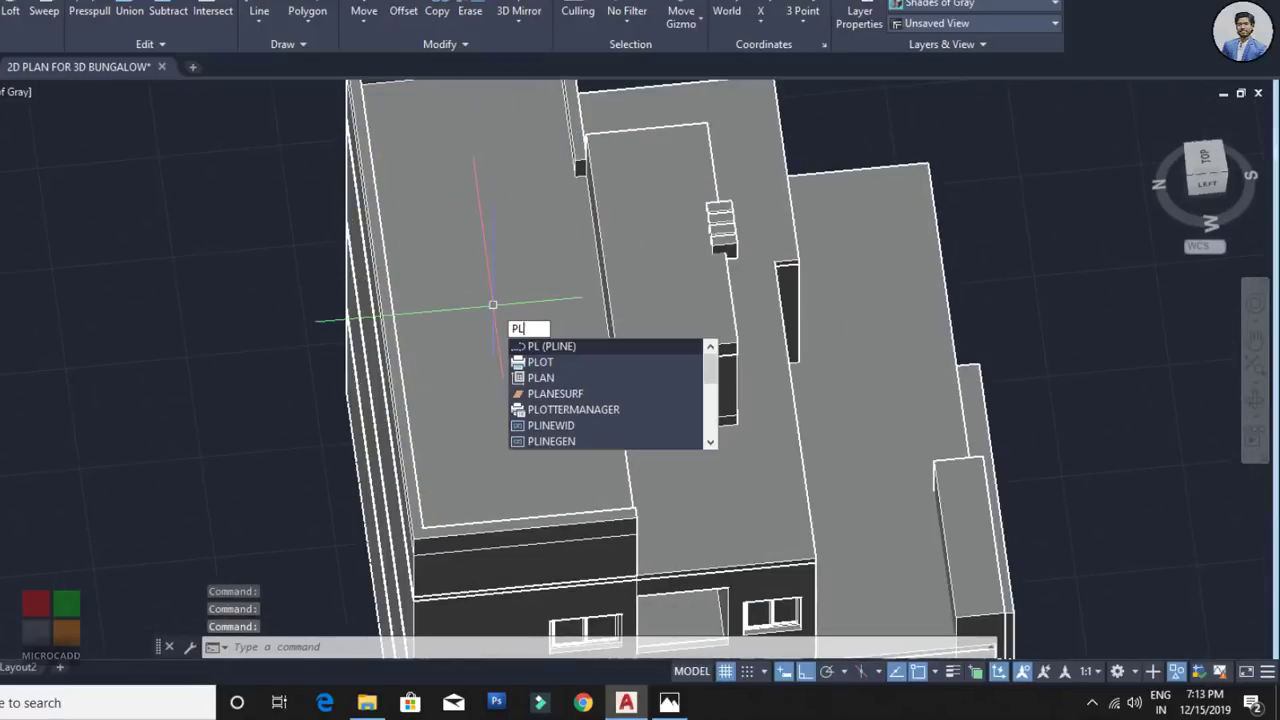
{"action": "key", "text": "Return"}
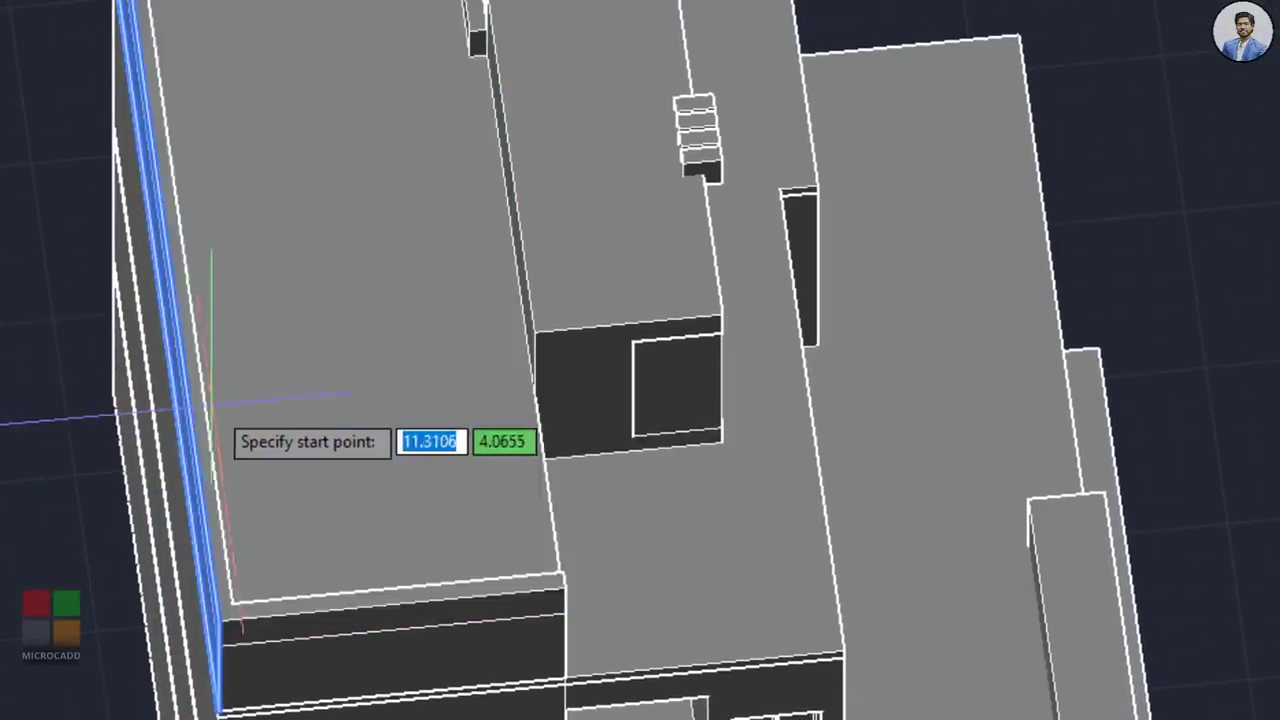
{"action": "middle_click_drag", "start_coordinate": [211, 405], "coordinate": [230, 500]}
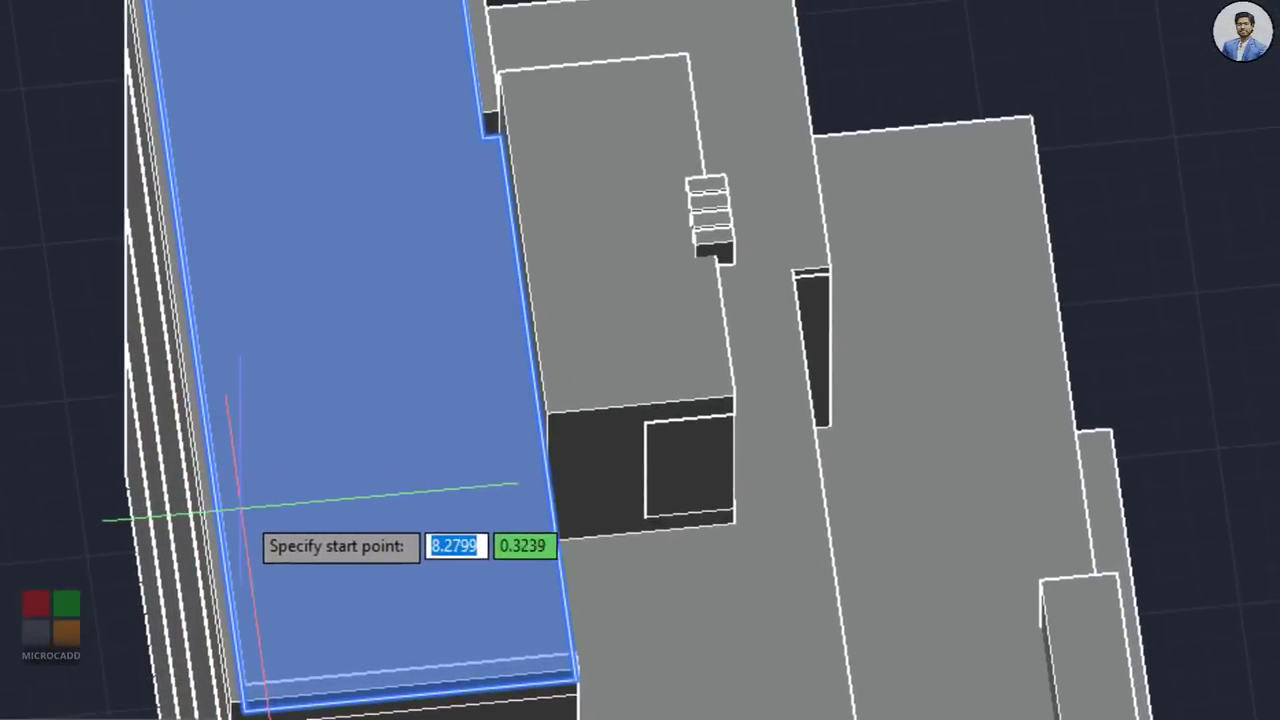
{"action": "left_click", "coordinate": [238, 510]}
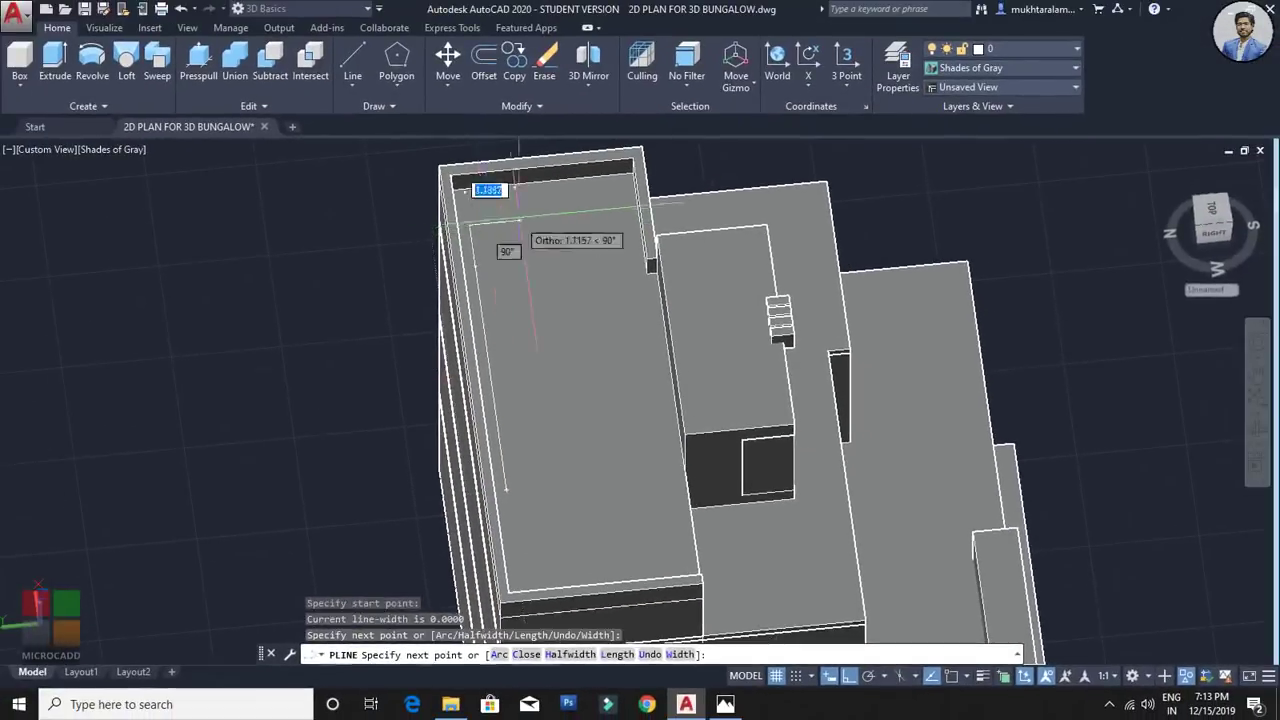
{"action": "left_click", "coordinate": [612, 212]}
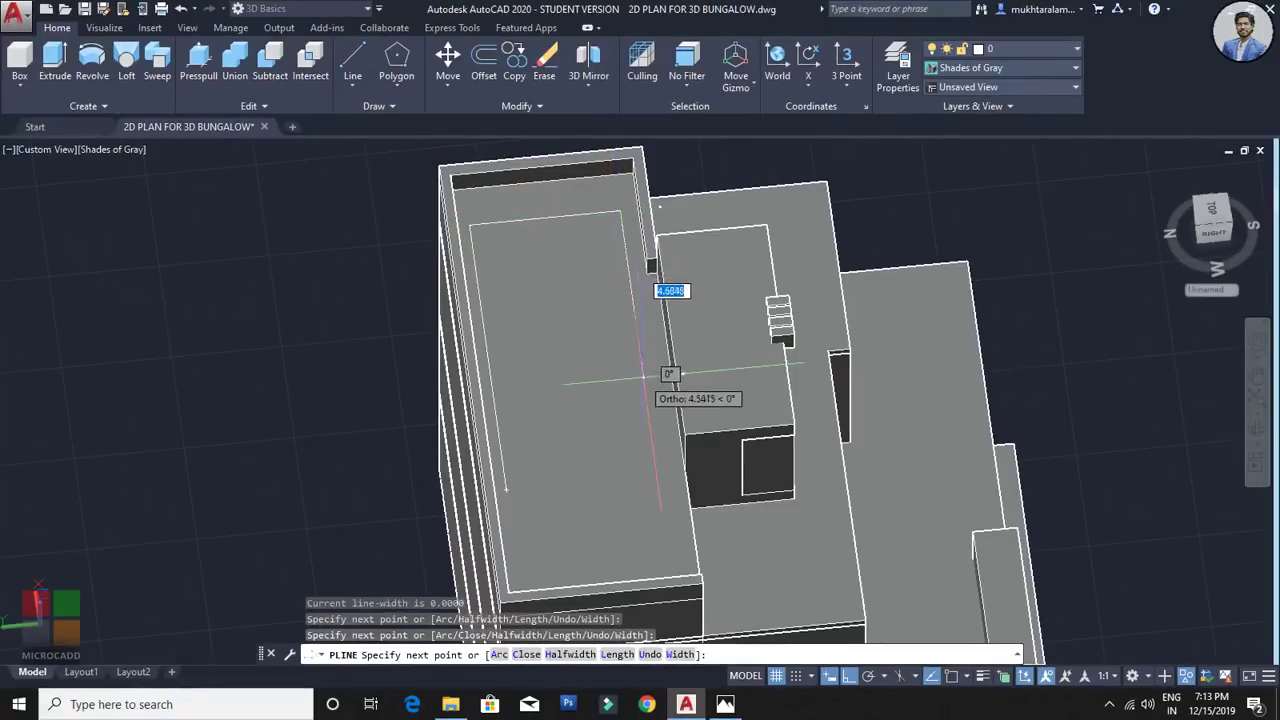
Step: Continue the pool outline down the tower side with two inward steps, run it across the front past the start line and end the polyline
{"action": "left_click", "coordinate": [621, 343]}
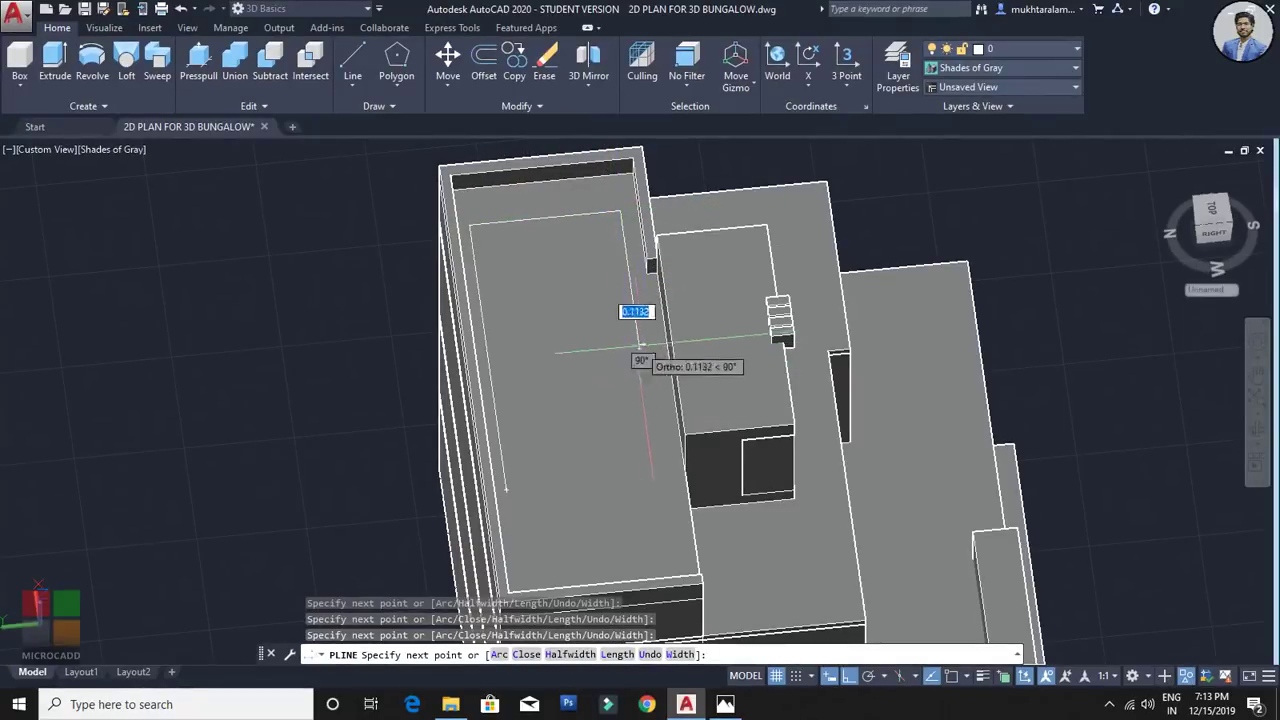
{"action": "left_click", "coordinate": [613, 348]}
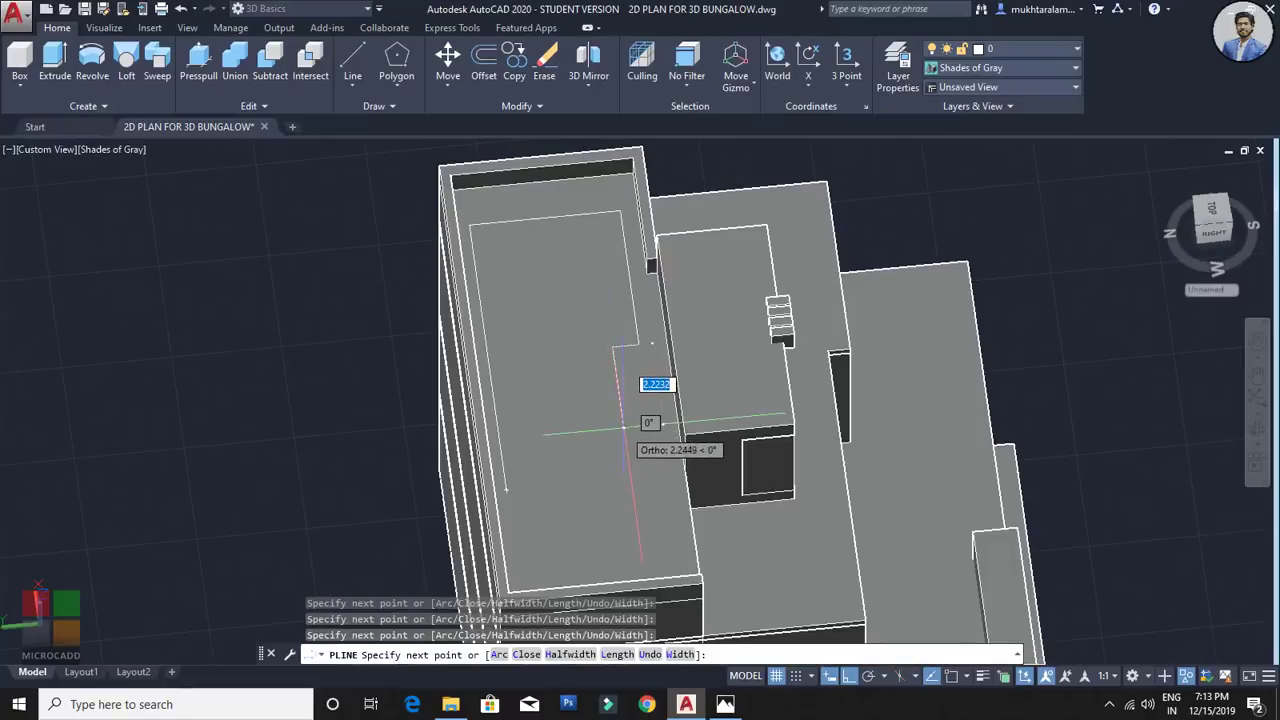
{"action": "left_click", "coordinate": [623, 428]}
{"action": "left_click", "coordinate": [563, 437]}
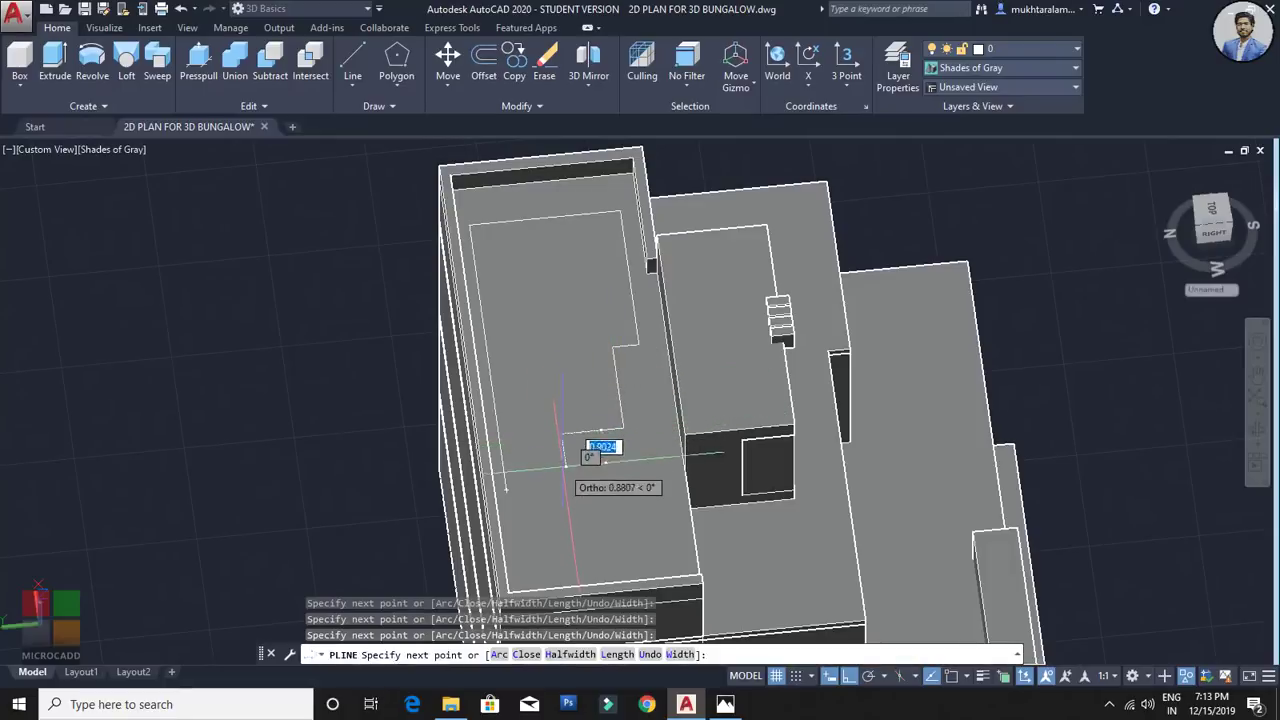
{"action": "scroll", "coordinate": [572, 468], "scroll_direction": "up", "scroll_amount": 4}
{"action": "scroll", "coordinate": [575, 497], "scroll_direction": "up", "scroll_amount": 1}
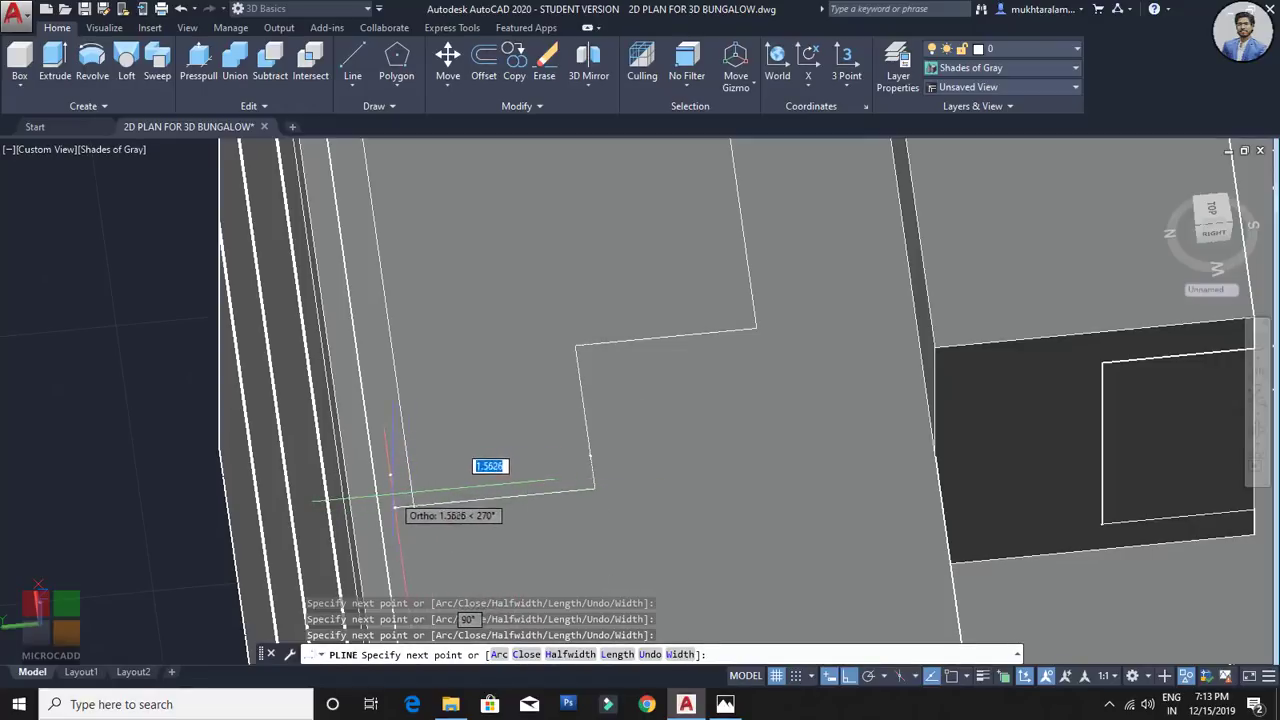
{"action": "key", "text": "Escape"}
{"action": "key", "text": "Escape"}
Step: Join the pool outline's two crossing end segments into a sharp corner with a zero-radius fillet
{"action": "scroll", "coordinate": [400, 480], "scroll_direction": "up", "scroll_amount": 5}
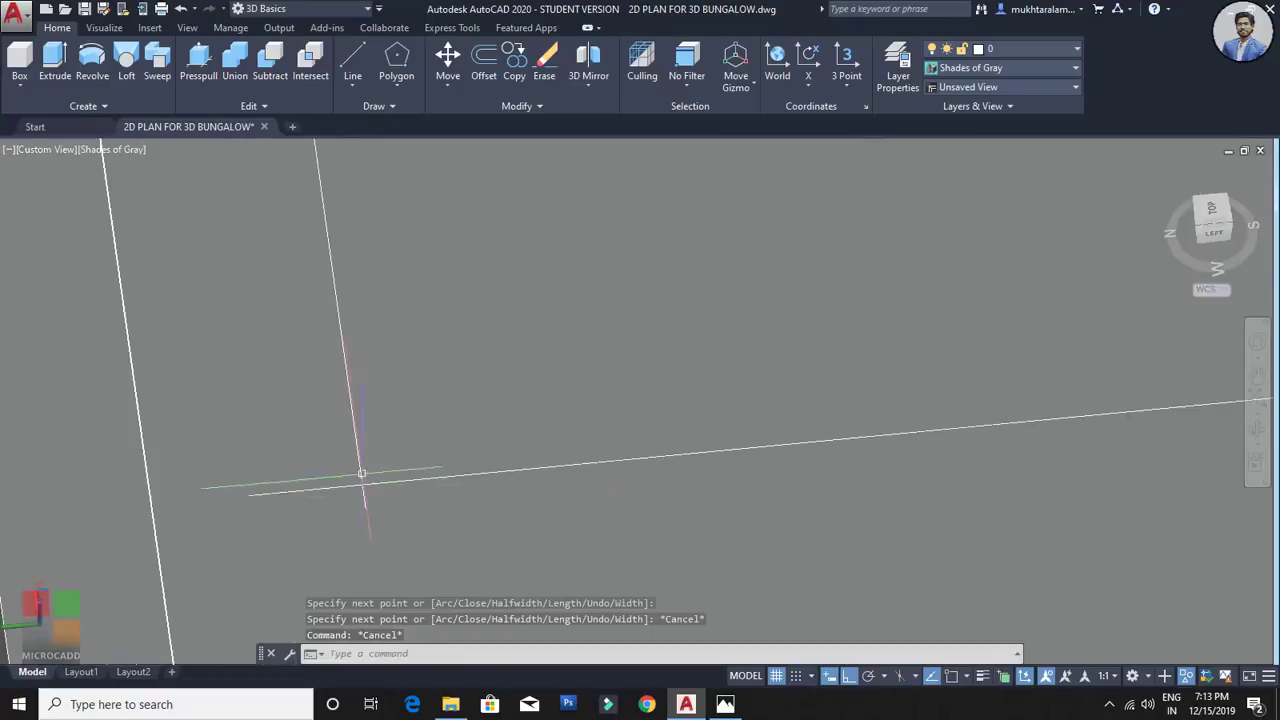
{"action": "type", "text": "f"}
{"action": "key", "text": "Return"}
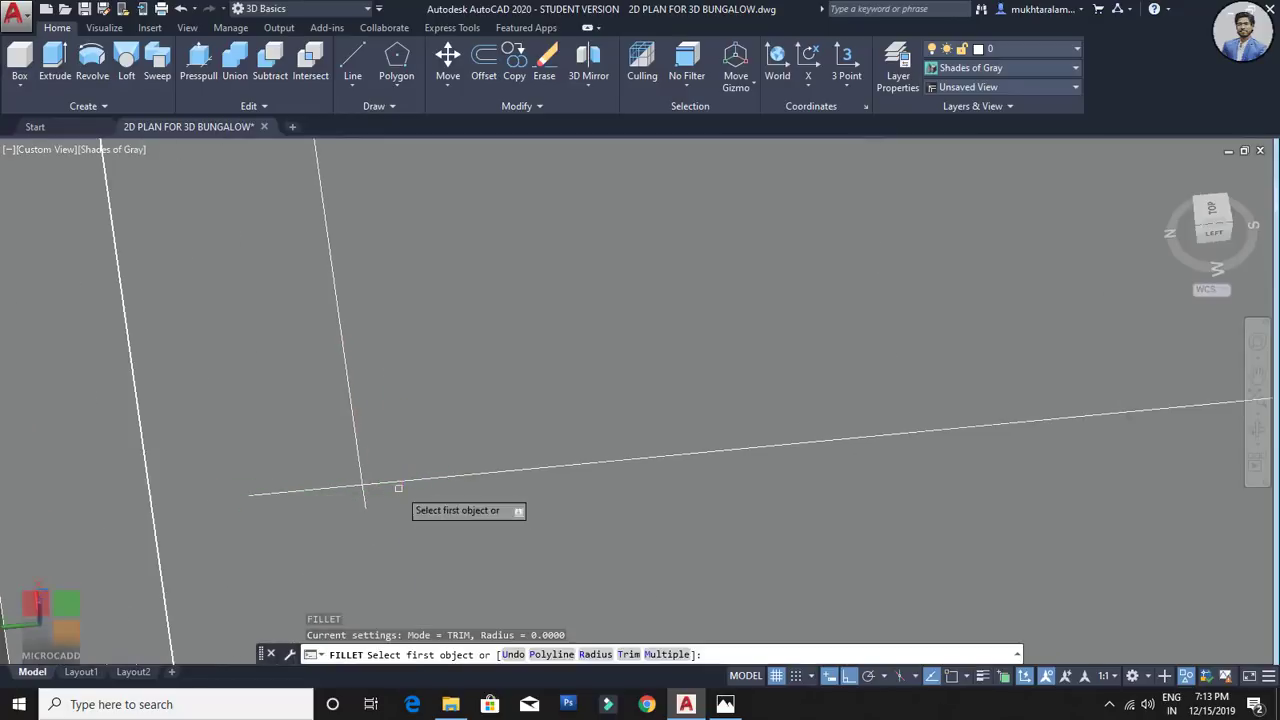
{"action": "left_click", "coordinate": [361, 470]}
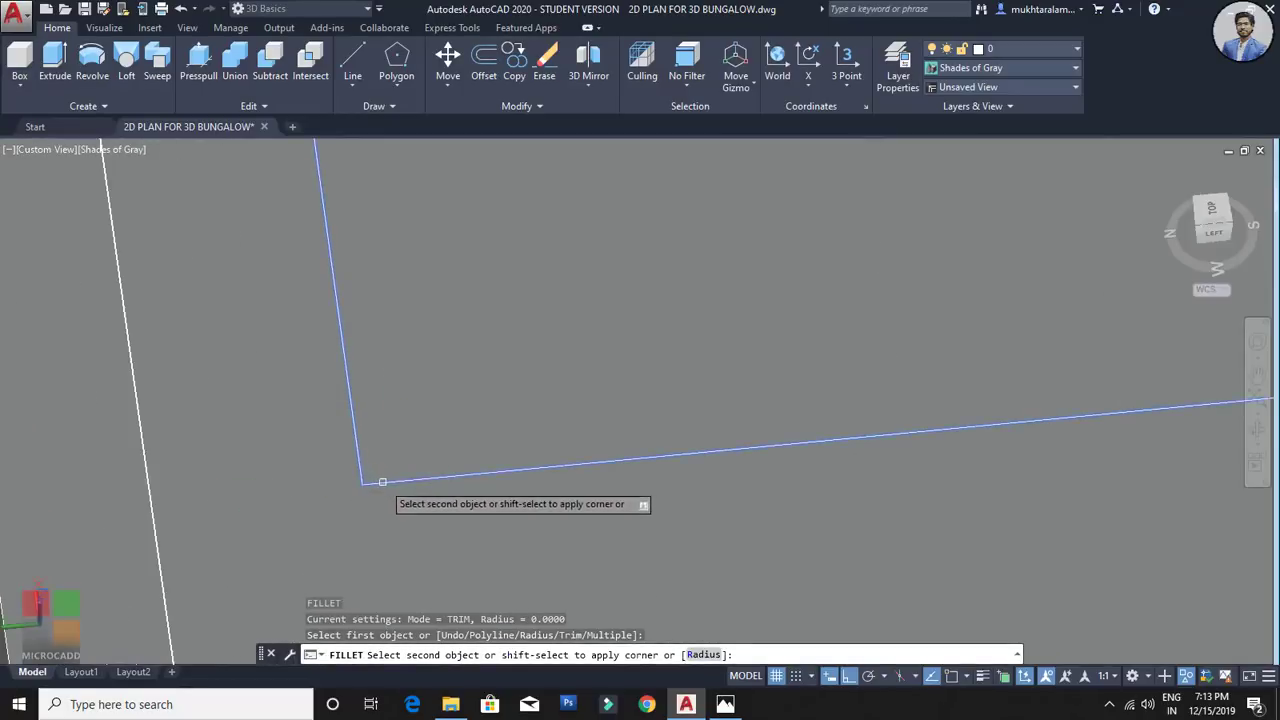
{"action": "left_click", "coordinate": [383, 481]}
{"action": "scroll", "coordinate": [405, 487], "scroll_direction": "down", "scroll_amount": 6}
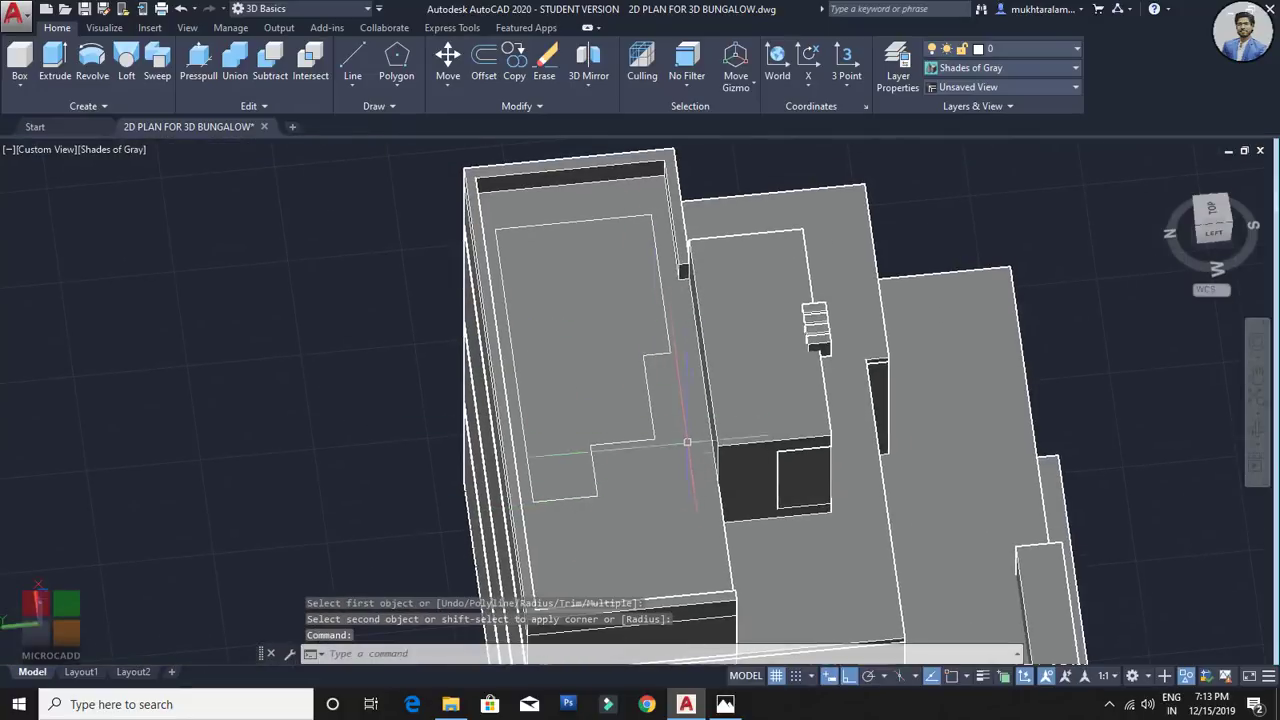
Step: Turn object snap on and copy the stepped pool outline from the terrace to the empty space beside the building
{"action": "middle_click_drag", "start_coordinate": [687, 441], "coordinate": [910, 395], "text": "shift"}
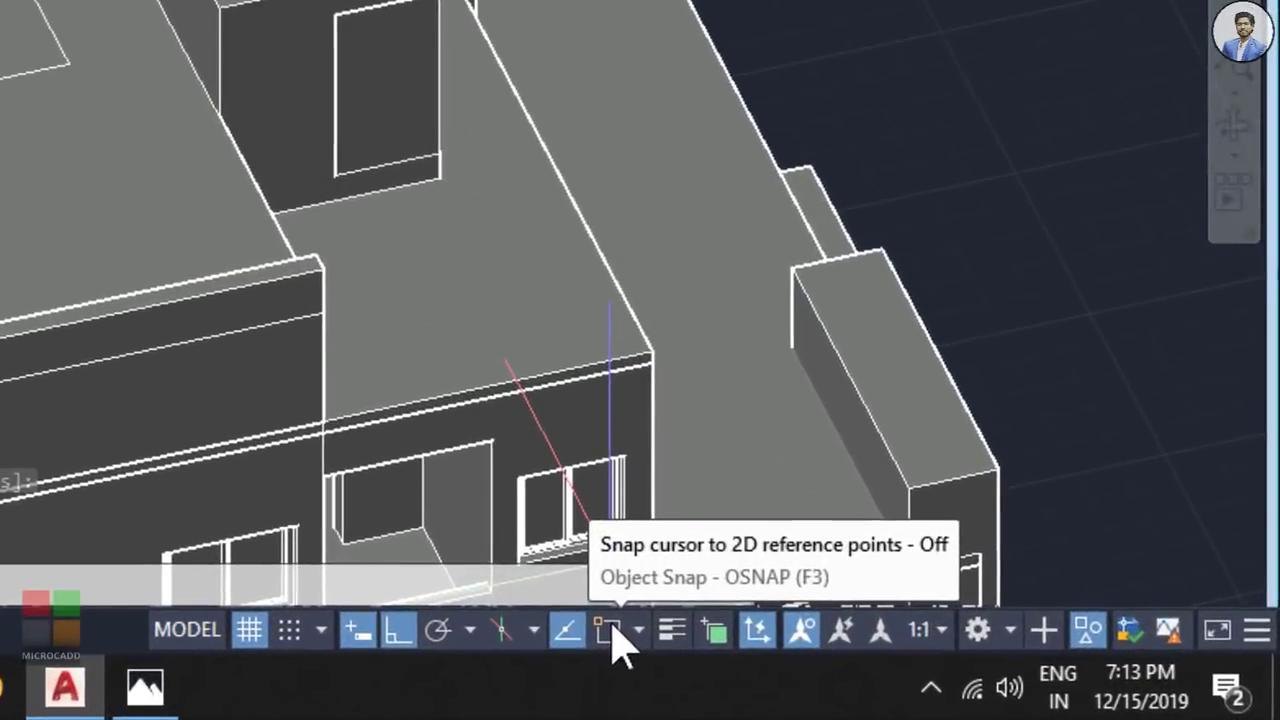
{"action": "left_click", "coordinate": [613, 634]}
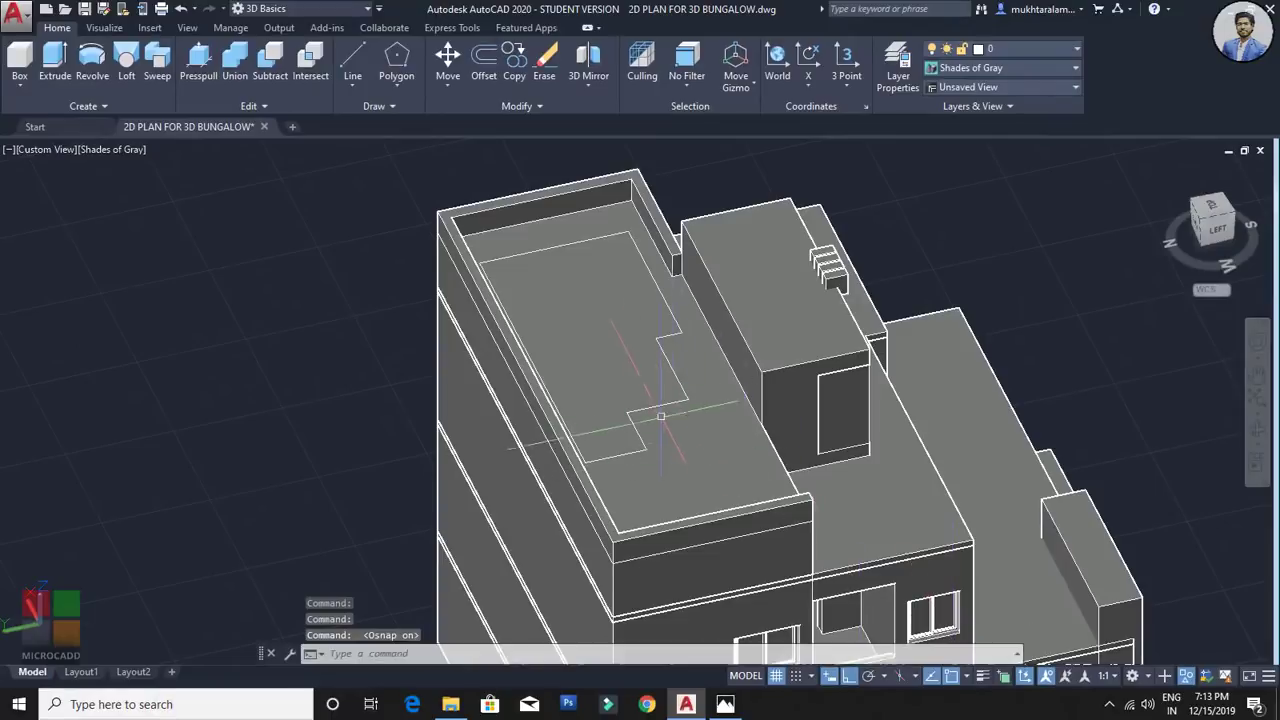
{"action": "scroll", "coordinate": [660, 415], "scroll_direction": "up", "scroll_amount": 1}
{"action": "left_click", "coordinate": [652, 399]}
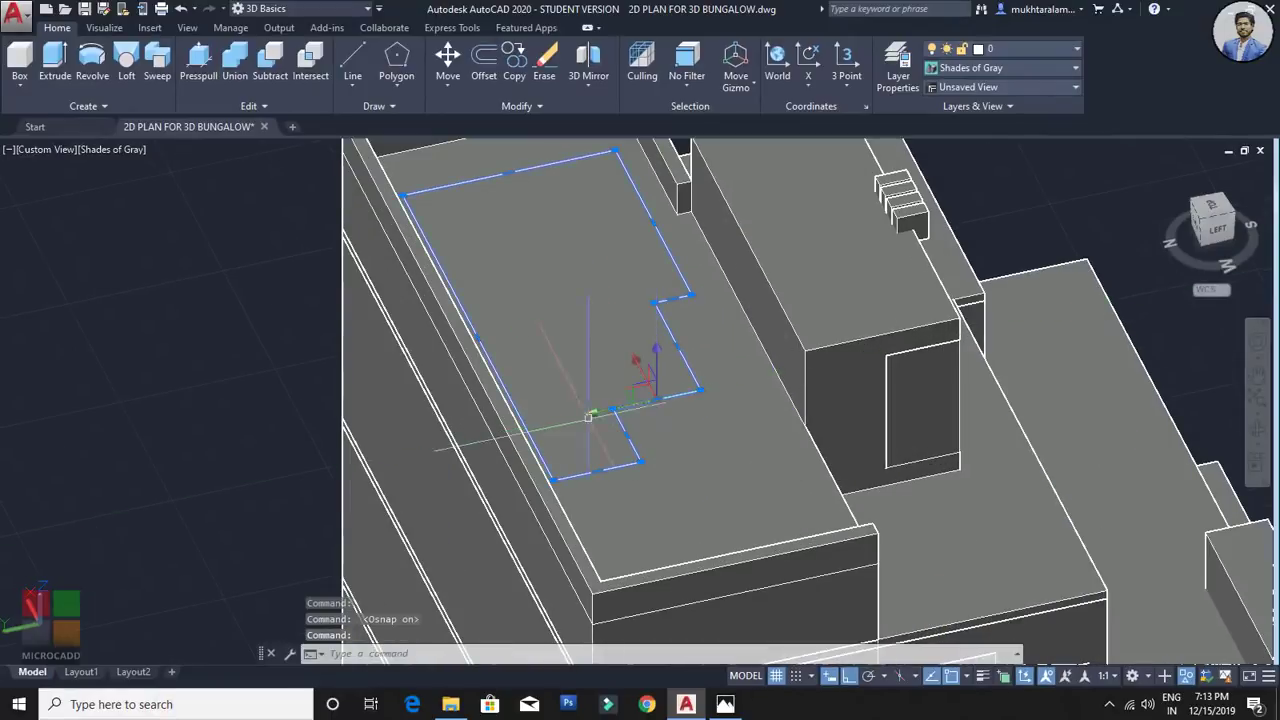
{"action": "type", "text": "co"}
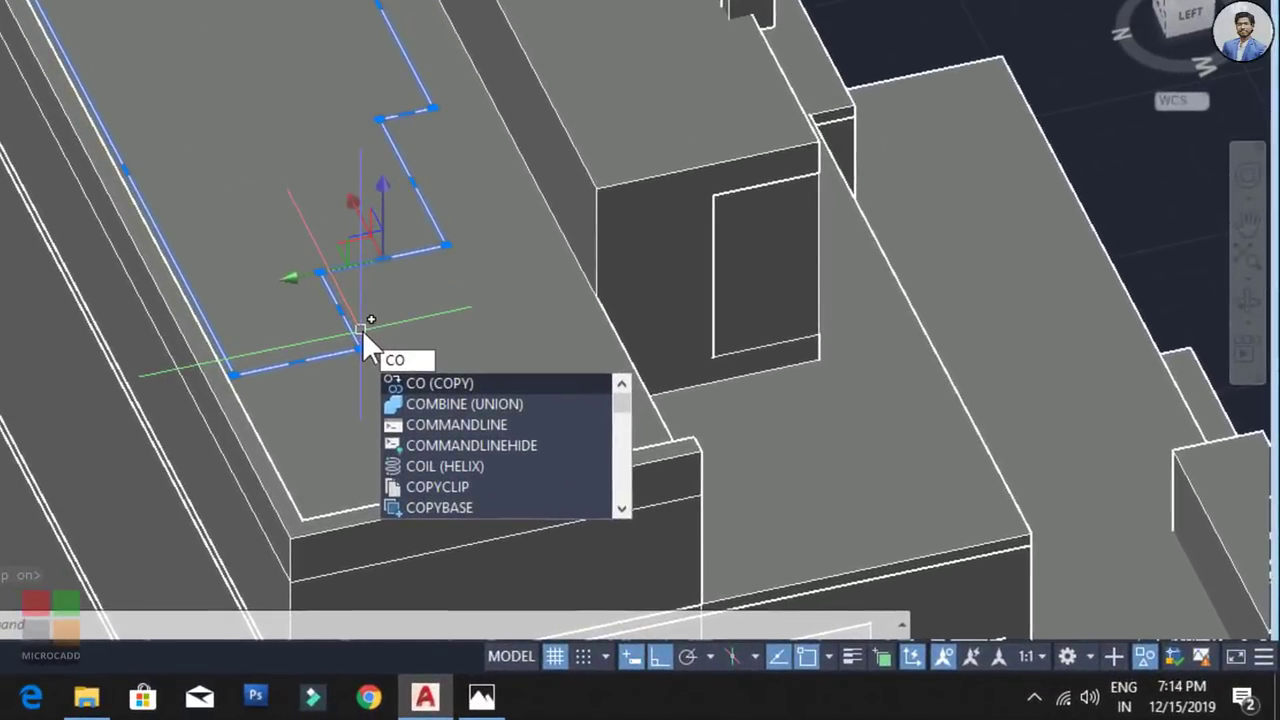
{"action": "key", "text": "Return"}
{"action": "left_click", "coordinate": [341, 133]}
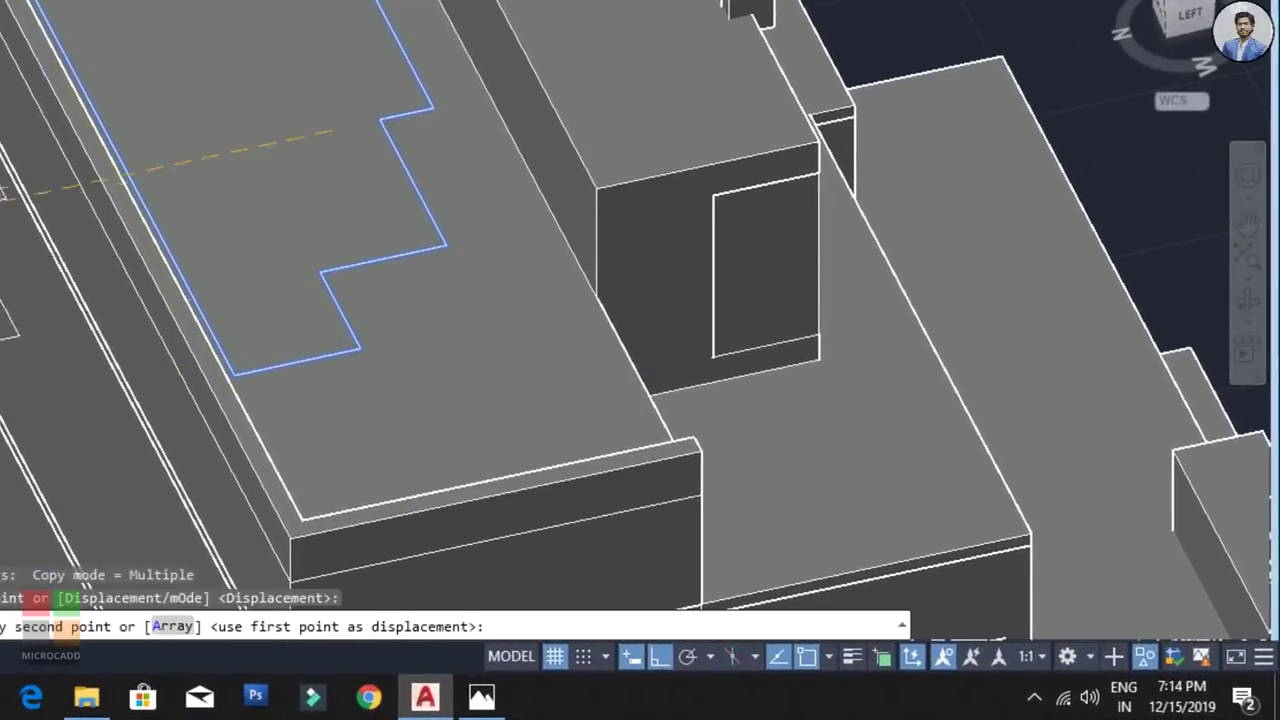
{"action": "middle_click_drag", "start_coordinate": [30, 460], "coordinate": [907, 369]}
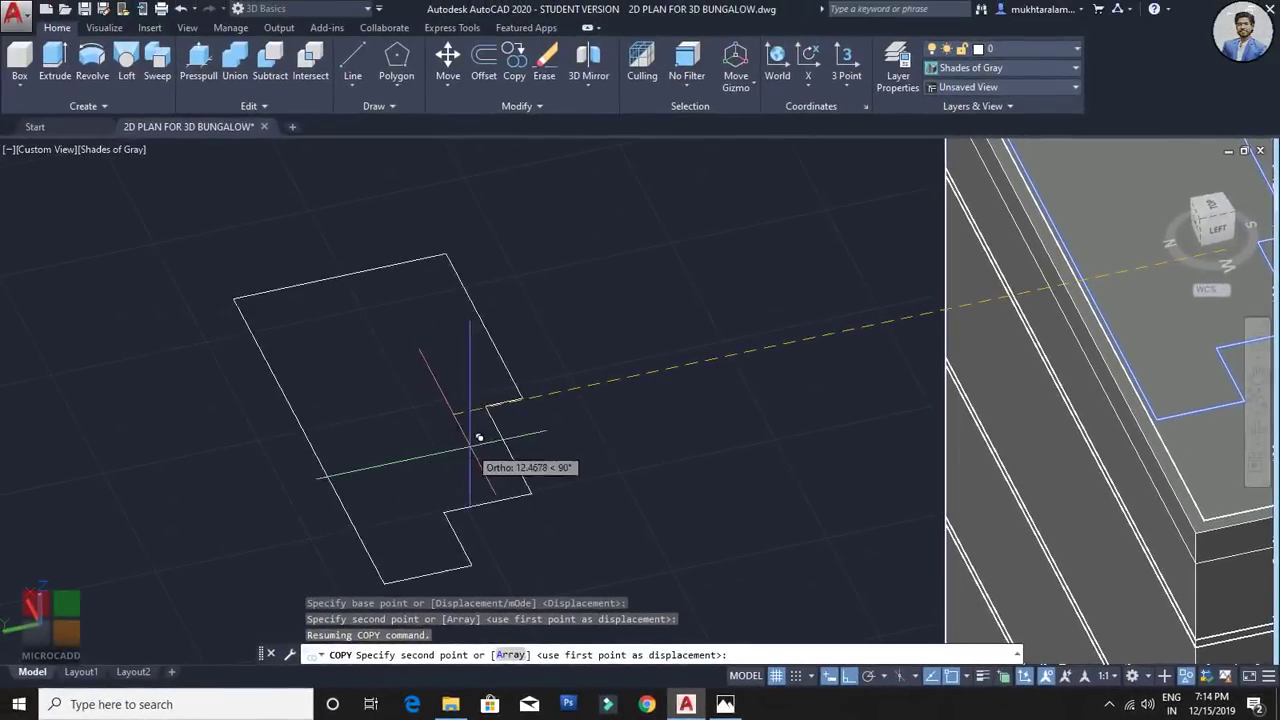
{"action": "left_click", "coordinate": [336, 470]}
{"action": "key", "text": "Escape"}
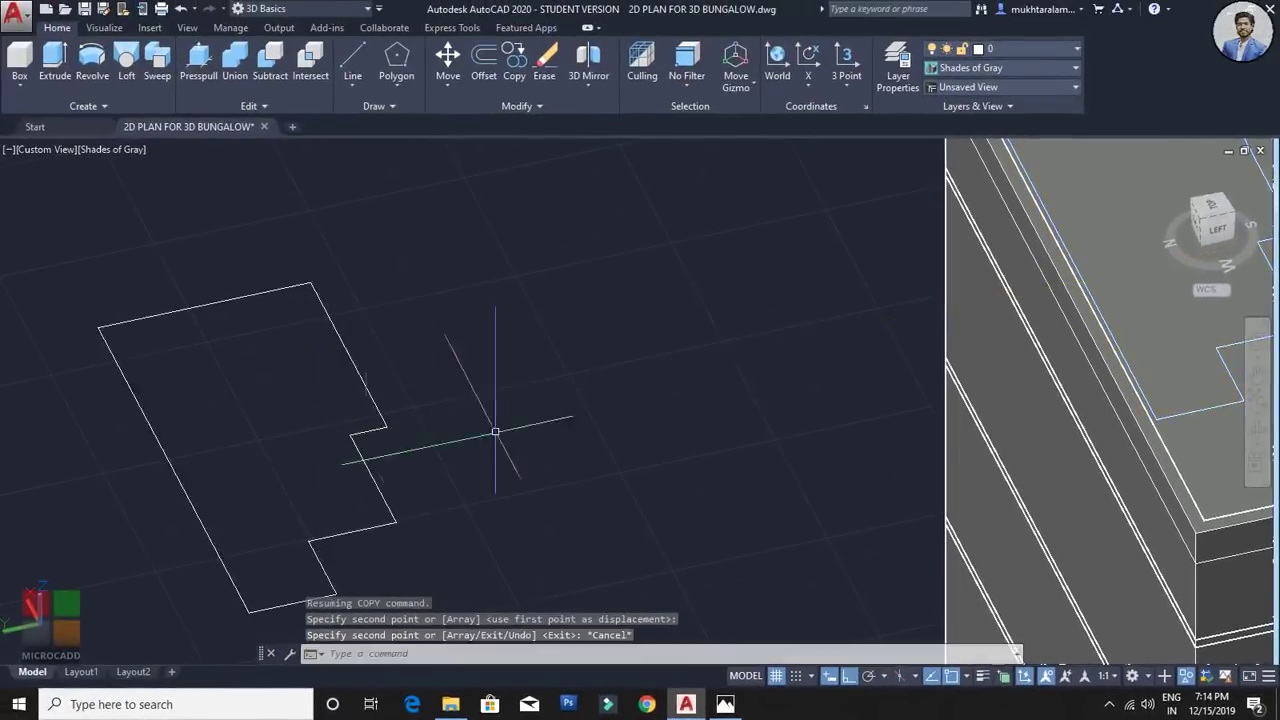
Step: Fillet the copied pool outline with radius 1 at the corner between its rear edge and long straight side
{"action": "scroll", "coordinate": [662, 318], "scroll_direction": "down", "scroll_amount": 2}
{"action": "middle_click_drag", "start_coordinate": [629, 357], "coordinate": [637, 389], "text": "shift"}
{"action": "scroll", "coordinate": [660, 392], "scroll_direction": "up", "scroll_amount": 1}
{"action": "scroll", "coordinate": [587, 405], "scroll_direction": "up", "scroll_amount": 4}
{"action": "scroll", "coordinate": [630, 350], "scroll_direction": "up", "scroll_amount": 2}
{"action": "scroll", "coordinate": [631, 381], "scroll_direction": "down", "scroll_amount": 3}
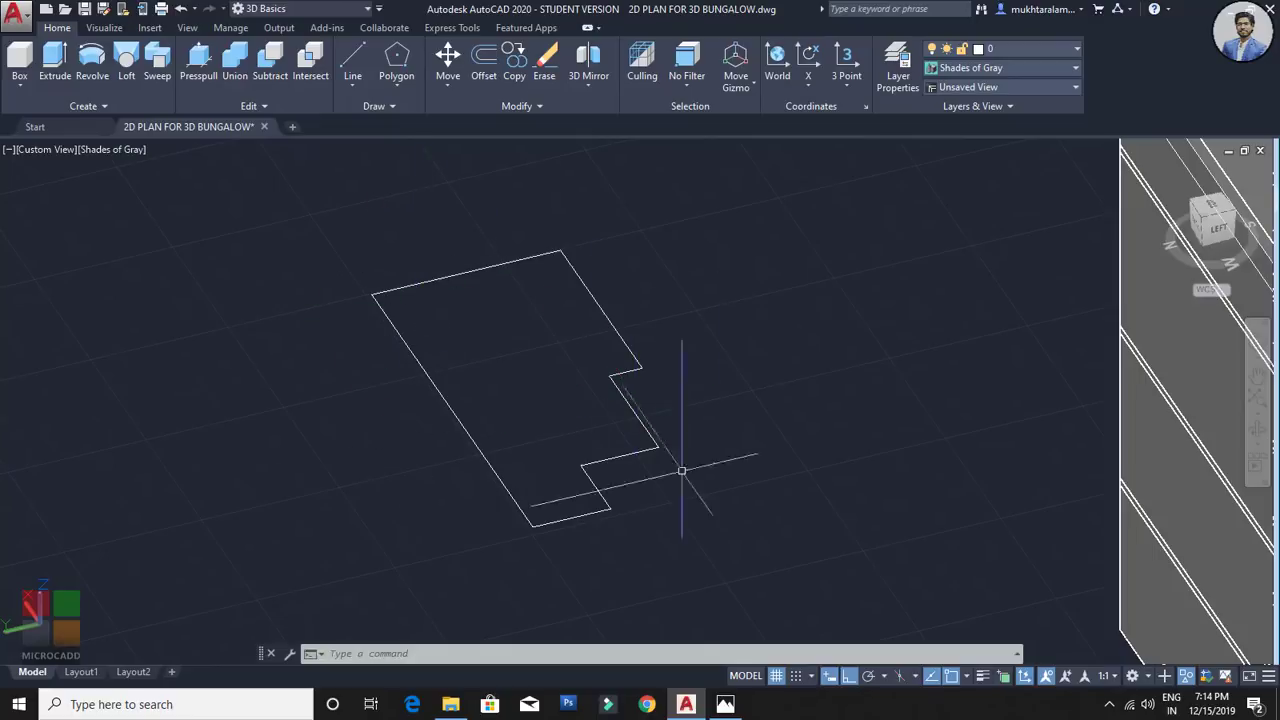
{"action": "scroll", "coordinate": [590, 408], "scroll_direction": "up", "scroll_amount": 2}
{"action": "middle_click_drag", "start_coordinate": [586, 407], "coordinate": [594, 414]}
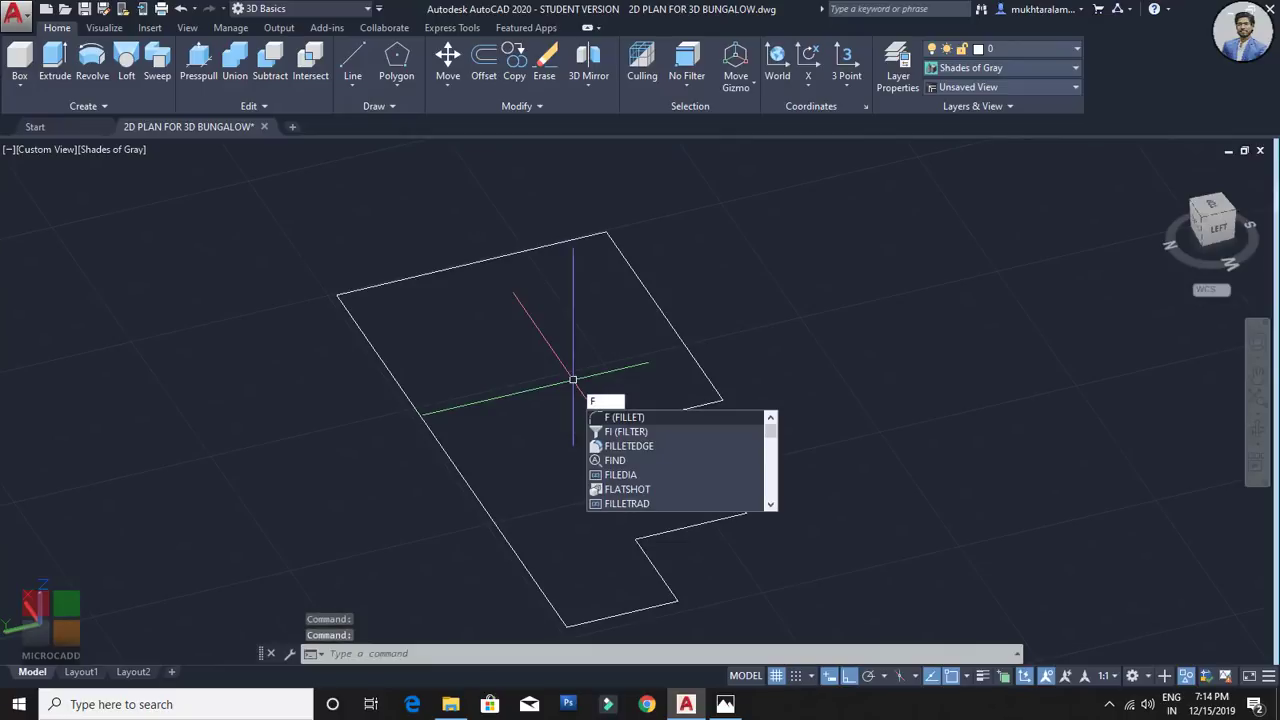
{"action": "key", "text": "Return"}
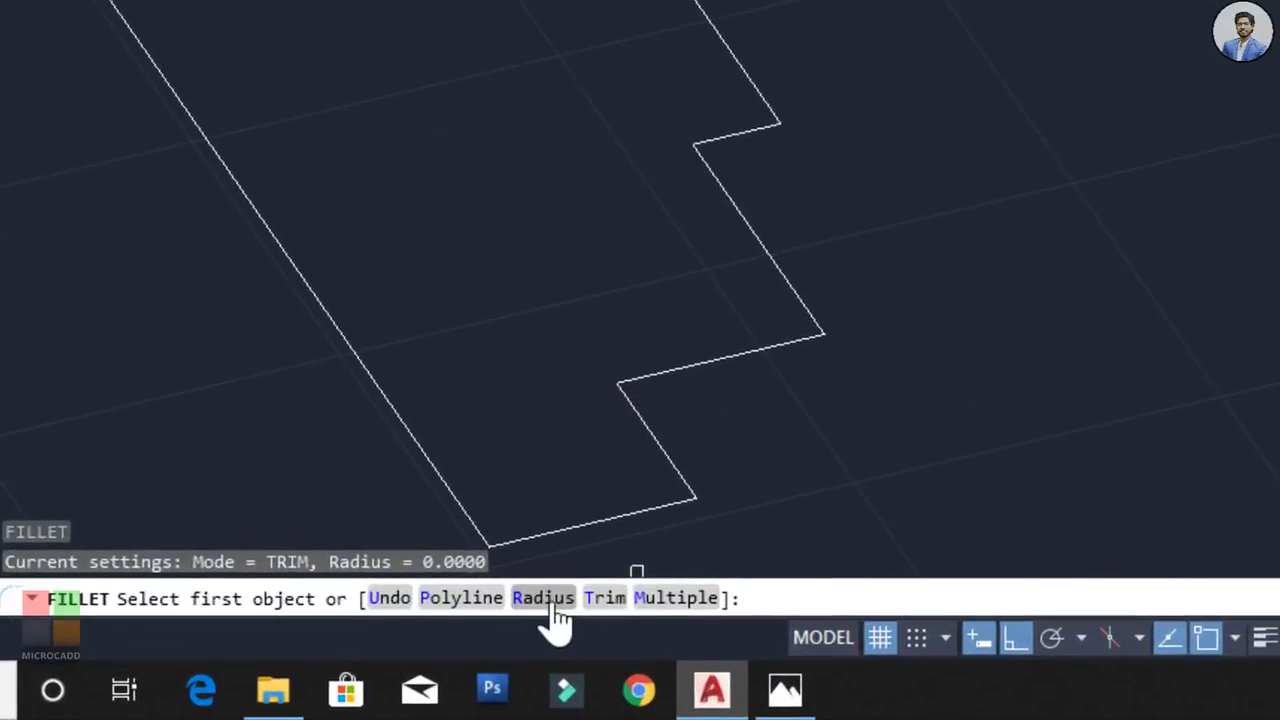
{"action": "left_click", "coordinate": [550, 605]}
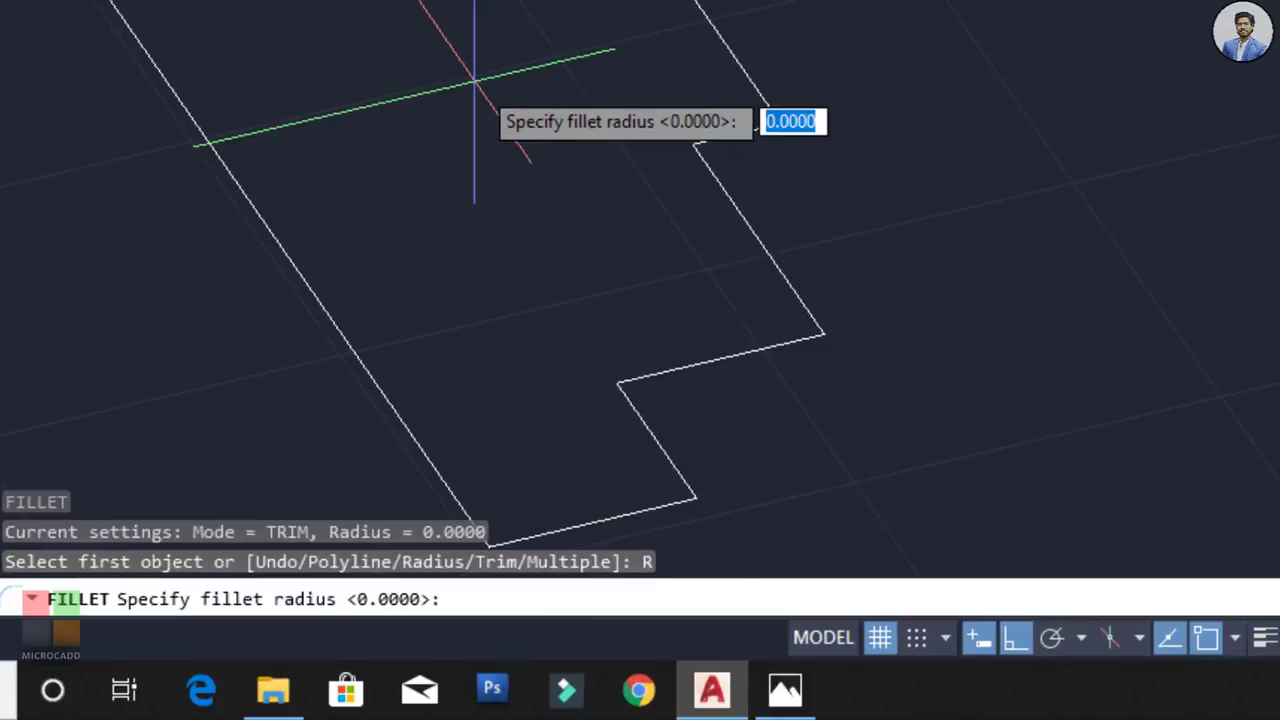
{"action": "key", "text": "Return"}
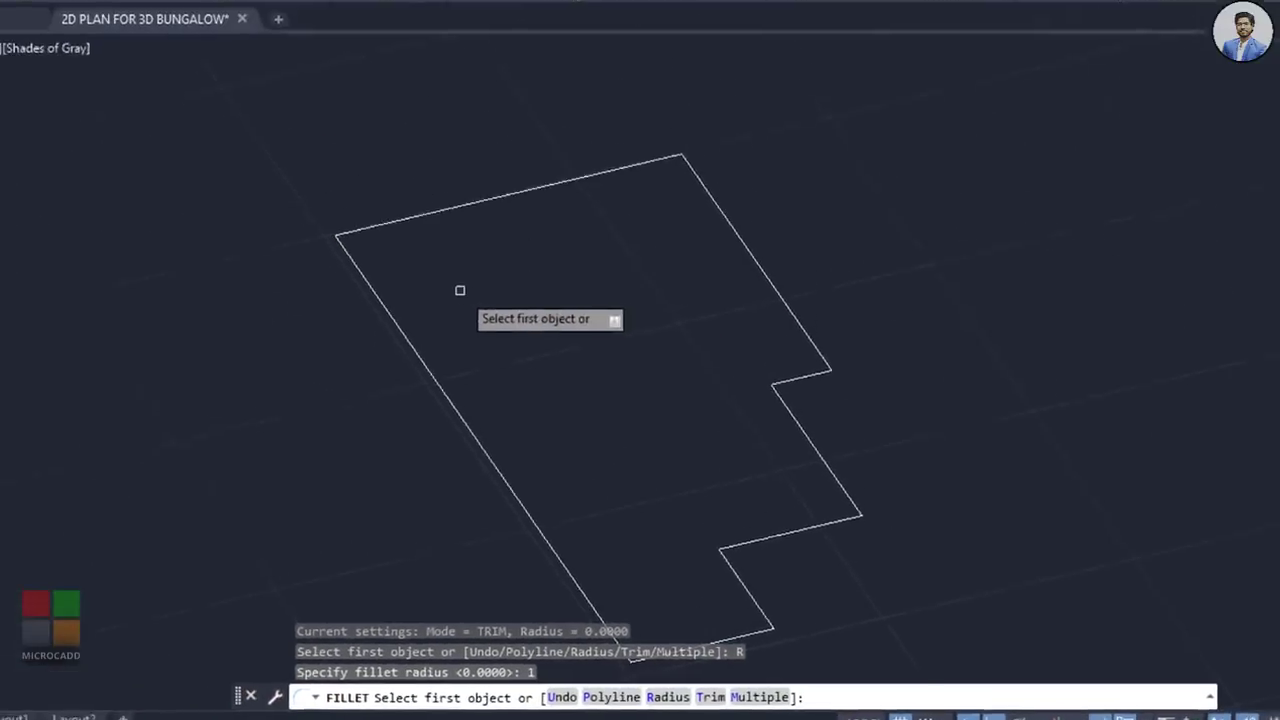
{"action": "left_click", "coordinate": [448, 241]}
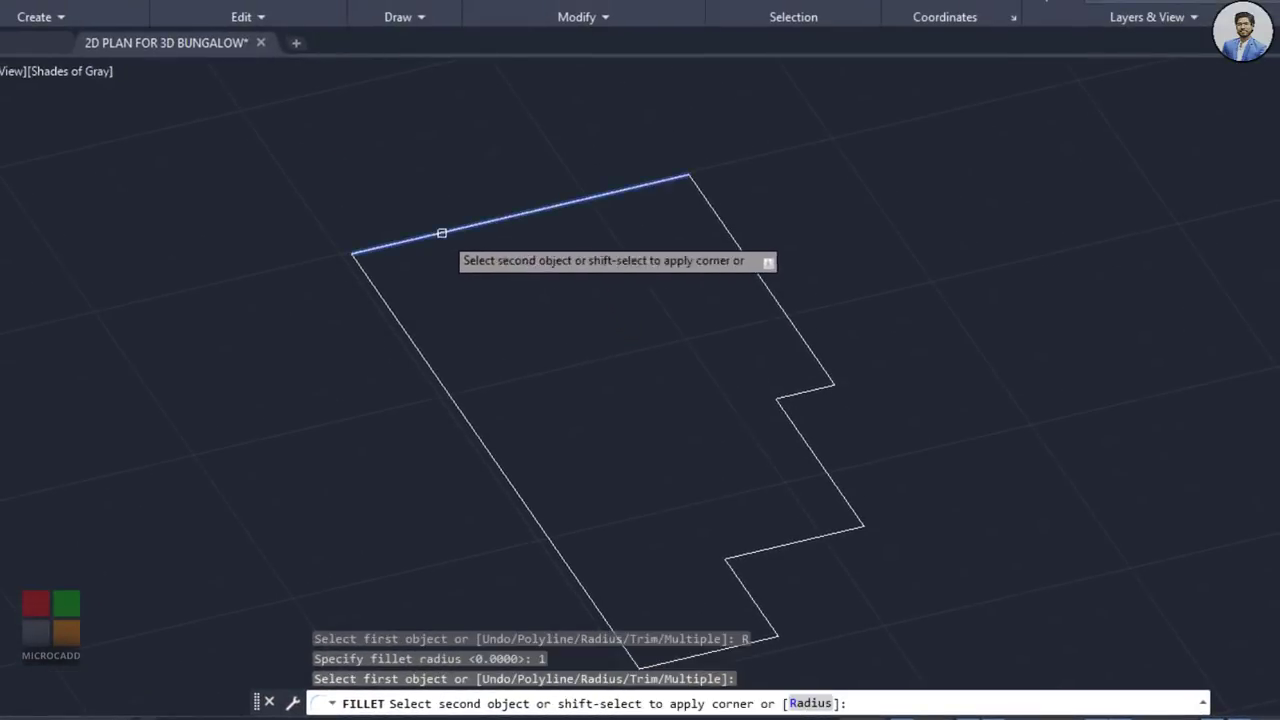
{"action": "left_click", "coordinate": [415, 336]}
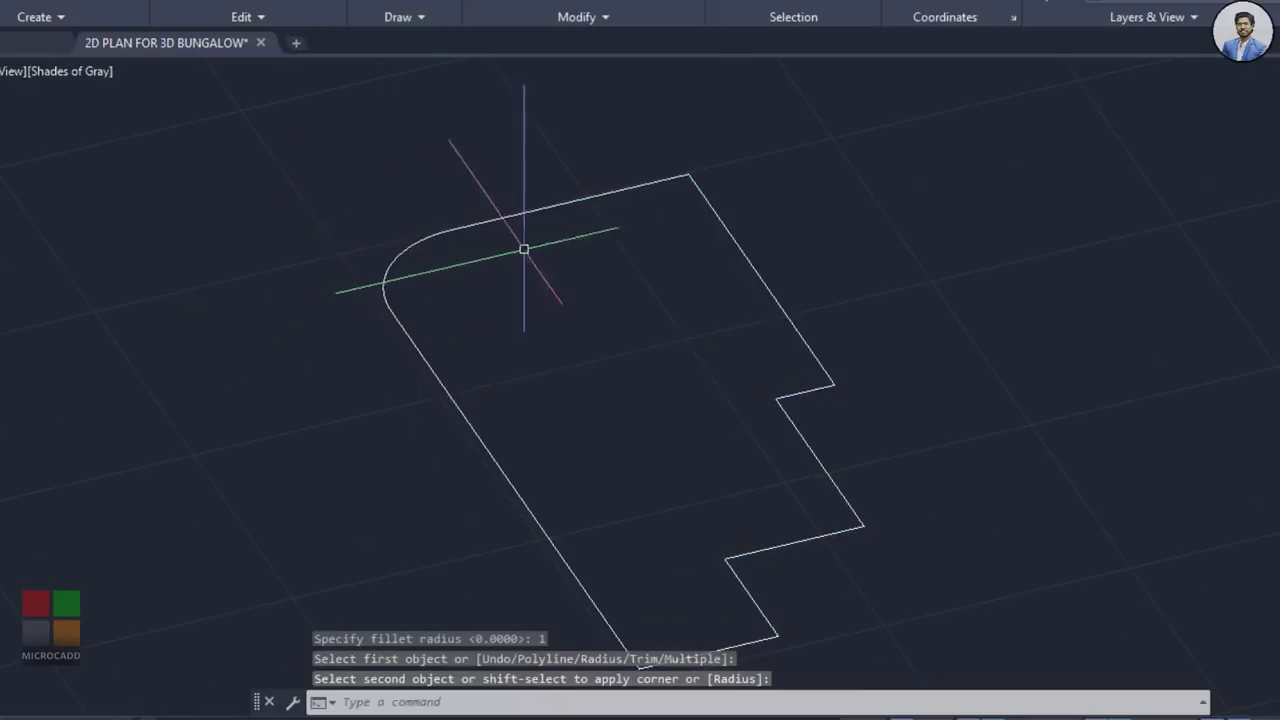
Step: Round the outline's other rear corner, where the rear edge meets the stepped side, with the same radius of 1
{"action": "key", "text": "Return"}
{"action": "left_click", "coordinate": [580, 198]}
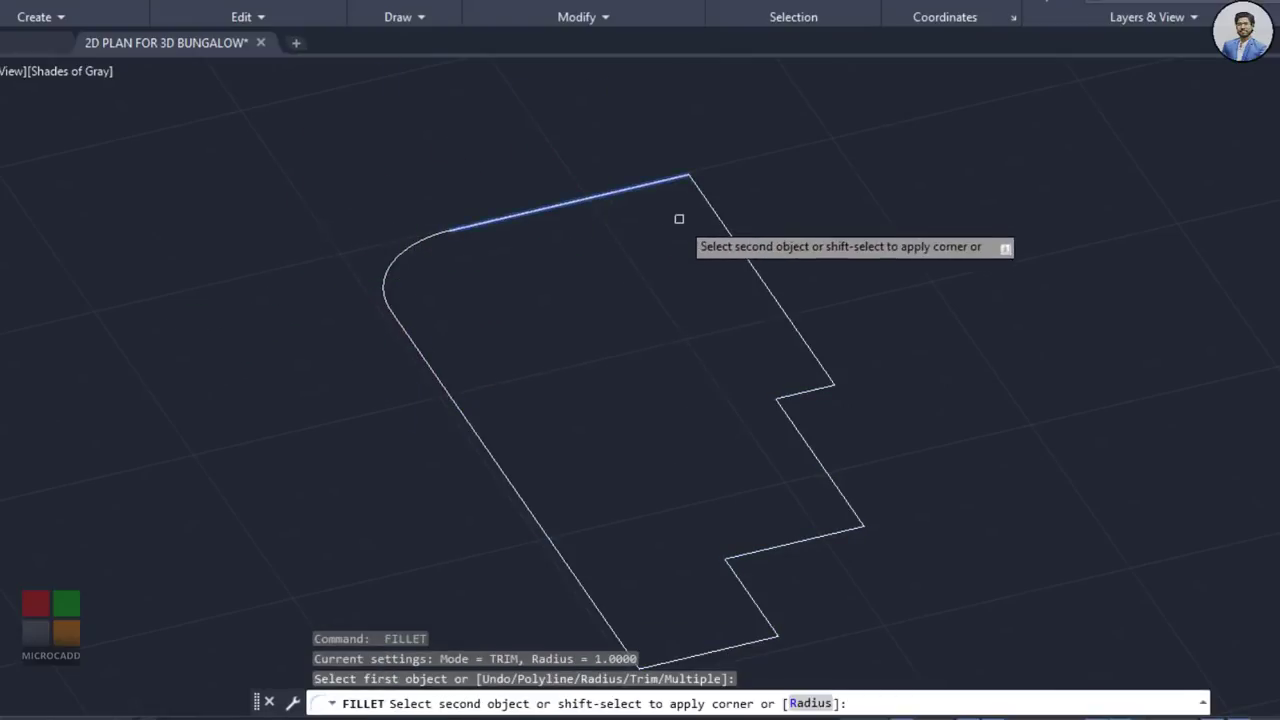
{"action": "left_click", "coordinate": [712, 213]}
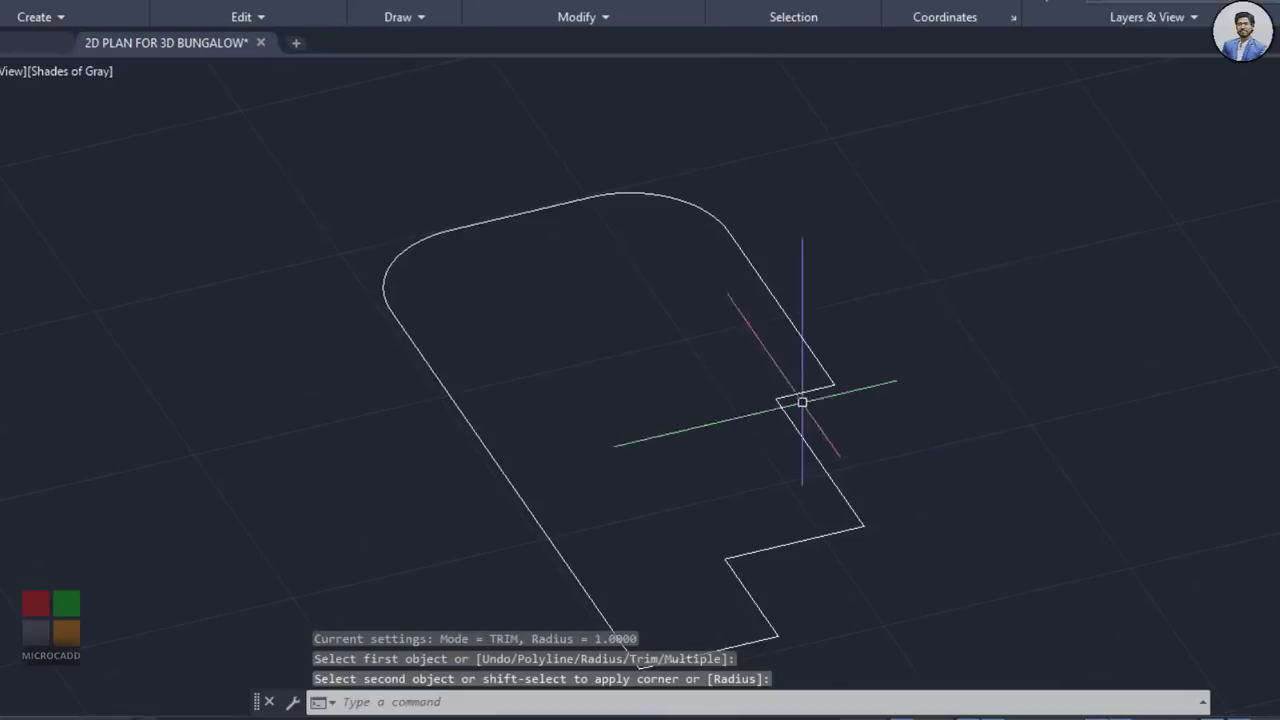
Step: Fillet the outer and inner corners of the first step nearest the rear edge with radius 0.3
{"action": "scroll", "coordinate": [795, 400], "scroll_direction": "up", "scroll_amount": 5}
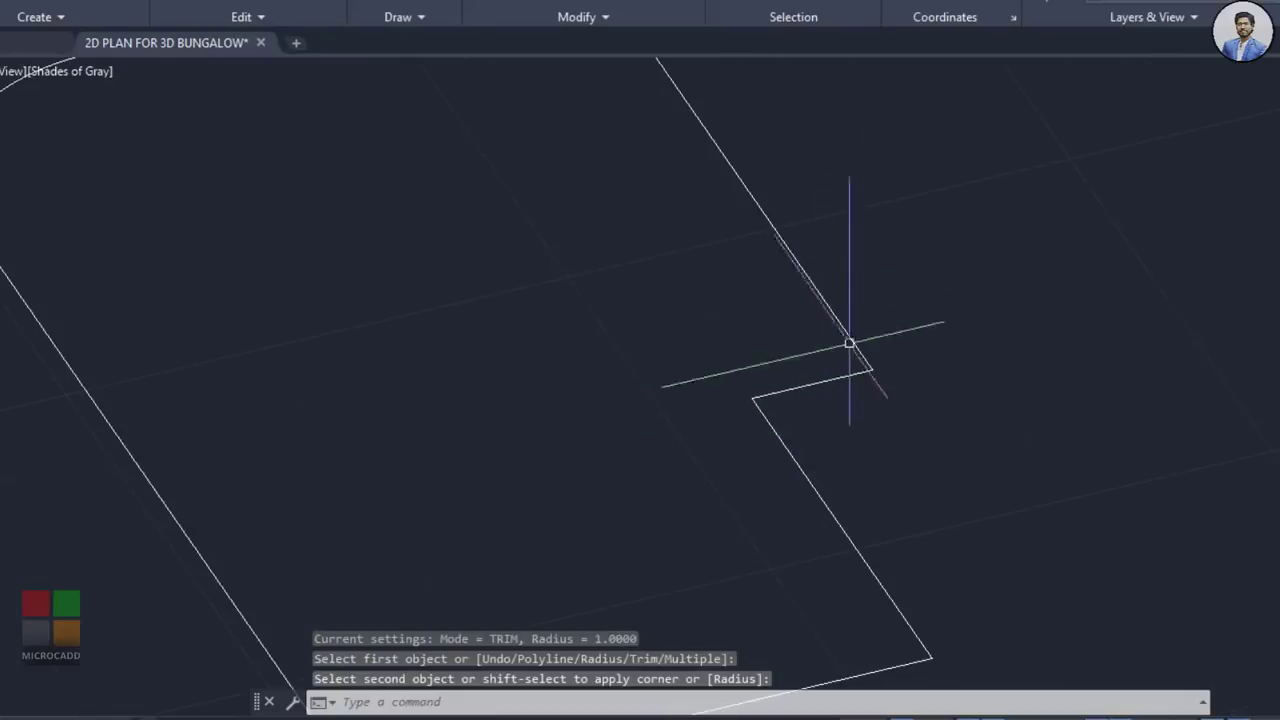
{"action": "type", "text": "f"}
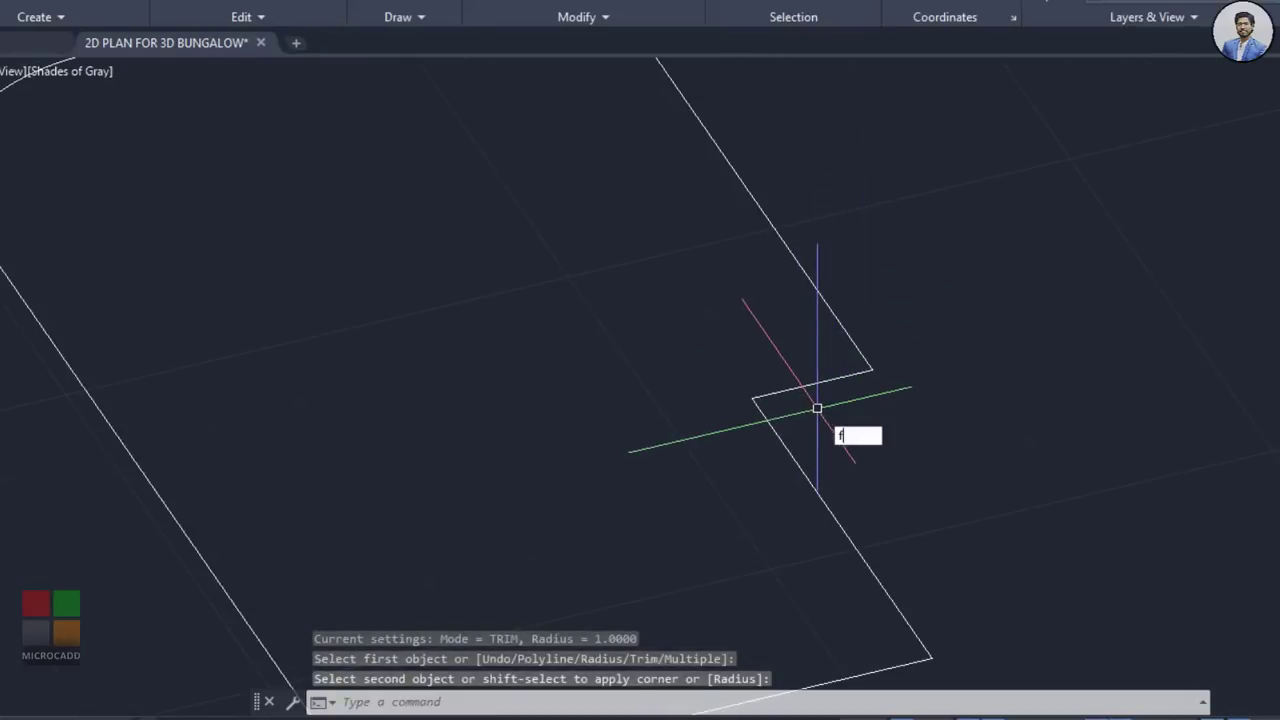
{"action": "key", "text": "Return"}
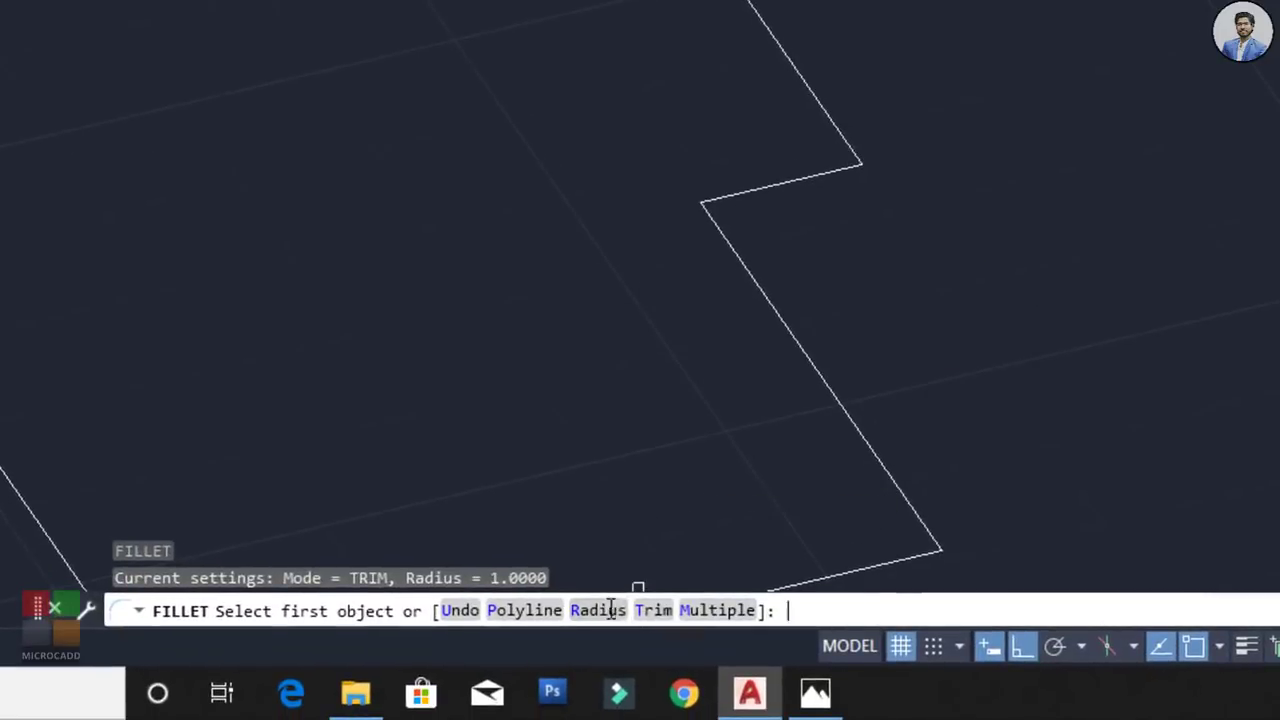
{"action": "left_click", "coordinate": [600, 609]}
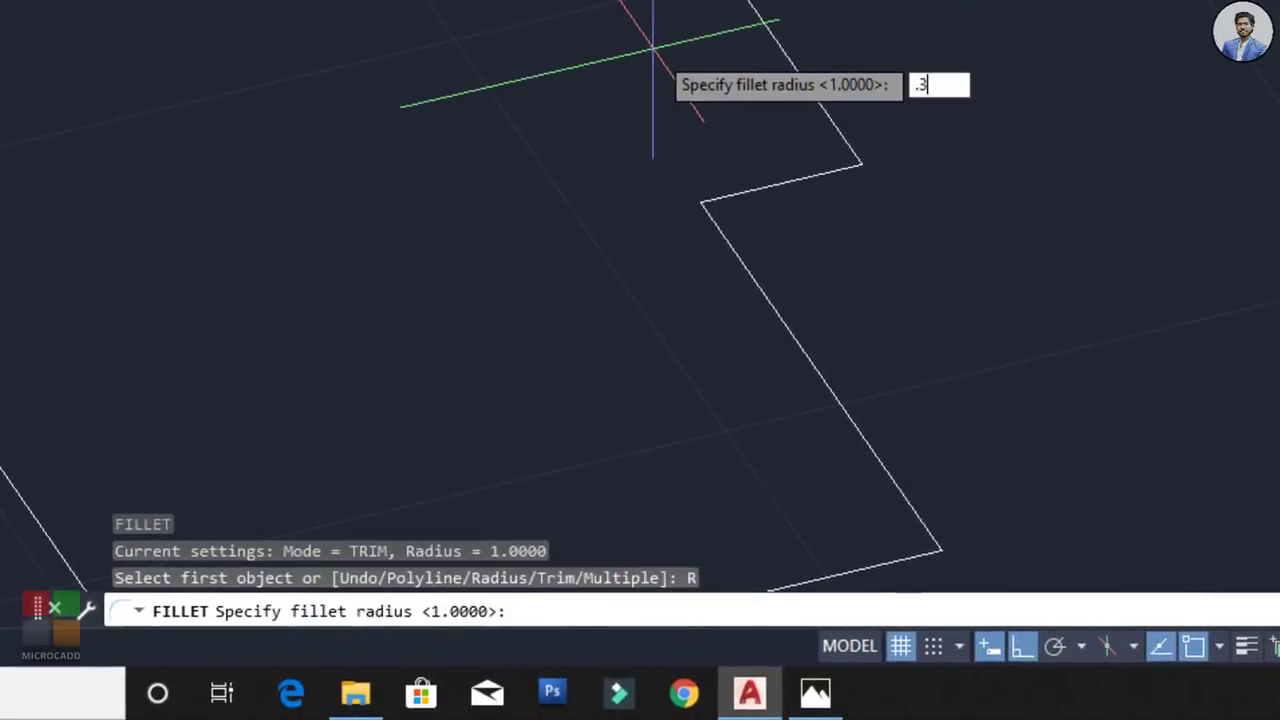
{"action": "key", "text": "Return"}
{"action": "left_click", "coordinate": [839, 151]}
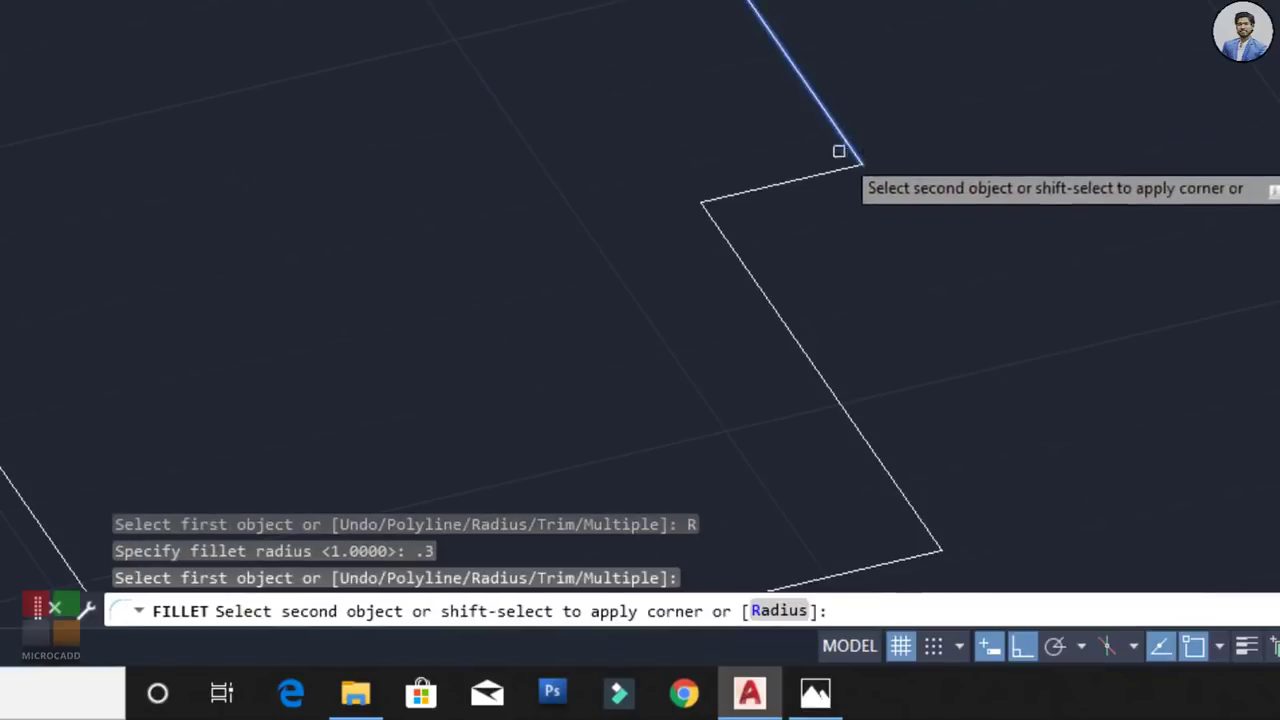
{"action": "left_click", "coordinate": [829, 169]}
{"action": "key", "text": "Return"}
{"action": "left_click", "coordinate": [728, 195]}
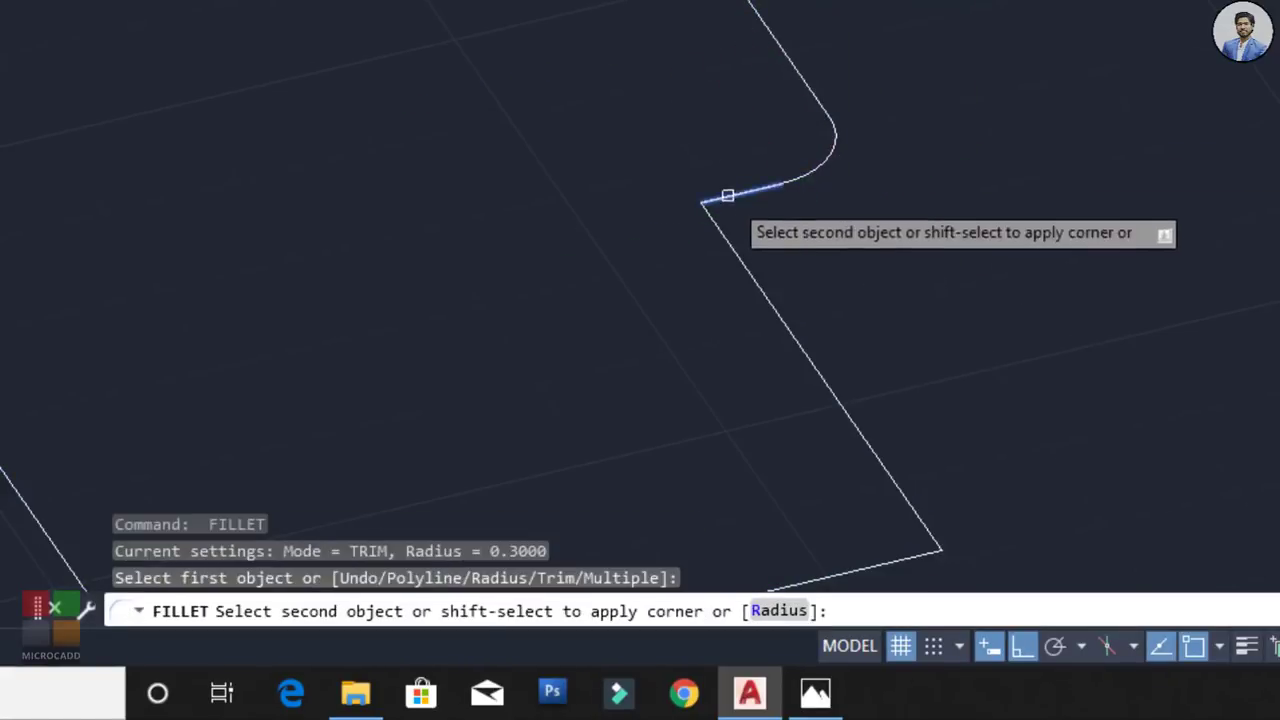
{"action": "left_click", "coordinate": [737, 245]}
Step: Fillet the outer corner of the second step in the pool outline with radius 1
{"action": "scroll", "coordinate": [843, 220], "scroll_direction": "down", "scroll_amount": 3}
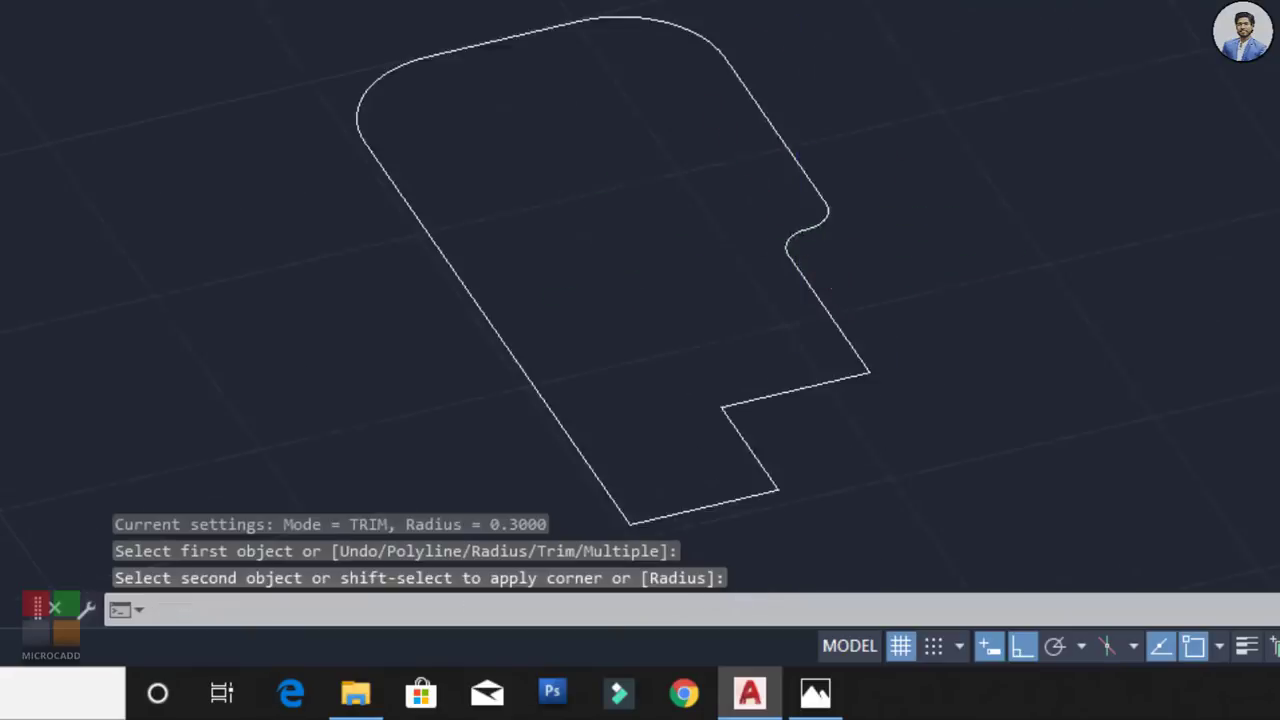
{"action": "scroll", "coordinate": [786, 314], "scroll_direction": "up", "scroll_amount": 2}
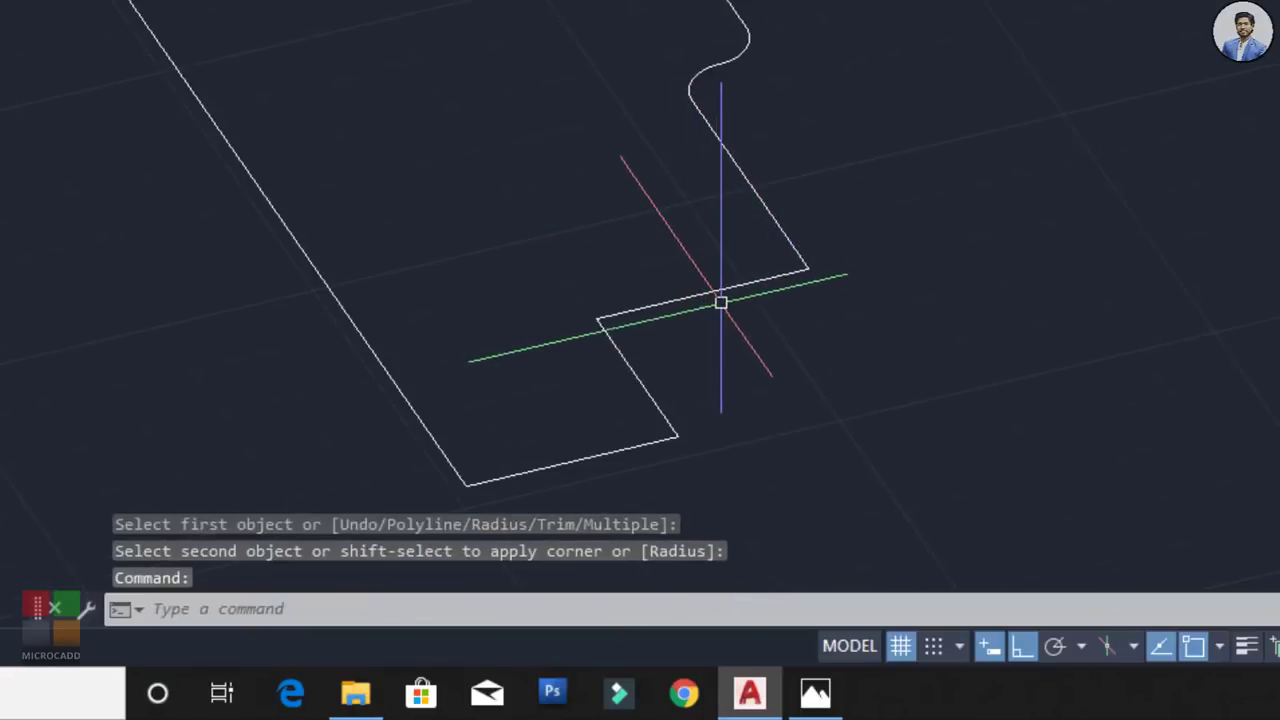
{"action": "type", "text": "f"}
{"action": "key", "text": "Return"}
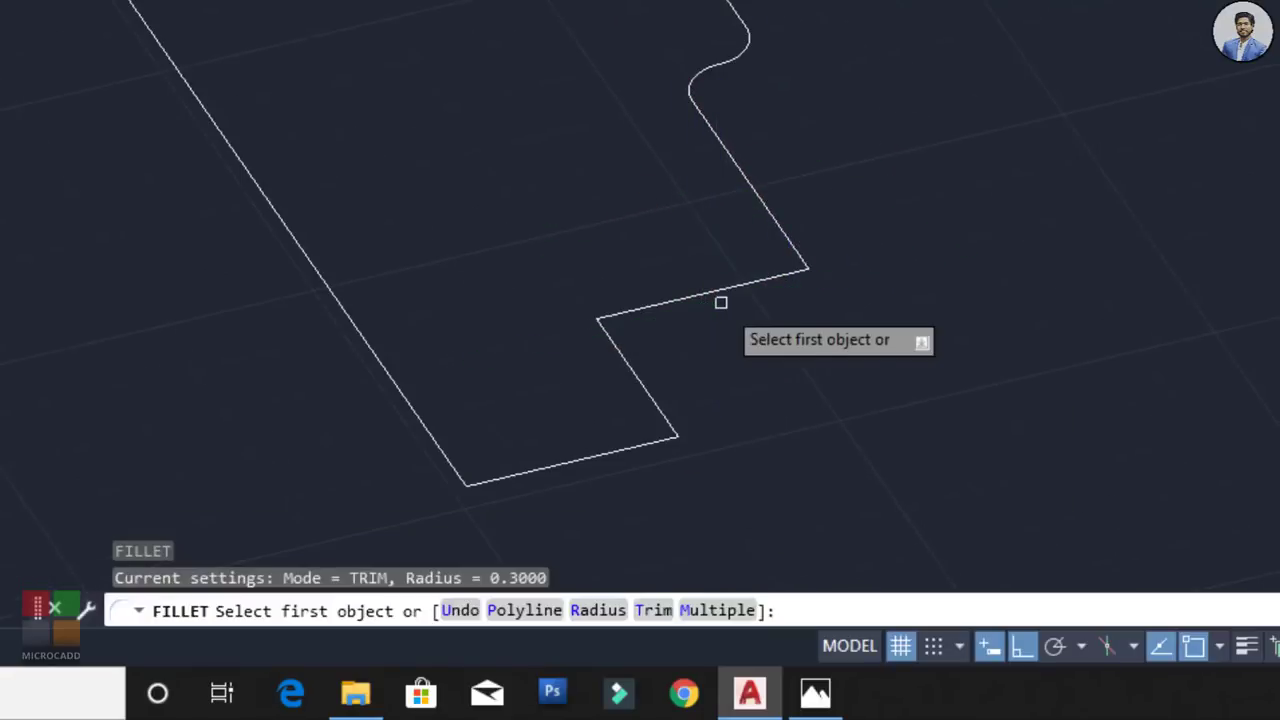
{"action": "left_click", "coordinate": [600, 611]}
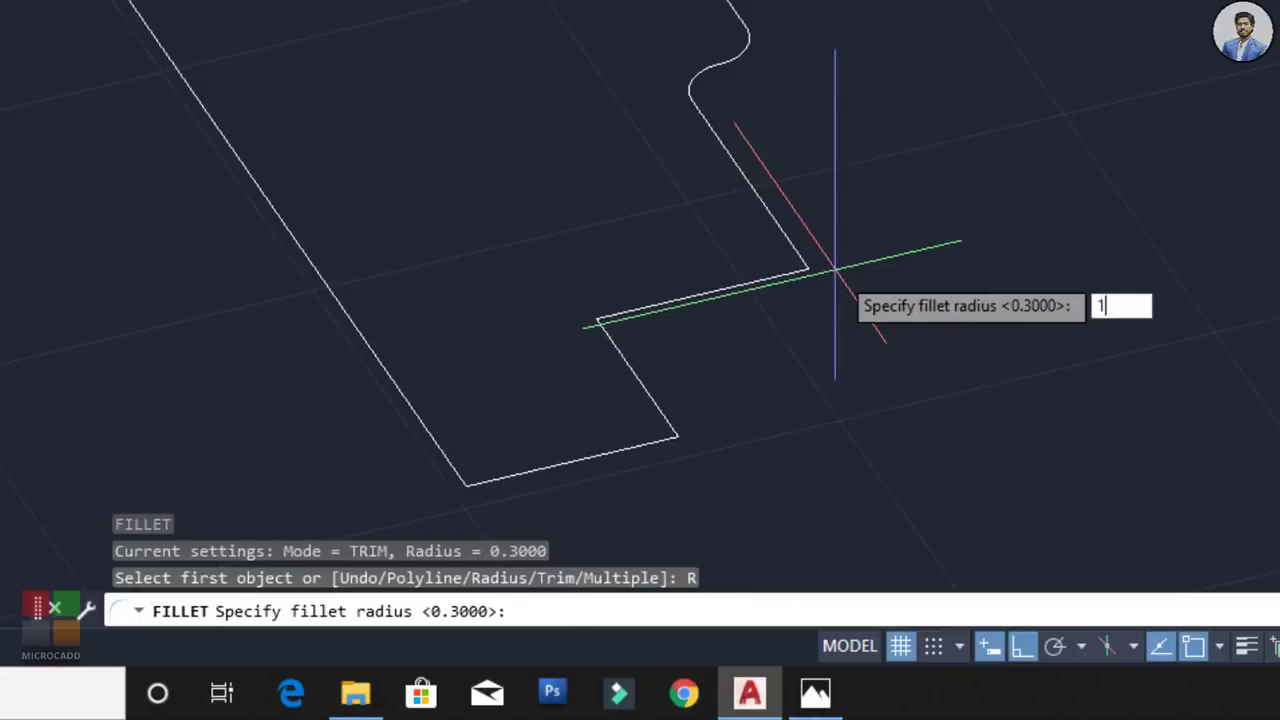
{"action": "type", "text": "1"}
{"action": "key", "text": "Return"}
{"action": "left_click", "coordinate": [772, 223]}
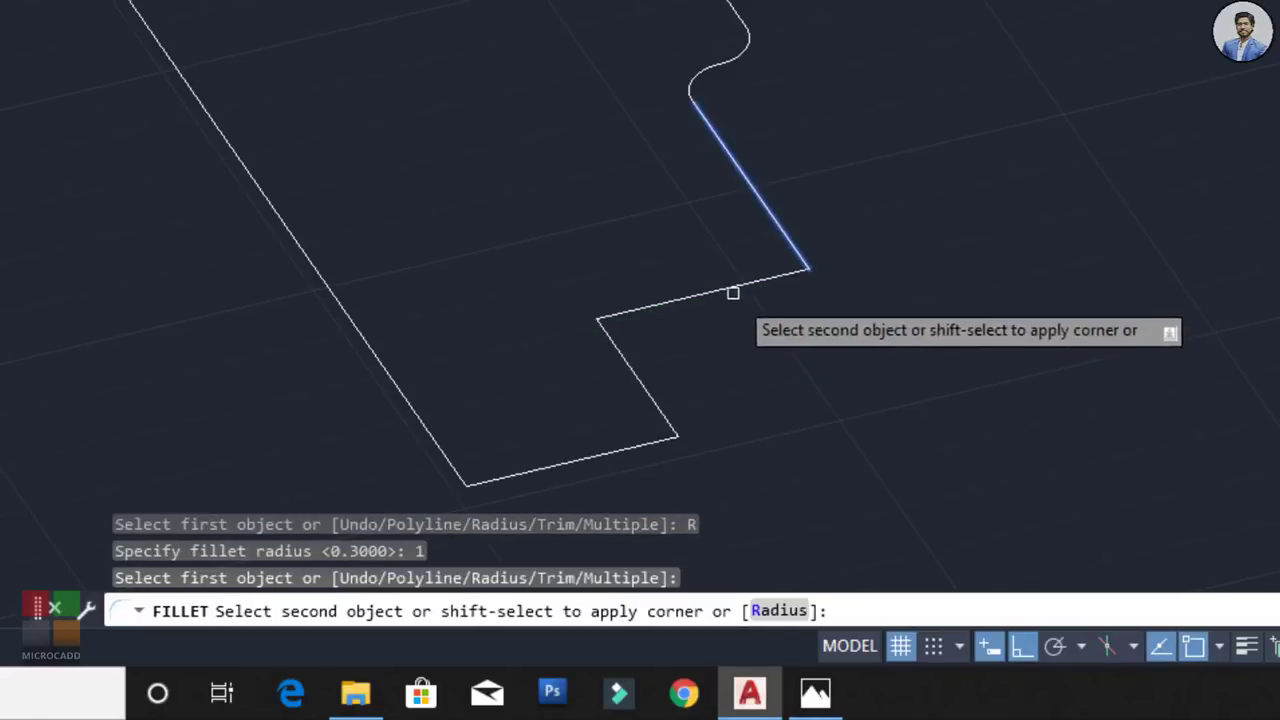
{"action": "left_click", "coordinate": [733, 293]}
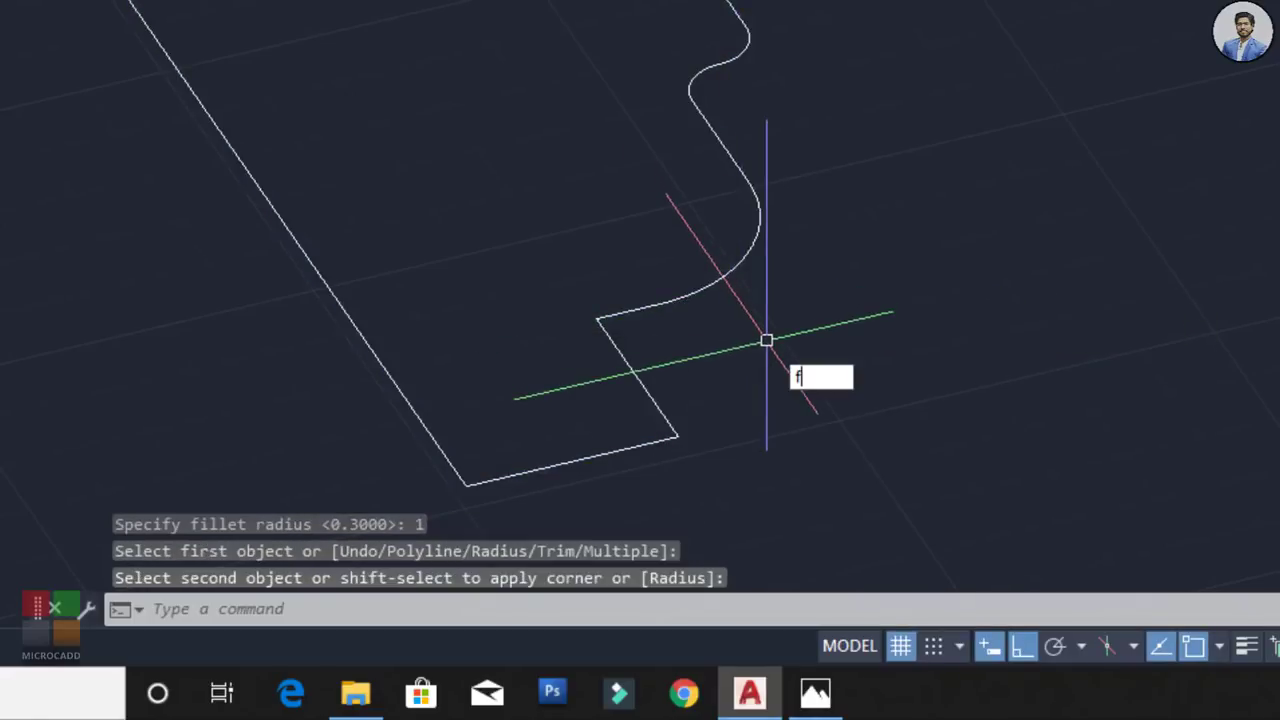
Step: Try to fillet the inner corner of the second step with radius 0.5
{"action": "key", "text": "Return"}
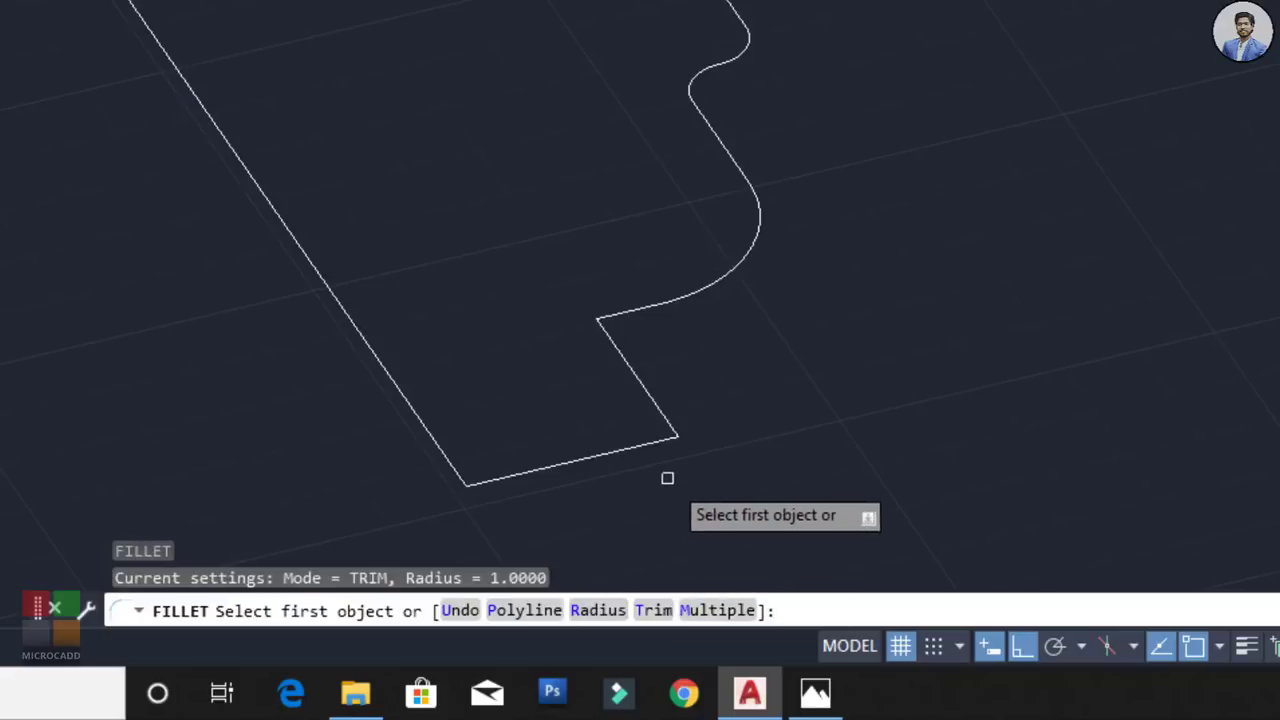
{"action": "key", "text": "Return"}
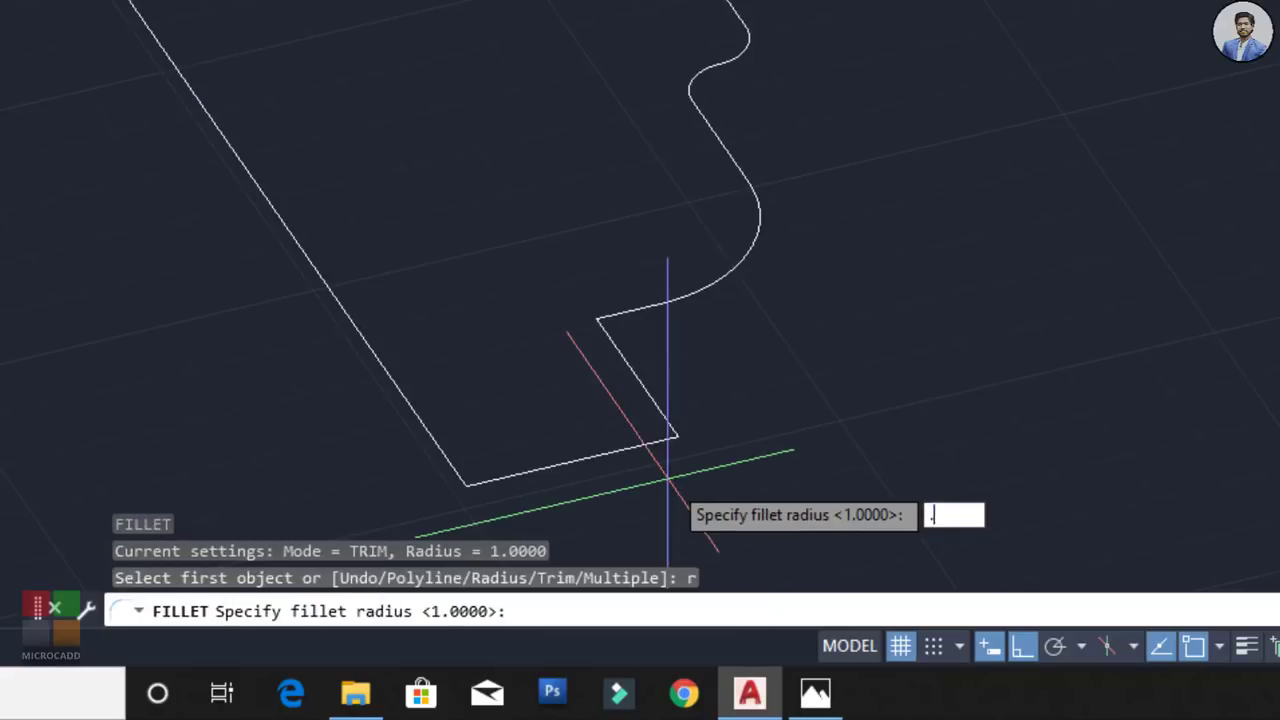
{"action": "key", "text": "Return"}
{"action": "left_click", "coordinate": [614, 313]}
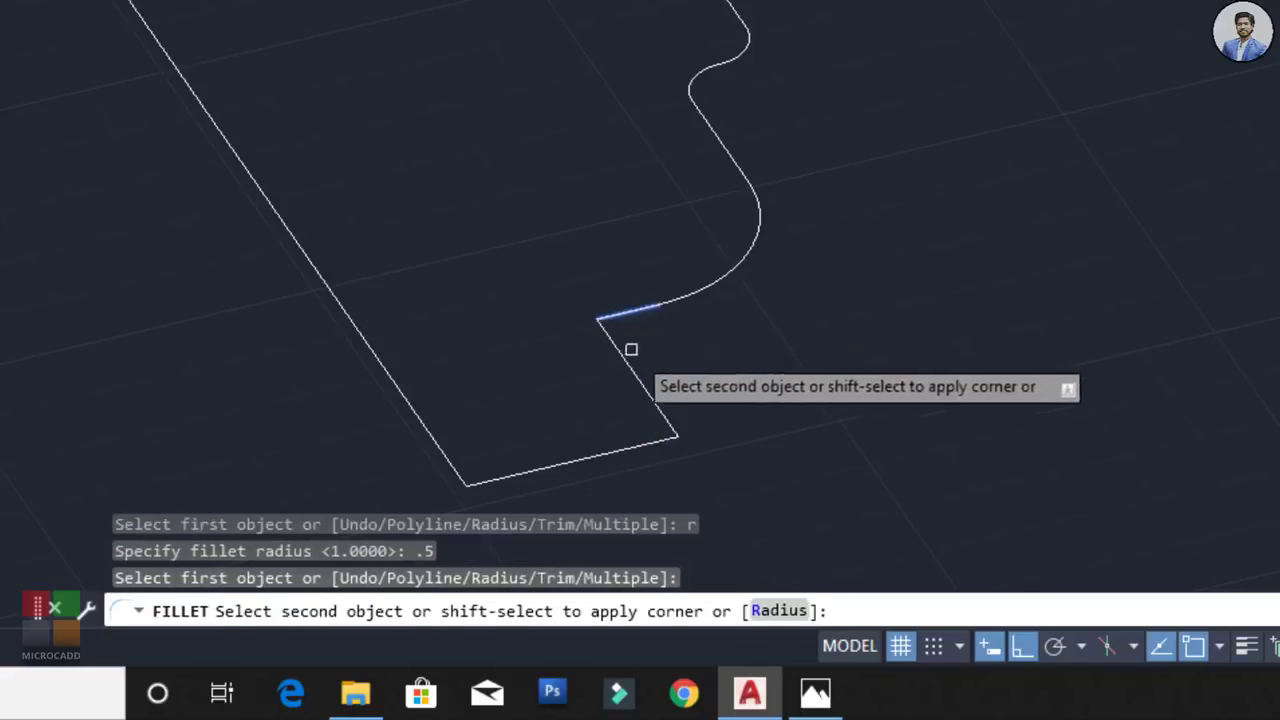
{"action": "scroll", "coordinate": [615, 345], "scroll_direction": "up", "scroll_amount": 3}
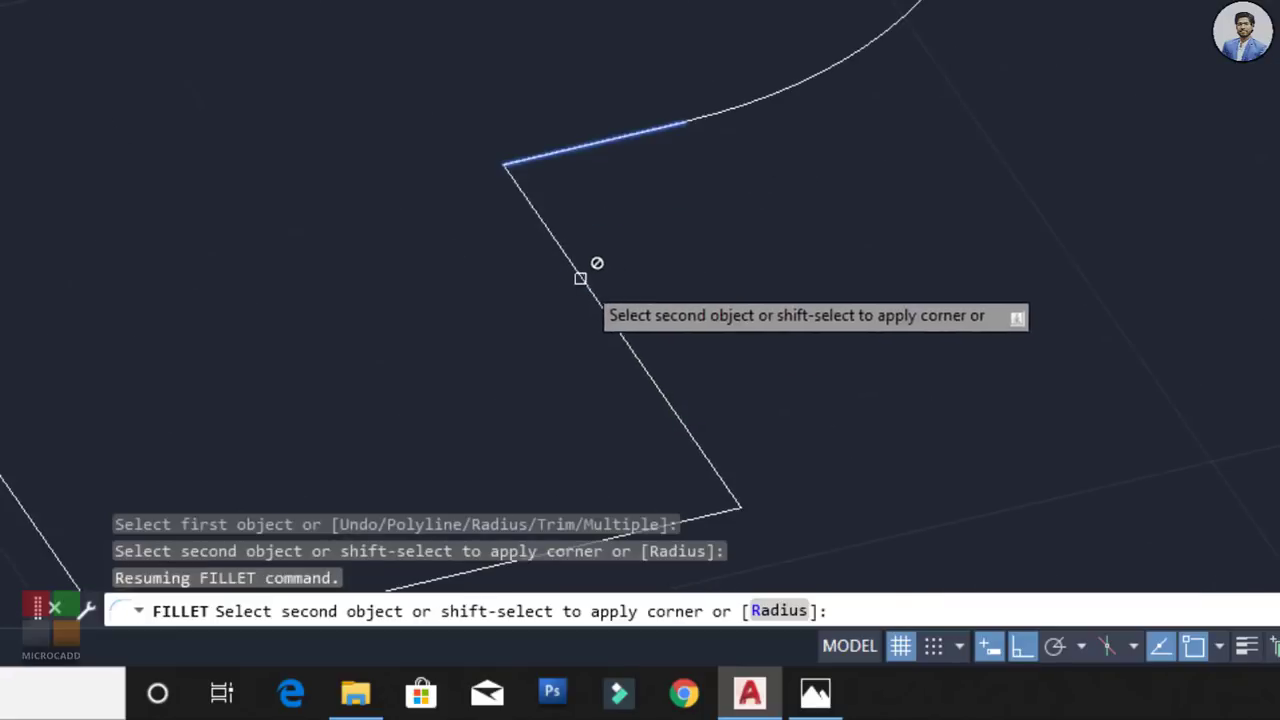
{"action": "left_click", "coordinate": [578, 279]}
{"action": "key", "text": "Escape"}
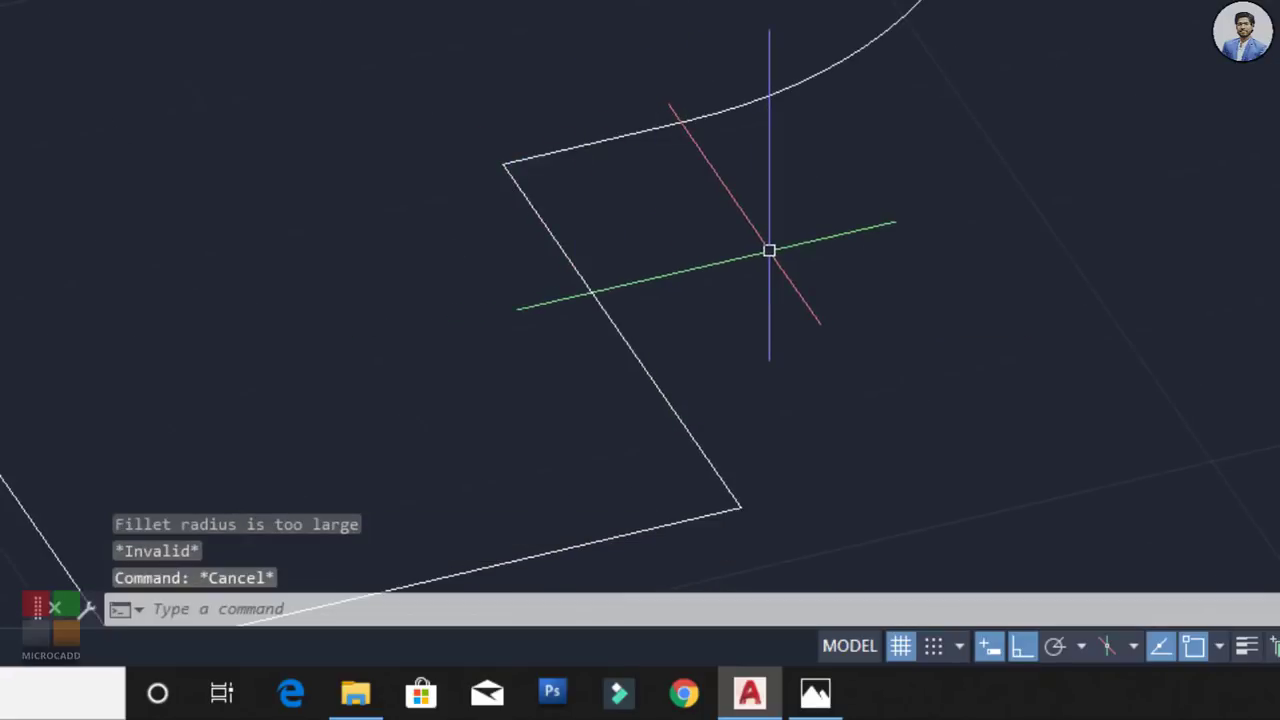
Step: Fillet the inner corner of the second step with radius 0.3
{"action": "key", "text": "Return"}
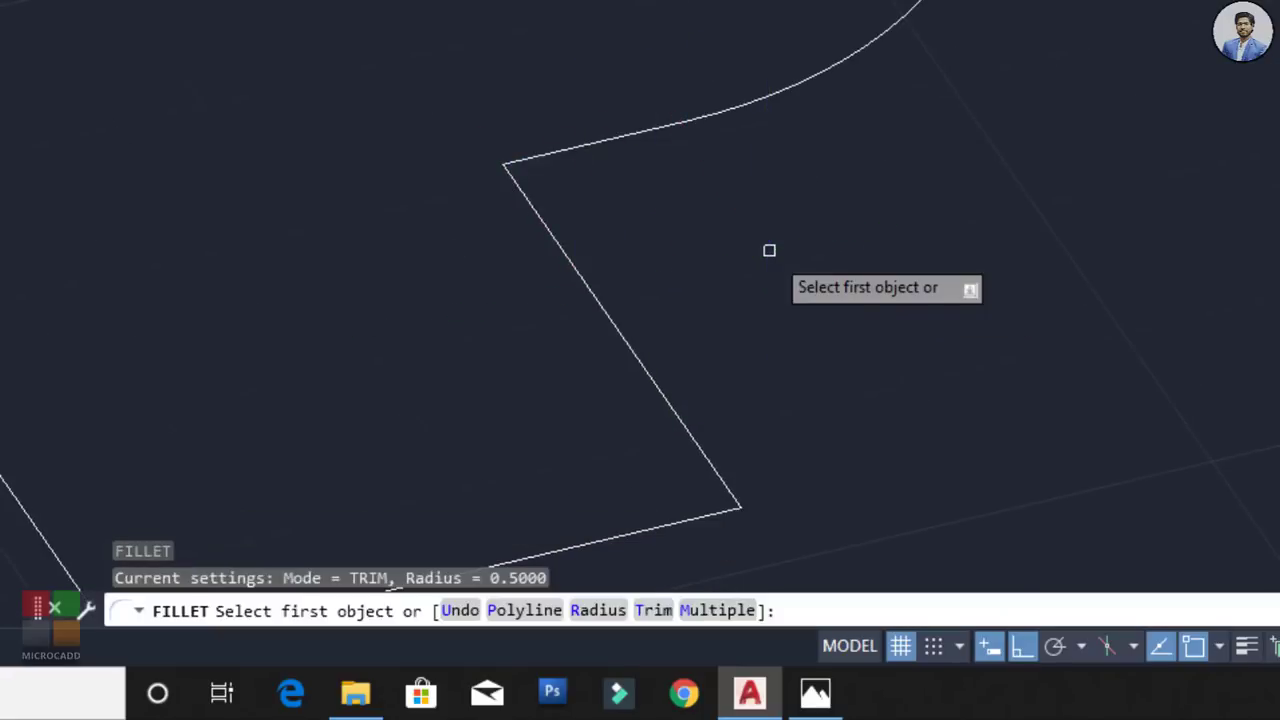
{"action": "left_click", "coordinate": [601, 613]}
{"action": "type", "text": ".3"}
{"action": "key", "text": "Return"}
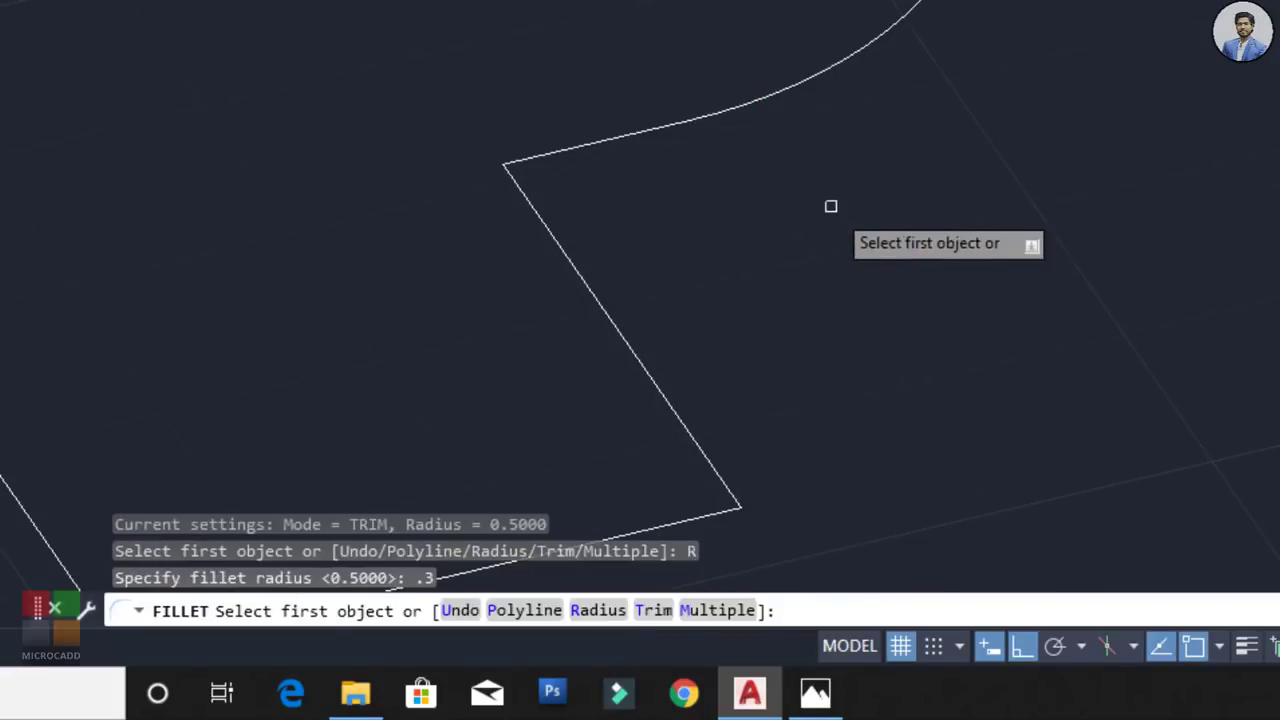
{"action": "left_click", "coordinate": [589, 143]}
{"action": "left_click", "coordinate": [545, 222]}
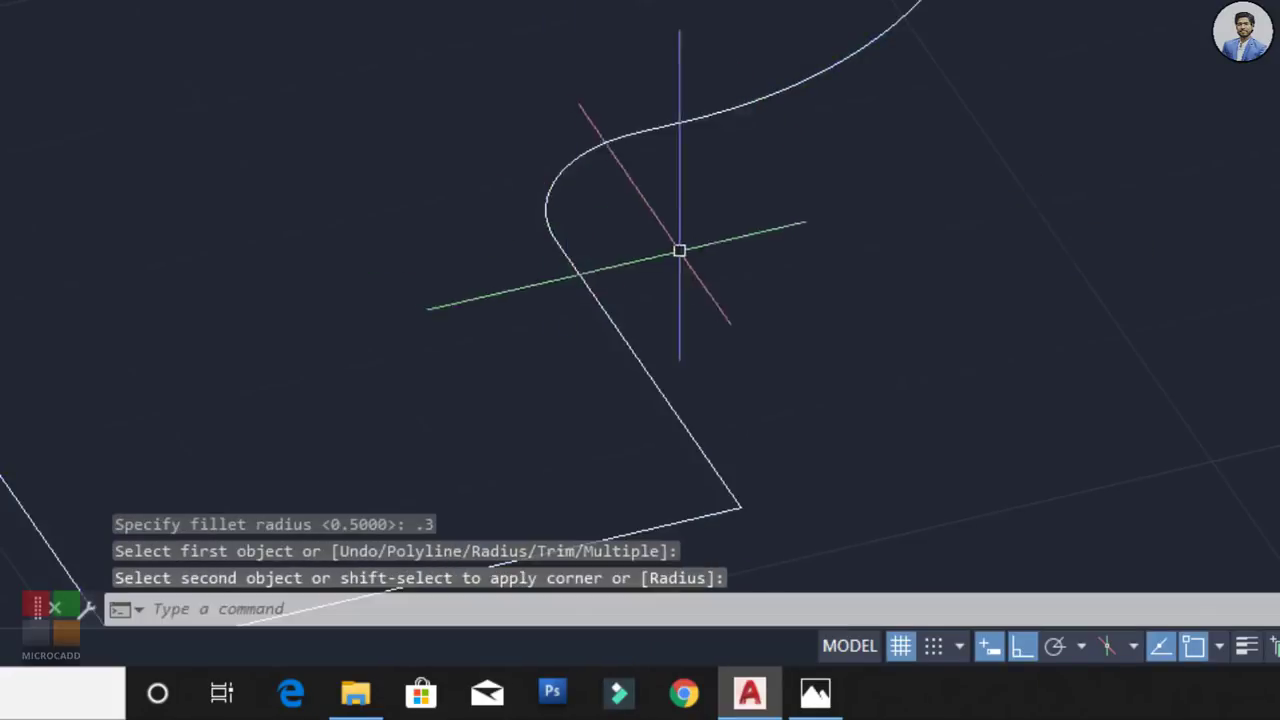
Step: Round both corners of the outline's short front edge with the same 0.3 radius fillet
{"action": "middle_click_drag", "start_coordinate": [680, 249], "coordinate": [880, 109]}
{"action": "key", "text": "Return"}
{"action": "left_click", "coordinate": [870, 263]}
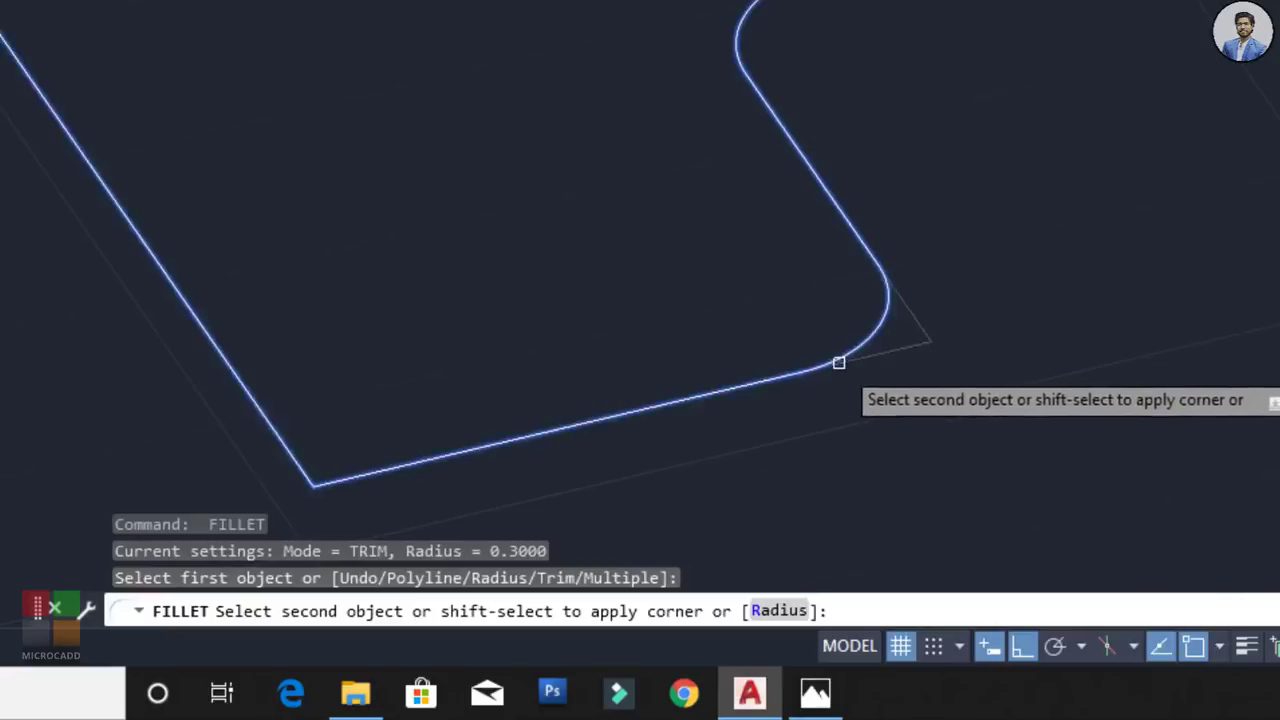
{"action": "left_click", "coordinate": [837, 363]}
{"action": "key", "text": "Return"}
{"action": "left_click", "coordinate": [366, 467]}
{"action": "scroll", "coordinate": [366, 467], "scroll_direction": "down", "scroll_amount": 3}
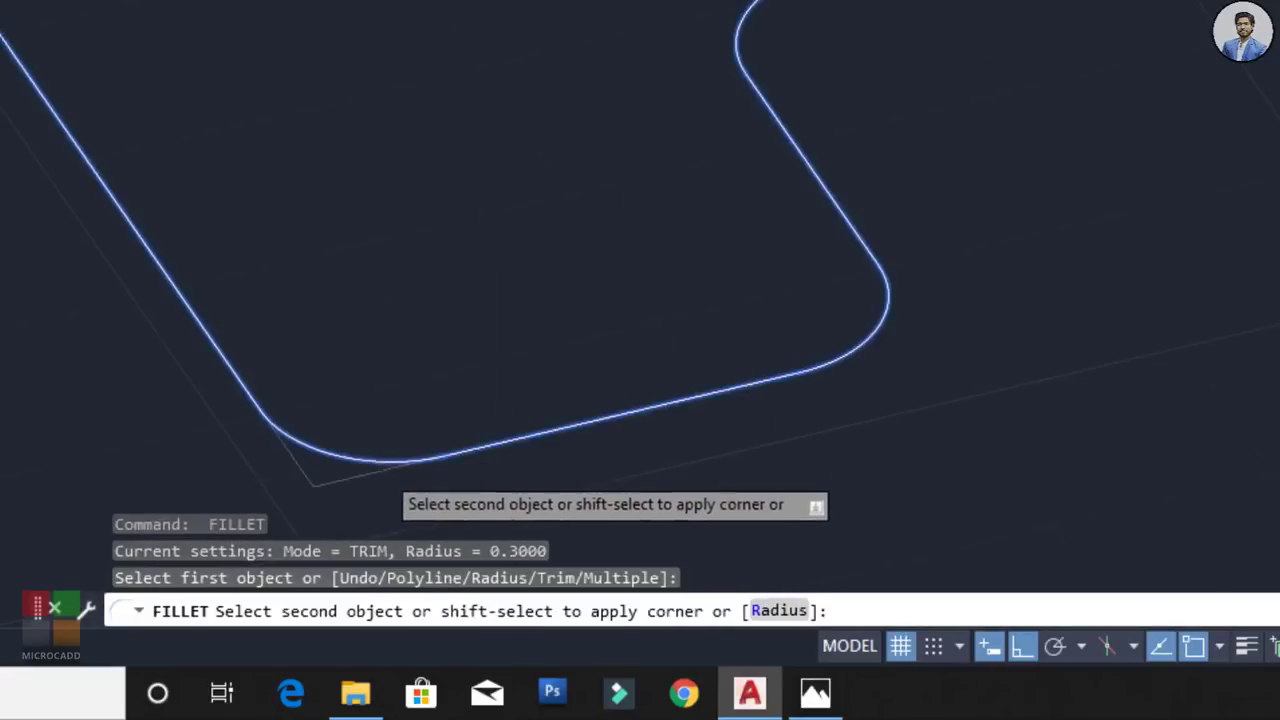
{"action": "key", "text": "Escape"}
Step: Offset the rounded pool outline 0.15 outward
{"action": "mouse_move", "coordinate": [934, 257]}
{"action": "middle_mouse_down", "text": "shift"}
{"action": "mouse_move", "coordinate": [1043, 306]}
{"action": "mouse_move", "coordinate": [986, 323]}
{"action": "mouse_move", "coordinate": [842, 312]}
{"action": "middle_mouse_up", "text": "shift"}
{"action": "scroll", "coordinate": [788, 230], "scroll_direction": "up", "scroll_amount": 2}
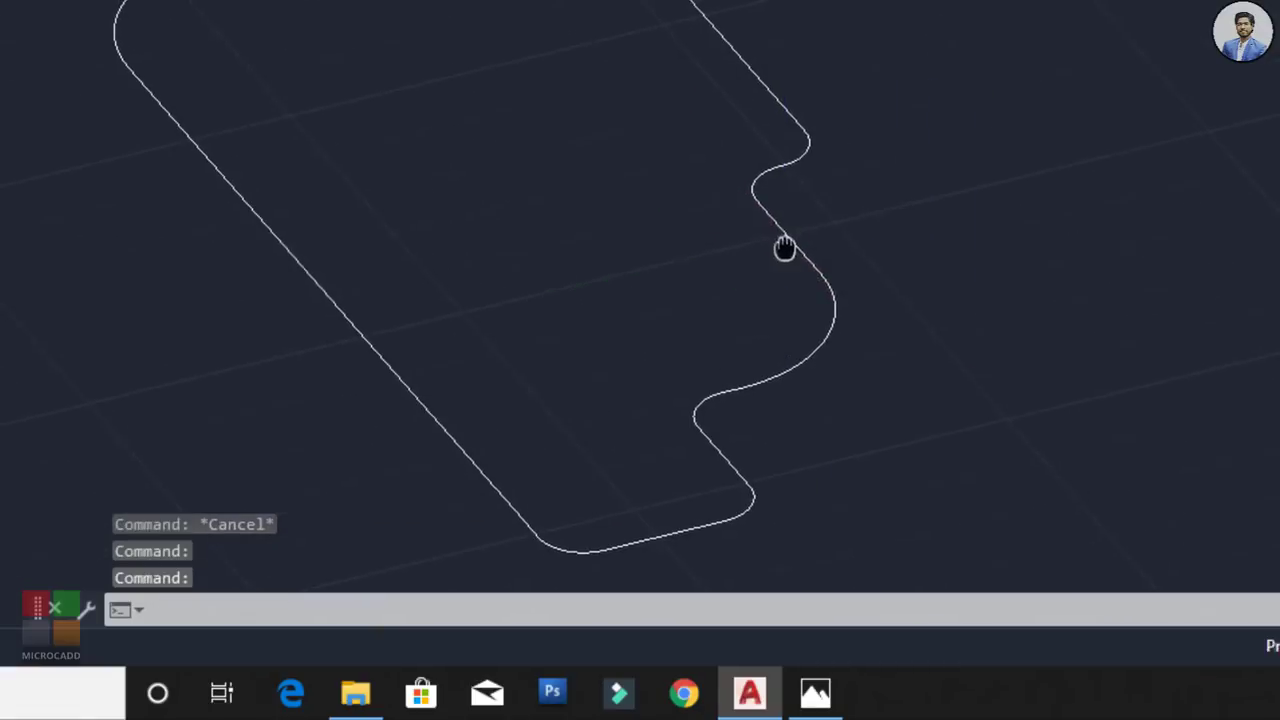
{"action": "key", "text": "Return"}
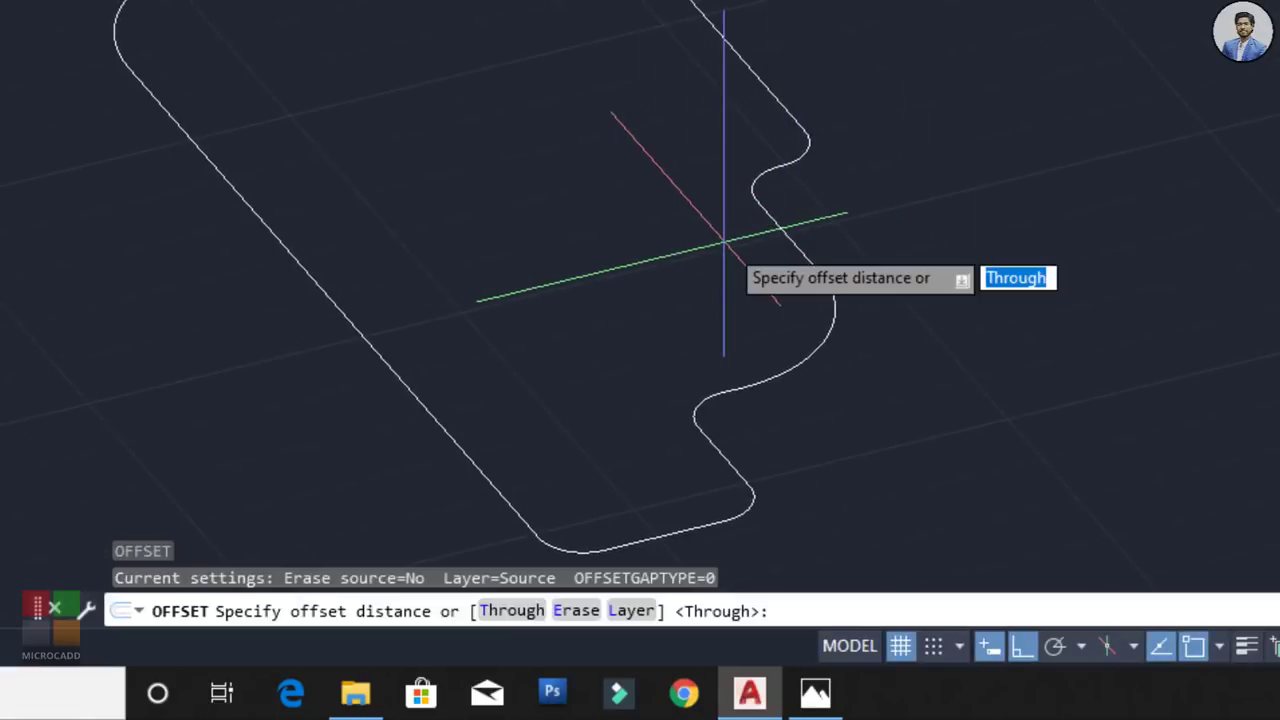
{"action": "type", "text": ".15"}
{"action": "key", "text": "Return"}
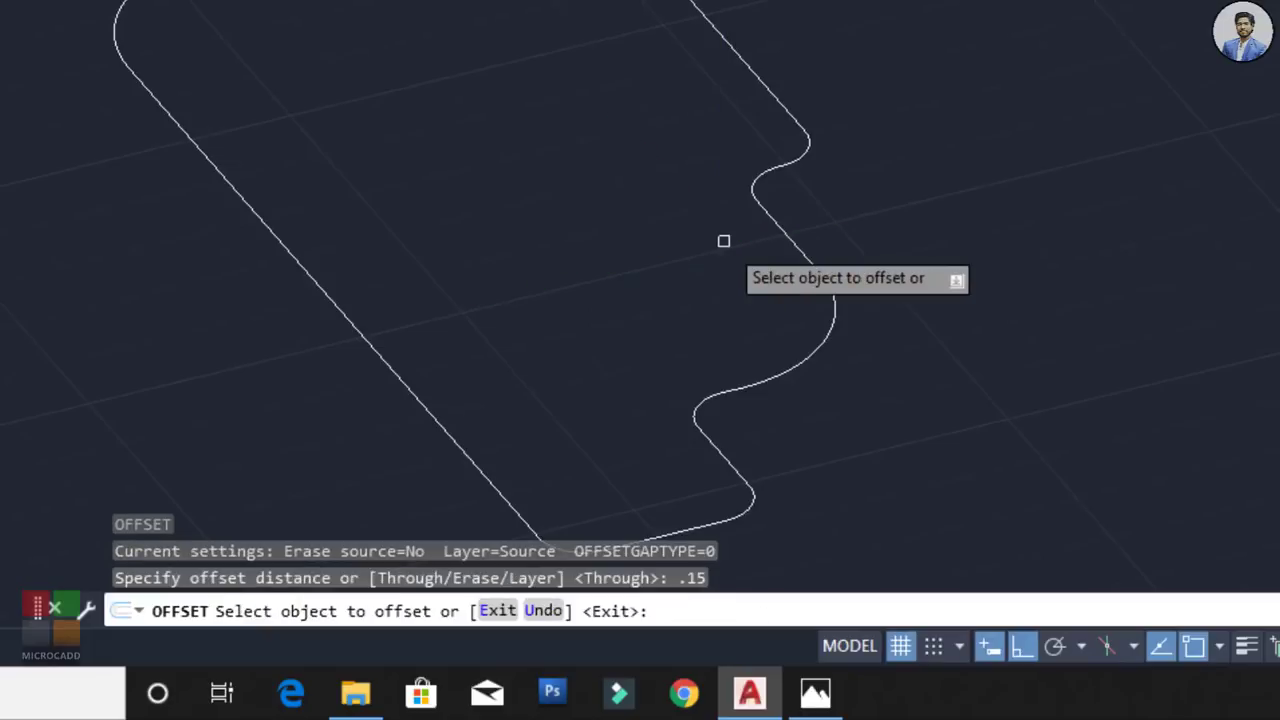
{"action": "left_click", "coordinate": [770, 90]}
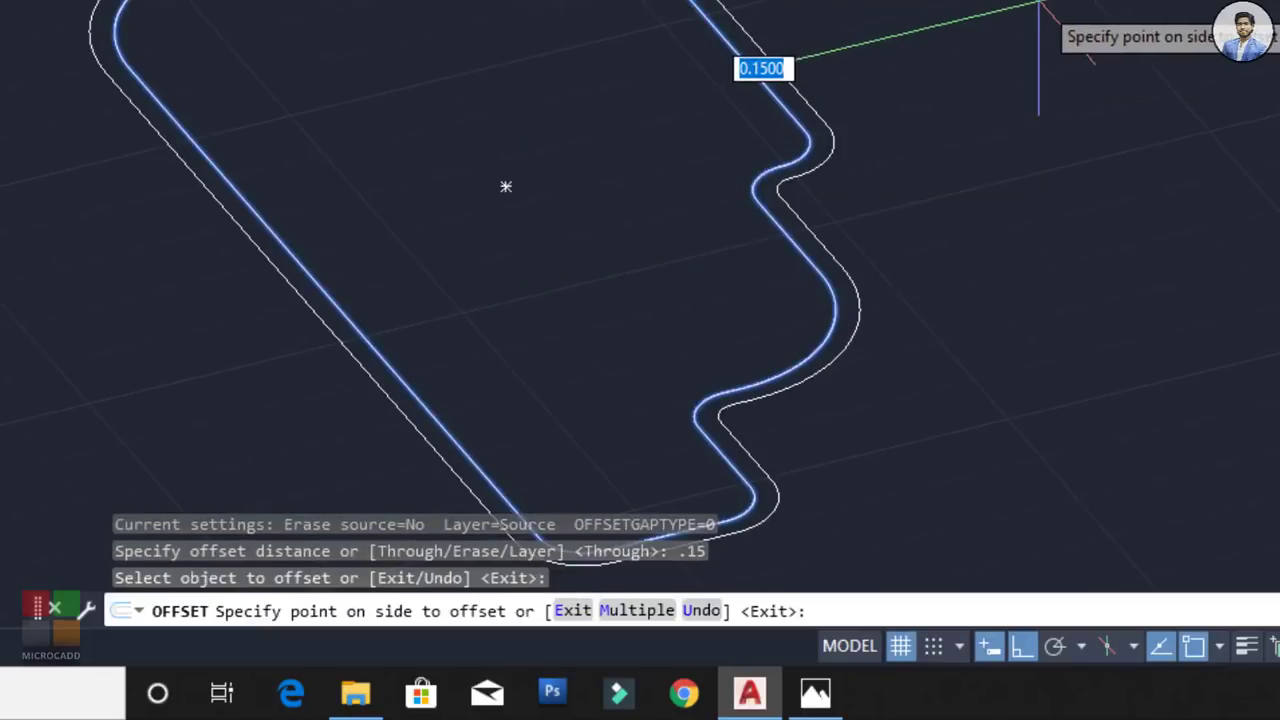
{"action": "left_click", "coordinate": [1052, 6]}
{"action": "key", "text": "Escape"}
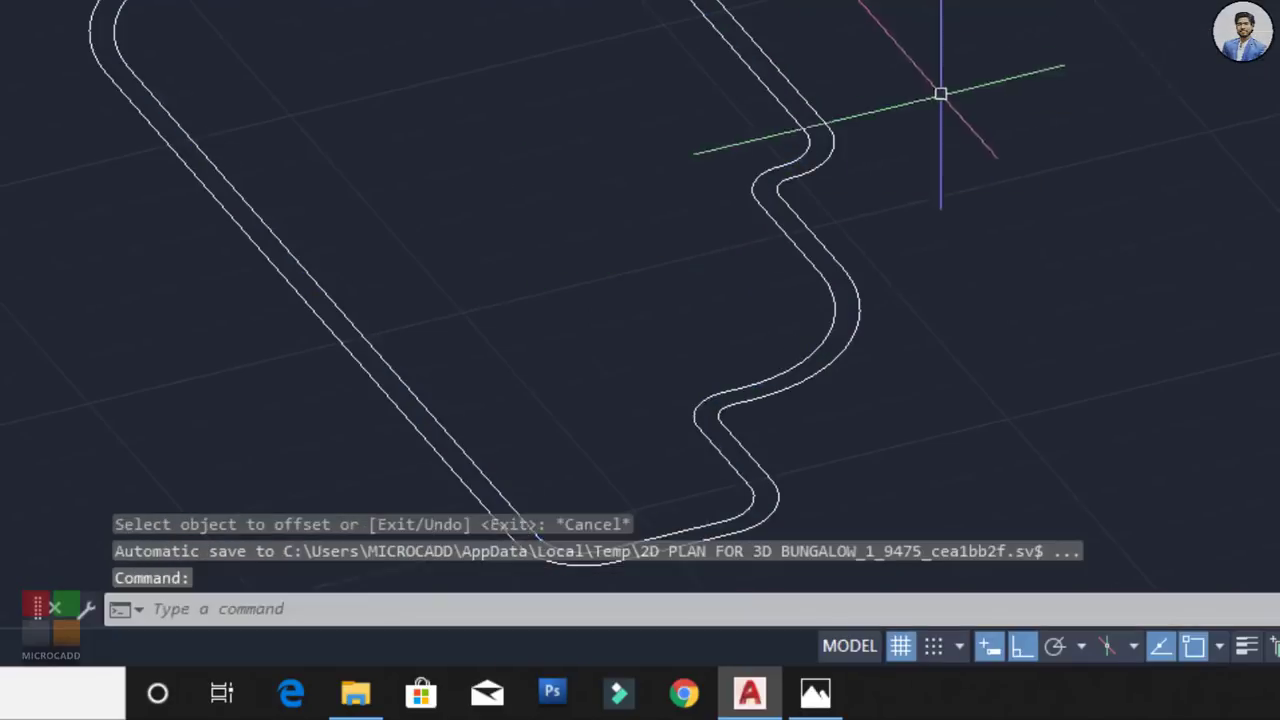
Step: Copy both pool outlines together to the empty area beside the originals, away from the building
{"action": "mouse_move", "coordinate": [940, 91]}
{"action": "middle_mouse_down", "text": "shift"}
{"action": "mouse_move", "coordinate": [909, 183]}
{"action": "mouse_move", "coordinate": [923, 274]}
{"action": "mouse_move", "coordinate": [933, 66]}
{"action": "mouse_move", "coordinate": [943, 111]}
{"action": "mouse_move", "coordinate": [977, 143]}
{"action": "mouse_move", "coordinate": [886, 120]}
{"action": "middle_mouse_up", "text": "shift"}
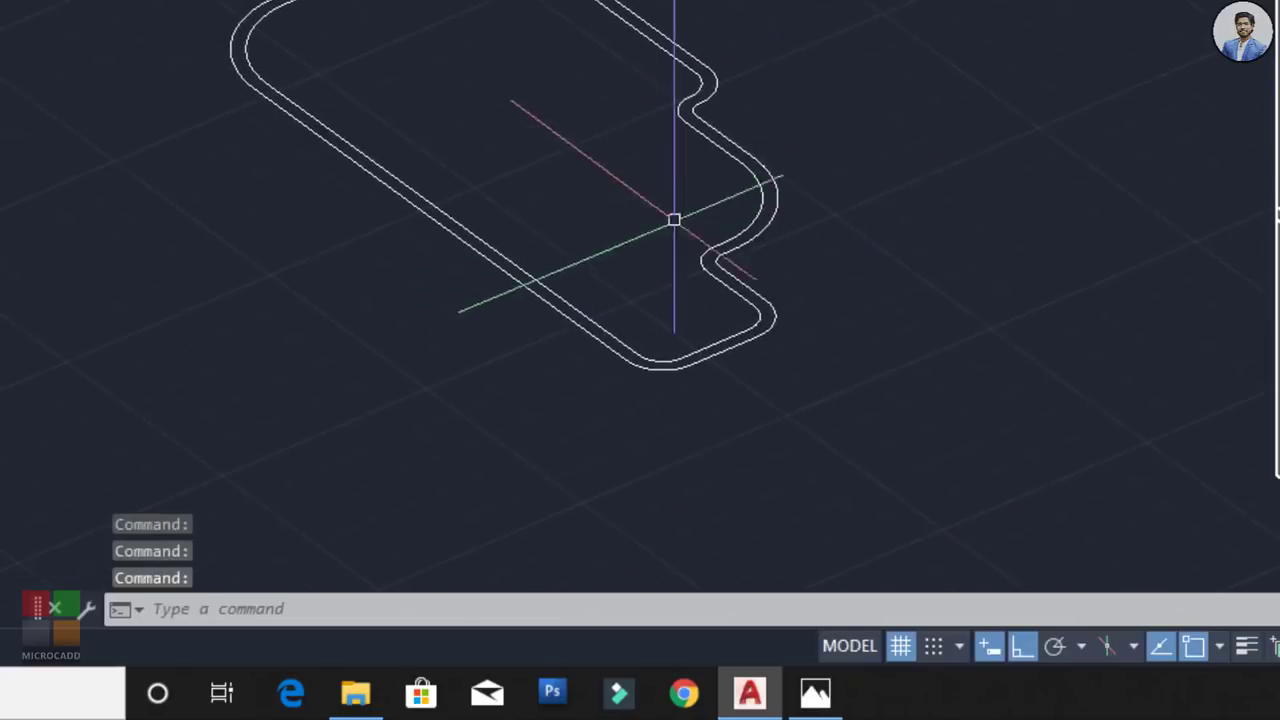
{"action": "middle_click_drag", "start_coordinate": [674, 220], "coordinate": [714, 263], "text": "shift"}
{"action": "middle_click_drag", "start_coordinate": [784, 240], "coordinate": [766, 174]}
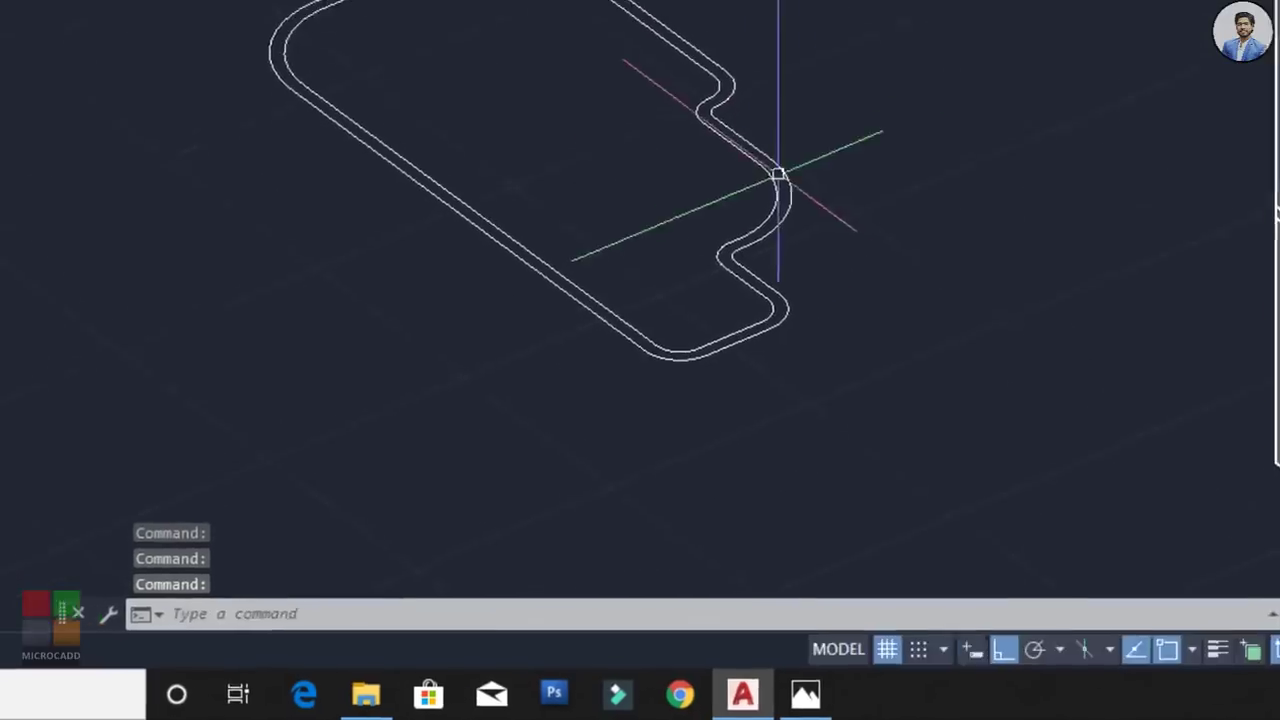
{"action": "left_click", "coordinate": [764, 9]}
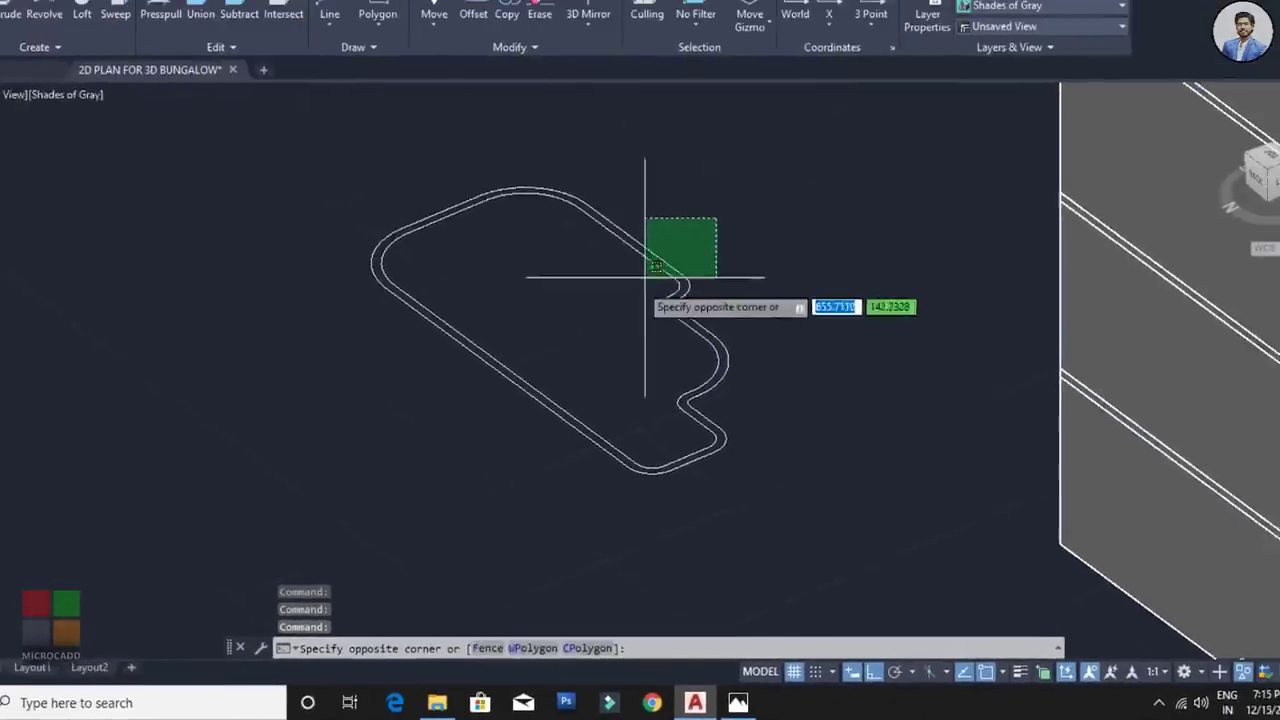
{"action": "left_click", "coordinate": [666, 98]}
{"action": "type", "text": "c"}
{"action": "key", "text": "Return"}
{"action": "left_click", "coordinate": [765, 268]}
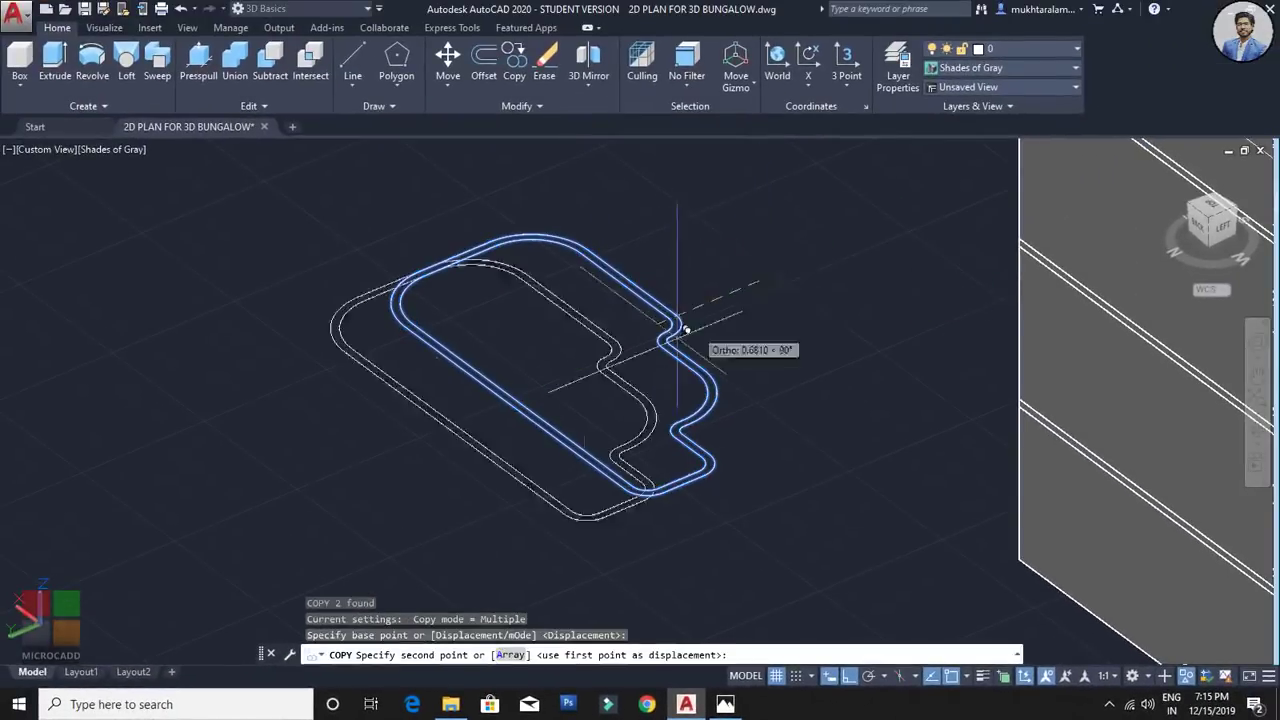
{"action": "middle_click_drag", "start_coordinate": [503, 413], "coordinate": [749, 291]}
{"action": "left_click", "coordinate": [580, 366]}
{"action": "key", "text": "Escape"}
{"action": "middle_click_drag", "start_coordinate": [600, 410], "coordinate": [843, 349]}
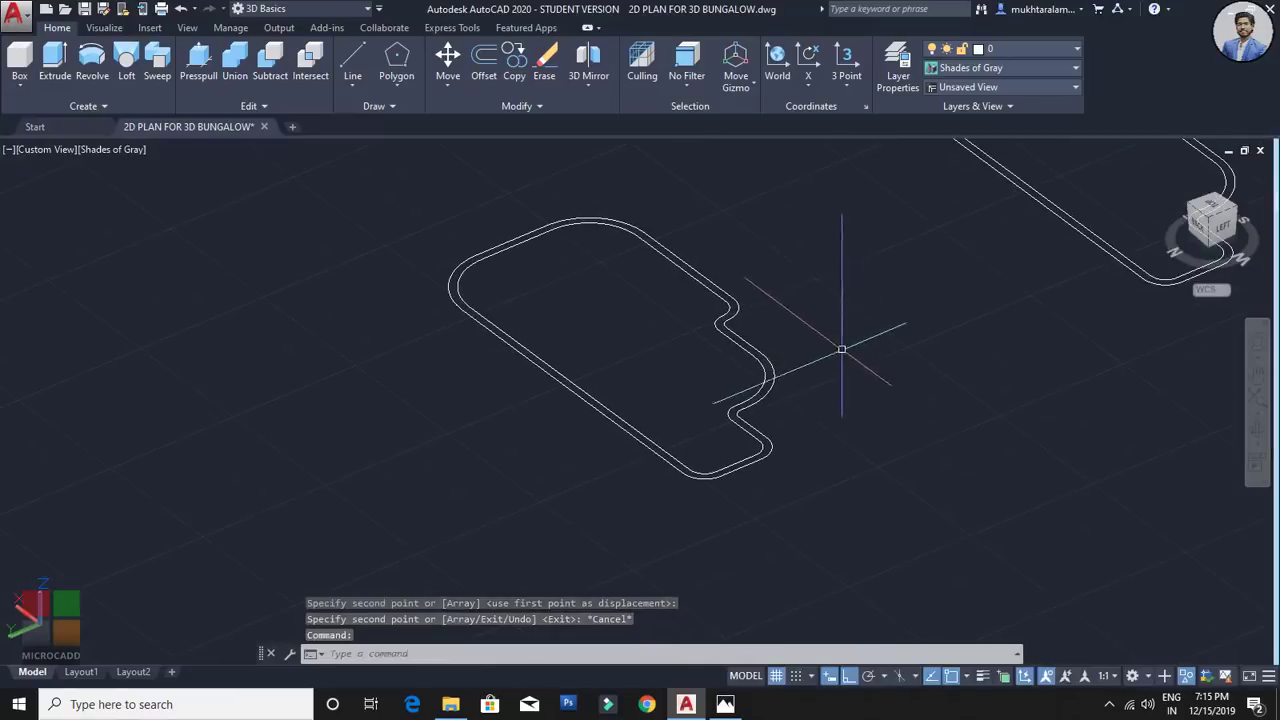
Step: Extrude the outer outline of one pair downward by 1.3, leaving the inner outline on its top face
{"action": "scroll", "coordinate": [786, 409], "scroll_direction": "up", "scroll_amount": 4}
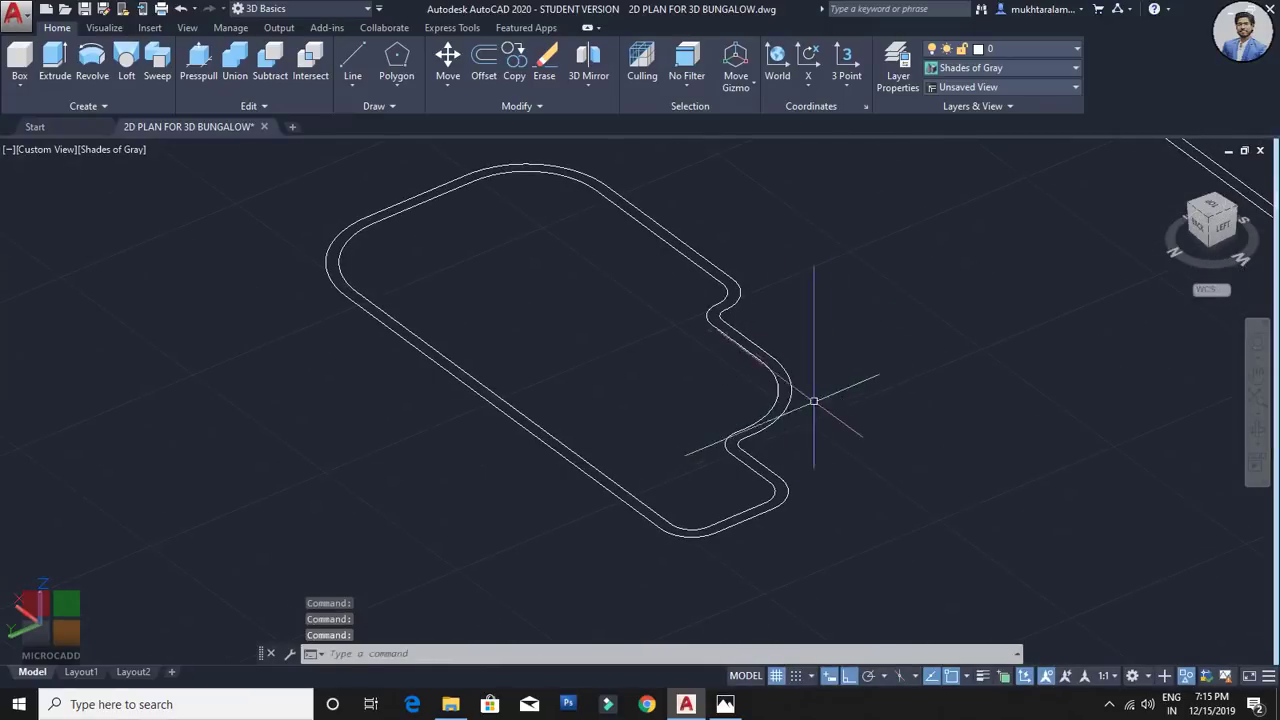
{"action": "left_click", "coordinate": [790, 392]}
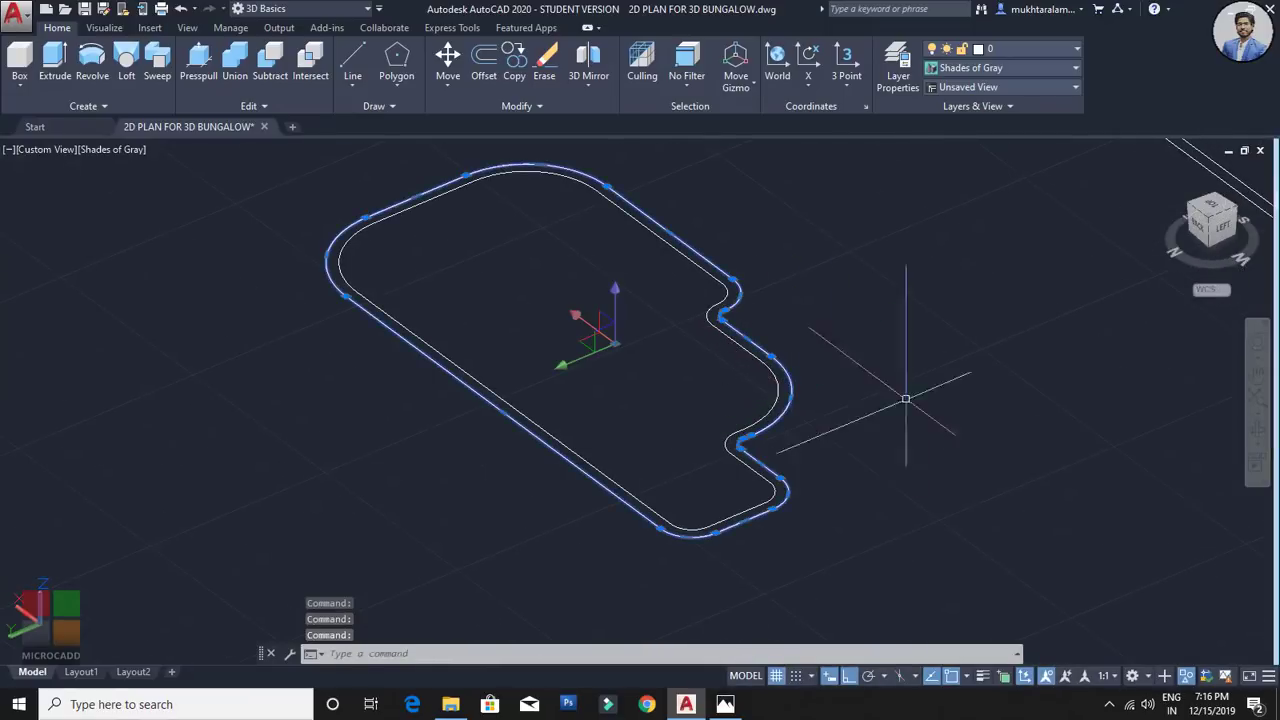
{"action": "key", "text": "Escape"}
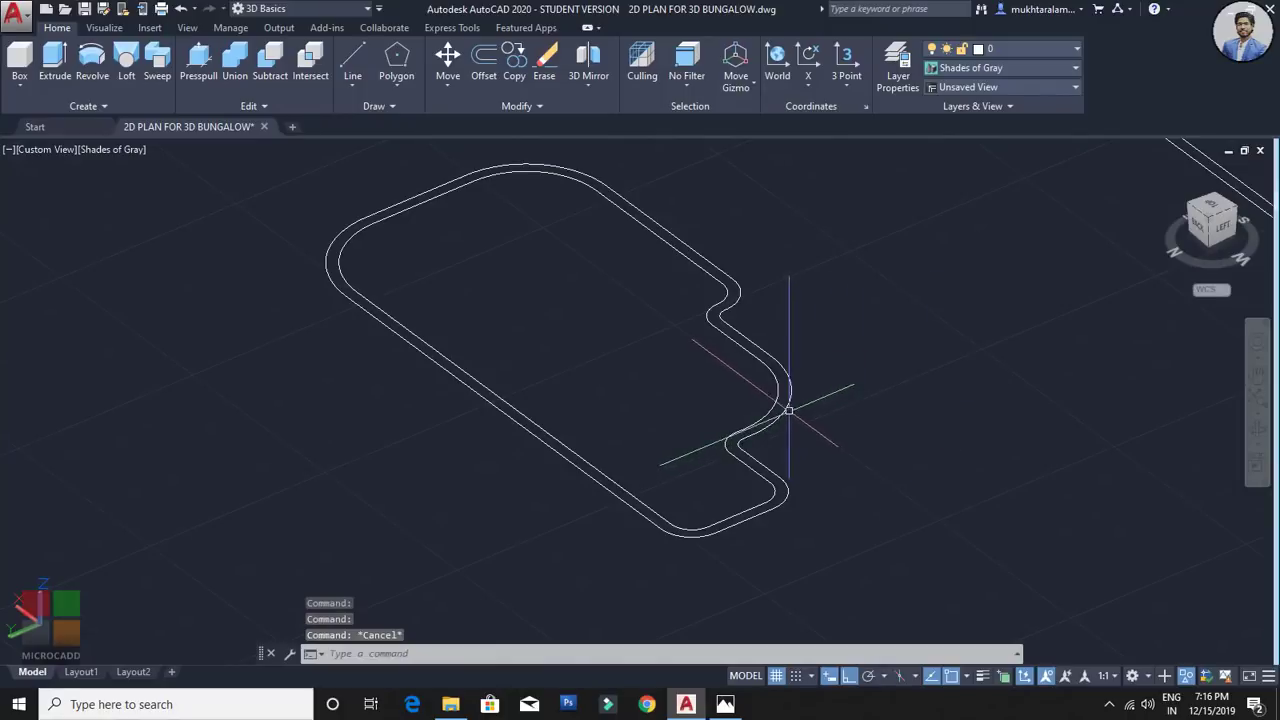
{"action": "left_click", "coordinate": [786, 408]}
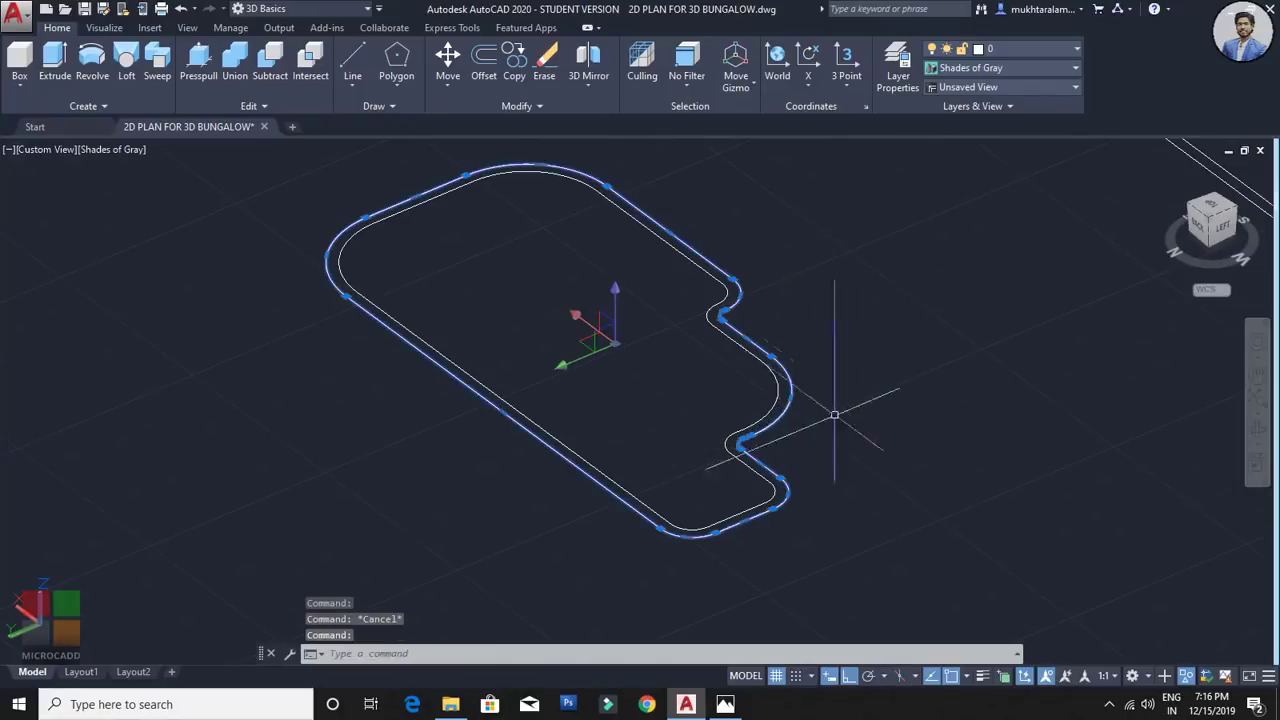
{"action": "left_click", "coordinate": [58, 72]}
{"action": "scroll", "coordinate": [912, 405], "scroll_direction": "up", "scroll_amount": 1}
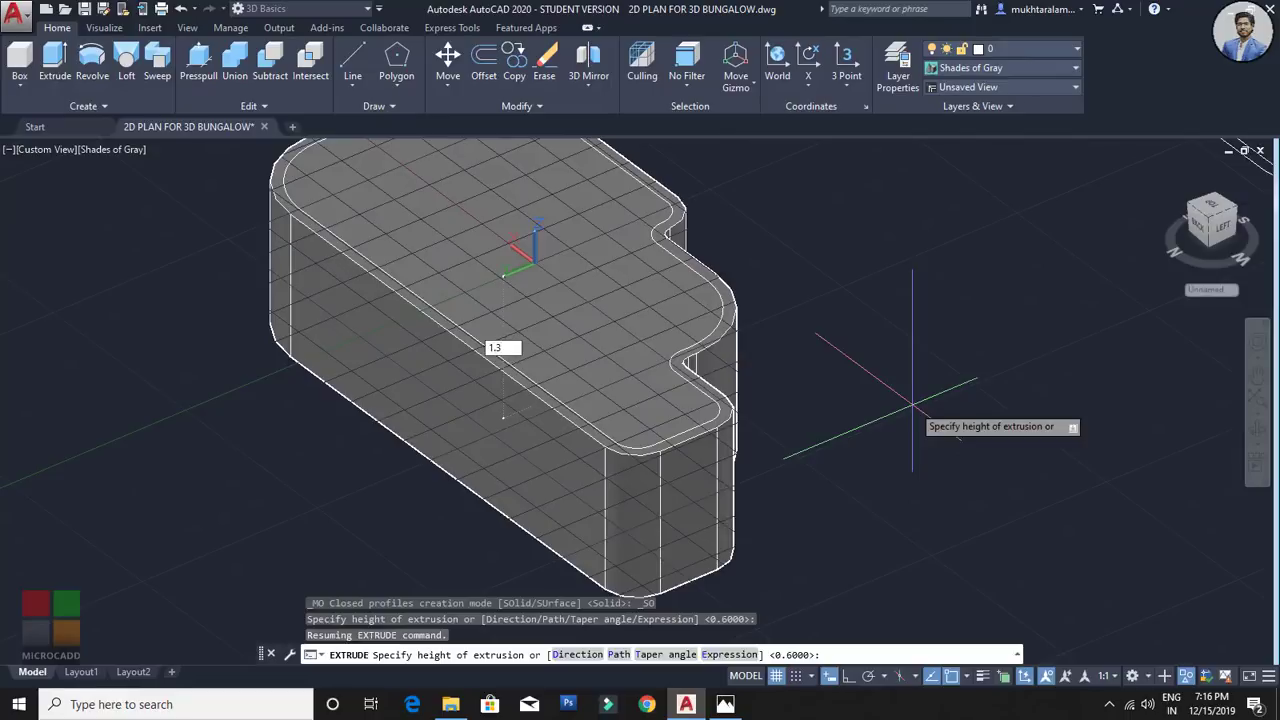
{"action": "key", "text": "Return"}
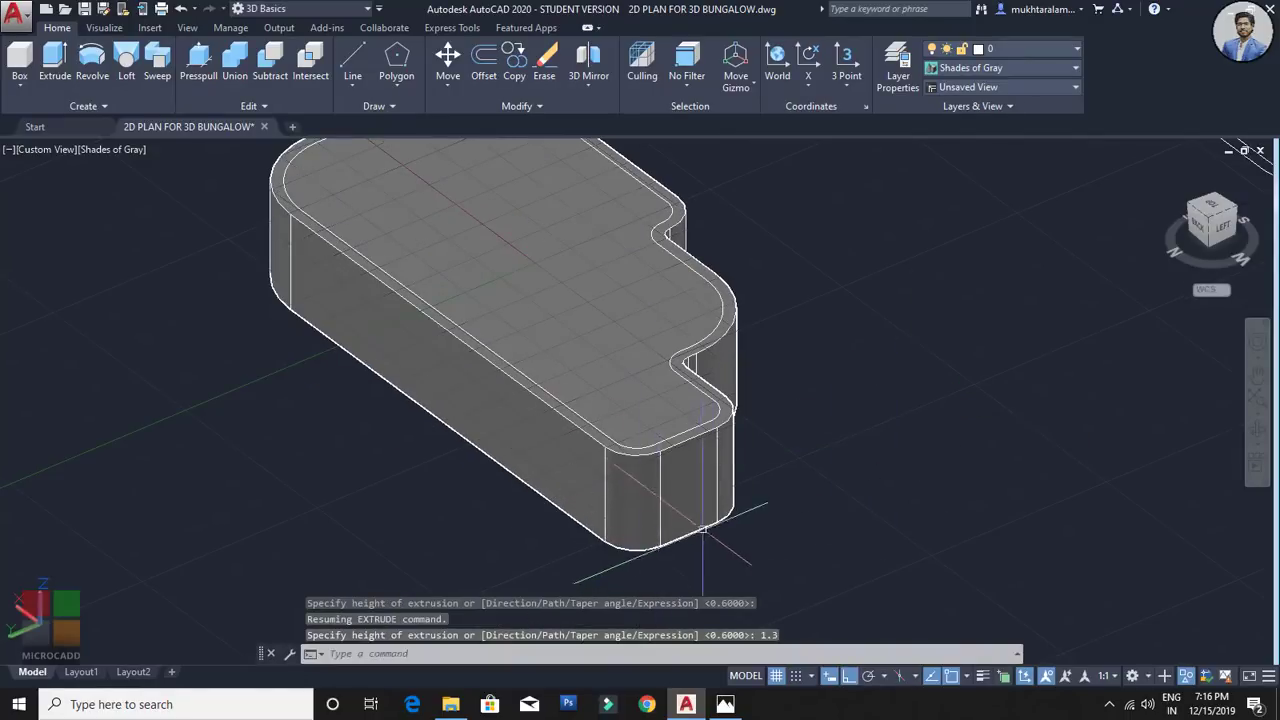
Step: Presspull the area inside the inner outline down 1.1 to hollow out the pool basin
{"action": "left_click", "coordinate": [197, 62]}
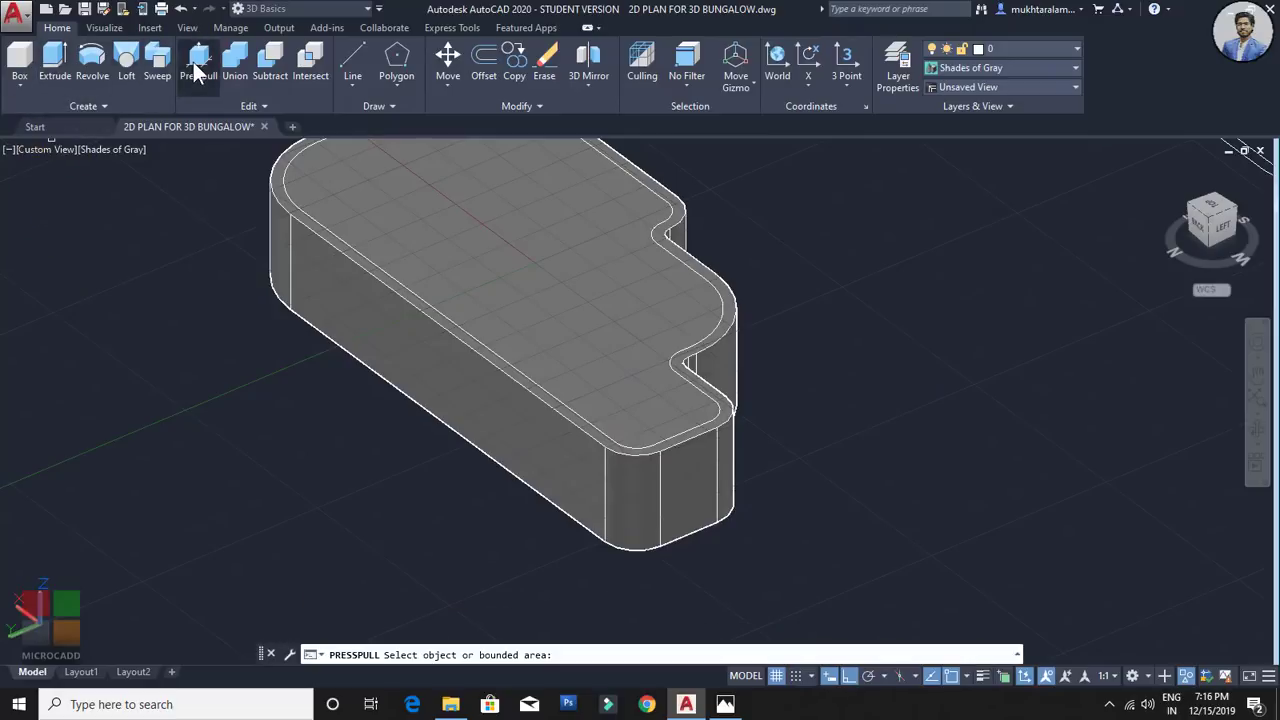
{"action": "left_click", "coordinate": [545, 260]}
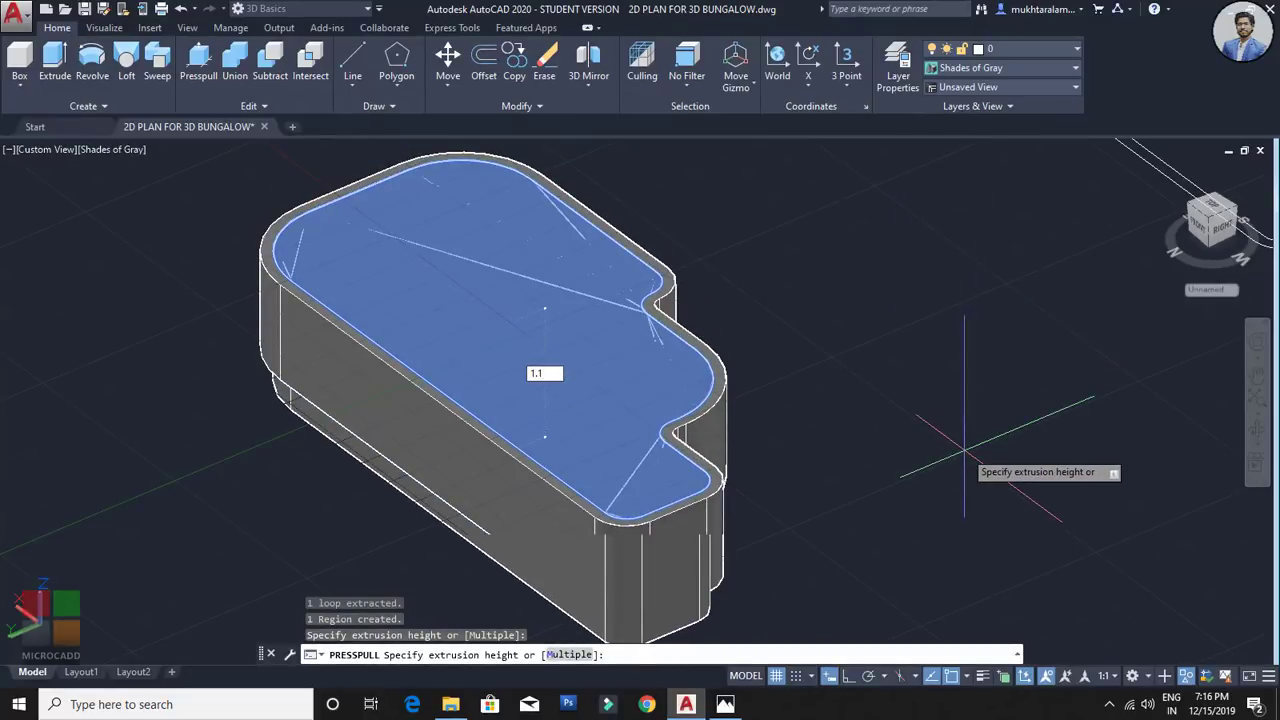
{"action": "type", "text": "1.1"}
{"action": "key", "text": "Return"}
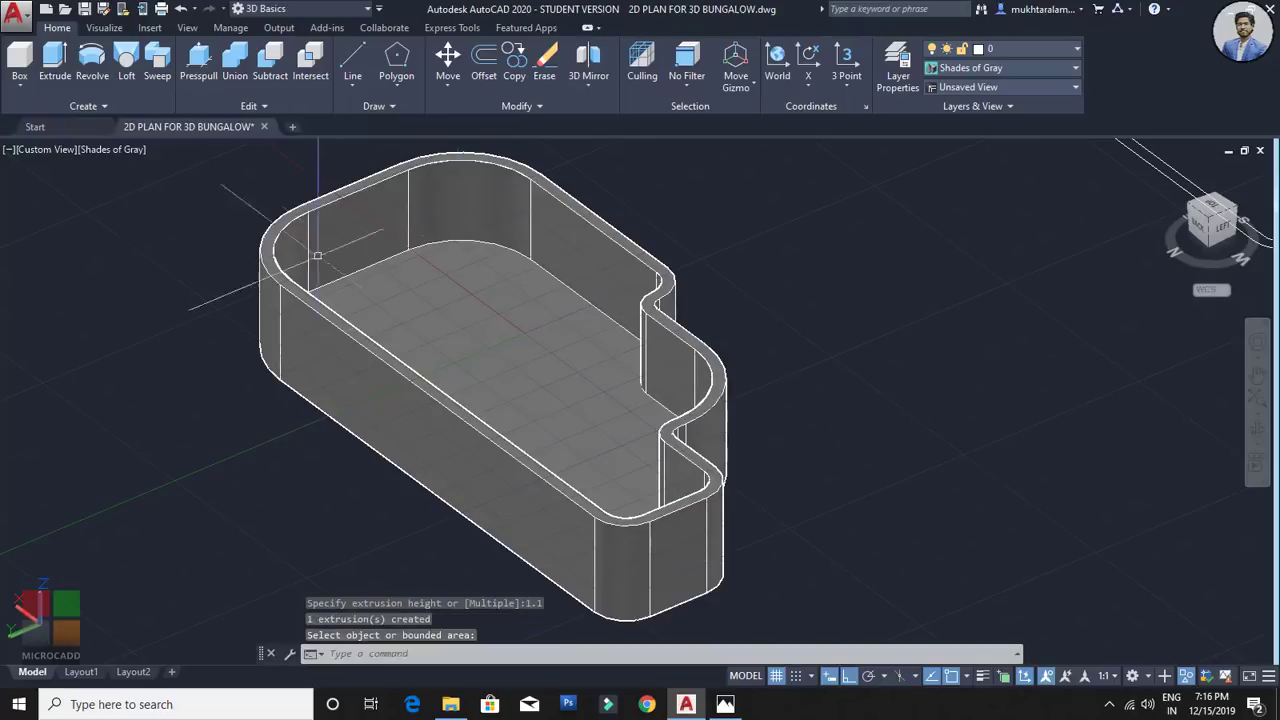
Step: Move the outer outline of the remaining pair sideways toward the building, clear of the inner outline
{"action": "middle_click_drag", "start_coordinate": [560, 420], "coordinate": [223, 403], "text": "shift"}
{"action": "scroll", "coordinate": [609, 323], "scroll_direction": "down", "scroll_amount": 2}
{"action": "middle_click_drag", "start_coordinate": [317, 389], "coordinate": [446, 366]}
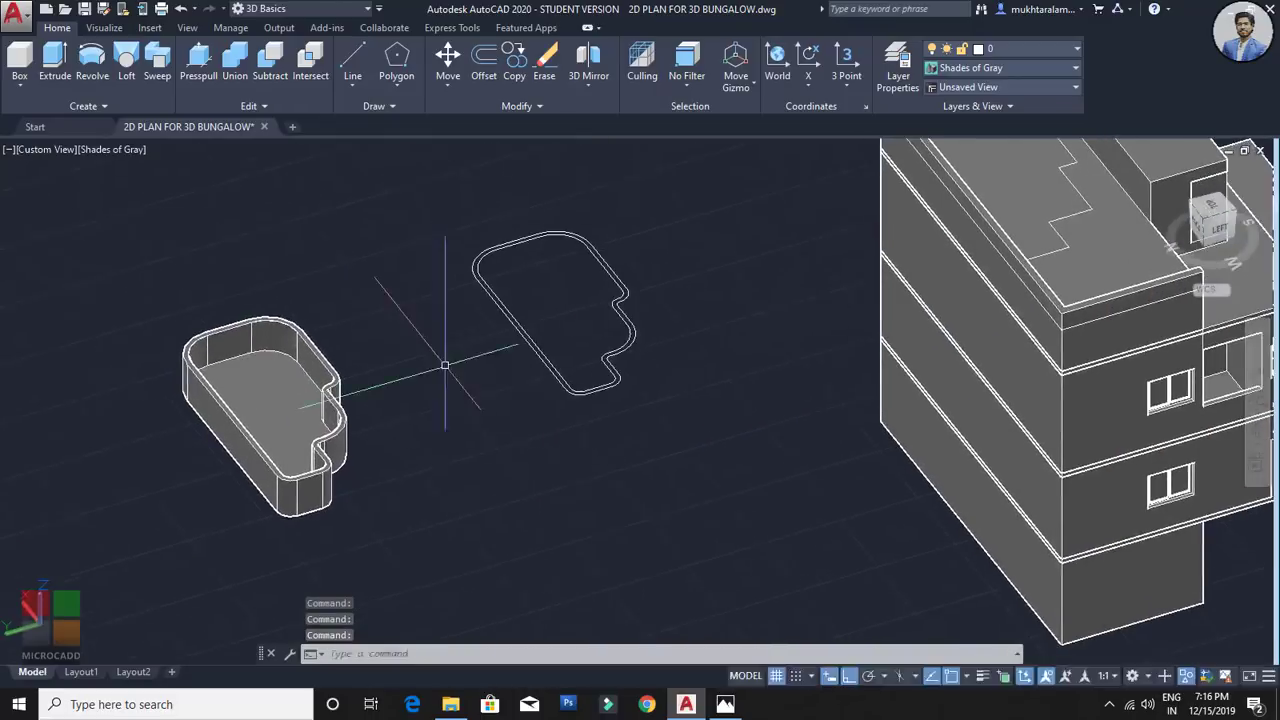
{"action": "middle_click_drag", "start_coordinate": [634, 394], "coordinate": [598, 479], "text": "shift"}
{"action": "scroll", "coordinate": [678, 383], "scroll_direction": "up", "scroll_amount": 3}
{"action": "left_click", "coordinate": [552, 432]}
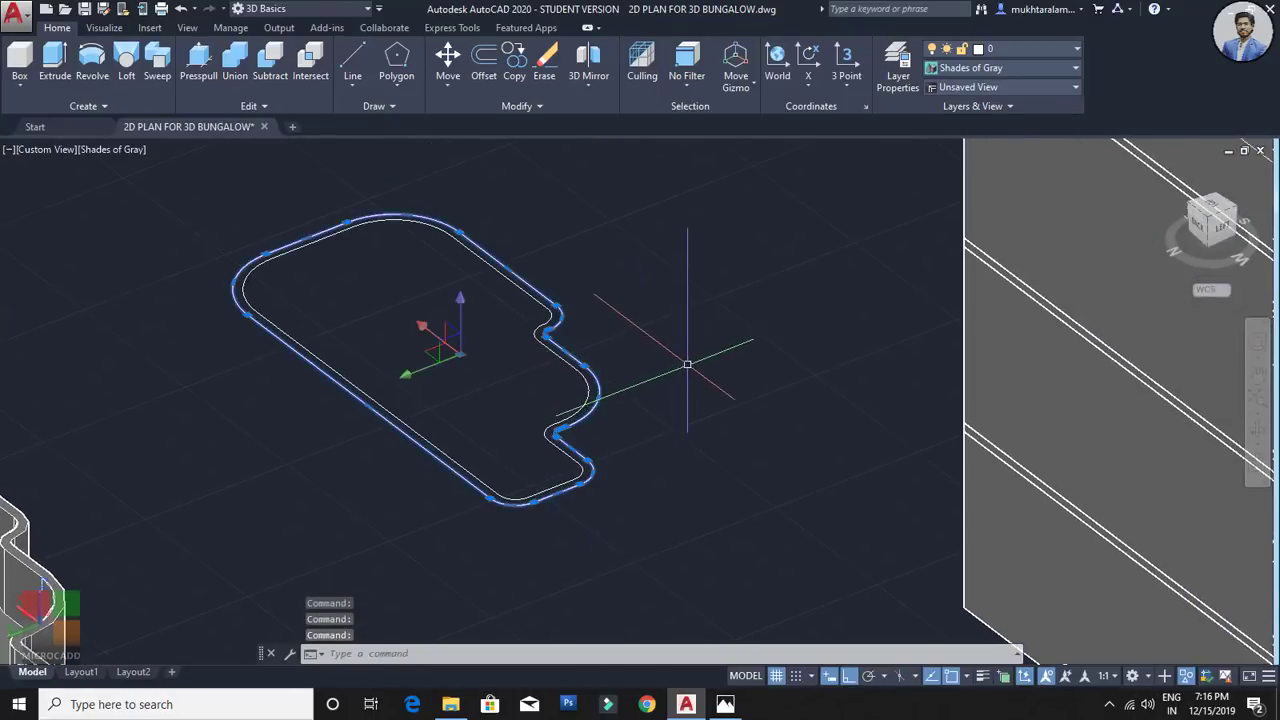
{"action": "type", "text": "m"}
{"action": "key", "text": "Return"}
{"action": "left_click", "coordinate": [557, 310]}
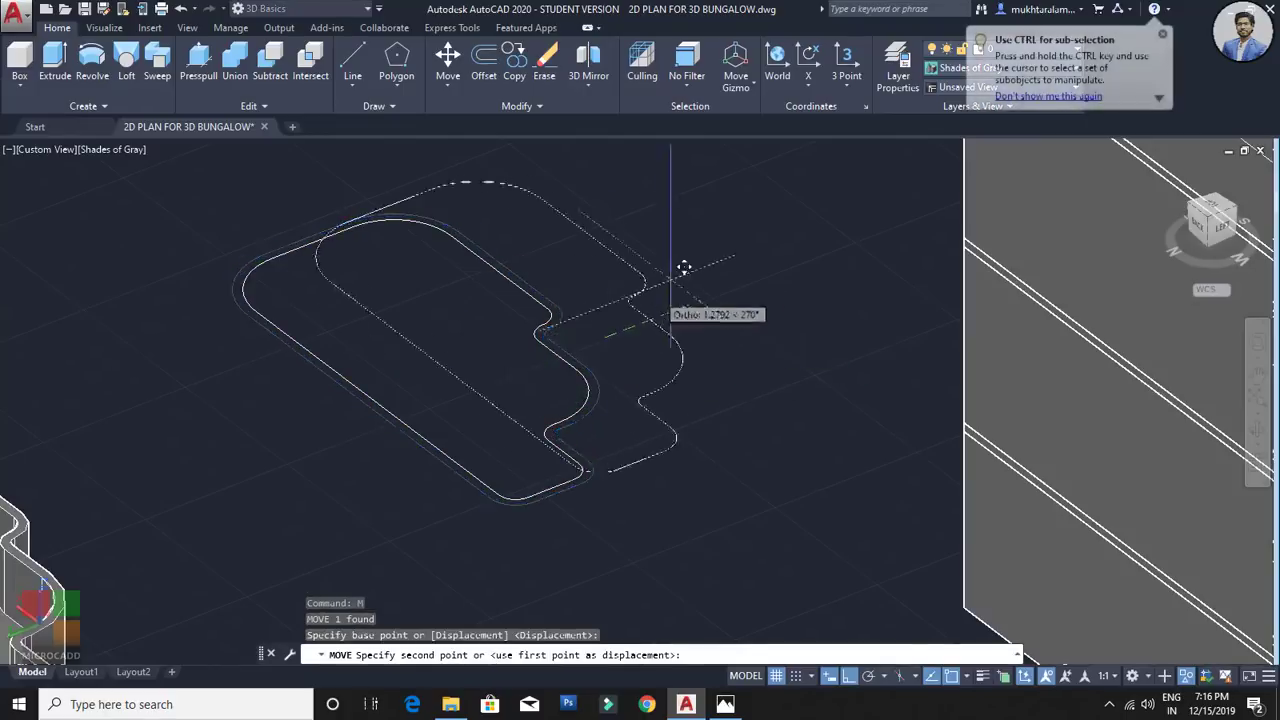
{"action": "middle_click_drag", "start_coordinate": [677, 266], "coordinate": [584, 415]}
{"action": "left_click", "coordinate": [761, 340]}
{"action": "key", "text": "Escape"}
{"action": "middle_click_drag", "start_coordinate": [581, 460], "coordinate": [659, 356]}
Step: Extrude the separated outer outline downward by 1.3 as a solid
{"action": "left_click", "coordinate": [659, 356]}
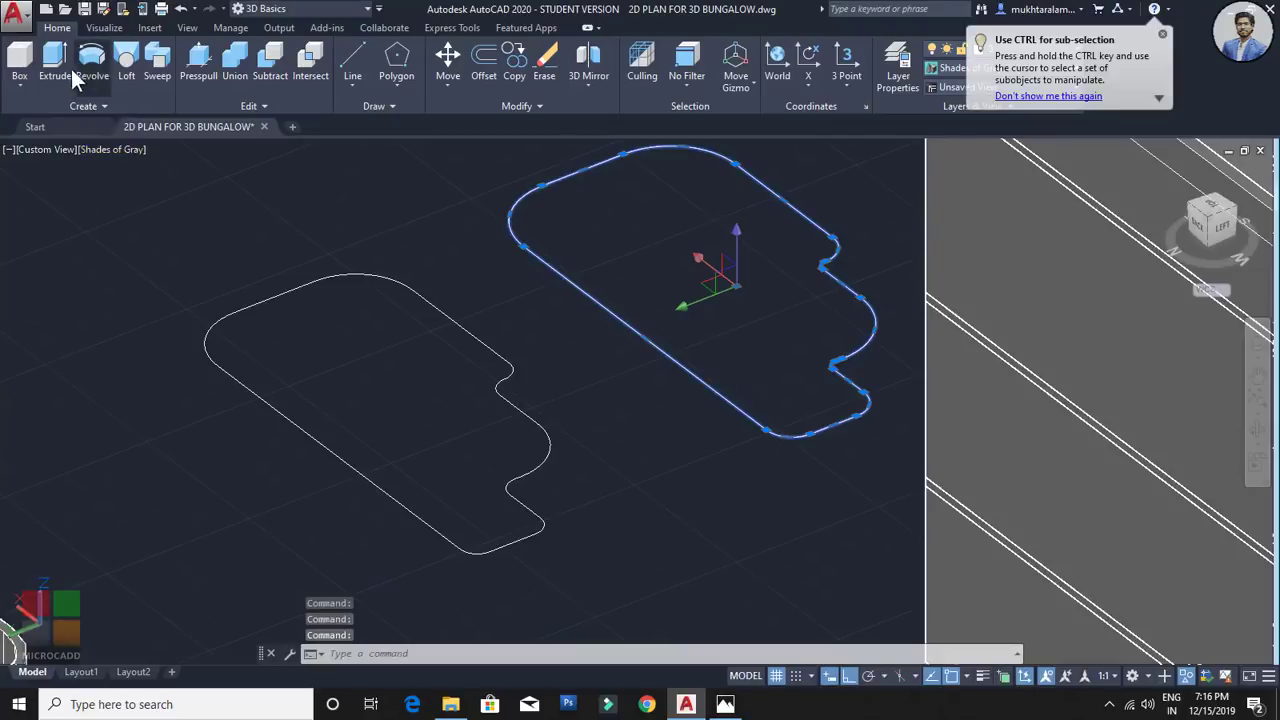
{"action": "left_click", "coordinate": [61, 62]}
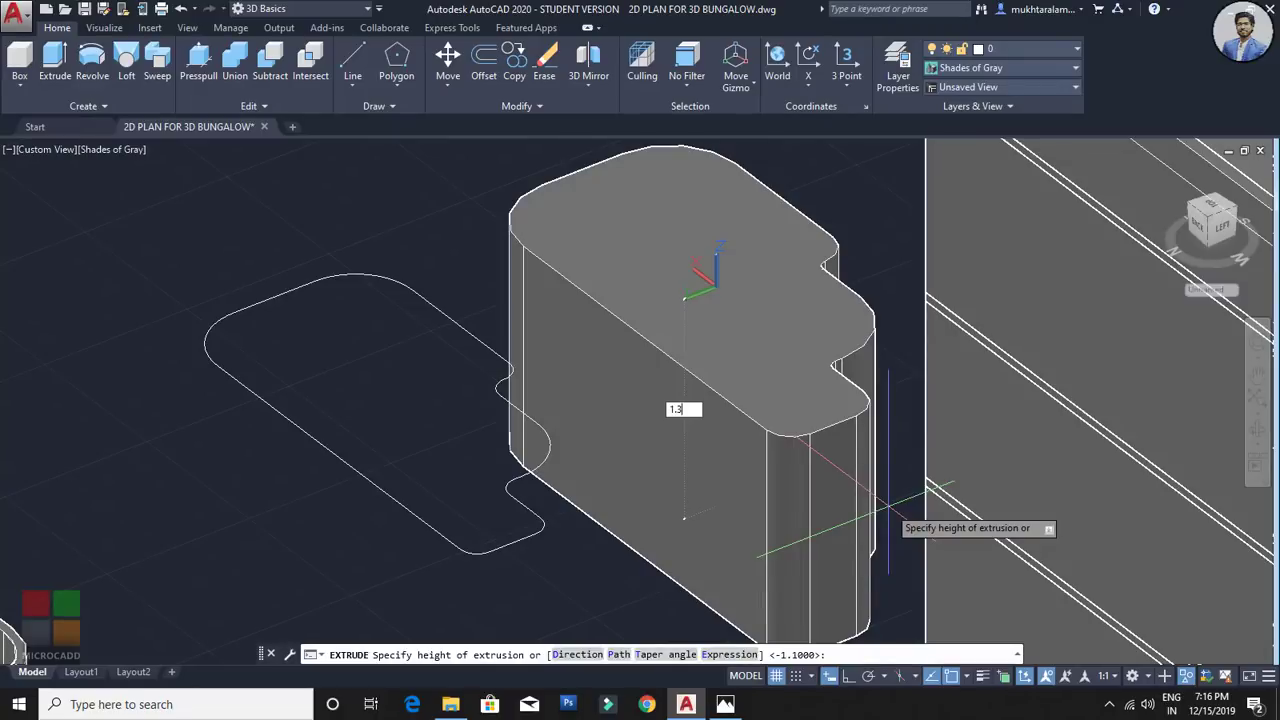
{"action": "key", "text": "Return"}
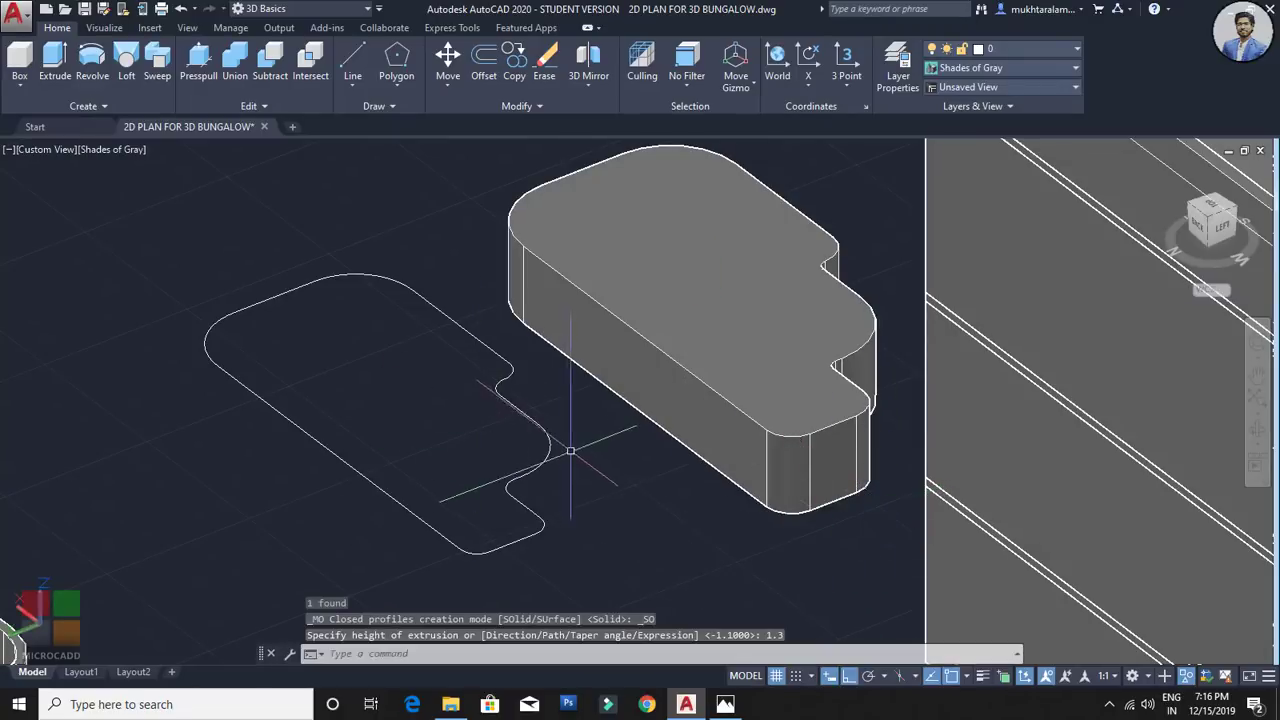
Step: Extrude the remaining inner outline downward by 0.9 as a solid
{"action": "left_click", "coordinate": [60, 69]}
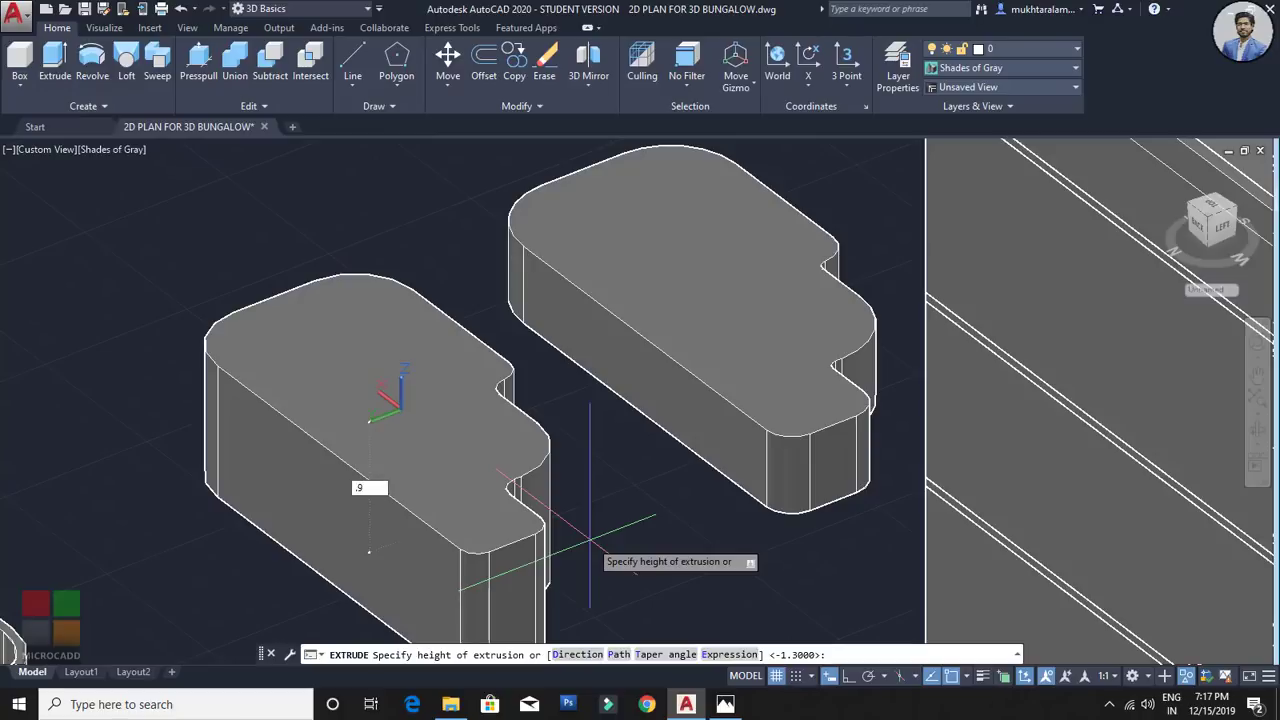
{"action": "key", "text": "Return"}
{"action": "key", "text": "Escape"}
Step: Examine the three pool solids alongside the stepped outline on the raised rooftop terrace
{"action": "scroll", "coordinate": [595, 503], "scroll_direction": "down", "scroll_amount": 2}
{"action": "middle_click_drag", "start_coordinate": [598, 505], "coordinate": [620, 423]}
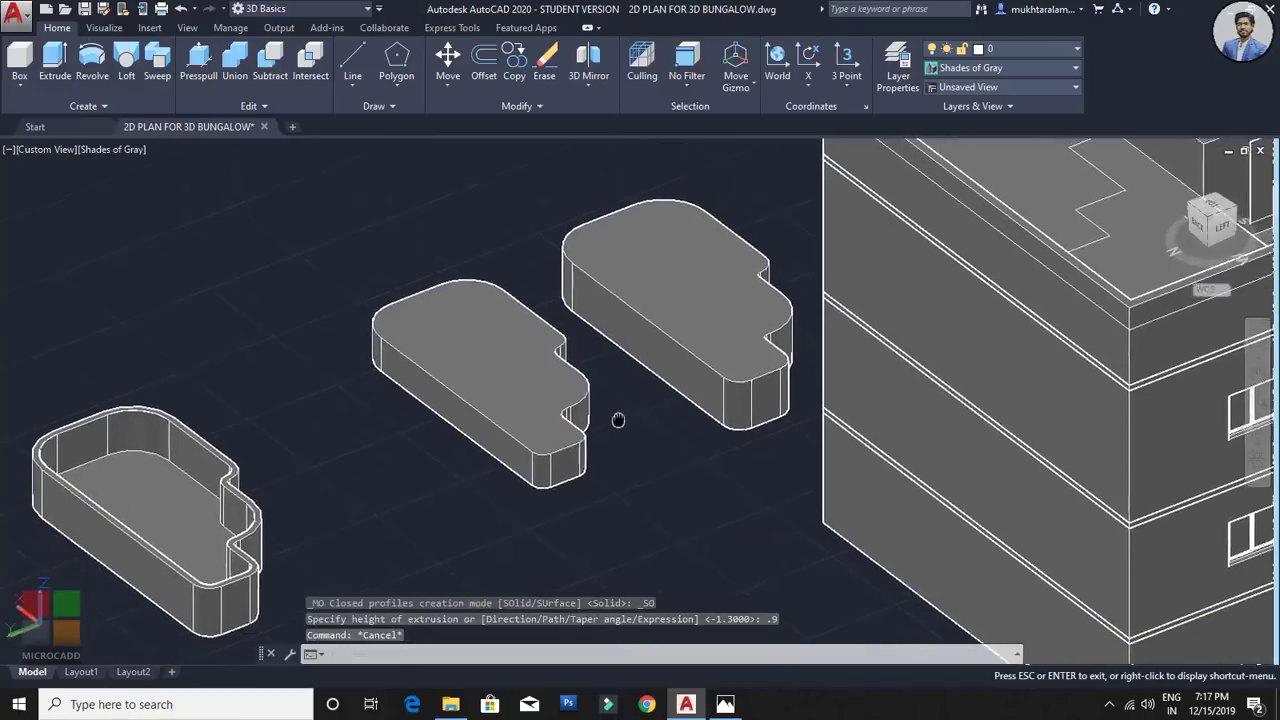
{"action": "middle_click", "coordinate": [657, 434]}
{"action": "middle_click_drag", "start_coordinate": [725, 412], "coordinate": [651, 440]}
{"action": "middle_click_drag", "start_coordinate": [746, 445], "coordinate": [656, 514]}
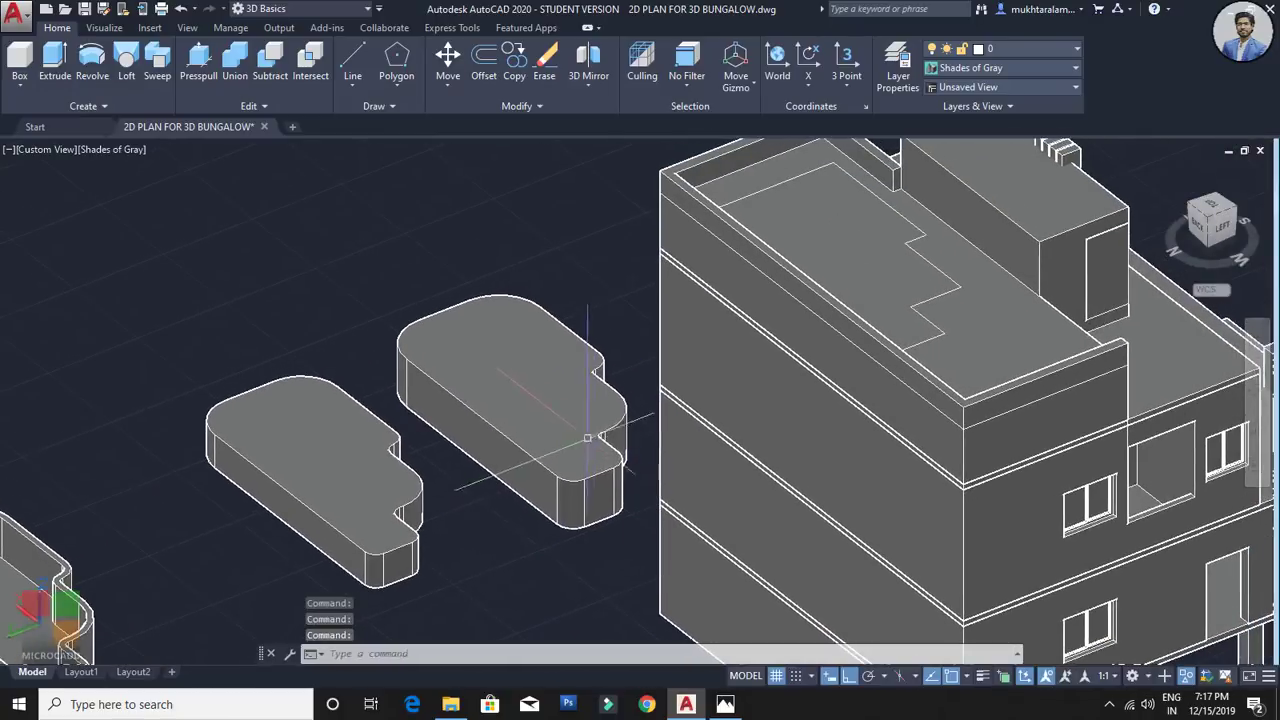
{"action": "middle_click_drag", "start_coordinate": [878, 308], "coordinate": [782, 384]}
{"action": "middle_click_drag", "start_coordinate": [960, 170], "coordinate": [791, 264], "text": "shift"}
{"action": "scroll", "coordinate": [775, 156], "scroll_direction": "up", "scroll_amount": 2}
{"action": "scroll", "coordinate": [839, 193], "scroll_direction": "down", "scroll_amount": 5}
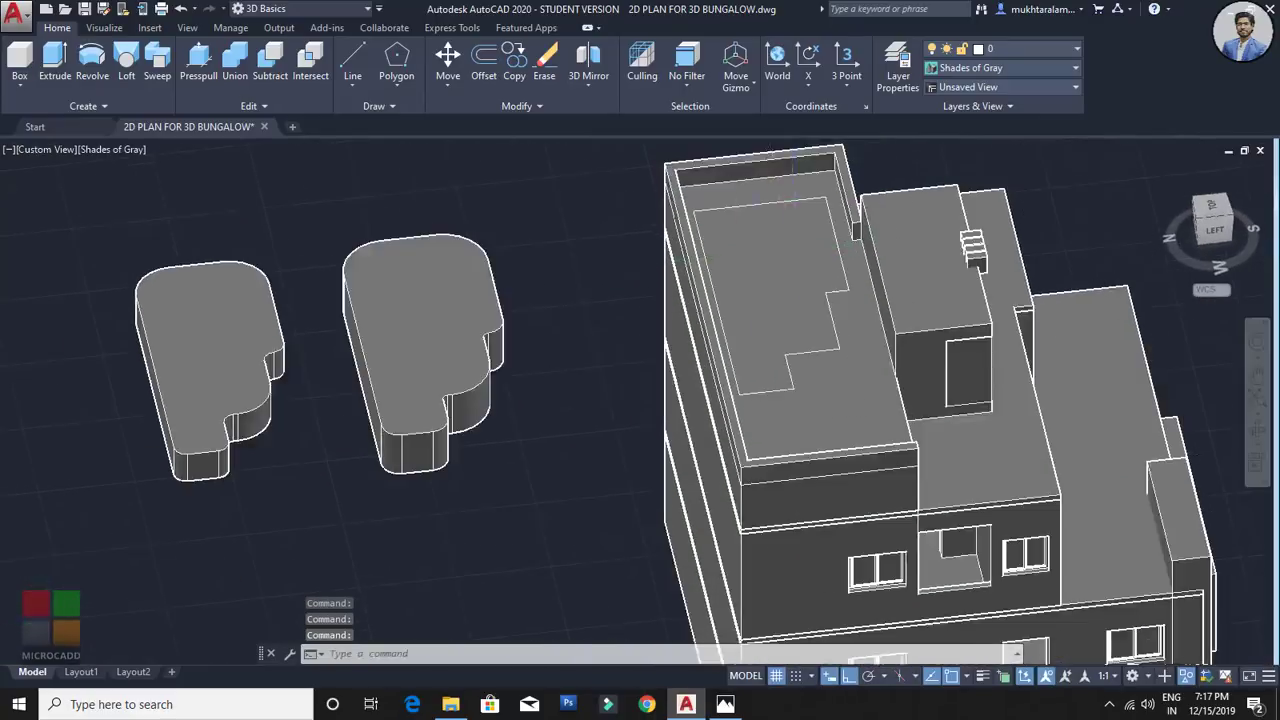
{"action": "scroll", "coordinate": [634, 331], "scroll_direction": "up", "scroll_amount": 3}
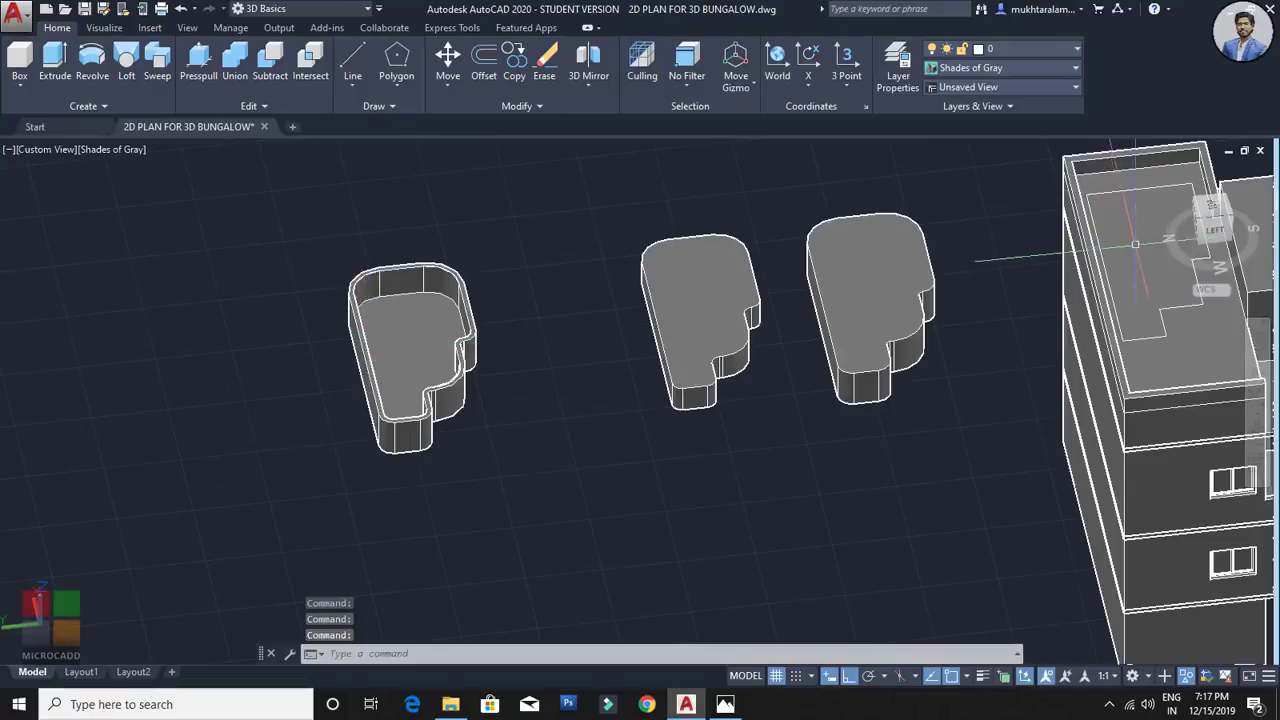
{"action": "middle_click_drag", "start_coordinate": [1135, 244], "coordinate": [866, 268]}
{"action": "scroll", "coordinate": [580, 360], "scroll_direction": "up", "scroll_amount": 2}
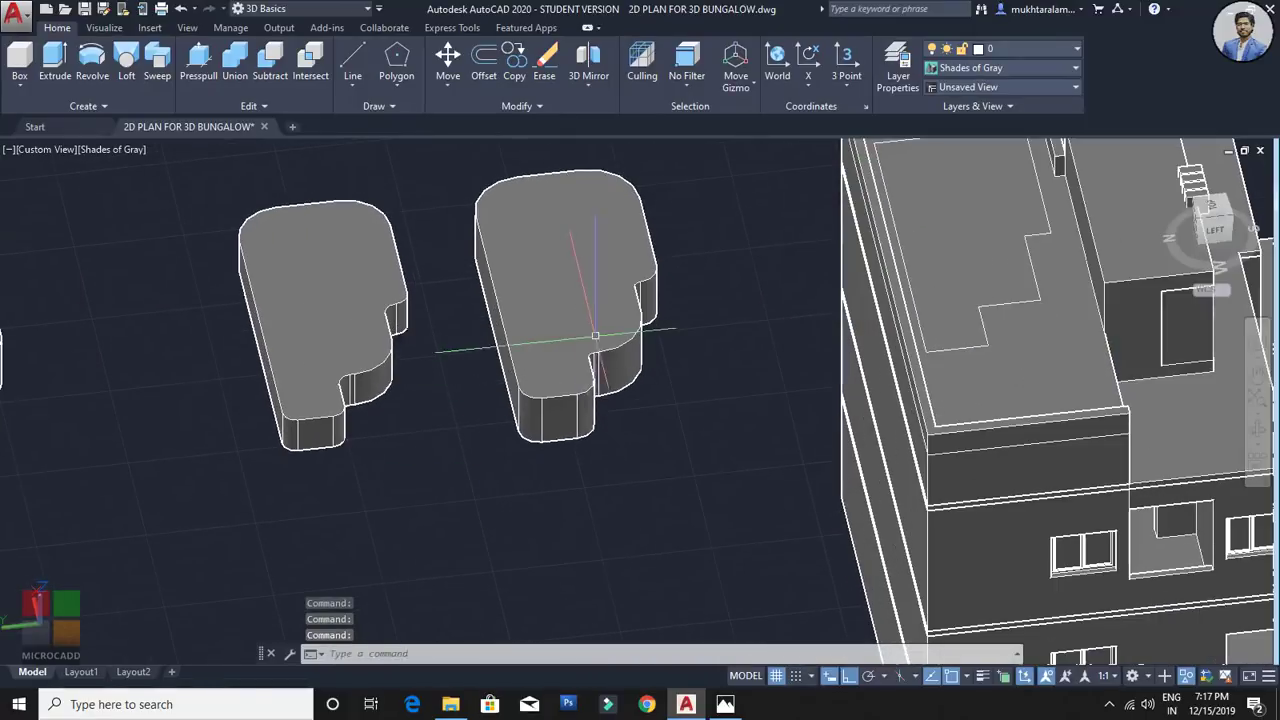
Step: Copy the larger outer pool solid from the midpoint of its short straight edge to the matching midpoint of the stepped outline on the raised terrace
{"action": "left_click", "coordinate": [560, 340]}
{"action": "scroll", "coordinate": [580, 300], "scroll_direction": "up", "scroll_amount": 2}
{"action": "middle_click_drag", "start_coordinate": [720, 387], "coordinate": [722, 421]}
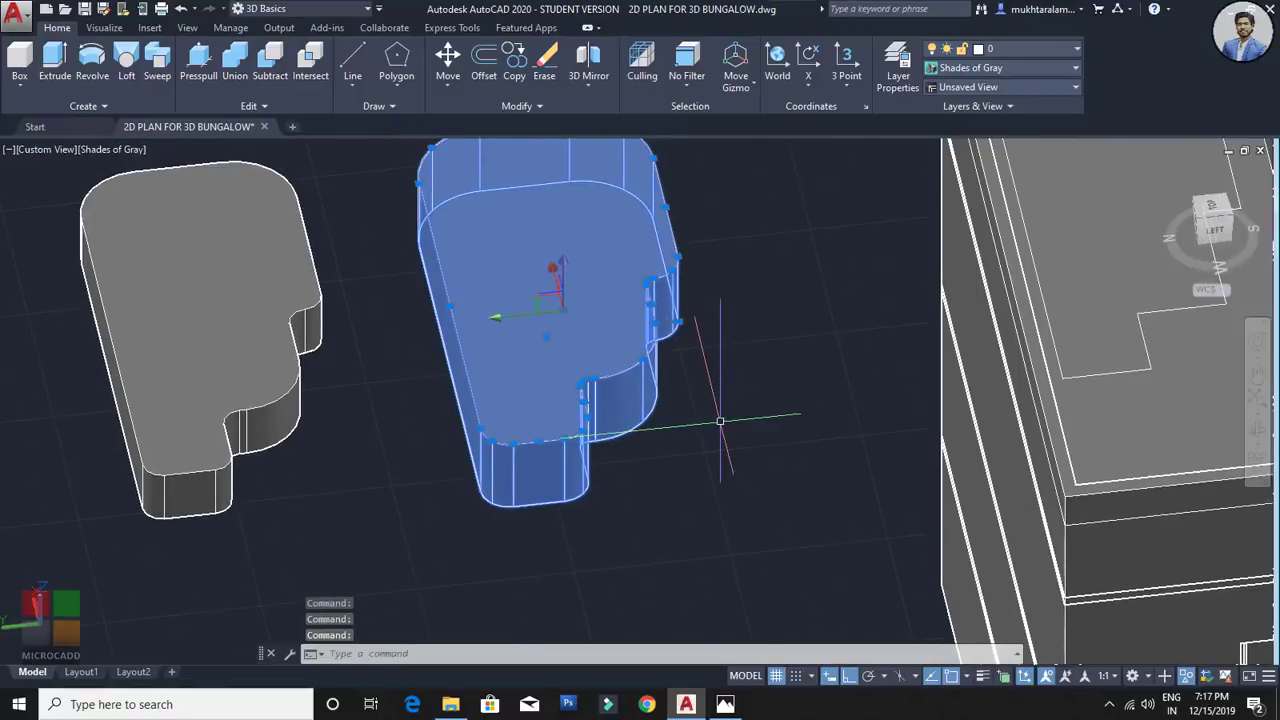
{"action": "type", "text": "CO"}
{"action": "key", "text": "Return"}
{"action": "scroll", "coordinate": [522, 468], "scroll_direction": "up", "scroll_amount": 3}
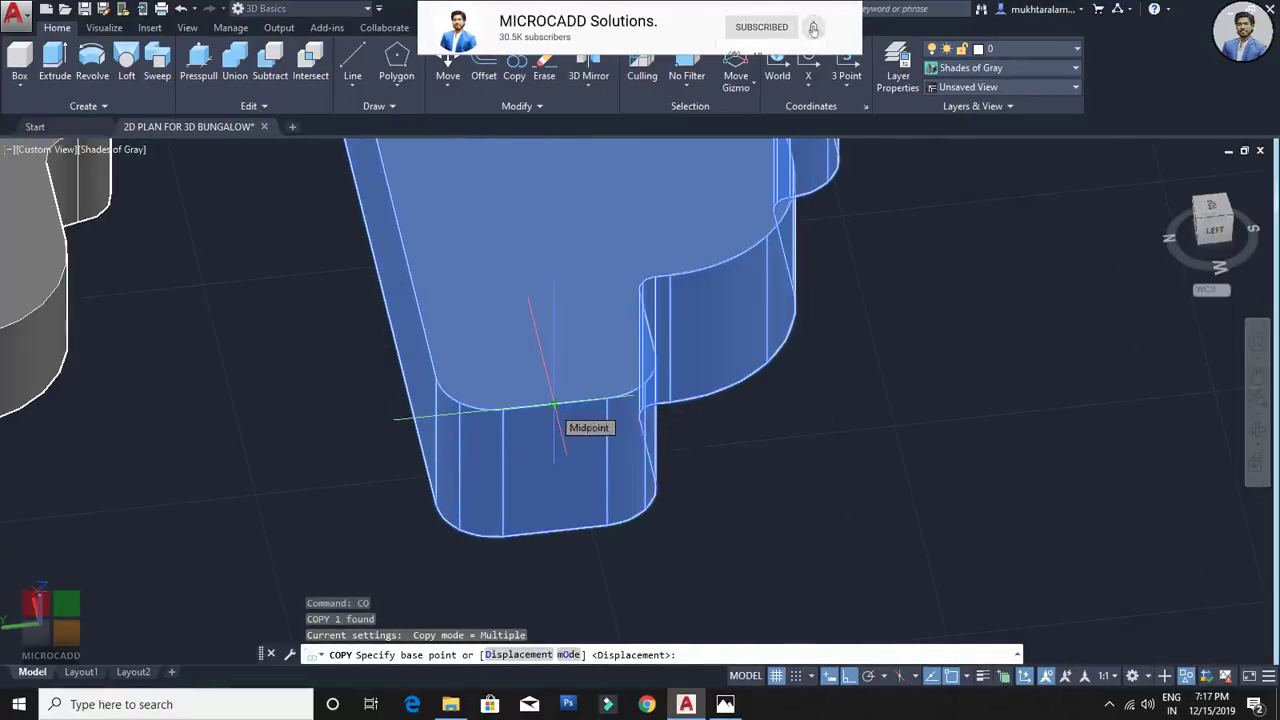
{"action": "scroll", "coordinate": [553, 404], "scroll_direction": "up", "scroll_amount": 3}
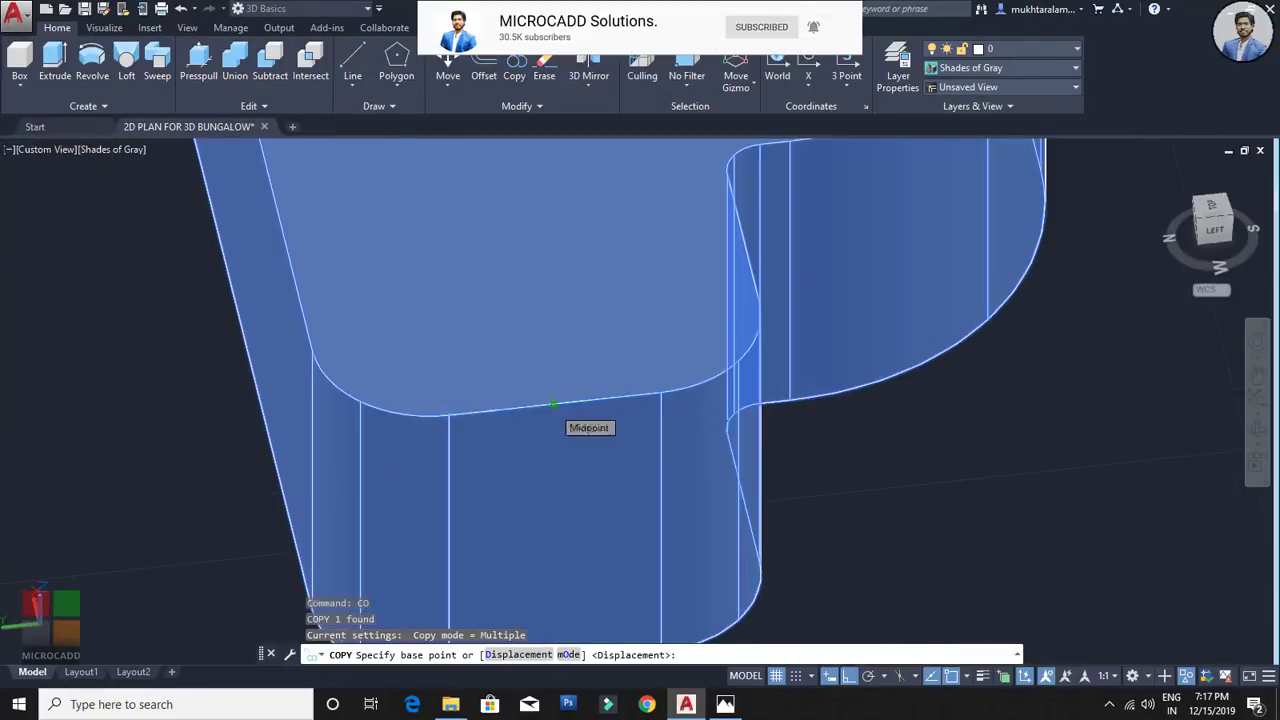
{"action": "left_click", "coordinate": [551, 403]}
{"action": "scroll", "coordinate": [553, 407], "scroll_direction": "down", "scroll_amount": 2}
{"action": "scroll", "coordinate": [550, 405], "scroll_direction": "down", "scroll_amount": 4}
{"action": "middle_click_drag", "start_coordinate": [676, 406], "coordinate": [523, 409]}
{"action": "scroll", "coordinate": [643, 400], "scroll_direction": "up", "scroll_amount": 4}
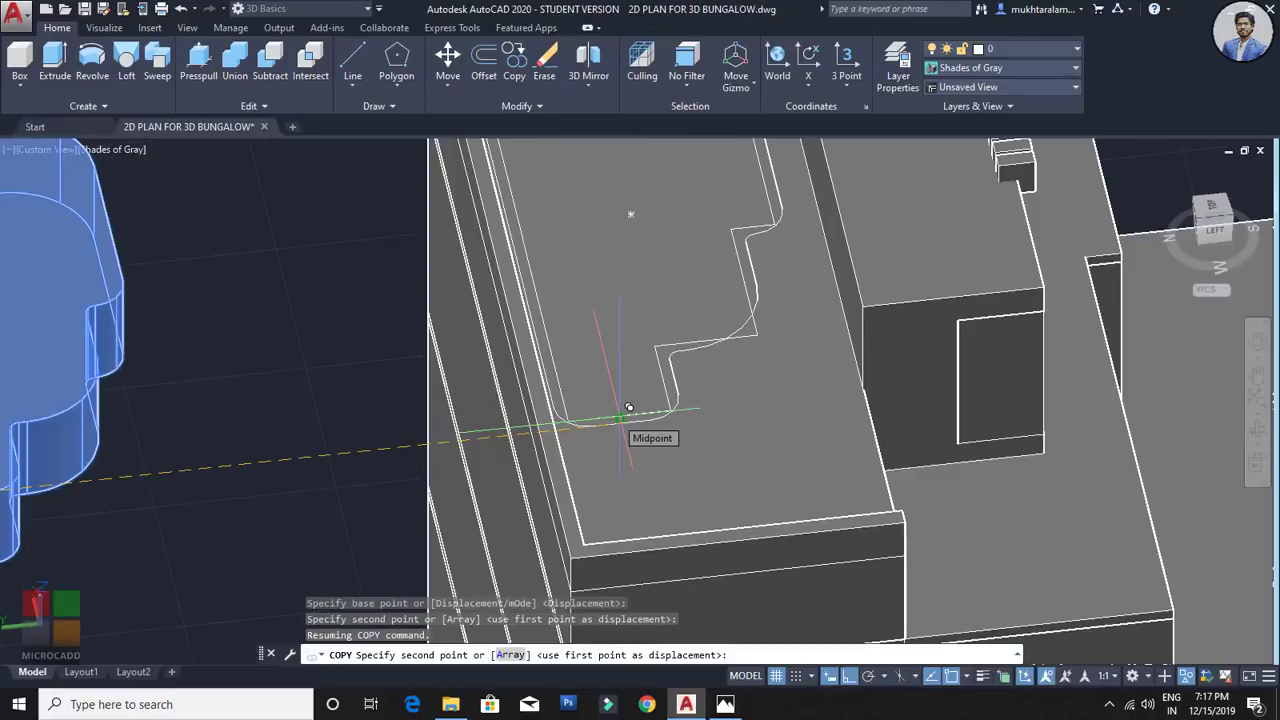
{"action": "left_click", "coordinate": [628, 408]}
{"action": "scroll", "coordinate": [771, 423], "scroll_direction": "down", "scroll_amount": 5}
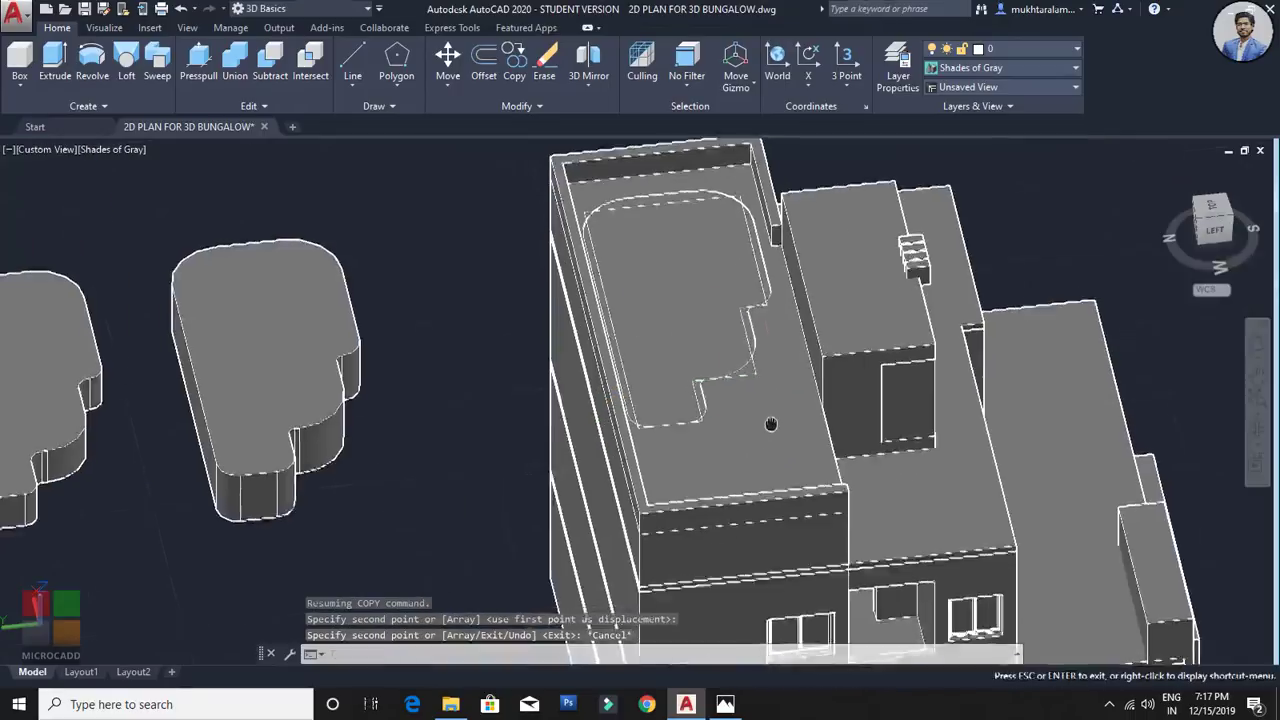
{"action": "key", "text": "Escape"}
{"action": "scroll", "coordinate": [750, 352], "scroll_direction": "up", "scroll_amount": 3}
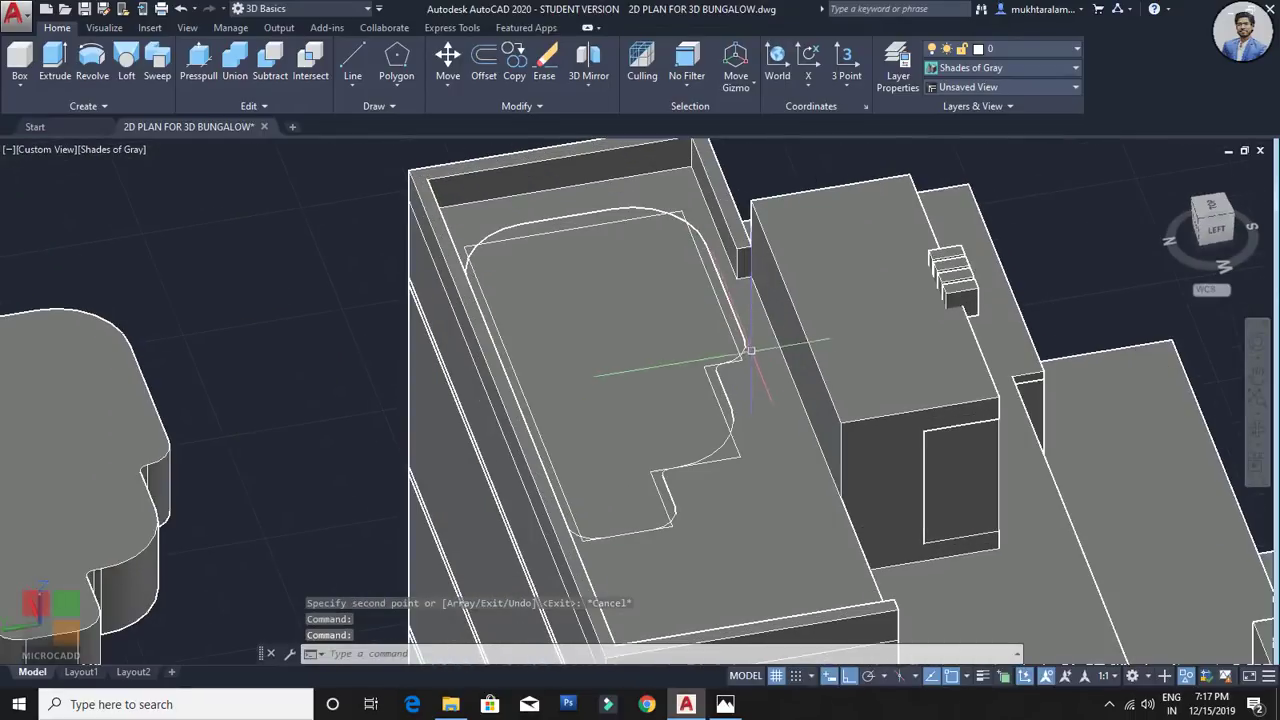
{"action": "left_click", "coordinate": [742, 340]}
{"action": "key", "text": "Escape"}
{"action": "middle_click_drag", "start_coordinate": [632, 443], "coordinate": [549, 452], "text": "shift"}
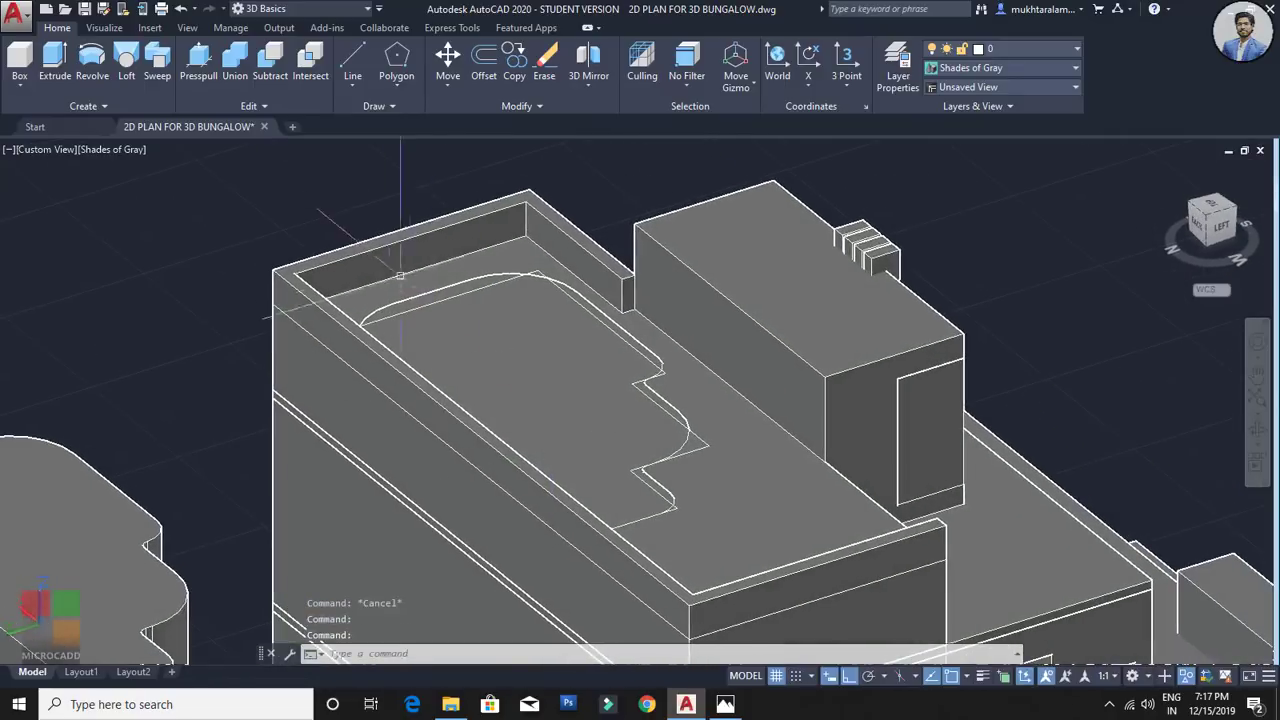
{"action": "left_click", "coordinate": [272, 70]}
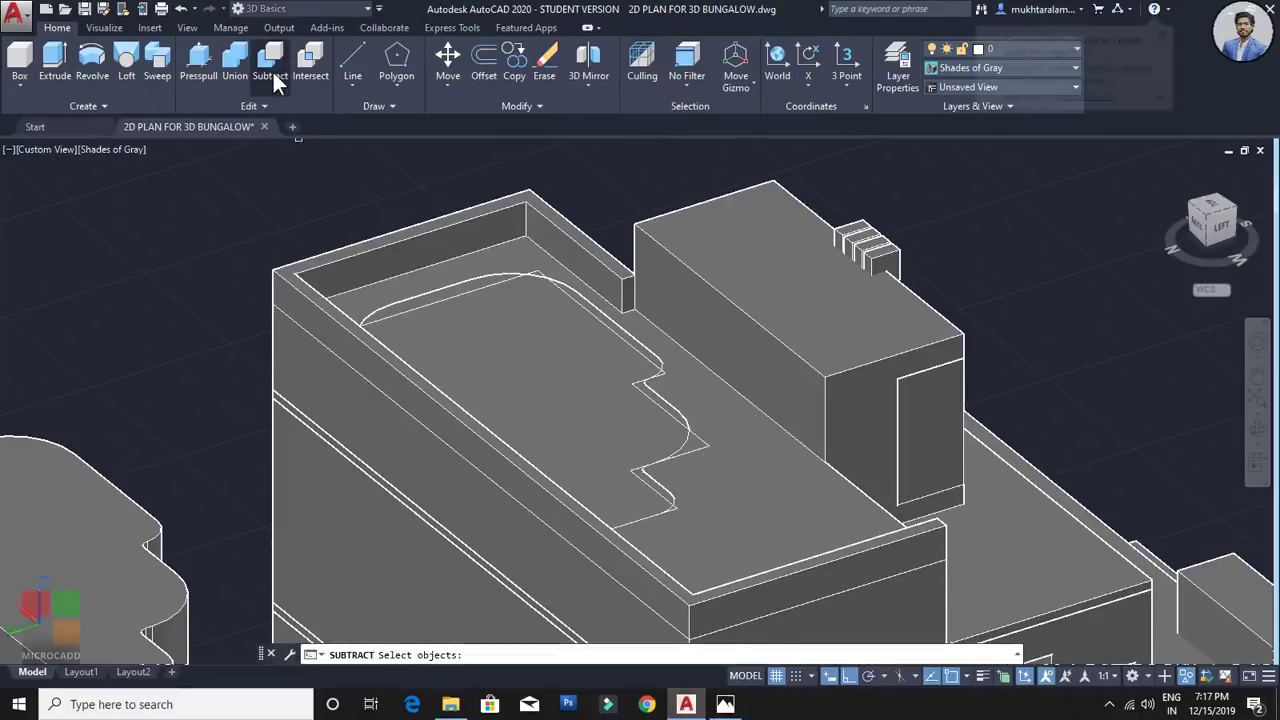
{"action": "left_click", "coordinate": [751, 471]}
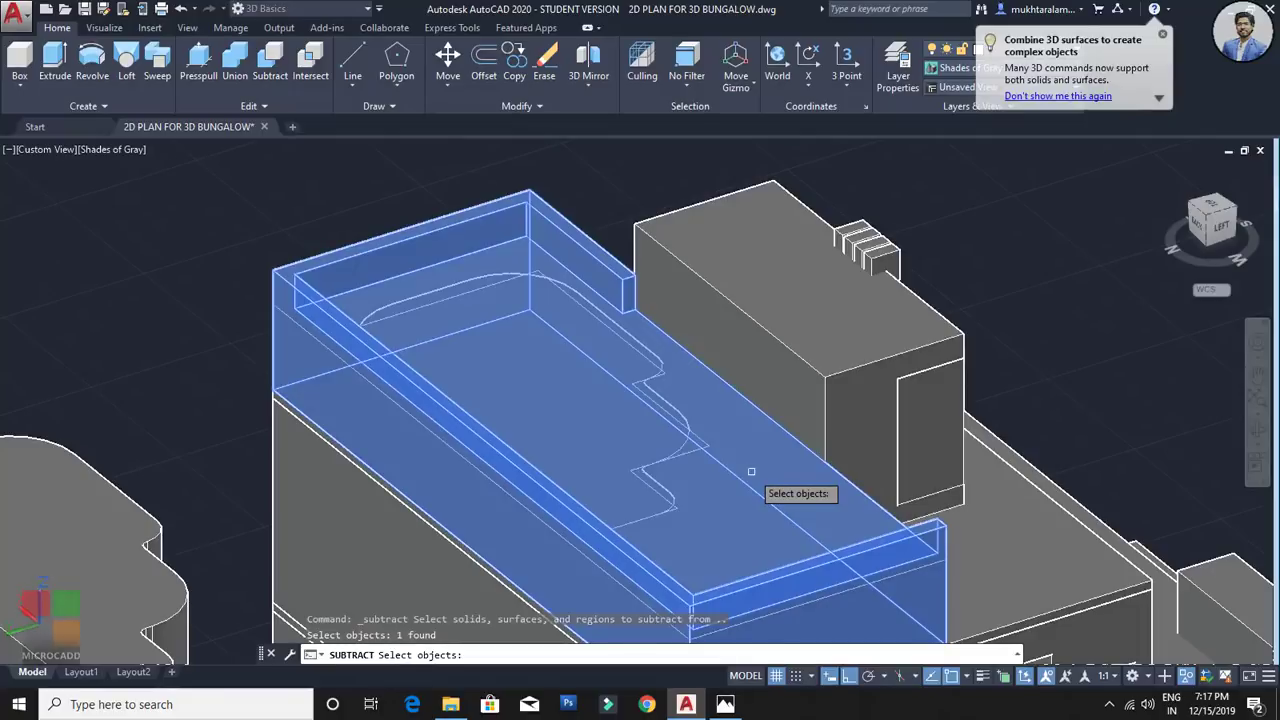
{"action": "key", "text": "Return"}
{"action": "left_click", "coordinate": [521, 338]}
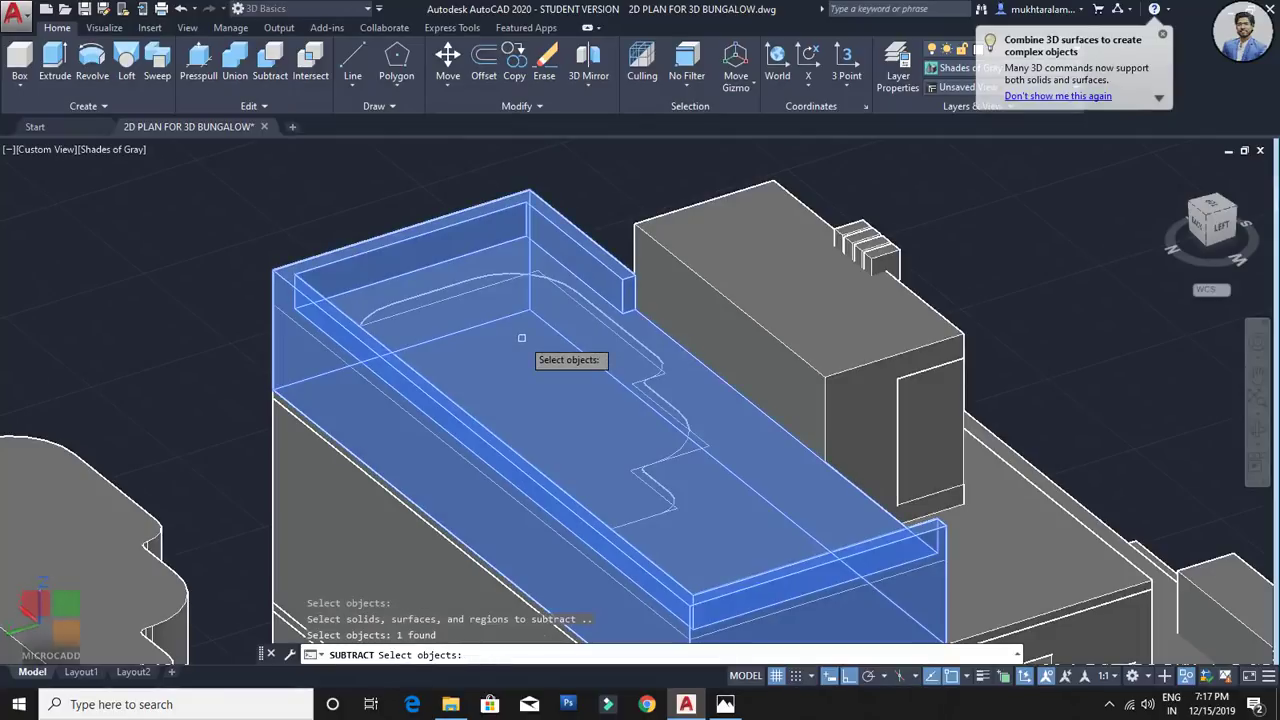
{"action": "left_click", "coordinate": [605, 393]}
{"action": "left_click", "coordinate": [645, 404]}
{"action": "left_click", "coordinate": [659, 407]}
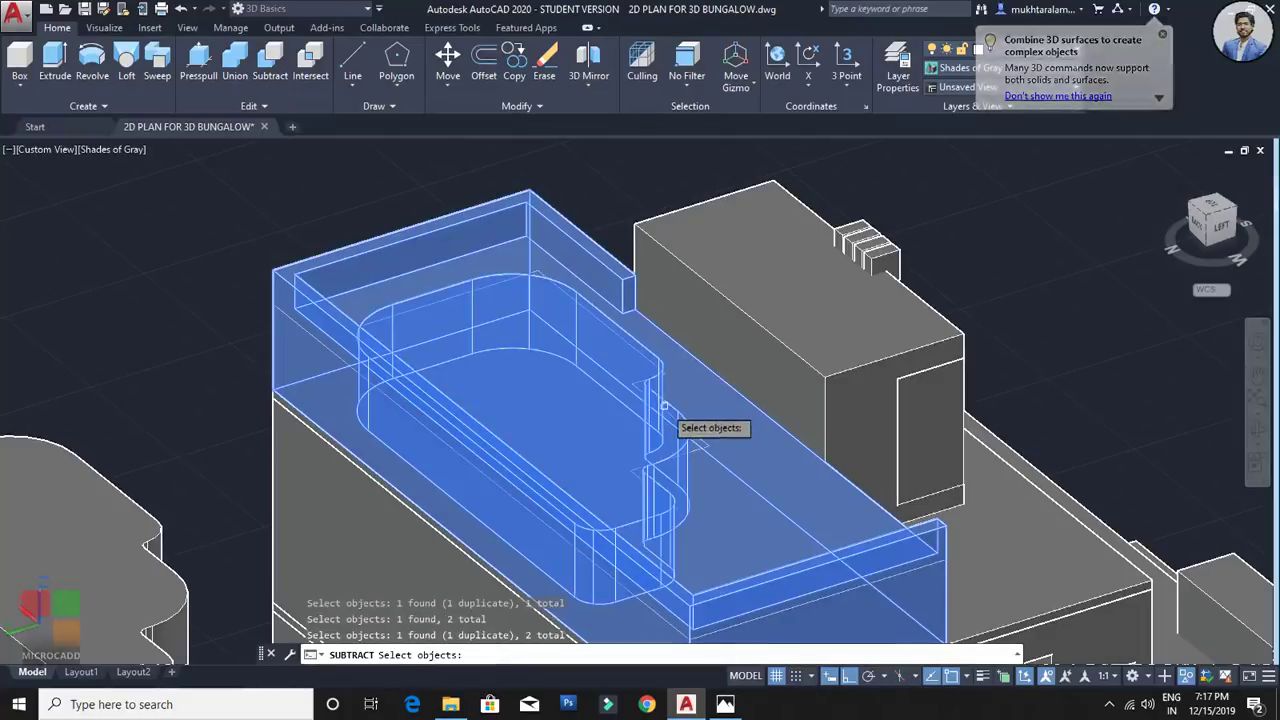
{"action": "key", "text": "Escape"}
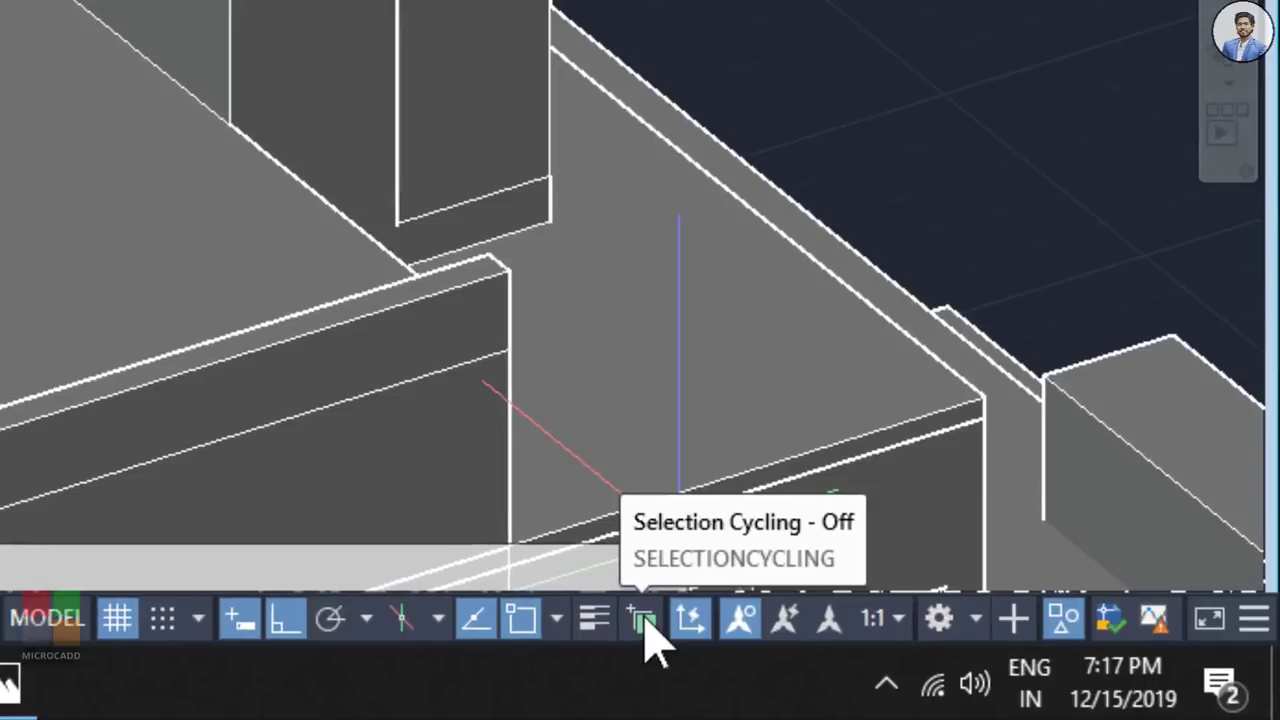
Step: Turn on selection cycling and subtract the copied pool solid from the raised terrace solid to cut the pool recess
{"action": "left_click", "coordinate": [645, 618]}
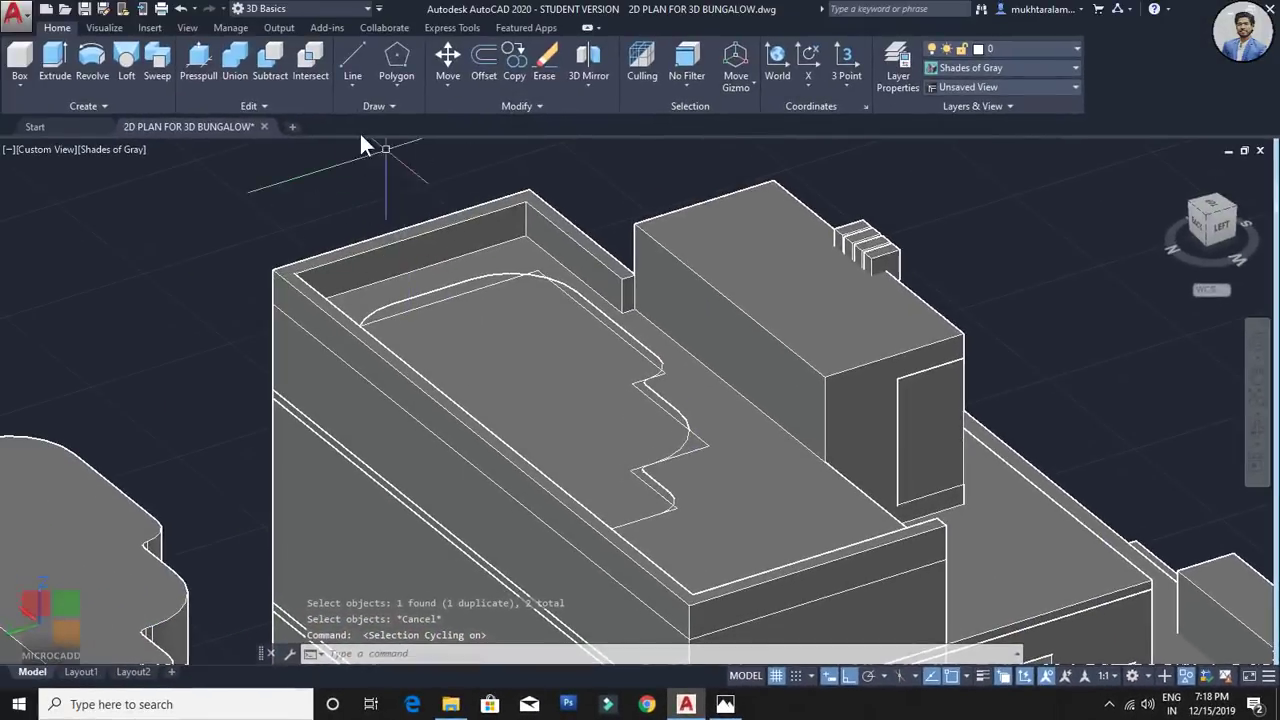
{"action": "left_click", "coordinate": [271, 79]}
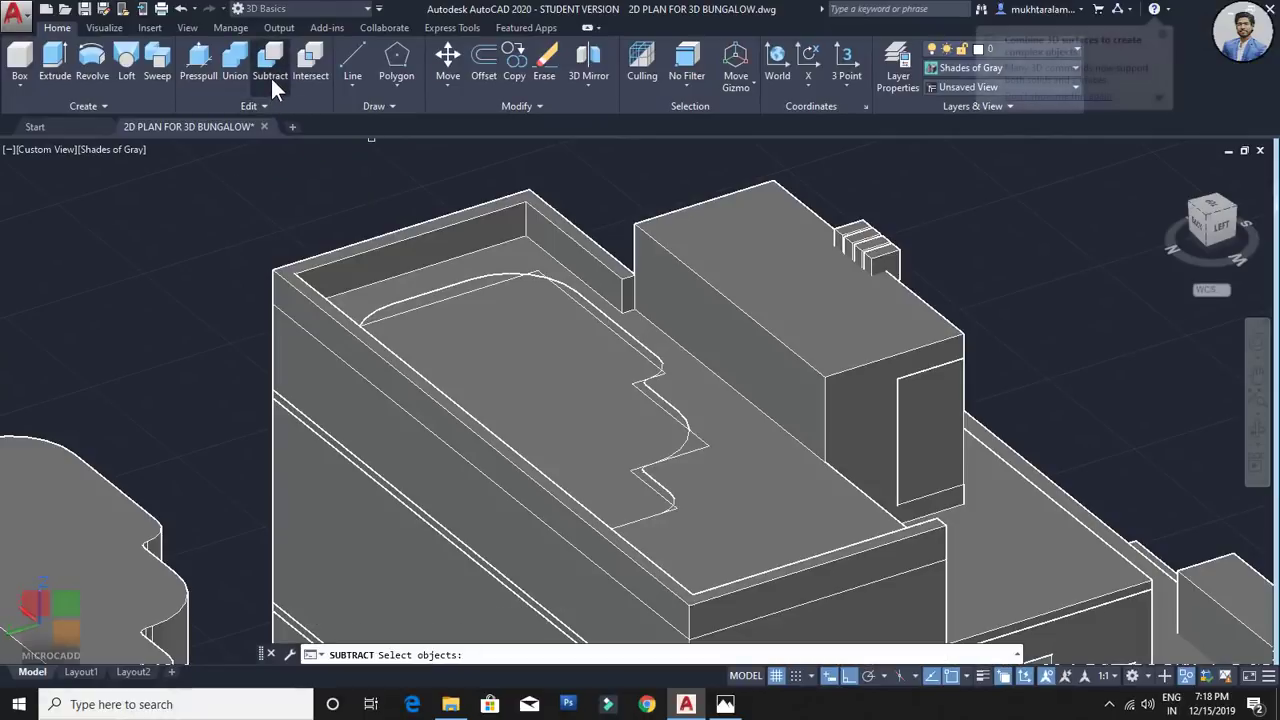
{"action": "left_click", "coordinate": [777, 498]}
{"action": "key", "text": "Return"}
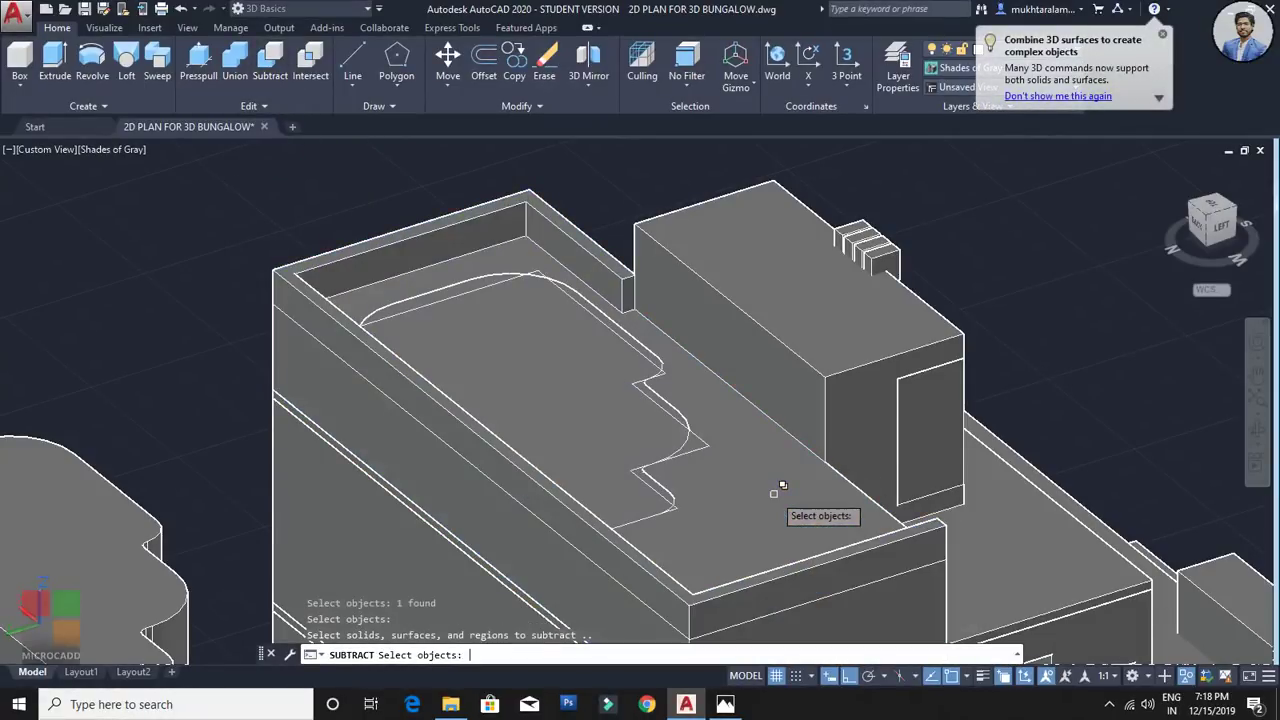
{"action": "left_click", "coordinate": [570, 382]}
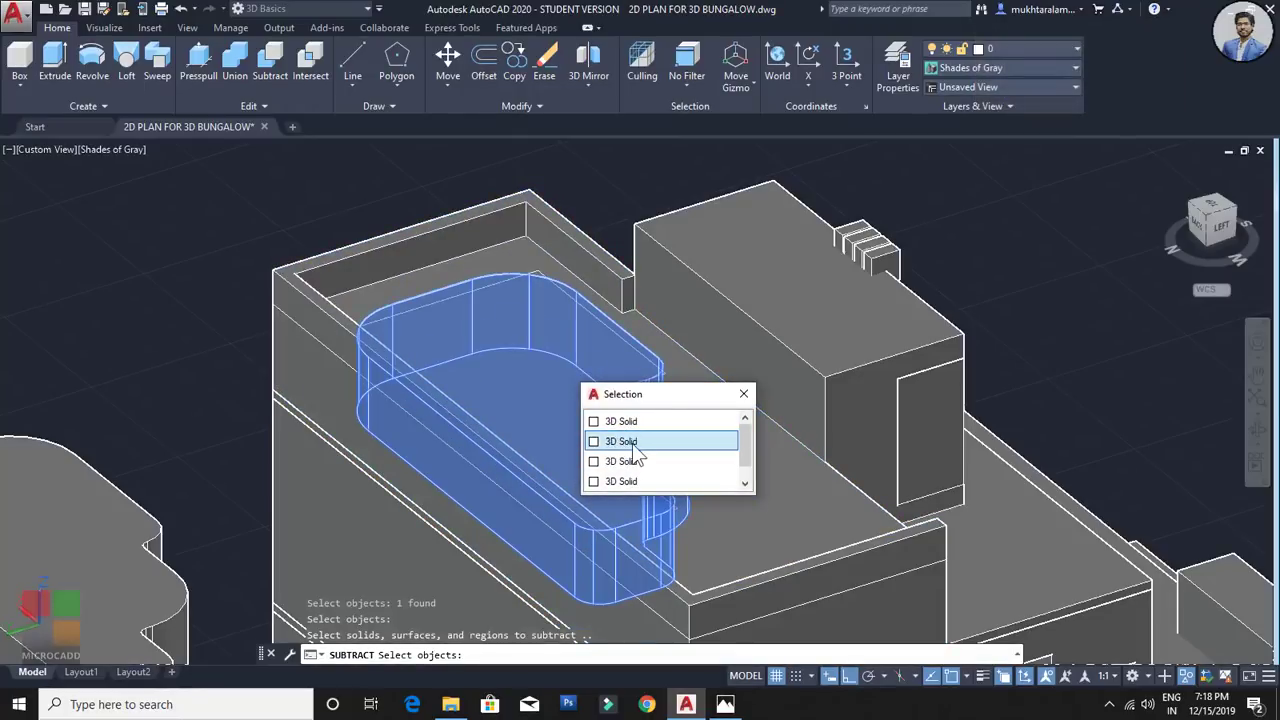
{"action": "left_click", "coordinate": [632, 447]}
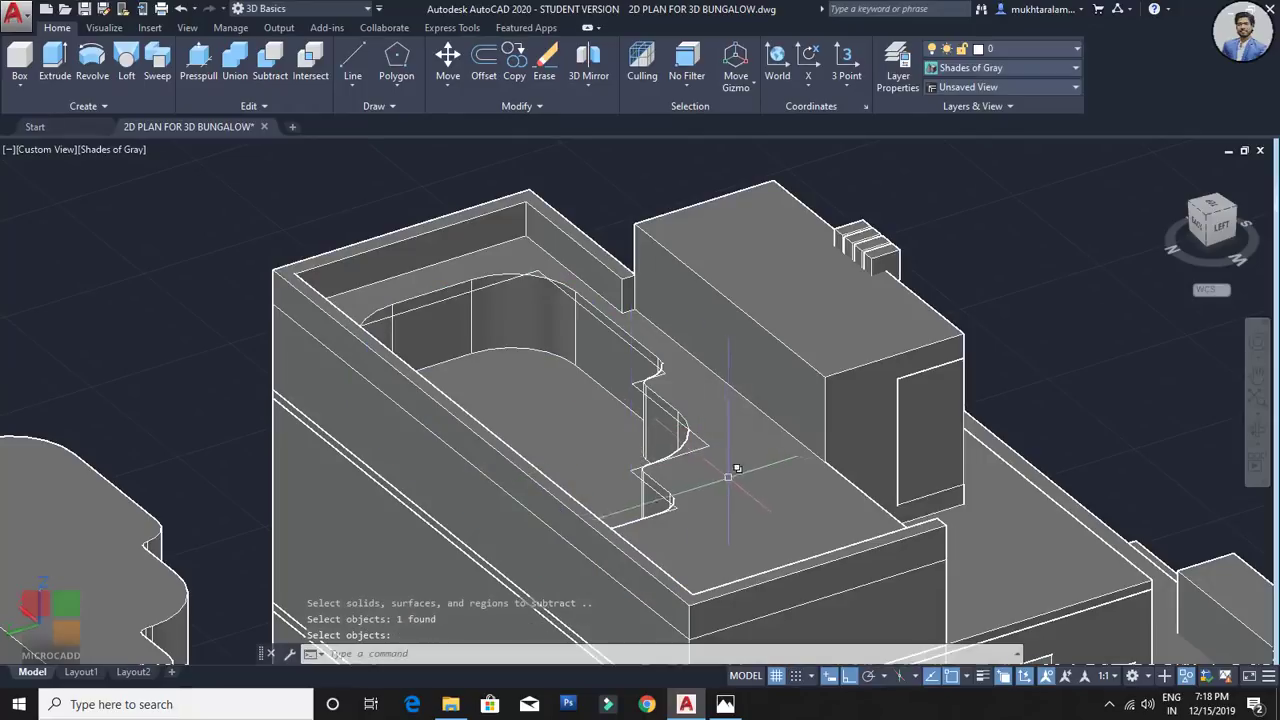
{"action": "middle_click_drag", "start_coordinate": [737, 466], "coordinate": [720, 505], "text": "shift"}
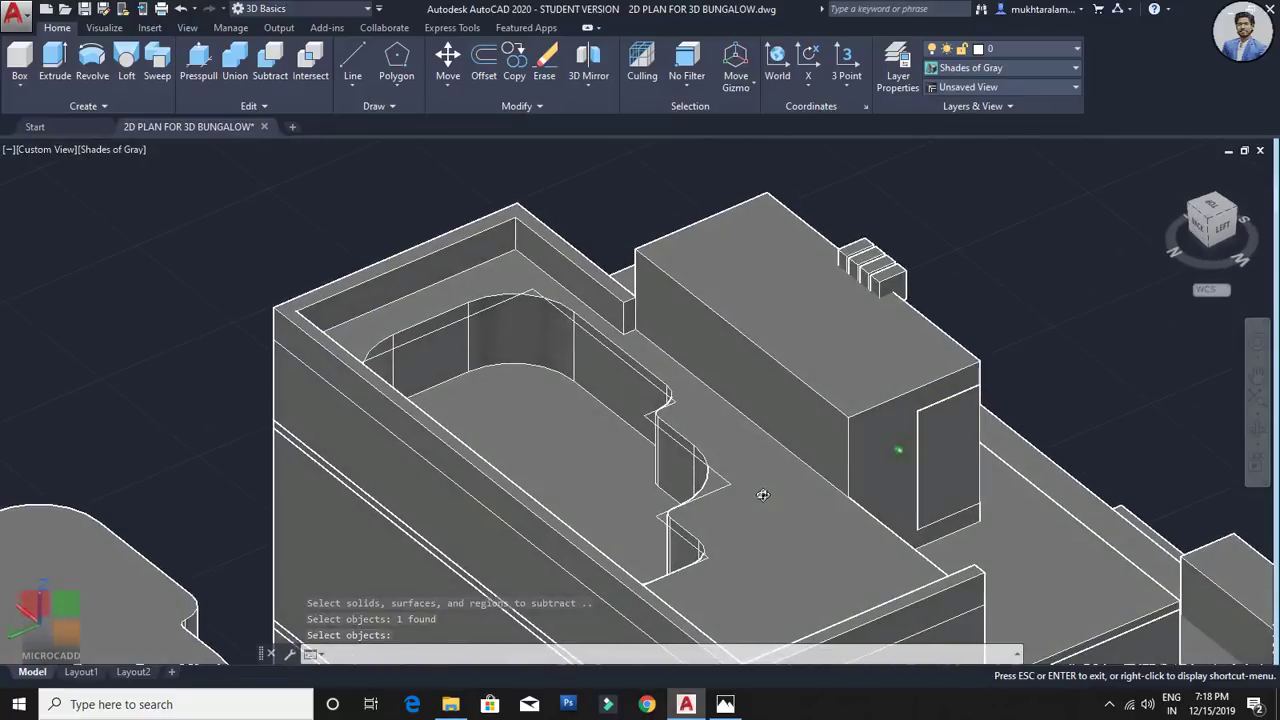
{"action": "key", "text": "Return"}
Step: Delete the stepped polyline outline around the pool recess on the raised terrace
{"action": "scroll", "coordinate": [640, 393], "scroll_direction": "up", "scroll_amount": 4}
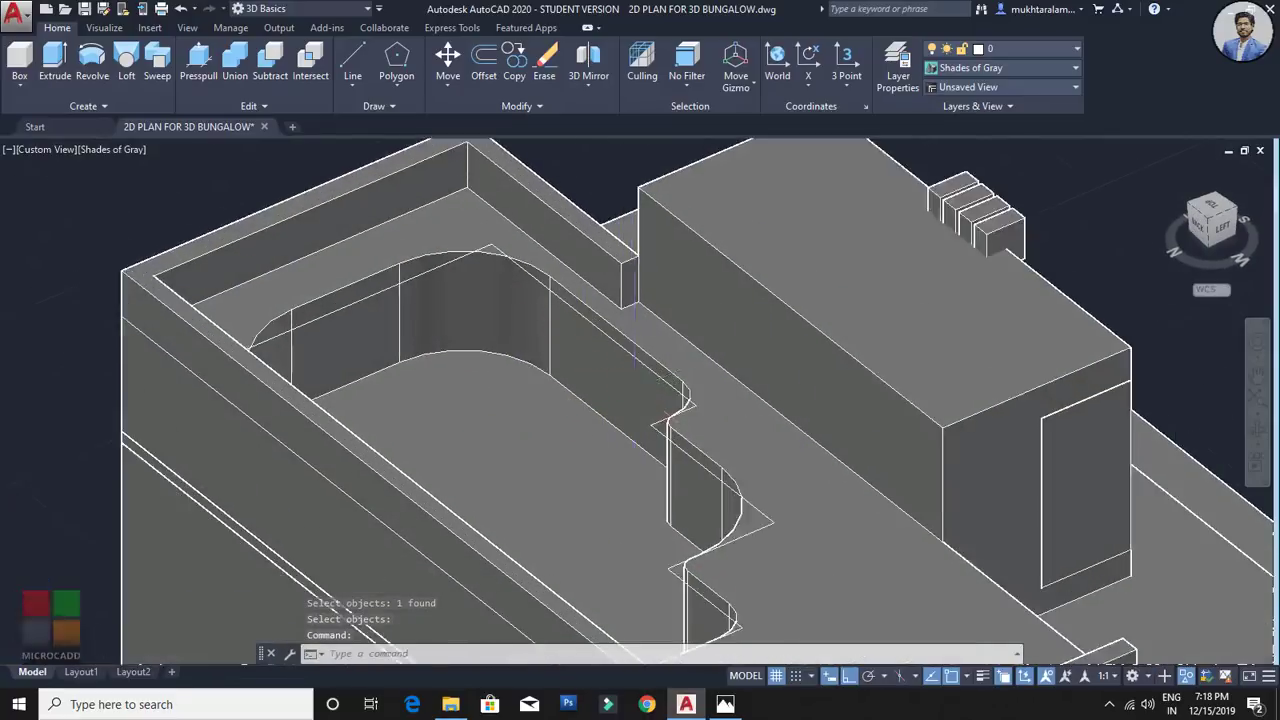
{"action": "left_click", "coordinate": [613, 421]}
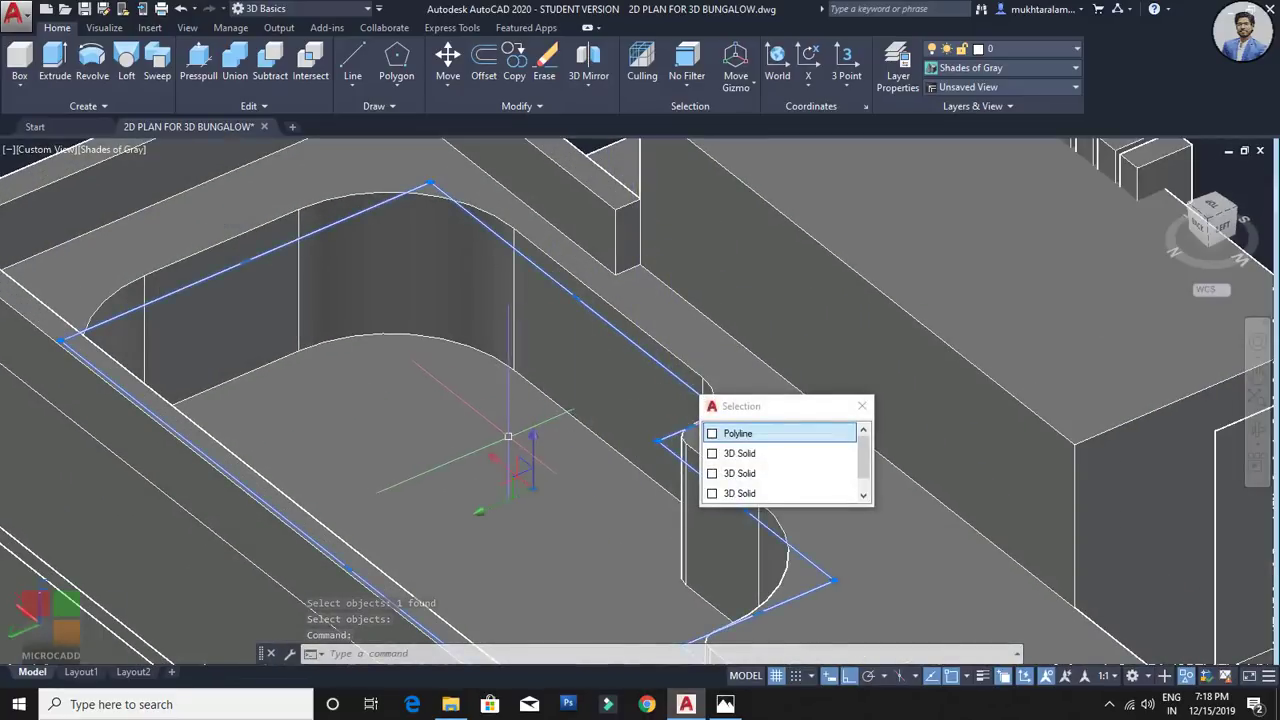
{"action": "key", "text": "Delete"}
{"action": "scroll", "coordinate": [748, 496], "scroll_direction": "down", "scroll_amount": 3}
Step: Delete the original larger pool solid standing beside the building
{"action": "middle_click_drag", "start_coordinate": [703, 408], "coordinate": [672, 408], "text": "shift"}
{"action": "scroll", "coordinate": [470, 498], "scroll_direction": "down", "scroll_amount": 2}
{"action": "middle_click_drag", "start_coordinate": [377, 528], "coordinate": [777, 371]}
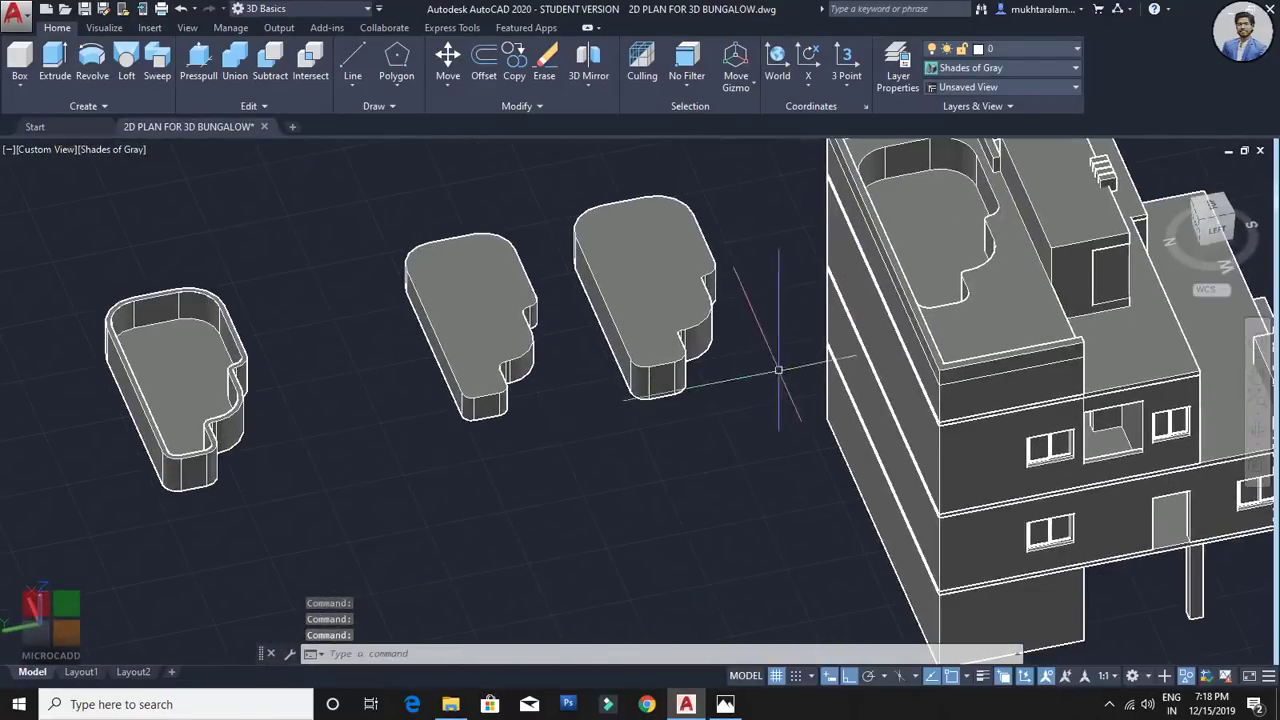
{"action": "middle_click_drag", "start_coordinate": [354, 423], "coordinate": [560, 418]}
{"action": "middle_click_drag", "start_coordinate": [560, 418], "coordinate": [760, 370], "text": "shift"}
{"action": "left_click", "coordinate": [896, 308]}
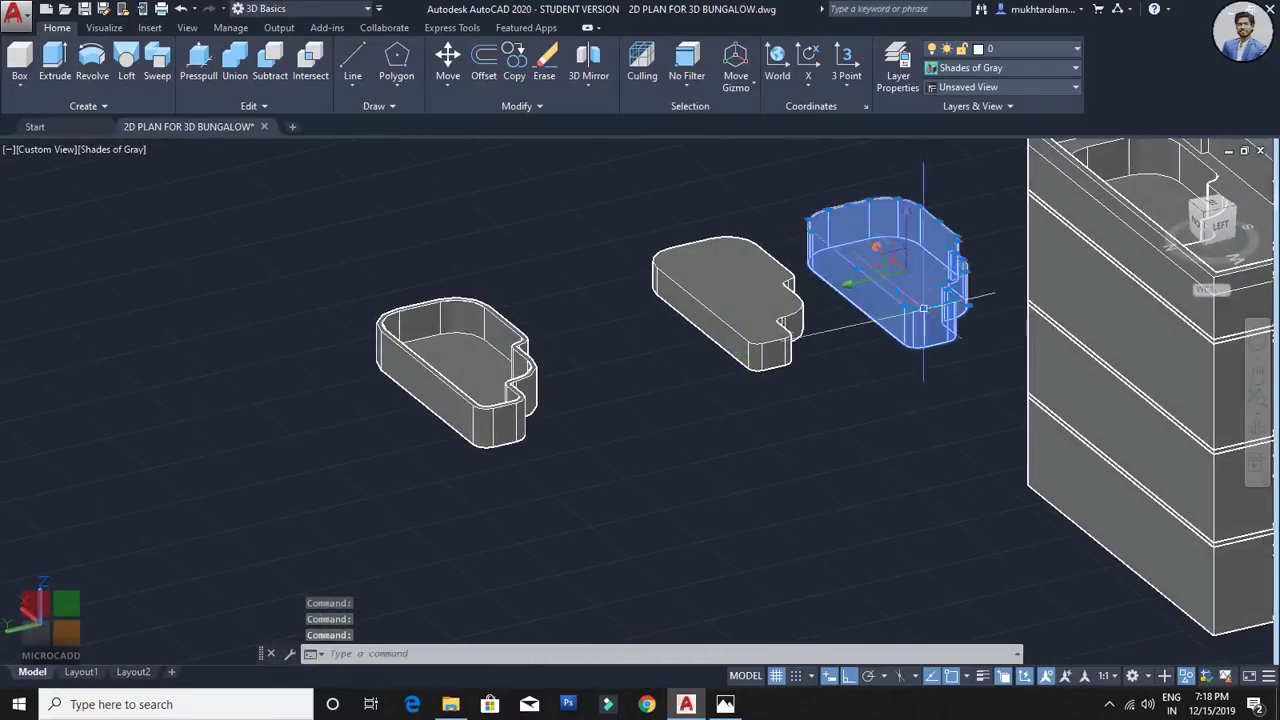
{"action": "key", "text": "Delete"}
Step: Move the remaining smaller pool solid by its bottom corner point into the hollow pool shell so it rests on the inner floor
{"action": "middle_click_drag", "start_coordinate": [718, 316], "coordinate": [697, 411]}
{"action": "left_click", "coordinate": [757, 321]}
{"action": "scroll", "coordinate": [717, 385], "scroll_direction": "up", "scroll_amount": 5}
{"action": "key", "text": "Escape"}
{"action": "left_click", "coordinate": [832, 331]}
{"action": "scroll", "coordinate": [800, 300], "scroll_direction": "down", "scroll_amount": 3}
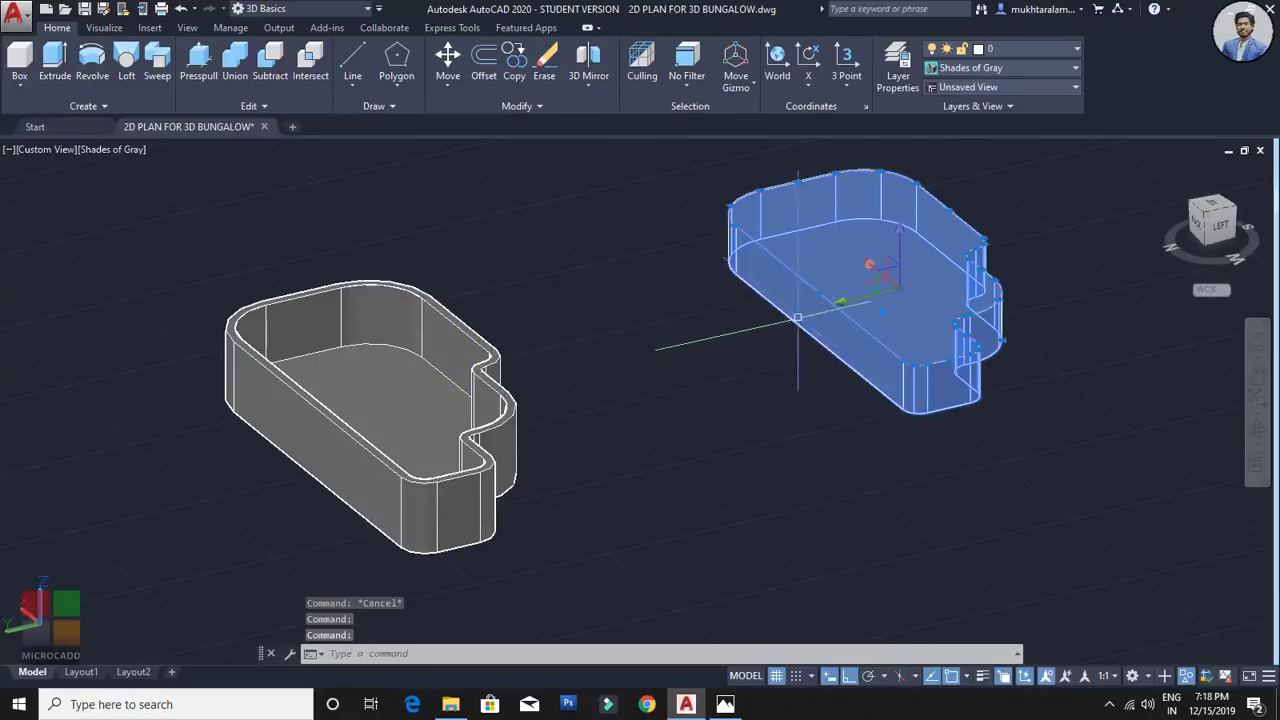
{"action": "middle_click_drag", "start_coordinate": [797, 318], "coordinate": [795, 338], "text": "shift"}
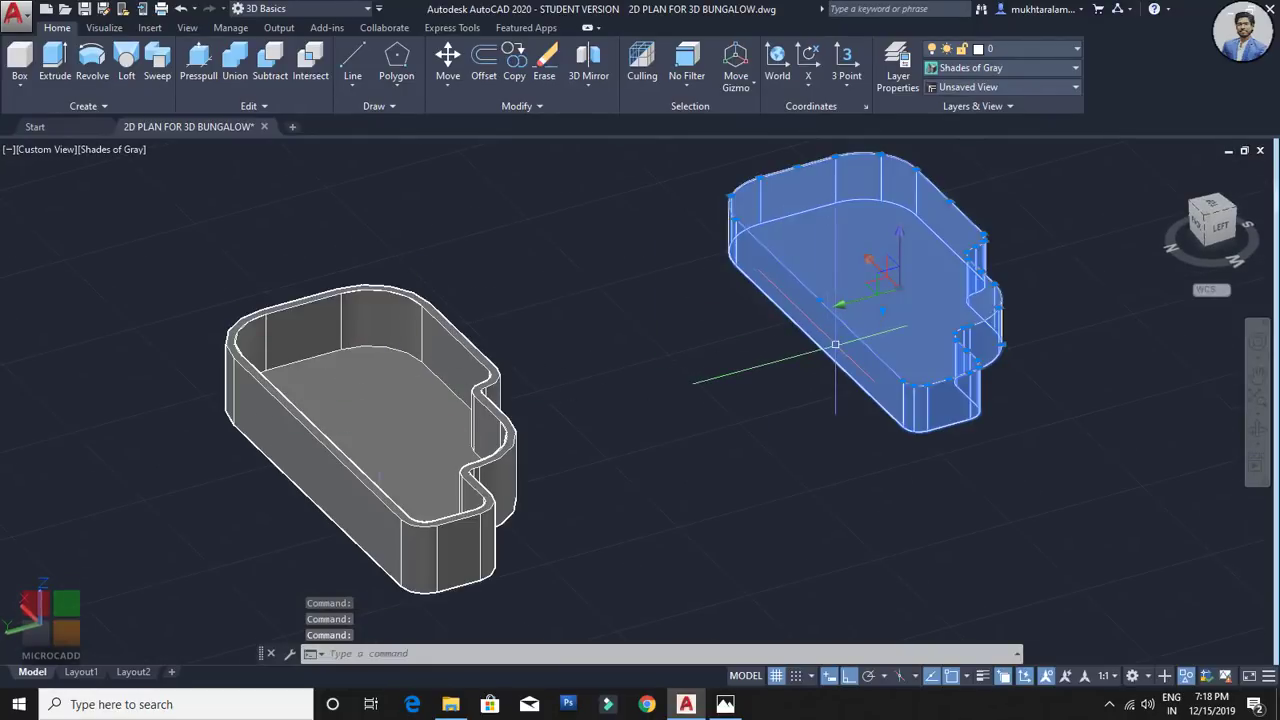
{"action": "type", "text": "m"}
{"action": "key", "text": "Return"}
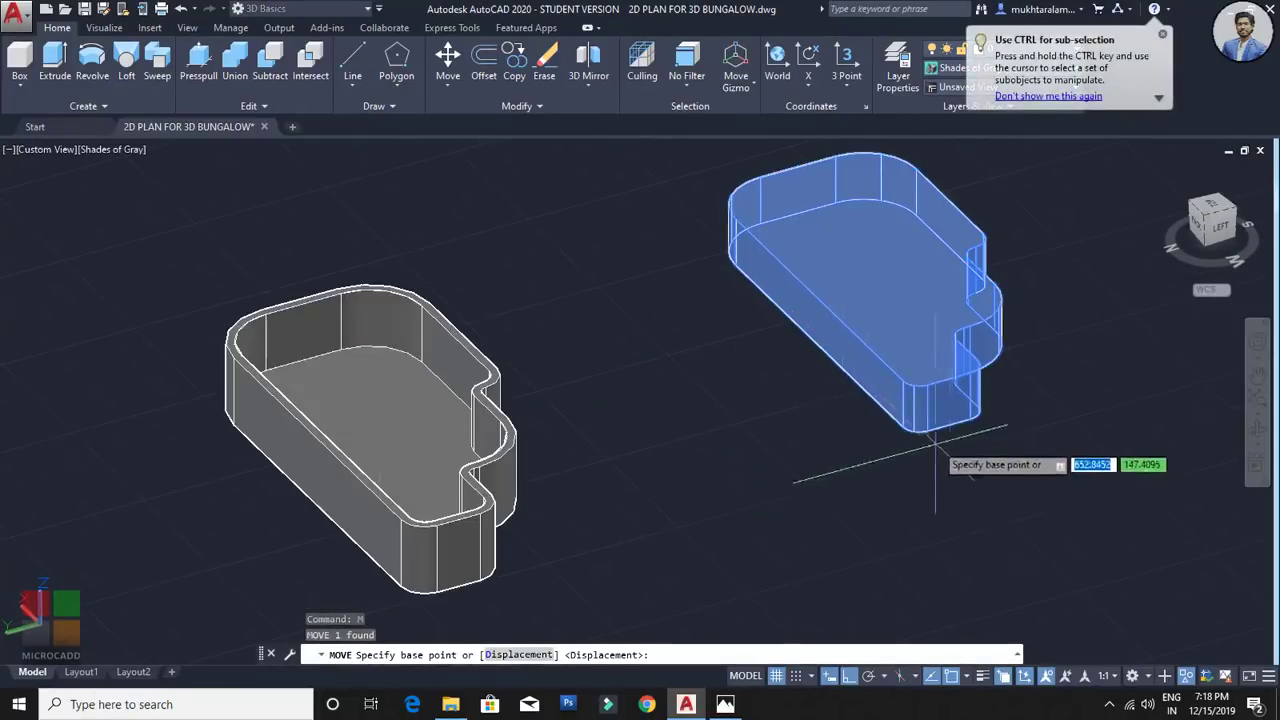
{"action": "scroll", "coordinate": [930, 455], "scroll_direction": "up", "scroll_amount": 4}
{"action": "scroll", "coordinate": [862, 400], "scroll_direction": "up", "scroll_amount": 2}
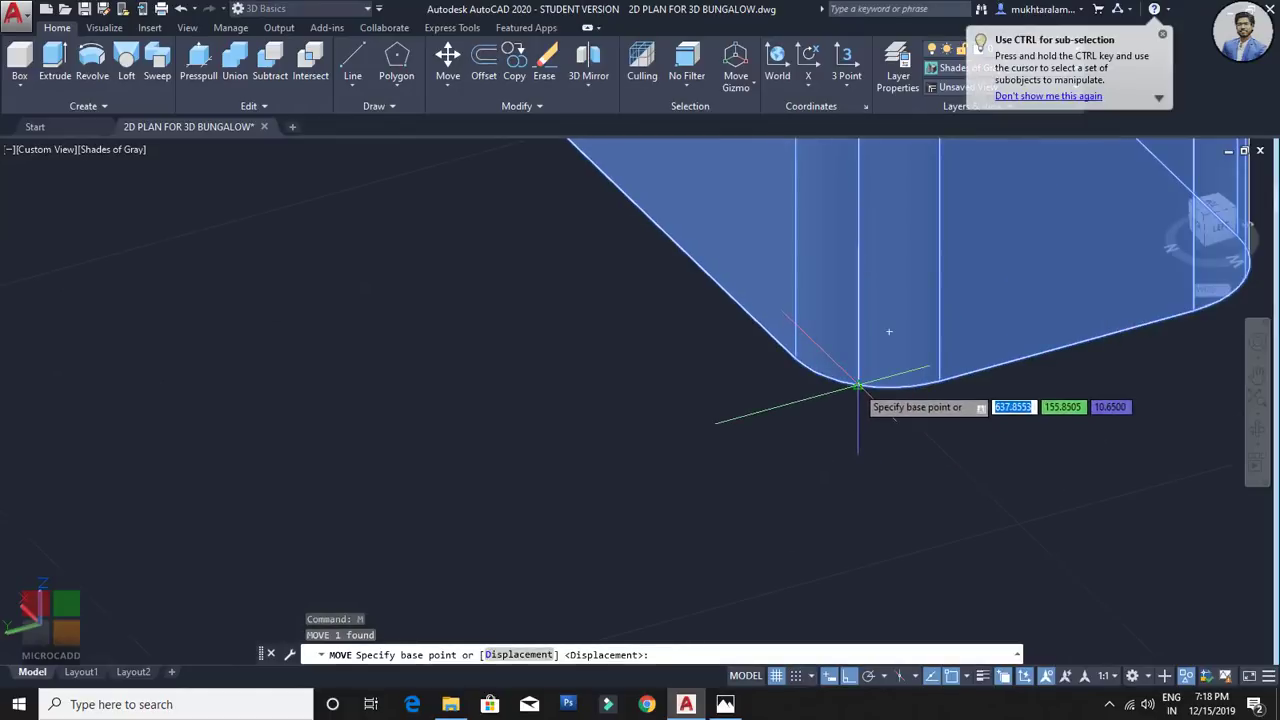
{"action": "left_click", "coordinate": [858, 386]}
{"action": "scroll", "coordinate": [760, 350], "scroll_direction": "down", "scroll_amount": 6}
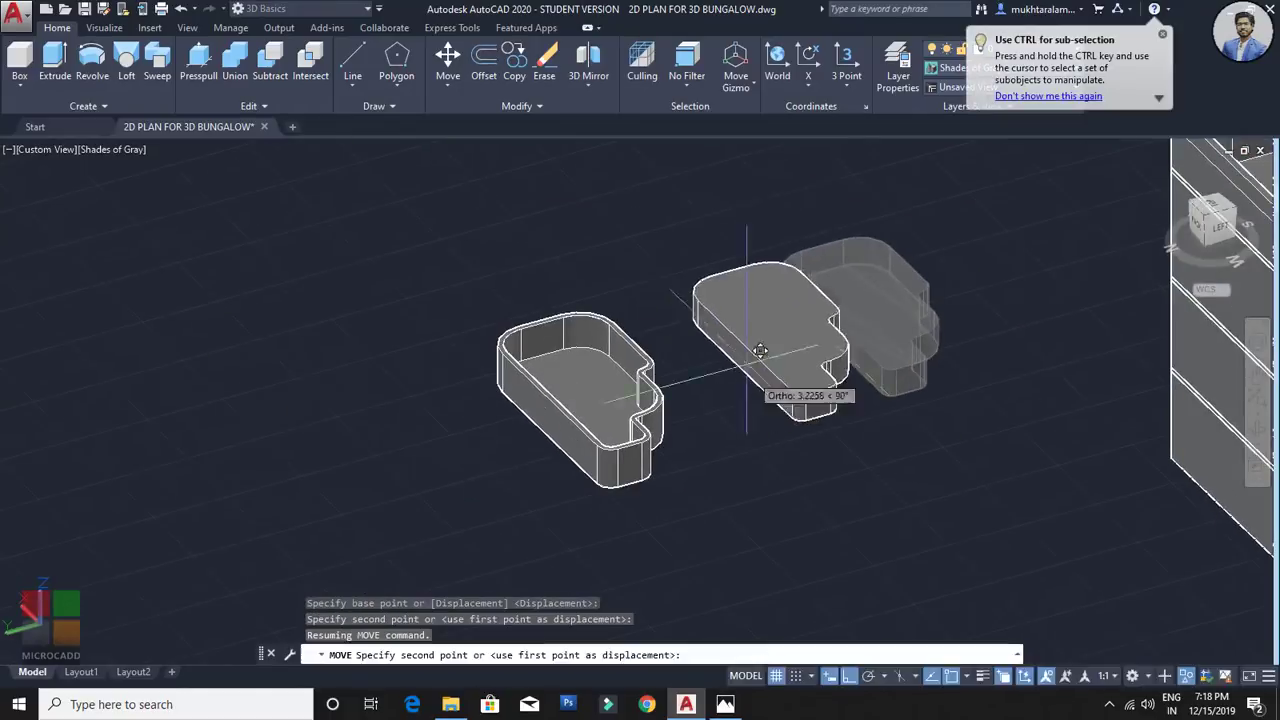
{"action": "middle_click_drag", "start_coordinate": [760, 350], "coordinate": [335, 382], "text": "shift"}
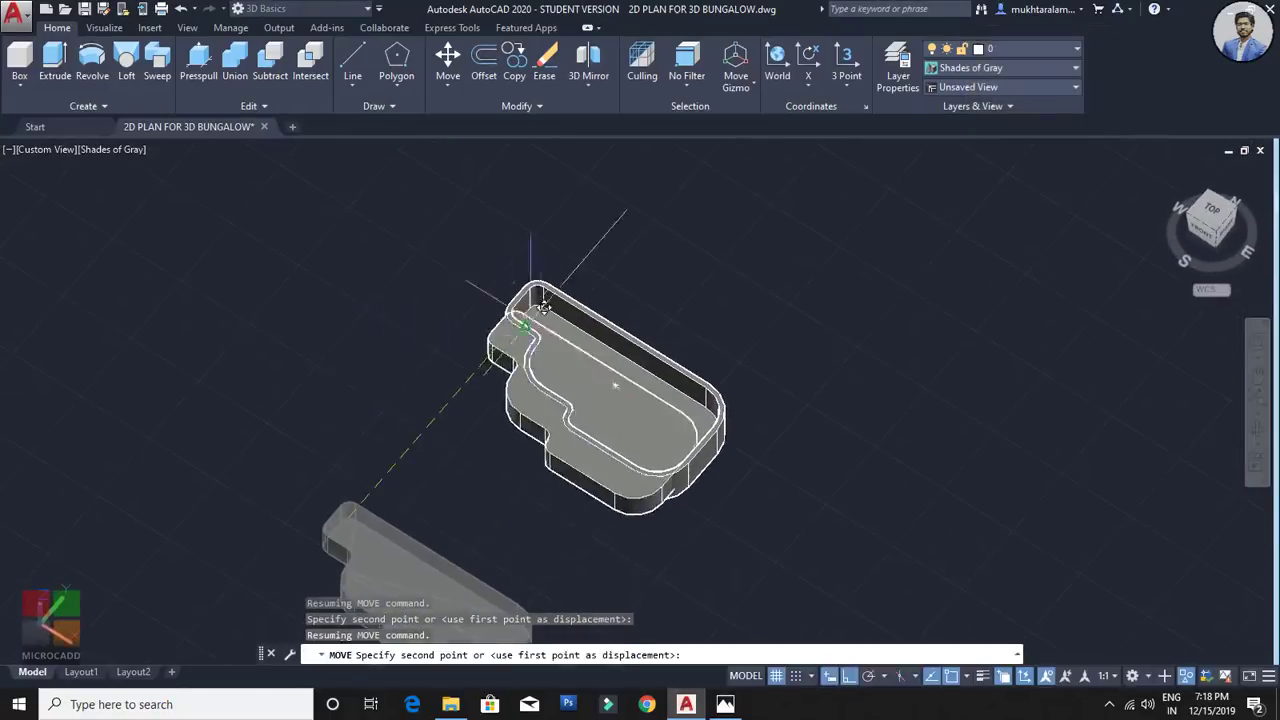
{"action": "scroll", "coordinate": [543, 305], "scroll_direction": "up", "scroll_amount": 3}
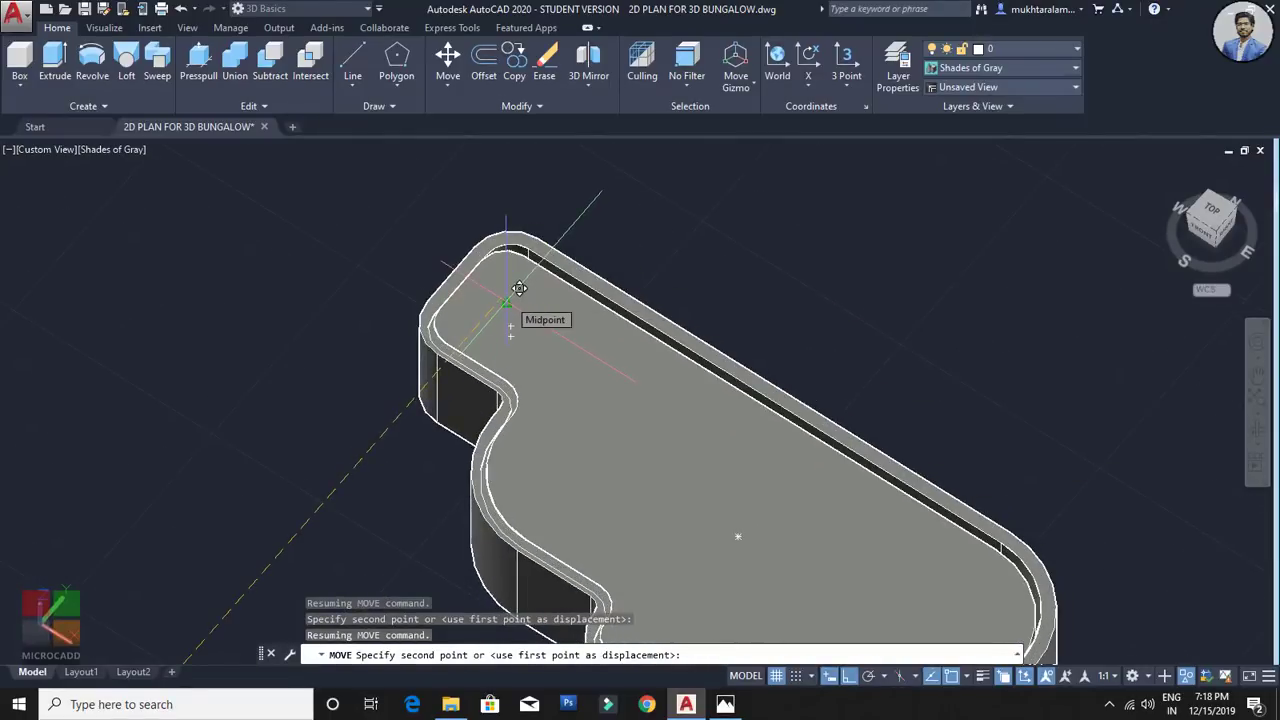
{"action": "key", "text": "Escape"}
Step: Check how the inner solid sits within the pool shell in the 2D Wireframe style, and return to the Shades of Gray style
{"action": "middle_click_drag", "start_coordinate": [986, 300], "coordinate": [1014, 393], "text": "shift"}
{"action": "middle_click_drag", "start_coordinate": [1087, 376], "coordinate": [737, 402], "text": "shift"}
{"action": "scroll", "coordinate": [650, 355], "scroll_direction": "up", "scroll_amount": 3}
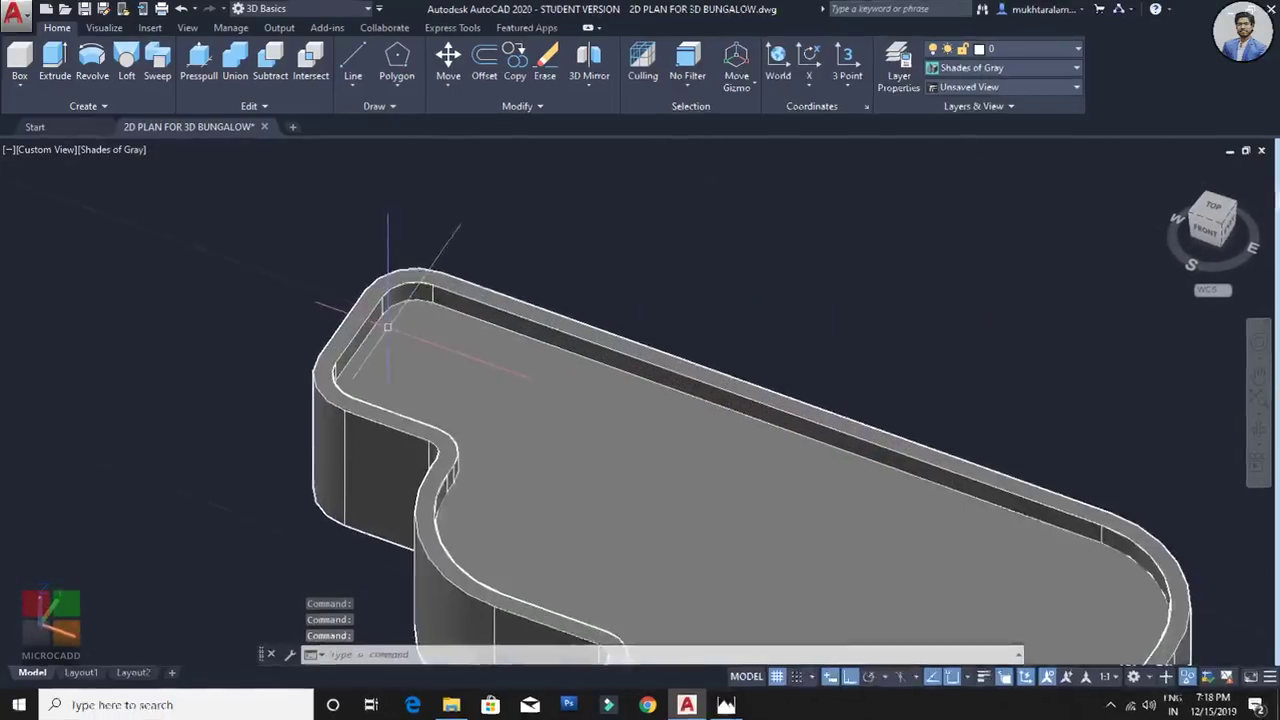
{"action": "left_click", "coordinate": [190, 227]}
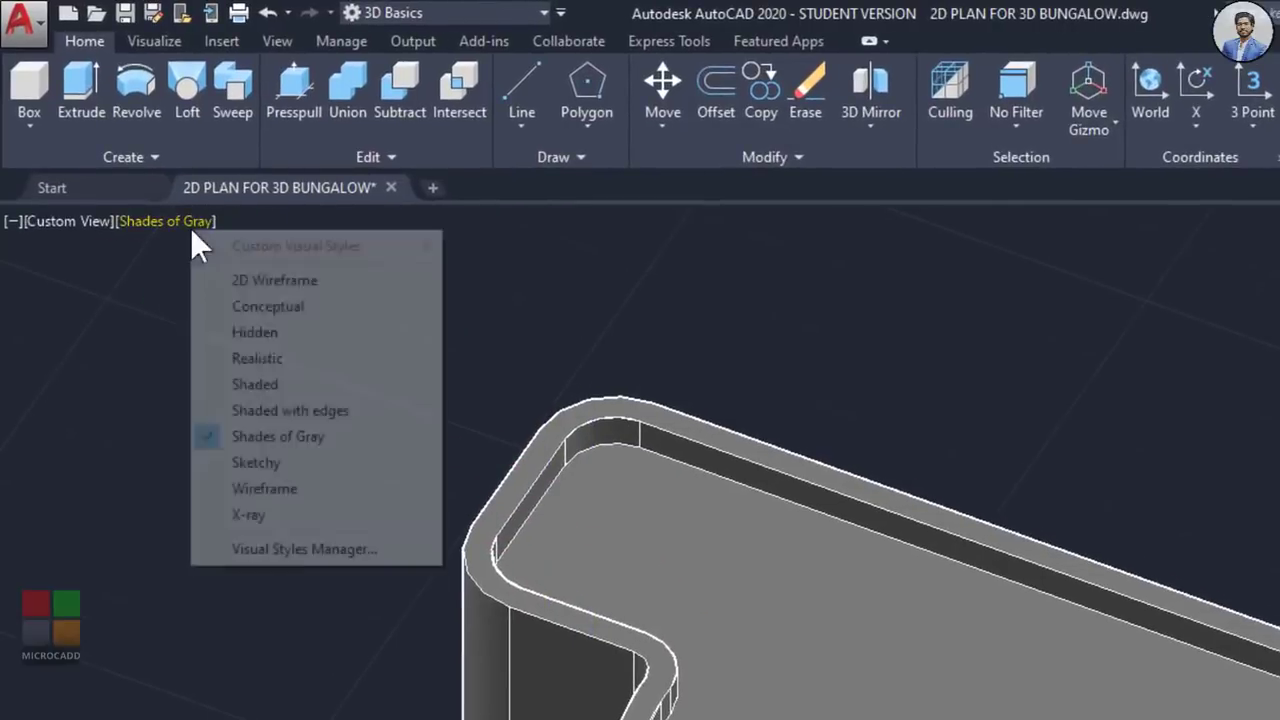
{"action": "left_click", "coordinate": [200, 279]}
{"action": "middle_click_drag", "start_coordinate": [656, 607], "coordinate": [660, 628], "text": "shift"}
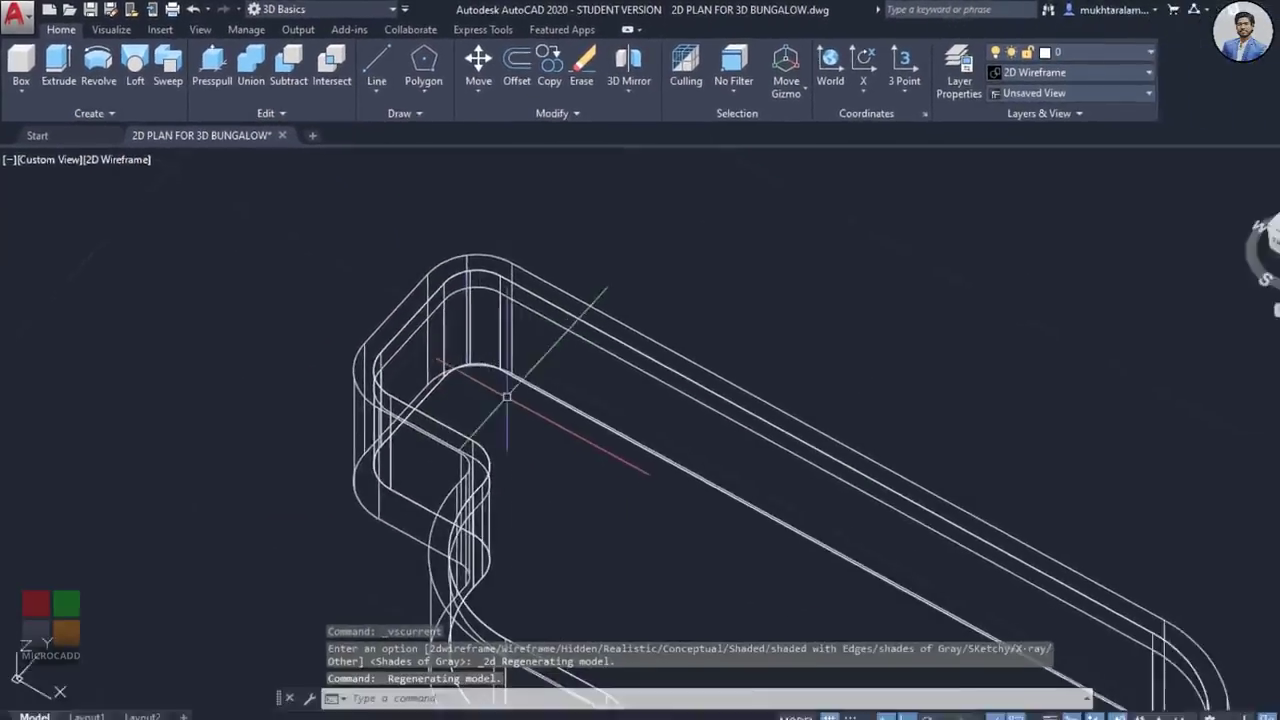
{"action": "middle_click_drag", "start_coordinate": [660, 512], "coordinate": [708, 528], "text": "shift"}
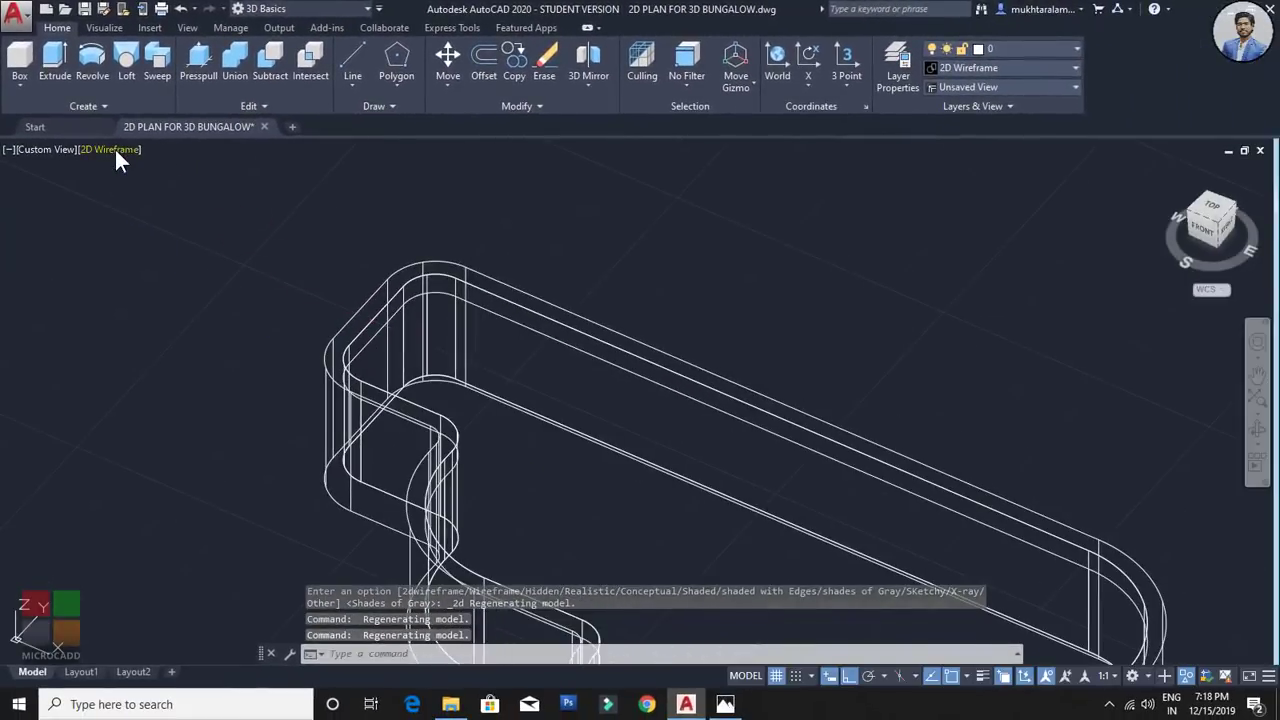
{"action": "left_click", "coordinate": [116, 152]}
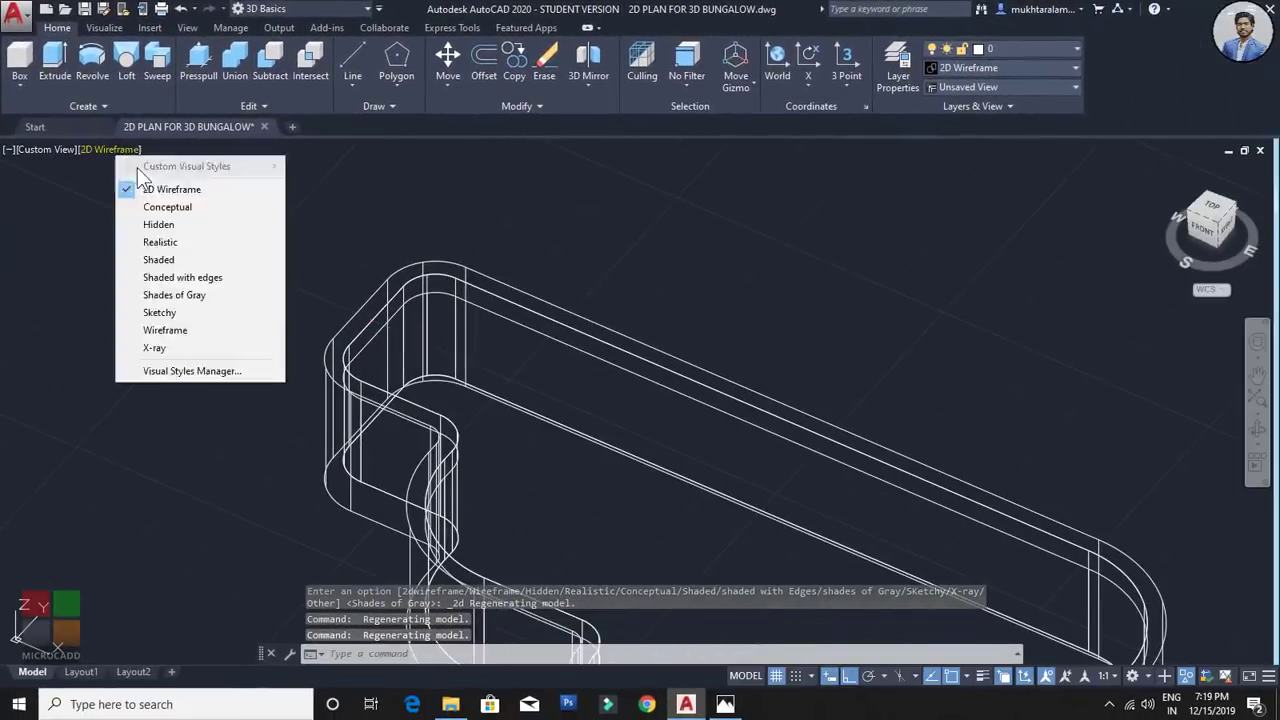
{"action": "left_click", "coordinate": [189, 303]}
{"action": "scroll", "coordinate": [589, 374], "scroll_direction": "down", "scroll_amount": 4}
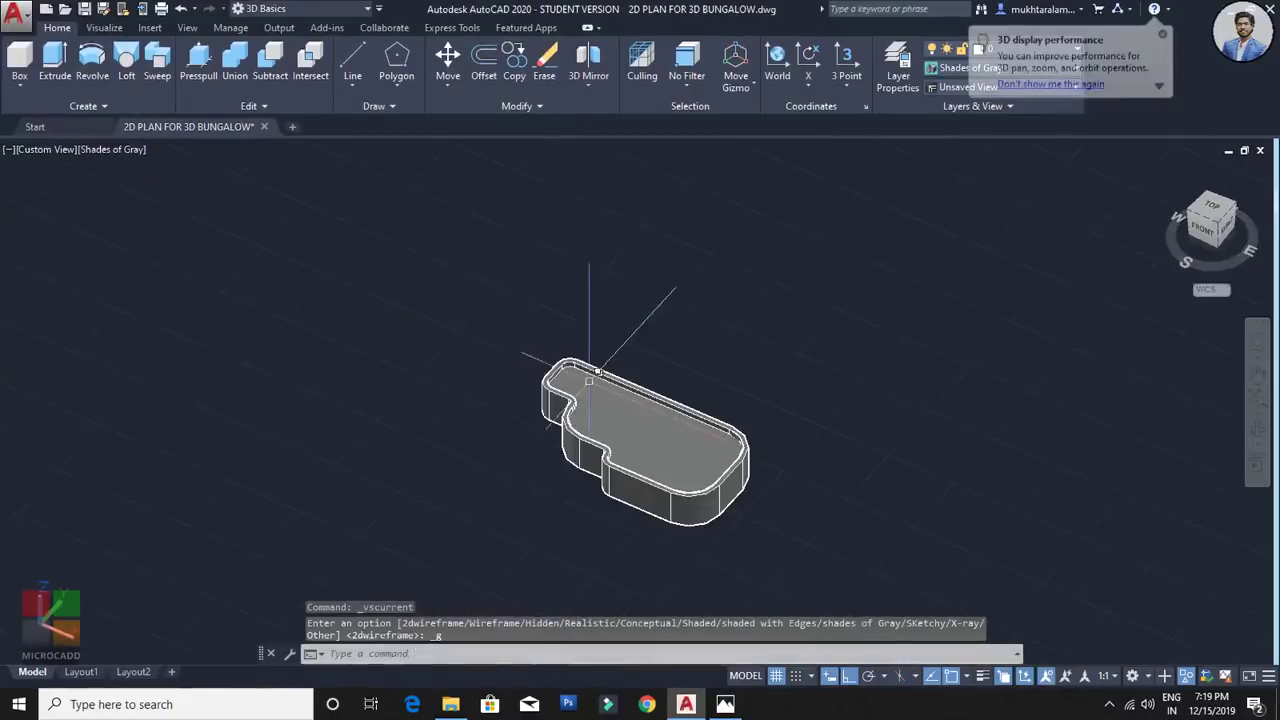
{"action": "middle_click_drag", "start_coordinate": [589, 374], "coordinate": [831, 437], "text": "shift"}
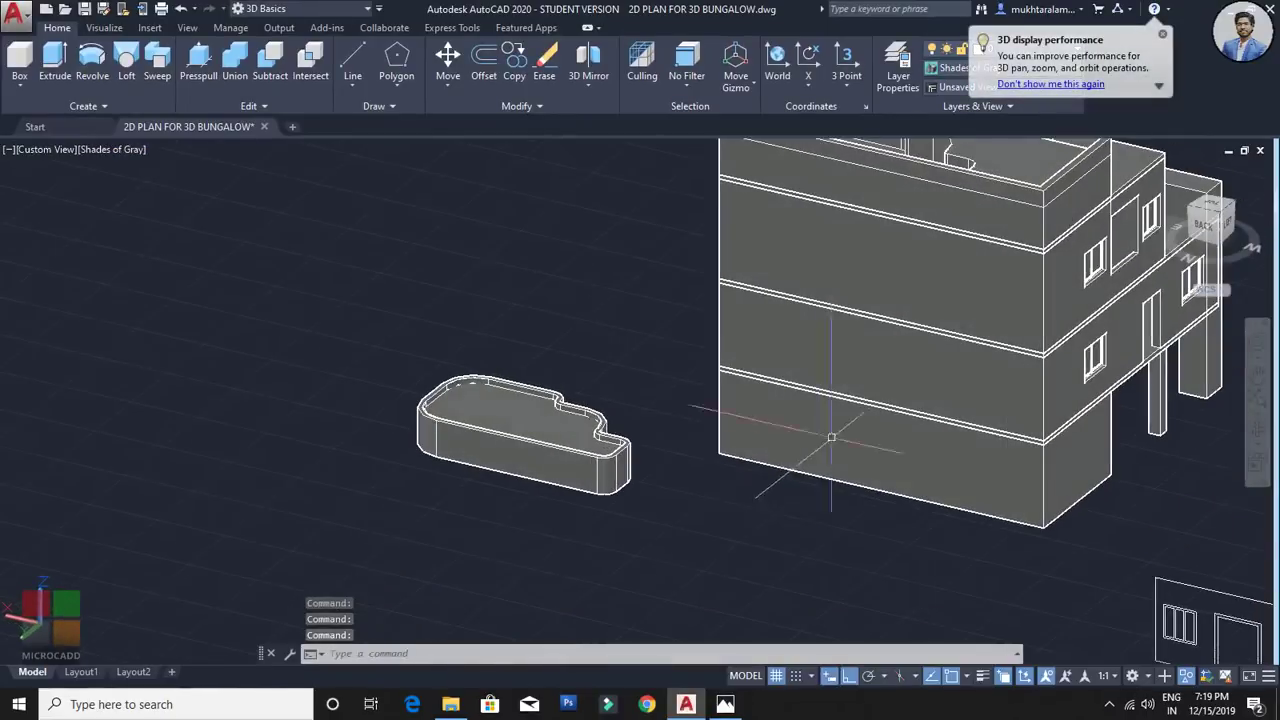
{"action": "scroll", "coordinate": [690, 480], "scroll_direction": "down", "scroll_amount": 3}
{"action": "scroll", "coordinate": [625, 505], "scroll_direction": "up", "scroll_amount": 8}
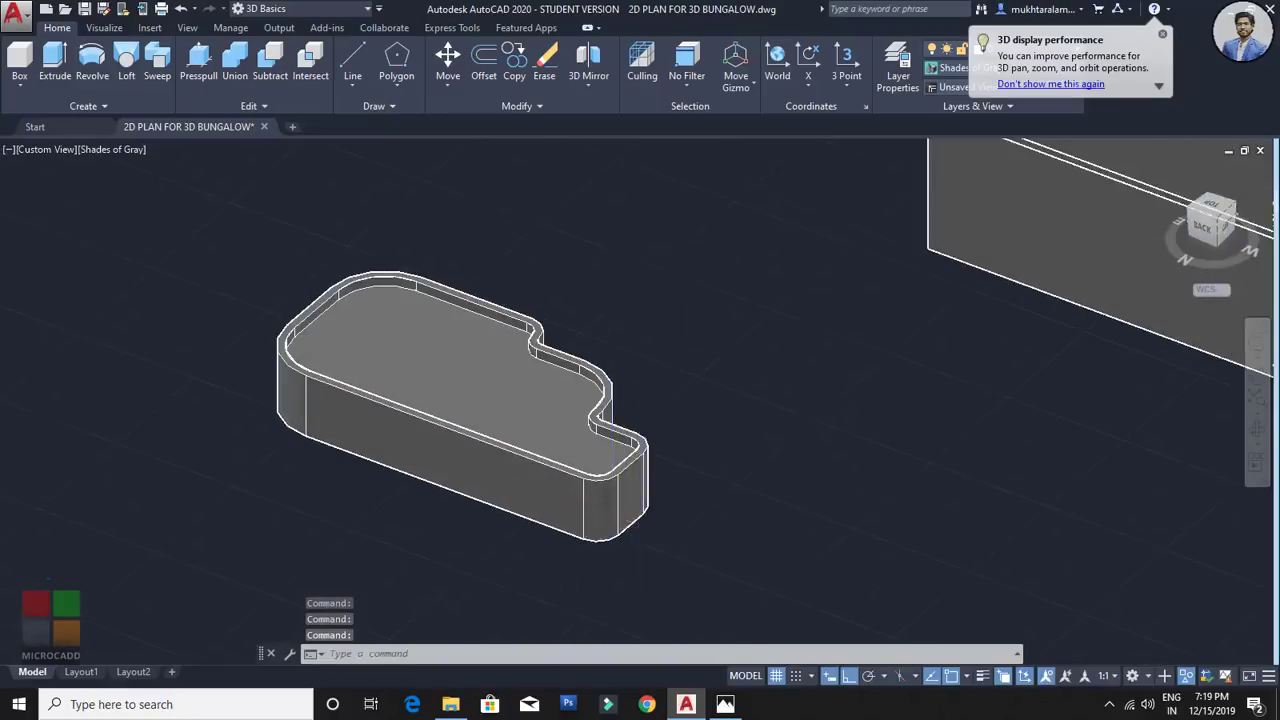
{"action": "left_click", "coordinate": [606, 491]}
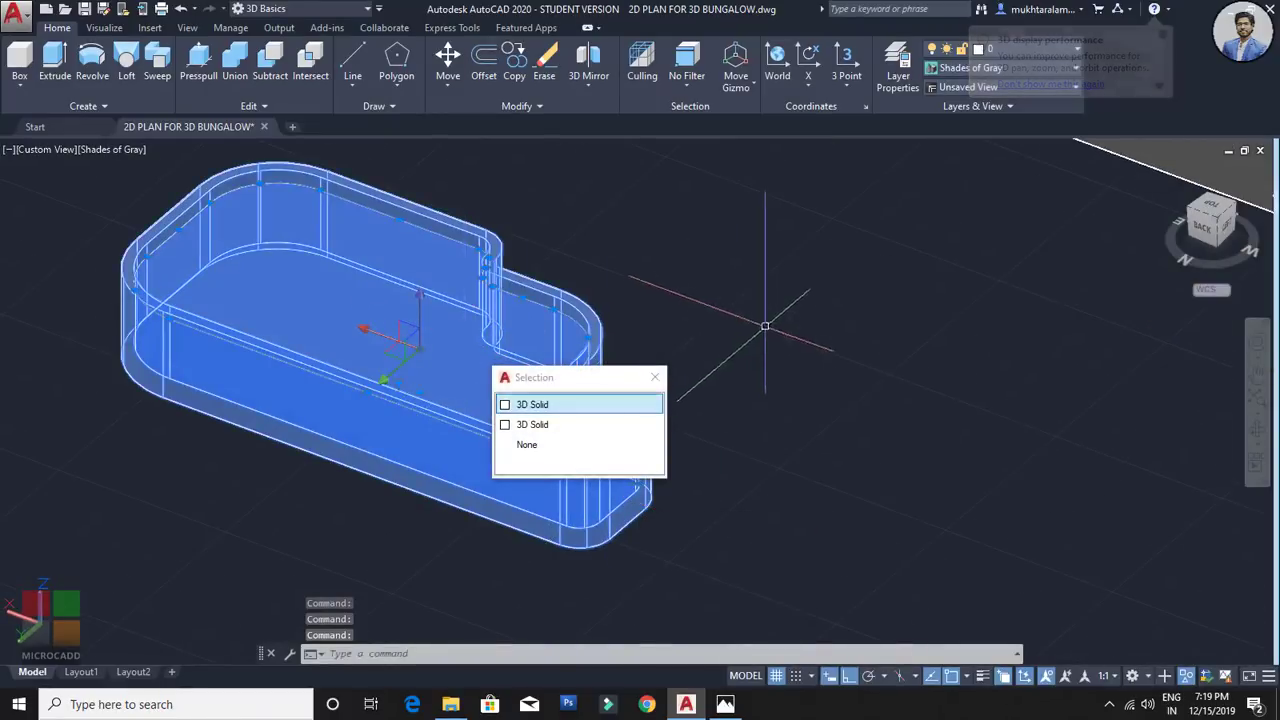
{"action": "scroll", "coordinate": [710, 341], "scroll_direction": "down", "scroll_amount": 2}
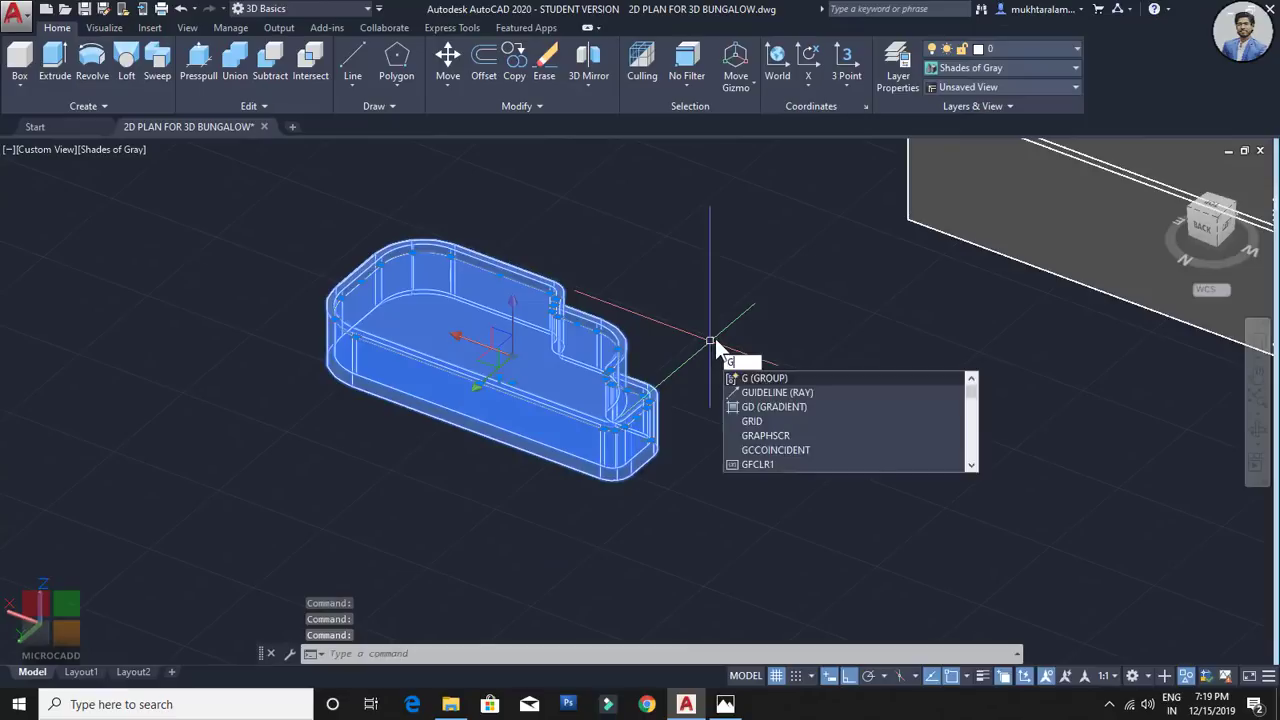
{"action": "key", "text": "Return"}
{"action": "key", "text": "Escape"}
Step: Try to move the pool shell and its water solid together into the recess in the raised terrace
{"action": "scroll", "coordinate": [663, 497], "scroll_direction": "up", "scroll_amount": 2}
{"action": "left_click", "coordinate": [593, 427]}
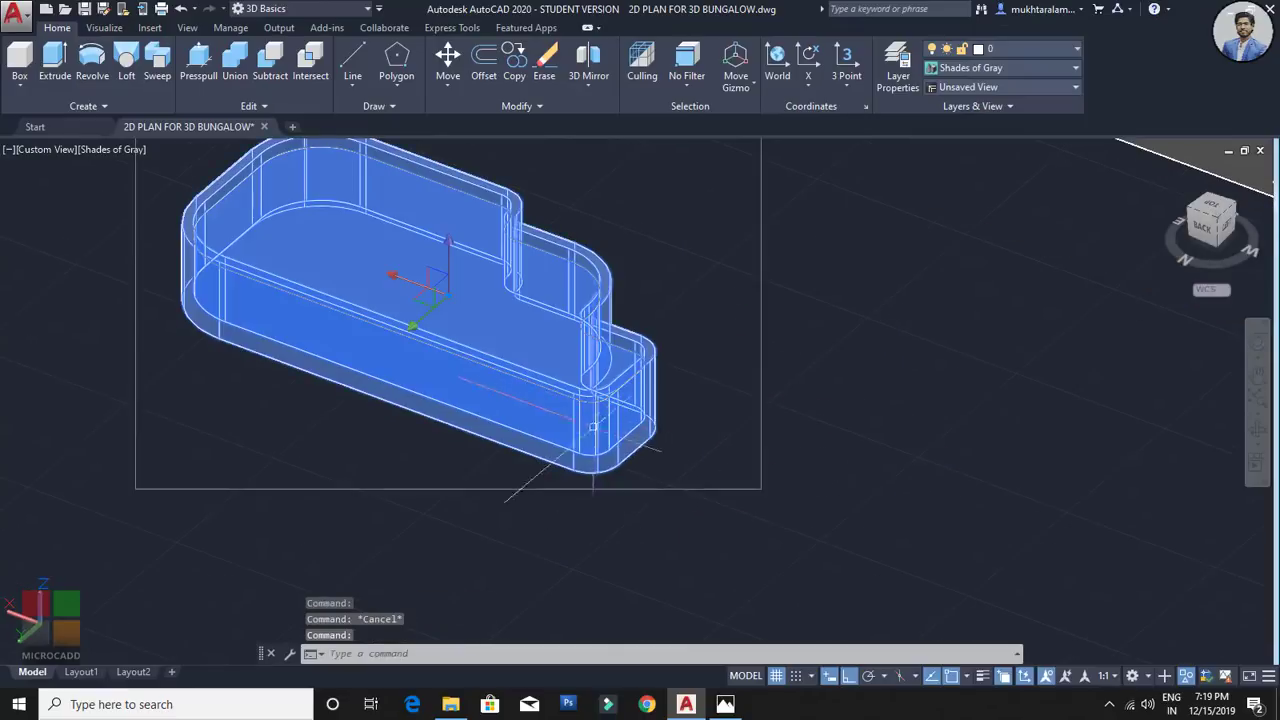
{"action": "type", "text": "m"}
{"action": "key", "text": "Return"}
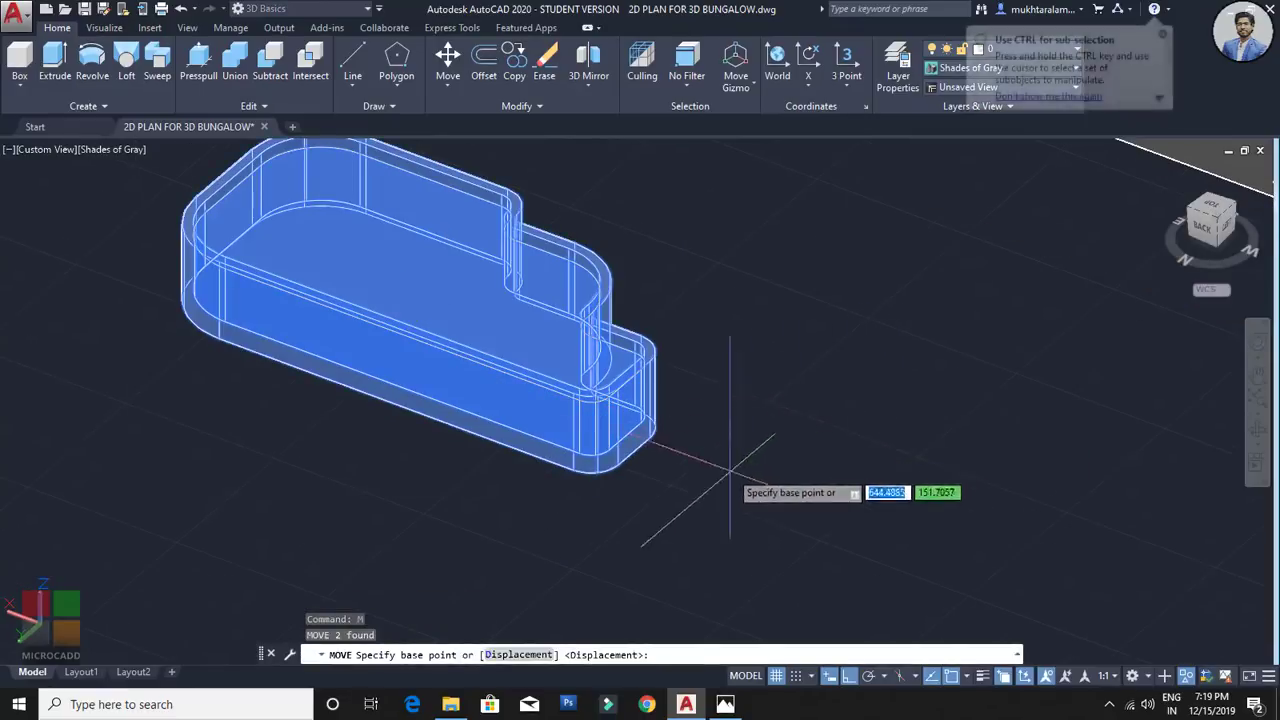
{"action": "scroll", "coordinate": [646, 490], "scroll_direction": "up", "scroll_amount": 3}
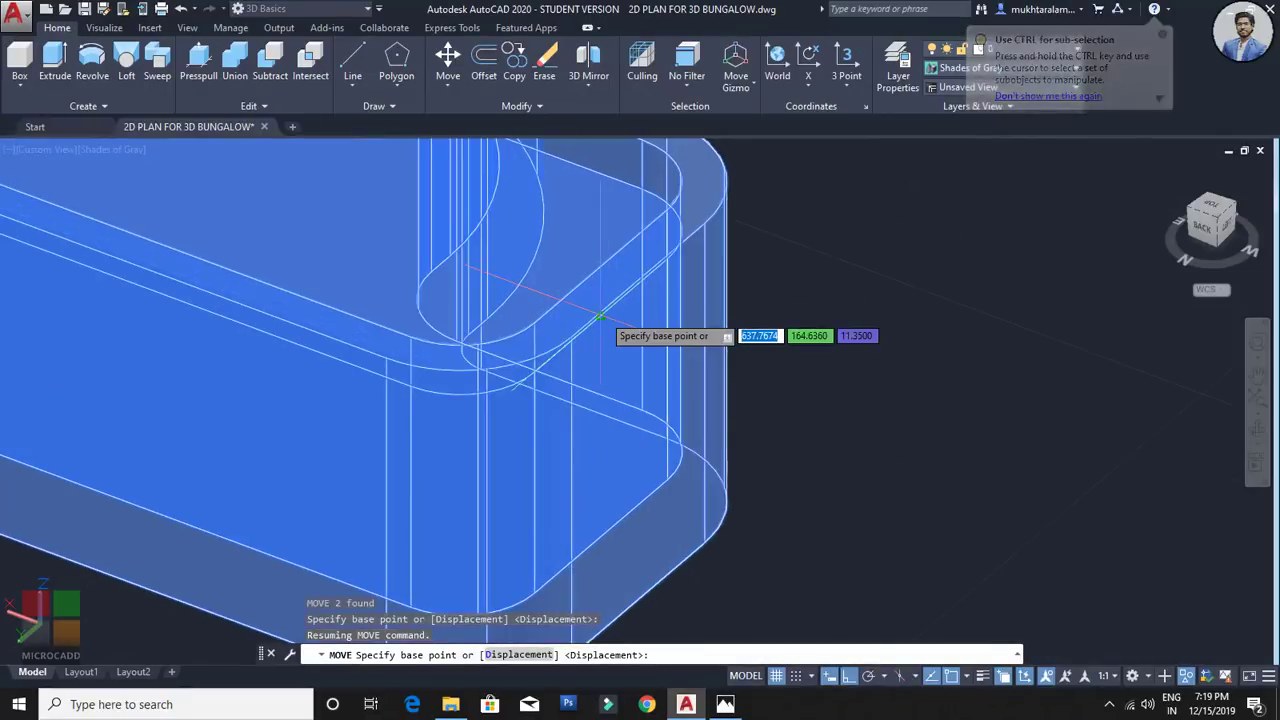
{"action": "left_click", "coordinate": [598, 318]}
{"action": "scroll", "coordinate": [662, 378], "scroll_direction": "down", "scroll_amount": 5}
{"action": "scroll", "coordinate": [662, 378], "scroll_direction": "up", "scroll_amount": 6}
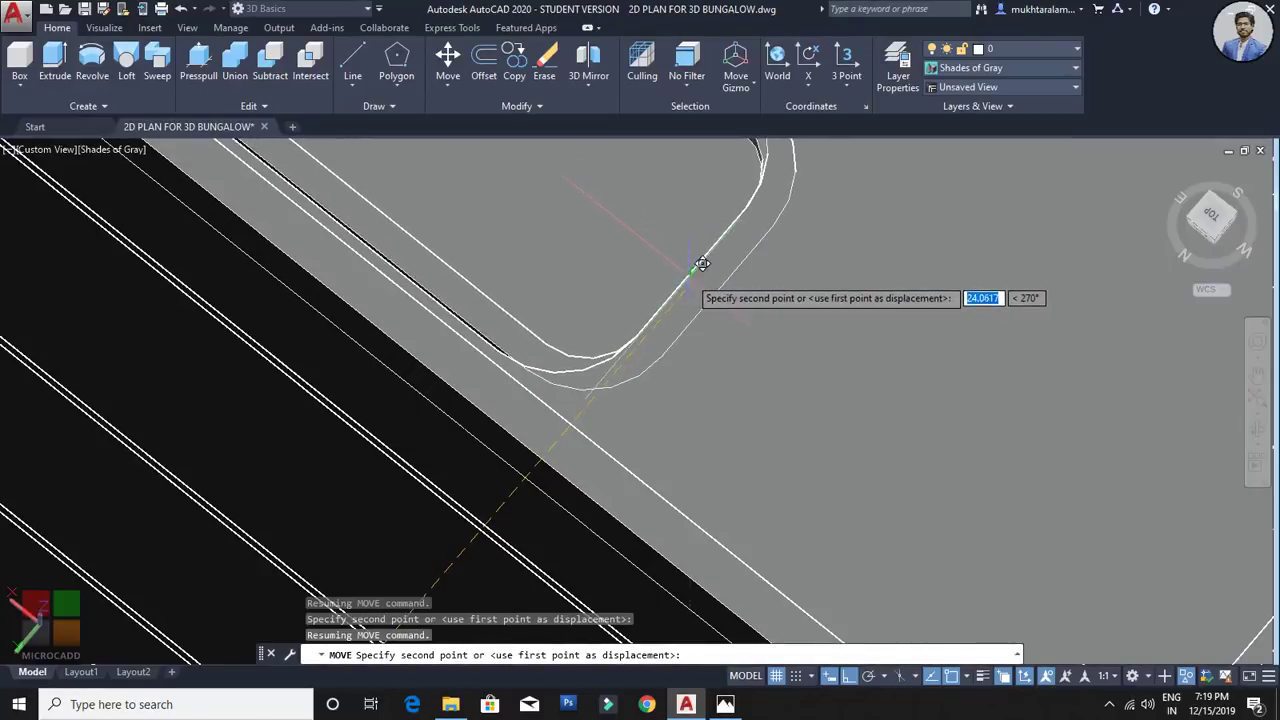
{"action": "scroll", "coordinate": [689, 275], "scroll_direction": "down", "scroll_amount": 8}
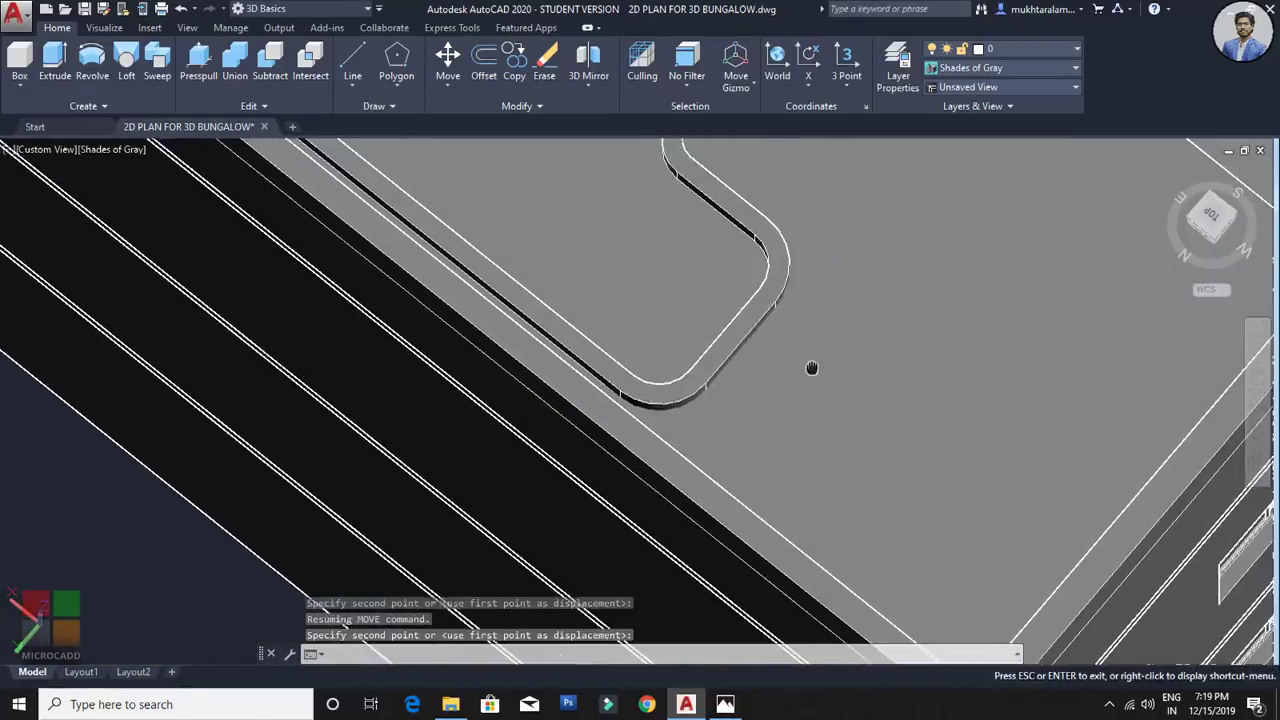
{"action": "key", "text": "Escape"}
{"action": "scroll", "coordinate": [803, 325], "scroll_direction": "up", "scroll_amount": 3}
{"action": "middle_click_drag", "start_coordinate": [803, 325], "coordinate": [750, 310], "text": "shift"}
{"action": "scroll", "coordinate": [750, 310], "scroll_direction": "up", "scroll_amount": 6}
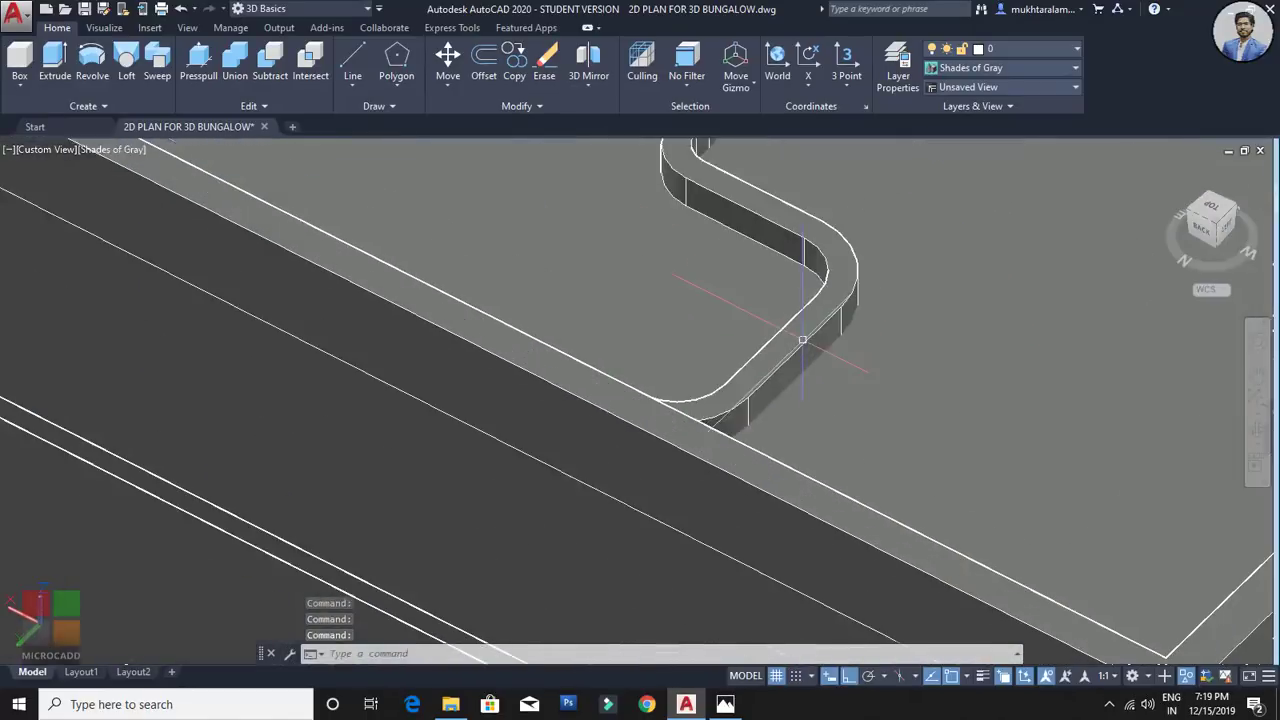
Step: Move the misplaced pool shell and water solid back out to the empty area beside the building
{"action": "left_click", "coordinate": [742, 312]}
{"action": "scroll", "coordinate": [715, 319], "scroll_direction": "down", "scroll_amount": 4}
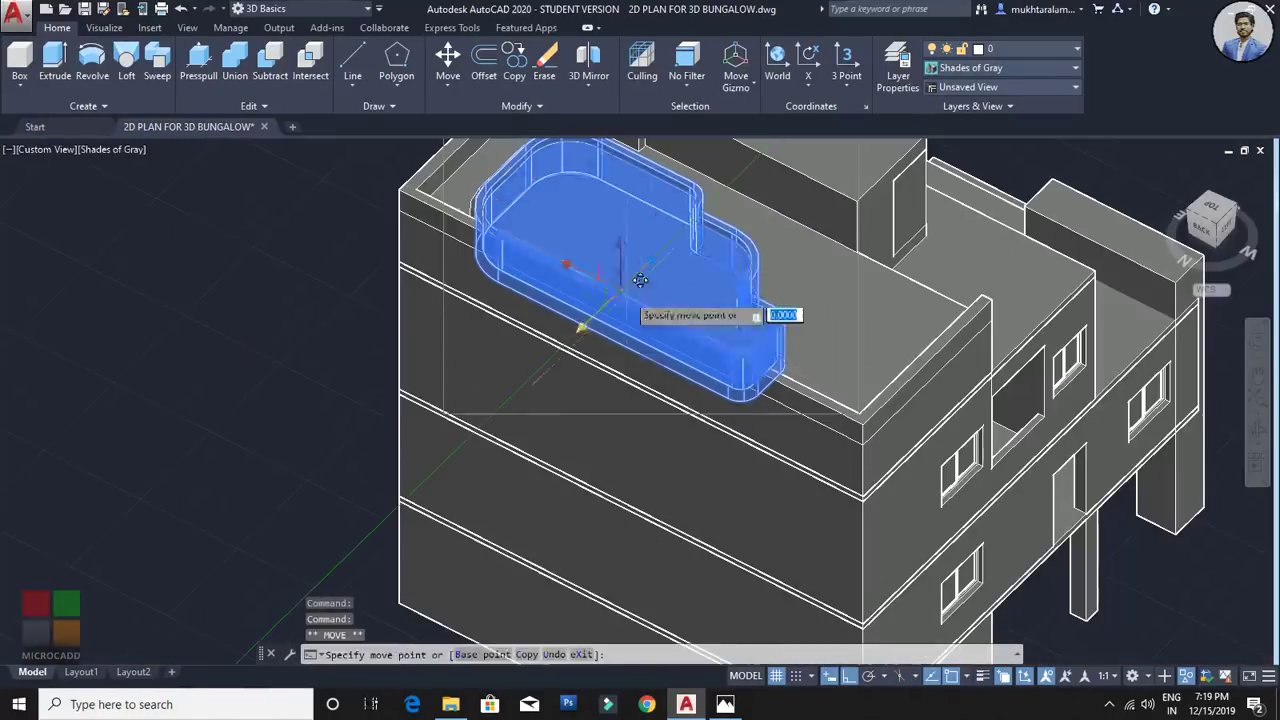
{"action": "scroll", "coordinate": [640, 280], "scroll_direction": "down", "scroll_amount": 2}
{"action": "middle_click_drag", "start_coordinate": [483, 399], "coordinate": [662, 249]}
{"action": "left_click", "coordinate": [537, 397]}
{"action": "key", "text": "Escape"}
Step: Move the pool shell and water solid by the midpoint of the shell's straight outer rim edge onto the matching terrace recess edge
{"action": "scroll", "coordinate": [686, 422], "scroll_direction": "up", "scroll_amount": 3}
{"action": "left_click", "coordinate": [614, 406]}
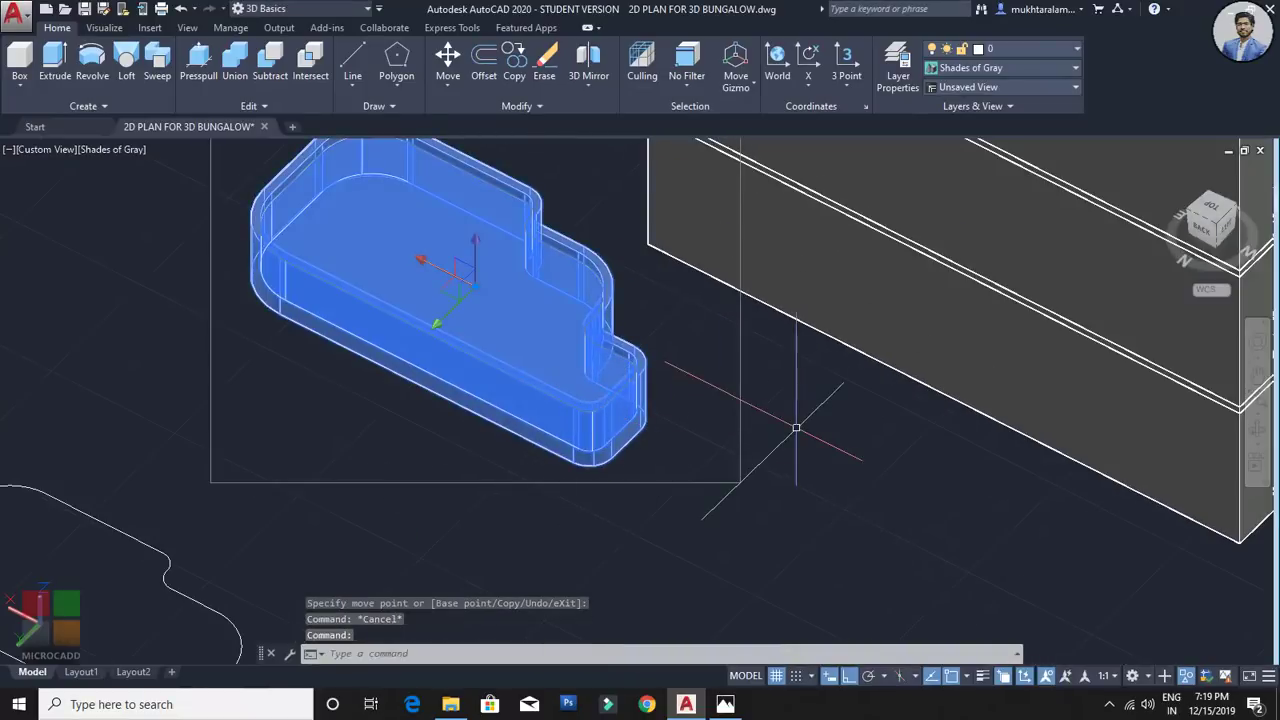
{"action": "type", "text": "m"}
{"action": "key", "text": "Return"}
{"action": "scroll", "coordinate": [606, 420], "scroll_direction": "up", "scroll_amount": 6}
{"action": "scroll", "coordinate": [686, 385], "scroll_direction": "down", "scroll_amount": 4}
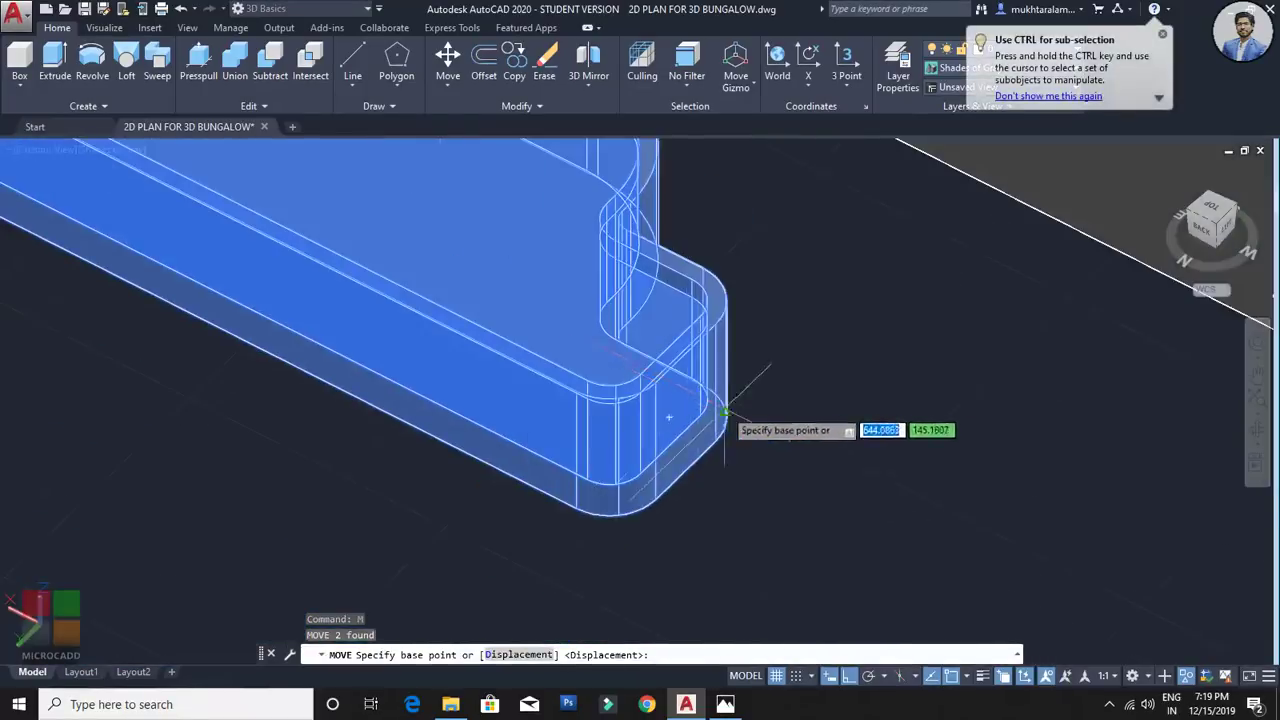
{"action": "middle_click_drag", "start_coordinate": [726, 410], "coordinate": [965, 420], "text": "shift"}
{"action": "scroll", "coordinate": [853, 308], "scroll_direction": "up", "scroll_amount": 2}
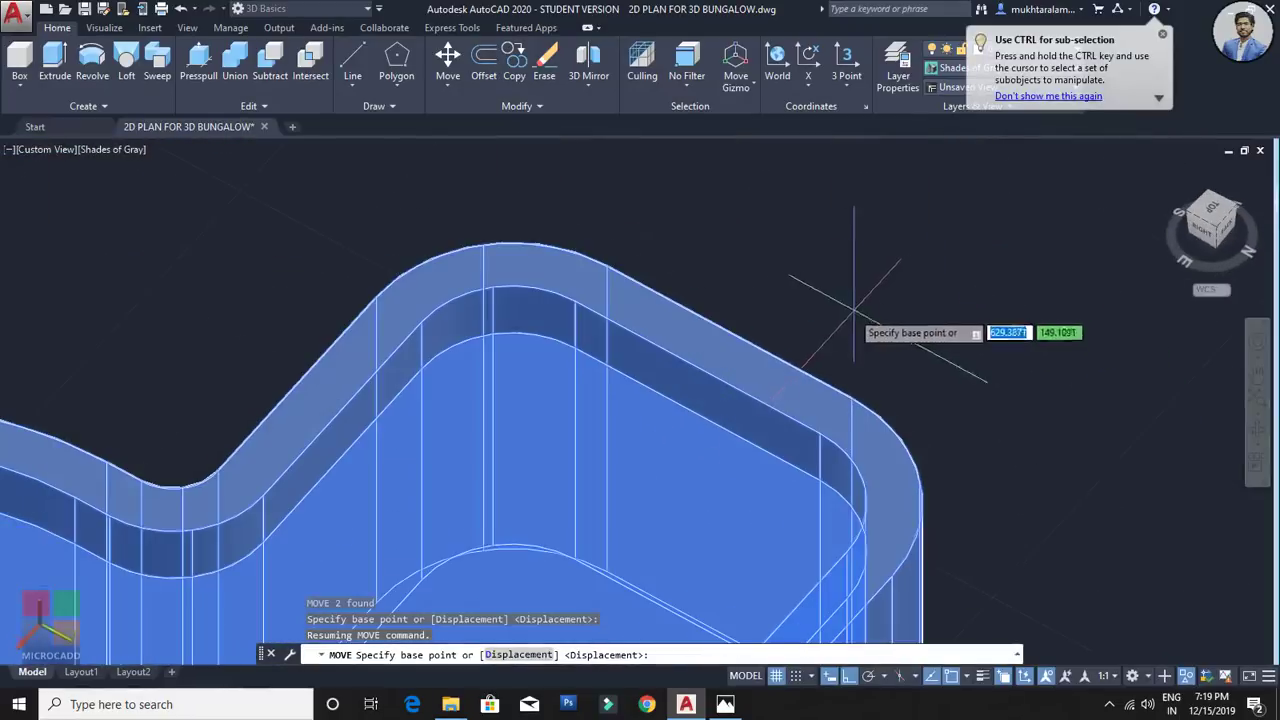
{"action": "left_click", "coordinate": [728, 333]}
{"action": "scroll", "coordinate": [737, 309], "scroll_direction": "down", "scroll_amount": 4}
{"action": "scroll", "coordinate": [740, 310], "scroll_direction": "up", "scroll_amount": 5}
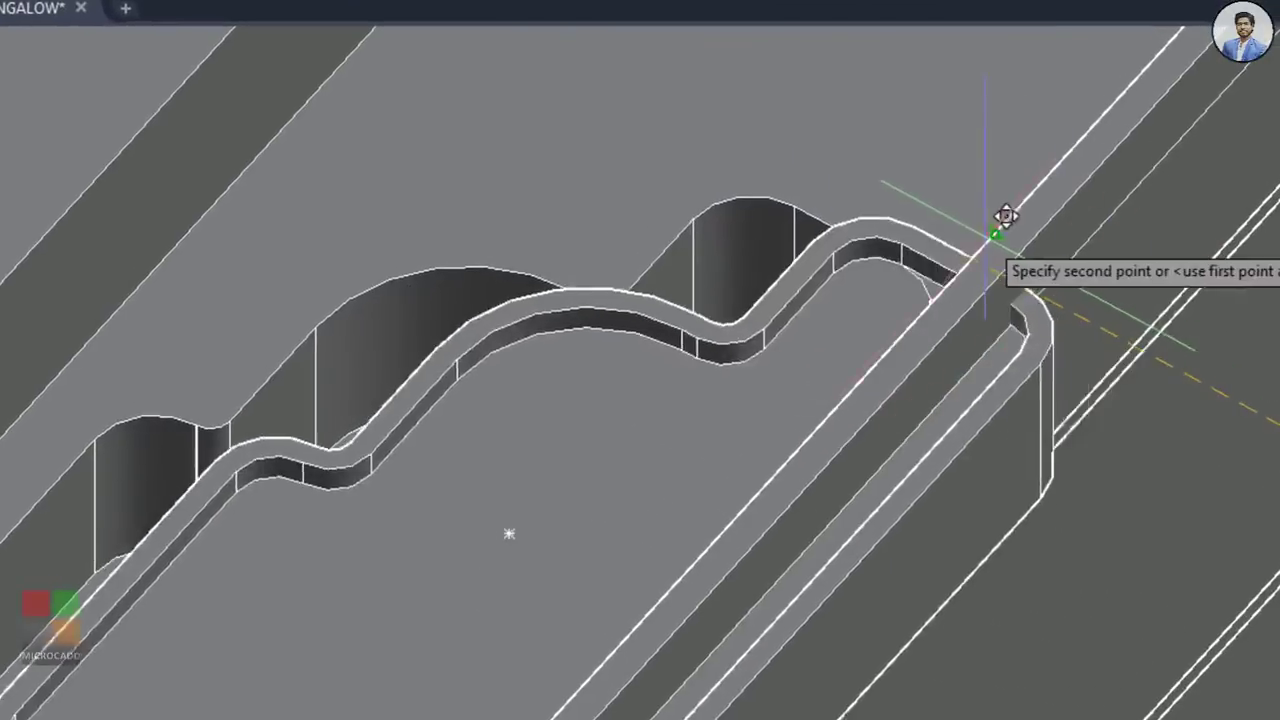
{"action": "scroll", "coordinate": [962, 224], "scroll_direction": "up", "scroll_amount": 3}
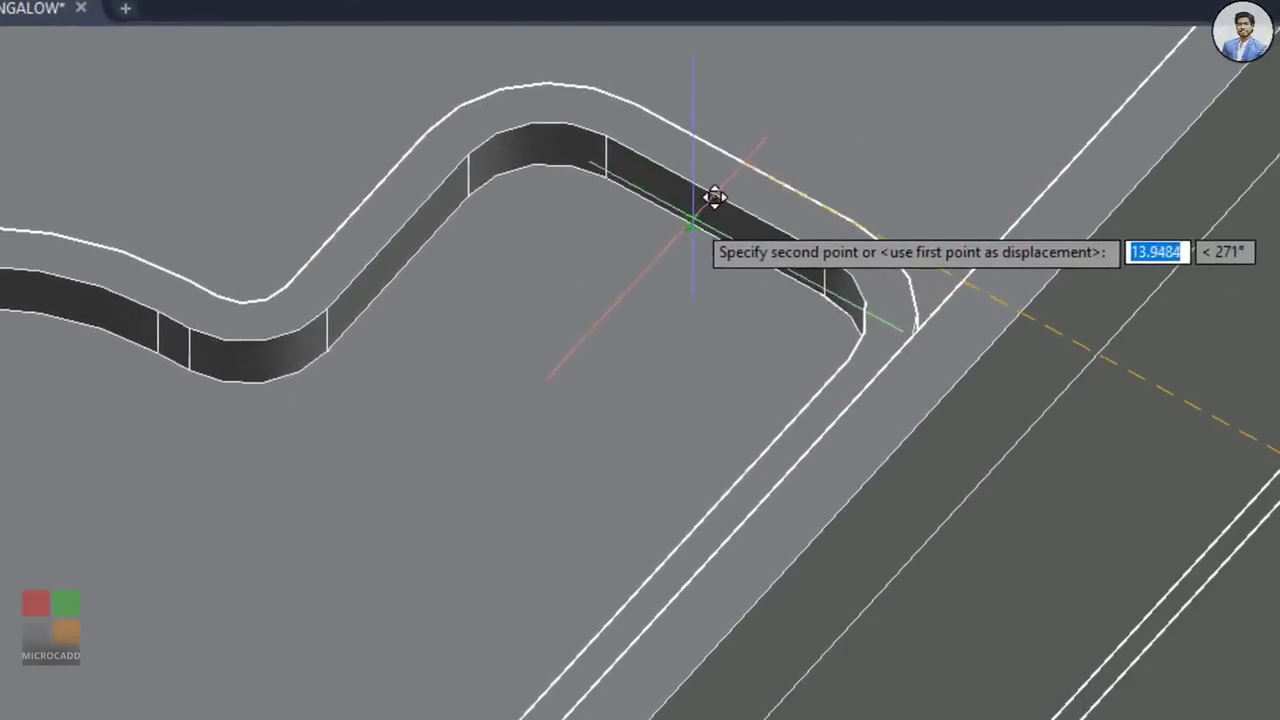
{"action": "left_click", "coordinate": [727, 208]}
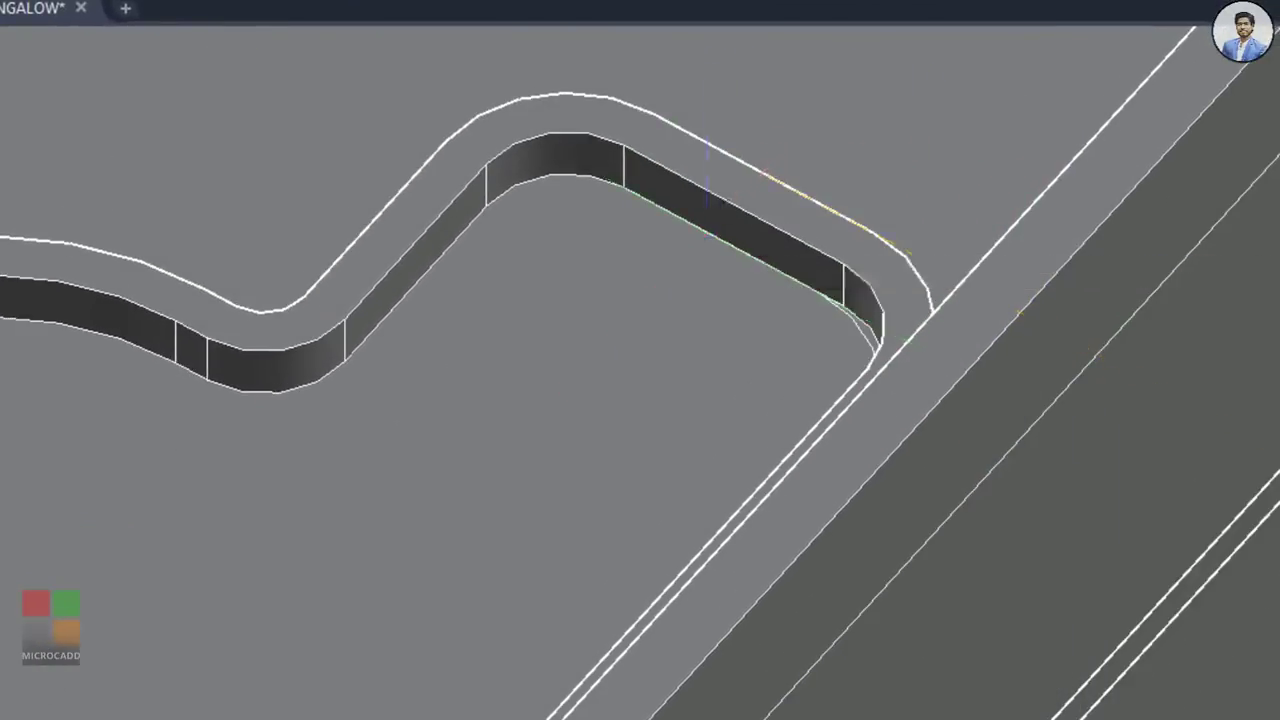
Step: Inspect how the pool sits in the raised terrace, viewing the rooftop and facades from several angles
{"action": "scroll", "coordinate": [814, 171], "scroll_direction": "down", "scroll_amount": 5}
{"action": "middle_click_drag", "start_coordinate": [929, 129], "coordinate": [1069, 551], "text": "shift"}
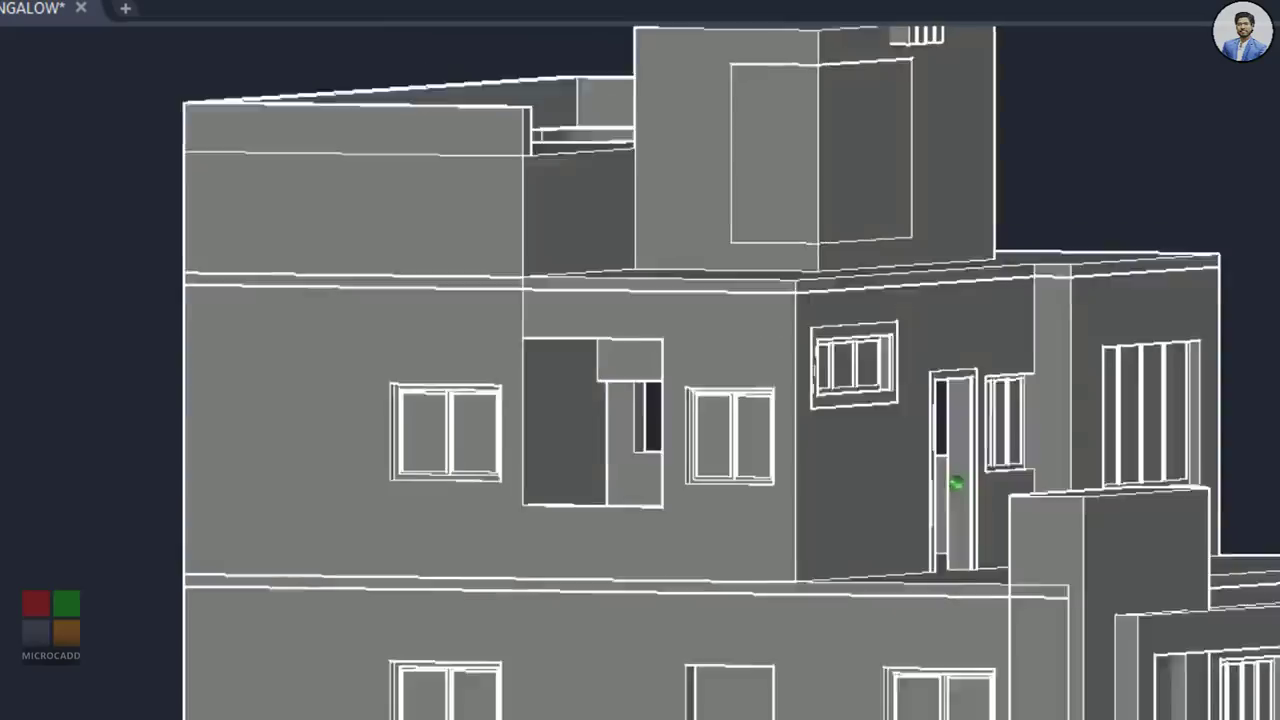
{"action": "middle_click_drag", "start_coordinate": [956, 484], "coordinate": [731, 390], "text": "shift"}
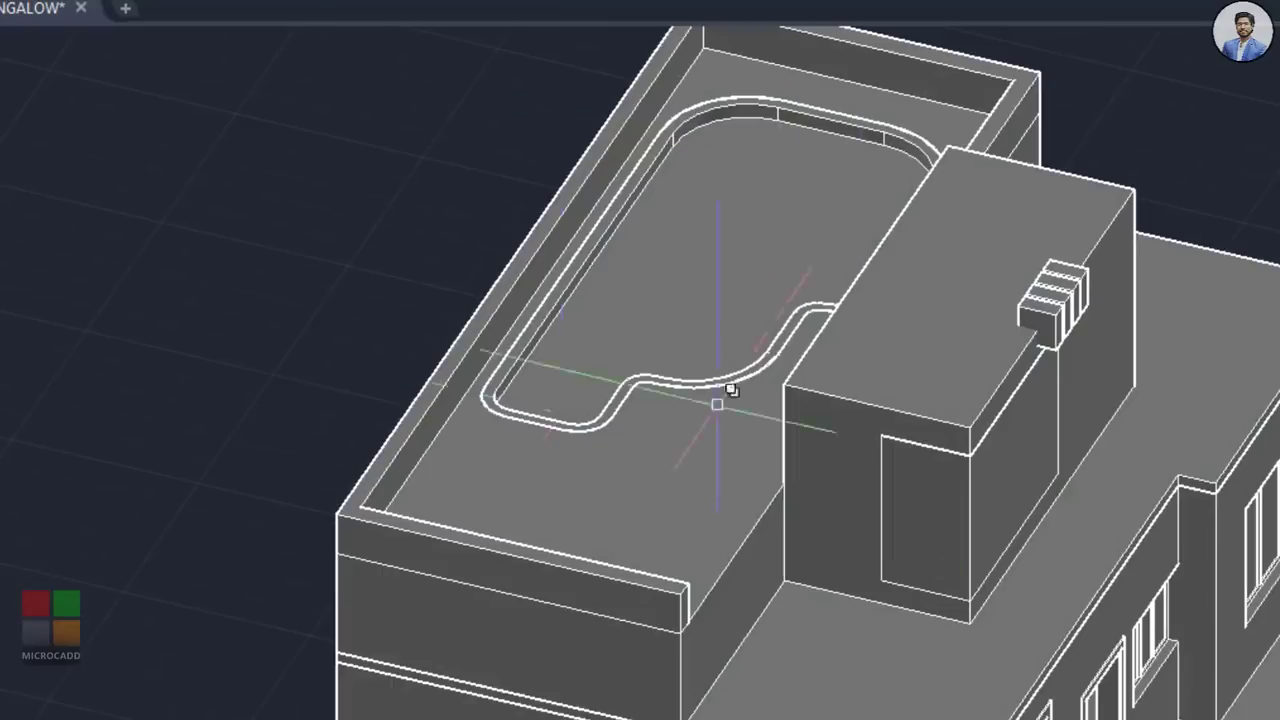
{"action": "left_click", "coordinate": [763, 211]}
{"action": "key", "text": "Escape"}
{"action": "middle_click_drag", "start_coordinate": [866, 305], "coordinate": [714, 294]}
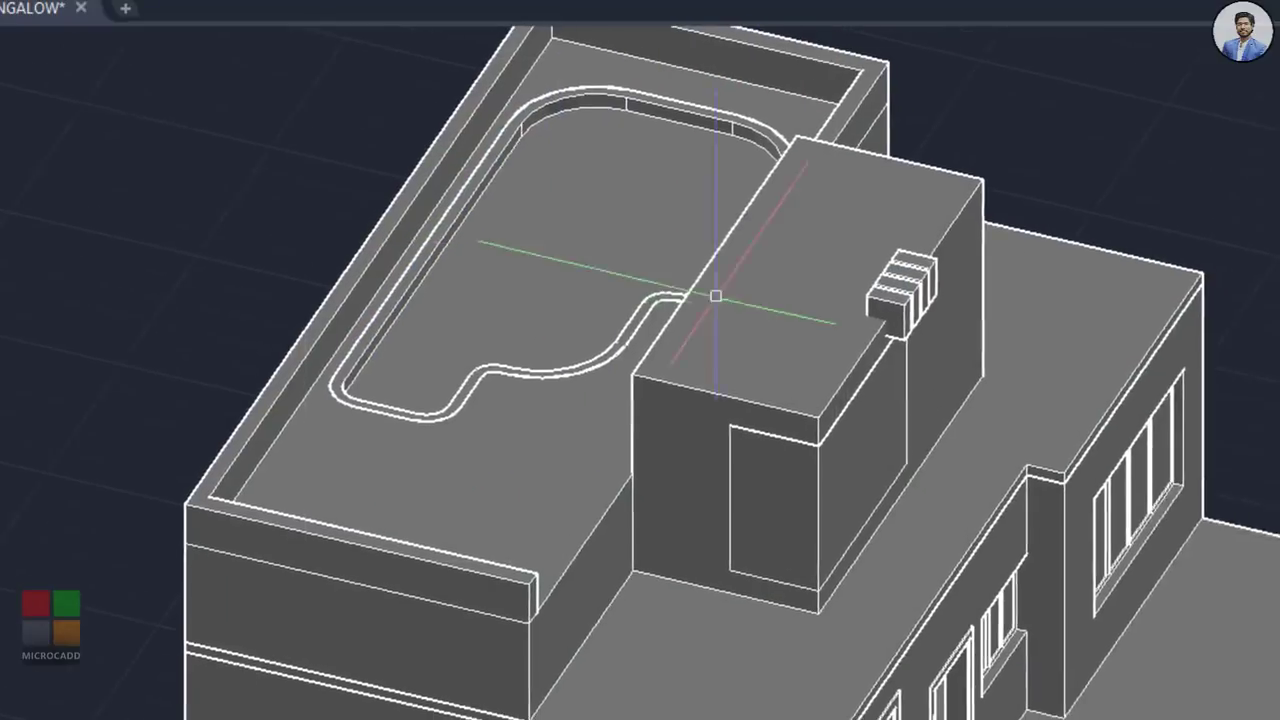
{"action": "scroll", "coordinate": [714, 294], "scroll_direction": "down", "scroll_amount": 2}
{"action": "middle_click_drag", "start_coordinate": [925, 330], "coordinate": [880, 305], "text": "shift"}
{"action": "scroll", "coordinate": [880, 305], "scroll_direction": "down", "scroll_amount": 2}
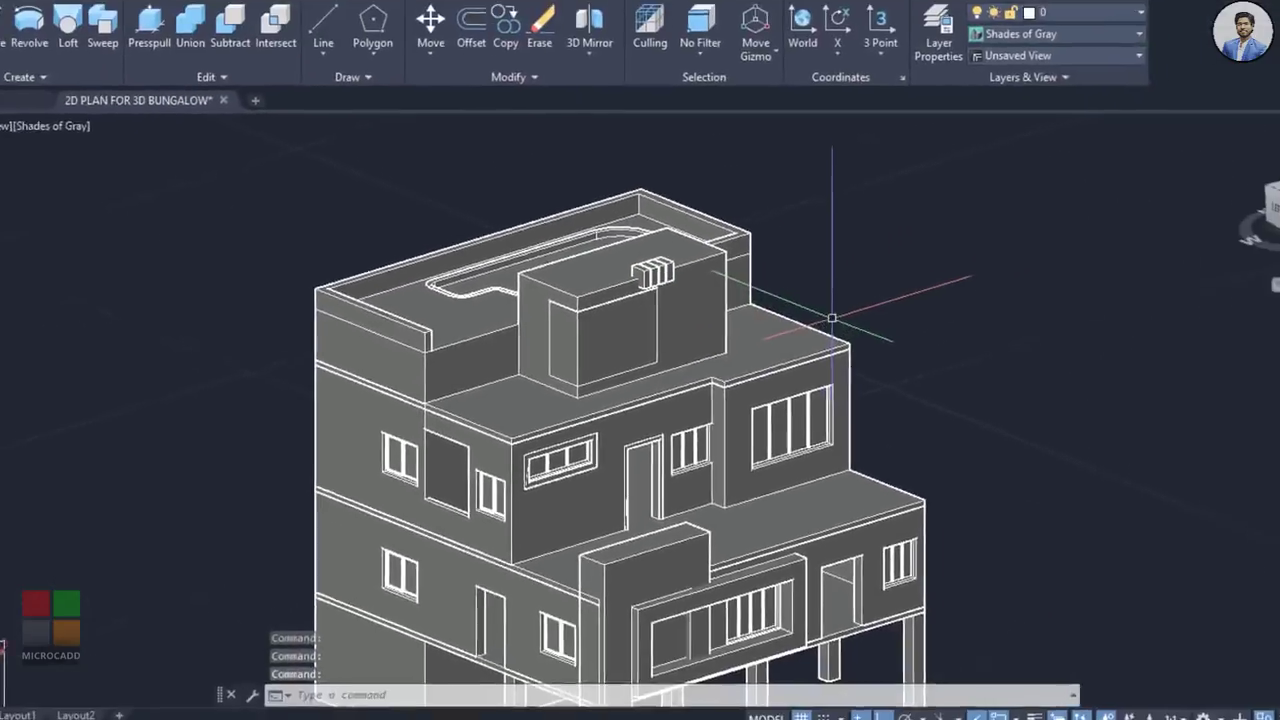
{"action": "scroll", "coordinate": [672, 306], "scroll_direction": "up", "scroll_amount": 3}
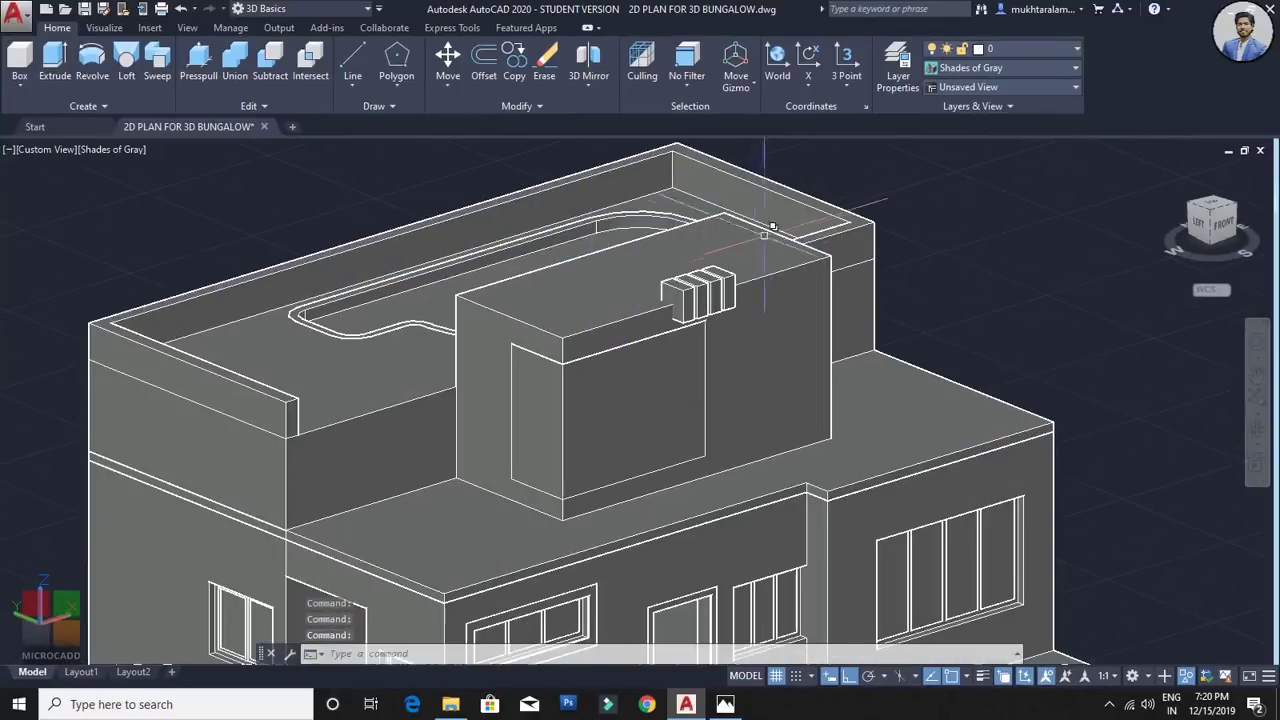
Step: End the object isolation to show the hidden pyramid roof over the rooftop room
{"action": "middle_click_drag", "start_coordinate": [590, 141], "coordinate": [600, 196]}
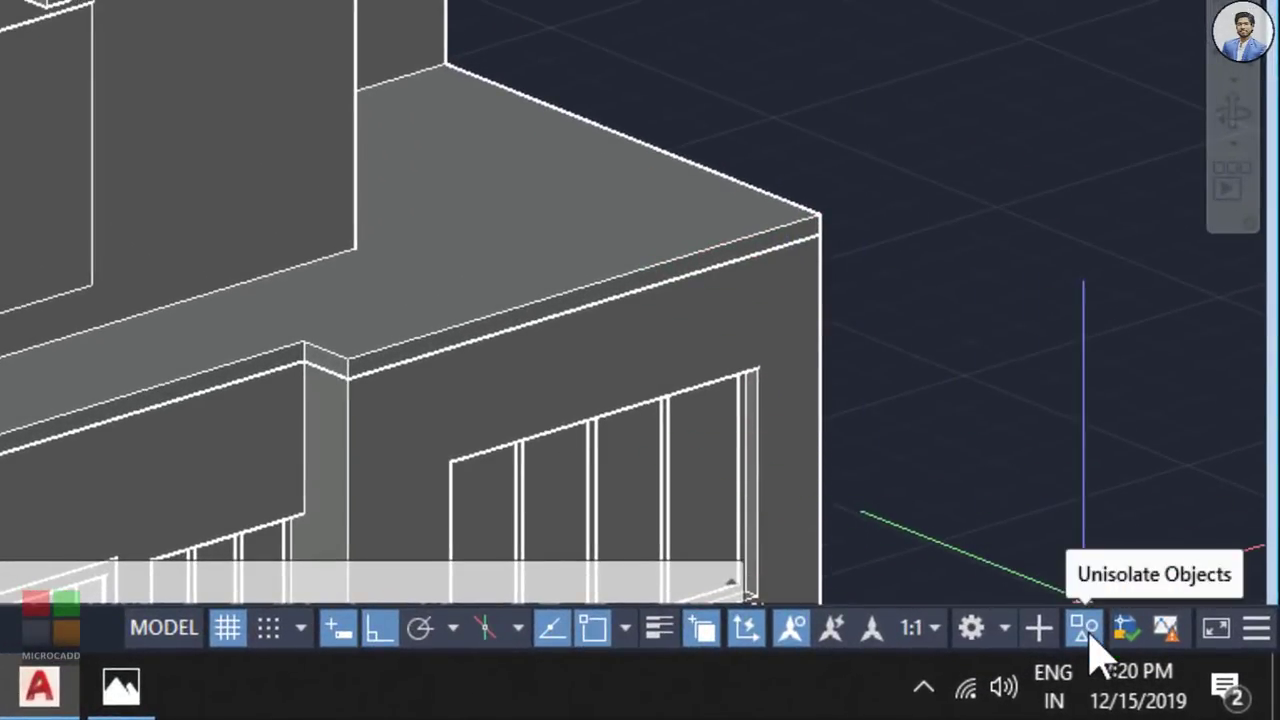
{"action": "left_click", "coordinate": [1088, 640]}
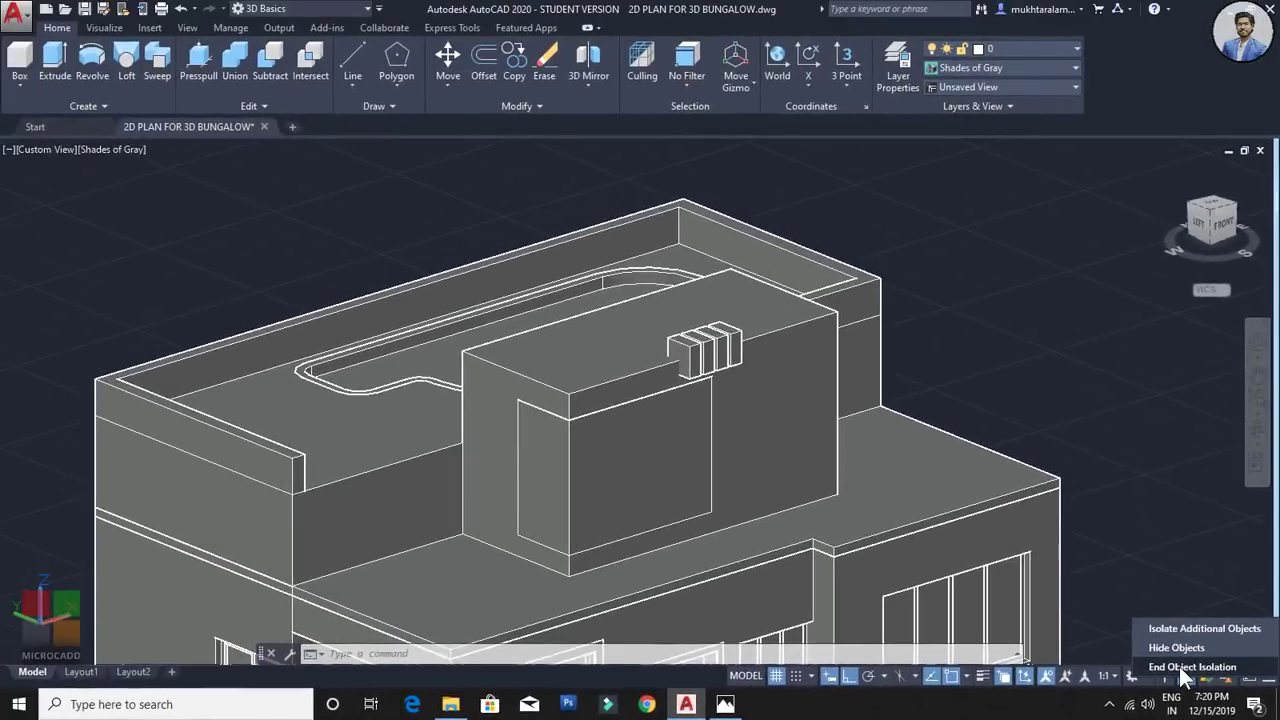
{"action": "left_click", "coordinate": [1182, 668]}
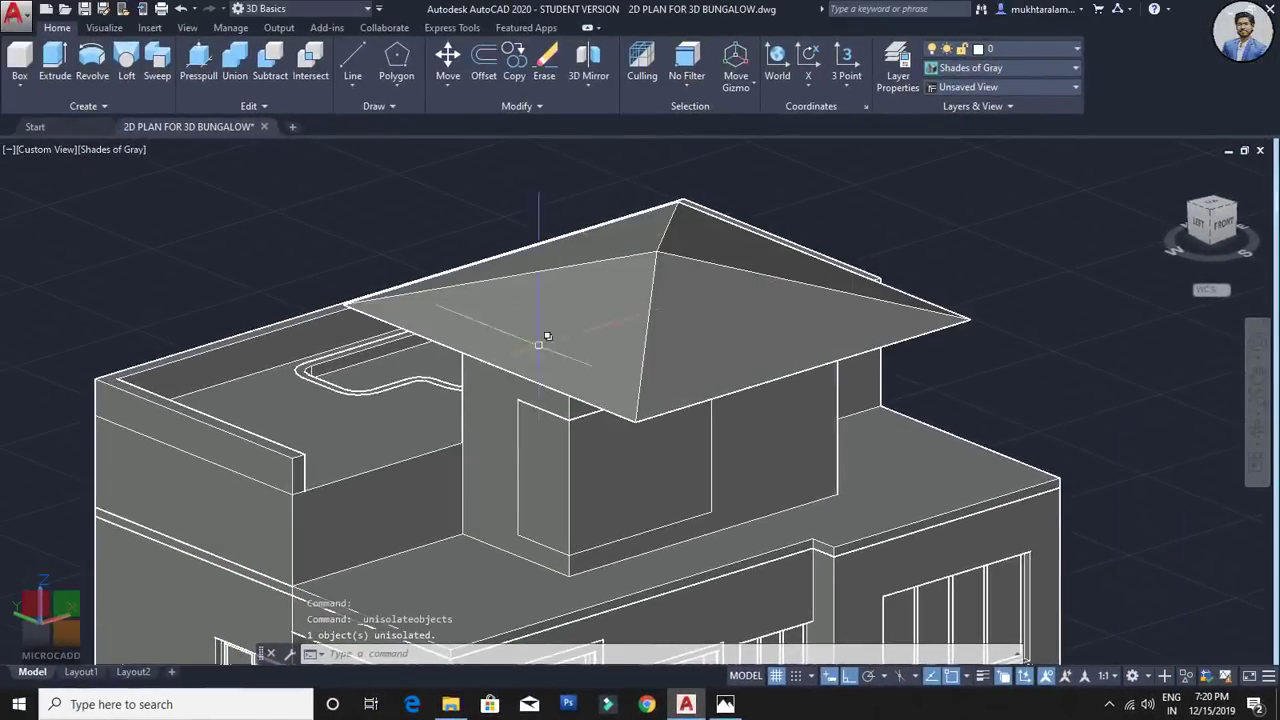
Step: Delete the leftover pool outline lying beside the building
{"action": "scroll", "coordinate": [818, 301], "scroll_direction": "down", "scroll_amount": 5}
{"action": "middle_click_drag", "start_coordinate": [818, 301], "coordinate": [824, 470], "text": "shift"}
{"action": "middle_click_drag", "start_coordinate": [525, 417], "coordinate": [674, 454]}
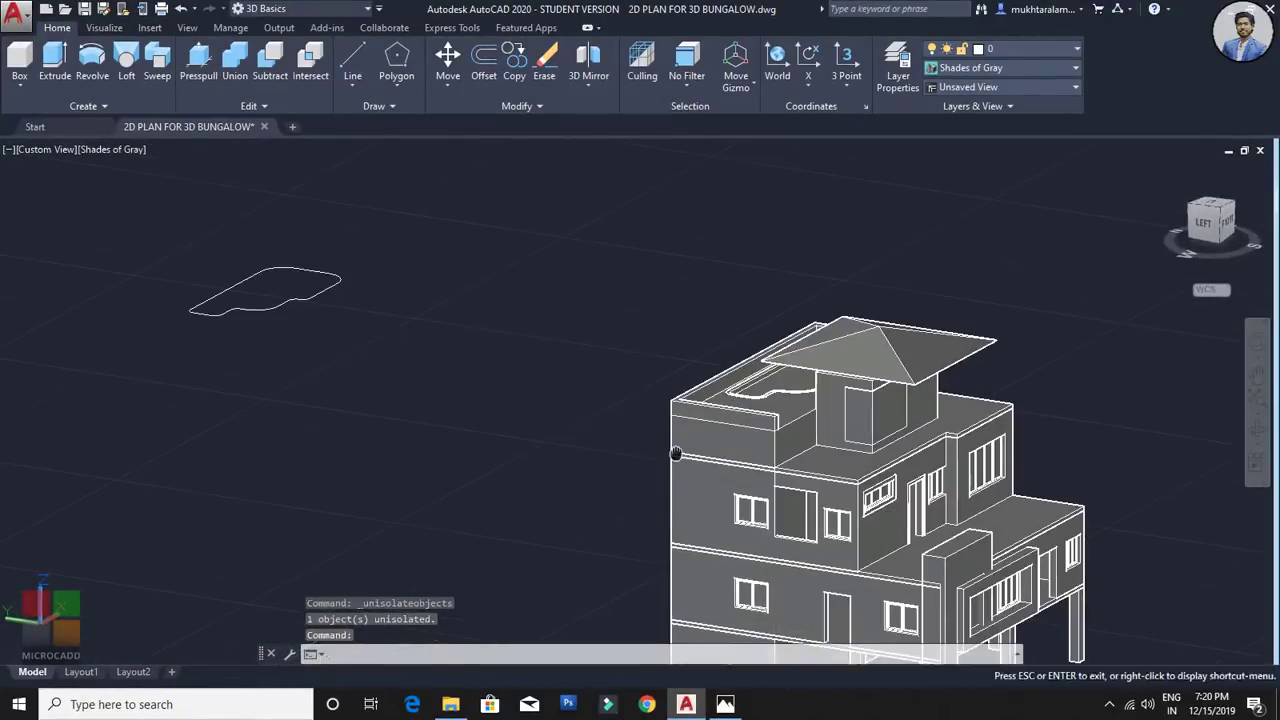
{"action": "left_click", "coordinate": [152, 206]}
{"action": "left_click", "coordinate": [457, 426]}
{"action": "key", "text": "Delete"}
Step: Delete the leftover front elevation linework standing beside the building
{"action": "scroll", "coordinate": [456, 426], "scroll_direction": "down", "scroll_amount": 2}
{"action": "left_click", "coordinate": [557, 349]}
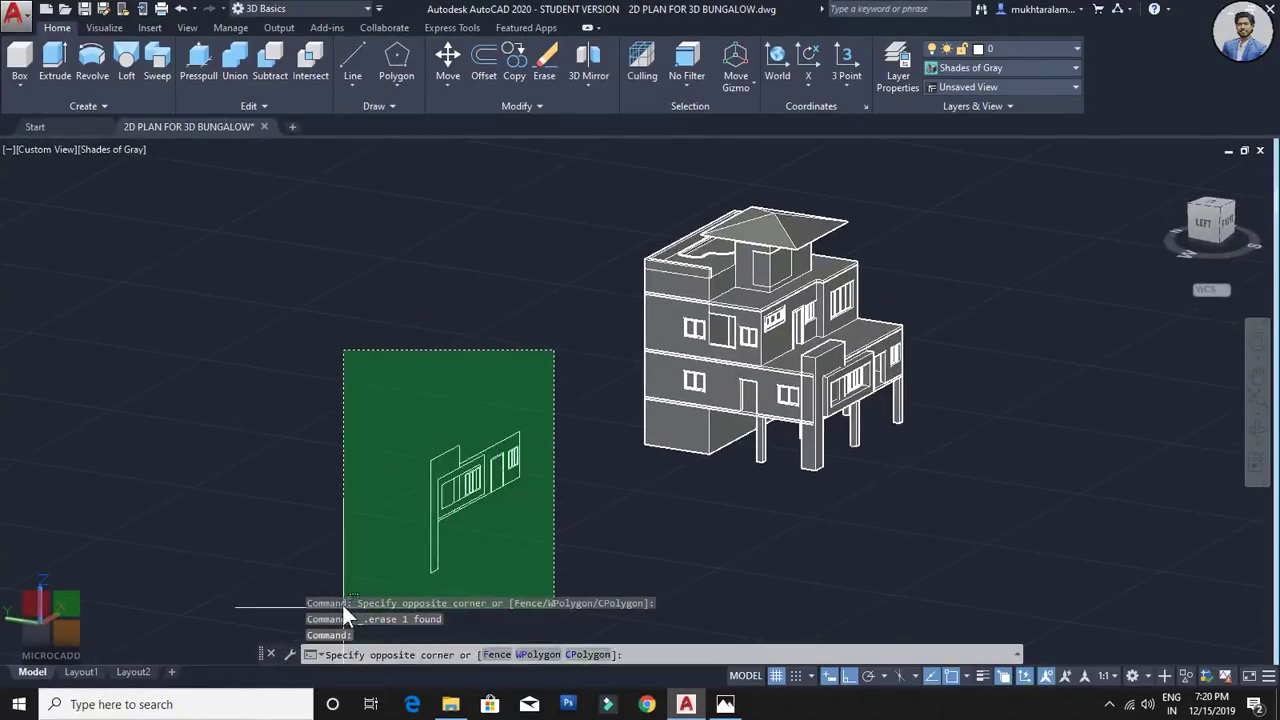
{"action": "left_click", "coordinate": [374, 571]}
{"action": "key", "text": "Delete"}
Step: Examine the bungalow model's front facade, balconies and terraces for parts that still have to be modelled
{"action": "middle_click_drag", "start_coordinate": [674, 405], "coordinate": [608, 453]}
{"action": "scroll", "coordinate": [775, 410], "scroll_direction": "up", "scroll_amount": 5}
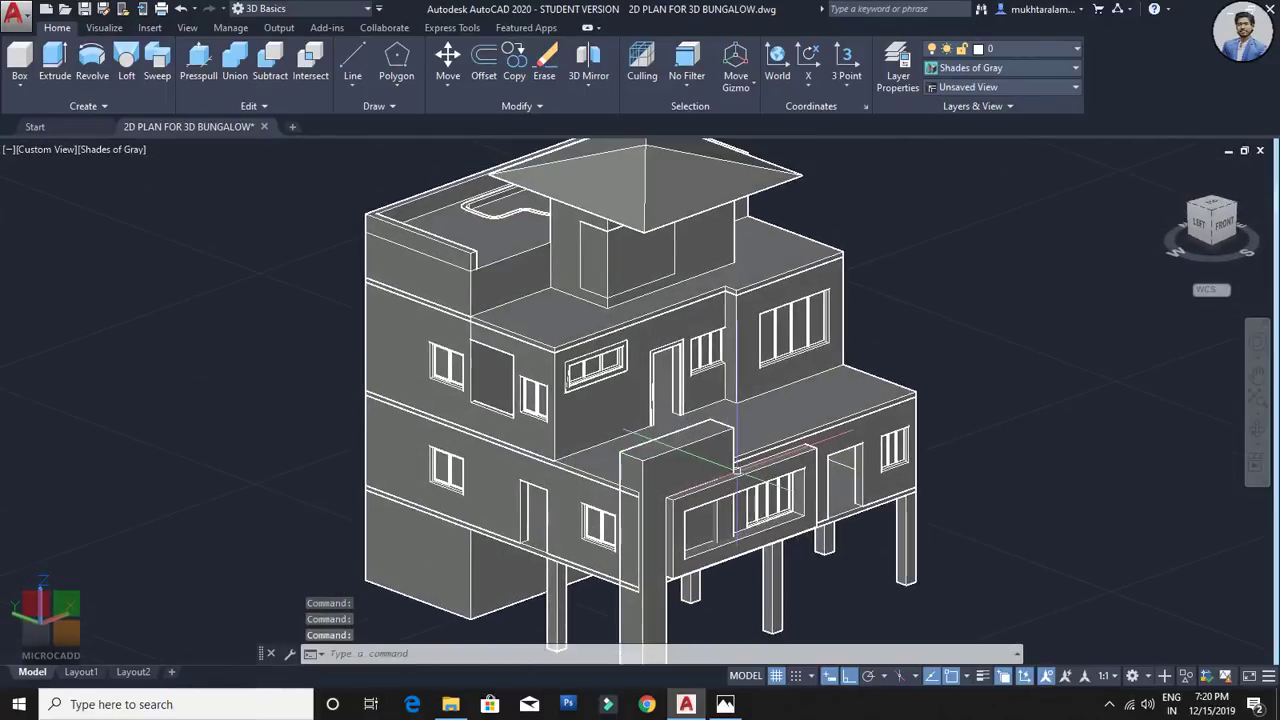
{"action": "scroll", "coordinate": [739, 469], "scroll_direction": "down", "scroll_amount": 2}
{"action": "middle_click_drag", "start_coordinate": [739, 469], "coordinate": [871, 438], "text": "shift"}
{"action": "scroll", "coordinate": [654, 416], "scroll_direction": "up", "scroll_amount": 4}
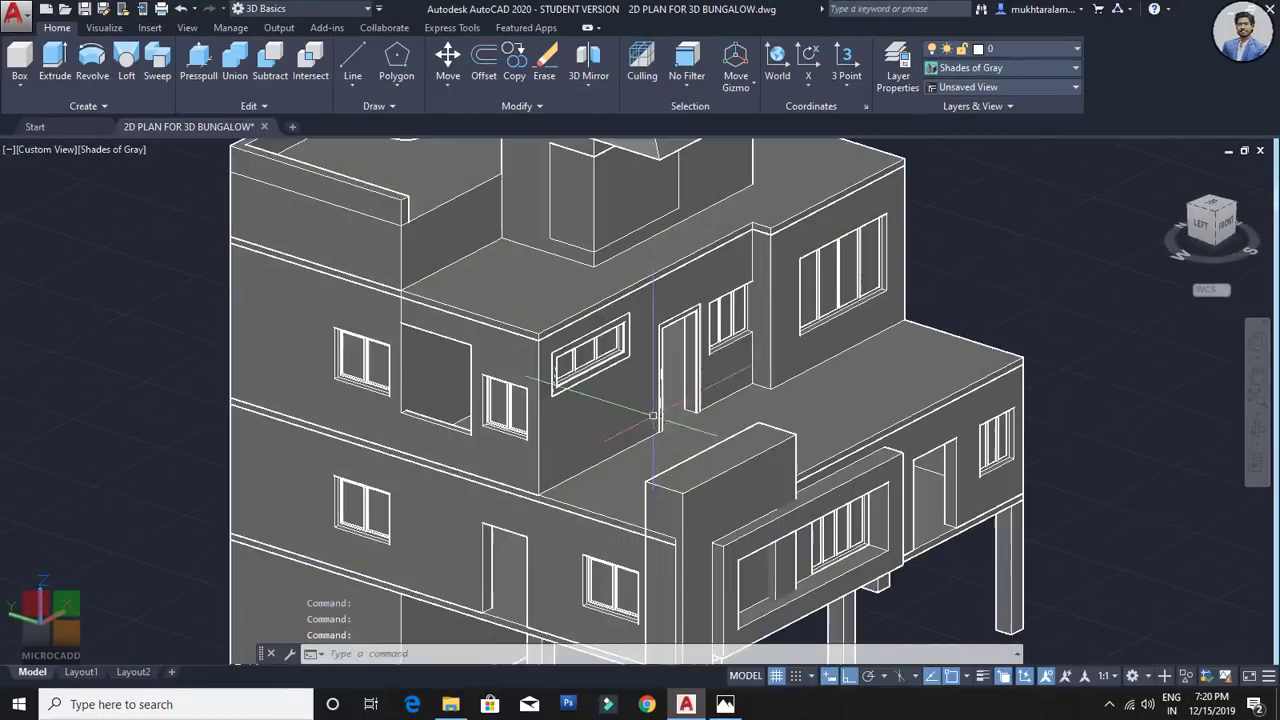
{"action": "scroll", "coordinate": [560, 428], "scroll_direction": "down", "scroll_amount": 3}
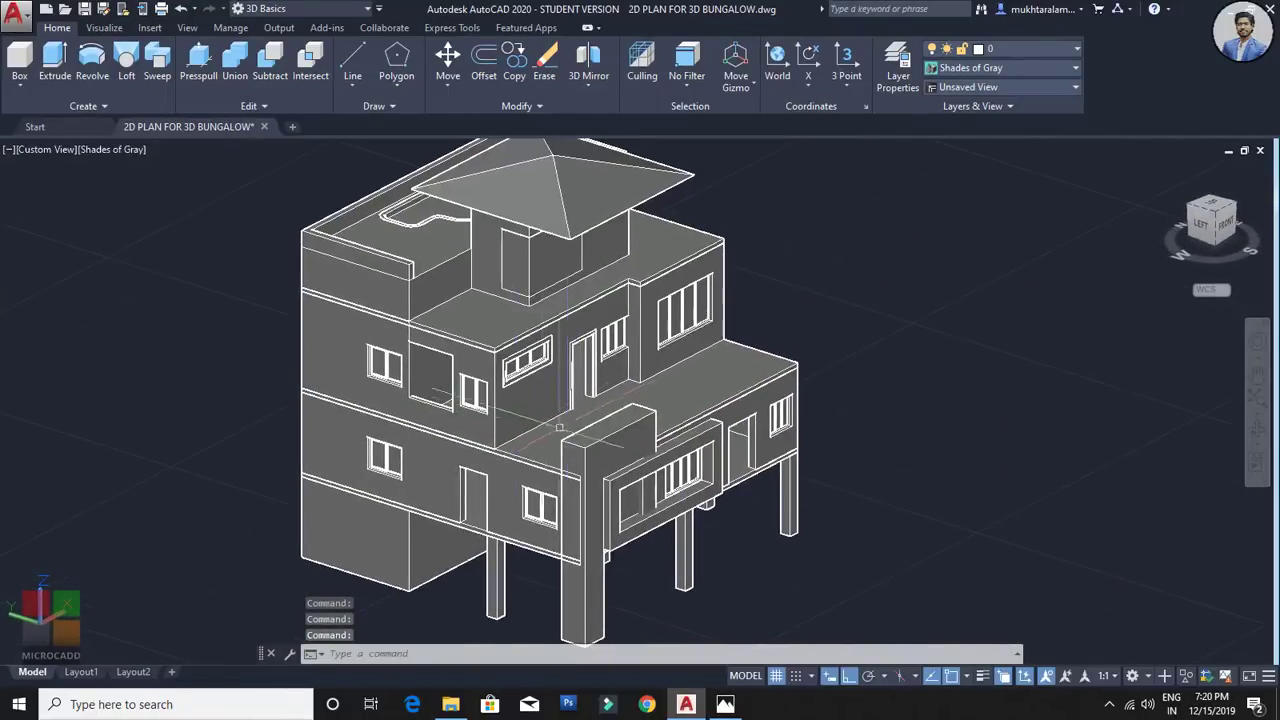
Step: Switch to Photos and examine the reference renders for the pool, terrace railings and front facade details
{"action": "key", "text": "alt+Tab"}
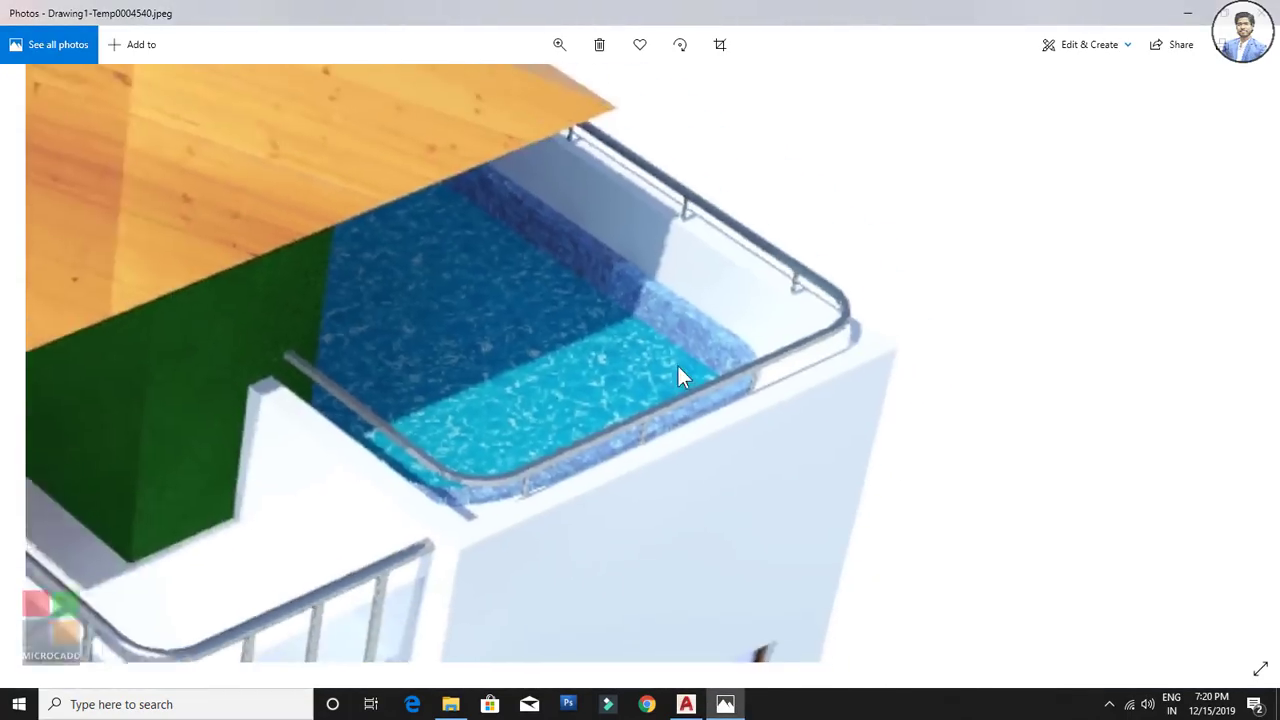
{"action": "scroll", "coordinate": [685, 395], "scroll_direction": "up", "scroll_amount": 5}
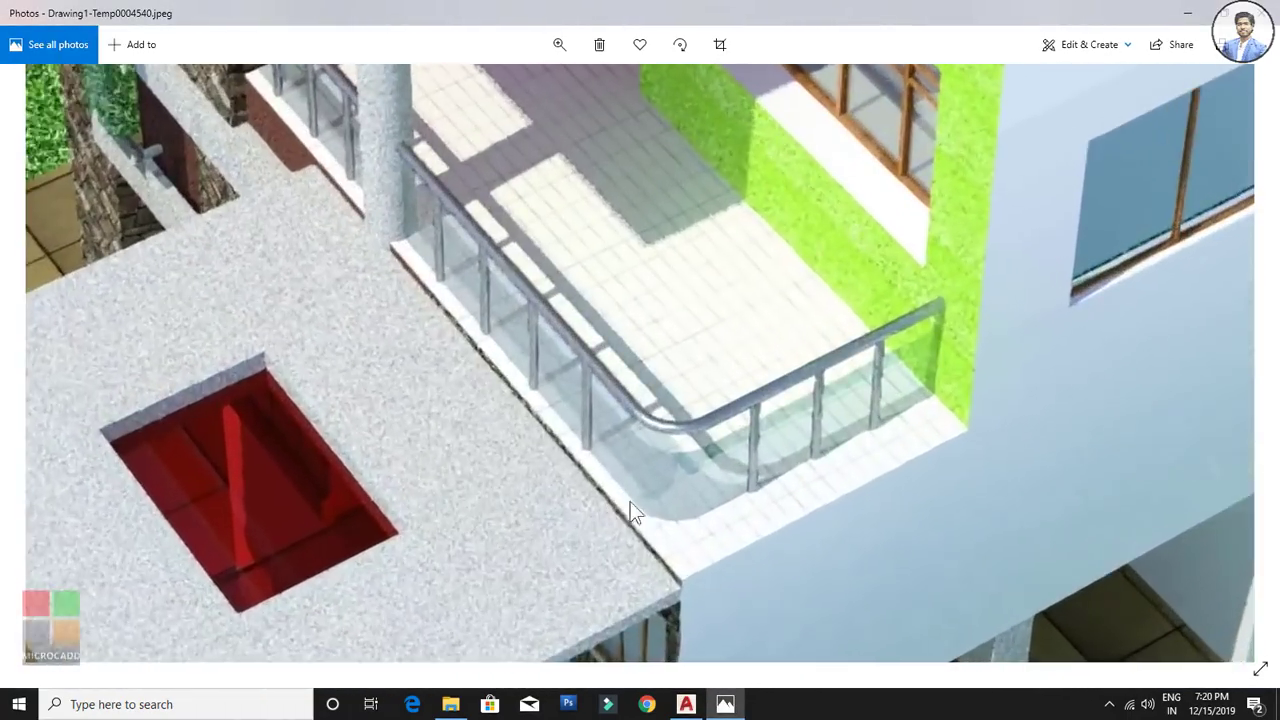
{"action": "scroll", "coordinate": [637, 505], "scroll_direction": "down", "scroll_amount": 5}
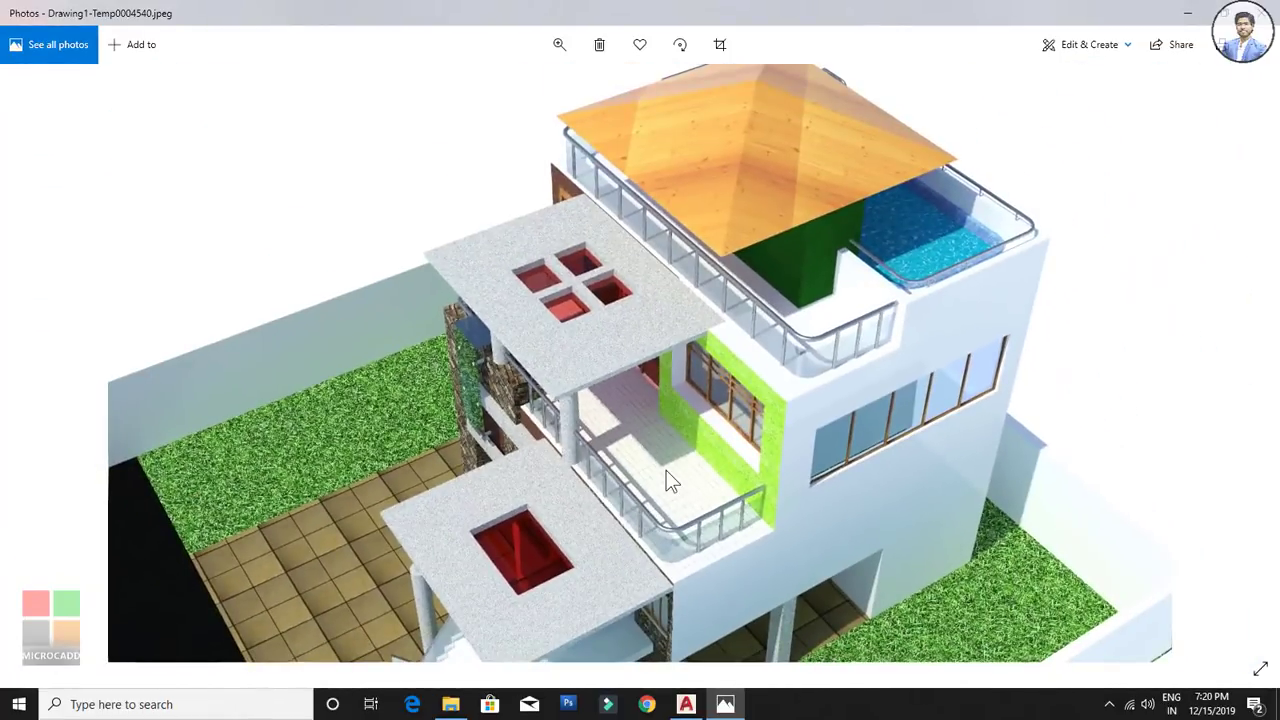
{"action": "key", "text": "Right"}
{"action": "key", "text": "Right"}
{"action": "key", "text": "Right"}
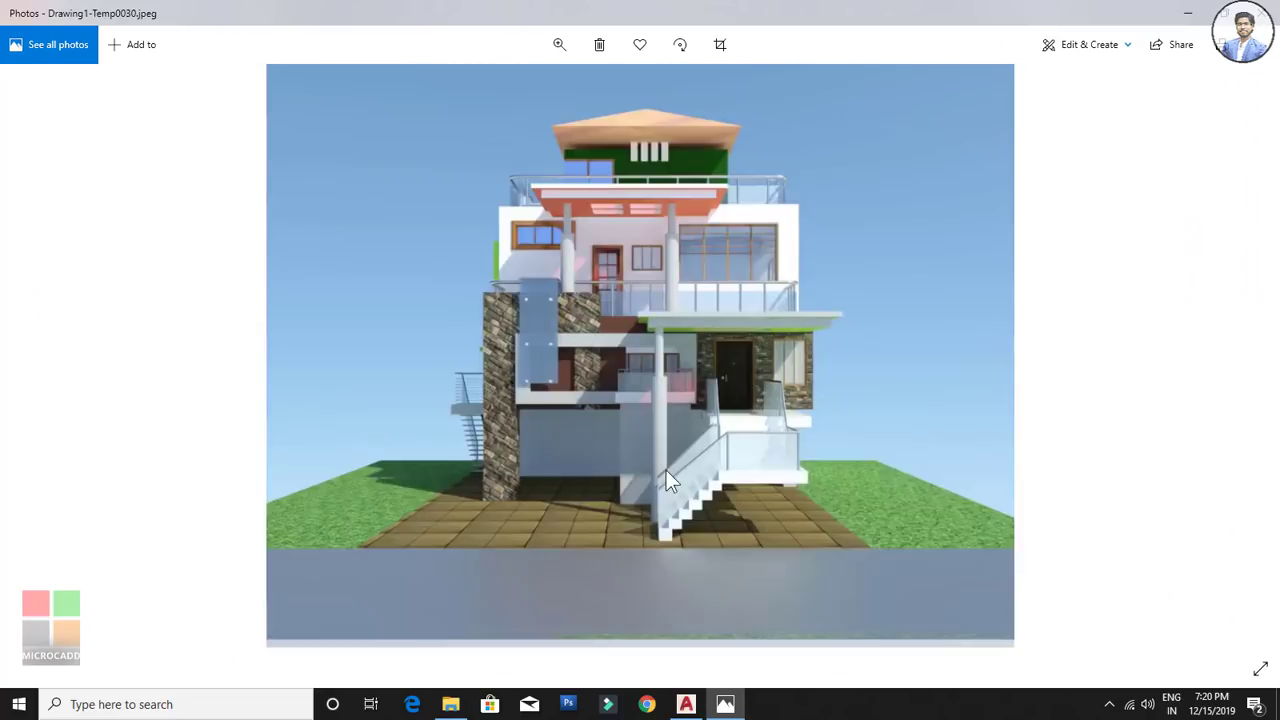
{"action": "scroll", "coordinate": [666, 472], "scroll_direction": "up", "scroll_amount": 5}
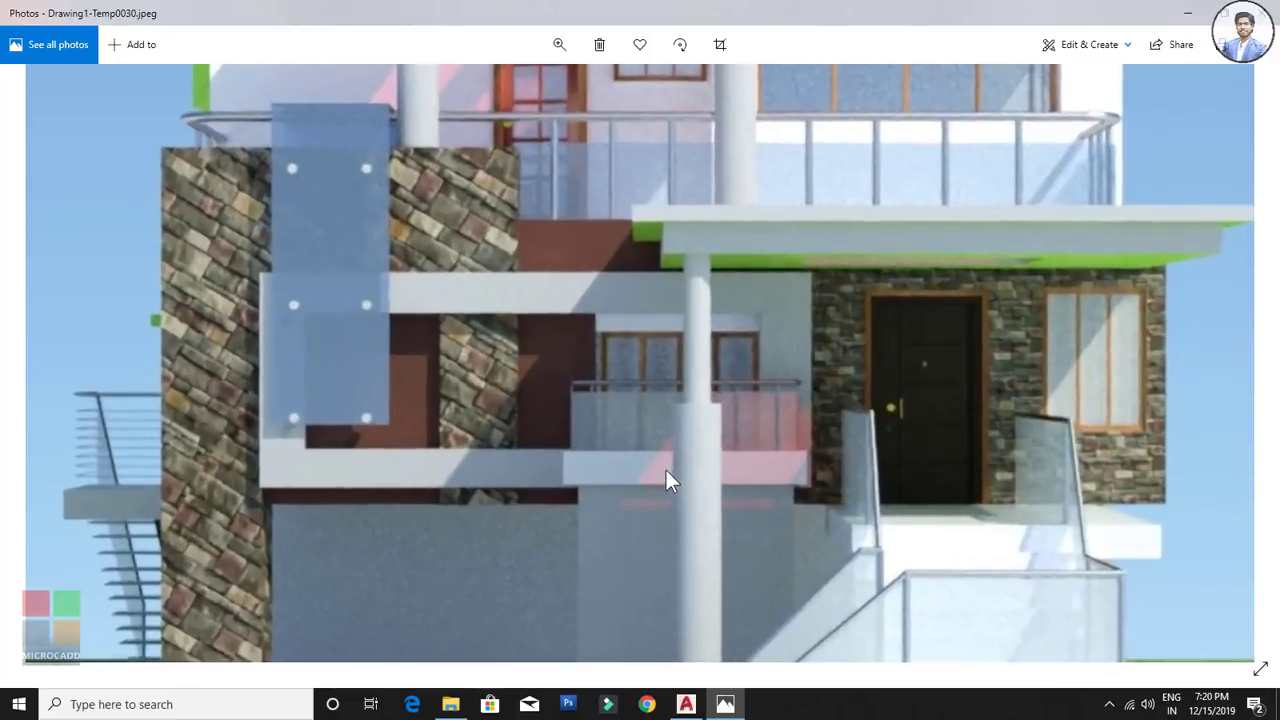
Step: Switch back to AutoCAD and hide the tall angular wall solid wrapping around the terrace's front corner
{"action": "key", "text": "alt+Tab"}
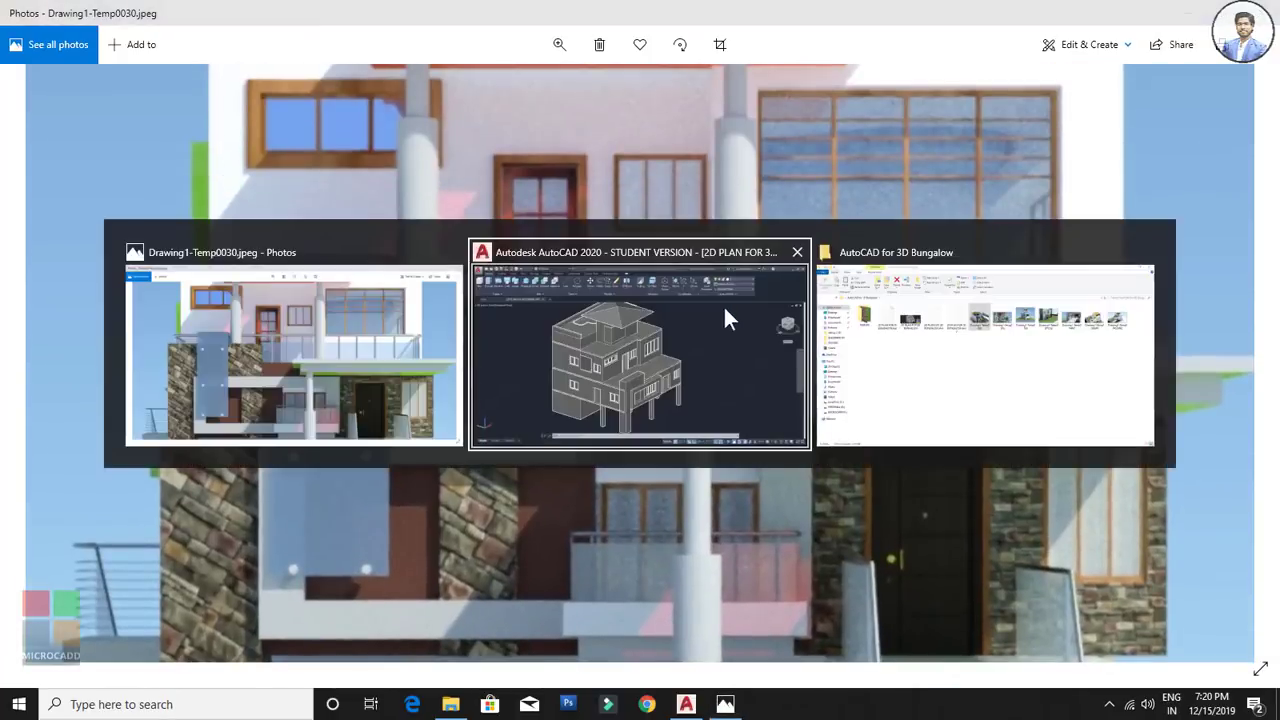
{"action": "middle_click_drag", "start_coordinate": [875, 436], "coordinate": [645, 480], "text": "shift"}
{"action": "scroll", "coordinate": [645, 480], "scroll_direction": "up", "scroll_amount": 5}
{"action": "scroll", "coordinate": [812, 410], "scroll_direction": "down", "scroll_amount": 4}
{"action": "scroll", "coordinate": [705, 420], "scroll_direction": "up", "scroll_amount": 4}
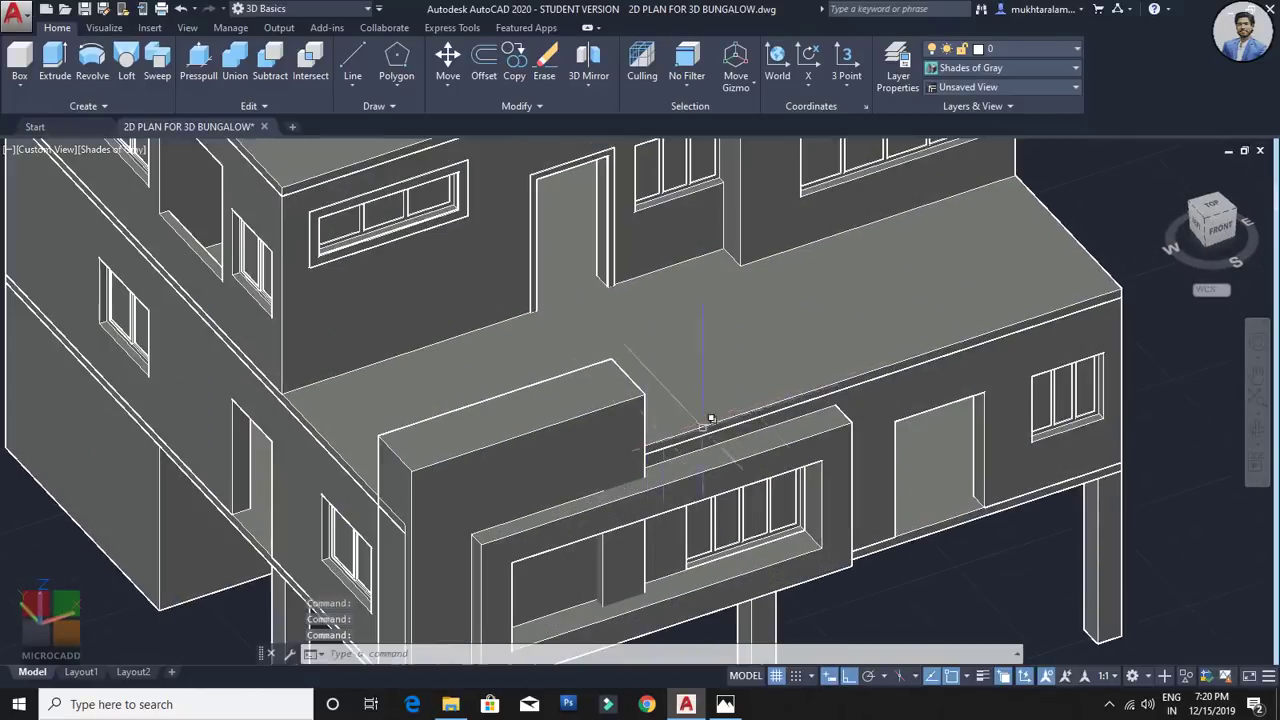
{"action": "middle_click_drag", "start_coordinate": [845, 338], "coordinate": [925, 208]}
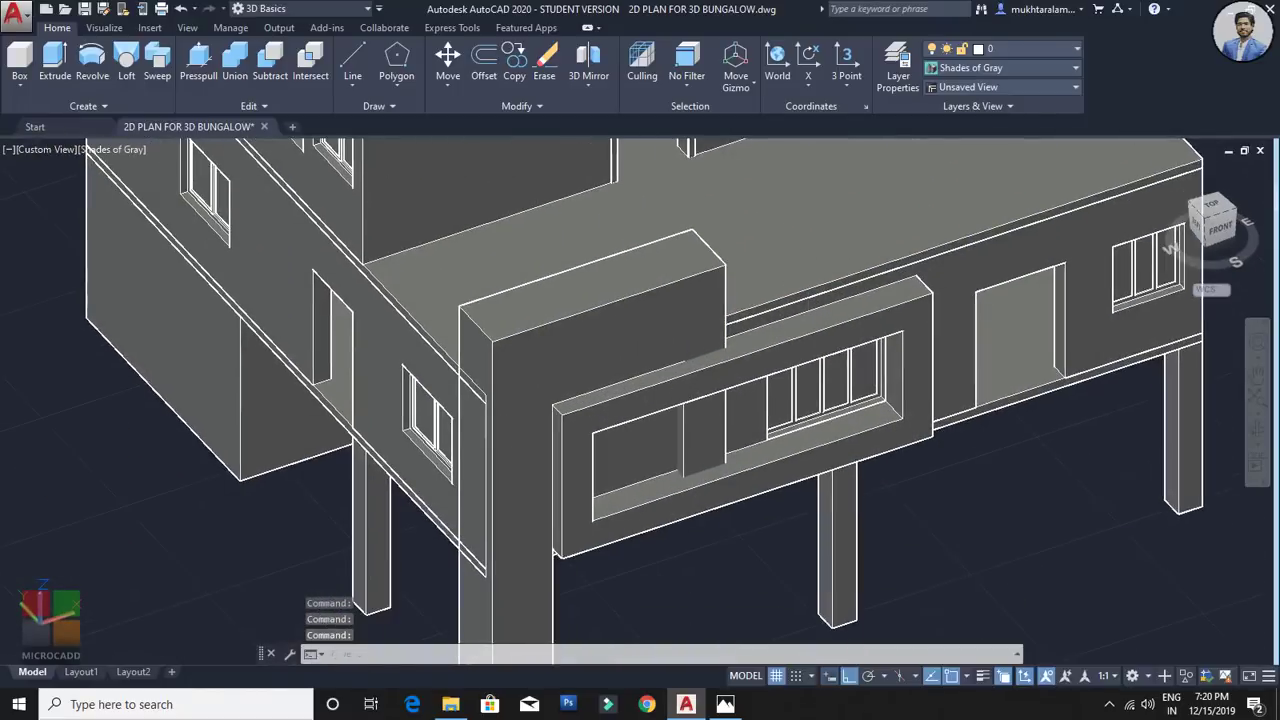
{"action": "middle_click_drag", "start_coordinate": [632, 326], "coordinate": [700, 340], "text": "shift"}
{"action": "left_click", "coordinate": [625, 299]}
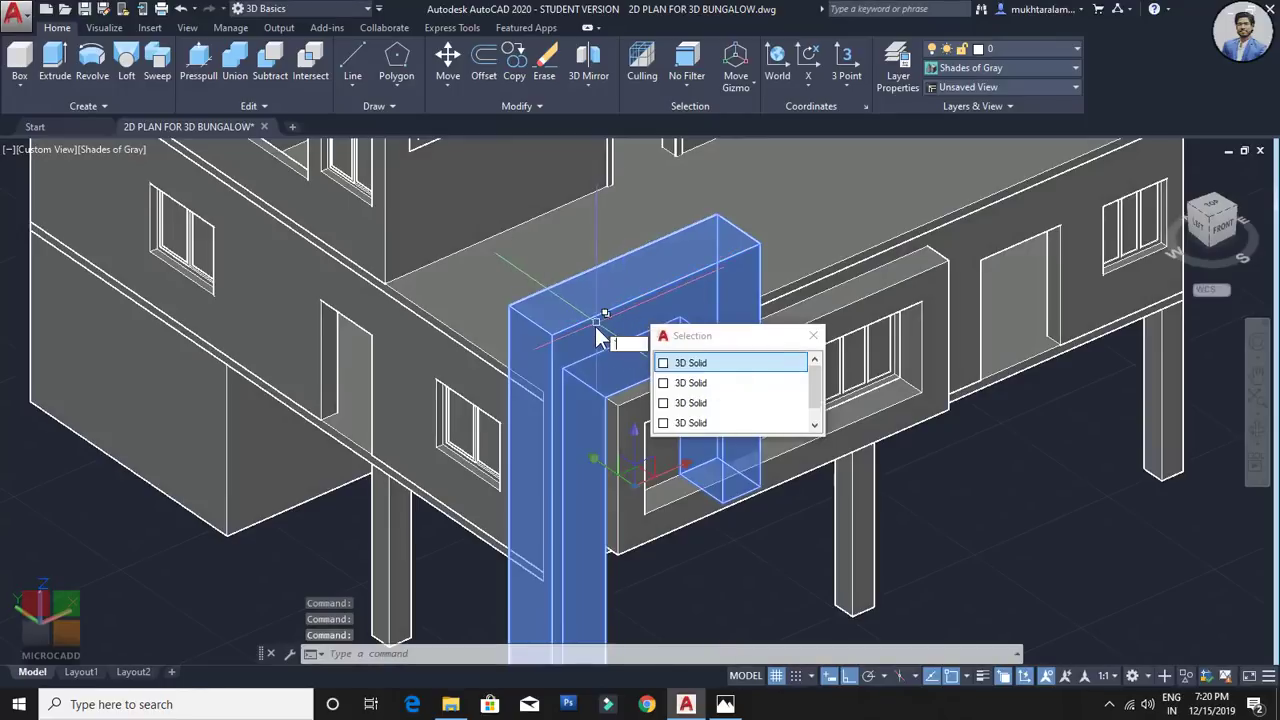
{"action": "key", "text": "Escape"}
{"action": "left_click", "coordinate": [586, 300]}
{"action": "right_click", "coordinate": [585, 300]}
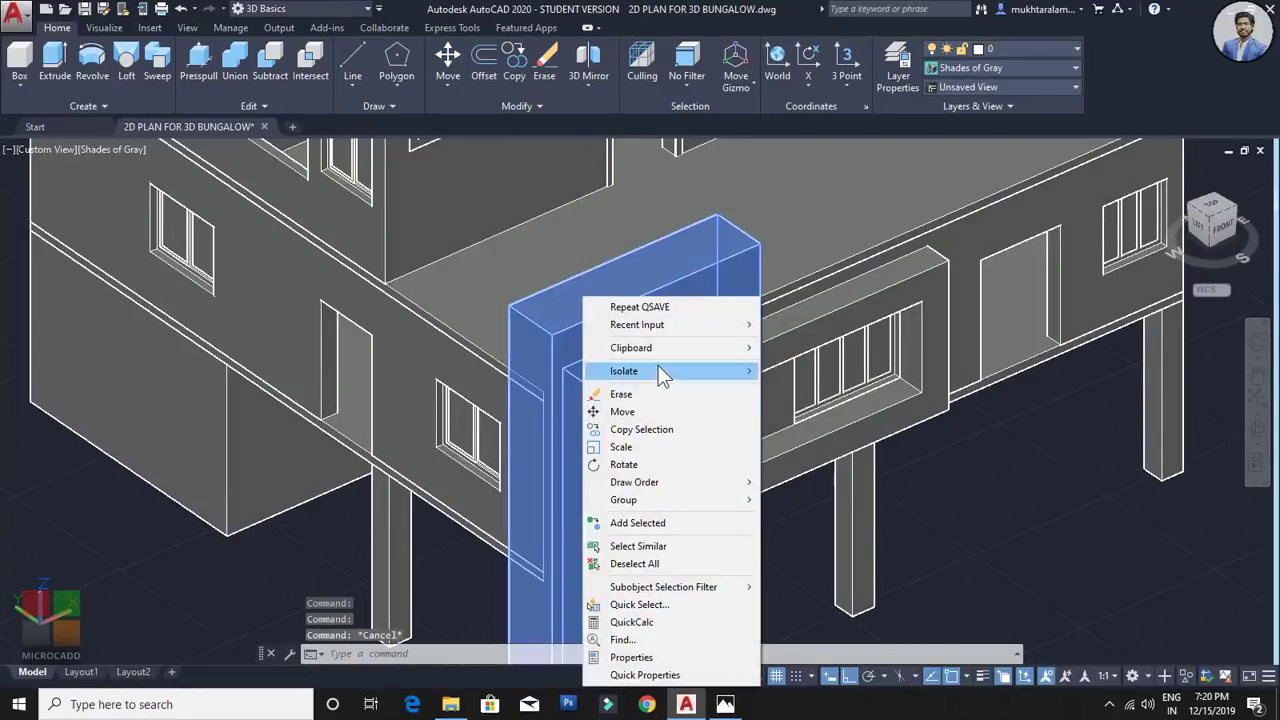
{"action": "mouse_move", "coordinate": [660, 371]}
{"action": "left_click", "coordinate": [800, 388]}
Step: Start a polyline just inside the terrace's side edge, from the upper-floor wall to the front corner, about 3.52 long
{"action": "scroll", "coordinate": [892, 400], "scroll_direction": "down", "scroll_amount": 2}
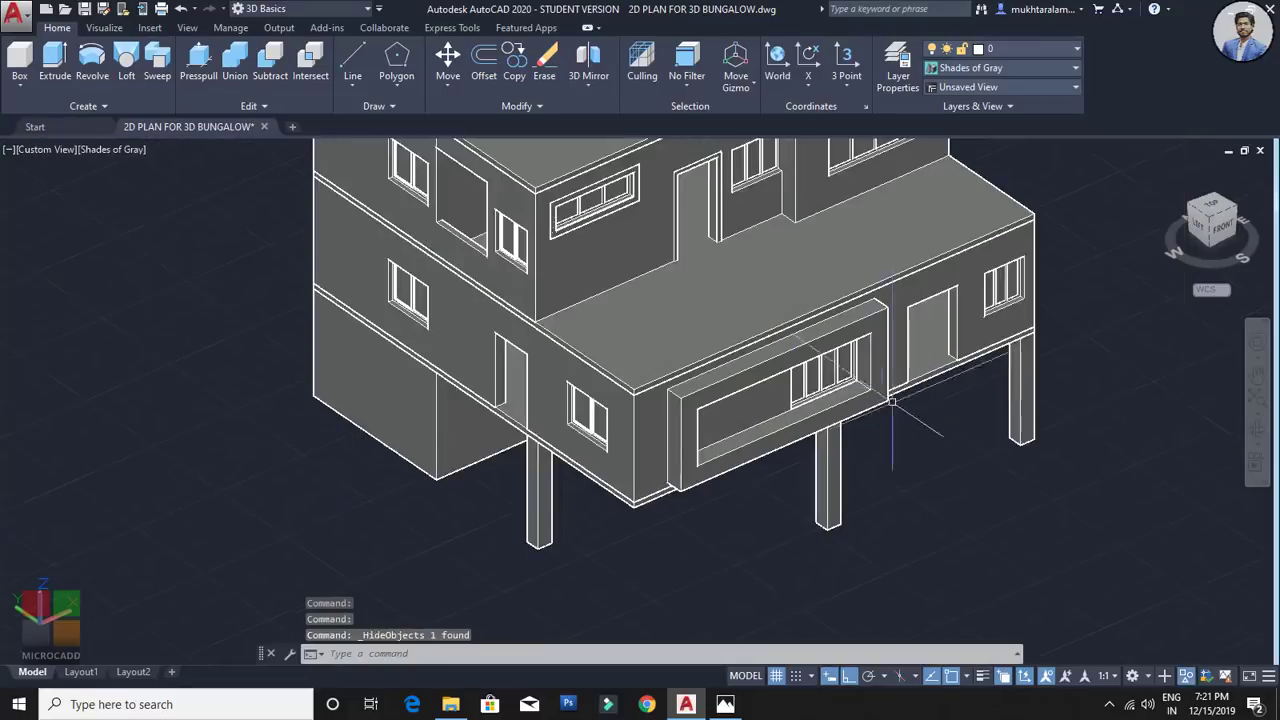
{"action": "middle_click_drag", "start_coordinate": [892, 400], "coordinate": [741, 372], "text": "shift"}
{"action": "middle_click_drag", "start_coordinate": [905, 356], "coordinate": [800, 400]}
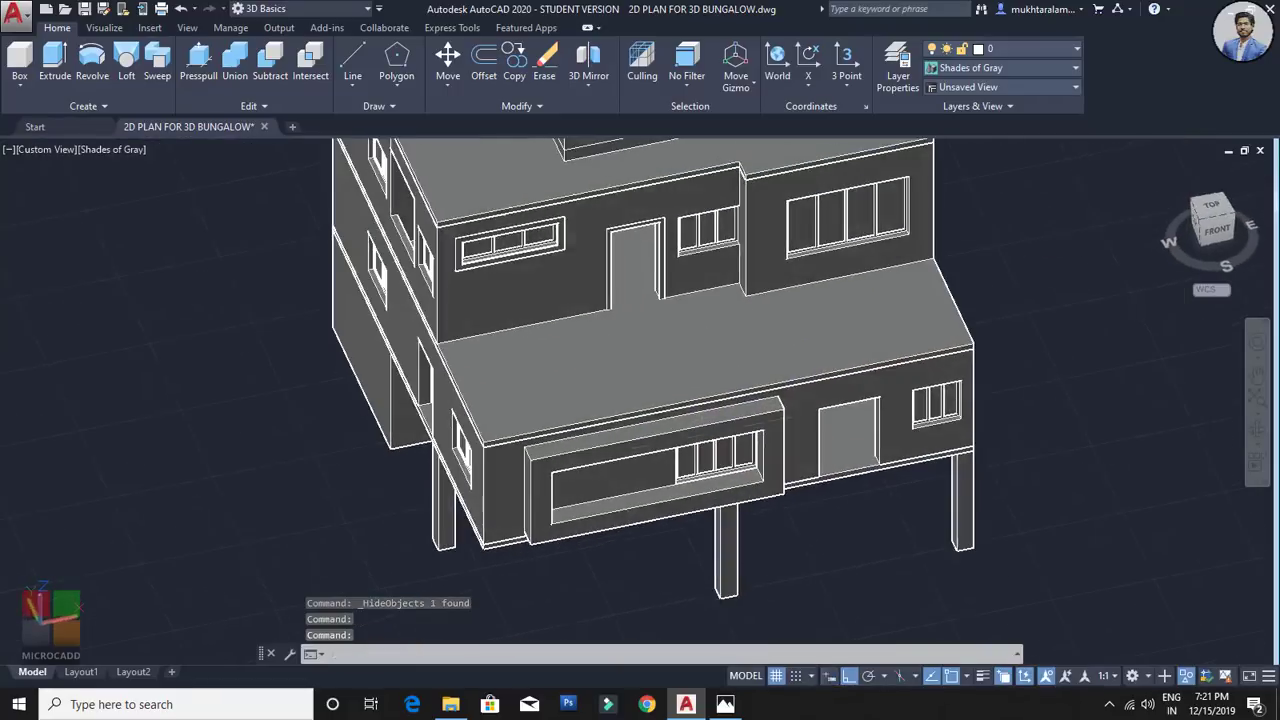
{"action": "scroll", "coordinate": [483, 400], "scroll_direction": "up", "scroll_amount": 3}
{"action": "middle_click_drag", "start_coordinate": [481, 402], "coordinate": [461, 399]}
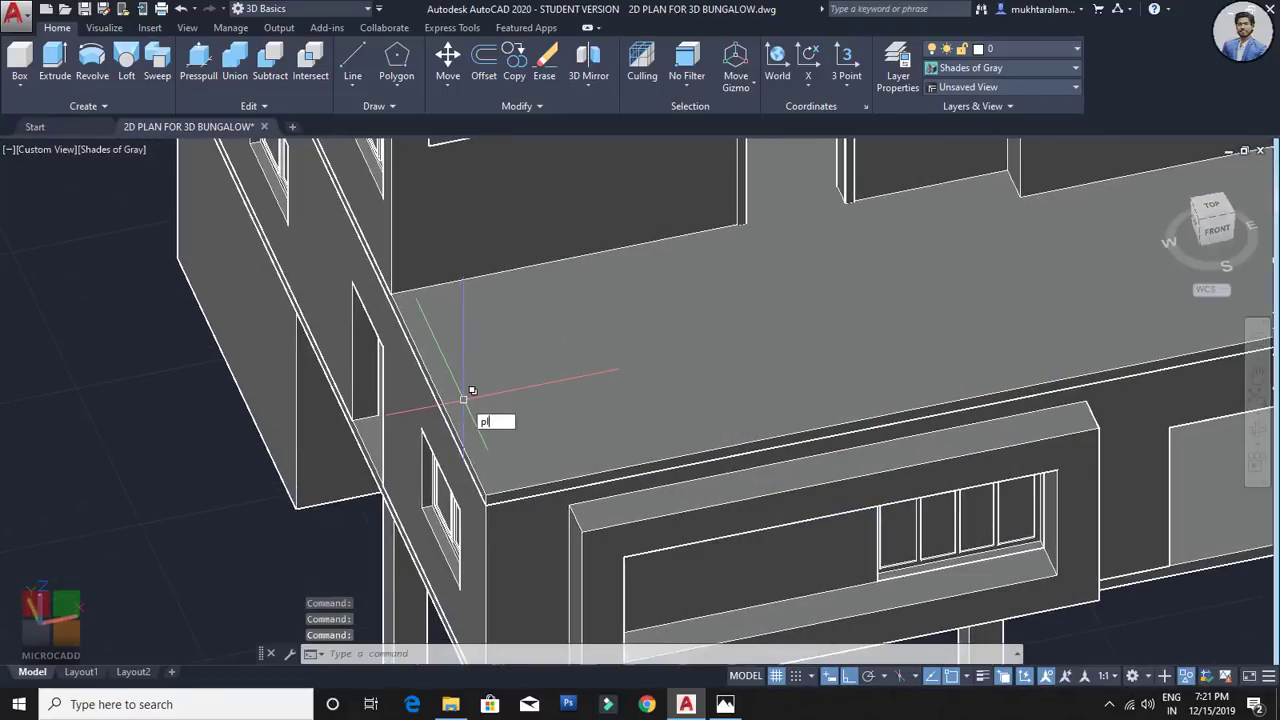
{"action": "key", "text": "Return"}
{"action": "scroll", "coordinate": [480, 395], "scroll_direction": "up", "scroll_amount": 3}
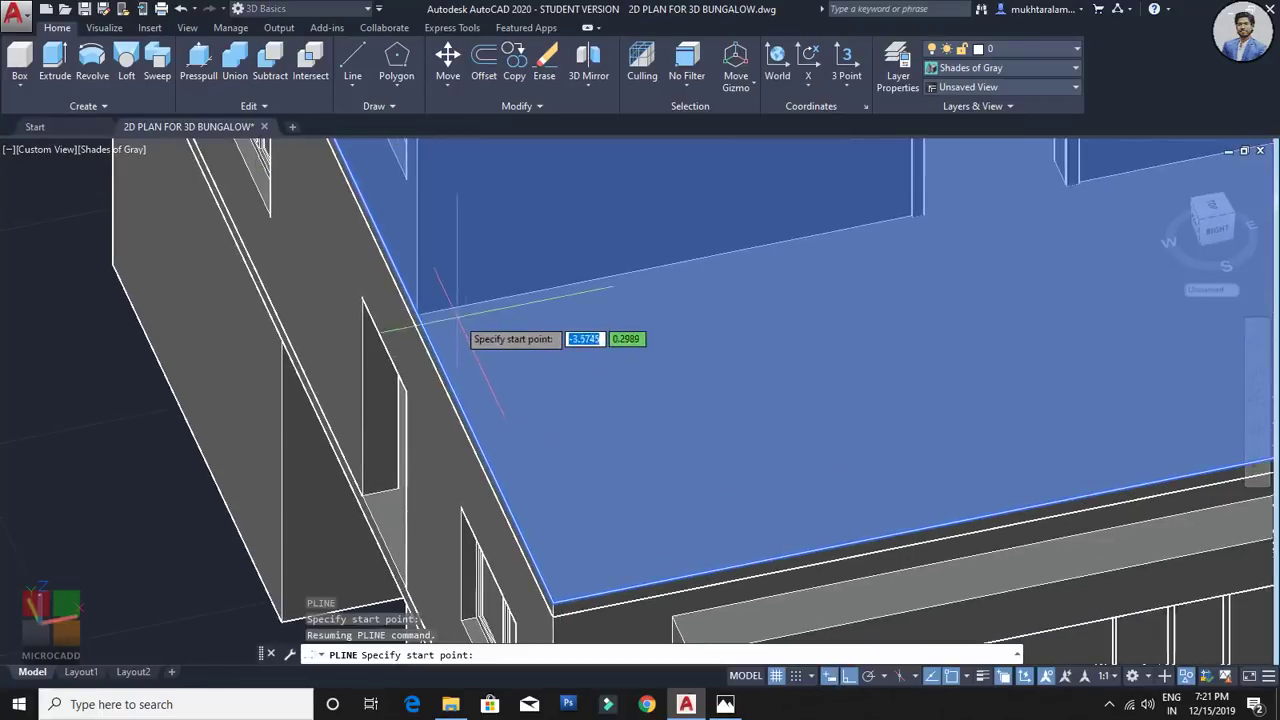
{"action": "scroll", "coordinate": [458, 316], "scroll_direction": "up", "scroll_amount": 2}
{"action": "left_click", "coordinate": [399, 306]}
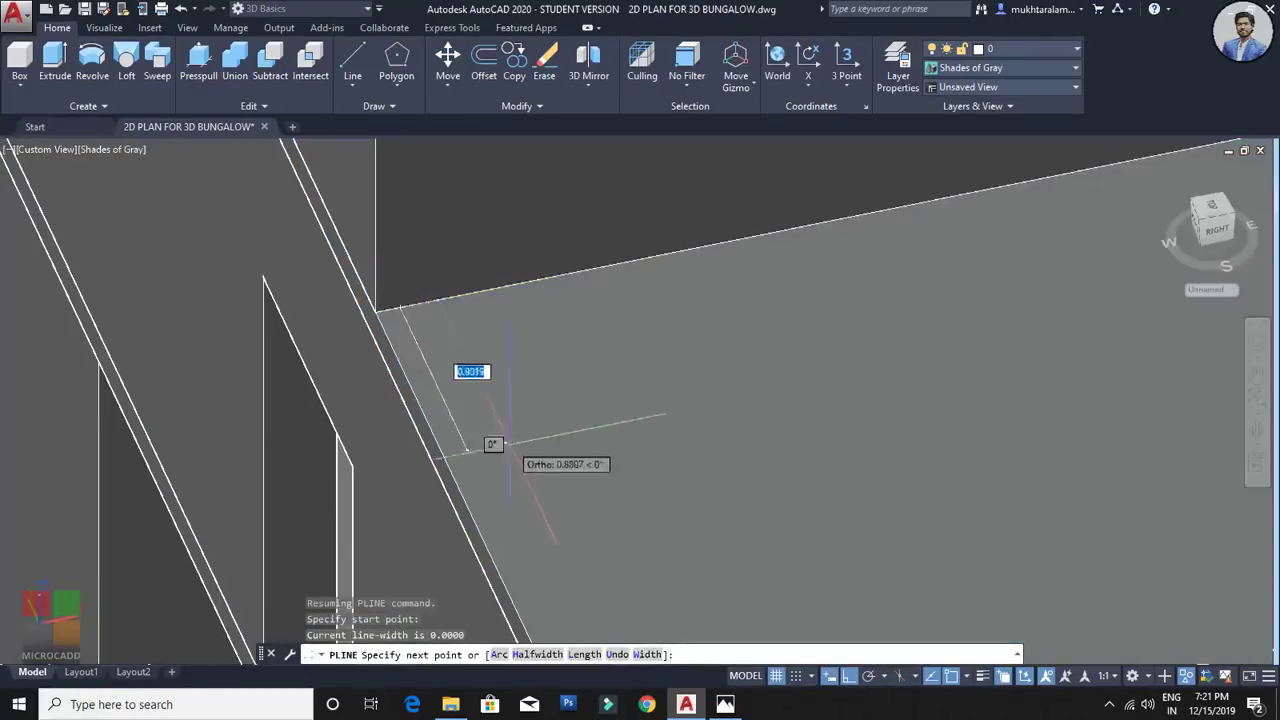
{"action": "scroll", "coordinate": [500, 420], "scroll_direction": "down", "scroll_amount": 4}
{"action": "scroll", "coordinate": [540, 560], "scroll_direction": "up", "scroll_amount": 4}
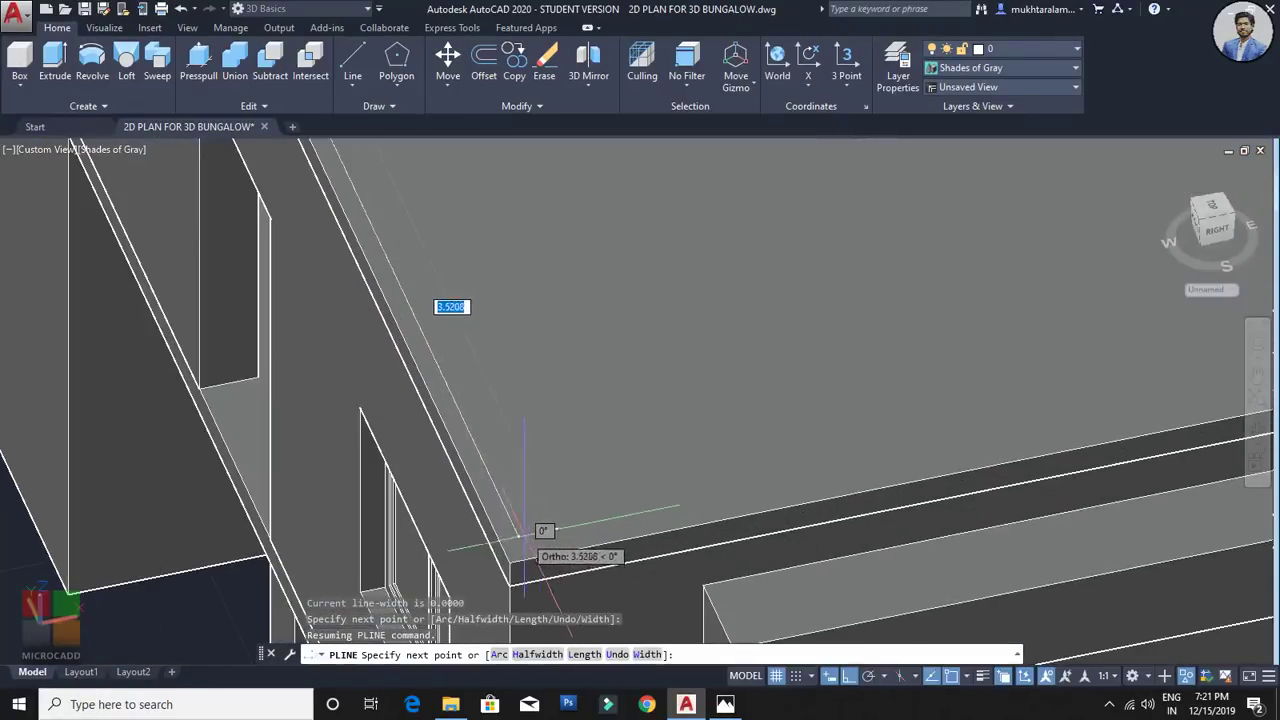
{"action": "left_click", "coordinate": [524, 530]}
Step: Continue the polyline just inside the terrace's front edge and around the far corner back to the upper-floor wall
{"action": "scroll", "coordinate": [694, 443], "scroll_direction": "down", "scroll_amount": 4}
{"action": "scroll", "coordinate": [663, 420], "scroll_direction": "up", "scroll_amount": 2}
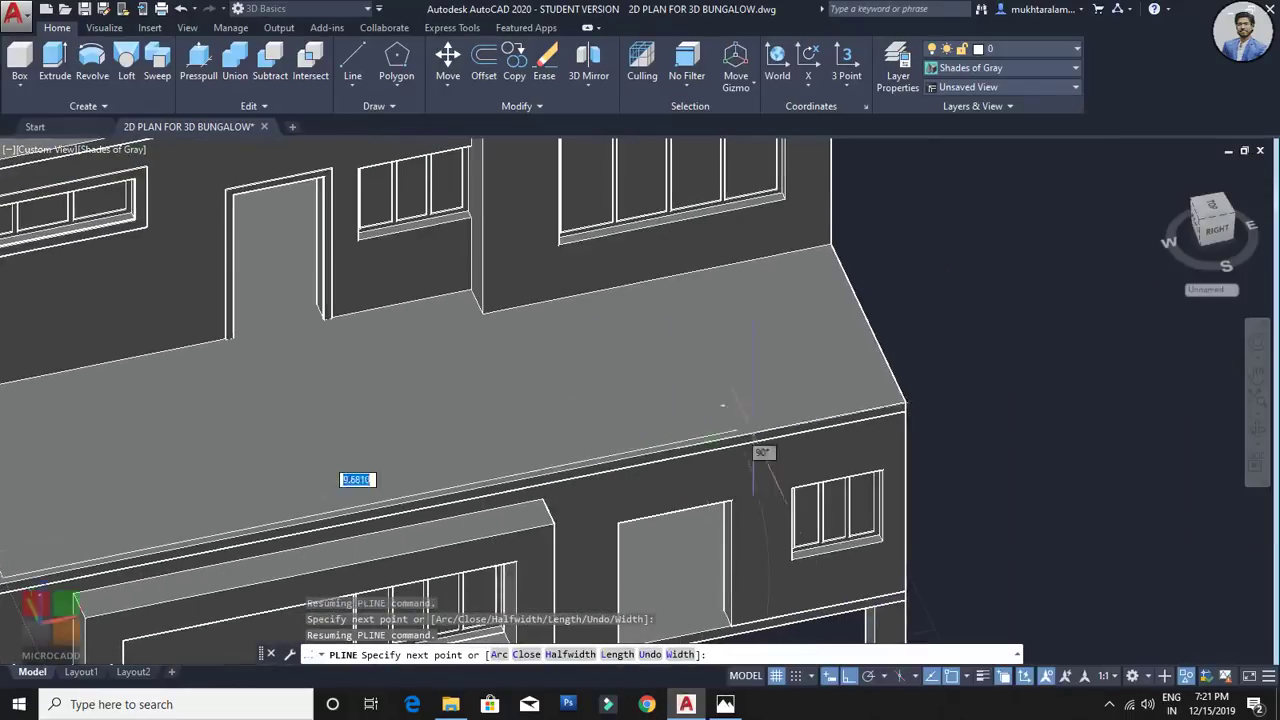
{"action": "scroll", "coordinate": [752, 430], "scroll_direction": "up", "scroll_amount": 4}
{"action": "left_click", "coordinate": [963, 399]}
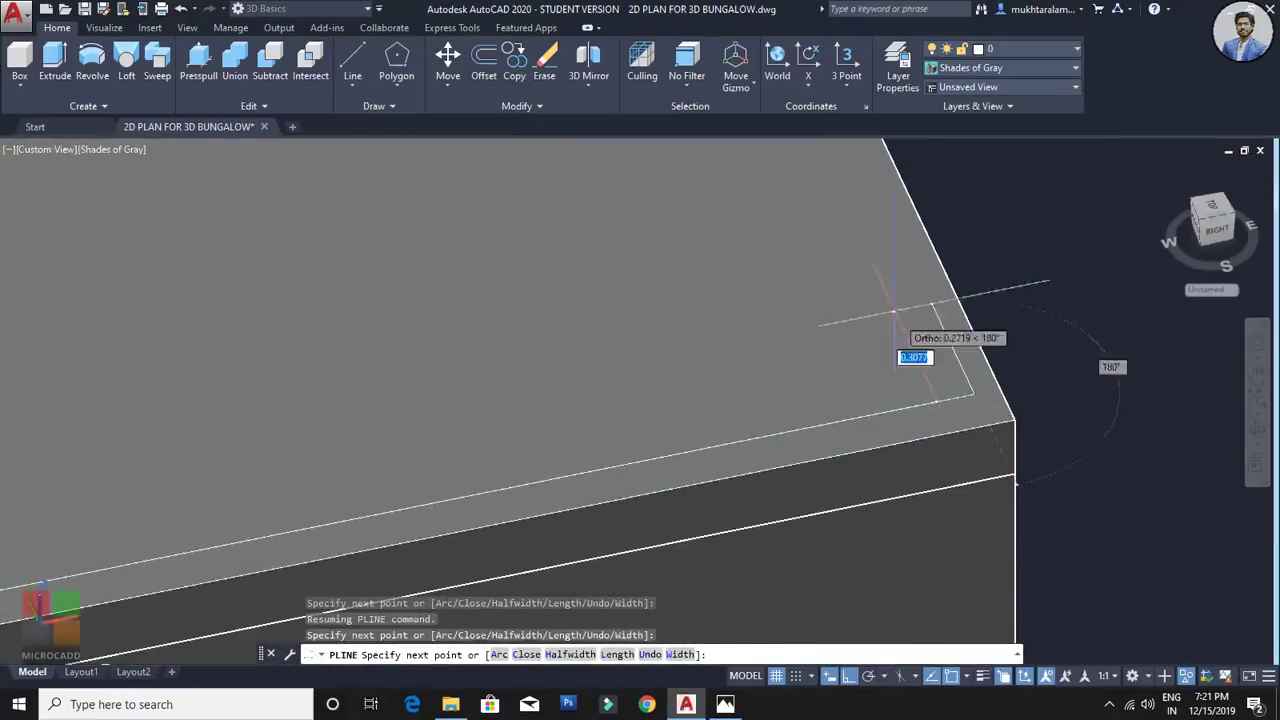
{"action": "scroll", "coordinate": [900, 357], "scroll_direction": "down", "scroll_amount": 4}
{"action": "scroll", "coordinate": [945, 341], "scroll_direction": "up", "scroll_amount": 4}
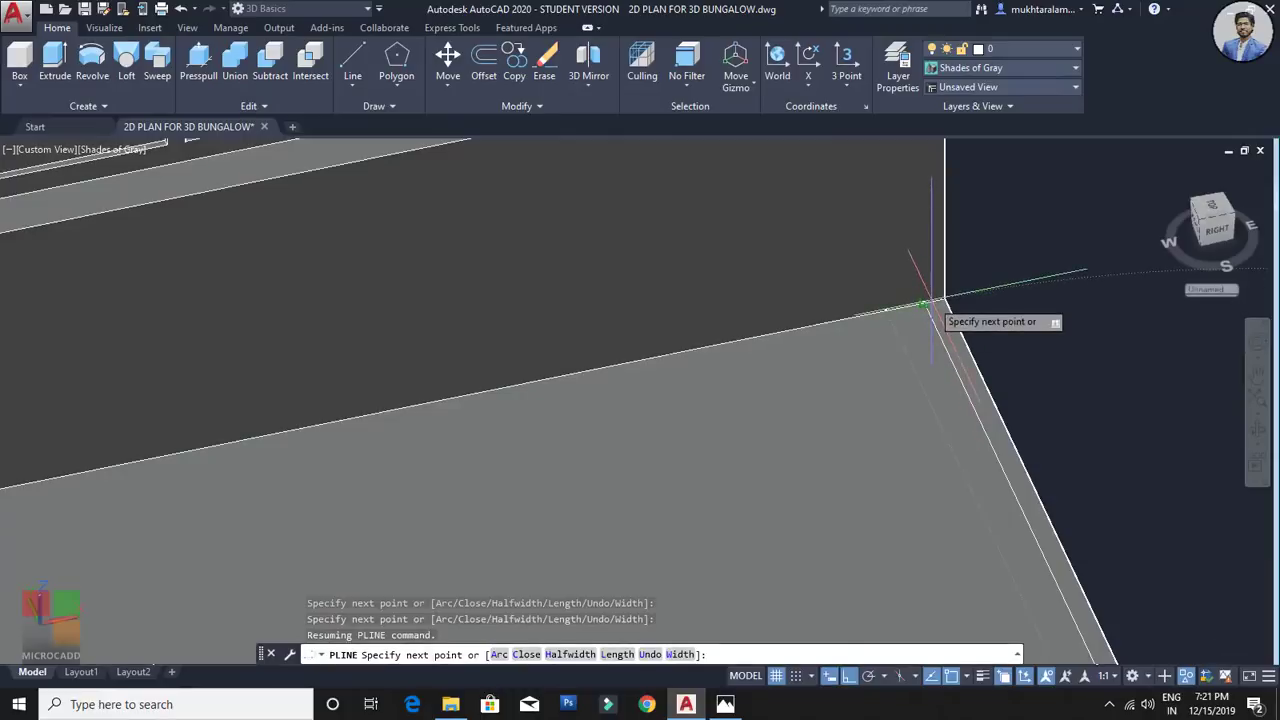
{"action": "left_click", "coordinate": [928, 304]}
{"action": "key", "text": "Escape"}
Step: Copy the terrace edge polyline straight up by 0.9 as the handrail path
{"action": "scroll", "coordinate": [1003, 280], "scroll_direction": "down", "scroll_amount": 7}
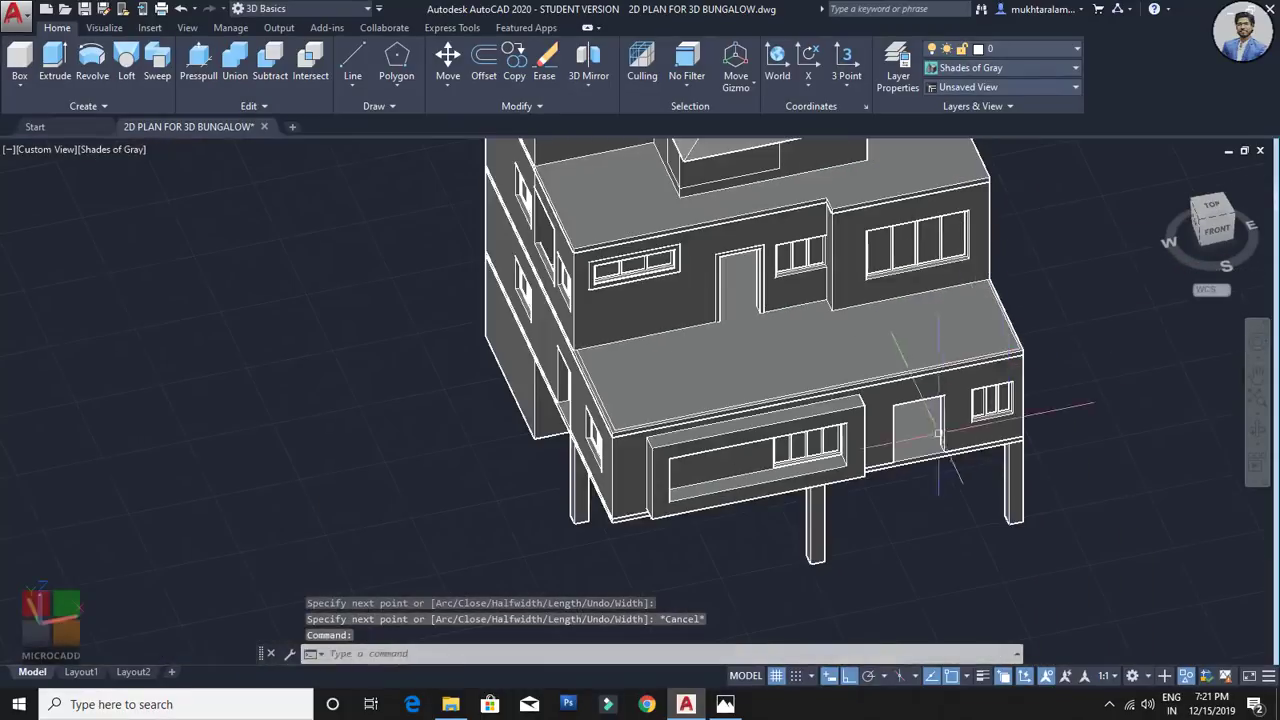
{"action": "middle_click_drag", "start_coordinate": [938, 432], "coordinate": [1040, 432], "text": "shift"}
{"action": "scroll", "coordinate": [605, 438], "scroll_direction": "up", "scroll_amount": 6}
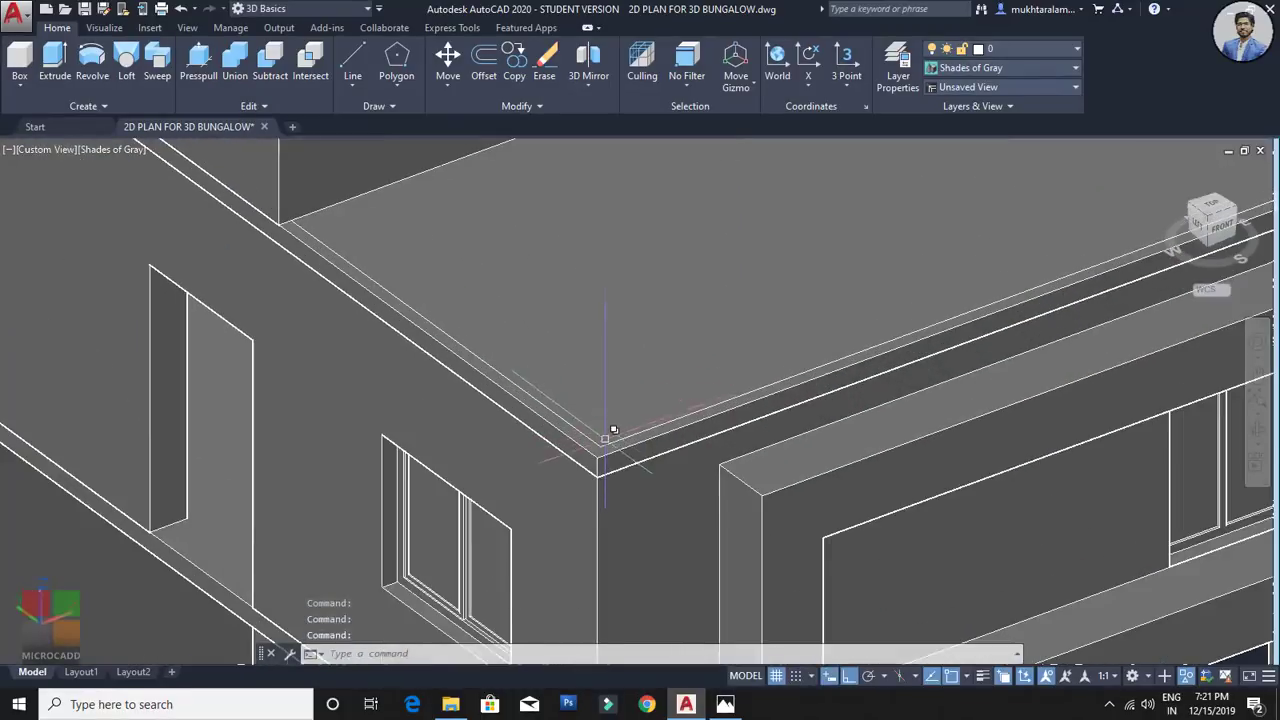
{"action": "left_click", "coordinate": [607, 443]}
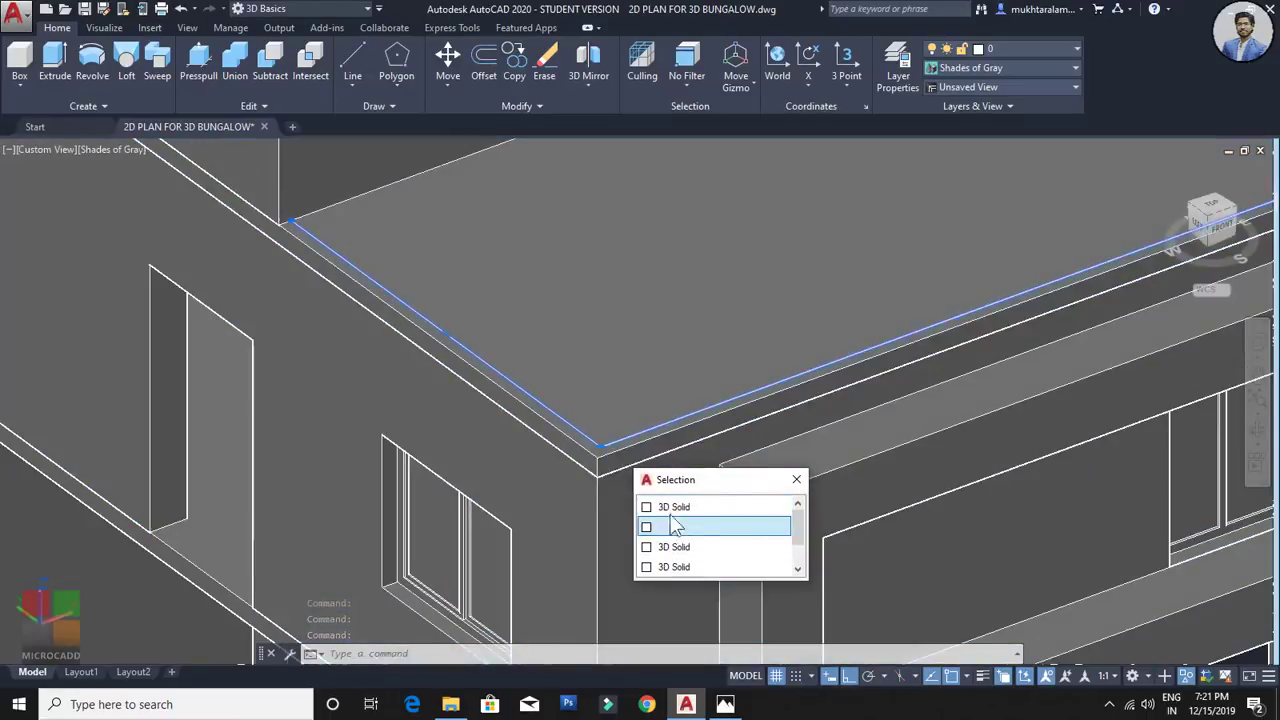
{"action": "left_click", "coordinate": [672, 538]}
{"action": "scroll", "coordinate": [600, 522], "scroll_direction": "down", "scroll_amount": 3}
{"action": "scroll", "coordinate": [606, 441], "scroll_direction": "up", "scroll_amount": 2}
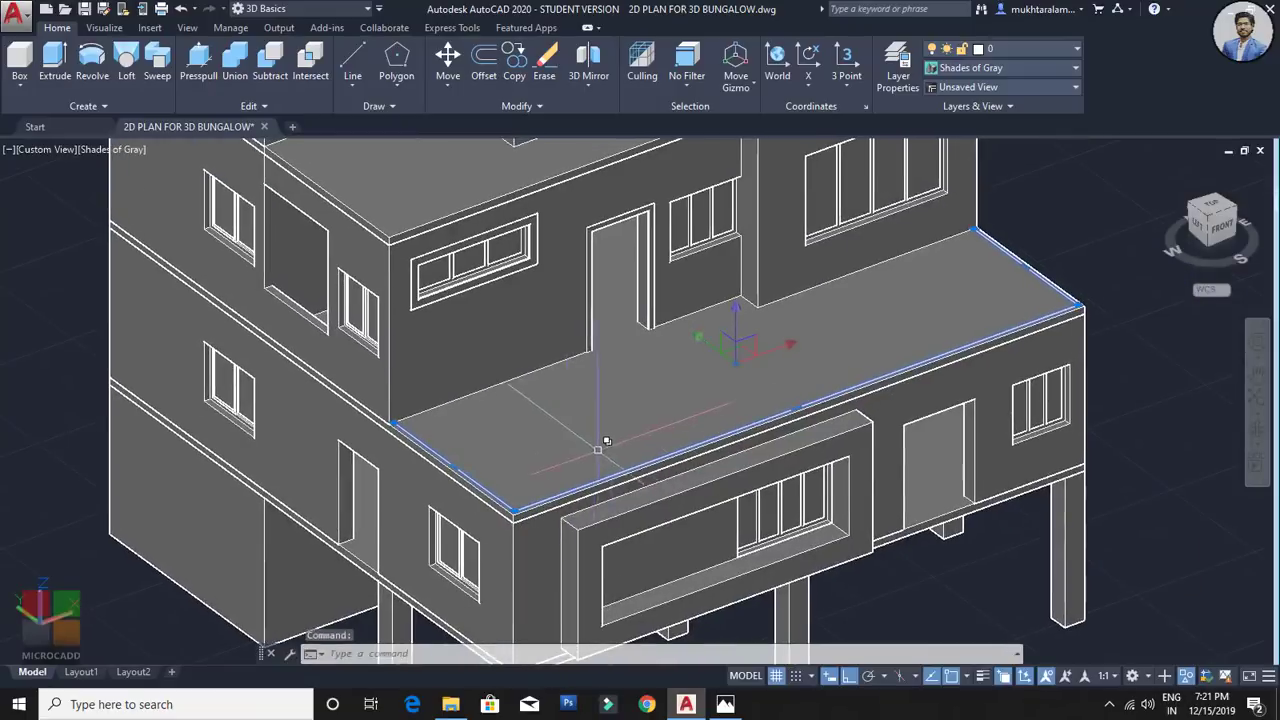
{"action": "type", "text": "c"}
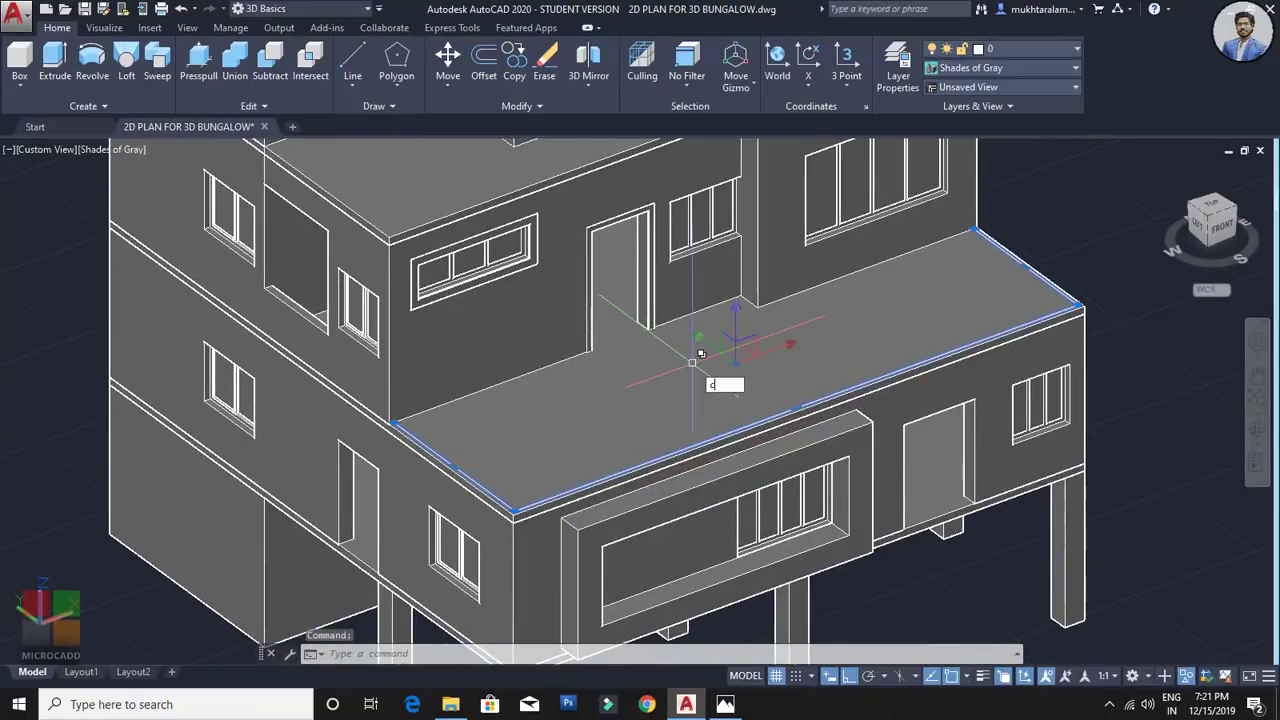
{"action": "type", "text": "o"}
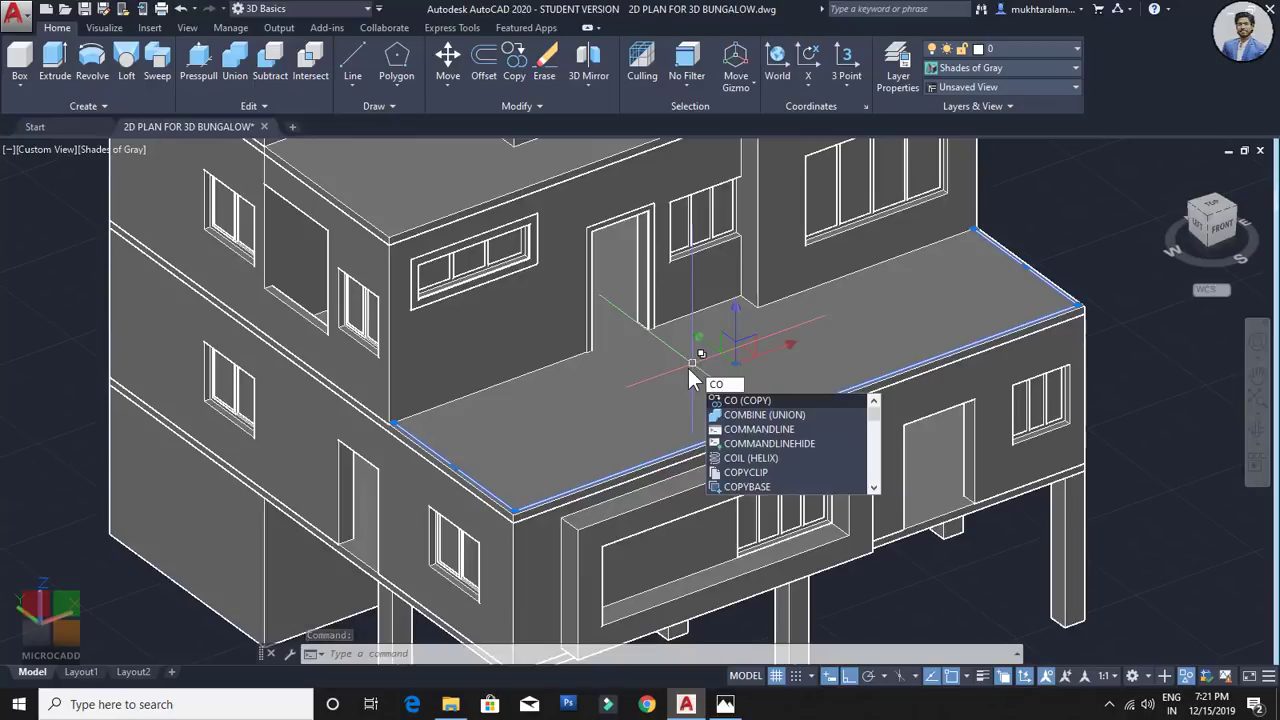
{"action": "key", "text": "Return"}
{"action": "middle_click_drag", "start_coordinate": [692, 363], "coordinate": [493, 416]}
{"action": "left_click", "coordinate": [964, 401]}
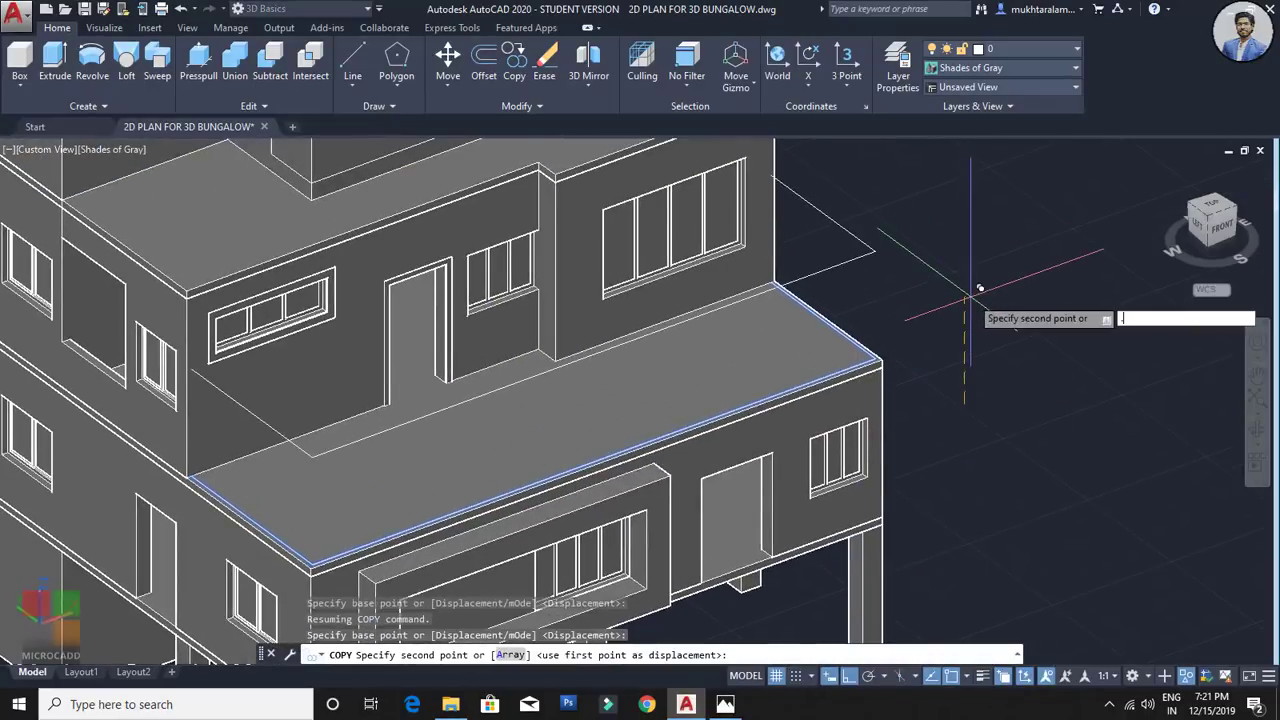
{"action": "type", "text": ".9"}
{"action": "key", "text": "Return"}
{"action": "key", "text": "Escape"}
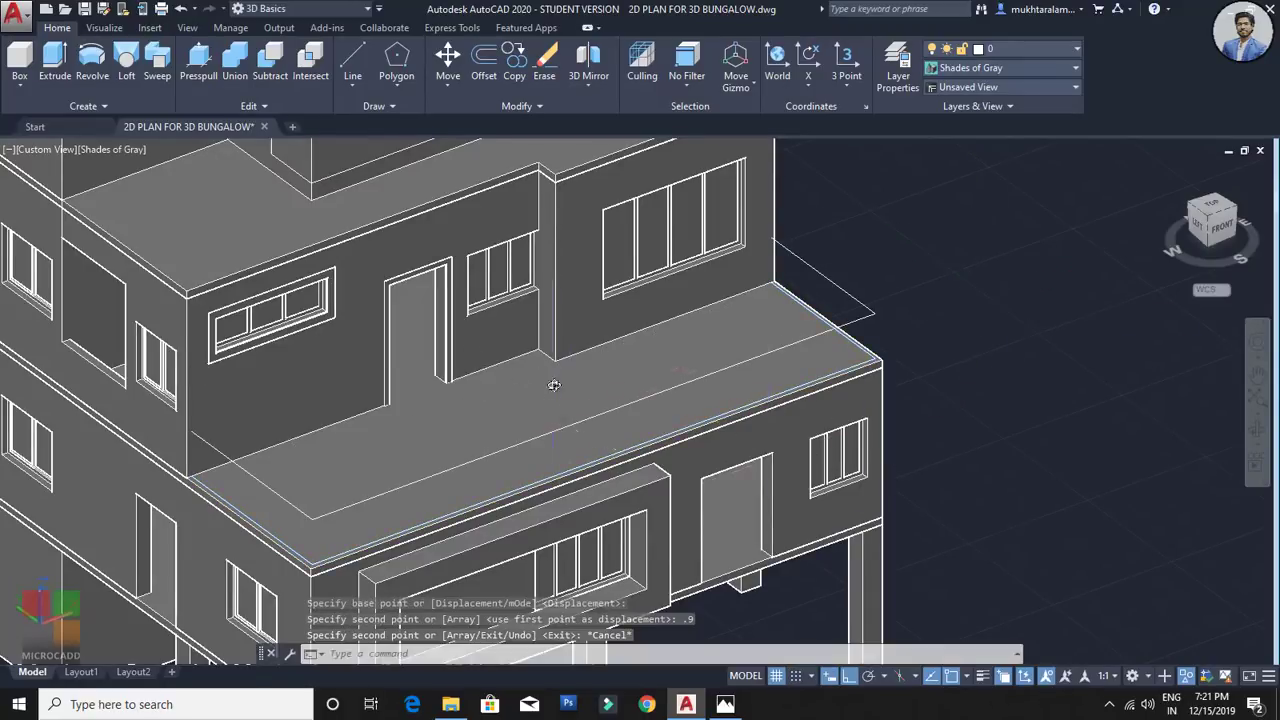
Step: Fillet the raised polyline's corner above the terrace's near front corner with a radius of 0.5
{"action": "scroll", "coordinate": [235, 398], "scroll_direction": "up", "scroll_amount": 3}
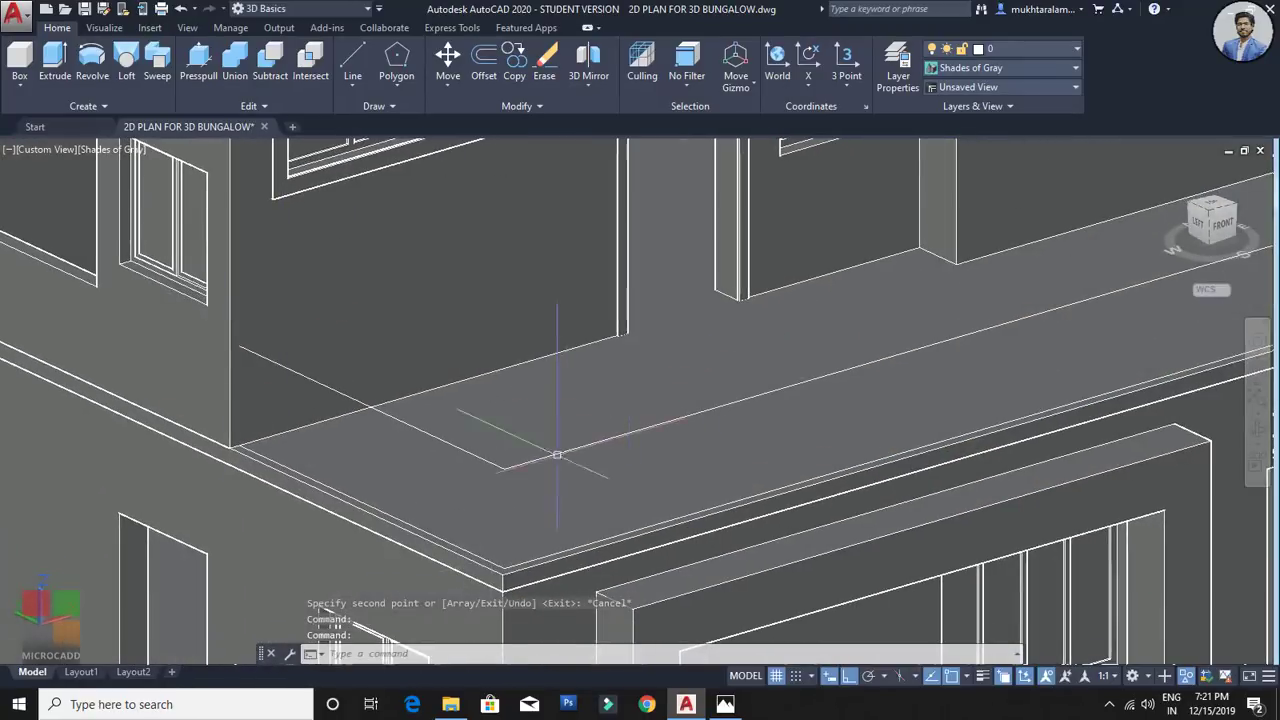
{"action": "scroll", "coordinate": [505, 465], "scroll_direction": "up", "scroll_amount": 5}
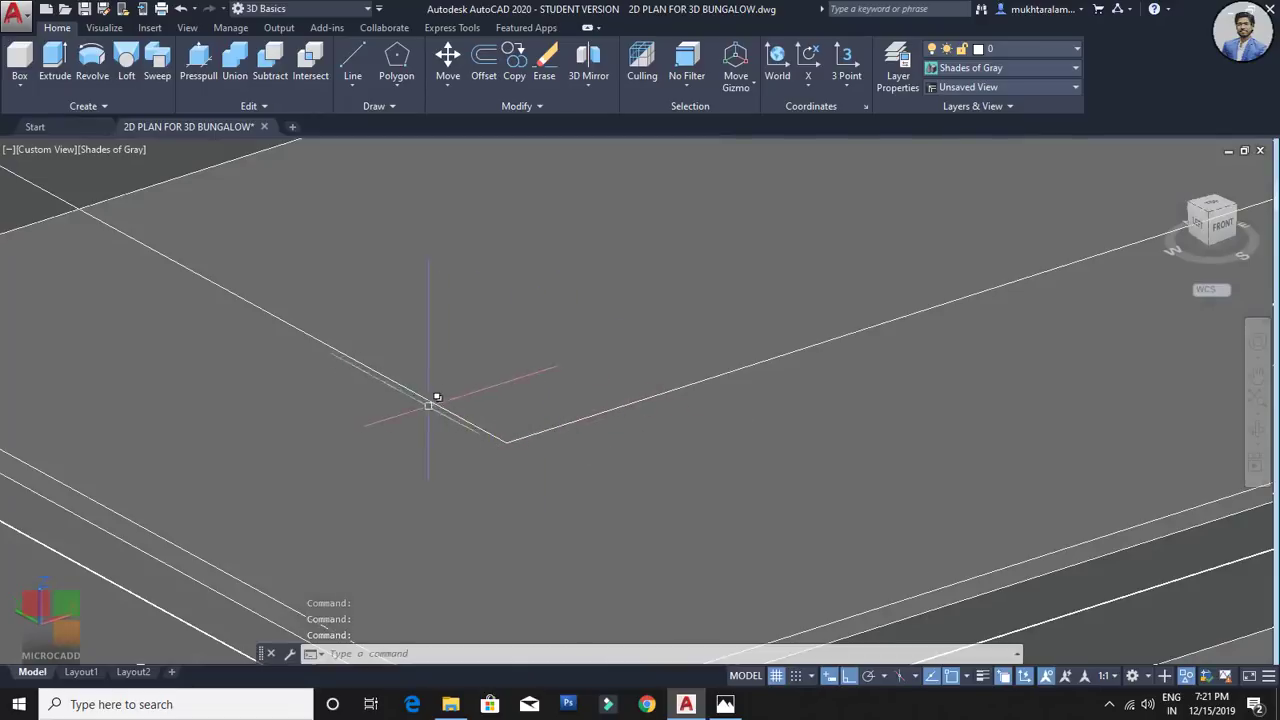
{"action": "scroll", "coordinate": [437, 397], "scroll_direction": "down", "scroll_amount": 3}
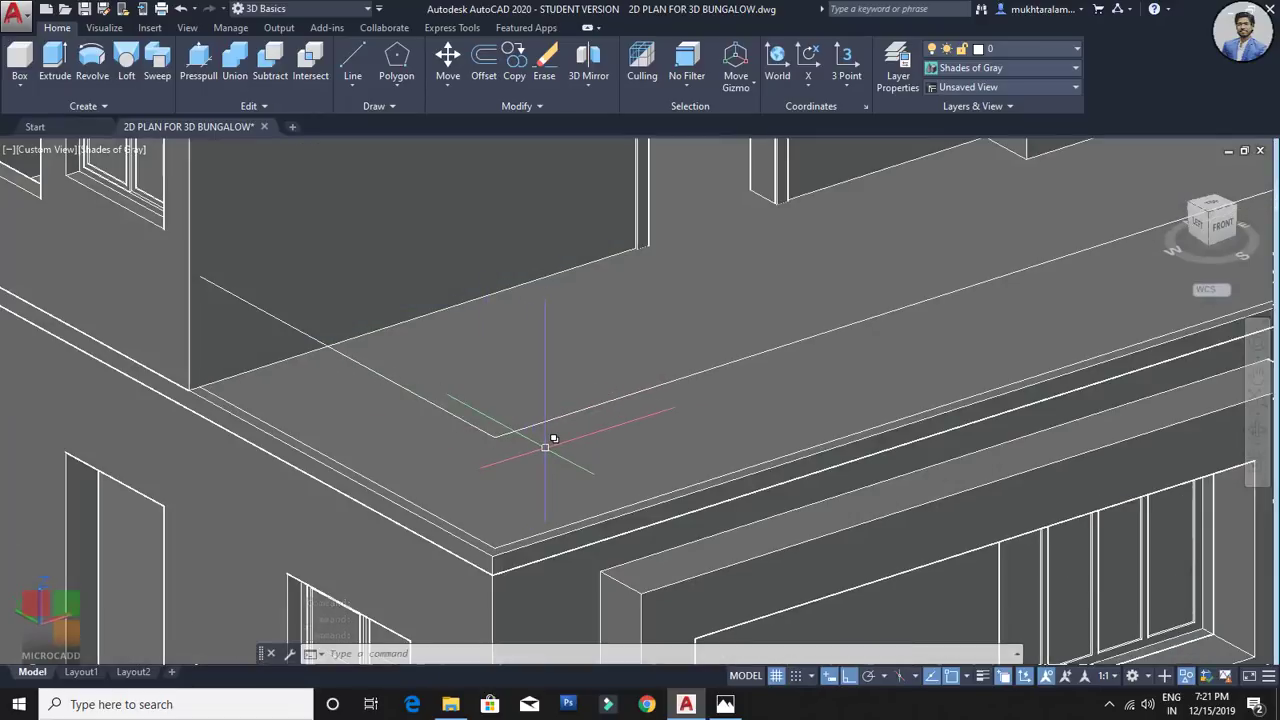
{"action": "key", "text": "Return"}
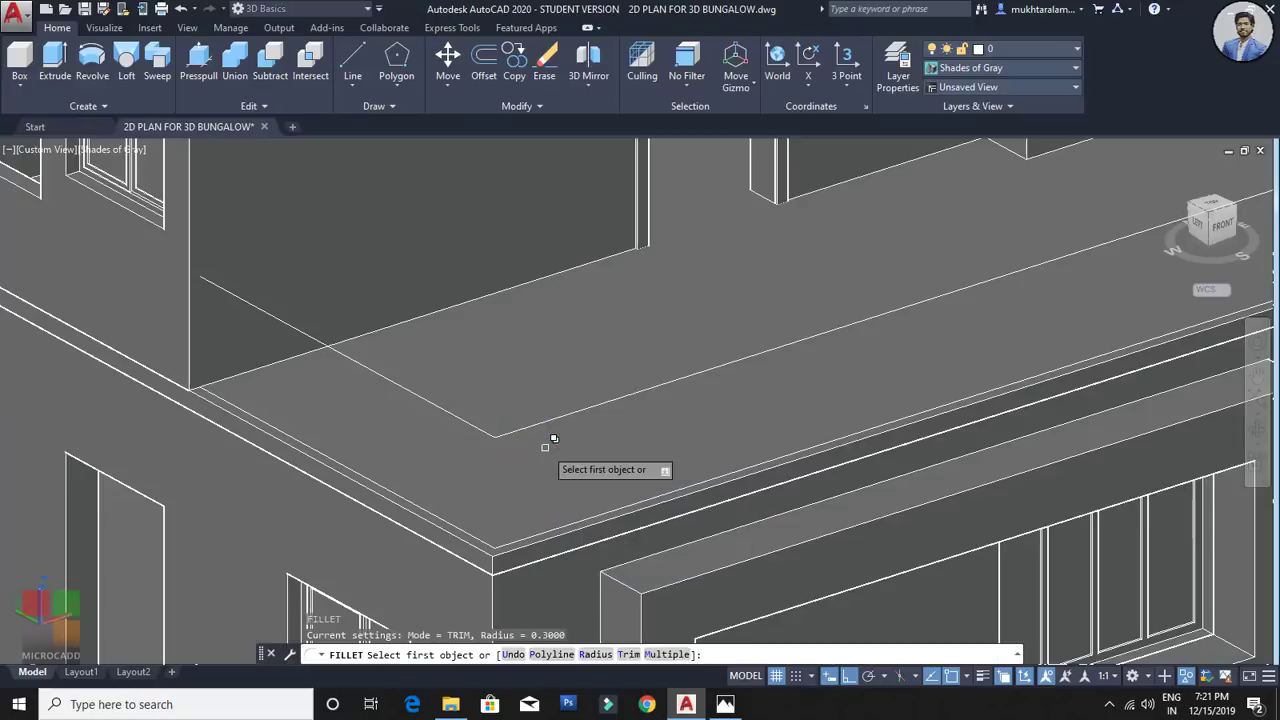
{"action": "left_click", "coordinate": [600, 654]}
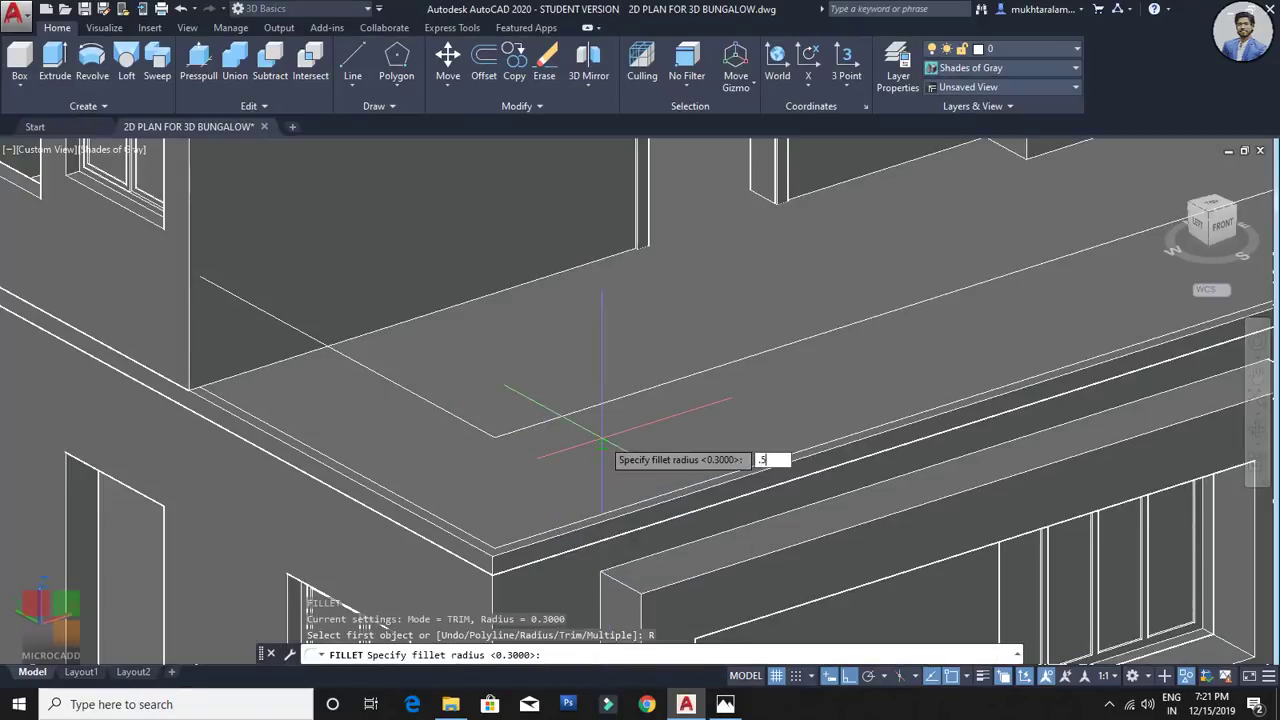
{"action": "key", "text": "Return"}
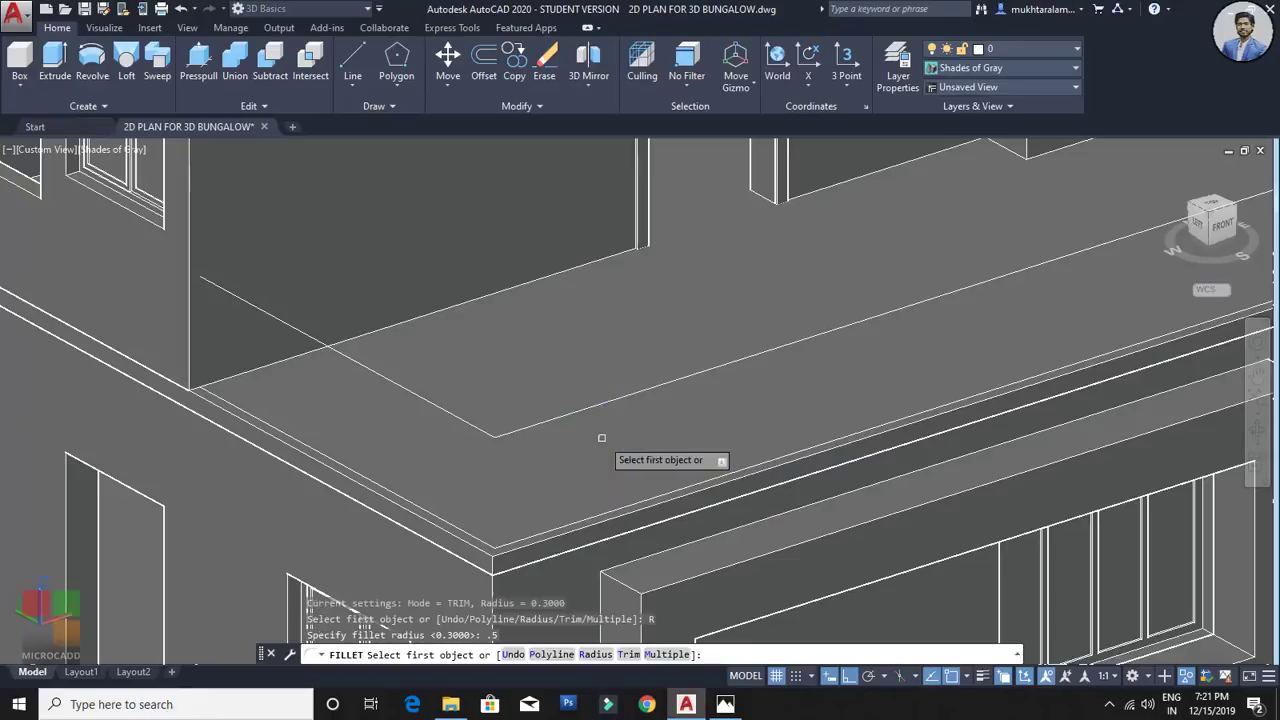
{"action": "left_click", "coordinate": [486, 431]}
{"action": "left_click", "coordinate": [524, 431]}
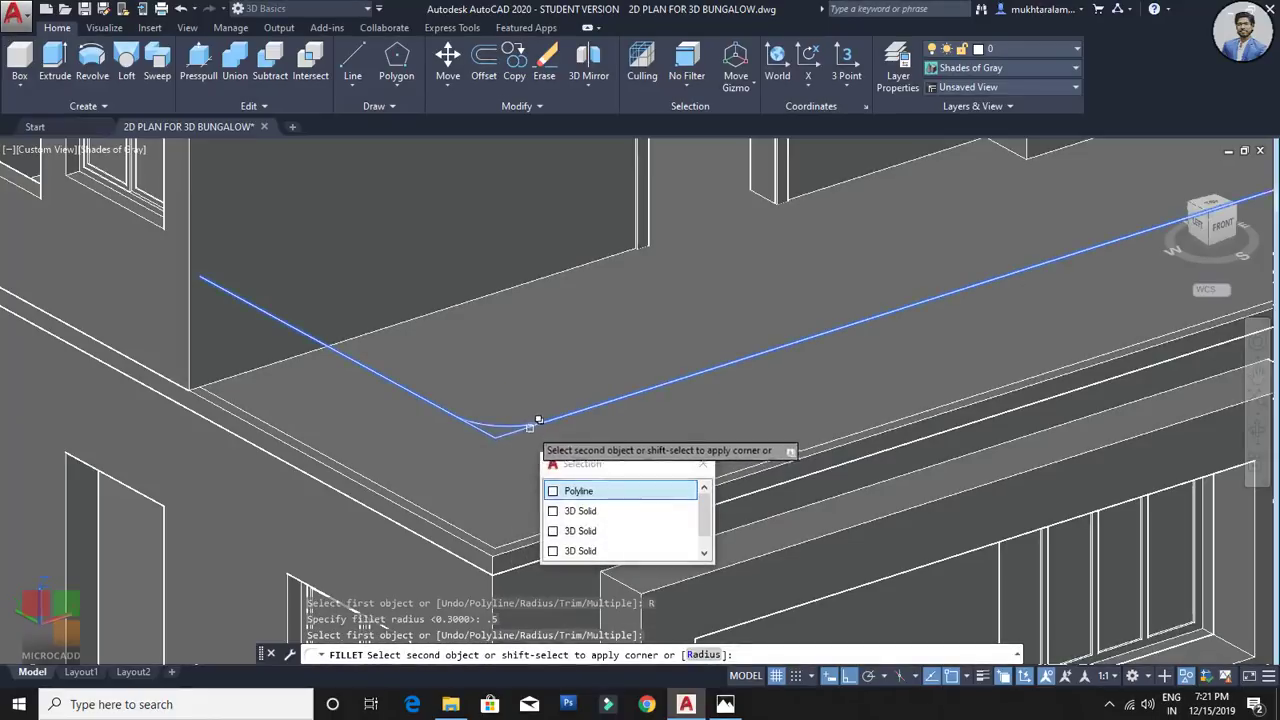
{"action": "left_click", "coordinate": [531, 425]}
{"action": "left_click", "coordinate": [614, 494]}
{"action": "scroll", "coordinate": [617, 486], "scroll_direction": "down", "scroll_amount": 4}
Step: Fillet the raised polyline's other corner, at the far end of the terrace, with the same radius
{"action": "middle_click_drag", "start_coordinate": [617, 486], "coordinate": [354, 514]}
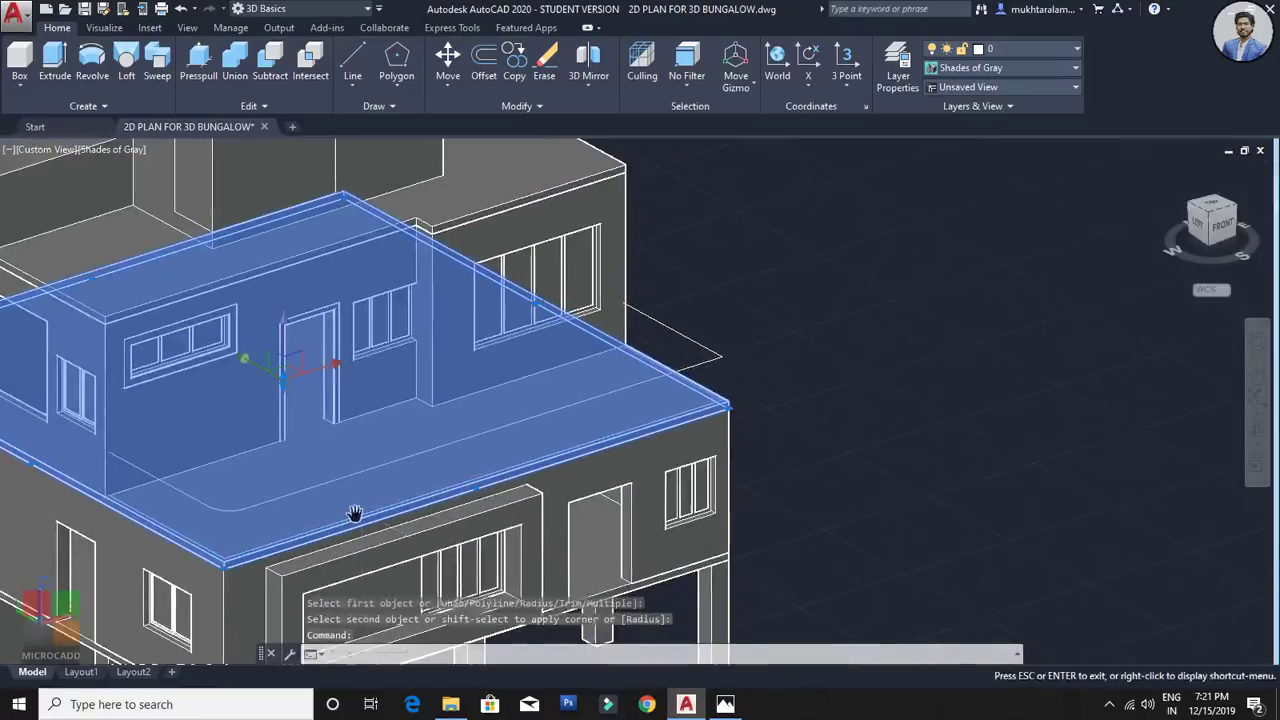
{"action": "scroll", "coordinate": [723, 383], "scroll_direction": "up", "scroll_amount": 4}
{"action": "key", "text": "Return"}
{"action": "scroll", "coordinate": [732, 358], "scroll_direction": "up", "scroll_amount": 3}
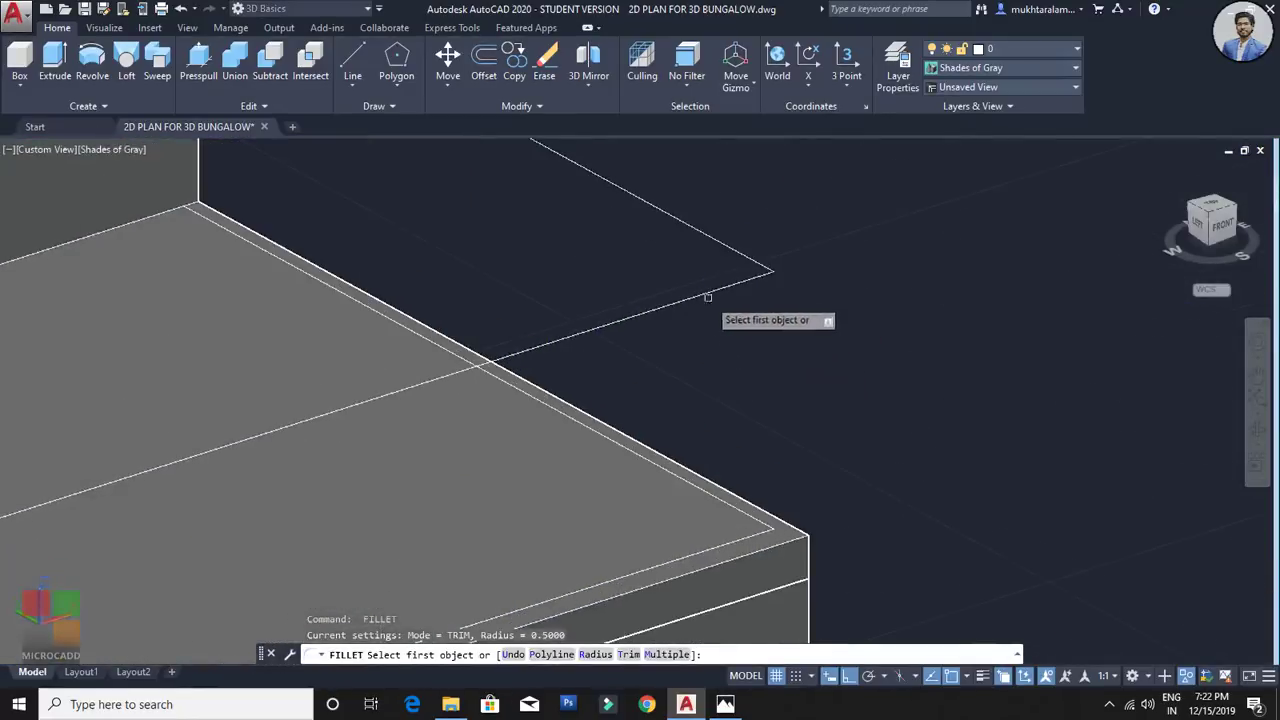
{"action": "left_click", "coordinate": [724, 250]}
{"action": "left_click", "coordinate": [686, 297]}
{"action": "scroll", "coordinate": [878, 283], "scroll_direction": "down", "scroll_amount": 5}
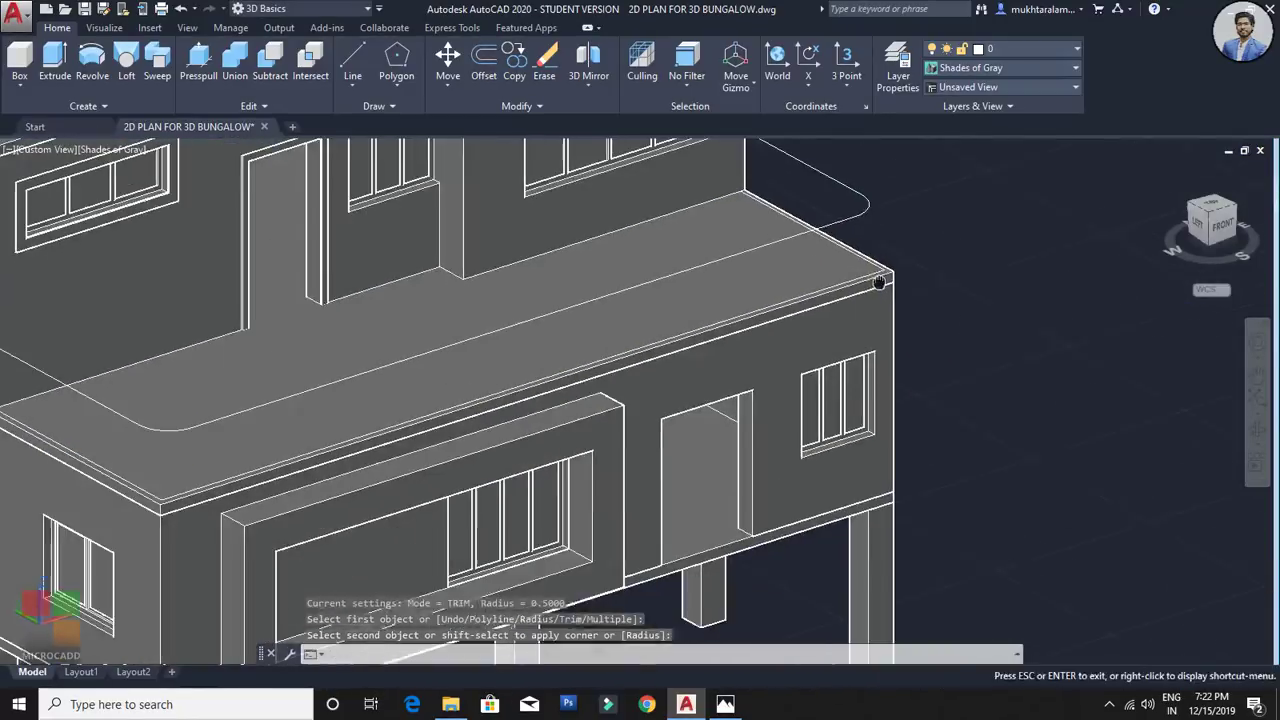
Step: Inspect the rounded railing path, and switch to Photos to examine the terrace railing's corner and posts in the reference render
{"action": "scroll", "coordinate": [878, 283], "scroll_direction": "down", "scroll_amount": 5}
{"action": "scroll", "coordinate": [618, 384], "scroll_direction": "up", "scroll_amount": 6}
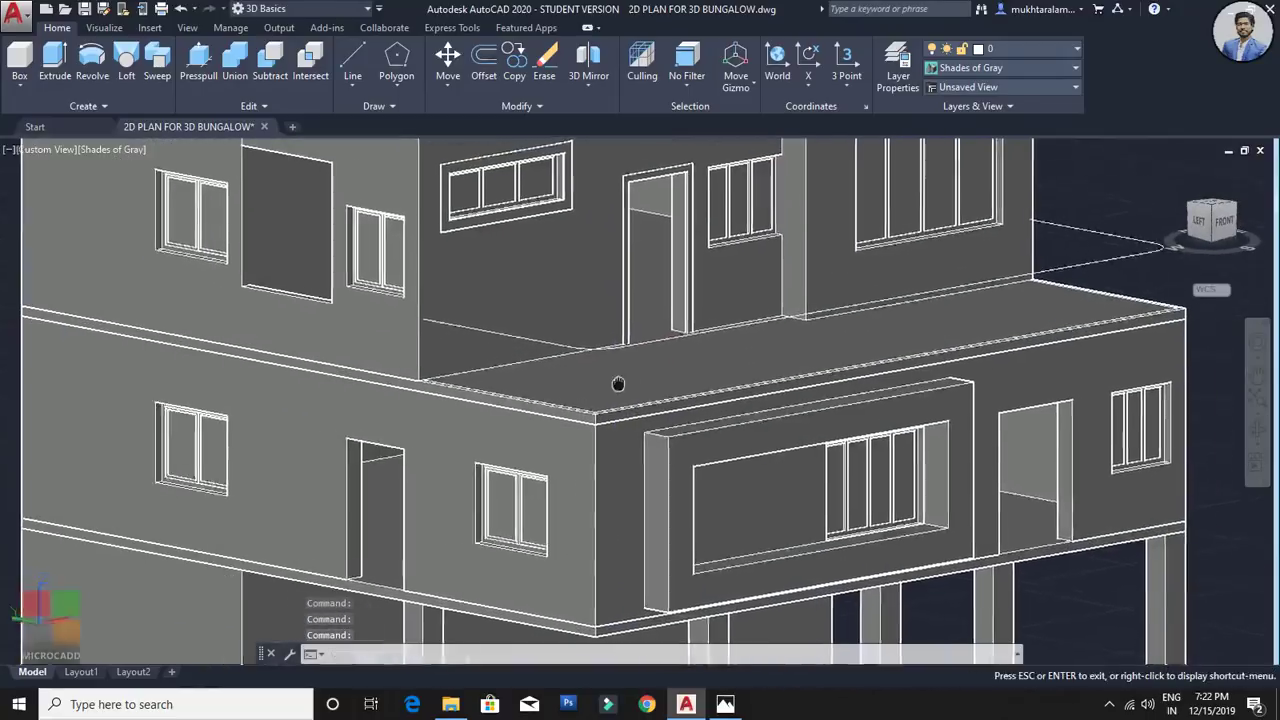
{"action": "middle_click_drag", "start_coordinate": [618, 384], "coordinate": [606, 428], "text": "shift"}
{"action": "key", "text": "alt+Tab"}
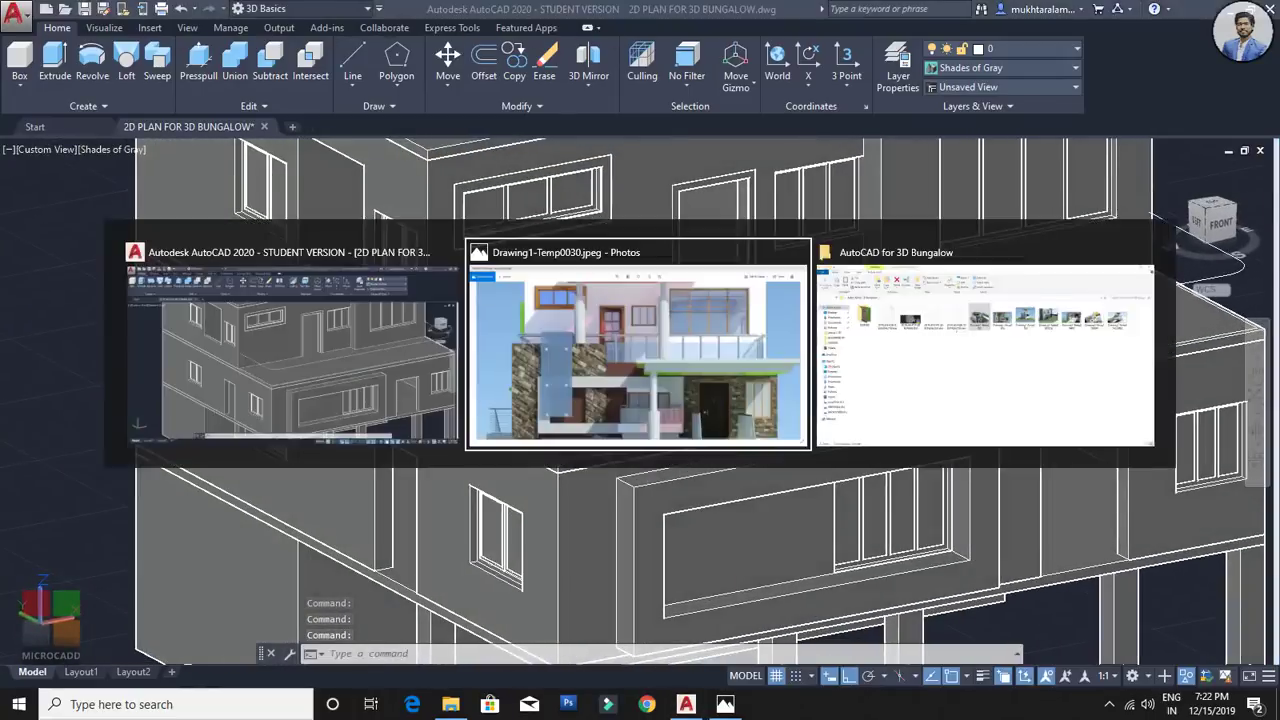
{"action": "scroll", "coordinate": [651, 402], "scroll_direction": "up", "scroll_amount": 3}
{"action": "scroll", "coordinate": [894, 383], "scroll_direction": "down", "scroll_amount": 3}
{"action": "scroll", "coordinate": [329, 308], "scroll_direction": "up", "scroll_amount": 4}
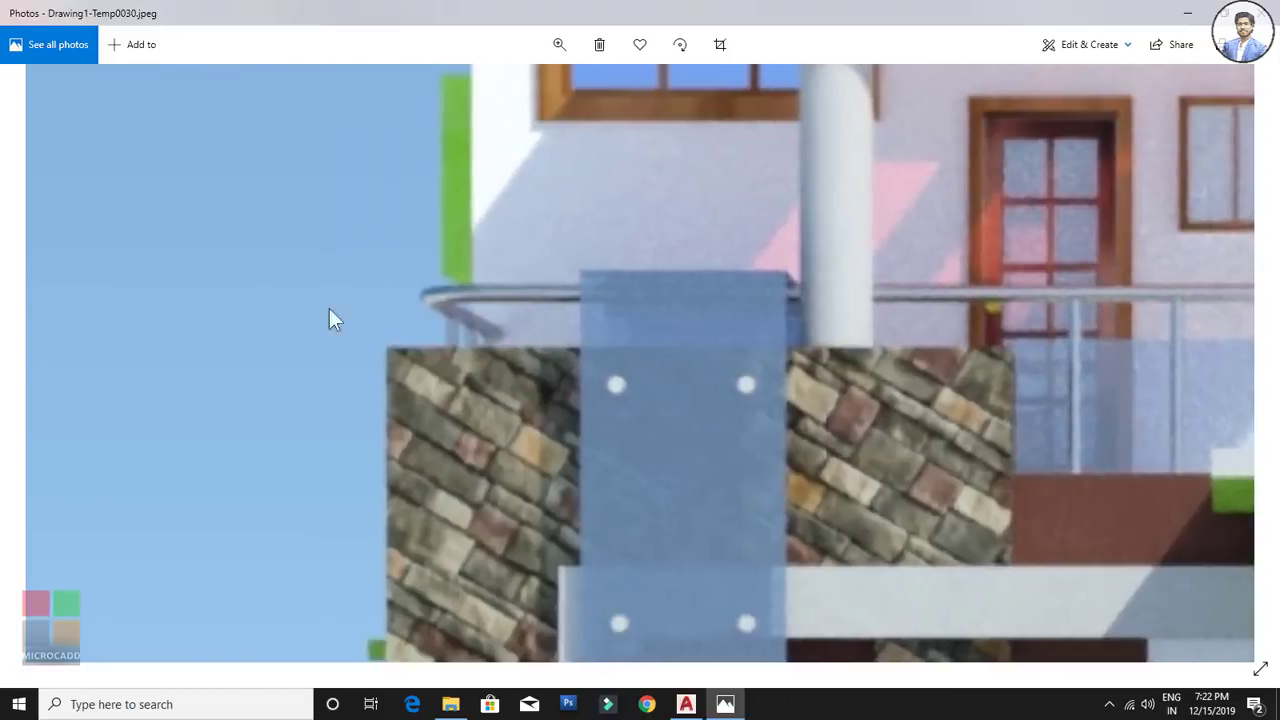
Step: Check the railing in the render, then return to AutoCAD and draw a circle of radius 0.02 centred on the handrail path's near wall end
{"action": "scroll", "coordinate": [518, 320], "scroll_direction": "down", "scroll_amount": 3}
{"action": "scroll", "coordinate": [520, 332], "scroll_direction": "down", "scroll_amount": 3}
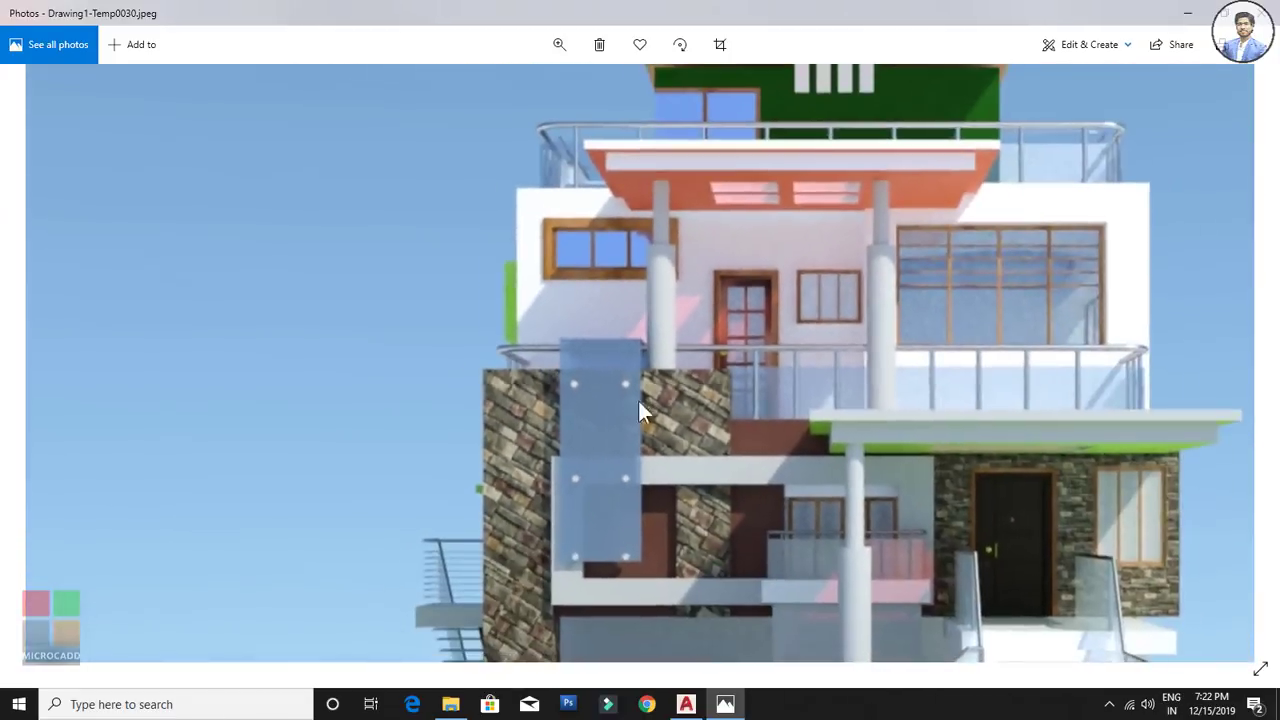
{"action": "key", "text": "alt+Tab"}
{"action": "middle_click_drag", "start_coordinate": [522, 404], "coordinate": [462, 398], "text": "shift"}
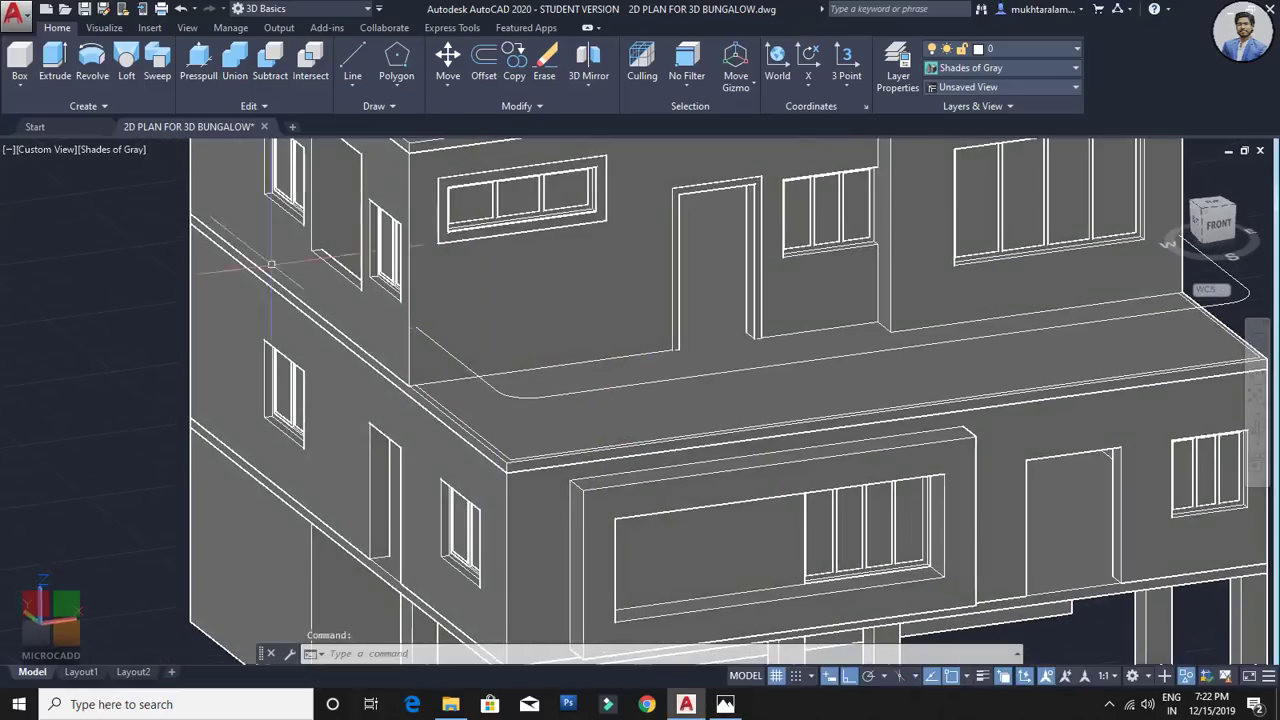
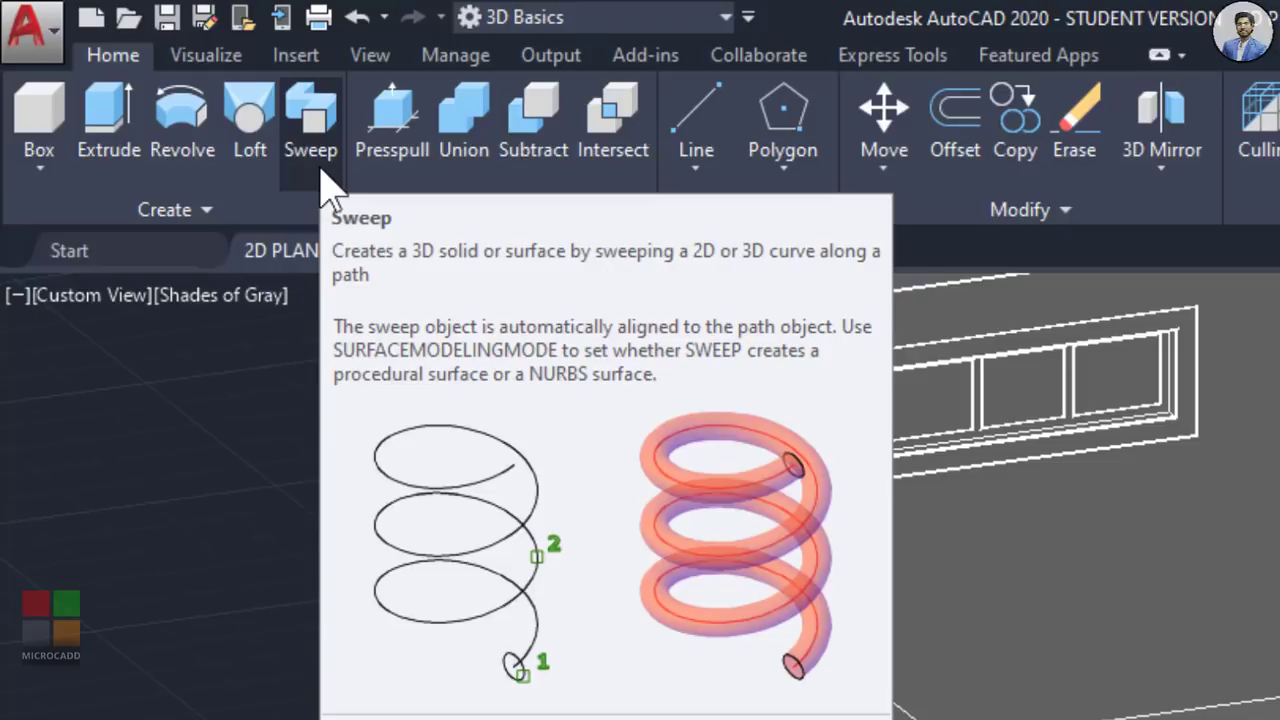
{"action": "scroll", "coordinate": [837, 677], "scroll_direction": "up", "scroll_amount": 8}
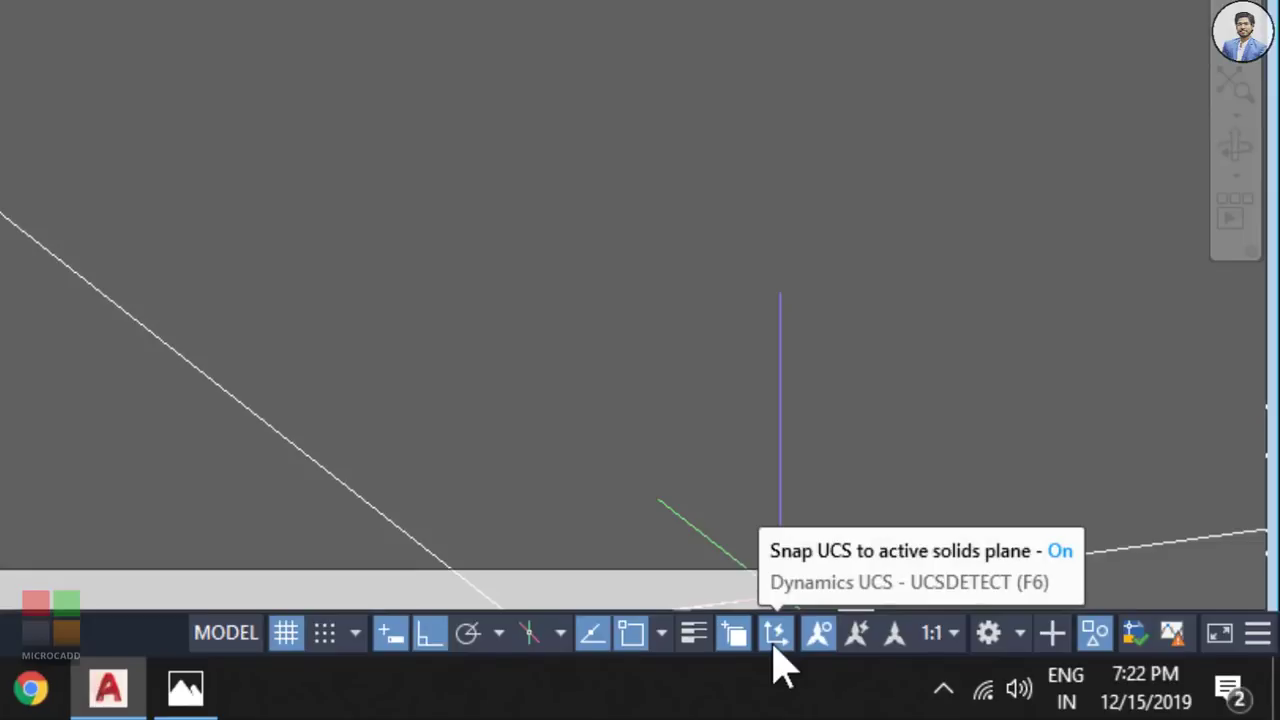
{"action": "type", "text": "c"}
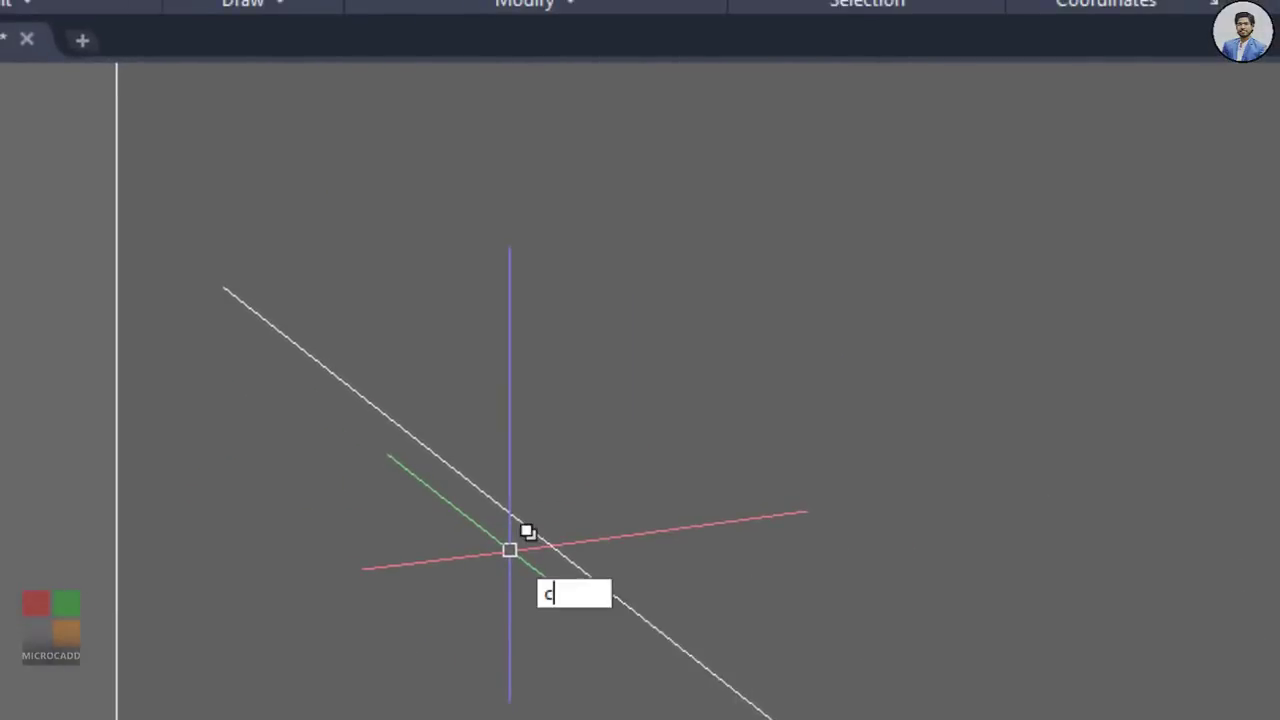
{"action": "key", "text": "Return"}
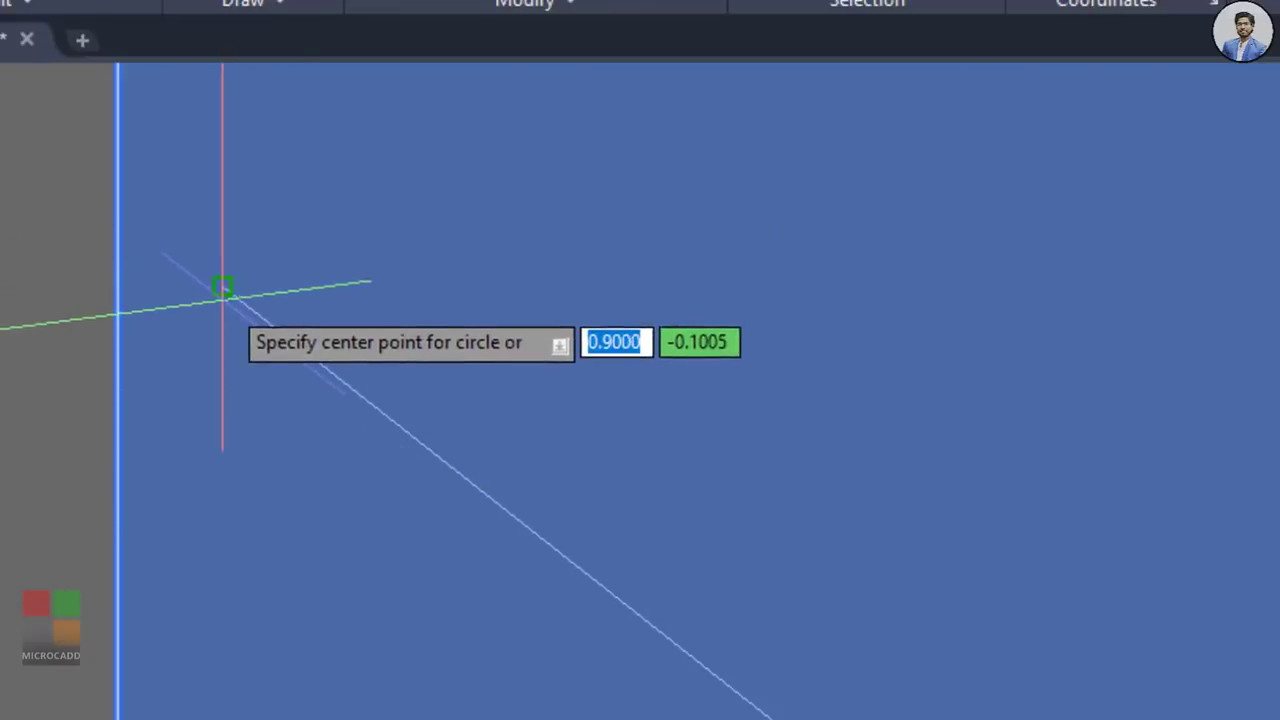
{"action": "left_click", "coordinate": [222, 287]}
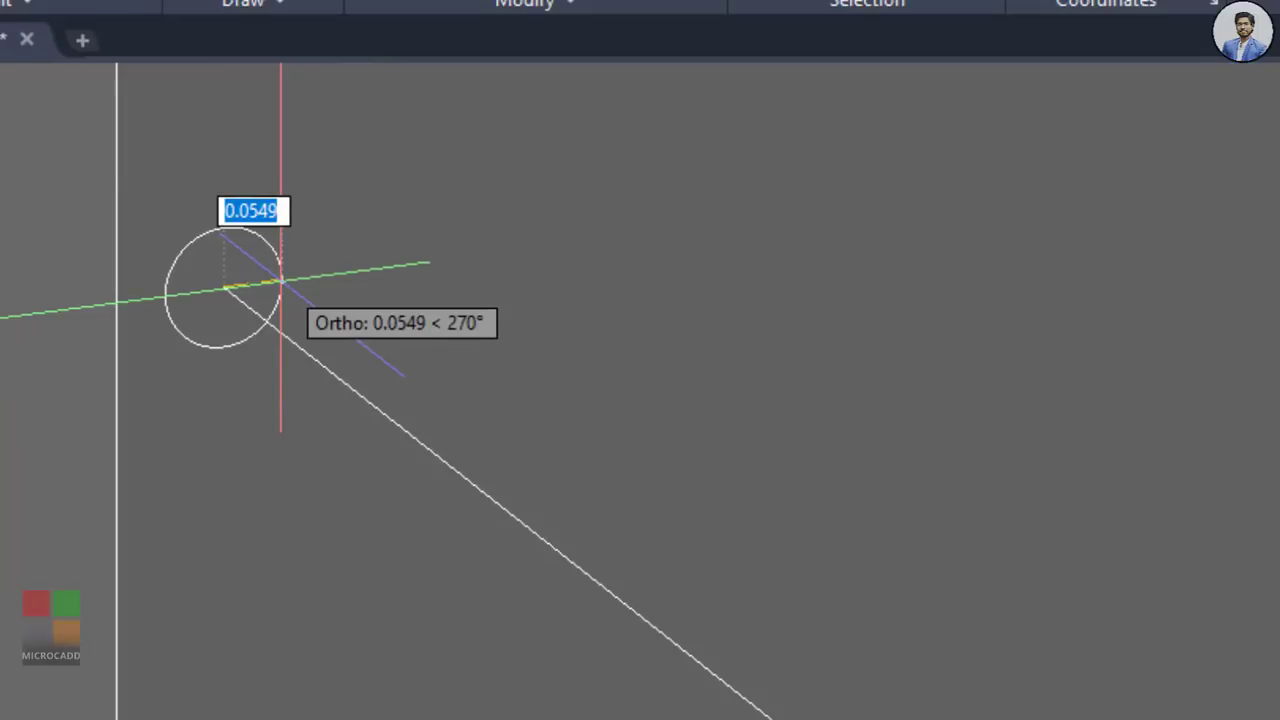
{"action": "type", "text": "0."}
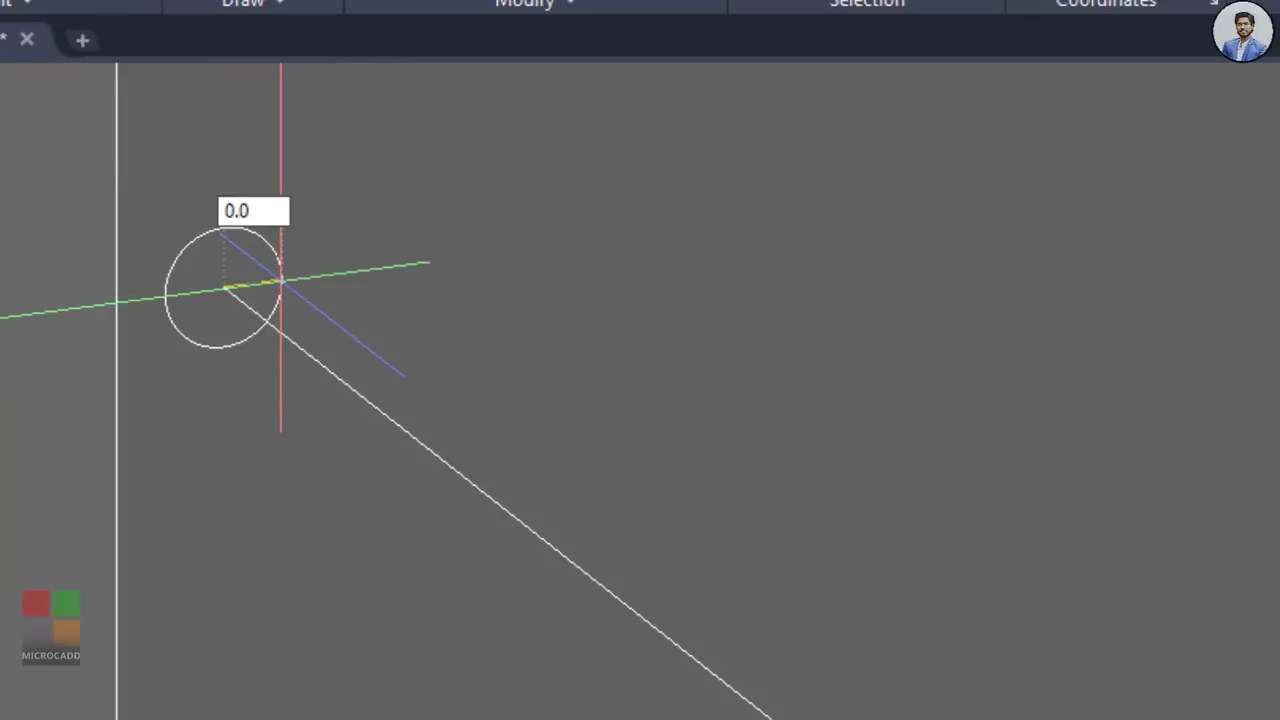
{"action": "type", "text": "02"}
{"action": "key", "text": "Return"}
Step: Copy the rounded handrail path straight down by about 0.31 as the top edge of the panel below it
{"action": "scroll", "coordinate": [280, 278], "scroll_direction": "down", "scroll_amount": 5}
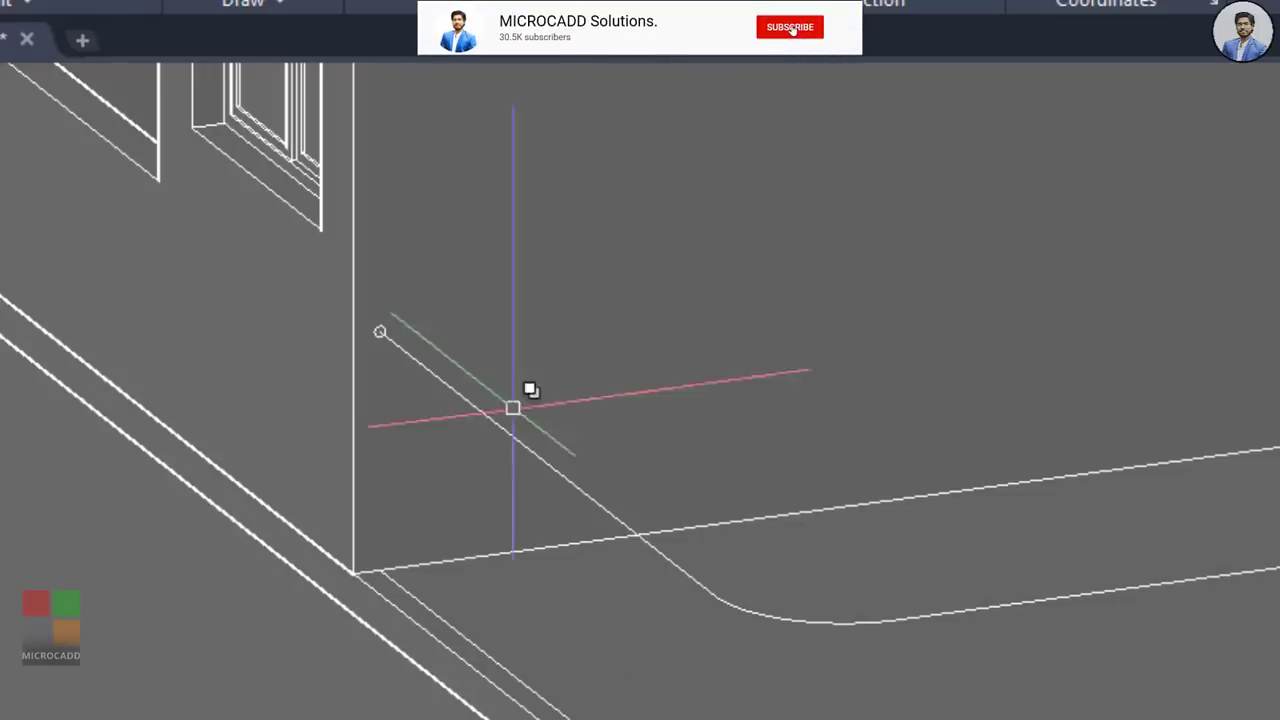
{"action": "middle_click_drag", "start_coordinate": [626, 429], "coordinate": [551, 446]}
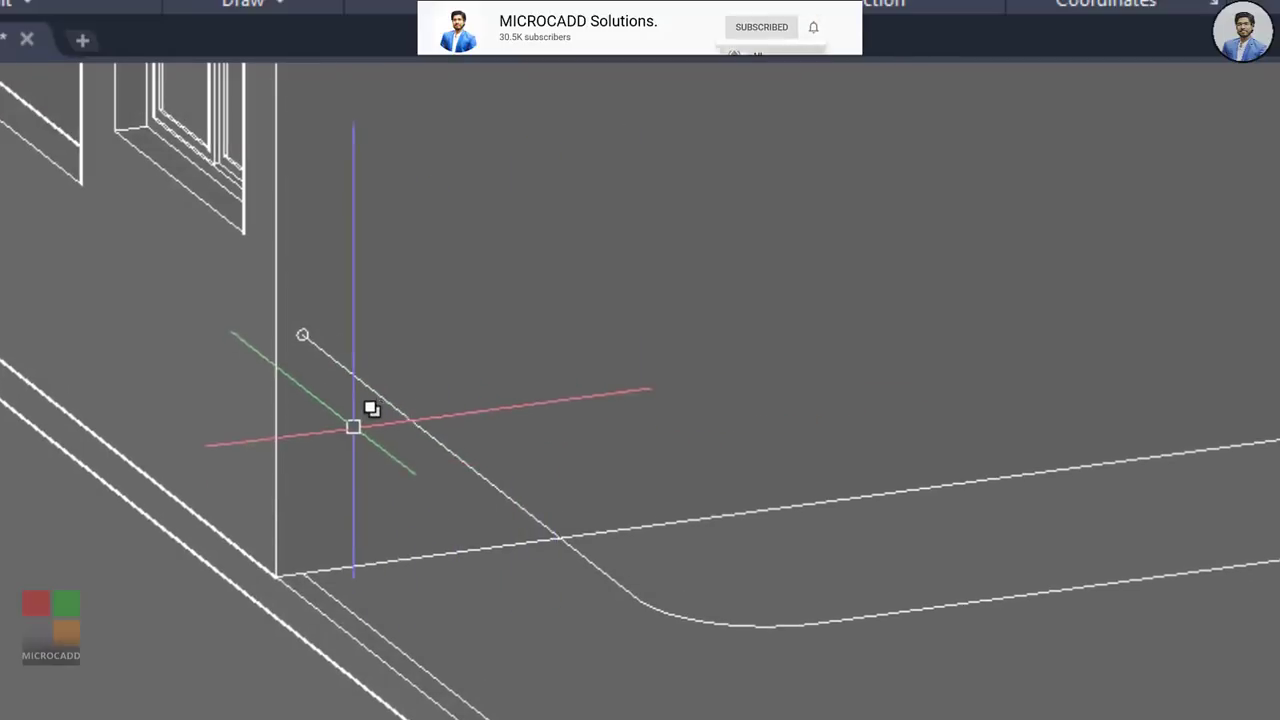
{"action": "scroll", "coordinate": [366, 437], "scroll_direction": "up", "scroll_amount": 2}
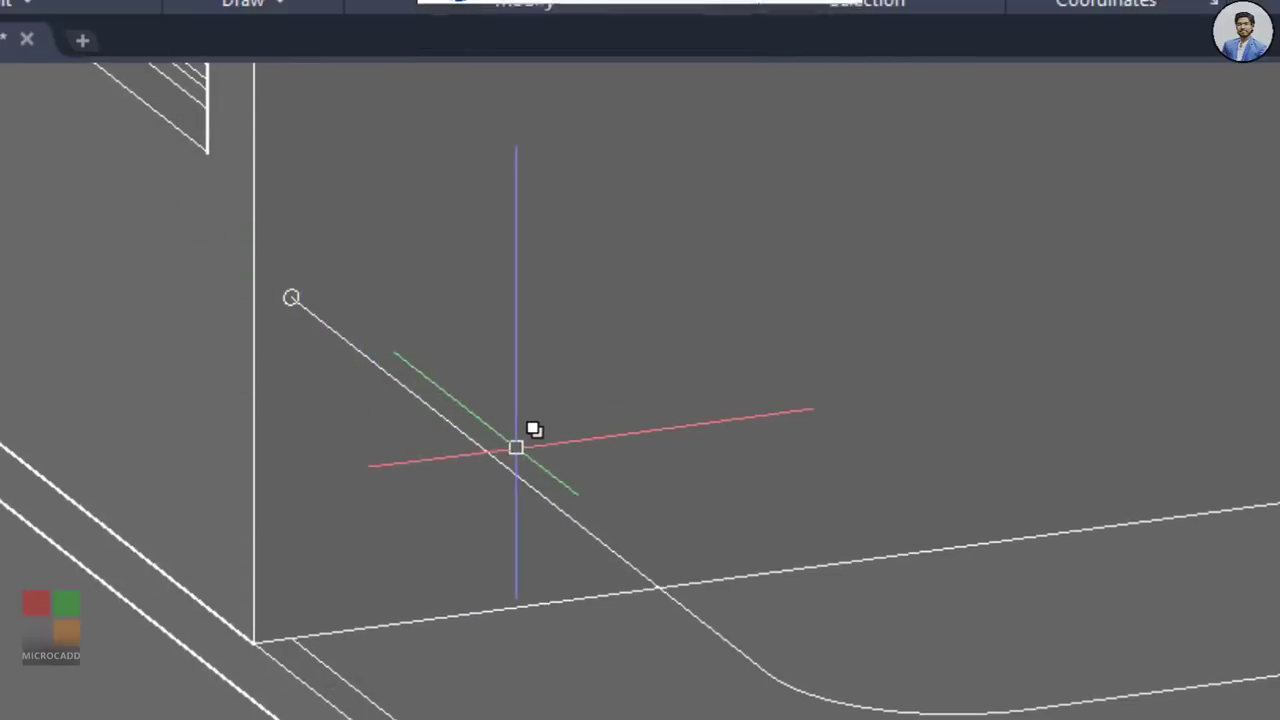
{"action": "middle_click_drag", "start_coordinate": [409, 500], "coordinate": [461, 418]}
{"action": "left_click", "coordinate": [564, 392]}
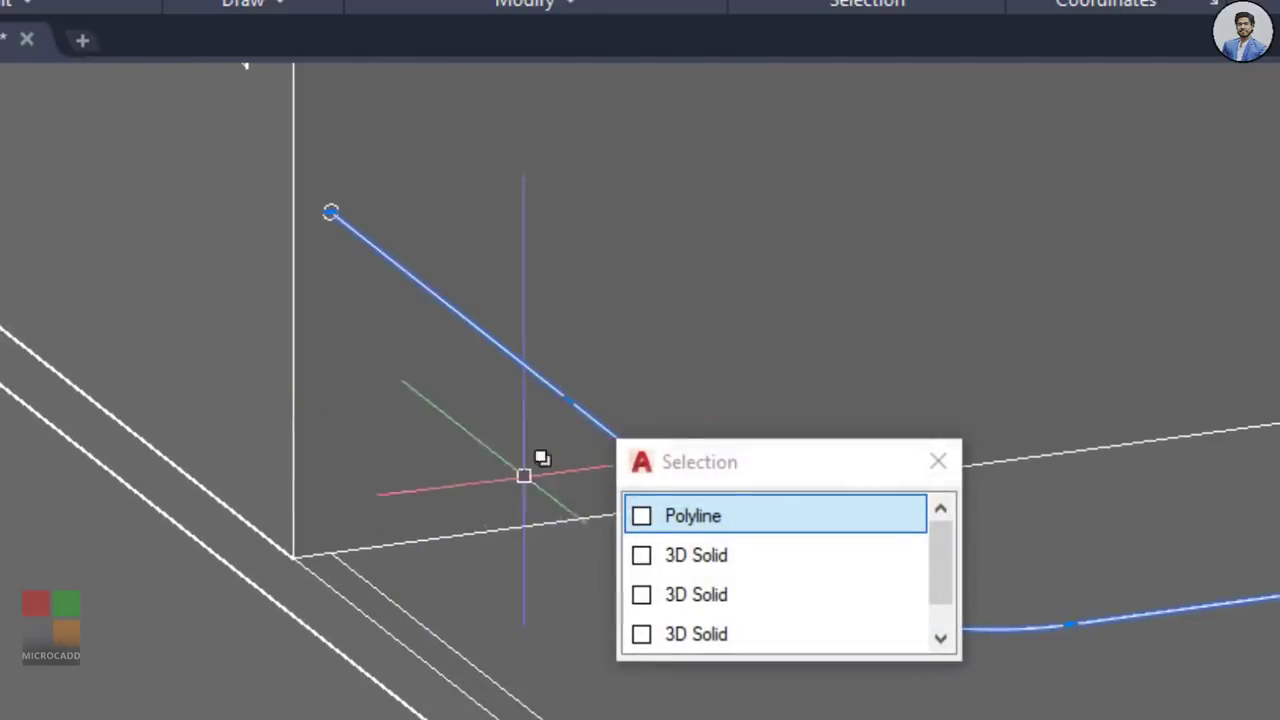
{"action": "left_click", "coordinate": [657, 518]}
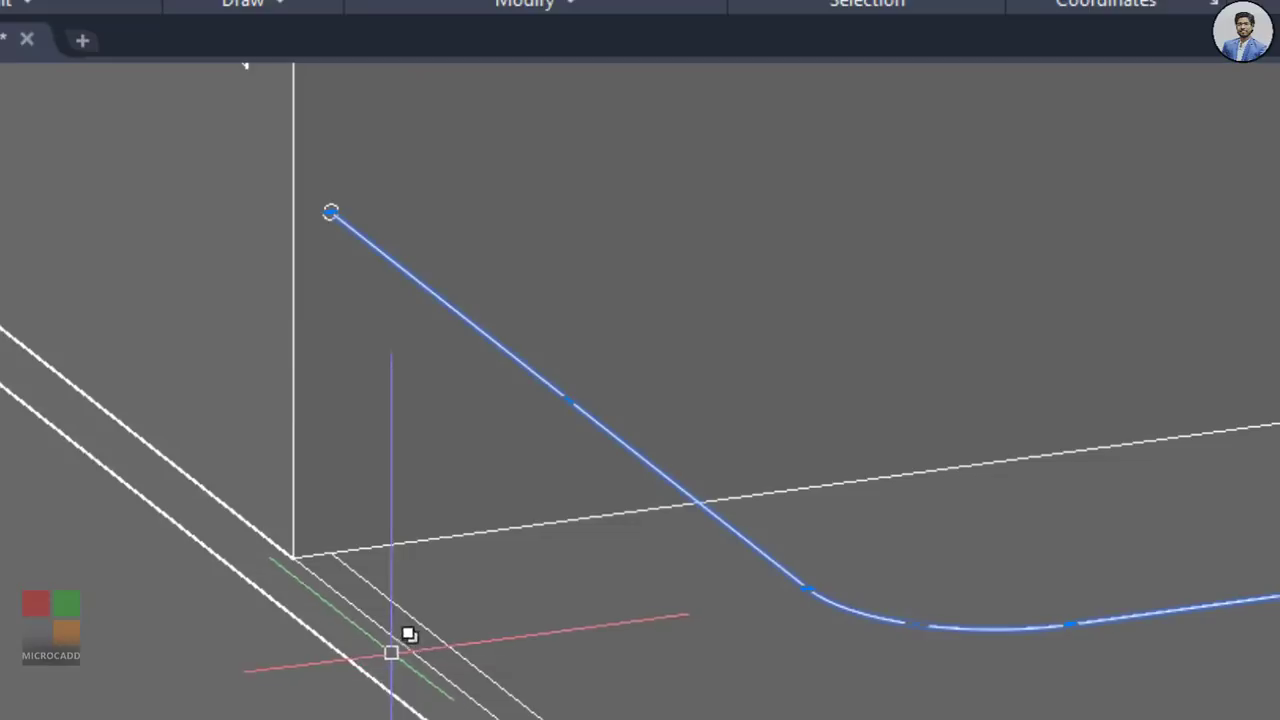
{"action": "middle_click_drag", "start_coordinate": [492, 680], "coordinate": [117, 652]}
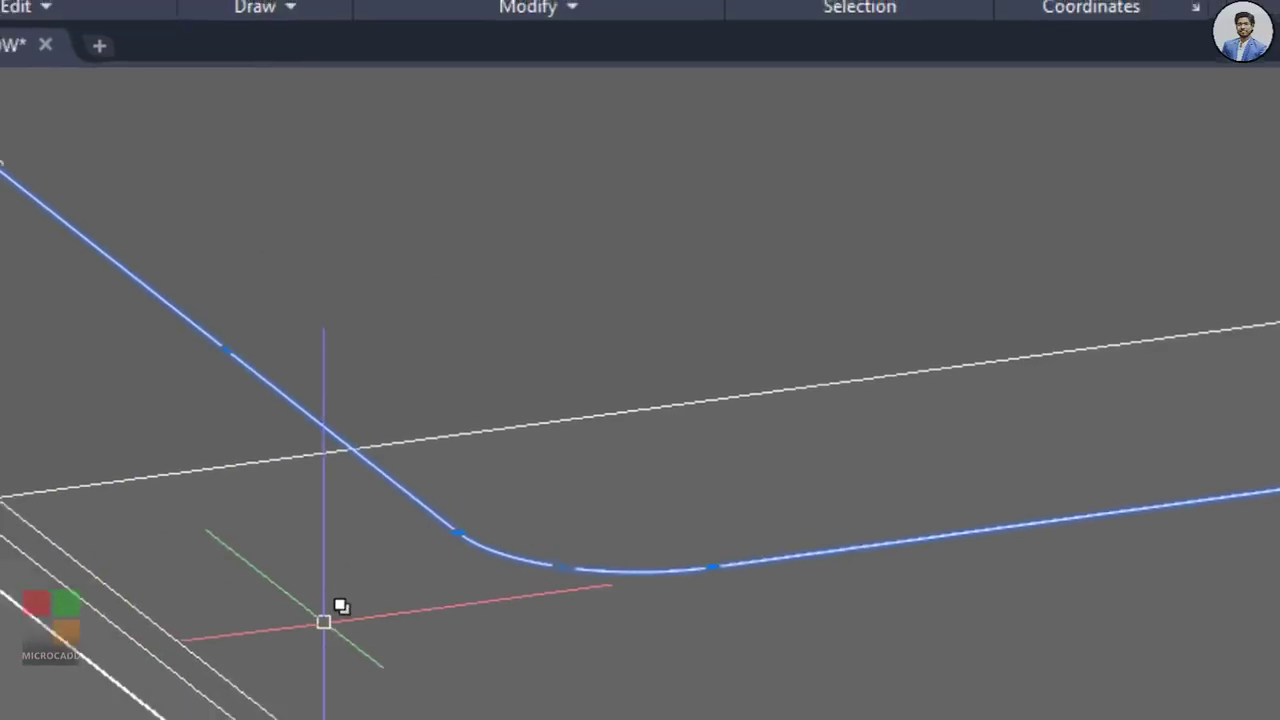
{"action": "type", "text": "co"}
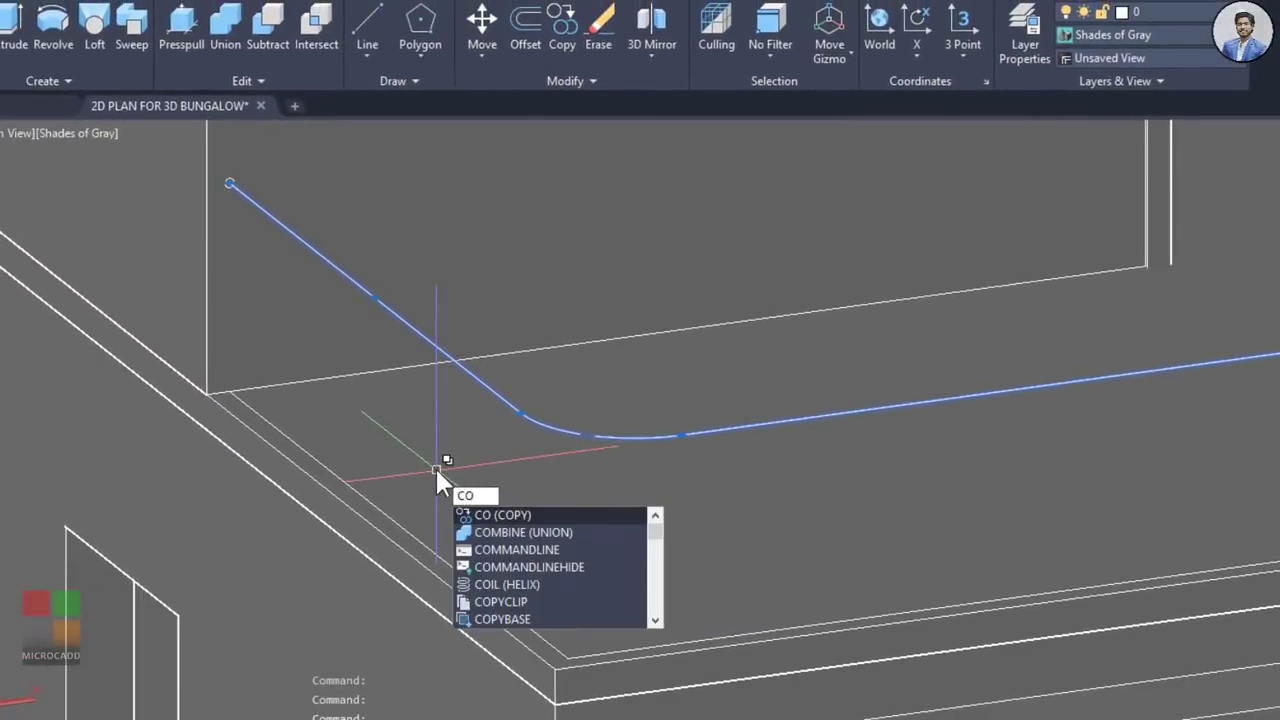
{"action": "key", "text": "Return"}
{"action": "scroll", "coordinate": [580, 476], "scroll_direction": "down", "scroll_amount": 2}
{"action": "middle_click_drag", "start_coordinate": [1279, 378], "coordinate": [1055, 380]}
{"action": "scroll", "coordinate": [1055, 380], "scroll_direction": "up", "scroll_amount": 4}
{"action": "middle_click_drag", "start_coordinate": [1219, 332], "coordinate": [737, 352]}
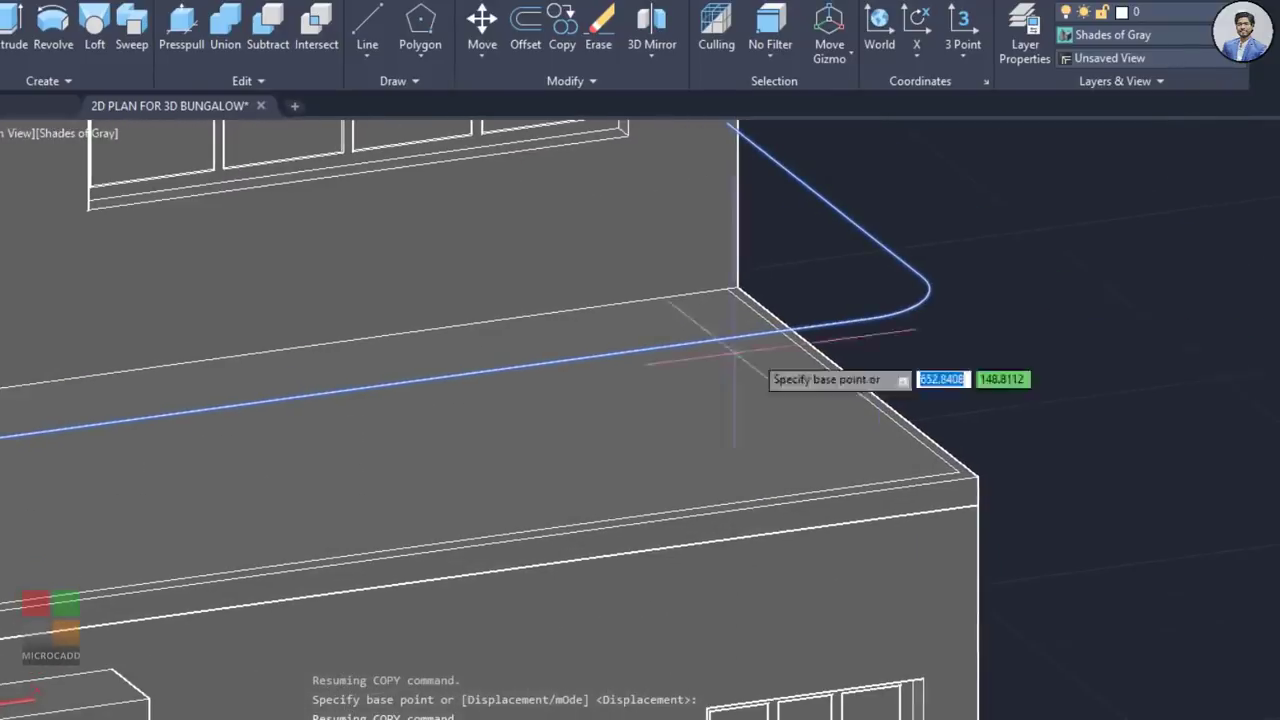
{"action": "left_click", "coordinate": [1060, 325]}
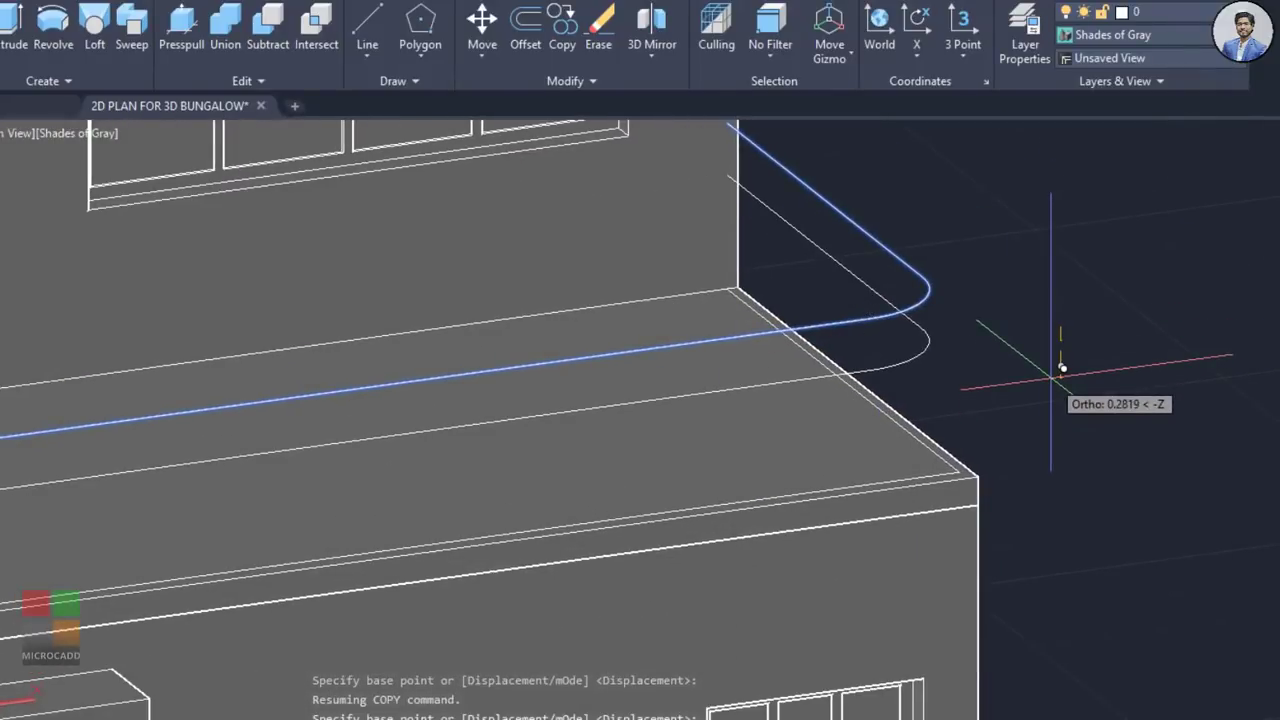
{"action": "left_click", "coordinate": [1060, 381]}
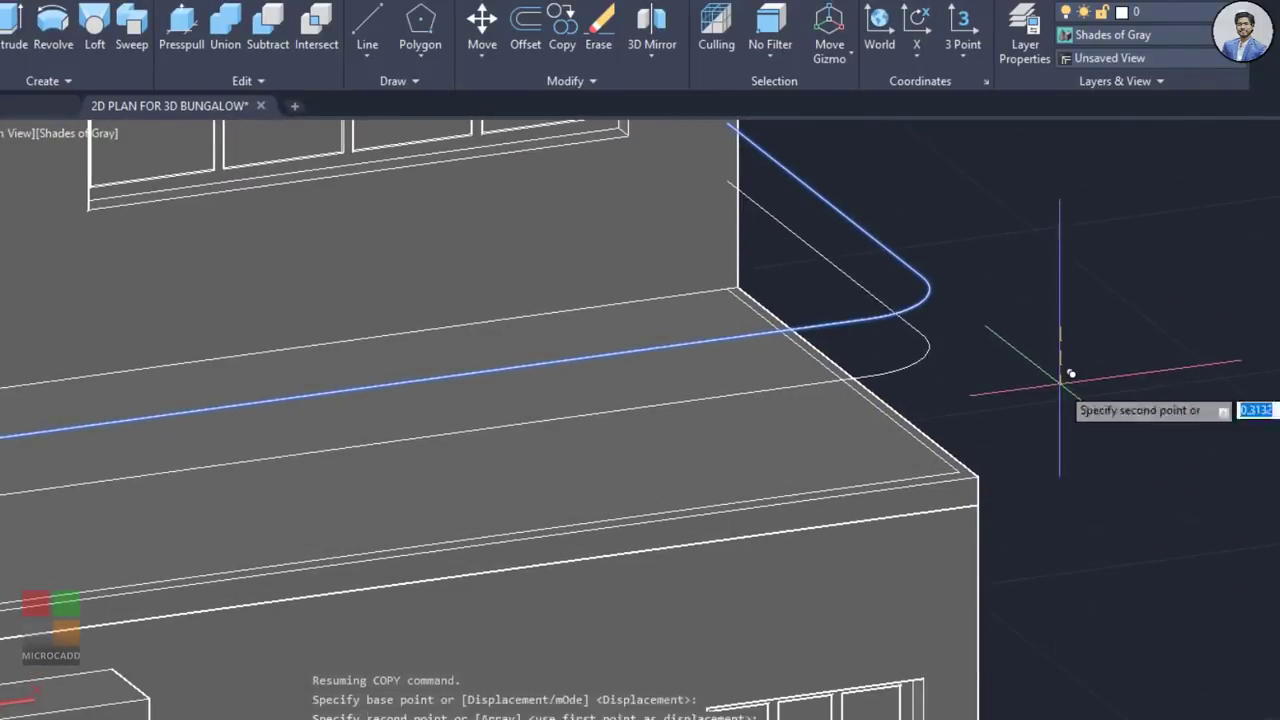
{"action": "key", "text": "Escape"}
Step: Sweep the small circle along the upper rounded path to form the tubular handrail
{"action": "scroll", "coordinate": [978, 476], "scroll_direction": "down", "scroll_amount": 2}
{"action": "middle_click_drag", "start_coordinate": [978, 476], "coordinate": [1253, 439]}
{"action": "scroll", "coordinate": [343, 471], "scroll_direction": "up", "scroll_amount": 10}
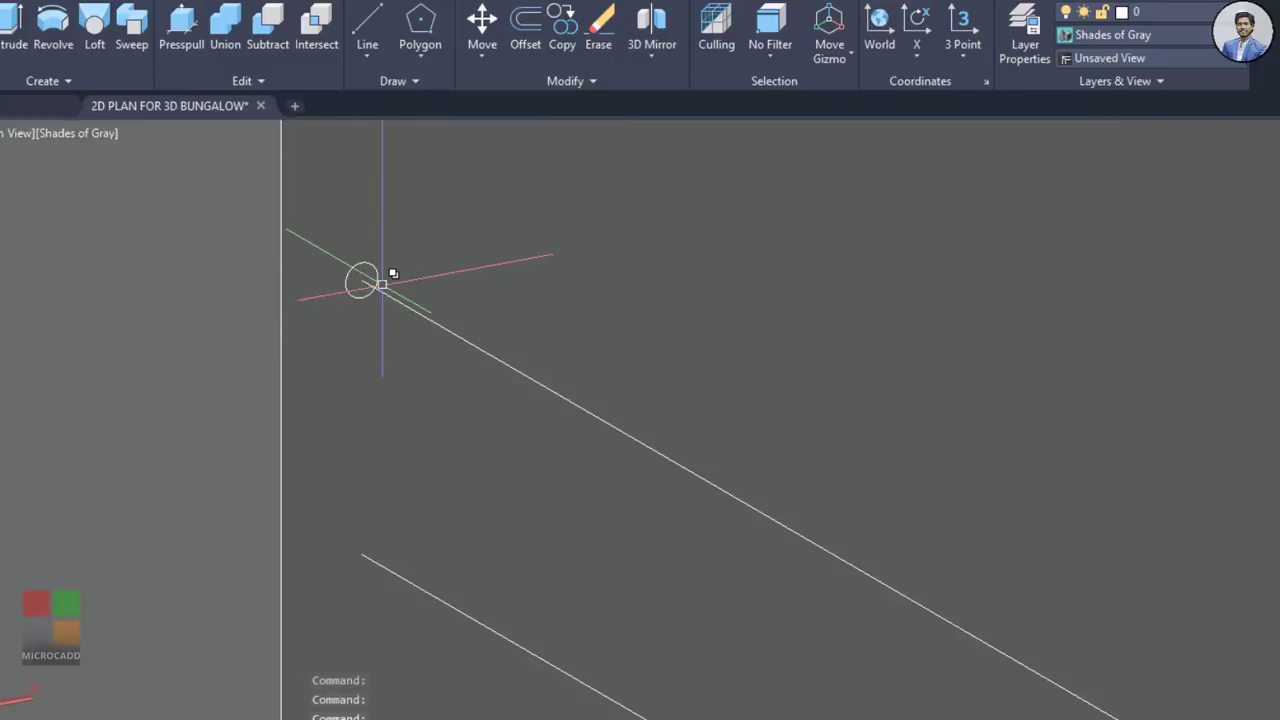
{"action": "left_click", "coordinate": [135, 42]}
{"action": "scroll", "coordinate": [368, 275], "scroll_direction": "up", "scroll_amount": 2}
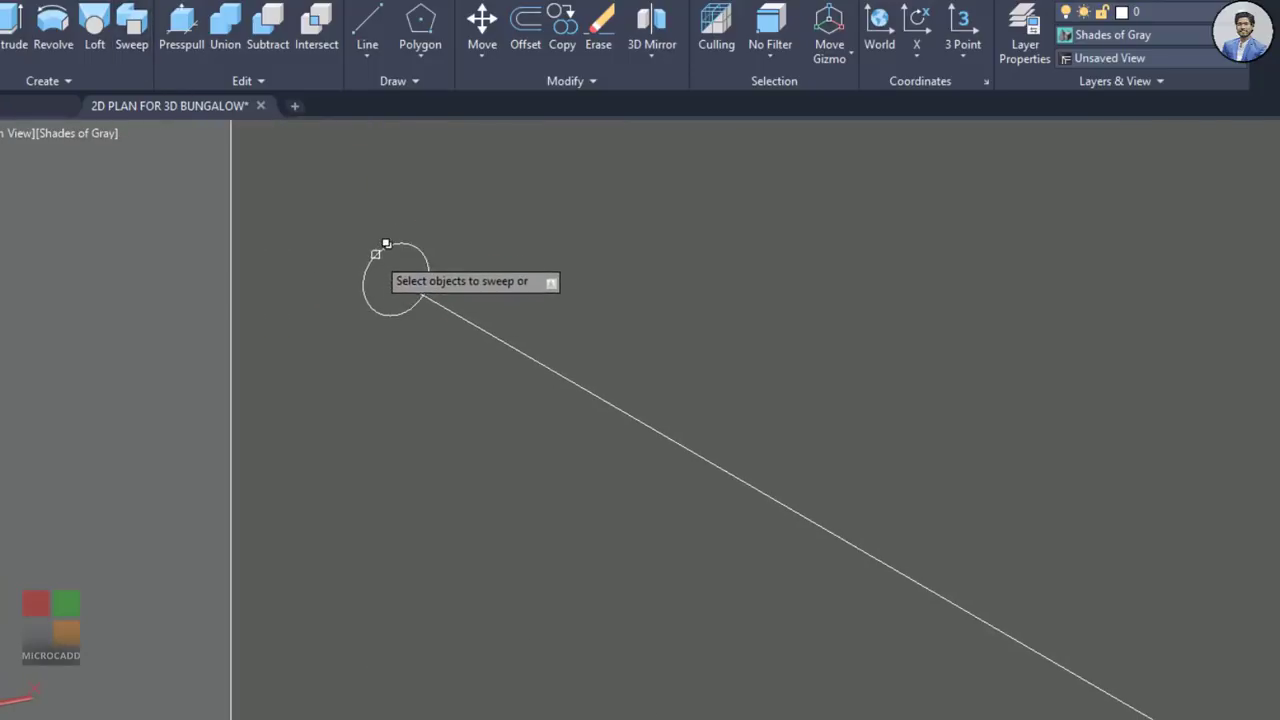
{"action": "left_click", "coordinate": [389, 243]}
{"action": "left_click", "coordinate": [452, 328]}
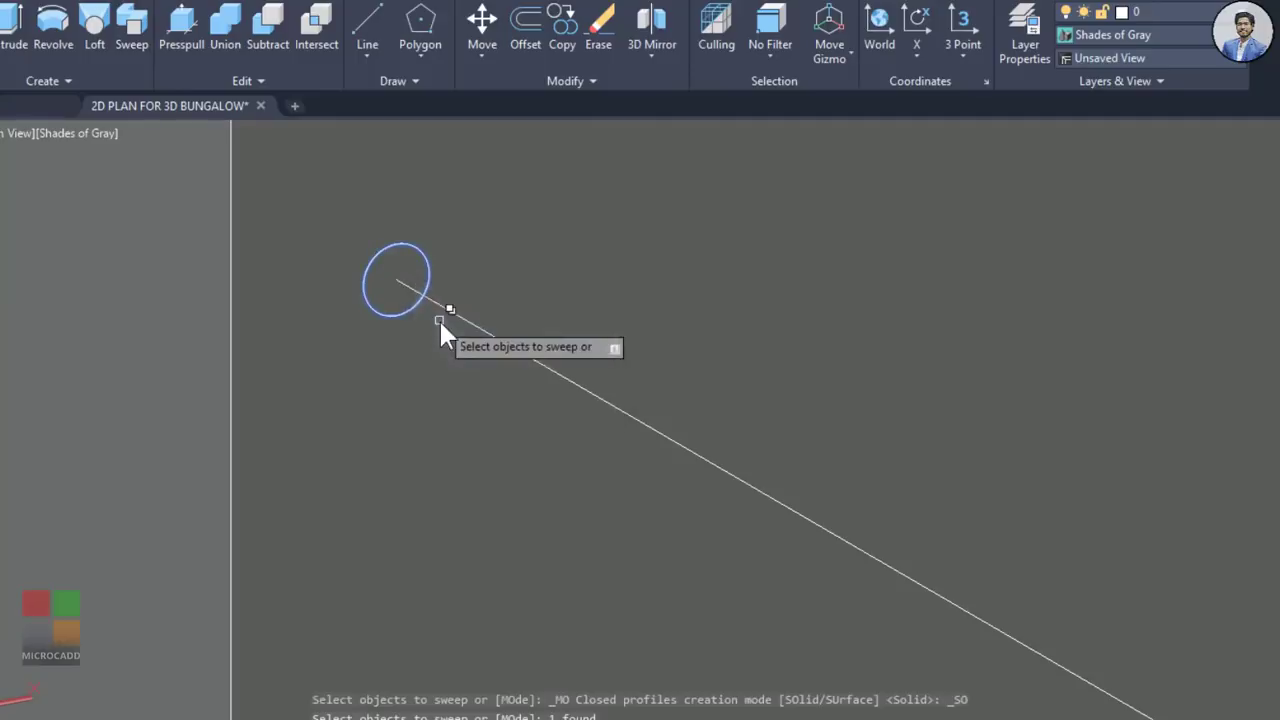
{"action": "key", "text": "Return"}
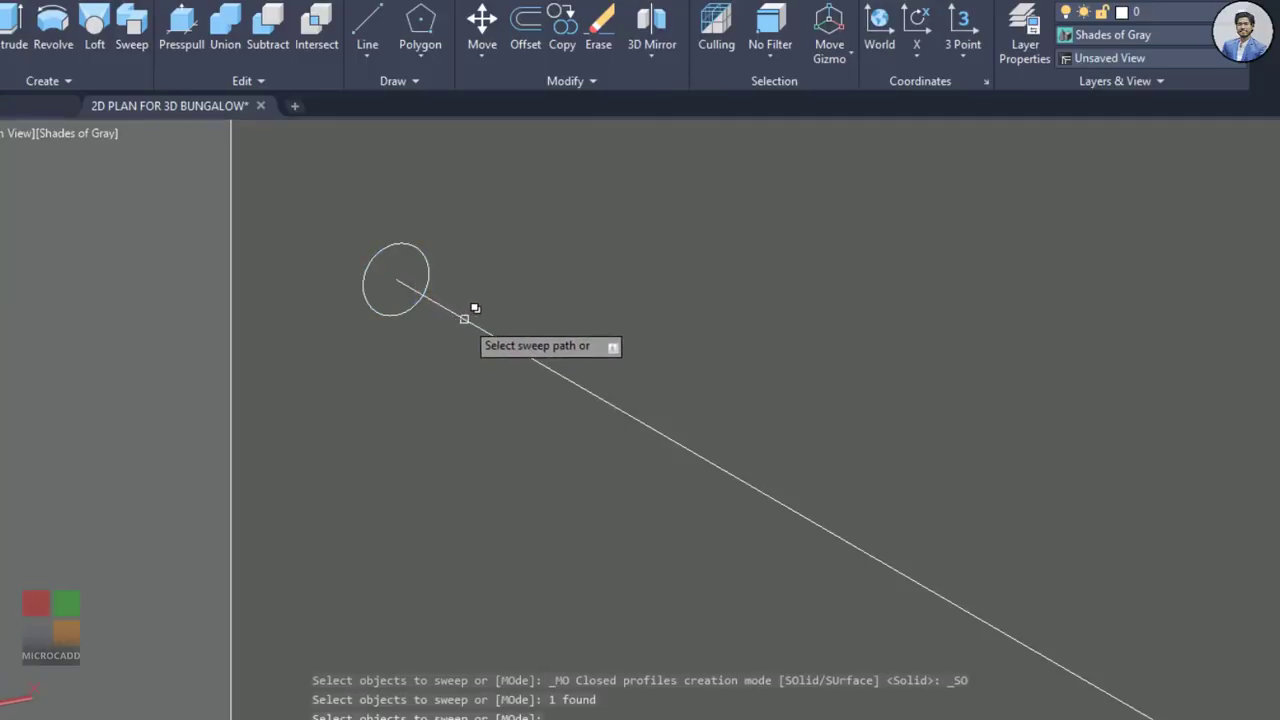
{"action": "left_click", "coordinate": [464, 318]}
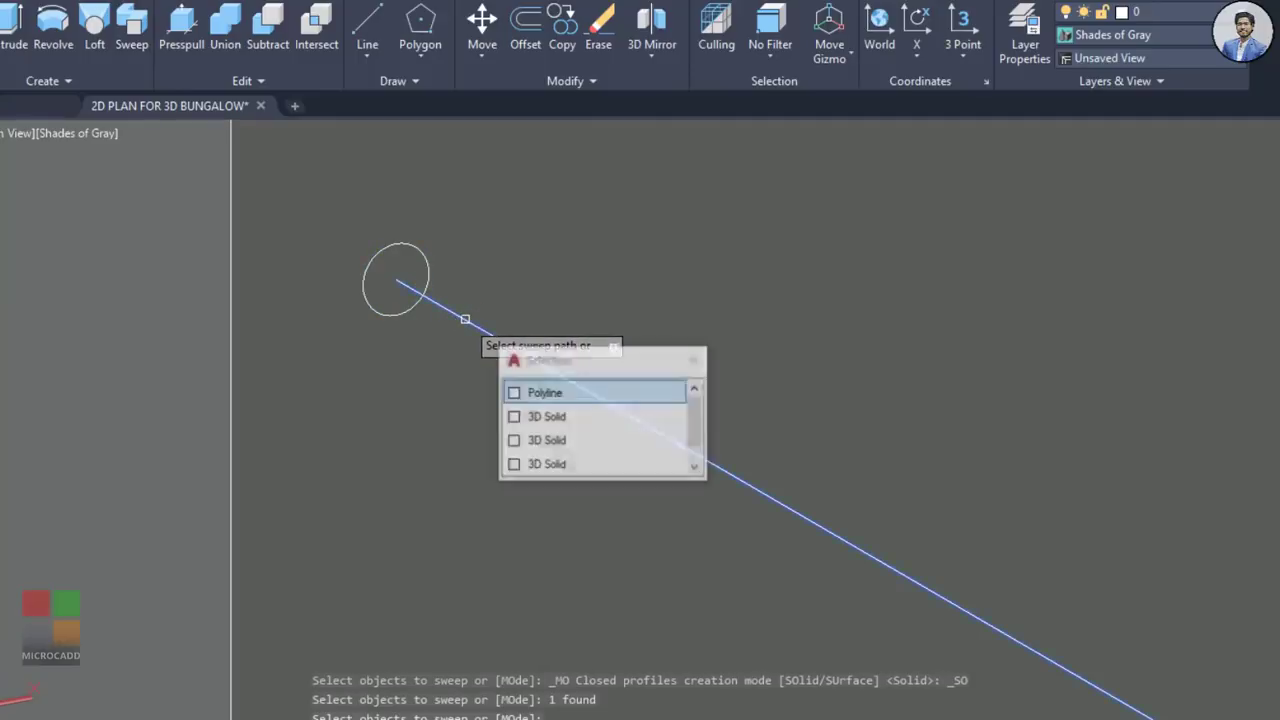
{"action": "left_click", "coordinate": [540, 394]}
{"action": "scroll", "coordinate": [443, 349], "scroll_direction": "down", "scroll_amount": 5}
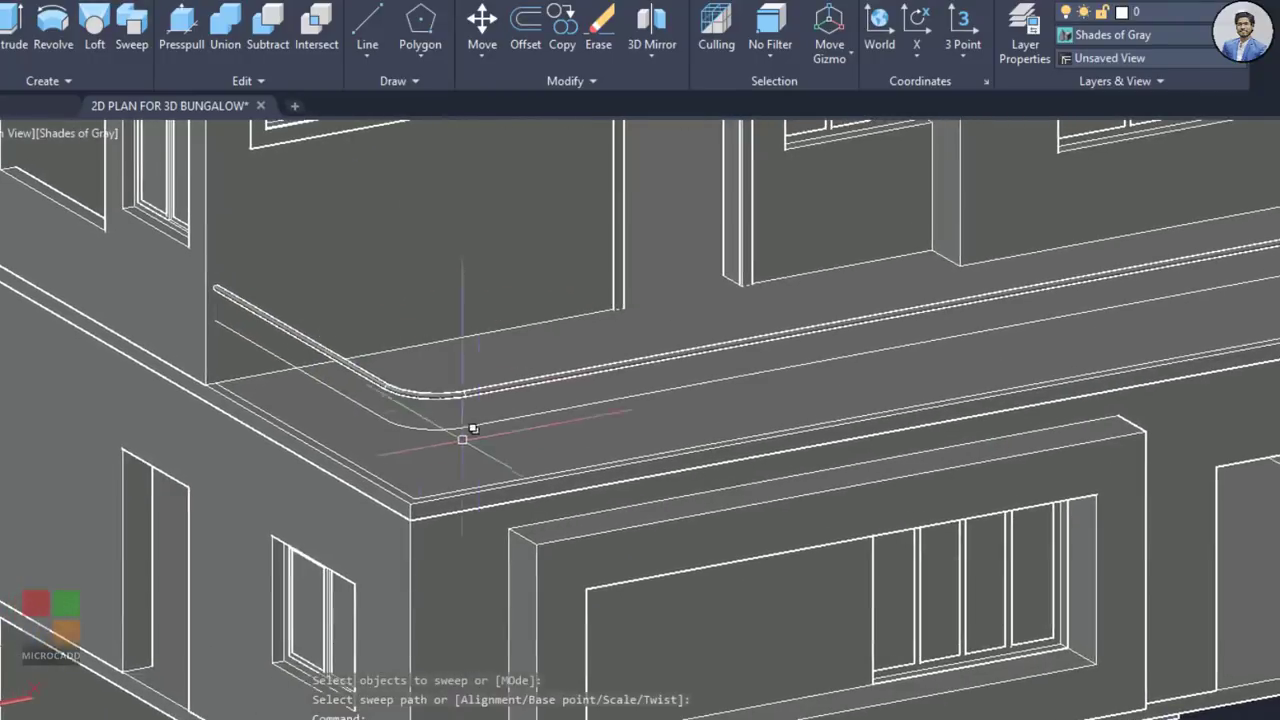
Step: Extrude the copied lower polyline down to the terrace edge to form the railing panel
{"action": "middle_click_drag", "start_coordinate": [473, 428], "coordinate": [491, 480], "text": "shift"}
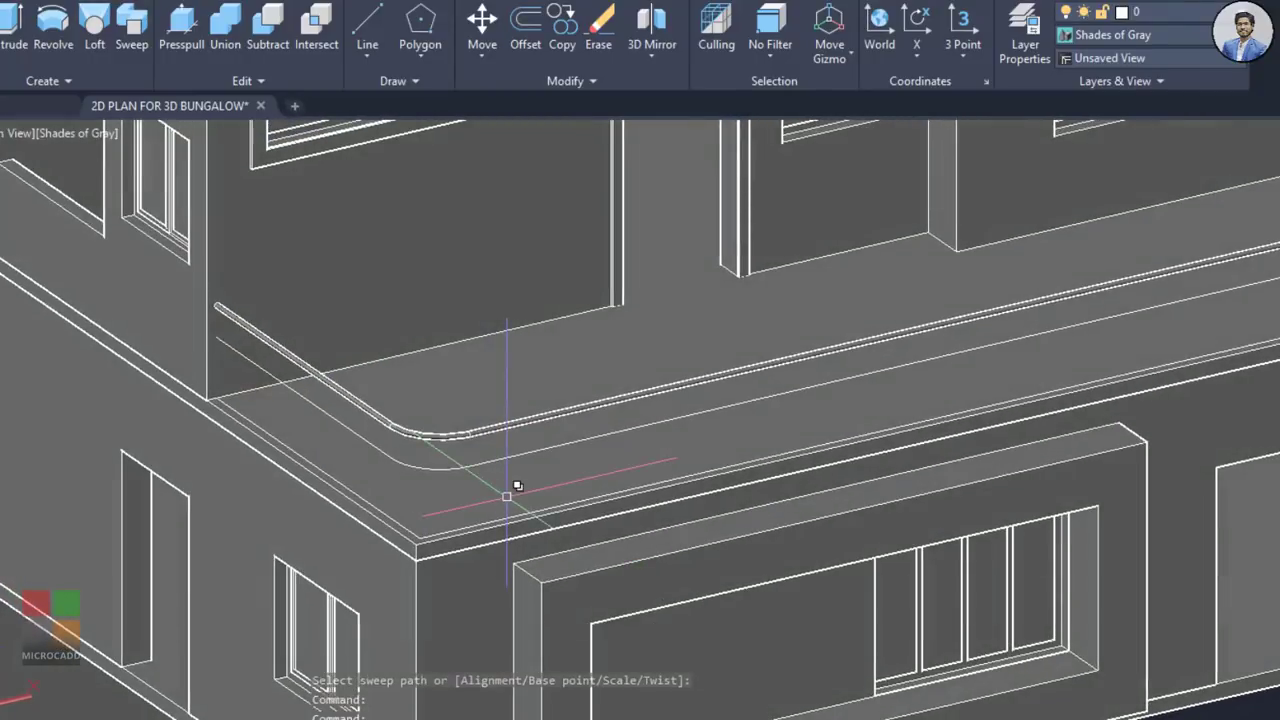
{"action": "scroll", "coordinate": [471, 509], "scroll_direction": "up", "scroll_amount": 2}
{"action": "middle_click_drag", "start_coordinate": [471, 509], "coordinate": [508, 487]}
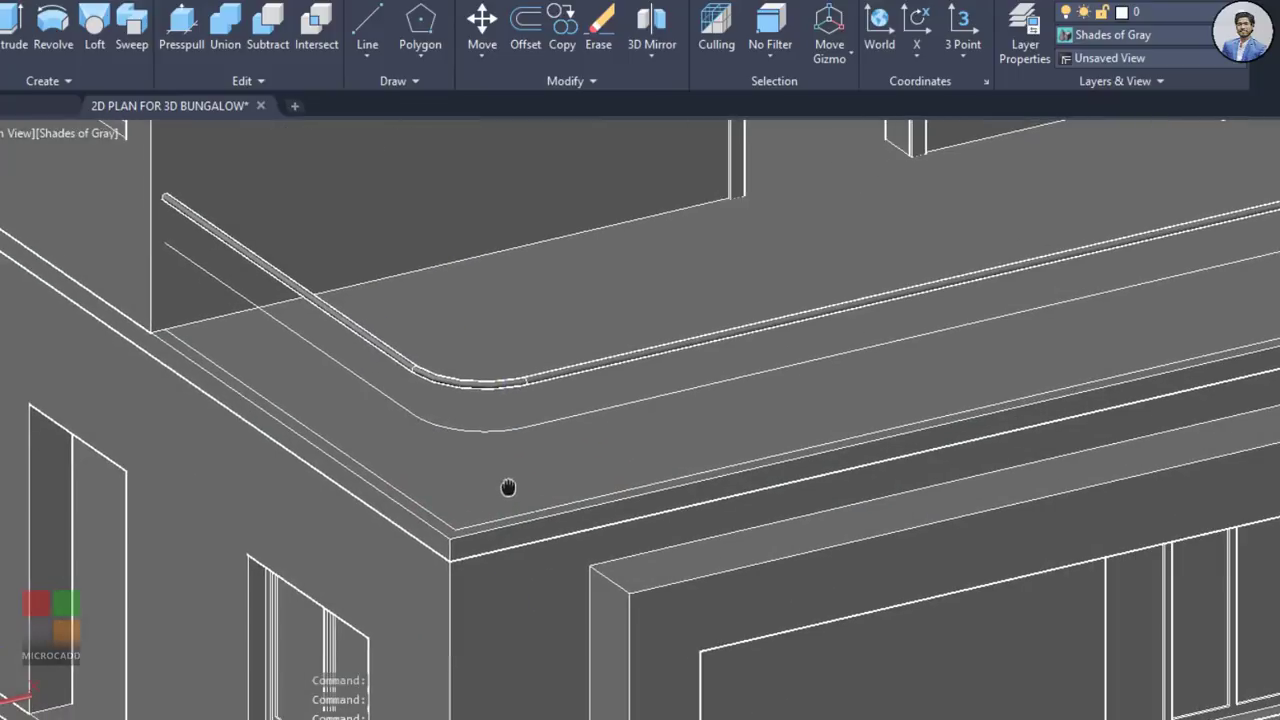
{"action": "left_click", "coordinate": [470, 430]}
{"action": "middle_click_drag", "start_coordinate": [342, 475], "coordinate": [300, 457]}
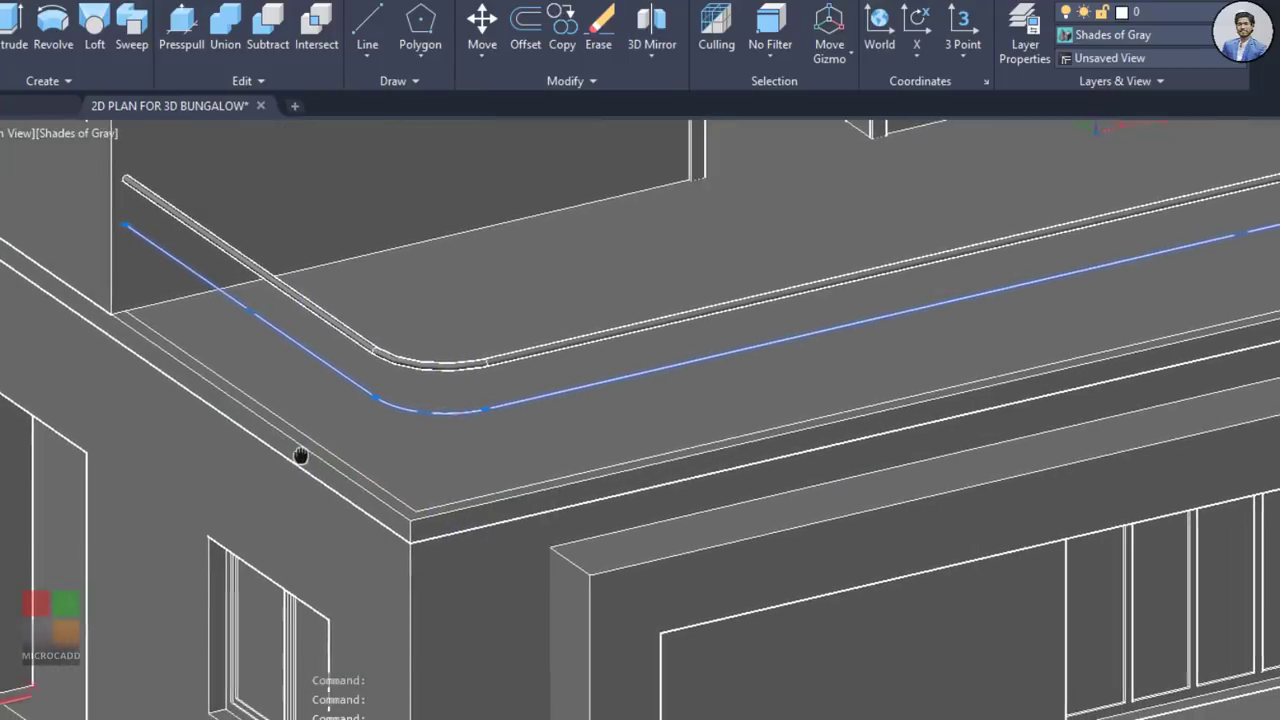
{"action": "left_click", "coordinate": [12, 24]}
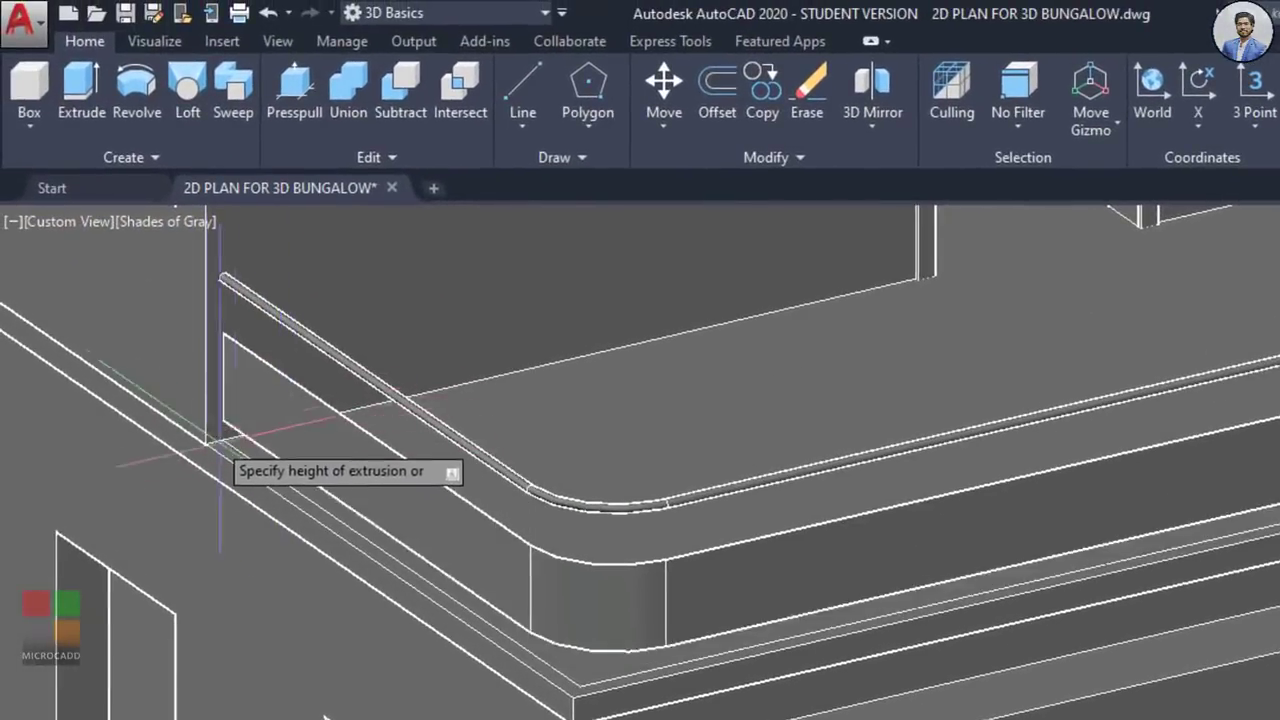
{"action": "scroll", "coordinate": [225, 445], "scroll_direction": "up", "scroll_amount": 3}
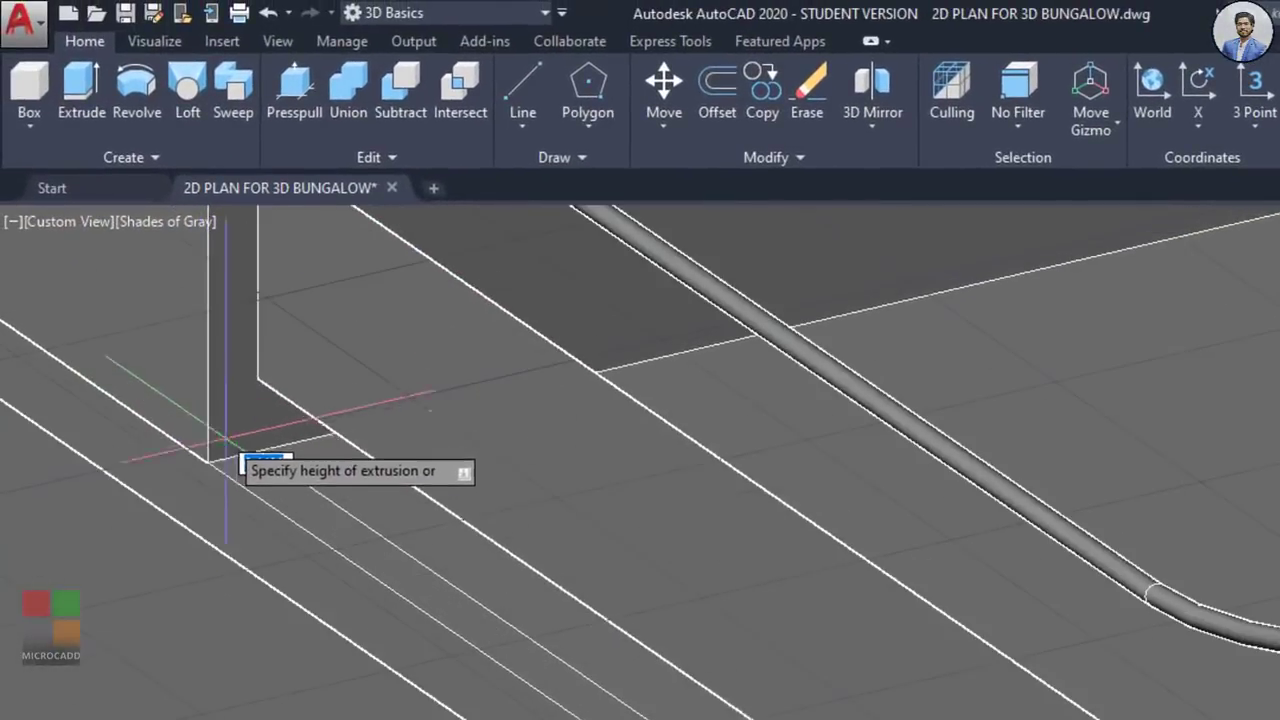
{"action": "left_click", "coordinate": [258, 451]}
{"action": "scroll", "coordinate": [461, 369], "scroll_direction": "down", "scroll_amount": 2}
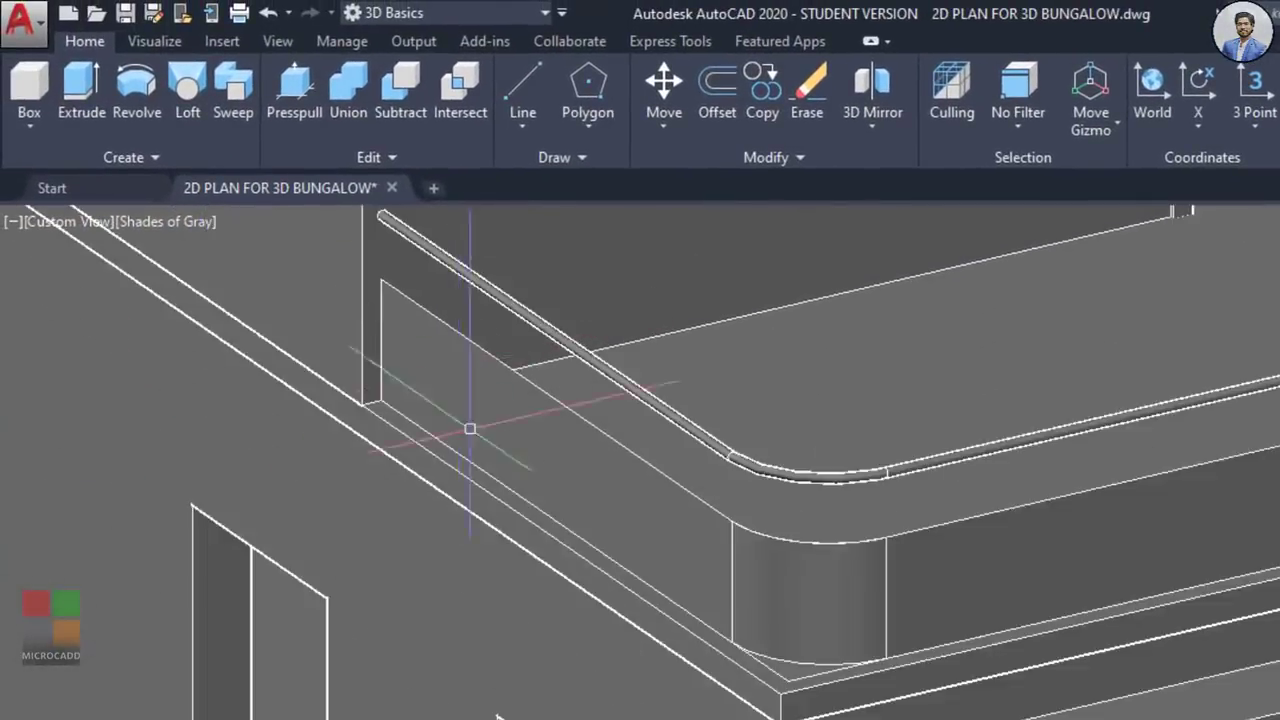
{"action": "left_click", "coordinate": [751, 549]}
{"action": "key", "text": "Escape"}
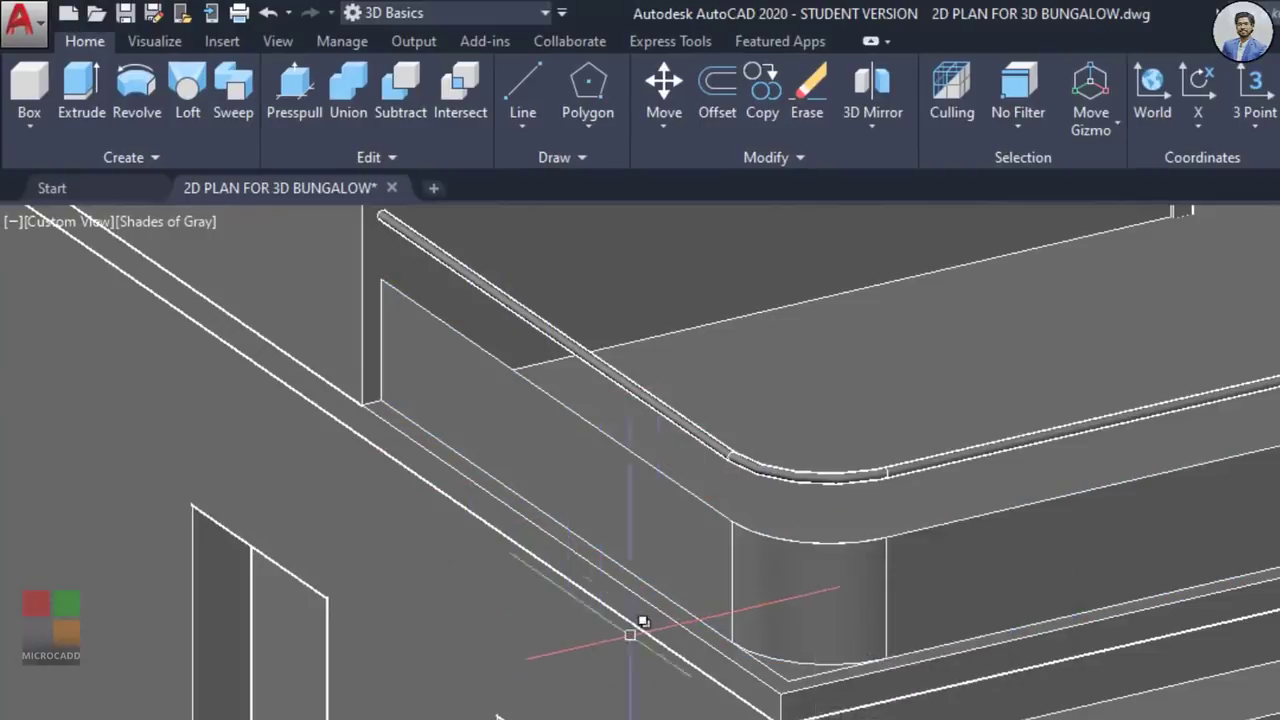
Step: Examine how the extruded panel's lower edge meets the terrace edge at the rounded corner and near the wall
{"action": "scroll", "coordinate": [731, 623], "scroll_direction": "down", "scroll_amount": 3}
{"action": "mouse_move", "coordinate": [789, 626]}
{"action": "middle_mouse_down", "text": "shift"}
{"action": "mouse_move", "coordinate": [659, 620]}
{"action": "mouse_move", "coordinate": [786, 609]}
{"action": "middle_mouse_up", "text": "shift"}
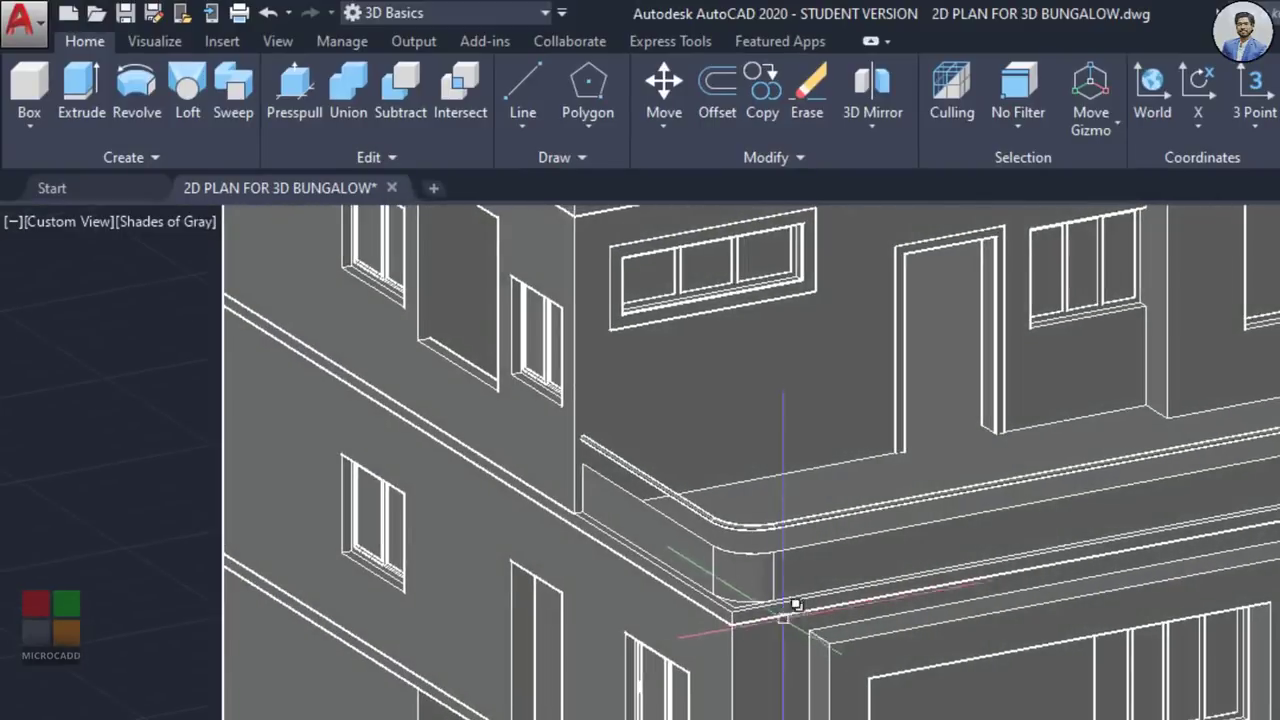
{"action": "middle_click_drag", "start_coordinate": [706, 552], "coordinate": [698, 657], "text": "shift"}
{"action": "scroll", "coordinate": [700, 585], "scroll_direction": "up", "scroll_amount": 1}
{"action": "scroll", "coordinate": [843, 677], "scroll_direction": "up", "scroll_amount": 2}
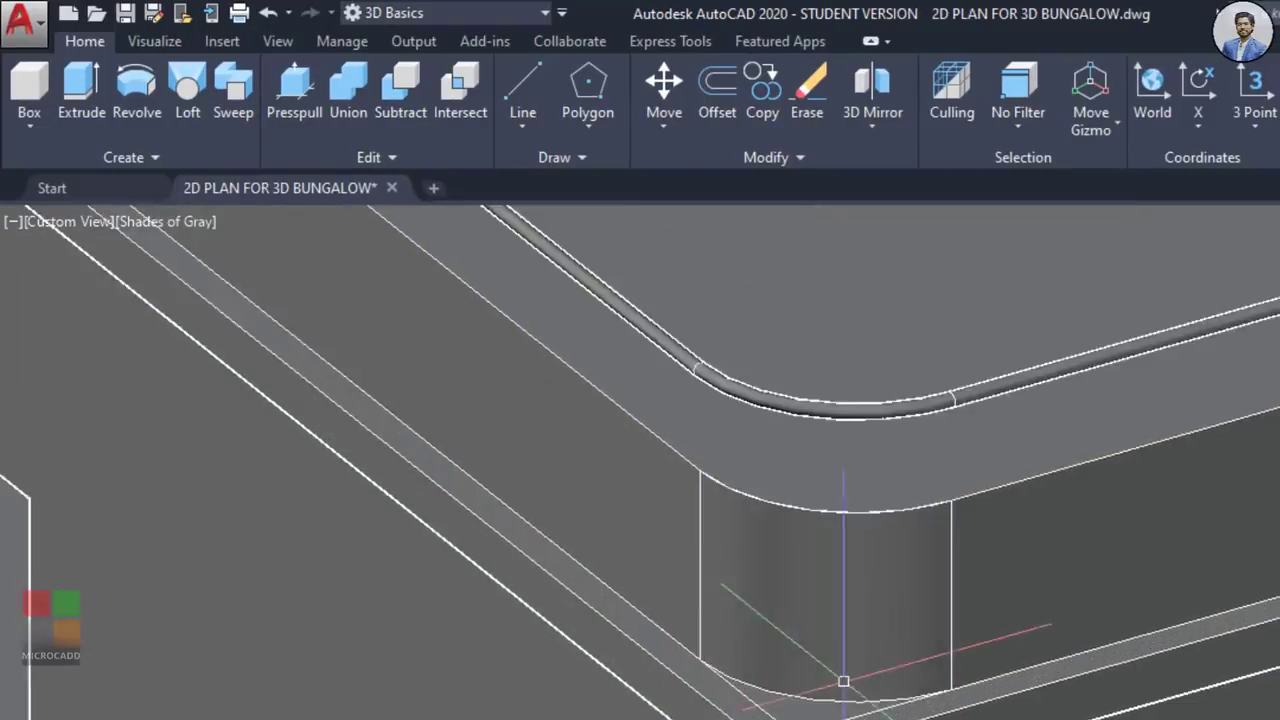
{"action": "scroll", "coordinate": [1080, 691], "scroll_direction": "up", "scroll_amount": 3}
{"action": "scroll", "coordinate": [1078, 712], "scroll_direction": "down", "scroll_amount": 2}
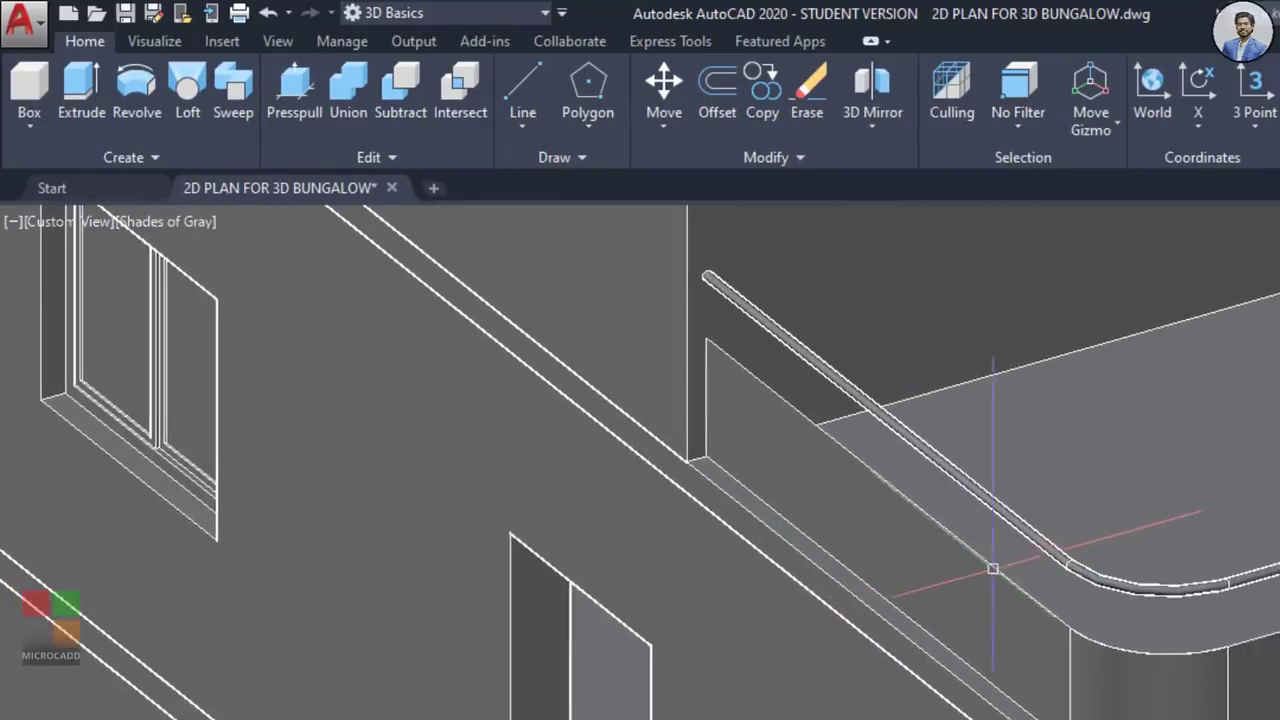
{"action": "middle_click_drag", "start_coordinate": [943, 581], "coordinate": [1006, 549]}
{"action": "scroll", "coordinate": [955, 585], "scroll_direction": "up", "scroll_amount": 2}
{"action": "scroll", "coordinate": [1006, 549], "scroll_direction": "down", "scroll_amount": 3}
{"action": "middle_click_drag", "start_coordinate": [1263, 547], "coordinate": [938, 530]}
{"action": "key", "text": "ctrl+z"}
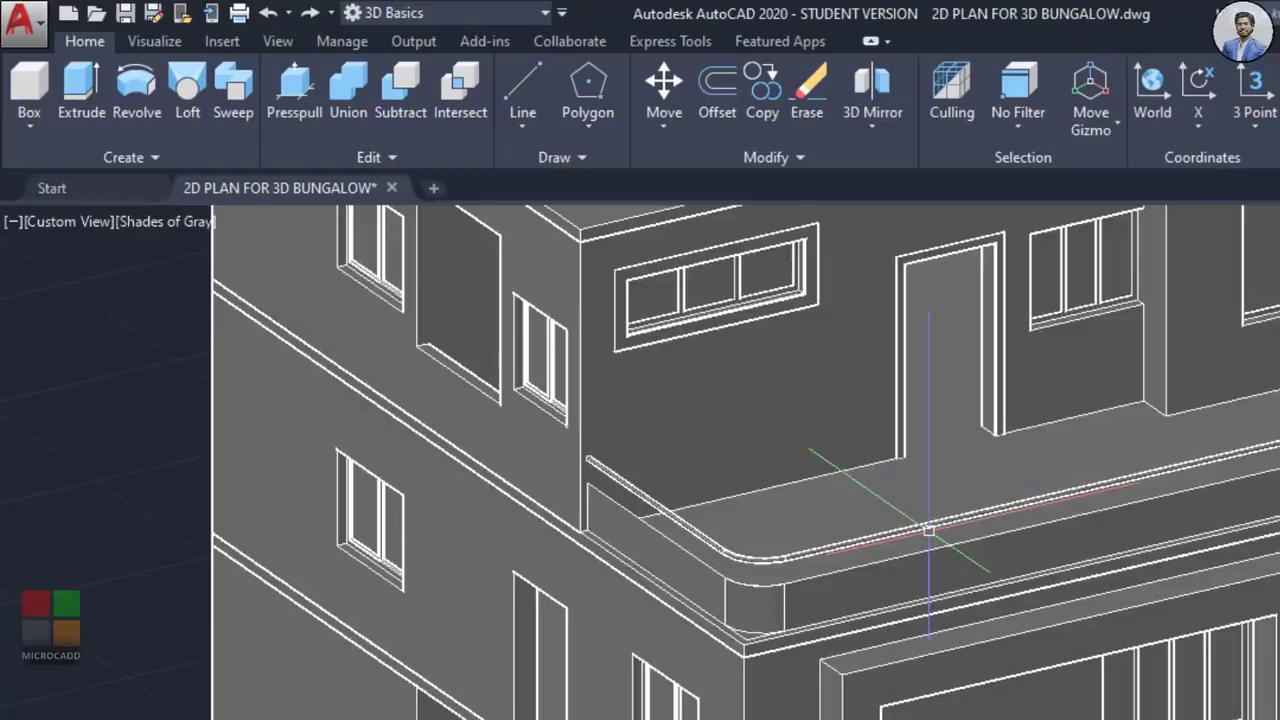
Step: Draw a circle of radius 0.01 centred on the wall end of the lower rounded path
{"action": "scroll", "coordinate": [823, 554], "scroll_direction": "up", "scroll_amount": 4}
{"action": "scroll", "coordinate": [824, 556], "scroll_direction": "down", "scroll_amount": 1}
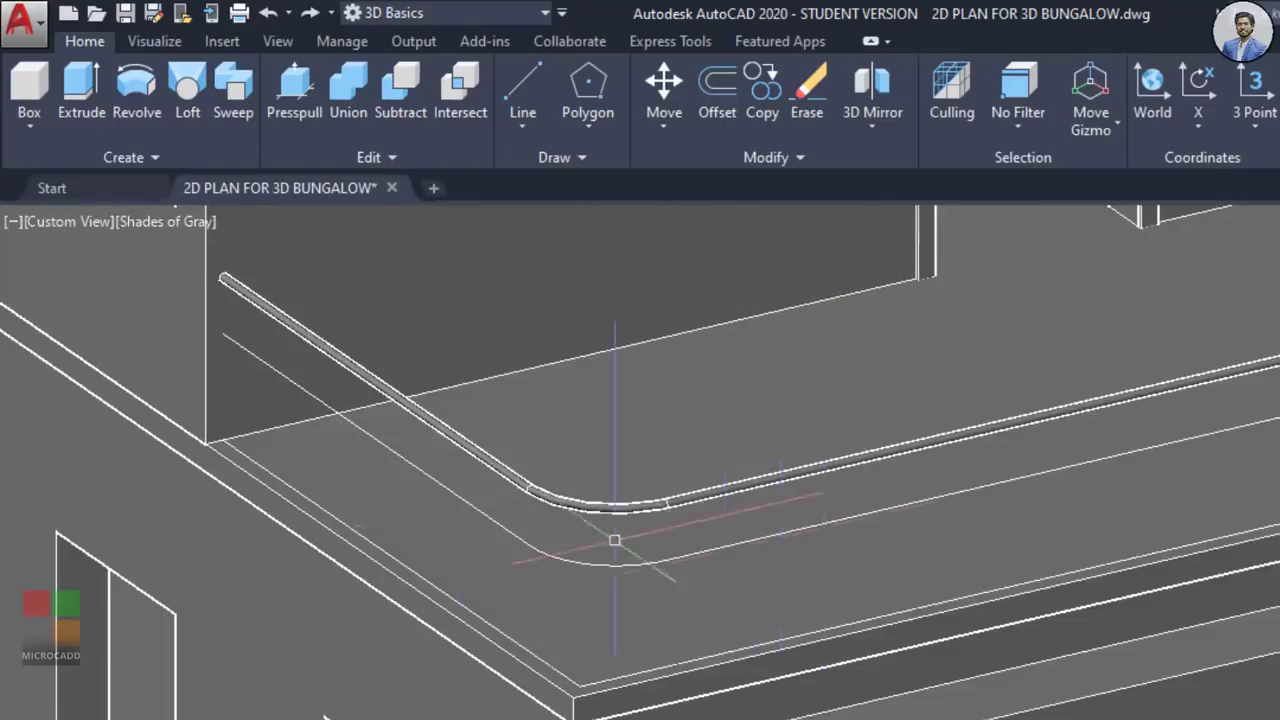
{"action": "scroll", "coordinate": [240, 340], "scroll_direction": "up", "scroll_amount": 5}
{"action": "middle_click_drag", "start_coordinate": [229, 331], "coordinate": [629, 520]}
{"action": "scroll", "coordinate": [481, 471], "scroll_direction": "up", "scroll_amount": 2}
{"action": "middle_click_drag", "start_coordinate": [481, 471], "coordinate": [531, 540]}
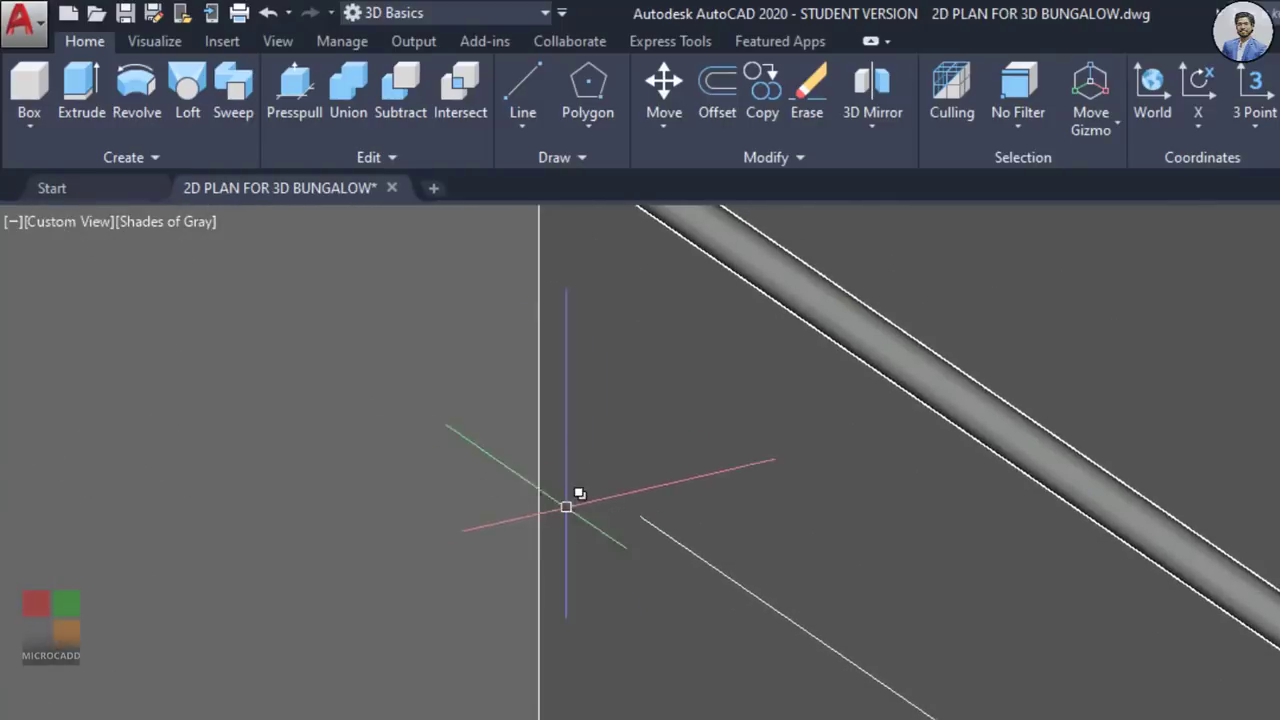
{"action": "type", "text": "c"}
{"action": "key", "text": "Return"}
{"action": "left_click", "coordinate": [637, 527]}
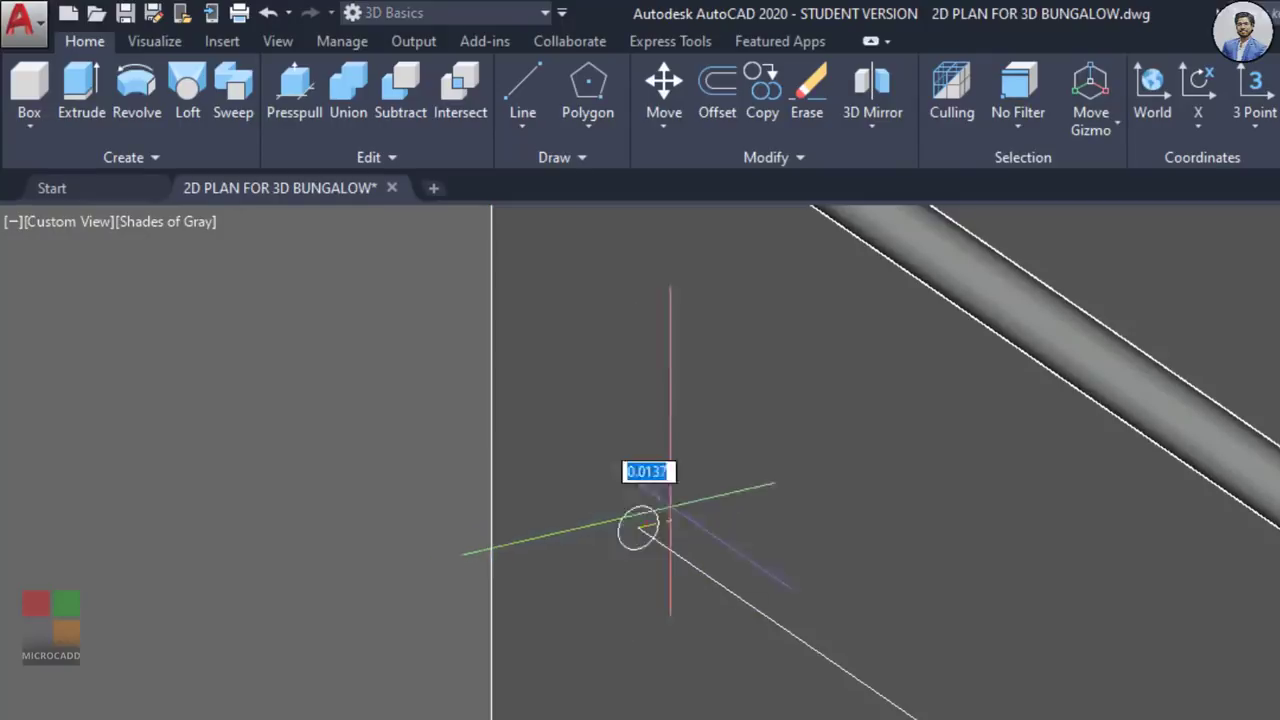
{"action": "type", "text": "0.01"}
{"action": "key", "text": "Return"}
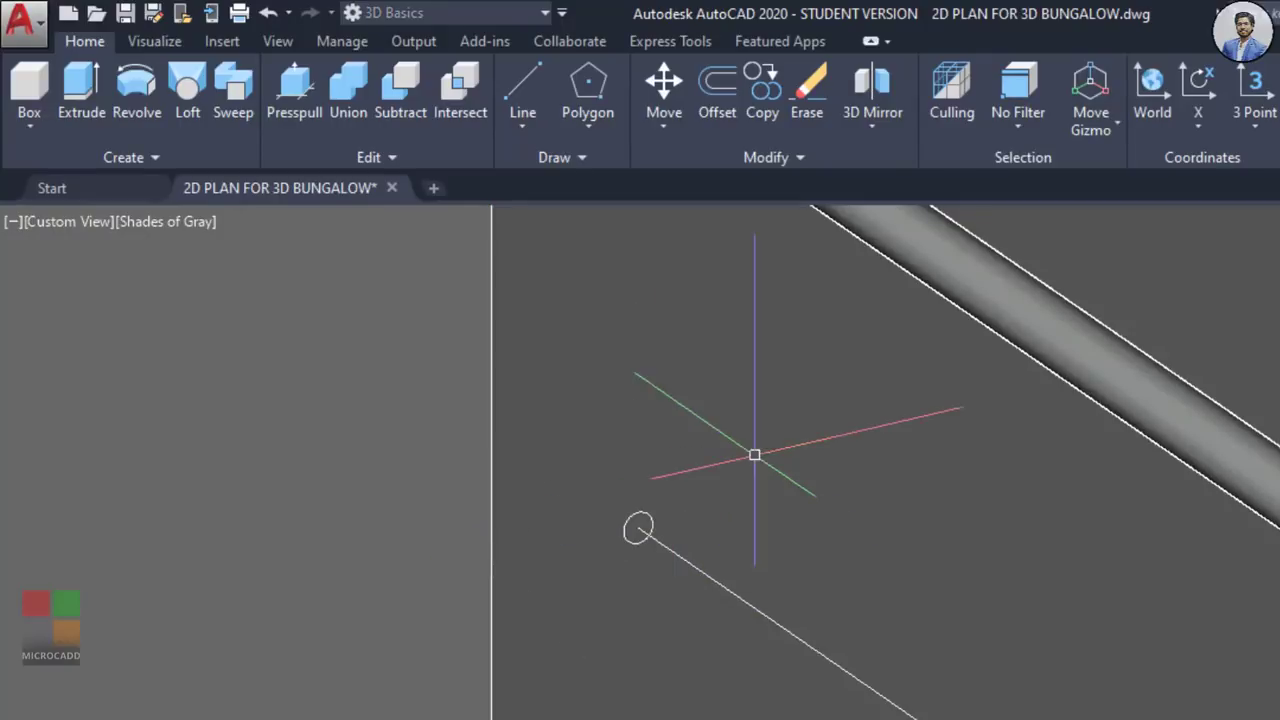
Step: Sweep the 0.01-radius circle along the lower rounded polyline to form a thin tubular rail
{"action": "left_click", "coordinate": [232, 108]}
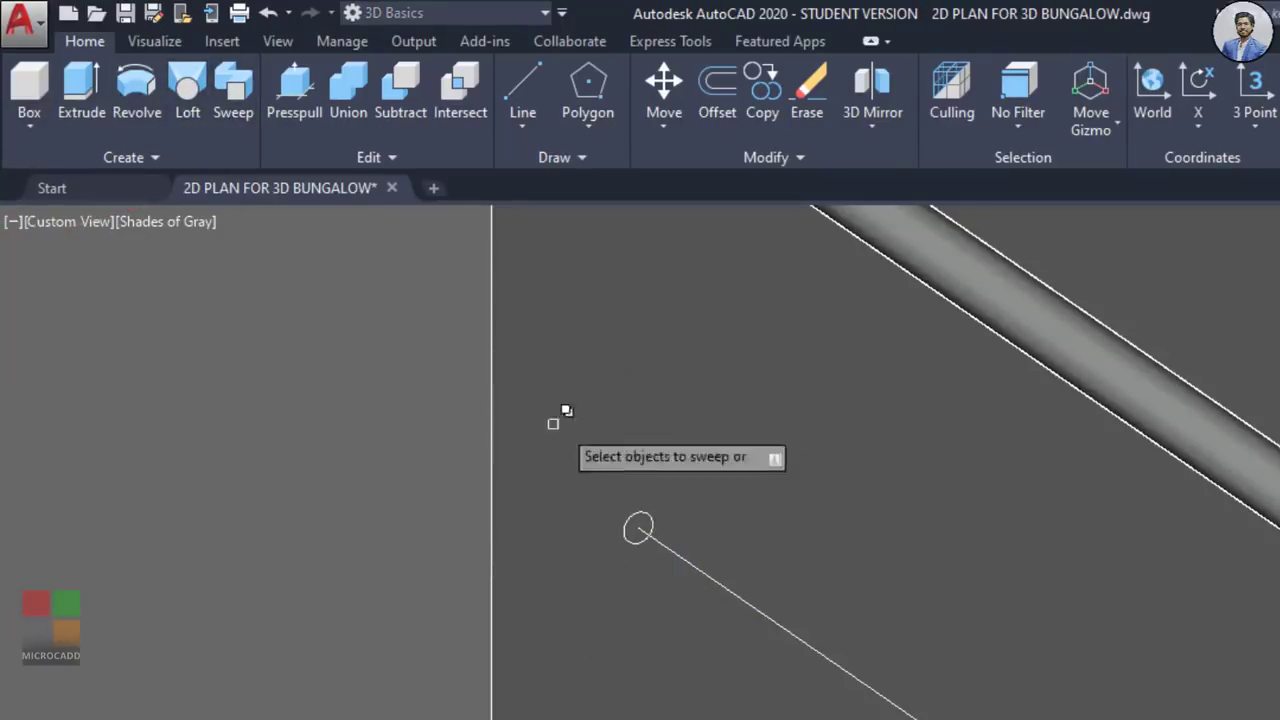
{"action": "left_click", "coordinate": [640, 520]}
{"action": "left_click", "coordinate": [742, 610]}
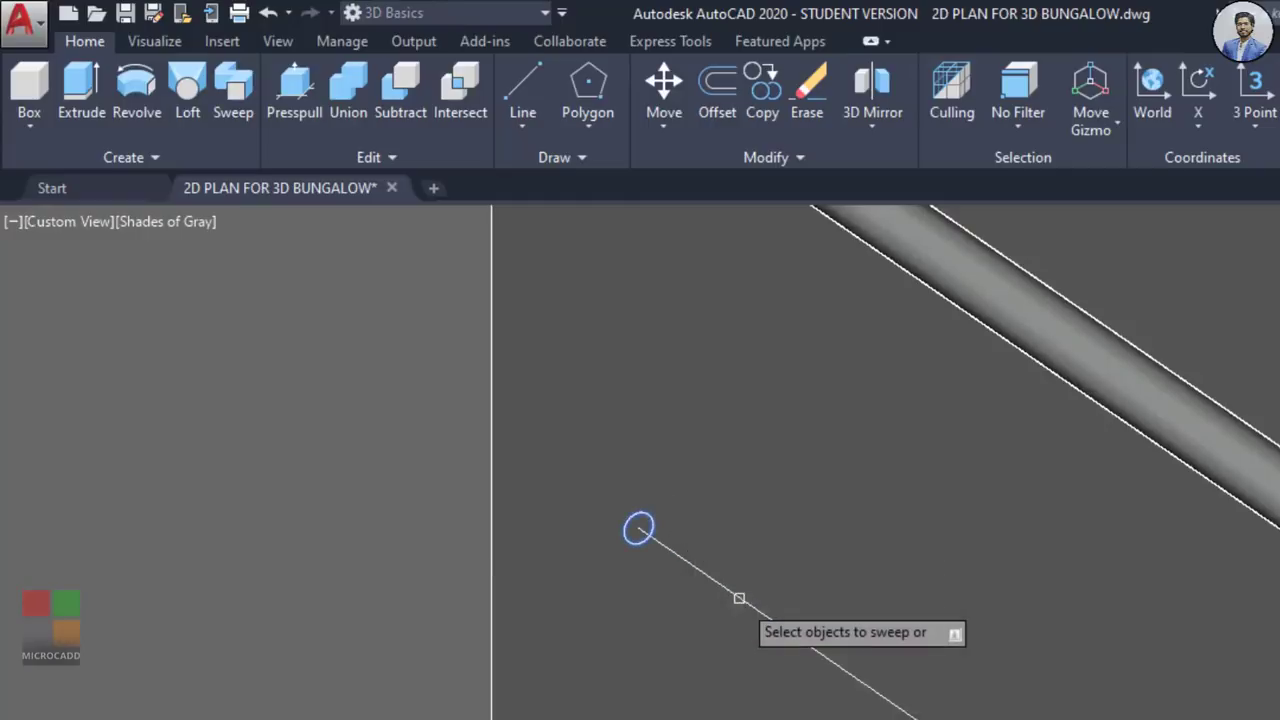
{"action": "key", "text": "Return"}
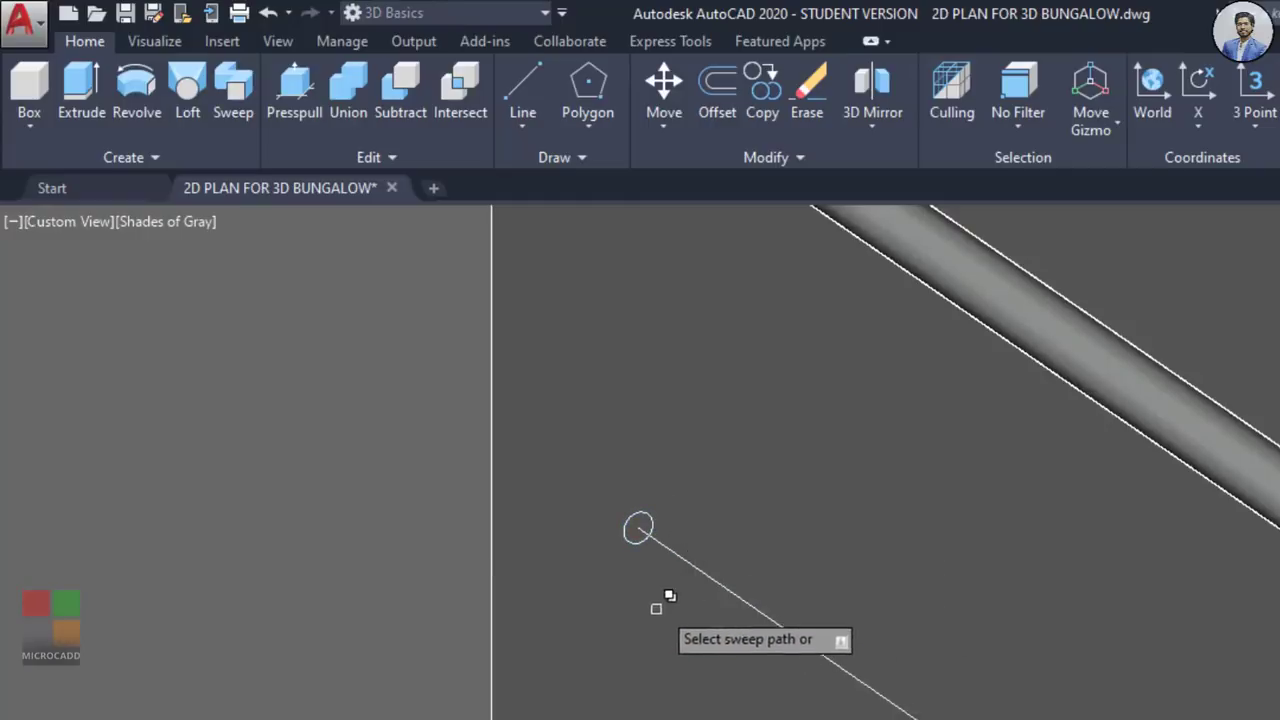
{"action": "left_click", "coordinate": [703, 573]}
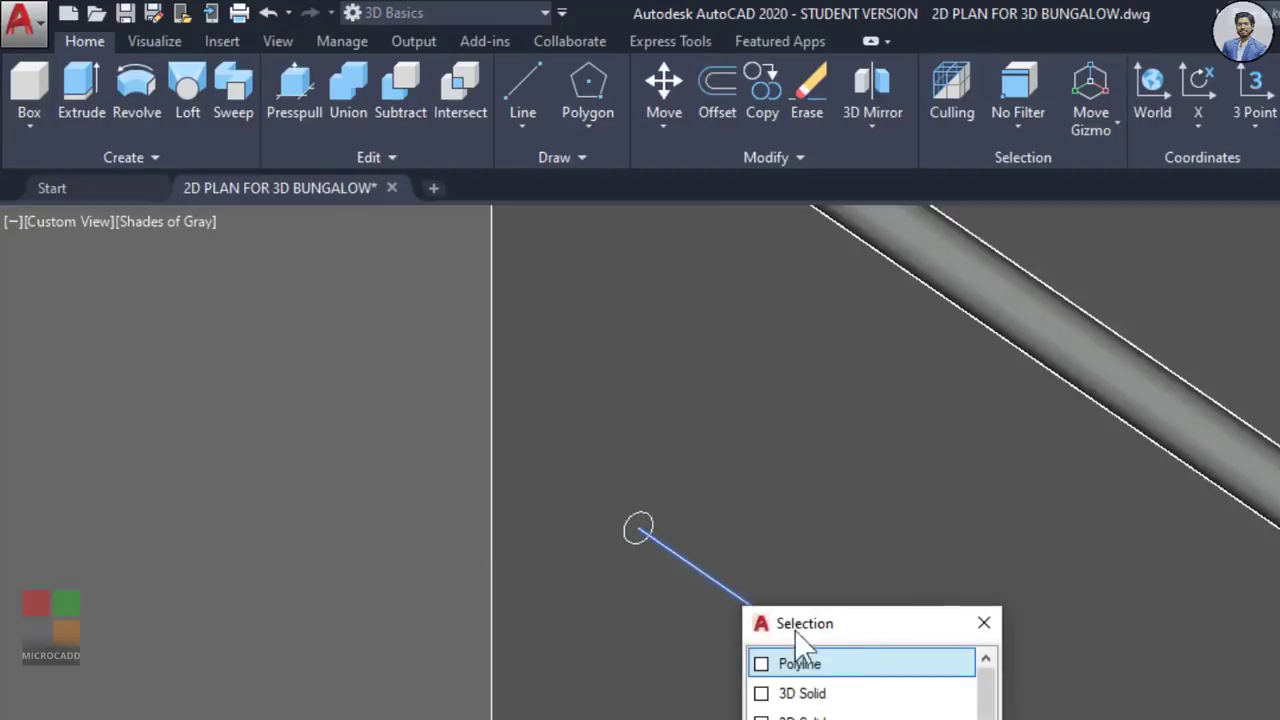
{"action": "left_click", "coordinate": [803, 663]}
Step: Copy the thin lower rail straight down five times, at distances of 0.1, 0.2, 0.3, 0.4 and 0.5
{"action": "scroll", "coordinate": [644, 570], "scroll_direction": "down", "scroll_amount": 4}
{"action": "middle_click_drag", "start_coordinate": [644, 570], "coordinate": [455, 384]}
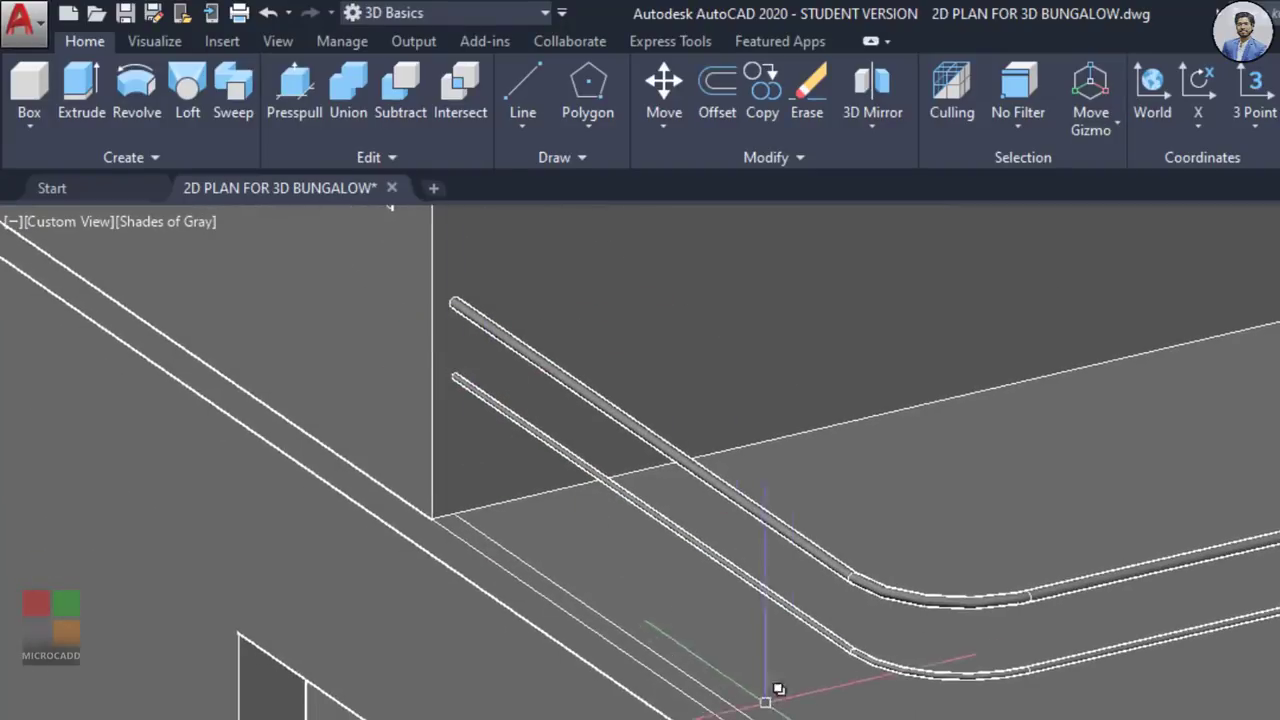
{"action": "middle_click_drag", "start_coordinate": [877, 686], "coordinate": [22, 663]}
{"action": "middle_click_drag", "start_coordinate": [1279, 340], "coordinate": [1060, 446]}
{"action": "scroll", "coordinate": [1063, 430], "scroll_direction": "up", "scroll_amount": 2}
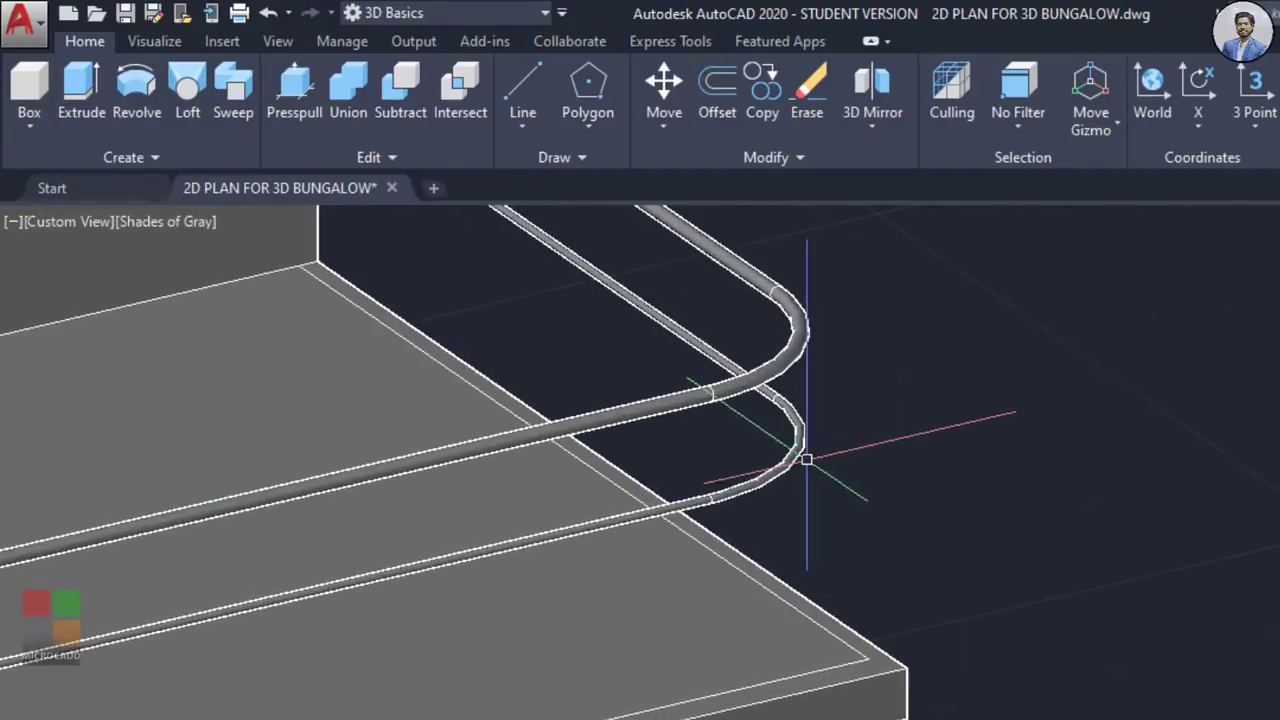
{"action": "left_click", "coordinate": [795, 454]}
{"action": "type", "text": "co"}
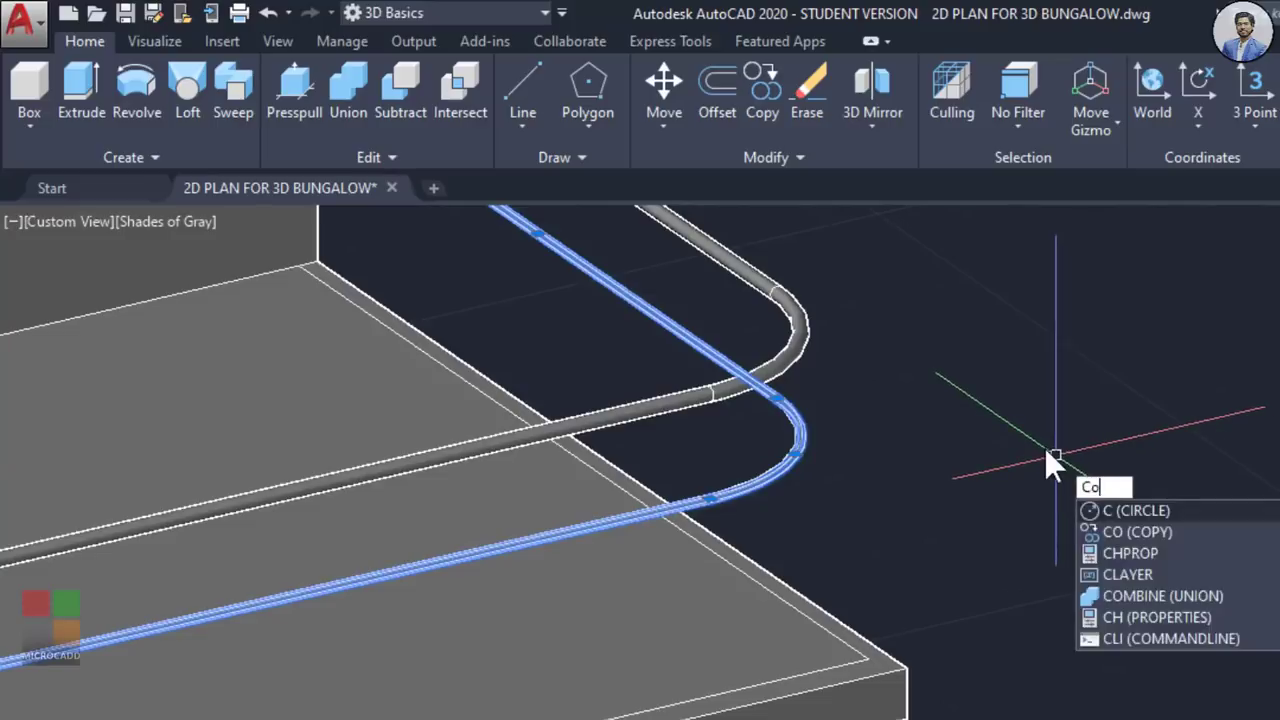
{"action": "key", "text": "Return"}
{"action": "left_click", "coordinate": [1071, 365]}
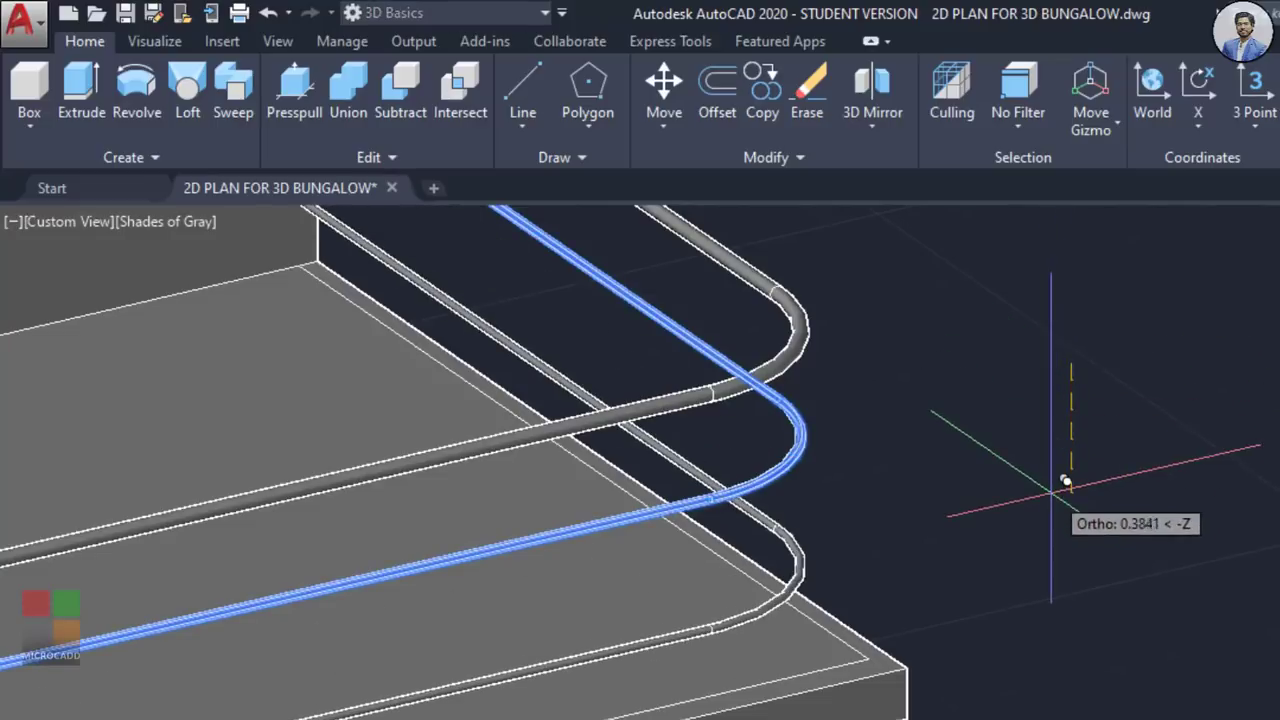
{"action": "type", "text": ".1"}
{"action": "key", "text": "Return"}
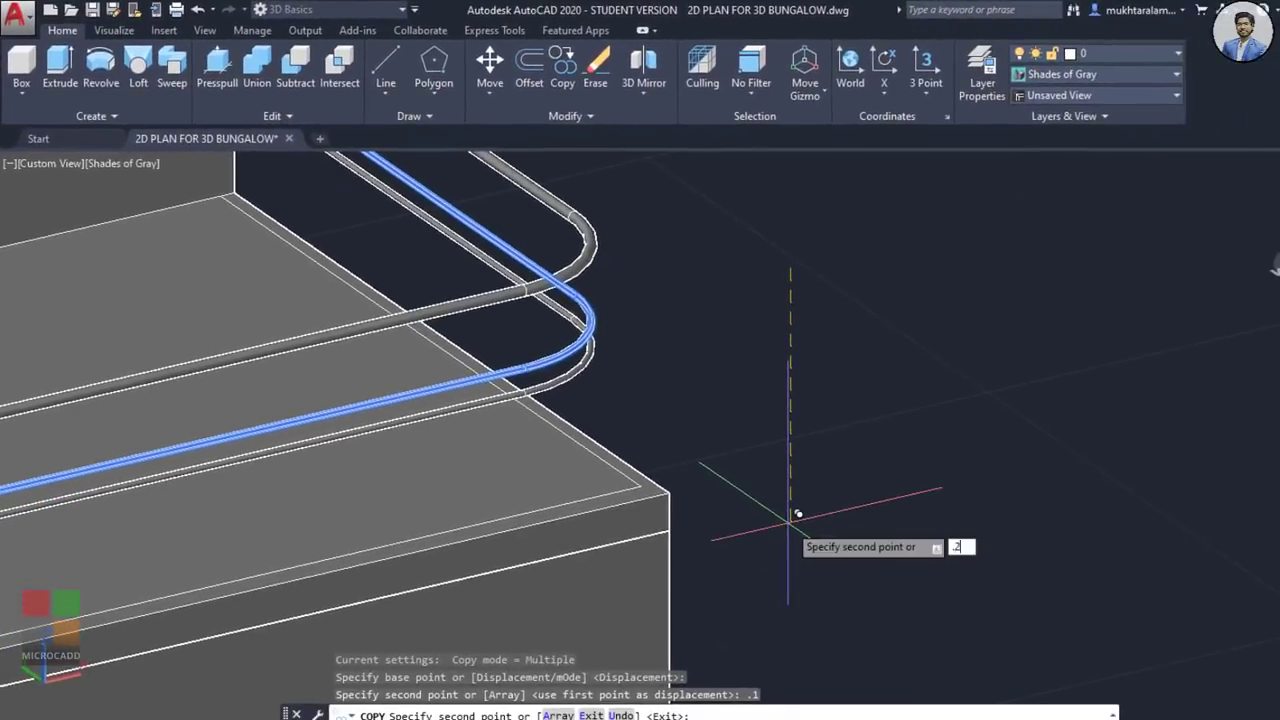
{"action": "key", "text": "Return"}
{"action": "type", "text": ".3"}
{"action": "key", "text": "Return"}
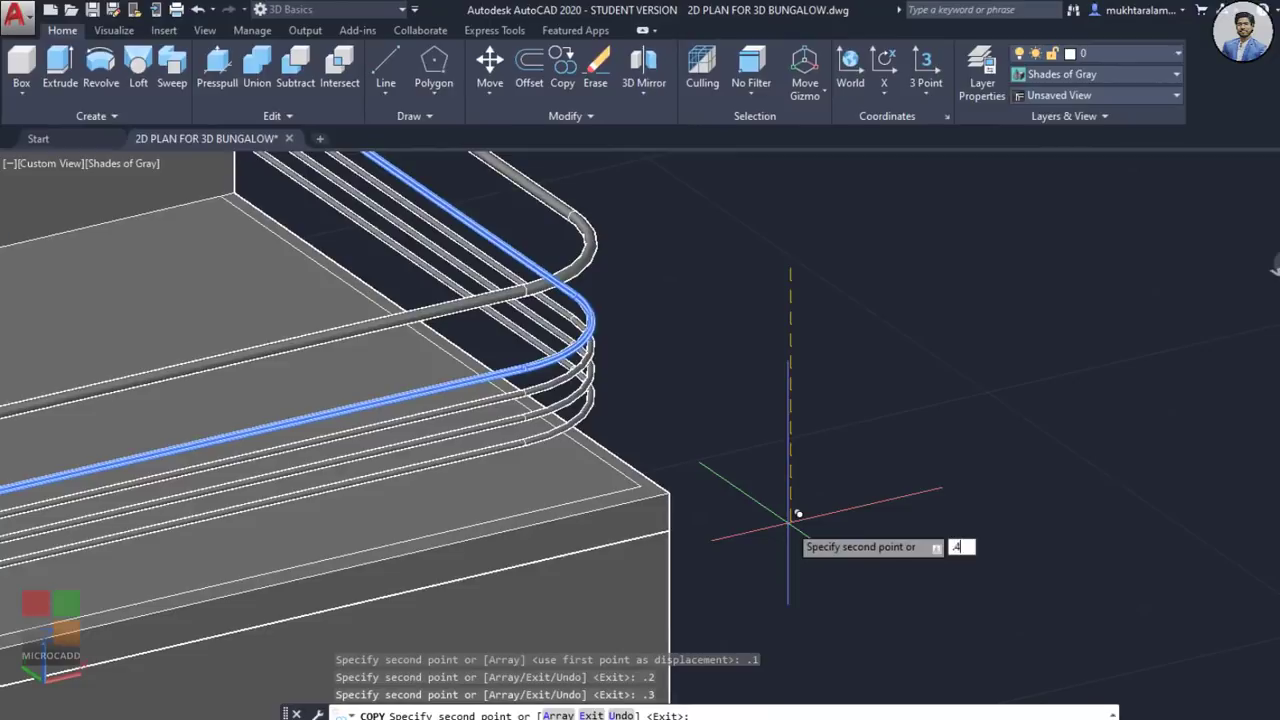
{"action": "key", "text": "Return"}
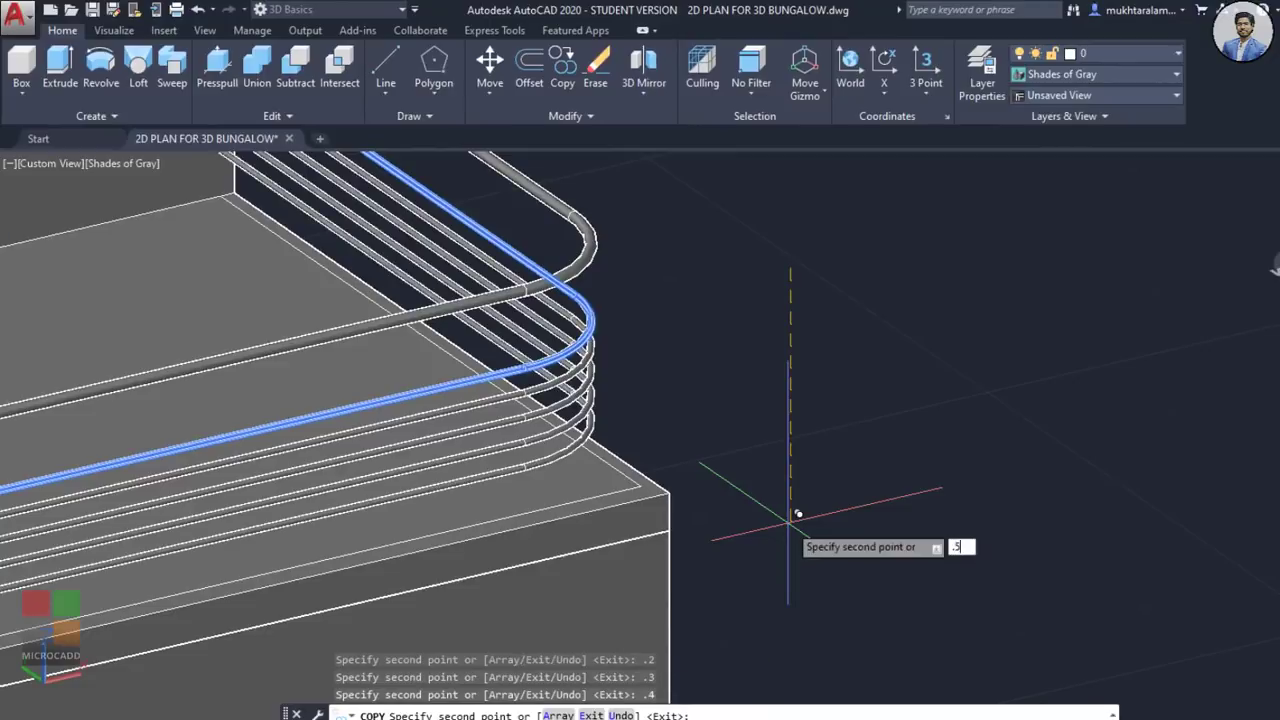
{"action": "type", "text": ".5"}
{"action": "key", "text": "Return"}
{"action": "key", "text": "Escape"}
Step: Examine the stacked thin rails around the rounded terrace corner and along the building front
{"action": "scroll", "coordinate": [788, 523], "scroll_direction": "down", "scroll_amount": 6}
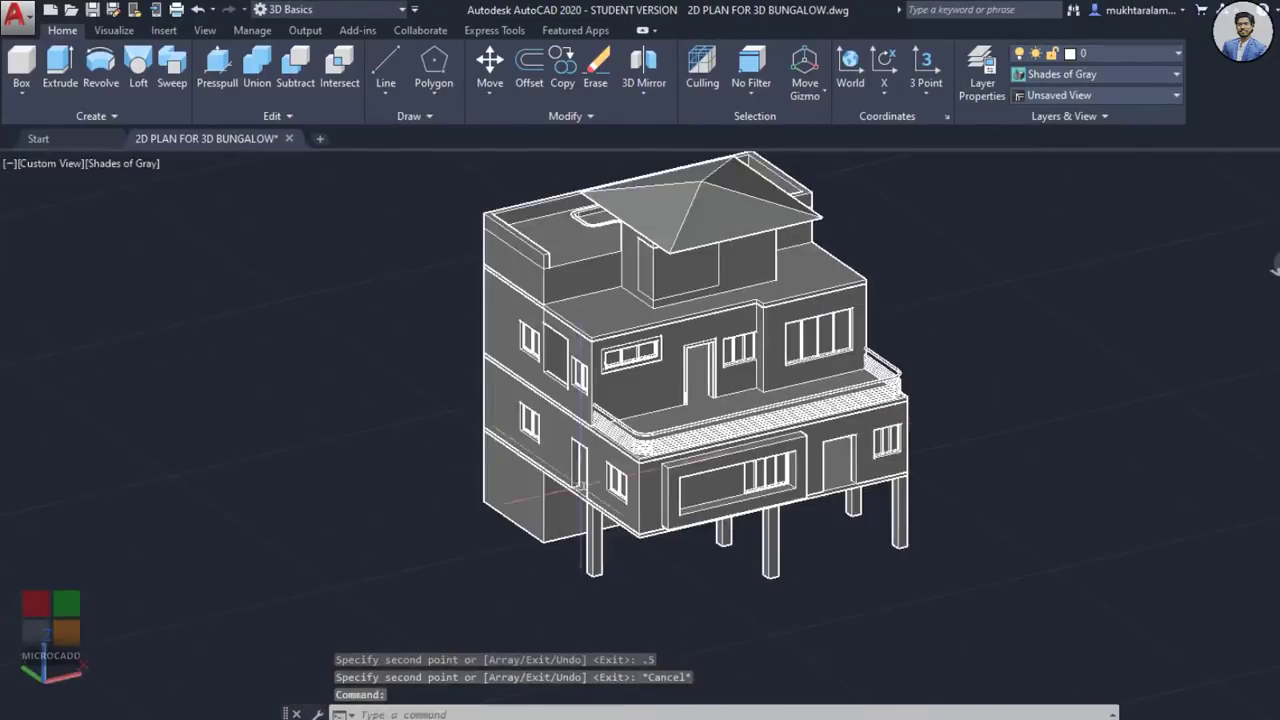
{"action": "scroll", "coordinate": [694, 444], "scroll_direction": "up", "scroll_amount": 8}
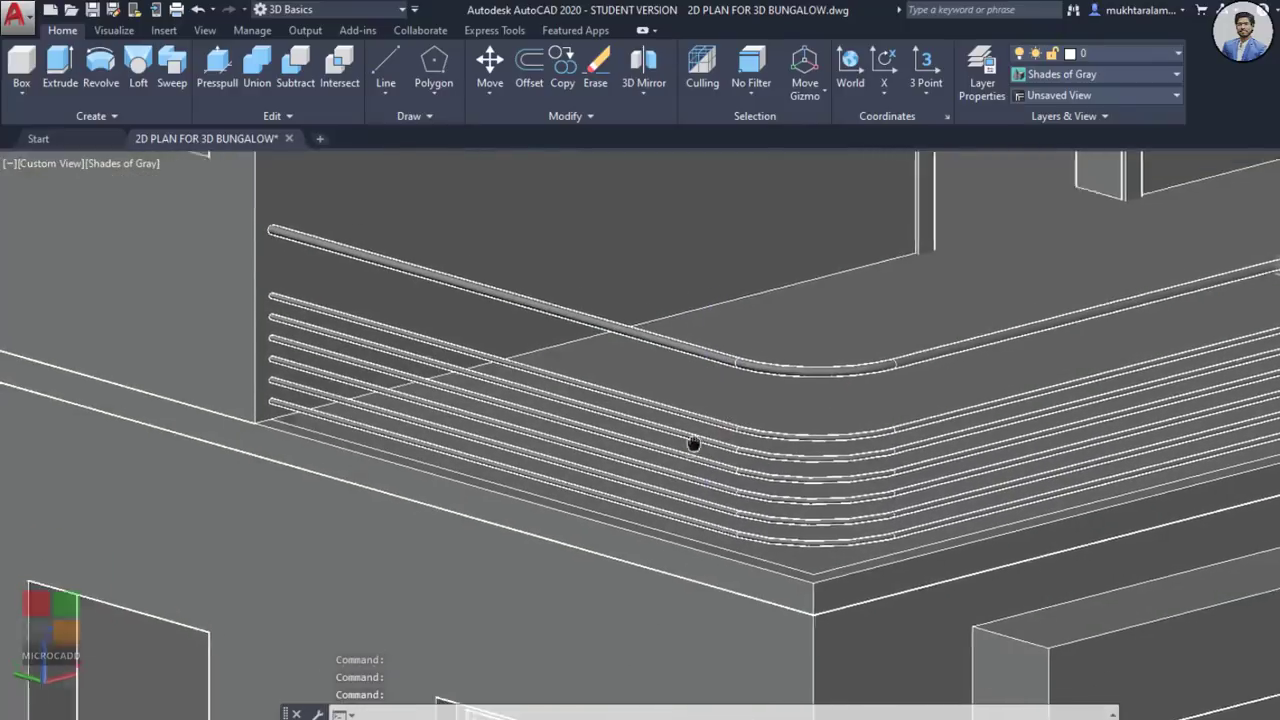
{"action": "middle_click_drag", "start_coordinate": [694, 444], "coordinate": [709, 411]}
{"action": "right_click", "coordinate": [655, 390], "text": "shift"}
{"action": "left_click", "coordinate": [548, 432]}
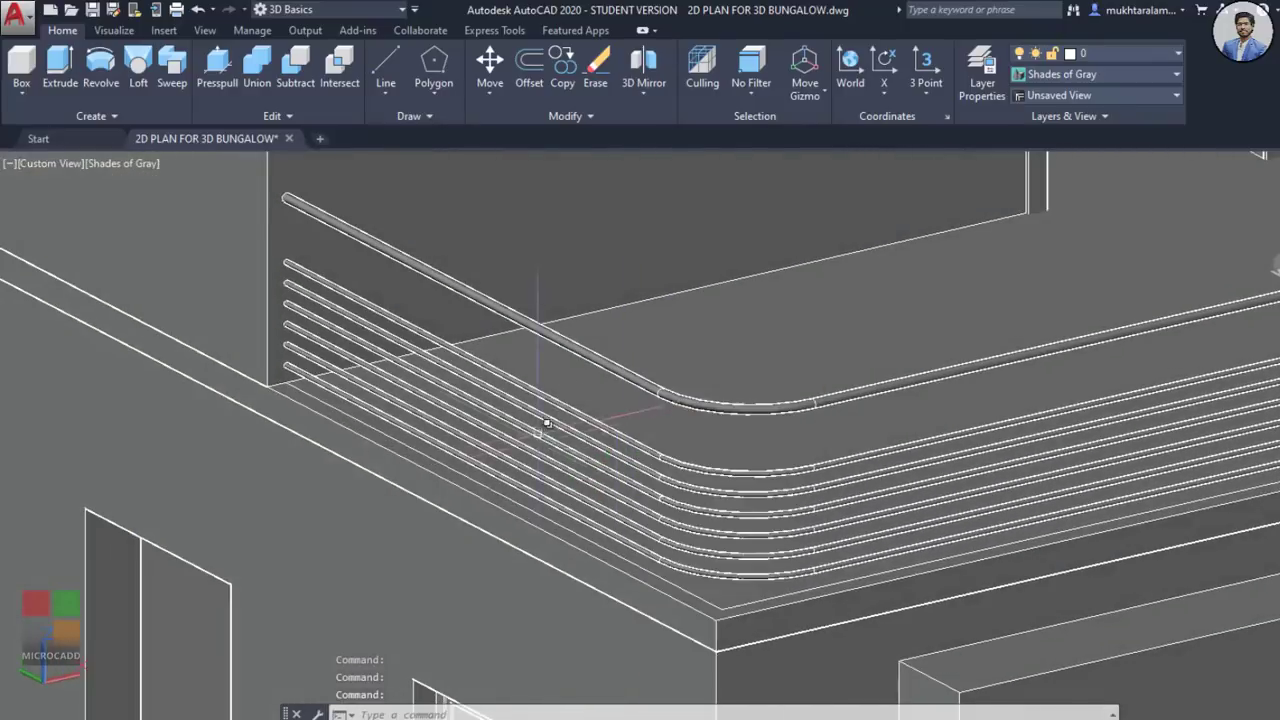
{"action": "key", "text": "Escape"}
{"action": "scroll", "coordinate": [540, 434], "scroll_direction": "down", "scroll_amount": 5}
{"action": "middle_click_drag", "start_coordinate": [560, 440], "coordinate": [600, 536], "text": "shift"}
{"action": "middle_click_drag", "start_coordinate": [600, 536], "coordinate": [694, 434]}
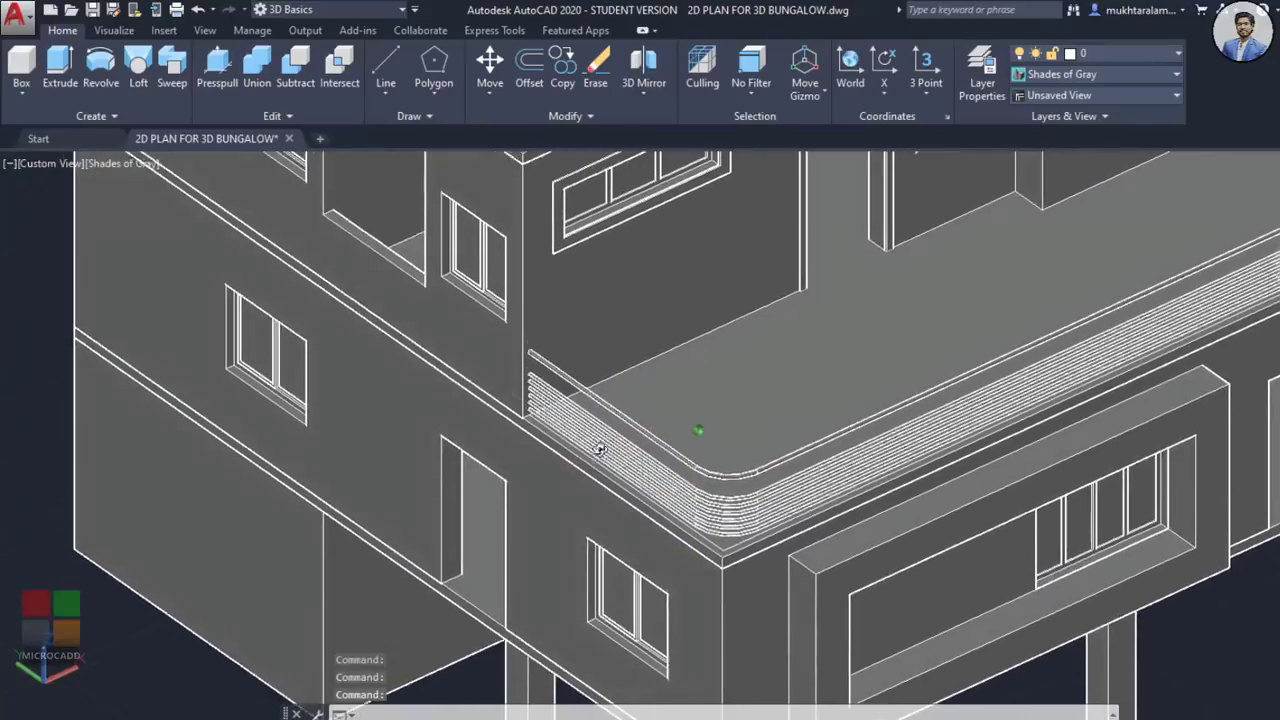
Step: Draw a vertical line from the terrace edge at the wall end of the rails up to the handrail's end
{"action": "scroll", "coordinate": [609, 463], "scroll_direction": "up", "scroll_amount": 6}
{"action": "scroll", "coordinate": [531, 434], "scroll_direction": "up", "scroll_amount": 2}
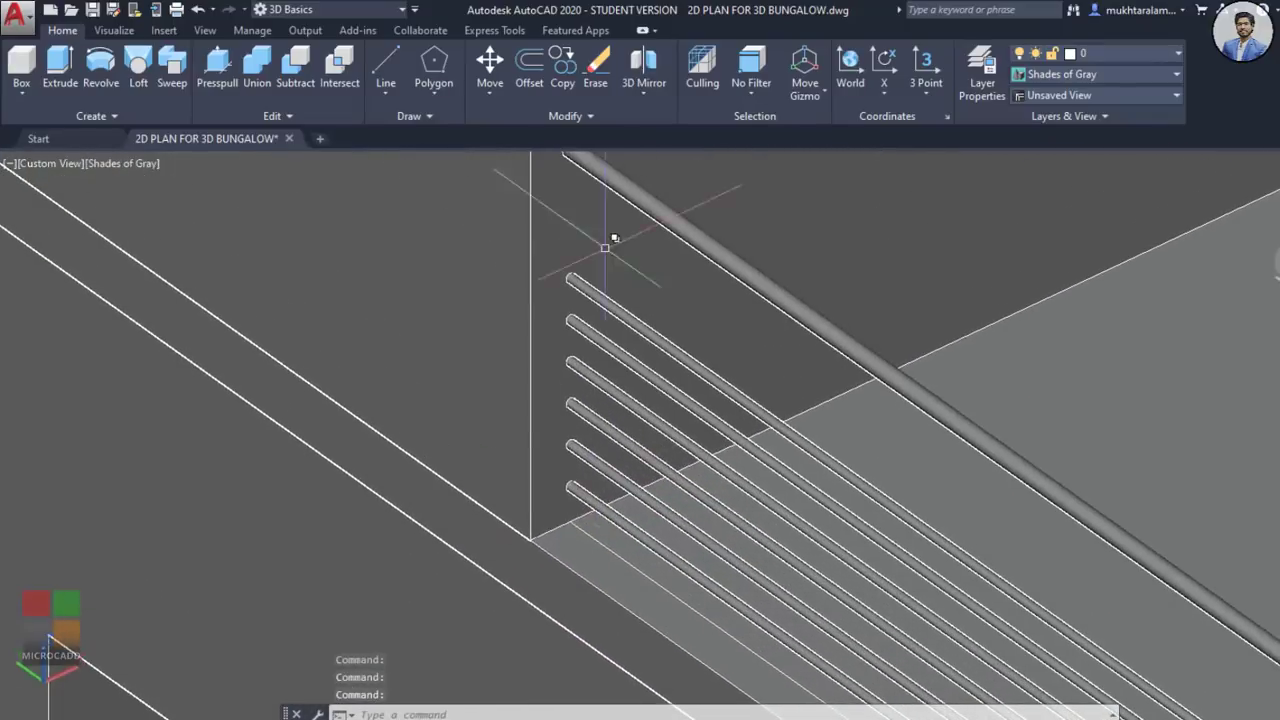
{"action": "key", "text": "Return"}
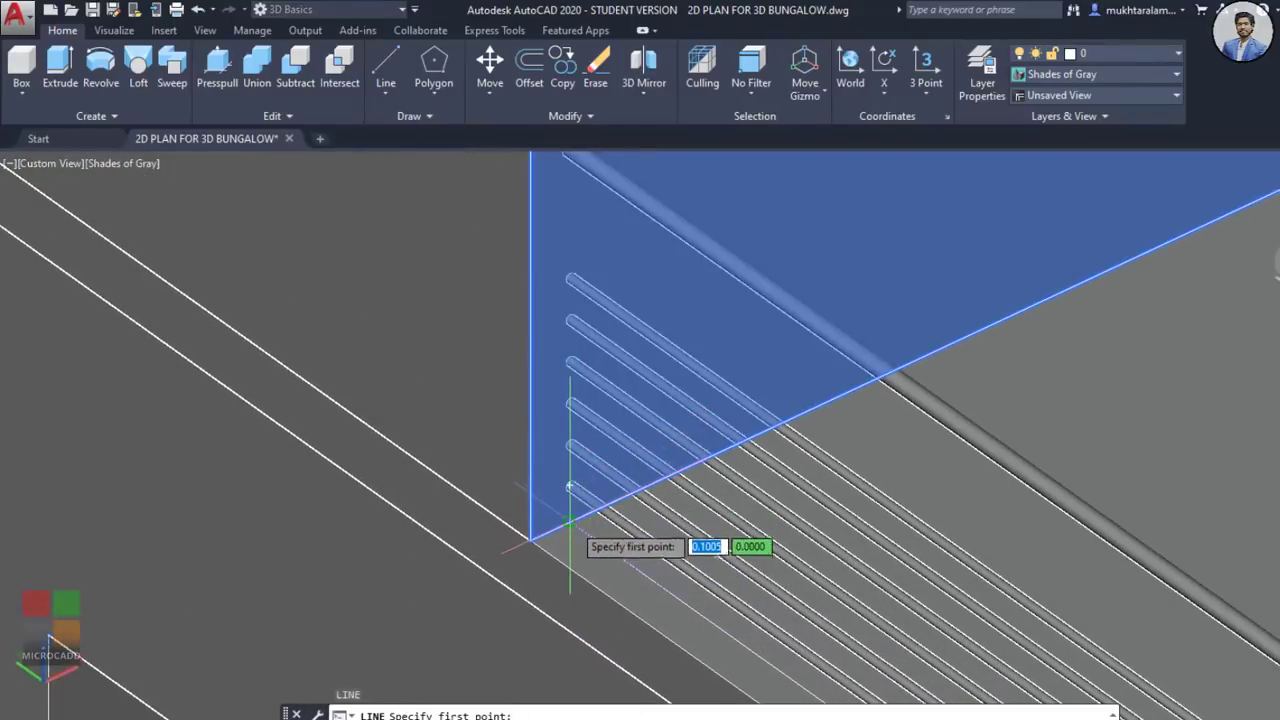
{"action": "left_click", "coordinate": [571, 521]}
{"action": "middle_click_drag", "start_coordinate": [557, 262], "coordinate": [556, 225], "text": "shift"}
{"action": "middle_click_drag", "start_coordinate": [556, 225], "coordinate": [543, 415]}
{"action": "scroll", "coordinate": [554, 298], "scroll_direction": "up", "scroll_amount": 2}
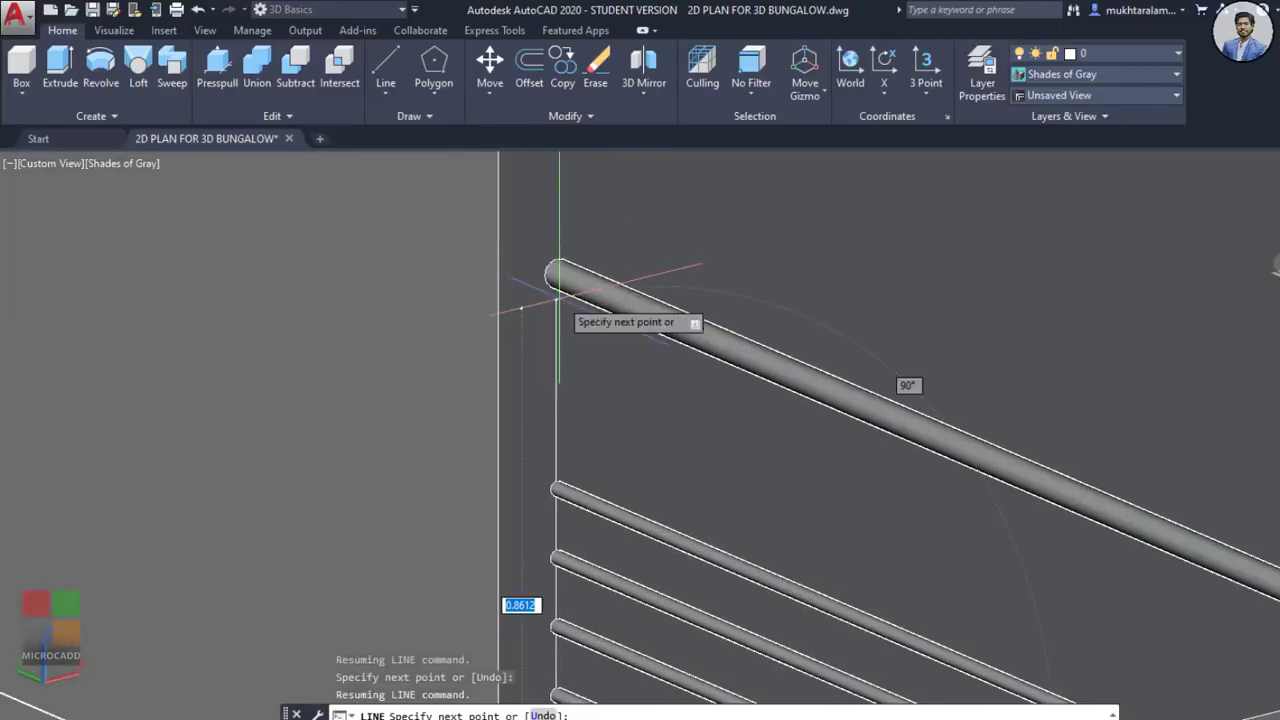
{"action": "left_click", "coordinate": [555, 281]}
{"action": "scroll", "coordinate": [557, 300], "scroll_direction": "down", "scroll_amount": 2}
{"action": "key", "text": "Escape"}
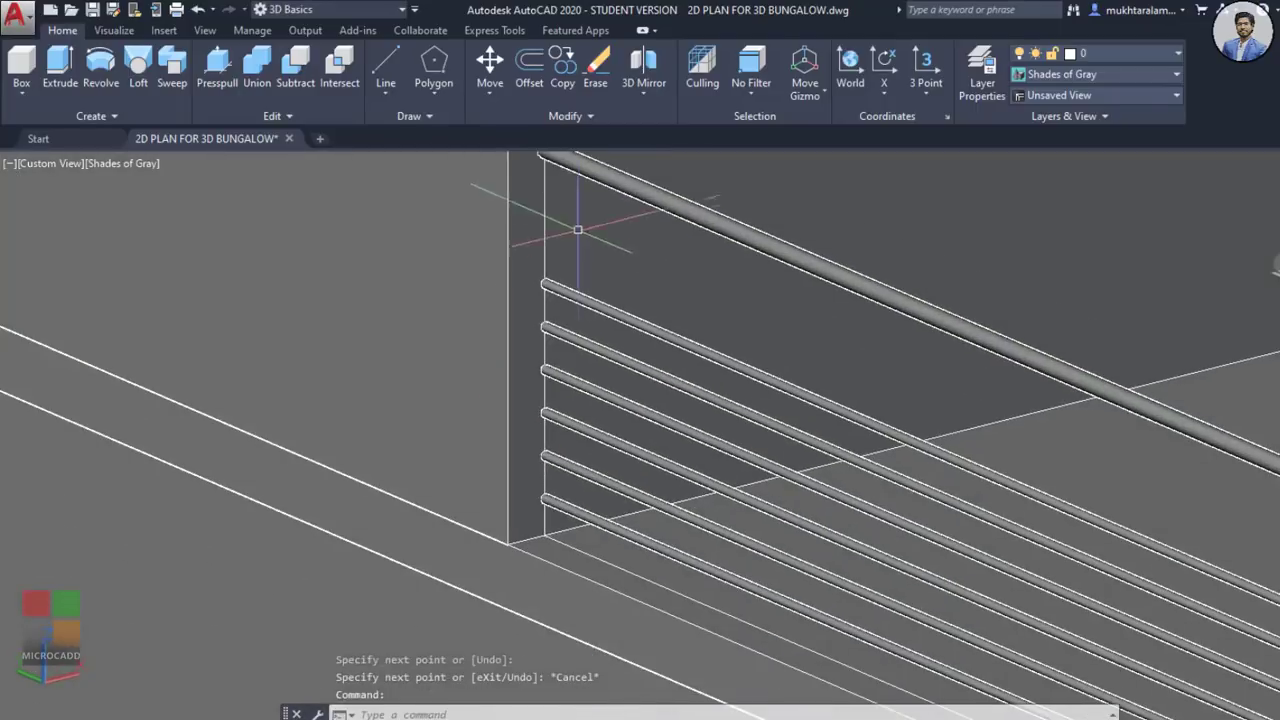
Step: Move the vertical line along the terrace edge, a short distance away from the wall
{"action": "left_click", "coordinate": [548, 241]}
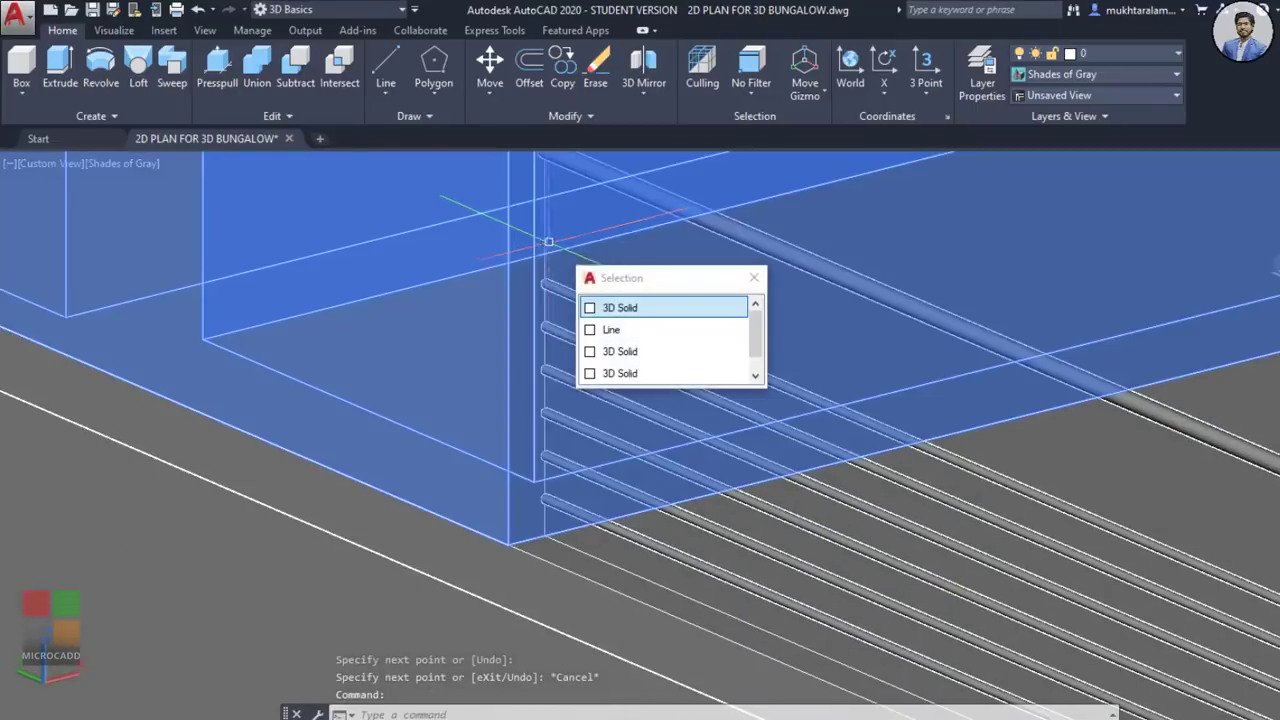
{"action": "left_click", "coordinate": [590, 331]}
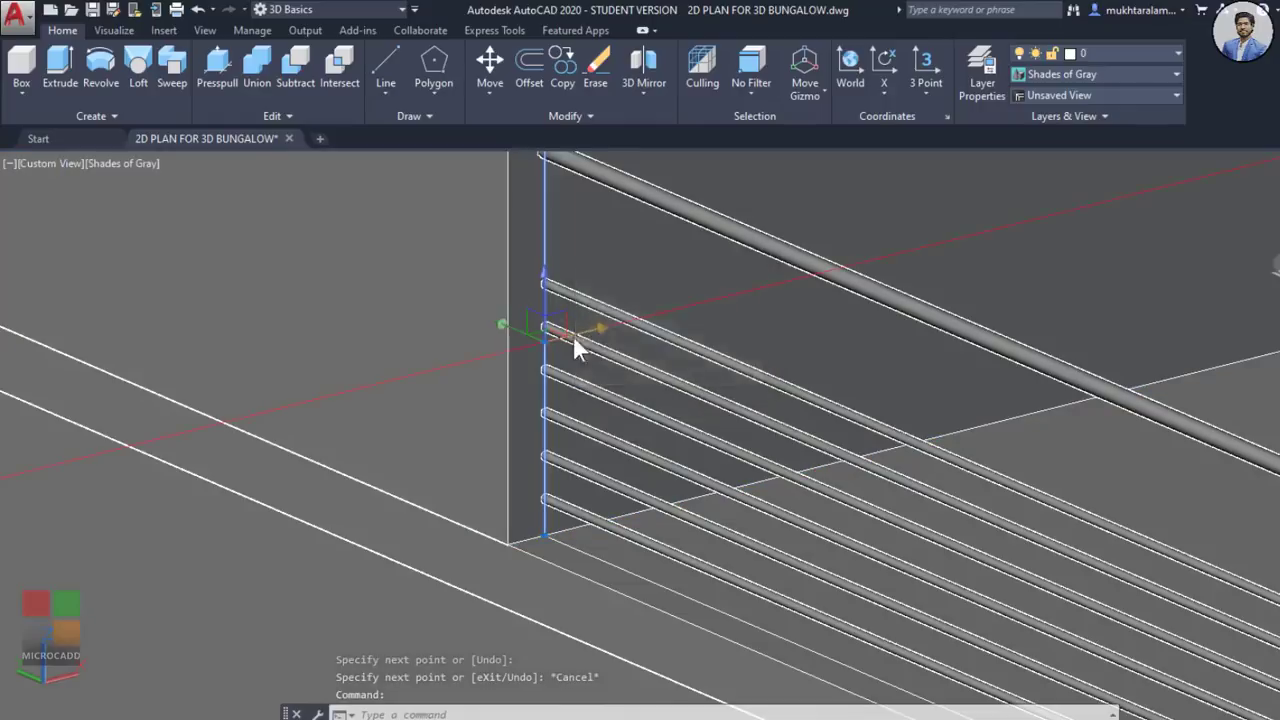
{"action": "left_click", "coordinate": [502, 325]}
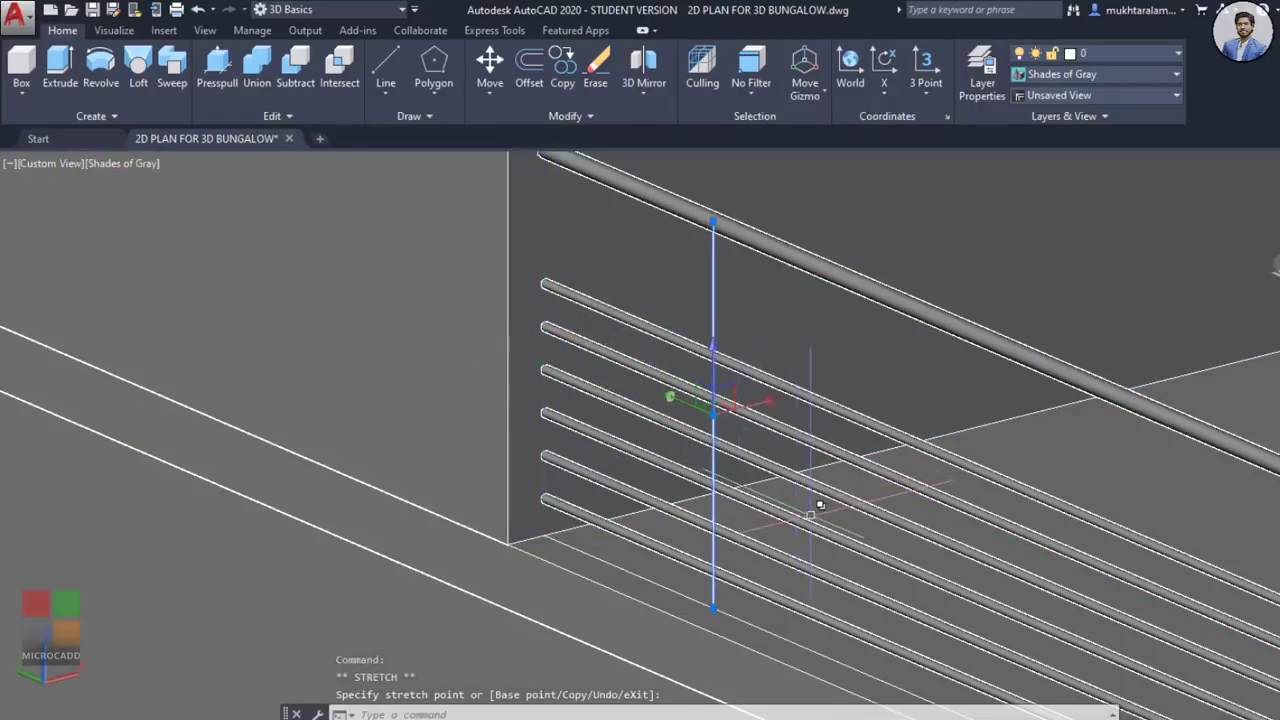
{"action": "key", "text": "Escape"}
Step: Draw a circle of radius 0.01 centred on the foot of the vertical line
{"action": "scroll", "coordinate": [711, 417], "scroll_direction": "up", "scroll_amount": 4}
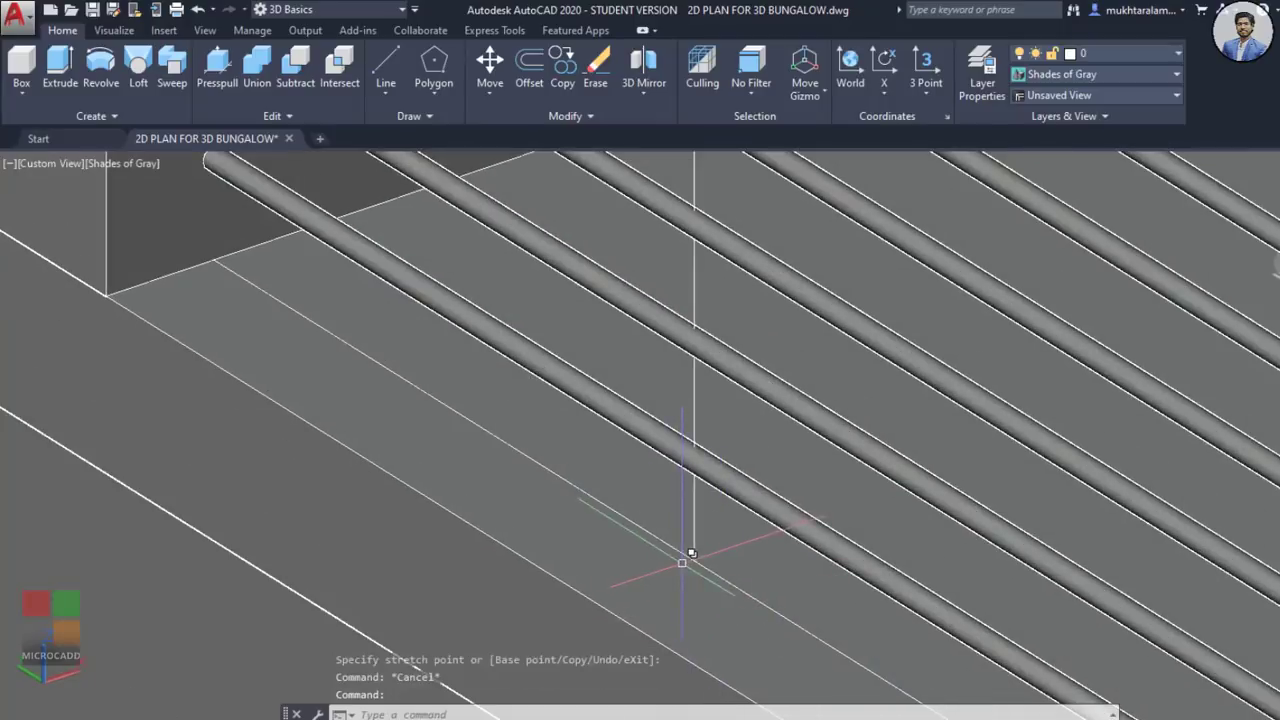
{"action": "type", "text": "c"}
{"action": "key", "text": "Return"}
{"action": "scroll", "coordinate": [686, 557], "scroll_direction": "up", "scroll_amount": 2}
{"action": "left_click", "coordinate": [685, 562]}
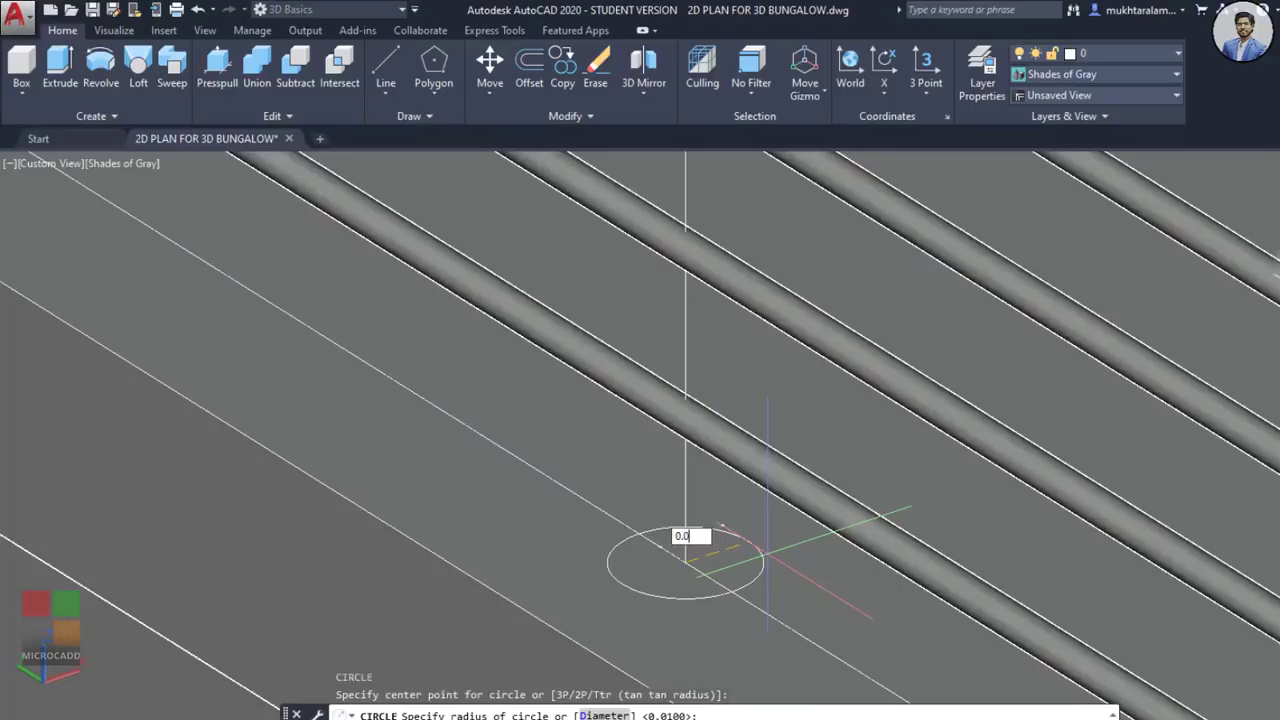
{"action": "key", "text": "Return"}
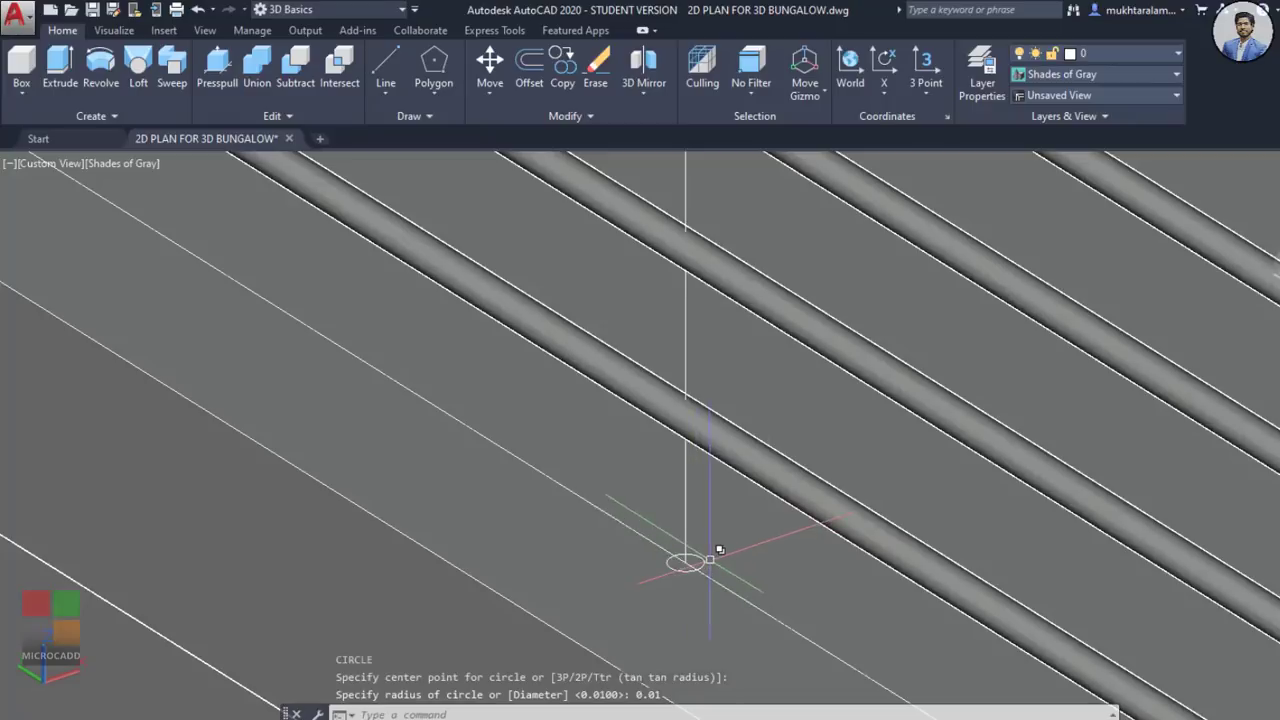
Step: Sweep the small circle up along the vertical line to form a railing post
{"action": "left_click", "coordinate": [700, 563]}
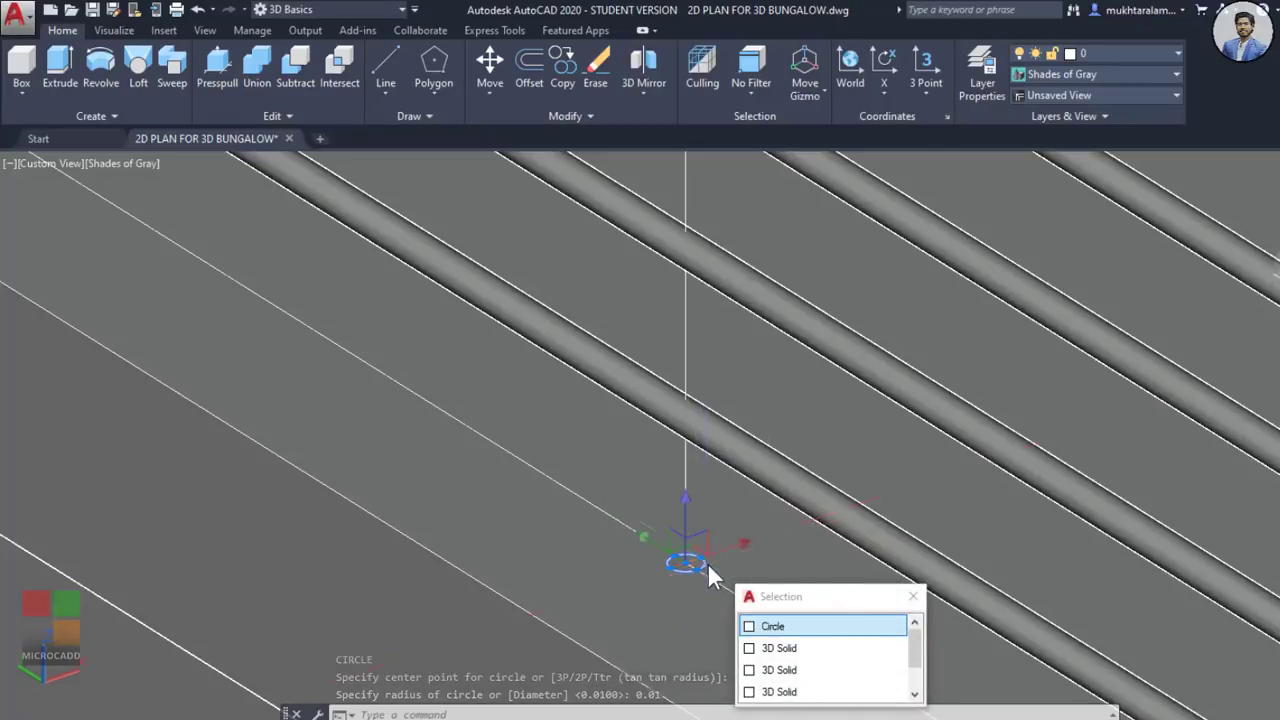
{"action": "key", "text": "Escape"}
{"action": "left_click", "coordinate": [172, 86]}
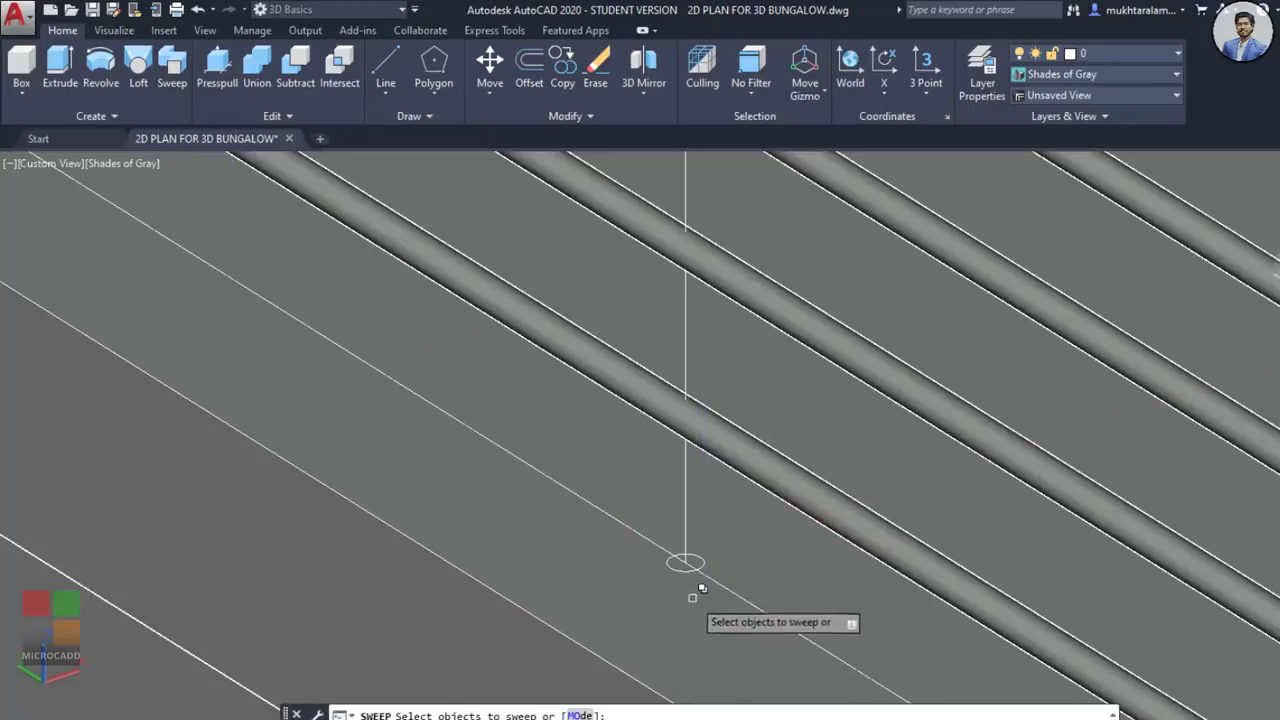
{"action": "left_click", "coordinate": [685, 565]}
{"action": "key", "text": "Return"}
{"action": "key", "text": "Return"}
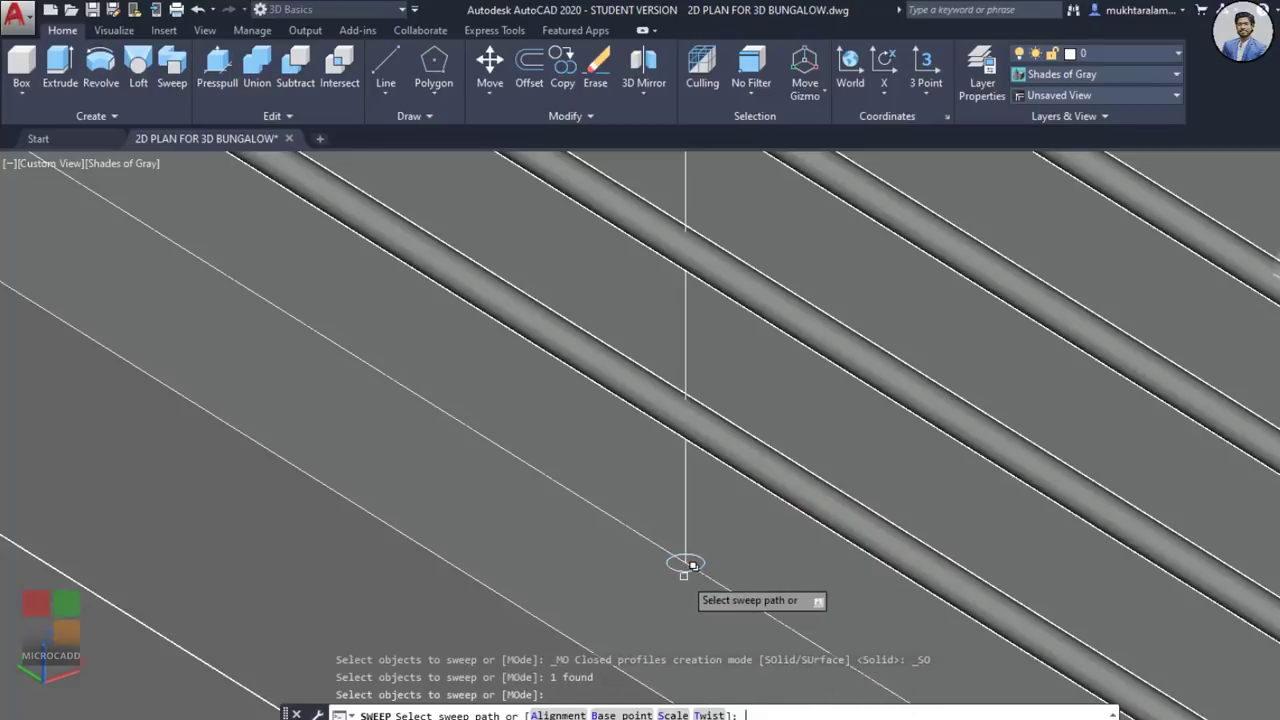
{"action": "left_click", "coordinate": [688, 508]}
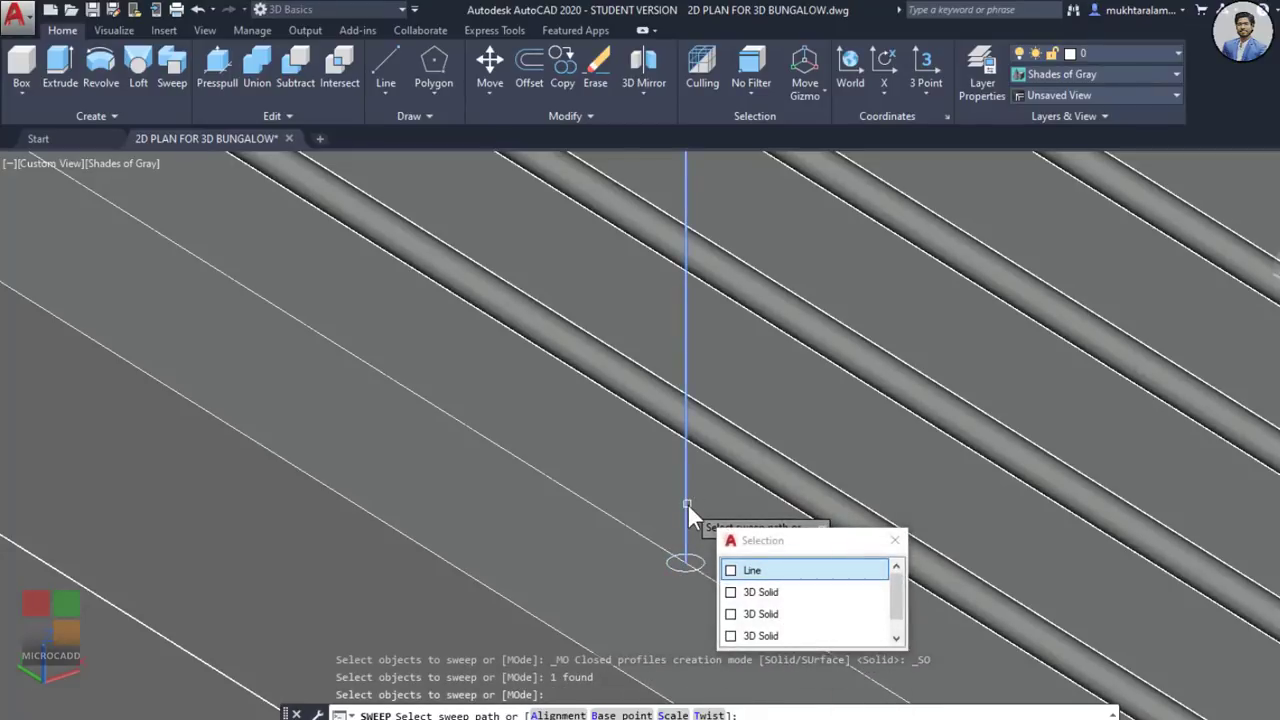
{"action": "key", "text": "Return"}
{"action": "scroll", "coordinate": [654, 566], "scroll_direction": "down", "scroll_amount": 6}
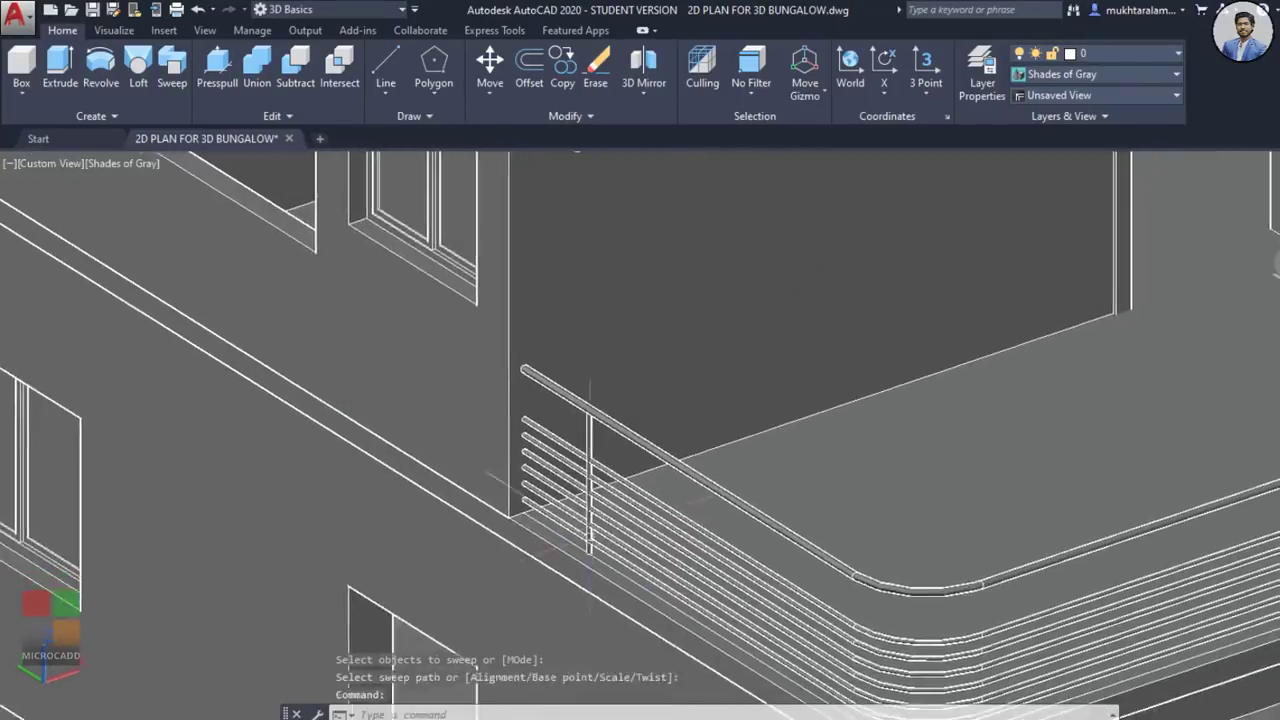
Step: Copy the railing post from its base centre to the middle of the side run and to the start of the rounded corner
{"action": "scroll", "coordinate": [590, 500], "scroll_direction": "up", "scroll_amount": 3}
{"action": "left_click", "coordinate": [596, 395]}
{"action": "scroll", "coordinate": [560, 392], "scroll_direction": "down", "scroll_amount": 3}
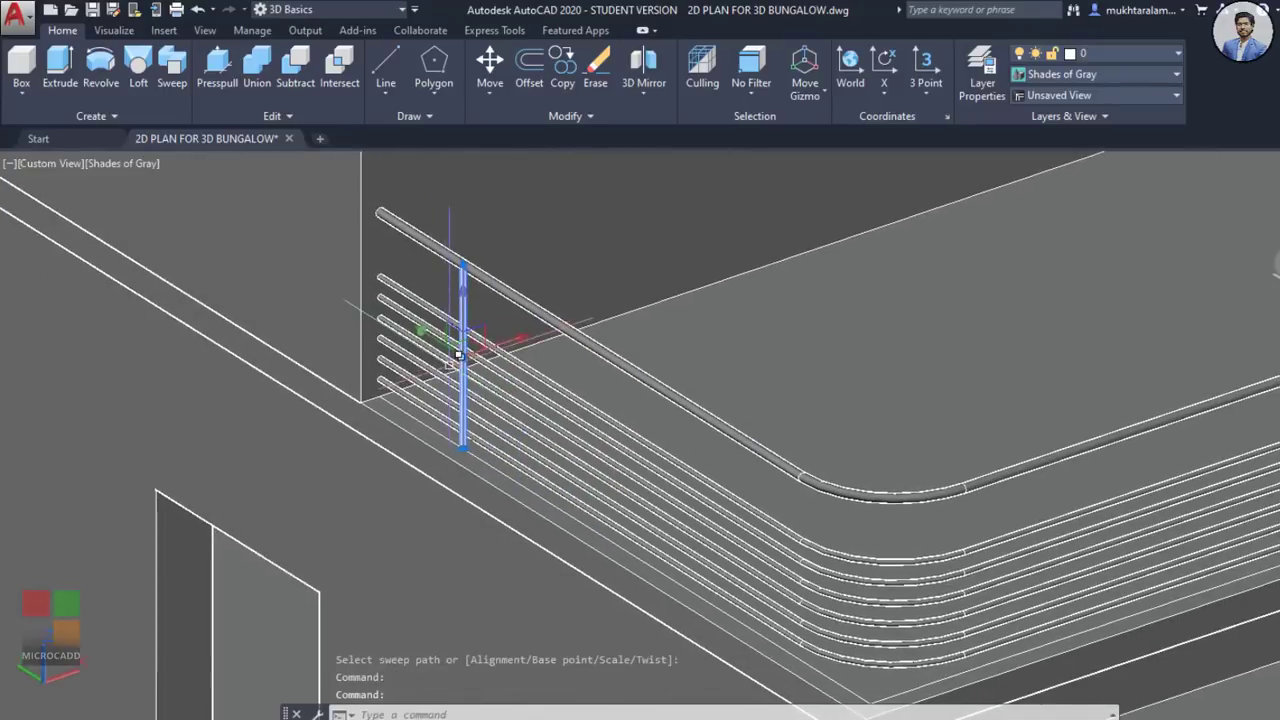
{"action": "type", "text": "co"}
{"action": "key", "text": "Return"}
{"action": "scroll", "coordinate": [470, 420], "scroll_direction": "up", "scroll_amount": 4}
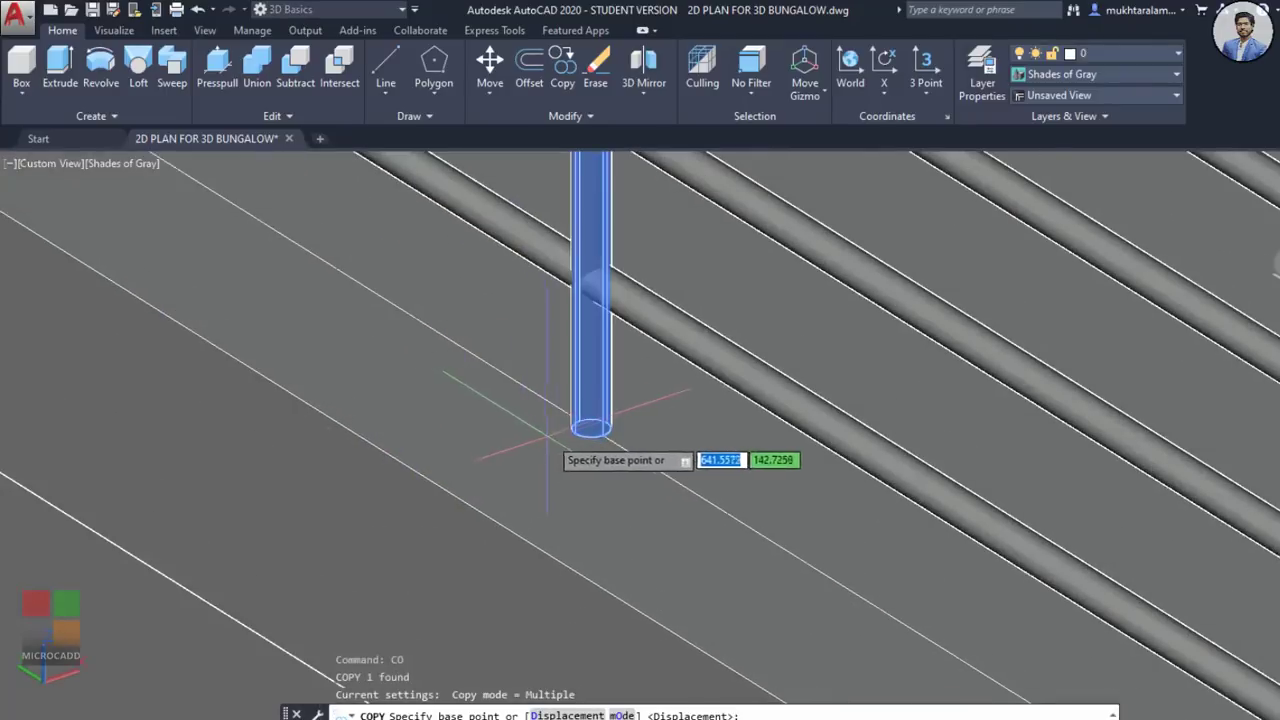
{"action": "left_click", "coordinate": [591, 426]}
{"action": "scroll", "coordinate": [600, 418], "scroll_direction": "down", "scroll_amount": 5}
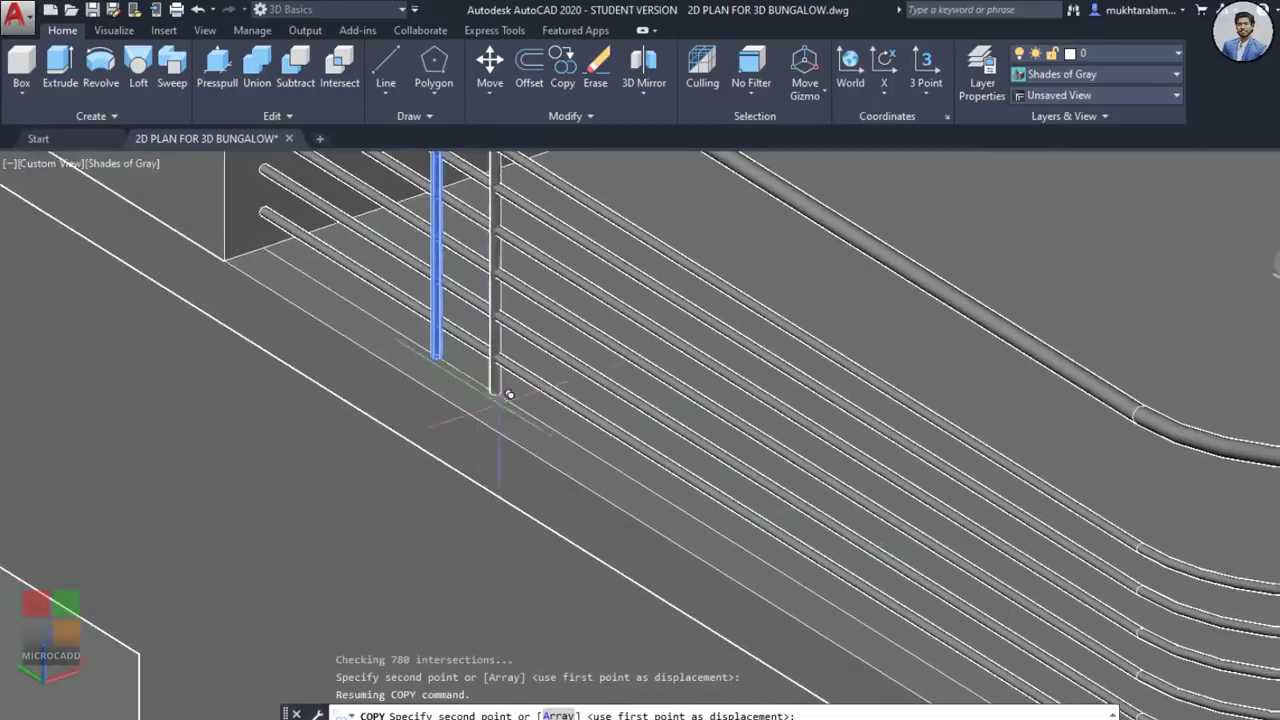
{"action": "scroll", "coordinate": [595, 457], "scroll_direction": "up", "scroll_amount": 2}
{"action": "scroll", "coordinate": [596, 457], "scroll_direction": "up", "scroll_amount": 3}
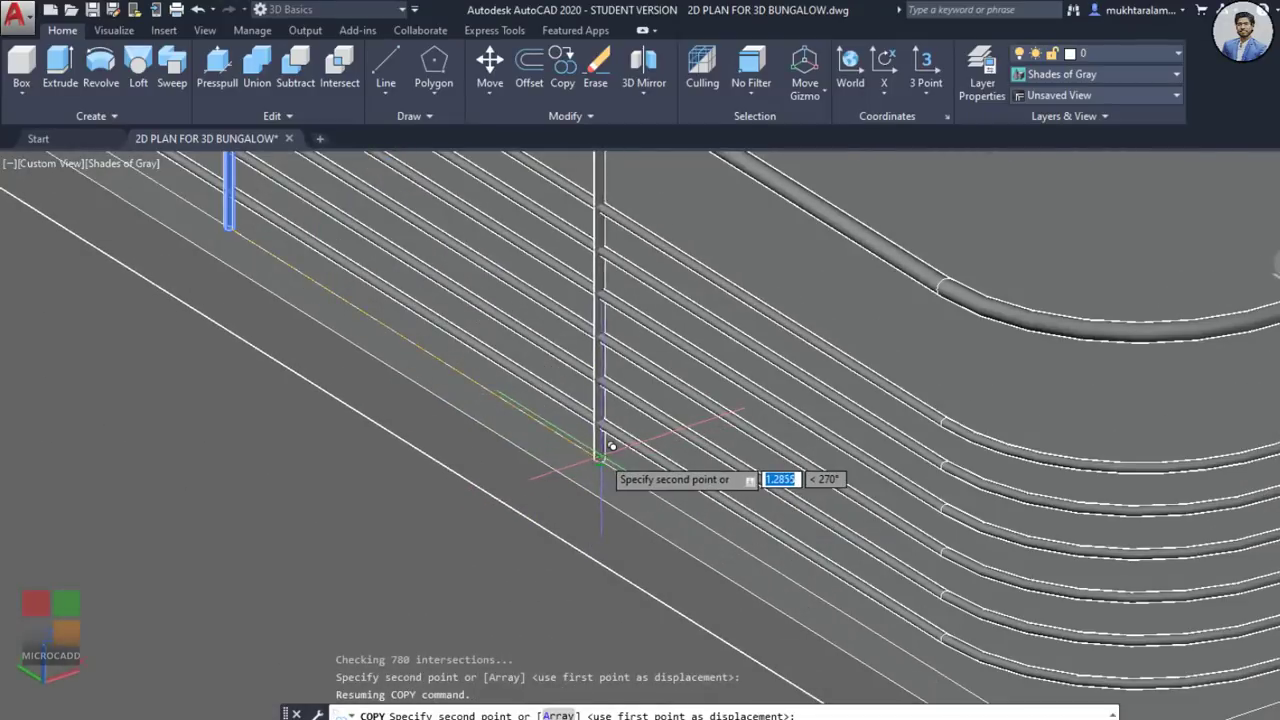
{"action": "left_click", "coordinate": [600, 462]}
{"action": "scroll", "coordinate": [800, 610], "scroll_direction": "up", "scroll_amount": 2}
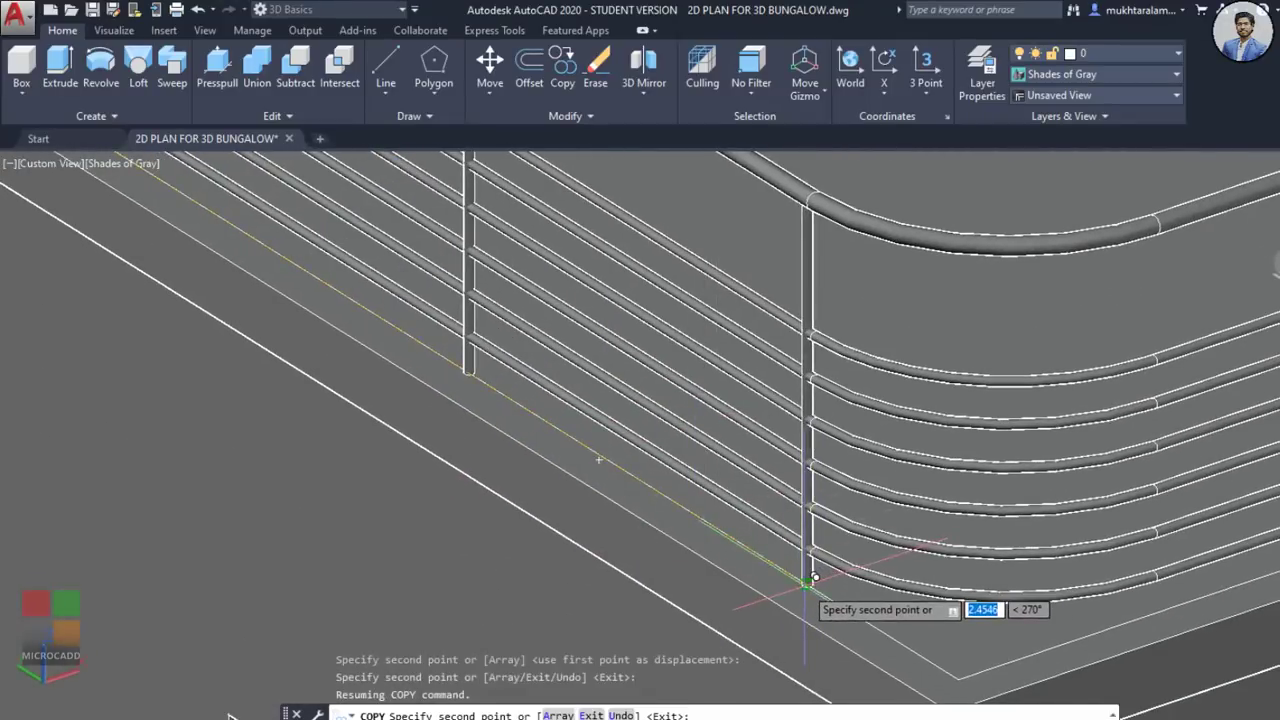
{"action": "scroll", "coordinate": [810, 578], "scroll_direction": "down", "scroll_amount": 5}
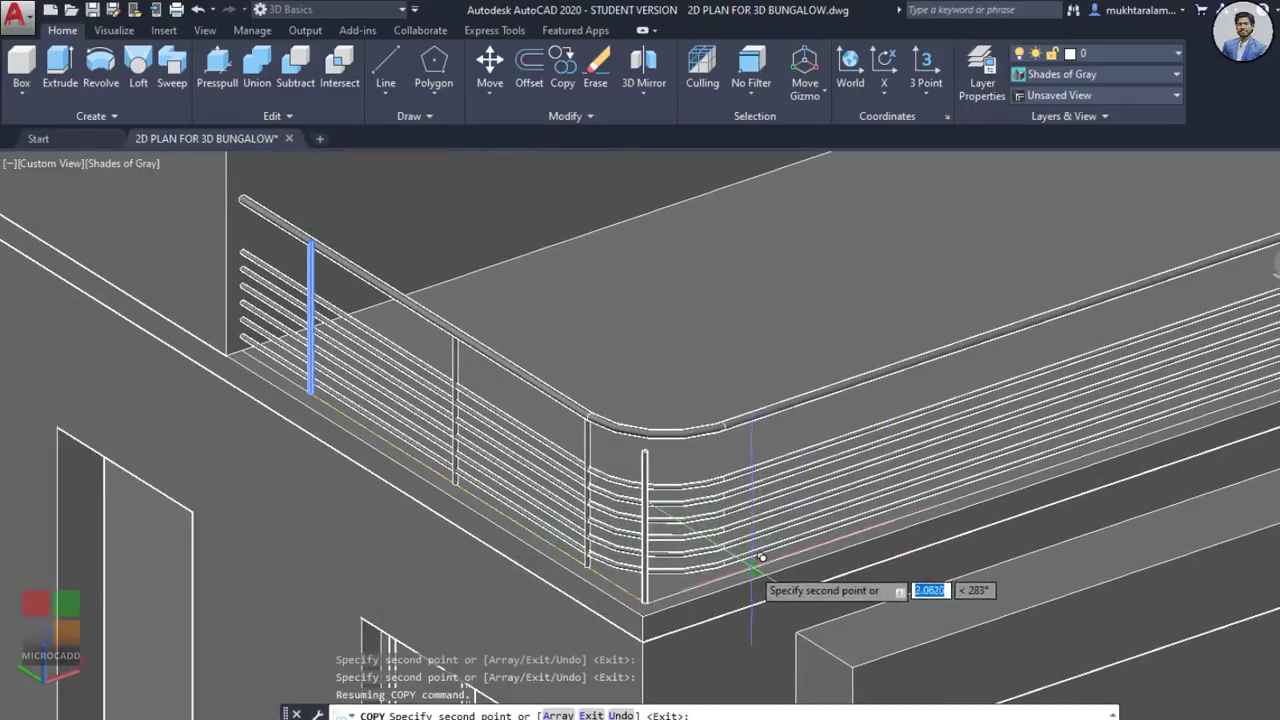
Step: Place three more copies of the post along the front terrace edge, starting just past the rounded corner
{"action": "left_click", "coordinate": [752, 566]}
{"action": "middle_click_drag", "start_coordinate": [866, 526], "coordinate": [612, 592]}
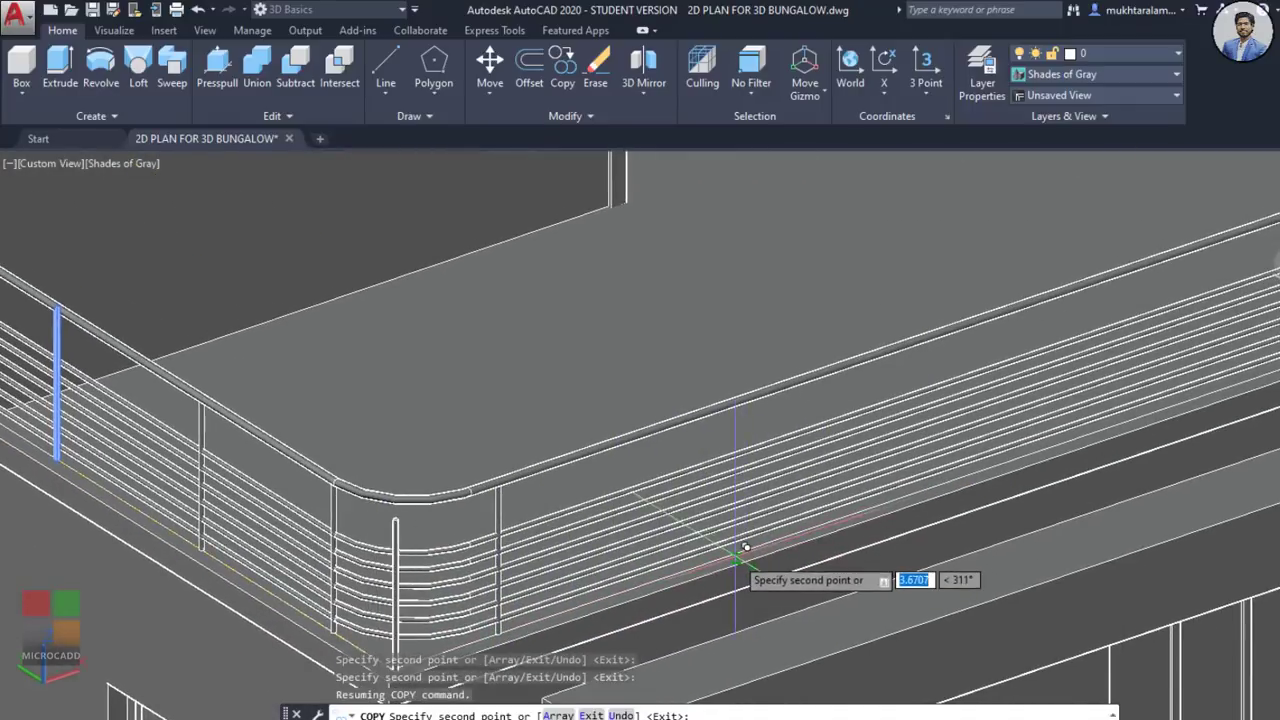
{"action": "scroll", "coordinate": [736, 552], "scroll_direction": "up", "scroll_amount": 3}
{"action": "left_click", "coordinate": [744, 555]}
{"action": "scroll", "coordinate": [910, 484], "scroll_direction": "down", "scroll_amount": 2}
{"action": "middle_click_drag", "start_coordinate": [910, 484], "coordinate": [683, 526]}
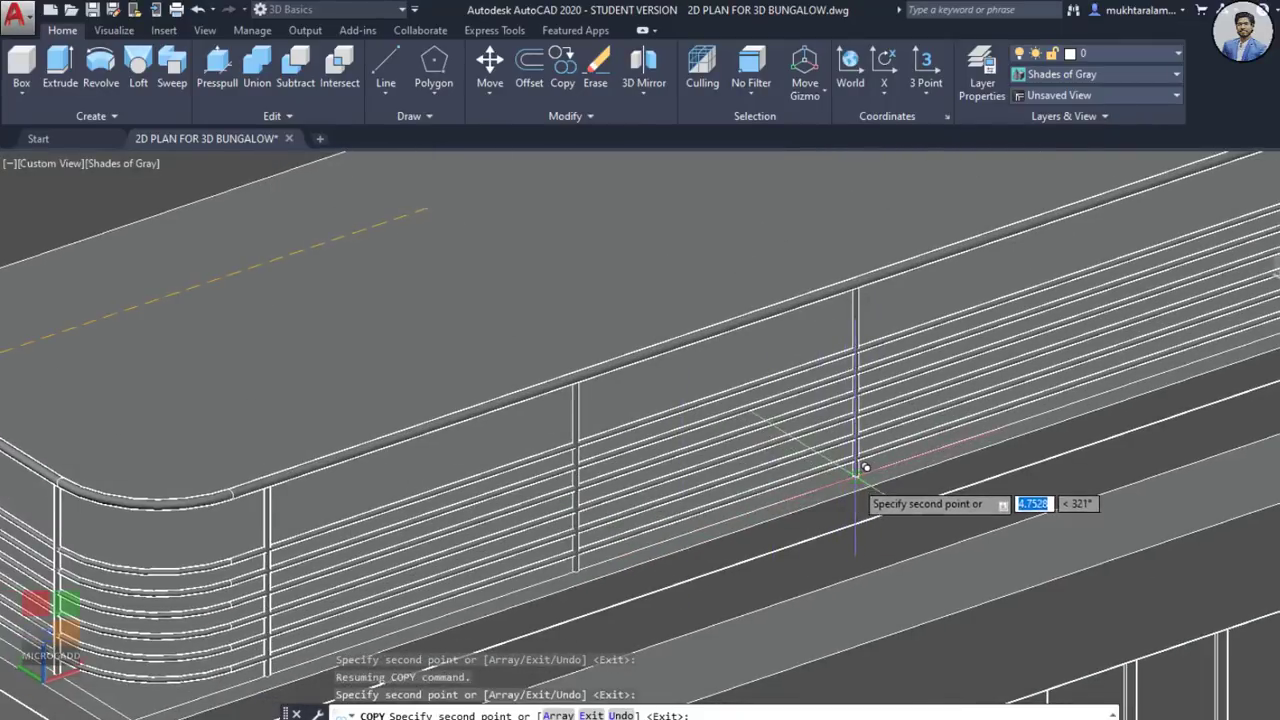
{"action": "scroll", "coordinate": [860, 470], "scroll_direction": "down", "scroll_amount": 5}
{"action": "key", "text": "Escape"}
{"action": "scroll", "coordinate": [843, 494], "scroll_direction": "up", "scroll_amount": 3}
{"action": "scroll", "coordinate": [843, 494], "scroll_direction": "up", "scroll_amount": 2}
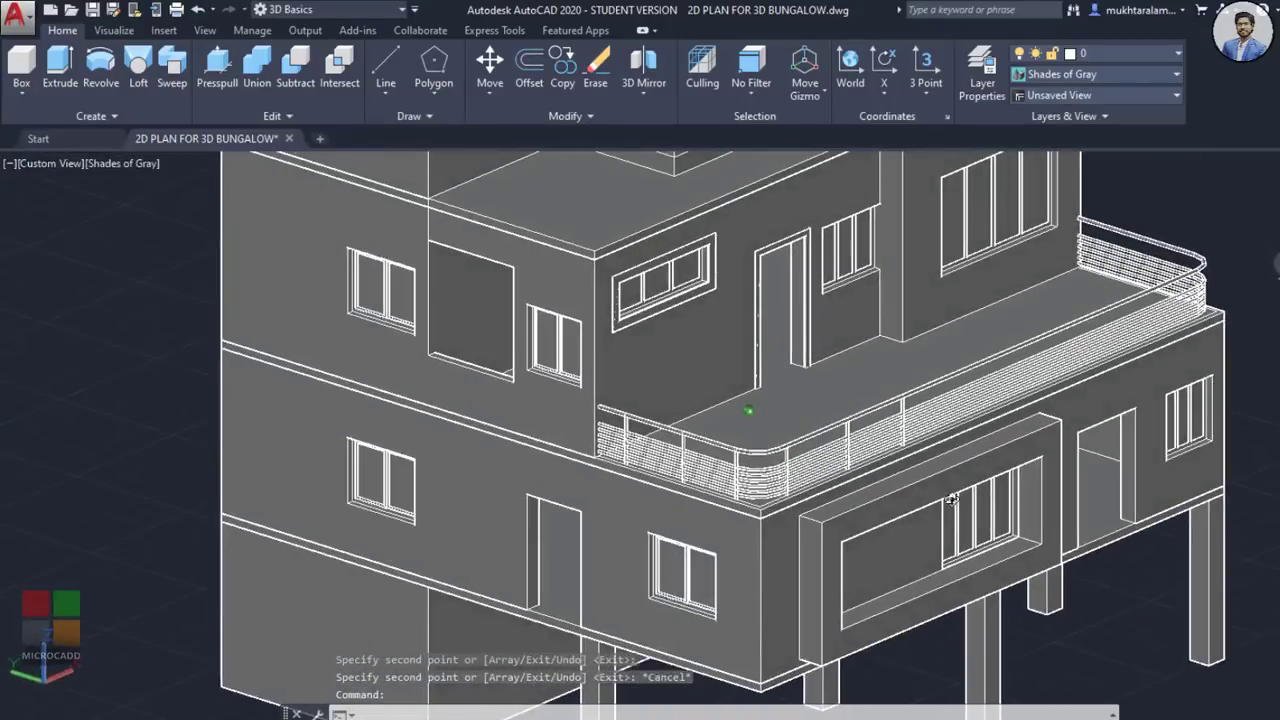
{"action": "key", "text": "Escape"}
Step: Copy the last front post along the front edge at distances of 1.5 and 3
{"action": "scroll", "coordinate": [920, 446], "scroll_direction": "up", "scroll_amount": 2}
{"action": "left_click", "coordinate": [829, 391]}
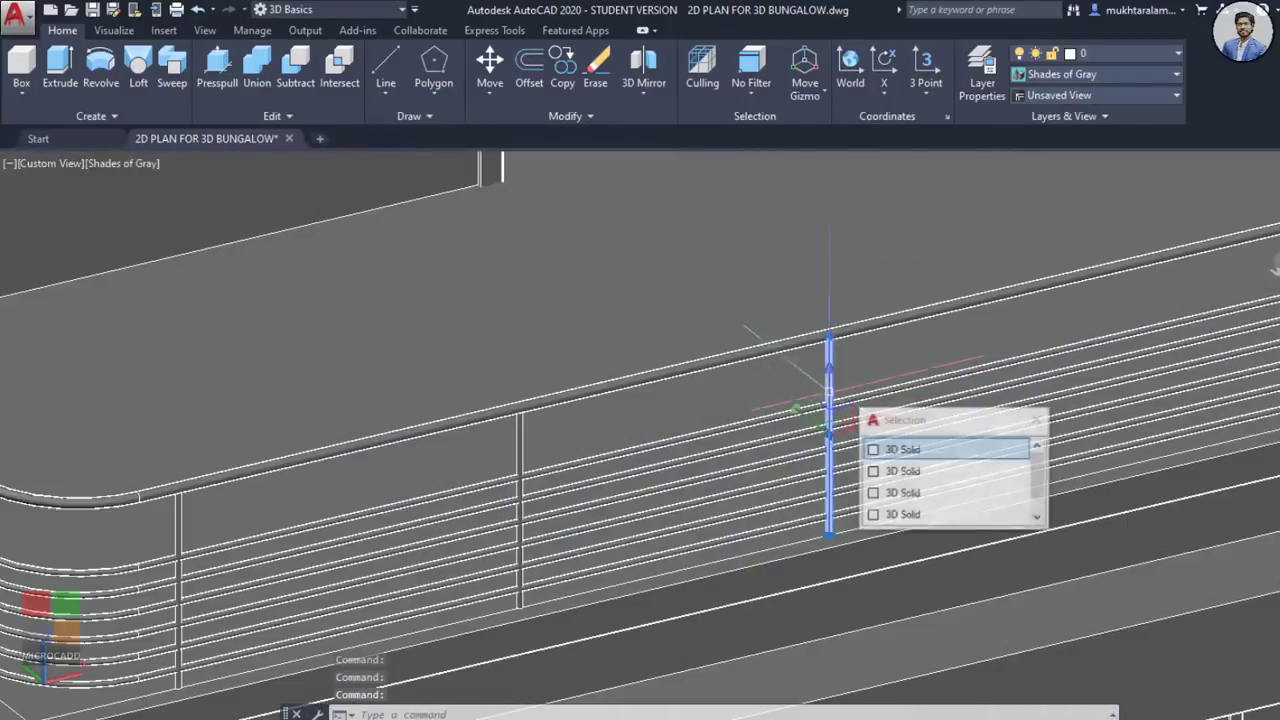
{"action": "left_click", "coordinate": [889, 450]}
{"action": "middle_click_drag", "start_coordinate": [749, 510], "coordinate": [659, 500]}
{"action": "type", "text": "co"}
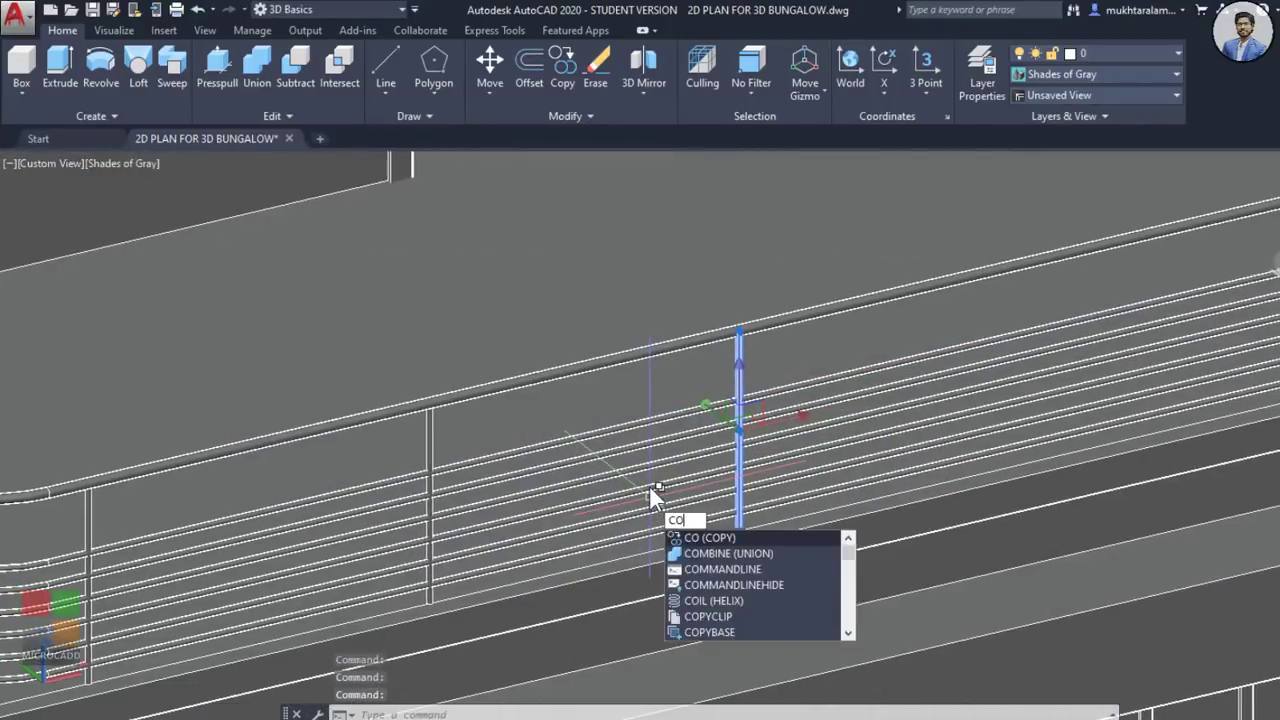
{"action": "key", "text": "Return"}
{"action": "scroll", "coordinate": [650, 488], "scroll_direction": "down", "scroll_amount": 4}
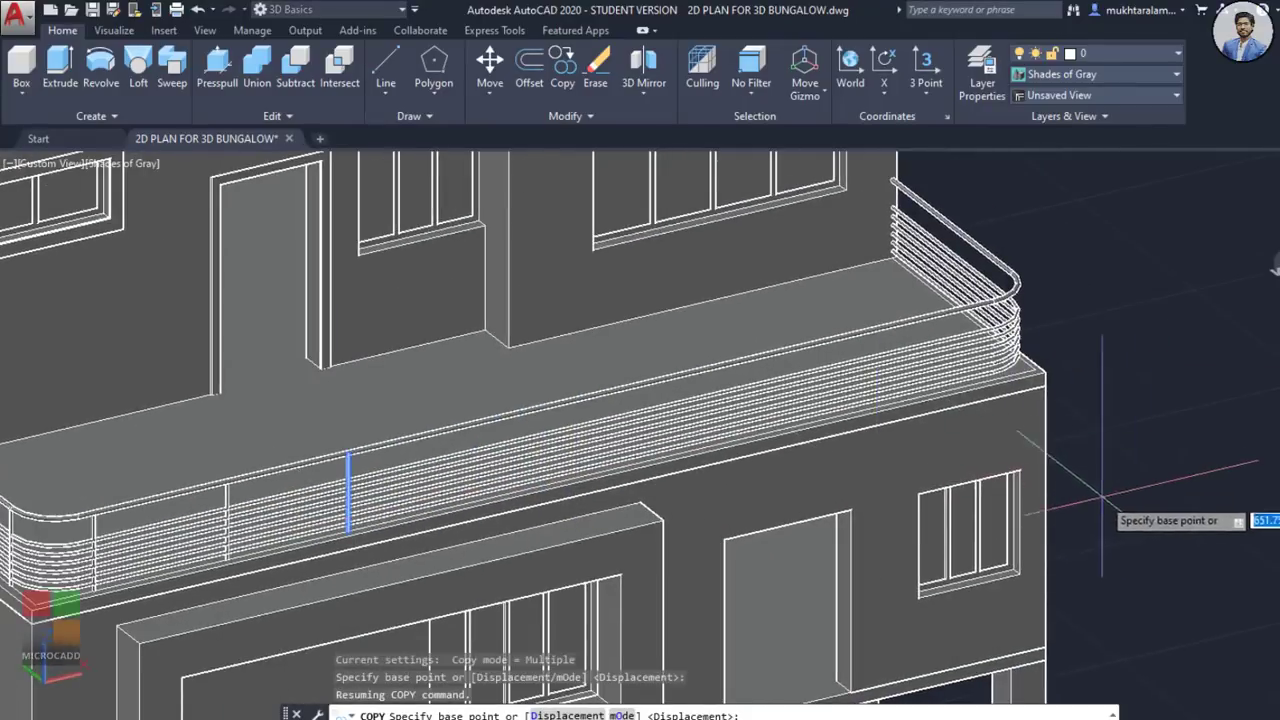
{"action": "scroll", "coordinate": [1065, 470], "scroll_direction": "down", "scroll_amount": 4}
{"action": "left_click", "coordinate": [962, 507]}
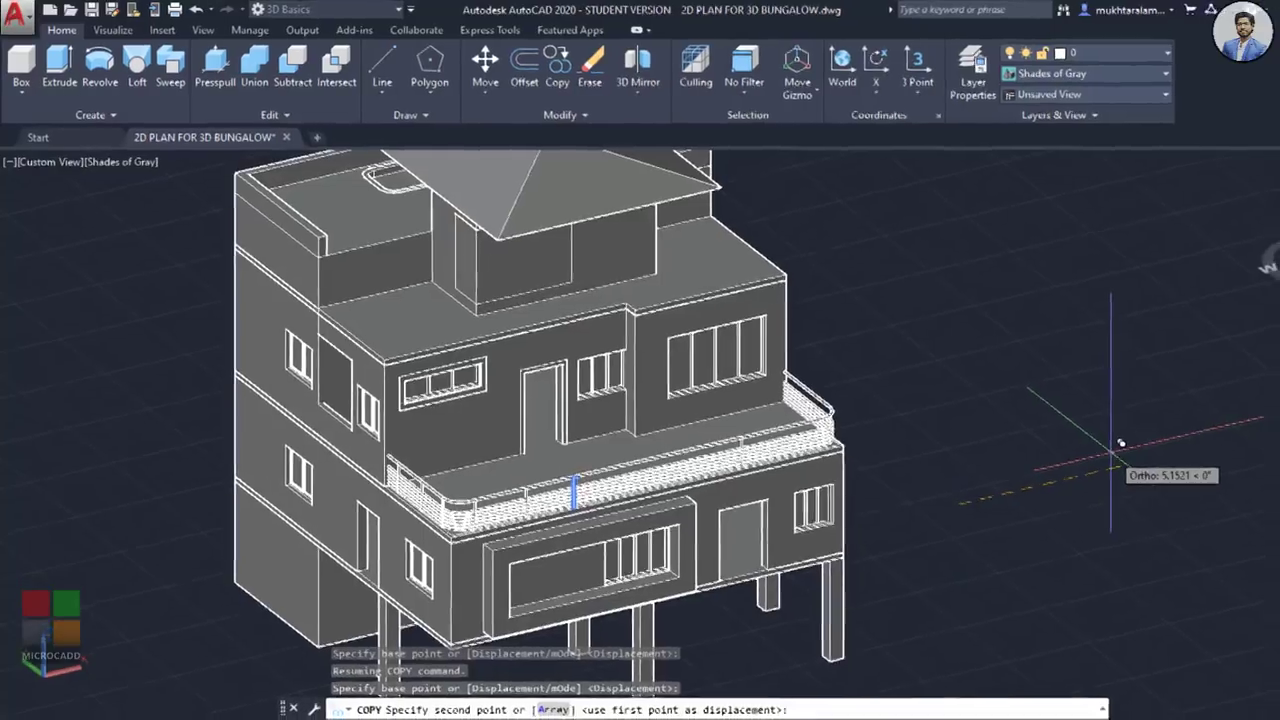
{"action": "type", "text": "1.5"}
{"action": "key", "text": "Return"}
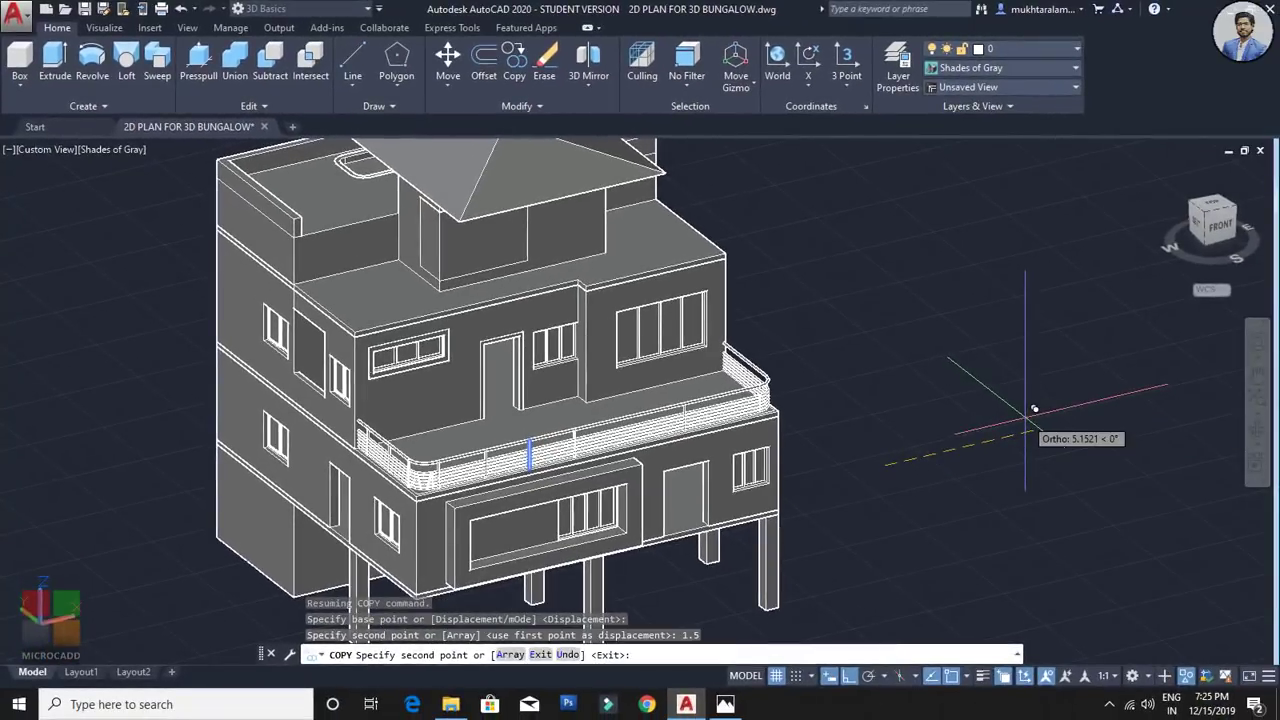
{"action": "type", "text": "3"}
{"action": "key", "text": "Return"}
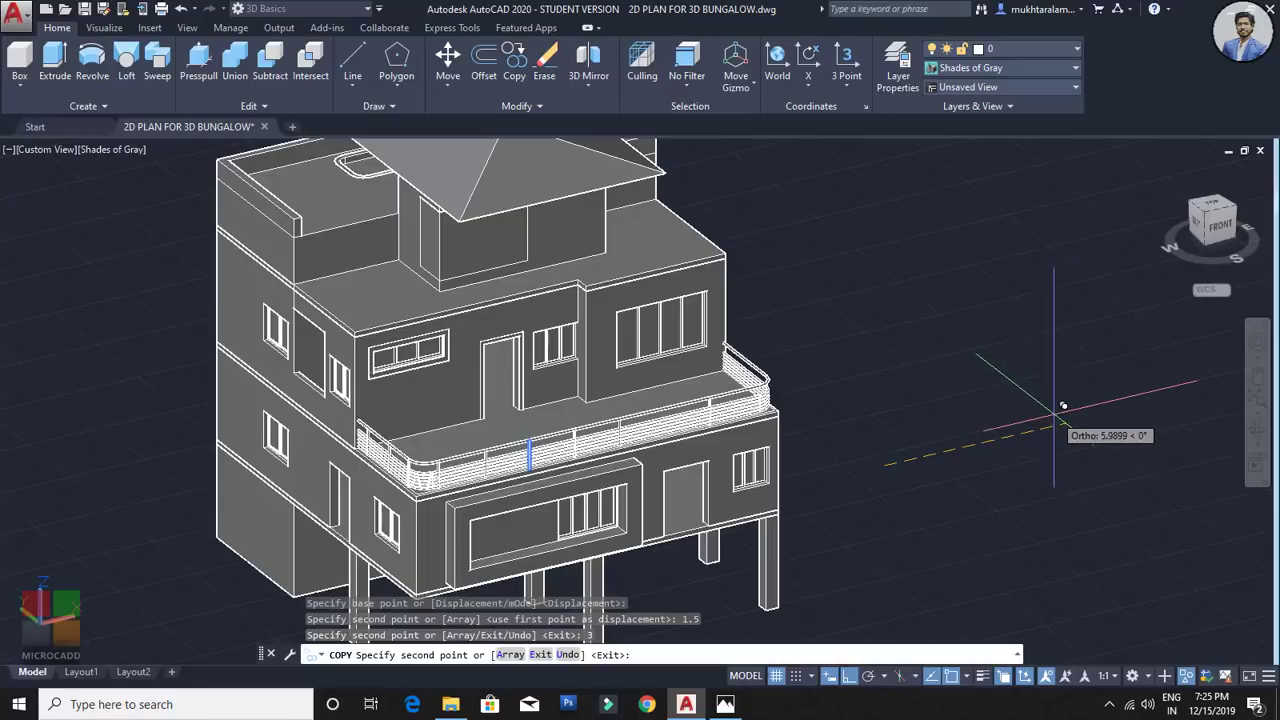
Step: Add further copies of the post along the front edge at distances of 4.5, 6 and 7.5
{"action": "key", "text": "Return"}
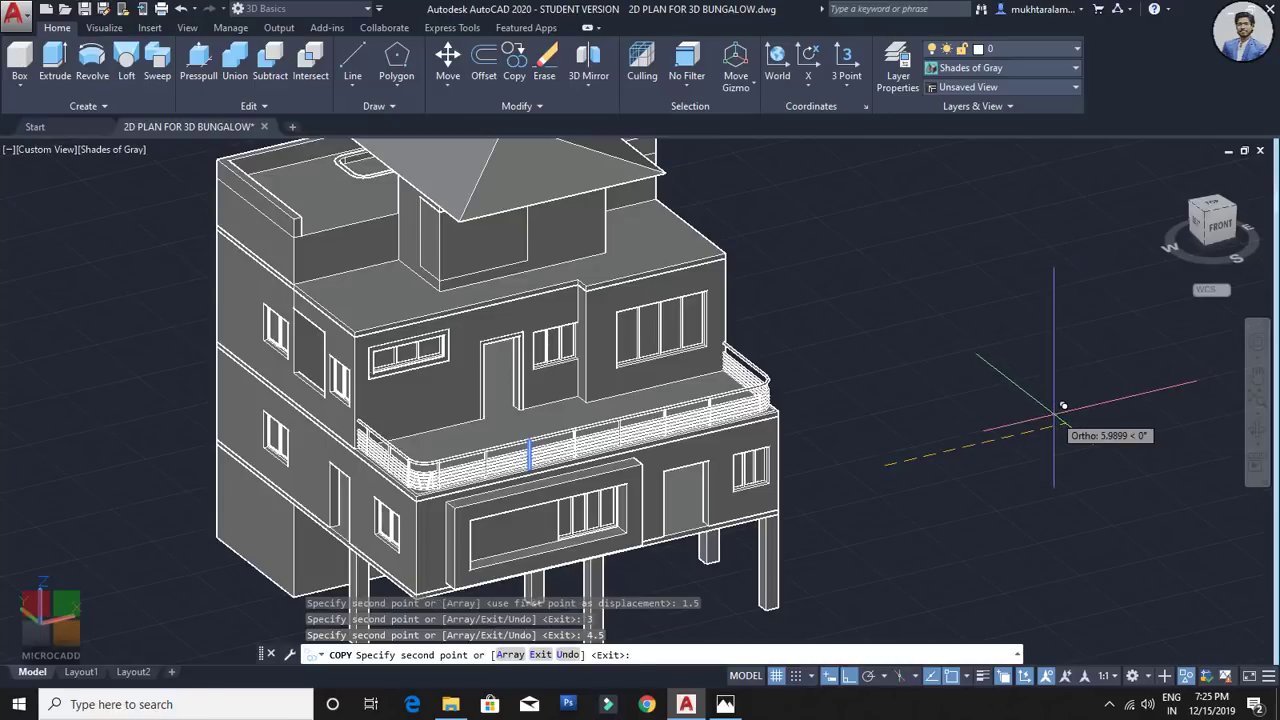
{"action": "type", "text": "6"}
{"action": "key", "text": "Return"}
{"action": "middle_click_drag", "start_coordinate": [1054, 415], "coordinate": [969, 430]}
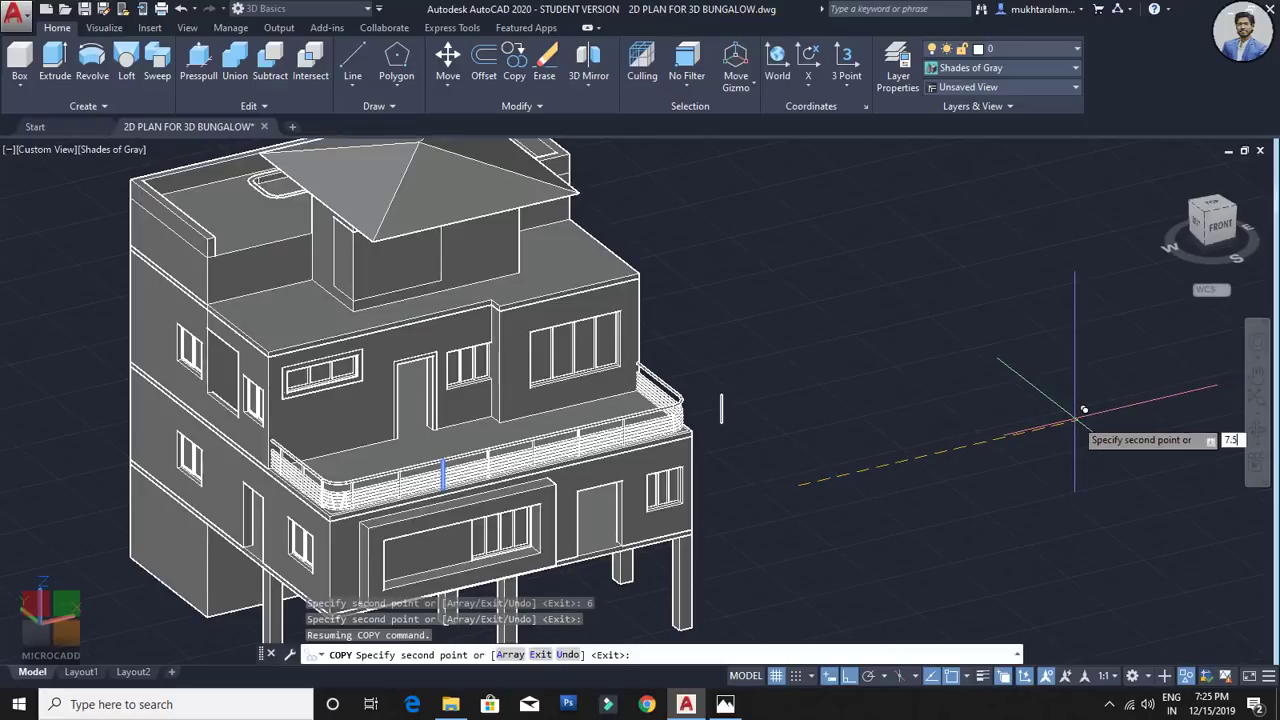
{"action": "key", "text": "Return"}
{"action": "scroll", "coordinate": [715, 420], "scroll_direction": "up", "scroll_amount": 8}
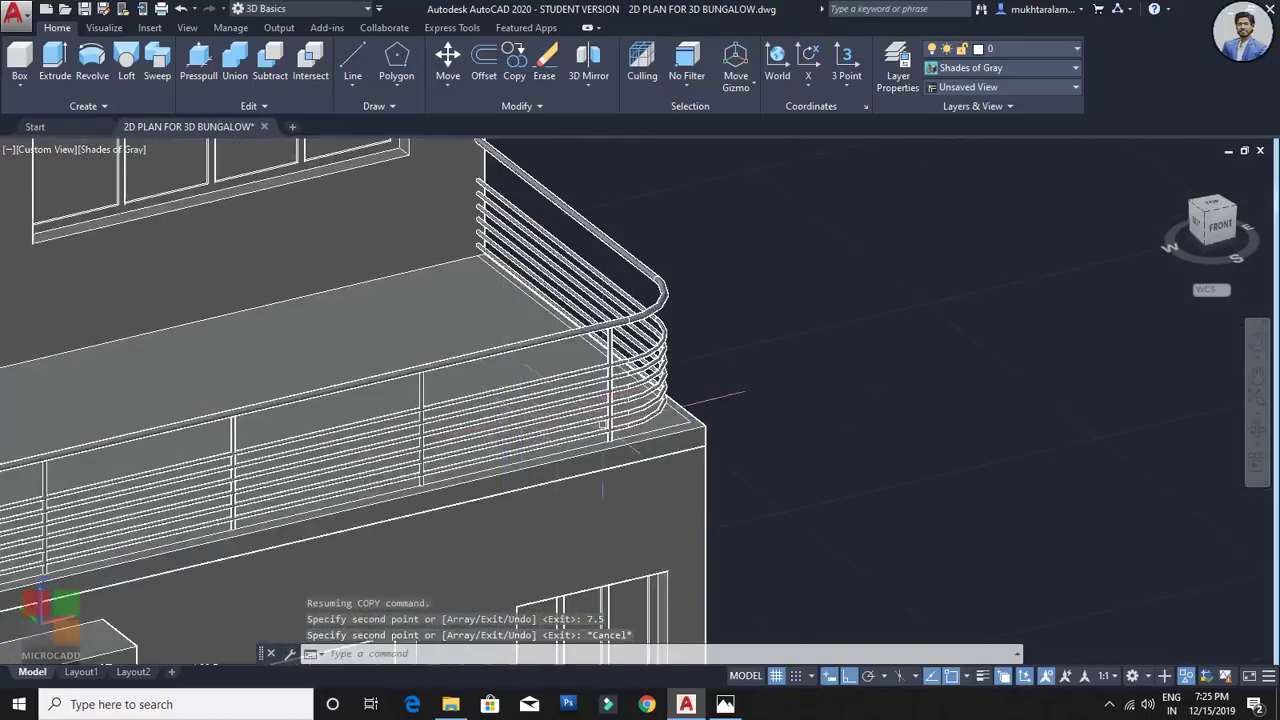
{"action": "key", "text": "Escape"}
Step: Copy the end front post from its base centre to the other side run, where the rounded corner ends
{"action": "middle_click_drag", "start_coordinate": [592, 423], "coordinate": [420, 440], "text": "shift"}
{"action": "middle_click_drag", "start_coordinate": [648, 482], "coordinate": [560, 402]}
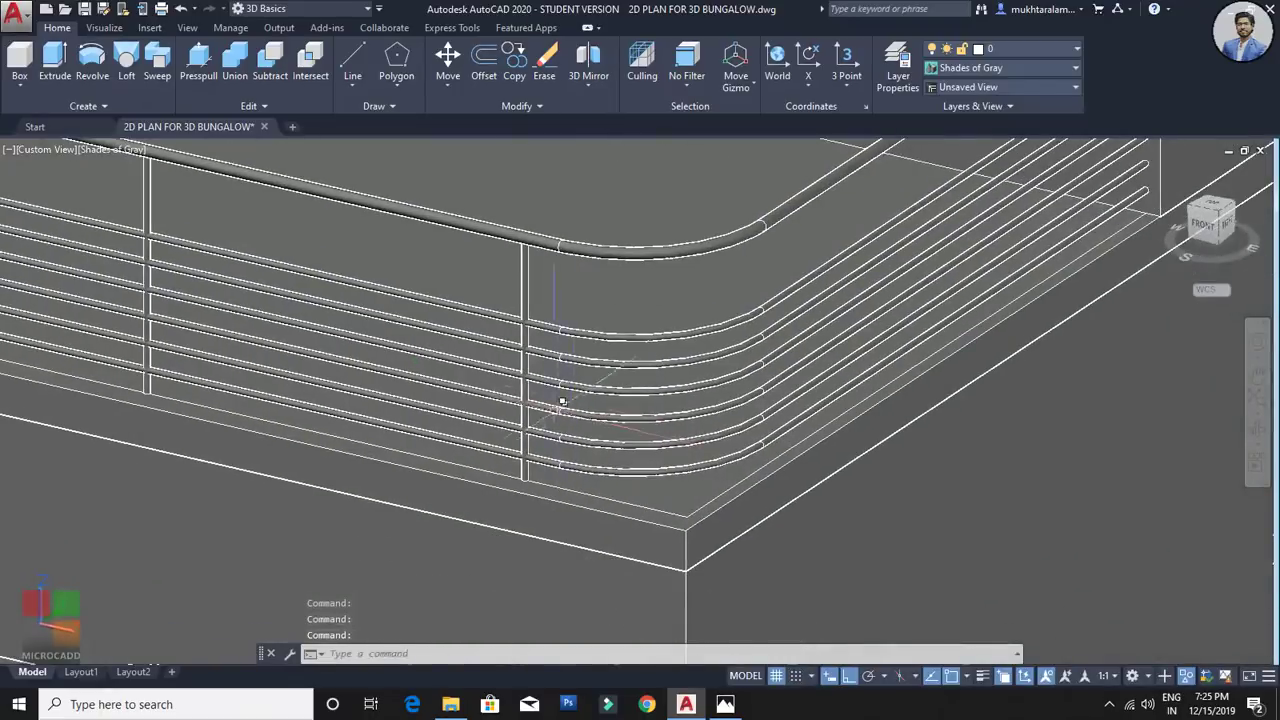
{"action": "scroll", "coordinate": [545, 402], "scroll_direction": "up", "scroll_amount": 3}
{"action": "left_click", "coordinate": [515, 414]}
{"action": "key", "text": "Escape"}
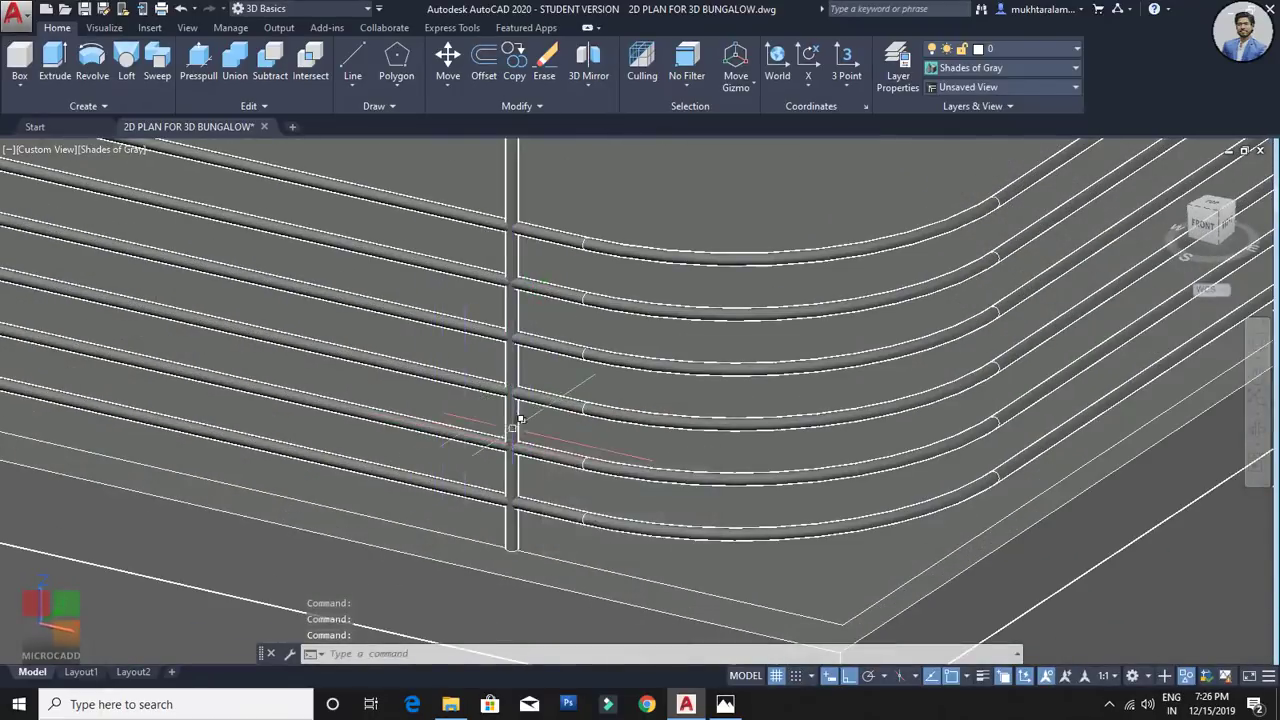
{"action": "left_click", "coordinate": [510, 428]}
{"action": "type", "text": "C"}
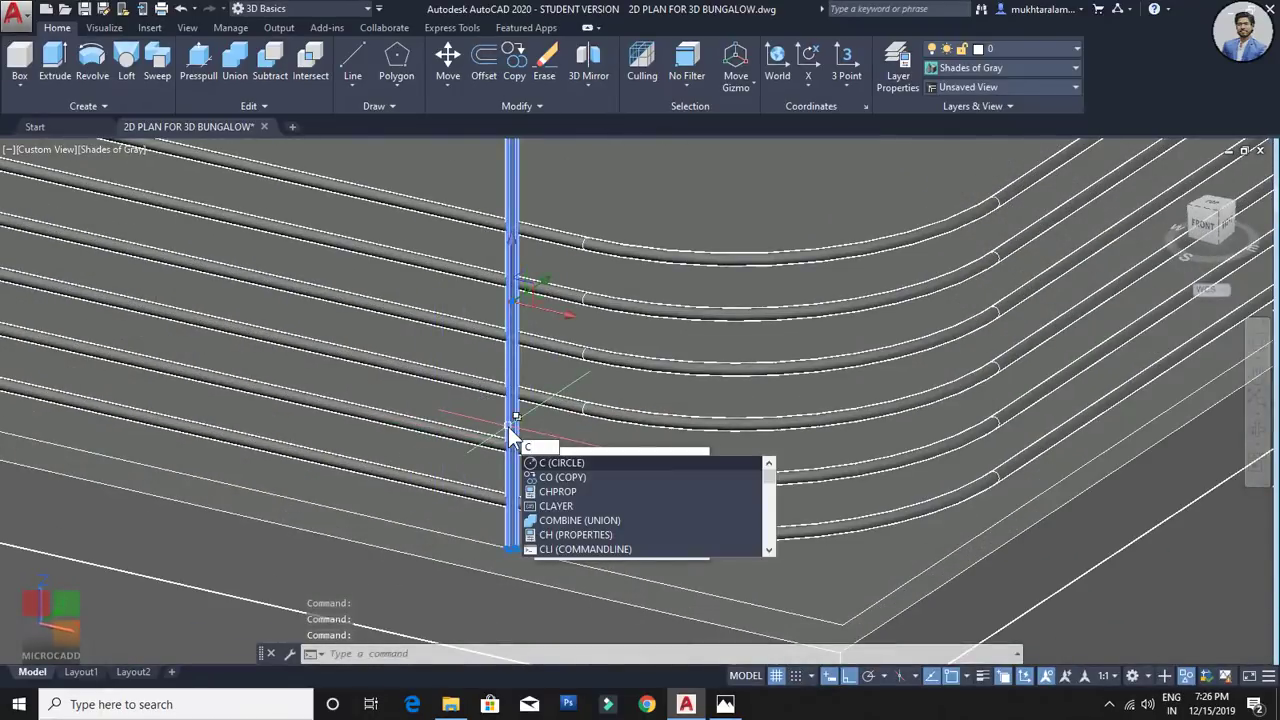
{"action": "type", "text": "O"}
{"action": "key", "text": "Return"}
{"action": "scroll", "coordinate": [520, 530], "scroll_direction": "up", "scroll_amount": 3}
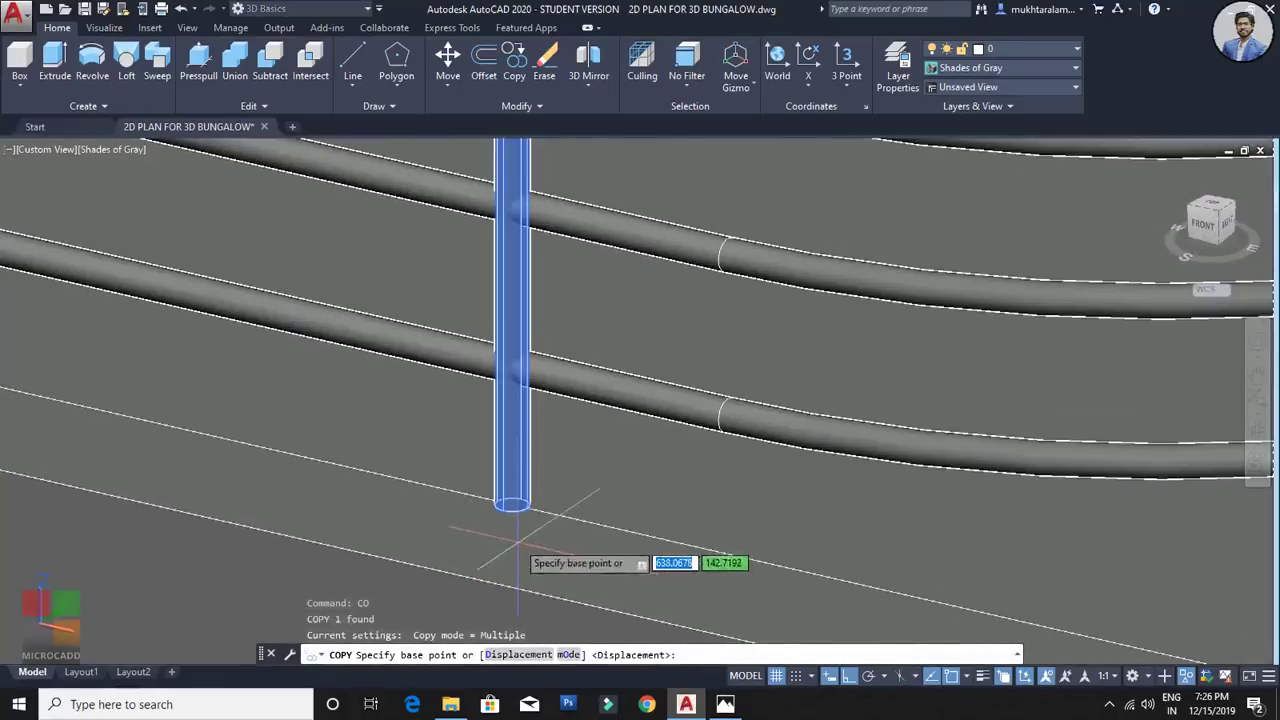
{"action": "left_click", "coordinate": [514, 510]}
{"action": "scroll", "coordinate": [601, 466], "scroll_direction": "down", "scroll_amount": 4}
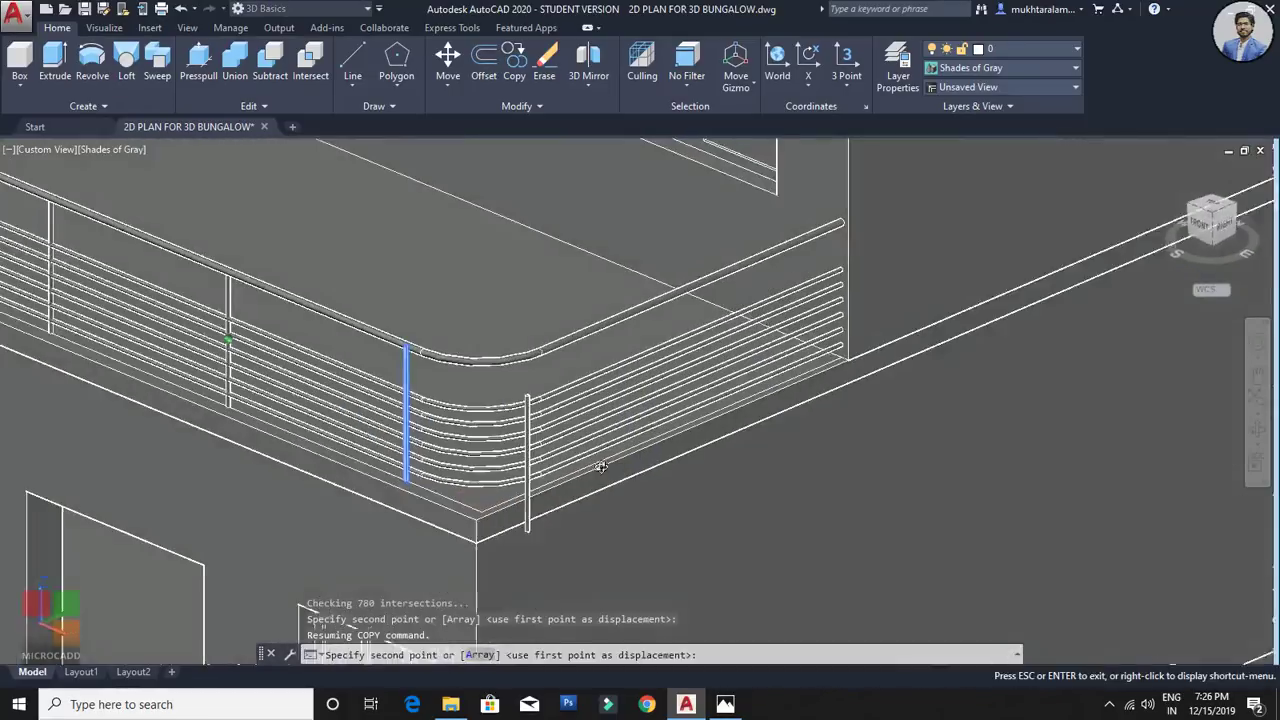
{"action": "scroll", "coordinate": [552, 497], "scroll_direction": "up", "scroll_amount": 4}
{"action": "left_click", "coordinate": [534, 470]}
{"action": "middle_click_drag", "start_coordinate": [768, 386], "coordinate": [754, 396], "text": "shift"}
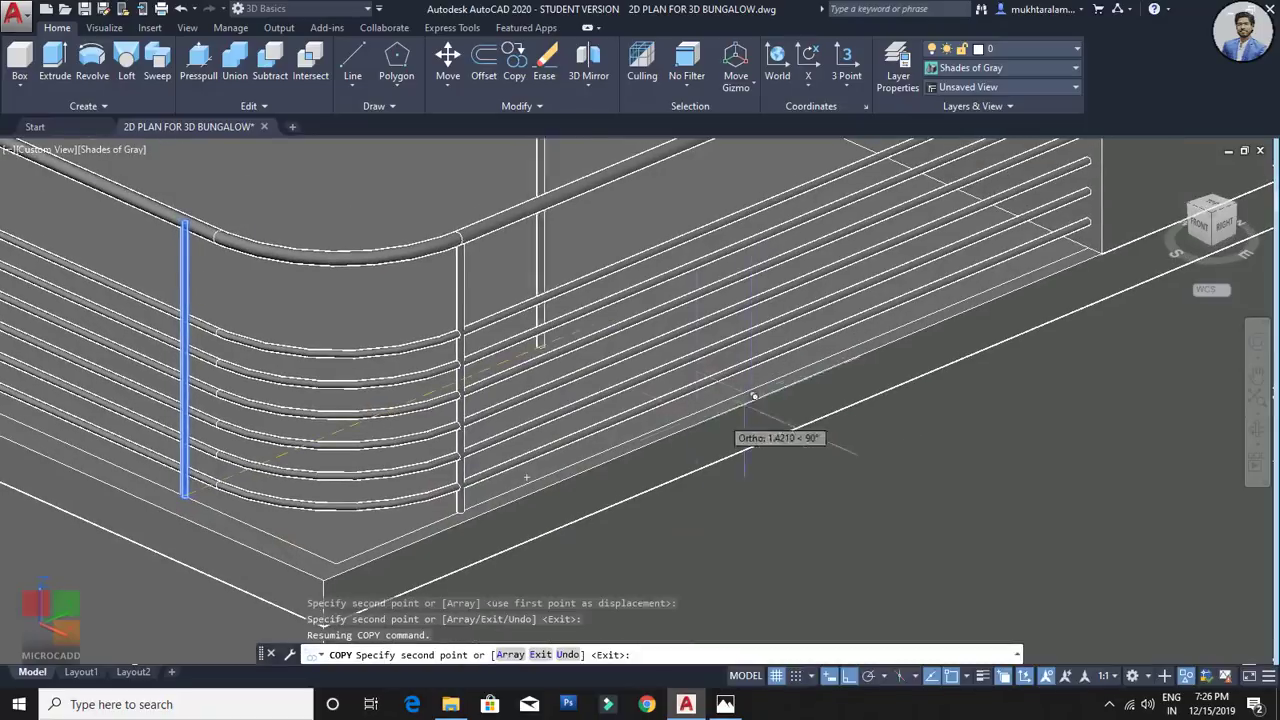
Step: Copy the vertical railing post to the remaining positions along the straight section of the balcony railing and finish the command
{"action": "left_click", "coordinate": [770, 394]}
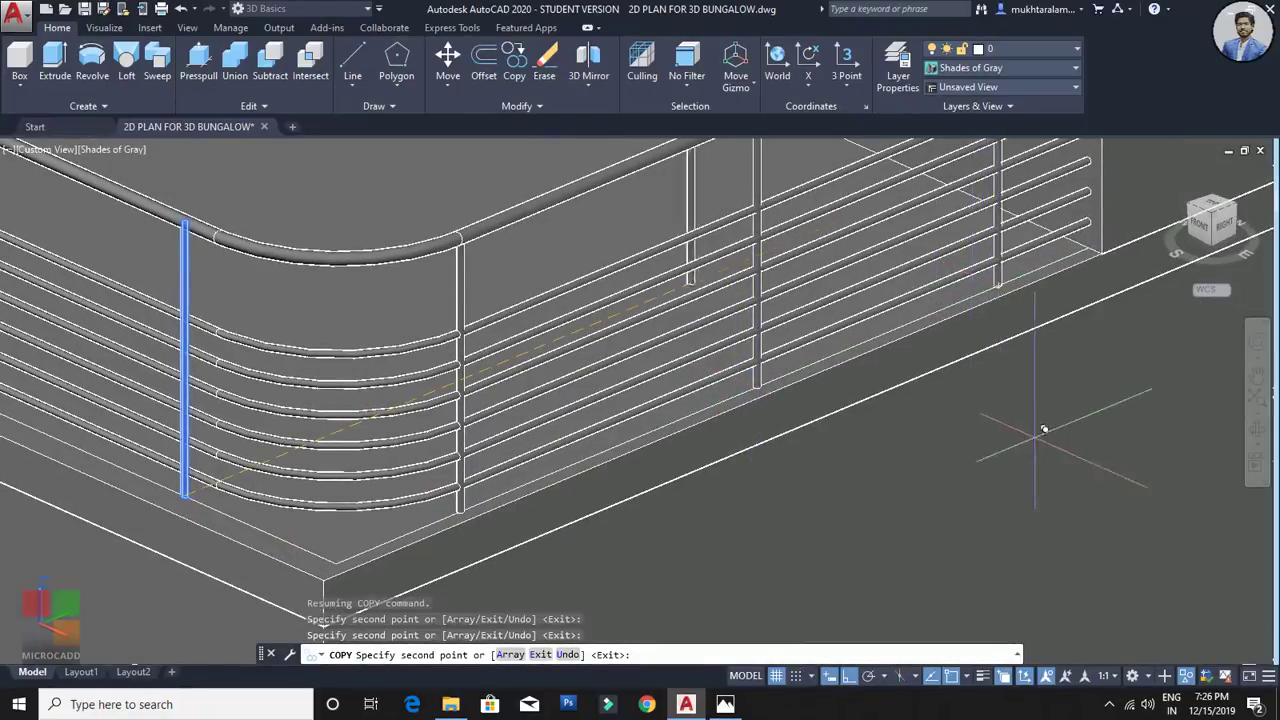
{"action": "key", "text": "Escape"}
{"action": "scroll", "coordinate": [1058, 365], "scroll_direction": "down", "scroll_amount": 3}
{"action": "middle_click_drag", "start_coordinate": [776, 446], "coordinate": [1000, 434], "text": "shift"}
{"action": "scroll", "coordinate": [980, 434], "scroll_direction": "down", "scroll_amount": 3}
{"action": "middle_click_drag", "start_coordinate": [640, 440], "coordinate": [766, 446], "text": "shift"}
{"action": "middle_click_drag", "start_coordinate": [766, 446], "coordinate": [710, 436], "text": "shift"}
{"action": "scroll", "coordinate": [751, 414], "scroll_direction": "down", "scroll_amount": 2}
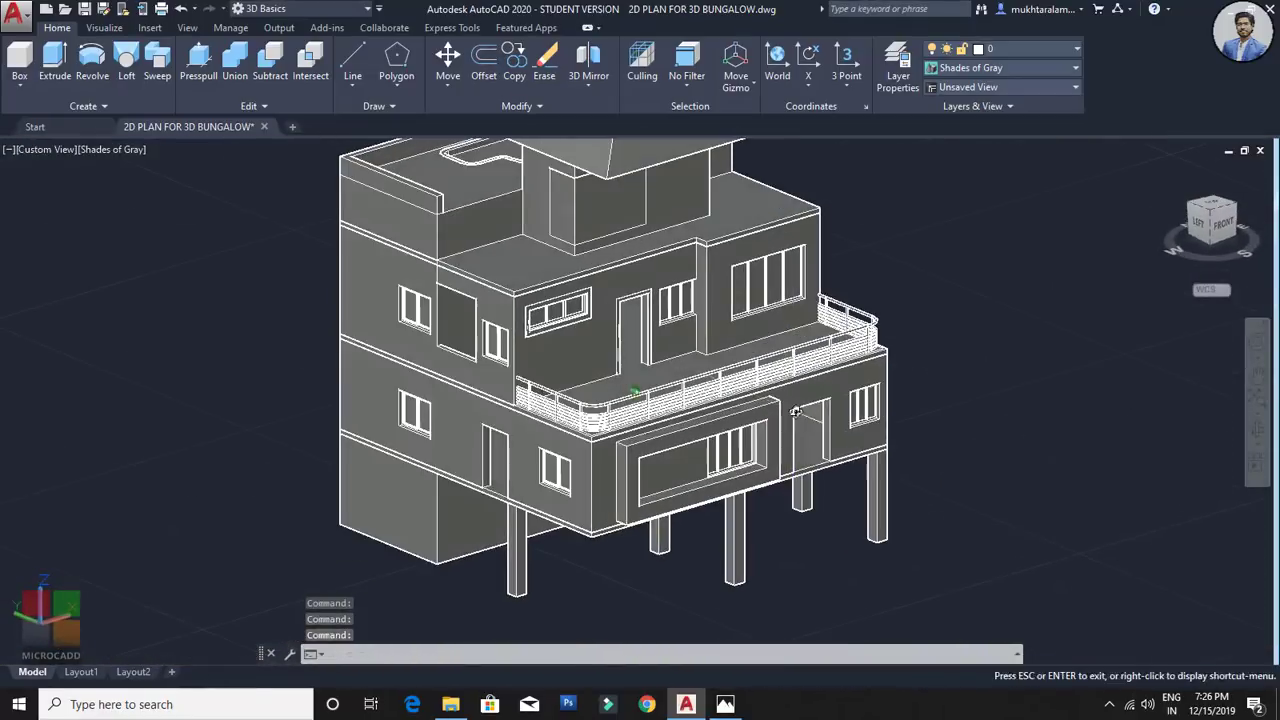
Step: Start a polyline just inside the roof slab's edge, running from the upper wall around the front-left corner and through the front notch
{"action": "middle_click_drag", "start_coordinate": [862, 343], "coordinate": [848, 393]}
{"action": "scroll", "coordinate": [486, 357], "scroll_direction": "up", "scroll_amount": 4}
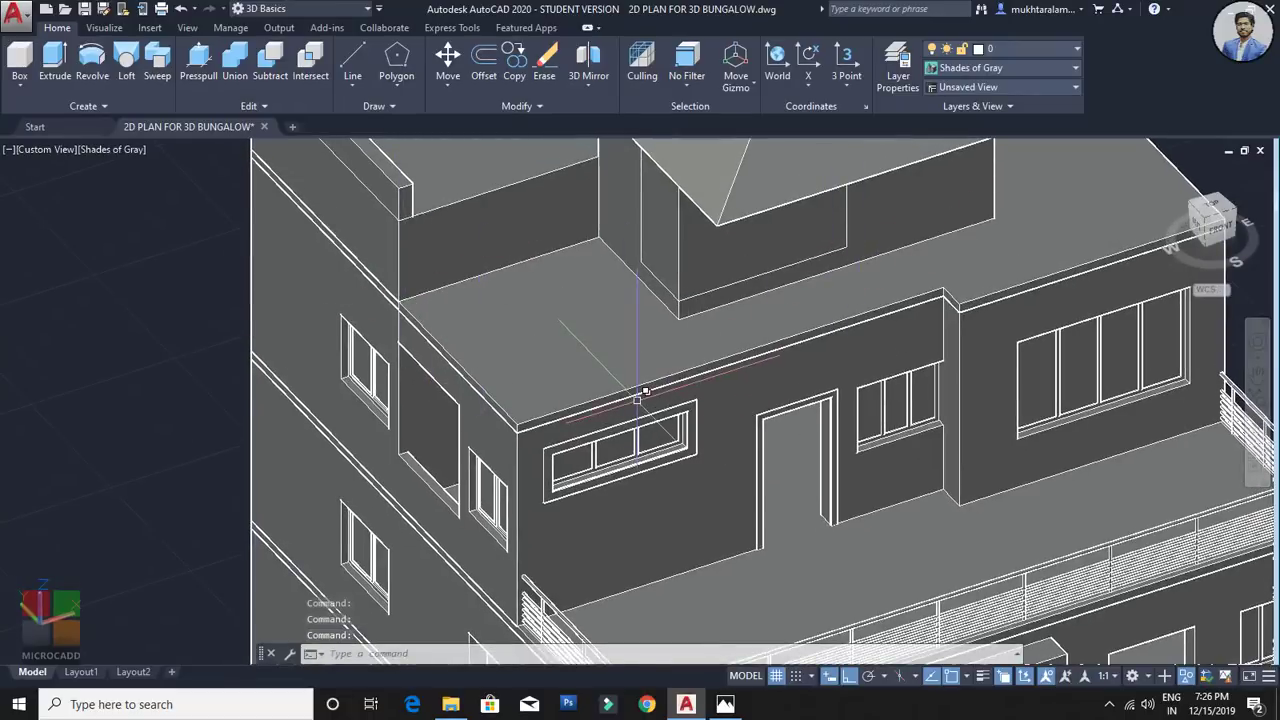
{"action": "scroll", "coordinate": [612, 360], "scroll_direction": "up", "scroll_amount": 3}
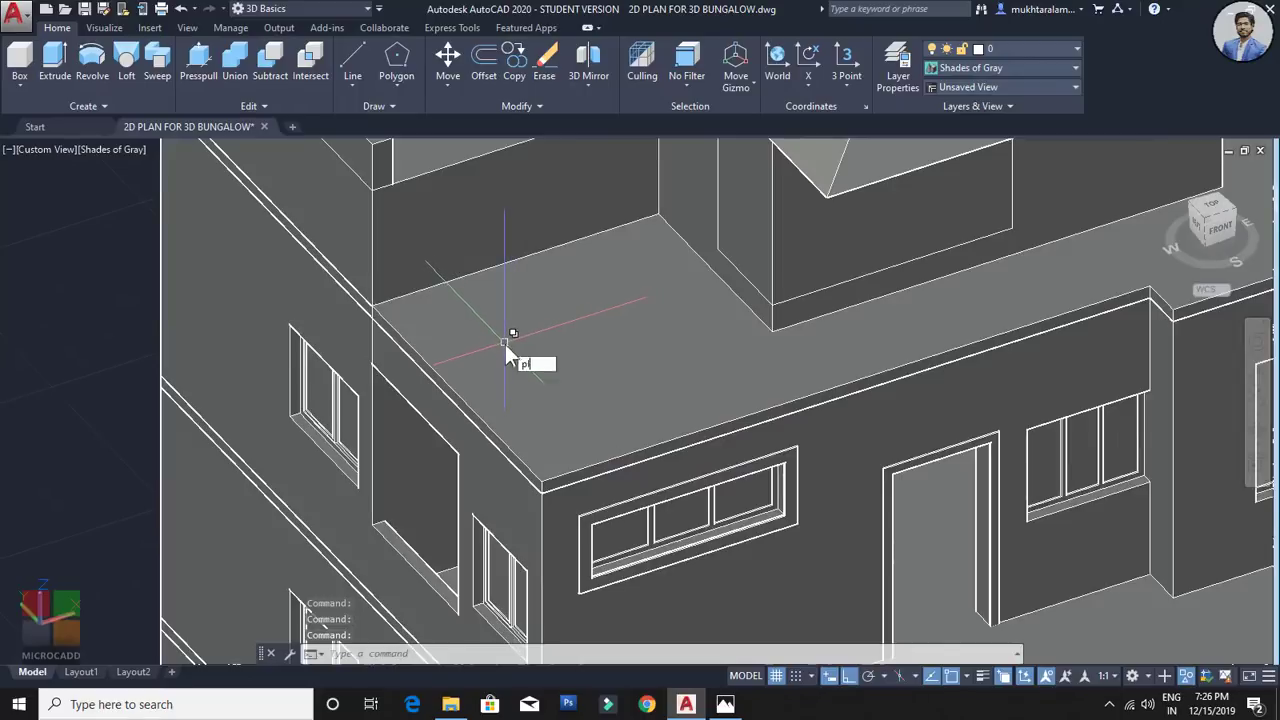
{"action": "key", "text": "Return"}
{"action": "scroll", "coordinate": [507, 352], "scroll_direction": "up", "scroll_amount": 3}
{"action": "left_click", "coordinate": [437, 373]}
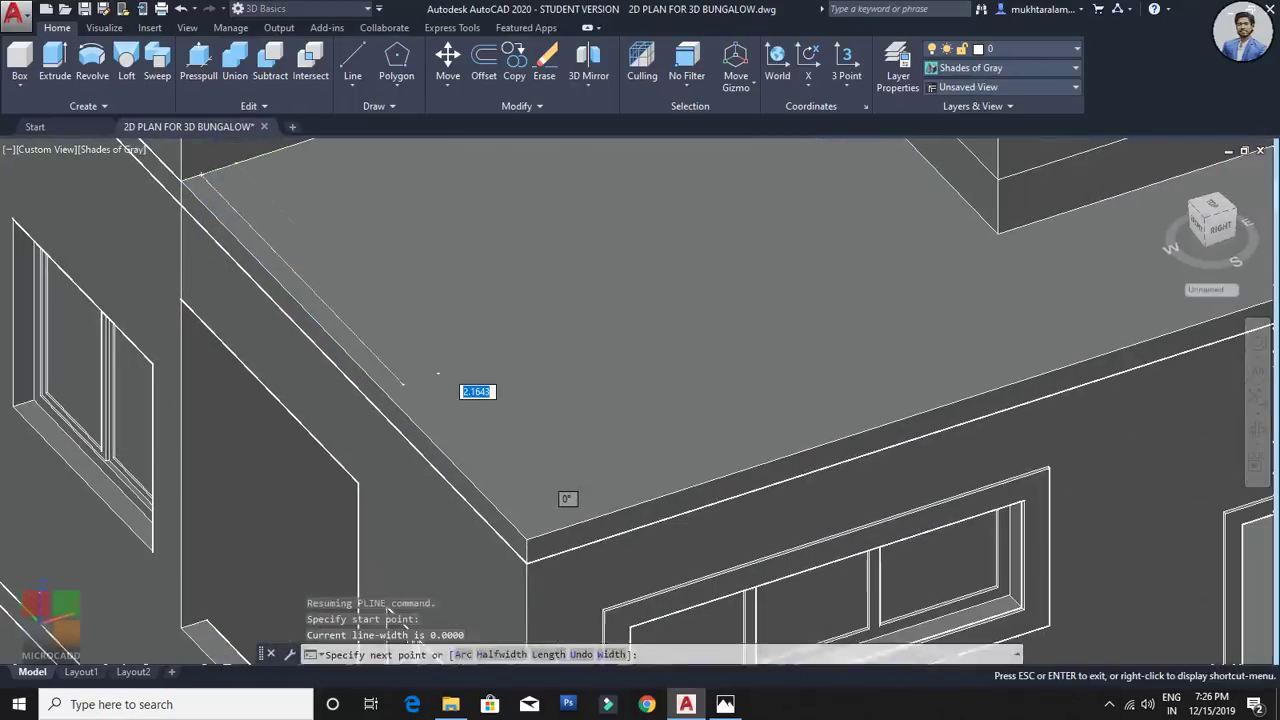
{"action": "left_click", "coordinate": [534, 520]}
{"action": "middle_click_drag", "start_coordinate": [833, 281], "coordinate": [380, 310]}
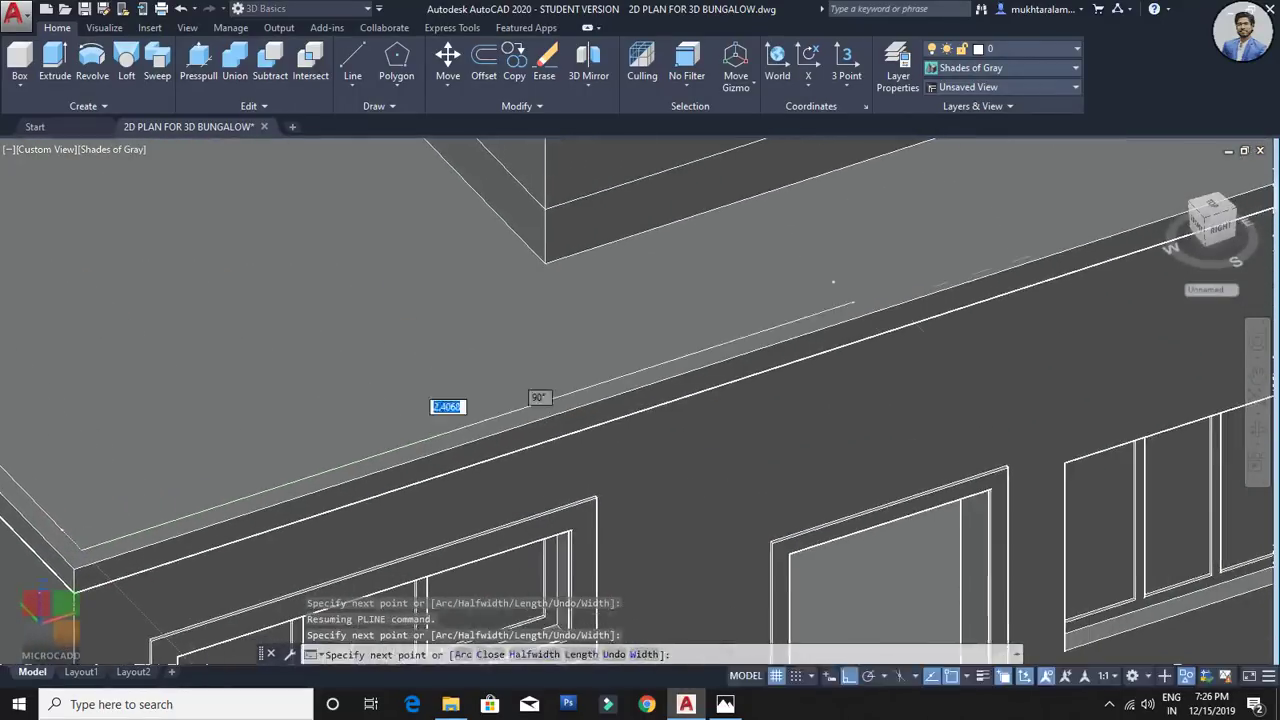
{"action": "middle_click_drag", "start_coordinate": [1025, 260], "coordinate": [474, 381]}
{"action": "scroll", "coordinate": [650, 305], "scroll_direction": "up", "scroll_amount": 2}
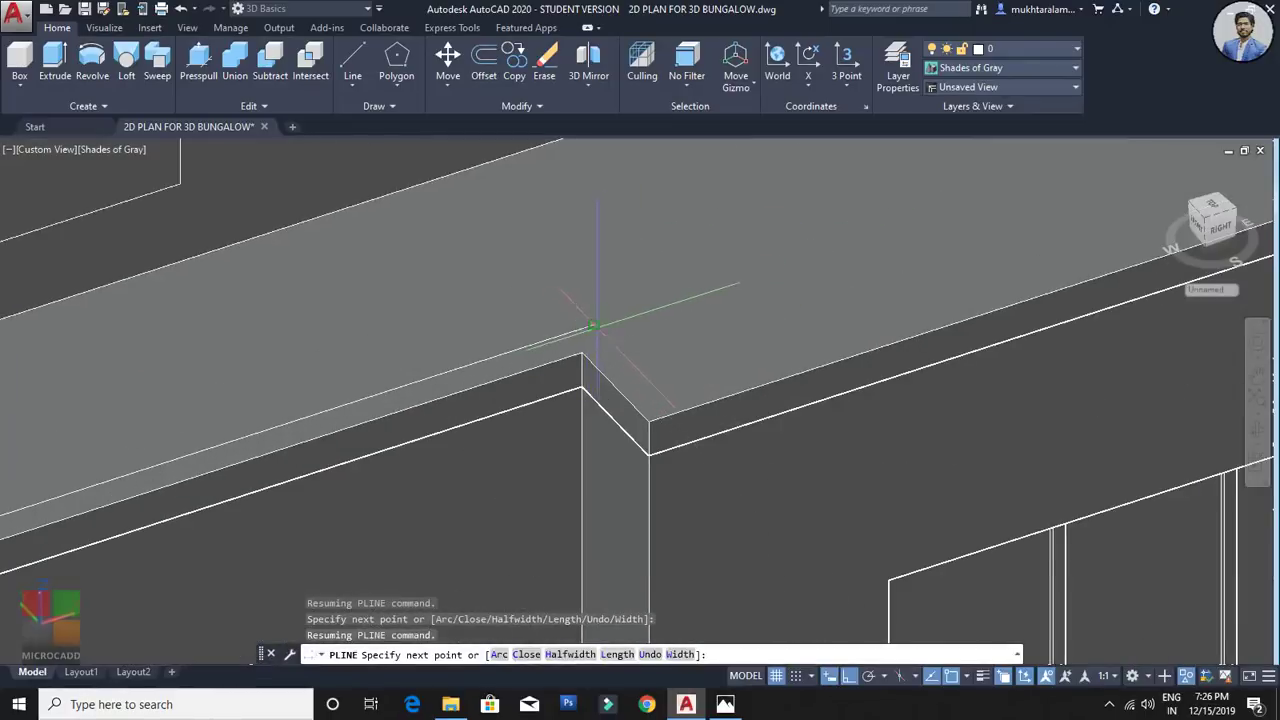
{"action": "left_click", "coordinate": [596, 325]}
{"action": "left_click", "coordinate": [672, 384]}
Step: Continue the roof-edge polyline around the front-right corner and along the side, ending it at the rear wall
{"action": "middle_click_drag", "start_coordinate": [950, 257], "coordinate": [444, 312]}
{"action": "scroll", "coordinate": [799, 191], "scroll_direction": "down", "scroll_amount": 2}
{"action": "middle_click_drag", "start_coordinate": [799, 191], "coordinate": [511, 458]}
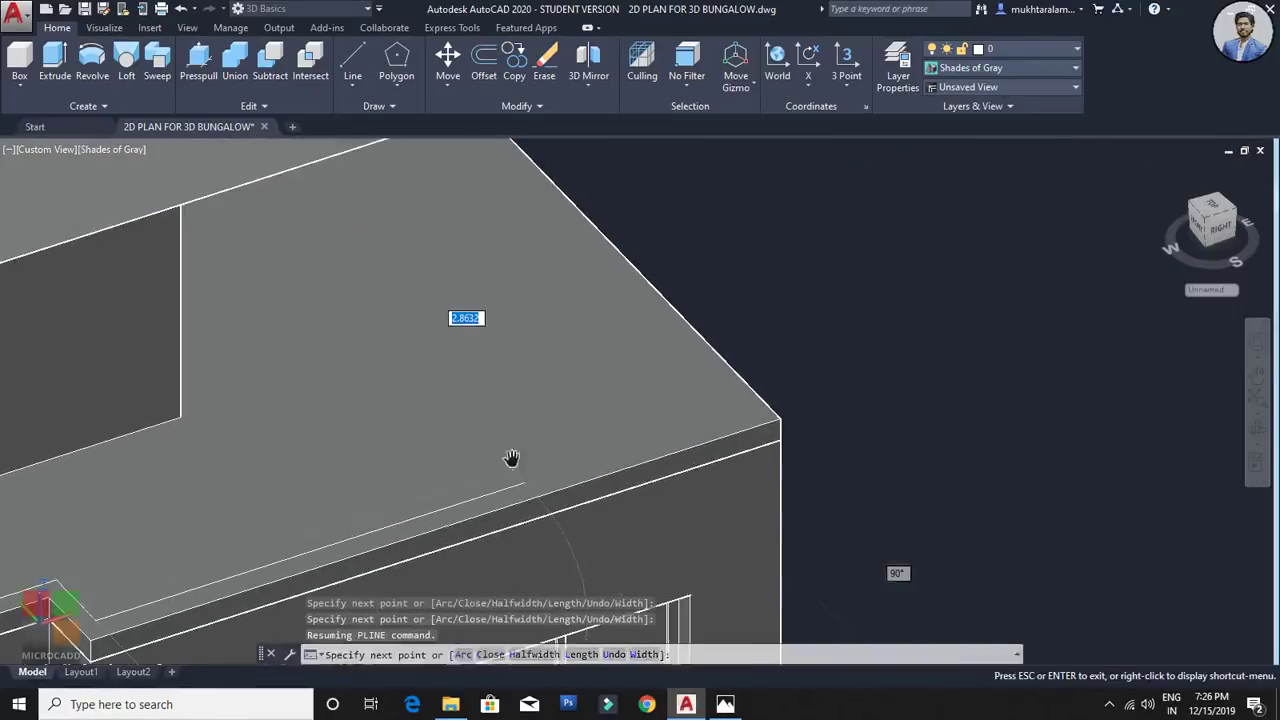
{"action": "scroll", "coordinate": [657, 417], "scroll_direction": "up", "scroll_amount": 2}
{"action": "left_click", "coordinate": [788, 409]}
{"action": "scroll", "coordinate": [786, 409], "scroll_direction": "down", "scroll_amount": 3}
{"action": "middle_click_drag", "start_coordinate": [786, 409], "coordinate": [652, 359], "text": "shift"}
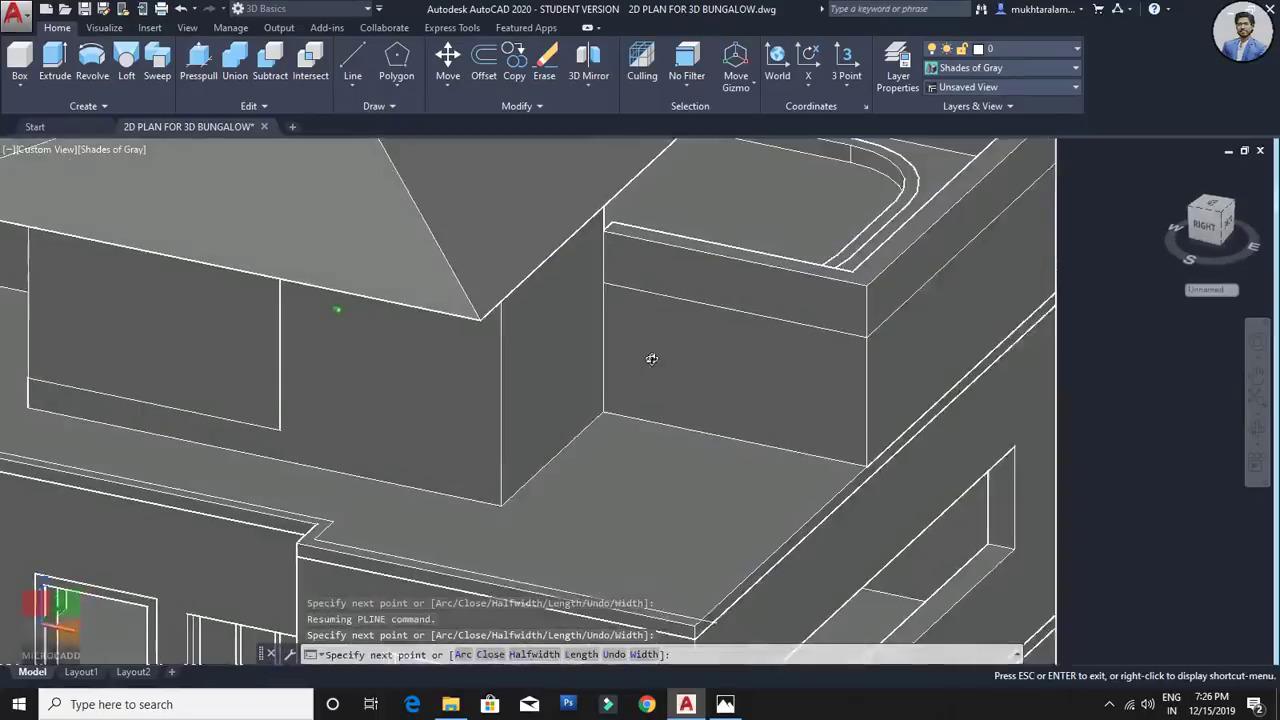
{"action": "middle_click_drag", "start_coordinate": [742, 399], "coordinate": [691, 356]}
{"action": "scroll", "coordinate": [838, 436], "scroll_direction": "up", "scroll_amount": 5}
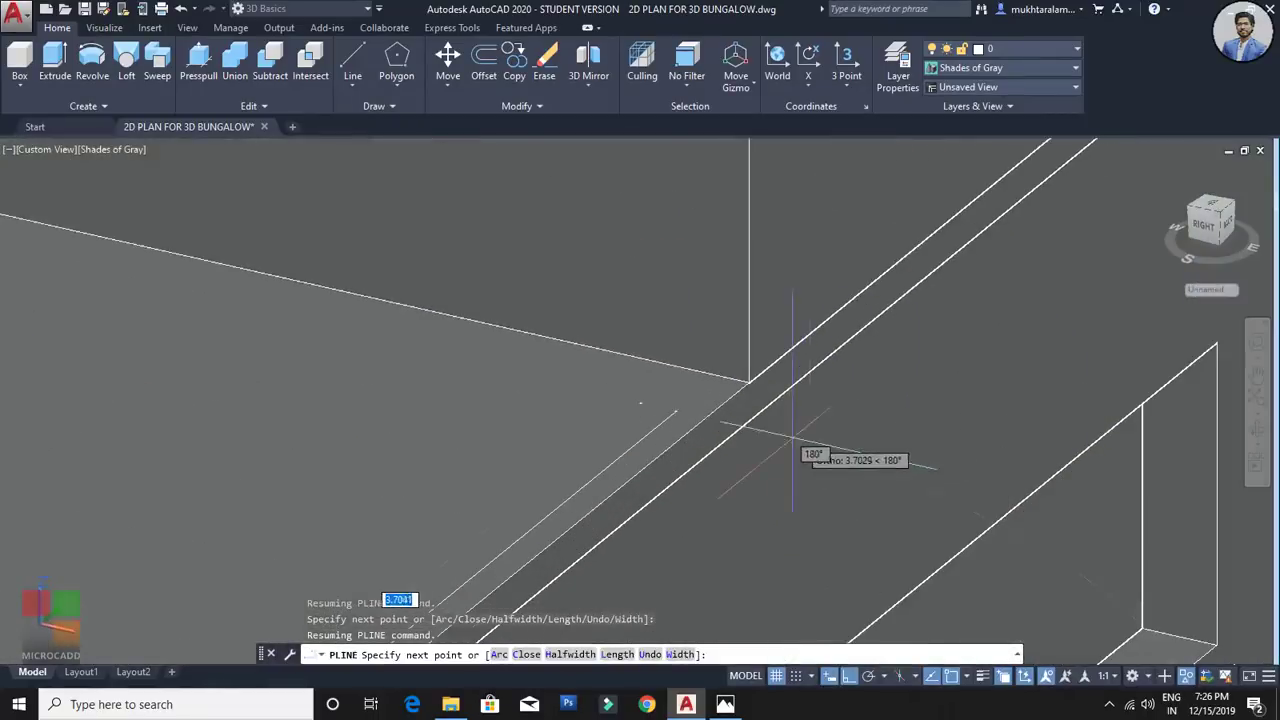
{"action": "left_click", "coordinate": [749, 382]}
{"action": "key", "text": "Escape"}
Step: Copy the roof-edge polyline straight up by 0.9
{"action": "scroll", "coordinate": [752, 384], "scroll_direction": "down", "scroll_amount": 10}
{"action": "middle_click_drag", "start_coordinate": [626, 432], "coordinate": [715, 430], "text": "shift"}
{"action": "scroll", "coordinate": [460, 440], "scroll_direction": "up", "scroll_amount": 4}
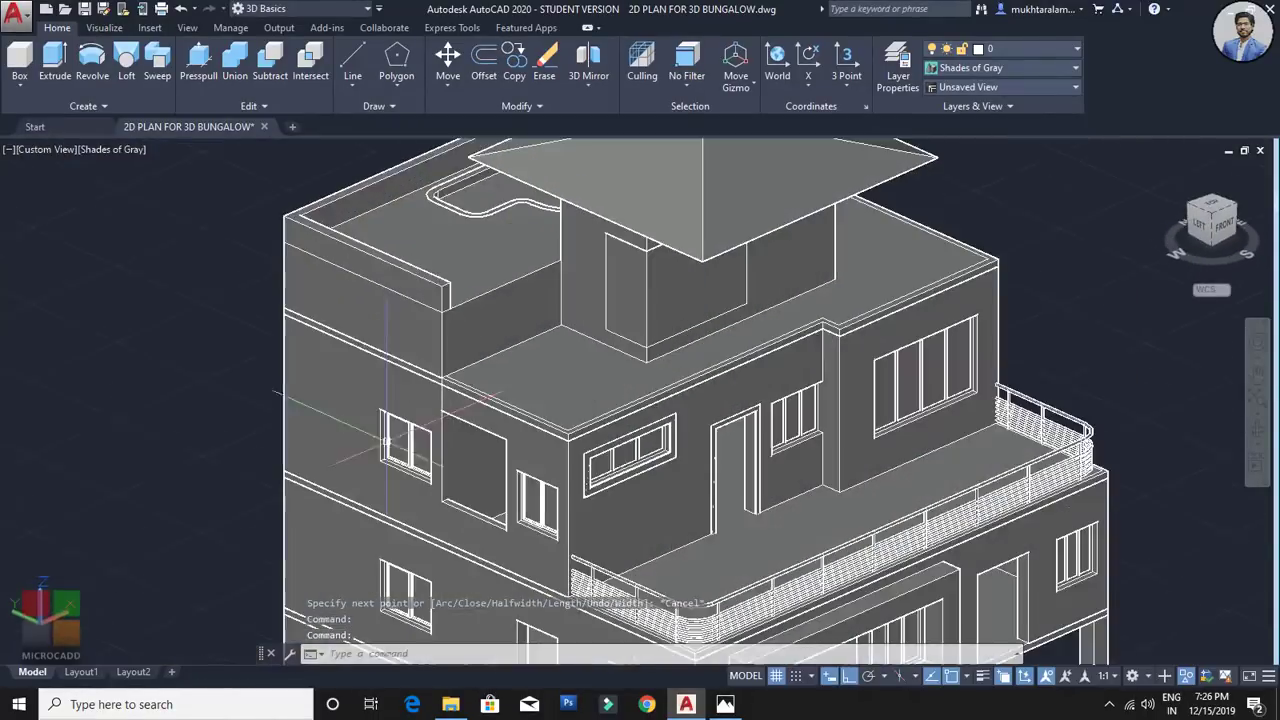
{"action": "scroll", "coordinate": [385, 440], "scroll_direction": "up", "scroll_amount": 4}
{"action": "left_click", "coordinate": [571, 371]}
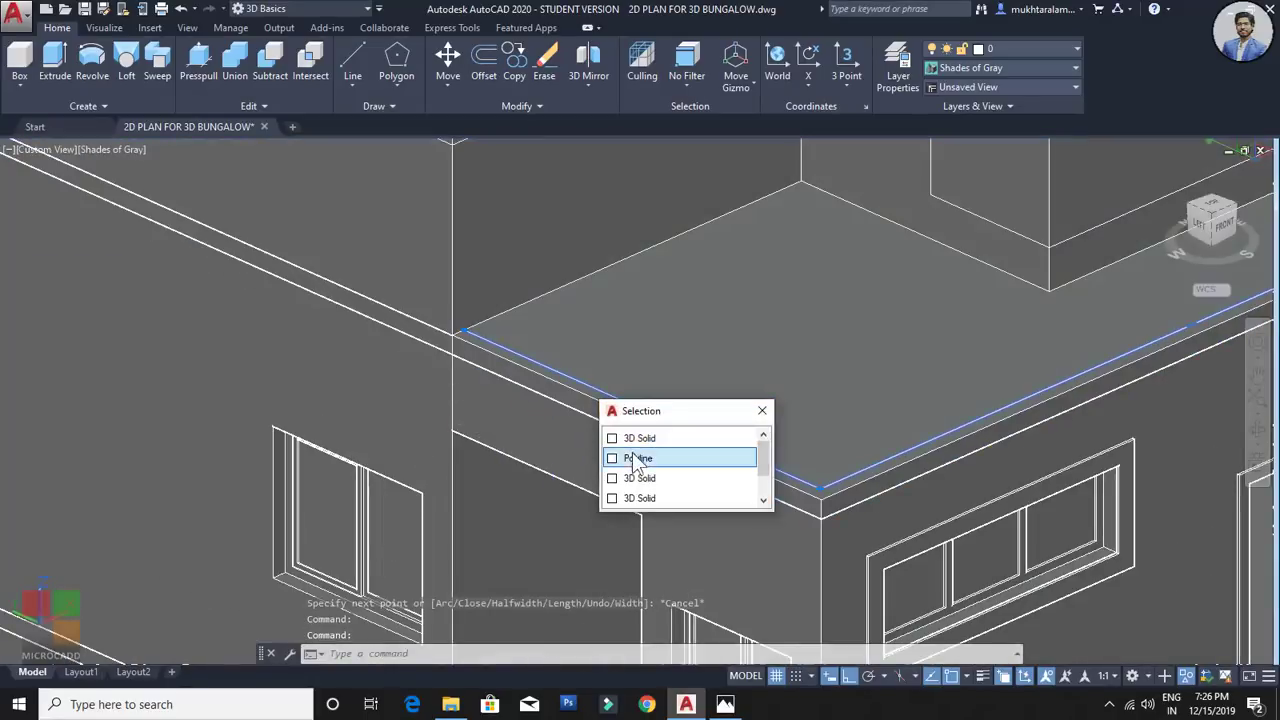
{"action": "left_click", "coordinate": [637, 458]}
{"action": "scroll", "coordinate": [630, 440], "scroll_direction": "down", "scroll_amount": 4}
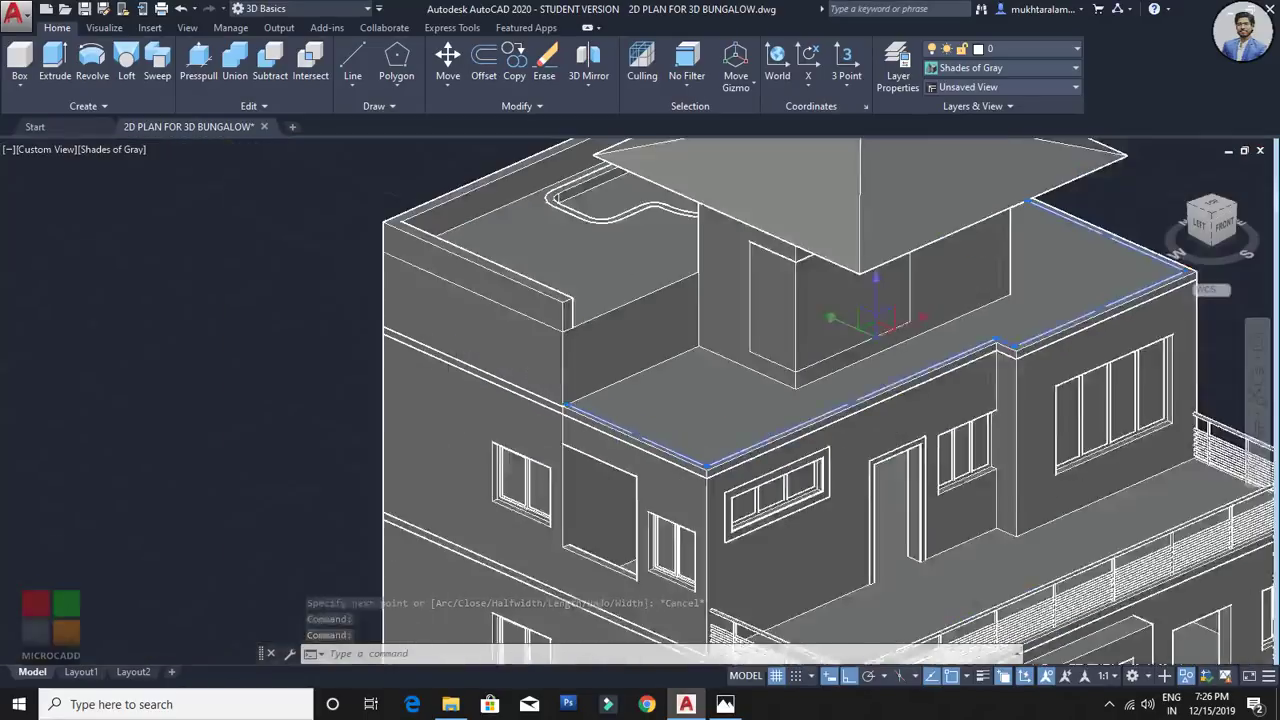
{"action": "scroll", "coordinate": [700, 445], "scroll_direction": "up", "scroll_amount": 1}
{"action": "type", "text": "c"}
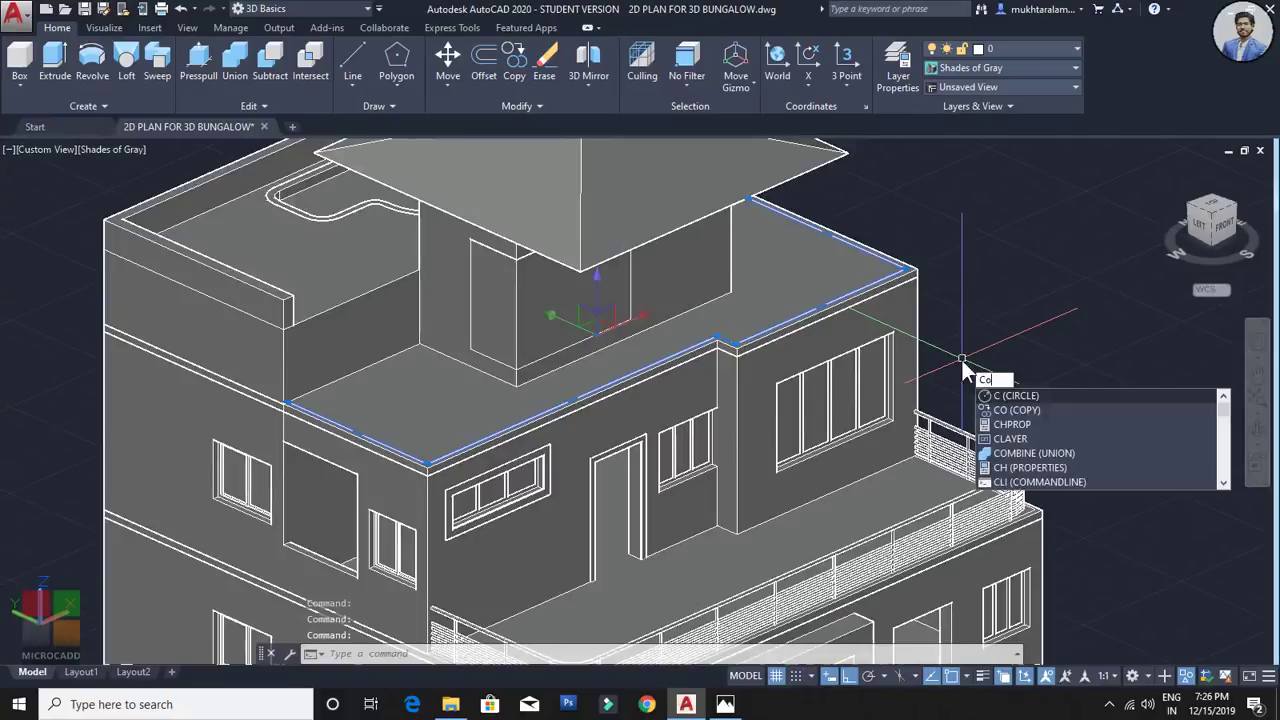
{"action": "type", "text": "o"}
{"action": "key", "text": "Return"}
{"action": "scroll", "coordinate": [962, 376], "scroll_direction": "up", "scroll_amount": 2}
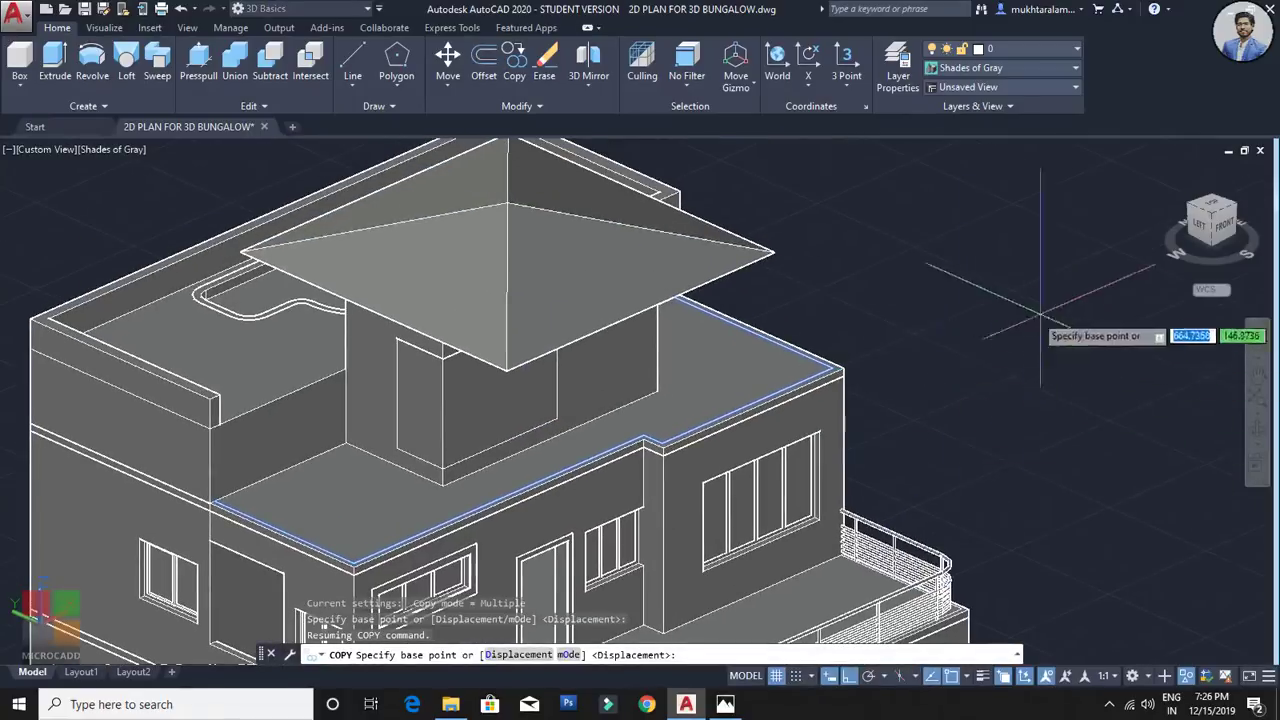
{"action": "left_click", "coordinate": [971, 401]}
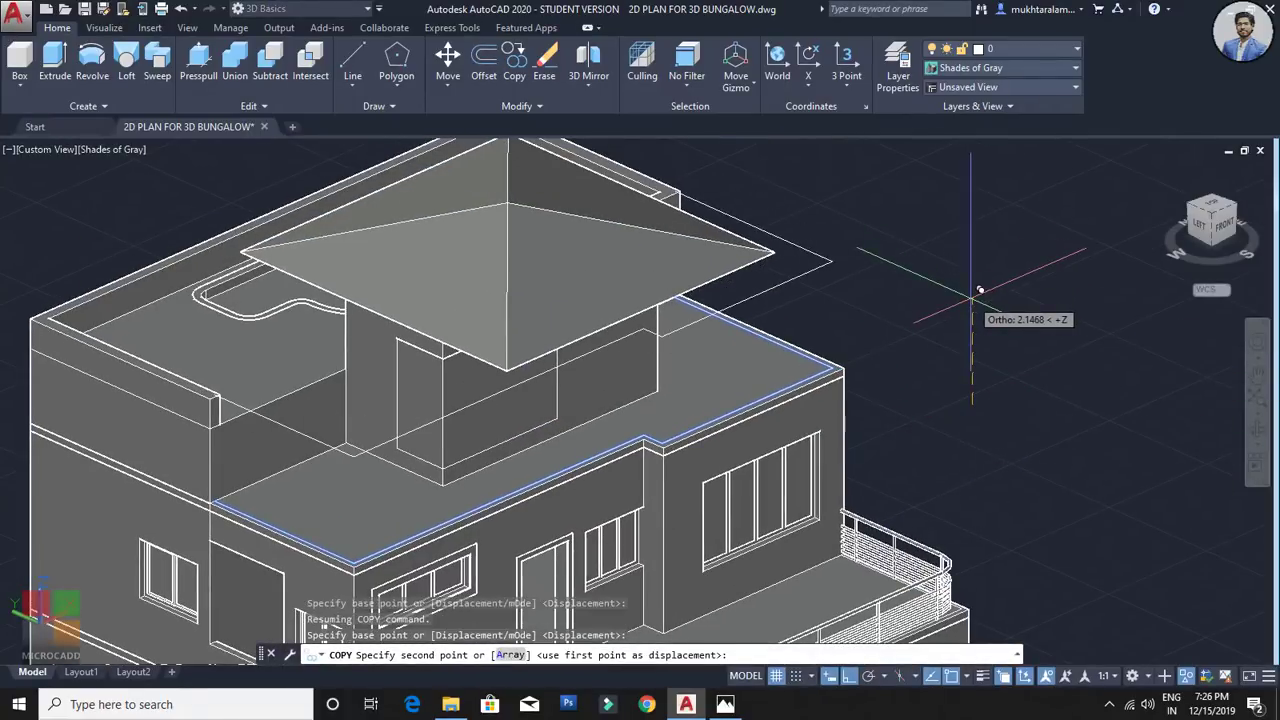
{"action": "type", "text": "9"}
{"action": "key", "text": "Return"}
{"action": "key", "text": "Escape"}
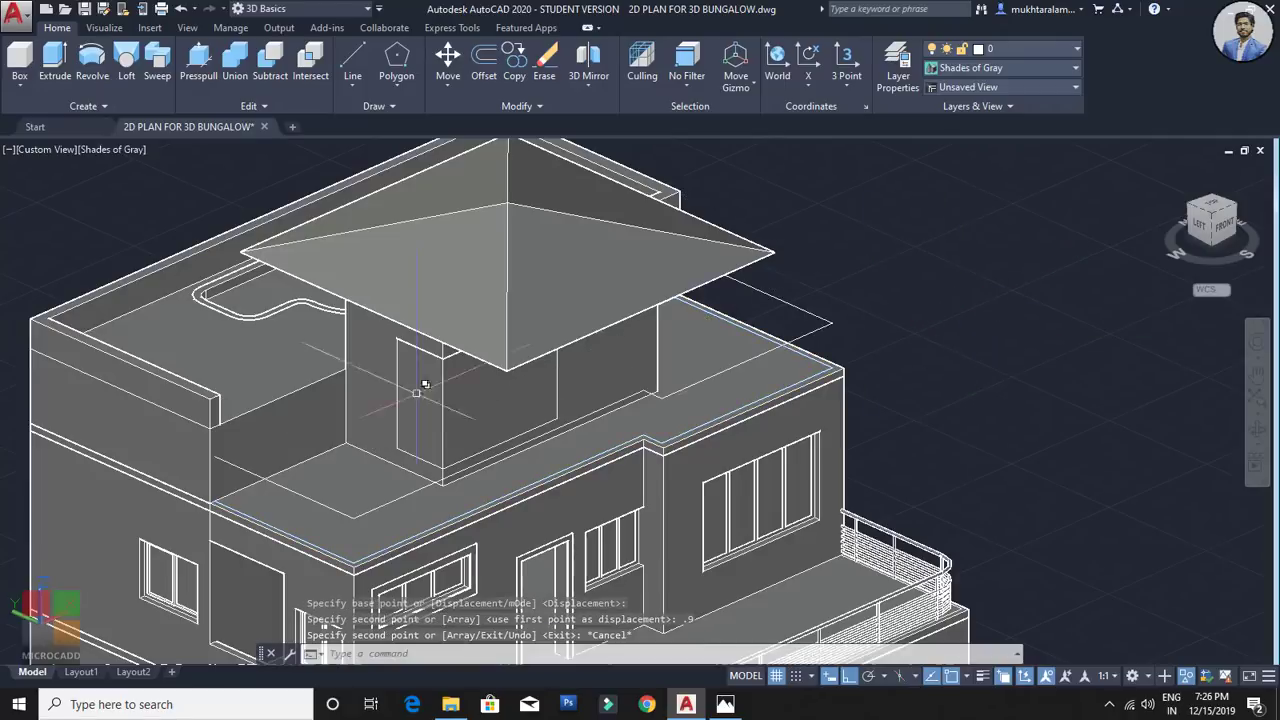
Step: Fillet the front-left corner of the raised polyline with a radius of 0.5
{"action": "scroll", "coordinate": [239, 381], "scroll_direction": "up", "scroll_amount": 4}
{"action": "scroll", "coordinate": [239, 381], "scroll_direction": "up", "scroll_amount": 3}
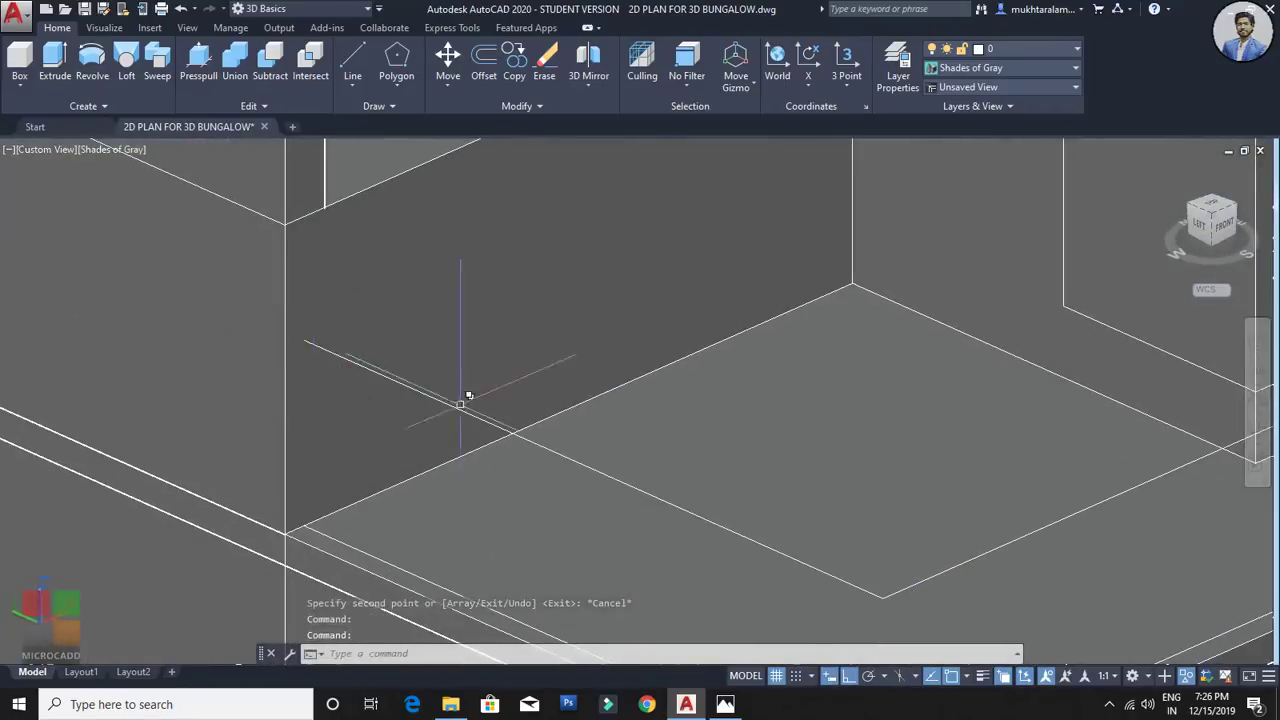
{"action": "middle_click_drag", "start_coordinate": [780, 473], "coordinate": [498, 376]}
{"action": "middle_click_drag", "start_coordinate": [628, 510], "coordinate": [567, 467]}
{"action": "type", "text": "f"}
{"action": "key", "text": "Return"}
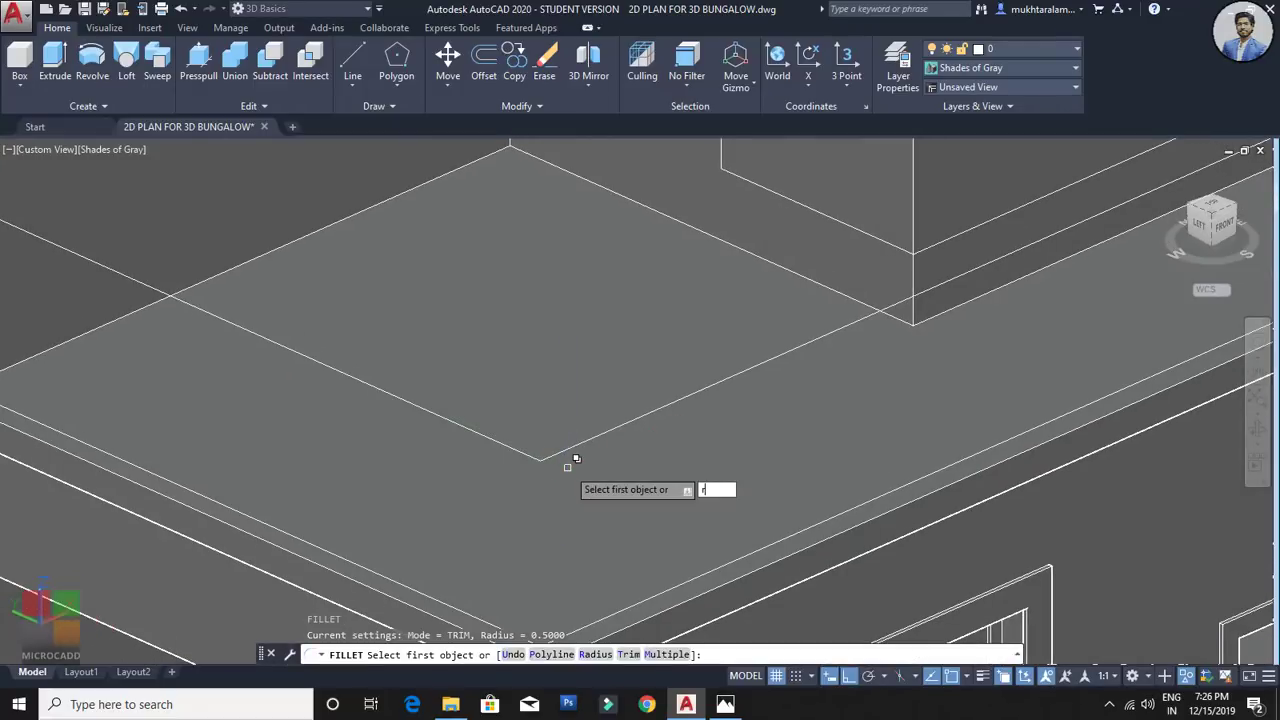
{"action": "key", "text": "Return"}
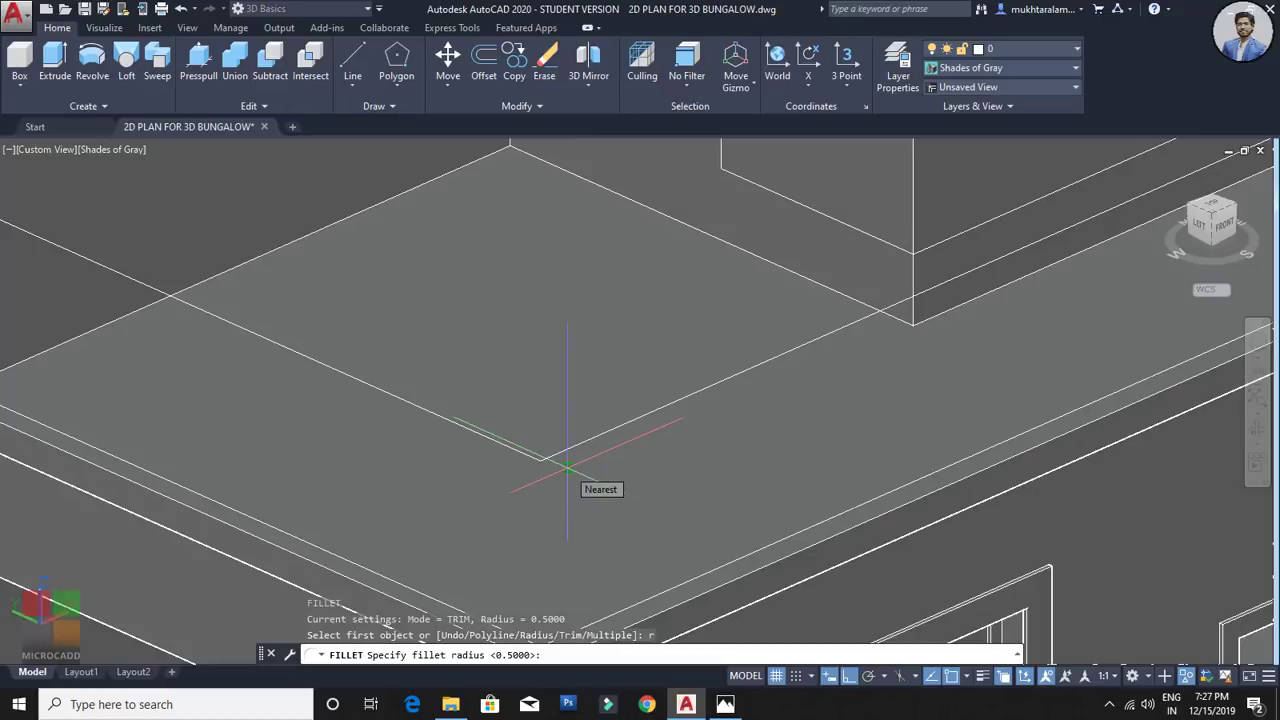
{"action": "type", "text": ".5"}
{"action": "key", "text": "Return"}
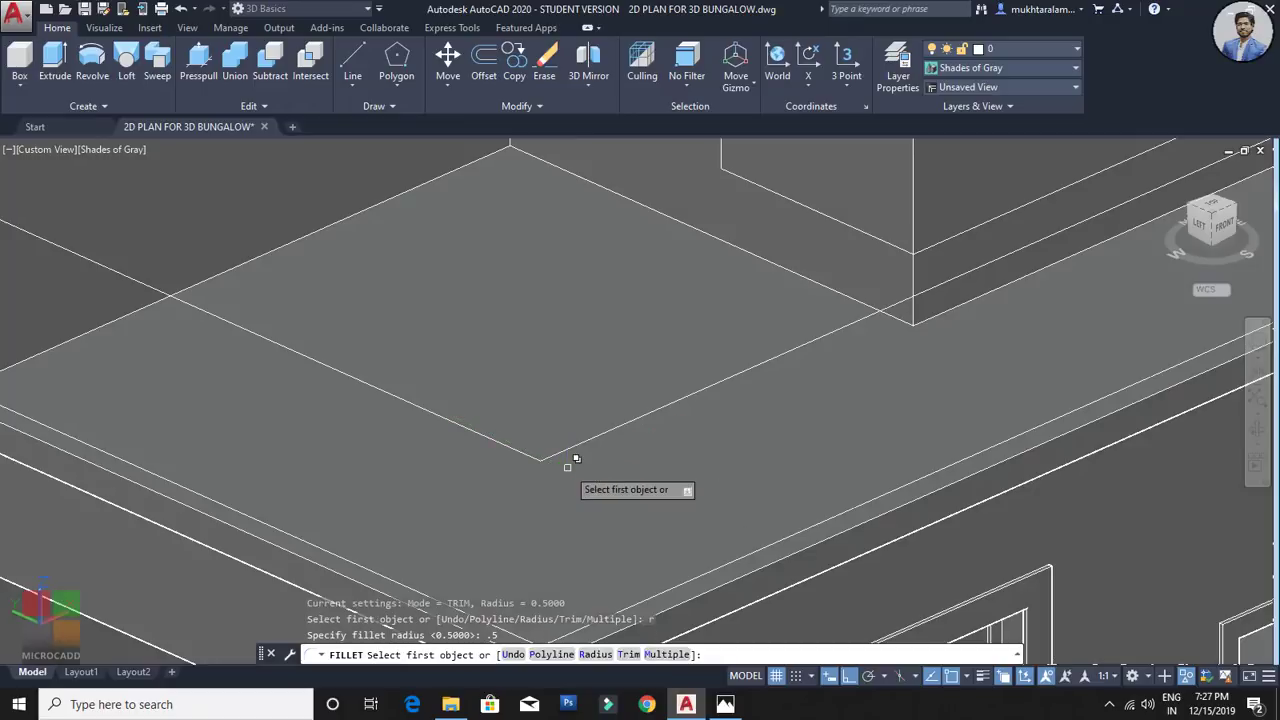
{"action": "left_click", "coordinate": [500, 440]}
{"action": "left_click", "coordinate": [596, 430]}
{"action": "left_click", "coordinate": [602, 429]}
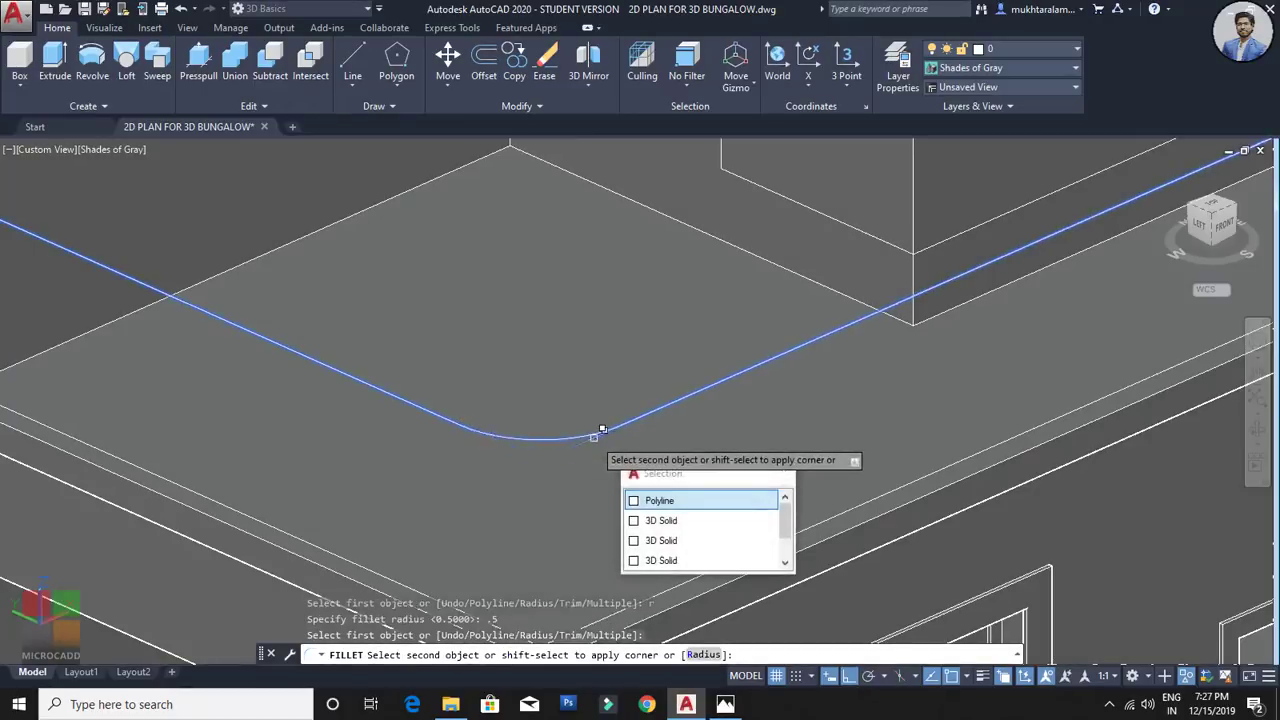
{"action": "left_click", "coordinate": [602, 429]}
{"action": "left_click", "coordinate": [640, 414]}
Step: Fillet the front-right corner of the raised polyline with the same 0.5 radius
{"action": "scroll", "coordinate": [625, 410], "scroll_direction": "down", "scroll_amount": 5}
{"action": "middle_click_drag", "start_coordinate": [625, 410], "coordinate": [351, 446]}
{"action": "middle_click_drag", "start_coordinate": [897, 294], "coordinate": [743, 354]}
{"action": "key", "text": "Escape"}
{"action": "middle_click_drag", "start_coordinate": [825, 298], "coordinate": [669, 418]}
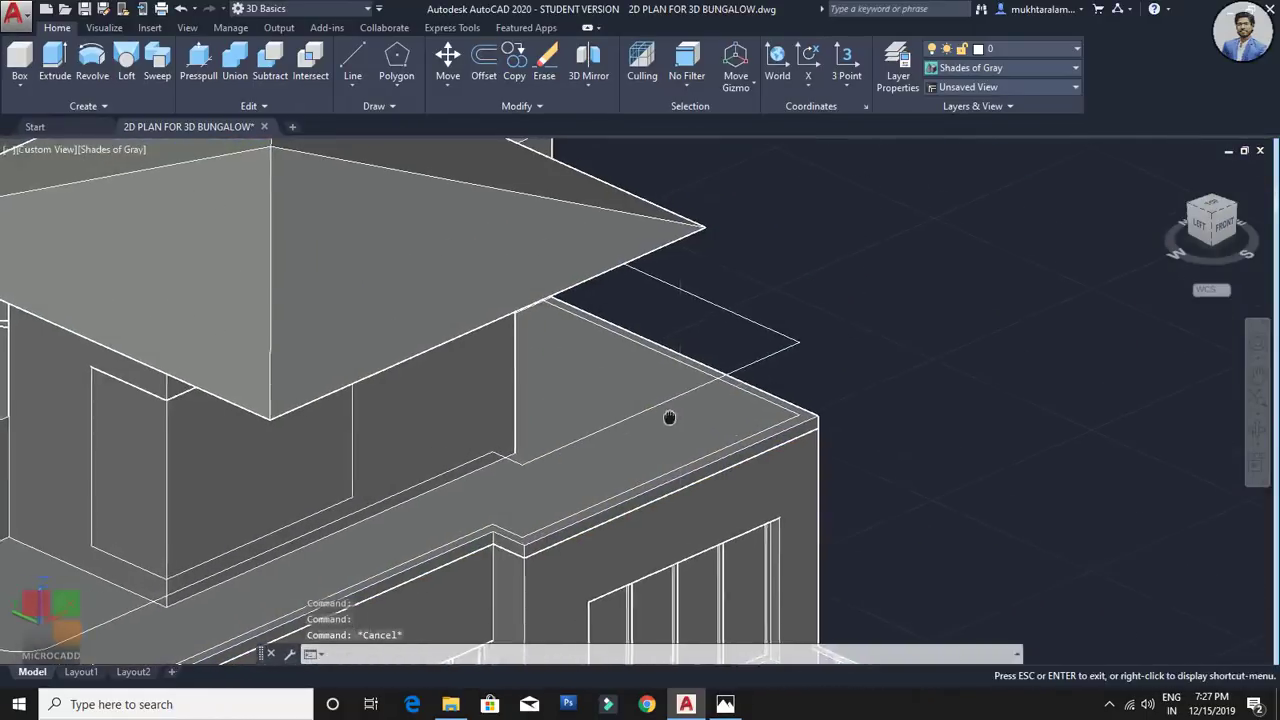
{"action": "key", "text": "Return"}
{"action": "scroll", "coordinate": [770, 352], "scroll_direction": "up", "scroll_amount": 2}
{"action": "left_click", "coordinate": [792, 318]}
{"action": "left_click", "coordinate": [787, 346]}
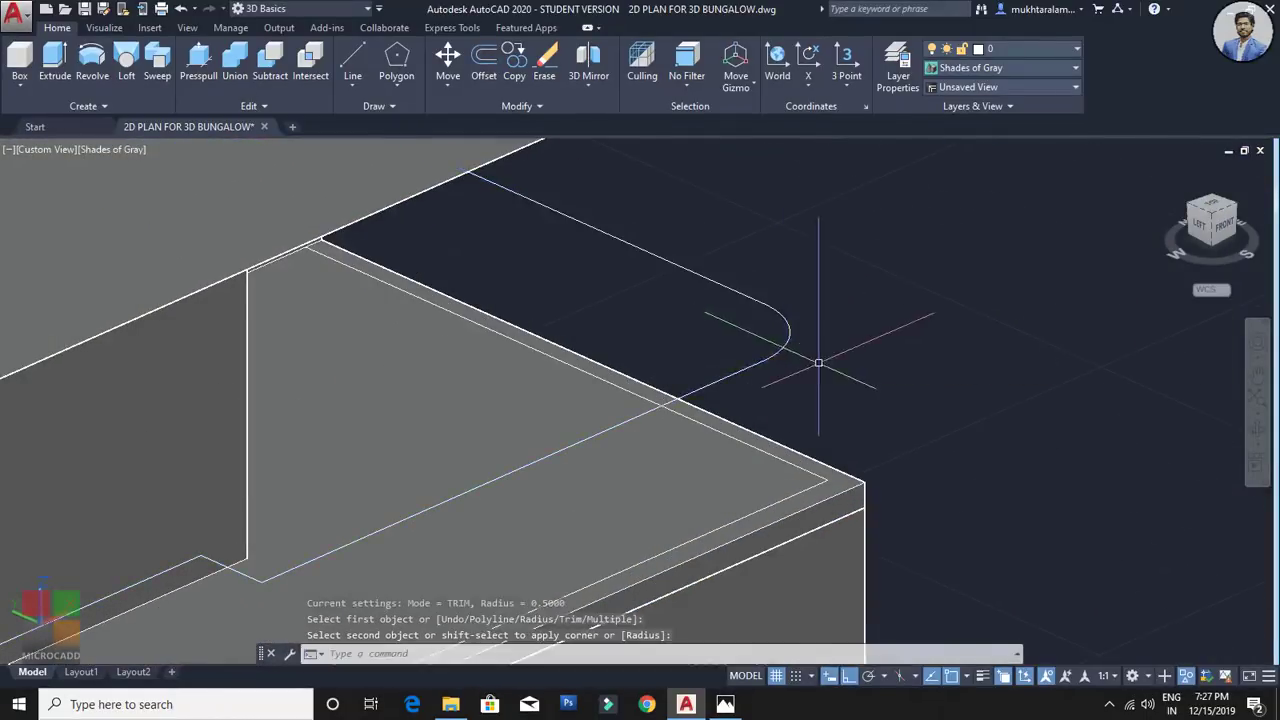
Step: Examine the raised polyline at the notch in the roof's front edge
{"action": "scroll", "coordinate": [552, 514], "scroll_direction": "down", "scroll_amount": 2}
{"action": "middle_click_drag", "start_coordinate": [552, 514], "coordinate": [794, 314]}
{"action": "scroll", "coordinate": [582, 336], "scroll_direction": "up", "scroll_amount": 2}
{"action": "middle_click_drag", "start_coordinate": [582, 336], "coordinate": [549, 358]}
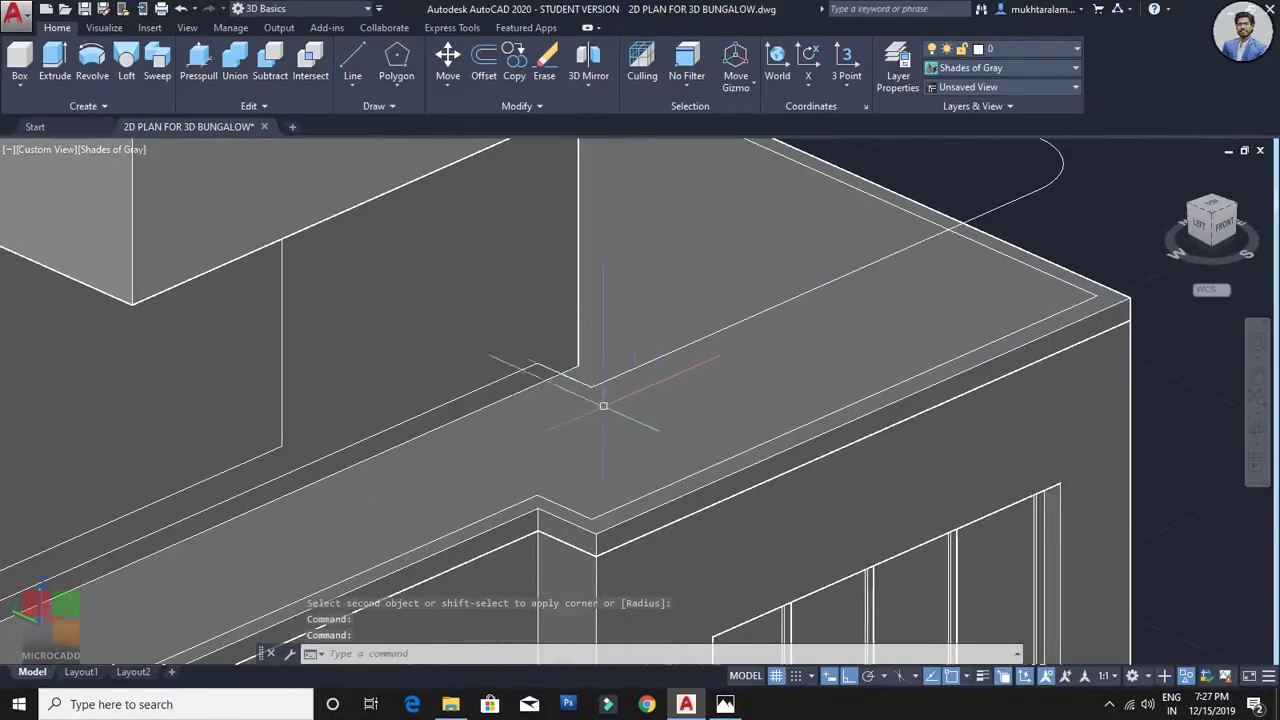
{"action": "scroll", "coordinate": [661, 347], "scroll_direction": "down", "scroll_amount": 4}
{"action": "middle_click_drag", "start_coordinate": [669, 397], "coordinate": [664, 467], "text": "shift"}
{"action": "scroll", "coordinate": [523, 443], "scroll_direction": "up", "scroll_amount": 3}
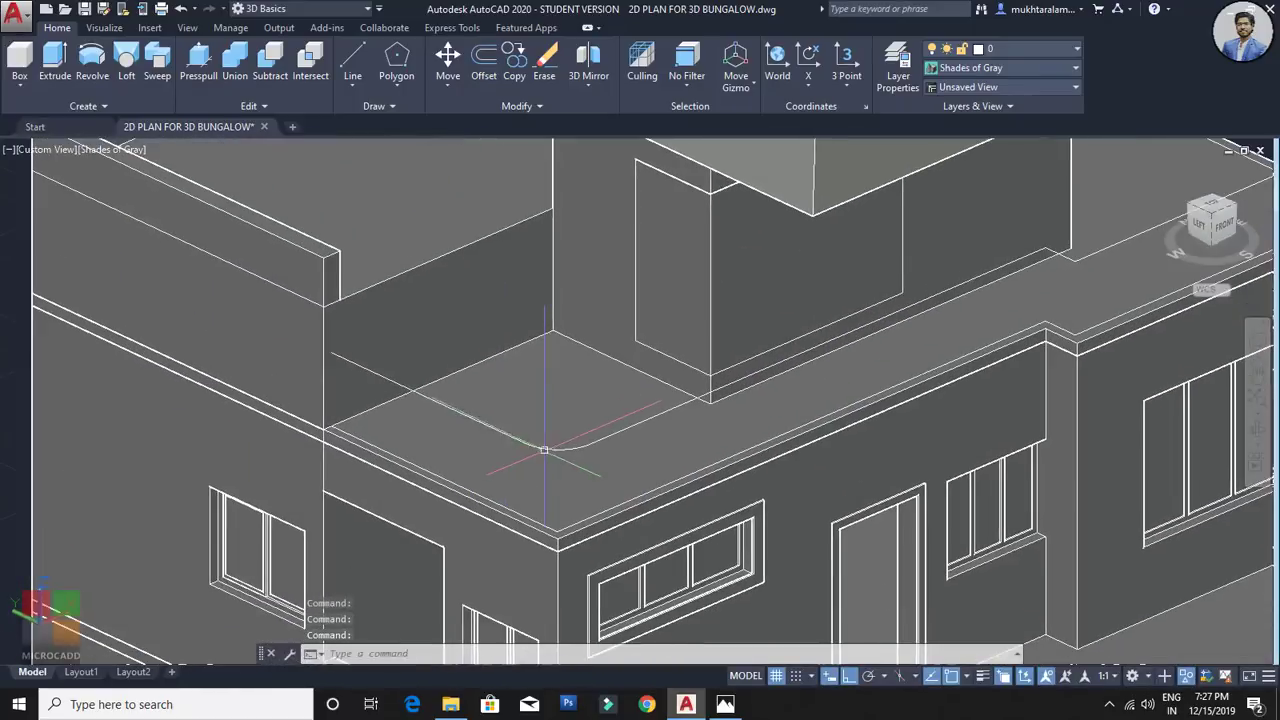
Step: Copy the filleted polyline a short distance straight down to form a lower rail path
{"action": "left_click", "coordinate": [544, 450]}
{"action": "left_click", "coordinate": [607, 513]}
{"action": "middle_click_drag", "start_coordinate": [657, 495], "coordinate": [582, 490]}
{"action": "type", "text": "co"}
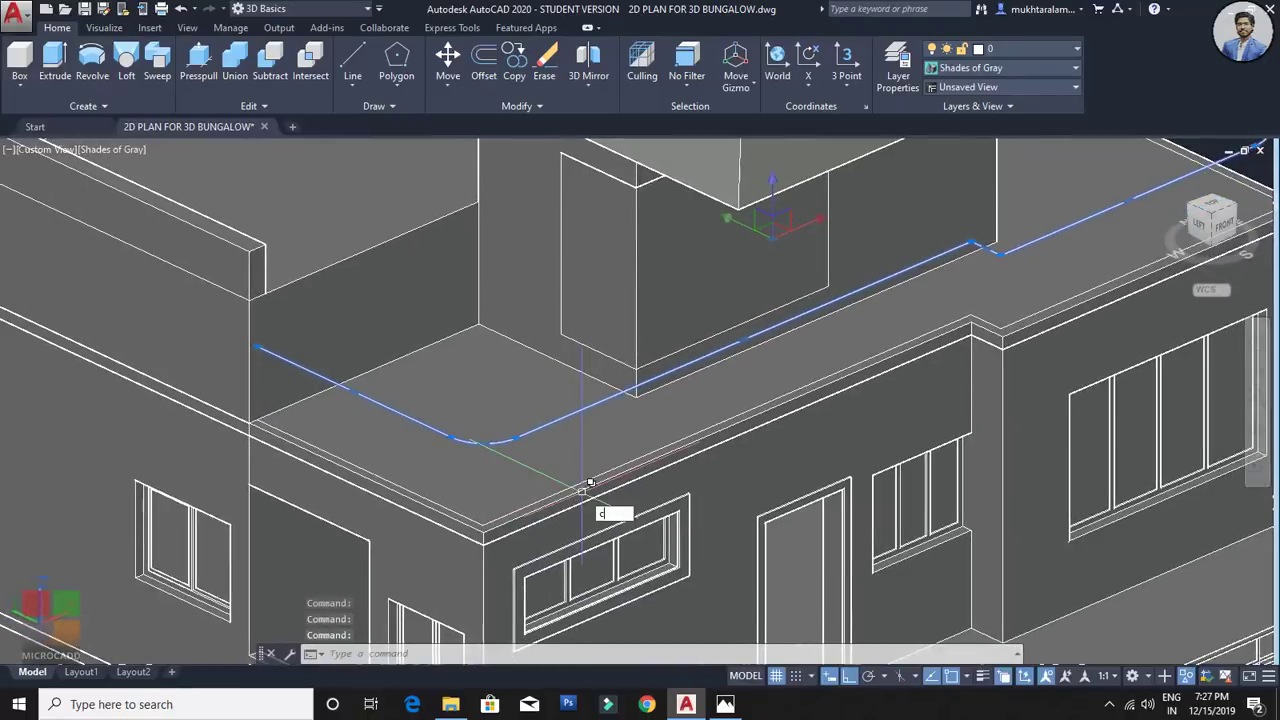
{"action": "key", "text": "Return"}
{"action": "scroll", "coordinate": [801, 451], "scroll_direction": "down", "scroll_amount": 2}
{"action": "middle_click_drag", "start_coordinate": [801, 451], "coordinate": [443, 497]}
{"action": "scroll", "coordinate": [770, 386], "scroll_direction": "up", "scroll_amount": 3}
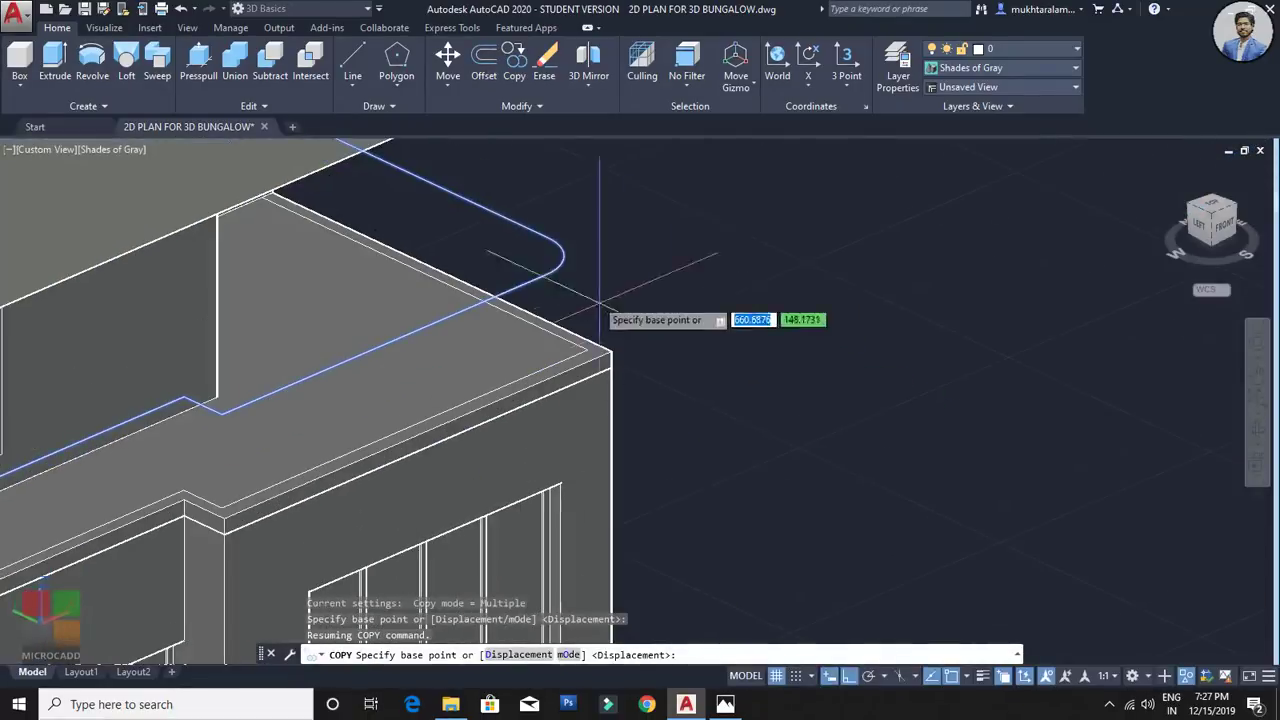
{"action": "left_click", "coordinate": [757, 296]}
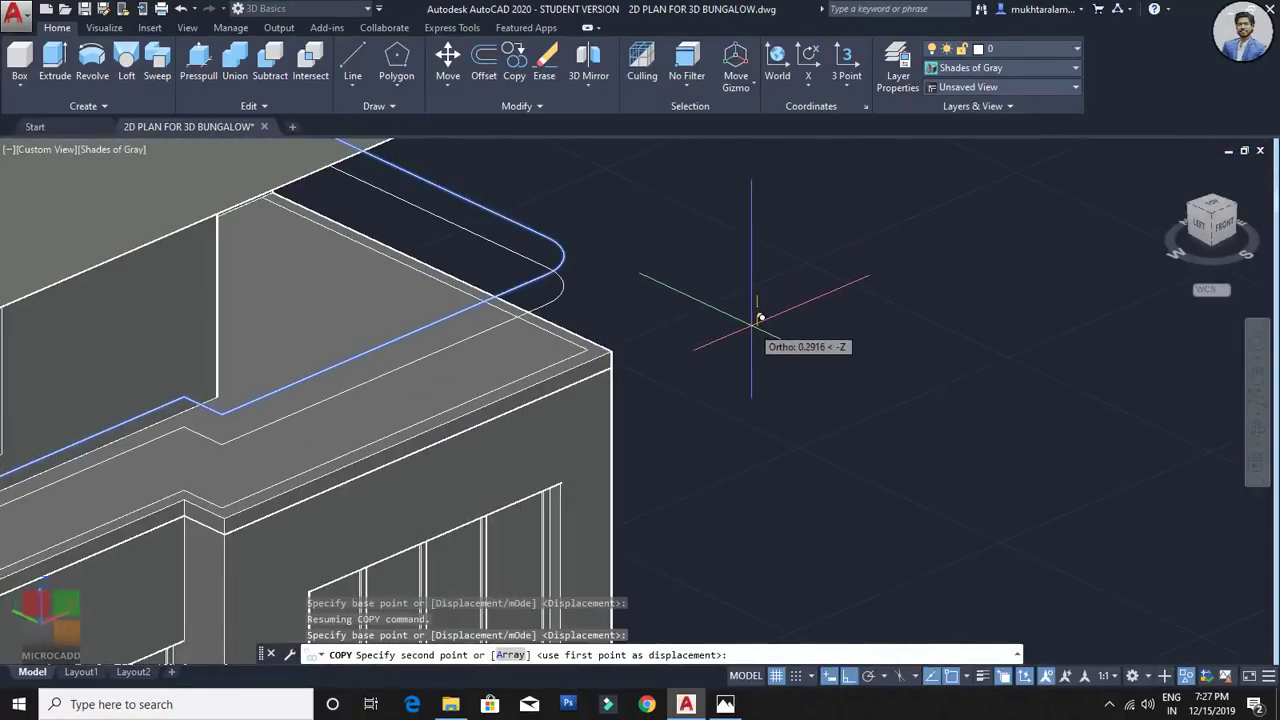
{"action": "left_click", "coordinate": [737, 343]}
{"action": "key", "text": "Escape"}
Step: Draw a circle of radius 0.01 centred on the left end of the lower rail path, perpendicular to it
{"action": "scroll", "coordinate": [1035, 272], "scroll_direction": "down", "scroll_amount": 4}
{"action": "scroll", "coordinate": [314, 397], "scroll_direction": "up", "scroll_amount": 8}
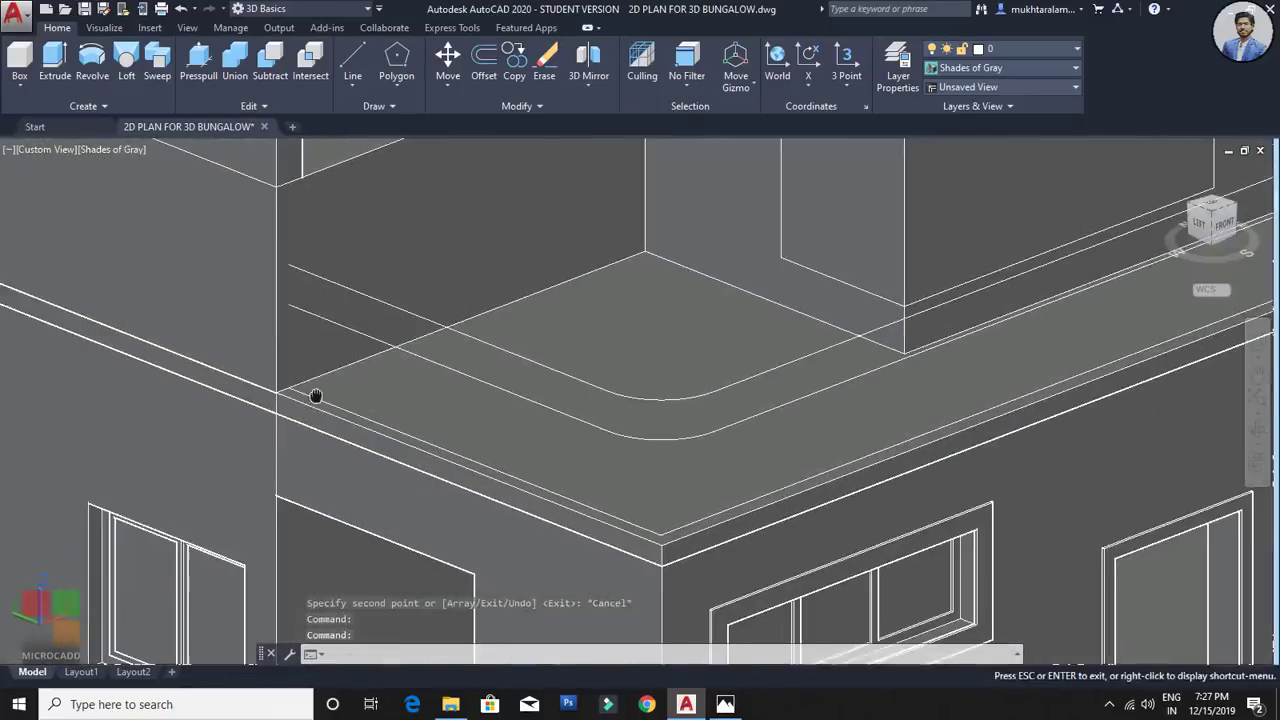
{"action": "type", "text": "c"}
{"action": "key", "text": "Return"}
{"action": "scroll", "coordinate": [310, 300], "scroll_direction": "up", "scroll_amount": 2}
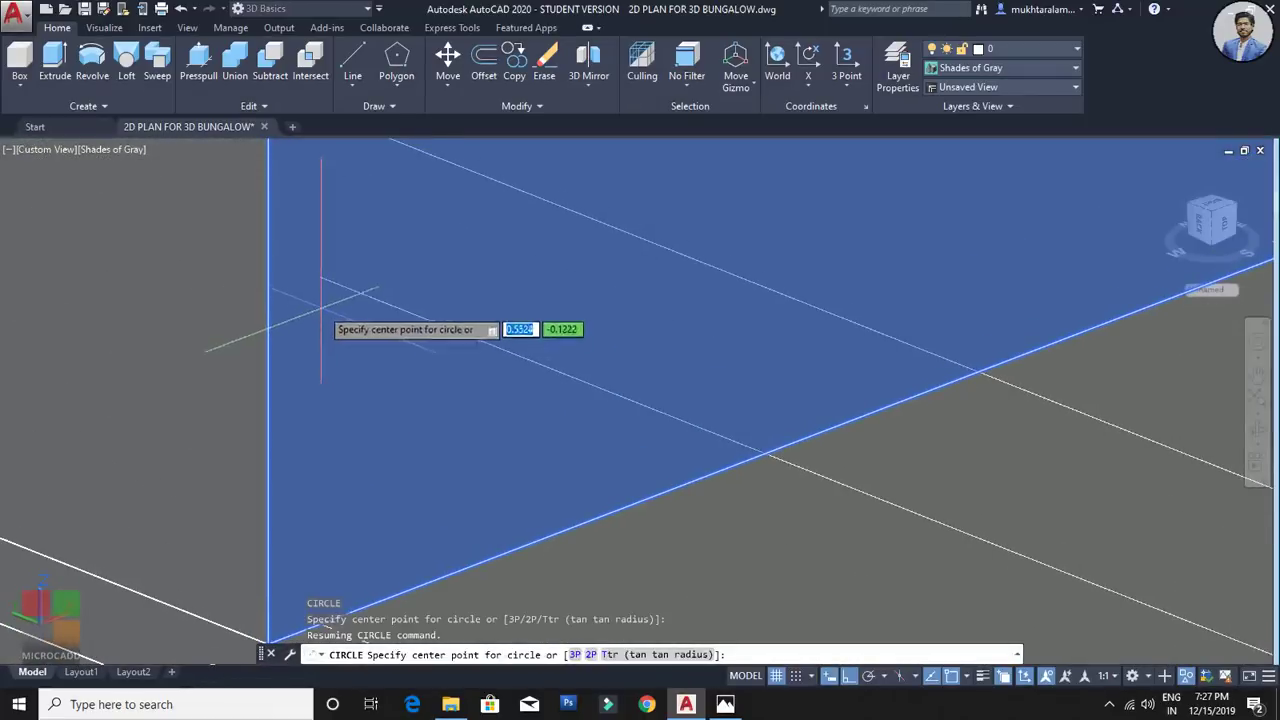
{"action": "left_click", "coordinate": [320, 280]}
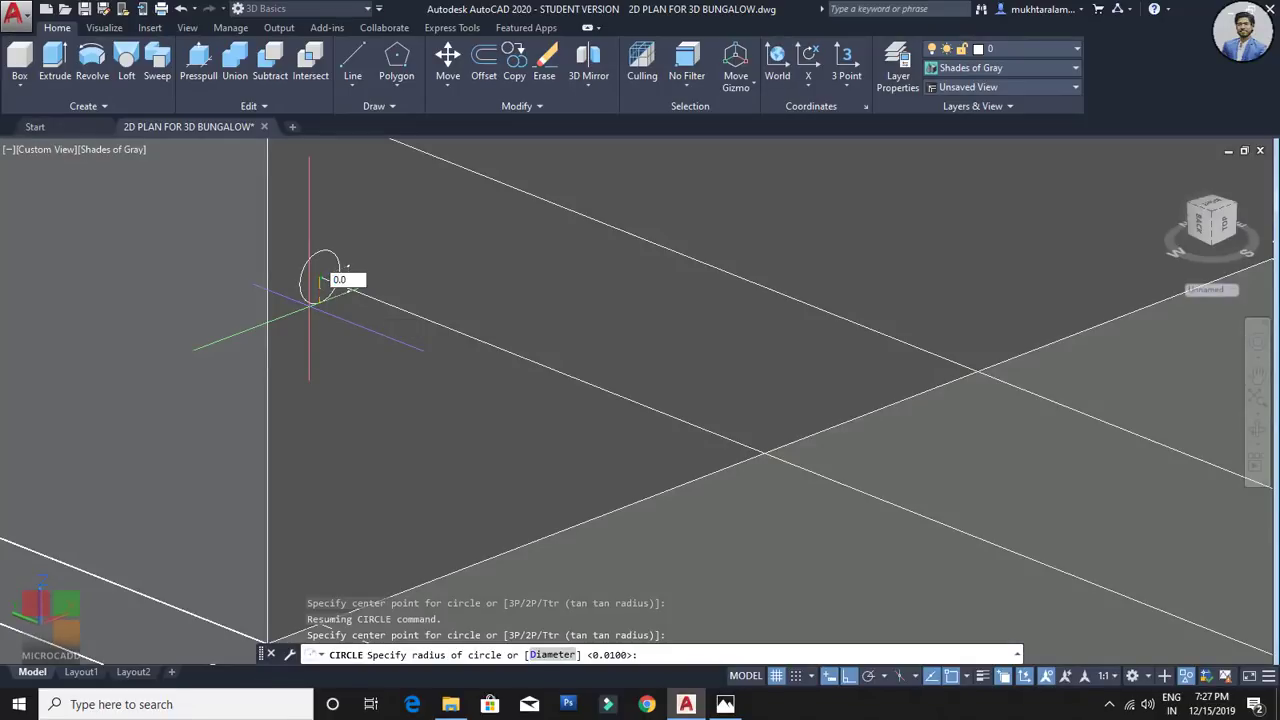
{"action": "type", "text": "0.01"}
{"action": "key", "text": "Return"}
Step: Draw a circle of radius 0.02 centred on the left end of the upper rail path
{"action": "middle_click_drag", "start_coordinate": [339, 193], "coordinate": [351, 369]}
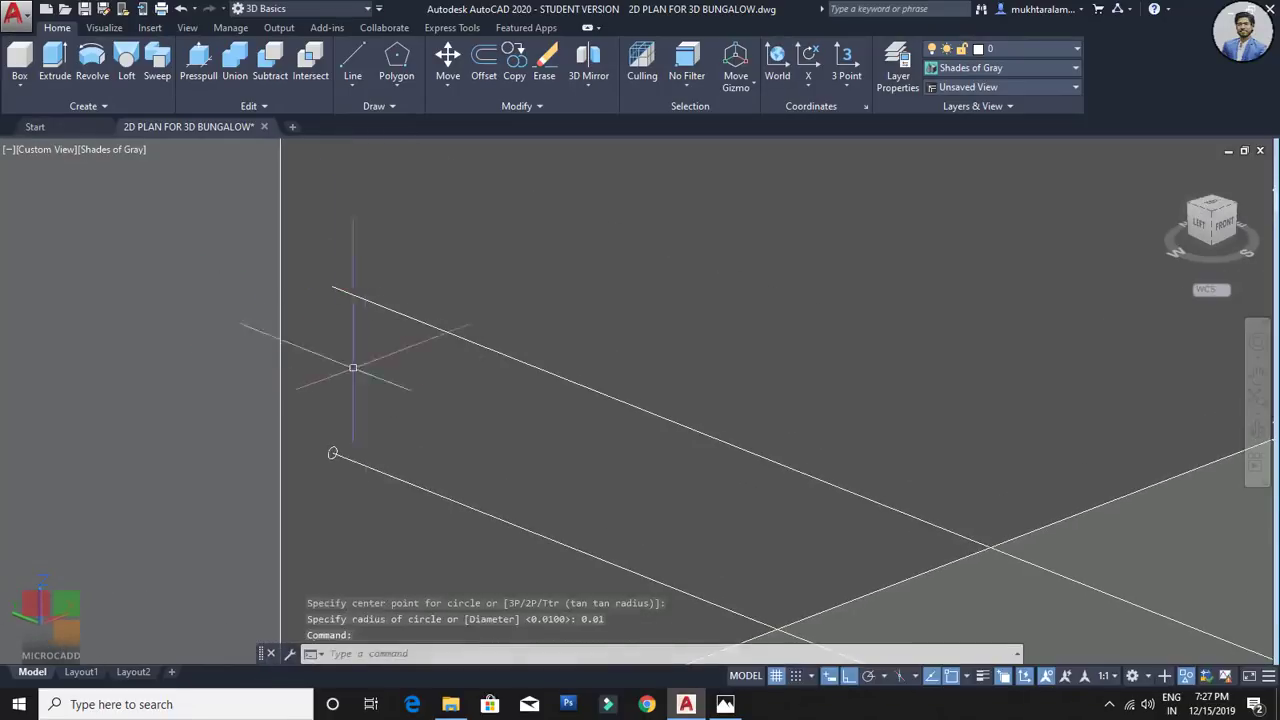
{"action": "key", "text": "Return"}
{"action": "left_click", "coordinate": [333, 287]}
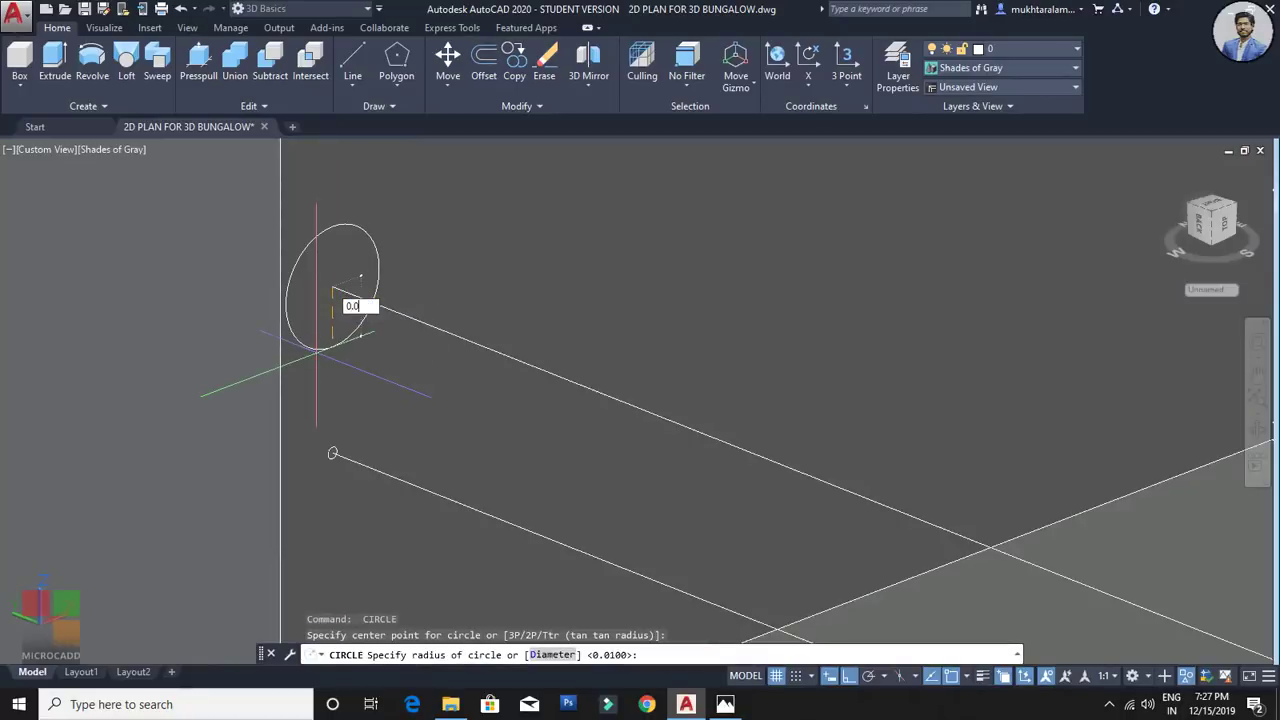
{"action": "key", "text": "Return"}
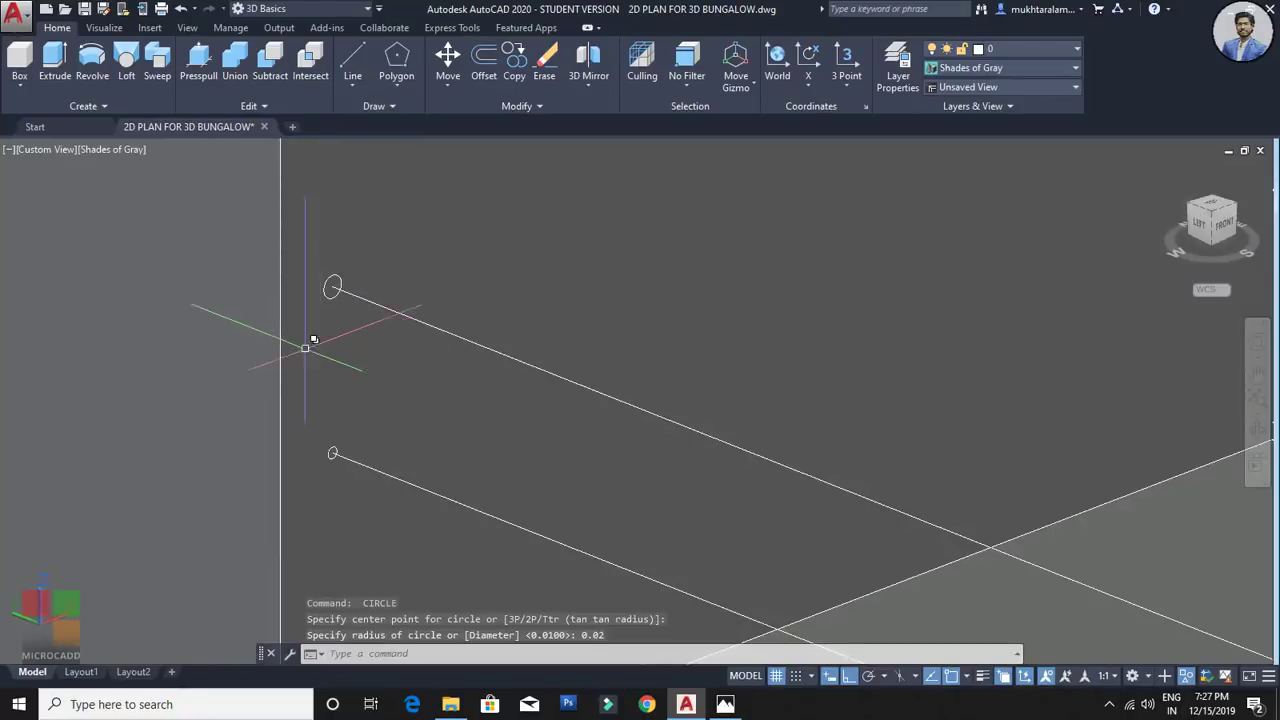
Step: Sweep the 0.02 radius circle along the upper rail path to form the solid top rail
{"action": "key", "text": "Escape"}
{"action": "scroll", "coordinate": [249, 240], "scroll_direction": "down", "scroll_amount": 4}
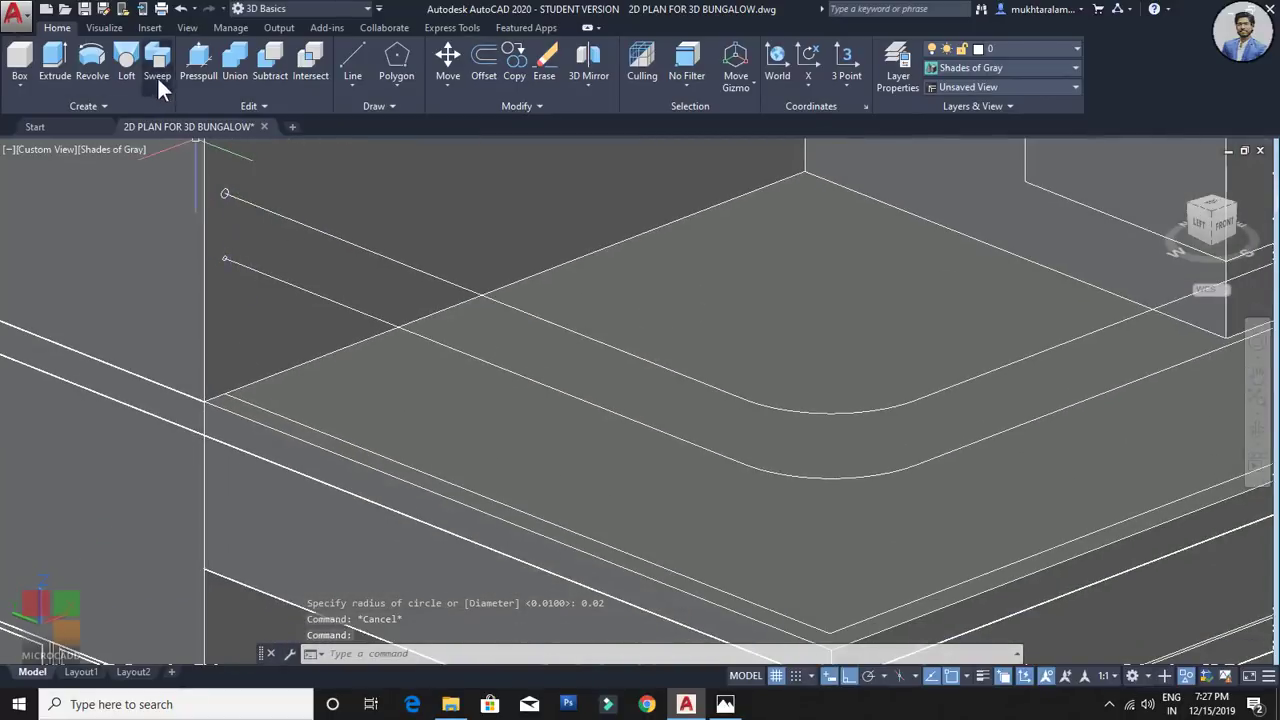
{"action": "left_click", "coordinate": [157, 76]}
{"action": "scroll", "coordinate": [250, 205], "scroll_direction": "up", "scroll_amount": 4}
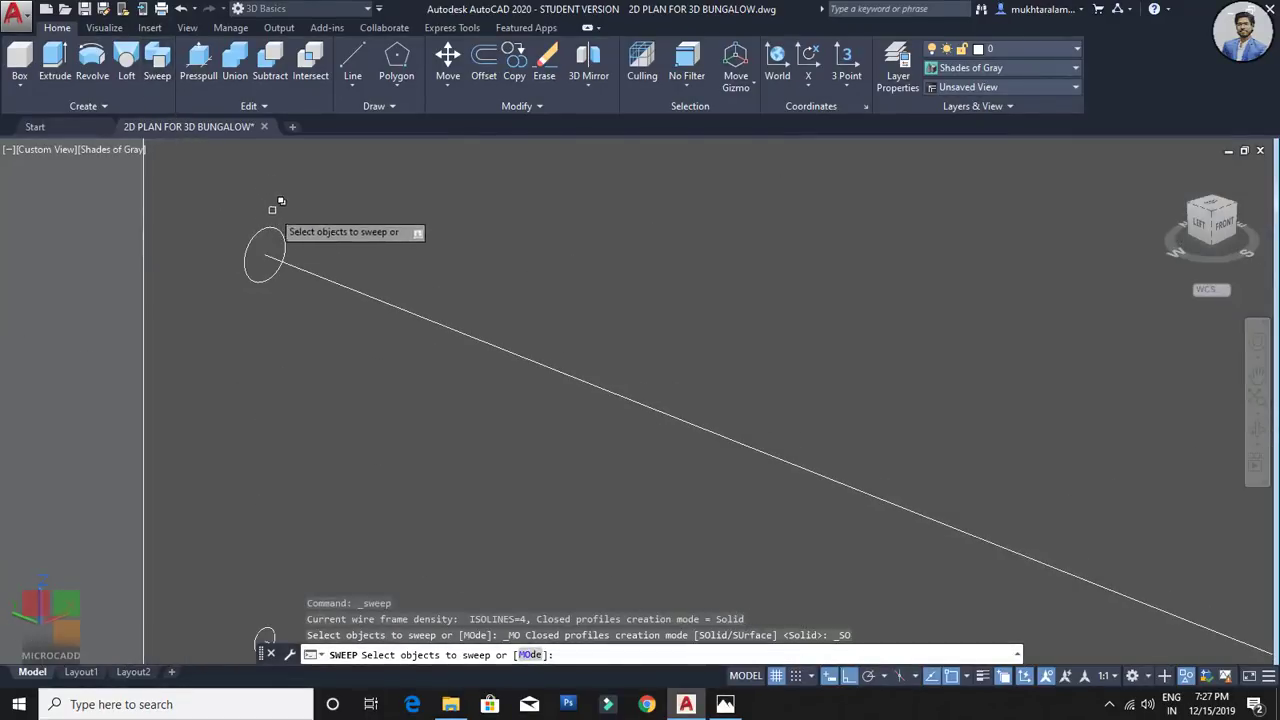
{"action": "left_click", "coordinate": [265, 232]}
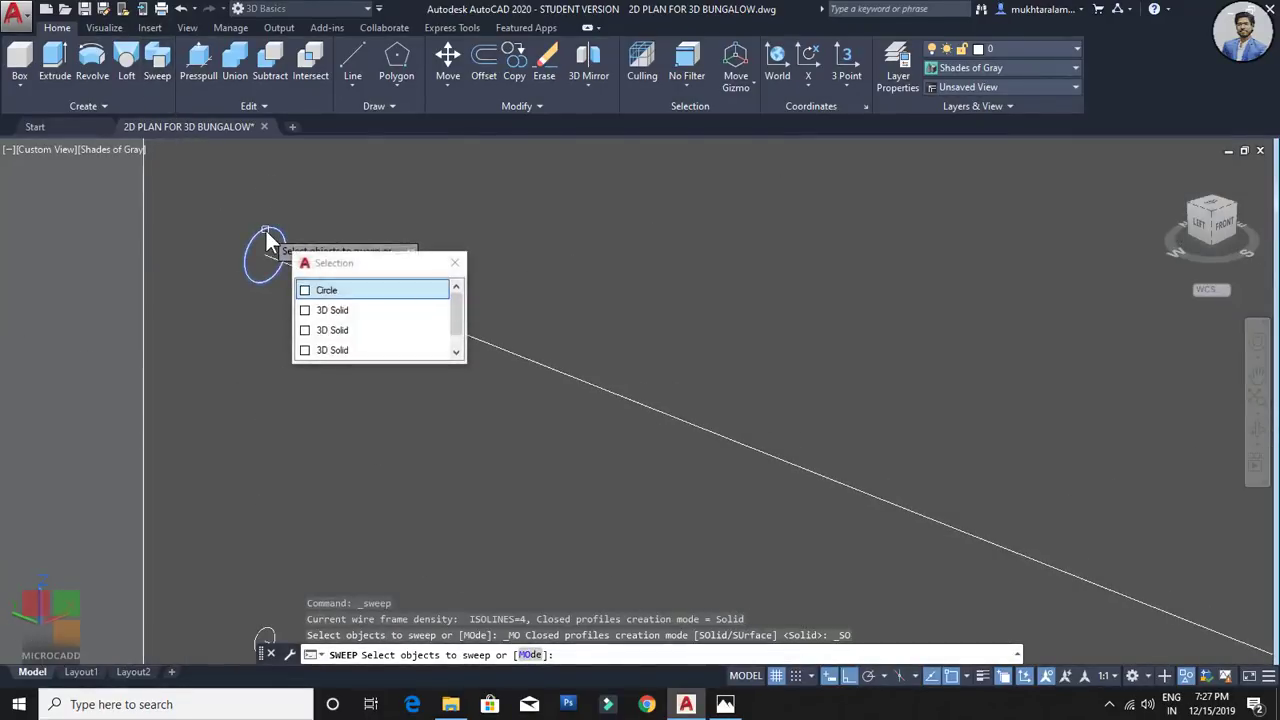
{"action": "left_click", "coordinate": [326, 292]}
{"action": "key", "text": "Return"}
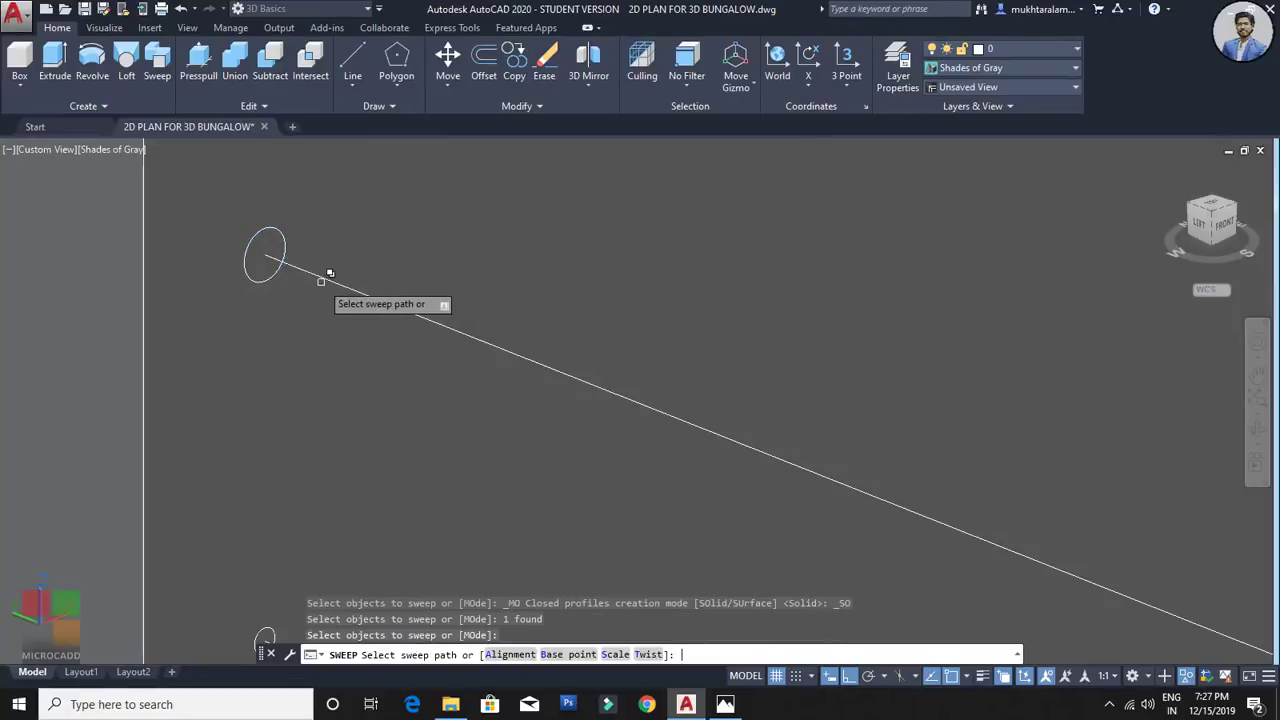
{"action": "left_click", "coordinate": [334, 271]}
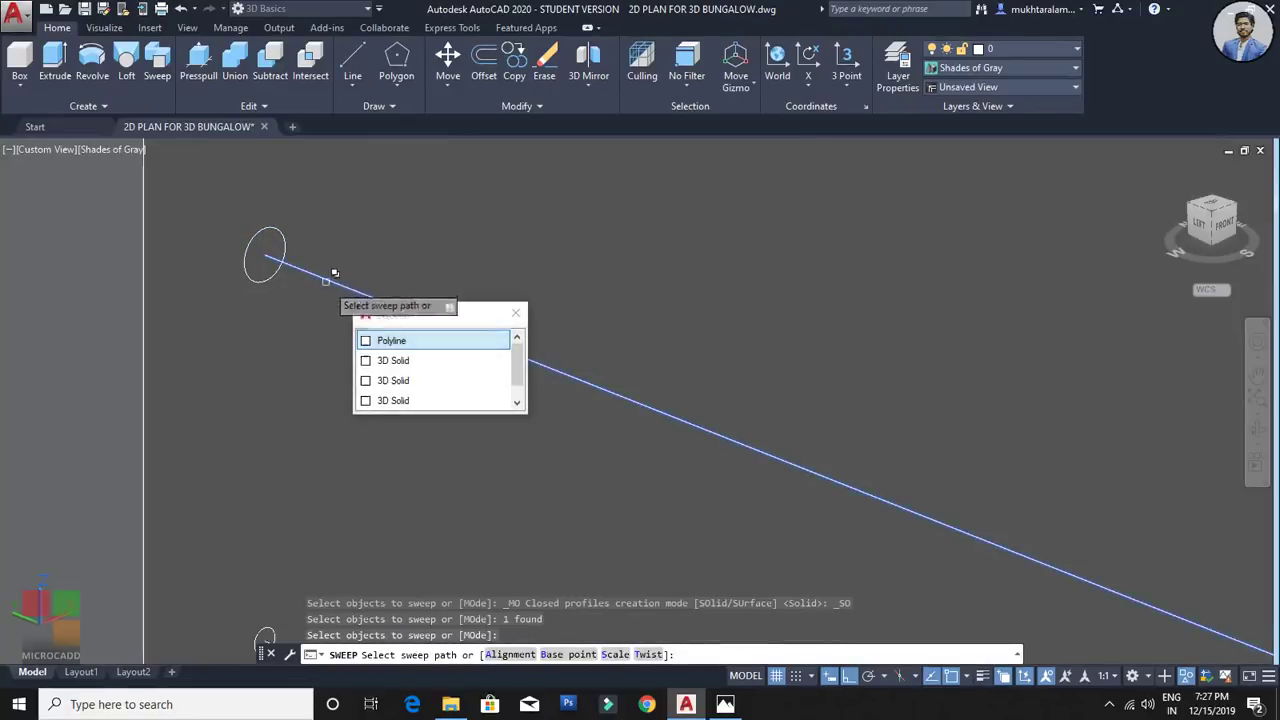
{"action": "left_click", "coordinate": [392, 341]}
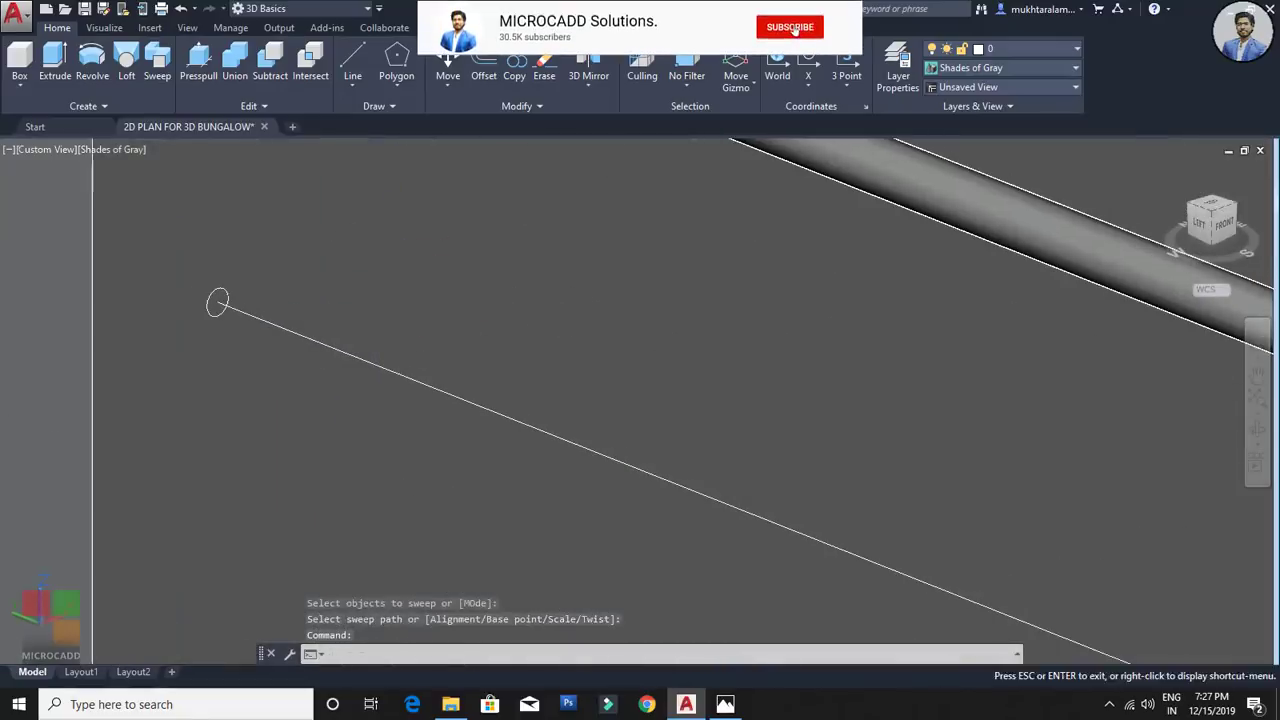
Step: Sweep the 0.01 radius circle along the lower rail path to form a thinner solid rail
{"action": "left_click", "coordinate": [165, 70]}
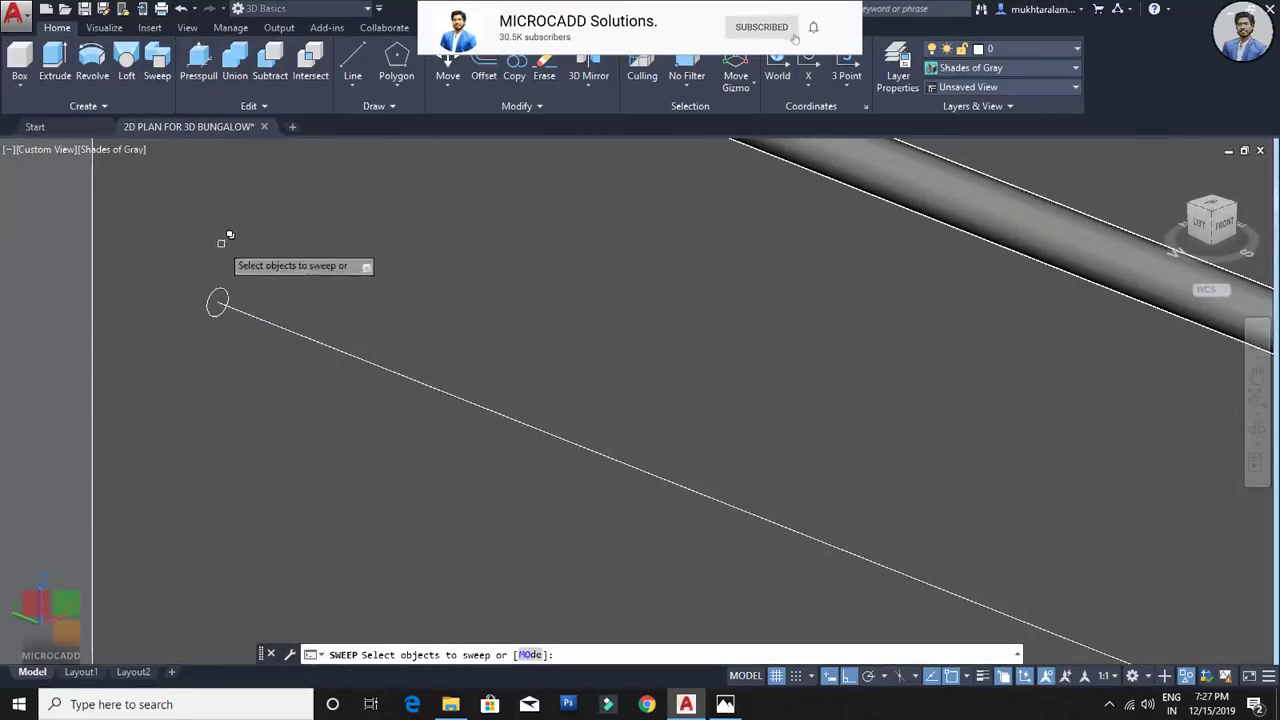
{"action": "left_click", "coordinate": [216, 290]}
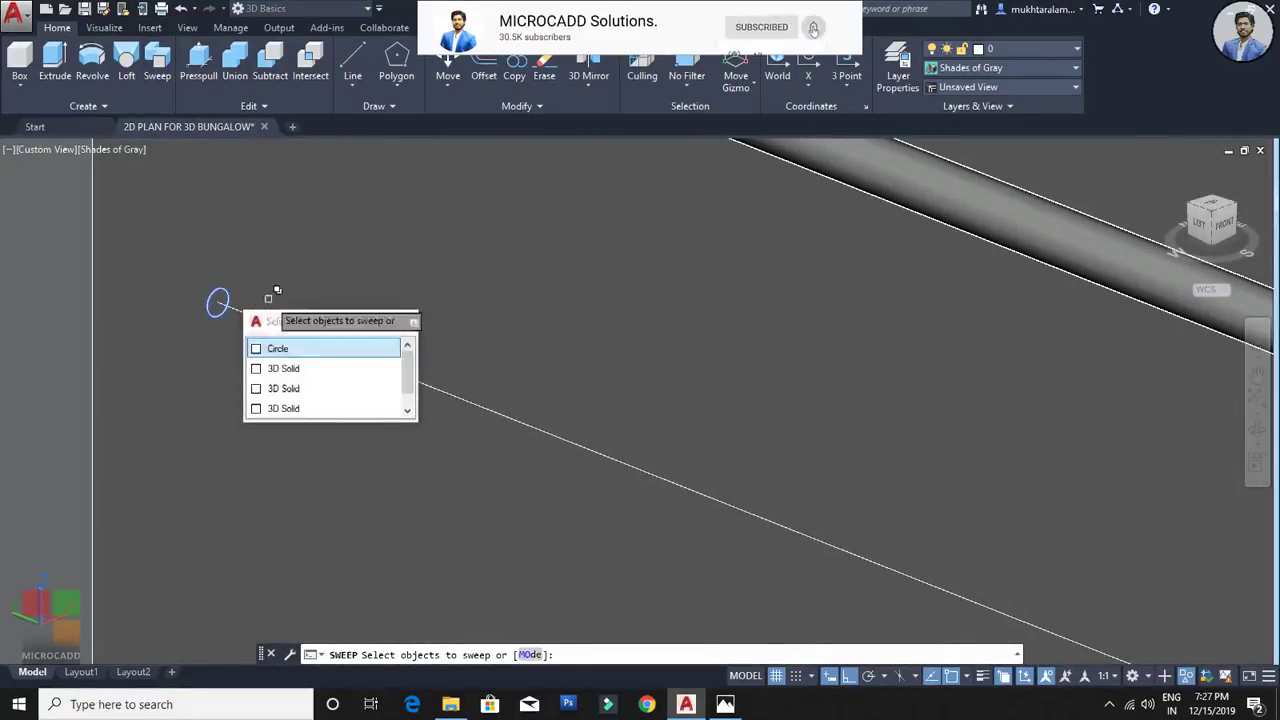
{"action": "left_click", "coordinate": [278, 349]}
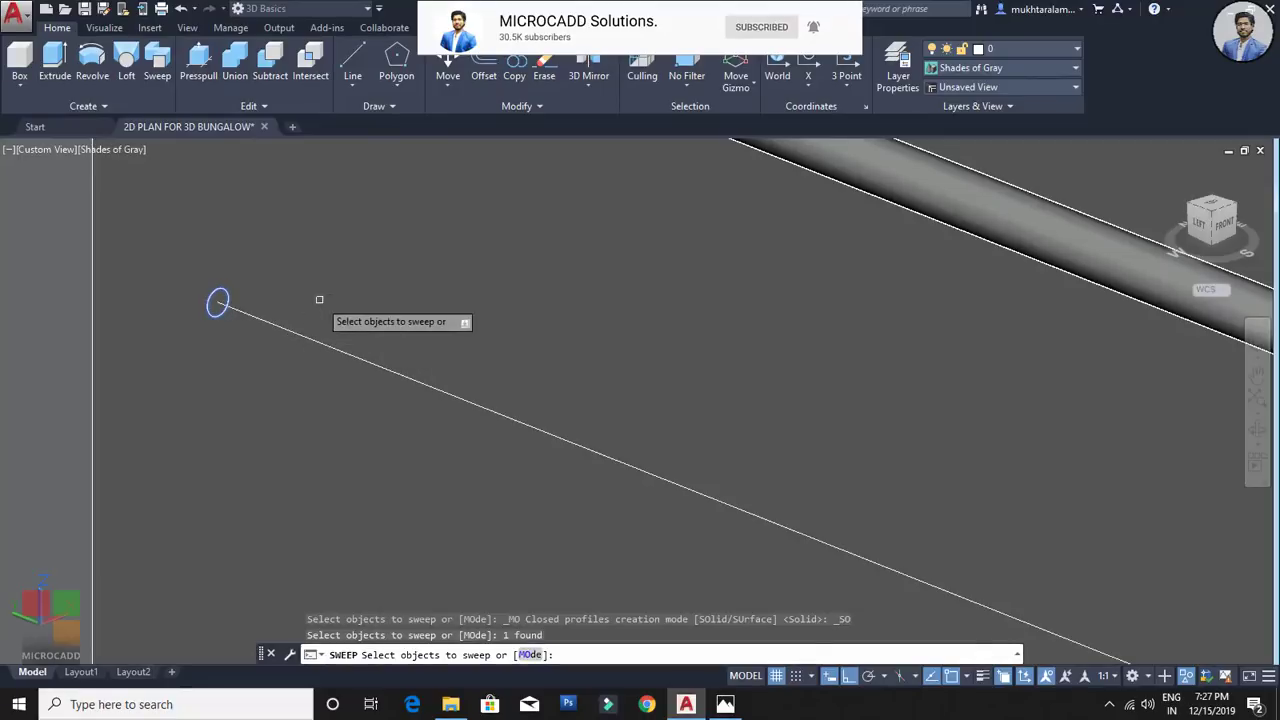
{"action": "key", "text": "Return"}
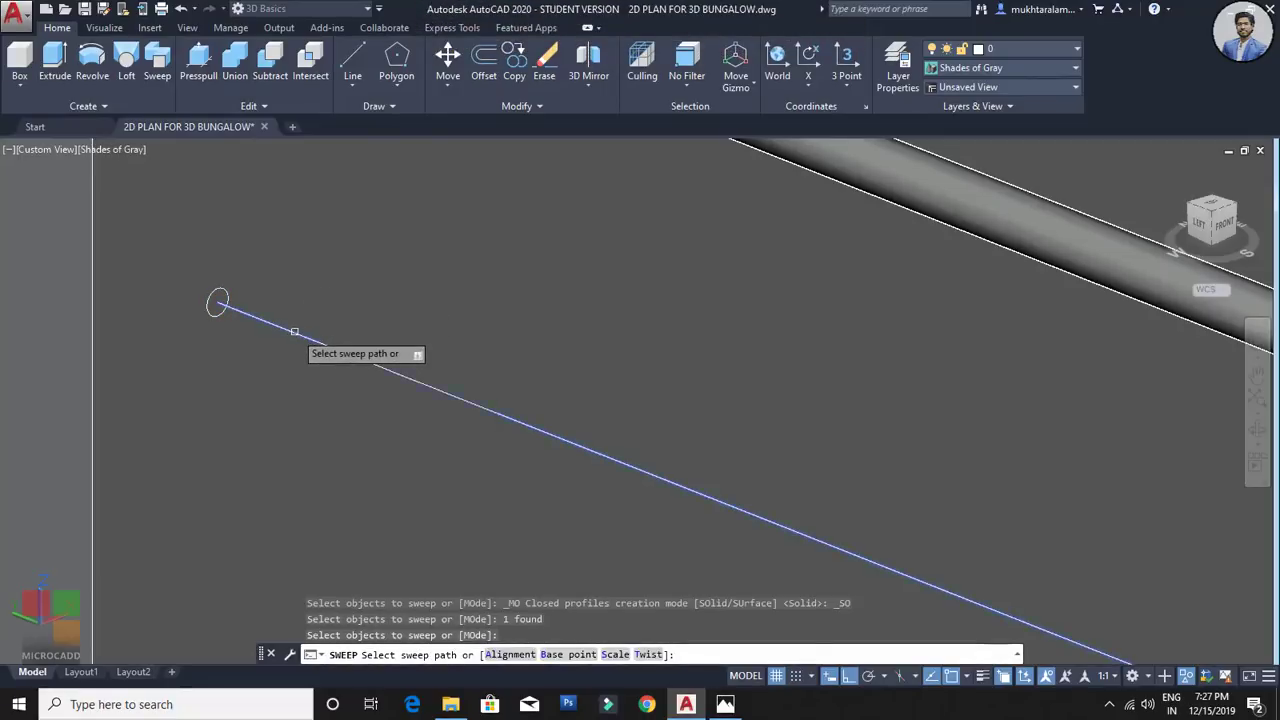
{"action": "left_click", "coordinate": [294, 331]}
{"action": "left_click", "coordinate": [358, 396]}
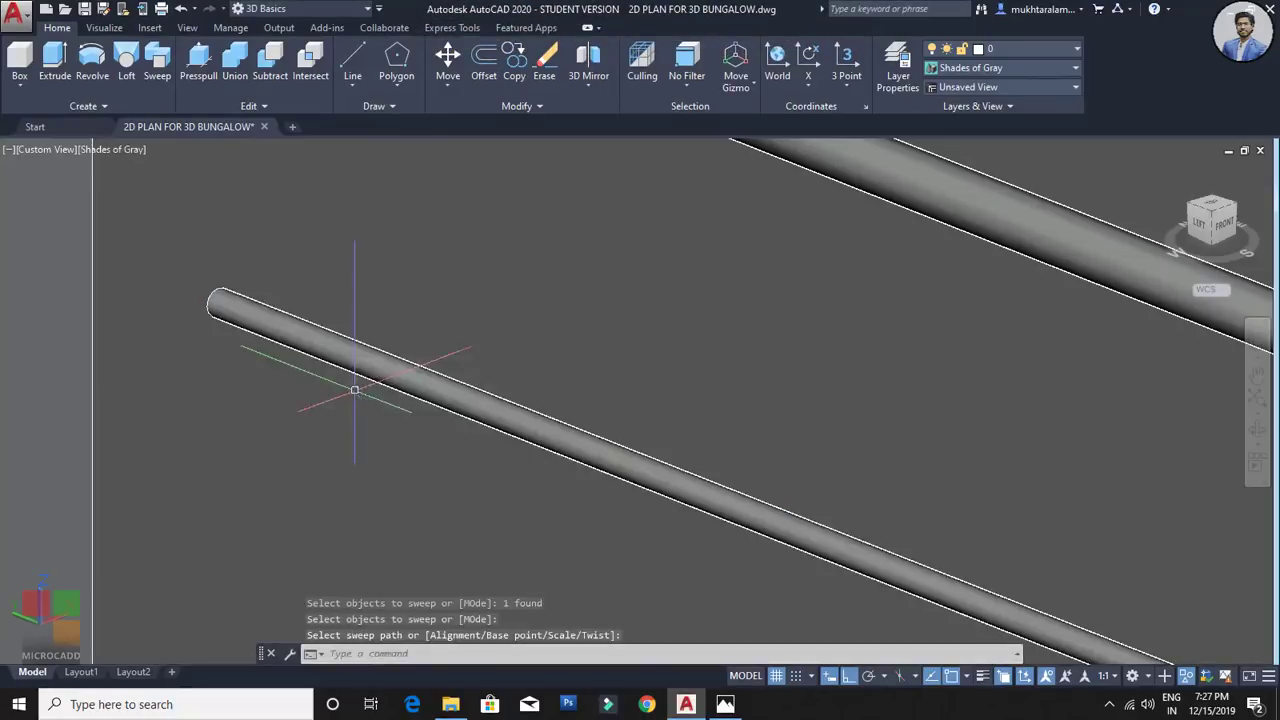
Step: Copy the thin lower rail straight down by 0.1
{"action": "scroll", "coordinate": [355, 388], "scroll_direction": "down", "scroll_amount": 4}
{"action": "middle_click_drag", "start_coordinate": [581, 482], "coordinate": [500, 386]}
{"action": "left_click", "coordinate": [523, 385]}
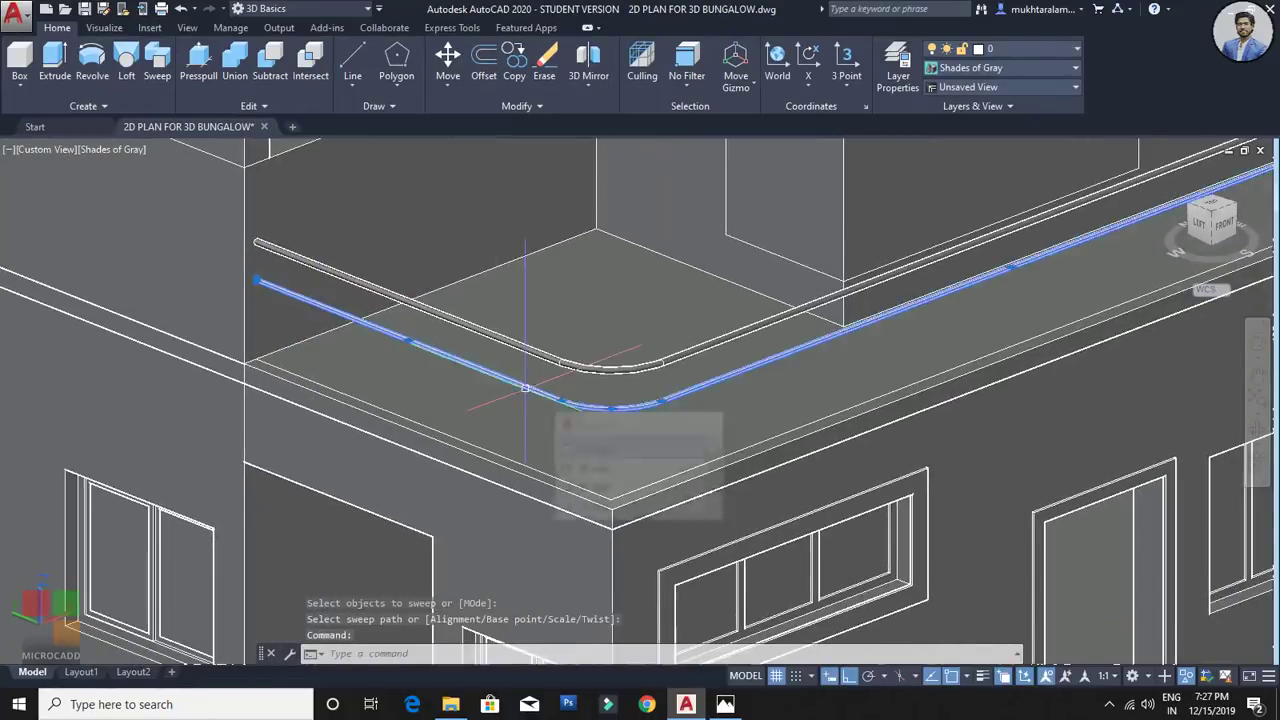
{"action": "scroll", "coordinate": [650, 396], "scroll_direction": "down", "scroll_amount": 2}
{"action": "middle_click_drag", "start_coordinate": [678, 396], "coordinate": [320, 380]}
{"action": "middle_click_drag", "start_coordinate": [682, 305], "coordinate": [360, 418]}
{"action": "scroll", "coordinate": [700, 250], "scroll_direction": "up", "scroll_amount": 6}
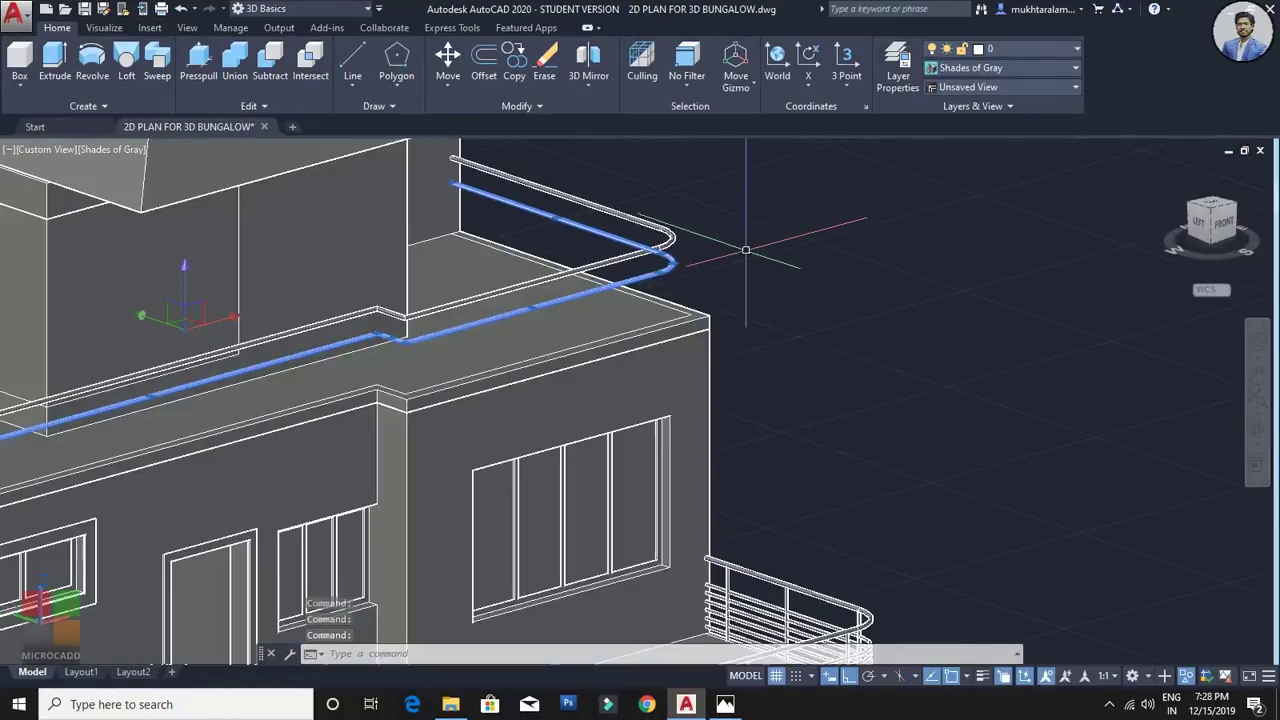
{"action": "type", "text": "o"}
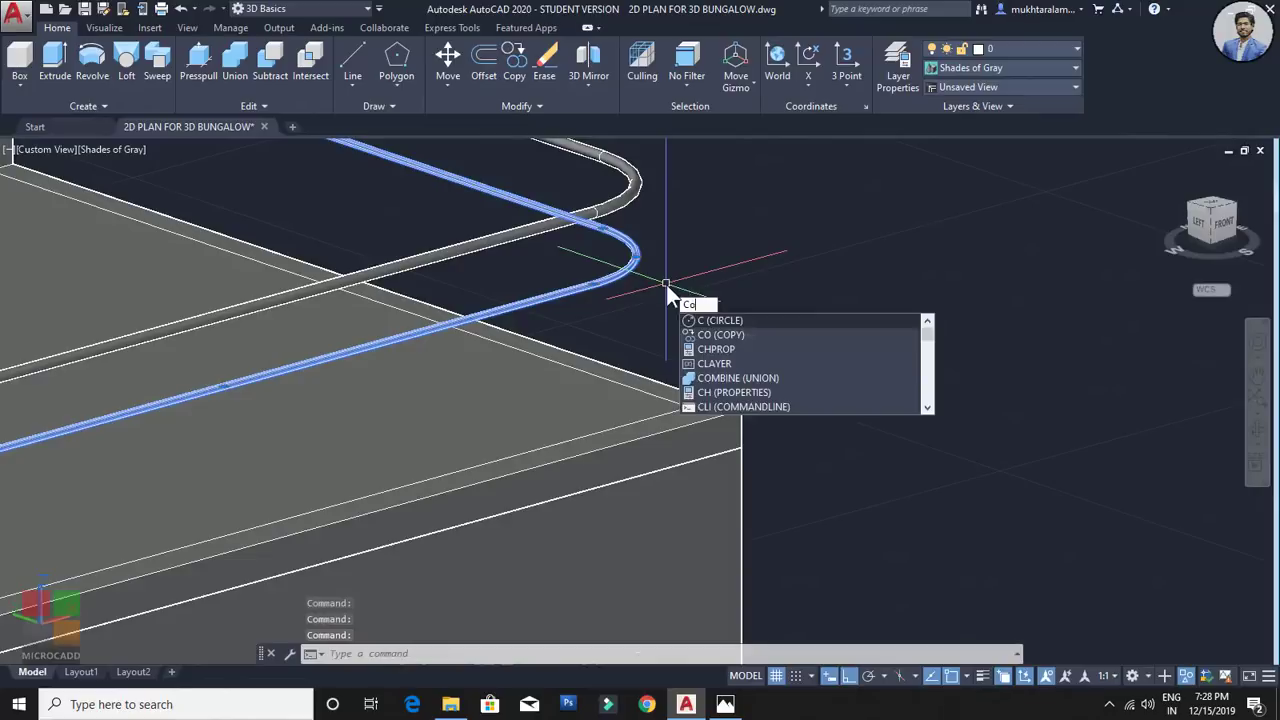
{"action": "key", "text": "Return"}
{"action": "left_click", "coordinate": [818, 221]}
{"action": "scroll", "coordinate": [835, 320], "scroll_direction": "down", "scroll_amount": 4}
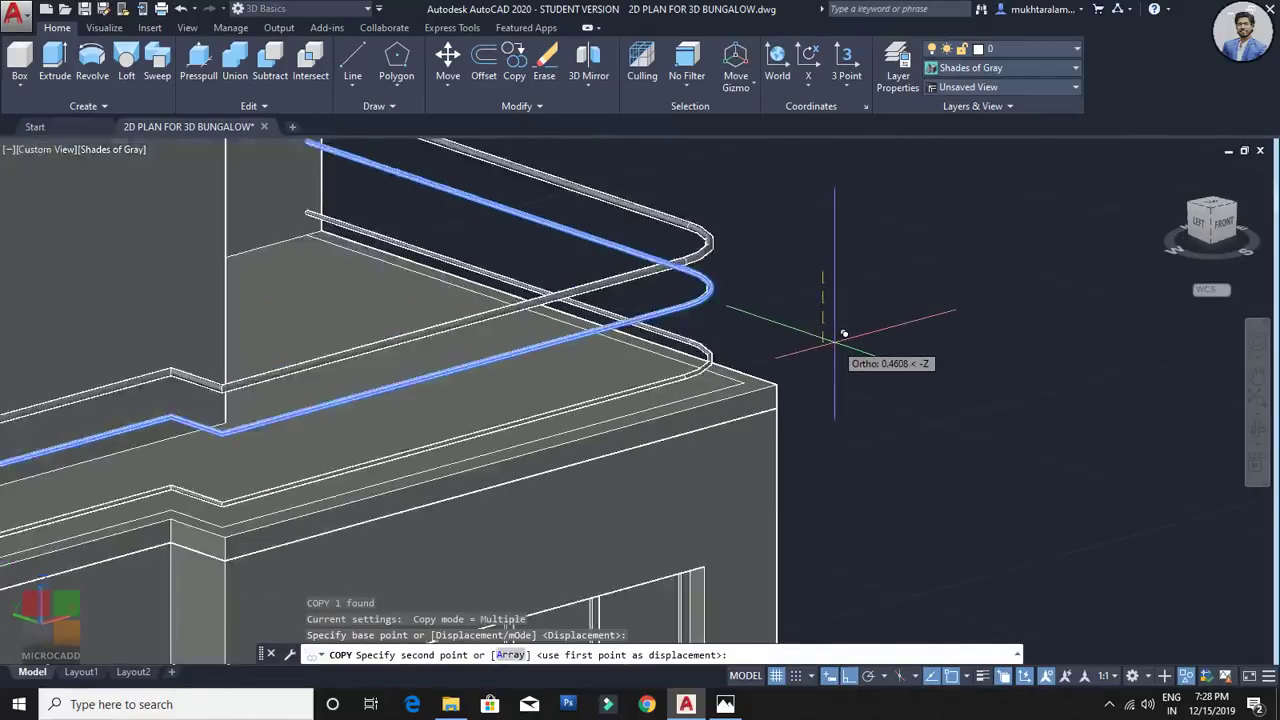
{"action": "scroll", "coordinate": [840, 335], "scroll_direction": "up", "scroll_amount": 2}
{"action": "type", "text": "."}
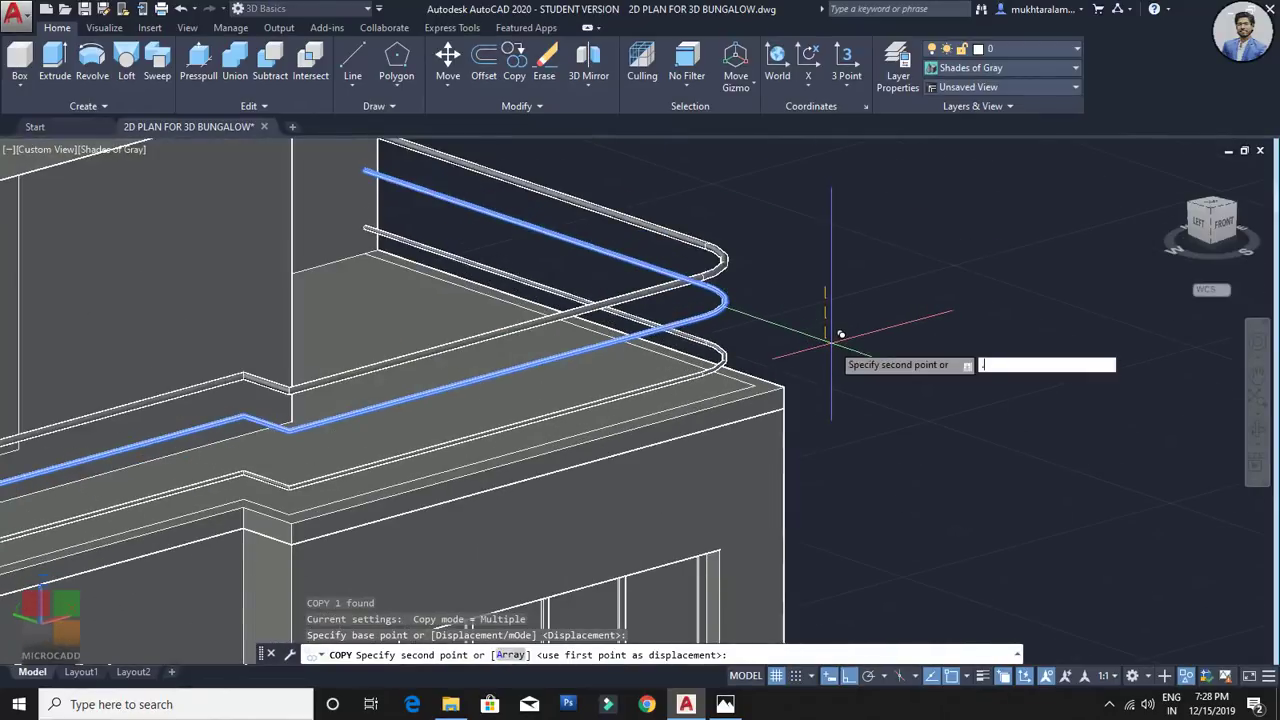
{"action": "type", "text": "1"}
{"action": "key", "text": "Return"}
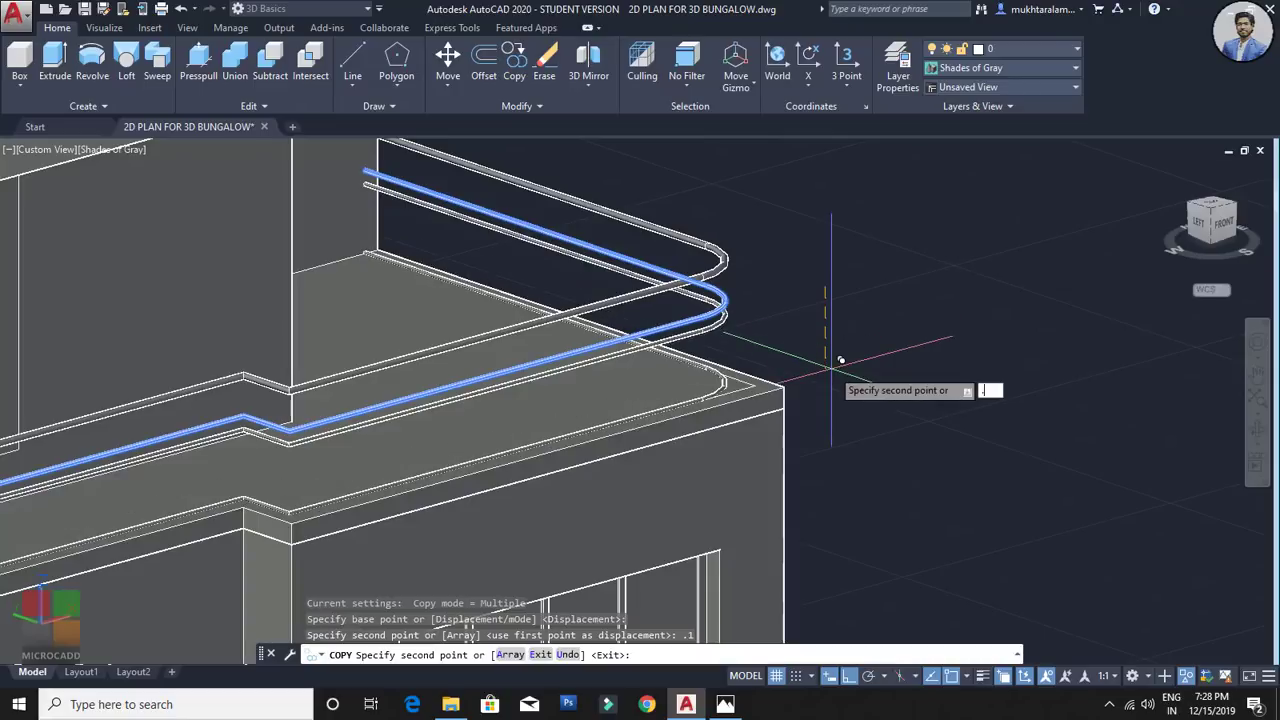
Step: Place further copies of the thin rail at 0.2, 0.3, 0.4 and 0.5 below the original
{"action": "type", "text": ".2"}
{"action": "key", "text": "Return"}
{"action": "type", "text": ".3"}
{"action": "key", "text": "Return"}
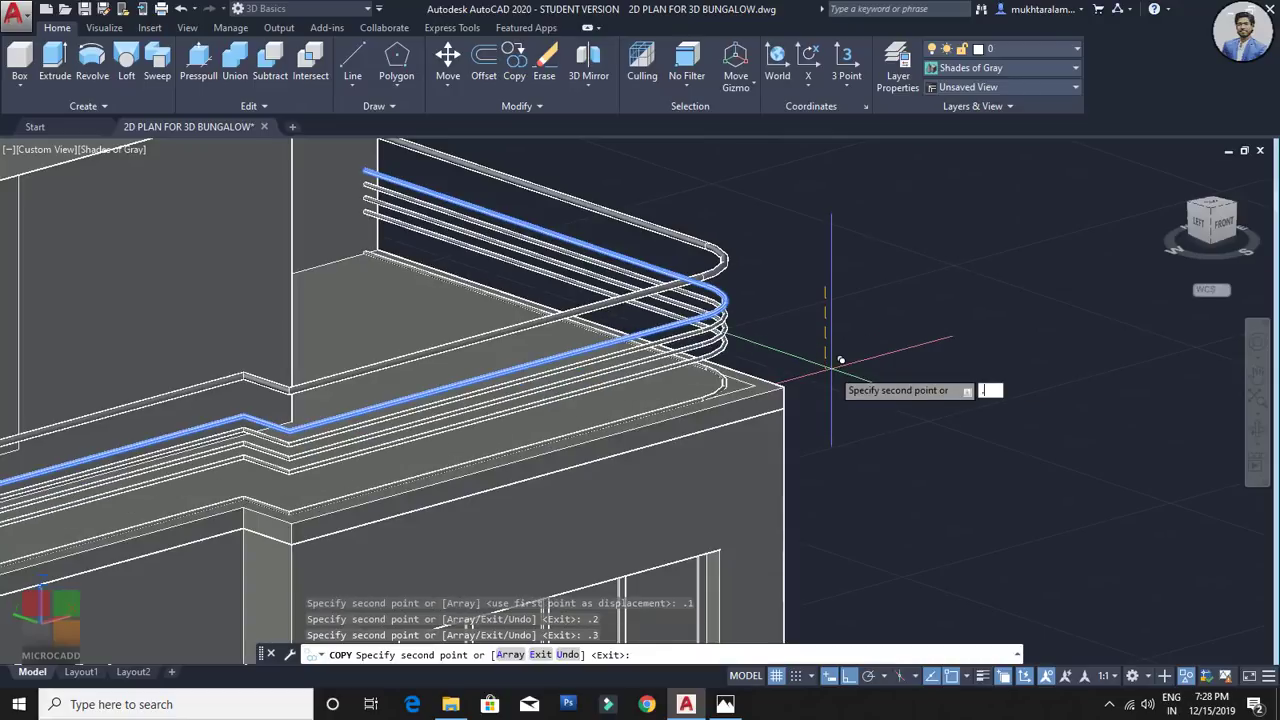
{"action": "type", "text": ".4"}
{"action": "key", "text": "Return"}
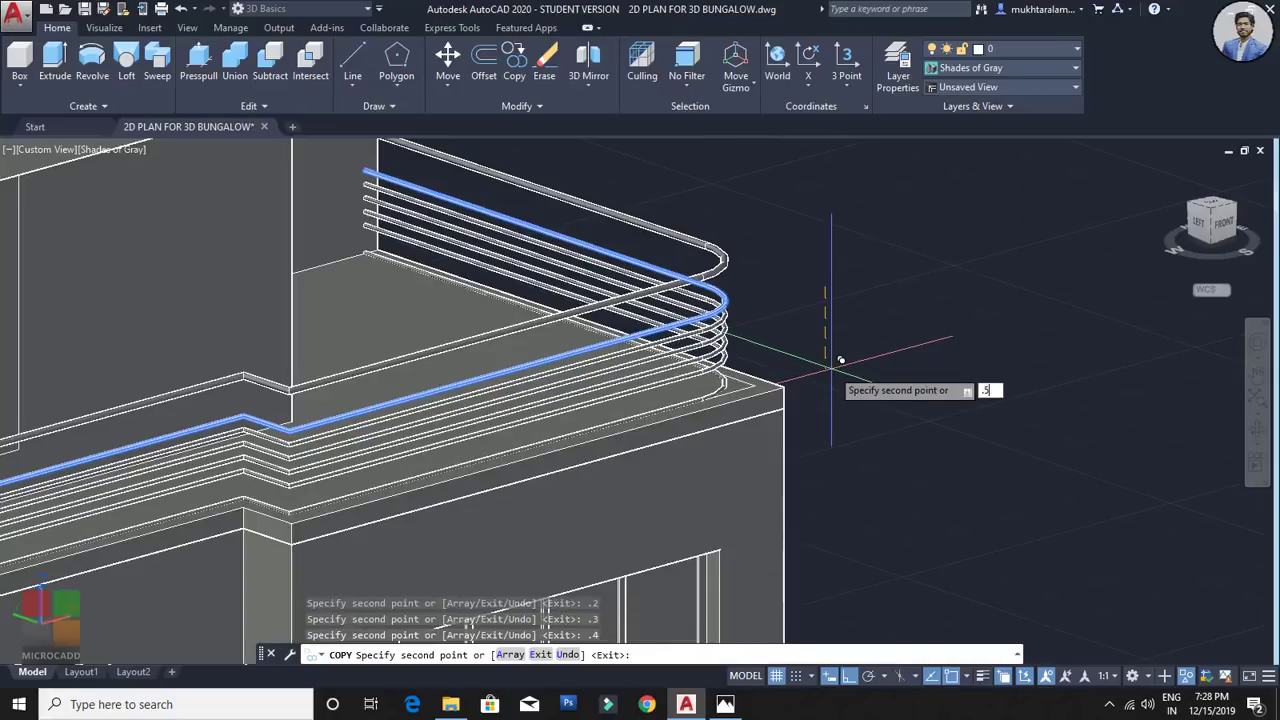
{"action": "type", "text": ".5"}
{"action": "key", "text": "Return"}
{"action": "key", "text": "Escape"}
Step: Copy the lower balcony's first railing post, from its base centre, to the guide line near the left end of the upper roof railing
{"action": "scroll", "coordinate": [830, 368], "scroll_direction": "down", "scroll_amount": 1}
{"action": "middle_click_drag", "start_coordinate": [806, 345], "coordinate": [871, 251]}
{"action": "middle_click_drag", "start_coordinate": [727, 247], "coordinate": [899, 160]}
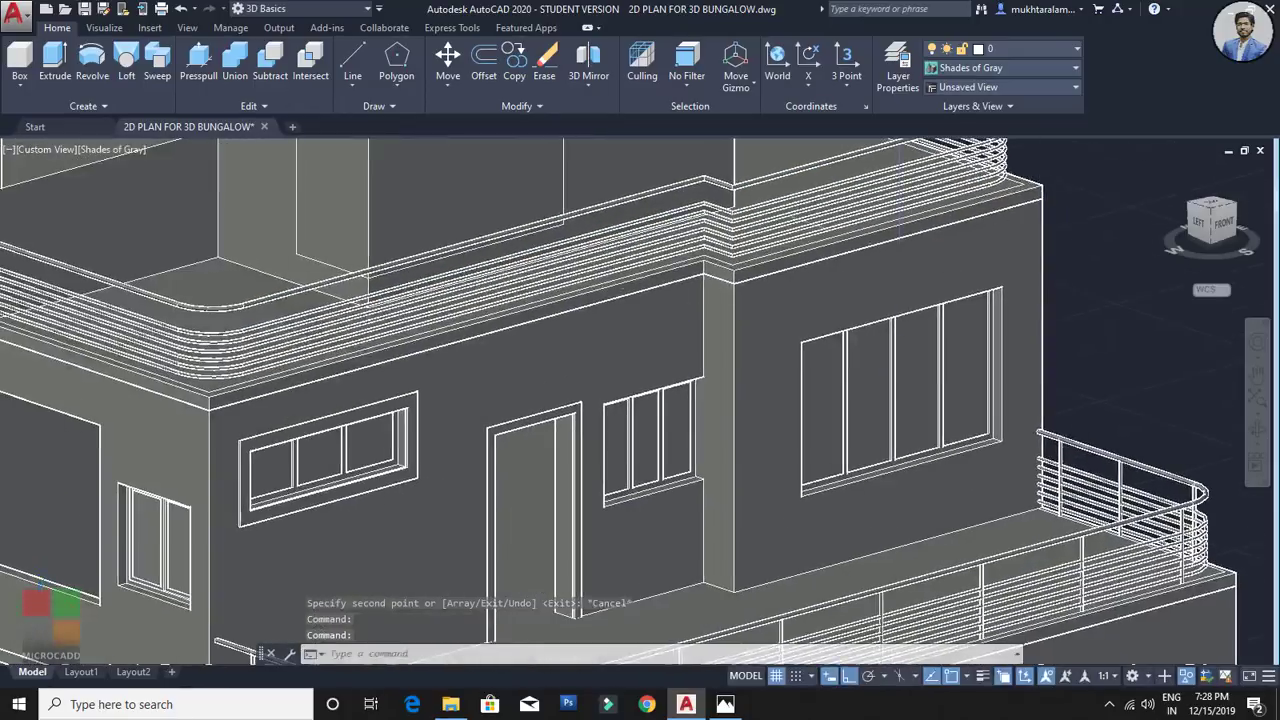
{"action": "scroll", "coordinate": [899, 160], "scroll_direction": "down", "scroll_amount": 2}
{"action": "middle_click_drag", "start_coordinate": [632, 450], "coordinate": [555, 437], "text": "shift"}
{"action": "scroll", "coordinate": [163, 372], "scroll_direction": "up", "scroll_amount": 3}
{"action": "scroll", "coordinate": [438, 378], "scroll_direction": "down", "scroll_amount": 2}
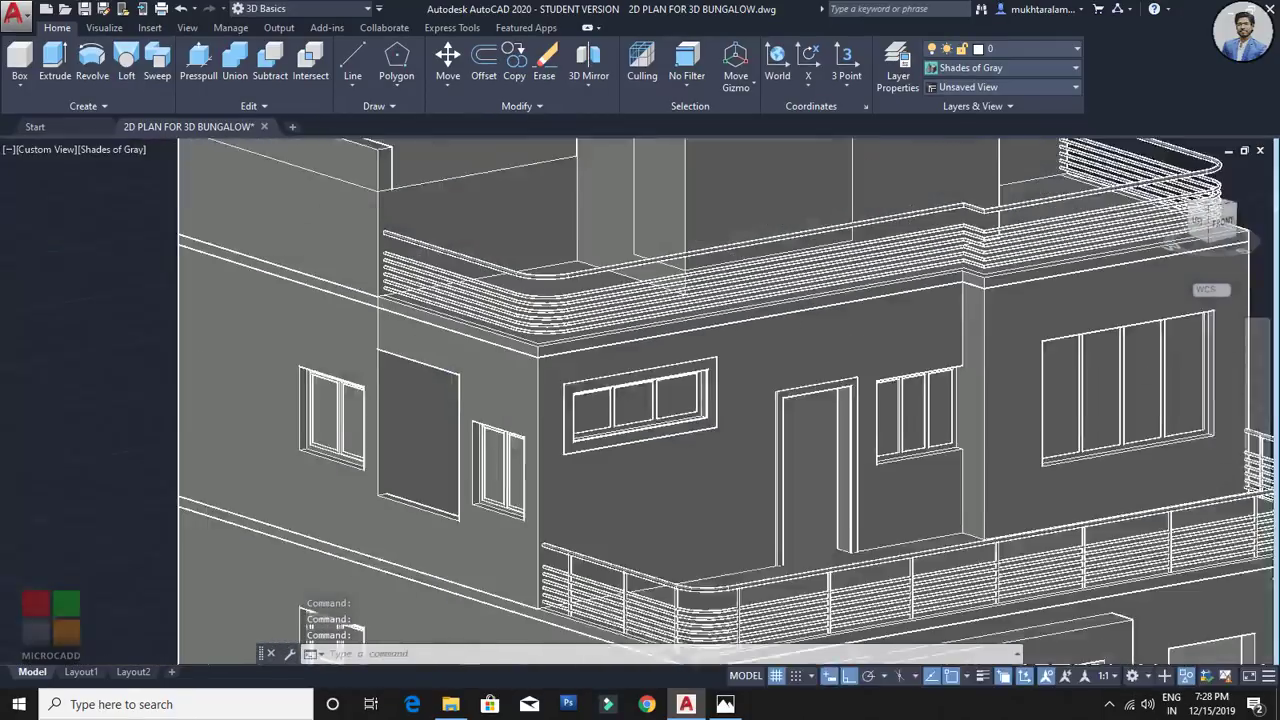
{"action": "scroll", "coordinate": [491, 337], "scroll_direction": "up", "scroll_amount": 6}
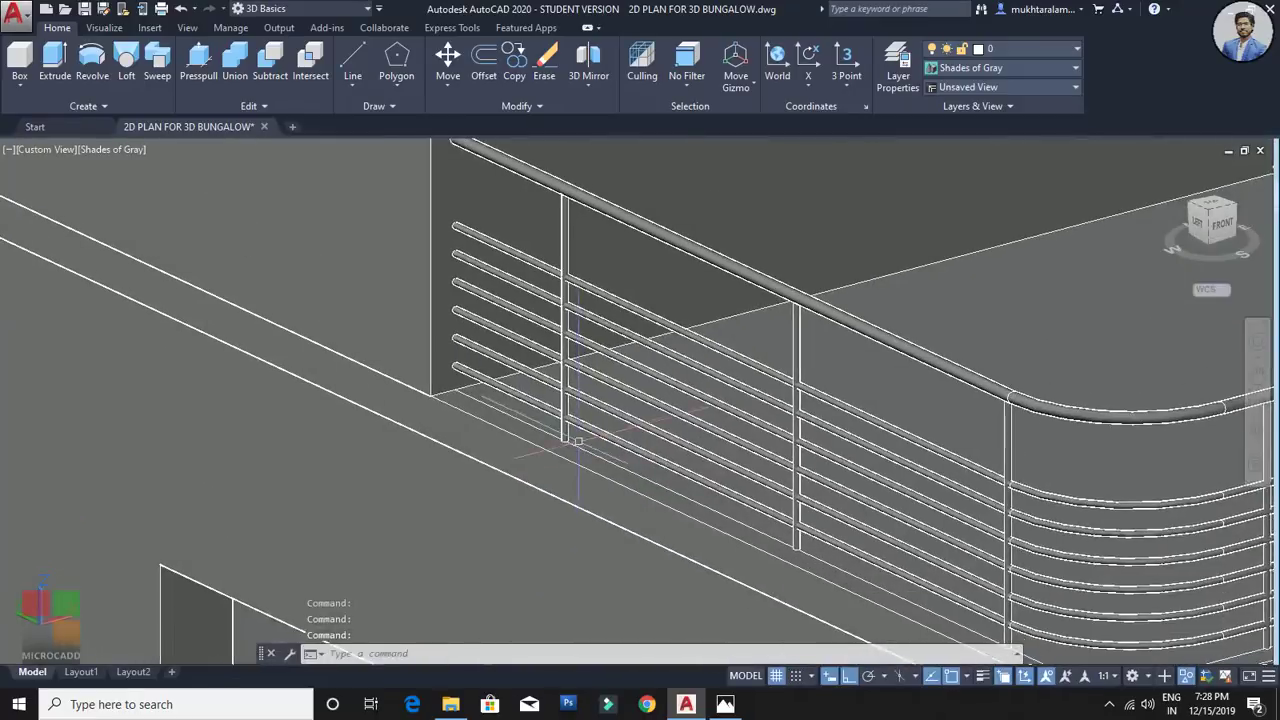
{"action": "scroll", "coordinate": [578, 440], "scroll_direction": "up", "scroll_amount": 3}
{"action": "left_click", "coordinate": [572, 436]}
{"action": "scroll", "coordinate": [565, 437], "scroll_direction": "up", "scroll_amount": 5}
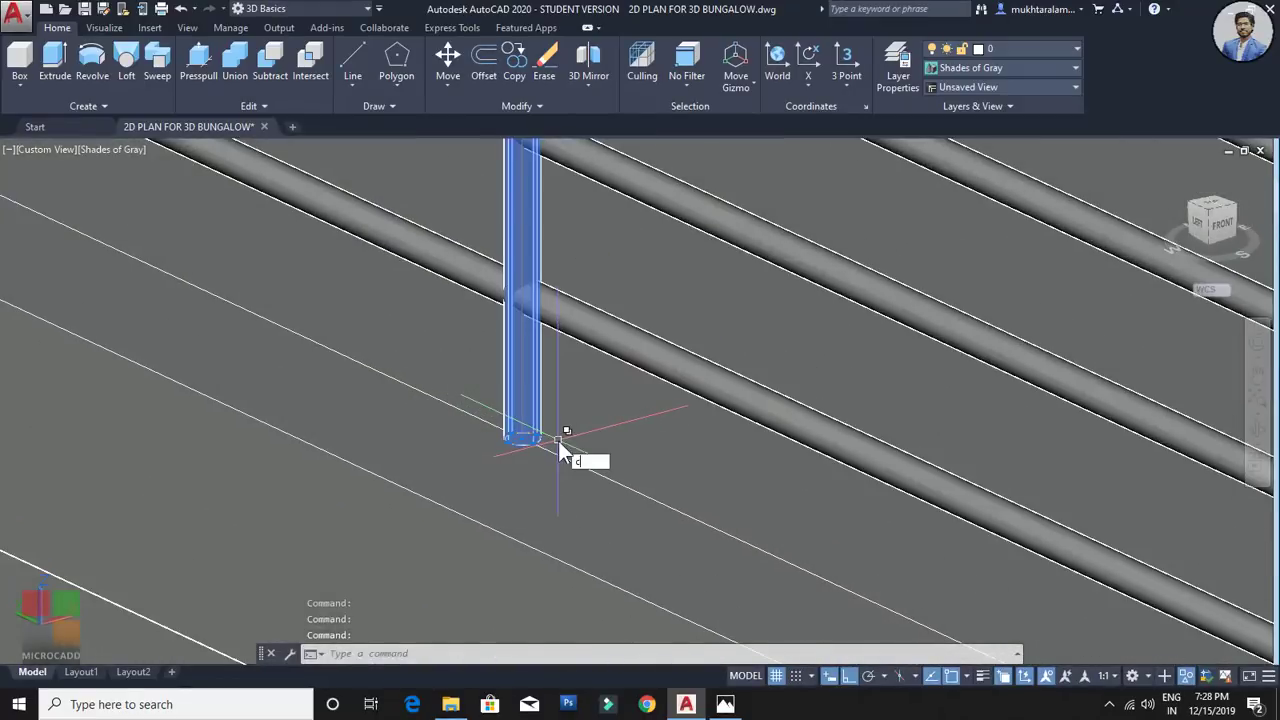
{"action": "type", "text": "o"}
{"action": "key", "text": "Return"}
{"action": "scroll", "coordinate": [550, 440], "scroll_direction": "up", "scroll_amount": 2}
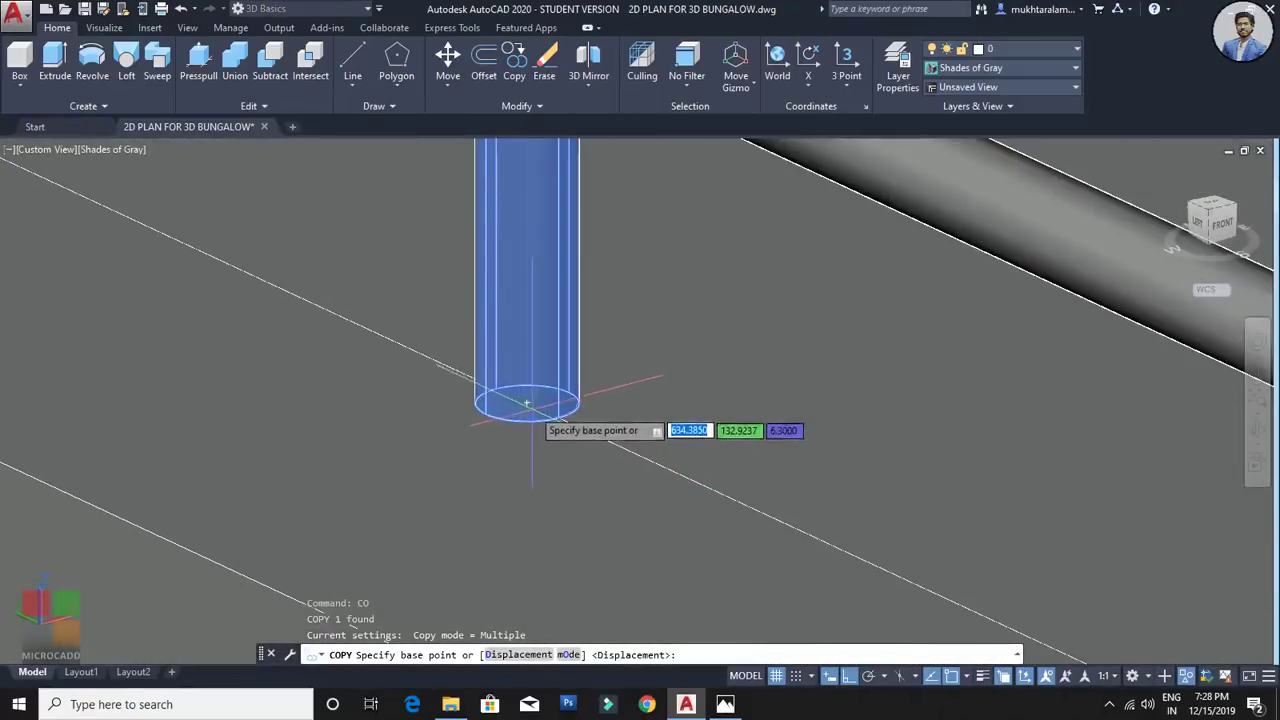
{"action": "left_click", "coordinate": [527, 402]}
{"action": "scroll", "coordinate": [527, 420], "scroll_direction": "down", "scroll_amount": 6}
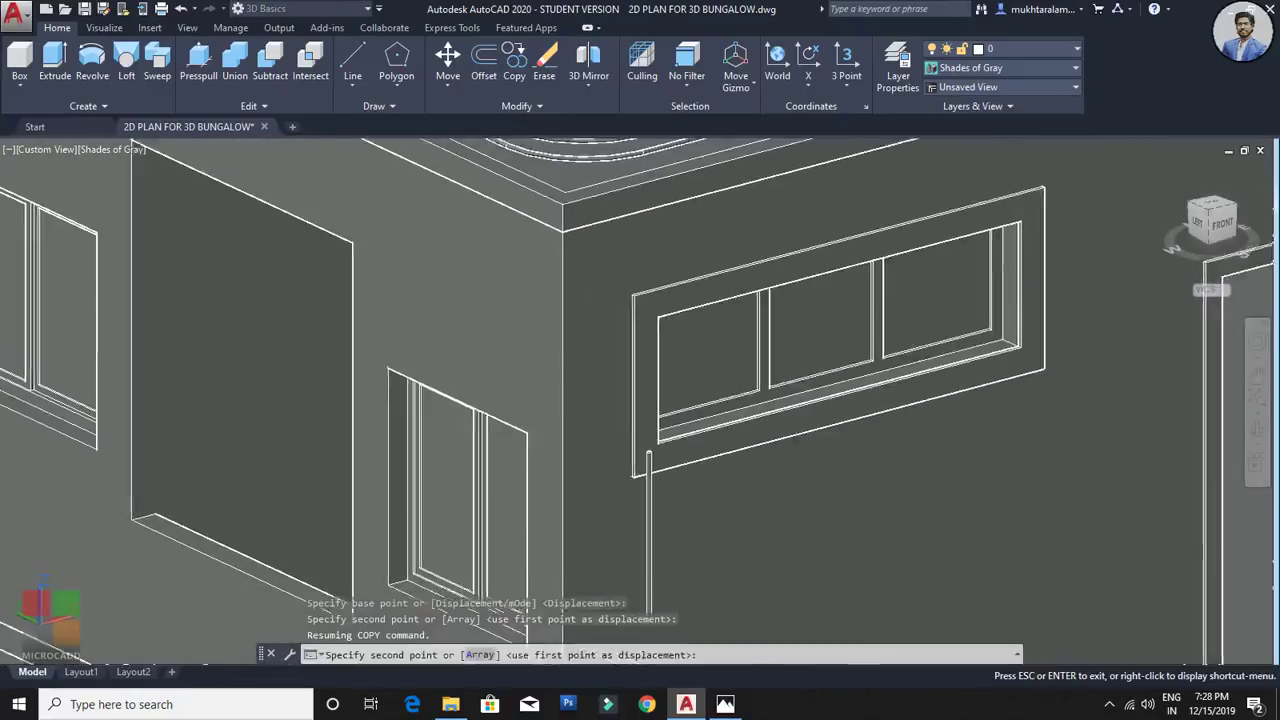
{"action": "middle_click_drag", "start_coordinate": [486, 349], "coordinate": [503, 394], "text": "shift"}
{"action": "scroll", "coordinate": [294, 326], "scroll_direction": "up", "scroll_amount": 5}
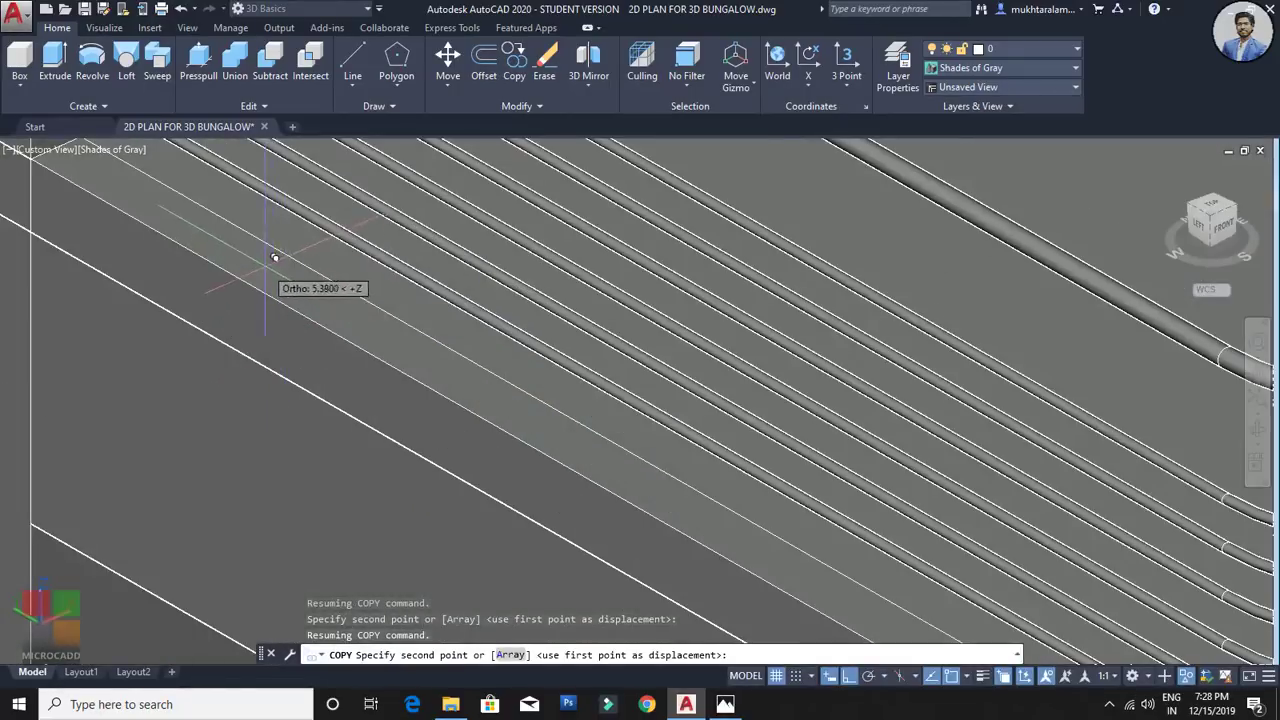
{"action": "left_click", "coordinate": [274, 255]}
Step: Place two more post copies on the upper railing's left side, one midway and one where the rounded corner starts
{"action": "scroll", "coordinate": [274, 255], "scroll_direction": "down", "scroll_amount": 5}
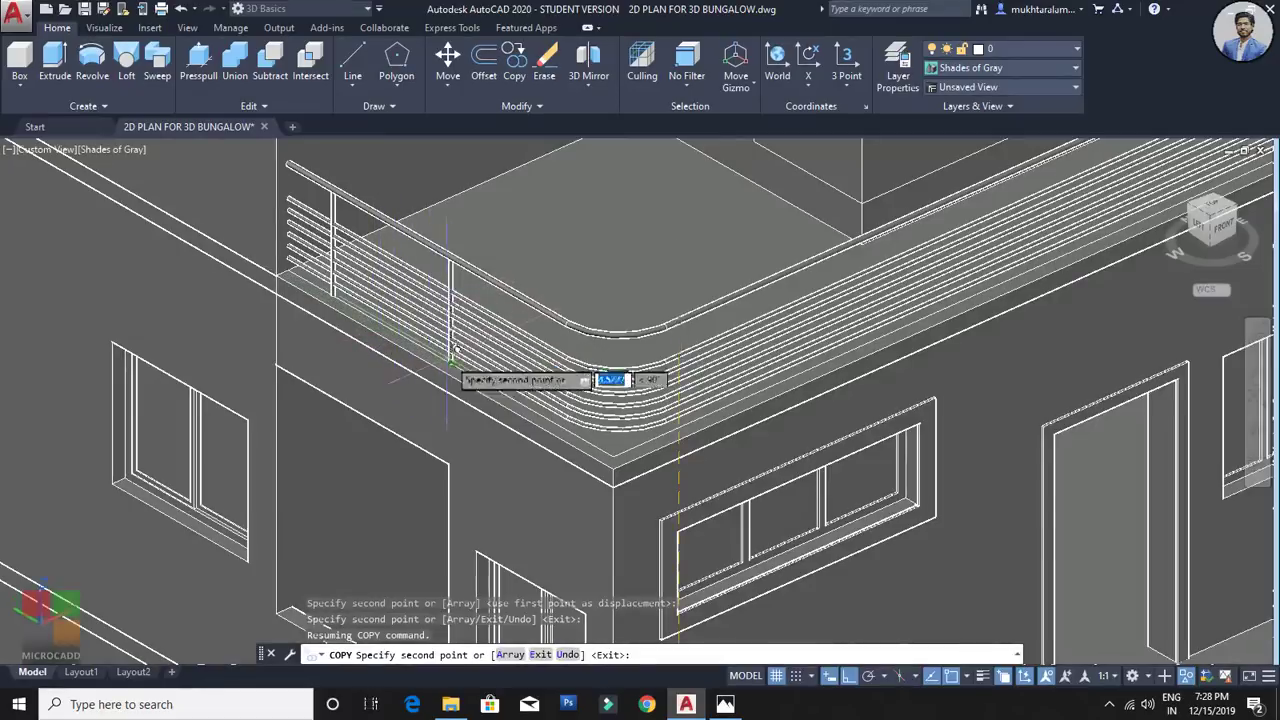
{"action": "left_click", "coordinate": [460, 355]}
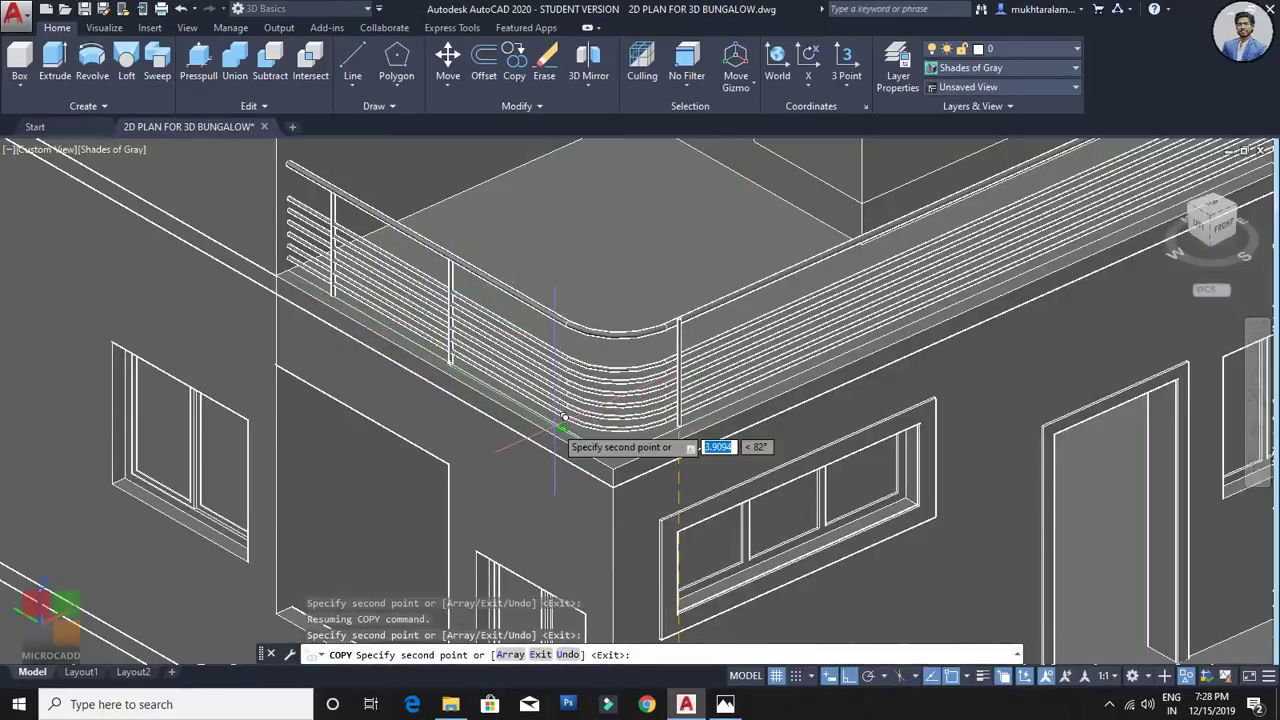
{"action": "left_click", "coordinate": [563, 418]}
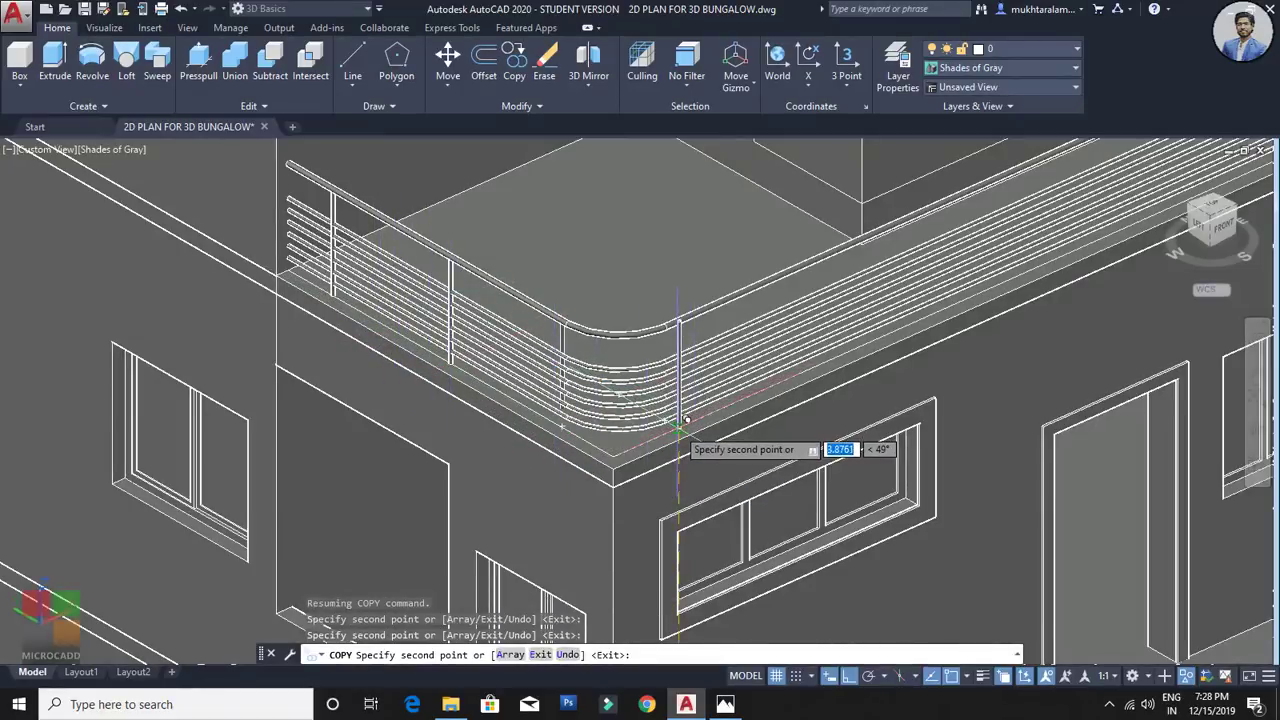
Step: Place post copies along the upper railing's long front run, from the end of the rounded corner towards the jog
{"action": "middle_click_drag", "start_coordinate": [786, 384], "coordinate": [712, 420], "text": "shift"}
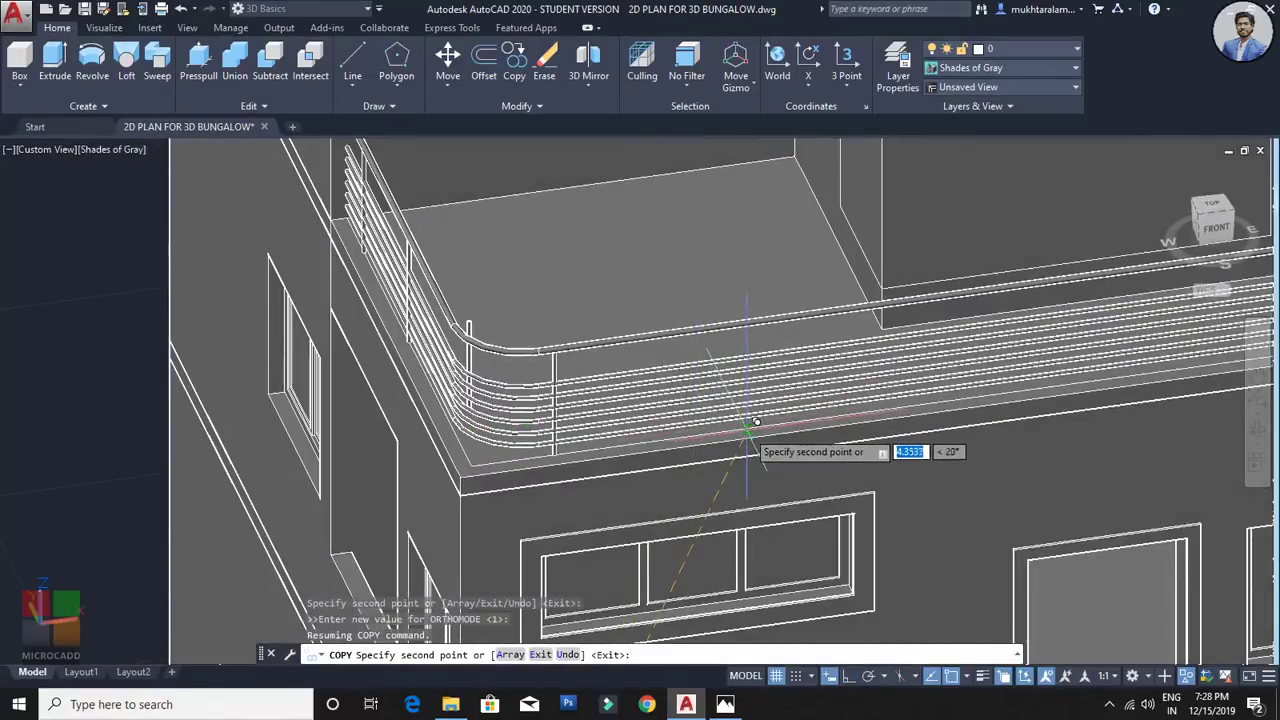
{"action": "left_click", "coordinate": [744, 428]}
{"action": "middle_click_drag", "start_coordinate": [872, 408], "coordinate": [725, 409]}
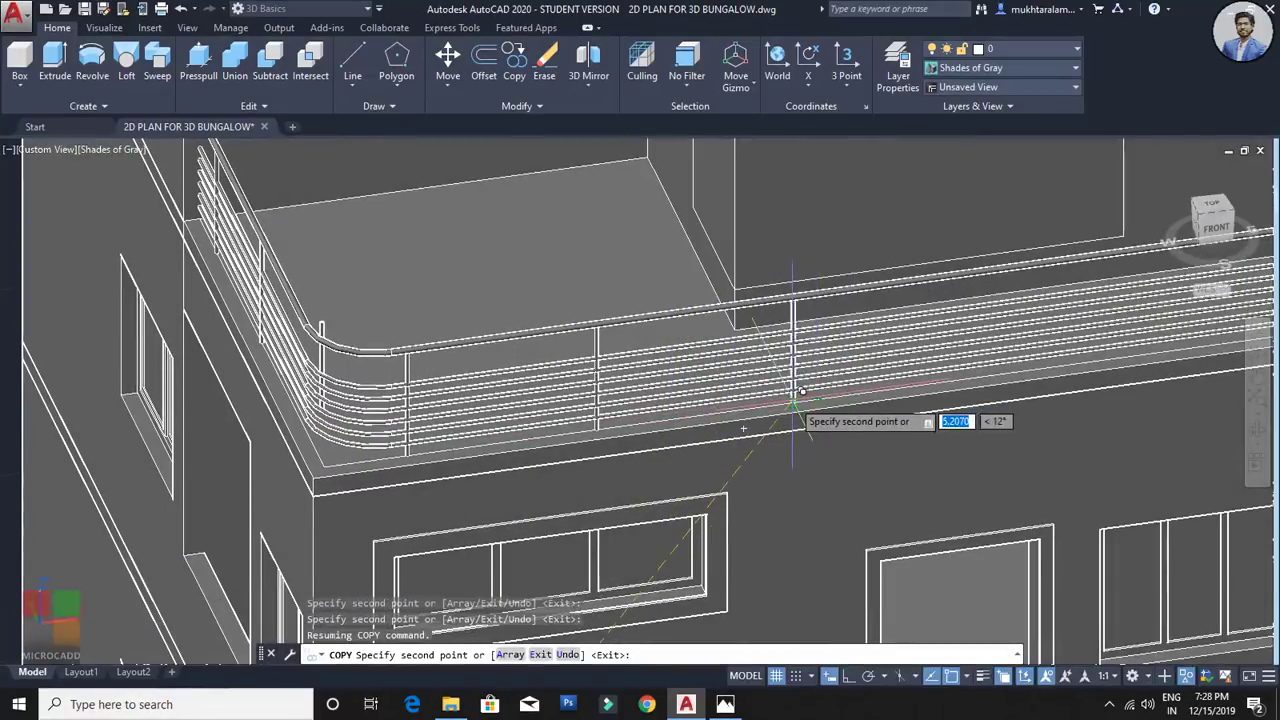
{"action": "middle_click_drag", "start_coordinate": [912, 380], "coordinate": [605, 392]}
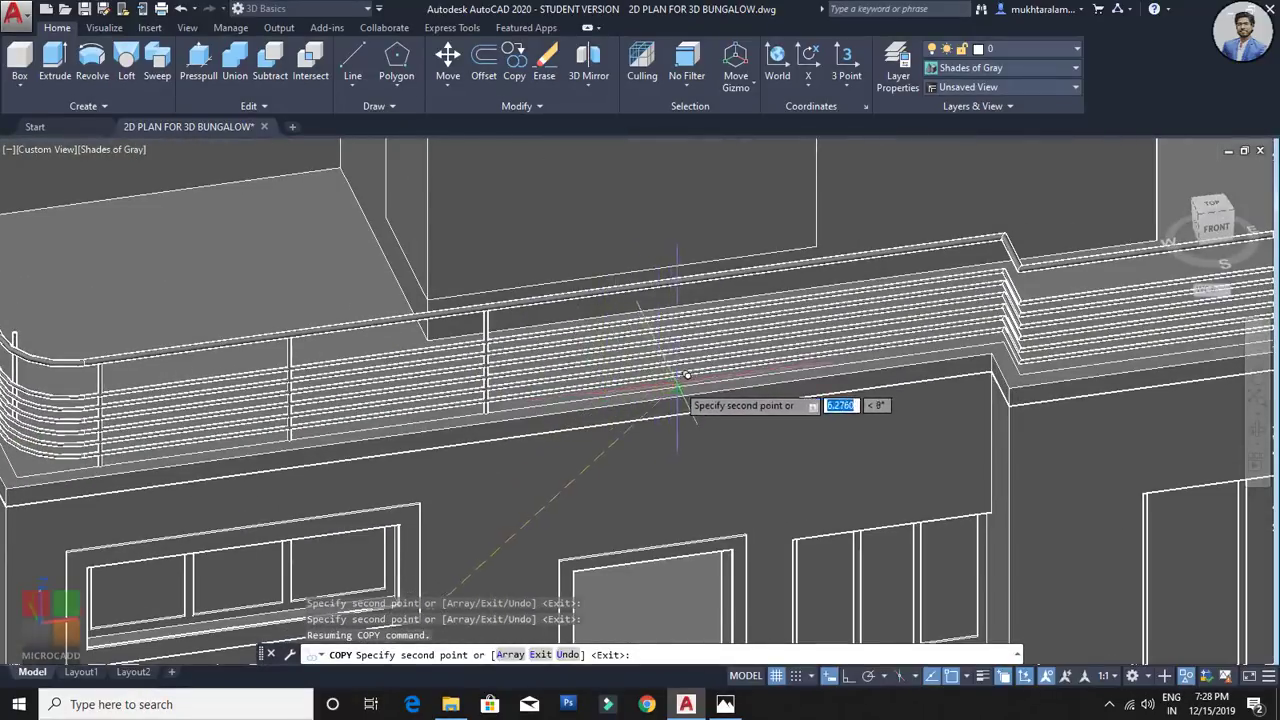
{"action": "middle_click_drag", "start_coordinate": [893, 374], "coordinate": [716, 376]}
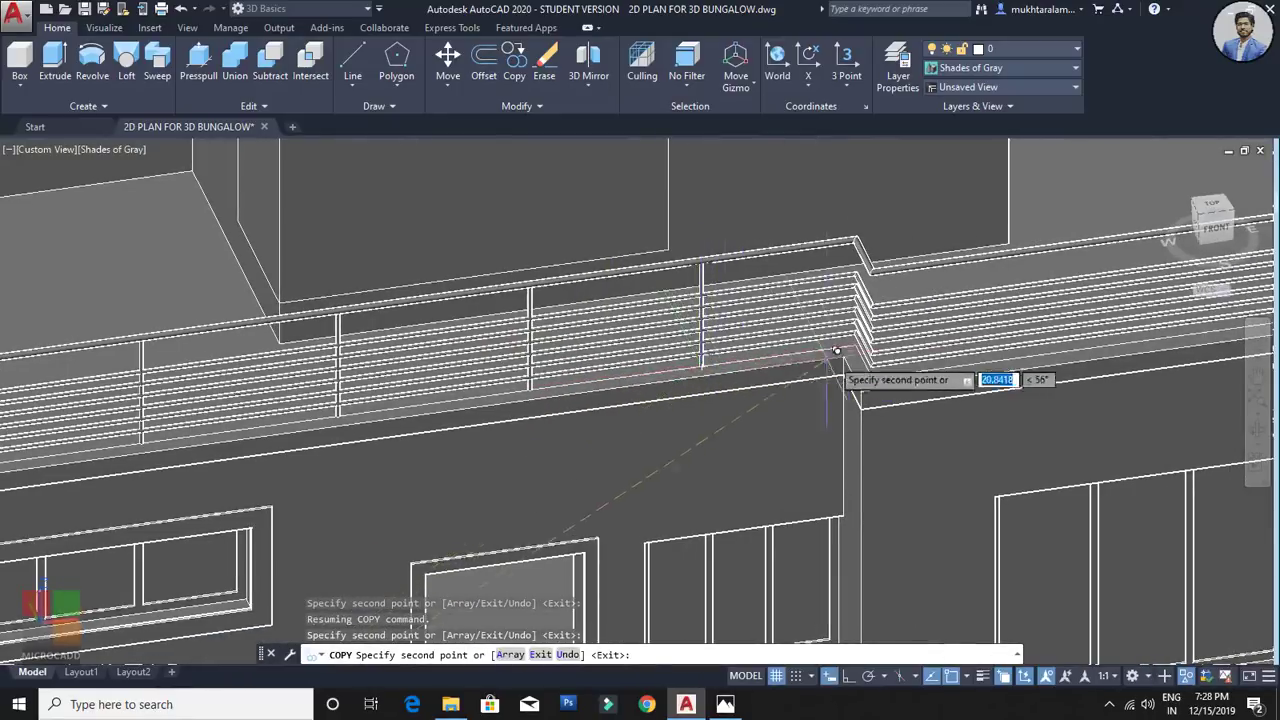
Step: Continue the post copies around the jog and along the remaining front run up to the start of the other rounded corner
{"action": "scroll", "coordinate": [866, 340], "scroll_direction": "up", "scroll_amount": 3}
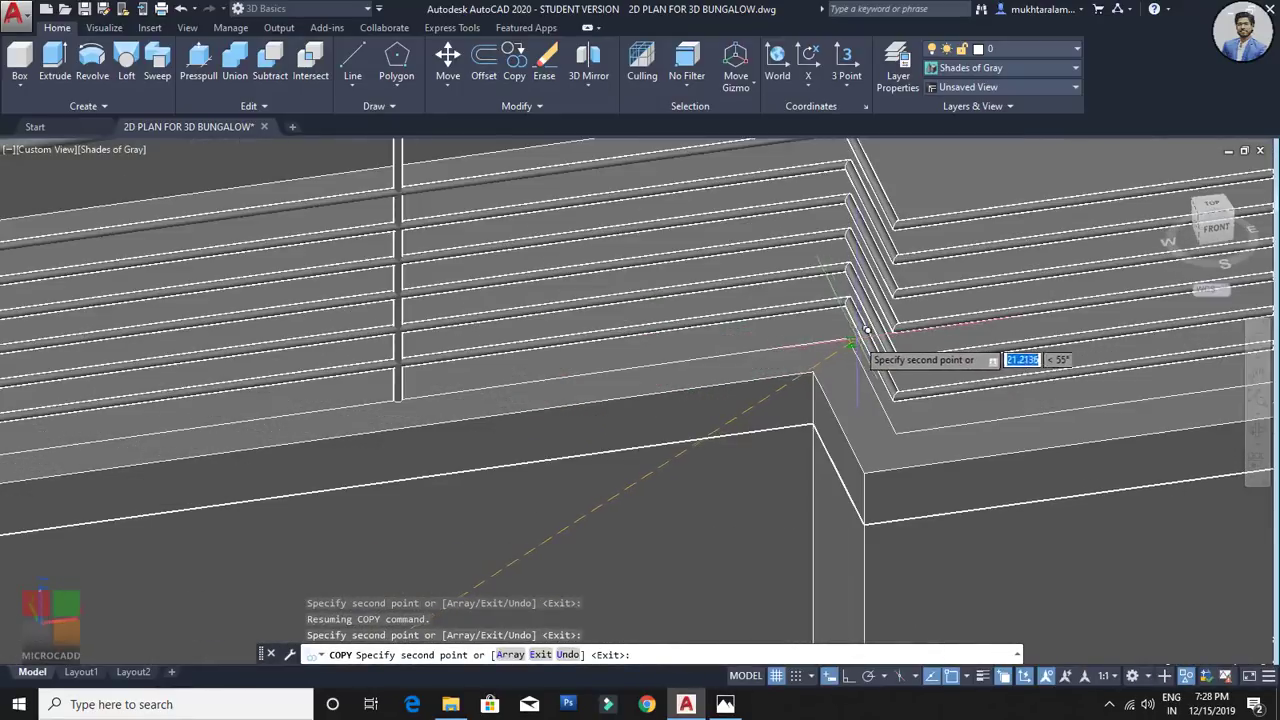
{"action": "scroll", "coordinate": [848, 340], "scroll_direction": "down", "scroll_amount": 3}
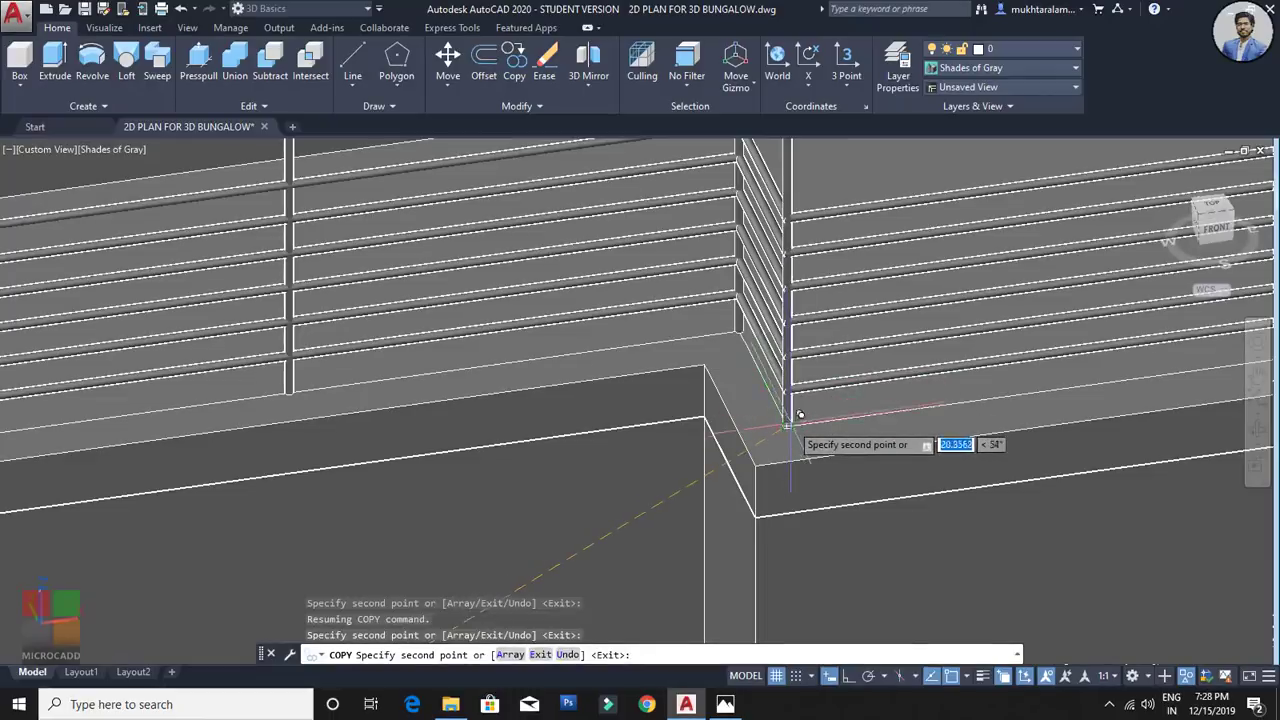
{"action": "middle_click_drag", "start_coordinate": [790, 424], "coordinate": [581, 406]}
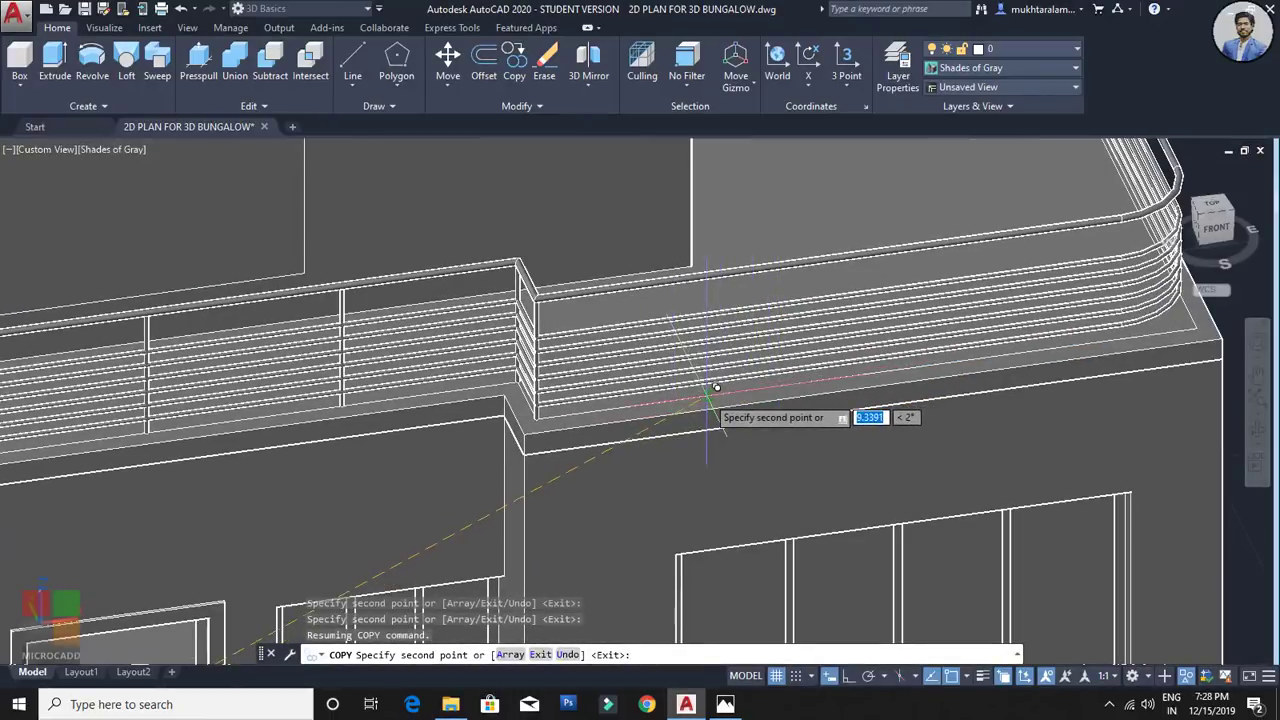
{"action": "middle_click_drag", "start_coordinate": [871, 368], "coordinate": [701, 383]}
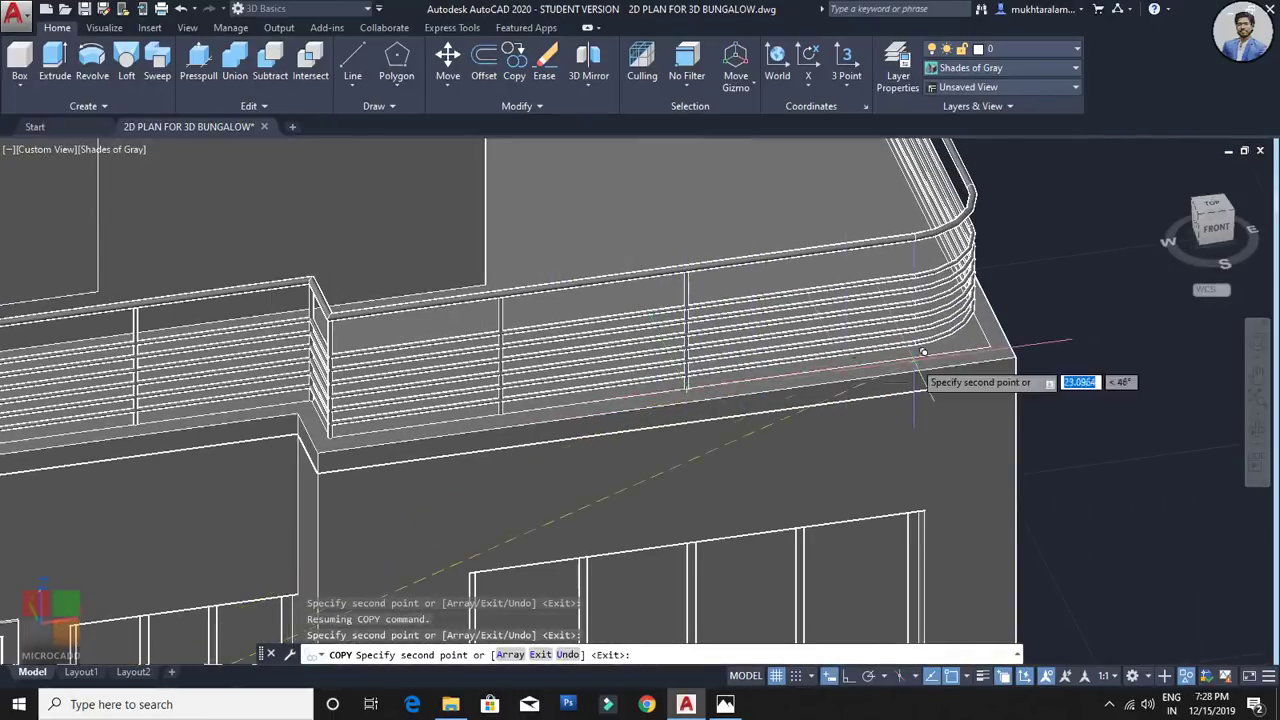
{"action": "left_click", "coordinate": [890, 361]}
Step: Place post copies on the right side railing at the rounded corner's end, midway and near the wall, and finish copying
{"action": "middle_click_drag", "start_coordinate": [983, 358], "coordinate": [888, 360], "text": "shift"}
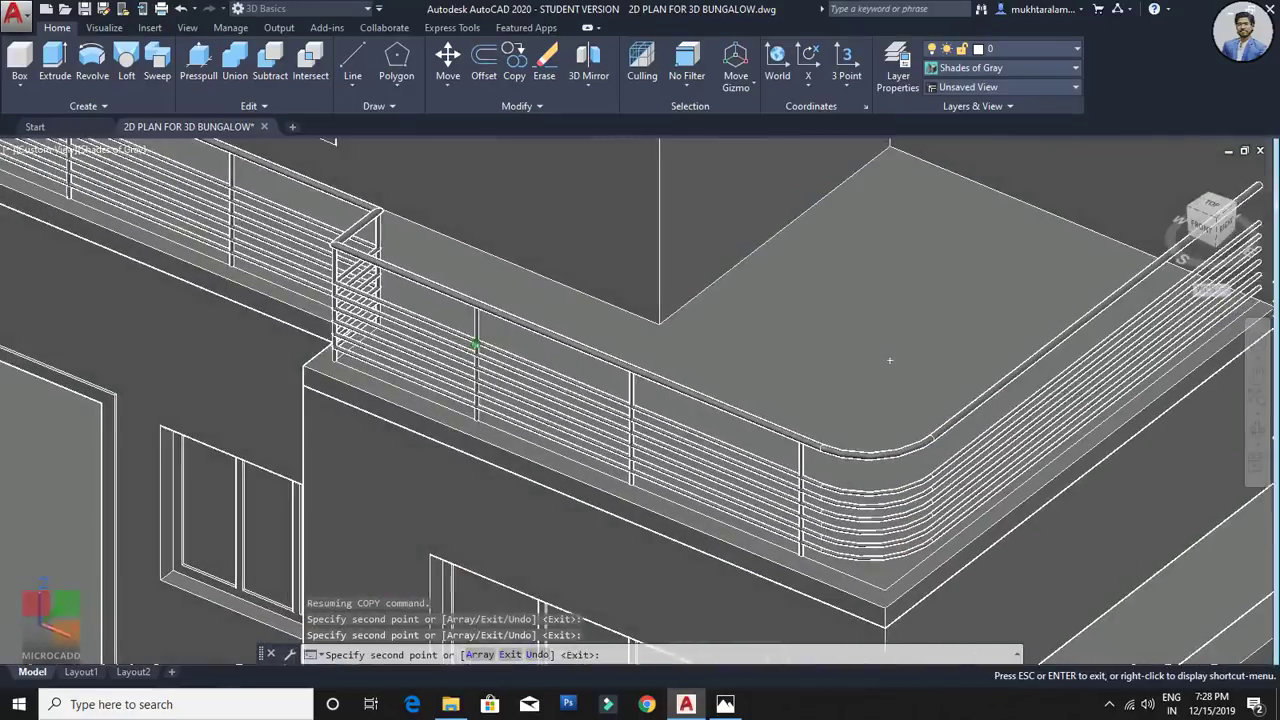
{"action": "middle_click_drag", "start_coordinate": [934, 463], "coordinate": [804, 393]}
{"action": "left_click", "coordinate": [832, 450]}
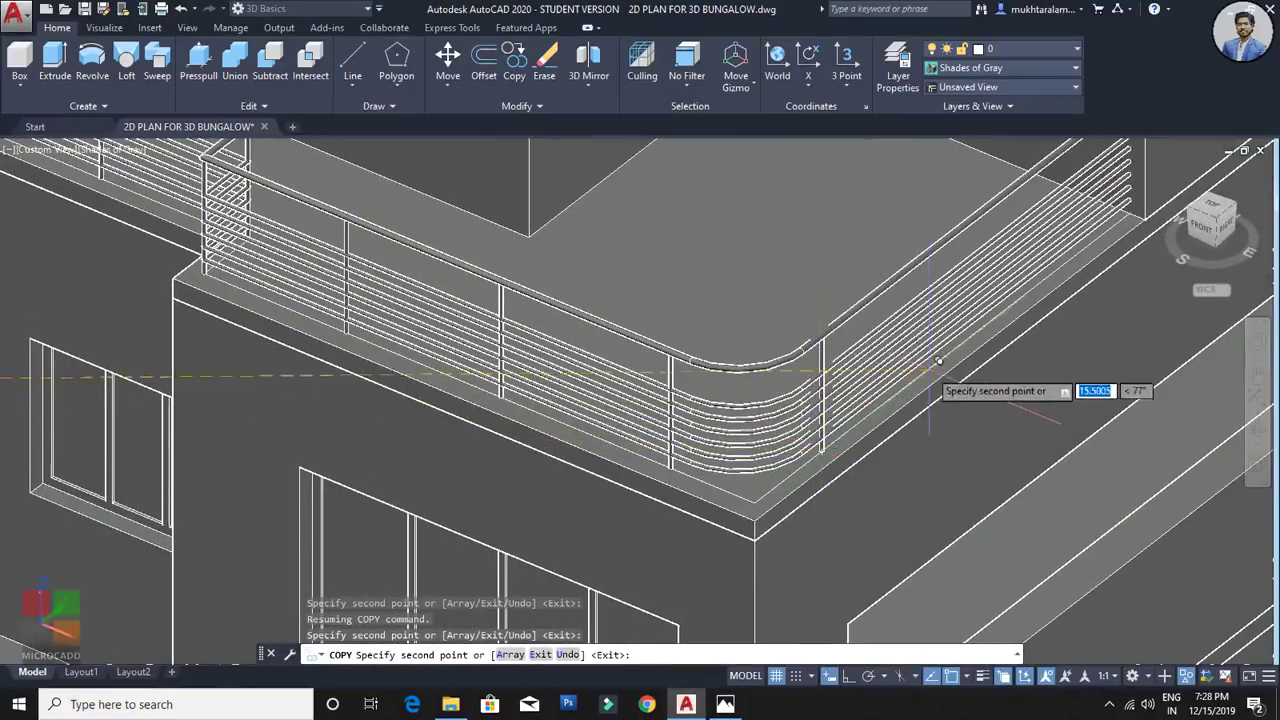
{"action": "left_click", "coordinate": [960, 342]}
{"action": "middle_click_drag", "start_coordinate": [940, 336], "coordinate": [830, 391]}
{"action": "key", "text": "Escape"}
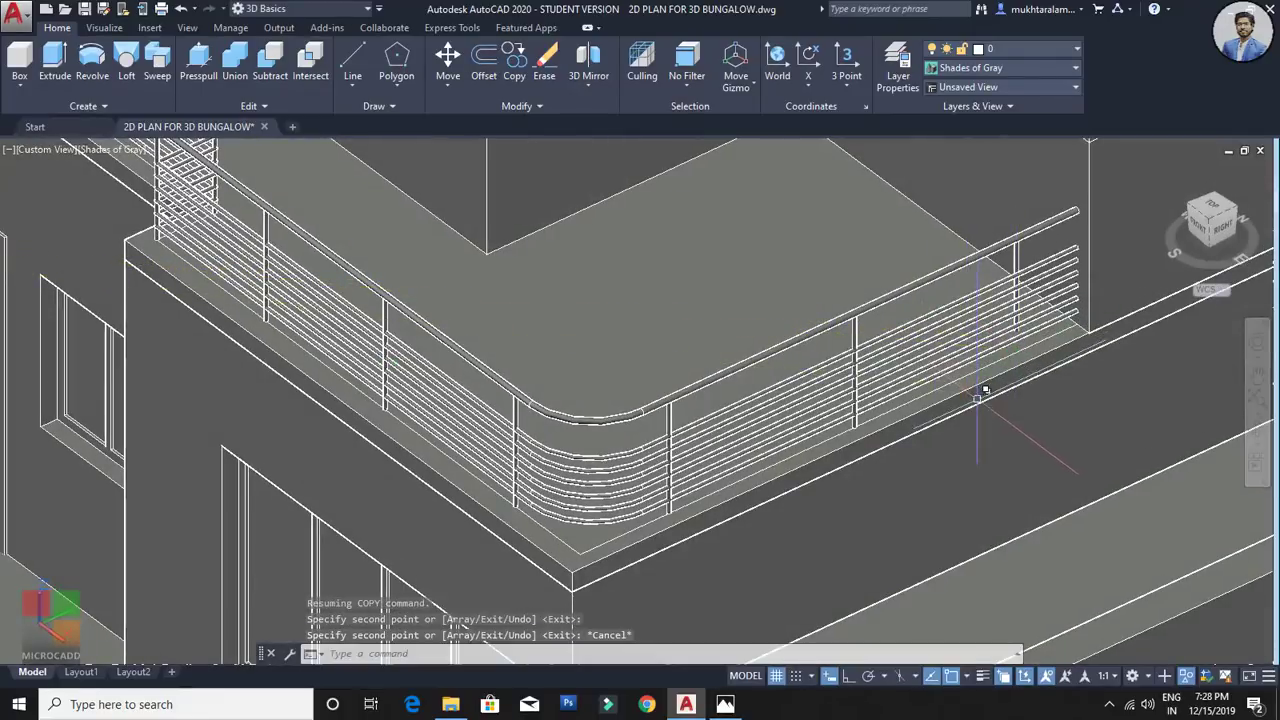
Step: Copy the middle side post from its base centre onto the guide line near the wall and delete the off-line post beside it
{"action": "scroll", "coordinate": [1035, 305], "scroll_direction": "up", "scroll_amount": 6}
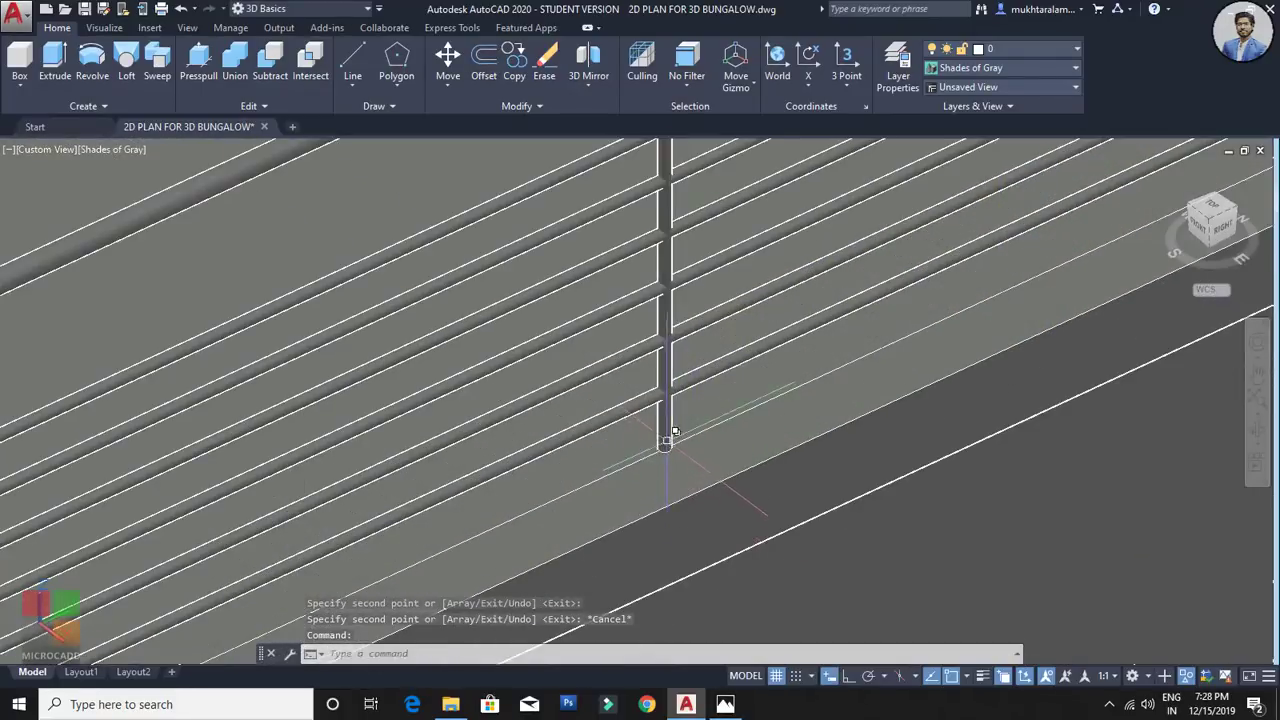
{"action": "left_click", "coordinate": [666, 441]}
{"action": "middle_click_drag", "start_coordinate": [523, 465], "coordinate": [484, 465]}
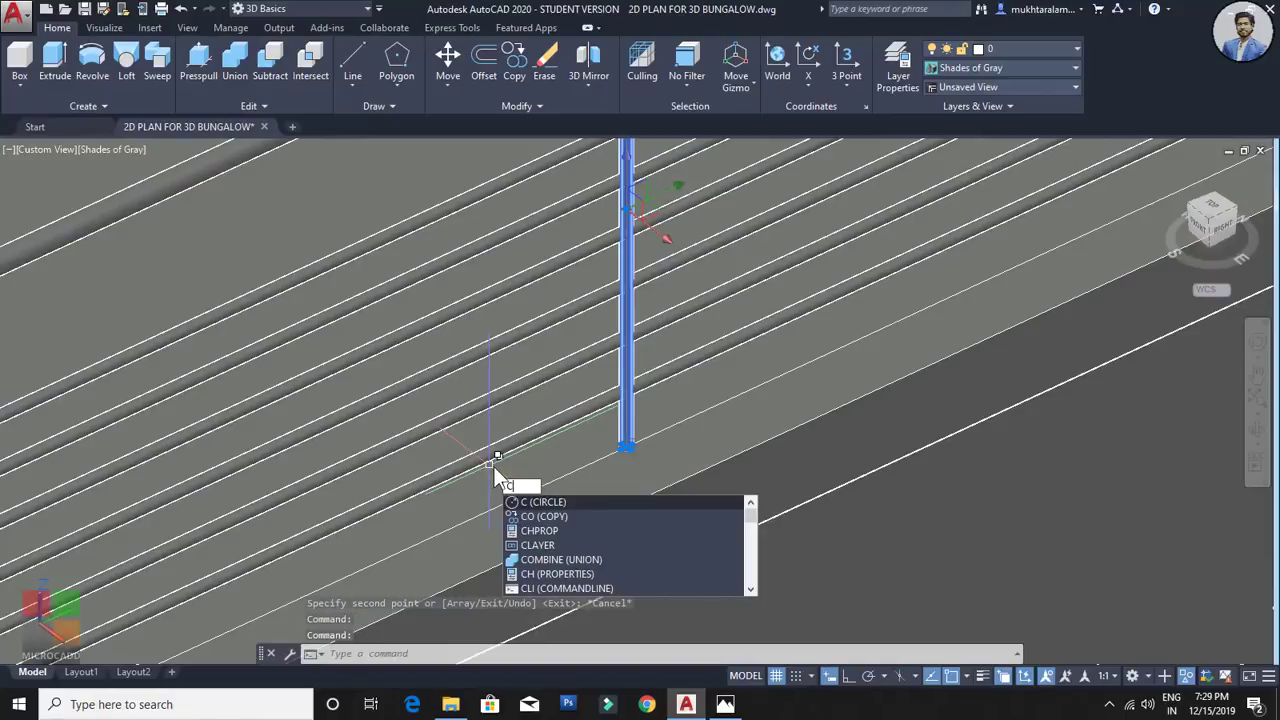
{"action": "key", "text": "Return"}
{"action": "scroll", "coordinate": [620, 458], "scroll_direction": "up", "scroll_amount": 2}
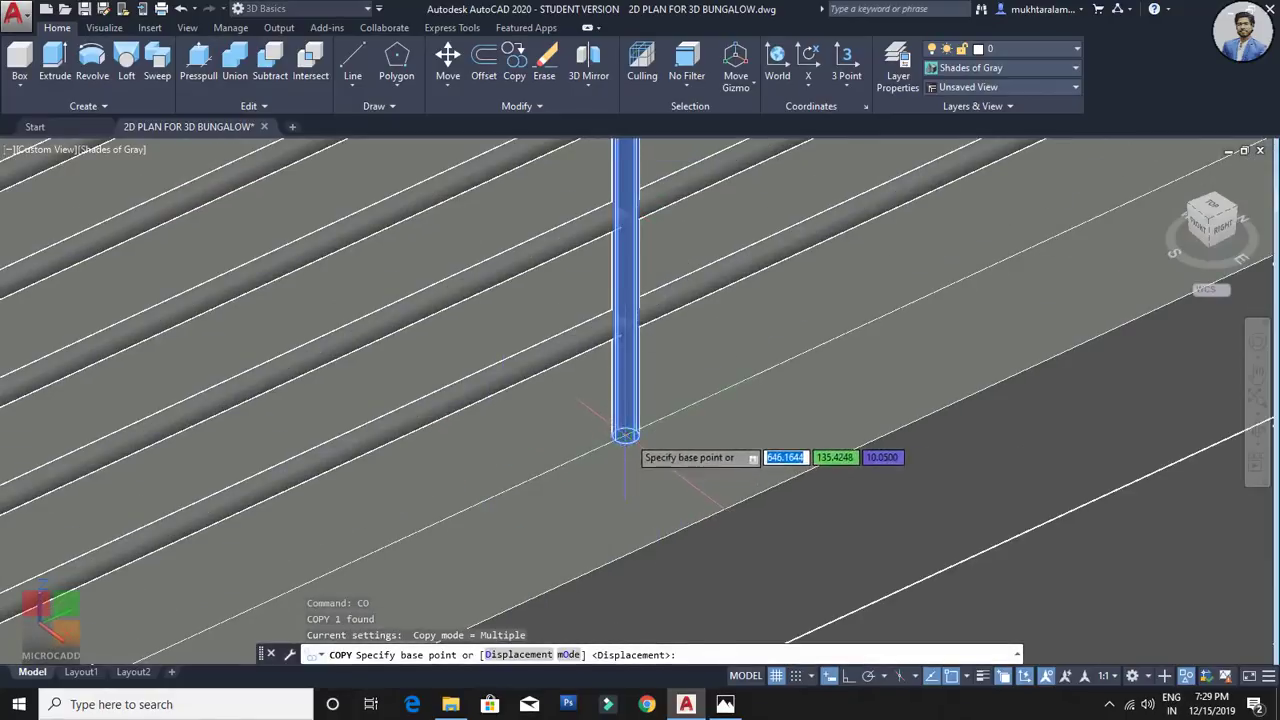
{"action": "left_click", "coordinate": [625, 436]}
{"action": "scroll", "coordinate": [706, 433], "scroll_direction": "down", "scroll_amount": 3}
{"action": "middle_click_drag", "start_coordinate": [729, 429], "coordinate": [395, 560]}
{"action": "scroll", "coordinate": [705, 418], "scroll_direction": "up", "scroll_amount": 1}
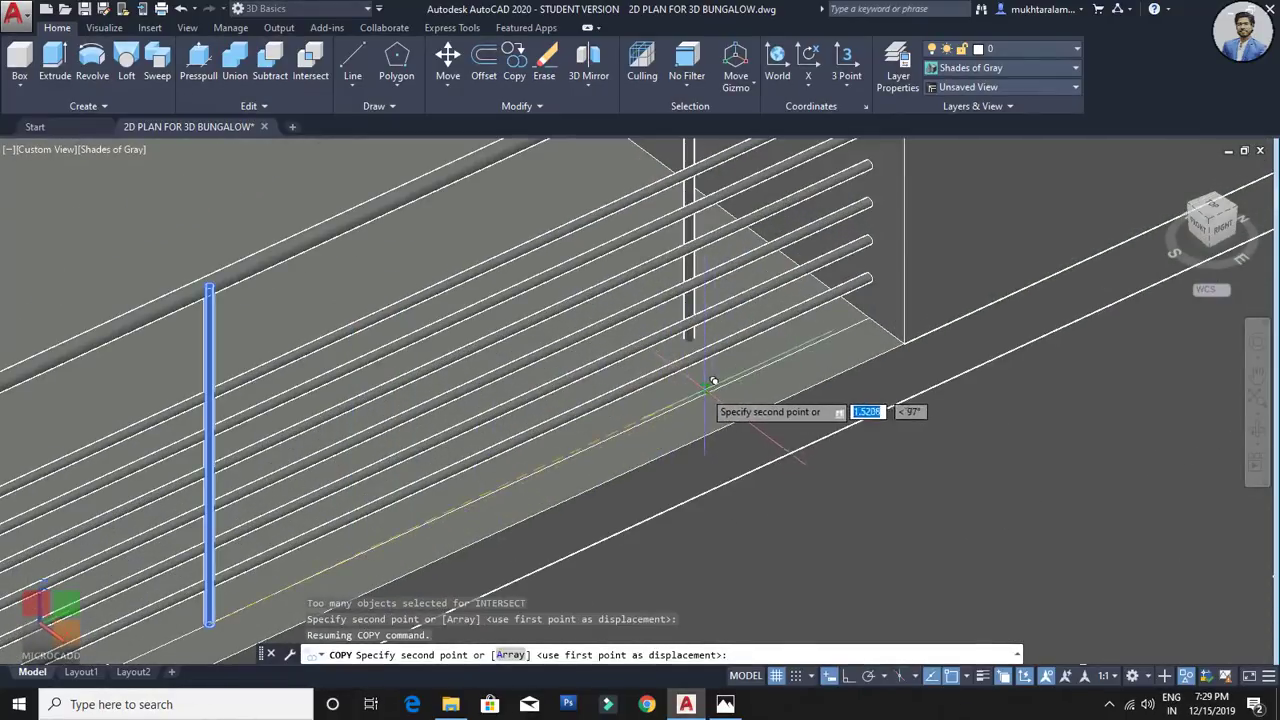
{"action": "left_click", "coordinate": [713, 386]}
{"action": "key", "text": "Escape"}
{"action": "key", "text": "Escape"}
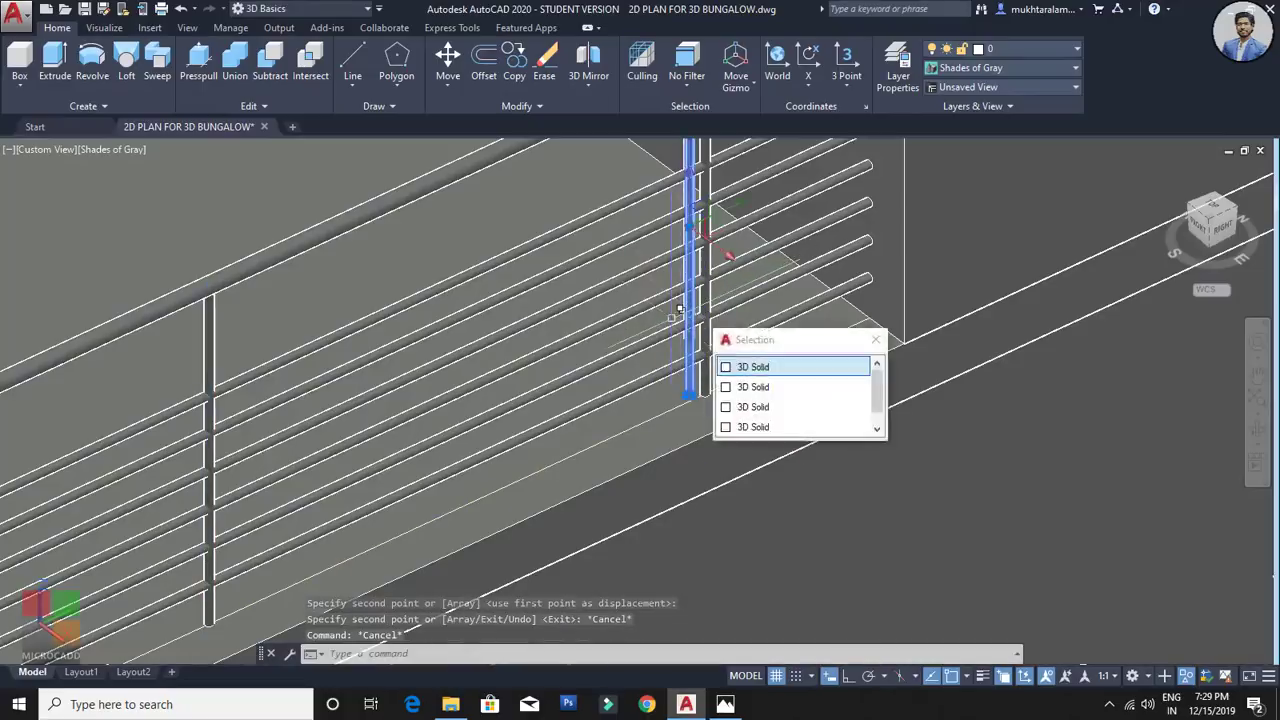
{"action": "key", "text": "Delete"}
Step: Check both finished railings on the bungalow and save the drawing
{"action": "scroll", "coordinate": [680, 320], "scroll_direction": "down", "scroll_amount": 5}
{"action": "scroll", "coordinate": [634, 366], "scroll_direction": "up", "scroll_amount": 4}
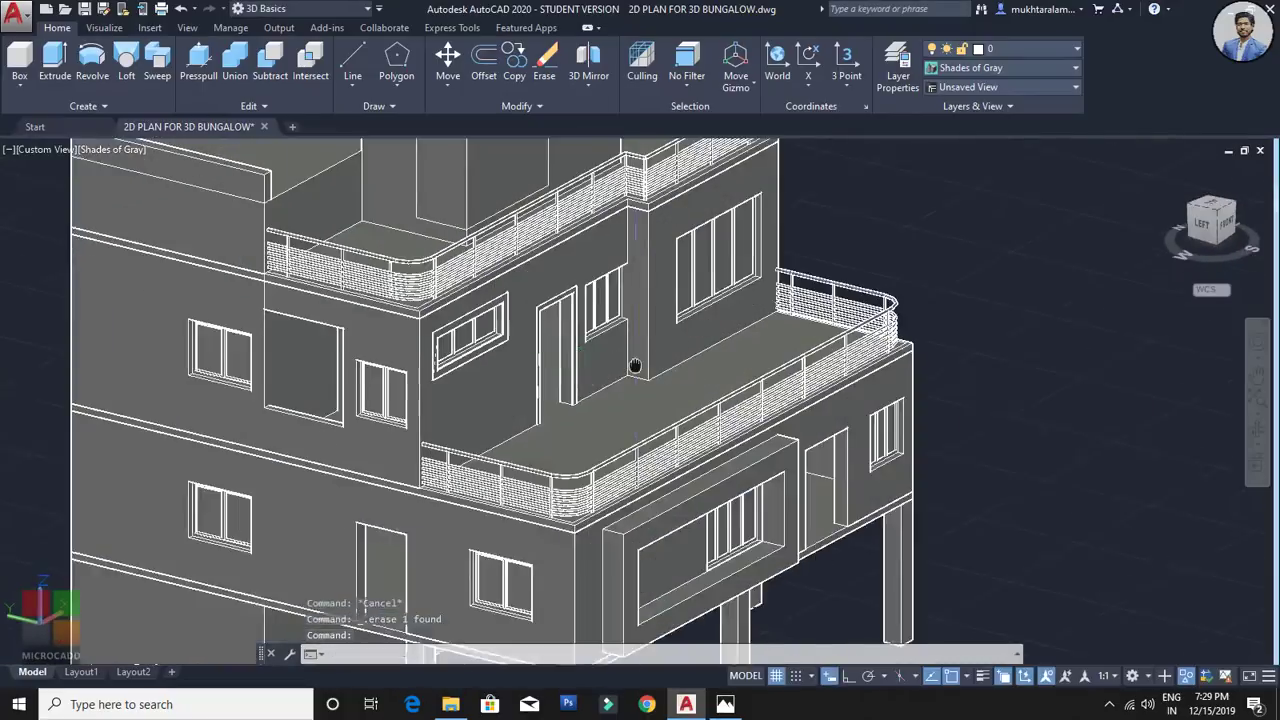
{"action": "middle_click_drag", "start_coordinate": [634, 366], "coordinate": [668, 436]}
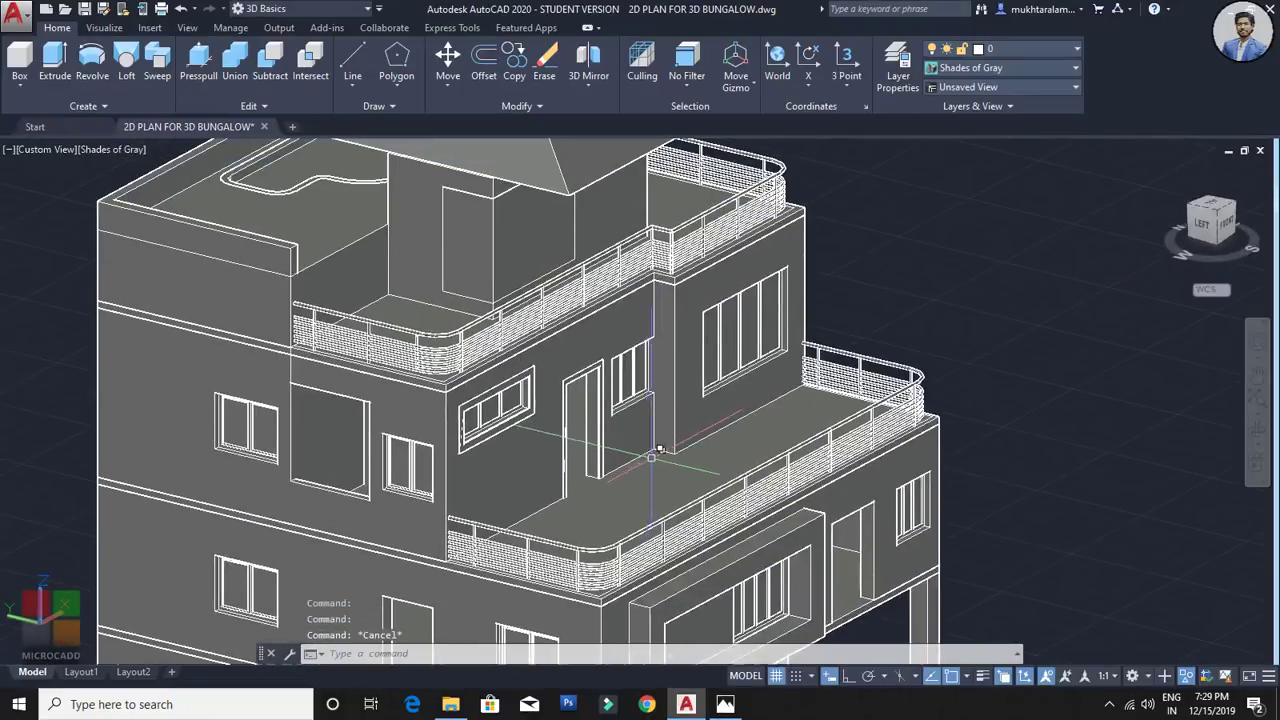
{"action": "mouse_move", "coordinate": [811, 409]}
{"action": "middle_mouse_down", "text": "shift"}
{"action": "mouse_move", "coordinate": [754, 437]}
{"action": "mouse_move", "coordinate": [610, 428]}
{"action": "middle_mouse_up", "text": "shift"}
{"action": "key", "text": "ctrl+s"}
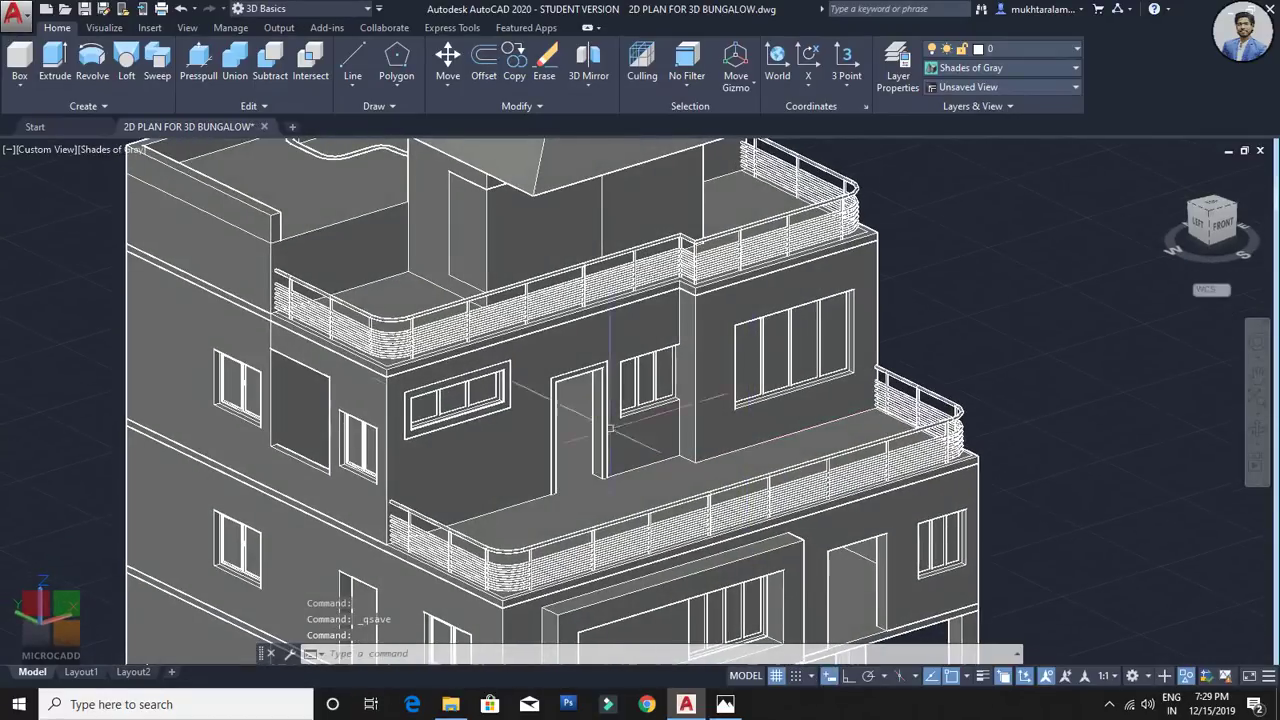
Step: Switch the visual style to Realistic and inspect the railings and the whole bungalow
{"action": "left_click", "coordinate": [111, 152]}
{"action": "left_click", "coordinate": [161, 243]}
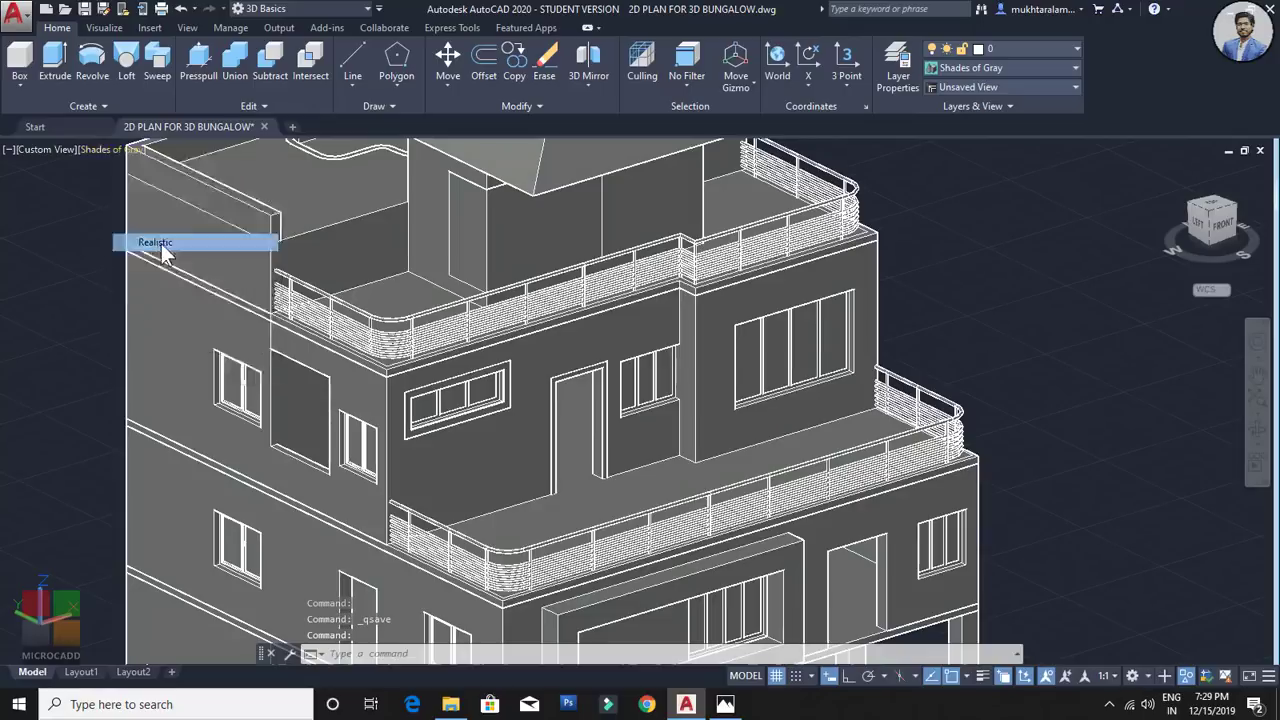
{"action": "middle_click_drag", "start_coordinate": [726, 377], "coordinate": [700, 400], "text": "shift"}
{"action": "scroll", "coordinate": [700, 400], "scroll_direction": "up", "scroll_amount": 5}
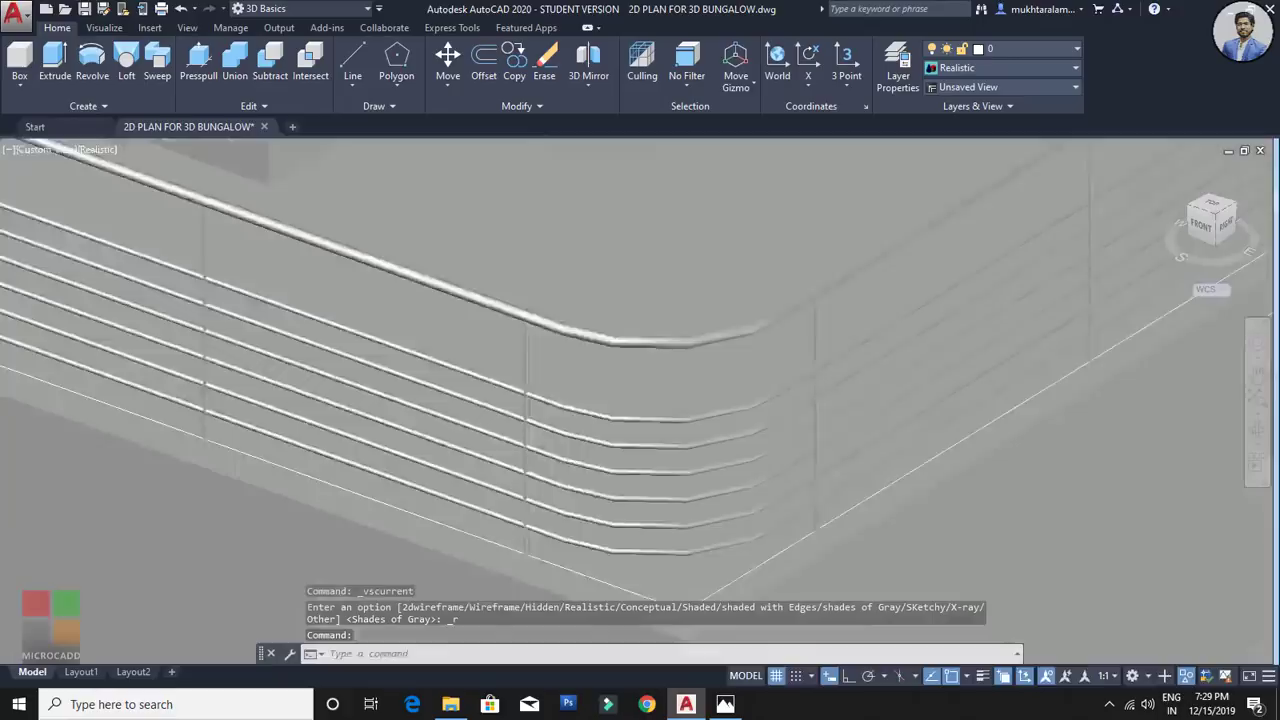
{"action": "scroll", "coordinate": [871, 323], "scroll_direction": "down", "scroll_amount": 10}
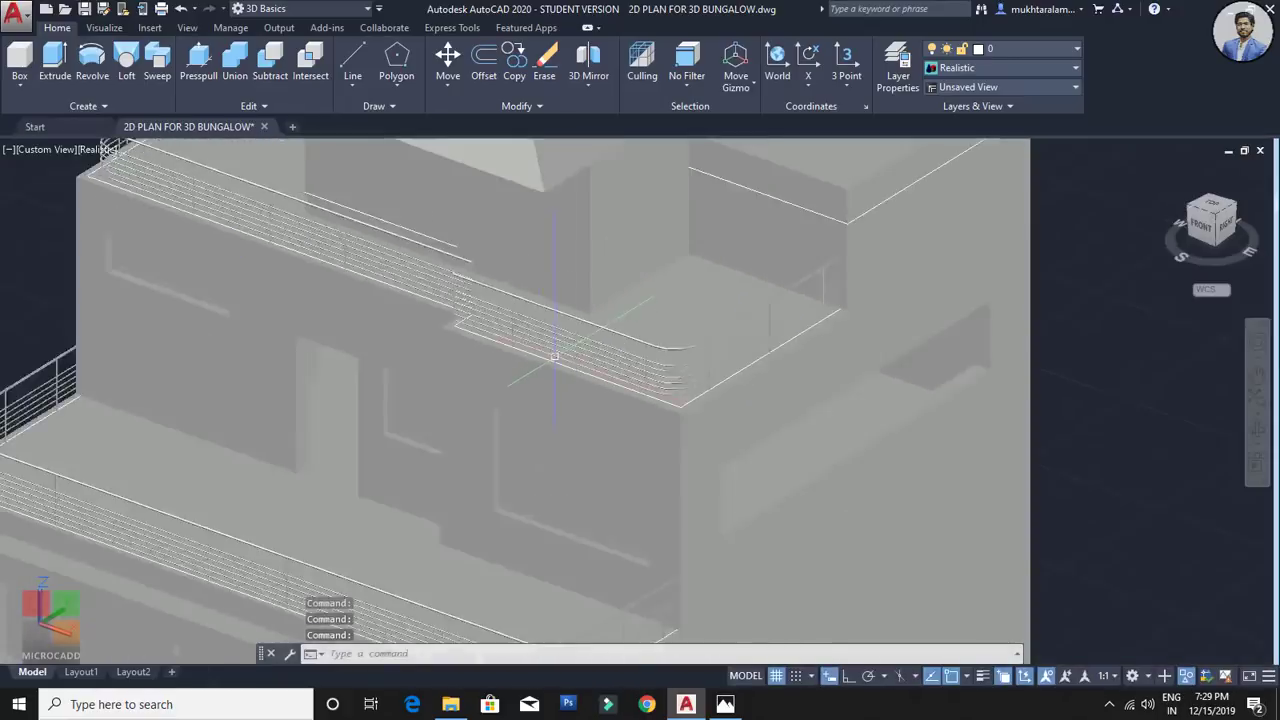
{"action": "scroll", "coordinate": [554, 356], "scroll_direction": "down", "scroll_amount": 2}
{"action": "middle_click_drag", "start_coordinate": [554, 356], "coordinate": [589, 371], "text": "shift"}
{"action": "scroll", "coordinate": [606, 350], "scroll_direction": "down", "scroll_amount": 3}
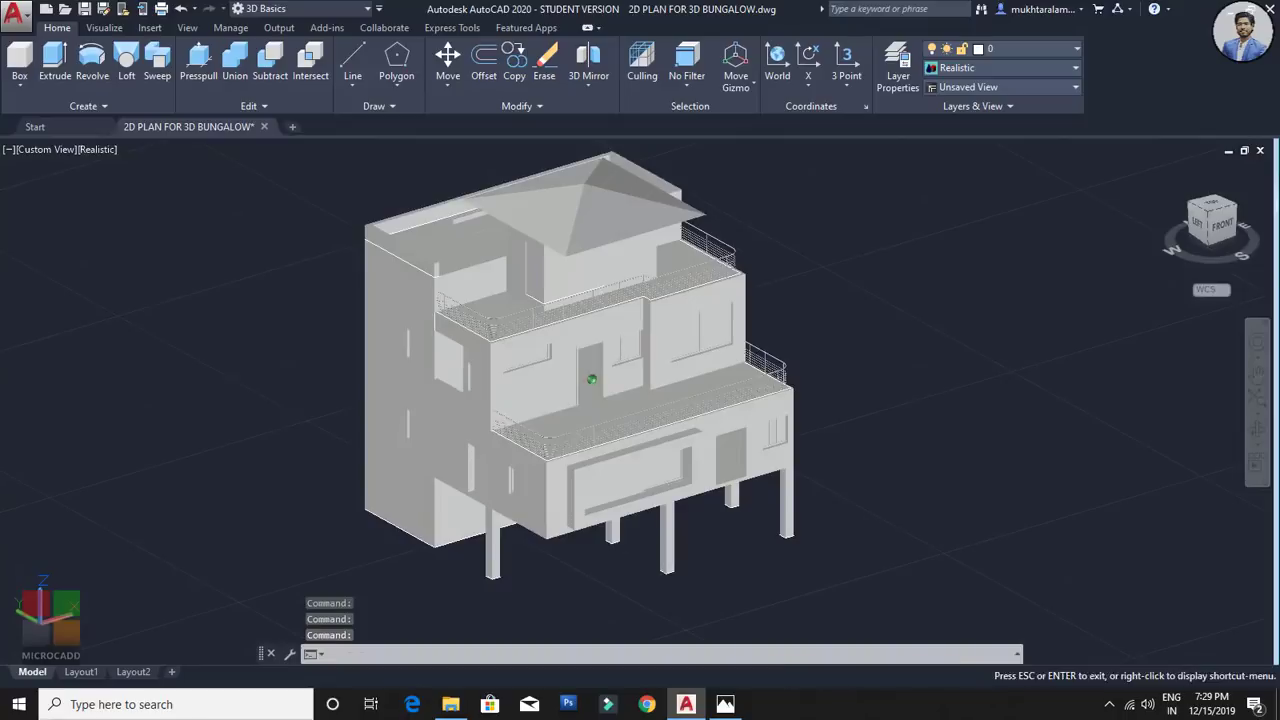
Step: Set the visual style back to Shades of Gray and review the bungalow with its railings
{"action": "left_click", "coordinate": [93, 150]}
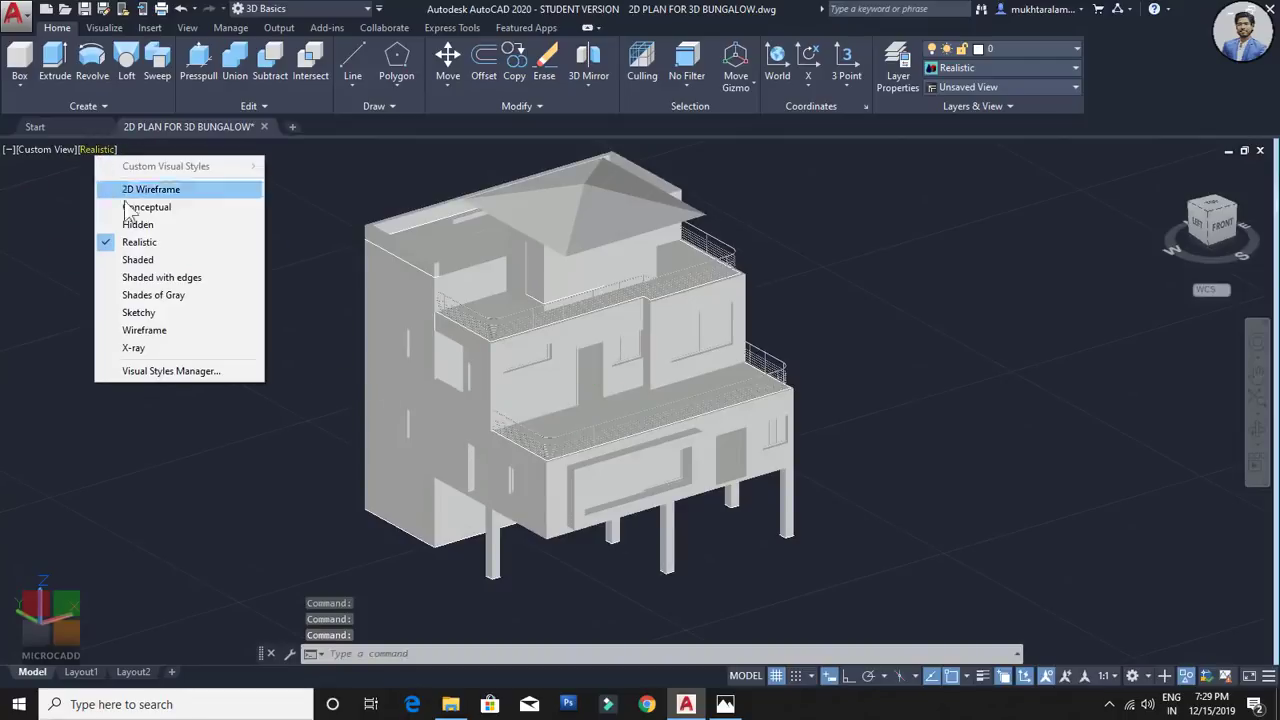
{"action": "left_click", "coordinate": [176, 304]}
{"action": "scroll", "coordinate": [583, 371], "scroll_direction": "up", "scroll_amount": 5}
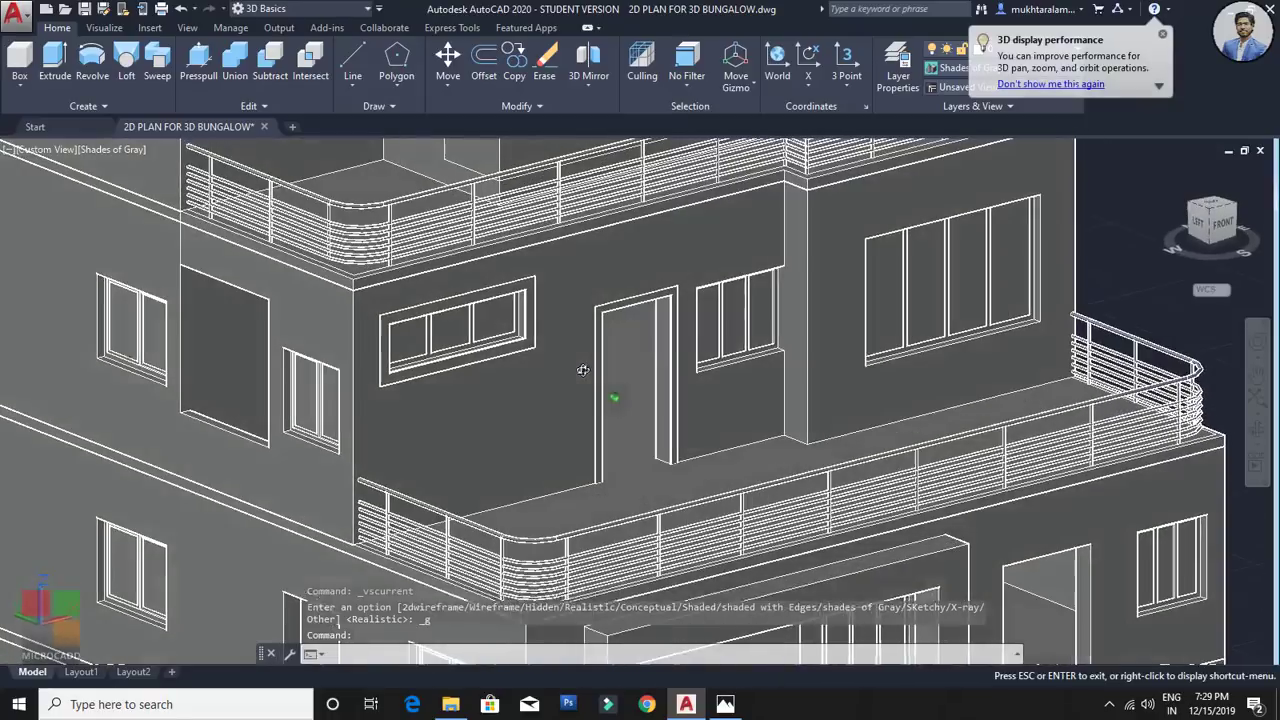
{"action": "middle_click", "coordinate": [583, 371], "text": "shift"}
{"action": "scroll", "coordinate": [581, 360], "scroll_direction": "down", "scroll_amount": 5}
{"action": "middle_click_drag", "start_coordinate": [581, 360], "coordinate": [625, 340], "text": "shift"}
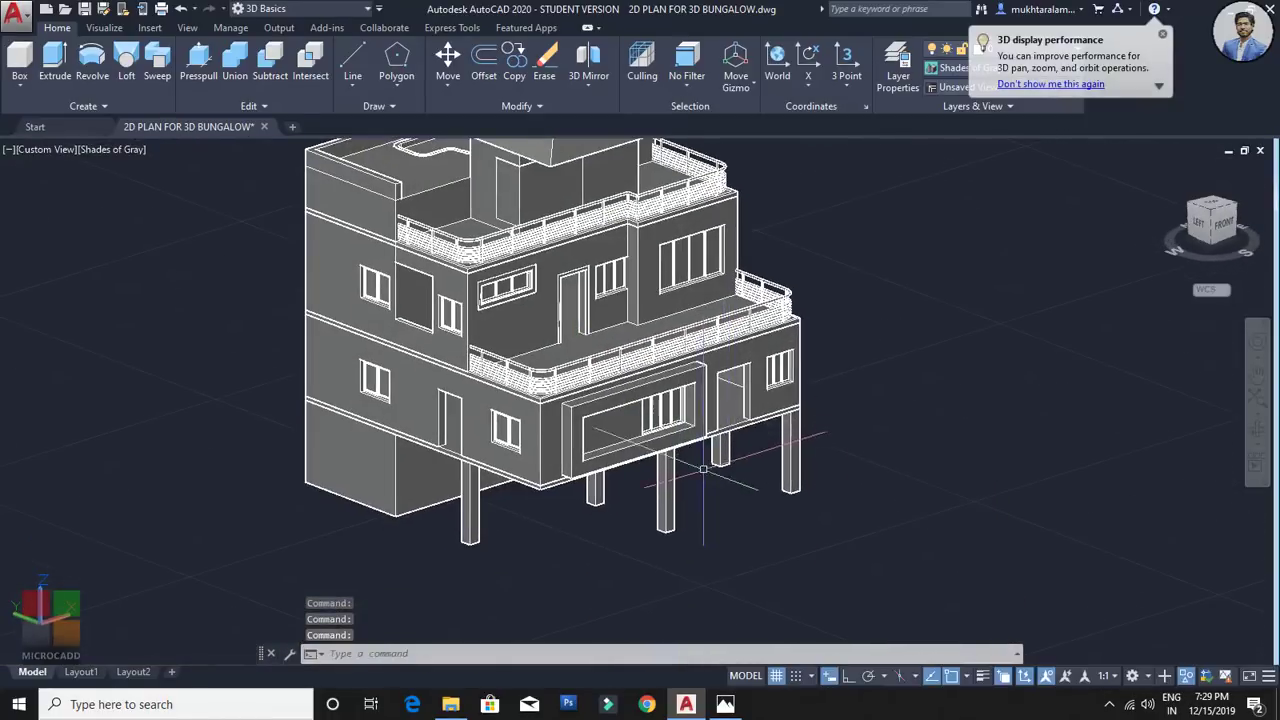
Step: End the object isolation so that the hidden parts of the building are shown again
{"action": "scroll", "coordinate": [703, 469], "scroll_direction": "down", "scroll_amount": 2}
{"action": "middle_click_drag", "start_coordinate": [703, 469], "coordinate": [706, 446]}
{"action": "scroll", "coordinate": [697, 443], "scroll_direction": "up", "scroll_amount": 3}
{"action": "scroll", "coordinate": [722, 505], "scroll_direction": "down", "scroll_amount": 5}
{"action": "middle_click_drag", "start_coordinate": [722, 505], "coordinate": [685, 399]}
{"action": "scroll", "coordinate": [667, 363], "scroll_direction": "up", "scroll_amount": 7}
{"action": "scroll", "coordinate": [449, 420], "scroll_direction": "down", "scroll_amount": 2}
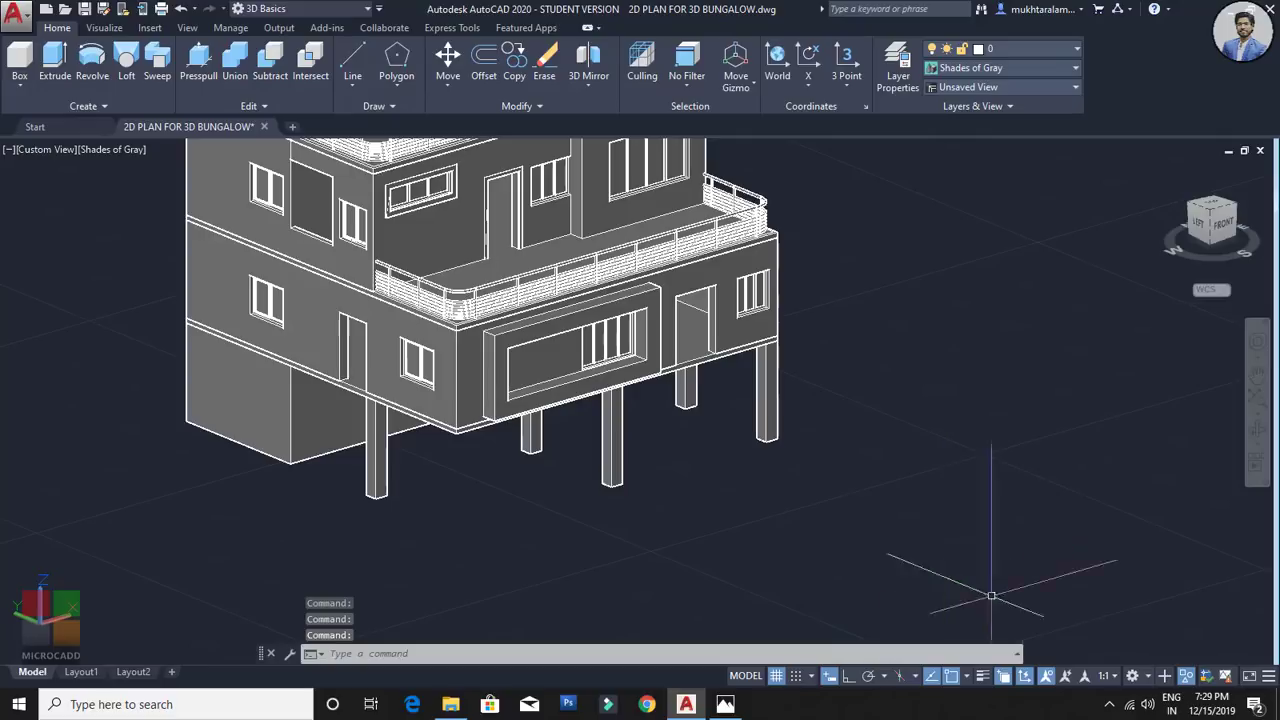
{"action": "left_click", "coordinate": [1186, 677]}
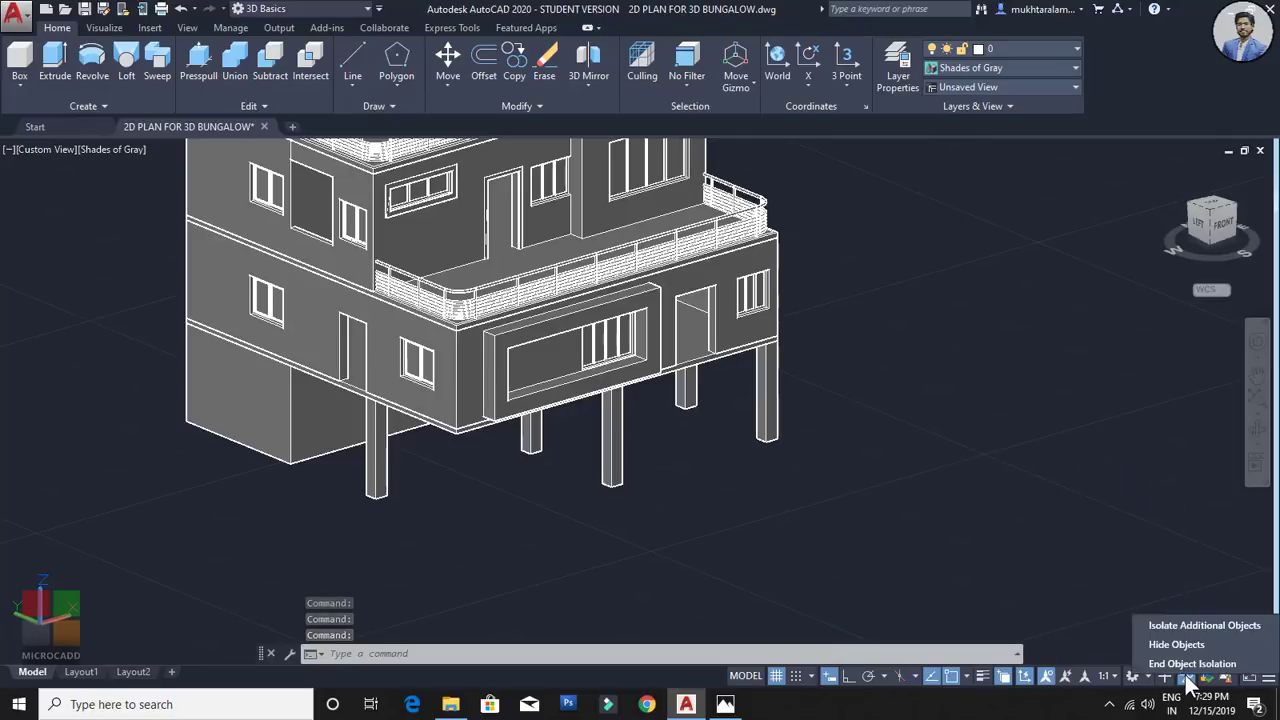
{"action": "left_click", "coordinate": [1178, 663]}
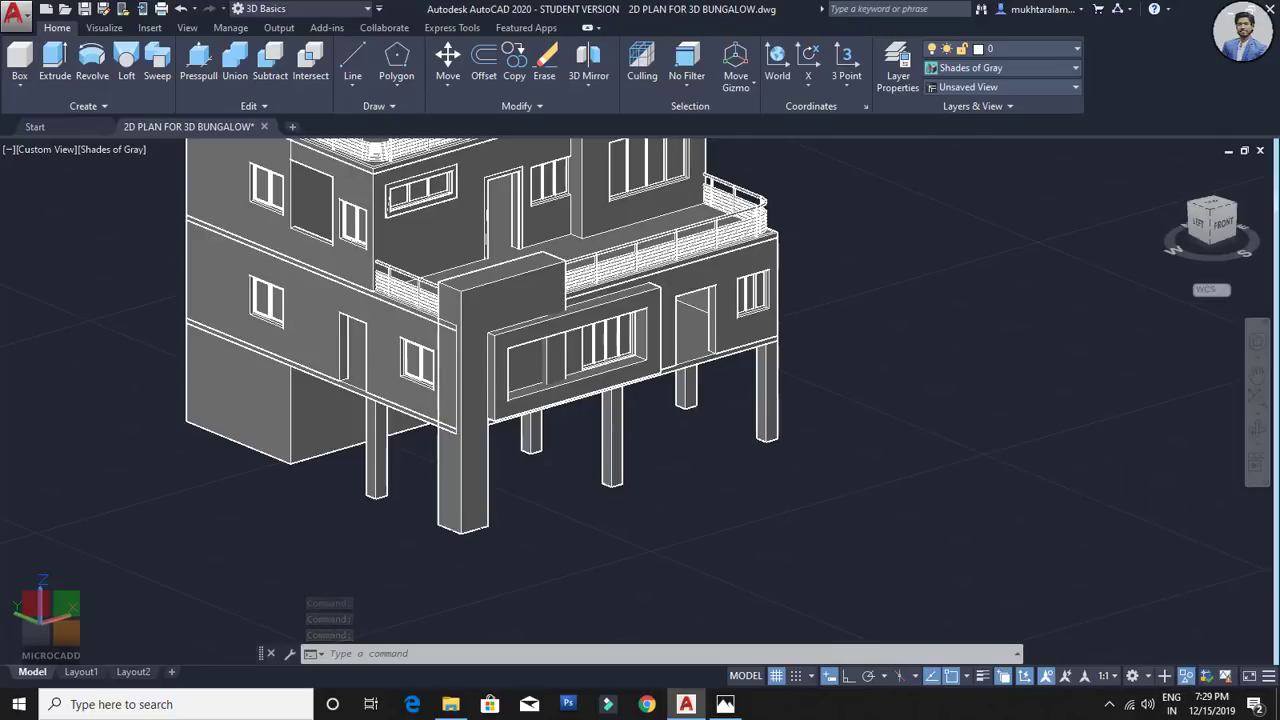
Step: Examine the restored corner column and beam, the framed window and the door opening on the bungalow's lower front
{"action": "middle_click_drag", "start_coordinate": [552, 270], "coordinate": [767, 444], "text": "shift"}
{"action": "scroll", "coordinate": [724, 453], "scroll_direction": "down", "scroll_amount": 4}
{"action": "scroll", "coordinate": [724, 453], "scroll_direction": "up", "scroll_amount": 4}
{"action": "key", "text": "Escape"}
{"action": "key", "text": "Escape"}
{"action": "scroll", "coordinate": [766, 444], "scroll_direction": "up", "scroll_amount": 6}
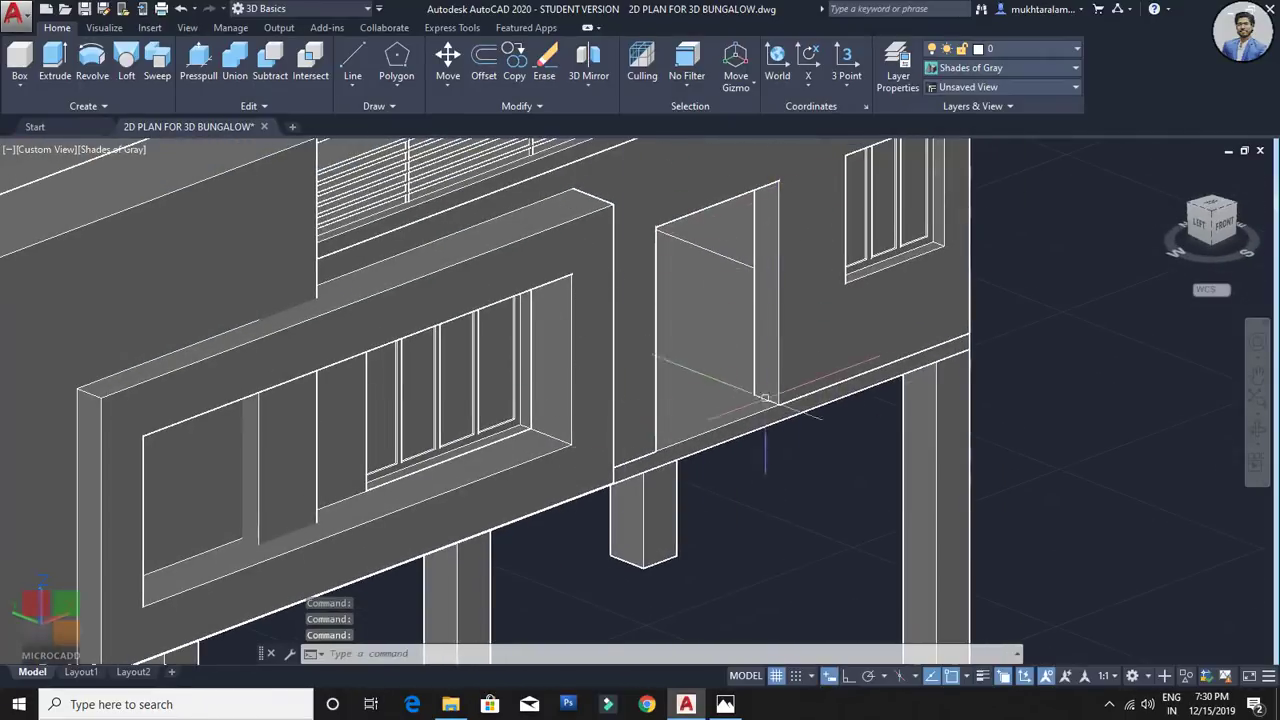
{"action": "scroll", "coordinate": [765, 398], "scroll_direction": "down", "scroll_amount": 4}
{"action": "middle_click_drag", "start_coordinate": [657, 396], "coordinate": [903, 361]}
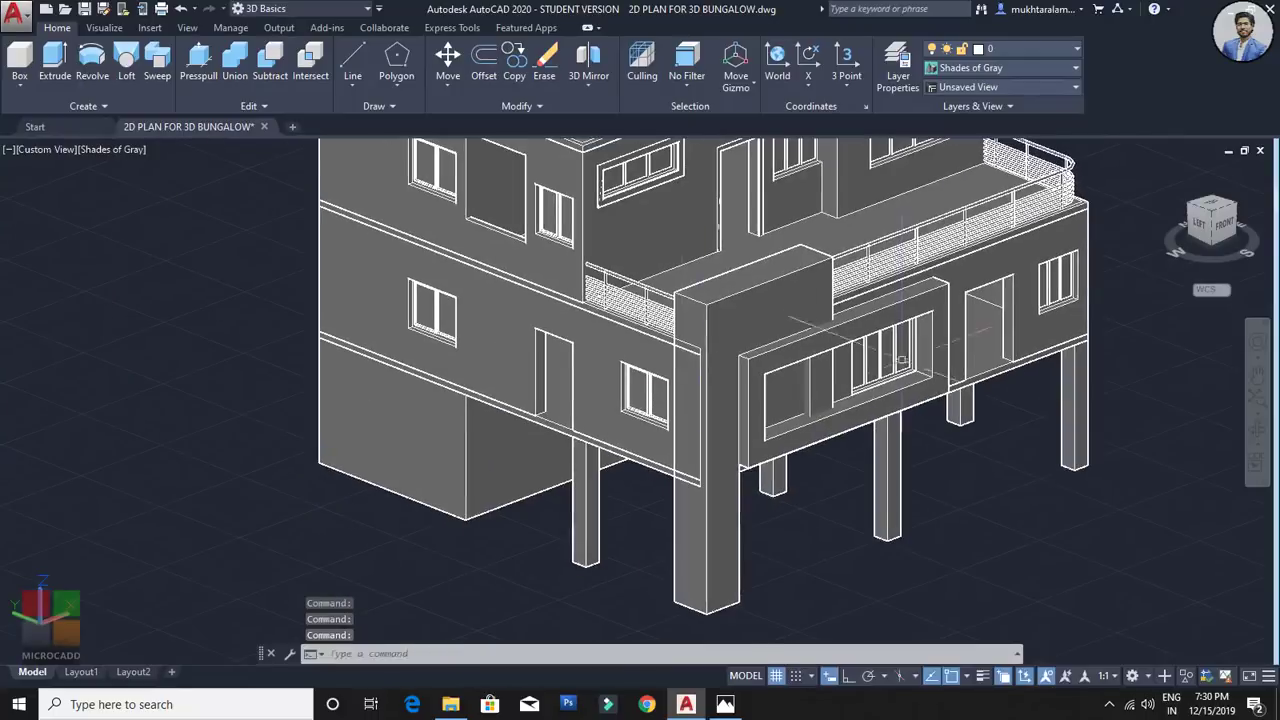
{"action": "middle_click_drag", "start_coordinate": [567, 407], "coordinate": [457, 433]}
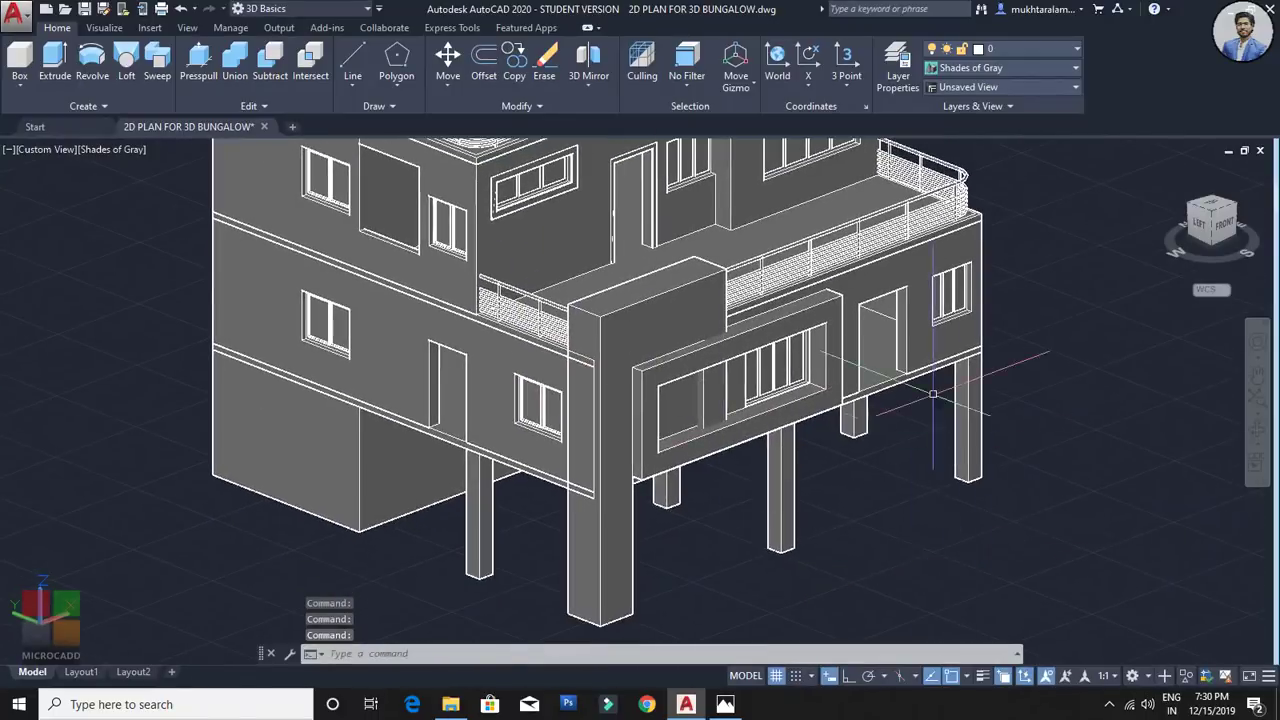
{"action": "scroll", "coordinate": [870, 396], "scroll_direction": "down", "scroll_amount": 2}
{"action": "middle_click_drag", "start_coordinate": [872, 398], "coordinate": [834, 362]}
{"action": "middle_click_drag", "start_coordinate": [950, 390], "coordinate": [915, 445], "text": "shift"}
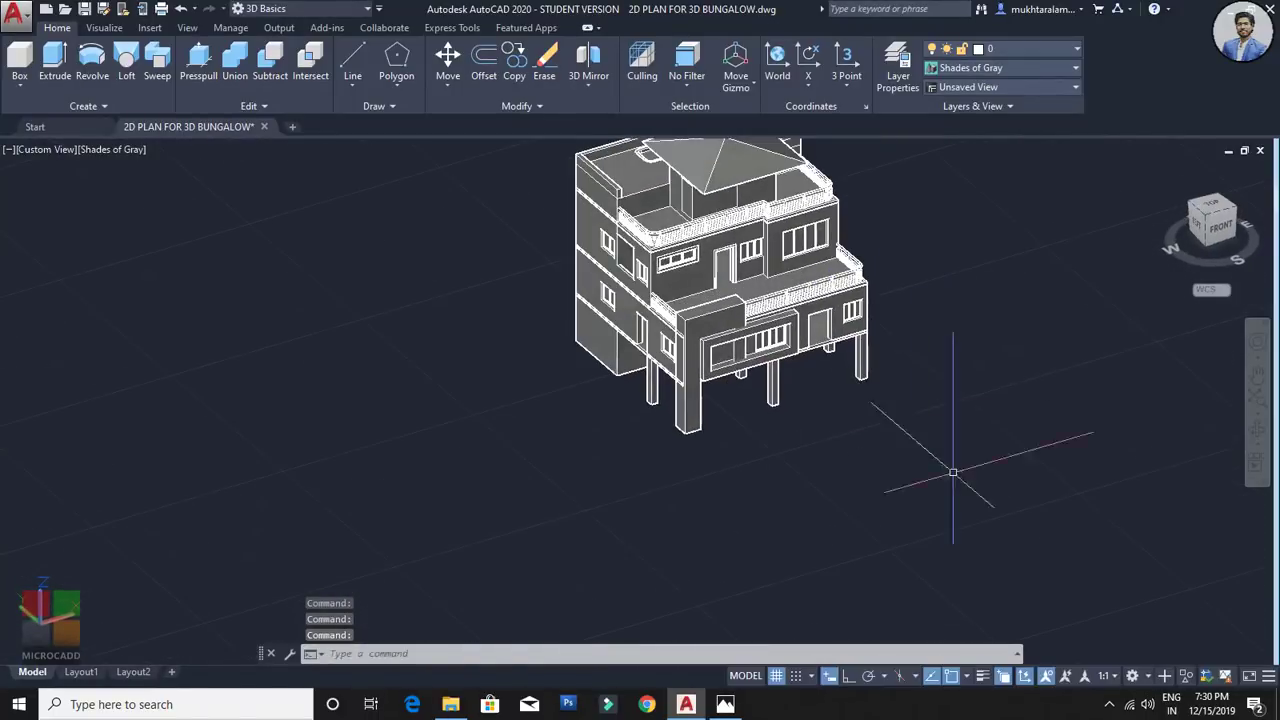
Step: Examine the whole bungalow and the end of the roof parapet wall above the upper railing
{"action": "scroll", "coordinate": [826, 504], "scroll_direction": "down", "scroll_amount": 1}
{"action": "middle_click_drag", "start_coordinate": [828, 505], "coordinate": [914, 444]}
{"action": "middle_click_drag", "start_coordinate": [800, 449], "coordinate": [739, 527]}
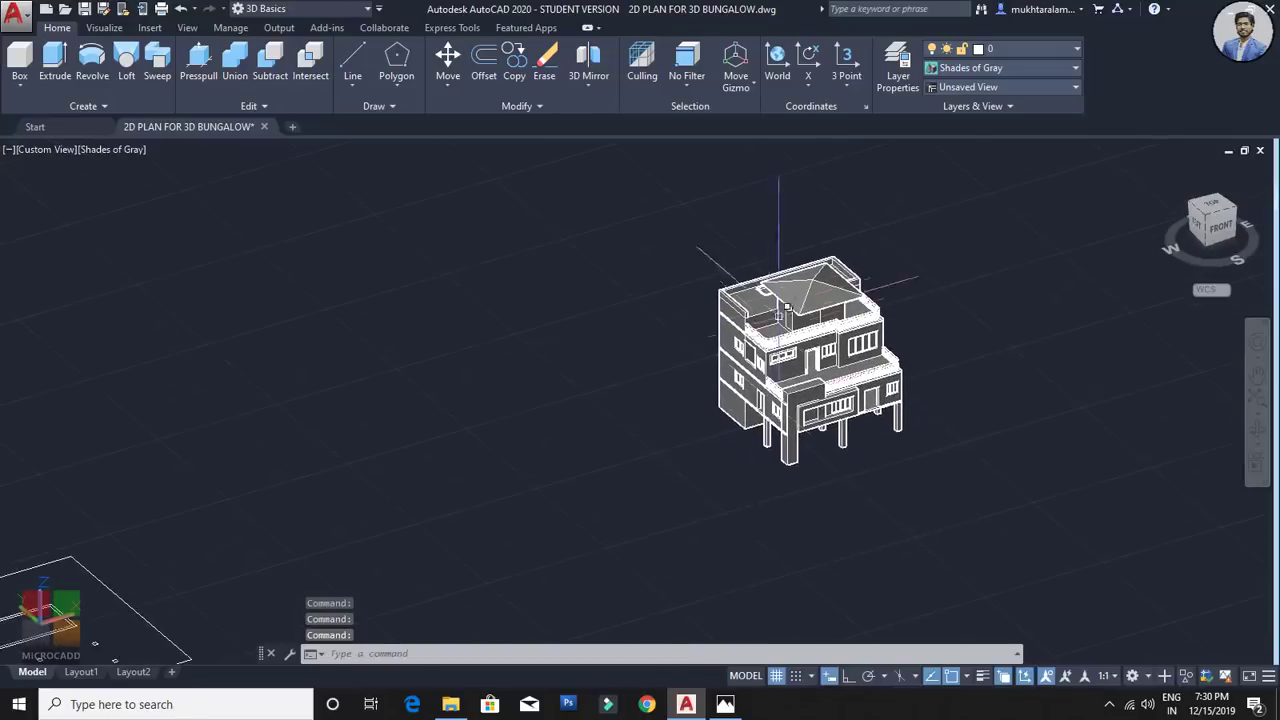
{"action": "scroll", "coordinate": [777, 306], "scroll_direction": "up", "scroll_amount": 6}
{"action": "middle_click_drag", "start_coordinate": [683, 349], "coordinate": [697, 372]}
{"action": "scroll", "coordinate": [620, 357], "scroll_direction": "up", "scroll_amount": 3}
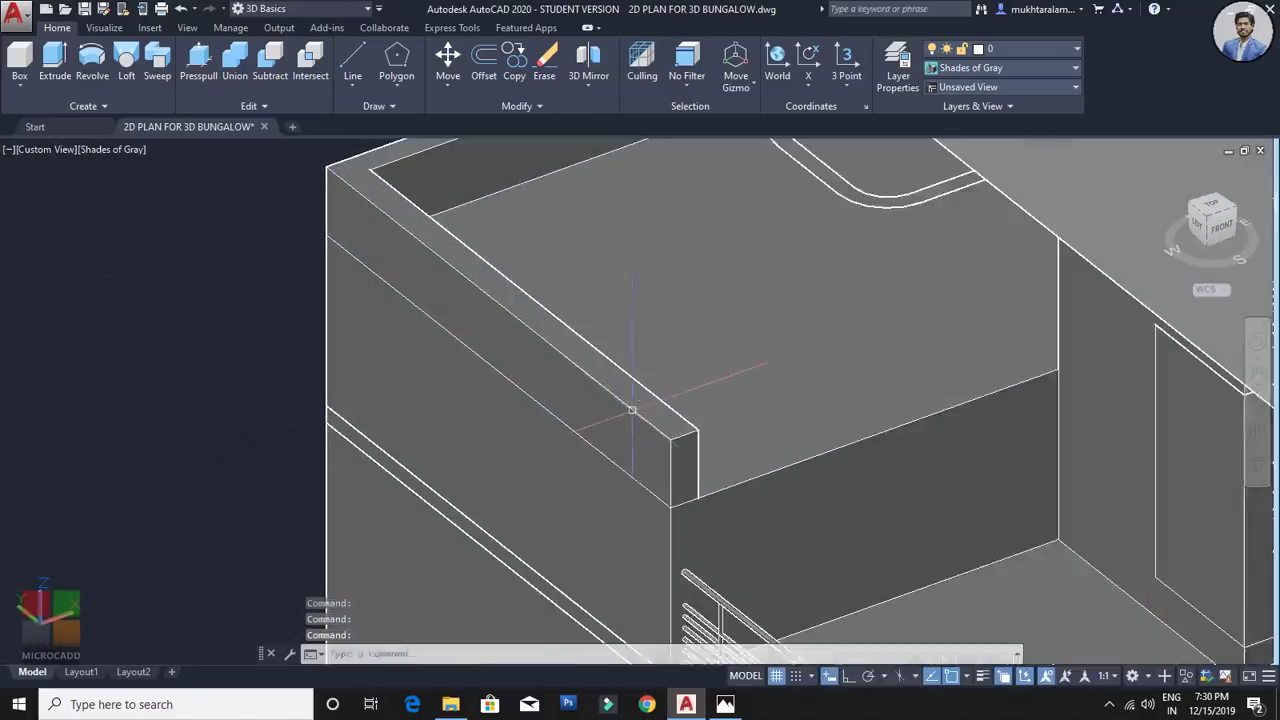
Step: Start a polyline at the middle of the roof parapet's end edge and run it along the wall top's centreline to the first corner
{"action": "type", "text": "l"}
{"action": "key", "text": "Return"}
{"action": "scroll", "coordinate": [663, 437], "scroll_direction": "up", "scroll_amount": 3}
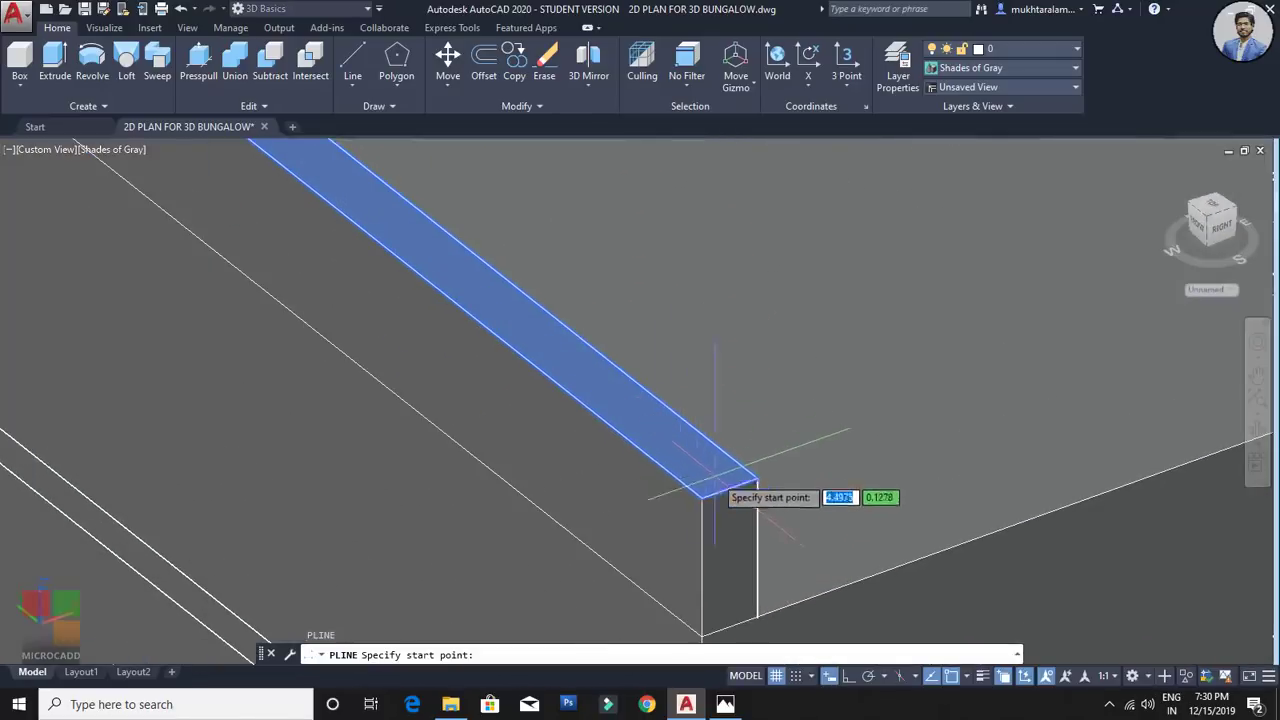
{"action": "left_click", "coordinate": [728, 490]}
{"action": "scroll", "coordinate": [566, 357], "scroll_direction": "down", "scroll_amount": 2}
{"action": "middle_click_drag", "start_coordinate": [359, 201], "coordinate": [711, 408]}
{"action": "scroll", "coordinate": [585, 306], "scroll_direction": "up", "scroll_amount": 3}
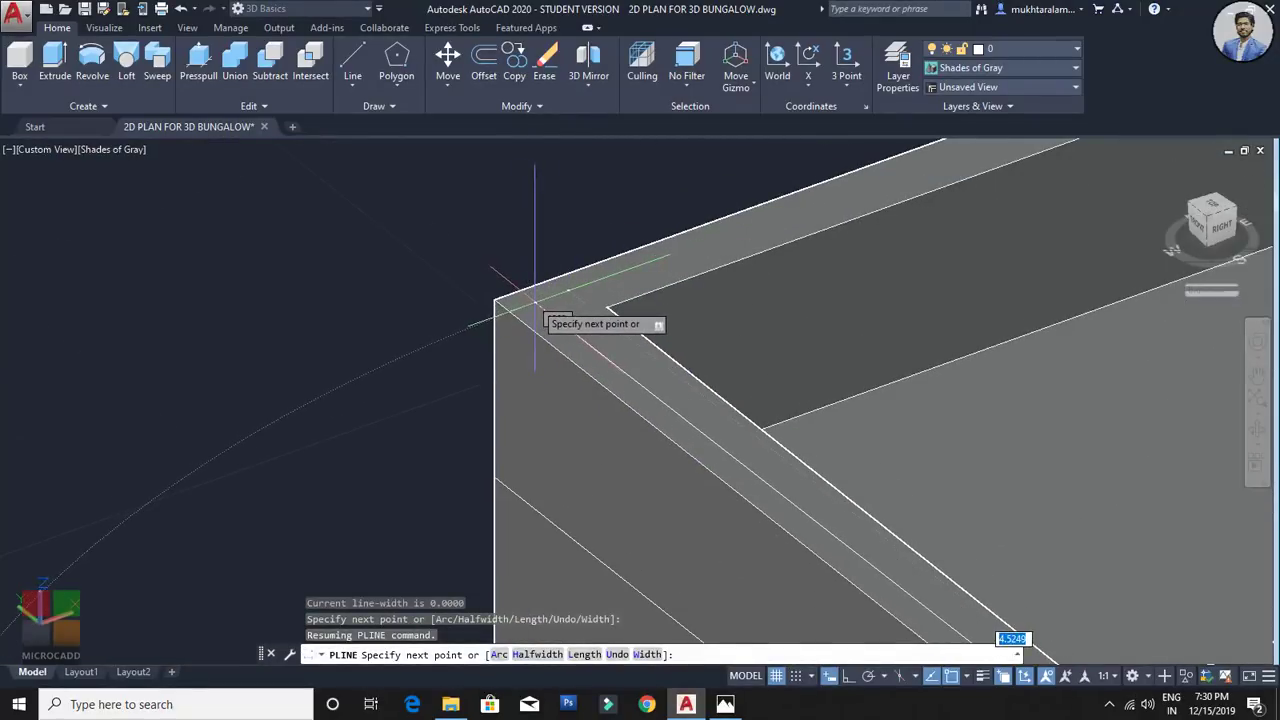
{"action": "left_click", "coordinate": [550, 300]}
Step: Continue the centreline polyline around the remaining parapet corners to the wall's other end and finish it
{"action": "middle_click_drag", "start_coordinate": [543, 286], "coordinate": [443, 343], "text": "shift"}
{"action": "scroll", "coordinate": [452, 329], "scroll_direction": "up", "scroll_amount": 5}
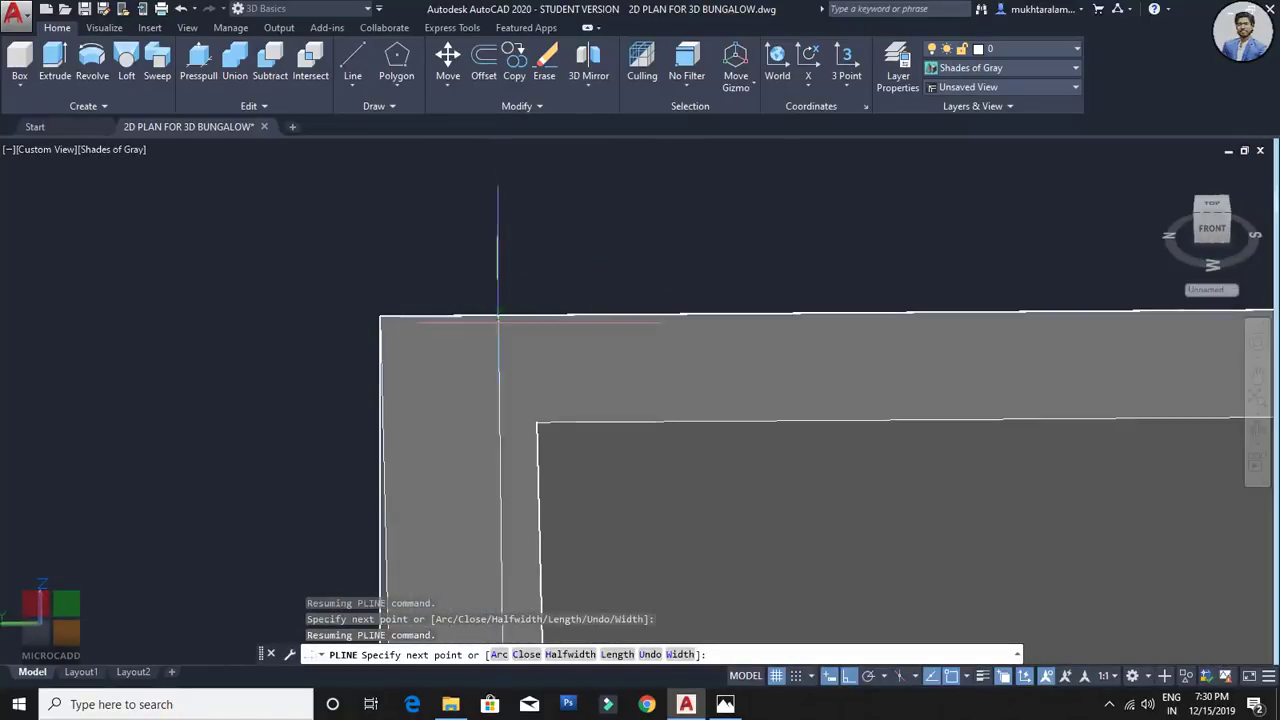
{"action": "left_click", "coordinate": [455, 367]}
{"action": "scroll", "coordinate": [886, 308], "scroll_direction": "down", "scroll_amount": 1}
{"action": "middle_click_drag", "start_coordinate": [886, 309], "coordinate": [411, 322]}
{"action": "scroll", "coordinate": [877, 332], "scroll_direction": "down", "scroll_amount": 2}
{"action": "middle_click_drag", "start_coordinate": [877, 332], "coordinate": [543, 345]}
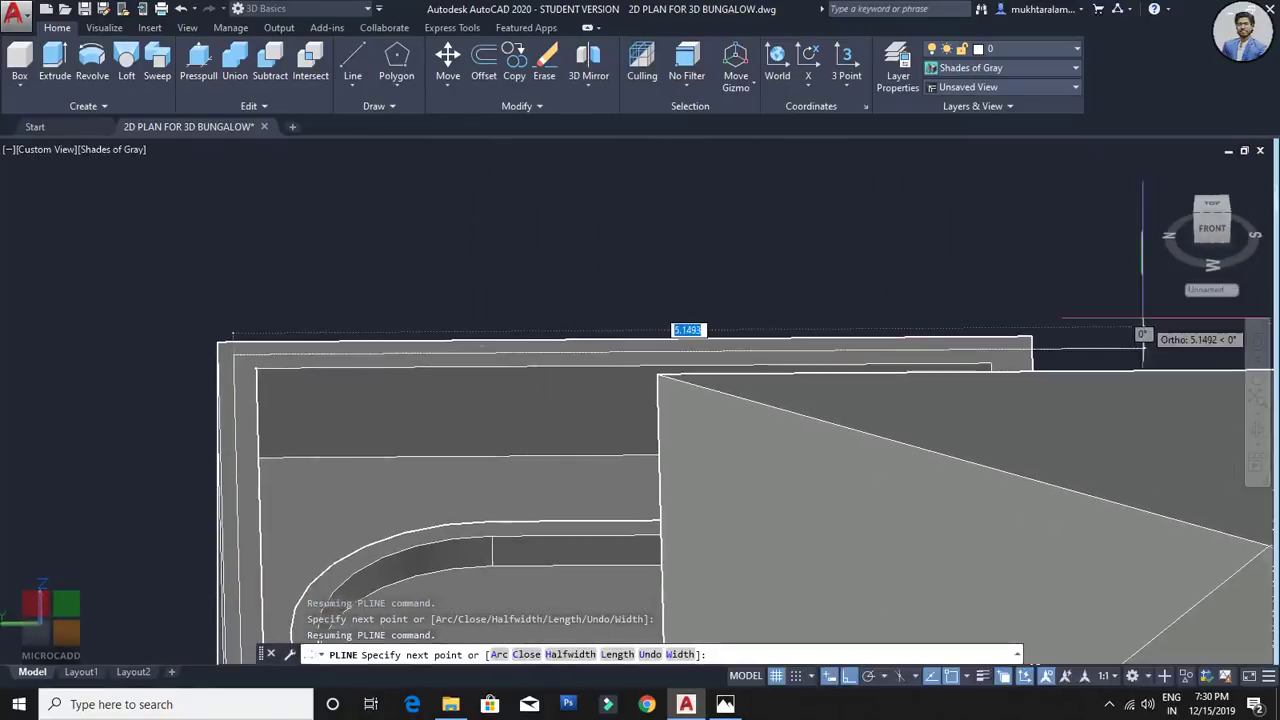
{"action": "middle_click_drag", "start_coordinate": [1105, 343], "coordinate": [757, 404]}
{"action": "scroll", "coordinate": [880, 365], "scroll_direction": "up", "scroll_amount": 3}
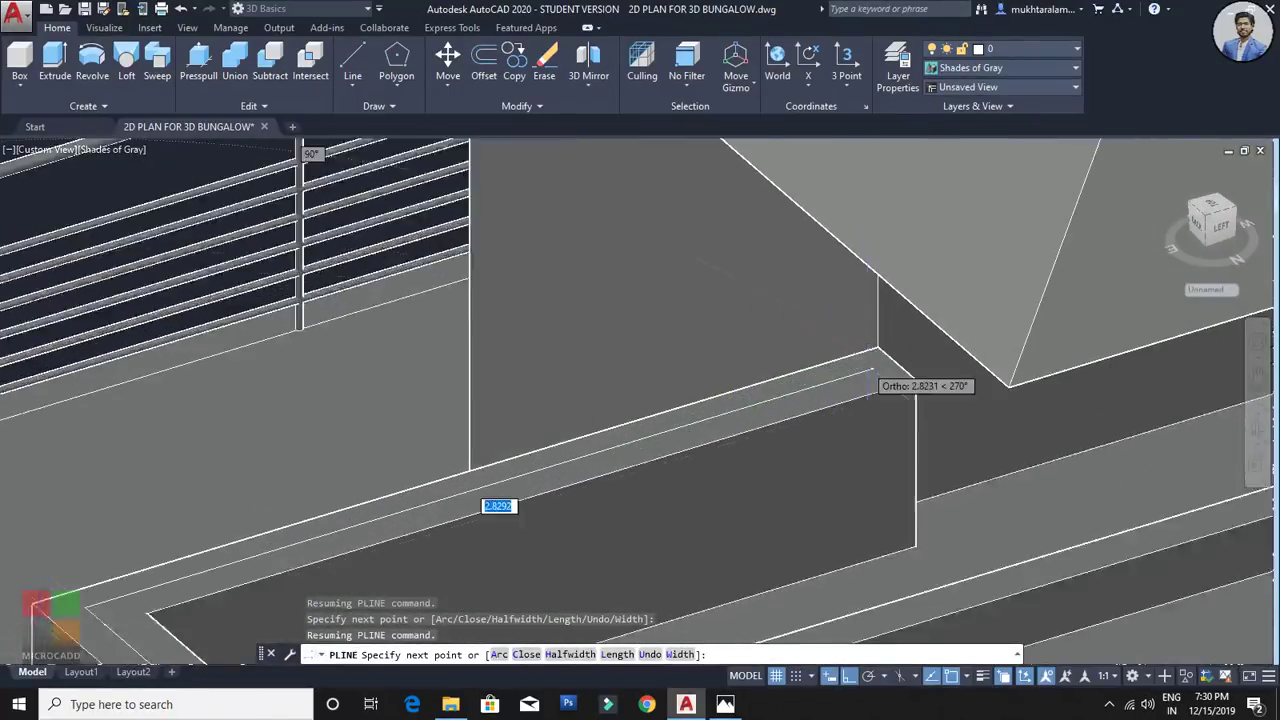
{"action": "key", "text": "Escape"}
{"action": "scroll", "coordinate": [694, 380], "scroll_direction": "down", "scroll_amount": 4}
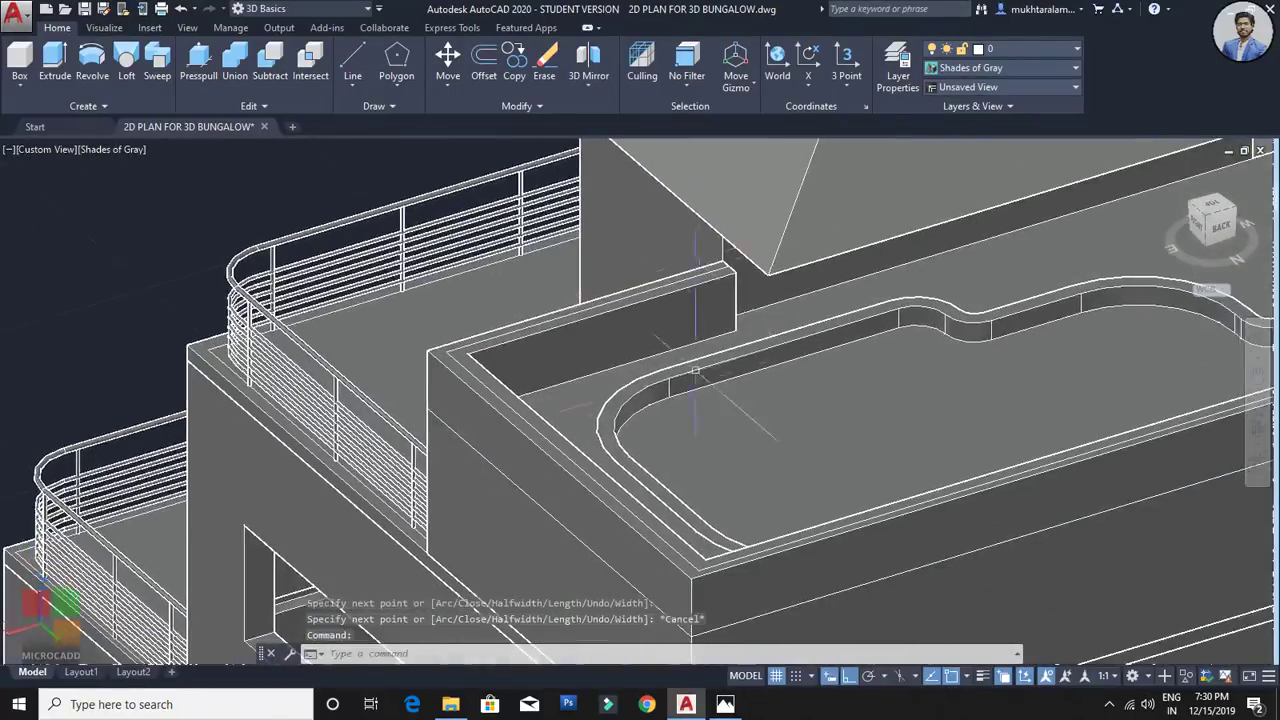
Step: Copy the parapet centreline polyline 0.3 straight up above the wall top
{"action": "middle_click_drag", "start_coordinate": [694, 380], "coordinate": [710, 403], "text": "shift"}
{"action": "scroll", "coordinate": [620, 410], "scroll_direction": "up", "scroll_amount": 3}
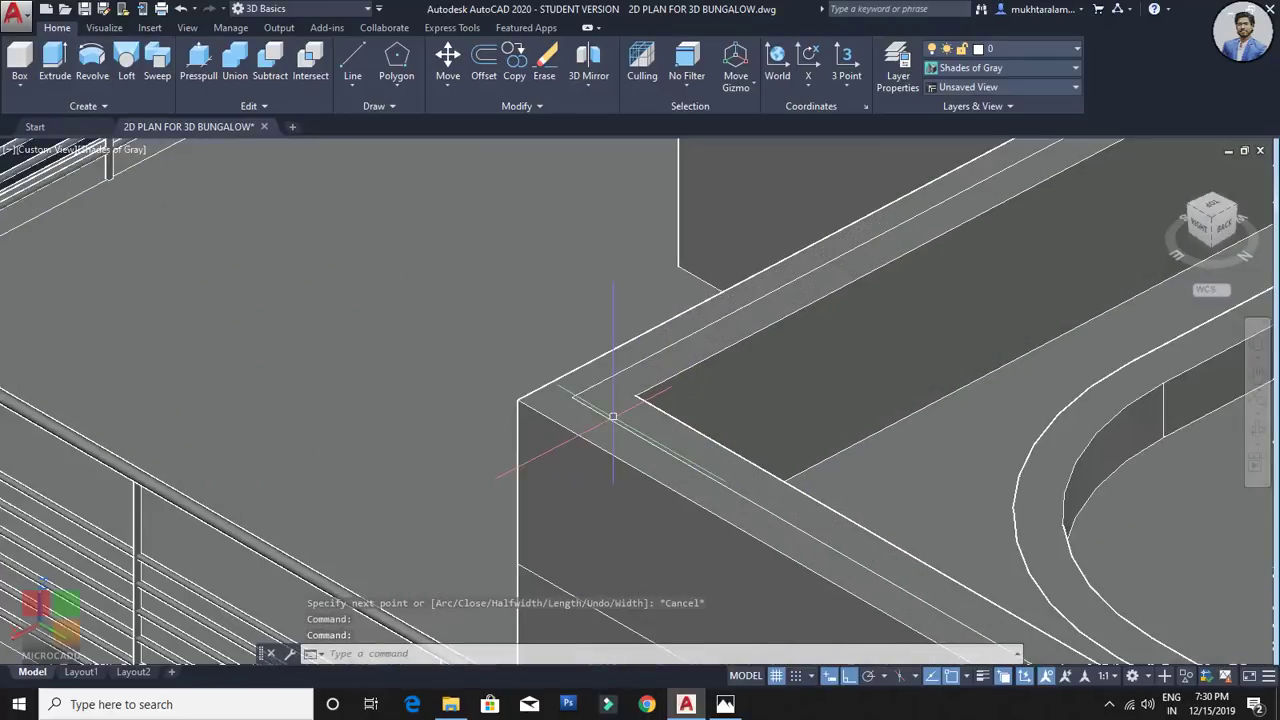
{"action": "left_click", "coordinate": [645, 430]}
{"action": "left_click", "coordinate": [678, 499]}
{"action": "scroll", "coordinate": [423, 380], "scroll_direction": "down", "scroll_amount": 6}
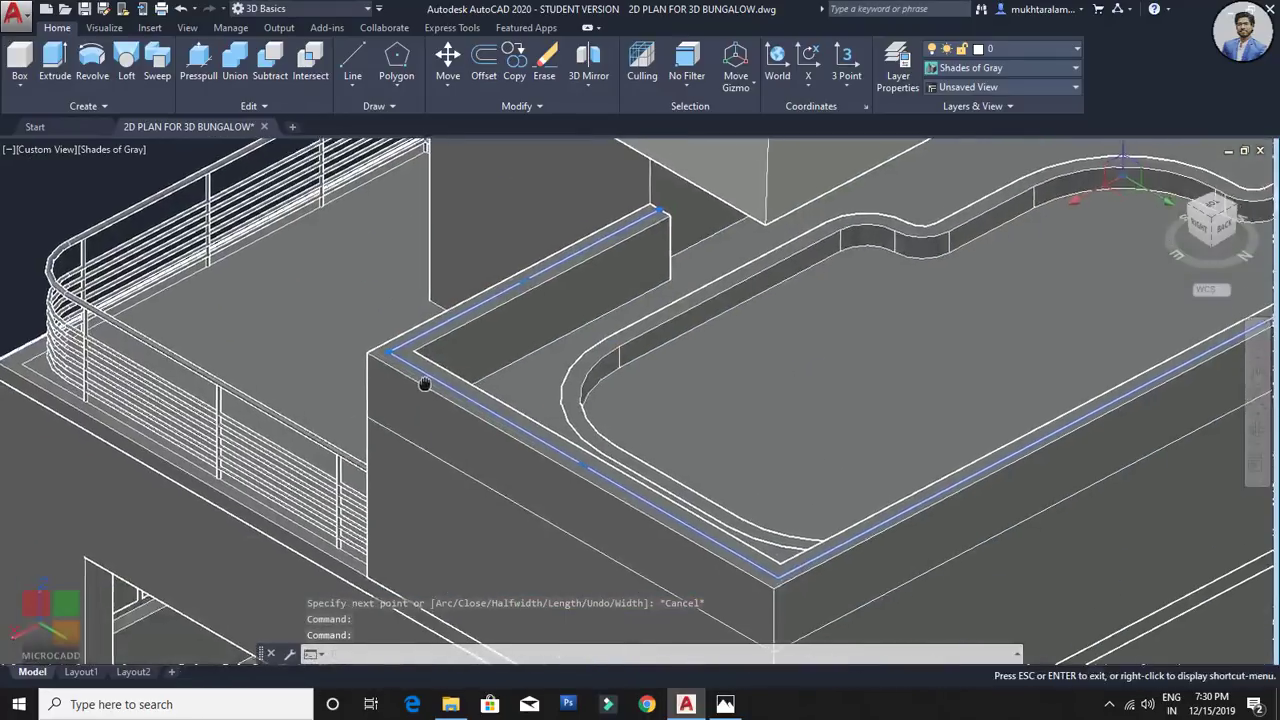
{"action": "middle_click_drag", "start_coordinate": [470, 360], "coordinate": [560, 372], "text": "shift"}
{"action": "middle_click_drag", "start_coordinate": [813, 414], "coordinate": [489, 349], "text": "shift"}
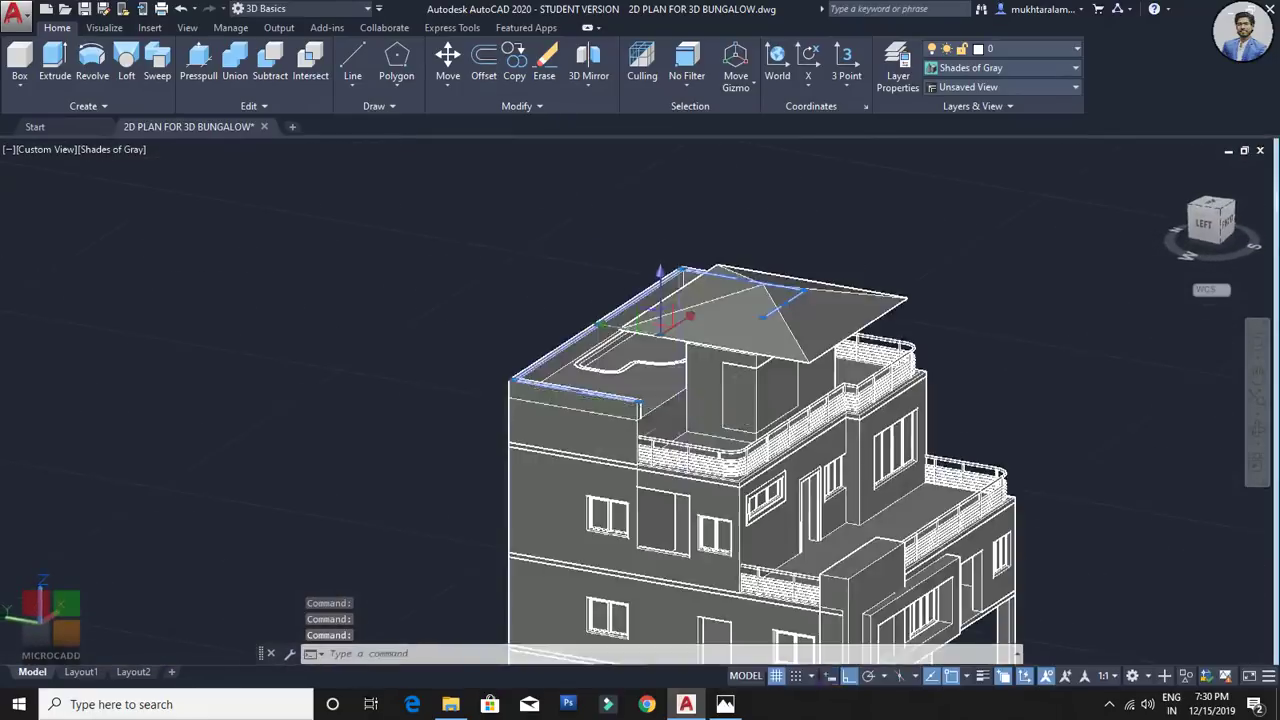
{"action": "scroll", "coordinate": [489, 349], "scroll_direction": "up", "scroll_amount": 4}
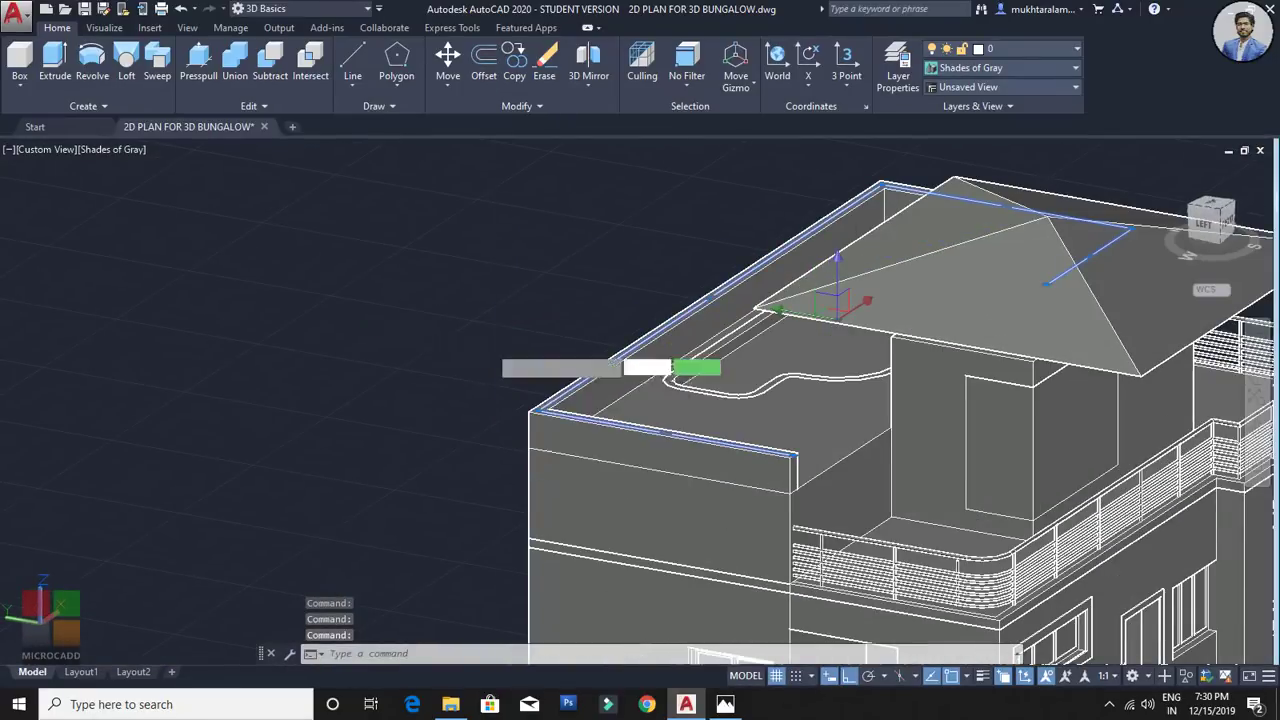
{"action": "type", "text": "co"}
{"action": "key", "text": "Return"}
{"action": "left_click", "coordinate": [464, 397]}
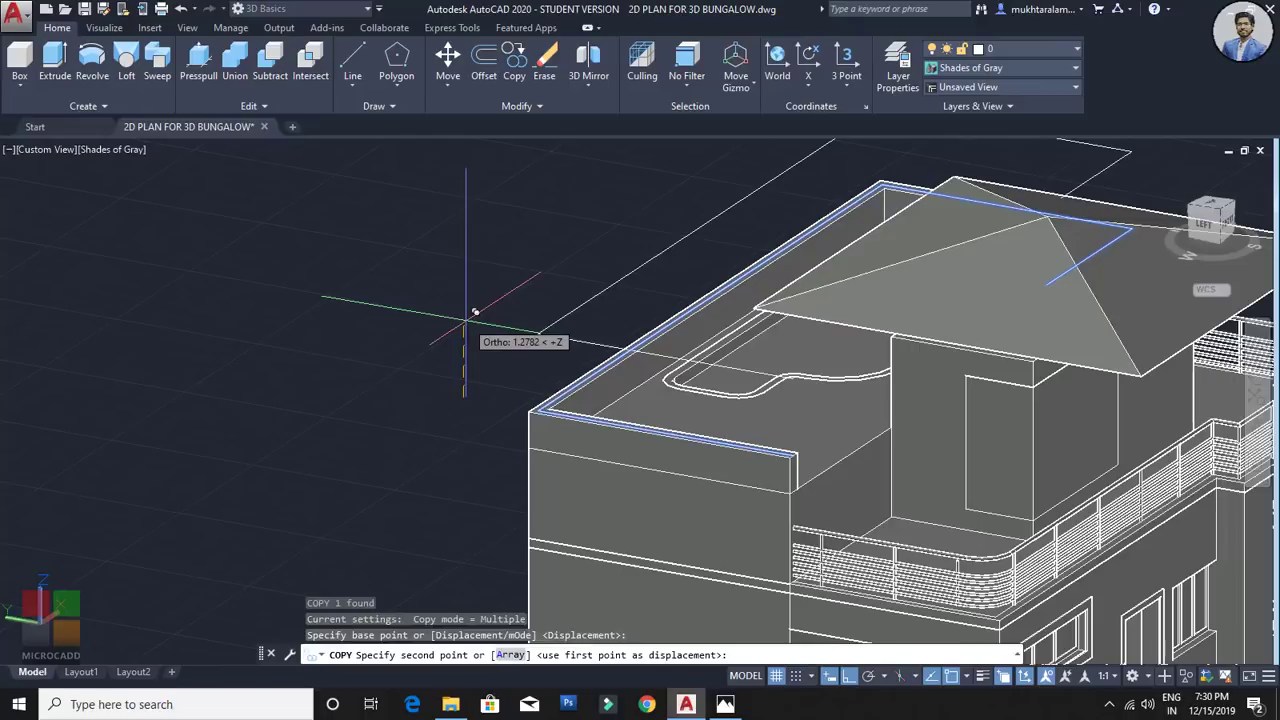
{"action": "key", "text": "Escape"}
Step: Fillet the raised polyline's first corner with a radius of 0.5
{"action": "scroll", "coordinate": [577, 400], "scroll_direction": "up", "scroll_amount": 5}
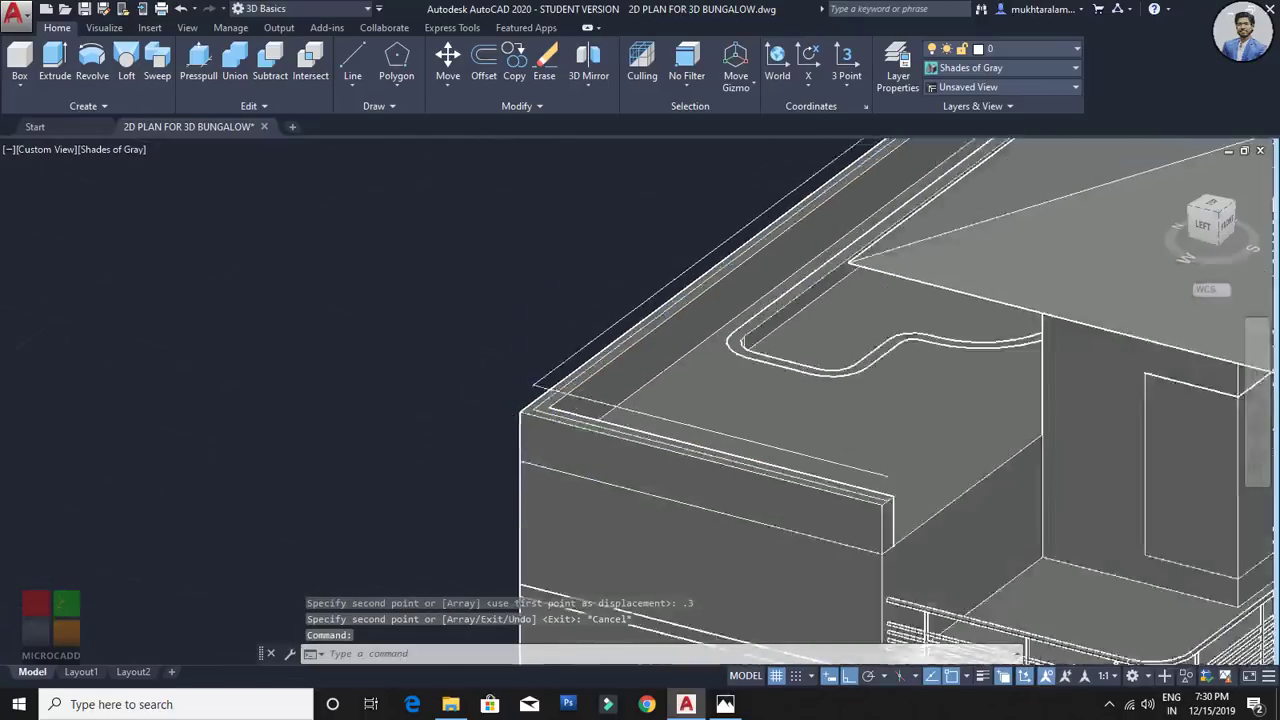
{"action": "scroll", "coordinate": [528, 336], "scroll_direction": "up", "scroll_amount": 2}
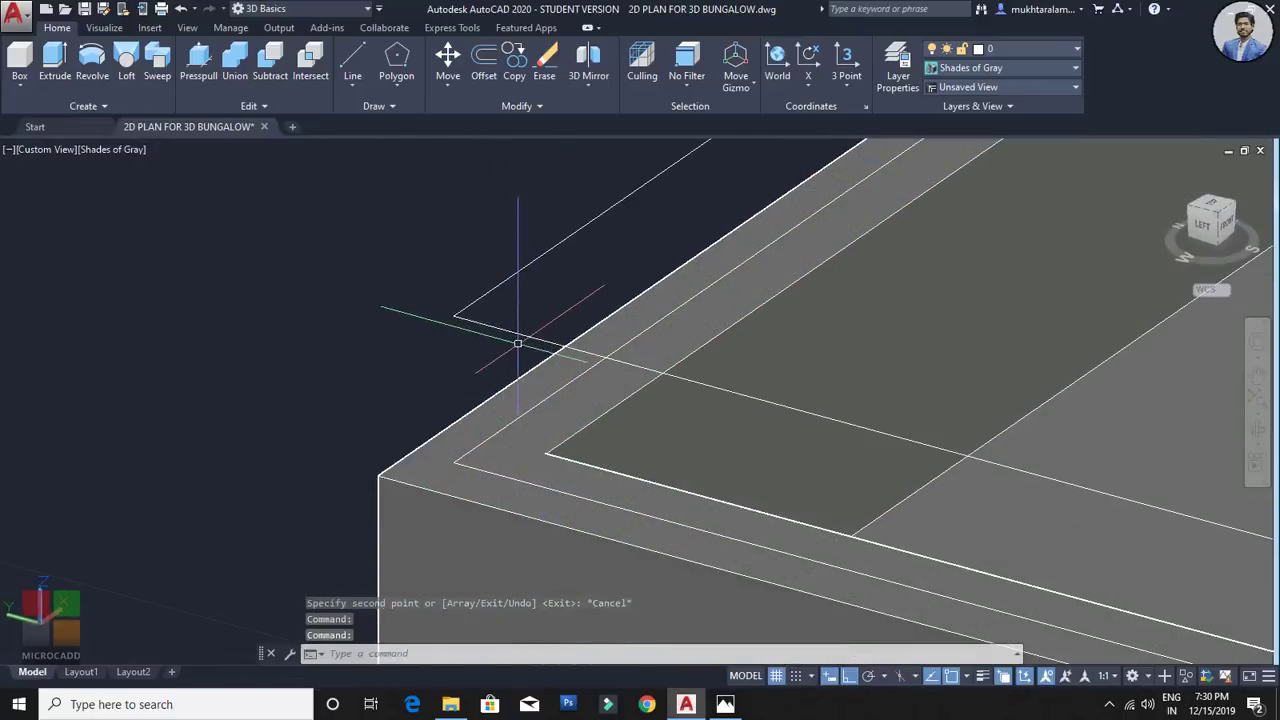
{"action": "type", "text": "f"}
{"action": "key", "text": "Return"}
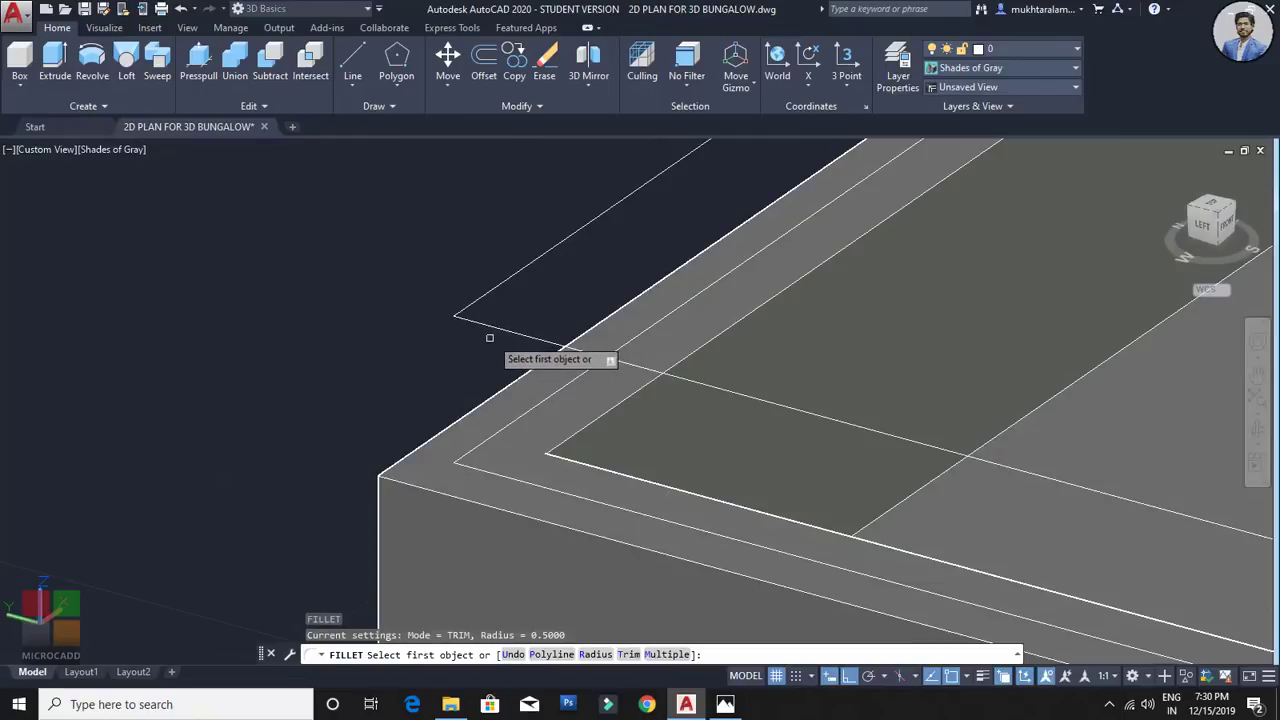
{"action": "left_click", "coordinate": [494, 287]}
{"action": "left_click", "coordinate": [522, 331]}
{"action": "scroll", "coordinate": [540, 370], "scroll_direction": "down", "scroll_amount": 6}
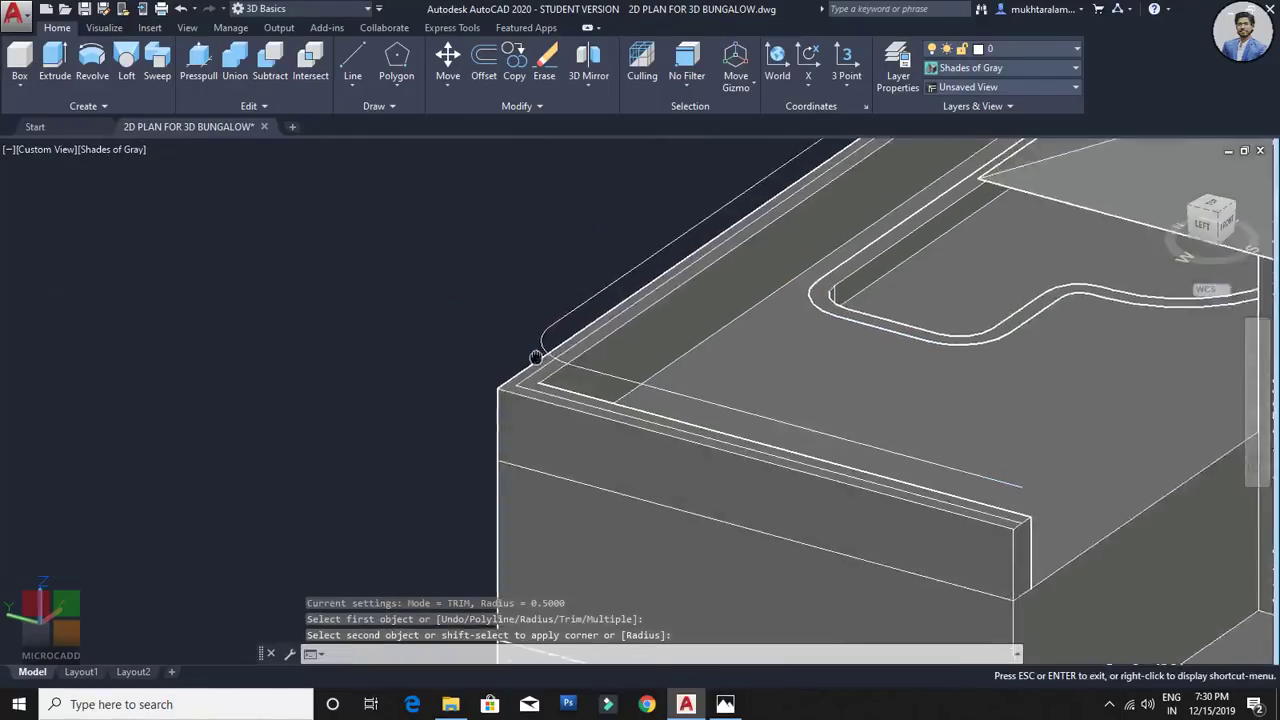
Step: Round the next corner of the raised polyline with the same 0.5 fillet radius
{"action": "scroll", "coordinate": [562, 409], "scroll_direction": "up", "scroll_amount": 5}
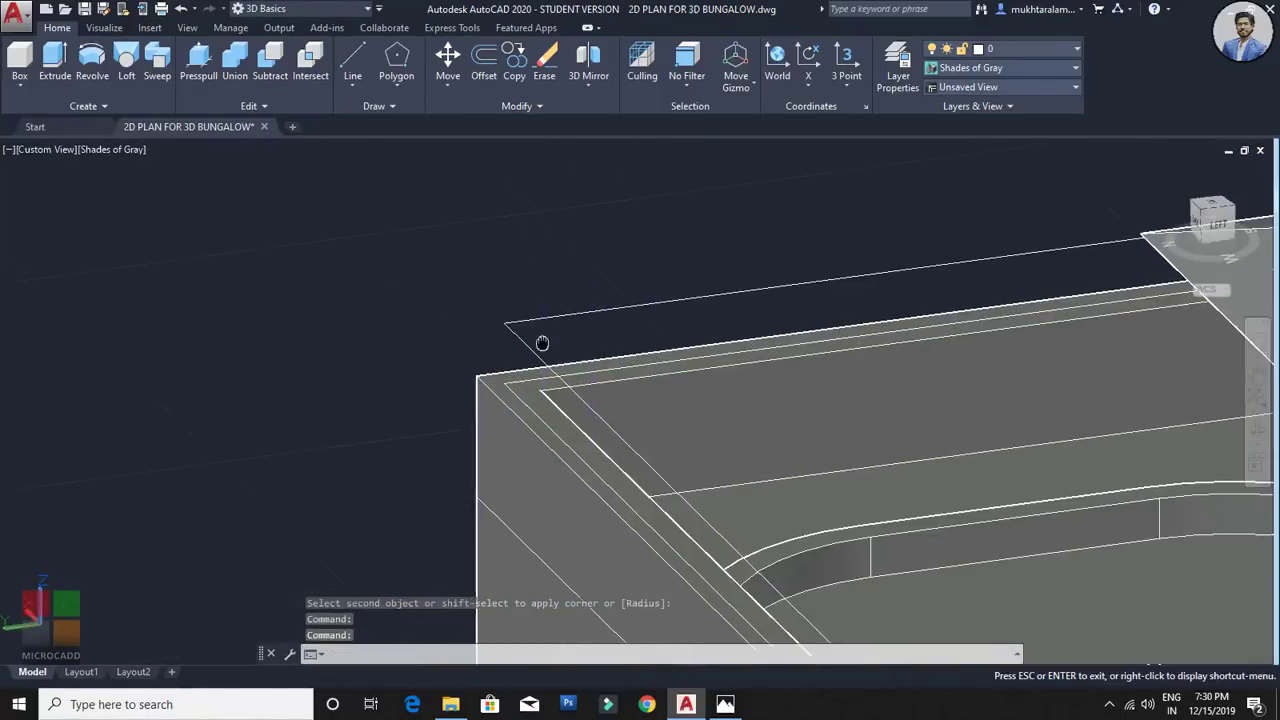
{"action": "key", "text": "Return"}
{"action": "left_click", "coordinate": [542, 316]}
{"action": "left_click", "coordinate": [528, 345]}
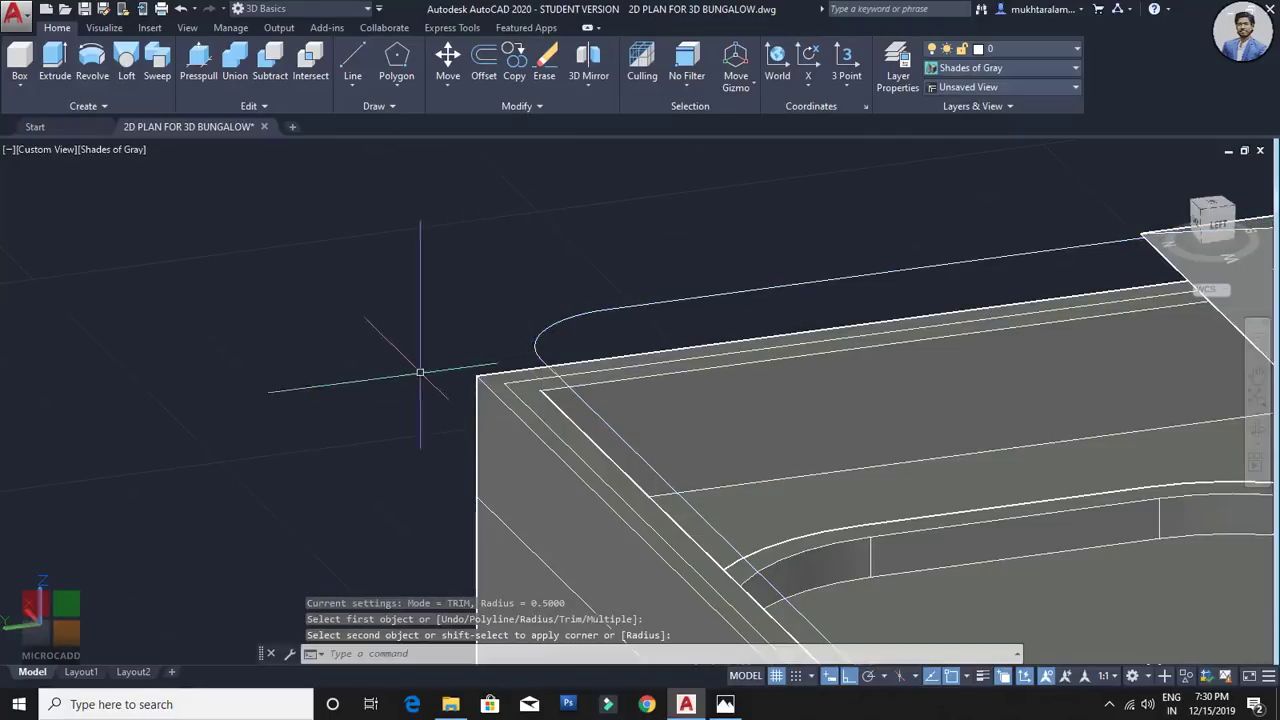
{"action": "scroll", "coordinate": [505, 270], "scroll_direction": "down", "scroll_amount": 7}
{"action": "middle_click_drag", "start_coordinate": [880, 420], "coordinate": [583, 338], "text": "shift"}
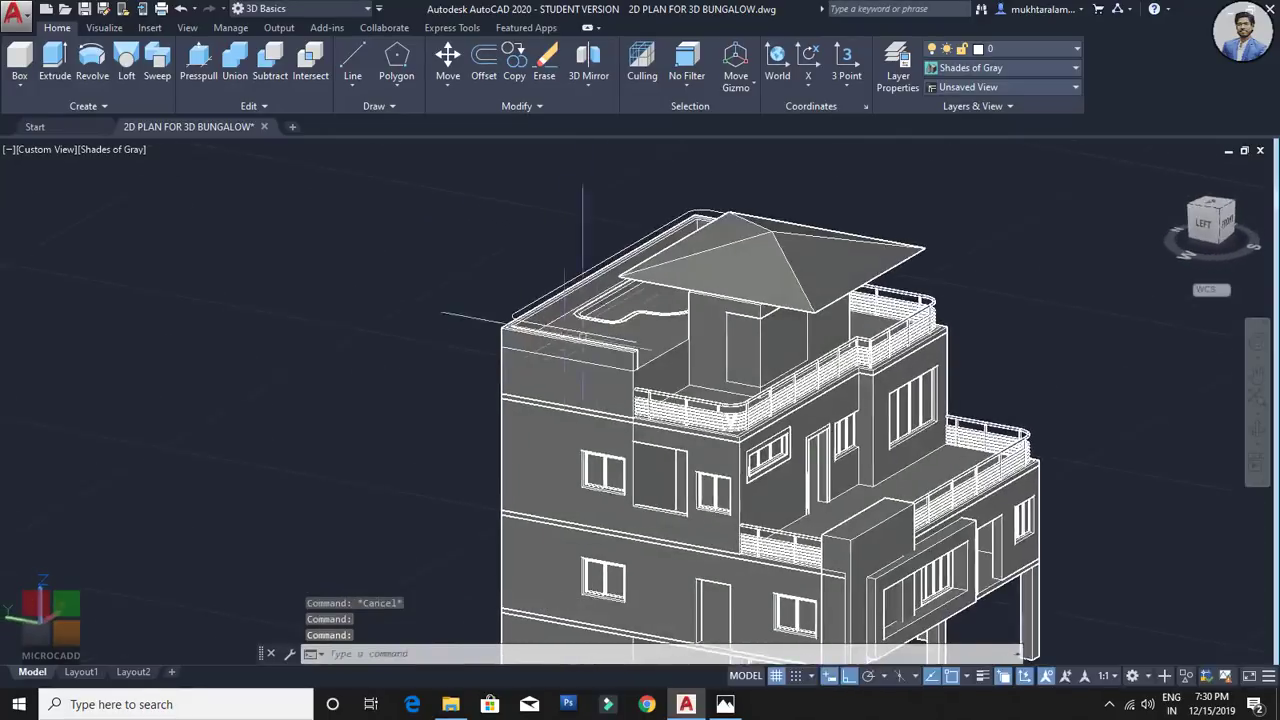
Step: Draw a circle of radius 0.015 centred on the open end of the raised polyline
{"action": "scroll", "coordinate": [586, 336], "scroll_direction": "up", "scroll_amount": 5}
{"action": "mouse_move", "coordinate": [699, 388]}
{"action": "middle_mouse_down", "text": "shift"}
{"action": "mouse_move", "coordinate": [745, 410]}
{"action": "mouse_move", "coordinate": [705, 355]}
{"action": "middle_mouse_up", "text": "shift"}
{"action": "scroll", "coordinate": [705, 370], "scroll_direction": "up", "scroll_amount": 5}
{"action": "type", "text": "c"}
{"action": "key", "text": "Return"}
{"action": "scroll", "coordinate": [703, 354], "scroll_direction": "up", "scroll_amount": 3}
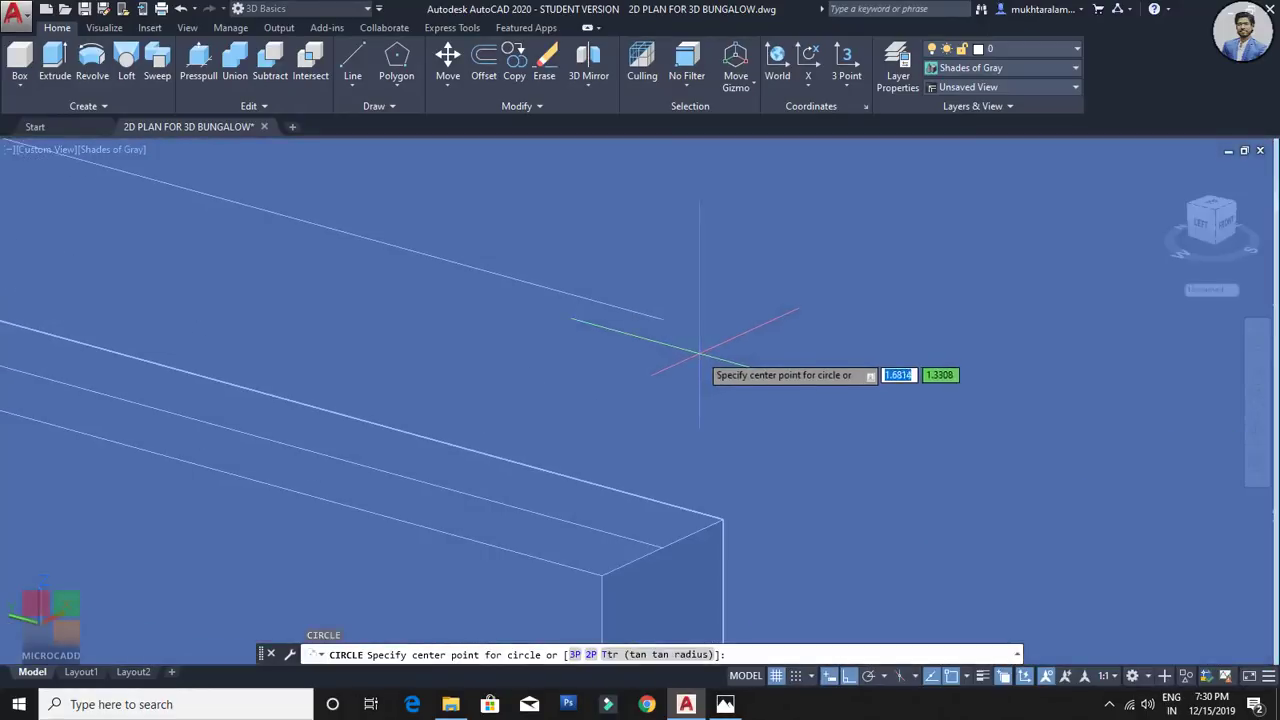
{"action": "left_click", "coordinate": [662, 319]}
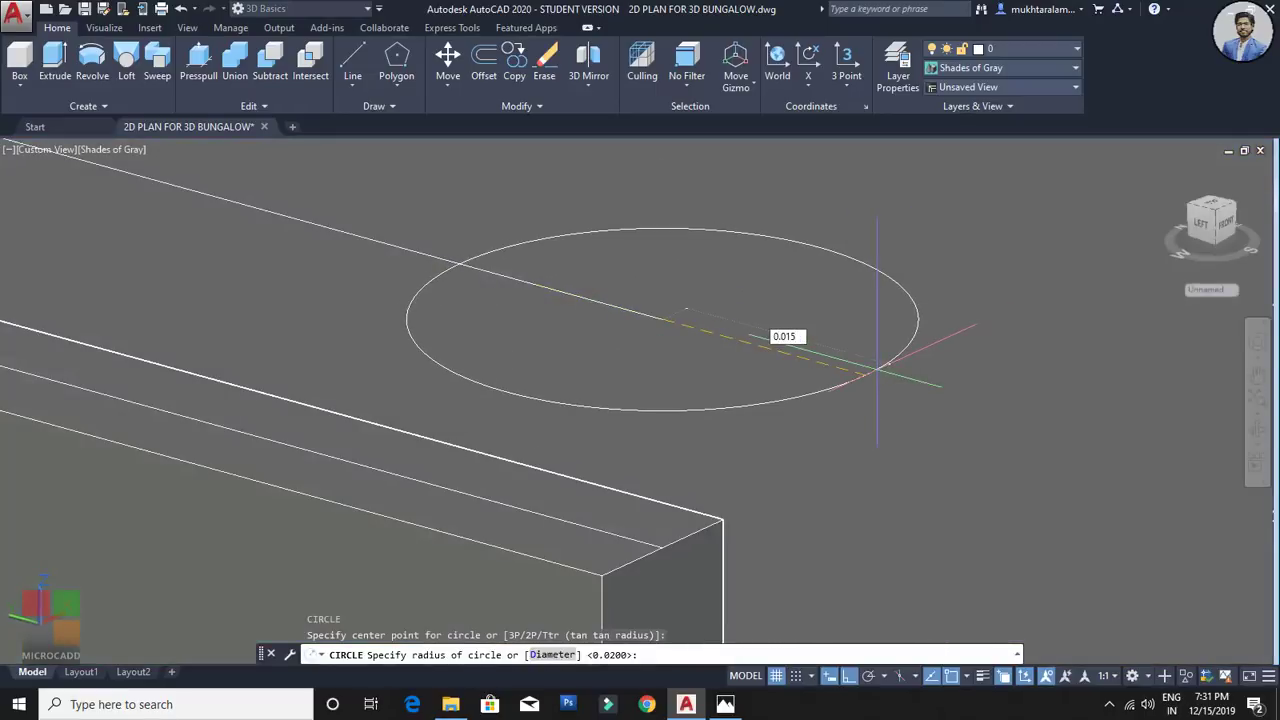
{"action": "key", "text": "Return"}
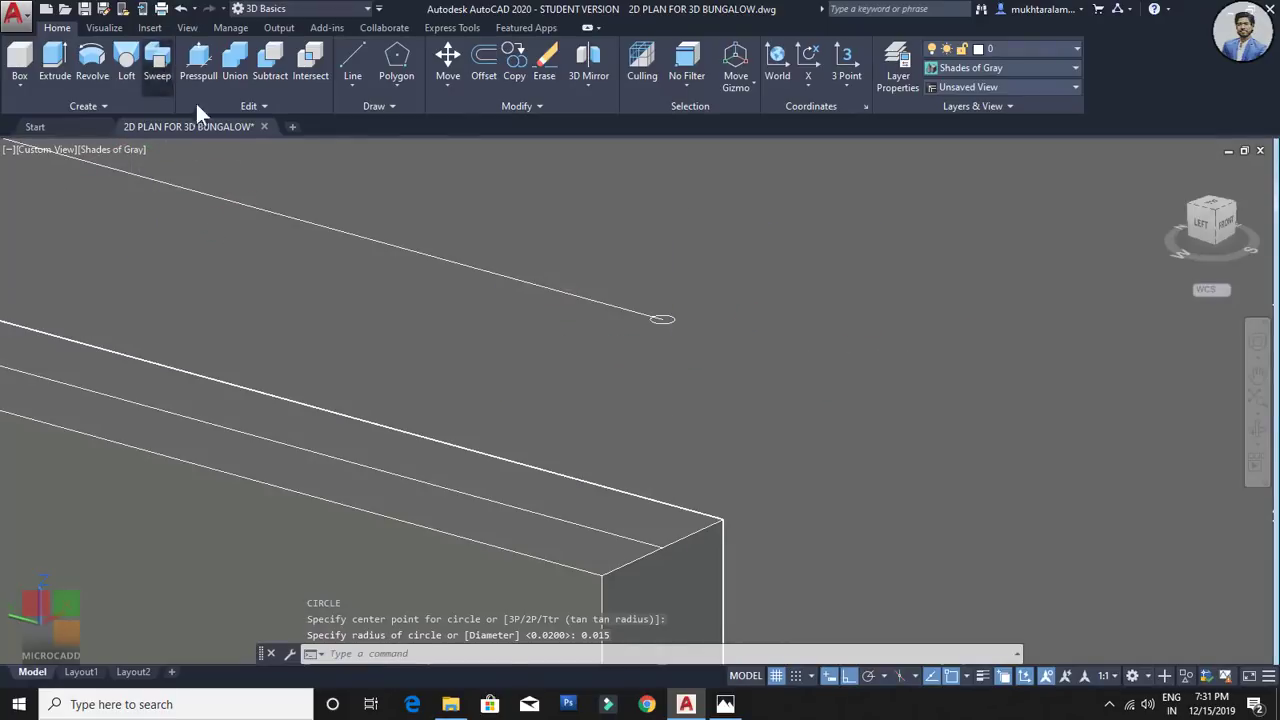
Step: Sweep the circle along the raised polyline to form the solid parapet handrail
{"action": "left_click", "coordinate": [157, 65]}
{"action": "scroll", "coordinate": [628, 299], "scroll_direction": "up", "scroll_amount": 3}
{"action": "left_click", "coordinate": [689, 347]}
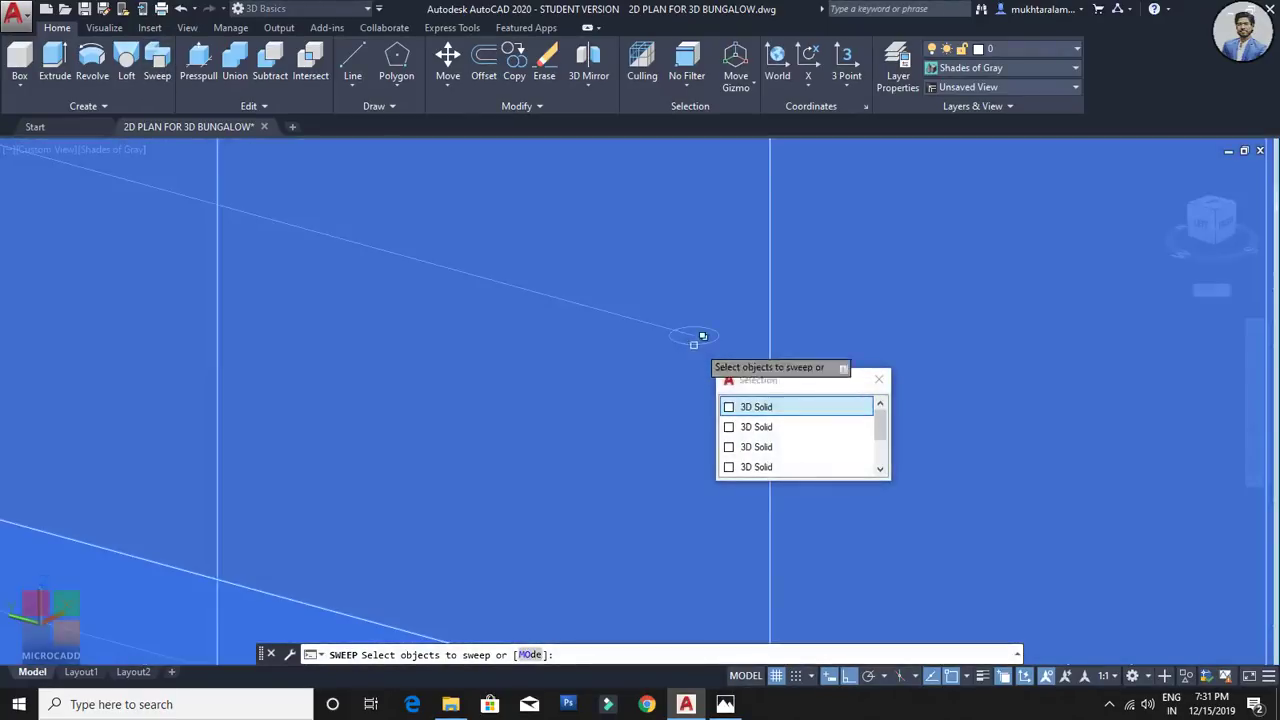
{"action": "key", "text": "Escape"}
{"action": "left_click", "coordinate": [703, 345]}
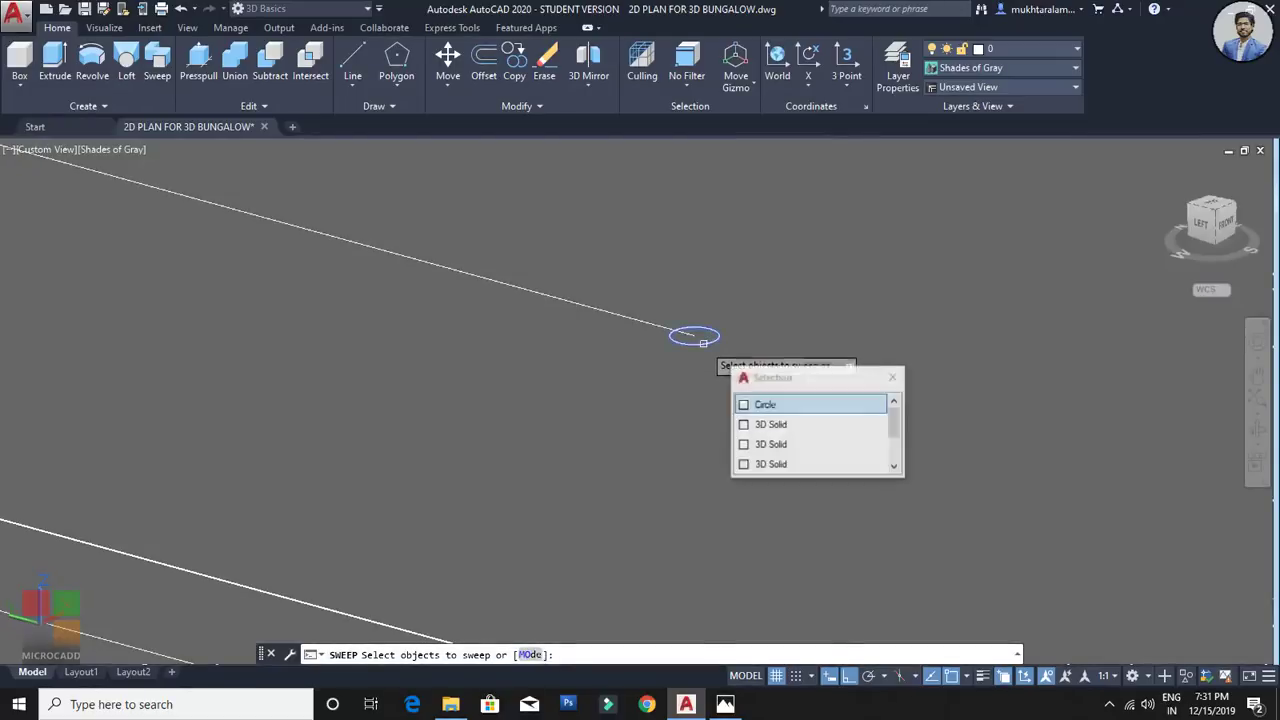
{"action": "left_click", "coordinate": [782, 401]}
{"action": "key", "text": "Return"}
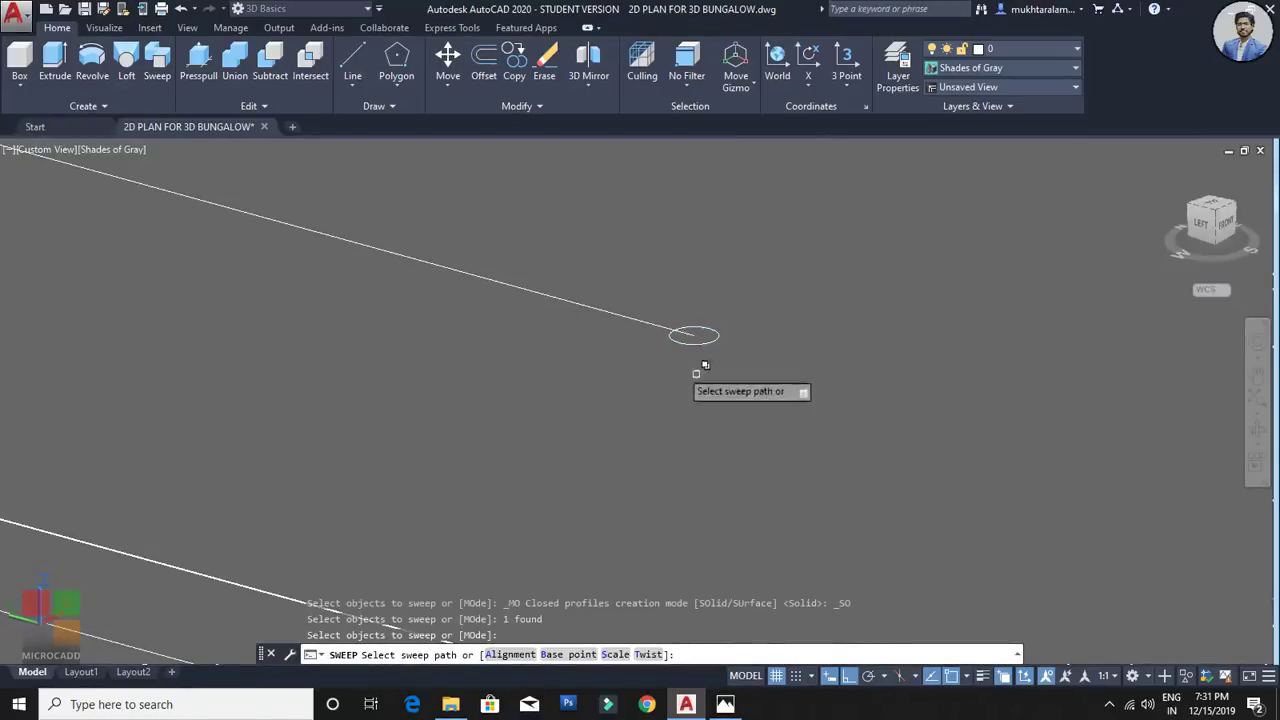
{"action": "left_click", "coordinate": [645, 323]}
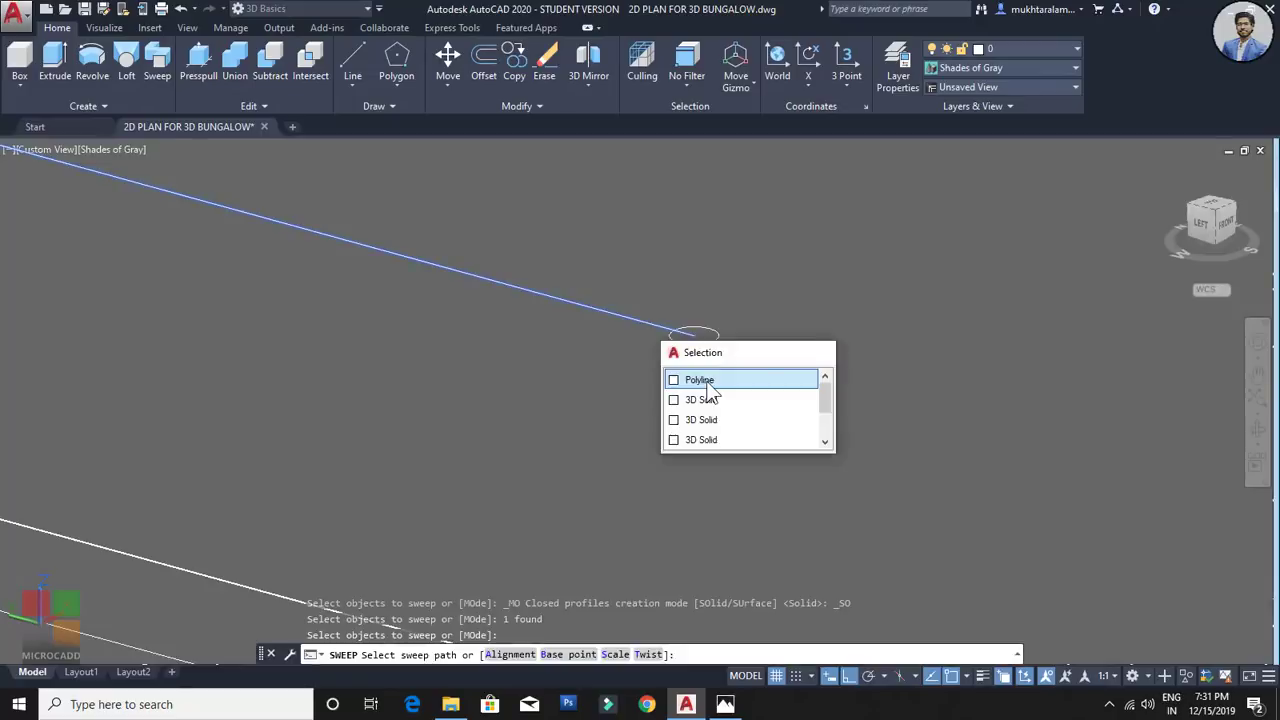
{"action": "left_click", "coordinate": [707, 383]}
Step: Draw a circle of radius 0.015 at the middle of the parapet's end edge, below the handrail's end
{"action": "scroll", "coordinate": [706, 378], "scroll_direction": "down", "scroll_amount": 6}
{"action": "middle_click_drag", "start_coordinate": [762, 372], "coordinate": [686, 374], "text": "shift"}
{"action": "scroll", "coordinate": [684, 378], "scroll_direction": "up", "scroll_amount": 5}
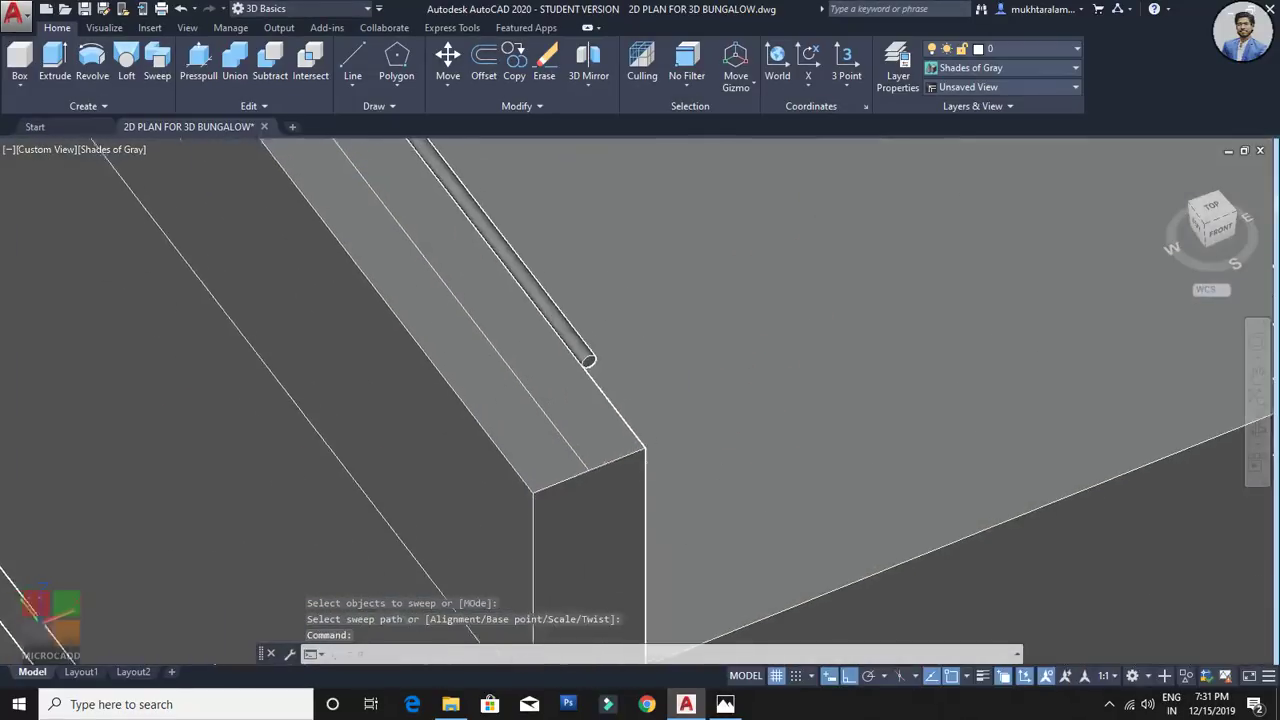
{"action": "scroll", "coordinate": [585, 476], "scroll_direction": "up", "scroll_amount": 2}
{"action": "middle_click_drag", "start_coordinate": [610, 466], "coordinate": [643, 470]}
{"action": "type", "text": "c"}
{"action": "key", "text": "Return"}
{"action": "scroll", "coordinate": [628, 466], "scroll_direction": "up", "scroll_amount": 4}
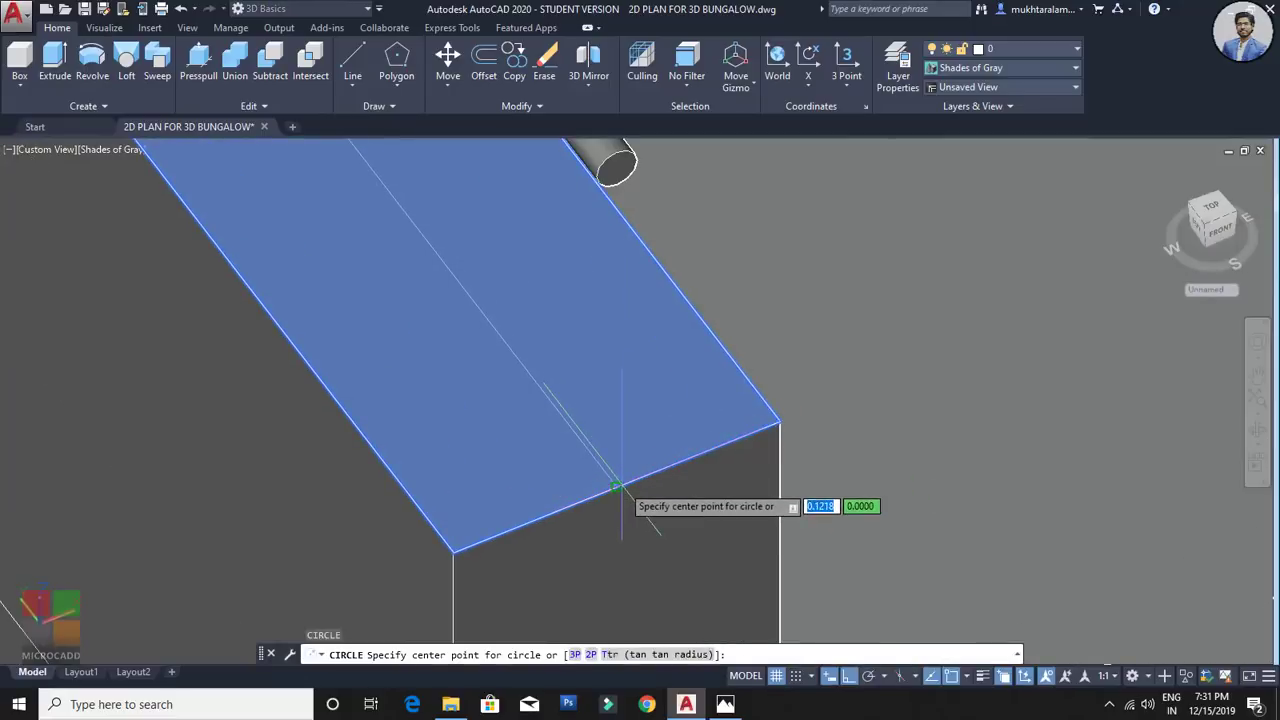
{"action": "left_click", "coordinate": [616, 487]}
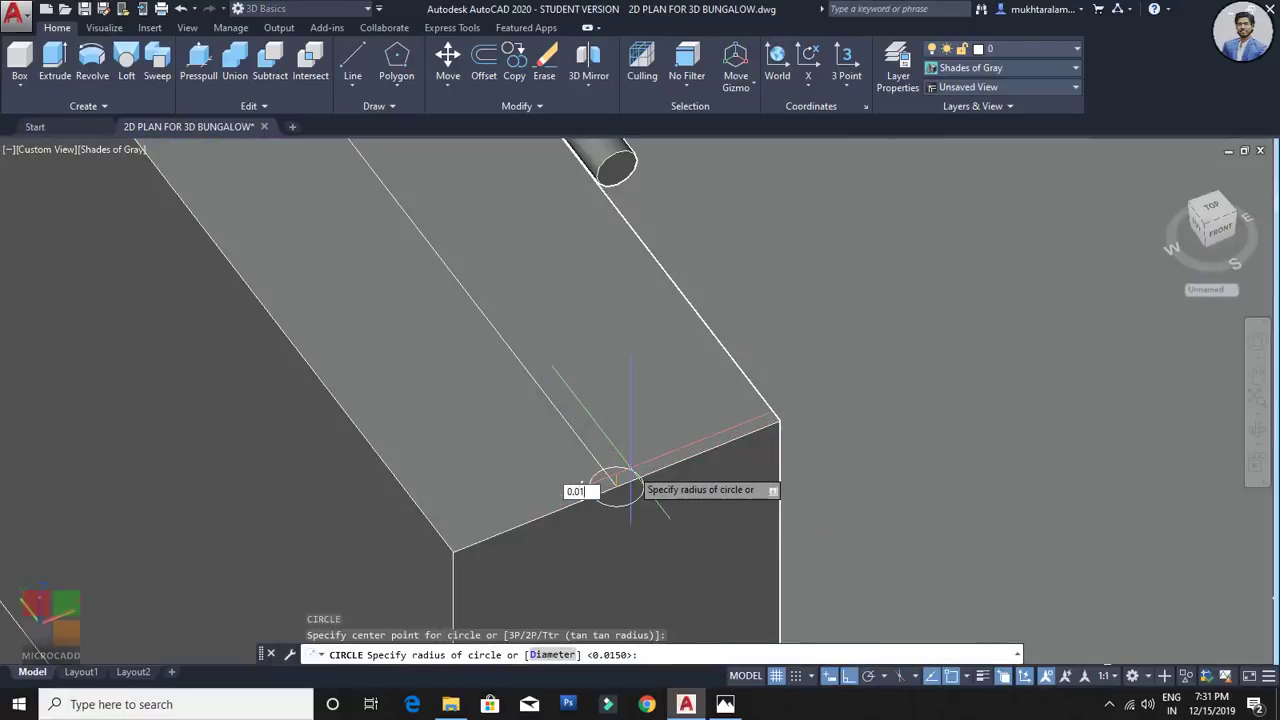
{"action": "key", "text": "Return"}
Step: Extrude the circle on the wall top upward about 0.315 to the handrail's top, forming the end post
{"action": "left_click", "coordinate": [628, 492]}
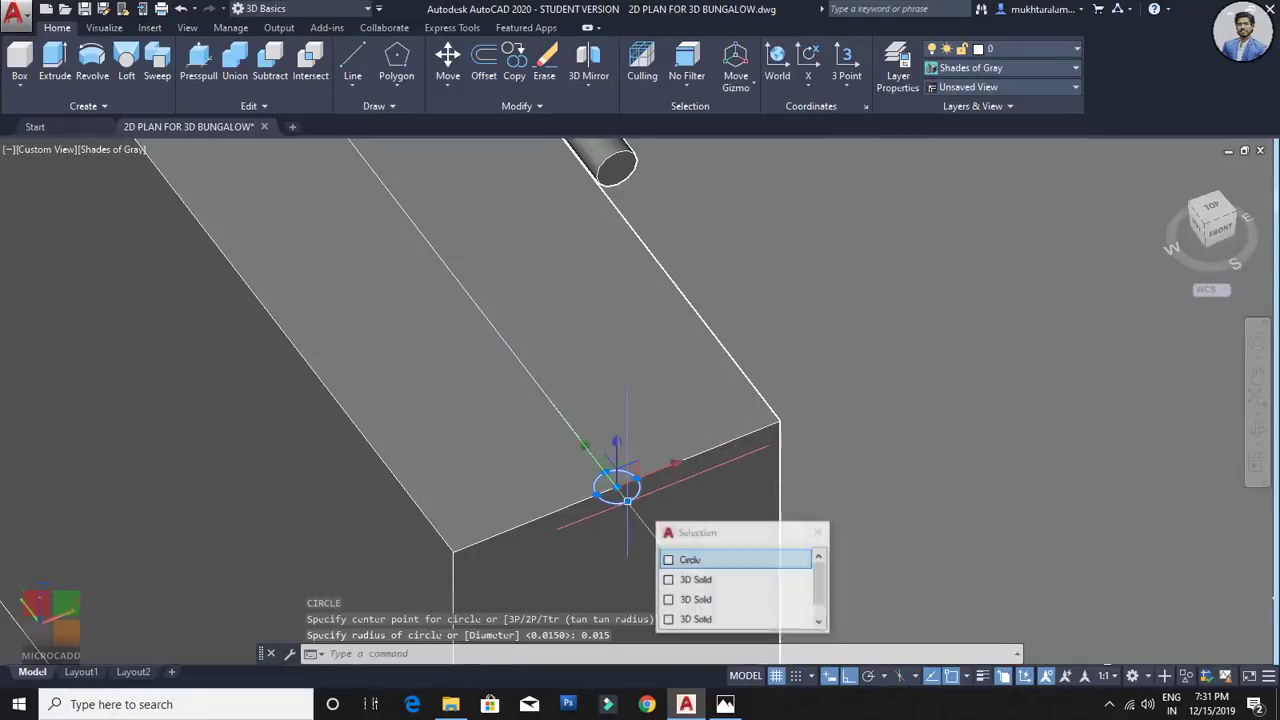
{"action": "left_click", "coordinate": [55, 65]}
{"action": "scroll", "coordinate": [610, 310], "scroll_direction": "up", "scroll_amount": 5}
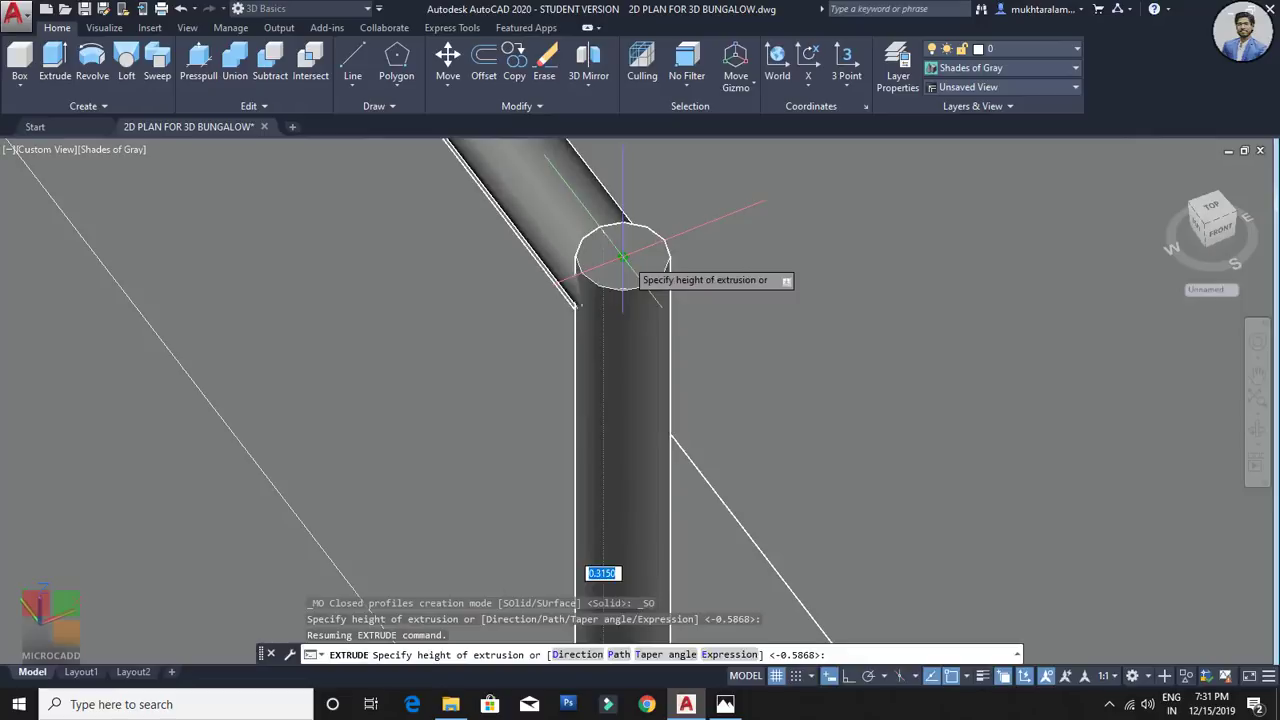
{"action": "left_click", "coordinate": [622, 256]}
{"action": "key", "text": "Escape"}
{"action": "scroll", "coordinate": [694, 326], "scroll_direction": "down", "scroll_amount": 4}
{"action": "middle_click_drag", "start_coordinate": [668, 428], "coordinate": [928, 276], "text": "shift"}
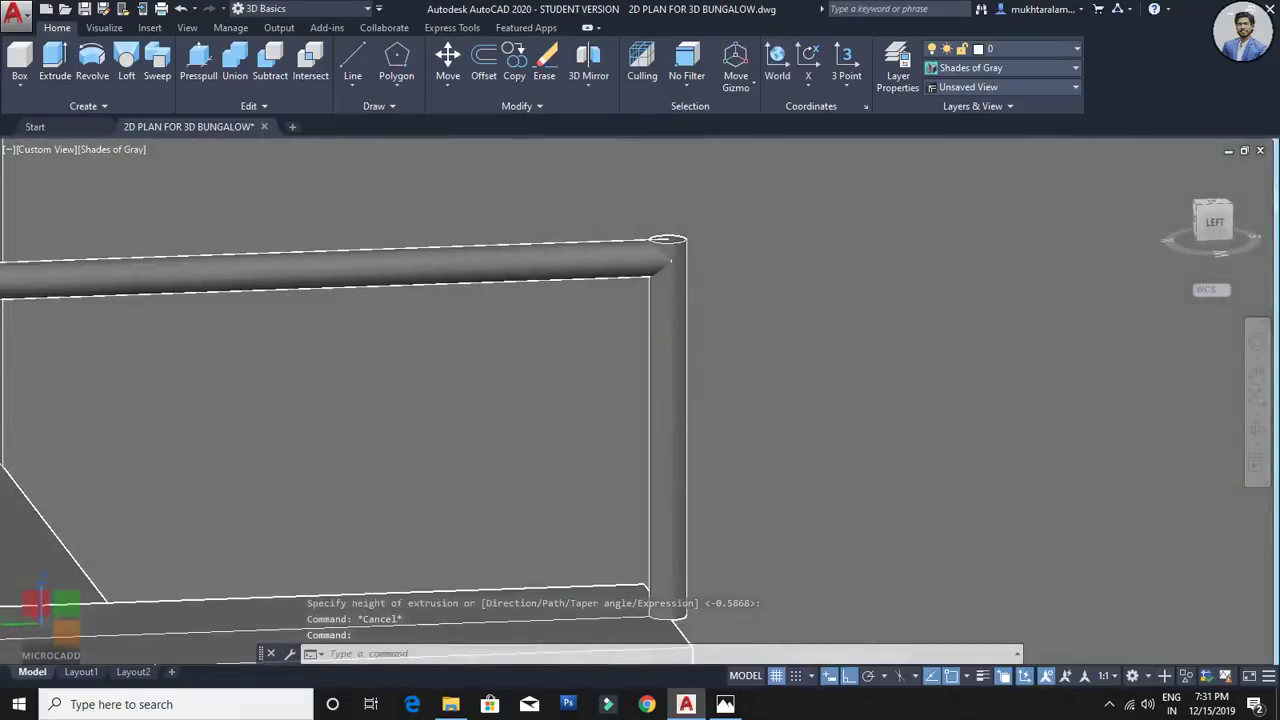
Step: Copy the handrail's end post along the side parapet at distances of 1, 2, 3 and 4 from the original
{"action": "scroll", "coordinate": [817, 350], "scroll_direction": "down", "scroll_amount": 4}
{"action": "middle_click_drag", "start_coordinate": [820, 394], "coordinate": [766, 394], "text": "shift"}
{"action": "scroll", "coordinate": [768, 398], "scroll_direction": "down", "scroll_amount": 8}
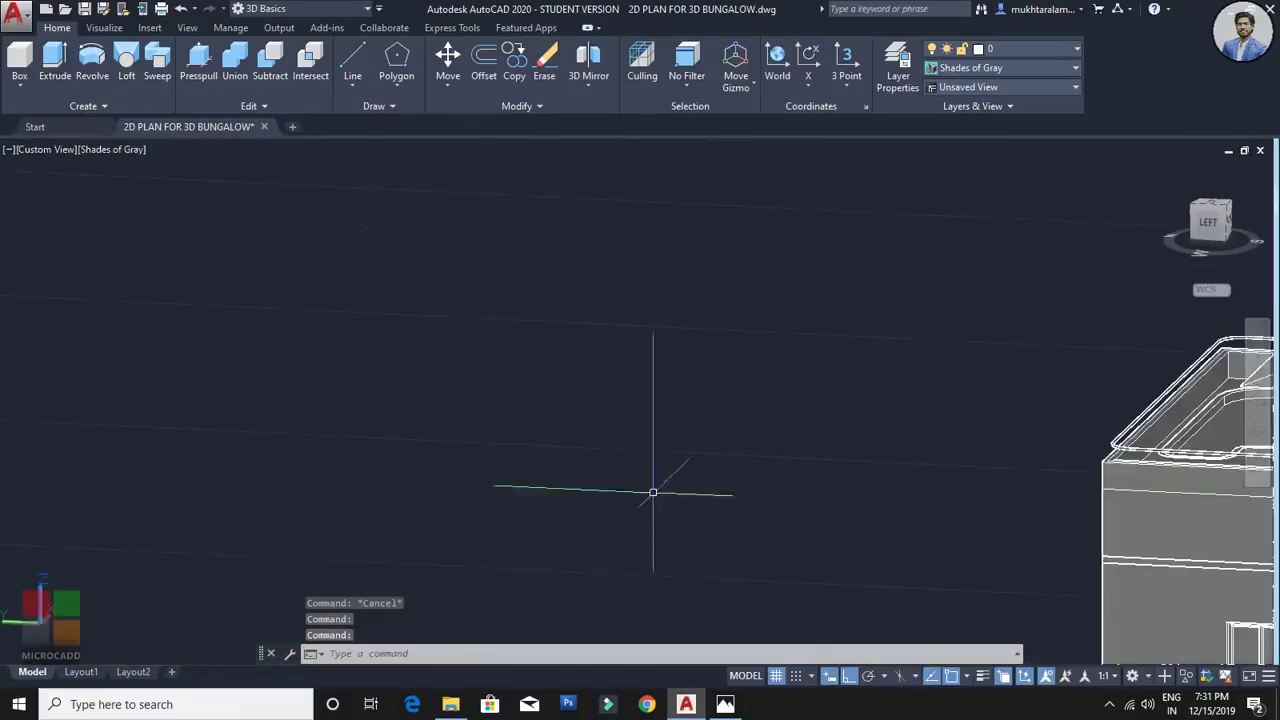
{"action": "scroll", "coordinate": [760, 460], "scroll_direction": "down", "scroll_amount": 3}
{"action": "scroll", "coordinate": [900, 450], "scroll_direction": "up", "scroll_amount": 15}
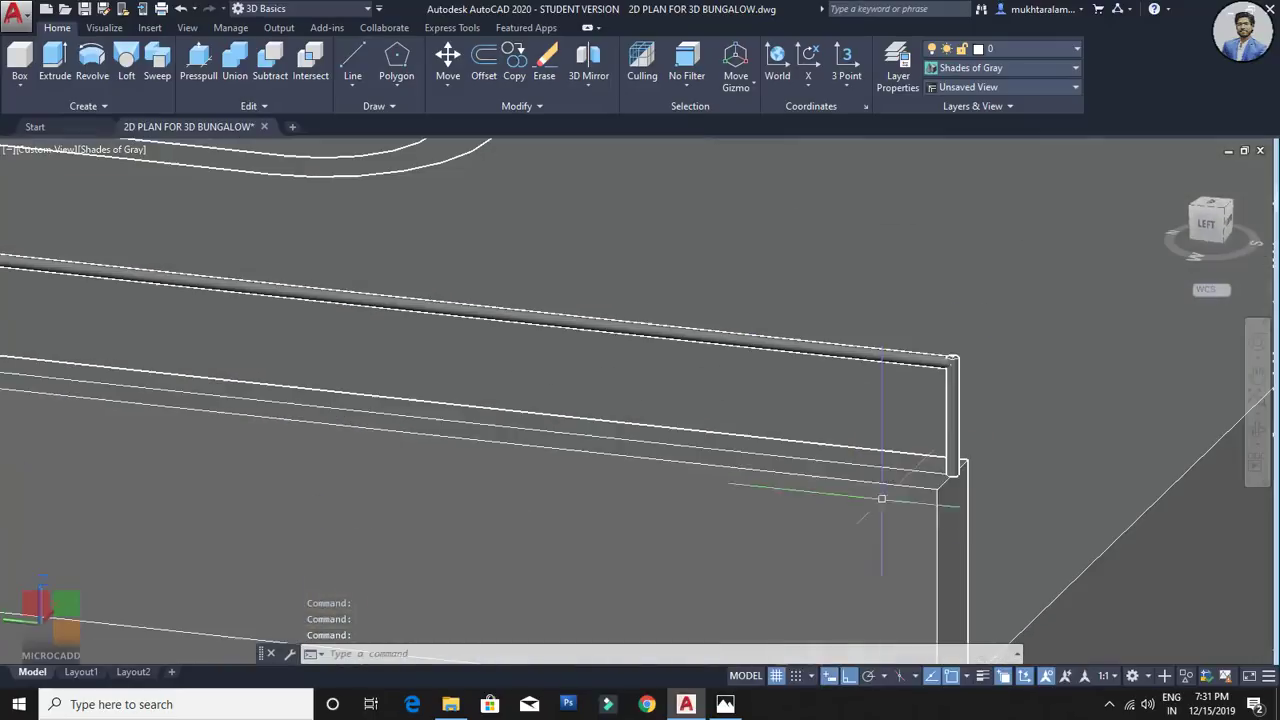
{"action": "left_click", "coordinate": [953, 443]}
{"action": "middle_click_drag", "start_coordinate": [808, 443], "coordinate": [686, 423]}
{"action": "type", "text": "C"}
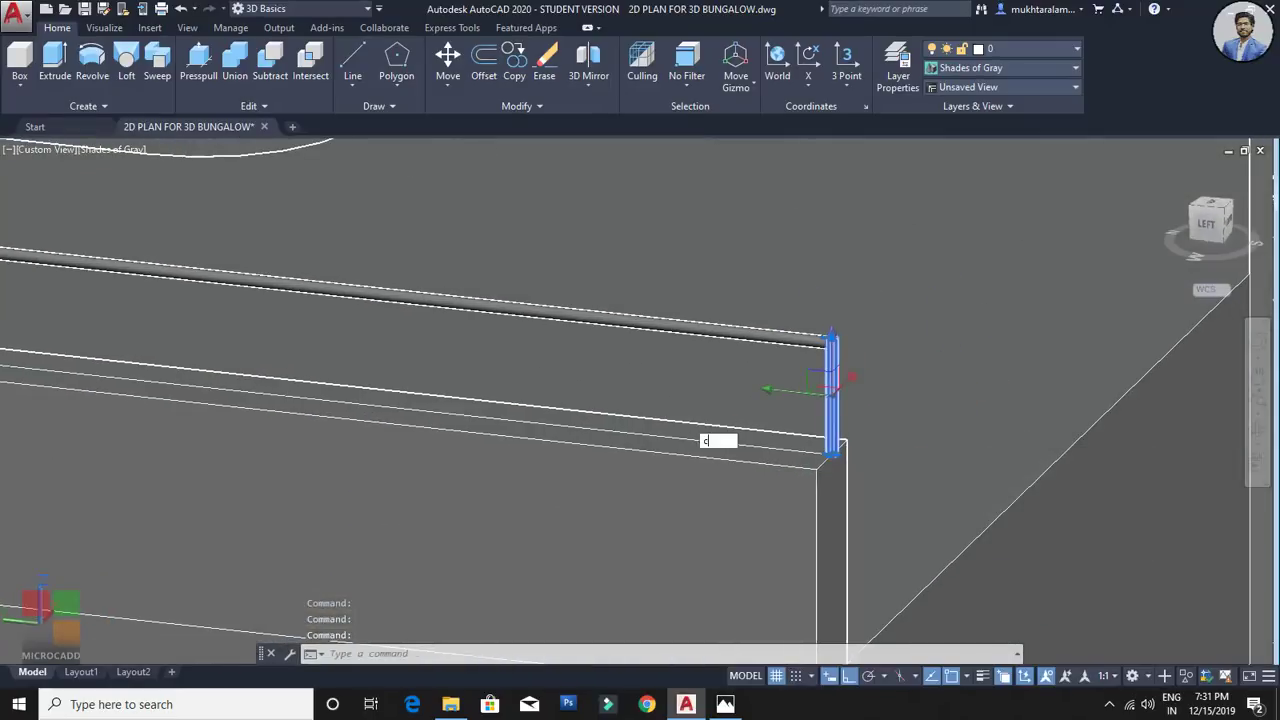
{"action": "type", "text": "o"}
{"action": "key", "text": "Return"}
{"action": "scroll", "coordinate": [872, 447], "scroll_direction": "up", "scroll_amount": 4}
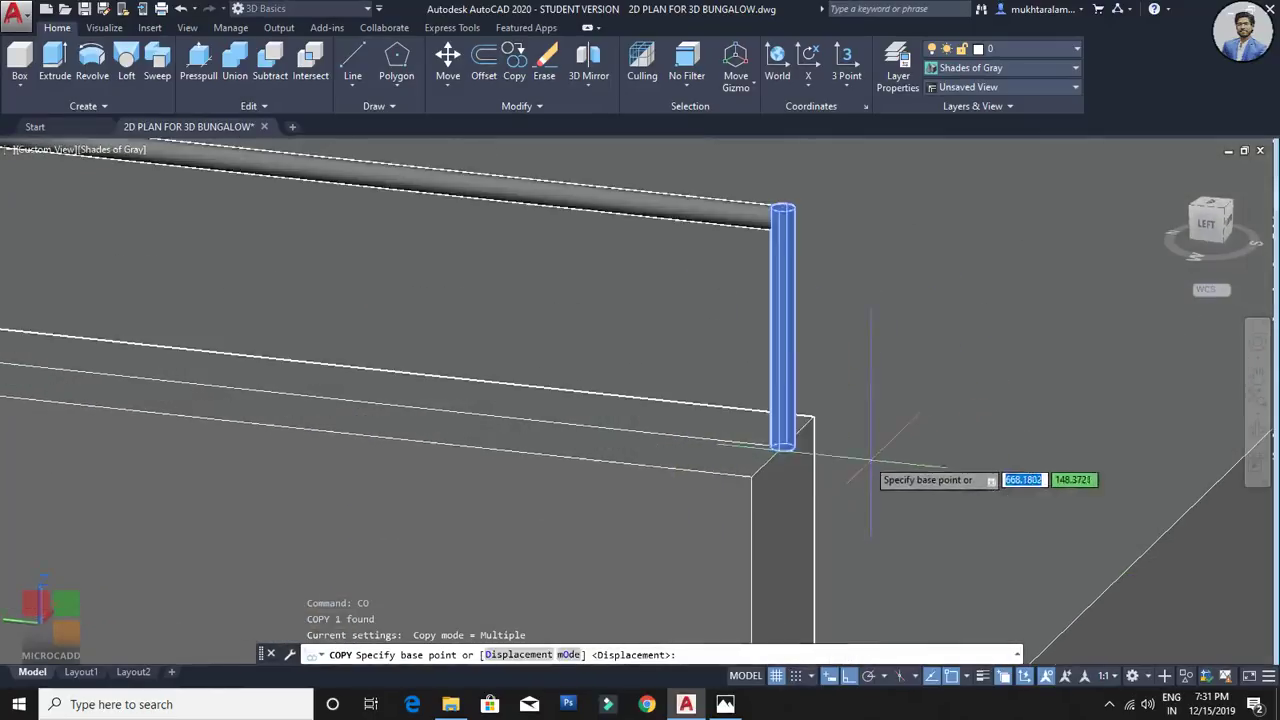
{"action": "left_click", "coordinate": [783, 446]}
{"action": "scroll", "coordinate": [740, 460], "scroll_direction": "down", "scroll_amount": 8}
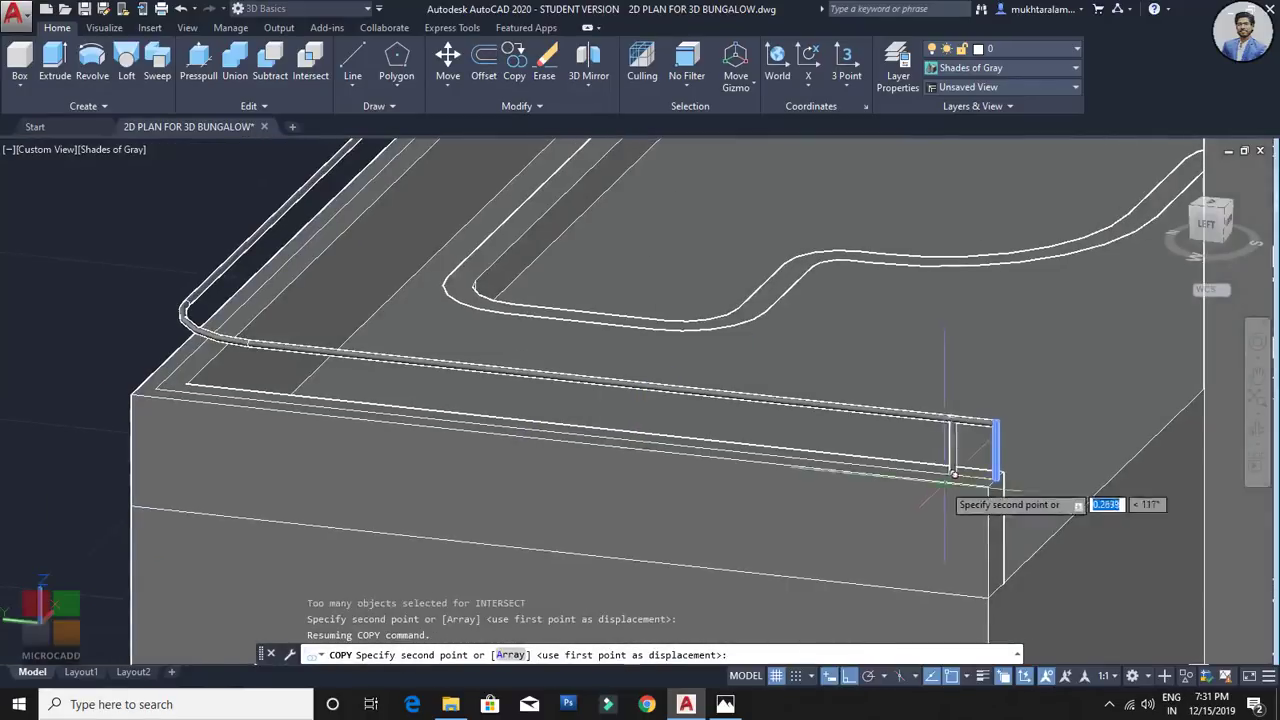
{"action": "scroll", "coordinate": [633, 466], "scroll_direction": "up", "scroll_amount": 3}
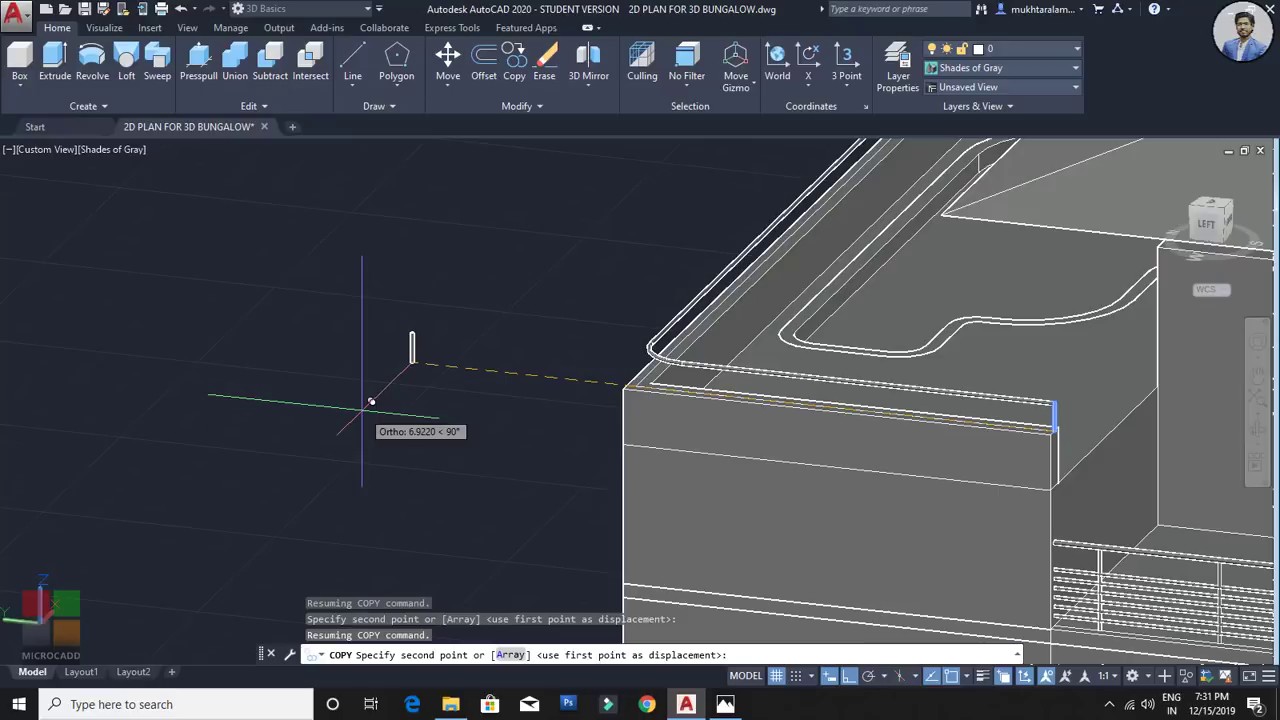
{"action": "type", "text": "1"}
{"action": "key", "text": "Return"}
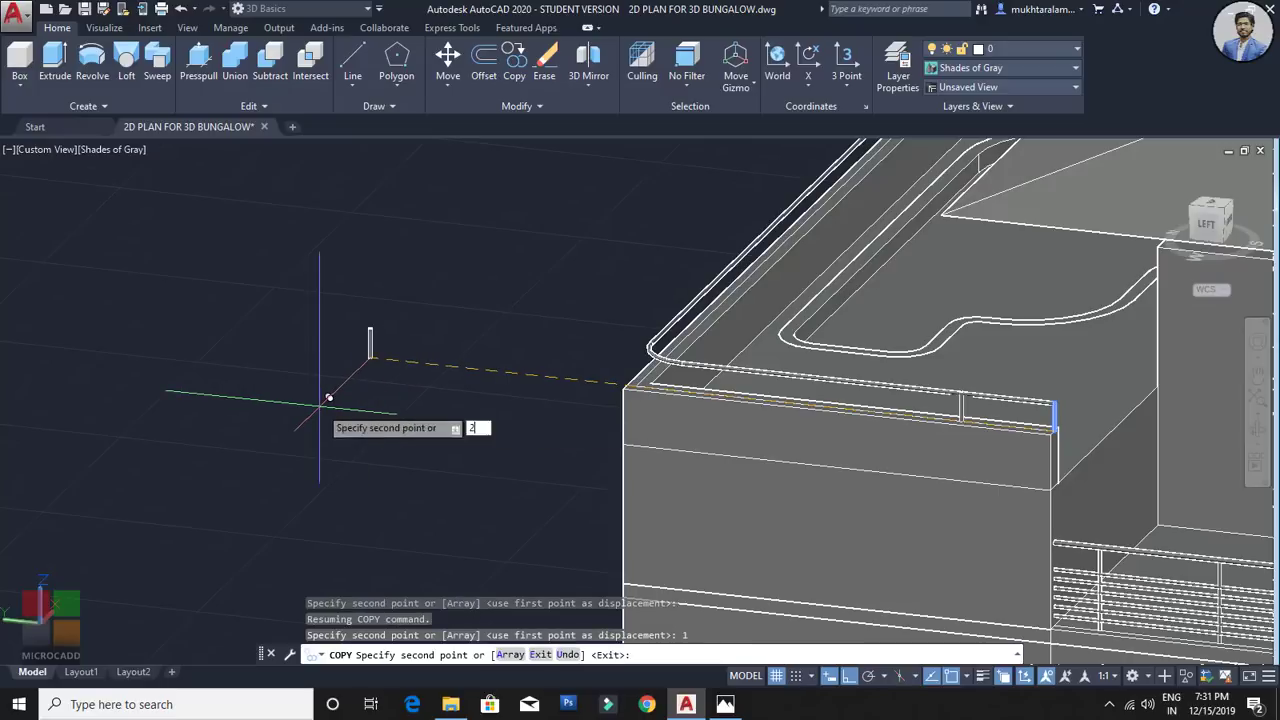
{"action": "key", "text": "Return"}
{"action": "type", "text": "4"}
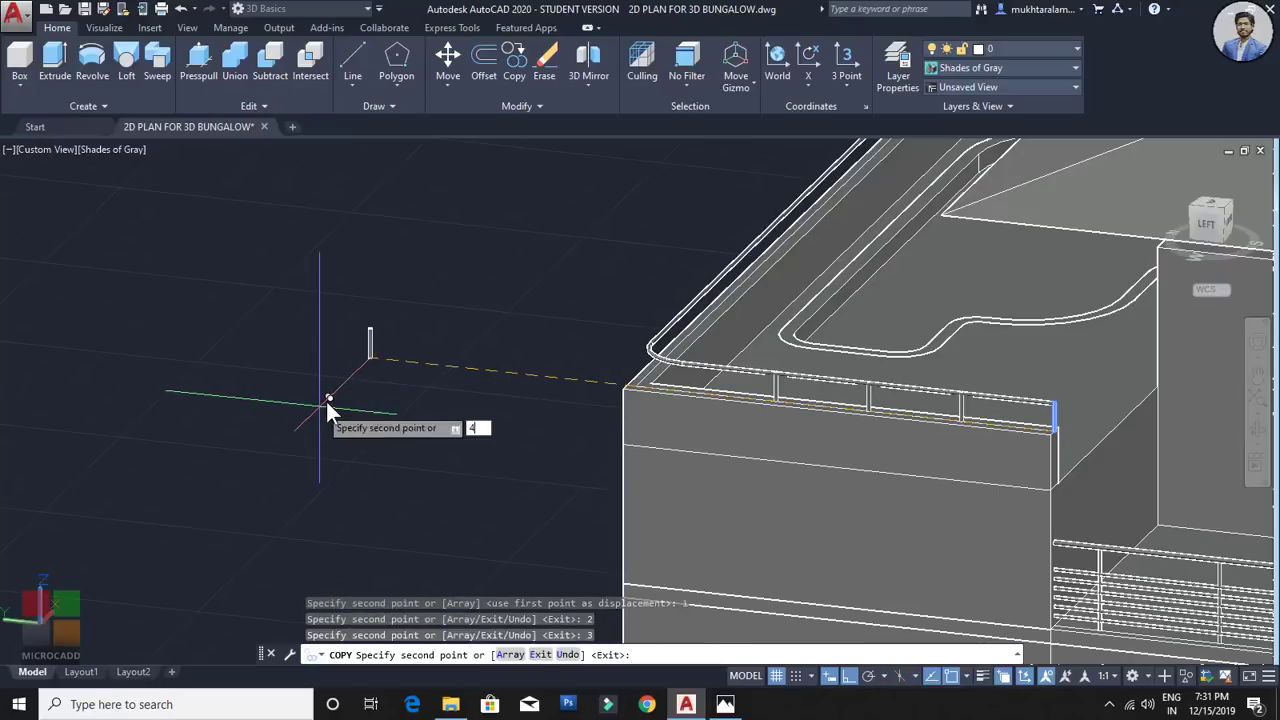
{"action": "key", "text": "Return"}
Step: Place another copy of the post under the far end of the handrail's first corner curve
{"action": "middle_click_drag", "start_coordinate": [564, 393], "coordinate": [700, 534], "text": "shift"}
{"action": "scroll", "coordinate": [692, 531], "scroll_direction": "up", "scroll_amount": 5}
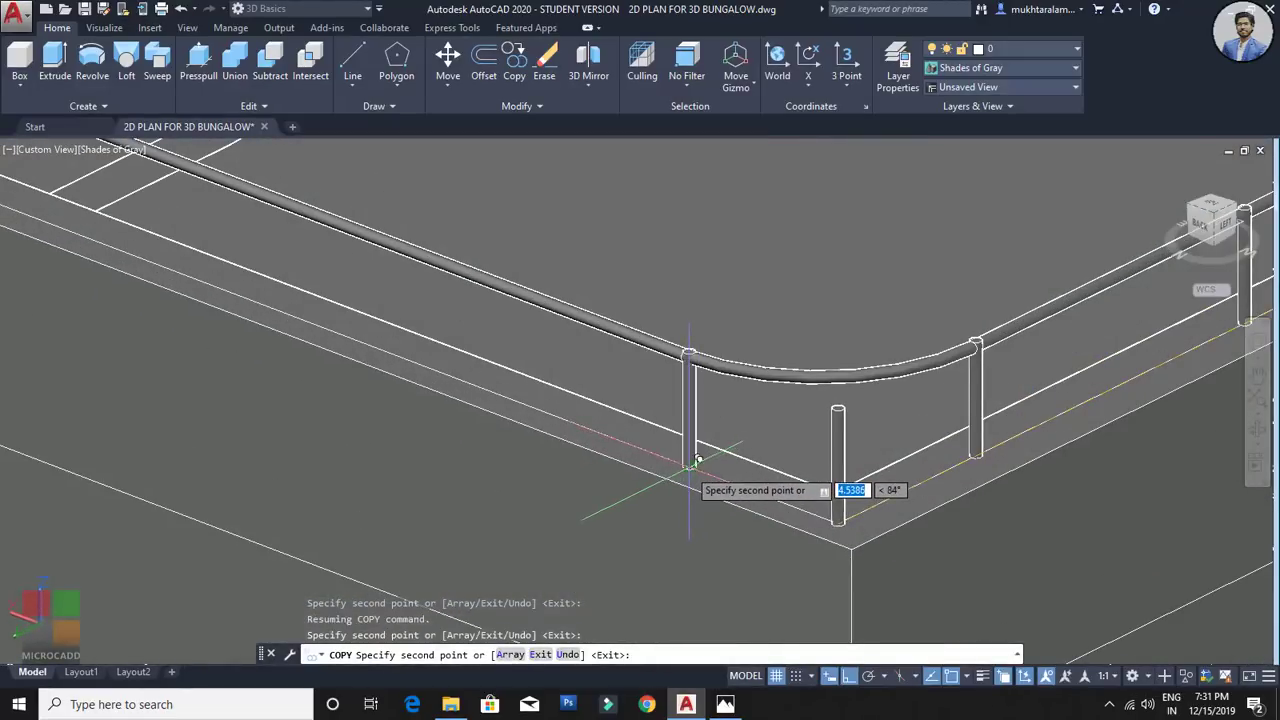
{"action": "key", "text": "Escape"}
Step: Copy the post beyond the corner curve along the back parapet at every unit distance from 1 to 11
{"action": "left_click", "coordinate": [688, 397]}
{"action": "middle_click_drag", "start_coordinate": [587, 443], "coordinate": [620, 458], "text": "shift"}
{"action": "type", "text": "co"}
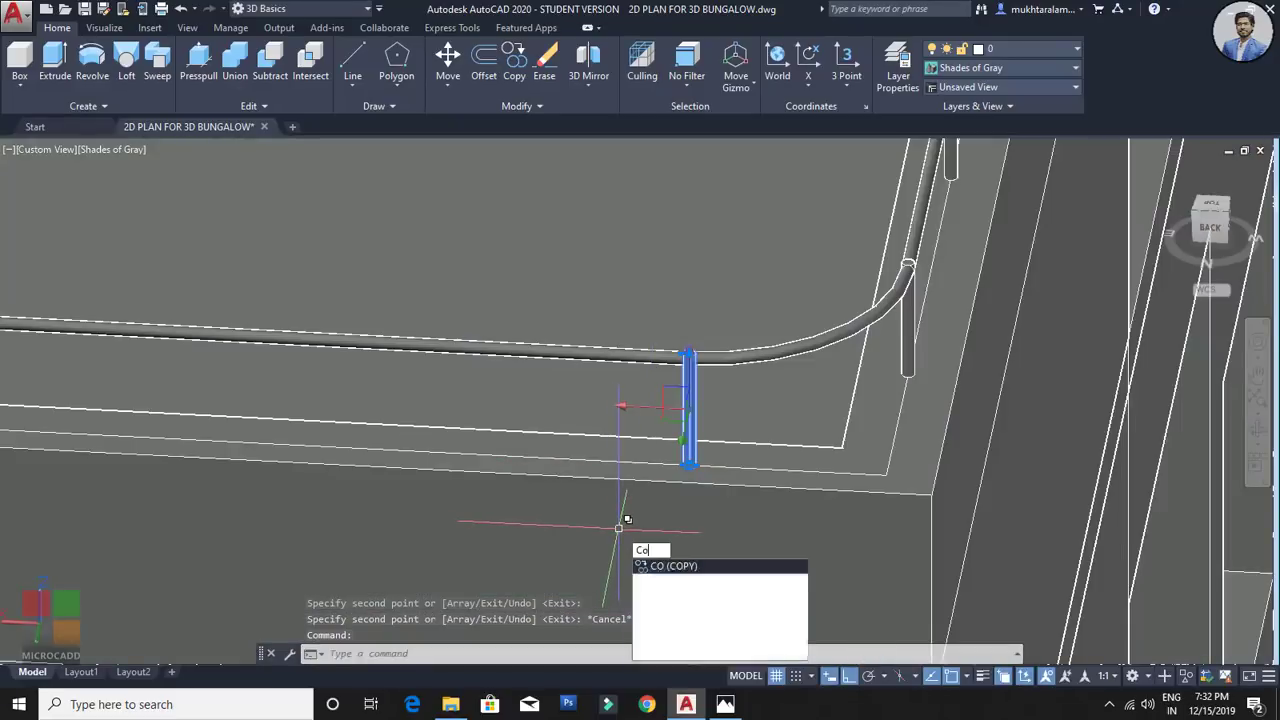
{"action": "key", "text": "Return"}
{"action": "scroll", "coordinate": [688, 462], "scroll_direction": "up", "scroll_amount": 5}
{"action": "left_click", "coordinate": [682, 466]}
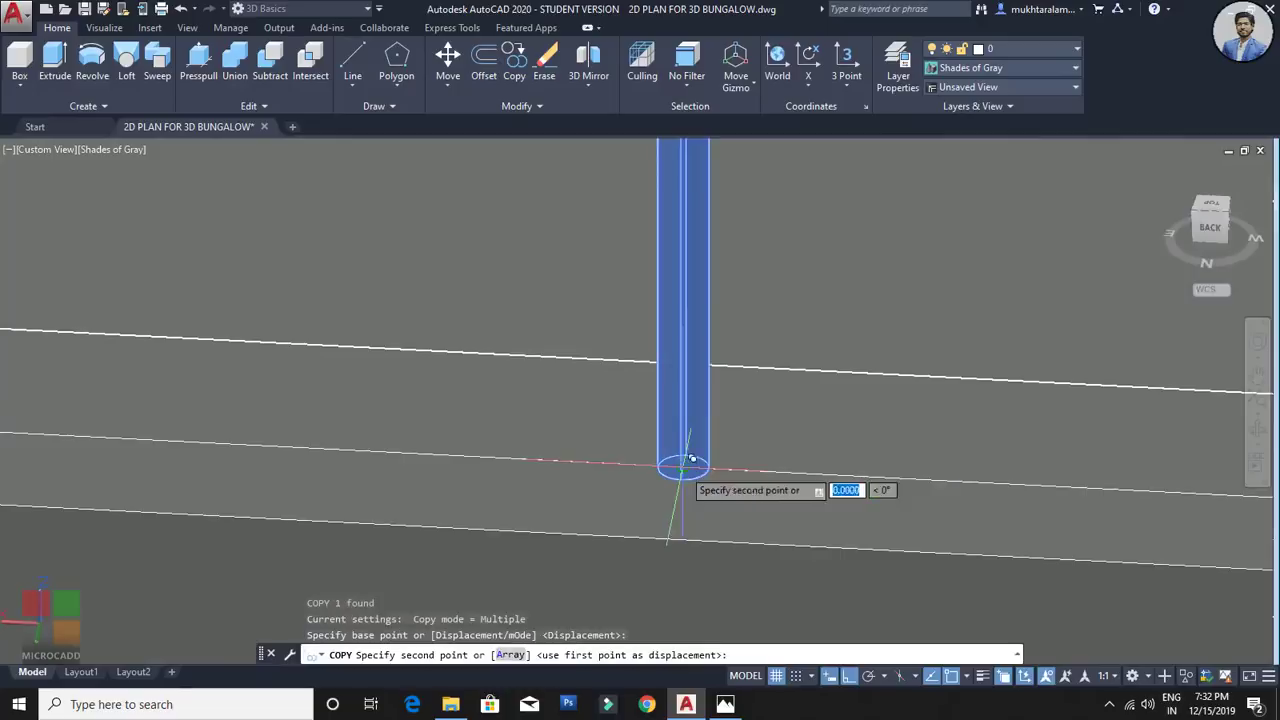
{"action": "scroll", "coordinate": [690, 472], "scroll_direction": "down", "scroll_amount": 6}
{"action": "middle_click_drag", "start_coordinate": [336, 508], "coordinate": [244, 482]}
{"action": "scroll", "coordinate": [296, 472], "scroll_direction": "up", "scroll_amount": 2}
{"action": "scroll", "coordinate": [134, 443], "scroll_direction": "down", "scroll_amount": 4}
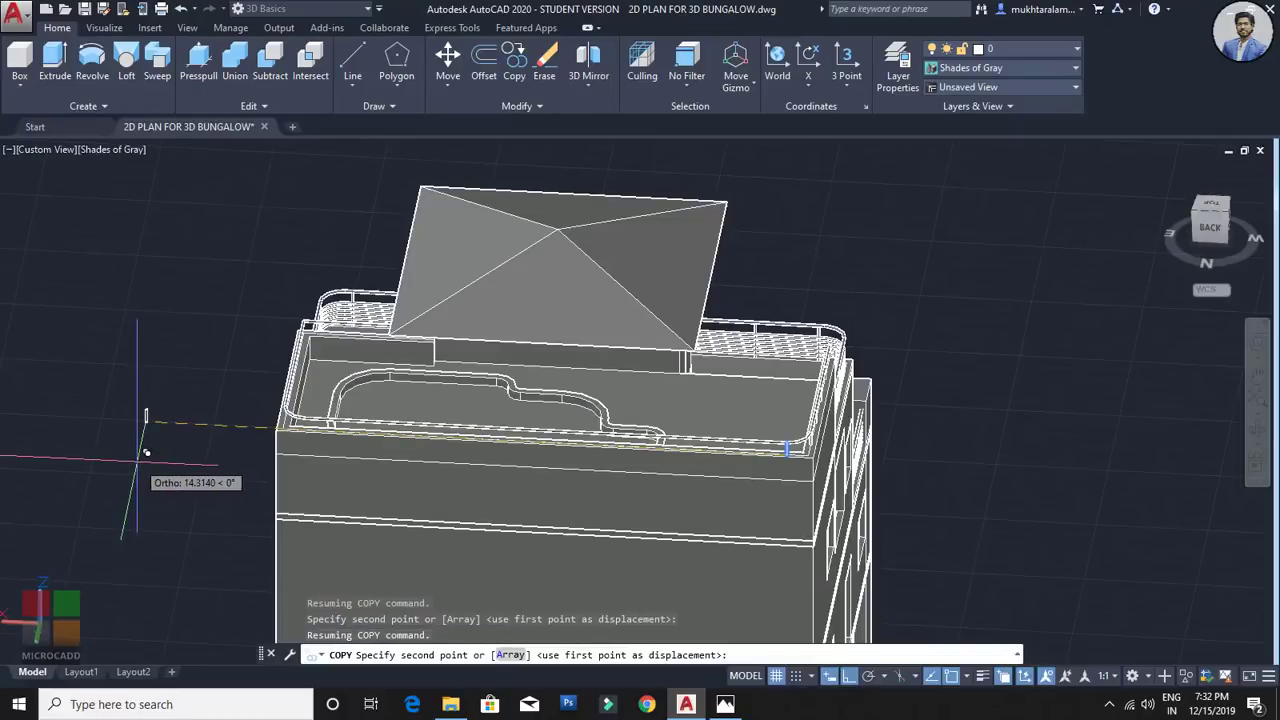
{"action": "type", "text": "1"}
{"action": "key", "text": "Return"}
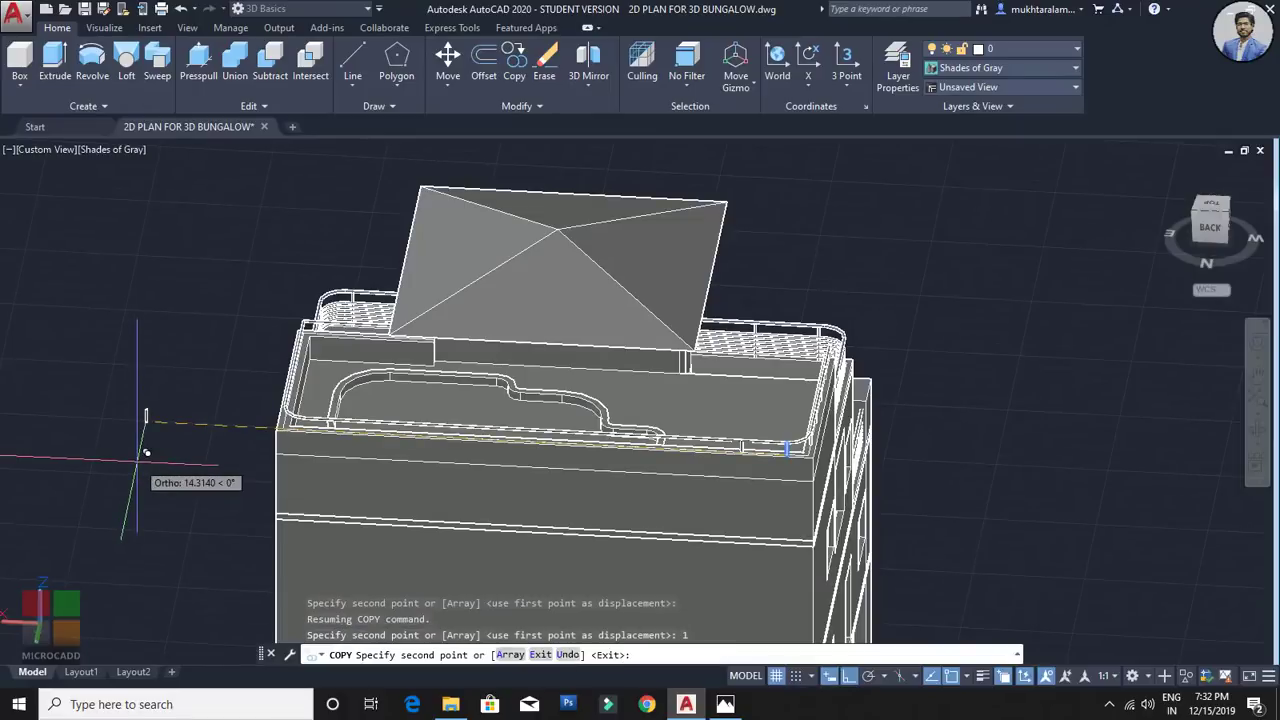
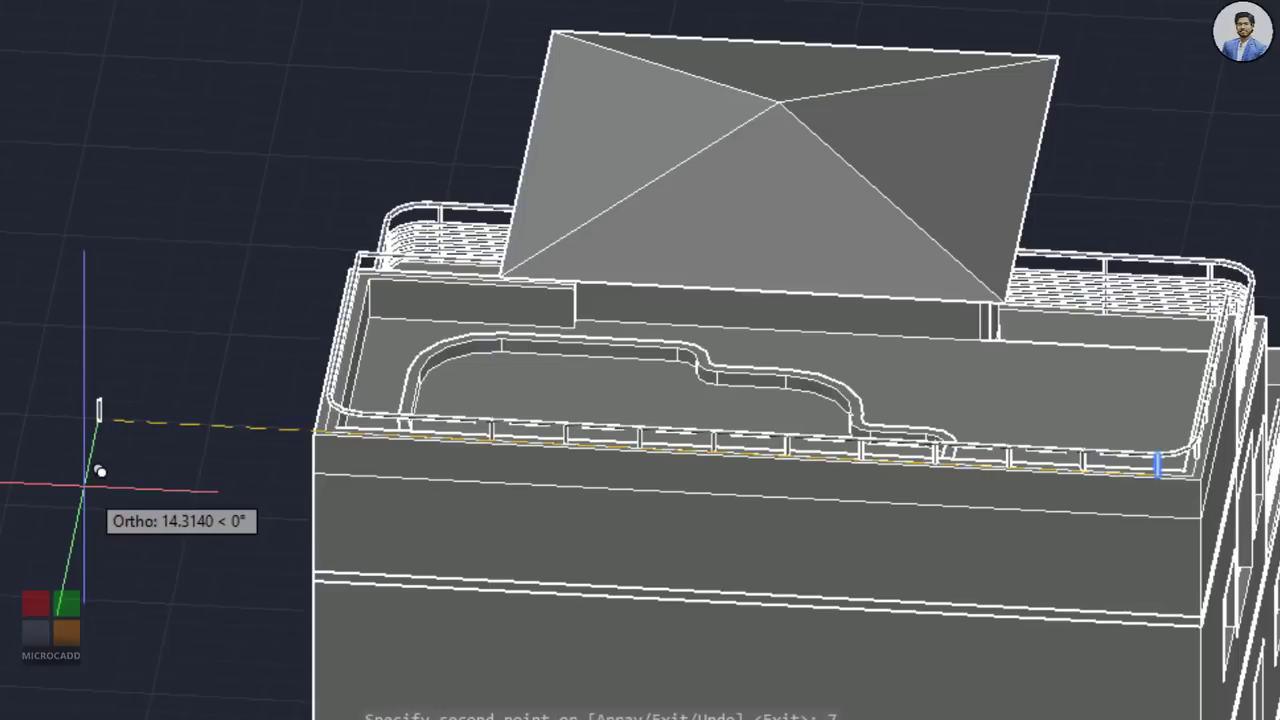
{"action": "key", "text": "Return"}
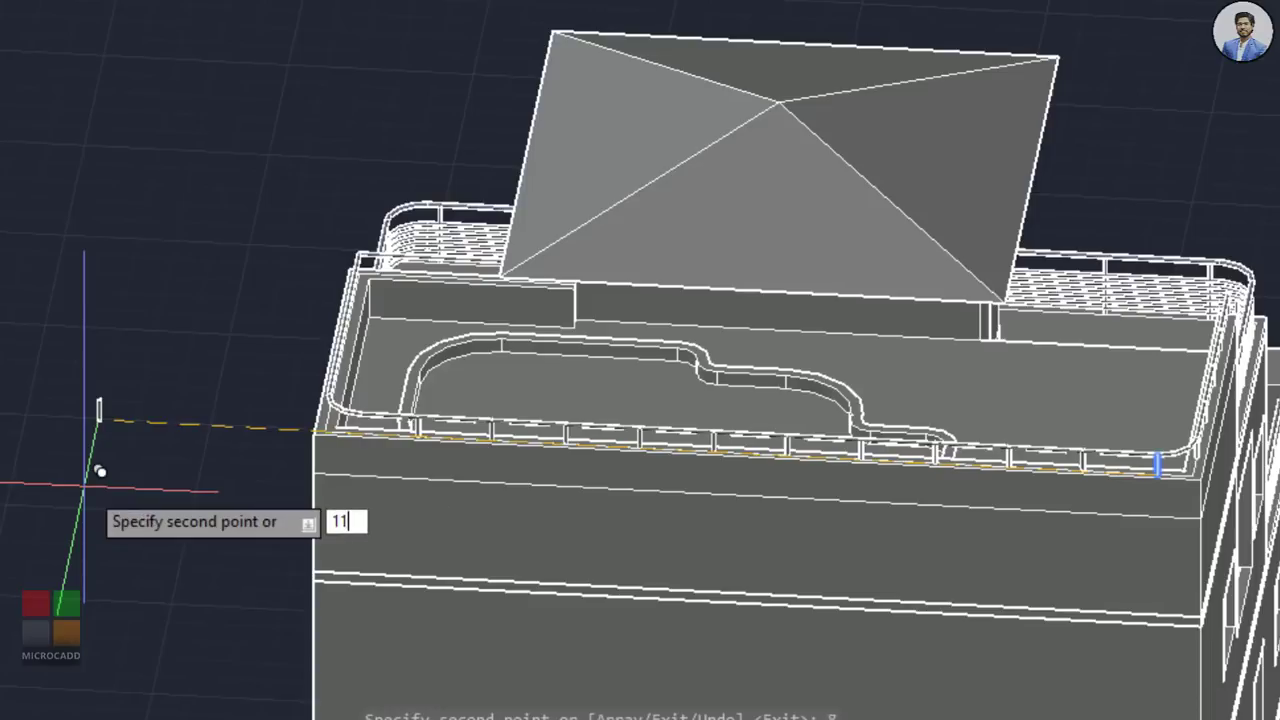
{"action": "key", "text": "Return"}
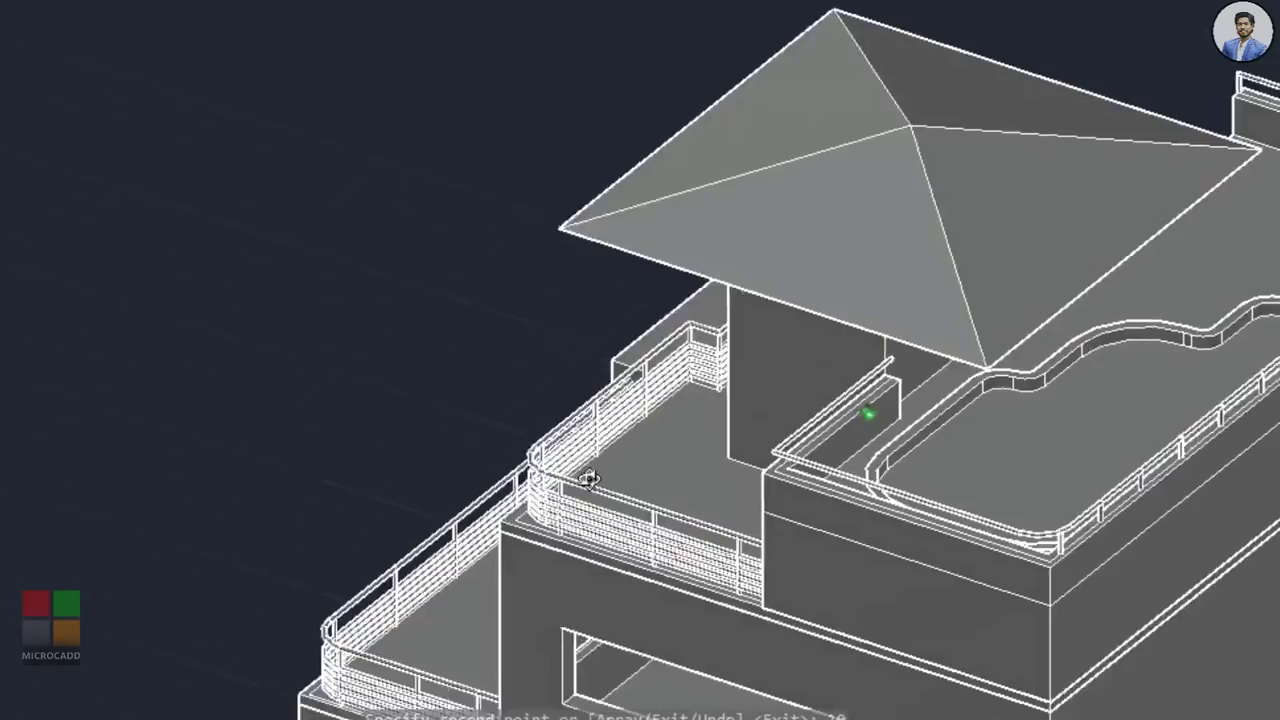
{"action": "scroll", "coordinate": [1070, 535], "scroll_direction": "up", "scroll_amount": 10}
{"action": "key", "text": "Escape"}
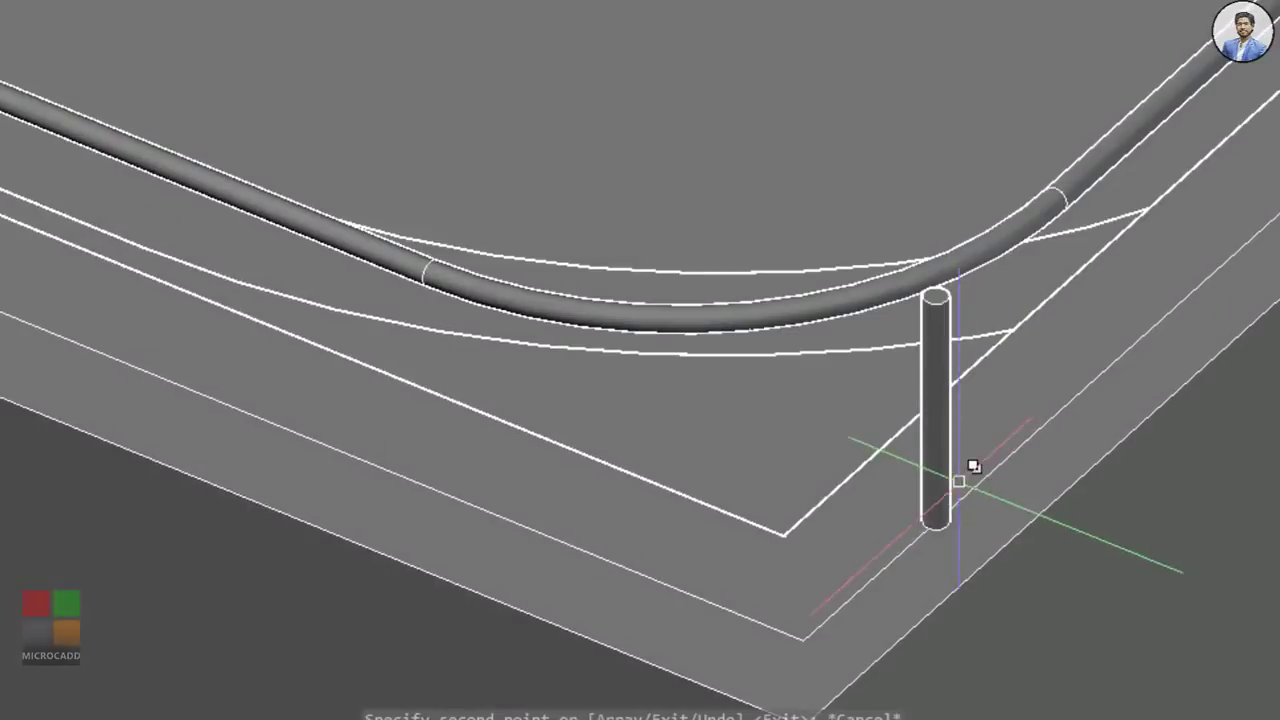
Step: Move the last post on the back parapet along the wall to the point where the handrail's second corner curve begins
{"action": "left_click", "coordinate": [958, 481]}
{"action": "left_click", "coordinate": [890, 468]}
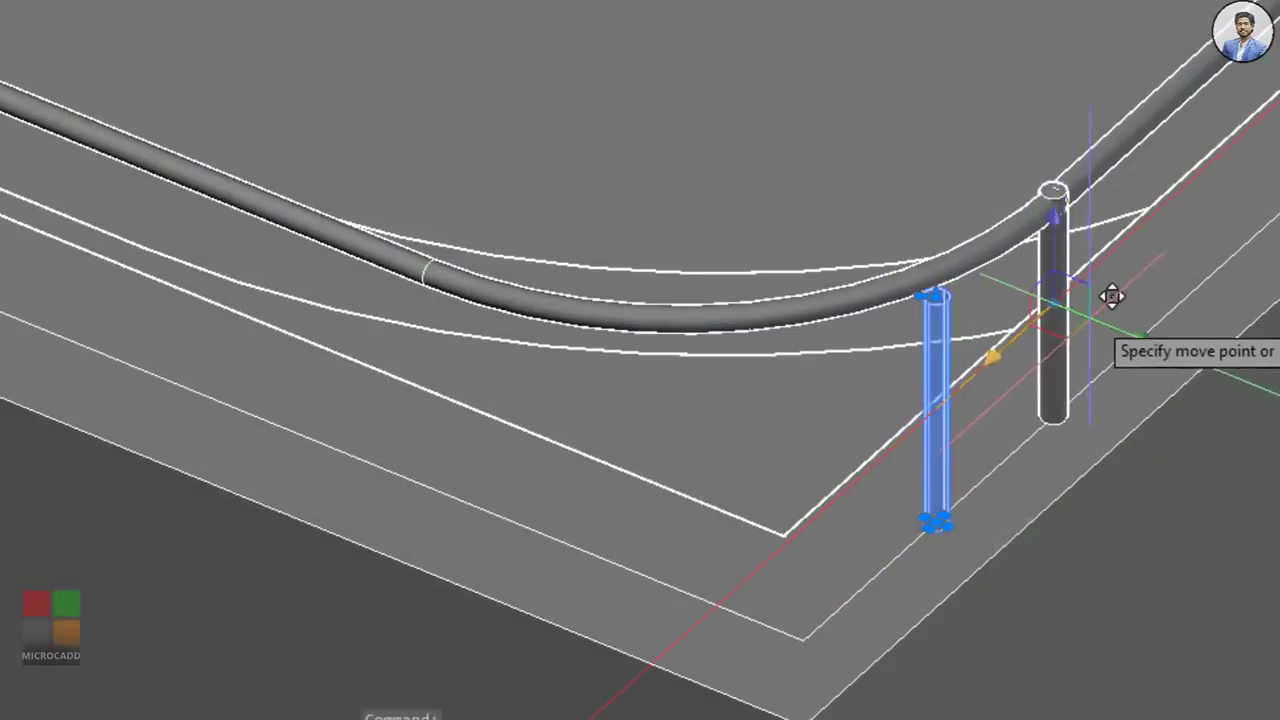
{"action": "left_click", "coordinate": [1120, 287]}
{"action": "key", "text": "Escape"}
{"action": "scroll", "coordinate": [1070, 368], "scroll_direction": "up", "scroll_amount": 2}
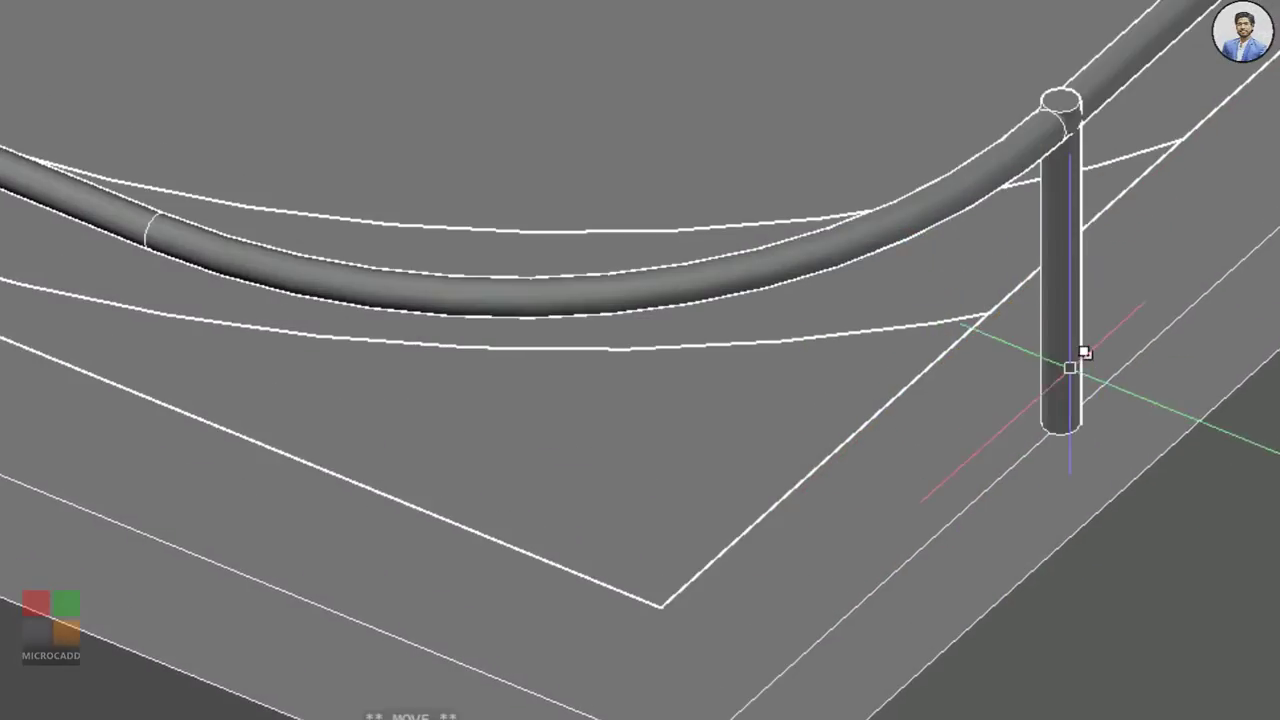
Step: Copy the moved post from its base centre to the wall top under the other end of the second corner curve
{"action": "left_click", "coordinate": [1070, 368]}
{"action": "type", "text": "co"}
{"action": "scroll", "coordinate": [960, 450], "scroll_direction": "up", "scroll_amount": 3}
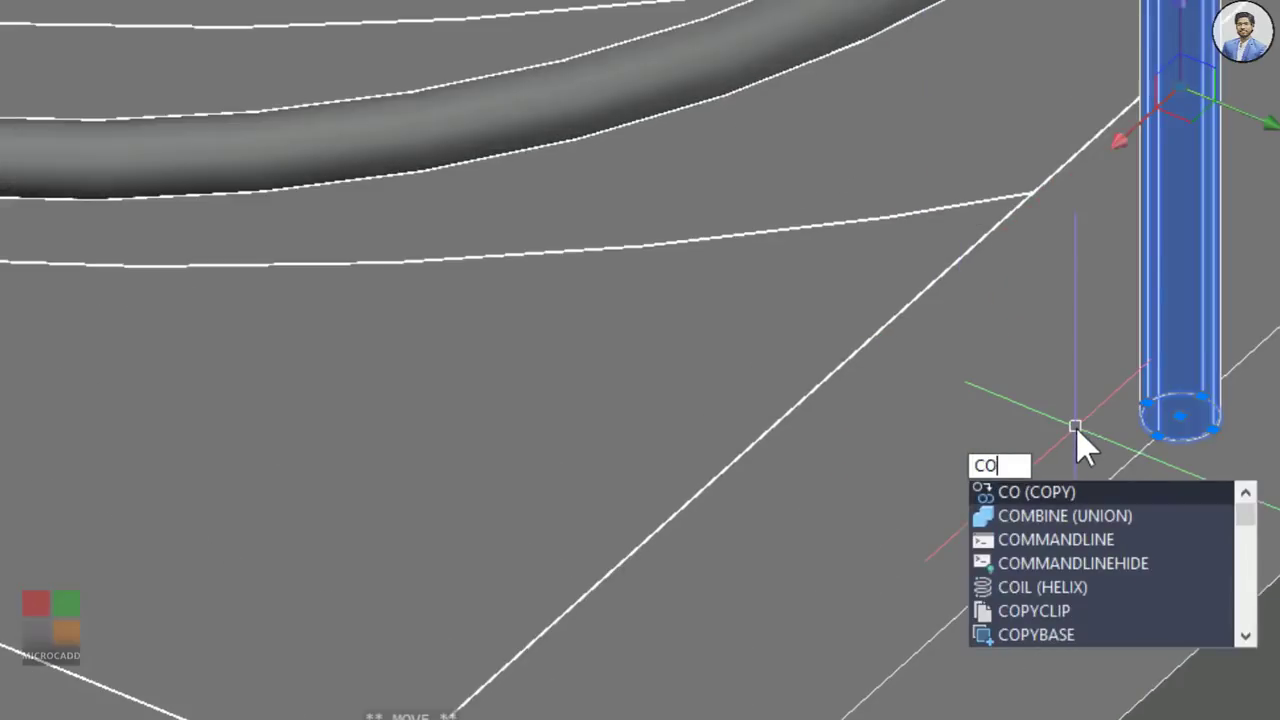
{"action": "key", "text": "Return"}
{"action": "left_click", "coordinate": [1180, 416]}
{"action": "scroll", "coordinate": [858, 554], "scroll_direction": "down", "scroll_amount": 2}
{"action": "middle_click_drag", "start_coordinate": [509, 715], "coordinate": [1172, 532]}
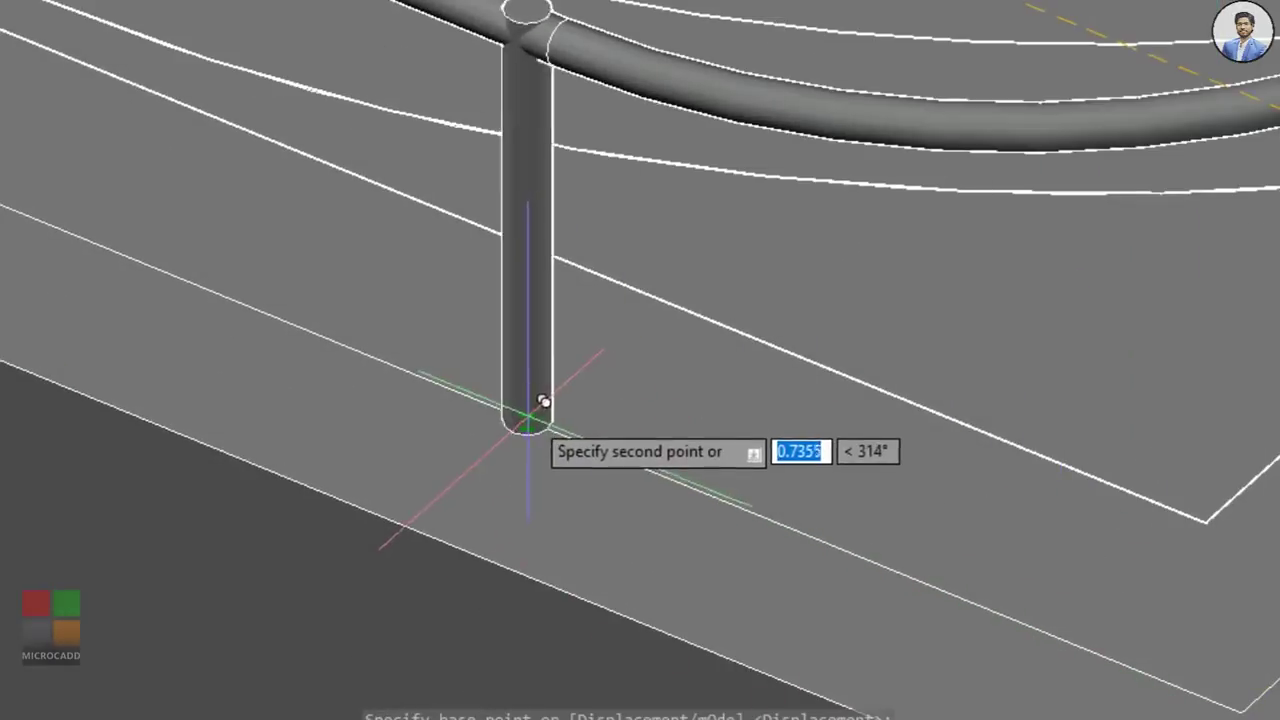
{"action": "left_click", "coordinate": [534, 424]}
{"action": "scroll", "coordinate": [769, 437], "scroll_direction": "down", "scroll_amount": 2}
{"action": "key", "text": "Escape"}
{"action": "scroll", "coordinate": [848, 442], "scroll_direction": "down", "scroll_amount": 4}
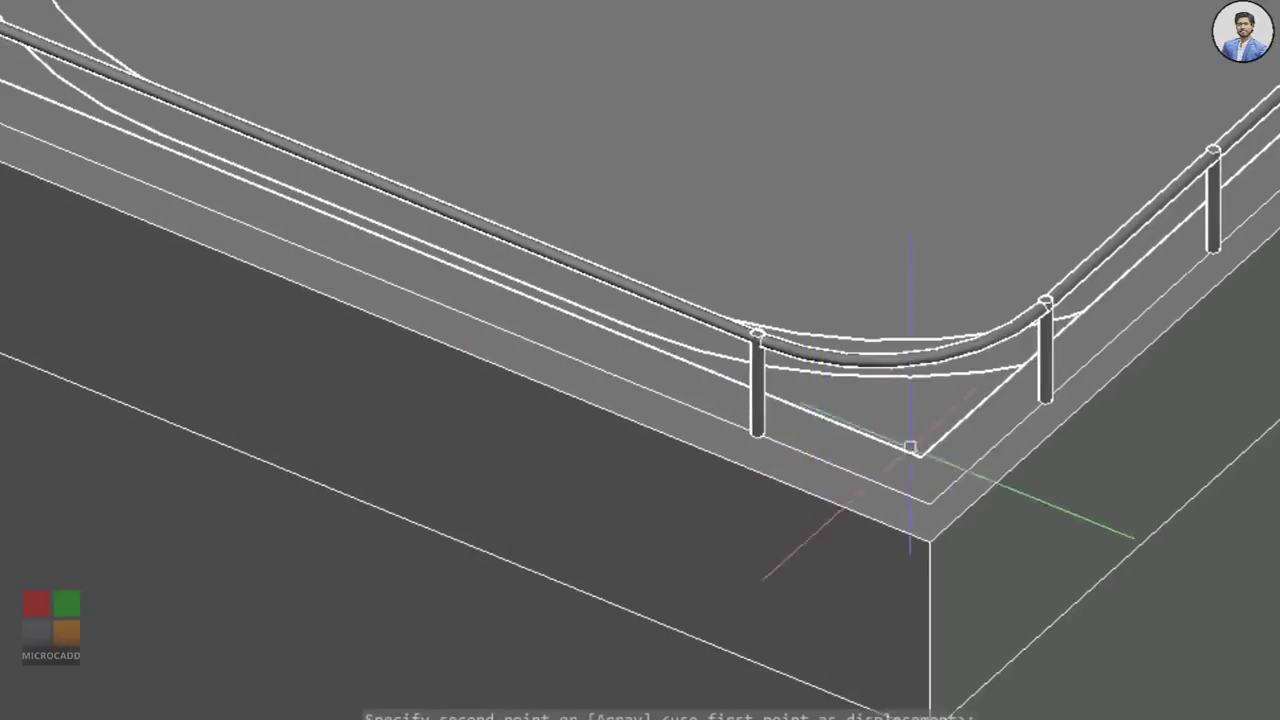
{"action": "middle_click_drag", "start_coordinate": [909, 448], "coordinate": [1005, 410], "text": "shift"}
{"action": "scroll", "coordinate": [995, 420], "scroll_direction": "down", "scroll_amount": 2}
{"action": "middle_click_drag", "start_coordinate": [975, 432], "coordinate": [1220, 480]}
{"action": "middle_click_drag", "start_coordinate": [815, 510], "coordinate": [465, 505], "text": "shift"}
{"action": "scroll", "coordinate": [1005, 462], "scroll_direction": "up", "scroll_amount": 3}
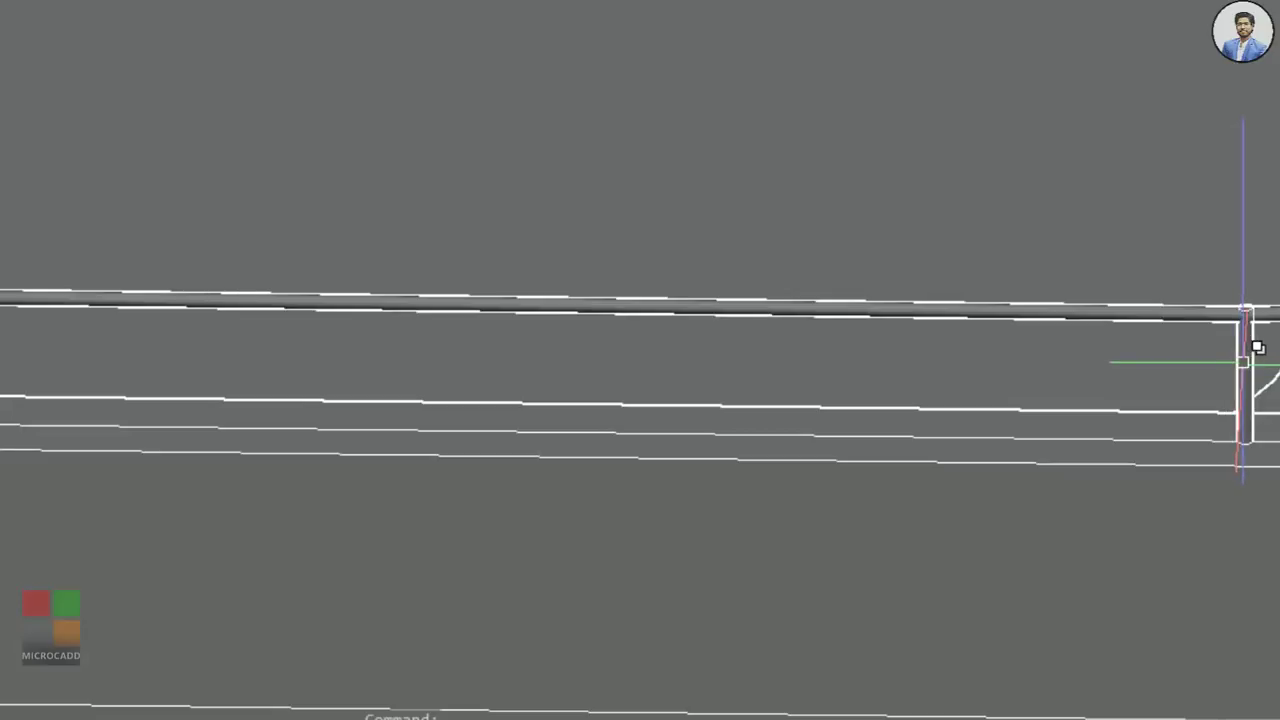
{"action": "middle_click_drag", "start_coordinate": [744, 376], "coordinate": [586, 397]}
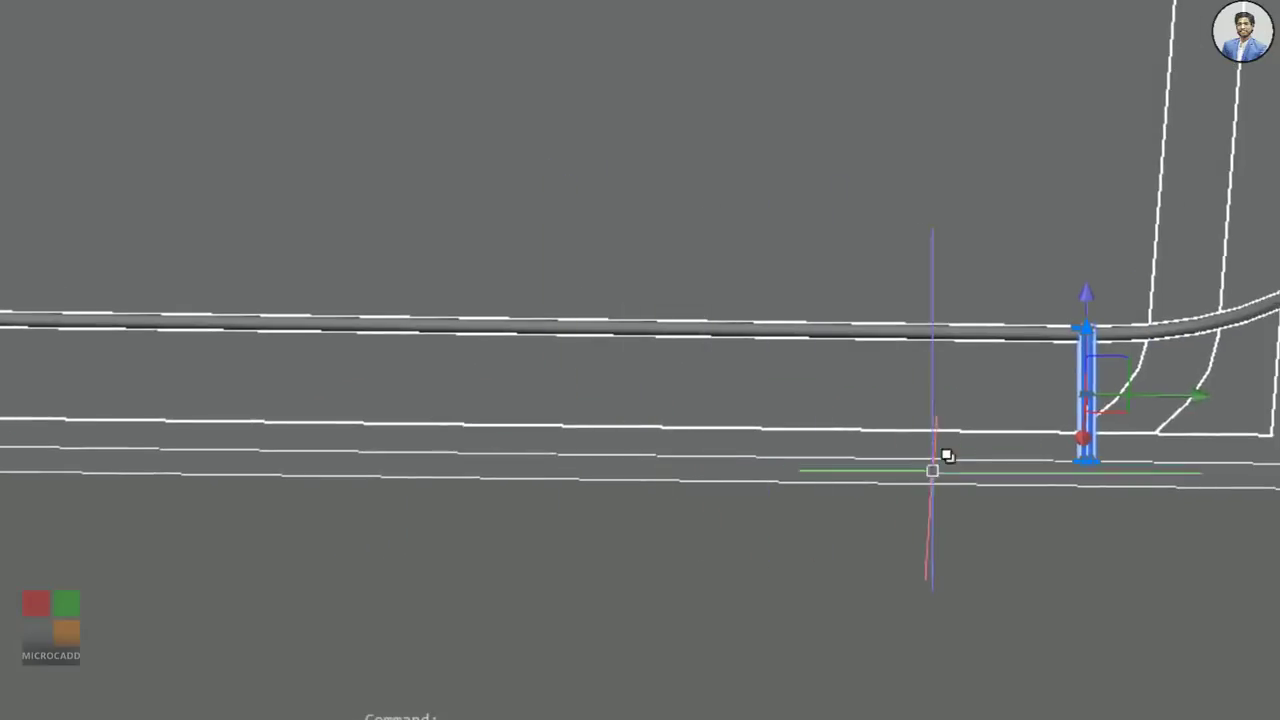
{"action": "middle_click_drag", "start_coordinate": [798, 433], "coordinate": [1095, 474]}
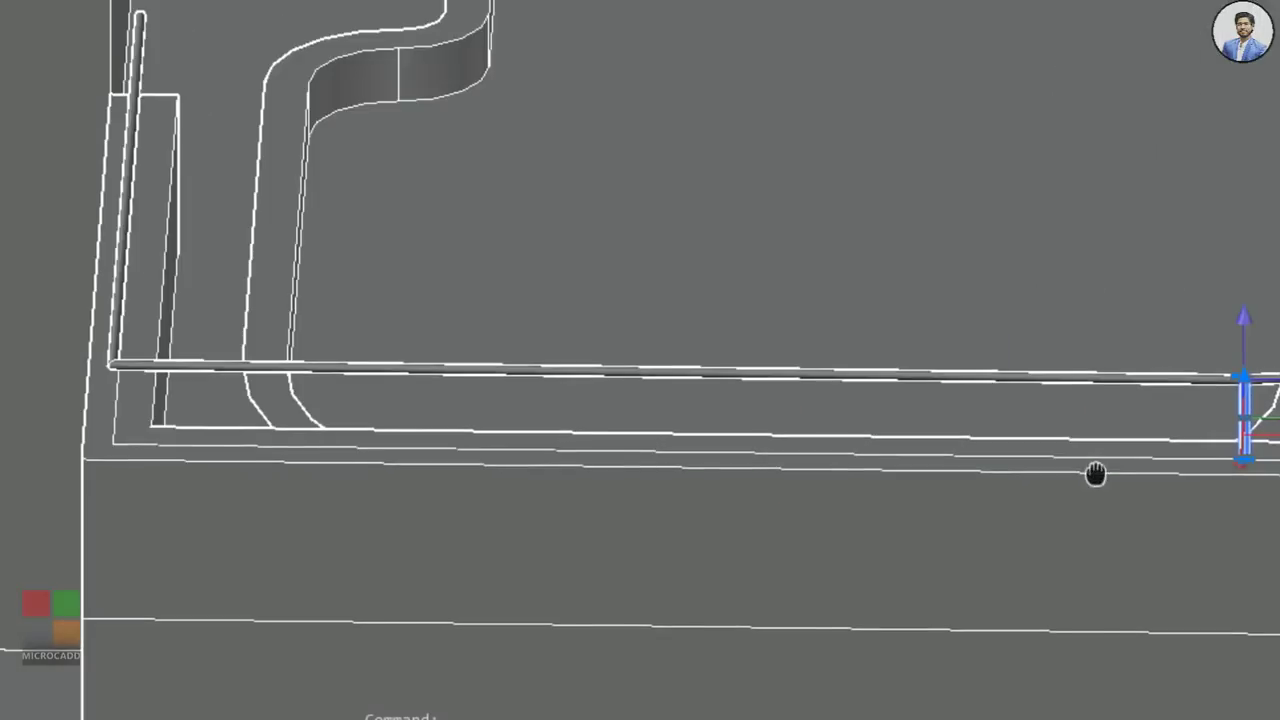
{"action": "middle_click_drag", "start_coordinate": [1243, 395], "coordinate": [641, 480], "text": "shift"}
{"action": "scroll", "coordinate": [900, 465], "scroll_direction": "down", "scroll_amount": 5}
{"action": "key", "text": "Escape"}
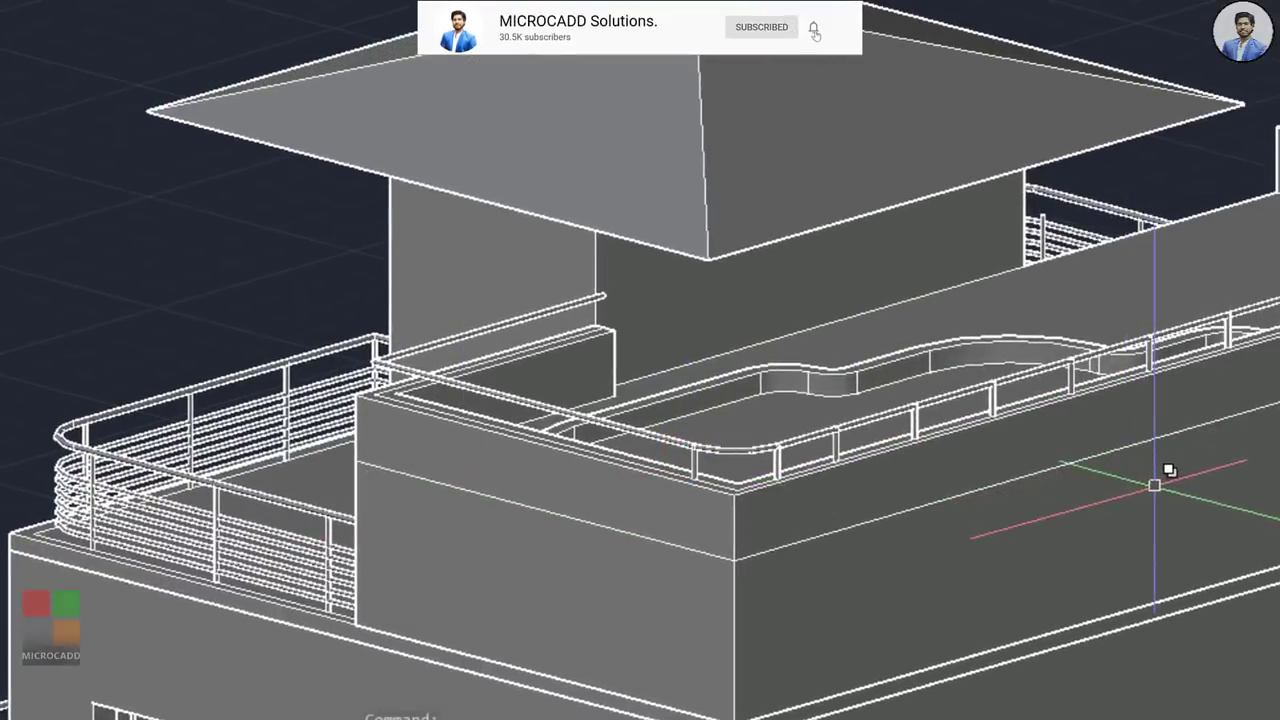
Step: Undo all the post copies and the post move, back to the single end post on the parapet
{"action": "middle_click_drag", "start_coordinate": [1195, 488], "coordinate": [1110, 522], "text": "shift"}
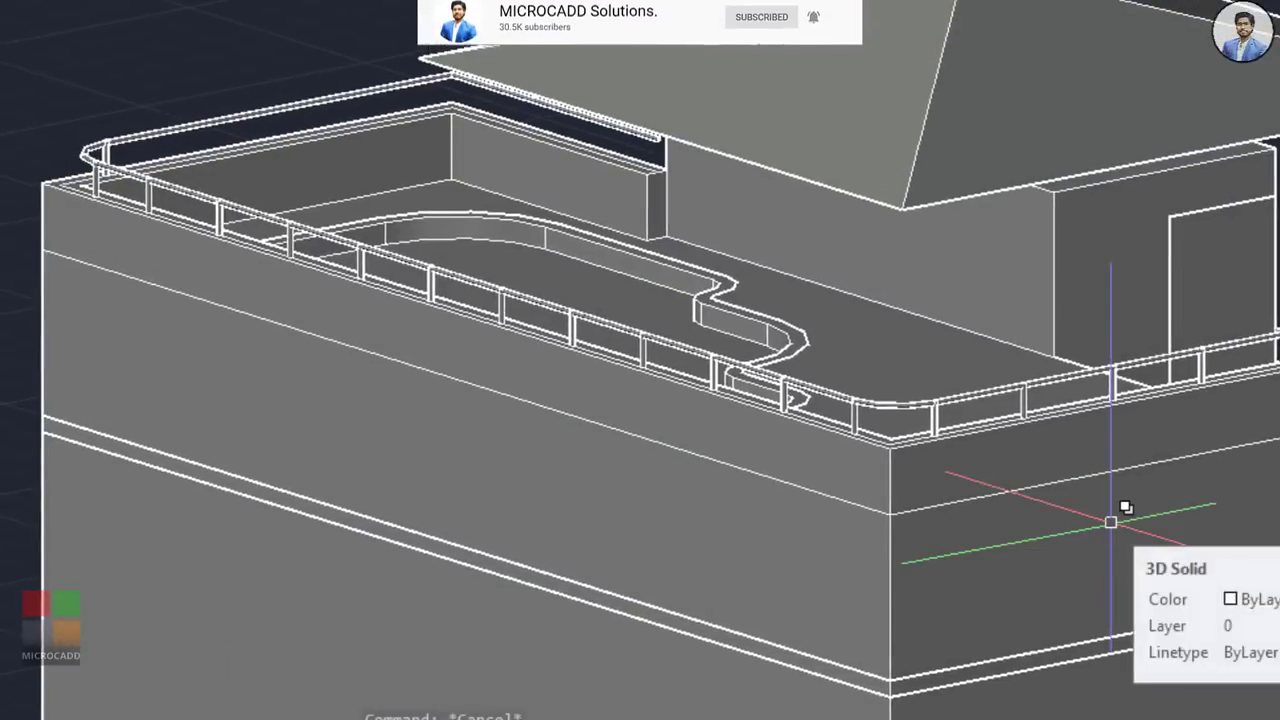
{"action": "scroll", "coordinate": [1110, 521], "scroll_direction": "up", "scroll_amount": 5}
{"action": "key", "text": "ctrl+z"}
{"action": "key", "text": "ctrl+z"}
{"action": "key", "text": "ctrl+z"}
{"action": "key", "text": "ctrl+z"}
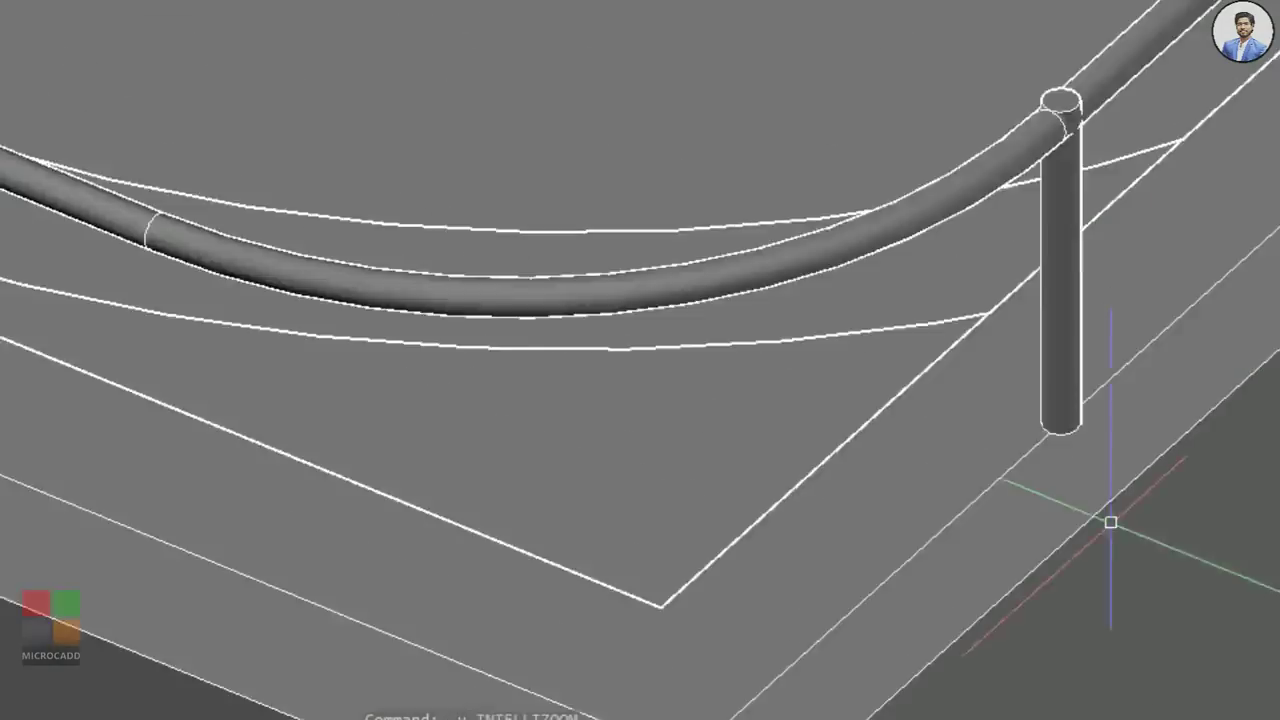
{"action": "key", "text": "ctrl+z"}
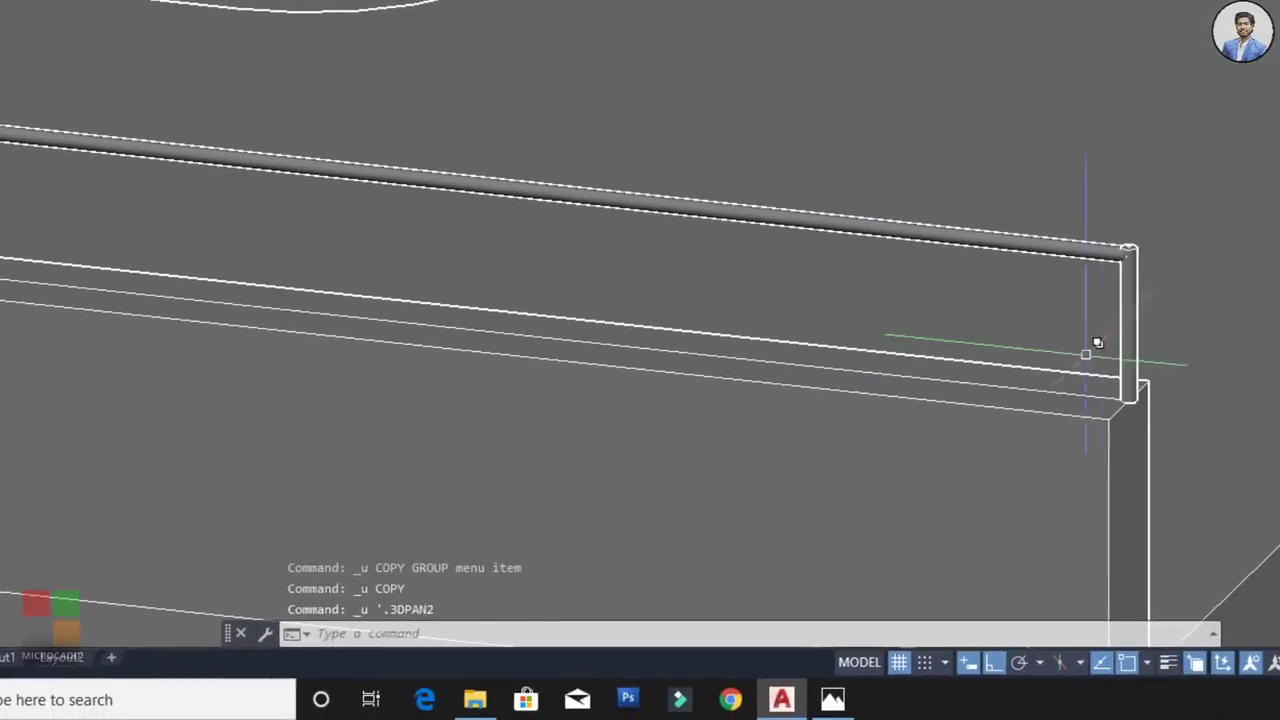
Step: Create a path array of the end handrail post, using the polyline along the top of the parapet wall as the path
{"action": "left_click", "coordinate": [1139, 309]}
{"action": "key", "text": "Escape"}
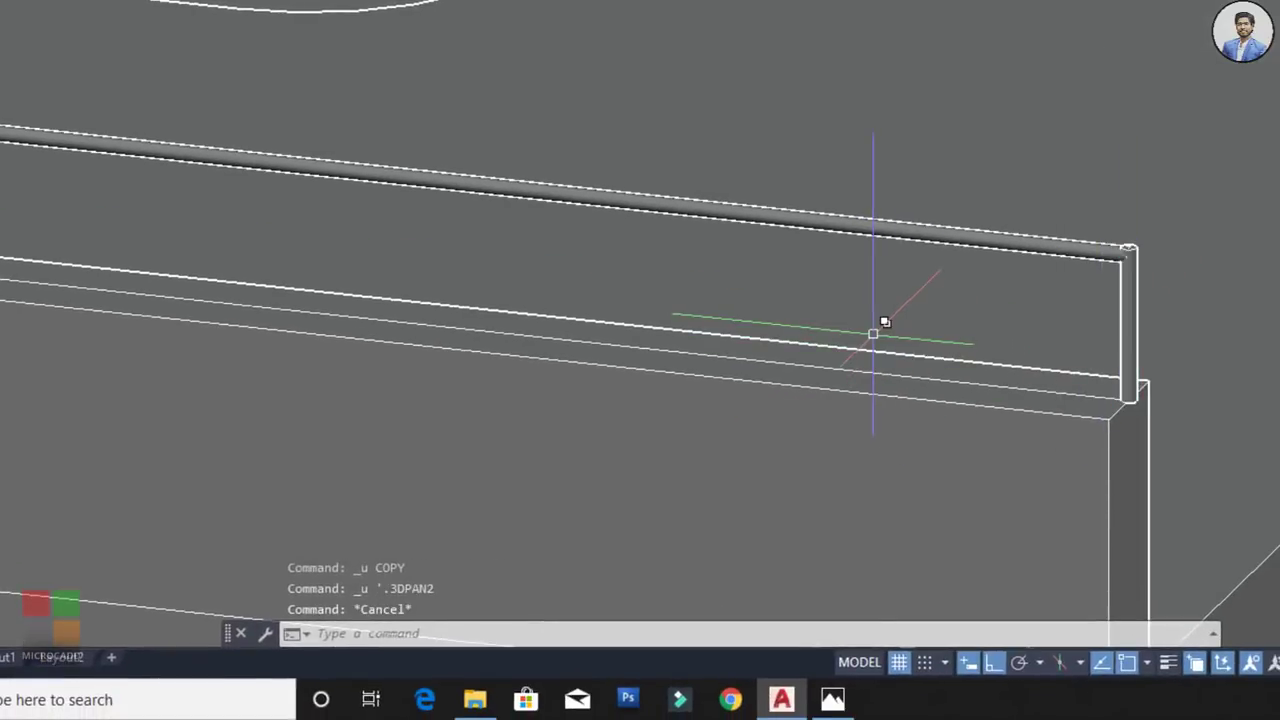
{"action": "left_click", "coordinate": [1124, 338]}
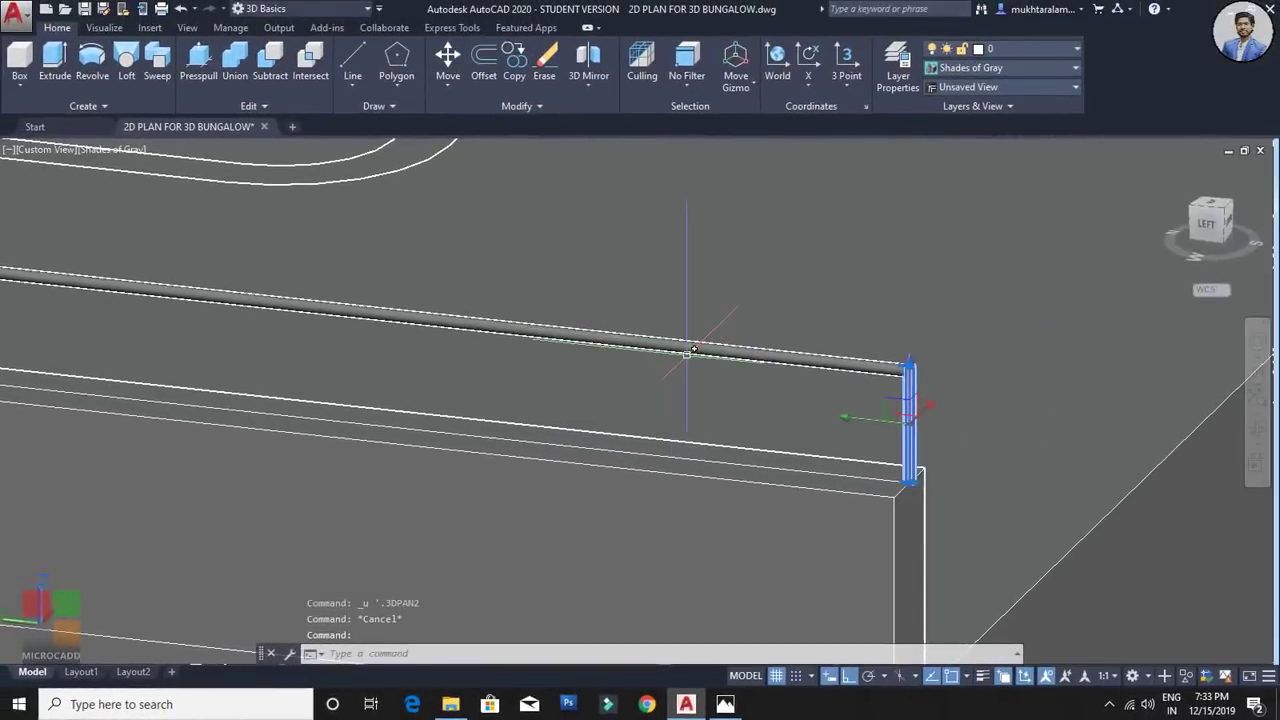
{"action": "left_click", "coordinate": [510, 104]}
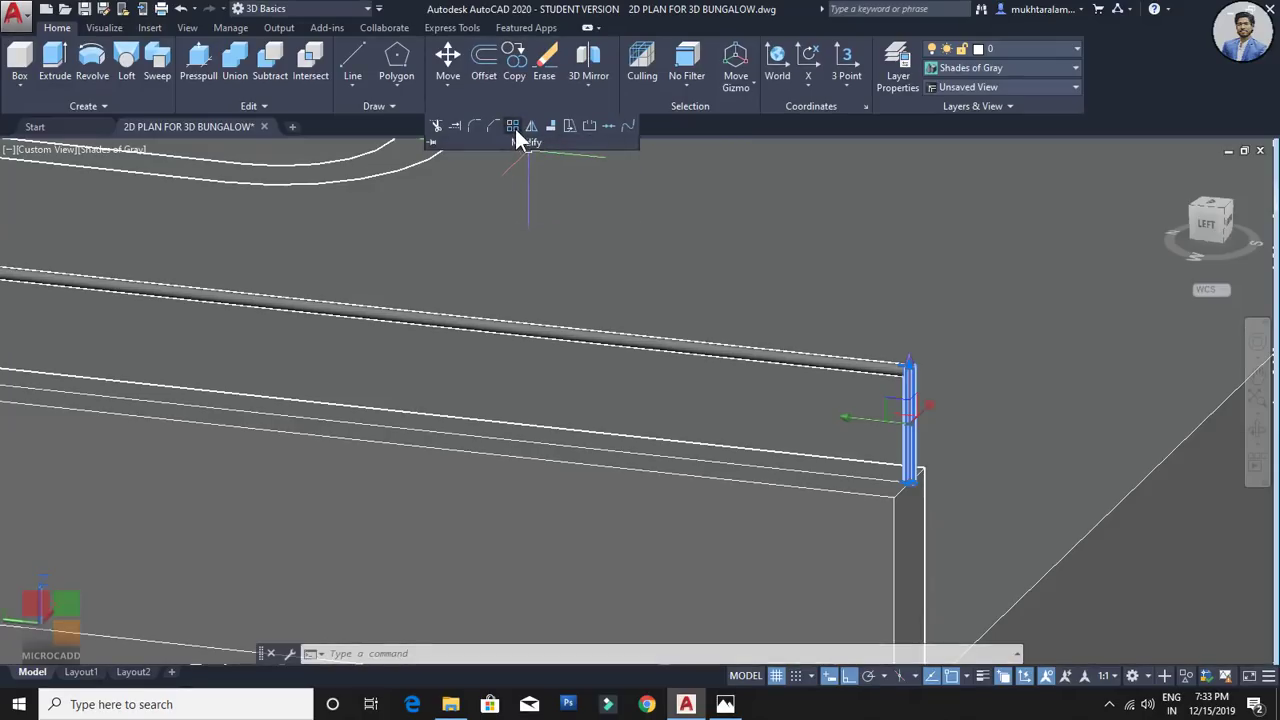
{"action": "left_click", "coordinate": [514, 128]}
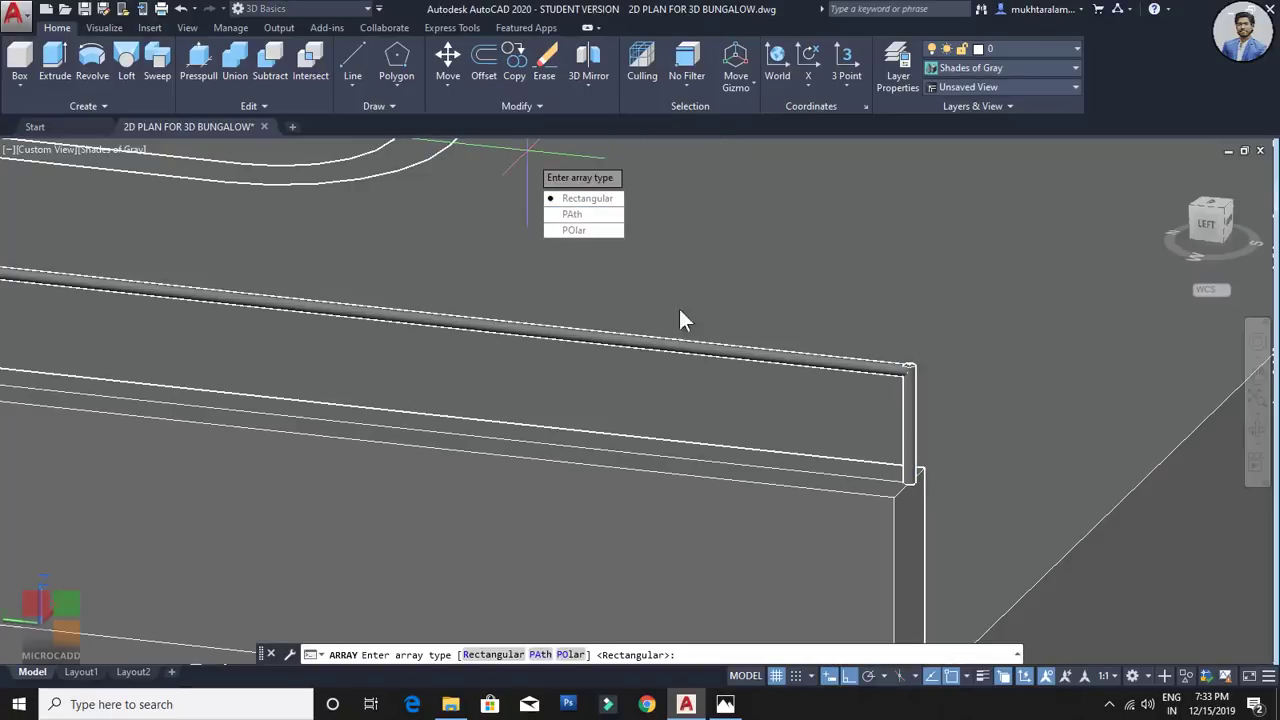
{"action": "left_click", "coordinate": [591, 219]}
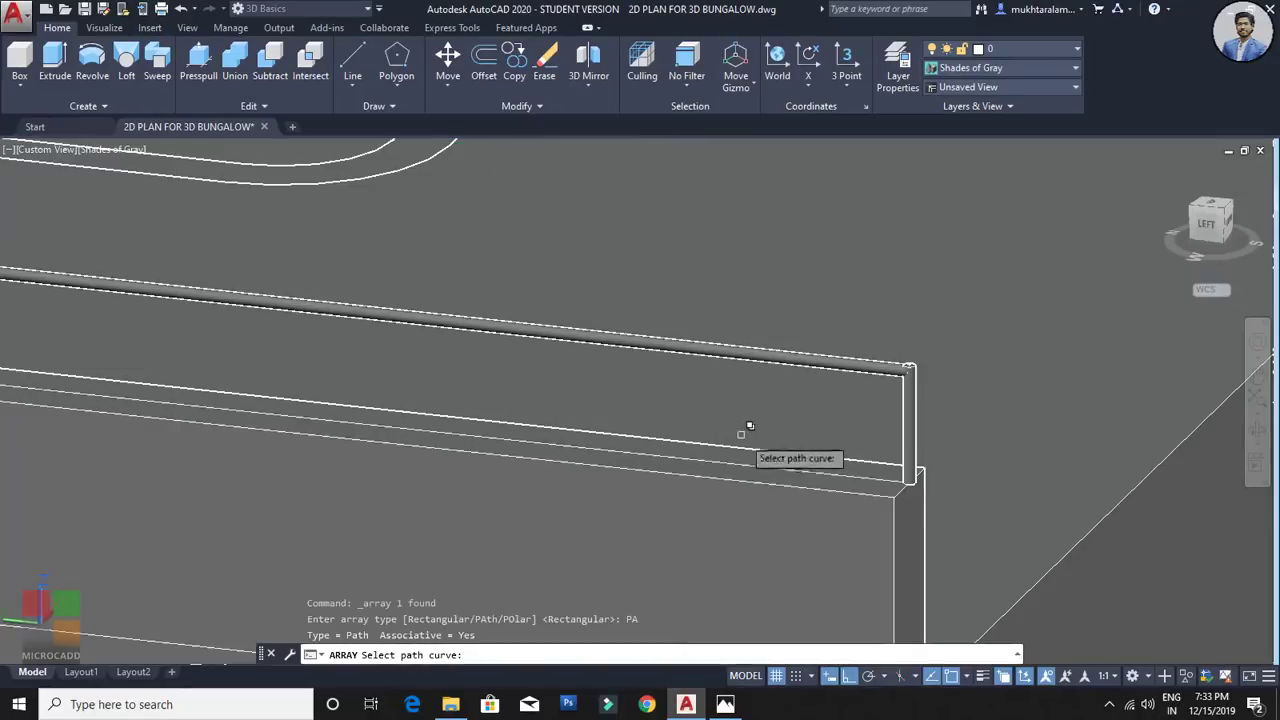
{"action": "scroll", "coordinate": [858, 475], "scroll_direction": "up", "scroll_amount": 3}
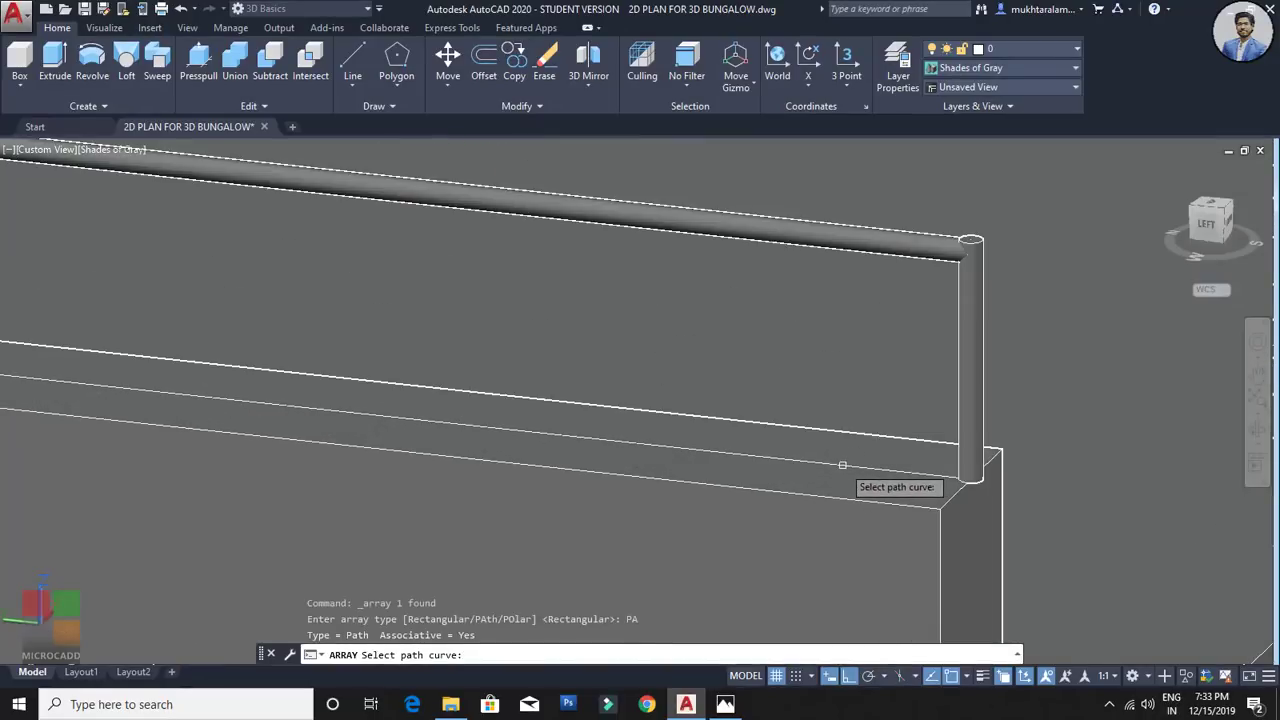
{"action": "left_click", "coordinate": [843, 465]}
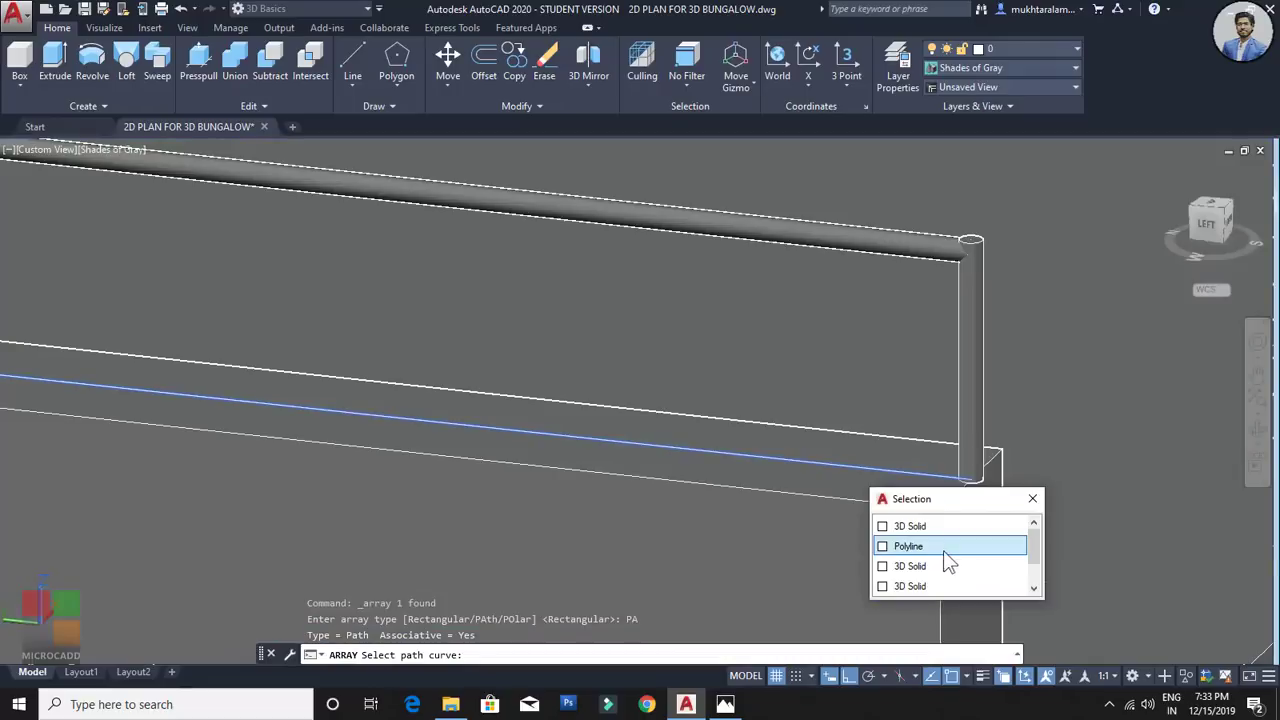
{"action": "left_click", "coordinate": [912, 546]}
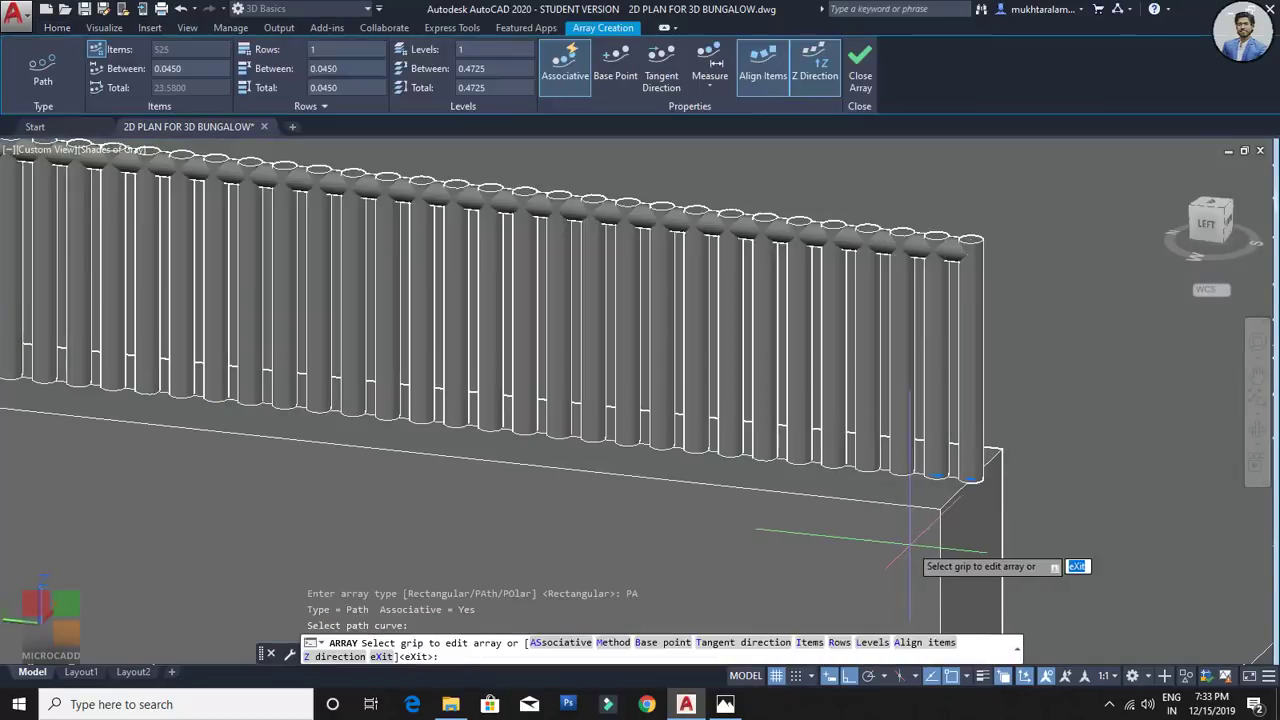
Step: Set the spacing between the arrayed handrail posts to 1 and finish the path array
{"action": "scroll", "coordinate": [800, 440], "scroll_direction": "down", "scroll_amount": 3}
{"action": "scroll", "coordinate": [795, 432], "scroll_direction": "down", "scroll_amount": 3}
{"action": "mouse_move", "coordinate": [610, 445]}
{"action": "middle_mouse_down", "text": "shift"}
{"action": "mouse_move", "coordinate": [537, 437]}
{"action": "mouse_move", "coordinate": [649, 440]}
{"action": "mouse_move", "coordinate": [649, 463]}
{"action": "mouse_move", "coordinate": [569, 471]}
{"action": "mouse_move", "coordinate": [520, 446]}
{"action": "mouse_move", "coordinate": [603, 457]}
{"action": "middle_mouse_up", "text": "shift"}
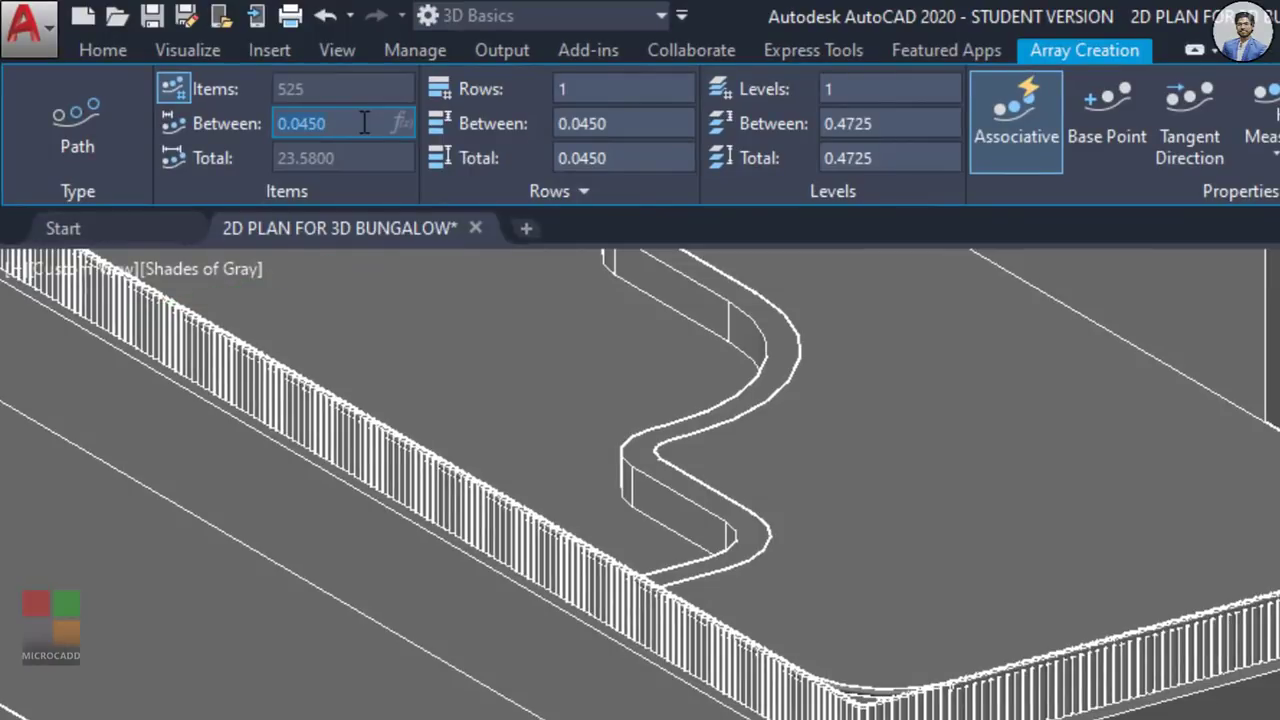
{"action": "type", "text": "1"}
{"action": "key", "text": "Return"}
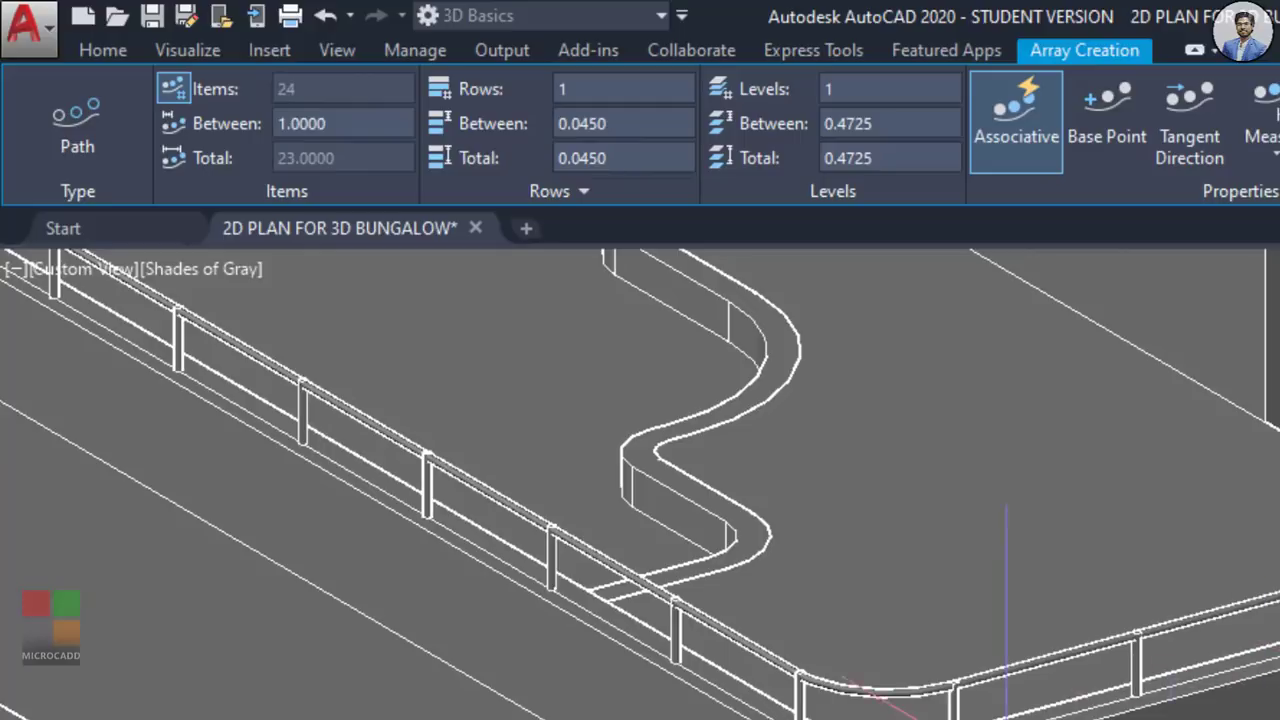
{"action": "middle_click_drag", "start_coordinate": [1006, 719], "coordinate": [410, 414], "text": "shift"}
{"action": "middle_click_drag", "start_coordinate": [711, 506], "coordinate": [880, 616]}
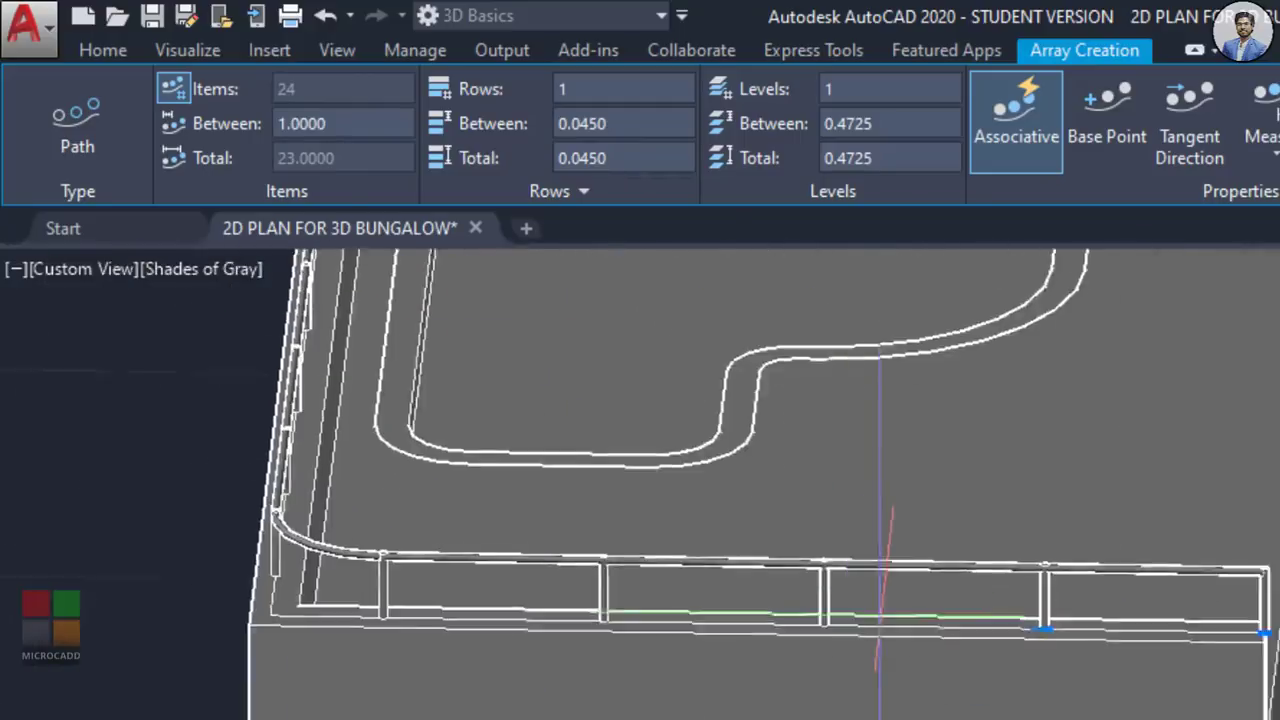
{"action": "key", "text": "Return"}
Step: Examine the roof and balcony railings from several sides of the bungalow
{"action": "middle_click_drag", "start_coordinate": [923, 686], "coordinate": [800, 405], "text": "shift"}
{"action": "middle_click_drag", "start_coordinate": [386, 391], "coordinate": [740, 463], "text": "shift"}
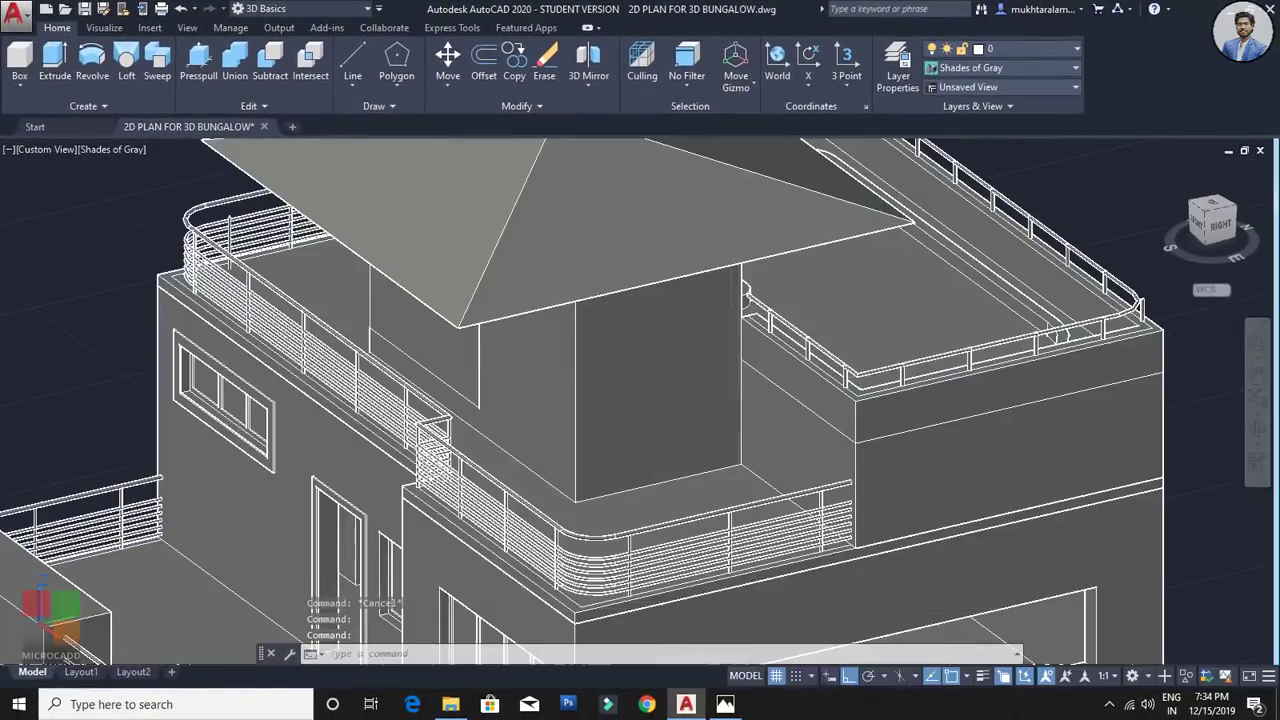
{"action": "scroll", "coordinate": [781, 392], "scroll_direction": "up", "scroll_amount": 3}
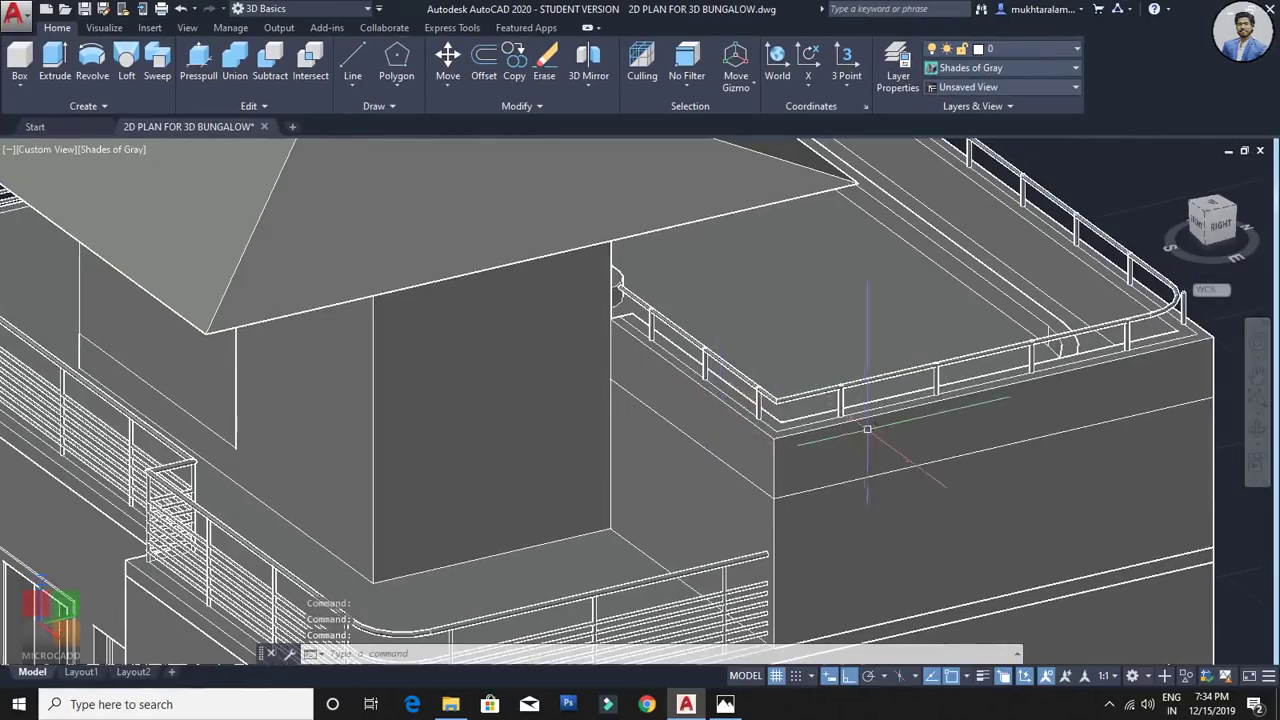
{"action": "middle_click_drag", "start_coordinate": [867, 430], "coordinate": [250, 417], "text": "shift"}
{"action": "scroll", "coordinate": [557, 380], "scroll_direction": "down", "scroll_amount": 3}
{"action": "middle_click_drag", "start_coordinate": [557, 380], "coordinate": [480, 375], "text": "shift"}
{"action": "scroll", "coordinate": [750, 350], "scroll_direction": "down", "scroll_amount": 2}
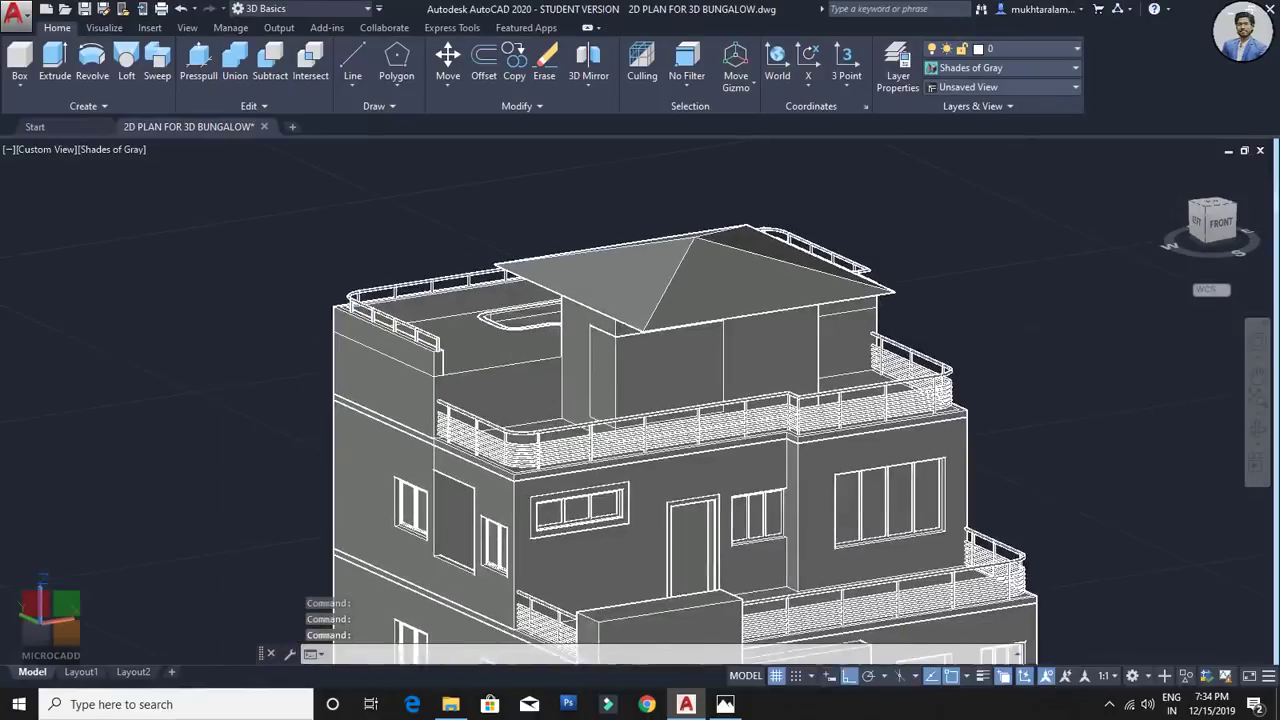
{"action": "middle_click_drag", "start_coordinate": [590, 388], "coordinate": [486, 338], "text": "shift"}
{"action": "scroll", "coordinate": [525, 420], "scroll_direction": "down", "scroll_amount": 2}
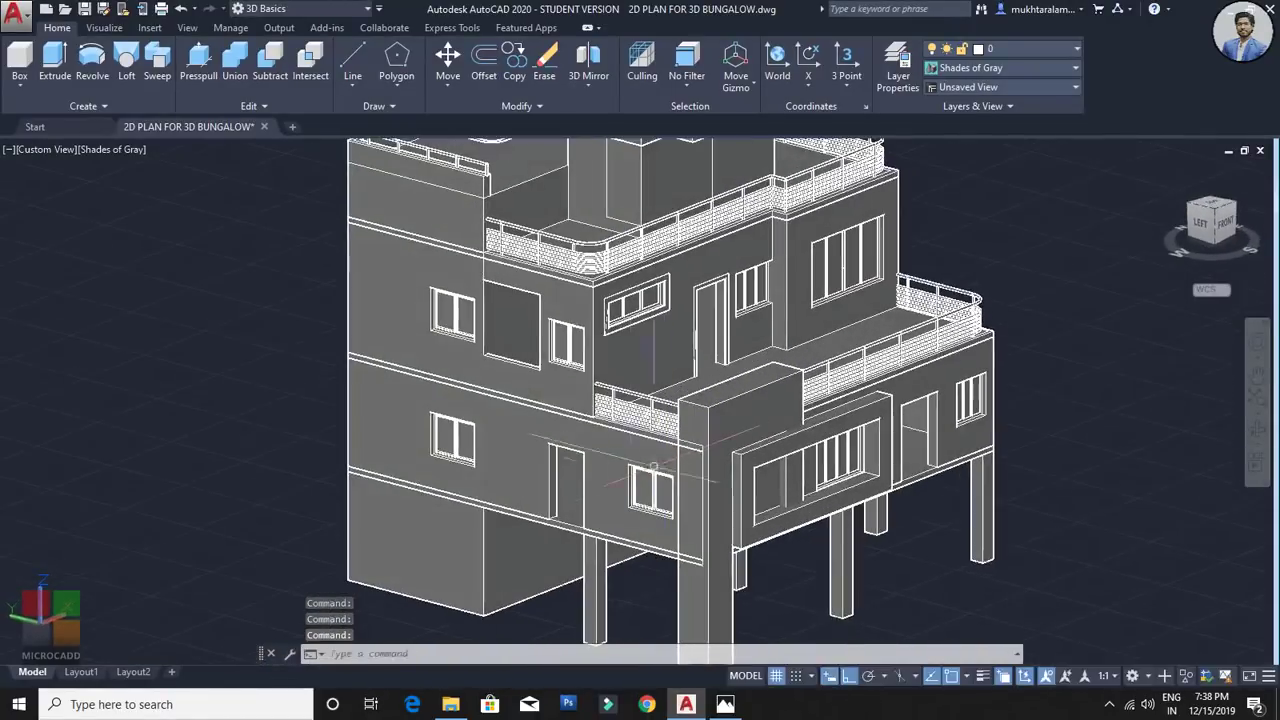
Step: Inspect the windows and door openings on the bungalow's side wall
{"action": "scroll", "coordinate": [652, 467], "scroll_direction": "up", "scroll_amount": 3}
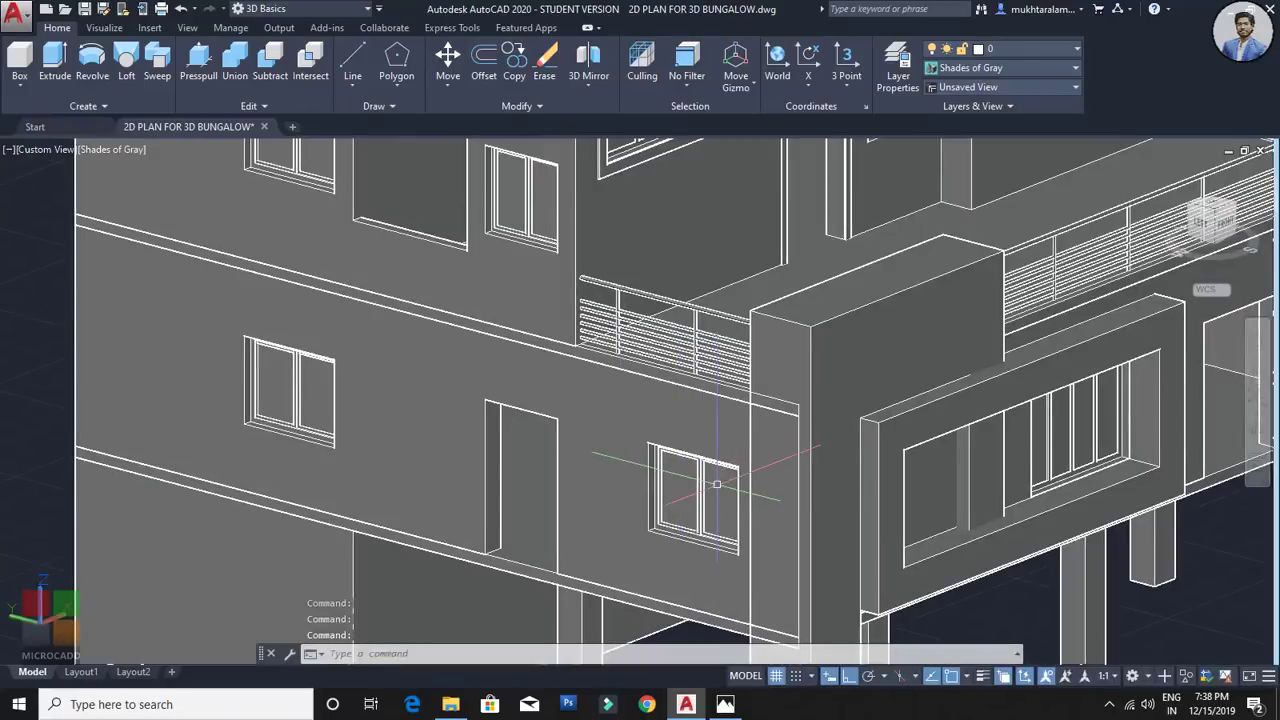
{"action": "middle_click_drag", "start_coordinate": [712, 475], "coordinate": [736, 465], "text": "shift"}
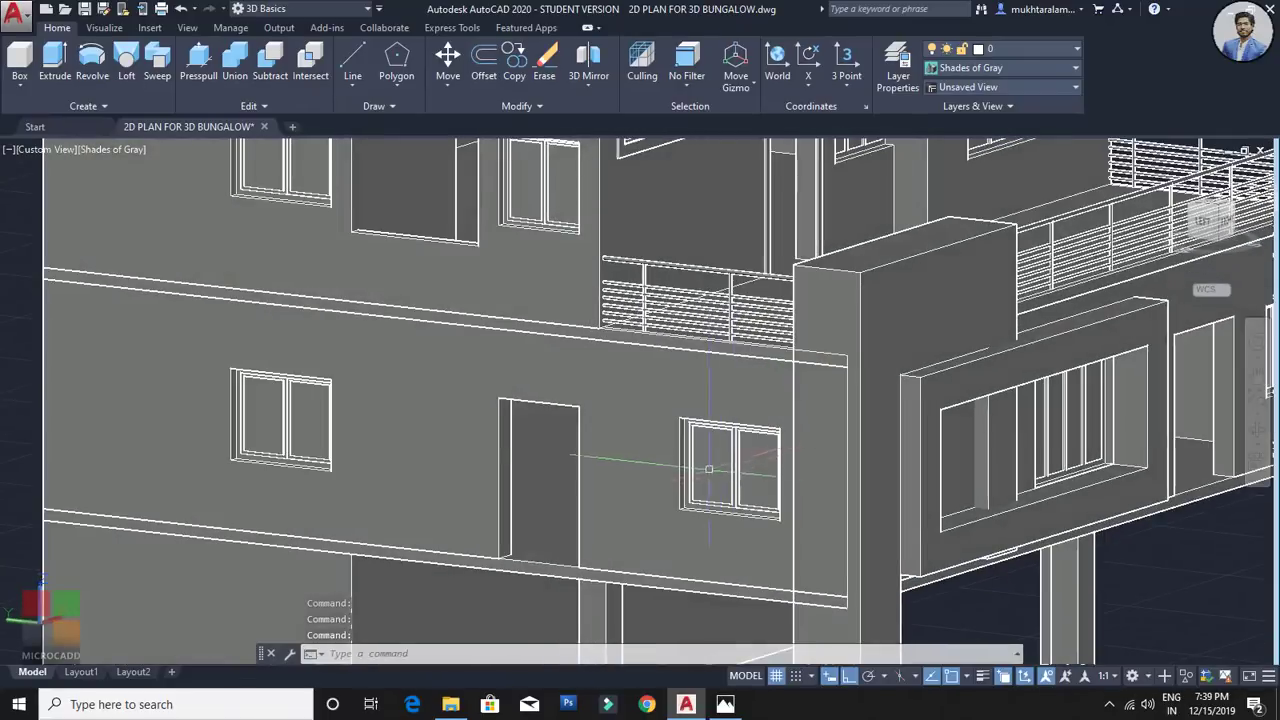
{"action": "scroll", "coordinate": [723, 426], "scroll_direction": "up", "scroll_amount": 2}
{"action": "middle_click_drag", "start_coordinate": [697, 380], "coordinate": [843, 479]}
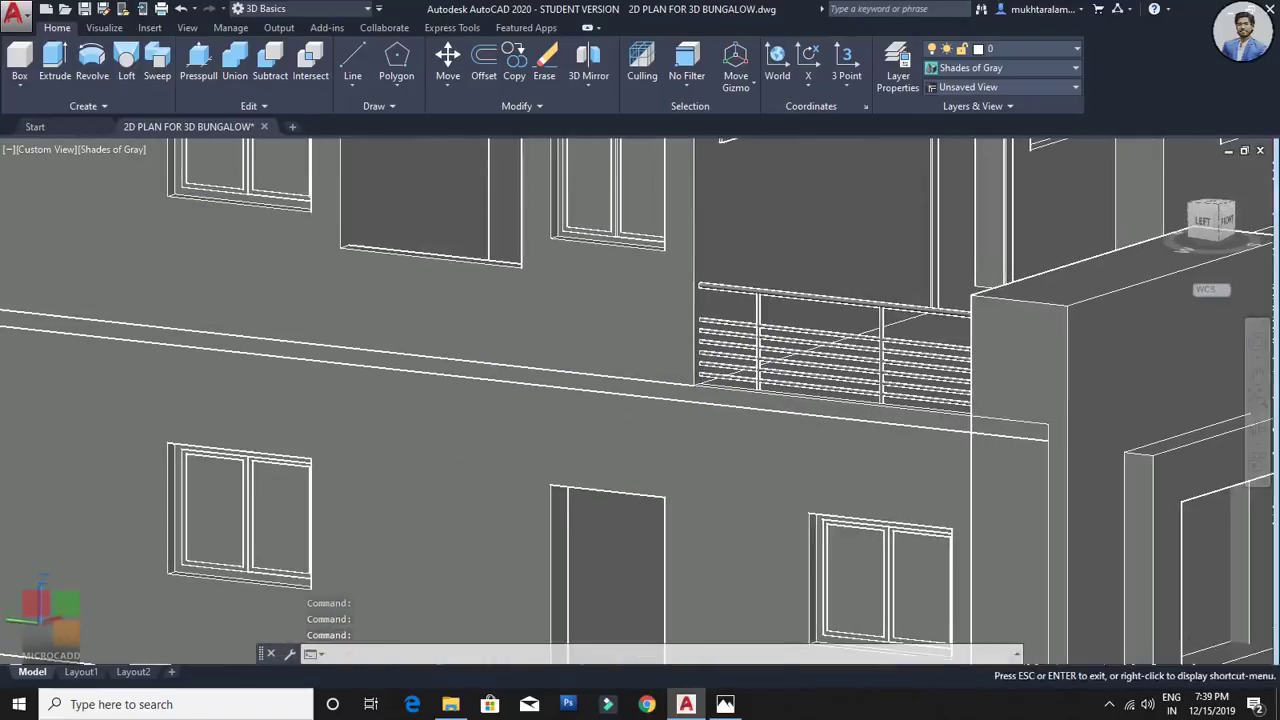
{"action": "scroll", "coordinate": [187, 435], "scroll_direction": "down", "scroll_amount": 4}
{"action": "middle_click_drag", "start_coordinate": [335, 394], "coordinate": [356, 439]}
{"action": "scroll", "coordinate": [369, 380], "scroll_direction": "up", "scroll_amount": 3}
{"action": "scroll", "coordinate": [371, 366], "scroll_direction": "down", "scroll_amount": 6}
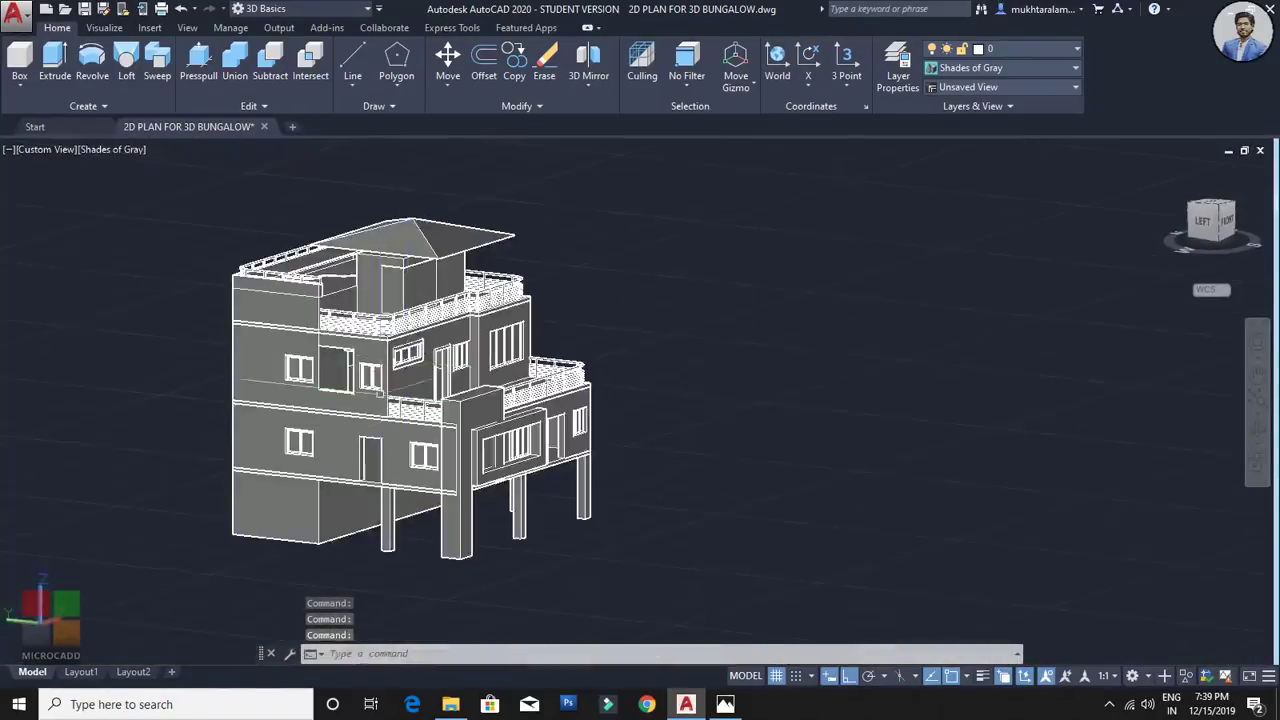
Step: Presspull the narrow strip along the top of the two-pane window in the 2D elevation to a height of 0.45
{"action": "scroll", "coordinate": [382, 369], "scroll_direction": "down", "scroll_amount": 4}
{"action": "middle_click_drag", "start_coordinate": [382, 369], "coordinate": [677, 290]}
{"action": "scroll", "coordinate": [533, 281], "scroll_direction": "down", "scroll_amount": 2}
{"action": "middle_click_drag", "start_coordinate": [620, 346], "coordinate": [480, 472], "text": "shift"}
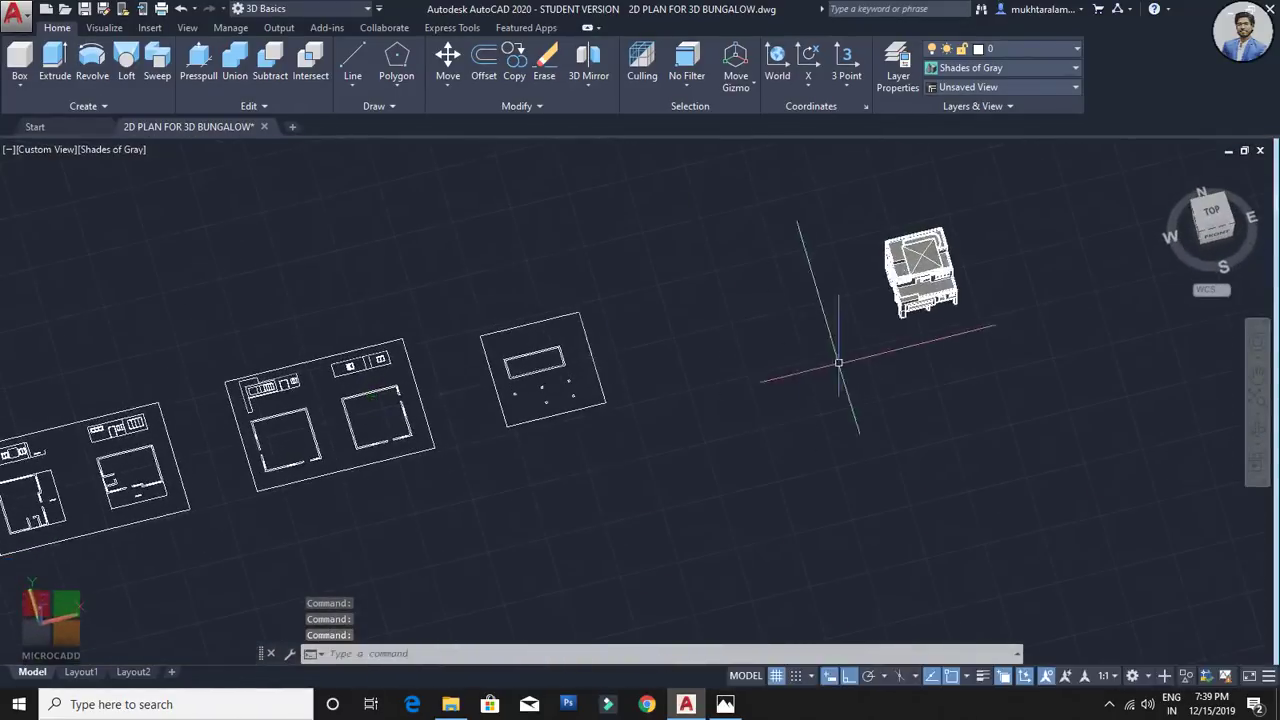
{"action": "scroll", "coordinate": [840, 350], "scroll_direction": "up", "scroll_amount": 5}
{"action": "middle_click_drag", "start_coordinate": [840, 363], "coordinate": [743, 378]}
{"action": "middle_click_drag", "start_coordinate": [331, 413], "coordinate": [1083, 334]}
{"action": "middle_click_drag", "start_coordinate": [380, 391], "coordinate": [898, 353]}
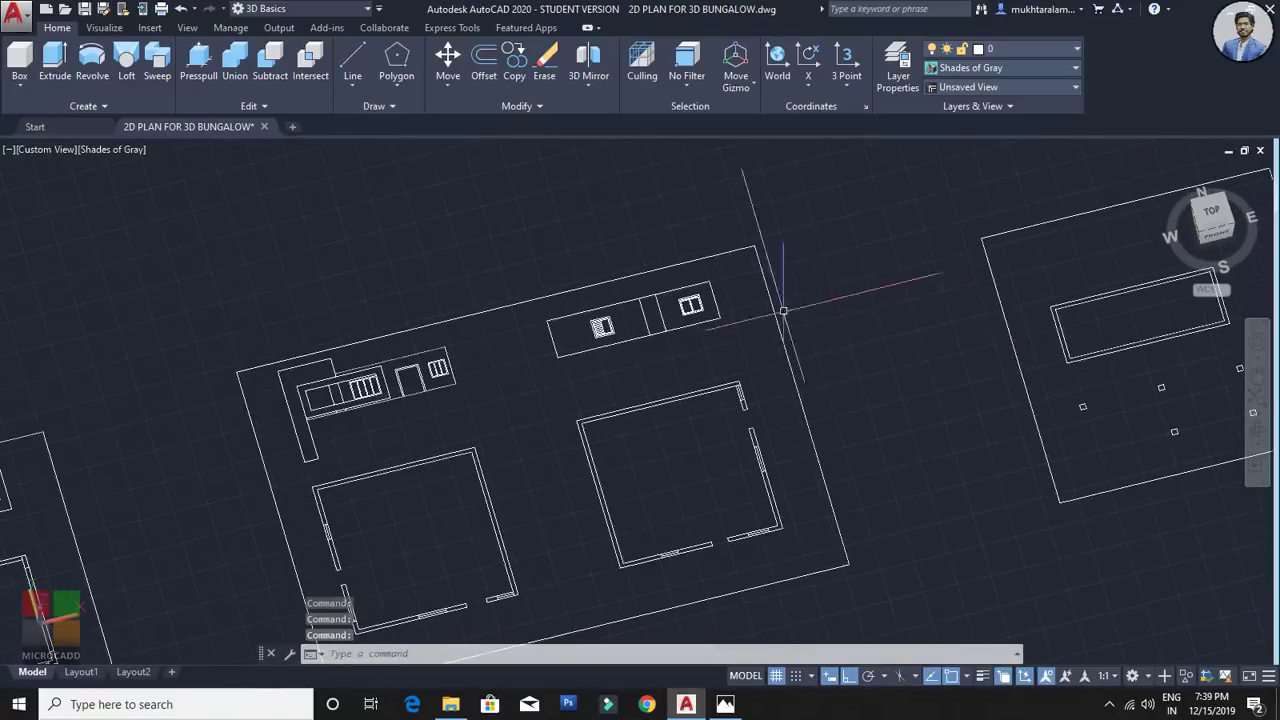
{"action": "scroll", "coordinate": [712, 289], "scroll_direction": "up", "scroll_amount": 6}
{"action": "scroll", "coordinate": [672, 318], "scroll_direction": "up", "scroll_amount": 3}
{"action": "middle_click_drag", "start_coordinate": [651, 366], "coordinate": [672, 401], "text": "shift"}
{"action": "scroll", "coordinate": [600, 390], "scroll_direction": "up", "scroll_amount": 3}
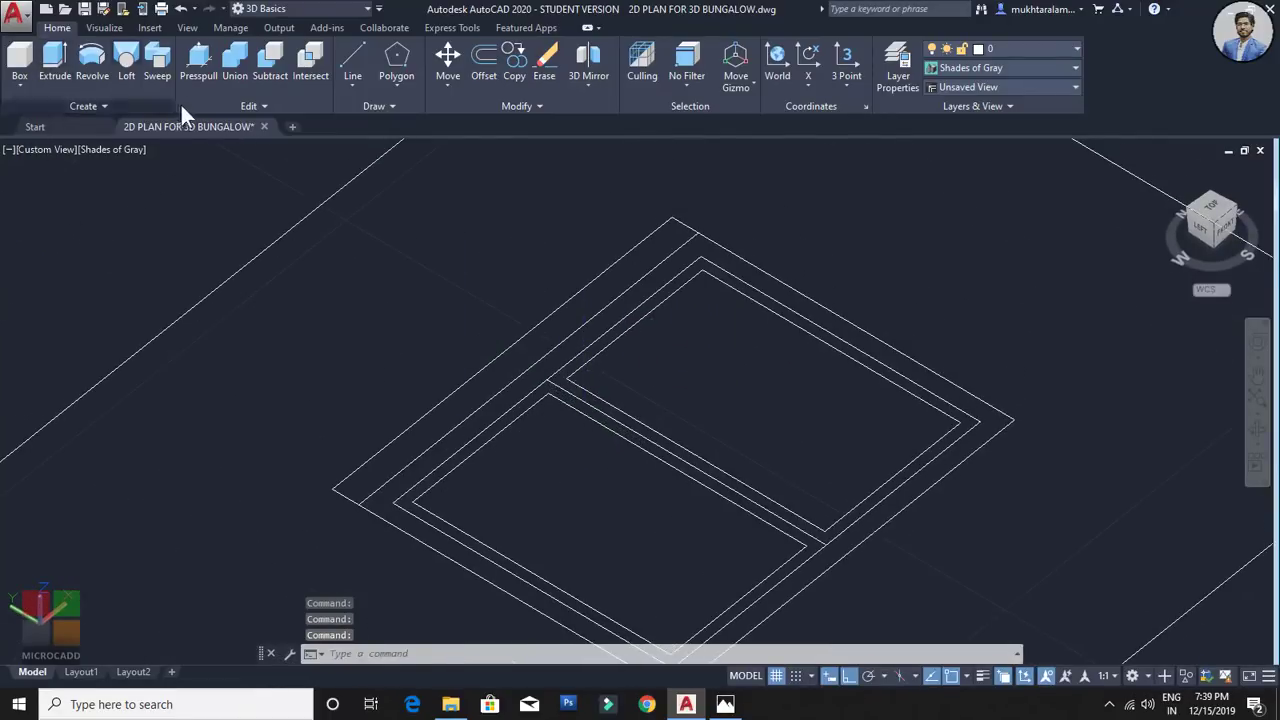
{"action": "left_click", "coordinate": [198, 65]}
{"action": "left_click", "coordinate": [500, 368]}
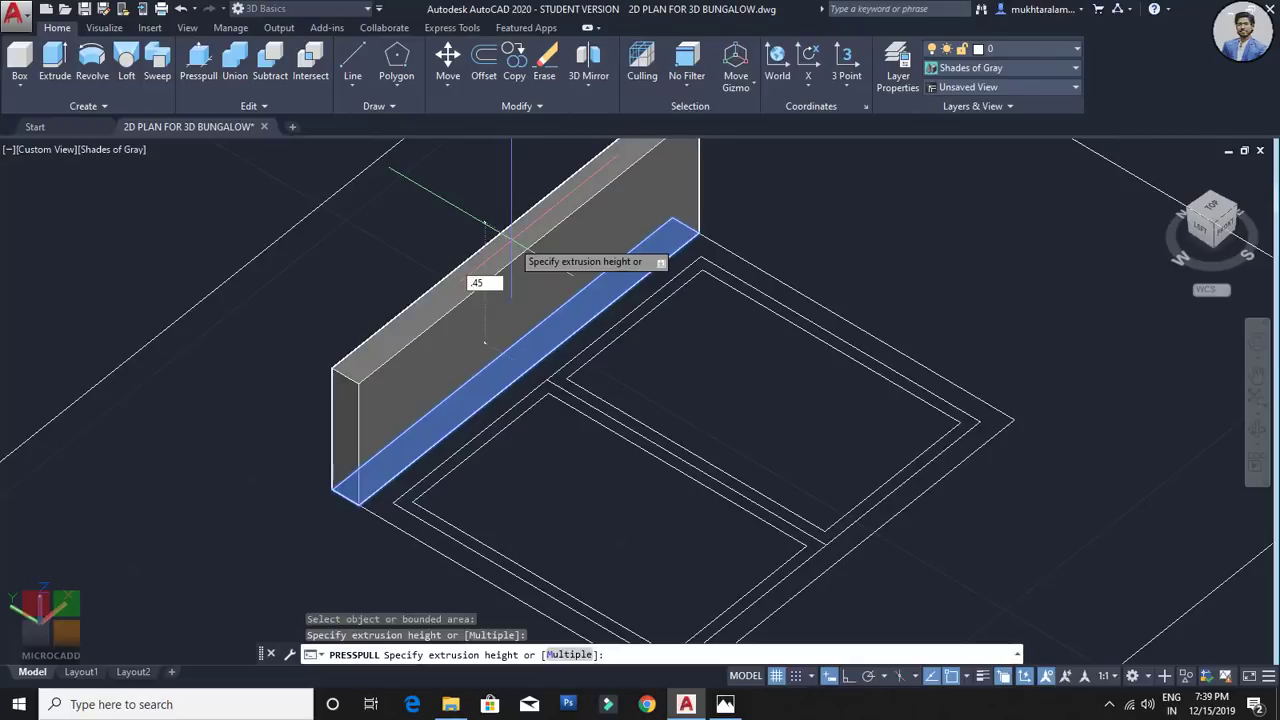
{"action": "type", "text": ".45"}
{"action": "key", "text": "Return"}
{"action": "scroll", "coordinate": [581, 256], "scroll_direction": "down", "scroll_amount": 6}
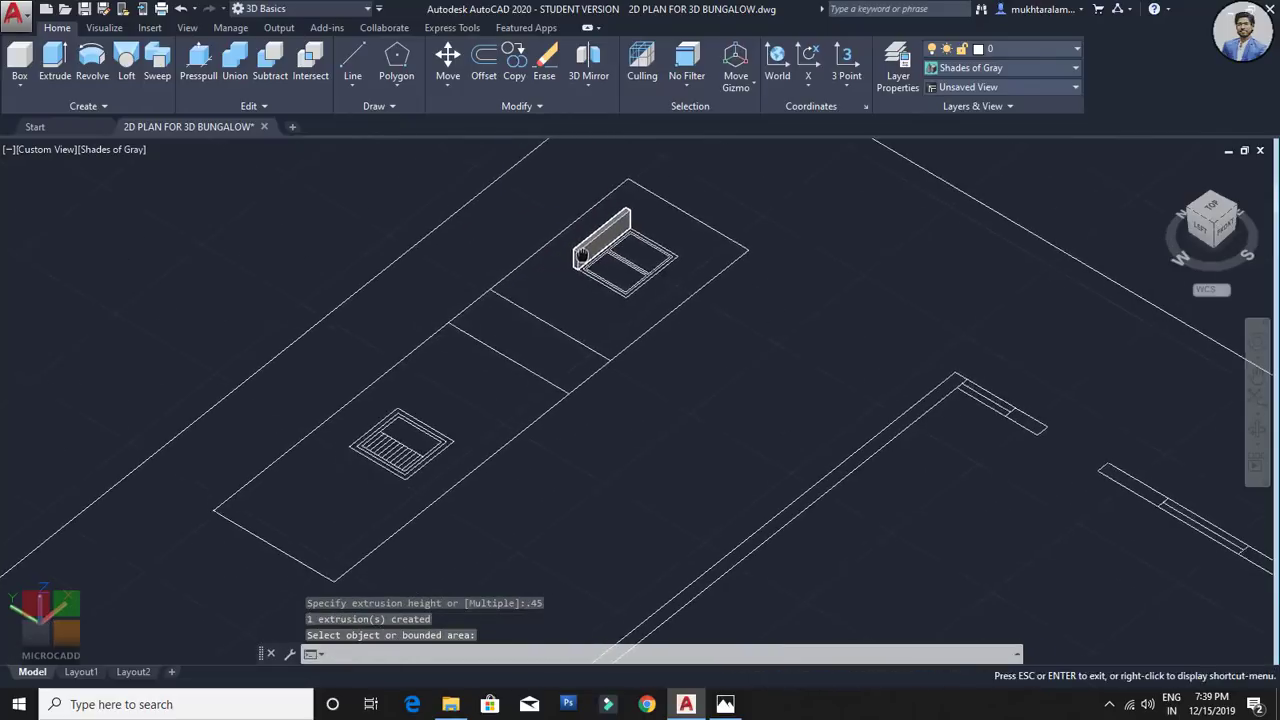
{"action": "key", "text": "Escape"}
Step: Presspull the outer border around the louvred window in the same elevation to a height of 0.45
{"action": "scroll", "coordinate": [466, 366], "scroll_direction": "up", "scroll_amount": 5}
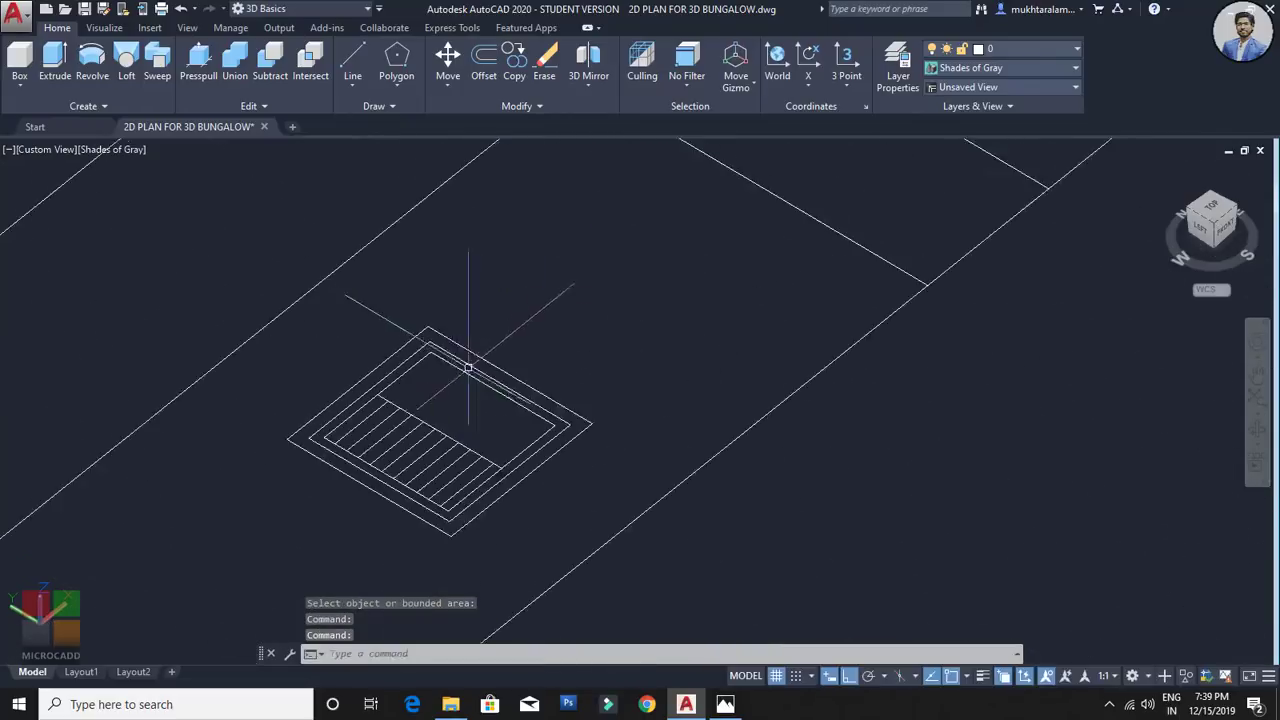
{"action": "left_click", "coordinate": [199, 77]}
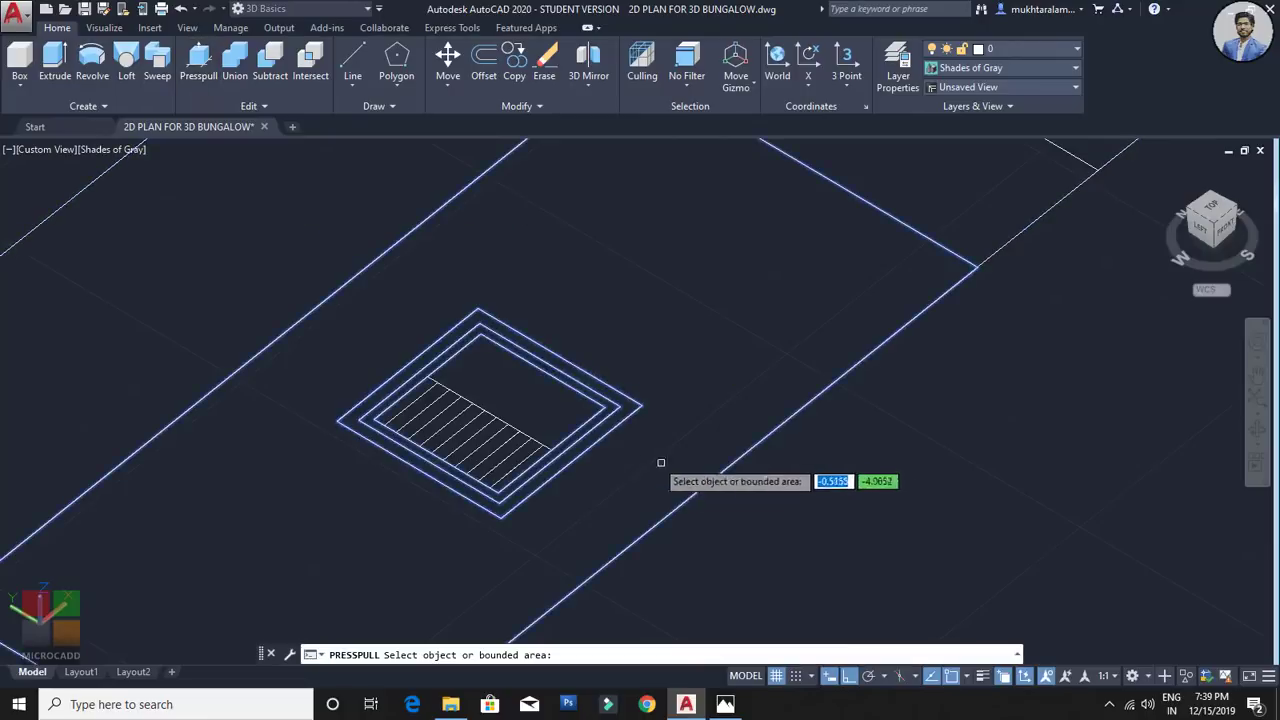
{"action": "left_click", "coordinate": [630, 407]}
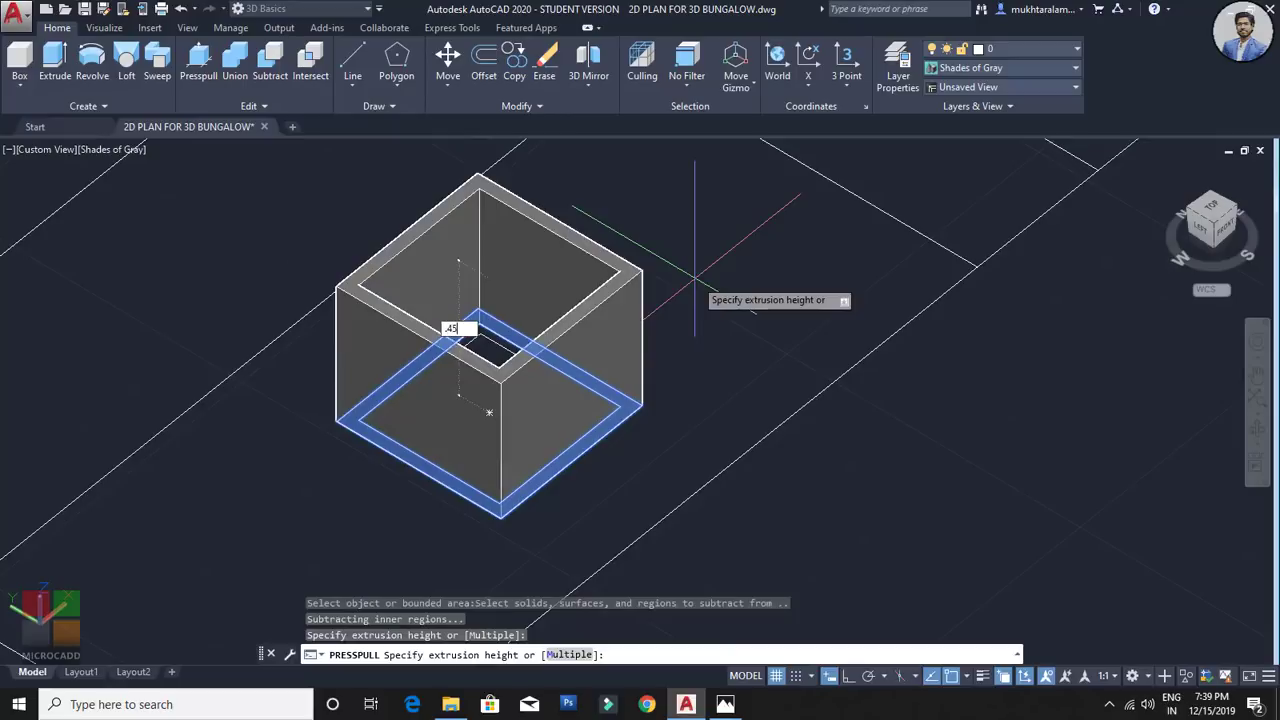
{"action": "type", "text": ".45"}
{"action": "key", "text": "Return"}
{"action": "scroll", "coordinate": [690, 280], "scroll_direction": "down", "scroll_amount": 3}
{"action": "key", "text": "Return"}
{"action": "scroll", "coordinate": [665, 363], "scroll_direction": "down", "scroll_amount": 2}
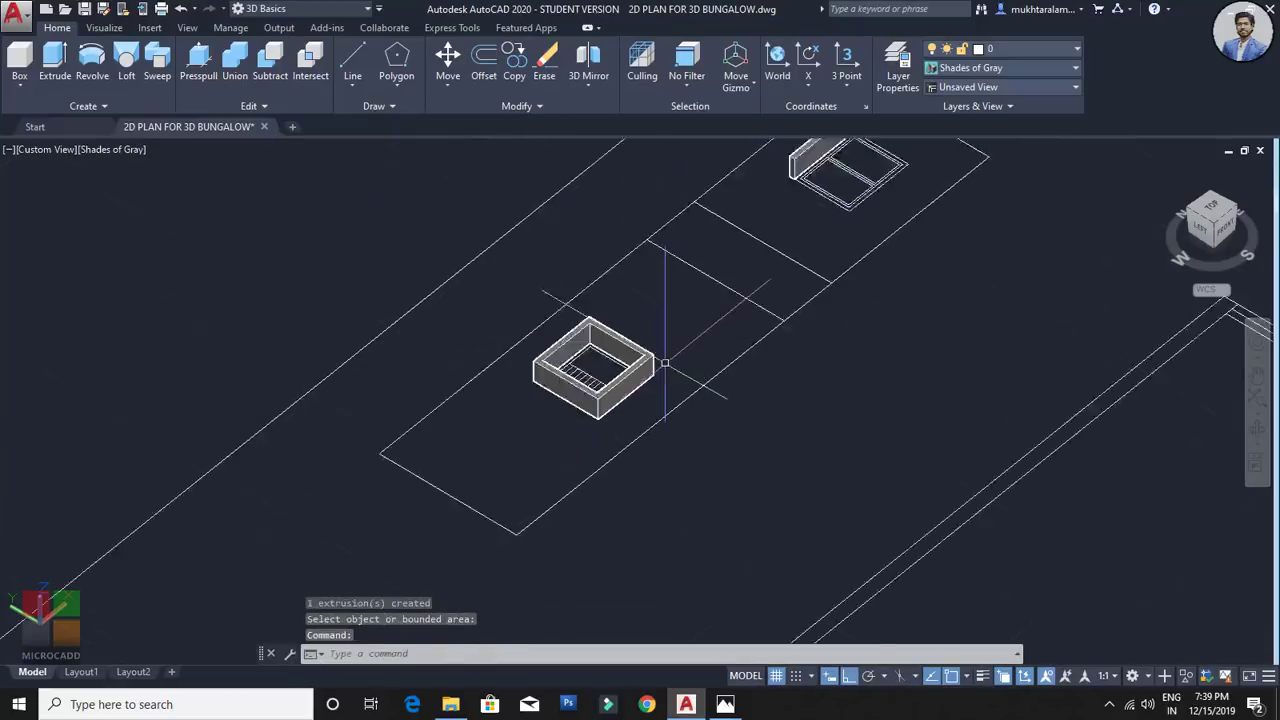
Step: Presspull the outer border of the two-pane window nearest the GALLERY label in the other plan's side elevation to 0.45
{"action": "scroll", "coordinate": [665, 363], "scroll_direction": "down", "scroll_amount": 2}
{"action": "middle_click_drag", "start_coordinate": [700, 378], "coordinate": [554, 380]}
{"action": "middle_click_drag", "start_coordinate": [480, 485], "coordinate": [709, 308]}
{"action": "scroll", "coordinate": [574, 406], "scroll_direction": "down", "scroll_amount": 1}
{"action": "middle_click_drag", "start_coordinate": [390, 540], "coordinate": [570, 319]}
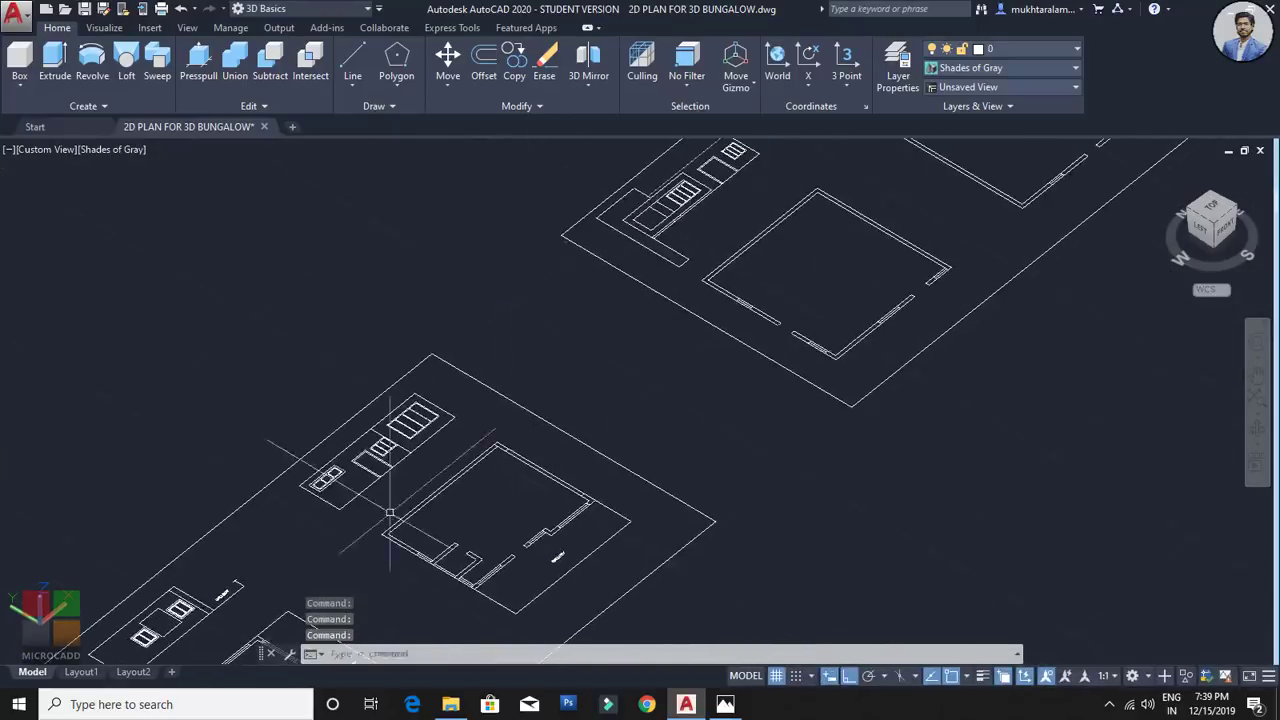
{"action": "scroll", "coordinate": [420, 440], "scroll_direction": "down", "scroll_amount": 1}
{"action": "scroll", "coordinate": [500, 355], "scroll_direction": "up", "scroll_amount": 6}
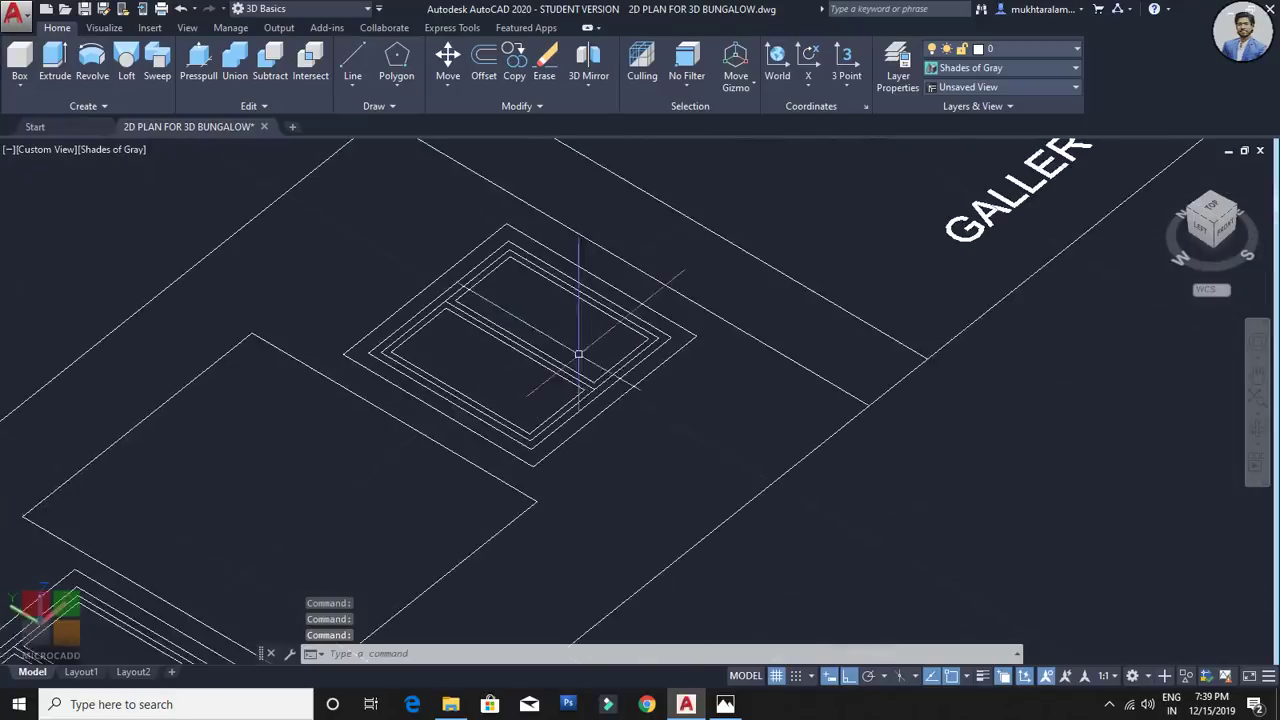
{"action": "left_click", "coordinate": [197, 85]}
{"action": "scroll", "coordinate": [680, 350], "scroll_direction": "up", "scroll_amount": 2}
{"action": "left_click", "coordinate": [697, 366]}
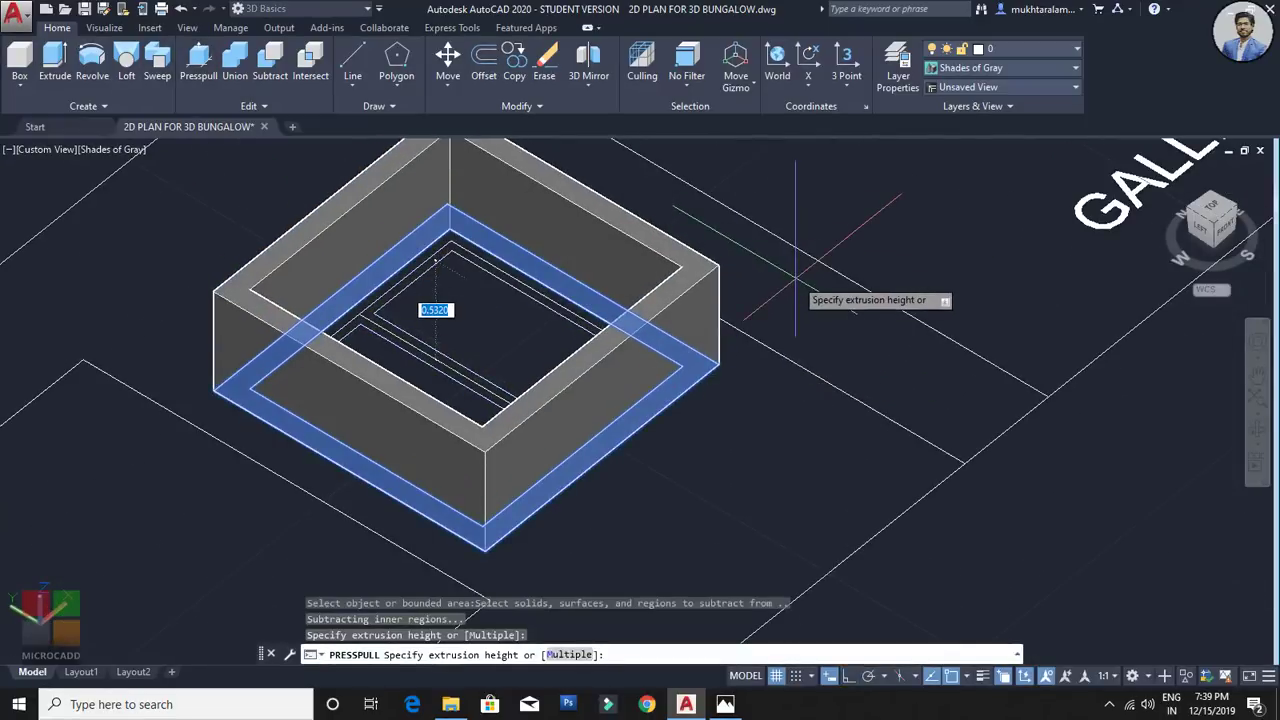
{"action": "key", "text": "Return"}
{"action": "scroll", "coordinate": [780, 300], "scroll_direction": "down", "scroll_amount": 3}
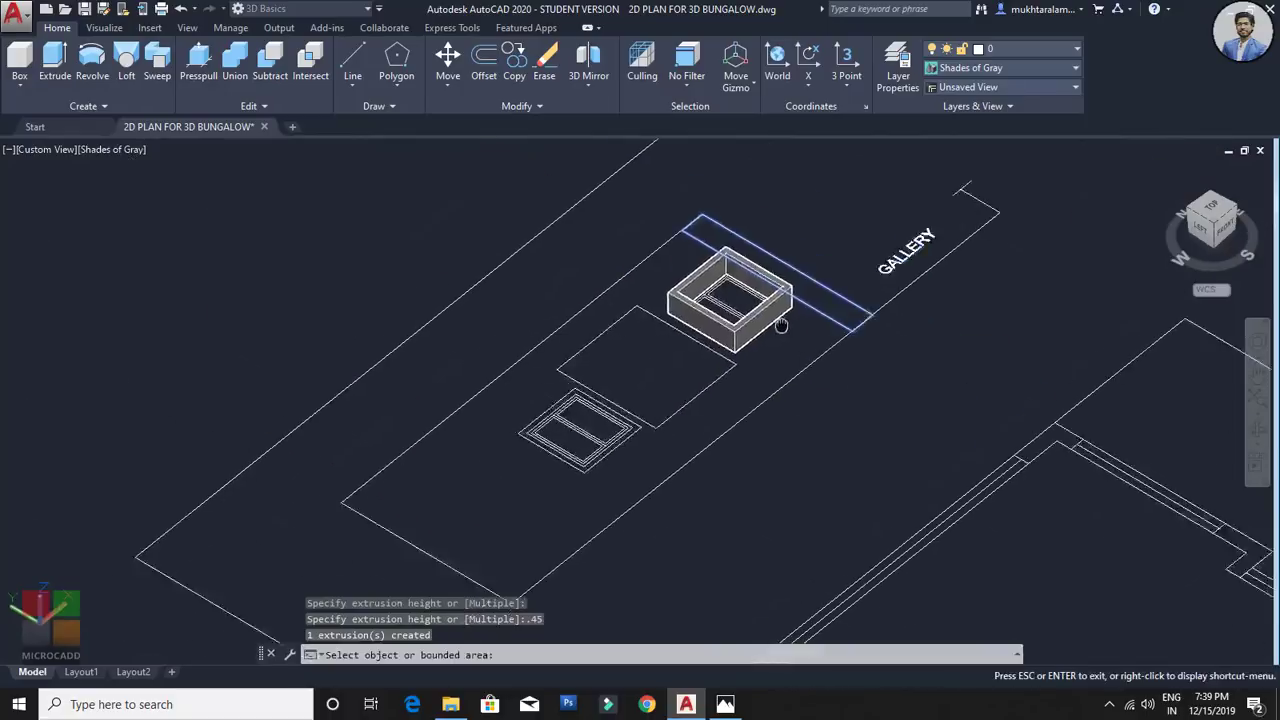
Step: Presspull the outer border of the second two-pane window, beyond the door opening in that elevation, to a height of 0.45
{"action": "scroll", "coordinate": [663, 389], "scroll_direction": "up", "scroll_amount": 2}
{"action": "scroll", "coordinate": [700, 370], "scroll_direction": "up", "scroll_amount": 2}
{"action": "scroll", "coordinate": [715, 362], "scroll_direction": "up", "scroll_amount": 2}
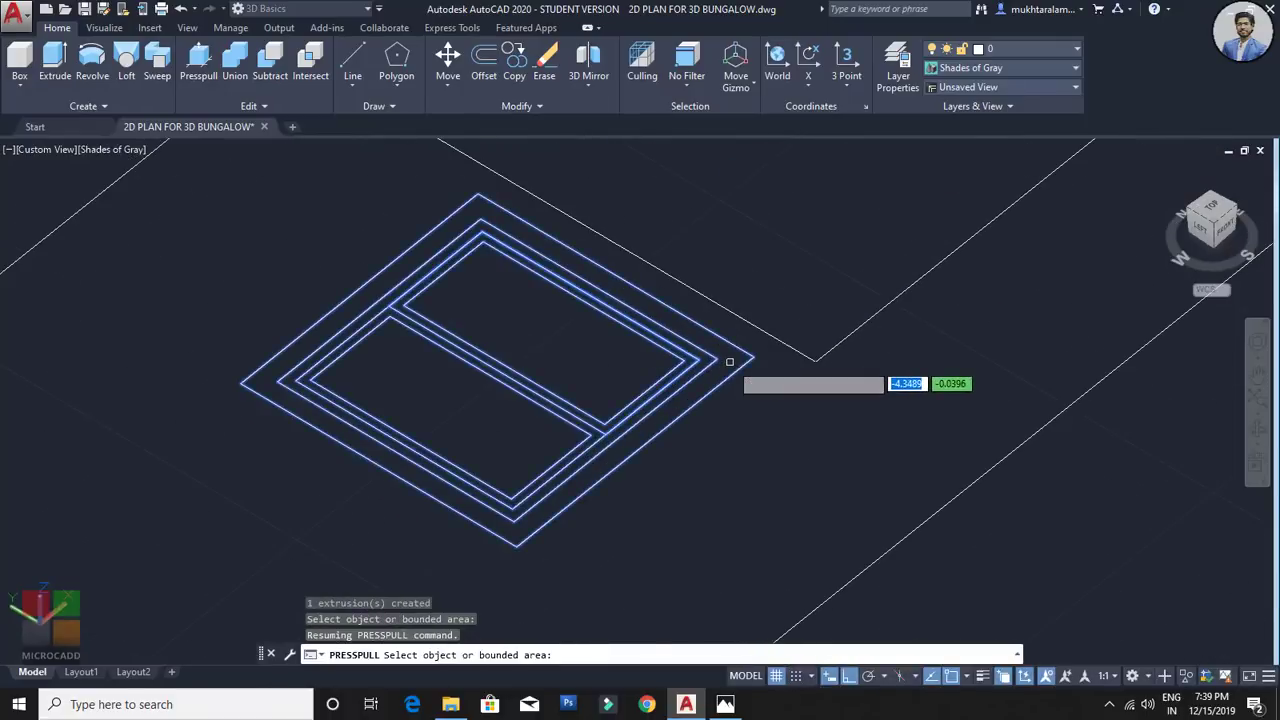
{"action": "left_click", "coordinate": [731, 360]}
{"action": "type", "text": "."}
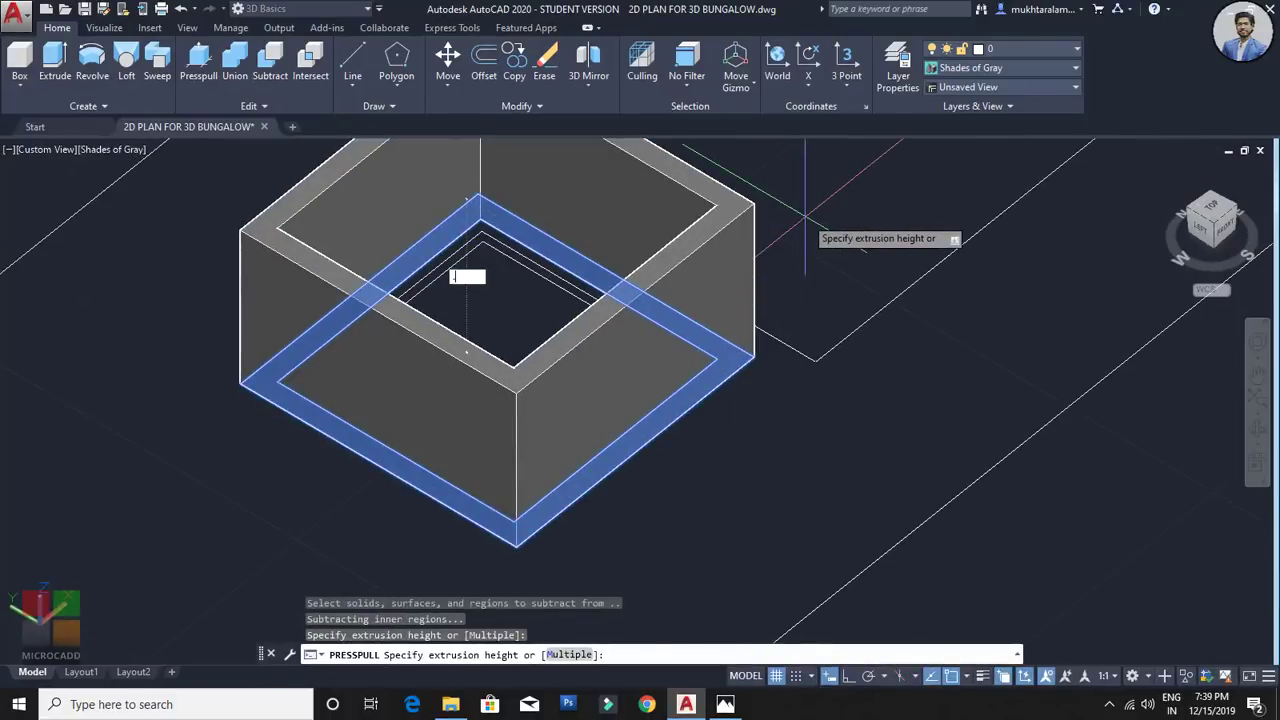
{"action": "type", "text": "45"}
{"action": "key", "text": "Return"}
{"action": "key", "text": "Return"}
{"action": "scroll", "coordinate": [805, 216], "scroll_direction": "down", "scroll_amount": 3}
{"action": "middle_click_drag", "start_coordinate": [805, 216], "coordinate": [488, 400]}
{"action": "scroll", "coordinate": [492, 399], "scroll_direction": "down", "scroll_amount": 2}
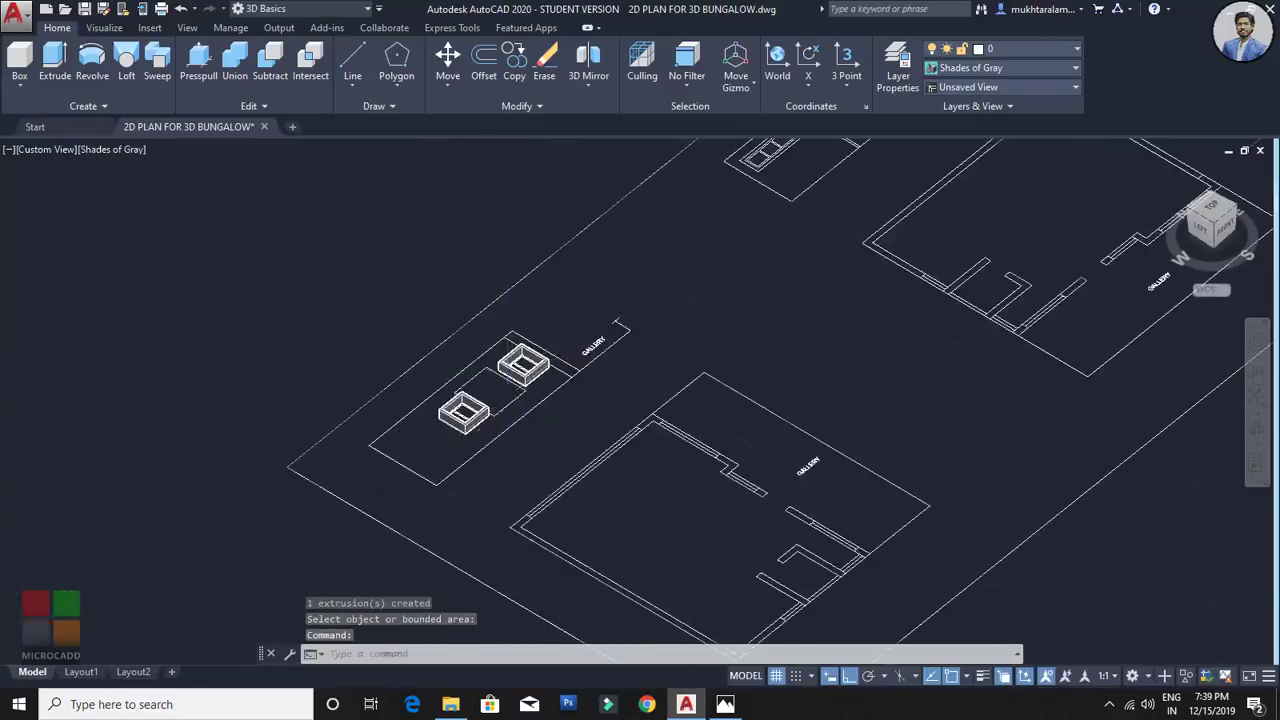
Step: Select the extruded louvred-window surround and the narrow strip above the two-pane window, and rotate both upright using the Rotate gizmo
{"action": "scroll", "coordinate": [647, 346], "scroll_direction": "down", "scroll_amount": 1}
{"action": "middle_click_drag", "start_coordinate": [647, 346], "coordinate": [568, 404]}
{"action": "scroll", "coordinate": [568, 404], "scroll_direction": "down", "scroll_amount": 2}
{"action": "scroll", "coordinate": [900, 164], "scroll_direction": "up", "scroll_amount": 3}
{"action": "scroll", "coordinate": [622, 272], "scroll_direction": "up", "scroll_amount": 1}
{"action": "middle_click_drag", "start_coordinate": [622, 272], "coordinate": [530, 427]}
{"action": "scroll", "coordinate": [553, 376], "scroll_direction": "up", "scroll_amount": 3}
{"action": "left_click", "coordinate": [523, 390]}
{"action": "scroll", "coordinate": [709, 268], "scroll_direction": "down", "scroll_amount": 2}
{"action": "middle_click_drag", "start_coordinate": [685, 260], "coordinate": [623, 321]}
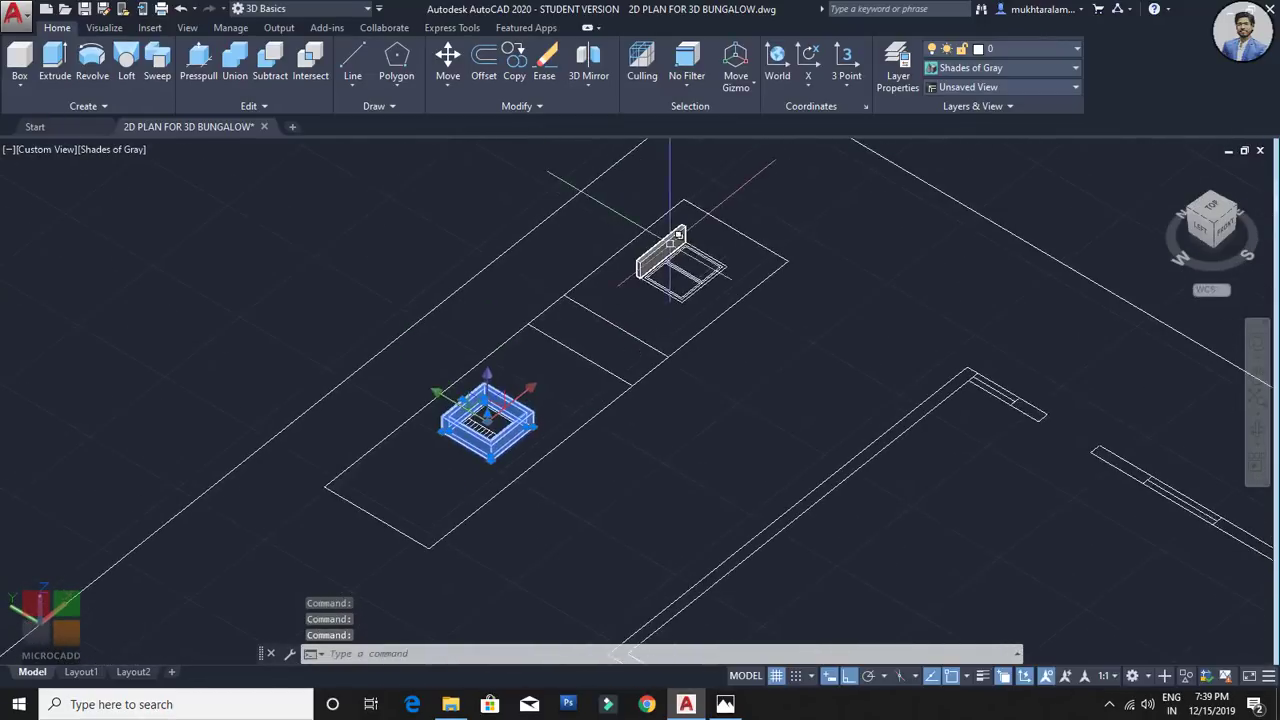
{"action": "scroll", "coordinate": [678, 235], "scroll_direction": "up", "scroll_amount": 2}
{"action": "left_click", "coordinate": [686, 244]}
{"action": "left_click", "coordinate": [733, 90]}
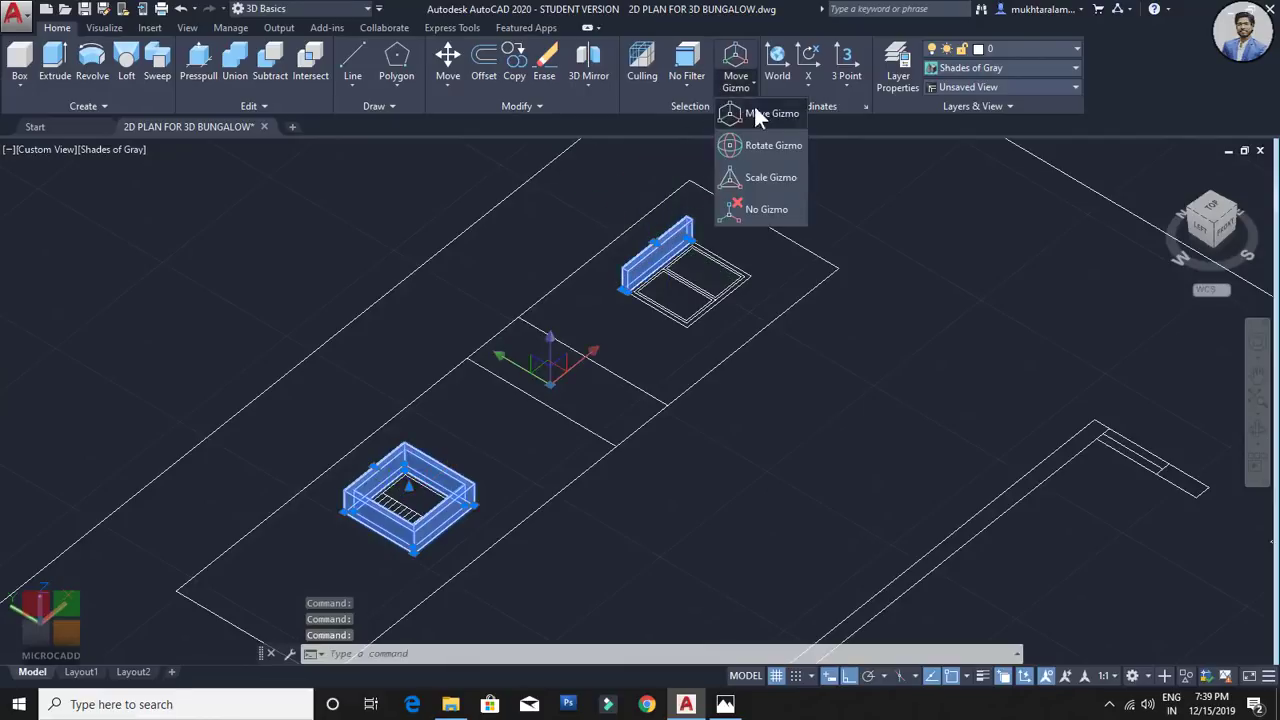
{"action": "left_click", "coordinate": [782, 147]}
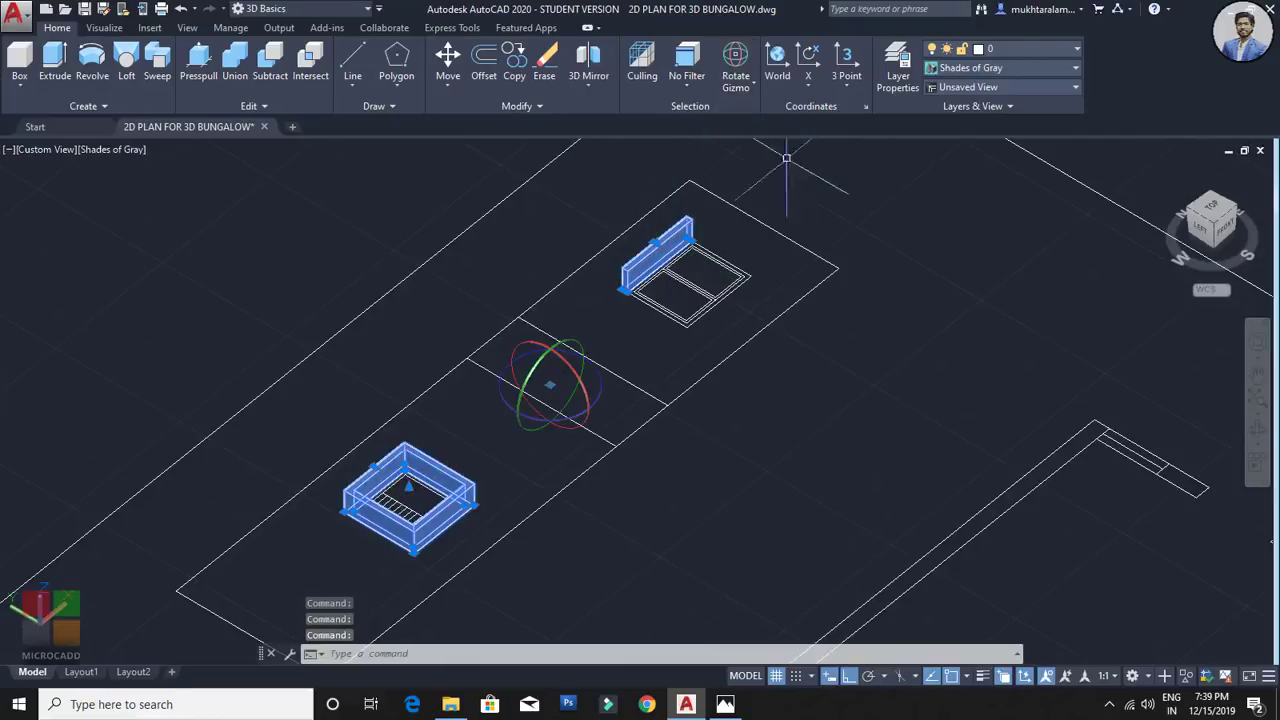
{"action": "left_click", "coordinate": [530, 355]}
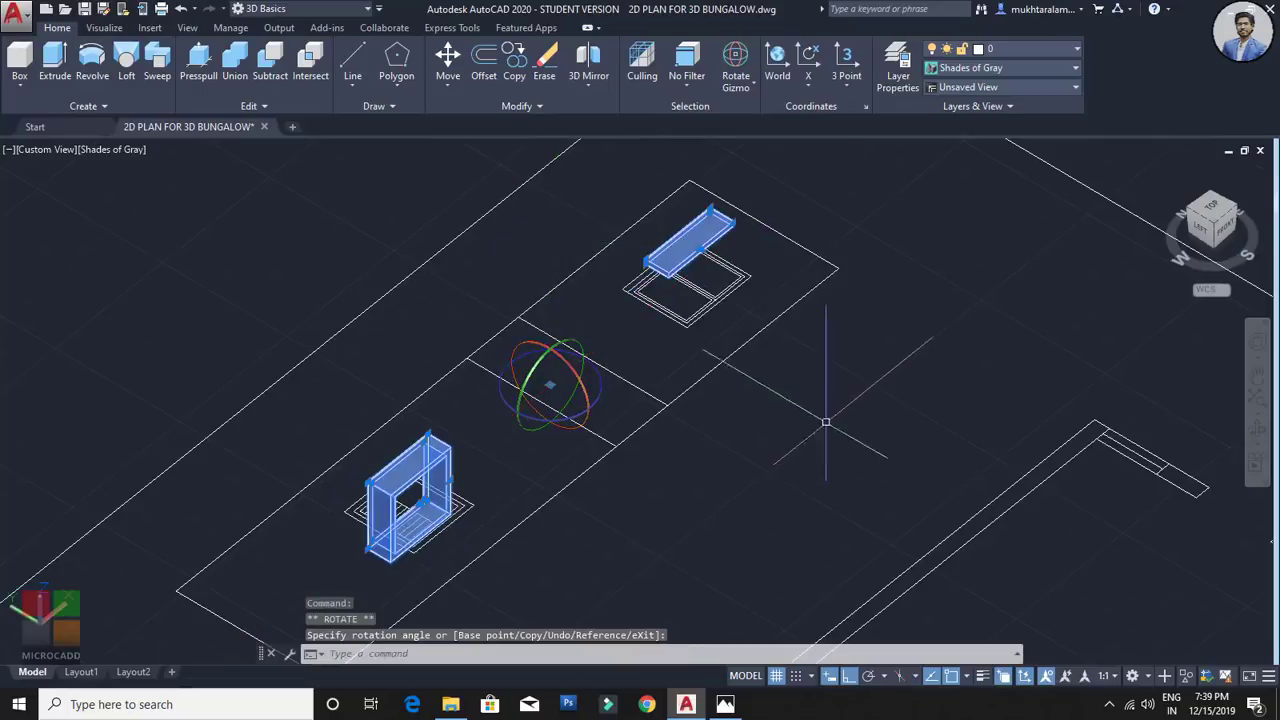
Step: Rotate the surround and strip a quarter turn about the vertical axis to align them with the bungalow's side wall
{"action": "middle_click_drag", "start_coordinate": [752, 449], "coordinate": [824, 369]}
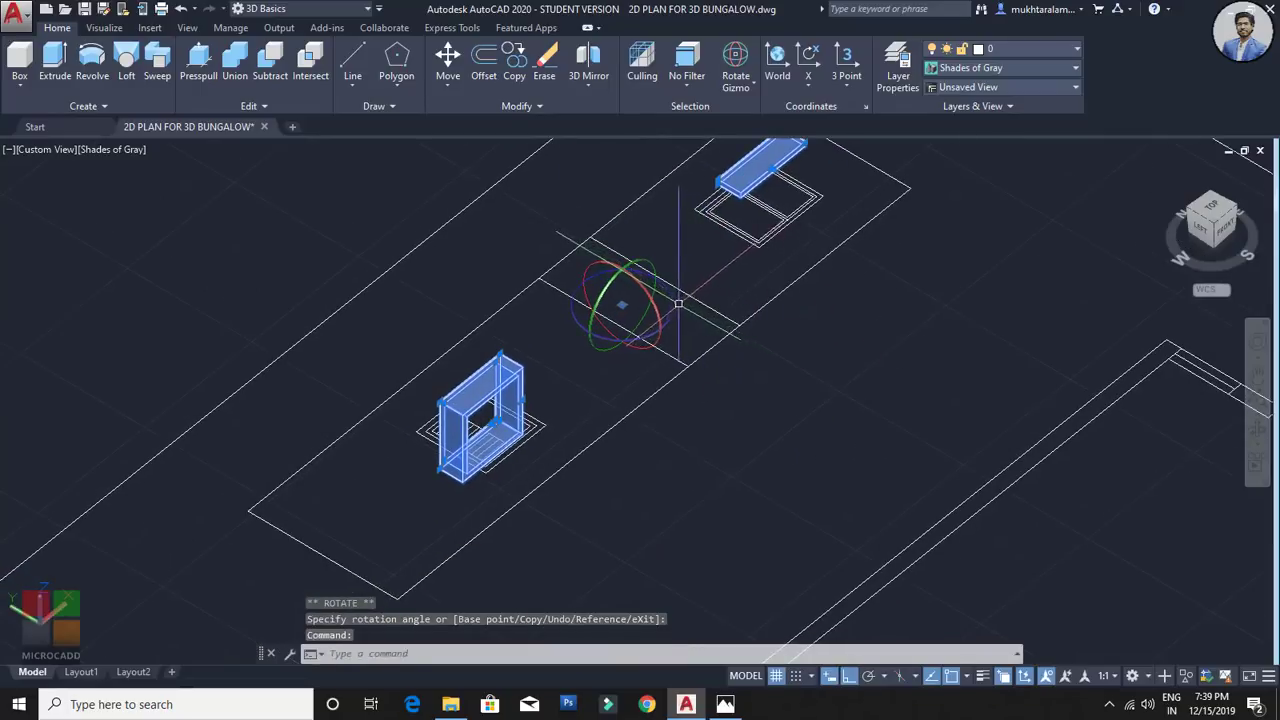
{"action": "left_click", "coordinate": [645, 336]}
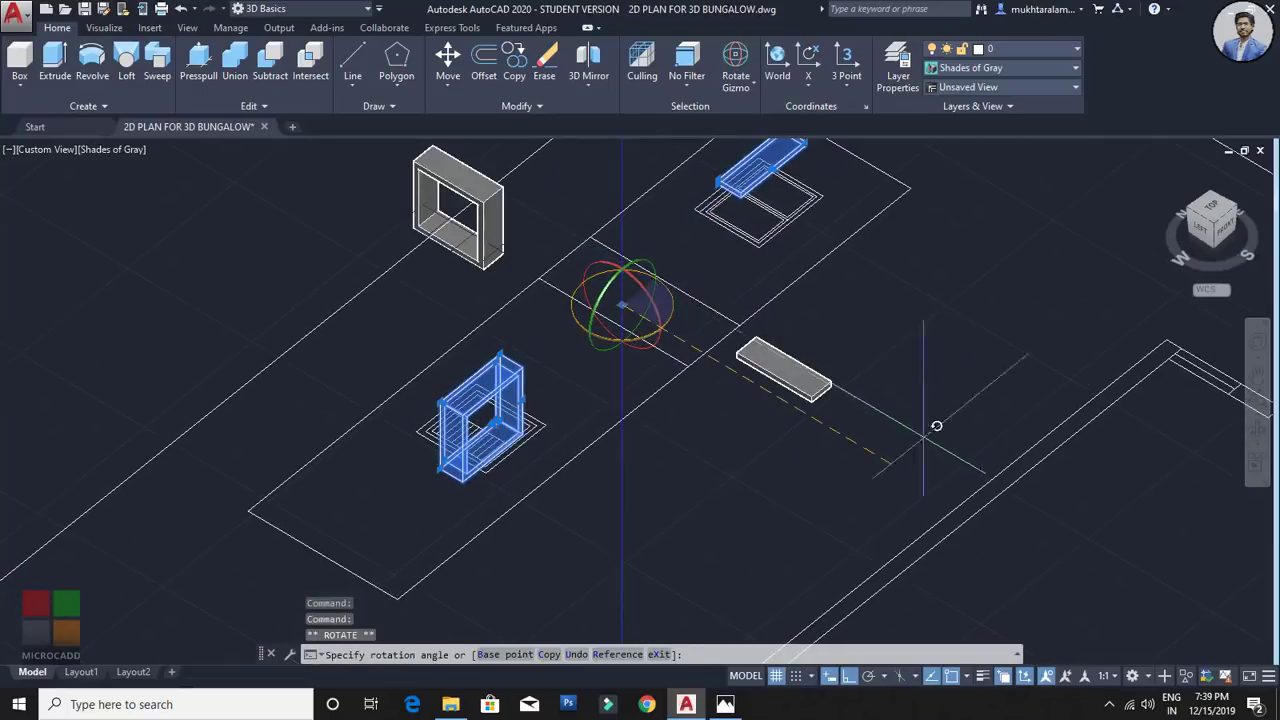
{"action": "left_click", "coordinate": [997, 458]}
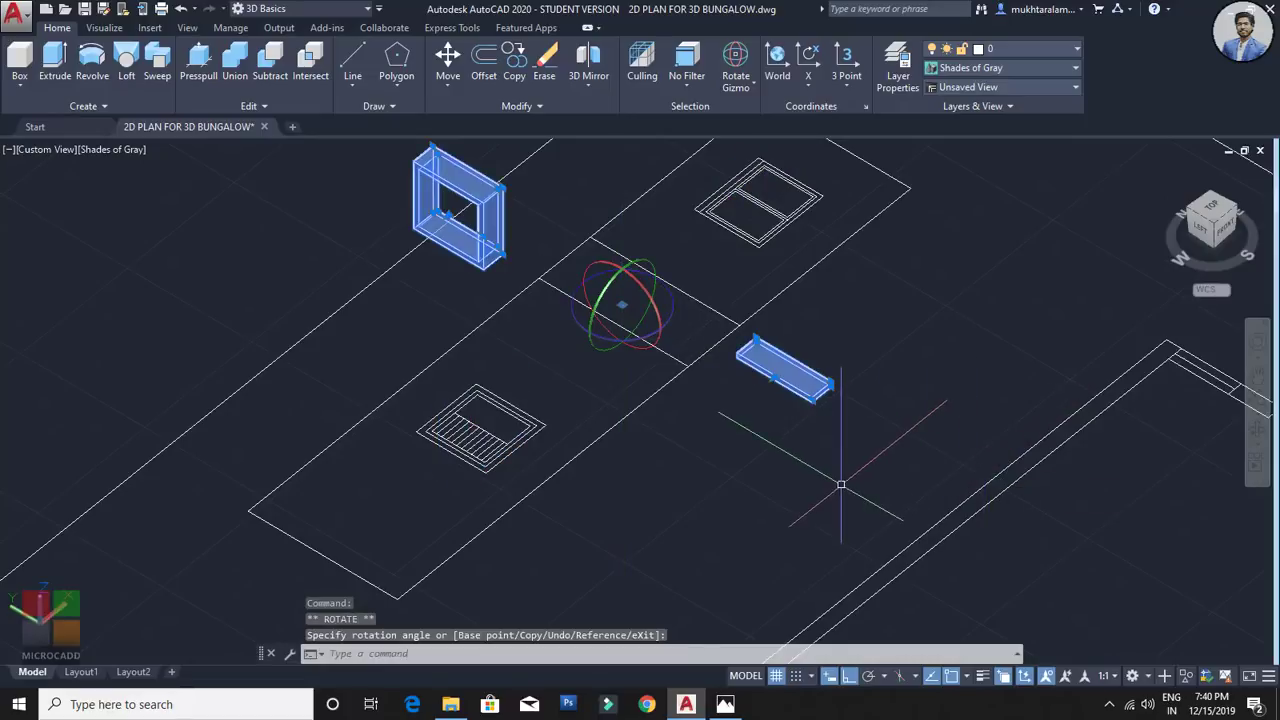
{"action": "key", "text": "Escape"}
Step: Move the rotated strip by its lower back corner onto the top corner of the two-pane window nearest the front on the bungalow's side wall
{"action": "scroll", "coordinate": [835, 380], "scroll_direction": "up", "scroll_amount": 5}
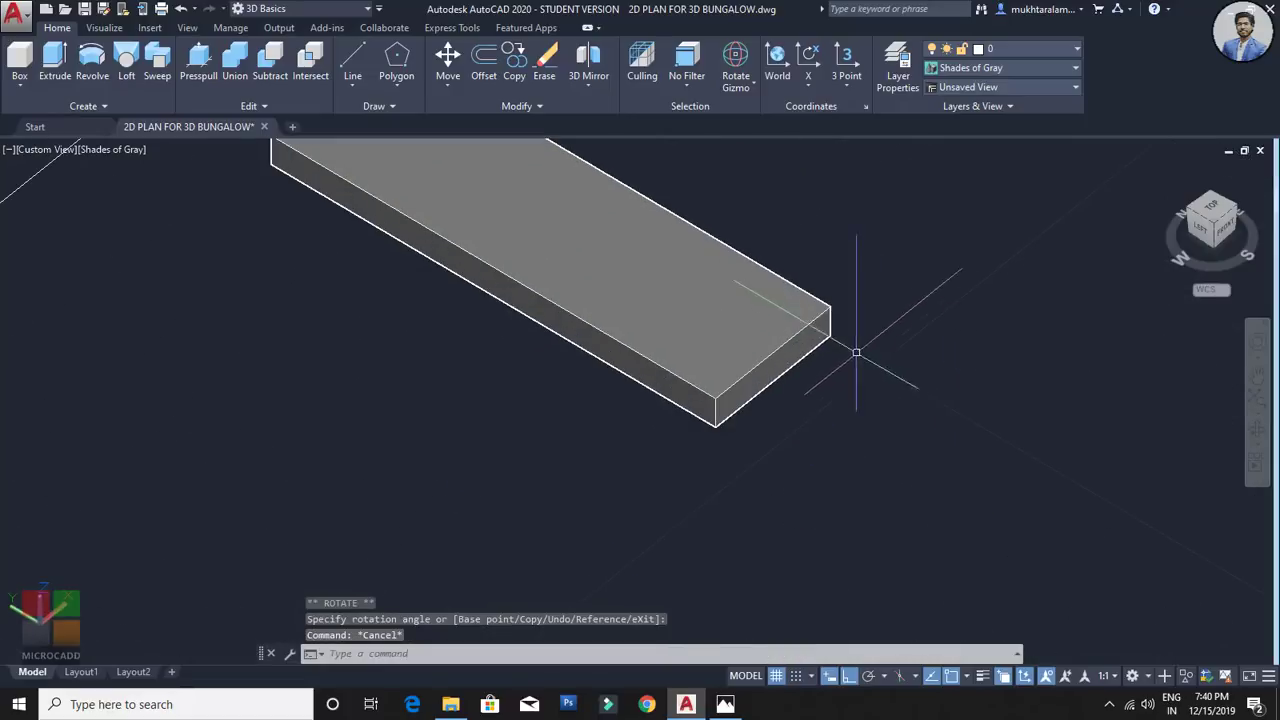
{"action": "left_click", "coordinate": [848, 350]}
{"action": "type", "text": "m"}
{"action": "key", "text": "Return"}
{"action": "scroll", "coordinate": [855, 400], "scroll_direction": "up", "scroll_amount": 3}
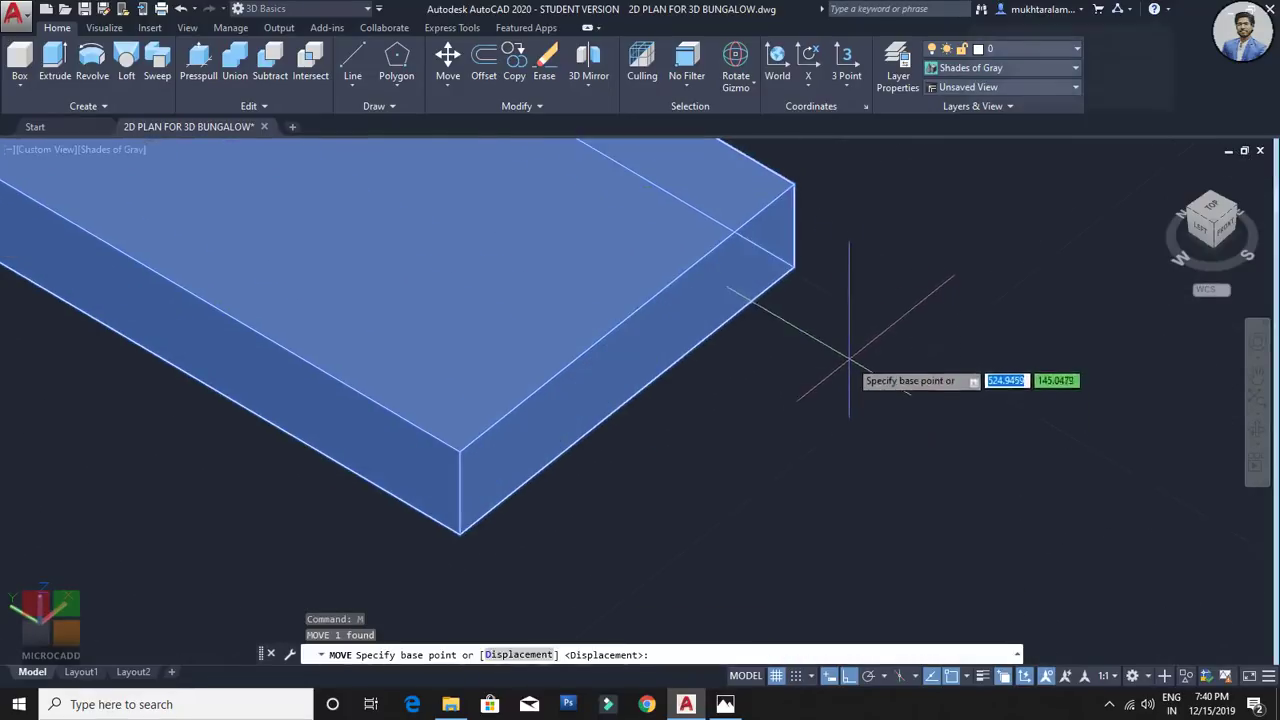
{"action": "left_click", "coordinate": [790, 290]}
{"action": "scroll", "coordinate": [852, 400], "scroll_direction": "down", "scroll_amount": 10}
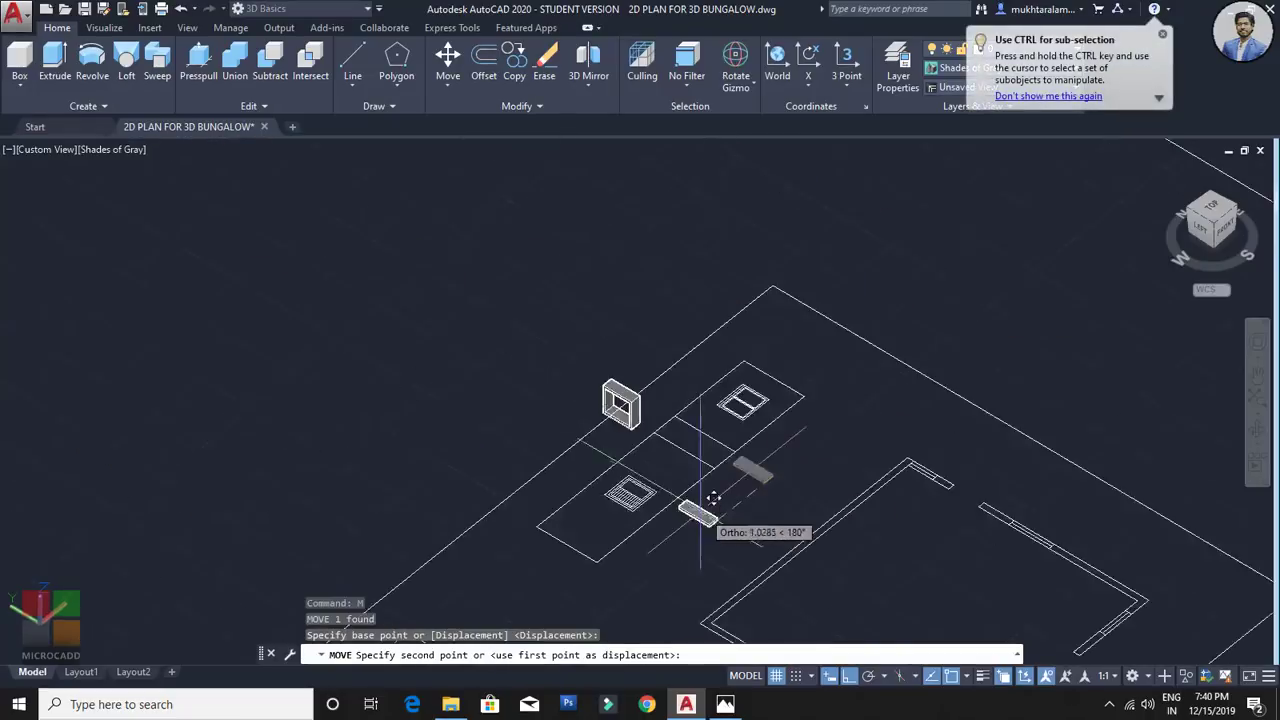
{"action": "middle_click_drag", "start_coordinate": [900, 410], "coordinate": [687, 434]}
{"action": "middle_click_drag", "start_coordinate": [874, 285], "coordinate": [677, 409]}
{"action": "scroll", "coordinate": [800, 266], "scroll_direction": "up", "scroll_amount": 2}
{"action": "scroll", "coordinate": [858, 270], "scroll_direction": "up", "scroll_amount": 8}
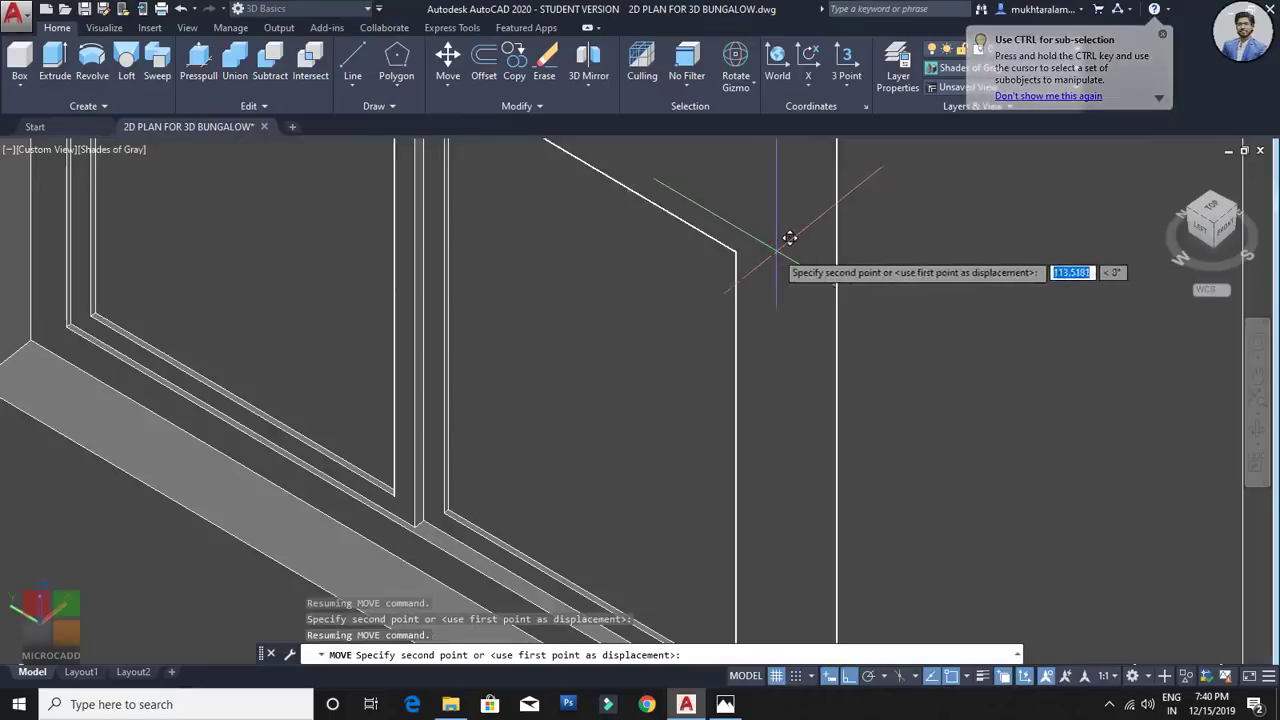
{"action": "scroll", "coordinate": [753, 241], "scroll_direction": "down", "scroll_amount": 6}
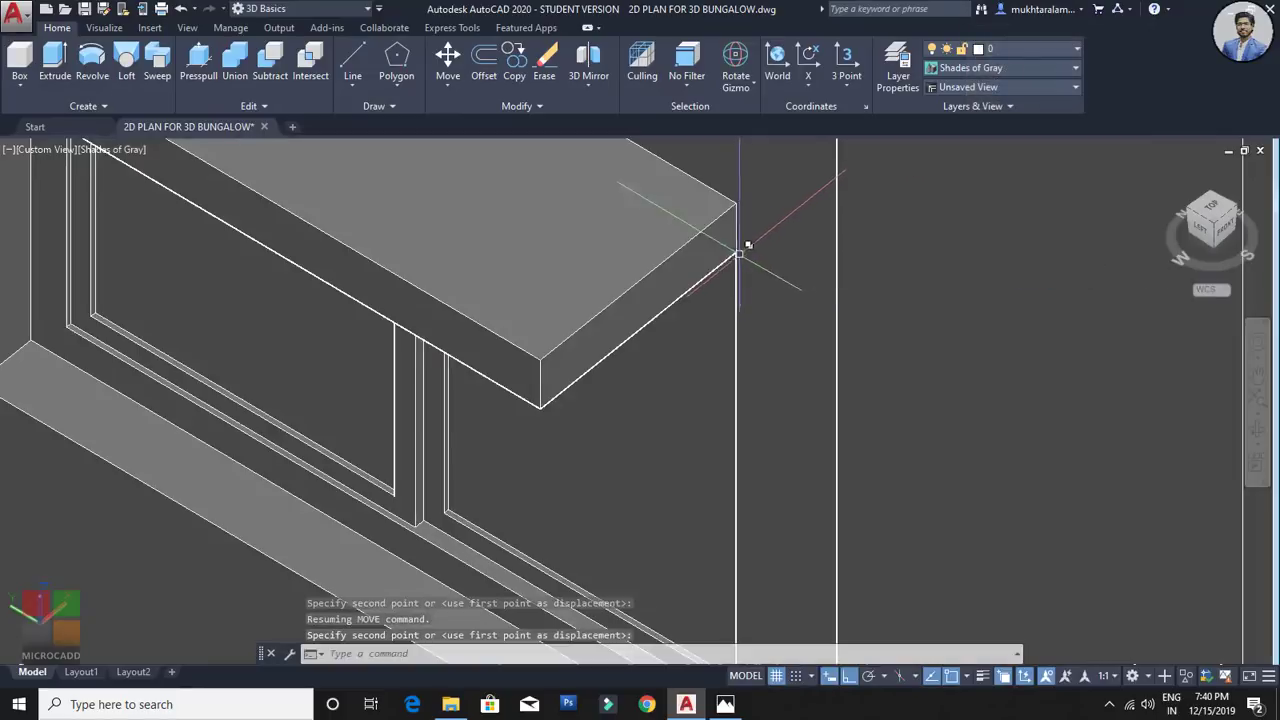
{"action": "key", "text": "Escape"}
Step: Copy the upright window surround from its inner top corner onto the top corner of the other two-pane window, beyond the door on that wall
{"action": "middle_click_drag", "start_coordinate": [740, 449], "coordinate": [763, 330]}
{"action": "scroll", "coordinate": [763, 330], "scroll_direction": "down", "scroll_amount": 8}
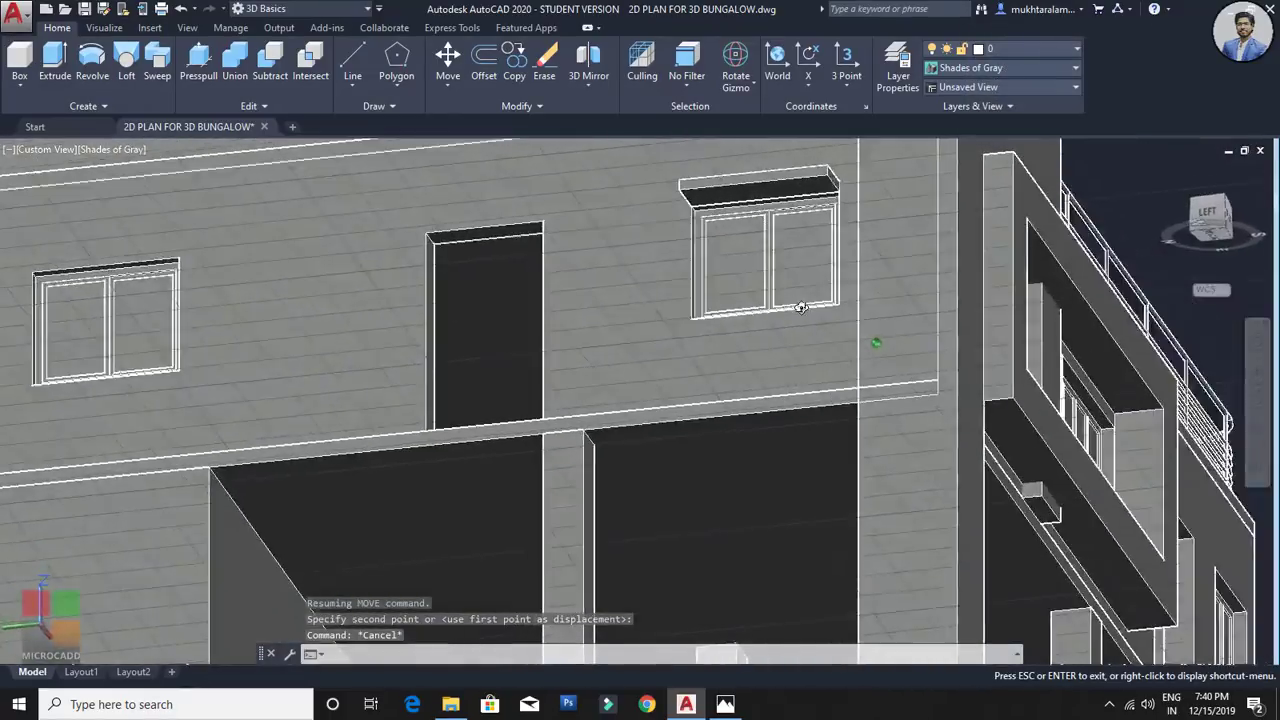
{"action": "scroll", "coordinate": [813, 378], "scroll_direction": "down", "scroll_amount": 10}
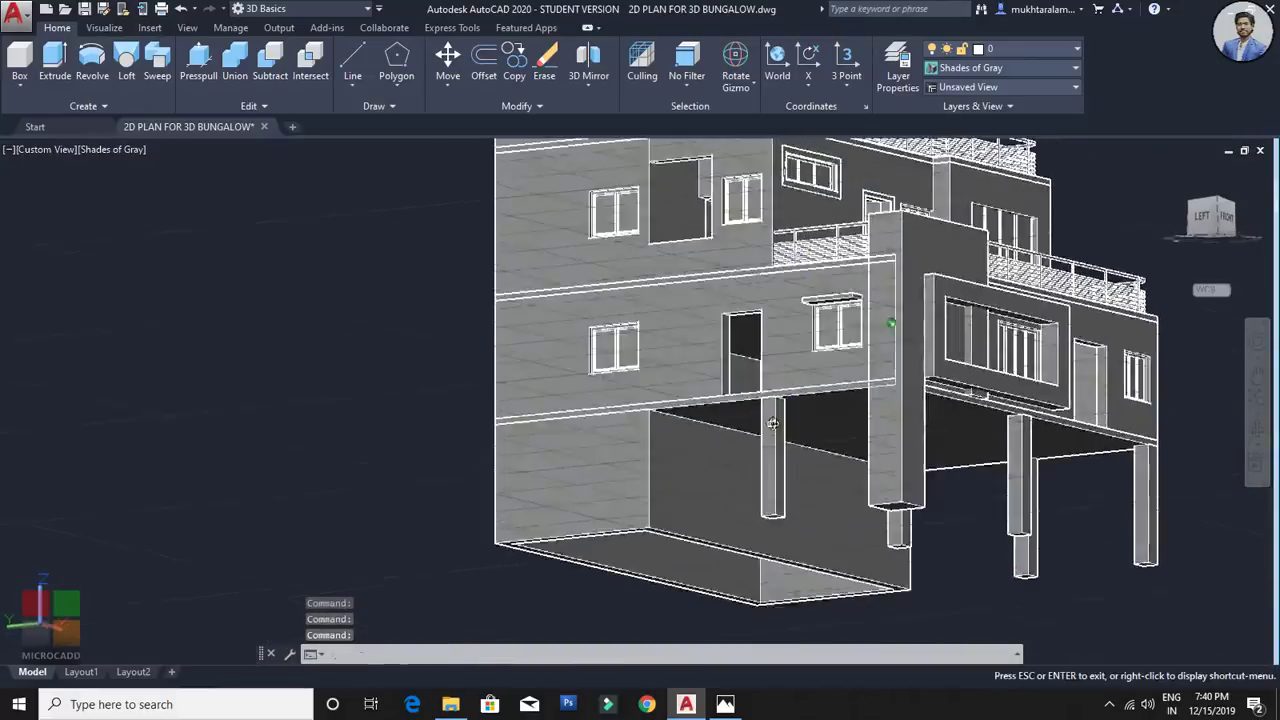
{"action": "middle_click_drag", "start_coordinate": [853, 364], "coordinate": [881, 362]}
{"action": "middle_click_drag", "start_coordinate": [440, 400], "coordinate": [437, 494], "text": "shift"}
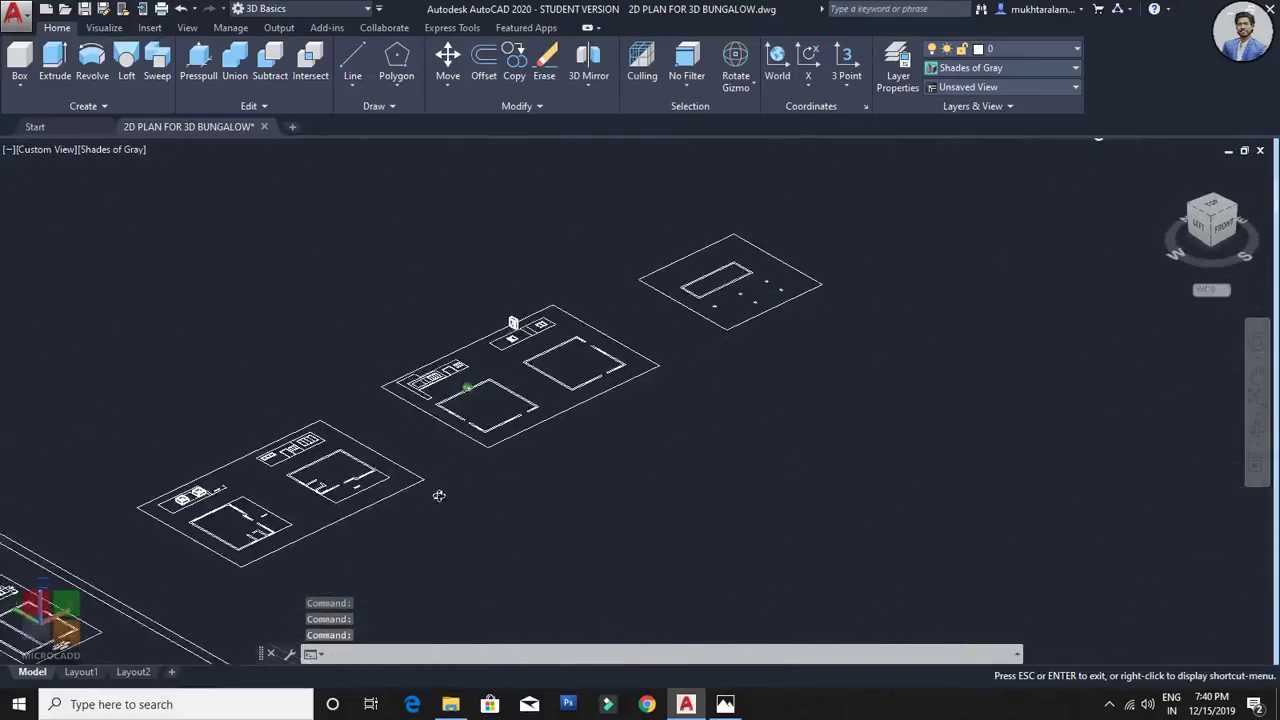
{"action": "scroll", "coordinate": [529, 297], "scroll_direction": "up", "scroll_amount": 12}
{"action": "left_click", "coordinate": [404, 355]}
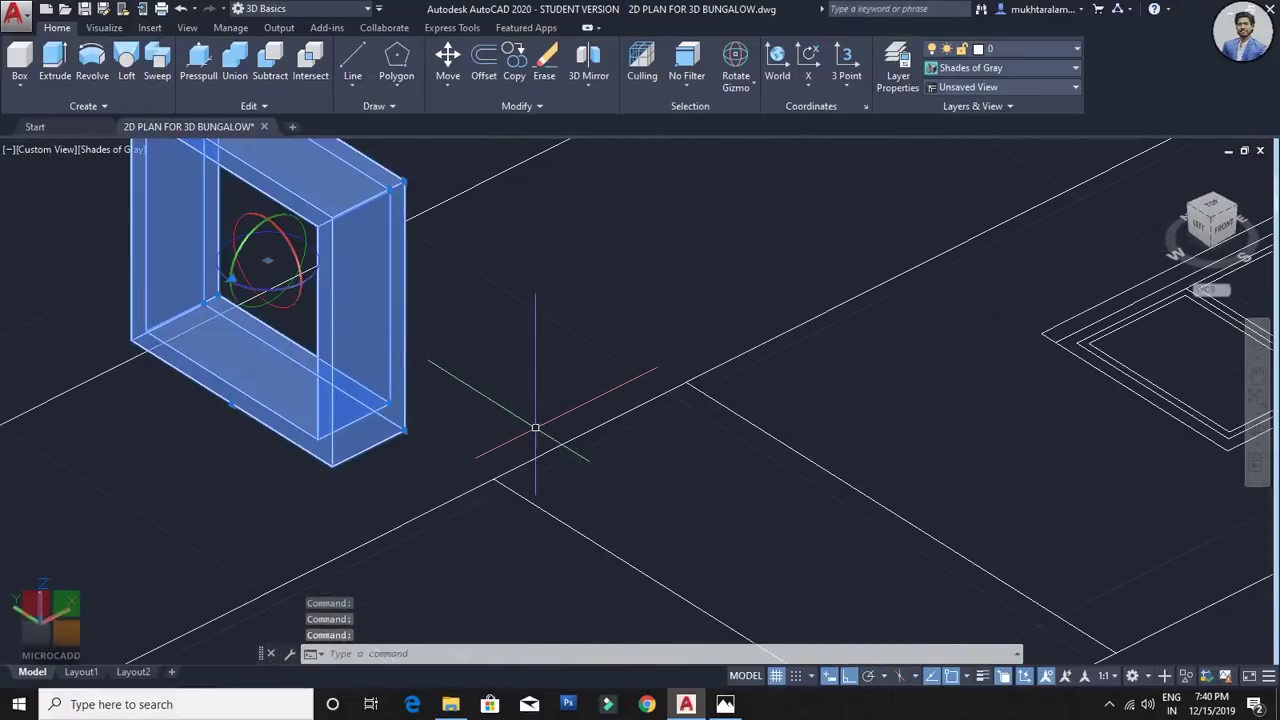
{"action": "type", "text": "co"}
{"action": "key", "text": "Return"}
{"action": "scroll", "coordinate": [571, 349], "scroll_direction": "down", "scroll_amount": 4}
{"action": "middle_click_drag", "start_coordinate": [571, 349], "coordinate": [401, 317], "text": "shift"}
{"action": "scroll", "coordinate": [800, 420], "scroll_direction": "up", "scroll_amount": 6}
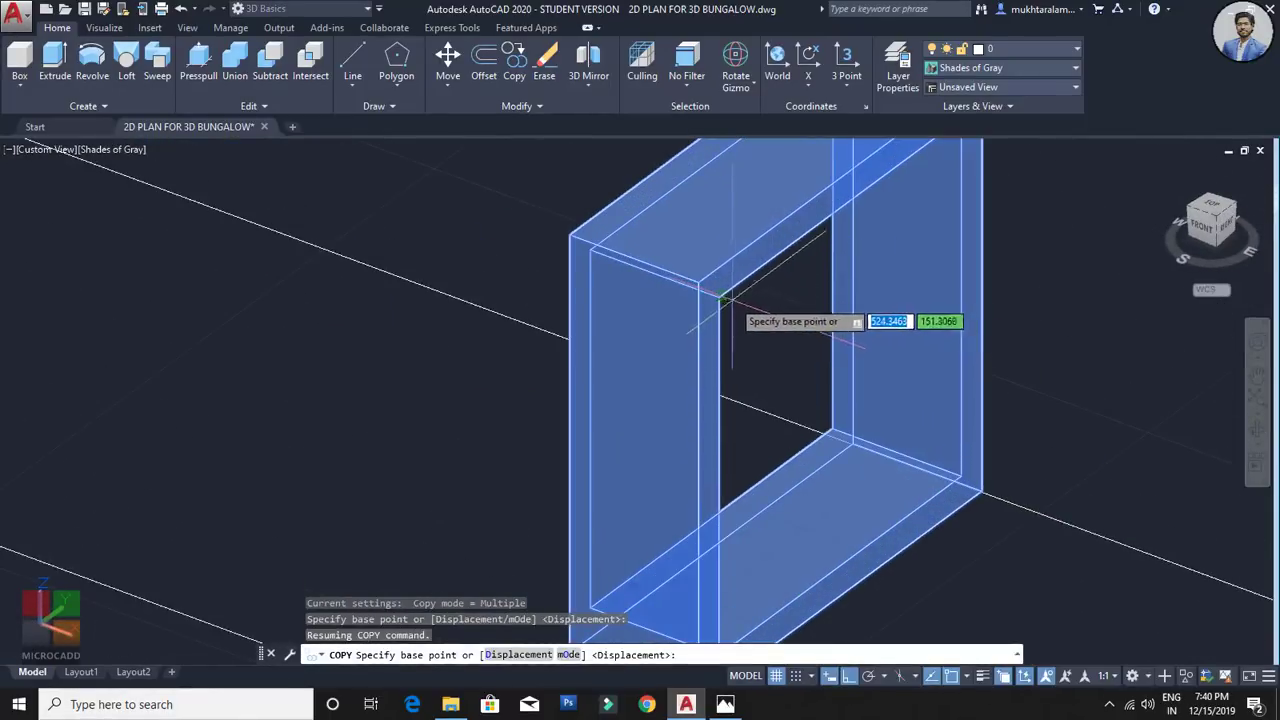
{"action": "scroll", "coordinate": [729, 301], "scroll_direction": "up", "scroll_amount": 3}
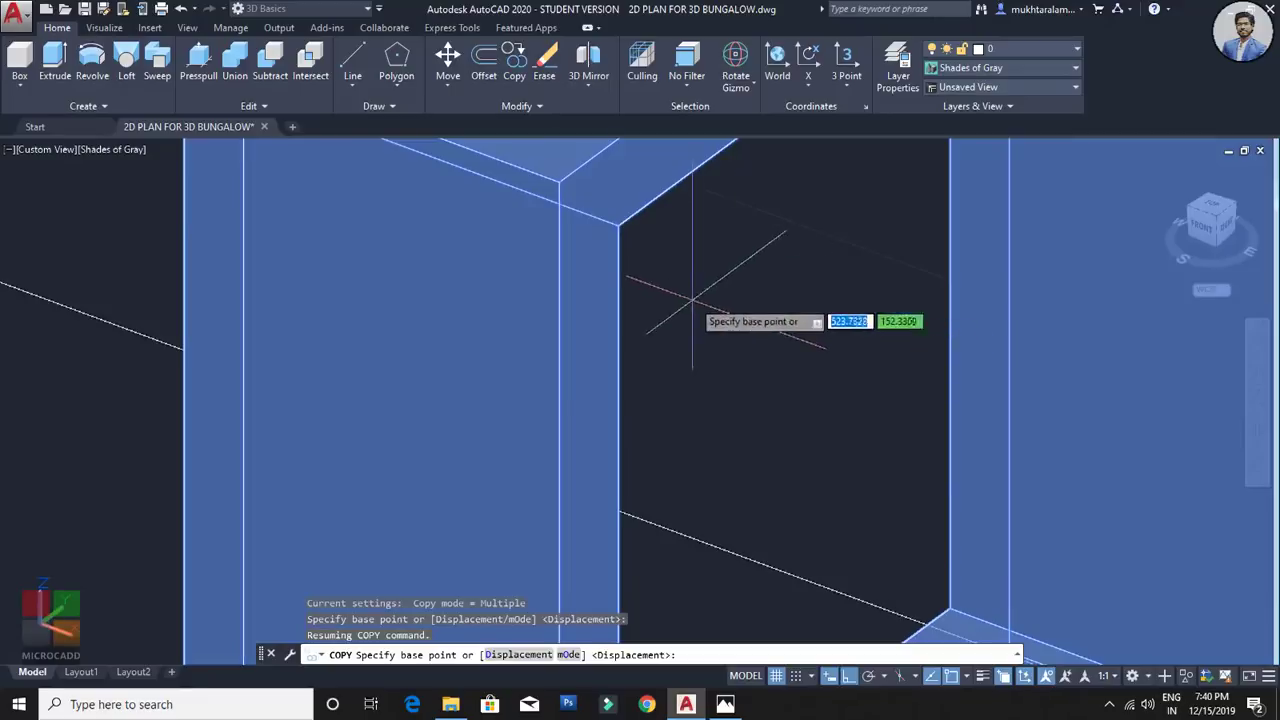
{"action": "left_click", "coordinate": [619, 225]}
{"action": "scroll", "coordinate": [620, 235], "scroll_direction": "down", "scroll_amount": 10}
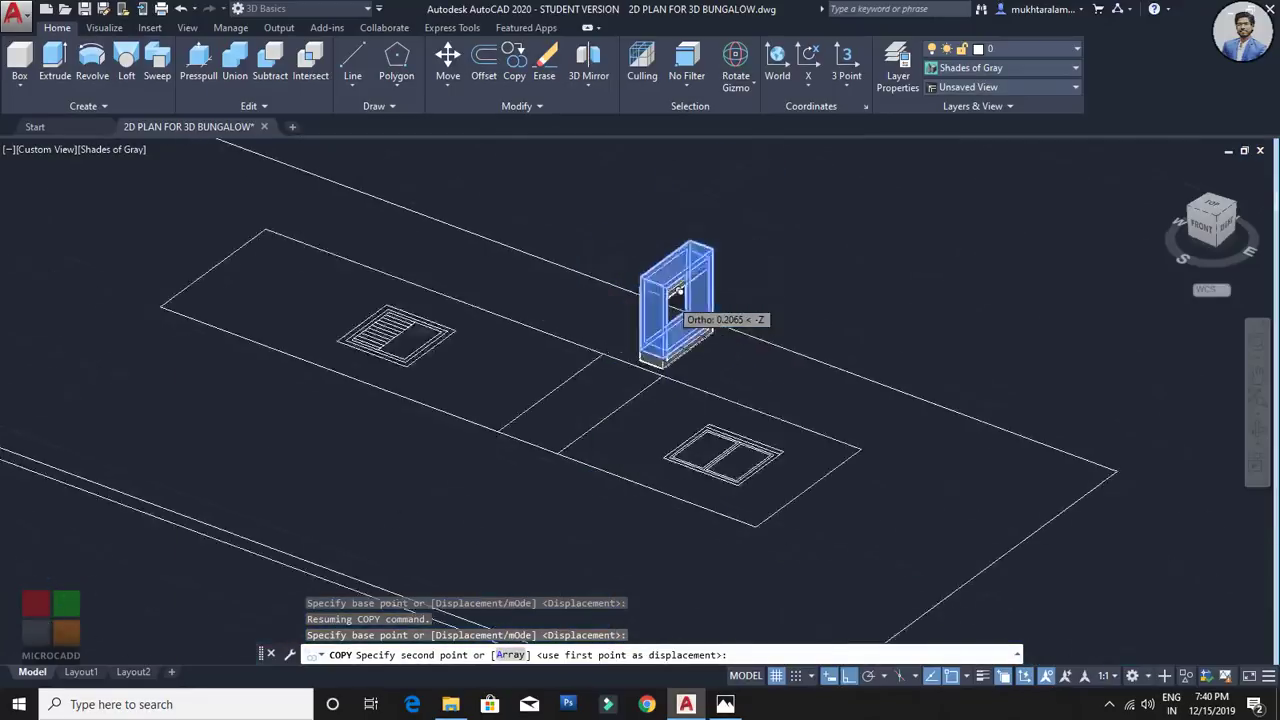
{"action": "scroll", "coordinate": [805, 410], "scroll_direction": "up", "scroll_amount": 8}
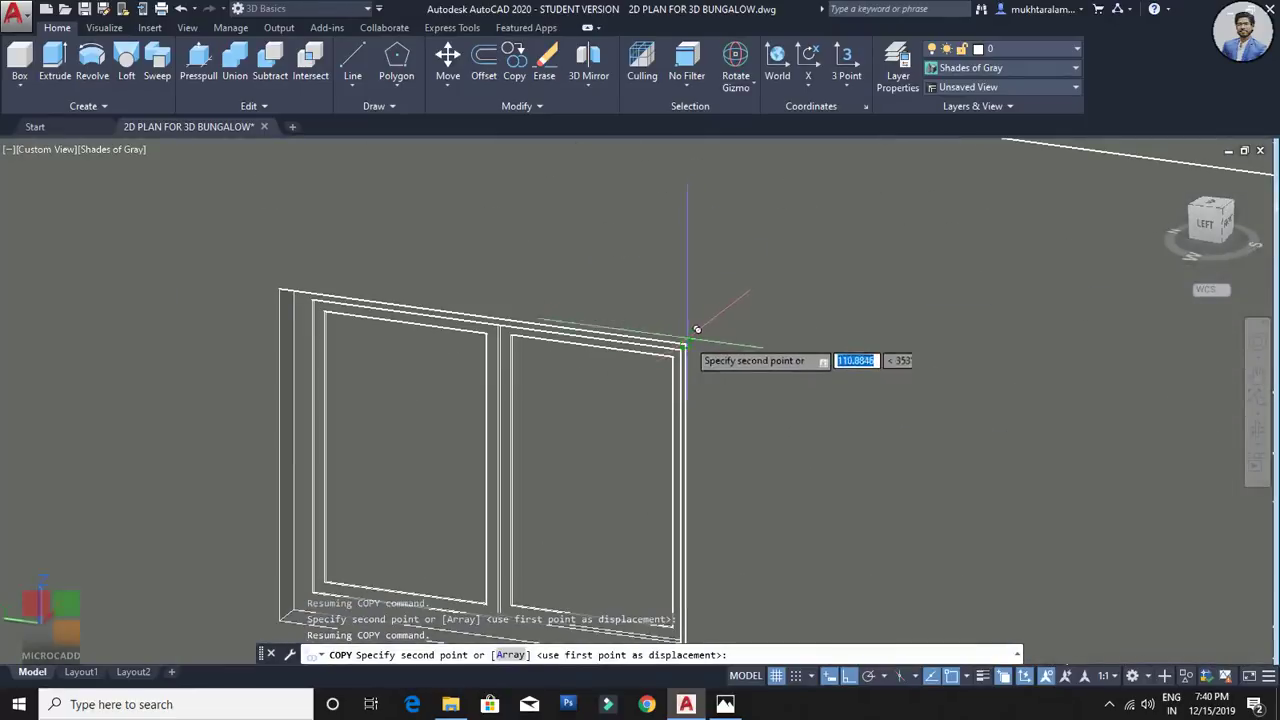
{"action": "scroll", "coordinate": [692, 344], "scroll_direction": "up", "scroll_amount": 3}
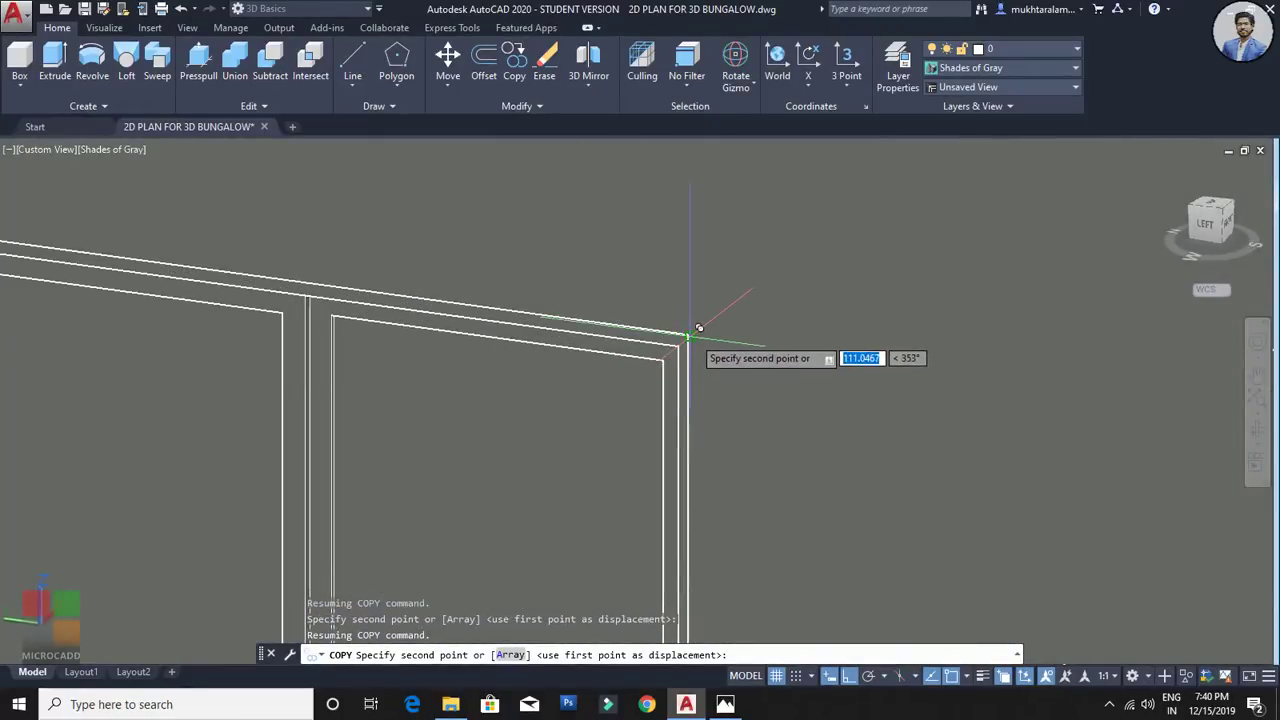
{"action": "scroll", "coordinate": [689, 336], "scroll_direction": "up", "scroll_amount": 2}
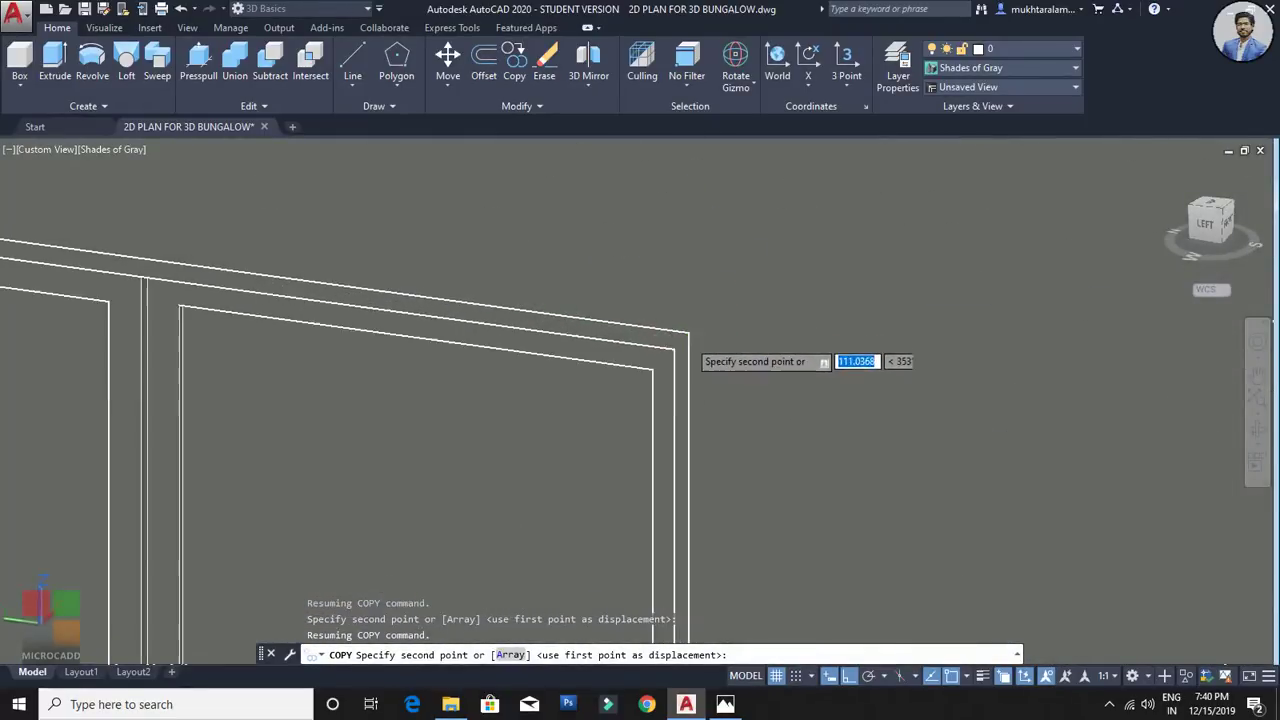
{"action": "left_click", "coordinate": [689, 334]}
{"action": "scroll", "coordinate": [771, 326], "scroll_direction": "down", "scroll_amount": 3}
{"action": "key", "text": "Escape"}
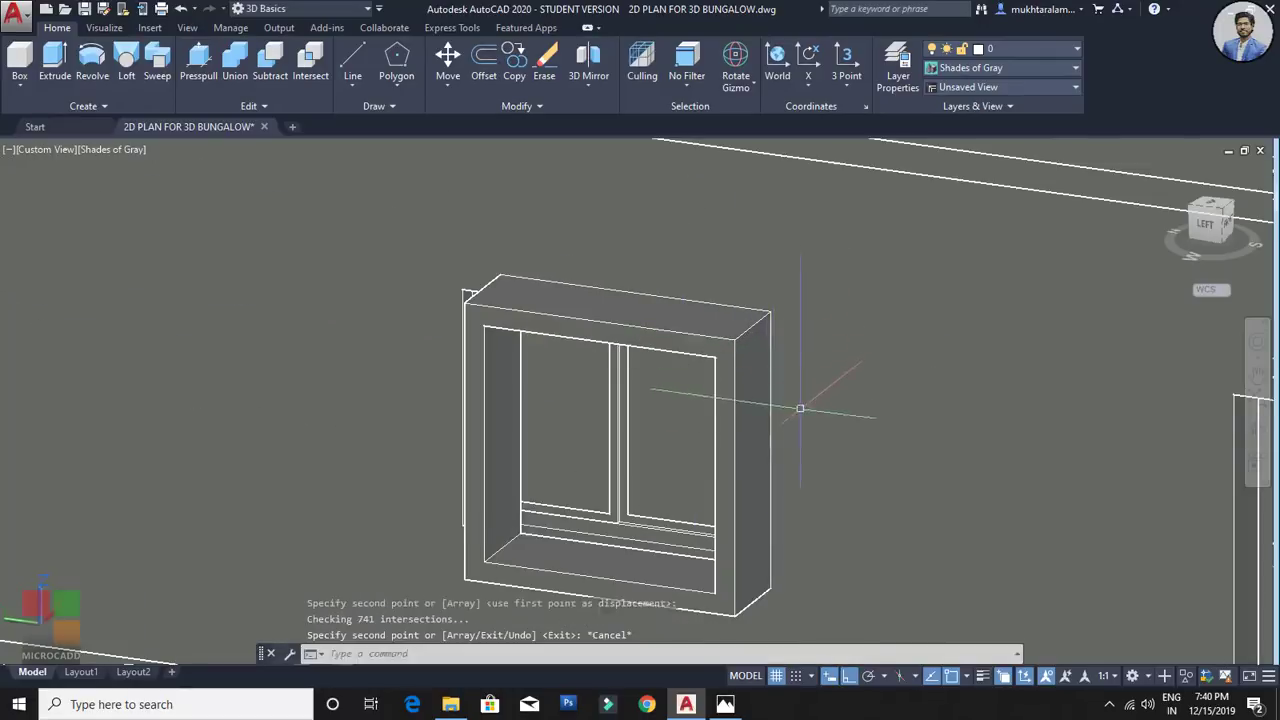
Step: Try to presspull the copied surround's outer and inner side faces to widen it over the window
{"action": "scroll", "coordinate": [844, 386], "scroll_direction": "down", "scroll_amount": 1}
{"action": "middle_click_drag", "start_coordinate": [737, 437], "coordinate": [533, 384], "text": "shift"}
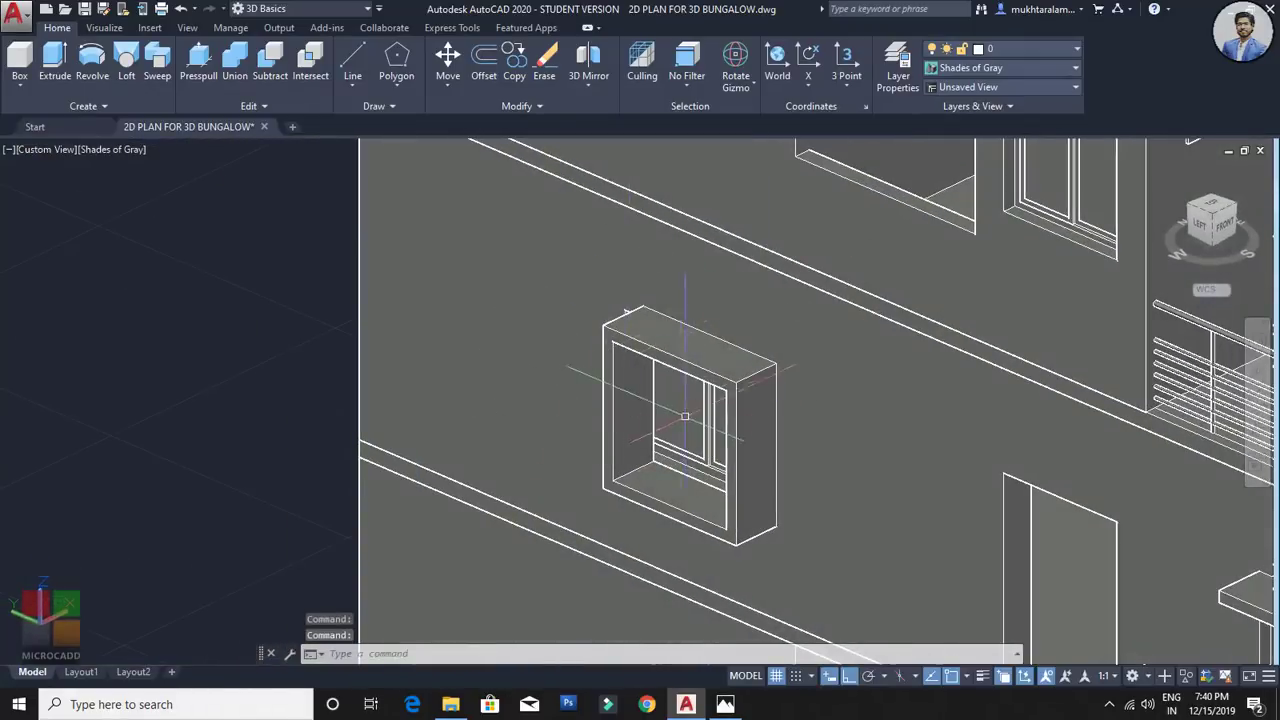
{"action": "middle_click_drag", "start_coordinate": [685, 416], "coordinate": [730, 421], "text": "shift"}
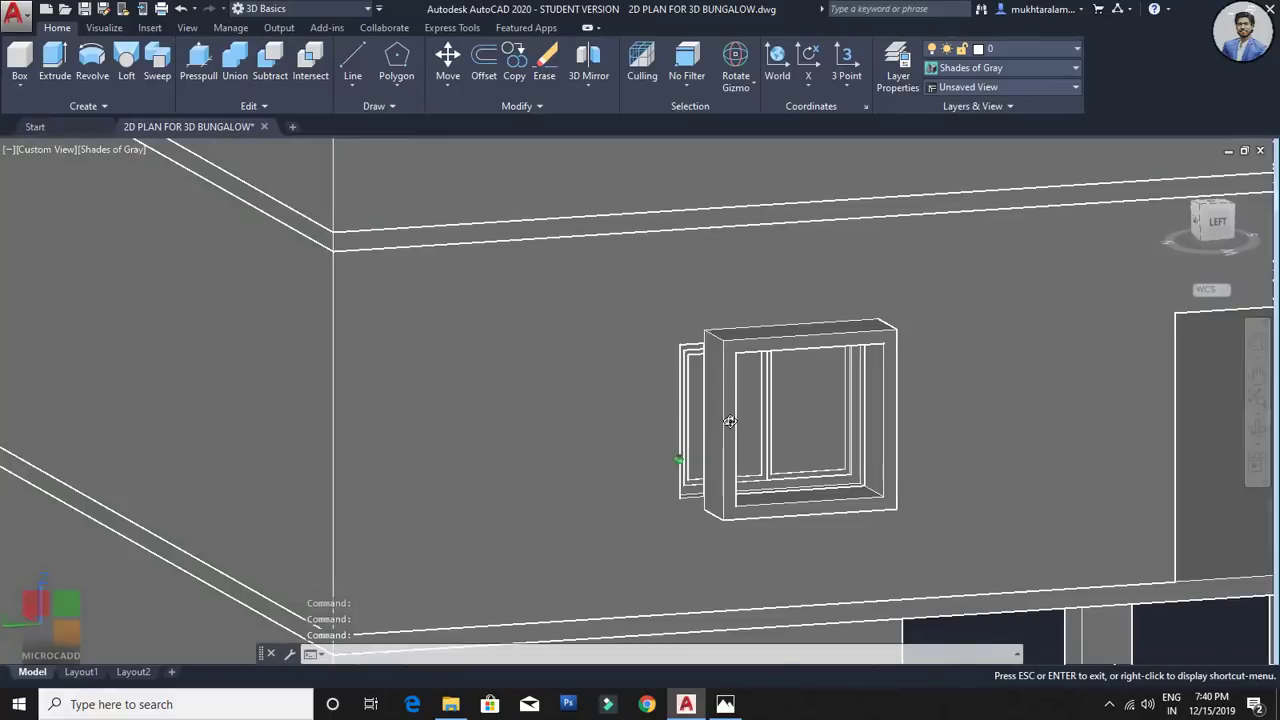
{"action": "scroll", "coordinate": [708, 432], "scroll_direction": "up", "scroll_amount": 2}
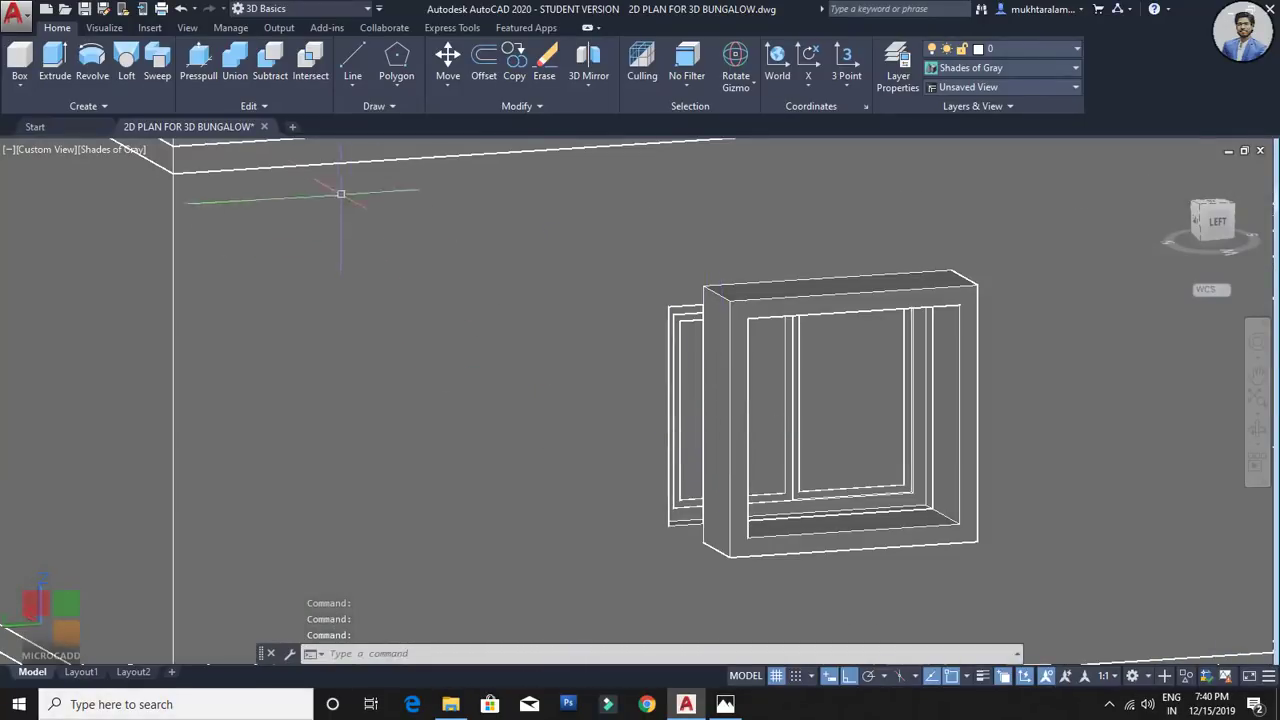
{"action": "scroll", "coordinate": [766, 451], "scroll_direction": "up", "scroll_amount": 3}
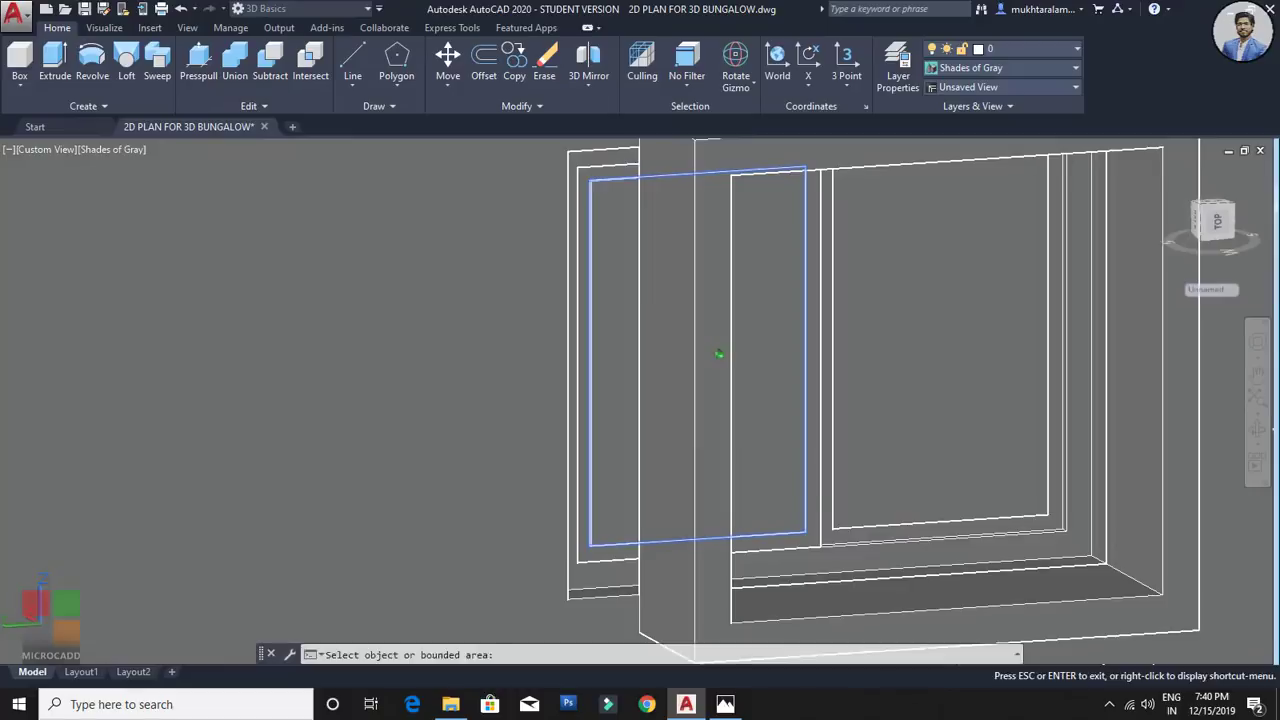
{"action": "scroll", "coordinate": [732, 440], "scroll_direction": "down", "scroll_amount": 2}
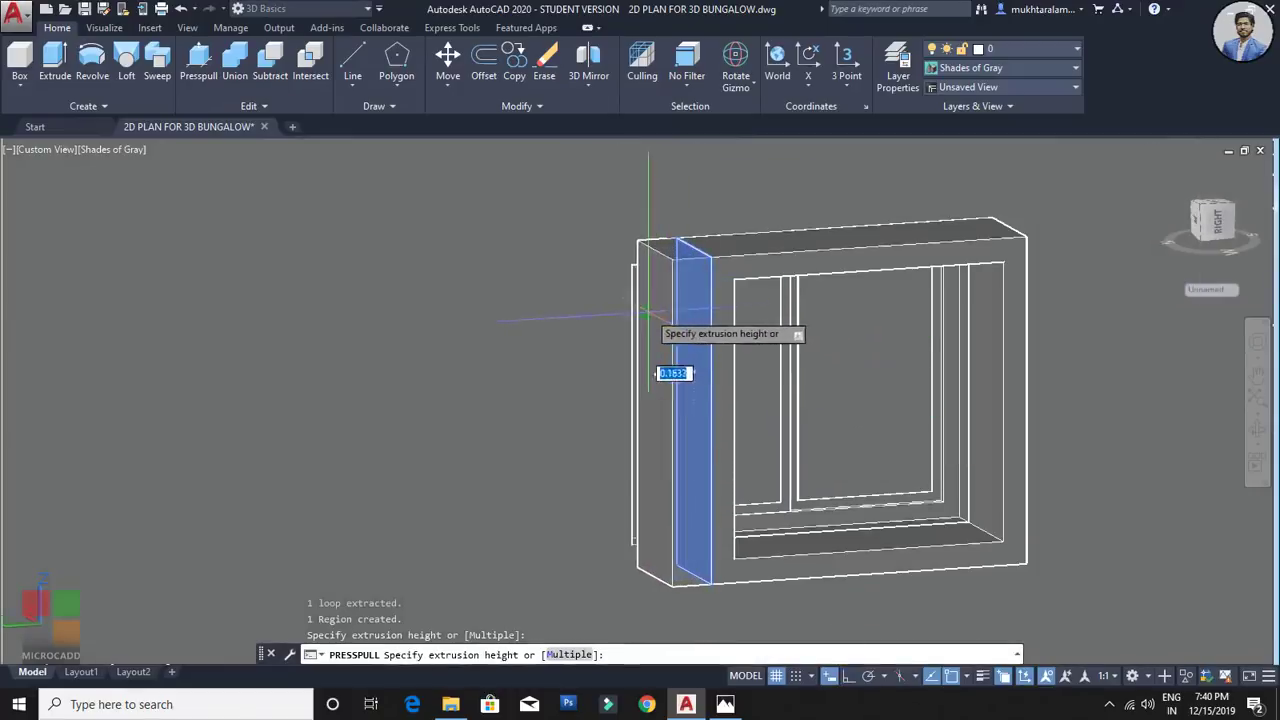
{"action": "left_click", "coordinate": [618, 317]}
{"action": "middle_click_drag", "start_coordinate": [929, 486], "coordinate": [662, 364], "text": "shift"}
{"action": "left_click", "coordinate": [649, 351]}
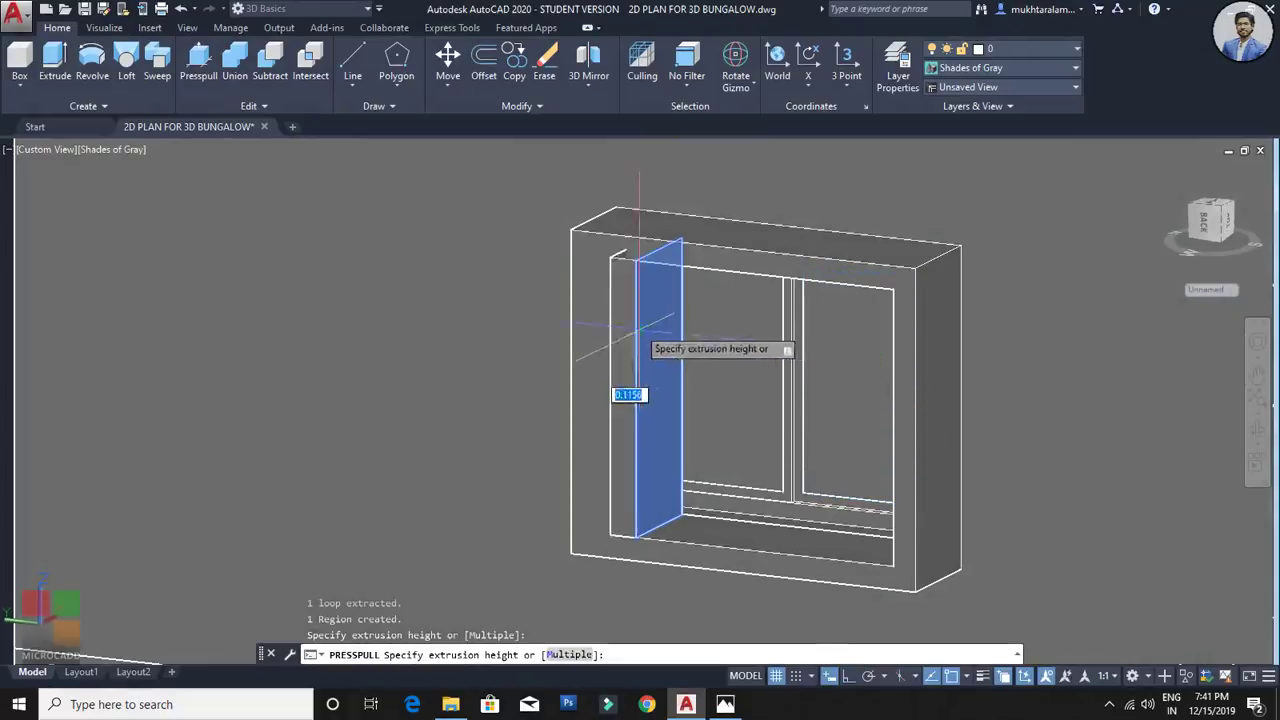
{"action": "left_click", "coordinate": [641, 308]}
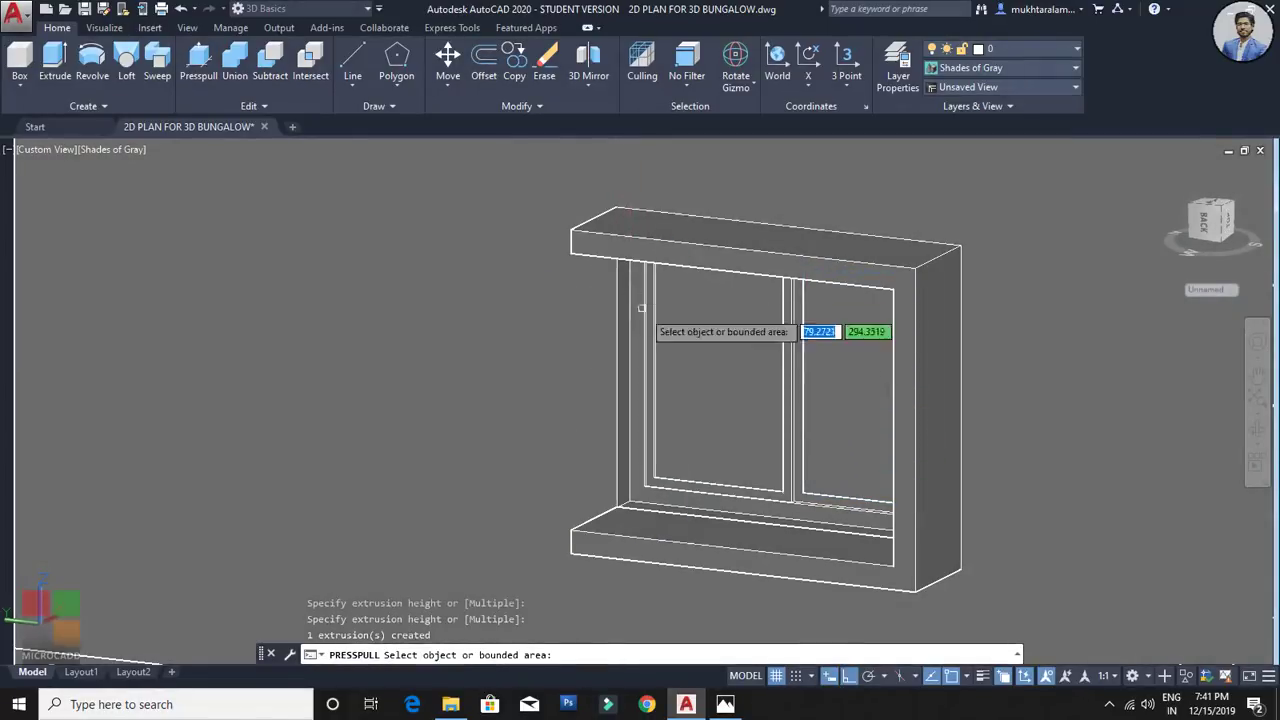
Step: Undo the presspull changes made to the copied window surround
{"action": "key", "text": "ctrl+x"}
{"action": "key", "text": "Escape"}
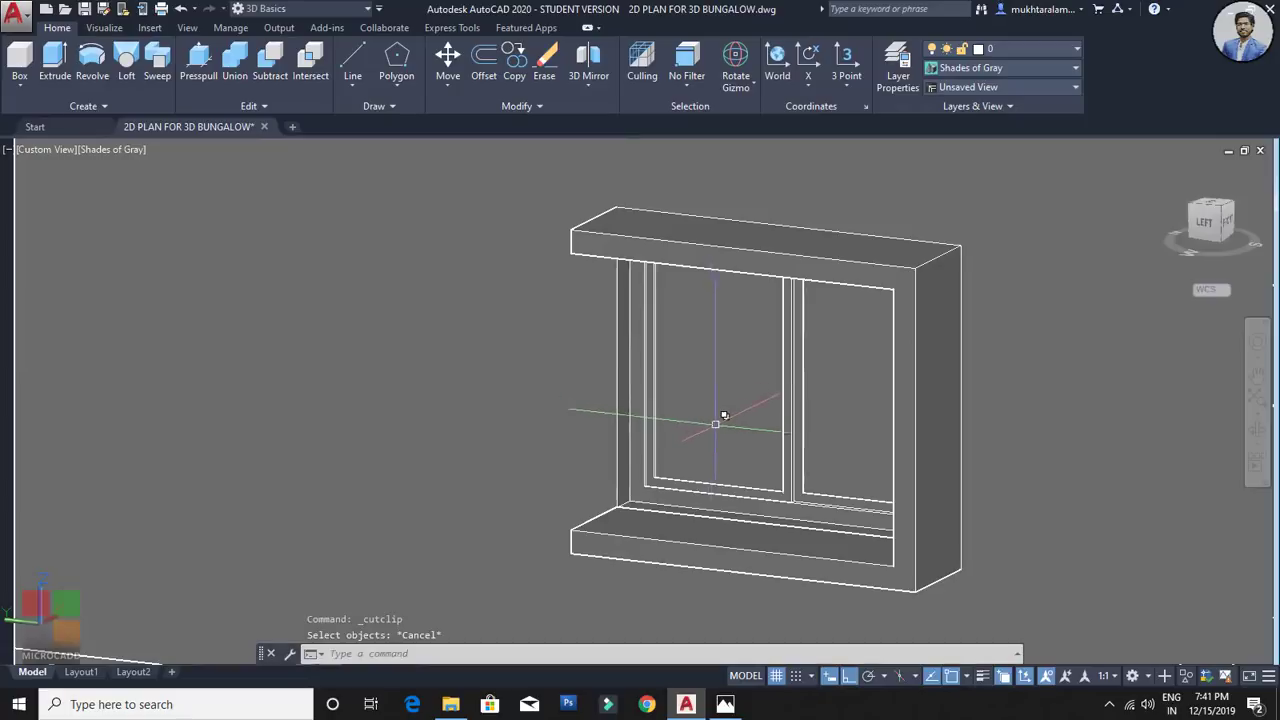
{"action": "key", "text": "ctrl+x"}
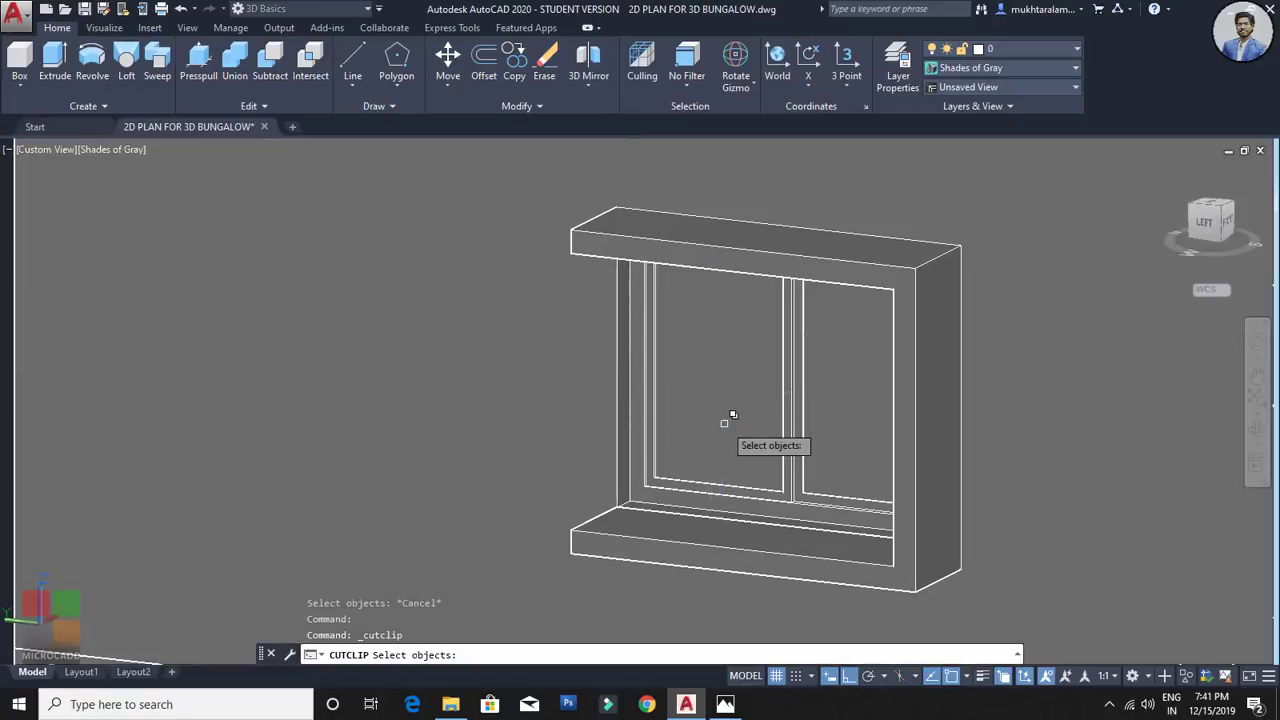
{"action": "key", "text": "Escape"}
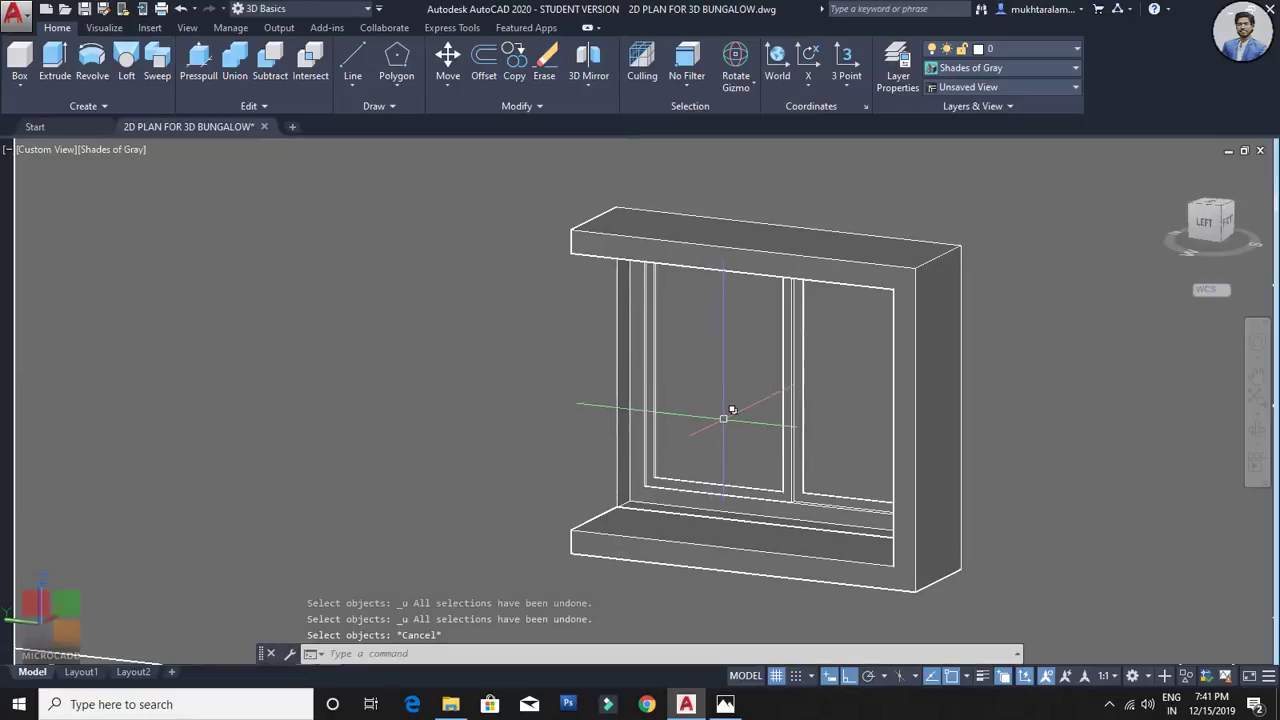
{"action": "key", "text": "ctrl+z"}
{"action": "key", "text": "ctrl+z"}
{"action": "key", "text": "ctrl+z"}
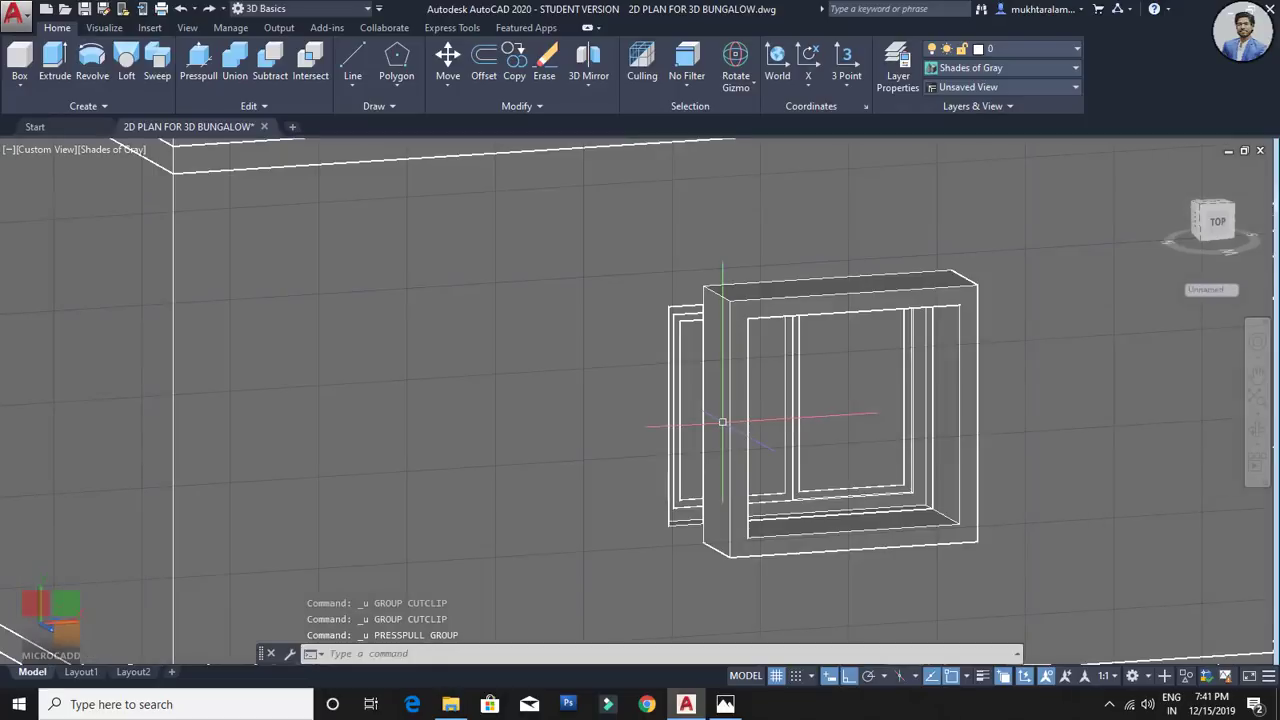
Step: Presspull the surround's outer side face outward on the narrow end so the frame extends past the uncovered edge of the window
{"action": "left_click", "coordinate": [204, 70]}
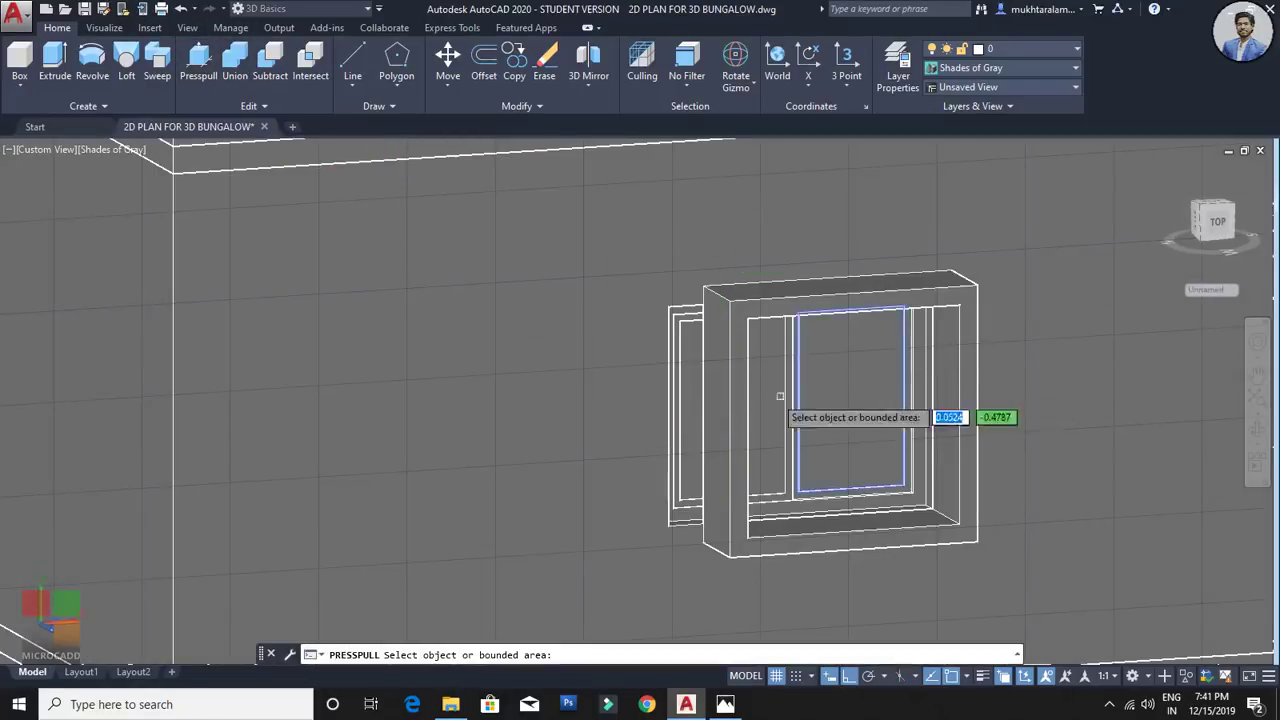
{"action": "scroll", "coordinate": [770, 396], "scroll_direction": "up", "scroll_amount": 4}
{"action": "left_click", "coordinate": [672, 376]}
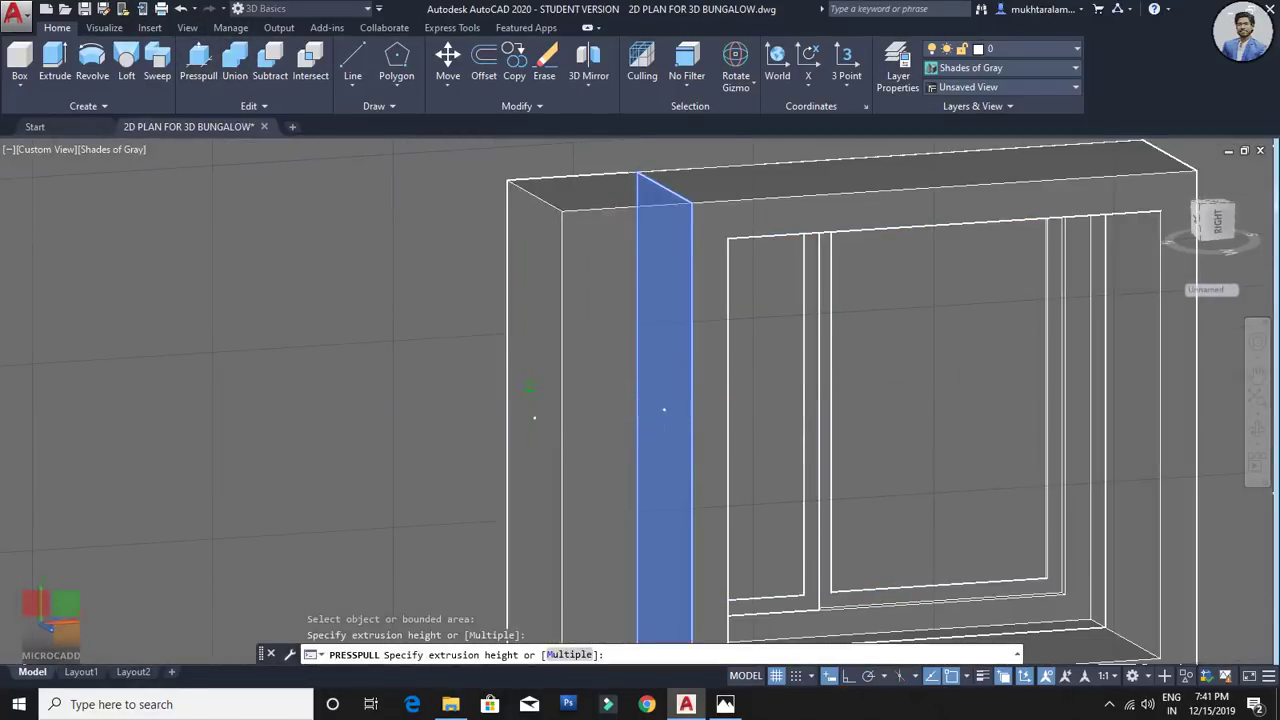
{"action": "left_click", "coordinate": [586, 390]}
{"action": "middle_click_drag", "start_coordinate": [763, 406], "coordinate": [643, 406], "text": "shift"}
{"action": "scroll", "coordinate": [595, 314], "scroll_direction": "down", "scroll_amount": 2}
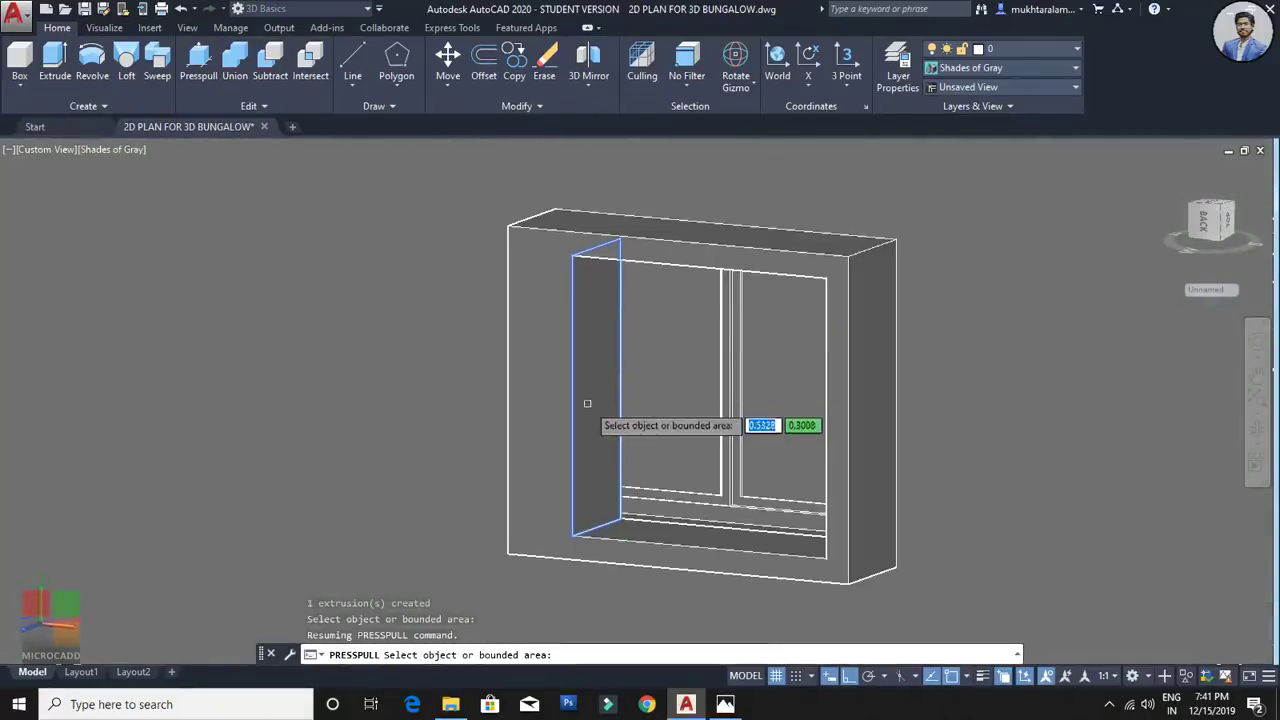
Step: Presspull the surround's inner side face outward to widen its opening to the window's full width
{"action": "left_click", "coordinate": [597, 297]}
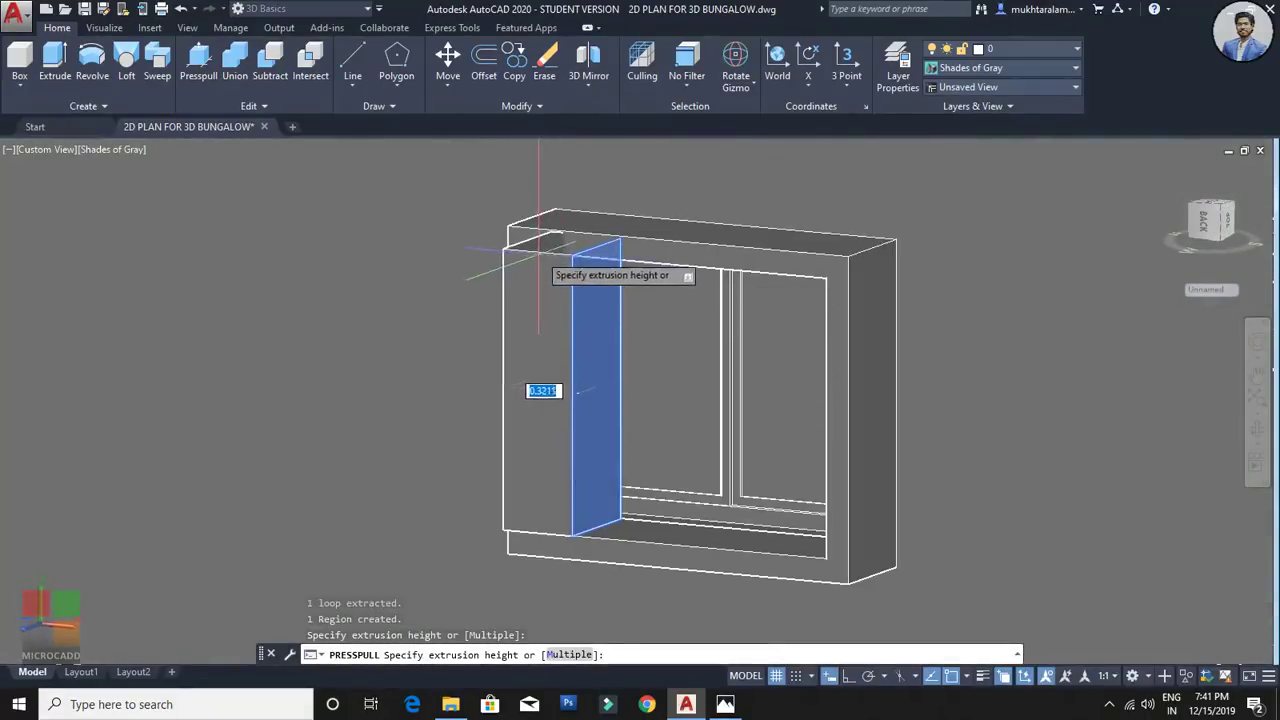
{"action": "scroll", "coordinate": [540, 250], "scroll_direction": "up", "scroll_amount": 3}
{"action": "left_click", "coordinate": [516, 186]}
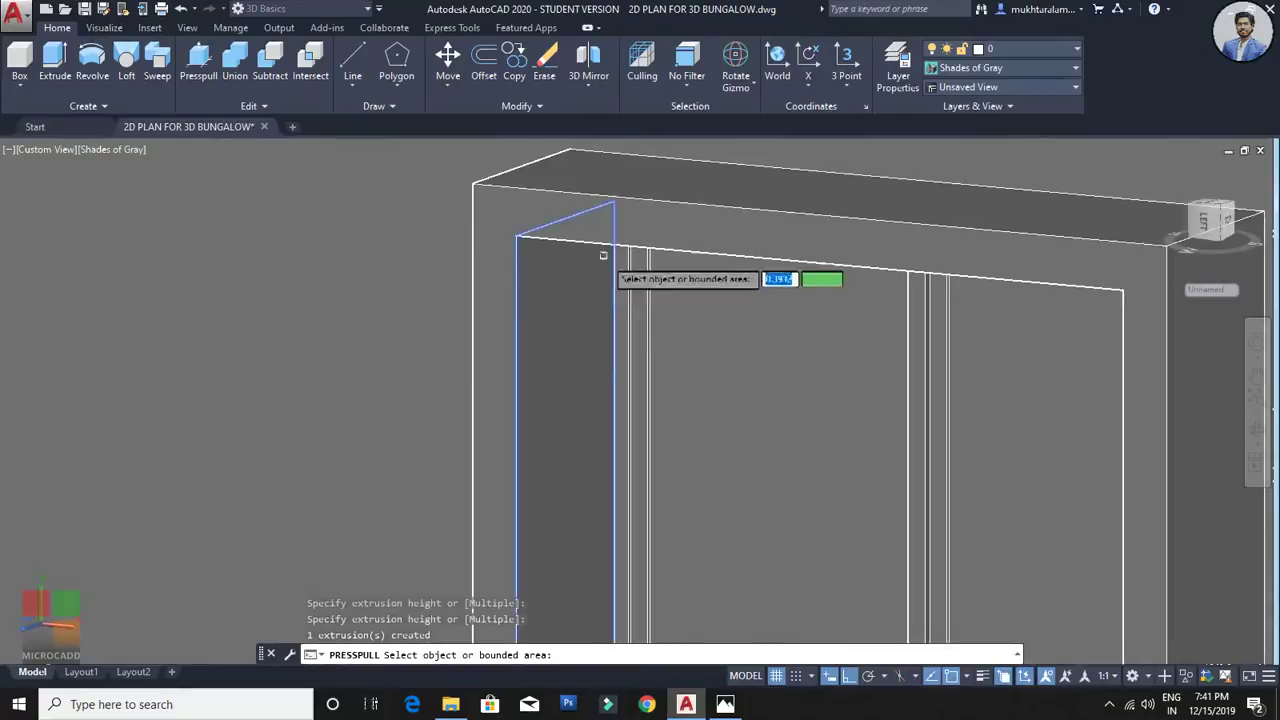
{"action": "key", "text": "Return"}
Step: Copy the widened surround from its inner lower back corner onto the matching corner of the window directly above, on the next floor
{"action": "scroll", "coordinate": [646, 380], "scroll_direction": "down", "scroll_amount": 4}
{"action": "middle_click_drag", "start_coordinate": [734, 368], "coordinate": [836, 530], "text": "shift"}
{"action": "scroll", "coordinate": [750, 426], "scroll_direction": "down", "scroll_amount": 4}
{"action": "scroll", "coordinate": [764, 386], "scroll_direction": "down", "scroll_amount": 2}
{"action": "scroll", "coordinate": [734, 516], "scroll_direction": "up", "scroll_amount": 5}
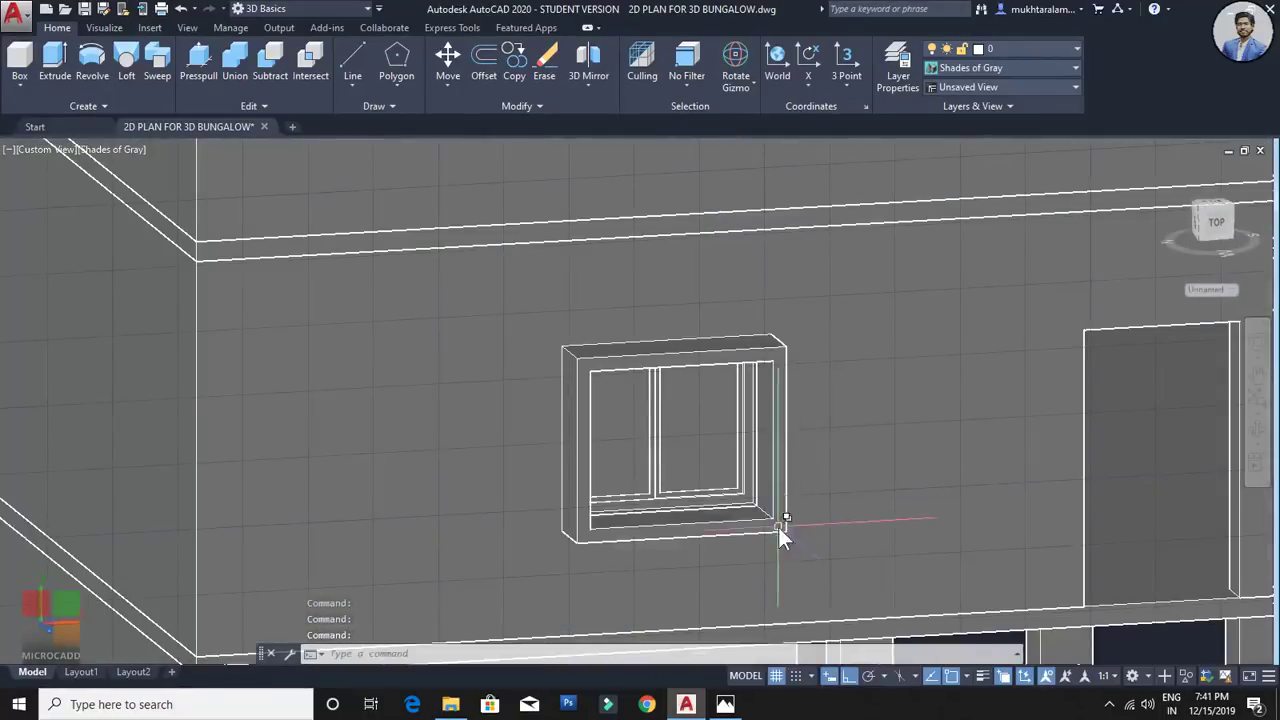
{"action": "left_click", "coordinate": [777, 531]}
{"action": "middle_click_drag", "start_coordinate": [754, 389], "coordinate": [673, 352]}
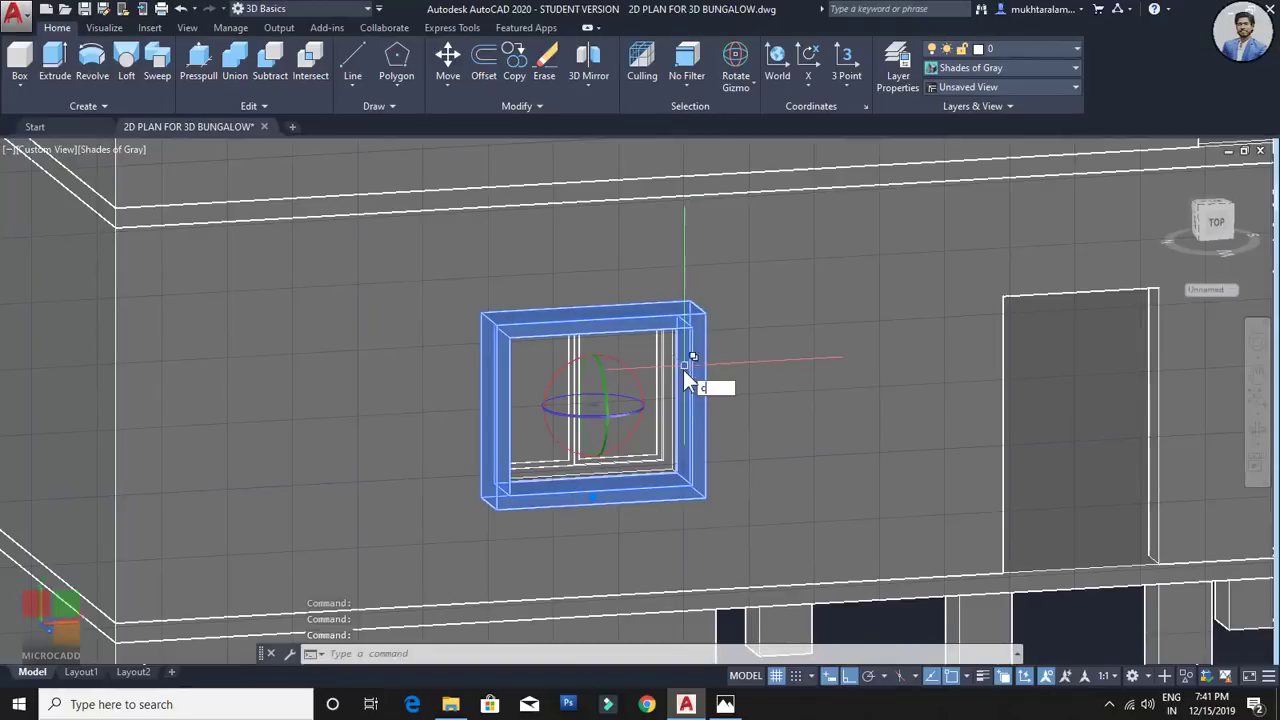
{"action": "type", "text": "o"}
{"action": "key", "text": "Return"}
{"action": "scroll", "coordinate": [690, 480], "scroll_direction": "up", "scroll_amount": 5}
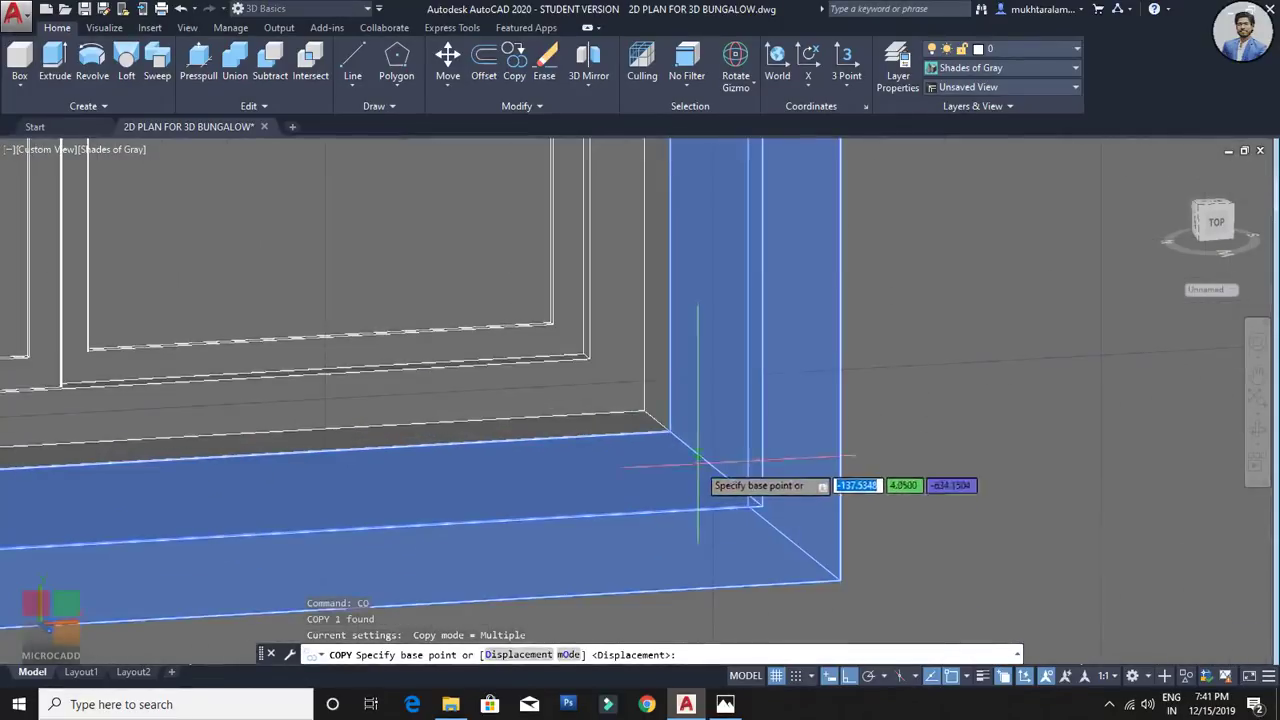
{"action": "scroll", "coordinate": [709, 411], "scroll_direction": "down", "scroll_amount": 5}
{"action": "scroll", "coordinate": [686, 277], "scroll_direction": "up", "scroll_amount": 8}
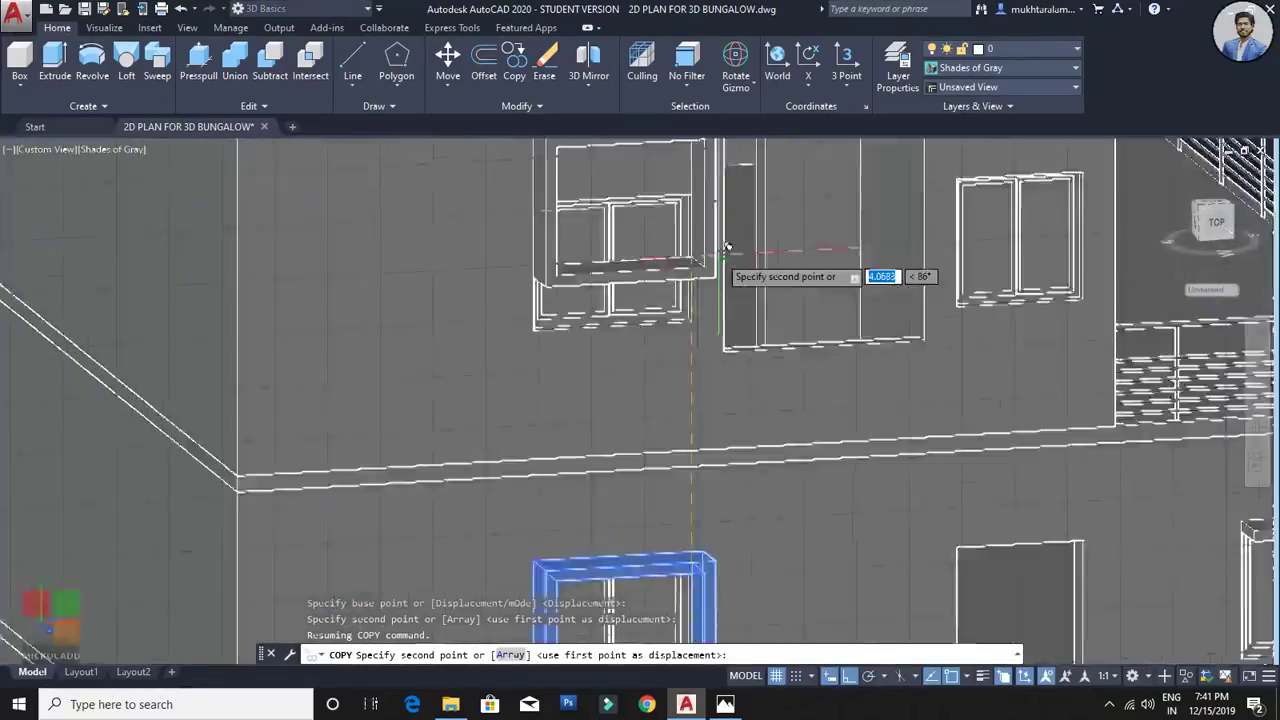
{"action": "left_click", "coordinate": [648, 370]}
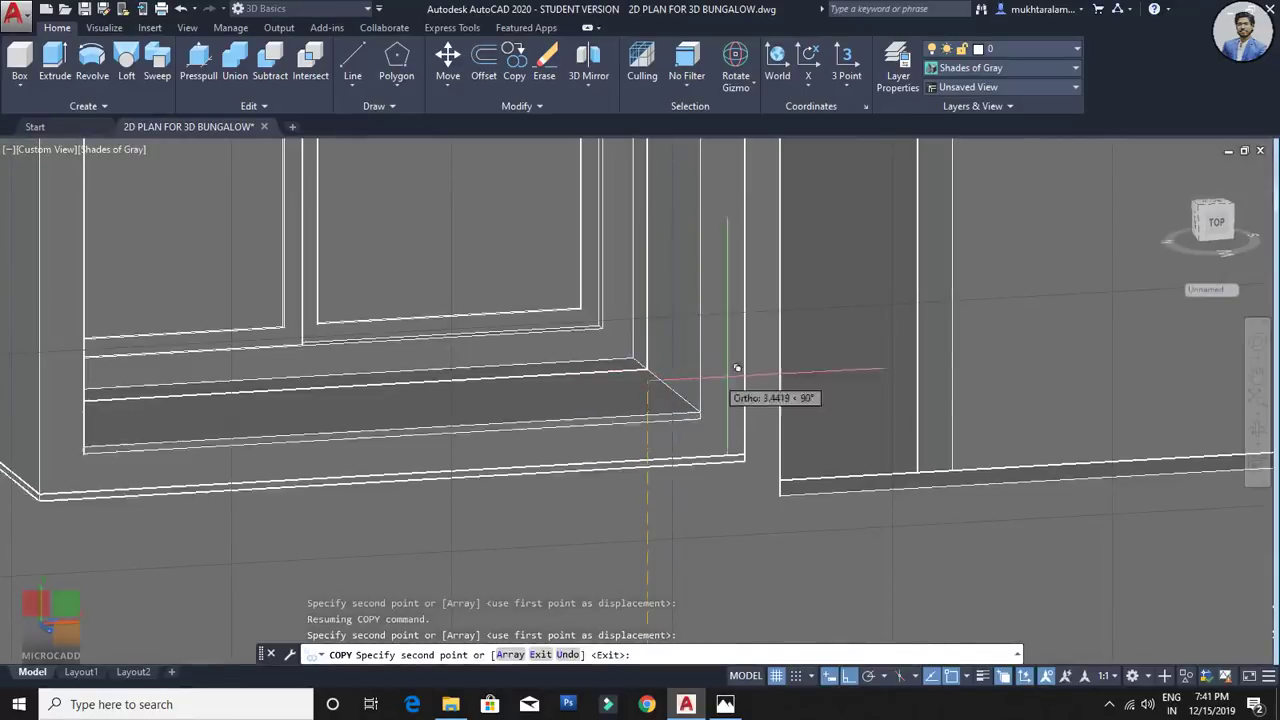
{"action": "key", "text": "Escape"}
Step: Copy the flat window surround nearest the GALLERY label in the side elevation drawing to an empty spot beside the bungalow
{"action": "scroll", "coordinate": [737, 430], "scroll_direction": "down", "scroll_amount": 6}
{"action": "middle_click_drag", "start_coordinate": [829, 432], "coordinate": [735, 435], "text": "shift"}
{"action": "scroll", "coordinate": [734, 435], "scroll_direction": "down", "scroll_amount": 5}
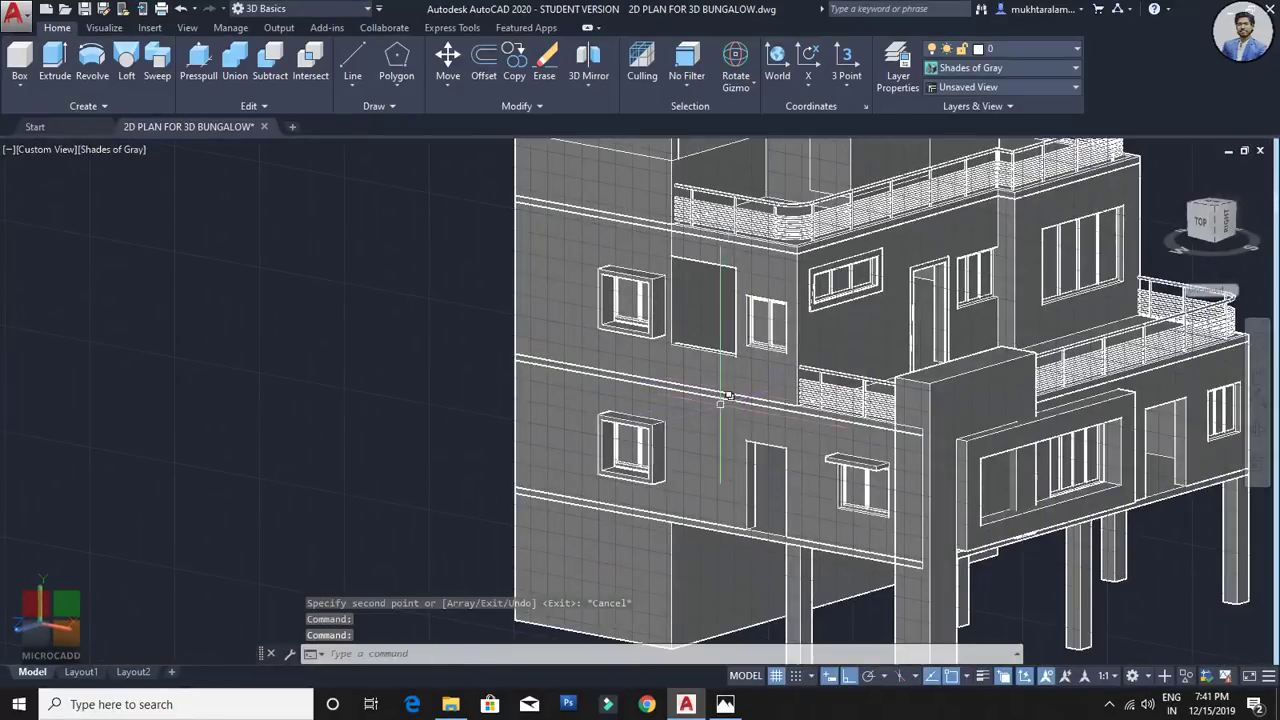
{"action": "middle_click_drag", "start_coordinate": [798, 486], "coordinate": [806, 470]}
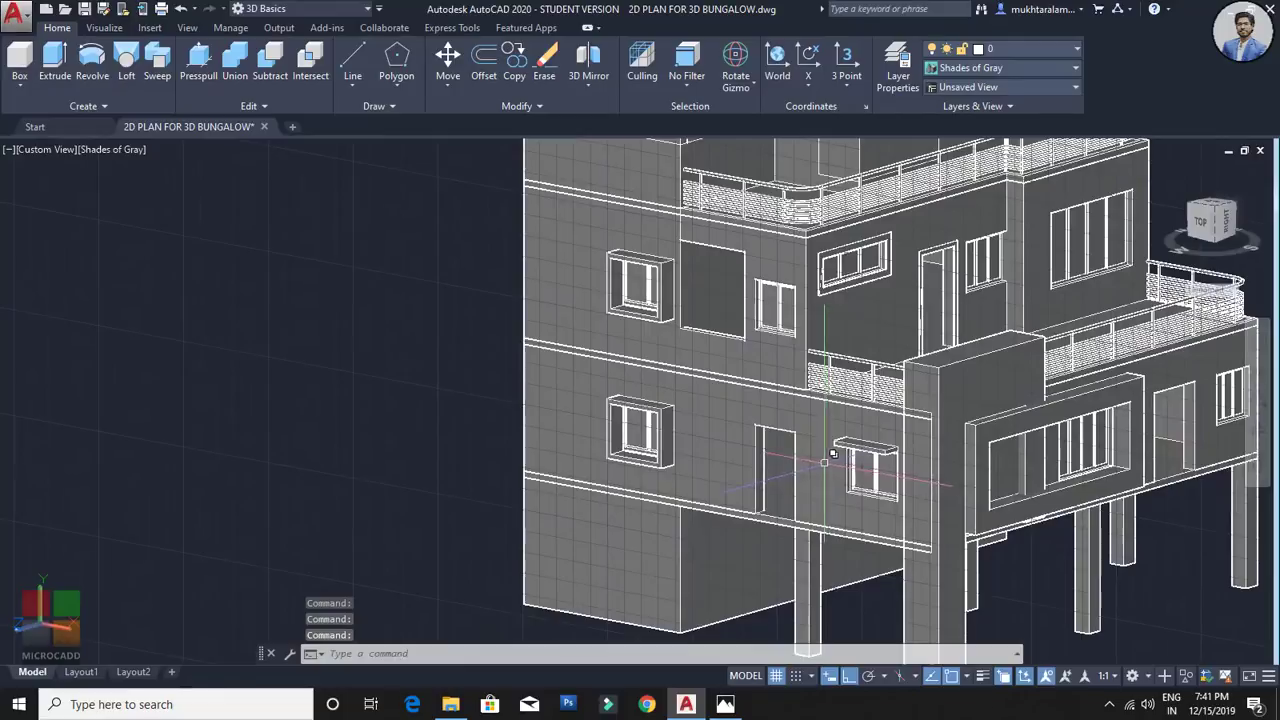
{"action": "scroll", "coordinate": [655, 450], "scroll_direction": "down", "scroll_amount": 3}
{"action": "middle_click_drag", "start_coordinate": [655, 450], "coordinate": [790, 180]}
{"action": "scroll", "coordinate": [940, 215], "scroll_direction": "down", "scroll_amount": 3}
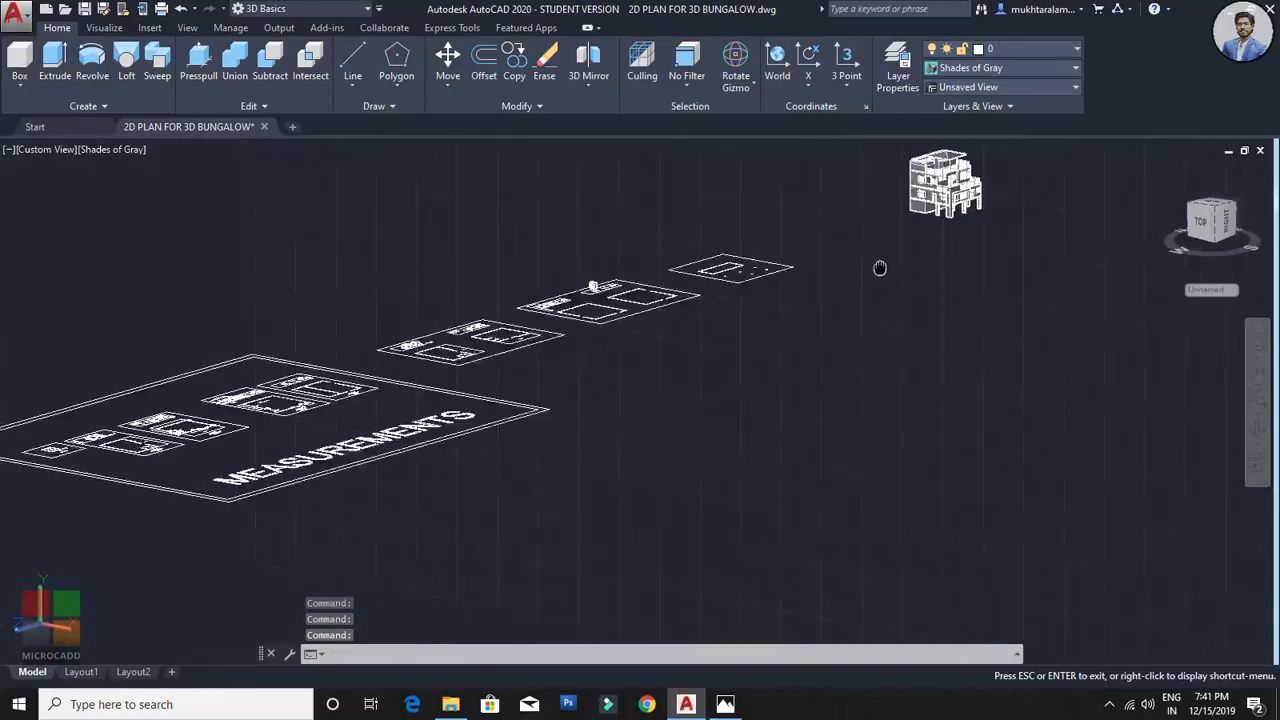
{"action": "middle_click_drag", "start_coordinate": [880, 269], "coordinate": [898, 370]}
{"action": "middle_click_drag", "start_coordinate": [898, 383], "coordinate": [751, 487], "text": "shift"}
{"action": "key", "text": "Escape"}
{"action": "scroll", "coordinate": [491, 428], "scroll_direction": "up", "scroll_amount": 10}
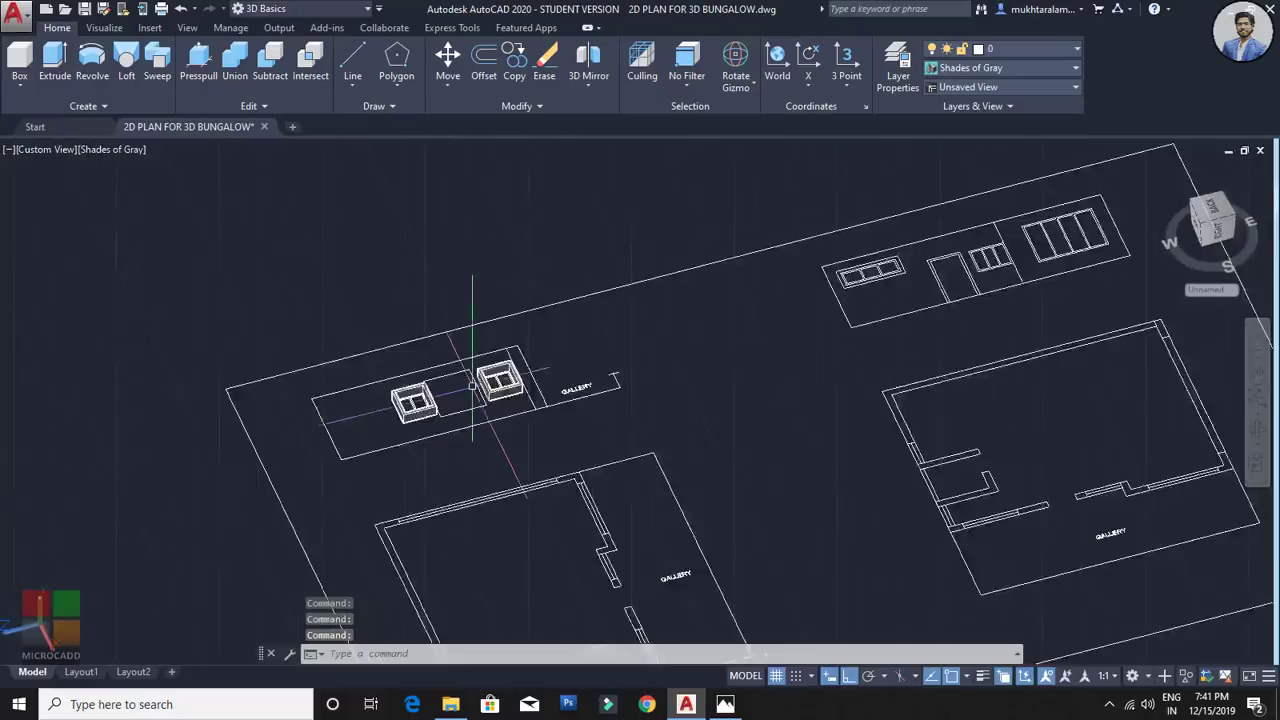
{"action": "left_click", "coordinate": [555, 385]}
{"action": "scroll", "coordinate": [555, 385], "scroll_direction": "up", "scroll_amount": 2}
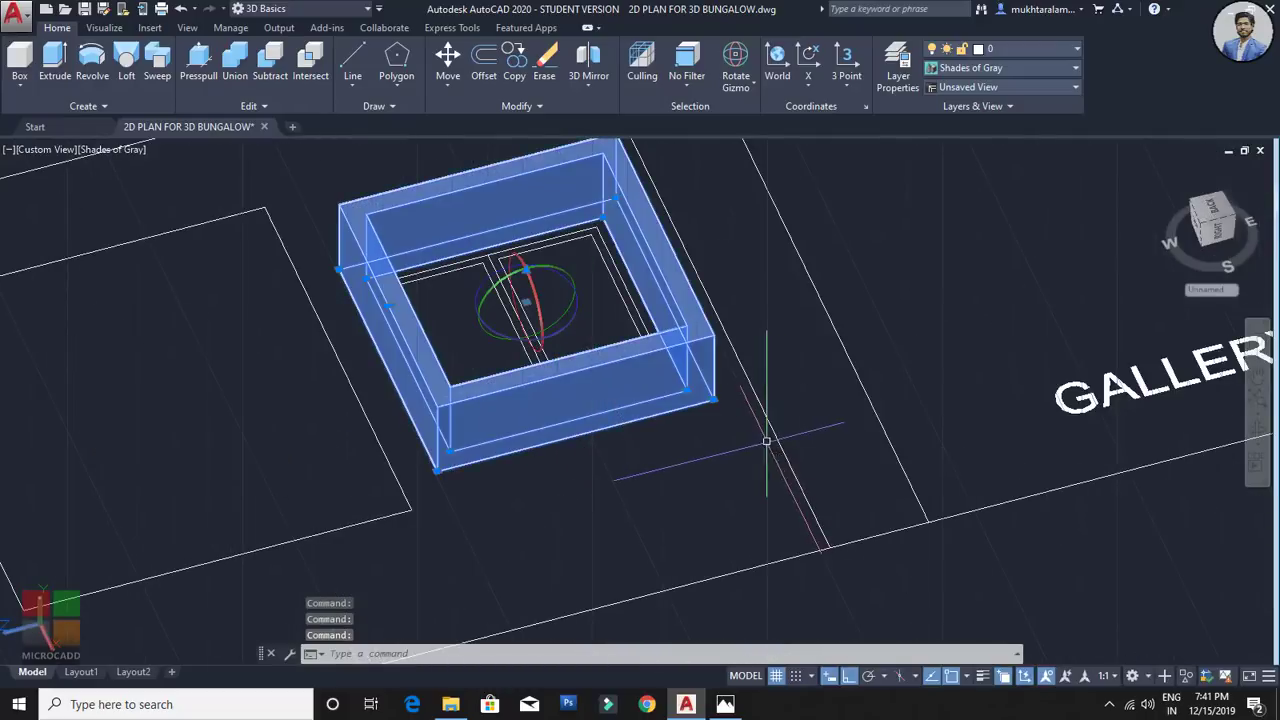
{"action": "type", "text": "CO"}
{"action": "key", "text": "Return"}
{"action": "middle_click_drag", "start_coordinate": [748, 429], "coordinate": [783, 375], "text": "shift"}
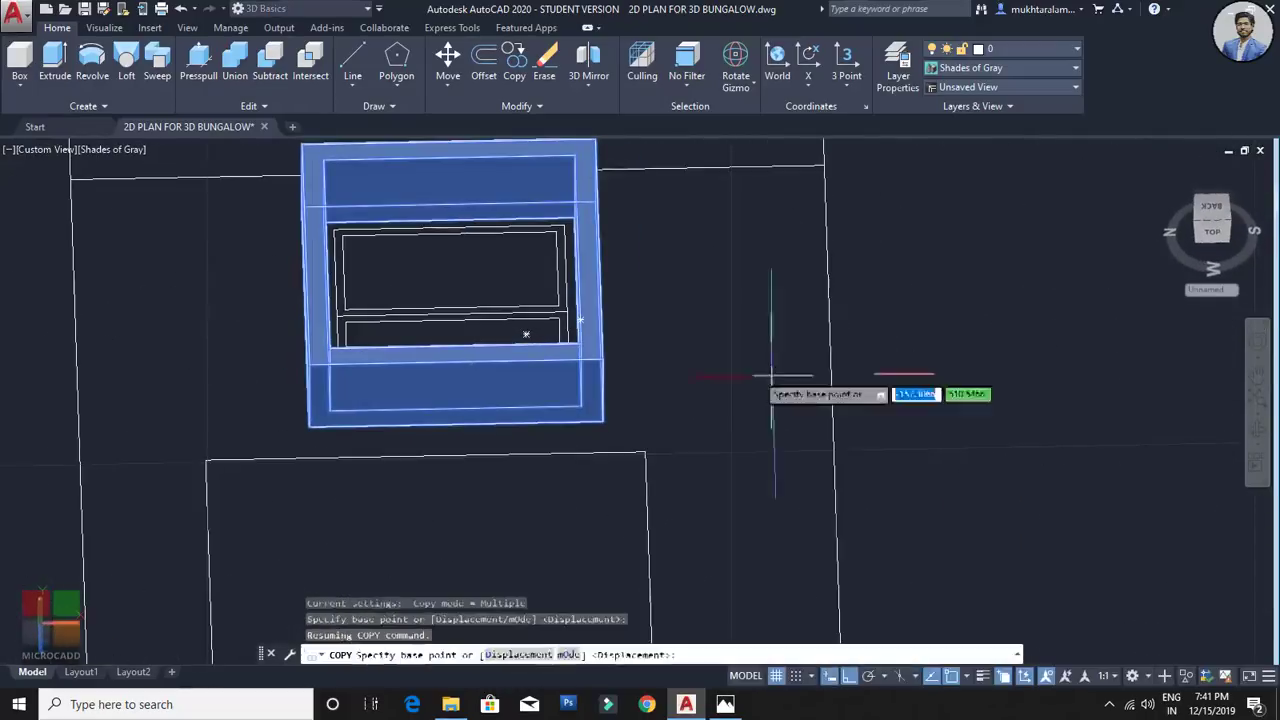
{"action": "middle_click_drag", "start_coordinate": [664, 232], "coordinate": [540, 217], "text": "shift"}
{"action": "scroll", "coordinate": [534, 216], "scroll_direction": "up", "scroll_amount": 4}
{"action": "left_click", "coordinate": [481, 172]}
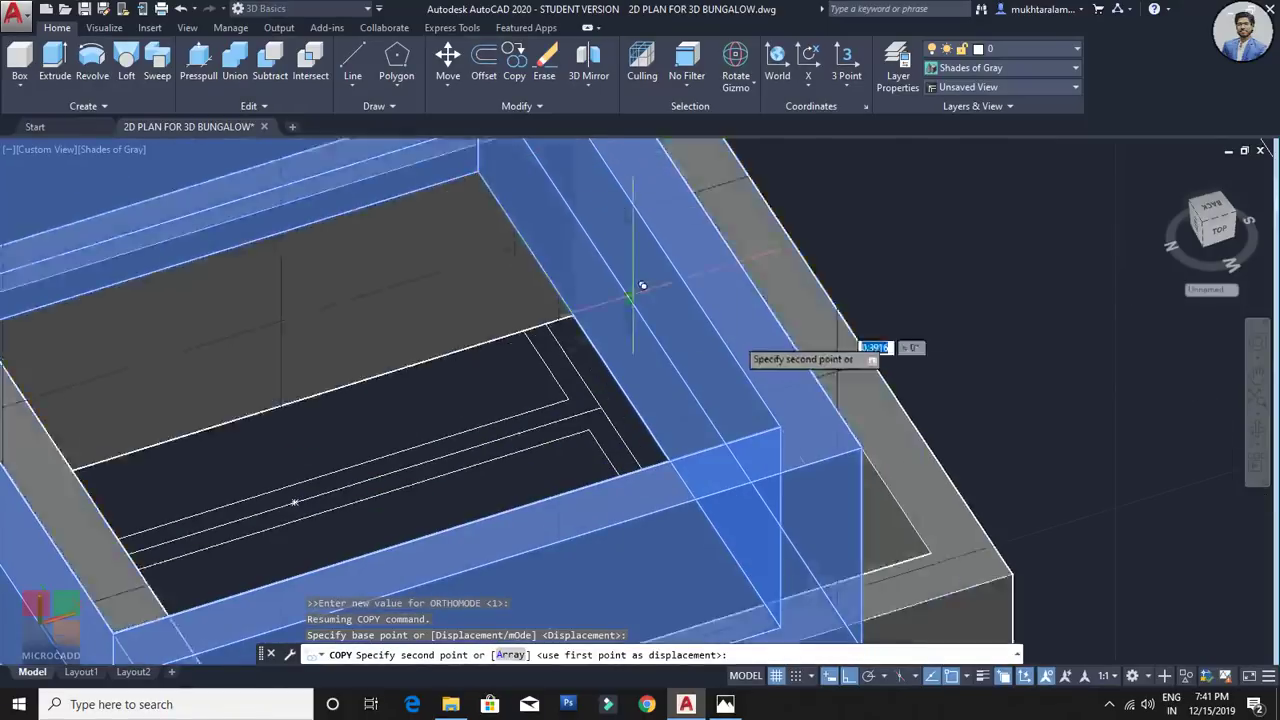
{"action": "scroll", "coordinate": [731, 369], "scroll_direction": "down", "scroll_amount": 8}
{"action": "middle_click_drag", "start_coordinate": [866, 300], "coordinate": [704, 287], "text": "shift"}
{"action": "scroll", "coordinate": [932, 368], "scroll_direction": "down", "scroll_amount": 6}
{"action": "middle_click_drag", "start_coordinate": [932, 368], "coordinate": [366, 540]}
{"action": "middle_click_drag", "start_coordinate": [491, 503], "coordinate": [546, 452], "text": "shift"}
{"action": "scroll", "coordinate": [482, 510], "scroll_direction": "up", "scroll_amount": 6}
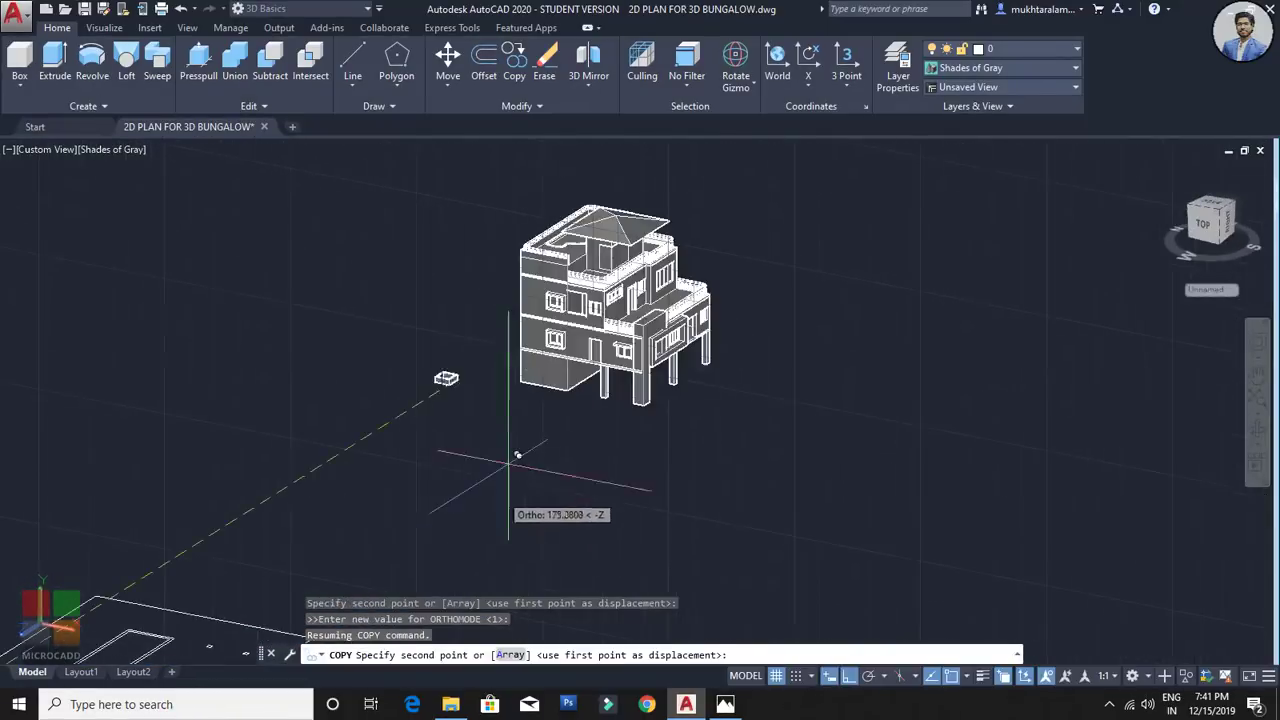
{"action": "left_click", "coordinate": [484, 524]}
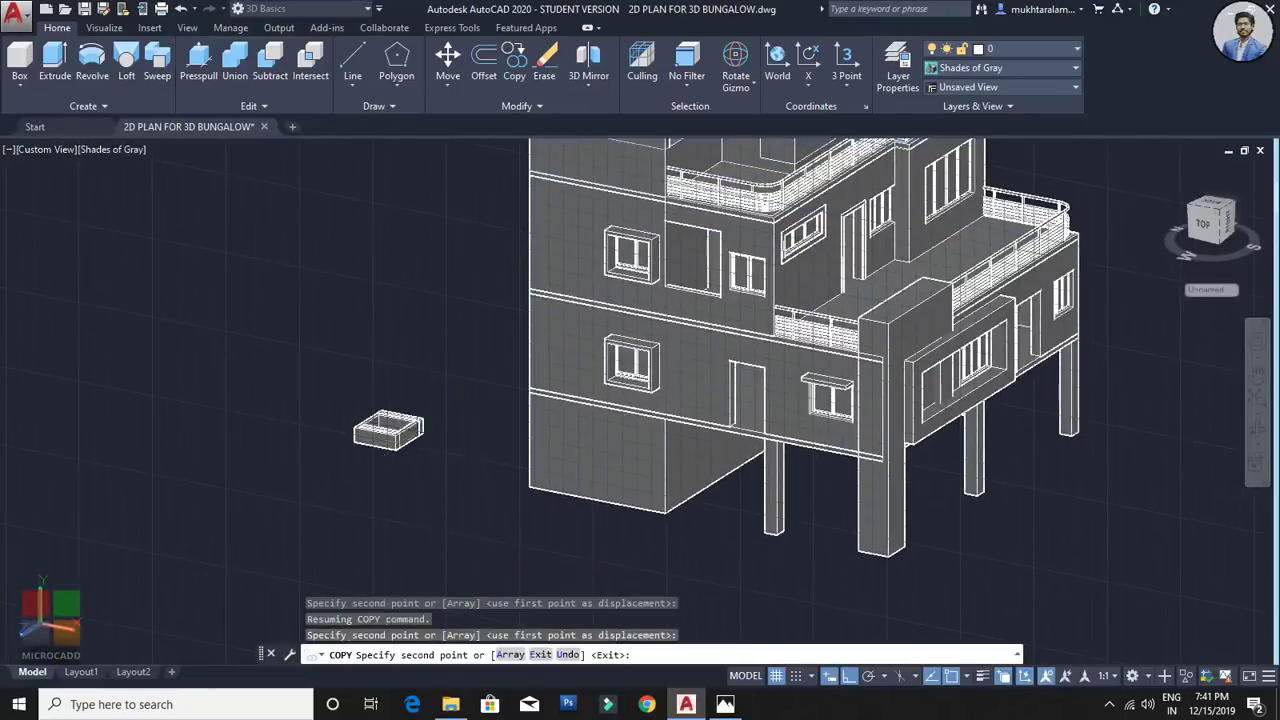
{"action": "key", "text": "Escape"}
Step: Rotate the copied surround upright and turn it about the vertical axis to align with the bungalow's side wall
{"action": "scroll", "coordinate": [560, 440], "scroll_direction": "up", "scroll_amount": 5}
{"action": "left_click", "coordinate": [608, 427]}
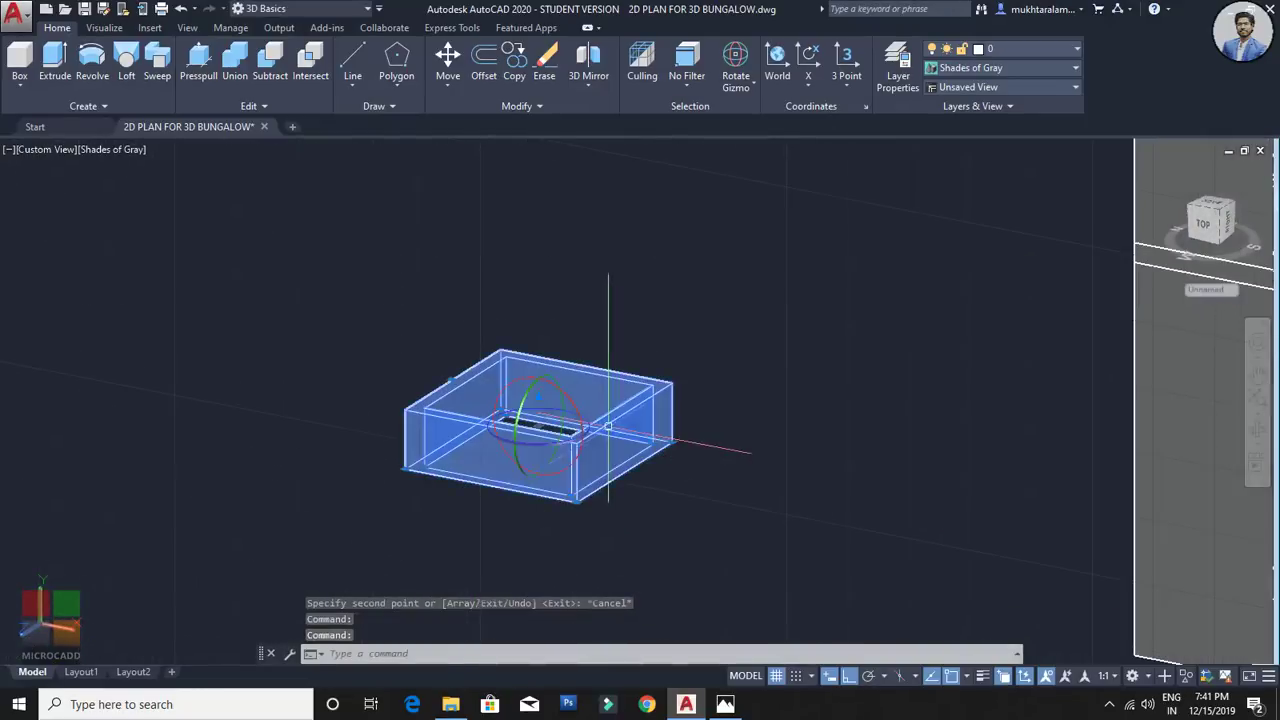
{"action": "left_click", "coordinate": [551, 382]}
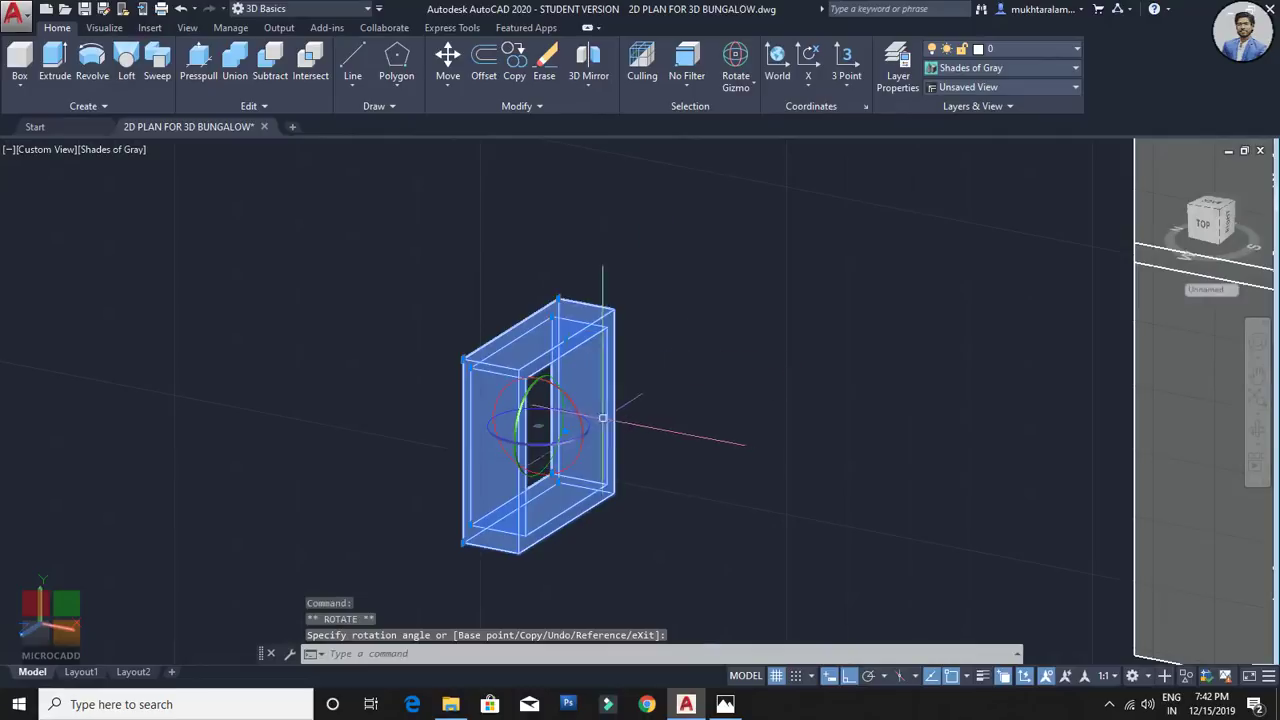
{"action": "left_click", "coordinate": [603, 418]}
{"action": "left_click", "coordinate": [588, 424]}
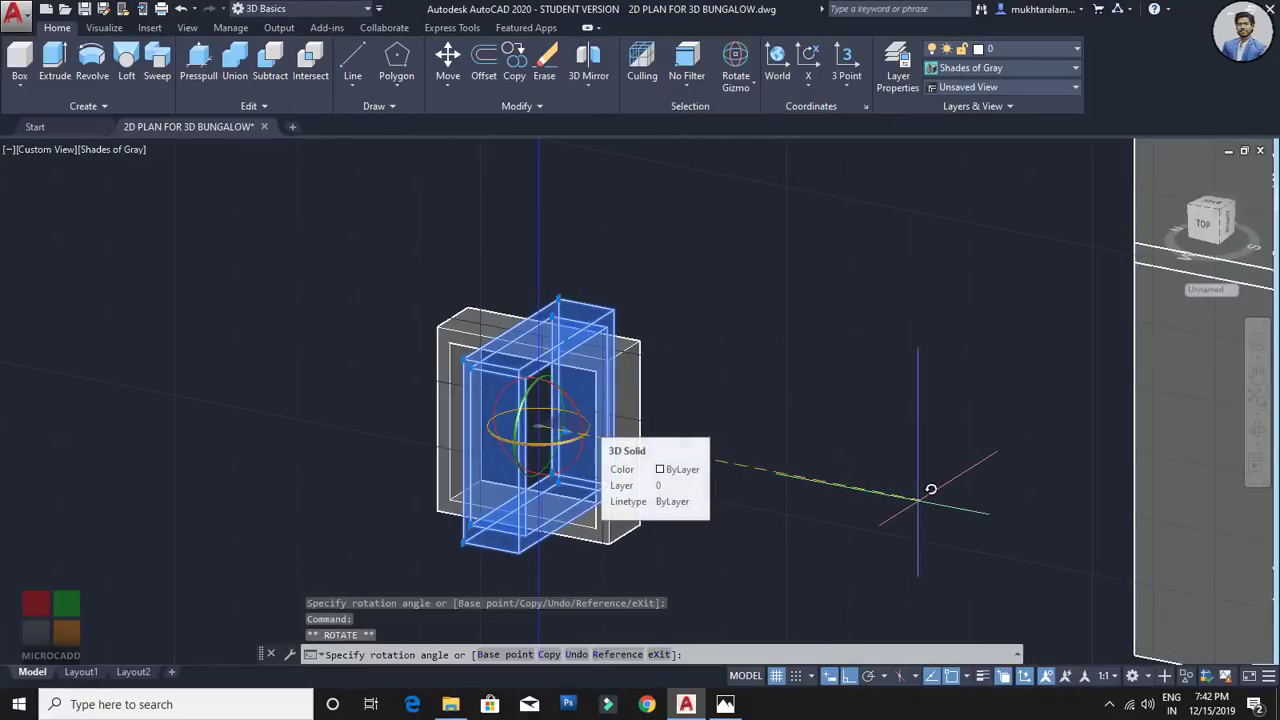
{"action": "left_click", "coordinate": [905, 512]}
Step: Move the upright surround by its inner lower back corner onto the lower corner of the upper-floor two-pane window beside the door opening
{"action": "type", "text": "m"}
{"action": "key", "text": "Return"}
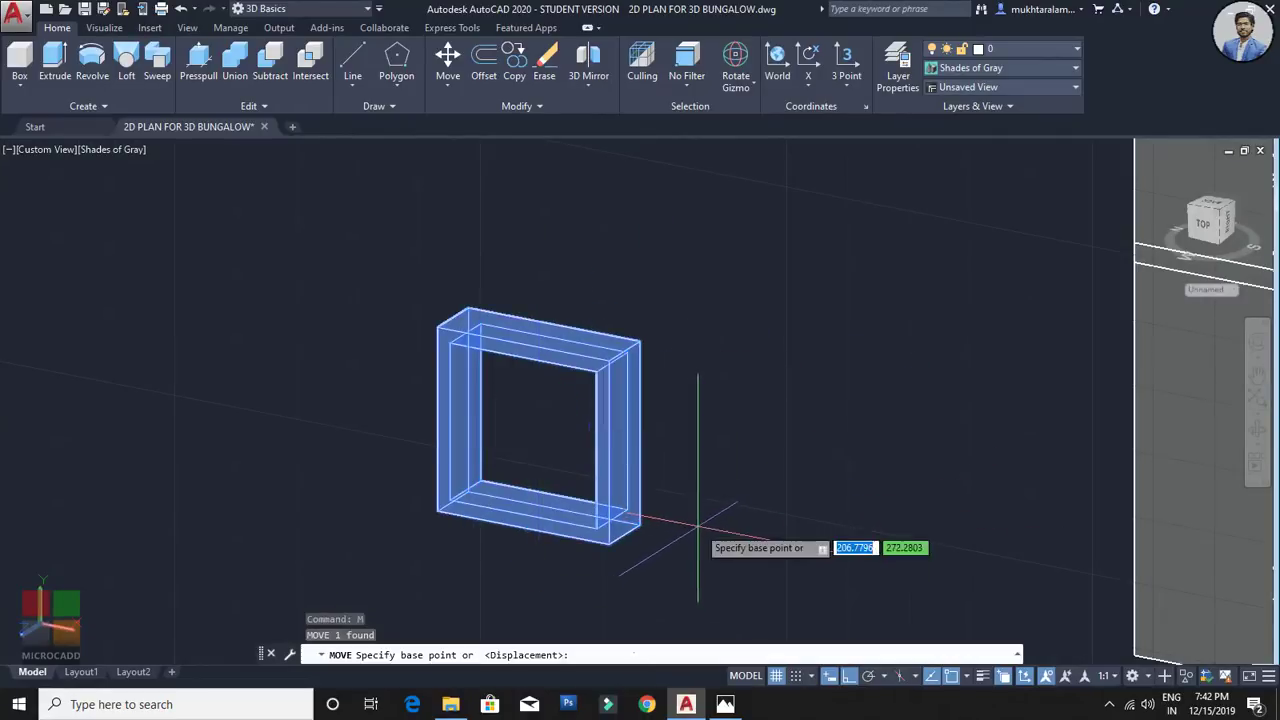
{"action": "middle_click_drag", "start_coordinate": [691, 511], "coordinate": [790, 449], "text": "shift"}
{"action": "scroll", "coordinate": [576, 490], "scroll_direction": "up", "scroll_amount": 3}
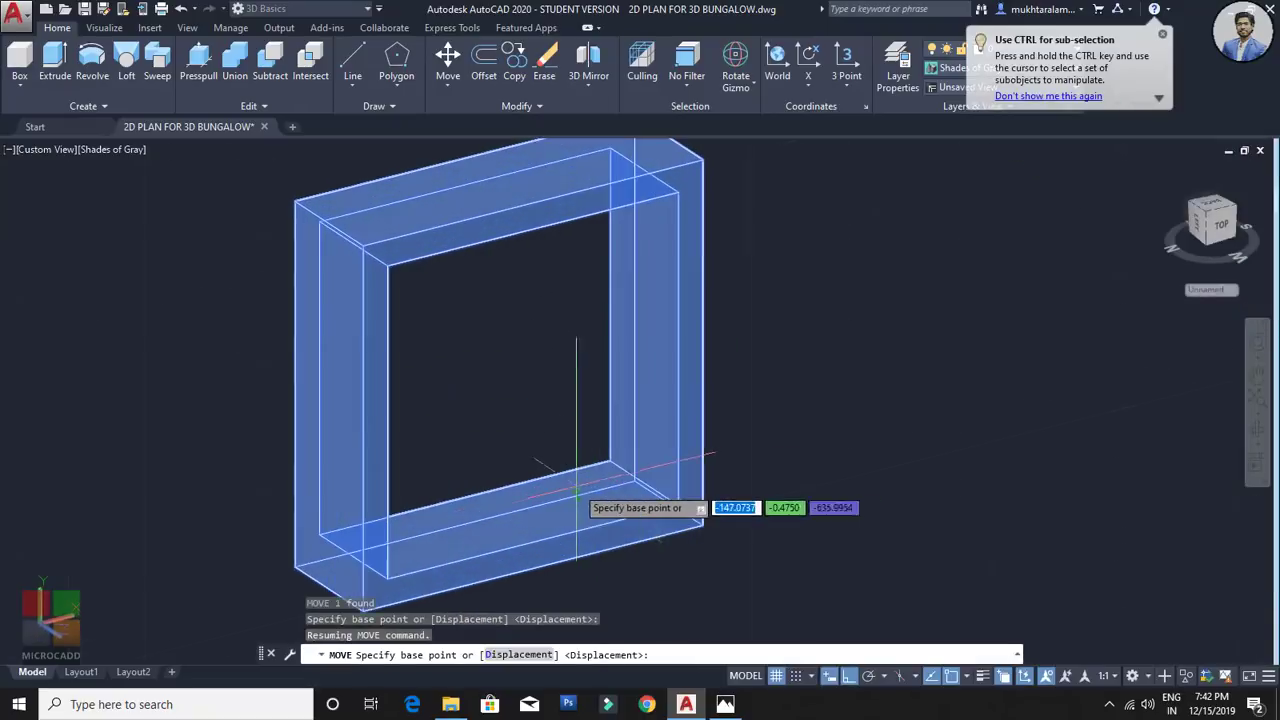
{"action": "left_click", "coordinate": [609, 462]}
{"action": "scroll", "coordinate": [951, 471], "scroll_direction": "down", "scroll_amount": 6}
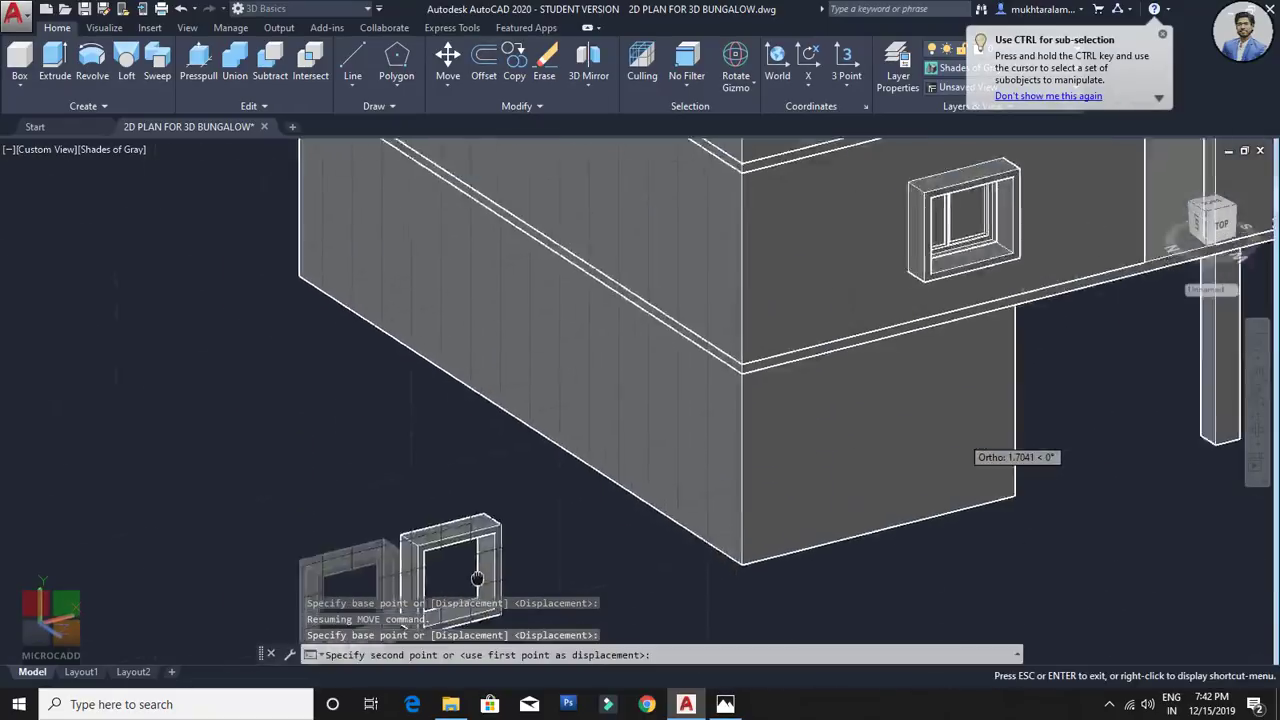
{"action": "scroll", "coordinate": [694, 360], "scroll_direction": "up", "scroll_amount": 10}
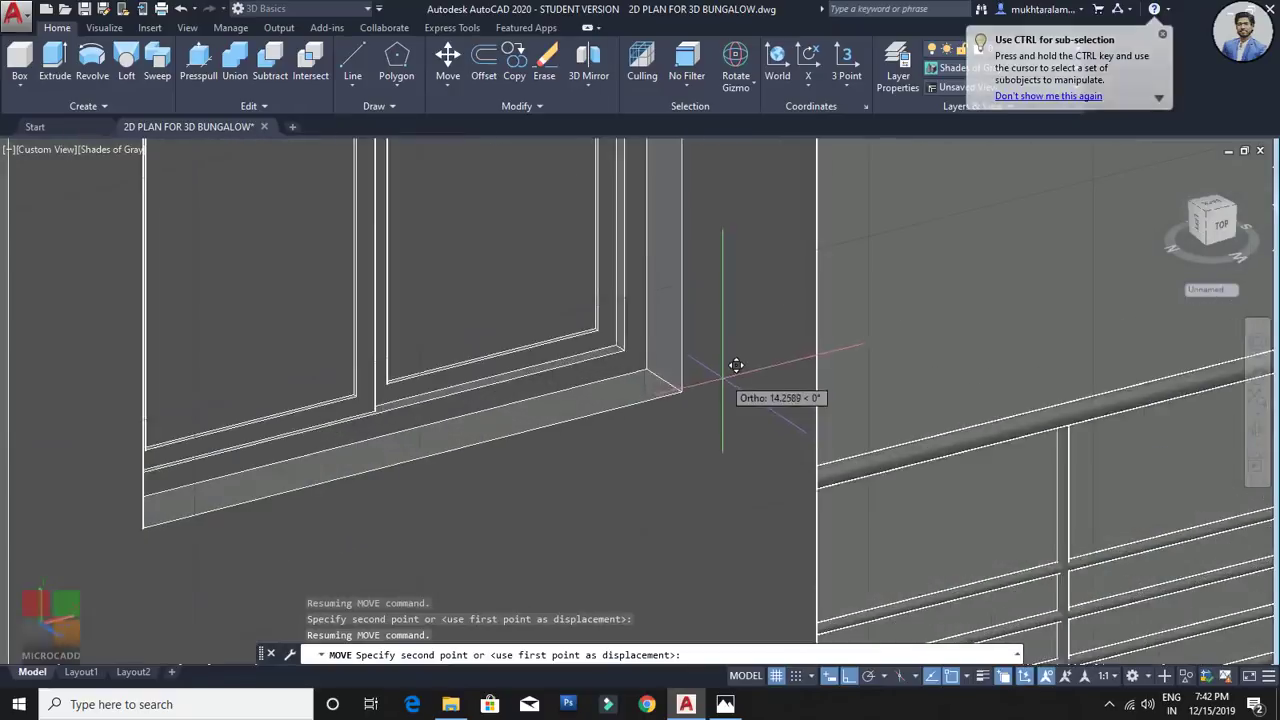
{"action": "scroll", "coordinate": [737, 394], "scroll_direction": "down", "scroll_amount": 8}
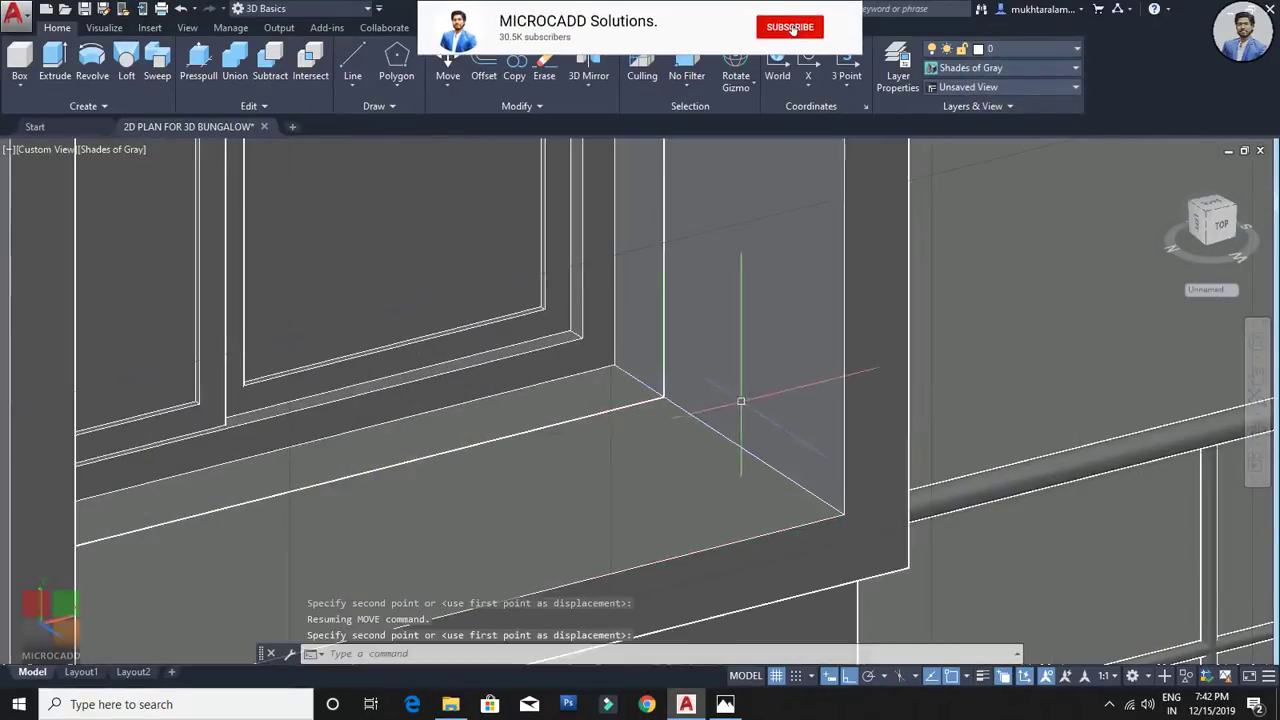
{"action": "key", "text": "Escape"}
Step: Draw a circle with a radius of about 9 units in the empty space beside the bungalow
{"action": "middle_click_drag", "start_coordinate": [767, 438], "coordinate": [686, 371], "text": "shift"}
{"action": "scroll", "coordinate": [575, 420], "scroll_direction": "down", "scroll_amount": 3}
{"action": "scroll", "coordinate": [780, 490], "scroll_direction": "down", "scroll_amount": 6}
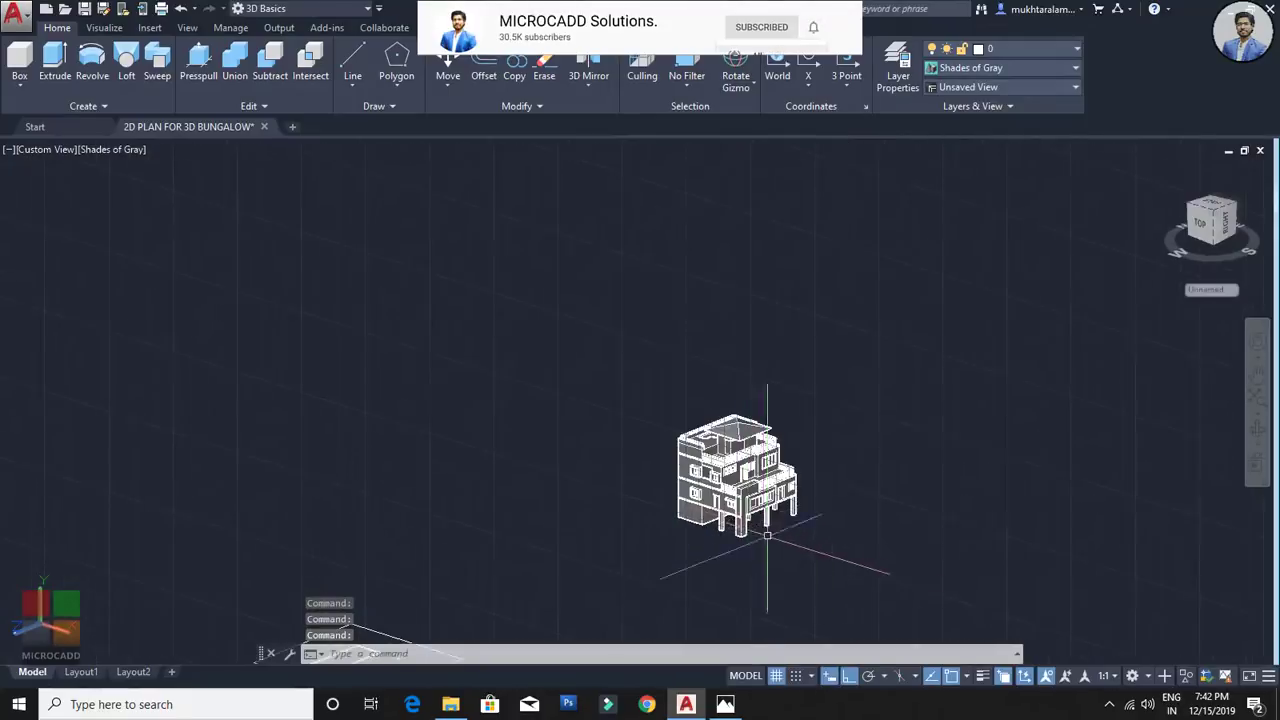
{"action": "middle_click_drag", "start_coordinate": [766, 534], "coordinate": [788, 524], "text": "shift"}
{"action": "key", "text": "Return"}
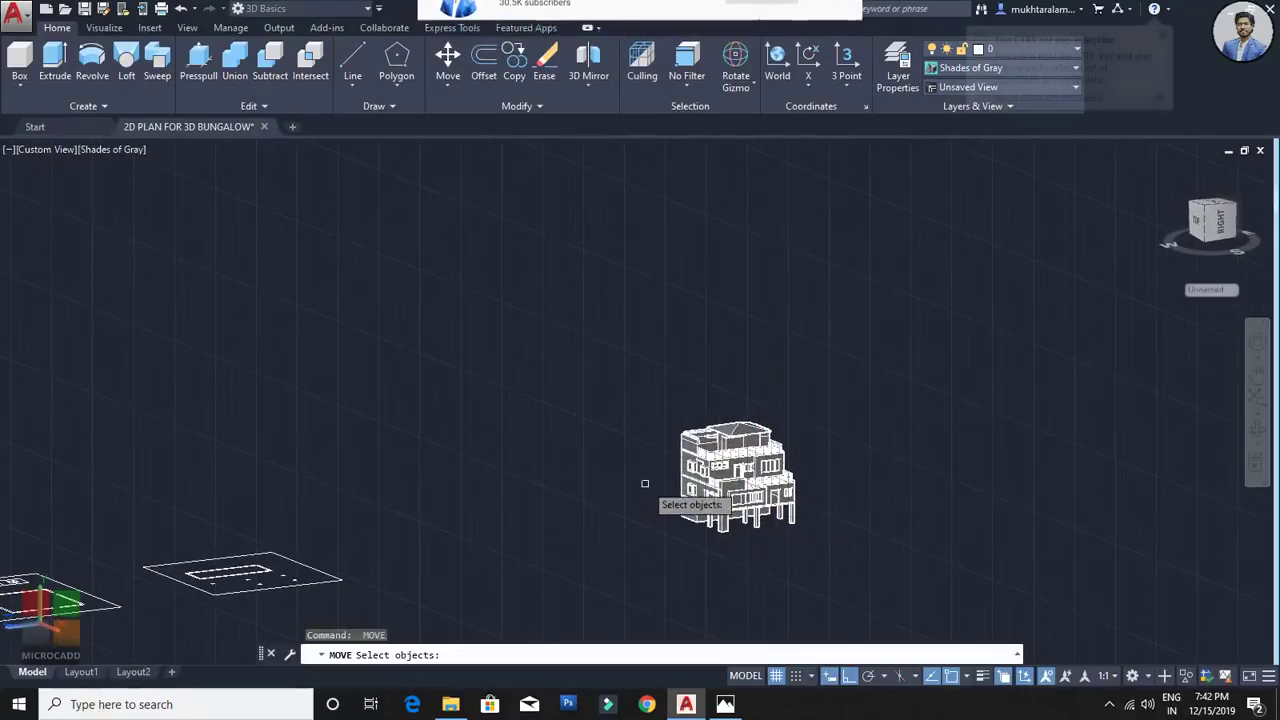
{"action": "key", "text": "Escape"}
{"action": "key", "text": "Return"}
{"action": "left_click", "coordinate": [594, 354]}
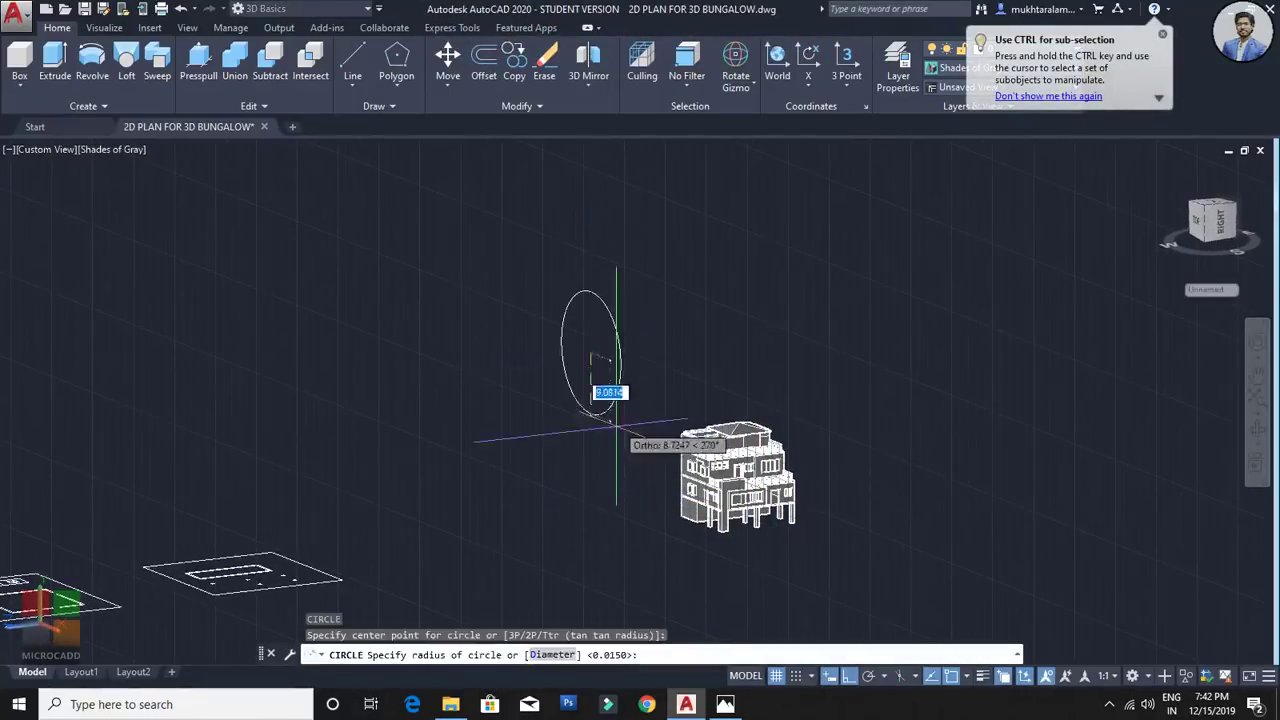
{"action": "left_click", "coordinate": [614, 426]}
{"action": "scroll", "coordinate": [634, 489], "scroll_direction": "up", "scroll_amount": 2}
{"action": "mouse_move", "coordinate": [636, 489]}
{"action": "middle_mouse_down", "text": "shift"}
{"action": "mouse_move", "coordinate": [713, 512]}
{"action": "mouse_move", "coordinate": [814, 446]}
{"action": "mouse_move", "coordinate": [851, 477]}
{"action": "middle_mouse_up", "text": "shift"}
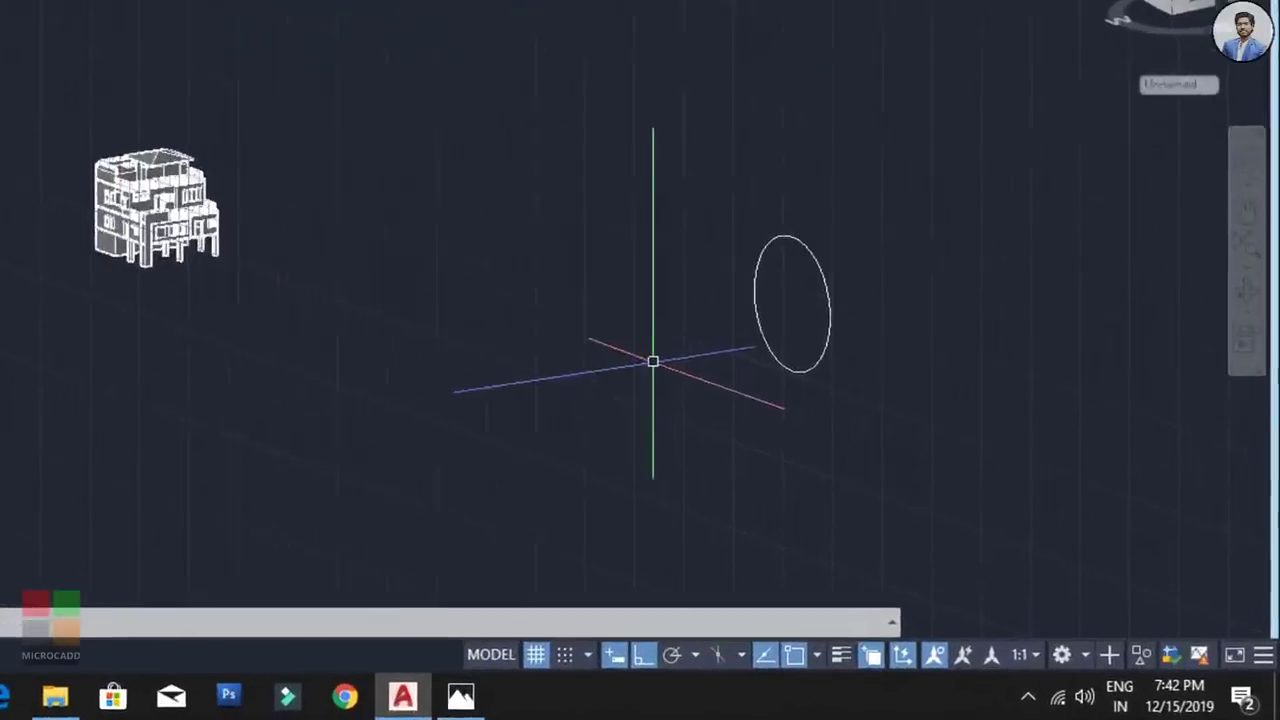
Step: Reset the UCS to the World coordinate system
{"action": "type", "text": "cs"}
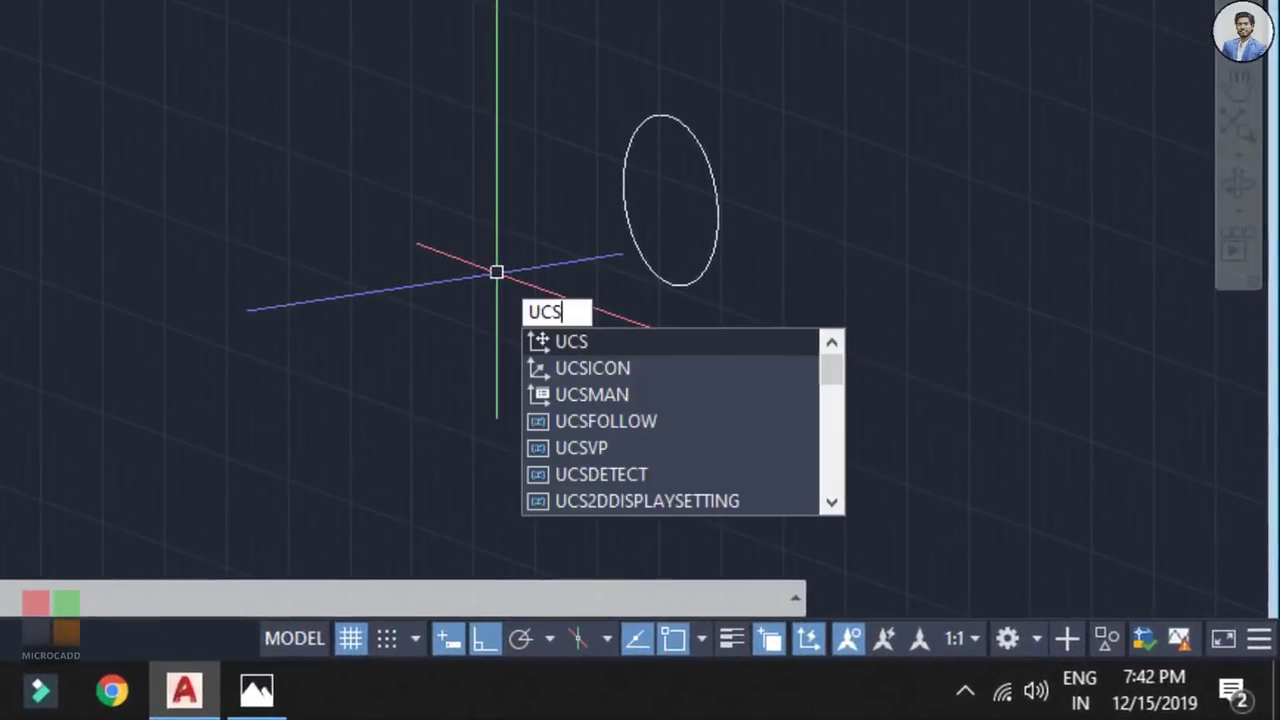
{"action": "key", "text": "Return"}
{"action": "key", "text": "Return"}
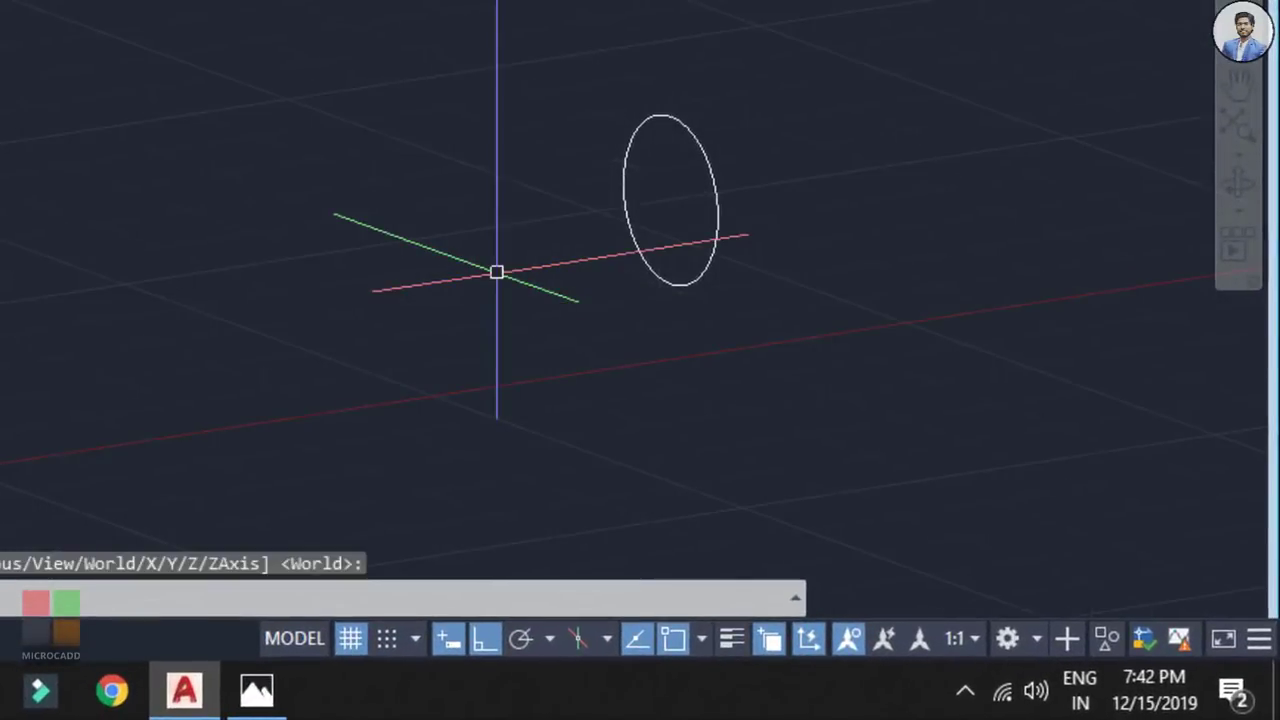
{"action": "middle_click_drag", "start_coordinate": [424, 169], "coordinate": [504, 323], "text": "shift"}
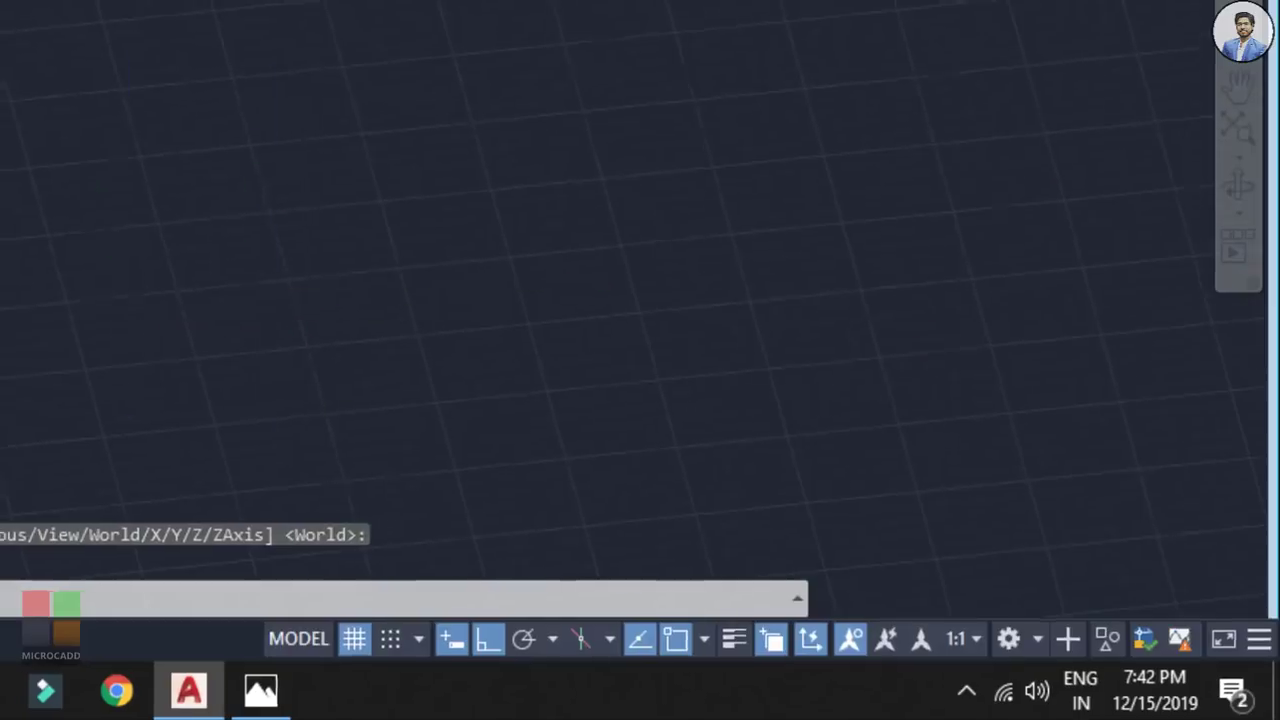
{"action": "middle_click_drag", "start_coordinate": [285, 318], "coordinate": [646, 457], "text": "shift"}
{"action": "scroll", "coordinate": [630, 475], "scroll_direction": "up", "scroll_amount": 5}
{"action": "scroll", "coordinate": [723, 459], "scroll_direction": "down", "scroll_amount": 5}
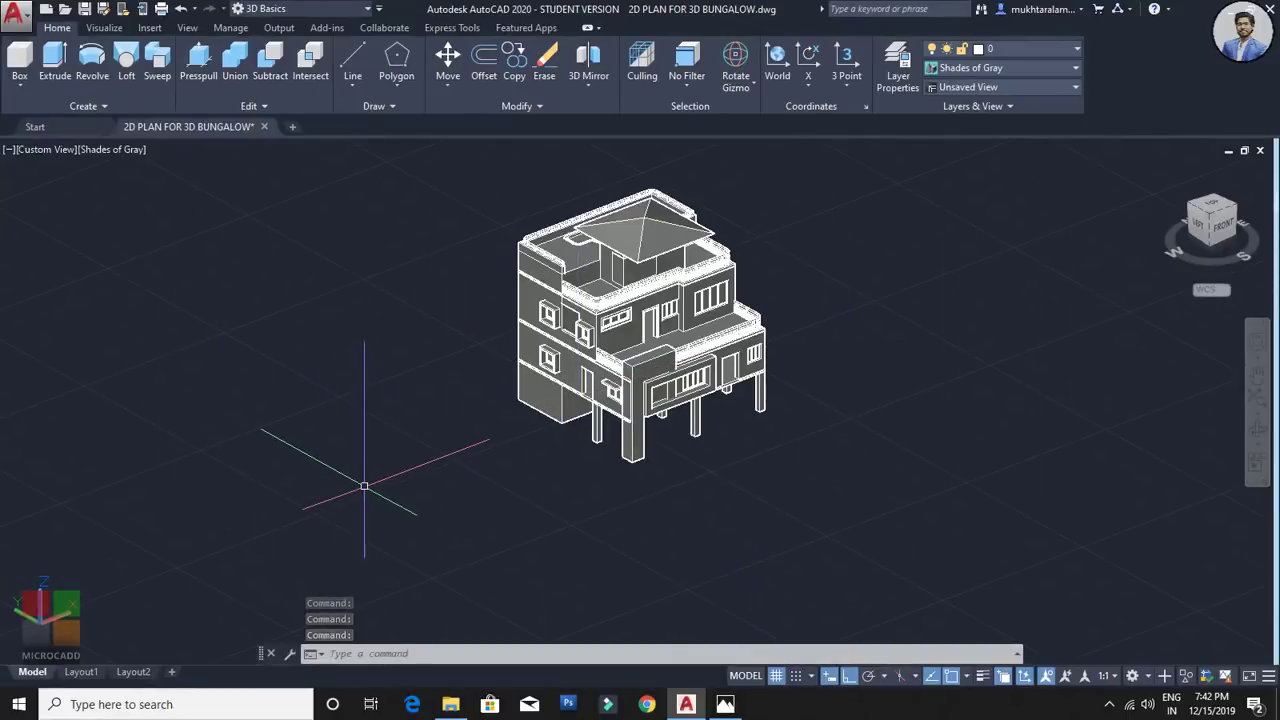
Step: Examine the bungalow's front elevation and the outer column below the entrance door, where the ground-floor slab ends
{"action": "mouse_move", "coordinate": [580, 533]}
{"action": "middle_mouse_down", "text": "shift"}
{"action": "mouse_move", "coordinate": [623, 543]}
{"action": "mouse_move", "coordinate": [637, 529]}
{"action": "mouse_move", "coordinate": [583, 529]}
{"action": "middle_mouse_up", "text": "shift"}
{"action": "scroll", "coordinate": [637, 529], "scroll_direction": "up", "scroll_amount": 4}
{"action": "middle_click_drag", "start_coordinate": [854, 471], "coordinate": [646, 538]}
{"action": "middle_click_drag", "start_coordinate": [656, 540], "coordinate": [610, 552], "text": "shift"}
{"action": "middle_click_drag", "start_coordinate": [549, 528], "coordinate": [581, 535]}
{"action": "scroll", "coordinate": [580, 440], "scroll_direction": "up", "scroll_amount": 4}
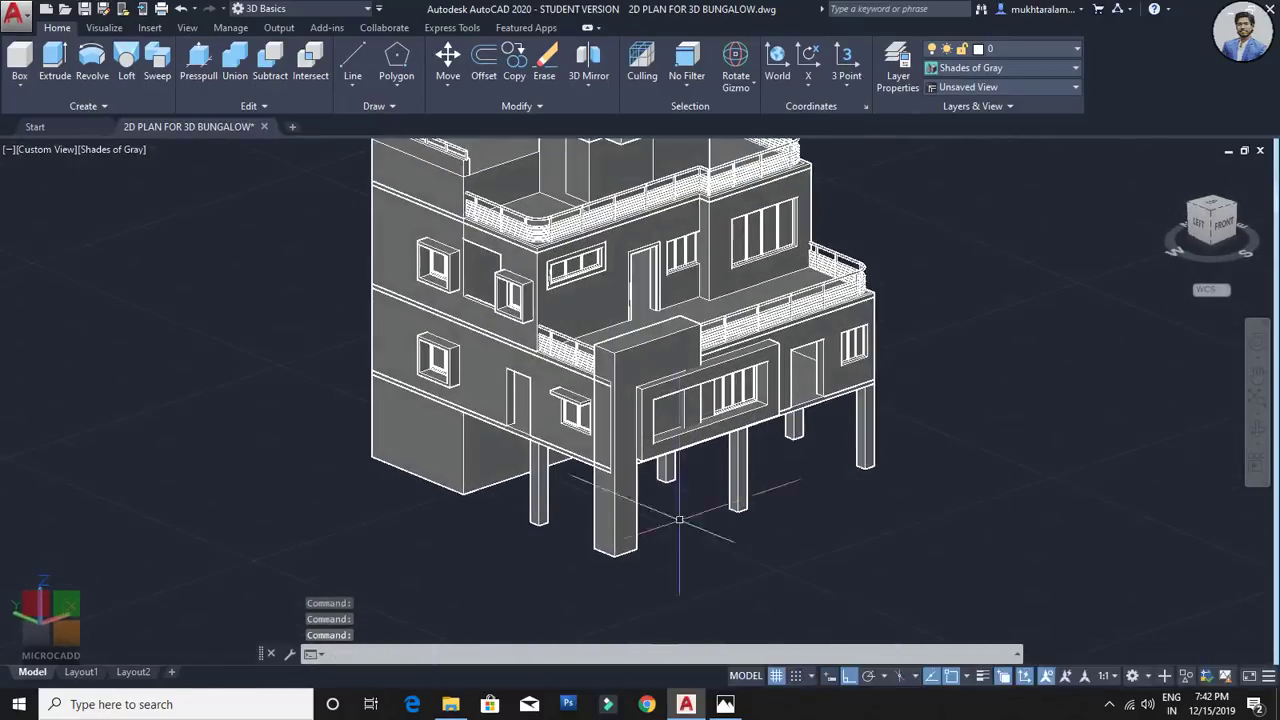
{"action": "scroll", "coordinate": [580, 437], "scroll_direction": "down", "scroll_amount": 2}
{"action": "middle_click_drag", "start_coordinate": [507, 365], "coordinate": [413, 325]}
{"action": "middle_click_drag", "start_coordinate": [762, 415], "coordinate": [683, 318]}
{"action": "scroll", "coordinate": [737, 471], "scroll_direction": "down", "scroll_amount": 6}
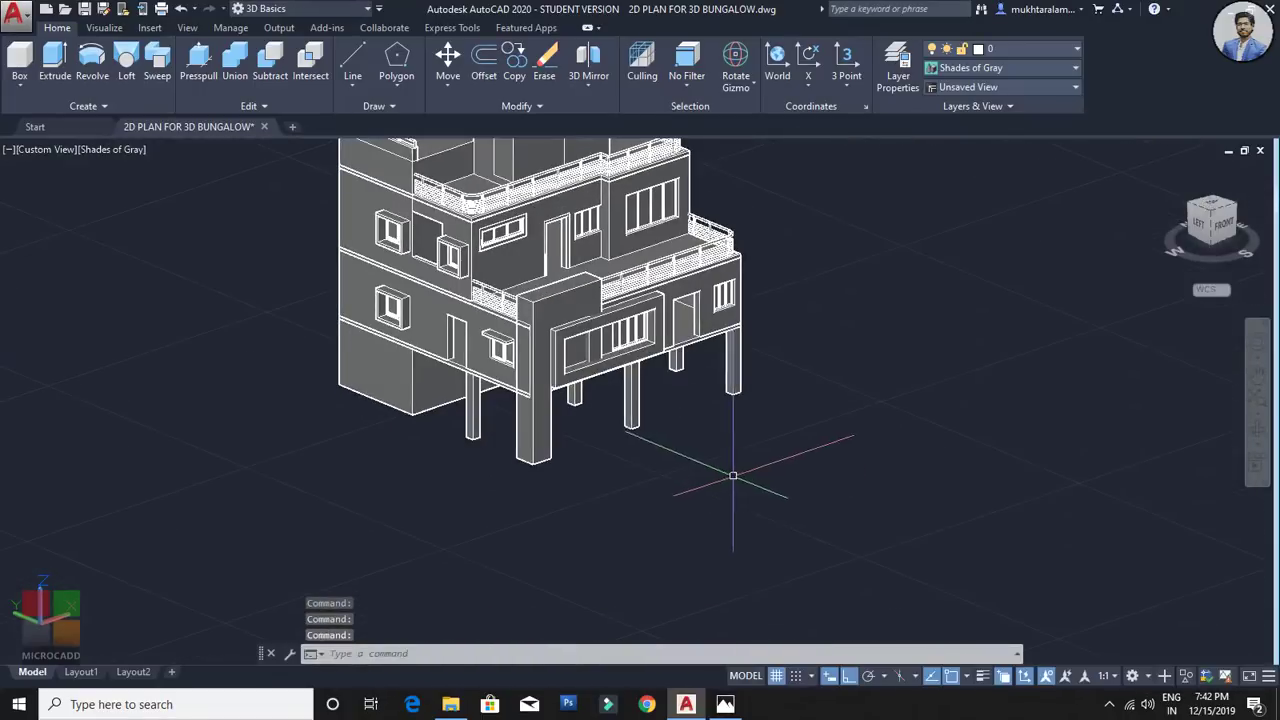
{"action": "middle_click_drag", "start_coordinate": [737, 480], "coordinate": [688, 454], "text": "shift"}
{"action": "scroll", "coordinate": [818, 381], "scroll_direction": "up", "scroll_amount": 5}
{"action": "middle_click_drag", "start_coordinate": [688, 454], "coordinate": [691, 409], "text": "shift"}
{"action": "scroll", "coordinate": [668, 308], "scroll_direction": "up", "scroll_amount": 4}
{"action": "middle_click_drag", "start_coordinate": [660, 291], "coordinate": [658, 404]}
{"action": "middle_click_drag", "start_coordinate": [658, 404], "coordinate": [640, 404], "text": "shift"}
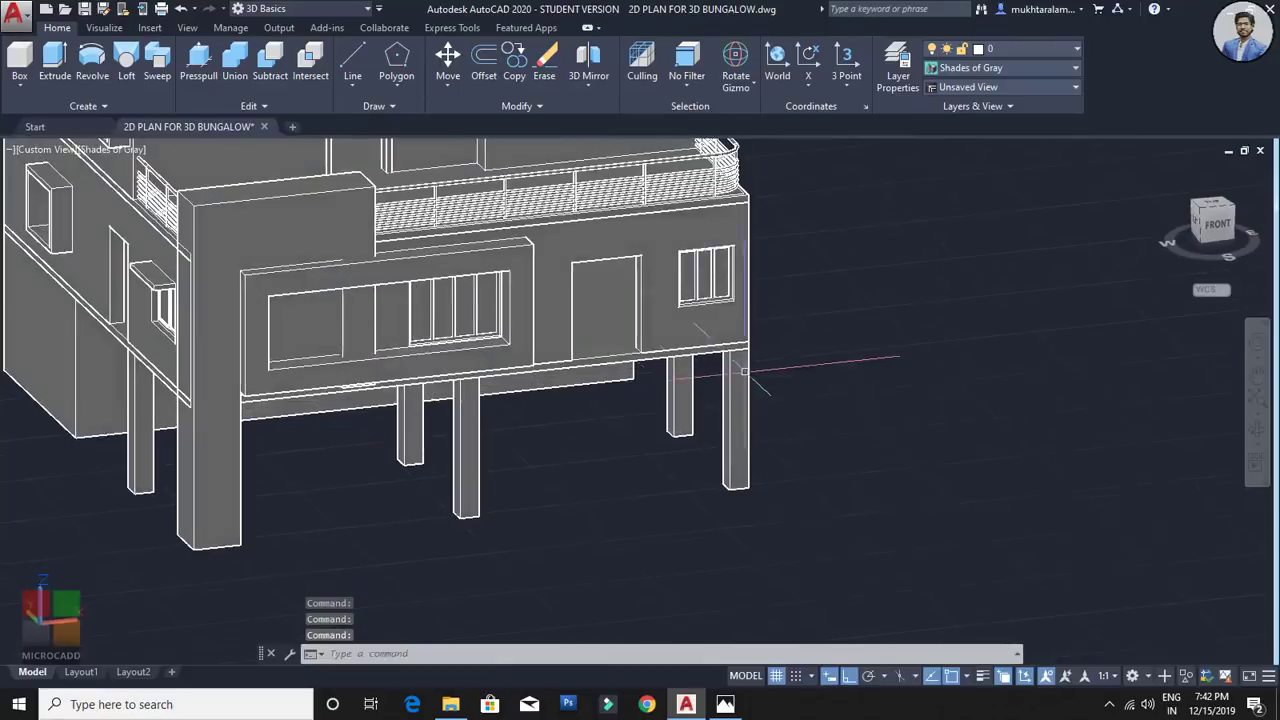
{"action": "scroll", "coordinate": [743, 366], "scroll_direction": "up", "scroll_amount": 5}
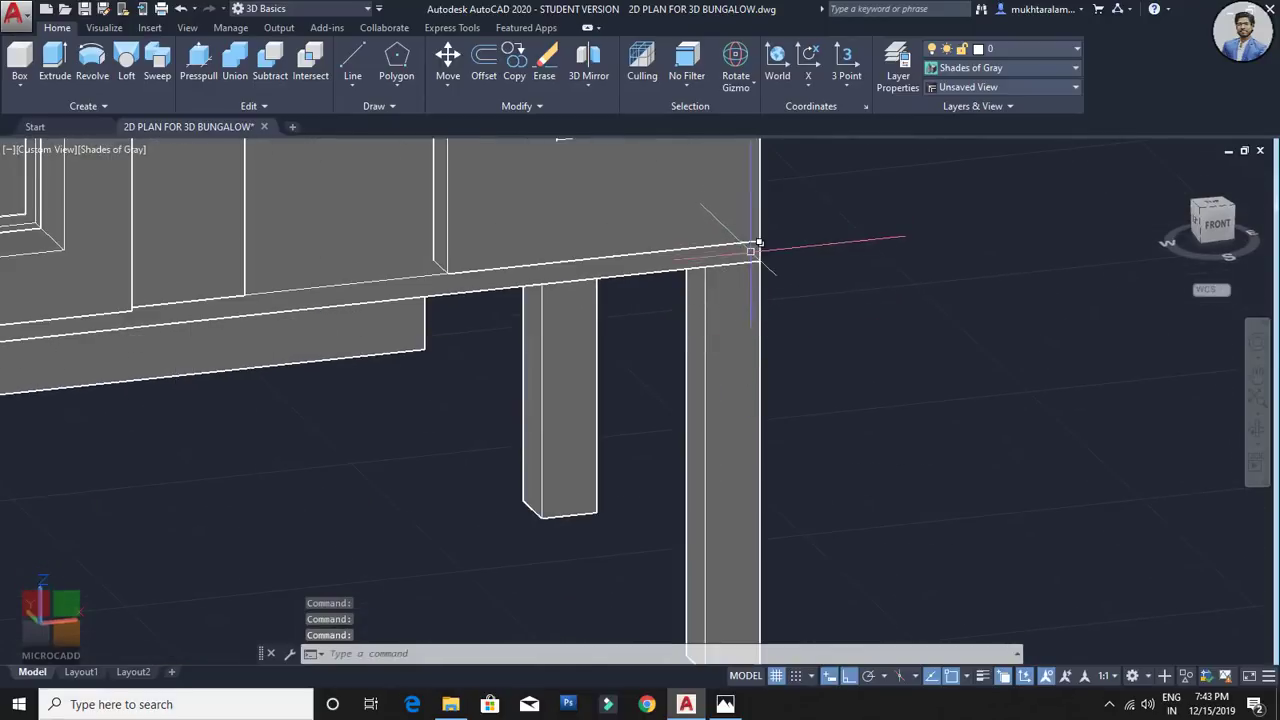
{"action": "scroll", "coordinate": [747, 262], "scroll_direction": "up", "scroll_amount": 2}
{"action": "scroll", "coordinate": [745, 262], "scroll_direction": "up", "scroll_amount": 2}
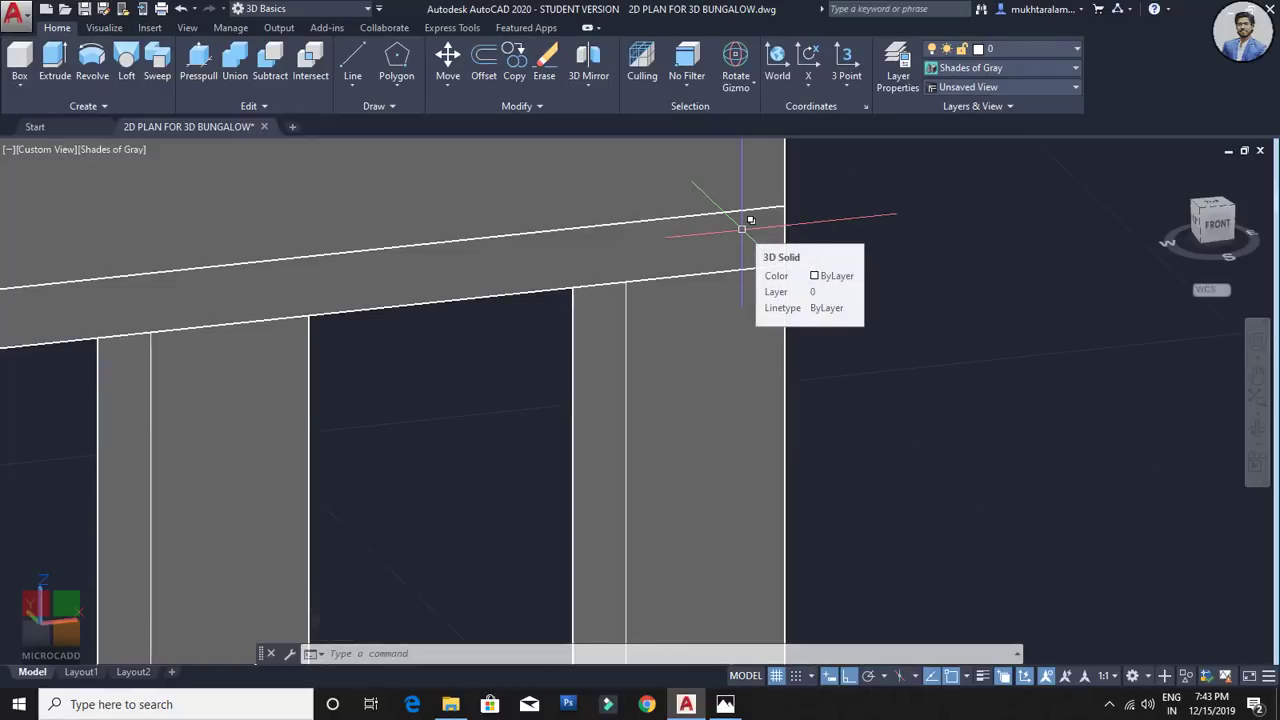
Step: Switch to the Photos reference renders, study the front and side staircases, and return to the AutoCAD drawing
{"action": "key", "text": "alt+Tab"}
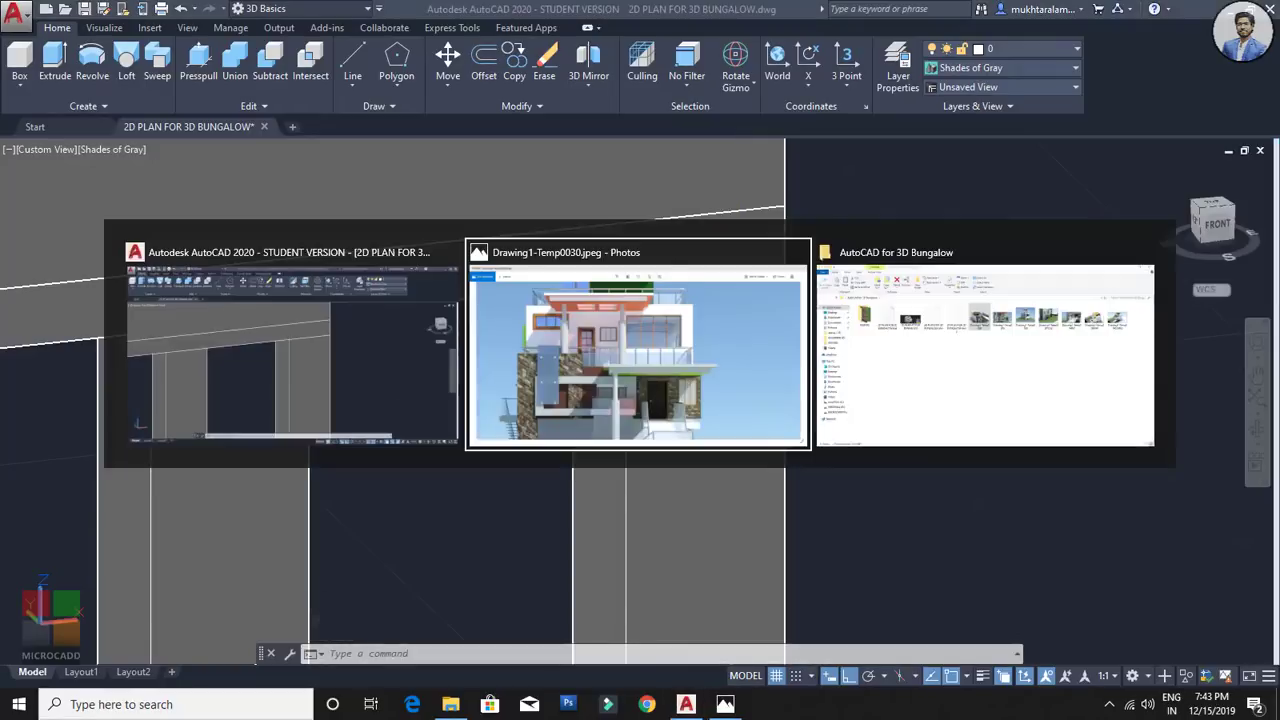
{"action": "scroll", "coordinate": [729, 503], "scroll_direction": "up", "scroll_amount": 5}
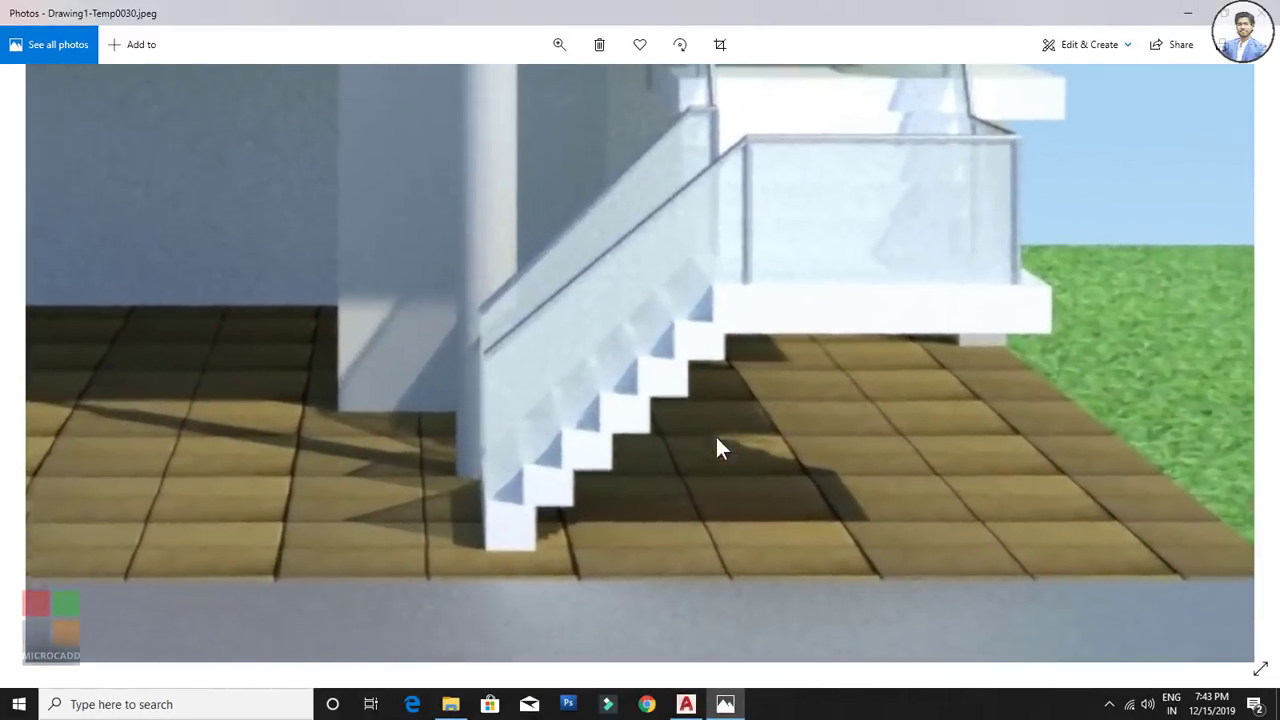
{"action": "scroll", "coordinate": [720, 447], "scroll_direction": "up", "scroll_amount": 3}
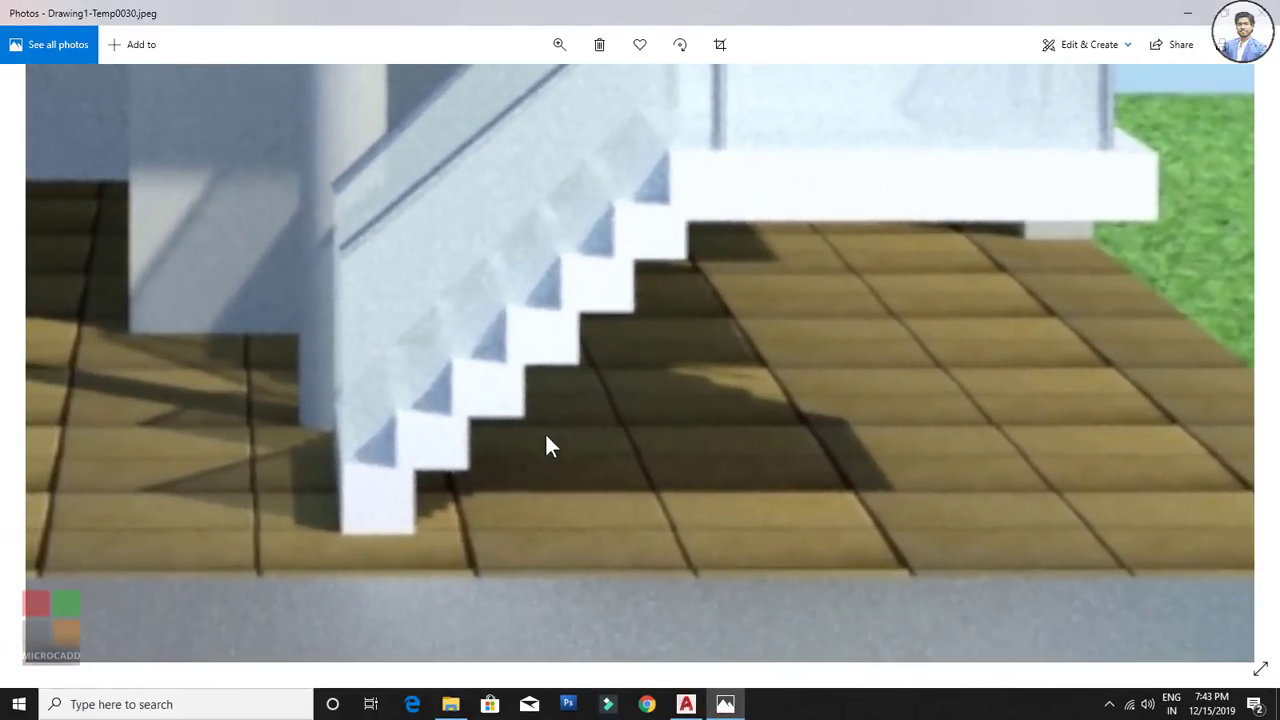
{"action": "scroll", "coordinate": [505, 343], "scroll_direction": "down", "scroll_amount": 5}
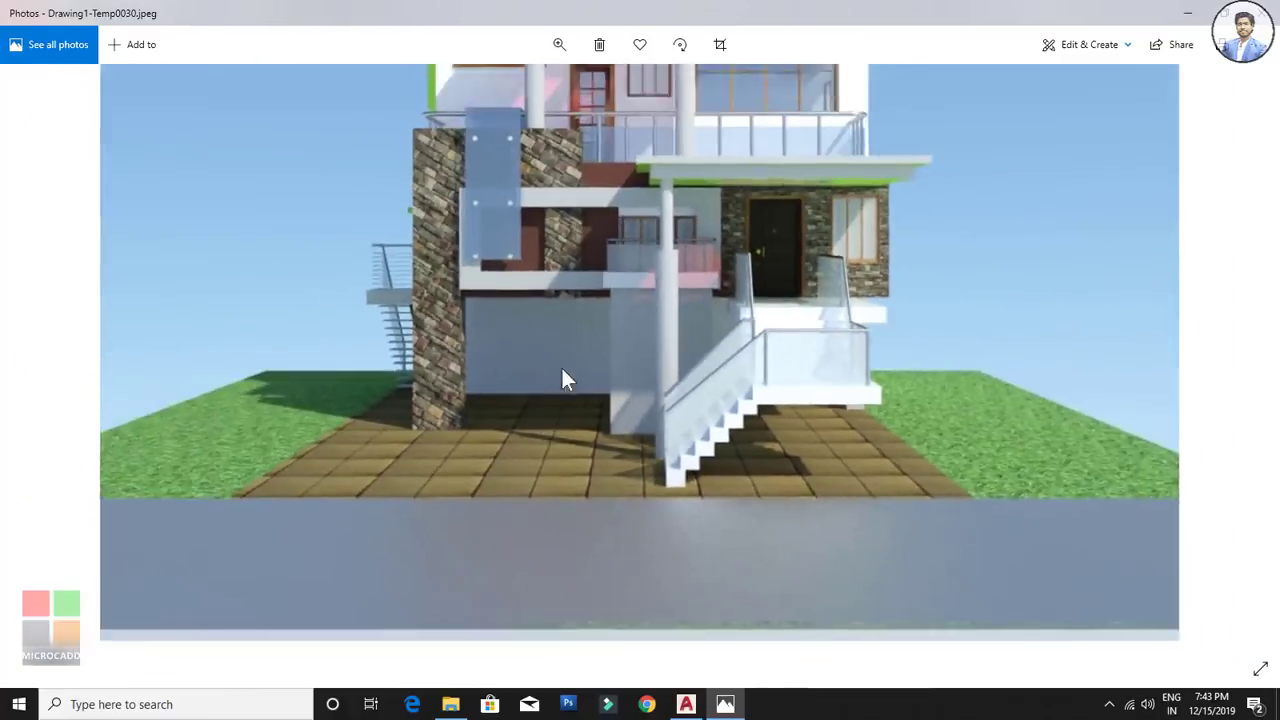
{"action": "scroll", "coordinate": [568, 380], "scroll_direction": "down", "scroll_amount": 2}
{"action": "key", "text": "Right"}
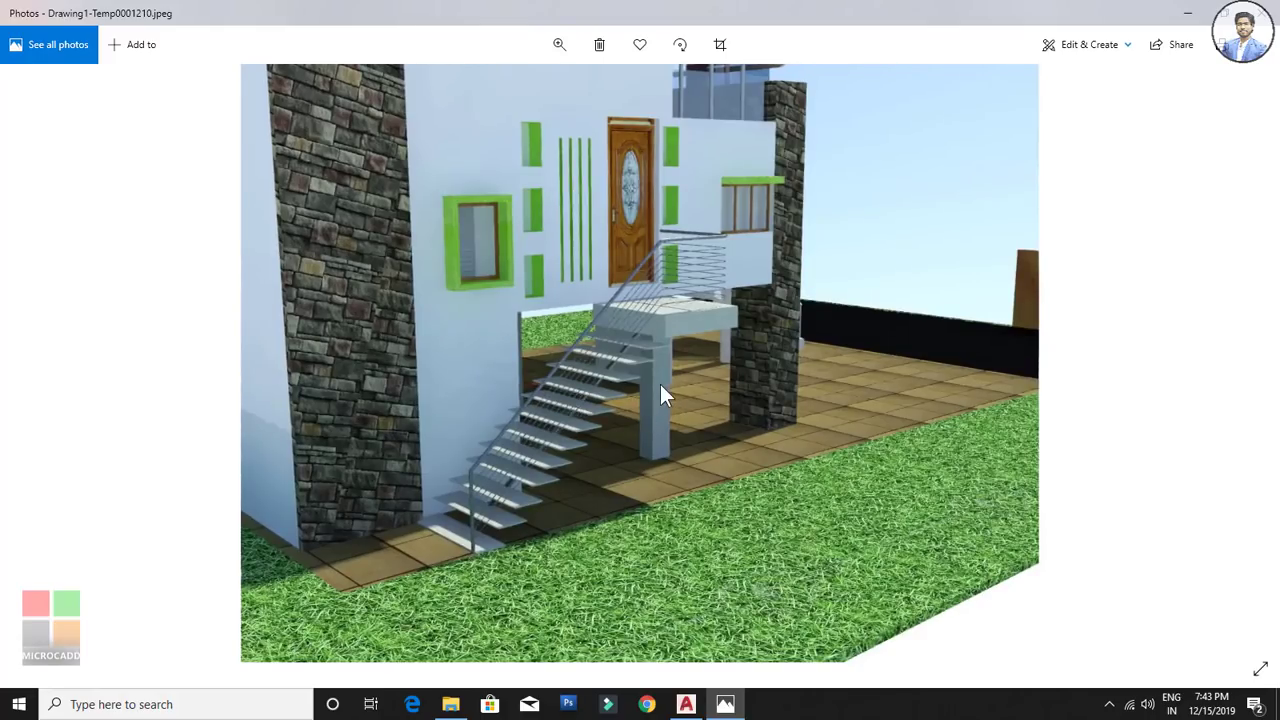
{"action": "scroll", "coordinate": [660, 392], "scroll_direction": "up", "scroll_amount": 5}
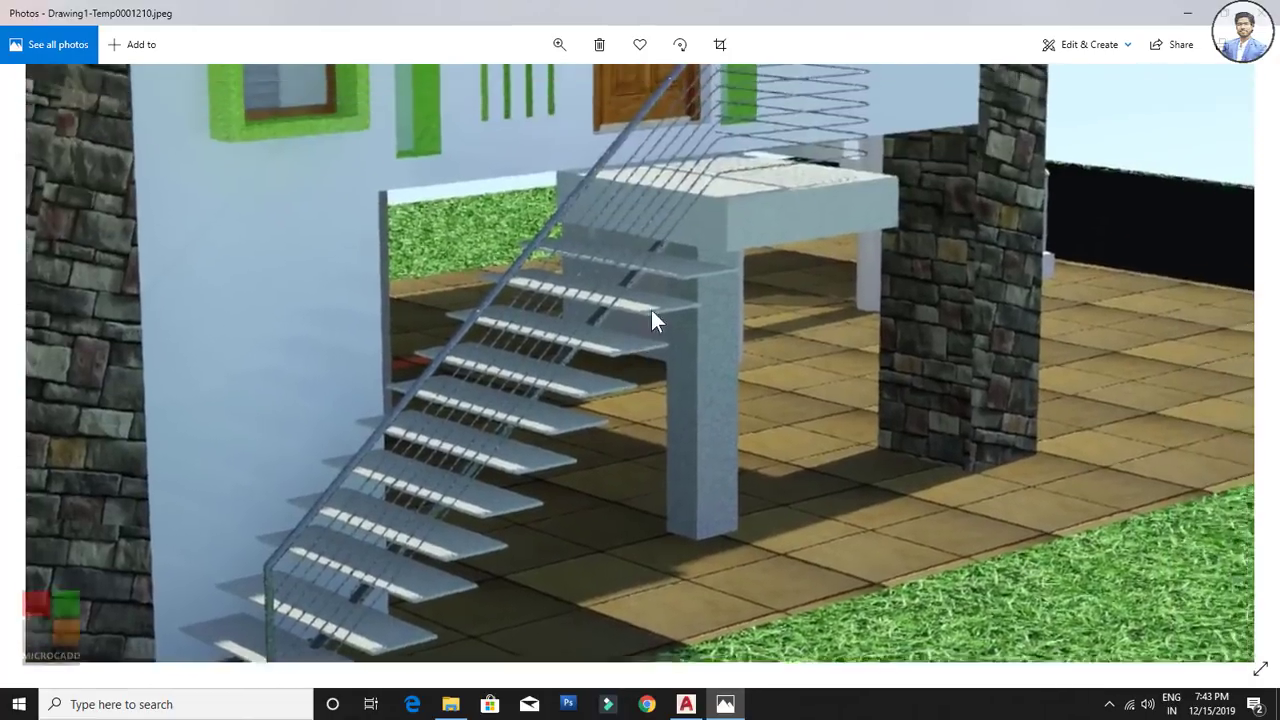
{"action": "scroll", "coordinate": [651, 310], "scroll_direction": "down", "scroll_amount": 5}
{"action": "key", "text": "Right"}
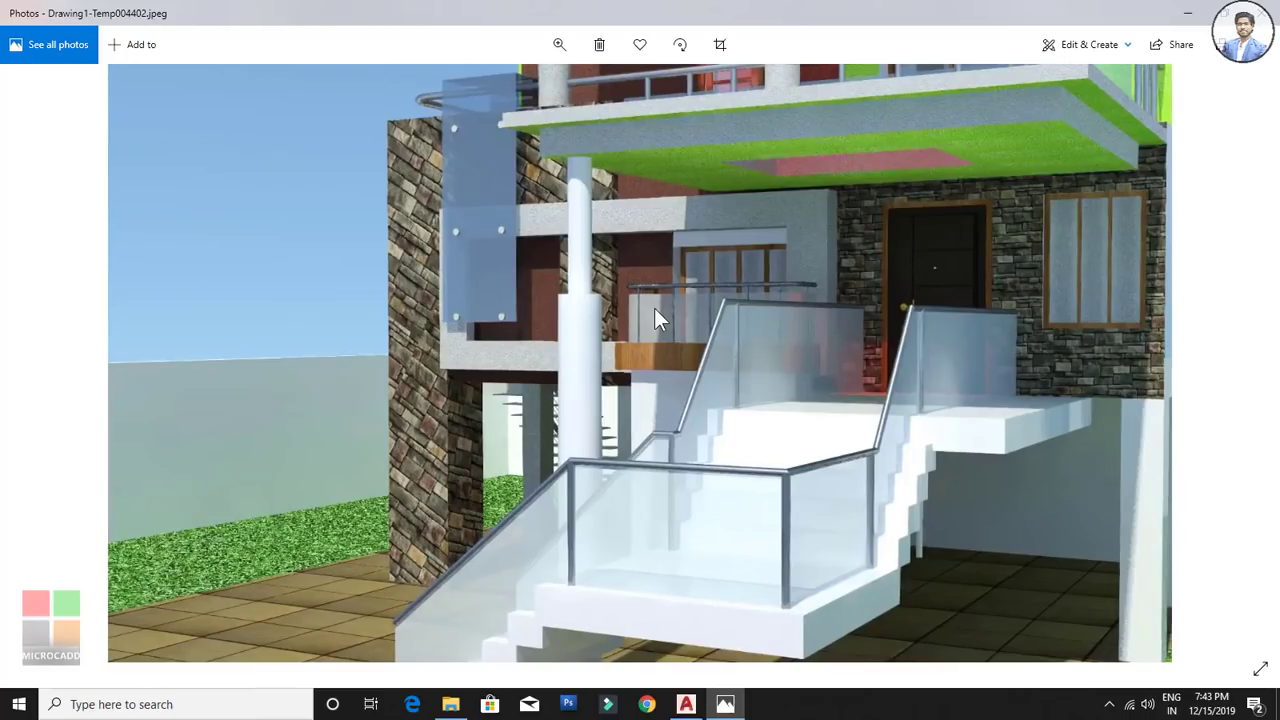
{"action": "key", "text": "alt+Tab"}
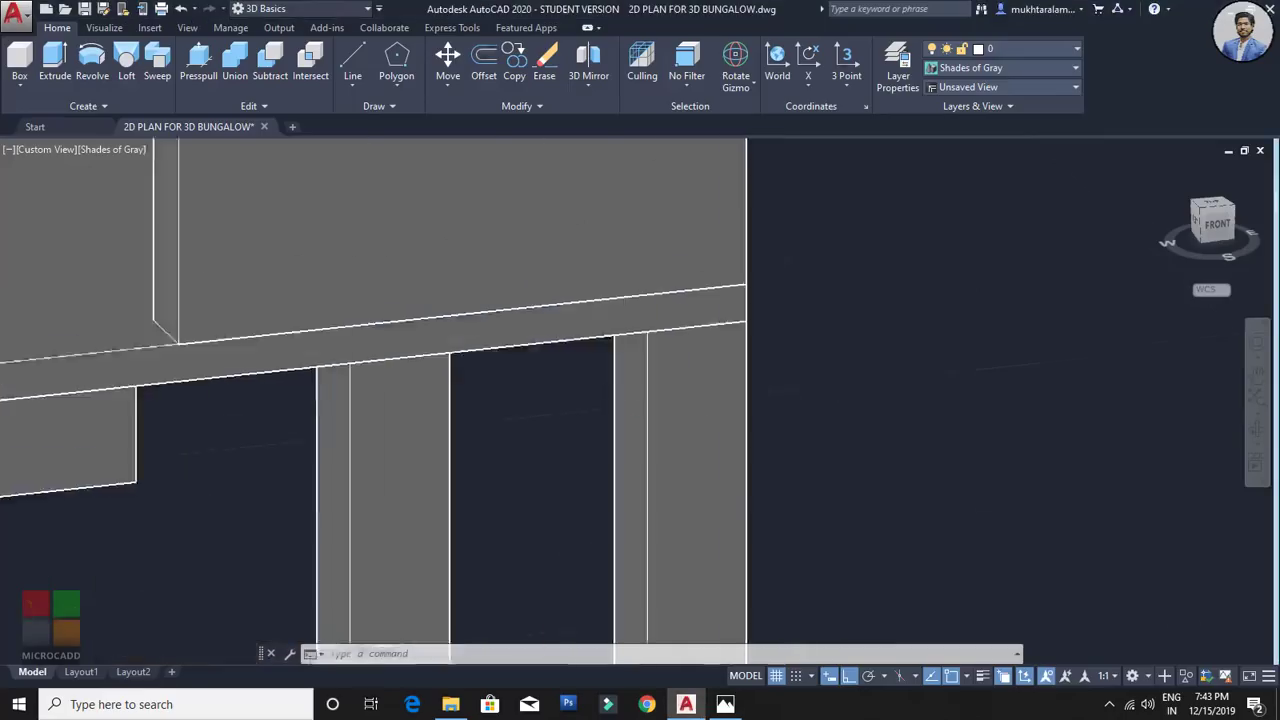
Step: Create a box 0.4 by 2.5 with a height of 0.175 in the empty space in front of the bungalow
{"action": "scroll", "coordinate": [750, 355], "scroll_direction": "down", "scroll_amount": 3}
{"action": "scroll", "coordinate": [543, 442], "scroll_direction": "down", "scroll_amount": 2}
{"action": "middle_click_drag", "start_coordinate": [543, 442], "coordinate": [632, 492]}
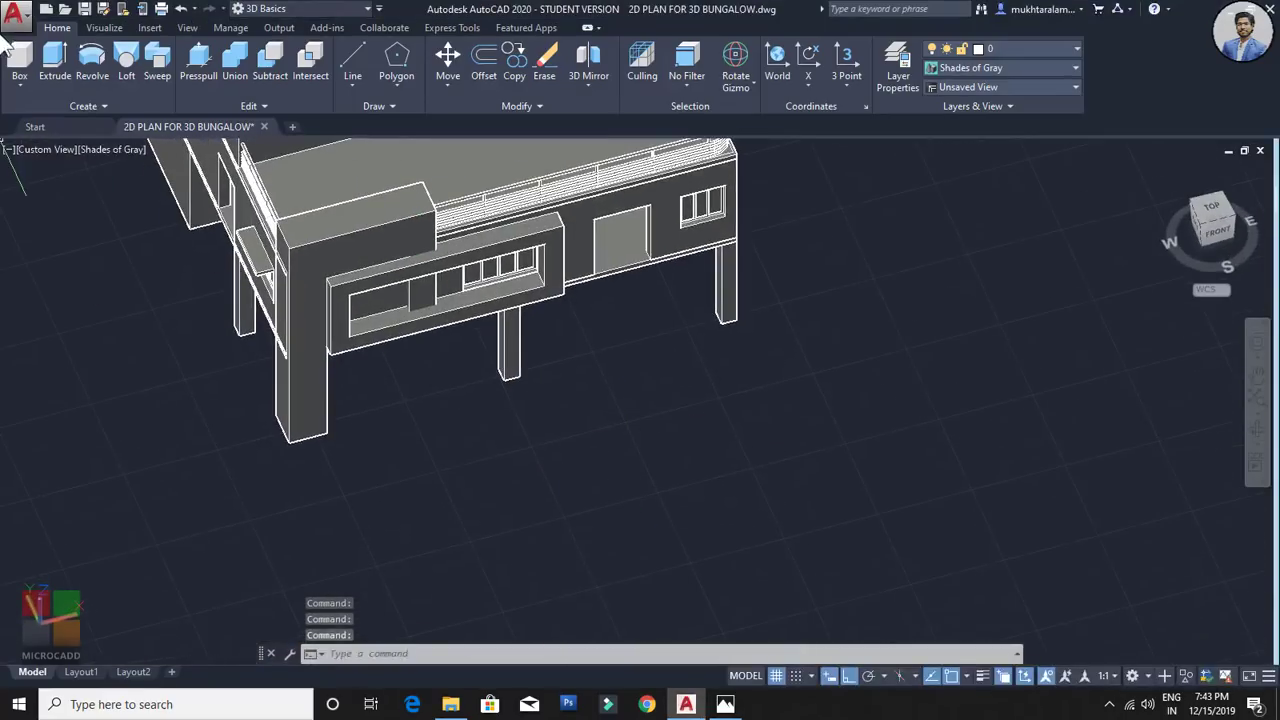
{"action": "left_click", "coordinate": [28, 64]}
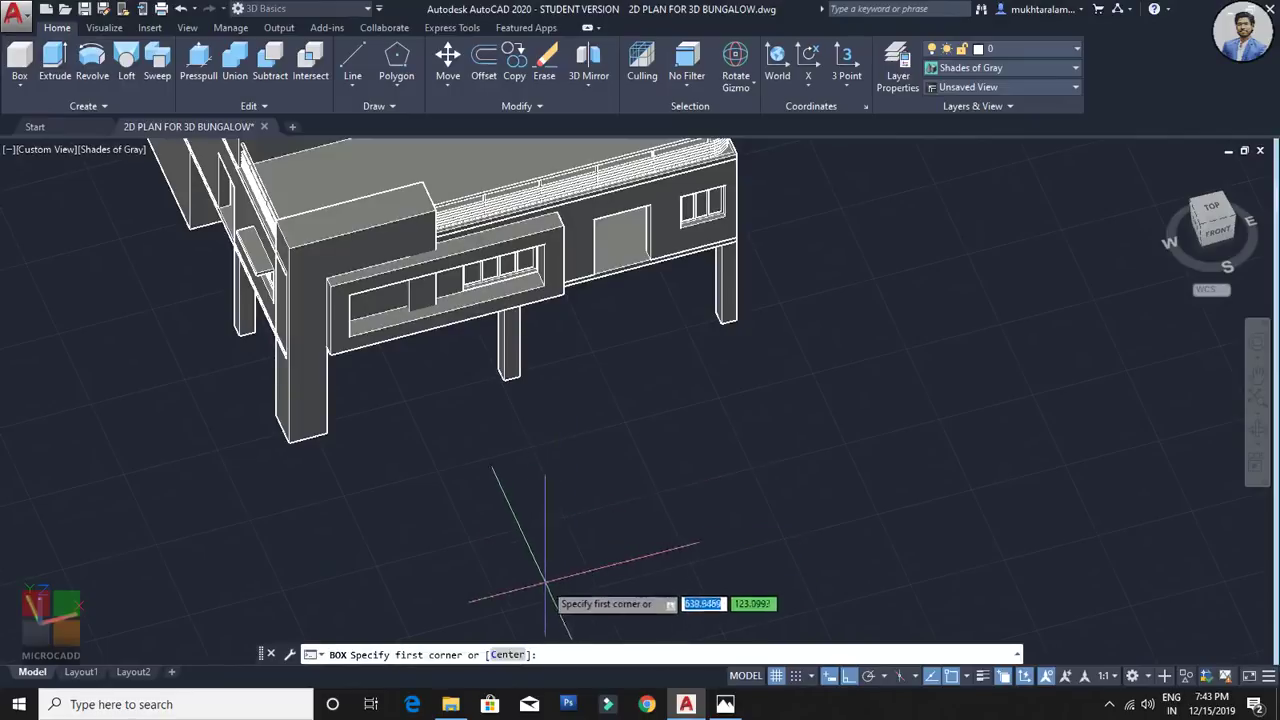
{"action": "left_click", "coordinate": [524, 526]}
{"action": "scroll", "coordinate": [568, 515], "scroll_direction": "up", "scroll_amount": 3}
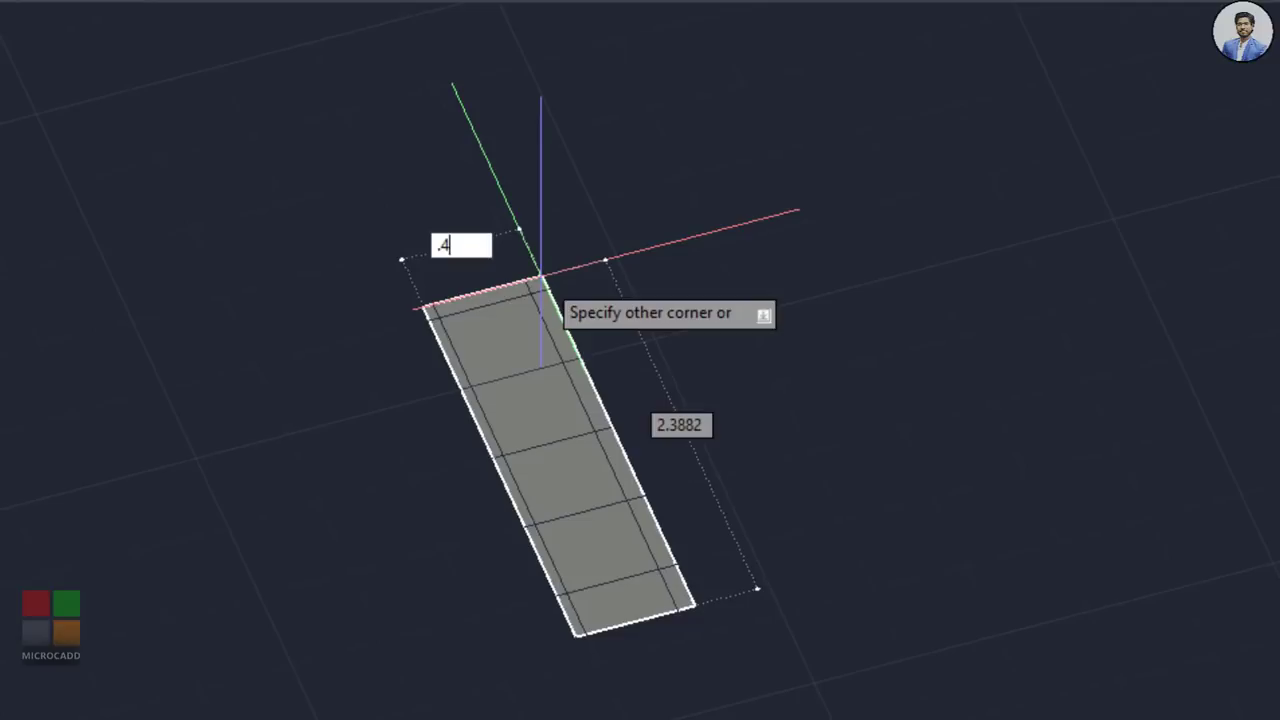
{"action": "key", "text": "Tab"}
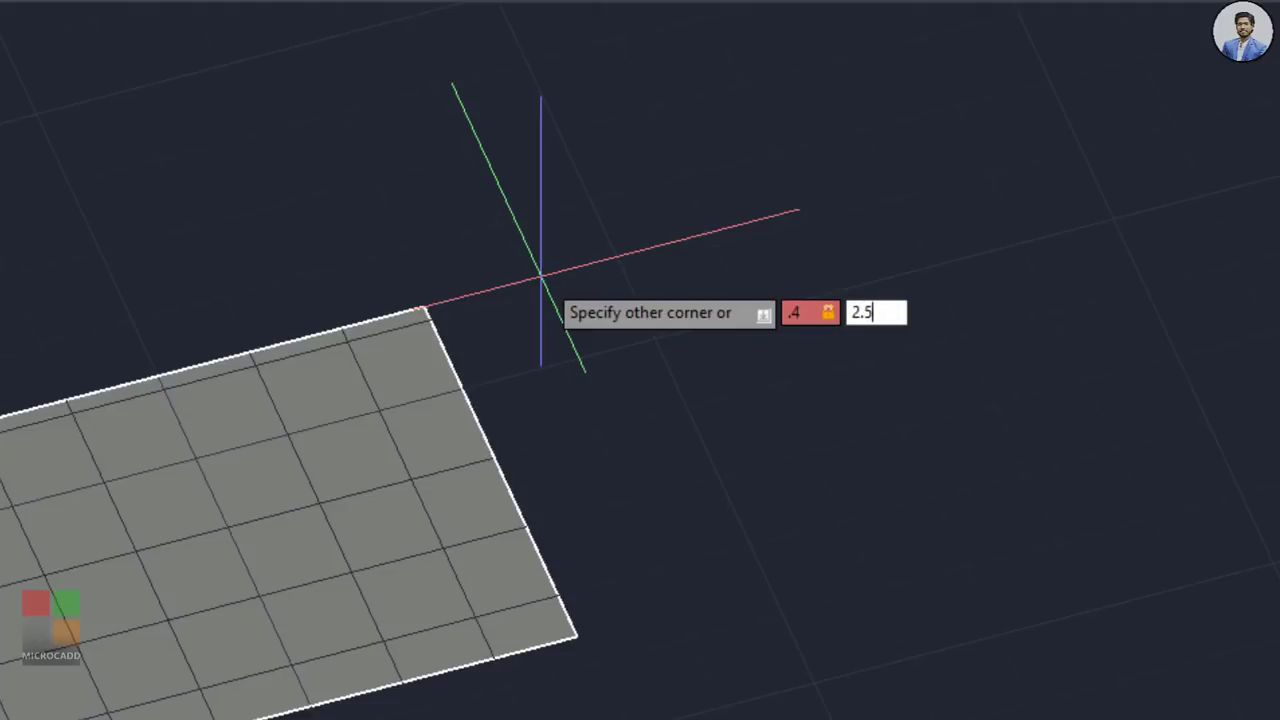
{"action": "type", "text": "2.5"}
{"action": "key", "text": "Return"}
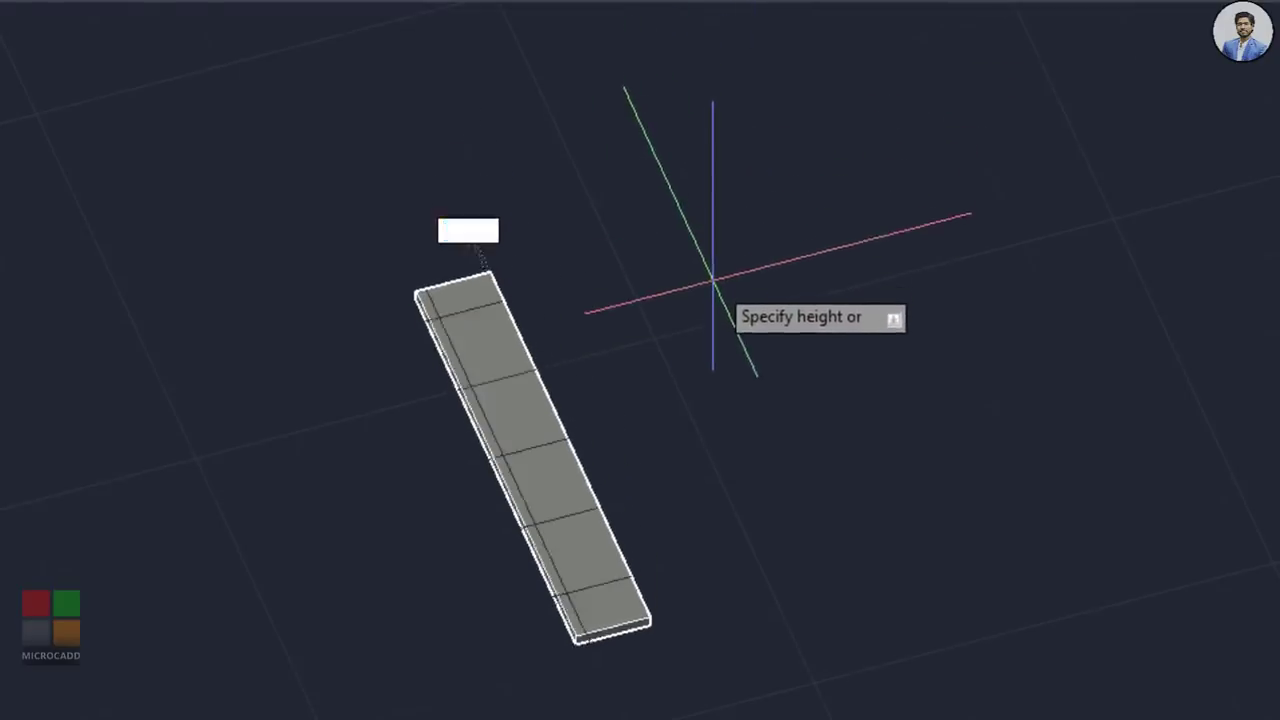
{"action": "middle_click_drag", "start_coordinate": [732, 247], "coordinate": [778, 188], "text": "shift"}
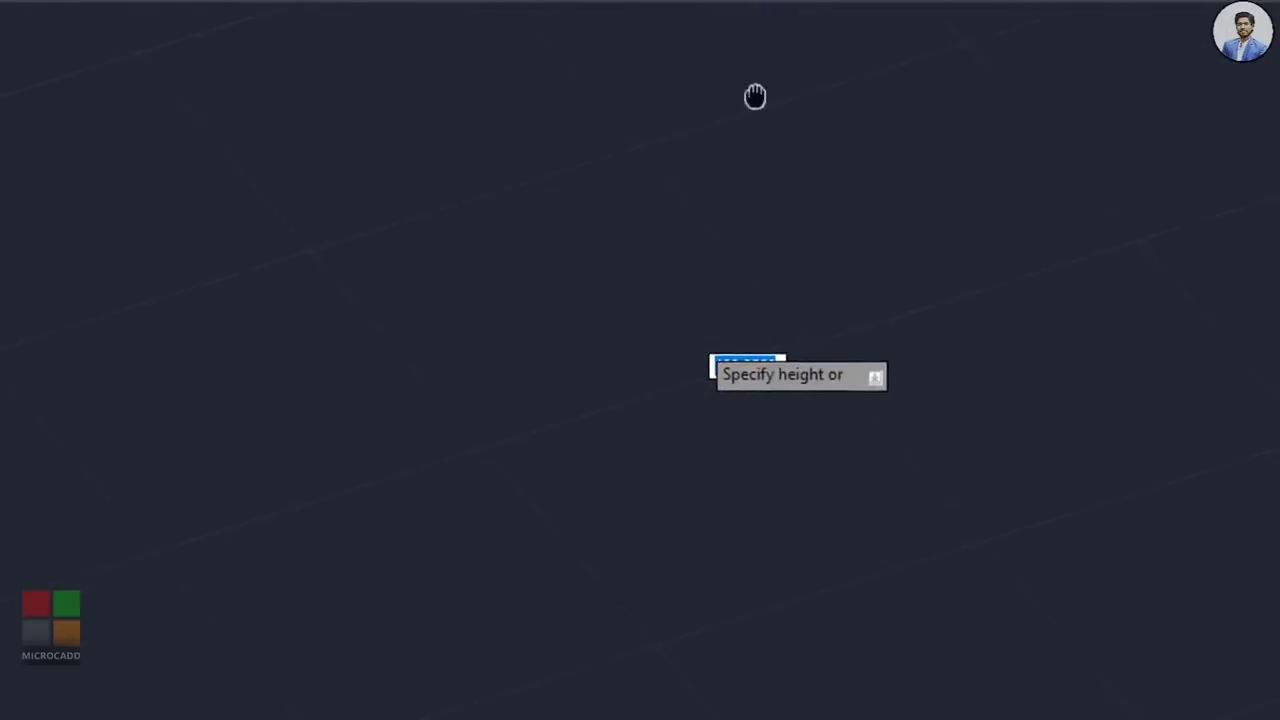
{"action": "scroll", "coordinate": [395, 385], "scroll_direction": "up", "scroll_amount": 10}
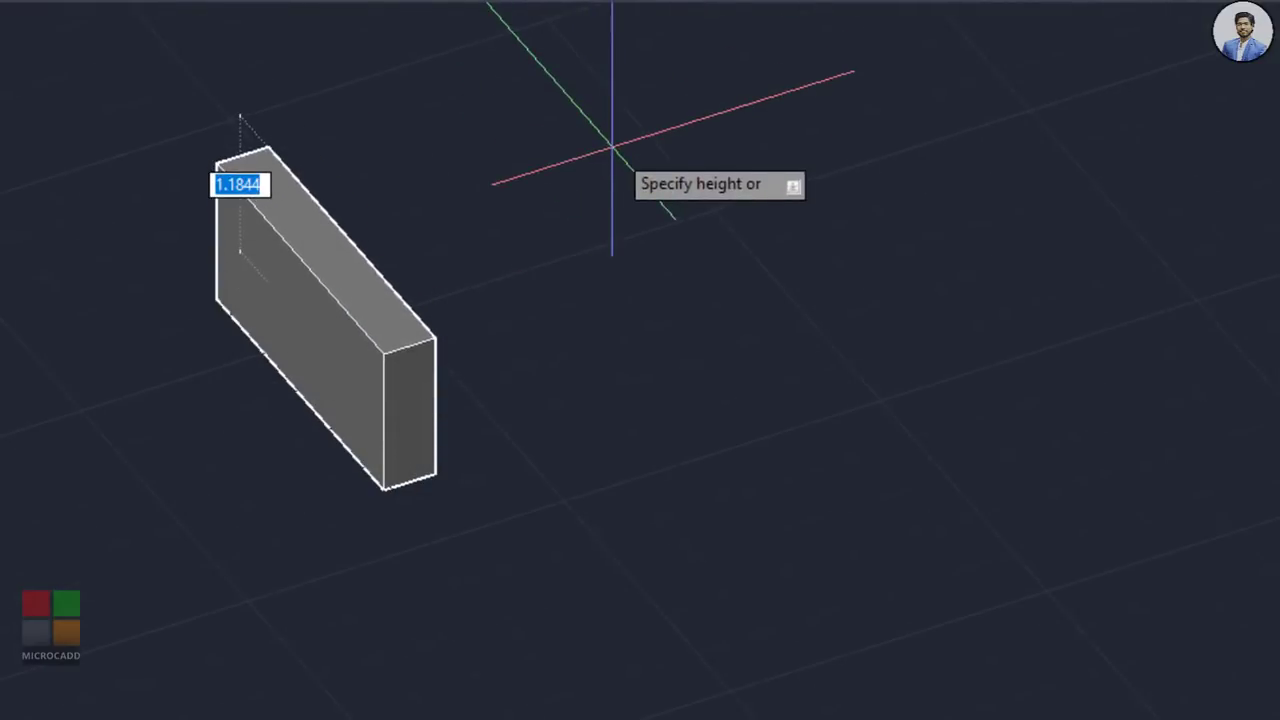
{"action": "middle_click_drag", "start_coordinate": [403, 183], "coordinate": [611, 278]}
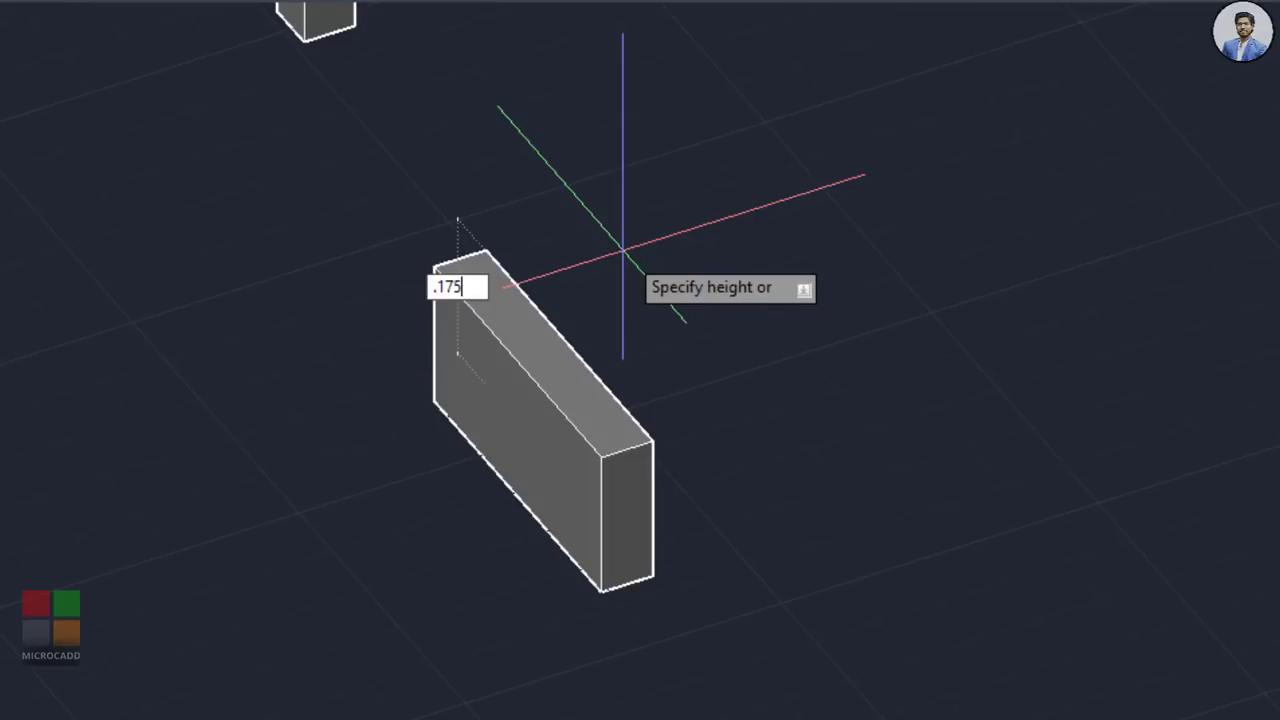
{"action": "key", "text": "Return"}
{"action": "scroll", "coordinate": [592, 566], "scroll_direction": "up", "scroll_amount": 3}
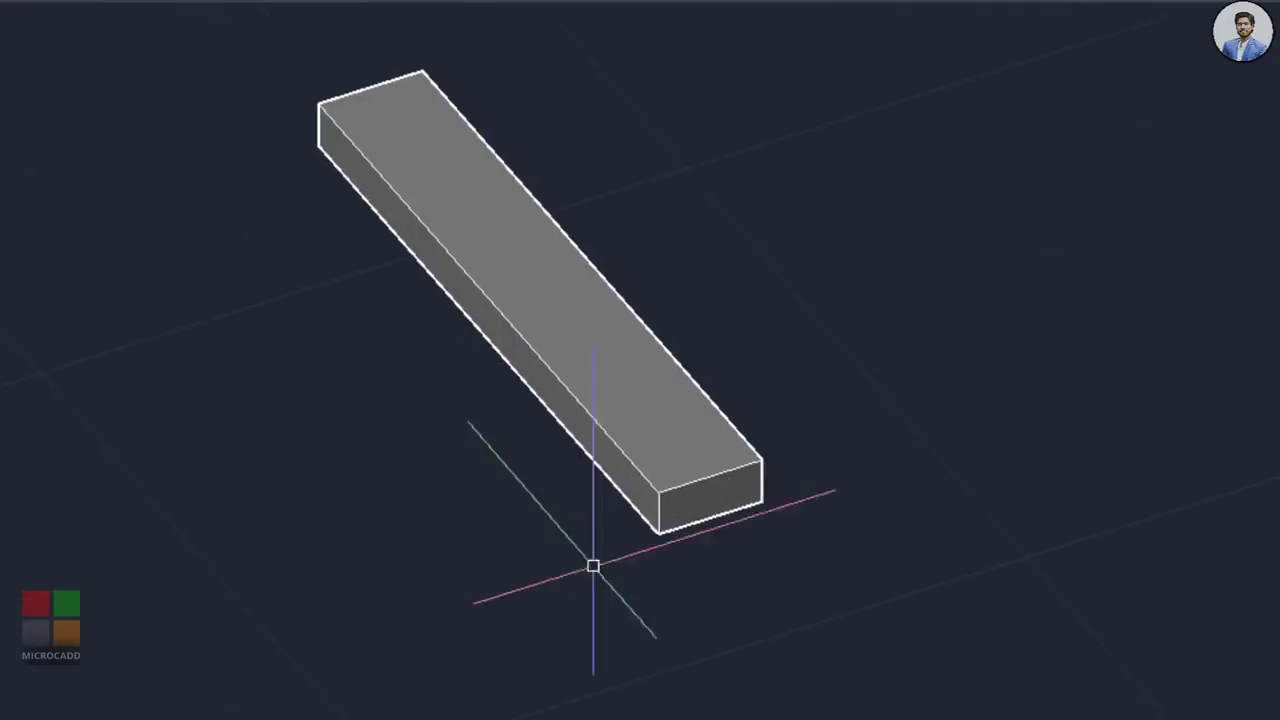
Step: Draw a 0.1 line from the box's upper front outer corner along the top edge of its short end face
{"action": "middle_click_drag", "start_coordinate": [700, 584], "coordinate": [934, 649], "text": "shift"}
{"action": "scroll", "coordinate": [663, 569], "scroll_direction": "up", "scroll_amount": 4}
{"action": "scroll", "coordinate": [909, 660], "scroll_direction": "up", "scroll_amount": 2}
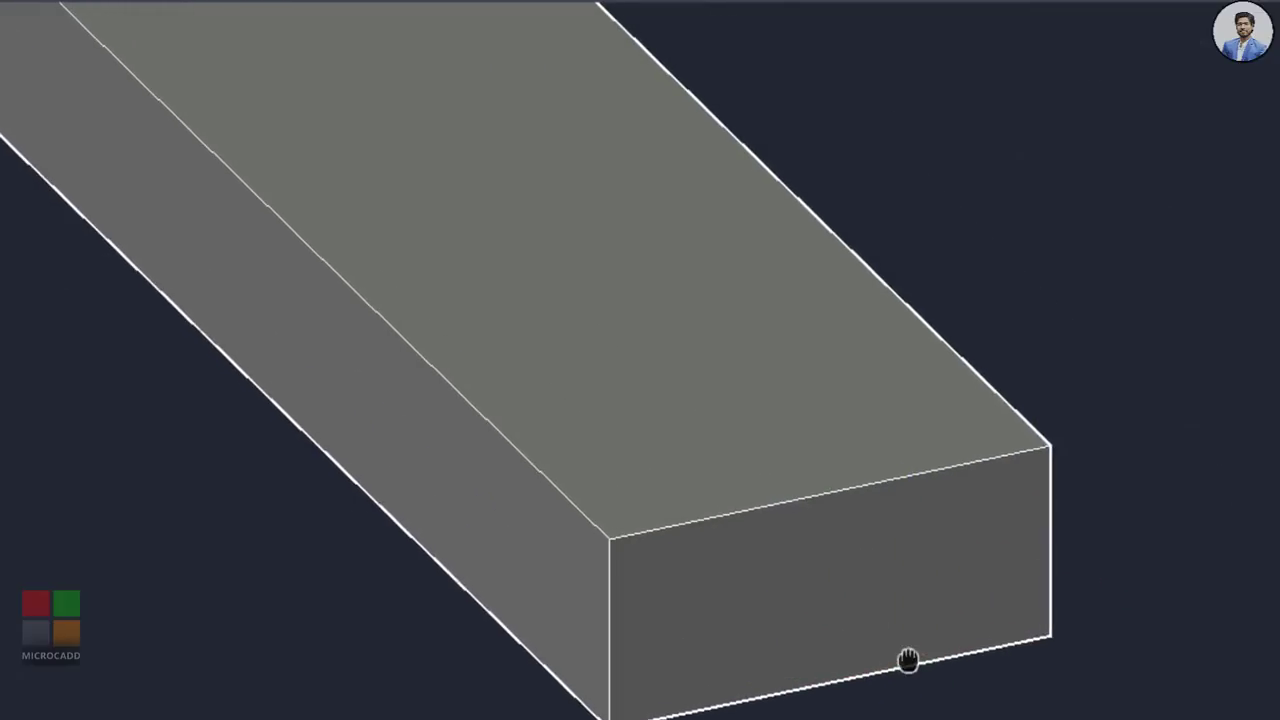
{"action": "middle_click_drag", "start_coordinate": [1032, 544], "coordinate": [1066, 529], "text": "shift"}
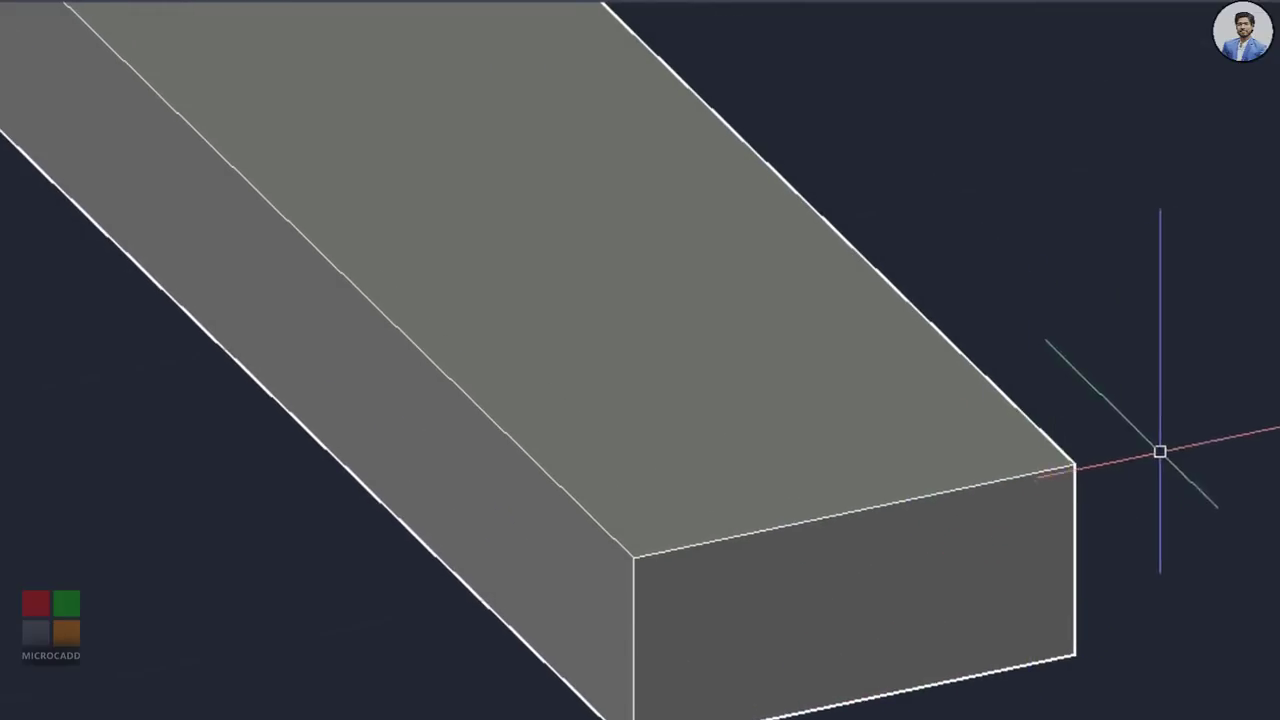
{"action": "type", "text": "l"}
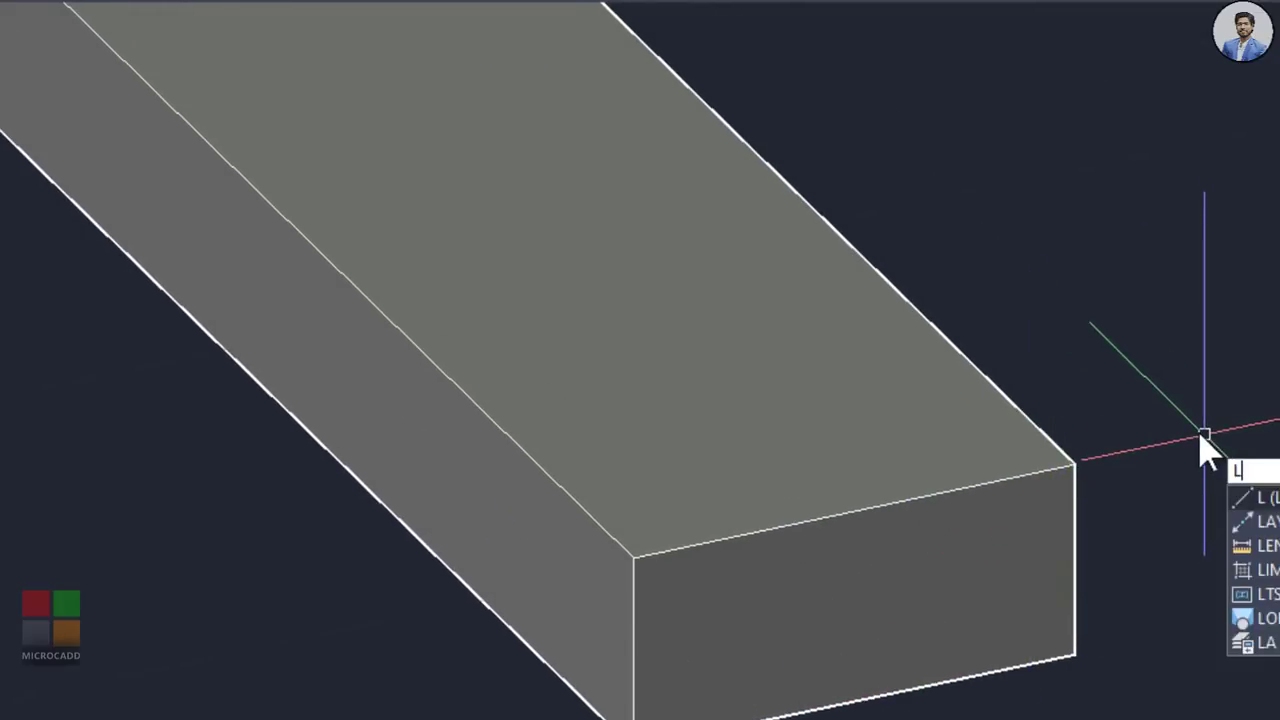
{"action": "key", "text": "Return"}
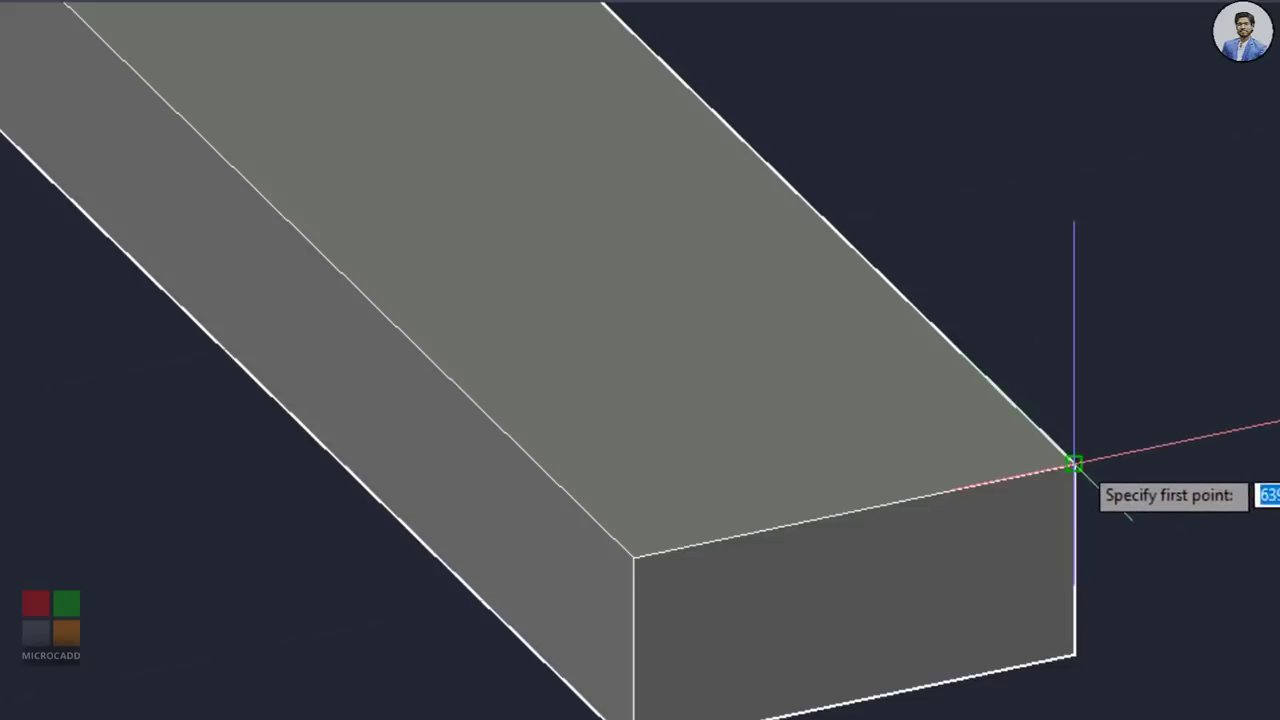
{"action": "left_click", "coordinate": [1074, 464]}
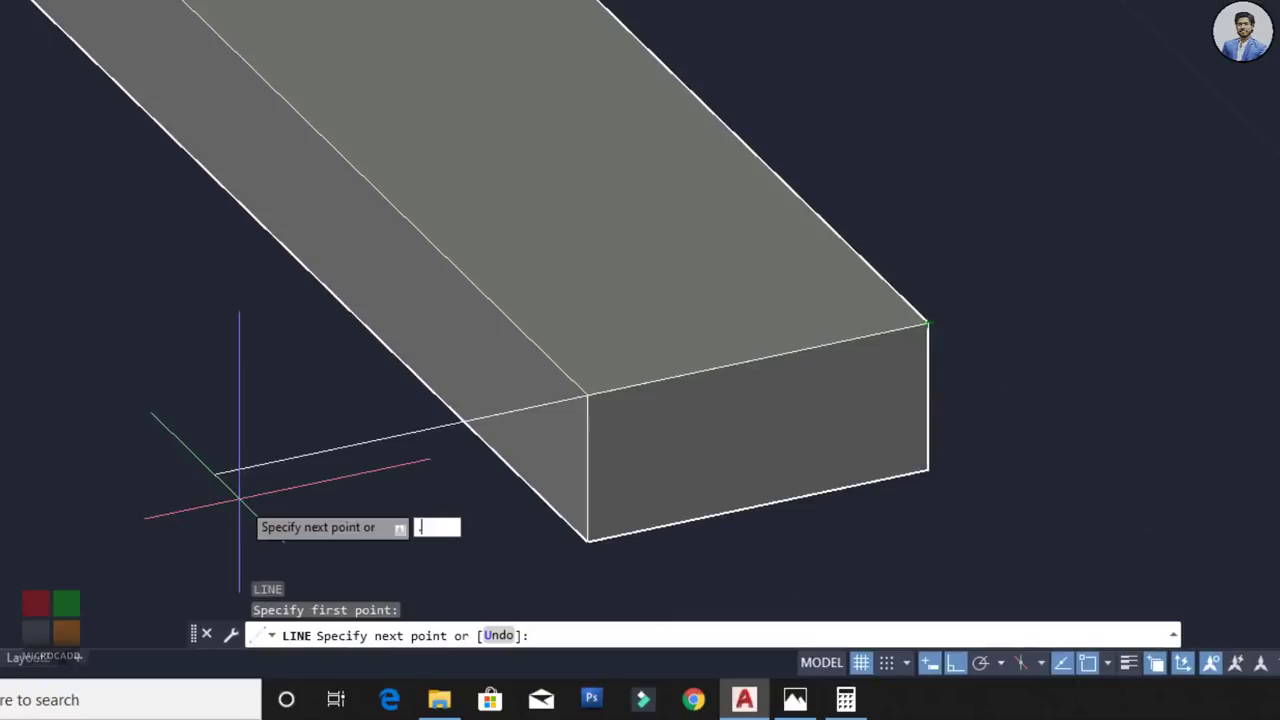
{"action": "key", "text": "Return"}
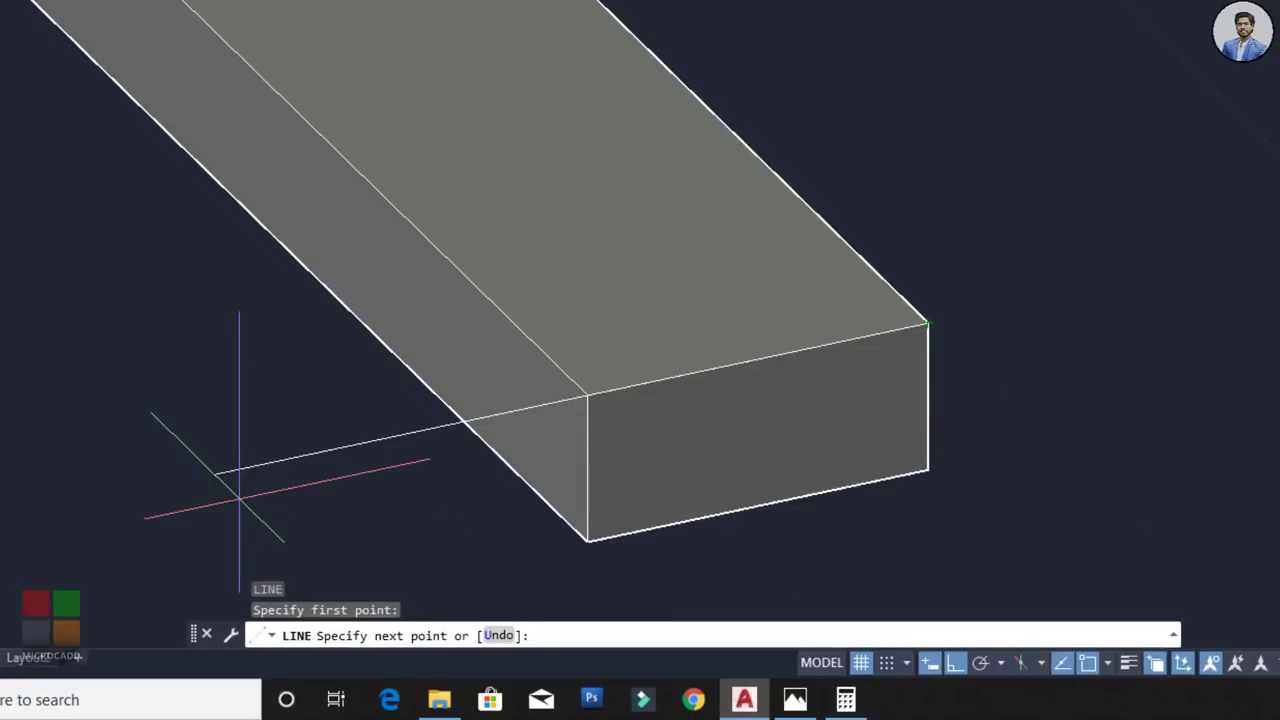
{"action": "key", "text": "Escape"}
Step: Select the short line at the box's corner to check its extent, and clear the selection
{"action": "left_click", "coordinate": [777, 78]}
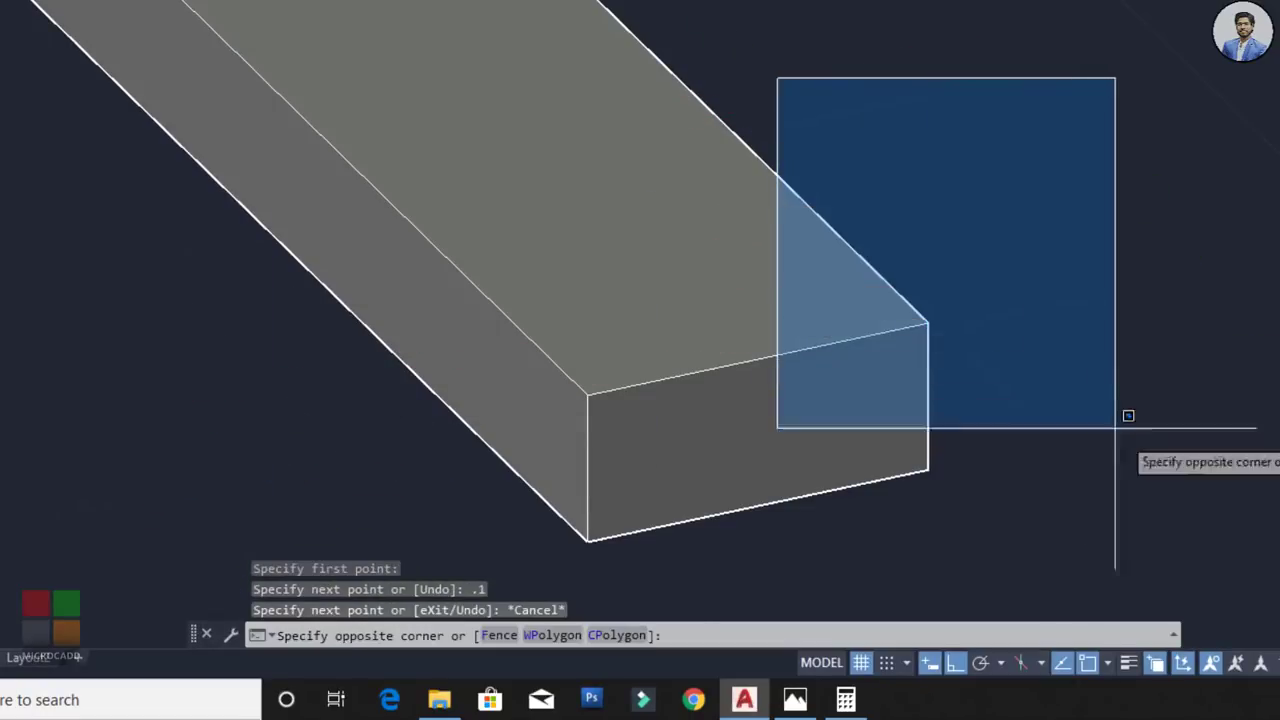
{"action": "left_click", "coordinate": [1116, 430]}
{"action": "key", "text": "Escape"}
{"action": "left_click", "coordinate": [740, 62]}
{"action": "left_click", "coordinate": [1035, 464], "text": "ctrl"}
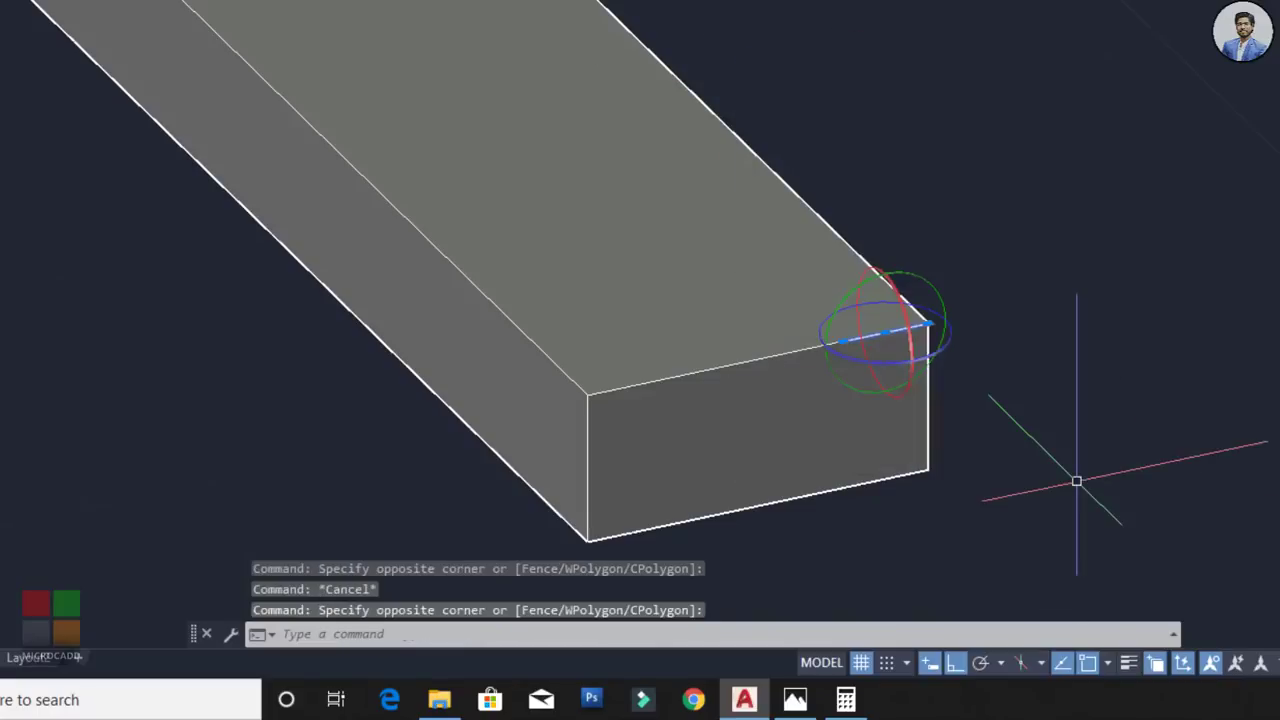
{"action": "key", "text": "Escape"}
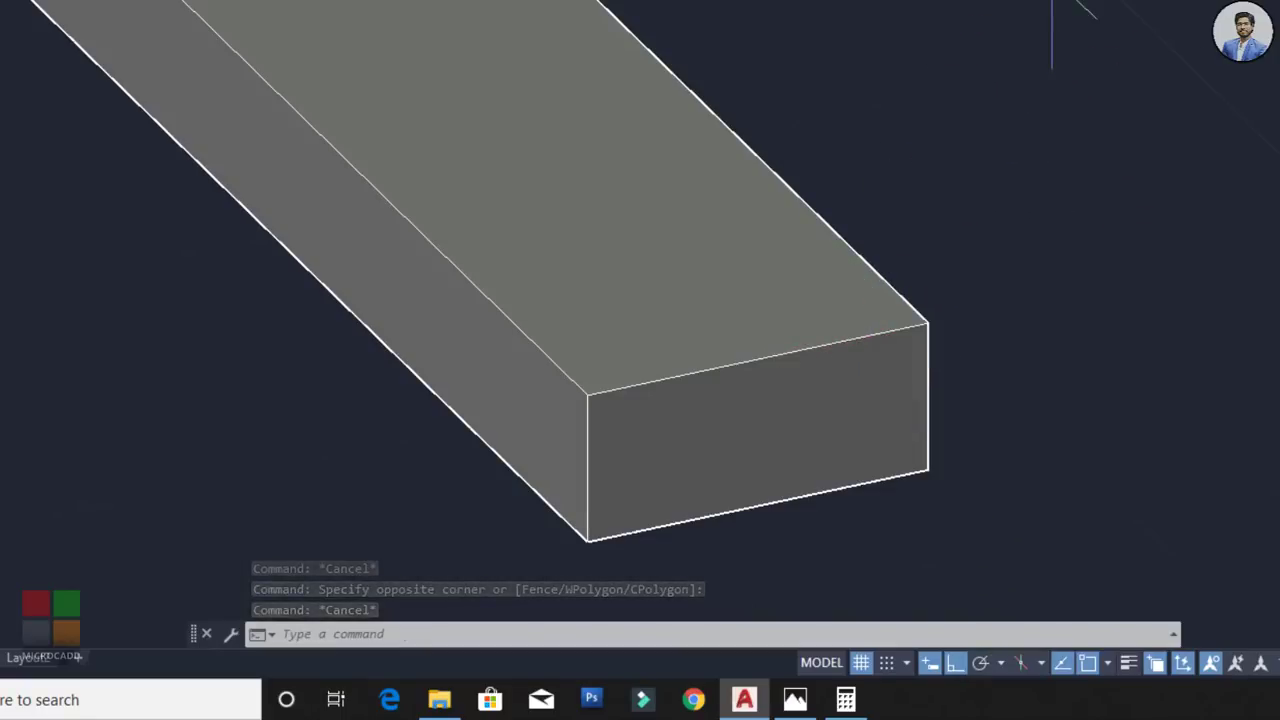
Step: Set the viewport's visual style to Realistic to inspect the line on the box's edge
{"action": "left_click", "coordinate": [130, 56]}
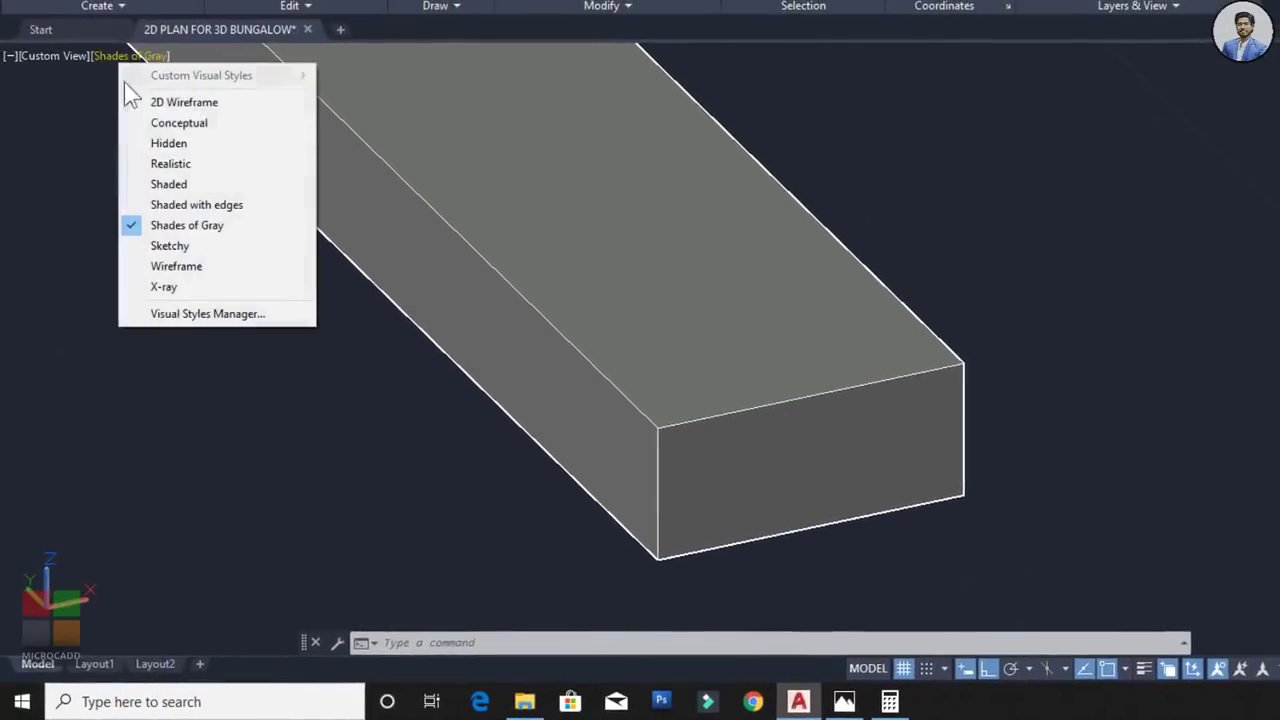
{"action": "left_click", "coordinate": [160, 163]}
{"action": "scroll", "coordinate": [908, 415], "scroll_direction": "up", "scroll_amount": 4}
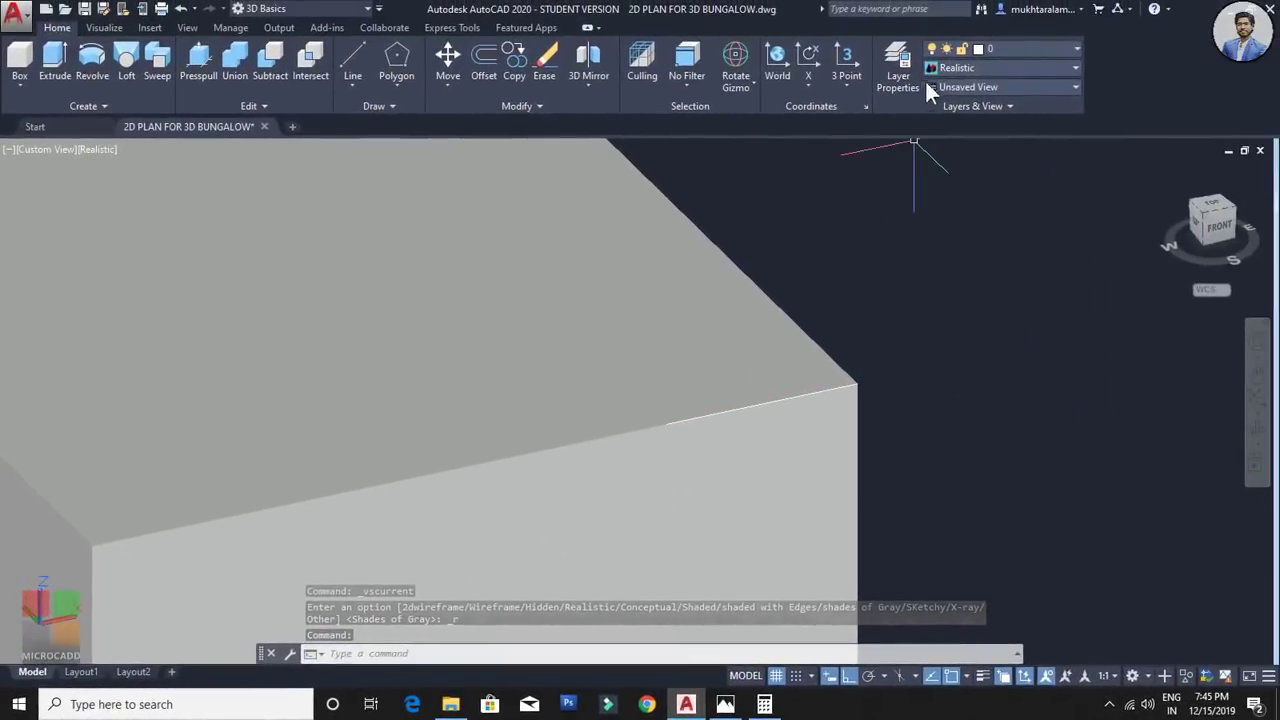
Step: Change the colour of layer 0 to red, index colour 10
{"action": "left_click", "coordinate": [997, 52]}
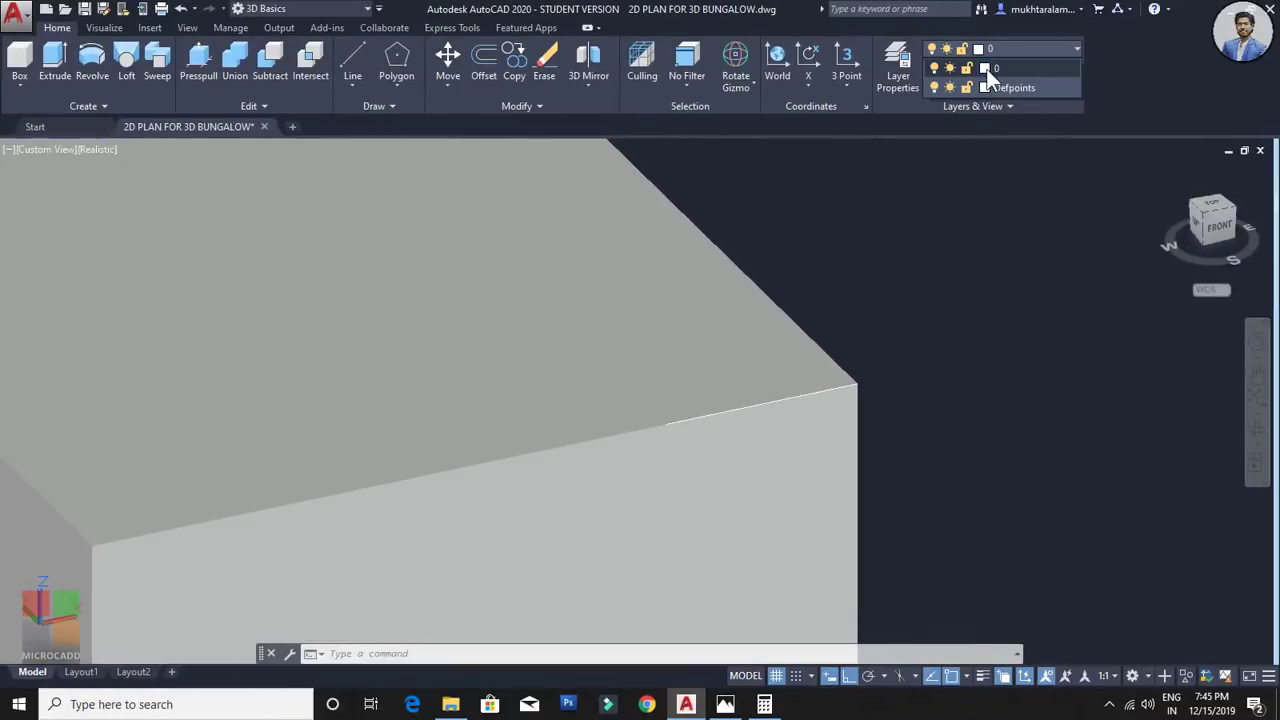
{"action": "left_click", "coordinate": [986, 69]}
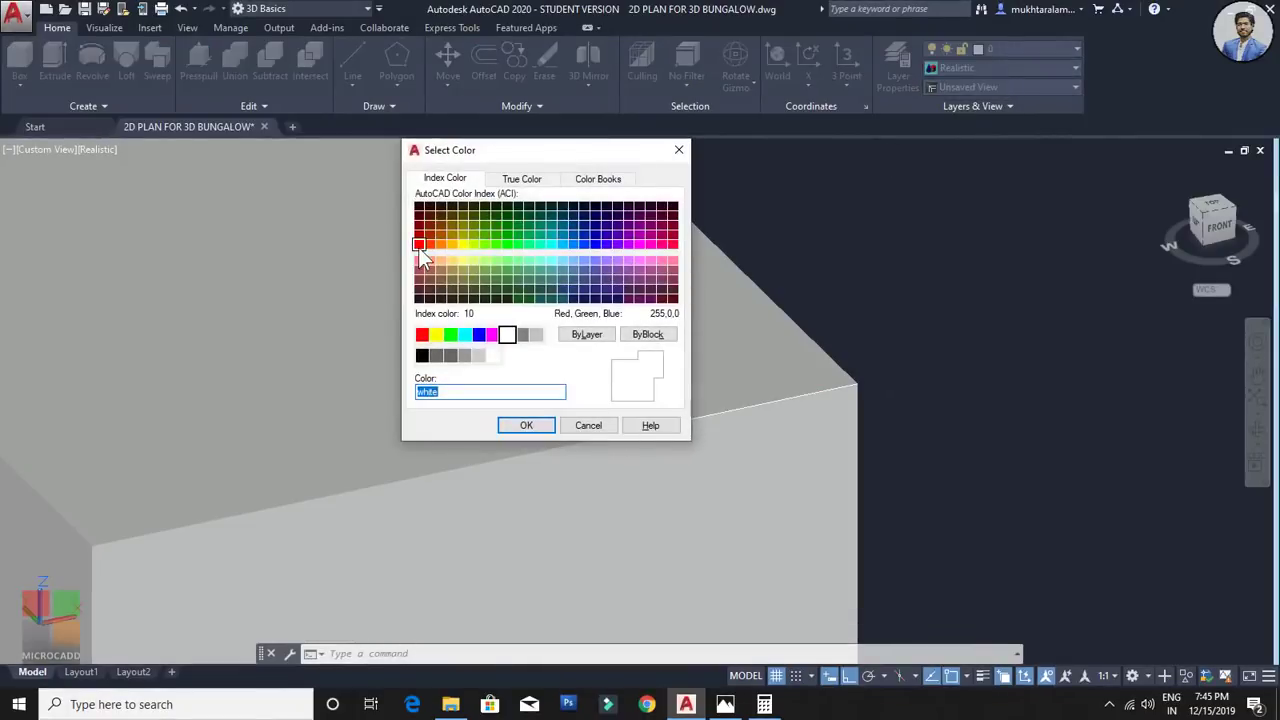
{"action": "left_click", "coordinate": [523, 426]}
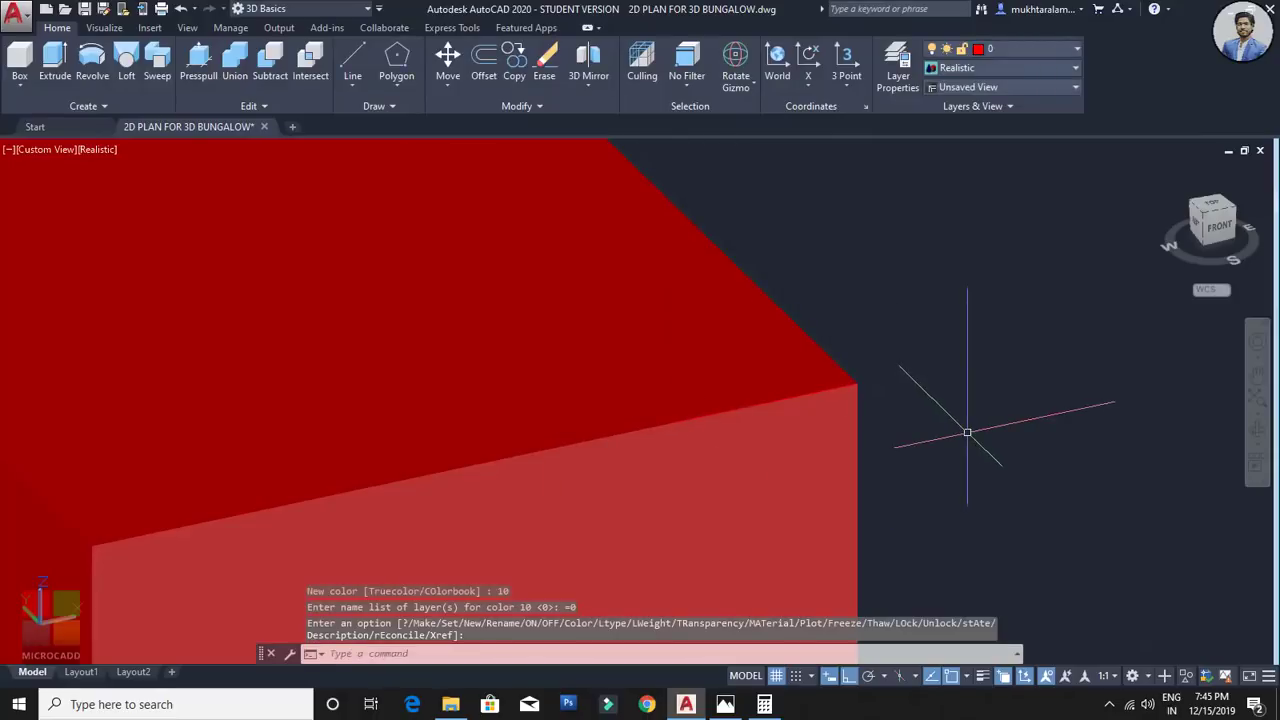
{"action": "scroll", "coordinate": [967, 432], "scroll_direction": "down", "scroll_amount": 5}
{"action": "scroll", "coordinate": [919, 438], "scroll_direction": "up", "scroll_amount": 3}
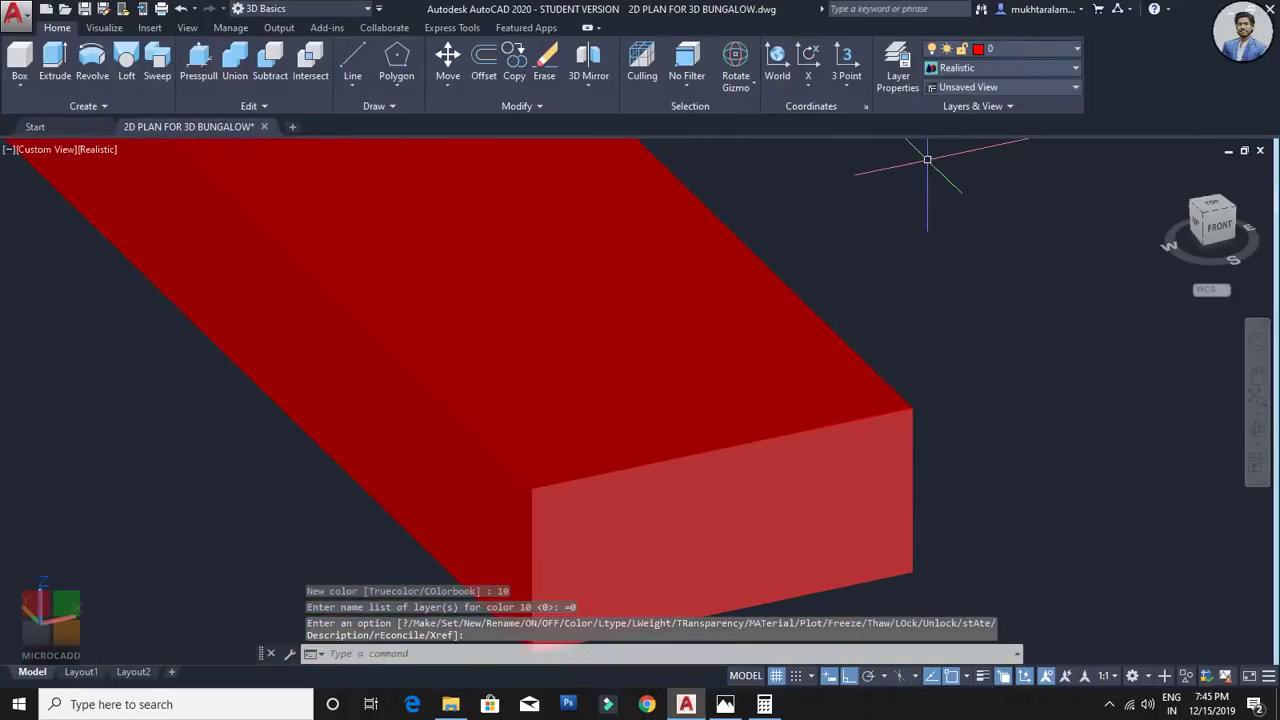
Step: Set the viewport's visual style to Shades of Gray, dismiss the display performance notice, and inspect the short line on the box's edge
{"action": "left_click", "coordinate": [88, 150]}
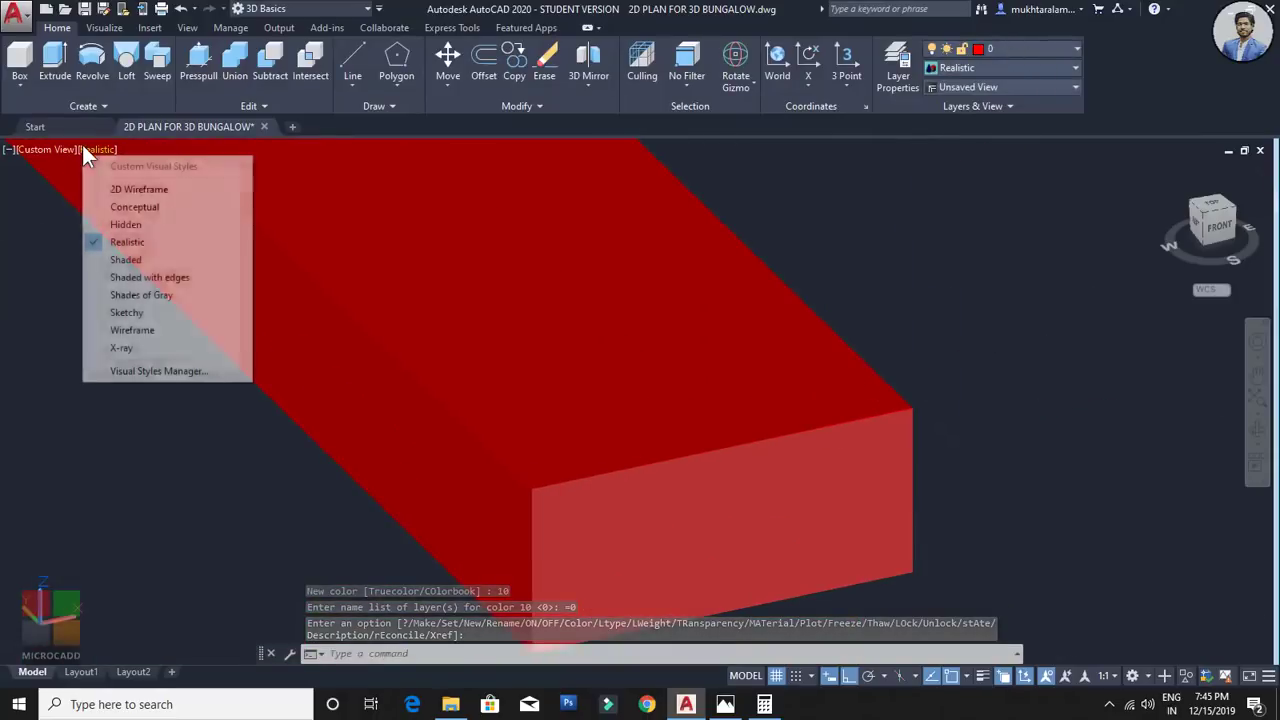
{"action": "left_click", "coordinate": [160, 297]}
{"action": "middle_click_drag", "start_coordinate": [948, 348], "coordinate": [903, 374]}
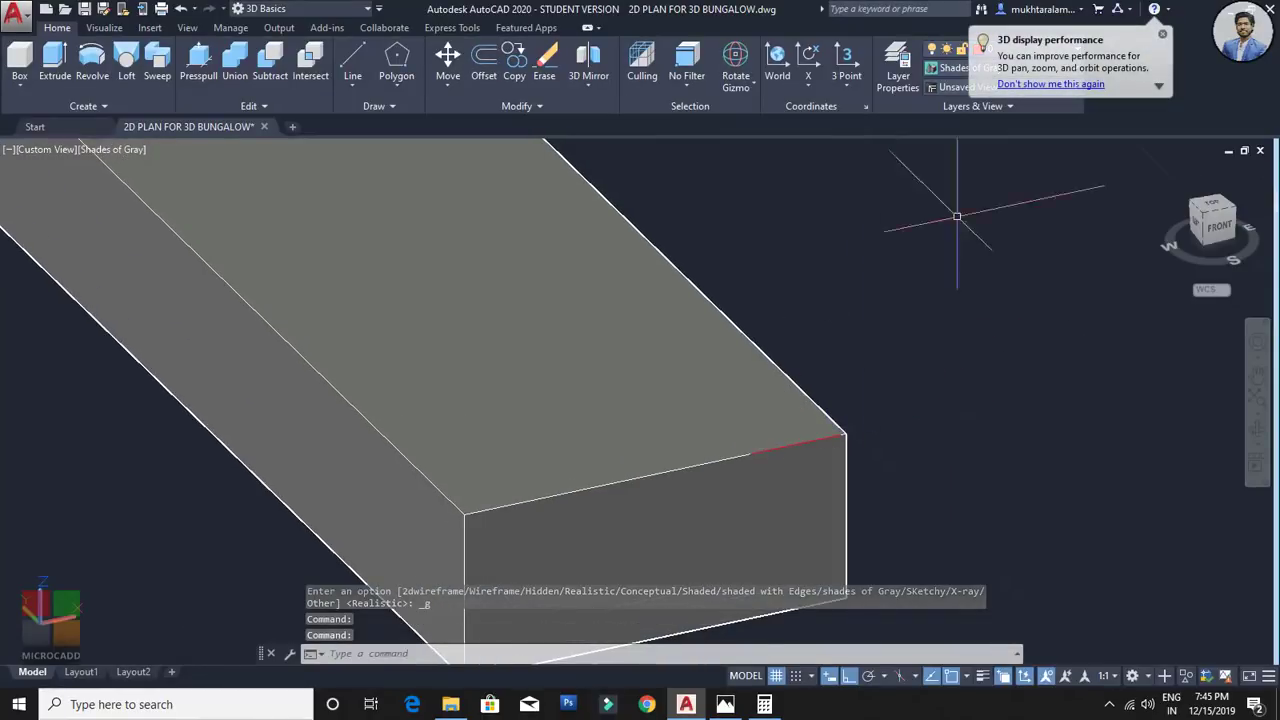
{"action": "left_click", "coordinate": [1162, 38]}
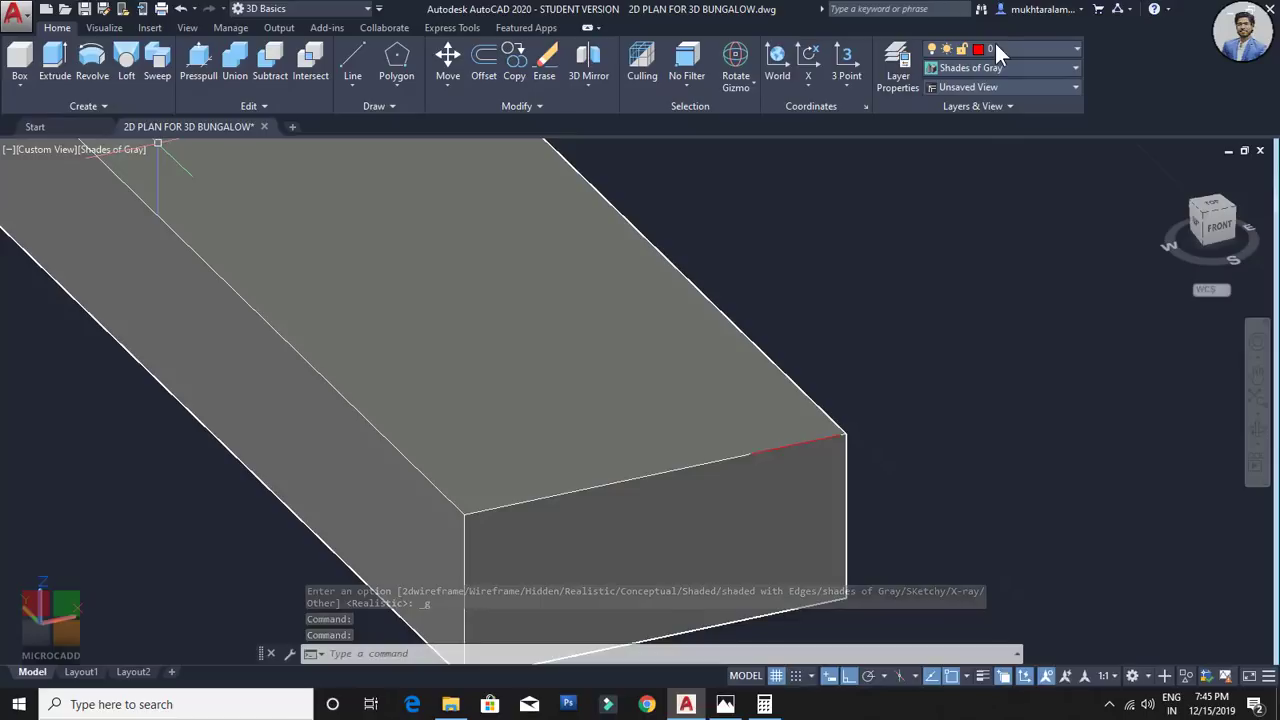
{"action": "scroll", "coordinate": [777, 463], "scroll_direction": "up", "scroll_amount": 2}
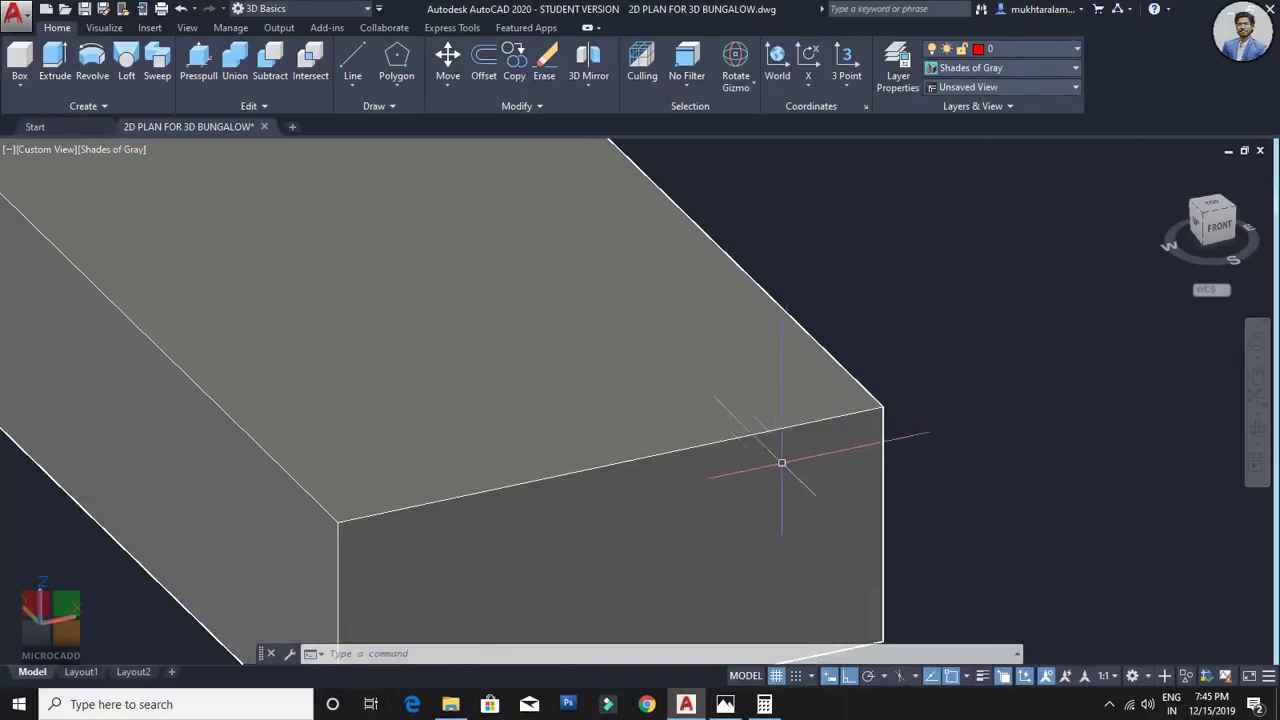
{"action": "scroll", "coordinate": [790, 441], "scroll_direction": "down", "scroll_amount": 3}
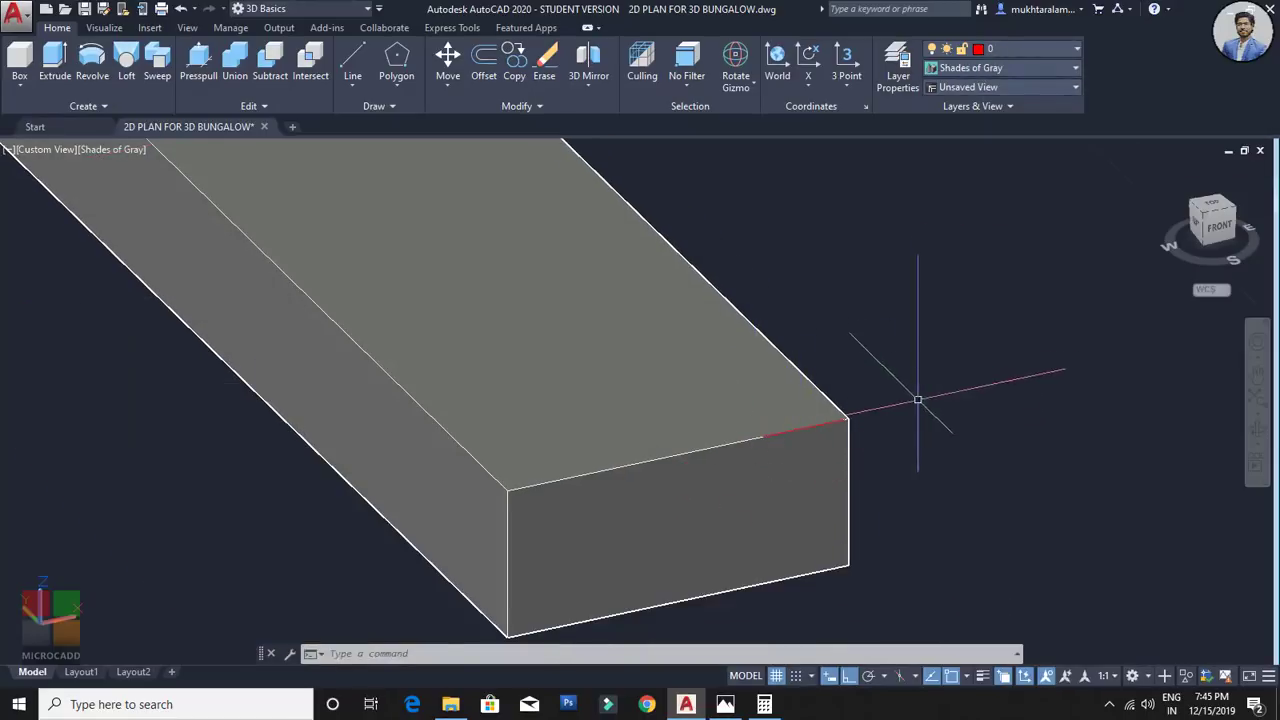
Step: Copy the box with its short line, using the box's lower inner corner as base point and the line's inner endpoint as destination
{"action": "left_click", "coordinate": [914, 350]}
{"action": "left_click", "coordinate": [800, 530]}
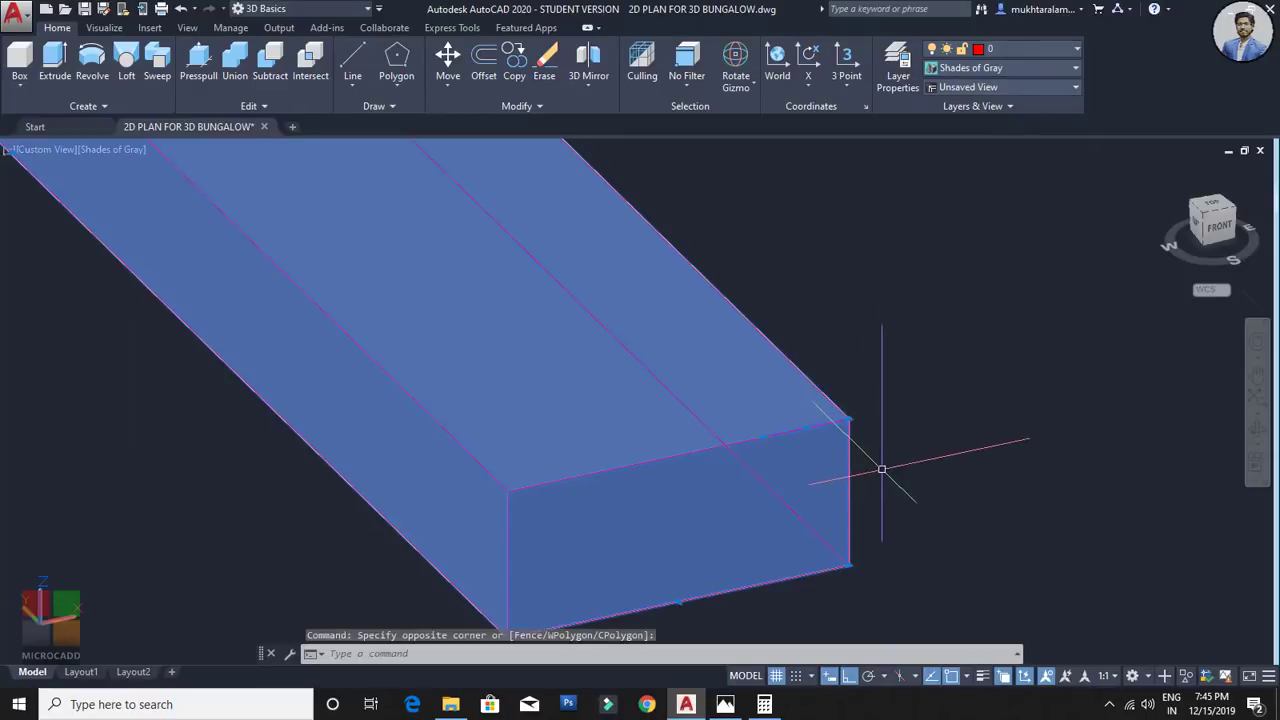
{"action": "type", "text": "co"}
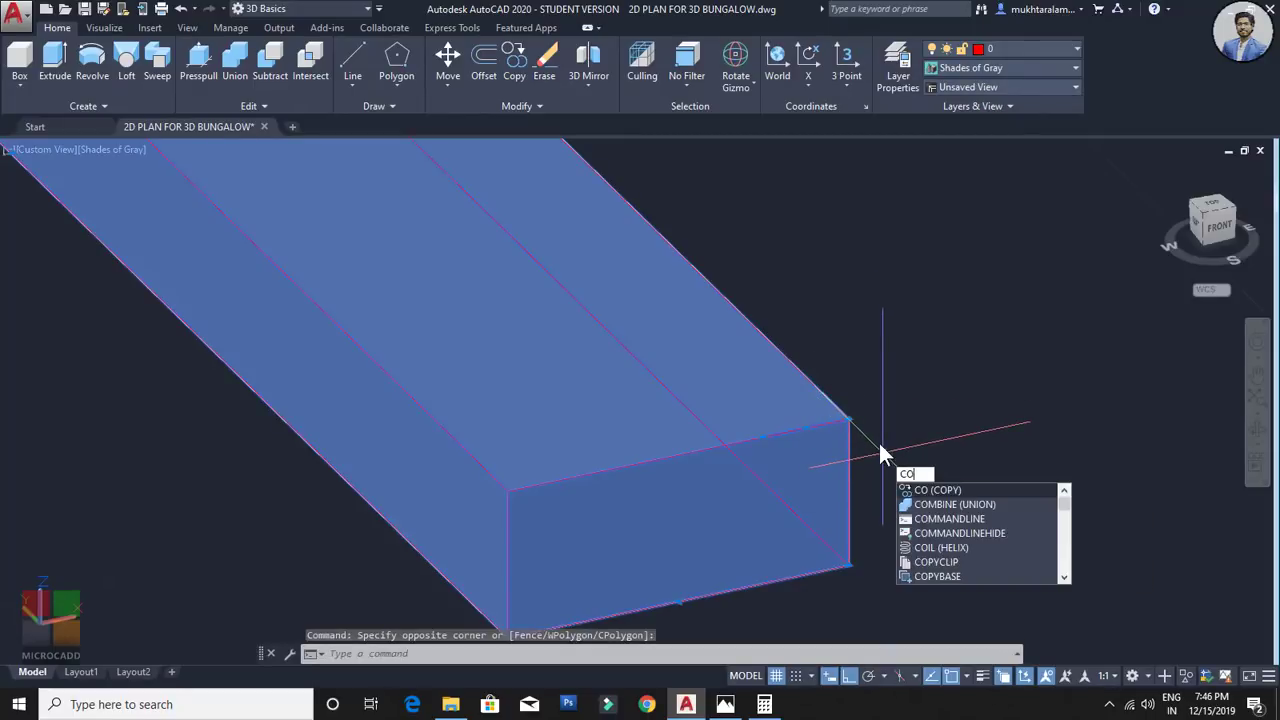
{"action": "key", "text": "Return"}
{"action": "middle_click_drag", "start_coordinate": [879, 443], "coordinate": [896, 388]}
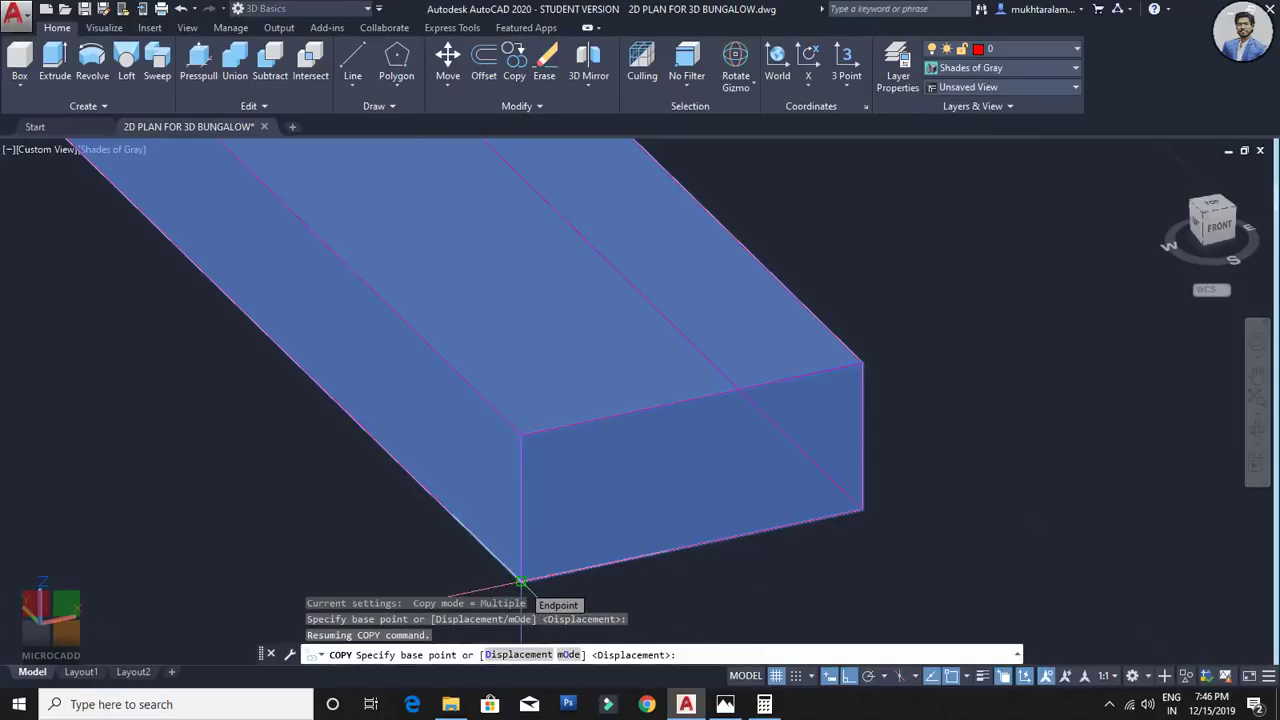
{"action": "middle_click_drag", "start_coordinate": [520, 580], "coordinate": [554, 480]}
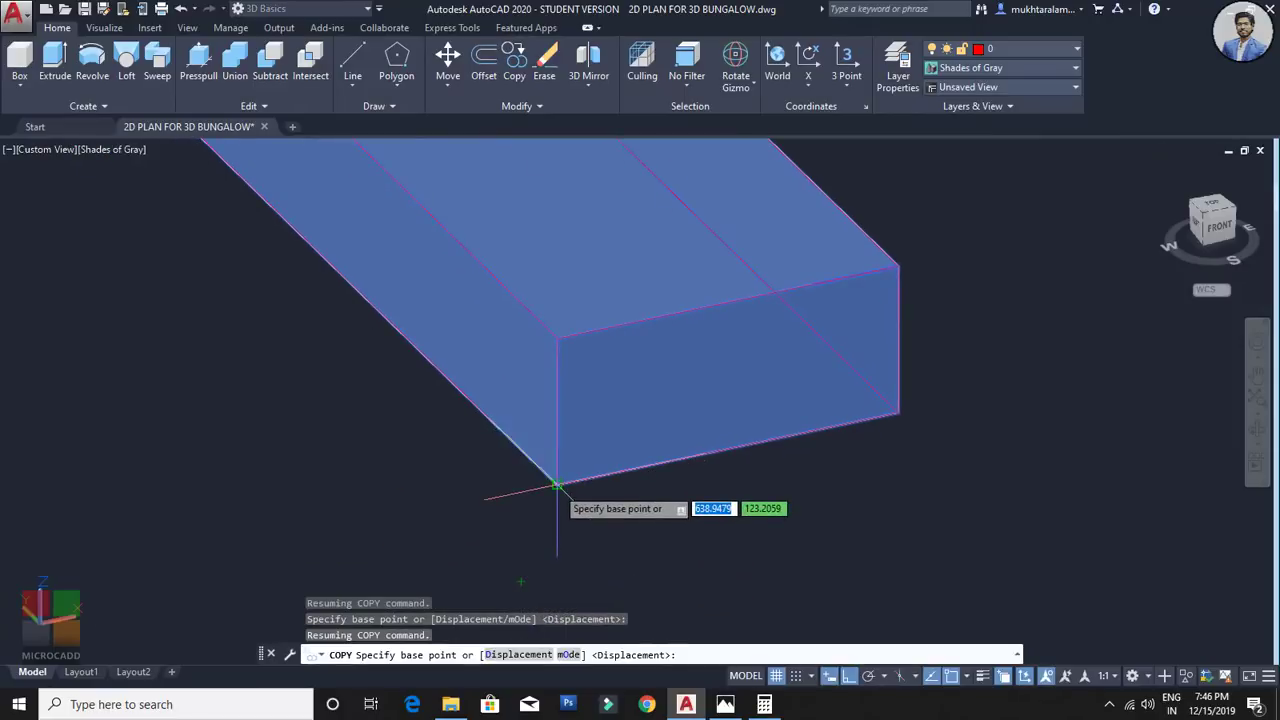
{"action": "left_click", "coordinate": [565, 479]}
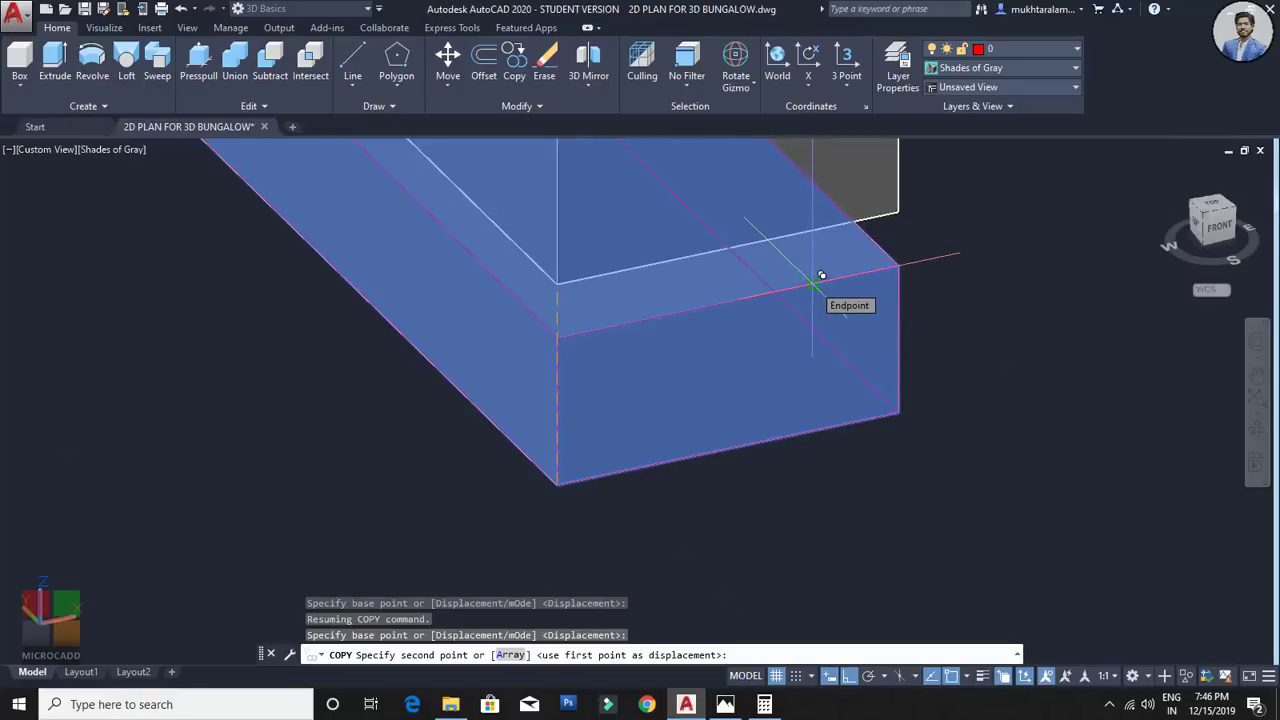
{"action": "left_click", "coordinate": [812, 284]}
Step: Continue the flight upward by placing further step copies, each at the inner endpoint of the previous step's short line
{"action": "scroll", "coordinate": [968, 350], "scroll_direction": "down", "scroll_amount": 1}
{"action": "middle_click_drag", "start_coordinate": [968, 350], "coordinate": [759, 488]}
{"action": "left_click", "coordinate": [831, 310]}
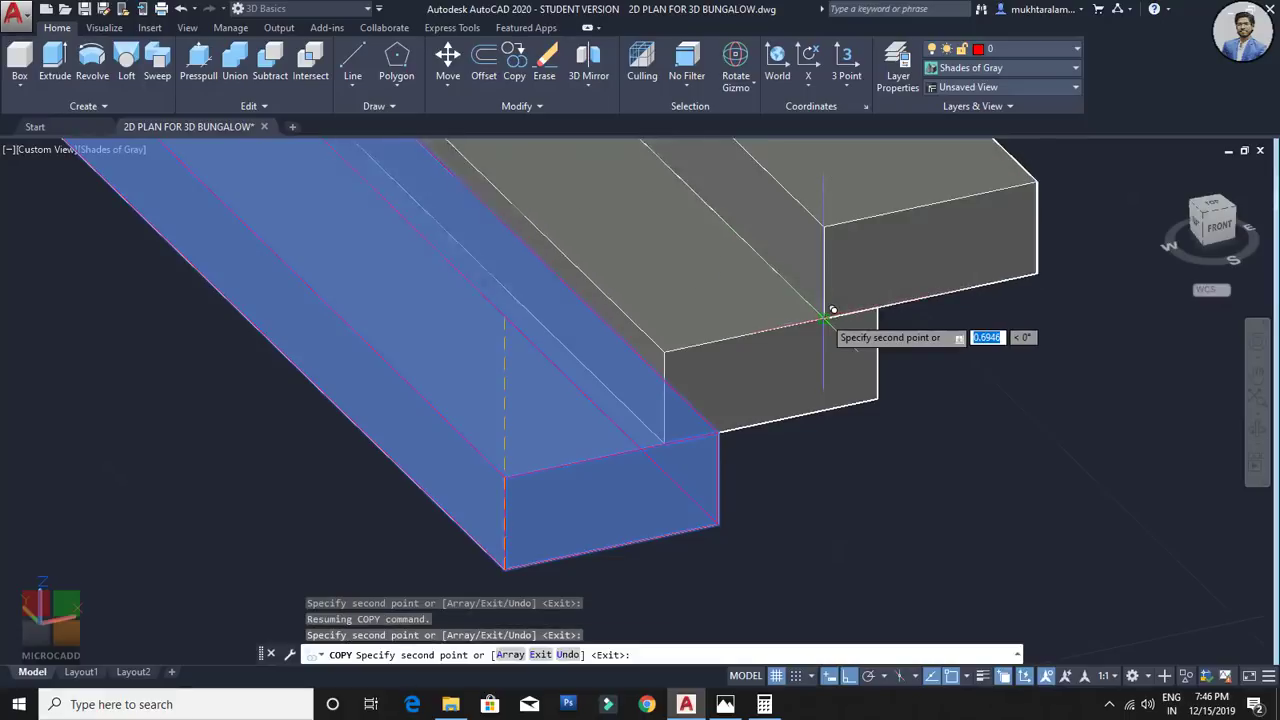
{"action": "middle_click_drag", "start_coordinate": [831, 309], "coordinate": [726, 428]}
{"action": "left_click", "coordinate": [726, 428]}
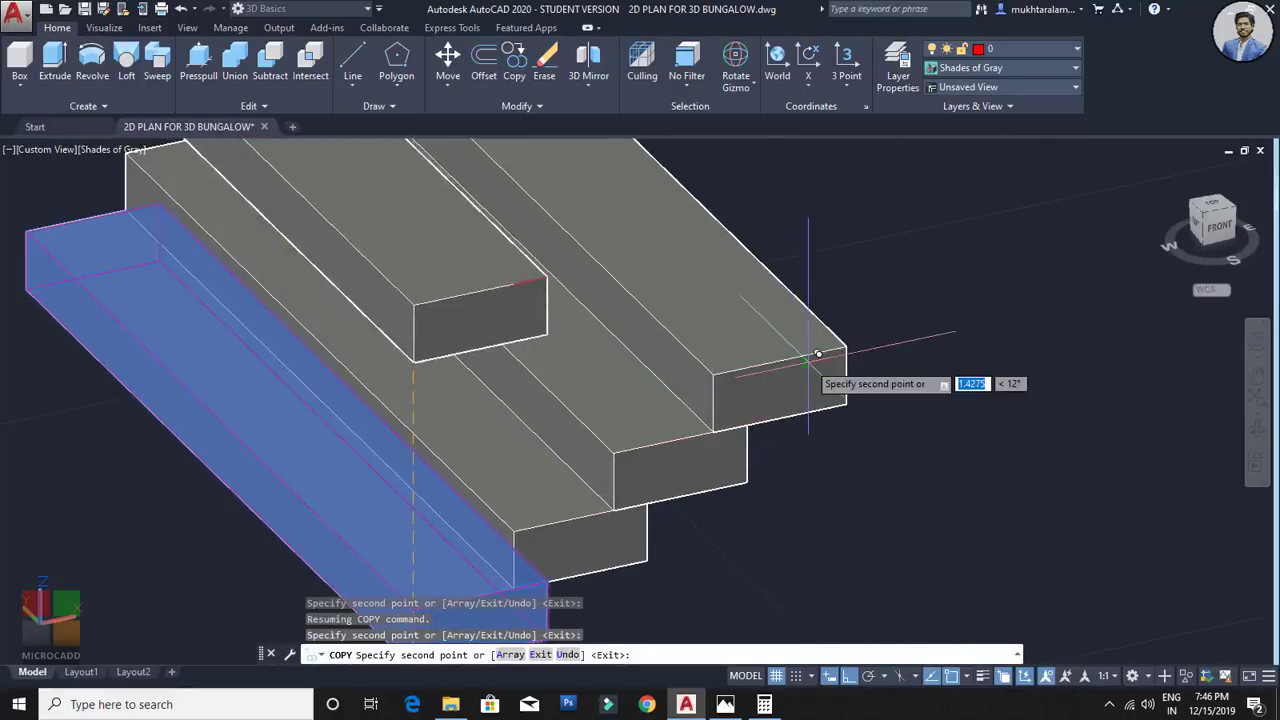
{"action": "left_click", "coordinate": [818, 350]}
{"action": "middle_click_drag", "start_coordinate": [818, 350], "coordinate": [668, 432]}
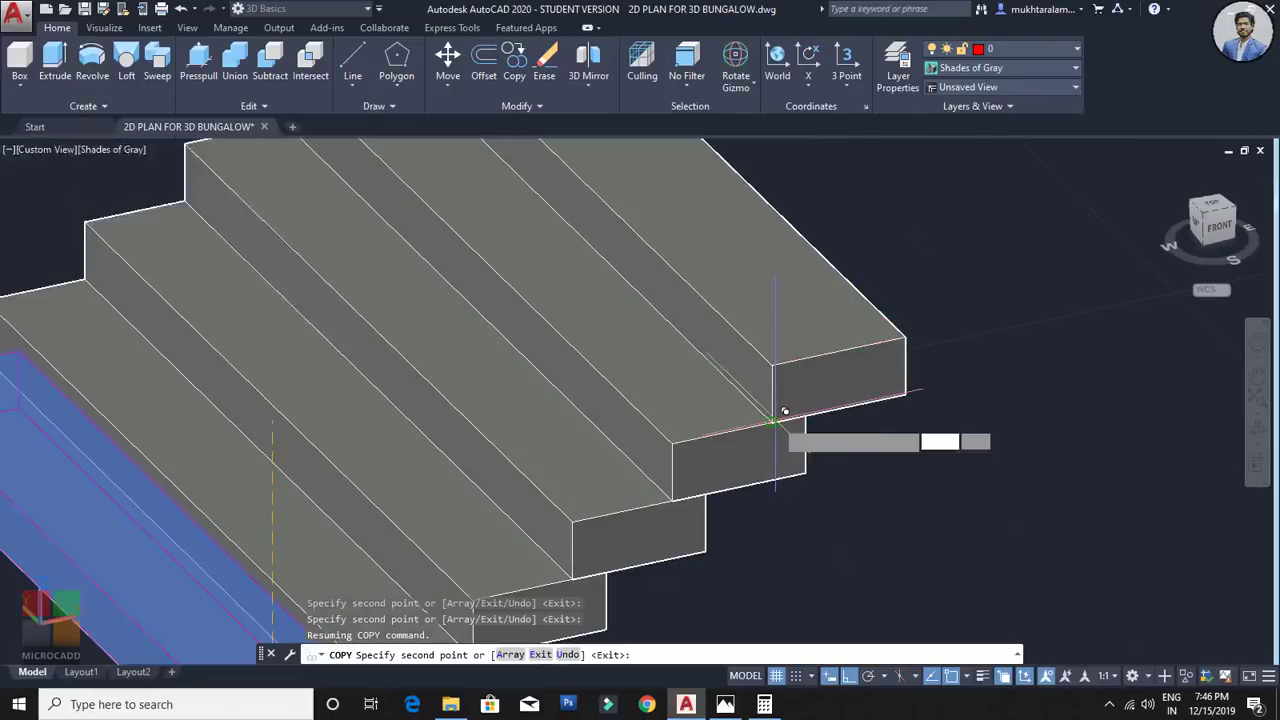
{"action": "left_click", "coordinate": [772, 421]}
{"action": "middle_click_drag", "start_coordinate": [772, 421], "coordinate": [656, 491]}
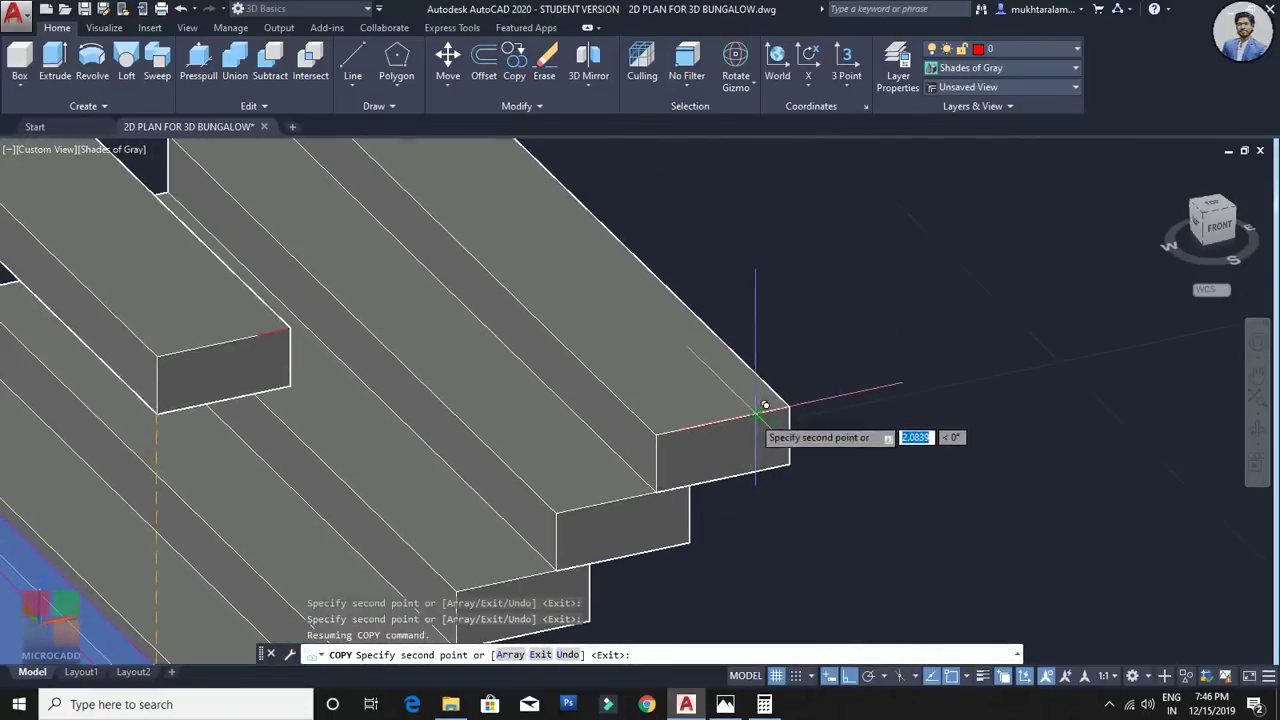
{"action": "left_click", "coordinate": [756, 413]}
{"action": "left_click", "coordinate": [856, 335]}
Step: Place the last step copies at the upper end of the flight on the preceding steps' line endpoints, and end the copying
{"action": "middle_click_drag", "start_coordinate": [848, 358], "coordinate": [669, 491]}
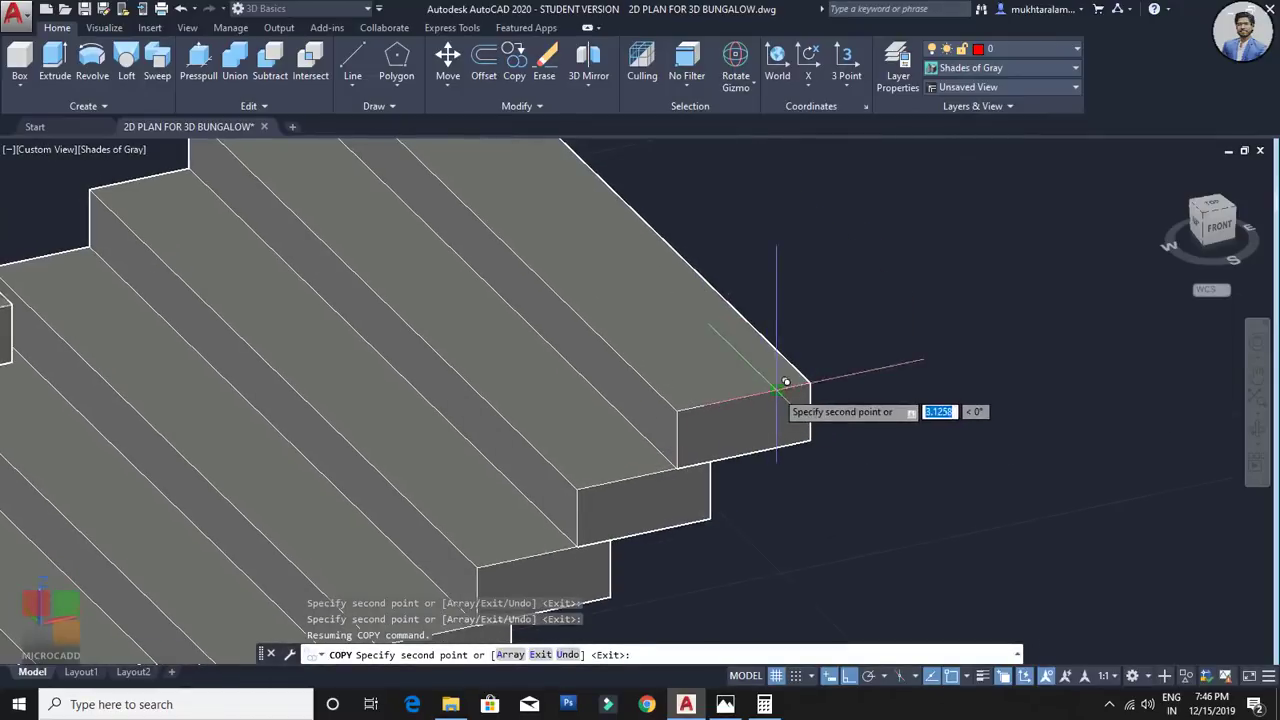
{"action": "left_click", "coordinate": [776, 390]}
{"action": "middle_click_drag", "start_coordinate": [818, 401], "coordinate": [686, 505]}
{"action": "left_click", "coordinate": [751, 410]}
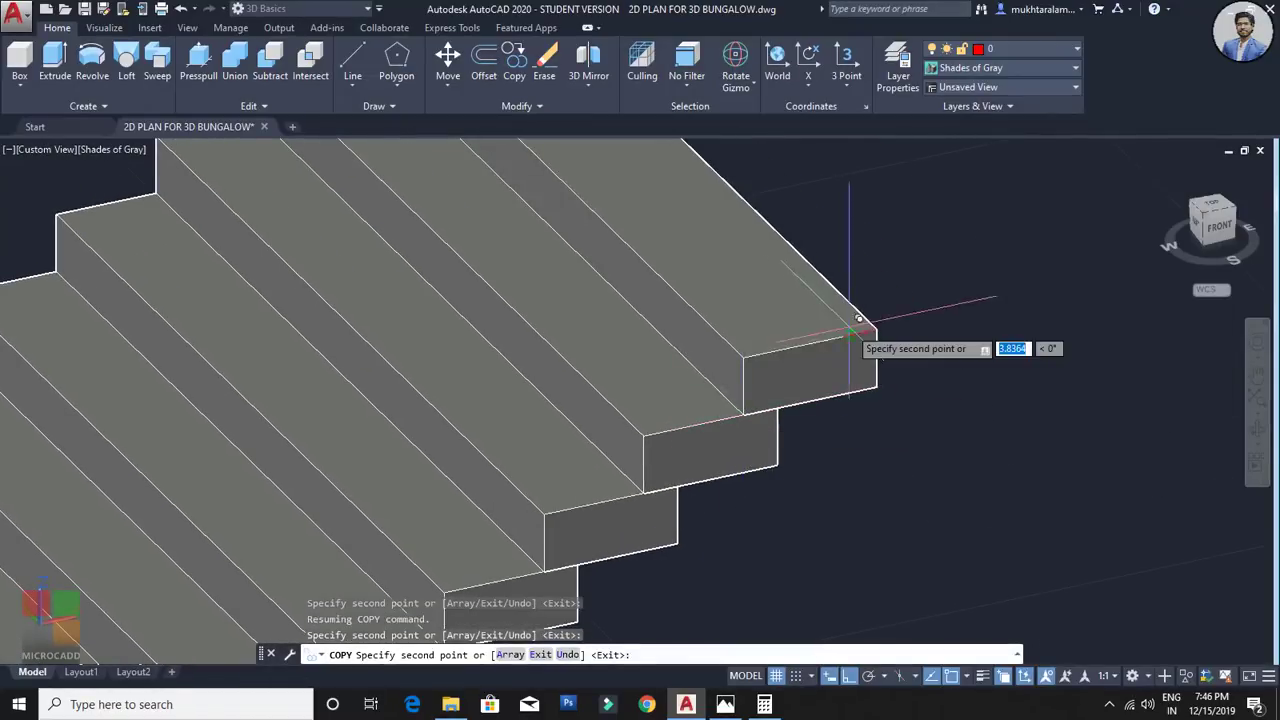
{"action": "scroll", "coordinate": [950, 305], "scroll_direction": "down", "scroll_amount": 3}
{"action": "middle_click_drag", "start_coordinate": [840, 368], "coordinate": [749, 448]}
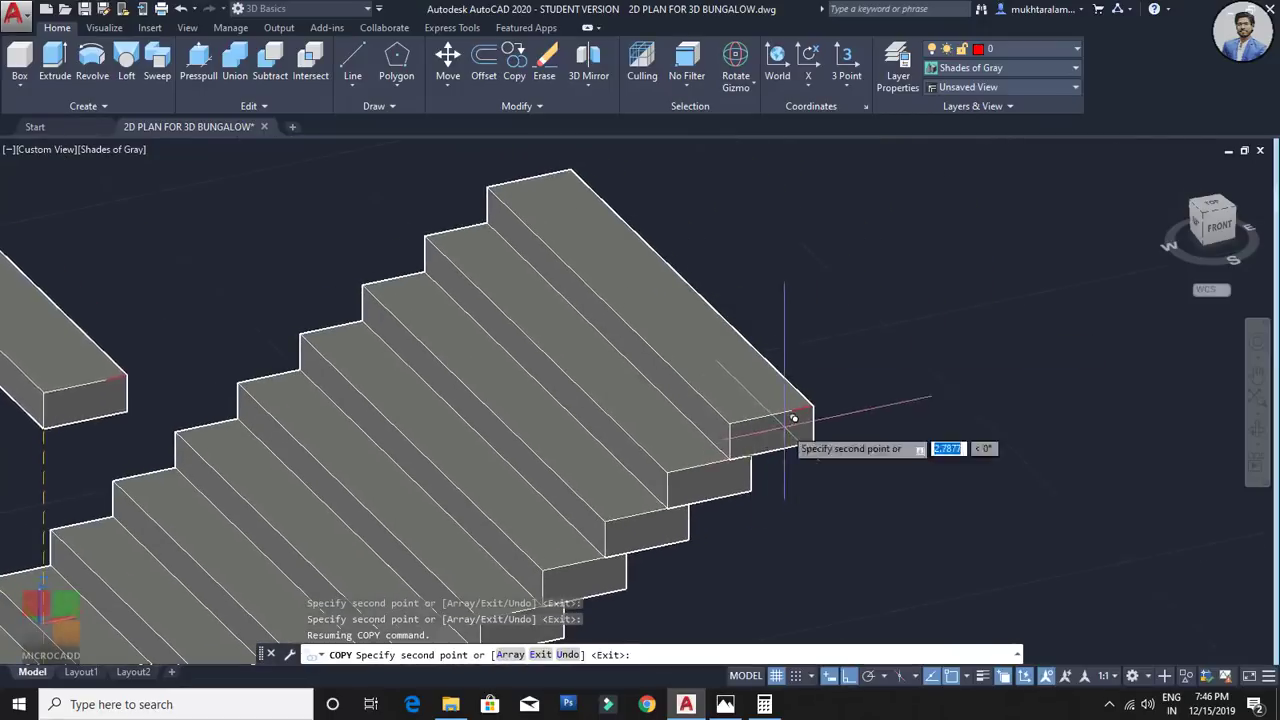
{"action": "scroll", "coordinate": [783, 430], "scroll_direction": "up", "scroll_amount": 2}
{"action": "left_click", "coordinate": [795, 403]}
{"action": "scroll", "coordinate": [797, 395], "scroll_direction": "down", "scroll_amount": 3}
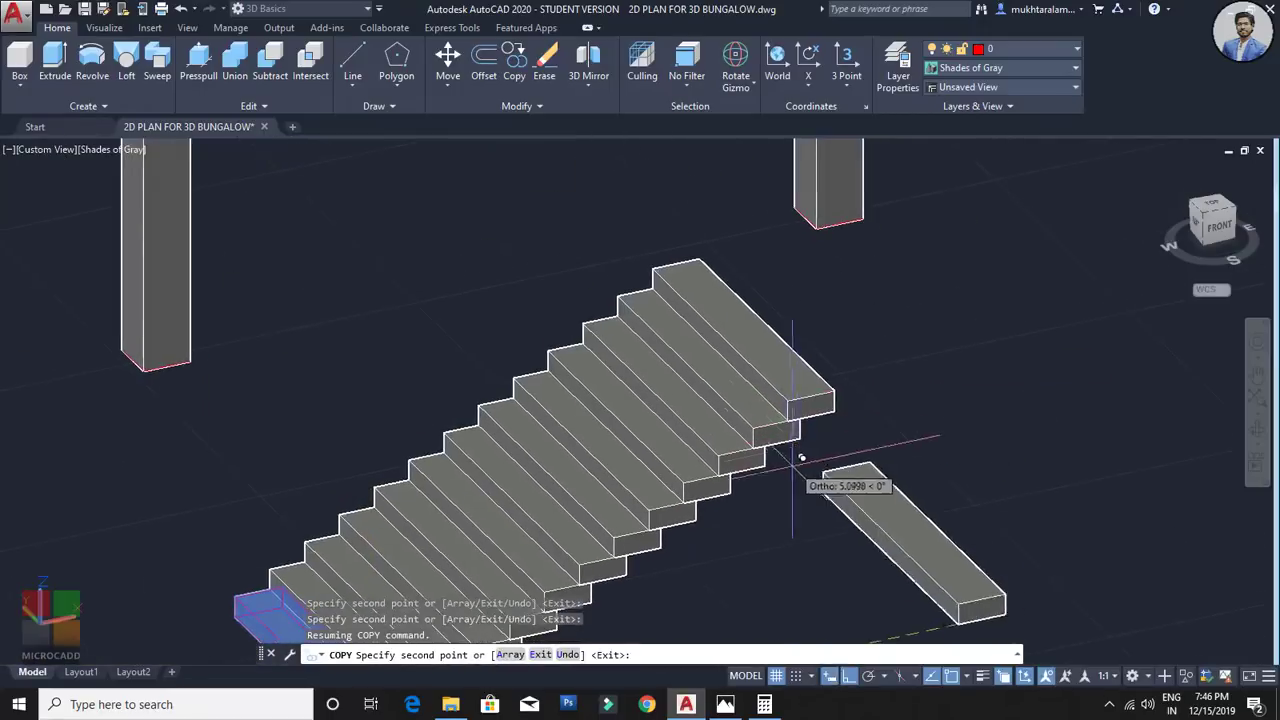
{"action": "scroll", "coordinate": [814, 457], "scroll_direction": "down", "scroll_amount": 2}
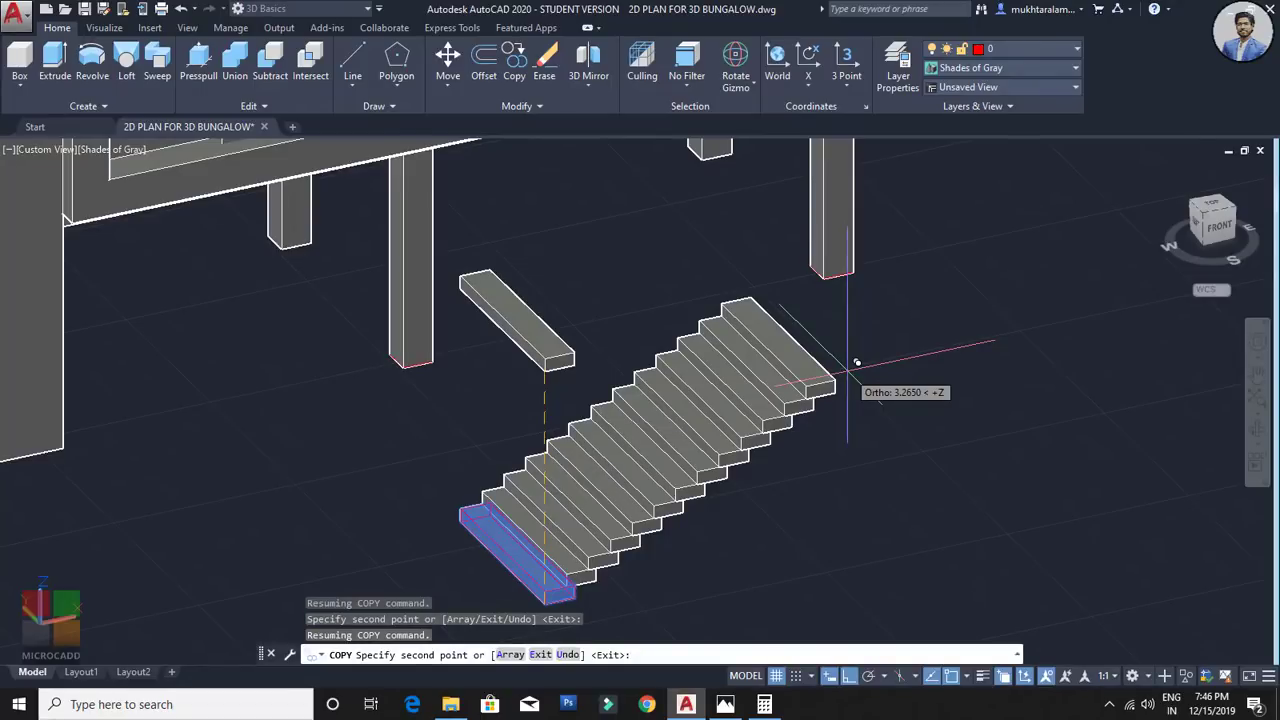
{"action": "key", "text": "Escape"}
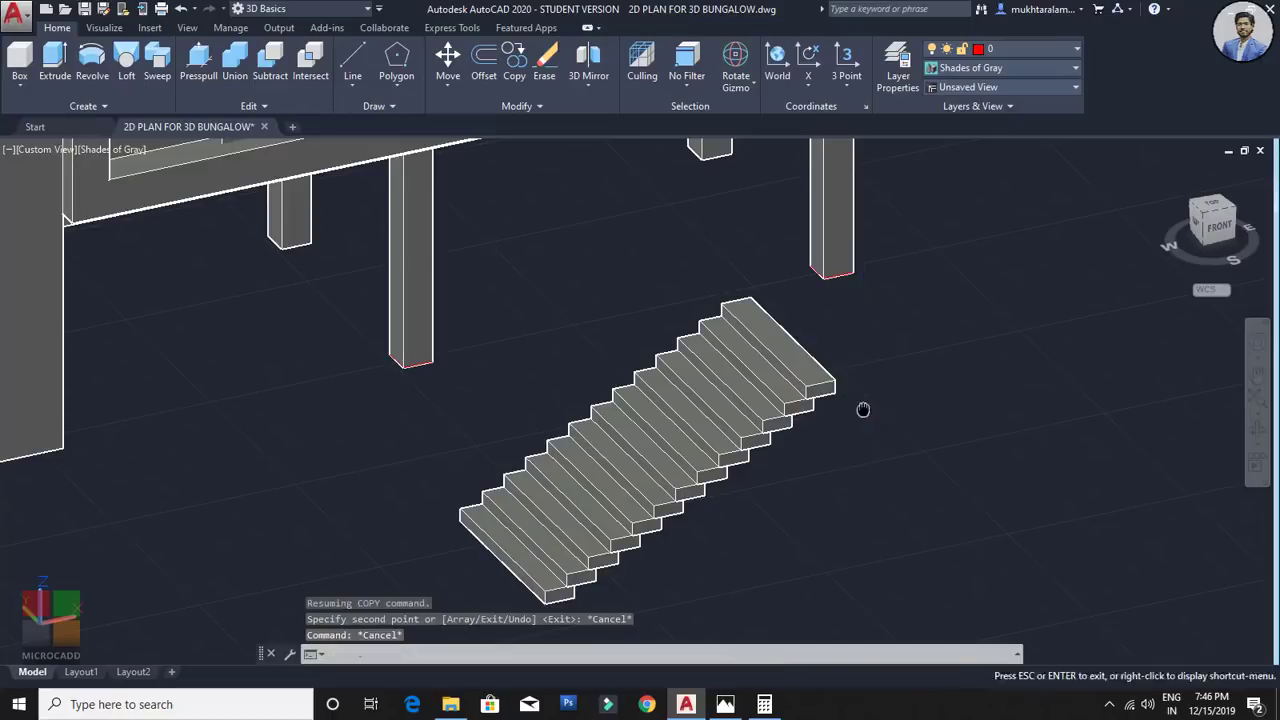
Step: Presspull the long outer face of the topmost step outward by 2.5 to form the landing
{"action": "middle_click_drag", "start_coordinate": [800, 486], "coordinate": [751, 497]}
{"action": "middle_click_drag", "start_coordinate": [868, 471], "coordinate": [686, 503], "text": "shift"}
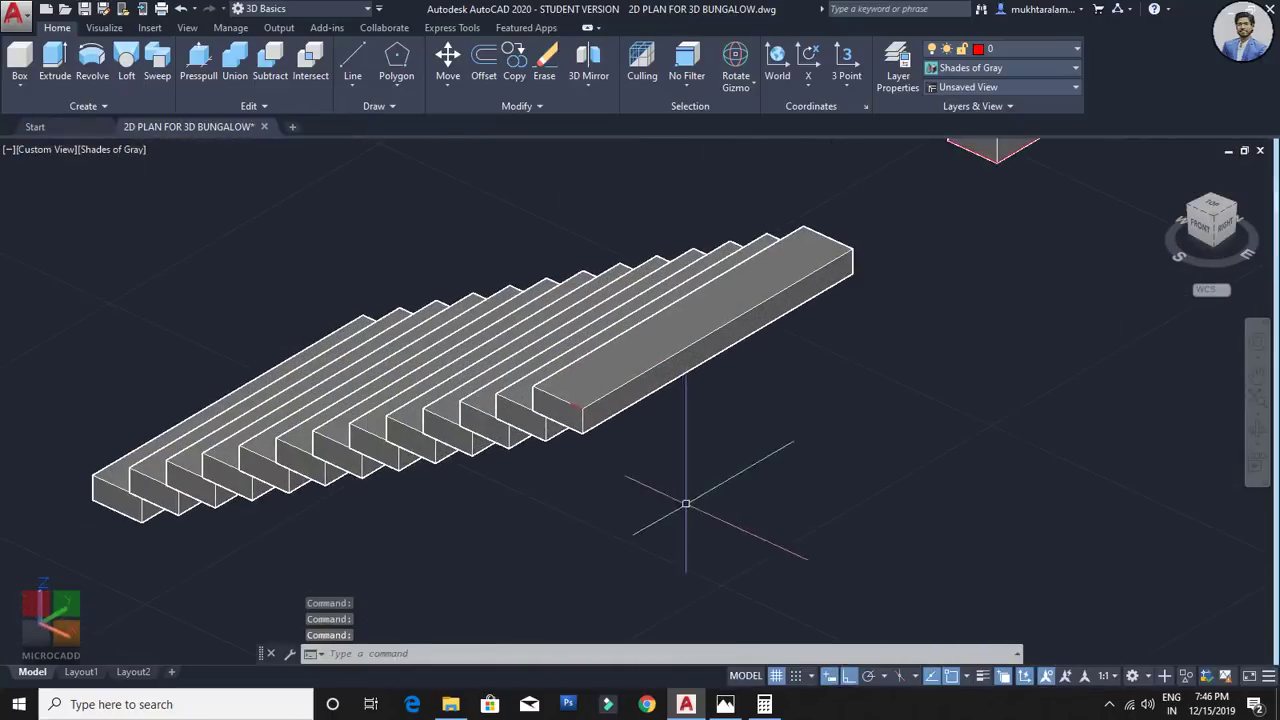
{"action": "left_click", "coordinate": [201, 64]}
{"action": "scroll", "coordinate": [663, 431], "scroll_direction": "up", "scroll_amount": 1}
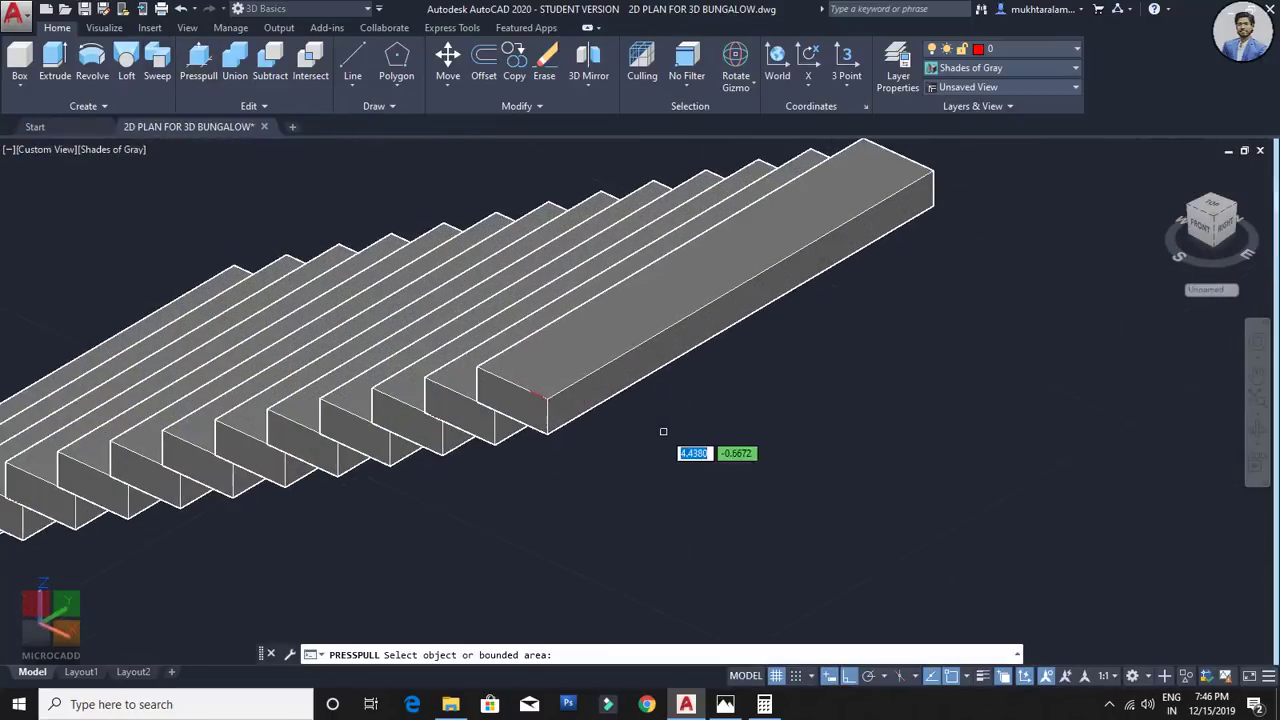
{"action": "left_click", "coordinate": [599, 386]}
{"action": "middle_click_drag", "start_coordinate": [978, 583], "coordinate": [644, 543]}
{"action": "scroll", "coordinate": [764, 573], "scroll_direction": "down", "scroll_amount": 2}
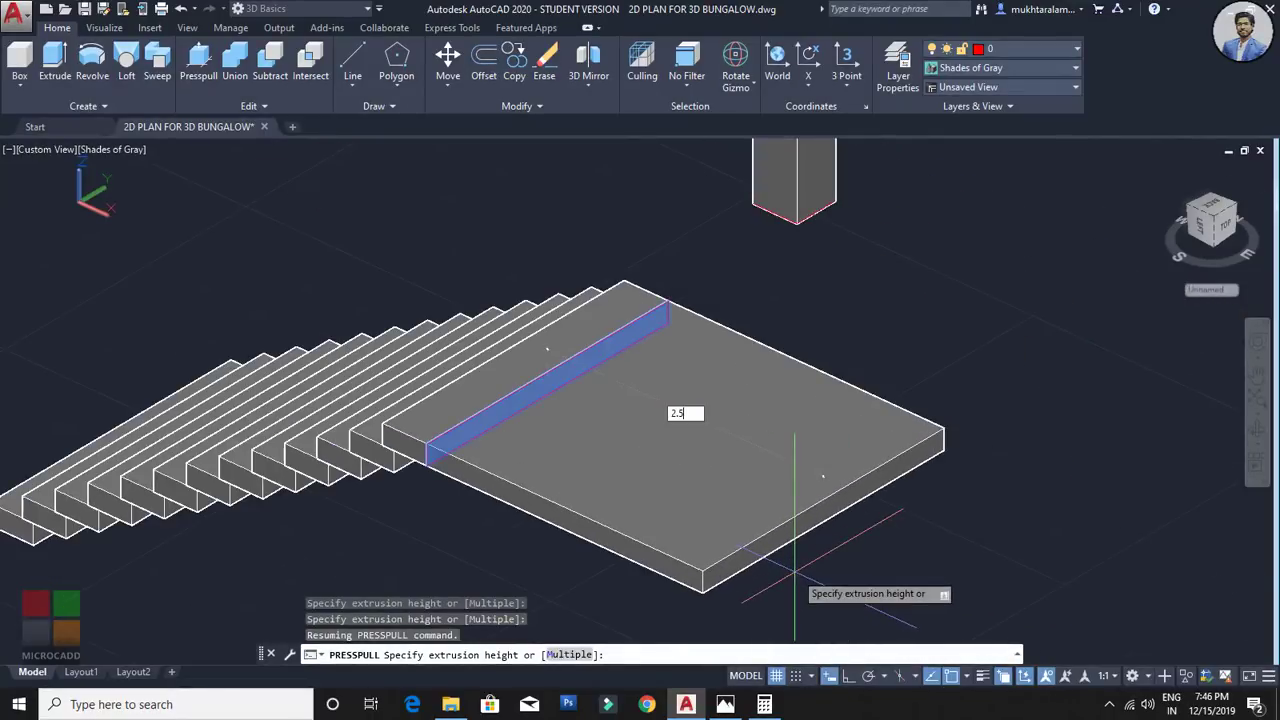
{"action": "type", "text": "2.5"}
{"action": "key", "text": "Return"}
{"action": "key", "text": "Return"}
Step: Copy the lowest step block into the empty space in front of the landing
{"action": "middle_click_drag", "start_coordinate": [815, 541], "coordinate": [845, 457]}
{"action": "scroll", "coordinate": [742, 502], "scroll_direction": "down", "scroll_amount": 2}
{"action": "scroll", "coordinate": [311, 476], "scroll_direction": "up", "scroll_amount": 3}
{"action": "left_click", "coordinate": [377, 390]}
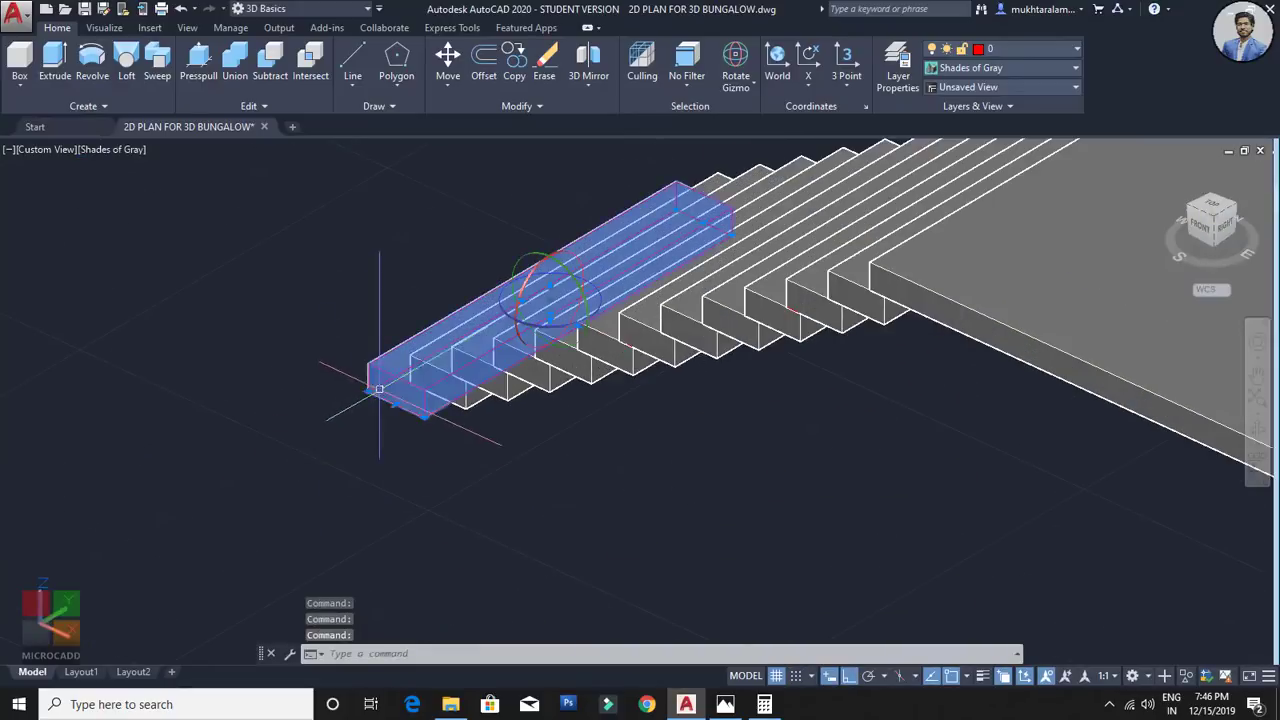
{"action": "scroll", "coordinate": [359, 478], "scroll_direction": "down", "scroll_amount": 2}
{"action": "middle_click_drag", "start_coordinate": [359, 478], "coordinate": [317, 451]}
{"action": "key", "text": "Return"}
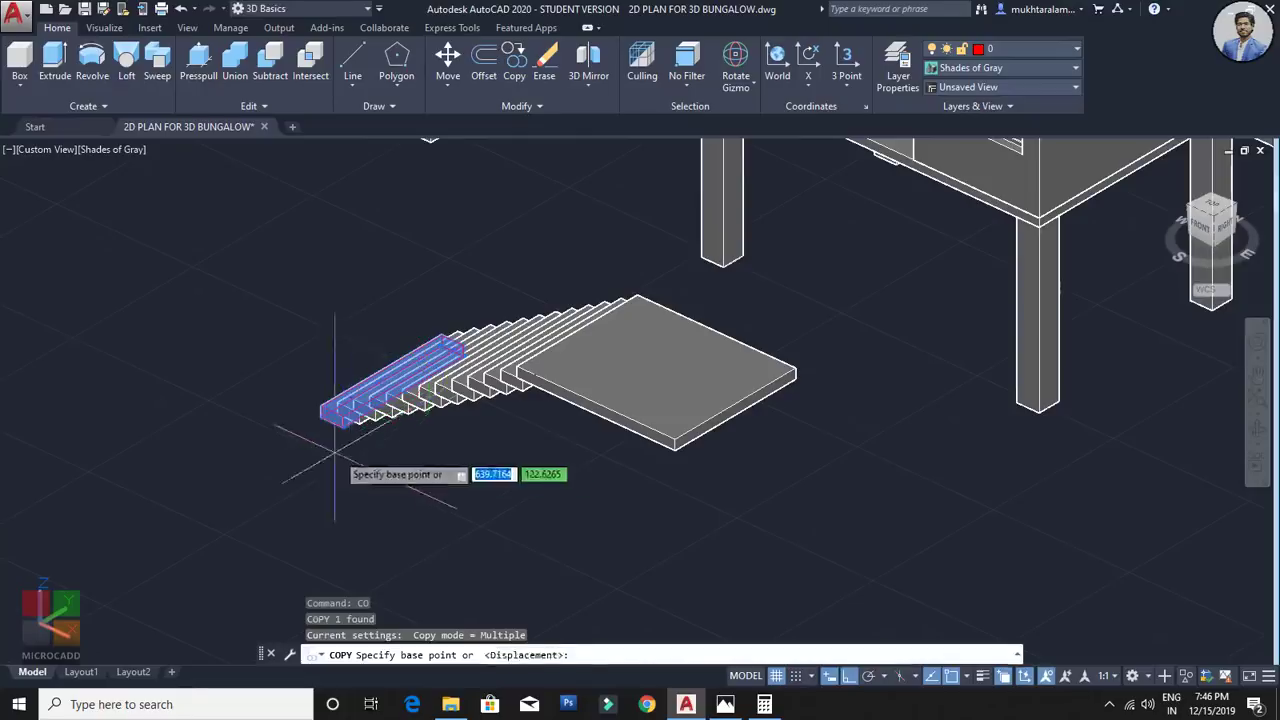
{"action": "left_click", "coordinate": [415, 467]}
{"action": "middle_click_drag", "start_coordinate": [727, 561], "coordinate": [466, 463]}
{"action": "left_click", "coordinate": [839, 560]}
{"action": "key", "text": "Escape"}
Step: Rotate the copied step block a quarter turn about its vertical axis
{"action": "scroll", "coordinate": [710, 536], "scroll_direction": "up", "scroll_amount": 4}
{"action": "middle_click_drag", "start_coordinate": [710, 536], "coordinate": [640, 470]}
{"action": "left_click", "coordinate": [631, 474]}
{"action": "scroll", "coordinate": [741, 505], "scroll_direction": "up", "scroll_amount": 2}
{"action": "middle_click_drag", "start_coordinate": [741, 505], "coordinate": [740, 511]}
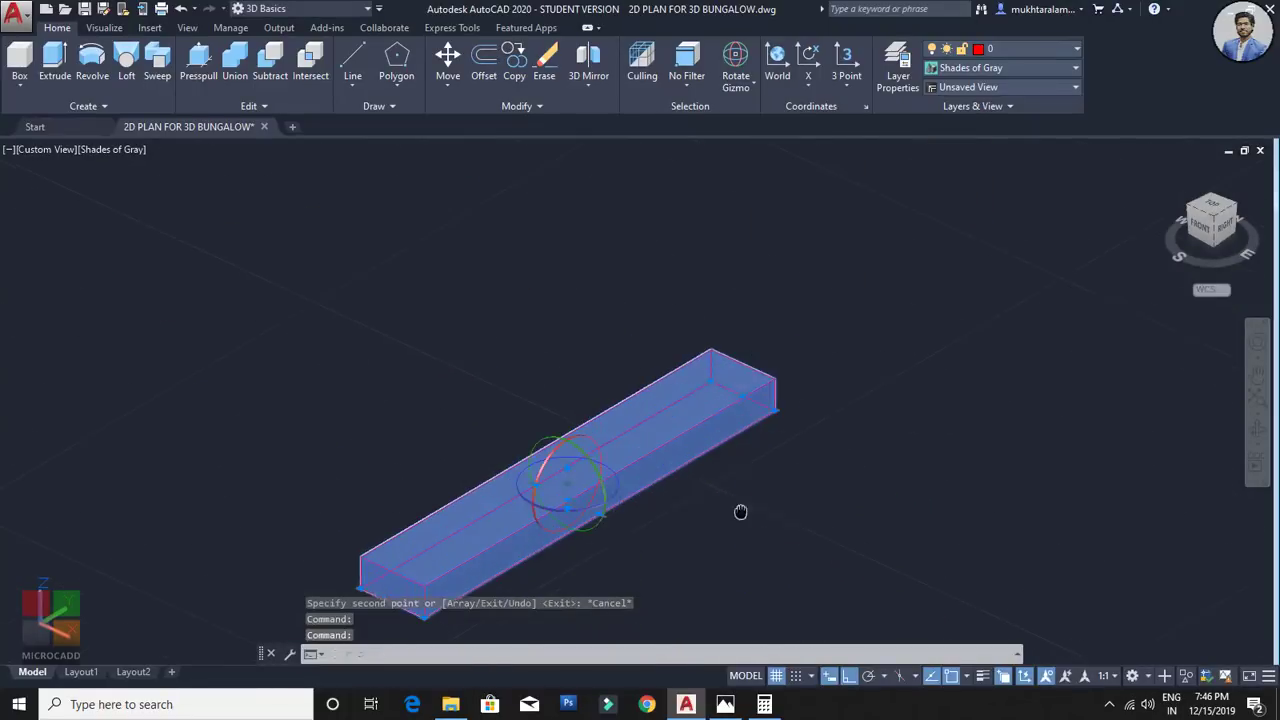
{"action": "left_click", "coordinate": [617, 489]}
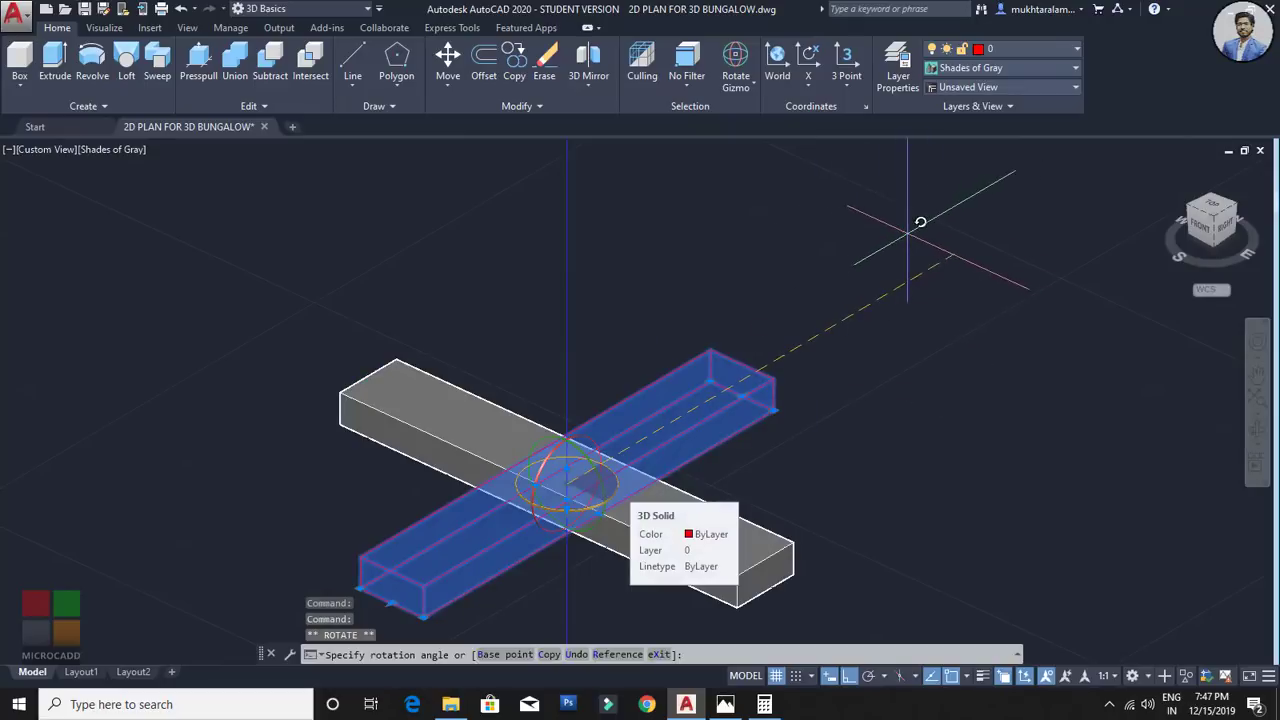
{"action": "left_click", "coordinate": [909, 231]}
{"action": "key", "text": "Escape"}
Step: Draw a 0.1 line from the rotated block's upper outer corner along the top edge of its short end face
{"action": "middle_click_drag", "start_coordinate": [743, 459], "coordinate": [696, 521], "text": "shift"}
{"action": "scroll", "coordinate": [696, 521], "scroll_direction": "up", "scroll_amount": 4}
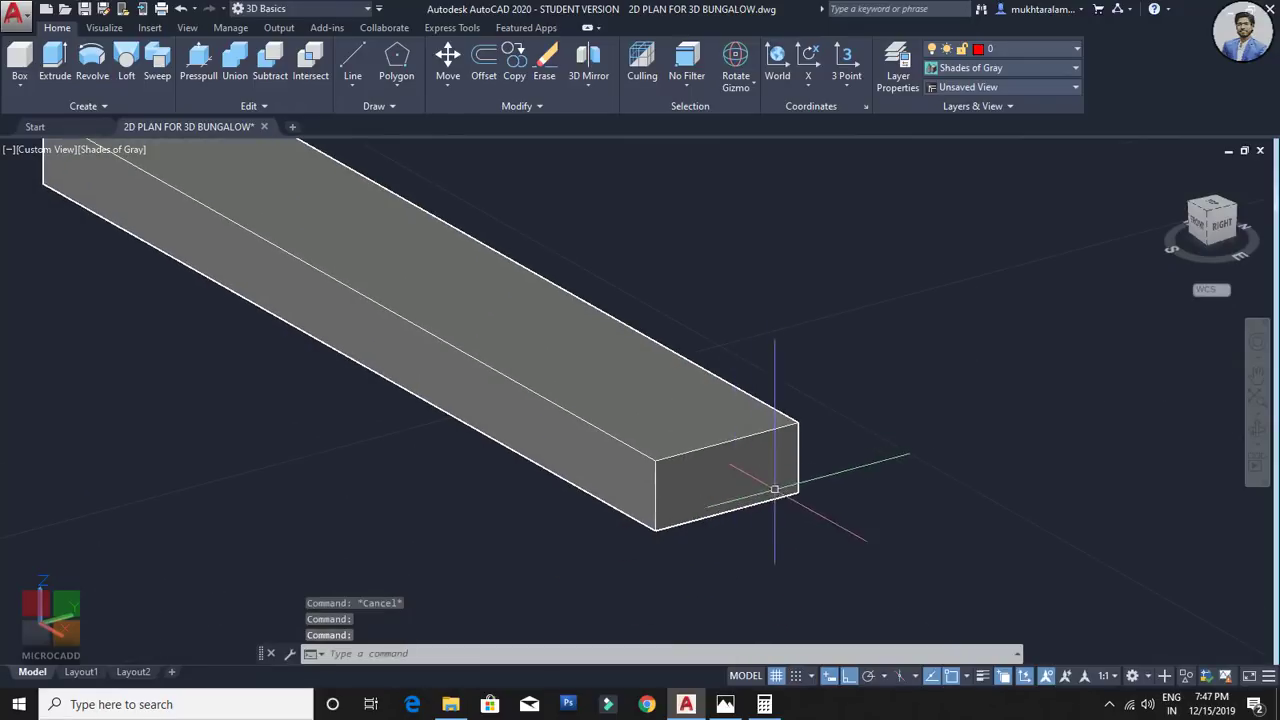
{"action": "type", "text": "l"}
{"action": "key", "text": "Return"}
{"action": "left_click", "coordinate": [797, 424]}
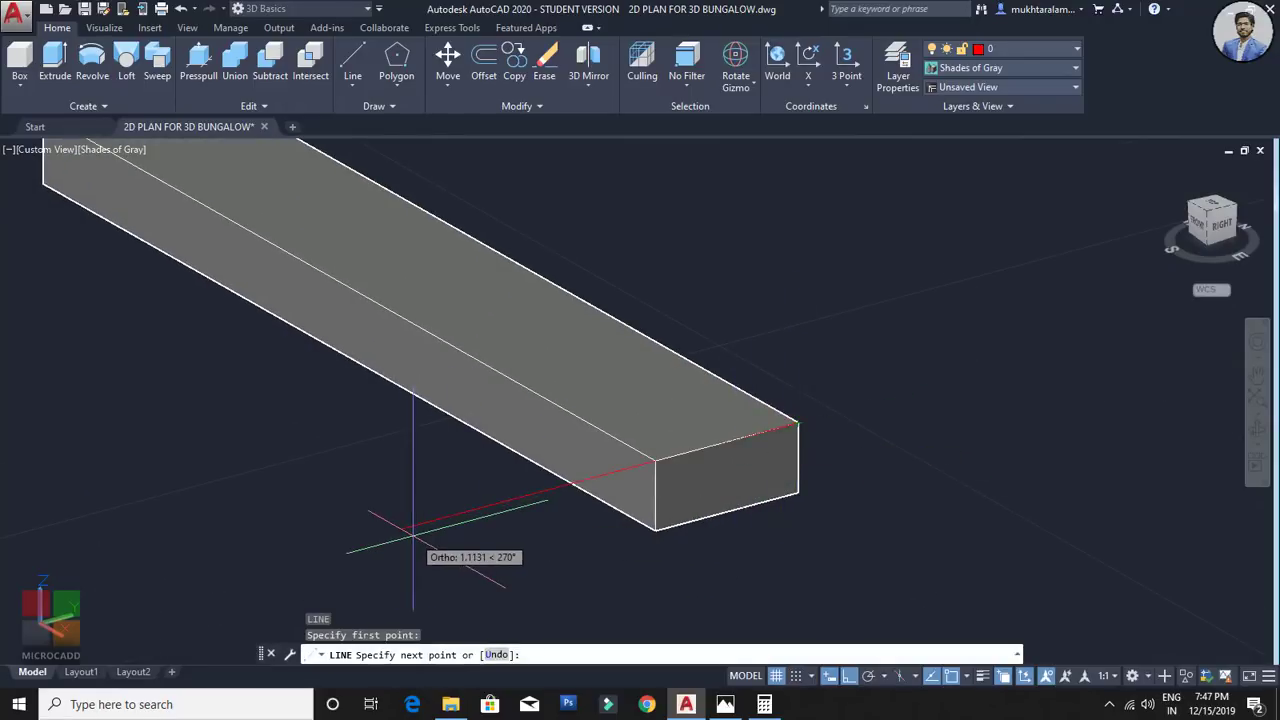
{"action": "key", "text": "Return"}
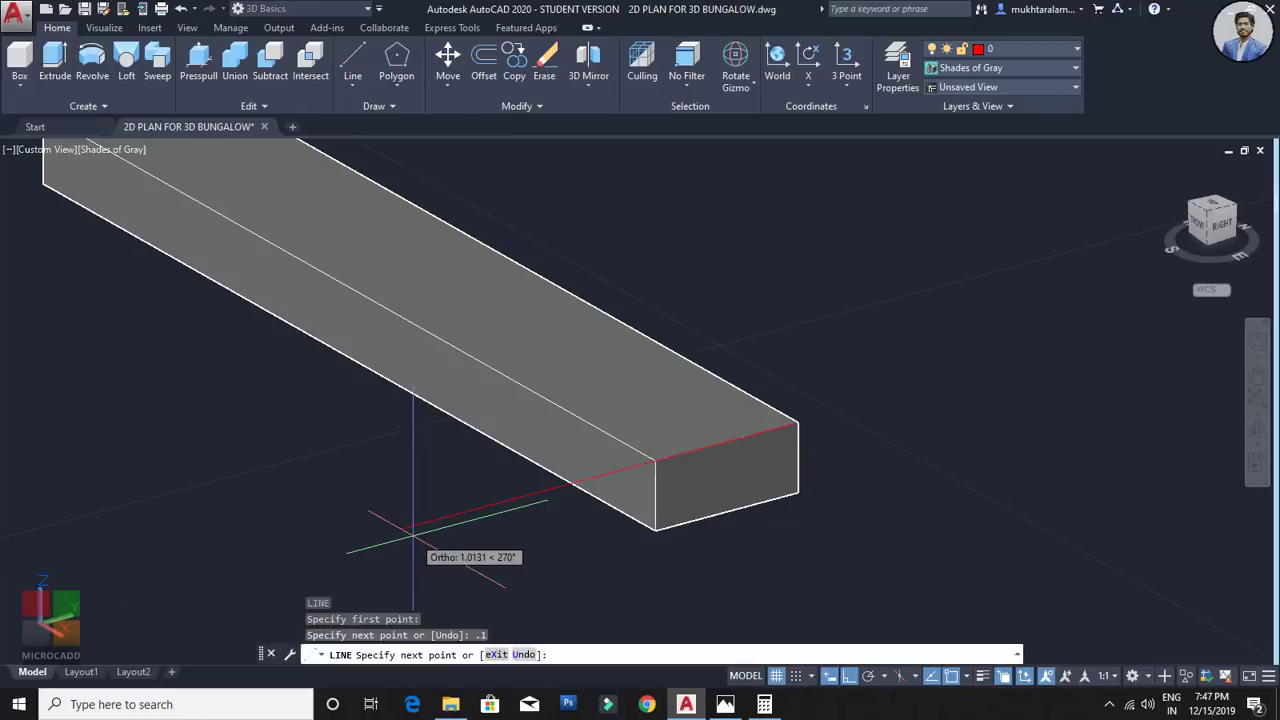
{"action": "key", "text": "Escape"}
Step: Copy the rotated step block with its guide line from its lower front corner onto the landing's top edge, just inside the corner facing the house
{"action": "left_click", "coordinate": [850, 356]}
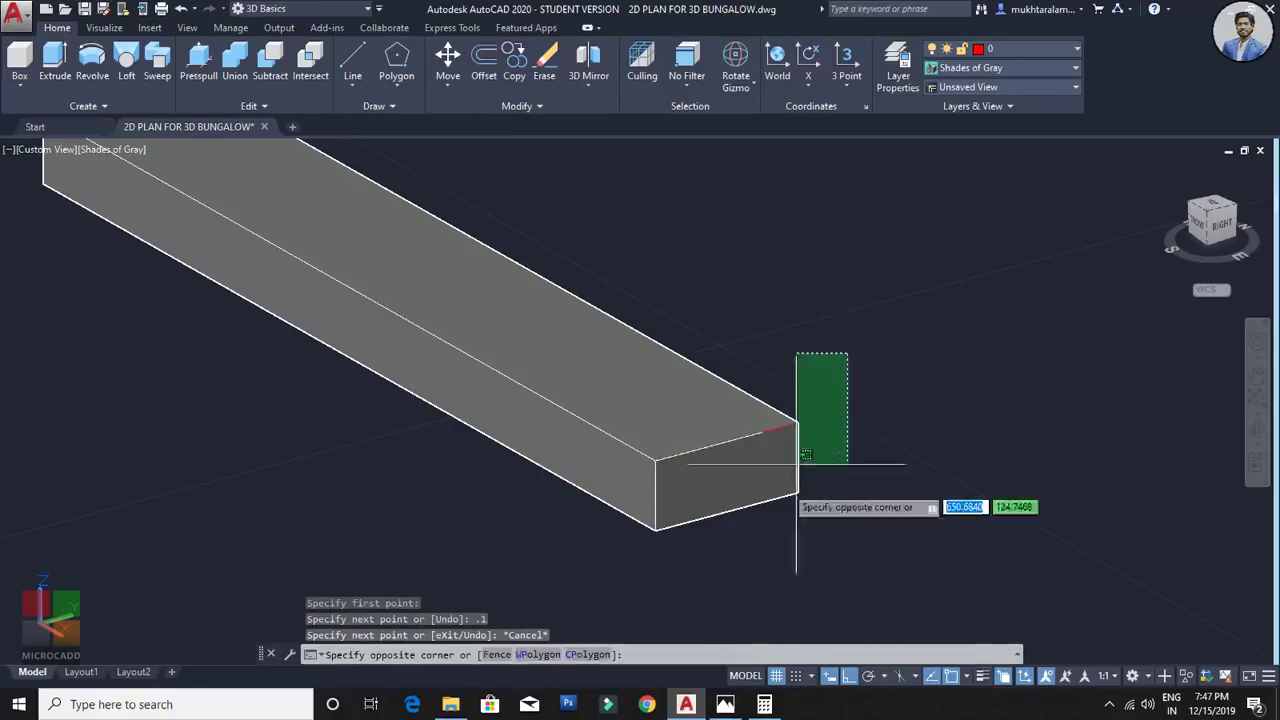
{"action": "left_click", "coordinate": [795, 468]}
{"action": "type", "text": "co"}
{"action": "key", "text": "Return"}
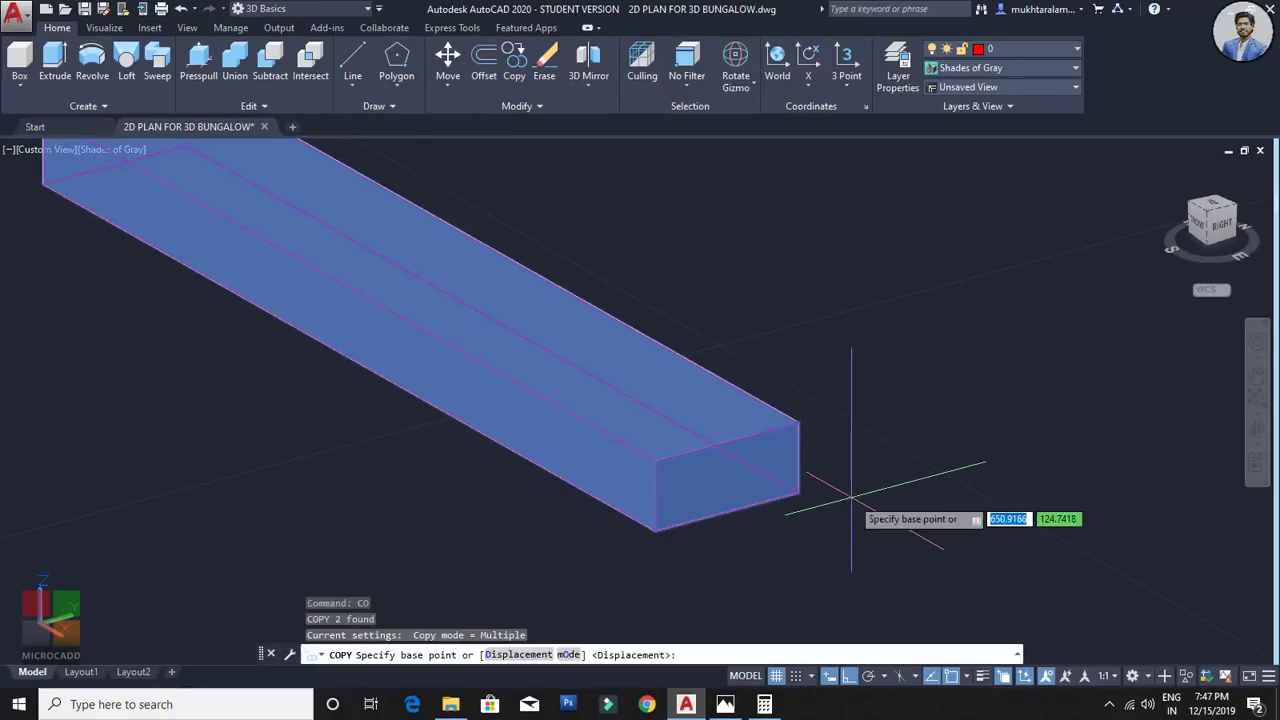
{"action": "scroll", "coordinate": [640, 523], "scroll_direction": "up", "scroll_amount": 3}
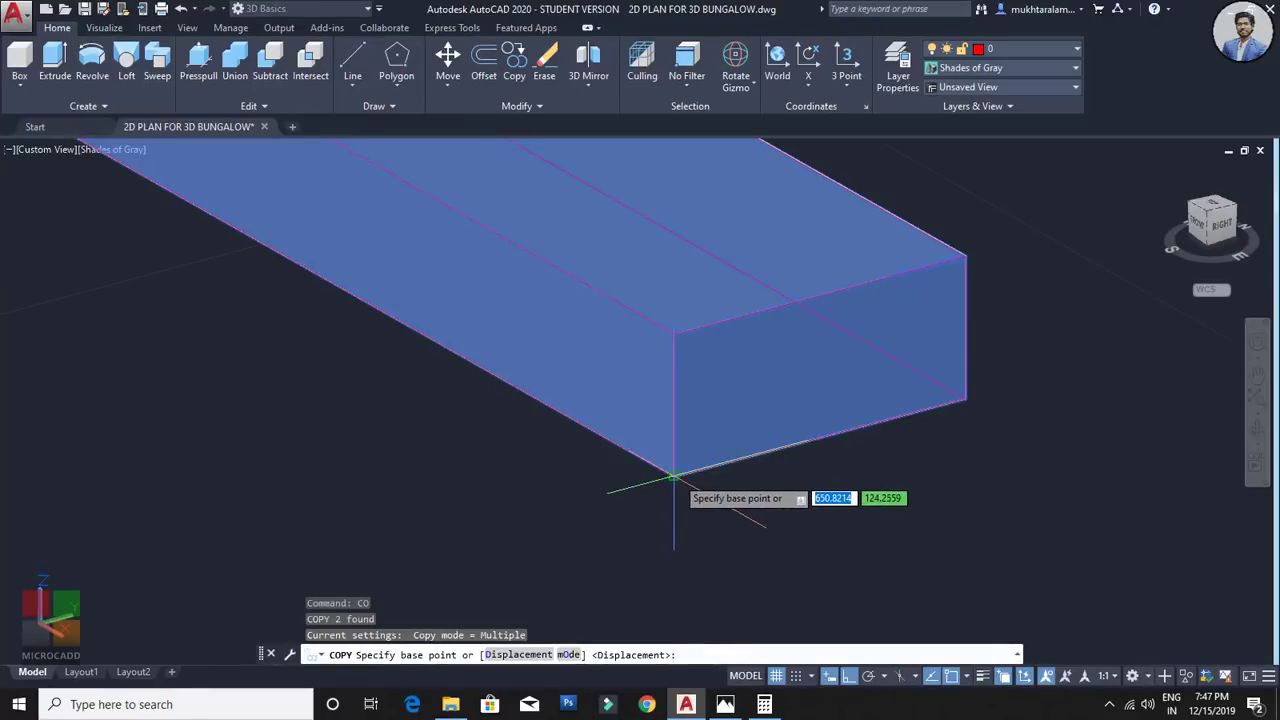
{"action": "left_click", "coordinate": [674, 478]}
{"action": "scroll", "coordinate": [700, 430], "scroll_direction": "down", "scroll_amount": 6}
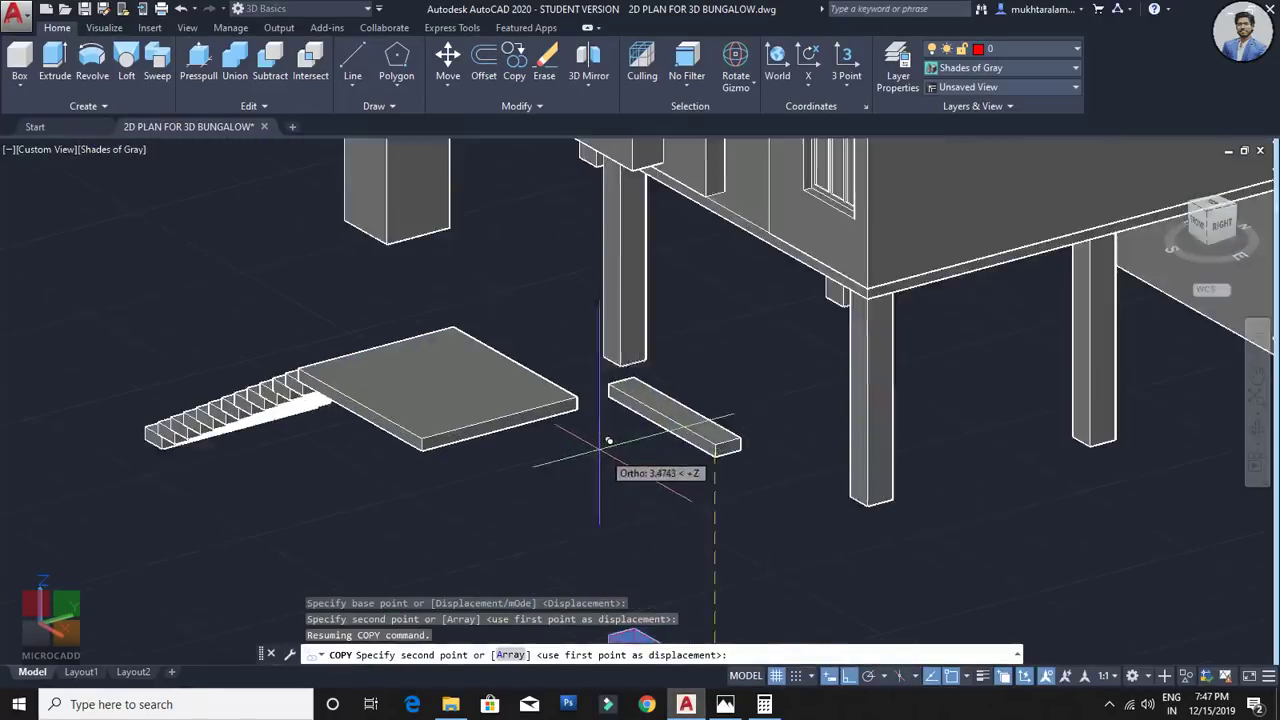
{"action": "scroll", "coordinate": [580, 380], "scroll_direction": "up", "scroll_amount": 6}
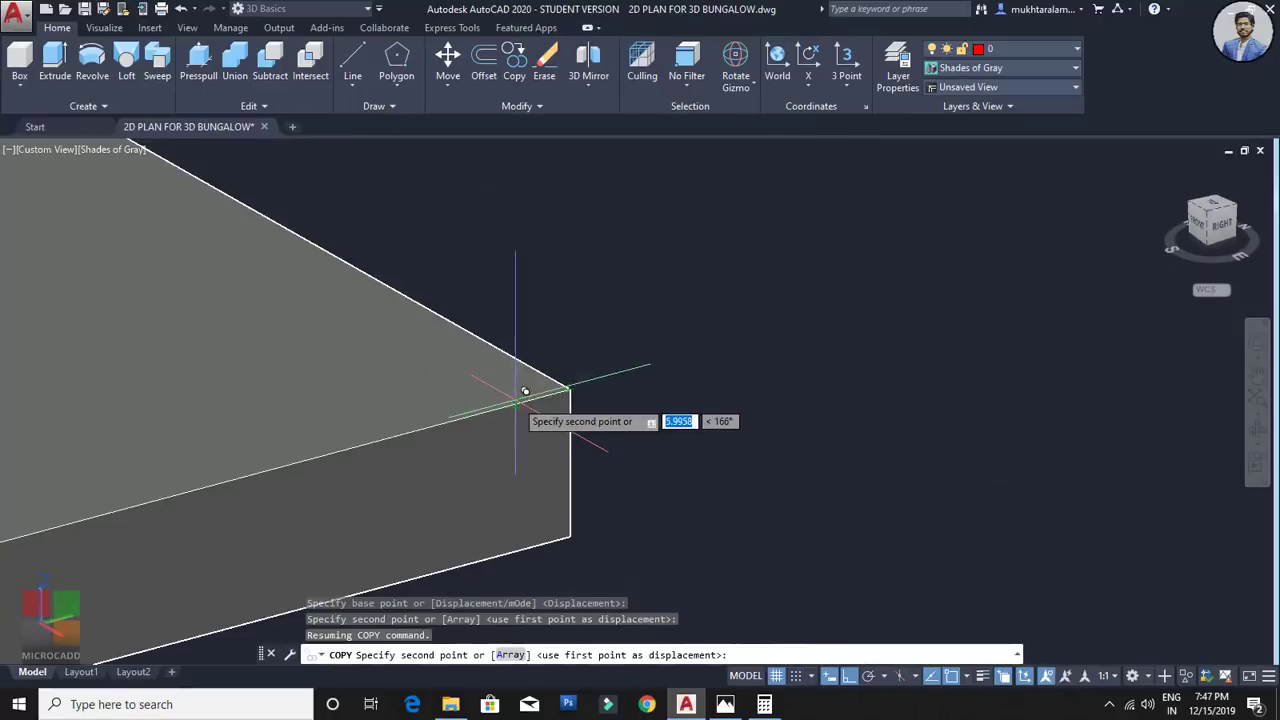
{"action": "left_click", "coordinate": [548, 396]}
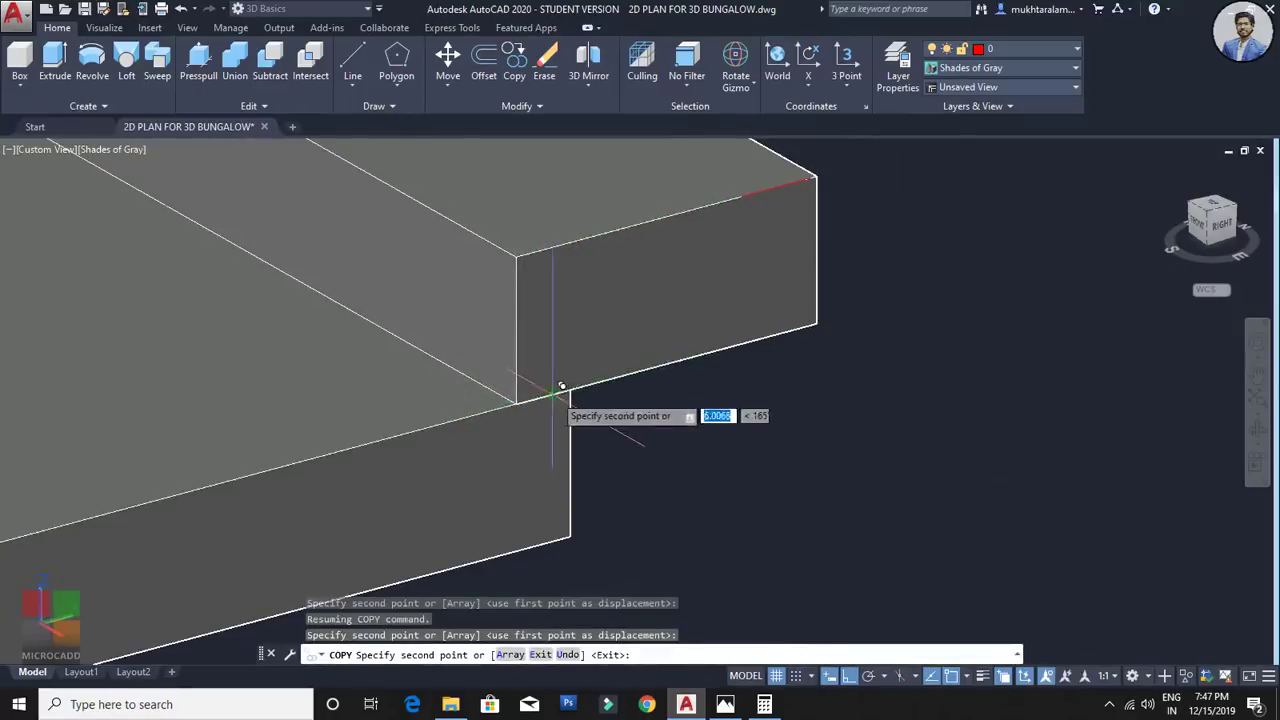
Step: Build the second flight toward the house by copying the block upward, starting each copy at the guide line's inner end on the block below
{"action": "scroll", "coordinate": [552, 394], "scroll_direction": "down", "scroll_amount": 4}
{"action": "scroll", "coordinate": [547, 438], "scroll_direction": "up", "scroll_amount": 3}
{"action": "middle_click_drag", "start_coordinate": [528, 436], "coordinate": [450, 523]}
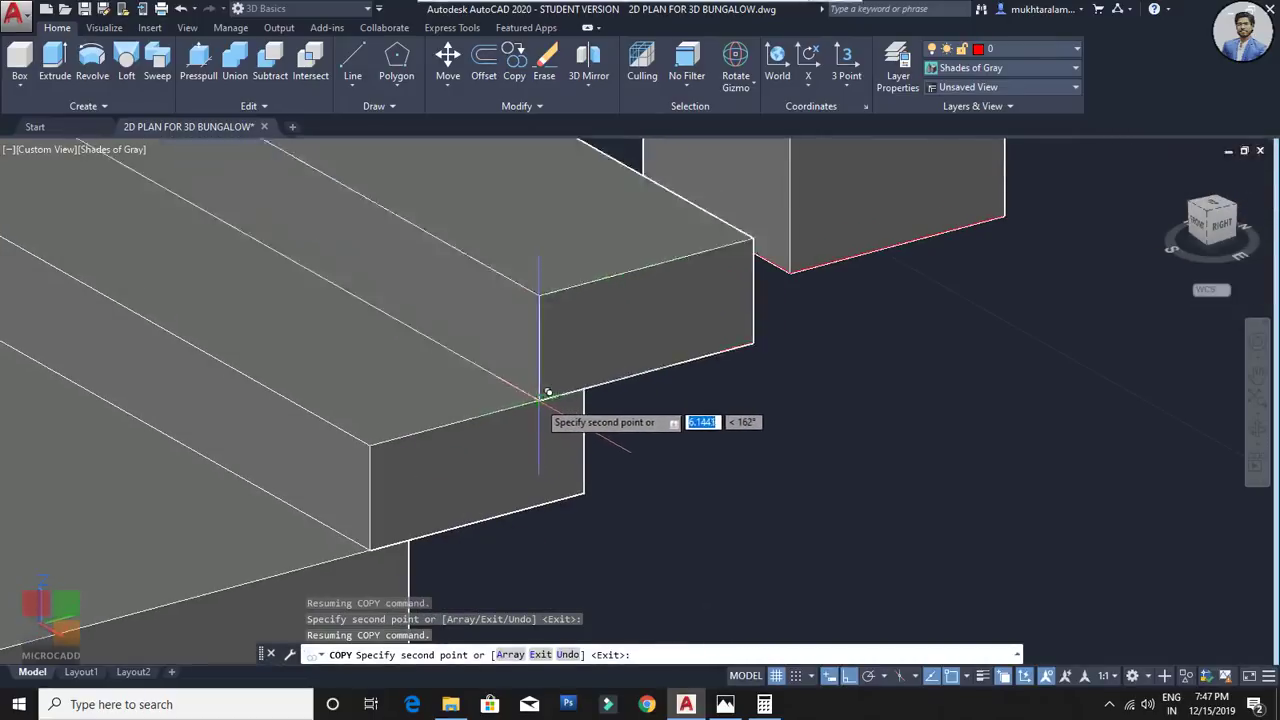
{"action": "scroll", "coordinate": [560, 390], "scroll_direction": "down", "scroll_amount": 2}
{"action": "scroll", "coordinate": [594, 390], "scroll_direction": "up", "scroll_amount": 2}
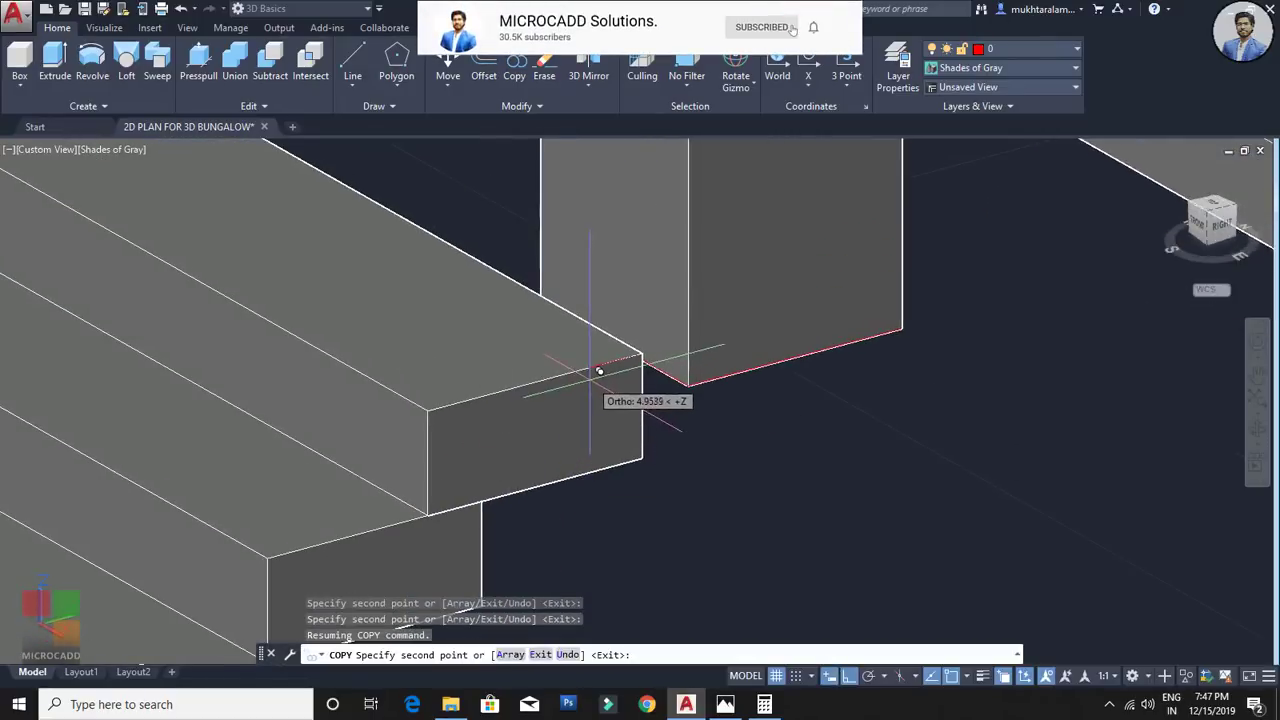
{"action": "scroll", "coordinate": [599, 371], "scroll_direction": "down", "scroll_amount": 2}
{"action": "scroll", "coordinate": [594, 381], "scroll_direction": "up", "scroll_amount": 2}
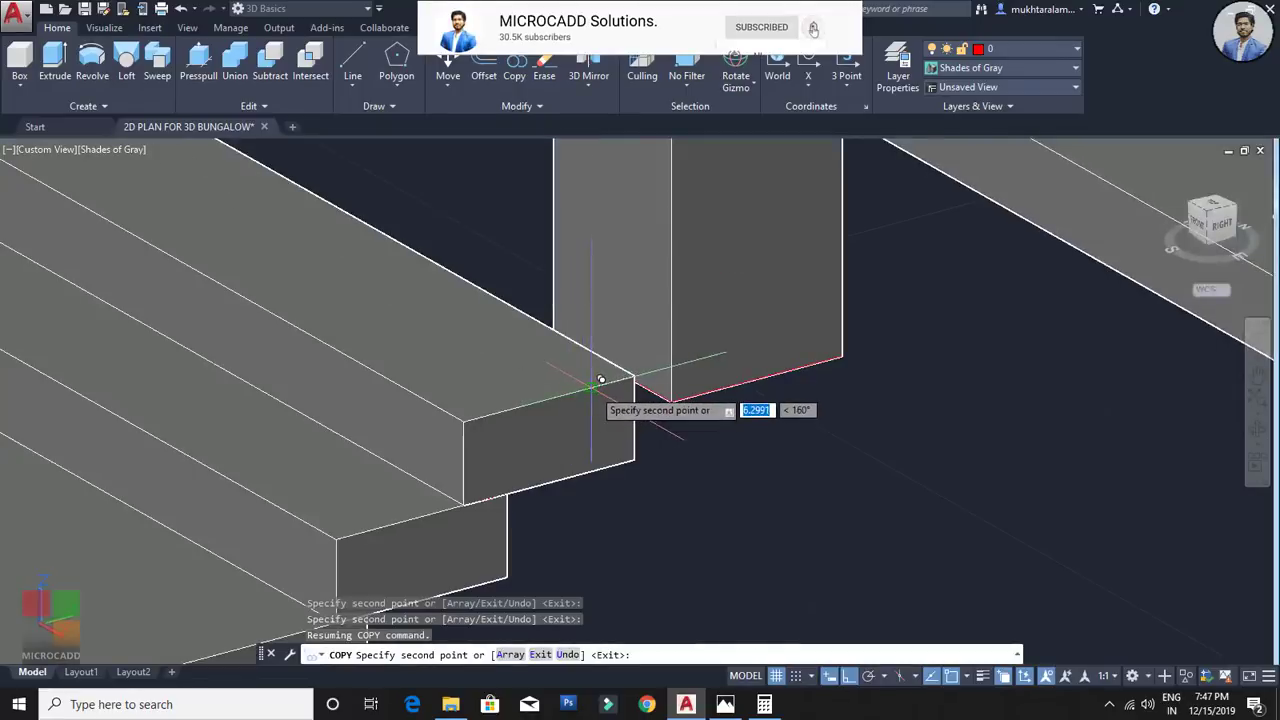
{"action": "left_click", "coordinate": [591, 388]}
{"action": "left_click", "coordinate": [721, 269]}
{"action": "middle_click_drag", "start_coordinate": [714, 294], "coordinate": [529, 539]}
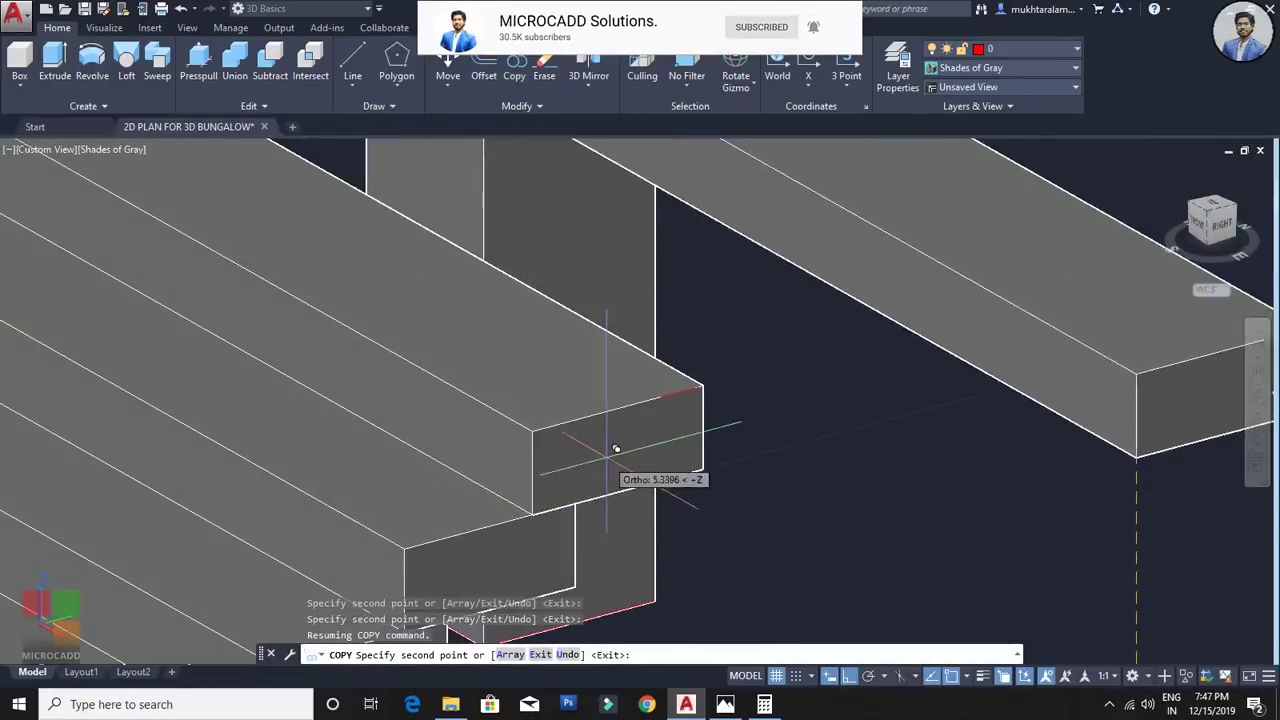
{"action": "left_click", "coordinate": [660, 395]}
{"action": "middle_click_drag", "start_coordinate": [654, 421], "coordinate": [767, 619]}
{"action": "scroll", "coordinate": [662, 450], "scroll_direction": "down", "scroll_amount": 3}
{"action": "key", "text": "Escape"}
Step: Delete the spare rotated block and its guide line standing apart from the staircase
{"action": "scroll", "coordinate": [705, 495], "scroll_direction": "down", "scroll_amount": 3}
{"action": "middle_click_drag", "start_coordinate": [1043, 605], "coordinate": [934, 471]}
{"action": "left_click", "coordinate": [934, 471]}
{"action": "left_click", "coordinate": [806, 576]}
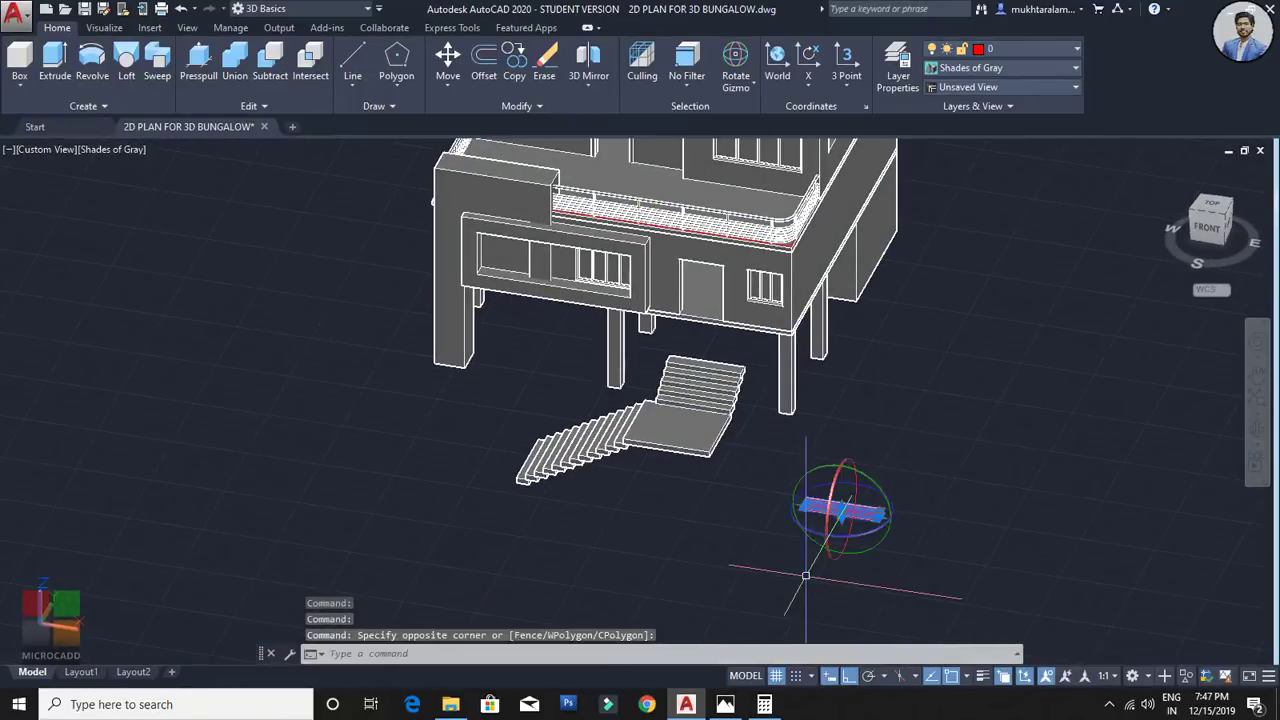
{"action": "left_click", "coordinate": [846, 500]}
{"action": "key", "text": "Delete"}
Step: Union all step blocks of both flights and the landing into one solid staircase
{"action": "mouse_move", "coordinate": [846, 500]}
{"action": "middle_mouse_down", "text": "shift"}
{"action": "mouse_move", "coordinate": [769, 491]}
{"action": "mouse_move", "coordinate": [940, 505]}
{"action": "middle_mouse_up", "text": "shift"}
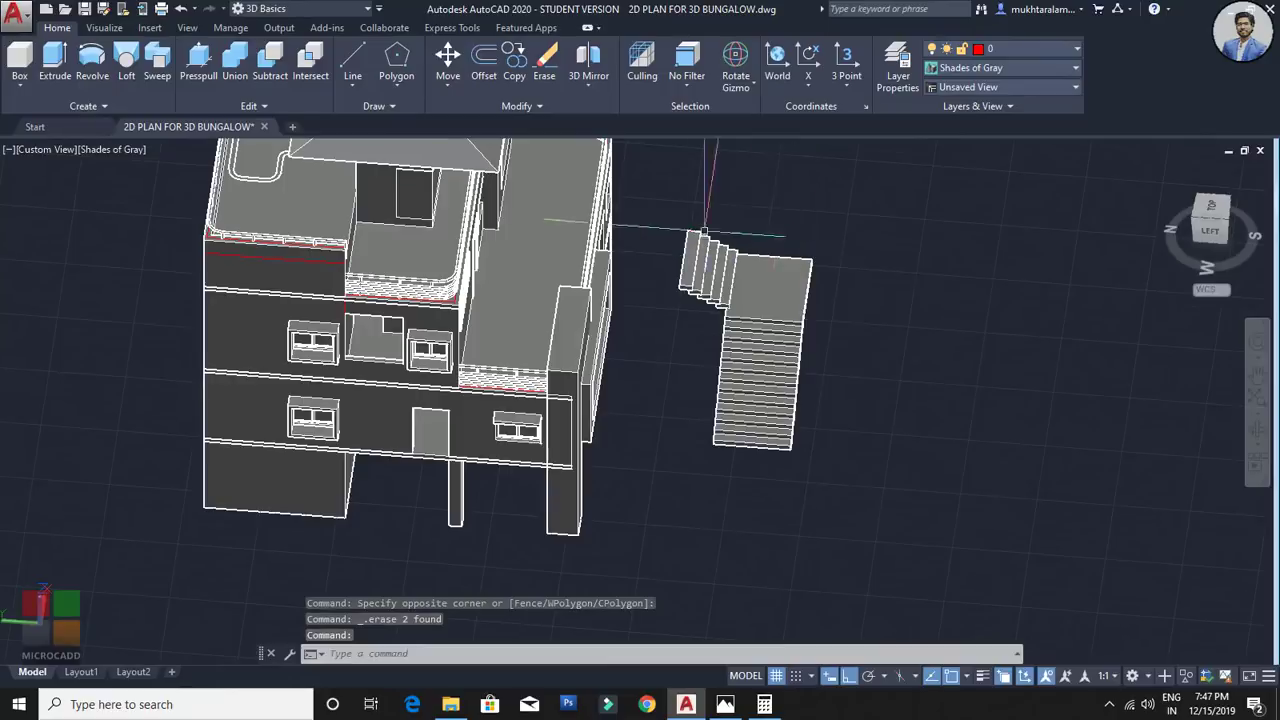
{"action": "scroll", "coordinate": [843, 335], "scroll_direction": "up", "scroll_amount": 2}
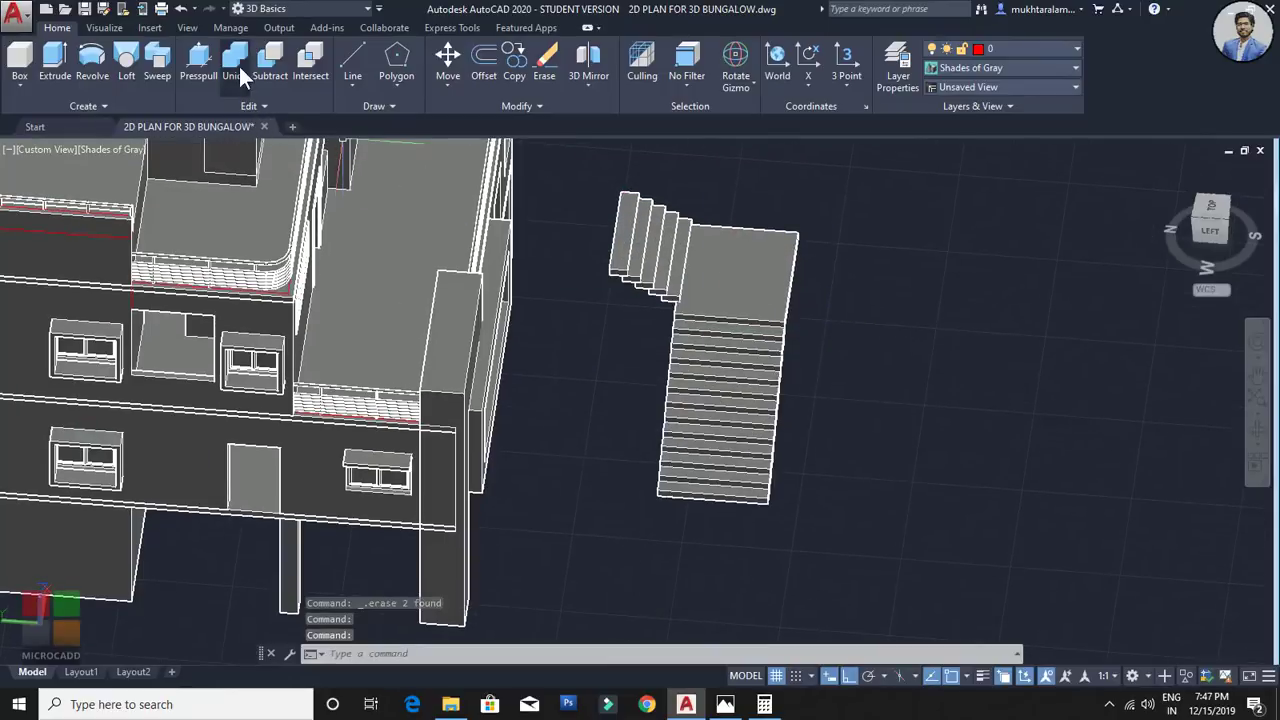
{"action": "left_click", "coordinate": [239, 66]}
{"action": "left_click", "coordinate": [828, 158]}
{"action": "left_click", "coordinate": [584, 540]}
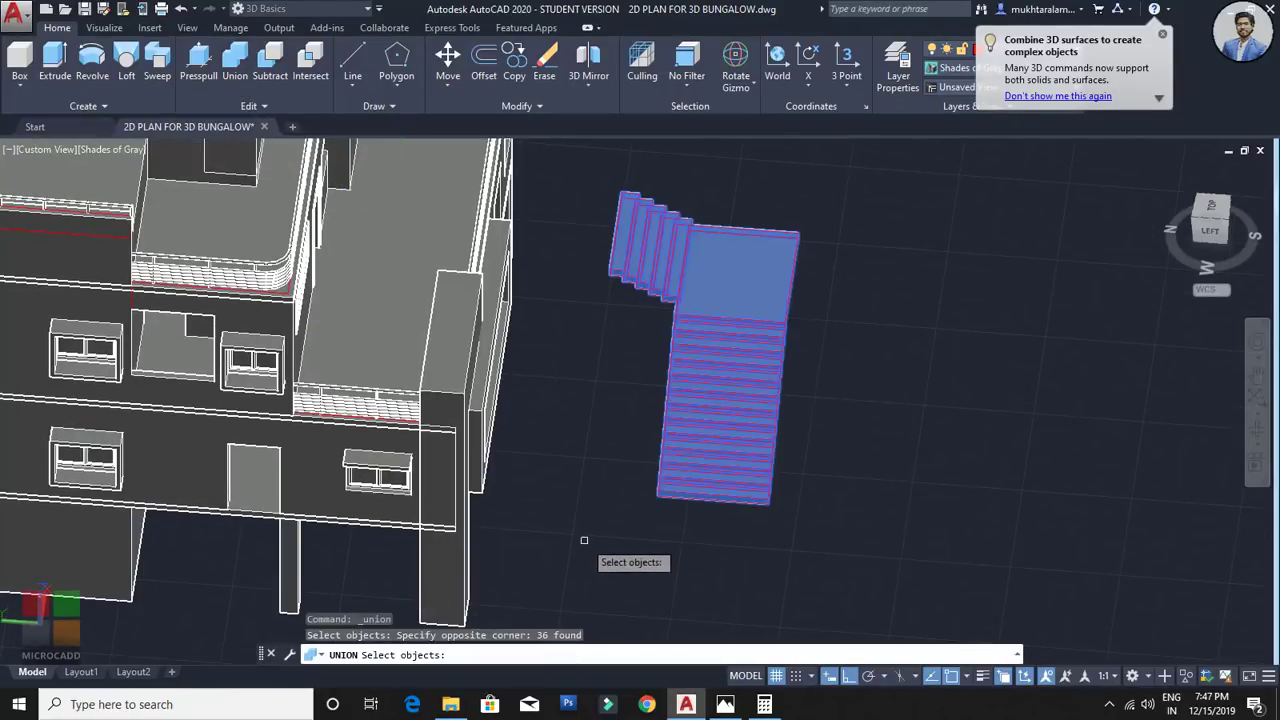
{"action": "key", "text": "Return"}
Step: Move the staircase from the middle of its top step's outer edge to the bottom edge of the entrance door
{"action": "middle_click_drag", "start_coordinate": [866, 366], "coordinate": [825, 455], "text": "shift"}
{"action": "scroll", "coordinate": [797, 440], "scroll_direction": "up", "scroll_amount": 3}
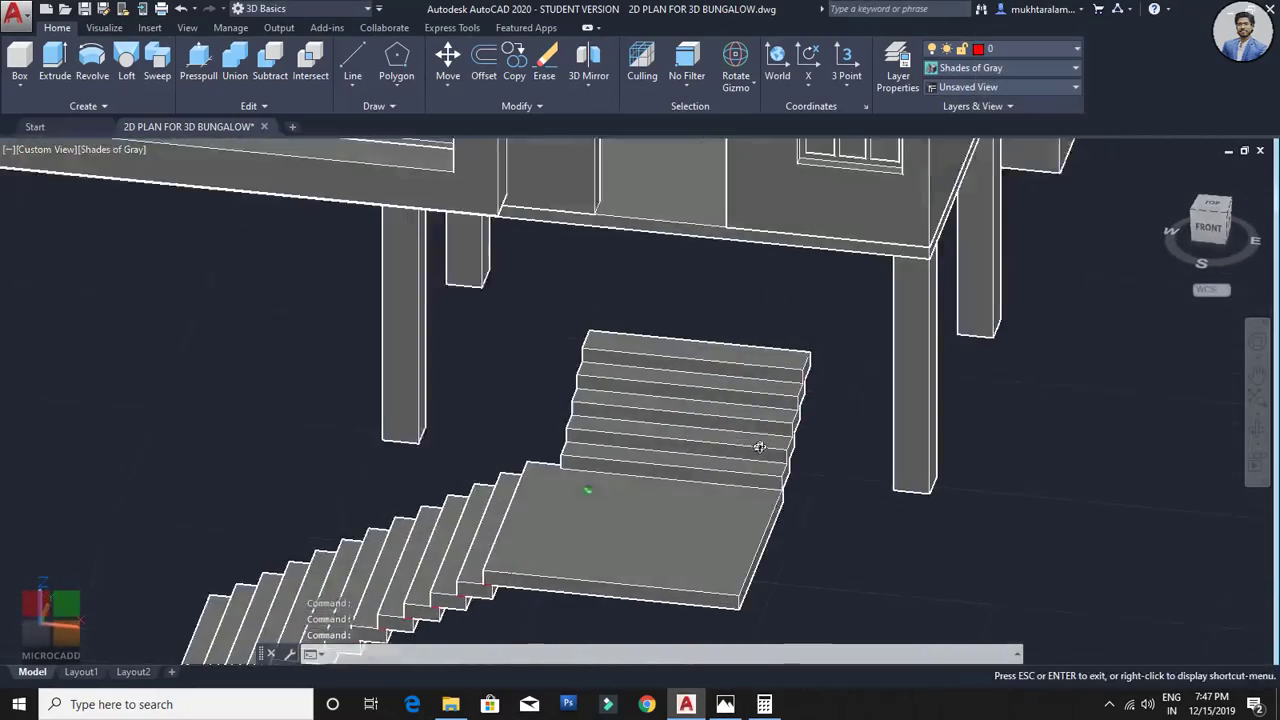
{"action": "left_click", "coordinate": [680, 374]}
{"action": "scroll", "coordinate": [706, 446], "scroll_direction": "up", "scroll_amount": 1}
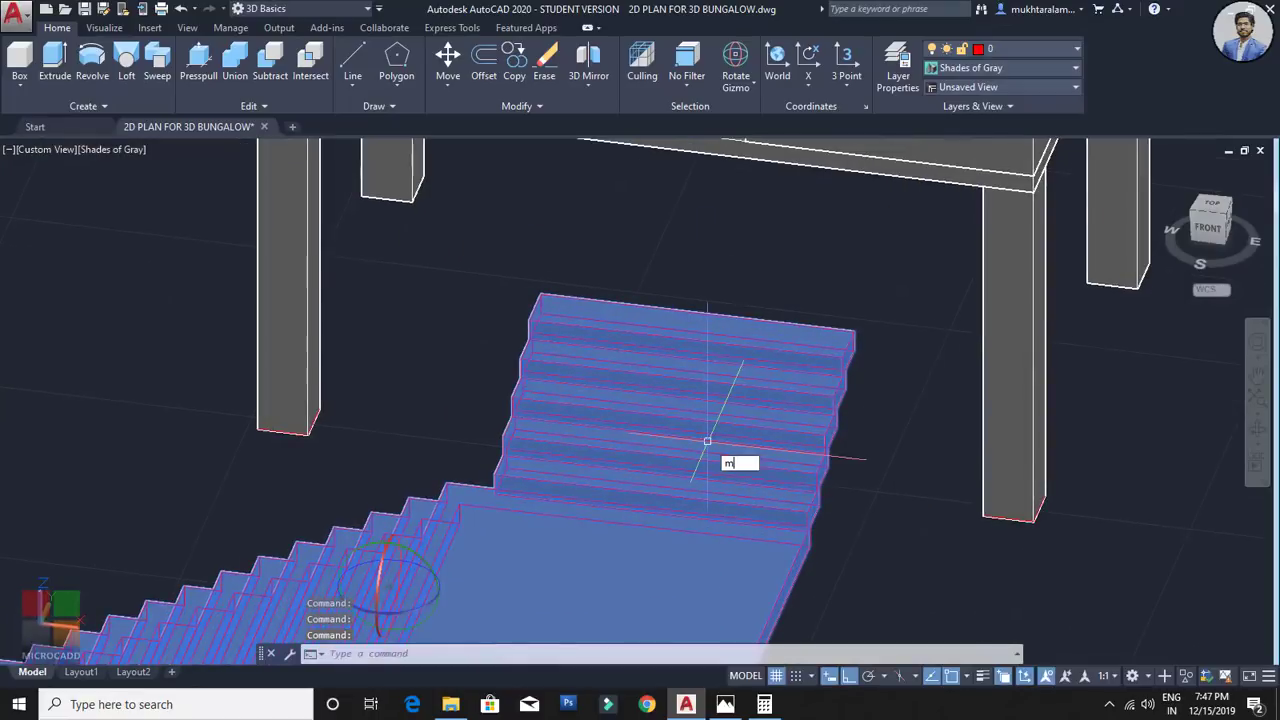
{"action": "key", "text": "Return"}
{"action": "middle_click_drag", "start_coordinate": [714, 451], "coordinate": [857, 311], "text": "shift"}
{"action": "scroll", "coordinate": [721, 337], "scroll_direction": "up", "scroll_amount": 2}
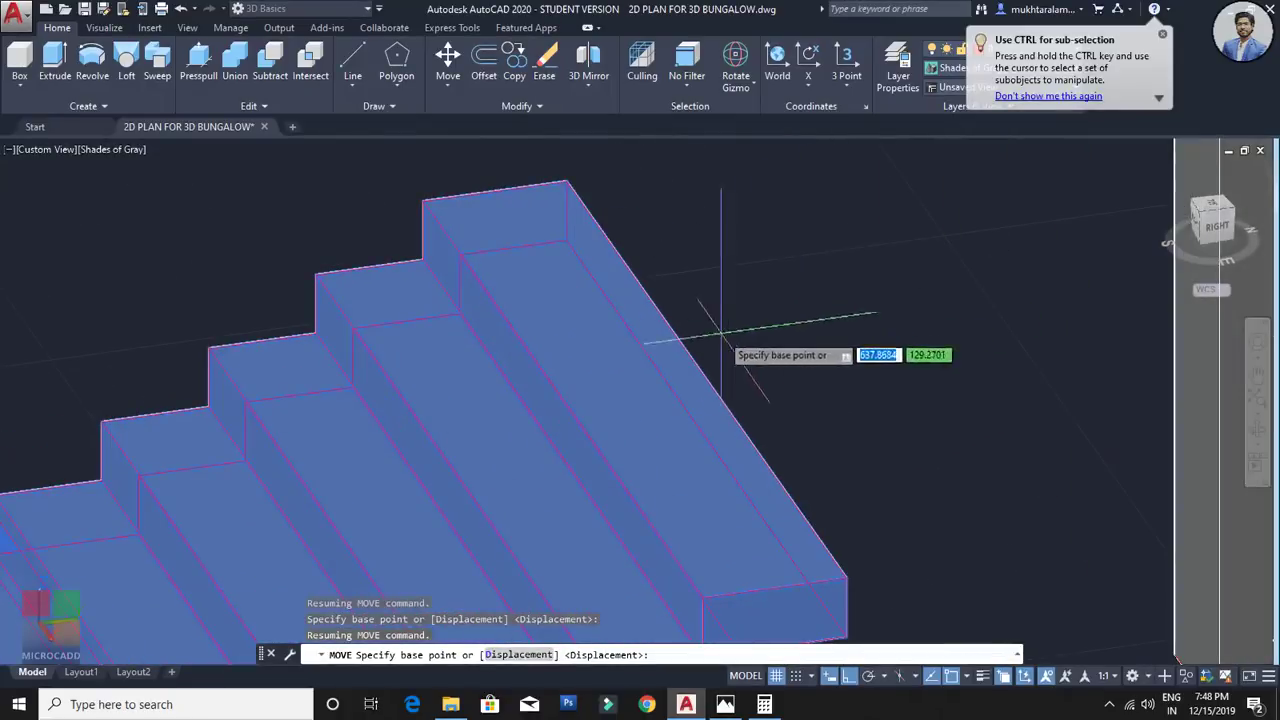
{"action": "left_click", "coordinate": [706, 381]}
{"action": "scroll", "coordinate": [760, 368], "scroll_direction": "down", "scroll_amount": 3}
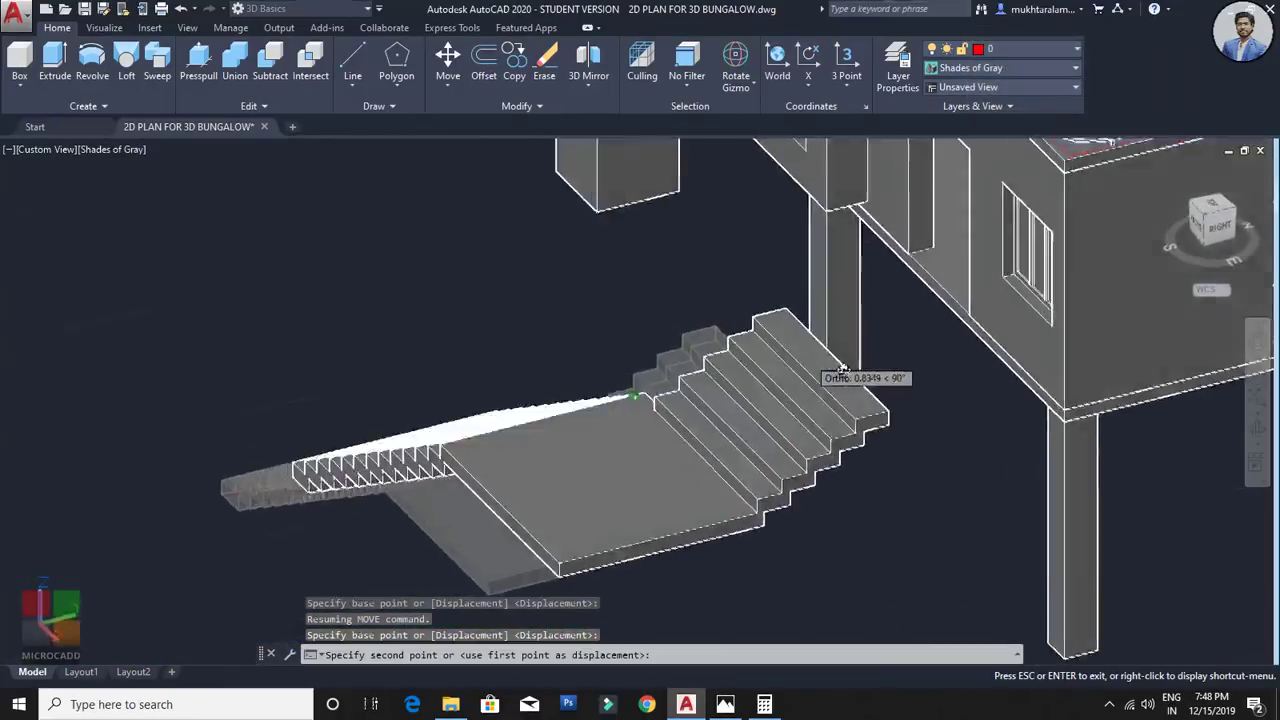
{"action": "middle_click_drag", "start_coordinate": [843, 369], "coordinate": [929, 394], "text": "shift"}
{"action": "middle_click_drag", "start_coordinate": [872, 291], "coordinate": [826, 370]}
{"action": "scroll", "coordinate": [820, 330], "scroll_direction": "up", "scroll_amount": 3}
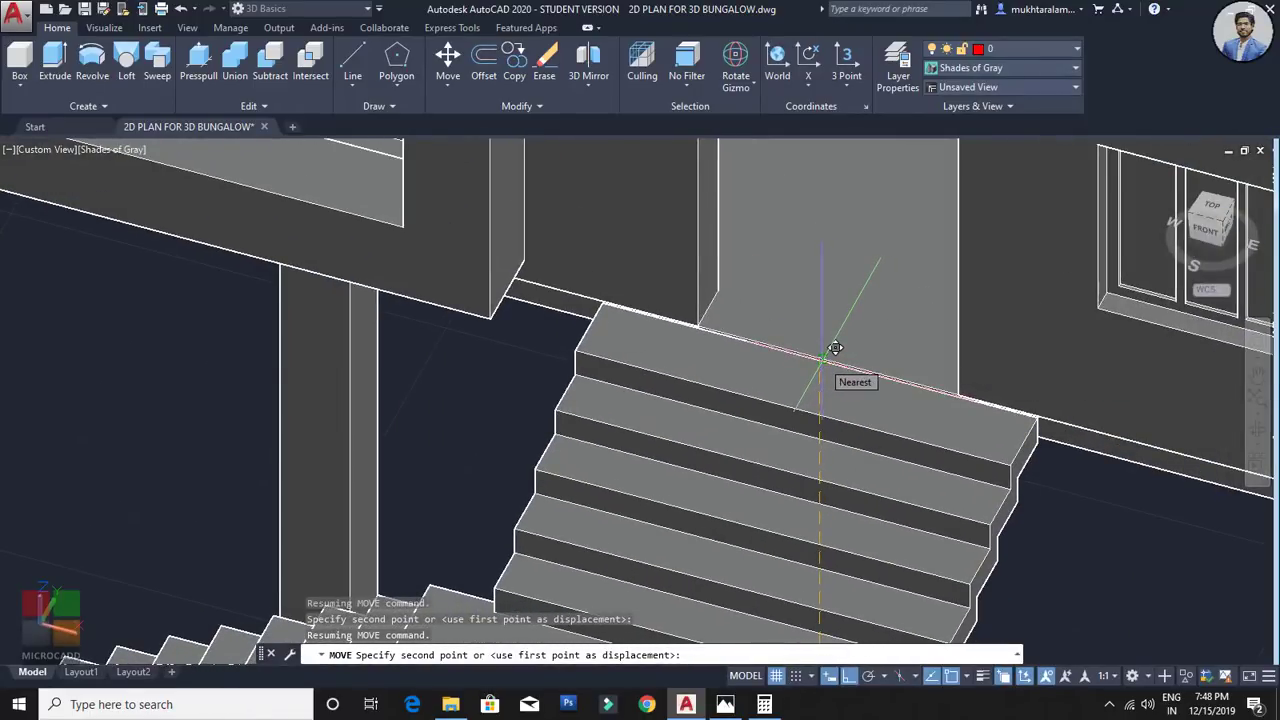
{"action": "key", "text": "Escape"}
Step: Switch to the Move gizmo and shift the staircase 3 units along the Y axis, straight away from the house
{"action": "scroll", "coordinate": [826, 372], "scroll_direction": "down", "scroll_amount": 5}
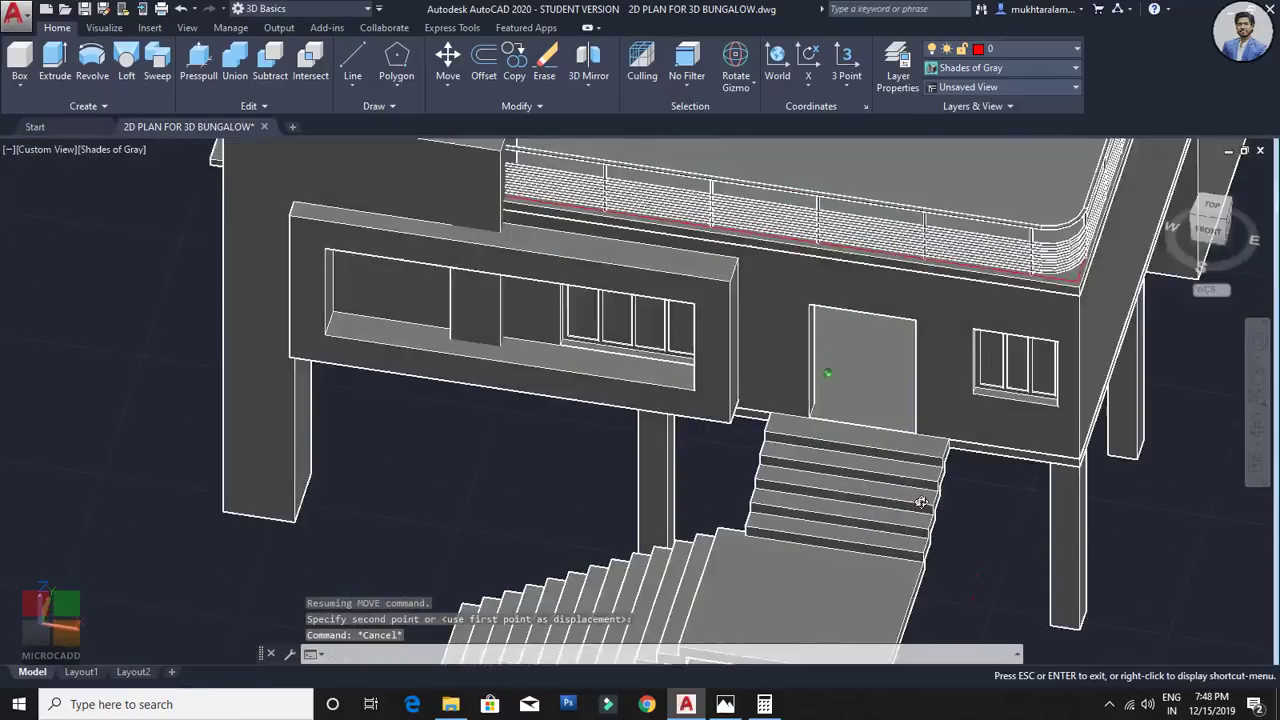
{"action": "scroll", "coordinate": [828, 409], "scroll_direction": "down", "scroll_amount": 2}
{"action": "middle_click_drag", "start_coordinate": [749, 380], "coordinate": [754, 491], "text": "shift"}
{"action": "left_click", "coordinate": [757, 464]}
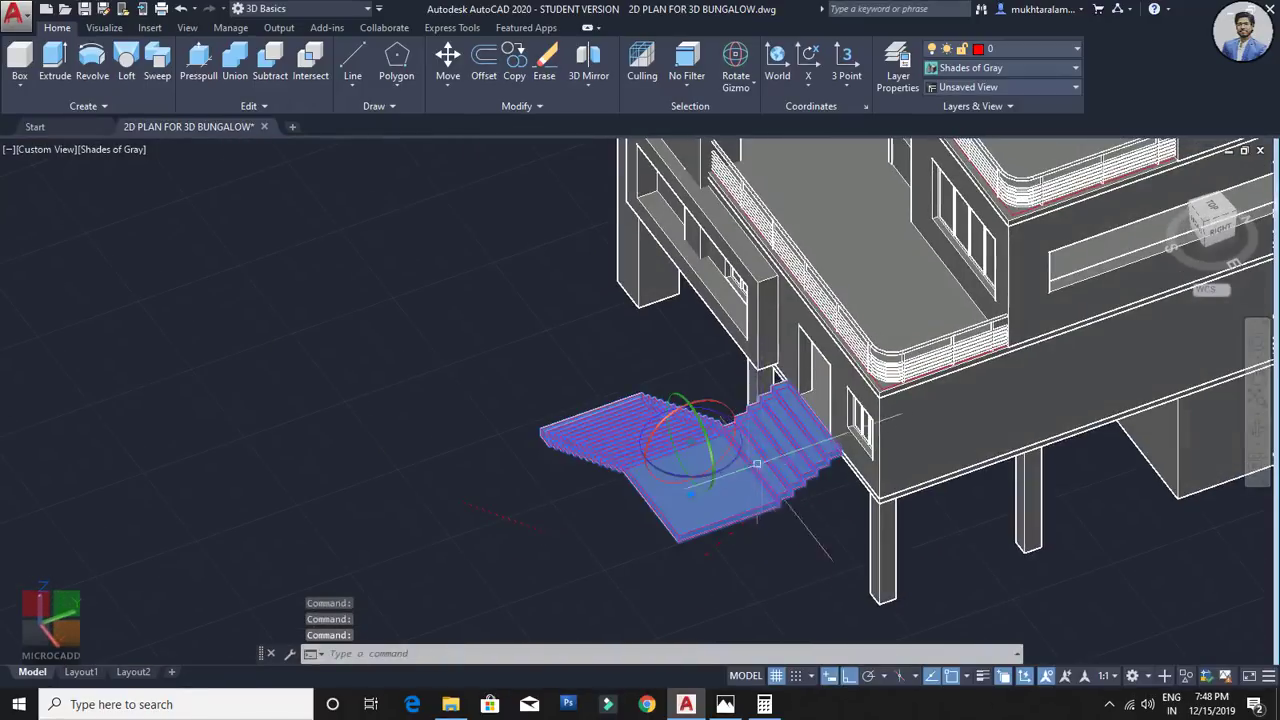
{"action": "left_click", "coordinate": [750, 88]}
{"action": "left_click", "coordinate": [765, 118]}
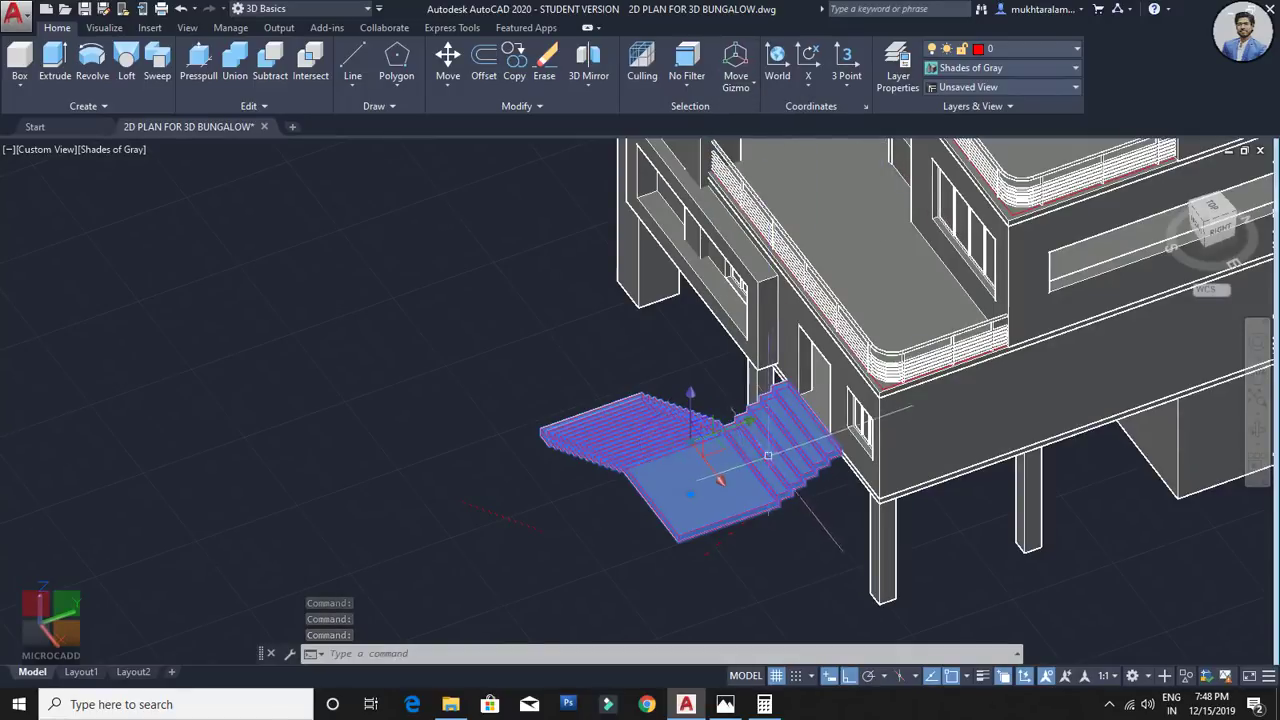
{"action": "scroll", "coordinate": [748, 446], "scroll_direction": "up", "scroll_amount": 2}
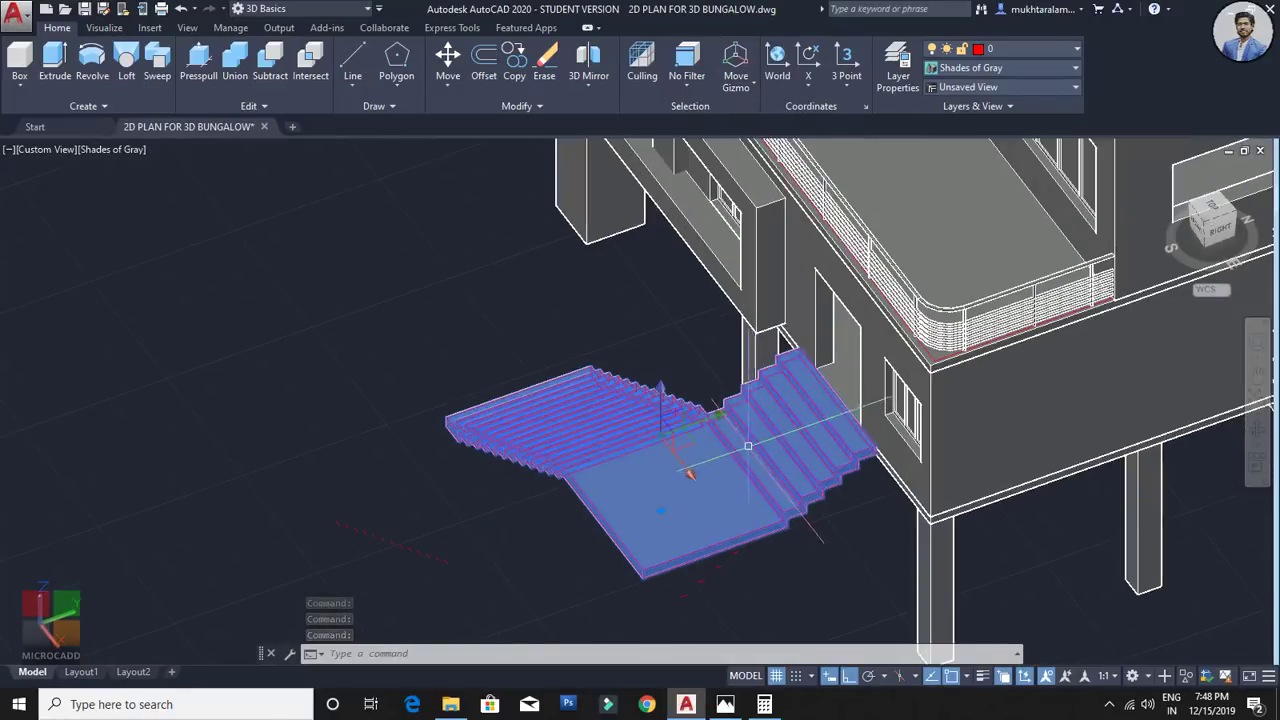
{"action": "left_click", "coordinate": [678, 419]}
{"action": "middle_click_drag", "start_coordinate": [469, 488], "coordinate": [528, 371]}
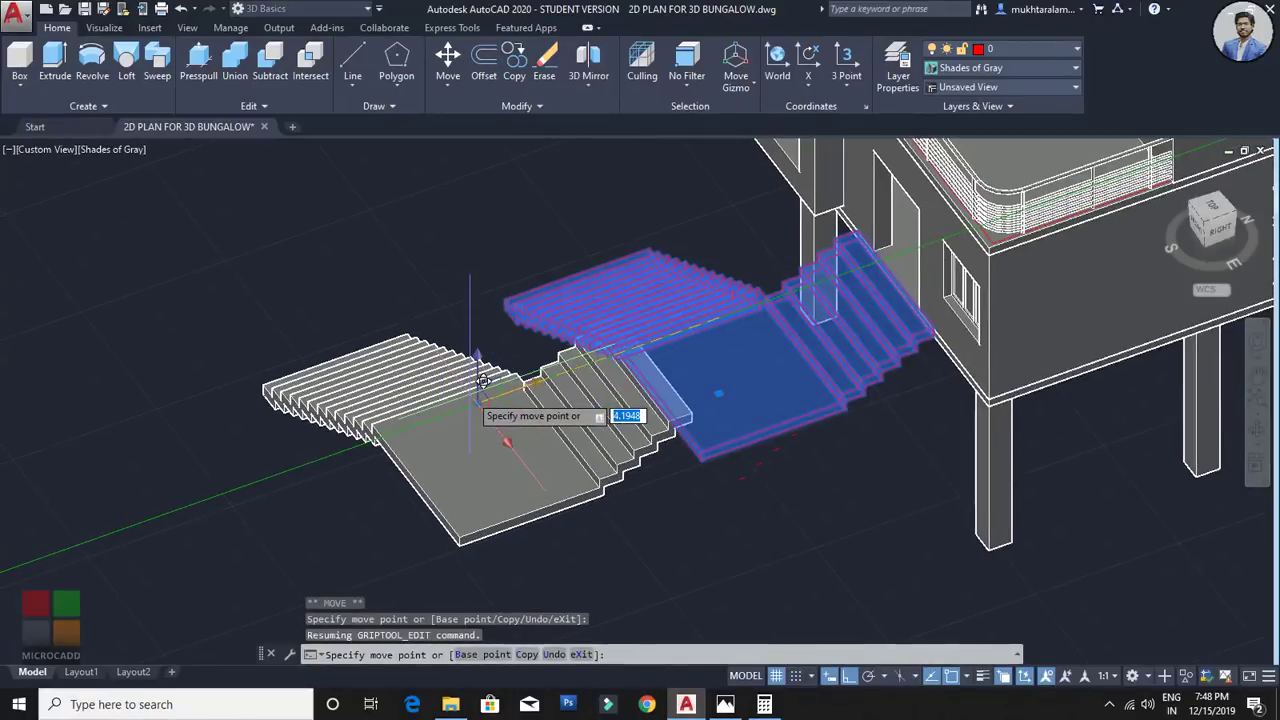
{"action": "type", "text": "3"}
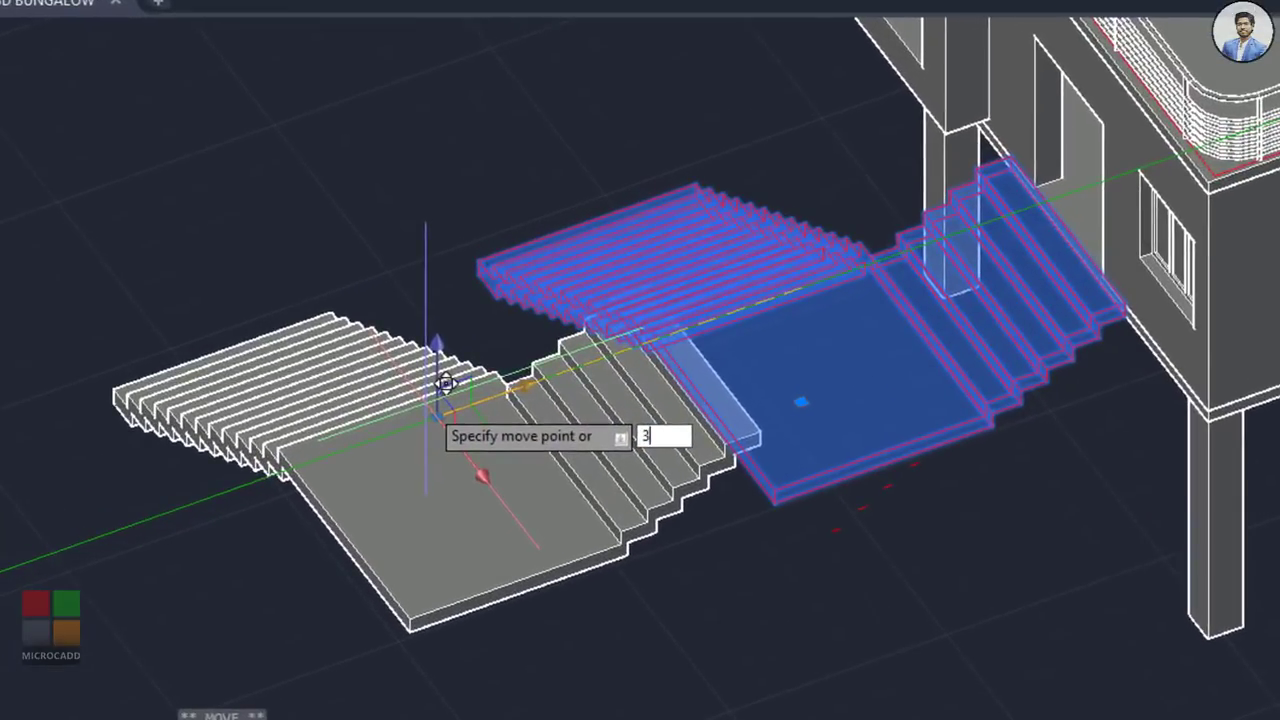
{"action": "key", "text": "Return"}
Step: Presspull the top step's long face toward the house up to the entrance door's bottom edge, forming an upper landing
{"action": "middle_click_drag", "start_coordinate": [425, 403], "coordinate": [628, 378], "text": "shift"}
{"action": "scroll", "coordinate": [774, 273], "scroll_direction": "up", "scroll_amount": 5}
{"action": "middle_click_drag", "start_coordinate": [774, 273], "coordinate": [691, 323]}
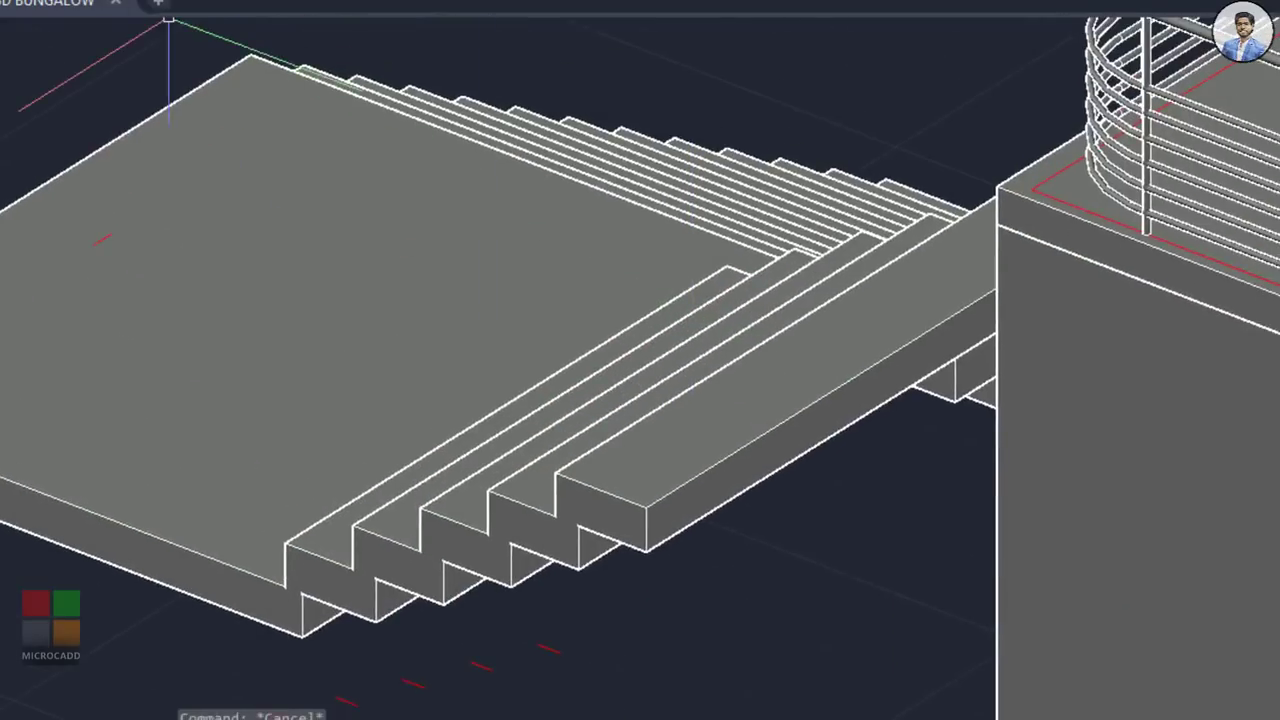
{"action": "key", "text": "ctrl+shift+e"}
{"action": "scroll", "coordinate": [840, 508], "scroll_direction": "up", "scroll_amount": 3}
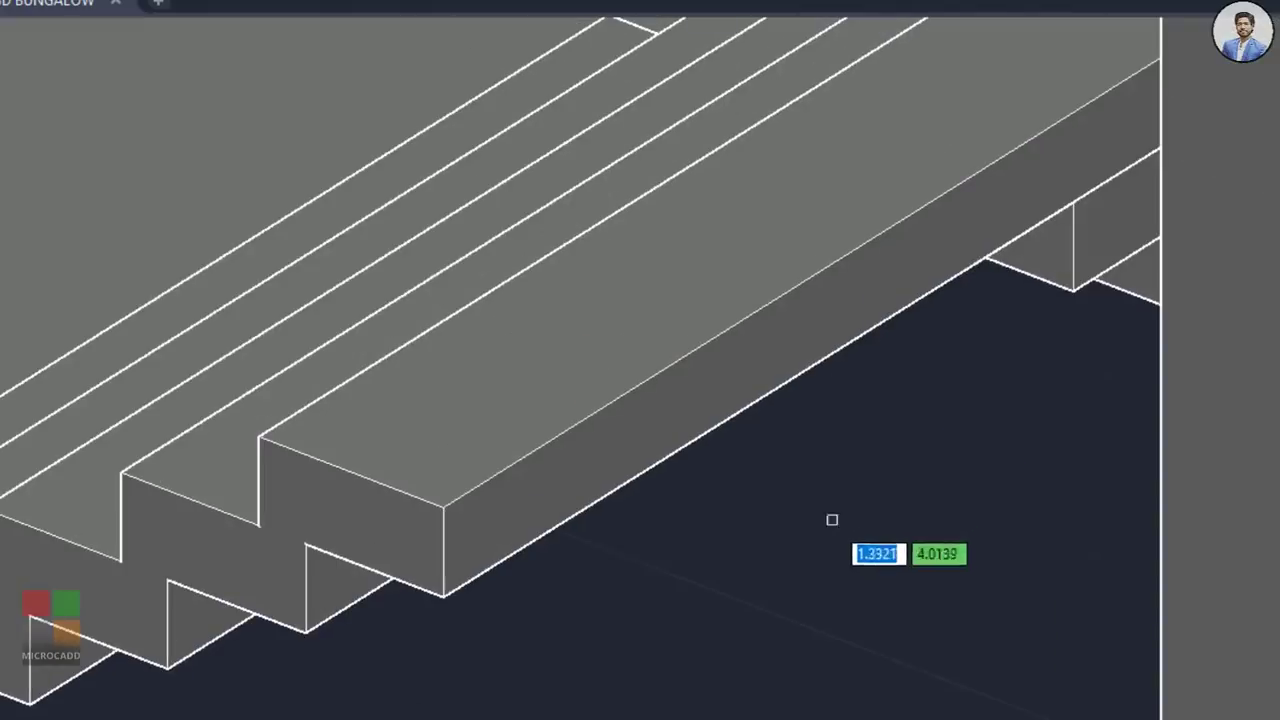
{"action": "left_click", "coordinate": [554, 486]}
{"action": "middle_click_drag", "start_coordinate": [675, 540], "coordinate": [954, 566], "text": "shift"}
{"action": "scroll", "coordinate": [166, 657], "scroll_direction": "down", "scroll_amount": 6}
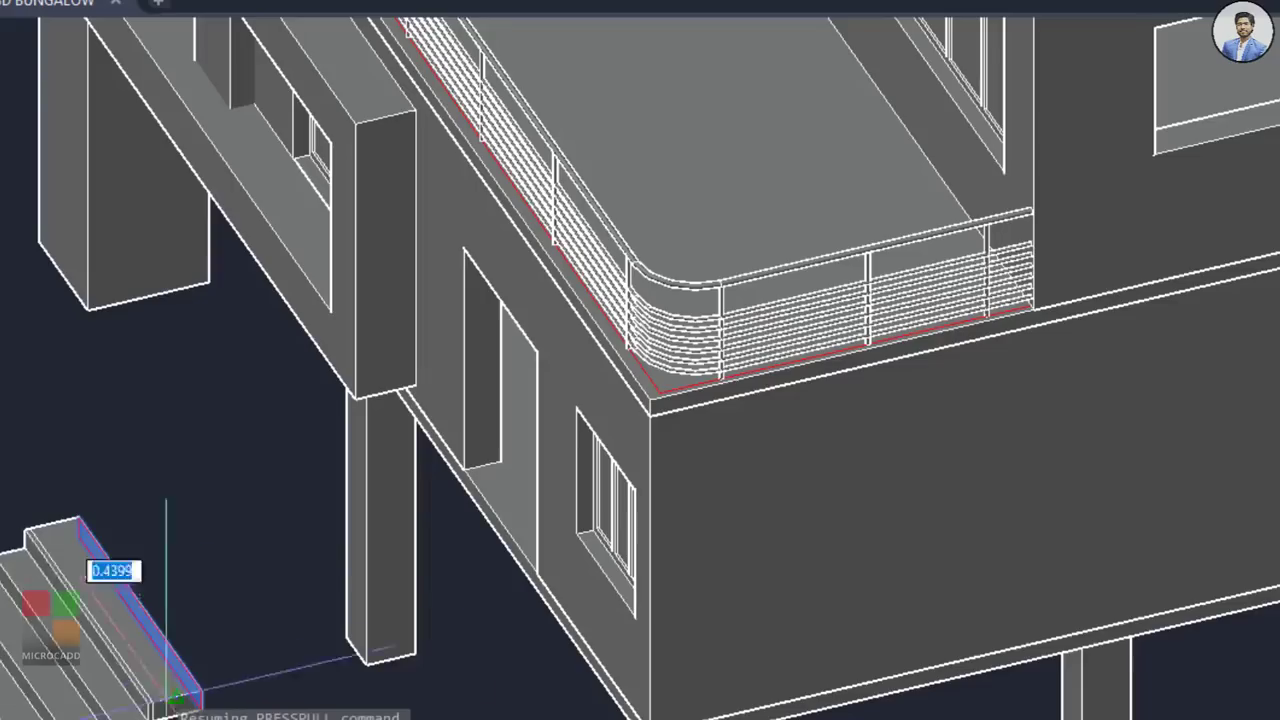
{"action": "middle_click_drag", "start_coordinate": [166, 657], "coordinate": [369, 590], "text": "shift"}
{"action": "scroll", "coordinate": [394, 491], "scroll_direction": "up", "scroll_amount": 5}
{"action": "scroll", "coordinate": [508, 457], "scroll_direction": "up", "scroll_amount": 2}
{"action": "scroll", "coordinate": [663, 391], "scroll_direction": "up", "scroll_amount": 2}
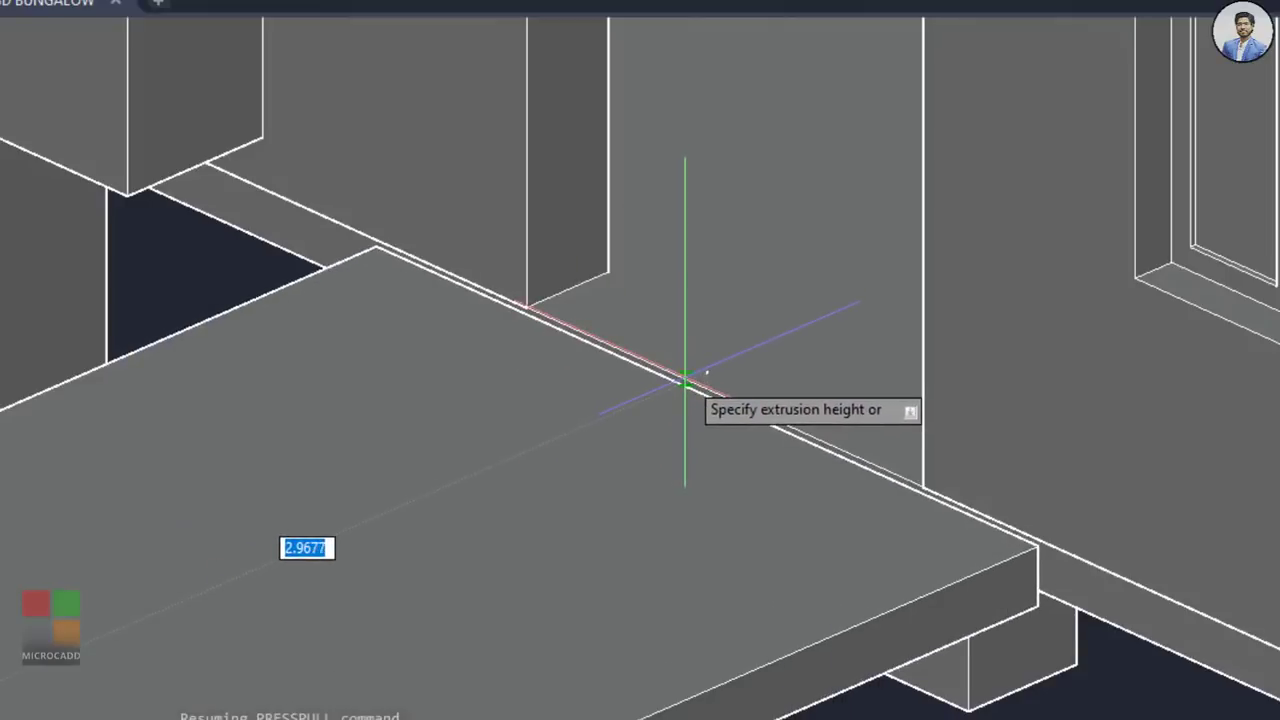
{"action": "scroll", "coordinate": [744, 620], "scroll_direction": "down", "scroll_amount": 6}
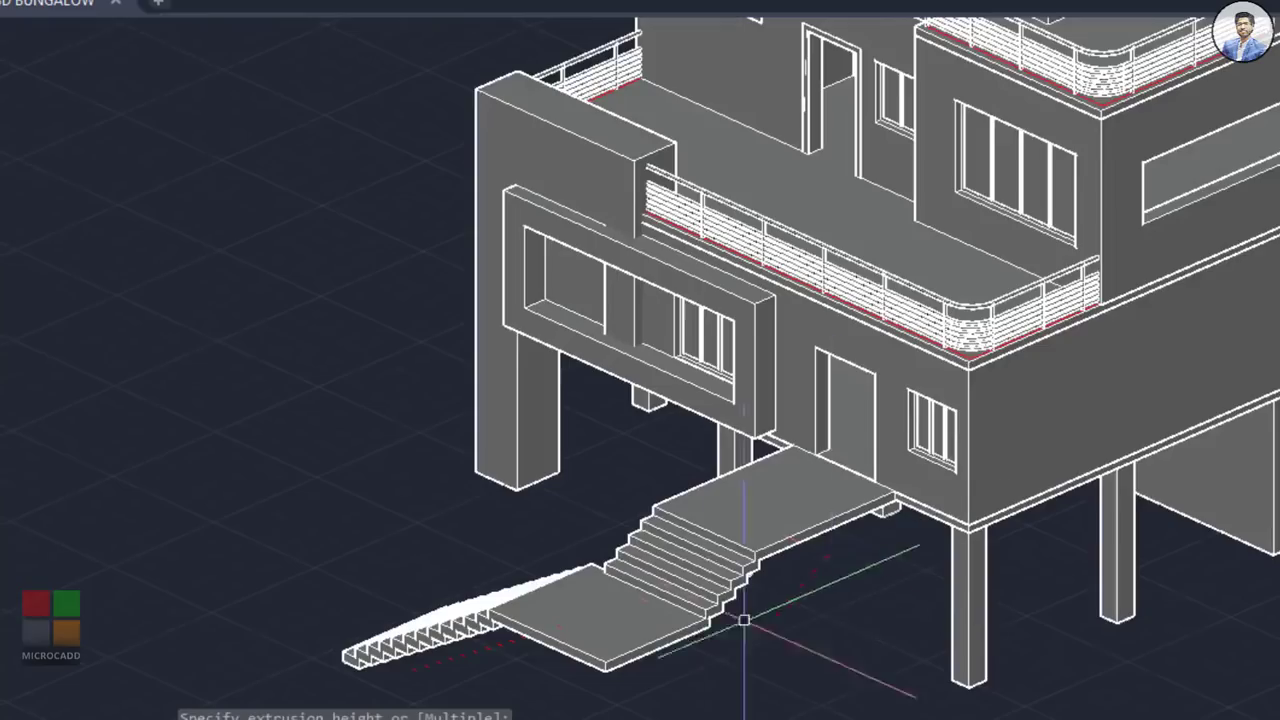
{"action": "left_click", "coordinate": [782, 573]}
{"action": "scroll", "coordinate": [766, 423], "scroll_direction": "up", "scroll_amount": 4}
{"action": "left_click", "coordinate": [800, 365]}
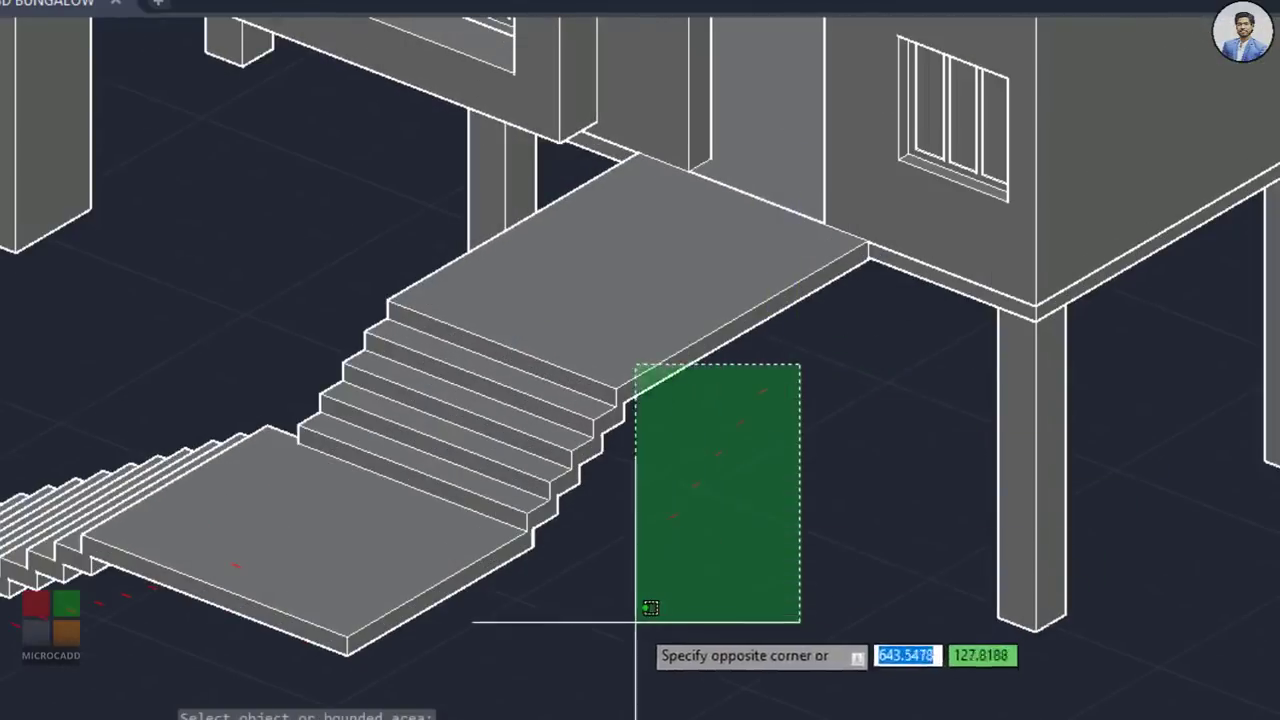
{"action": "left_click", "coordinate": [636, 622]}
{"action": "key", "text": "Escape"}
Step: Erase the small leftover red lines beside the upper flight of the entrance stairs
{"action": "left_click", "coordinate": [817, 366]}
{"action": "left_click", "coordinate": [709, 533]}
{"action": "key", "text": "Delete"}
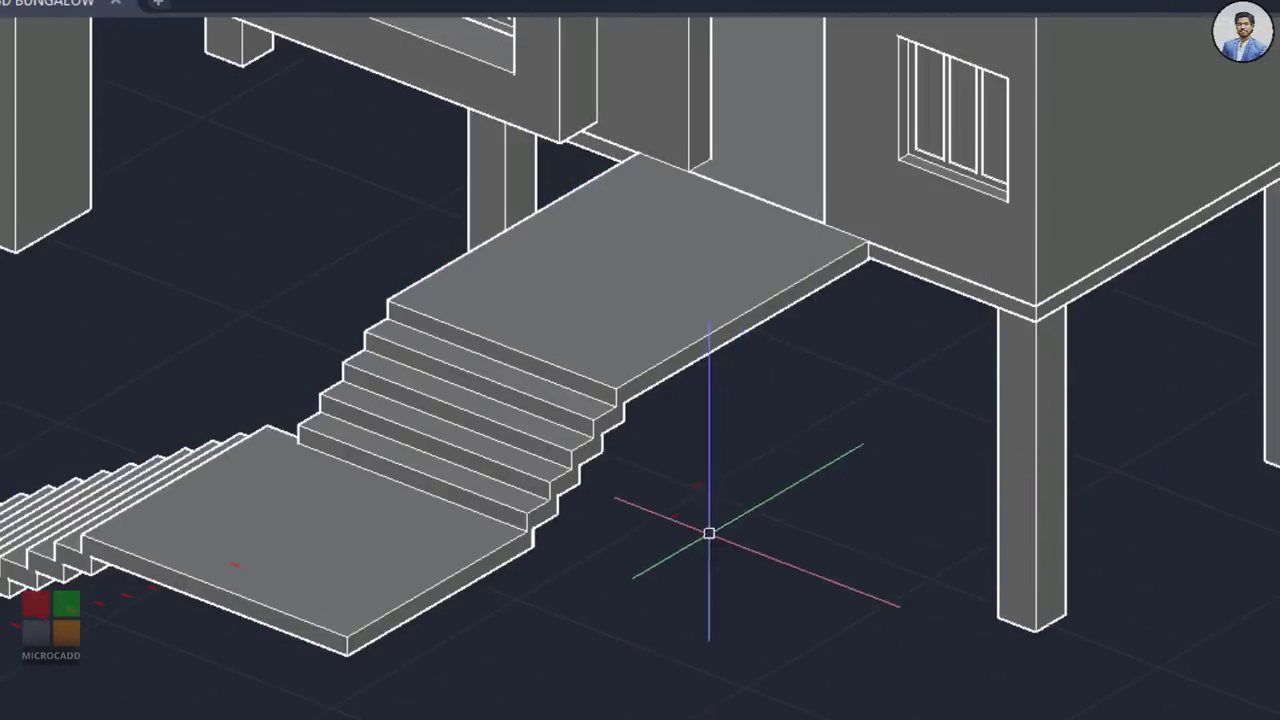
{"action": "left_click", "coordinate": [763, 403]}
{"action": "left_click", "coordinate": [668, 598]}
{"action": "key", "text": "Delete"}
Step: Erase the remaining small red lines beside the lower landing and lower flight of stairs
{"action": "middle_click_drag", "start_coordinate": [653, 668], "coordinate": [1090, 533]}
{"action": "left_click", "coordinate": [250, 227]}
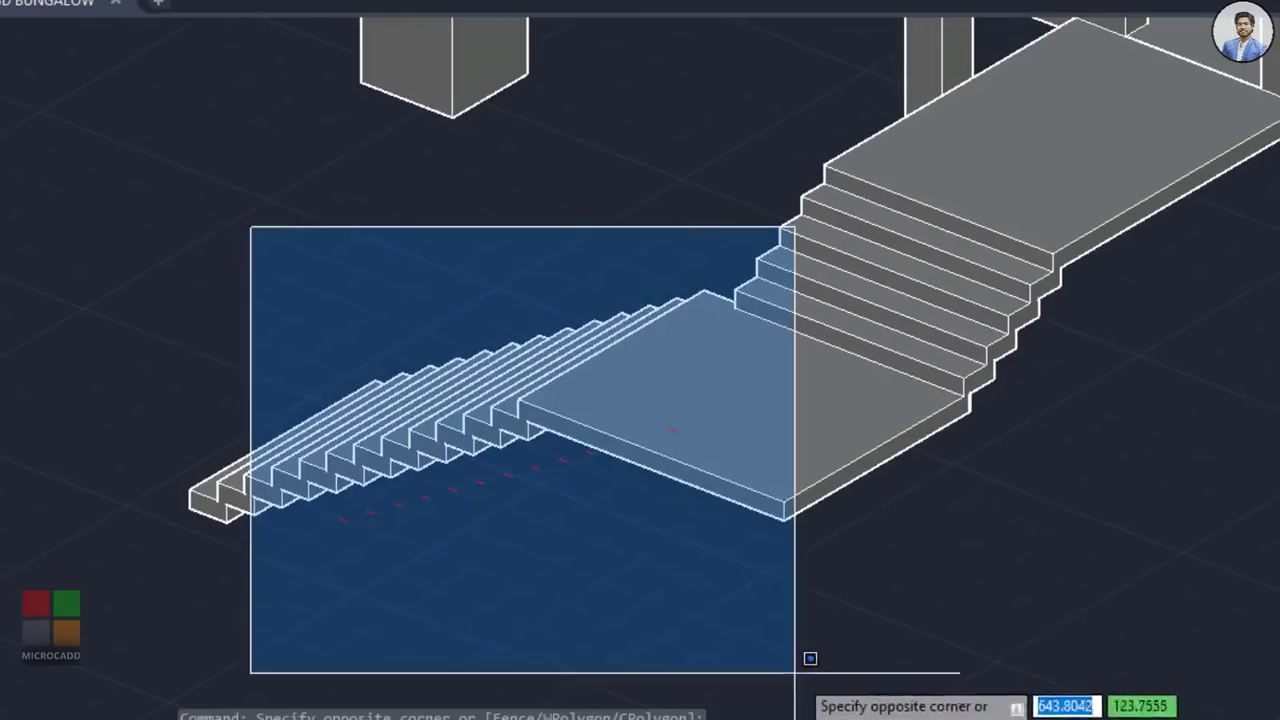
{"action": "left_click", "coordinate": [795, 673]}
{"action": "key", "text": "Delete"}
Step: Examine the entrance staircase, its landings and both flights from several angles
{"action": "scroll", "coordinate": [694, 592], "scroll_direction": "down", "scroll_amount": 2}
{"action": "middle_click_drag", "start_coordinate": [722, 548], "coordinate": [923, 543], "text": "shift"}
{"action": "middle_click_drag", "start_coordinate": [1200, 425], "coordinate": [915, 457]}
{"action": "mouse_move", "coordinate": [915, 457]}
{"action": "middle_mouse_down", "text": "shift"}
{"action": "mouse_move", "coordinate": [690, 455]}
{"action": "mouse_move", "coordinate": [760, 468]}
{"action": "mouse_move", "coordinate": [736, 474]}
{"action": "mouse_move", "coordinate": [737, 451]}
{"action": "mouse_move", "coordinate": [969, 449]}
{"action": "mouse_move", "coordinate": [820, 449]}
{"action": "middle_mouse_up", "text": "shift"}
{"action": "scroll", "coordinate": [738, 515], "scroll_direction": "up", "scroll_amount": 3}
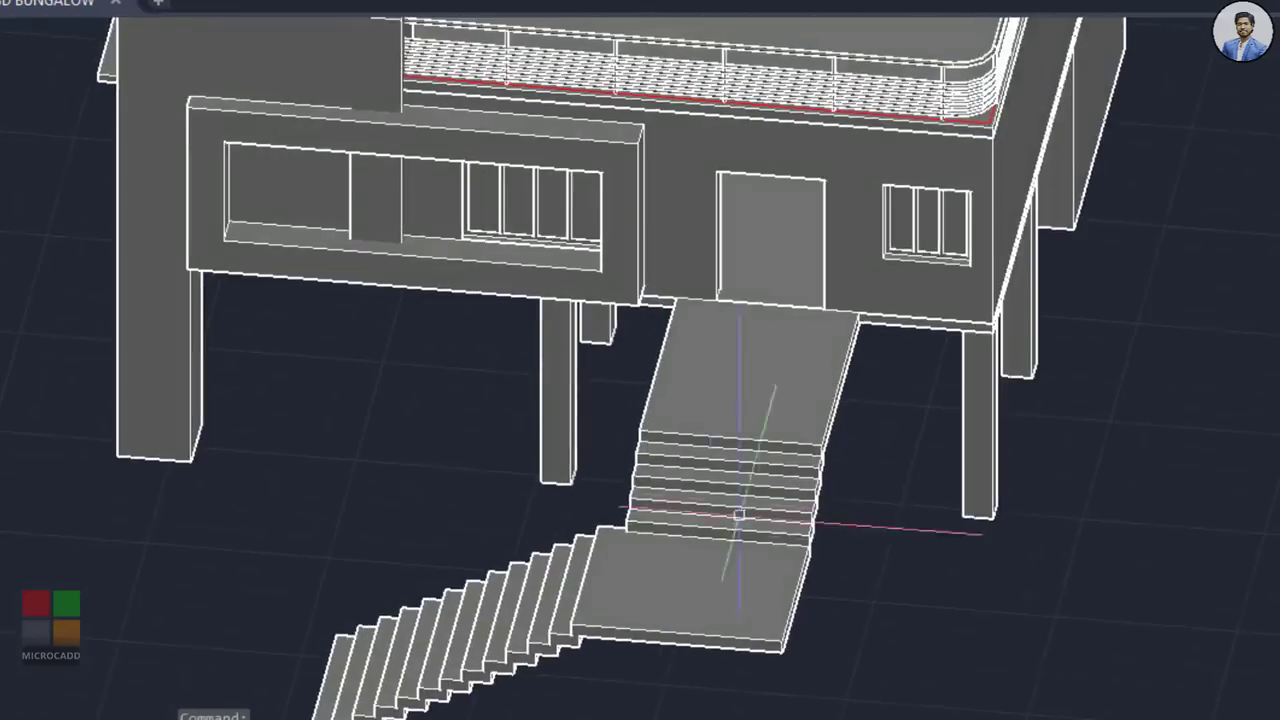
{"action": "middle_click_drag", "start_coordinate": [738, 515], "coordinate": [700, 500], "text": "shift"}
{"action": "middle_click_drag", "start_coordinate": [820, 607], "coordinate": [626, 581], "text": "shift"}
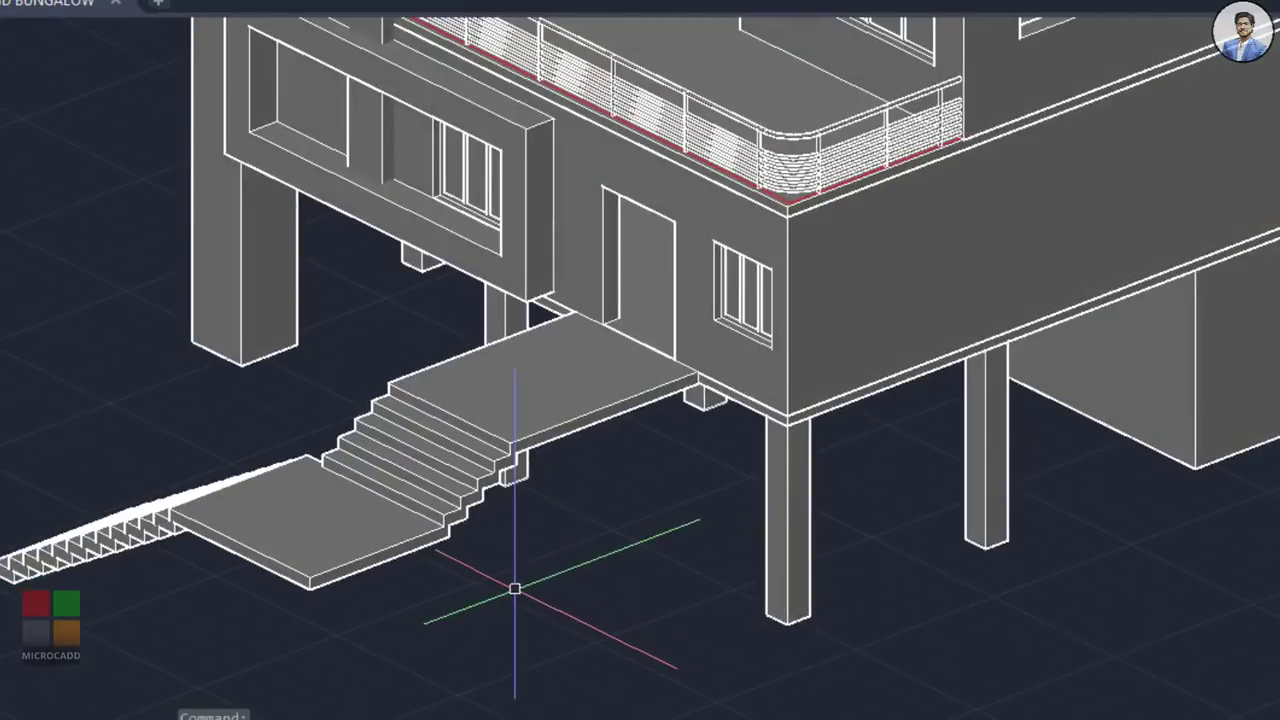
{"action": "middle_click_drag", "start_coordinate": [489, 574], "coordinate": [690, 586], "text": "shift"}
{"action": "scroll", "coordinate": [800, 478], "scroll_direction": "up", "scroll_amount": 4}
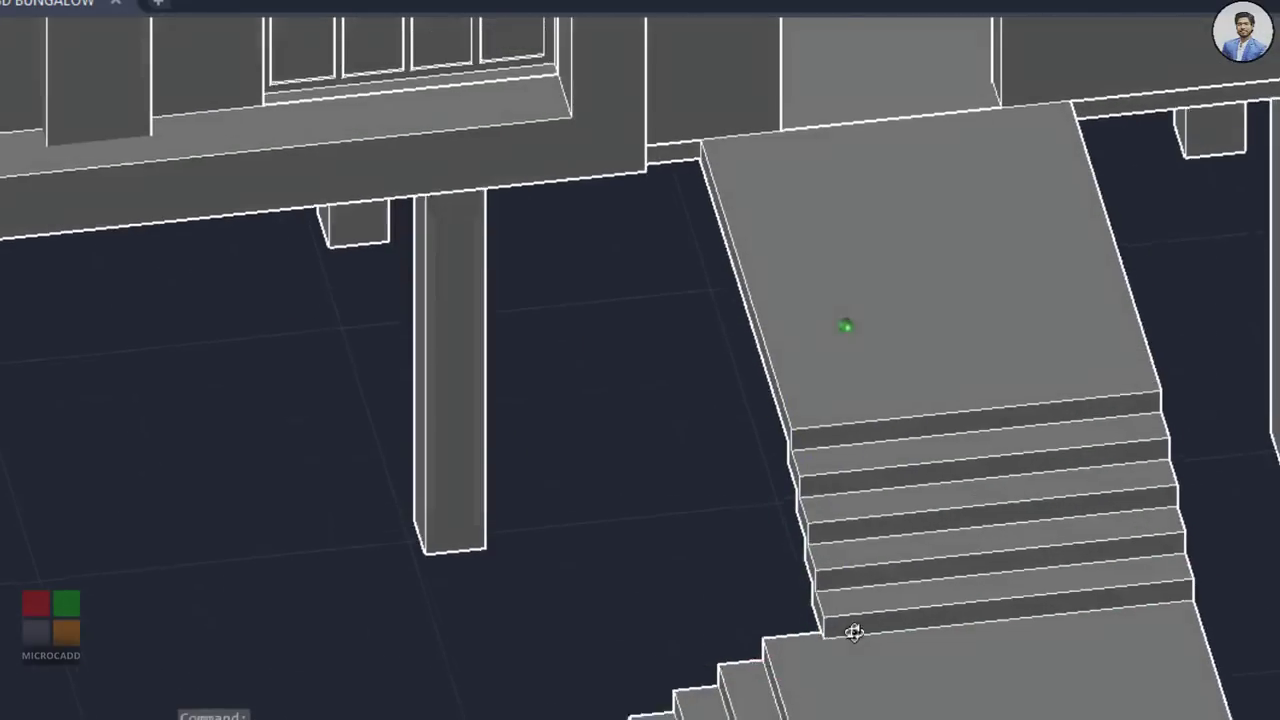
{"action": "scroll", "coordinate": [889, 534], "scroll_direction": "up", "scroll_amount": 3}
{"action": "scroll", "coordinate": [922, 493], "scroll_direction": "down", "scroll_amount": 5}
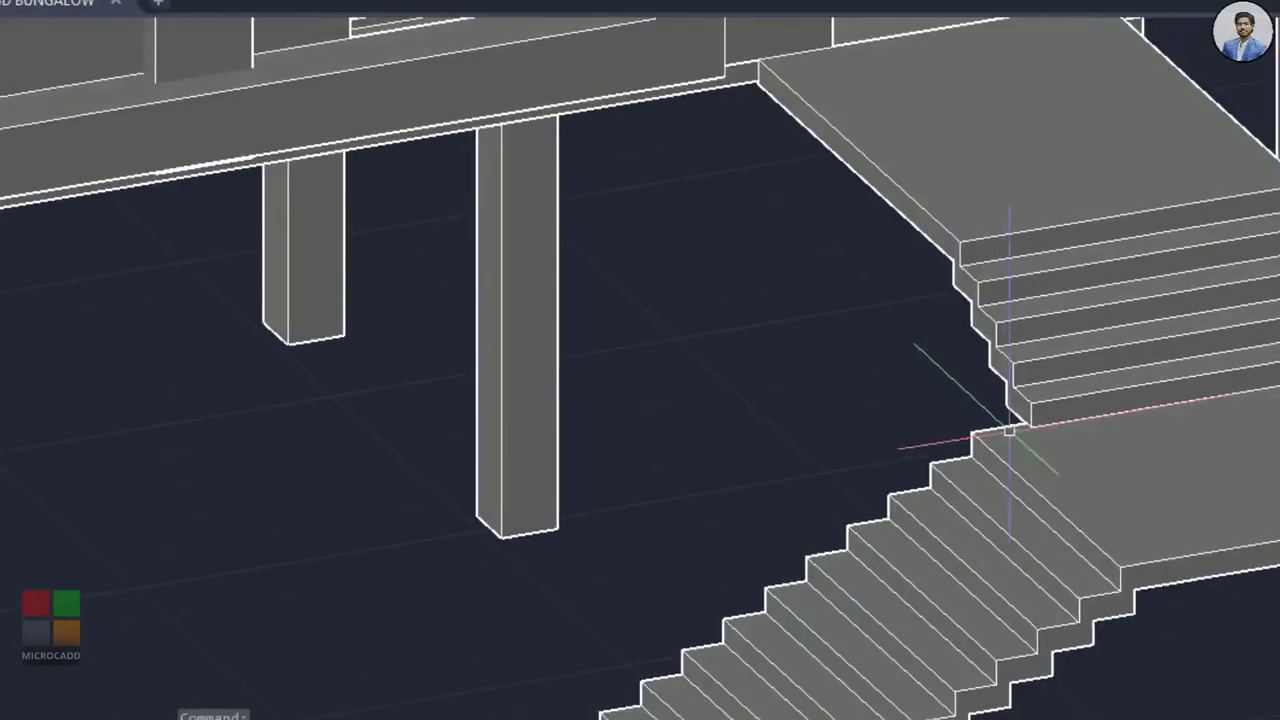
{"action": "scroll", "coordinate": [617, 525], "scroll_direction": "up", "scroll_amount": 3}
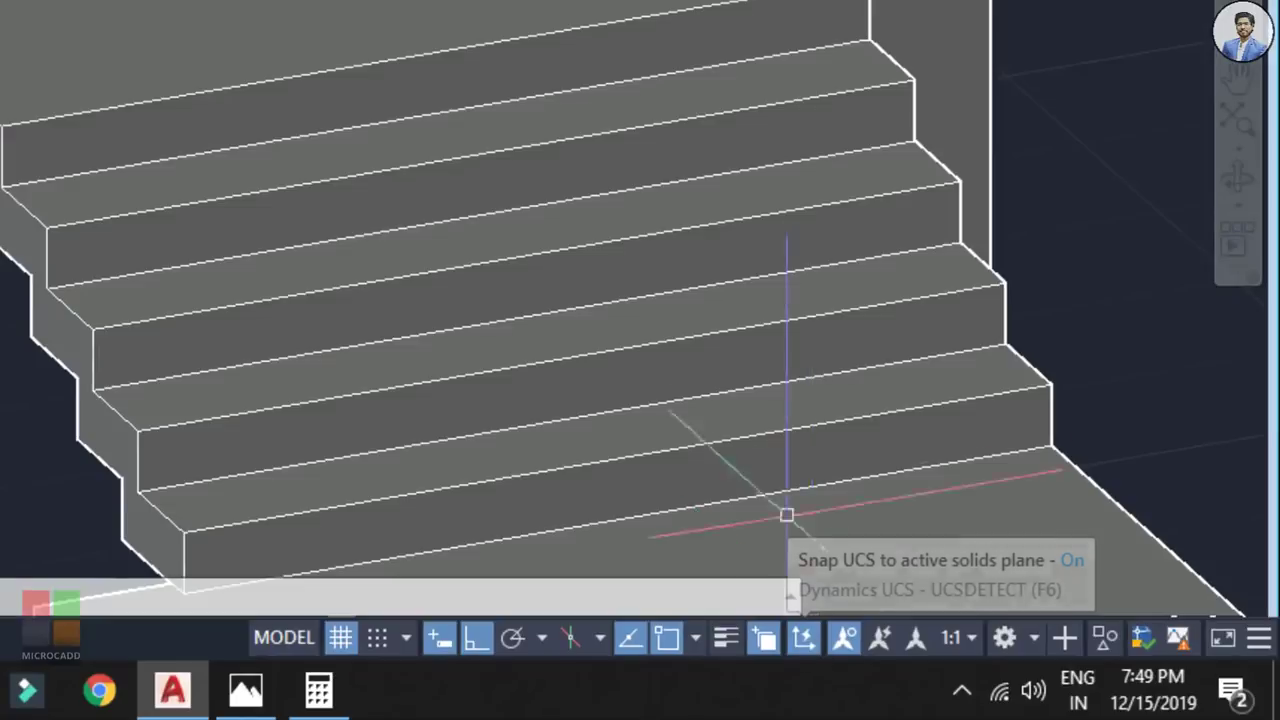
Step: Turn off Dynamic UCS so drawing does not snap to the faces of the stair solids
{"action": "middle_click_drag", "start_coordinate": [786, 514], "coordinate": [529, 466], "text": "shift"}
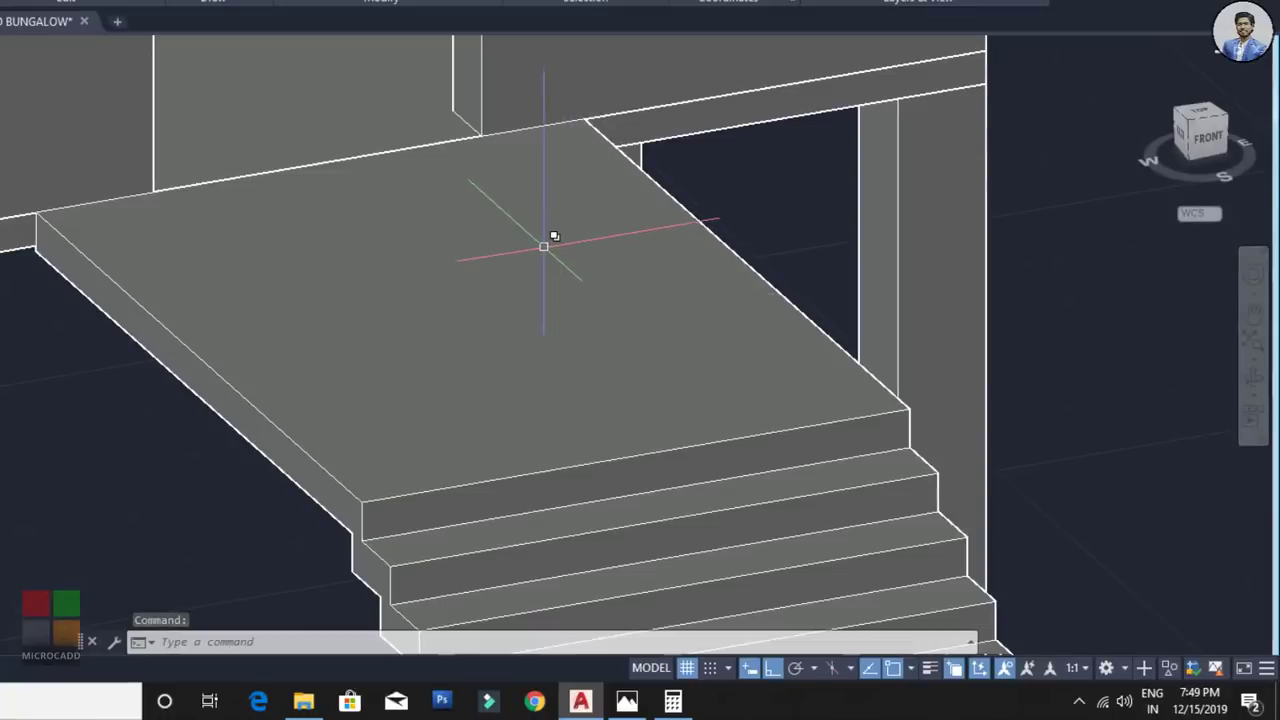
{"action": "middle_click_drag", "start_coordinate": [855, 487], "coordinate": [695, 235]}
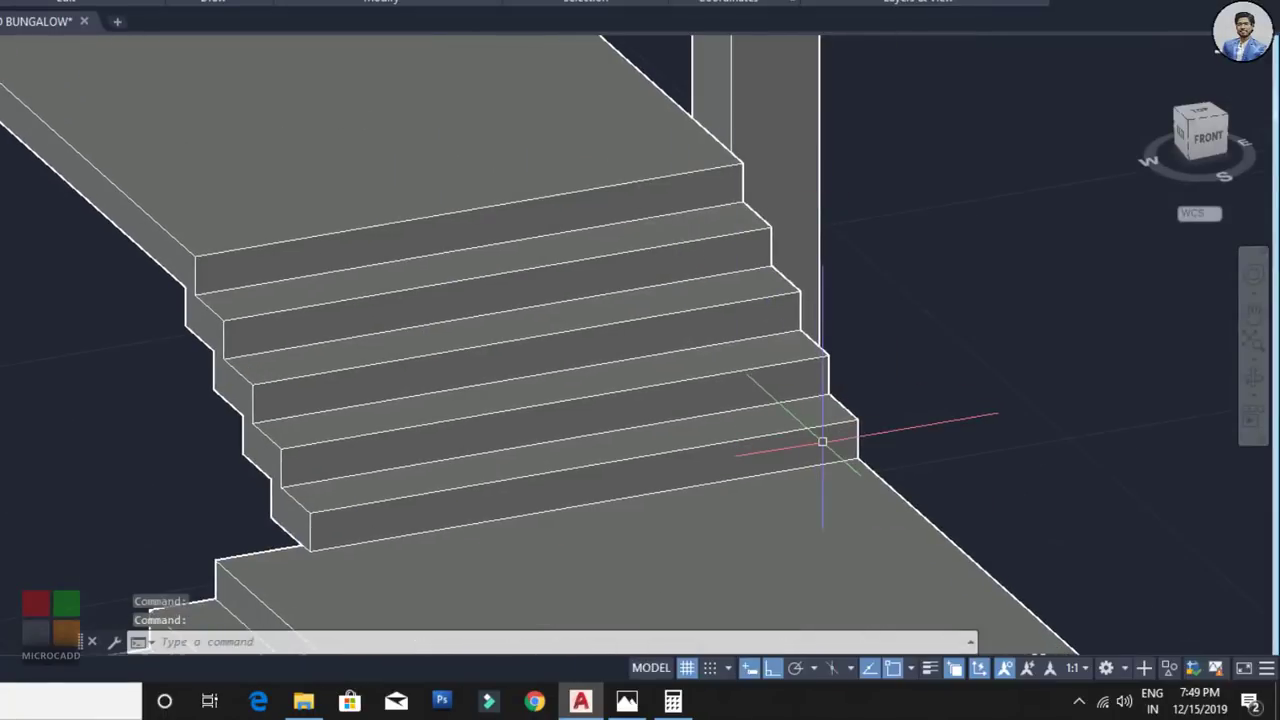
{"action": "left_click", "coordinate": [977, 672]}
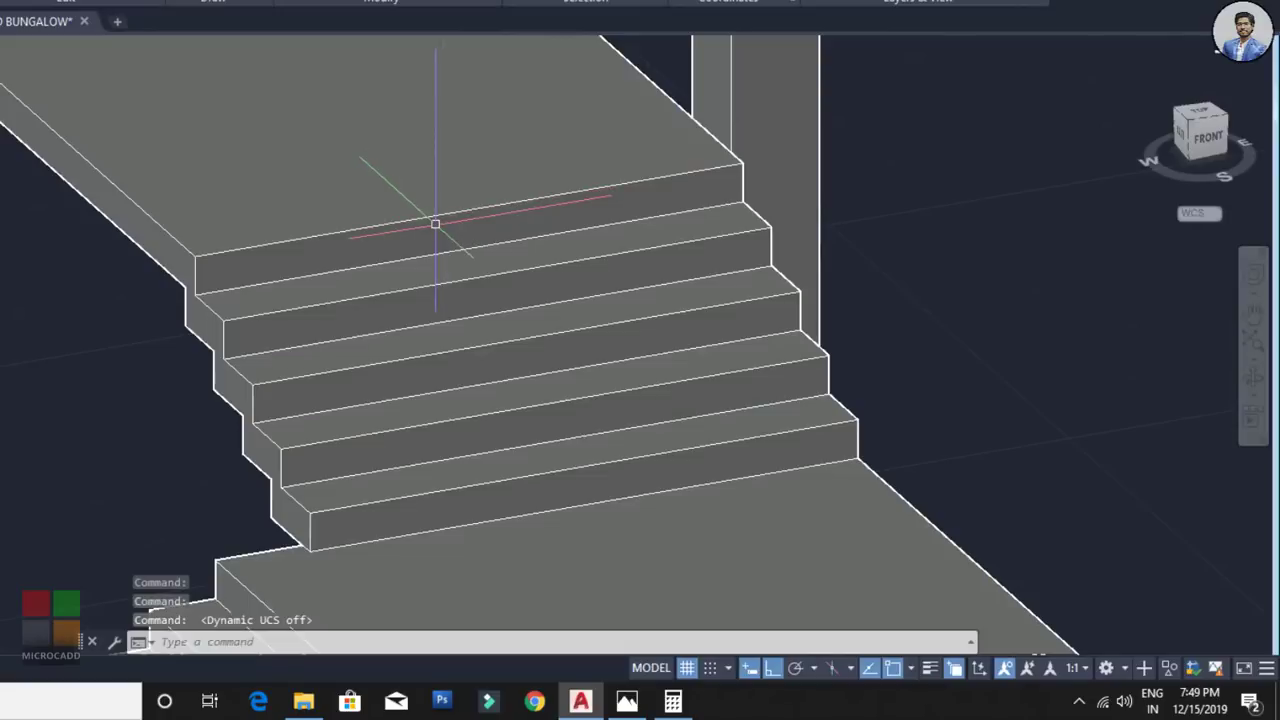
Step: Start a 3D polyline at the house wall and draw a 3.4-unit segment just inside the upper landing's side edge to the top step
{"action": "middle_click_drag", "start_coordinate": [428, 225], "coordinate": [272, 435]}
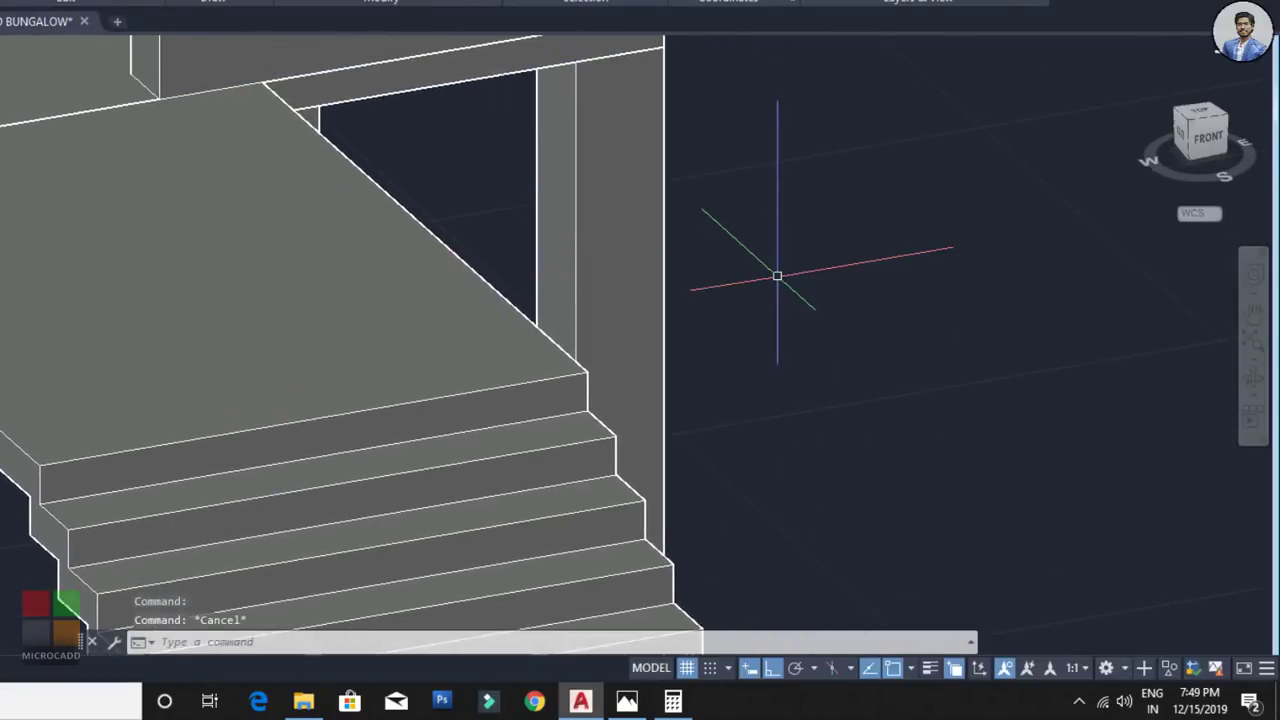
{"action": "type", "text": "D"}
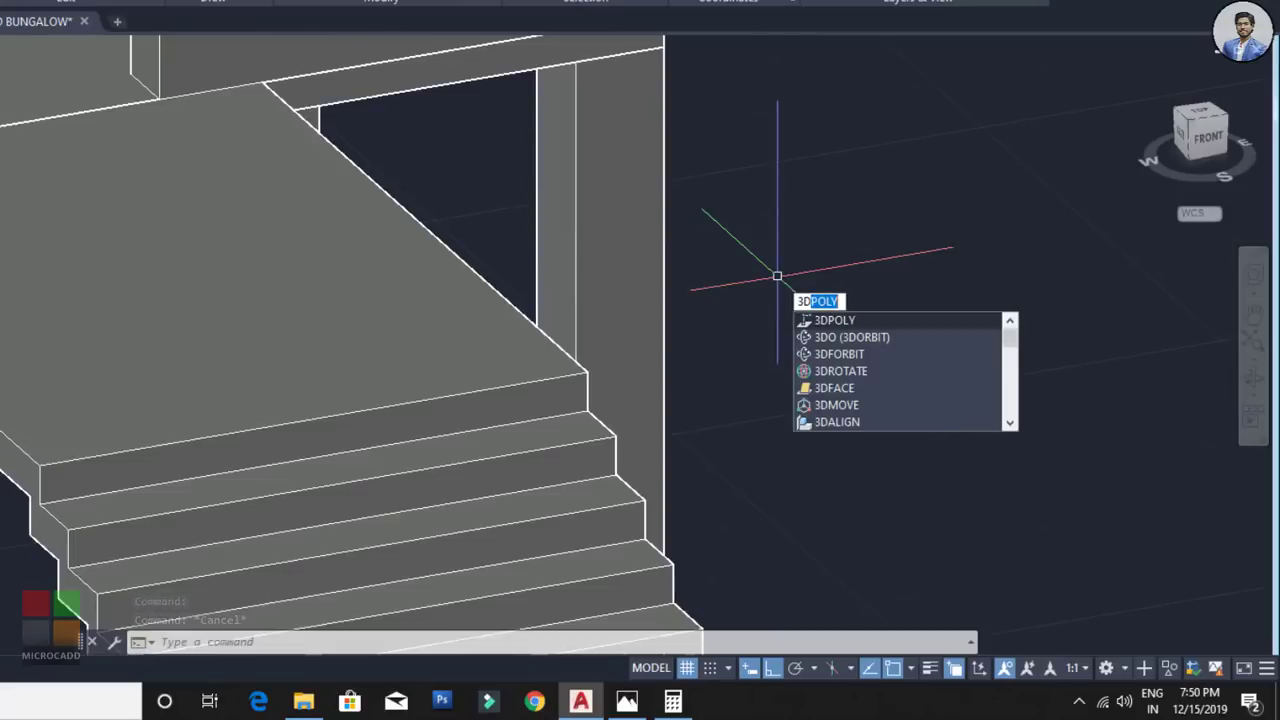
{"action": "key", "text": "Return"}
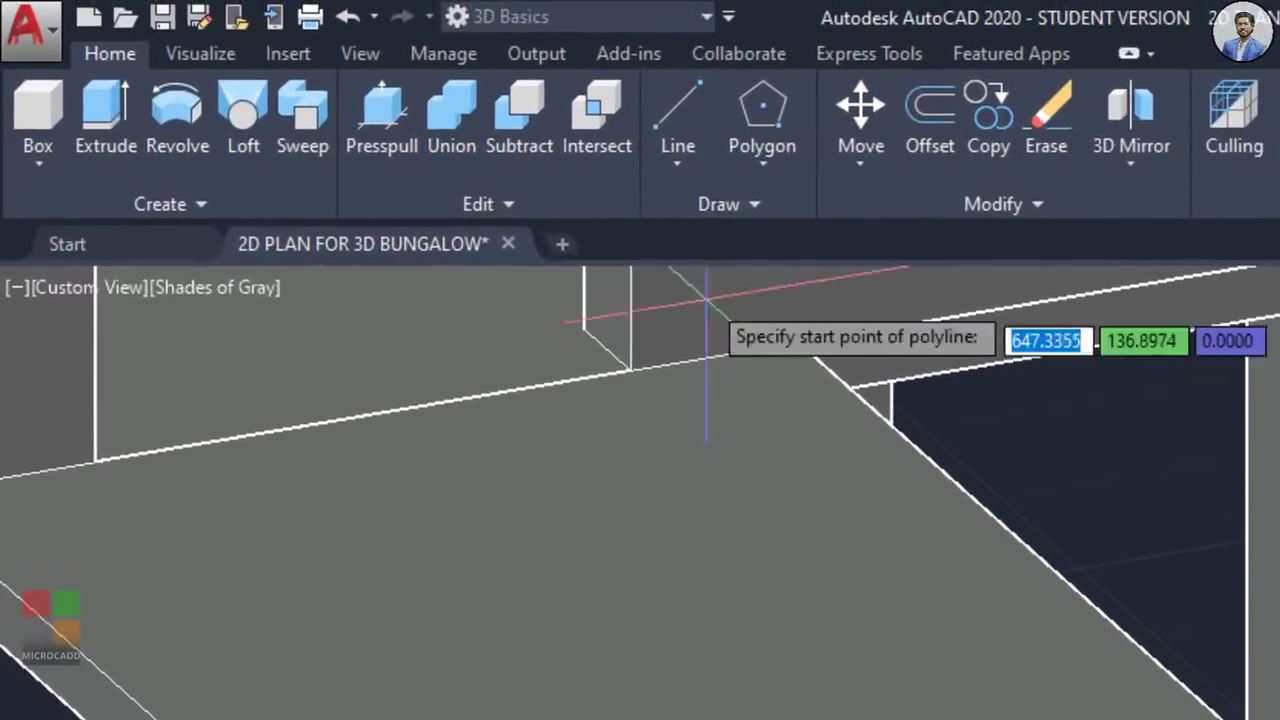
{"action": "left_click", "coordinate": [718, 208]}
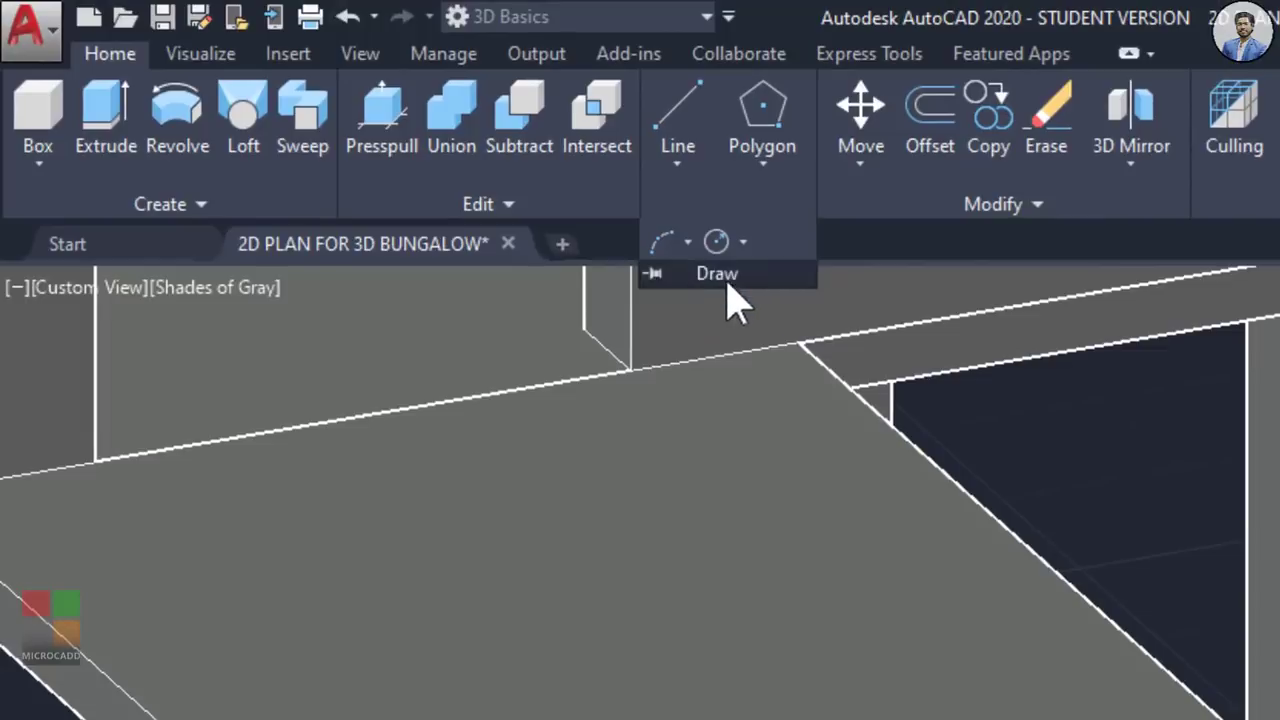
{"action": "left_click", "coordinate": [678, 165]}
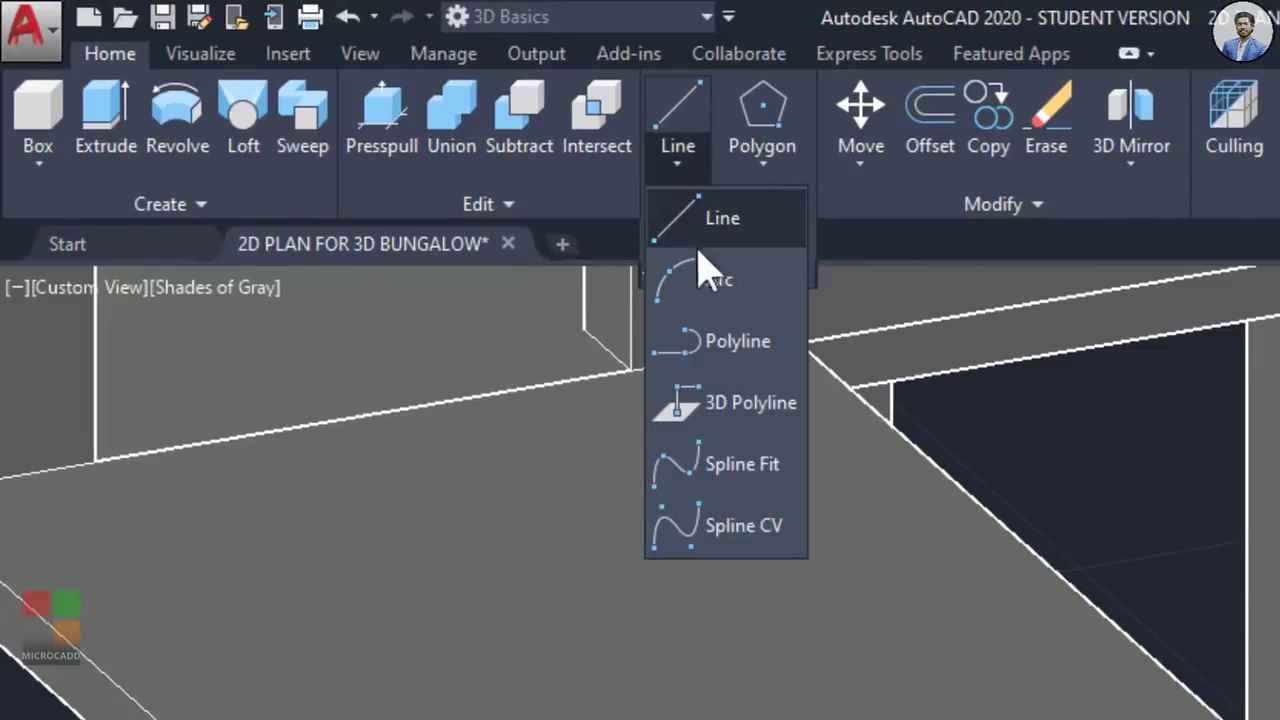
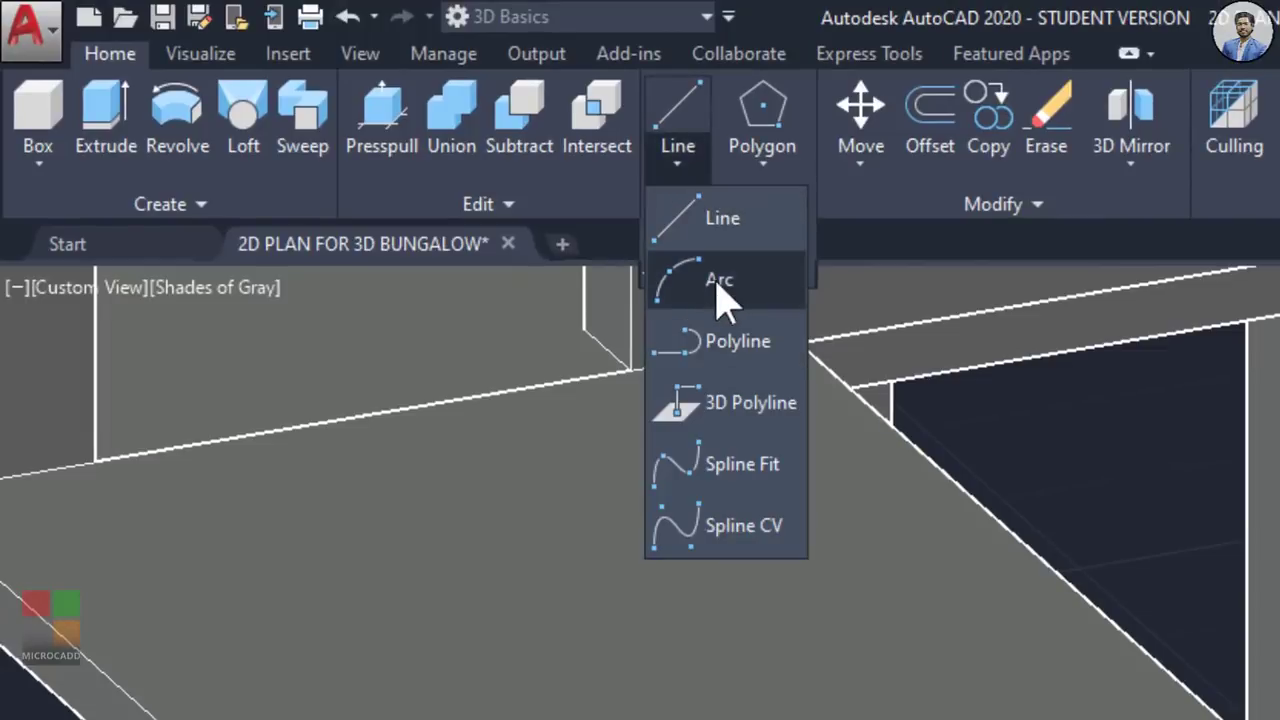
{"action": "left_click", "coordinate": [768, 426]}
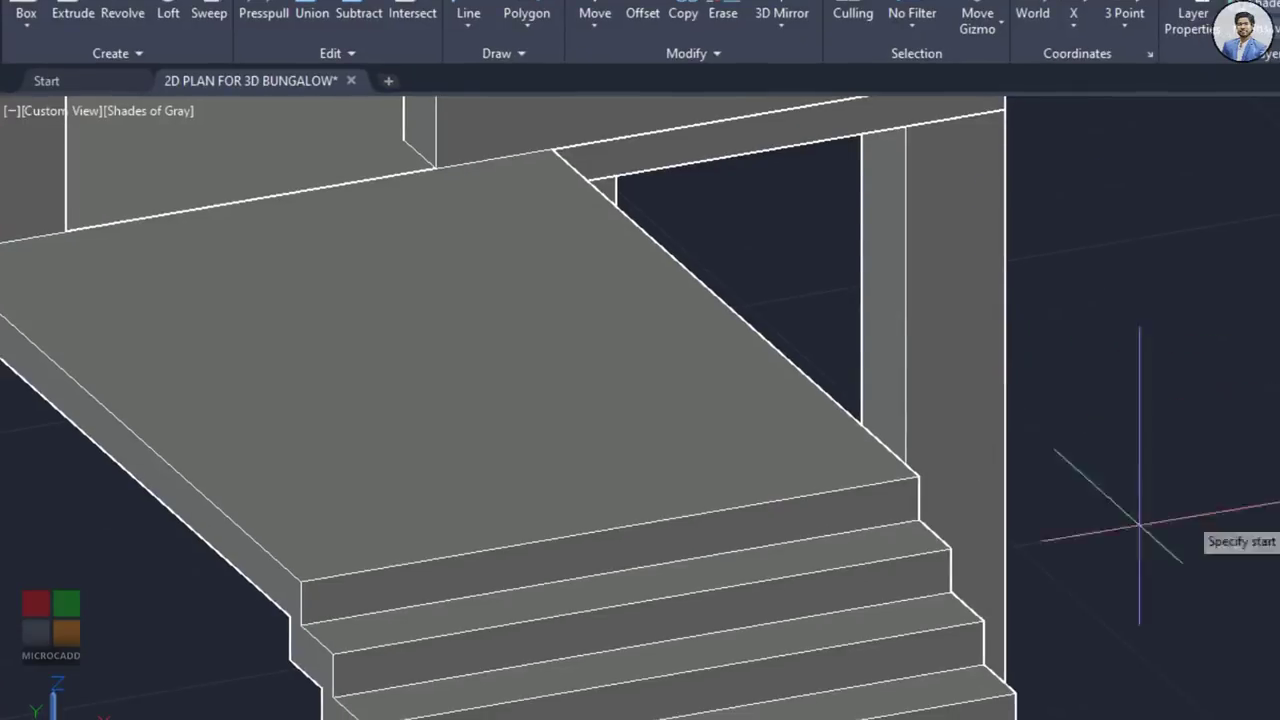
{"action": "scroll", "coordinate": [723, 540], "scroll_direction": "down", "scroll_amount": 5}
{"action": "scroll", "coordinate": [500, 471], "scroll_direction": "up", "scroll_amount": 1}
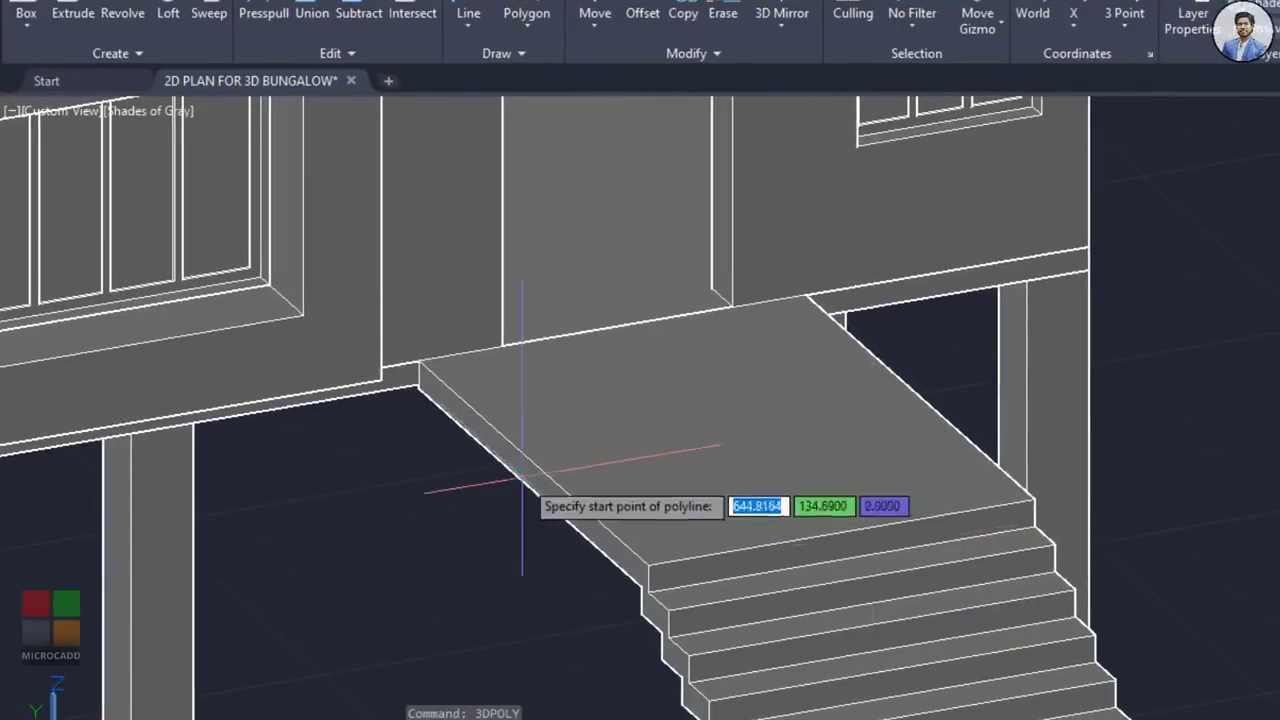
{"action": "scroll", "coordinate": [563, 486], "scroll_direction": "up", "scroll_amount": 5}
{"action": "scroll", "coordinate": [480, 480], "scroll_direction": "up", "scroll_amount": 5}
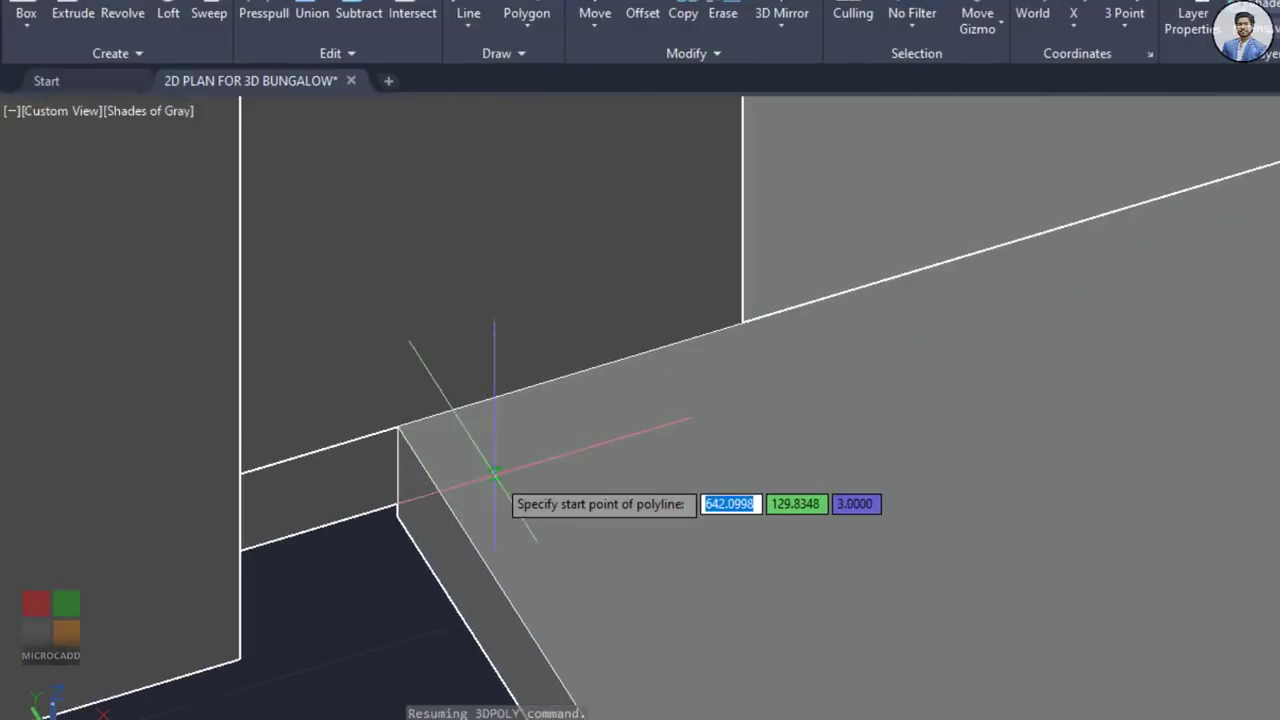
{"action": "left_click", "coordinate": [440, 412]}
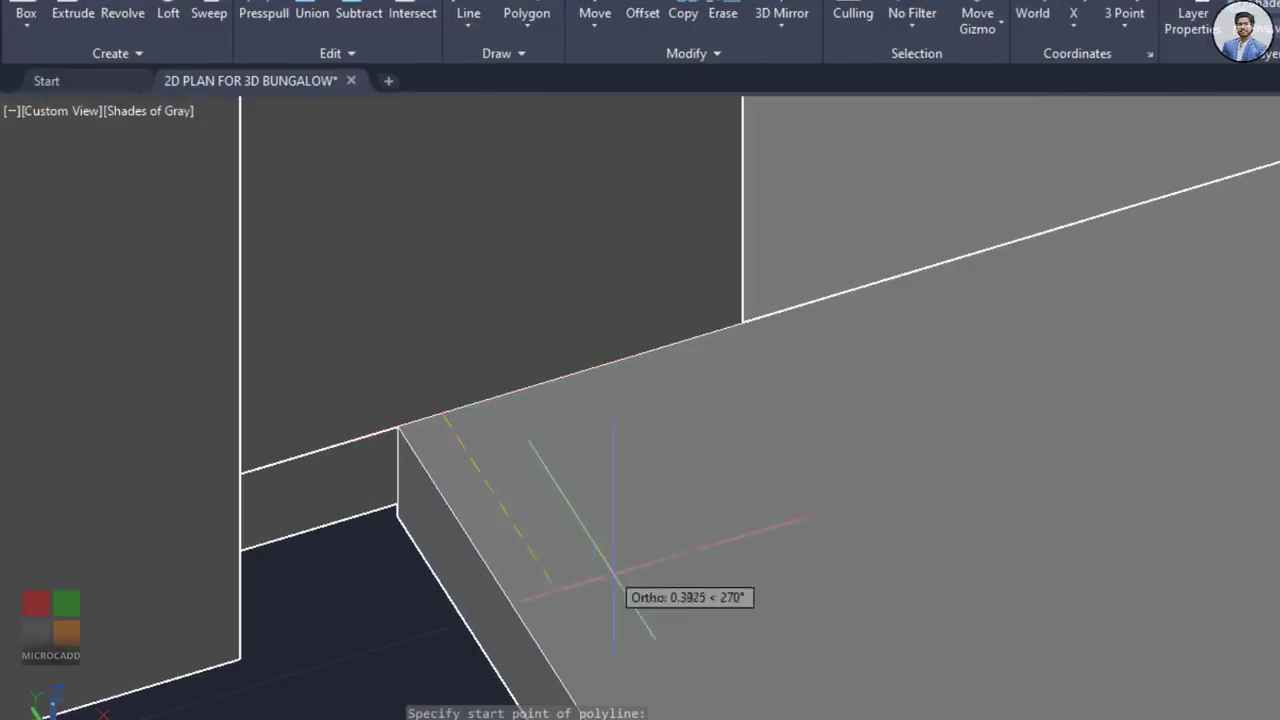
{"action": "scroll", "coordinate": [611, 580], "scroll_direction": "down", "scroll_amount": 5}
{"action": "scroll", "coordinate": [630, 514], "scroll_direction": "up", "scroll_amount": 6}
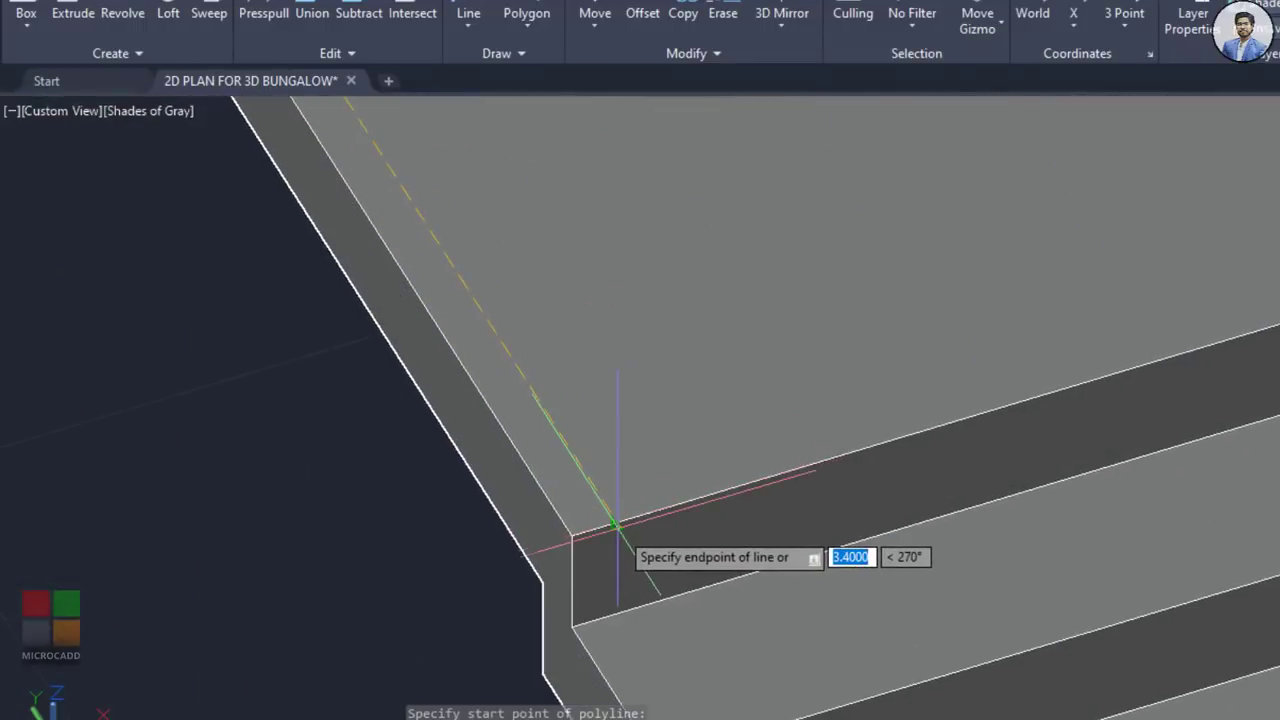
{"action": "left_click", "coordinate": [615, 524]}
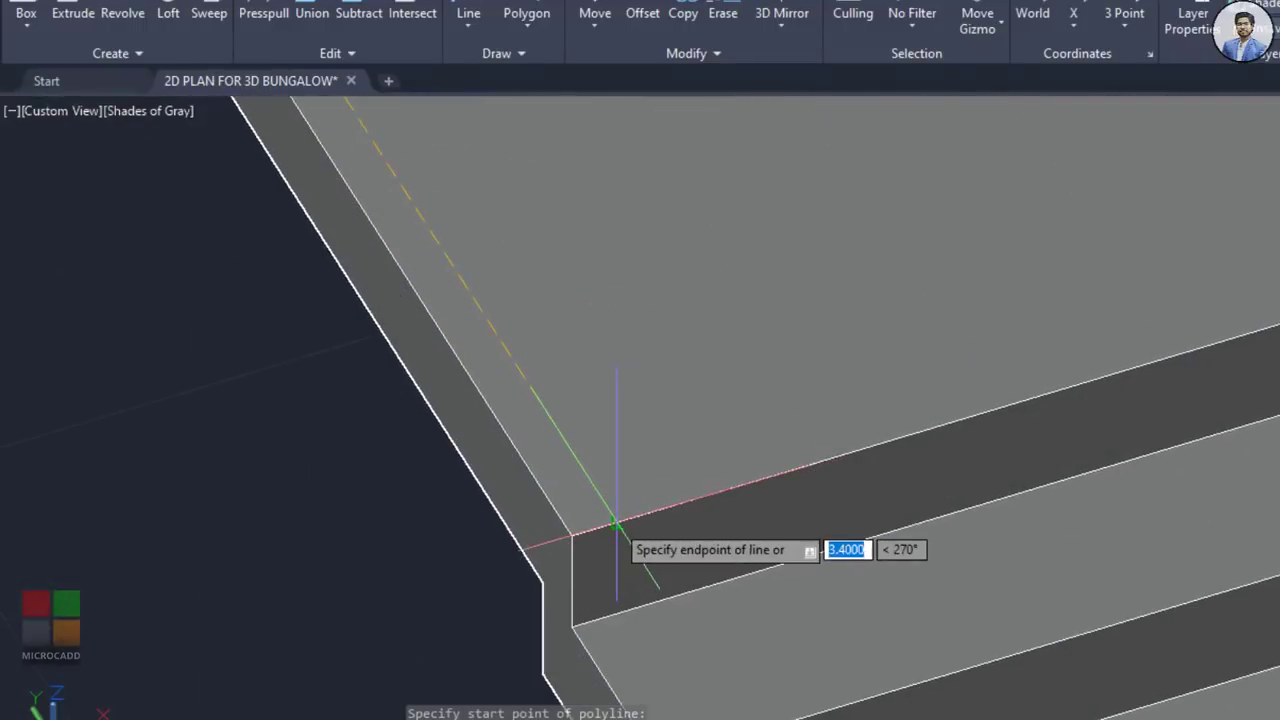
Step: Continue the 3D polyline down the upper flight to the lowest step's front edge, and straight down to the lower landing
{"action": "middle_click_drag", "start_coordinate": [700, 625], "coordinate": [635, 370]}
{"action": "middle_click_drag", "start_coordinate": [885, 650], "coordinate": [806, 420]}
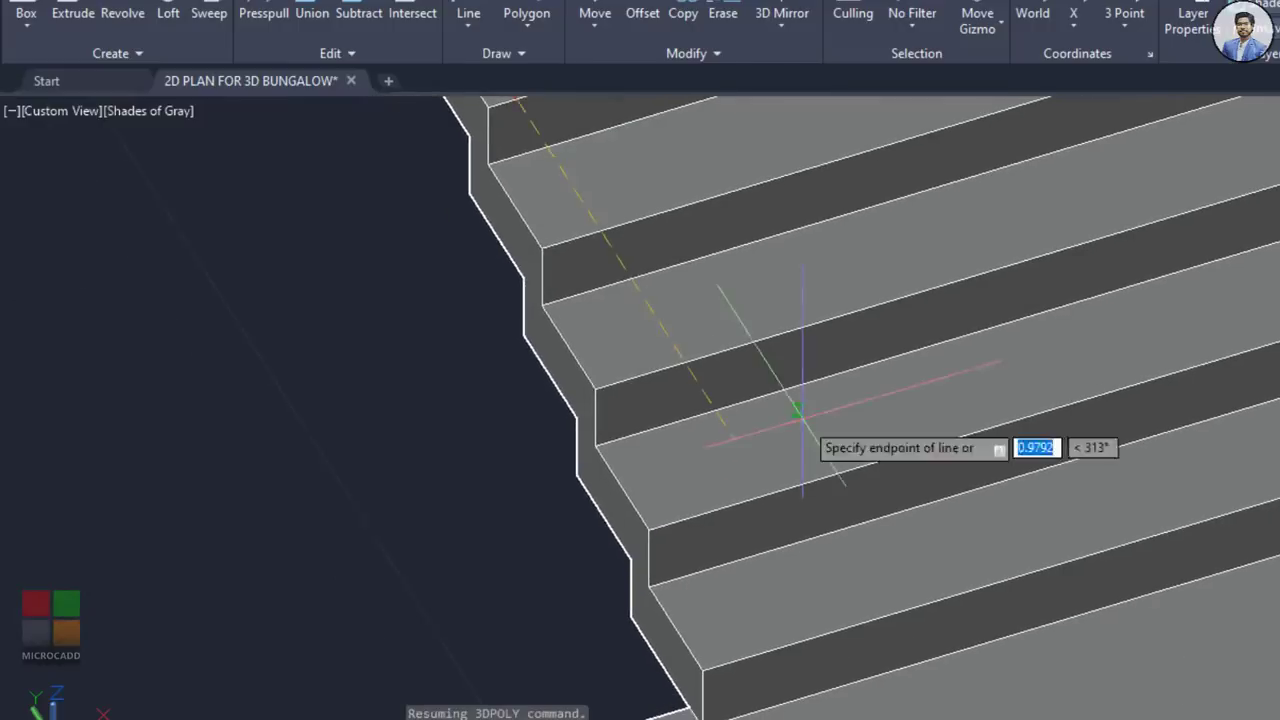
{"action": "scroll", "coordinate": [800, 470], "scroll_direction": "down", "scroll_amount": 3}
{"action": "scroll", "coordinate": [754, 550], "scroll_direction": "up", "scroll_amount": 2}
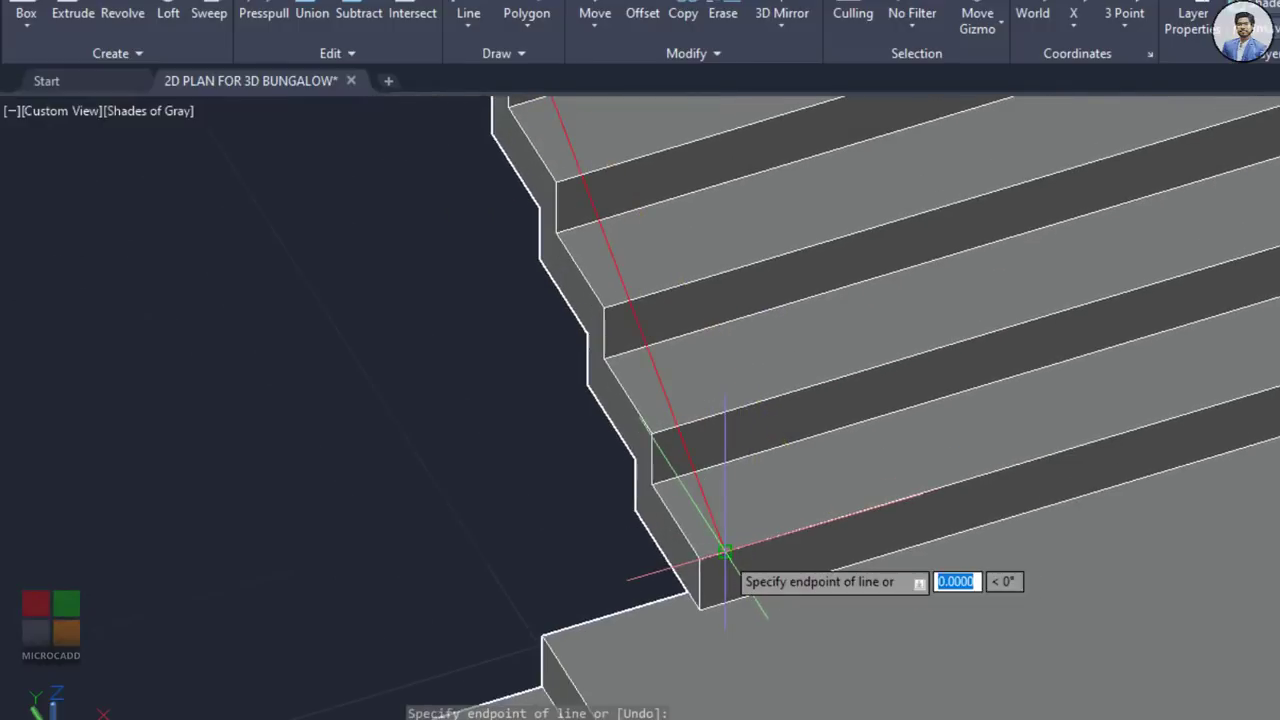
{"action": "scroll", "coordinate": [720, 610], "scroll_direction": "up", "scroll_amount": 4}
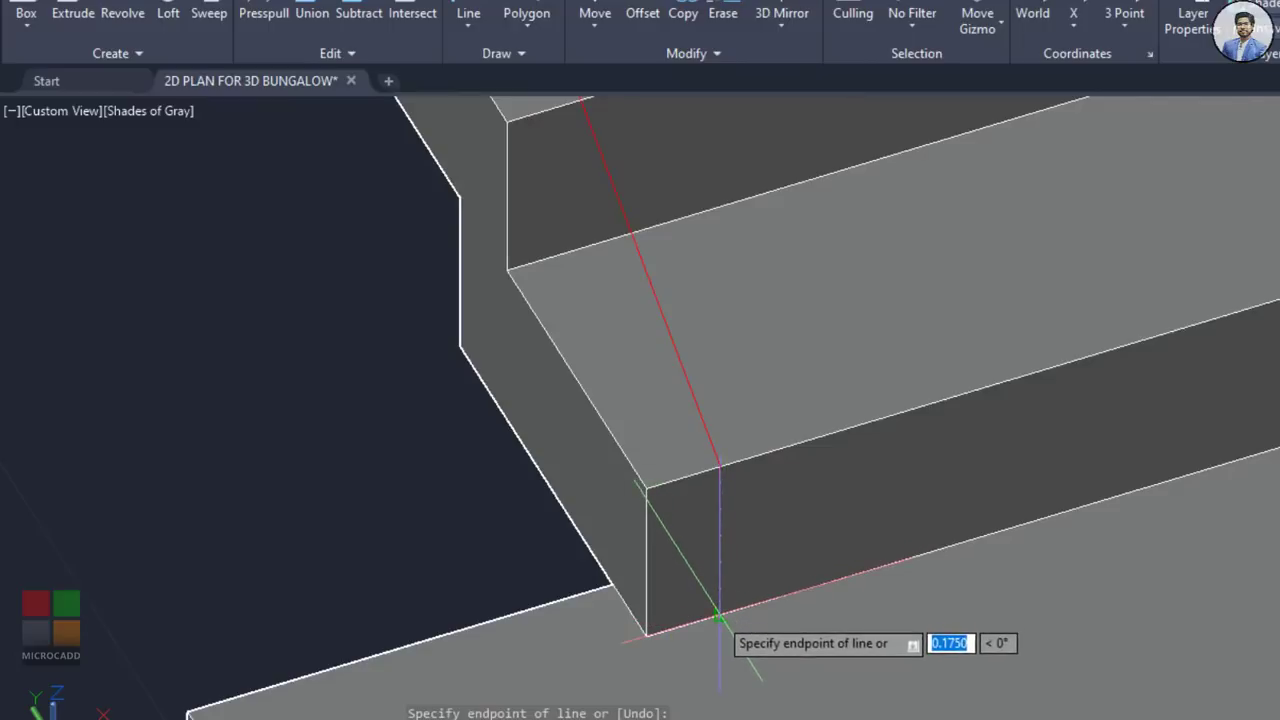
{"action": "left_click", "coordinate": [718, 617]}
Step: Continue the 3D polyline across the lower landing to its edge and down the lower flight to the lowest step
{"action": "middle_click_drag", "start_coordinate": [545, 681], "coordinate": [845, 481]}
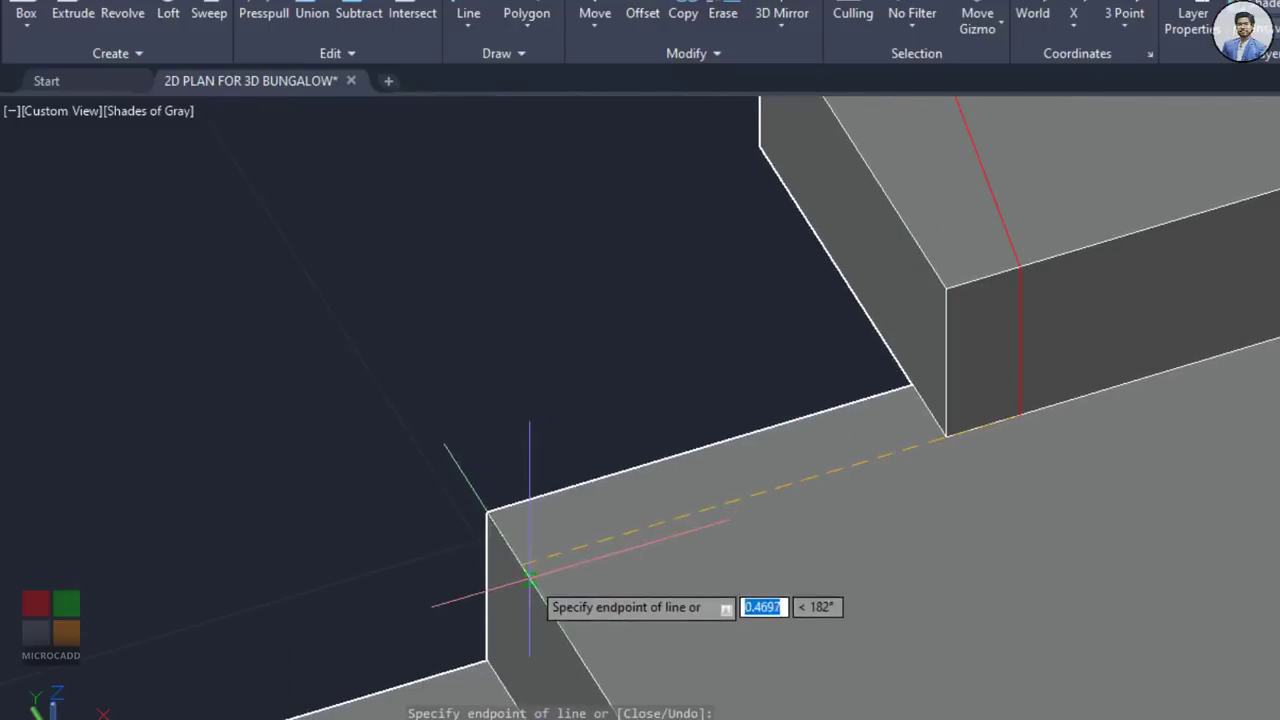
{"action": "scroll", "coordinate": [492, 614], "scroll_direction": "down", "scroll_amount": 3}
{"action": "middle_click_drag", "start_coordinate": [489, 617], "coordinate": [786, 334]}
{"action": "middle_click_drag", "start_coordinate": [692, 527], "coordinate": [975, 292]}
{"action": "scroll", "coordinate": [642, 477], "scroll_direction": "up", "scroll_amount": 2}
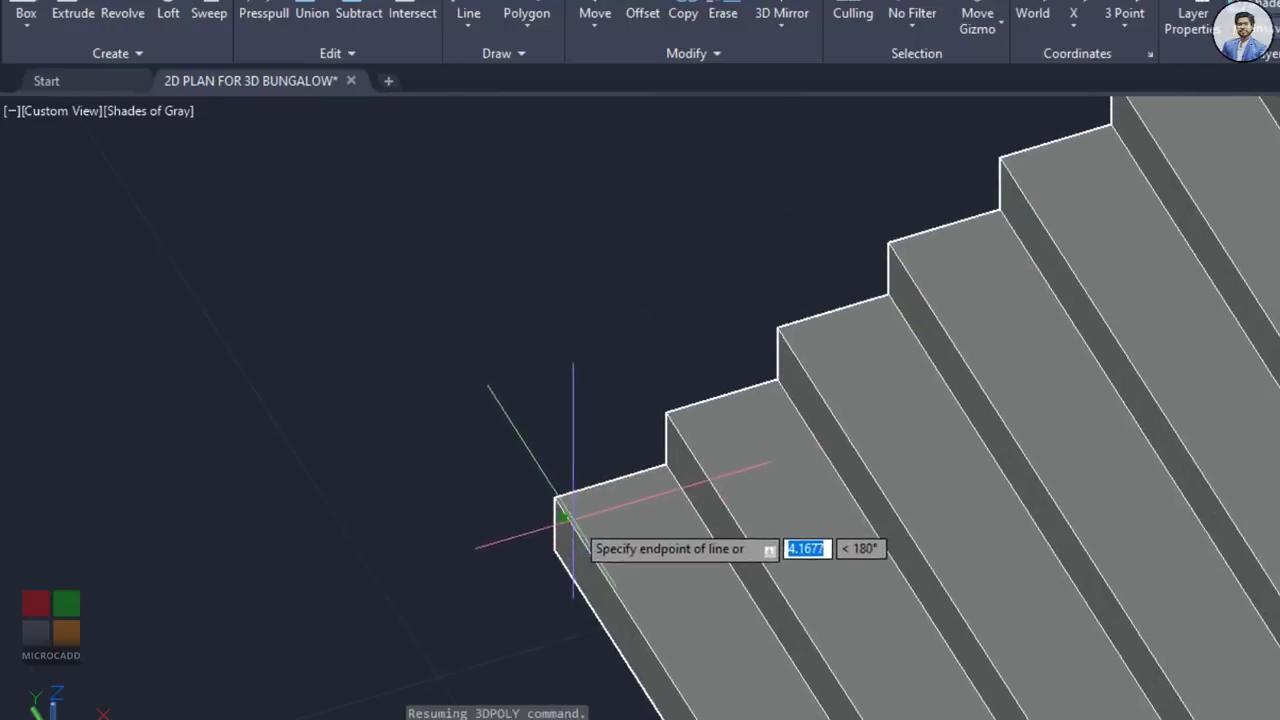
{"action": "scroll", "coordinate": [565, 515], "scroll_direction": "down", "scroll_amount": 6}
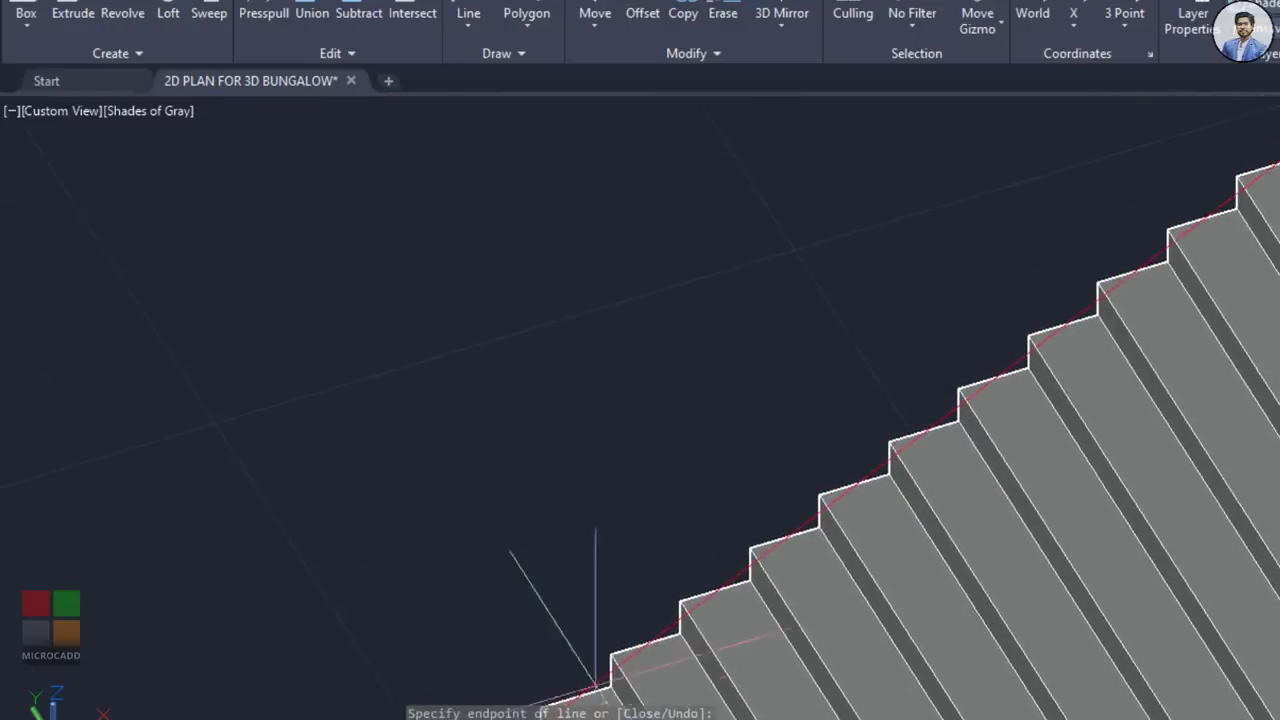
{"action": "scroll", "coordinate": [944, 427], "scroll_direction": "up", "scroll_amount": 5}
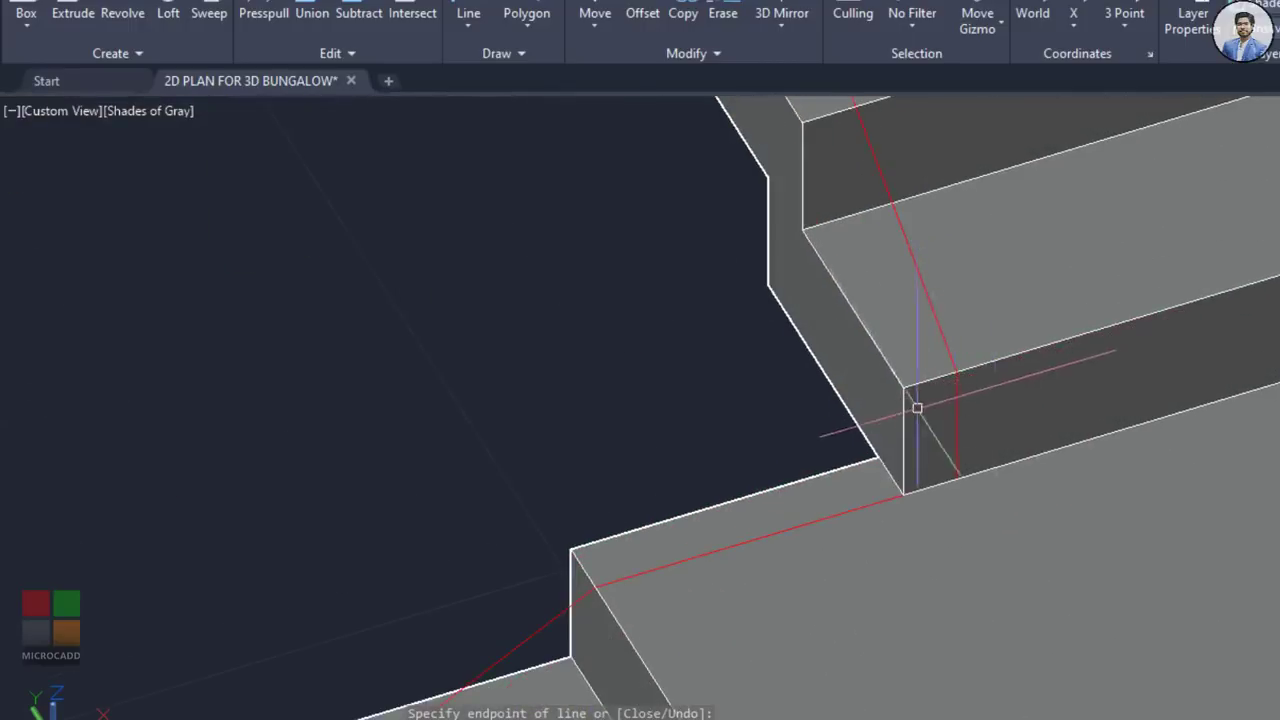
Step: Examine the 3D polyline along the landings and stairs, and the opposite side of the upper landing
{"action": "scroll", "coordinate": [940, 435], "scroll_direction": "down", "scroll_amount": 3}
{"action": "middle_click_drag", "start_coordinate": [946, 550], "coordinate": [1020, 474], "text": "shift"}
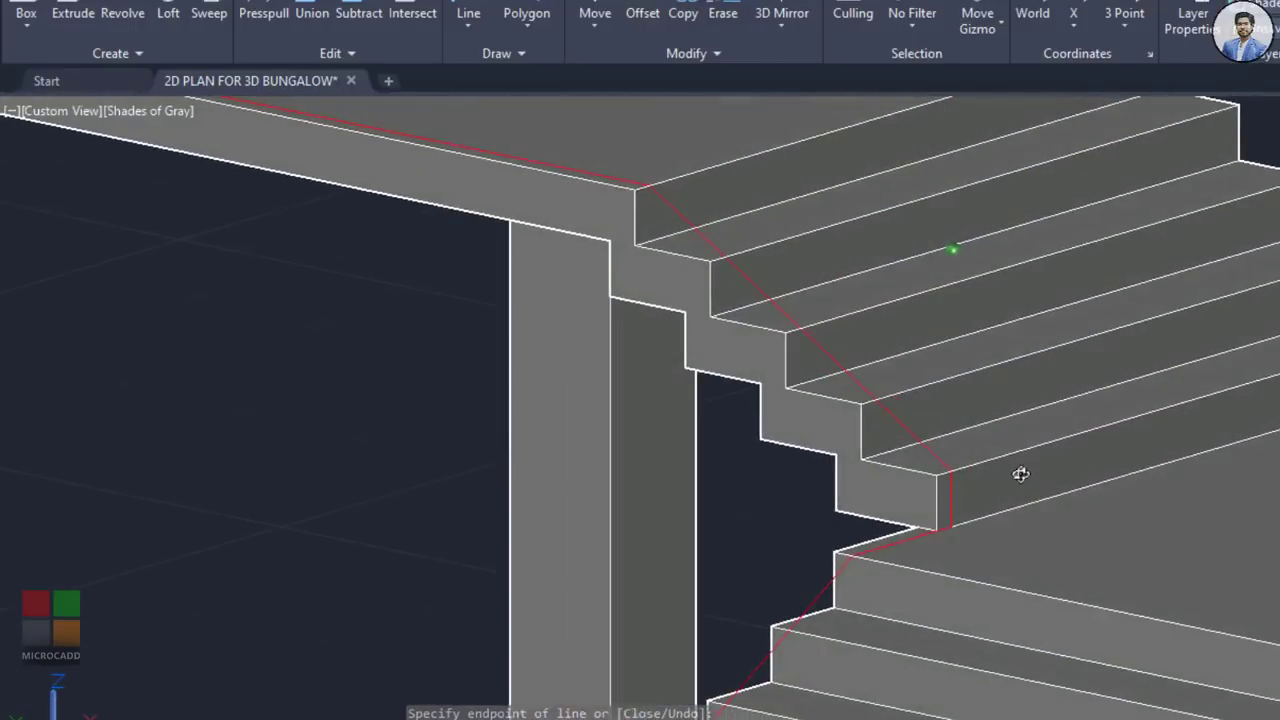
{"action": "scroll", "coordinate": [1040, 526], "scroll_direction": "down", "scroll_amount": 2}
{"action": "middle_click_drag", "start_coordinate": [1040, 526], "coordinate": [1164, 442], "text": "shift"}
{"action": "key", "text": "Escape"}
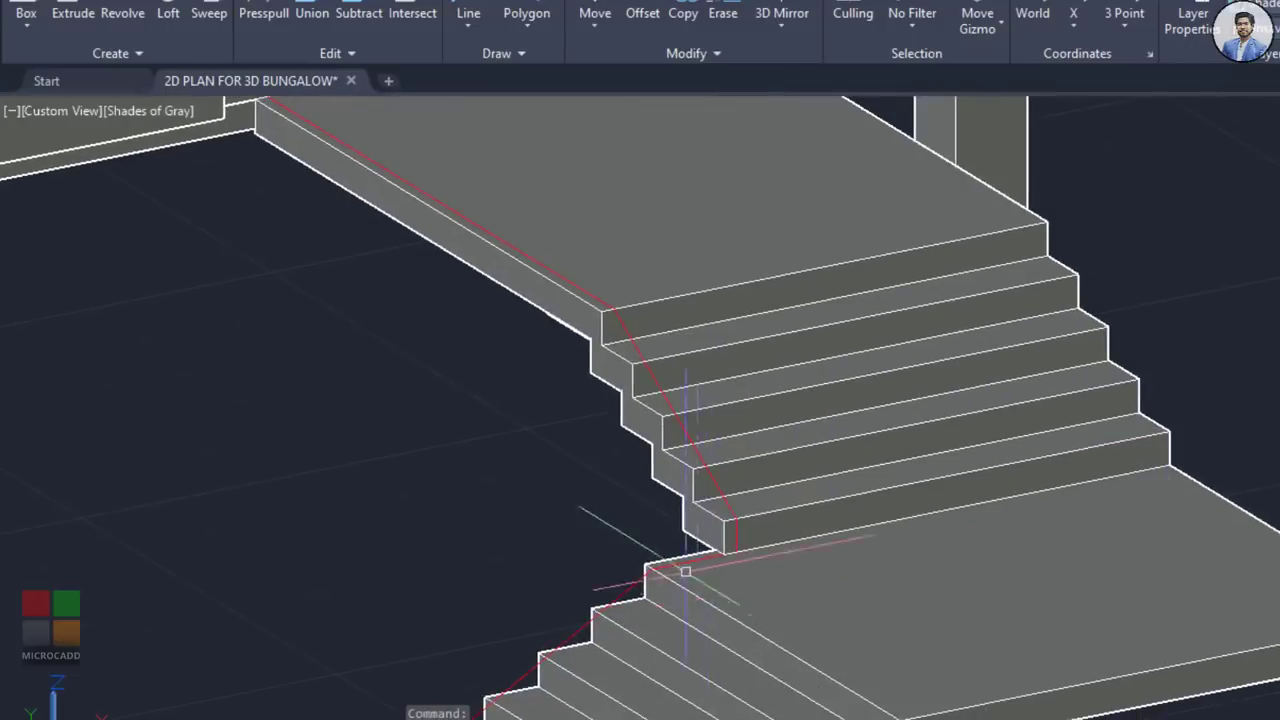
{"action": "middle_click_drag", "start_coordinate": [685, 571], "coordinate": [857, 524]}
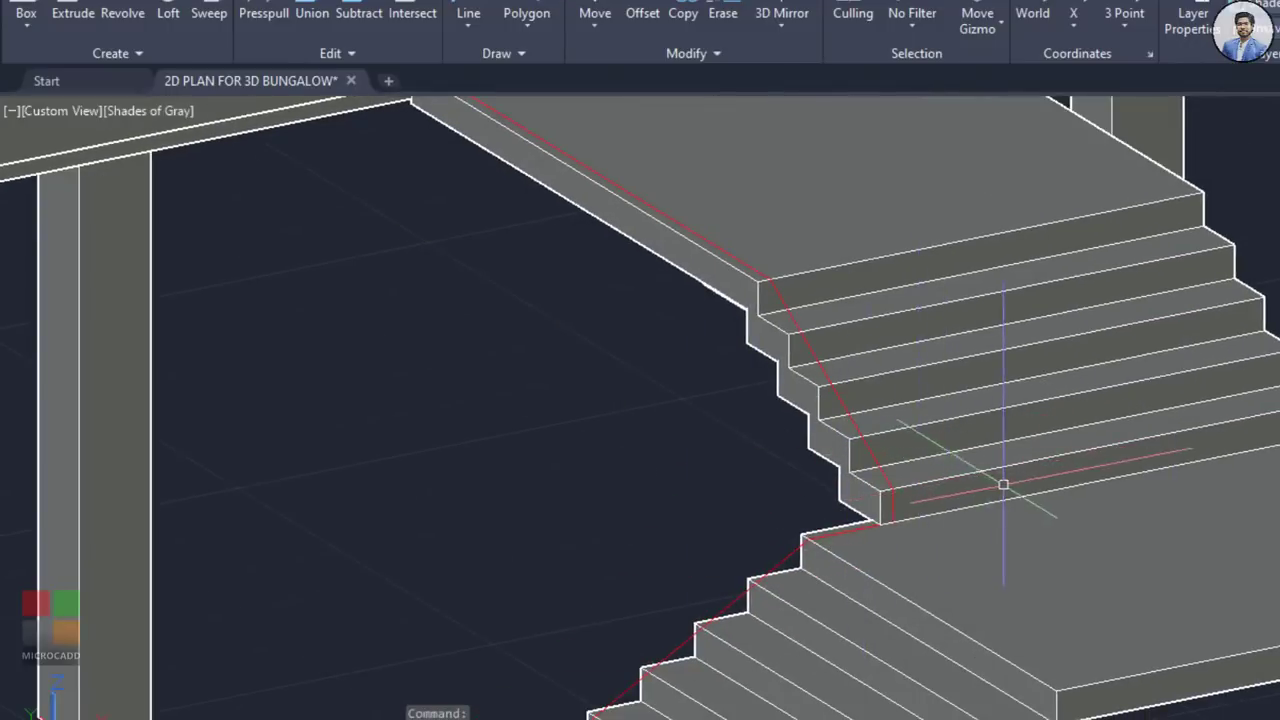
{"action": "middle_click_drag", "start_coordinate": [1003, 485], "coordinate": [1046, 566], "text": "shift"}
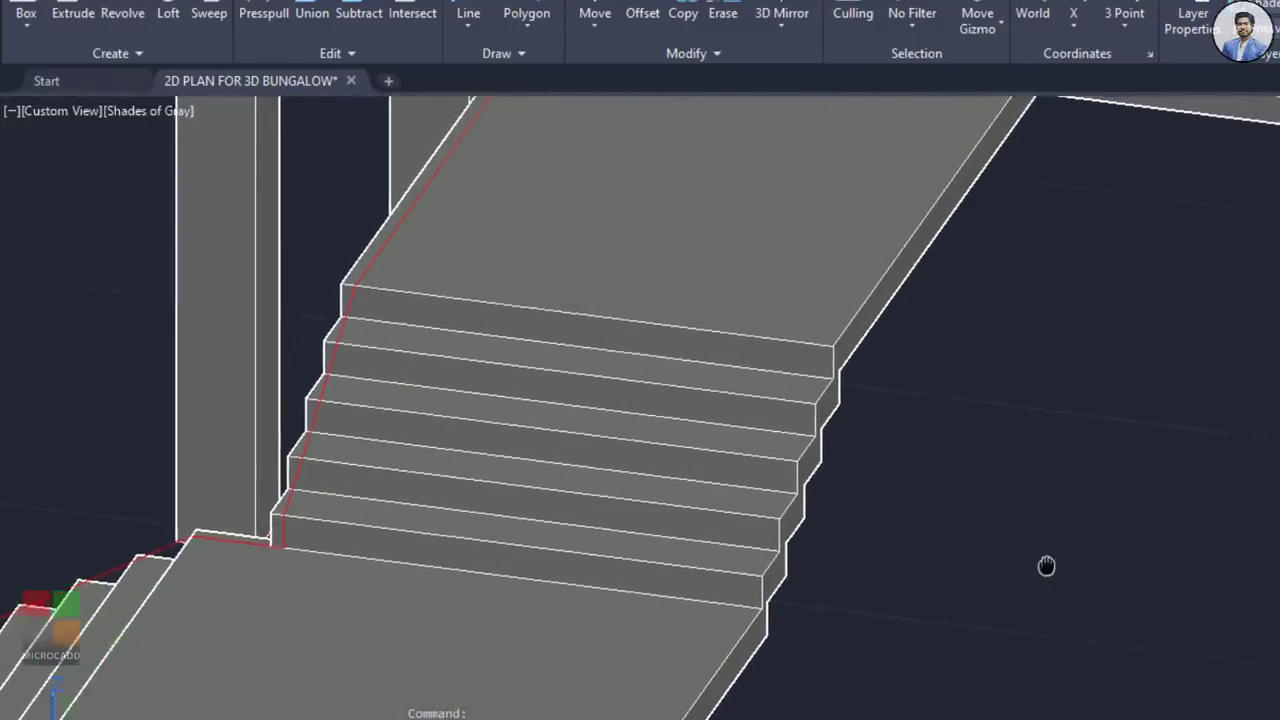
{"action": "scroll", "coordinate": [1046, 566], "scroll_direction": "down", "scroll_amount": 3}
{"action": "scroll", "coordinate": [991, 551], "scroll_direction": "up", "scroll_amount": 6}
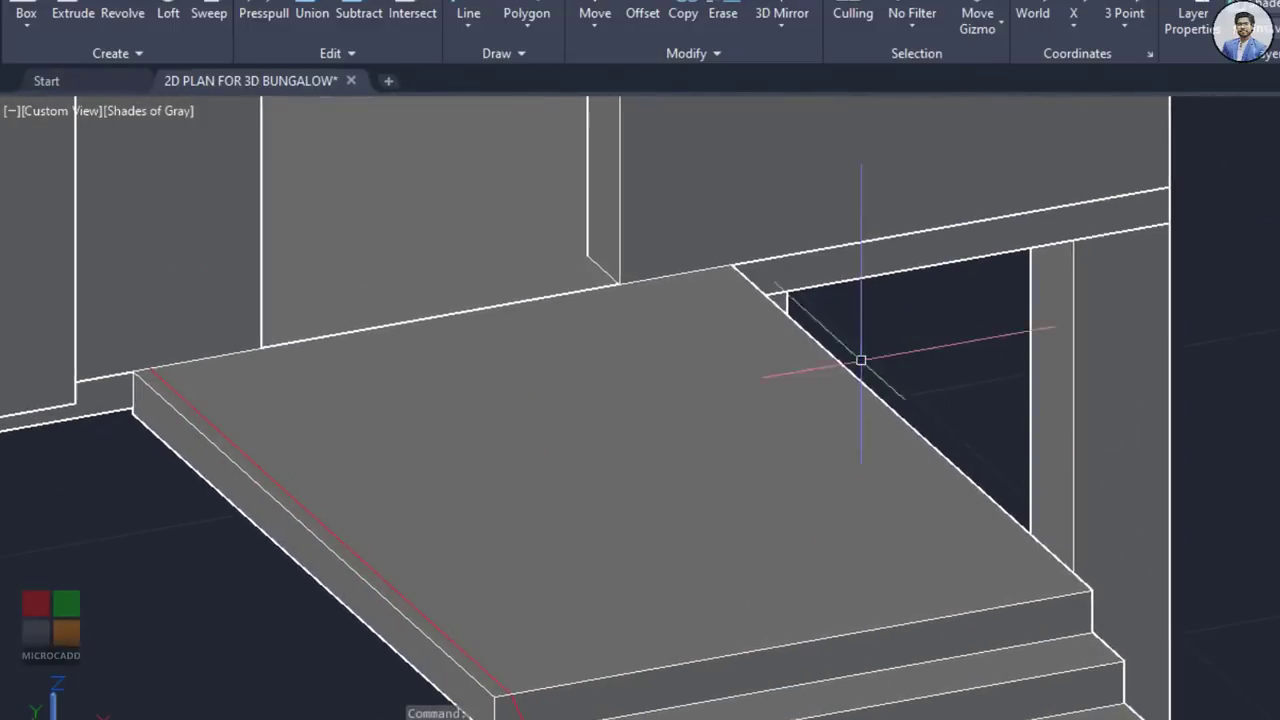
Step: Start a second 3D polyline at the house wall and draw a 3.4-unit segment along the upper landing's opposite side edge to the top step
{"action": "left_click", "coordinate": [470, 28]}
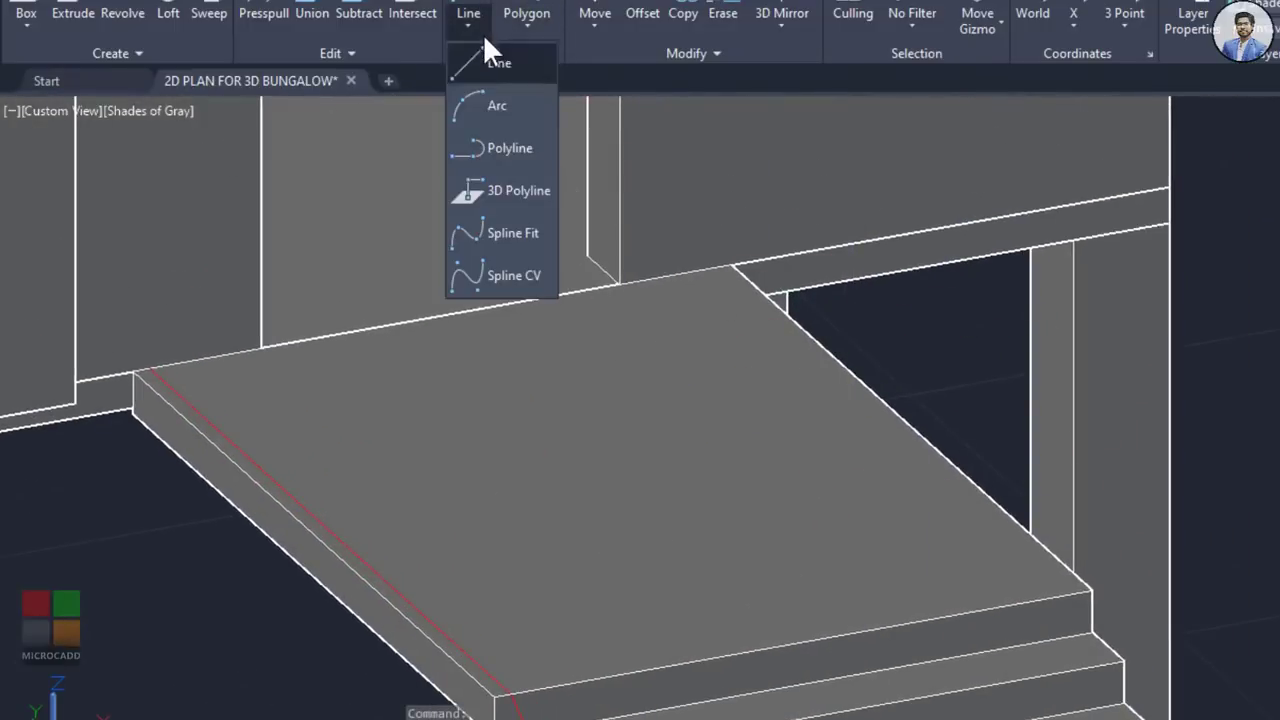
{"action": "left_click", "coordinate": [514, 189]}
{"action": "scroll", "coordinate": [720, 305], "scroll_direction": "up", "scroll_amount": 3}
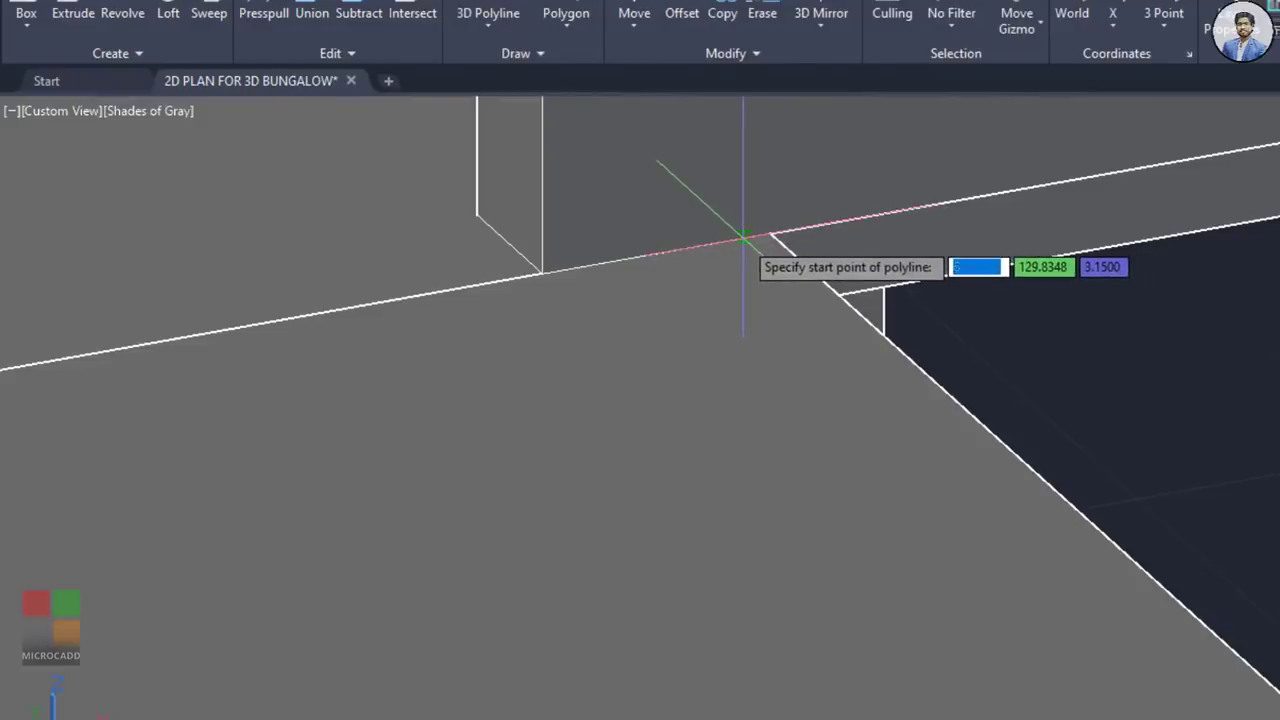
{"action": "left_click", "coordinate": [738, 238]}
{"action": "scroll", "coordinate": [880, 425], "scroll_direction": "down", "scroll_amount": 2}
{"action": "middle_click_drag", "start_coordinate": [1065, 545], "coordinate": [845, 368]}
{"action": "scroll", "coordinate": [997, 481], "scroll_direction": "up", "scroll_amount": 2}
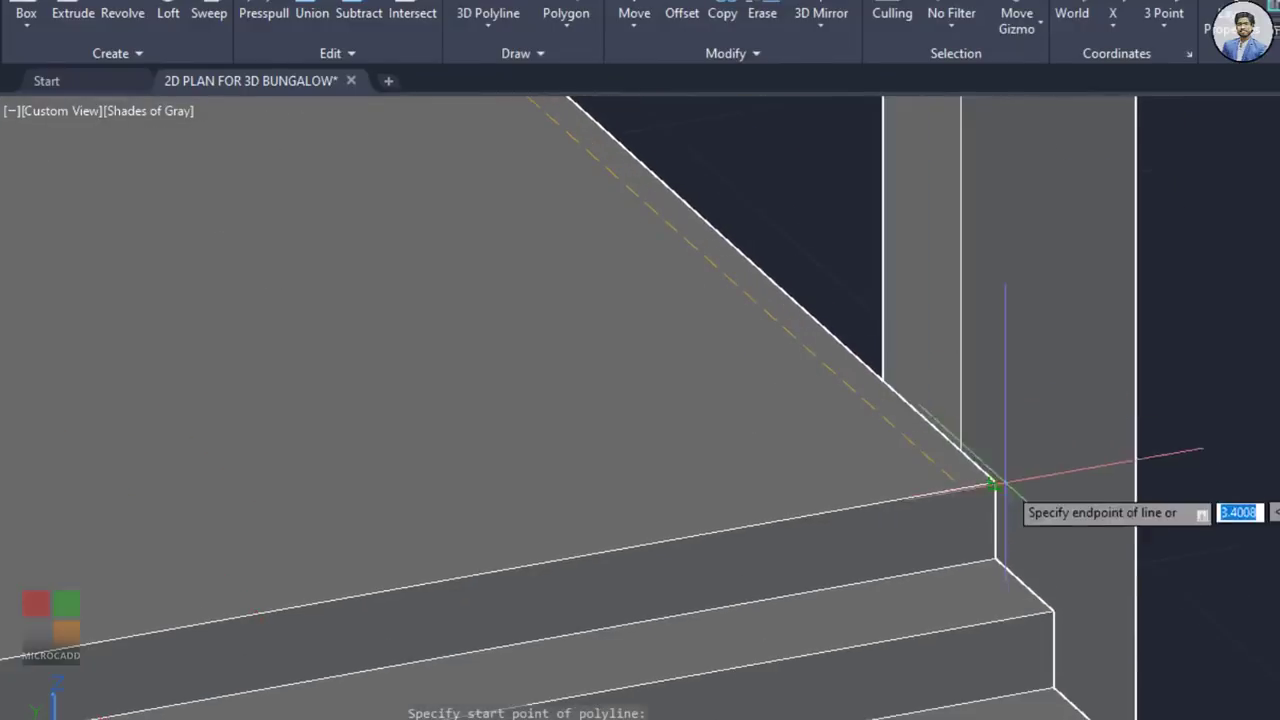
{"action": "scroll", "coordinate": [961, 489], "scroll_direction": "down", "scroll_amount": 2}
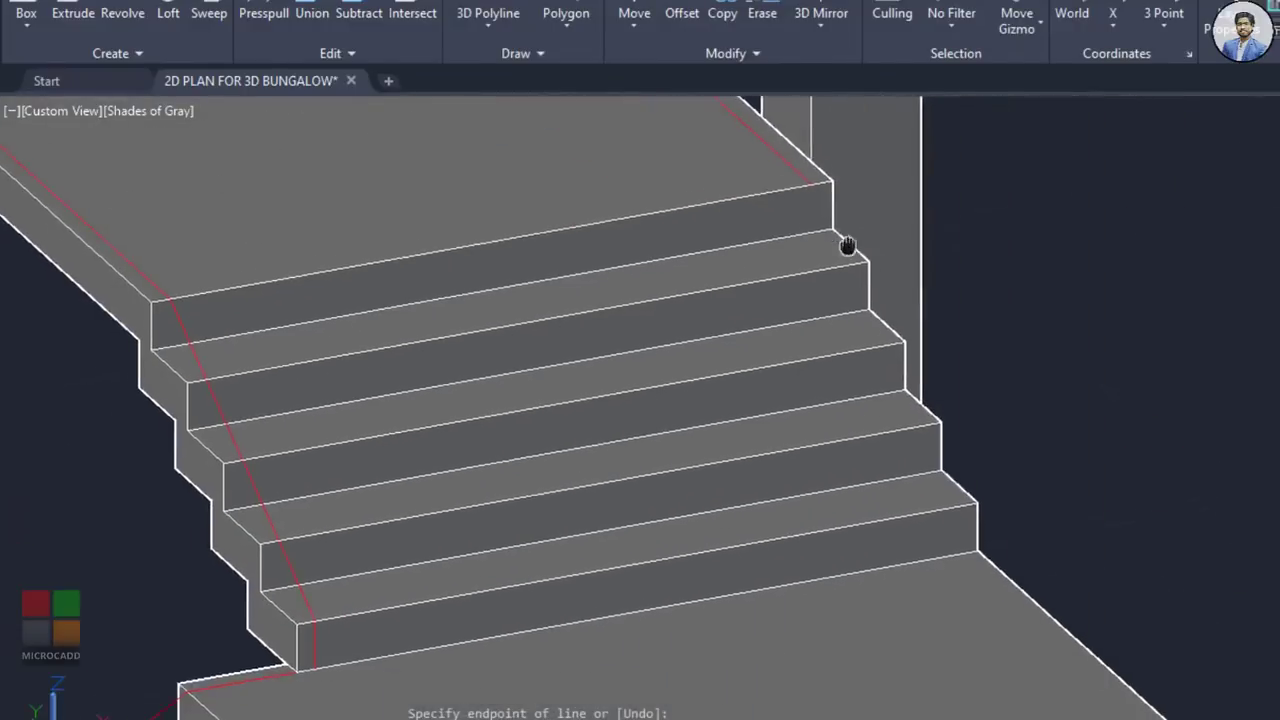
Step: Continue the second 3D polyline down the upper flight to the lowest step's front edge, and straight down to the lower landing
{"action": "scroll", "coordinate": [943, 514], "scroll_direction": "up", "scroll_amount": 2}
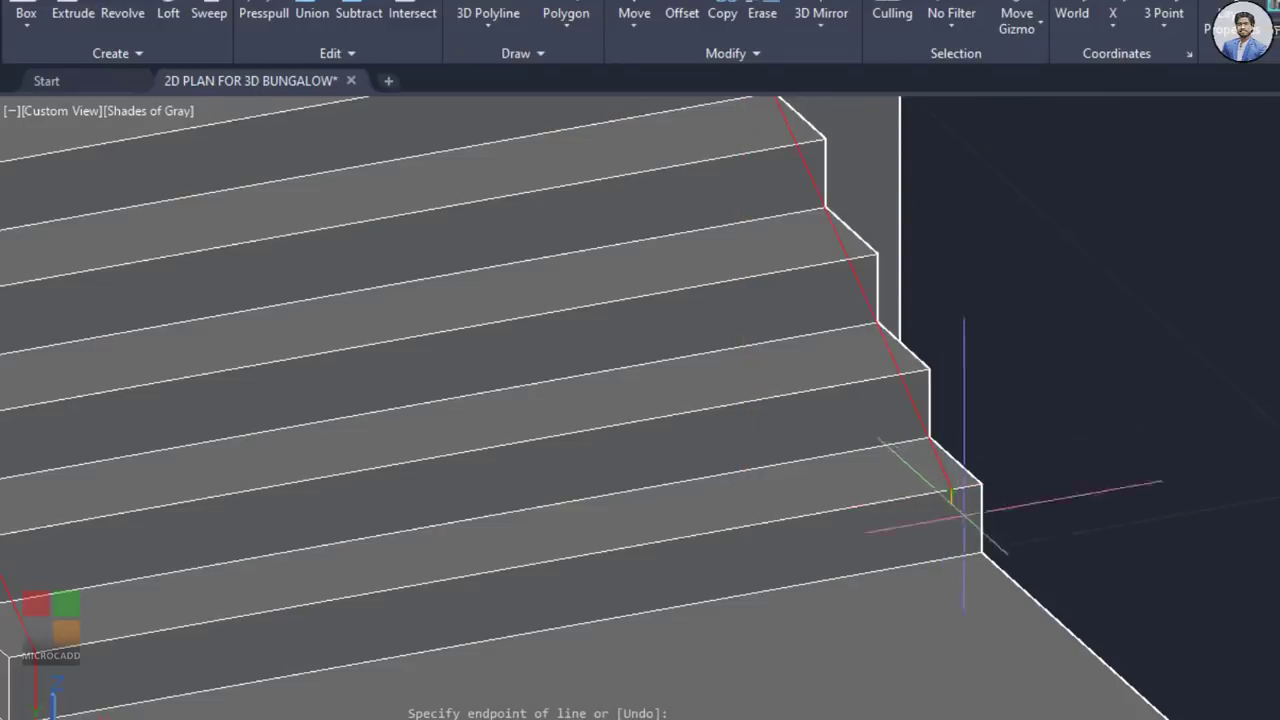
{"action": "left_click", "coordinate": [957, 557]}
{"action": "scroll", "coordinate": [991, 588], "scroll_direction": "down", "scroll_amount": 2}
{"action": "middle_click_drag", "start_coordinate": [1029, 655], "coordinate": [860, 420]}
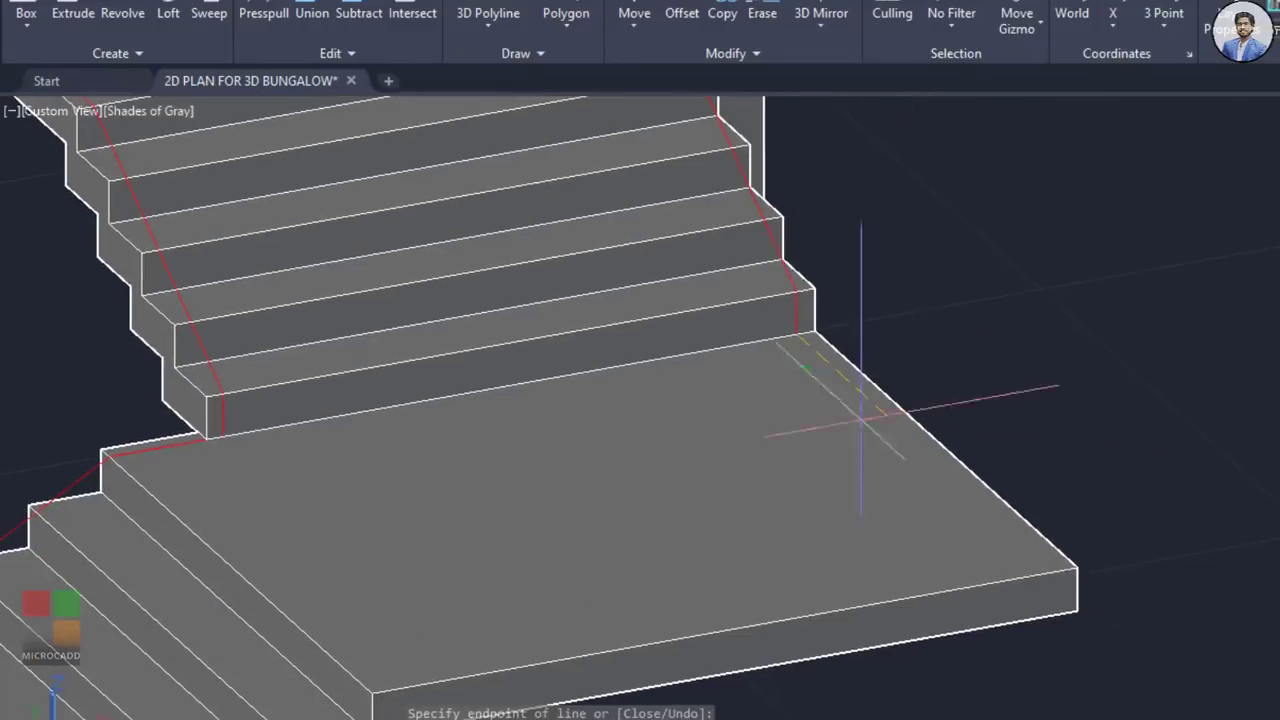
Step: Continue the 3D polyline just inside the lower landing's outer edges, around the far corner to the top of the lower flight
{"action": "middle_click_drag", "start_coordinate": [1008, 549], "coordinate": [1044, 609], "text": "shift"}
{"action": "scroll", "coordinate": [1044, 609], "scroll_direction": "down", "scroll_amount": 2}
{"action": "scroll", "coordinate": [860, 330], "scroll_direction": "up", "scroll_amount": 3}
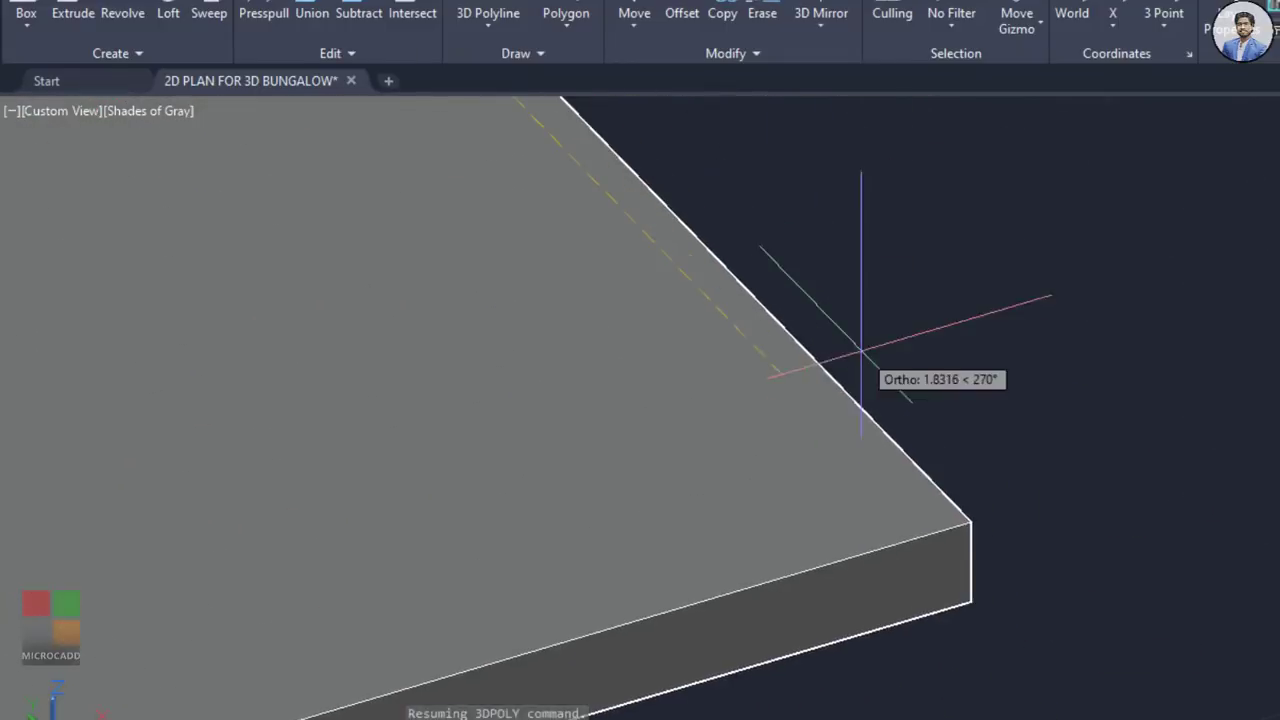
{"action": "left_click", "coordinate": [913, 509]}
{"action": "scroll", "coordinate": [643, 548], "scroll_direction": "down", "scroll_amount": 3}
{"action": "middle_click_drag", "start_coordinate": [500, 603], "coordinate": [1030, 398]}
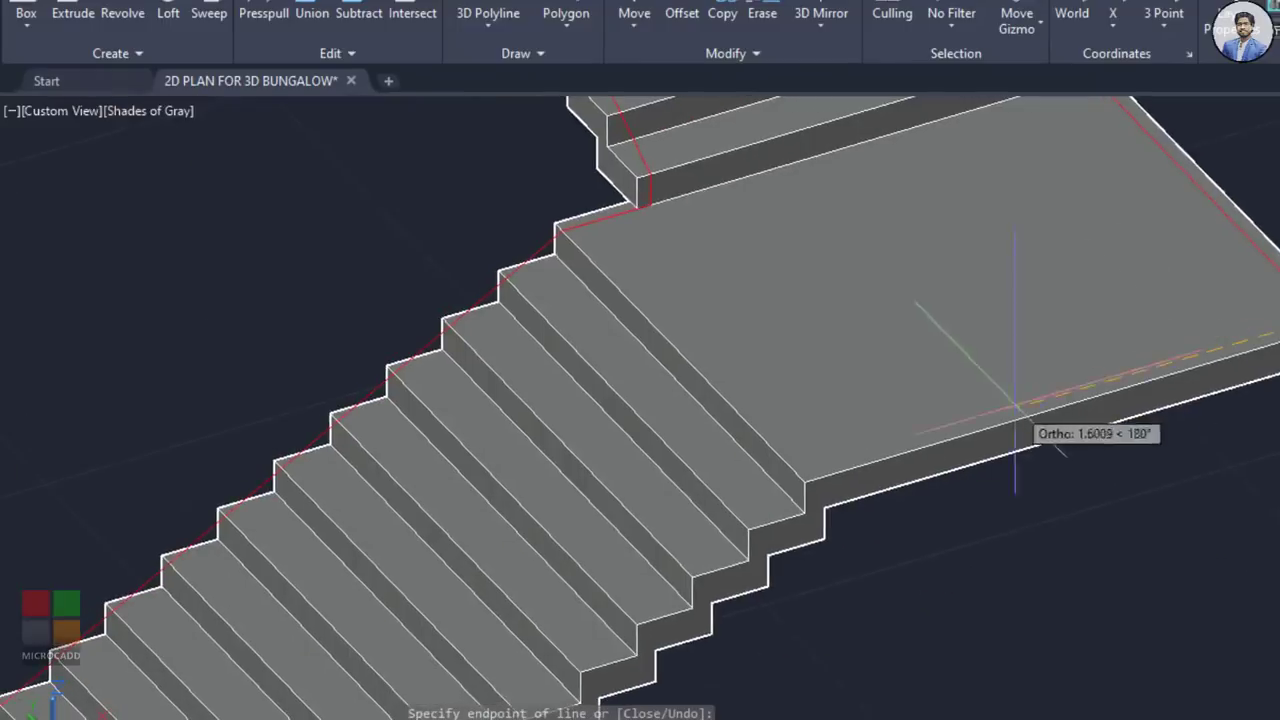
{"action": "scroll", "coordinate": [866, 422], "scroll_direction": "up", "scroll_amount": 3}
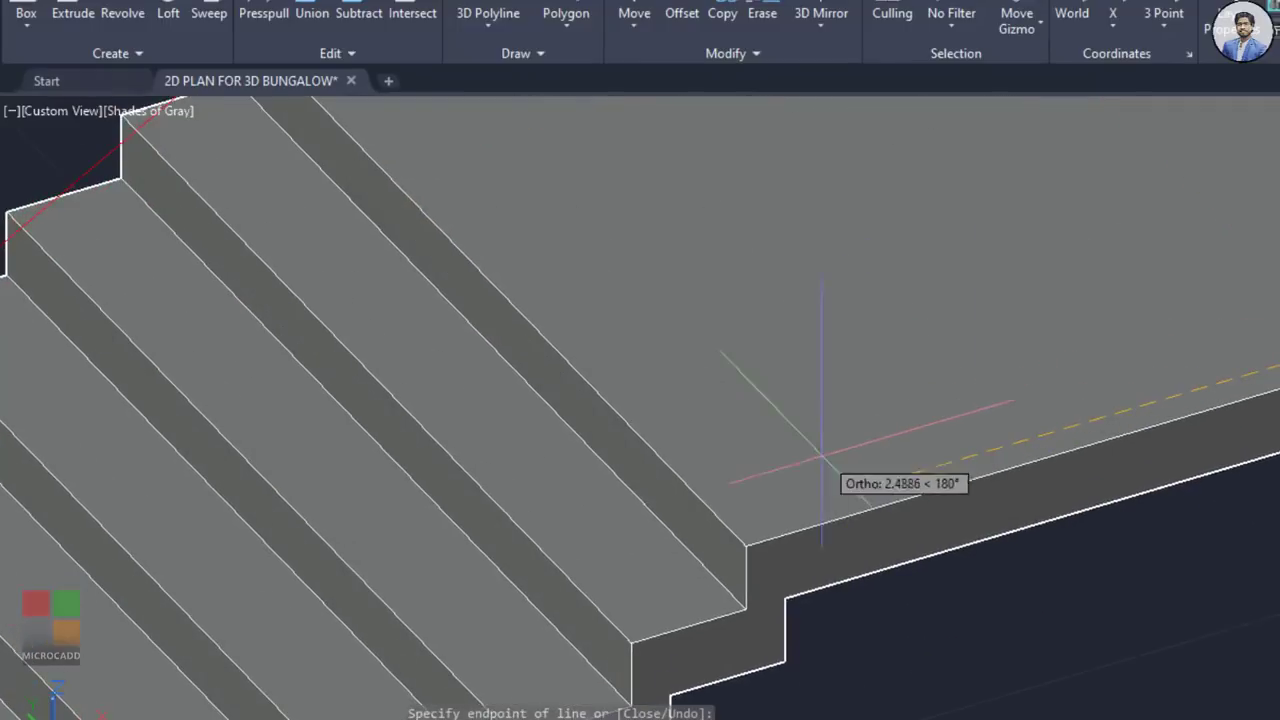
{"action": "left_click", "coordinate": [727, 527]}
Step: Continue the 3D polyline down the lower flight to the lowest step's front edge and finish it there
{"action": "scroll", "coordinate": [866, 434], "scroll_direction": "down", "scroll_amount": 2}
{"action": "scroll", "coordinate": [709, 455], "scroll_direction": "up", "scroll_amount": 3}
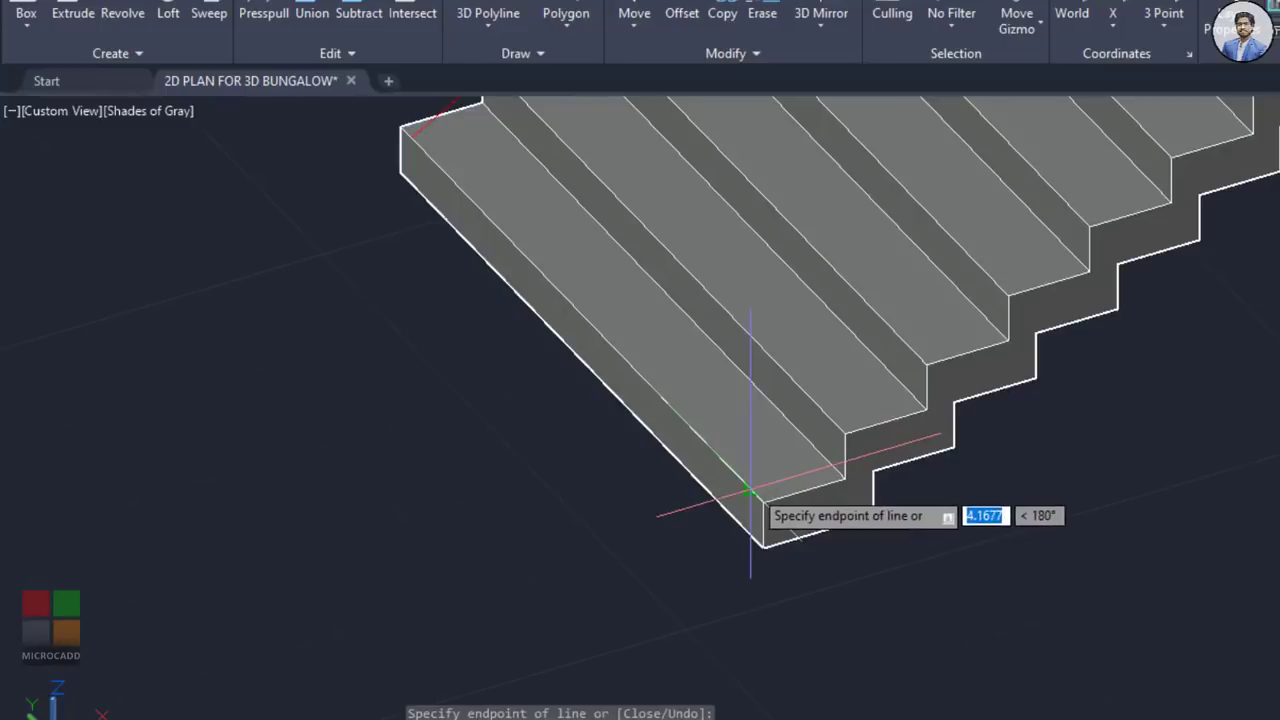
{"action": "left_click", "coordinate": [750, 492]}
{"action": "scroll", "coordinate": [750, 480], "scroll_direction": "down", "scroll_amount": 1}
{"action": "scroll", "coordinate": [750, 360], "scroll_direction": "down", "scroll_amount": 2}
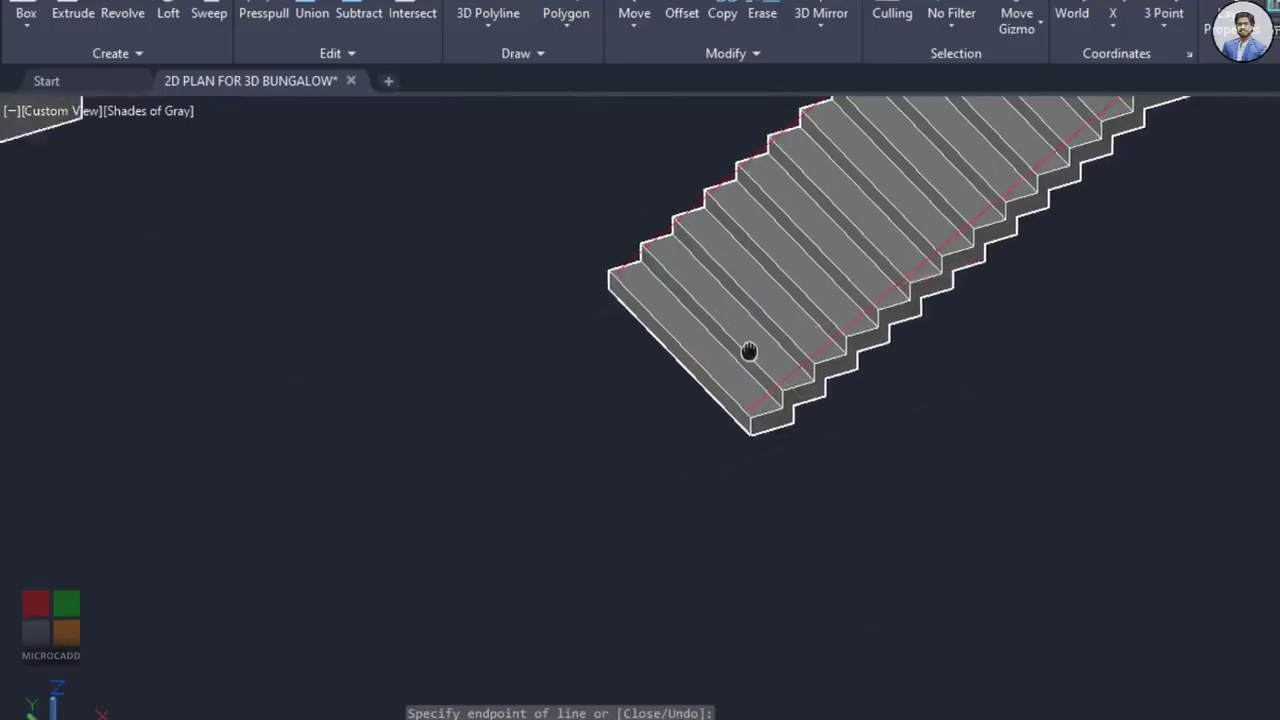
{"action": "key", "text": "Escape"}
Step: Copy both stair-edge 3D polylines vertically upward by 0.9
{"action": "scroll", "coordinate": [790, 400], "scroll_direction": "down", "scroll_amount": 4}
{"action": "scroll", "coordinate": [900, 510], "scroll_direction": "up", "scroll_amount": 2}
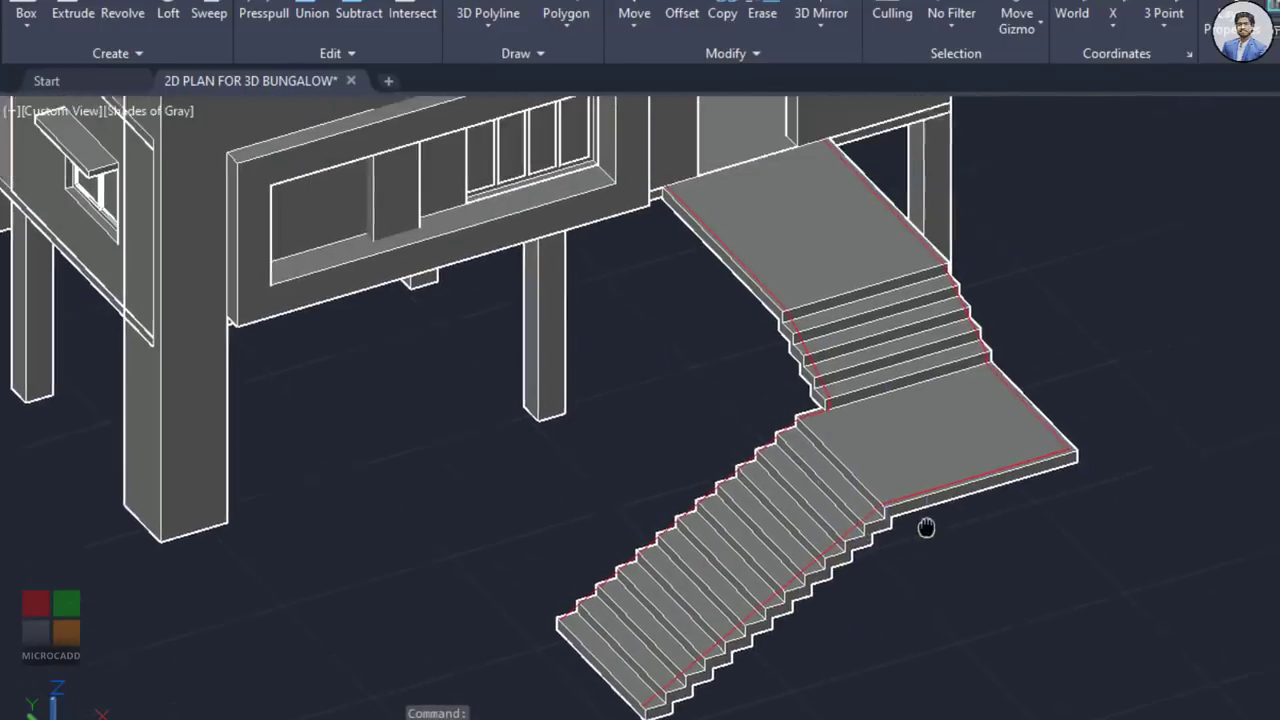
{"action": "middle_click_drag", "start_coordinate": [926, 528], "coordinate": [920, 540]}
{"action": "scroll", "coordinate": [834, 471], "scroll_direction": "up", "scroll_amount": 3}
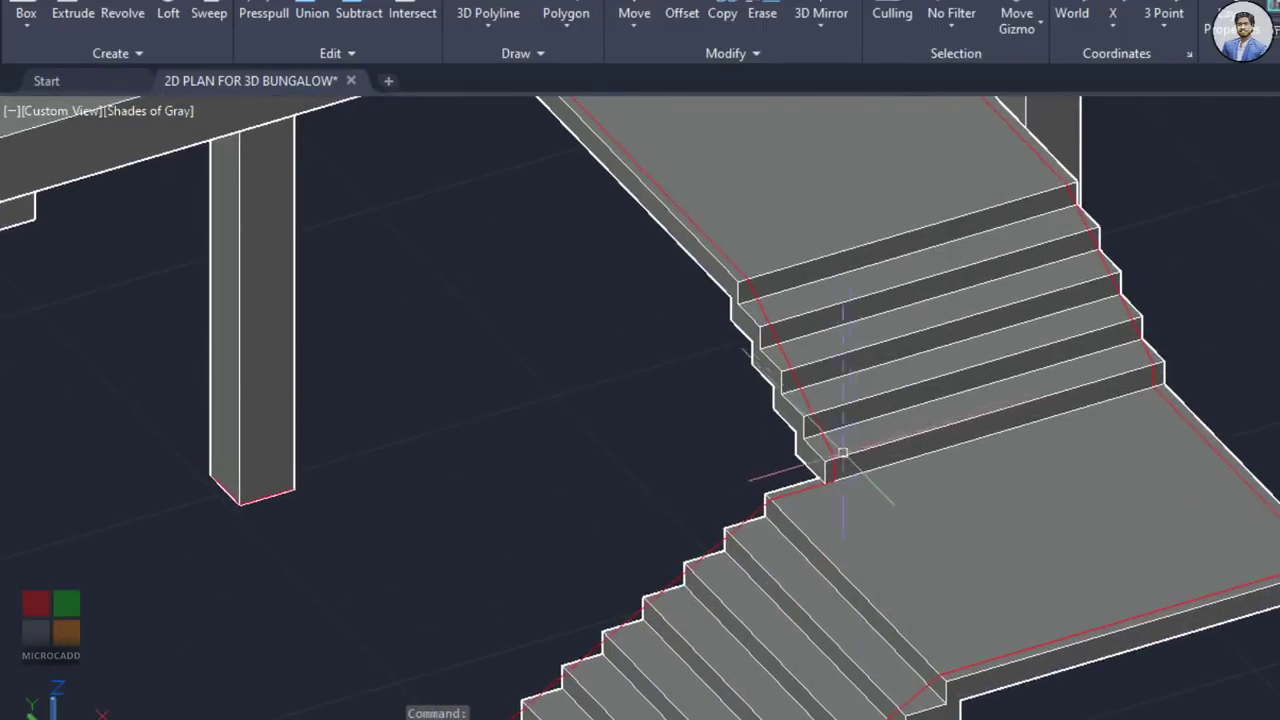
{"action": "left_click", "coordinate": [826, 447]}
{"action": "left_click", "coordinate": [1152, 352]}
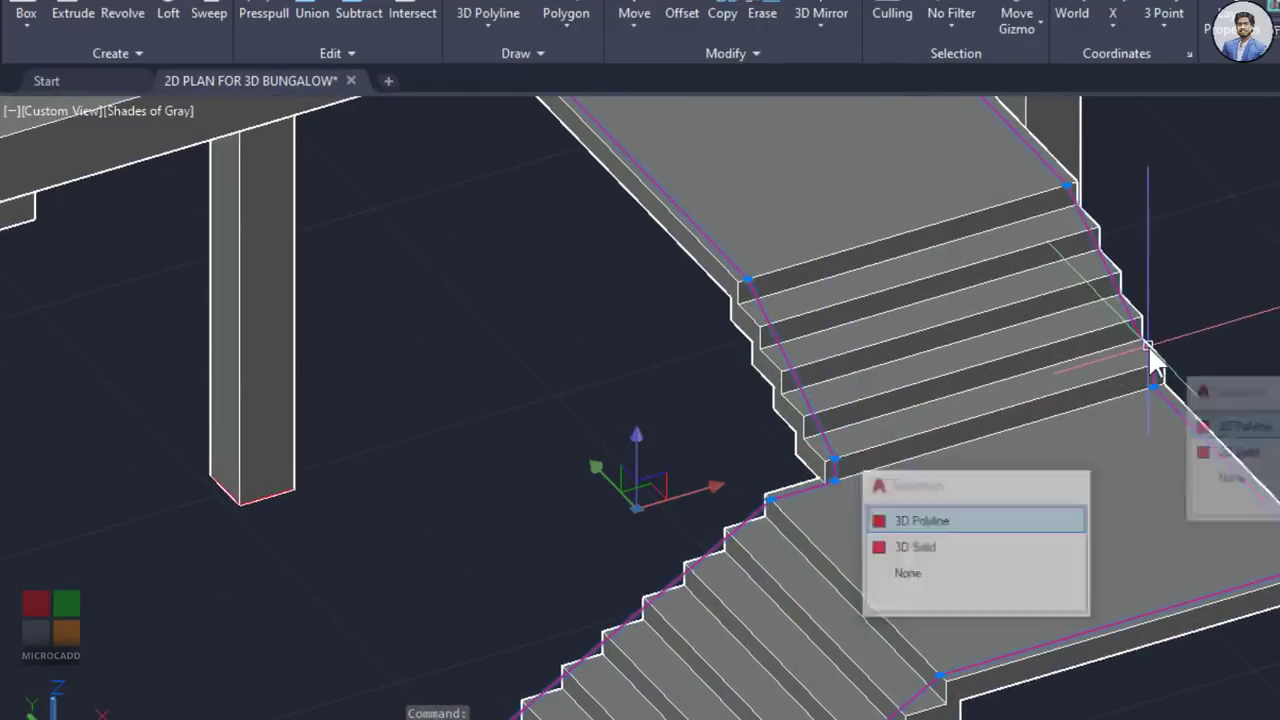
{"action": "scroll", "coordinate": [1228, 272], "scroll_direction": "down", "scroll_amount": 1}
{"action": "middle_click_drag", "start_coordinate": [1228, 272], "coordinate": [1097, 368]}
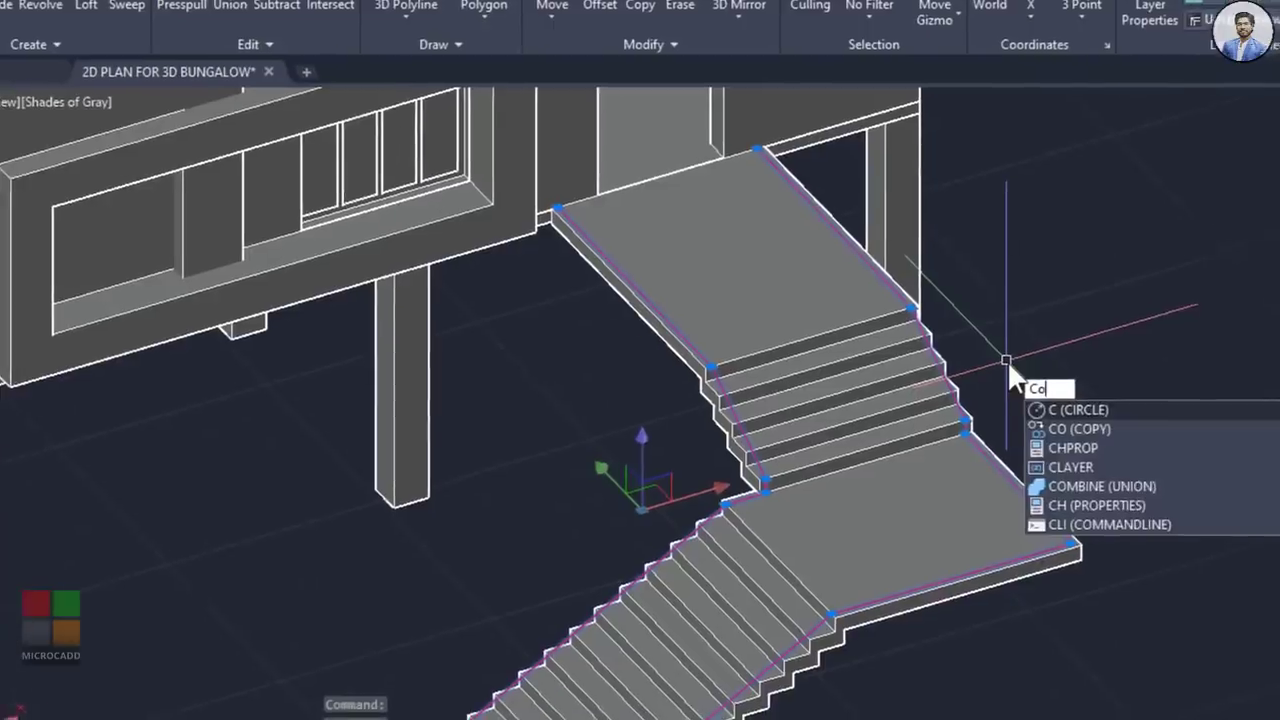
{"action": "type", "text": "o"}
{"action": "key", "text": "Return"}
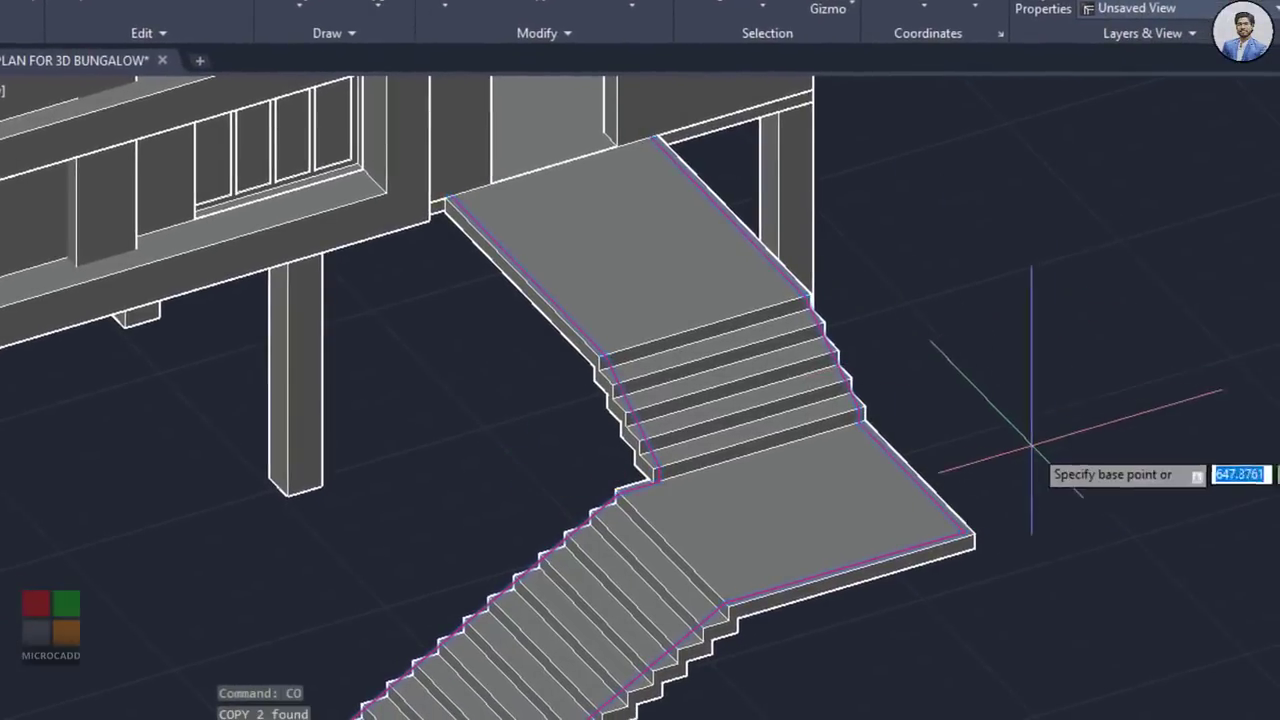
{"action": "left_click", "coordinate": [1099, 430]}
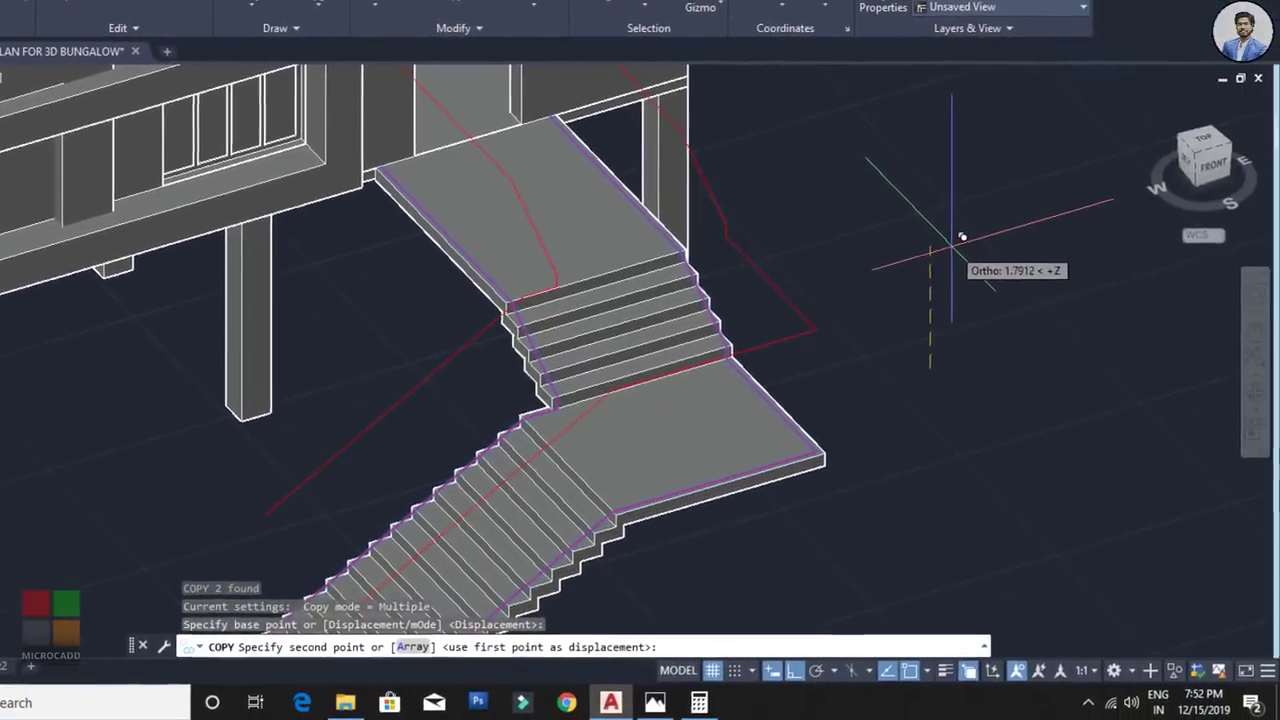
{"action": "type", "text": "."}
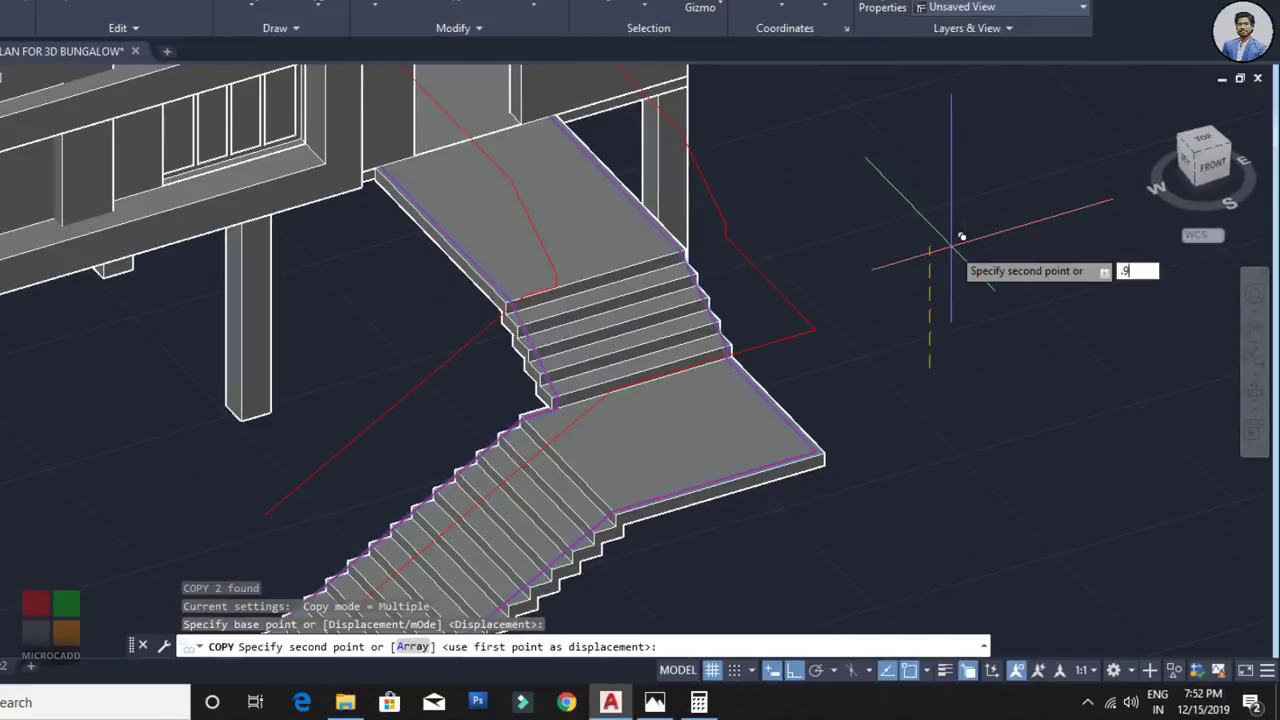
{"action": "type", "text": "9"}
{"action": "key", "text": "Return"}
{"action": "key", "text": "Escape"}
Step: Draw a vertical line from the raised polyline's lower end to the lowest step, on the lower flight's side facing the house
{"action": "scroll", "coordinate": [953, 262], "scroll_direction": "down", "scroll_amount": 2}
{"action": "middle_click_drag", "start_coordinate": [953, 262], "coordinate": [938, 305], "text": "shift"}
{"action": "scroll", "coordinate": [560, 522], "scroll_direction": "up", "scroll_amount": 3}
{"action": "middle_click_drag", "start_coordinate": [546, 370], "coordinate": [533, 383]}
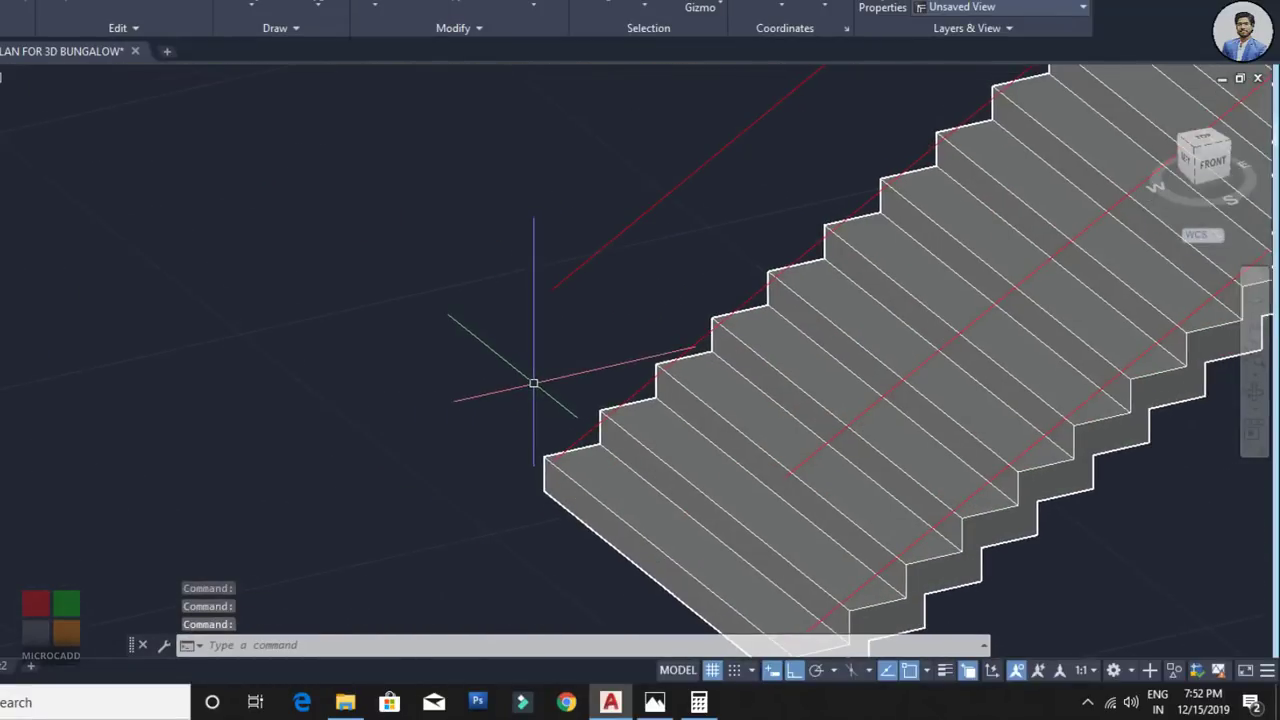
{"action": "type", "text": "l"}
{"action": "key", "text": "Return"}
{"action": "scroll", "coordinate": [543, 360], "scroll_direction": "up", "scroll_amount": 2}
{"action": "left_click", "coordinate": [562, 221]}
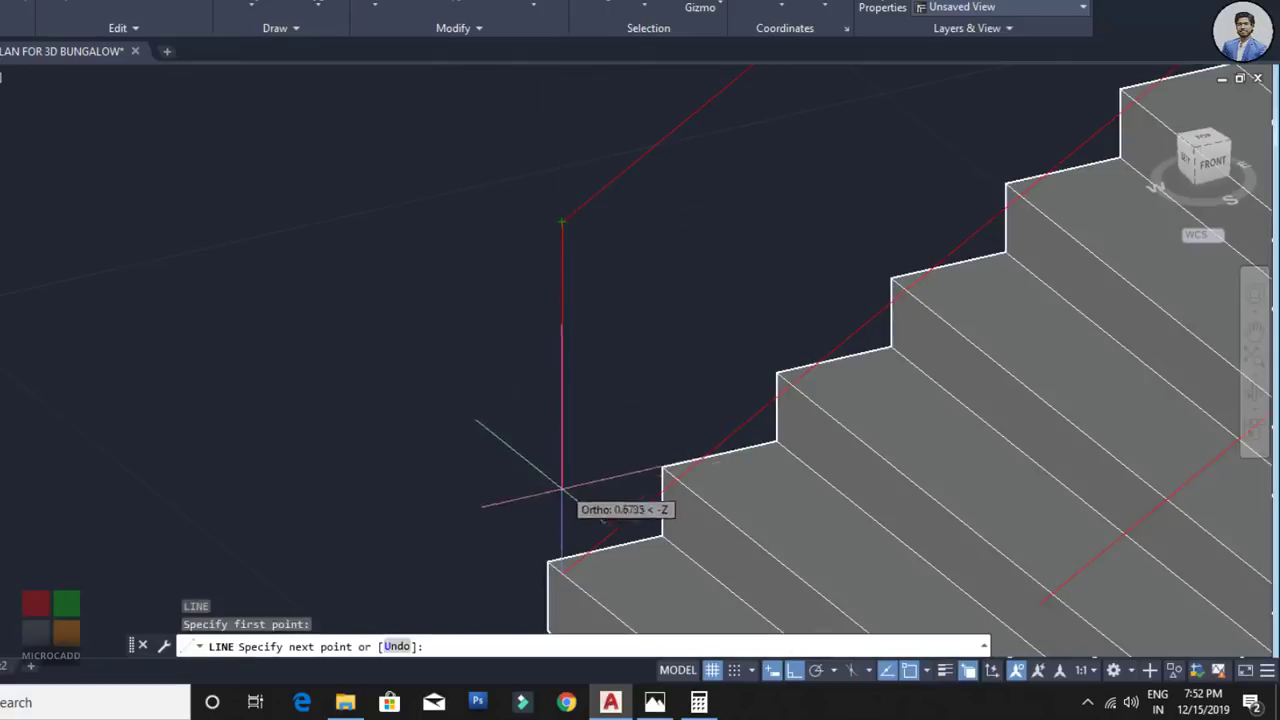
{"action": "left_click", "coordinate": [562, 571]}
{"action": "key", "text": "Escape"}
Step: Draw a matching vertical line from the other raised polyline's lower end down to the lowest step on the outer side
{"action": "scroll", "coordinate": [571, 476], "scroll_direction": "down", "scroll_amount": 2}
{"action": "middle_click_drag", "start_coordinate": [718, 578], "coordinate": [565, 429]}
{"action": "scroll", "coordinate": [572, 433], "scroll_direction": "up", "scroll_amount": 2}
{"action": "key", "text": "Return"}
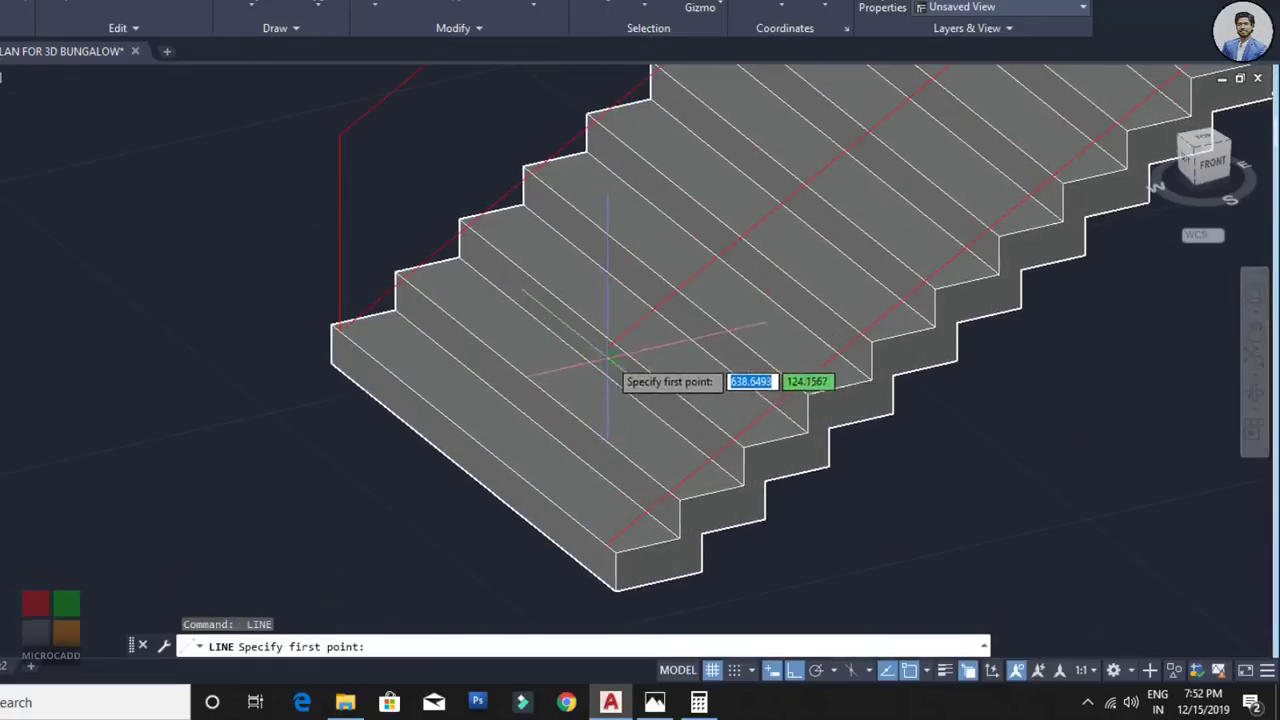
{"action": "left_click", "coordinate": [607, 347]}
{"action": "left_click", "coordinate": [606, 542]}
{"action": "key", "text": "Escape"}
Step: Join the house-side raised polyline and its vertical line into one 3D polyline
{"action": "middle_click_drag", "start_coordinate": [364, 170], "coordinate": [429, 355]}
{"action": "scroll", "coordinate": [429, 355], "scroll_direction": "up", "scroll_amount": 2}
{"action": "left_click", "coordinate": [463, 200]}
{"action": "left_click", "coordinate": [317, 416]}
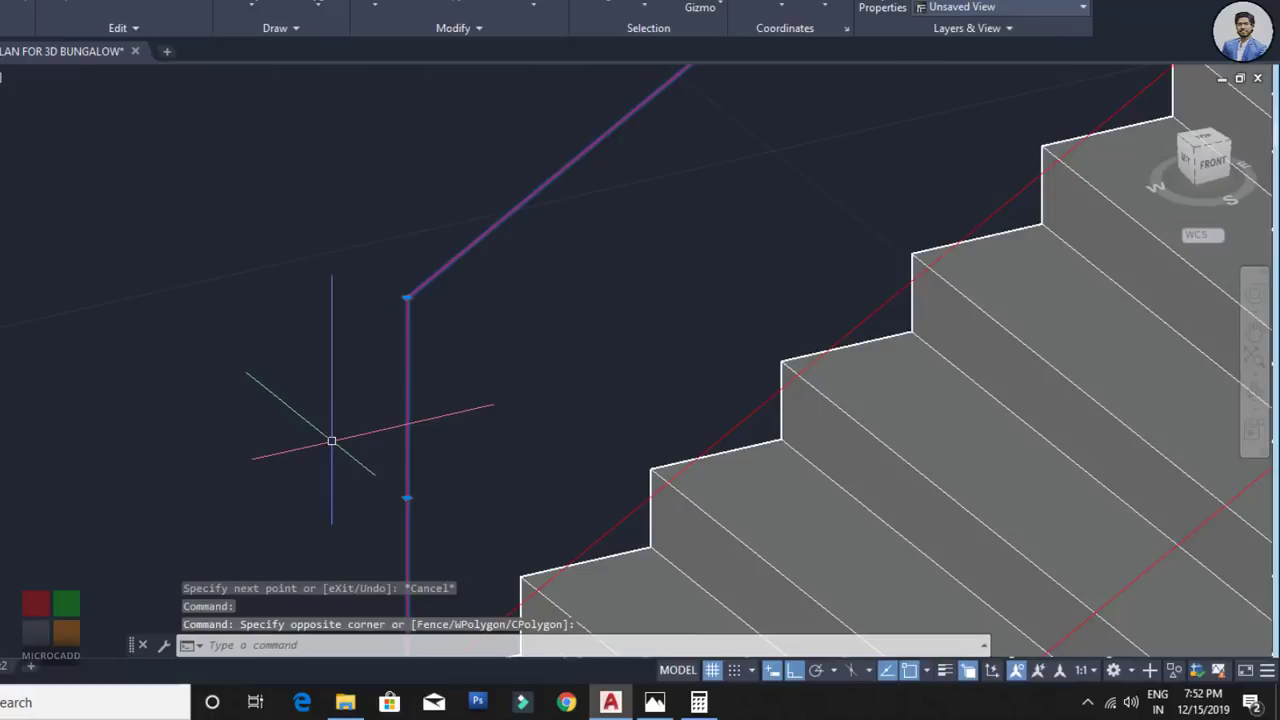
{"action": "key", "text": "Return"}
{"action": "middle_click_drag", "start_coordinate": [331, 440], "coordinate": [474, 386], "text": "shift"}
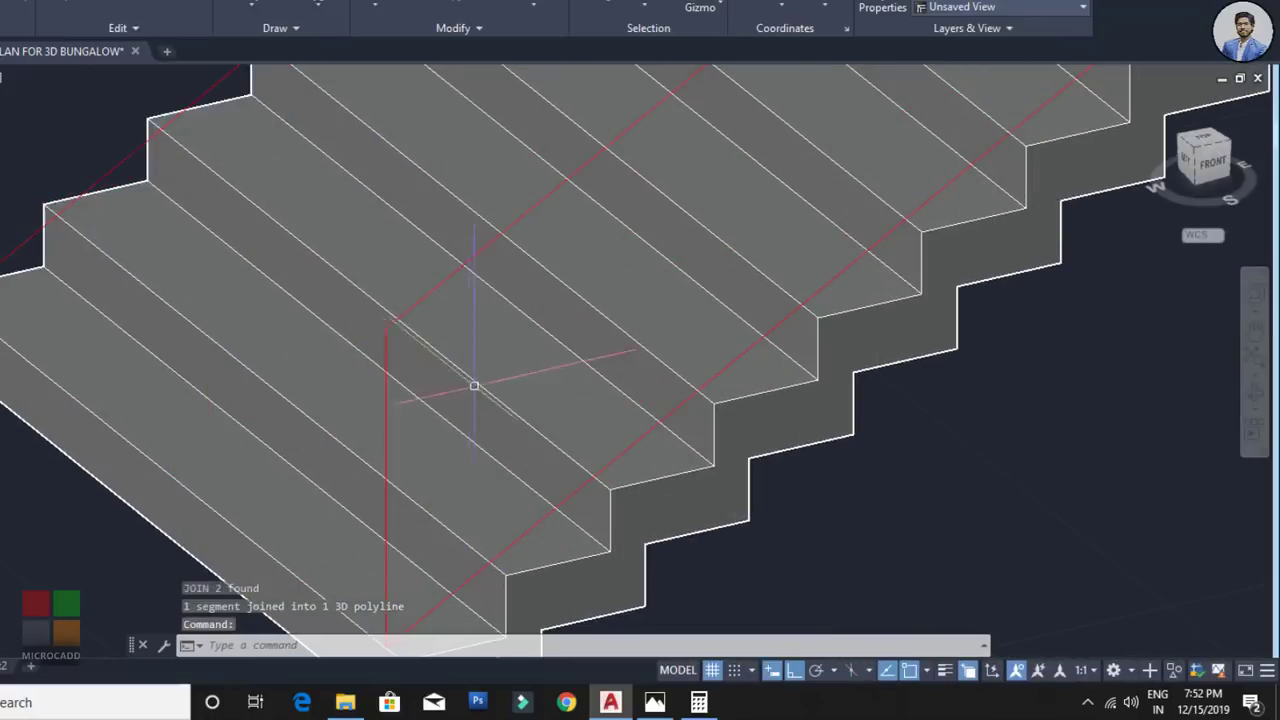
{"action": "left_click", "coordinate": [393, 342]}
{"action": "left_click", "coordinate": [390, 366]}
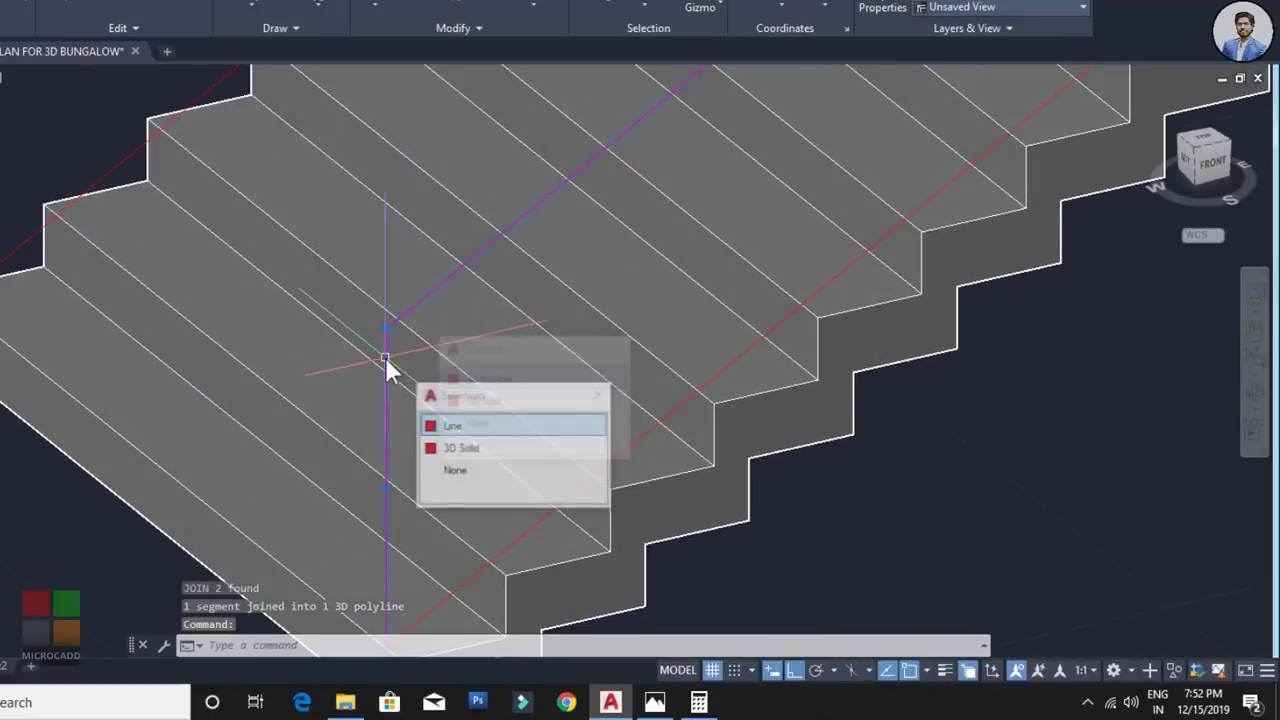
{"action": "middle_click_drag", "start_coordinate": [294, 362], "coordinate": [241, 360]}
{"action": "type", "text": "h"}
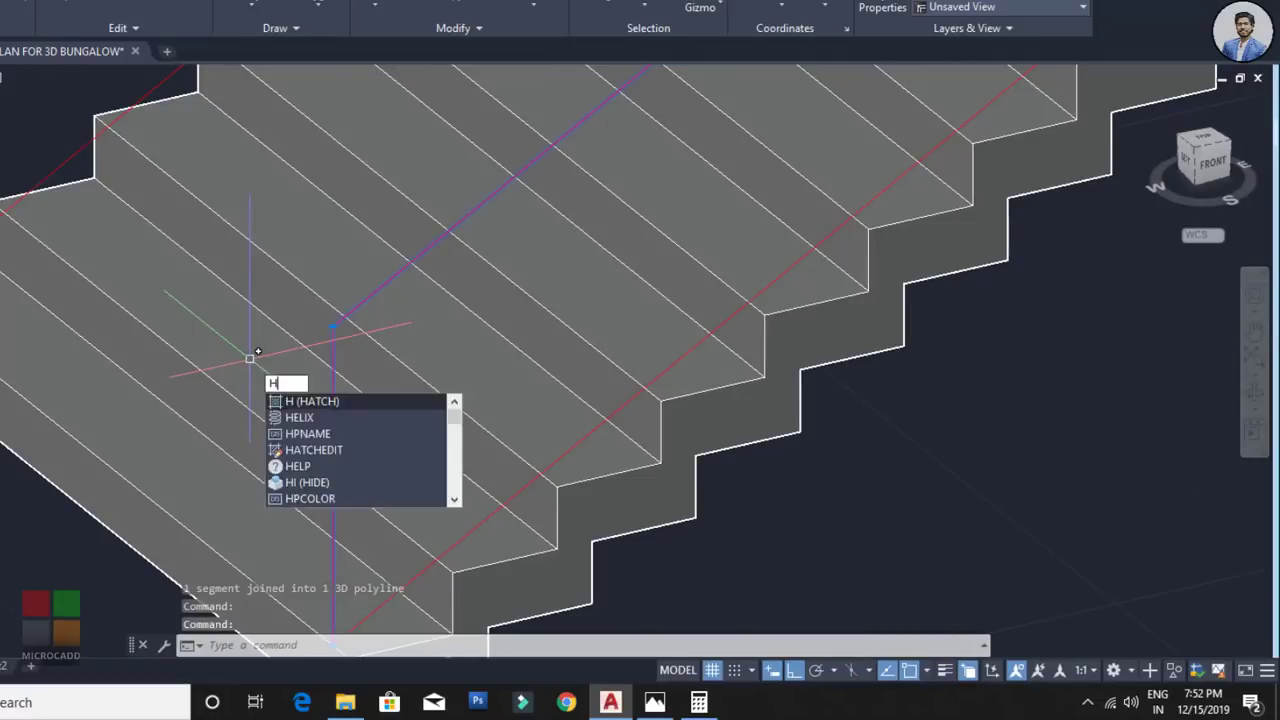
{"action": "key", "text": "Return"}
{"action": "key", "text": "Escape"}
{"action": "key", "text": "Escape"}
{"action": "key", "text": "Escape"}
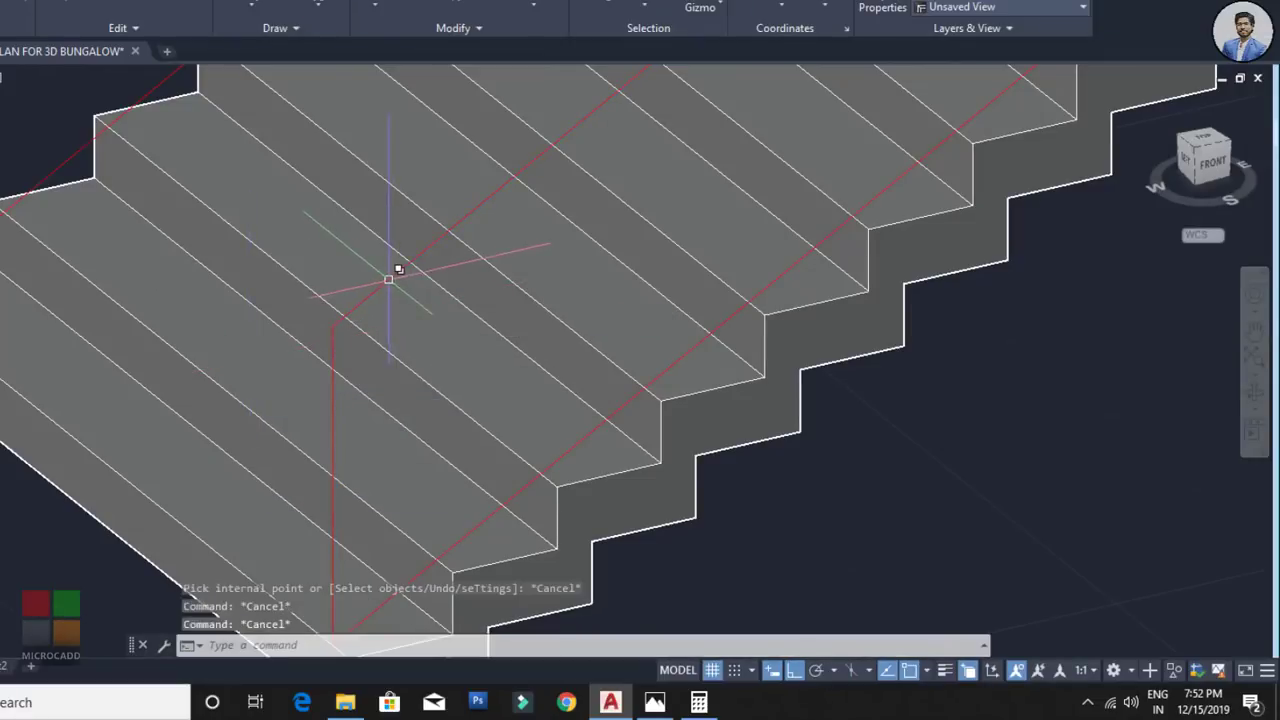
Step: Join the outer raised polyline and its vertical line into one 3D polyline
{"action": "left_click", "coordinate": [341, 344]}
{"action": "left_click", "coordinate": [331, 360]}
{"action": "middle_click_drag", "start_coordinate": [263, 365], "coordinate": [193, 325]}
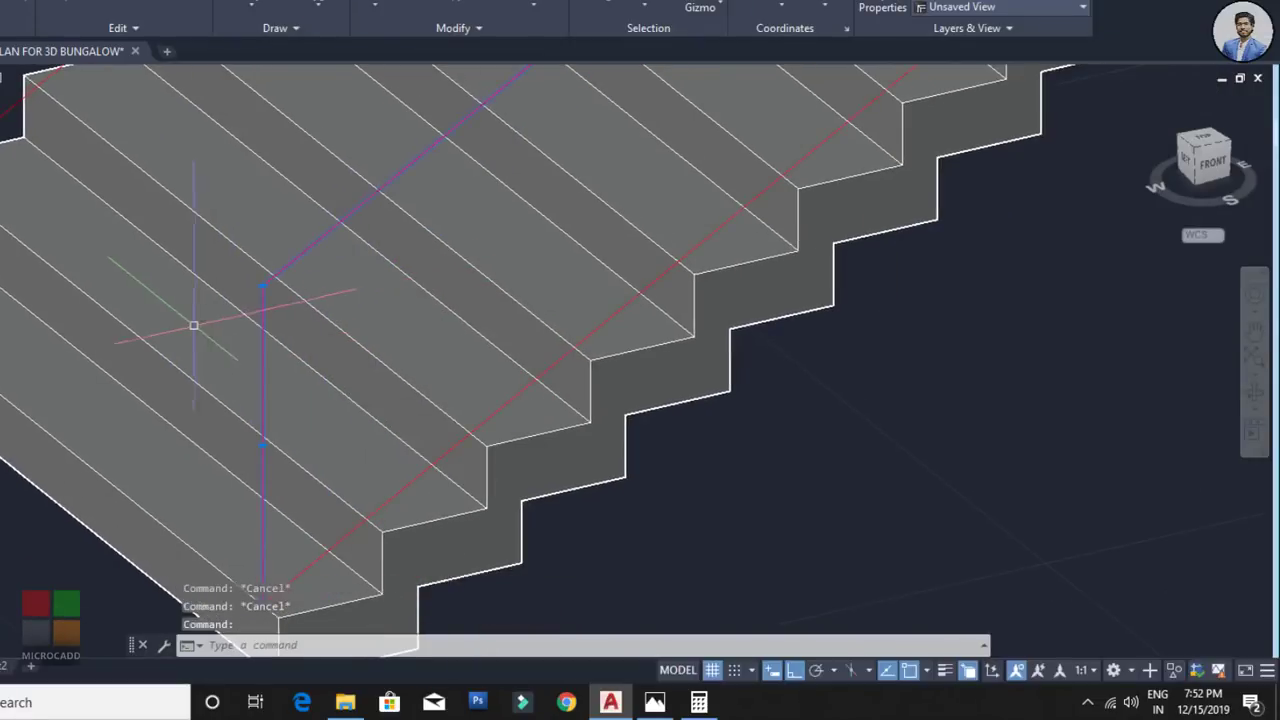
{"action": "type", "text": "j"}
{"action": "key", "text": "Return"}
Step: Check by selection that the raised polylines on both sides of the lower flight include their vertical segments
{"action": "scroll", "coordinate": [215, 335], "scroll_direction": "down", "scroll_amount": 5}
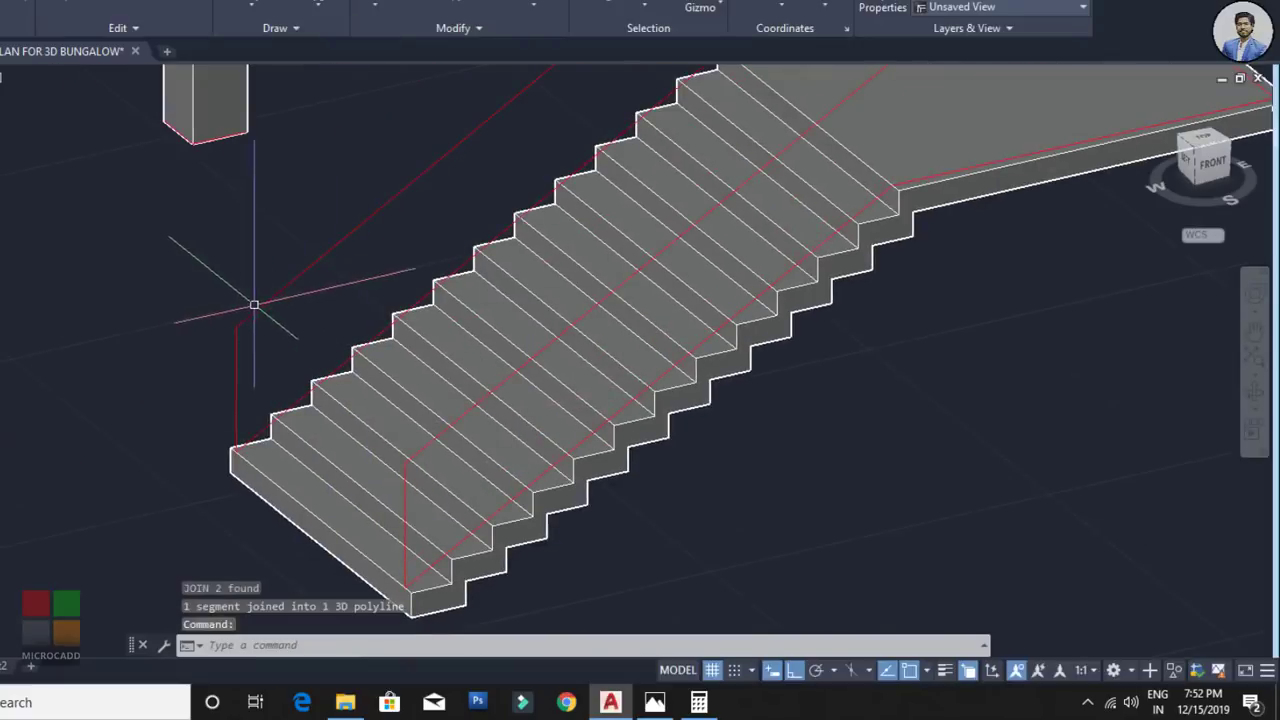
{"action": "left_click", "coordinate": [257, 313]}
{"action": "scroll", "coordinate": [445, 429], "scroll_direction": "up", "scroll_amount": 2}
{"action": "key", "text": "Escape"}
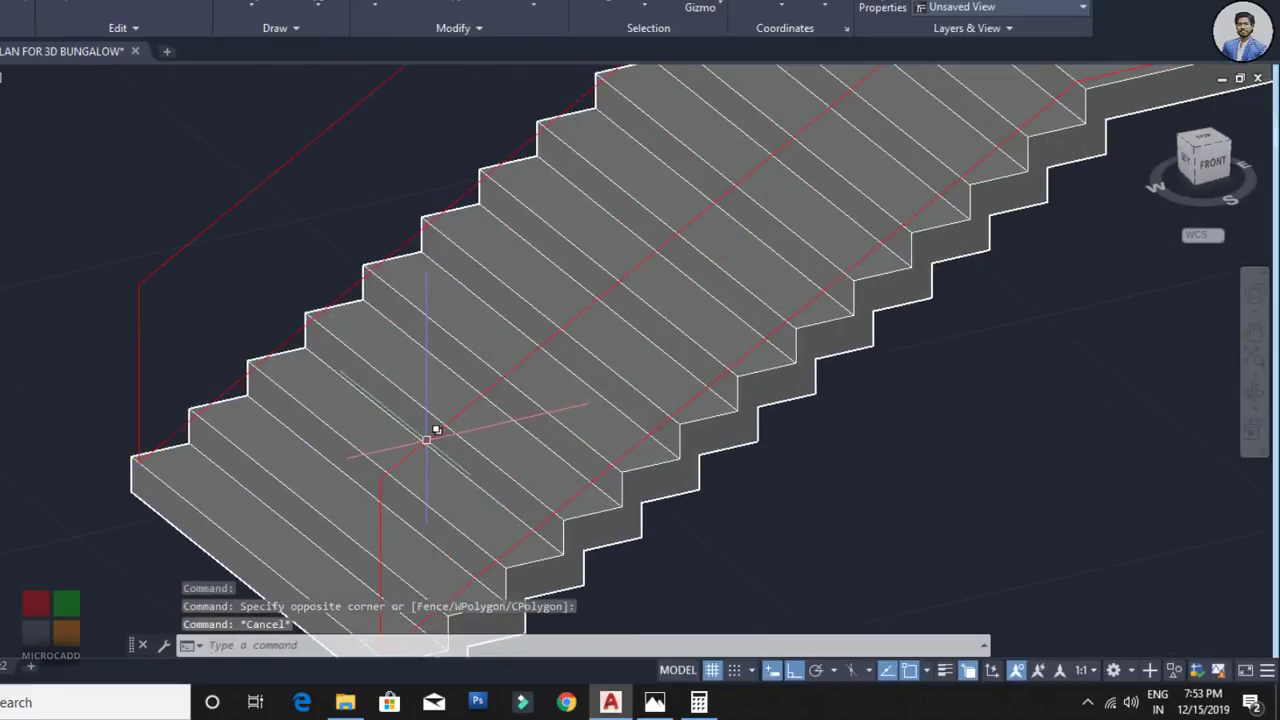
{"action": "left_click", "coordinate": [437, 429]}
{"action": "key", "text": "Escape"}
{"action": "left_click", "coordinate": [174, 254]}
{"action": "key", "text": "Escape"}
Step: Turn on Dynamic UCS for drawing on the house wall at the raised polyline's upper end
{"action": "scroll", "coordinate": [415, 268], "scroll_direction": "down", "scroll_amount": 5}
{"action": "middle_click_drag", "start_coordinate": [415, 268], "coordinate": [398, 424]}
{"action": "scroll", "coordinate": [729, 417], "scroll_direction": "down", "scroll_amount": 3}
{"action": "scroll", "coordinate": [789, 303], "scroll_direction": "up", "scroll_amount": 3}
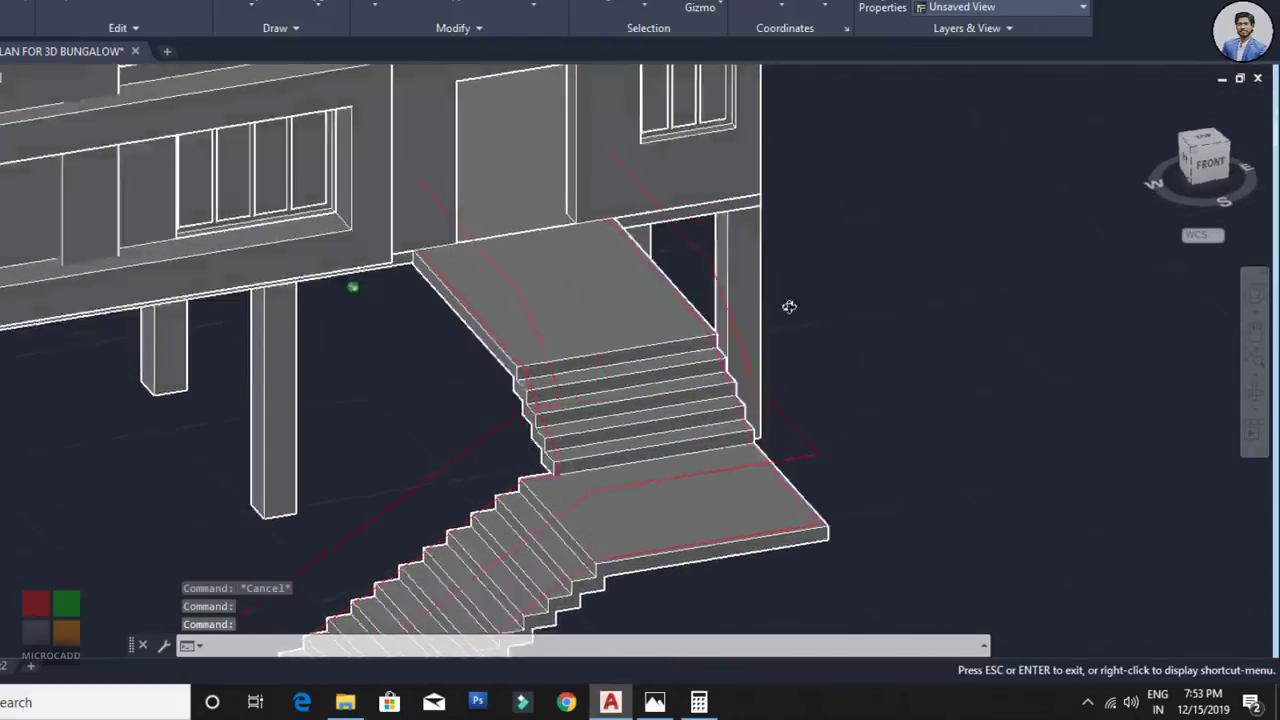
{"action": "middle_click_drag", "start_coordinate": [509, 295], "coordinate": [813, 320]}
{"action": "scroll", "coordinate": [640, 236], "scroll_direction": "up", "scroll_amount": 3}
{"action": "middle_click_drag", "start_coordinate": [640, 236], "coordinate": [663, 346]}
{"action": "scroll", "coordinate": [680, 276], "scroll_direction": "up", "scroll_amount": 3}
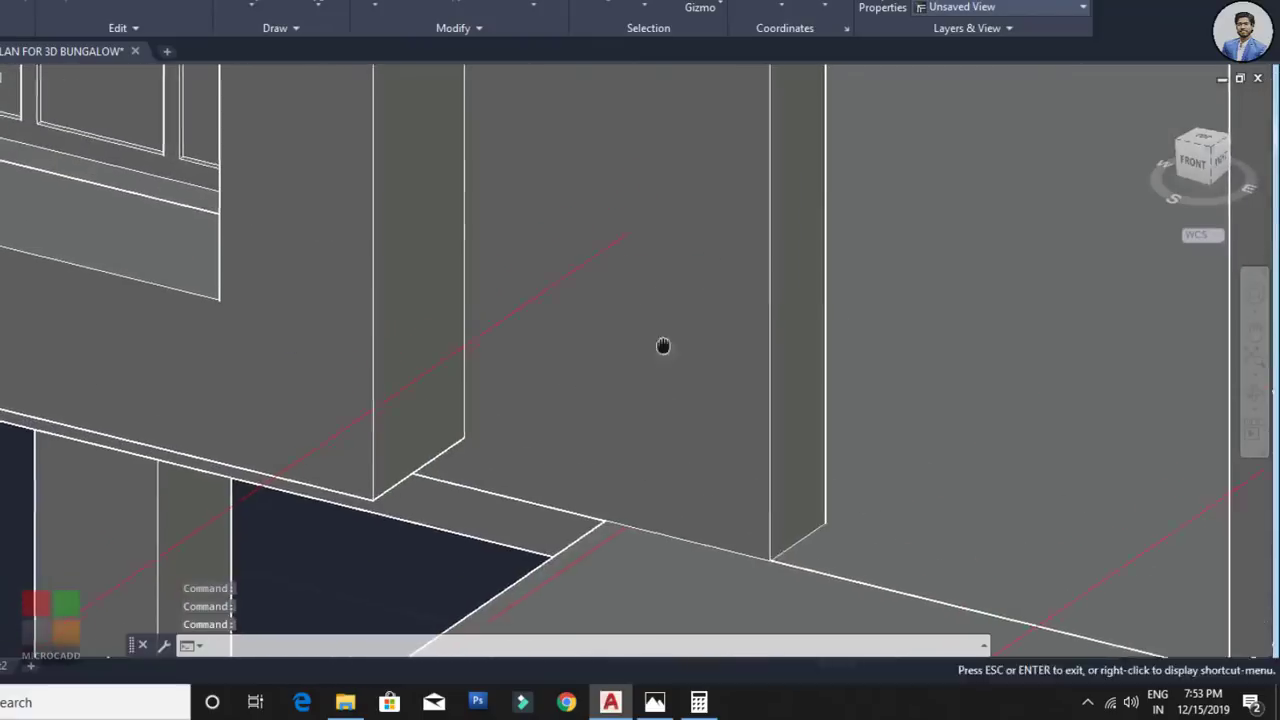
{"action": "scroll", "coordinate": [644, 291], "scroll_direction": "up", "scroll_amount": 2}
{"action": "middle_click_drag", "start_coordinate": [644, 291], "coordinate": [656, 331]}
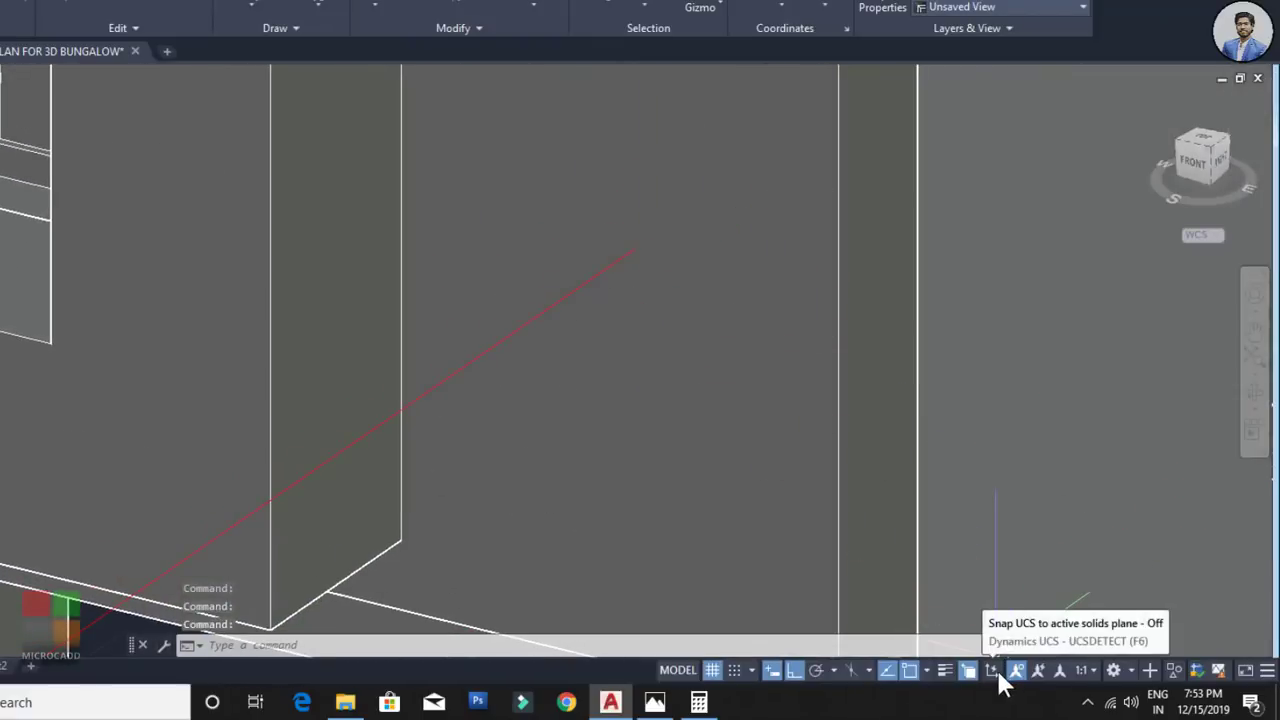
{"action": "left_click", "coordinate": [993, 671]}
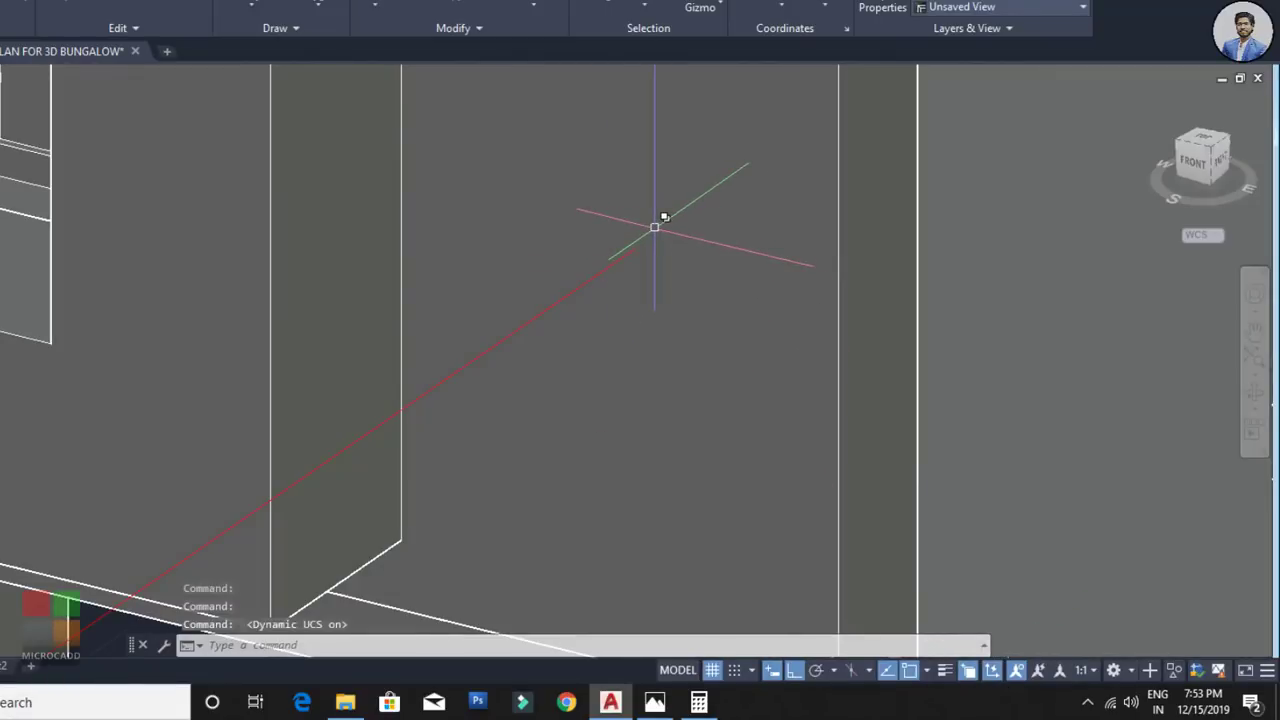
Step: Draw a small circle on the house wall, centred on the house-side raised polyline's upper end
{"action": "type", "text": "c"}
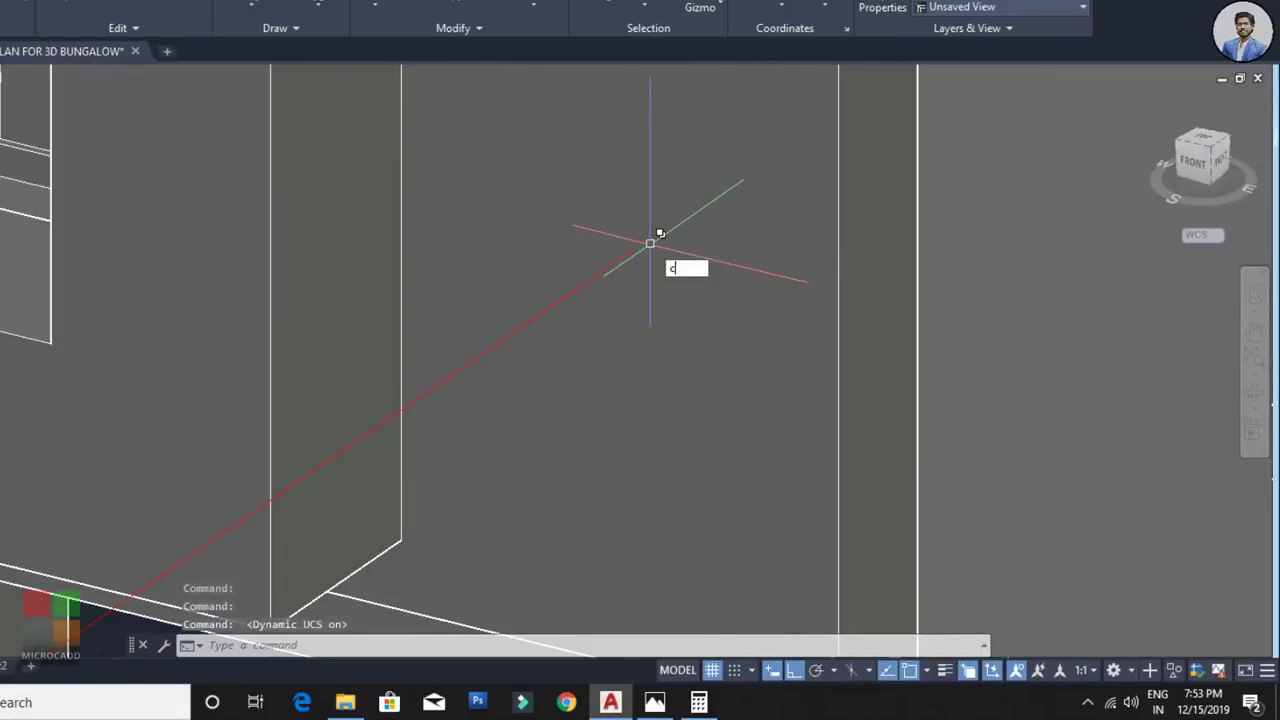
{"action": "key", "text": "Return"}
{"action": "left_click", "coordinate": [635, 250]}
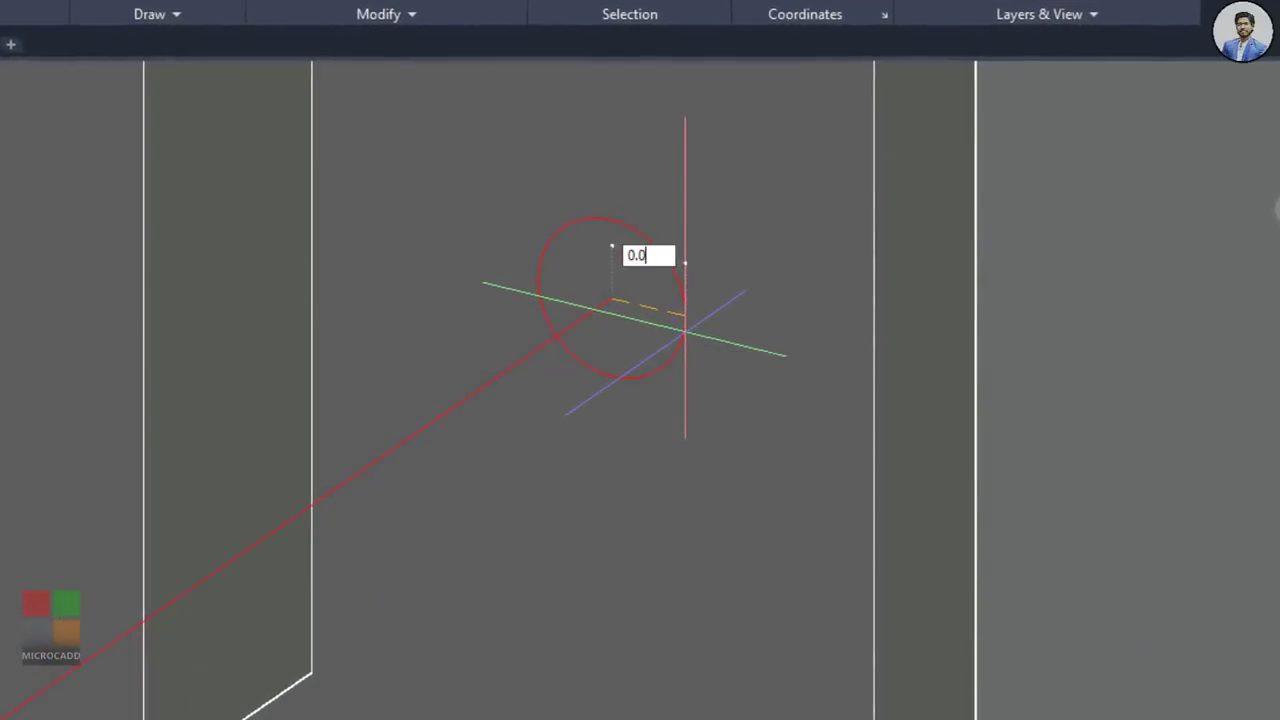
Step: Draw a circle of radius 0.02 on the house wall, centred on the outer raised polyline's upper end
{"action": "scroll", "coordinate": [685, 331], "scroll_direction": "down", "scroll_amount": 4}
{"action": "middle_click_drag", "start_coordinate": [685, 331], "coordinate": [266, 280]}
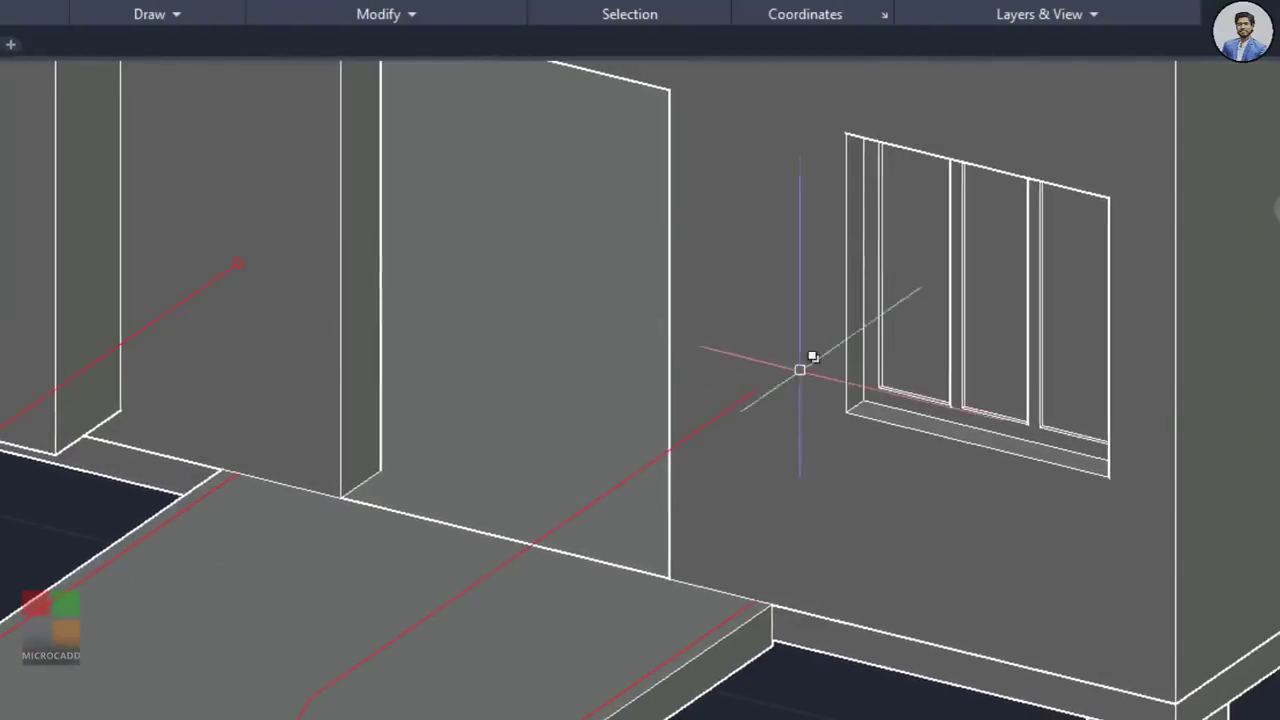
{"action": "scroll", "coordinate": [781, 362], "scroll_direction": "up", "scroll_amount": 5}
{"action": "key", "text": "Return"}
{"action": "left_click", "coordinate": [707, 411]}
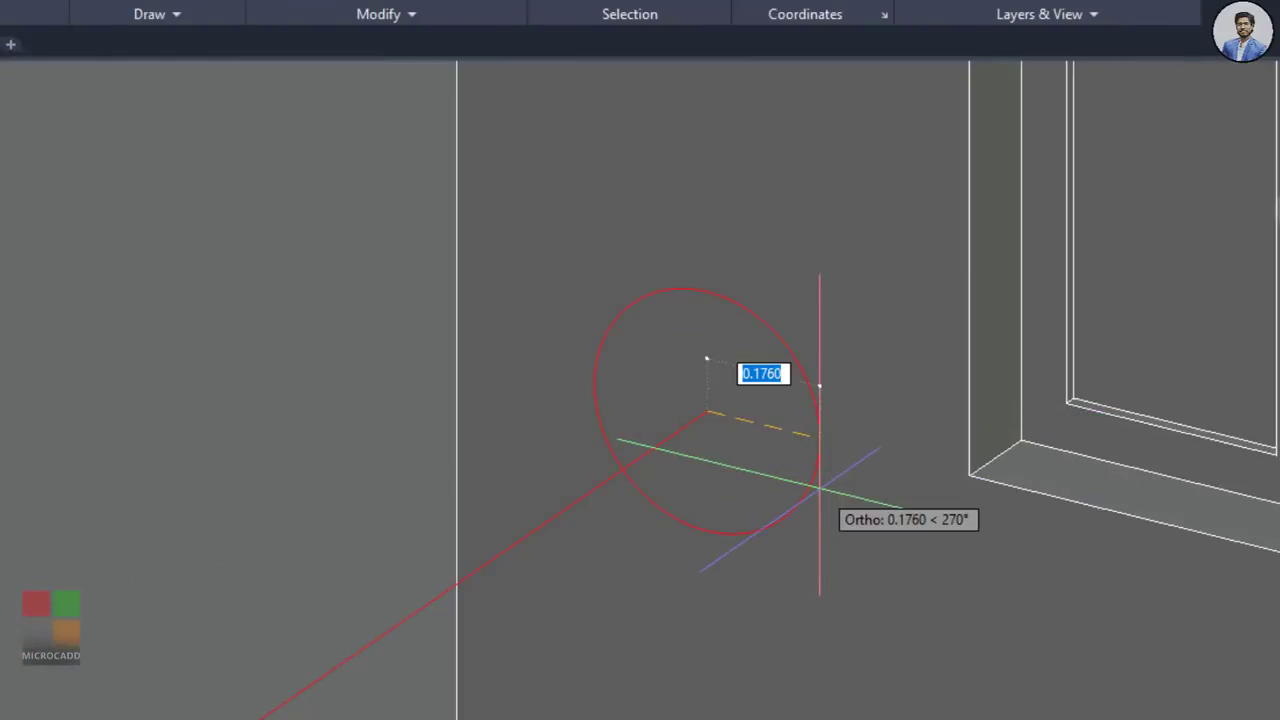
{"action": "type", "text": "0.02"}
{"action": "key", "text": "Return"}
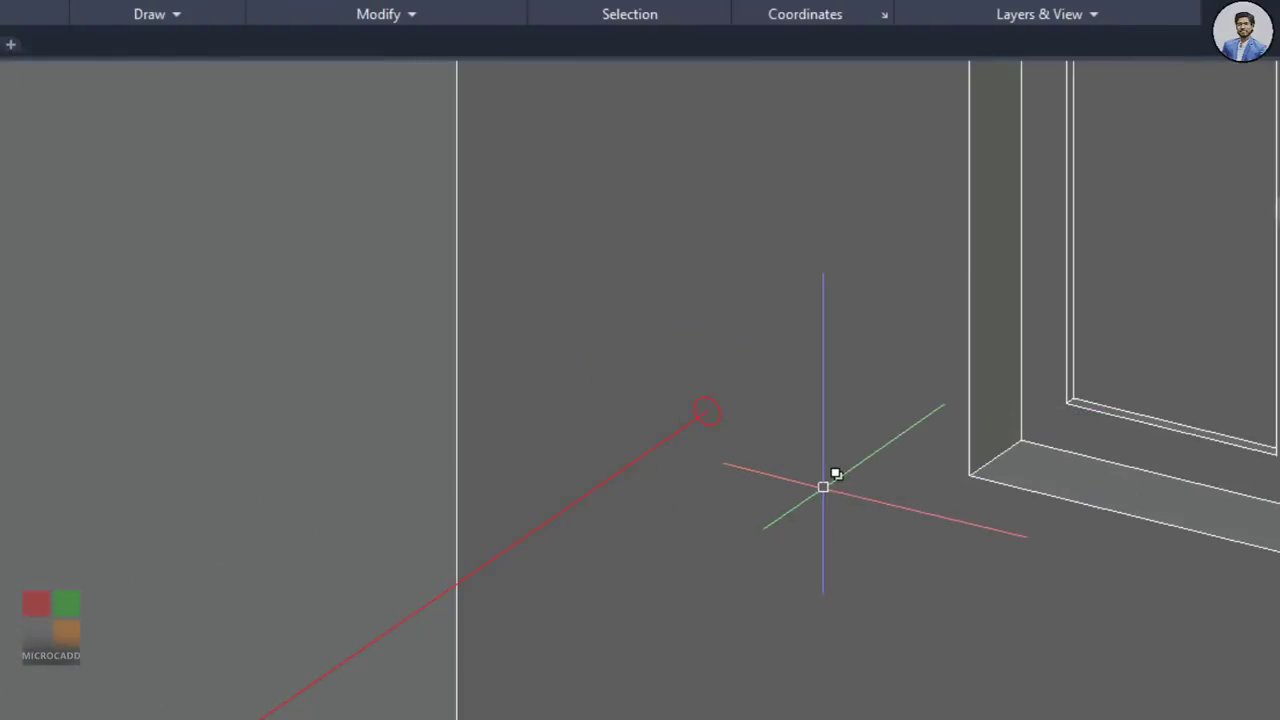
Step: Copy both raised 3D polylines straight down to form a lower pair of railing paths
{"action": "scroll", "coordinate": [824, 487], "scroll_direction": "down", "scroll_amount": 4}
{"action": "middle_click_drag", "start_coordinate": [824, 487], "coordinate": [913, 405]}
{"action": "middle_click_drag", "start_coordinate": [865, 455], "coordinate": [969, 464]}
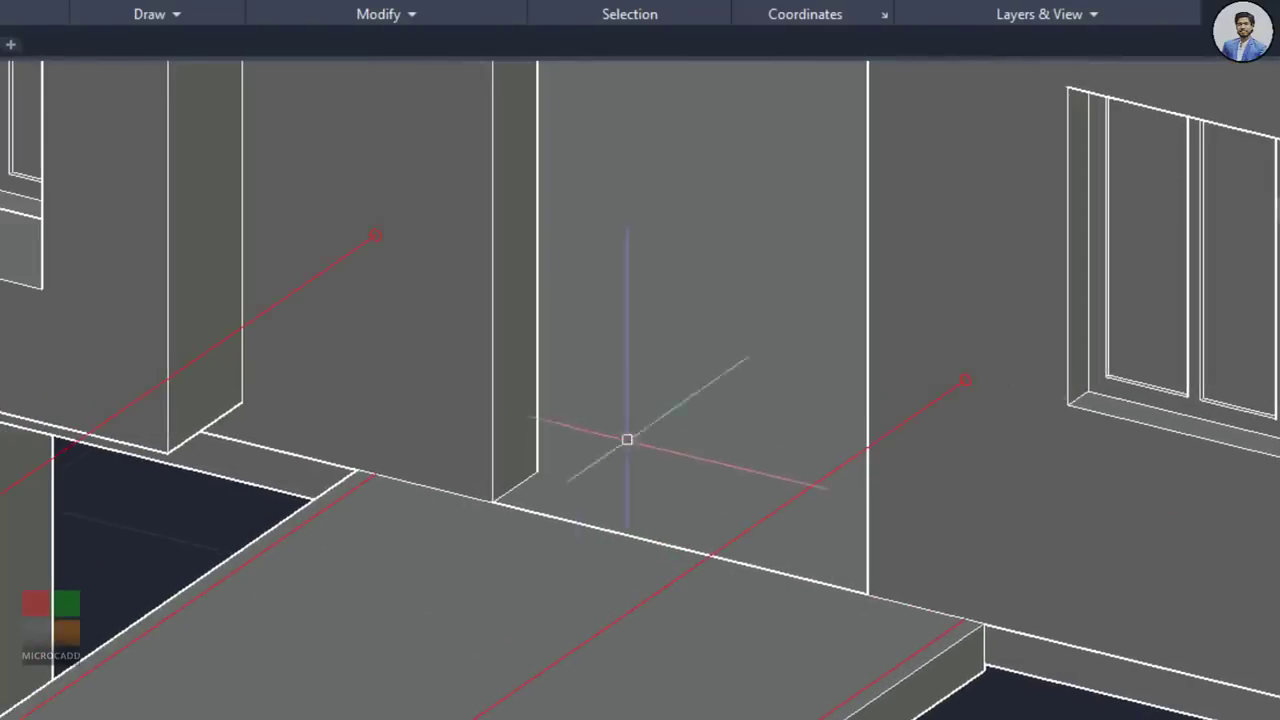
{"action": "middle_click_drag", "start_coordinate": [626, 440], "coordinate": [727, 427], "text": "shift"}
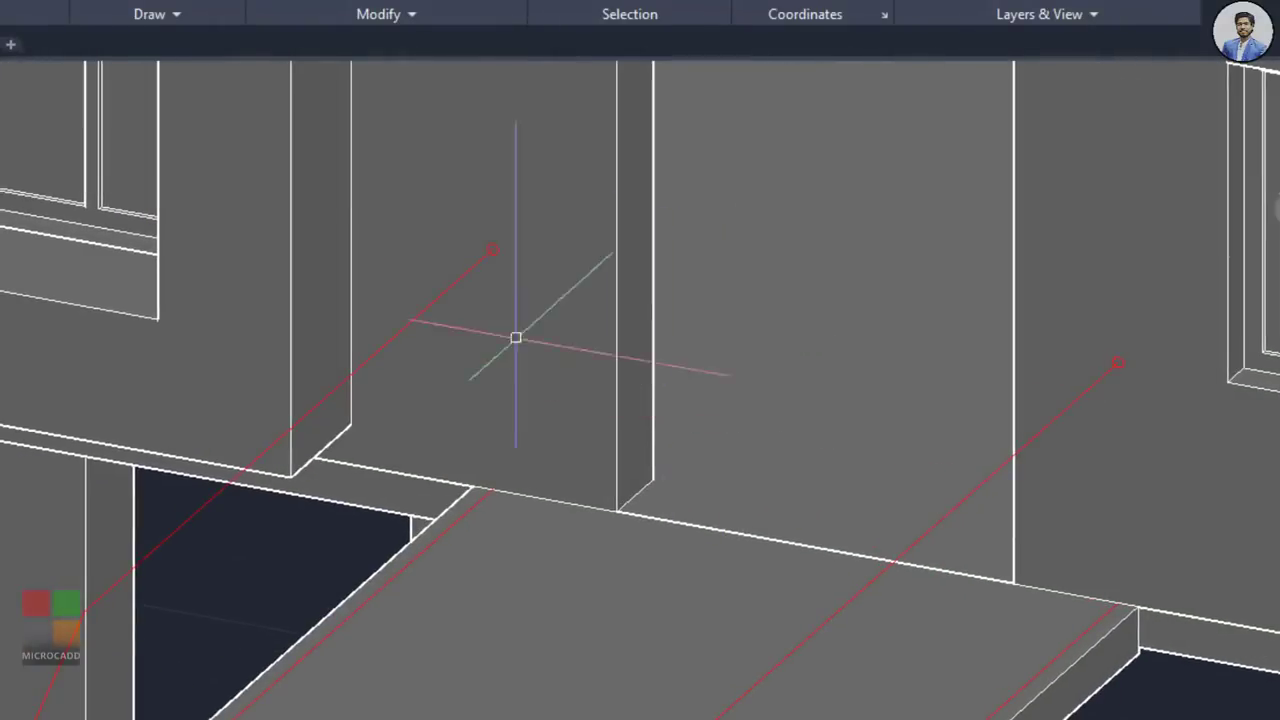
{"action": "scroll", "coordinate": [528, 332], "scroll_direction": "up", "scroll_amount": 4}
{"action": "middle_click_drag", "start_coordinate": [651, 284], "coordinate": [674, 297]}
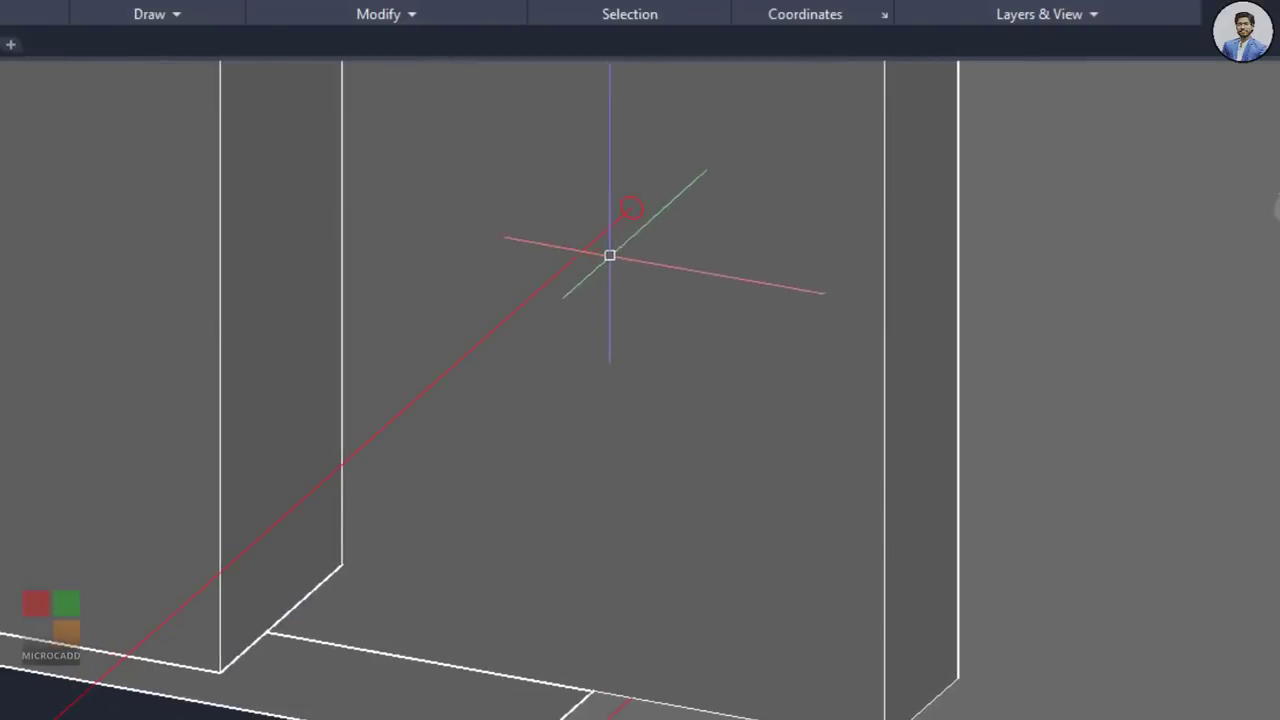
{"action": "left_click", "coordinate": [603, 236]}
{"action": "scroll", "coordinate": [566, 263], "scroll_direction": "down", "scroll_amount": 2}
{"action": "middle_click_drag", "start_coordinate": [566, 263], "coordinate": [586, 162]}
{"action": "scroll", "coordinate": [563, 300], "scroll_direction": "down", "scroll_amount": 1}
{"action": "middle_click_drag", "start_coordinate": [563, 300], "coordinate": [649, 137]}
{"action": "middle_click_drag", "start_coordinate": [918, 493], "coordinate": [922, 518]}
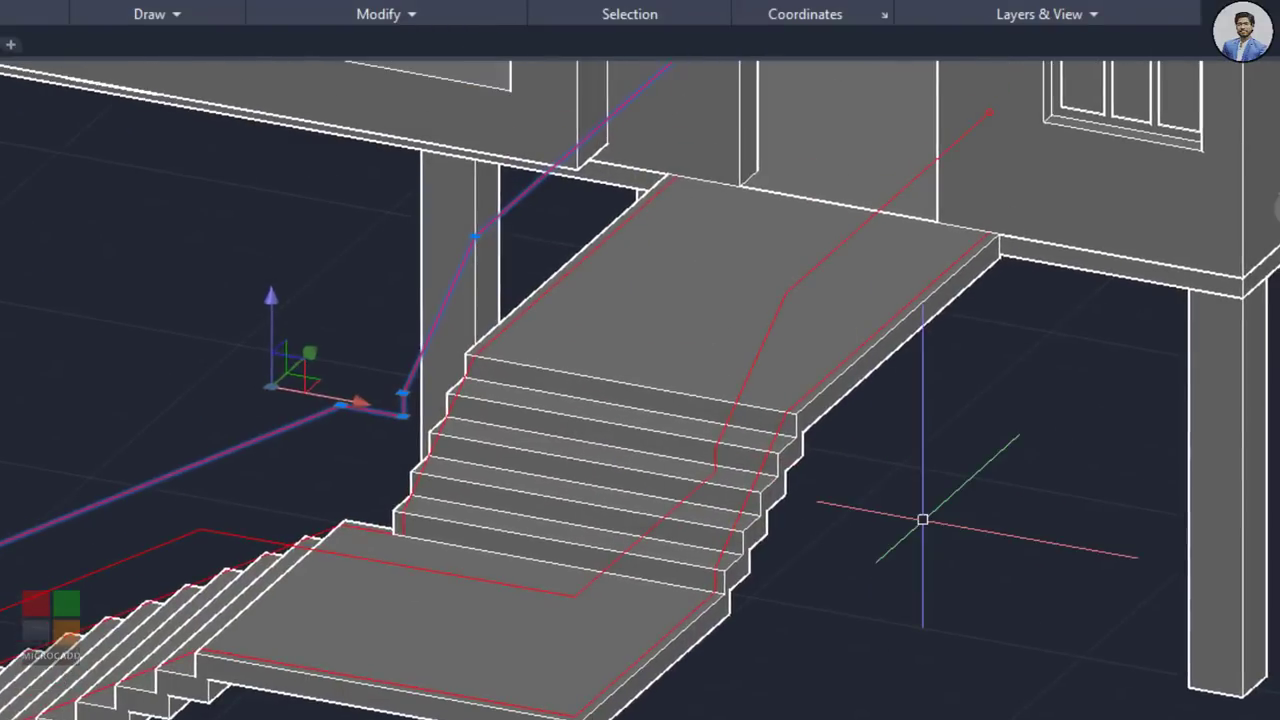
{"action": "type", "text": "co"}
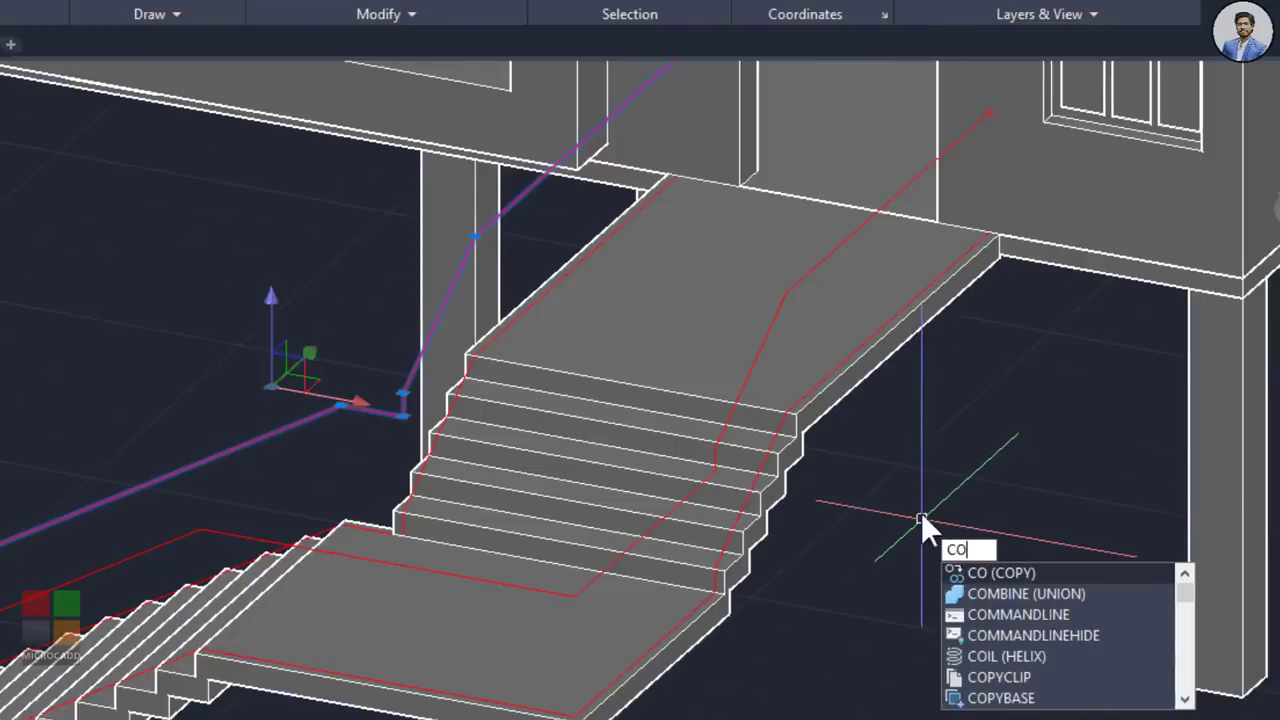
{"action": "key", "text": "Return"}
{"action": "left_click", "coordinate": [852, 240]}
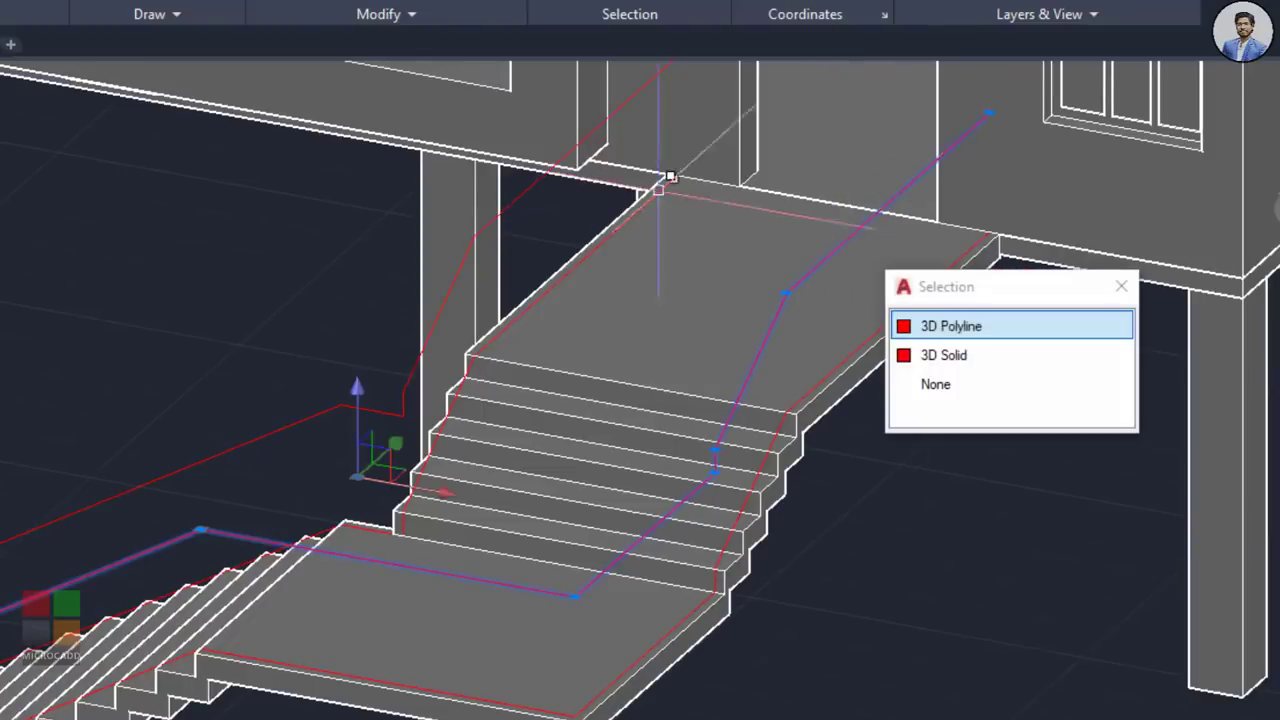
{"action": "left_click", "coordinate": [575, 149]}
{"action": "middle_click_drag", "start_coordinate": [543, 191], "coordinate": [367, 202]}
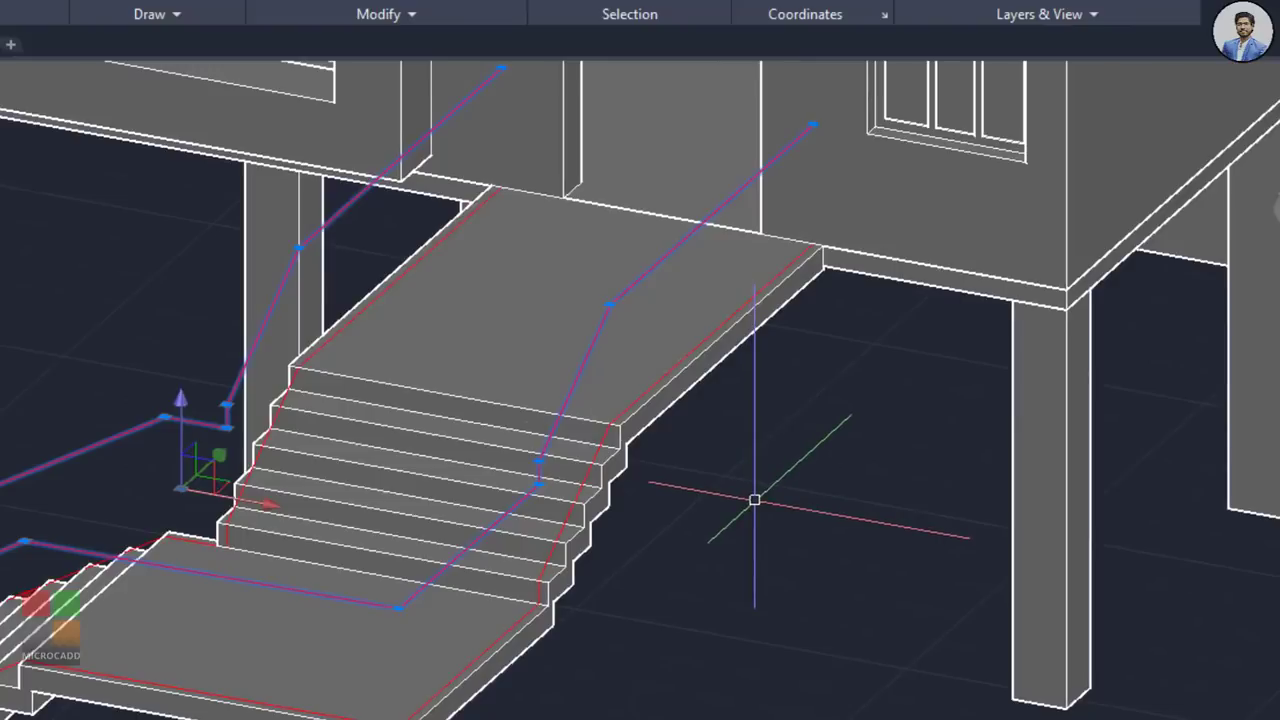
{"action": "key", "text": "Return"}
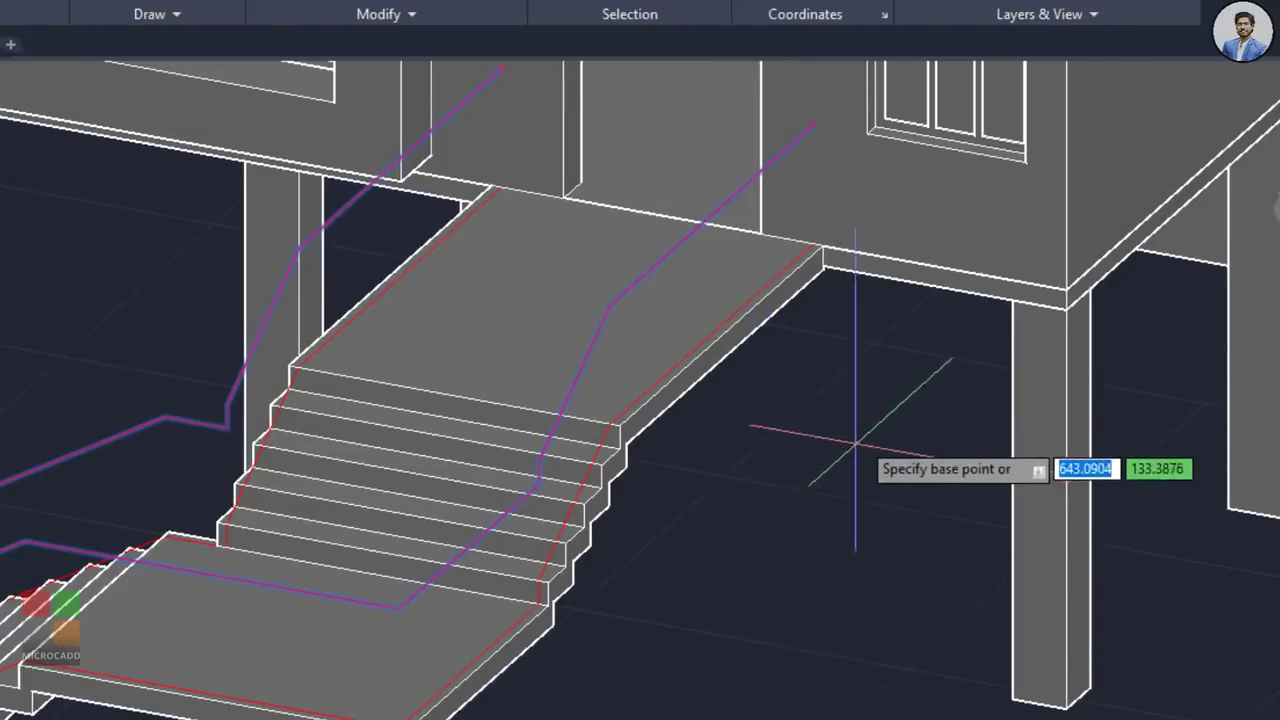
{"action": "left_click", "coordinate": [858, 430]}
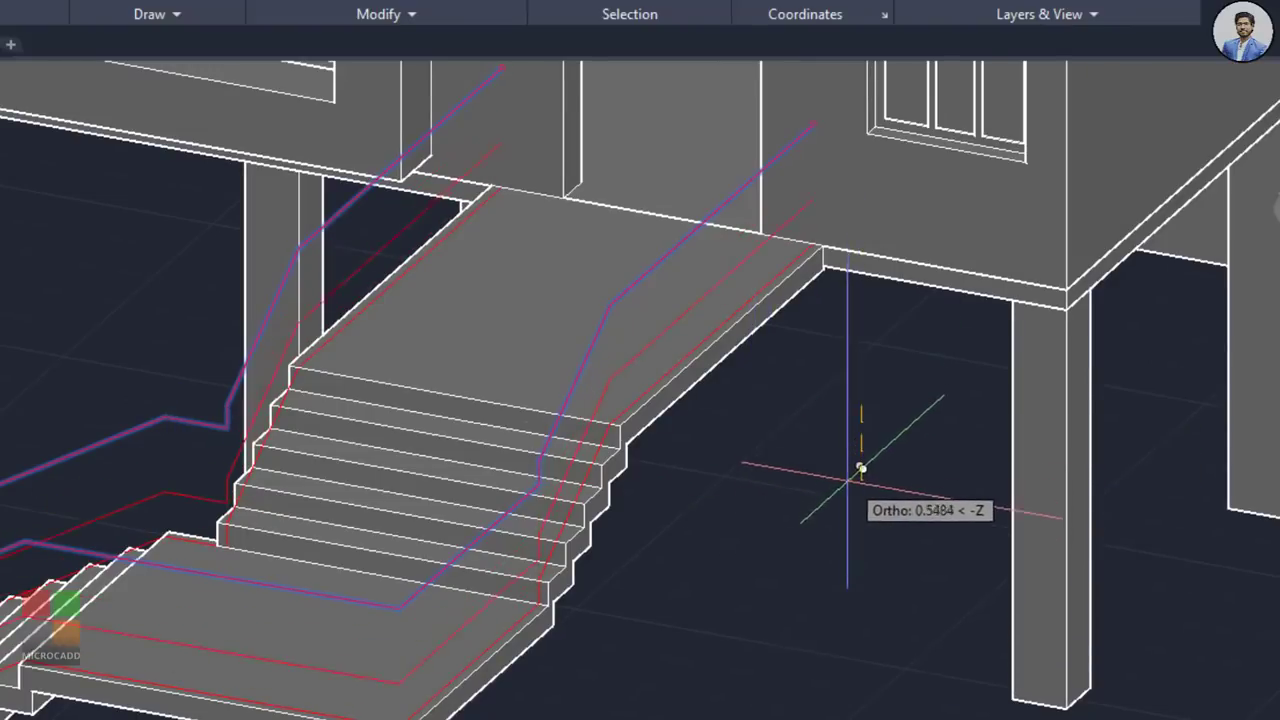
{"action": "type", "text": "."}
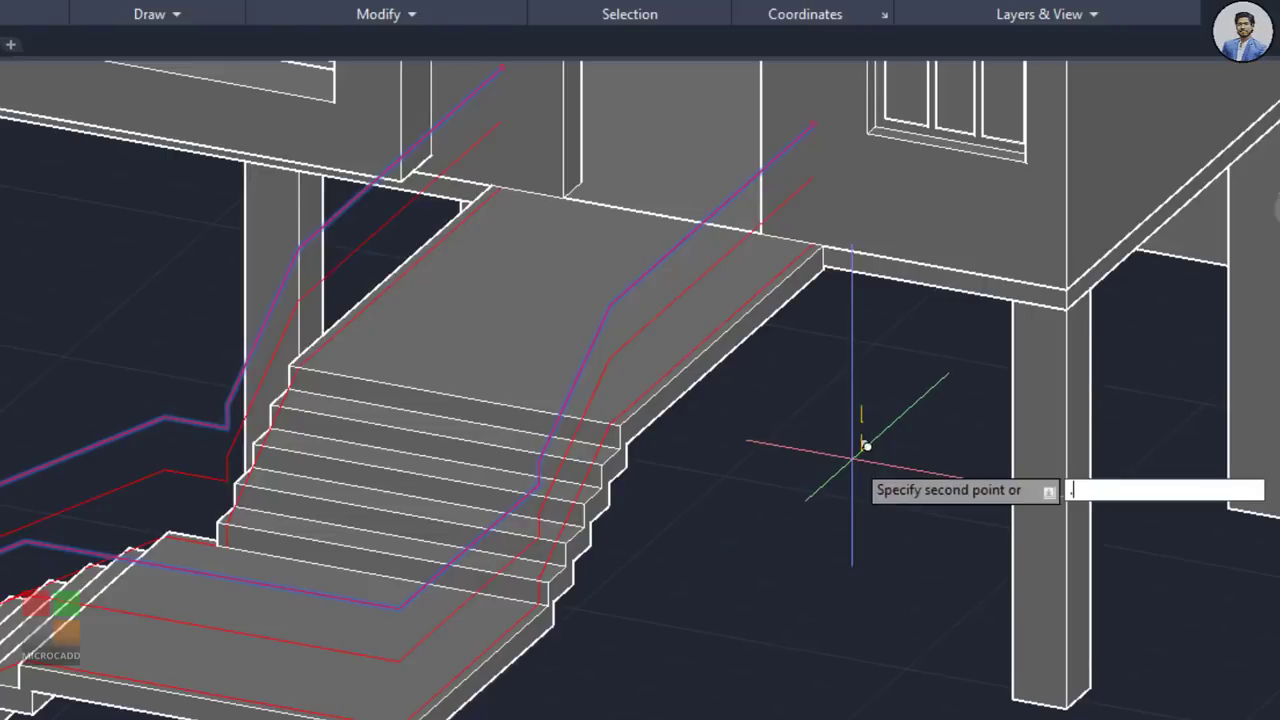
{"action": "key", "text": "Escape"}
Step: Sweep the circle at the house-side raised polyline's upper end along that 3D polyline to form the handrail
{"action": "scroll", "coordinate": [806, 232], "scroll_direction": "up", "scroll_amount": 4}
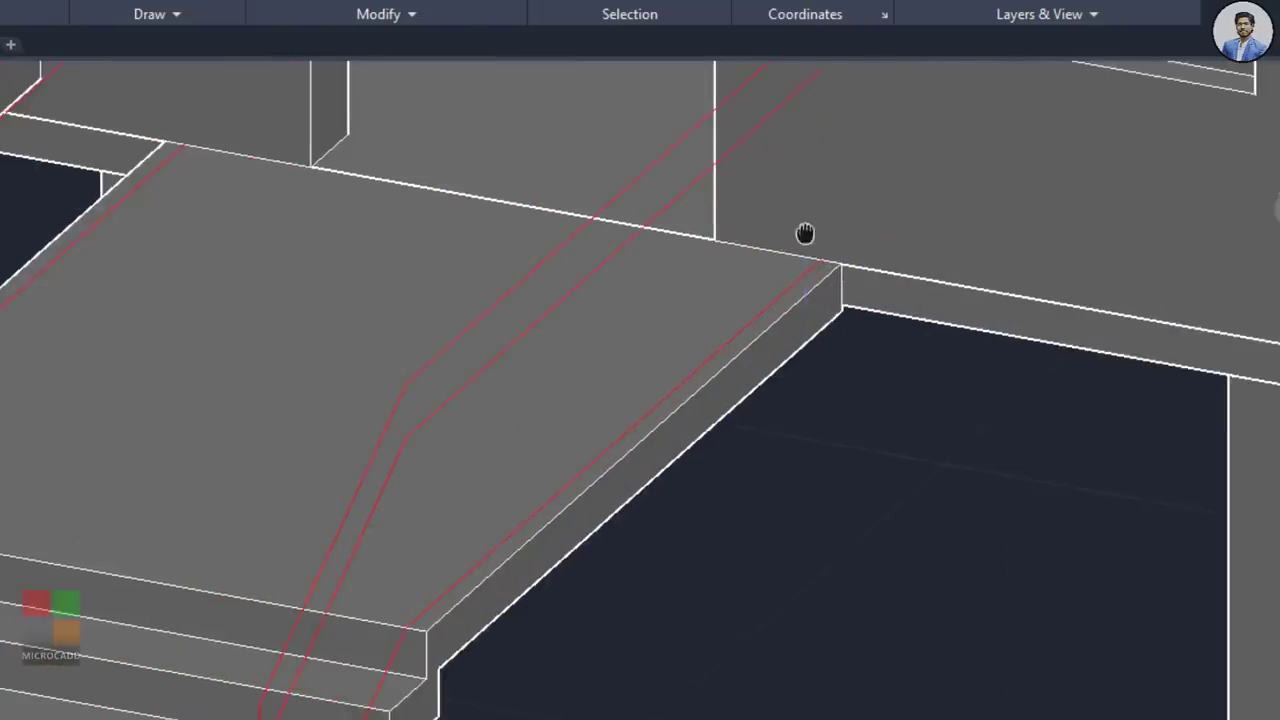
{"action": "middle_click_drag", "start_coordinate": [806, 234], "coordinate": [831, 419]}
{"action": "scroll", "coordinate": [829, 275], "scroll_direction": "up", "scroll_amount": 2}
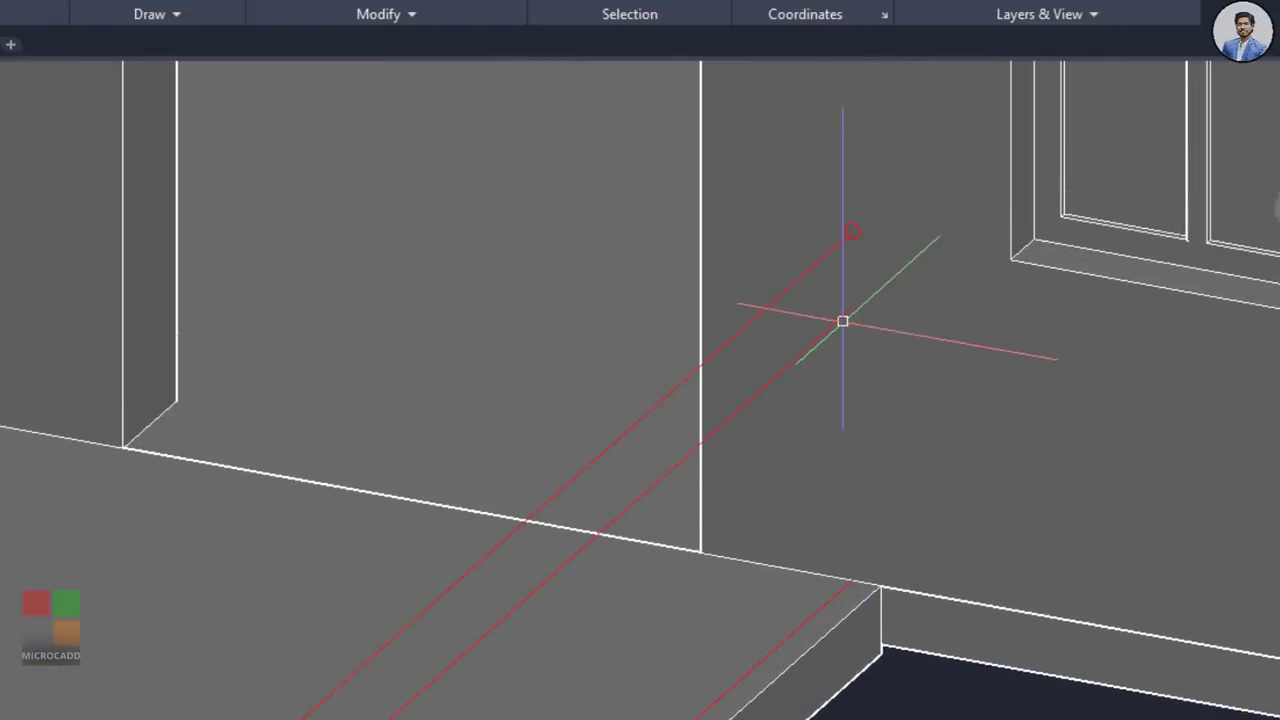
{"action": "middle_click_drag", "start_coordinate": [843, 321], "coordinate": [857, 383]}
{"action": "middle_click_drag", "start_coordinate": [86, 166], "coordinate": [690, 319]}
{"action": "scroll", "coordinate": [545, 305], "scroll_direction": "up", "scroll_amount": 2}
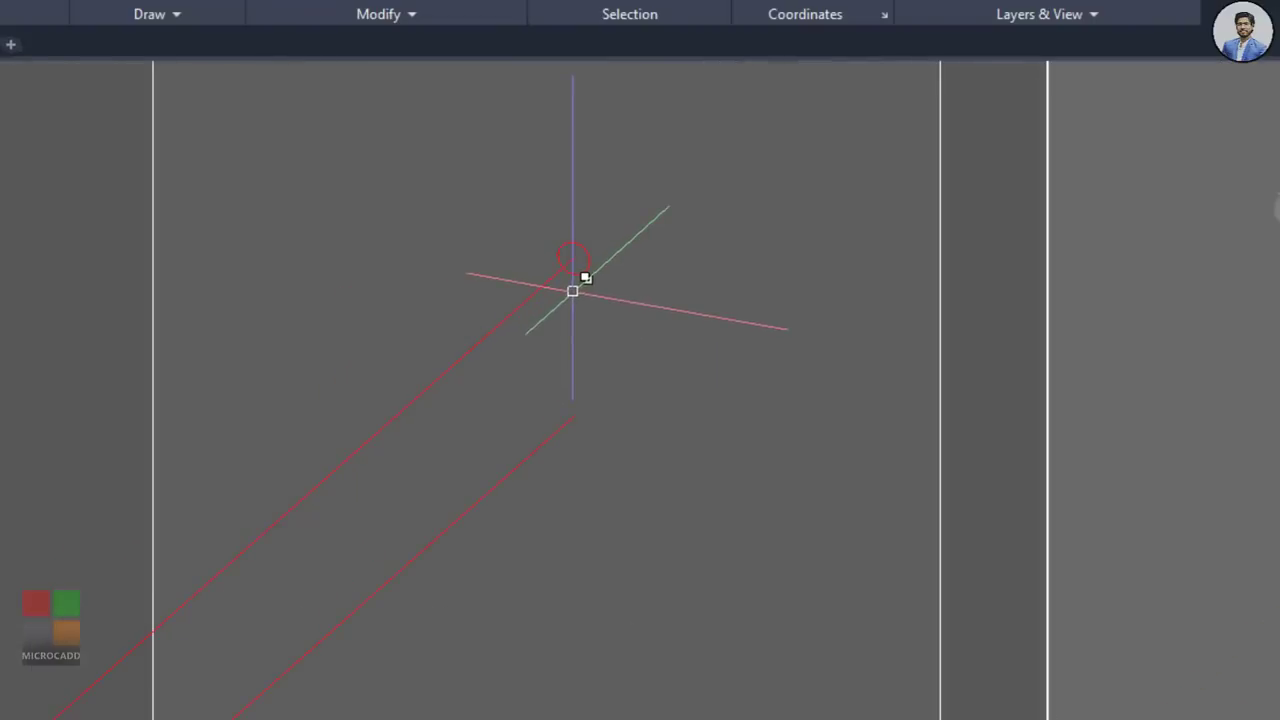
{"action": "middle_click_drag", "start_coordinate": [573, 291], "coordinate": [536, 310]}
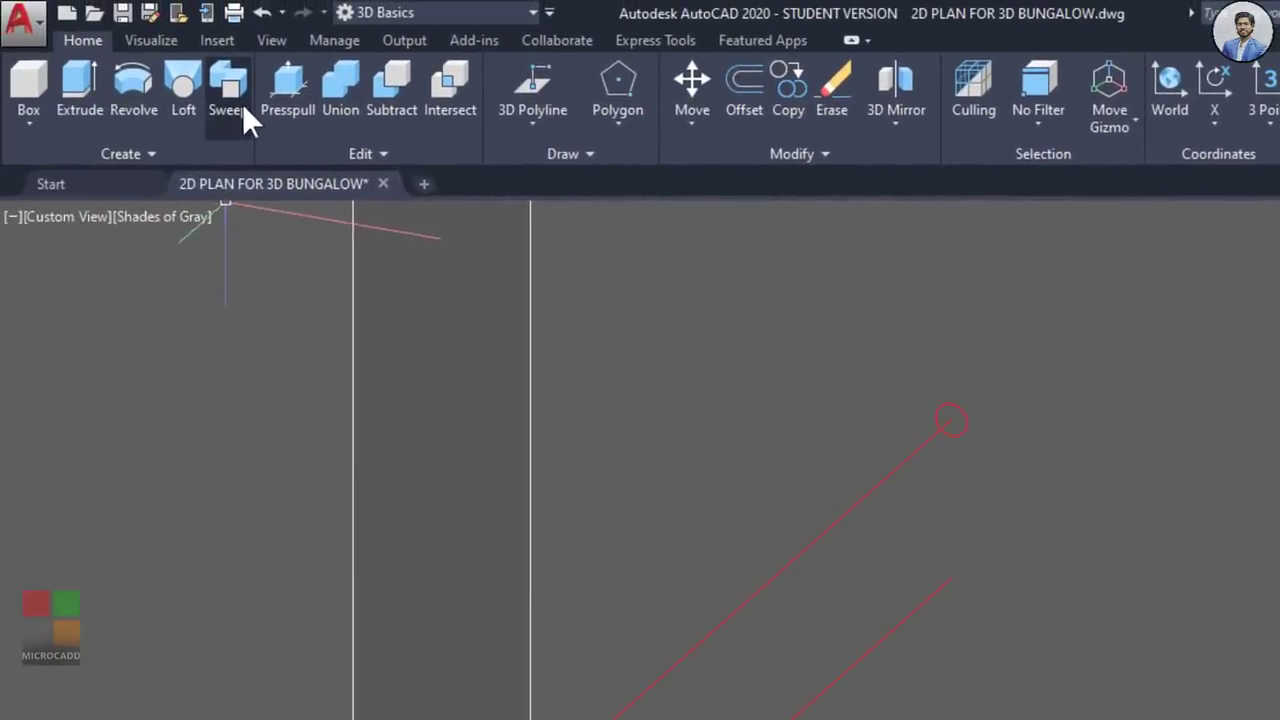
{"action": "left_click", "coordinate": [243, 108]}
{"action": "left_click", "coordinate": [966, 422]}
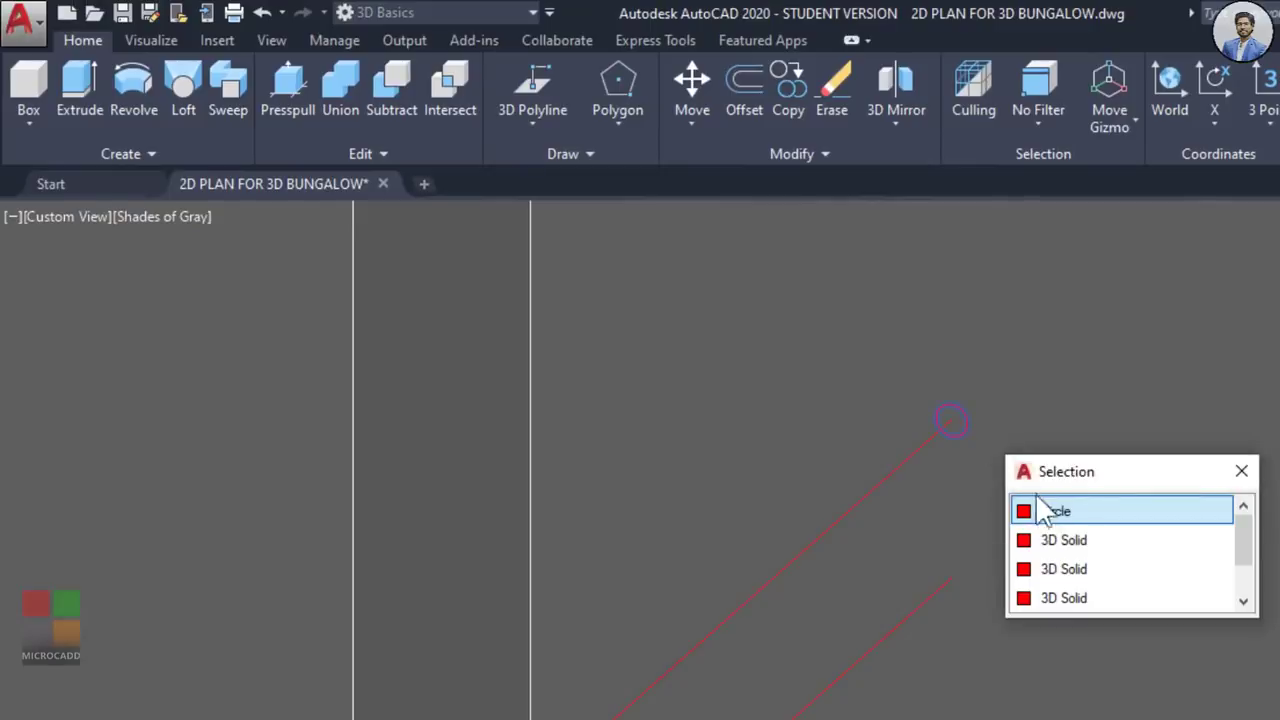
{"action": "left_click", "coordinate": [1049, 512]}
{"action": "key", "text": "Return"}
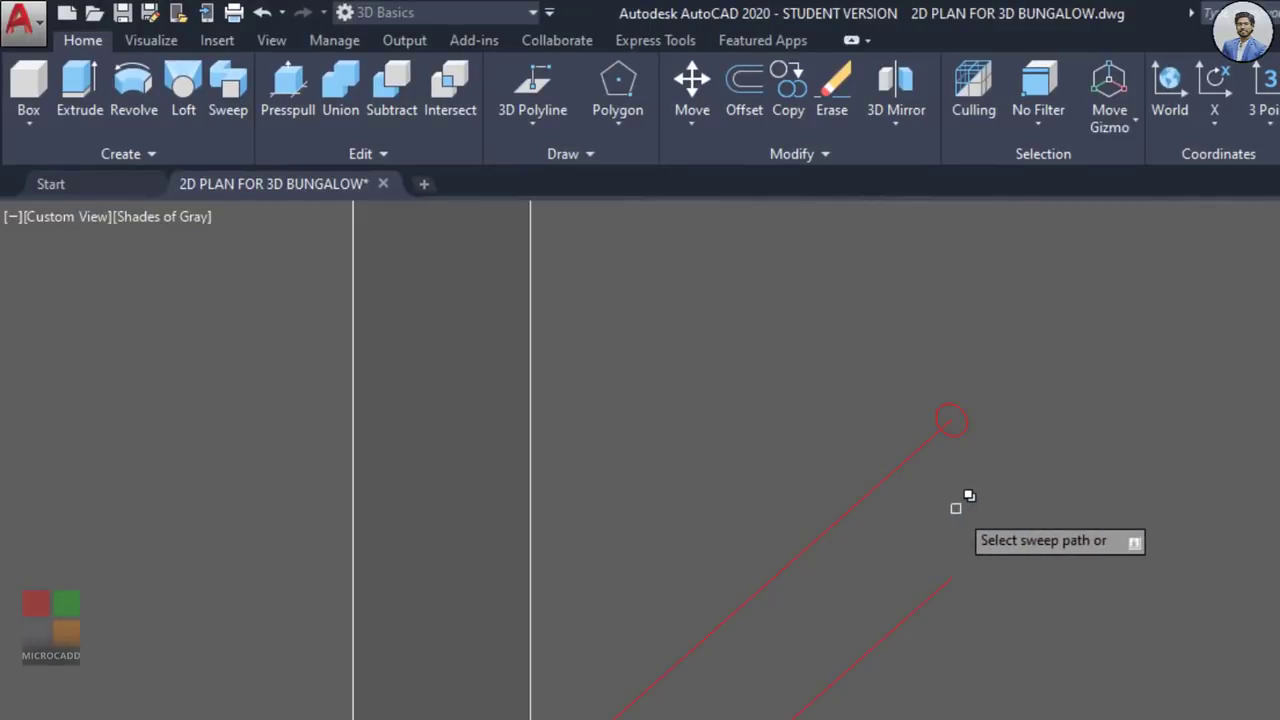
{"action": "left_click", "coordinate": [907, 462]}
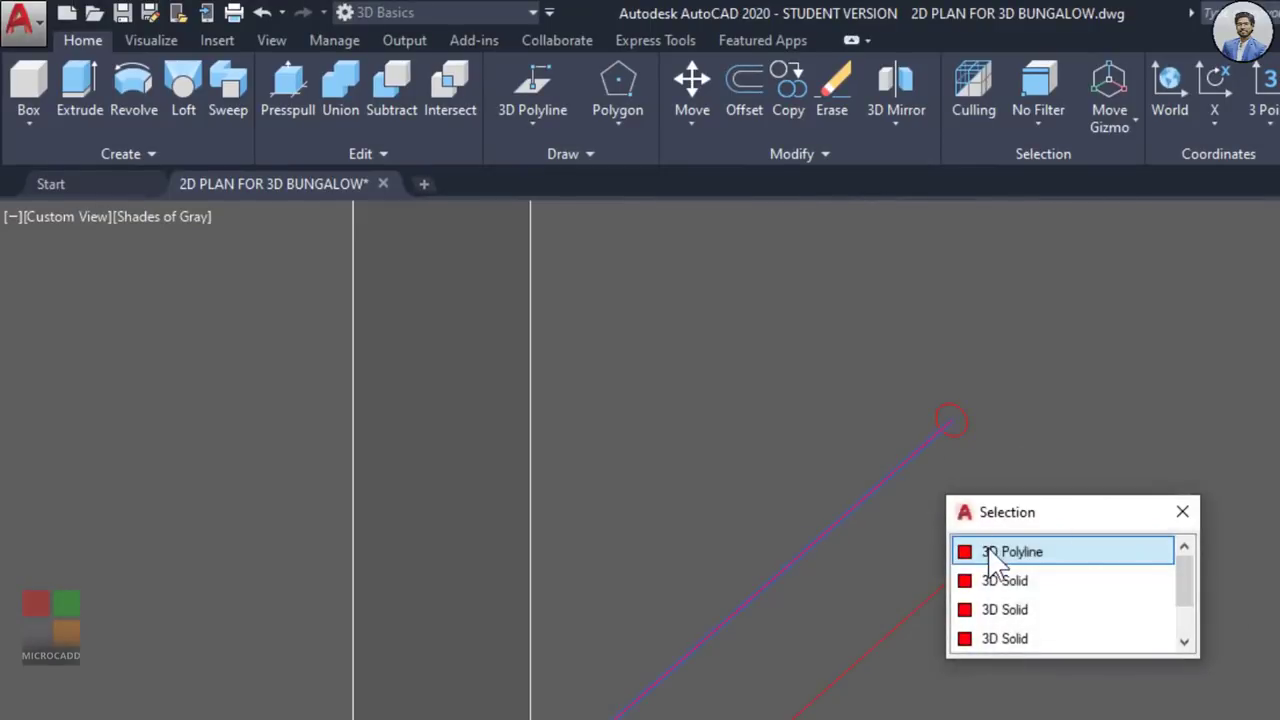
{"action": "left_click", "coordinate": [1068, 553]}
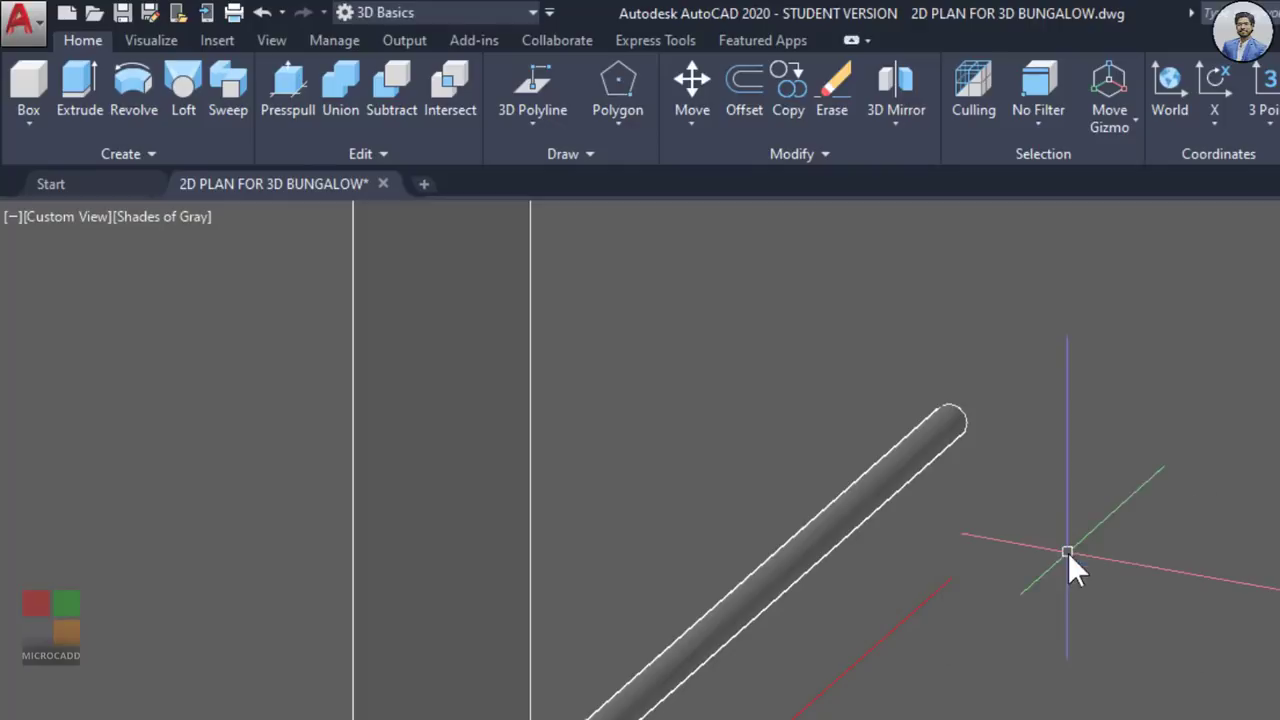
Step: Sweep the circle at the outer raised polyline's upper end along that 3D polyline to form the second handrail
{"action": "scroll", "coordinate": [1066, 563], "scroll_direction": "down", "scroll_amount": 5}
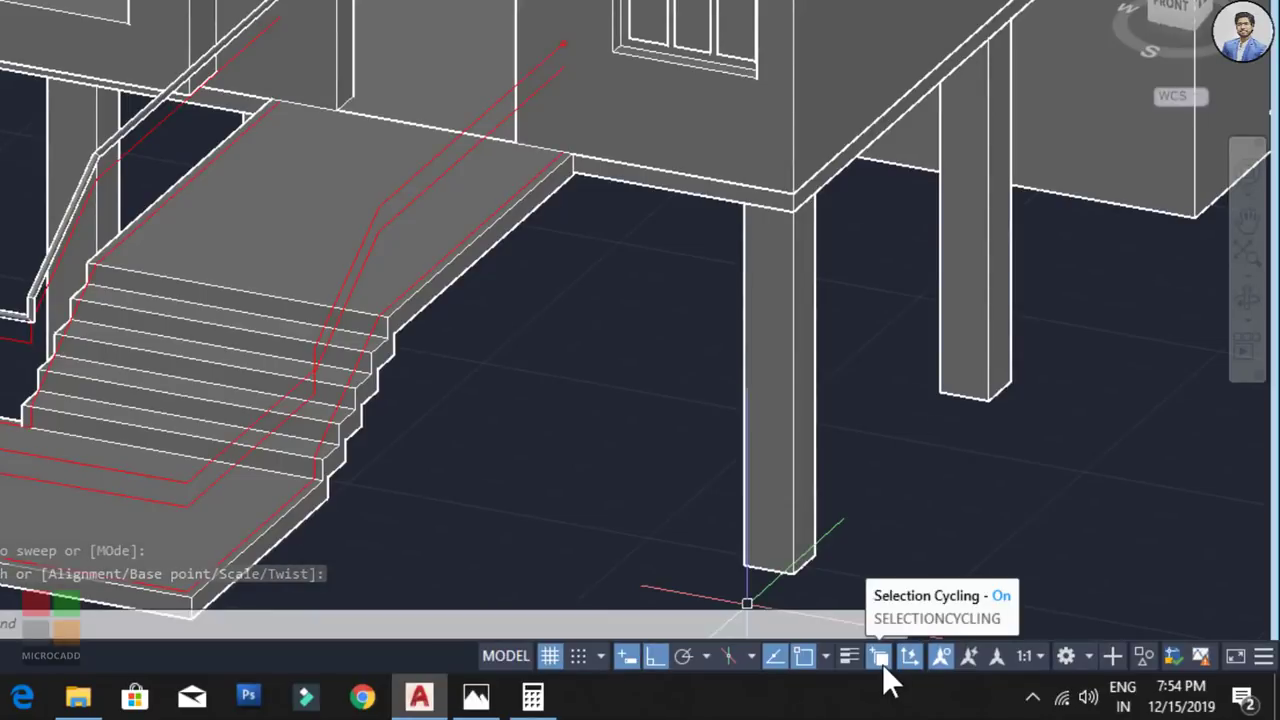
{"action": "scroll", "coordinate": [563, 32], "scroll_direction": "up", "scroll_amount": 8}
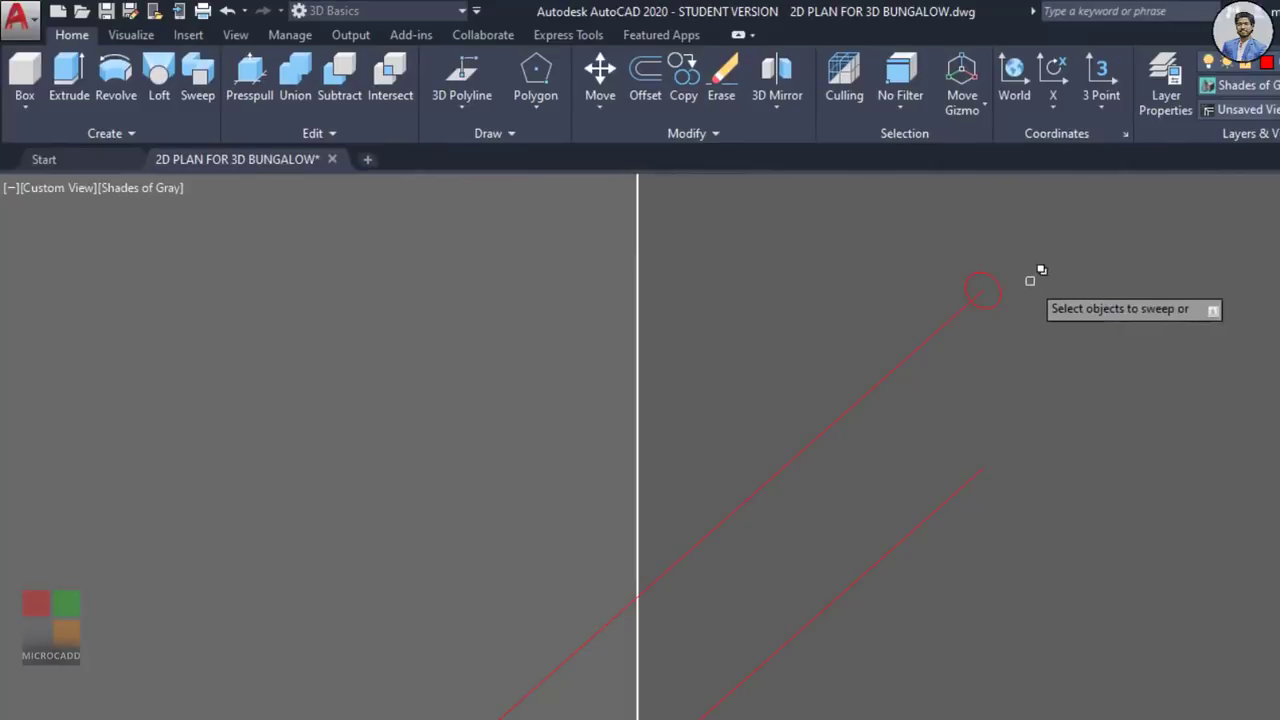
{"action": "left_click", "coordinate": [997, 284]}
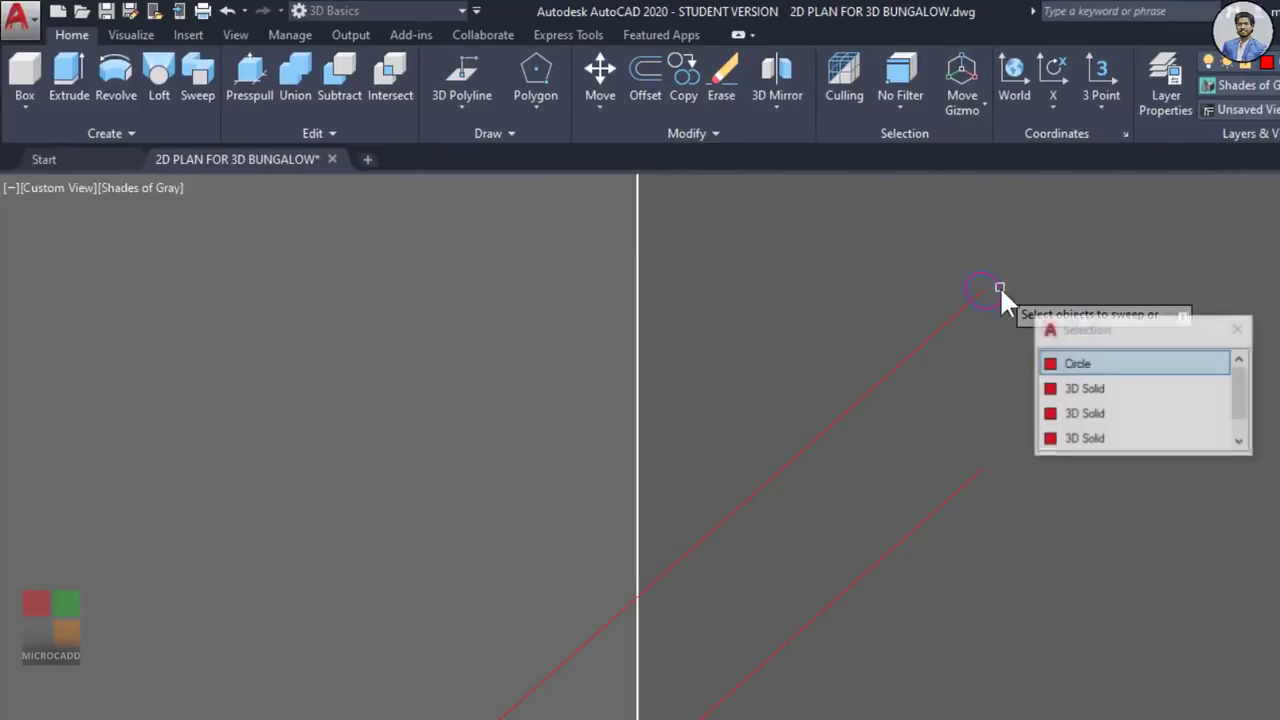
{"action": "left_click", "coordinate": [1100, 439]}
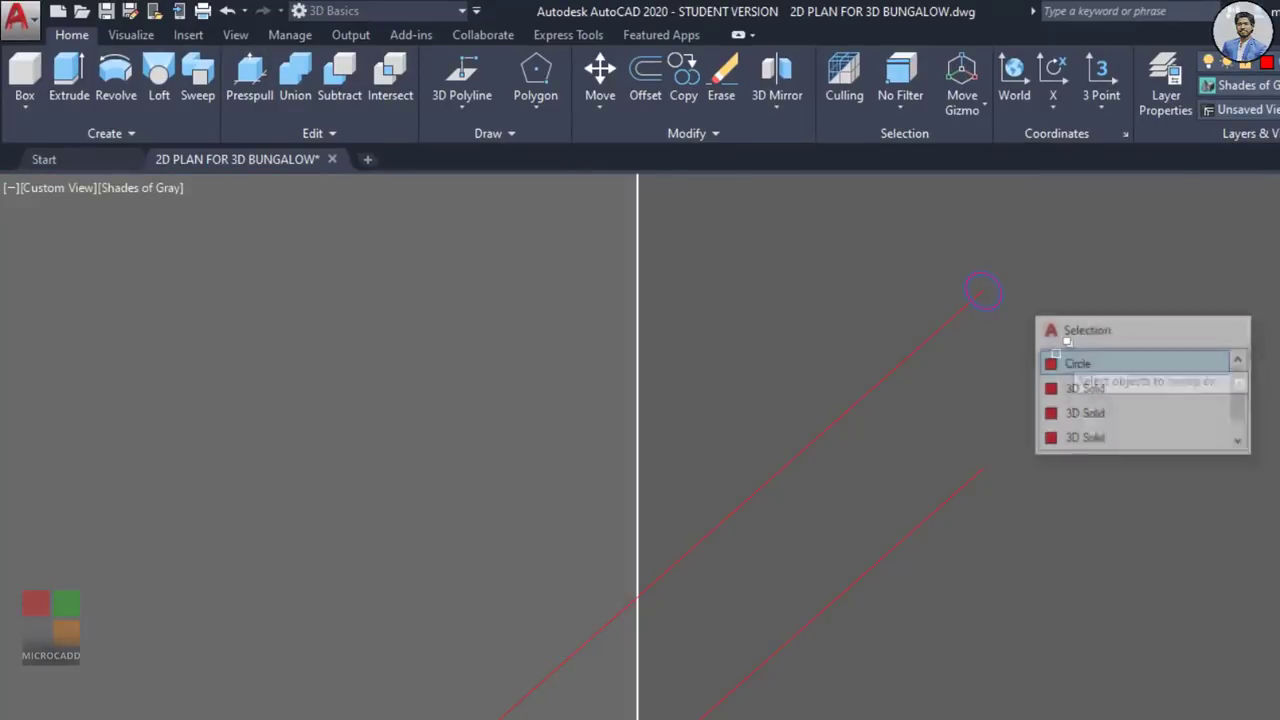
{"action": "left_click", "coordinate": [1060, 363]}
{"action": "key", "text": "Return"}
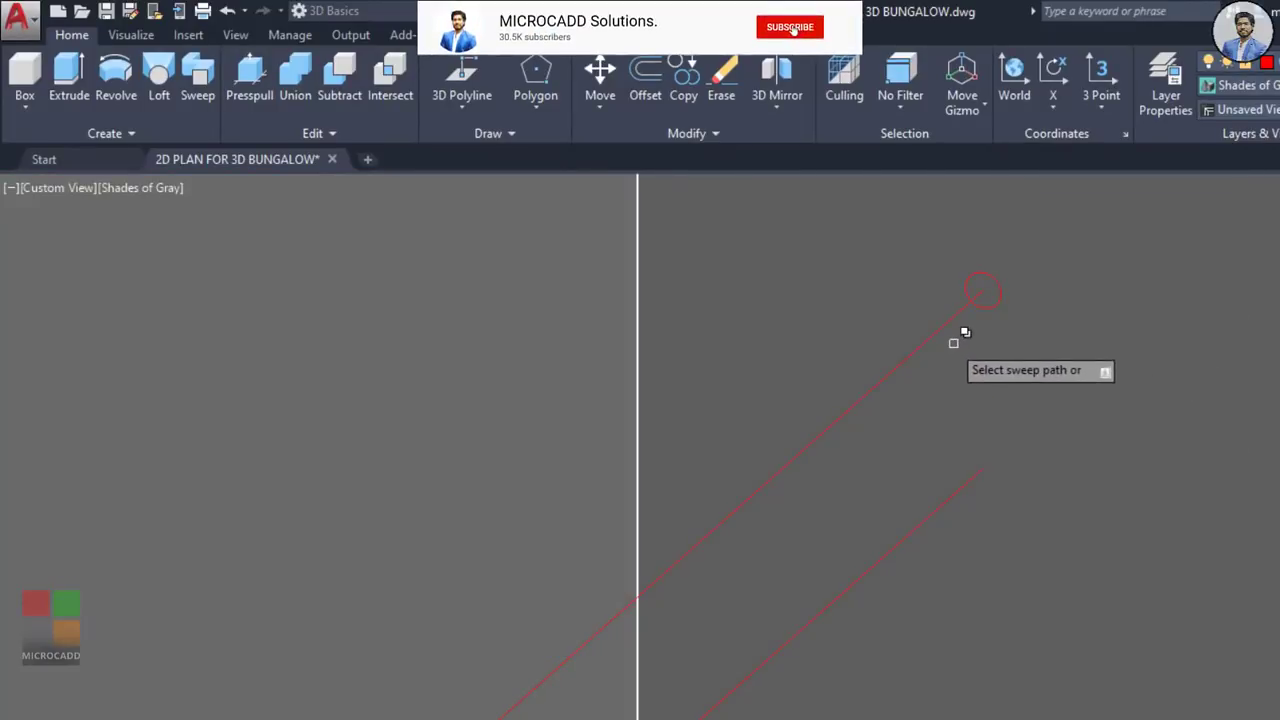
{"action": "left_click", "coordinate": [937, 333]}
{"action": "left_click", "coordinate": [1005, 410]}
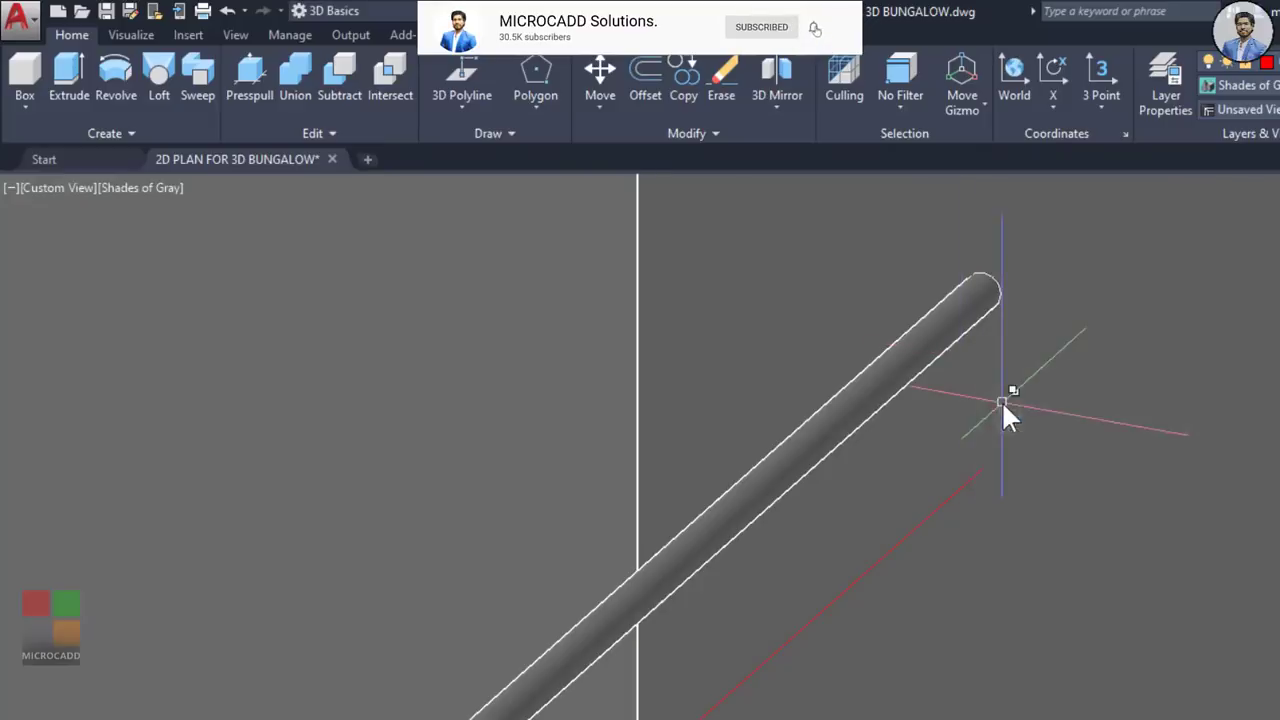
Step: Examine both swept handrails along the lower flight, the landing and the upper flight
{"action": "scroll", "coordinate": [975, 440], "scroll_direction": "down", "scroll_amount": 6}
{"action": "middle_click_drag", "start_coordinate": [949, 457], "coordinate": [1022, 504], "text": "shift"}
{"action": "middle_click_drag", "start_coordinate": [362, 714], "coordinate": [548, 550]}
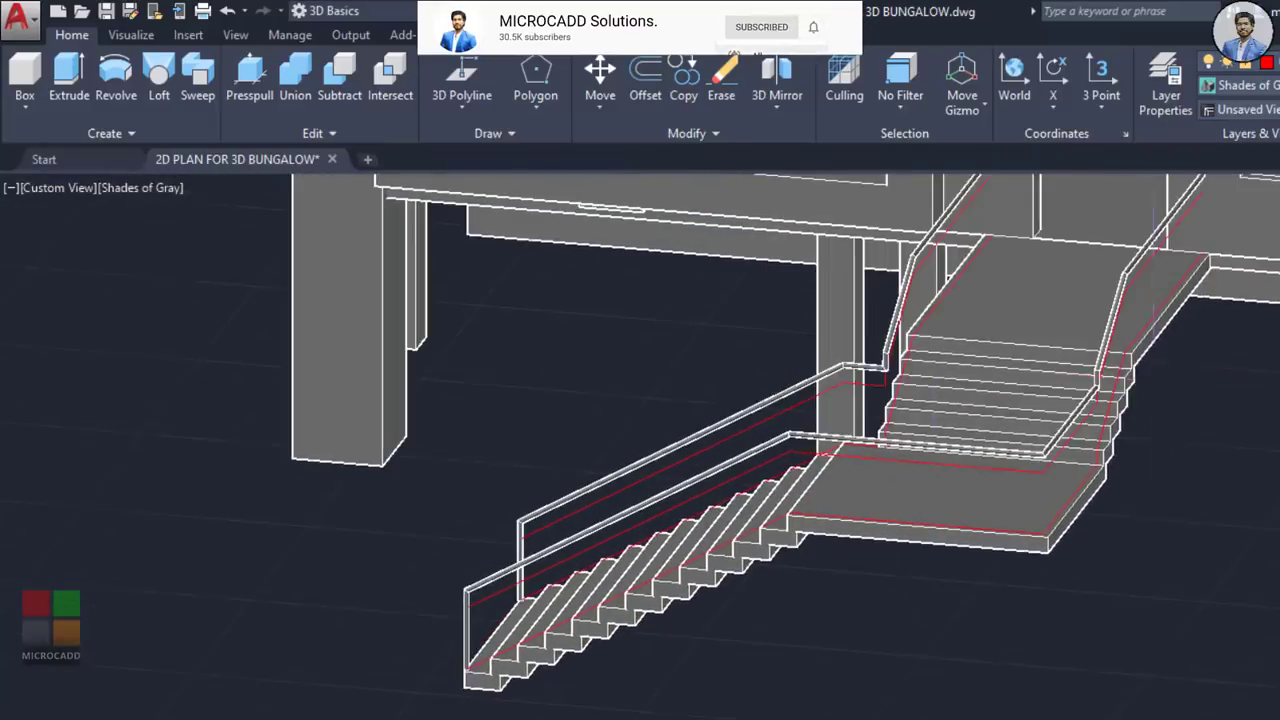
{"action": "scroll", "coordinate": [462, 608], "scroll_direction": "up", "scroll_amount": 6}
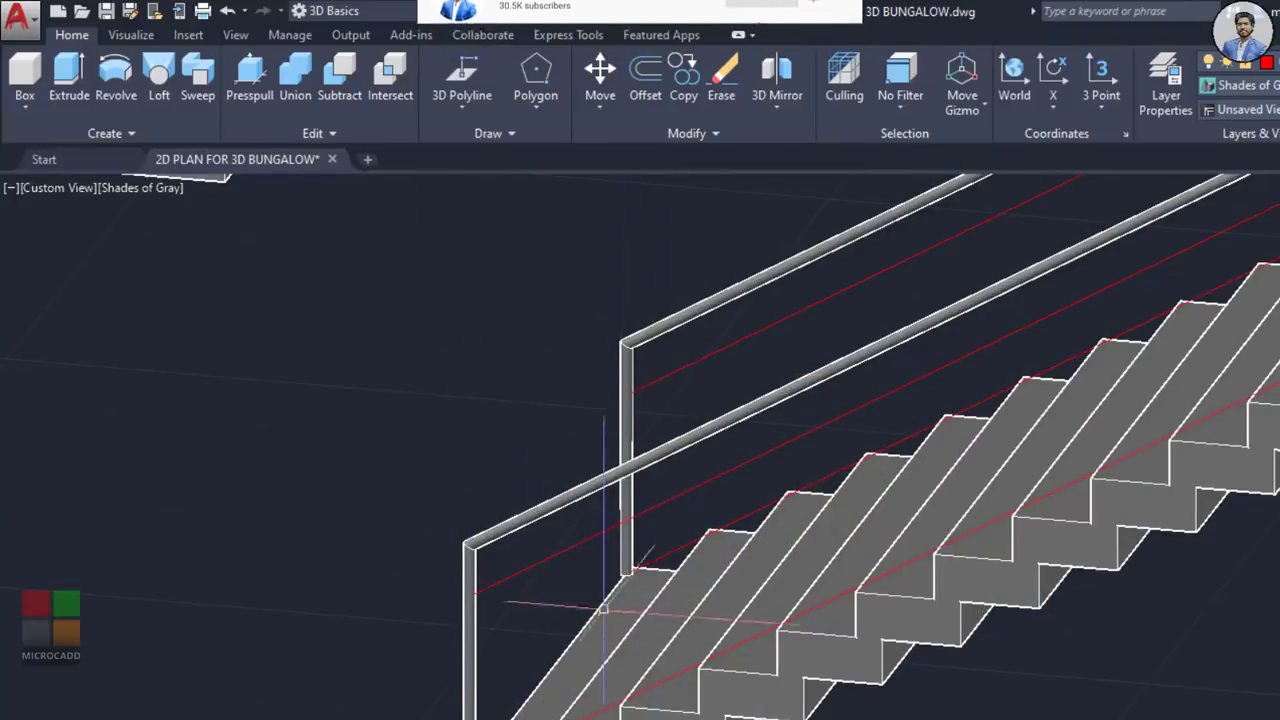
{"action": "scroll", "coordinate": [600, 594], "scroll_direction": "down", "scroll_amount": 6}
{"action": "middle_click_drag", "start_coordinate": [985, 472], "coordinate": [760, 600]}
{"action": "scroll", "coordinate": [827, 470], "scroll_direction": "up", "scroll_amount": 5}
{"action": "middle_click_drag", "start_coordinate": [826, 468], "coordinate": [876, 496]}
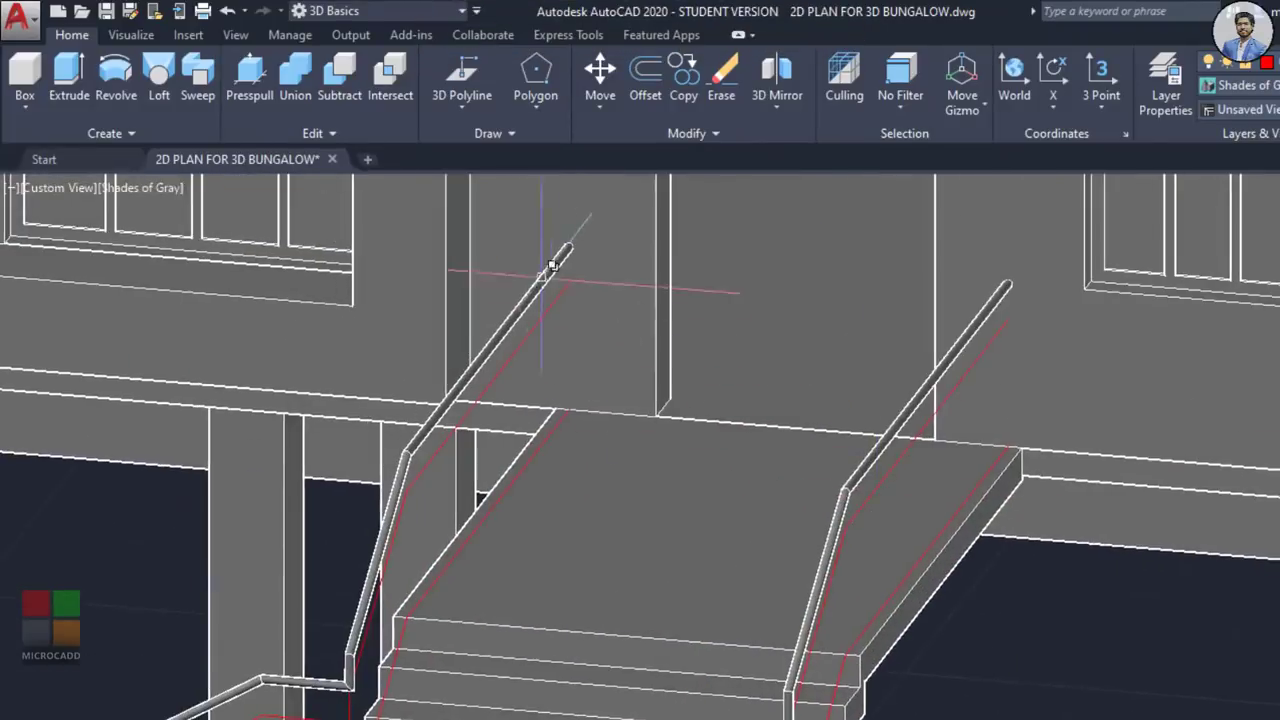
Step: Draw a small circle on the house wall, centred on the upper end of the house-side copied polyline below the handrail
{"action": "scroll", "coordinate": [548, 278], "scroll_direction": "up", "scroll_amount": 5}
{"action": "middle_click_drag", "start_coordinate": [550, 277], "coordinate": [629, 313]}
{"action": "type", "text": "c"}
{"action": "key", "text": "Return"}
{"action": "scroll", "coordinate": [700, 320], "scroll_direction": "up", "scroll_amount": 2}
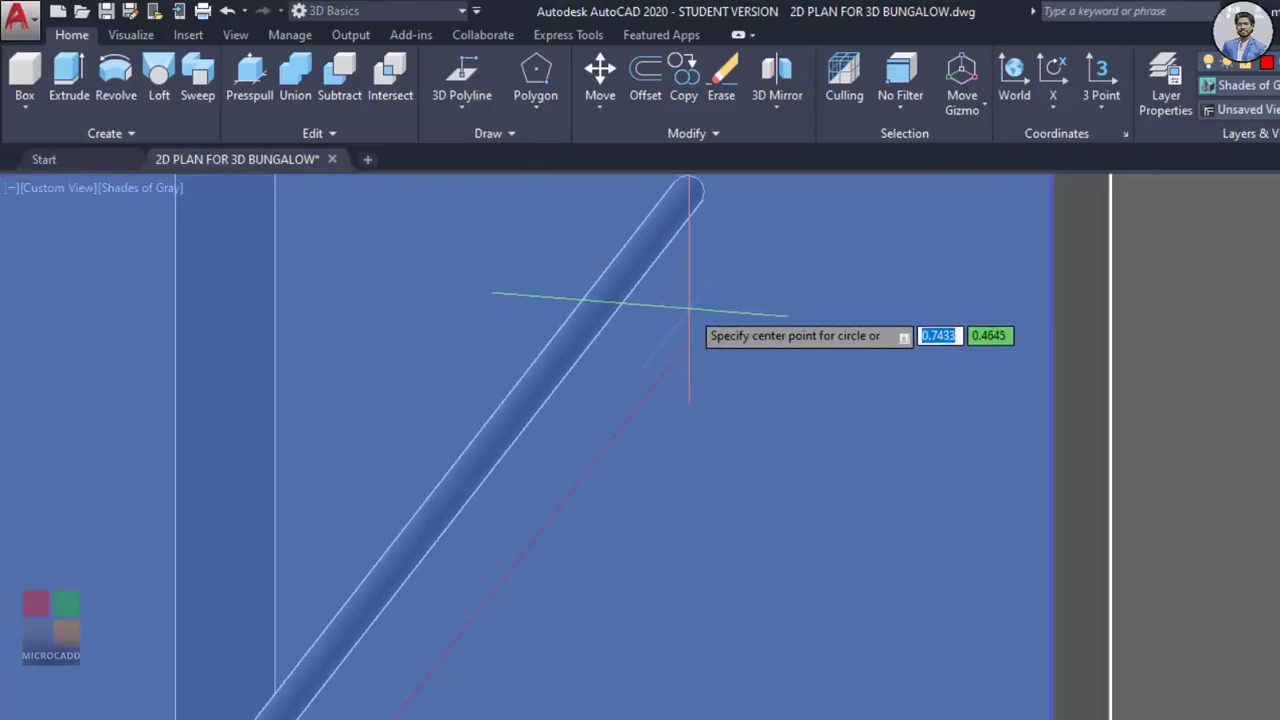
{"action": "left_click", "coordinate": [688, 343]}
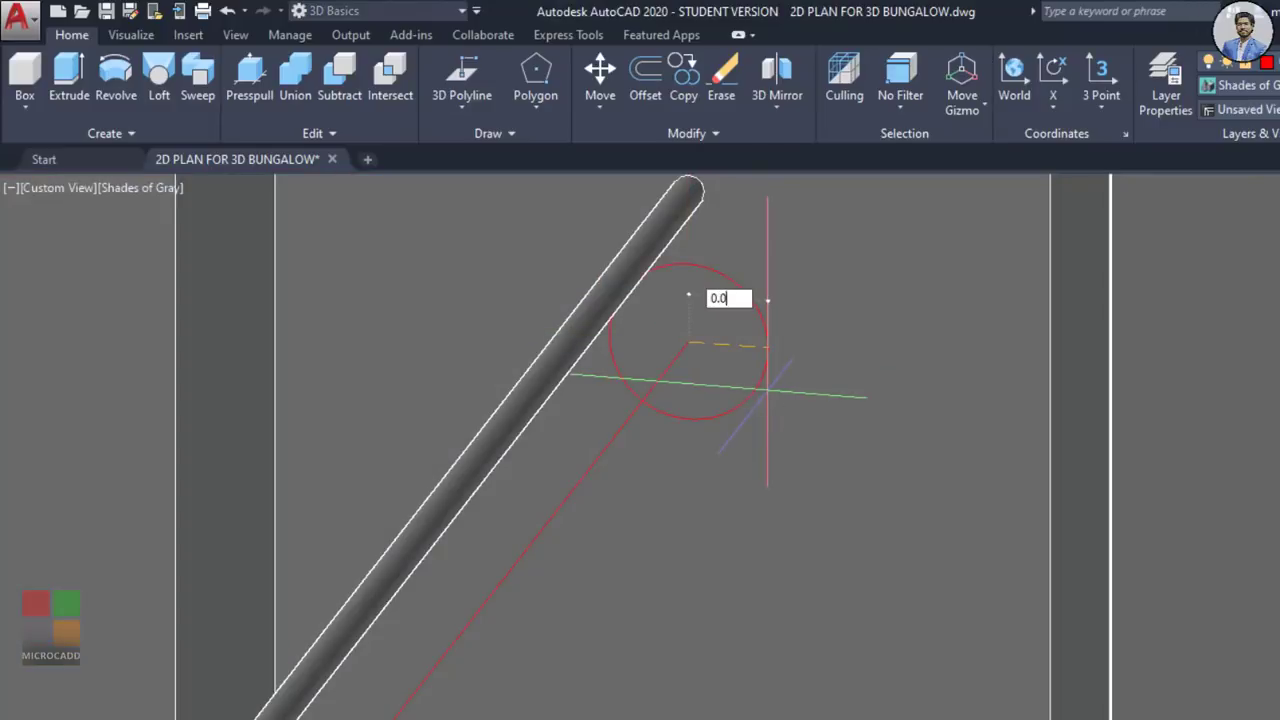
{"action": "scroll", "coordinate": [414, 380], "scroll_direction": "down", "scroll_amount": 5}
{"action": "scroll", "coordinate": [851, 437], "scroll_direction": "up", "scroll_amount": 5}
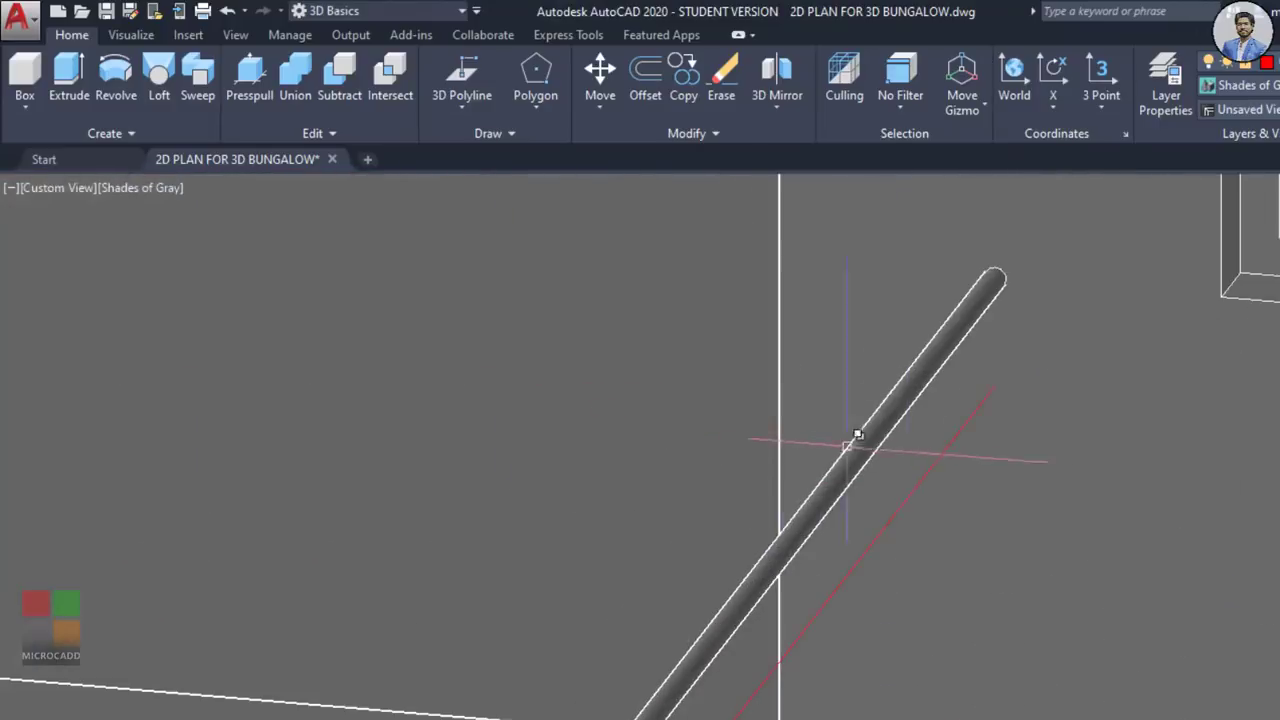
Step: Draw a small circle on the house wall, centred on the upper end of the outer copied polyline below the handrail
{"action": "key", "text": "Return"}
{"action": "left_click", "coordinate": [994, 385]}
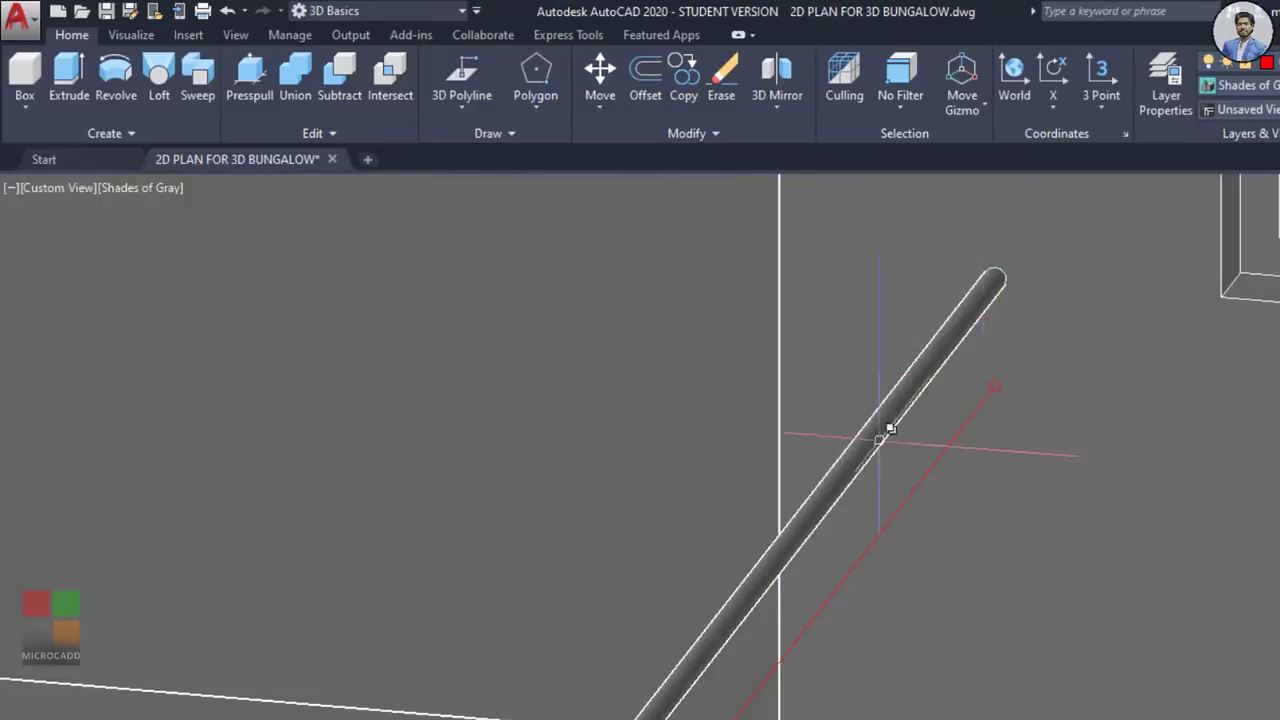
Step: Sweep the circle at the house-side copied polyline's upper end along that 3D polyline to form the lower rail
{"action": "scroll", "coordinate": [890, 428], "scroll_direction": "down", "scroll_amount": 4}
{"action": "left_click", "coordinate": [210, 108]}
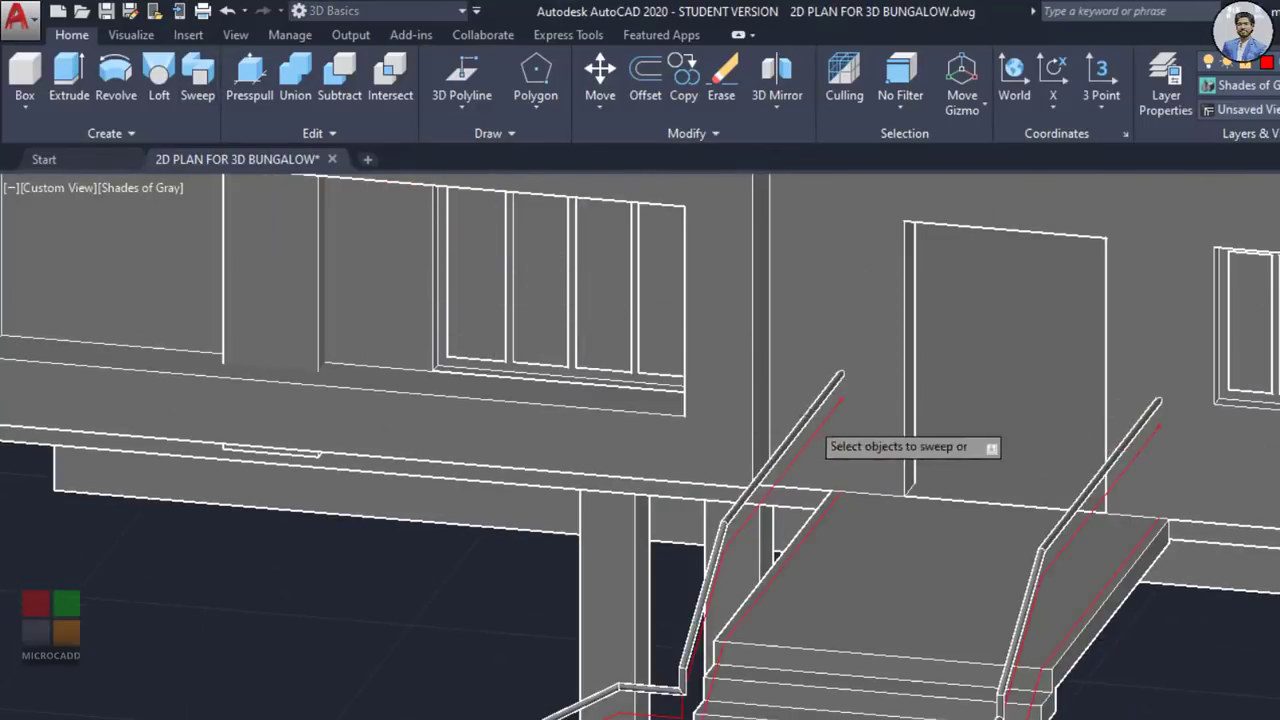
{"action": "scroll", "coordinate": [845, 400], "scroll_direction": "up", "scroll_amount": 6}
{"action": "left_click", "coordinate": [750, 450]}
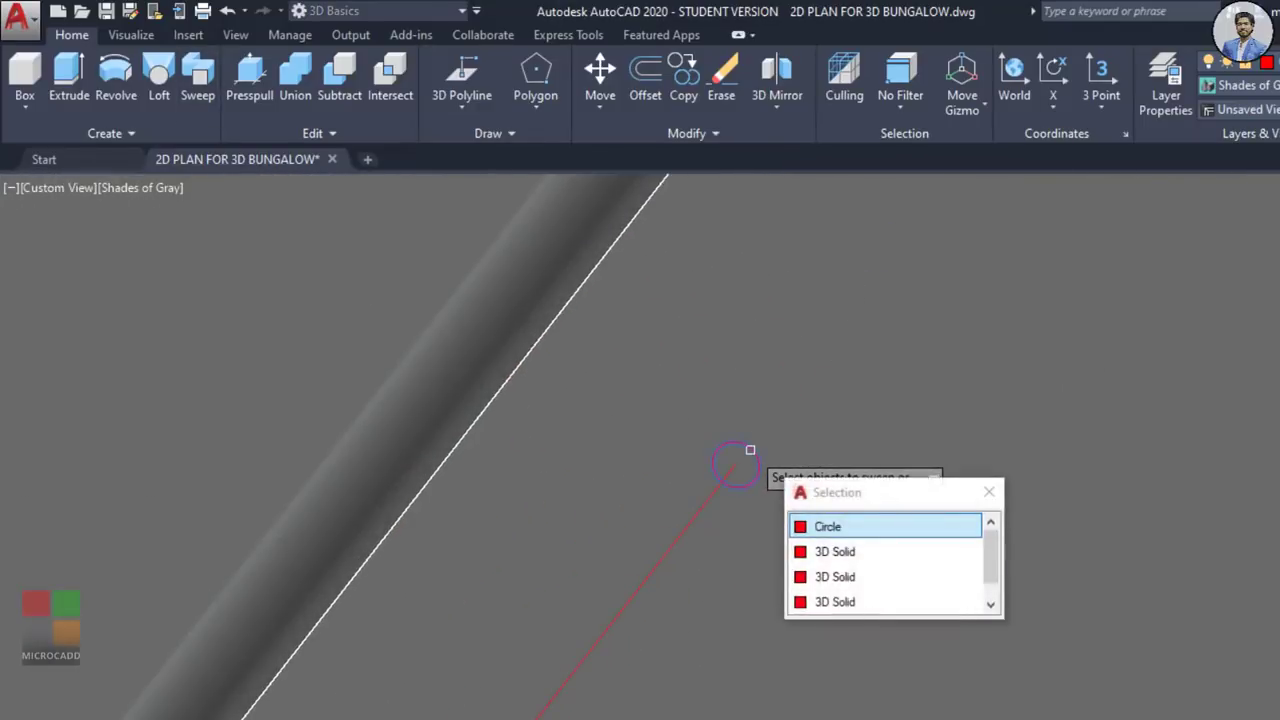
{"action": "key", "text": "Return"}
{"action": "key", "text": "Return"}
{"action": "left_click", "coordinate": [721, 489]}
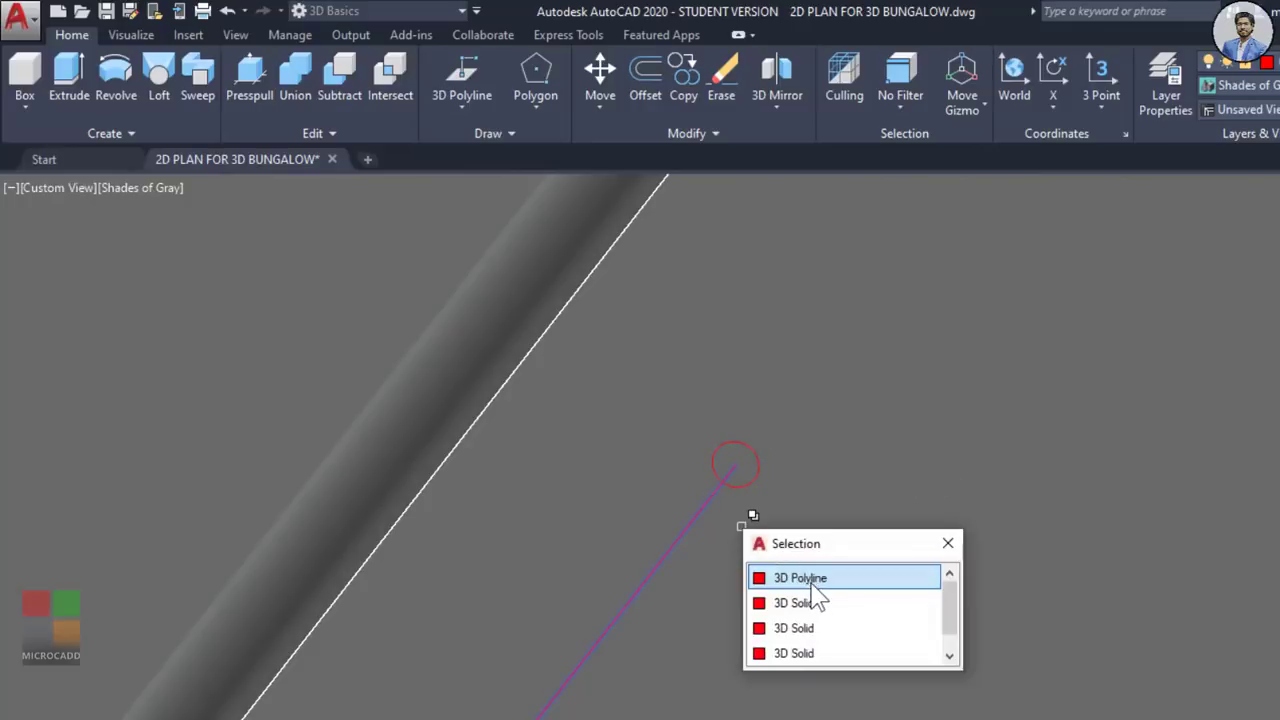
{"action": "left_click", "coordinate": [814, 577]}
Step: Sweep the circle at the outer copied polyline's upper end along that 3D polyline to form the second lower rail
{"action": "scroll", "coordinate": [814, 591], "scroll_direction": "down", "scroll_amount": 3}
{"action": "middle_click_drag", "start_coordinate": [720, 446], "coordinate": [487, 349]}
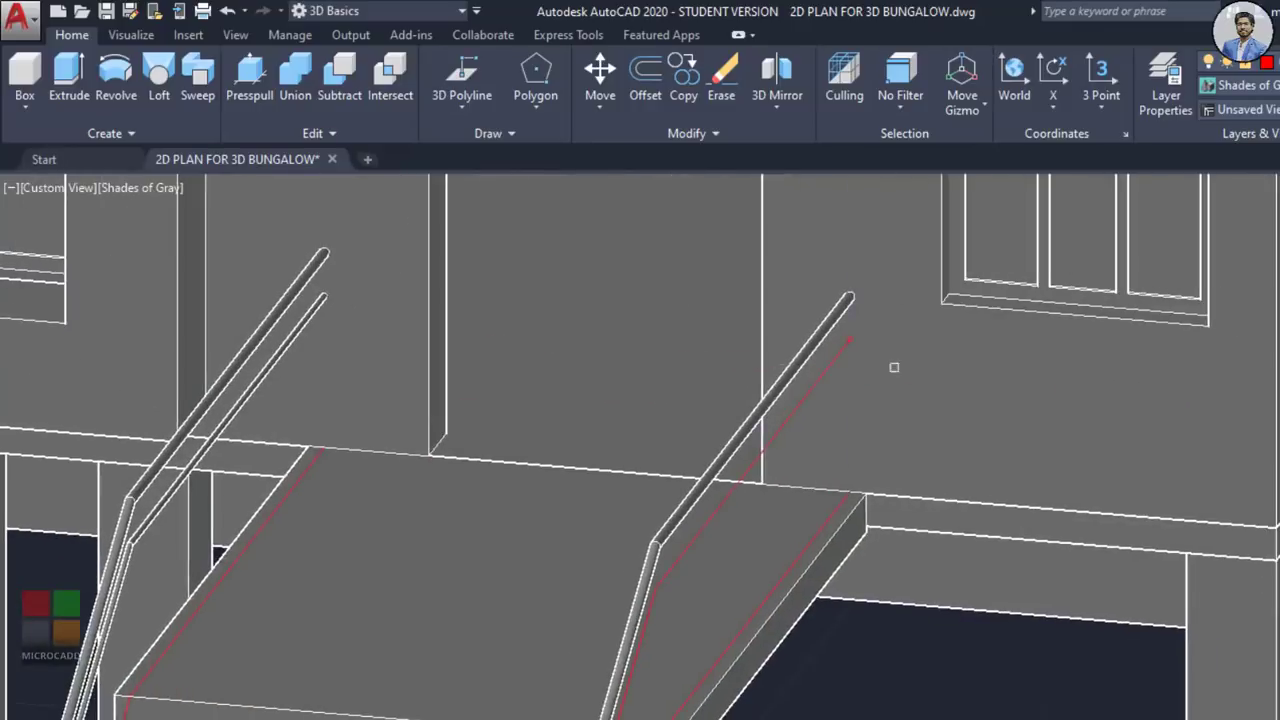
{"action": "key", "text": "Return"}
{"action": "scroll", "coordinate": [894, 367], "scroll_direction": "up", "scroll_amount": 6}
{"action": "left_click", "coordinate": [750, 311]}
{"action": "key", "text": "Return"}
{"action": "key", "text": "Return"}
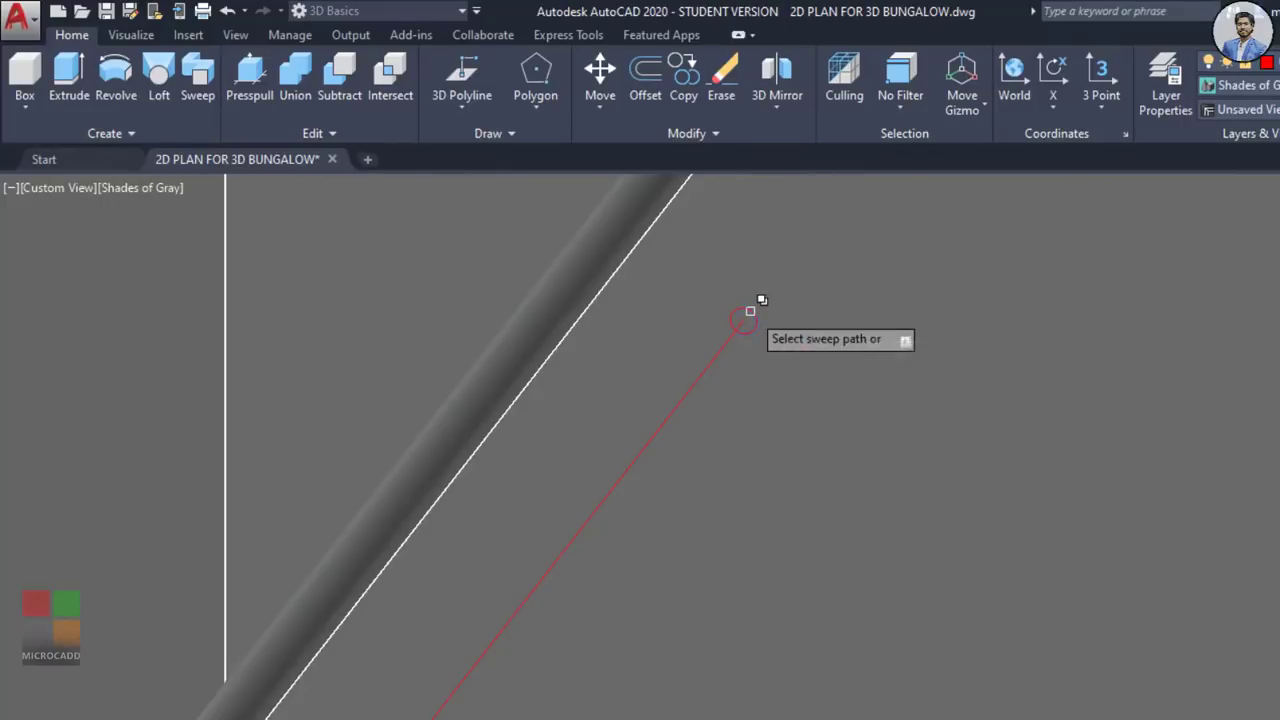
{"action": "left_click", "coordinate": [721, 347]}
{"action": "key", "text": "Return"}
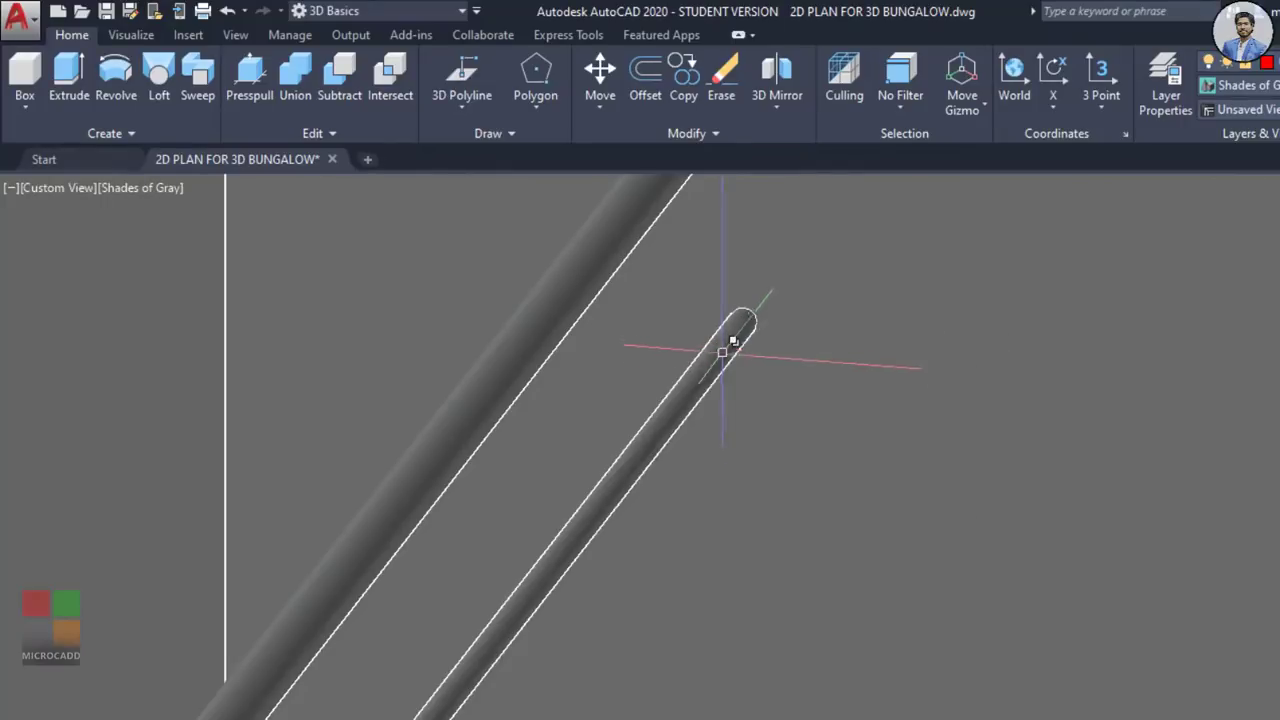
Step: Copy both thin lower rails straight down at distances of 0.1 and 0.2 below the originals
{"action": "scroll", "coordinate": [729, 337], "scroll_direction": "down", "scroll_amount": 6}
{"action": "middle_click_drag", "start_coordinate": [846, 400], "coordinate": [841, 358]}
{"action": "scroll", "coordinate": [766, 357], "scroll_direction": "up", "scroll_amount": 6}
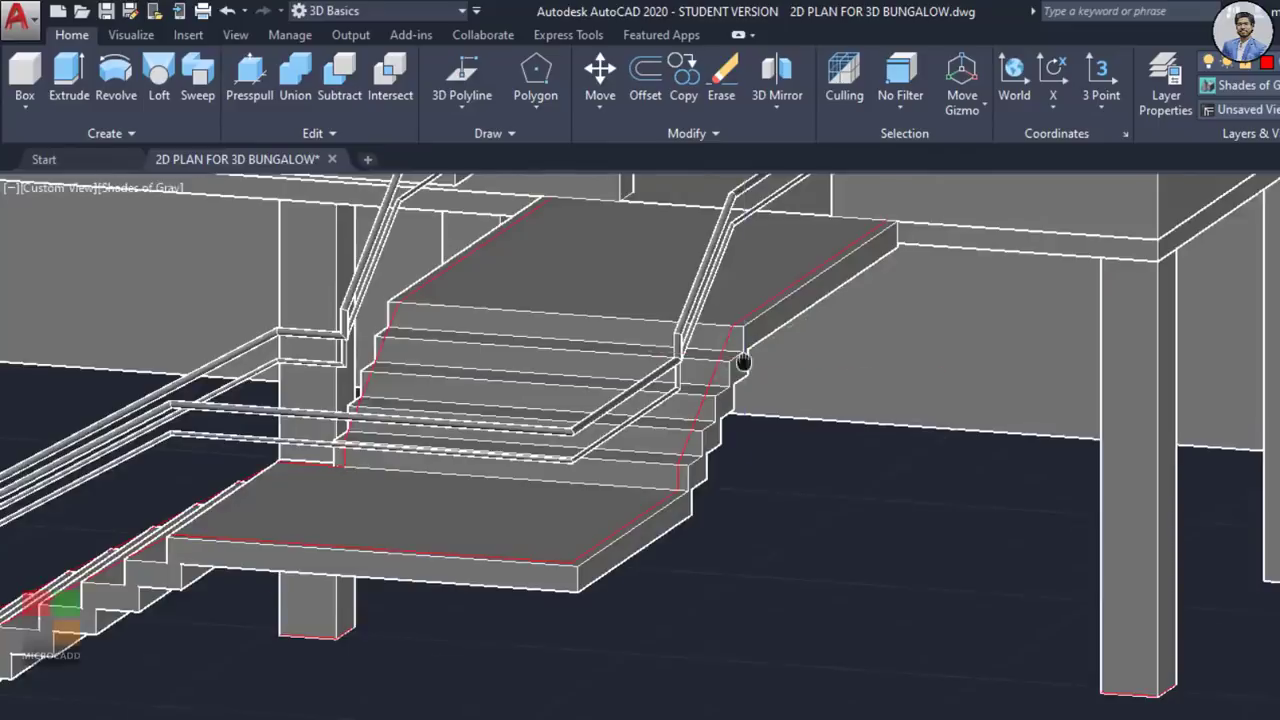
{"action": "middle_click_drag", "start_coordinate": [743, 366], "coordinate": [752, 474]}
{"action": "middle_click_drag", "start_coordinate": [794, 343], "coordinate": [824, 398]}
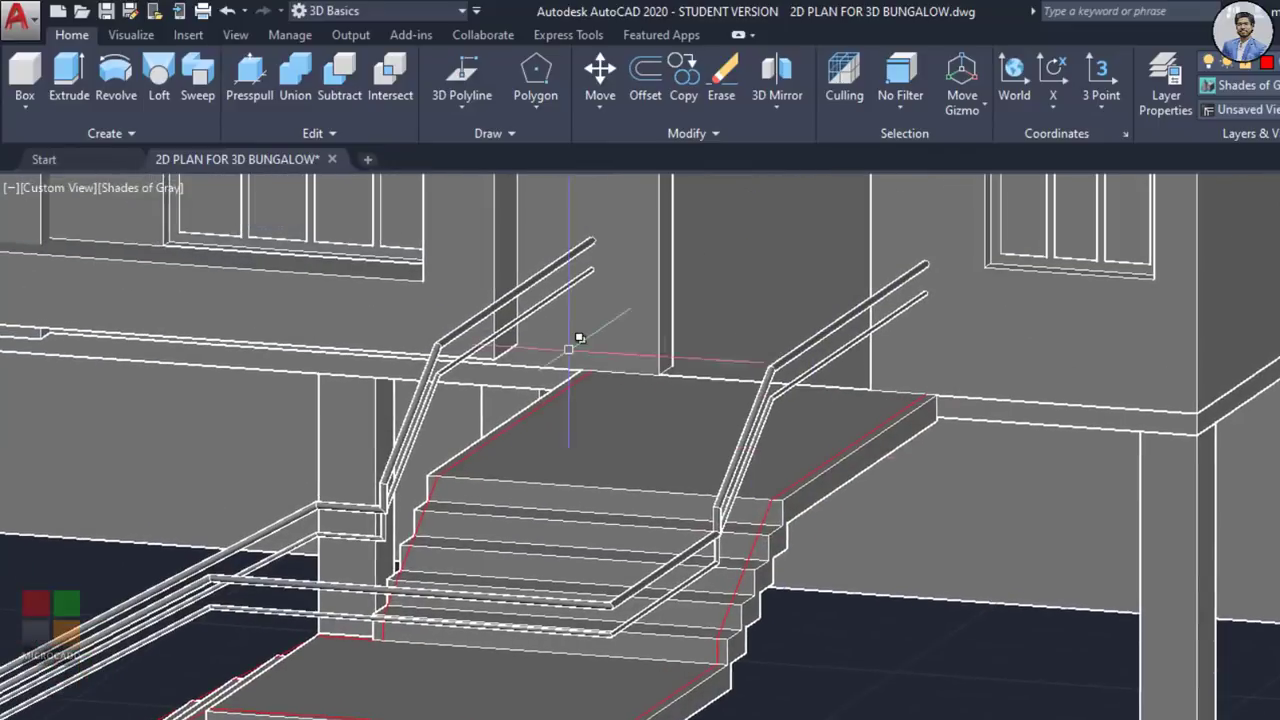
{"action": "left_click", "coordinate": [565, 286]}
{"action": "left_click", "coordinate": [893, 313]}
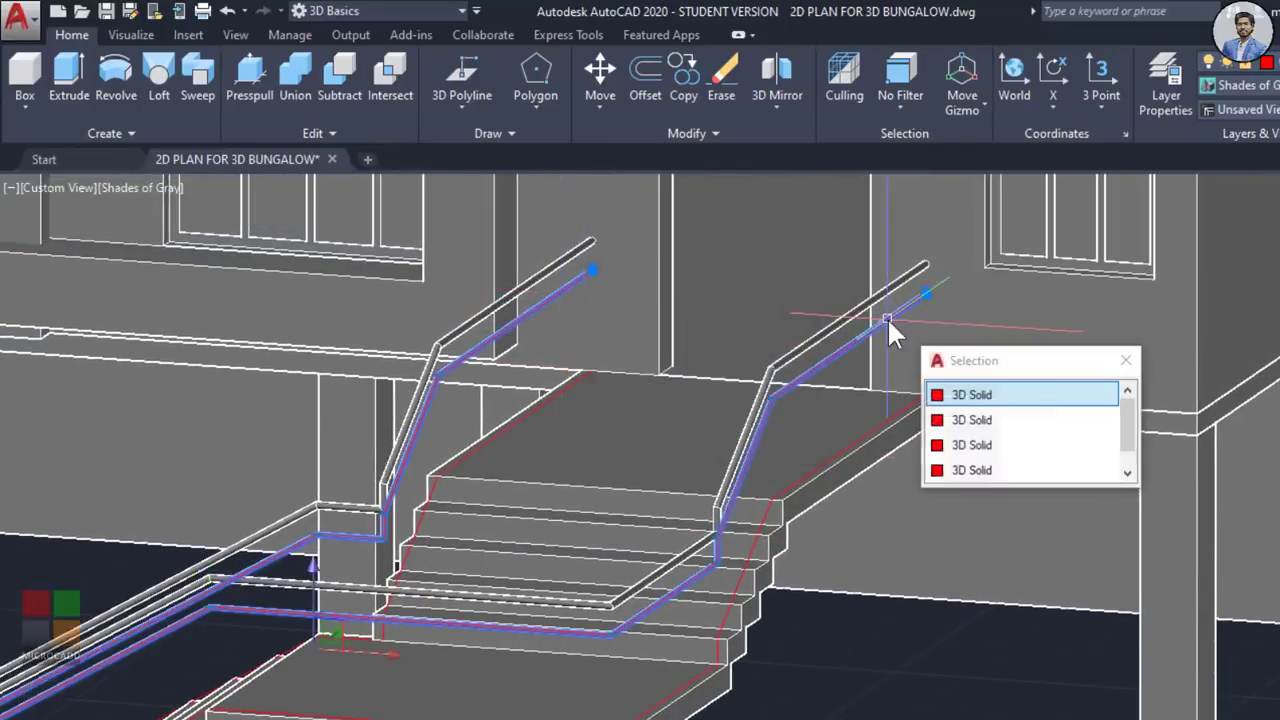
{"action": "scroll", "coordinate": [843, 374], "scroll_direction": "up", "scroll_amount": 2}
{"action": "type", "text": "o"}
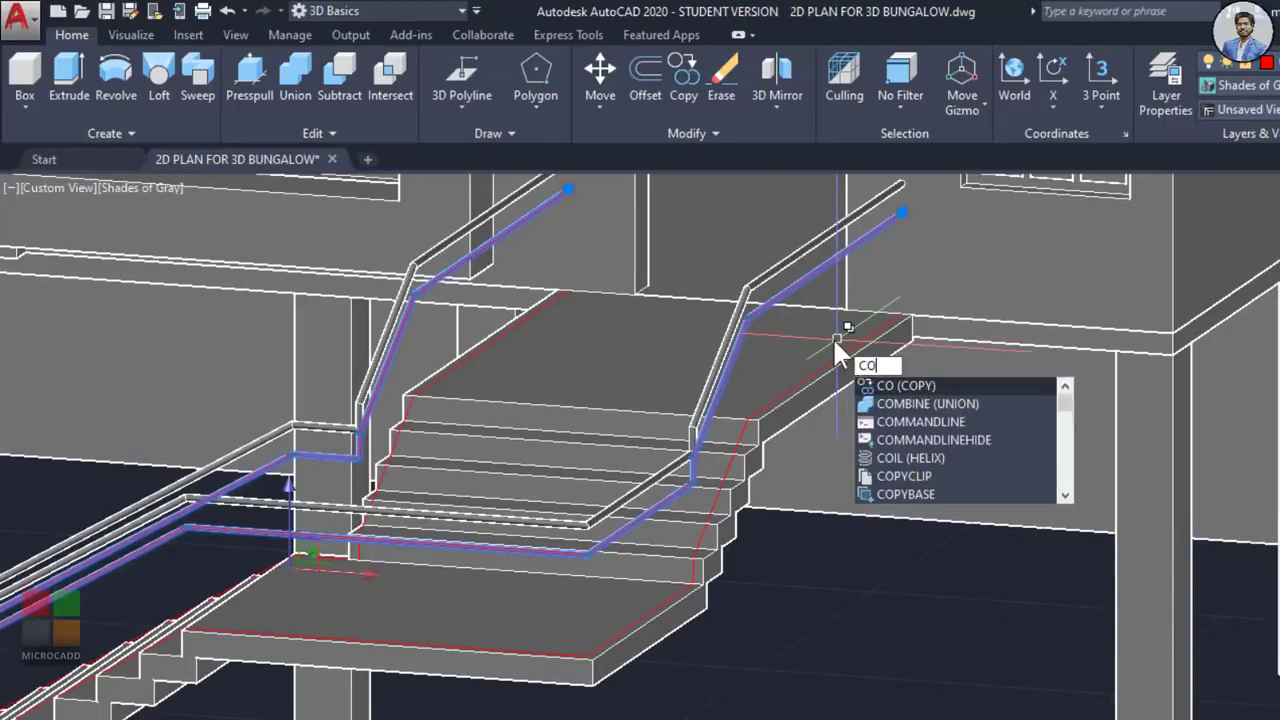
{"action": "key", "text": "Return"}
{"action": "scroll", "coordinate": [580, 470], "scroll_direction": "down", "scroll_amount": 3}
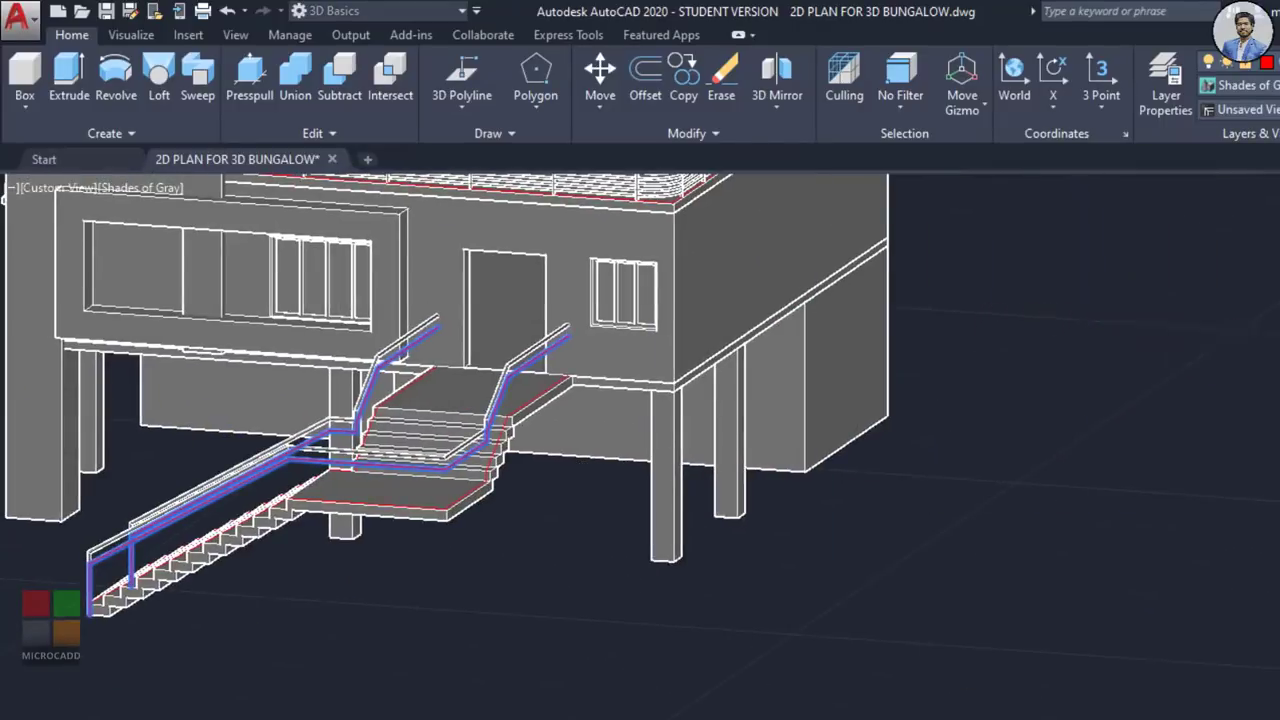
{"action": "left_click", "coordinate": [1082, 313]}
{"action": "type", "text": "."}
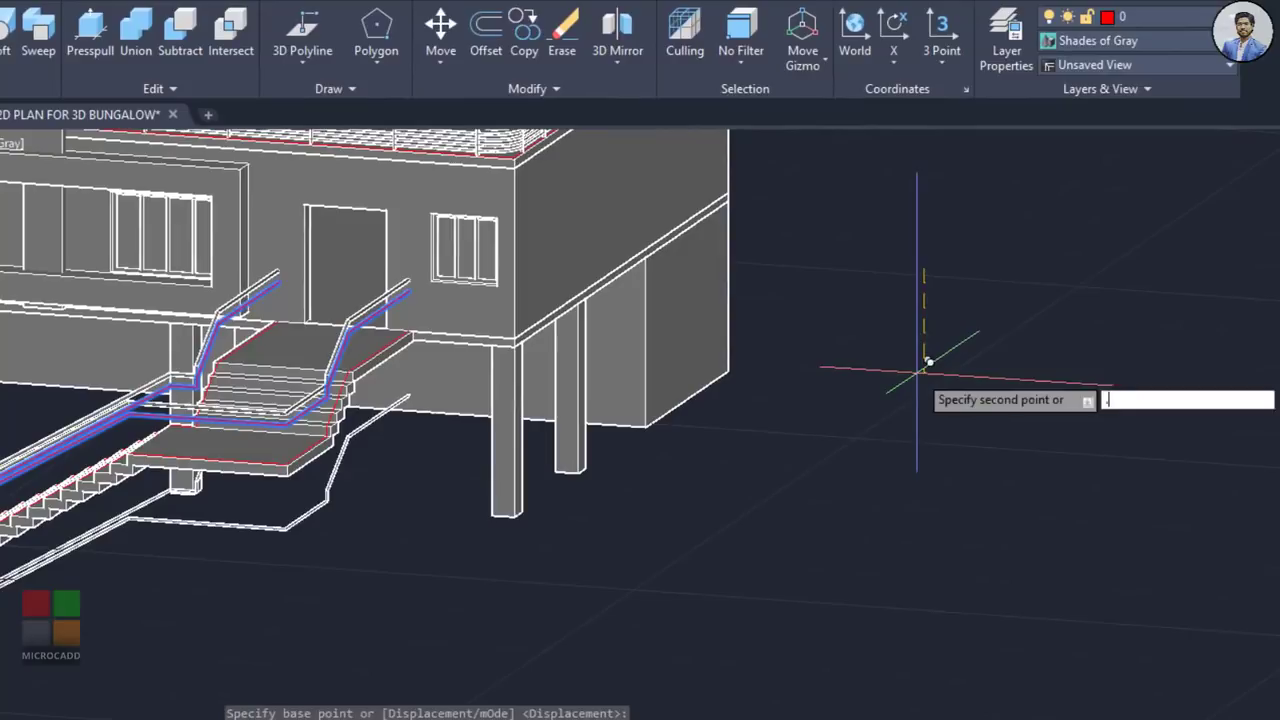
{"action": "type", "text": "1"}
{"action": "key", "text": "Return"}
{"action": "type", "text": ".2"}
{"action": "key", "text": "Return"}
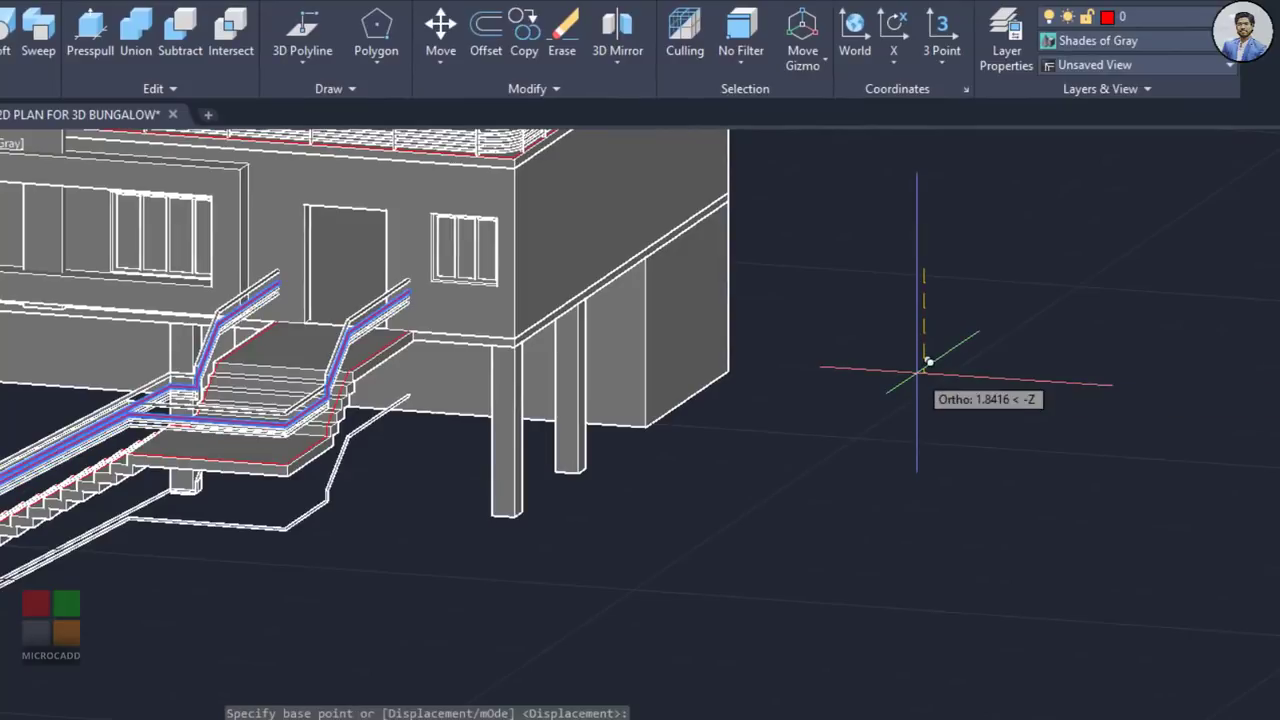
Step: Add further downward copies of both lower rails at 0.3, 0.4 and 0.5 from the originals
{"action": "type", "text": ".3"}
{"action": "key", "text": "Return"}
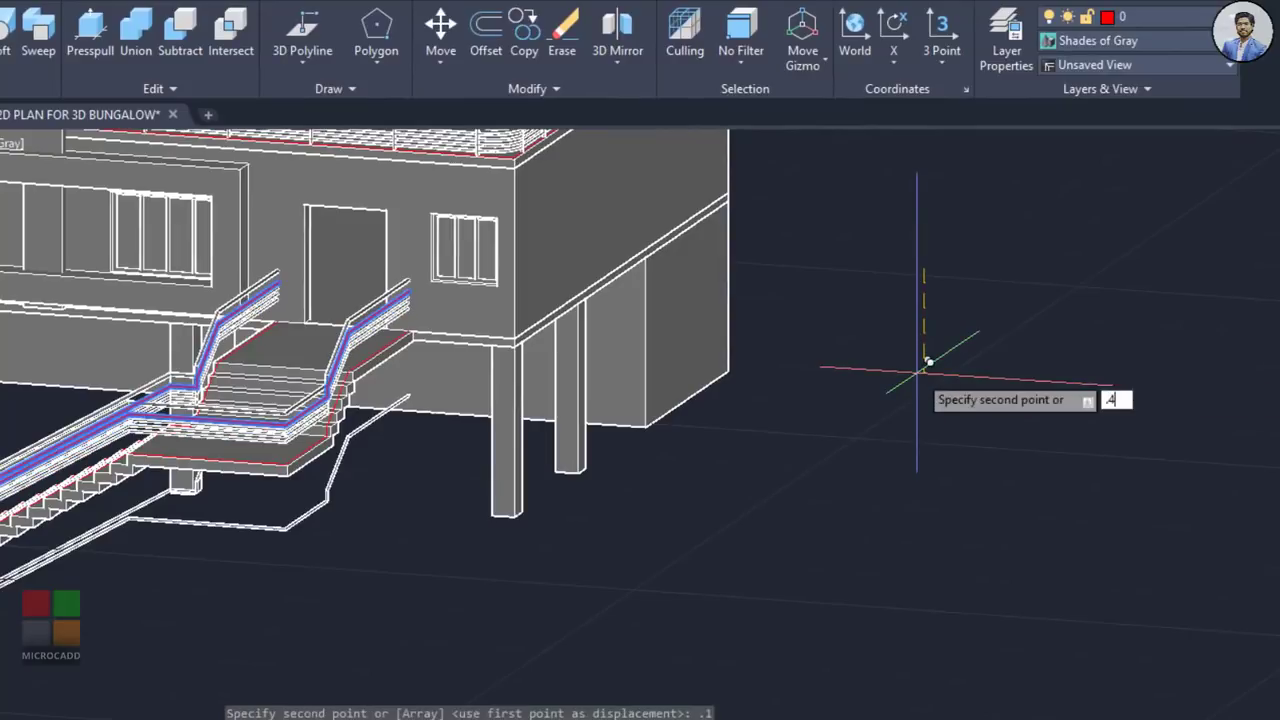
{"action": "type", "text": ".4"}
{"action": "key", "text": "Return"}
{"action": "type", "text": ".5"}
{"action": "key", "text": "Return"}
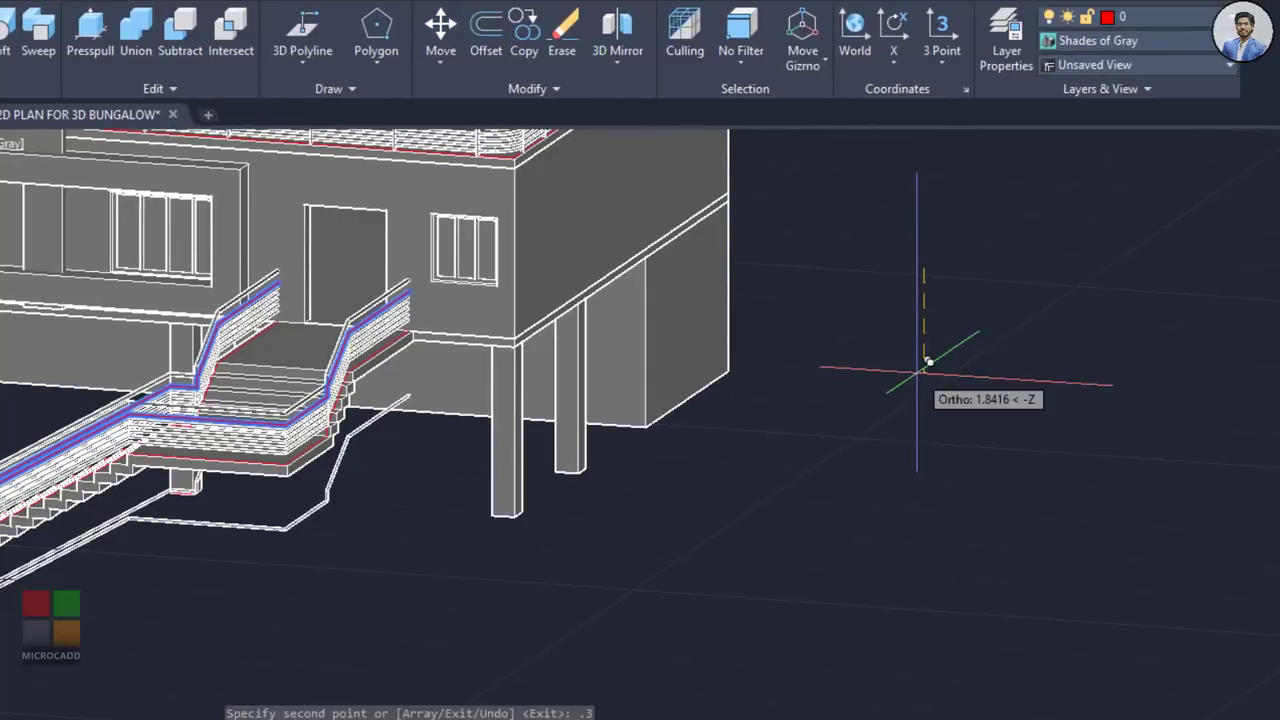
Step: Finish copying and examine the stacked rails along the upper landing, the turn and both stair flights
{"action": "scroll", "coordinate": [300, 340], "scroll_direction": "up", "scroll_amount": 5}
{"action": "middle_click_drag", "start_coordinate": [772, 360], "coordinate": [686, 383], "text": "shift"}
{"action": "key", "text": "Escape"}
{"action": "middle_click_drag", "start_coordinate": [435, 451], "coordinate": [692, 400]}
{"action": "scroll", "coordinate": [777, 363], "scroll_direction": "down", "scroll_amount": 5}
{"action": "middle_click_drag", "start_coordinate": [692, 400], "coordinate": [706, 462], "text": "shift"}
{"action": "scroll", "coordinate": [788, 256], "scroll_direction": "up", "scroll_amount": 6}
{"action": "middle_click_drag", "start_coordinate": [986, 470], "coordinate": [800, 262]}
{"action": "middle_click_drag", "start_coordinate": [800, 262], "coordinate": [965, 648], "text": "shift"}
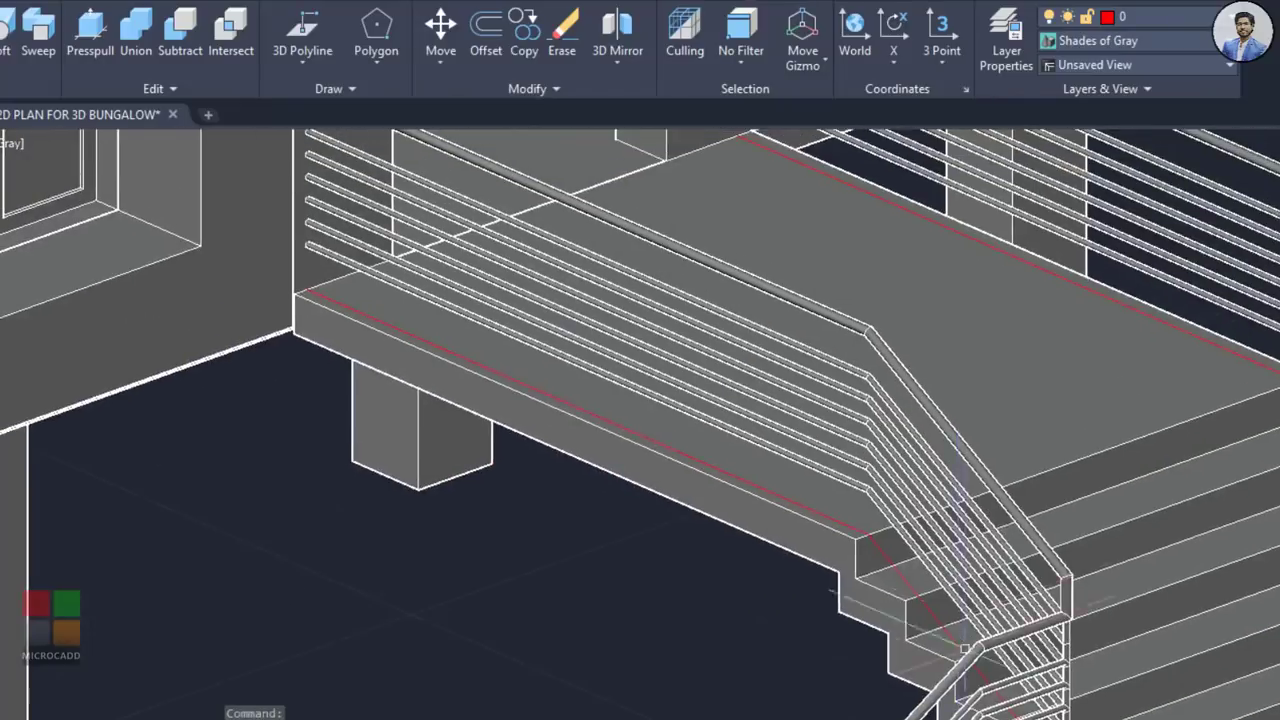
{"action": "middle_click_drag", "start_coordinate": [719, 592], "coordinate": [479, 448], "text": "shift"}
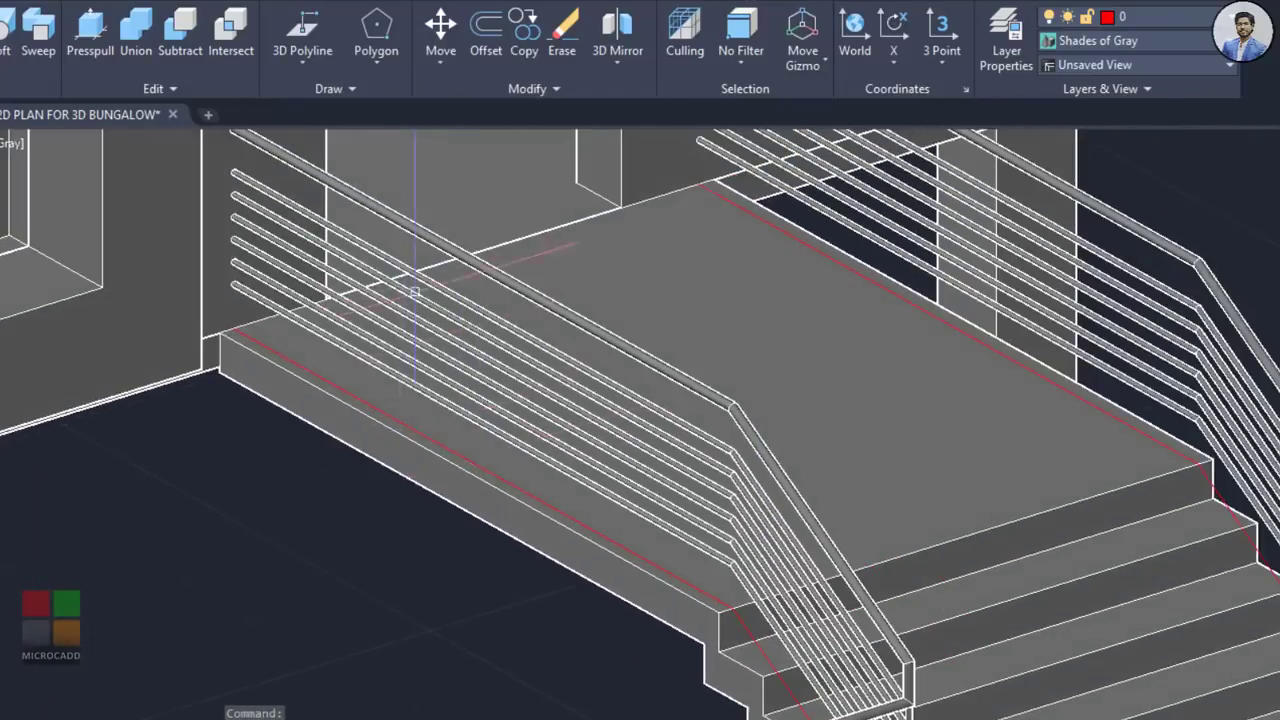
{"action": "scroll", "coordinate": [597, 214], "scroll_direction": "down", "scroll_amount": 5}
{"action": "middle_click_drag", "start_coordinate": [597, 214], "coordinate": [769, 357], "text": "shift"}
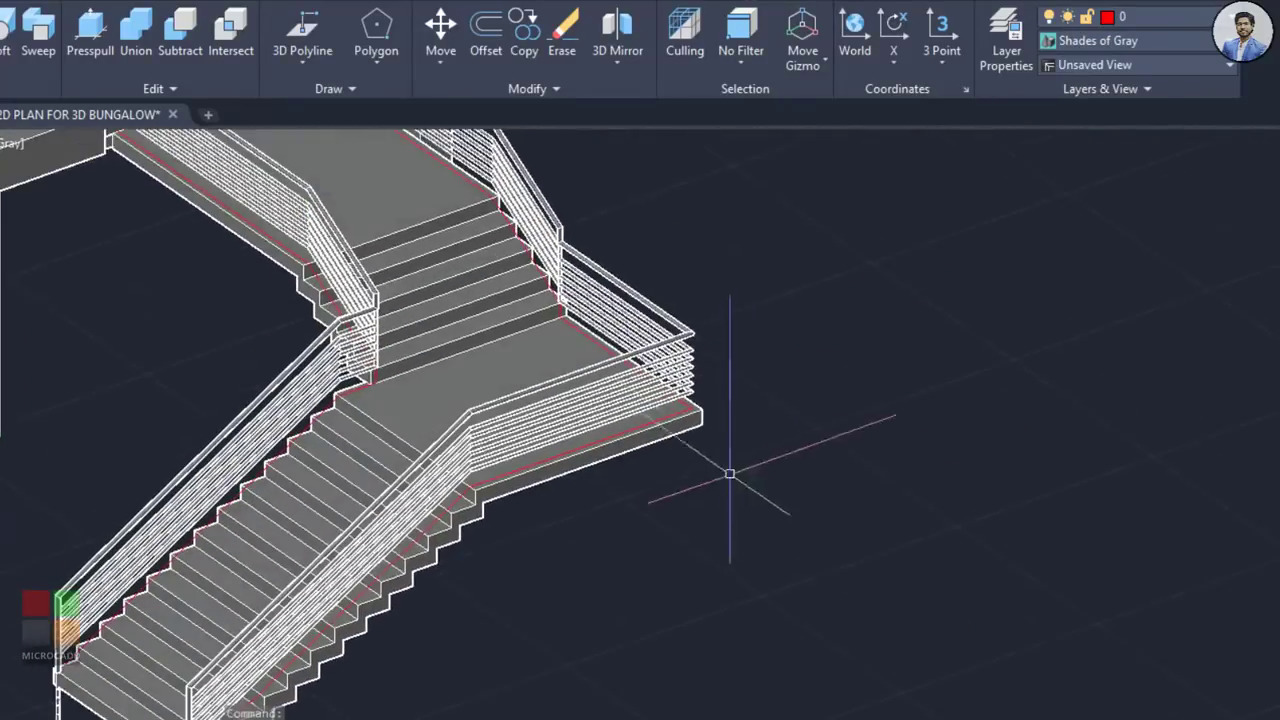
Step: Draw a small horizontal circle in the empty area beside the lower stair flight as the post's outer profile
{"action": "scroll", "coordinate": [731, 471], "scroll_direction": "up", "scroll_amount": 4}
{"action": "middle_click_drag", "start_coordinate": [729, 480], "coordinate": [781, 338]}
{"action": "middle_click_drag", "start_coordinate": [697, 600], "coordinate": [725, 471]}
{"action": "scroll", "coordinate": [639, 514], "scroll_direction": "up", "scroll_amount": 2}
{"action": "middle_click_drag", "start_coordinate": [639, 514], "coordinate": [709, 539]}
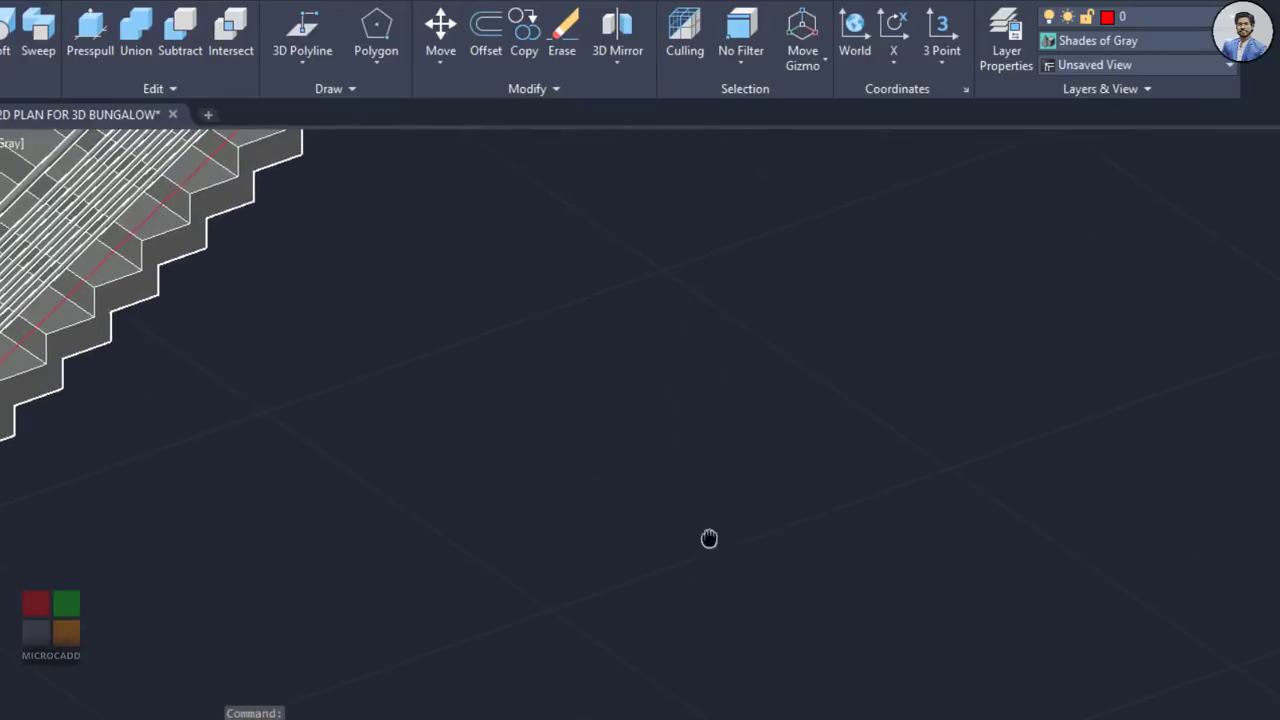
{"action": "key", "text": "Return"}
{"action": "left_click", "coordinate": [580, 514]}
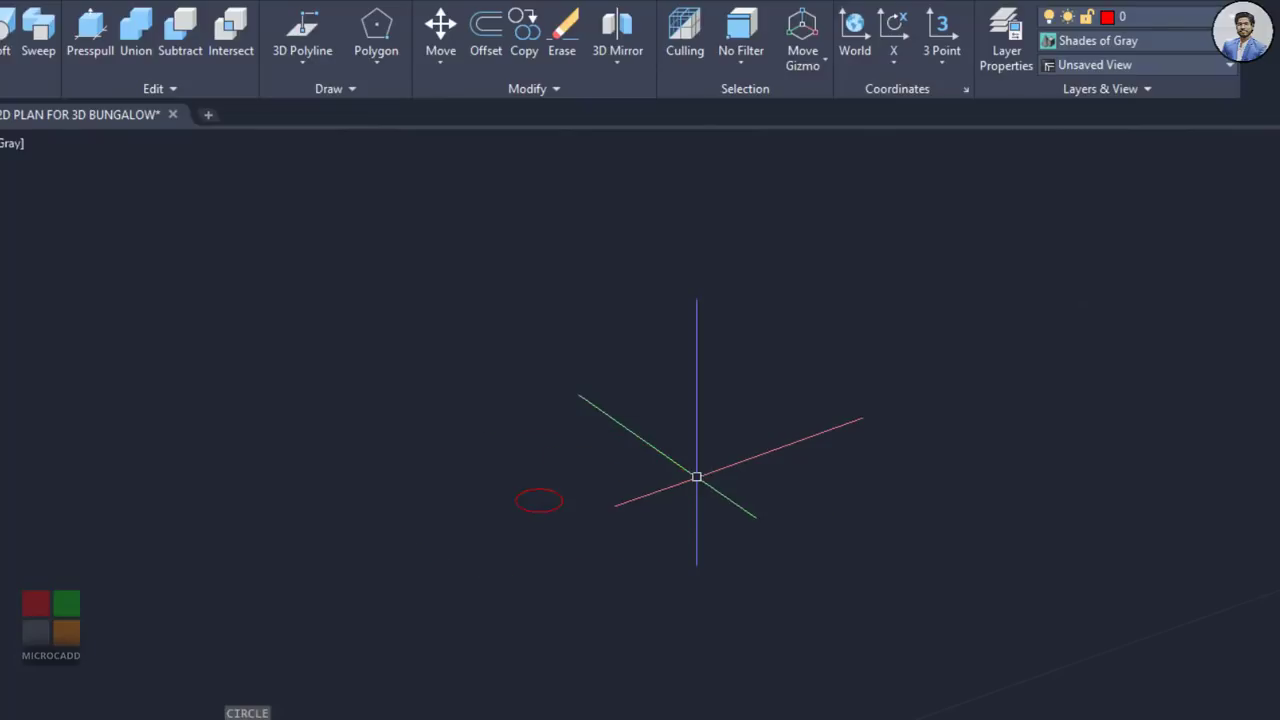
Step: Draw a concentric circle with a radius of 0.01 inside the post's outer profile
{"action": "key", "text": "Return"}
{"action": "scroll", "coordinate": [530, 515], "scroll_direction": "up", "scroll_amount": 5}
{"action": "left_click", "coordinate": [545, 455]}
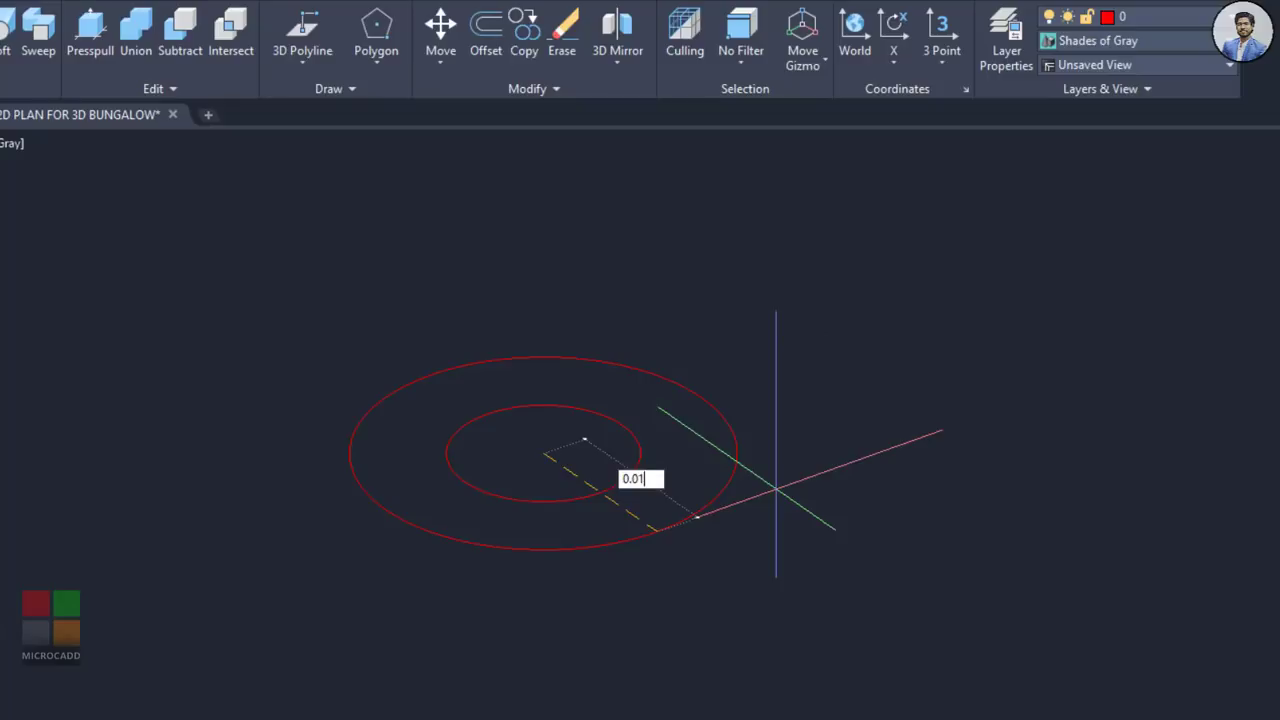
{"action": "type", "text": "0.01"}
{"action": "key", "text": "Return"}
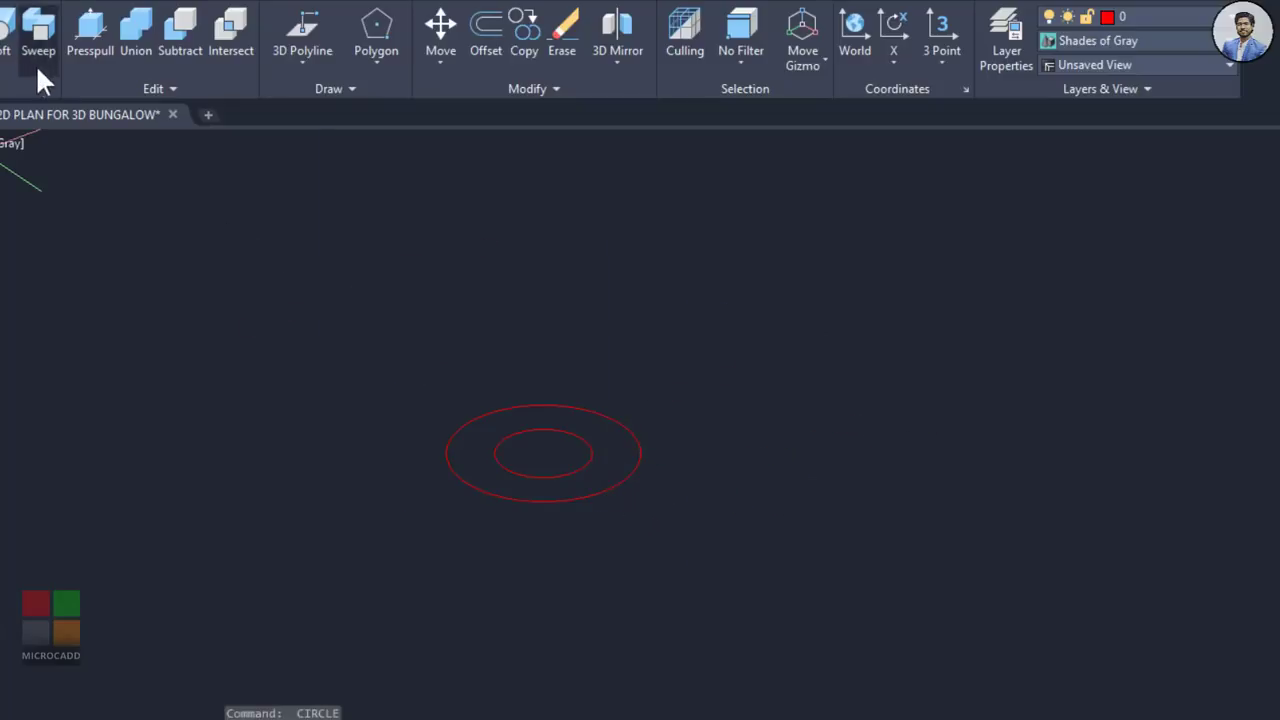
Step: Presspull the inner circle upward into a tall, slender cylinder for the post's core
{"action": "left_click", "coordinate": [102, 49]}
{"action": "left_click", "coordinate": [540, 450]}
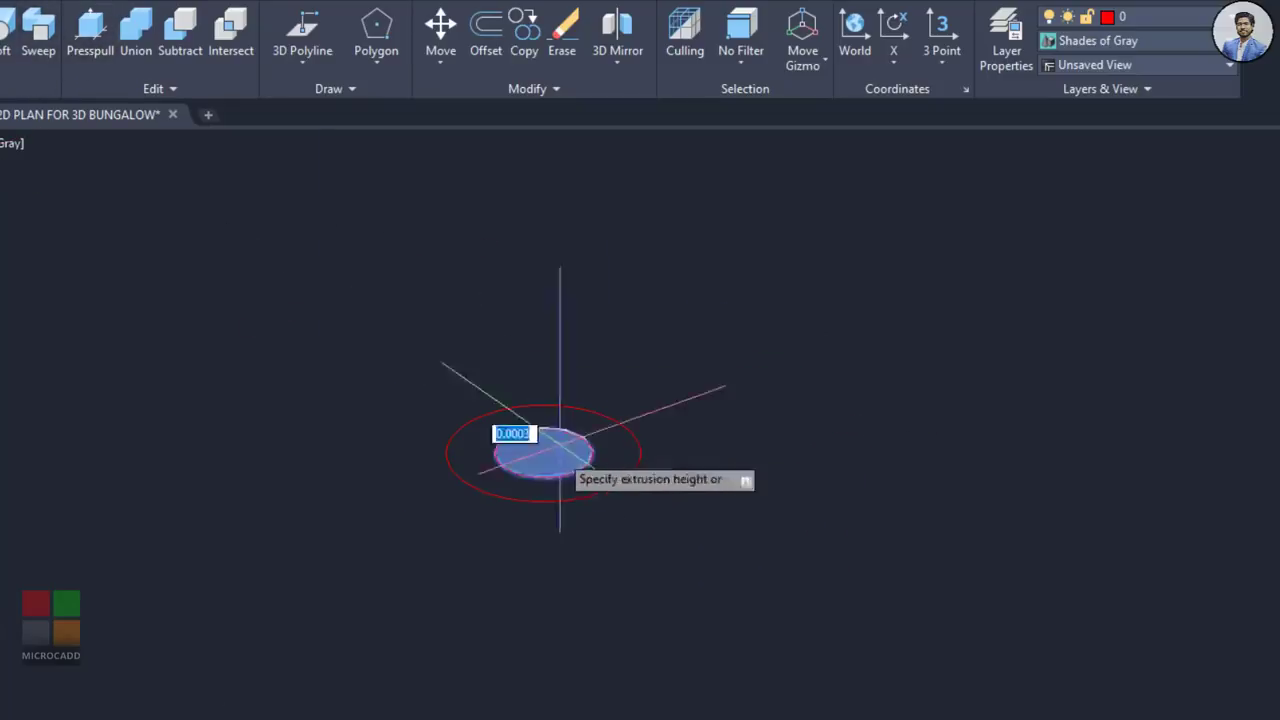
{"action": "scroll", "coordinate": [565, 460], "scroll_direction": "down", "scroll_amount": 5}
{"action": "left_click", "coordinate": [660, 225]}
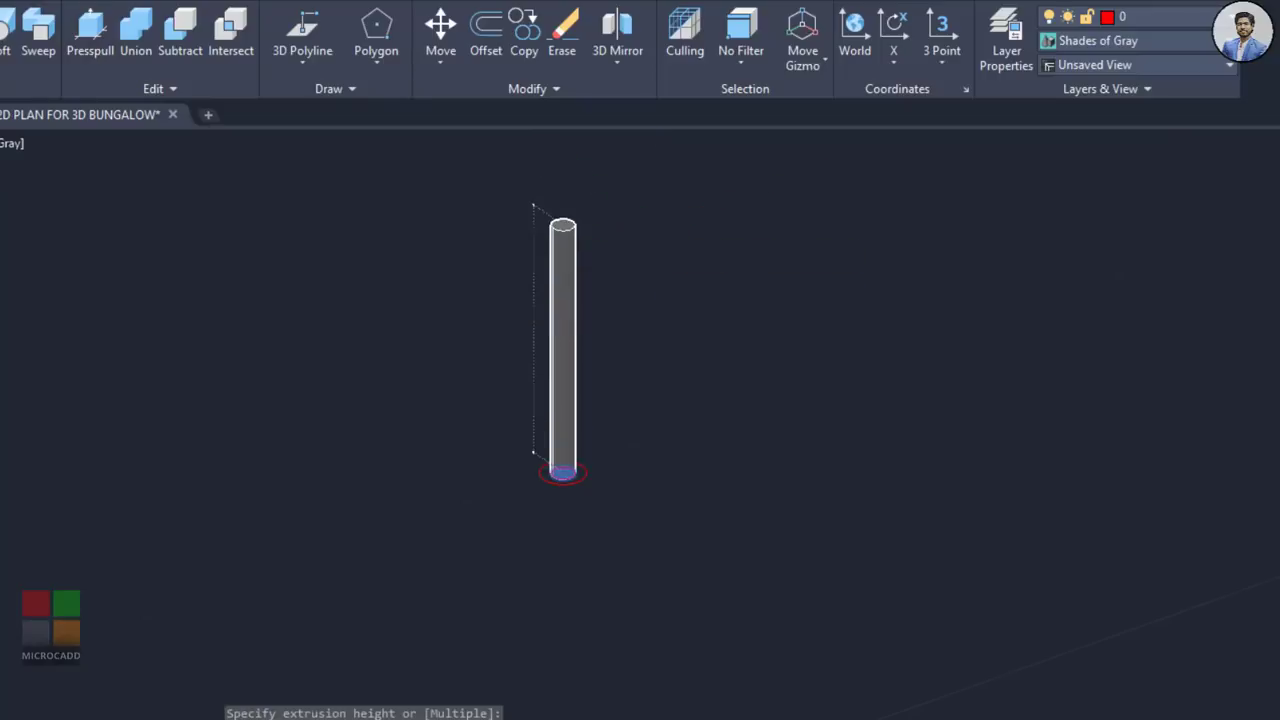
Step: Presspull the ring between the two circles upward by 0.6 to form an outer tube around the core
{"action": "scroll", "coordinate": [586, 466], "scroll_direction": "up", "scroll_amount": 5}
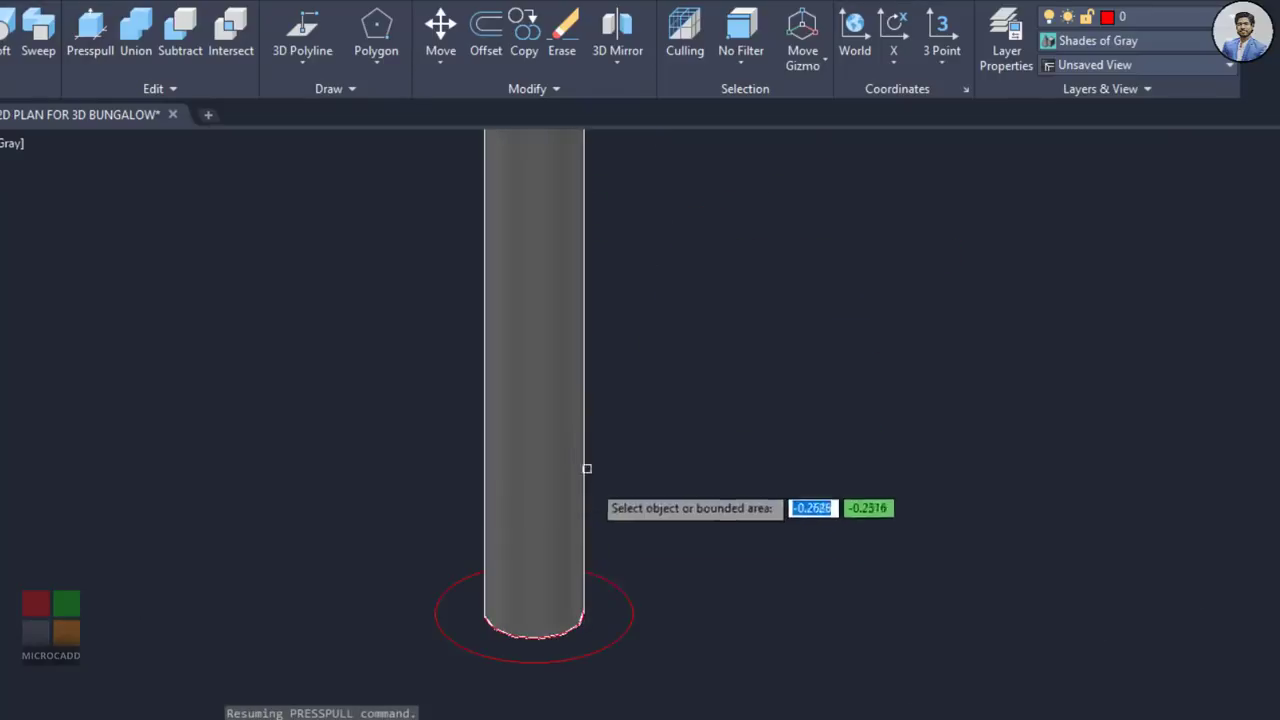
{"action": "left_click", "coordinate": [609, 614]}
{"action": "scroll", "coordinate": [743, 229], "scroll_direction": "down", "scroll_amount": 3}
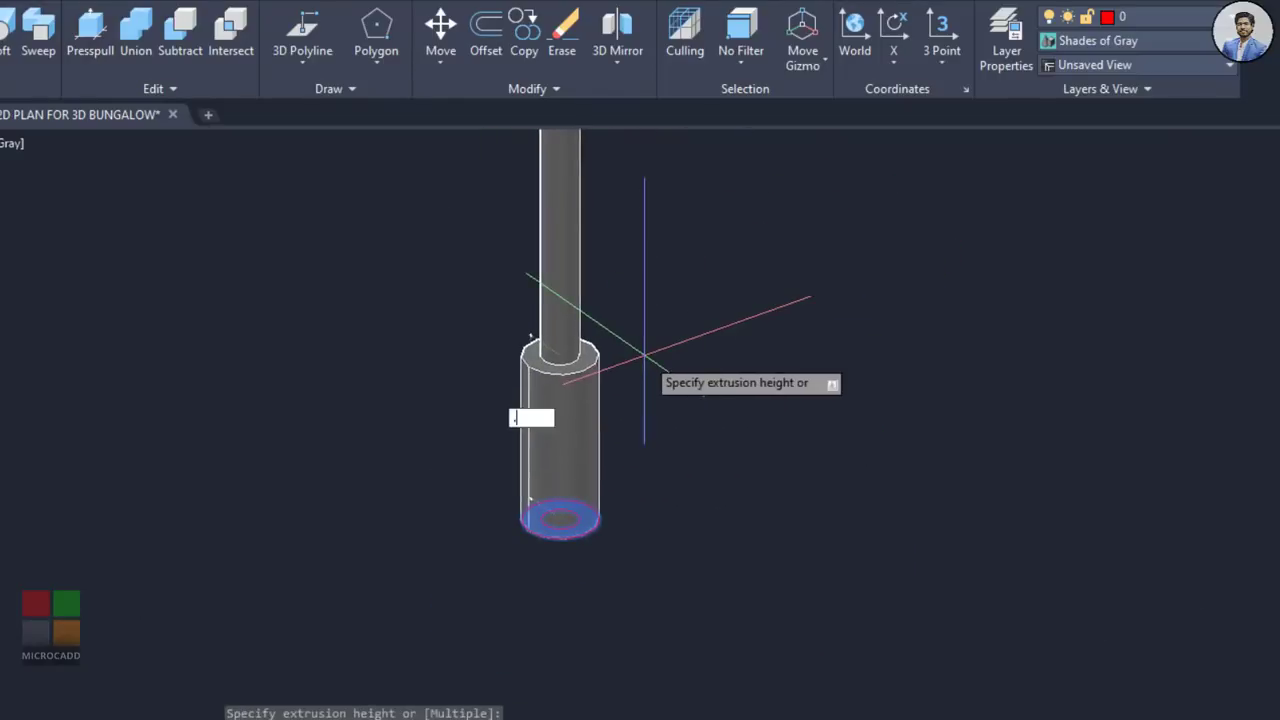
{"action": "type", "text": ".6"}
{"action": "key", "text": "Return"}
{"action": "scroll", "coordinate": [644, 355], "scroll_direction": "down", "scroll_amount": 3}
{"action": "scroll", "coordinate": [630, 432], "scroll_direction": "up", "scroll_amount": 4}
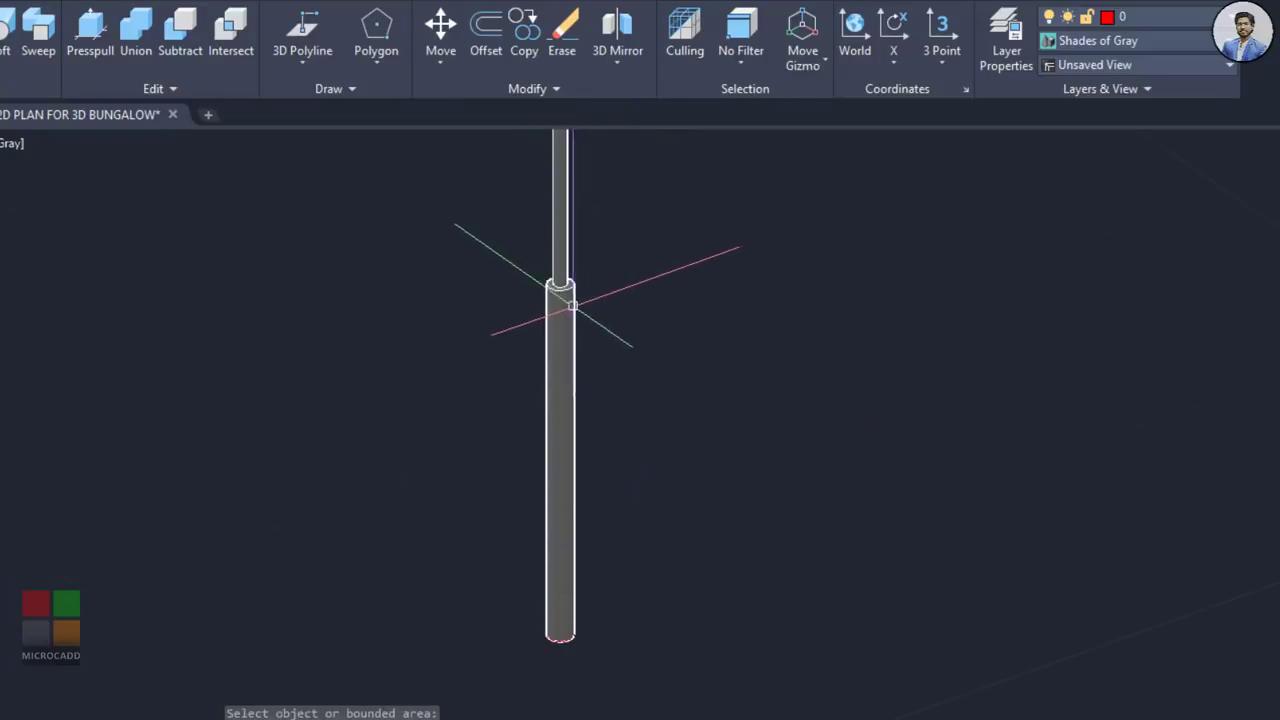
Step: Move the outer tube up 0.2 along the post's core
{"action": "left_click", "coordinate": [573, 305]}
{"action": "middle_click_drag", "start_coordinate": [680, 316], "coordinate": [685, 341]}
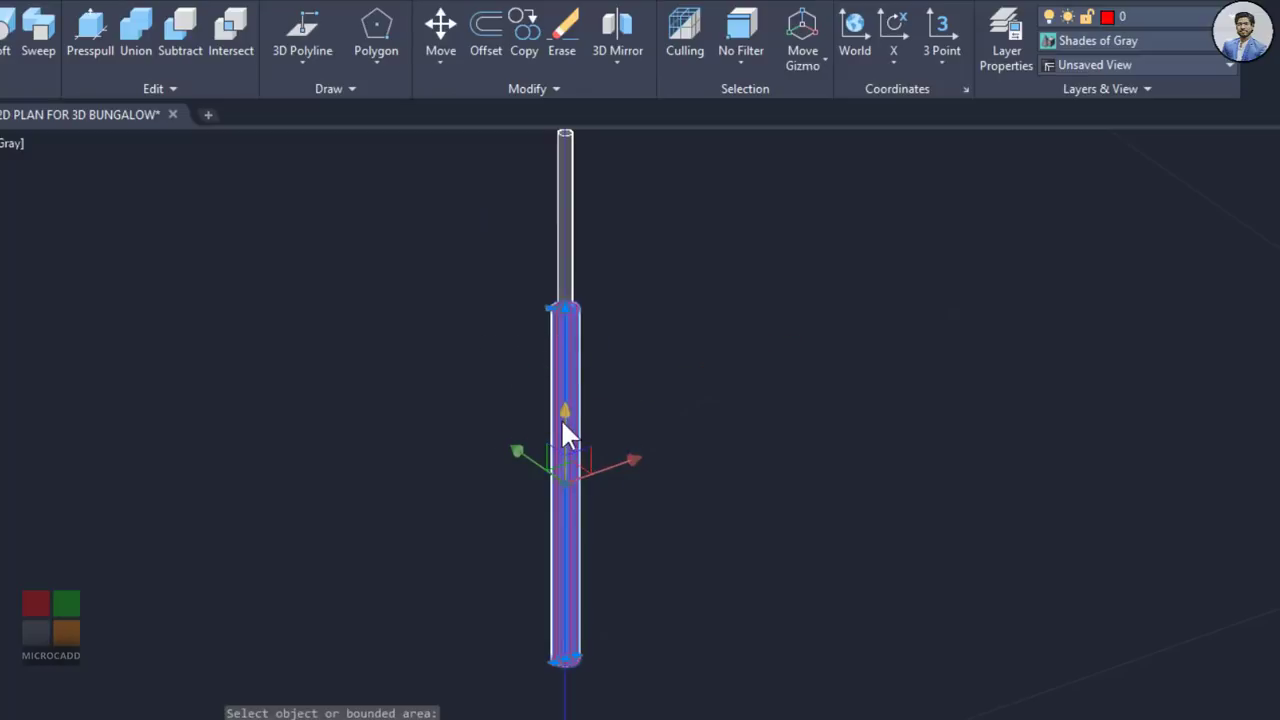
{"action": "left_click", "coordinate": [563, 423]}
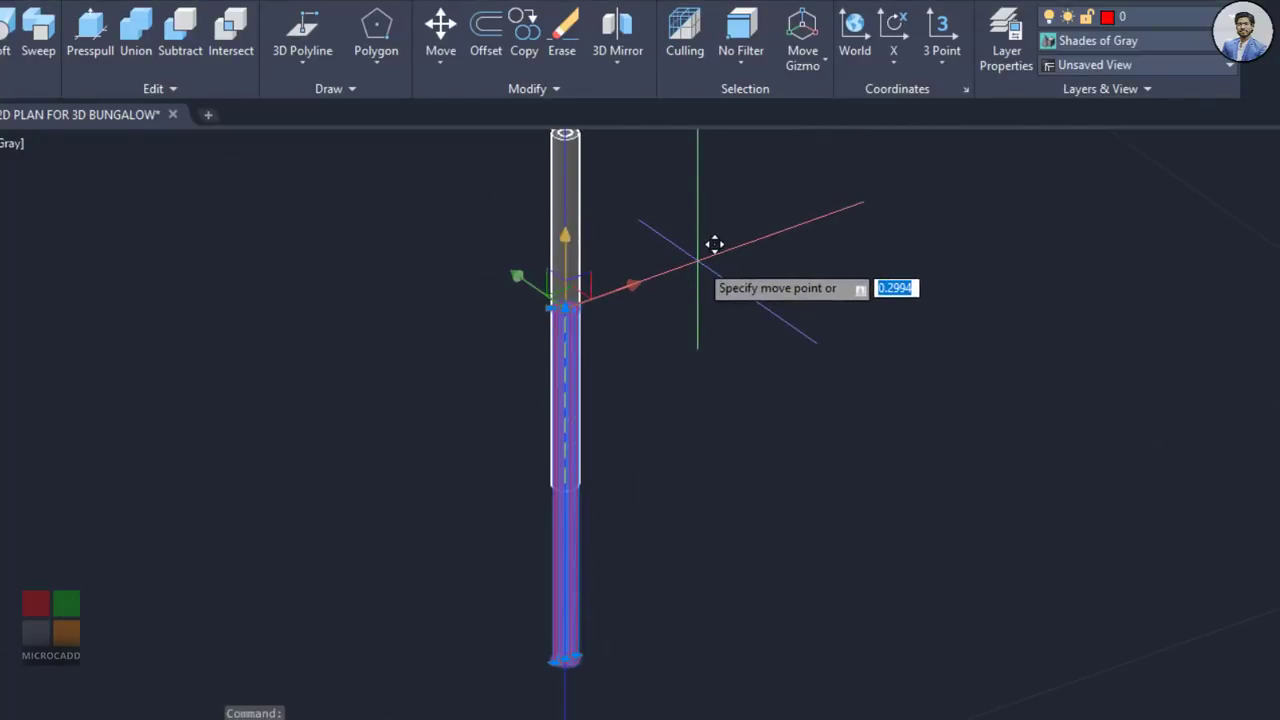
{"action": "key", "text": "Return"}
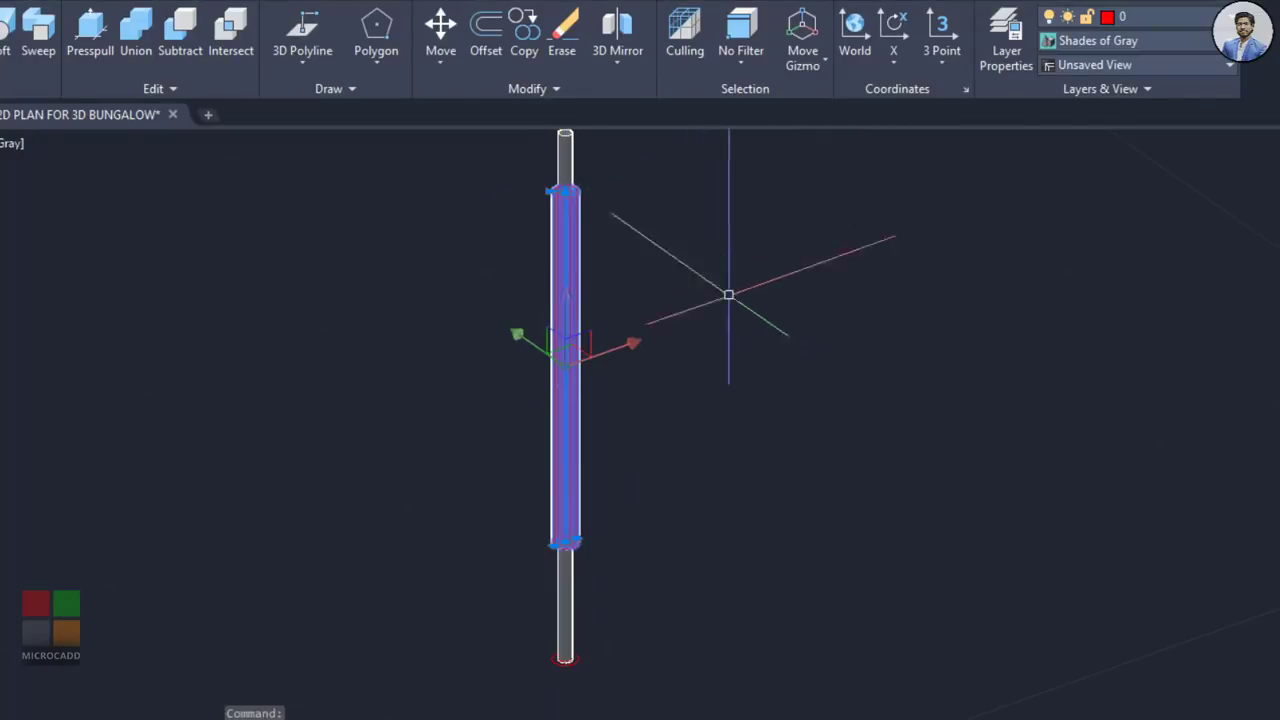
Step: Try to shift the outer tube vertically by 0.15, and undo its previous upward move
{"action": "left_click", "coordinate": [572, 298]}
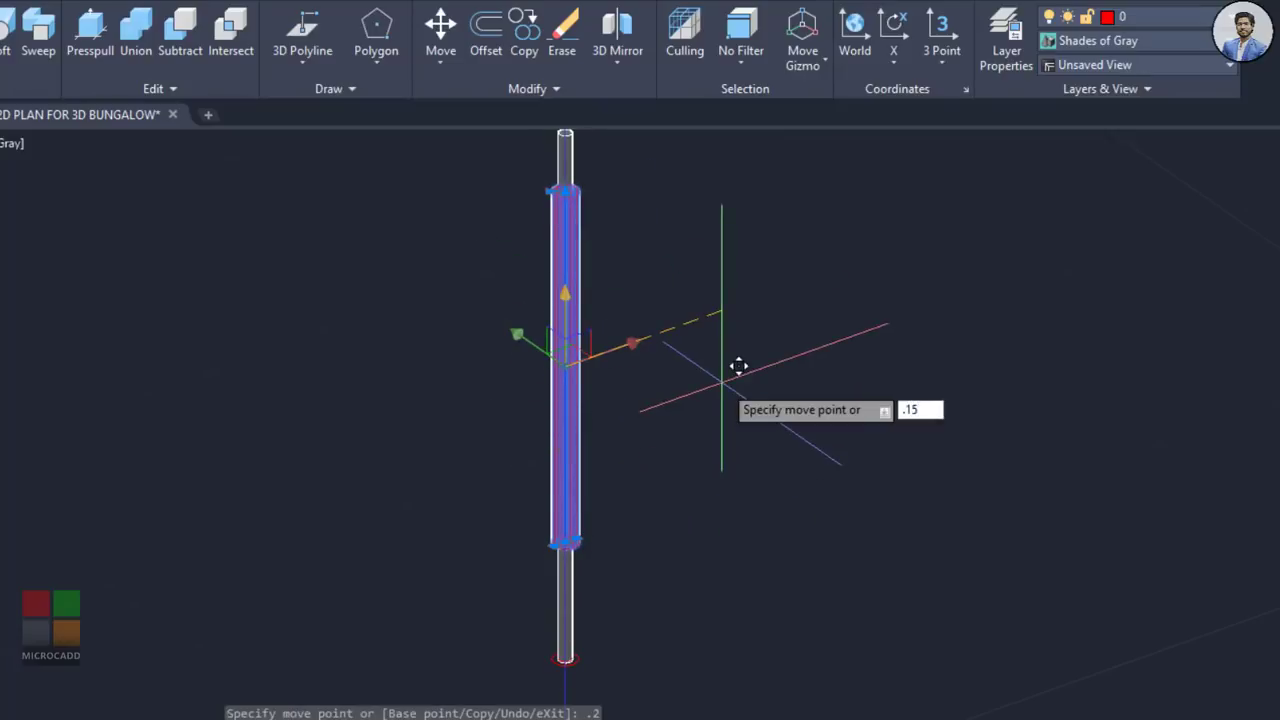
{"action": "type", "text": ".15"}
{"action": "key", "text": "Escape"}
{"action": "key", "text": "Escape"}
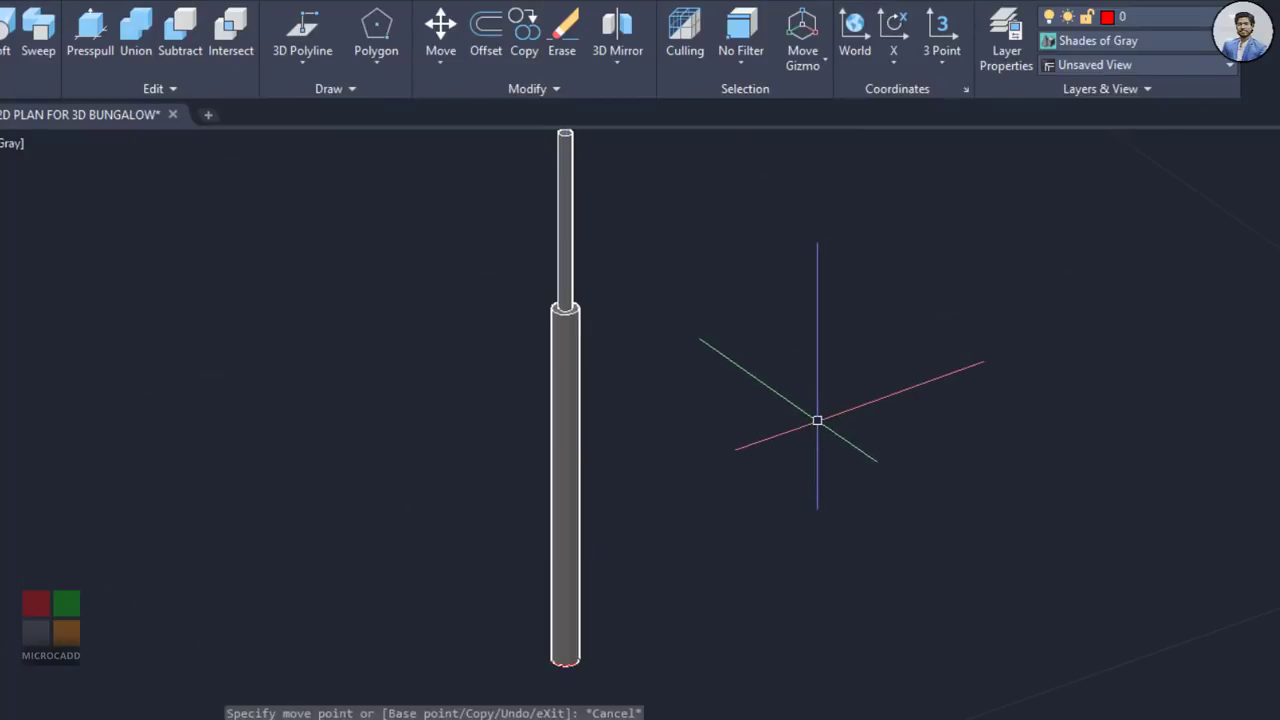
Step: Select only the outer tube and move it up 0.15 along the post's core
{"action": "left_click", "coordinate": [584, 385]}
{"action": "left_click", "coordinate": [571, 389]}
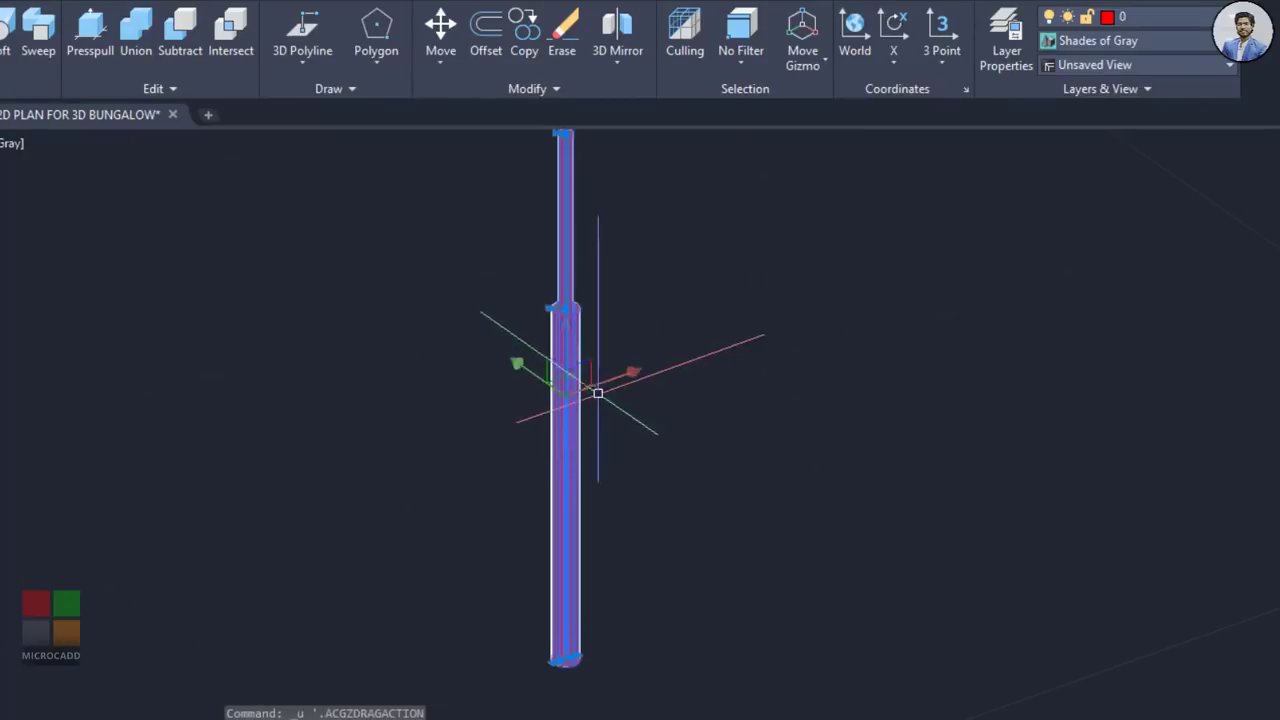
{"action": "left_click", "coordinate": [583, 464]}
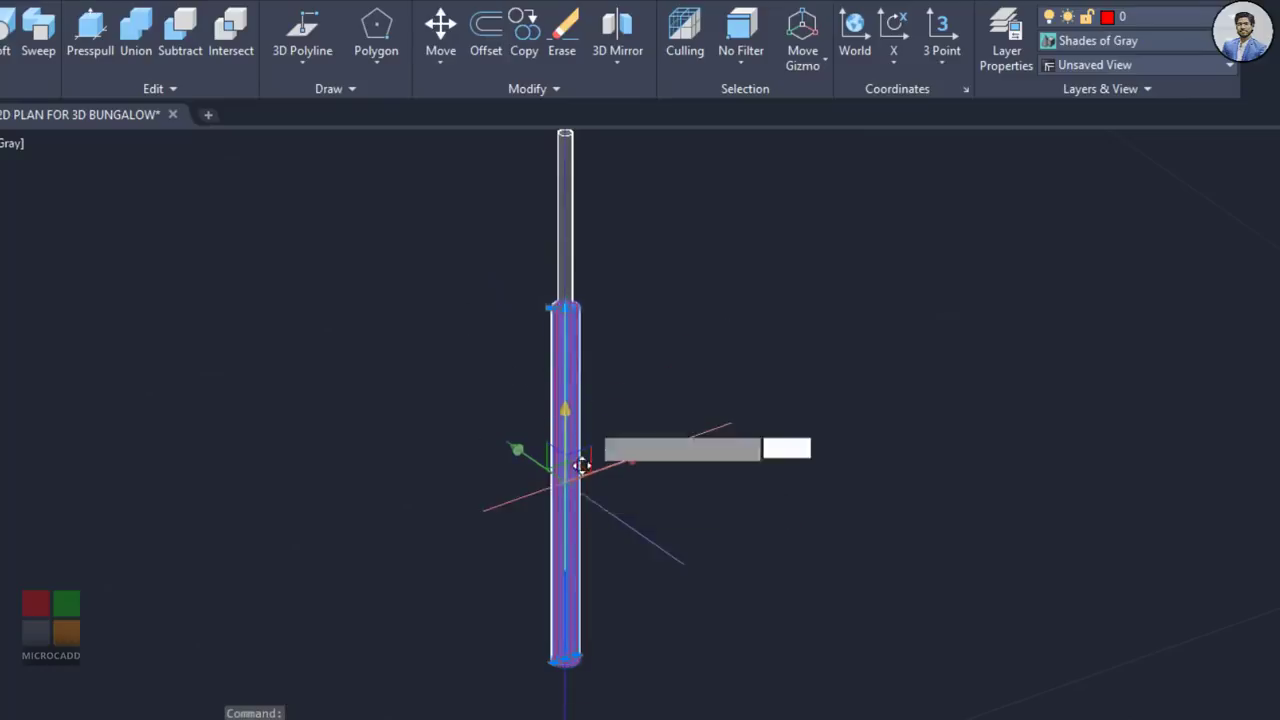
{"action": "type", "text": ".15"}
{"action": "key", "text": "Return"}
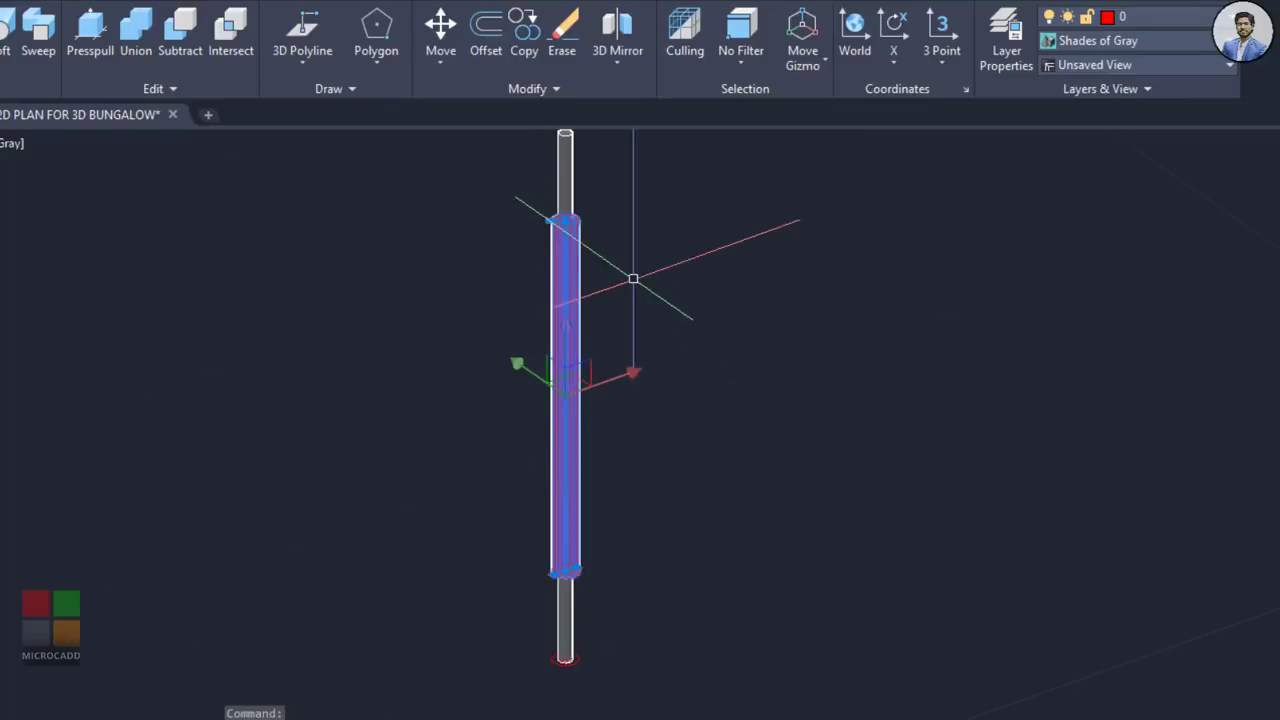
{"action": "scroll", "coordinate": [768, 418], "scroll_direction": "down", "scroll_amount": 2}
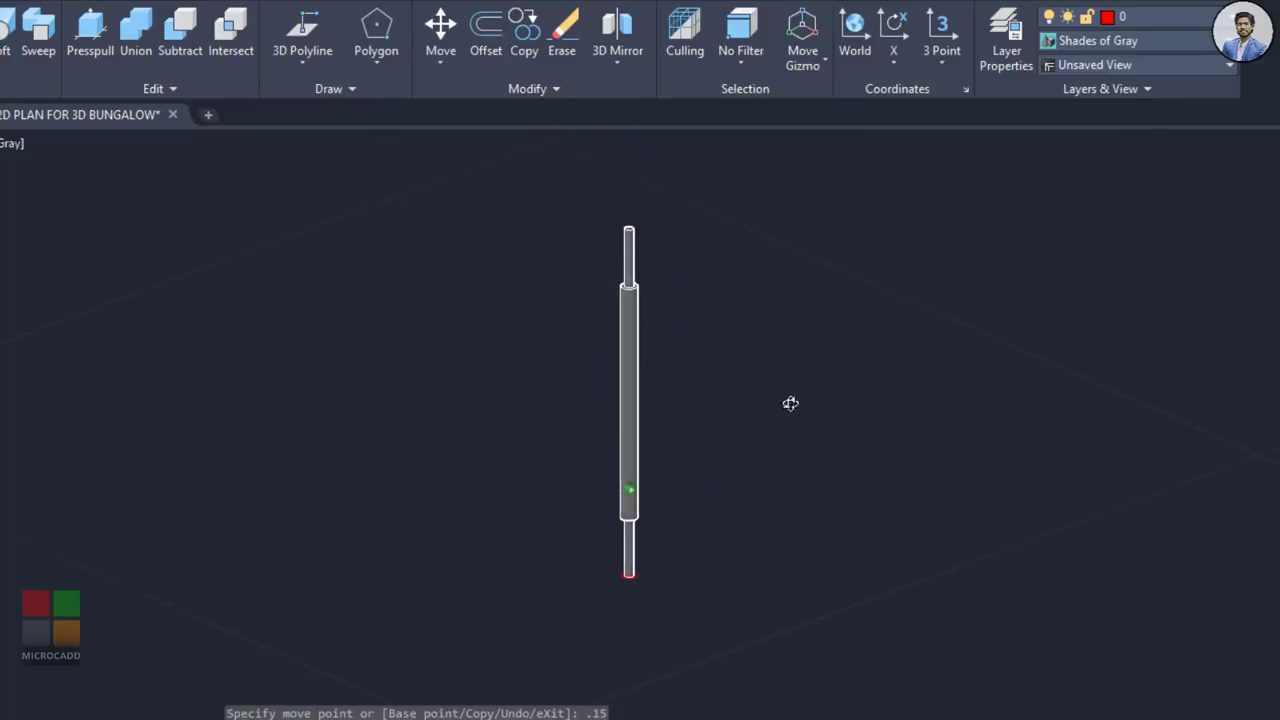
{"action": "key", "text": "Escape"}
Step: Union the post's core and outer tube into a single solid
{"action": "scroll", "coordinate": [600, 371], "scroll_direction": "up", "scroll_amount": 2}
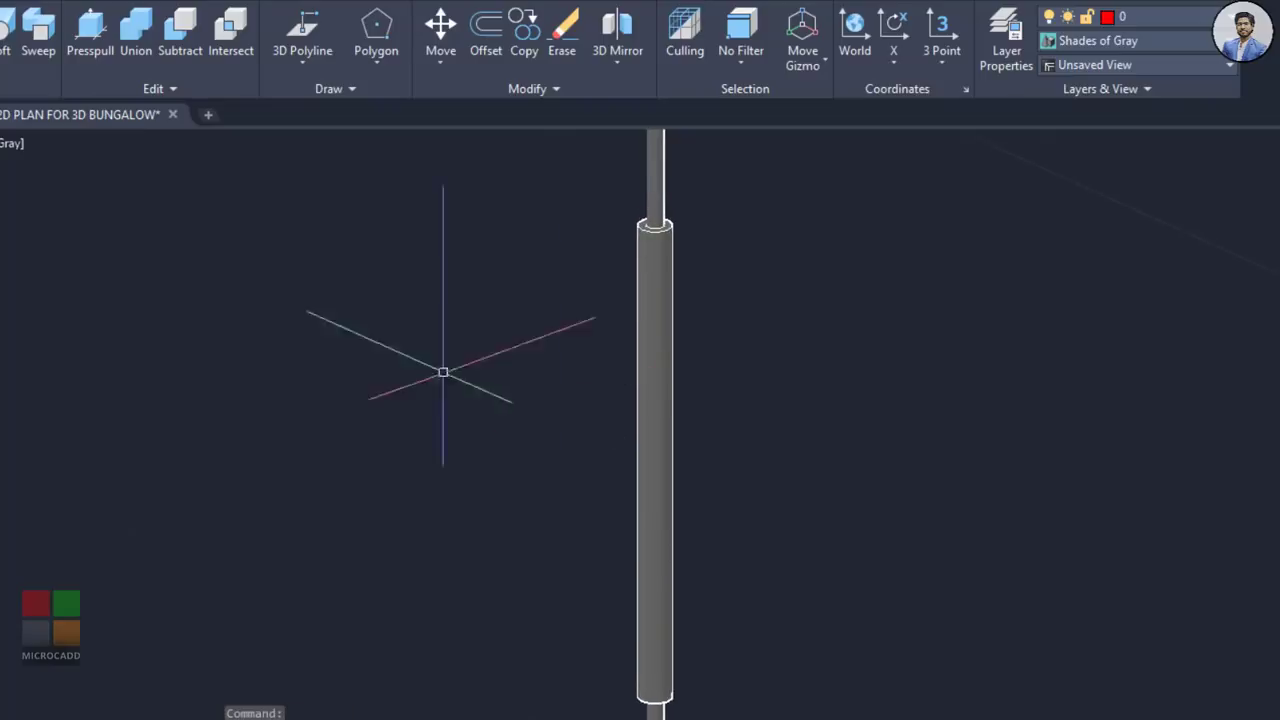
{"action": "left_click", "coordinate": [136, 40]}
{"action": "left_click_drag", "start_coordinate": [757, 217], "coordinate": [412, 506]}
{"action": "key", "text": "Return"}
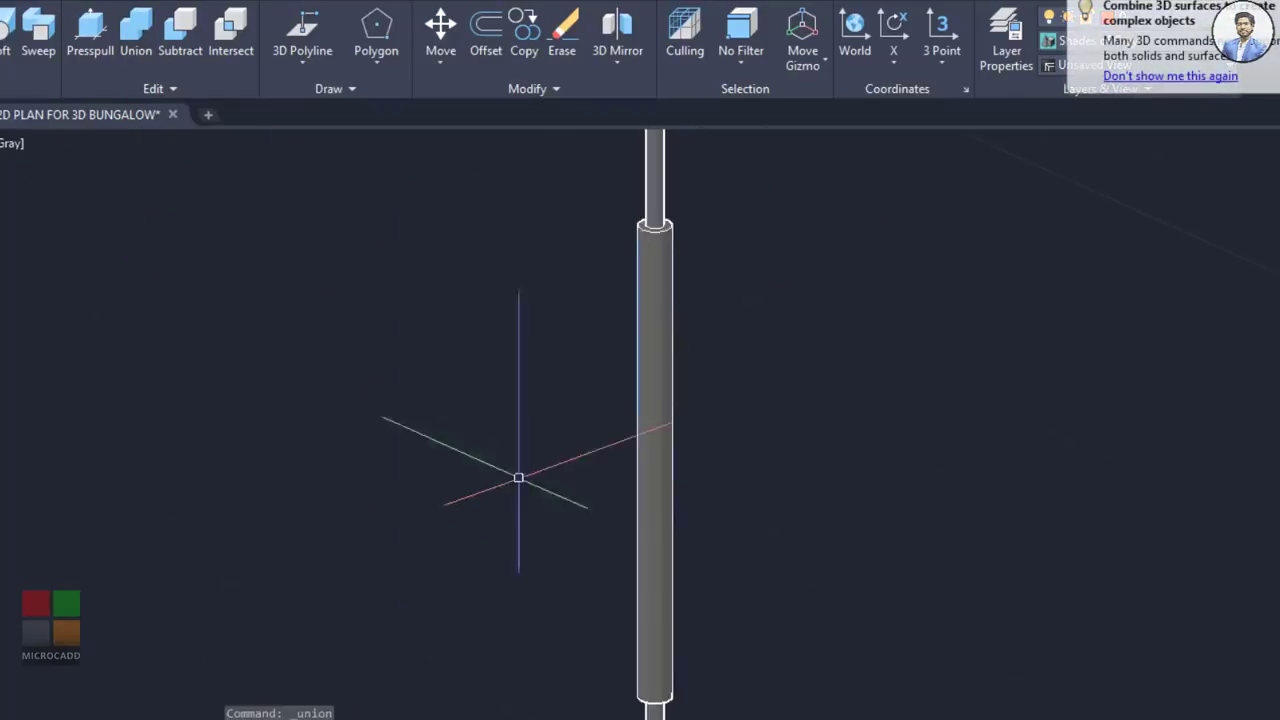
Step: Copy the united post from its base onto the upper landing's edge line, near the railing's end at the house
{"action": "scroll", "coordinate": [573, 317], "scroll_direction": "down", "scroll_amount": 2}
{"action": "scroll", "coordinate": [590, 500], "scroll_direction": "up", "scroll_amount": 2}
{"action": "left_click", "coordinate": [617, 423]}
{"action": "scroll", "coordinate": [716, 399], "scroll_direction": "up", "scroll_amount": 1}
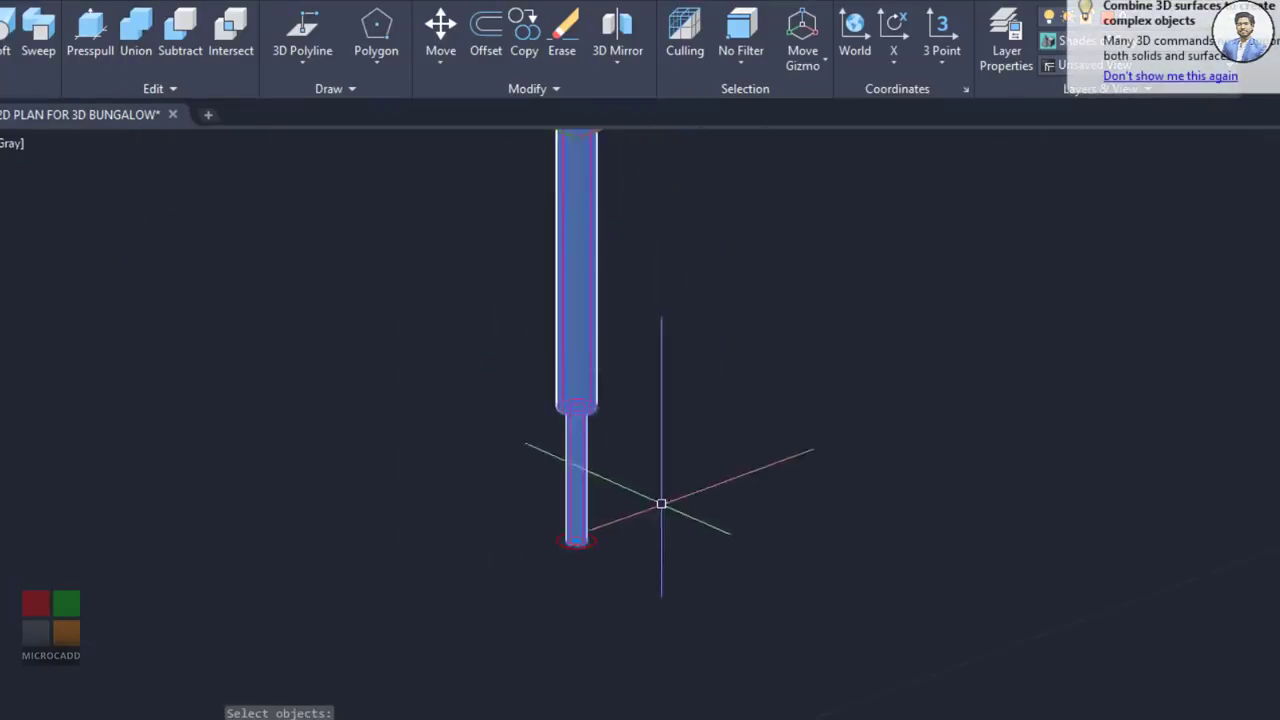
{"action": "scroll", "coordinate": [661, 503], "scroll_direction": "up", "scroll_amount": 1}
{"action": "key", "text": "Return"}
{"action": "type", "text": "co"}
{"action": "key", "text": "Return"}
{"action": "scroll", "coordinate": [706, 500], "scroll_direction": "up", "scroll_amount": 9}
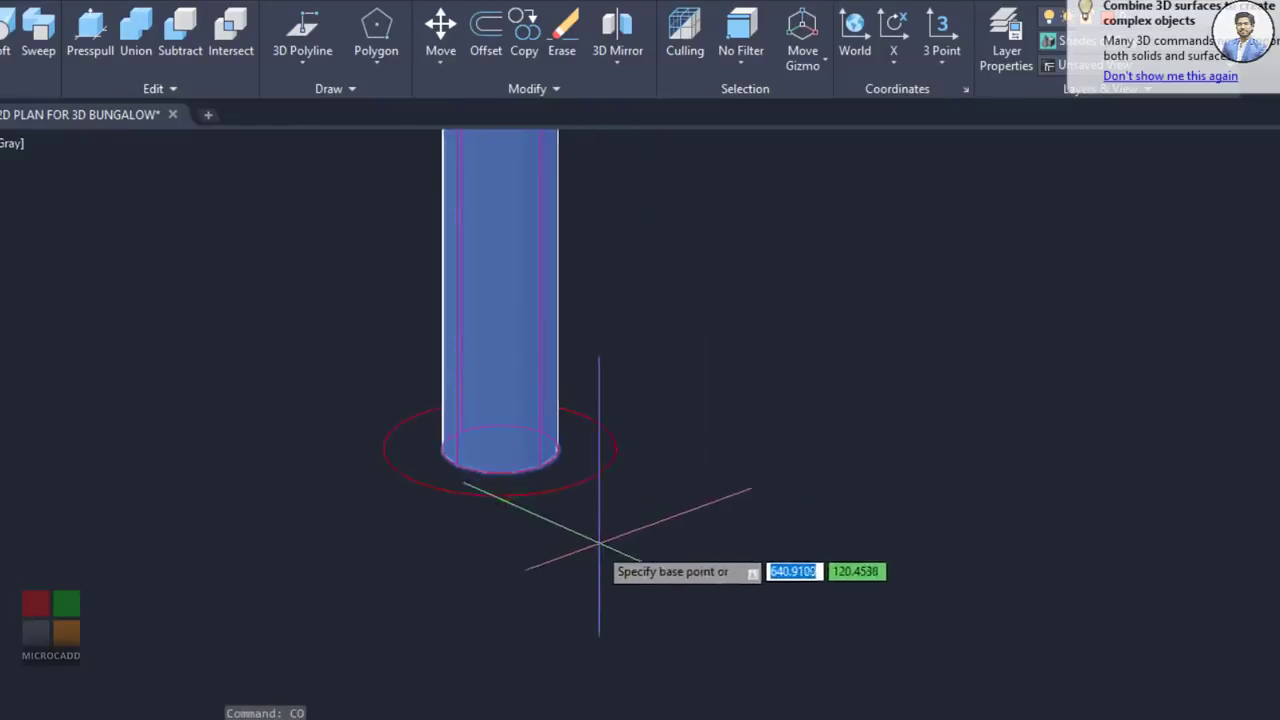
{"action": "left_click", "coordinate": [414, 354]}
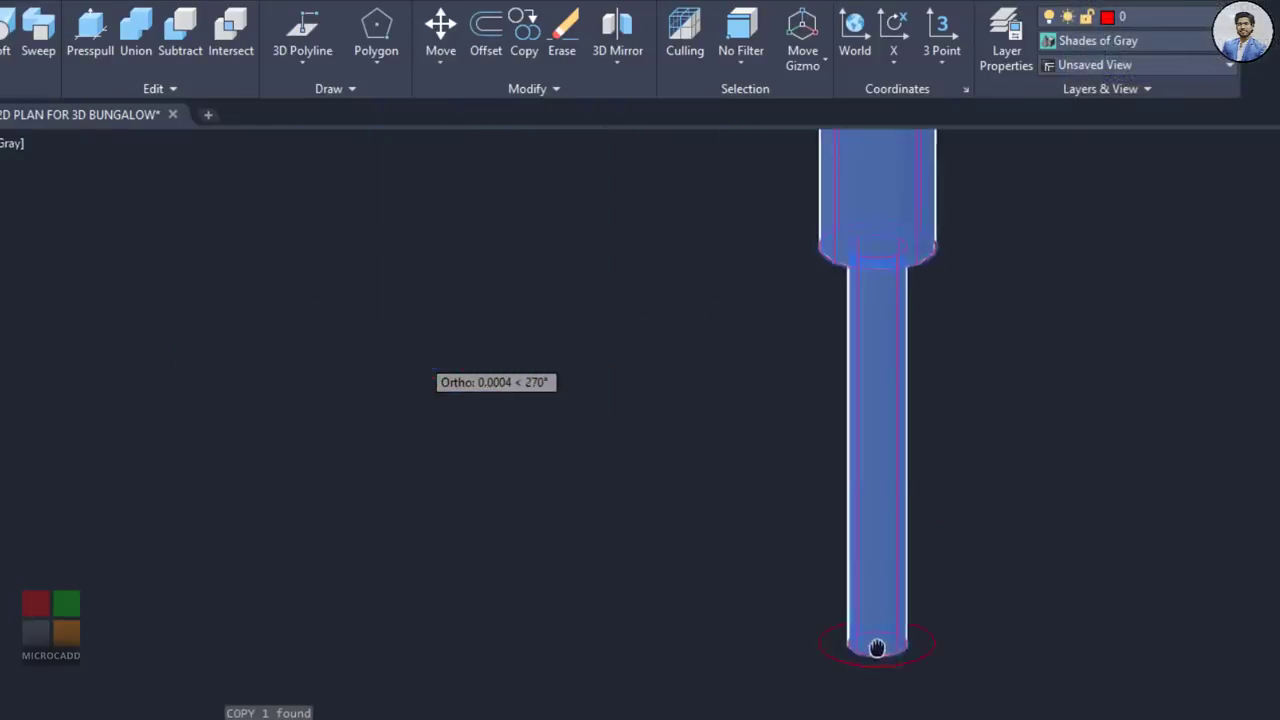
{"action": "scroll", "coordinate": [876, 632], "scroll_direction": "down", "scroll_amount": 8}
{"action": "scroll", "coordinate": [727, 428], "scroll_direction": "up", "scroll_amount": 8}
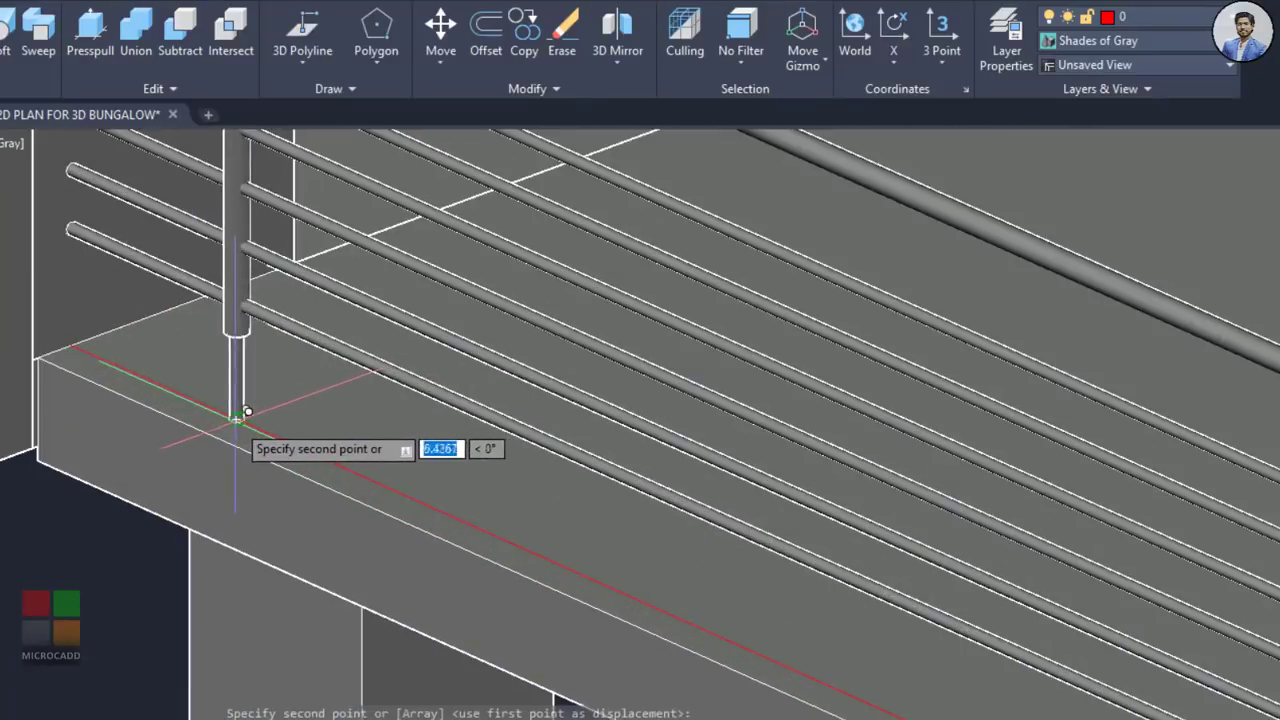
Step: Place four more post copies spaced along the same upper landing railing, the last where the upper flight begins
{"action": "scroll", "coordinate": [445, 478], "scroll_direction": "down", "scroll_amount": 5}
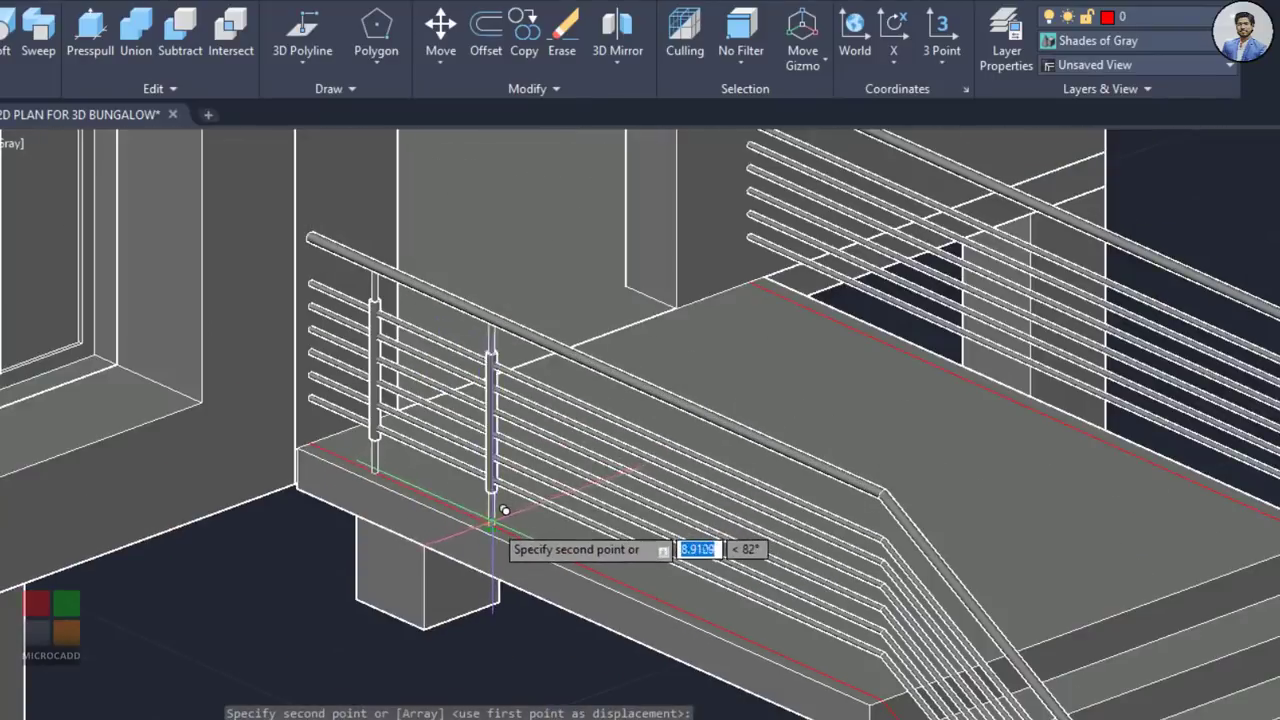
{"action": "left_click", "coordinate": [510, 516]}
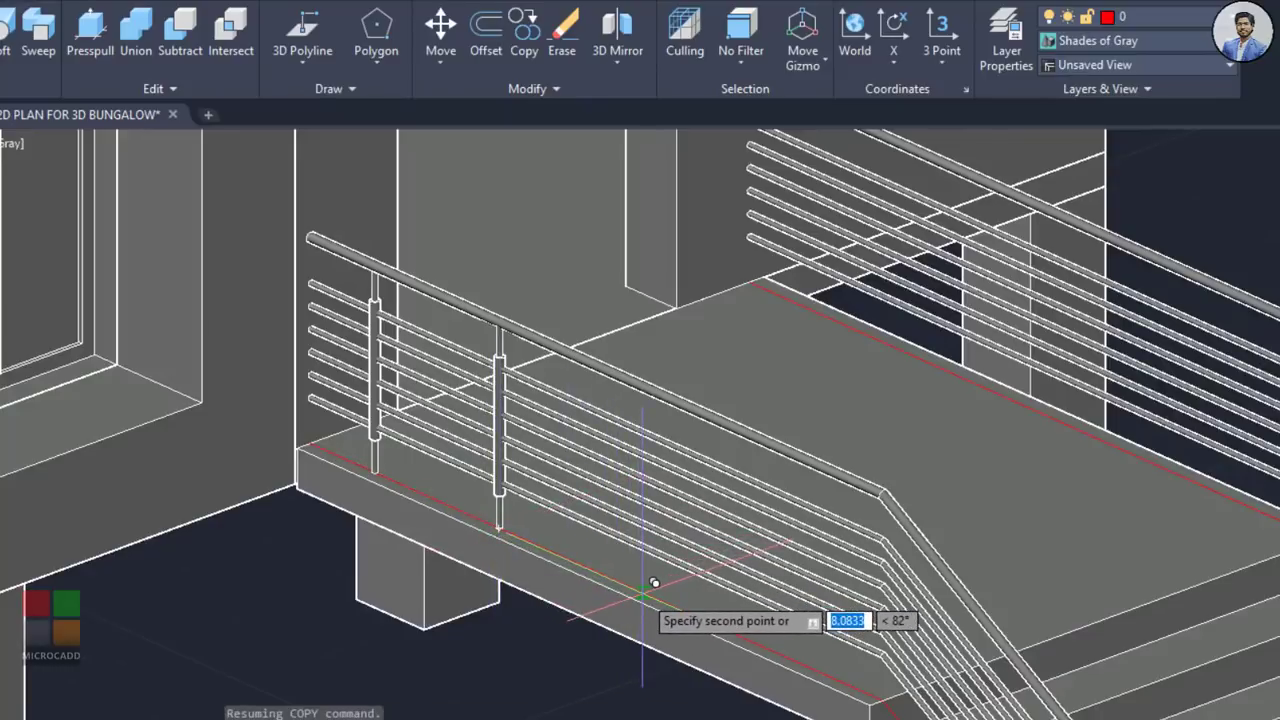
{"action": "left_click", "coordinate": [642, 577]}
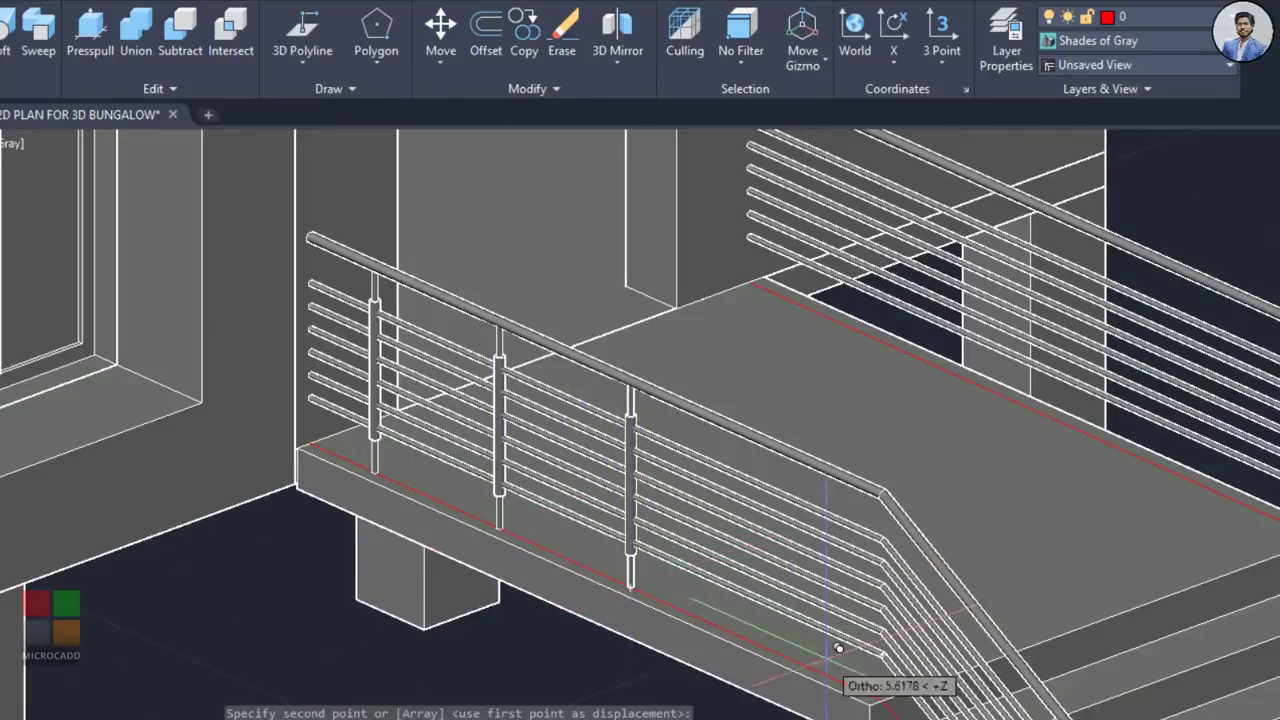
{"action": "left_click", "coordinate": [762, 645]}
{"action": "middle_click_drag", "start_coordinate": [834, 640], "coordinate": [660, 412]}
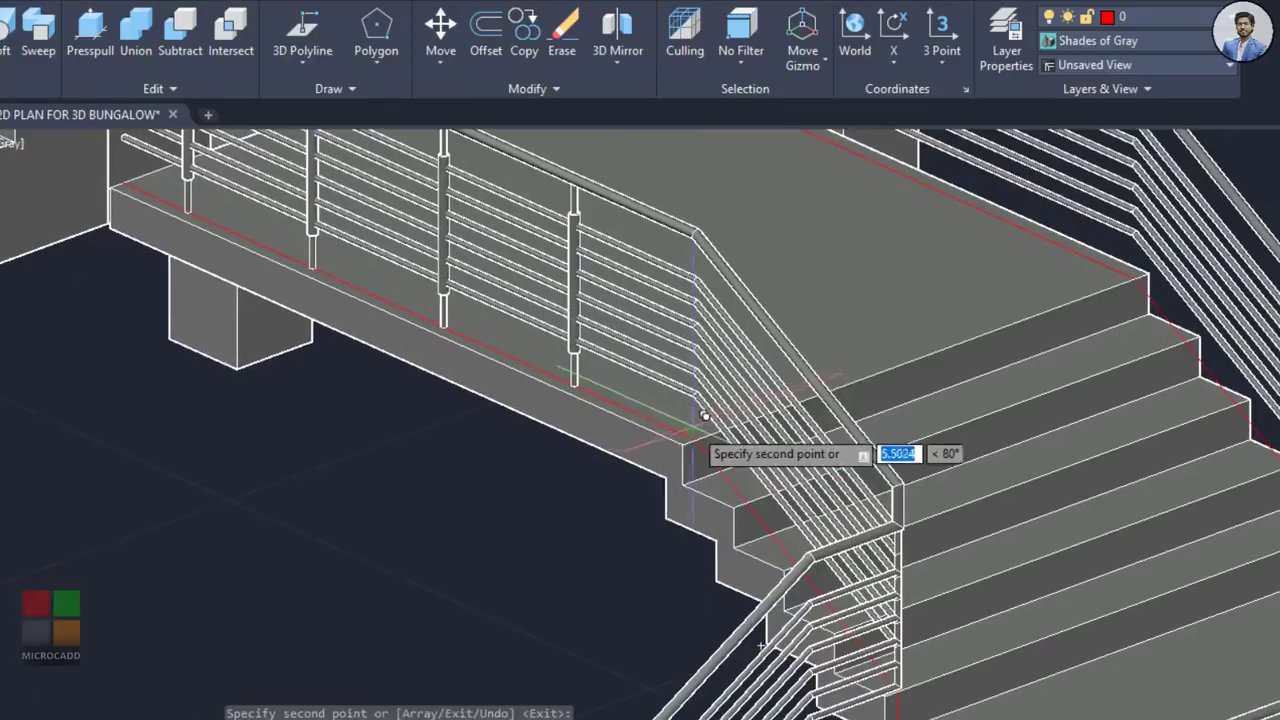
{"action": "middle_click_drag", "start_coordinate": [788, 566], "coordinate": [751, 480]}
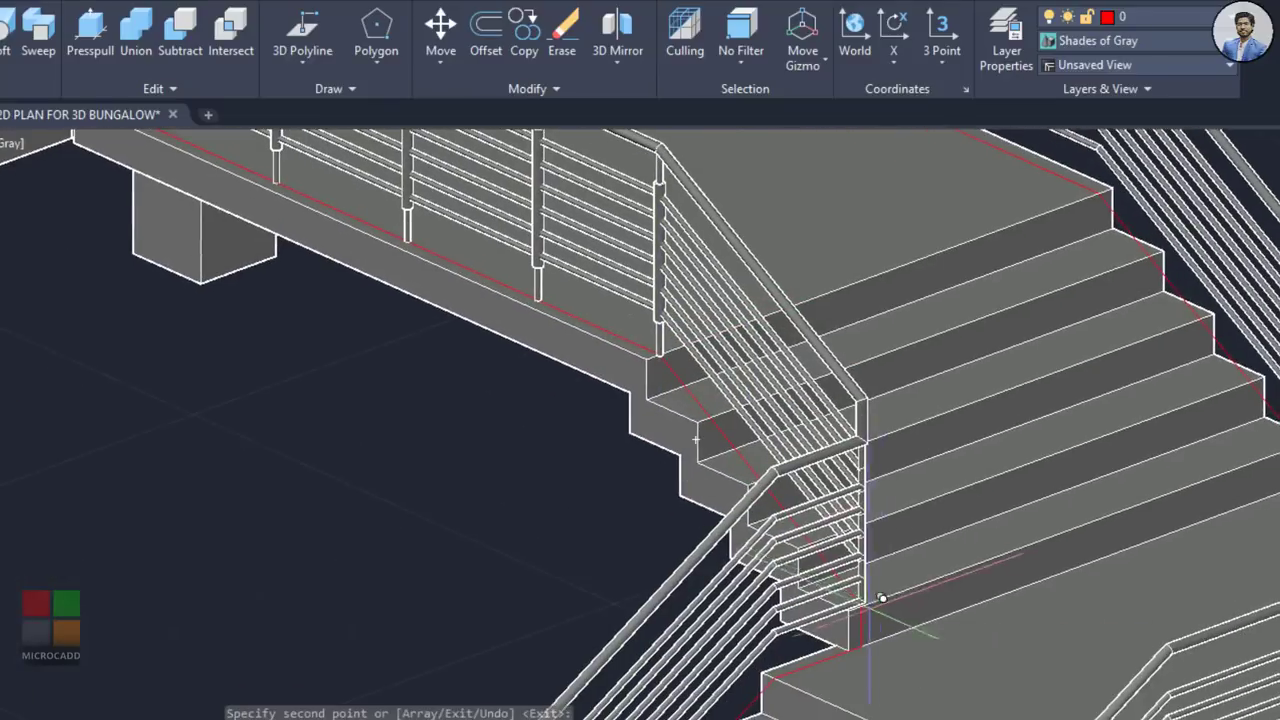
Step: Place one post copy on the middle landing's short rail and two down the adjoining lower flight's railing
{"action": "scroll", "coordinate": [866, 608], "scroll_direction": "up", "scroll_amount": 3}
{"action": "middle_click_drag", "start_coordinate": [829, 706], "coordinate": [852, 597]}
{"action": "scroll", "coordinate": [834, 563], "scroll_direction": "down", "scroll_amount": 3}
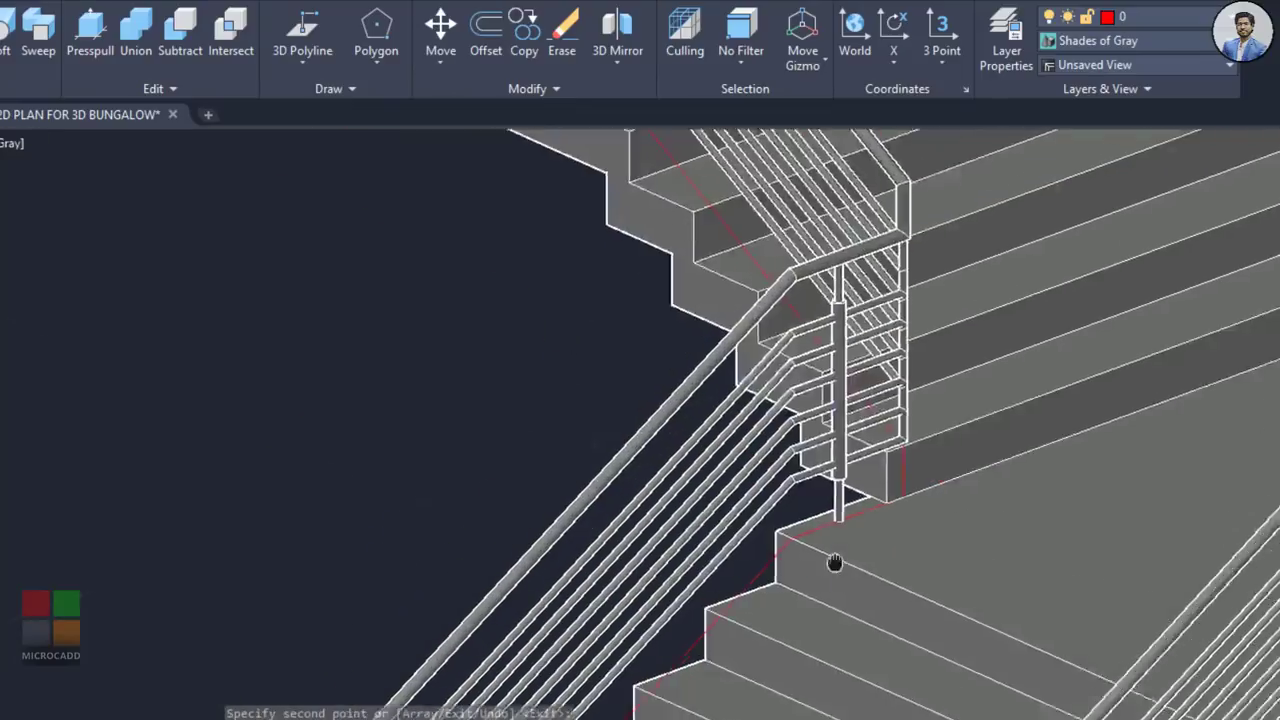
{"action": "left_click", "coordinate": [626, 585]}
{"action": "scroll", "coordinate": [626, 585], "scroll_direction": "down", "scroll_amount": 2}
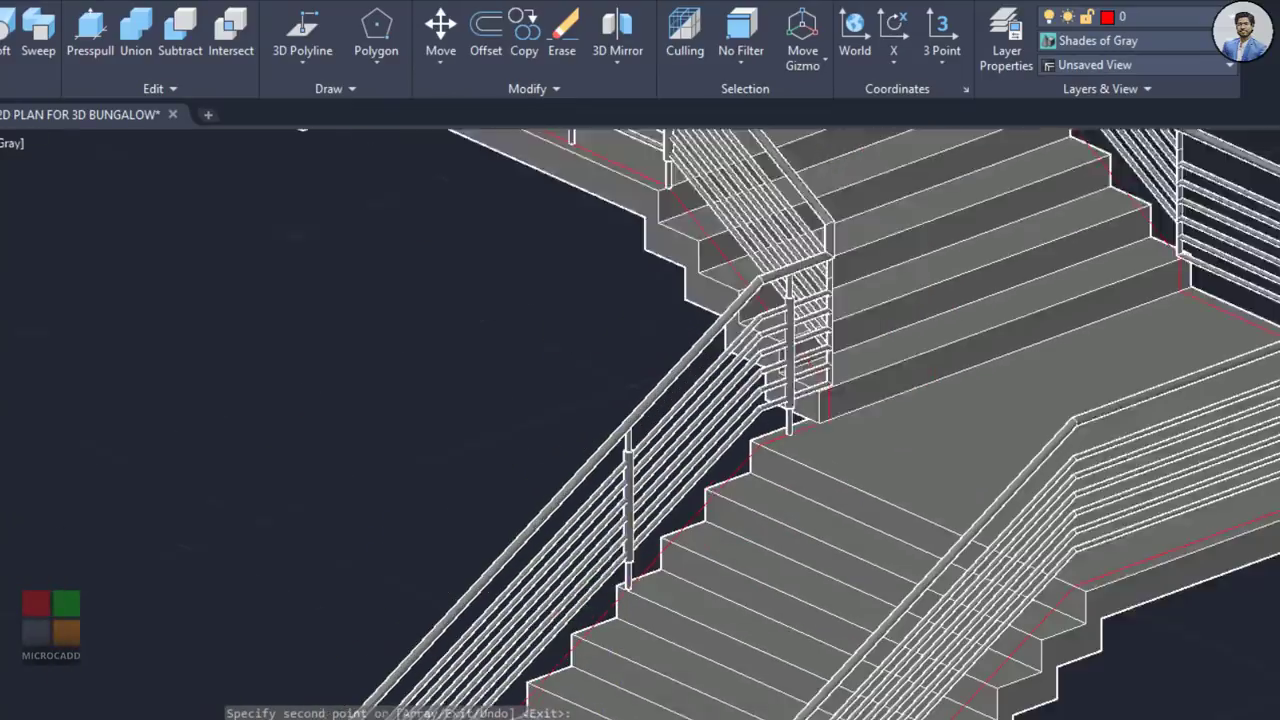
{"action": "middle_click_drag", "start_coordinate": [550, 713], "coordinate": [638, 560]}
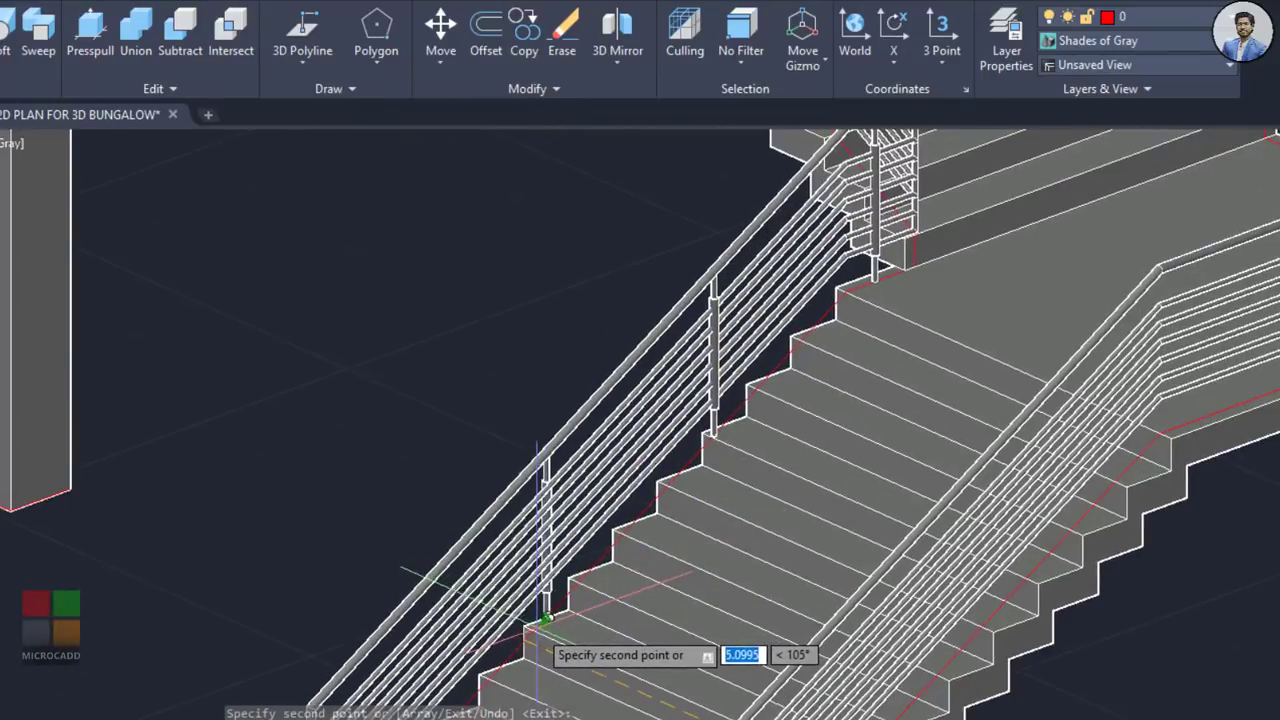
{"action": "scroll", "coordinate": [545, 620], "scroll_direction": "up", "scroll_amount": 4}
{"action": "scroll", "coordinate": [549, 606], "scroll_direction": "down", "scroll_amount": 3}
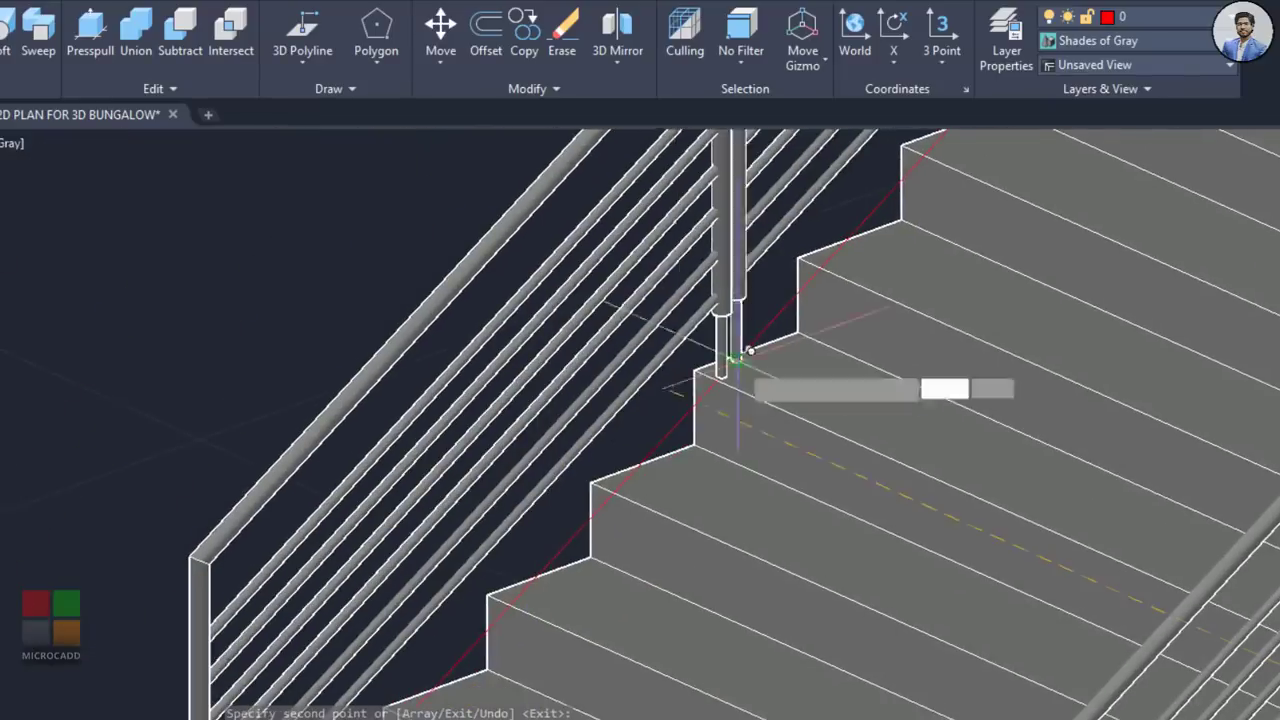
Step: Place a post copy under the opposite upper landing railing, close to its end at the house wall
{"action": "scroll", "coordinate": [737, 357], "scroll_direction": "down", "scroll_amount": 5}
{"action": "scroll", "coordinate": [605, 495], "scroll_direction": "up", "scroll_amount": 3}
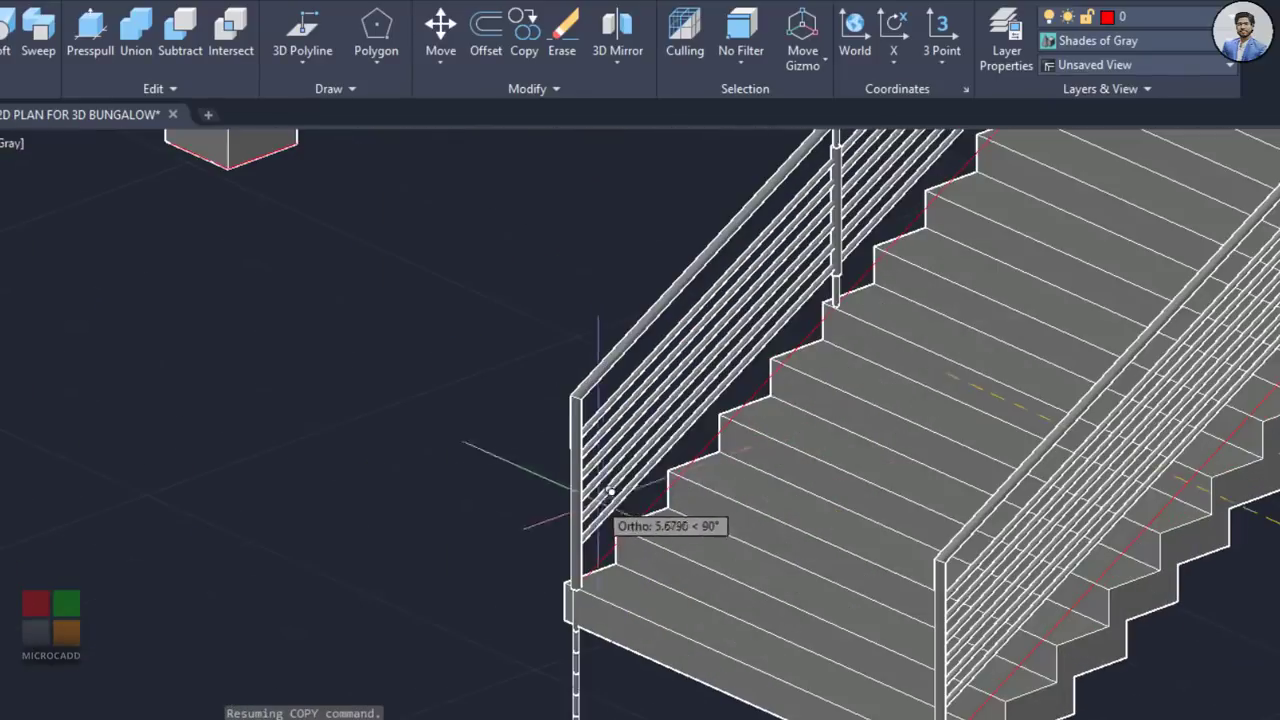
{"action": "scroll", "coordinate": [726, 465], "scroll_direction": "down", "scroll_amount": 5}
{"action": "scroll", "coordinate": [691, 200], "scroll_direction": "up", "scroll_amount": 5}
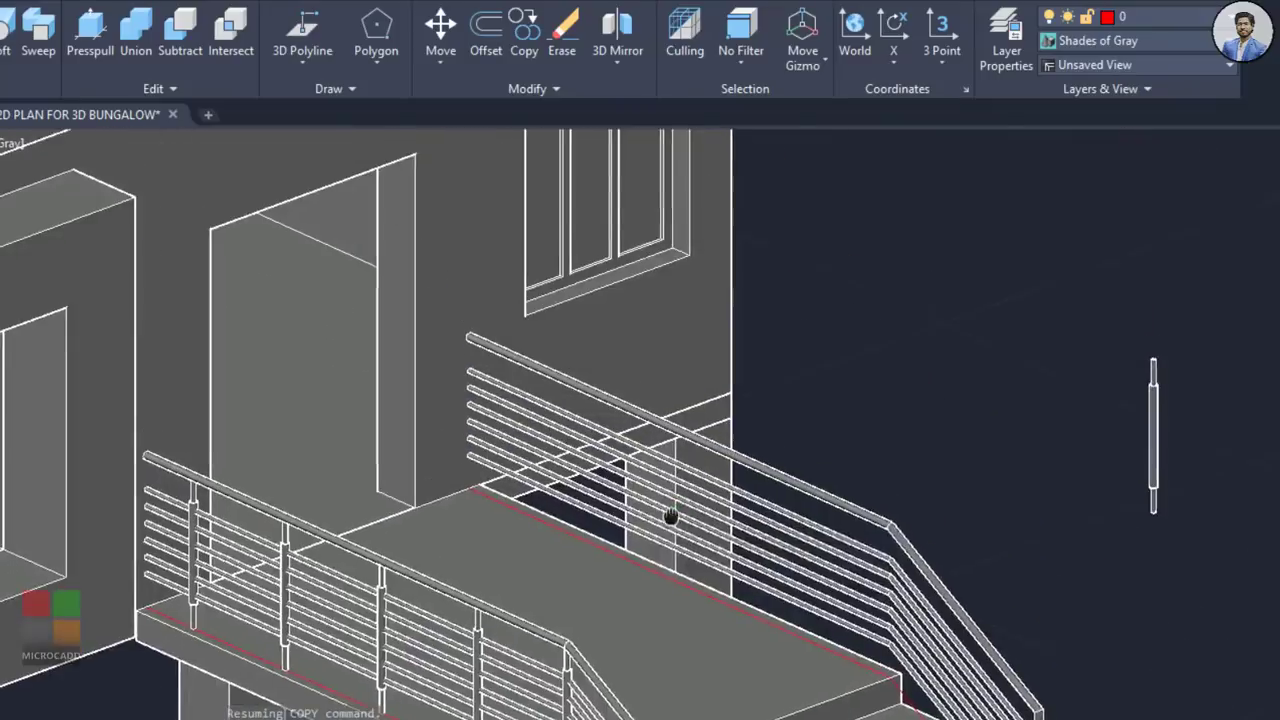
{"action": "scroll", "coordinate": [516, 530], "scroll_direction": "up", "scroll_amount": 2}
{"action": "middle_click_drag", "start_coordinate": [510, 520], "coordinate": [610, 526]}
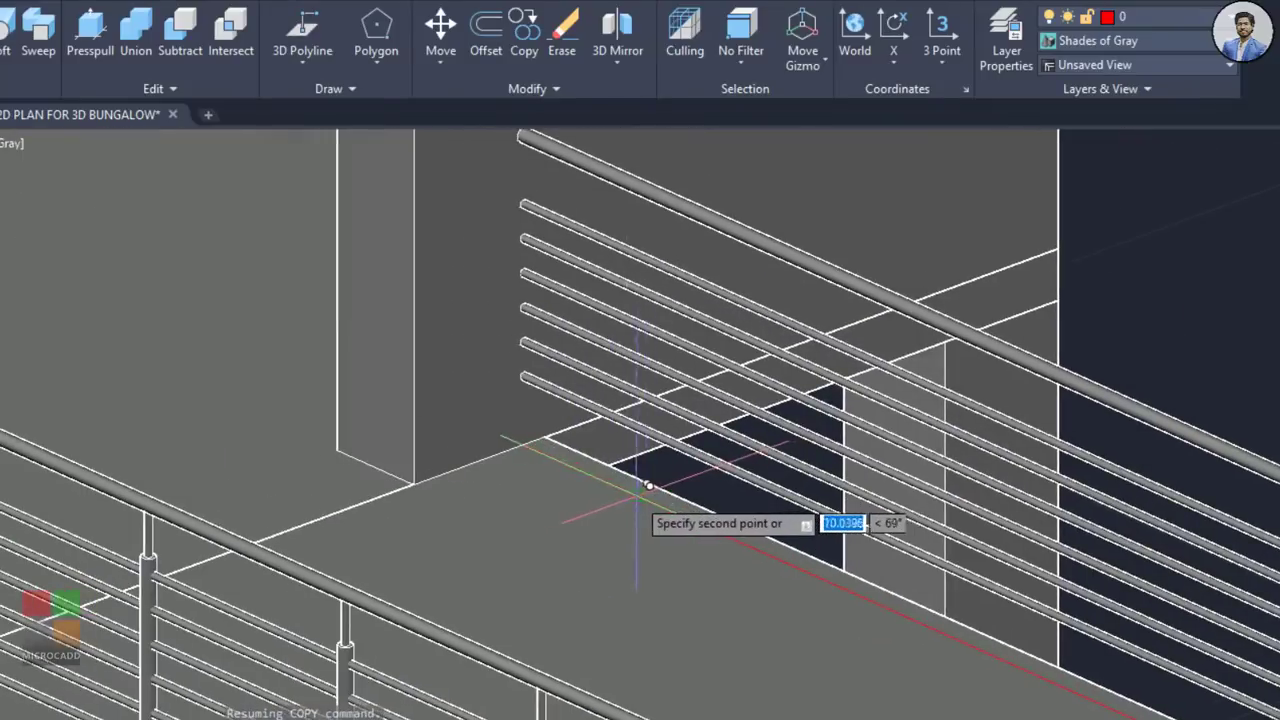
{"action": "scroll", "coordinate": [650, 497], "scroll_direction": "down", "scroll_amount": 2}
{"action": "middle_click_drag", "start_coordinate": [698, 542], "coordinate": [614, 508]}
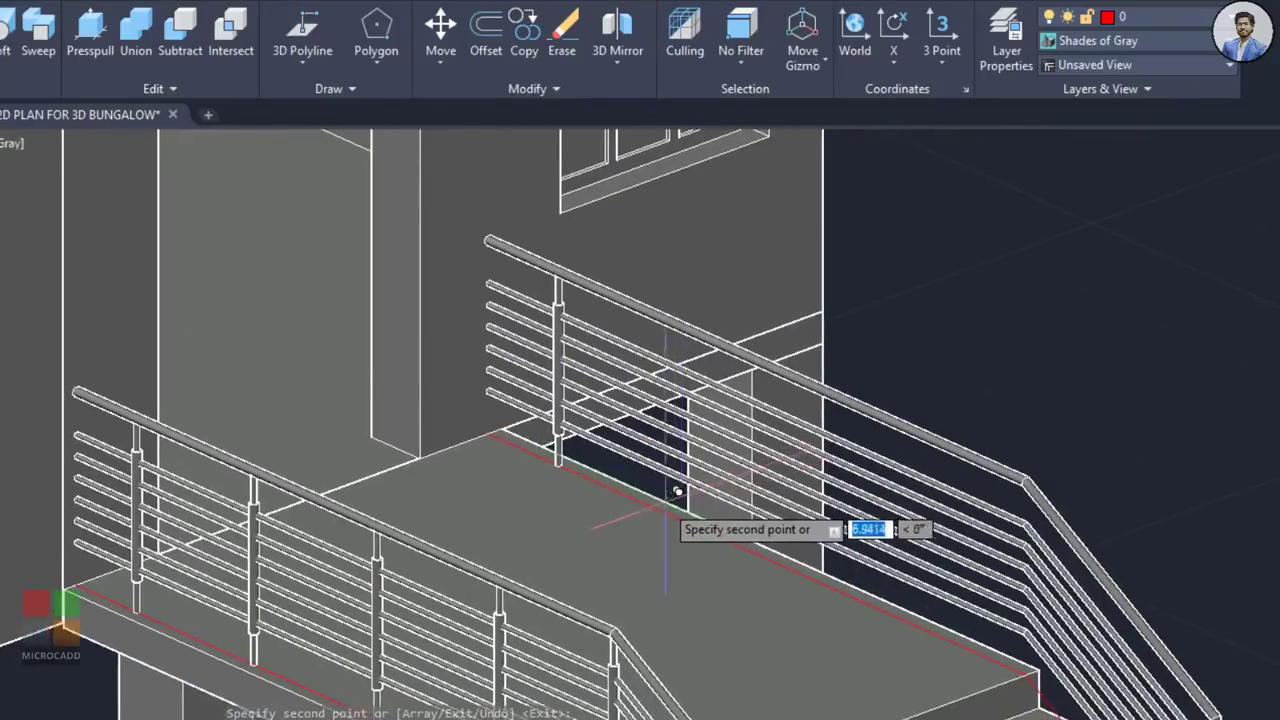
Step: Place four more spaced post copies along the opposite upper landing railing, ending near the top of the stairs
{"action": "middle_click_drag", "start_coordinate": [794, 553], "coordinate": [630, 484]}
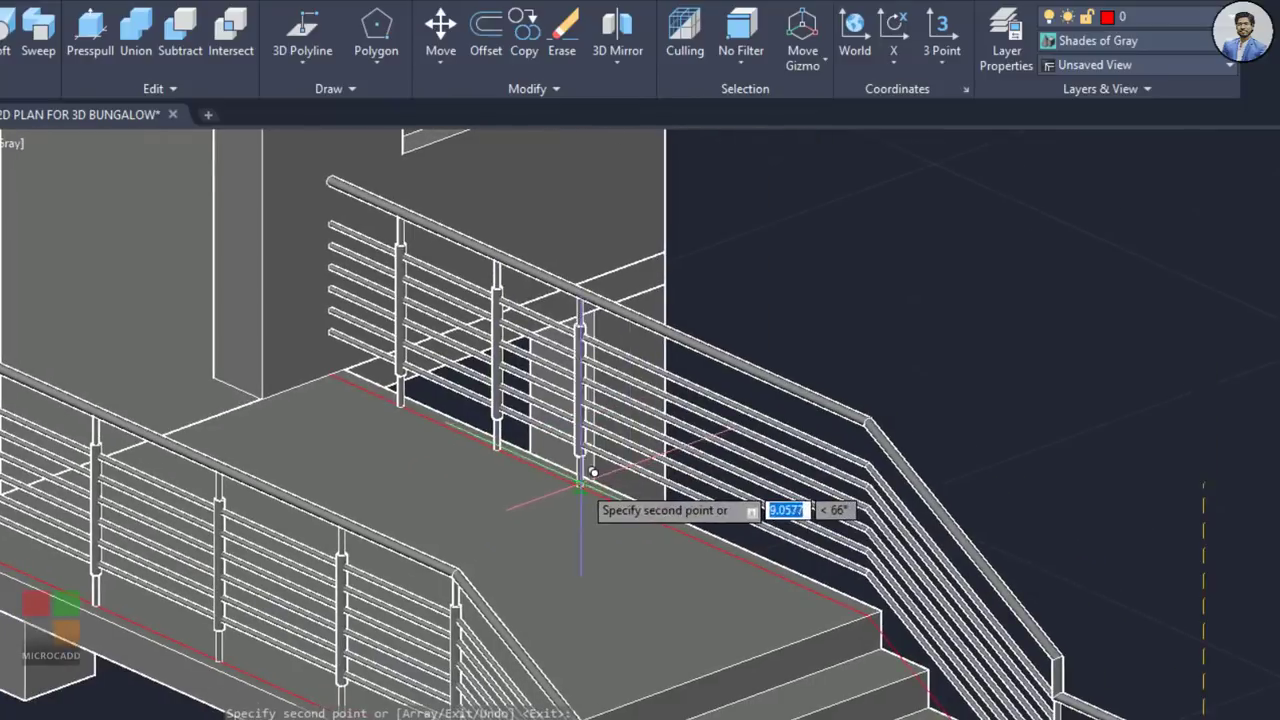
{"action": "scroll", "coordinate": [622, 489], "scroll_direction": "up", "scroll_amount": 2}
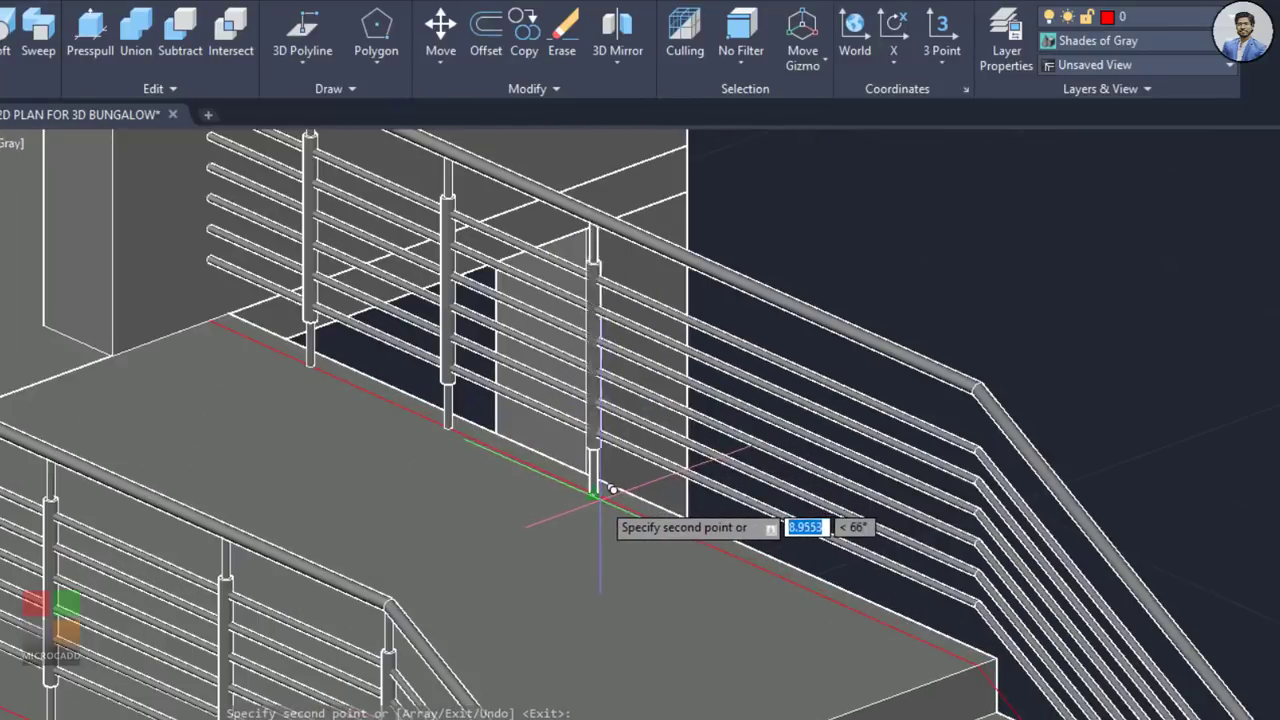
{"action": "middle_click_drag", "start_coordinate": [804, 586], "coordinate": [606, 514]}
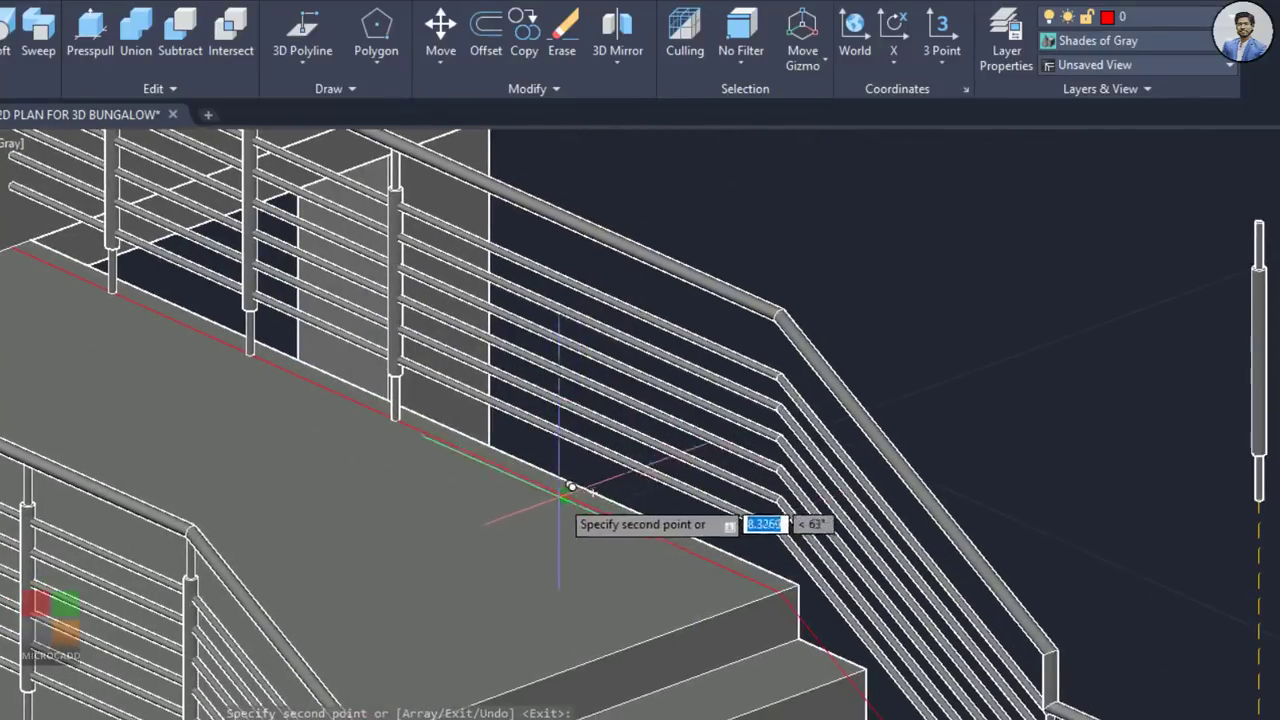
{"action": "left_click", "coordinate": [569, 487]}
{"action": "left_click", "coordinate": [734, 568]}
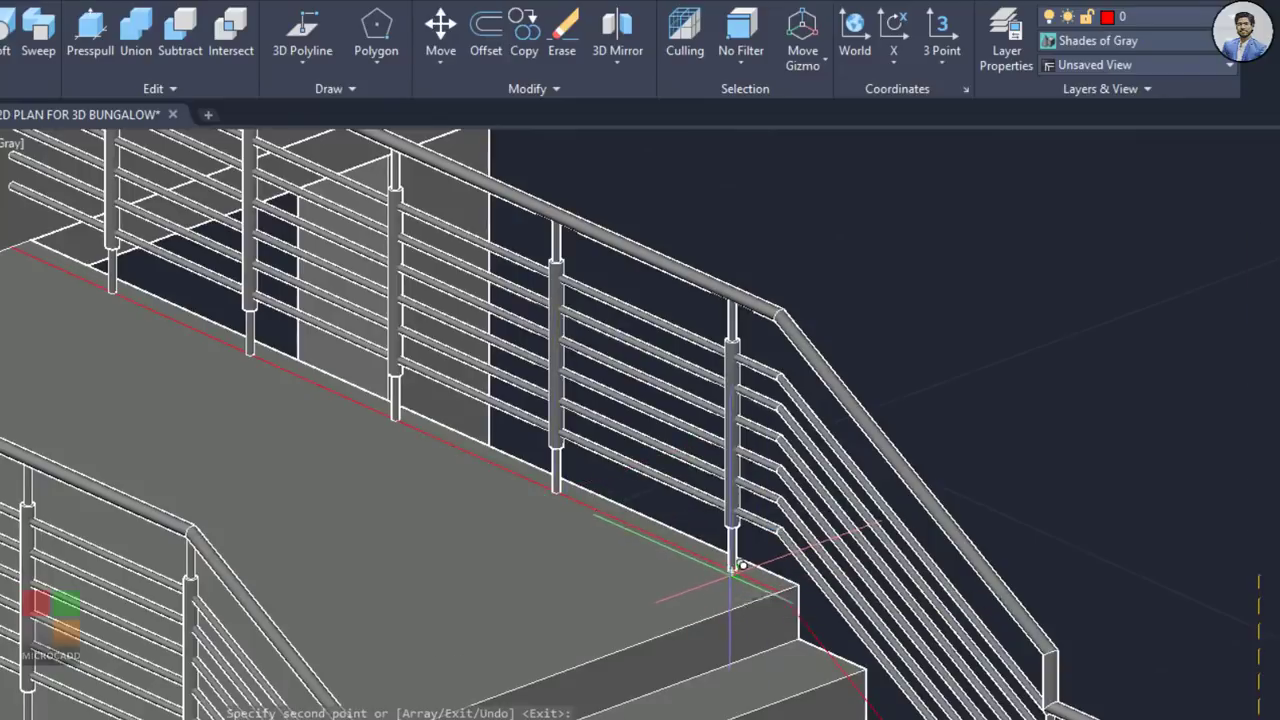
Step: Place three post copies along the middle landing's outer edge from the upper flight to the landing corner
{"action": "middle_click_drag", "start_coordinate": [732, 571], "coordinate": [554, 220]}
{"action": "middle_click_drag", "start_coordinate": [597, 430], "coordinate": [655, 274]}
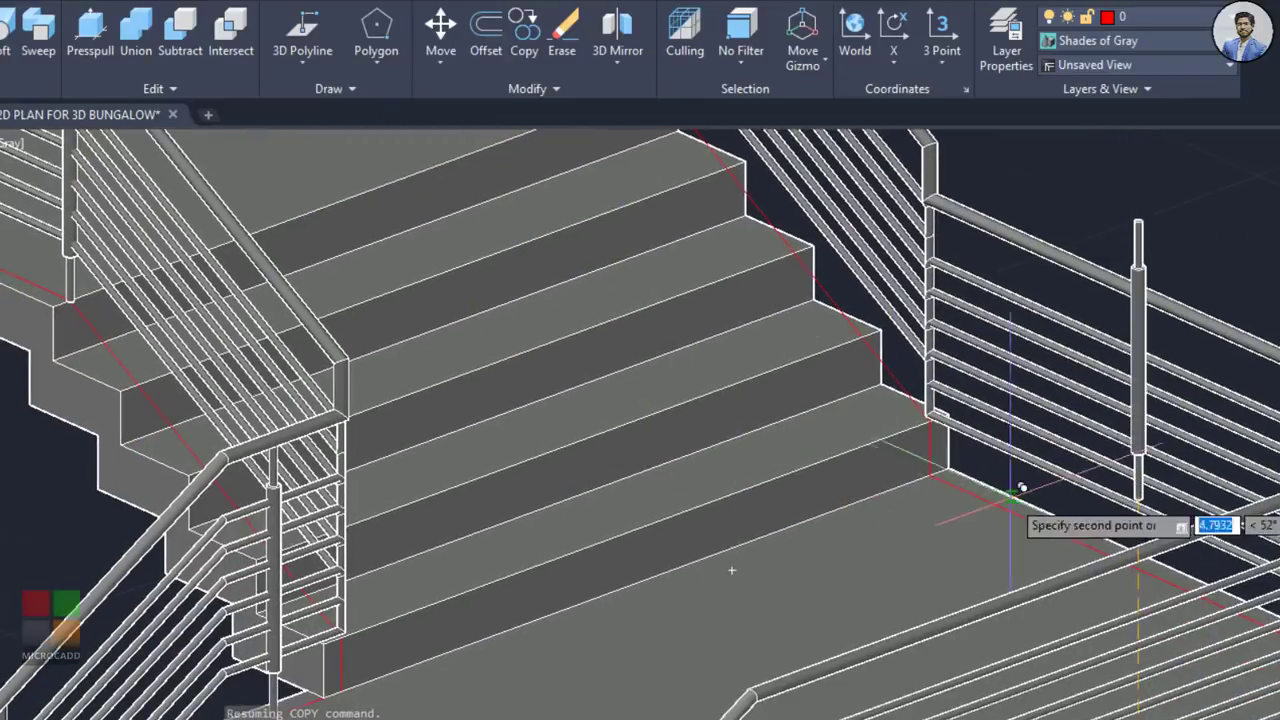
{"action": "left_click", "coordinate": [1007, 510]}
{"action": "middle_click_drag", "start_coordinate": [1274, 580], "coordinate": [891, 433]}
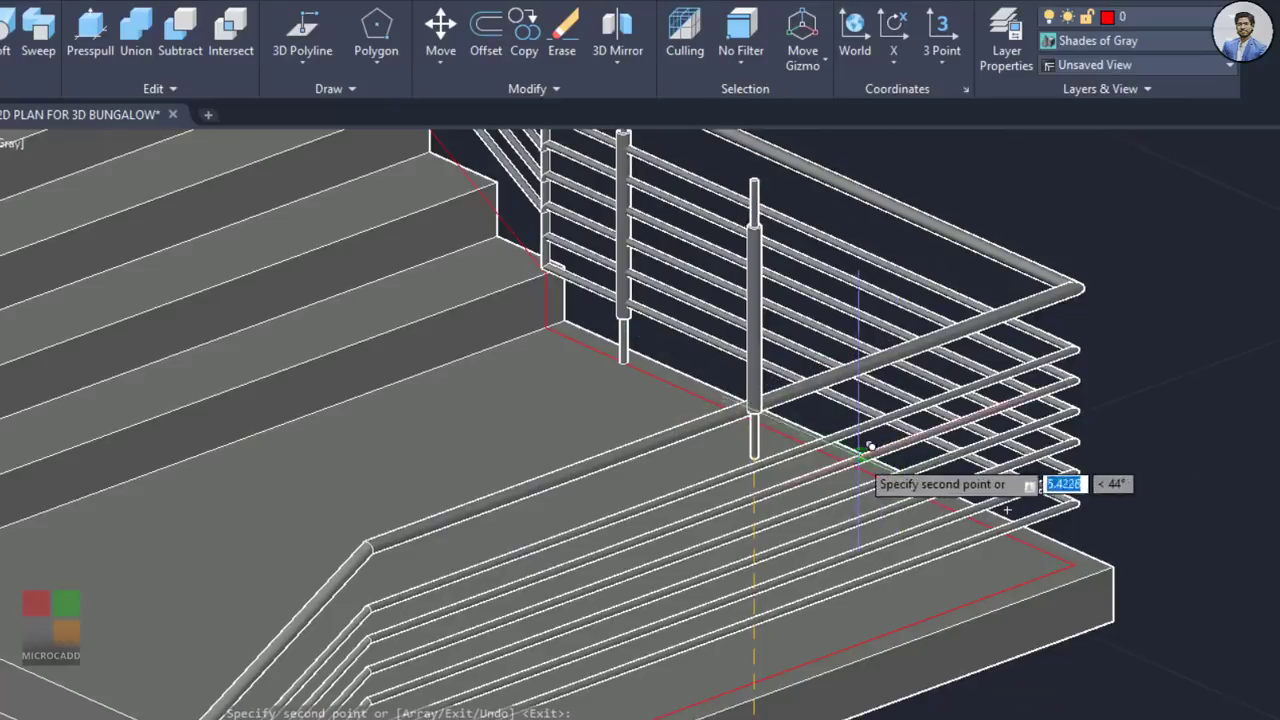
{"action": "left_click", "coordinate": [833, 449]}
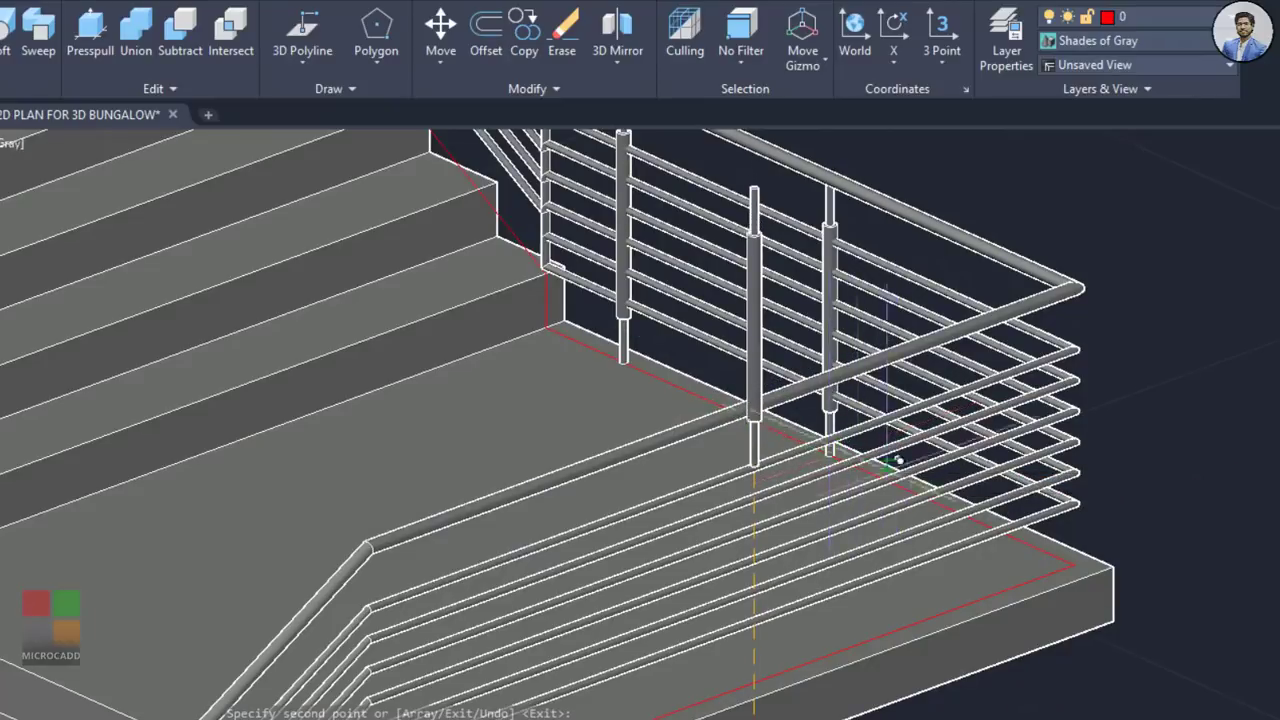
{"action": "left_click", "coordinate": [1074, 565]}
Step: Place three post copies along the middle landing's adjacent edge, between the corner and the lower flight
{"action": "middle_click_drag", "start_coordinate": [1074, 565], "coordinate": [1161, 309]}
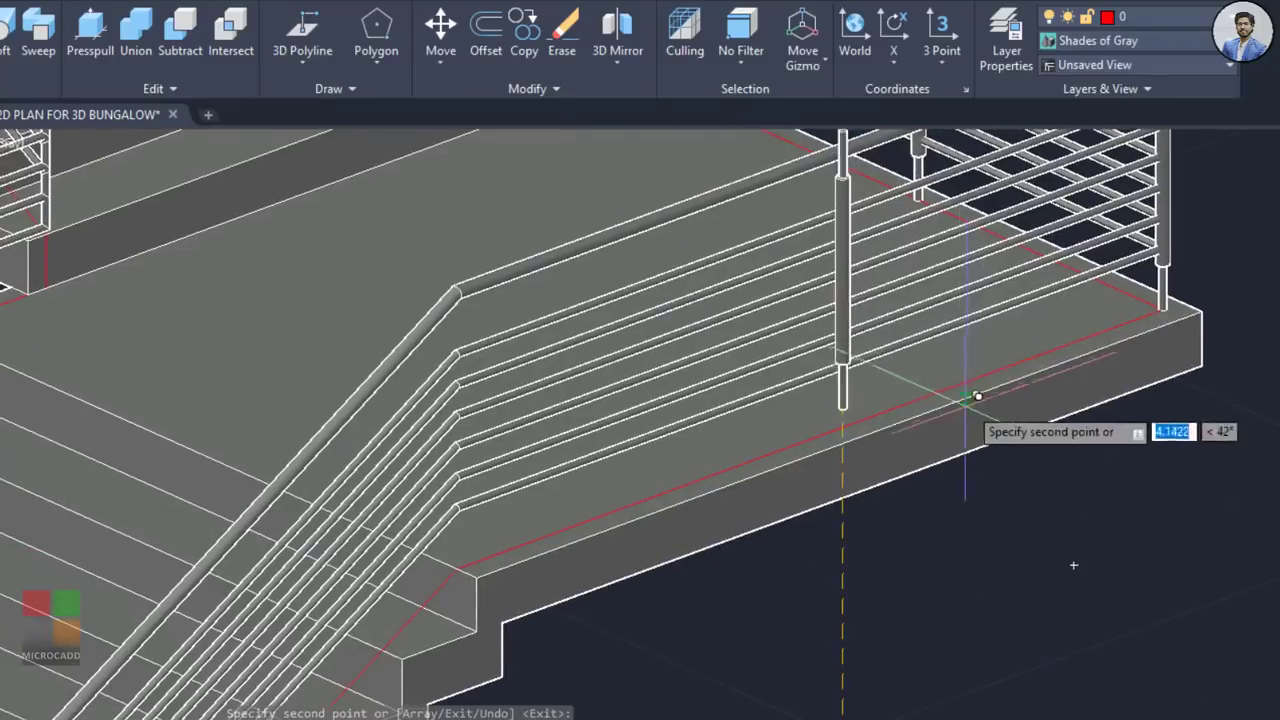
{"action": "left_click", "coordinate": [940, 386]}
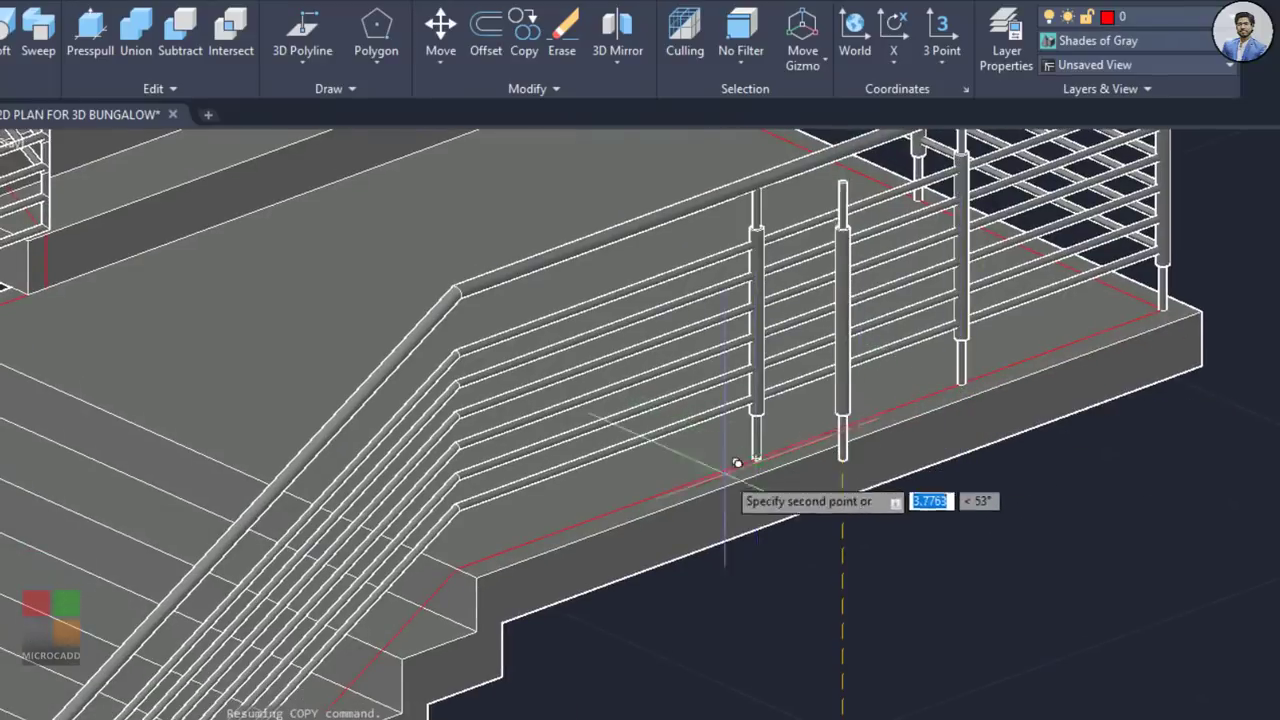
{"action": "left_click", "coordinate": [557, 532]}
{"action": "middle_click_drag", "start_coordinate": [563, 532], "coordinate": [737, 365]}
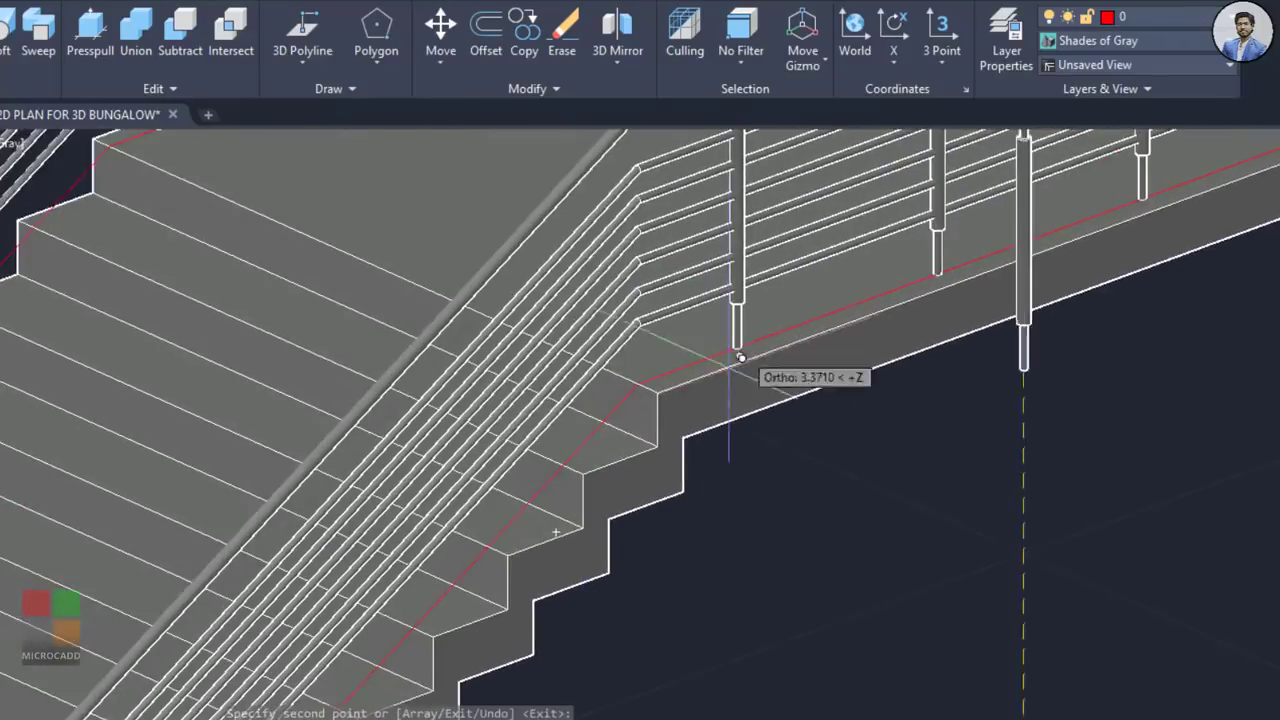
Step: Place spaced post copies along the outer railing of the lower stair flight and end the copying
{"action": "scroll", "coordinate": [730, 380], "scroll_direction": "down", "scroll_amount": 4}
{"action": "scroll", "coordinate": [772, 420], "scroll_direction": "up", "scroll_amount": 5}
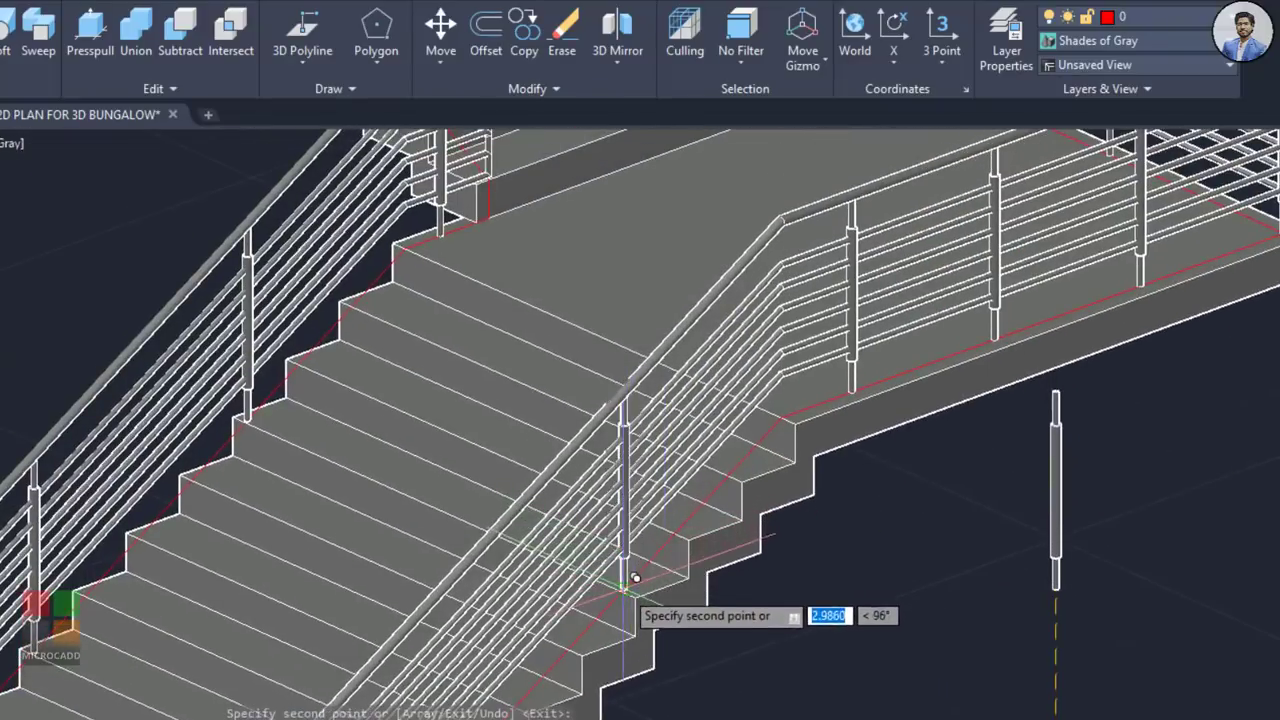
{"action": "middle_click_drag", "start_coordinate": [623, 590], "coordinate": [823, 232]}
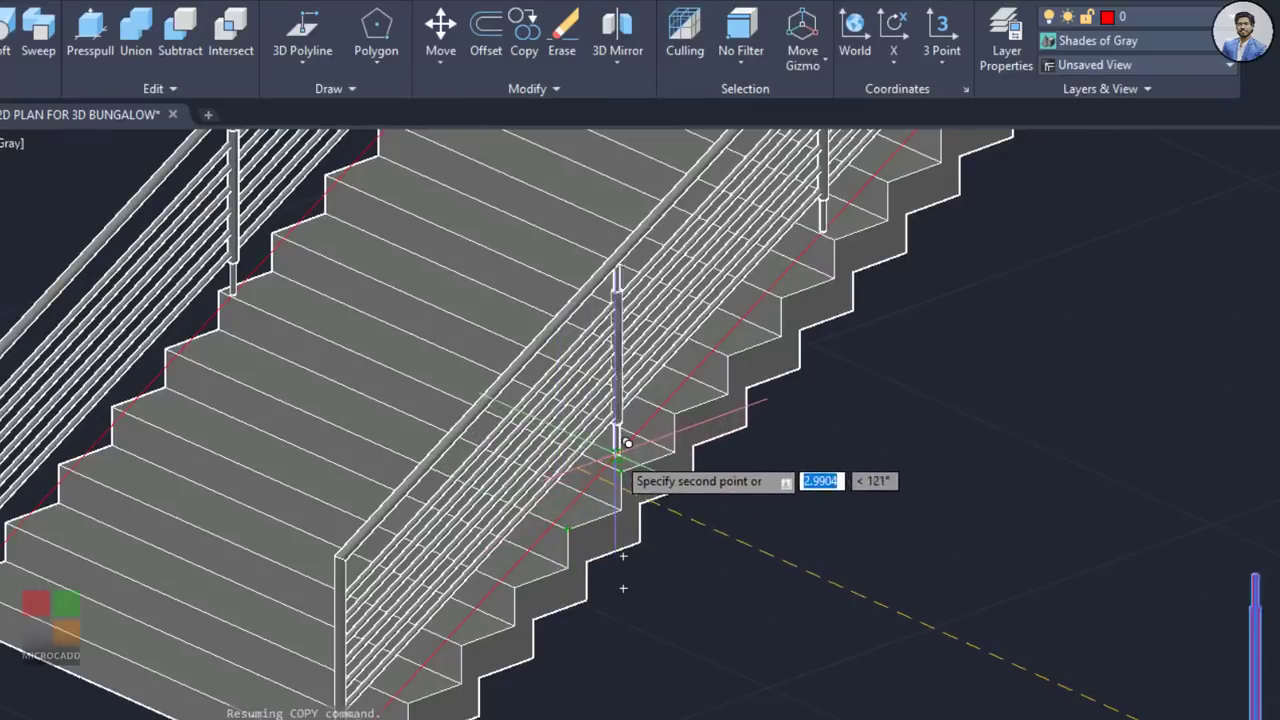
{"action": "scroll", "coordinate": [744, 432], "scroll_direction": "down", "scroll_amount": 5}
{"action": "middle_click_drag", "start_coordinate": [1037, 449], "coordinate": [943, 569]}
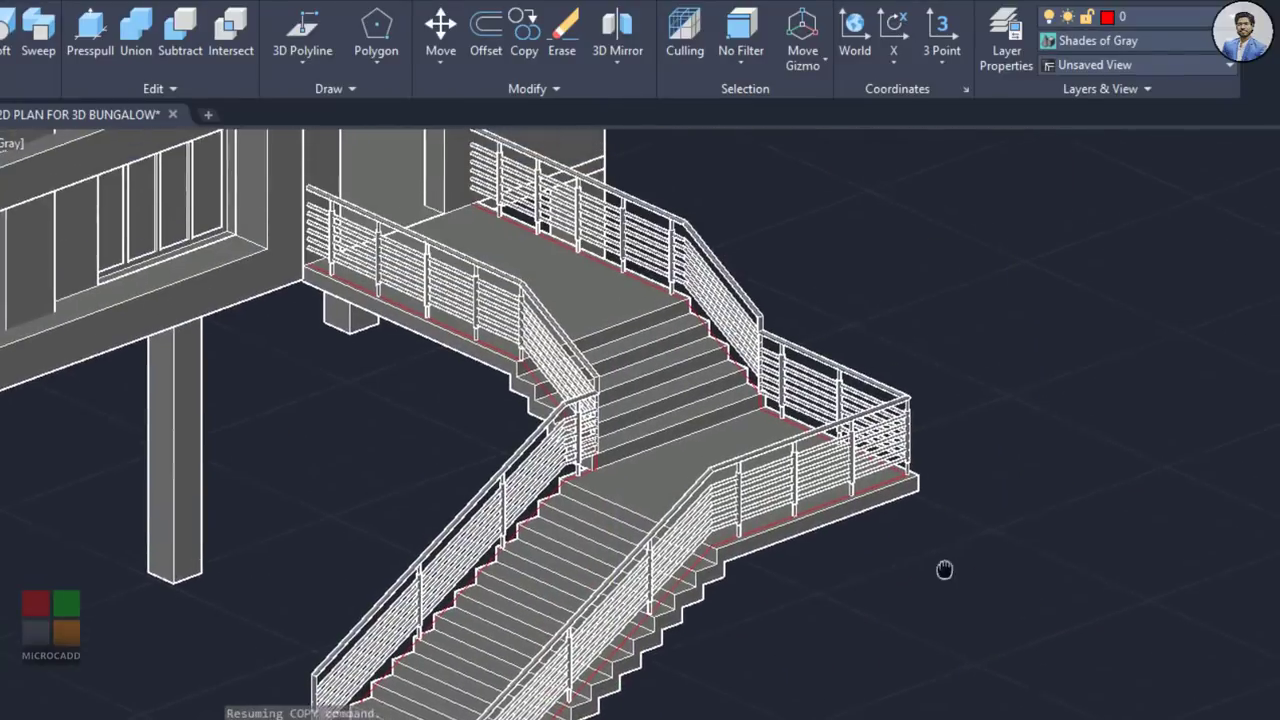
{"action": "key", "text": "Escape"}
Step: Remove the leftover source post standing beside the lower stair flight
{"action": "mouse_move", "coordinate": [880, 704]}
{"action": "middle_mouse_down"}
{"action": "mouse_move", "coordinate": [862, 583]}
{"action": "mouse_move", "coordinate": [840, 594]}
{"action": "mouse_move", "coordinate": [884, 704]}
{"action": "middle_mouse_up"}
{"action": "left_click", "coordinate": [933, 578]}
{"action": "left_click", "coordinate": [757, 712]}
Step: Check the posts along both stair railings and save the drawing
{"action": "mouse_move", "coordinate": [884, 704]}
{"action": "middle_mouse_down", "text": "shift"}
{"action": "mouse_move", "coordinate": [829, 586]}
{"action": "mouse_move", "coordinate": [659, 531]}
{"action": "mouse_move", "coordinate": [909, 483]}
{"action": "mouse_move", "coordinate": [977, 580]}
{"action": "mouse_move", "coordinate": [851, 623]}
{"action": "mouse_move", "coordinate": [872, 524]}
{"action": "middle_mouse_up", "text": "shift"}
{"action": "scroll", "coordinate": [851, 623], "scroll_direction": "down", "scroll_amount": 2}
{"action": "scroll", "coordinate": [872, 524], "scroll_direction": "up", "scroll_amount": 5}
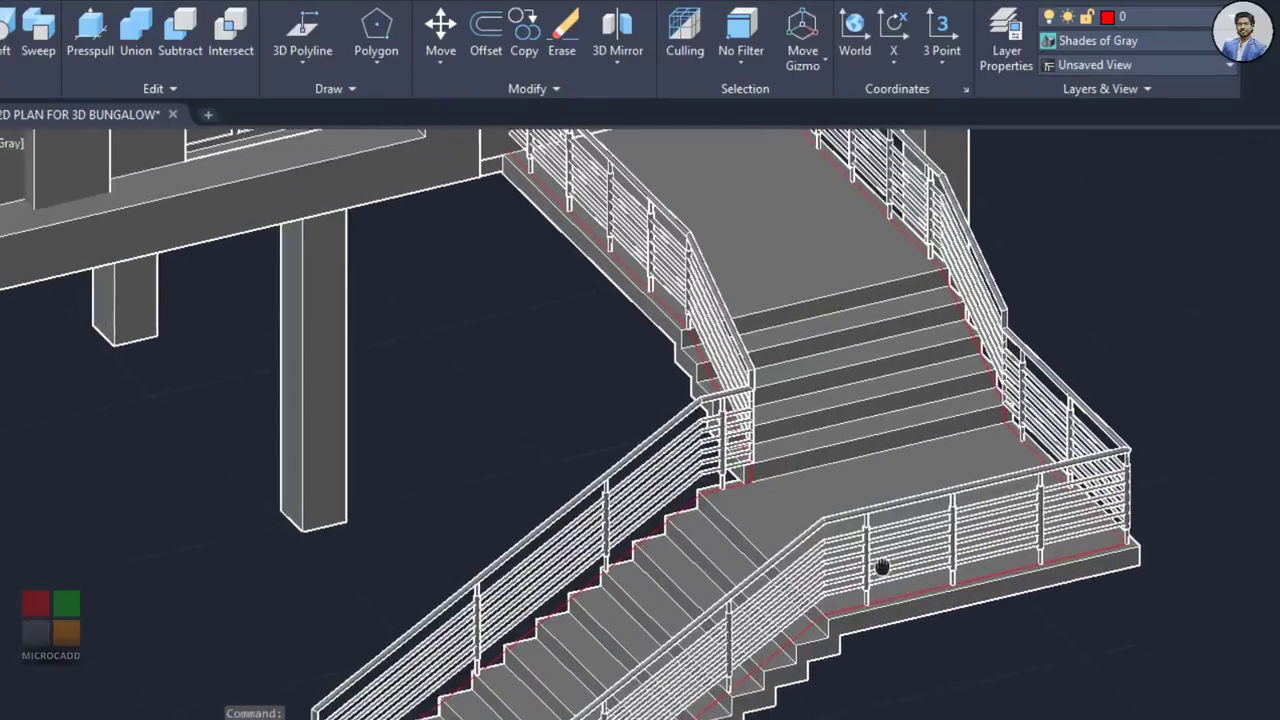
{"action": "middle_click_drag", "start_coordinate": [882, 567], "coordinate": [826, 562]}
{"action": "scroll", "coordinate": [834, 554], "scroll_direction": "down", "scroll_amount": 5}
{"action": "key", "text": "ctrl+s"}
Step: Examine the whole bungalow with its balcony, roof and entrance stair railings from several angles
{"action": "scroll", "coordinate": [881, 598], "scroll_direction": "down", "scroll_amount": 2}
{"action": "scroll", "coordinate": [732, 566], "scroll_direction": "up", "scroll_amount": 3}
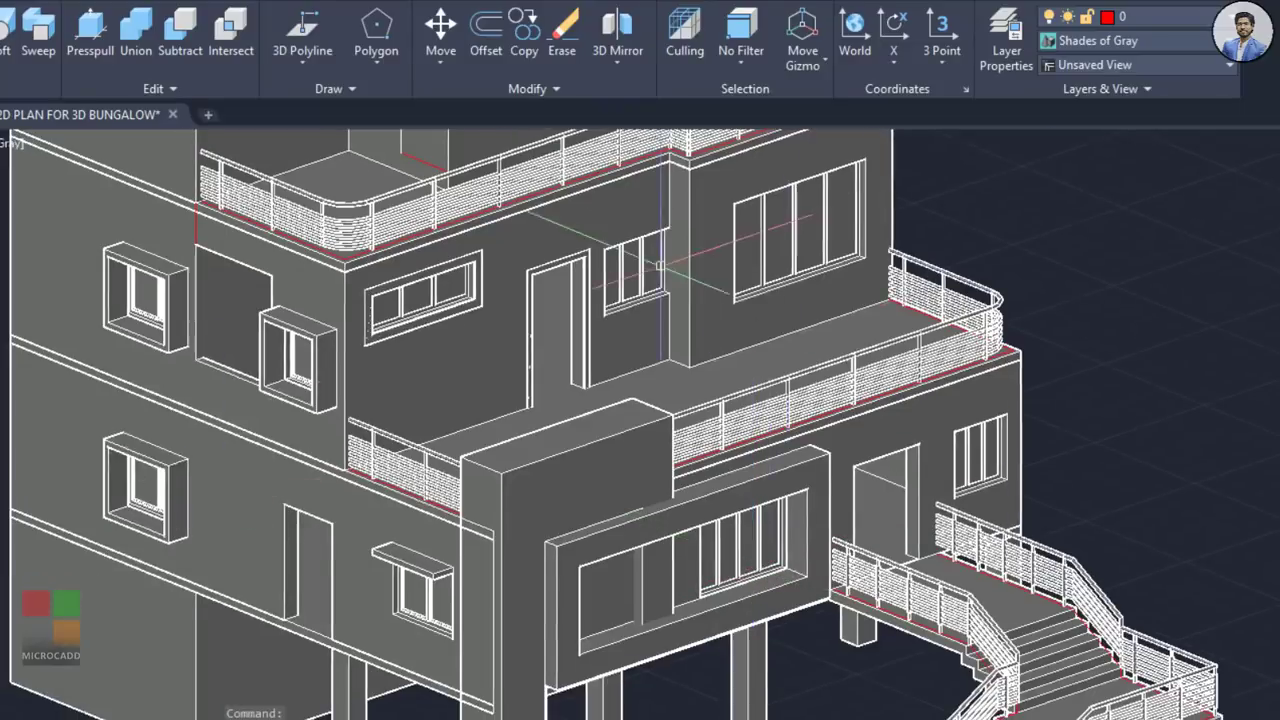
{"action": "scroll", "coordinate": [660, 265], "scroll_direction": "down", "scroll_amount": 4}
{"action": "middle_click_drag", "start_coordinate": [771, 400], "coordinate": [800, 472], "text": "shift"}
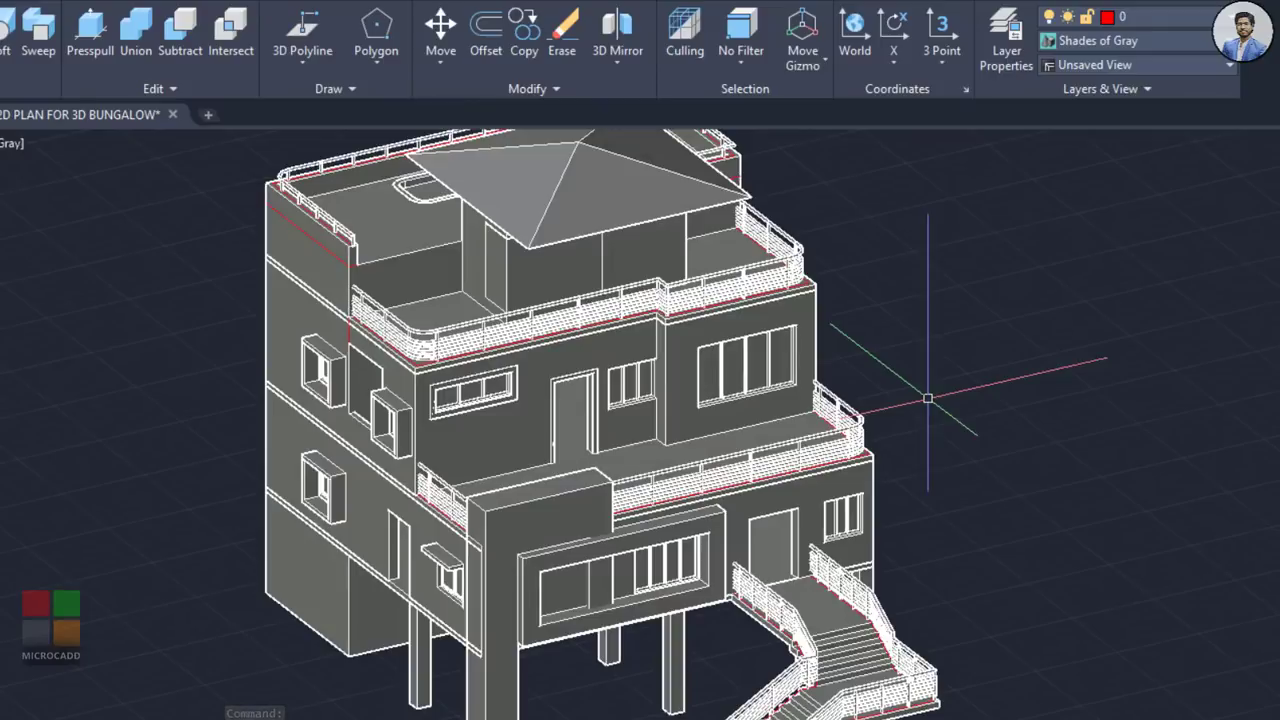
{"action": "middle_click_drag", "start_coordinate": [829, 412], "coordinate": [975, 330]}
{"action": "middle_click_drag", "start_coordinate": [975, 330], "coordinate": [950, 340], "text": "shift"}
{"action": "middle_click_drag", "start_coordinate": [1022, 470], "coordinate": [1000, 491]}
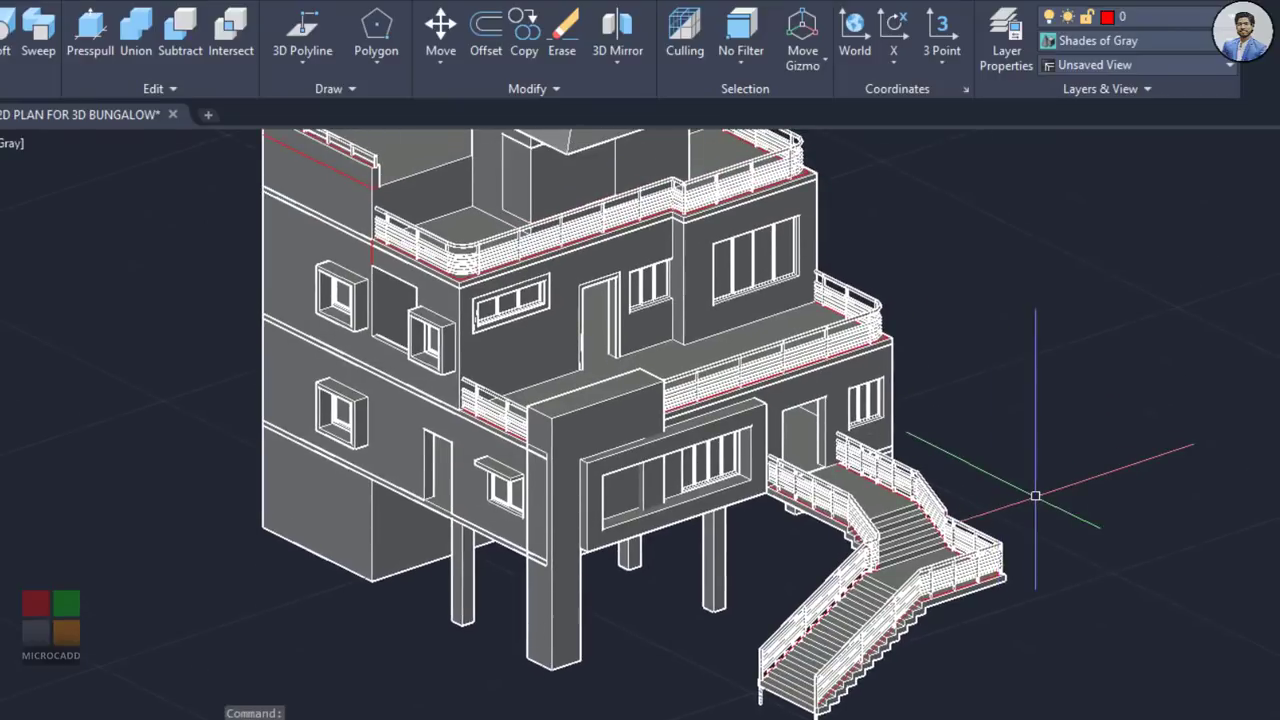
{"action": "scroll", "coordinate": [762, 452], "scroll_direction": "up", "scroll_amount": 4}
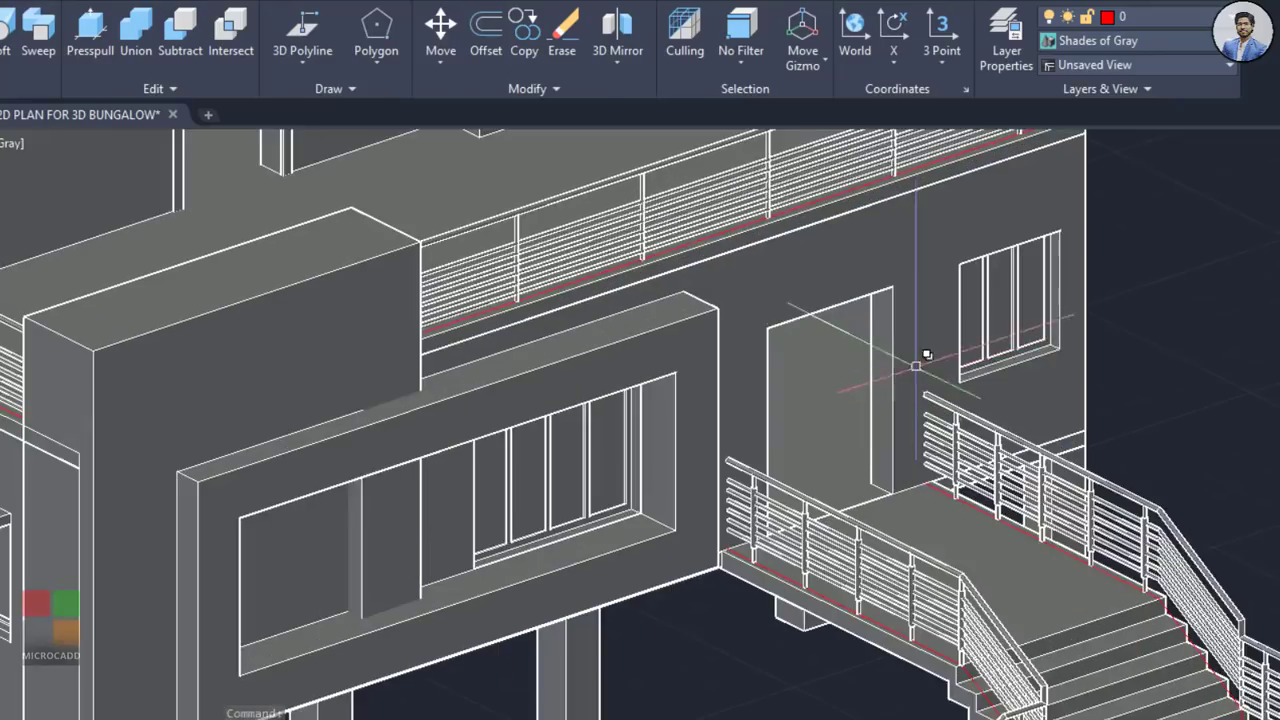
{"action": "scroll", "coordinate": [852, 305], "scroll_direction": "down", "scroll_amount": 8}
{"action": "middle_click_drag", "start_coordinate": [960, 311], "coordinate": [756, 394], "text": "shift"}
{"action": "scroll", "coordinate": [925, 310], "scroll_direction": "up", "scroll_amount": 2}
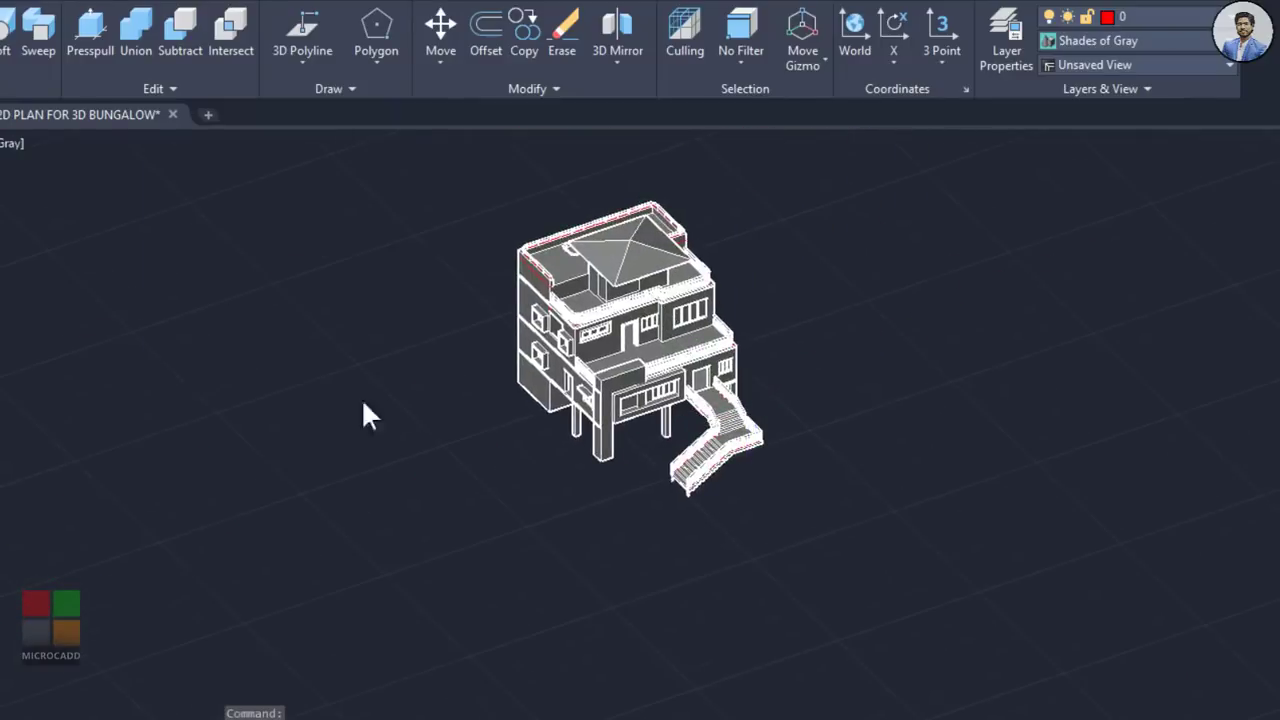
Step: Draw a thin box about 33 by 36 units beneath the bungalow and its stairs as a ground slab
{"action": "type", "text": "box"}
{"action": "key", "text": "Return"}
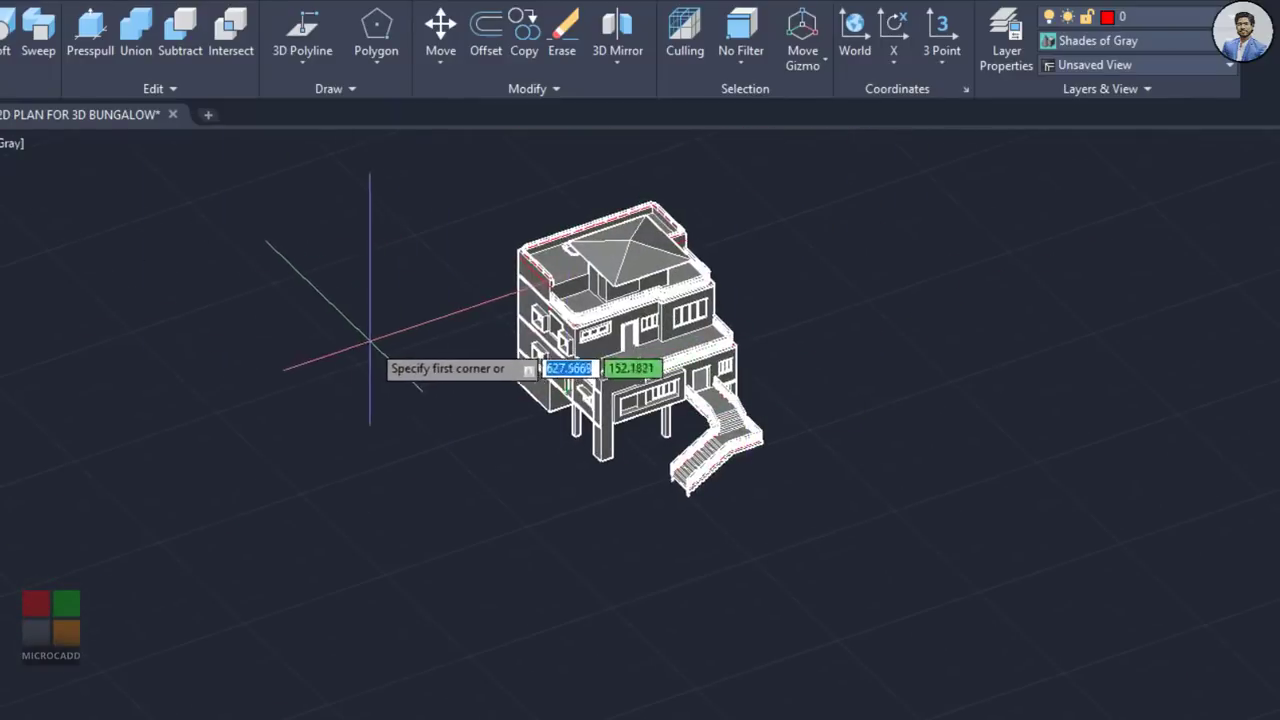
{"action": "left_click", "coordinate": [355, 357]}
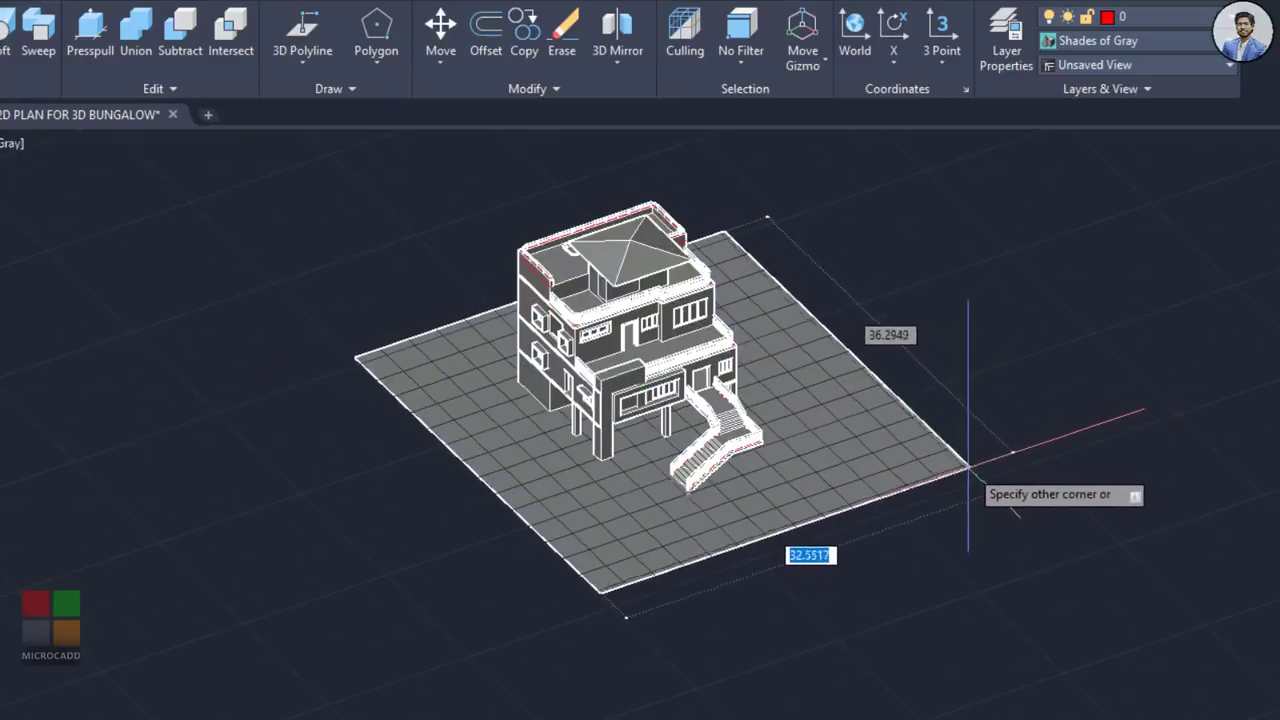
{"action": "scroll", "coordinate": [937, 437], "scroll_direction": "up", "scroll_amount": 3}
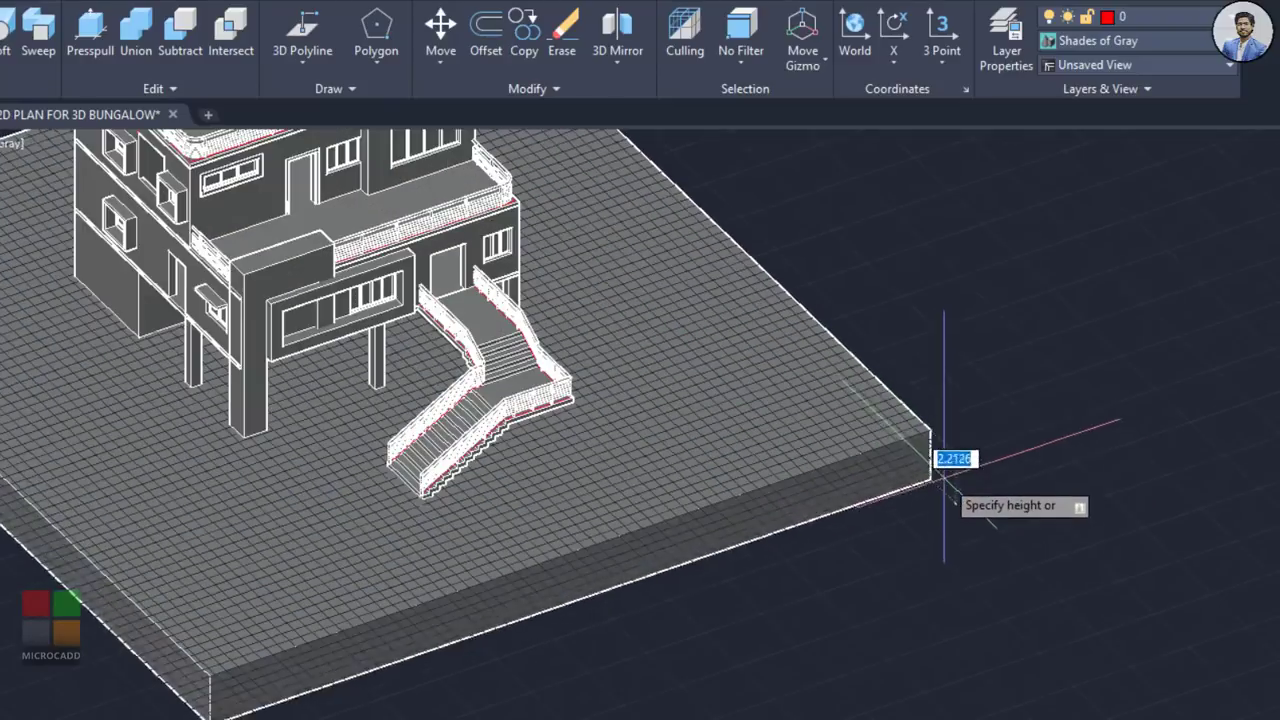
{"action": "scroll", "coordinate": [797, 523], "scroll_direction": "down", "scroll_amount": 5}
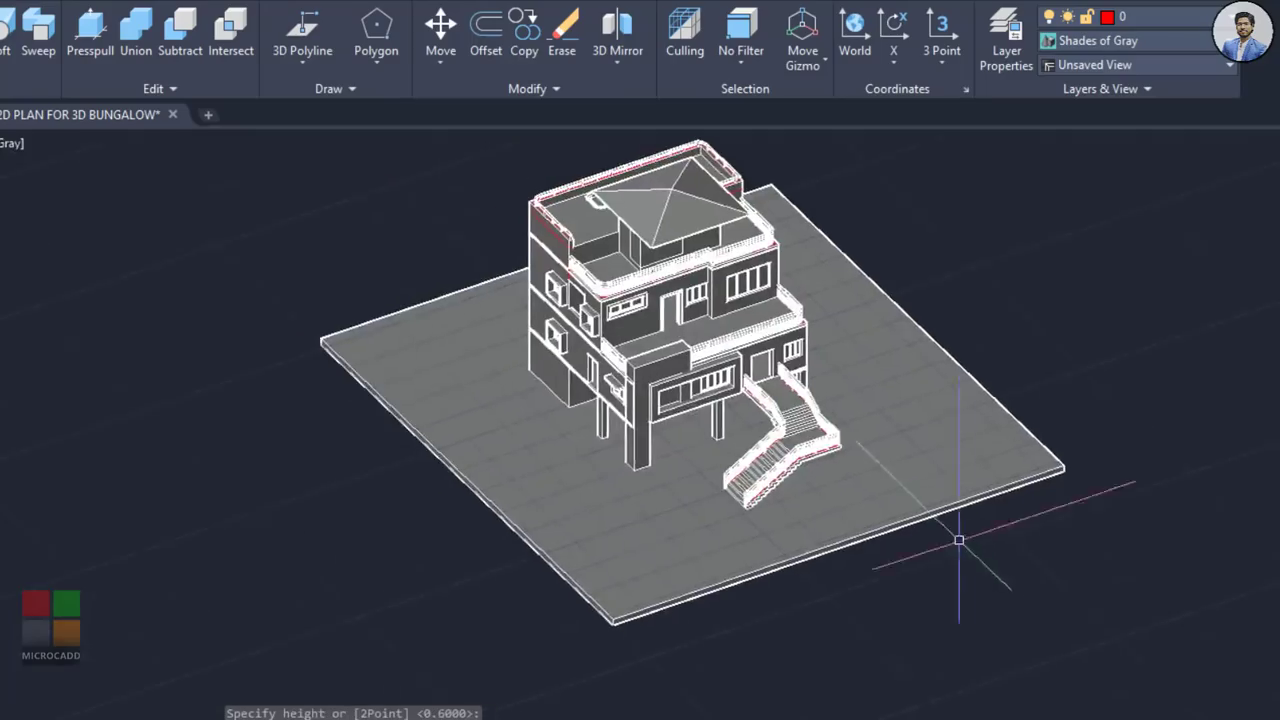
{"action": "middle_click_drag", "start_coordinate": [957, 537], "coordinate": [886, 515], "text": "shift"}
{"action": "key", "text": "Escape"}
Step: Examine the bungalow on its ground slab, including the columns, stairs and upper floors
{"action": "scroll", "coordinate": [886, 515], "scroll_direction": "up", "scroll_amount": 4}
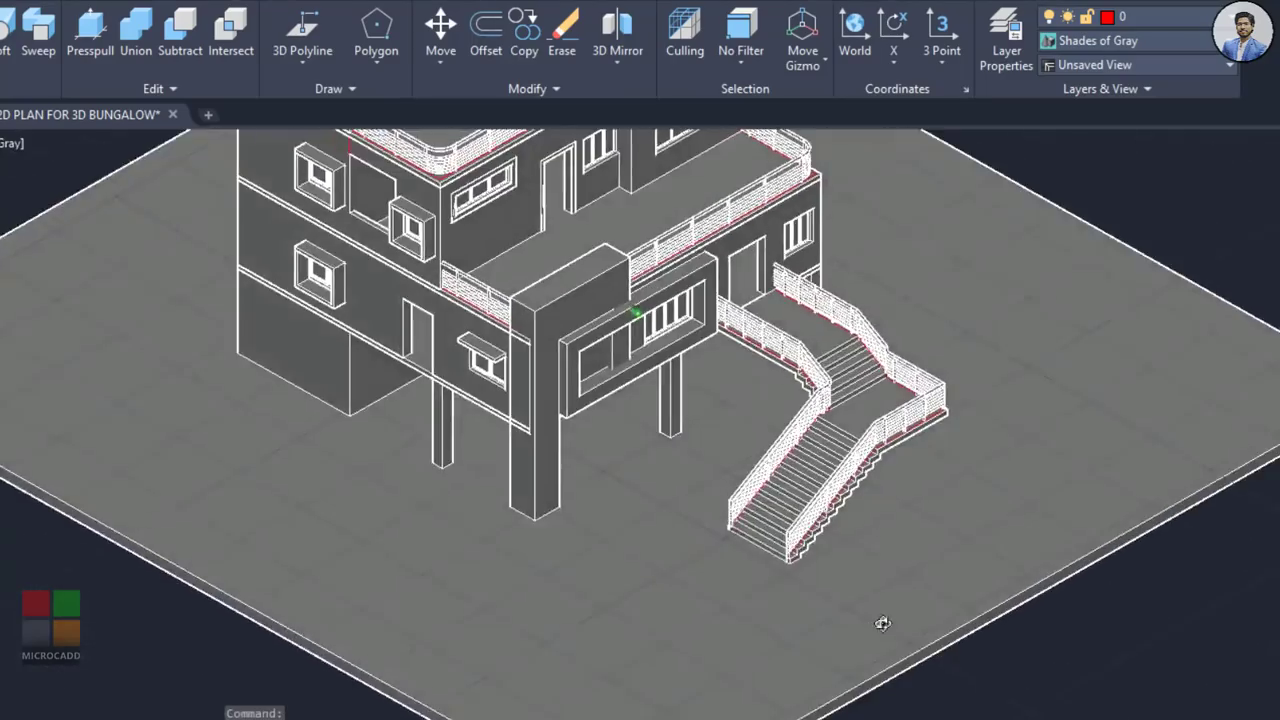
{"action": "scroll", "coordinate": [883, 623], "scroll_direction": "down", "scroll_amount": 8}
{"action": "middle_click_drag", "start_coordinate": [831, 591], "coordinate": [853, 556]}
{"action": "scroll", "coordinate": [766, 530], "scroll_direction": "up", "scroll_amount": 4}
{"action": "middle_click_drag", "start_coordinate": [766, 534], "coordinate": [818, 532], "text": "shift"}
{"action": "scroll", "coordinate": [774, 513], "scroll_direction": "up", "scroll_amount": 2}
{"action": "scroll", "coordinate": [814, 600], "scroll_direction": "down", "scroll_amount": 3}
{"action": "scroll", "coordinate": [806, 593], "scroll_direction": "up", "scroll_amount": 2}
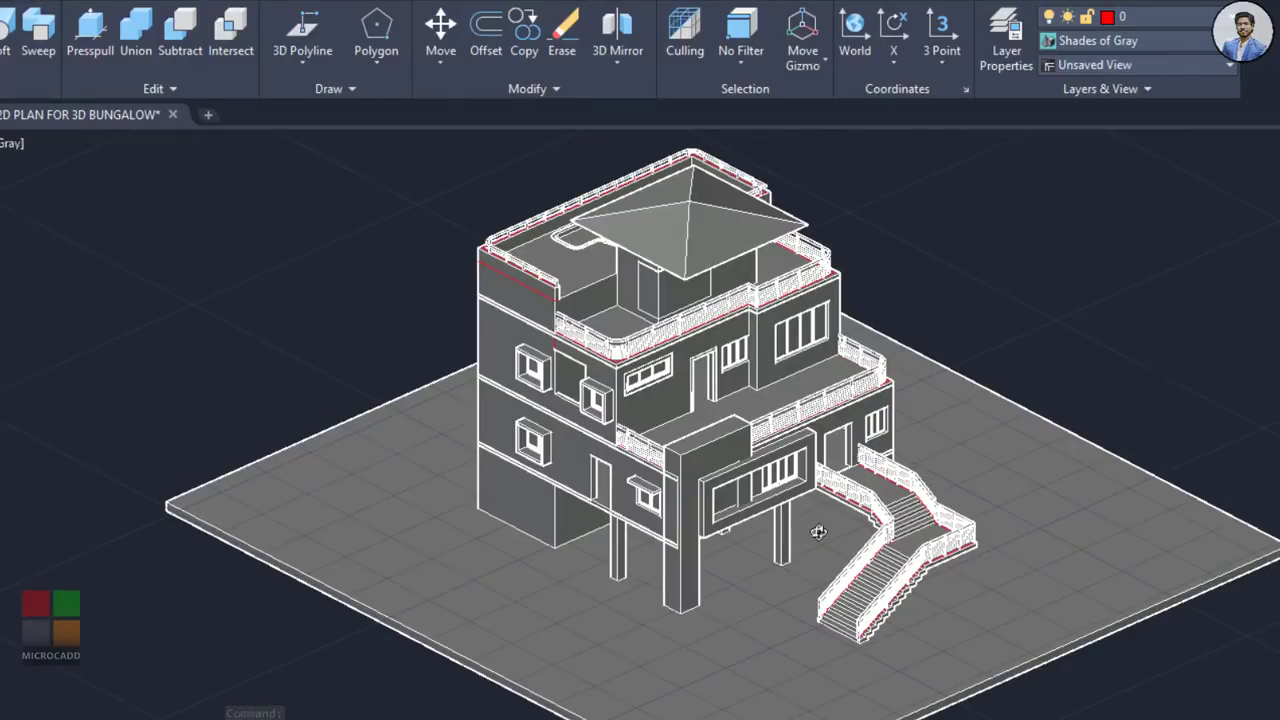
{"action": "scroll", "coordinate": [807, 378], "scroll_direction": "up", "scroll_amount": 2}
{"action": "middle_click_drag", "start_coordinate": [807, 378], "coordinate": [350, 487]}
{"action": "middle_click_drag", "start_coordinate": [731, 488], "coordinate": [914, 384]}
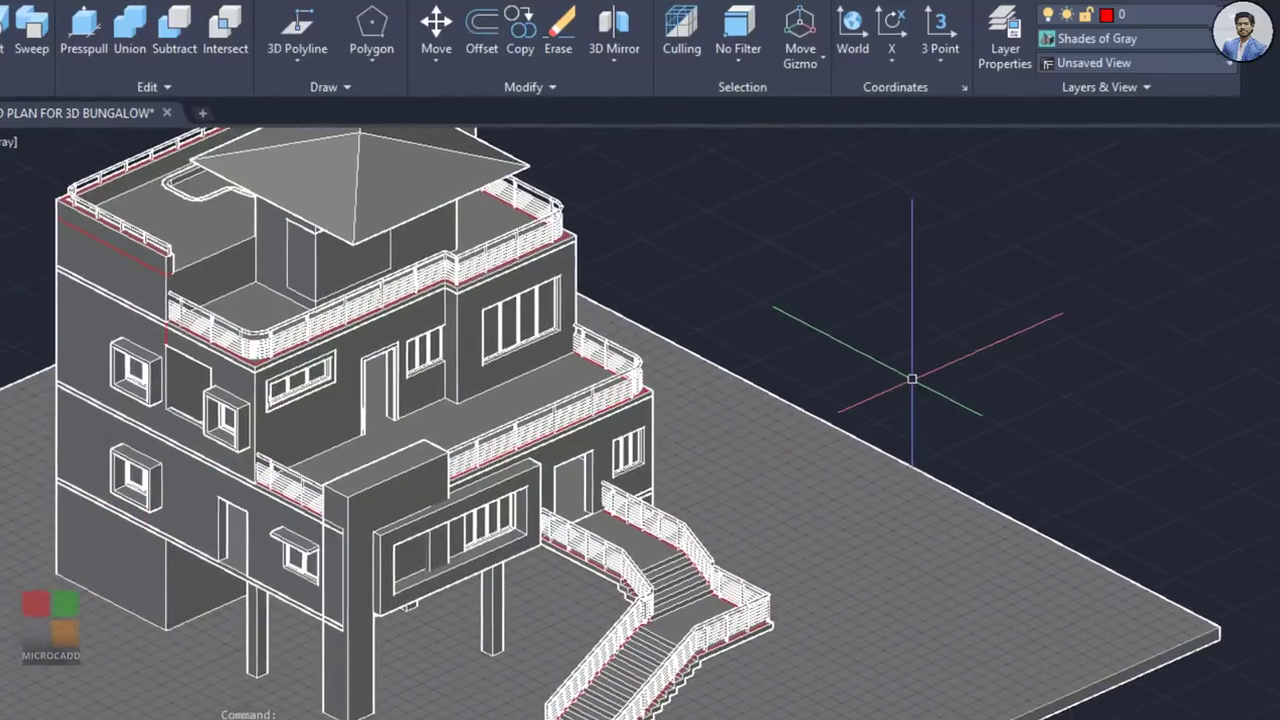
Step: Open the Materials Browser and enlarge its library area
{"action": "type", "text": "mat"}
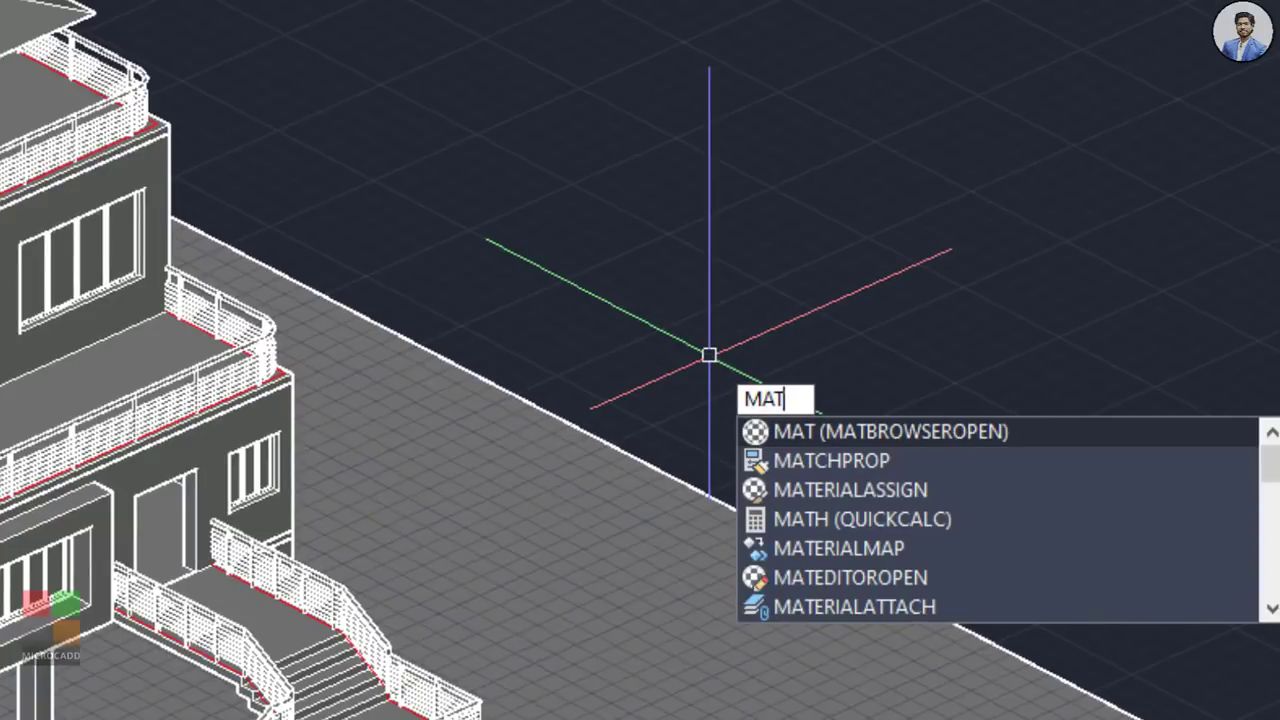
{"action": "key", "text": "Return"}
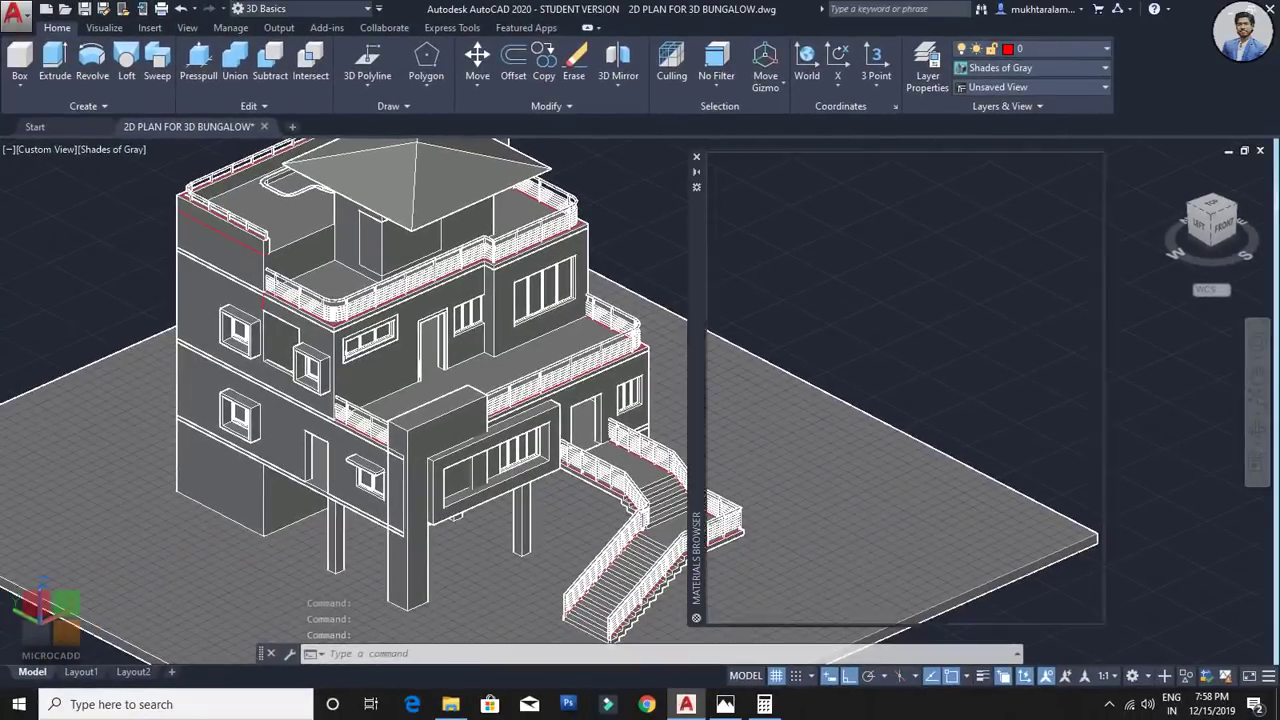
{"action": "key", "text": "Return"}
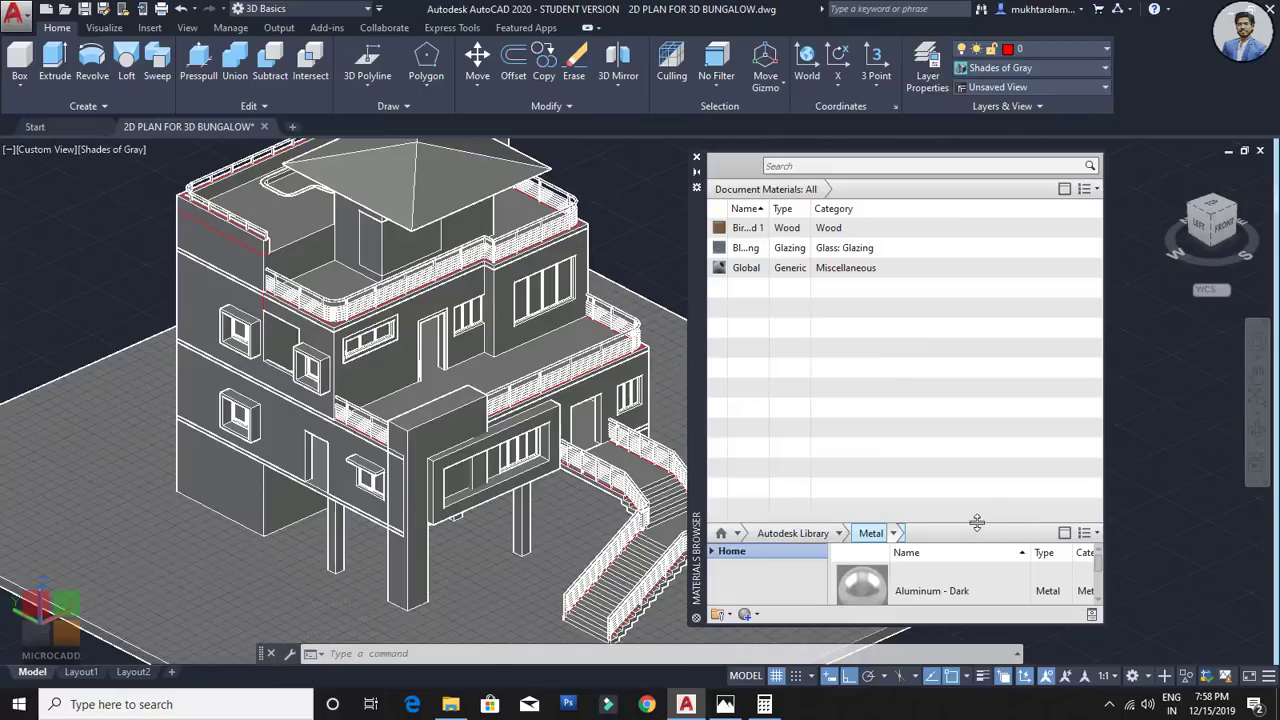
{"action": "left_click_drag", "start_coordinate": [974, 527], "coordinate": [807, 135]}
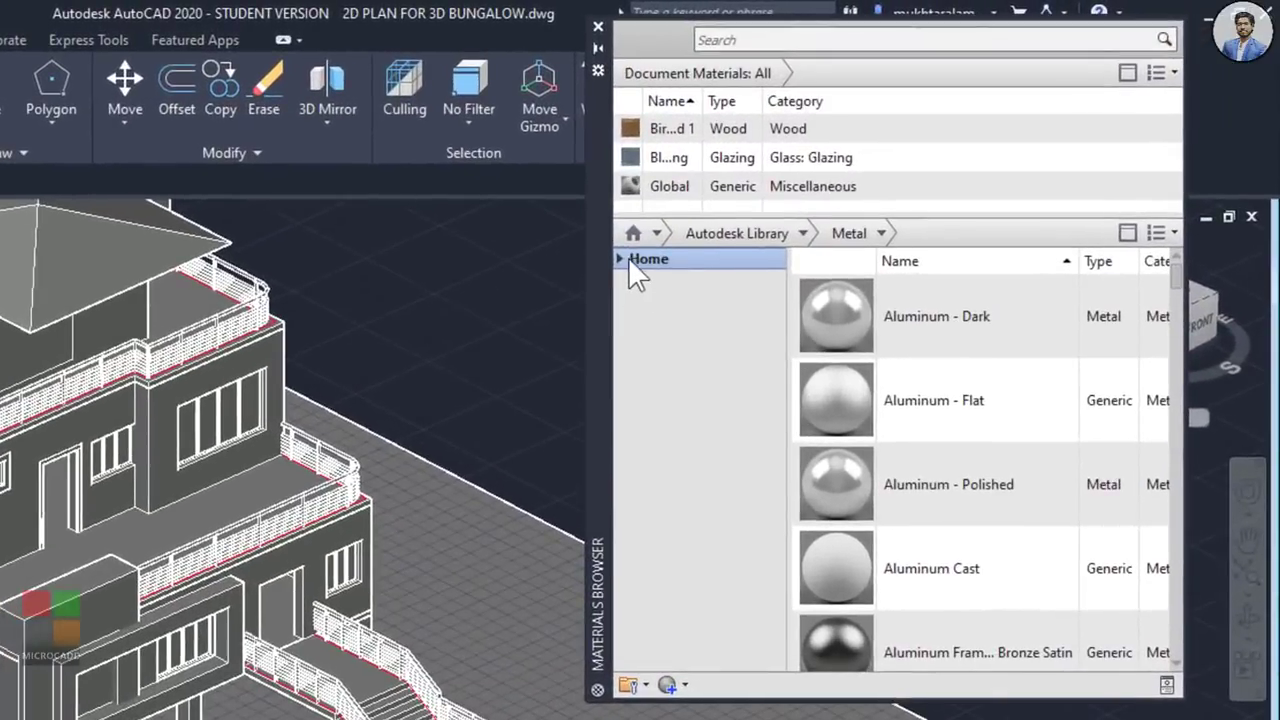
Step: Expand the Autodesk Library and look through its material categories from Ceramic to Finish
{"action": "left_click", "coordinate": [621, 258]}
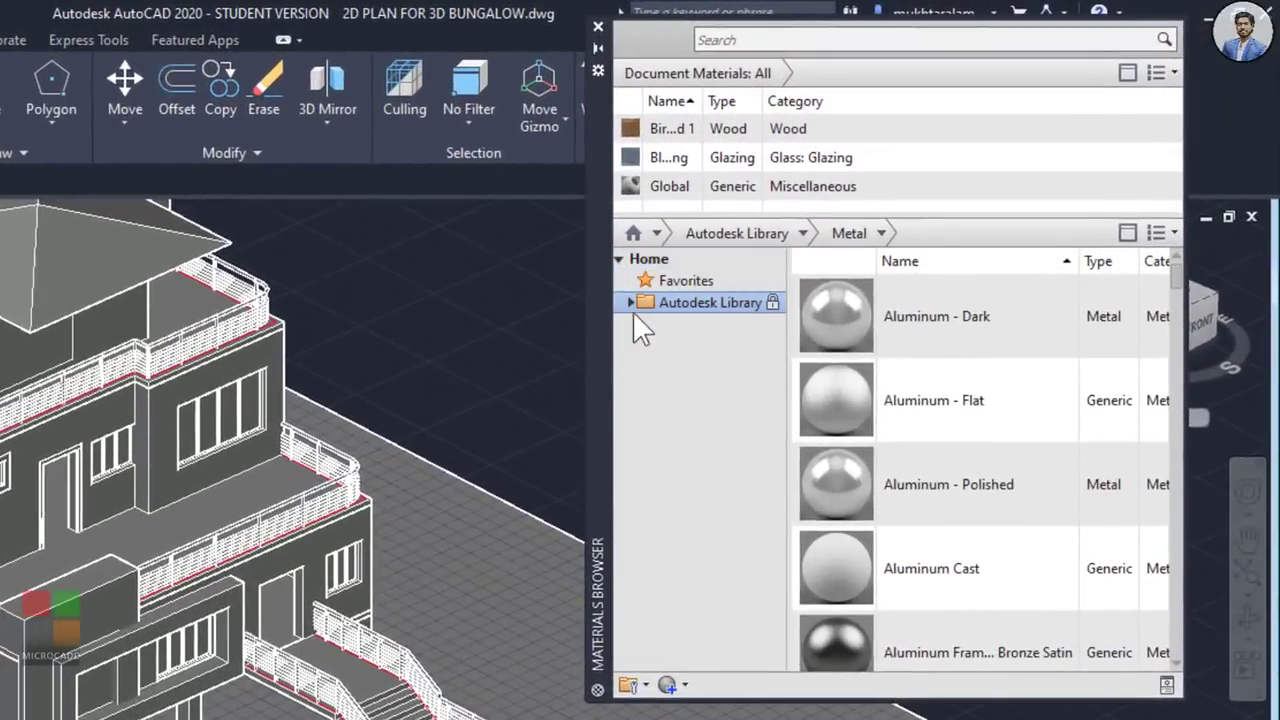
{"action": "left_click", "coordinate": [631, 302]}
{"action": "left_click", "coordinate": [702, 326]}
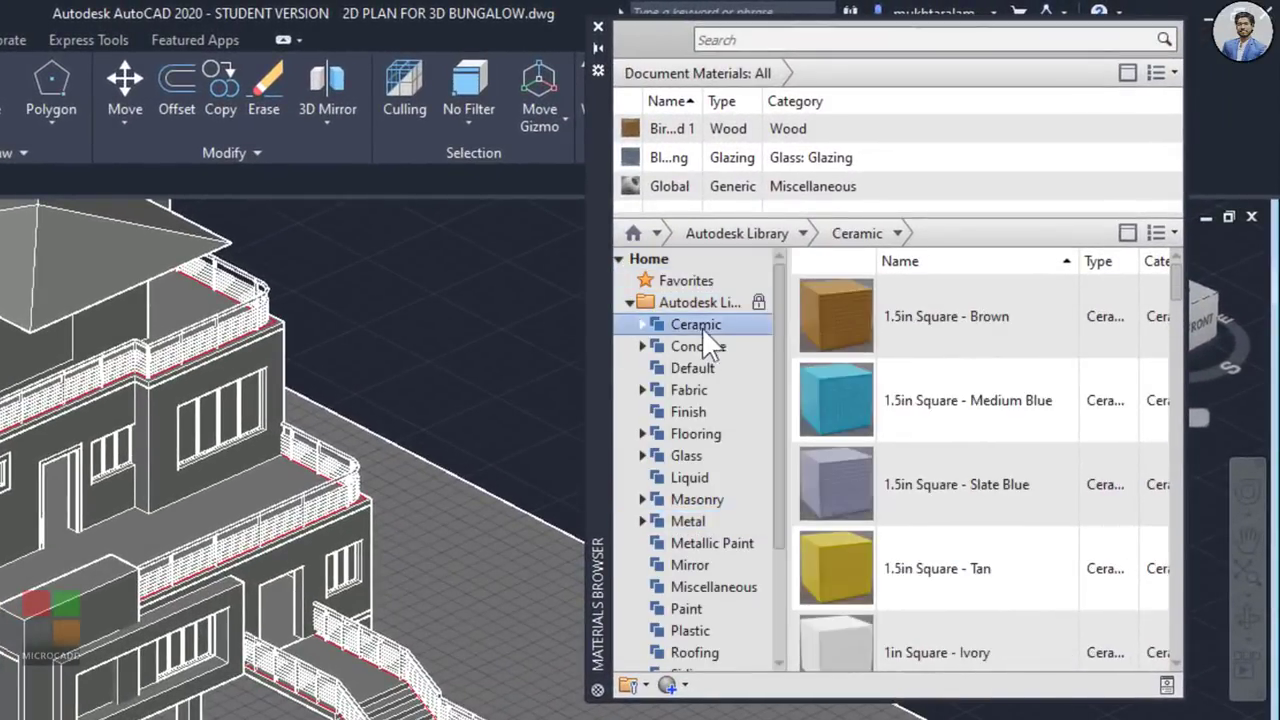
{"action": "left_click", "coordinate": [699, 345]}
{"action": "left_click", "coordinate": [697, 366]}
{"action": "left_click", "coordinate": [695, 391]}
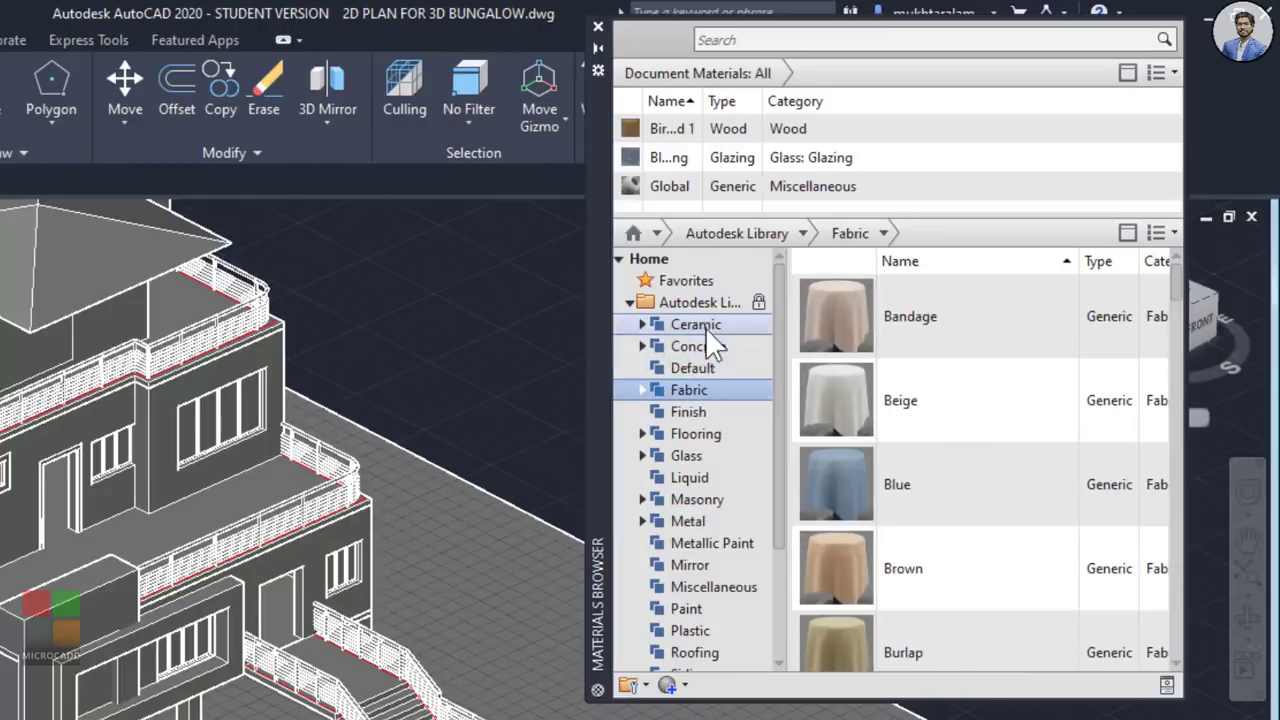
{"action": "left_click", "coordinate": [705, 326]}
{"action": "left_click", "coordinate": [698, 367]}
{"action": "left_click", "coordinate": [697, 391]}
{"action": "left_click", "coordinate": [690, 412]}
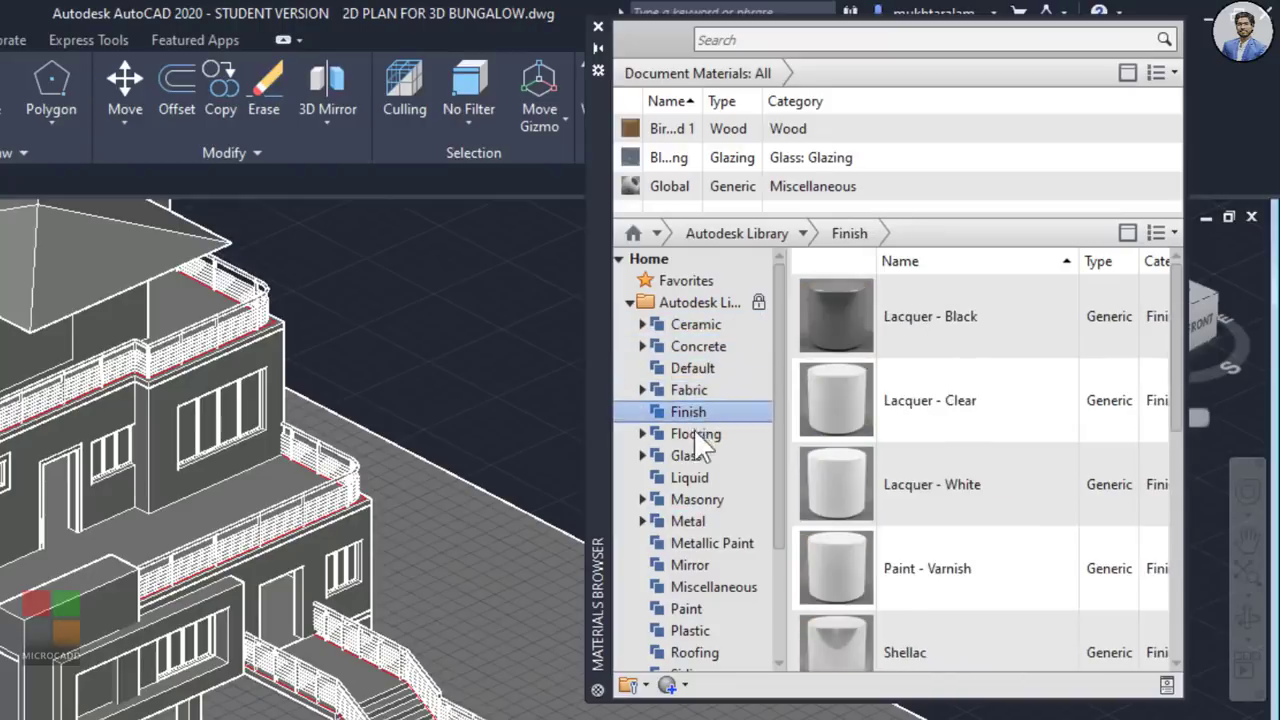
Step: Look through the library's Flooring, Glass, Liquid, Masonry, Metal, Mirror, Plastic and Paint materials
{"action": "left_click", "coordinate": [695, 434]}
{"action": "left_click", "coordinate": [690, 477]}
{"action": "left_click", "coordinate": [688, 456]}
{"action": "left_click", "coordinate": [697, 499]}
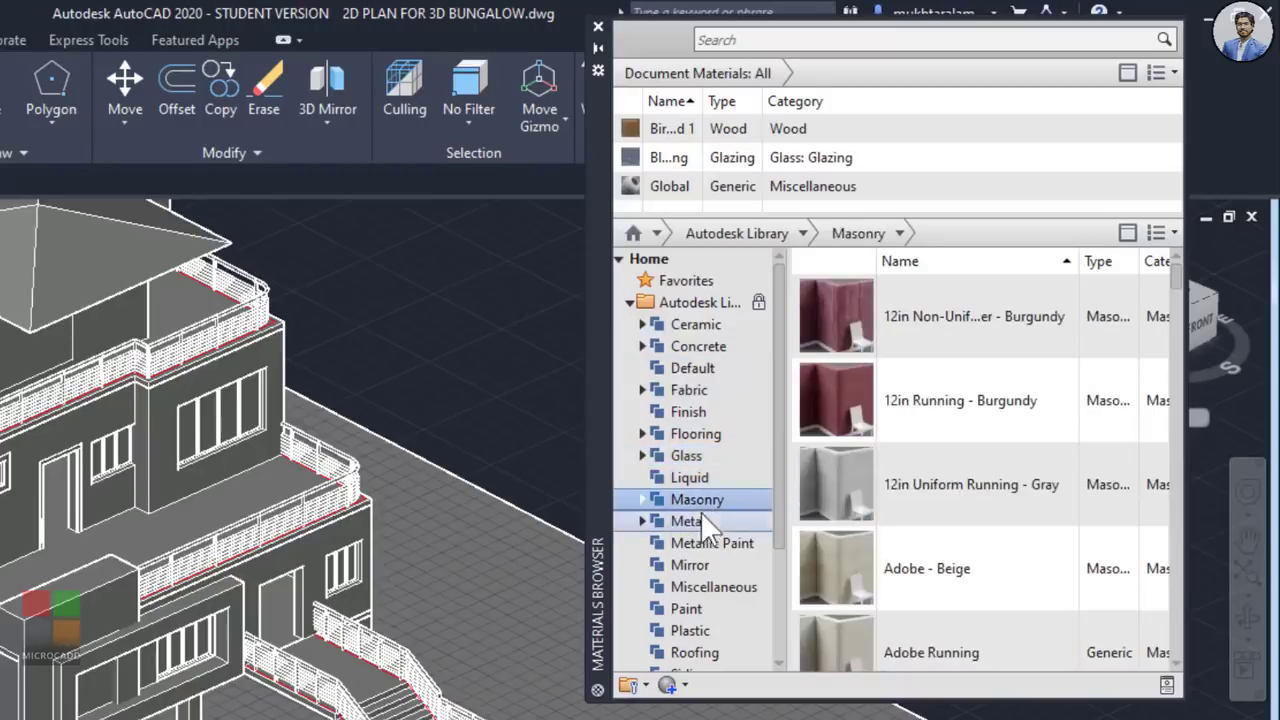
{"action": "left_click", "coordinate": [690, 521]}
{"action": "scroll", "coordinate": [703, 521], "scroll_direction": "down", "scroll_amount": 1}
{"action": "left_click", "coordinate": [703, 522]}
{"action": "left_click", "coordinate": [698, 541]}
{"action": "scroll", "coordinate": [703, 559], "scroll_direction": "down", "scroll_amount": 2}
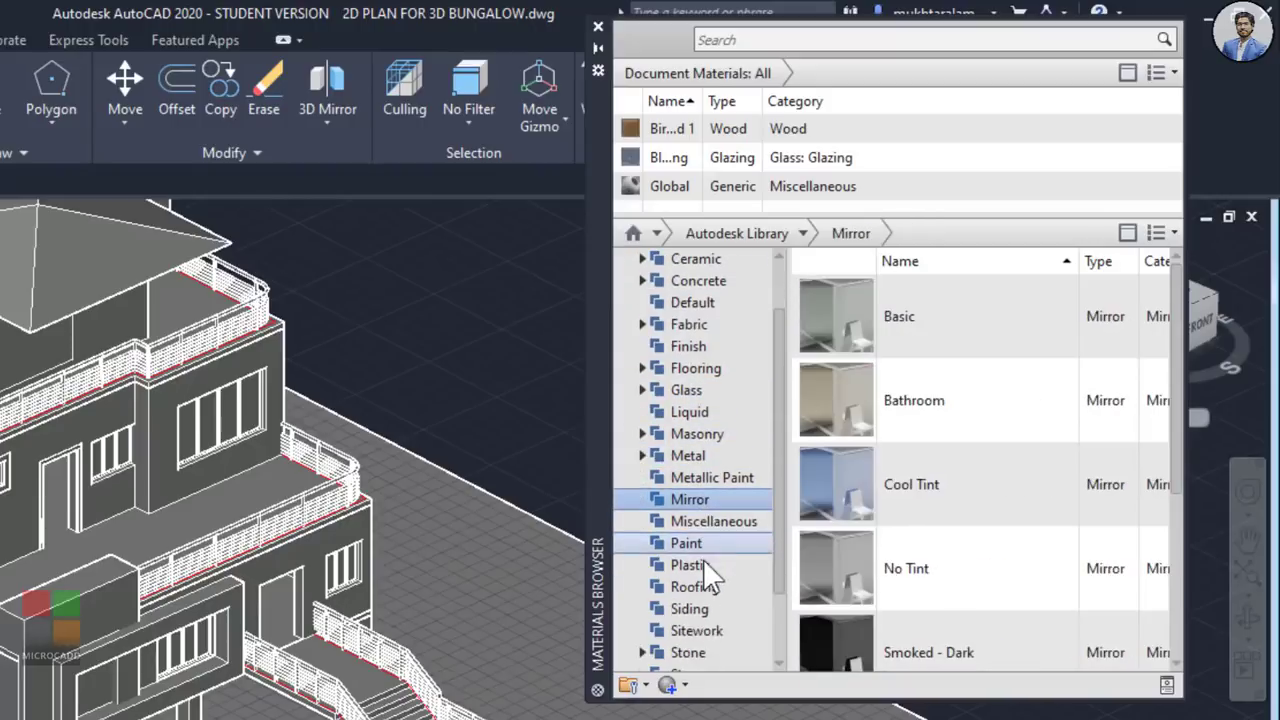
{"action": "left_click", "coordinate": [690, 565]}
{"action": "left_click", "coordinate": [690, 543]}
{"action": "scroll", "coordinate": [685, 575], "scroll_direction": "down", "scroll_amount": 4}
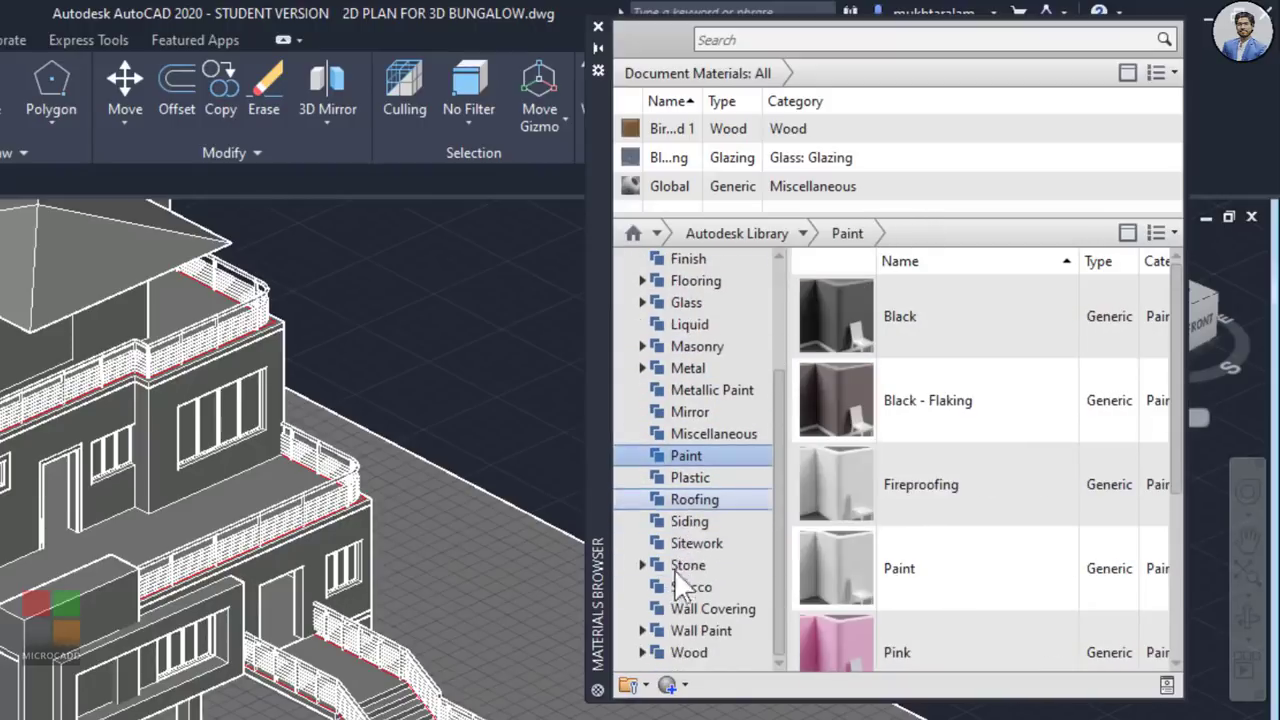
Step: Look through the library's Siding, Roofing, Sitework, Stone, Wall Covering, Wall Paint and Wood materials
{"action": "left_click", "coordinate": [690, 521]}
{"action": "left_click", "coordinate": [695, 499]}
{"action": "left_click", "coordinate": [696, 543]}
{"action": "left_click", "coordinate": [688, 565]}
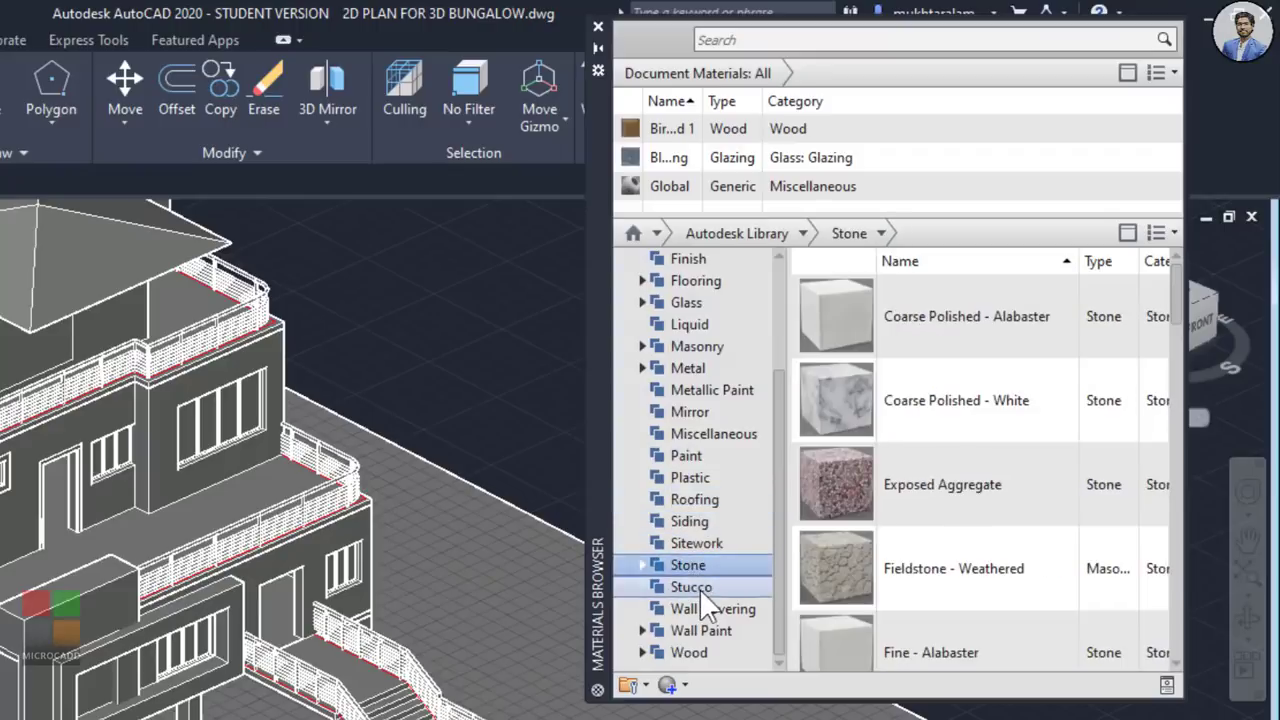
{"action": "left_click", "coordinate": [704, 608]}
{"action": "left_click", "coordinate": [700, 630]}
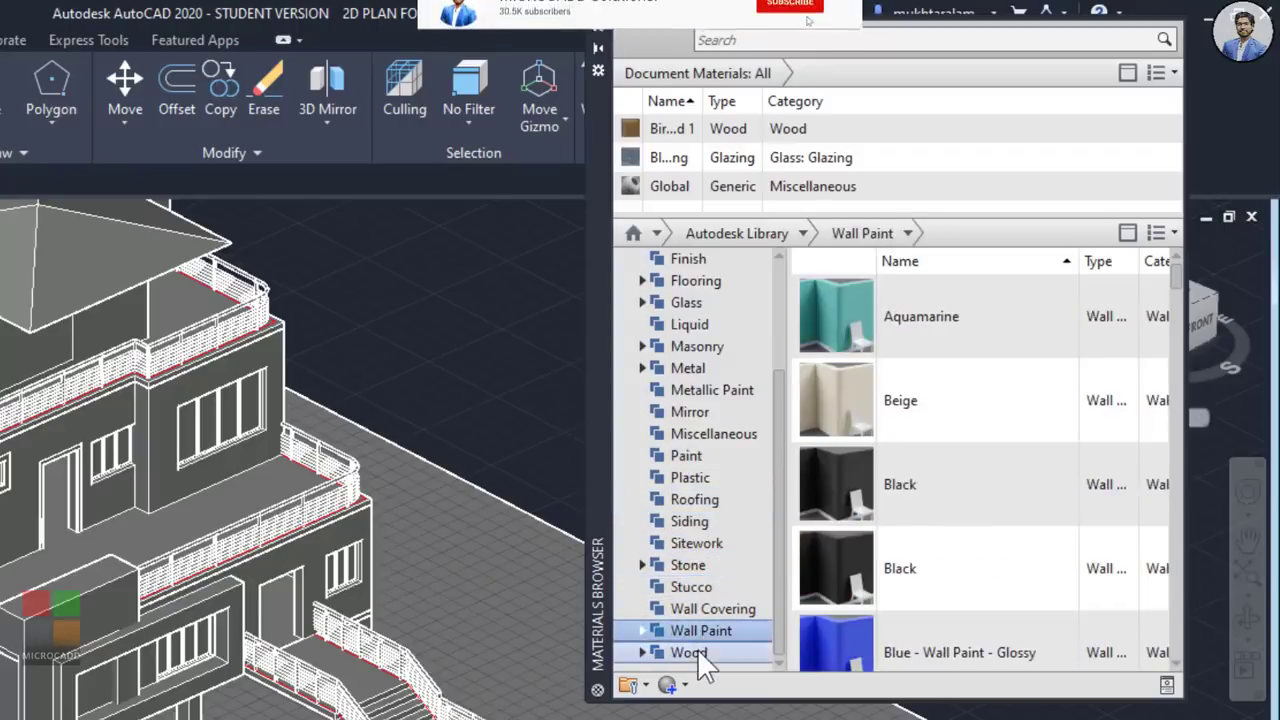
{"action": "left_click", "coordinate": [697, 651]}
Step: Go back through the library categories to Masonry and browse its materials
{"action": "left_click", "coordinate": [700, 608]}
{"action": "left_click", "coordinate": [690, 565]}
{"action": "left_click", "coordinate": [690, 521]}
{"action": "left_click", "coordinate": [700, 433]}
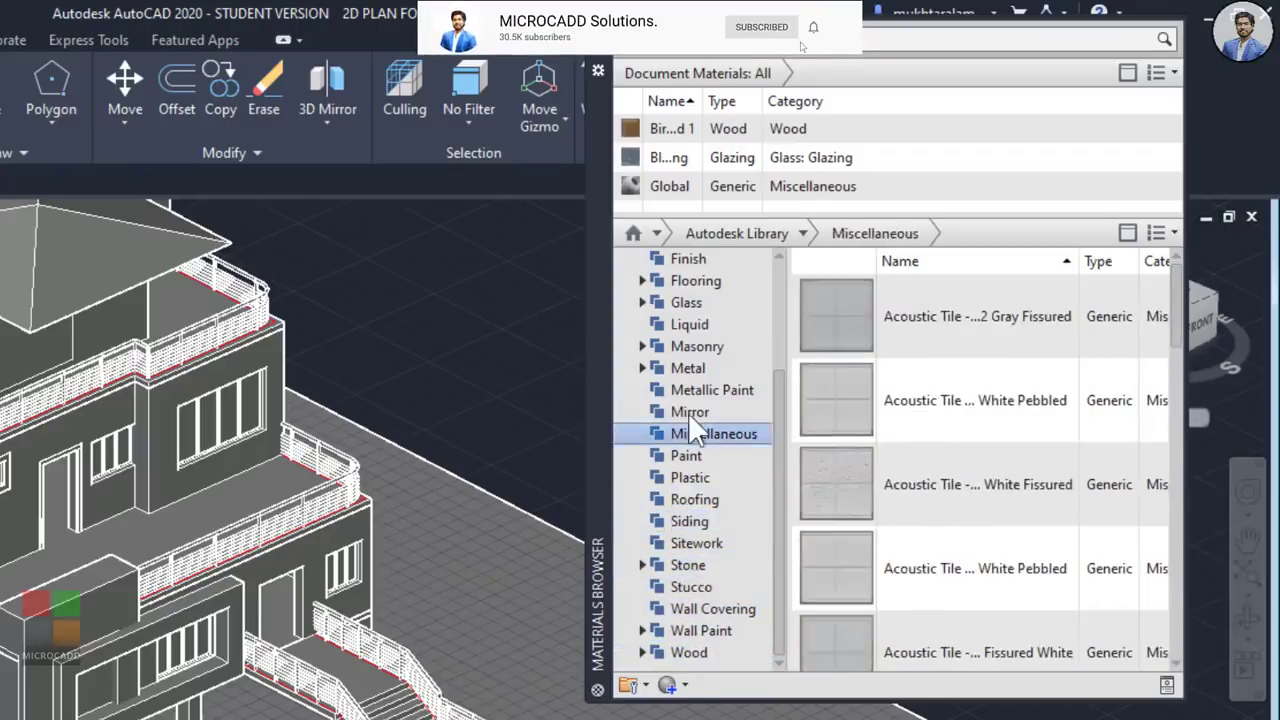
{"action": "left_click", "coordinate": [690, 390]}
{"action": "left_click", "coordinate": [688, 350]}
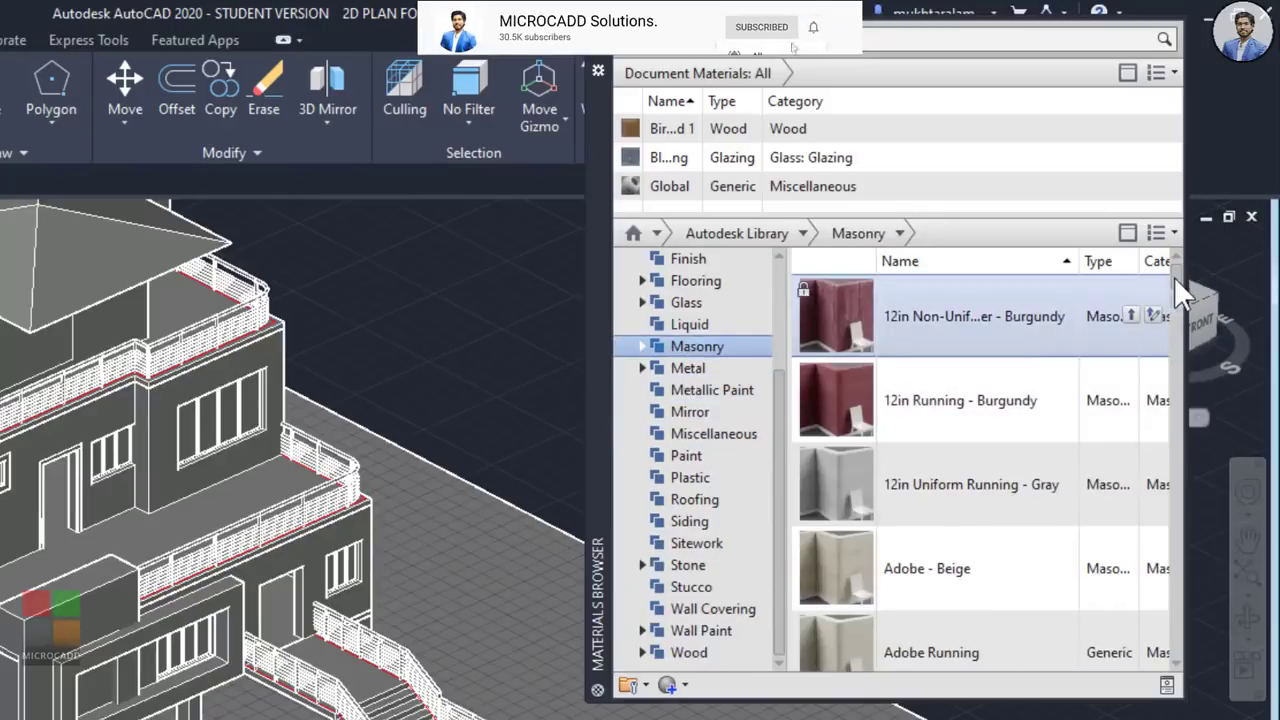
{"action": "left_click_drag", "start_coordinate": [1176, 285], "coordinate": [1177, 400]}
Step: Switch the viewport's visual style from Shades of Gray to Realistic
{"action": "scroll", "coordinate": [235, 510], "scroll_direction": "up", "scroll_amount": 3}
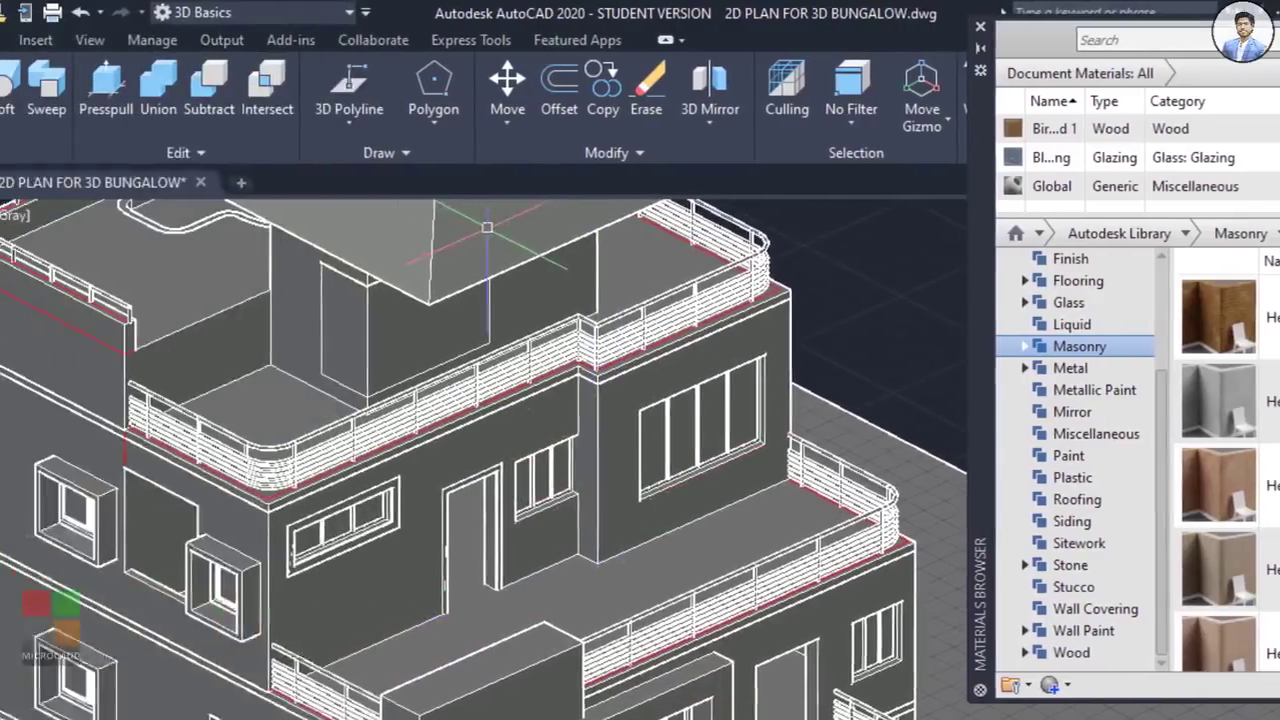
{"action": "middle_click_drag", "start_coordinate": [98, 462], "coordinate": [252, 472]}
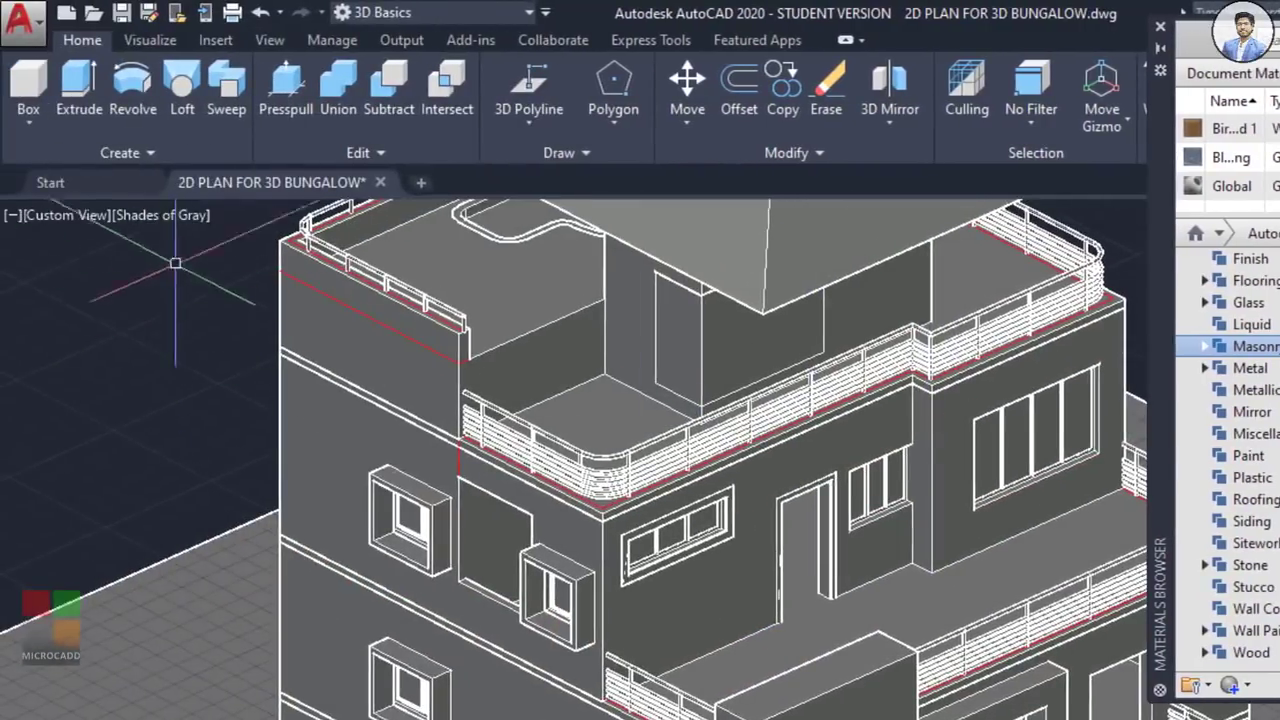
{"action": "left_click", "coordinate": [178, 220]}
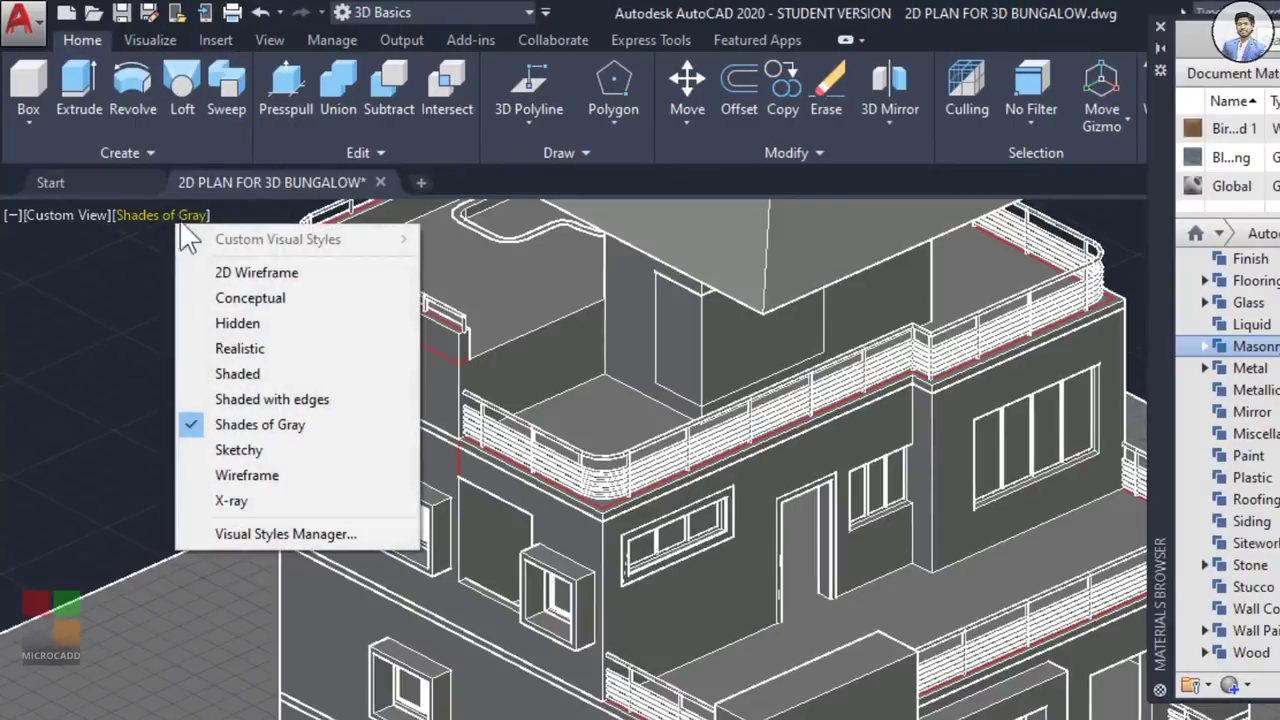
{"action": "left_click", "coordinate": [296, 352]}
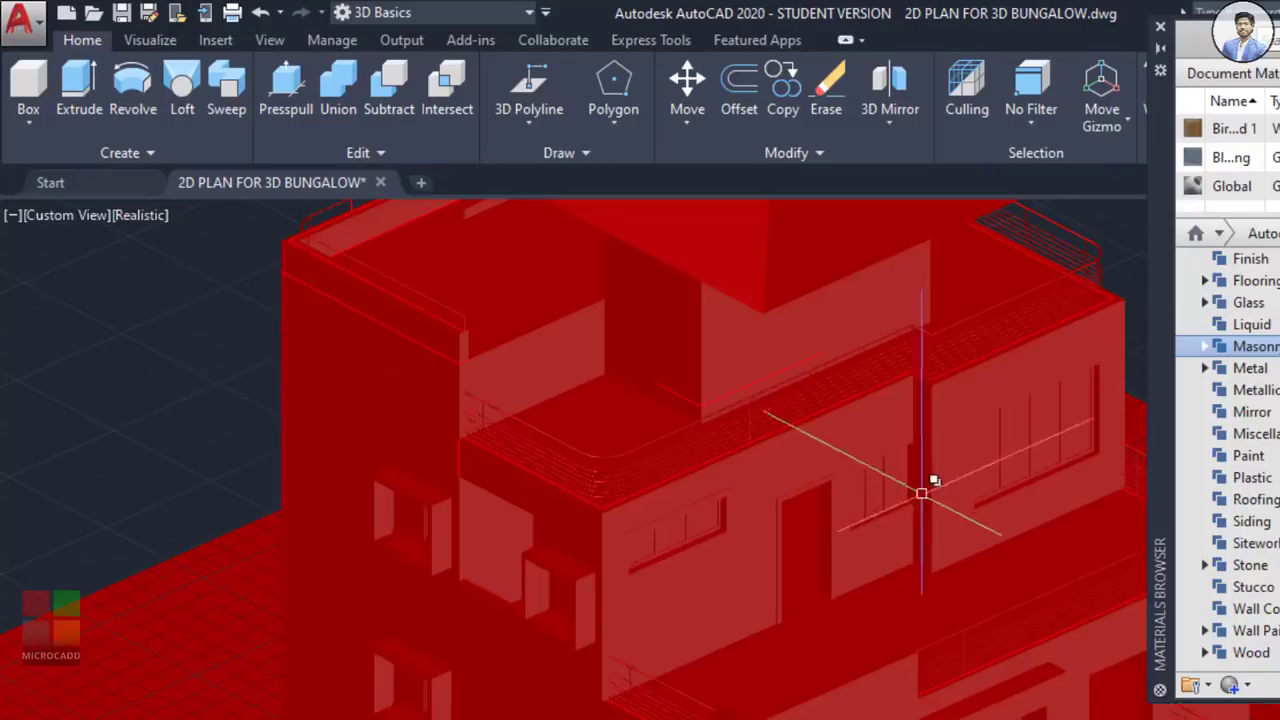
Step: Change the colour of layer 0 to white
{"action": "scroll", "coordinate": [677, 486], "scroll_direction": "down", "scroll_amount": 3}
{"action": "middle_click_drag", "start_coordinate": [934, 399], "coordinate": [900, 431]}
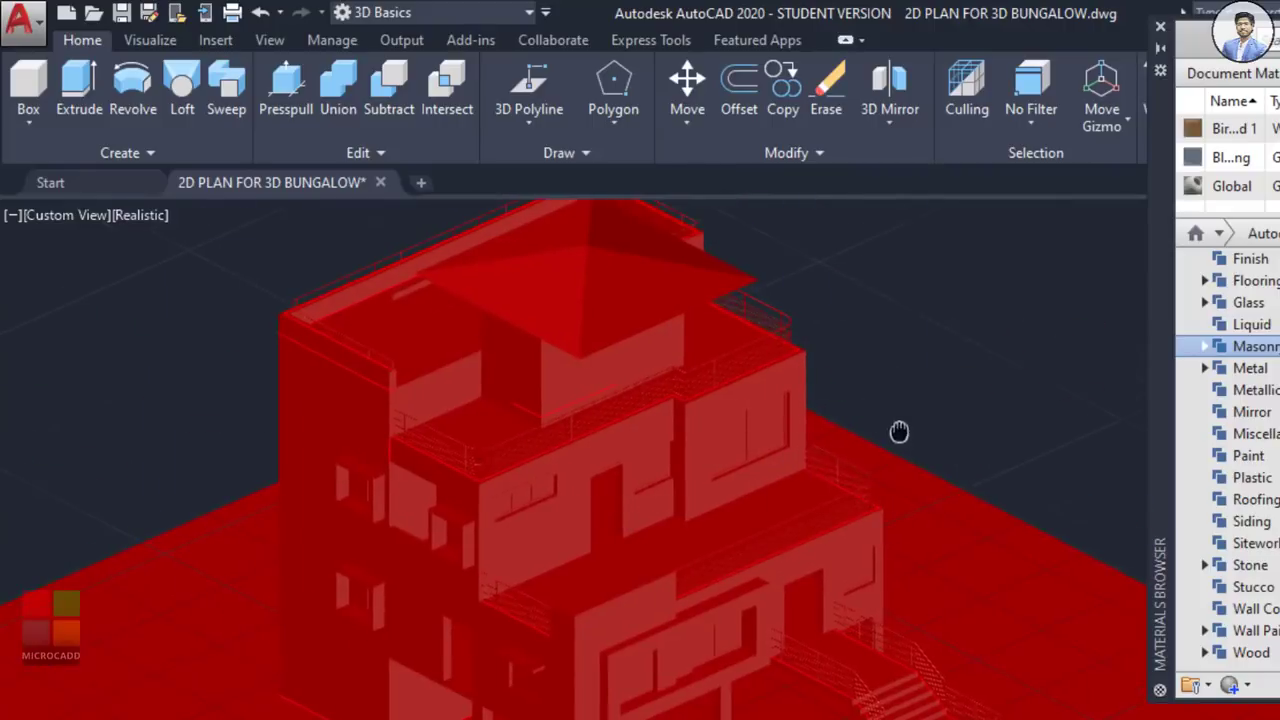
{"action": "left_click_drag", "start_coordinate": [1110, 130], "coordinate": [847, 449]}
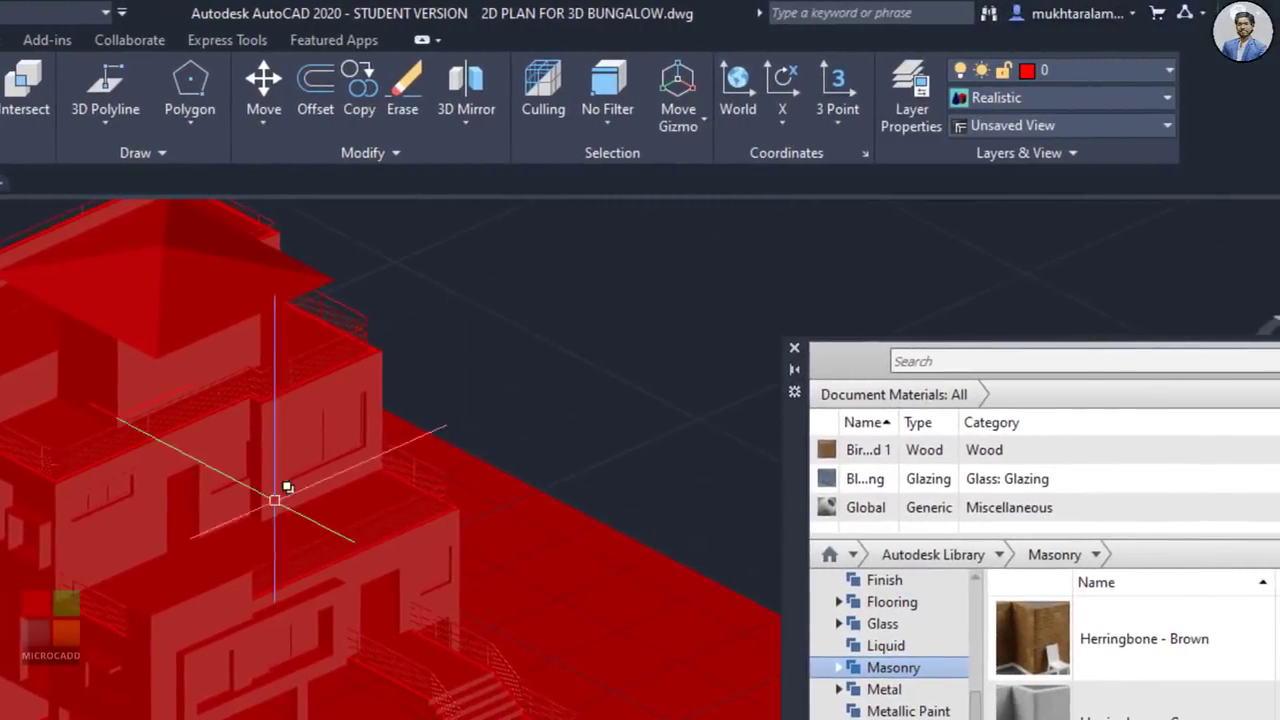
{"action": "left_click", "coordinate": [1073, 70]}
{"action": "left_click", "coordinate": [1040, 97]}
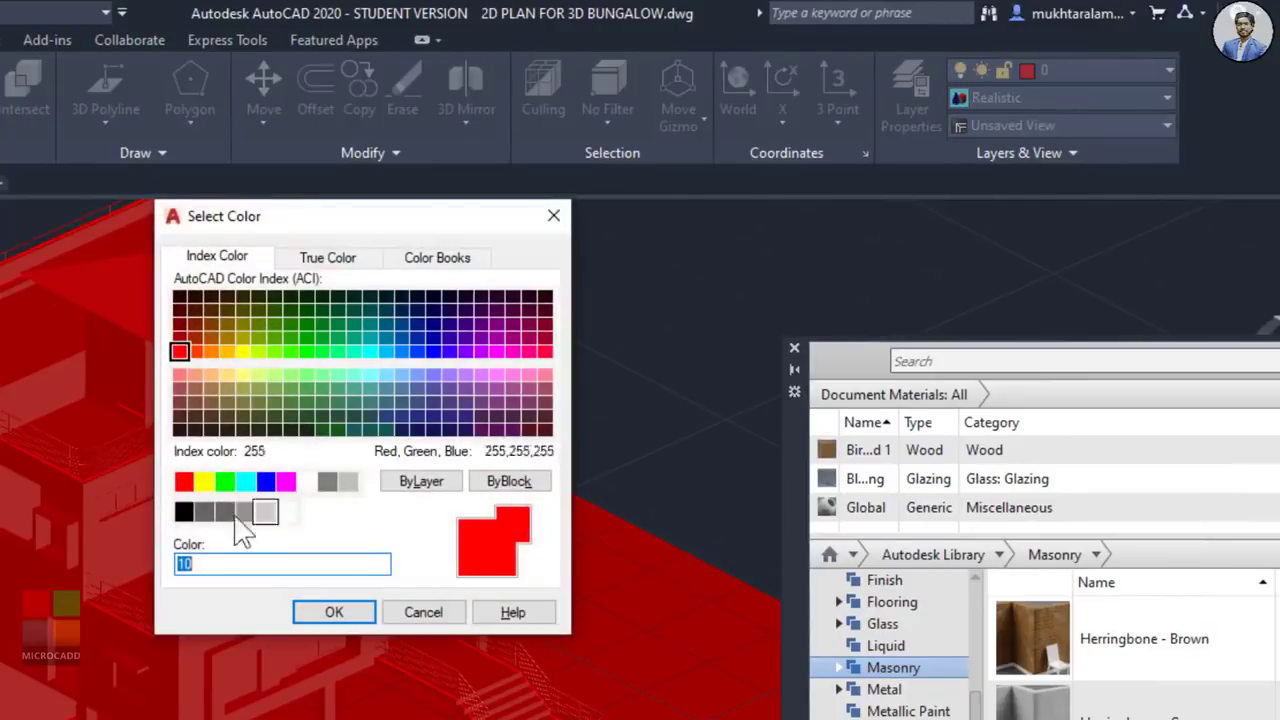
{"action": "left_click", "coordinate": [307, 482]}
{"action": "left_click", "coordinate": [334, 612]}
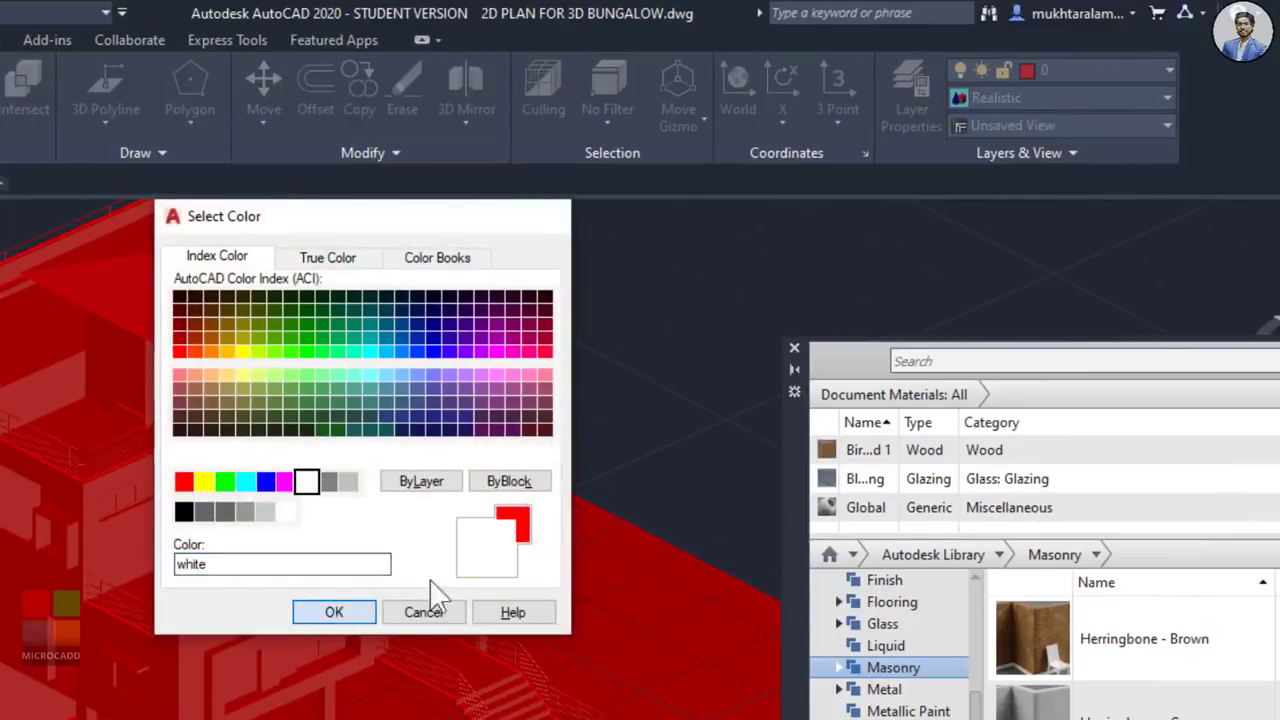
Step: Display the library's Wall Paint materials and find Cool White among them
{"action": "scroll", "coordinate": [509, 488], "scroll_direction": "up", "scroll_amount": 6}
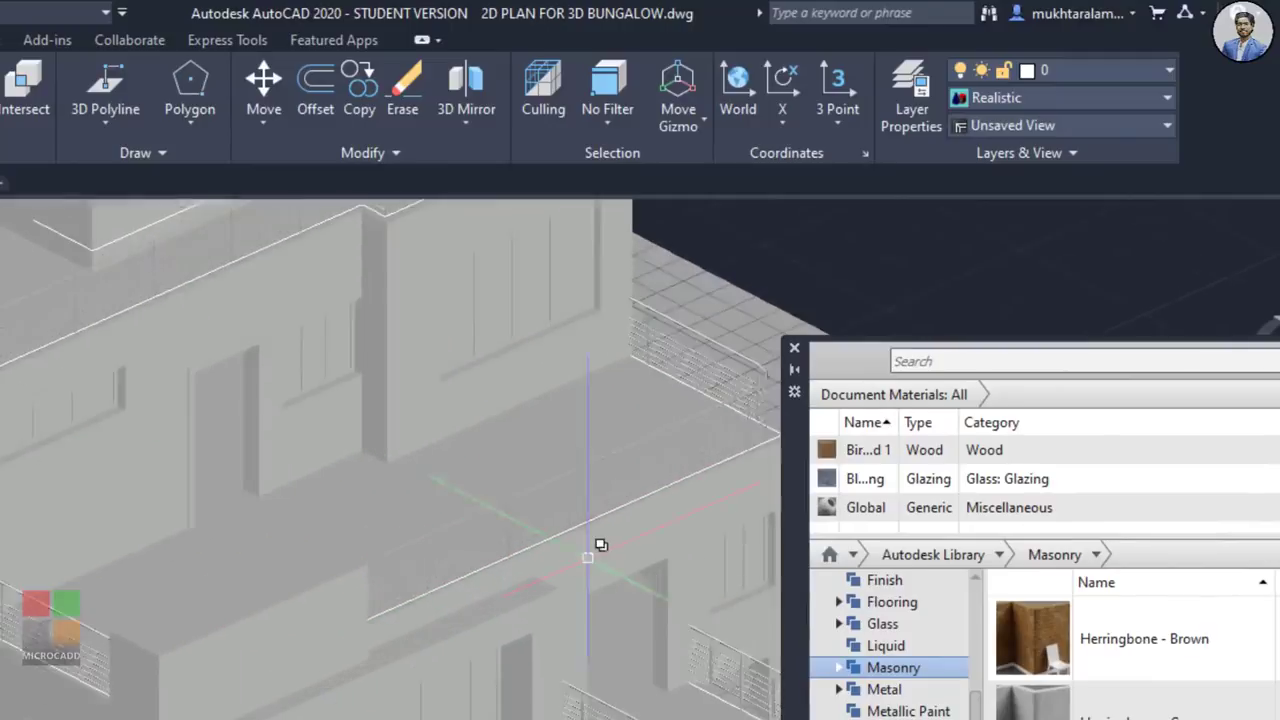
{"action": "scroll", "coordinate": [517, 503], "scroll_direction": "up", "scroll_amount": 2}
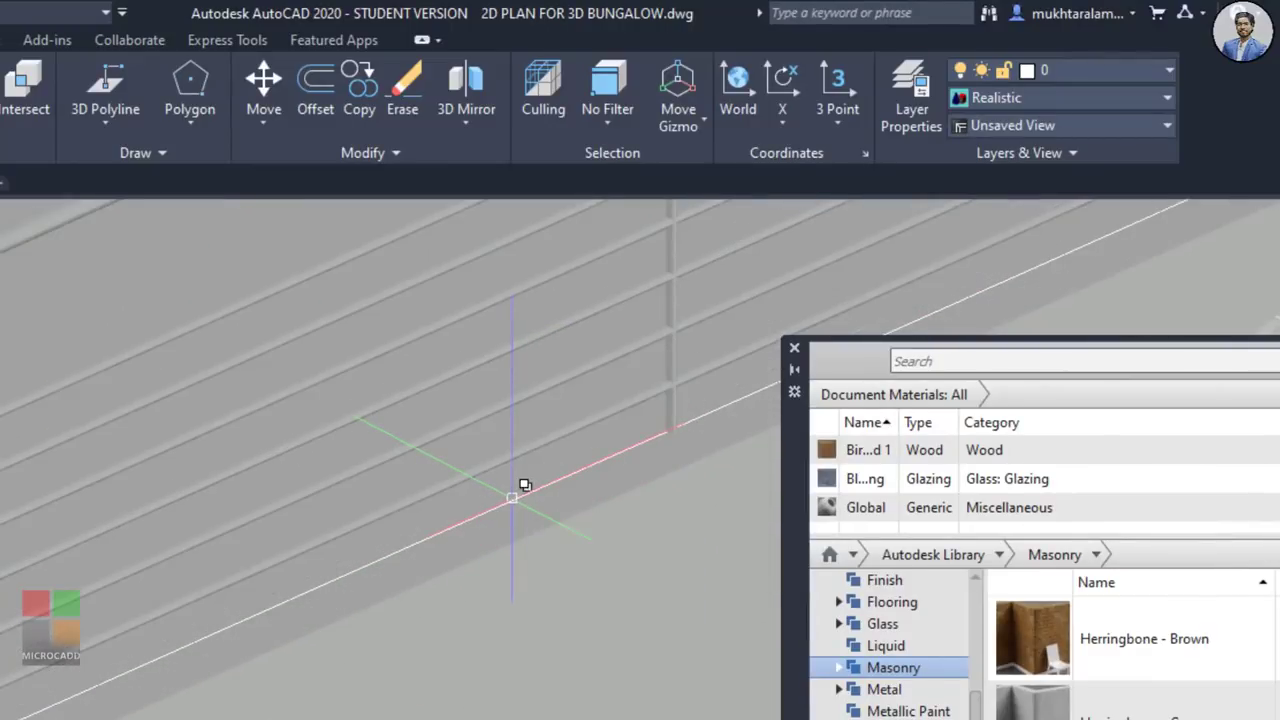
{"action": "scroll", "coordinate": [514, 496], "scroll_direction": "down", "scroll_amount": 3}
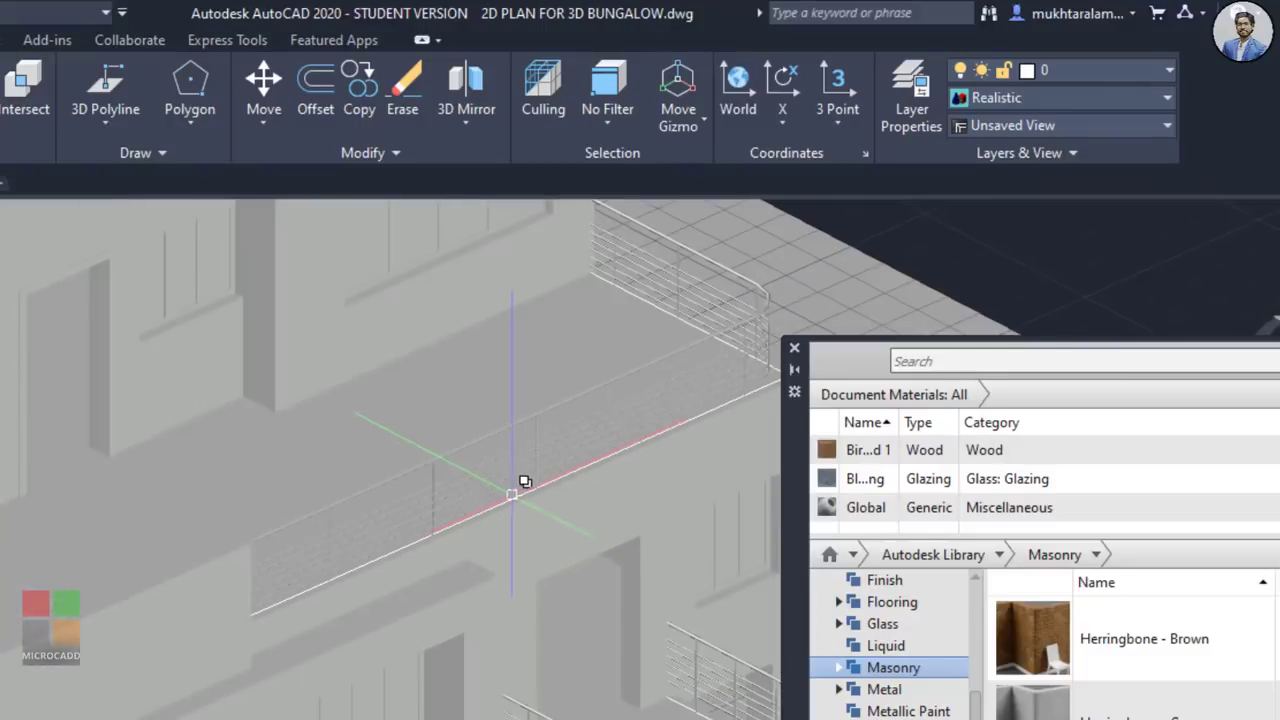
{"action": "scroll", "coordinate": [512, 493], "scroll_direction": "down", "scroll_amount": 3}
{"action": "scroll", "coordinate": [463, 514], "scroll_direction": "up", "scroll_amount": 2}
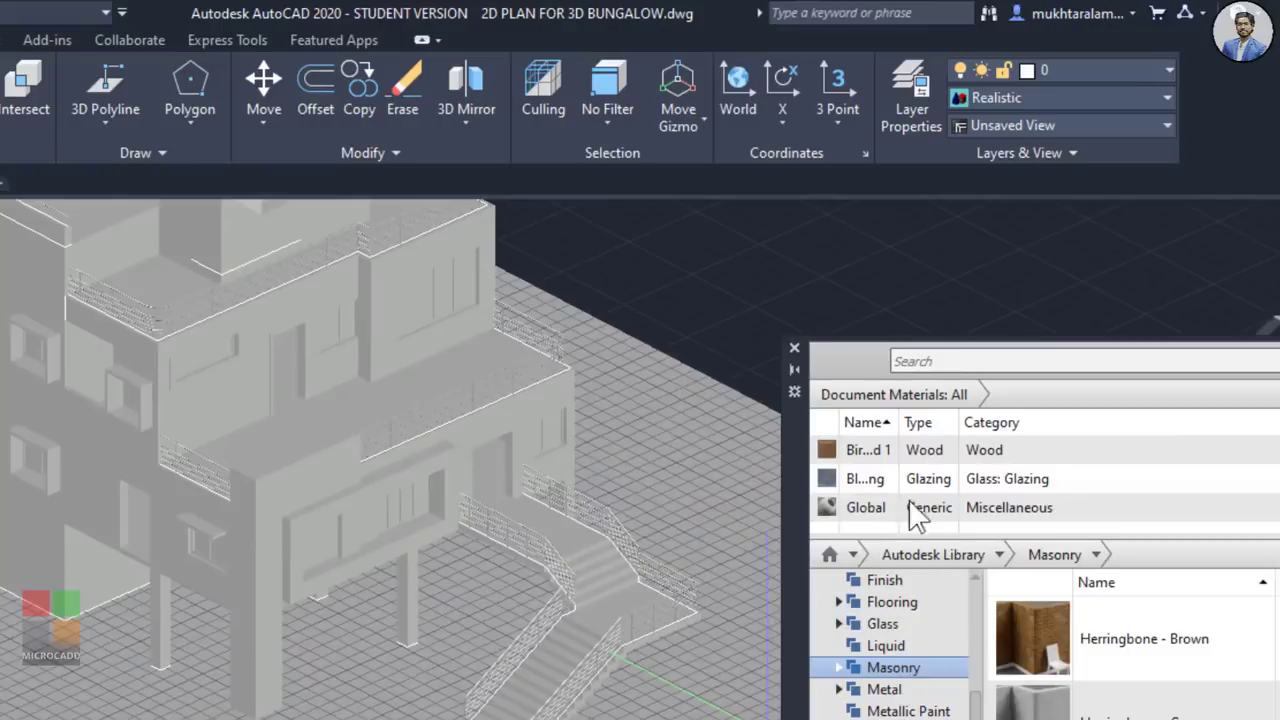
{"action": "left_click_drag", "start_coordinate": [800, 466], "coordinate": [757, 194]}
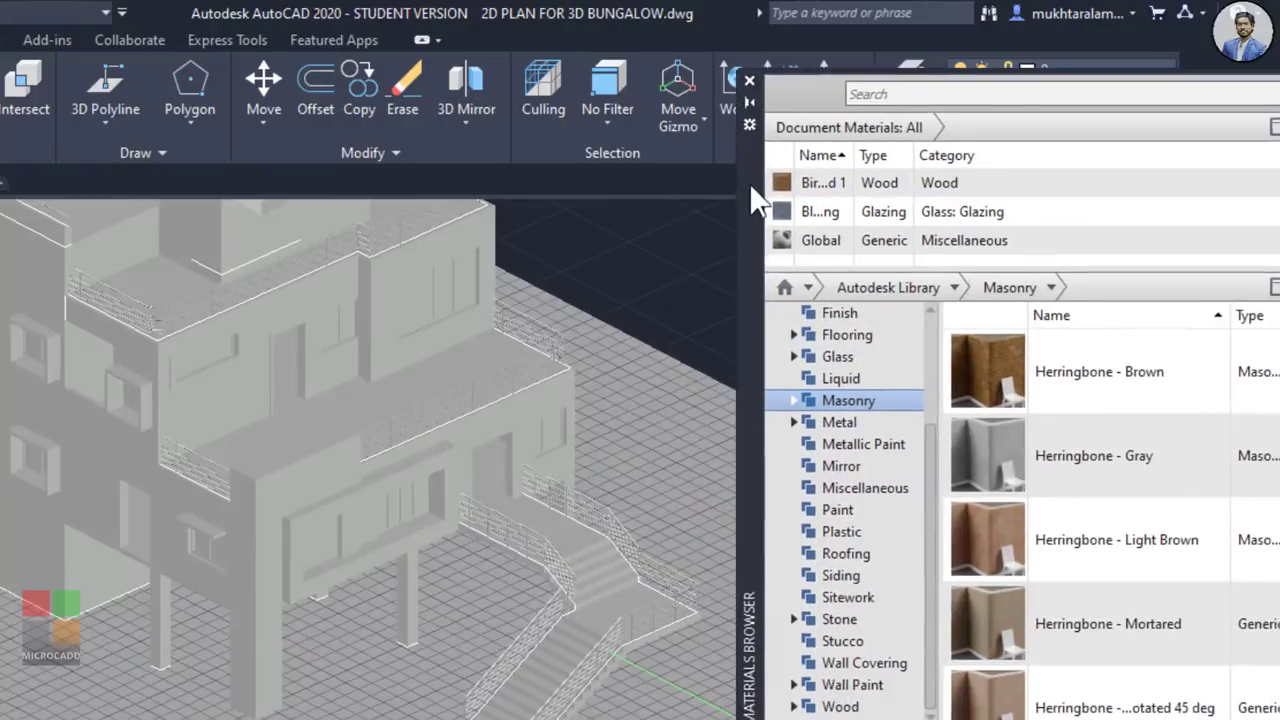
{"action": "left_click", "coordinate": [850, 685]}
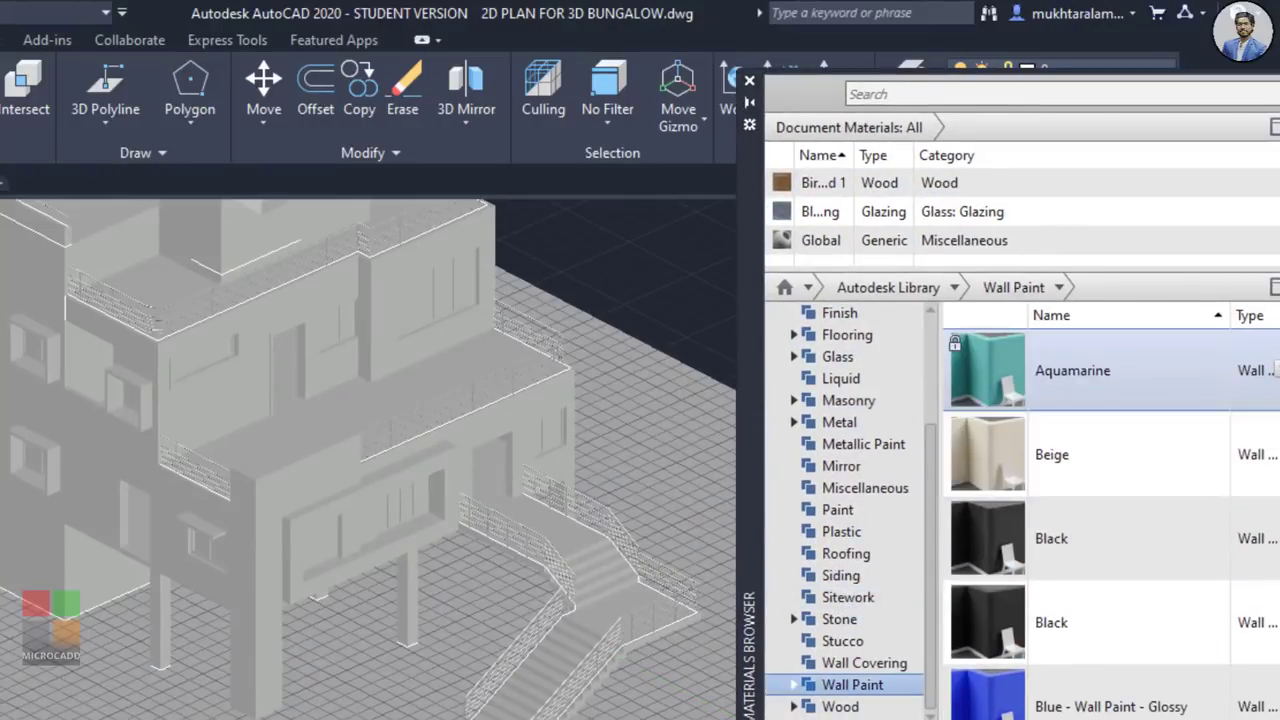
{"action": "scroll", "coordinate": [1110, 520], "scroll_direction": "down", "scroll_amount": 15}
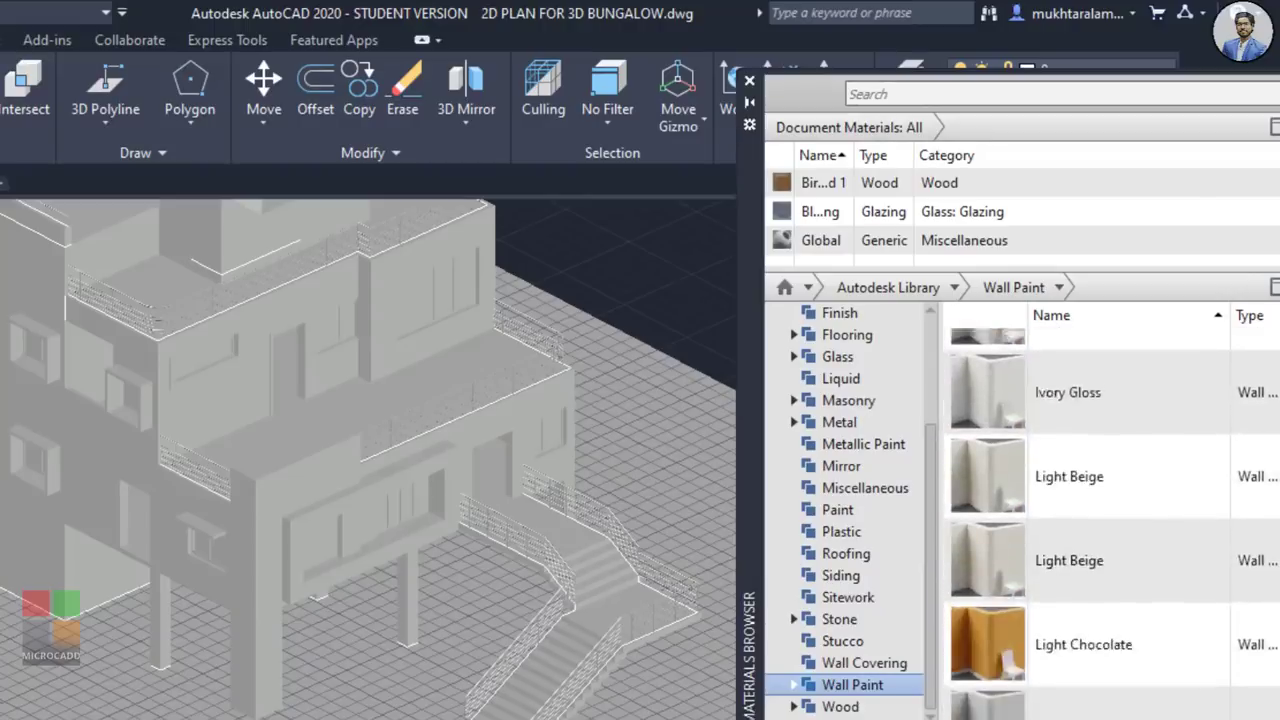
{"action": "scroll", "coordinate": [1110, 520], "scroll_direction": "down", "scroll_amount": 1}
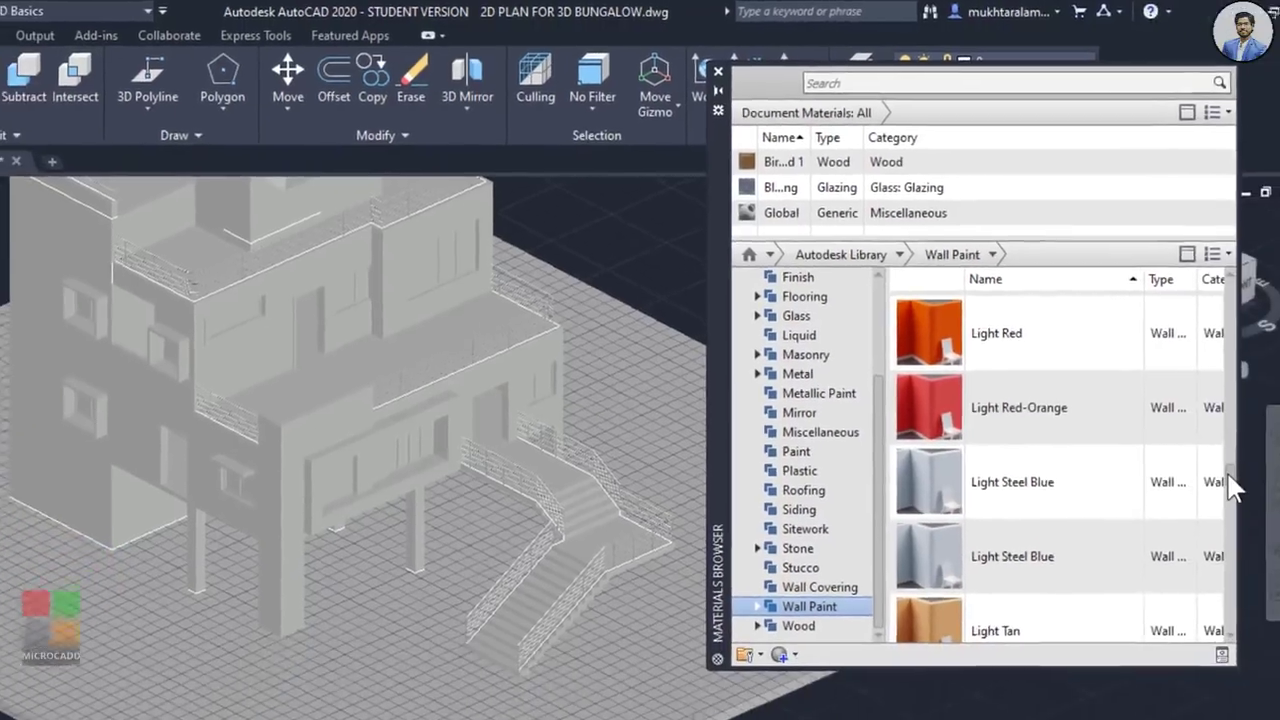
{"action": "mouse_move", "coordinate": [1229, 477]}
{"action": "left_mouse_down"}
{"action": "mouse_move", "coordinate": [1203, 428]}
{"action": "mouse_move", "coordinate": [1201, 414]}
{"action": "mouse_move", "coordinate": [1208, 438]}
{"action": "mouse_move", "coordinate": [1210, 350]}
{"action": "left_mouse_up"}
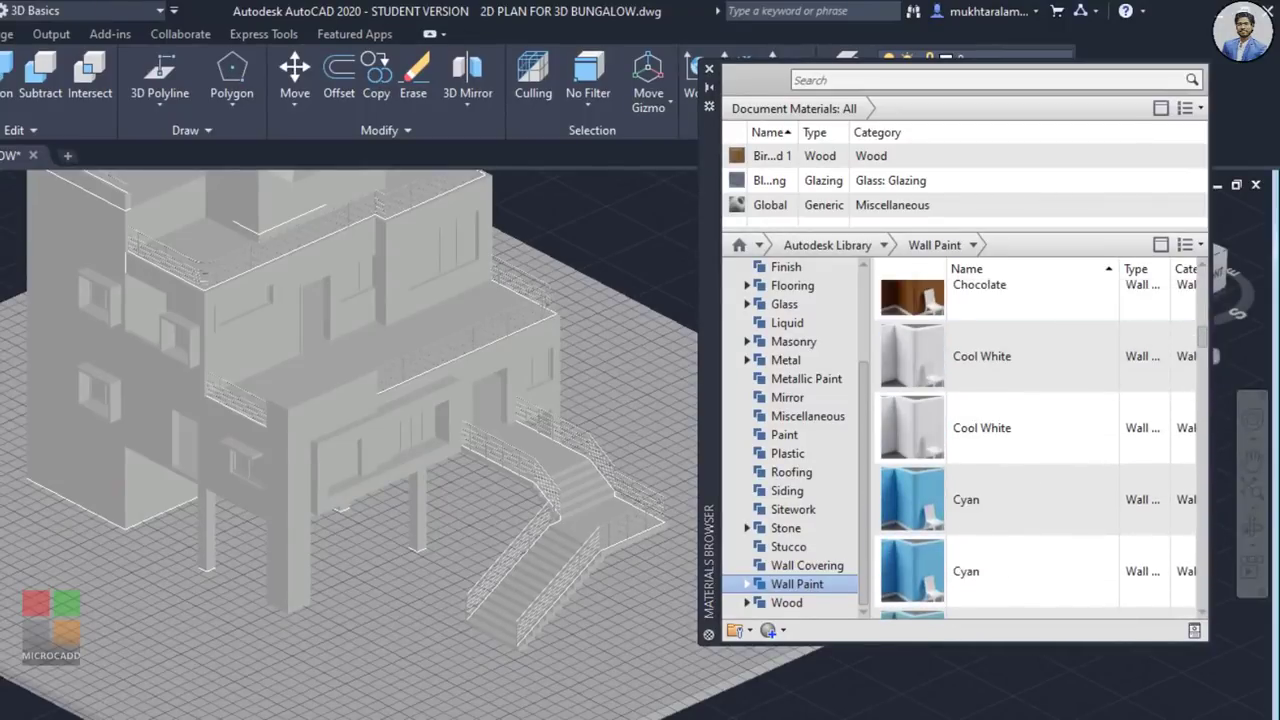
Step: Apply the Cool White wall paint to the first-floor walls of the bungalow
{"action": "scroll", "coordinate": [134, 491], "scroll_direction": "up", "scroll_amount": 5}
{"action": "left_click_drag", "start_coordinate": [912, 356], "coordinate": [234, 341]}
{"action": "middle_click_drag", "start_coordinate": [234, 341], "coordinate": [243, 440]}
{"action": "middle_click_drag", "start_coordinate": [278, 394], "coordinate": [257, 463]}
Step: Apply the library's Cool White wall paint to the upper-storey walls and floor slabs
{"action": "left_click_drag", "start_coordinate": [913, 357], "coordinate": [315, 381]}
{"action": "middle_click_drag", "start_coordinate": [303, 409], "coordinate": [236, 532]}
{"action": "middle_click_drag", "start_coordinate": [349, 494], "coordinate": [281, 451]}
{"action": "left_click_drag", "start_coordinate": [905, 371], "coordinate": [473, 374]}
{"action": "middle_click_drag", "start_coordinate": [566, 343], "coordinate": [557, 475]}
{"action": "left_click_drag", "start_coordinate": [895, 361], "coordinate": [174, 308]}
{"action": "middle_click_drag", "start_coordinate": [189, 355], "coordinate": [219, 471]}
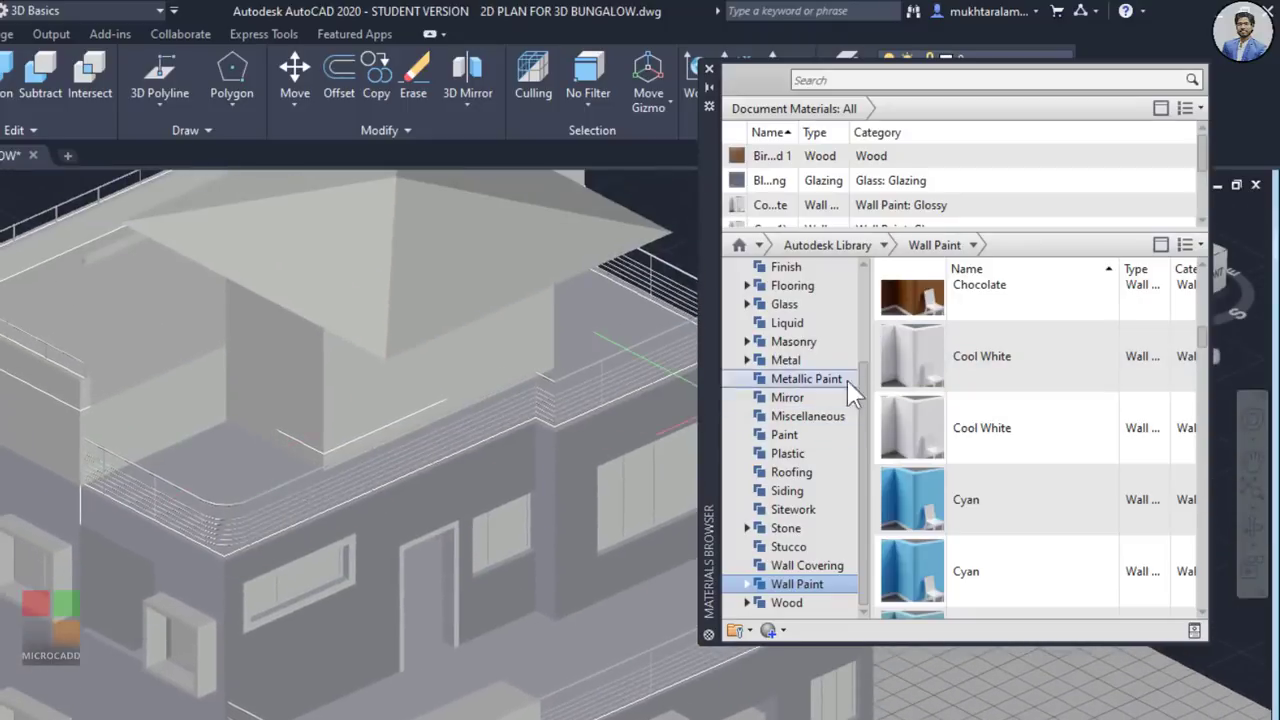
Step: Apply the library's Cool White wall paint to the roof-level wall and the entrance staircase
{"action": "mouse_move", "coordinate": [912, 356]}
{"action": "left_mouse_down"}
{"action": "mouse_move", "coordinate": [645, 378]}
{"action": "mouse_move", "coordinate": [129, 344]}
{"action": "mouse_move", "coordinate": [64, 355]}
{"action": "mouse_move", "coordinate": [74, 317]}
{"action": "left_mouse_up"}
{"action": "mouse_move", "coordinate": [640, 580]}
{"action": "middle_mouse_down"}
{"action": "mouse_move", "coordinate": [423, 517]}
{"action": "mouse_move", "coordinate": [463, 426]}
{"action": "middle_mouse_up"}
{"action": "mouse_move", "coordinate": [527, 553]}
{"action": "middle_mouse_down"}
{"action": "mouse_move", "coordinate": [570, 425]}
{"action": "mouse_move", "coordinate": [423, 551]}
{"action": "mouse_move", "coordinate": [440, 526]}
{"action": "middle_mouse_up"}
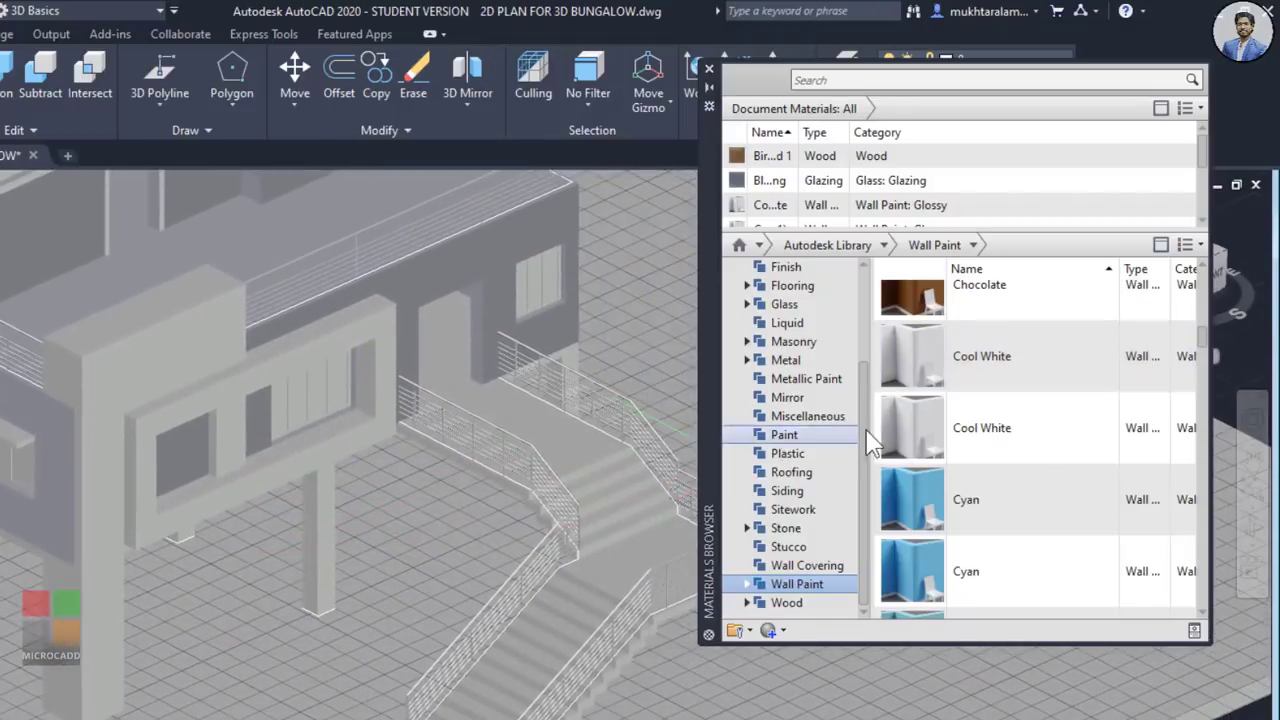
{"action": "left_click_drag", "start_coordinate": [919, 354], "coordinate": [572, 449]}
{"action": "middle_click_drag", "start_coordinate": [633, 590], "coordinate": [608, 540]}
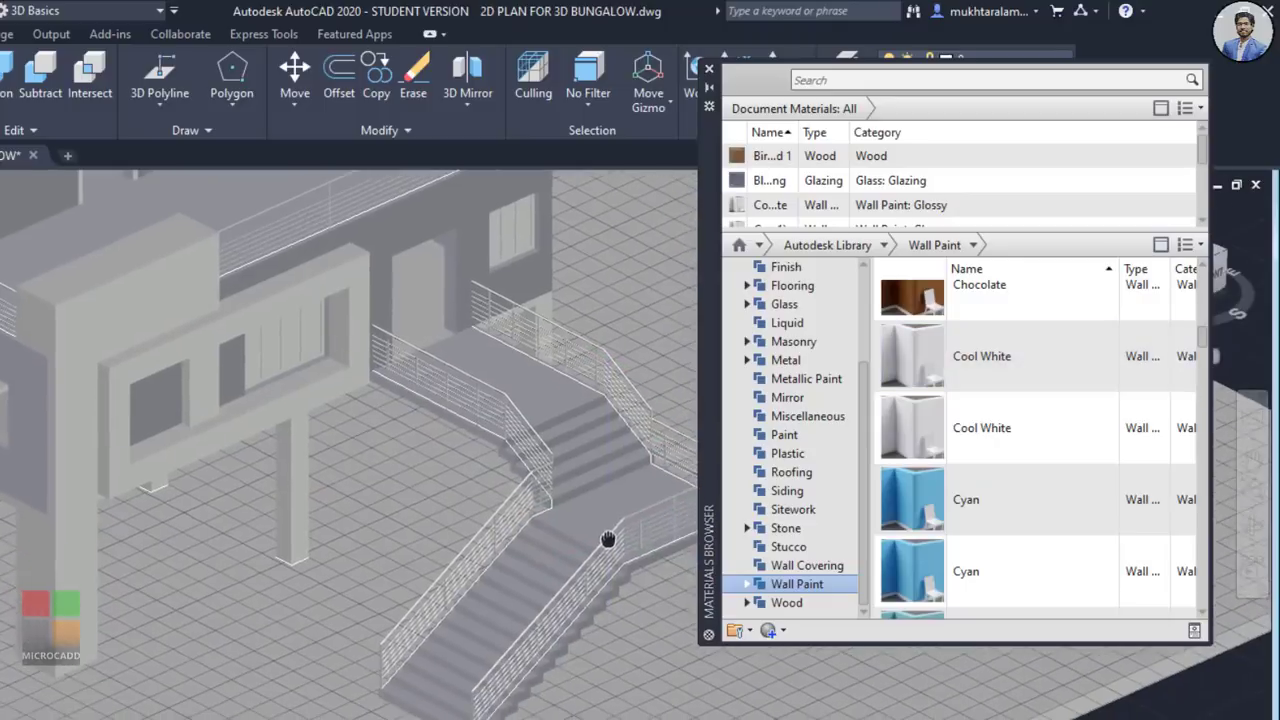
Step: Apply the library's Cool White wall paint to two of the columns supporting the building
{"action": "mouse_move", "coordinate": [491, 535]}
{"action": "middle_mouse_down"}
{"action": "mouse_move", "coordinate": [617, 591]}
{"action": "mouse_move", "coordinate": [514, 568]}
{"action": "middle_mouse_up"}
{"action": "scroll", "coordinate": [475, 578], "scroll_direction": "up", "scroll_amount": 4}
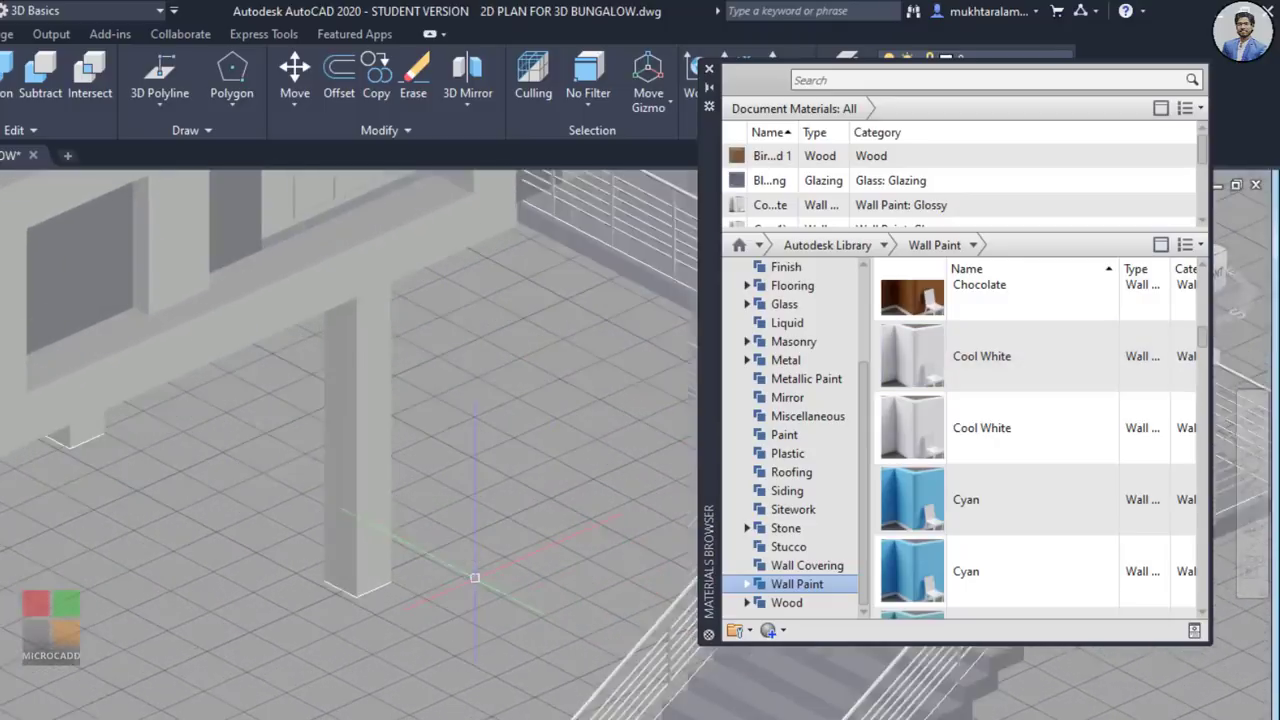
{"action": "scroll", "coordinate": [474, 577], "scroll_direction": "down", "scroll_amount": 5}
{"action": "left_click_drag", "start_coordinate": [949, 352], "coordinate": [406, 532]}
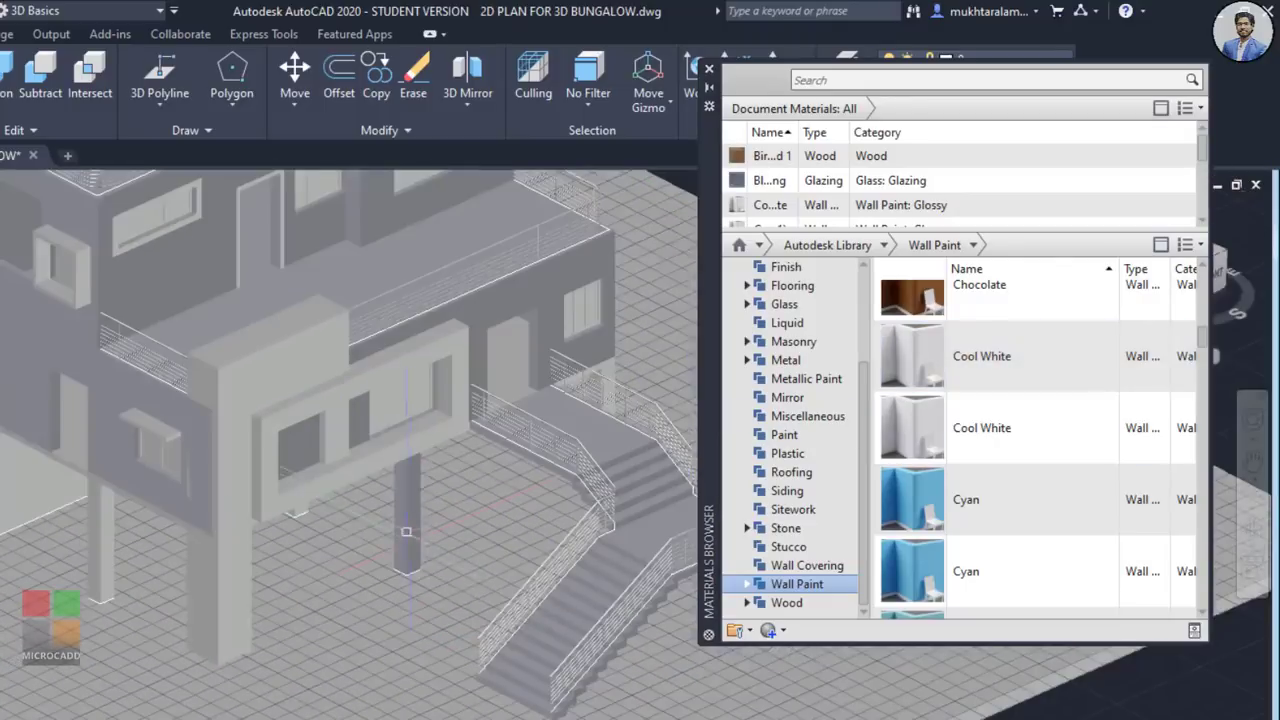
{"action": "mouse_move", "coordinate": [414, 565]}
{"action": "middle_mouse_down", "text": "shift"}
{"action": "mouse_move", "coordinate": [406, 540]}
{"action": "mouse_move", "coordinate": [486, 480]}
{"action": "middle_mouse_up", "text": "shift"}
{"action": "mouse_move", "coordinate": [919, 363]}
{"action": "left_mouse_down"}
{"action": "mouse_move", "coordinate": [316, 502]}
{"action": "mouse_move", "coordinate": [688, 432]}
{"action": "mouse_move", "coordinate": [95, 517]}
{"action": "left_mouse_up"}
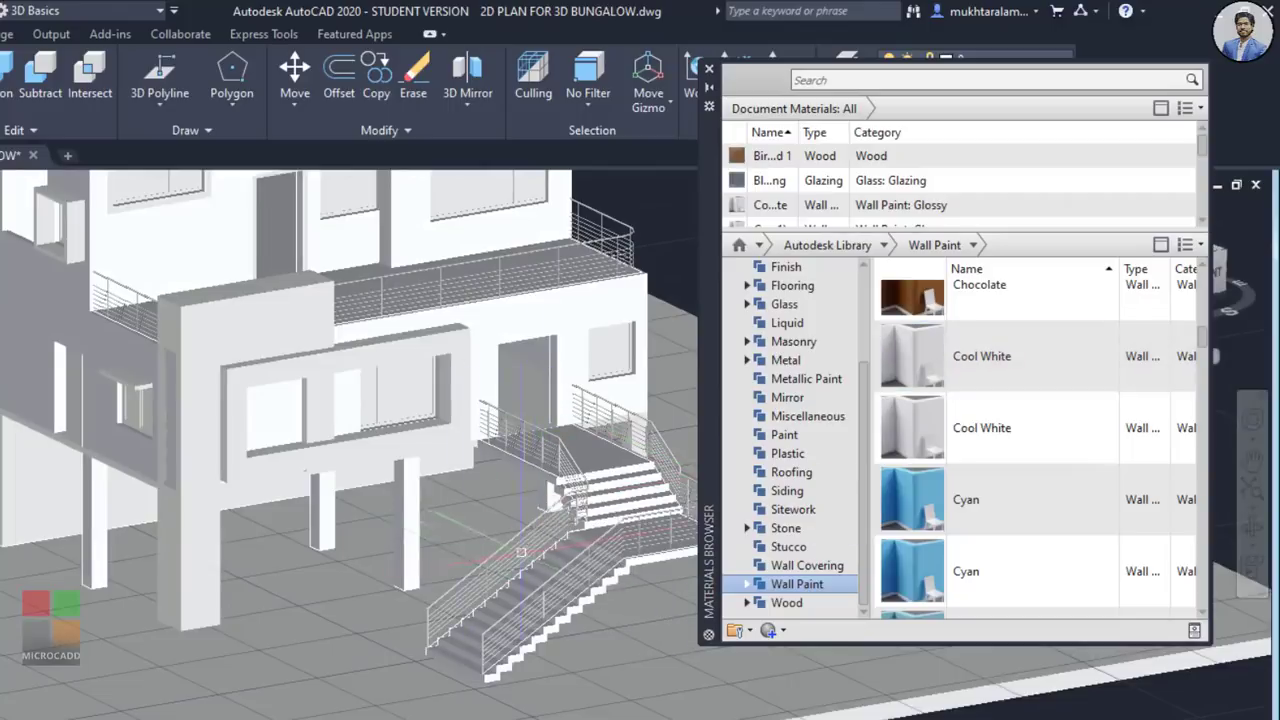
Step: Enlarge the document materials list enough to show all of its entries above the library
{"action": "middle_click_drag", "start_coordinate": [521, 551], "coordinate": [330, 400], "text": "shift"}
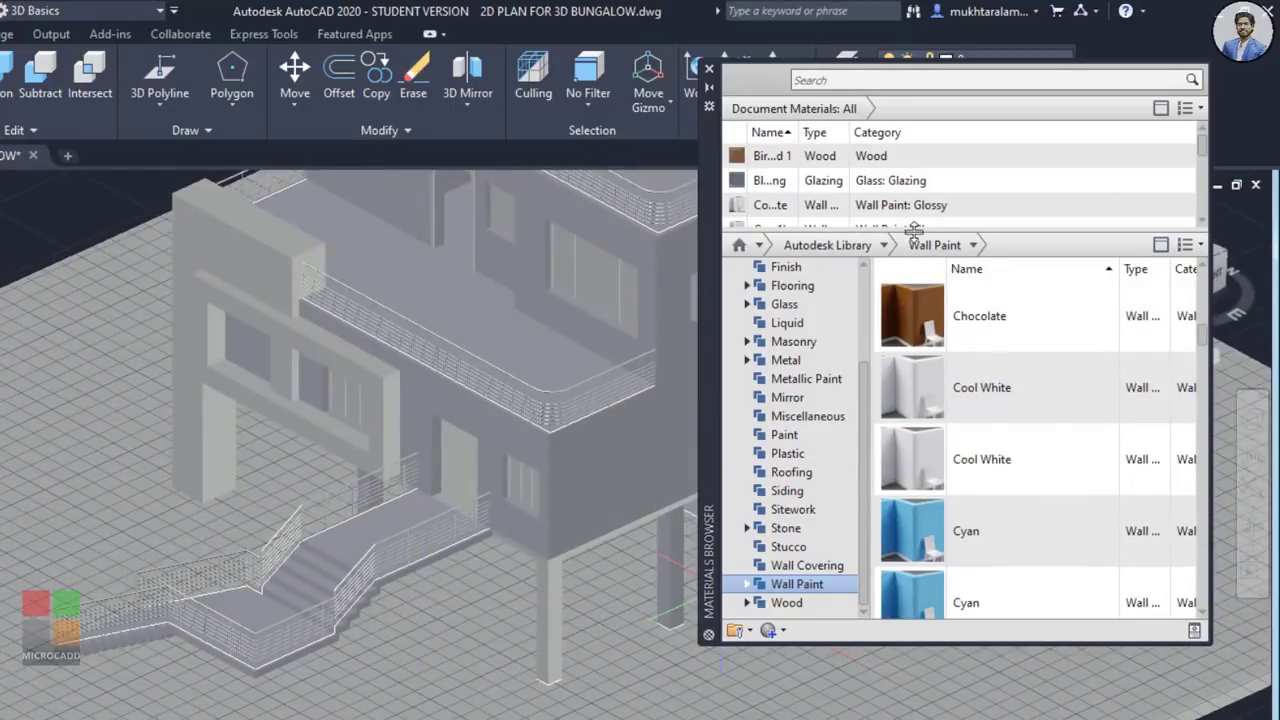
{"action": "mouse_move", "coordinate": [913, 230]}
{"action": "left_mouse_down"}
{"action": "mouse_move", "coordinate": [905, 600]}
{"action": "mouse_move", "coordinate": [900, 486]}
{"action": "mouse_move", "coordinate": [883, 455]}
{"action": "left_mouse_up"}
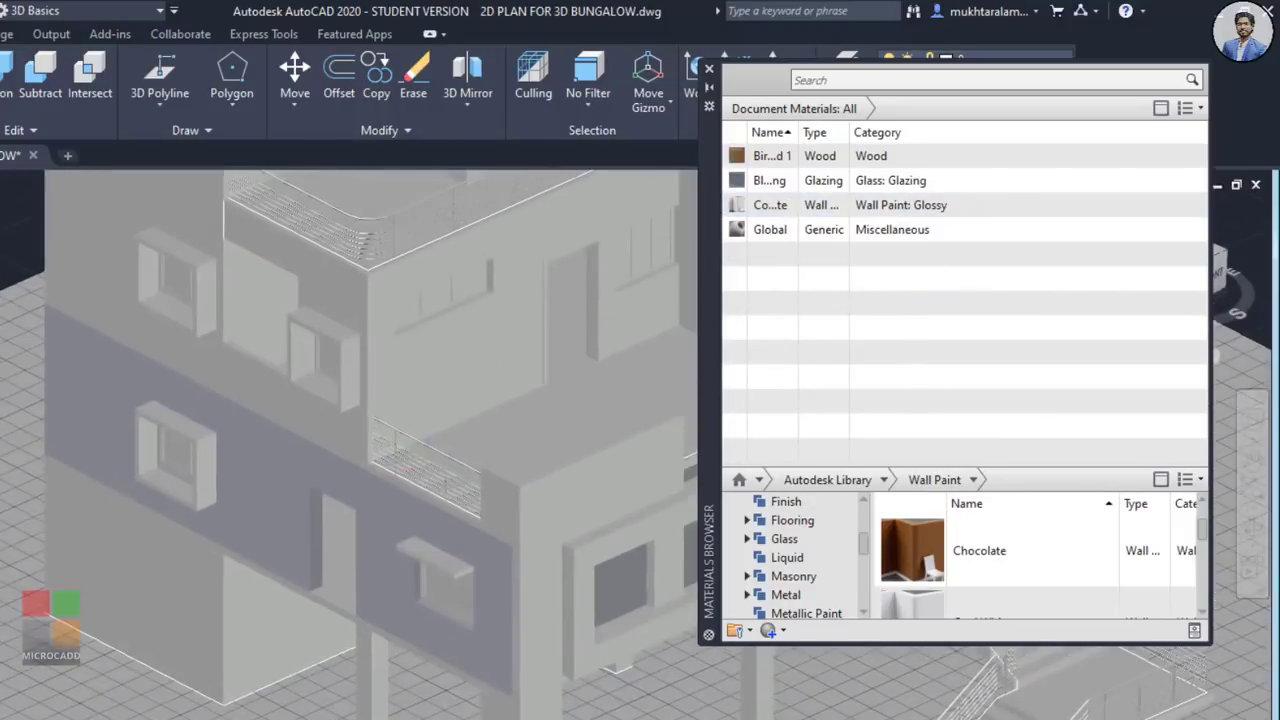
{"action": "left_click_drag", "start_coordinate": [843, 483], "coordinate": [840, 281]}
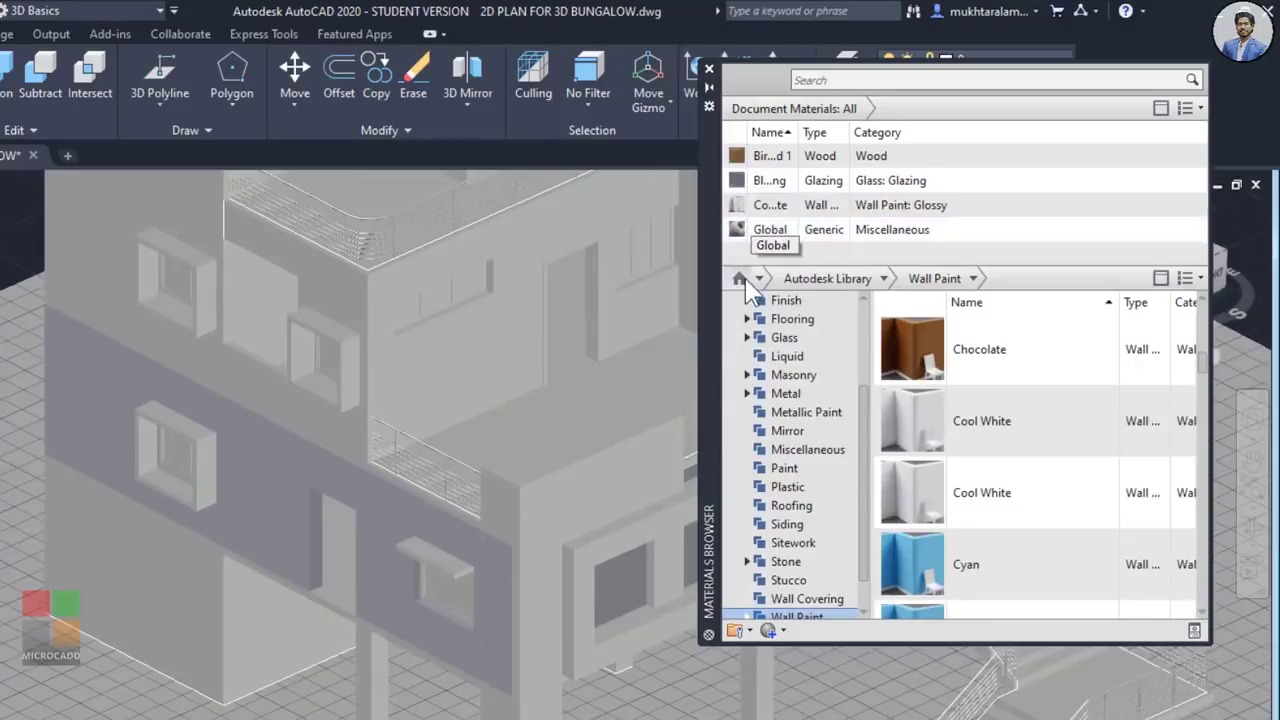
Step: Apply the document's Cool White wall paint to the balcony floor slab and the second-floor walls
{"action": "middle_click_drag", "start_coordinate": [537, 440], "coordinate": [502, 450]}
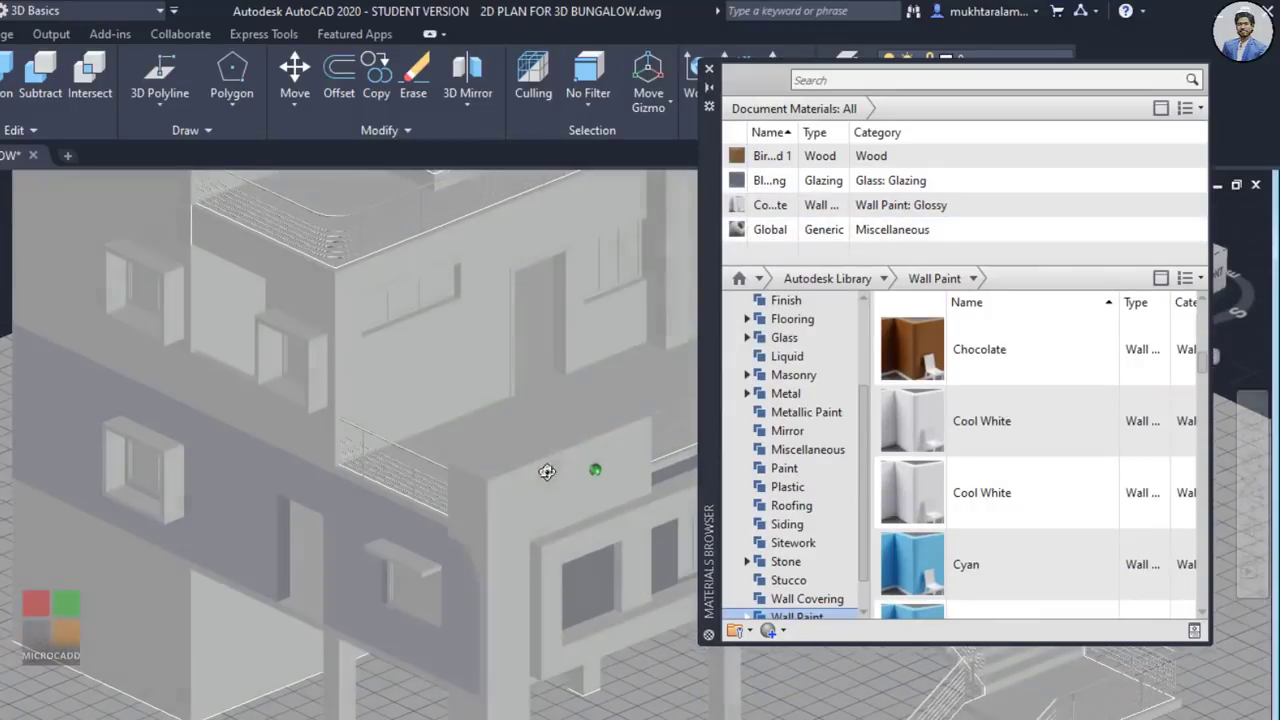
{"action": "scroll", "coordinate": [544, 459], "scroll_direction": "up", "scroll_amount": 2}
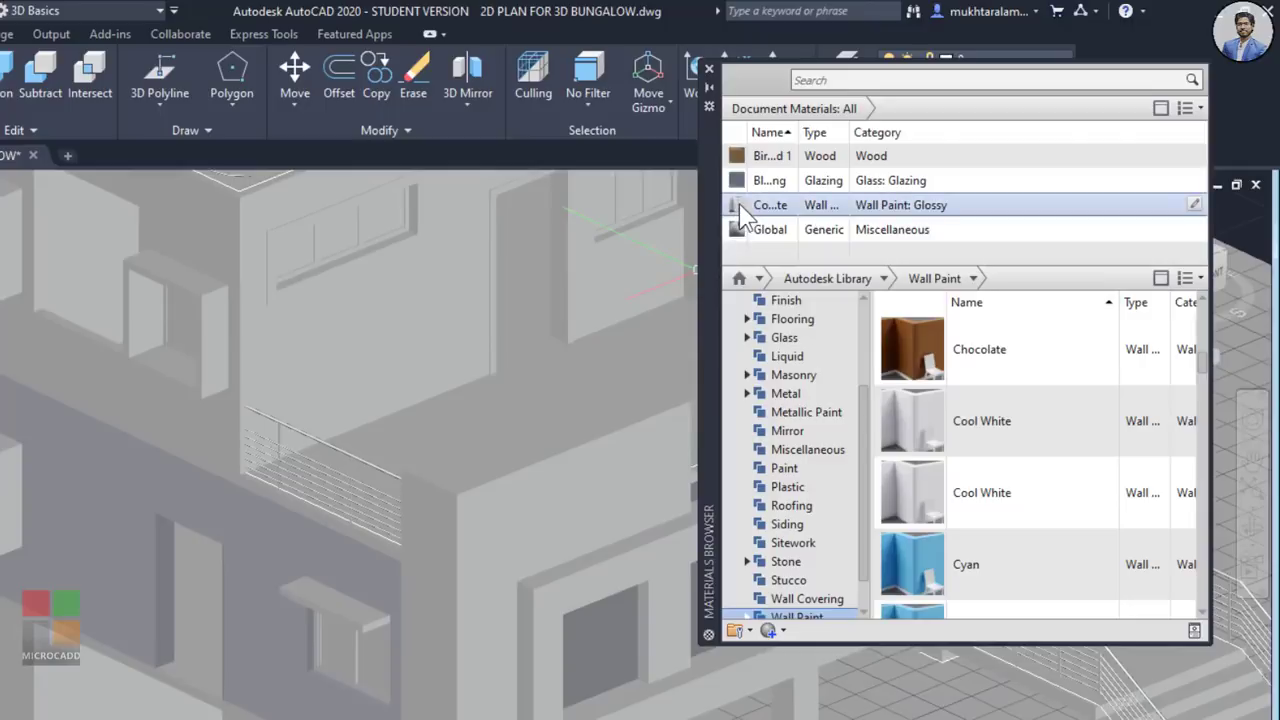
{"action": "left_click_drag", "start_coordinate": [740, 205], "coordinate": [590, 382]}
{"action": "mouse_move", "coordinate": [590, 382]}
{"action": "middle_mouse_down"}
{"action": "mouse_move", "coordinate": [565, 428]}
{"action": "mouse_move", "coordinate": [561, 498]}
{"action": "middle_mouse_up"}
{"action": "left_click_drag", "start_coordinate": [744, 204], "coordinate": [376, 444]}
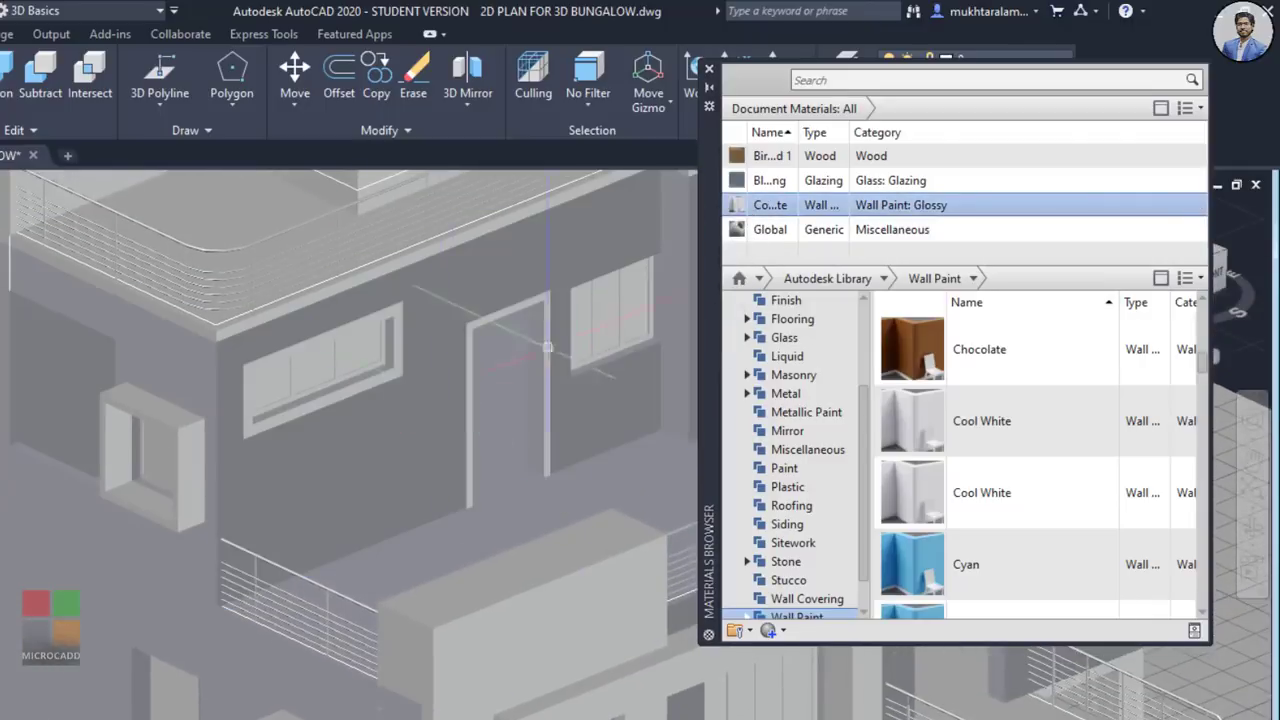
Step: Apply Cool White from the document materials to the roof terrace slab and the roof-level wall
{"action": "mouse_move", "coordinate": [740, 208]}
{"action": "left_mouse_down"}
{"action": "mouse_move", "coordinate": [559, 253]}
{"action": "mouse_move", "coordinate": [192, 208]}
{"action": "left_mouse_up"}
{"action": "middle_click_drag", "start_coordinate": [208, 228], "coordinate": [225, 522]}
{"action": "left_click_drag", "start_coordinate": [739, 208], "coordinate": [191, 425]}
Step: Apply the document's Cool White wall paint to the entrance staircase and the column beside it
{"action": "mouse_move", "coordinate": [579, 649]}
{"action": "middle_mouse_down"}
{"action": "mouse_move", "coordinate": [309, 514]}
{"action": "mouse_move", "coordinate": [0, 244]}
{"action": "middle_mouse_up"}
{"action": "left_click_drag", "start_coordinate": [748, 205], "coordinate": [517, 703]}
{"action": "middle_click_drag", "start_coordinate": [517, 703], "coordinate": [640, 250]}
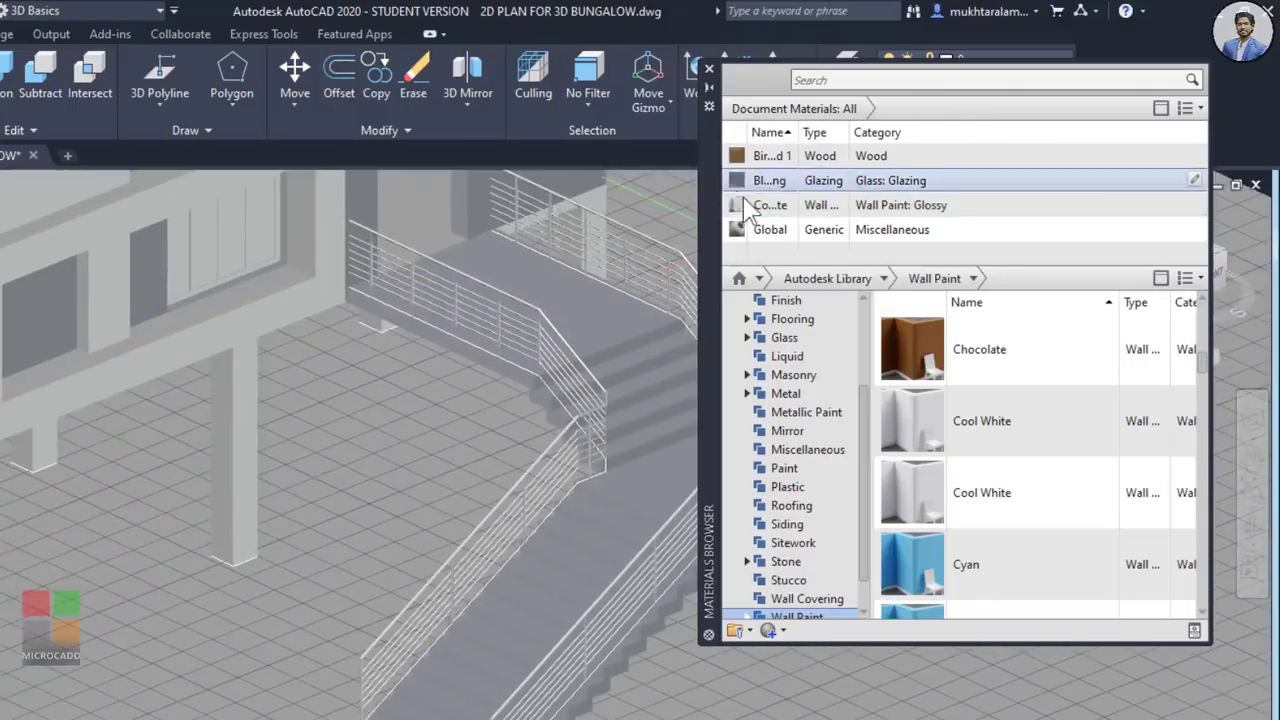
{"action": "left_click_drag", "start_coordinate": [745, 205], "coordinate": [248, 429]}
{"action": "scroll", "coordinate": [450, 432], "scroll_direction": "down", "scroll_amount": 2}
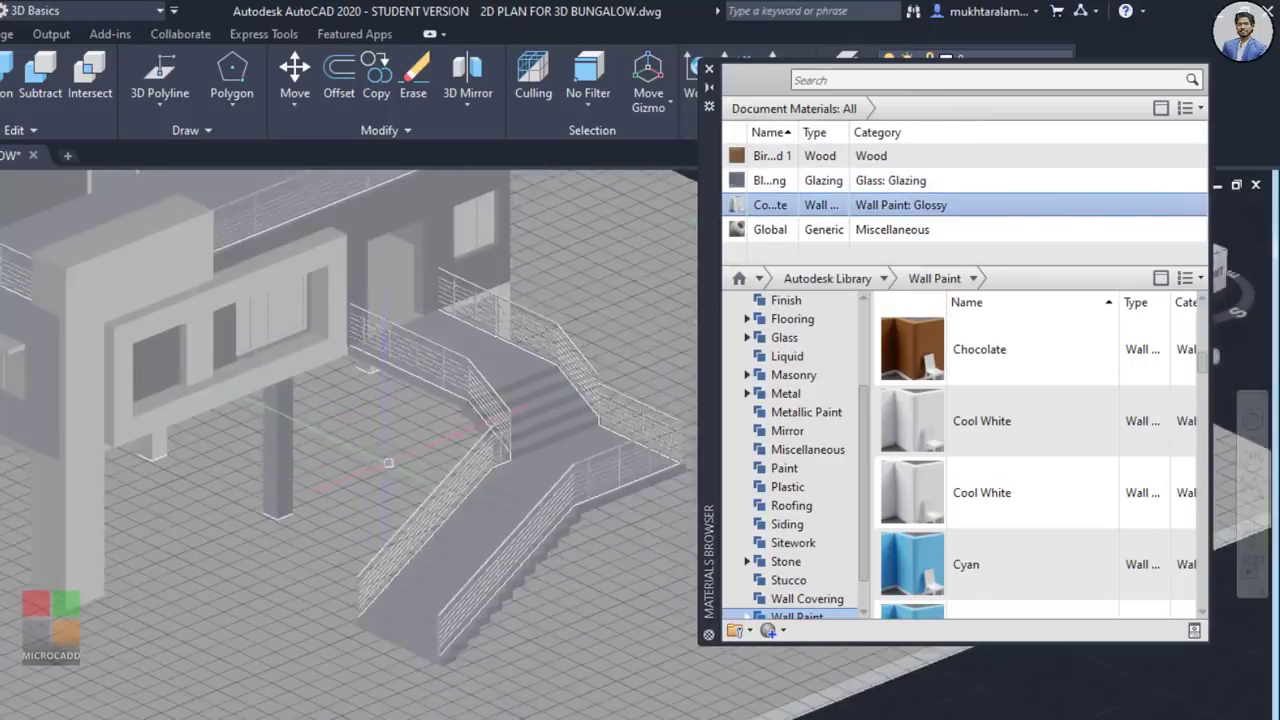
Step: Apply Cool White to the ground-floor walls, the column in front of them and the slab edge above
{"action": "middle_click_drag", "start_coordinate": [450, 432], "coordinate": [640, 398], "text": "shift"}
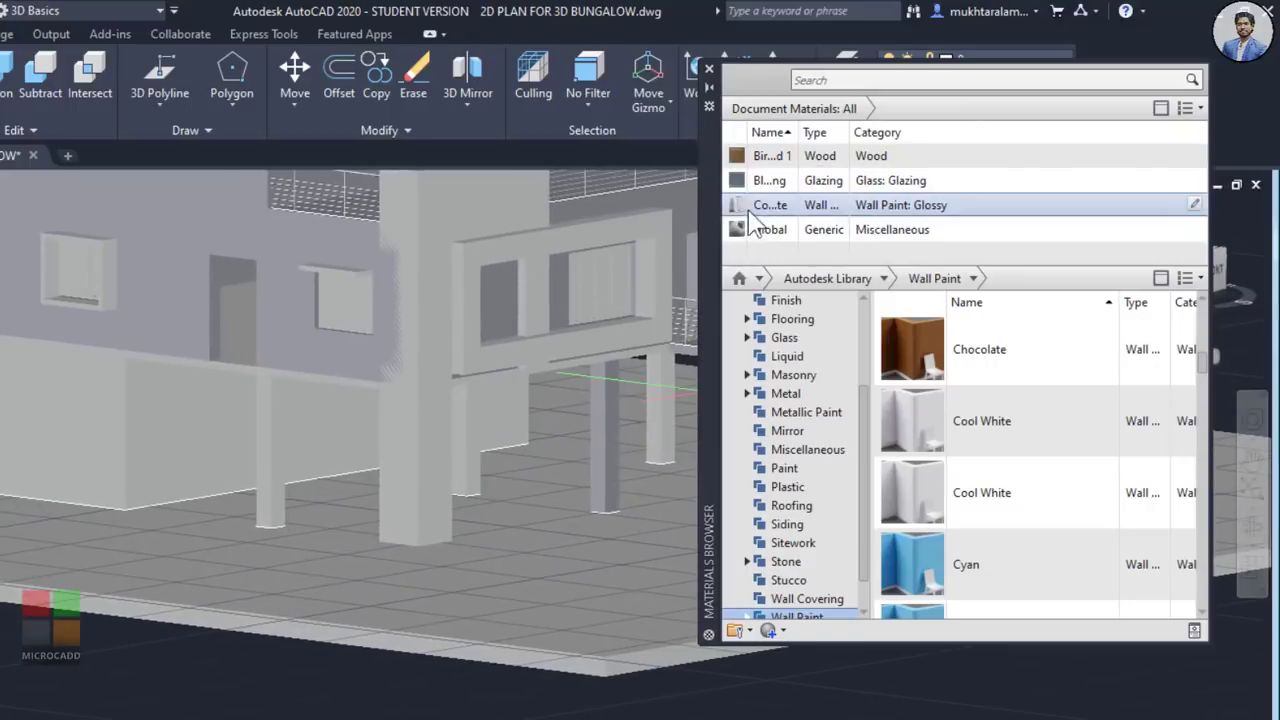
{"action": "left_click_drag", "start_coordinate": [750, 208], "coordinate": [80, 438]}
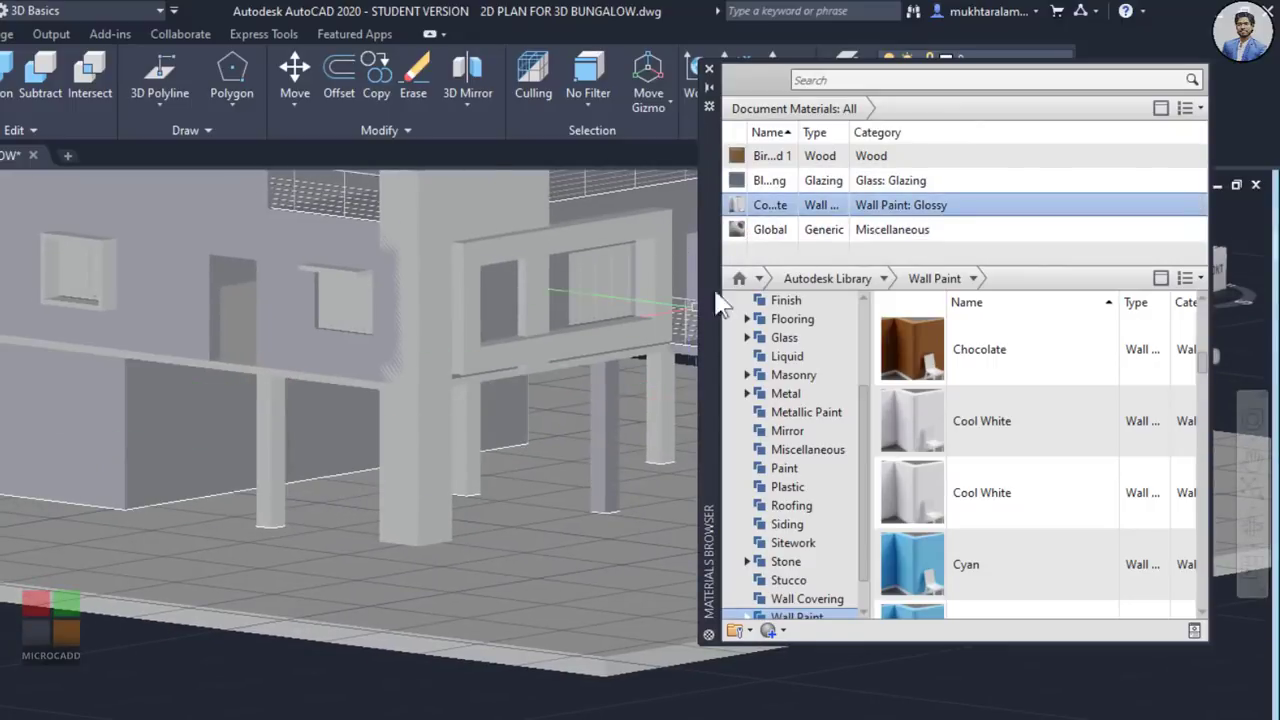
{"action": "mouse_move", "coordinate": [772, 212]}
{"action": "left_mouse_down"}
{"action": "mouse_move", "coordinate": [258, 402]}
{"action": "mouse_move", "coordinate": [270, 373]}
{"action": "left_mouse_up"}
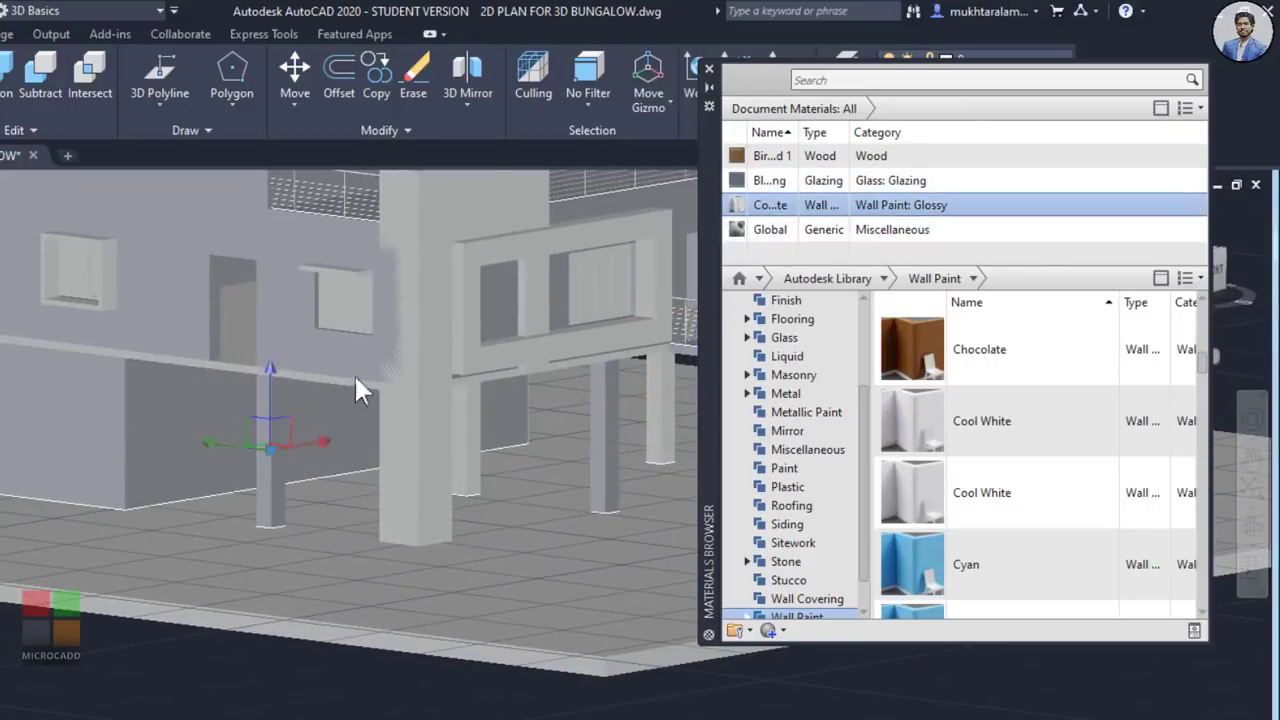
{"action": "mouse_move", "coordinate": [775, 212]}
{"action": "left_mouse_down"}
{"action": "mouse_move", "coordinate": [177, 368]}
{"action": "mouse_move", "coordinate": [300, 380]}
{"action": "left_mouse_up"}
Step: Apply Cool White to the remaining slim support columns beneath the projecting window frame
{"action": "scroll", "coordinate": [537, 441], "scroll_direction": "up", "scroll_amount": 3}
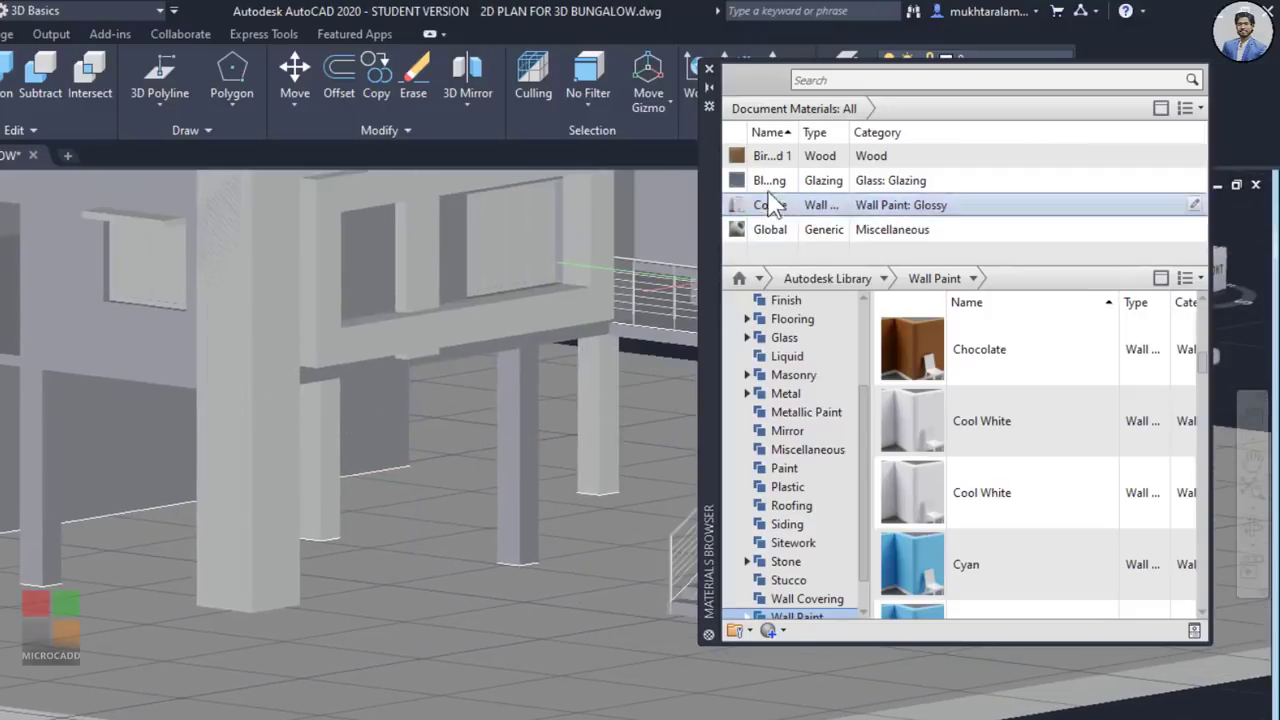
{"action": "left_click_drag", "start_coordinate": [775, 205], "coordinate": [318, 430]}
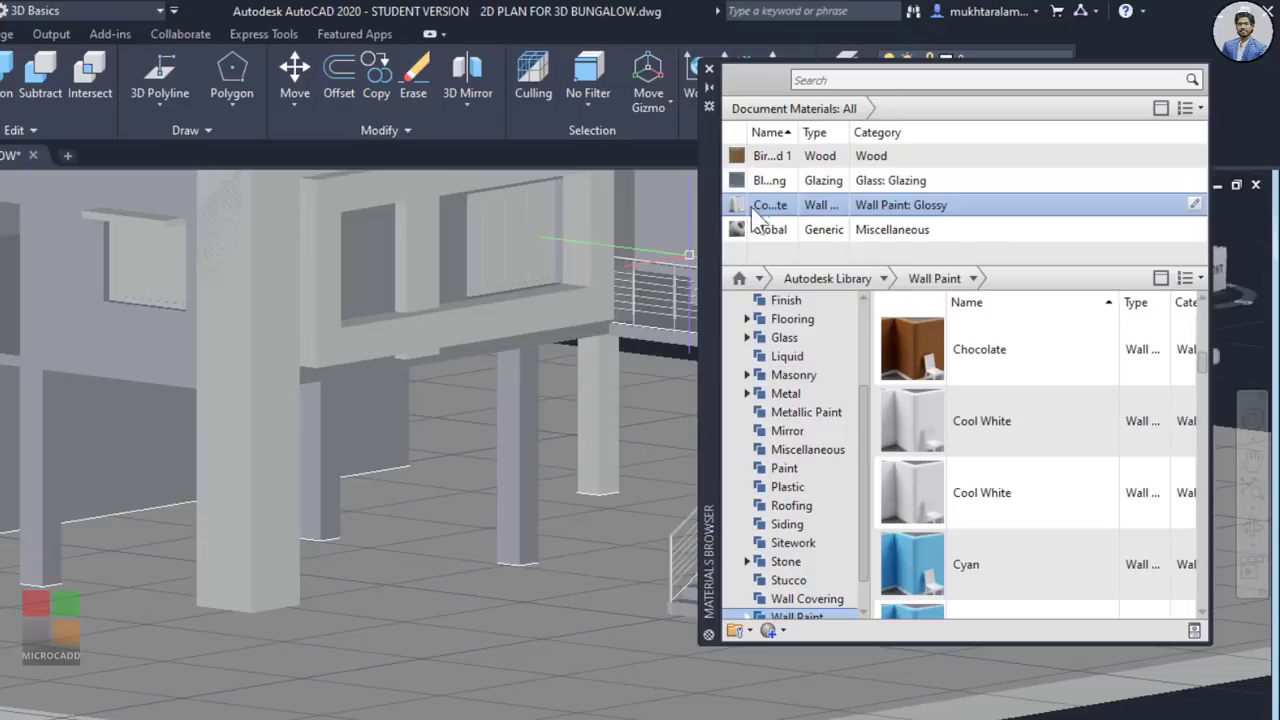
{"action": "middle_click_drag", "start_coordinate": [614, 400], "coordinate": [274, 427]}
{"action": "scroll", "coordinate": [274, 427], "scroll_direction": "down", "scroll_amount": 3}
{"action": "middle_click_drag", "start_coordinate": [240, 371], "coordinate": [240, 488], "text": "shift"}
{"action": "left_click_drag", "start_coordinate": [765, 215], "coordinate": [477, 488]}
Step: Try the Shaded visual style on the bungalow and switch back to Realistic
{"action": "middle_click_drag", "start_coordinate": [398, 581], "coordinate": [446, 586], "text": "shift"}
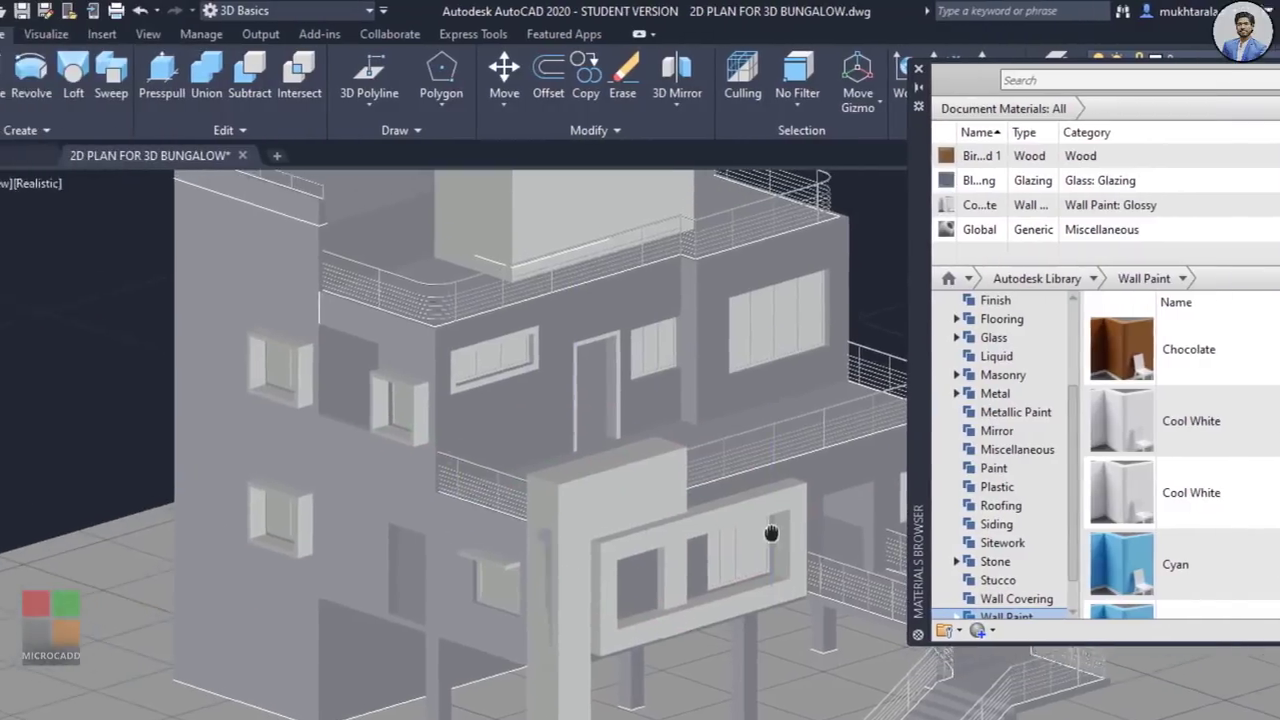
{"action": "middle_click_drag", "start_coordinate": [555, 533], "coordinate": [524, 552], "text": "shift"}
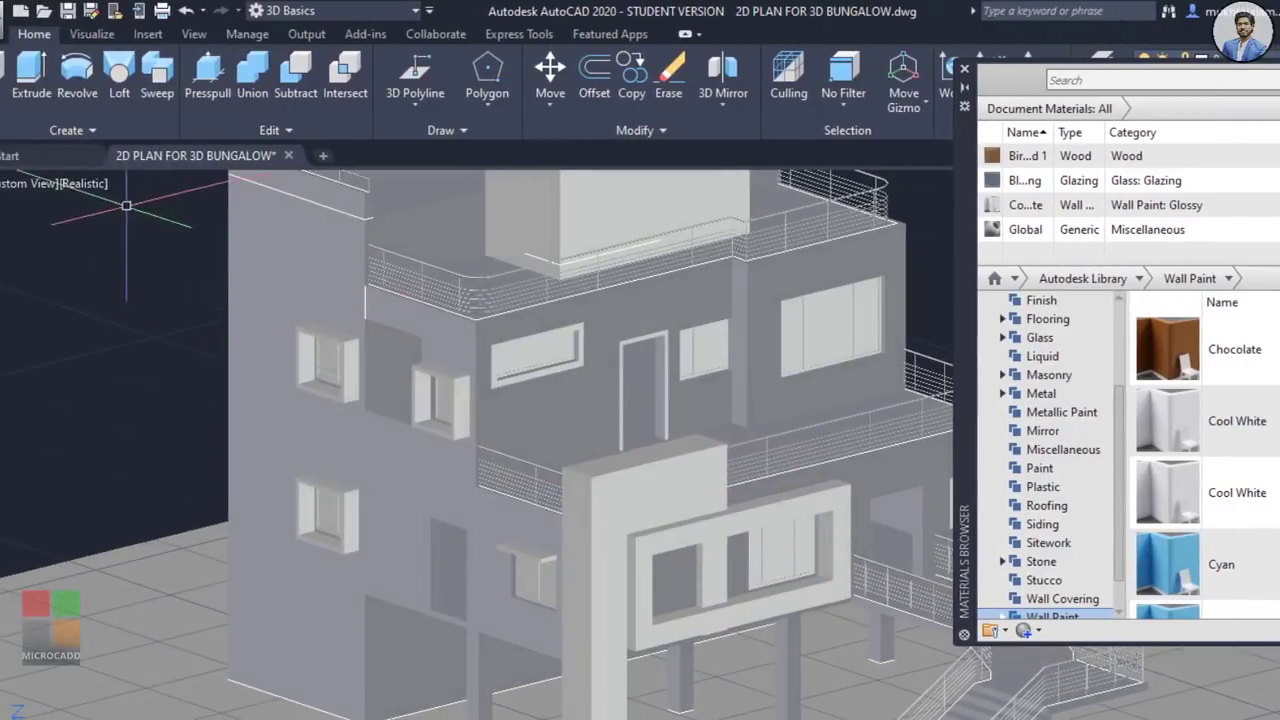
{"action": "left_click", "coordinate": [85, 187]}
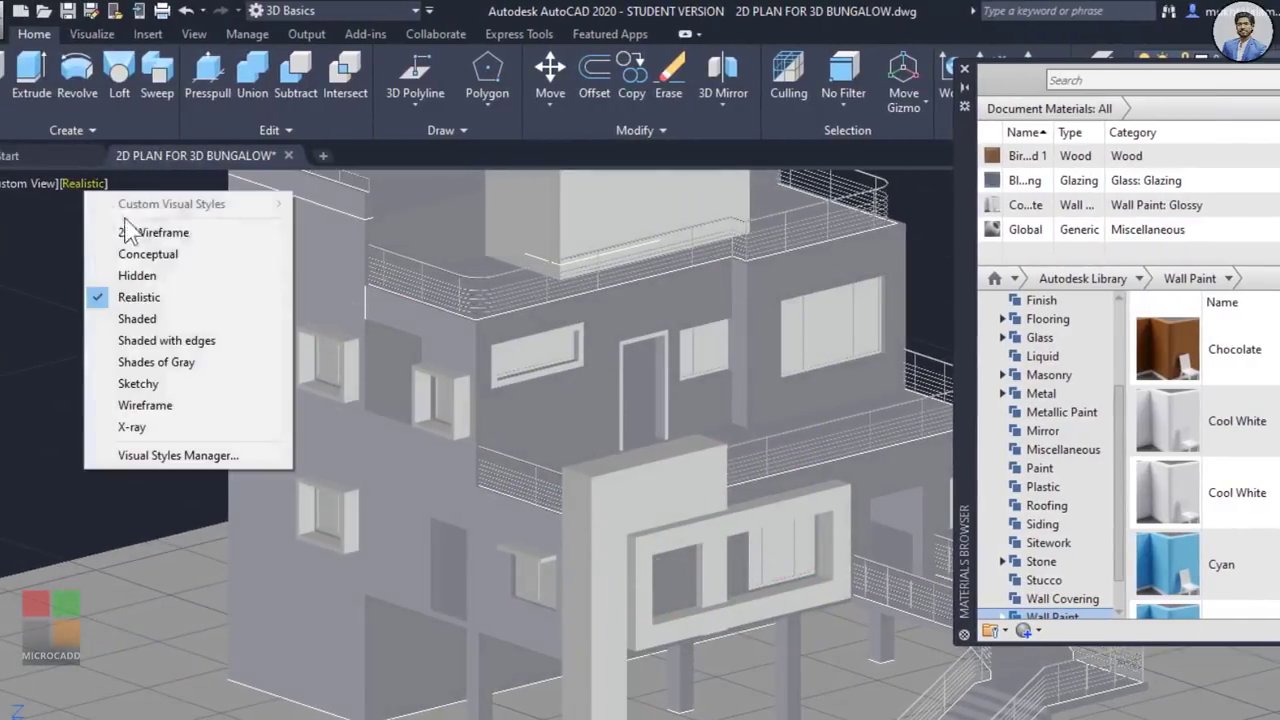
{"action": "left_click", "coordinate": [168, 317]}
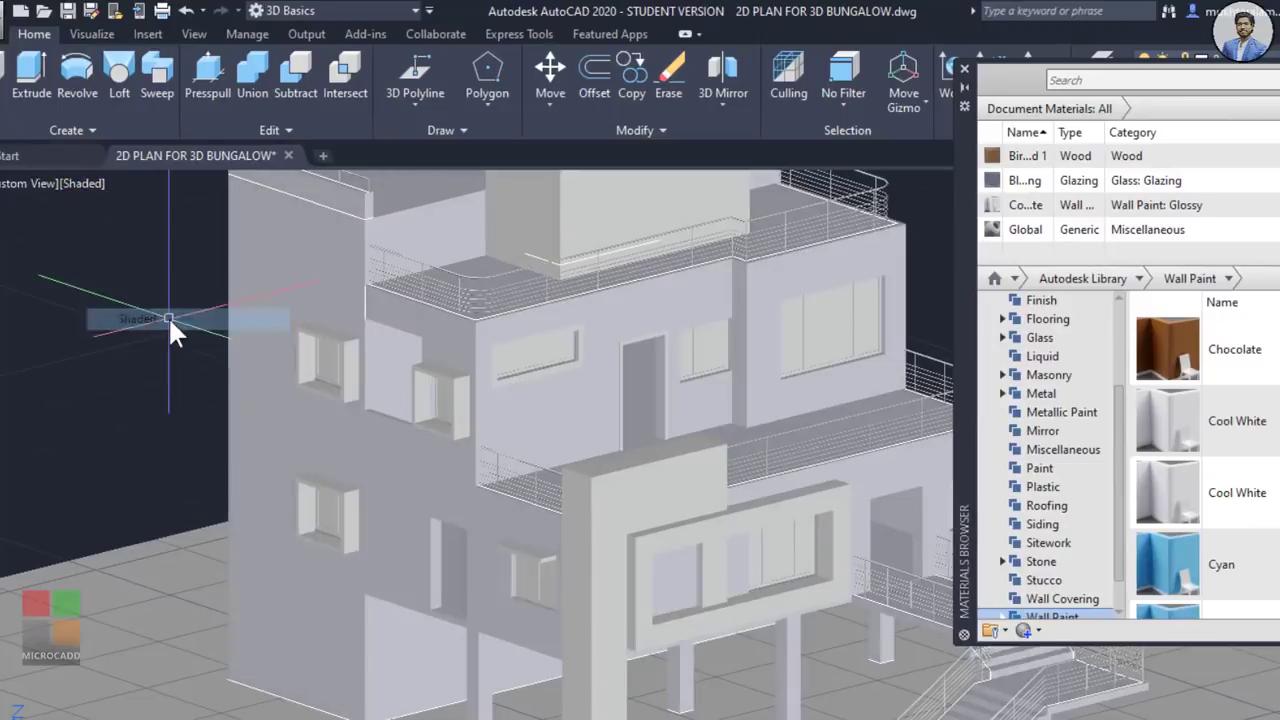
{"action": "left_click", "coordinate": [90, 185]}
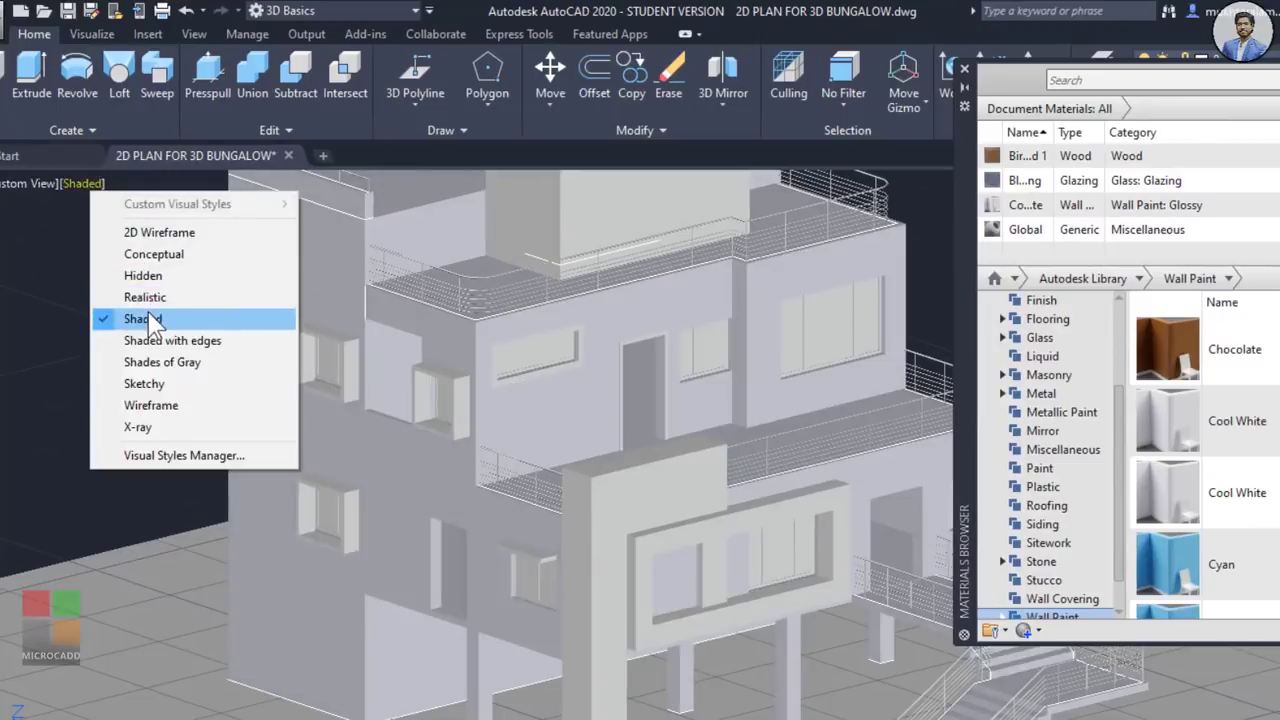
{"action": "left_click", "coordinate": [152, 297]}
Step: Apply the library's Cool White wall paint to the projecting frame around the front windows
{"action": "middle_click_drag", "start_coordinate": [686, 428], "coordinate": [738, 404]}
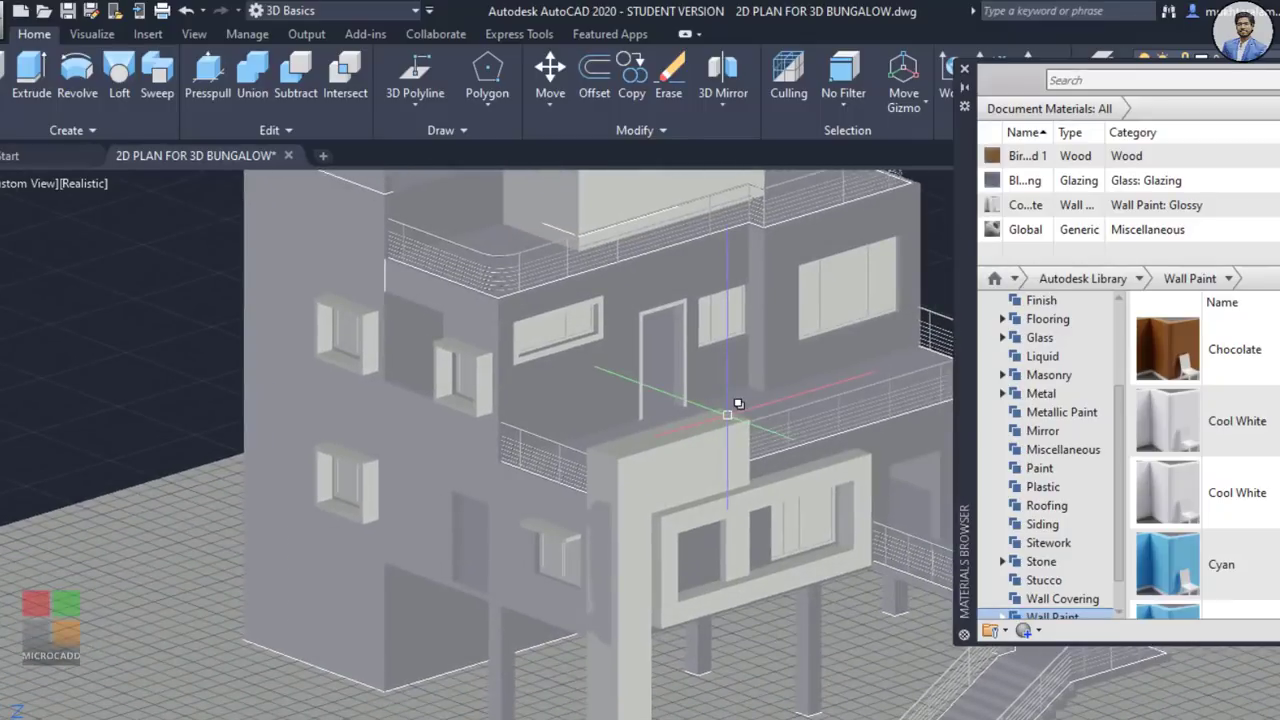
{"action": "scroll", "coordinate": [738, 404], "scroll_direction": "up", "scroll_amount": 5}
{"action": "mouse_move", "coordinate": [1167, 420]}
{"action": "left_mouse_down"}
{"action": "mouse_move", "coordinate": [1053, 455]}
{"action": "mouse_move", "coordinate": [815, 385]}
{"action": "left_mouse_up"}
{"action": "scroll", "coordinate": [740, 500], "scroll_direction": "down", "scroll_amount": 4}
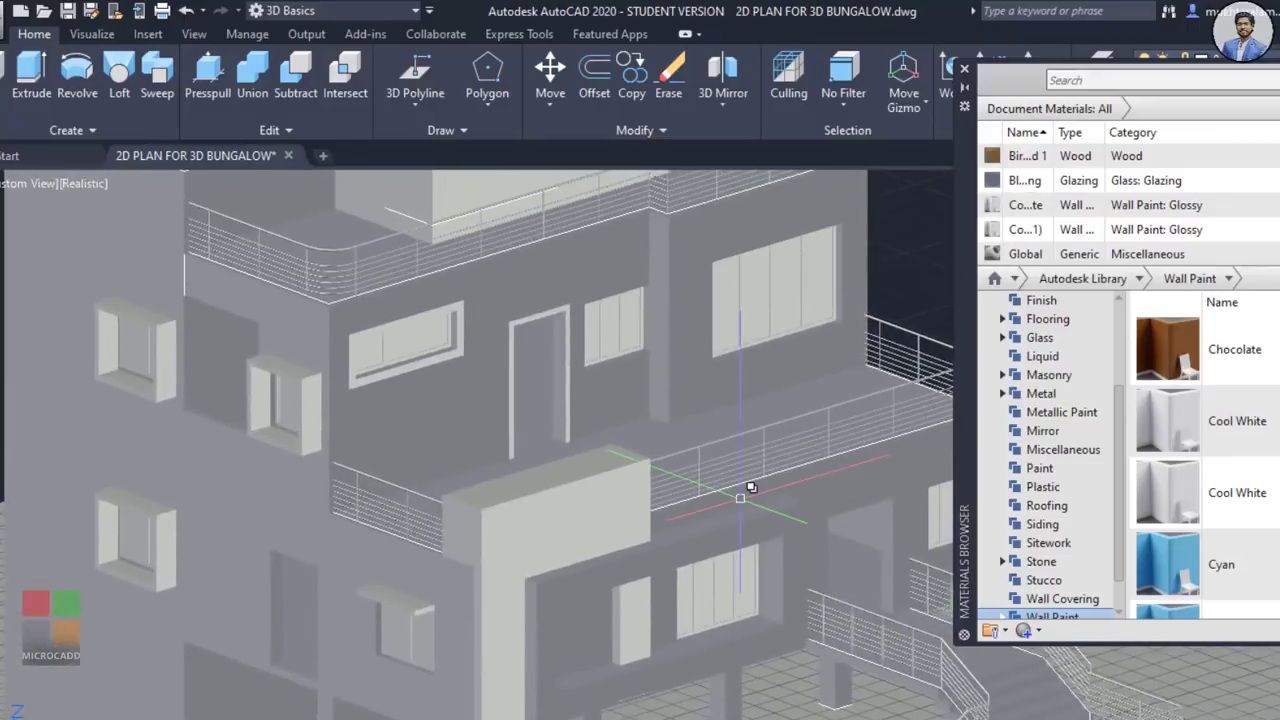
{"action": "middle_click_drag", "start_coordinate": [741, 497], "coordinate": [748, 481]}
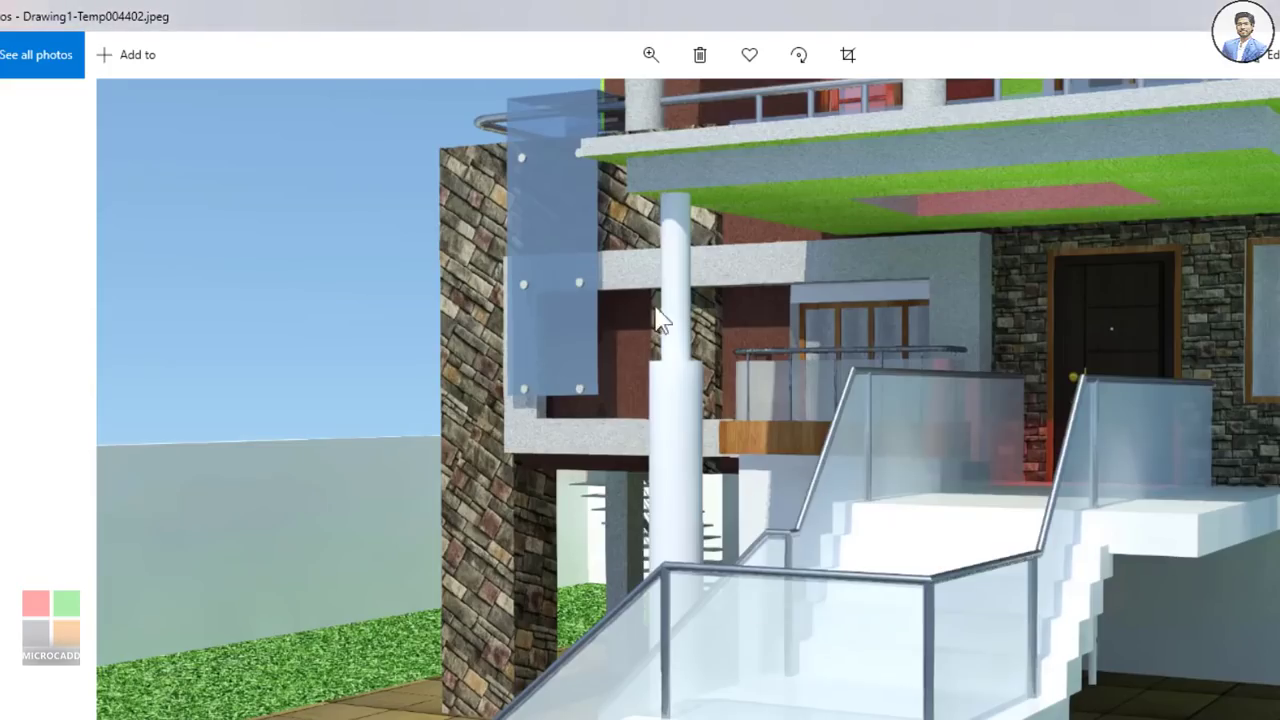
Step: Switch to the Photos app and examine the reference renders for the stone, glass and paint finishes on the bungalow's facades
{"action": "scroll", "coordinate": [790, 296], "scroll_direction": "up", "scroll_amount": 2}
{"action": "scroll", "coordinate": [792, 296], "scroll_direction": "down", "scroll_amount": 2}
{"action": "scroll", "coordinate": [1104, 300], "scroll_direction": "up", "scroll_amount": 1}
{"action": "scroll", "coordinate": [974, 330], "scroll_direction": "down", "scroll_amount": 1}
{"action": "key", "text": "Right"}
{"action": "key", "text": "Right"}
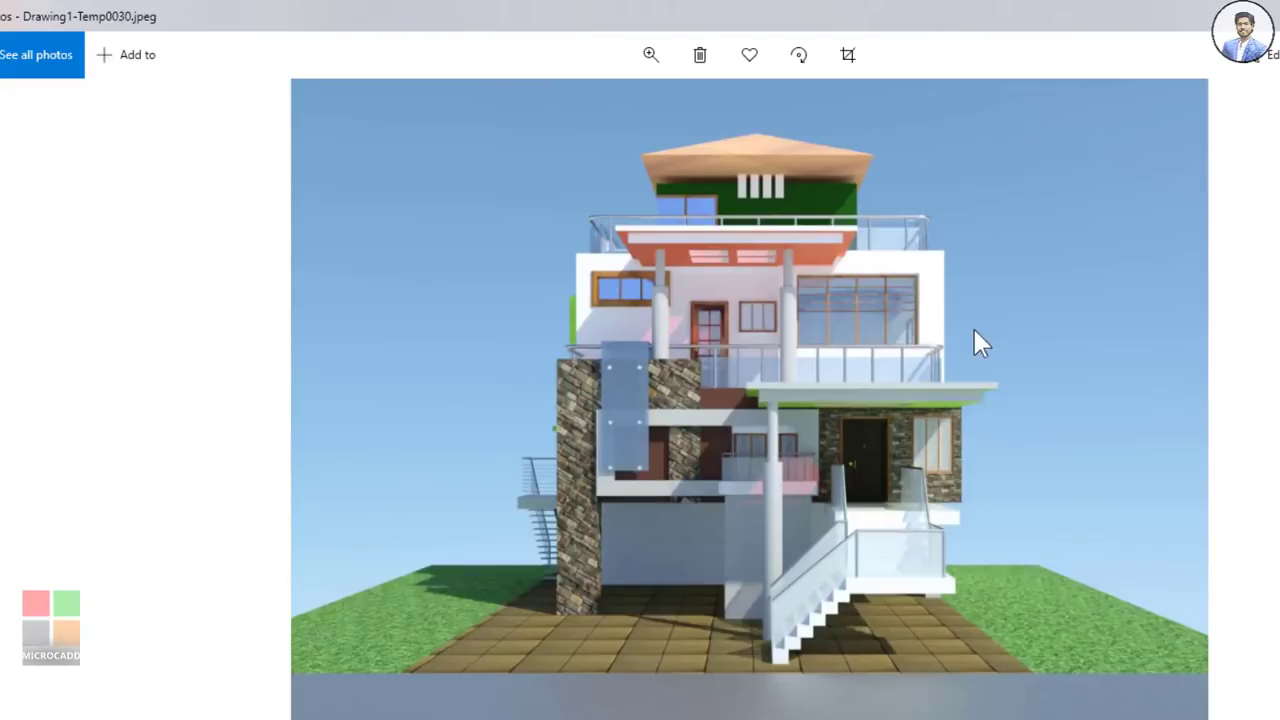
{"action": "key", "text": "Right"}
{"action": "key", "text": "Right"}
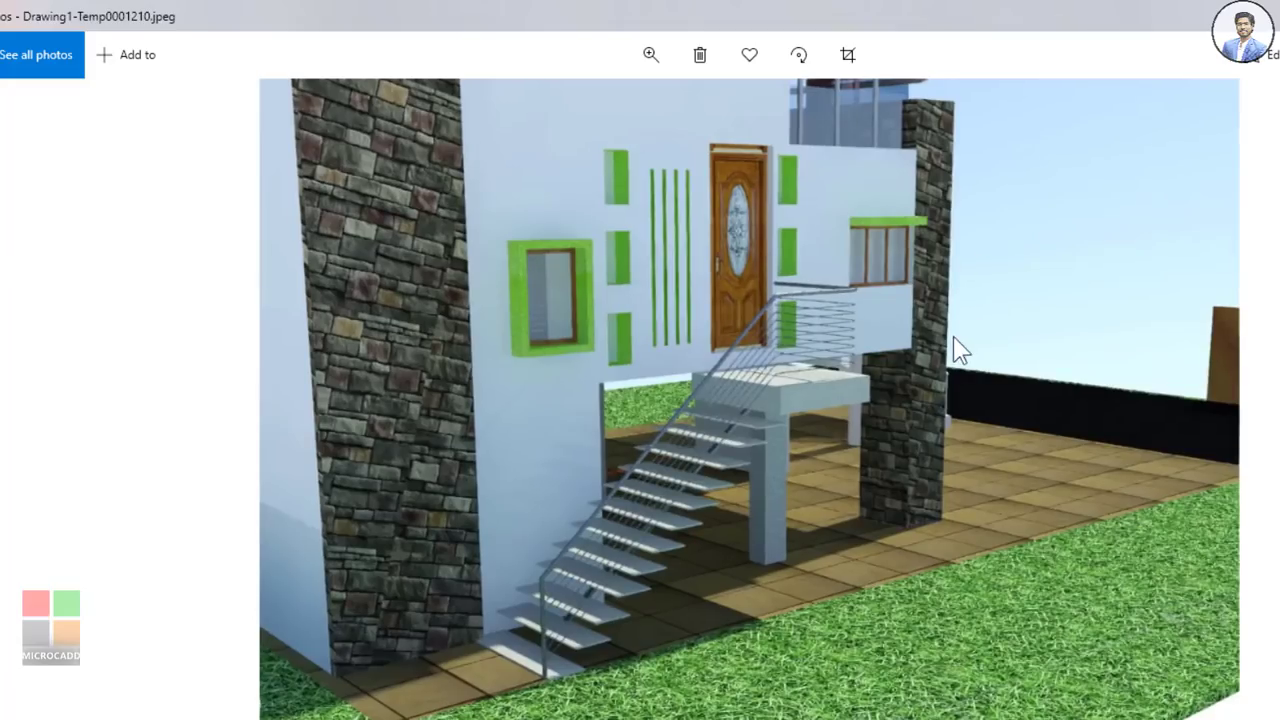
{"action": "key", "text": "Right"}
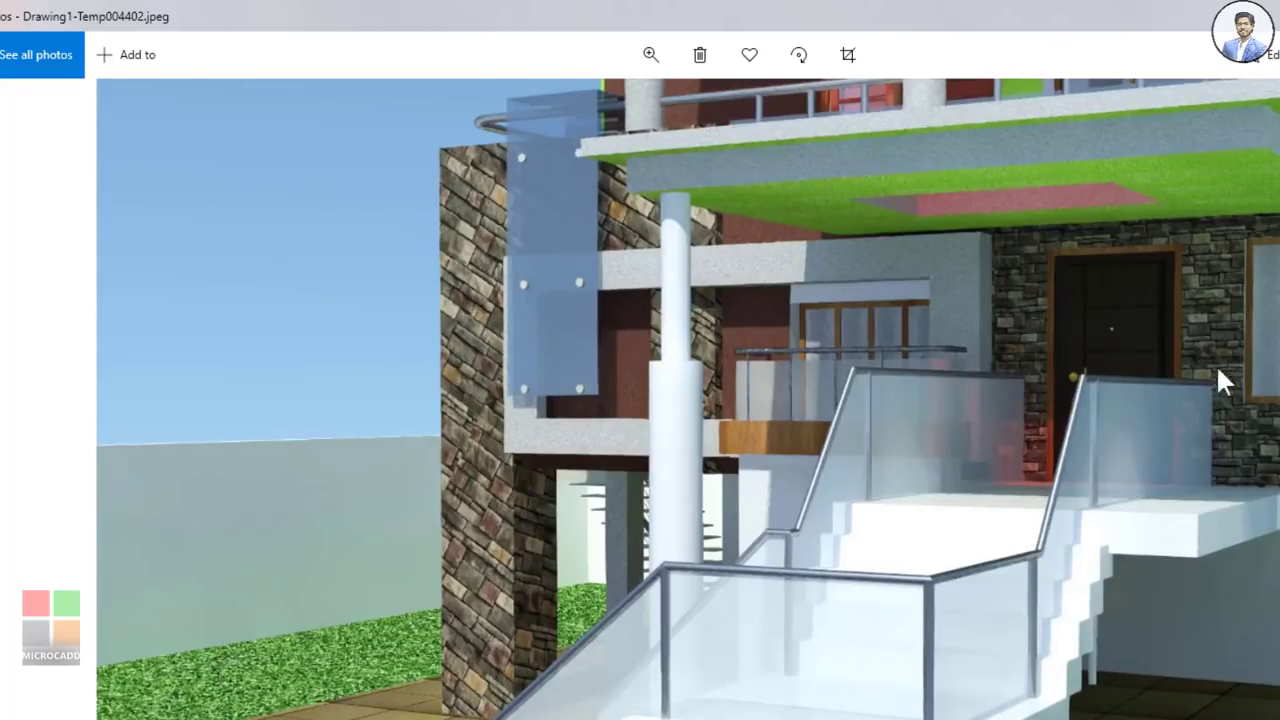
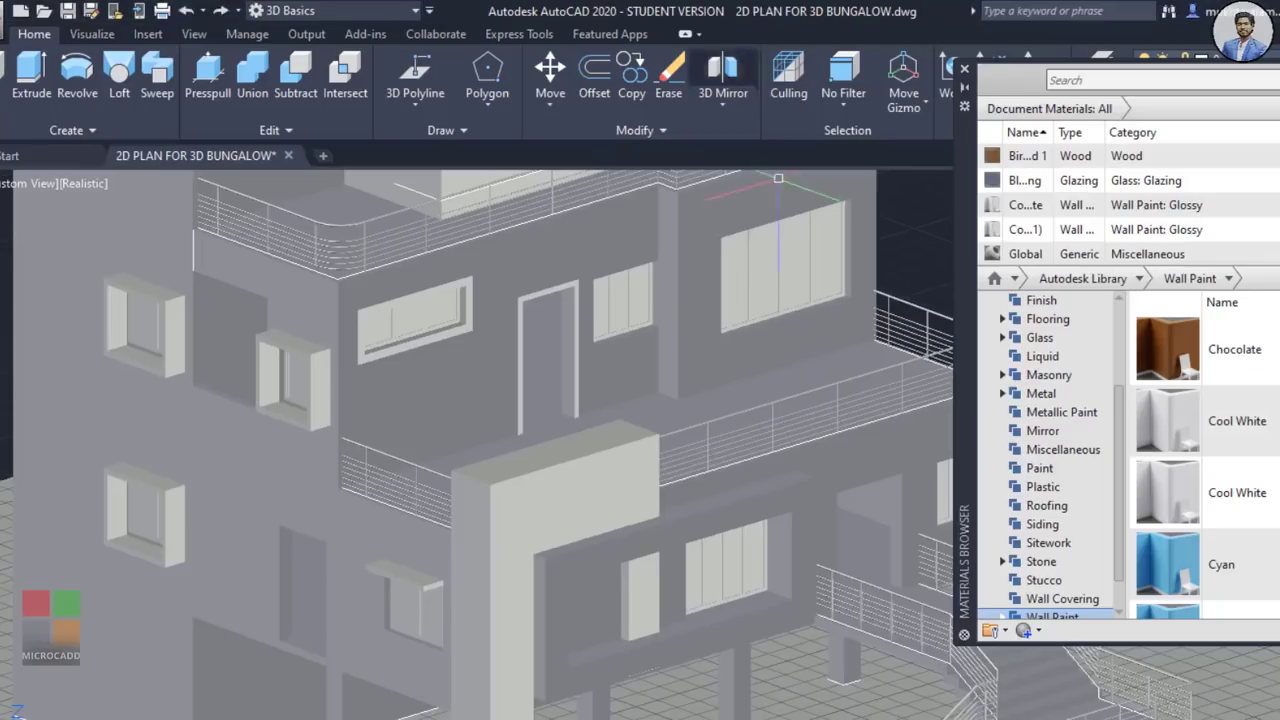
Step: Switch back to AutoCAD and apply the Riverstone material from the Stone library to the tall frame beside the front windows
{"action": "scroll", "coordinate": [723, 436], "scroll_direction": "down", "scroll_amount": 5}
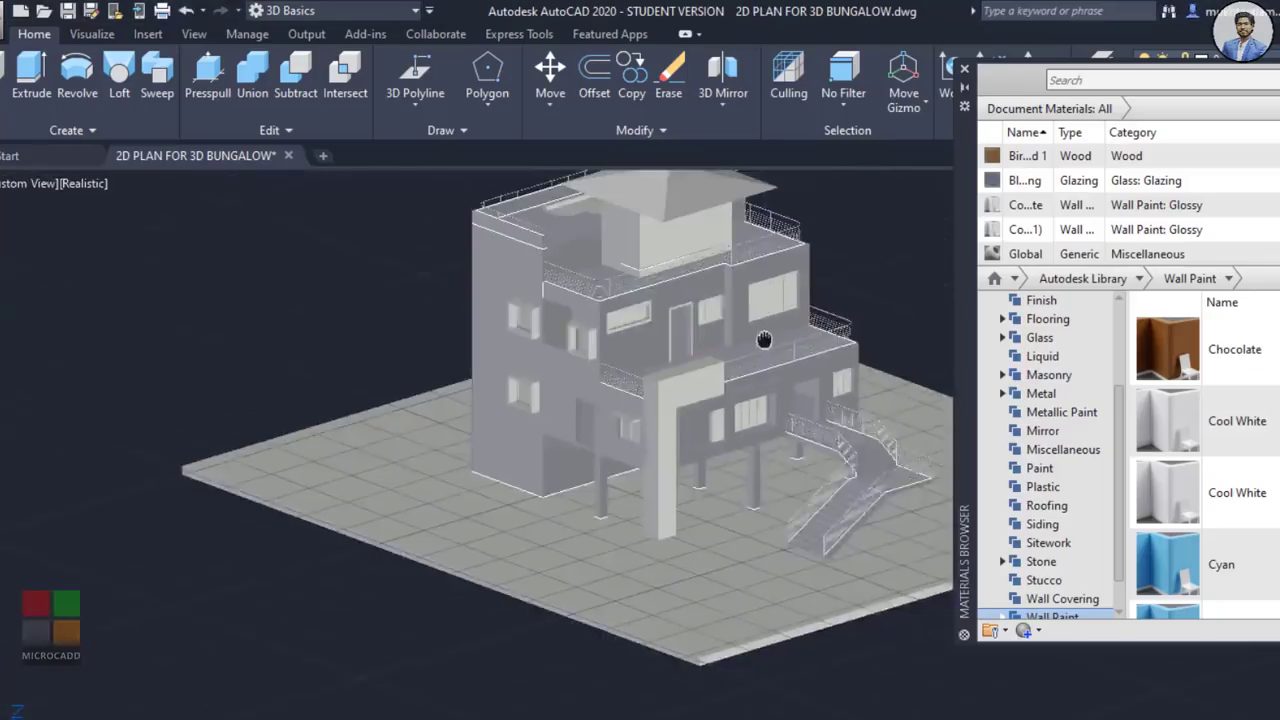
{"action": "scroll", "coordinate": [572, 444], "scroll_direction": "up", "scroll_amount": 5}
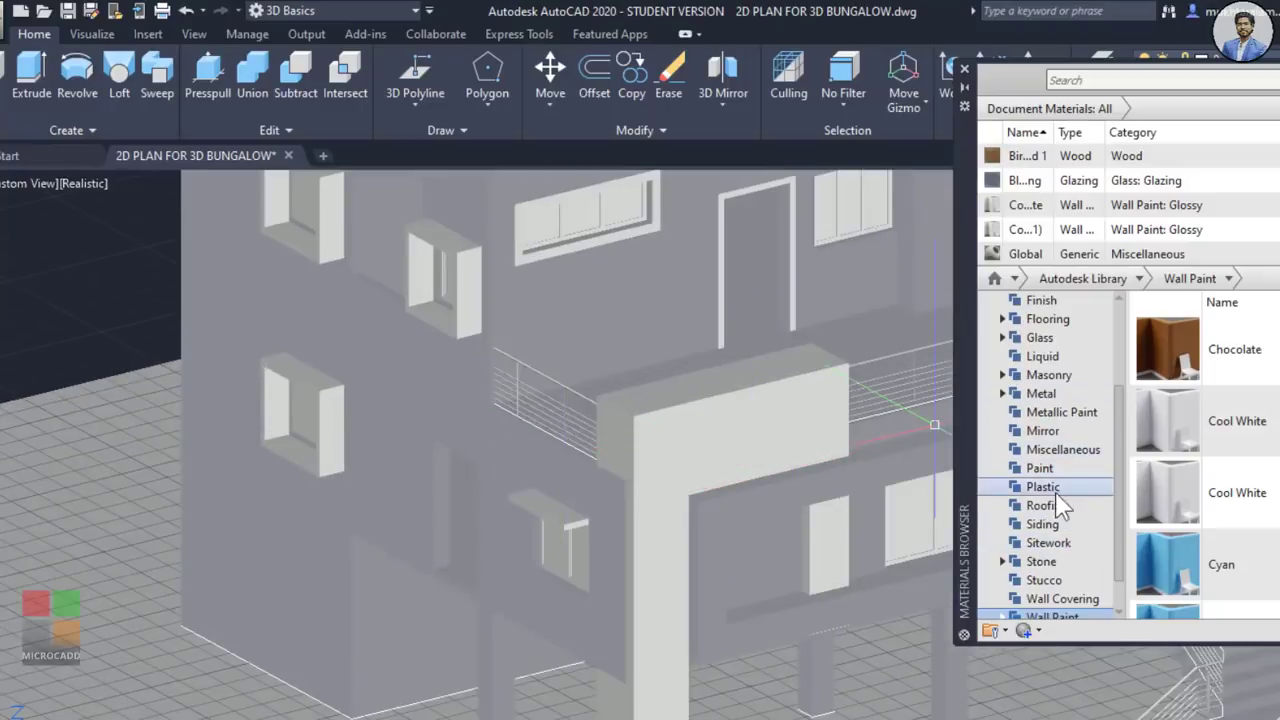
{"action": "scroll", "coordinate": [1058, 512], "scroll_direction": "down", "scroll_amount": 1}
{"action": "left_click", "coordinate": [1040, 524]}
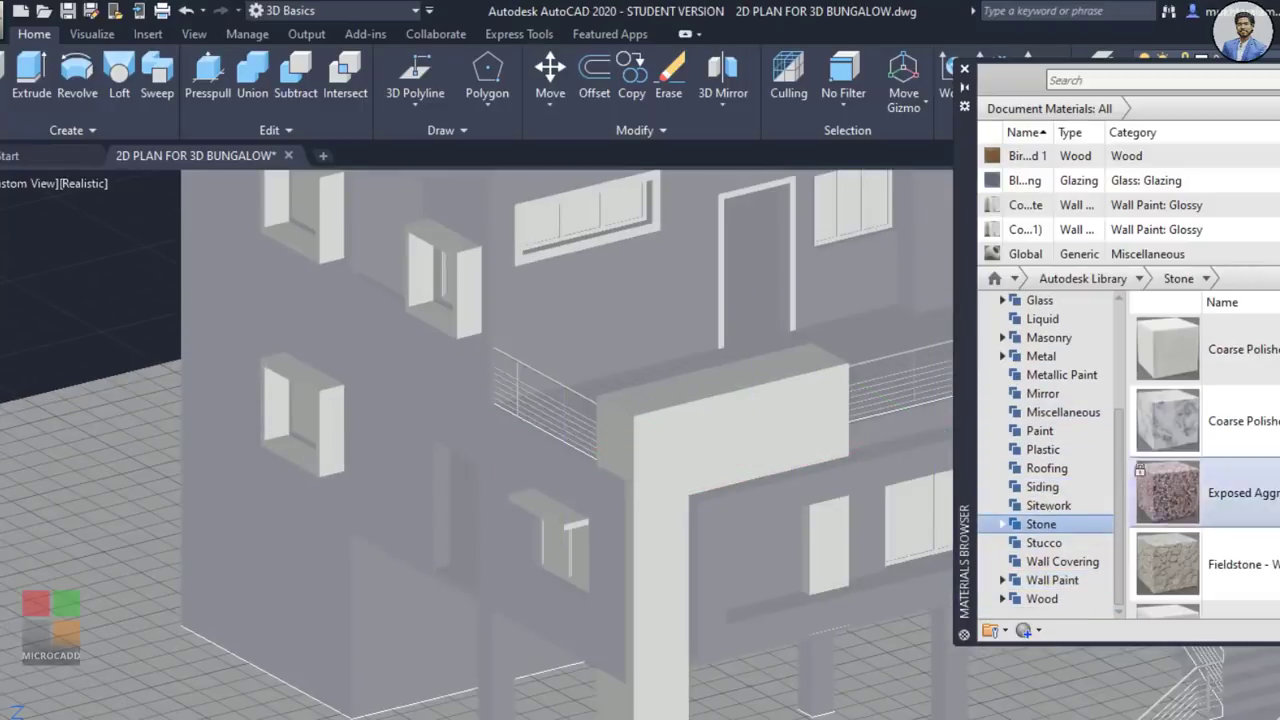
{"action": "scroll", "coordinate": [1200, 460], "scroll_direction": "down", "scroll_amount": 3}
{"action": "scroll", "coordinate": [1275, 462], "scroll_direction": "down", "scroll_amount": 6}
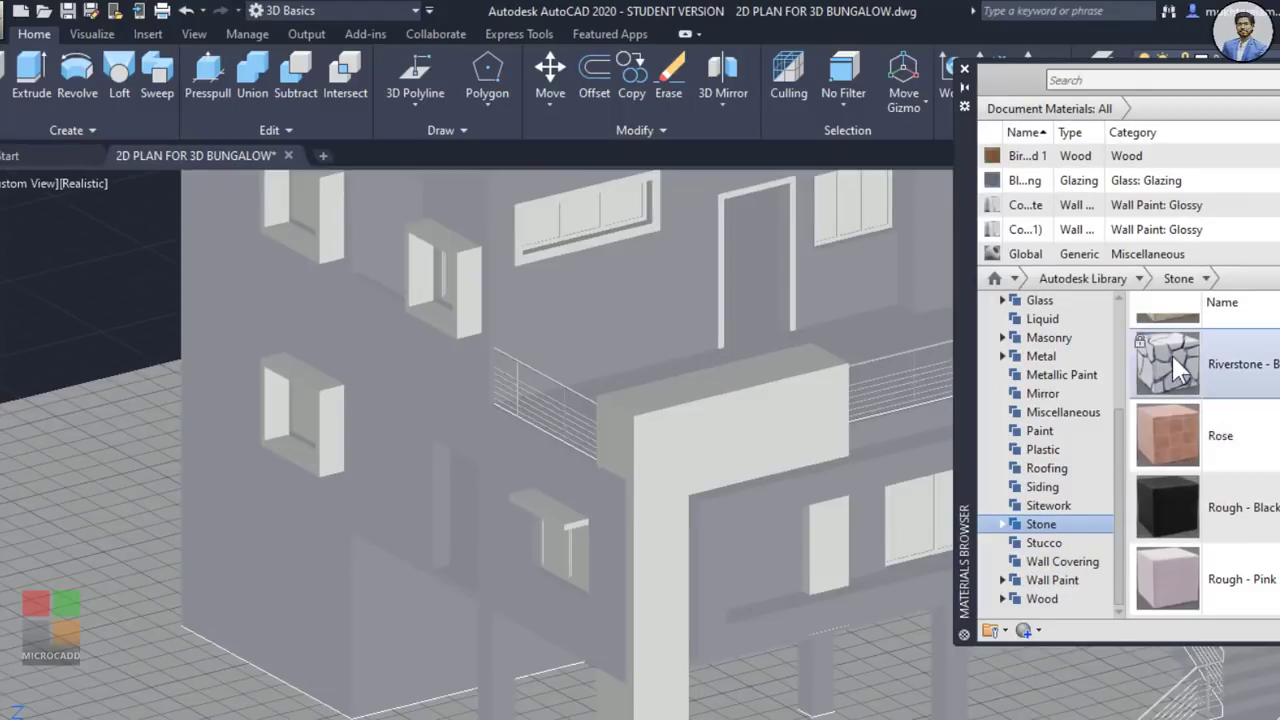
{"action": "left_click_drag", "start_coordinate": [713, 421], "coordinate": [710, 420]}
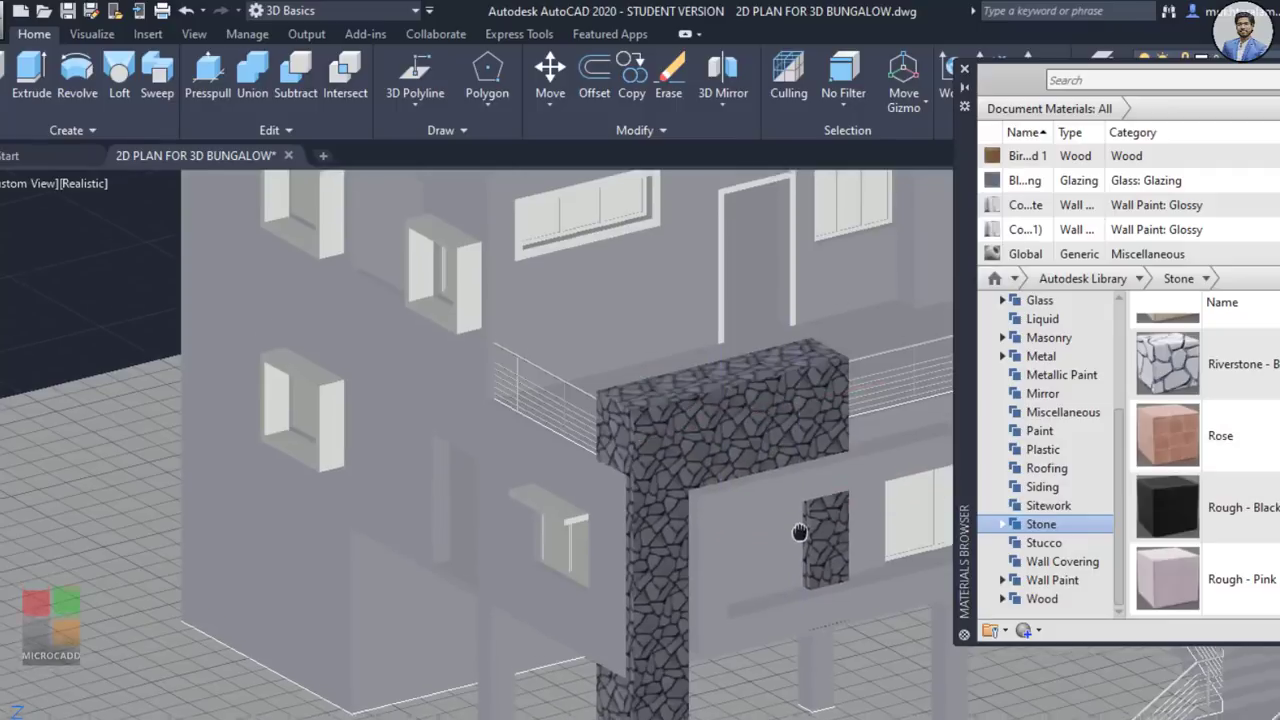
{"action": "middle_click_drag", "start_coordinate": [836, 538], "coordinate": [738, 528]}
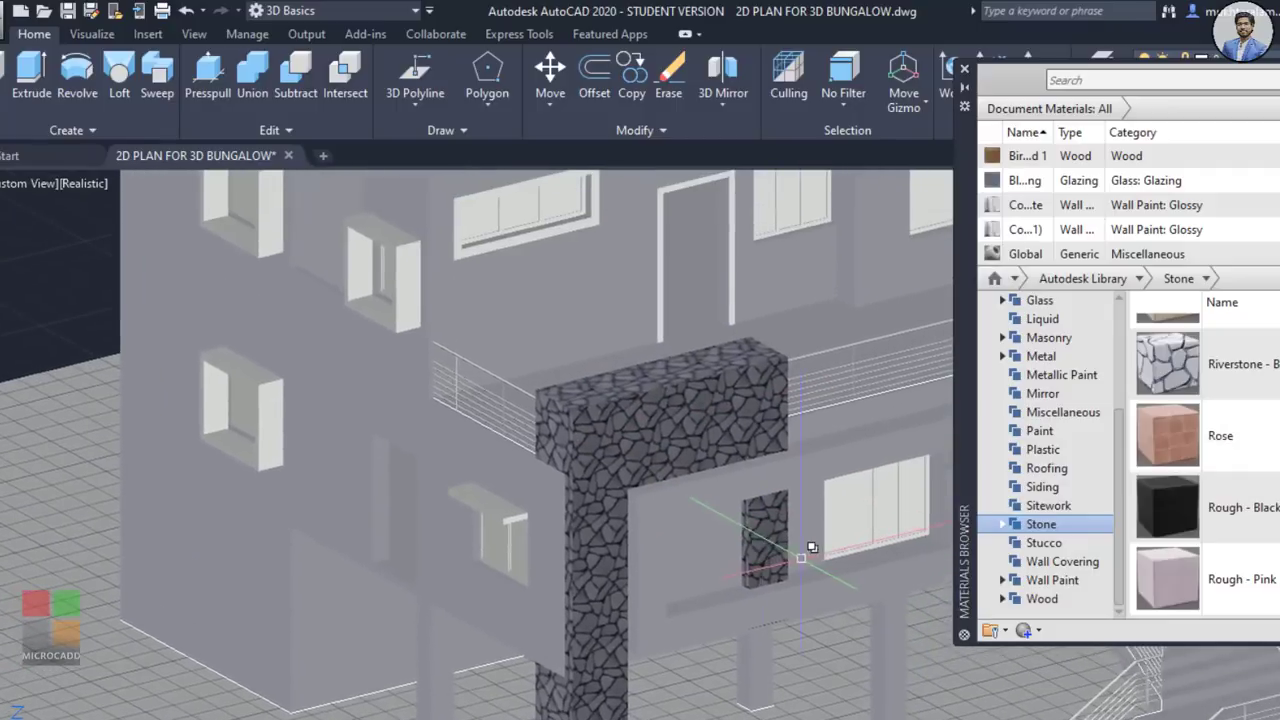
Step: Move the stone-clad frame 0.02 along the X axis so its side face stands clear of the side wall
{"action": "scroll", "coordinate": [811, 548], "scroll_direction": "up", "scroll_amount": 5}
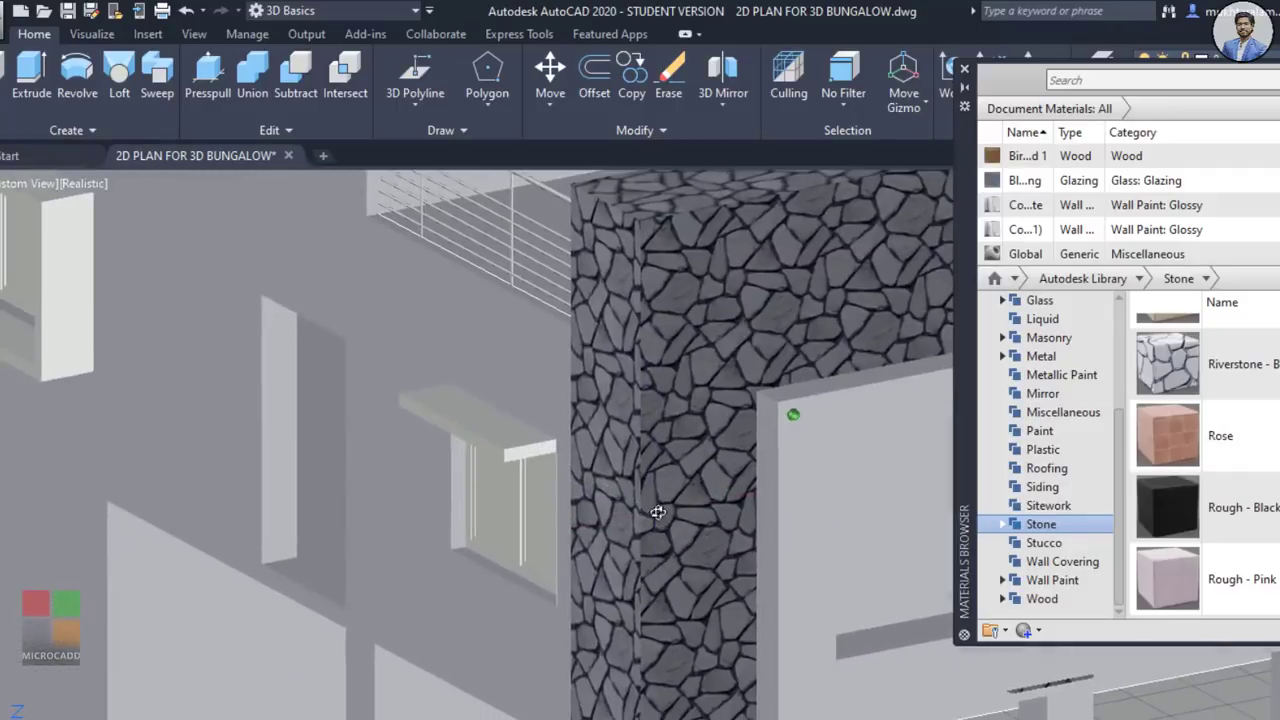
{"action": "middle_click_drag", "start_coordinate": [658, 512], "coordinate": [631, 491], "text": "shift"}
{"action": "scroll", "coordinate": [600, 450], "scroll_direction": "up", "scroll_amount": 1}
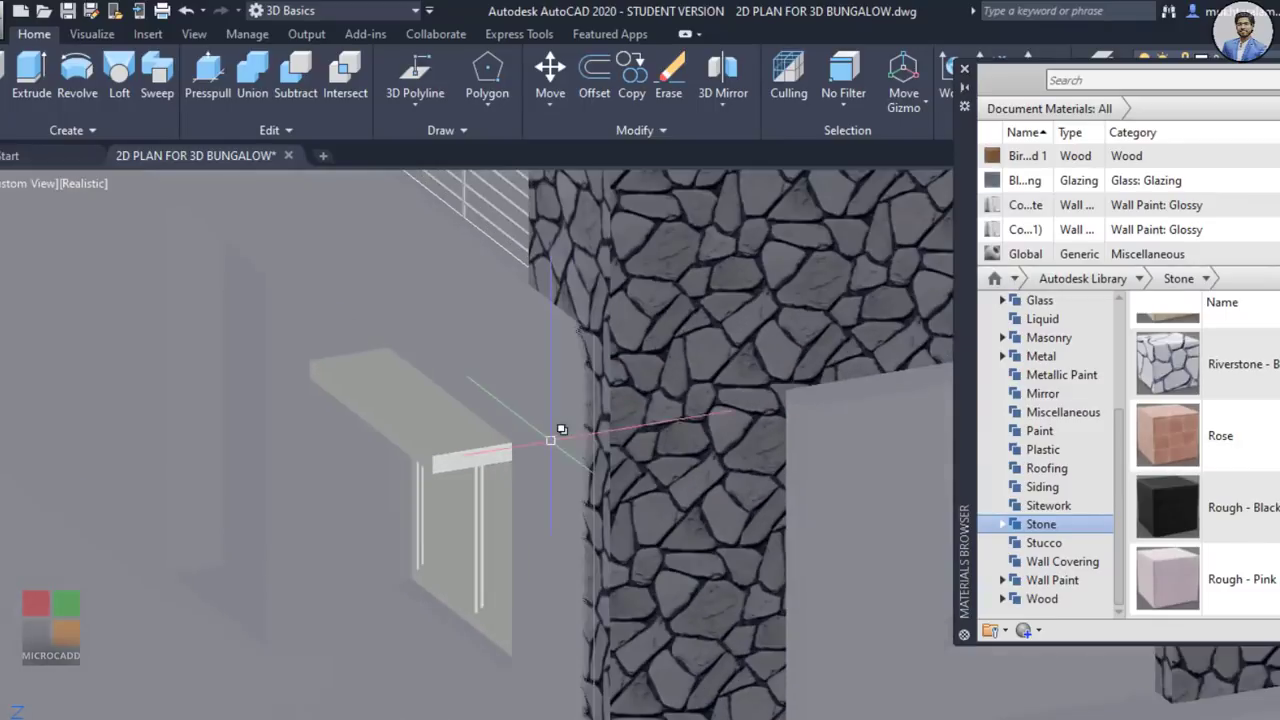
{"action": "middle_click_drag", "start_coordinate": [550, 440], "coordinate": [600, 427], "text": "shift"}
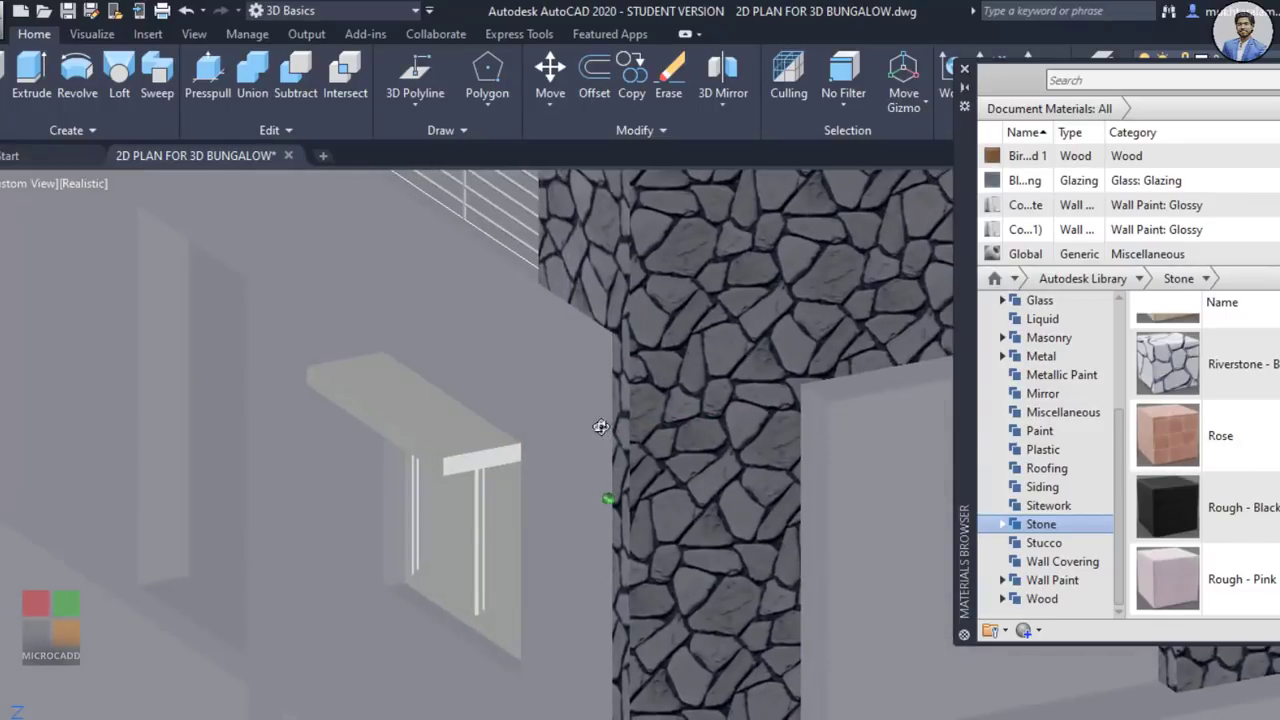
{"action": "left_click", "coordinate": [649, 240]}
{"action": "key", "text": "Escape"}
{"action": "scroll", "coordinate": [542, 382], "scroll_direction": "down", "scroll_amount": 2}
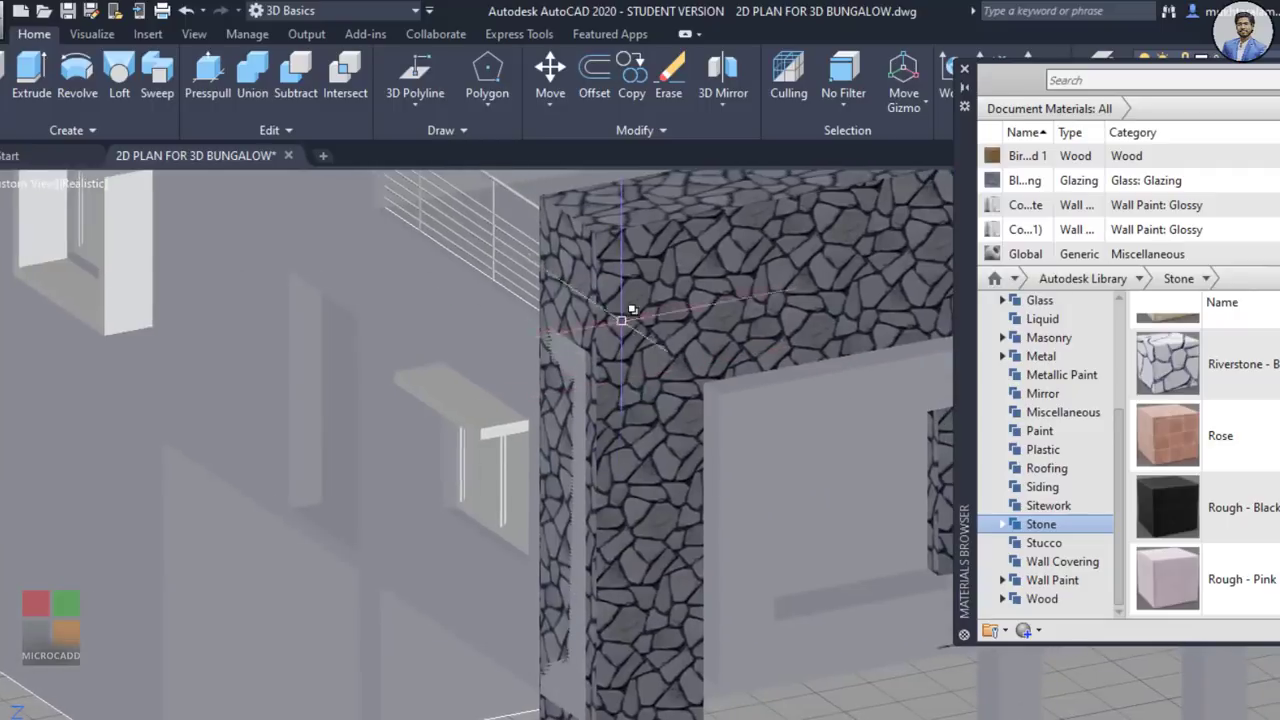
{"action": "middle_click_drag", "start_coordinate": [621, 320], "coordinate": [579, 352]}
{"action": "left_click", "coordinate": [600, 297]}
{"action": "scroll", "coordinate": [585, 320], "scroll_direction": "down", "scroll_amount": 2}
{"action": "middle_click_drag", "start_coordinate": [652, 429], "coordinate": [566, 383]}
{"action": "scroll", "coordinate": [547, 473], "scroll_direction": "up", "scroll_amount": 2}
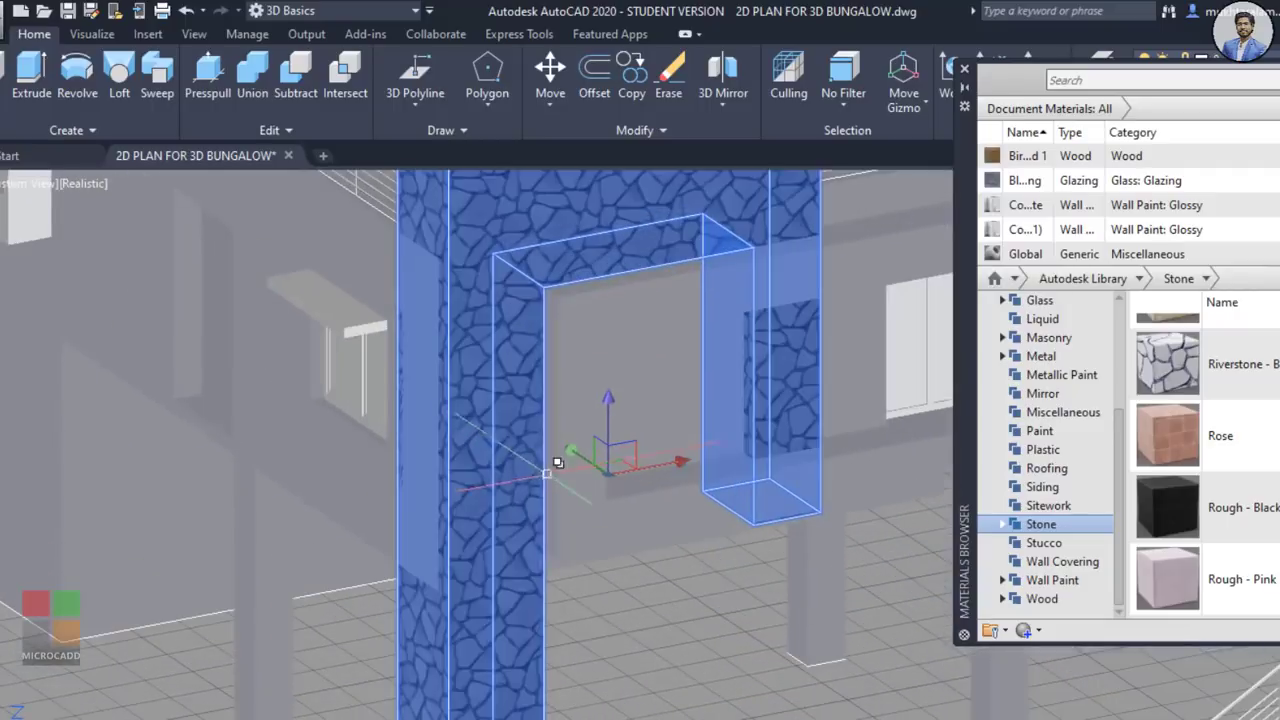
{"action": "left_click", "coordinate": [650, 462]}
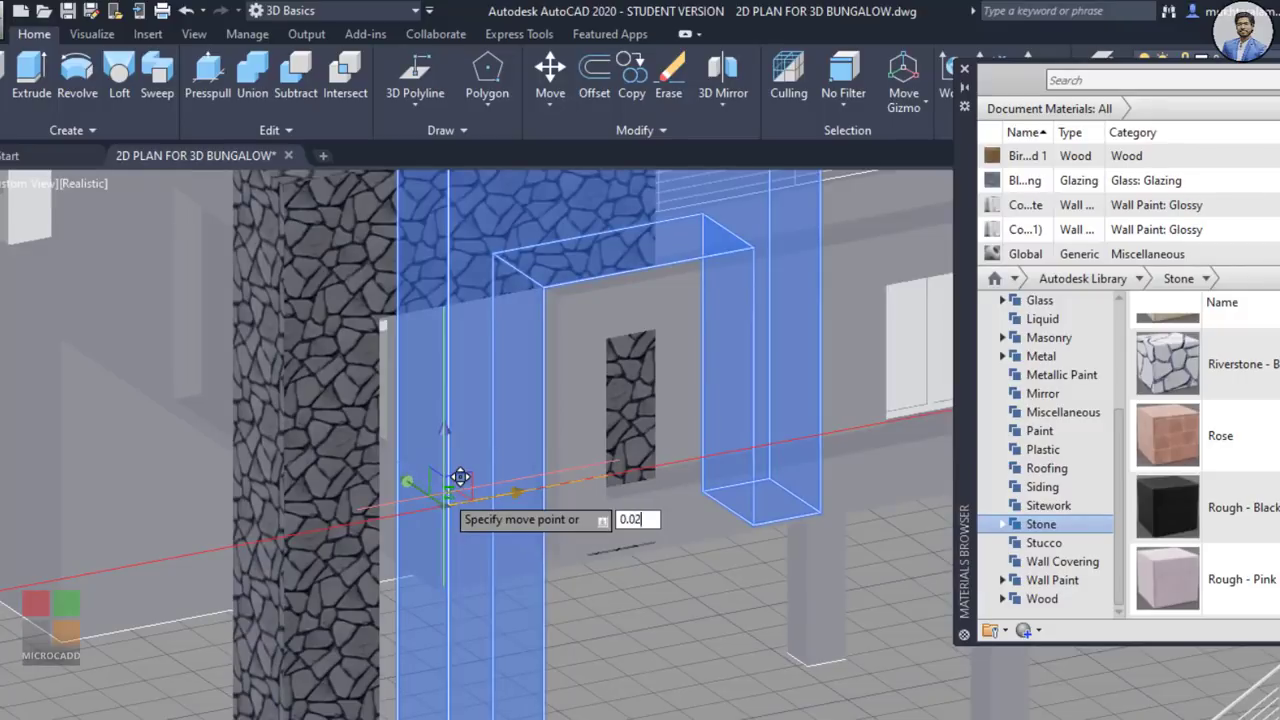
{"action": "key", "text": "Return"}
{"action": "key", "text": "Escape"}
Step: Examine the moved stone frame's side face and its junction with the side wall from several angles
{"action": "middle_click_drag", "start_coordinate": [486, 480], "coordinate": [590, 440], "text": "shift"}
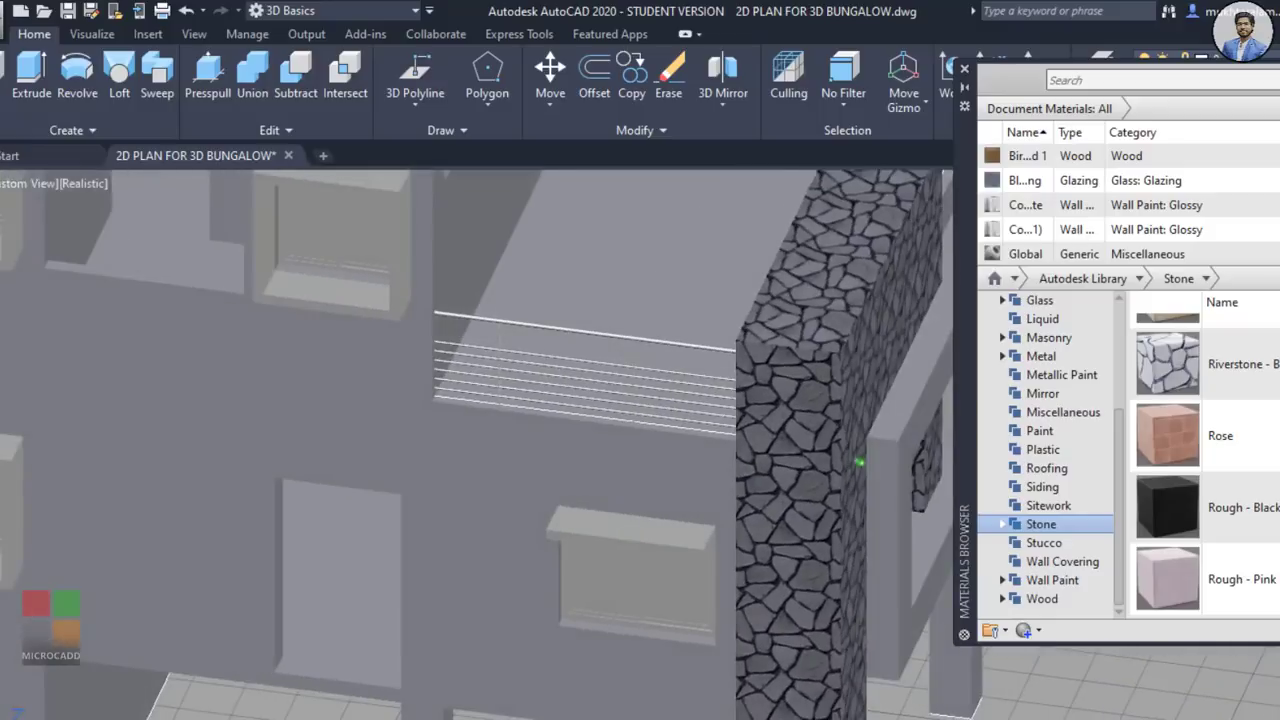
{"action": "scroll", "coordinate": [783, 454], "scroll_direction": "up", "scroll_amount": 5}
{"action": "scroll", "coordinate": [772, 470], "scroll_direction": "down", "scroll_amount": 5}
{"action": "middle_click_drag", "start_coordinate": [780, 480], "coordinate": [676, 492], "text": "shift"}
{"action": "scroll", "coordinate": [681, 522], "scroll_direction": "up", "scroll_amount": 4}
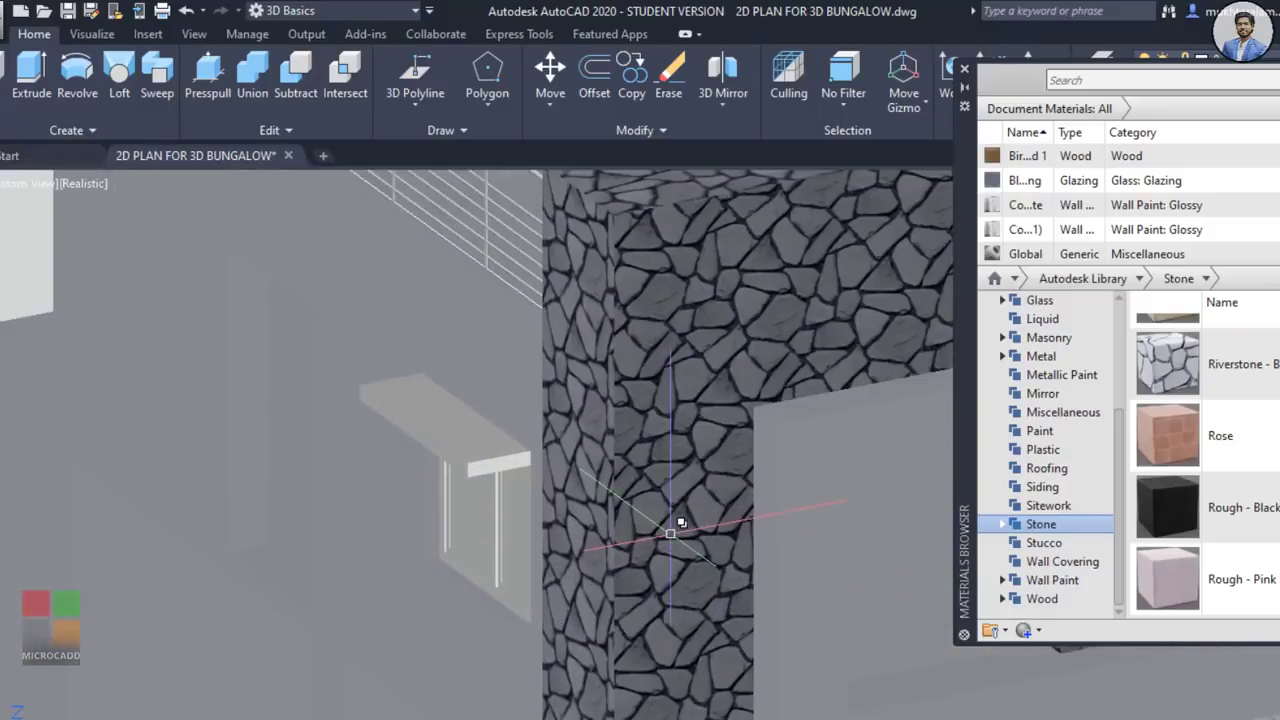
{"action": "scroll", "coordinate": [681, 522], "scroll_direction": "down", "scroll_amount": 5}
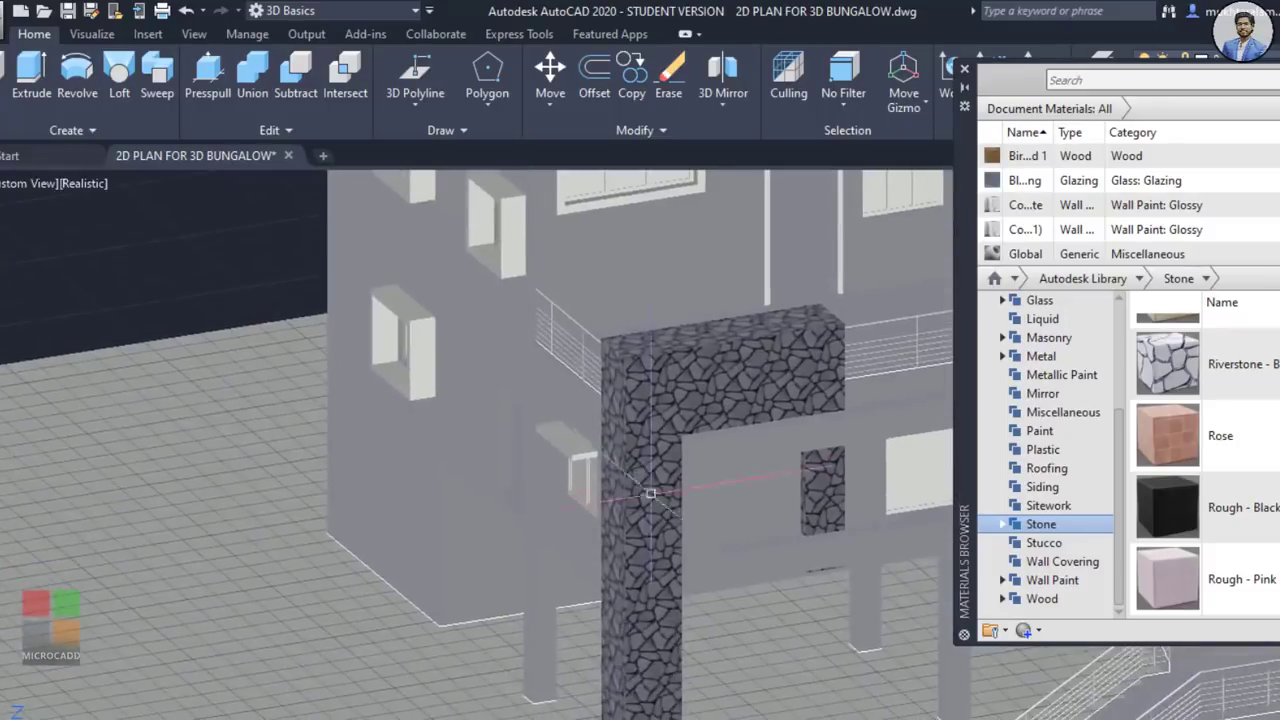
{"action": "middle_click_drag", "start_coordinate": [651, 494], "coordinate": [780, 466], "text": "shift"}
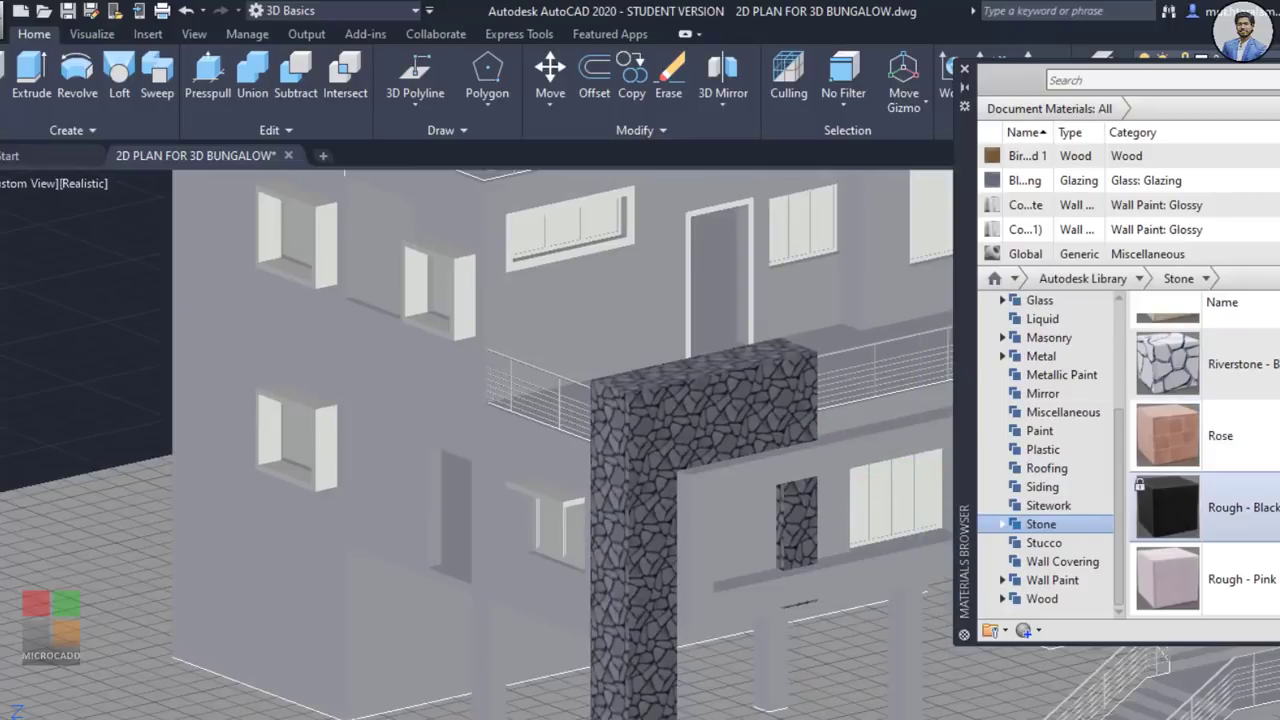
{"action": "scroll", "coordinate": [714, 480], "scroll_direction": "down", "scroll_amount": 5}
{"action": "scroll", "coordinate": [714, 480], "scroll_direction": "up", "scroll_amount": 6}
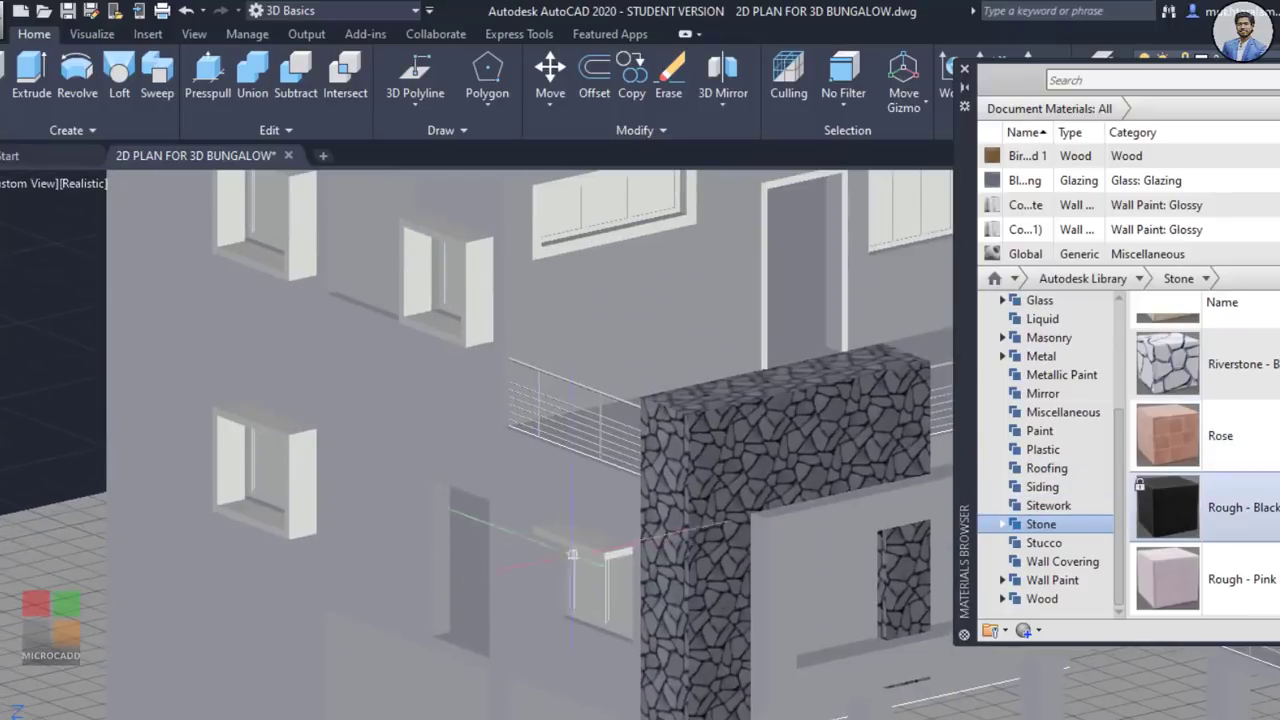
Step: Apply Chartreuse from the Wall Paint library to the small window's sunshade and the outermost upper-floor box window frame
{"action": "left_click", "coordinate": [1045, 582]}
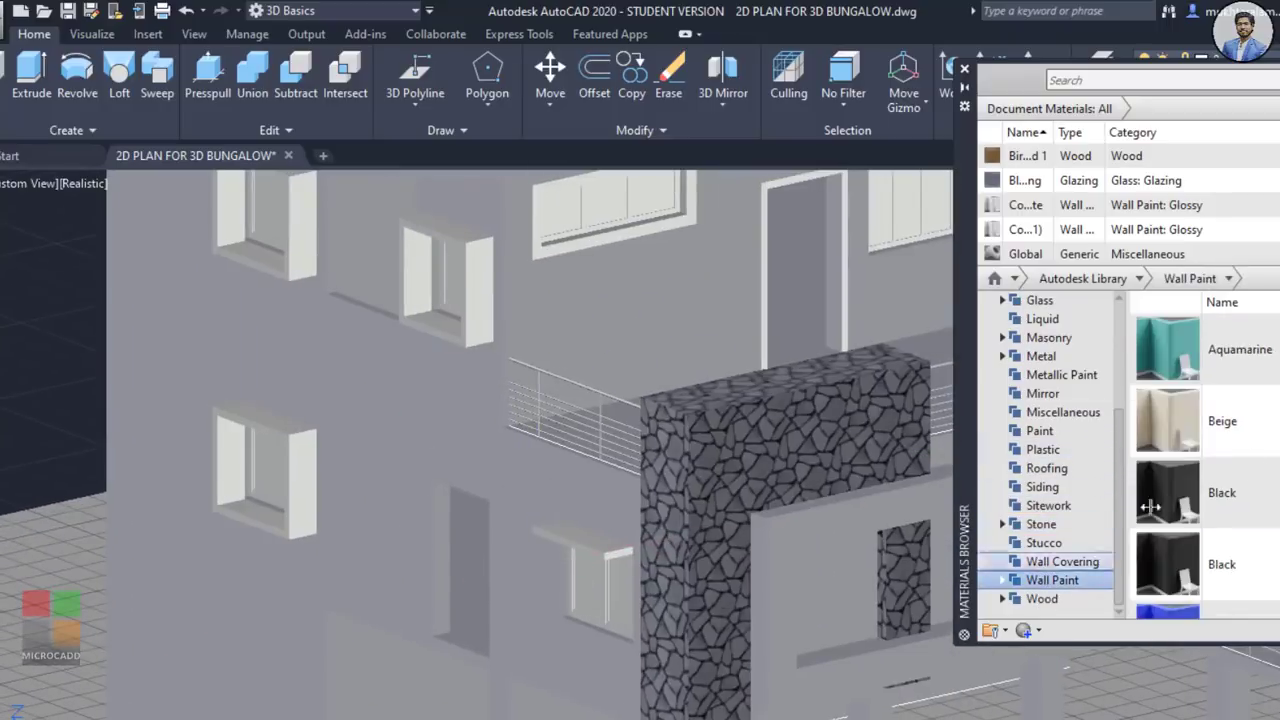
{"action": "scroll", "coordinate": [1275, 450], "scroll_direction": "down", "scroll_amount": 5}
{"action": "left_click_drag", "start_coordinate": [1185, 420], "coordinate": [601, 553]}
{"action": "middle_click_drag", "start_coordinate": [601, 560], "coordinate": [836, 709]}
{"action": "left_click_drag", "start_coordinate": [1180, 400], "coordinate": [832, 443]}
{"action": "left_click_drag", "start_coordinate": [487, 362], "coordinate": [488, 364]}
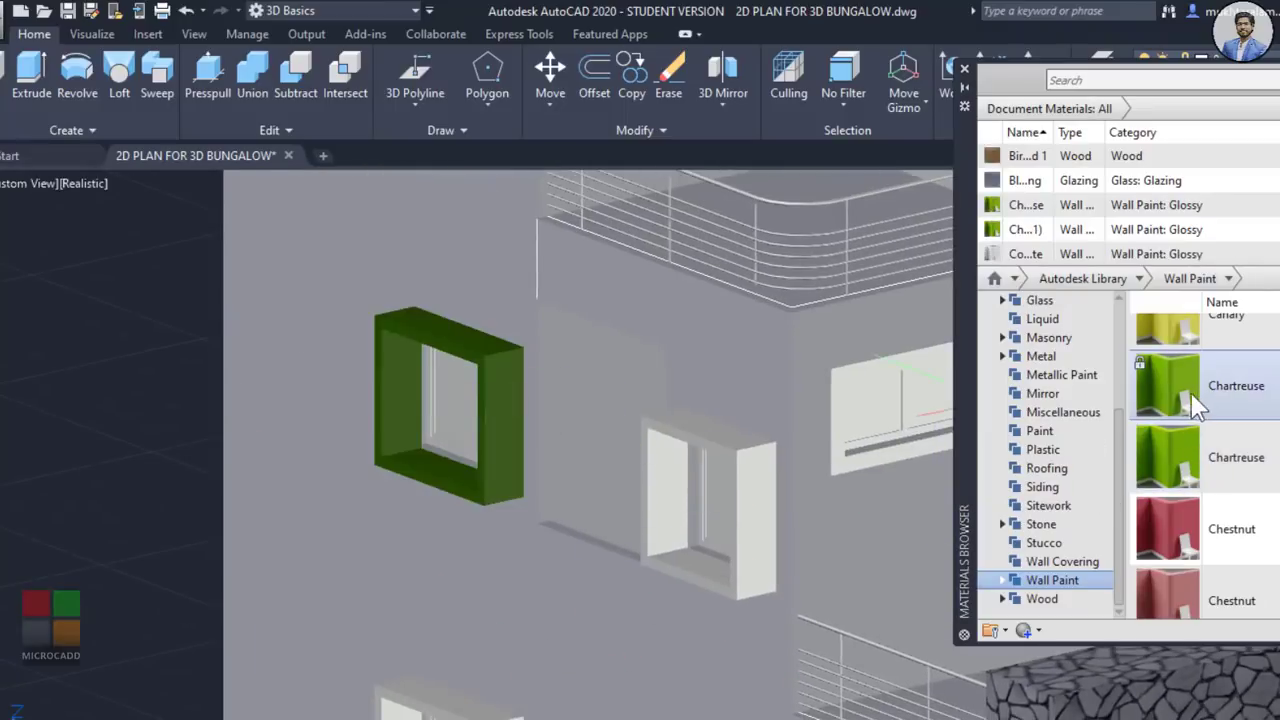
Step: Apply Chartreuse wall paint to the other upper-floor box window frame and the lower box window frame on the side wall
{"action": "left_click_drag", "start_coordinate": [688, 507], "coordinate": [690, 512]}
{"action": "scroll", "coordinate": [721, 556], "scroll_direction": "down", "scroll_amount": 3}
{"action": "scroll", "coordinate": [650, 525], "scroll_direction": "up", "scroll_amount": 5}
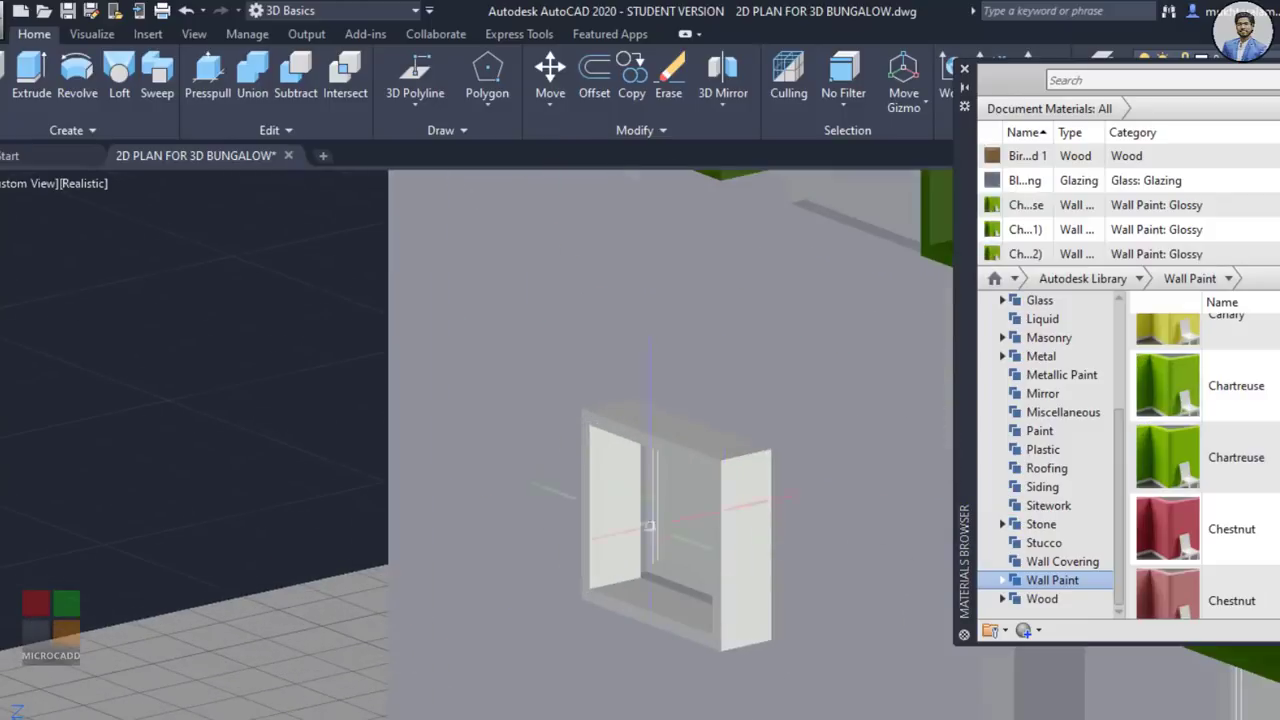
{"action": "left_click_drag", "start_coordinate": [787, 484], "coordinate": [743, 503]}
{"action": "scroll", "coordinate": [700, 508], "scroll_direction": "down", "scroll_amount": 5}
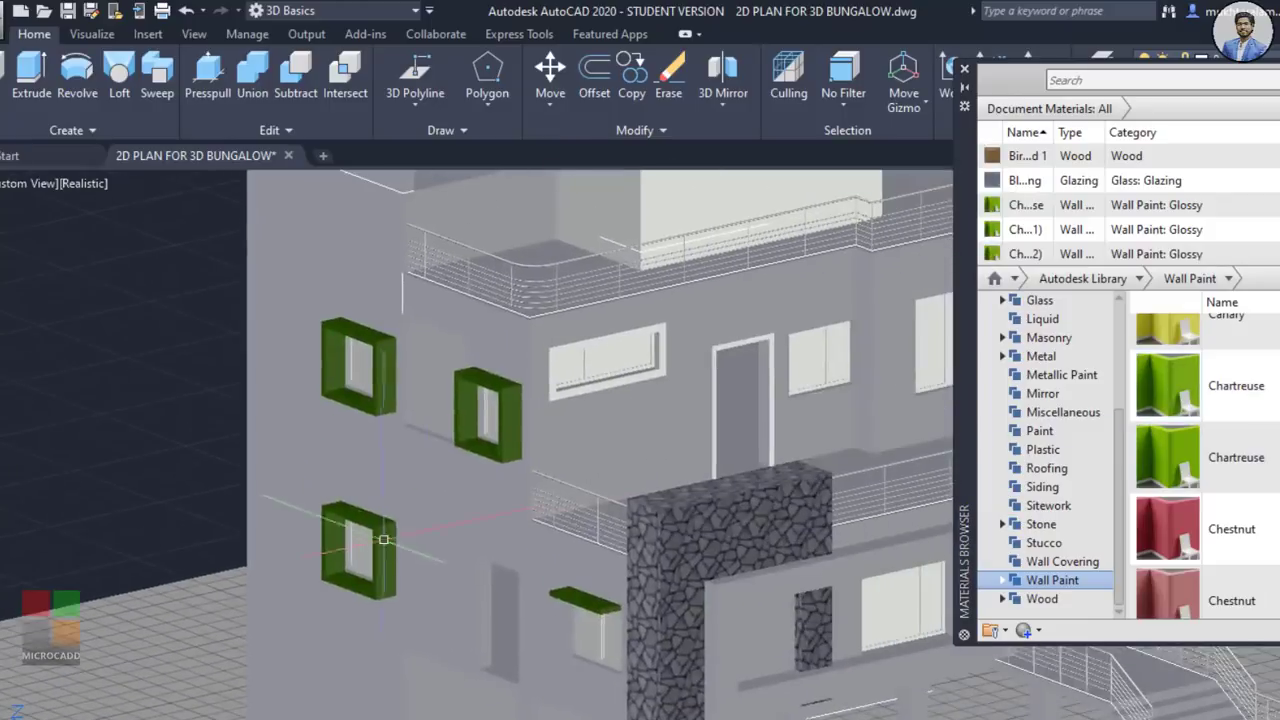
{"action": "scroll", "coordinate": [565, 530], "scroll_direction": "down", "scroll_amount": 2}
{"action": "middle_click_drag", "start_coordinate": [617, 585], "coordinate": [486, 575]}
{"action": "scroll", "coordinate": [645, 550], "scroll_direction": "up", "scroll_amount": 3}
{"action": "middle_click_drag", "start_coordinate": [648, 563], "coordinate": [653, 597]}
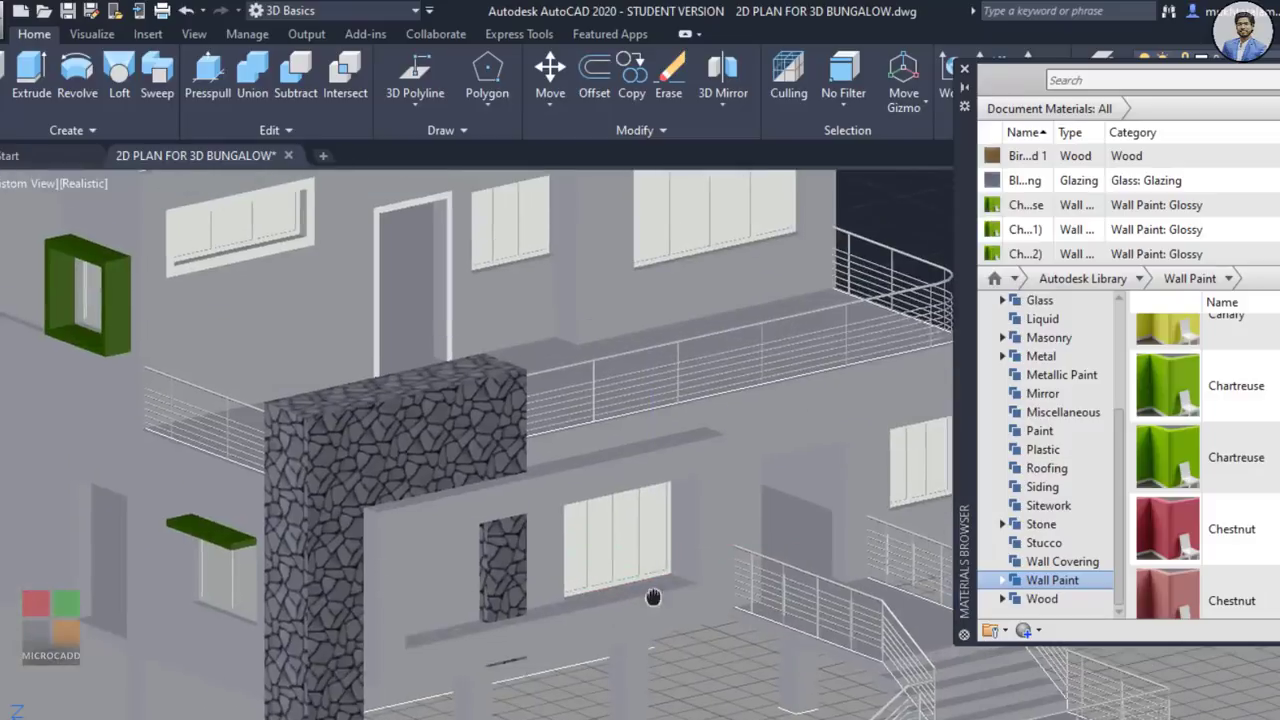
{"action": "scroll", "coordinate": [764, 510], "scroll_direction": "down", "scroll_amount": 5}
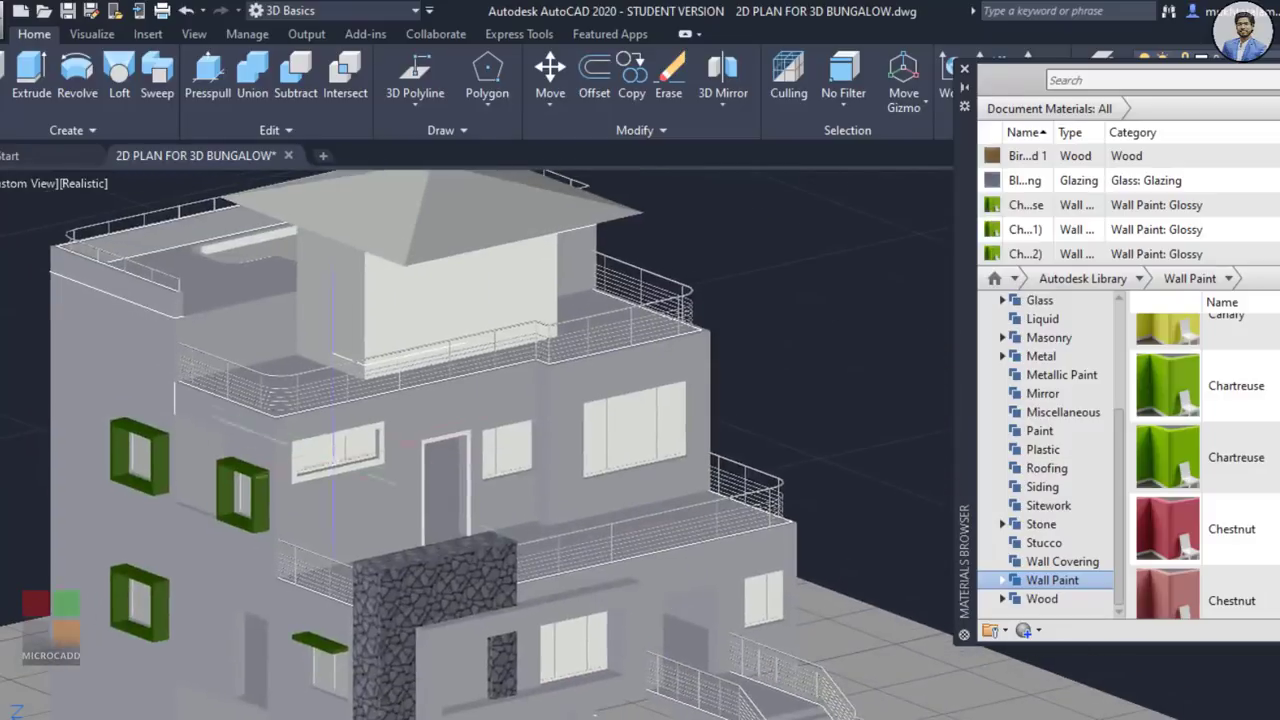
Step: Try Cocobolo from the Wood library on the outer frame of the wide upper-floor front window
{"action": "scroll", "coordinate": [480, 420], "scroll_direction": "up", "scroll_amount": 6}
{"action": "scroll", "coordinate": [546, 484], "scroll_direction": "up", "scroll_amount": 2}
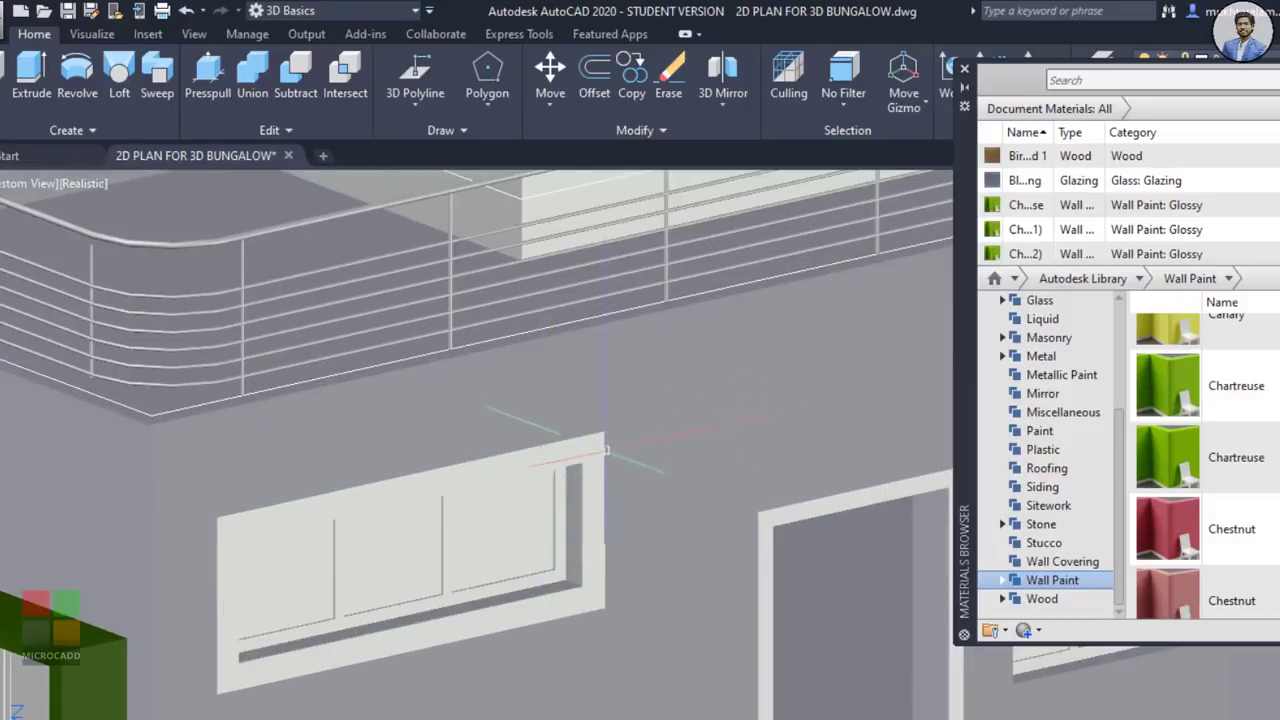
{"action": "left_click", "coordinate": [1045, 600]}
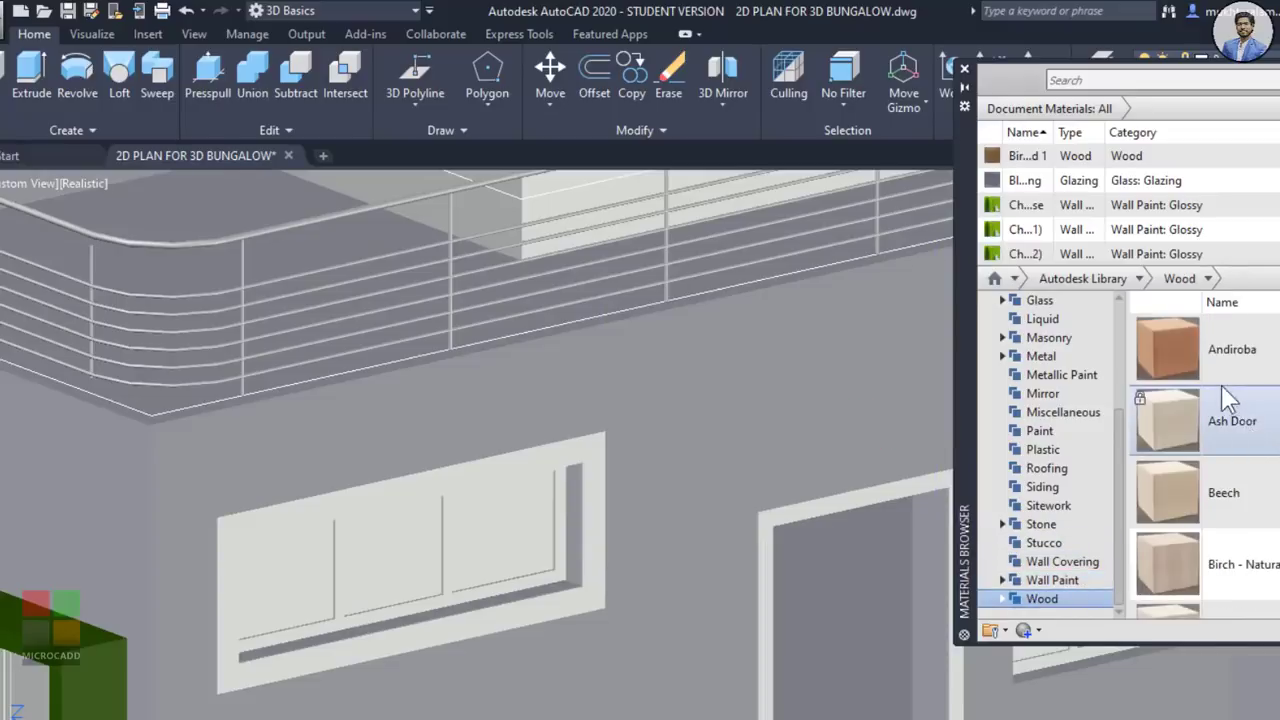
{"action": "scroll", "coordinate": [1225, 402], "scroll_direction": "down", "scroll_amount": 6}
{"action": "scroll", "coordinate": [1225, 410], "scroll_direction": "down", "scroll_amount": 10}
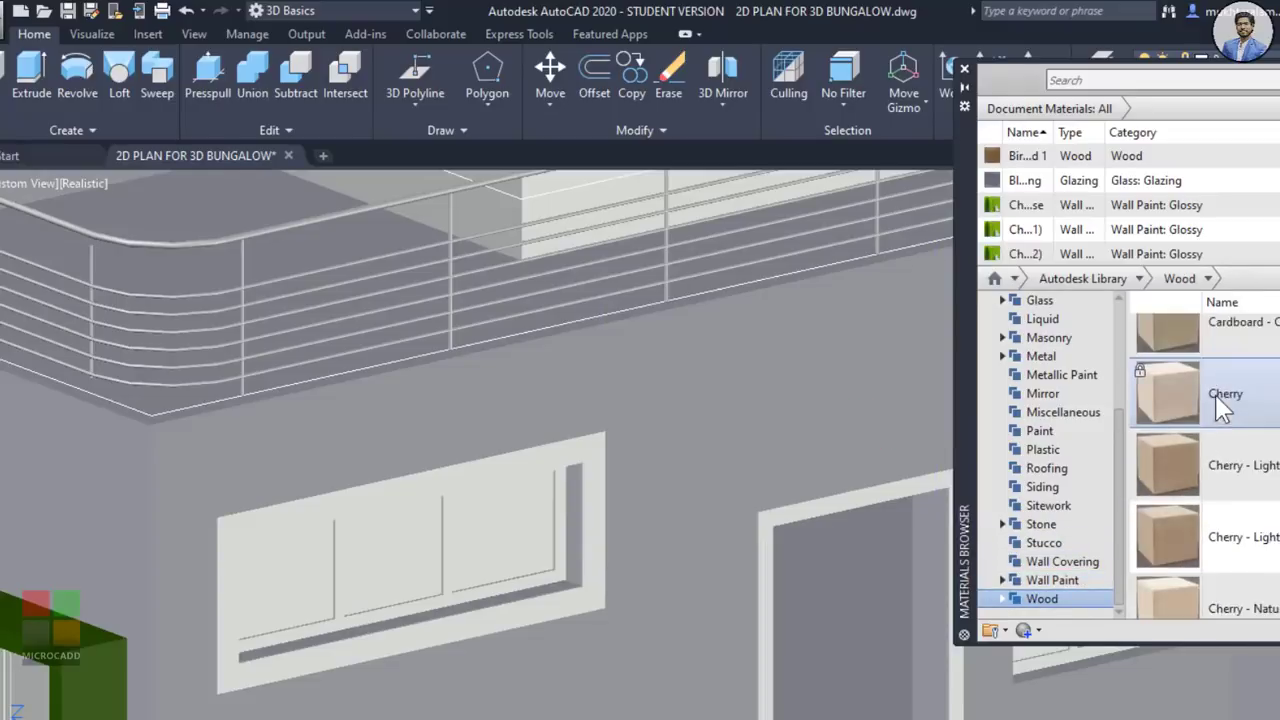
{"action": "scroll", "coordinate": [1218, 422], "scroll_direction": "down", "scroll_amount": 1}
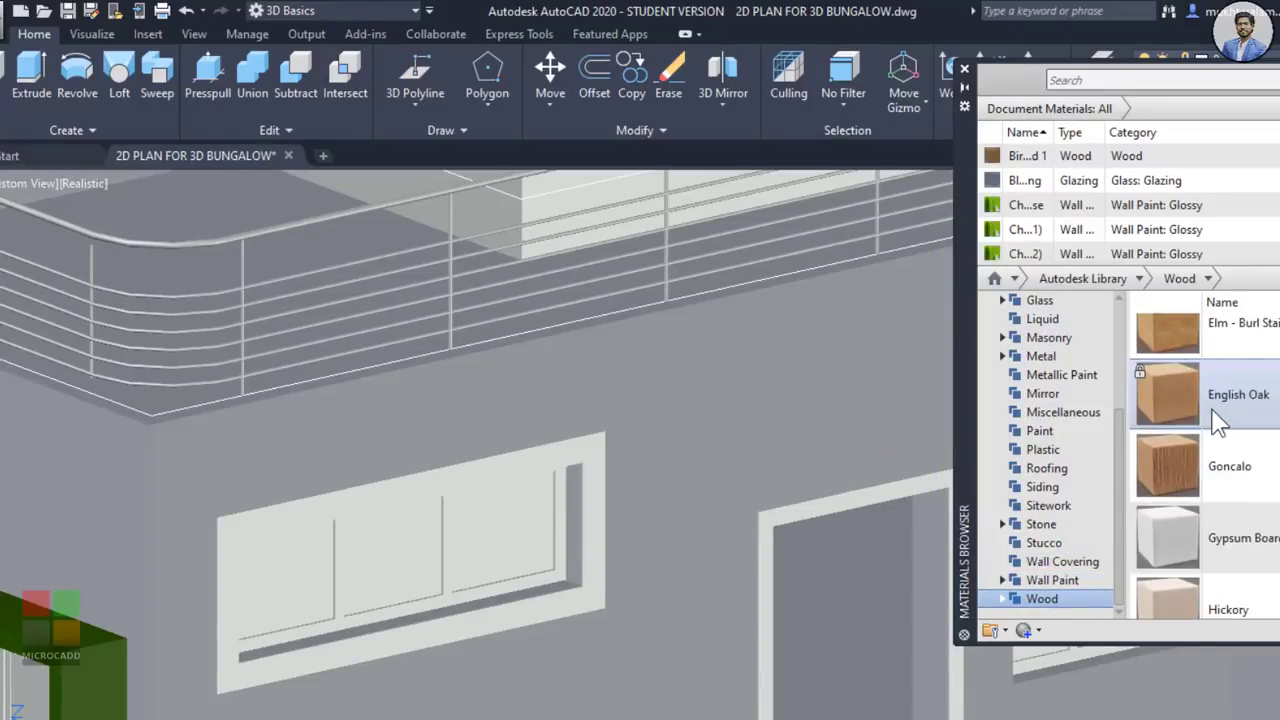
{"action": "scroll", "coordinate": [1143, 410], "scroll_direction": "up", "scroll_amount": 3}
{"action": "left_click_drag", "start_coordinate": [1167, 362], "coordinate": [585, 465]}
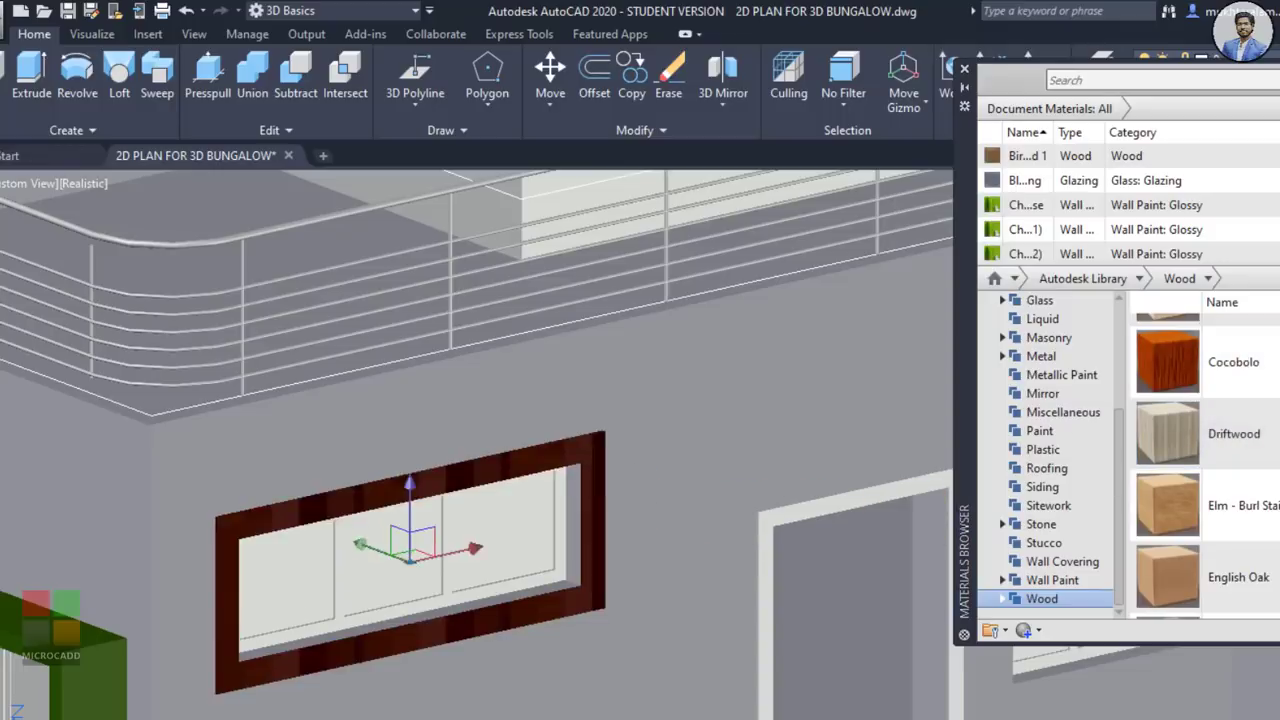
Step: Apply the Elm - Burl wood material to the outer frame of the wide upper-floor front window
{"action": "scroll", "coordinate": [560, 466], "scroll_direction": "up", "scroll_amount": 3}
{"action": "left_click_drag", "start_coordinate": [1167, 505], "coordinate": [666, 440]}
{"action": "scroll", "coordinate": [791, 371], "scroll_direction": "down", "scroll_amount": 4}
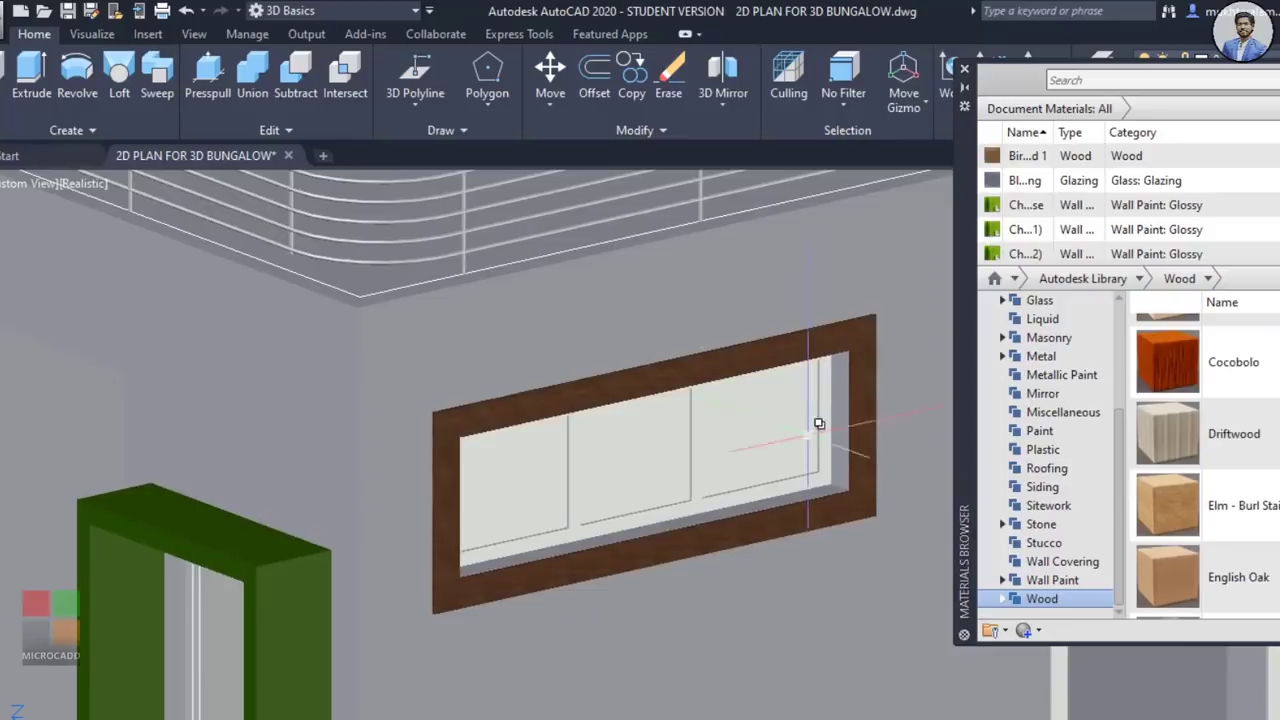
{"action": "scroll", "coordinate": [840, 512], "scroll_direction": "up", "scroll_amount": 5}
Step: Apply the Paneling 1 wood material to the inner pane frame of the wide upper-floor front window
{"action": "scroll", "coordinate": [476, 400], "scroll_direction": "down", "scroll_amount": 5}
{"action": "scroll", "coordinate": [1207, 490], "scroll_direction": "down", "scroll_amount": 6}
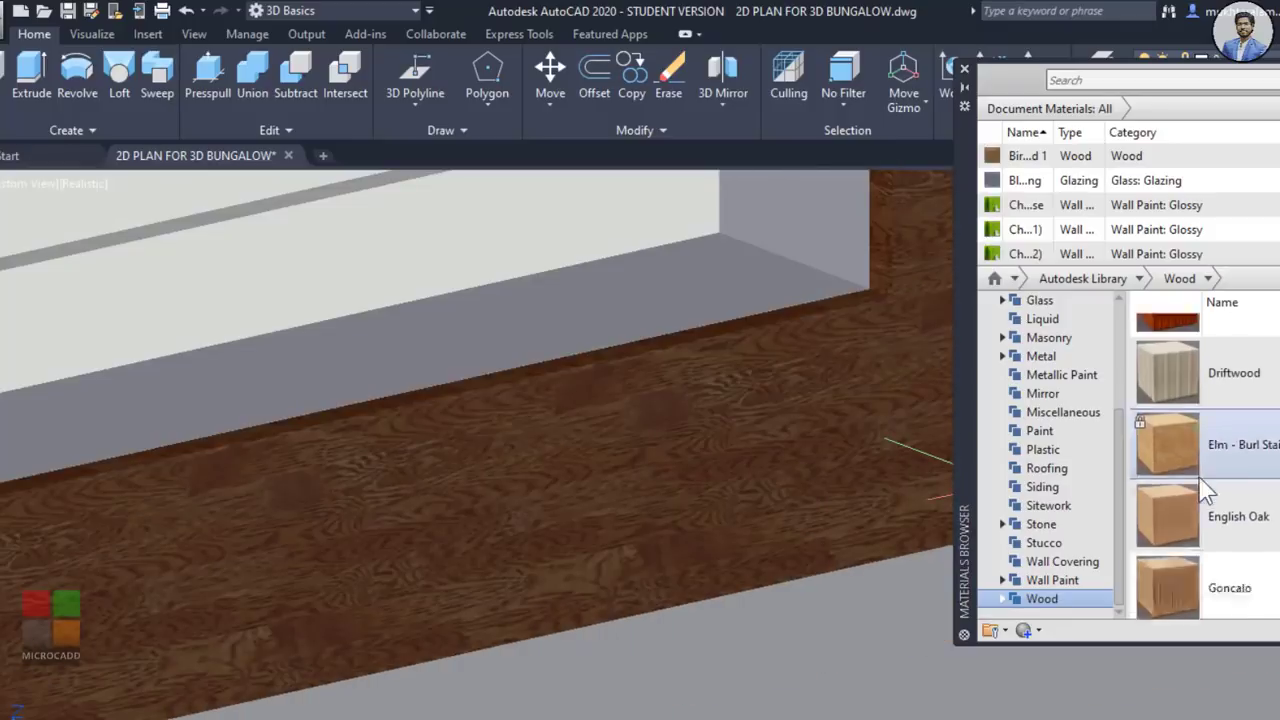
{"action": "scroll", "coordinate": [1207, 490], "scroll_direction": "down", "scroll_amount": 10}
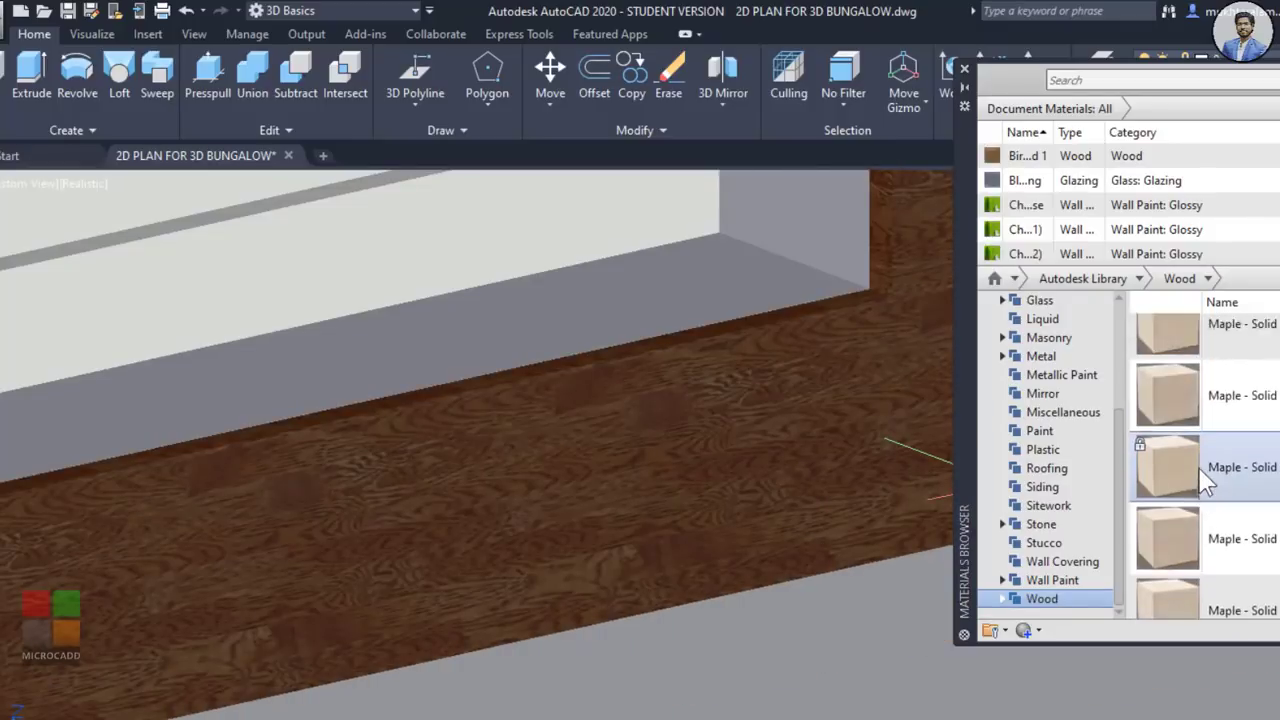
{"action": "scroll", "coordinate": [1203, 483], "scroll_direction": "down", "scroll_amount": 3}
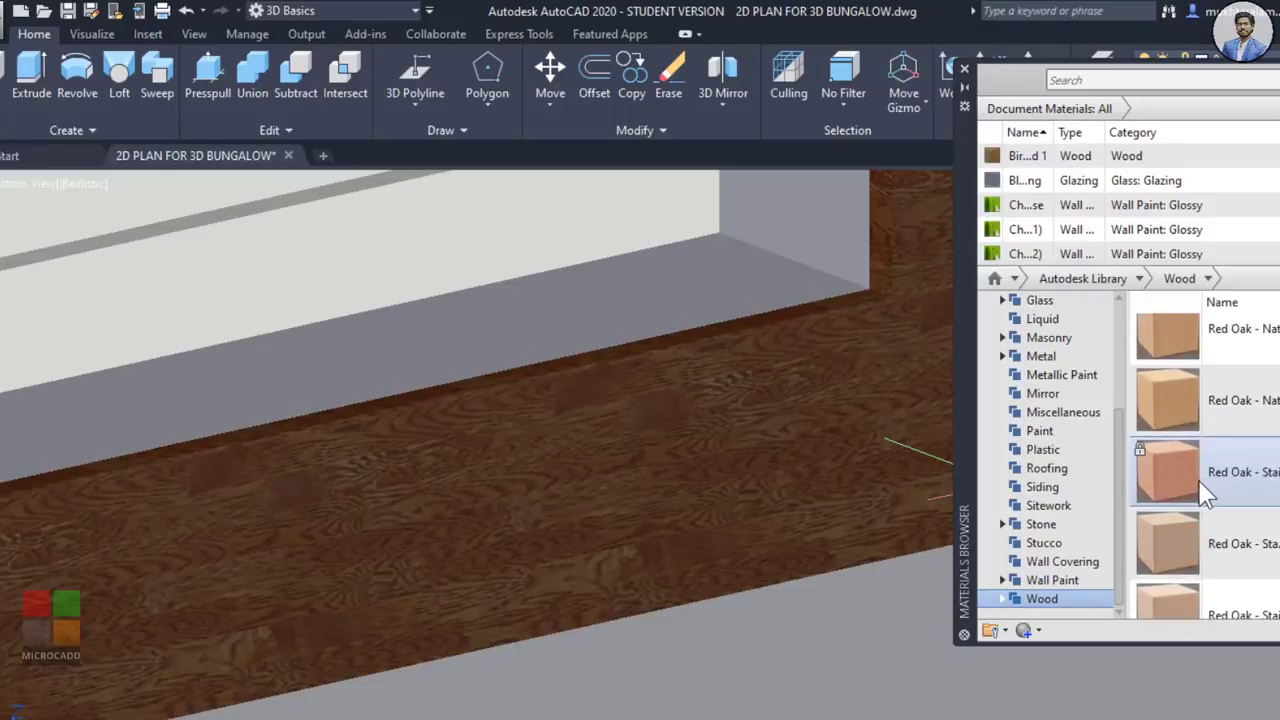
{"action": "scroll", "coordinate": [826, 509], "scroll_direction": "down", "scroll_amount": 4}
{"action": "scroll", "coordinate": [731, 514], "scroll_direction": "up", "scroll_amount": 5}
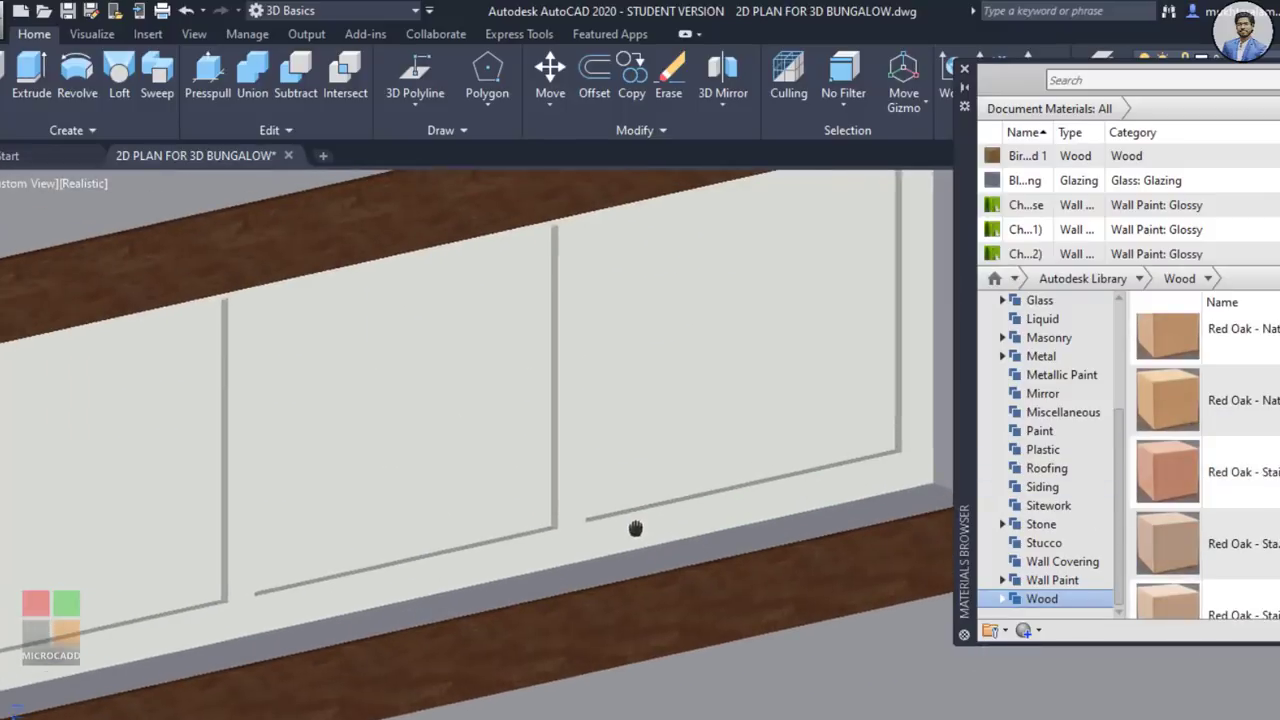
{"action": "scroll", "coordinate": [1176, 436], "scroll_direction": "up", "scroll_amount": 5}
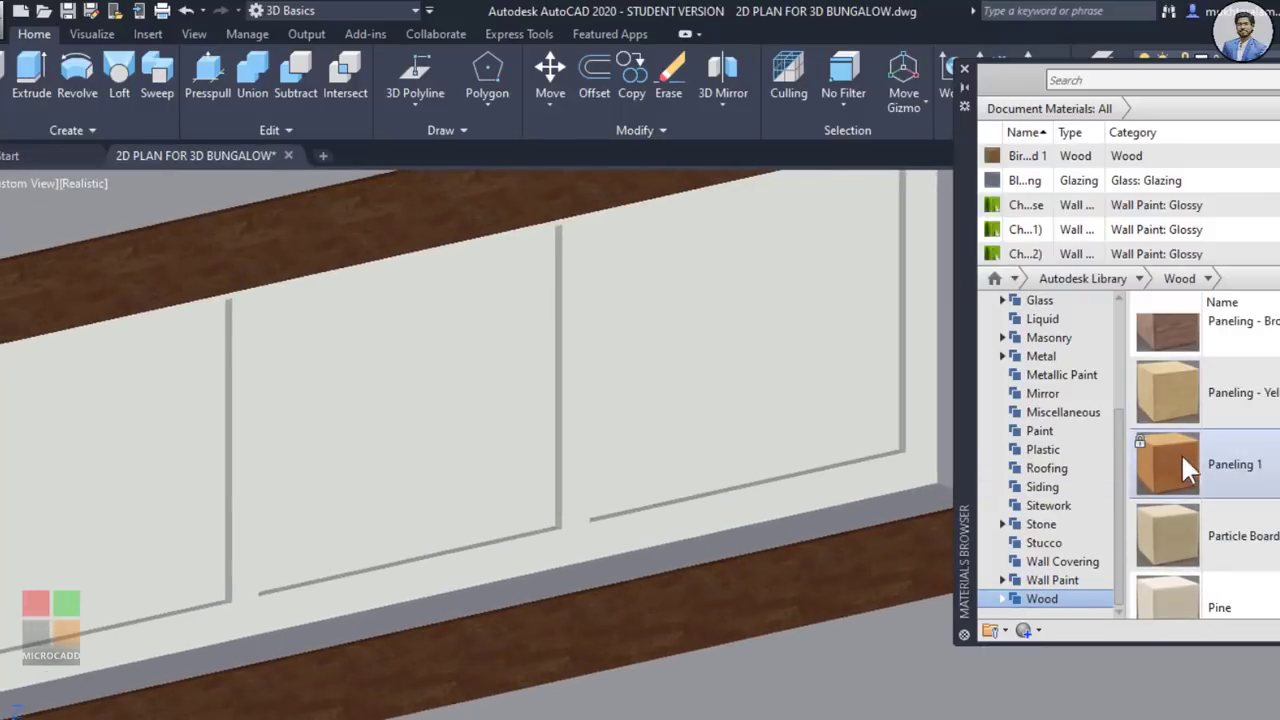
{"action": "left_click_drag", "start_coordinate": [582, 522], "coordinate": [655, 515]}
{"action": "scroll", "coordinate": [586, 514], "scroll_direction": "down", "scroll_amount": 5}
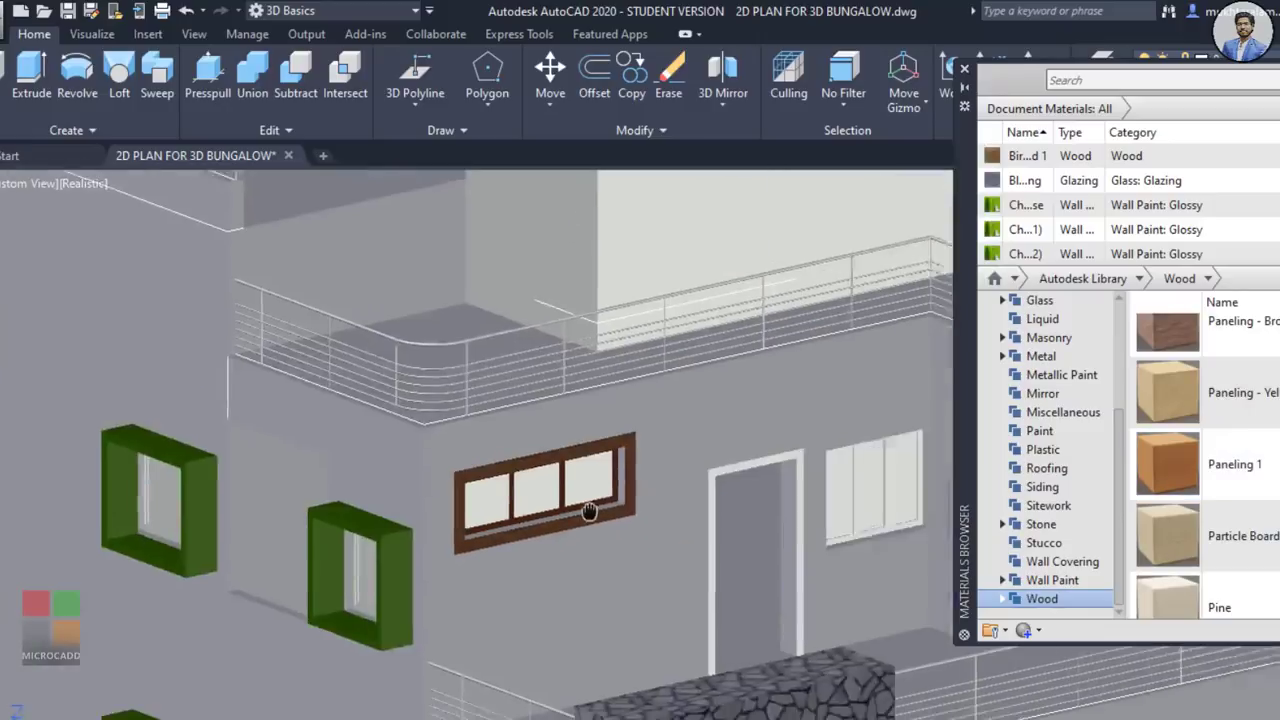
Step: Try the yellow Paneling wood material on the frame of the three-pane window beside the upper-floor door
{"action": "scroll", "coordinate": [594, 500], "scroll_direction": "up", "scroll_amount": 3}
{"action": "scroll", "coordinate": [720, 480], "scroll_direction": "up", "scroll_amount": 5}
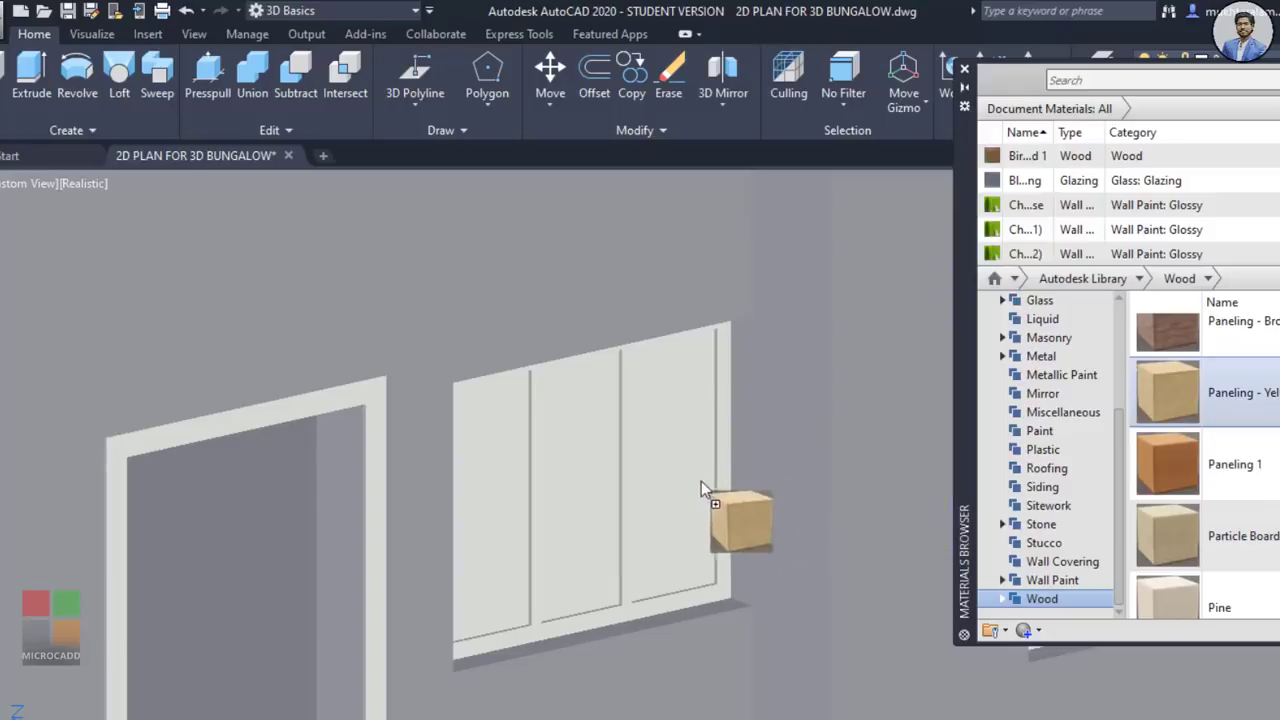
{"action": "left_click_drag", "start_coordinate": [725, 469], "coordinate": [725, 470]}
{"action": "scroll", "coordinate": [689, 509], "scroll_direction": "down", "scroll_amount": 4}
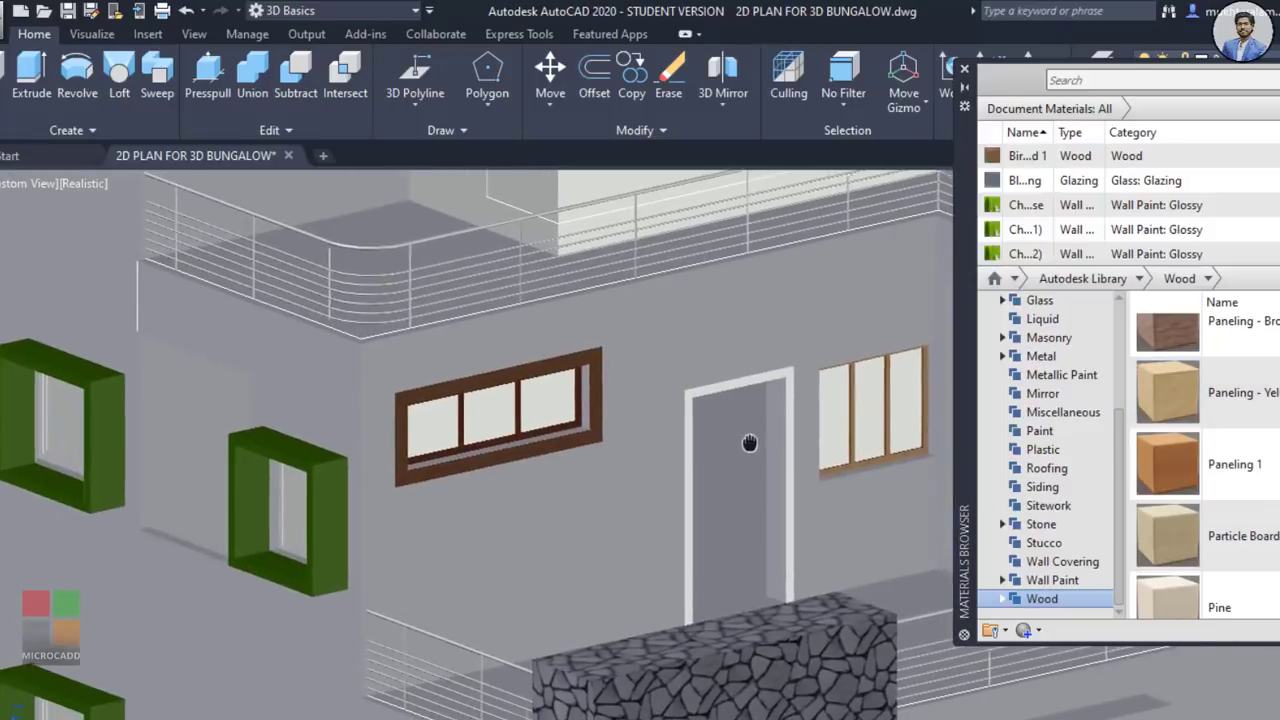
Step: Apply the brown Paneling wood material to the frame of the three-pane window beside the upper-floor door
{"action": "scroll", "coordinate": [1172, 376], "scroll_direction": "up", "scroll_amount": 1}
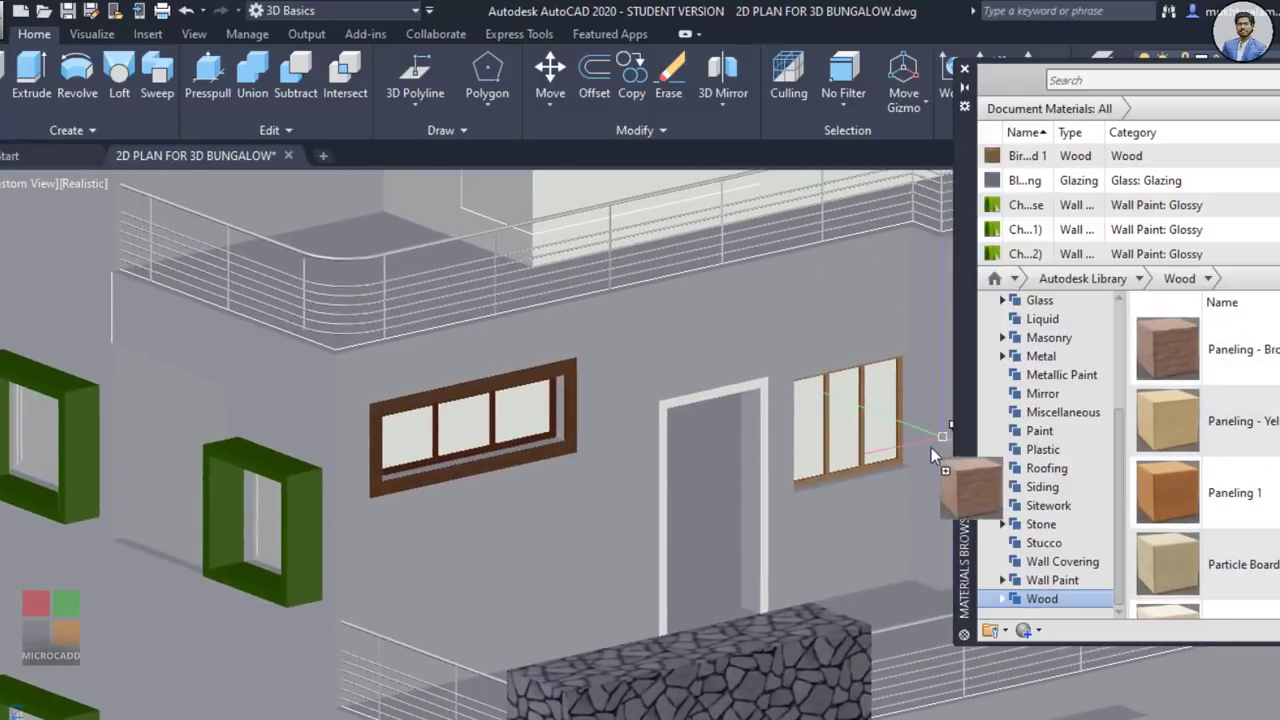
{"action": "left_click_drag", "start_coordinate": [899, 456], "coordinate": [899, 456]}
{"action": "scroll", "coordinate": [893, 438], "scroll_direction": "up", "scroll_amount": 5}
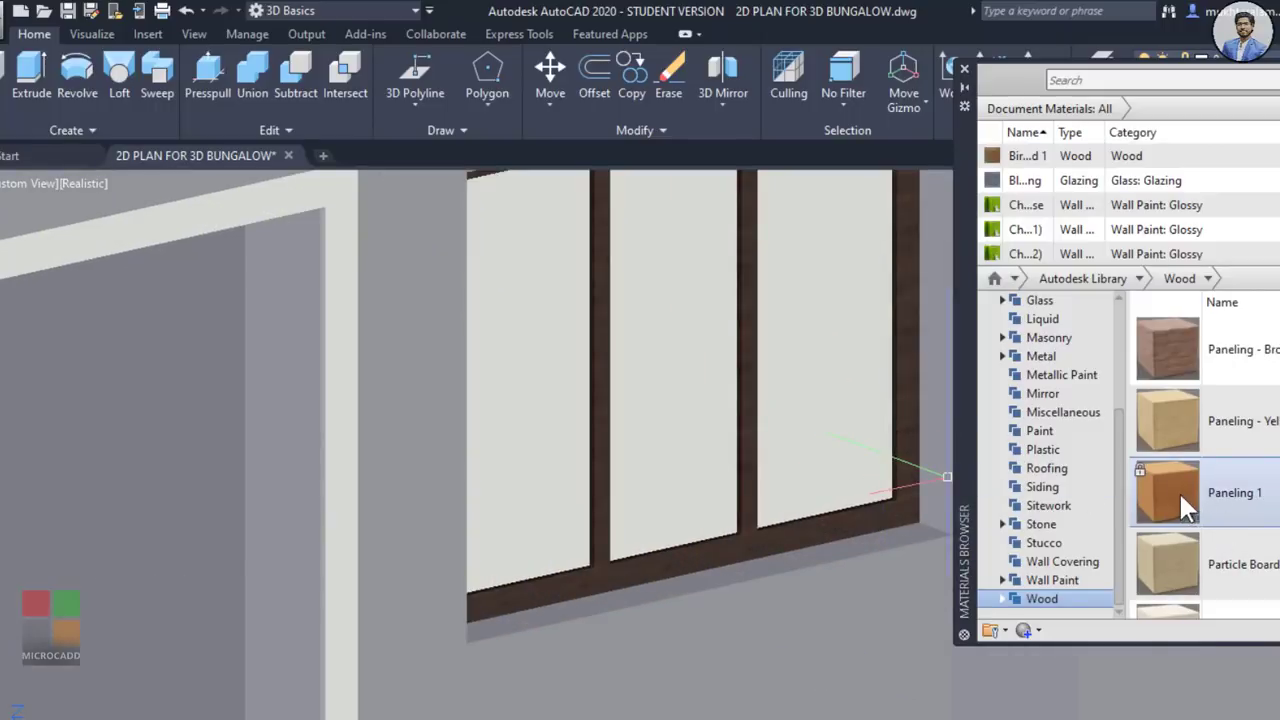
Step: Apply the brown Paneling wood material to the frame of the four-pane upper-floor window
{"action": "scroll", "coordinate": [704, 482], "scroll_direction": "down", "scroll_amount": 5}
{"action": "middle_click_drag", "start_coordinate": [704, 482], "coordinate": [143, 520]}
{"action": "scroll", "coordinate": [650, 490], "scroll_direction": "up", "scroll_amount": 2}
{"action": "left_click_drag", "start_coordinate": [1176, 362], "coordinate": [836, 497]}
{"action": "scroll", "coordinate": [760, 440], "scroll_direction": "down", "scroll_amount": 4}
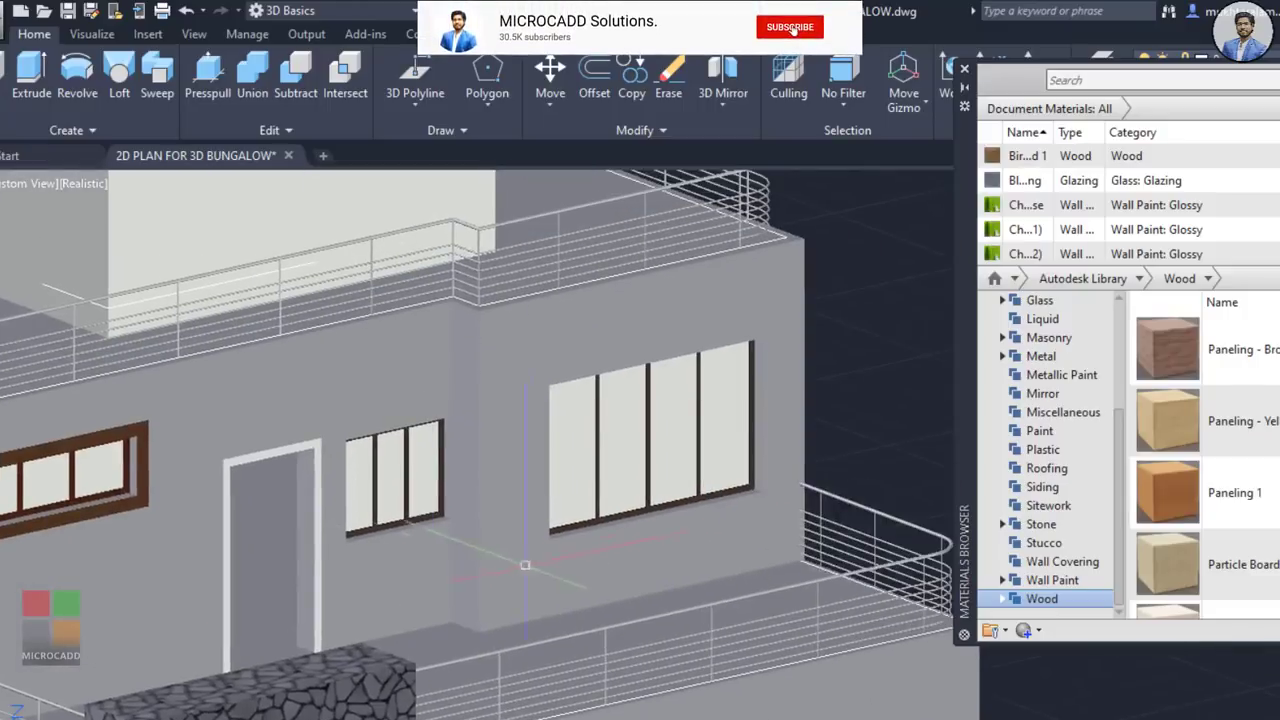
Step: Try a reddish-brown material from the Wood library on the upper-floor door frame
{"action": "scroll", "coordinate": [698, 406], "scroll_direction": "up", "scroll_amount": 2}
{"action": "scroll", "coordinate": [698, 406], "scroll_direction": "up", "scroll_amount": 2}
{"action": "scroll", "coordinate": [1190, 450], "scroll_direction": "down", "scroll_amount": 8}
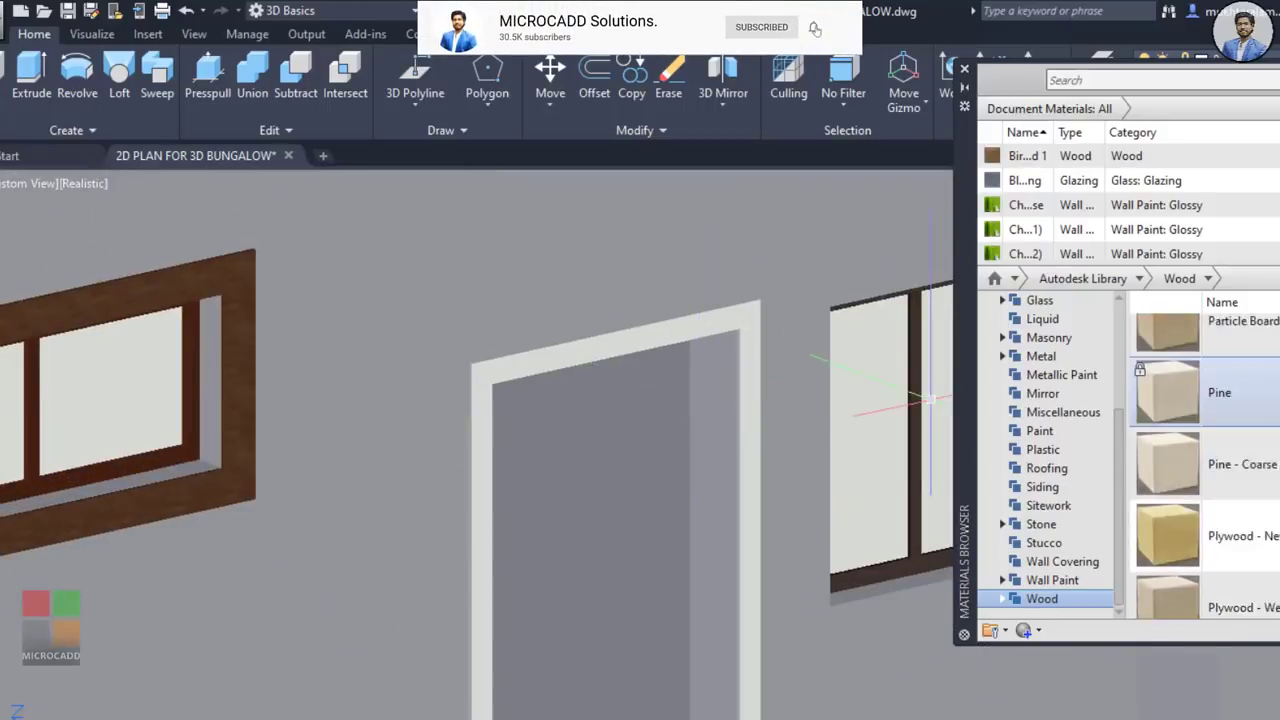
{"action": "scroll", "coordinate": [1200, 415], "scroll_direction": "down", "scroll_amount": 10}
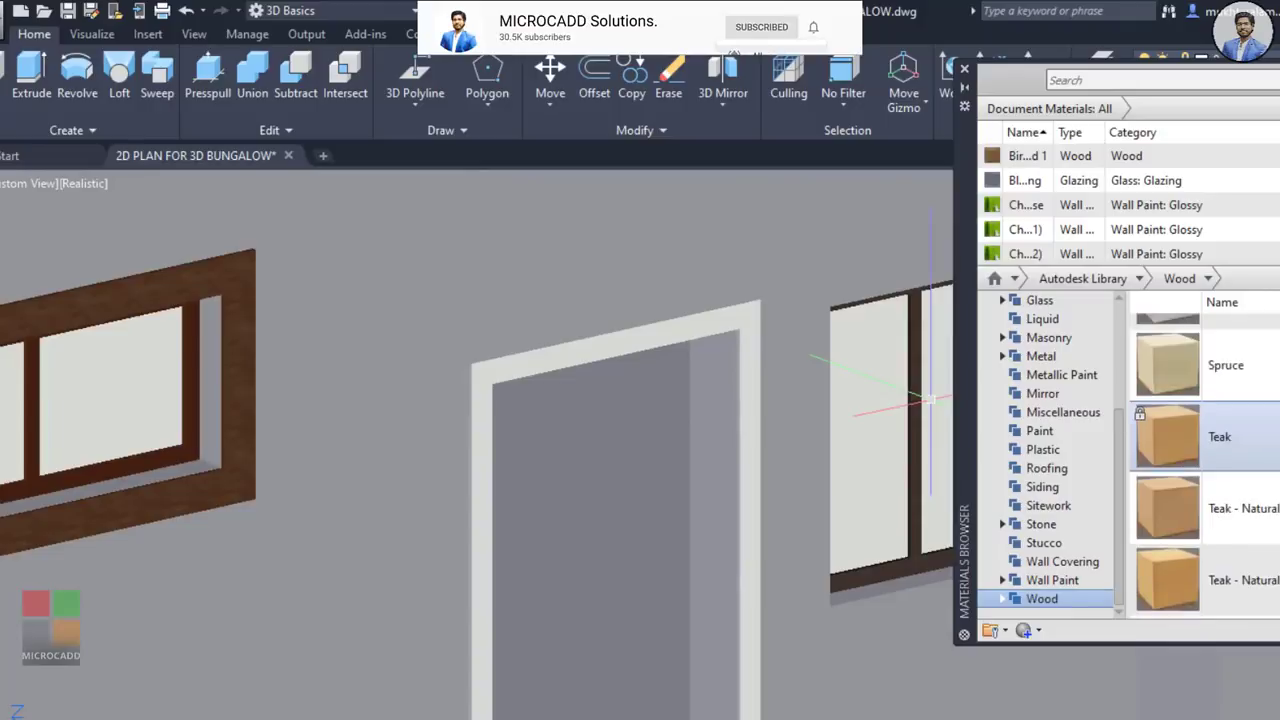
{"action": "scroll", "coordinate": [1200, 450], "scroll_direction": "down", "scroll_amount": 6}
{"action": "scroll", "coordinate": [1200, 450], "scroll_direction": "up", "scroll_amount": 4}
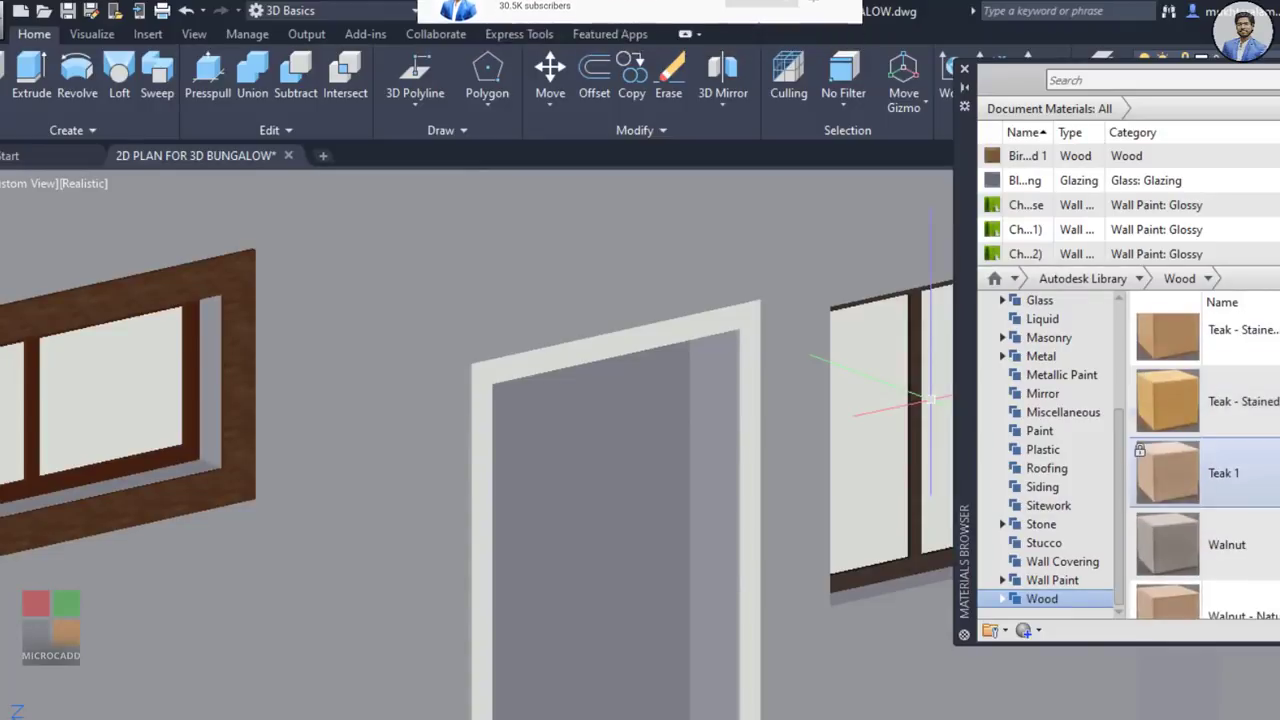
{"action": "scroll", "coordinate": [1205, 466], "scroll_direction": "up", "scroll_amount": 12}
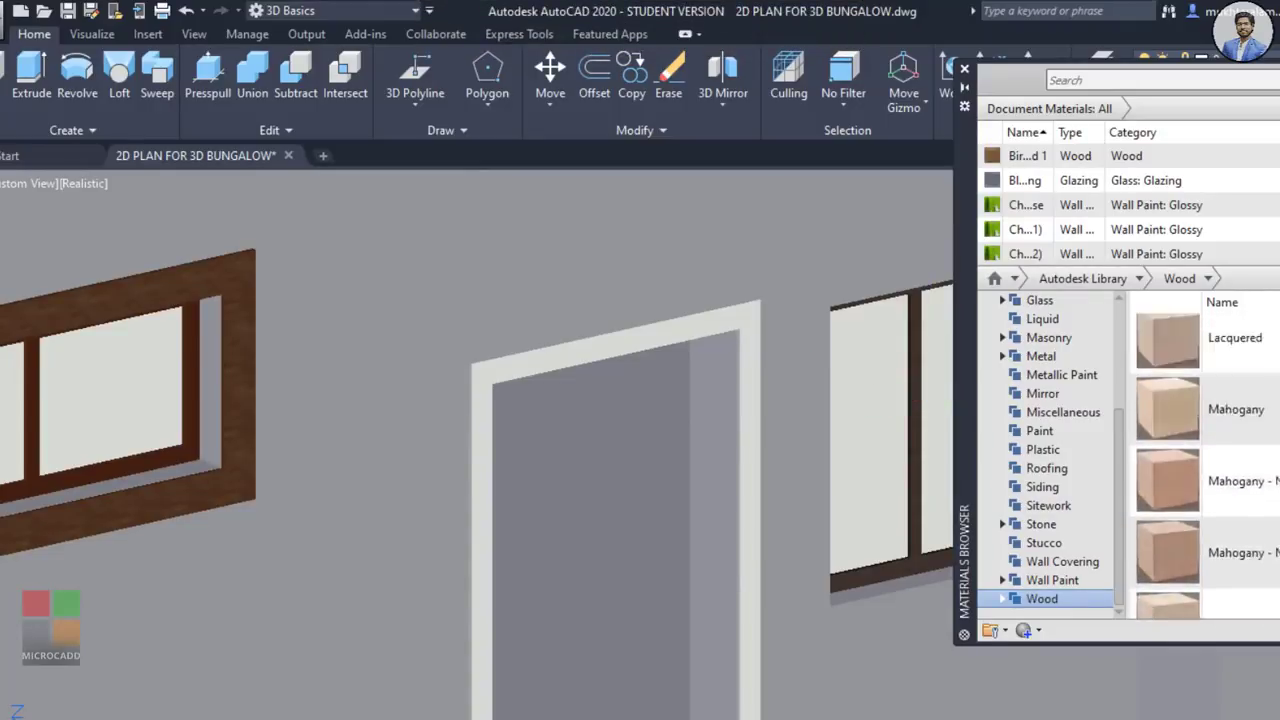
{"action": "scroll", "coordinate": [1205, 466], "scroll_direction": "up", "scroll_amount": 1}
{"action": "left_click_drag", "start_coordinate": [1186, 518], "coordinate": [770, 338]}
{"action": "scroll", "coordinate": [1190, 490], "scroll_direction": "down", "scroll_amount": 5}
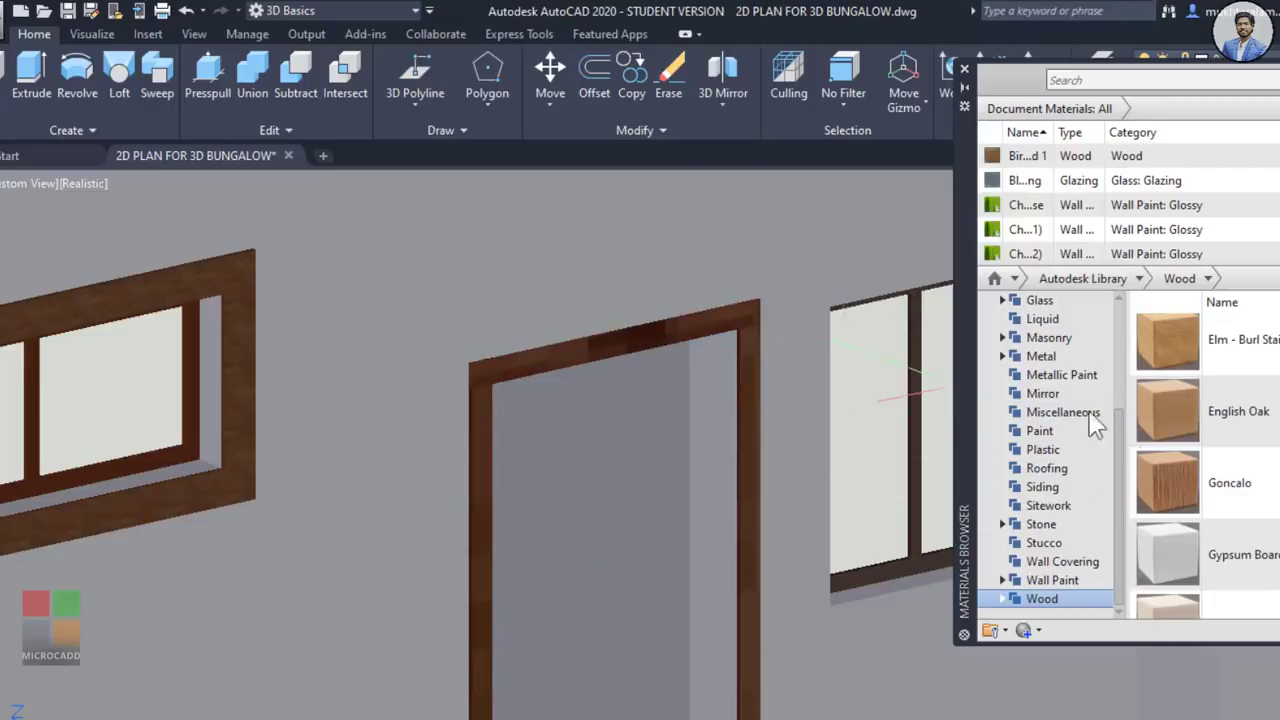
Step: Try the yellow Paneling wood material on the upper-floor door frame
{"action": "scroll", "coordinate": [1205, 505], "scroll_direction": "down", "scroll_amount": 4}
{"action": "scroll", "coordinate": [1208, 515], "scroll_direction": "down", "scroll_amount": 8}
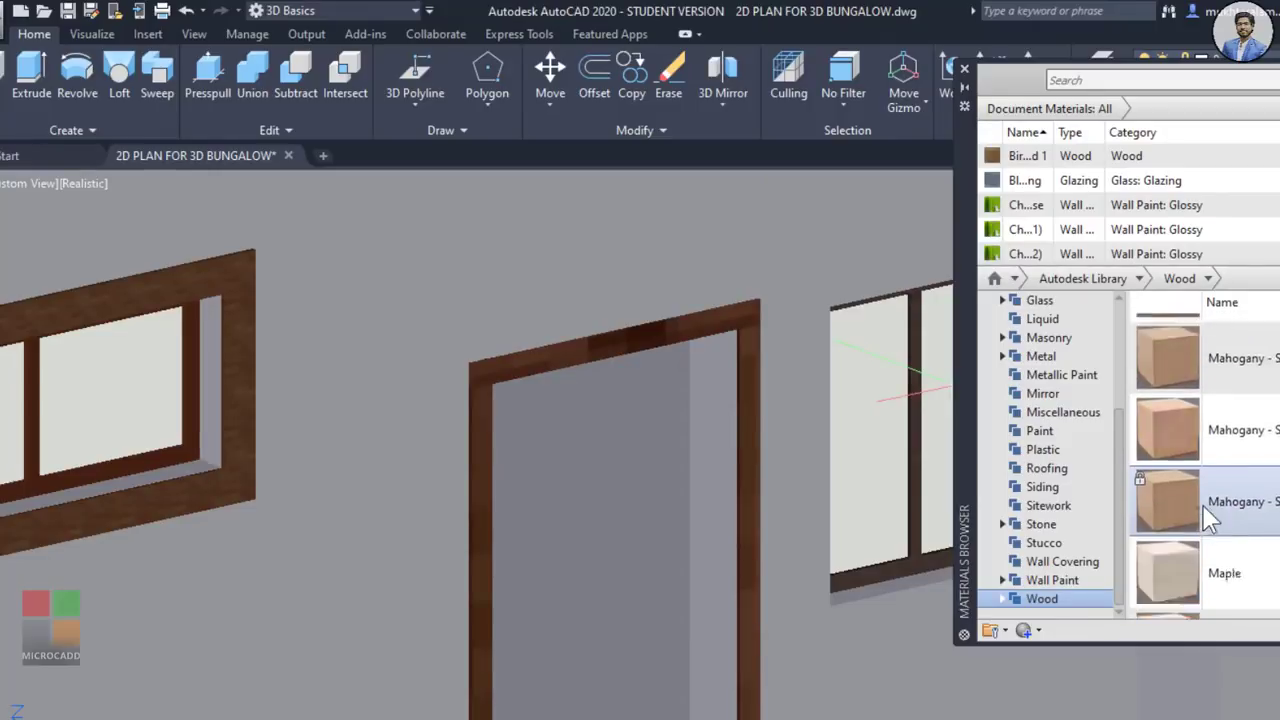
{"action": "scroll", "coordinate": [1208, 518], "scroll_direction": "down", "scroll_amount": 4}
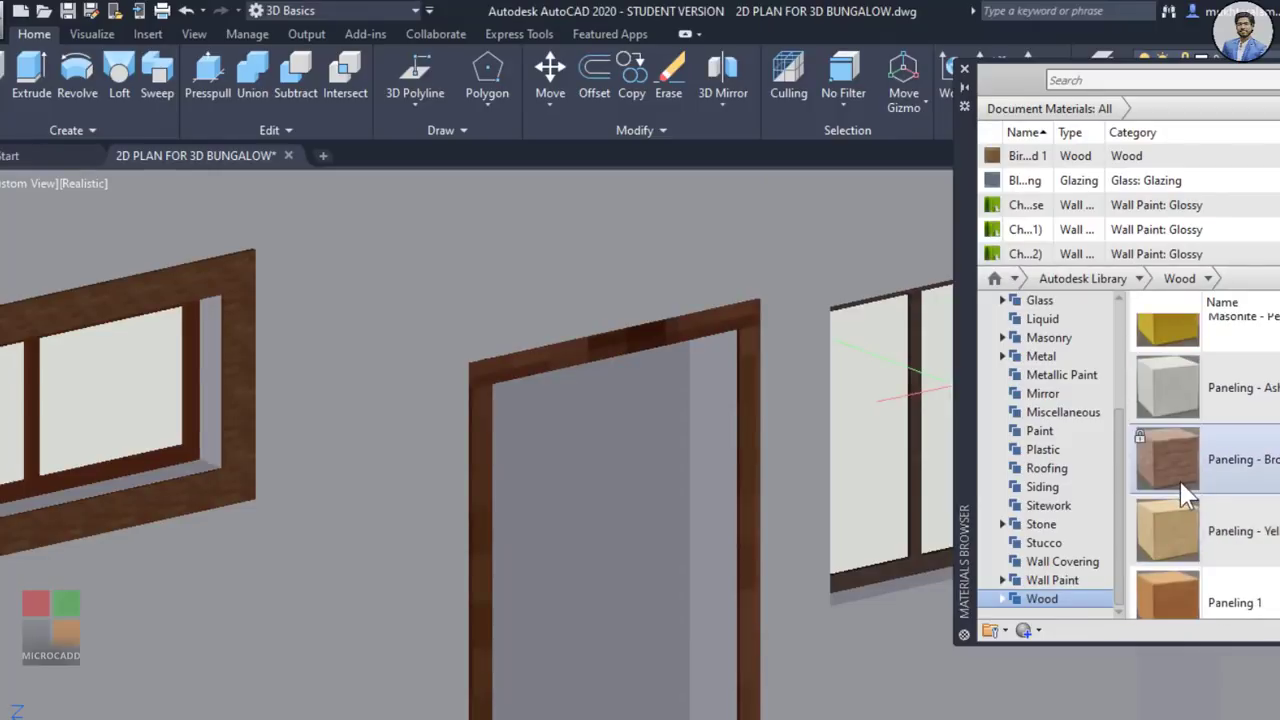
{"action": "left_click_drag", "start_coordinate": [727, 335], "coordinate": [727, 336]}
{"action": "scroll", "coordinate": [1200, 612], "scroll_direction": "down", "scroll_amount": 1}
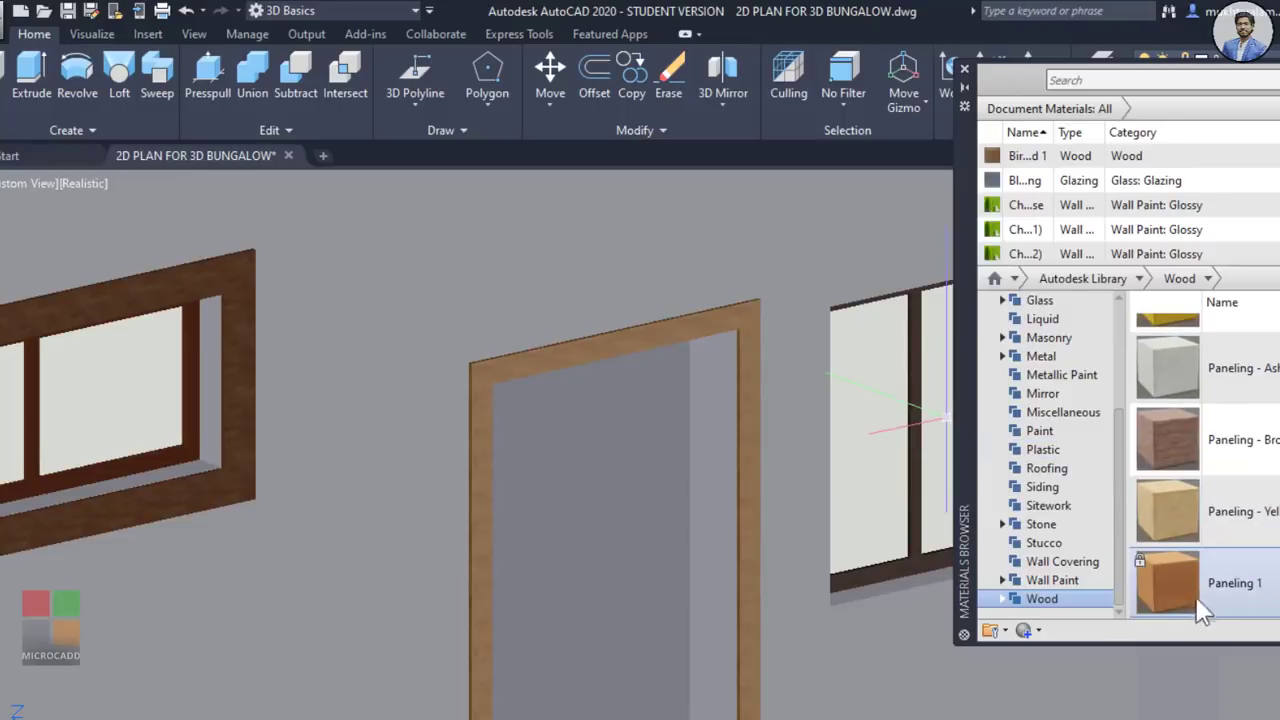
Step: Apply the brown Paneling wood material to the upper-floor door frame so it matches the adjacent window frames
{"action": "left_click_drag", "start_coordinate": [1181, 581], "coordinate": [1180, 580]}
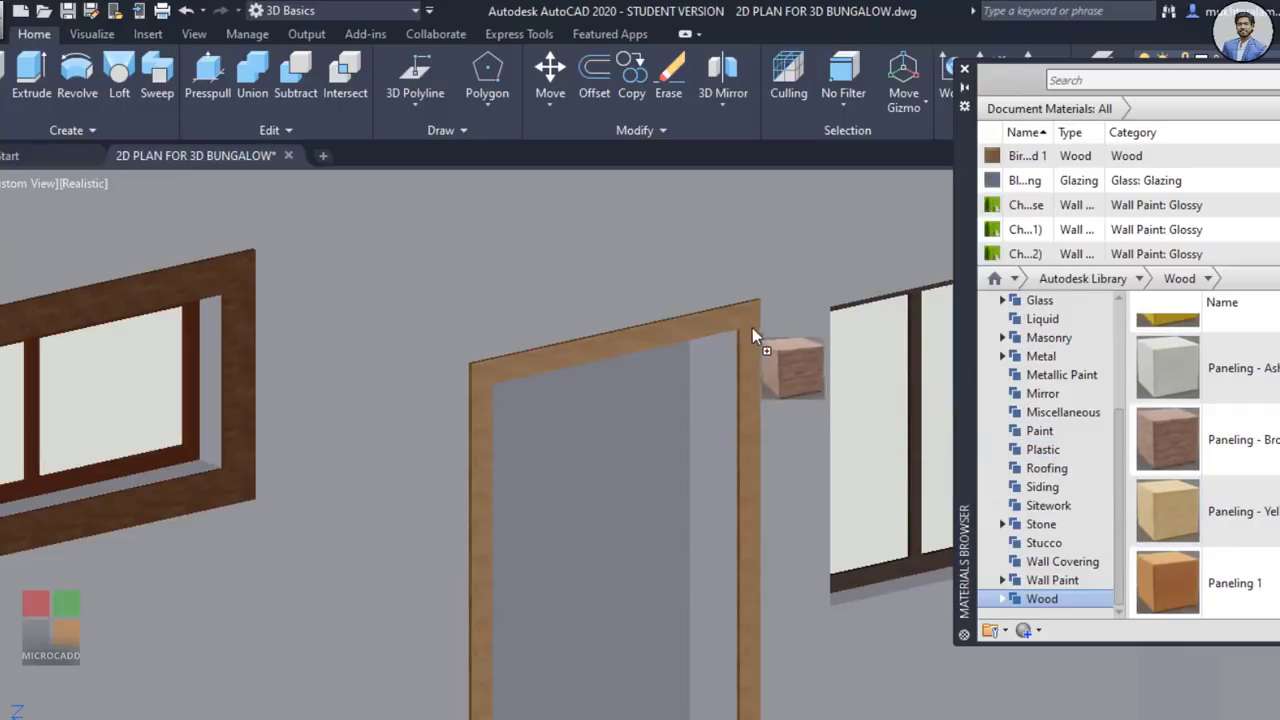
{"action": "left_click_drag", "start_coordinate": [752, 327], "coordinate": [753, 327]}
{"action": "scroll", "coordinate": [523, 354], "scroll_direction": "up", "scroll_amount": 1}
{"action": "scroll", "coordinate": [591, 403], "scroll_direction": "down", "scroll_amount": 4}
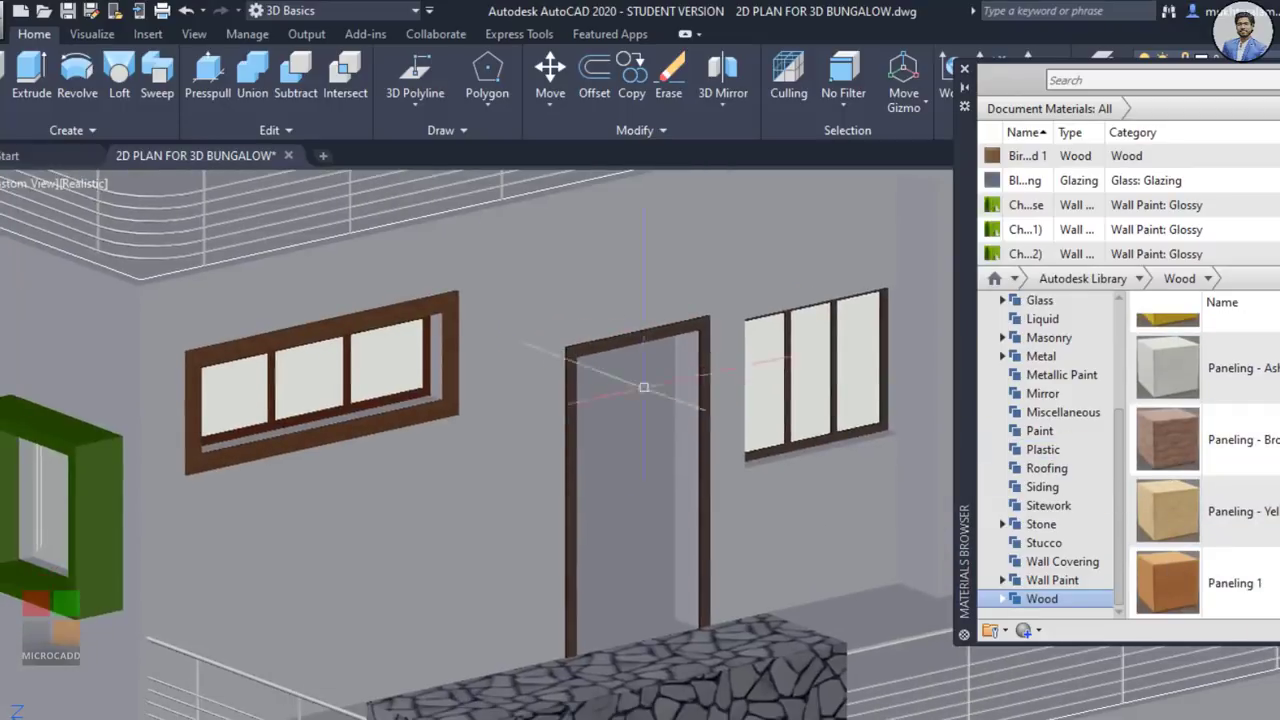
{"action": "scroll", "coordinate": [366, 414], "scroll_direction": "up", "scroll_amount": 1}
{"action": "scroll", "coordinate": [491, 477], "scroll_direction": "down", "scroll_amount": 4}
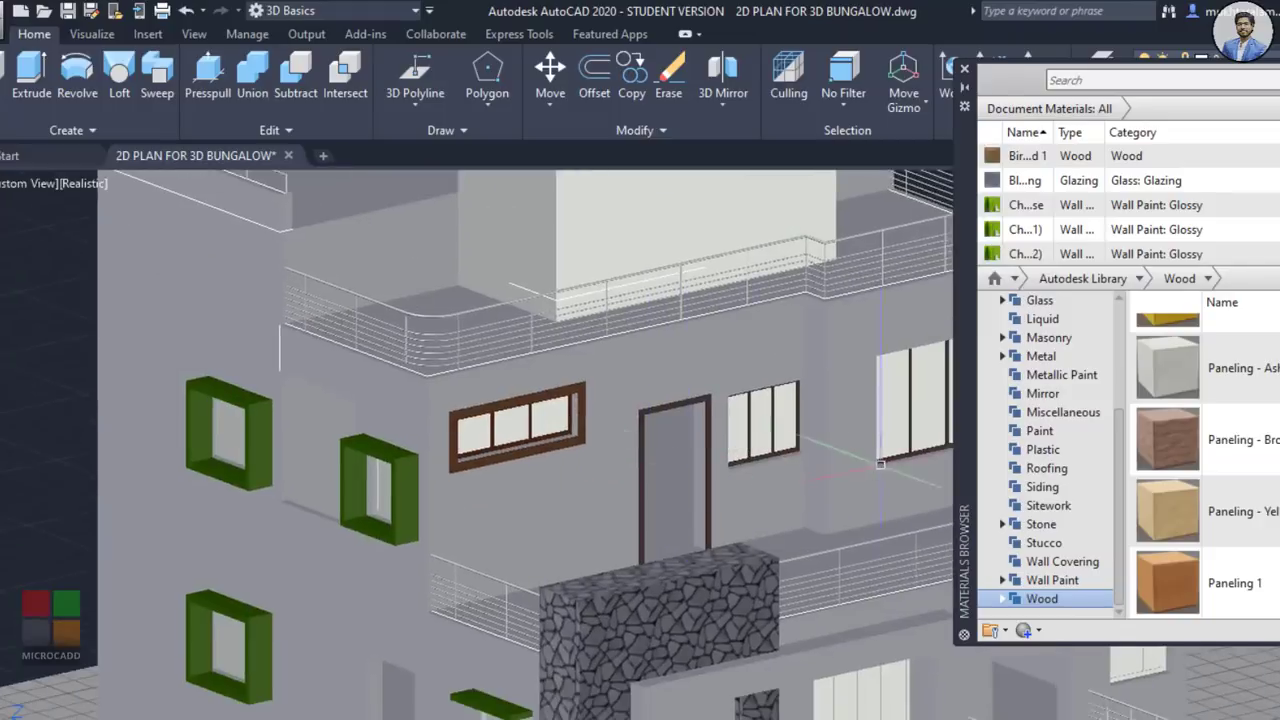
Step: Examine the upper-floor facade and the rooftop room beneath the sloped roof for surfaces still lacking materials
{"action": "scroll", "coordinate": [689, 517], "scroll_direction": "down", "scroll_amount": 3}
{"action": "scroll", "coordinate": [709, 514], "scroll_direction": "up", "scroll_amount": 4}
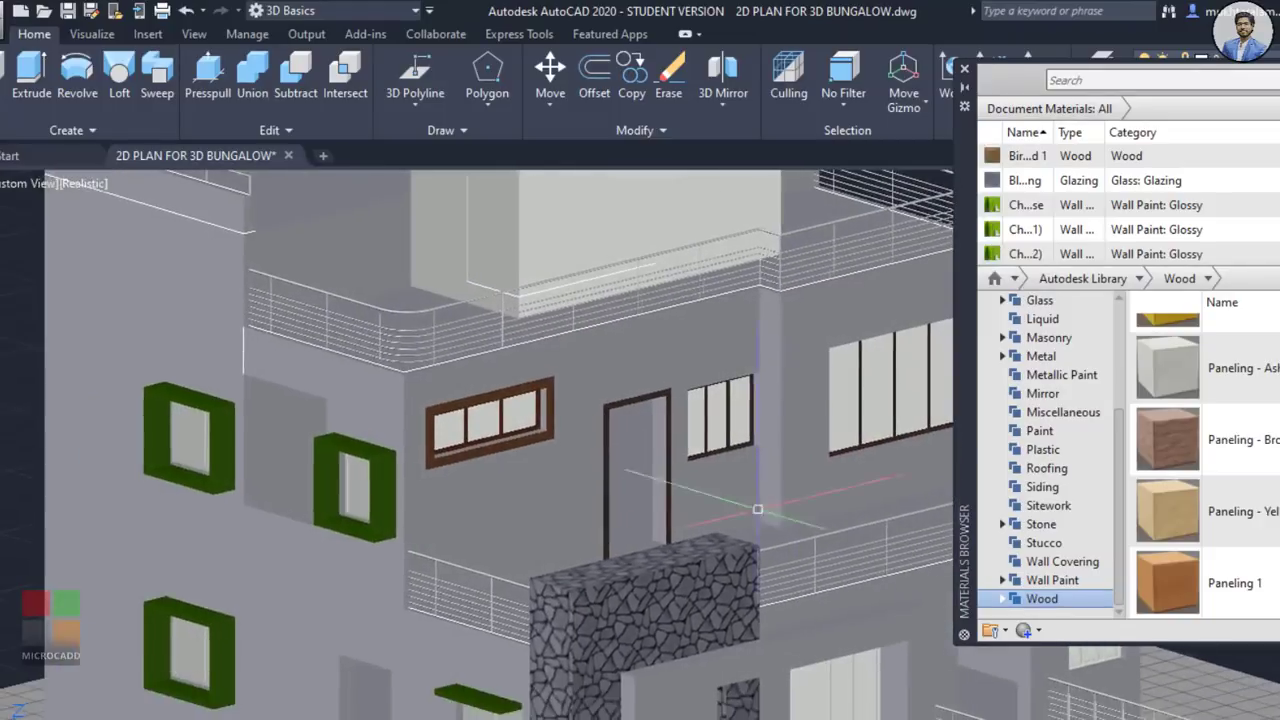
{"action": "scroll", "coordinate": [757, 509], "scroll_direction": "down", "scroll_amount": 3}
{"action": "middle_click_drag", "start_coordinate": [766, 449], "coordinate": [798, 656], "text": "shift"}
{"action": "scroll", "coordinate": [600, 290], "scroll_direction": "up", "scroll_amount": 4}
{"action": "middle_click_drag", "start_coordinate": [600, 290], "coordinate": [620, 394]}
{"action": "scroll", "coordinate": [603, 490], "scroll_direction": "up", "scroll_amount": 2}
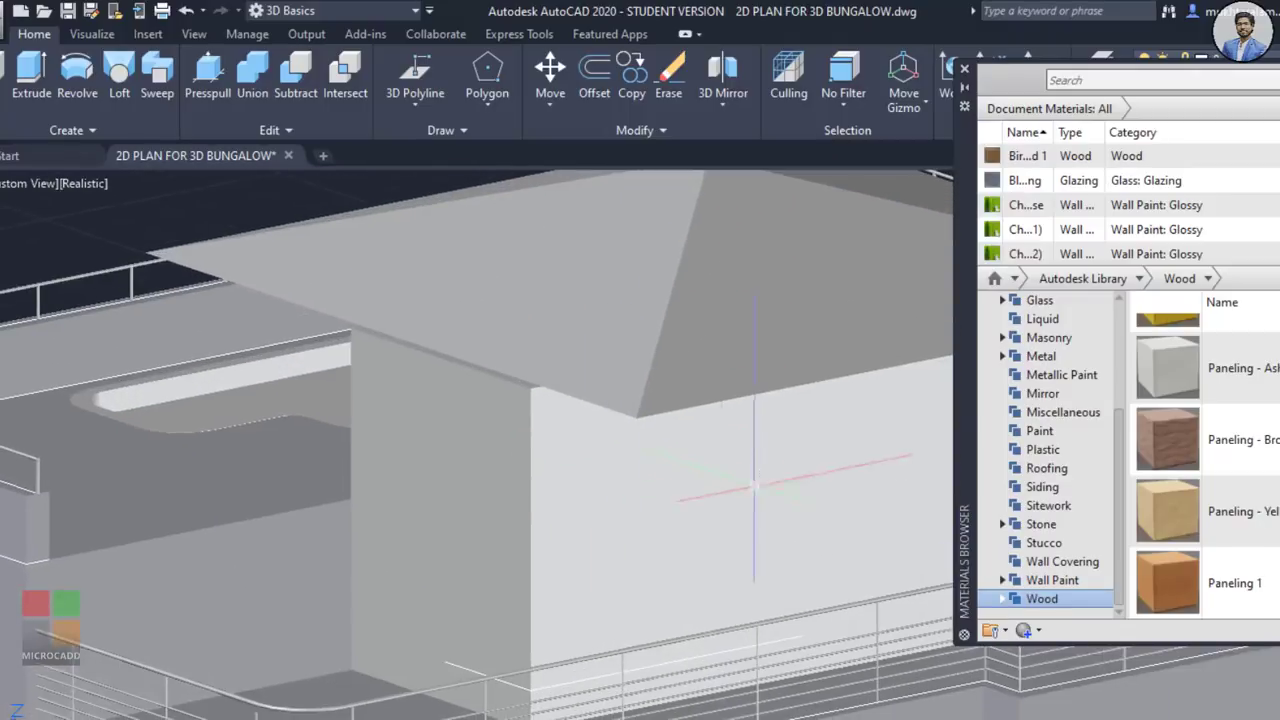
{"action": "middle_click_drag", "start_coordinate": [754, 486], "coordinate": [796, 468]}
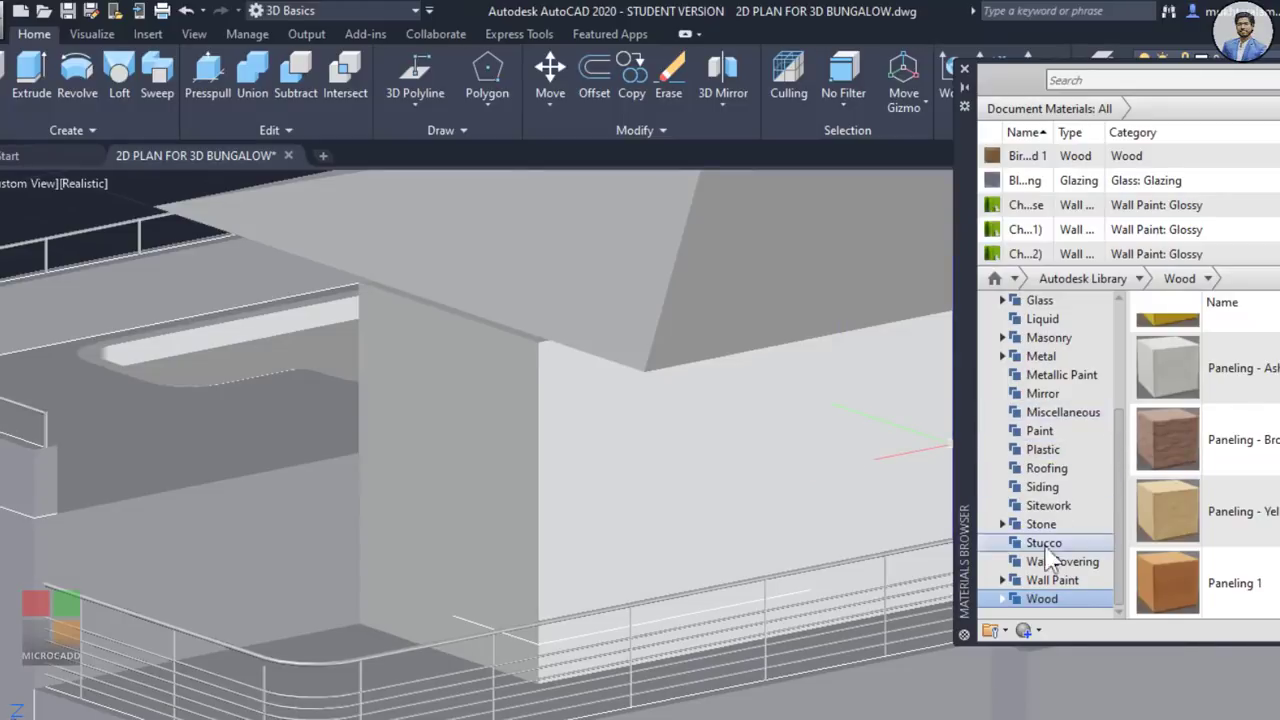
{"action": "middle_click_drag", "start_coordinate": [900, 620], "coordinate": [450, 320]}
Step: Apply the Frosted - Blue material from the Glass library to the second pane of the large upper-floor window
{"action": "scroll", "coordinate": [714, 440], "scroll_direction": "down", "scroll_amount": 2}
{"action": "scroll", "coordinate": [850, 590], "scroll_direction": "up", "scroll_amount": 5}
{"action": "middle_click_drag", "start_coordinate": [870, 580], "coordinate": [742, 483]}
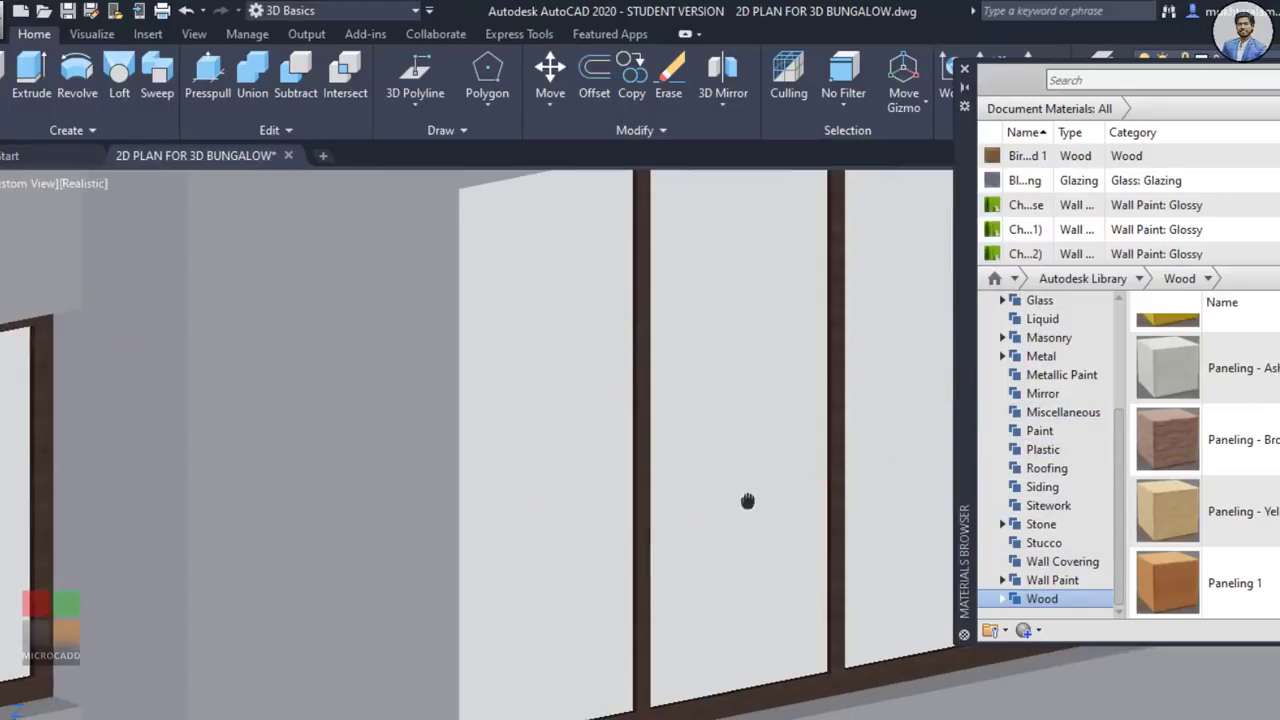
{"action": "scroll", "coordinate": [1068, 450], "scroll_direction": "up", "scroll_amount": 5}
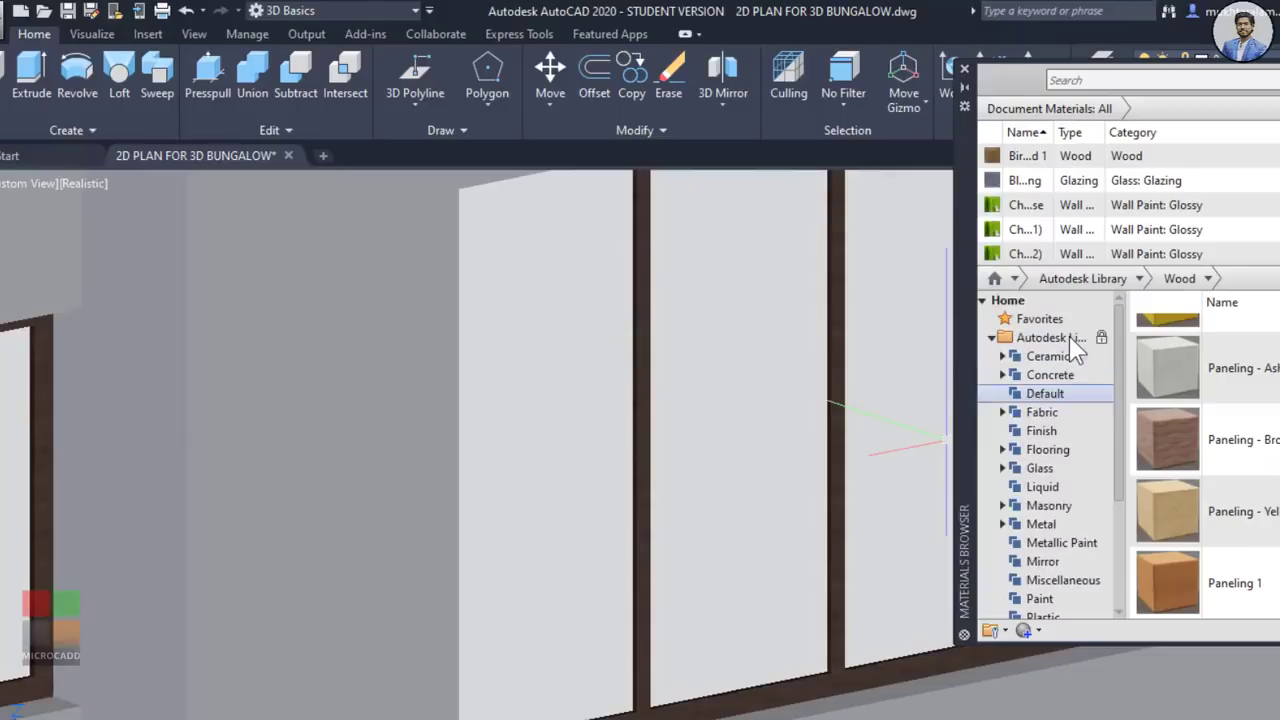
{"action": "left_click", "coordinate": [1040, 468]}
{"action": "scroll", "coordinate": [1217, 510], "scroll_direction": "down", "scroll_amount": 5}
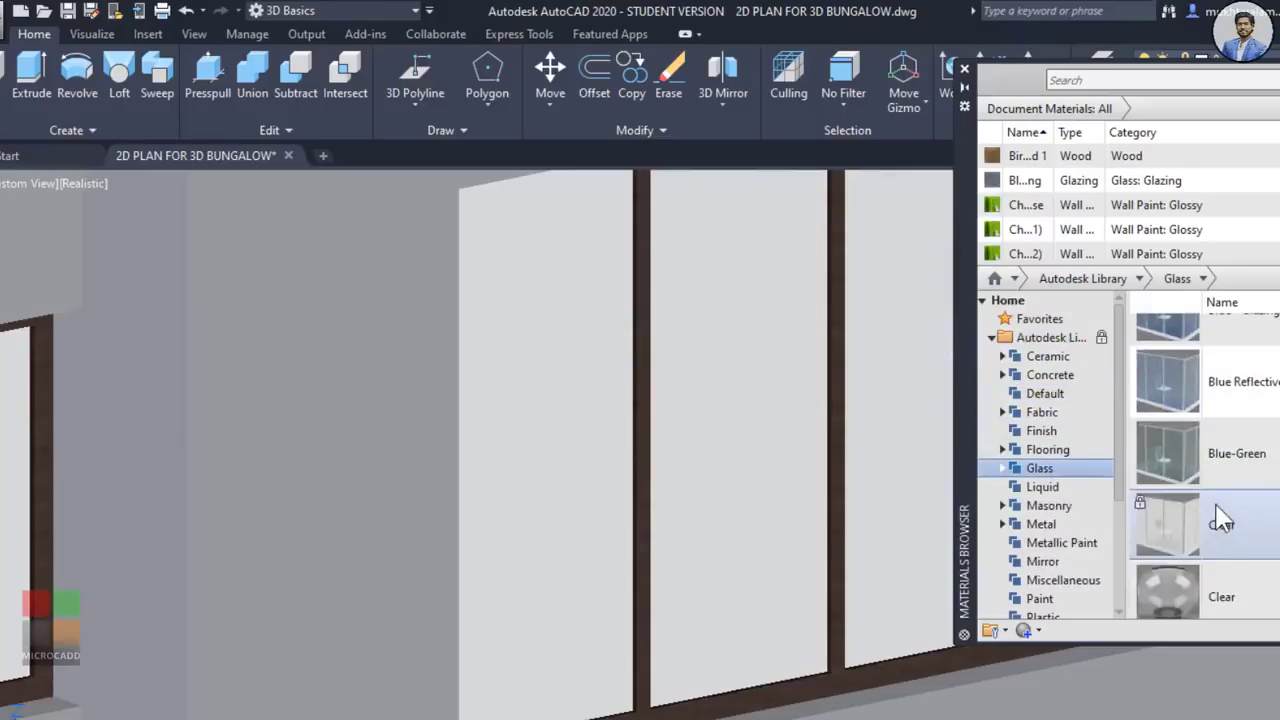
{"action": "scroll", "coordinate": [1222, 515], "scroll_direction": "down", "scroll_amount": 10}
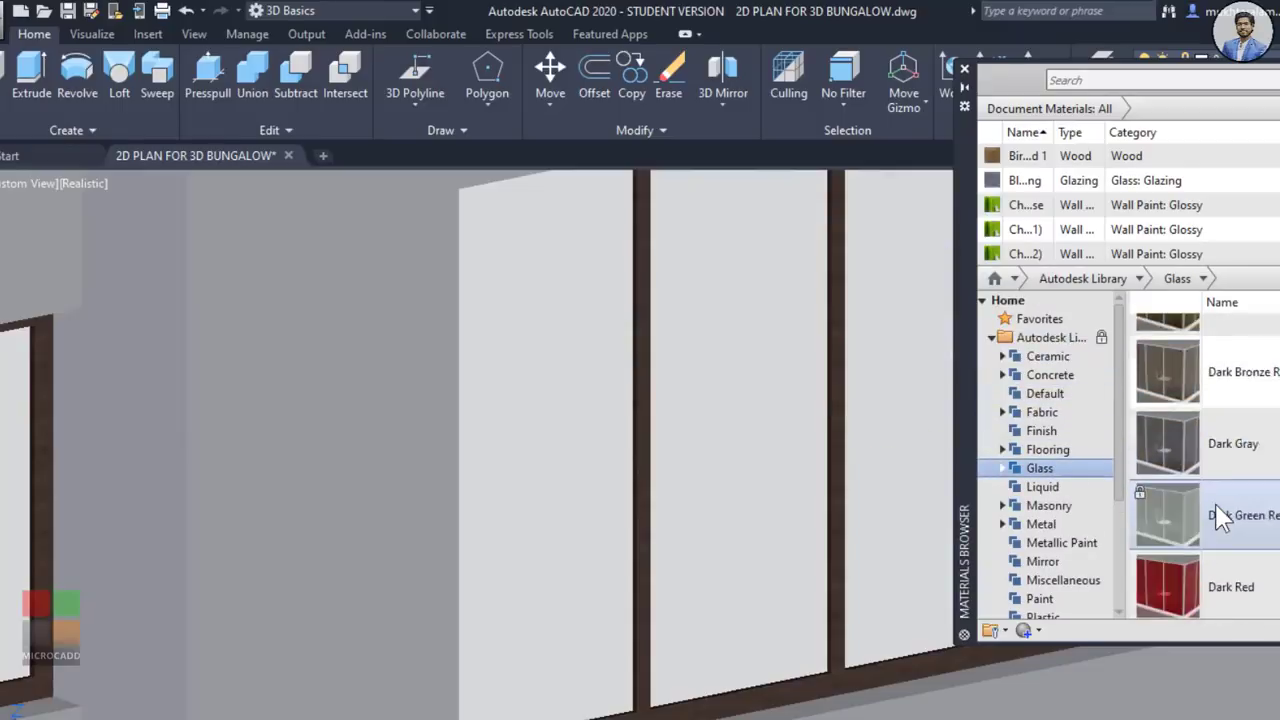
{"action": "scroll", "coordinate": [1222, 515], "scroll_direction": "down", "scroll_amount": 3}
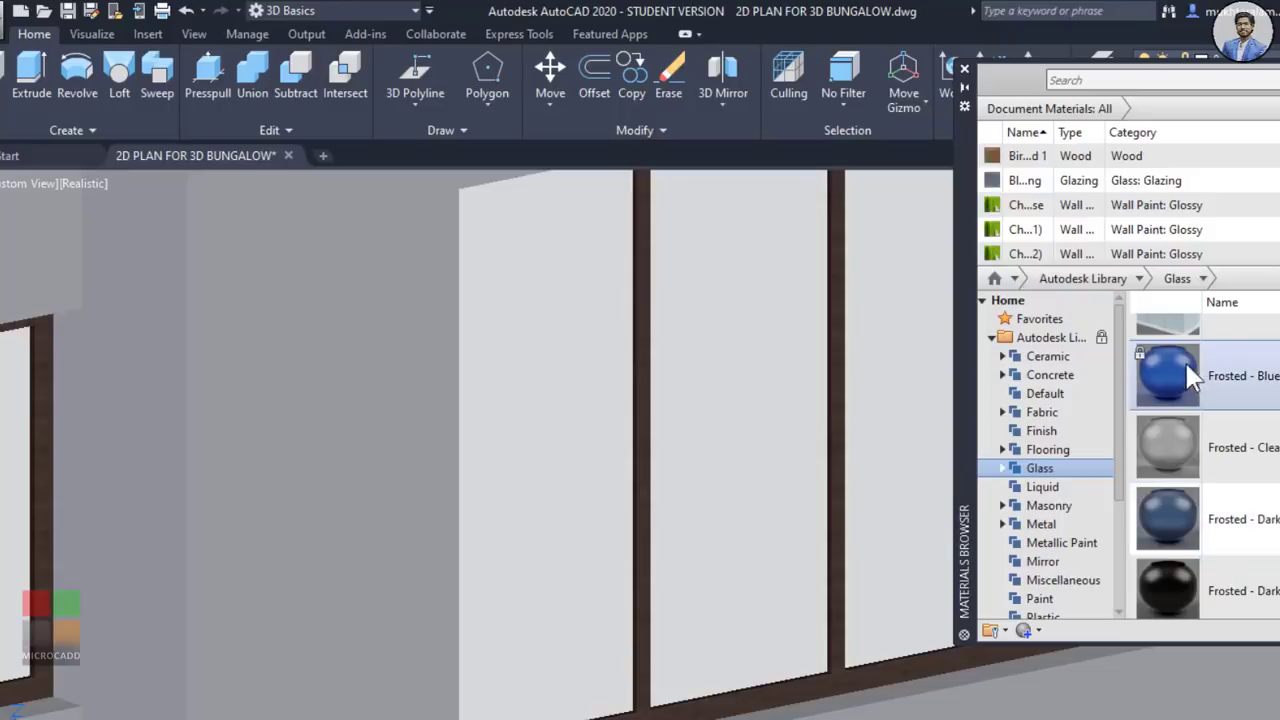
{"action": "scroll", "coordinate": [1190, 392], "scroll_direction": "up", "scroll_amount": 5}
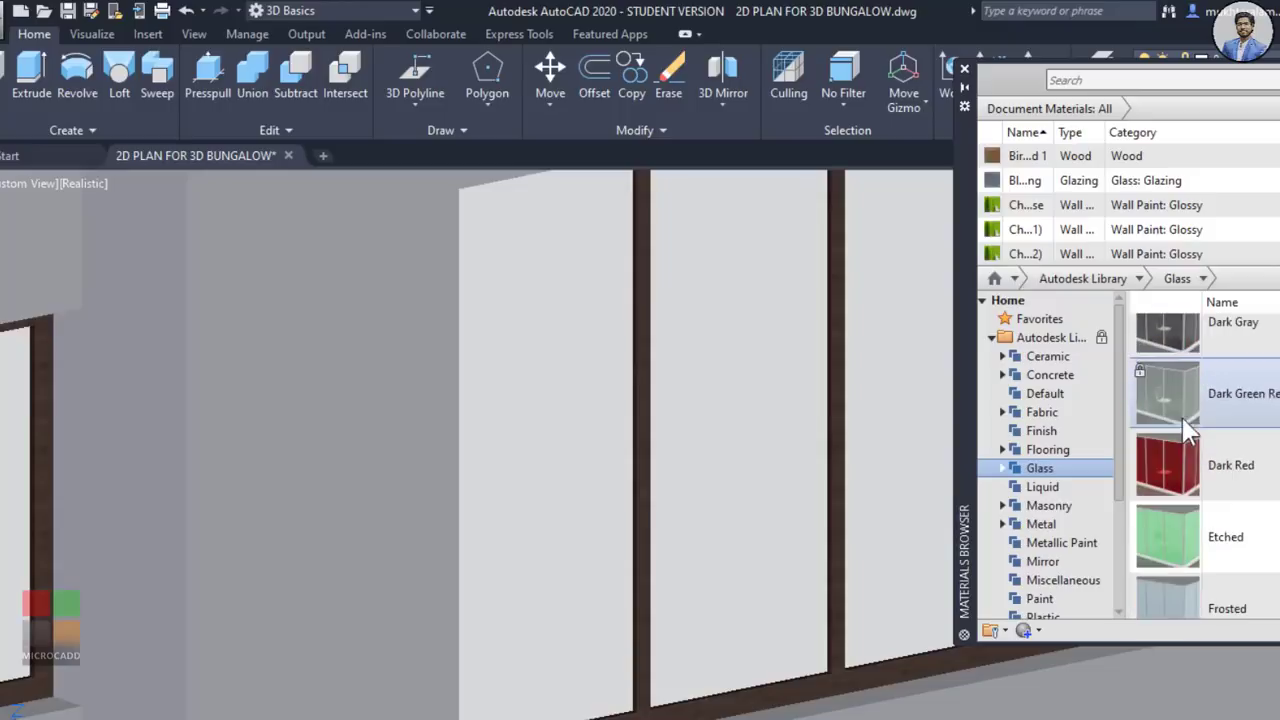
{"action": "scroll", "coordinate": [1185, 420], "scroll_direction": "down", "scroll_amount": 3}
{"action": "left_click_drag", "start_coordinate": [984, 512], "coordinate": [702, 411]}
Step: Apply the Frosted - Blue glass from the document materials to the remaining panes of the upper floor's four-pane window
{"action": "scroll", "coordinate": [702, 411], "scroll_direction": "down", "scroll_amount": 5}
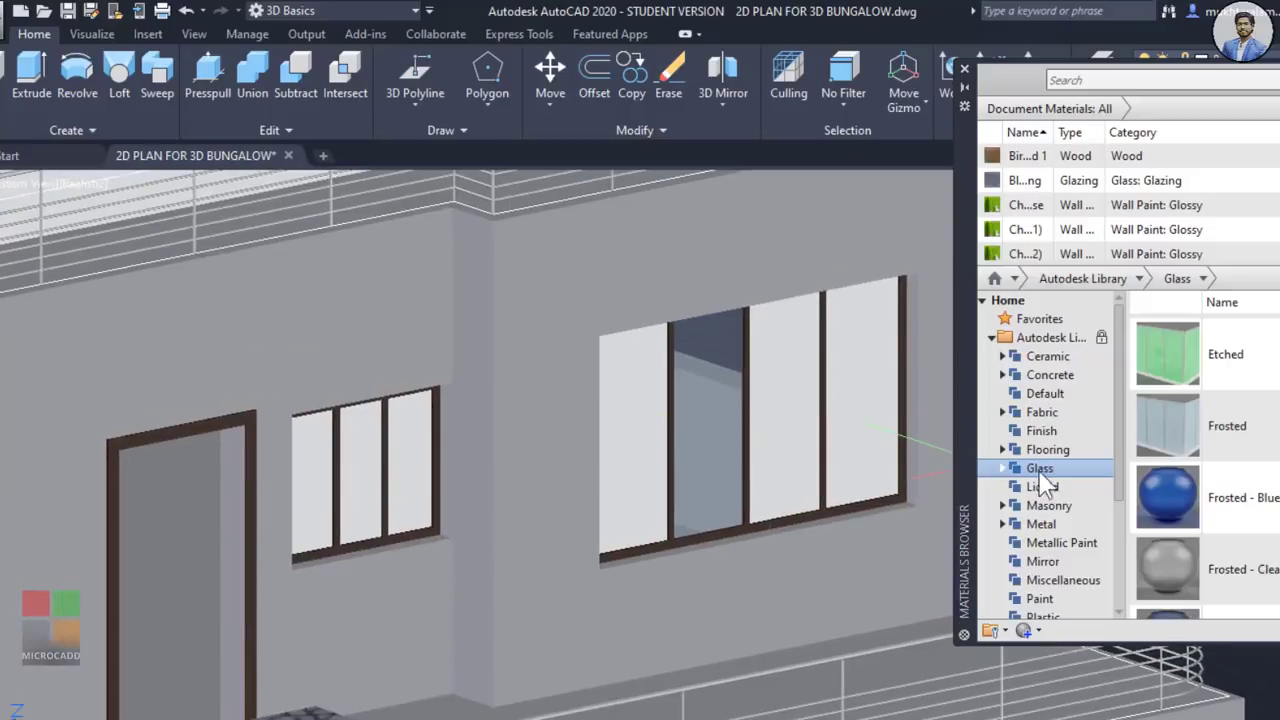
{"action": "scroll", "coordinate": [1175, 340], "scroll_direction": "up", "scroll_amount": 1}
{"action": "left_click_drag", "start_coordinate": [1162, 262], "coordinate": [1162, 477]}
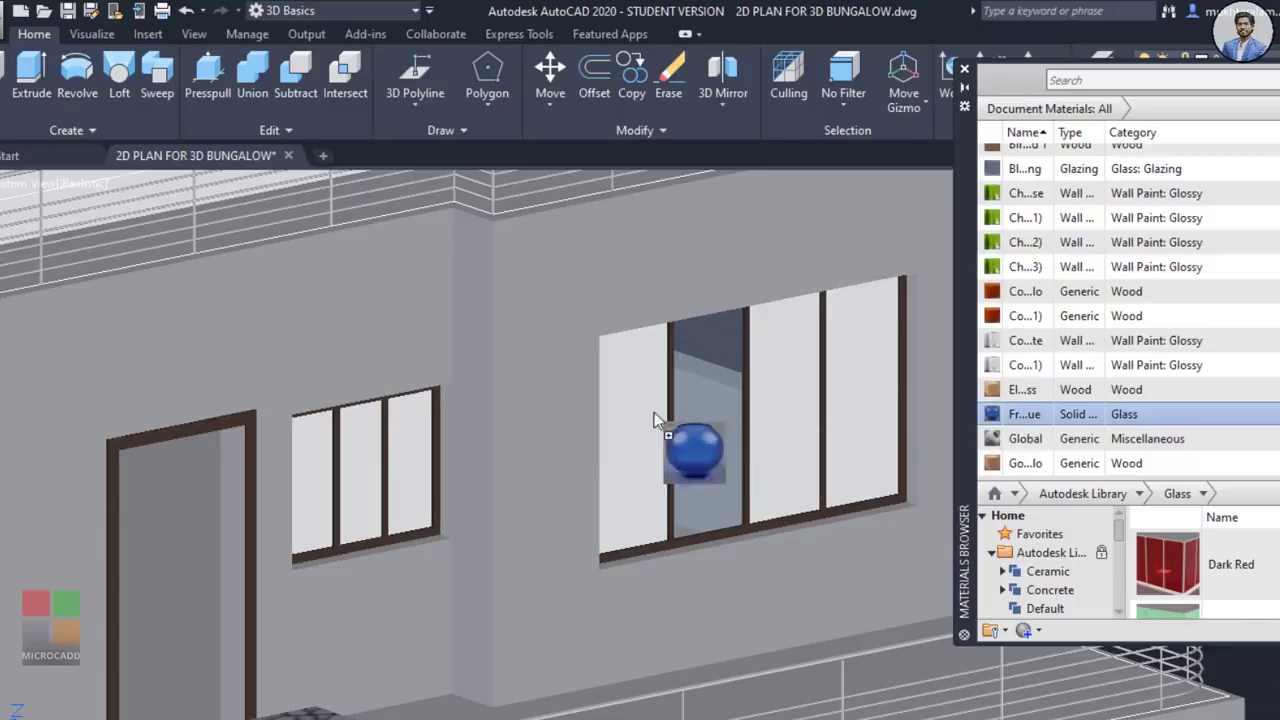
{"action": "left_click_drag", "start_coordinate": [619, 380], "coordinate": [622, 384]}
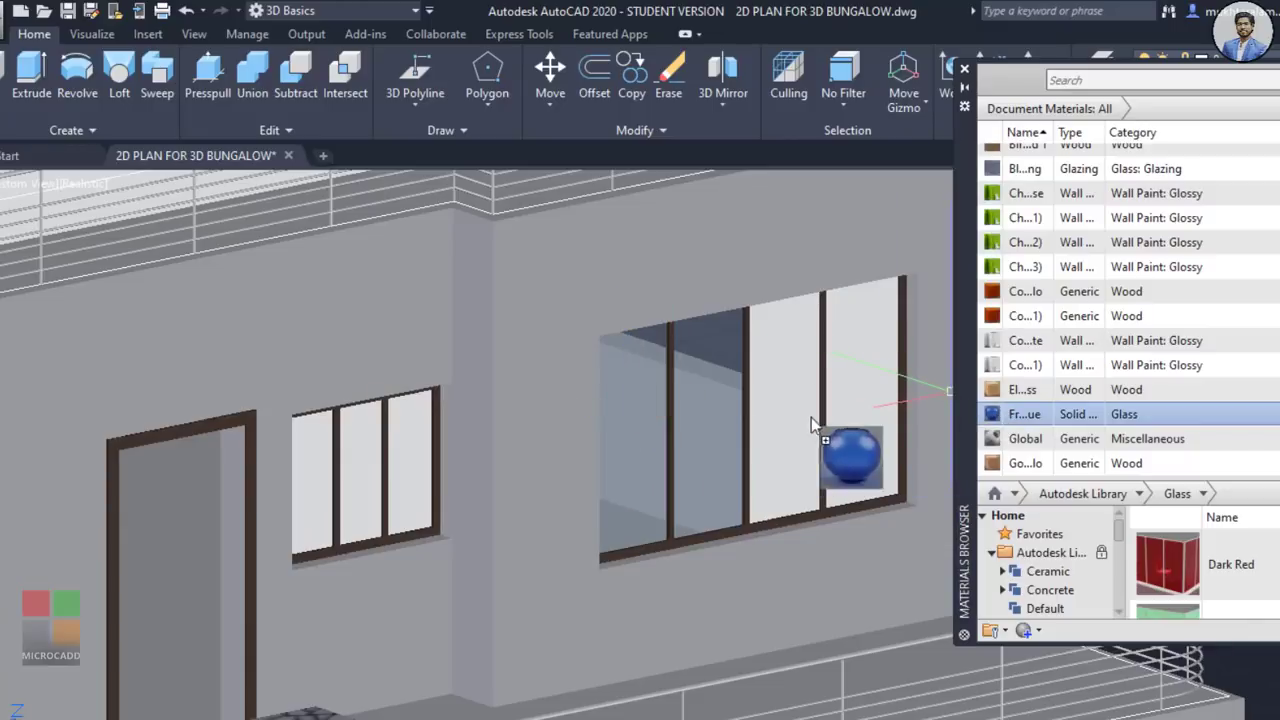
{"action": "left_click_drag", "start_coordinate": [811, 419], "coordinate": [812, 422]}
{"action": "left_click_drag", "start_coordinate": [1005, 425], "coordinate": [860, 410]}
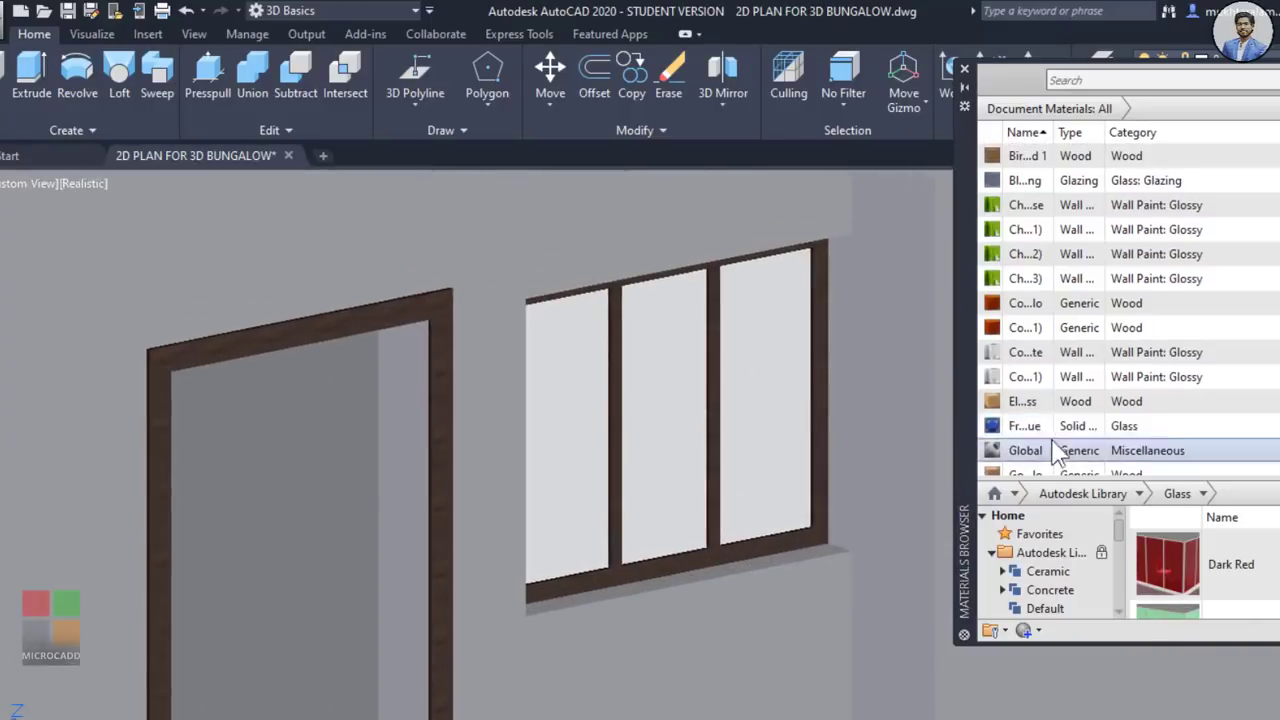
Step: Apply the Frosted - Blue glass to the panes of the two three-pane windows on either side of the upper-floor door
{"action": "left_click_drag", "start_coordinate": [1025, 425], "coordinate": [760, 410]}
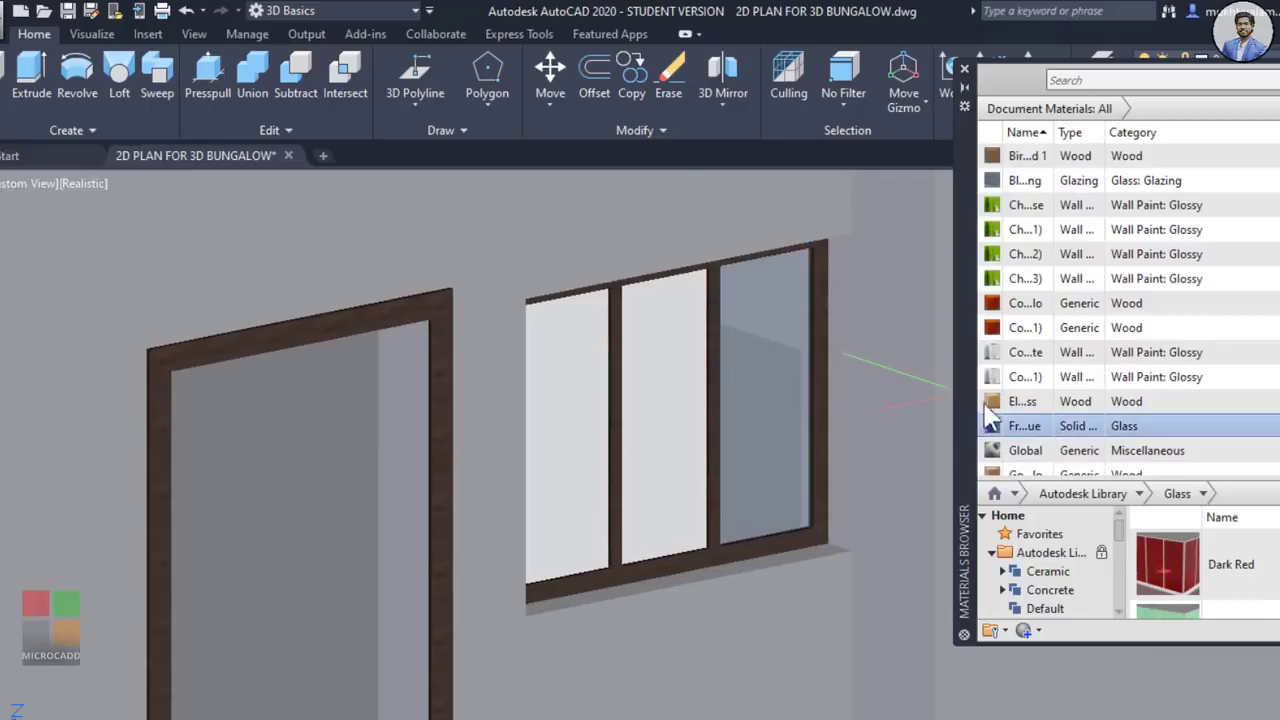
{"action": "left_click_drag", "start_coordinate": [665, 410], "coordinate": [668, 410]}
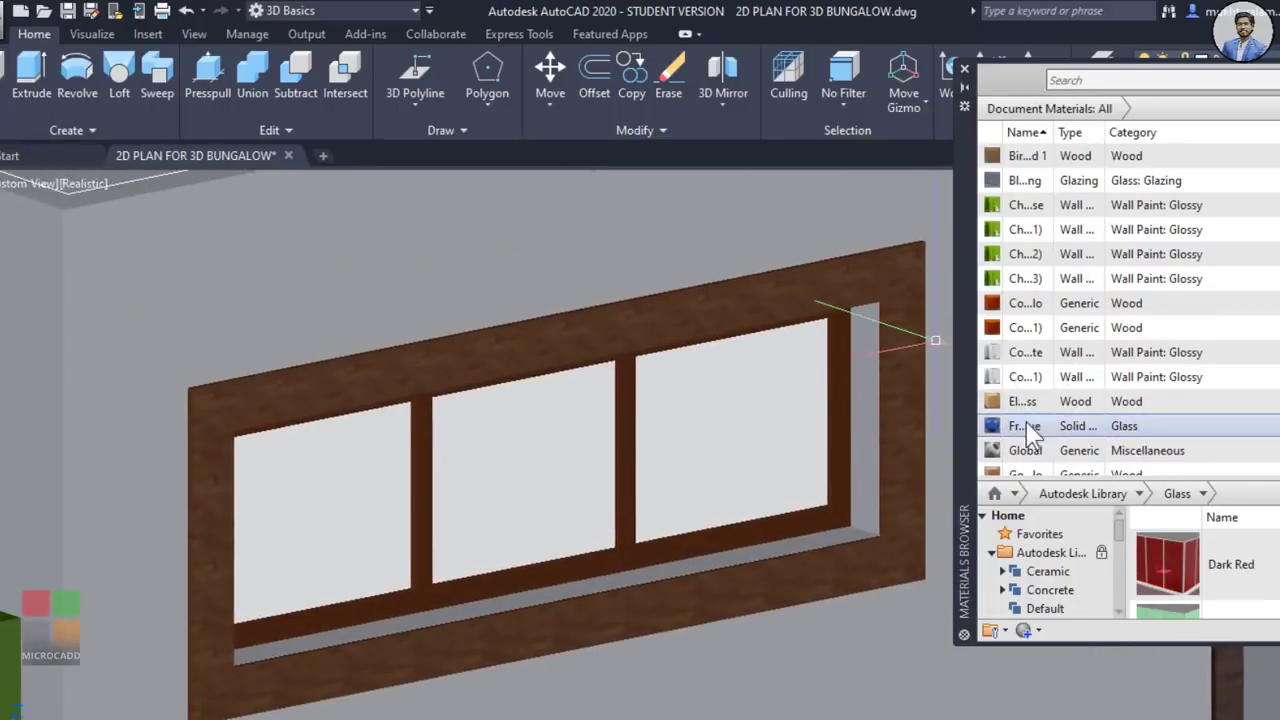
{"action": "left_click_drag", "start_coordinate": [1030, 430], "coordinate": [740, 400]}
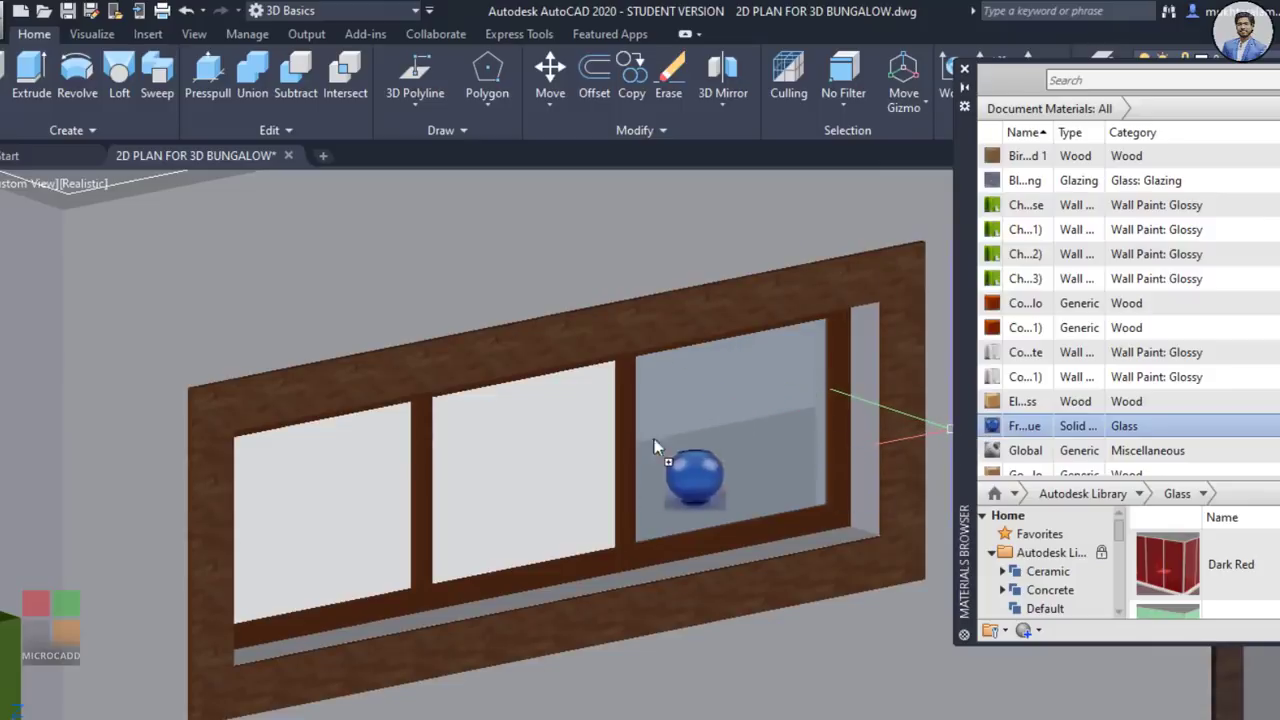
{"action": "left_click_drag", "start_coordinate": [655, 446], "coordinate": [550, 446]}
{"action": "left_click_drag", "start_coordinate": [431, 455], "coordinate": [384, 457]}
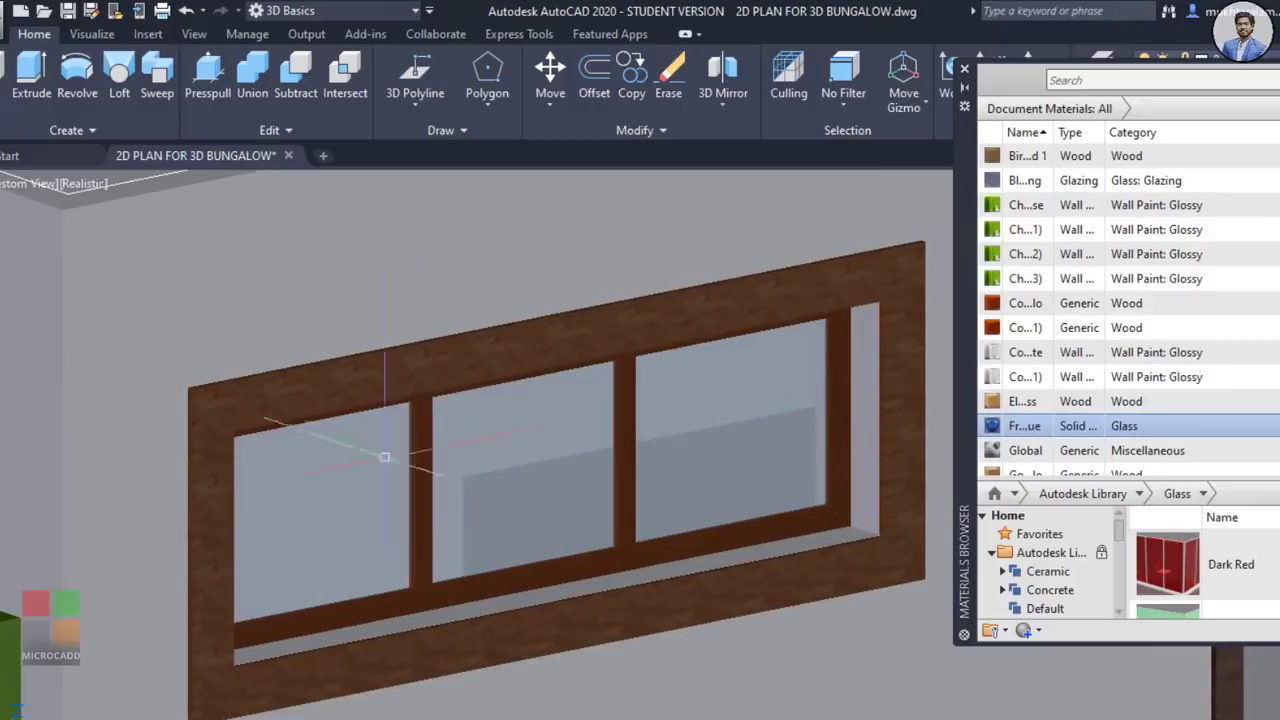
Step: Examine the glazed upper-floor windows up close, checking the glass panes and the wooden frame members
{"action": "scroll", "coordinate": [737, 484], "scroll_direction": "down", "scroll_amount": 5}
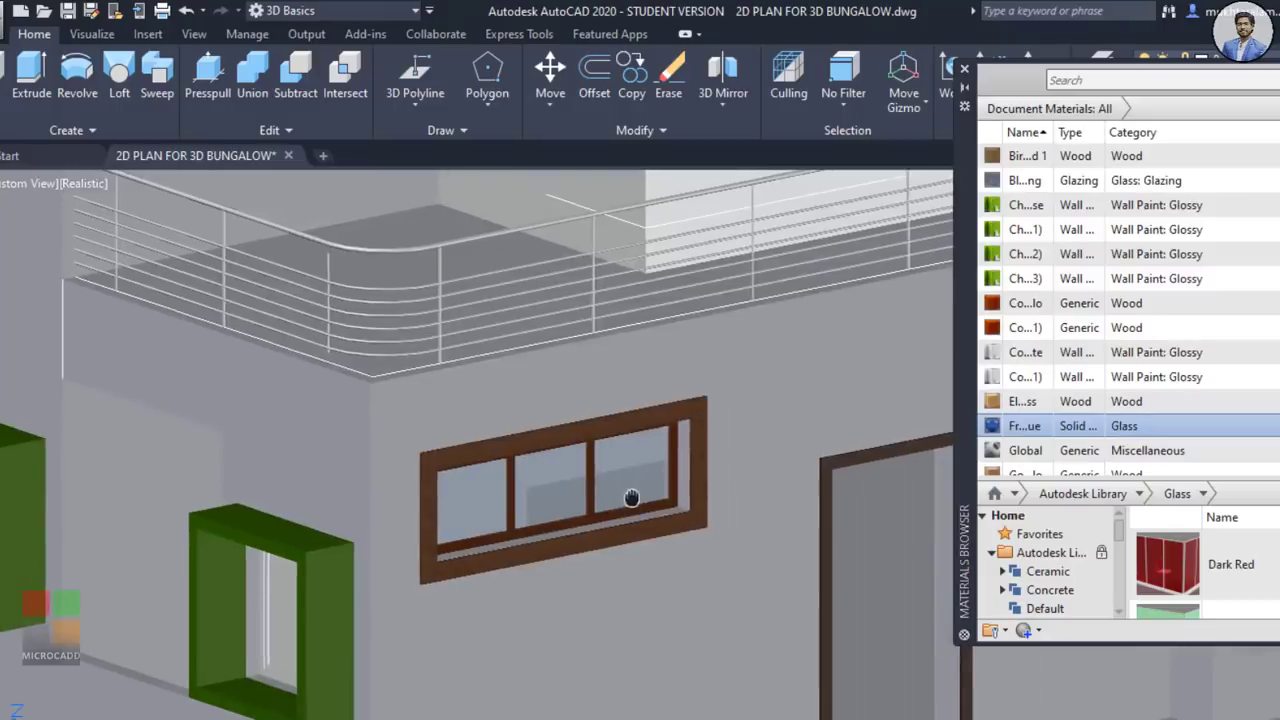
{"action": "scroll", "coordinate": [675, 441], "scroll_direction": "up", "scroll_amount": 3}
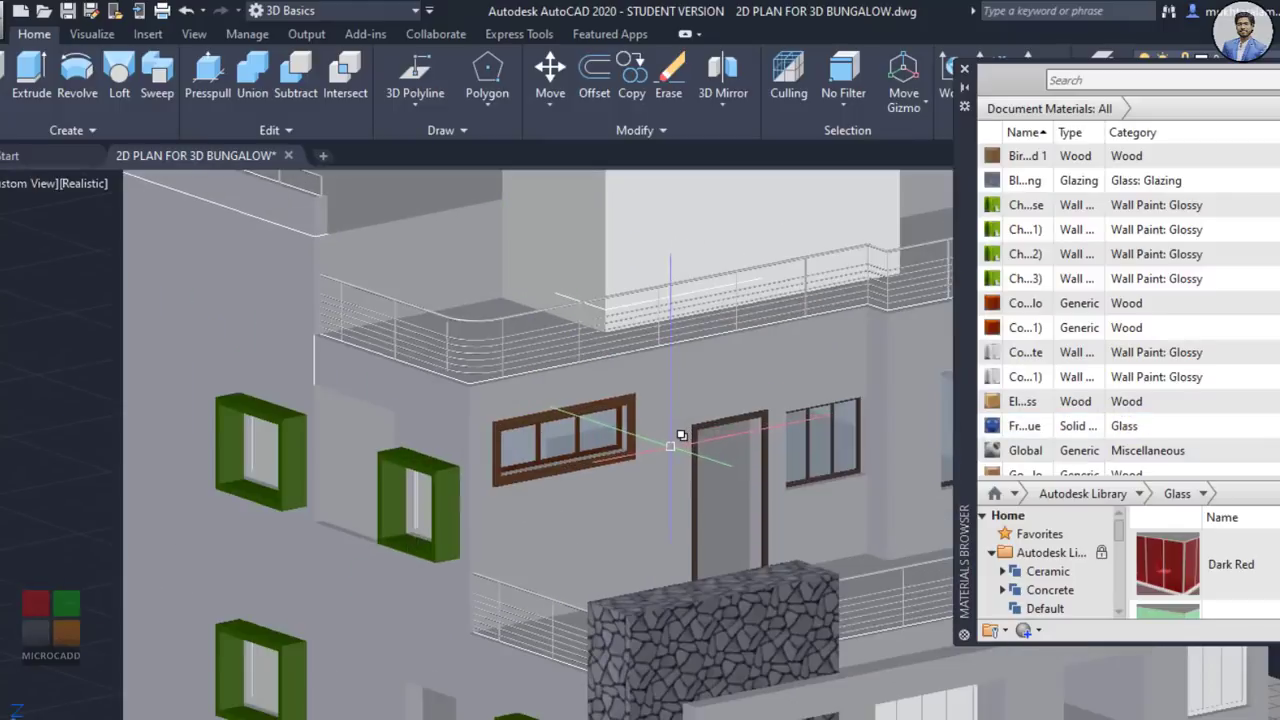
{"action": "scroll", "coordinate": [880, 451], "scroll_direction": "up", "scroll_amount": 3}
{"action": "scroll", "coordinate": [828, 477], "scroll_direction": "up", "scroll_amount": 5}
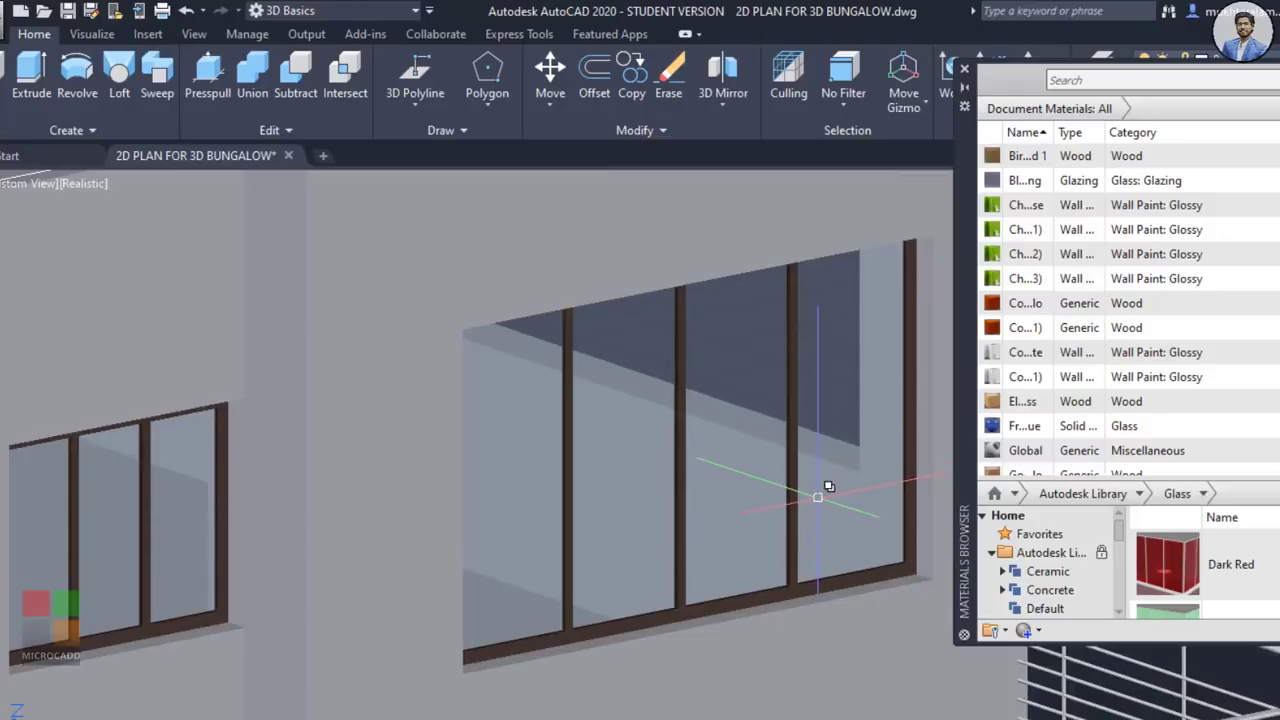
{"action": "scroll", "coordinate": [822, 480], "scroll_direction": "up", "scroll_amount": 2}
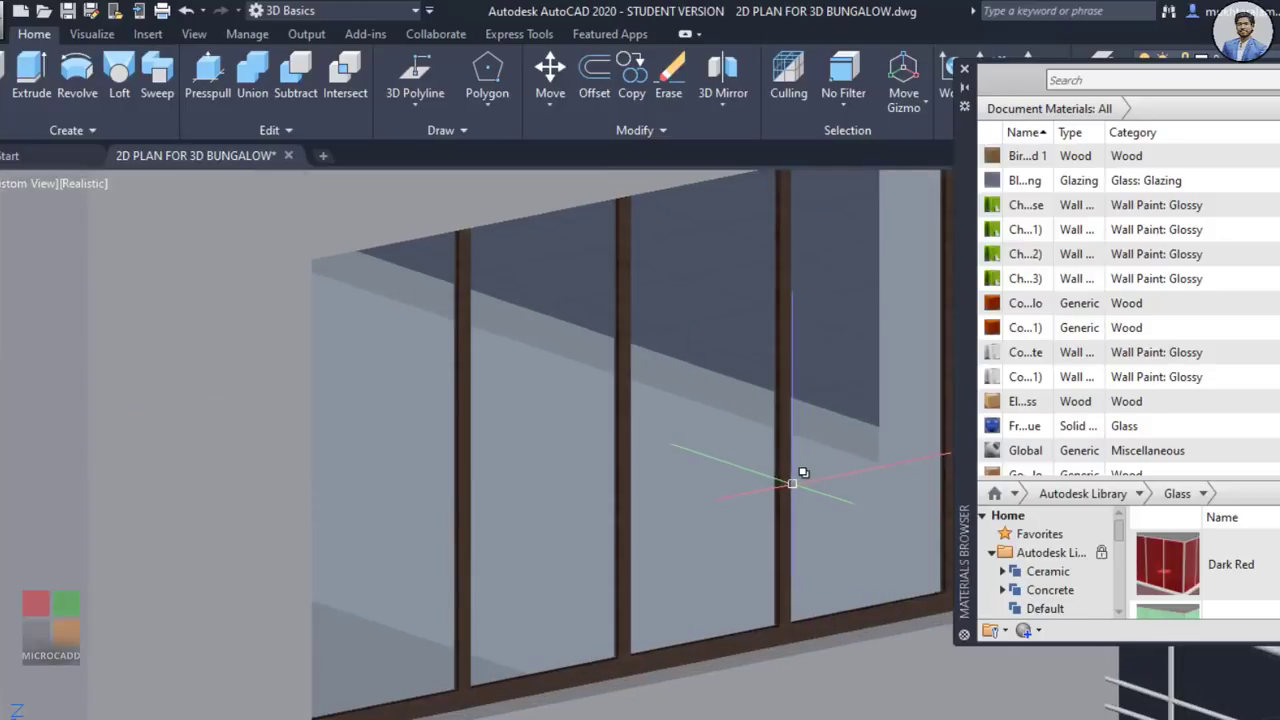
{"action": "scroll", "coordinate": [792, 483], "scroll_direction": "up", "scroll_amount": 4}
{"action": "scroll", "coordinate": [778, 490], "scroll_direction": "down", "scroll_amount": 6}
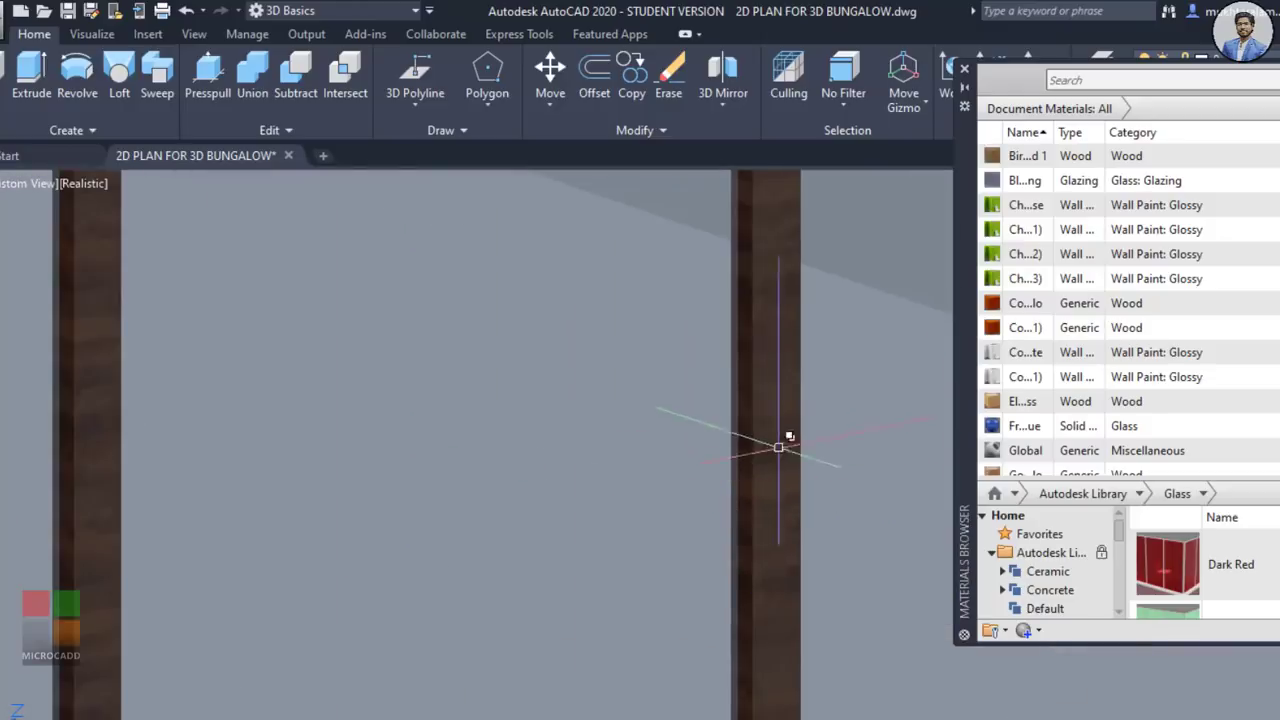
{"action": "scroll", "coordinate": [704, 537], "scroll_direction": "up", "scroll_amount": 3}
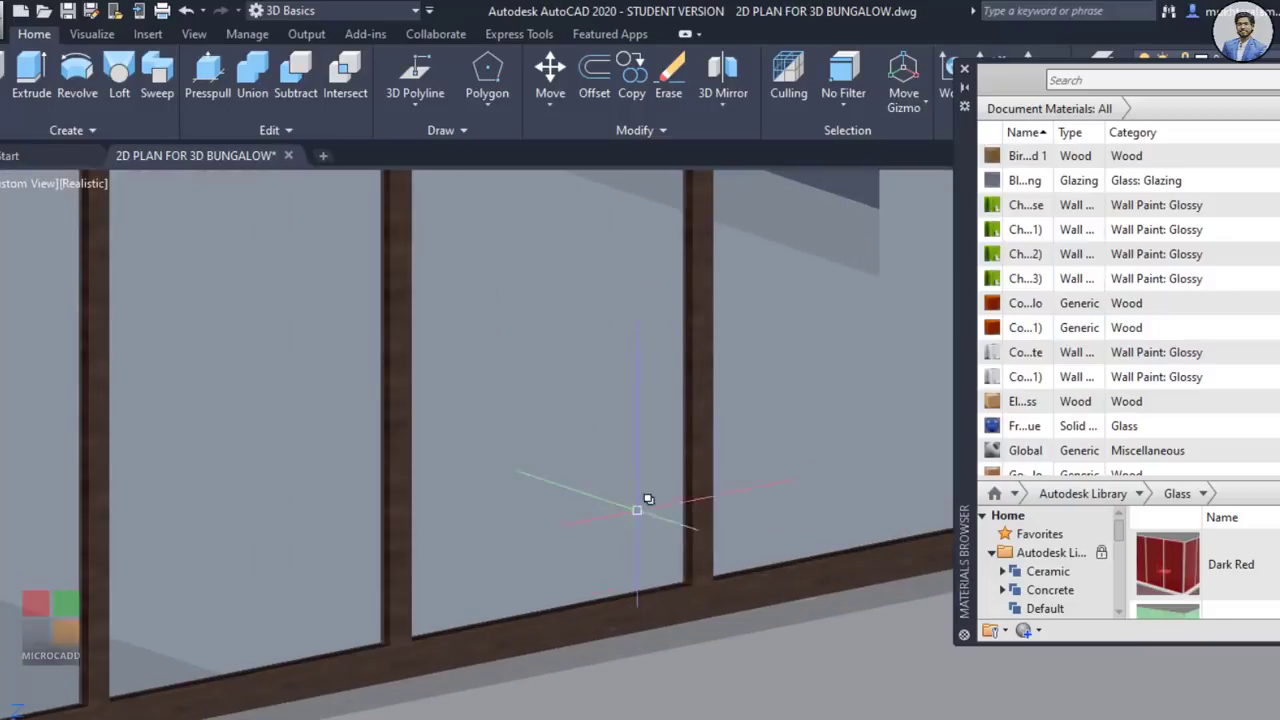
{"action": "scroll", "coordinate": [637, 510], "scroll_direction": "down", "scroll_amount": 4}
Step: Apply Frosted - Blue glass to the panes of the lower three-pane window and the light-brown Wood material to its frame members
{"action": "middle_click_drag", "start_coordinate": [657, 517], "coordinate": [646, 317]}
{"action": "middle_click_drag", "start_coordinate": [654, 429], "coordinate": [645, 206]}
{"action": "scroll", "coordinate": [828, 565], "scroll_direction": "up", "scroll_amount": 3}
{"action": "middle_click_drag", "start_coordinate": [828, 565], "coordinate": [544, 543]}
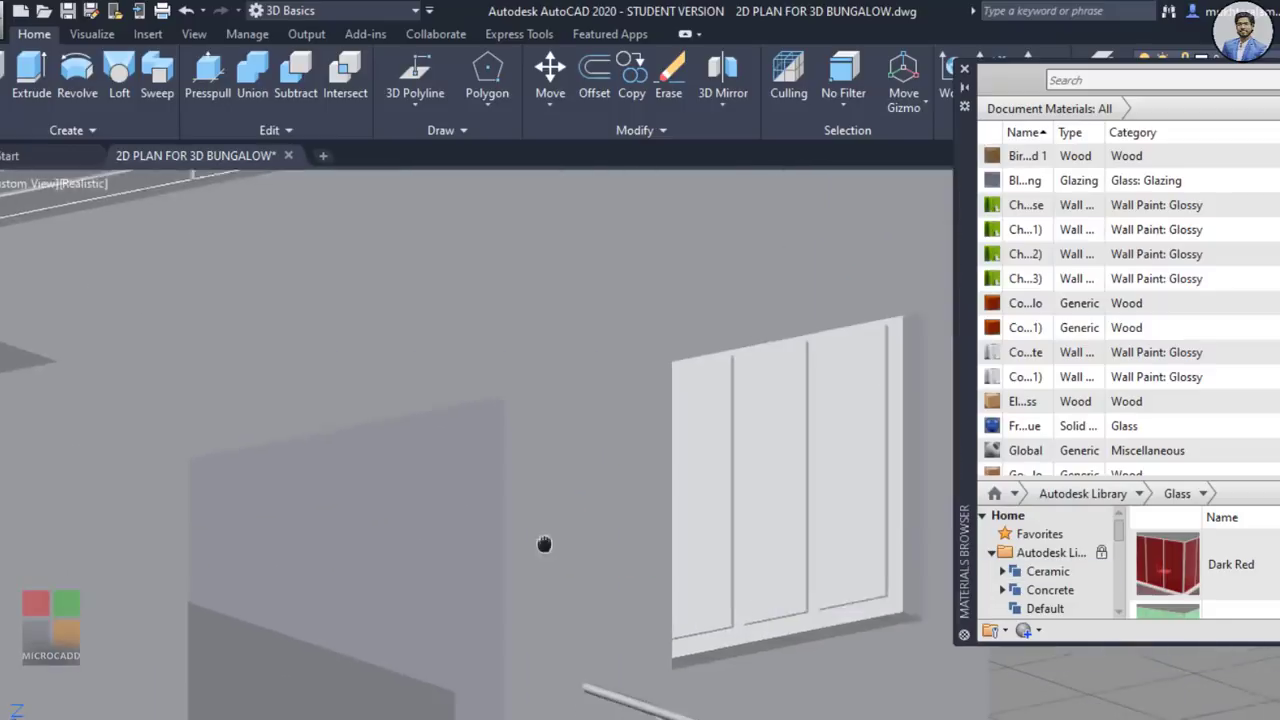
{"action": "scroll", "coordinate": [1030, 395], "scroll_direction": "down", "scroll_amount": 2}
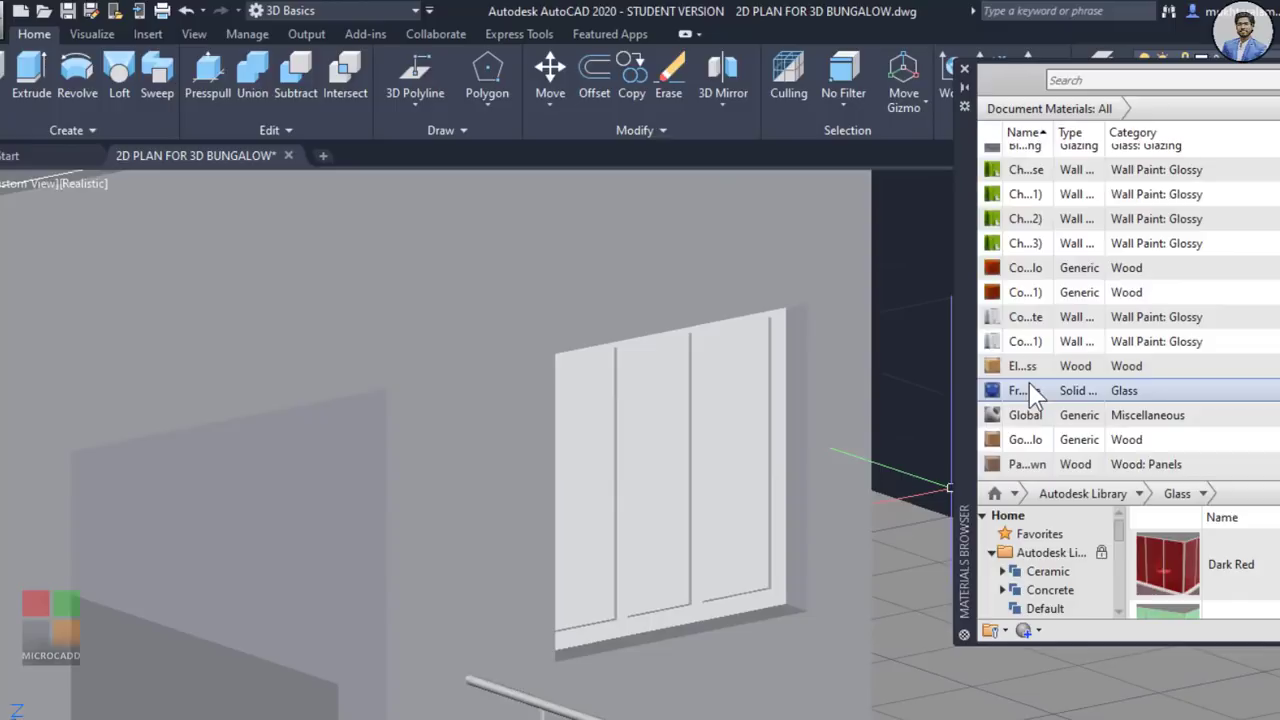
{"action": "left_click_drag", "start_coordinate": [714, 430], "coordinate": [596, 433]}
{"action": "scroll", "coordinate": [649, 466], "scroll_direction": "up", "scroll_amount": 3}
{"action": "scroll", "coordinate": [1040, 400], "scroll_direction": "up", "scroll_amount": 1}
{"action": "left_click_drag", "start_coordinate": [1040, 401], "coordinate": [780, 365]}
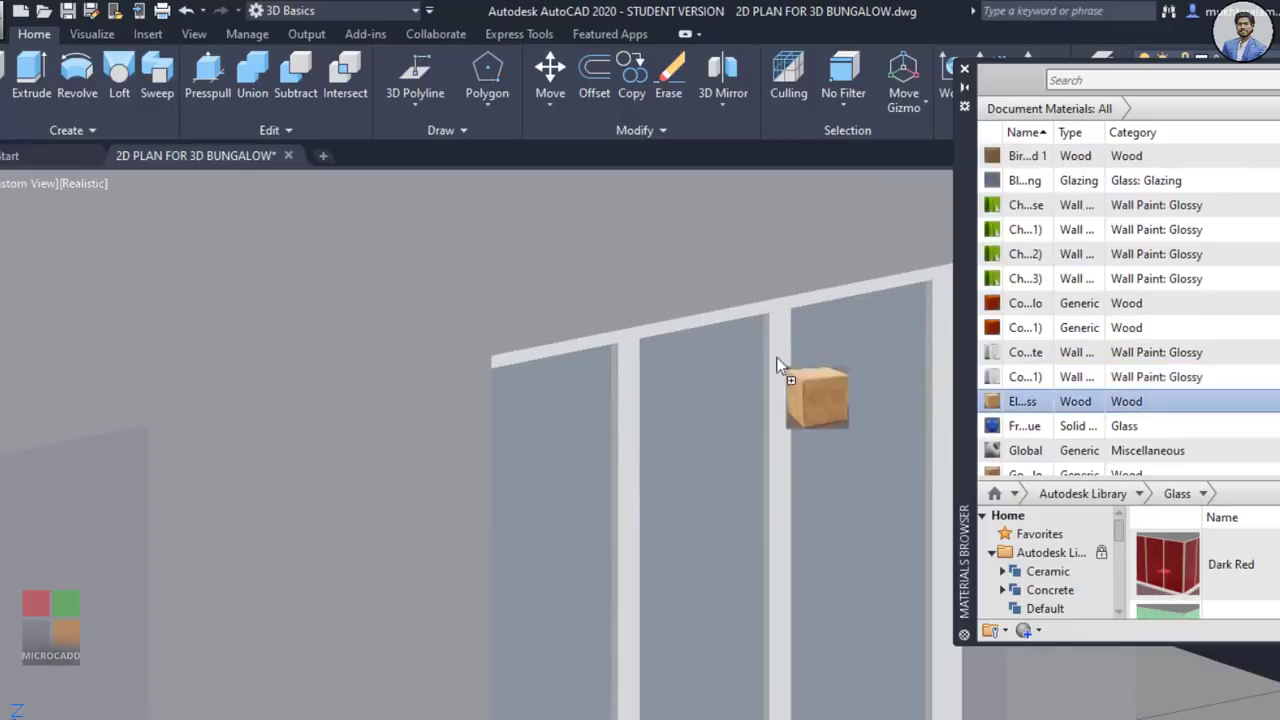
{"action": "left_click_drag", "start_coordinate": [652, 335], "coordinate": [640, 349]}
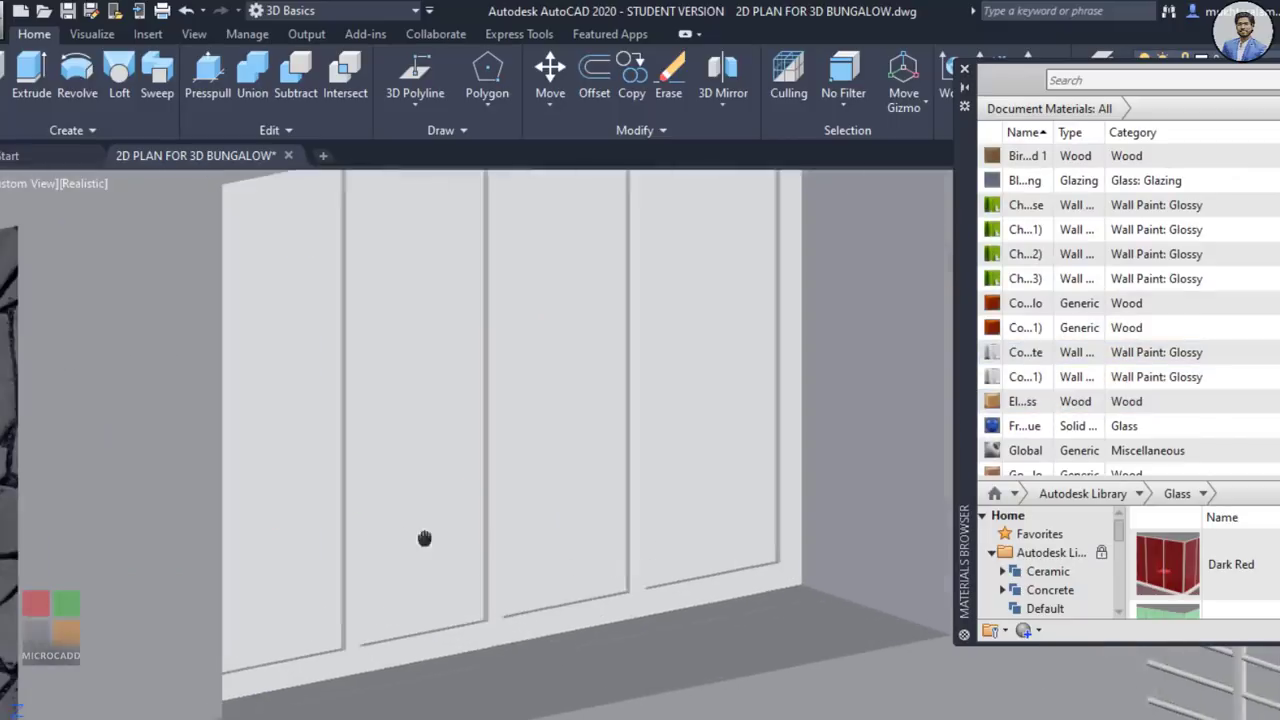
Step: Apply Frosted - Blue glass to the four panes of the window near the stone wall and the light-brown Wood material to its frame
{"action": "middle_click_drag", "start_coordinate": [424, 539], "coordinate": [445, 539]}
{"action": "left_click_drag", "start_coordinate": [725, 447], "coordinate": [726, 448]}
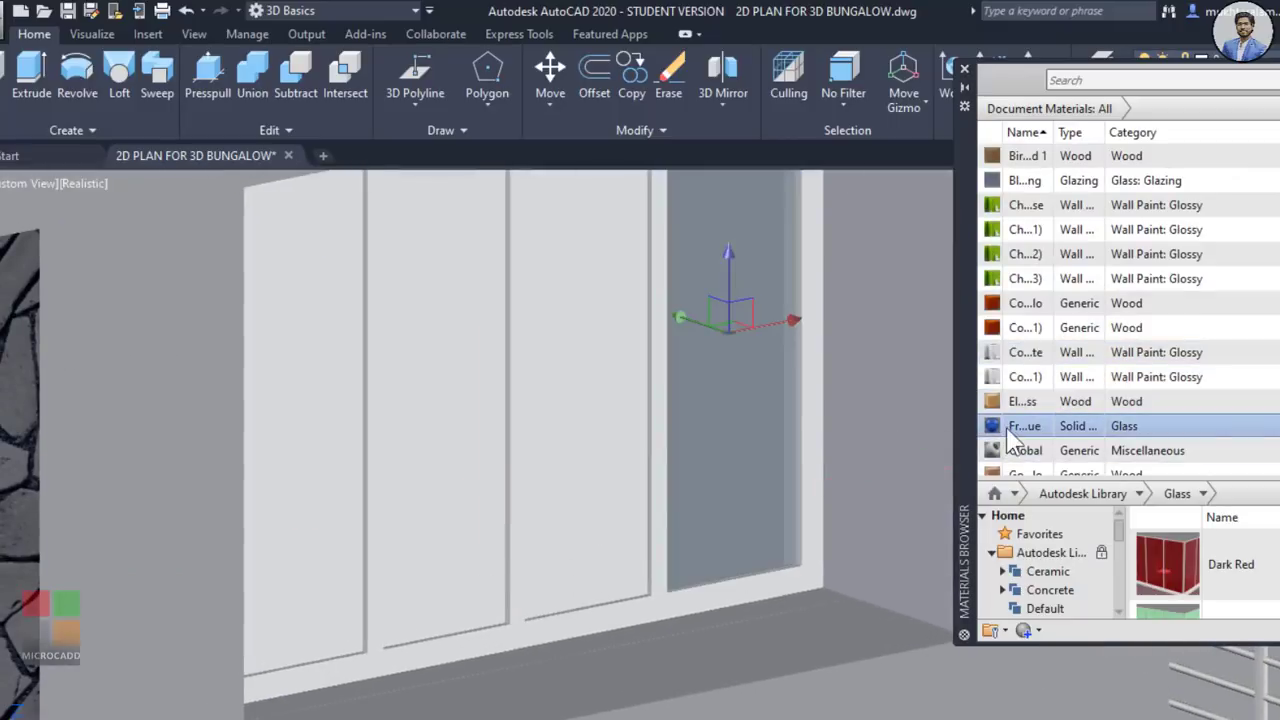
{"action": "left_click_drag", "start_coordinate": [615, 421], "coordinate": [600, 425]}
{"action": "left_click_drag", "start_coordinate": [510, 438], "coordinate": [505, 440]}
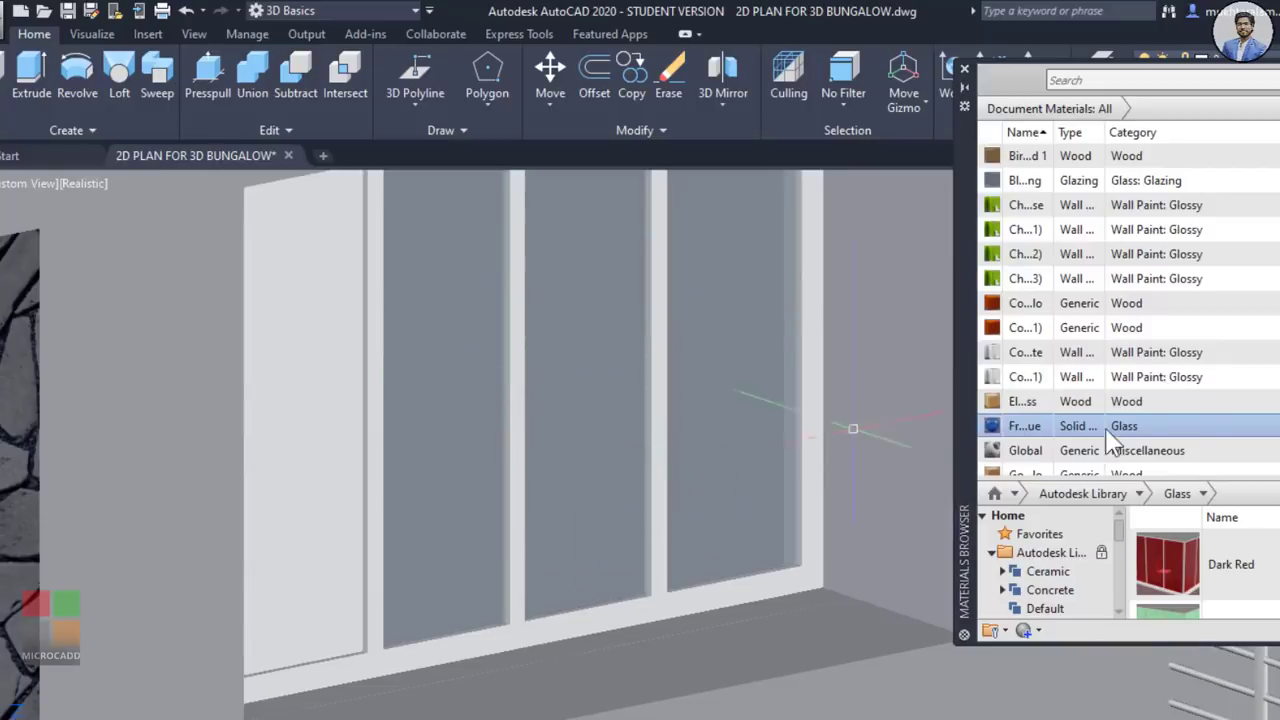
{"action": "left_click_drag", "start_coordinate": [325, 419], "coordinate": [324, 418]}
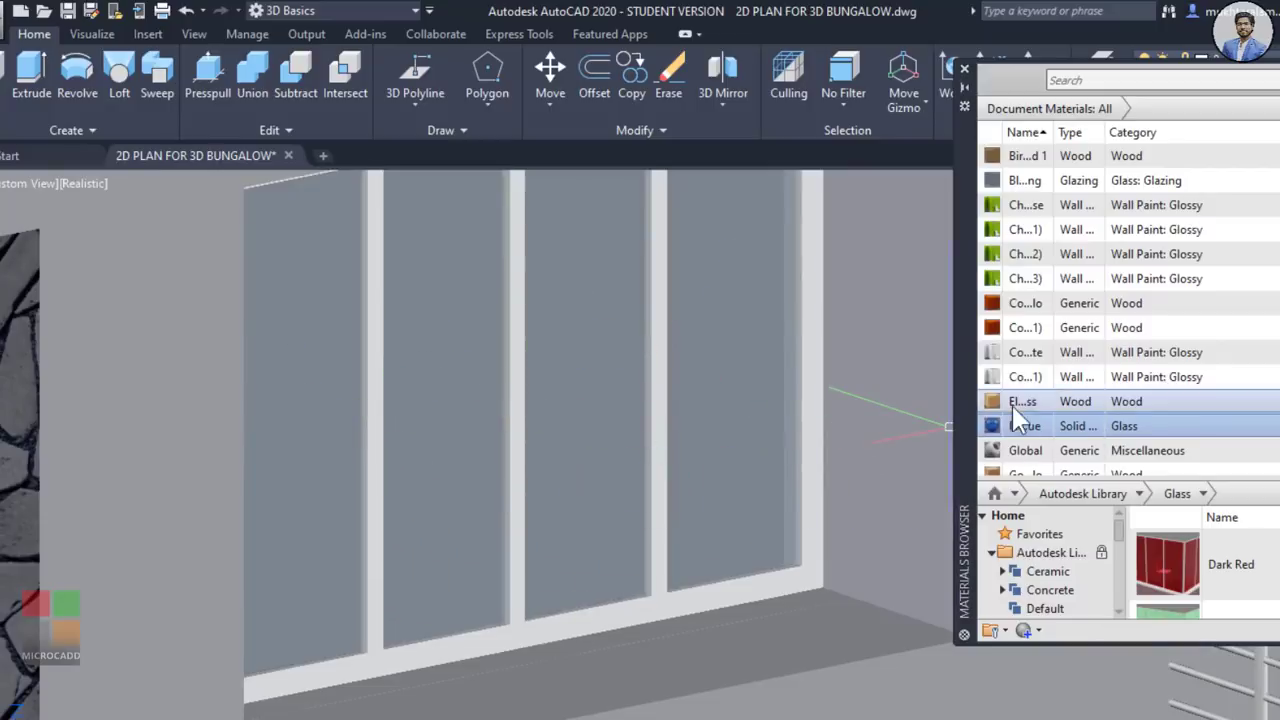
{"action": "left_click_drag", "start_coordinate": [1015, 401], "coordinate": [520, 325]}
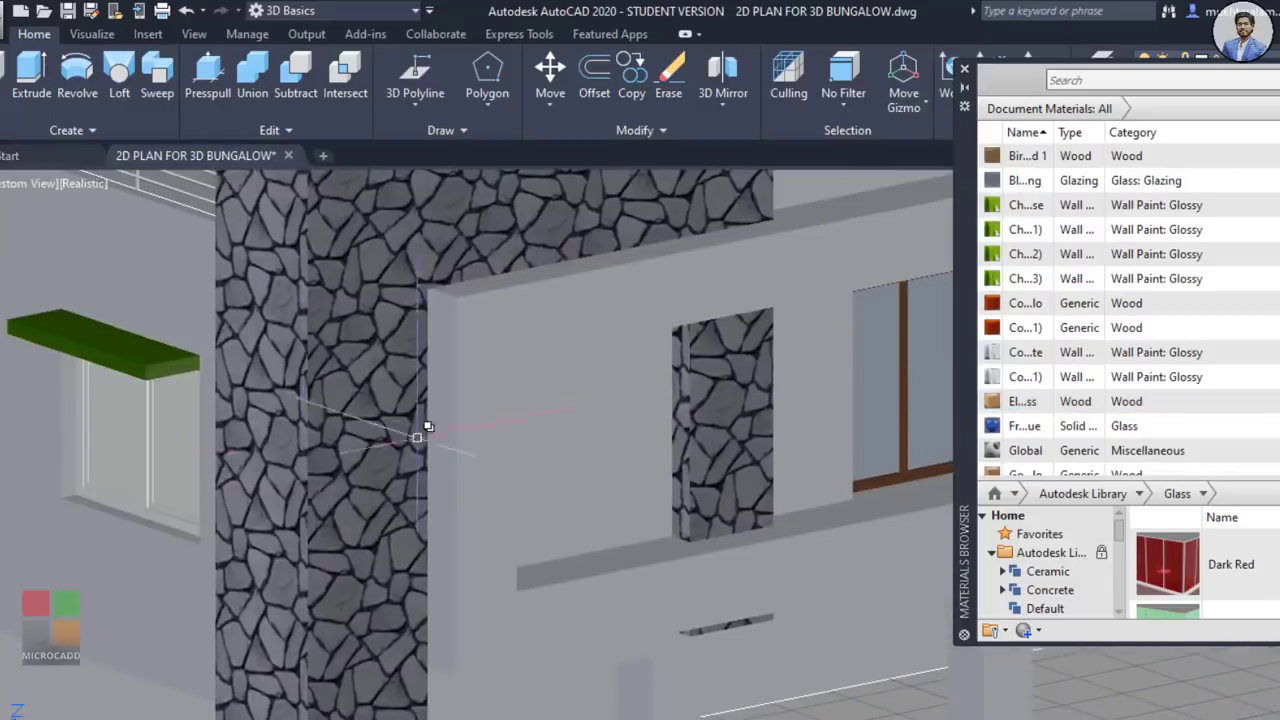
Step: Apply the Frosted - Blue glass to both panes of the window under the green sunshade beside the stone wall
{"action": "middle_click_drag", "start_coordinate": [428, 427], "coordinate": [601, 431]}
{"action": "scroll", "coordinate": [600, 461], "scroll_direction": "up", "scroll_amount": 3}
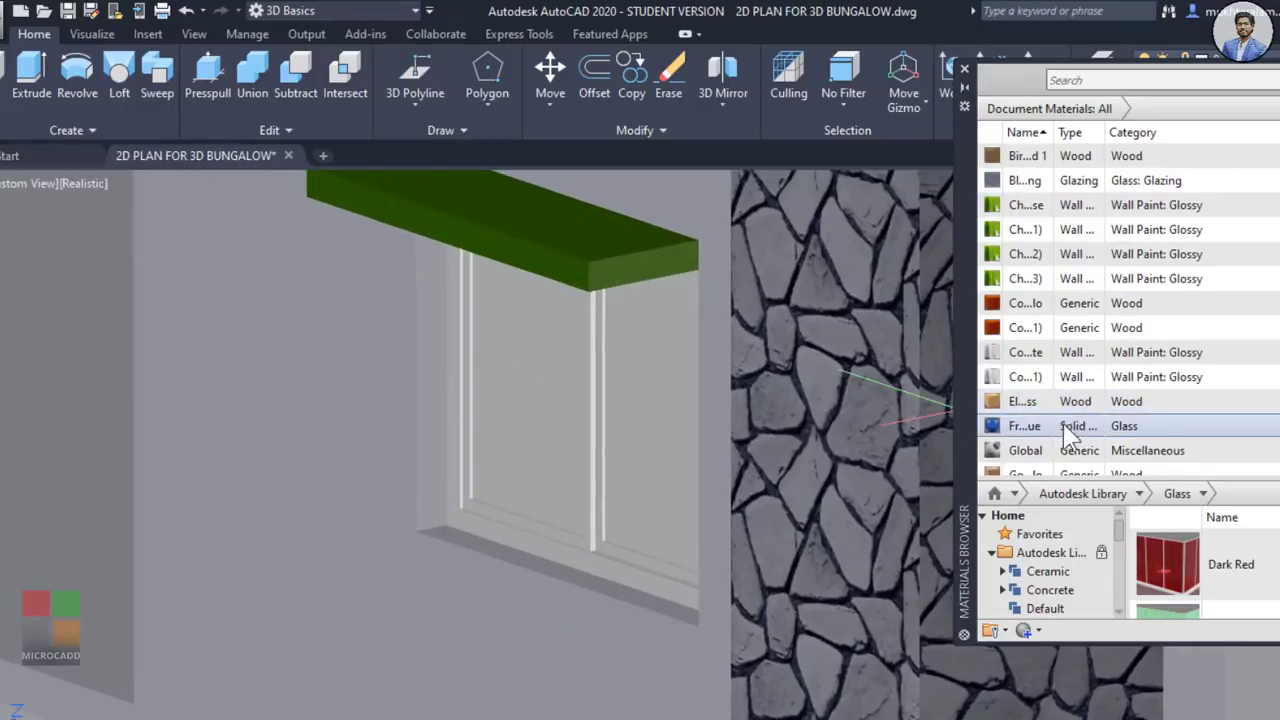
{"action": "left_click_drag", "start_coordinate": [1025, 426], "coordinate": [665, 430]}
{"action": "left_click_drag", "start_coordinate": [990, 435], "coordinate": [575, 427]}
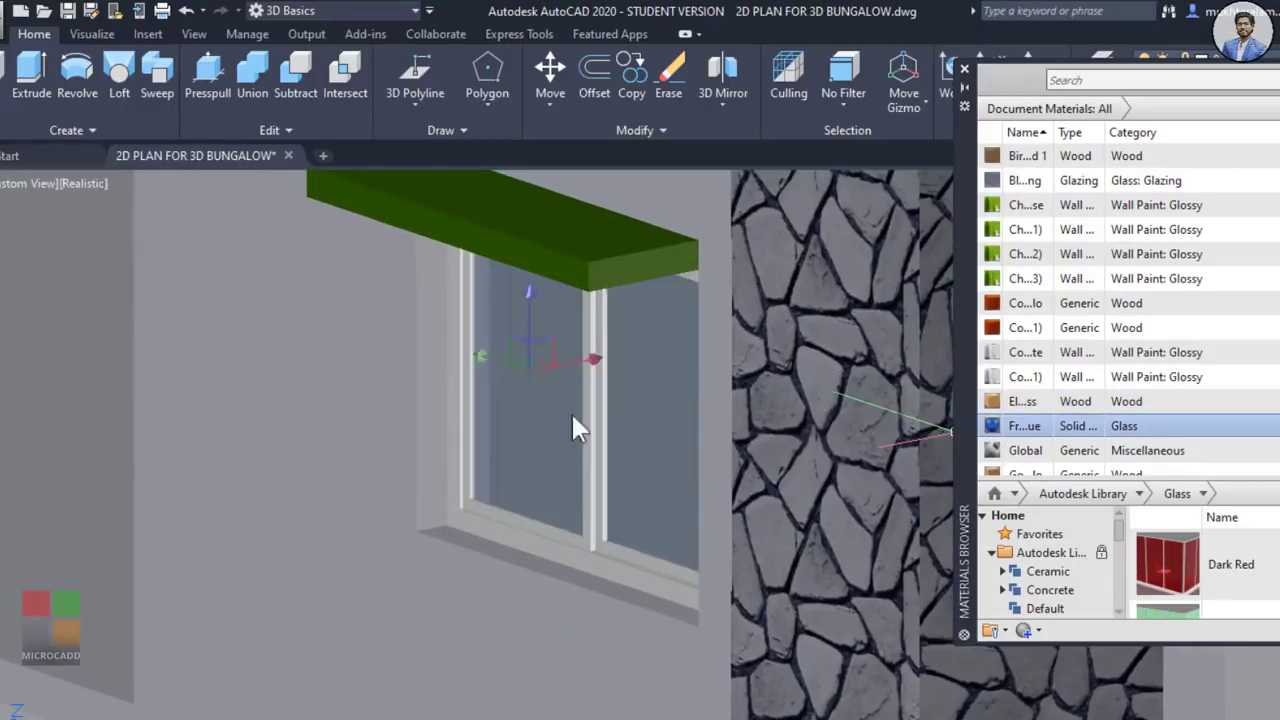
Step: Apply the light-brown Wood material to the sashes of the window under the green sunshade and the reddish-brown Wood material to its outer frame
{"action": "scroll", "coordinate": [629, 449], "scroll_direction": "up", "scroll_amount": 3}
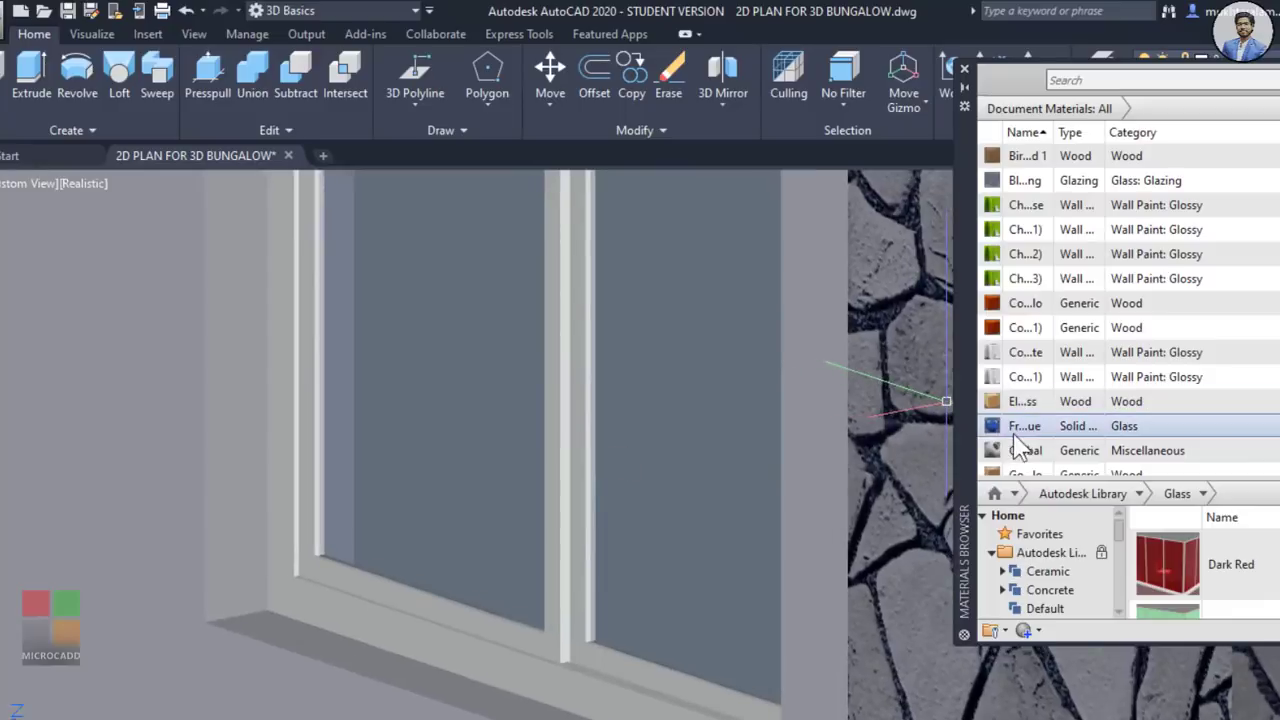
{"action": "left_click_drag", "start_coordinate": [1020, 401], "coordinate": [581, 343]}
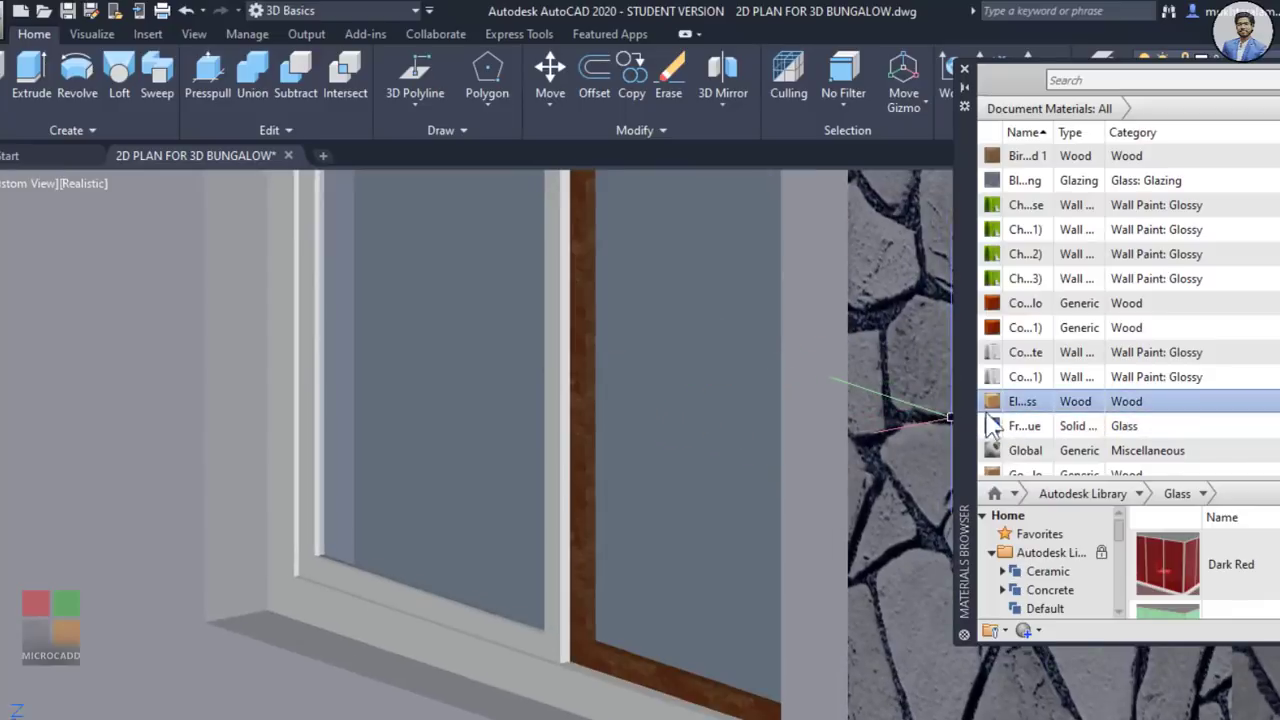
{"action": "left_click_drag", "start_coordinate": [565, 388], "coordinate": [566, 390]}
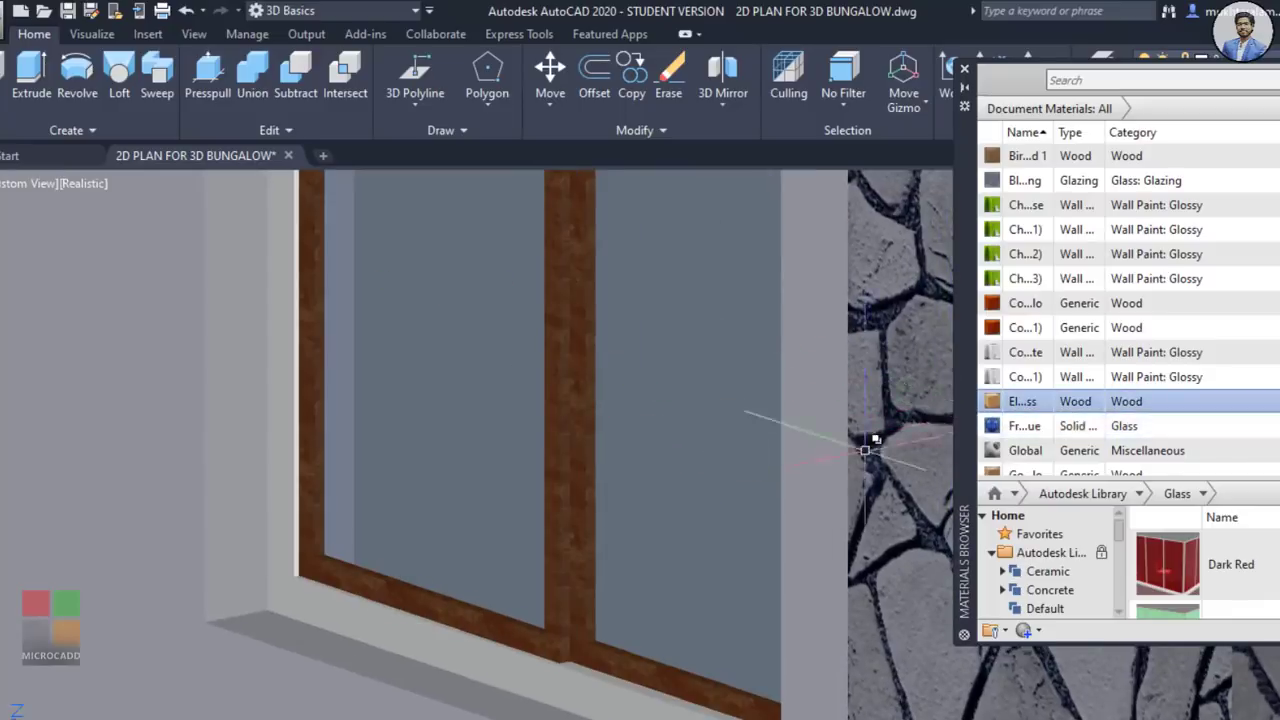
{"action": "scroll", "coordinate": [860, 440], "scroll_direction": "down", "scroll_amount": 3}
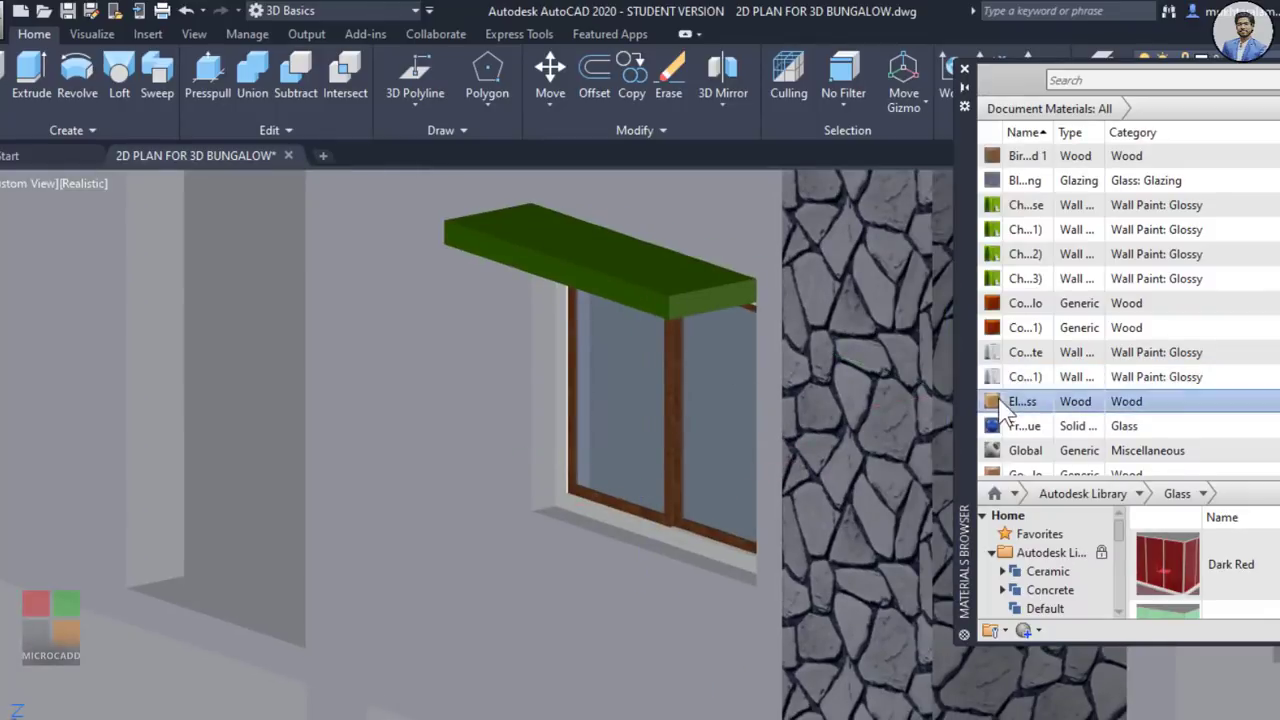
{"action": "left_click_drag", "start_coordinate": [1005, 345], "coordinate": [563, 435]}
{"action": "scroll", "coordinate": [563, 435], "scroll_direction": "up", "scroll_amount": 3}
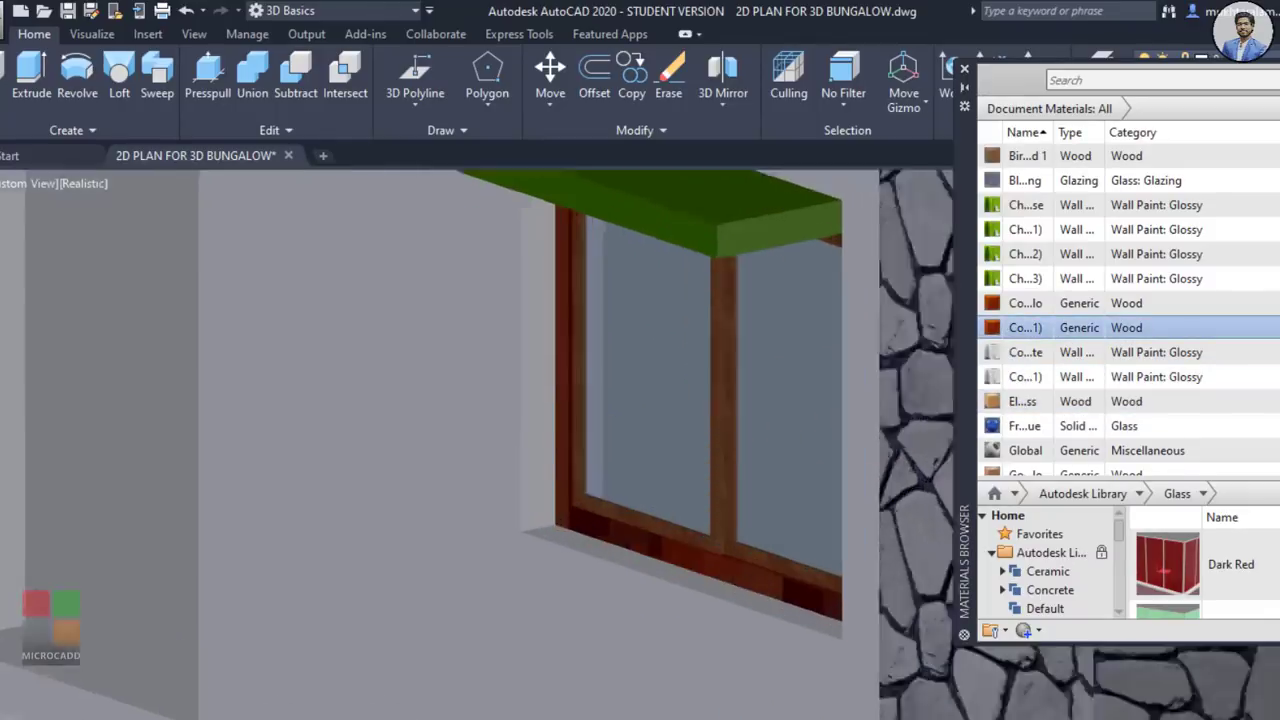
Step: Replace the outer frame material of the window under the green sunshade with the Go...lo Generic Wood material
{"action": "scroll", "coordinate": [1047, 455], "scroll_direction": "down", "scroll_amount": 1}
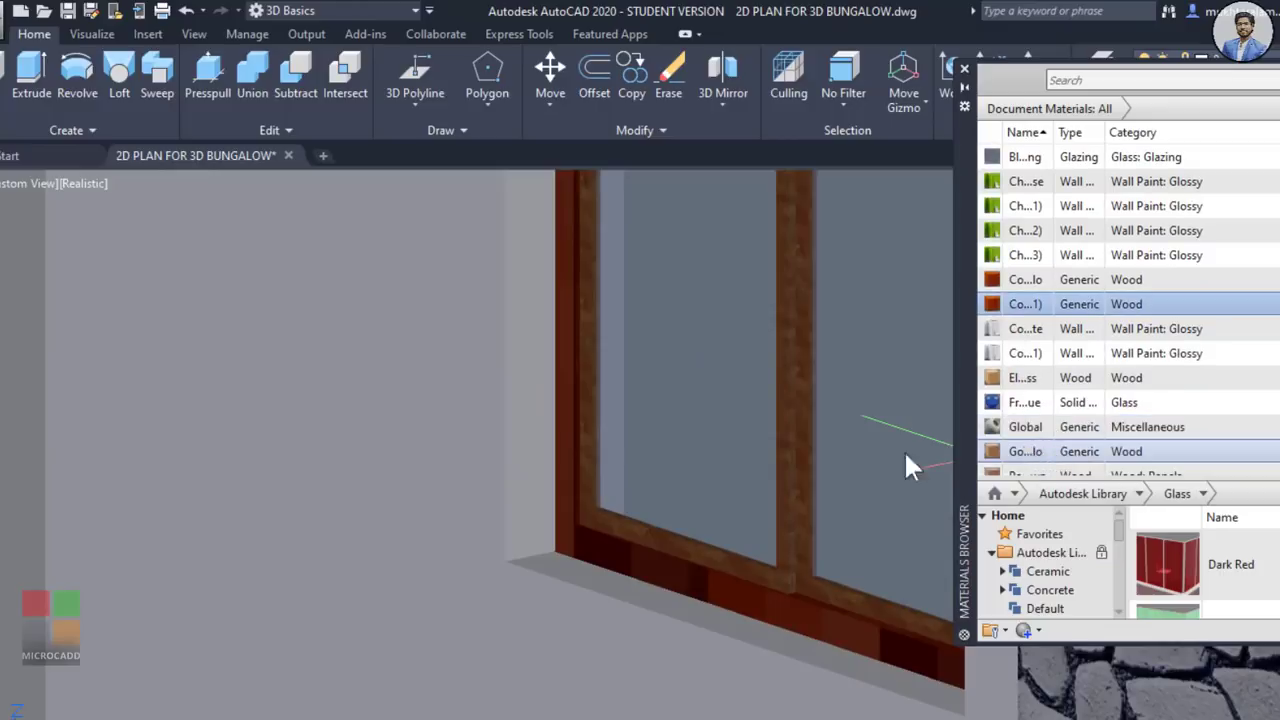
{"action": "left_click_drag", "start_coordinate": [904, 465], "coordinate": [574, 445]}
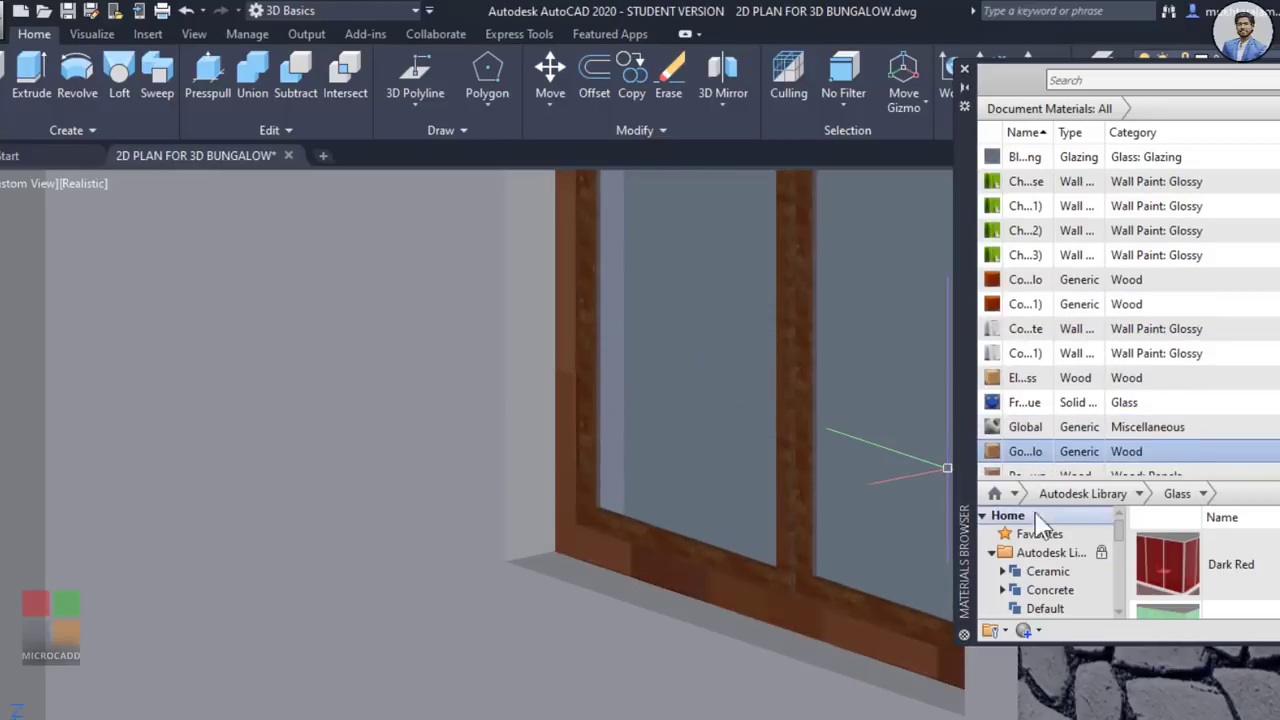
{"action": "scroll", "coordinate": [1021, 470], "scroll_direction": "down", "scroll_amount": 3}
{"action": "left_click_drag", "start_coordinate": [1021, 414], "coordinate": [628, 455]}
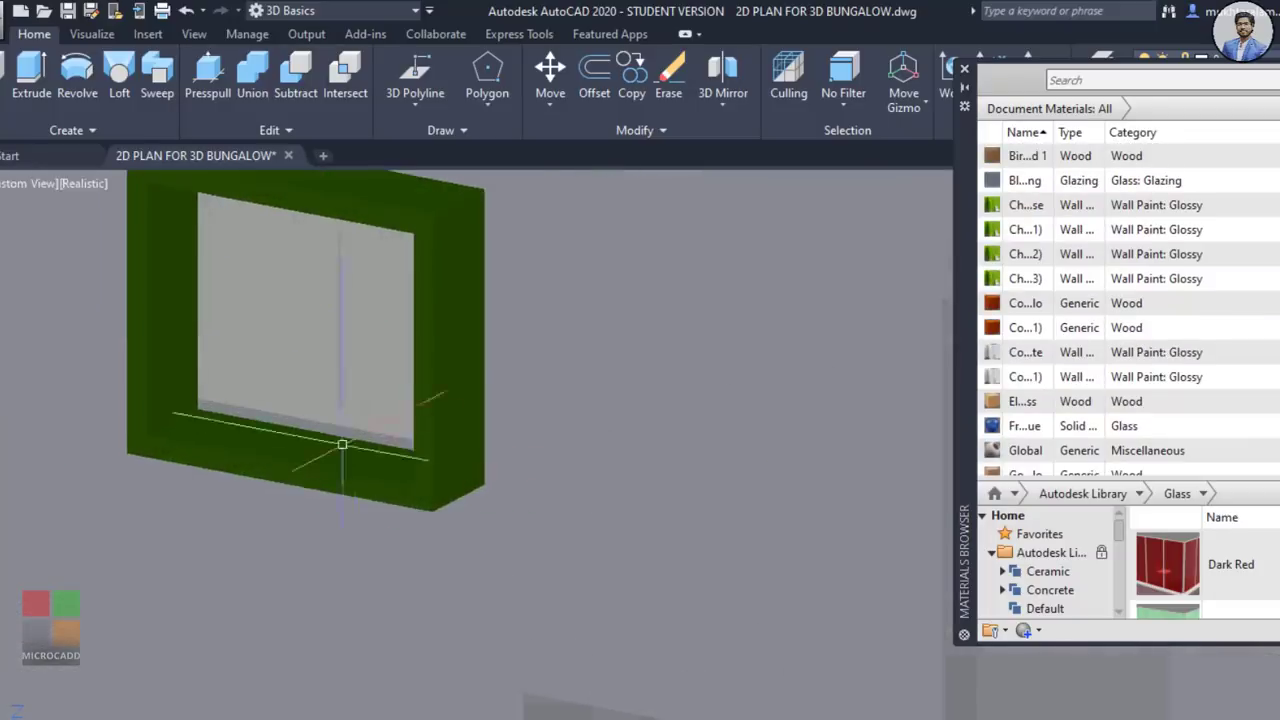
Step: Apply the El...ss Wood material to the sashes of the lower green-surround window and the Go...lo Wood material to its outer frame
{"action": "scroll", "coordinate": [342, 444], "scroll_direction": "up", "scroll_amount": 4}
{"action": "scroll", "coordinate": [1015, 420], "scroll_direction": "down", "scroll_amount": 1}
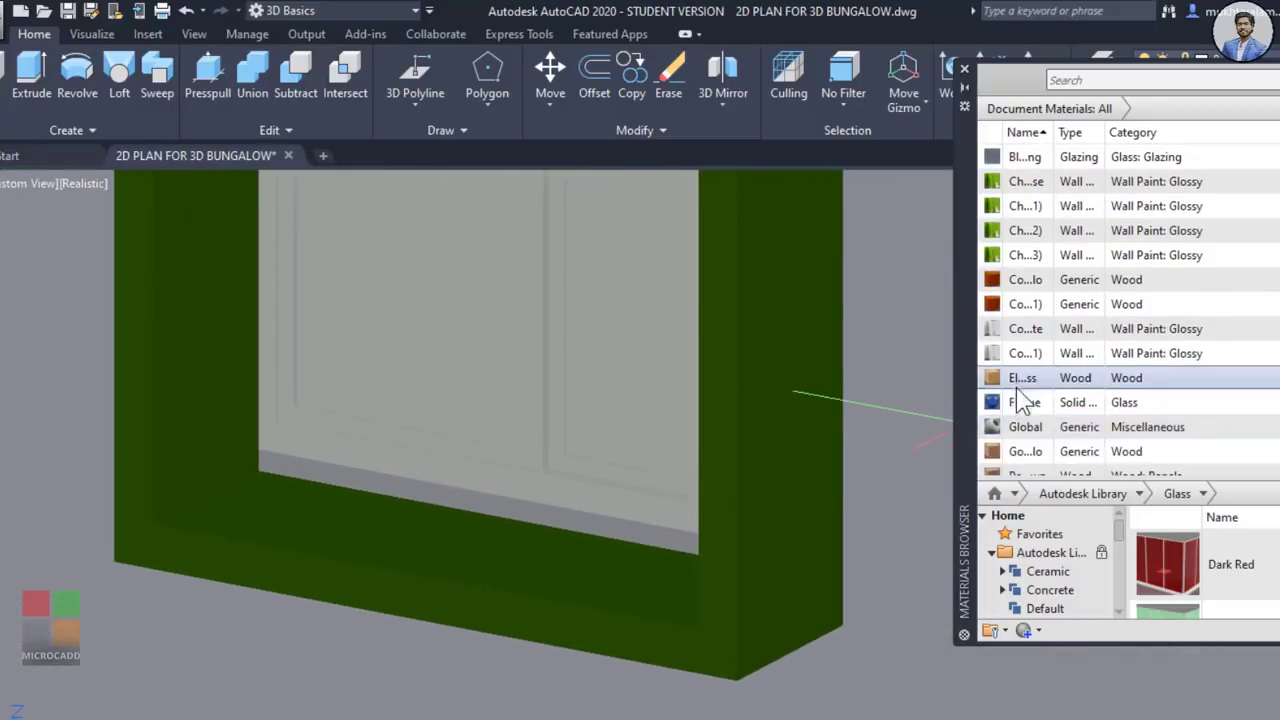
{"action": "left_click_drag", "start_coordinate": [1020, 388], "coordinate": [505, 463]}
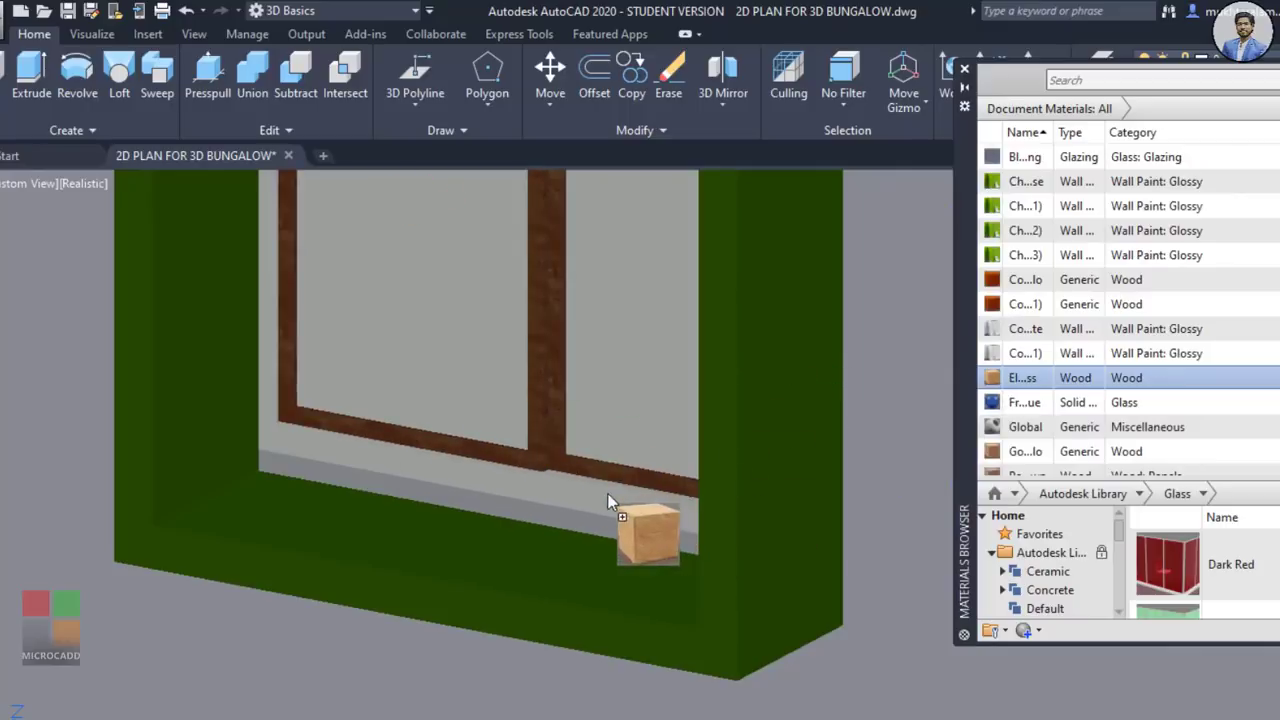
{"action": "left_click_drag", "start_coordinate": [1025, 451], "coordinate": [574, 492]}
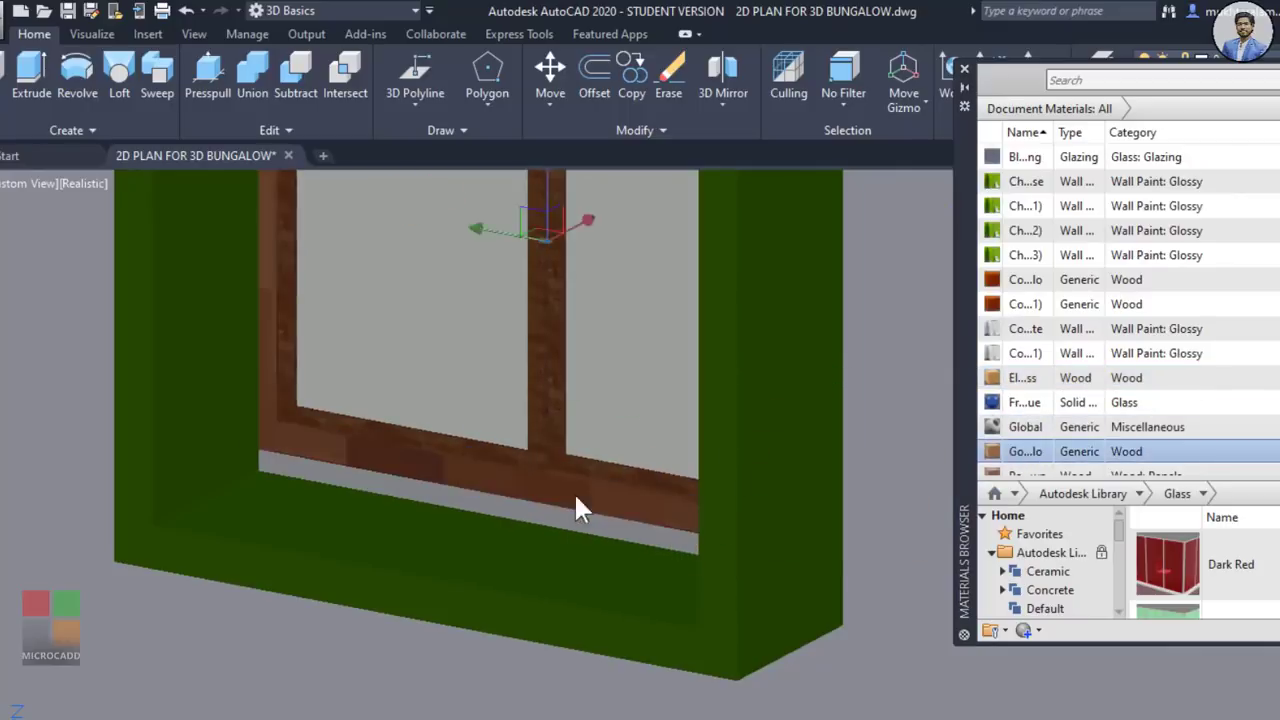
{"action": "scroll", "coordinate": [574, 492], "scroll_direction": "down", "scroll_amount": 3}
{"action": "scroll", "coordinate": [545, 520], "scroll_direction": "down", "scroll_amount": 5}
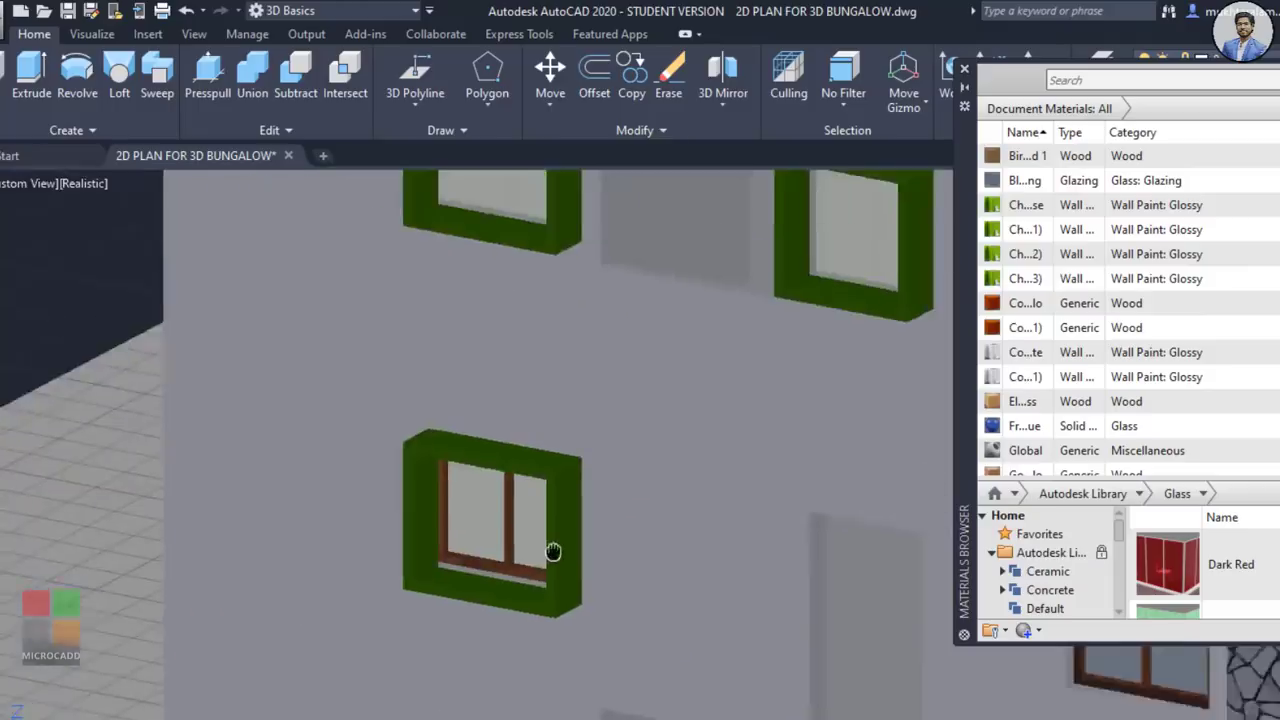
Step: Apply the Frosted - Blue glass to both panes of the green-surround window directly above the lower one
{"action": "scroll", "coordinate": [491, 237], "scroll_direction": "up", "scroll_amount": 6}
{"action": "scroll", "coordinate": [1047, 470], "scroll_direction": "down", "scroll_amount": 1}
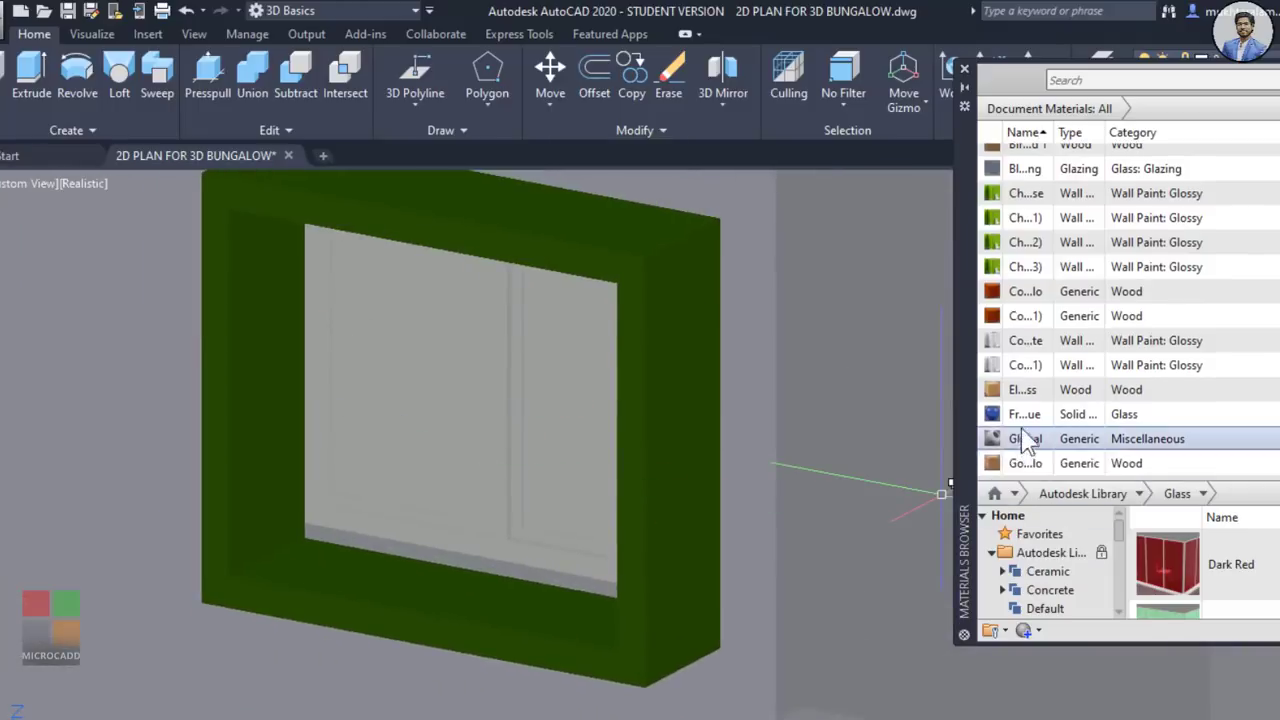
{"action": "left_click_drag", "start_coordinate": [1025, 414], "coordinate": [470, 420]}
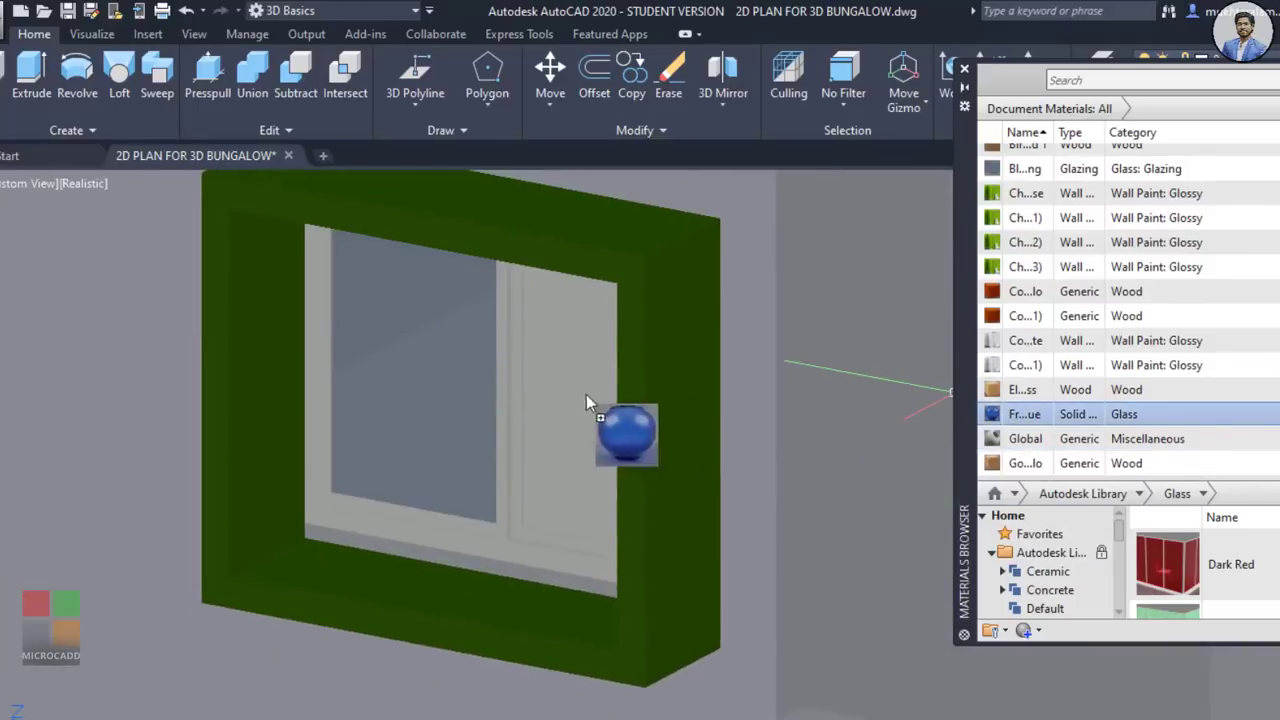
{"action": "left_click_drag", "start_coordinate": [587, 398], "coordinate": [590, 402]}
{"action": "scroll", "coordinate": [1020, 462], "scroll_direction": "down", "scroll_amount": 1}
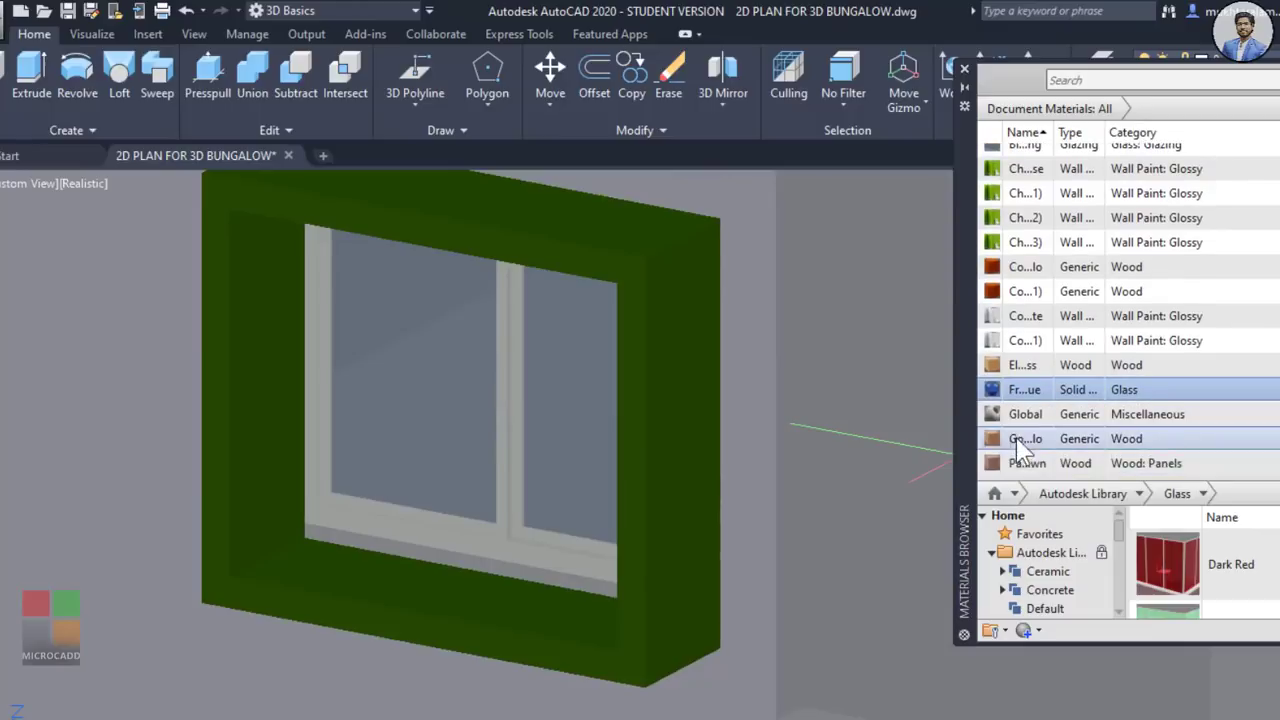
Step: Apply the dark-brown Pa...wn wood panel material to this window's outer frame and the El...ss Wood material to its first sash
{"action": "left_click_drag", "start_coordinate": [1022, 440], "coordinate": [371, 523]}
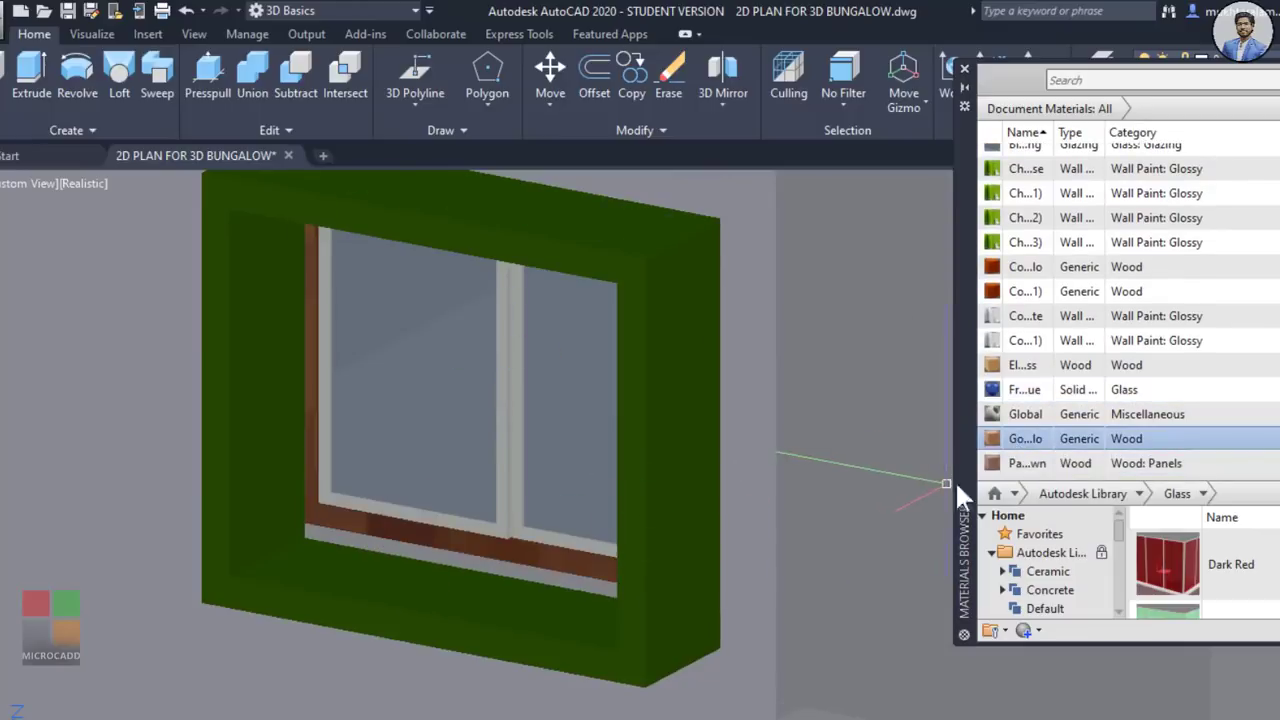
{"action": "scroll", "coordinate": [957, 490], "scroll_direction": "down", "scroll_amount": 1}
{"action": "left_click_drag", "start_coordinate": [1022, 438], "coordinate": [428, 530]}
{"action": "left_click_drag", "start_coordinate": [1022, 340], "coordinate": [590, 523]}
{"action": "left_click_drag", "start_coordinate": [497, 535], "coordinate": [497, 535]}
{"action": "scroll", "coordinate": [573, 502], "scroll_direction": "up", "scroll_amount": 3}
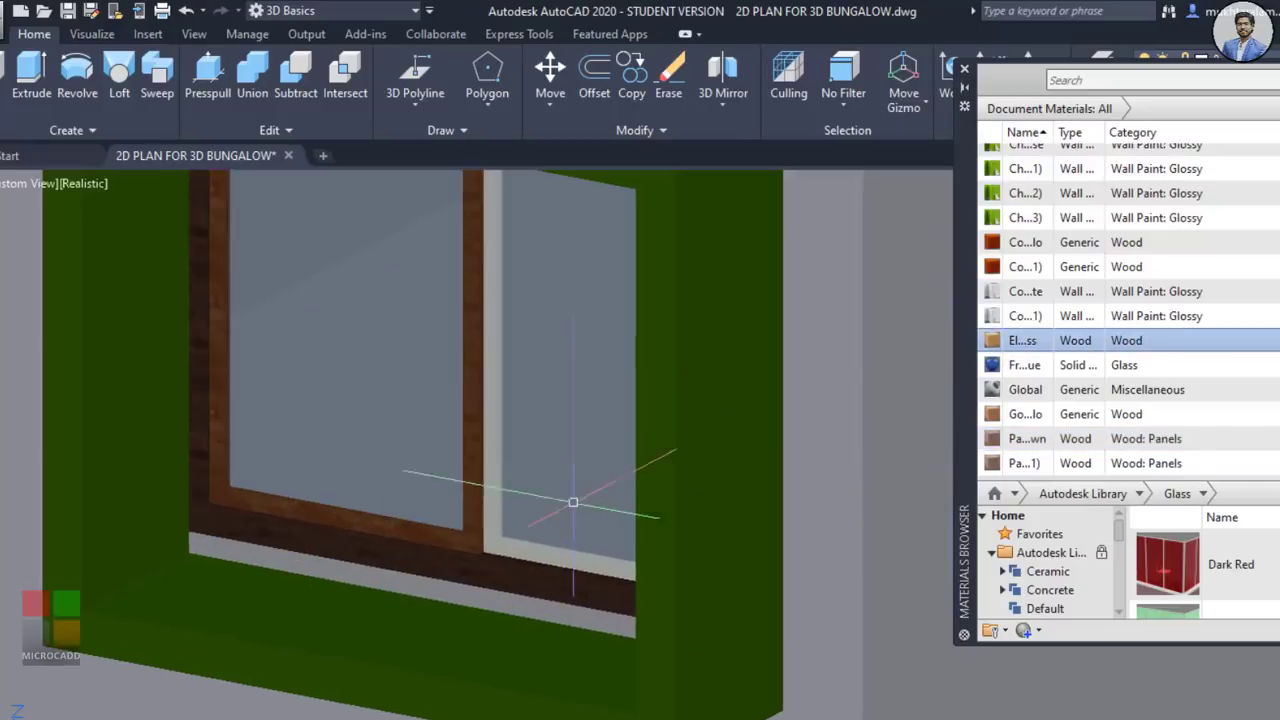
Step: Apply the El...ss Wood material to the second sash of the same green-surround window
{"action": "left_click_drag", "start_coordinate": [1025, 362], "coordinate": [506, 548]}
{"action": "scroll", "coordinate": [506, 548], "scroll_direction": "down", "scroll_amount": 4}
{"action": "middle_click_drag", "start_coordinate": [503, 548], "coordinate": [461, 547]}
{"action": "scroll", "coordinate": [461, 547], "scroll_direction": "up", "scroll_amount": 4}
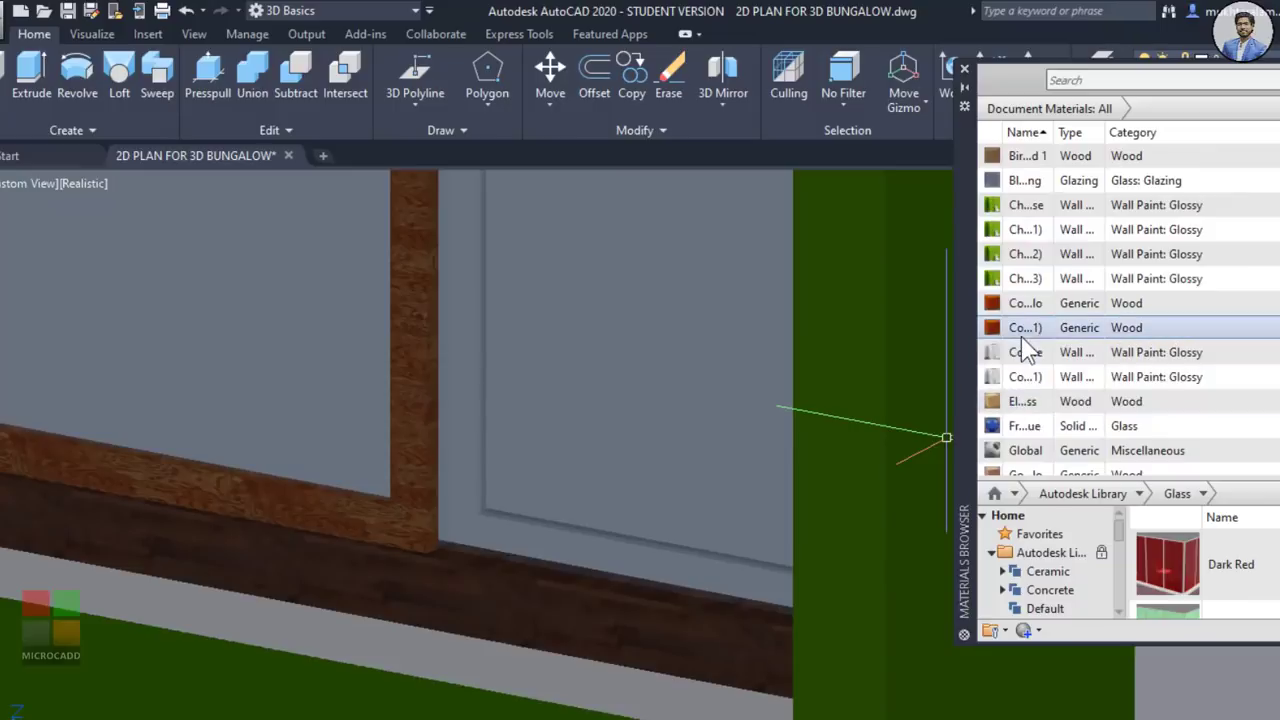
{"action": "left_click_drag", "start_coordinate": [1022, 410], "coordinate": [450, 518]}
{"action": "scroll", "coordinate": [443, 520], "scroll_direction": "down", "scroll_amount": 5}
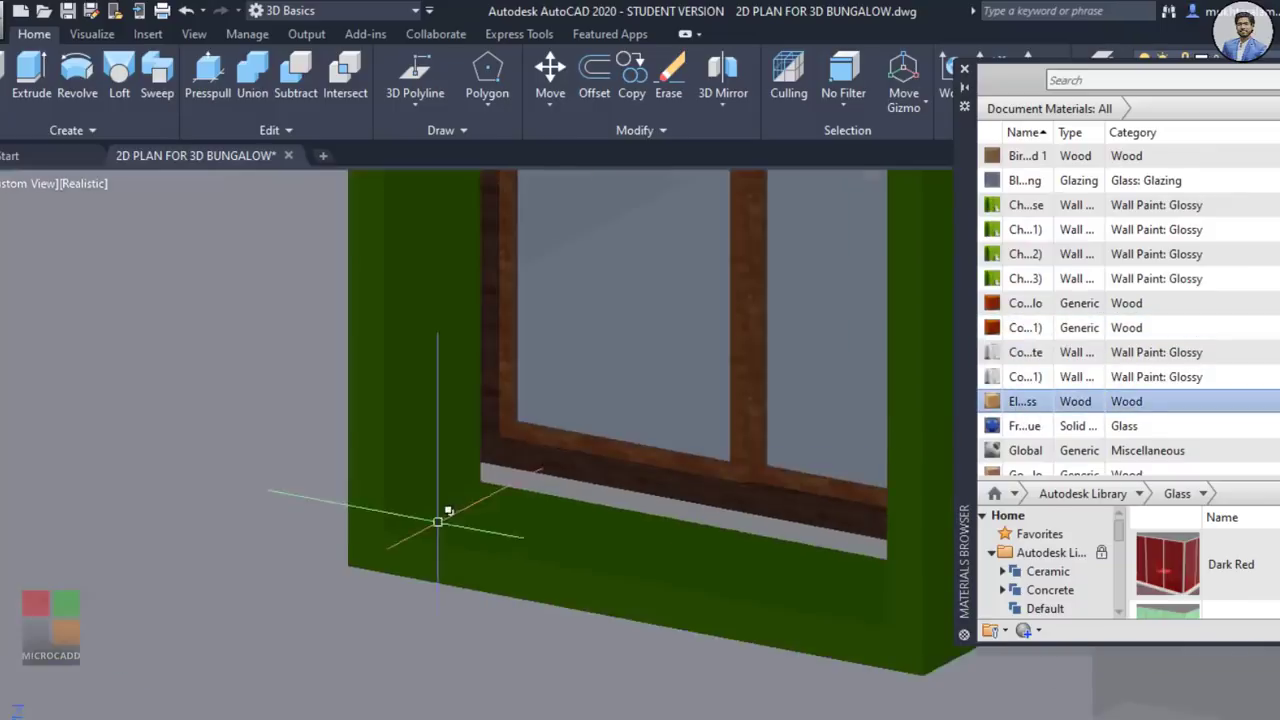
Step: Apply the Frosted - Blue glass to both panes of the green-surround window nearest the upper balcony
{"action": "scroll", "coordinate": [540, 606], "scroll_direction": "up", "scroll_amount": 6}
{"action": "left_click_drag", "start_coordinate": [1022, 426], "coordinate": [590, 430]}
{"action": "left_click_drag", "start_coordinate": [789, 435], "coordinate": [791, 435]}
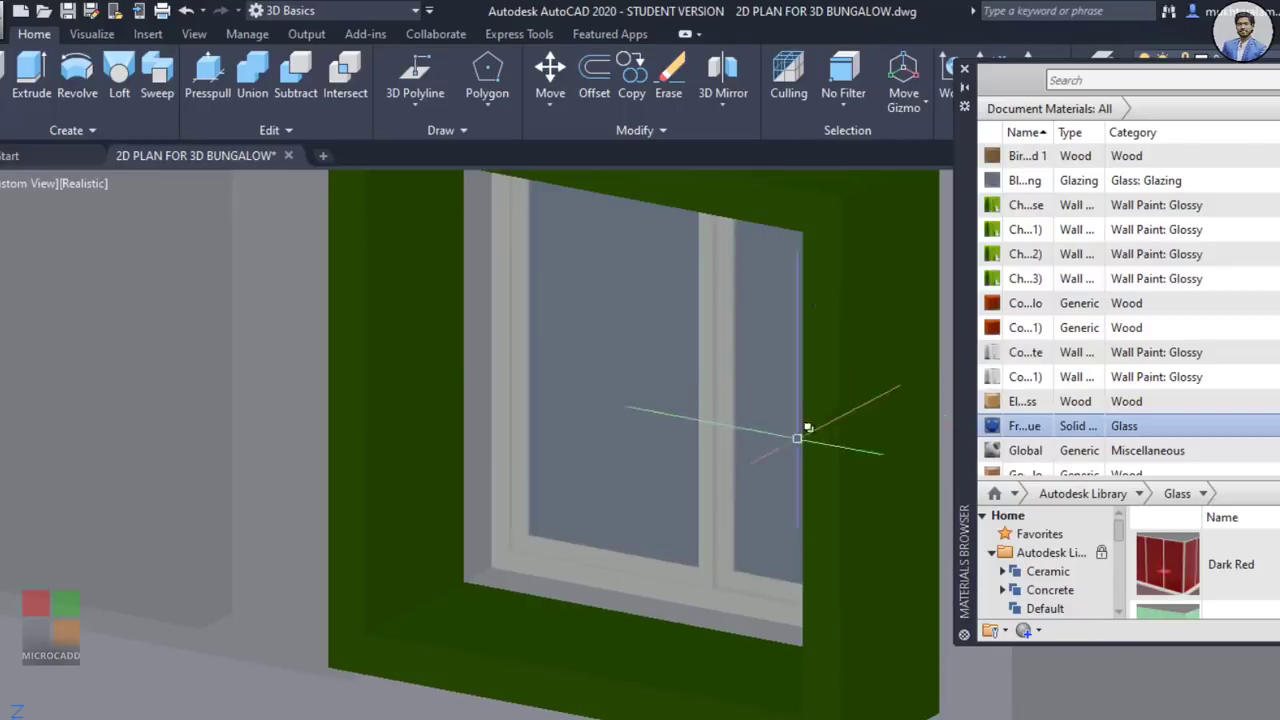
{"action": "scroll", "coordinate": [1020, 440], "scroll_direction": "down", "scroll_amount": 1}
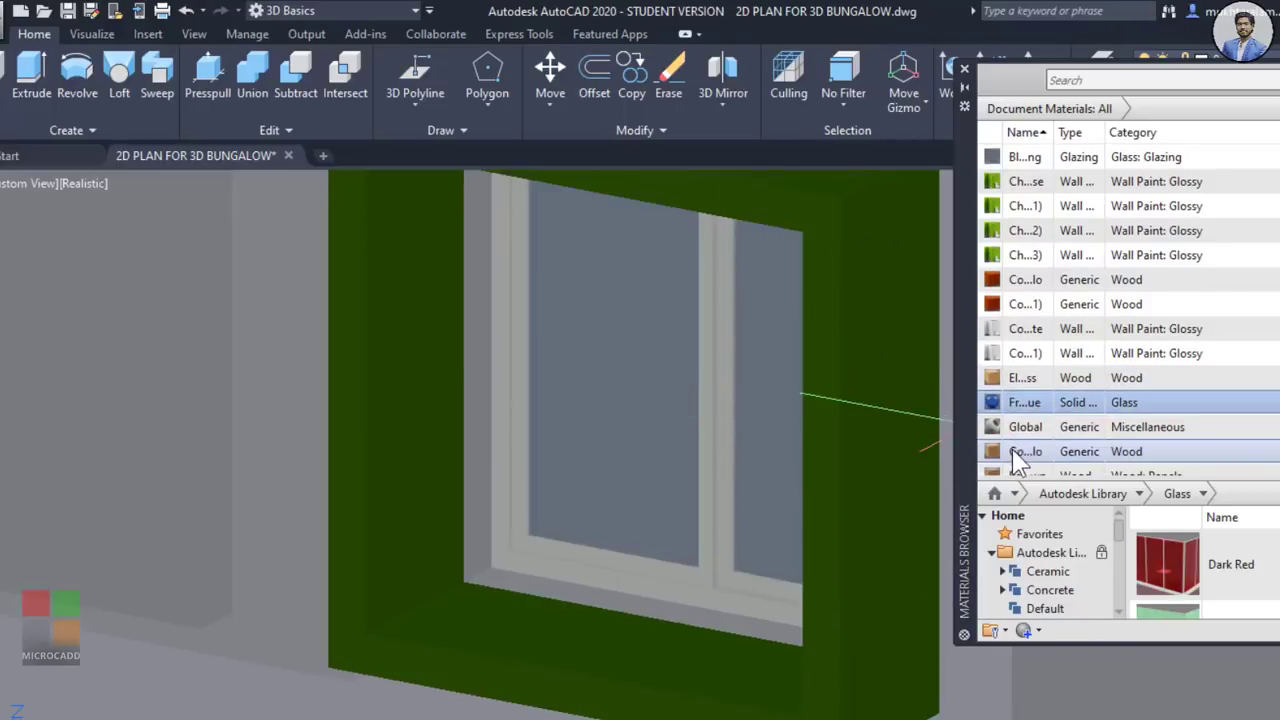
Step: Apply the El...ss Wood material to both sashes of the green-surround window nearest the upper balcony
{"action": "left_click_drag", "start_coordinate": [1018, 460], "coordinate": [719, 434]}
{"action": "scroll", "coordinate": [719, 434], "scroll_direction": "up", "scroll_amount": 3}
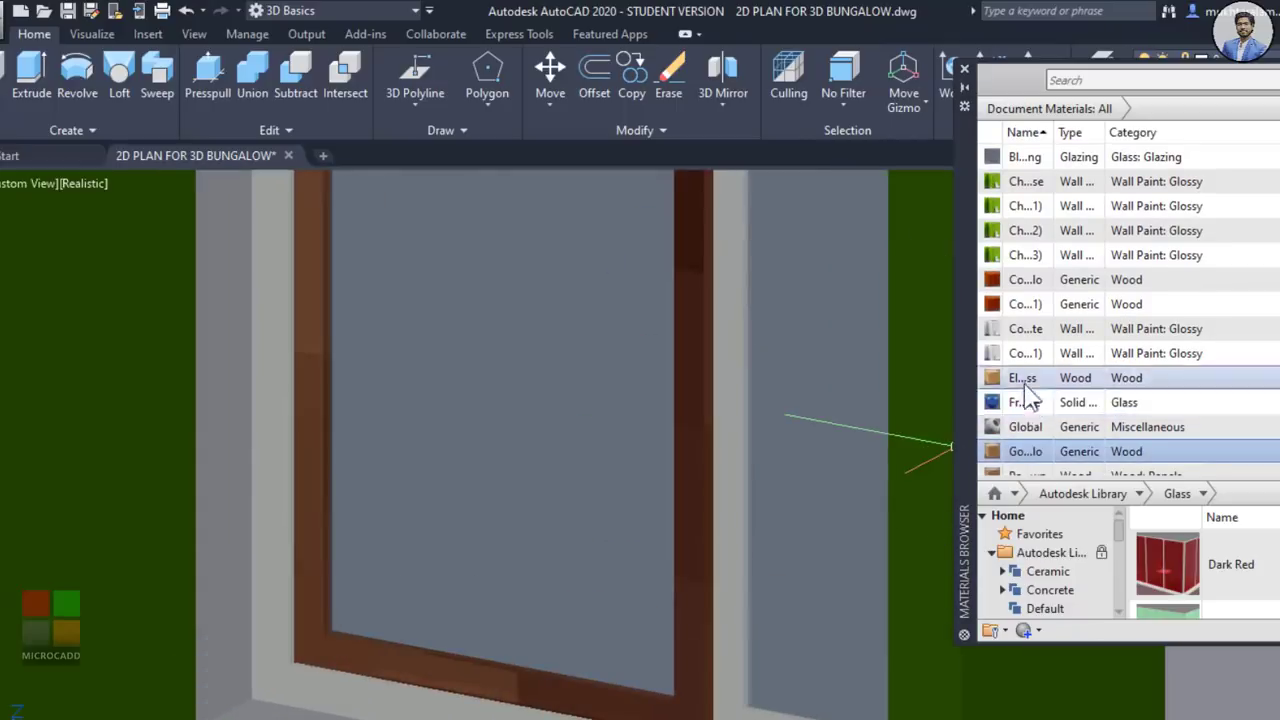
{"action": "left_click_drag", "start_coordinate": [1023, 383], "coordinate": [740, 462]}
{"action": "middle_click_drag", "start_coordinate": [762, 470], "coordinate": [700, 369]}
{"action": "scroll", "coordinate": [1041, 426], "scroll_direction": "down", "scroll_amount": 2}
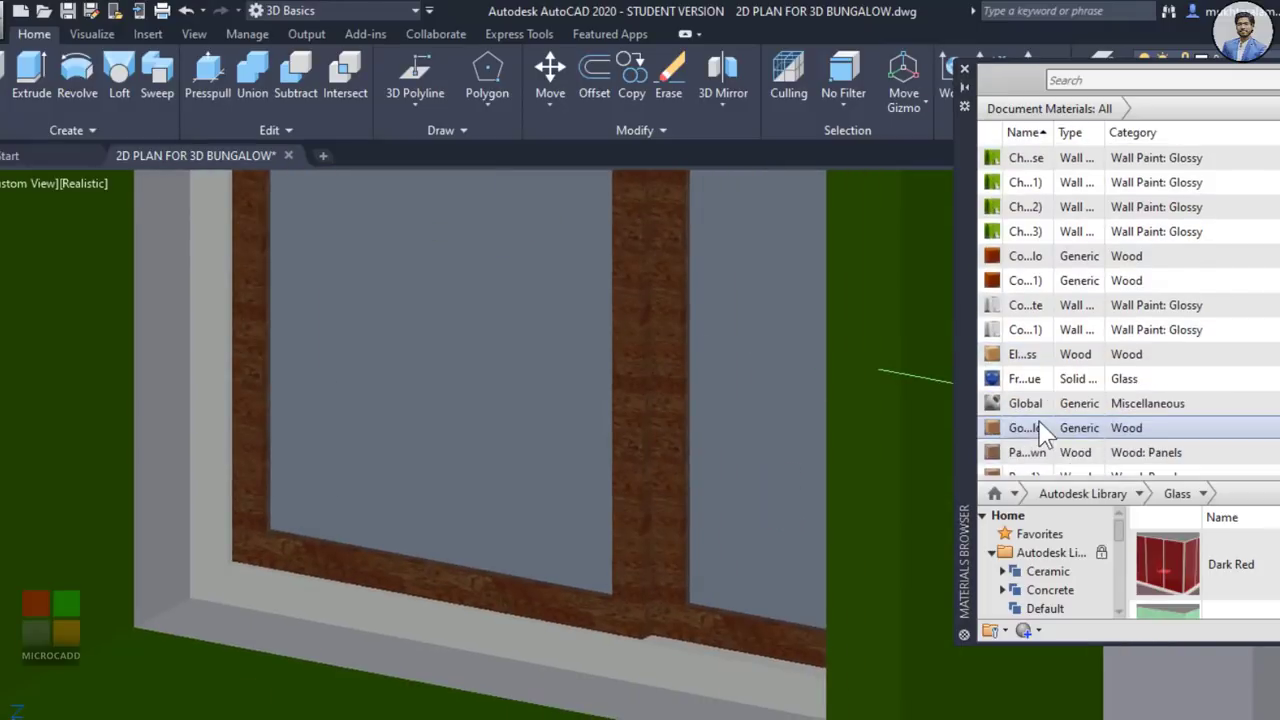
Step: Apply the dark-brown Pa...wn wood panel material to the outer frame of the same window
{"action": "scroll", "coordinate": [1030, 440], "scroll_direction": "down", "scroll_amount": 1}
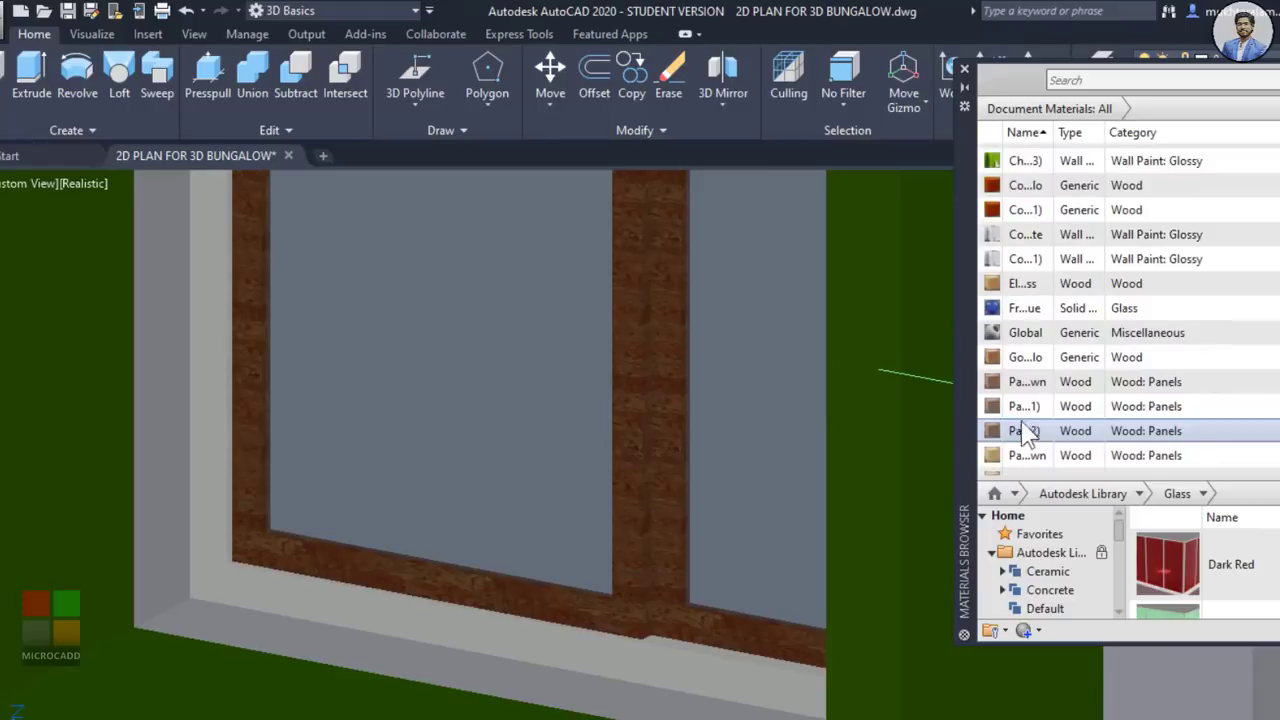
{"action": "left_click_drag", "start_coordinate": [1025, 382], "coordinate": [812, 600]}
{"action": "left_click_drag", "start_coordinate": [671, 656], "coordinate": [677, 663]}
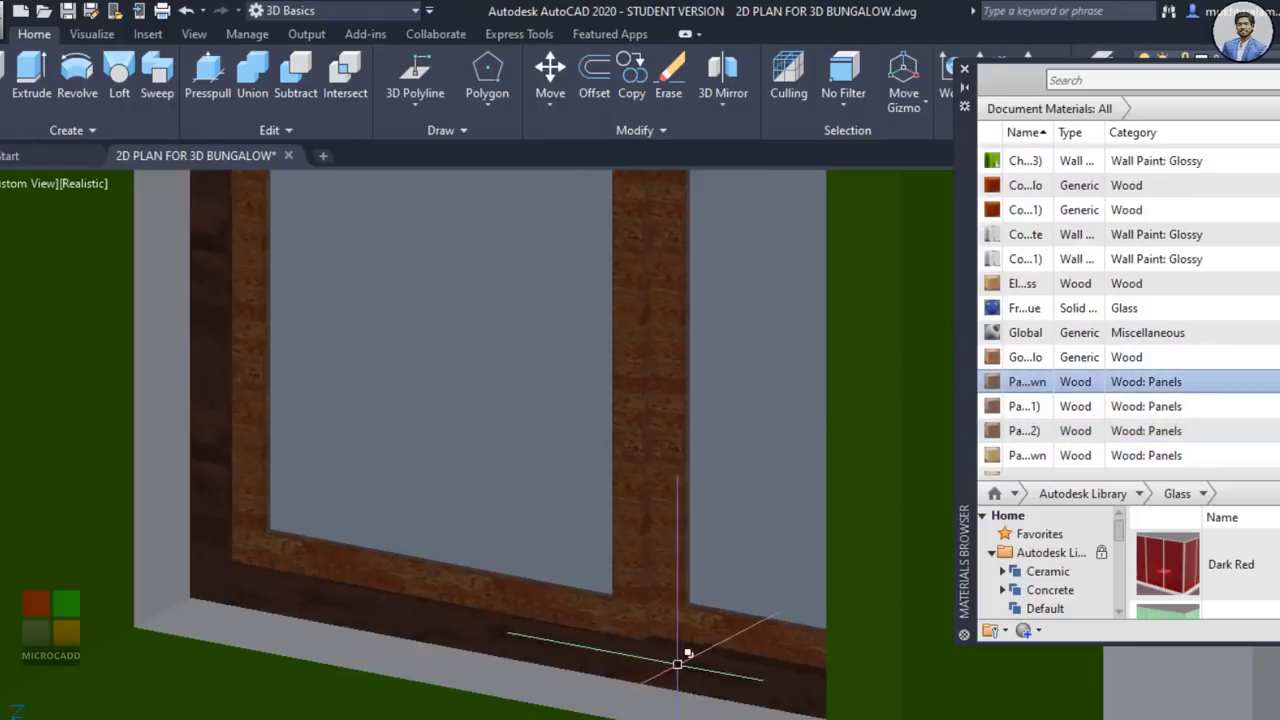
Step: Examine the facade's windows and doors for panes and frames that still need a material
{"action": "scroll", "coordinate": [660, 657], "scroll_direction": "down", "scroll_amount": 6}
{"action": "scroll", "coordinate": [760, 510], "scroll_direction": "up", "scroll_amount": 2}
{"action": "middle_click_drag", "start_coordinate": [760, 515], "coordinate": [416, 484]}
{"action": "scroll", "coordinate": [557, 510], "scroll_direction": "down", "scroll_amount": 1}
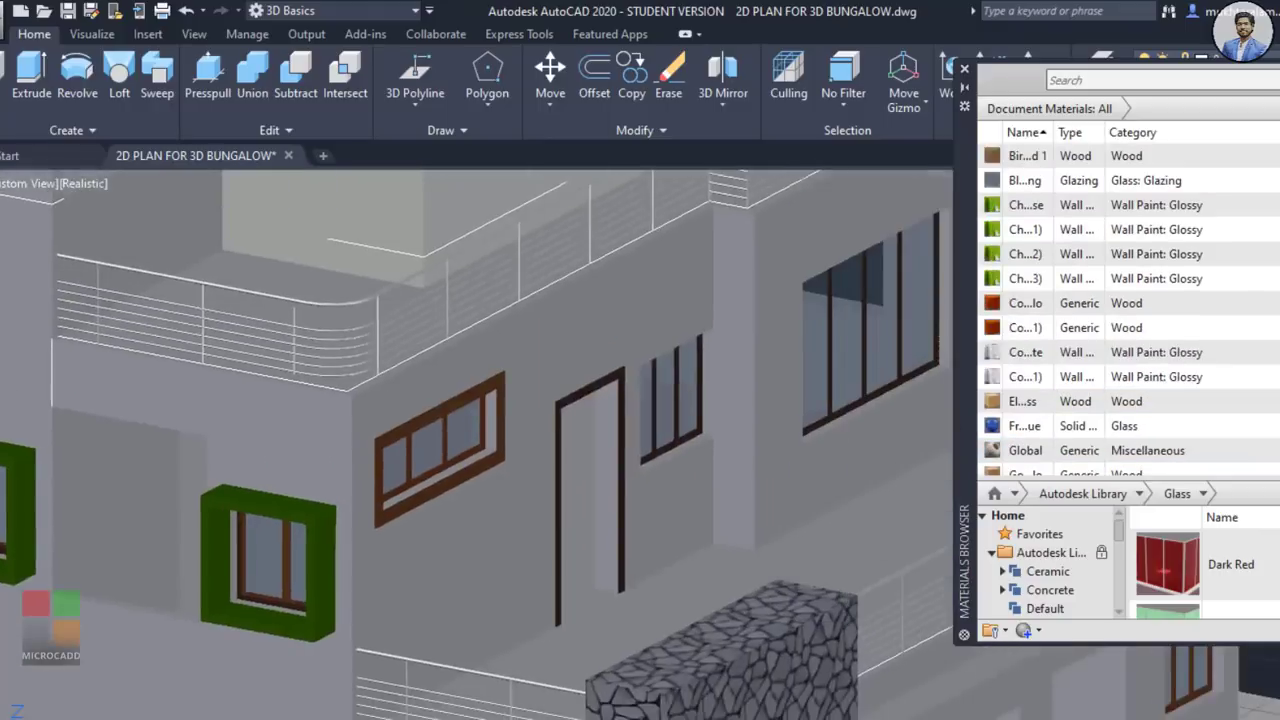
{"action": "scroll", "coordinate": [678, 418], "scroll_direction": "down", "scroll_amount": 1}
{"action": "middle_click_drag", "start_coordinate": [607, 583], "coordinate": [436, 461], "text": "shift"}
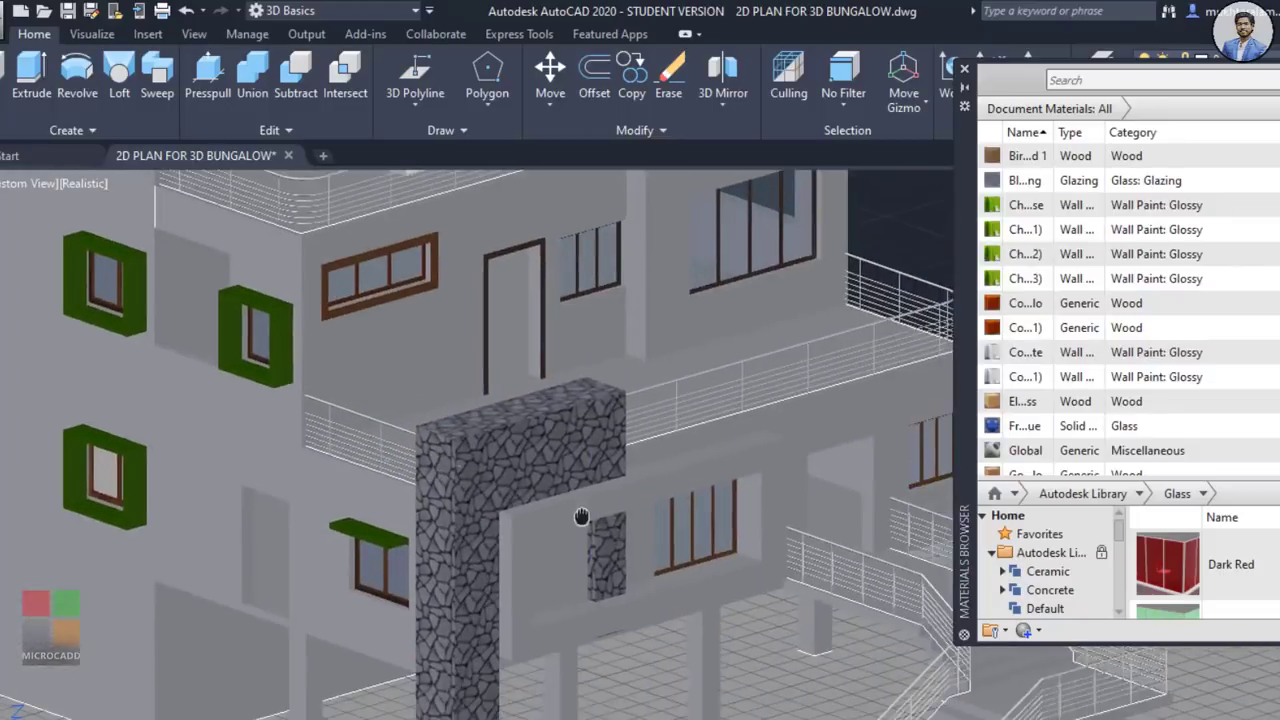
{"action": "middle_click_drag", "start_coordinate": [583, 517], "coordinate": [651, 550], "text": "shift"}
{"action": "scroll", "coordinate": [176, 545], "scroll_direction": "up", "scroll_amount": 4}
{"action": "scroll", "coordinate": [191, 509], "scroll_direction": "down", "scroll_amount": 5}
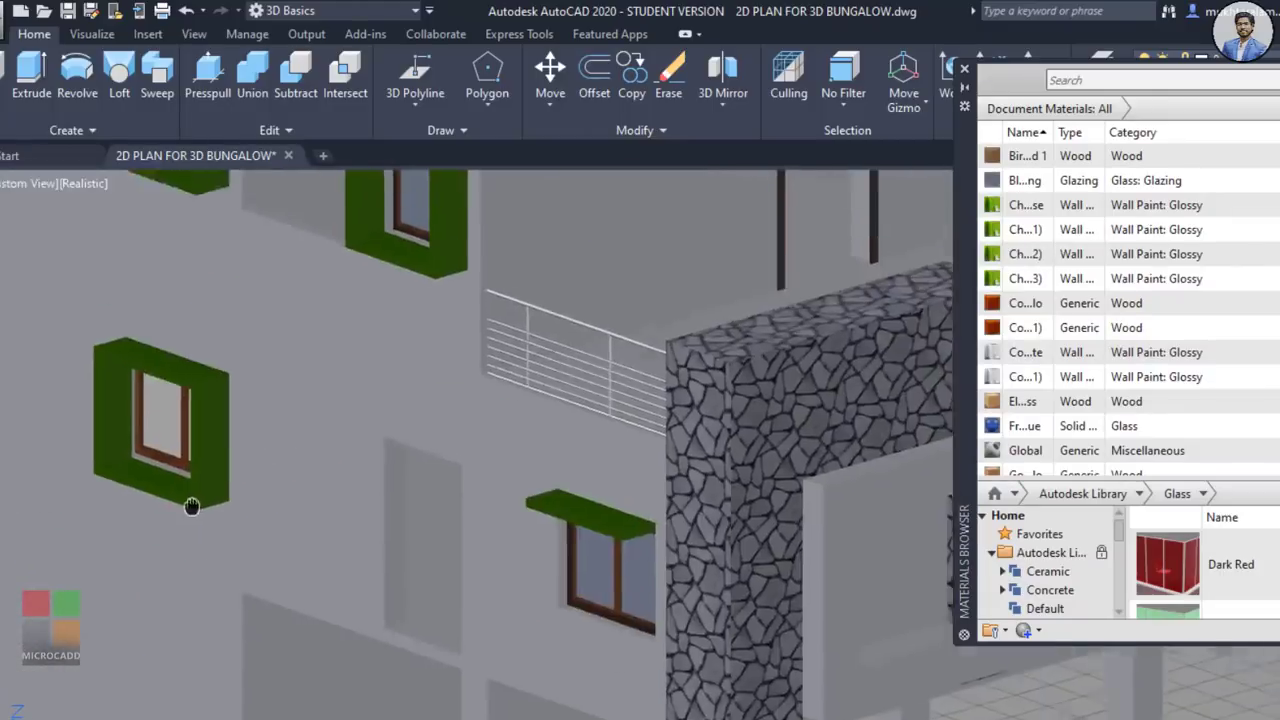
Step: Apply the brown Wood: Panels document material to the frame of the lower green-bordered window
{"action": "scroll", "coordinate": [394, 463], "scroll_direction": "up", "scroll_amount": 5}
{"action": "scroll", "coordinate": [560, 440], "scroll_direction": "up", "scroll_amount": 3}
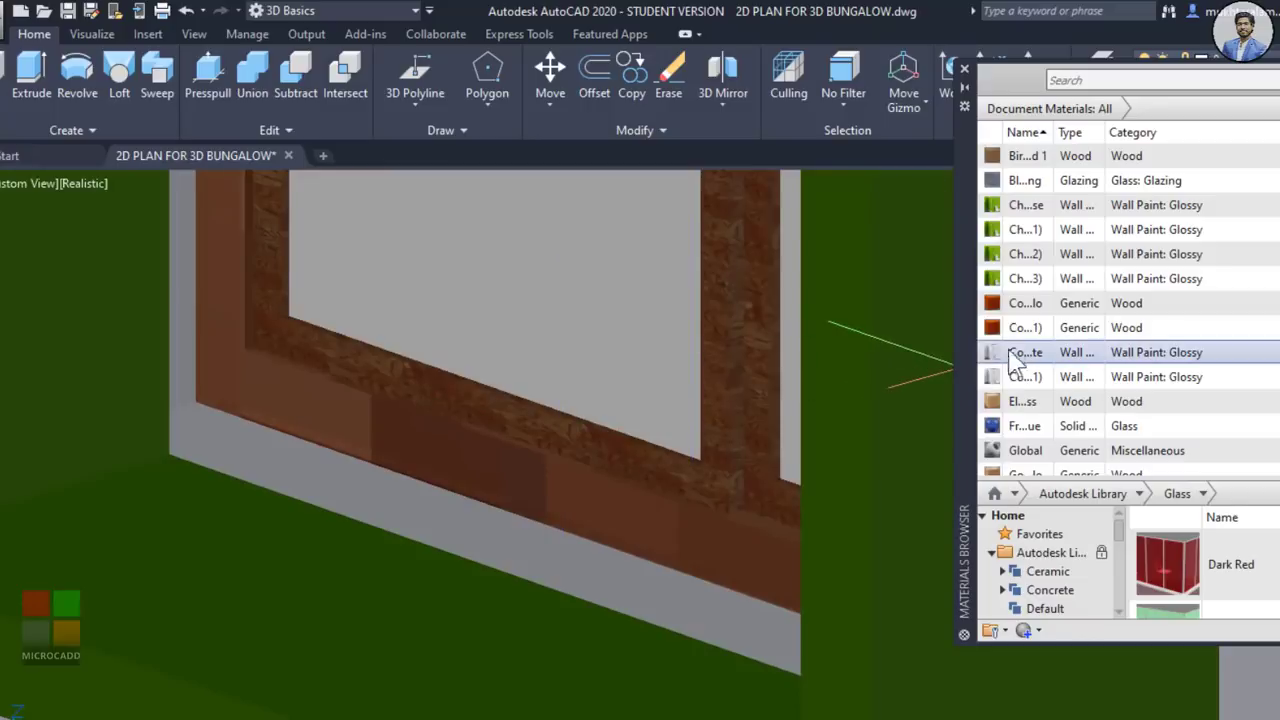
{"action": "scroll", "coordinate": [1020, 468], "scroll_direction": "down", "scroll_amount": 1}
{"action": "scroll", "coordinate": [1020, 468], "scroll_direction": "down", "scroll_amount": 2}
{"action": "left_click_drag", "start_coordinate": [1015, 417], "coordinate": [520, 470]}
{"action": "scroll", "coordinate": [491, 491], "scroll_direction": "down", "scroll_amount": 8}
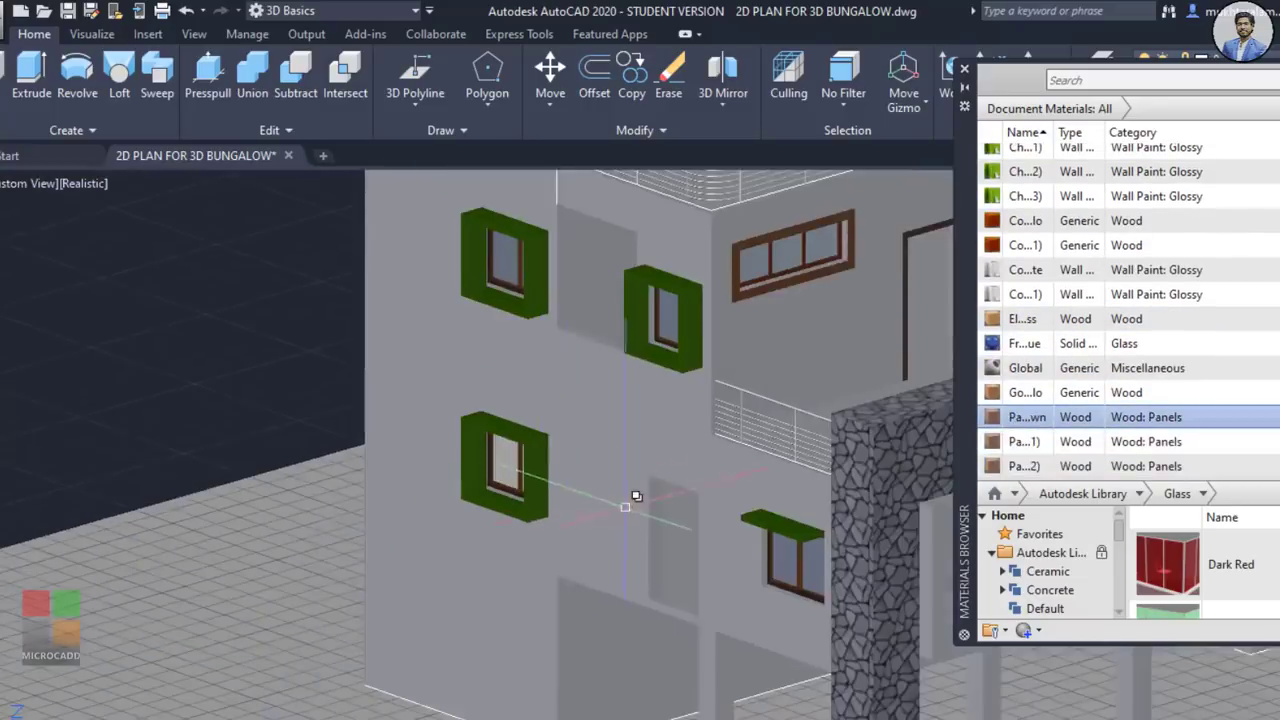
Step: Union the handrail and horizontal rails around the rounded corner of the first-floor balcony railing
{"action": "scroll", "coordinate": [790, 557], "scroll_direction": "up", "scroll_amount": 10}
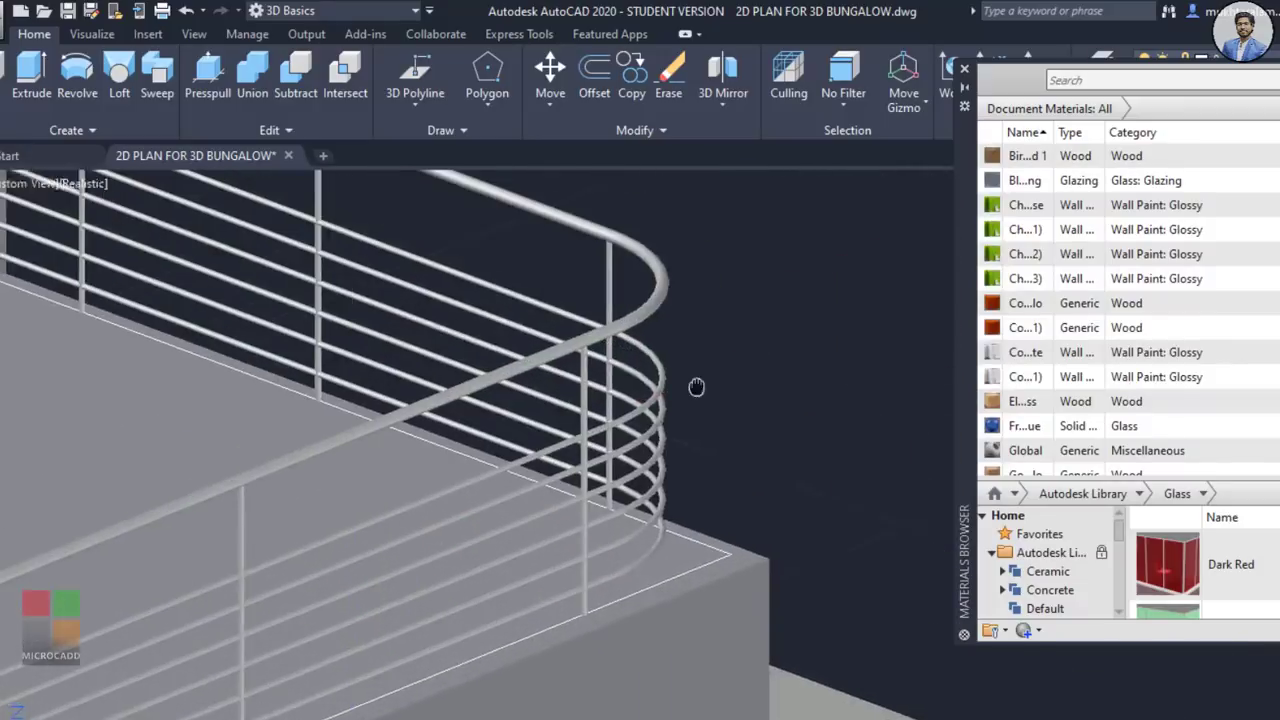
{"action": "mouse_move", "coordinate": [700, 397]}
{"action": "middle_mouse_down", "text": "shift"}
{"action": "mouse_move", "coordinate": [699, 329]}
{"action": "mouse_move", "coordinate": [695, 390]}
{"action": "middle_mouse_up", "text": "shift"}
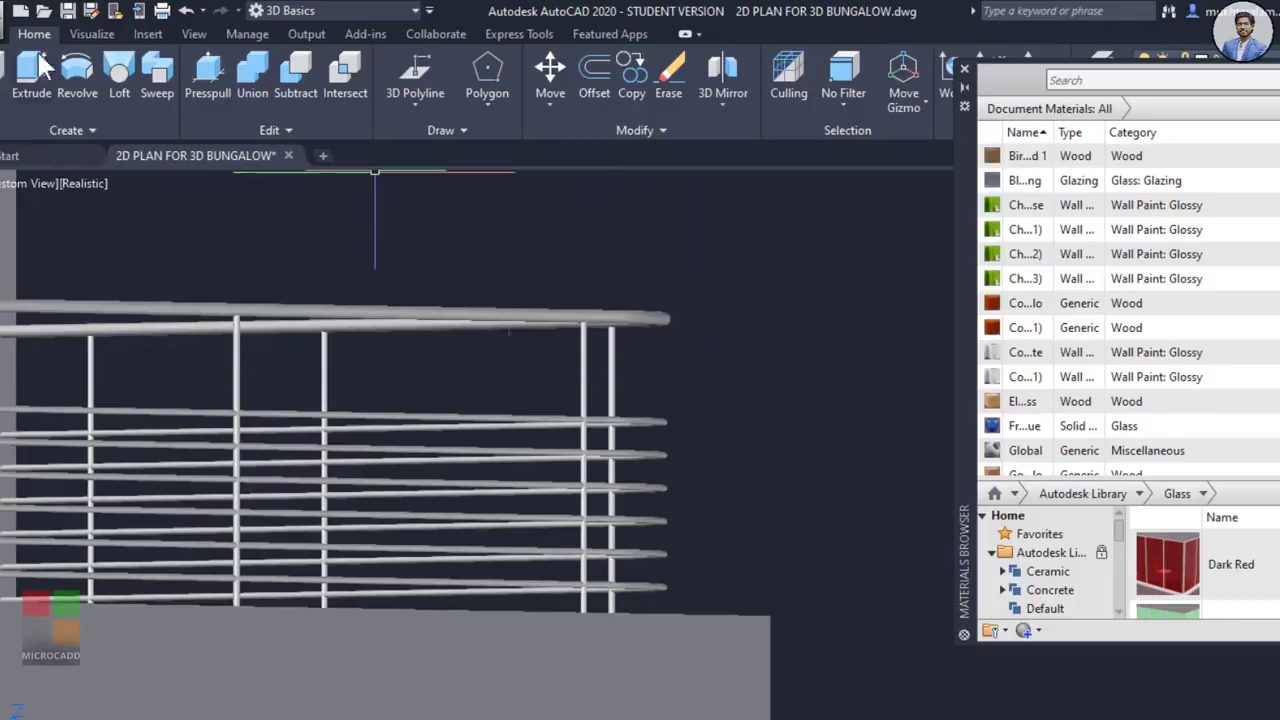
{"action": "left_click", "coordinate": [766, 271]}
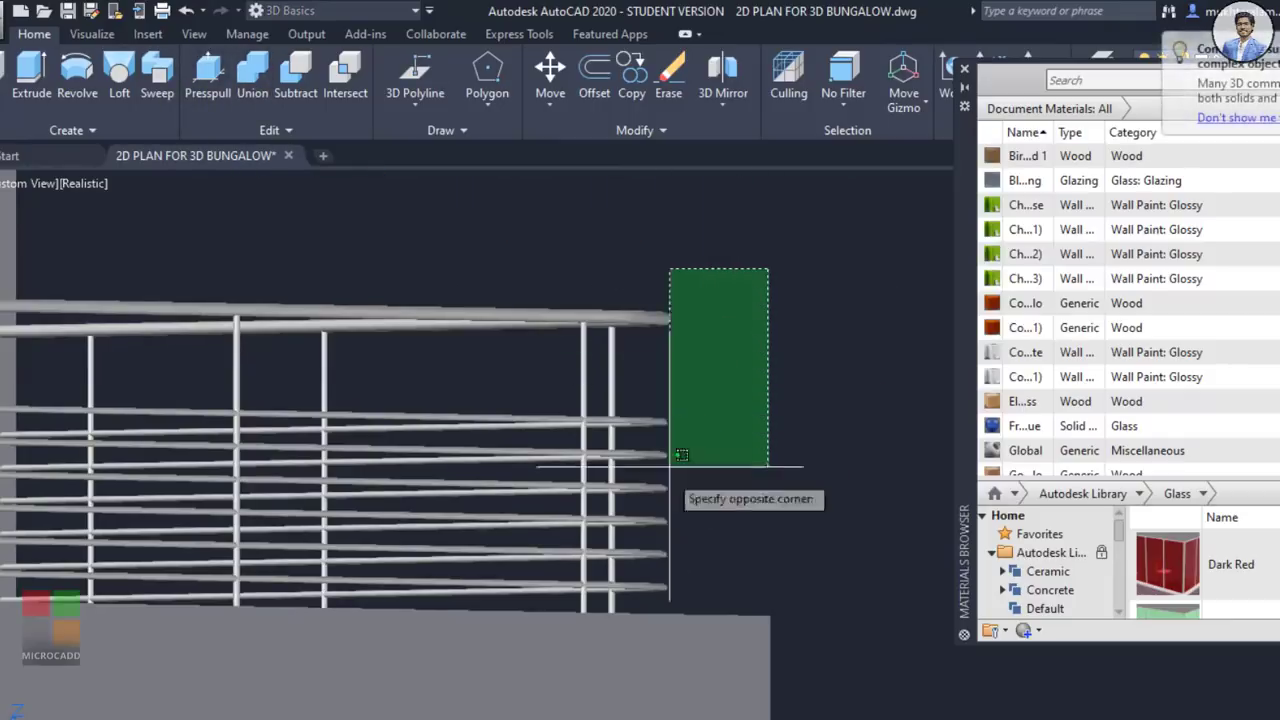
{"action": "left_click", "coordinate": [626, 598]}
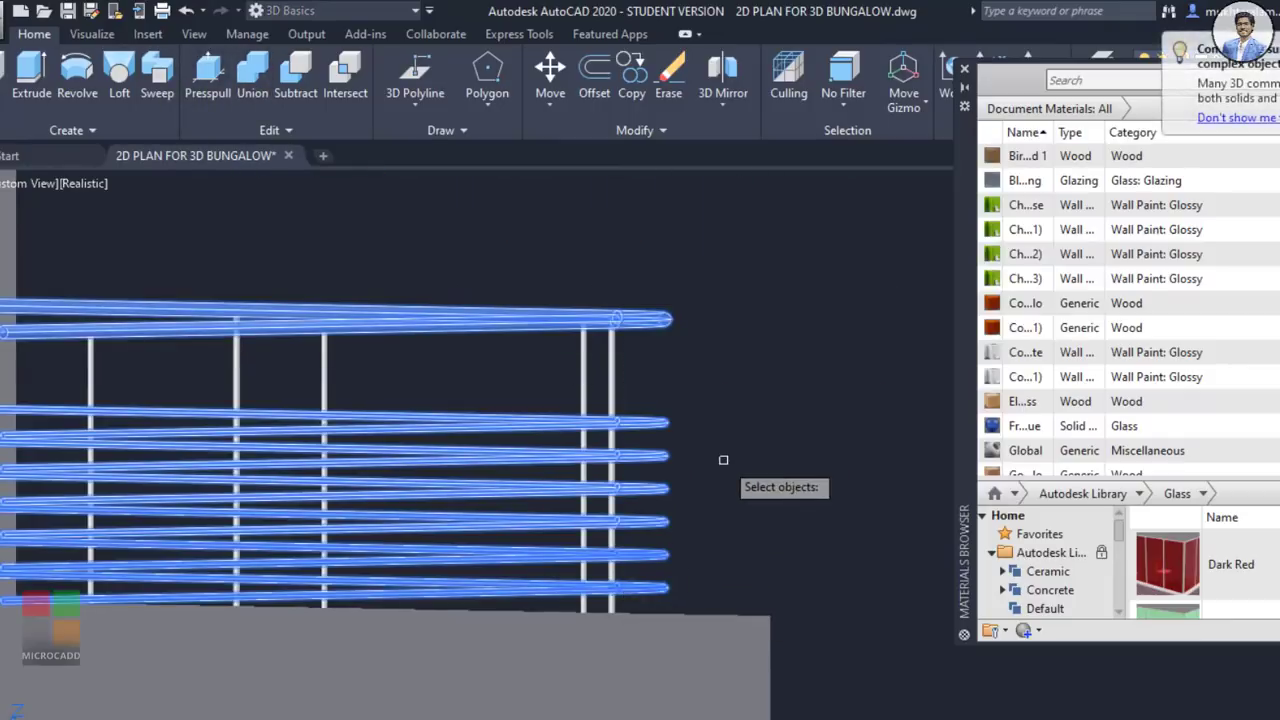
{"action": "key", "text": "Escape"}
{"action": "middle_click_drag", "start_coordinate": [723, 457], "coordinate": [811, 327]}
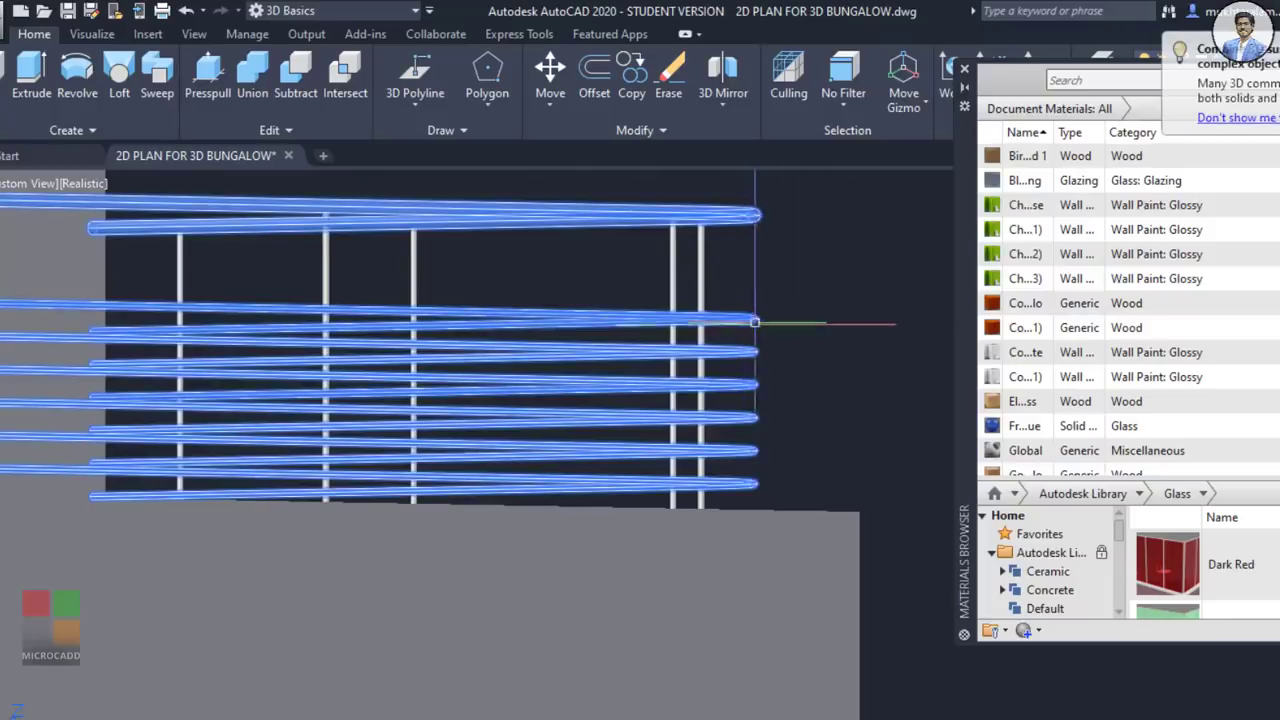
{"action": "scroll", "coordinate": [525, 187], "scroll_direction": "down", "scroll_amount": 2}
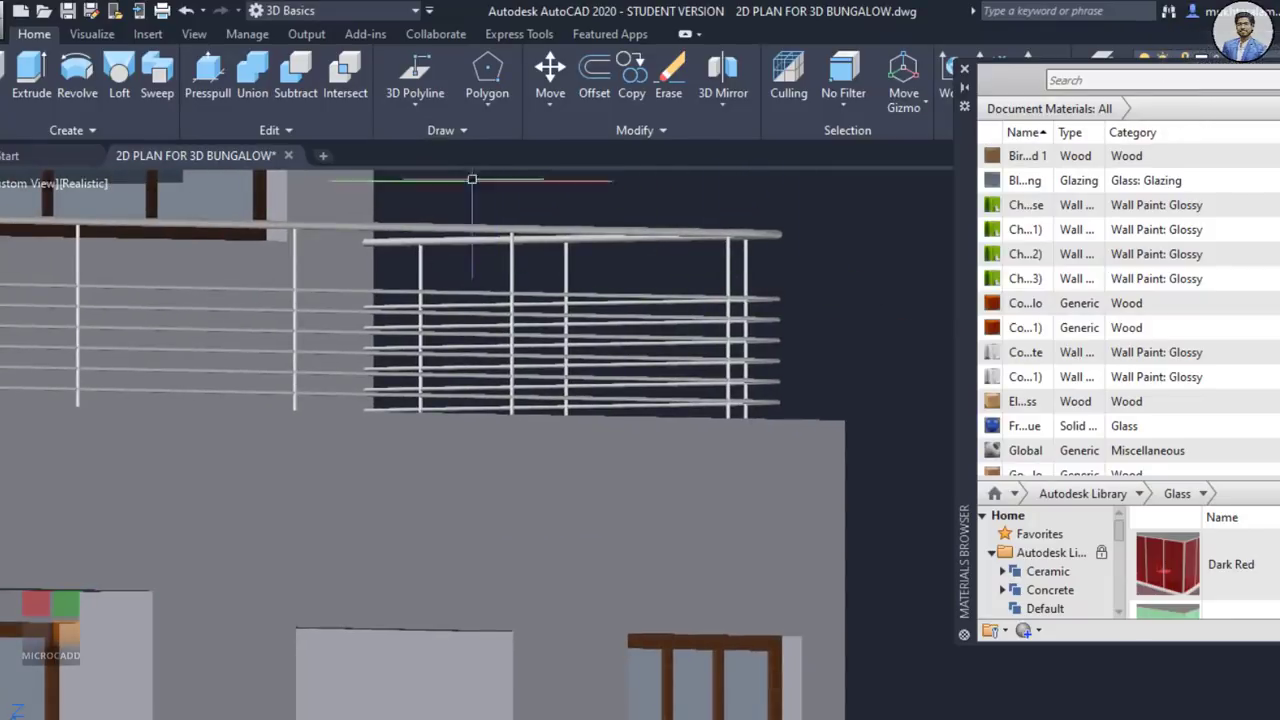
{"action": "scroll", "coordinate": [472, 180], "scroll_direction": "down", "scroll_amount": 2}
Step: Union all vertical posts with the first-floor balcony rails into one solid and check it by selecting the railing
{"action": "key", "text": "Return"}
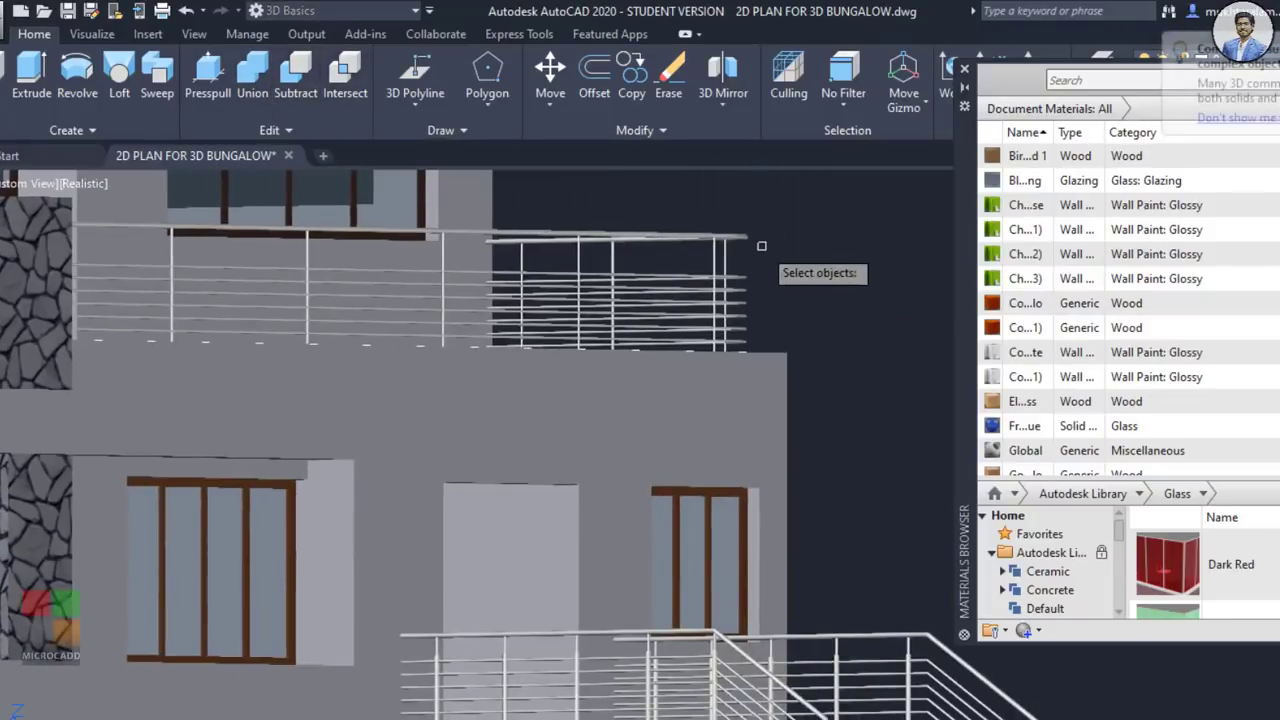
{"action": "left_click", "coordinate": [765, 247]}
{"action": "left_click", "coordinate": [531, 264]}
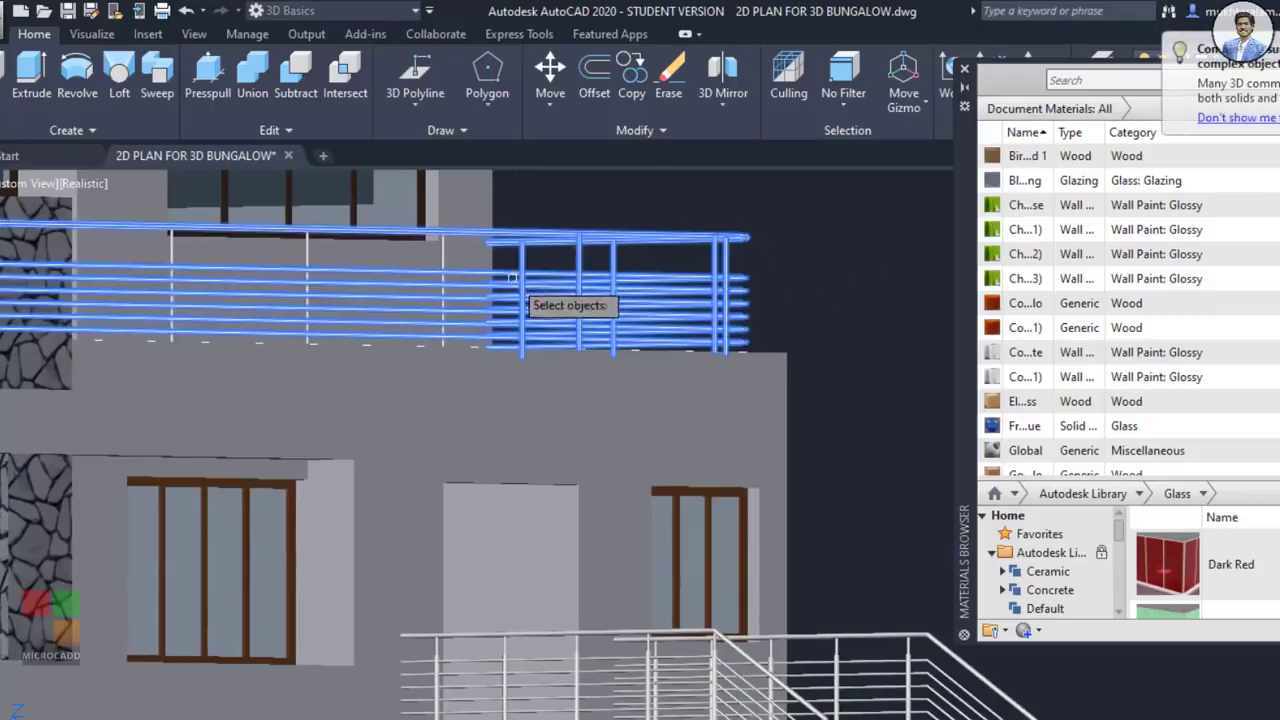
{"action": "scroll", "coordinate": [692, 297], "scroll_direction": "up", "scroll_amount": 2}
{"action": "left_click", "coordinate": [693, 279]}
{"action": "scroll", "coordinate": [525, 286], "scroll_direction": "up", "scroll_amount": 2}
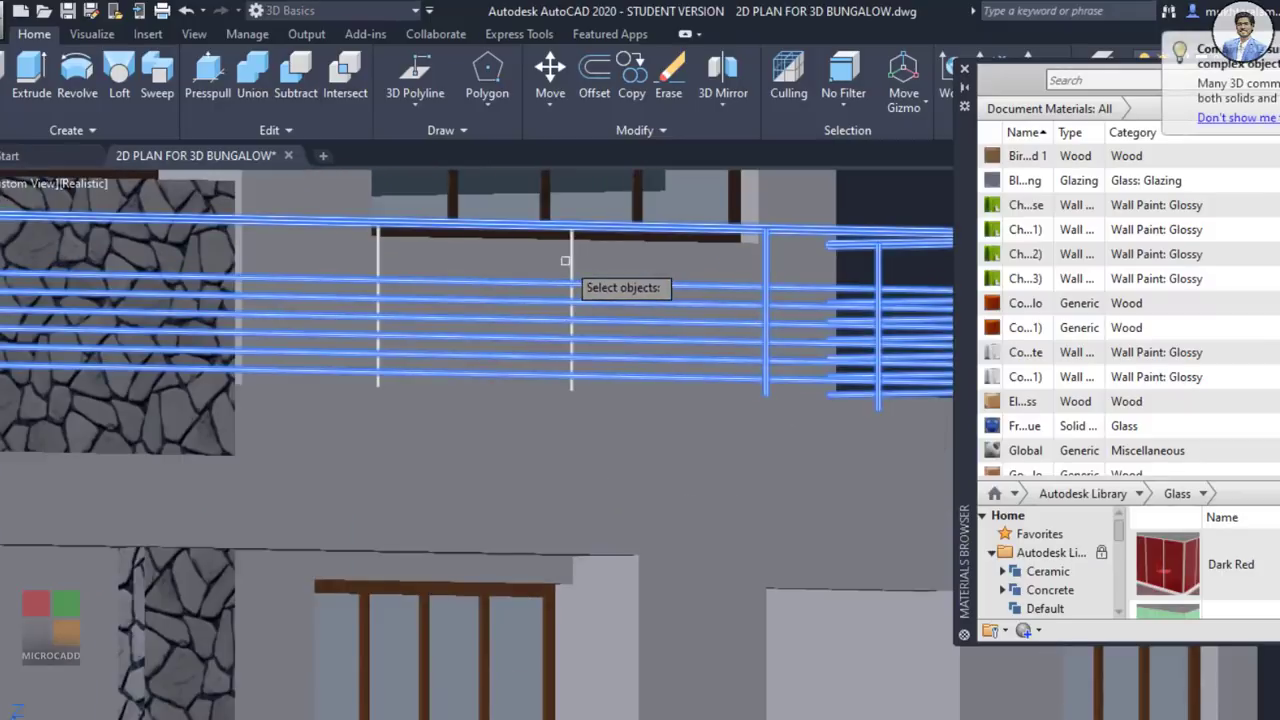
{"action": "left_click", "coordinate": [570, 260]}
{"action": "left_click", "coordinate": [378, 262]}
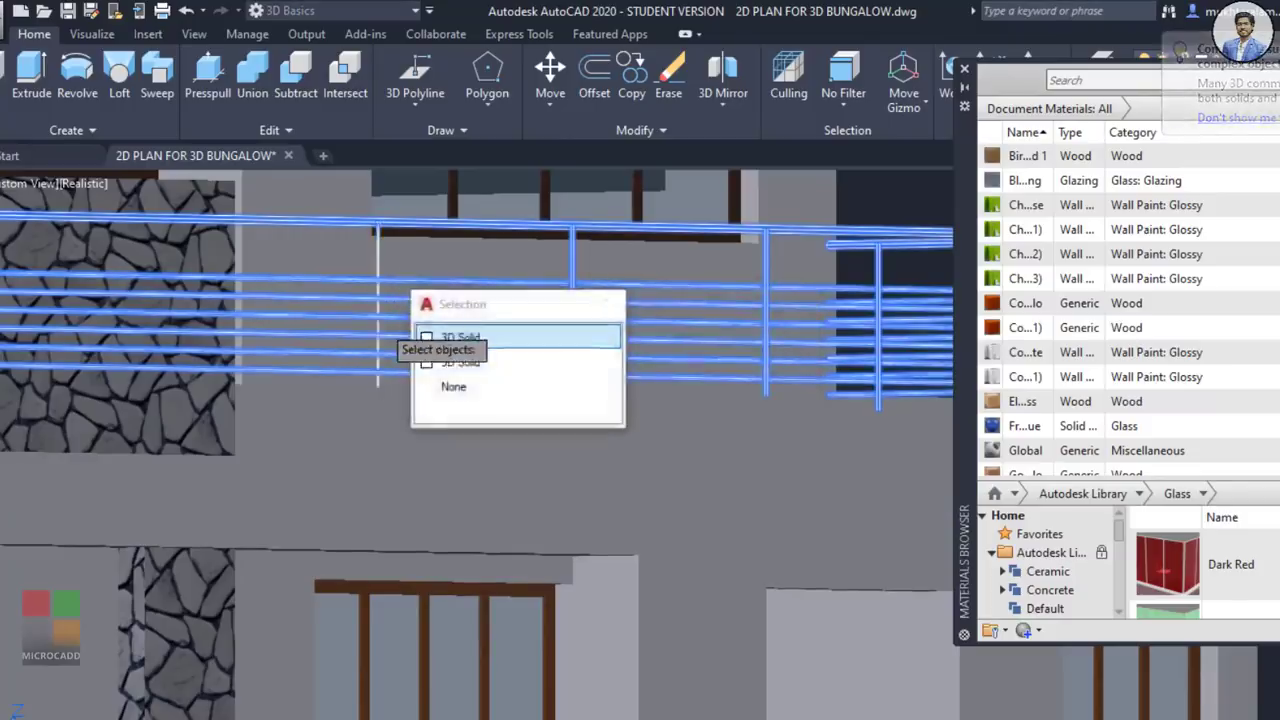
{"action": "middle_click_drag", "start_coordinate": [188, 376], "coordinate": [925, 393]}
{"action": "middle_click_drag", "start_coordinate": [265, 331], "coordinate": [512, 369]}
{"action": "left_click", "coordinate": [464, 314]}
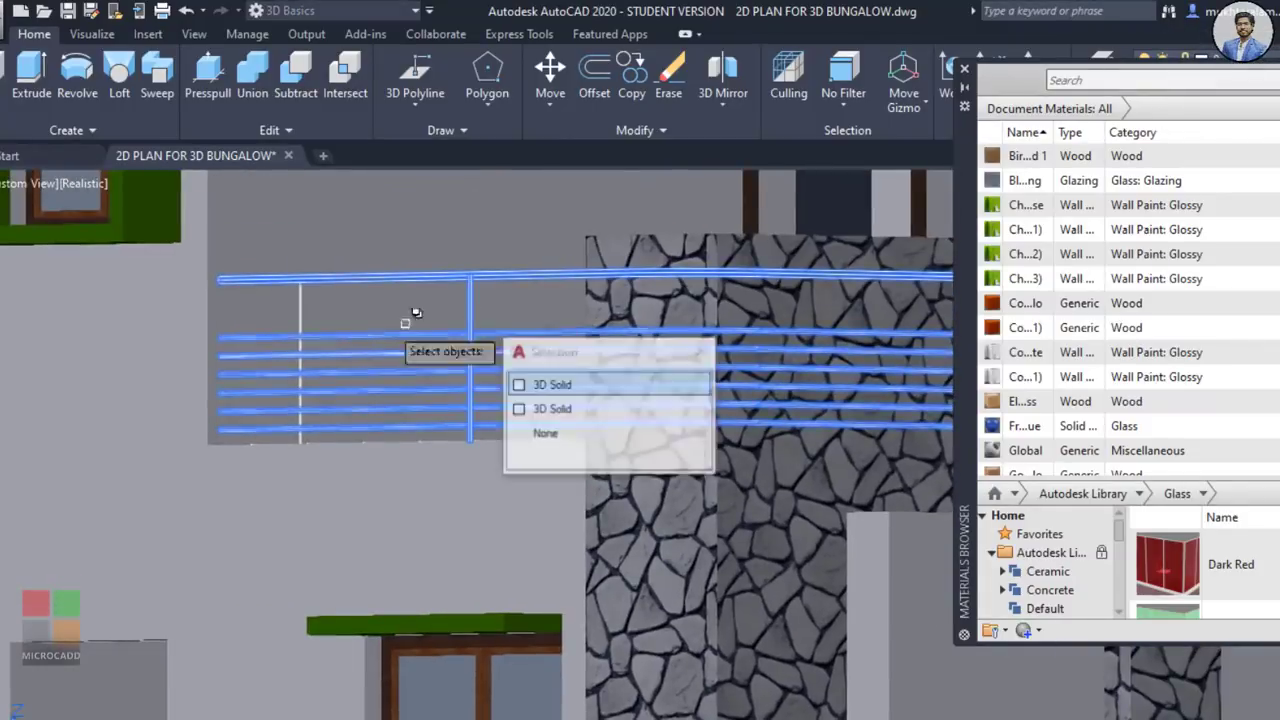
{"action": "left_click", "coordinate": [298, 304]}
{"action": "key", "text": "Escape"}
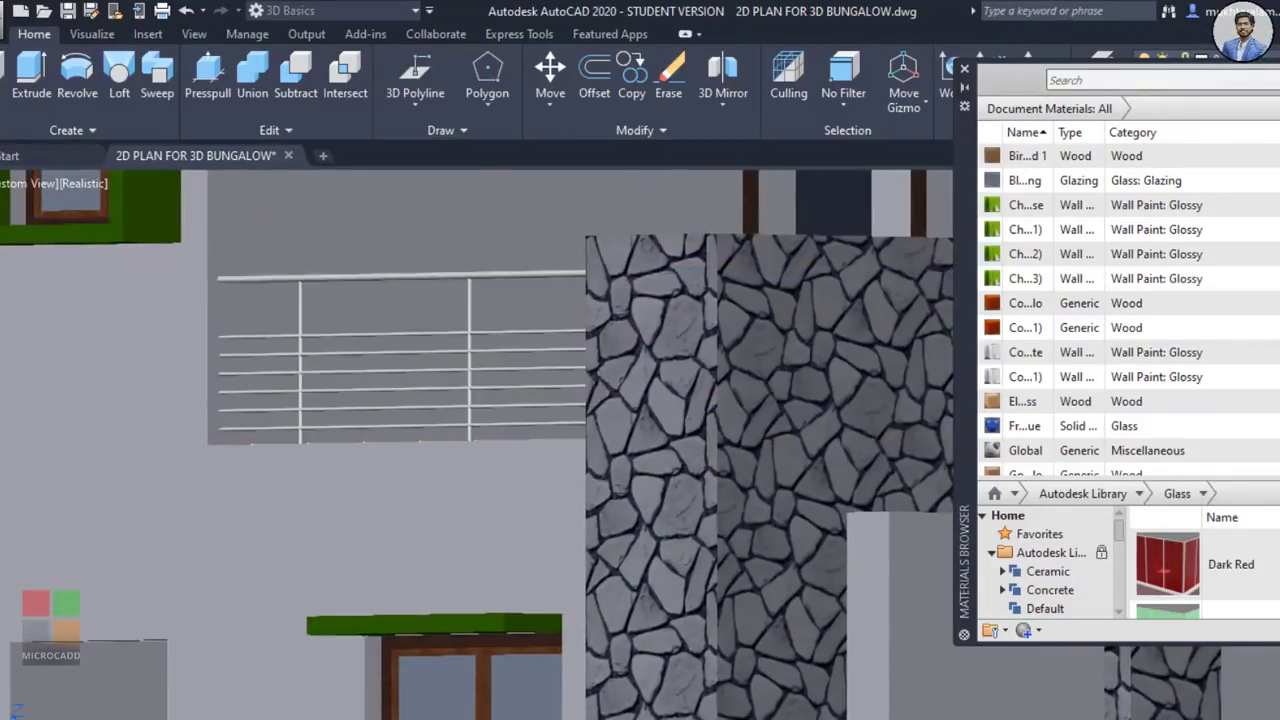
{"action": "left_click", "coordinate": [328, 268]}
{"action": "scroll", "coordinate": [328, 268], "scroll_direction": "down", "scroll_amount": 5}
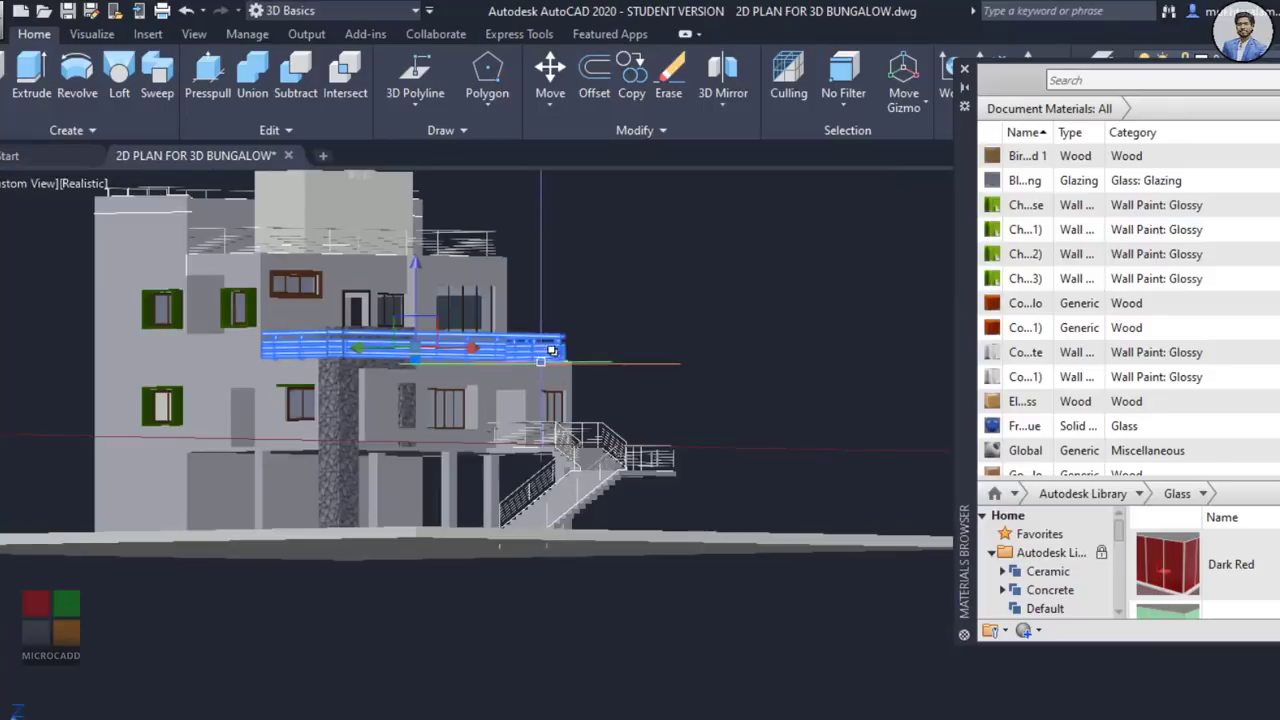
{"action": "scroll", "coordinate": [615, 462], "scroll_direction": "up", "scroll_amount": 2}
{"action": "key", "text": "Escape"}
Step: Start a union and select the staircase handrails, horizontal rails and the posts around the mid-landing
{"action": "scroll", "coordinate": [600, 430], "scroll_direction": "up", "scroll_amount": 6}
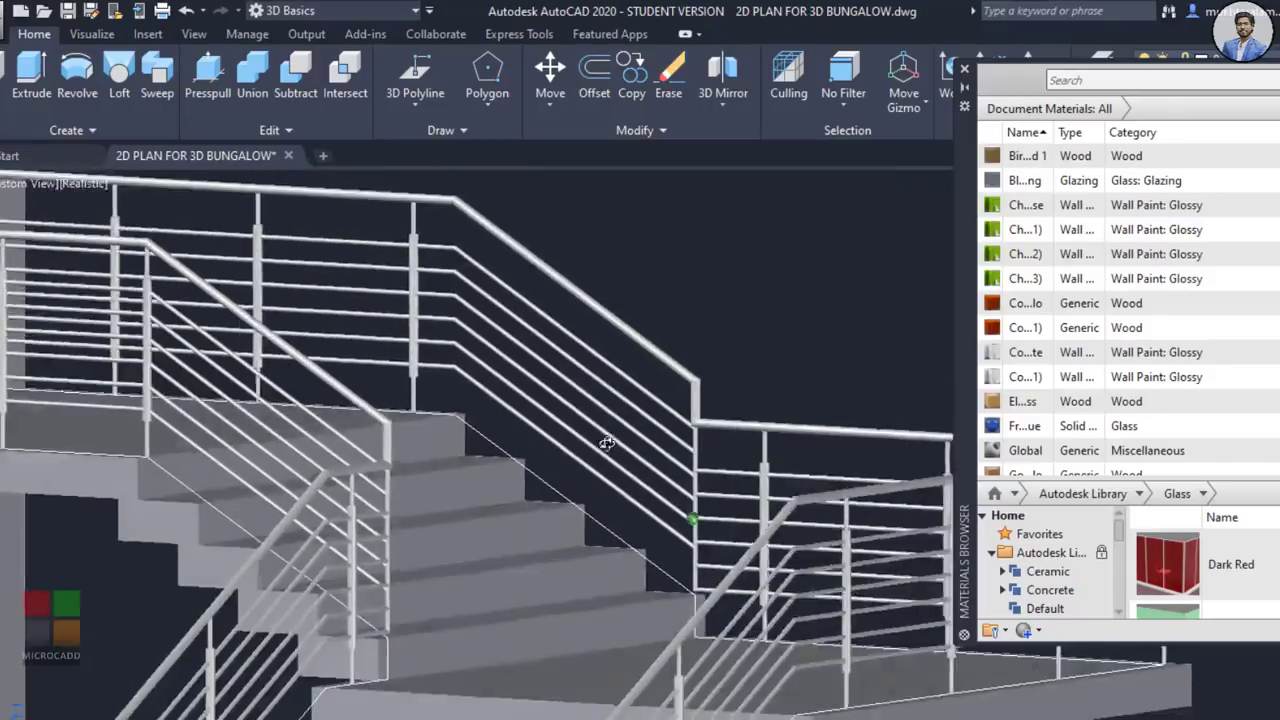
{"action": "middle_click_drag", "start_coordinate": [607, 443], "coordinate": [609, 423], "text": "shift"}
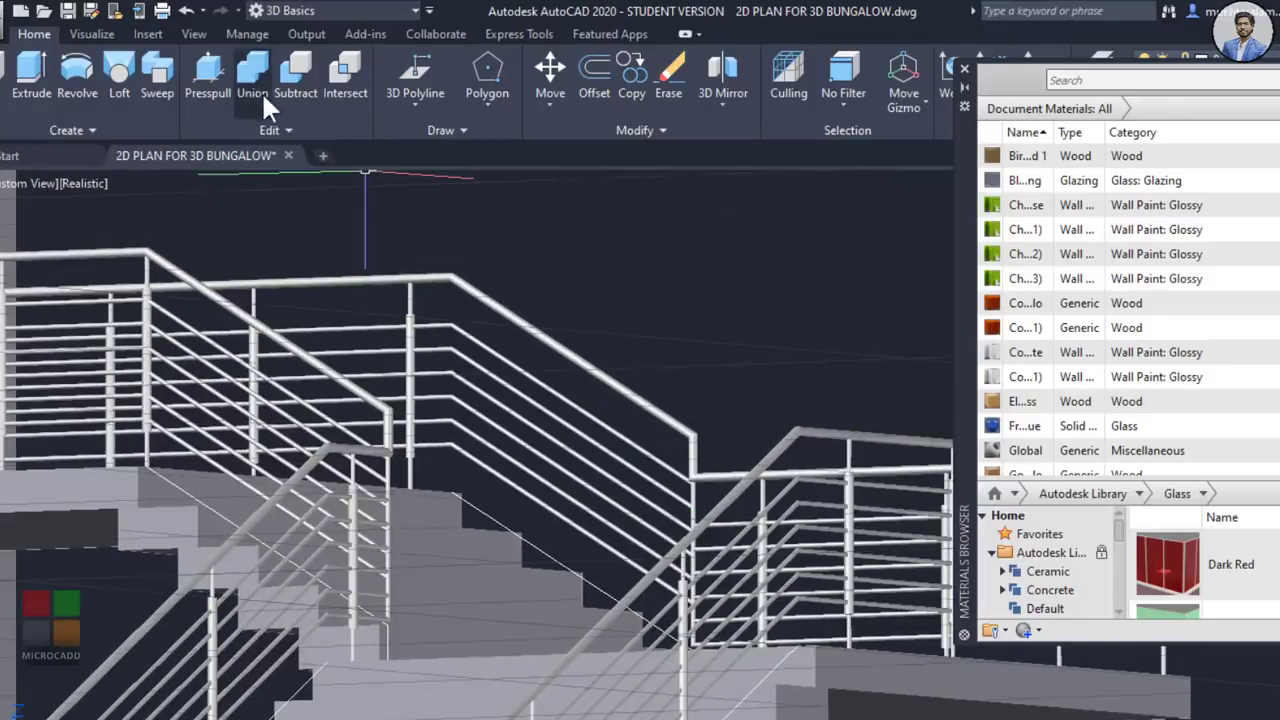
{"action": "left_click", "coordinate": [565, 216]}
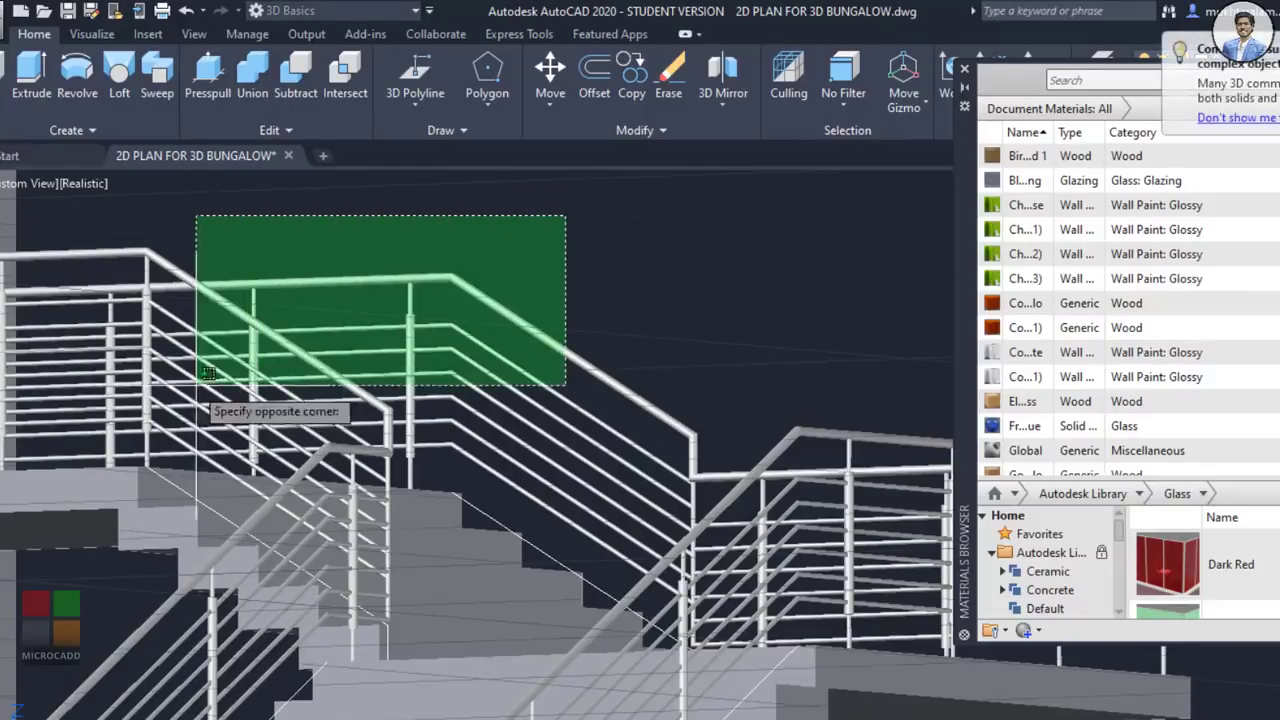
{"action": "left_click", "coordinate": [136, 406]}
{"action": "scroll", "coordinate": [470, 332], "scroll_direction": "down", "scroll_amount": 5}
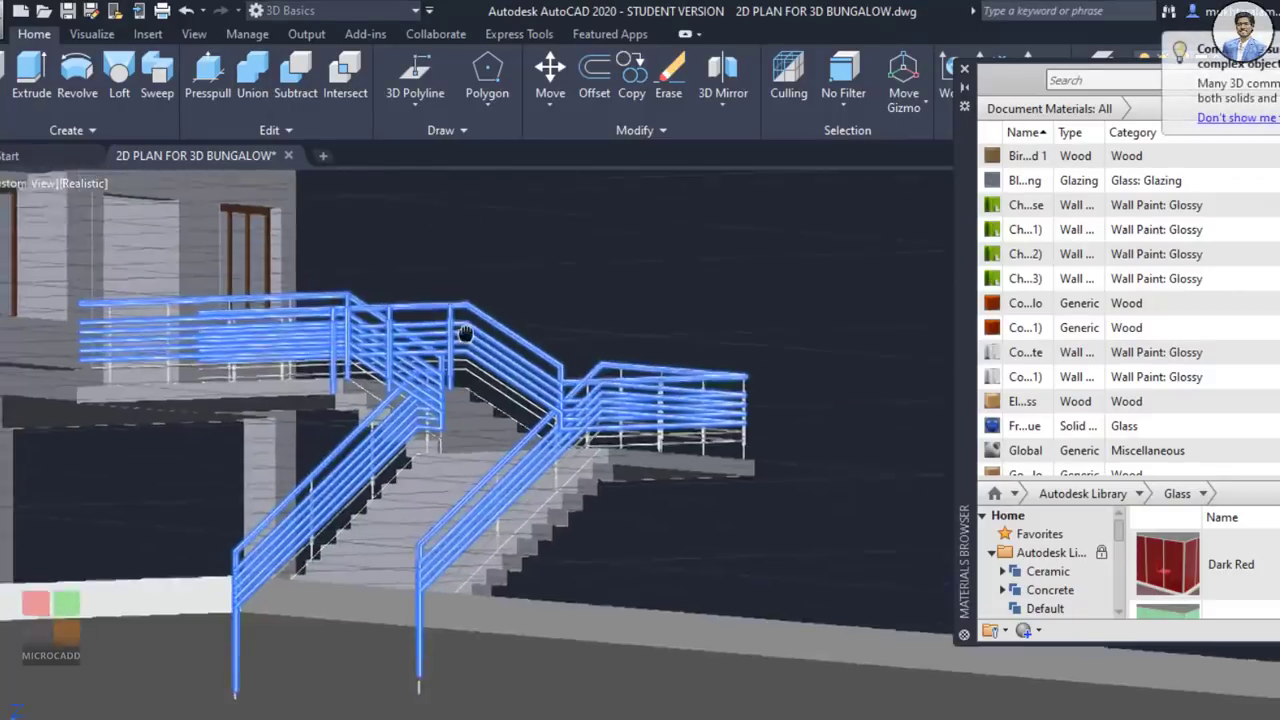
{"action": "scroll", "coordinate": [640, 398], "scroll_direction": "up", "scroll_amount": 2}
{"action": "scroll", "coordinate": [700, 346], "scroll_direction": "up", "scroll_amount": 3}
{"action": "left_click", "coordinate": [898, 385]}
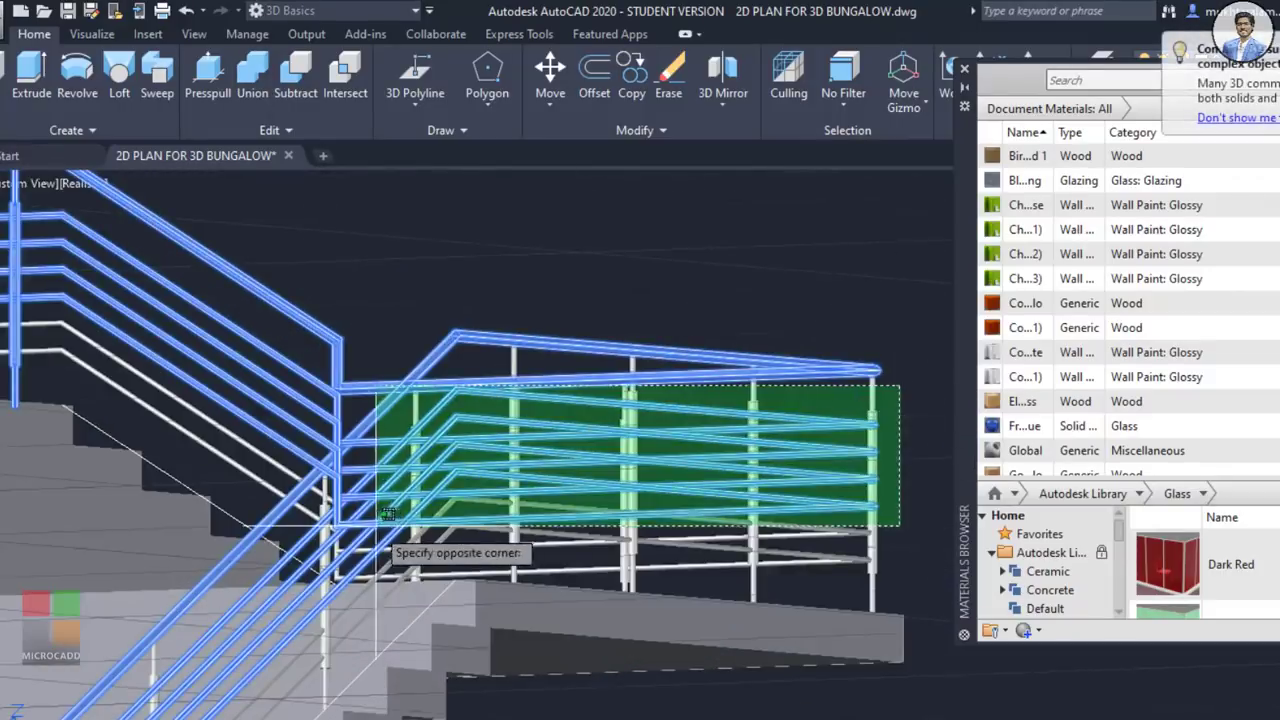
{"action": "left_click", "coordinate": [325, 512]}
Step: Add unselected posts along the upper landing railing beside the house to the union selection
{"action": "scroll", "coordinate": [326, 513], "scroll_direction": "up", "scroll_amount": 1}
{"action": "scroll", "coordinate": [430, 490], "scroll_direction": "down", "scroll_amount": 3}
{"action": "scroll", "coordinate": [540, 465], "scroll_direction": "up", "scroll_amount": 4}
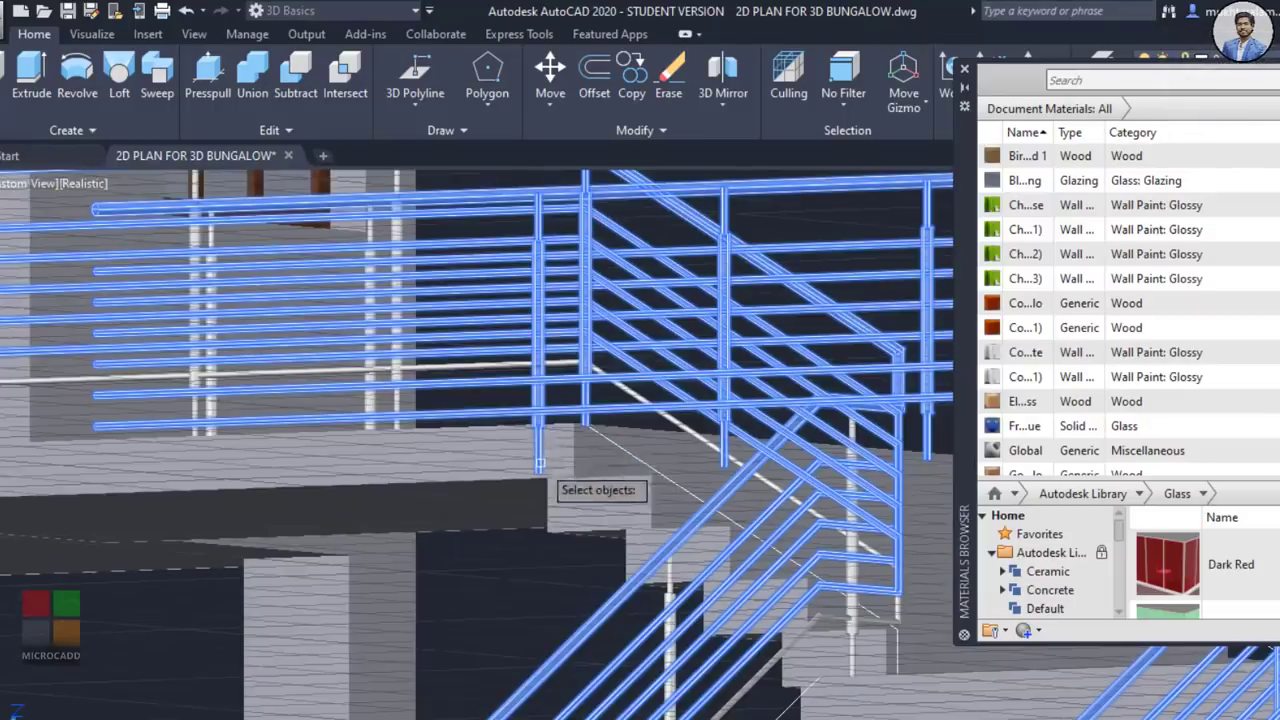
{"action": "scroll", "coordinate": [698, 355], "scroll_direction": "up", "scroll_amount": 2}
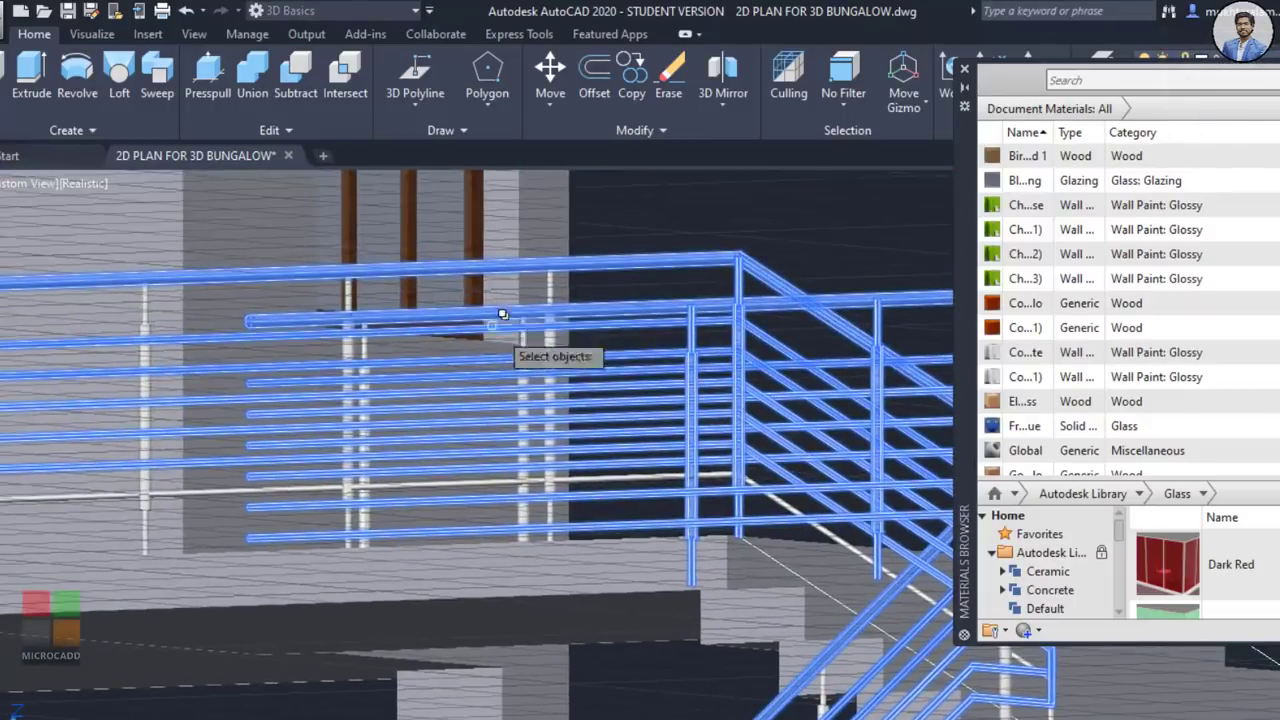
{"action": "scroll", "coordinate": [540, 357], "scroll_direction": "up", "scroll_amount": 2}
{"action": "left_click", "coordinate": [571, 352]}
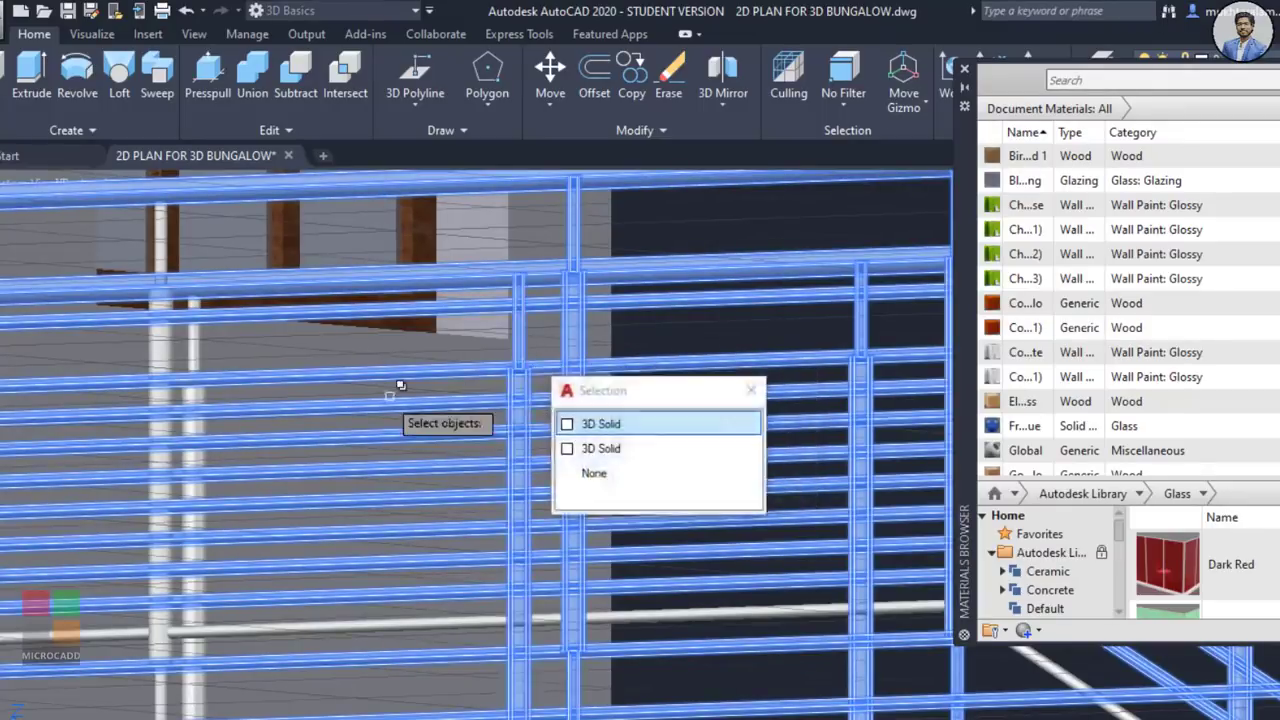
{"action": "scroll", "coordinate": [458, 332], "scroll_direction": "up", "scroll_amount": 2}
{"action": "left_click", "coordinate": [404, 340]}
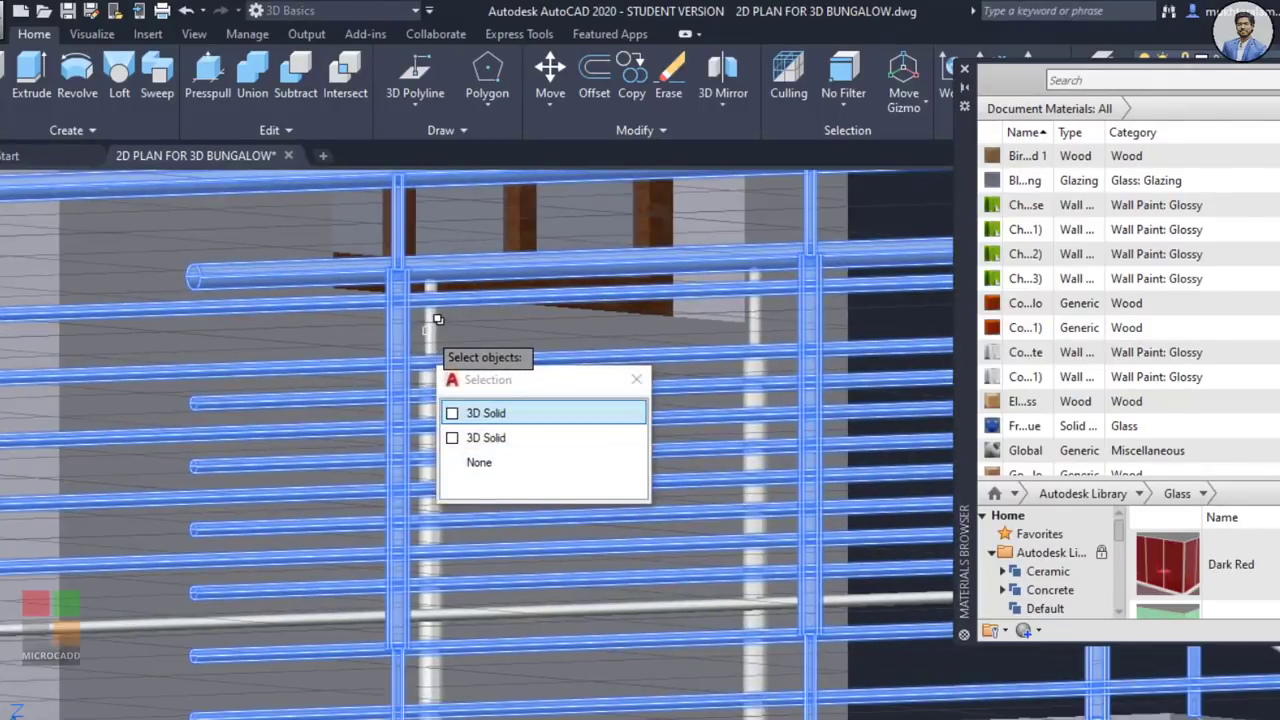
Step: Add the posts near the outer end of the upper landing railing and the remaining rear post to the union selection
{"action": "scroll", "coordinate": [400, 315], "scroll_direction": "down", "scroll_amount": 3}
{"action": "scroll", "coordinate": [477, 350], "scroll_direction": "up", "scroll_amount": 2}
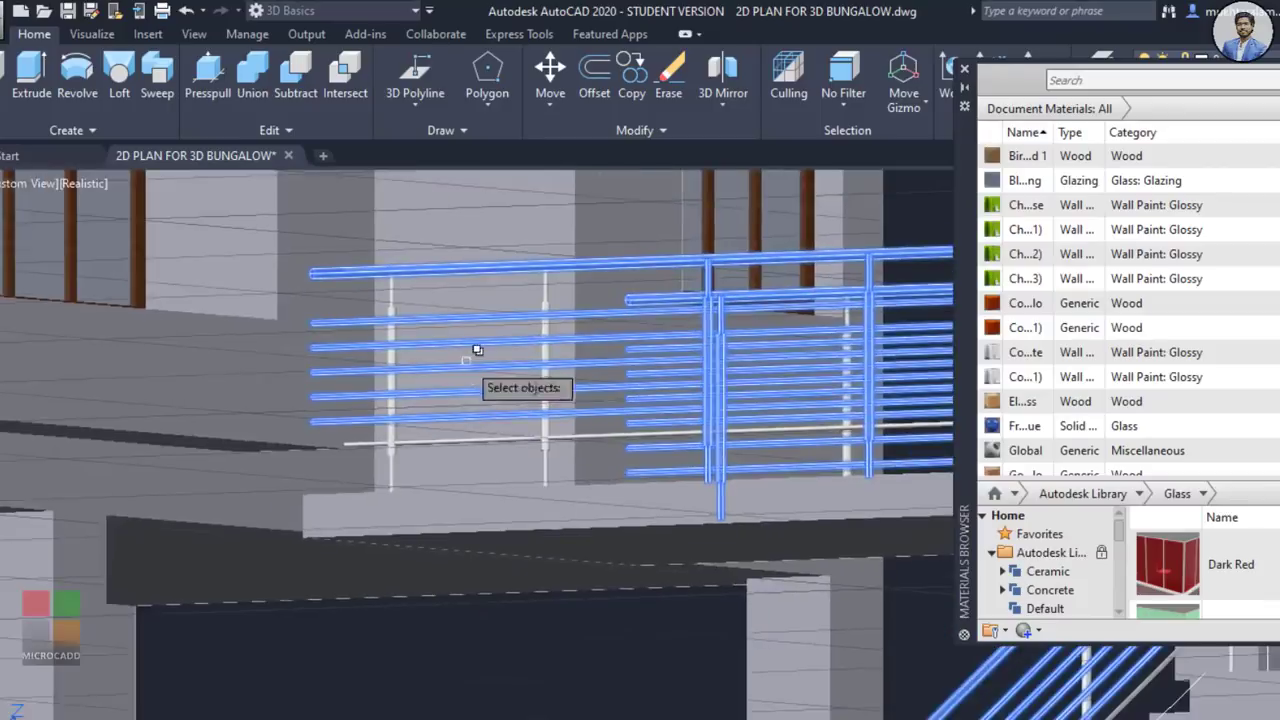
{"action": "scroll", "coordinate": [477, 350], "scroll_direction": "up", "scroll_amount": 2}
{"action": "left_click", "coordinate": [321, 343]}
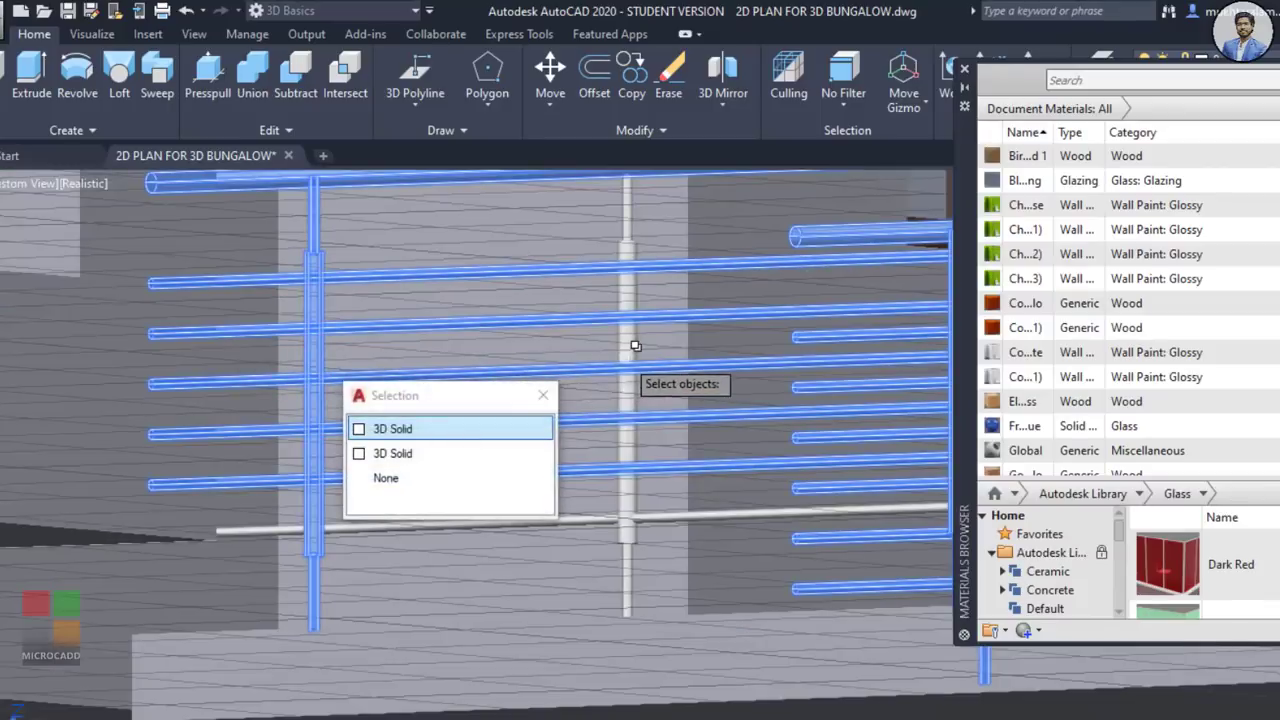
{"action": "middle_click_drag", "start_coordinate": [635, 346], "coordinate": [570, 364], "text": "shift"}
{"action": "left_click", "coordinate": [279, 333]}
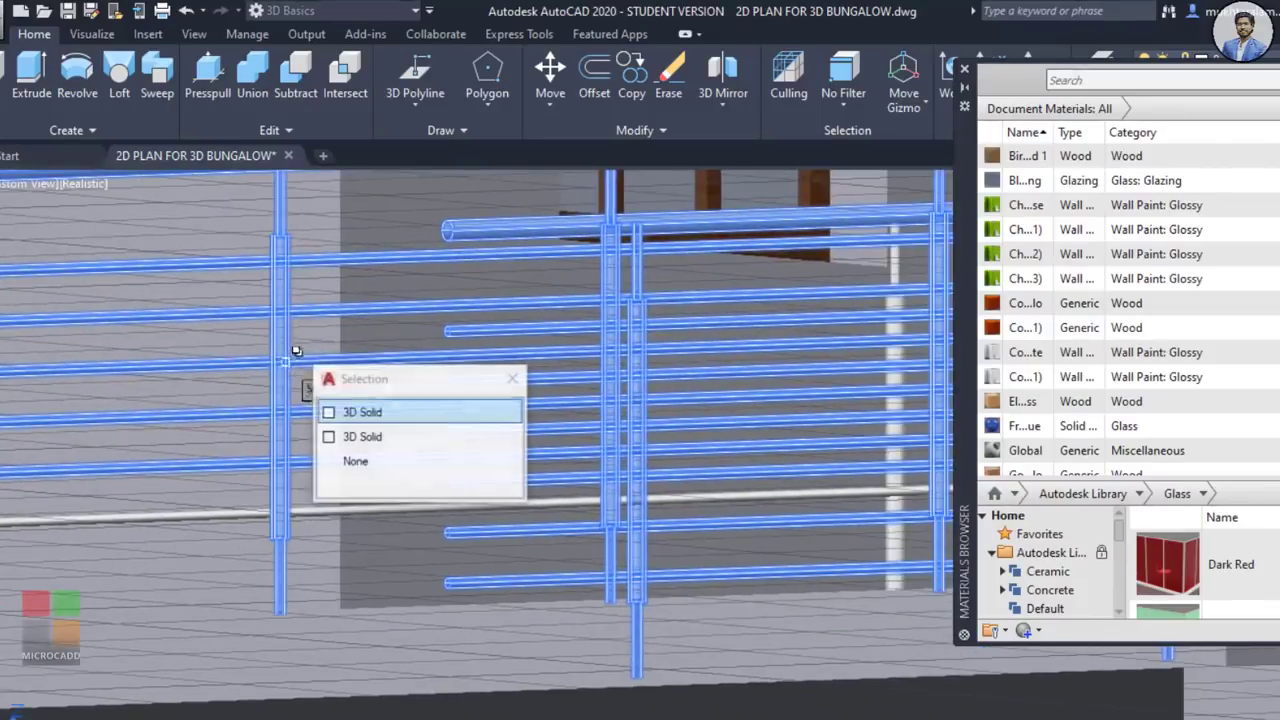
{"action": "middle_click_drag", "start_coordinate": [240, 388], "coordinate": [36, 368]}
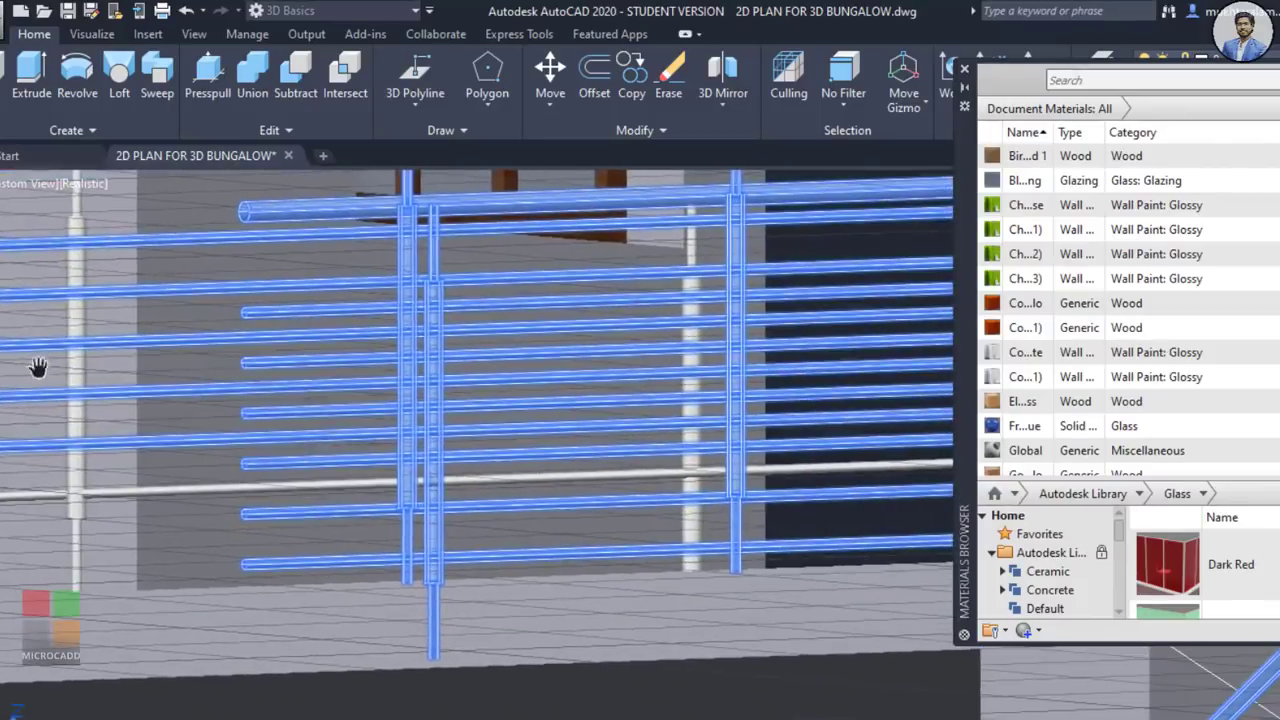
{"action": "left_click", "coordinate": [694, 256]}
{"action": "left_click", "coordinate": [812, 330]}
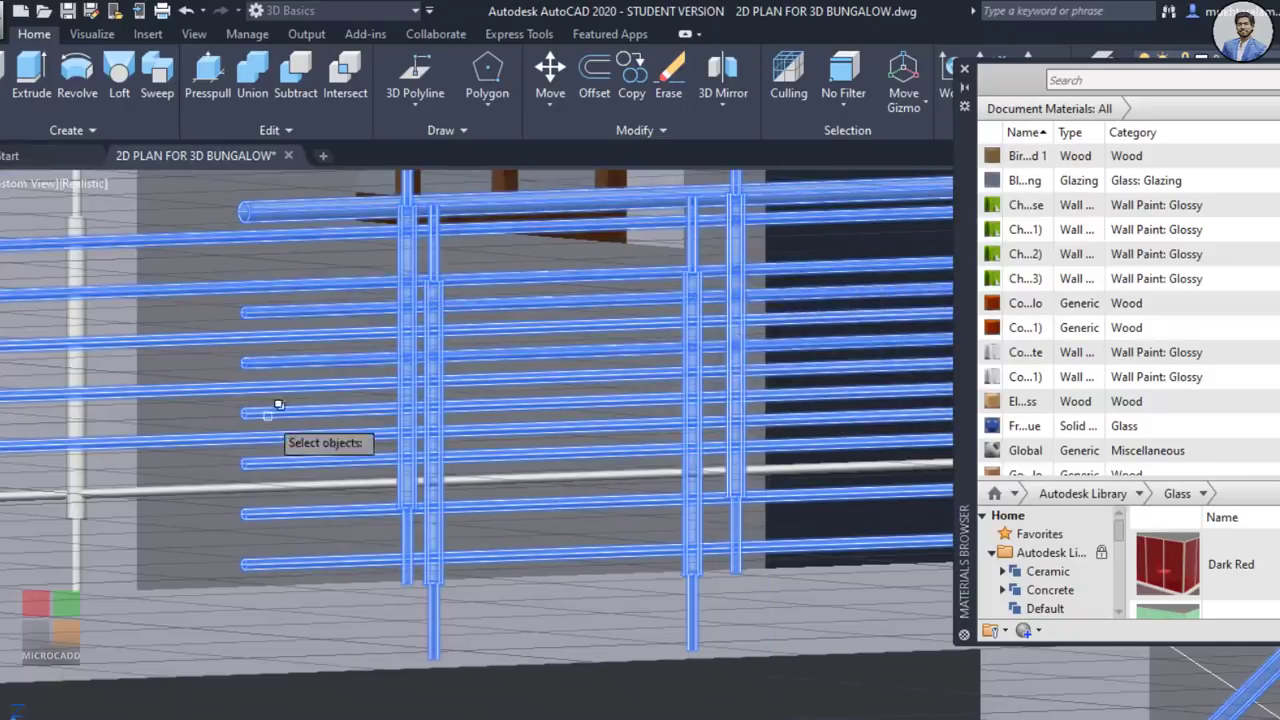
{"action": "middle_click_drag", "start_coordinate": [98, 344], "coordinate": [592, 404]}
{"action": "left_click", "coordinate": [578, 321]}
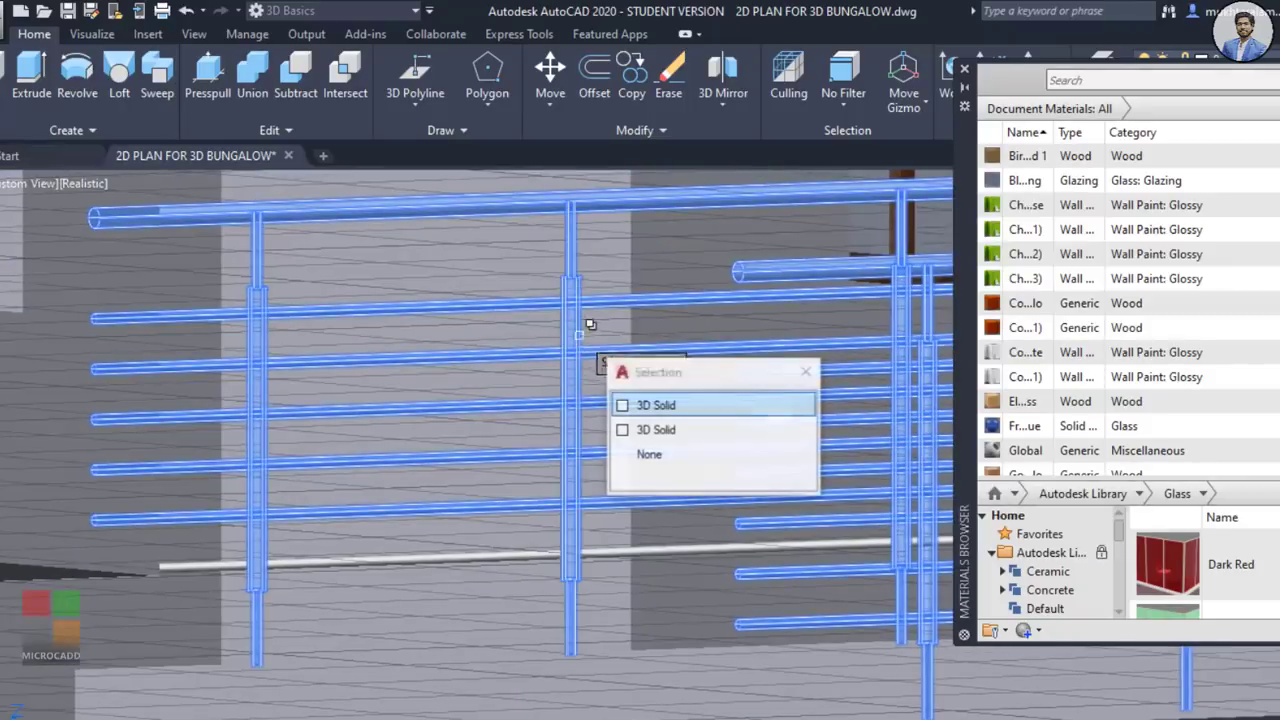
{"action": "left_click", "coordinate": [651, 406]}
Step: Complete the union of the selected staircase rails and posts, then select the merged railing to check it
{"action": "scroll", "coordinate": [483, 401], "scroll_direction": "down", "scroll_amount": 5}
{"action": "scroll", "coordinate": [470, 414], "scroll_direction": "down", "scroll_amount": 4}
{"action": "mouse_move", "coordinate": [583, 460]}
{"action": "middle_mouse_down", "text": "shift"}
{"action": "mouse_move", "coordinate": [414, 566]}
{"action": "mouse_move", "coordinate": [614, 571]}
{"action": "mouse_move", "coordinate": [590, 449]}
{"action": "middle_mouse_up", "text": "shift"}
{"action": "scroll", "coordinate": [590, 449], "scroll_direction": "up", "scroll_amount": 4}
{"action": "scroll", "coordinate": [590, 446], "scroll_direction": "up", "scroll_amount": 2}
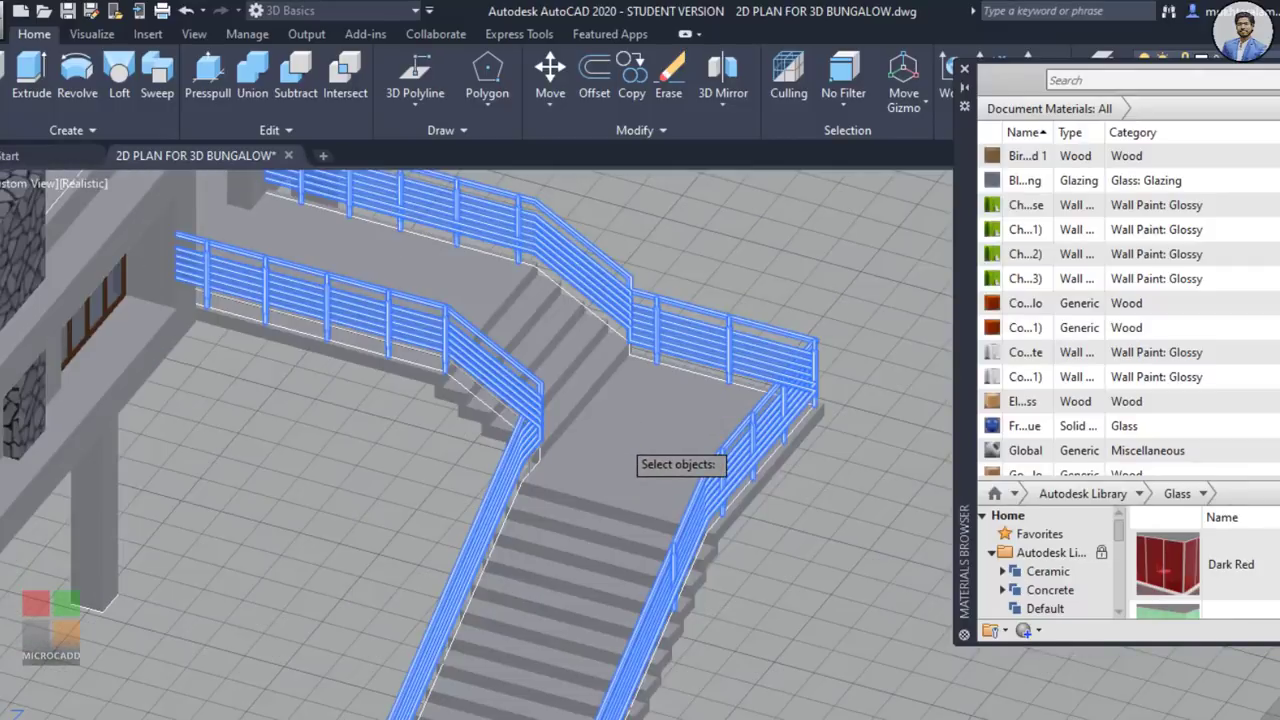
{"action": "key", "text": "Return"}
{"action": "left_click", "coordinate": [699, 363]}
{"action": "key", "text": "Escape"}
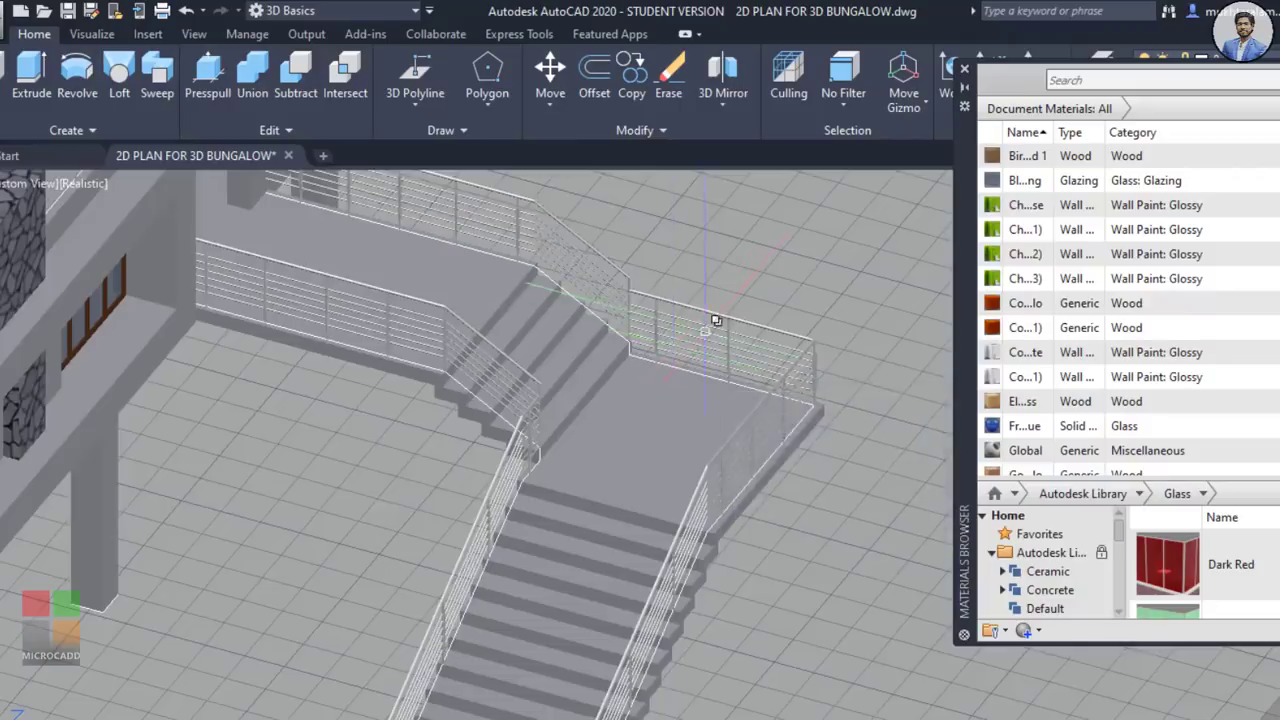
{"action": "left_click", "coordinate": [630, 336]}
{"action": "middle_click_drag", "start_coordinate": [507, 382], "coordinate": [467, 432]}
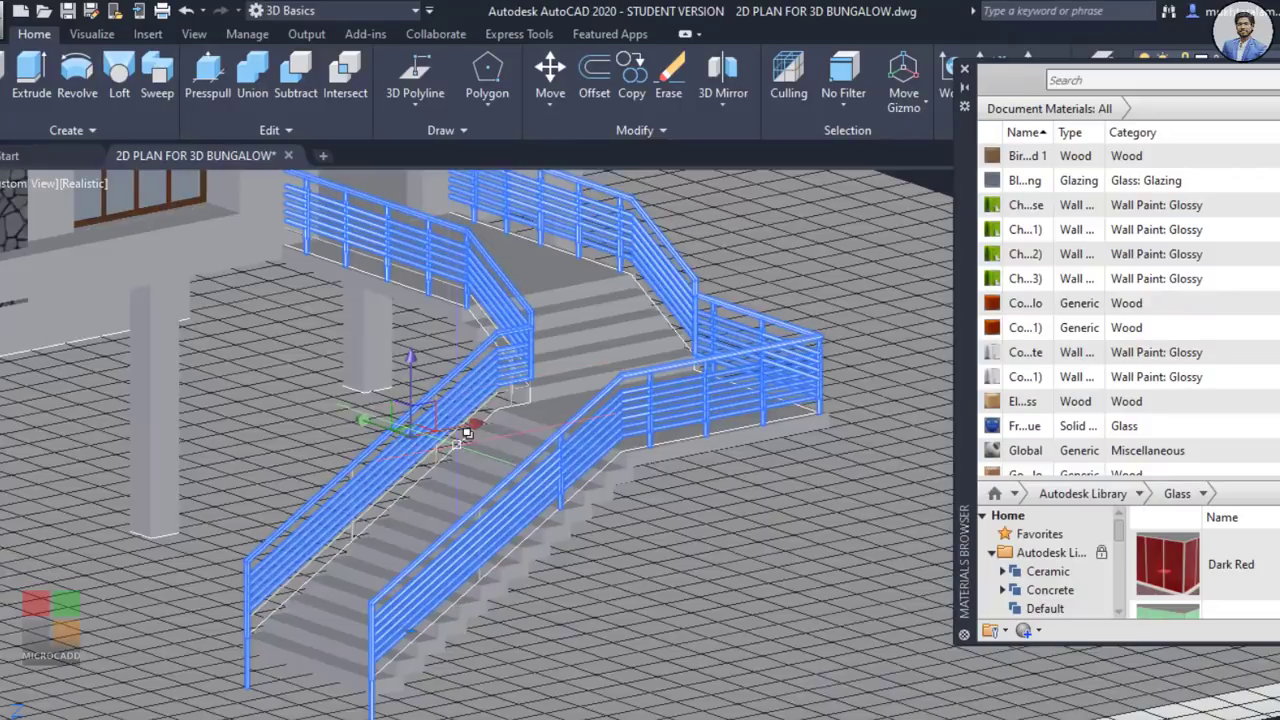
Step: Union the joined staircase railing with an unmerged post and the lowest rail along the house side of the lower flight
{"action": "scroll", "coordinate": [554, 455], "scroll_direction": "up", "scroll_amount": 5}
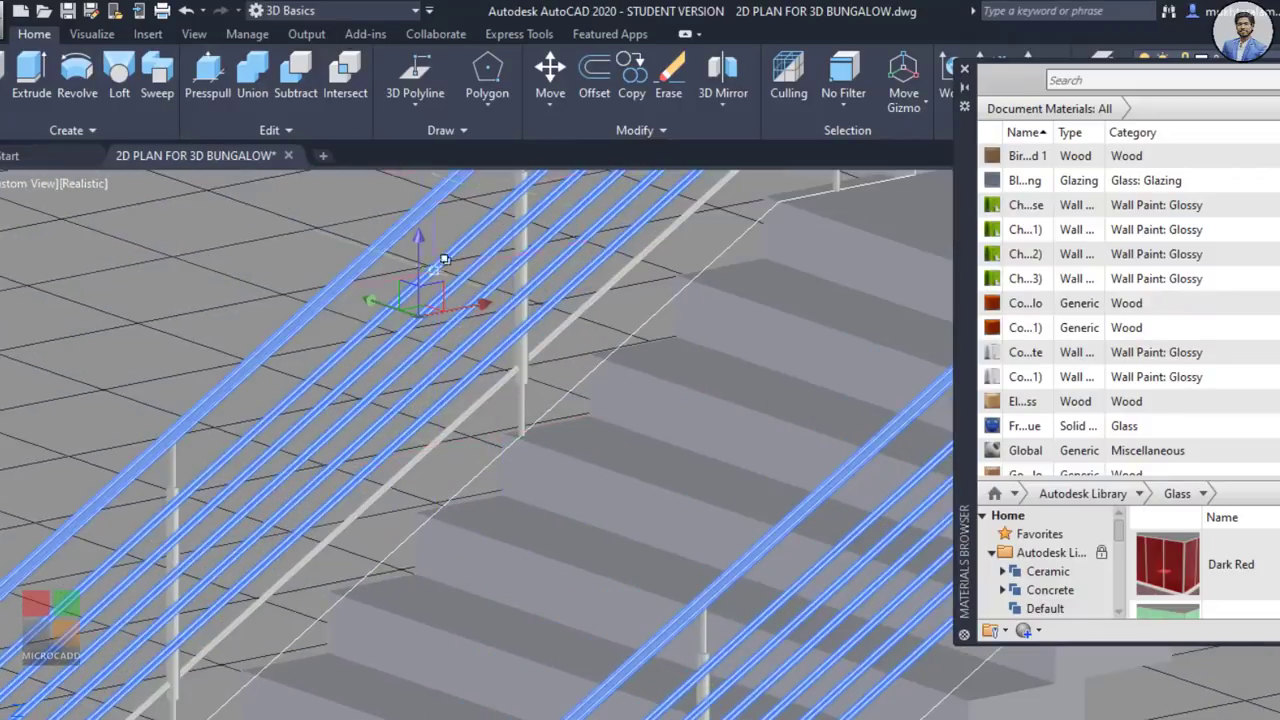
{"action": "scroll", "coordinate": [442, 245], "scroll_direction": "up", "scroll_amount": 2}
{"action": "middle_click_drag", "start_coordinate": [444, 240], "coordinate": [326, 320]}
{"action": "left_click", "coordinate": [272, 88]}
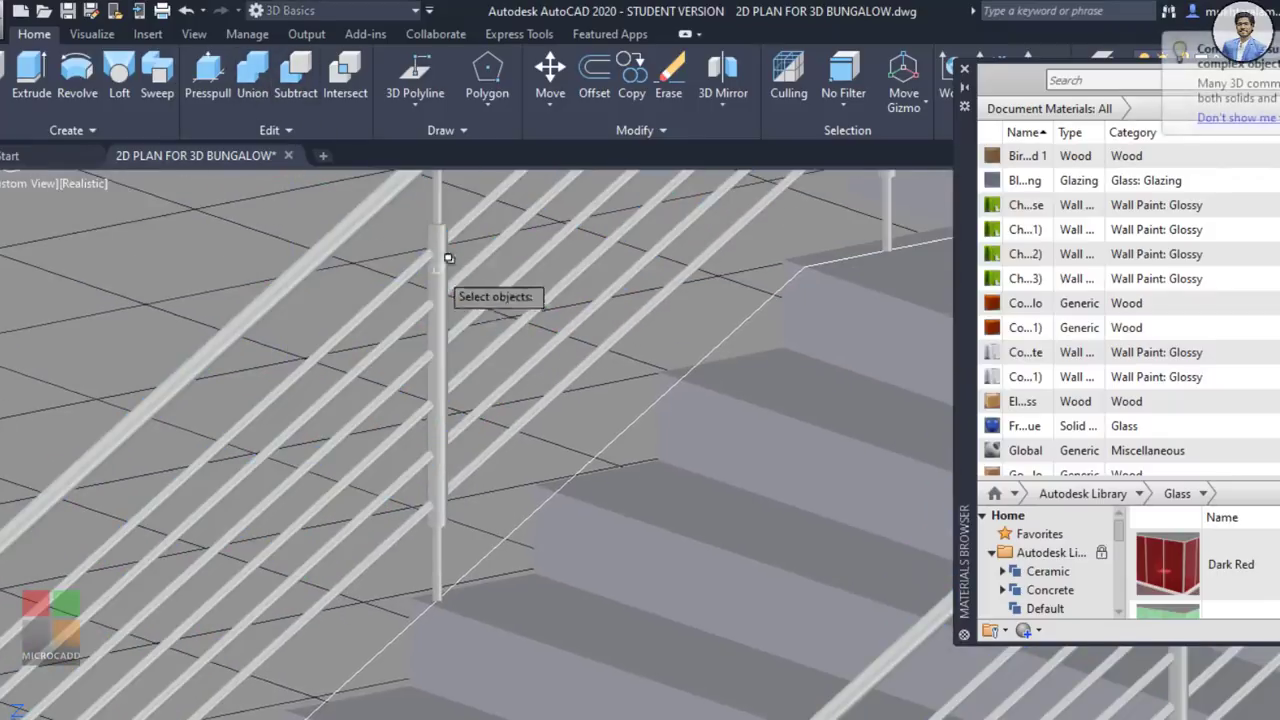
{"action": "left_click", "coordinate": [452, 222]}
{"action": "left_click", "coordinate": [442, 232]}
{"action": "middle_click_drag", "start_coordinate": [131, 531], "coordinate": [311, 295]}
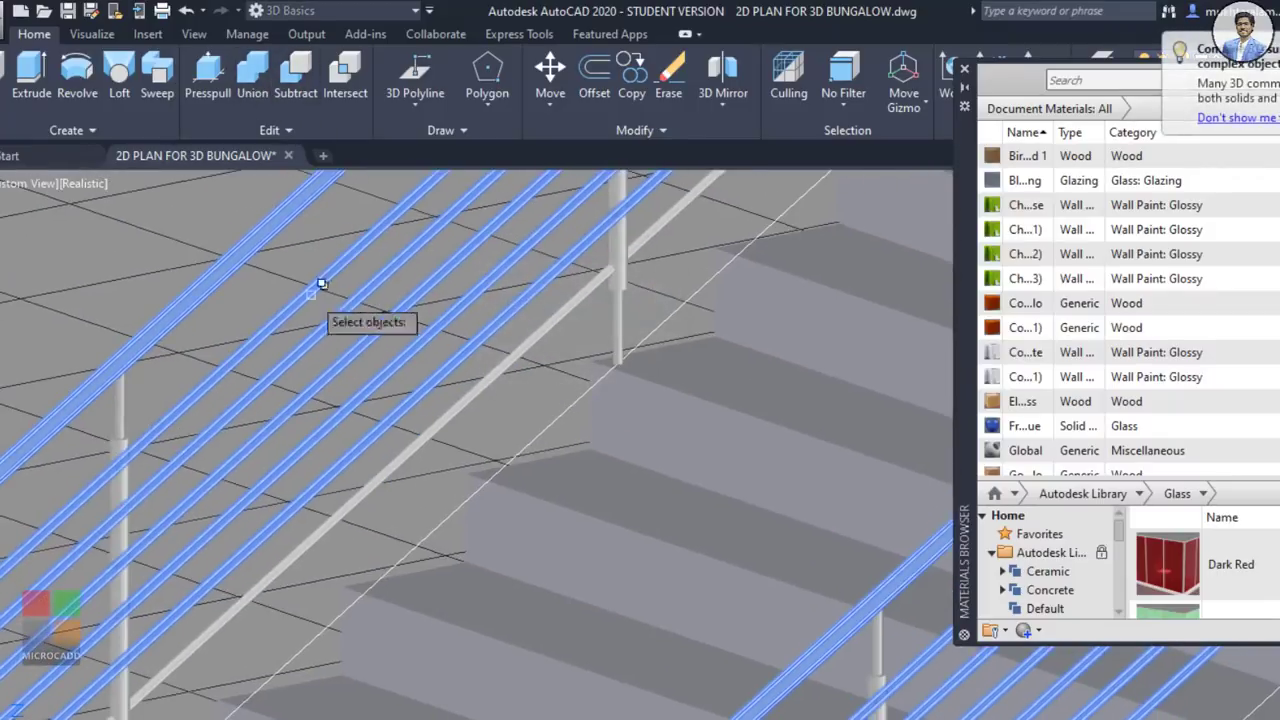
{"action": "left_click", "coordinate": [112, 455]}
{"action": "left_click", "coordinate": [440, 426]}
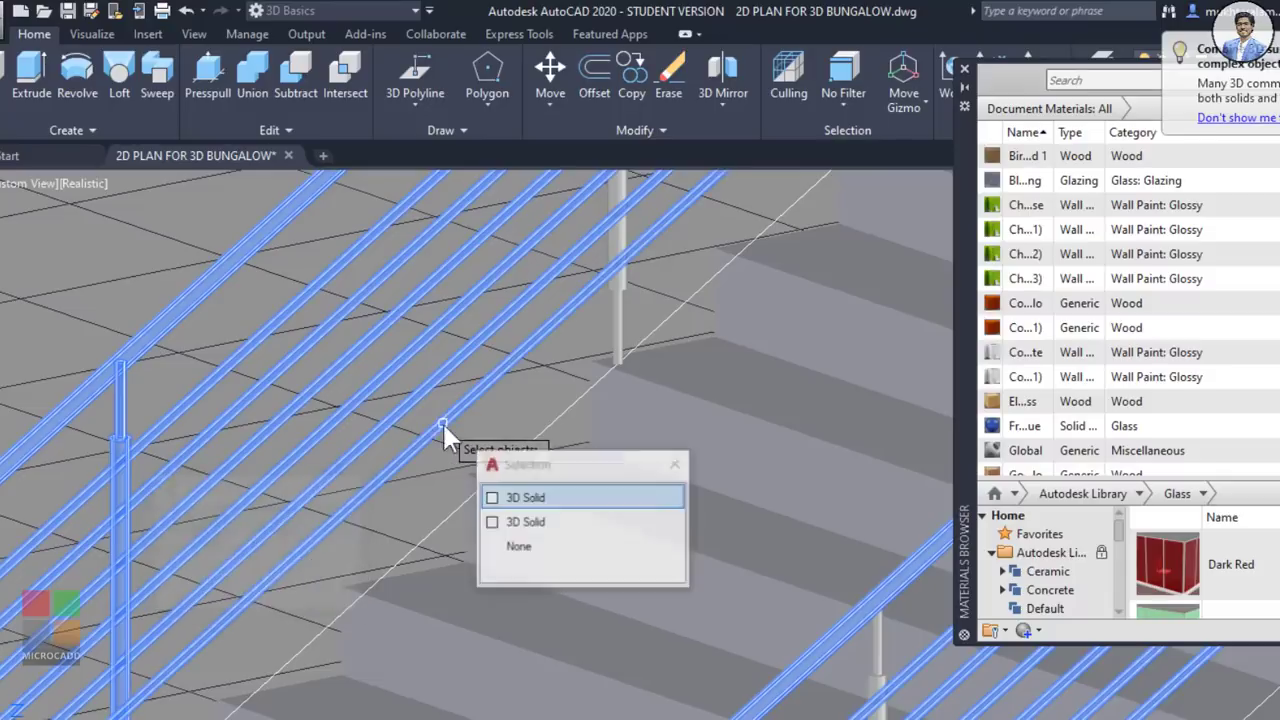
{"action": "key", "text": "Escape"}
{"action": "key", "text": "Escape"}
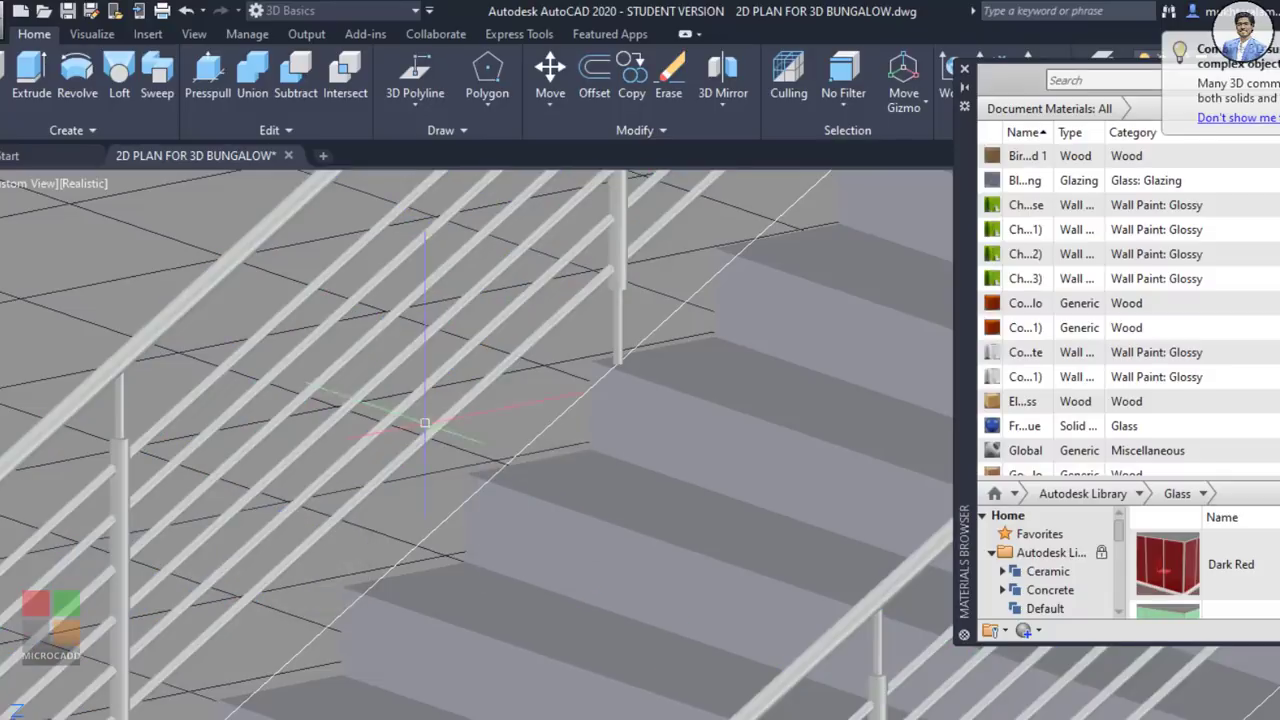
Step: Union the next house-side post of the lower flight with the railing, then select the merged railing to check for unmerged parts
{"action": "middle_click_drag", "start_coordinate": [551, 334], "coordinate": [502, 436]}
{"action": "left_click", "coordinate": [556, 377]}
{"action": "left_click", "coordinate": [565, 348]}
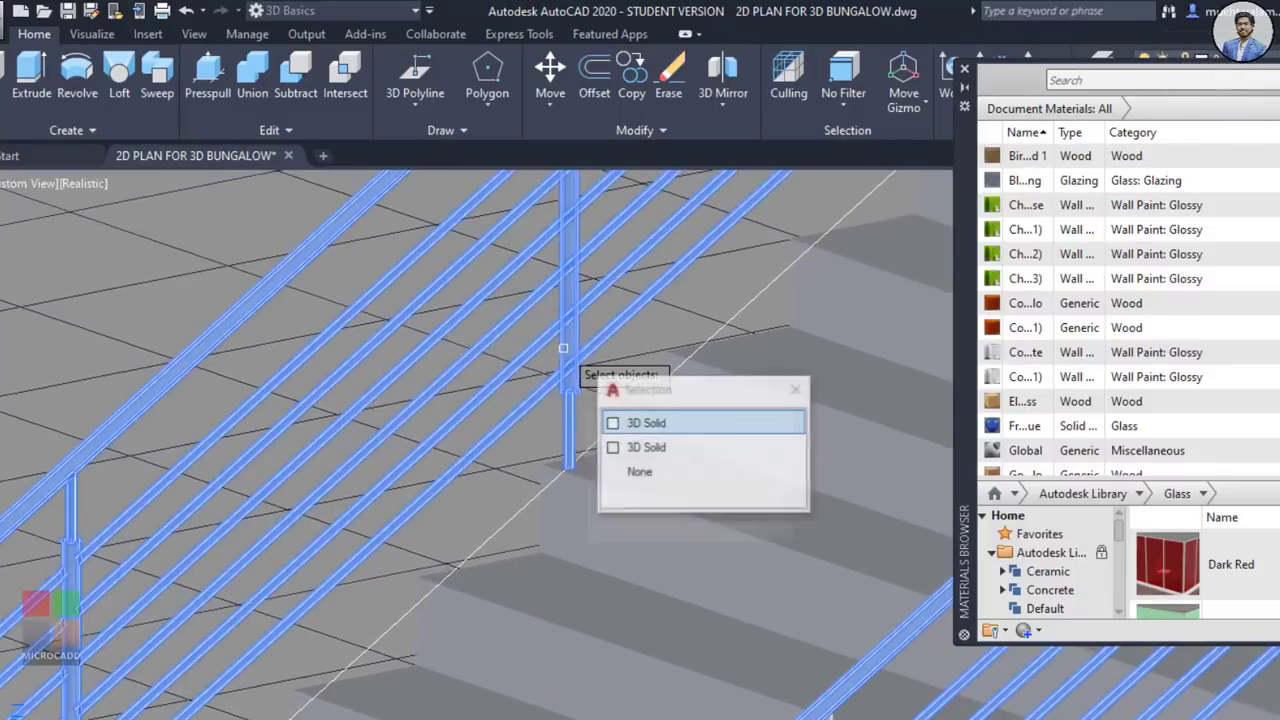
{"action": "key", "text": "Escape"}
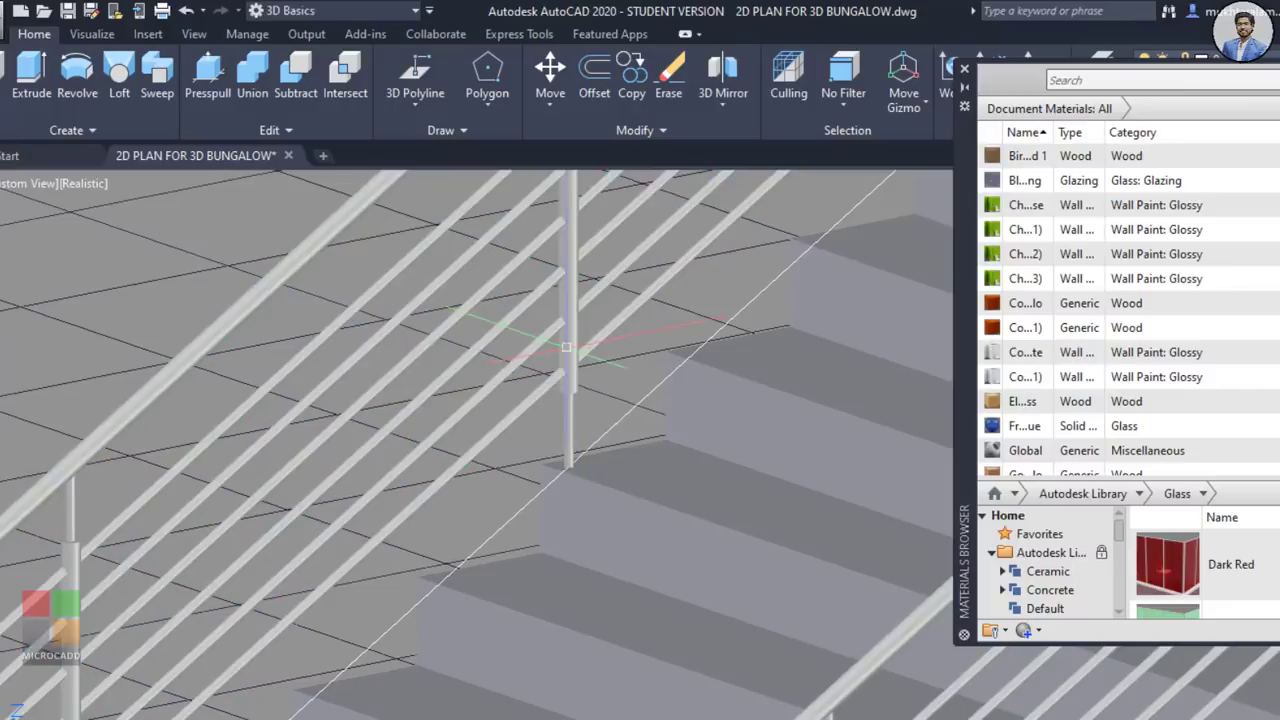
{"action": "left_click", "coordinate": [579, 349]}
{"action": "scroll", "coordinate": [543, 377], "scroll_direction": "down", "scroll_amount": 1}
{"action": "middle_click_drag", "start_coordinate": [633, 501], "coordinate": [527, 348]}
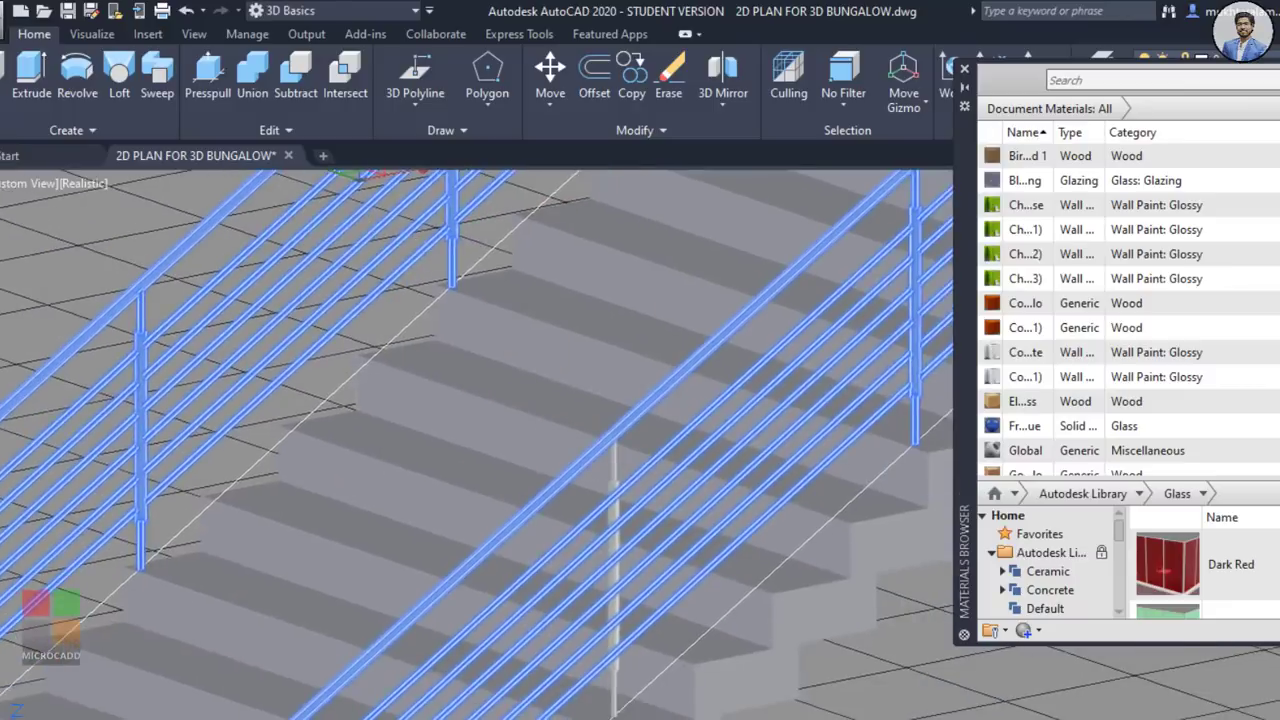
{"action": "middle_click_drag", "start_coordinate": [579, 467], "coordinate": [344, 555]}
{"action": "scroll", "coordinate": [570, 296], "scroll_direction": "up", "scroll_amount": 1}
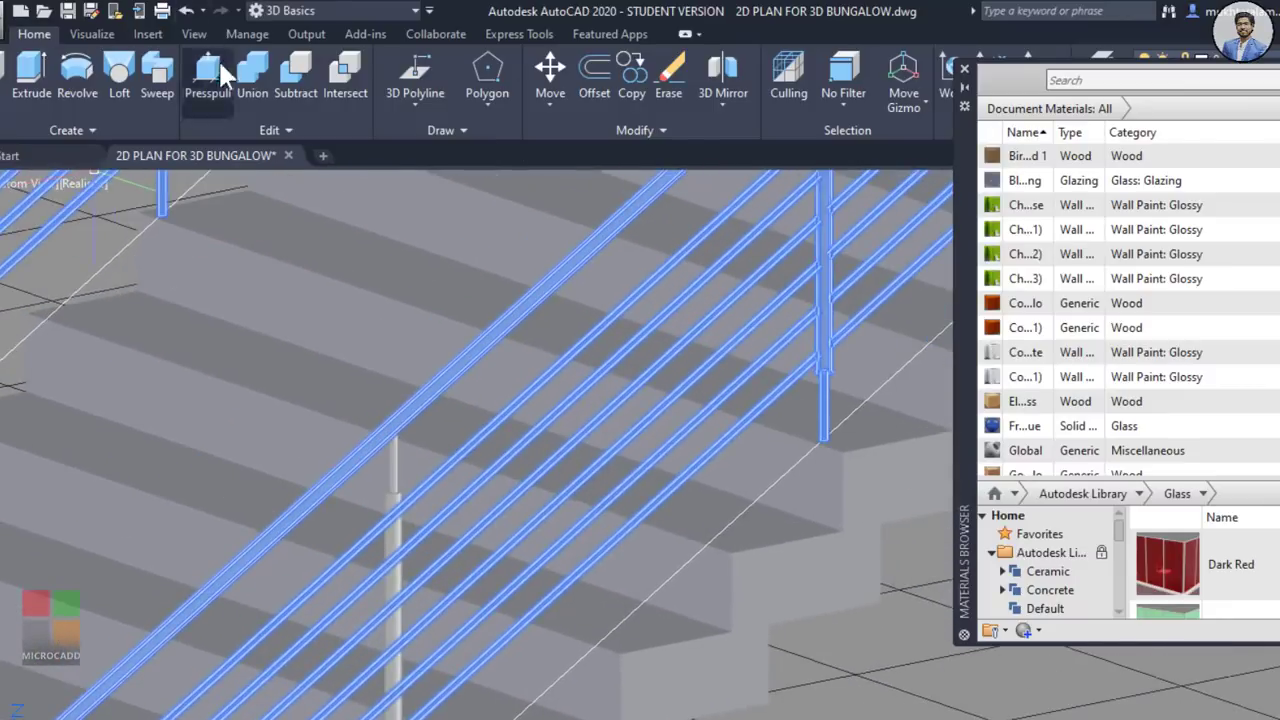
Step: Union the remaining unmerged post on the outer side of the lower flight with the staircase railing
{"action": "left_click", "coordinate": [261, 80]}
{"action": "scroll", "coordinate": [428, 434], "scroll_direction": "up", "scroll_amount": 3}
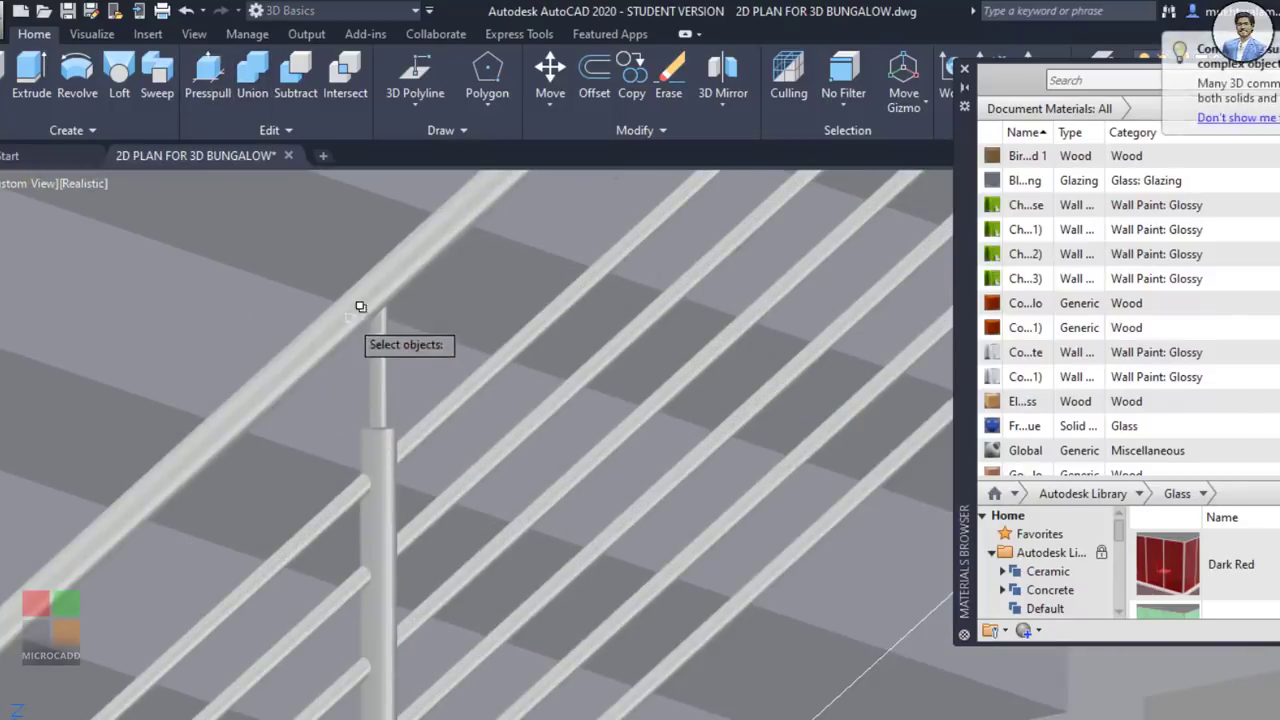
{"action": "left_click", "coordinate": [364, 404]}
{"action": "left_click", "coordinate": [368, 452]}
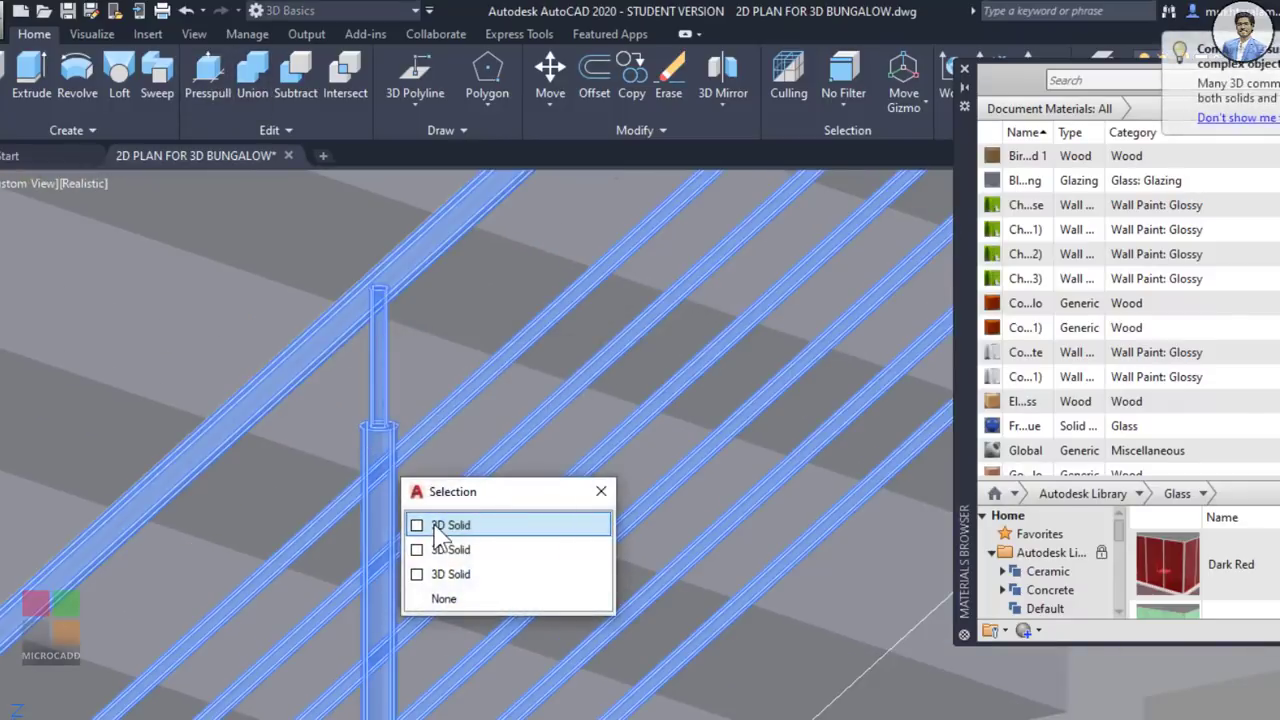
{"action": "left_click", "coordinate": [436, 527]}
{"action": "key", "text": "Return"}
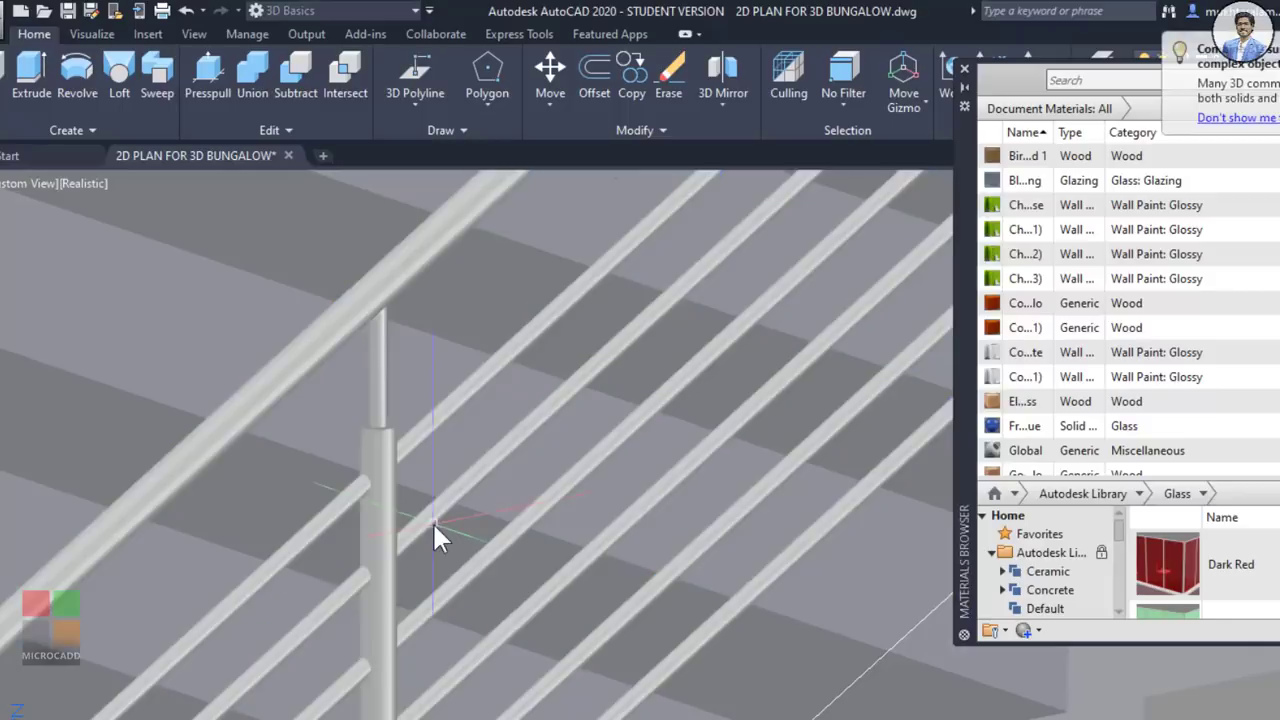
Step: Select the handrail, horizontal rails and end posts around the rounded corner of the terrace railing for a union
{"action": "scroll", "coordinate": [573, 555], "scroll_direction": "down", "scroll_amount": 6}
{"action": "middle_click_drag", "start_coordinate": [574, 555], "coordinate": [630, 550], "text": "shift"}
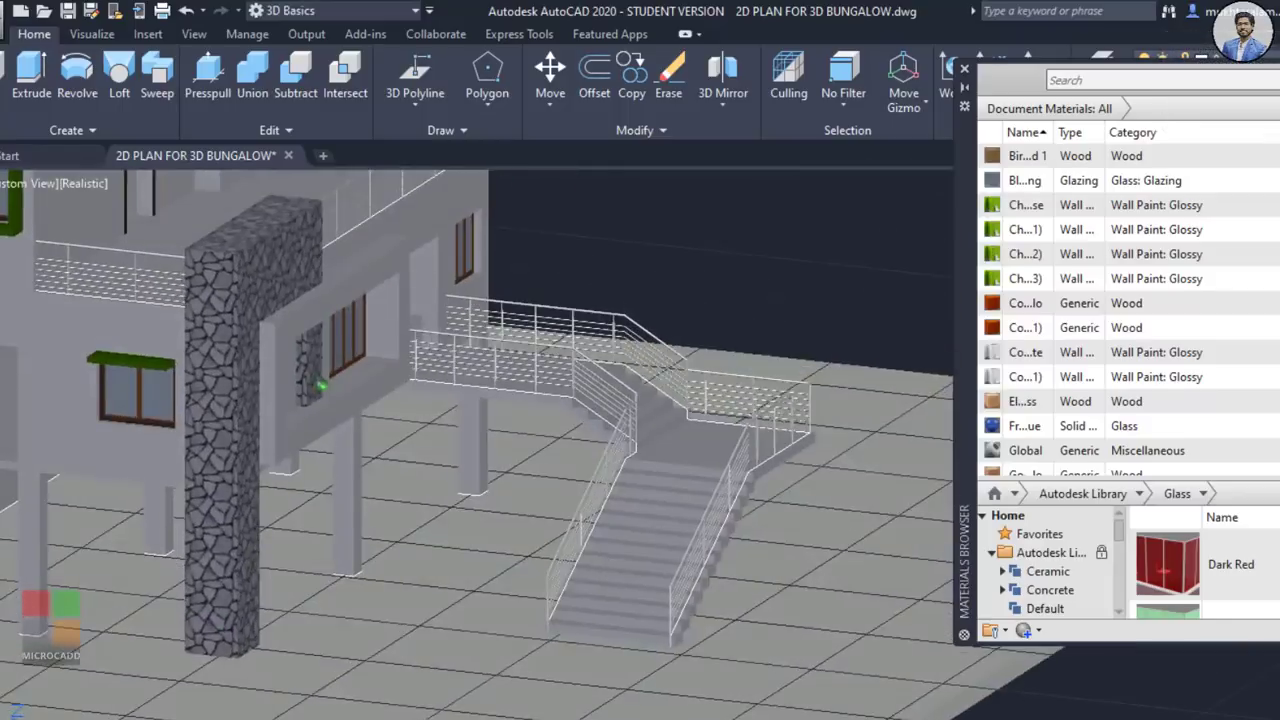
{"action": "middle_click_drag", "start_coordinate": [420, 220], "coordinate": [635, 590]}
{"action": "scroll", "coordinate": [522, 257], "scroll_direction": "up", "scroll_amount": 2}
{"action": "middle_click_drag", "start_coordinate": [522, 257], "coordinate": [514, 366]}
{"action": "scroll", "coordinate": [614, 466], "scroll_direction": "up", "scroll_amount": 4}
{"action": "middle_click_drag", "start_coordinate": [614, 466], "coordinate": [622, 403]}
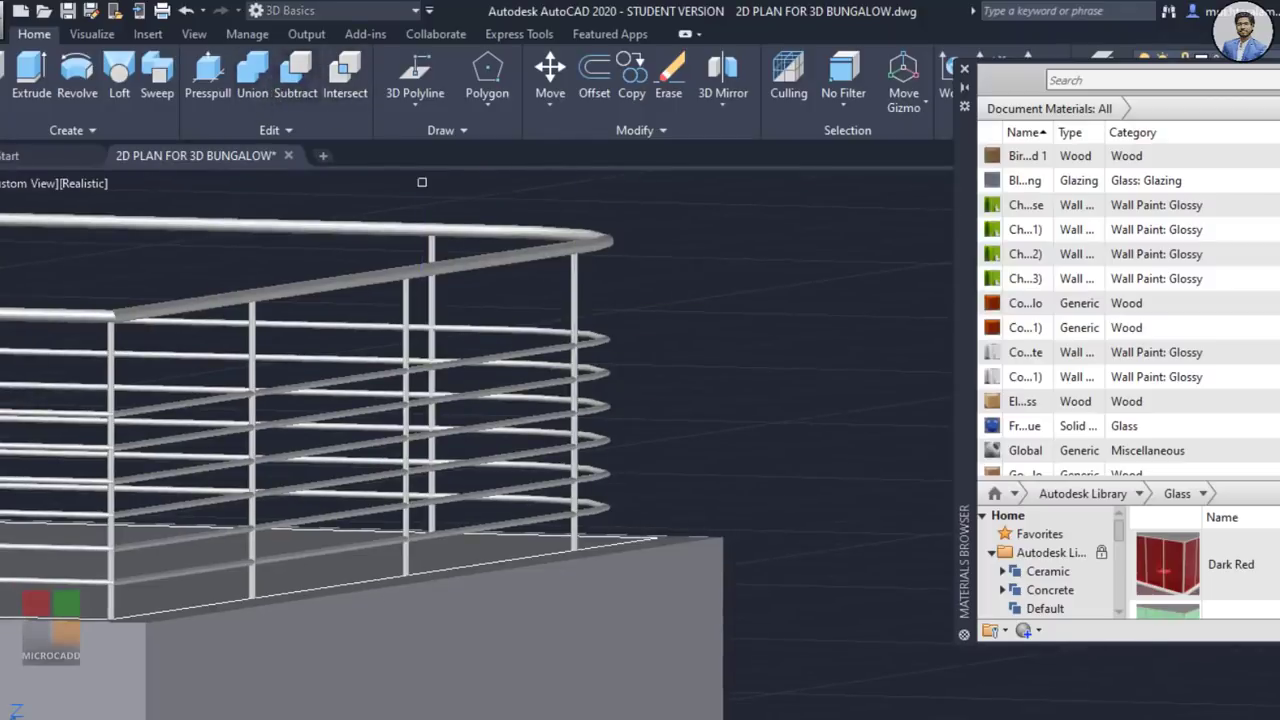
{"action": "left_click", "coordinate": [655, 188]}
{"action": "left_click", "coordinate": [318, 497]}
{"action": "scroll", "coordinate": [755, 334], "scroll_direction": "down", "scroll_amount": 2}
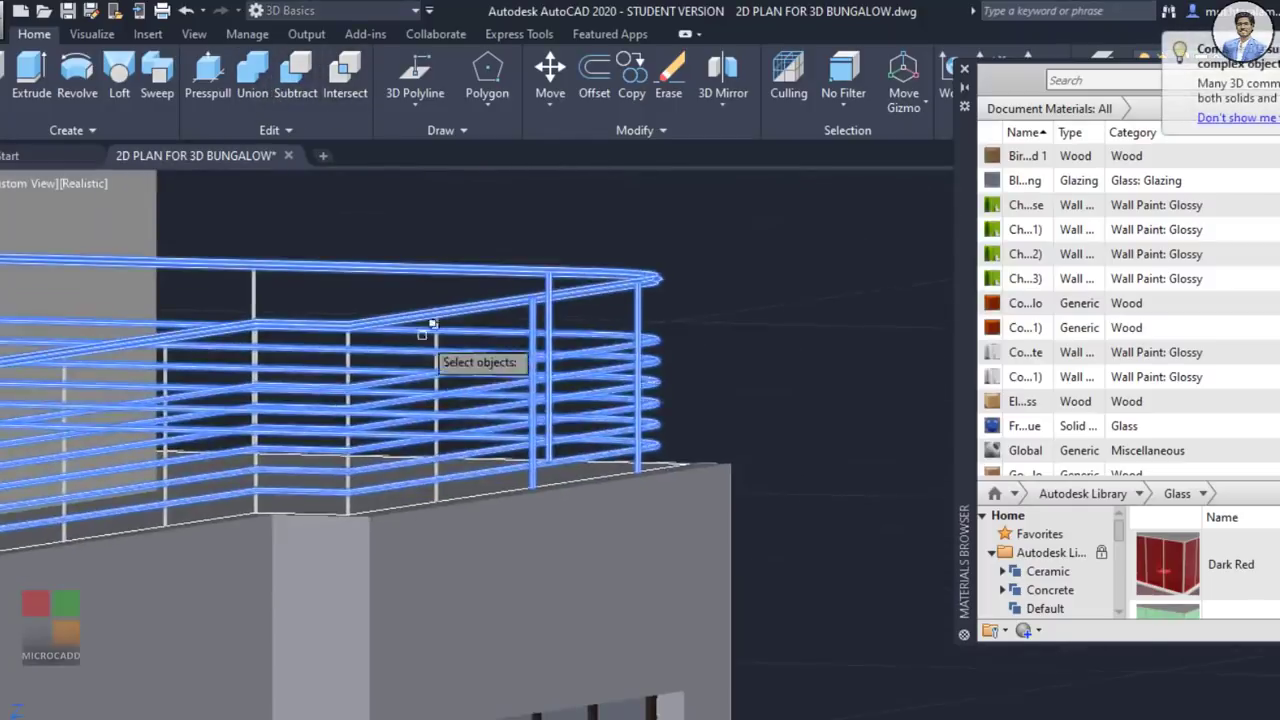
Step: Add the unselected posts along the terrace railing to the selection and complete the union
{"action": "scroll", "coordinate": [422, 335], "scroll_direction": "up", "scroll_amount": 3}
{"action": "scroll", "coordinate": [302, 363], "scroll_direction": "down", "scroll_amount": 2}
{"action": "scroll", "coordinate": [183, 431], "scroll_direction": "up", "scroll_amount": 3}
{"action": "scroll", "coordinate": [183, 431], "scroll_direction": "down", "scroll_amount": 3}
{"action": "scroll", "coordinate": [714, 271], "scroll_direction": "up", "scroll_amount": 3}
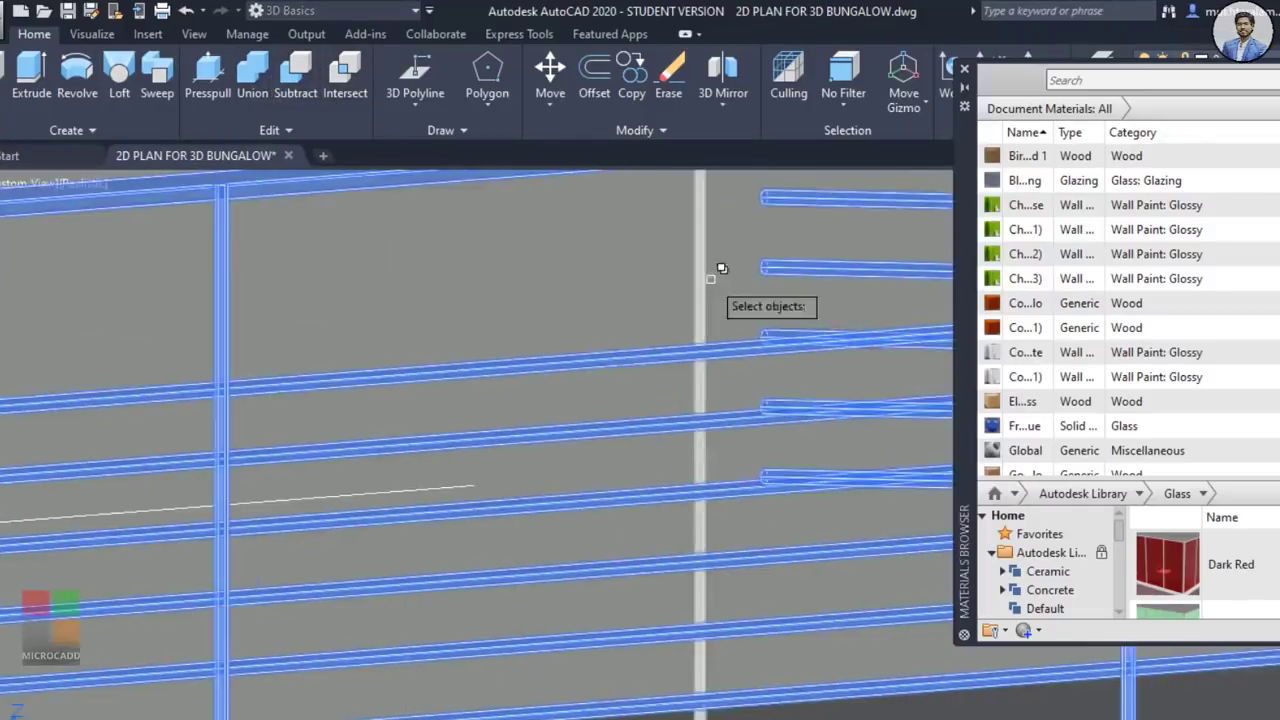
{"action": "scroll", "coordinate": [469, 366], "scroll_direction": "up", "scroll_amount": 2}
{"action": "left_click", "coordinate": [469, 366]}
{"action": "scroll", "coordinate": [469, 366], "scroll_direction": "down", "scroll_amount": 4}
{"action": "middle_click_drag", "start_coordinate": [469, 366], "coordinate": [578, 376], "text": "shift"}
{"action": "scroll", "coordinate": [516, 568], "scroll_direction": "up", "scroll_amount": 5}
{"action": "left_click", "coordinate": [497, 383]}
{"action": "scroll", "coordinate": [497, 383], "scroll_direction": "down", "scroll_amount": 5}
{"action": "scroll", "coordinate": [640, 403], "scroll_direction": "up", "scroll_amount": 3}
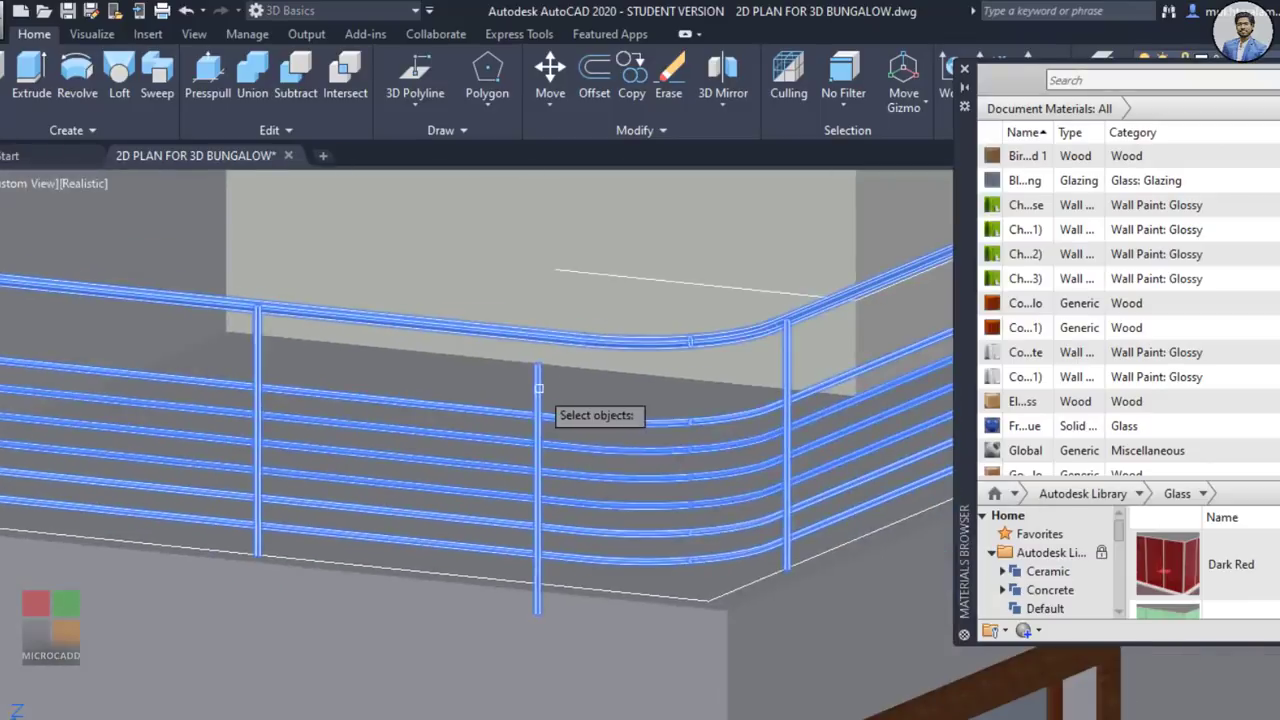
{"action": "scroll", "coordinate": [546, 483], "scroll_direction": "down", "scroll_amount": 3}
{"action": "key", "text": "Return"}
Step: Union the terrace railing's remaining rails and posts, including the post near its wall end, using a crossing selection
{"action": "scroll", "coordinate": [546, 483], "scroll_direction": "up", "scroll_amount": 1}
{"action": "middle_click_drag", "start_coordinate": [469, 507], "coordinate": [711, 454], "text": "shift"}
{"action": "key", "text": "Return"}
{"action": "left_click", "coordinate": [868, 234]}
{"action": "scroll", "coordinate": [711, 454], "scroll_direction": "down", "scroll_amount": 3}
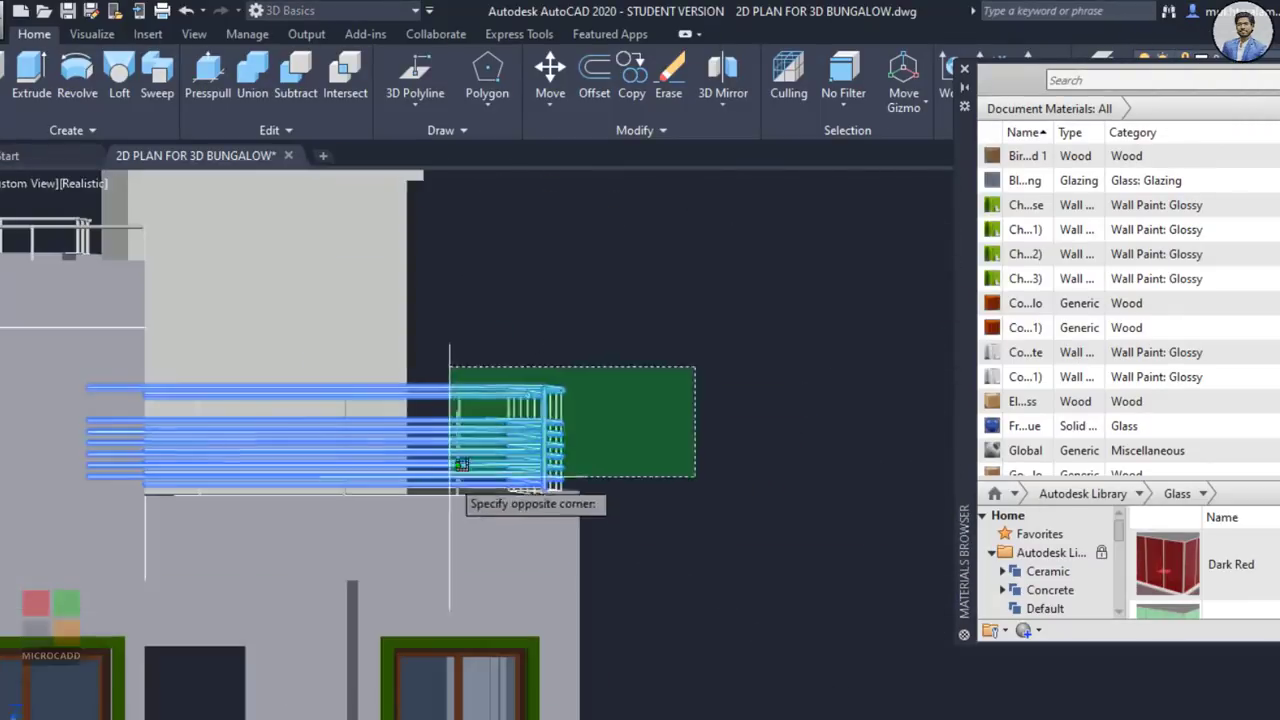
{"action": "left_click", "coordinate": [457, 471]}
{"action": "scroll", "coordinate": [457, 471], "scroll_direction": "up", "scroll_amount": 4}
{"action": "key", "text": "Return"}
{"action": "middle_click_drag", "start_coordinate": [743, 557], "coordinate": [727, 606], "text": "shift"}
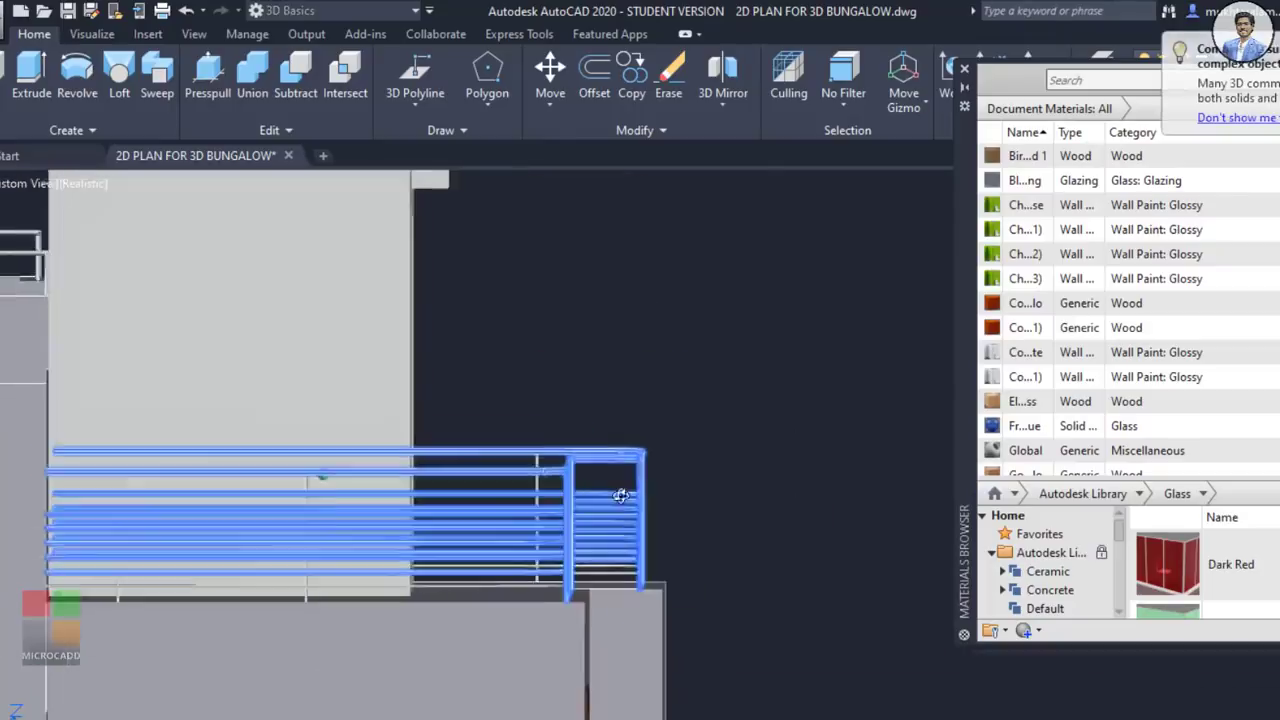
{"action": "left_click", "coordinate": [294, 400]}
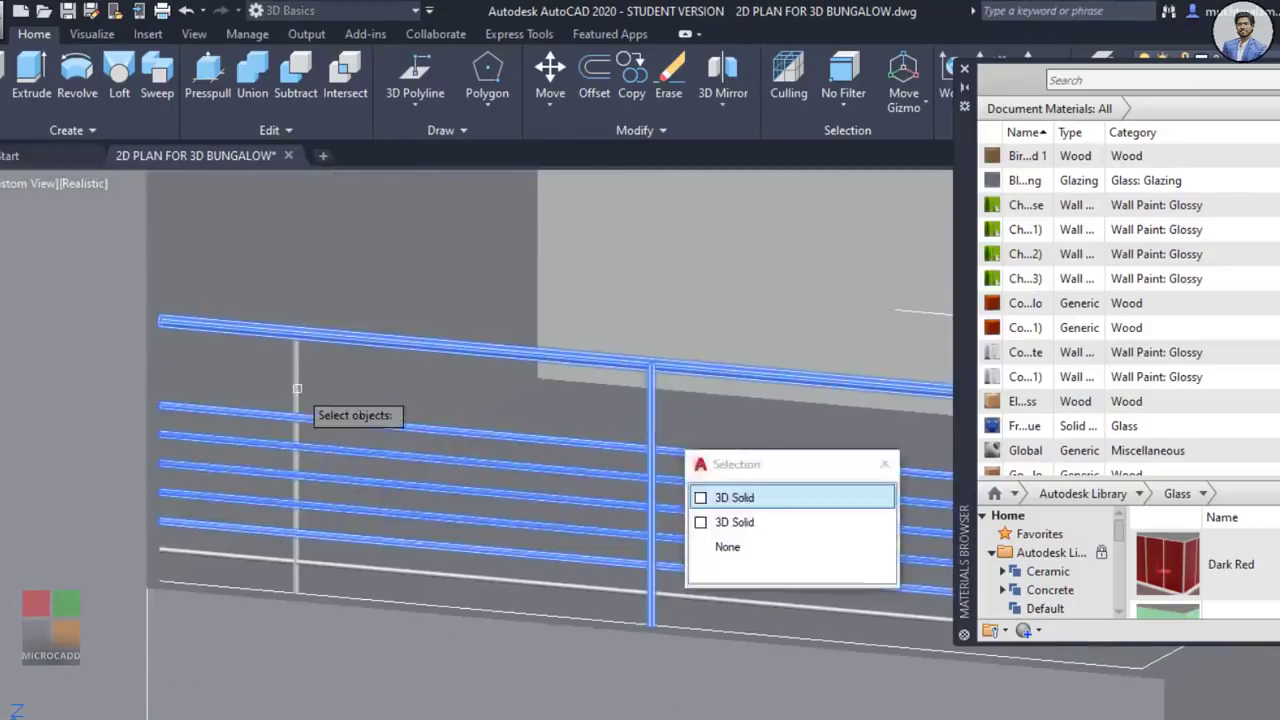
{"action": "scroll", "coordinate": [491, 386], "scroll_direction": "up", "scroll_amount": 3}
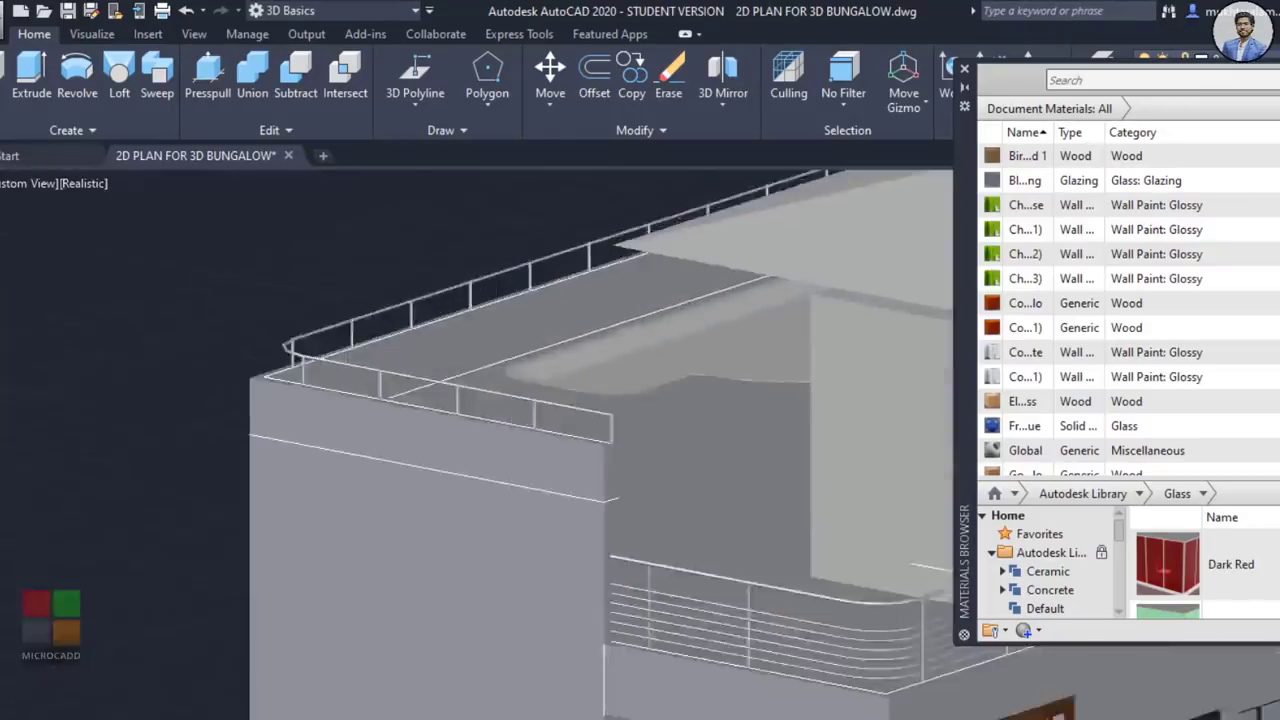
{"action": "scroll", "coordinate": [600, 400], "scroll_direction": "up", "scroll_amount": 2}
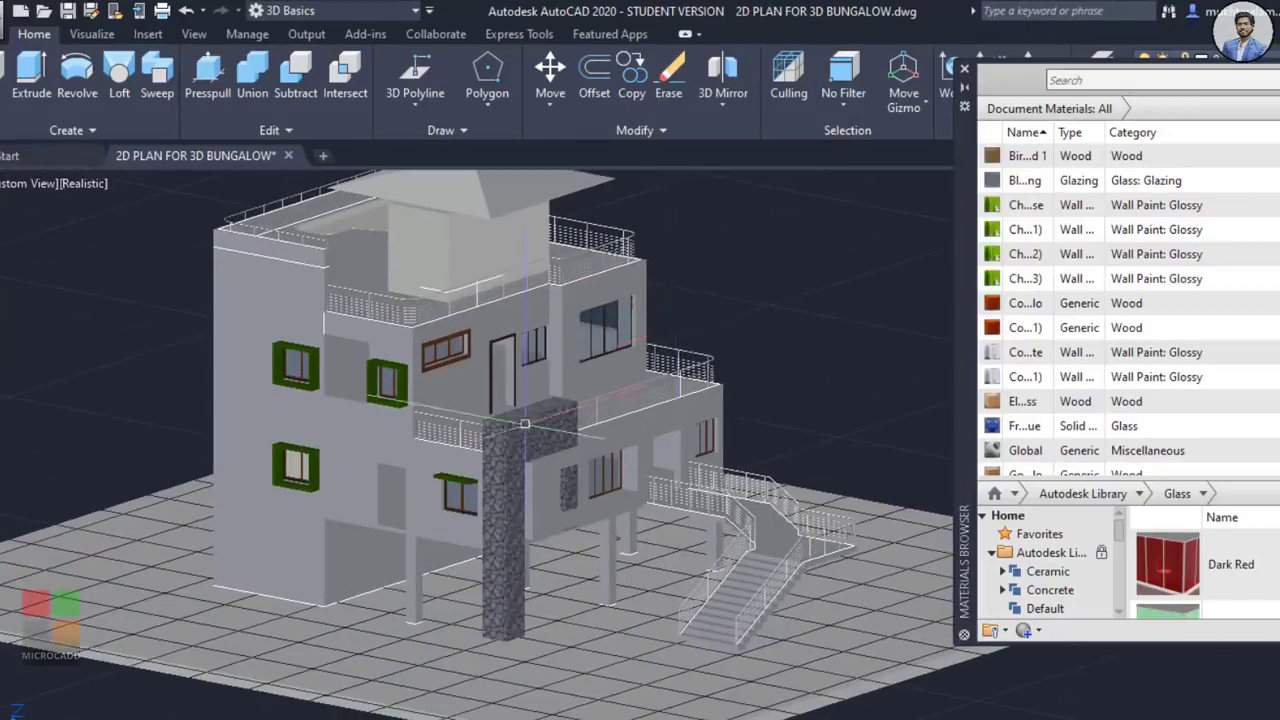
{"action": "middle_click_drag", "start_coordinate": [561, 456], "coordinate": [653, 456]}
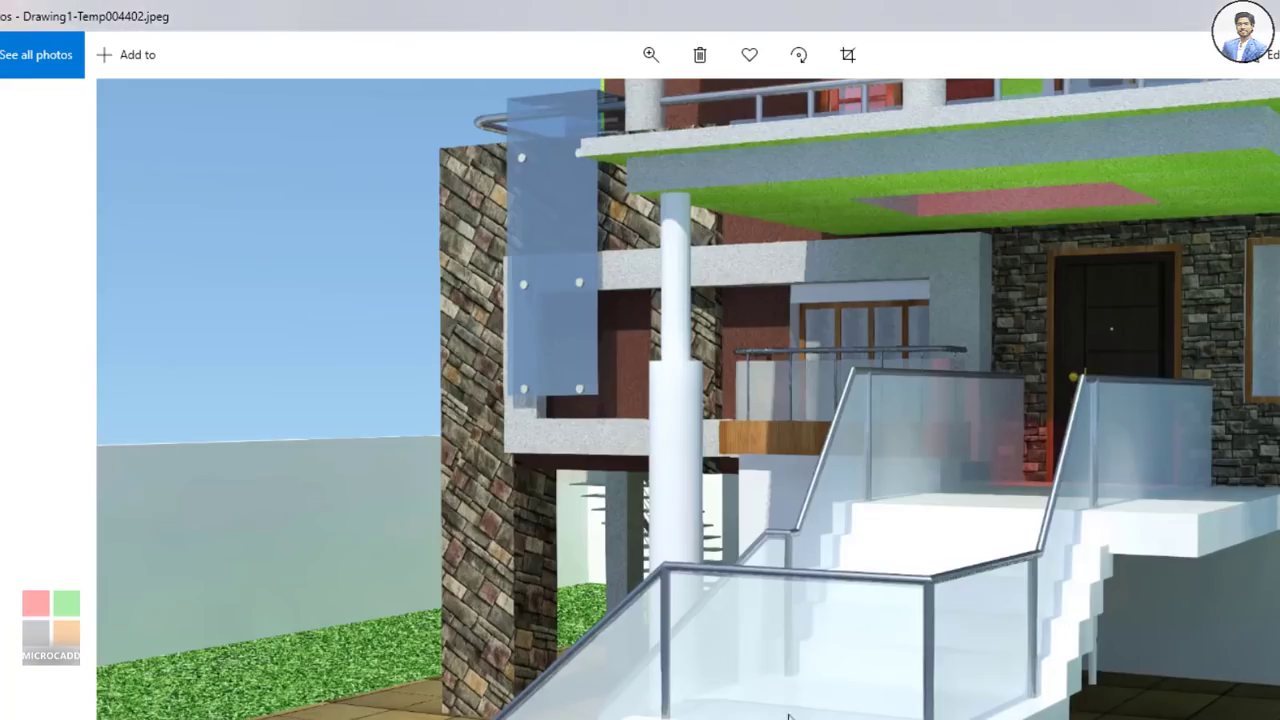
Step: Switch to Photos, examine the reference renders for the exterior wall cladding and finishes, and return to the house's rear wall corner in AutoCAD
{"action": "key", "text": "Right"}
{"action": "scroll", "coordinate": [720, 525], "scroll_direction": "up", "scroll_amount": 1}
{"action": "scroll", "coordinate": [718, 525], "scroll_direction": "down", "scroll_amount": 1}
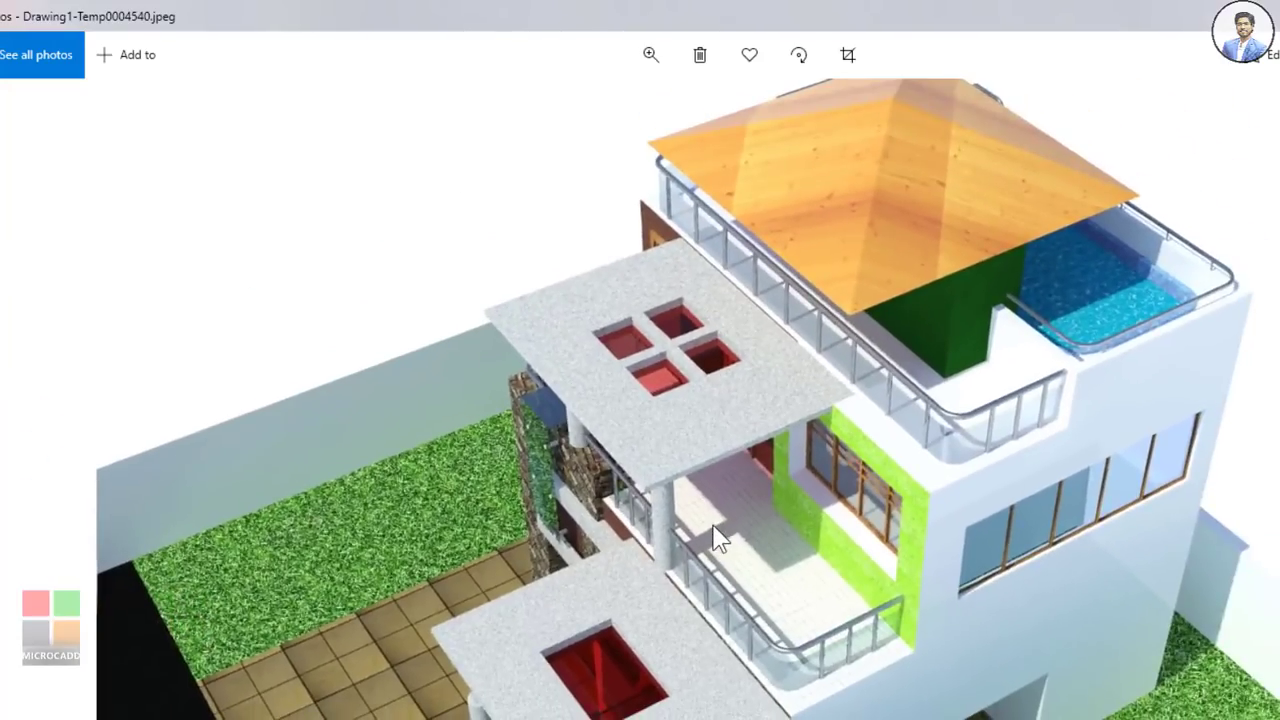
{"action": "key", "text": "Right"}
{"action": "key", "text": "Right"}
{"action": "key", "text": "Left"}
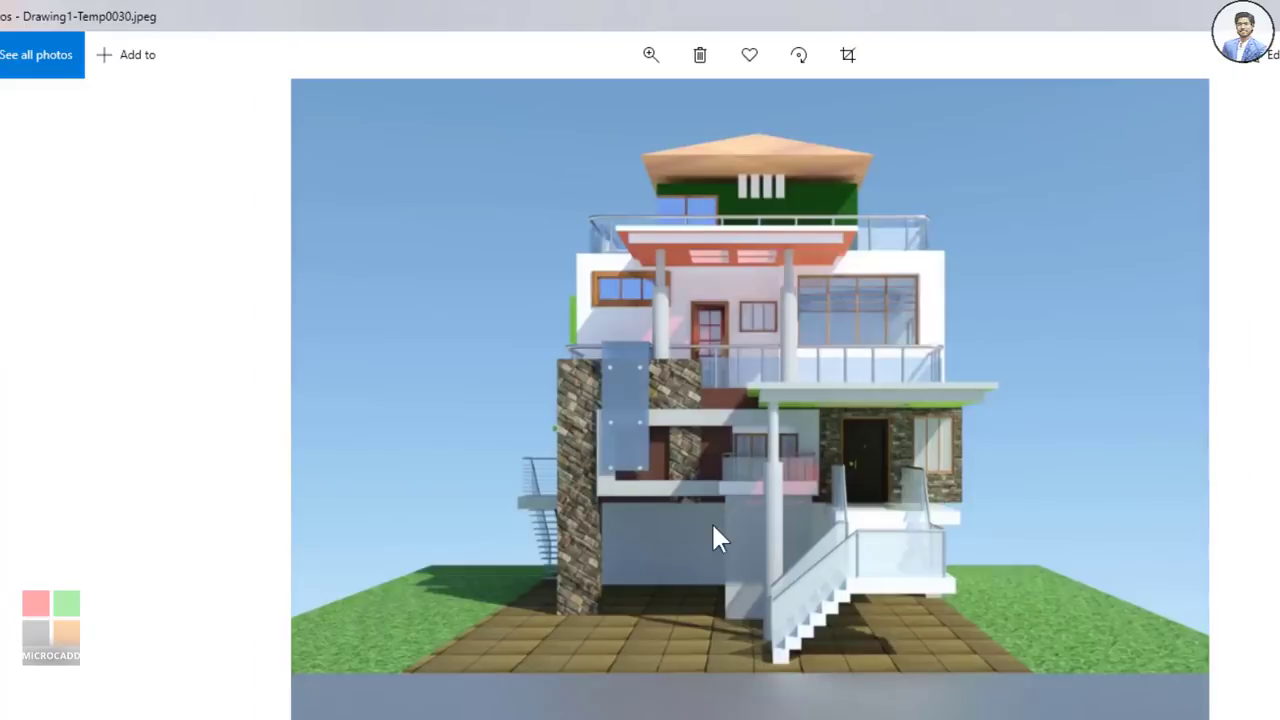
{"action": "key", "text": "Right"}
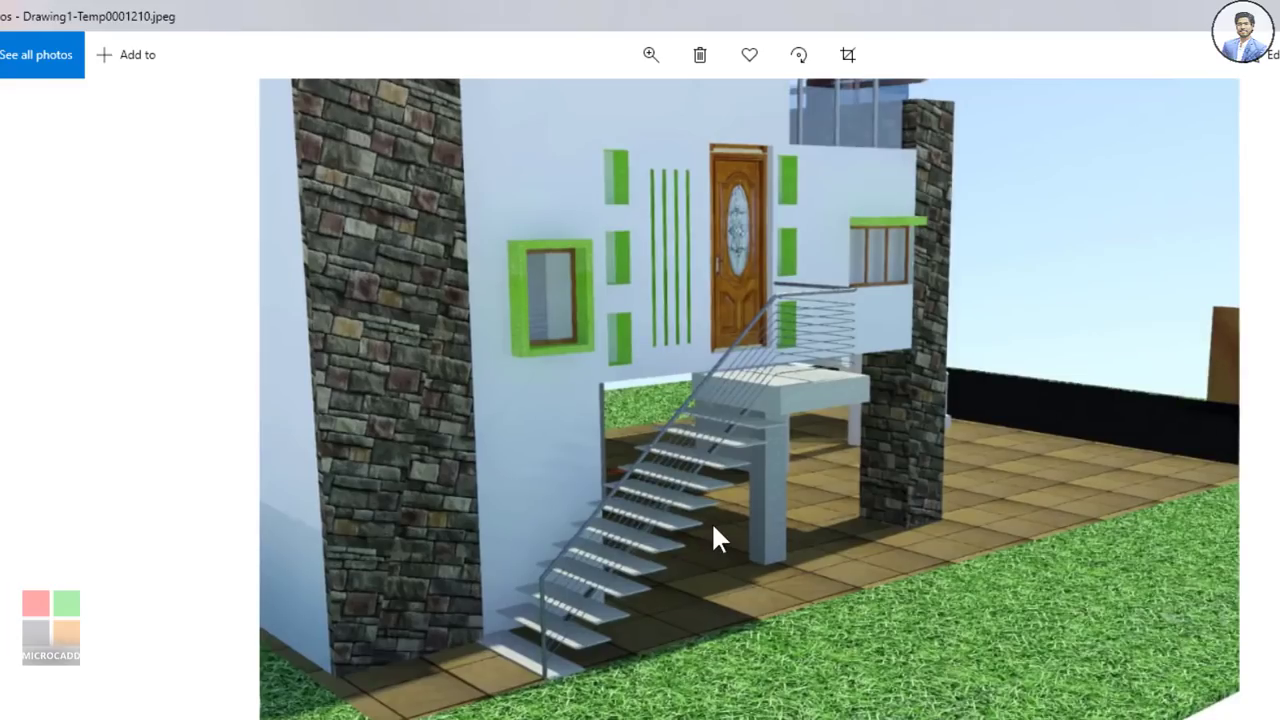
{"action": "scroll", "coordinate": [243, 180], "scroll_direction": "up", "scroll_amount": 3}
{"action": "scroll", "coordinate": [254, 314], "scroll_direction": "down", "scroll_amount": 3}
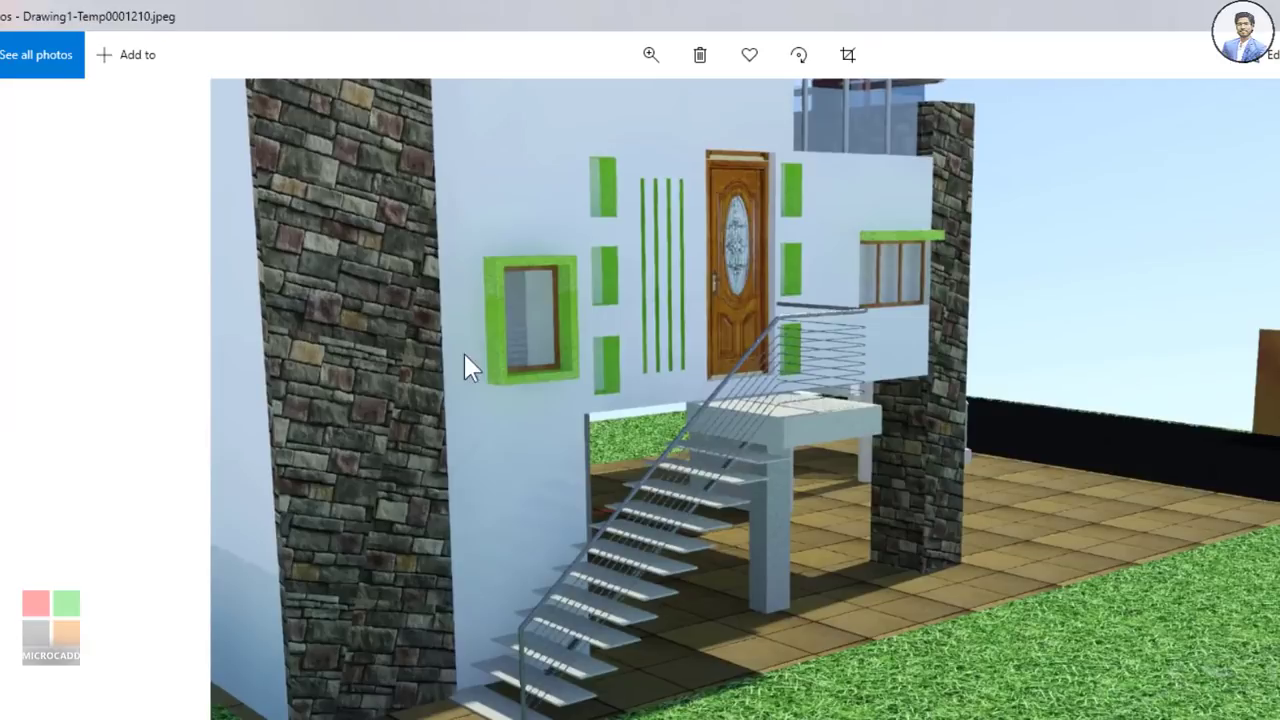
{"action": "key", "text": "alt+Tab"}
{"action": "middle_click_drag", "start_coordinate": [623, 457], "coordinate": [405, 418], "text": "shift"}
{"action": "scroll", "coordinate": [443, 386], "scroll_direction": "up", "scroll_amount": 2}
{"action": "scroll", "coordinate": [405, 418], "scroll_direction": "up", "scroll_amount": 2}
{"action": "left_click", "coordinate": [31, 67]}
{"action": "middle_click_drag", "start_coordinate": [421, 228], "coordinate": [451, 328]}
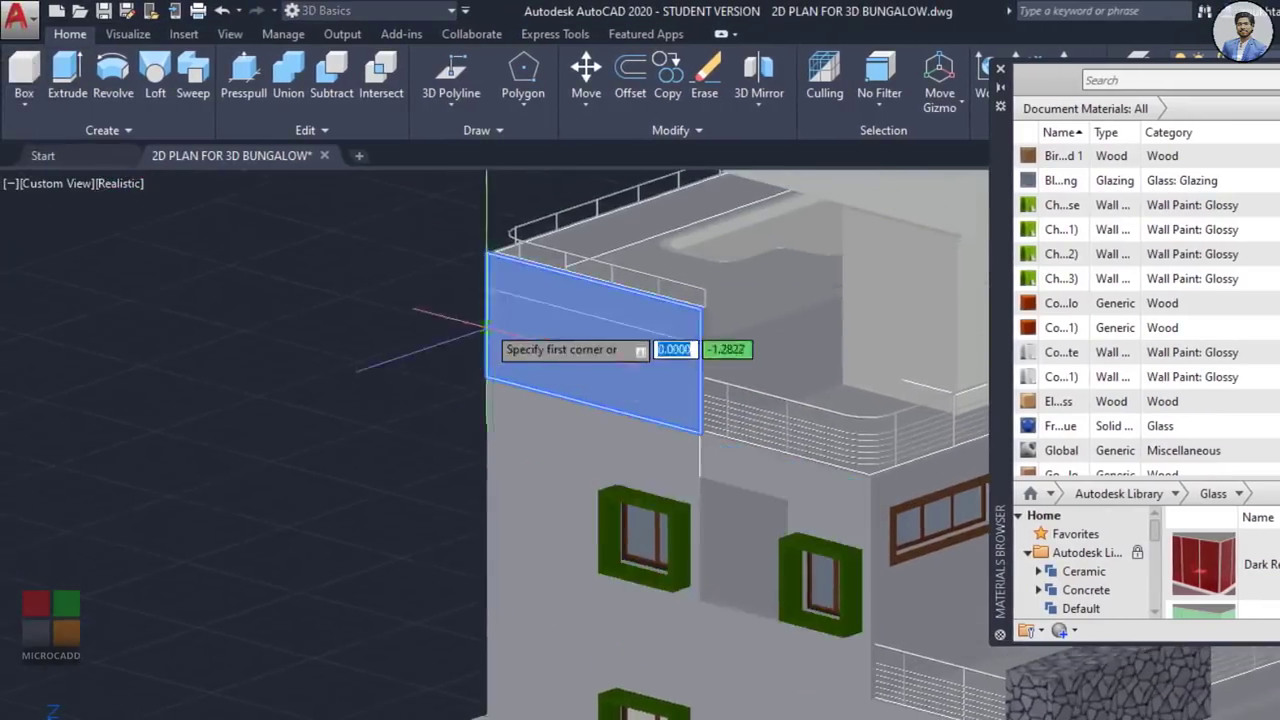
{"action": "scroll", "coordinate": [487, 289], "scroll_direction": "up", "scroll_amount": 2}
{"action": "left_click", "coordinate": [487, 233]}
{"action": "middle_click_drag", "start_coordinate": [562, 606], "coordinate": [559, 531]}
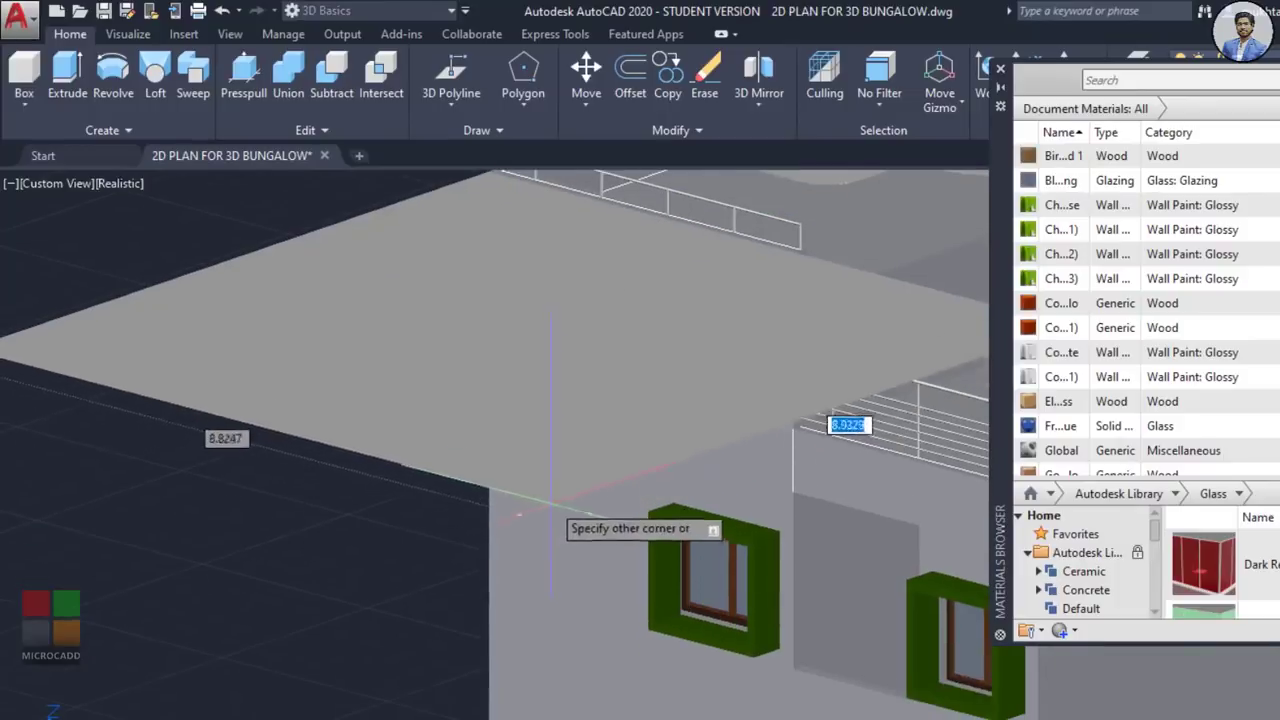
{"action": "key", "text": "Escape"}
{"action": "scroll", "coordinate": [455, 322], "scroll_direction": "down", "scroll_amount": 2}
Step: Draw a box on the side wall from its upper outer corner down to the base, about 2.14 wide and 0.2 thick
{"action": "key", "text": "space"}
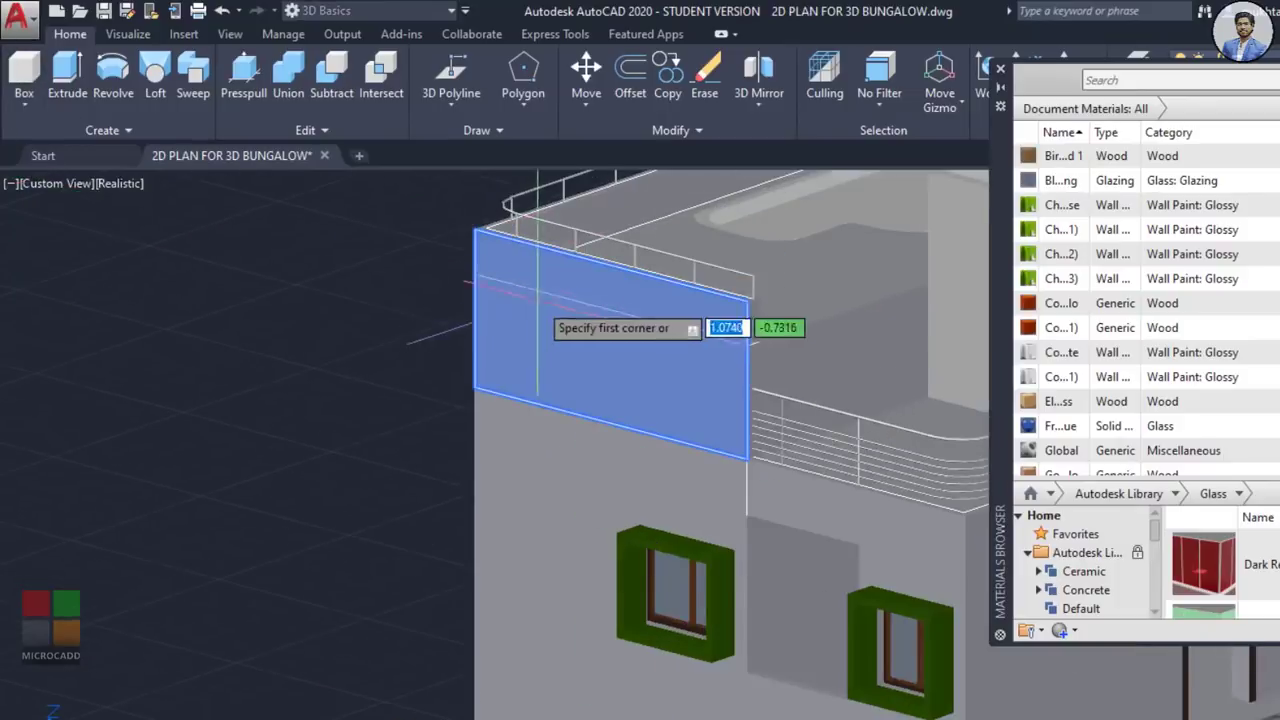
{"action": "scroll", "coordinate": [490, 290], "scroll_direction": "up", "scroll_amount": 3}
{"action": "left_click", "coordinate": [460, 193]}
{"action": "scroll", "coordinate": [540, 520], "scroll_direction": "down", "scroll_amount": 5}
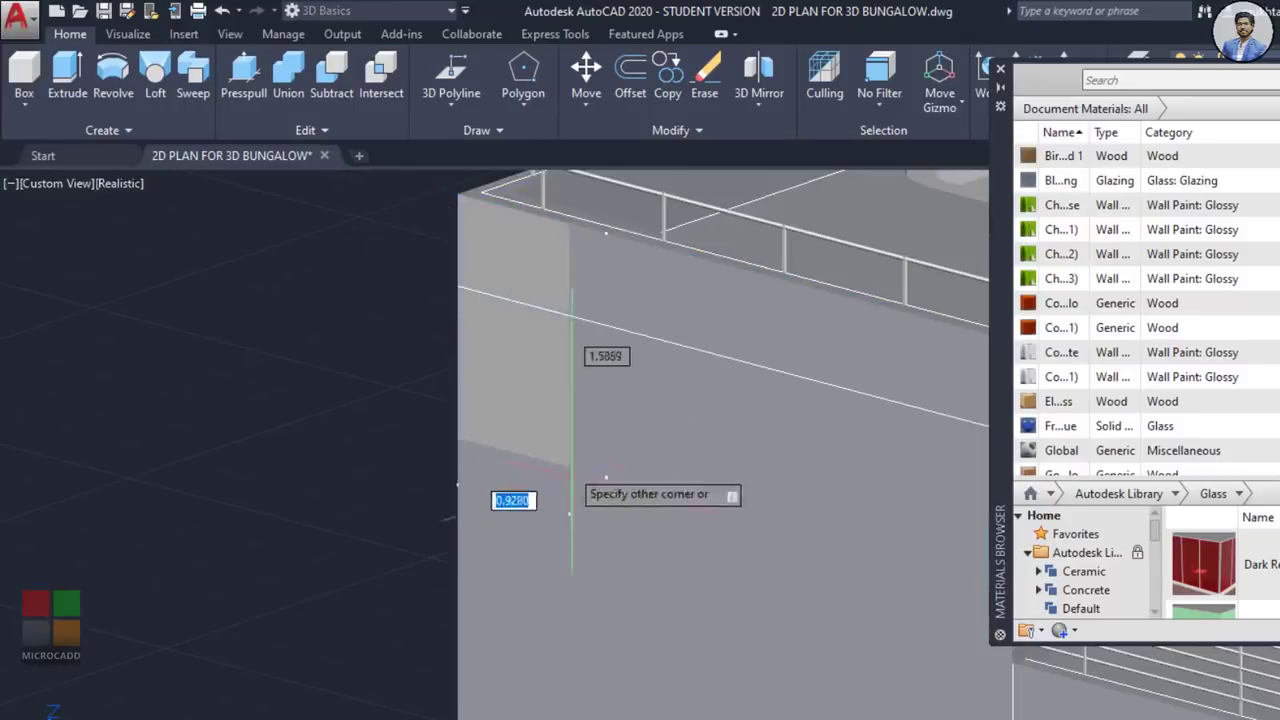
{"action": "scroll", "coordinate": [595, 600], "scroll_direction": "up", "scroll_amount": 4}
{"action": "scroll", "coordinate": [607, 443], "scroll_direction": "up", "scroll_amount": 2}
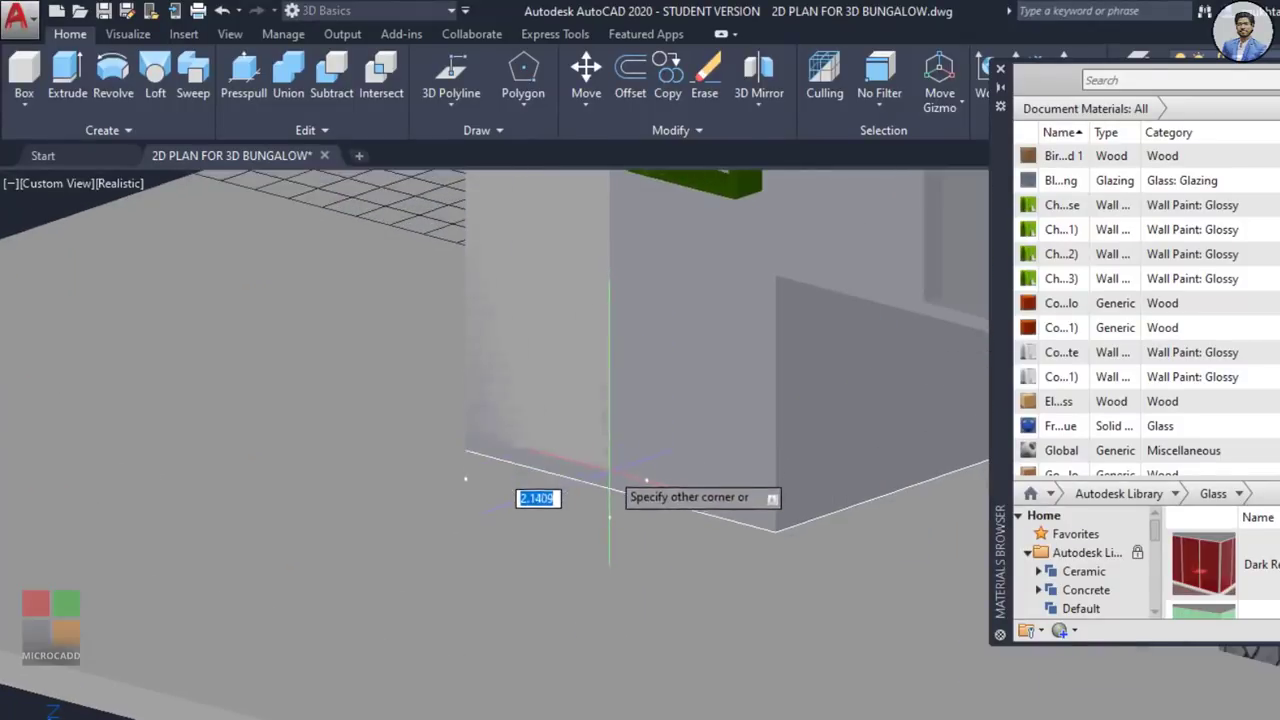
{"action": "left_click", "coordinate": [609, 488]}
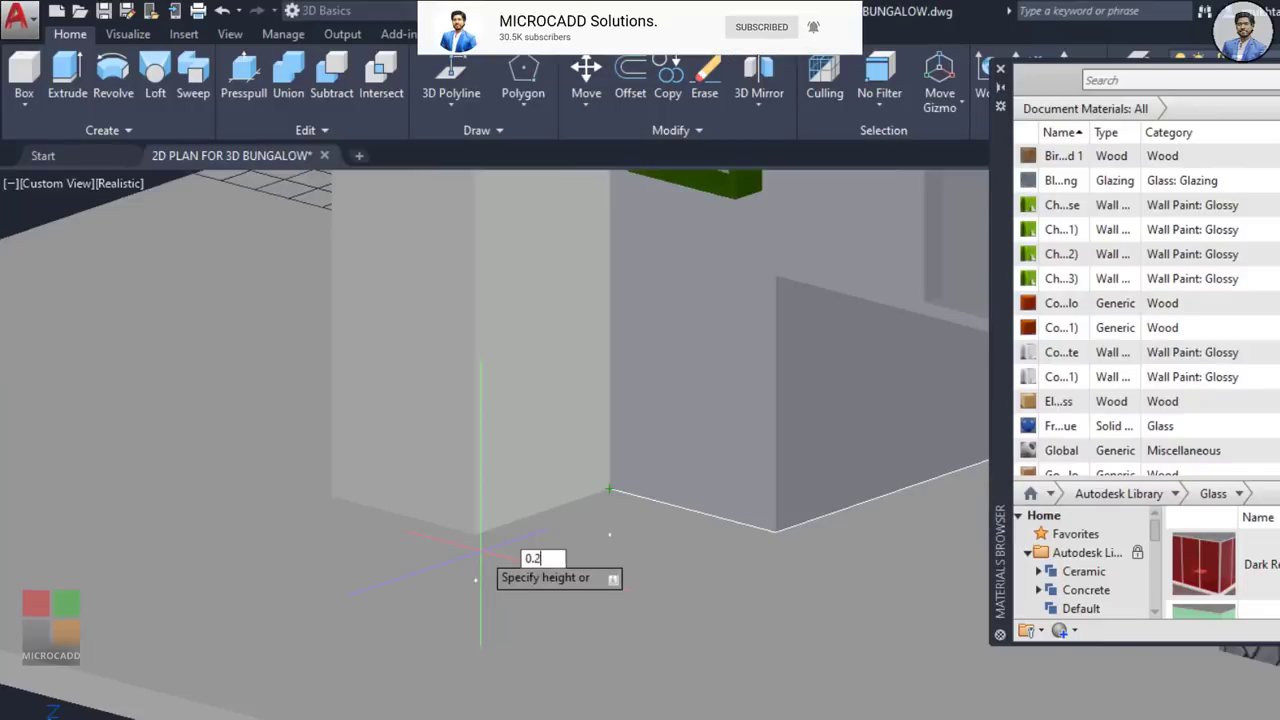
{"action": "key", "text": "Return"}
Step: Assign the document's dark stone material, matching the front column, to the new corner cladding panel
{"action": "scroll", "coordinate": [549, 541], "scroll_direction": "down", "scroll_amount": 5}
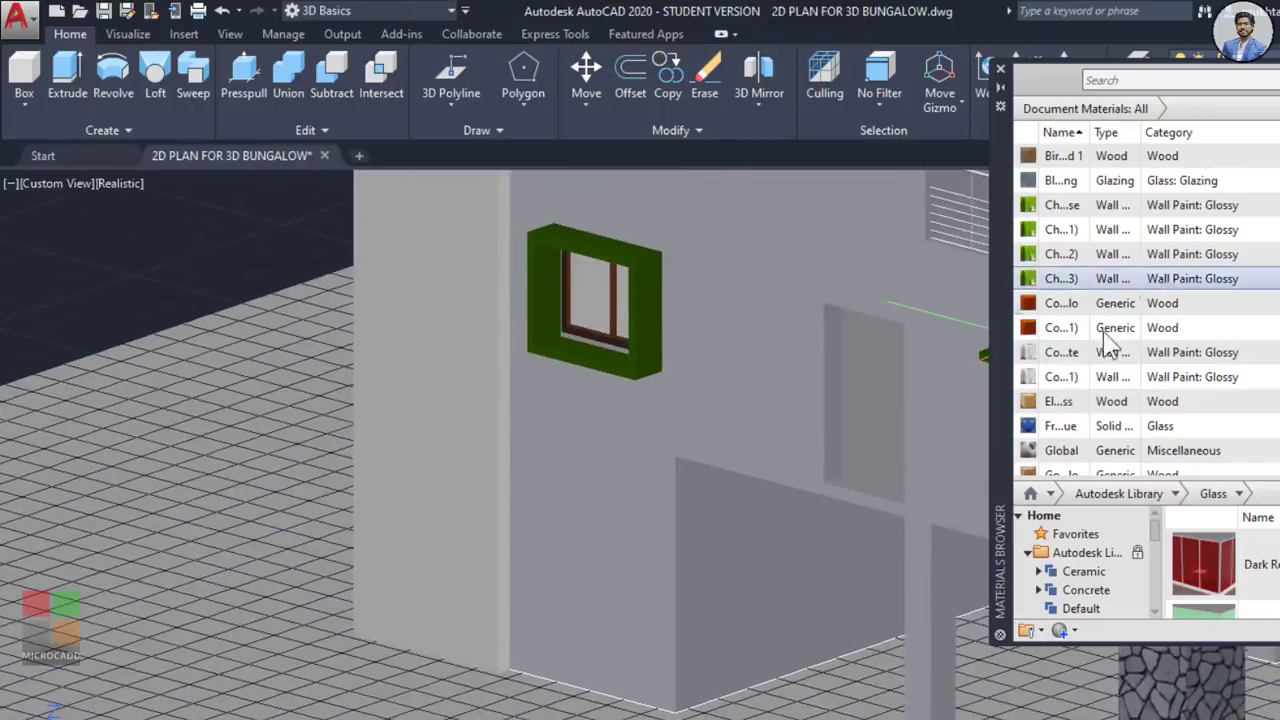
{"action": "scroll", "coordinate": [1095, 420], "scroll_direction": "down", "scroll_amount": 3}
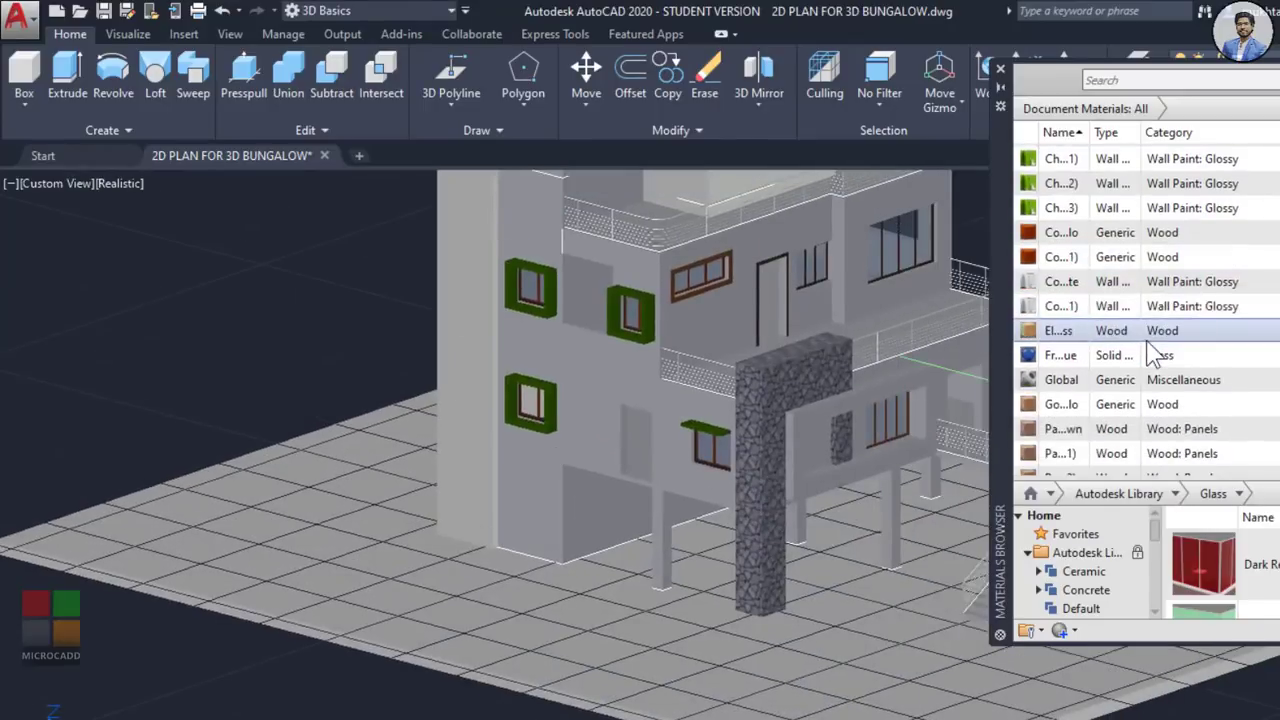
{"action": "left_click_drag", "start_coordinate": [1085, 450], "coordinate": [480, 430]}
{"action": "scroll", "coordinate": [480, 430], "scroll_direction": "down", "scroll_amount": 4}
{"action": "scroll", "coordinate": [405, 536], "scroll_direction": "up", "scroll_amount": 2}
{"action": "middle_click_drag", "start_coordinate": [414, 536], "coordinate": [529, 556], "text": "shift"}
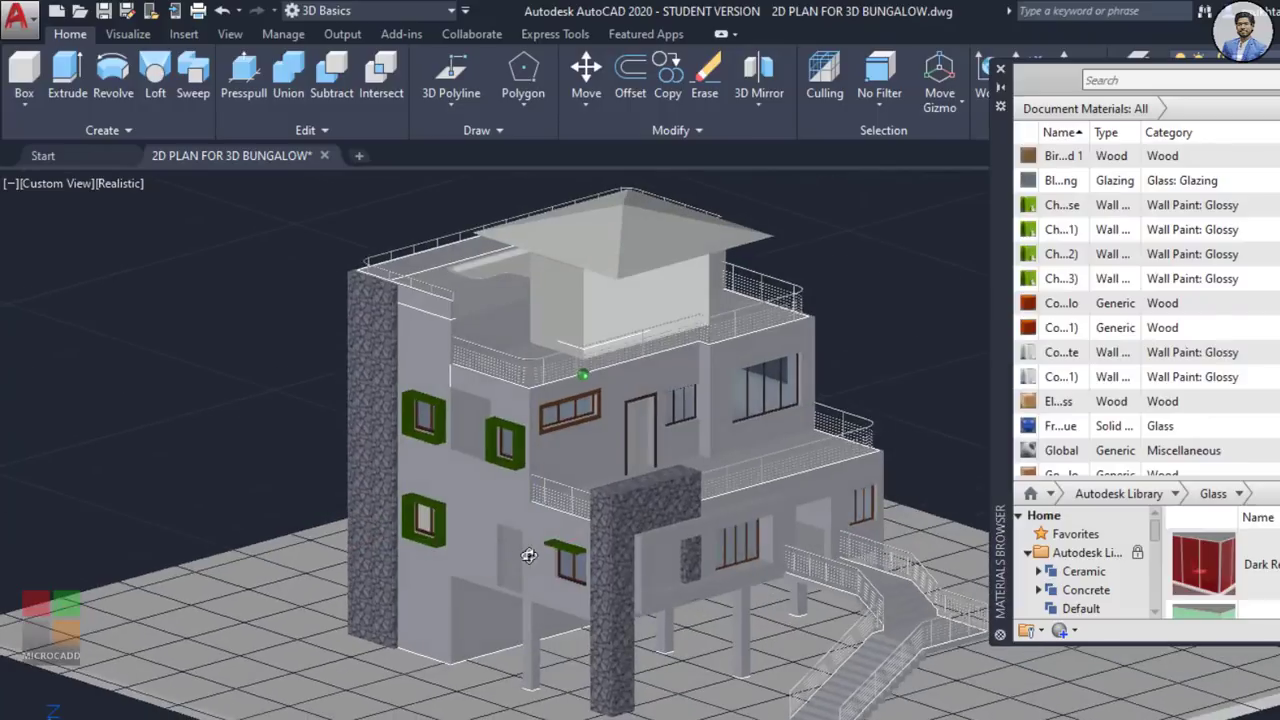
{"action": "scroll", "coordinate": [486, 570], "scroll_direction": "up", "scroll_amount": 3}
{"action": "scroll", "coordinate": [1125, 460], "scroll_direction": "down", "scroll_amount": 1}
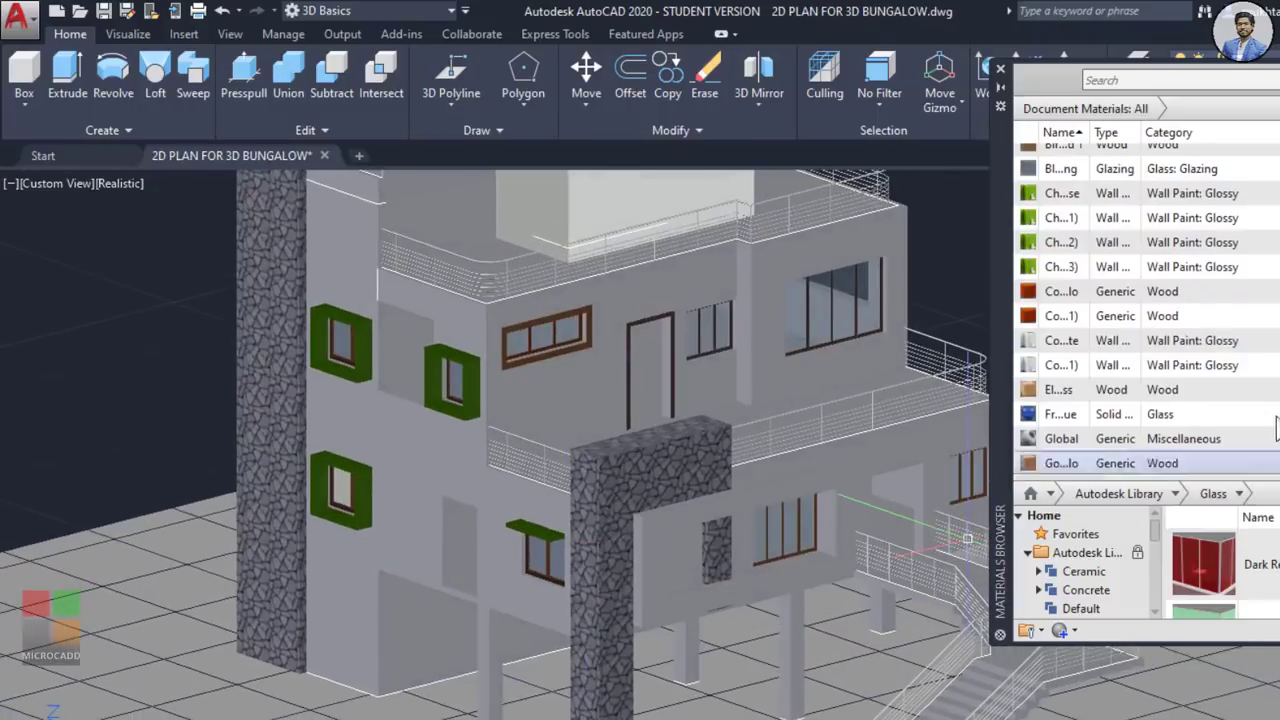
Step: Assign the green glossy wall paint to the rooftop room's walls and the blue solid glass to its inset corner block
{"action": "middle_click_drag", "start_coordinate": [560, 497], "coordinate": [545, 581]}
{"action": "middle_click_drag", "start_coordinate": [813, 501], "coordinate": [763, 626]}
{"action": "scroll", "coordinate": [574, 398], "scroll_direction": "up", "scroll_amount": 4}
{"action": "middle_click_drag", "start_coordinate": [574, 398], "coordinate": [604, 448]}
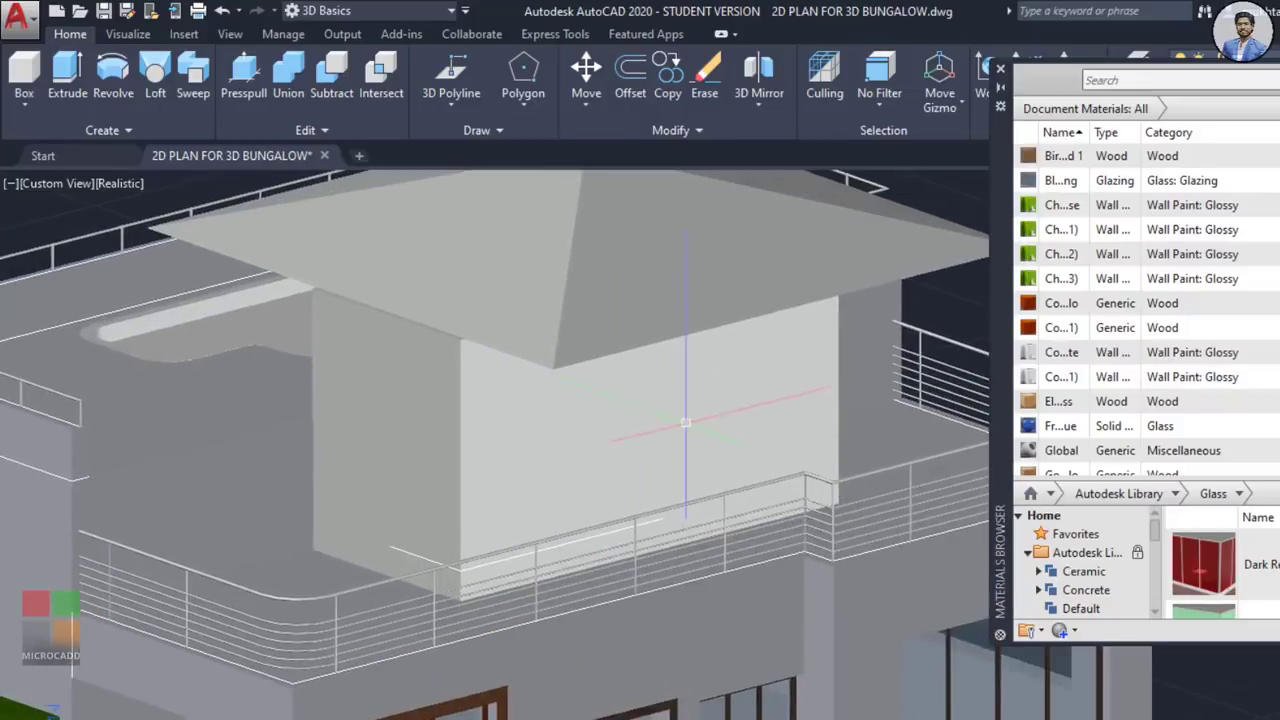
{"action": "middle_click_drag", "start_coordinate": [773, 366], "coordinate": [785, 383]}
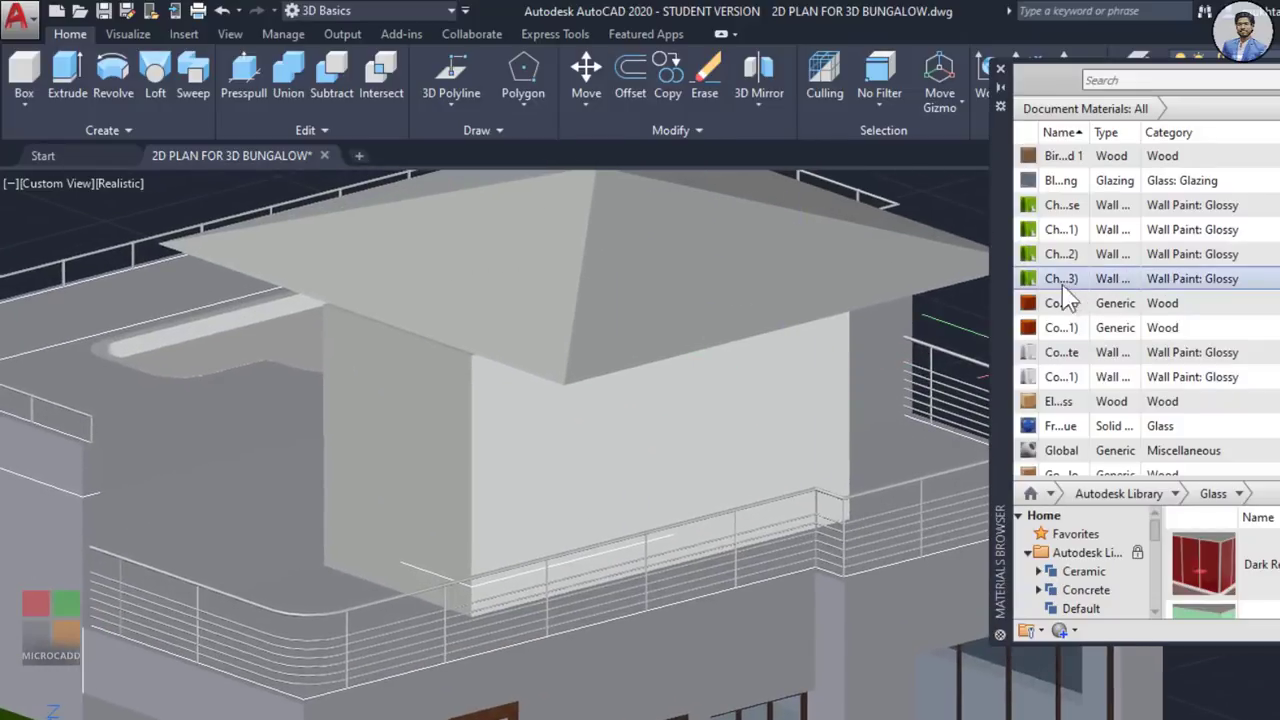
{"action": "left_click_drag", "start_coordinate": [1060, 278], "coordinate": [834, 345]}
{"action": "middle_click_drag", "start_coordinate": [770, 426], "coordinate": [828, 418]}
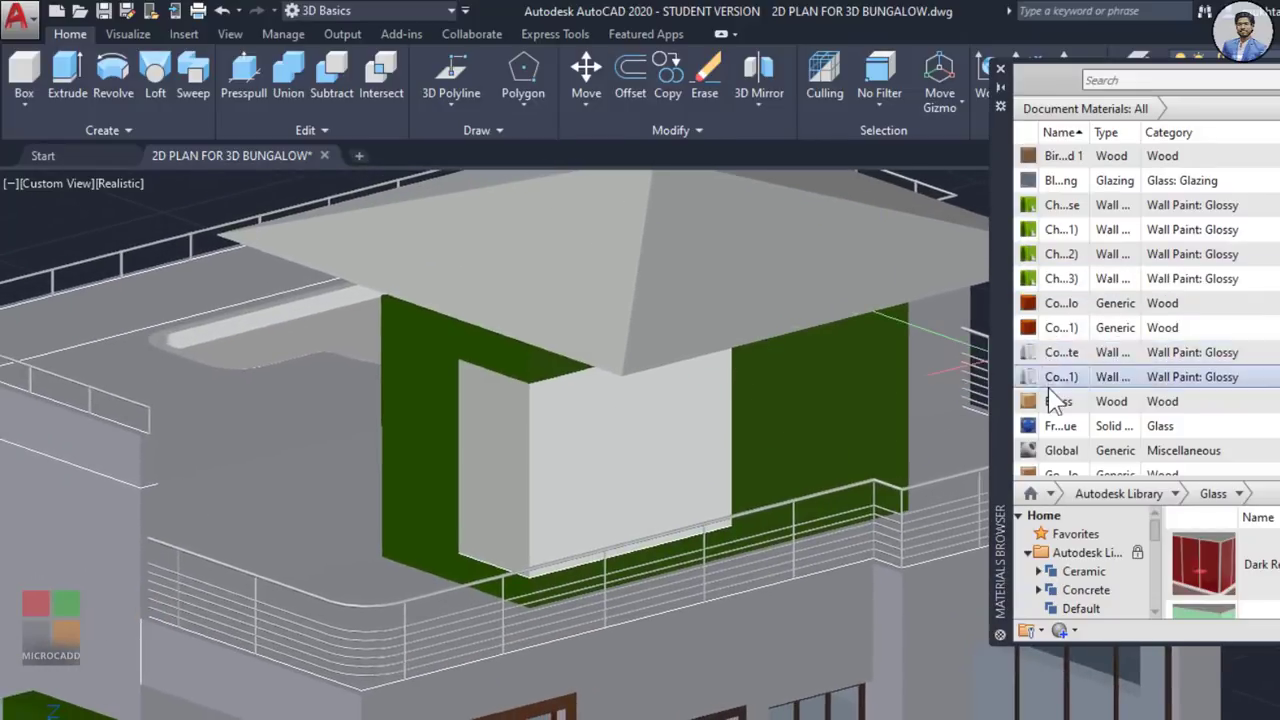
{"action": "left_click_drag", "start_coordinate": [1040, 426], "coordinate": [620, 442]}
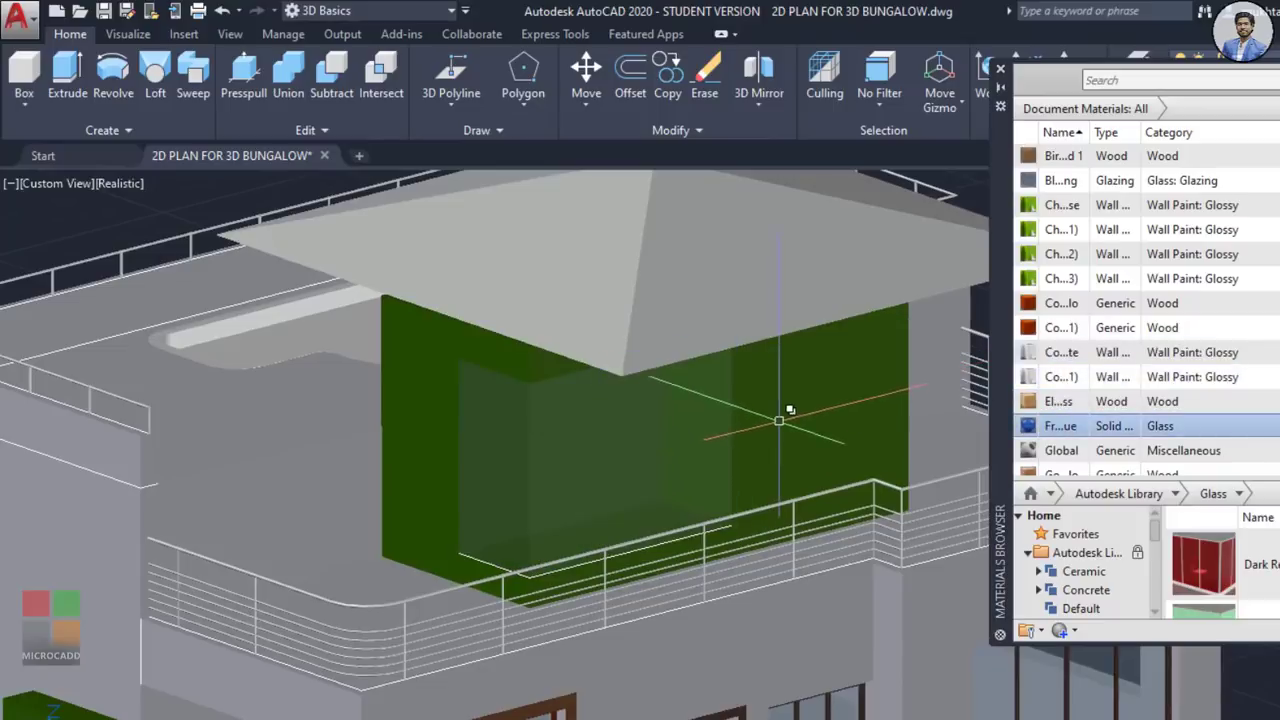
Step: Search the material library for "tile" and assign 1.5in Square - Medium Blue to the rooftop pool's rim and walls
{"action": "middle_click_drag", "start_coordinate": [876, 440], "coordinate": [483, 468], "text": "shift"}
{"action": "scroll", "coordinate": [469, 440], "scroll_direction": "up", "scroll_amount": 3}
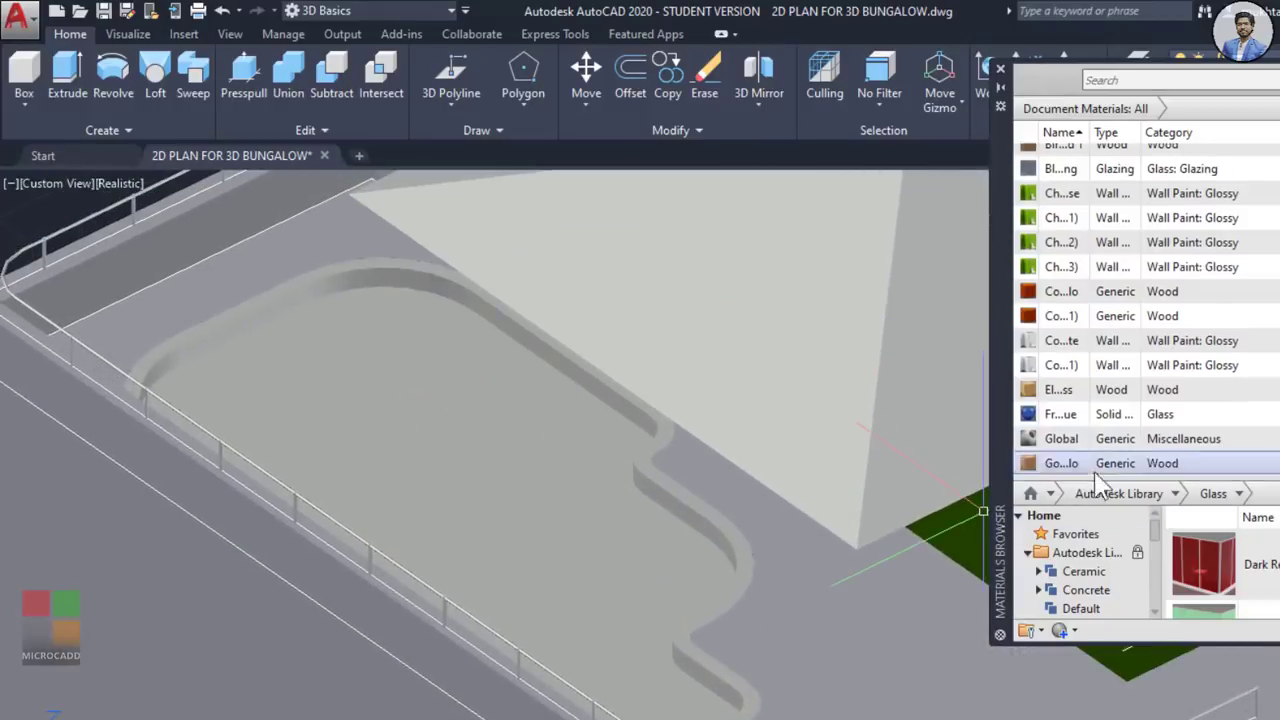
{"action": "left_click_drag", "start_coordinate": [1092, 478], "coordinate": [1103, 160]}
{"action": "scroll", "coordinate": [1045, 385], "scroll_direction": "down", "scroll_amount": 2}
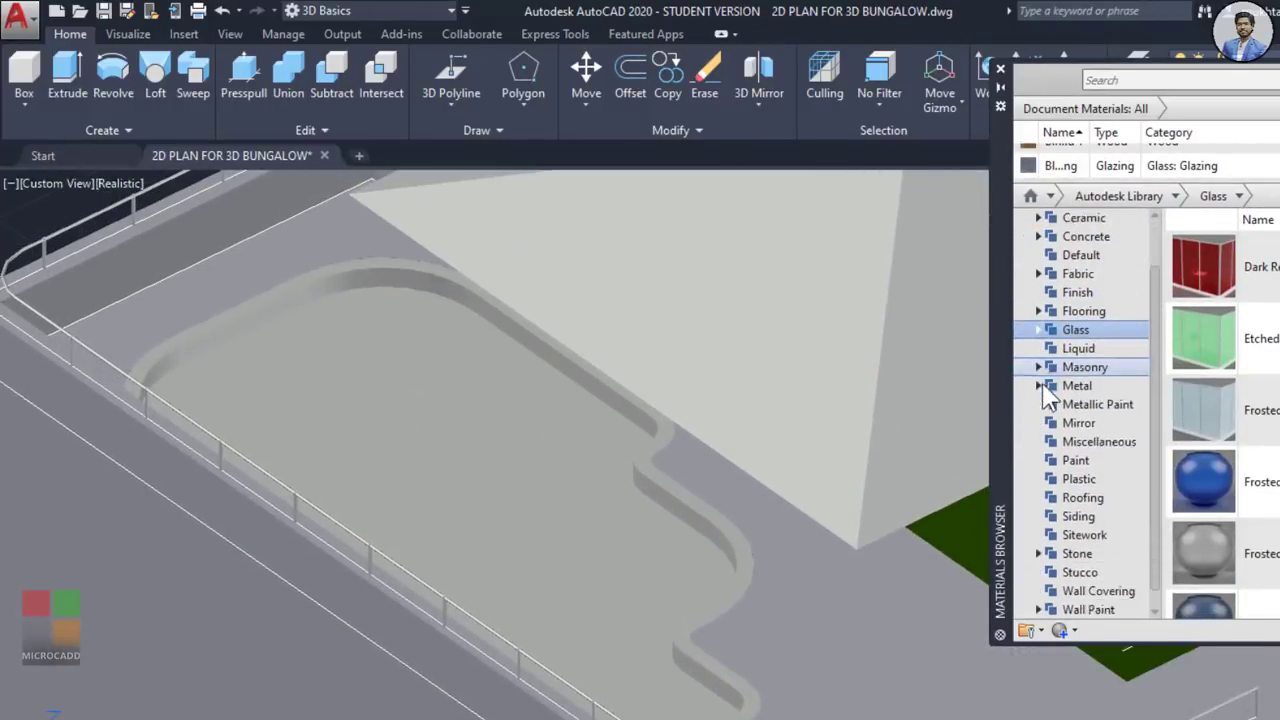
{"action": "scroll", "coordinate": [1120, 160], "scroll_direction": "up", "scroll_amount": 1}
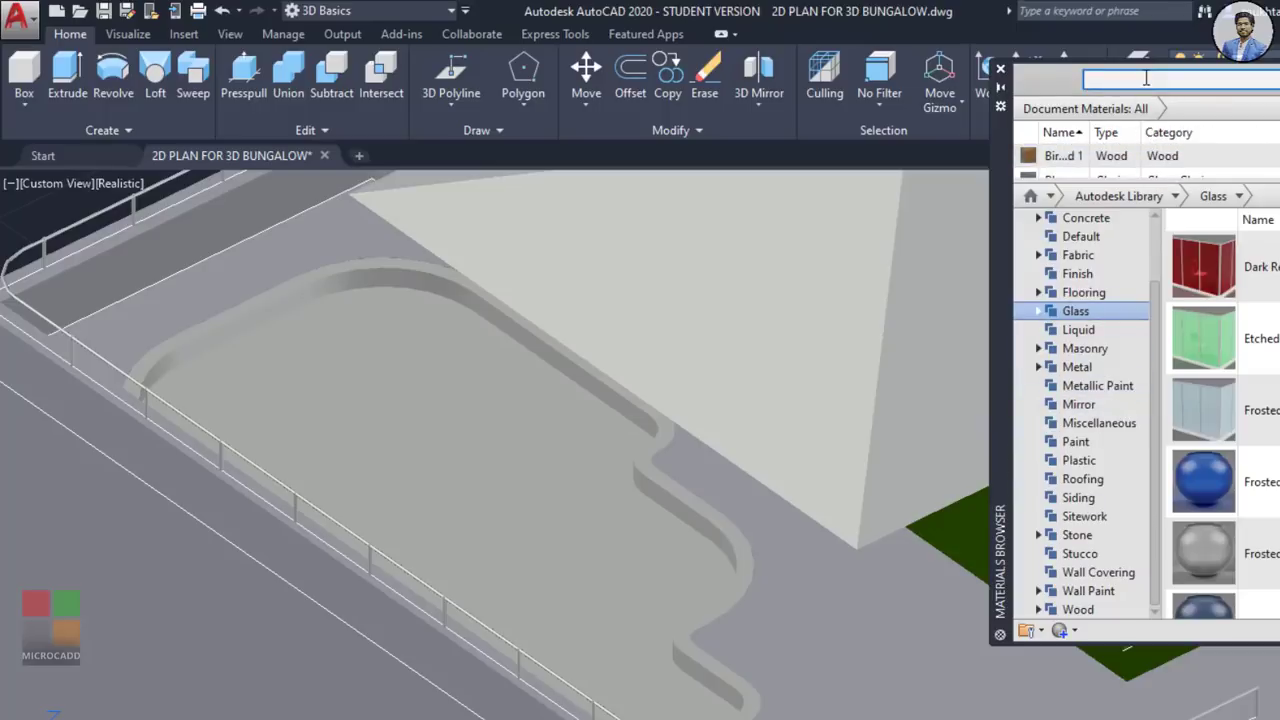
{"action": "type", "text": "e"}
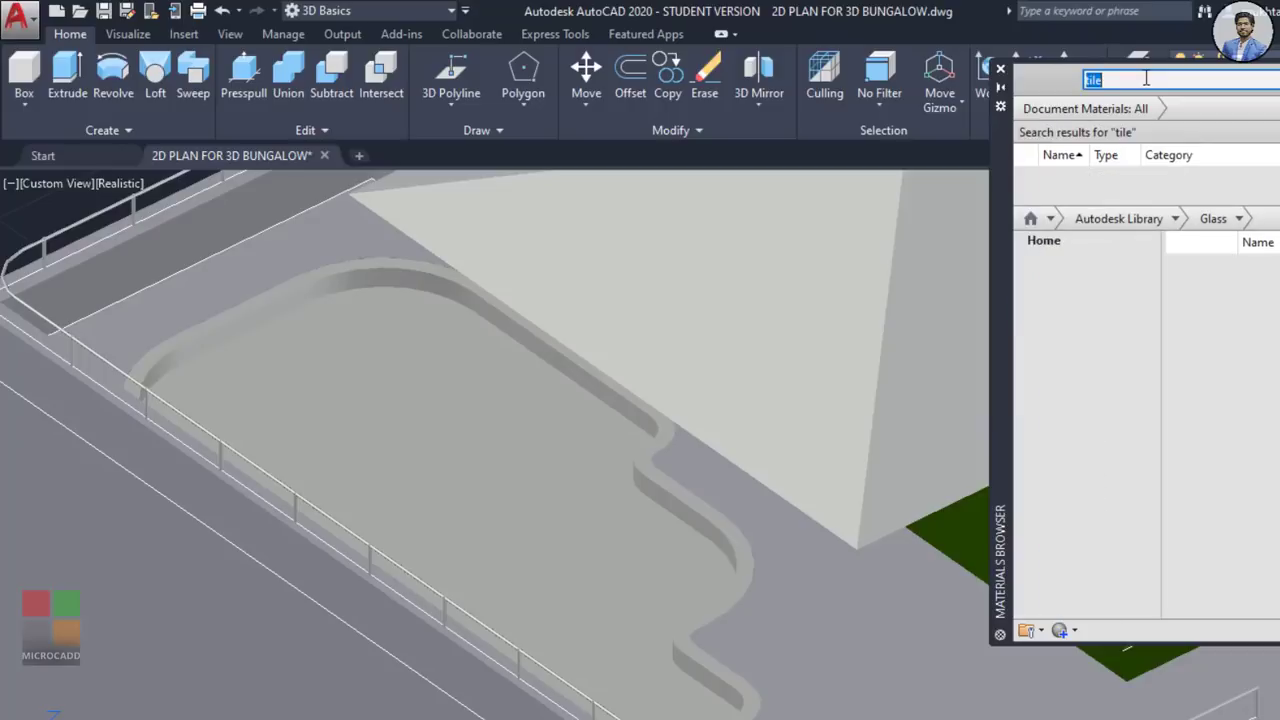
{"action": "left_click_drag", "start_coordinate": [1221, 360], "coordinate": [786, 470]}
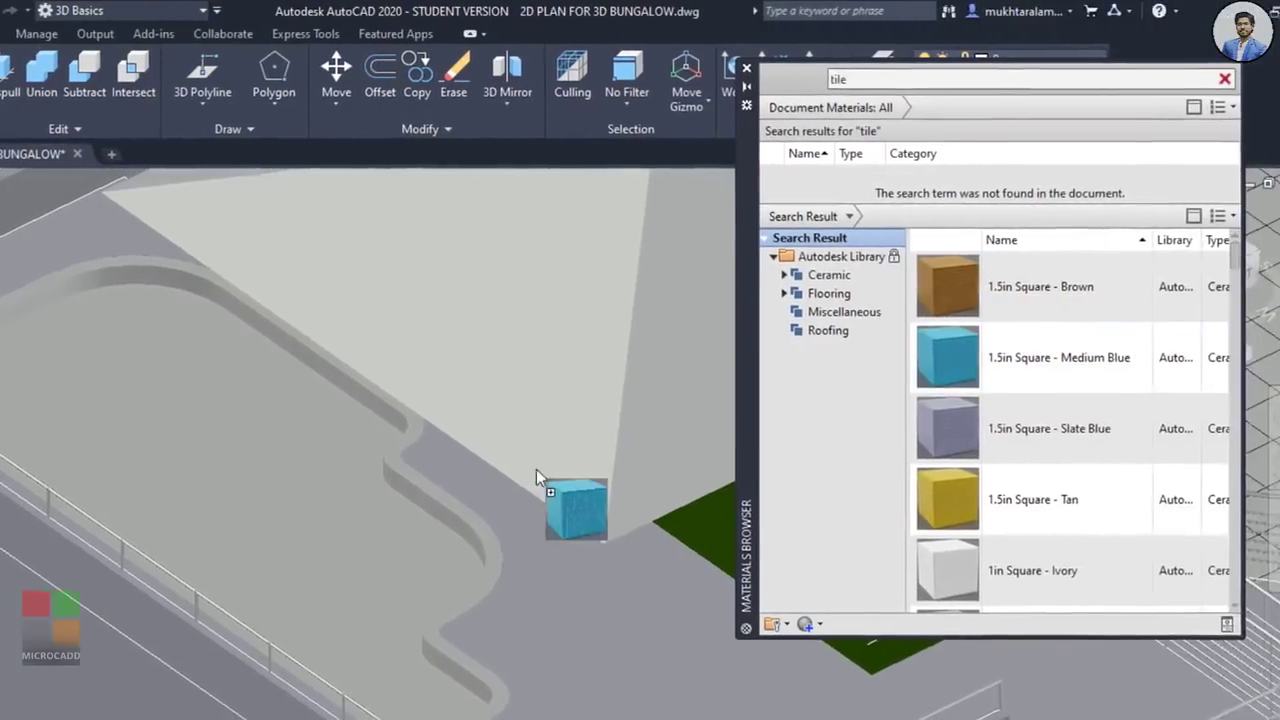
{"action": "left_click_drag", "start_coordinate": [536, 469], "coordinate": [403, 491]}
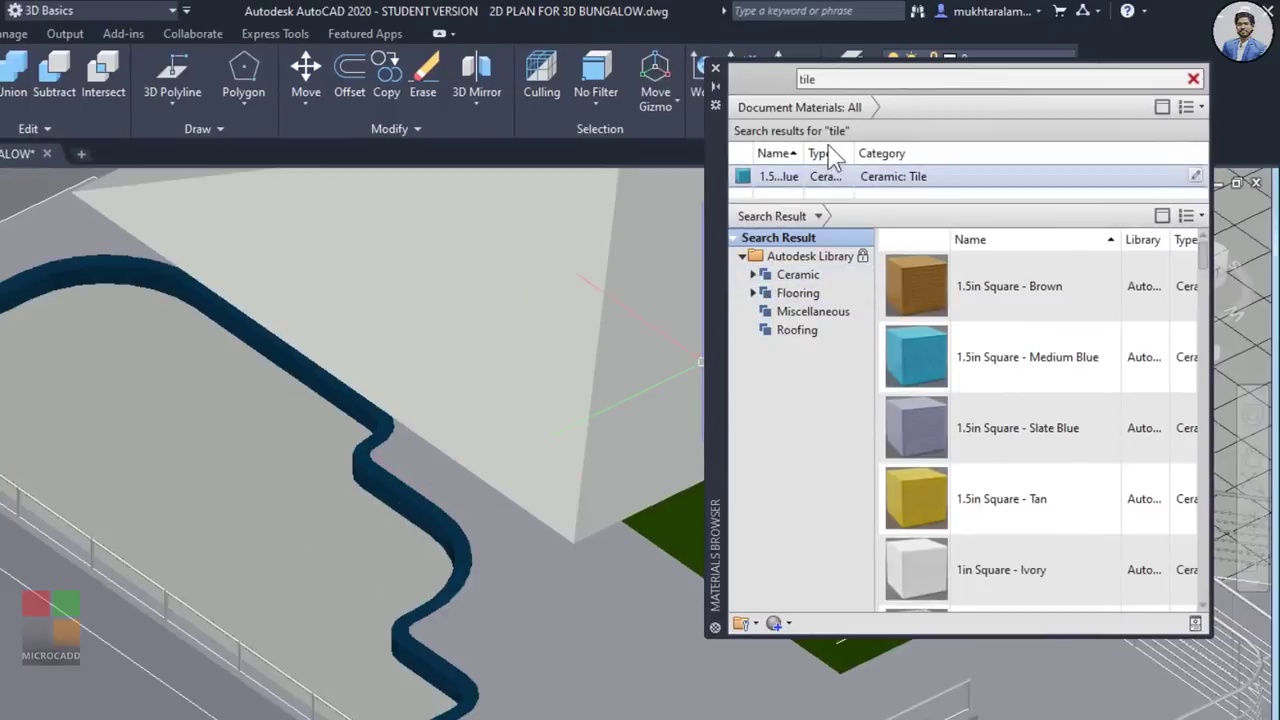
Step: Clear the material search and assign the Swimming Pool material from the Liquid category to the pool's water
{"action": "double_click", "coordinate": [832, 86]}
{"action": "key", "text": "BackSpace"}
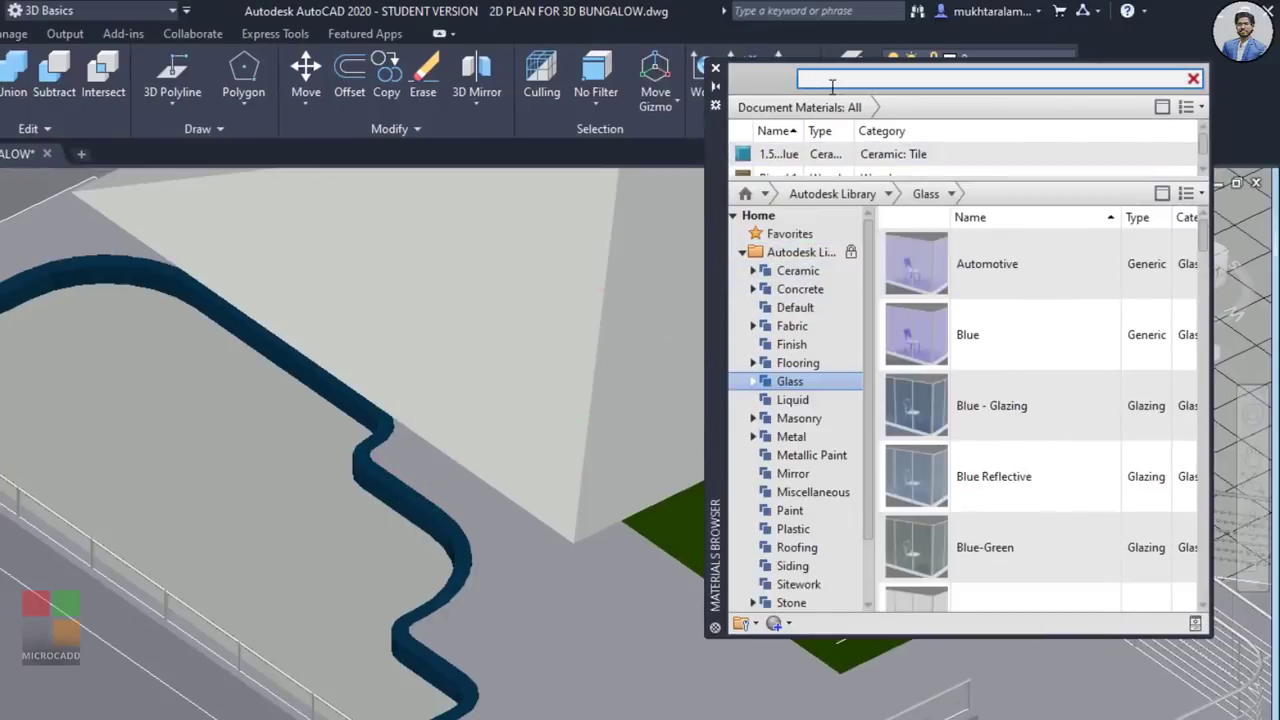
{"action": "left_click", "coordinate": [792, 399]}
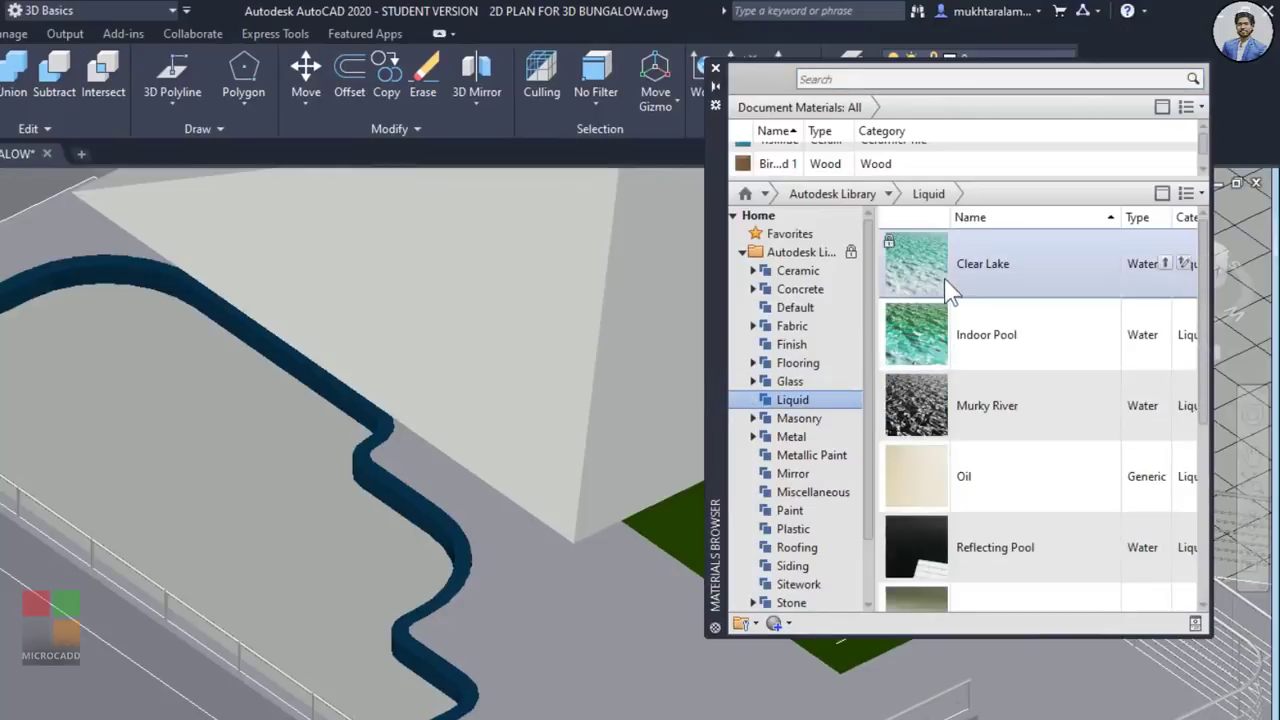
{"action": "scroll", "coordinate": [1005, 370], "scroll_direction": "down", "scroll_amount": 2}
{"action": "scroll", "coordinate": [1008, 374], "scroll_direction": "down", "scroll_amount": 2}
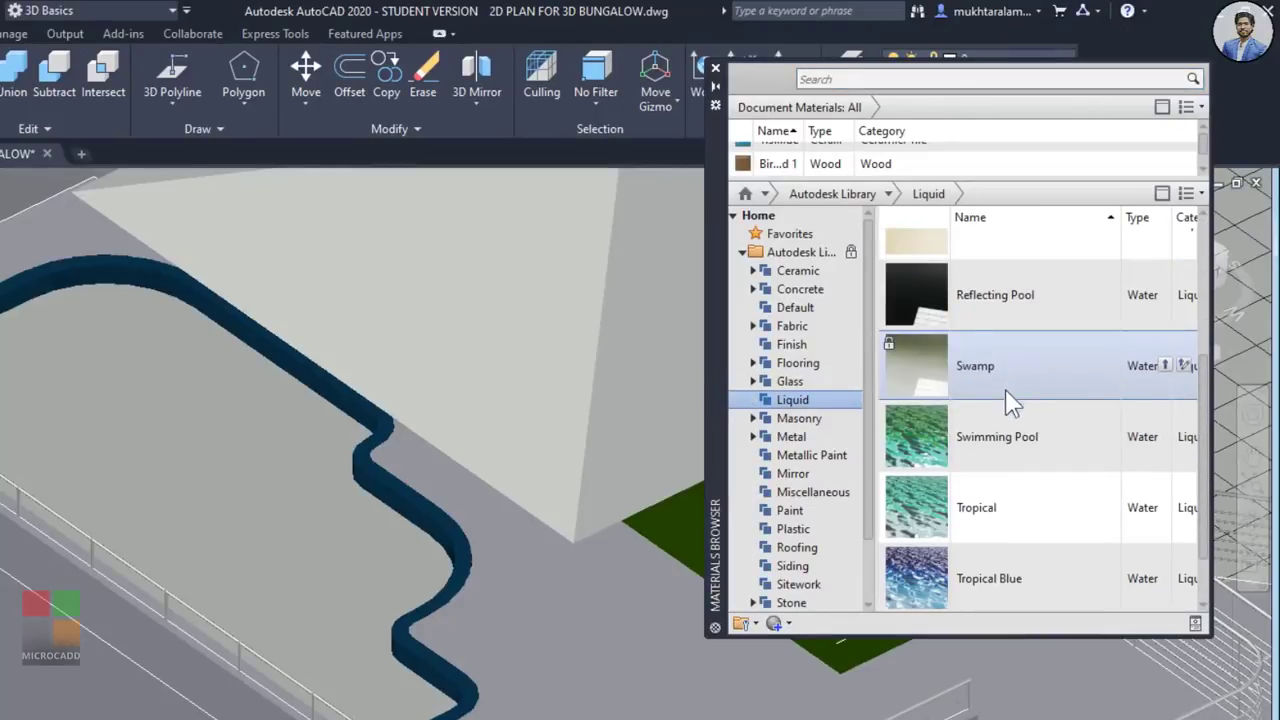
{"action": "left_click_drag", "start_coordinate": [998, 447], "coordinate": [290, 472]}
Step: Examine the tile and water textures along the rooftop pool's edge up close, including the tile joints
{"action": "scroll", "coordinate": [186, 443], "scroll_direction": "down", "scroll_amount": 3}
{"action": "scroll", "coordinate": [343, 501], "scroll_direction": "up", "scroll_amount": 6}
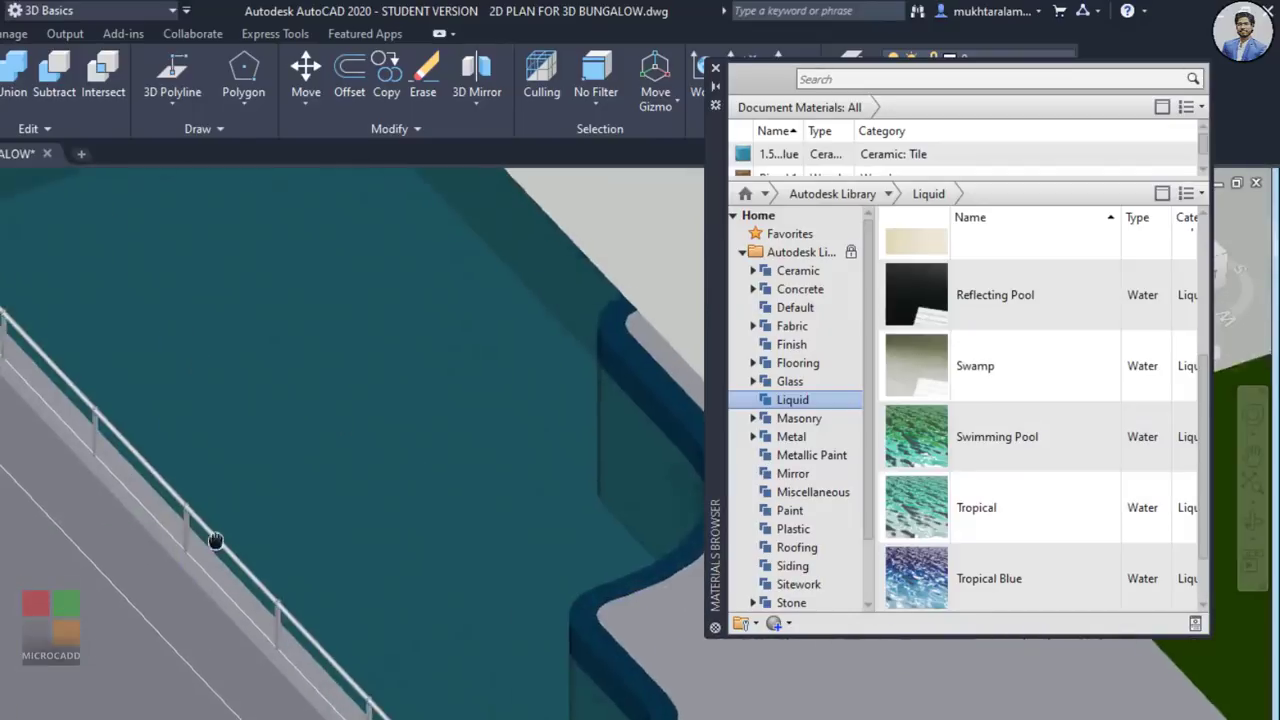
{"action": "scroll", "coordinate": [343, 540], "scroll_direction": "down", "scroll_amount": 2}
{"action": "scroll", "coordinate": [343, 552], "scroll_direction": "up", "scroll_amount": 6}
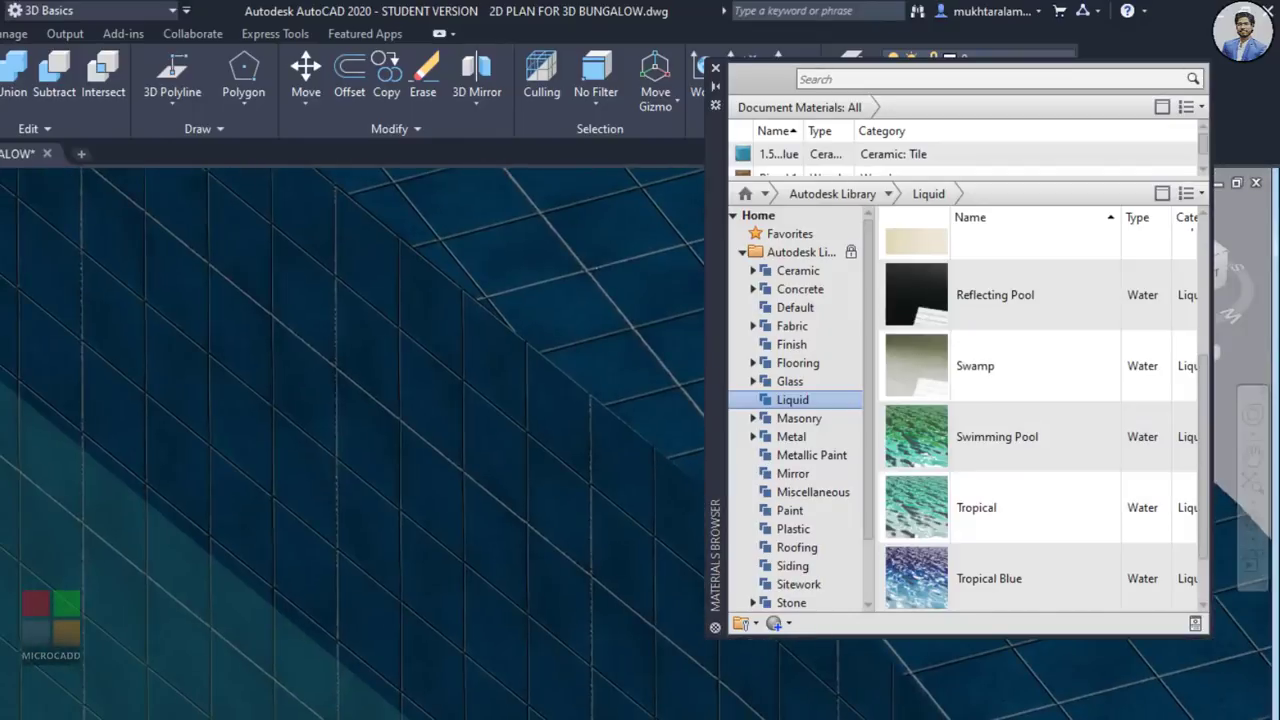
{"action": "middle_click_drag", "start_coordinate": [314, 471], "coordinate": [366, 446]}
{"action": "scroll", "coordinate": [214, 491], "scroll_direction": "down", "scroll_amount": 5}
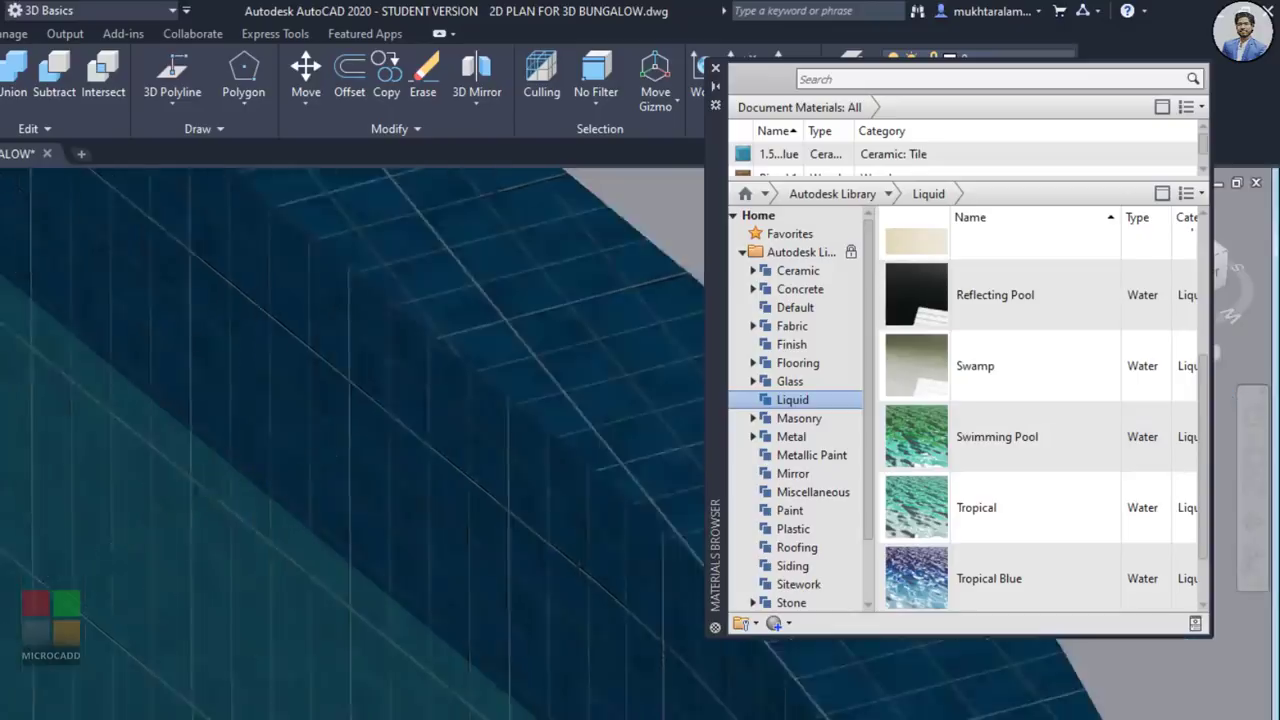
{"action": "middle_click_drag", "start_coordinate": [214, 491], "coordinate": [294, 511]}
{"action": "scroll", "coordinate": [111, 506], "scroll_direction": "up", "scroll_amount": 4}
{"action": "scroll", "coordinate": [114, 506], "scroll_direction": "down", "scroll_amount": 7}
{"action": "scroll", "coordinate": [177, 513], "scroll_direction": "down", "scroll_amount": 8}
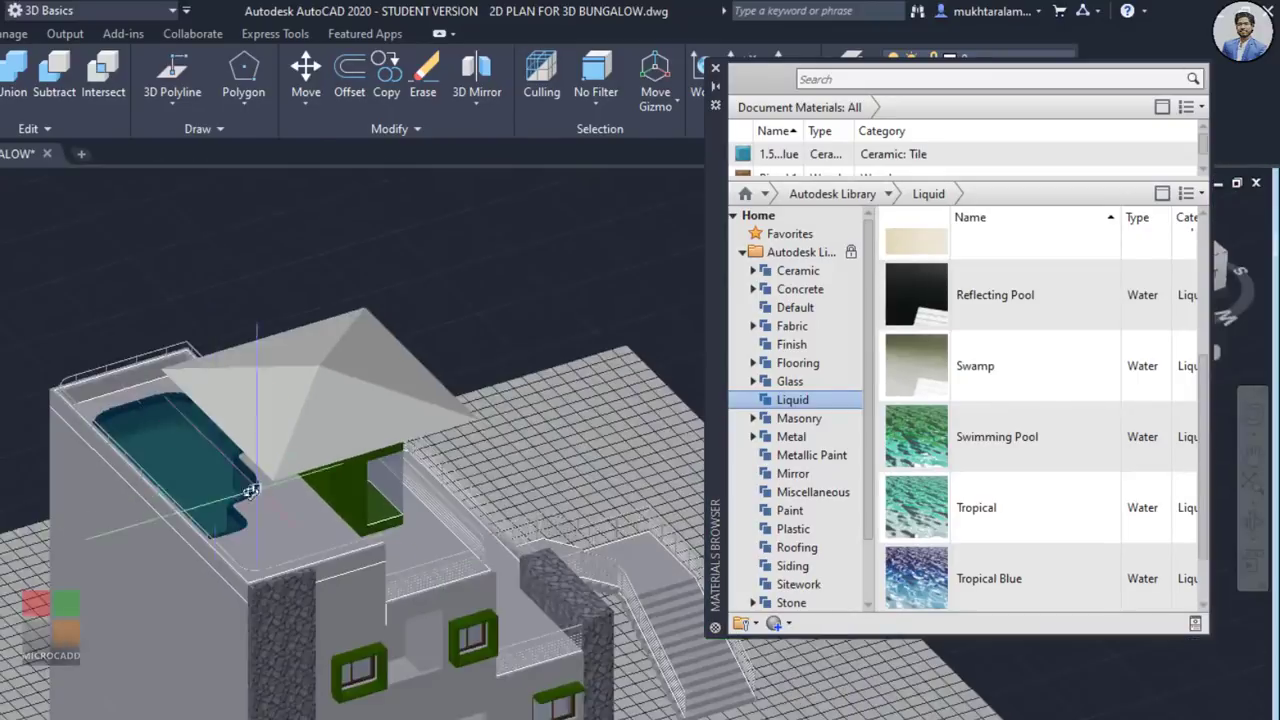
Step: Switch to Photos, examine the reference renders for the entrance stone cladding and the green wall around the terrace window, and return to AutoCAD
{"action": "middle_click_drag", "start_coordinate": [177, 513], "coordinate": [100, 510], "text": "shift"}
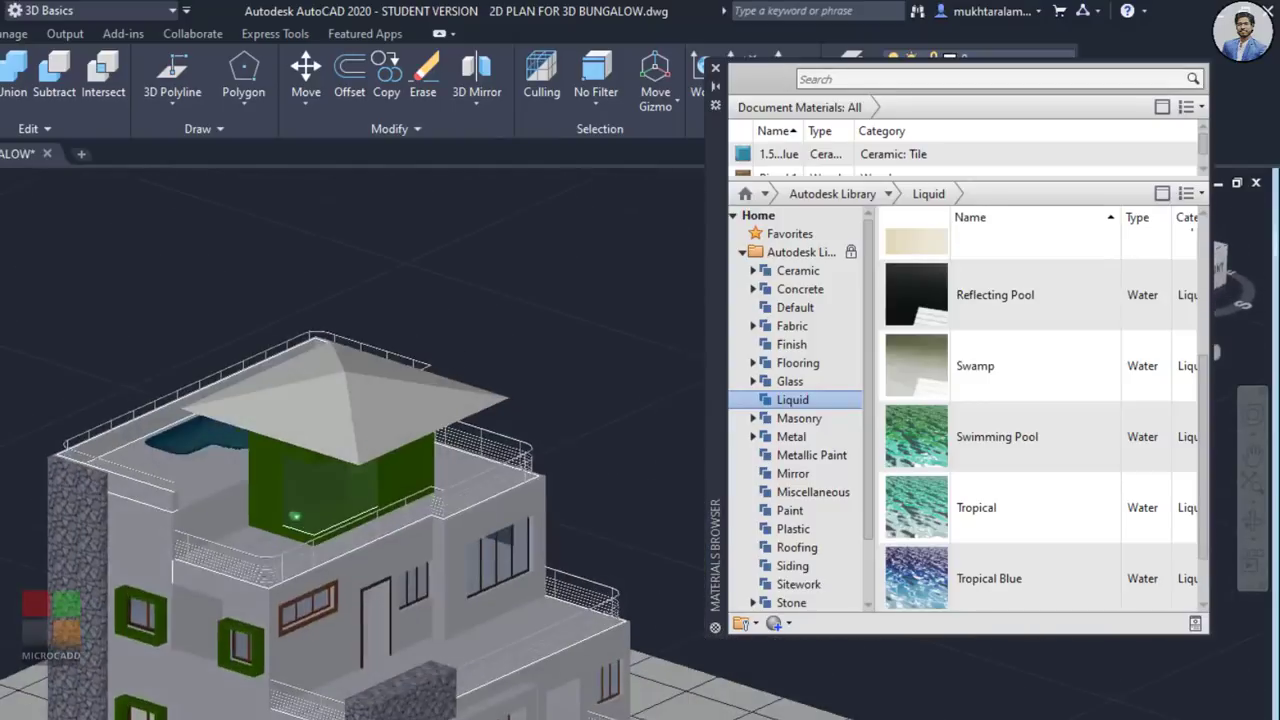
{"action": "scroll", "coordinate": [110, 520], "scroll_direction": "up", "scroll_amount": 1}
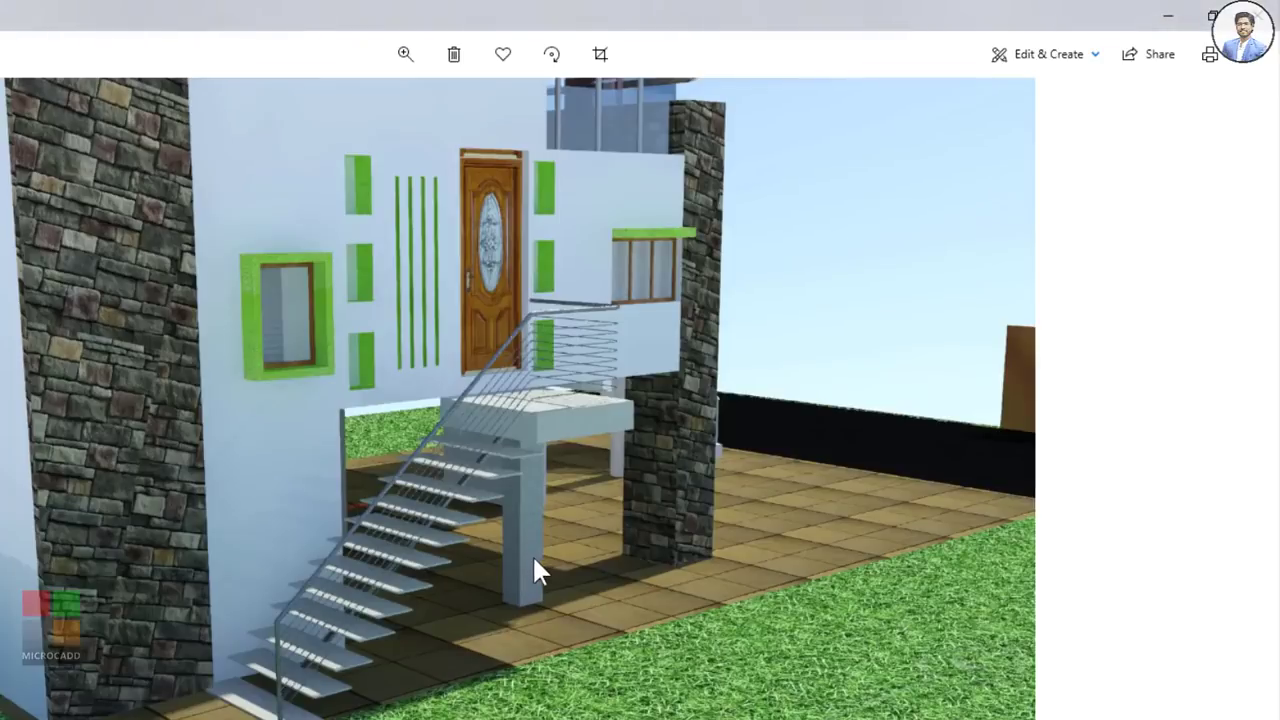
{"action": "key", "text": "Right"}
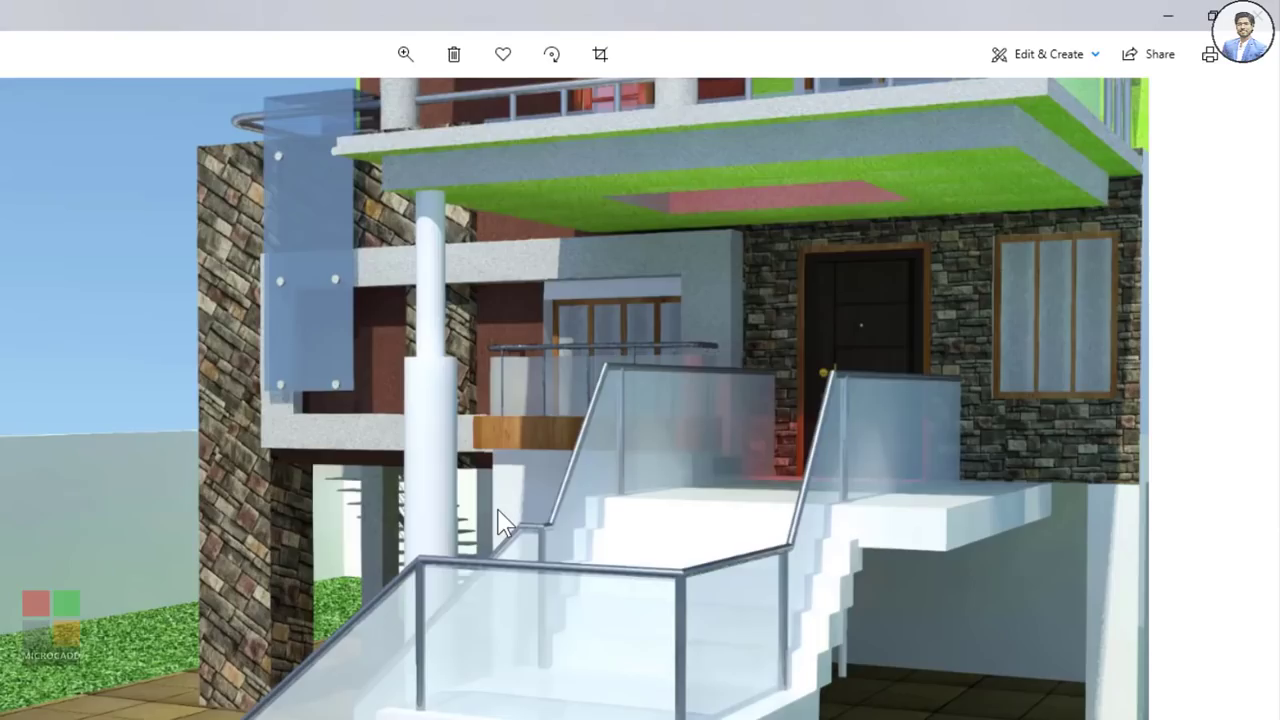
{"action": "scroll", "coordinate": [945, 250], "scroll_direction": "up", "scroll_amount": 3}
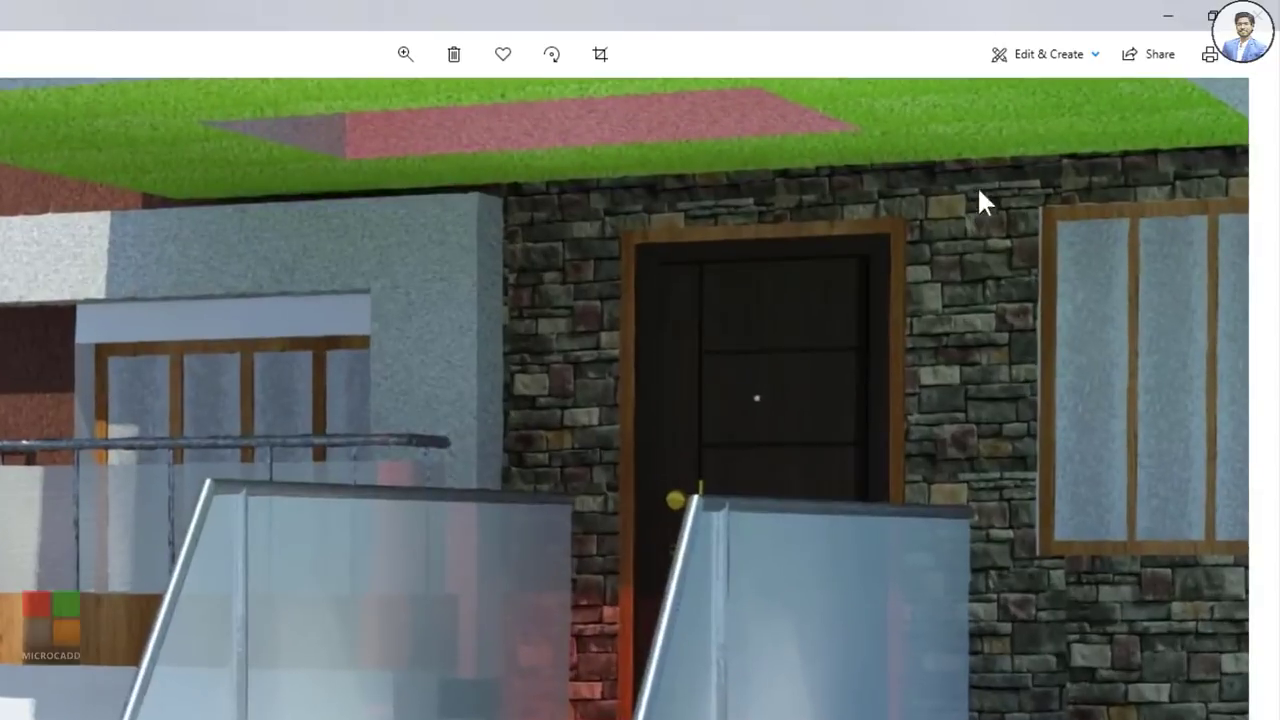
{"action": "scroll", "coordinate": [880, 285], "scroll_direction": "down", "scroll_amount": 3}
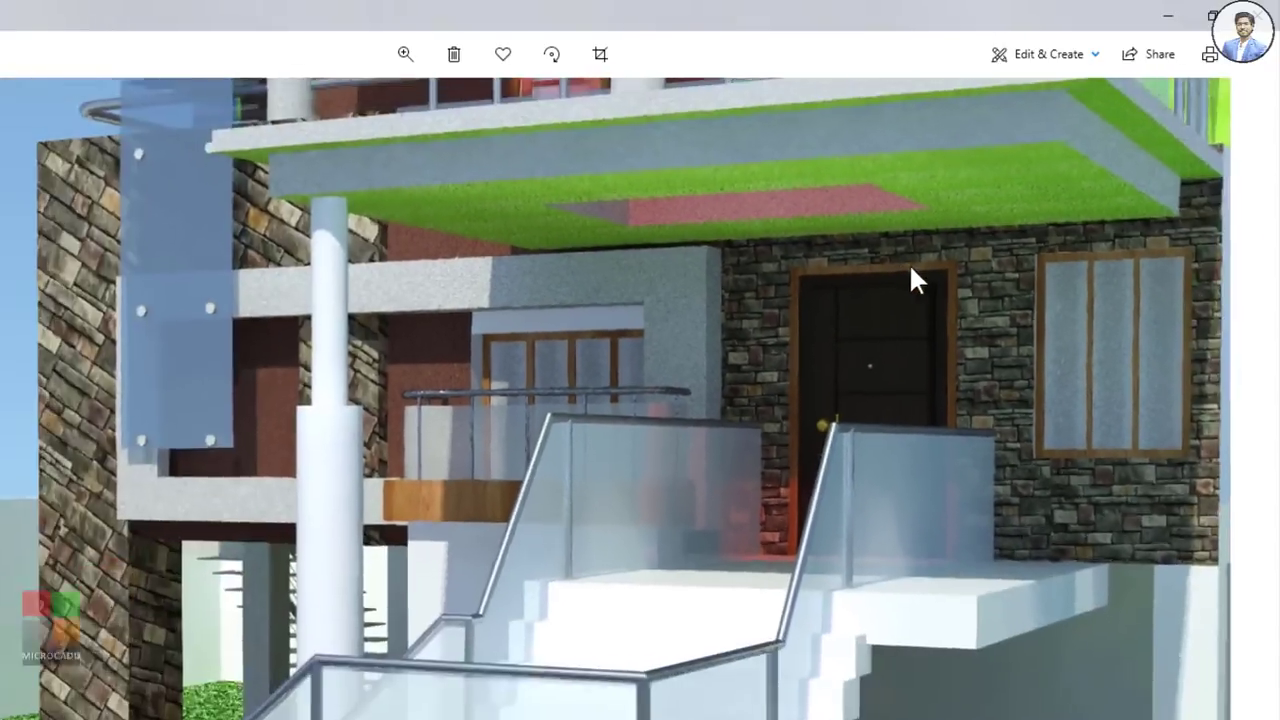
{"action": "key", "text": "Right"}
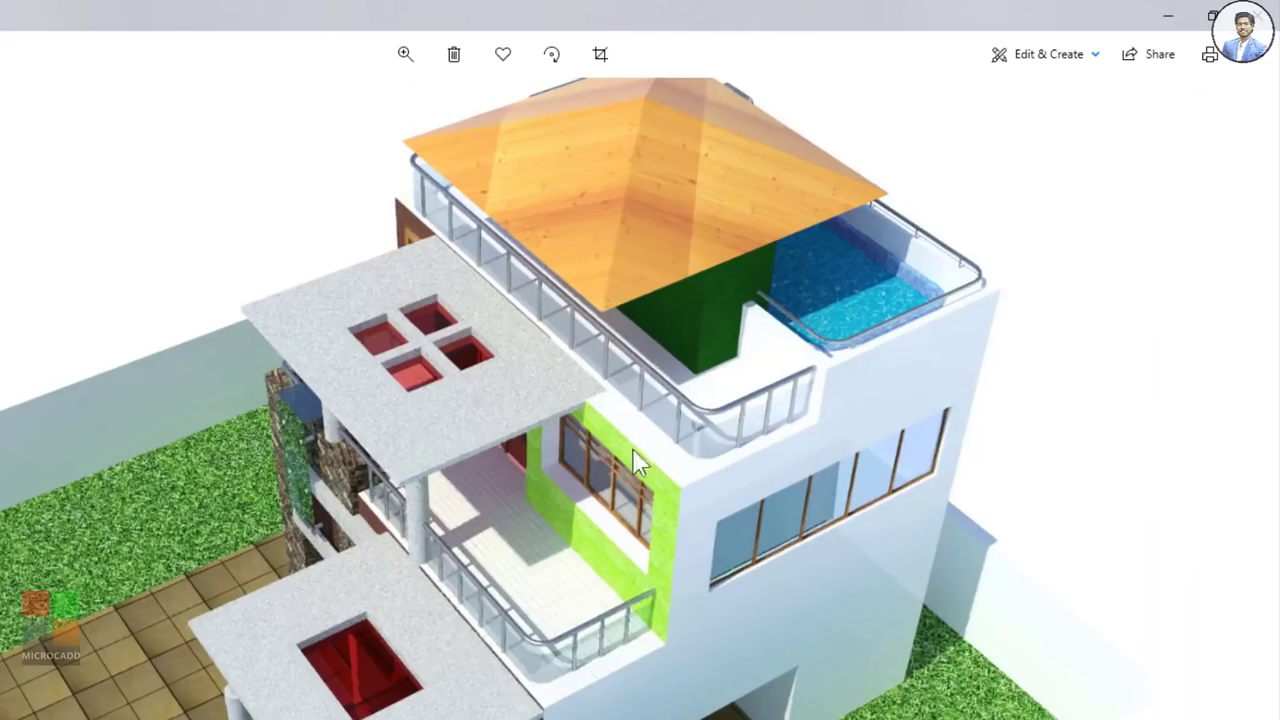
{"action": "scroll", "coordinate": [653, 547], "scroll_direction": "up", "scroll_amount": 4}
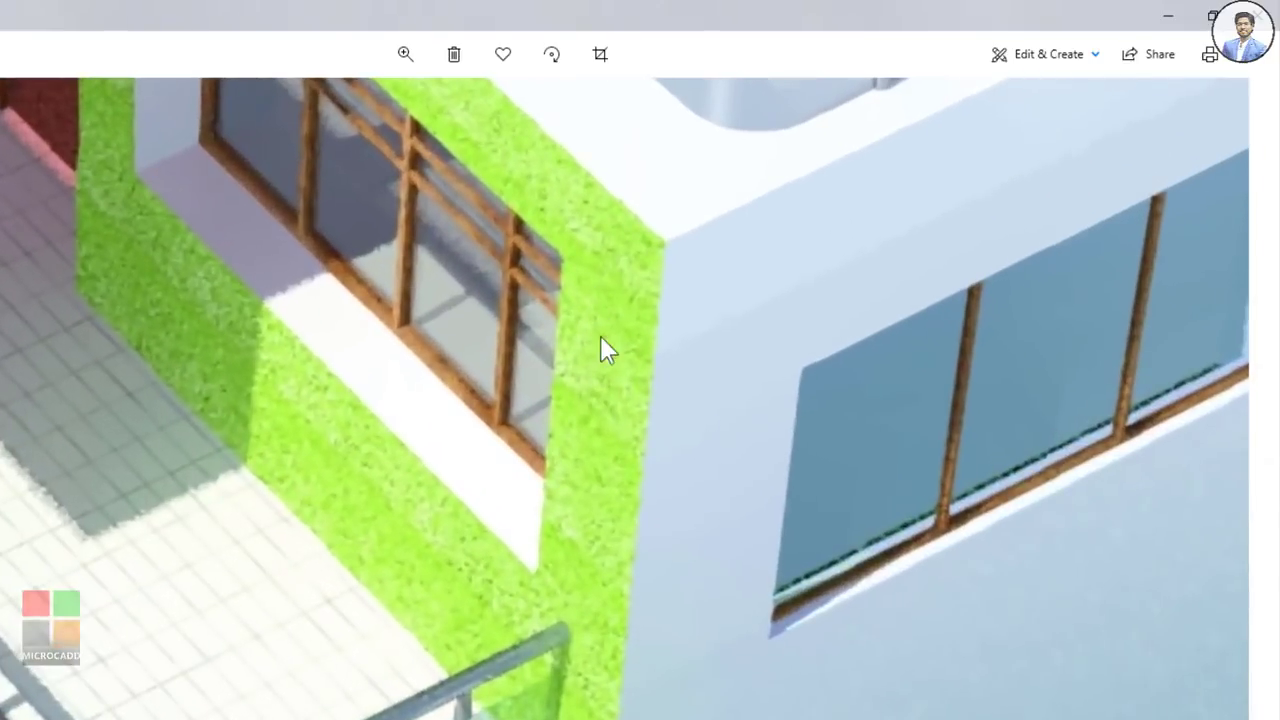
{"action": "scroll", "coordinate": [595, 350], "scroll_direction": "down", "scroll_amount": 4}
{"action": "key", "text": "alt+Tab"}
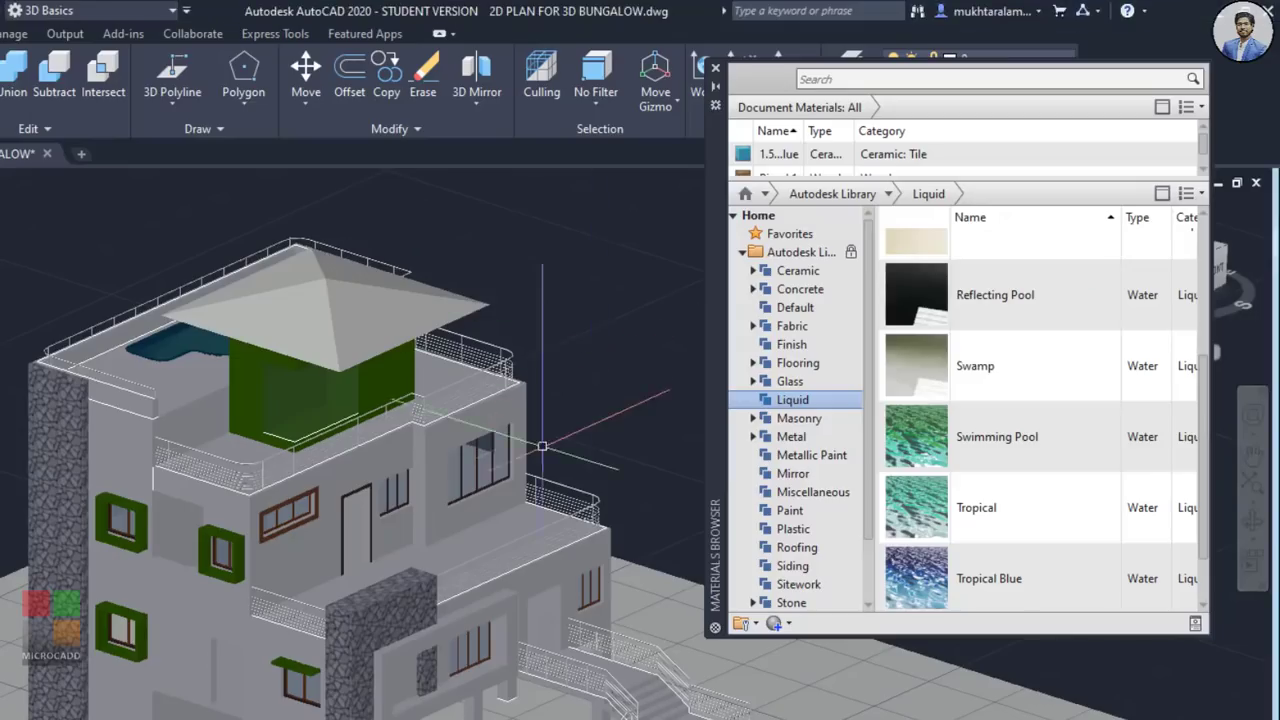
Step: Bring the upper-floor wall with the large terrace window into view and change the workspace to 3D Modeling
{"action": "middle_click_drag", "start_coordinate": [542, 446], "coordinate": [559, 456]}
{"action": "scroll", "coordinate": [530, 448], "scroll_direction": "up", "scroll_amount": 3}
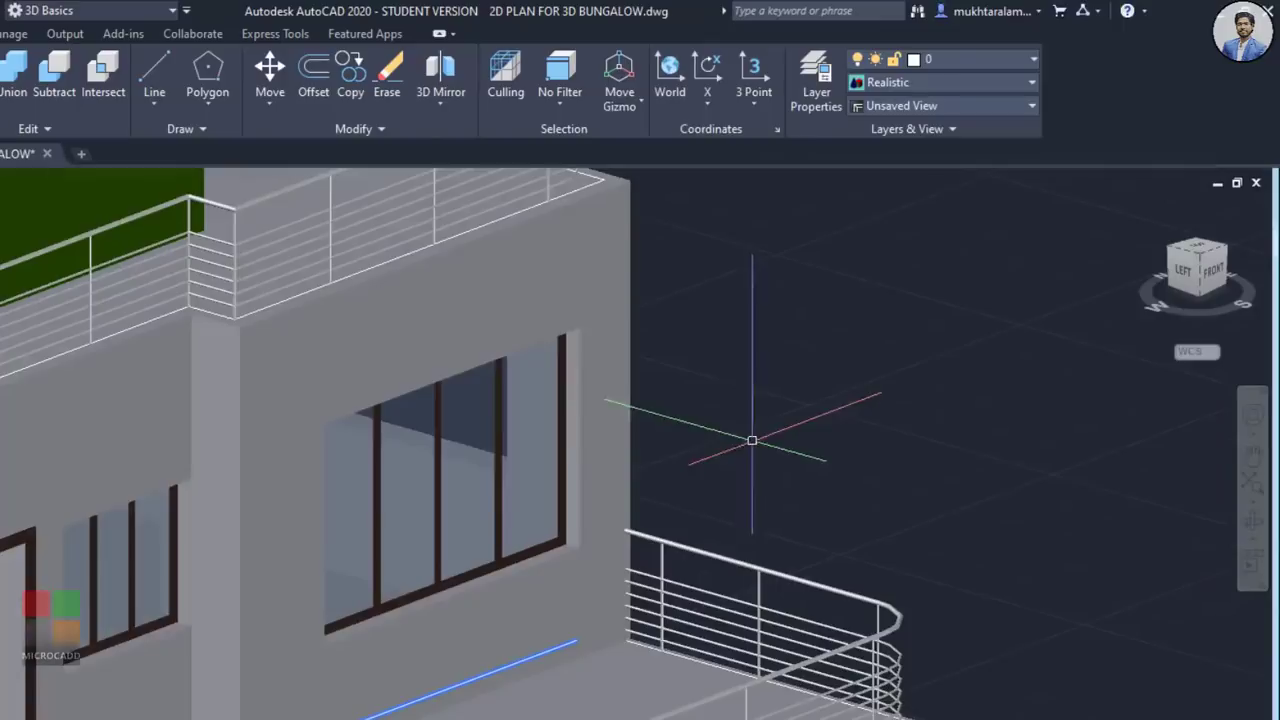
{"action": "middle_click_drag", "start_coordinate": [722, 532], "coordinate": [734, 500]}
{"action": "scroll", "coordinate": [306, 357], "scroll_direction": "up", "scroll_amount": 3}
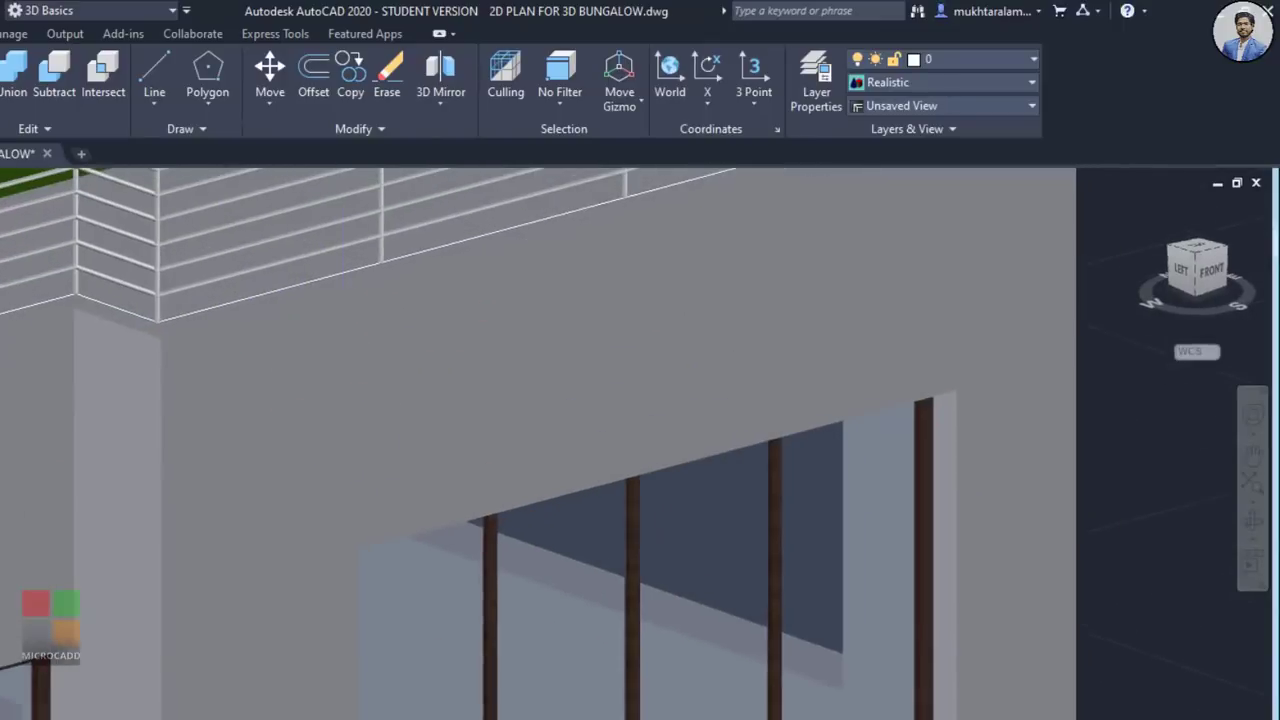
{"action": "scroll", "coordinate": [320, 381], "scroll_direction": "down", "scroll_amount": 2}
{"action": "middle_click_drag", "start_coordinate": [320, 381], "coordinate": [454, 371]}
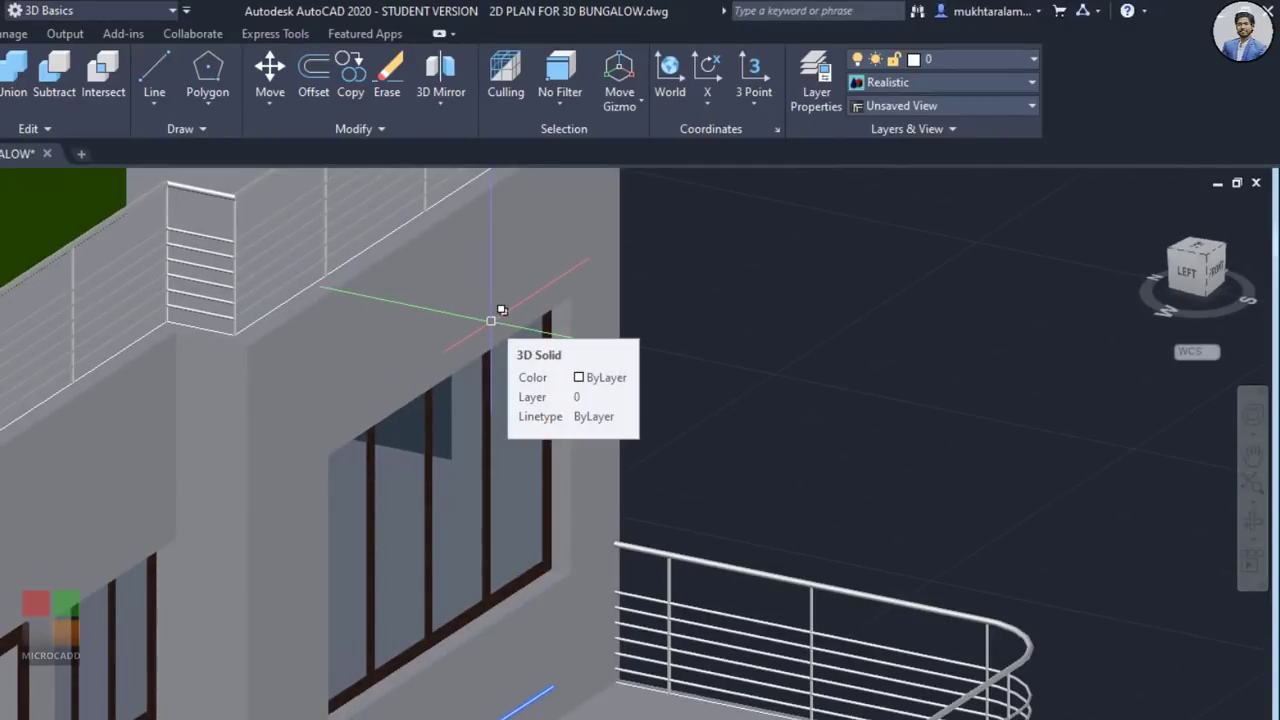
{"action": "middle_click_drag", "start_coordinate": [557, 334], "coordinate": [582, 347], "text": "shift"}
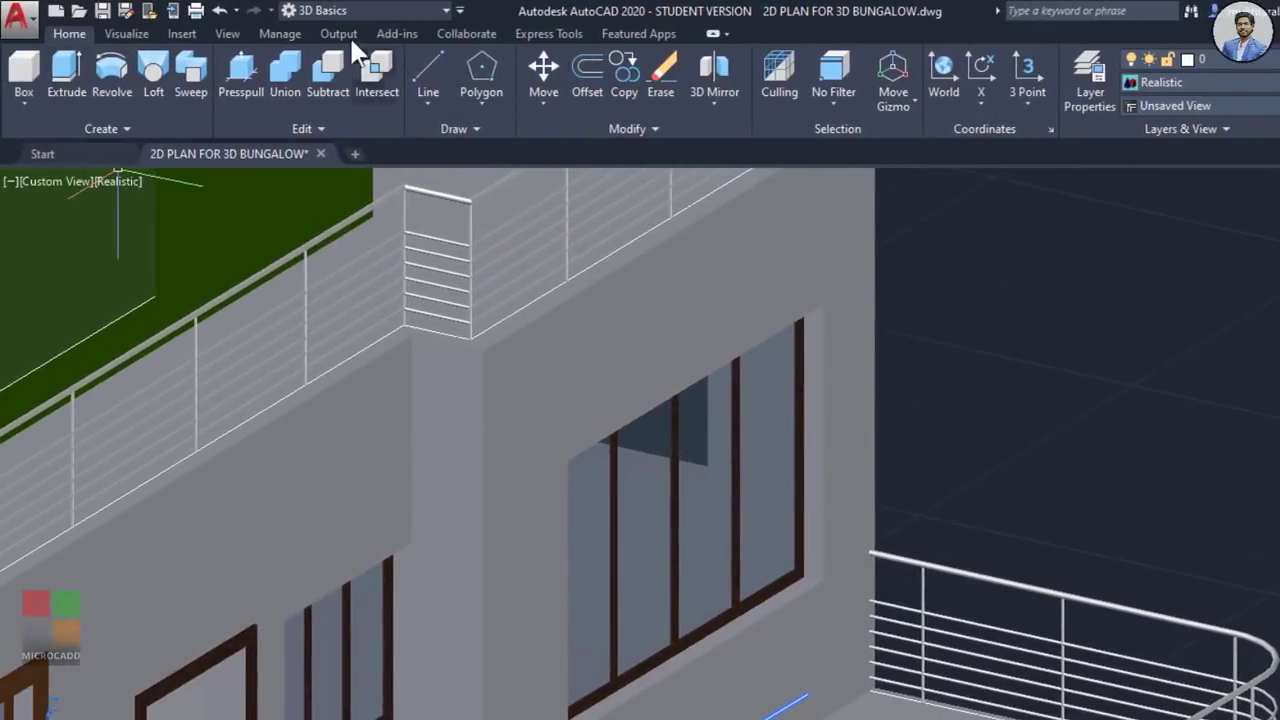
{"action": "left_click", "coordinate": [343, 11]}
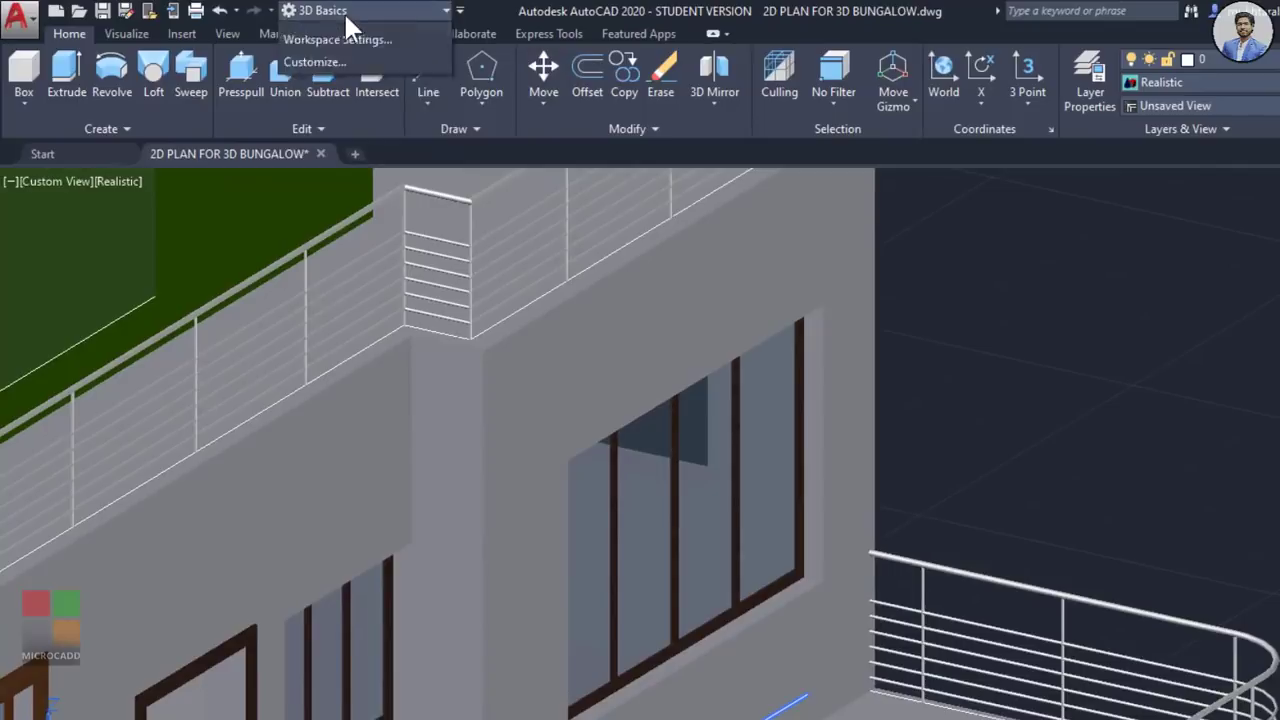
{"action": "left_click", "coordinate": [347, 74]}
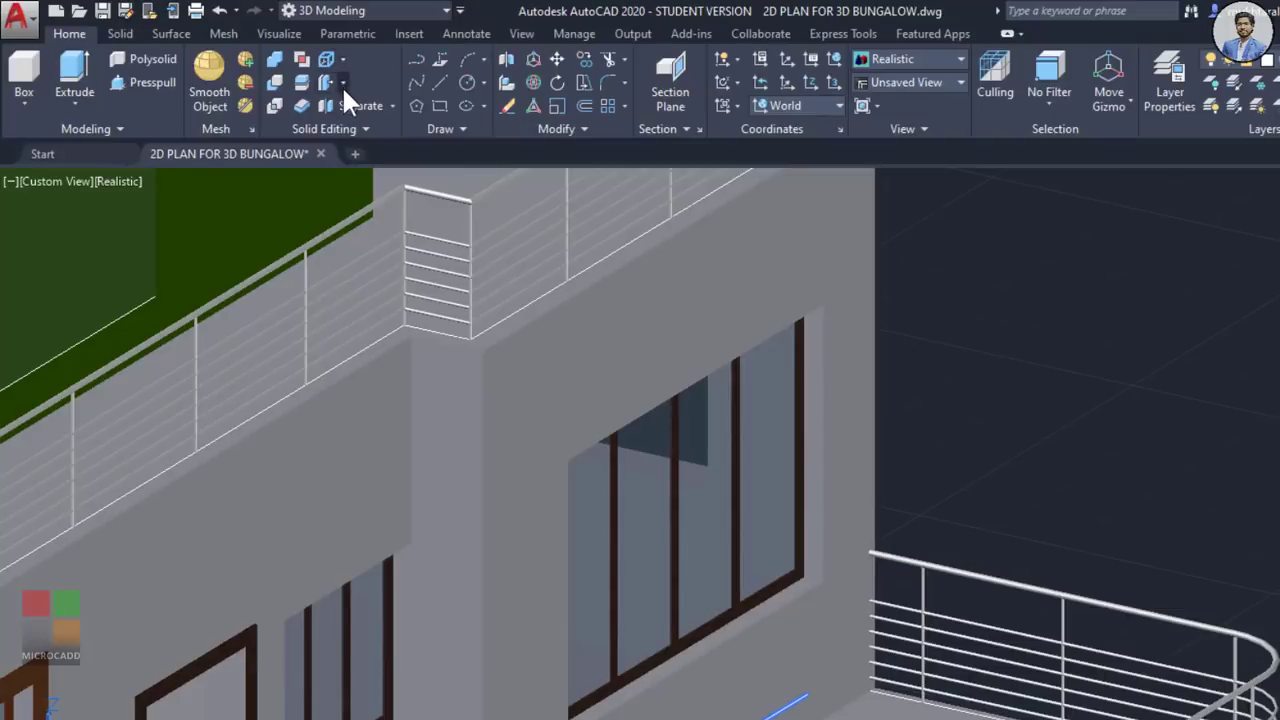
{"action": "left_click", "coordinate": [344, 82]}
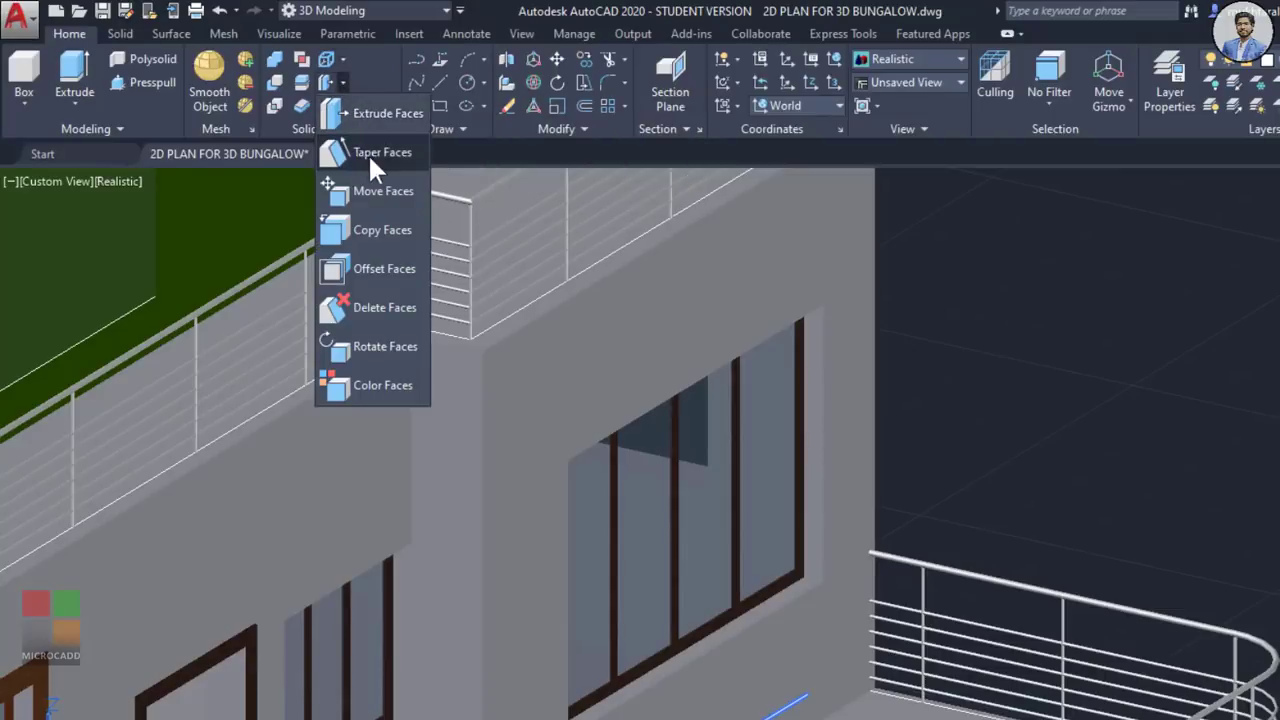
{"action": "left_click", "coordinate": [382, 228]}
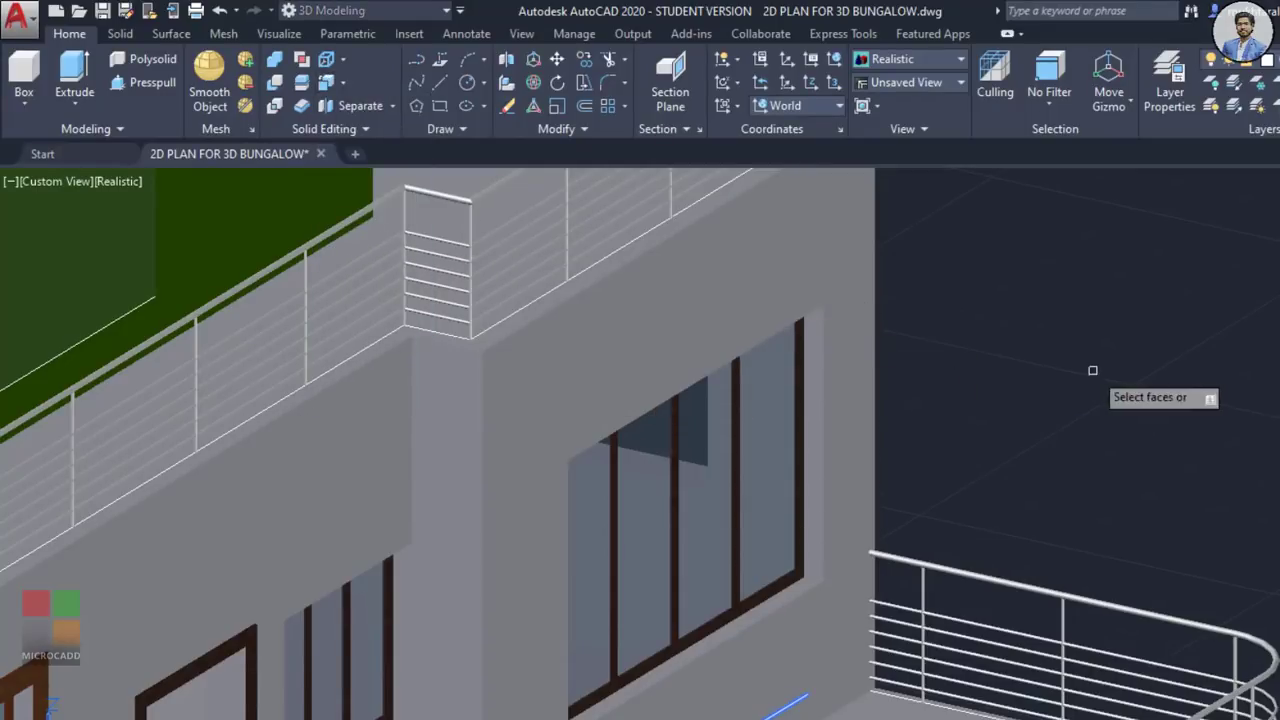
{"action": "middle_click_drag", "start_coordinate": [1091, 366], "coordinate": [791, 286], "text": "shift"}
{"action": "scroll", "coordinate": [698, 312], "scroll_direction": "down", "scroll_amount": 2}
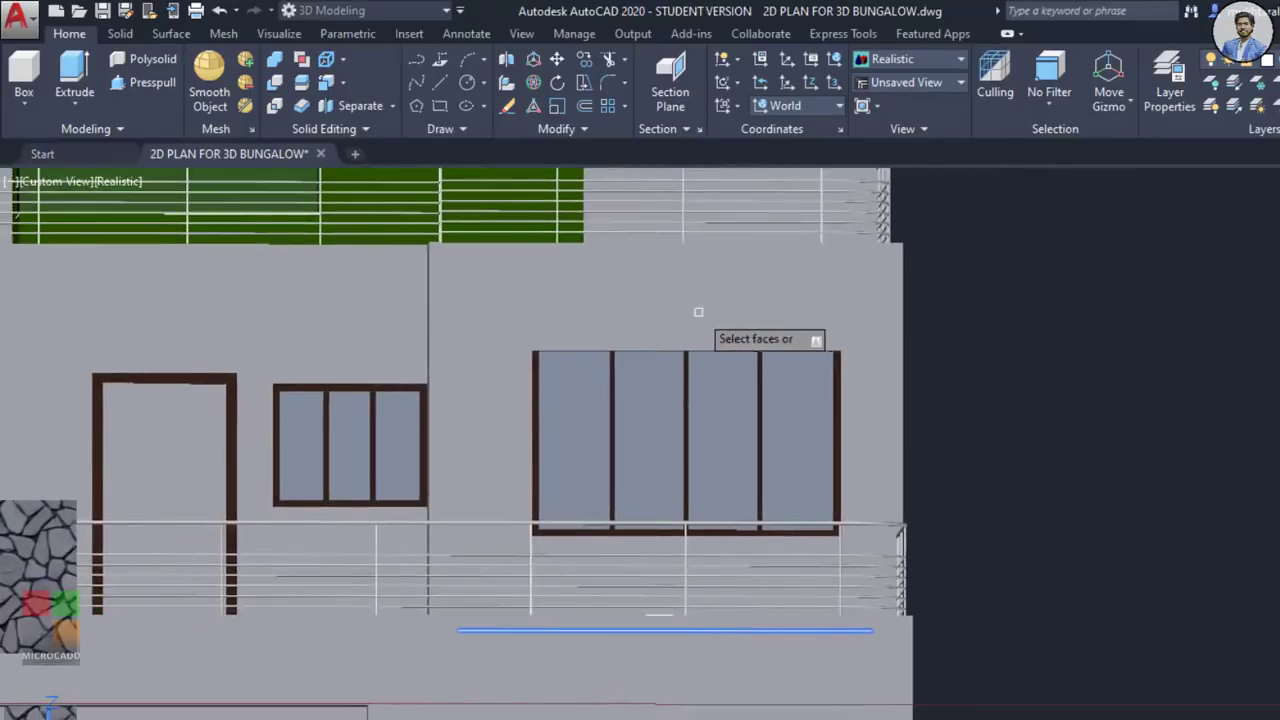
{"action": "left_click", "coordinate": [677, 297]}
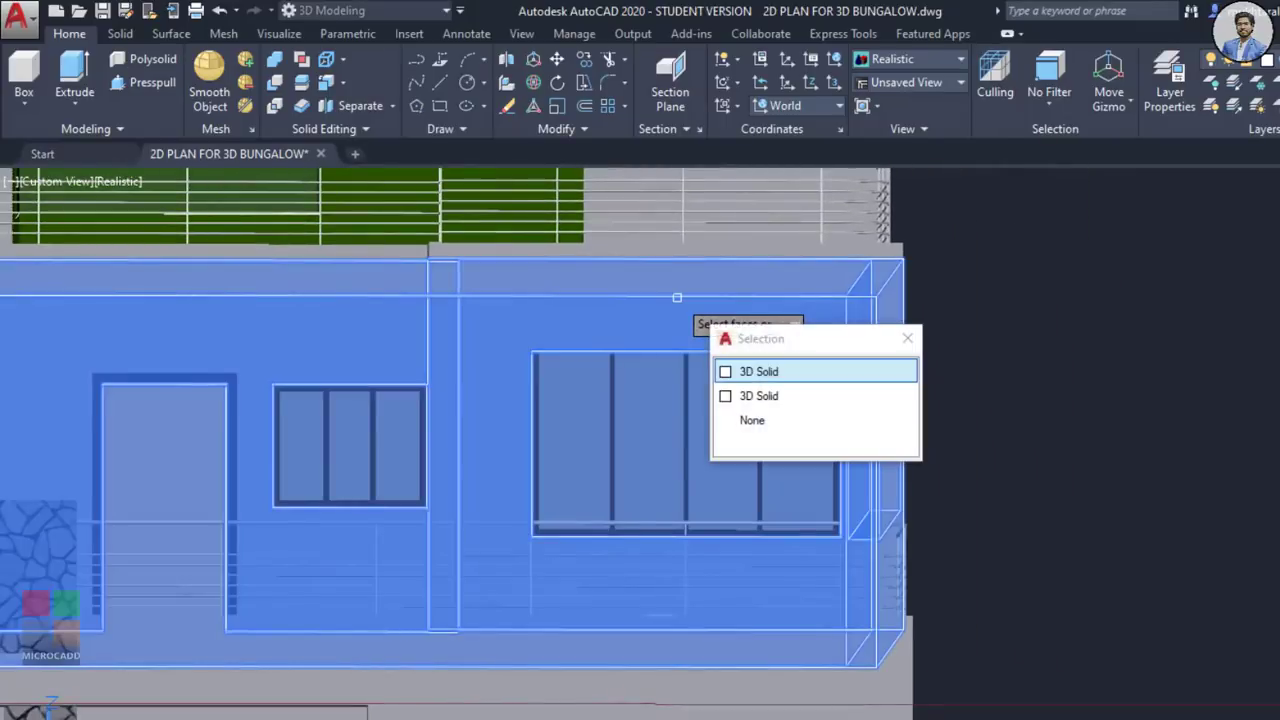
{"action": "left_click", "coordinate": [752, 373]}
{"action": "scroll", "coordinate": [892, 360], "scroll_direction": "down", "scroll_amount": 4}
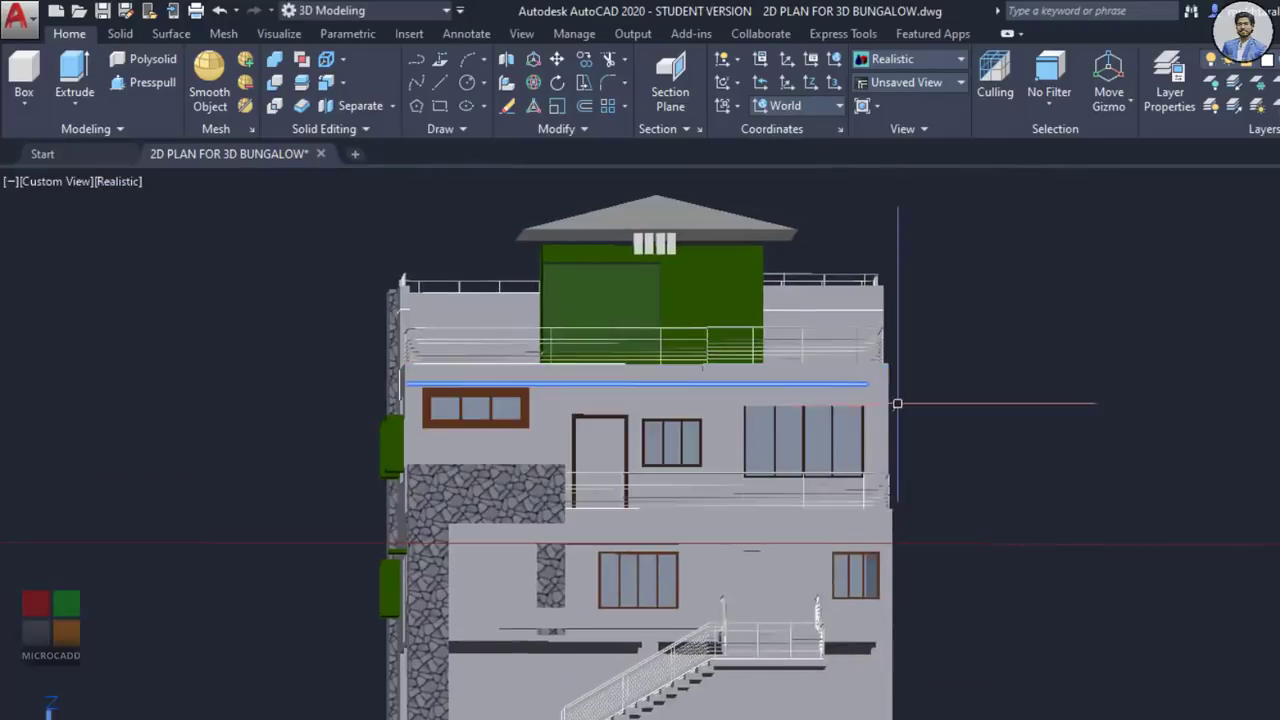
Step: Copy the front face of the upper-floor wall around the large terrace window to the open space in front of the house
{"action": "scroll", "coordinate": [934, 404], "scroll_direction": "up", "scroll_amount": 4}
{"action": "middle_click_drag", "start_coordinate": [696, 343], "coordinate": [642, 367]}
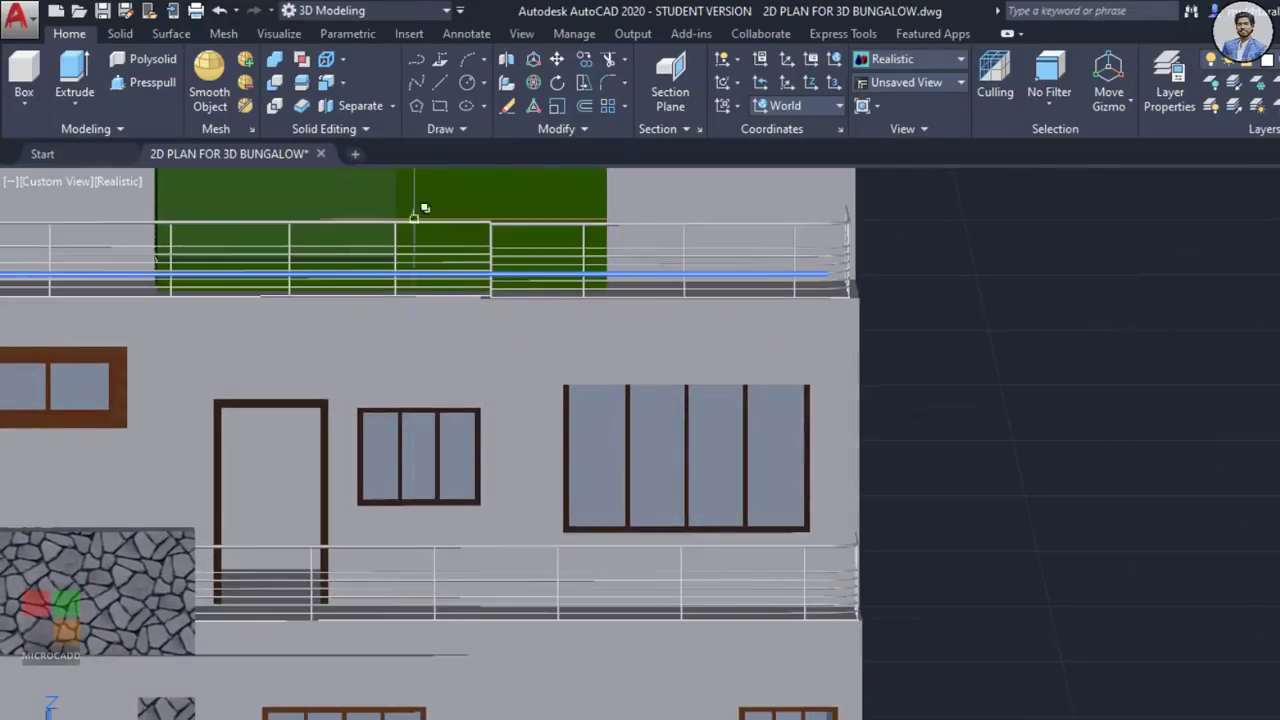
{"action": "left_click", "coordinate": [342, 84]}
{"action": "left_click", "coordinate": [382, 229]}
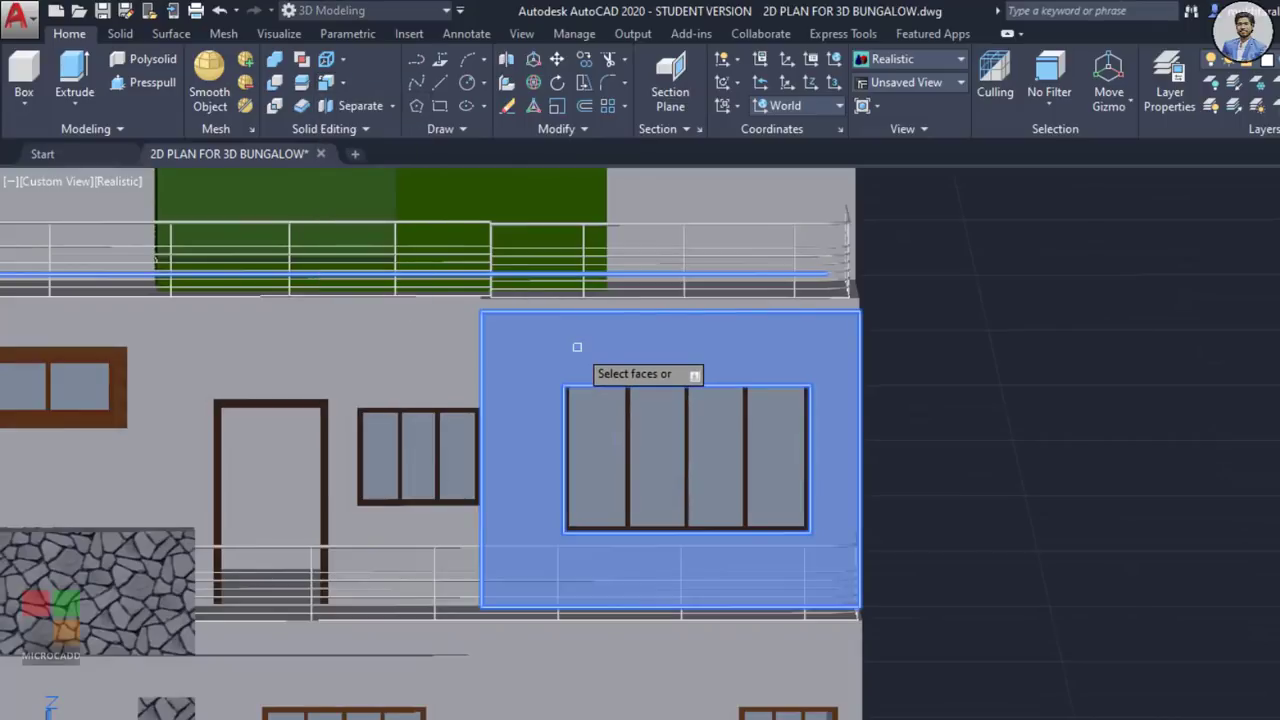
{"action": "middle_click_drag", "start_coordinate": [604, 428], "coordinate": [773, 474], "text": "shift"}
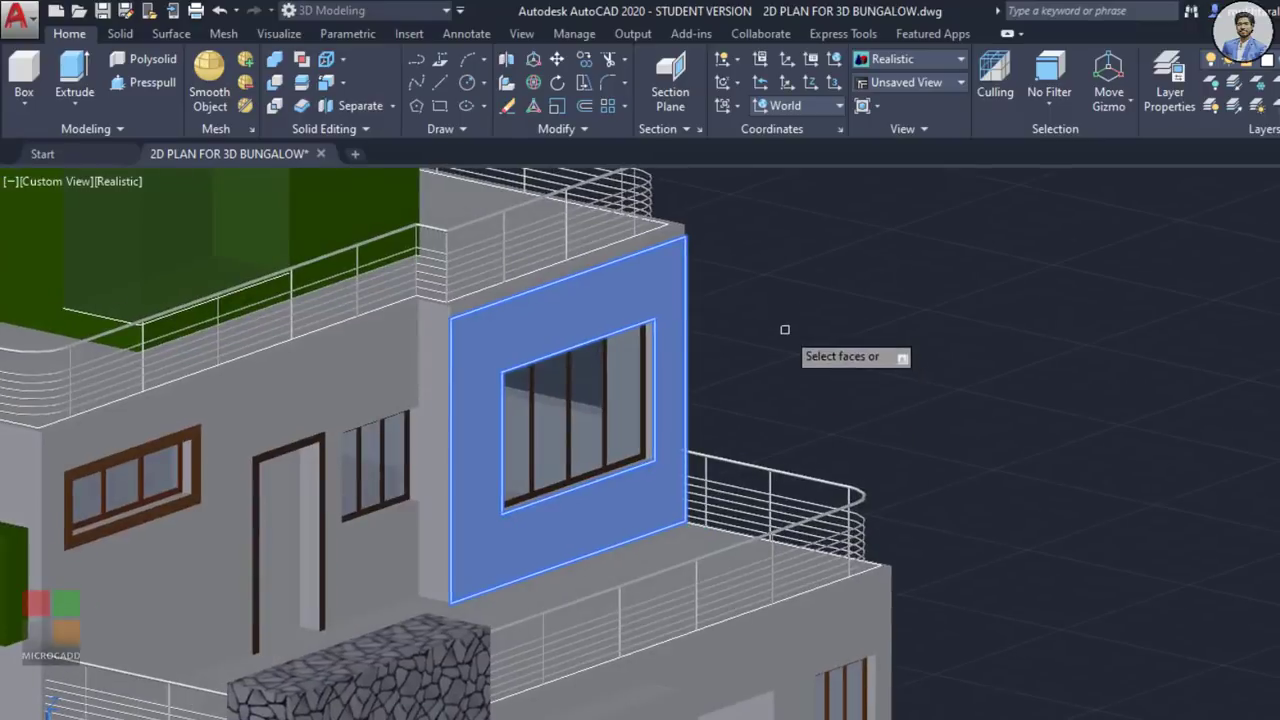
{"action": "key", "text": "Return"}
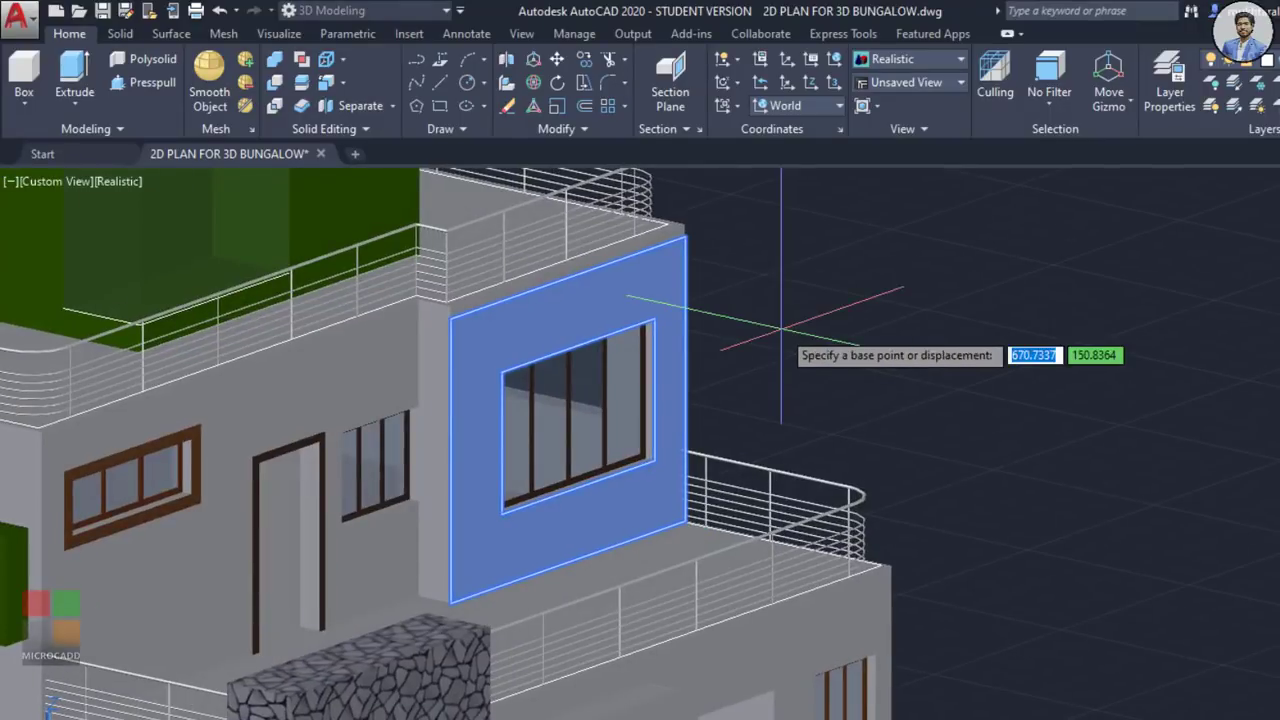
{"action": "scroll", "coordinate": [694, 323], "scroll_direction": "up", "scroll_amount": 2}
{"action": "left_click", "coordinate": [679, 289]}
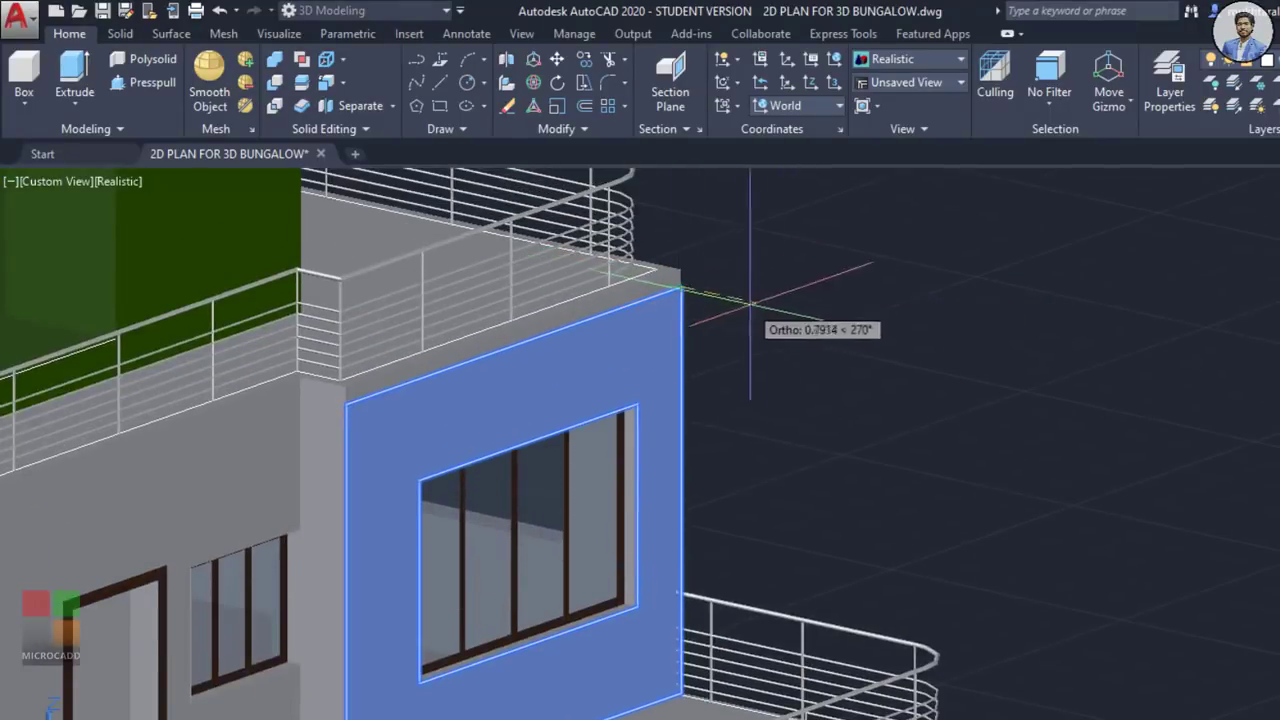
{"action": "middle_click_drag", "start_coordinate": [1000, 371], "coordinate": [749, 286]}
{"action": "left_click", "coordinate": [856, 316]}
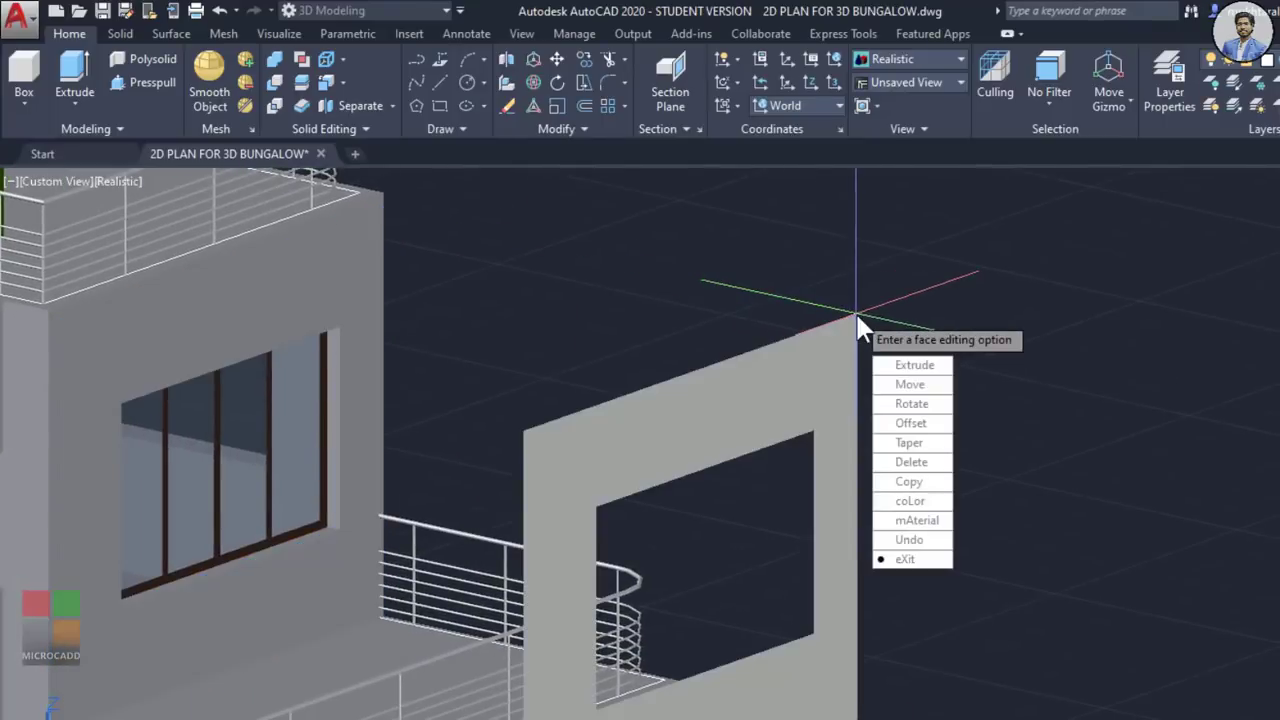
{"action": "left_click", "coordinate": [922, 559]}
{"action": "left_click", "coordinate": [908, 446]}
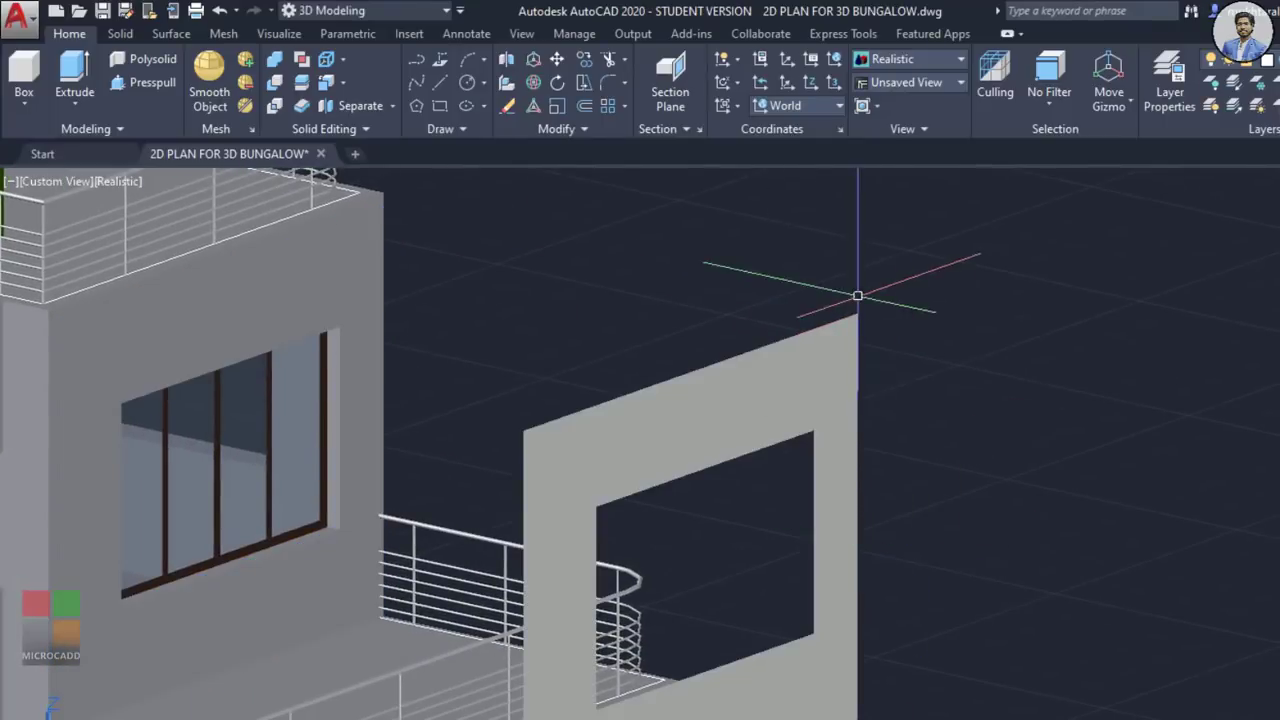
Step: Extrude the copied wall face outward into a very thin solid panel and check its thickness at the edge
{"action": "middle_click_drag", "start_coordinate": [857, 380], "coordinate": [817, 389]}
{"action": "middle_click_drag", "start_coordinate": [899, 379], "coordinate": [865, 383]}
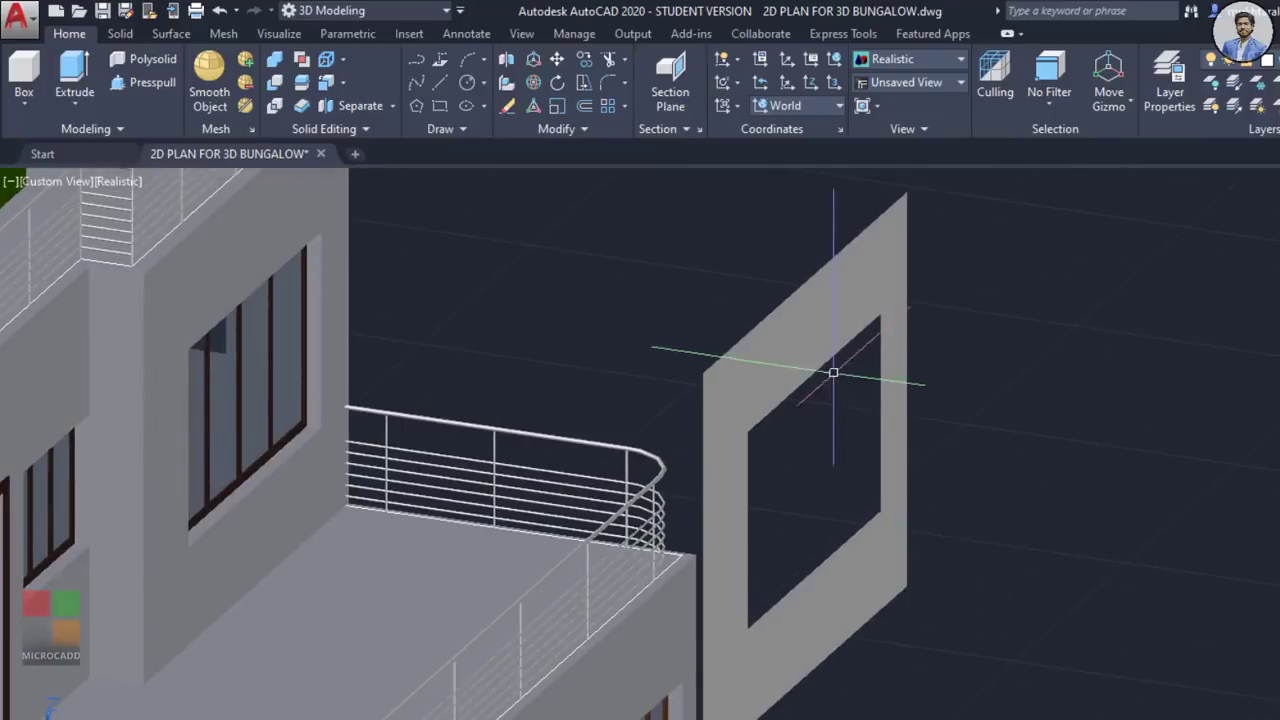
{"action": "left_click", "coordinate": [819, 322]}
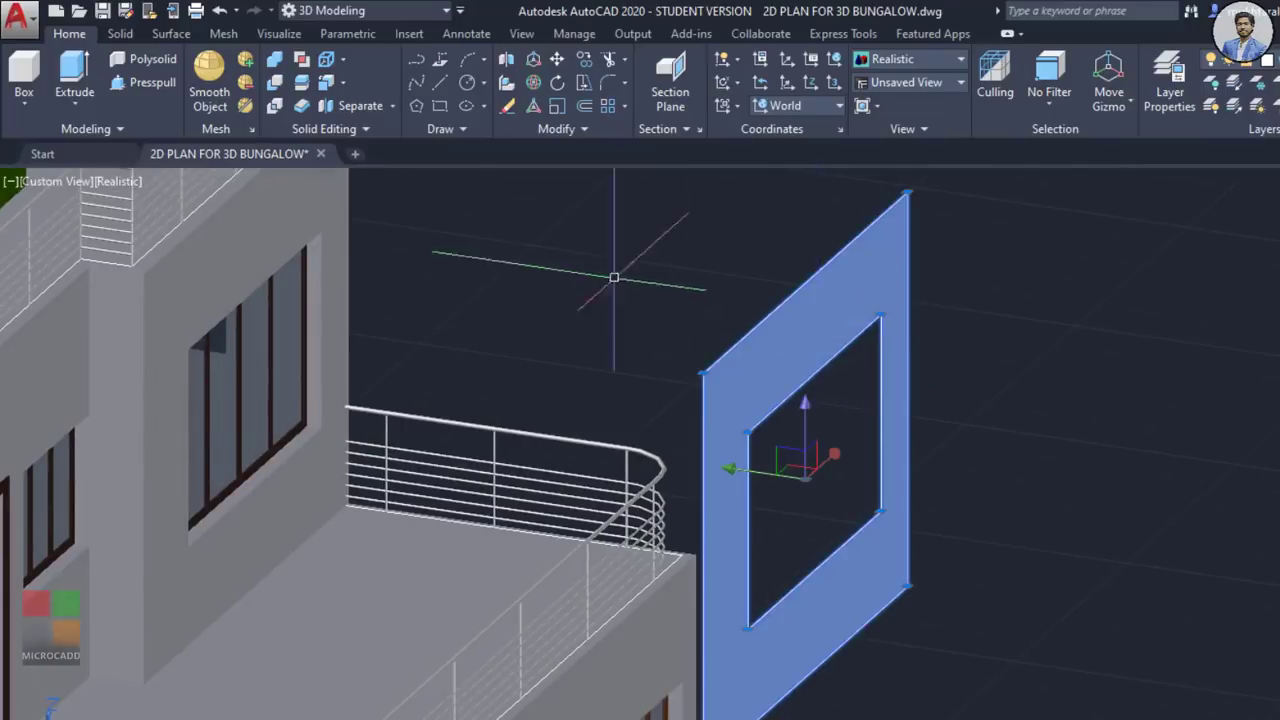
{"action": "left_click", "coordinate": [79, 78]}
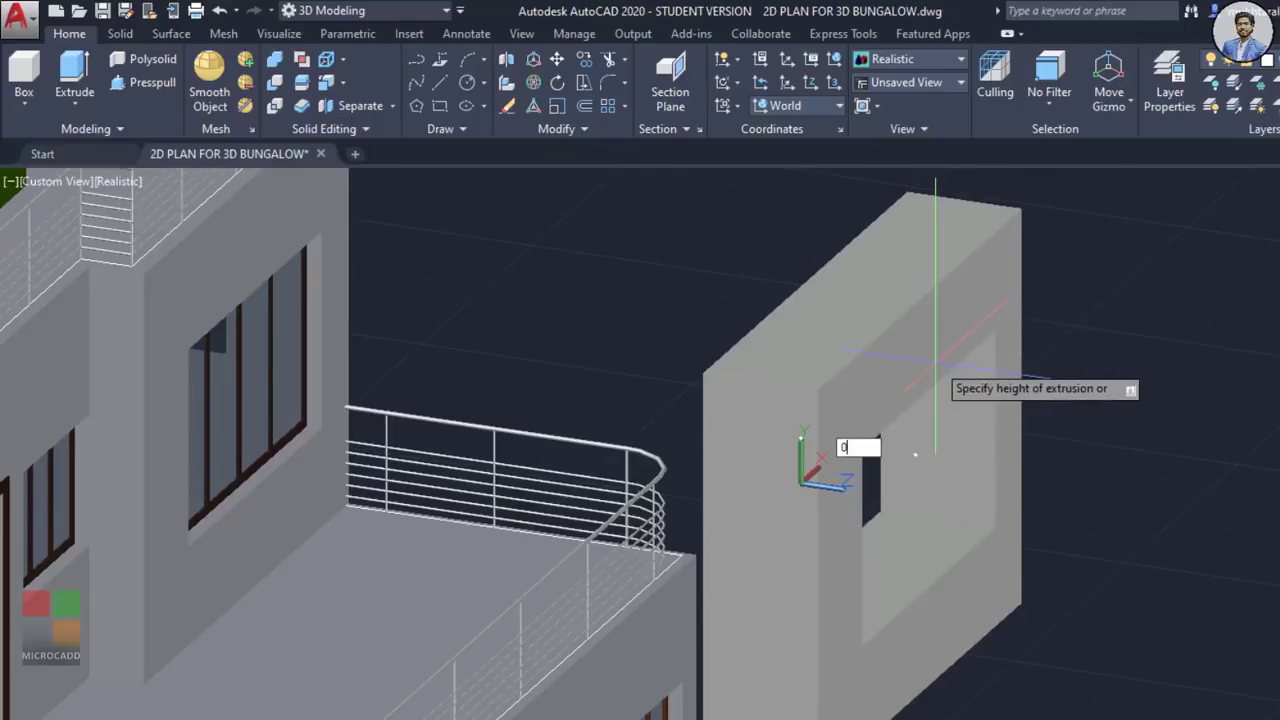
{"action": "key", "text": "Return"}
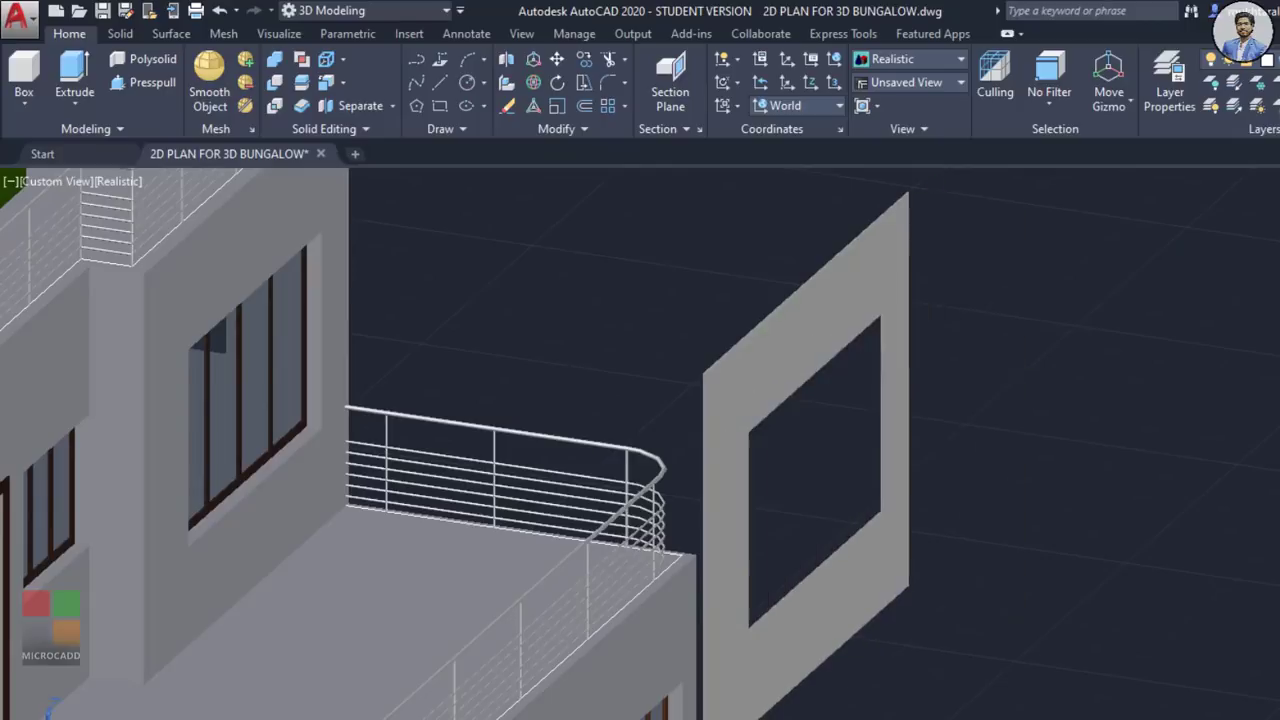
{"action": "scroll", "coordinate": [730, 380], "scroll_direction": "up", "scroll_amount": 2}
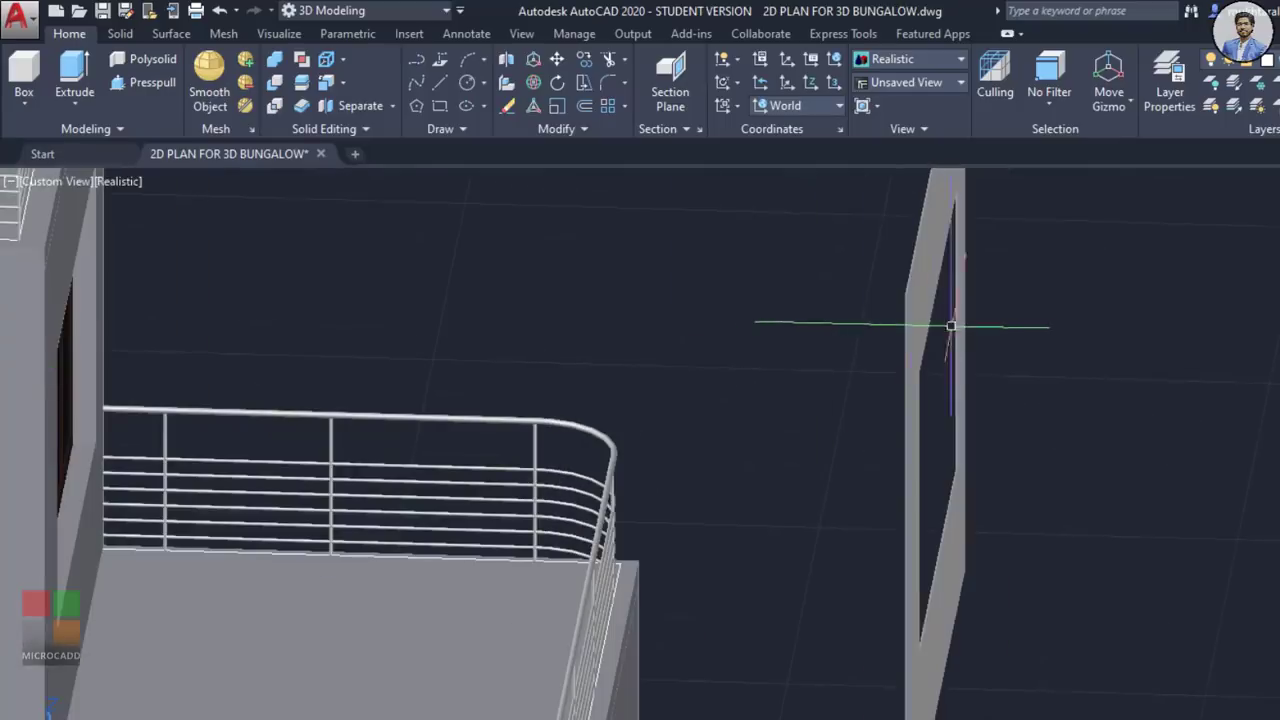
{"action": "scroll", "coordinate": [951, 326], "scroll_direction": "up", "scroll_amount": 4}
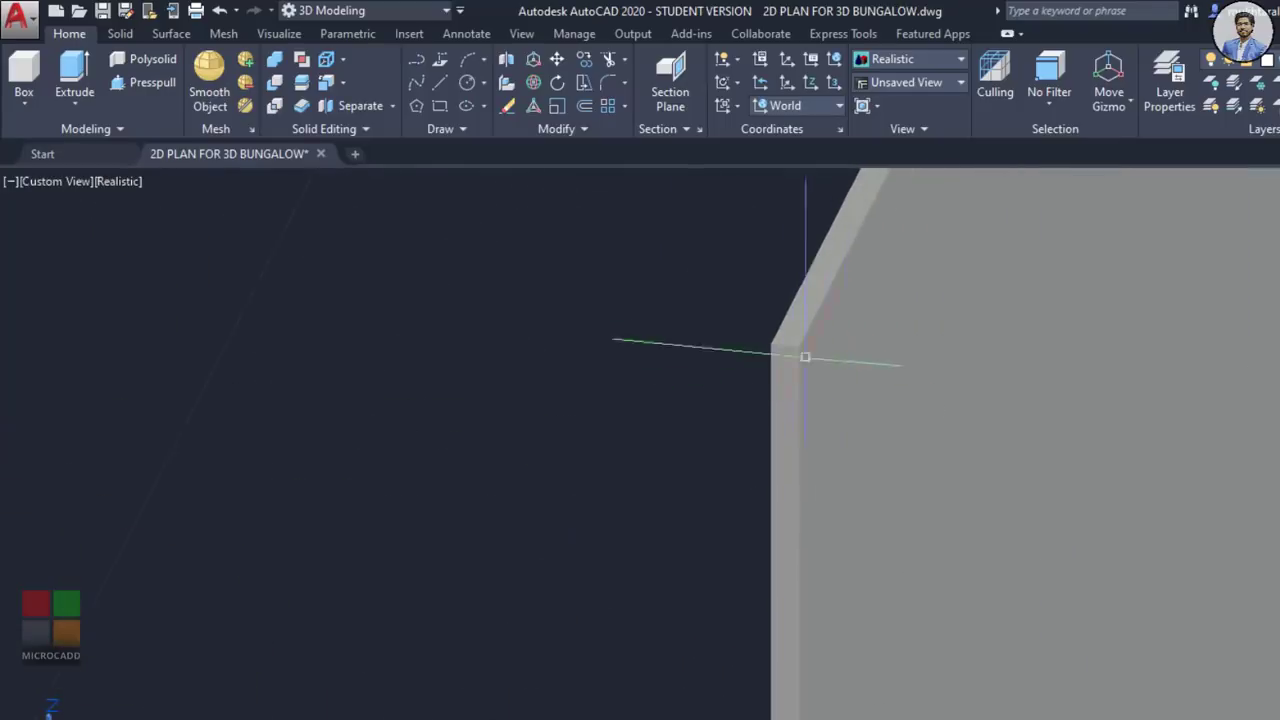
{"action": "scroll", "coordinate": [805, 357], "scroll_direction": "up", "scroll_amount": 1}
Step: Assign the green glossy wall paint from the document materials to the thin window-wall panel beside the house
{"action": "scroll", "coordinate": [771, 389], "scroll_direction": "down", "scroll_amount": 8}
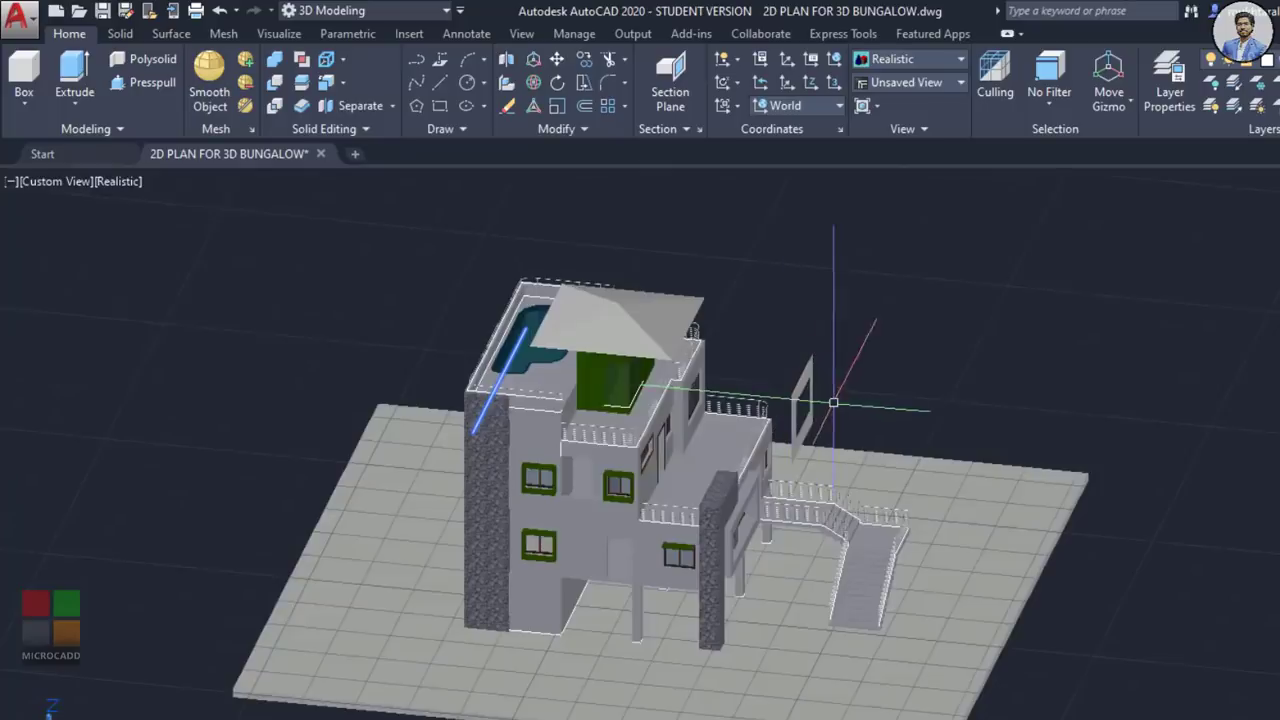
{"action": "scroll", "coordinate": [810, 400], "scroll_direction": "up", "scroll_amount": 5}
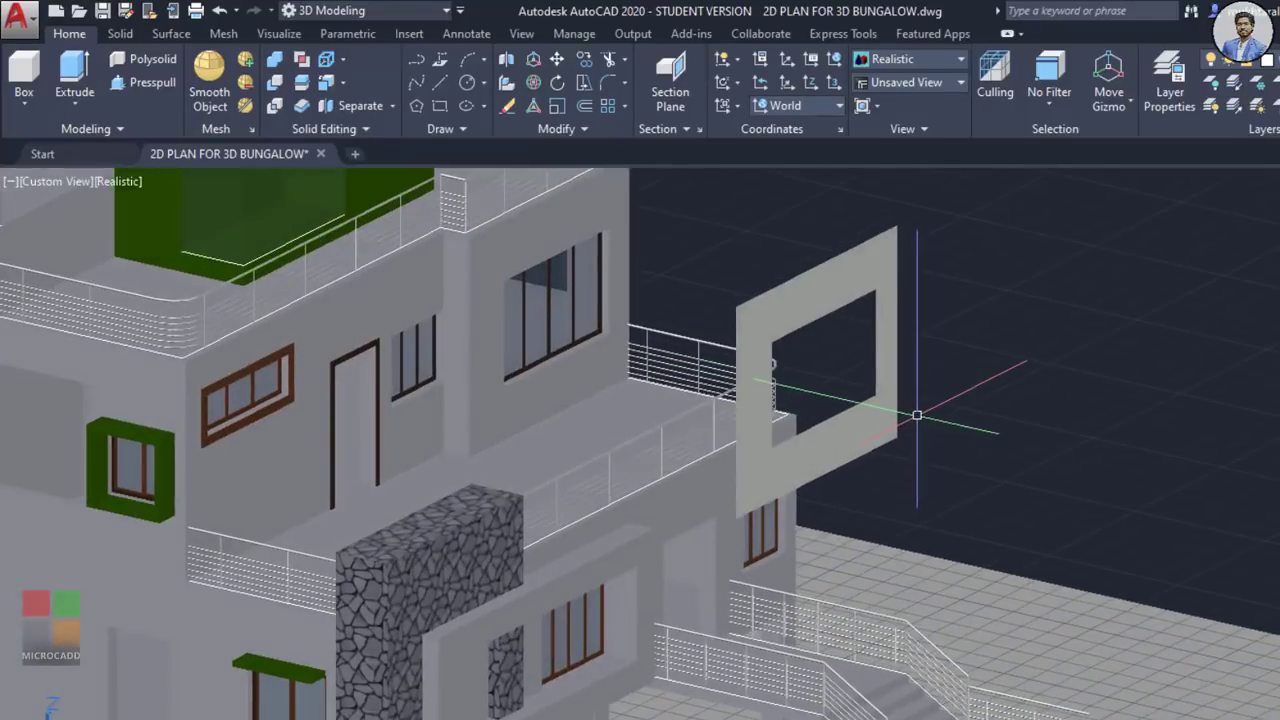
{"action": "type", "text": "t"}
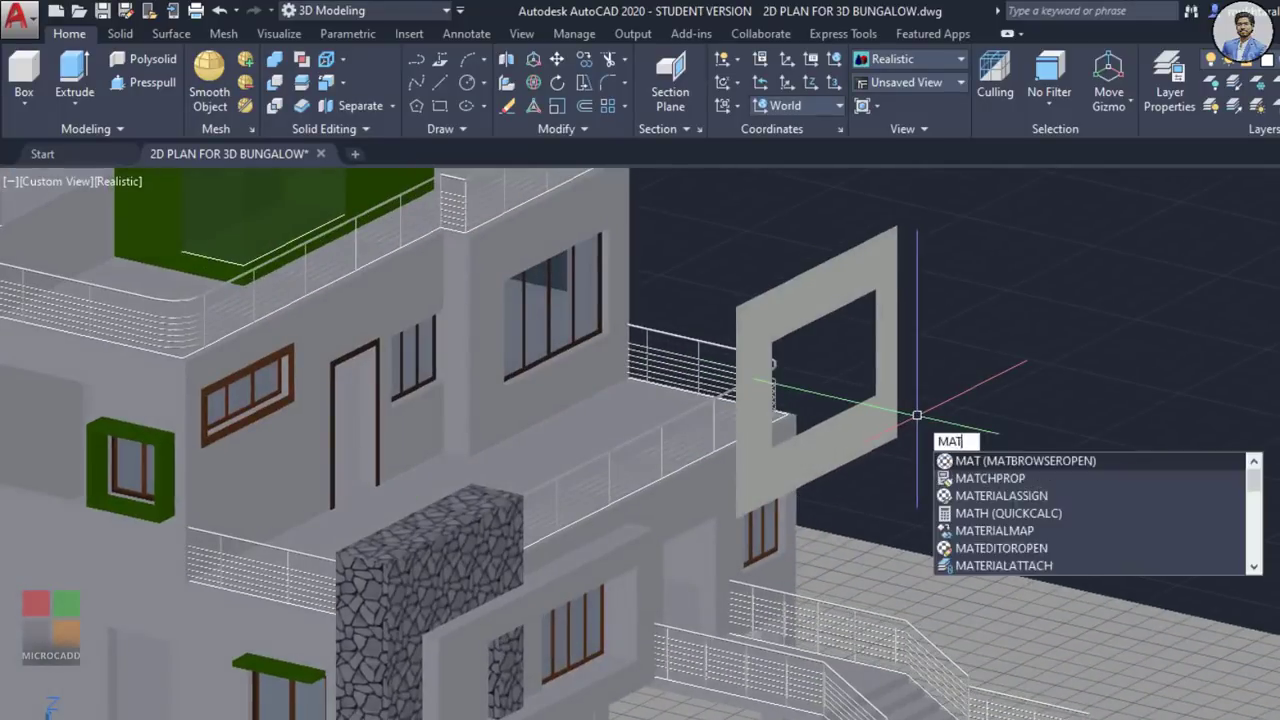
{"action": "key", "text": "Return"}
{"action": "left_click_drag", "start_coordinate": [1137, 179], "coordinate": [1143, 476]}
{"action": "mouse_move", "coordinate": [1022, 213]}
{"action": "left_mouse_down"}
{"action": "mouse_move", "coordinate": [1030, 239]}
{"action": "mouse_move", "coordinate": [868, 293]}
{"action": "left_mouse_up"}
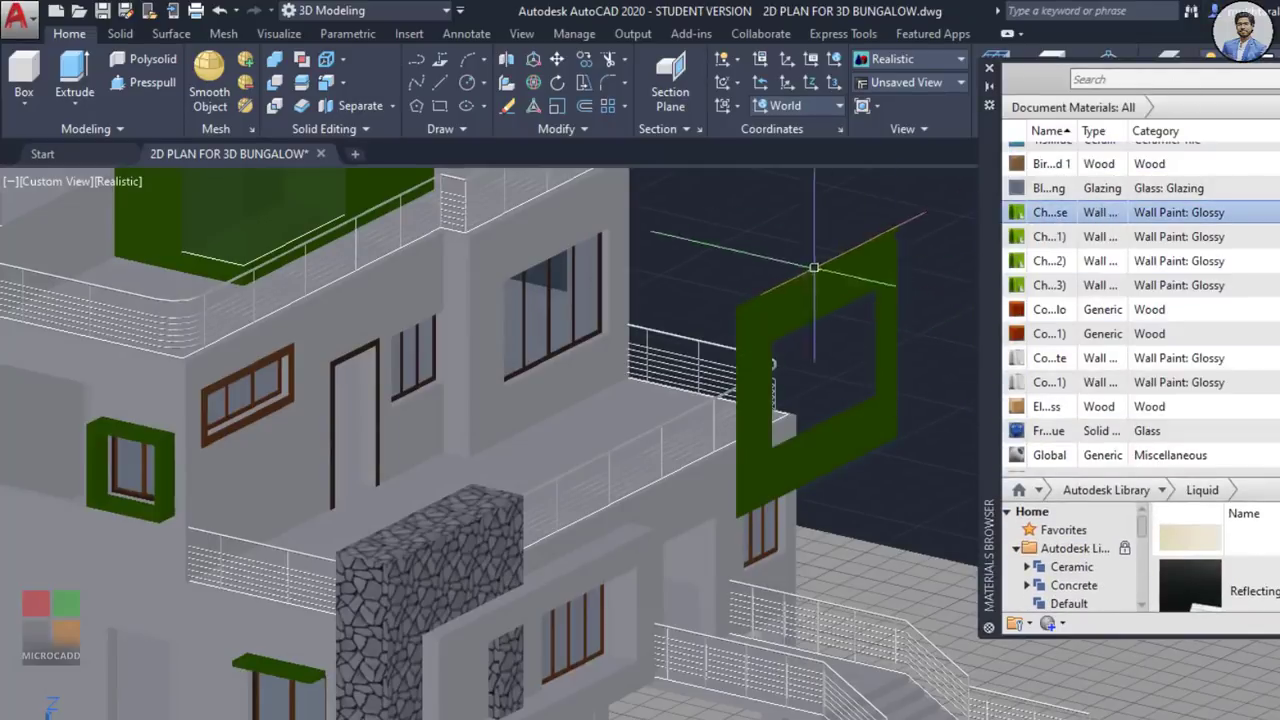
Step: Copy the green panel from its upper back corner onto the matching upper corner of the wall around the large terrace window
{"action": "middle_click_drag", "start_coordinate": [779, 319], "coordinate": [774, 326]}
{"action": "scroll", "coordinate": [614, 315], "scroll_direction": "up", "scroll_amount": 6}
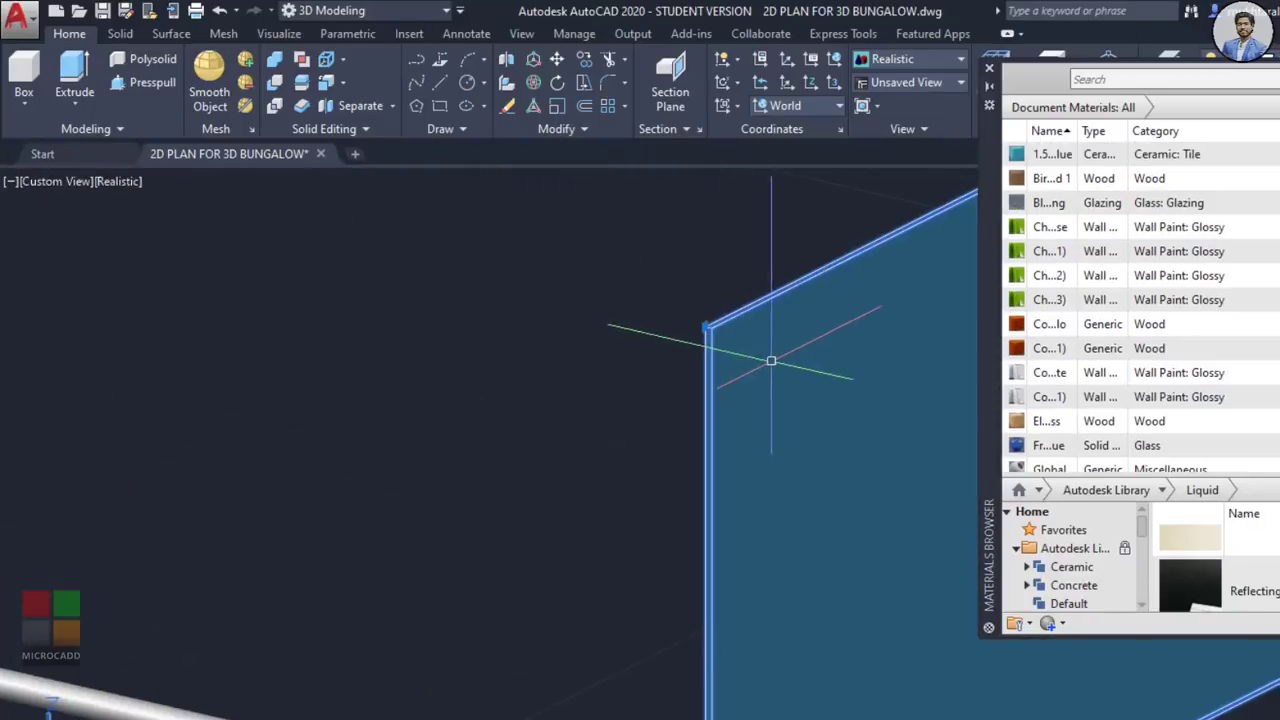
{"action": "type", "text": "co"}
{"action": "key", "text": "Return"}
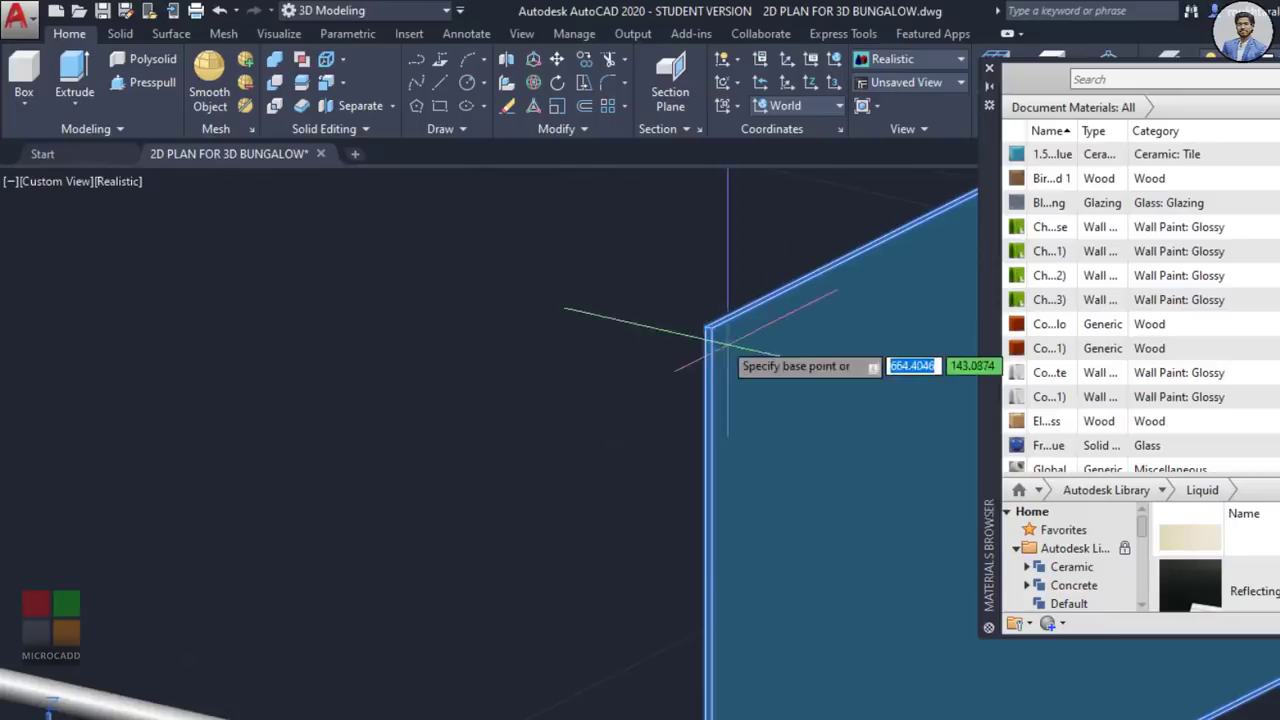
{"action": "scroll", "coordinate": [717, 297], "scroll_direction": "up", "scroll_amount": 4}
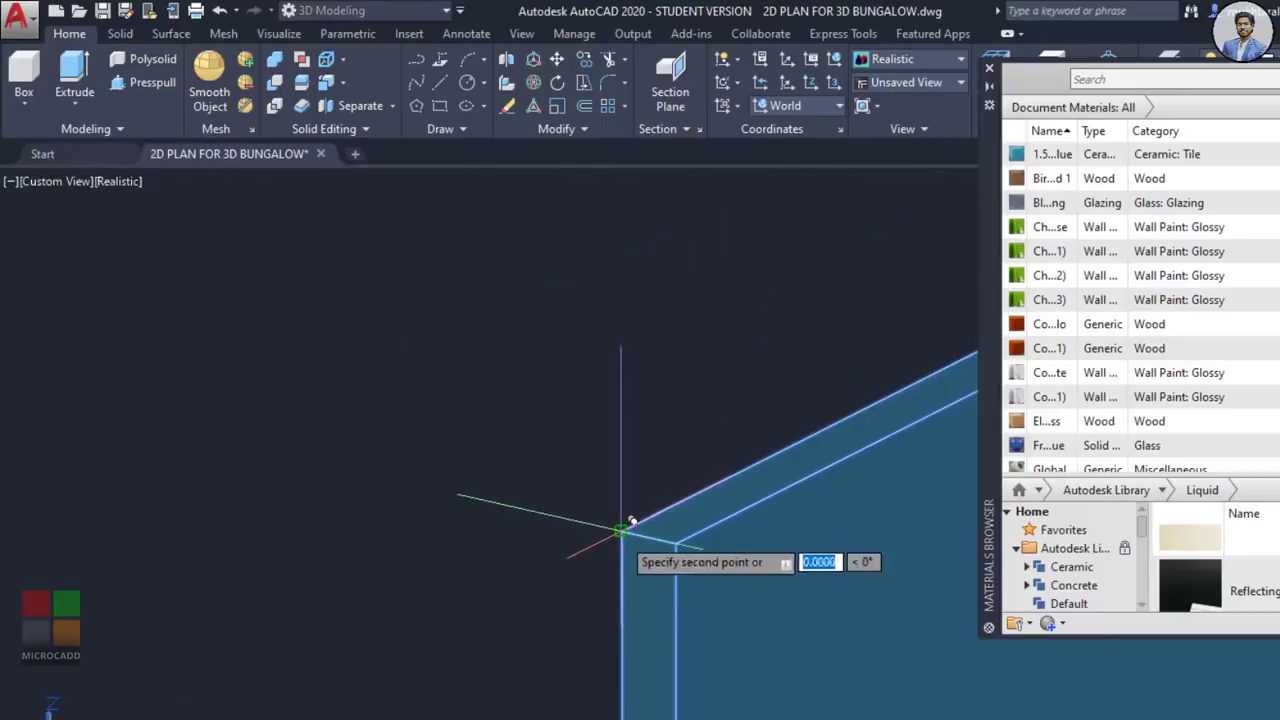
{"action": "scroll", "coordinate": [626, 470], "scroll_direction": "down", "scroll_amount": 5}
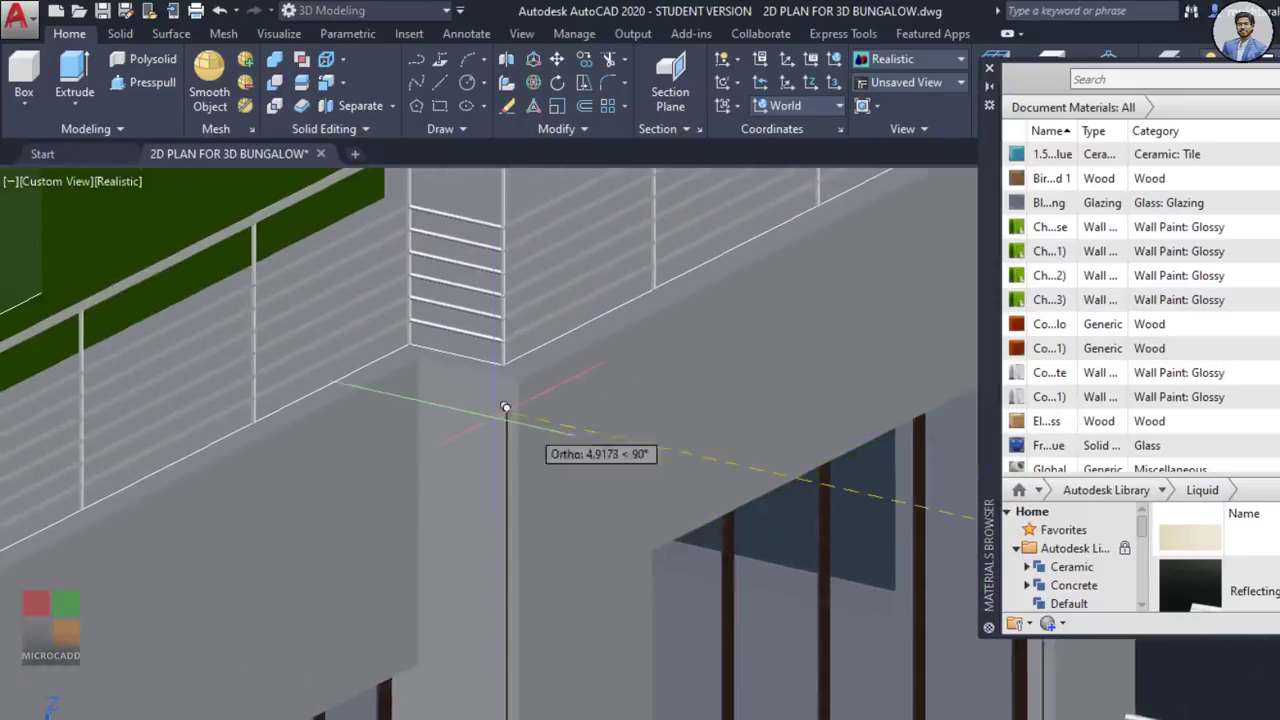
{"action": "scroll", "coordinate": [549, 354], "scroll_direction": "up", "scroll_amount": 6}
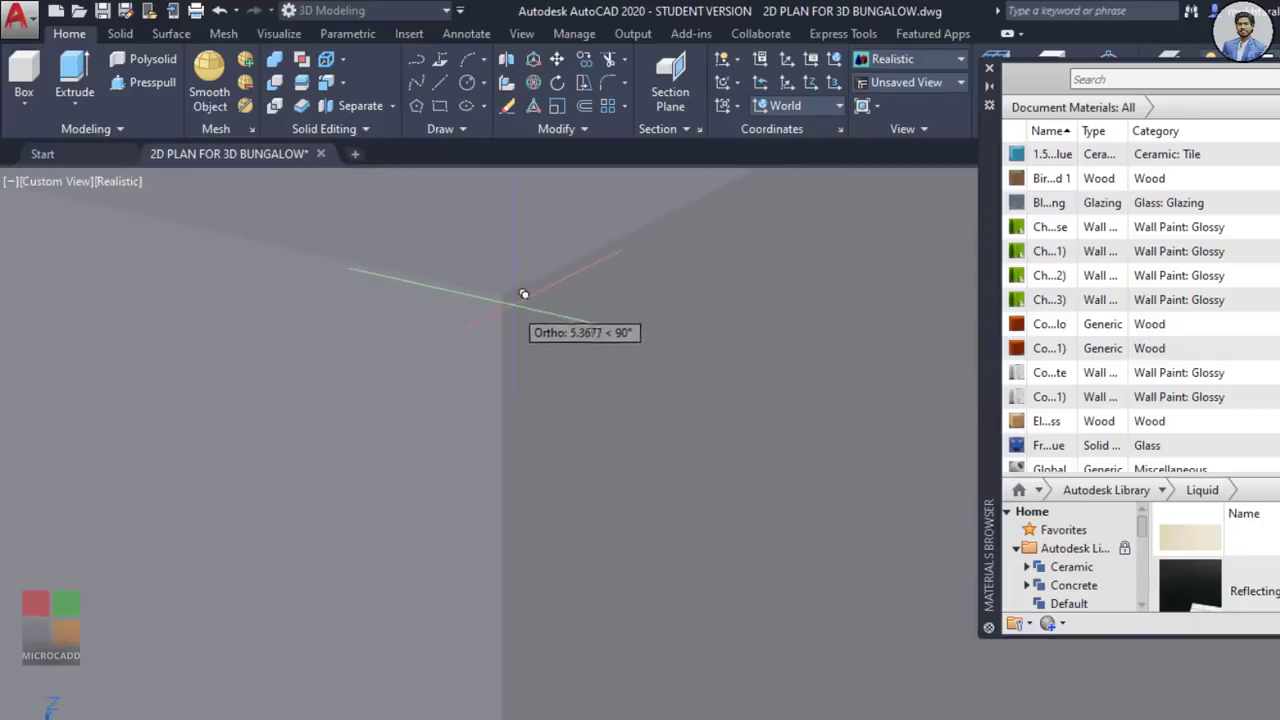
{"action": "scroll", "coordinate": [519, 290], "scroll_direction": "down", "scroll_amount": 6}
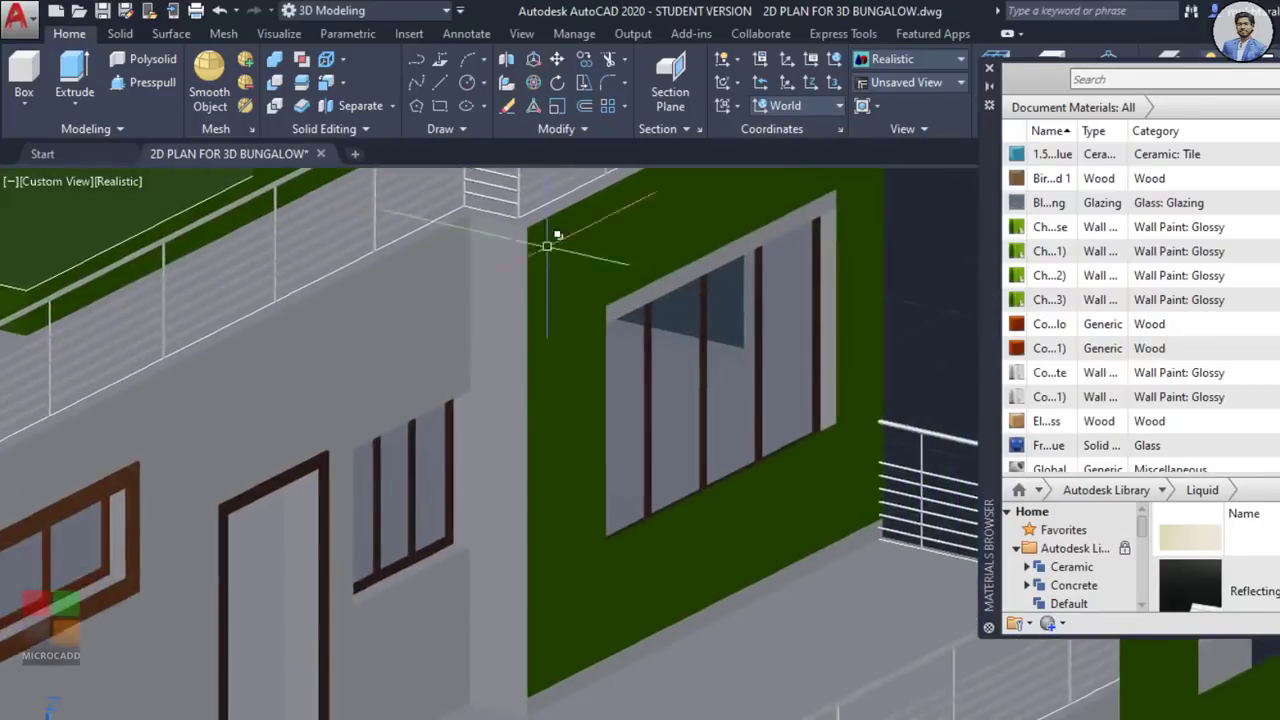
{"action": "scroll", "coordinate": [547, 246], "scroll_direction": "down", "scroll_amount": 2}
{"action": "middle_click_drag", "start_coordinate": [686, 334], "coordinate": [650, 335], "text": "shift"}
{"action": "middle_click_drag", "start_coordinate": [605, 494], "coordinate": [603, 438]}
{"action": "scroll", "coordinate": [546, 500], "scroll_direction": "up", "scroll_amount": 7}
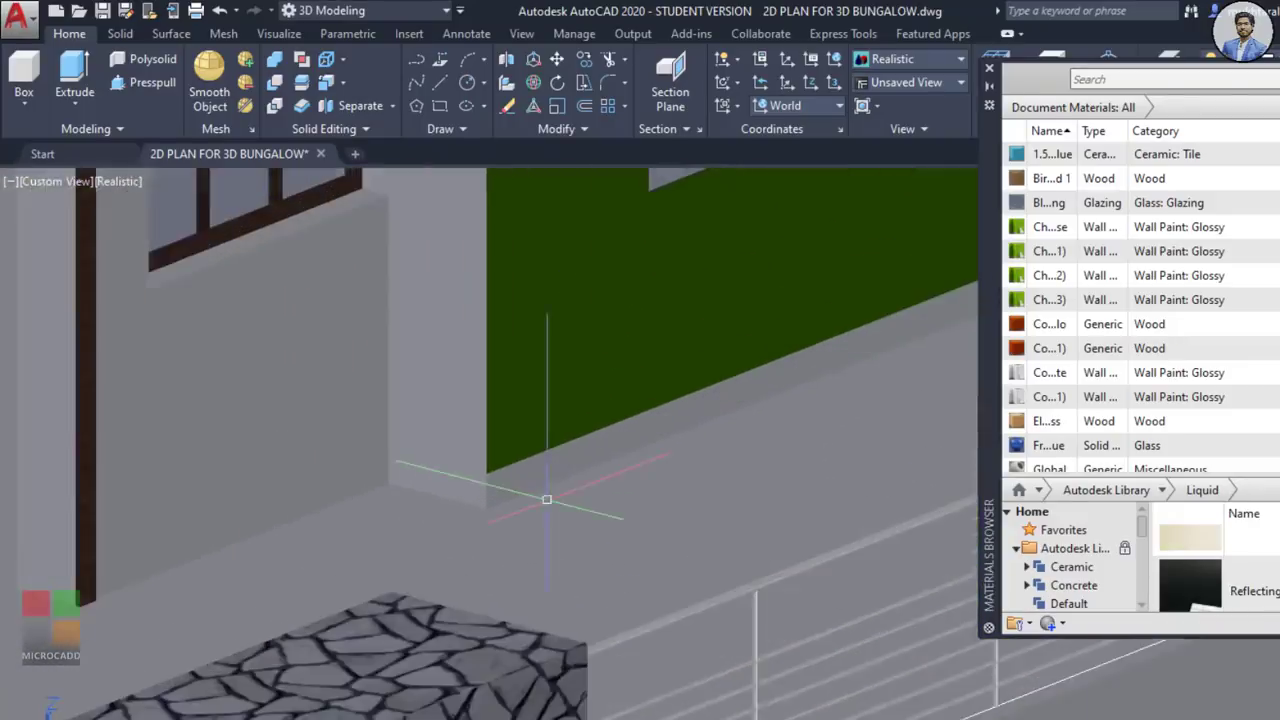
{"action": "left_click", "coordinate": [449, 466]}
{"action": "scroll", "coordinate": [443, 480], "scroll_direction": "up", "scroll_amount": 3}
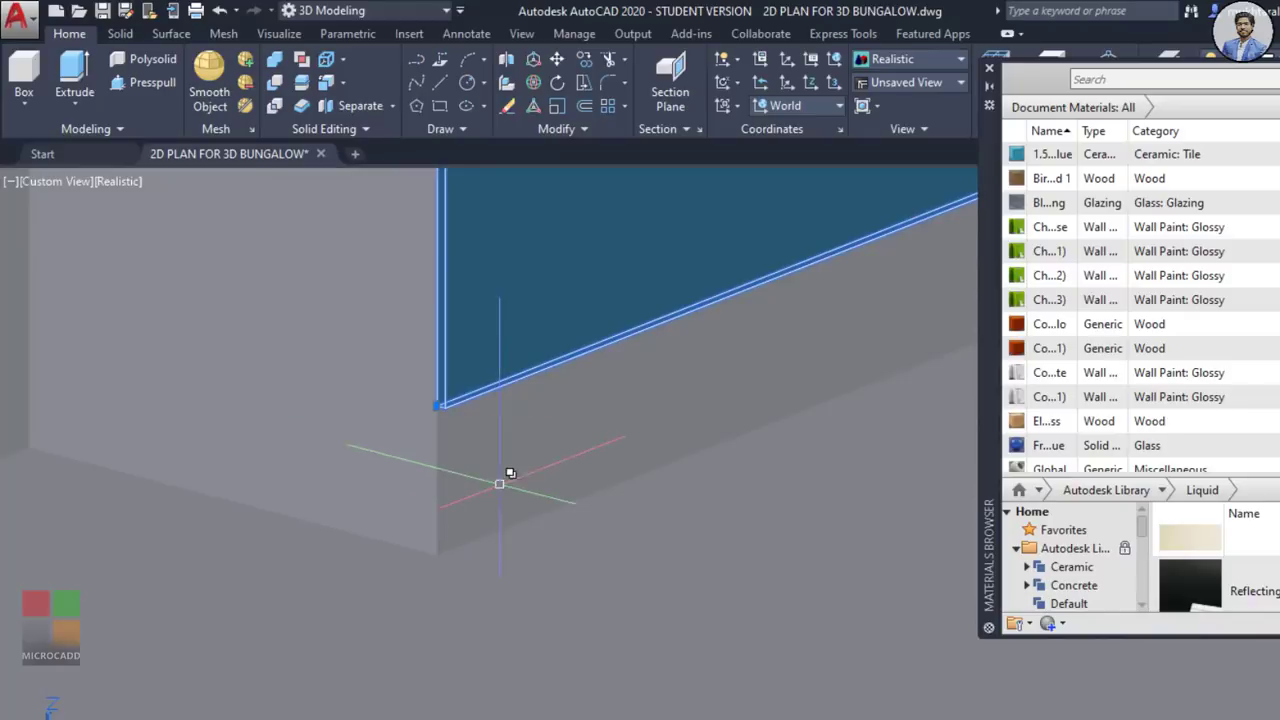
{"action": "middle_click_drag", "start_coordinate": [499, 484], "coordinate": [500, 500]}
{"action": "type", "text": "co"}
{"action": "key", "text": "Return"}
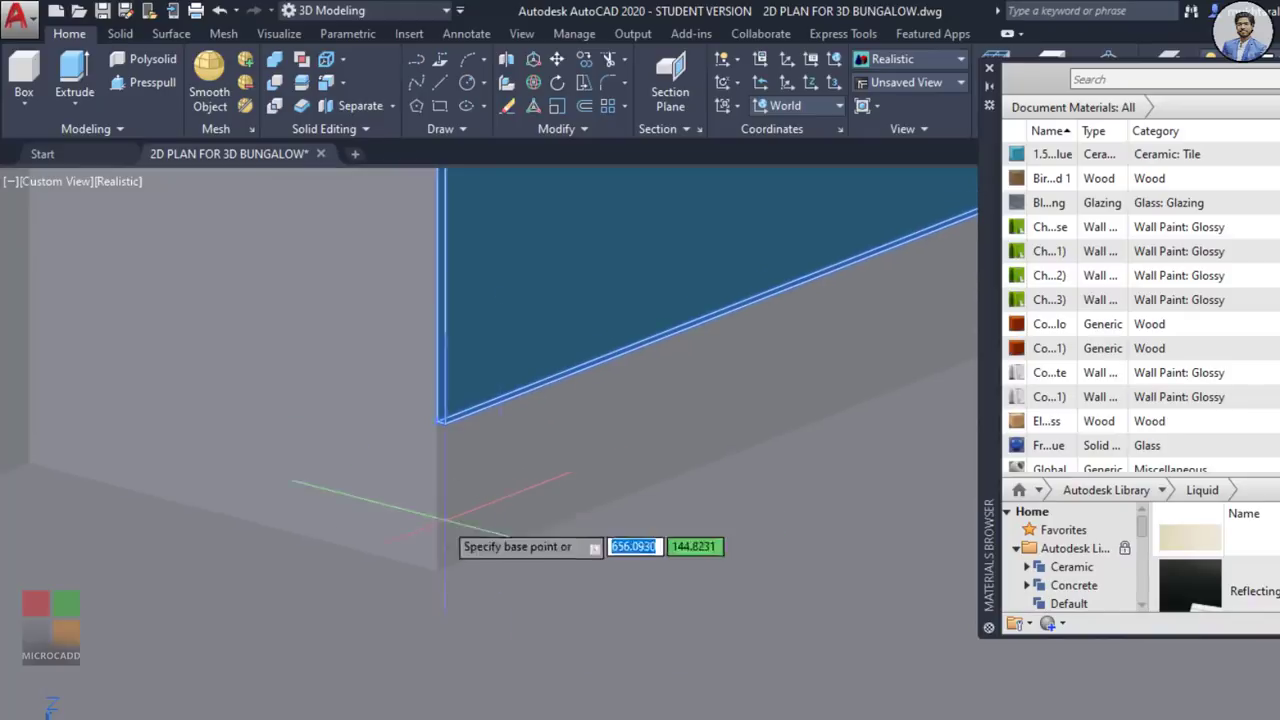
{"action": "scroll", "coordinate": [423, 473], "scroll_direction": "up", "scroll_amount": 3}
{"action": "left_click", "coordinate": [524, 323]}
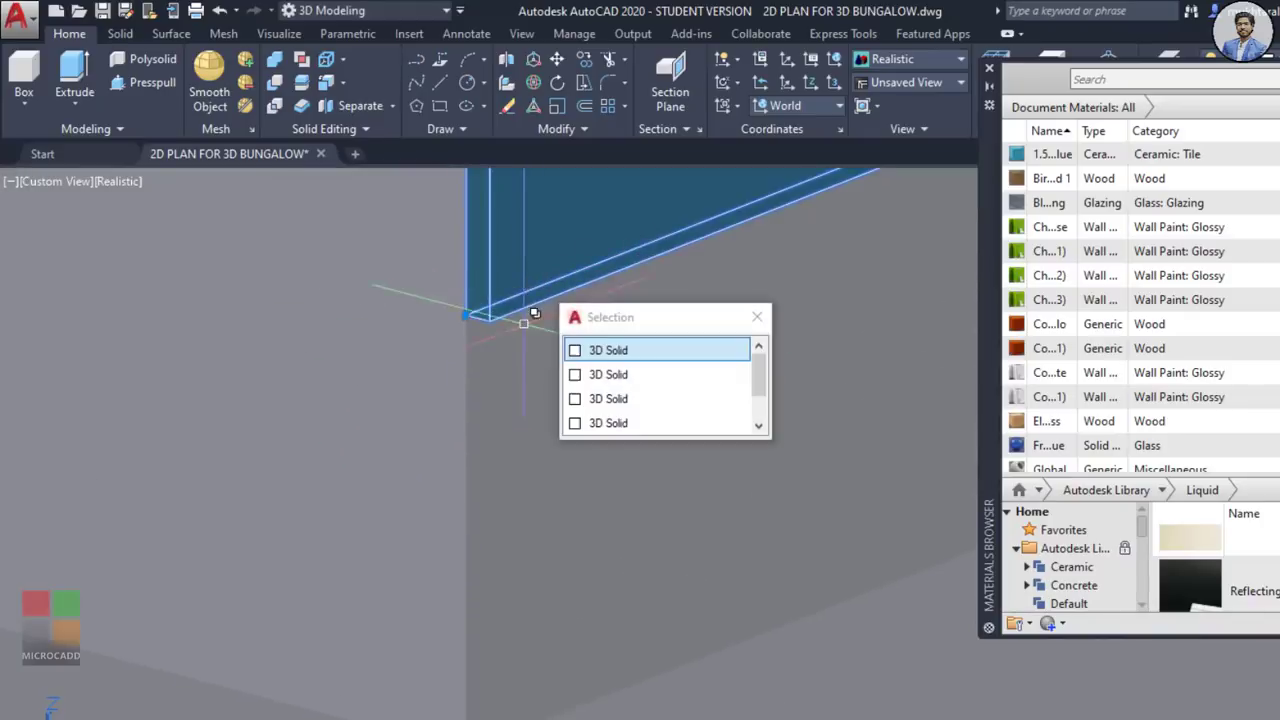
{"action": "key", "text": "Return"}
{"action": "left_click", "coordinate": [511, 288]}
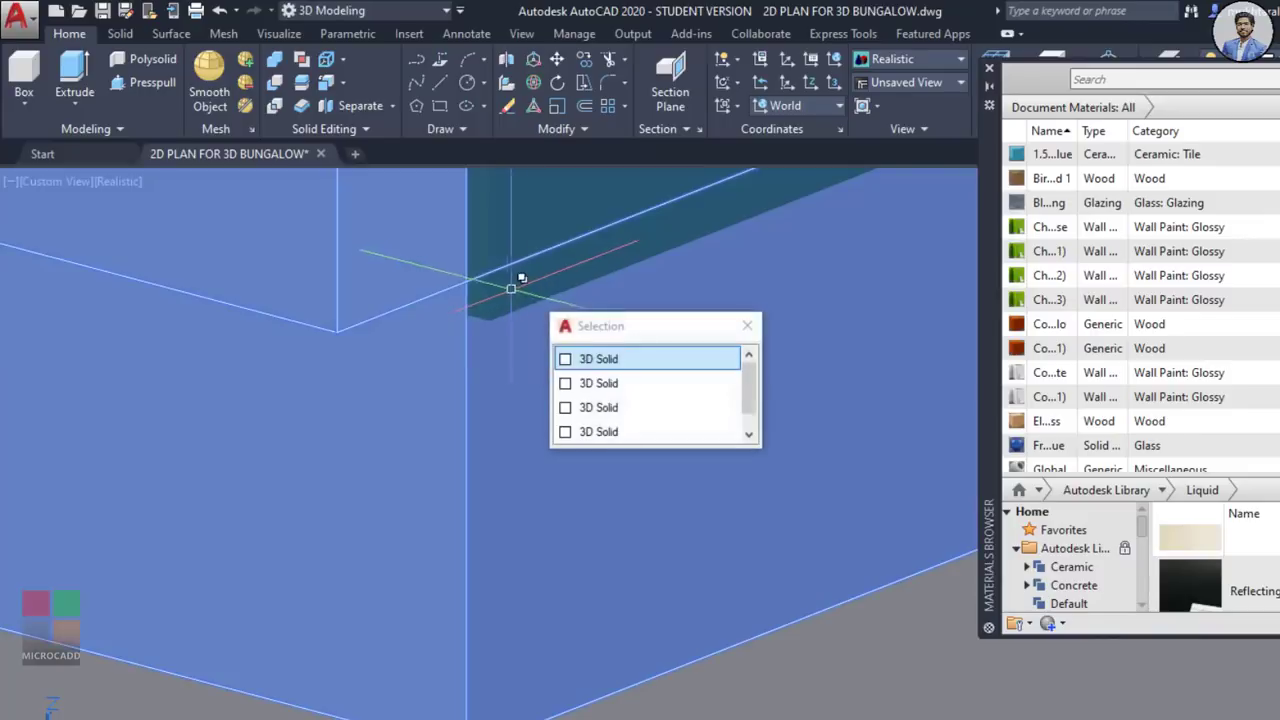
{"action": "key", "text": "Escape"}
Step: Move the green panel by its lower back corner onto the matching lower corner of the large terrace window's wall
{"action": "left_click", "coordinate": [501, 272]}
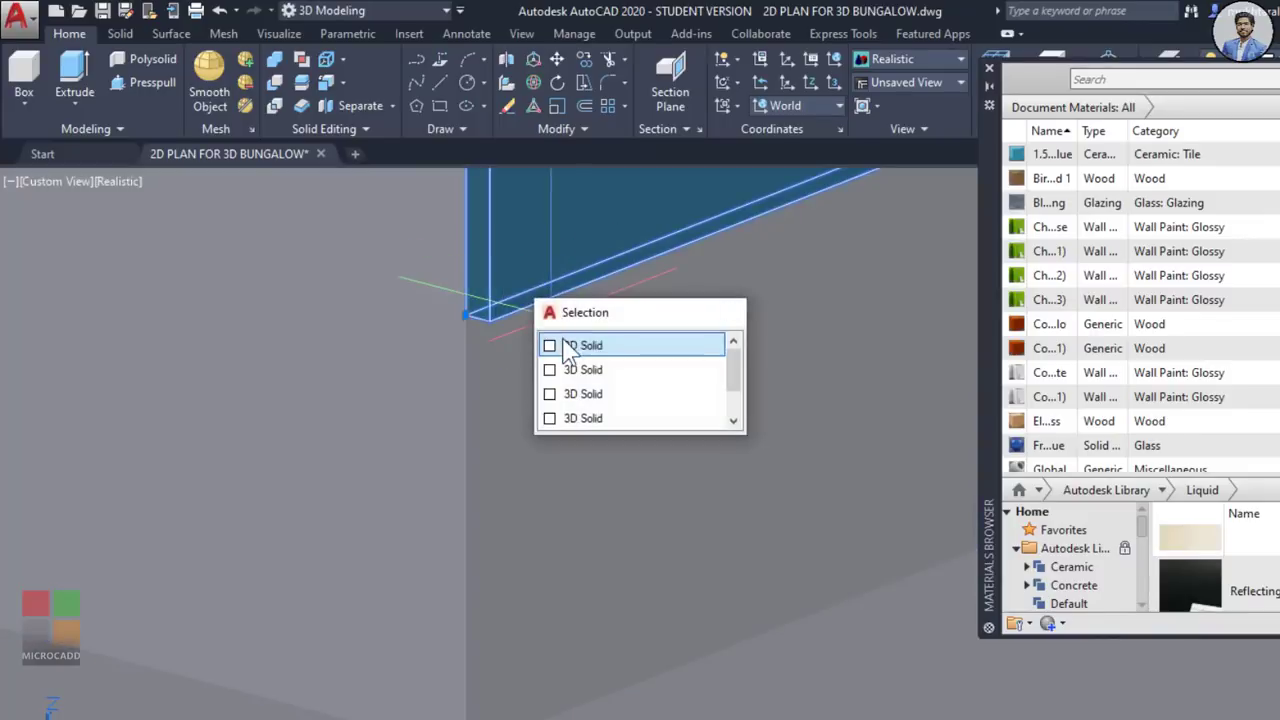
{"action": "left_click", "coordinate": [568, 347]}
{"action": "key", "text": "Return"}
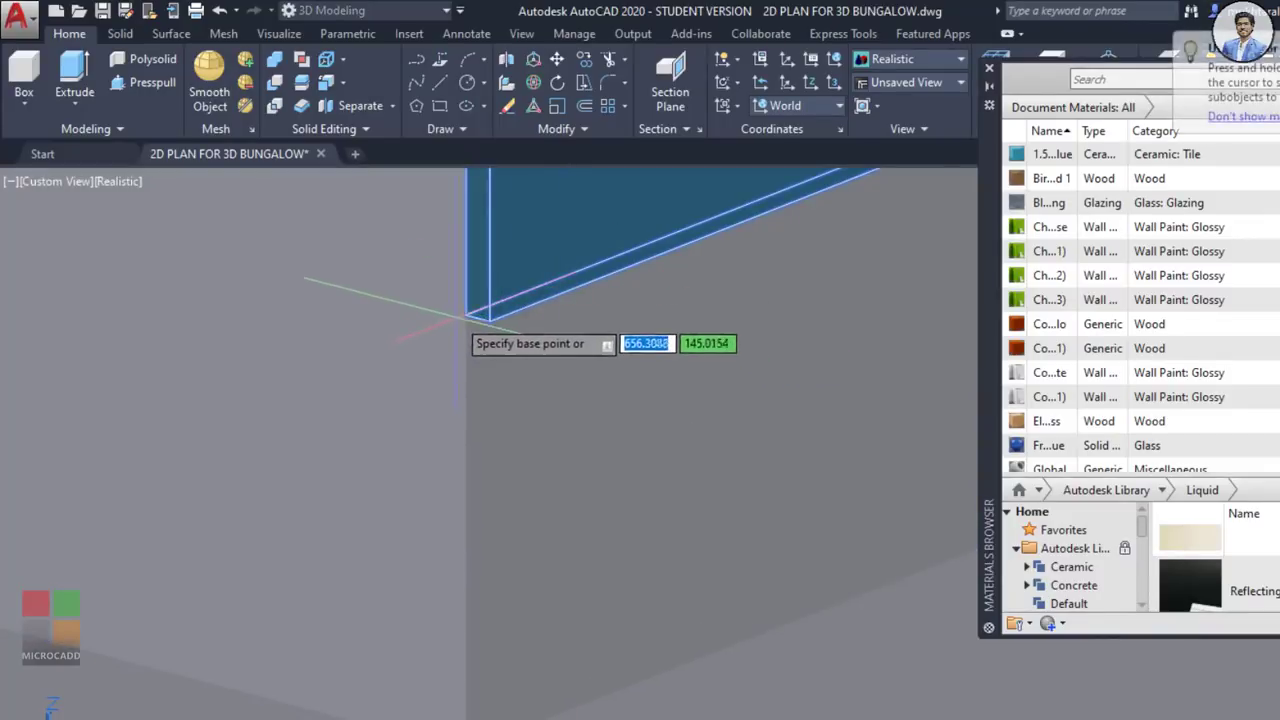
{"action": "left_click", "coordinate": [466, 318]}
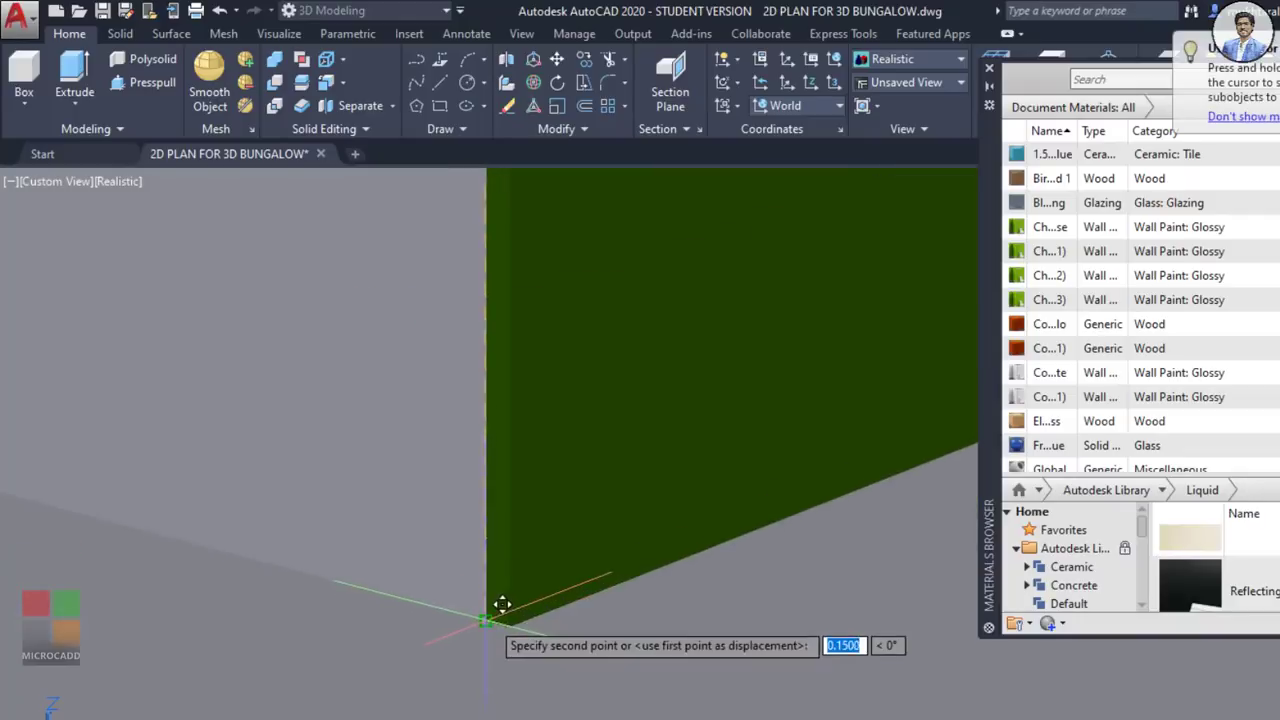
{"action": "scroll", "coordinate": [615, 521], "scroll_direction": "down", "scroll_amount": 5}
{"action": "middle_click_drag", "start_coordinate": [598, 596], "coordinate": [566, 600]}
{"action": "mouse_move", "coordinate": [666, 561]}
{"action": "middle_mouse_down", "text": "shift"}
{"action": "mouse_move", "coordinate": [630, 562]}
{"action": "mouse_move", "coordinate": [648, 572]}
{"action": "middle_mouse_up", "text": "shift"}
{"action": "middle_click_drag", "start_coordinate": [449, 475], "coordinate": [506, 415]}
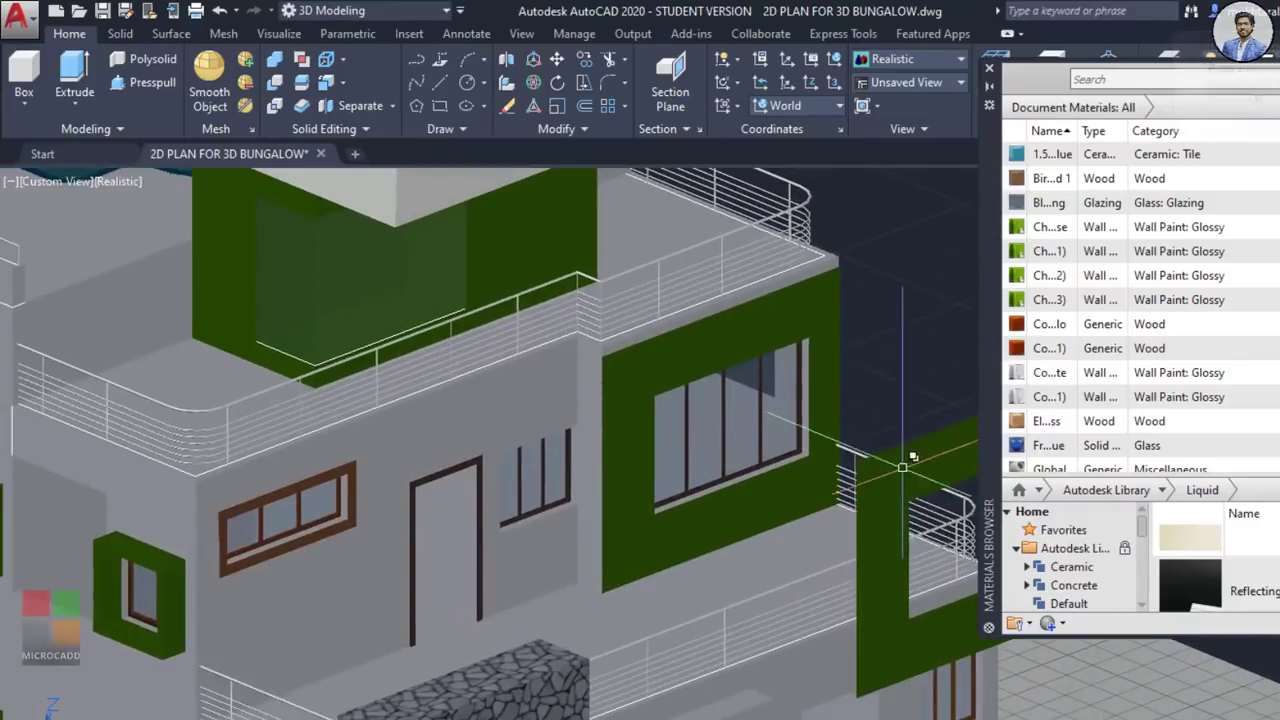
Step: Copy the front face of the upper-floor wall with the door and two windows to the open space in front of the house
{"action": "scroll", "coordinate": [660, 410], "scroll_direction": "down", "scroll_amount": 3}
{"action": "middle_click_drag", "start_coordinate": [690, 418], "coordinate": [560, 420], "text": "shift"}
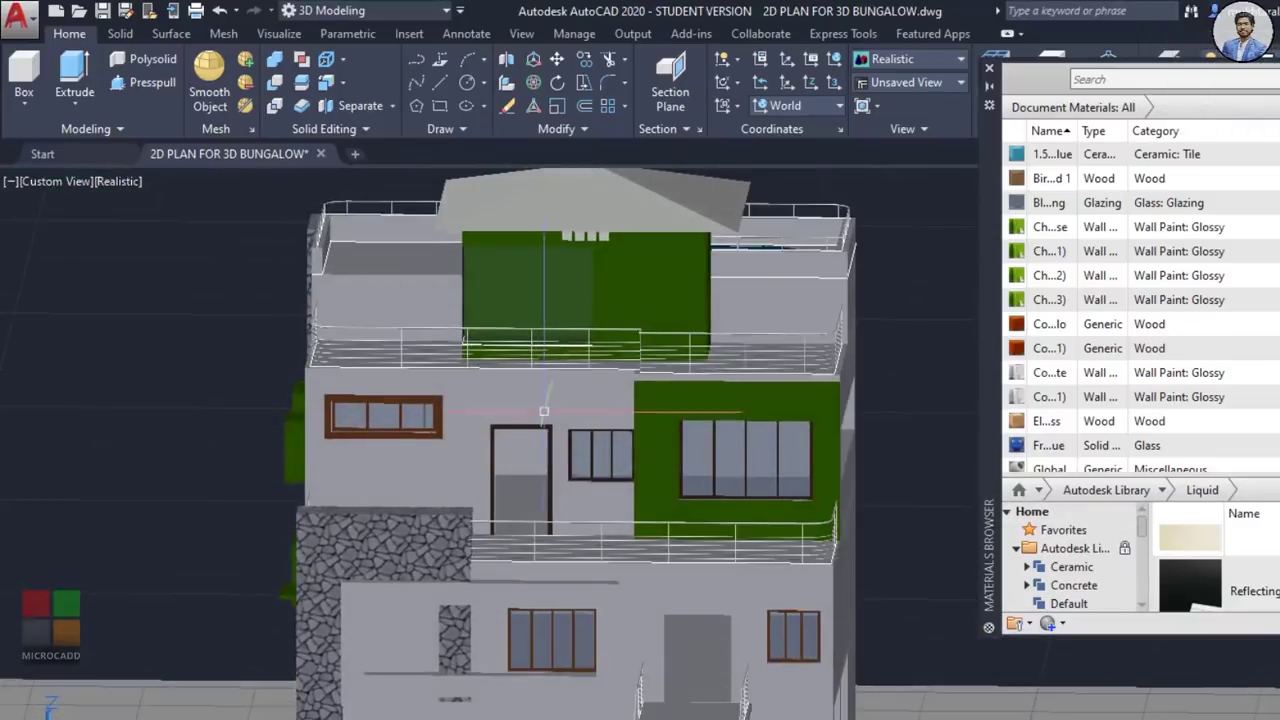
{"action": "scroll", "coordinate": [560, 415], "scroll_direction": "up", "scroll_amount": 5}
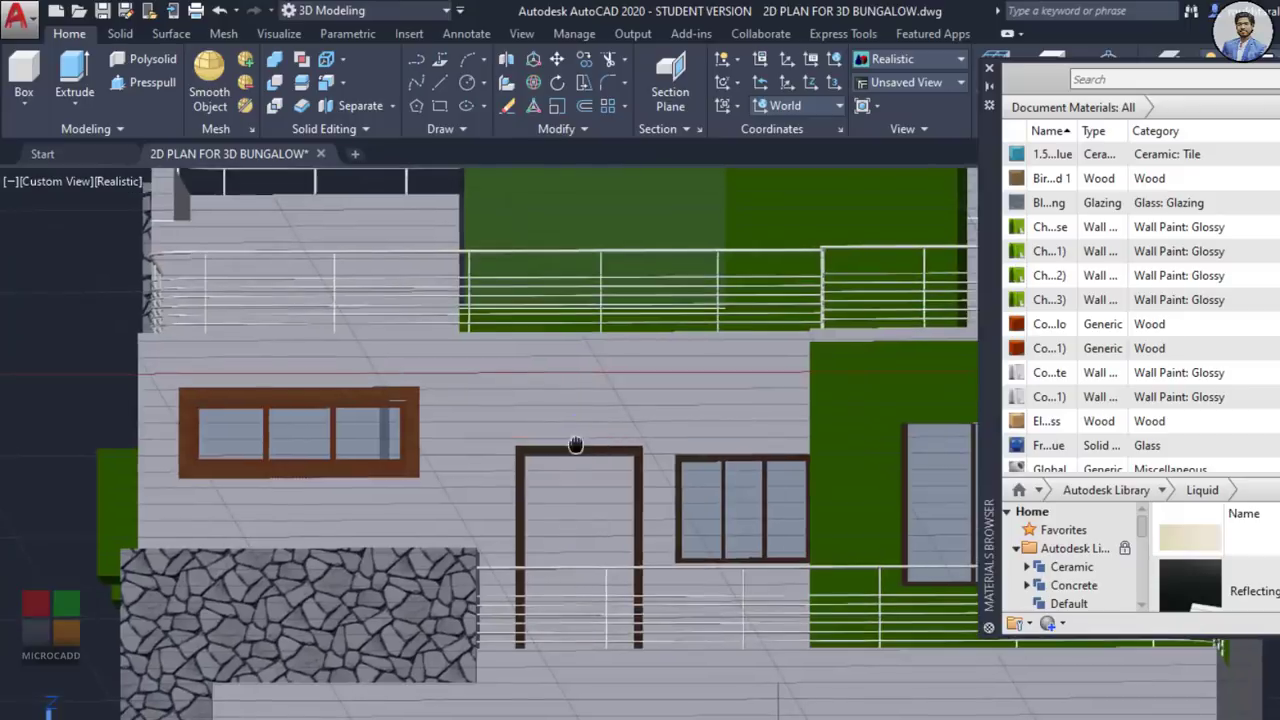
{"action": "middle_click_drag", "start_coordinate": [576, 445], "coordinate": [590, 451], "text": "shift"}
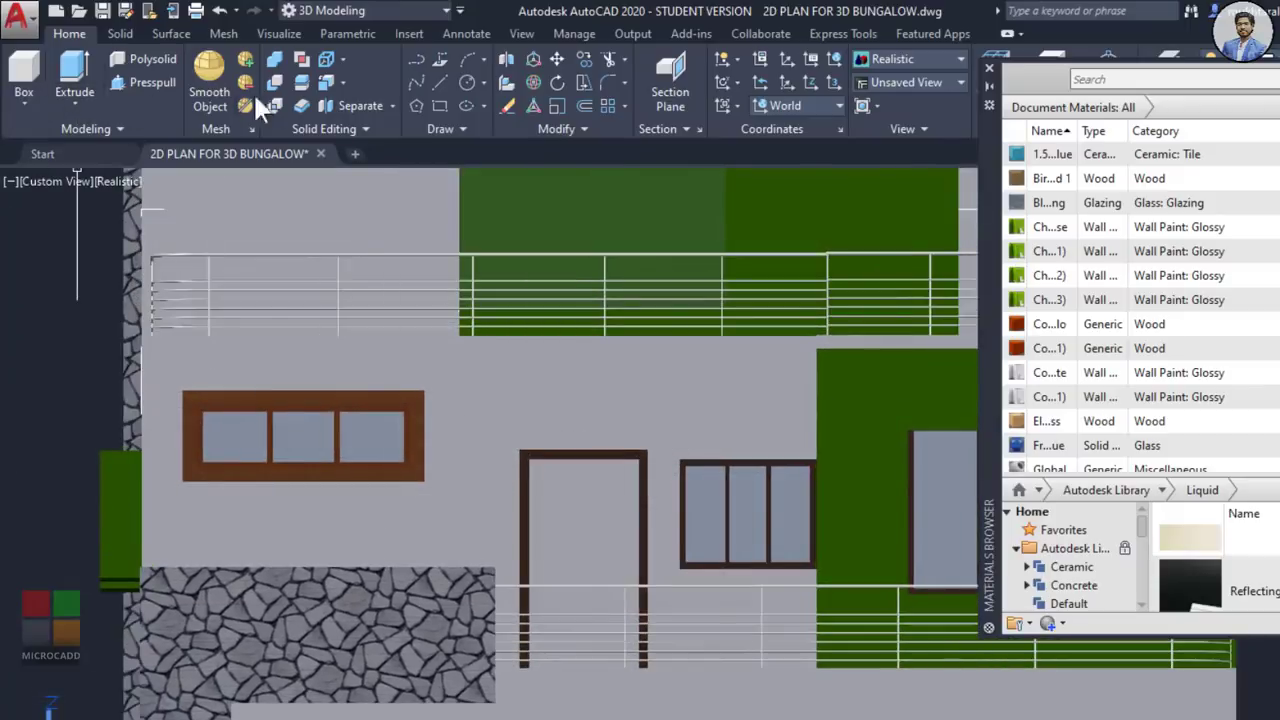
{"action": "left_click", "coordinate": [342, 82]}
{"action": "left_click", "coordinate": [372, 194]}
{"action": "left_click", "coordinate": [488, 386]}
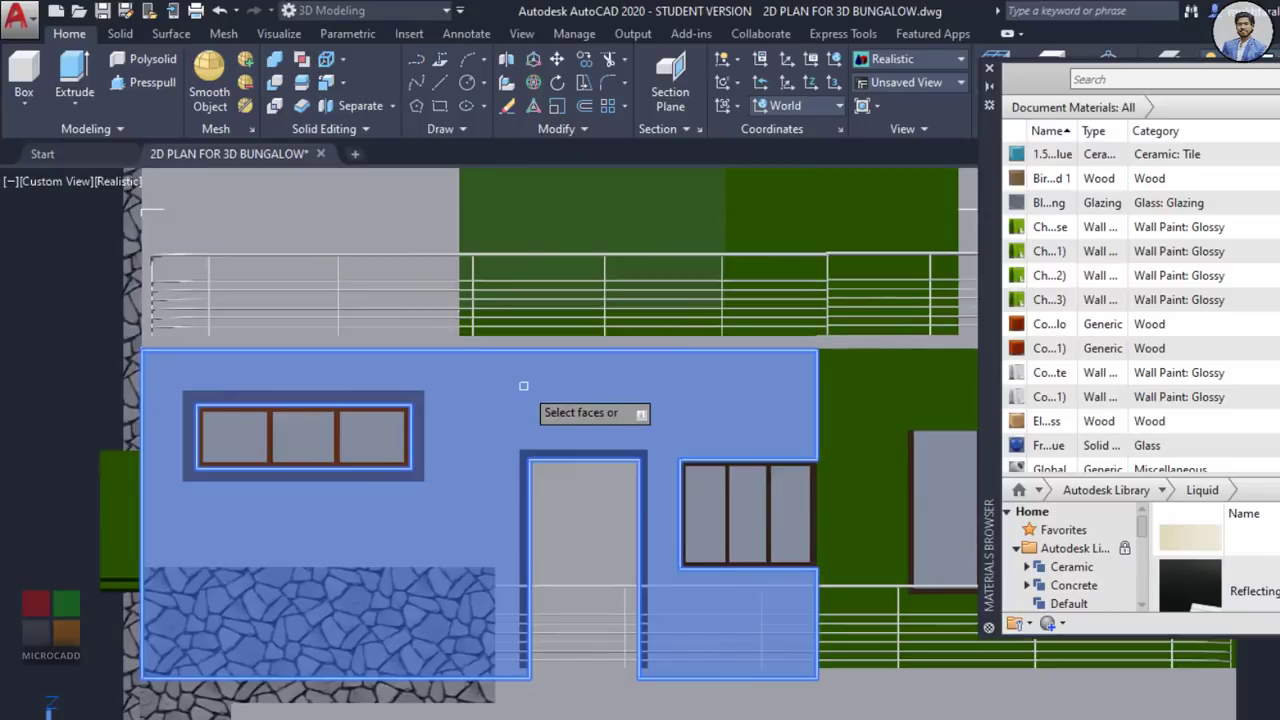
{"action": "middle_click_drag", "start_coordinate": [523, 385], "coordinate": [543, 486], "text": "shift"}
{"action": "scroll", "coordinate": [413, 372], "scroll_direction": "up", "scroll_amount": 3}
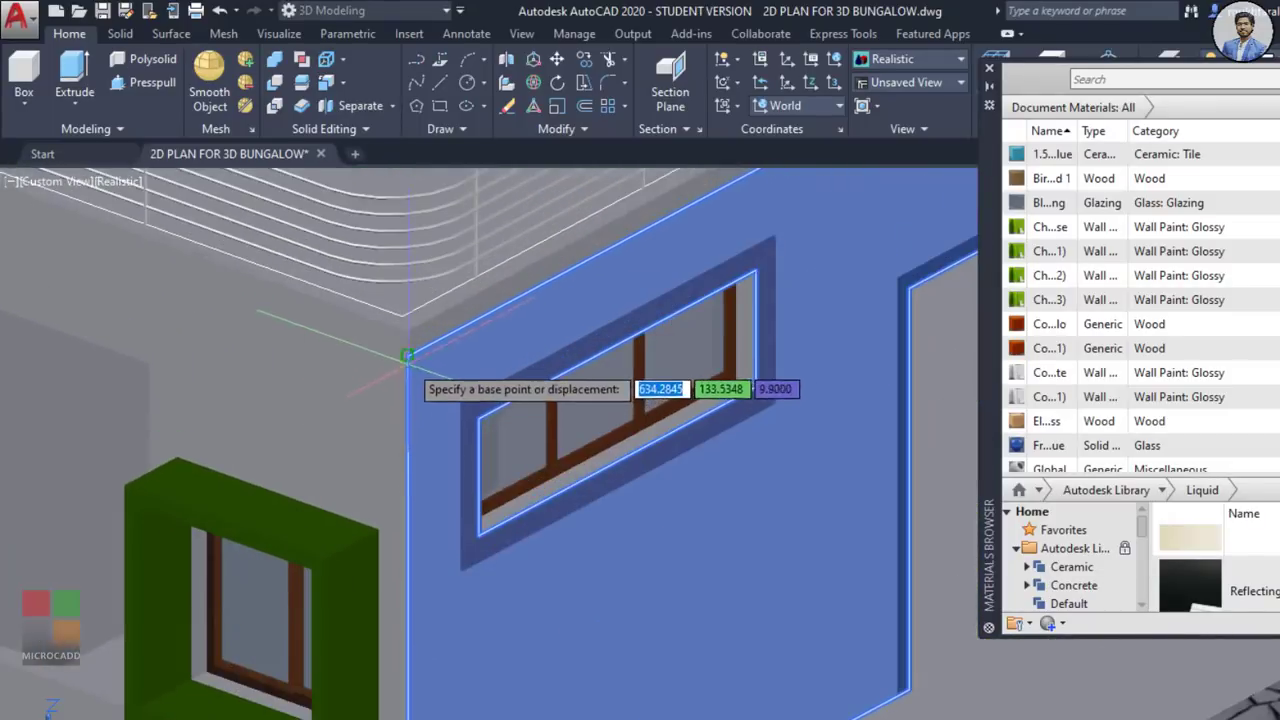
{"action": "scroll", "coordinate": [408, 356], "scroll_direction": "down", "scroll_amount": 6}
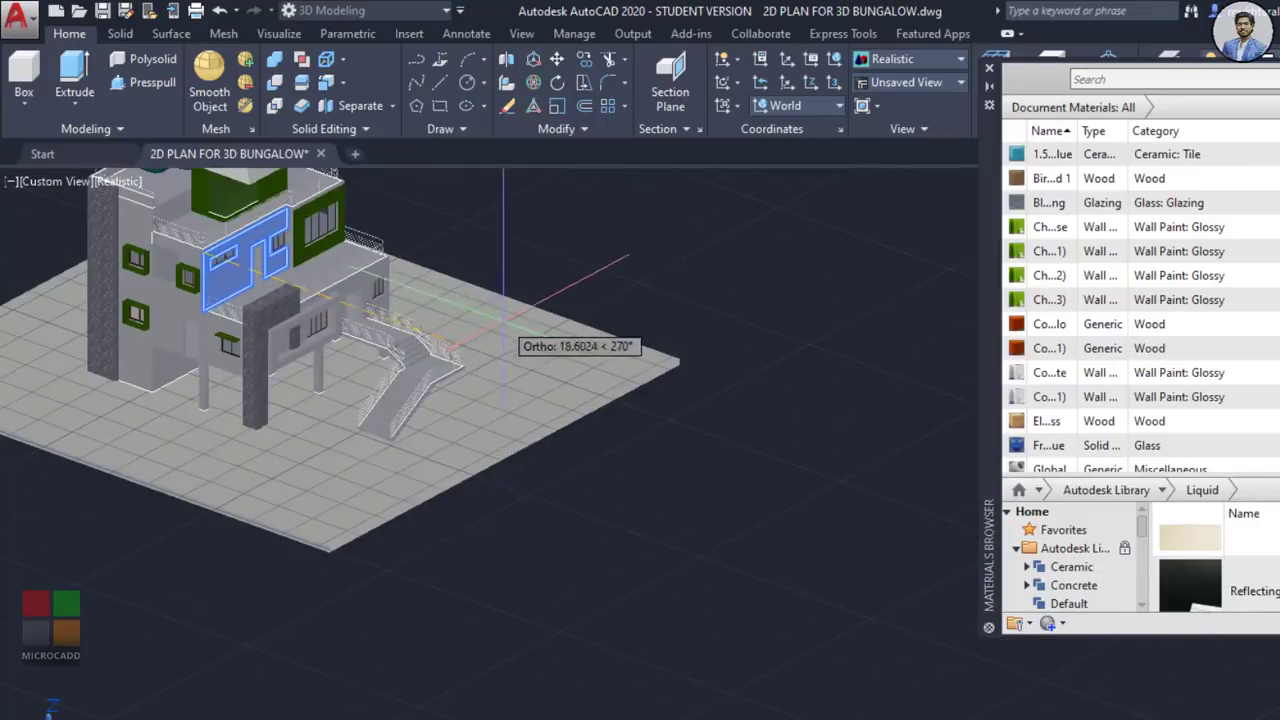
{"action": "left_click", "coordinate": [460, 335]}
{"action": "left_click", "coordinate": [505, 569]}
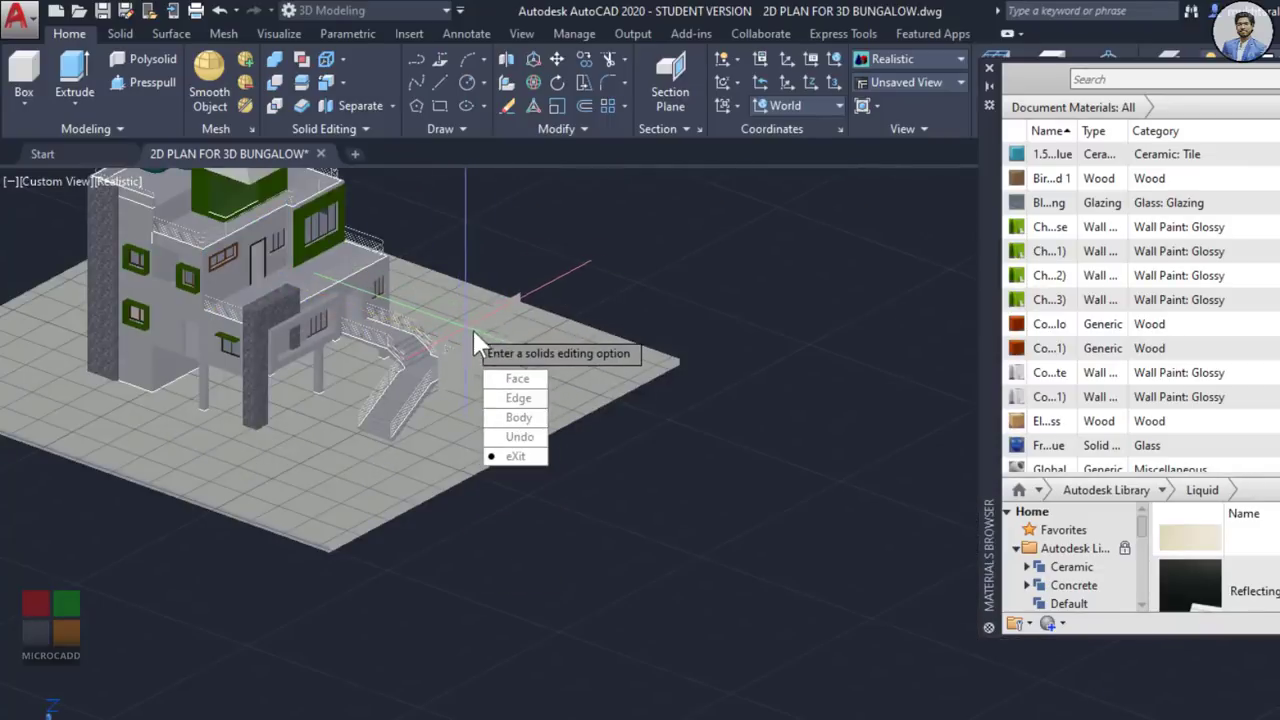
Step: Extrude the copied door-wall face by 0.01 into a thin solid panel
{"action": "scroll", "coordinate": [487, 311], "scroll_direction": "up", "scroll_amount": 8}
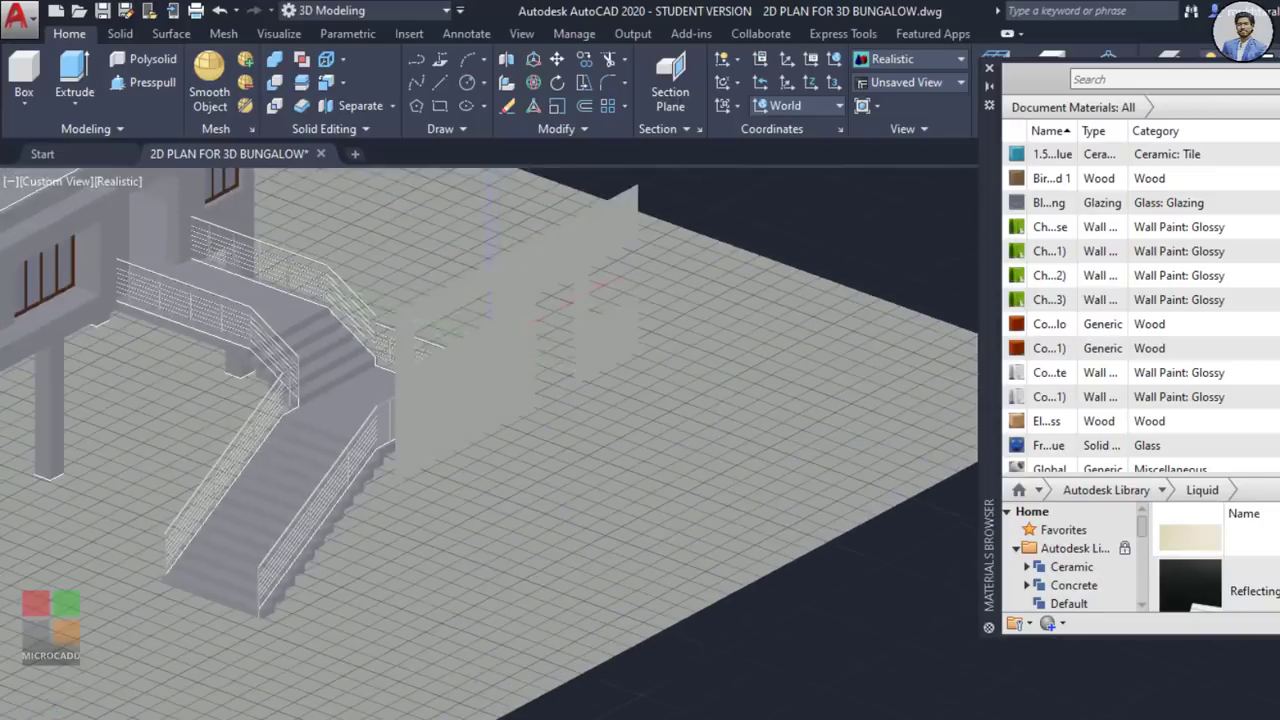
{"action": "scroll", "coordinate": [601, 437], "scroll_direction": "up", "scroll_amount": 4}
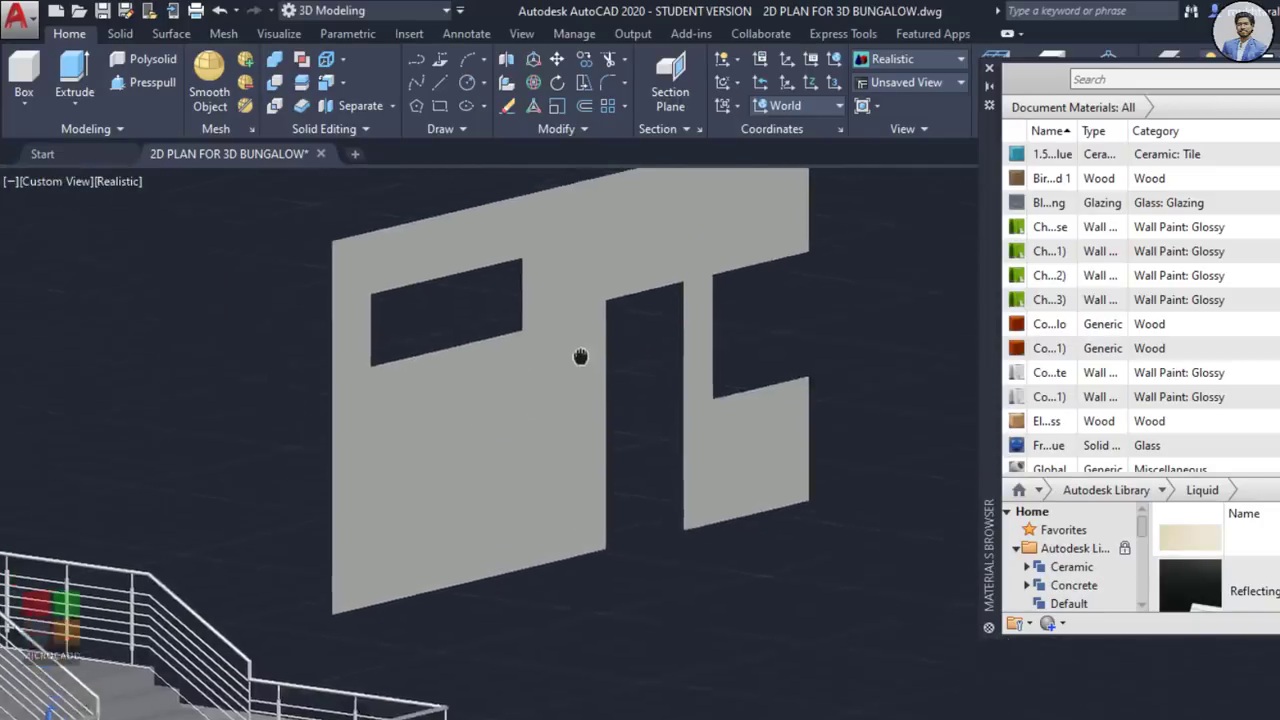
{"action": "left_click", "coordinate": [345, 271]}
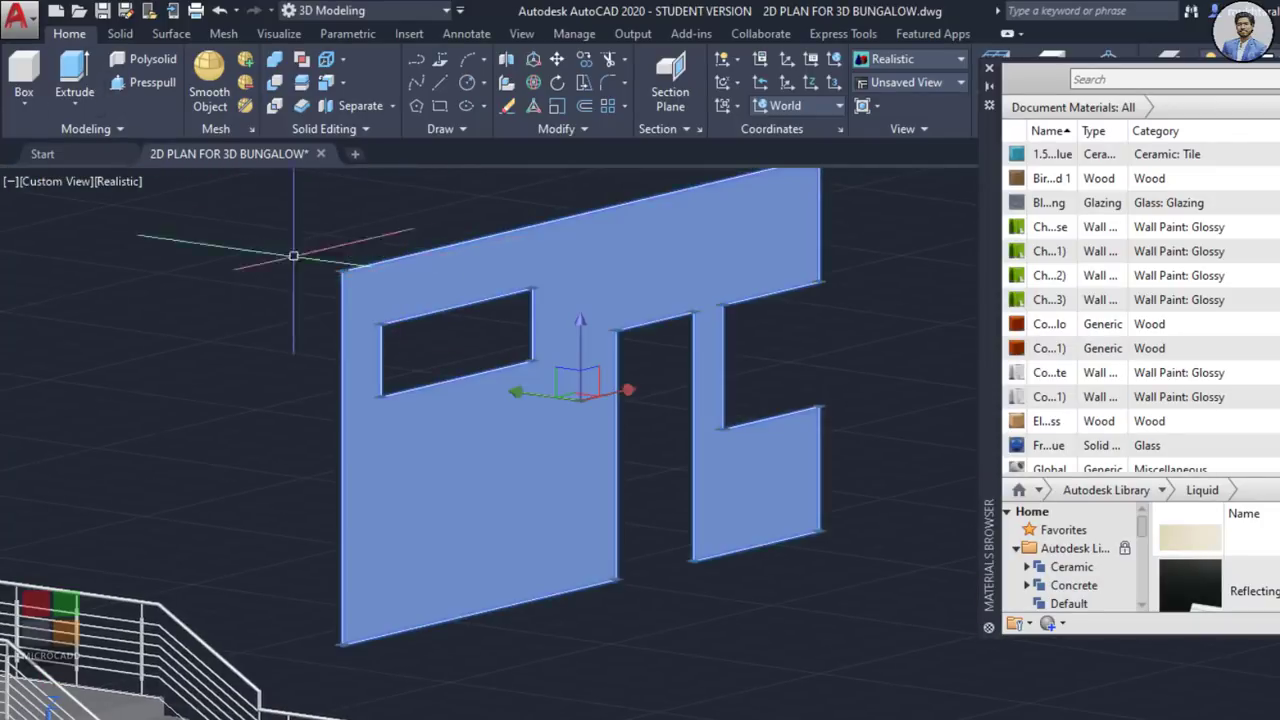
{"action": "left_click", "coordinate": [75, 78]}
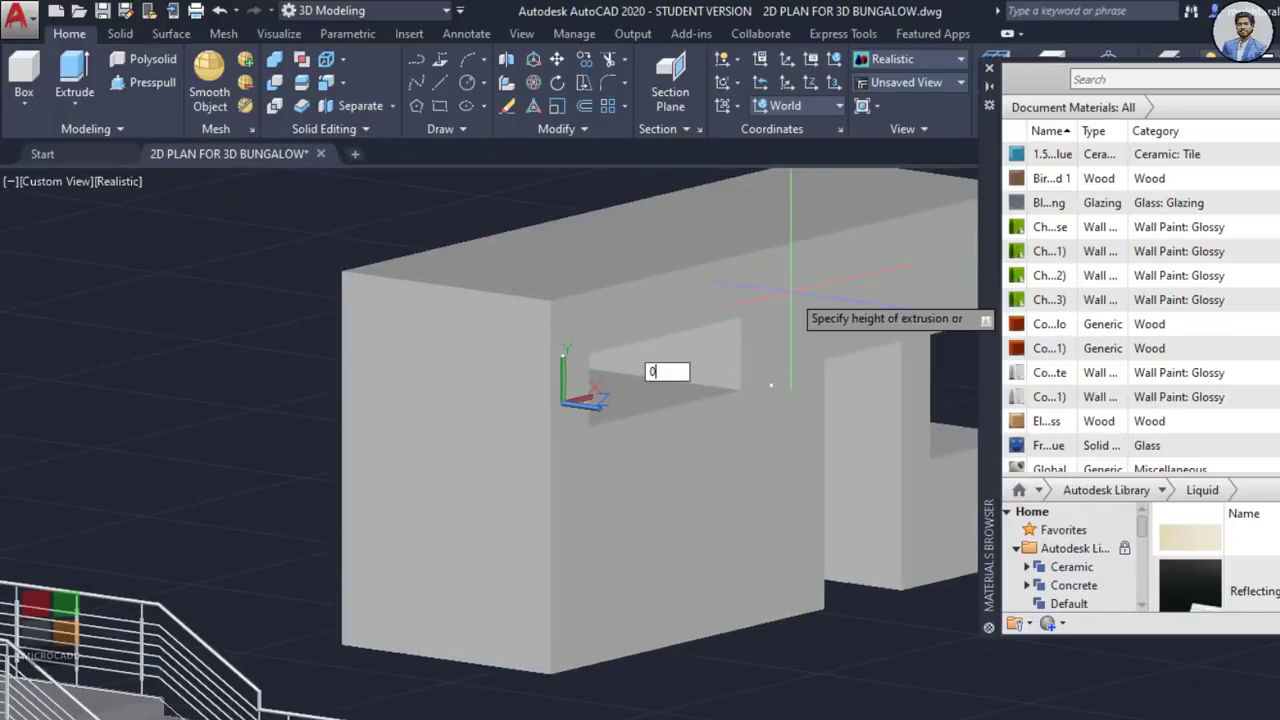
{"action": "type", "text": "0.01"}
{"action": "key", "text": "Return"}
{"action": "scroll", "coordinate": [379, 313], "scroll_direction": "up", "scroll_amount": 6}
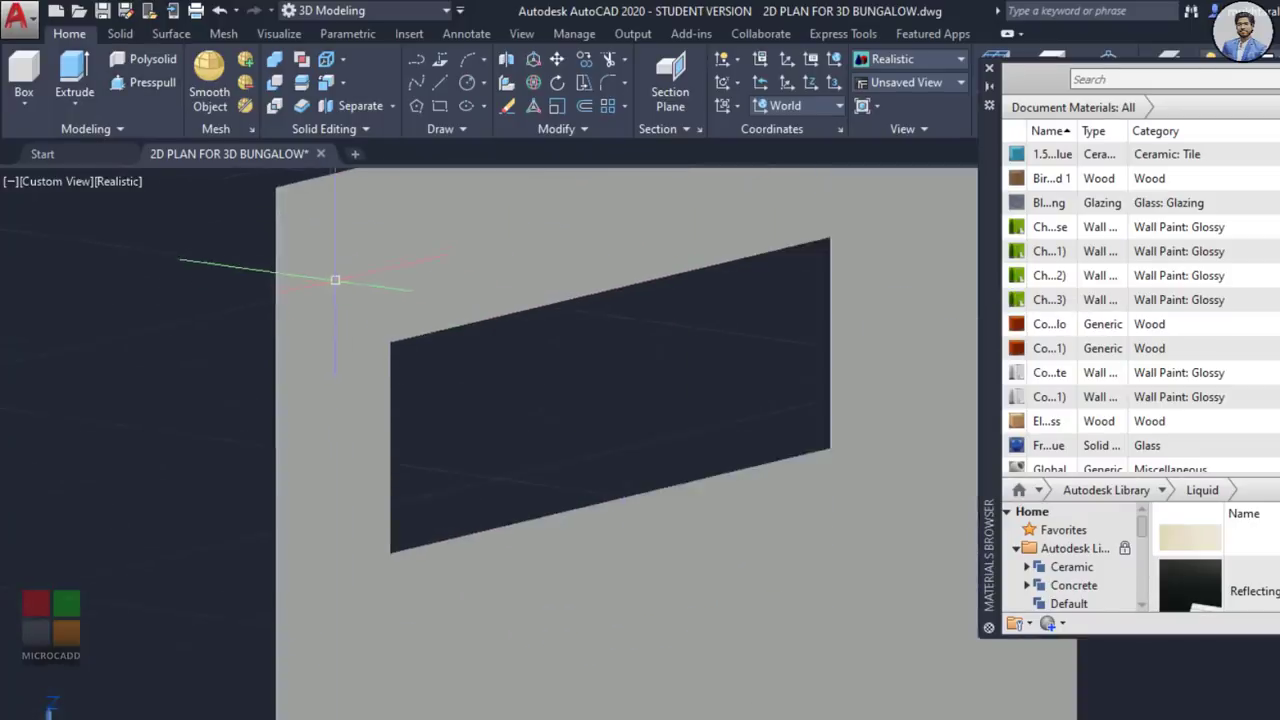
{"action": "middle_click_drag", "start_coordinate": [334, 280], "coordinate": [489, 395]}
{"action": "scroll", "coordinate": [489, 395], "scroll_direction": "down", "scroll_amount": 2}
Step: Move the thin door-wall panel by its lower back corner onto the matching lower corner of the upper-floor wall
{"action": "left_click", "coordinate": [460, 348]}
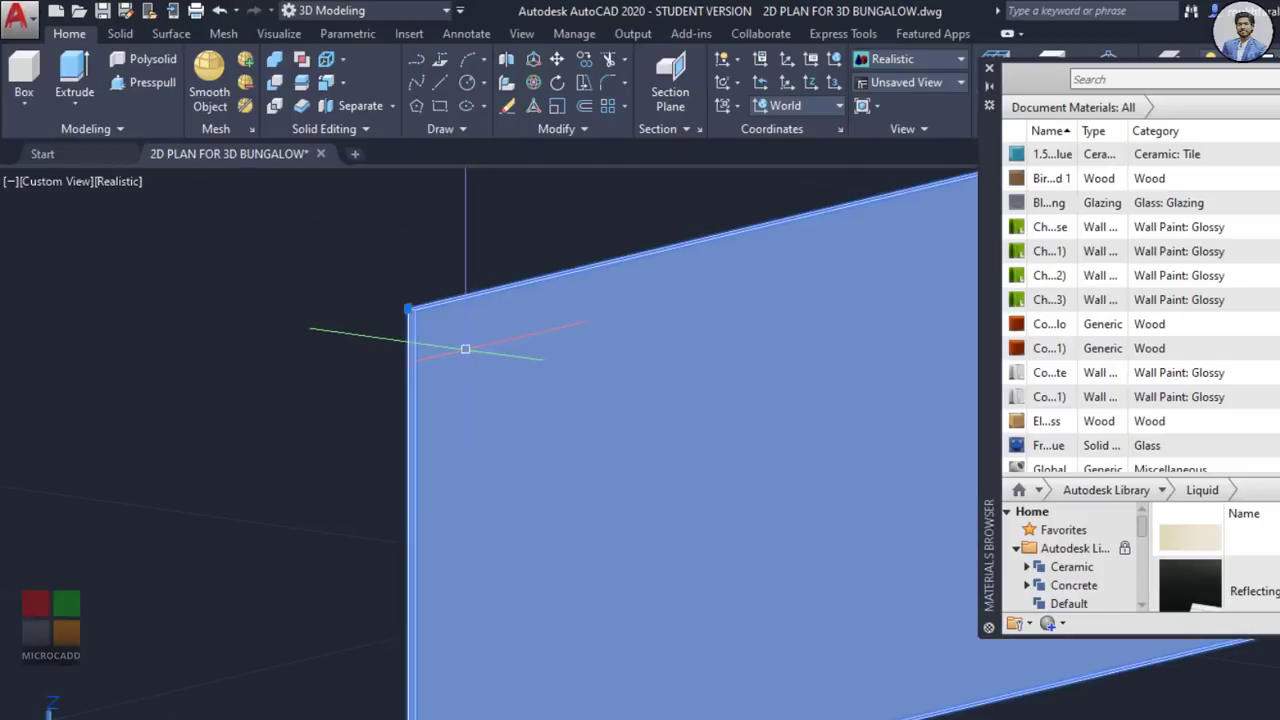
{"action": "scroll", "coordinate": [464, 350], "scroll_direction": "down", "scroll_amount": 2}
{"action": "middle_click_drag", "start_coordinate": [420, 680], "coordinate": [486, 251]}
{"action": "scroll", "coordinate": [484, 370], "scroll_direction": "down", "scroll_amount": 3}
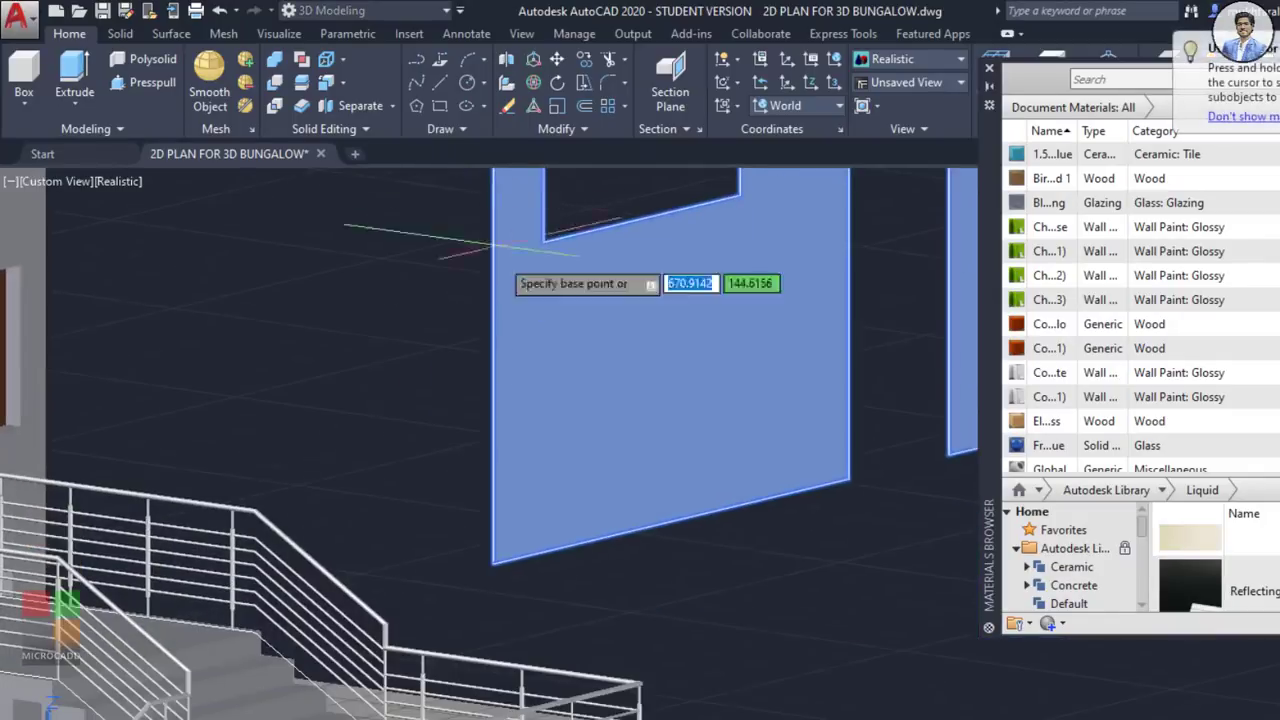
{"action": "scroll", "coordinate": [491, 583], "scroll_direction": "up", "scroll_amount": 6}
{"action": "scroll", "coordinate": [486, 471], "scroll_direction": "down", "scroll_amount": 3}
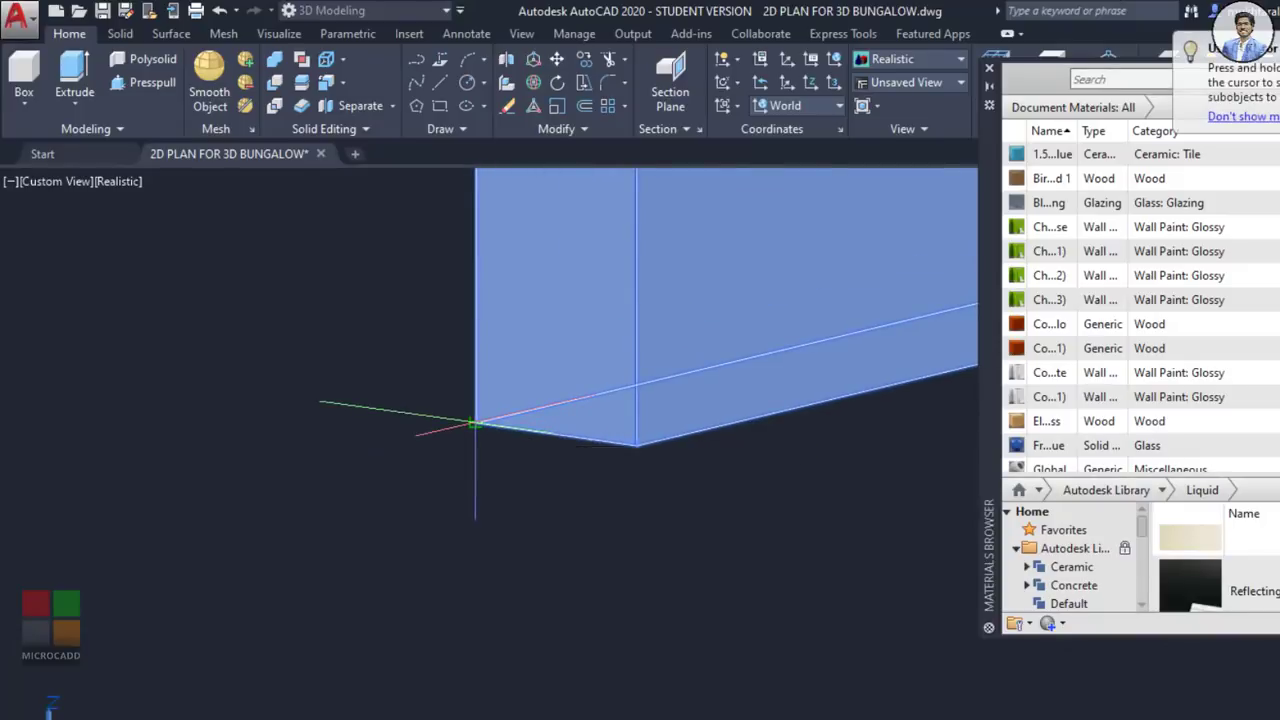
{"action": "left_click", "coordinate": [475, 425]}
{"action": "scroll", "coordinate": [600, 480], "scroll_direction": "down", "scroll_amount": 5}
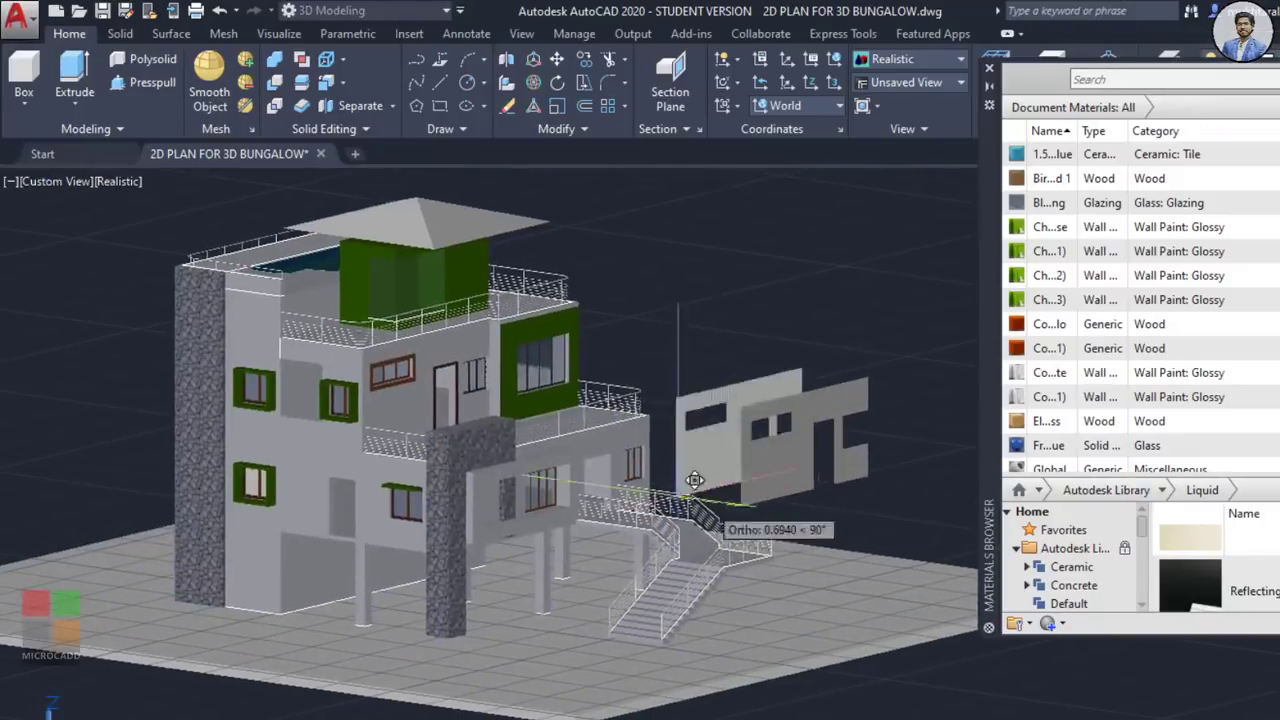
{"action": "scroll", "coordinate": [400, 430], "scroll_direction": "up", "scroll_amount": 8}
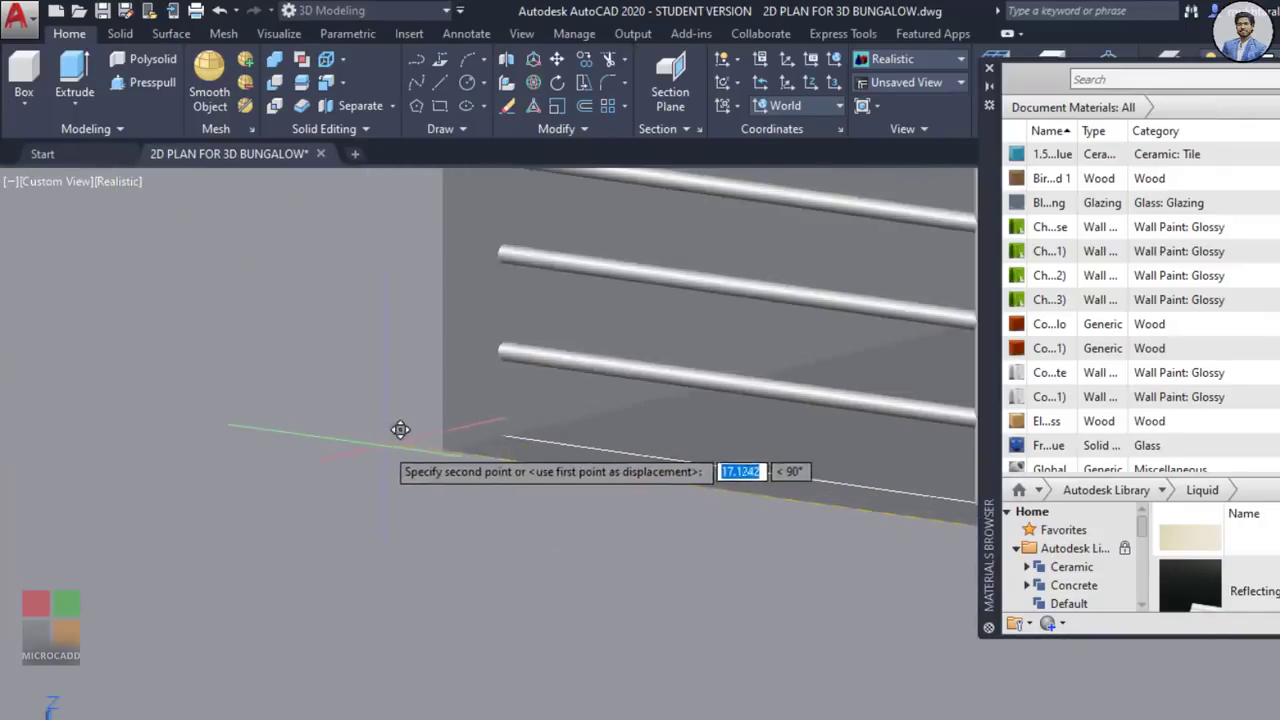
{"action": "scroll", "coordinate": [322, 480], "scroll_direction": "down", "scroll_amount": 6}
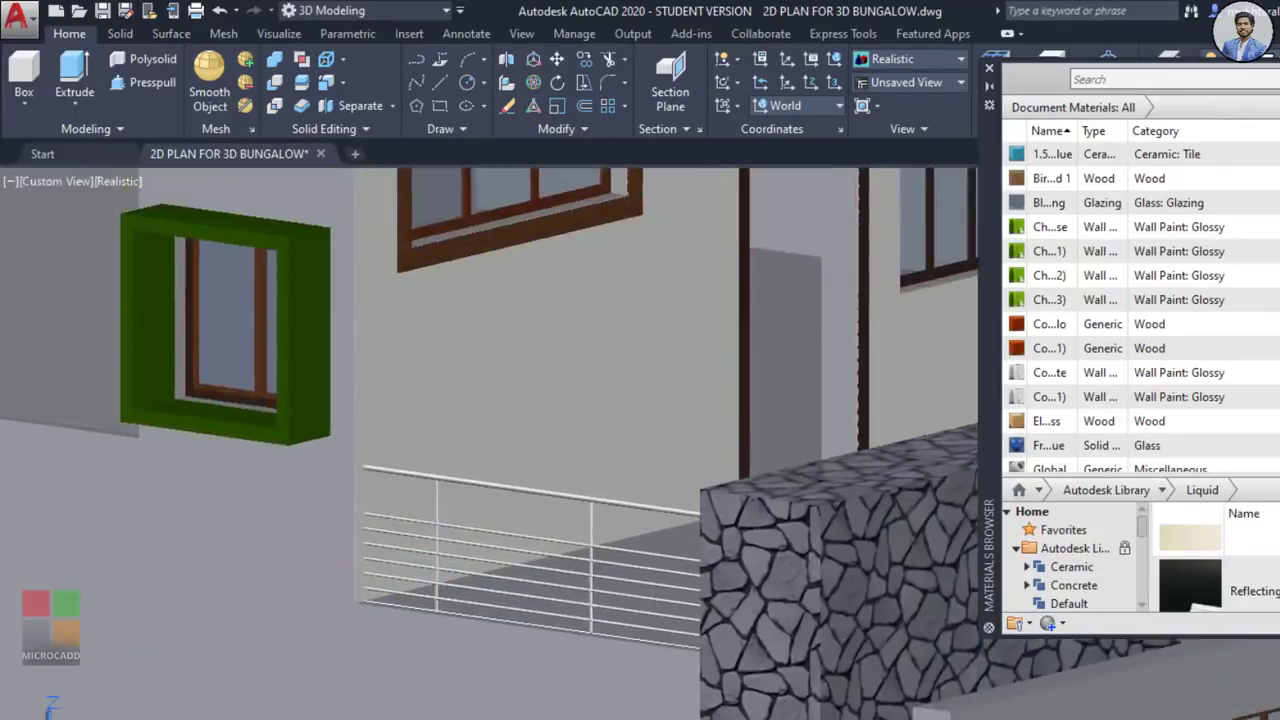
{"action": "scroll", "coordinate": [500, 414], "scroll_direction": "up", "scroll_amount": 3}
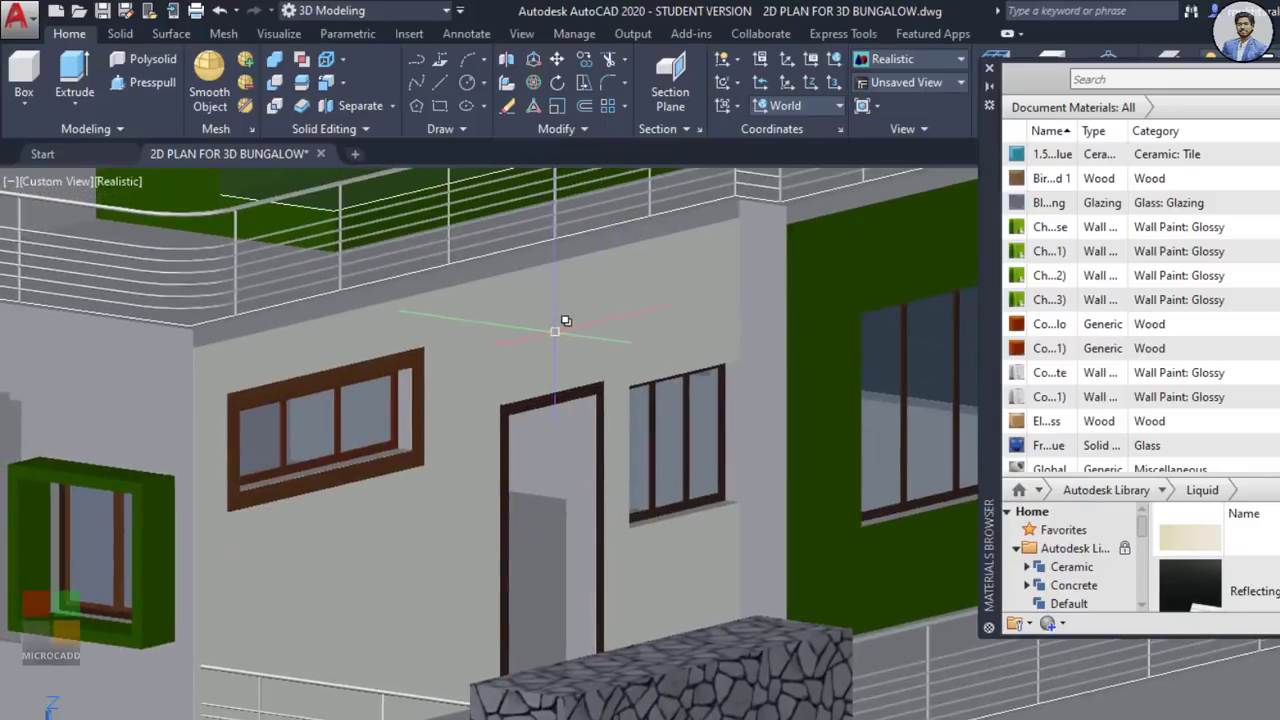
Step: Assign the Chocolate wall paint from the Autodesk Library to the thin panel on the upper-floor door wall
{"action": "scroll", "coordinate": [1090, 470], "scroll_direction": "down", "scroll_amount": 1}
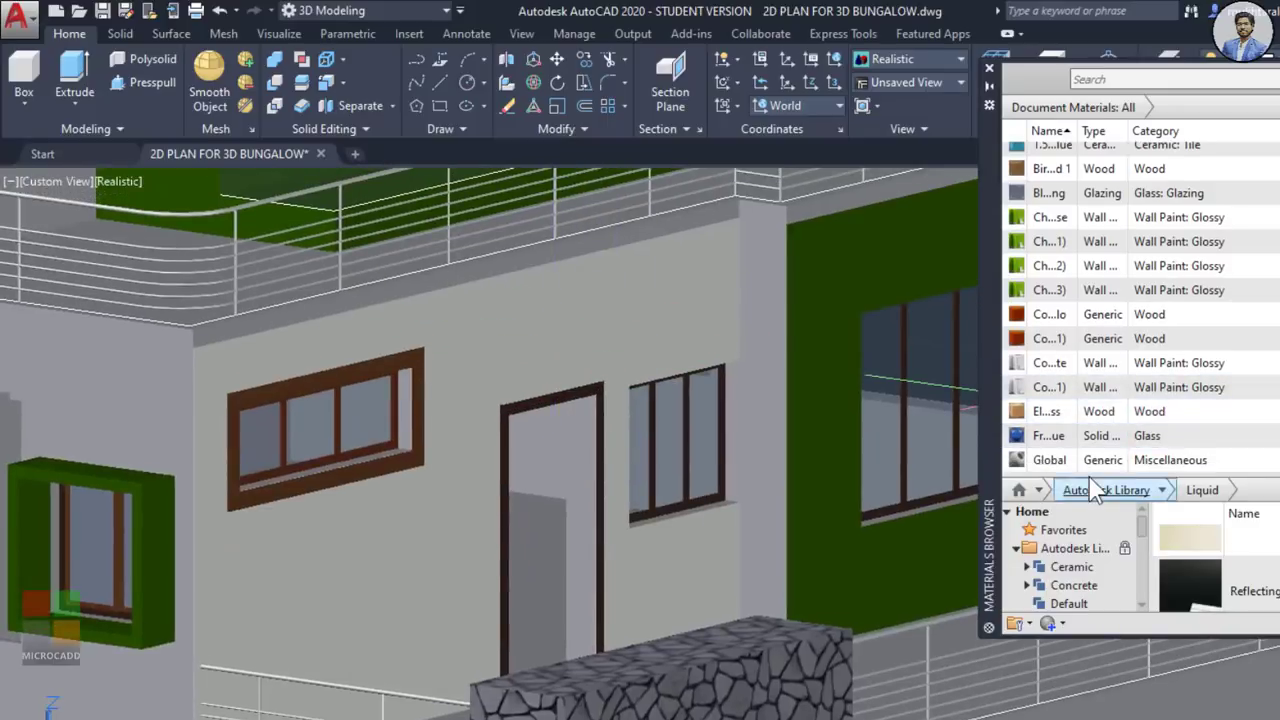
{"action": "left_click", "coordinate": [1090, 483]}
{"action": "left_click_drag", "start_coordinate": [1080, 477], "coordinate": [1097, 207]}
{"action": "scroll", "coordinate": [1060, 350], "scroll_direction": "down", "scroll_amount": 1}
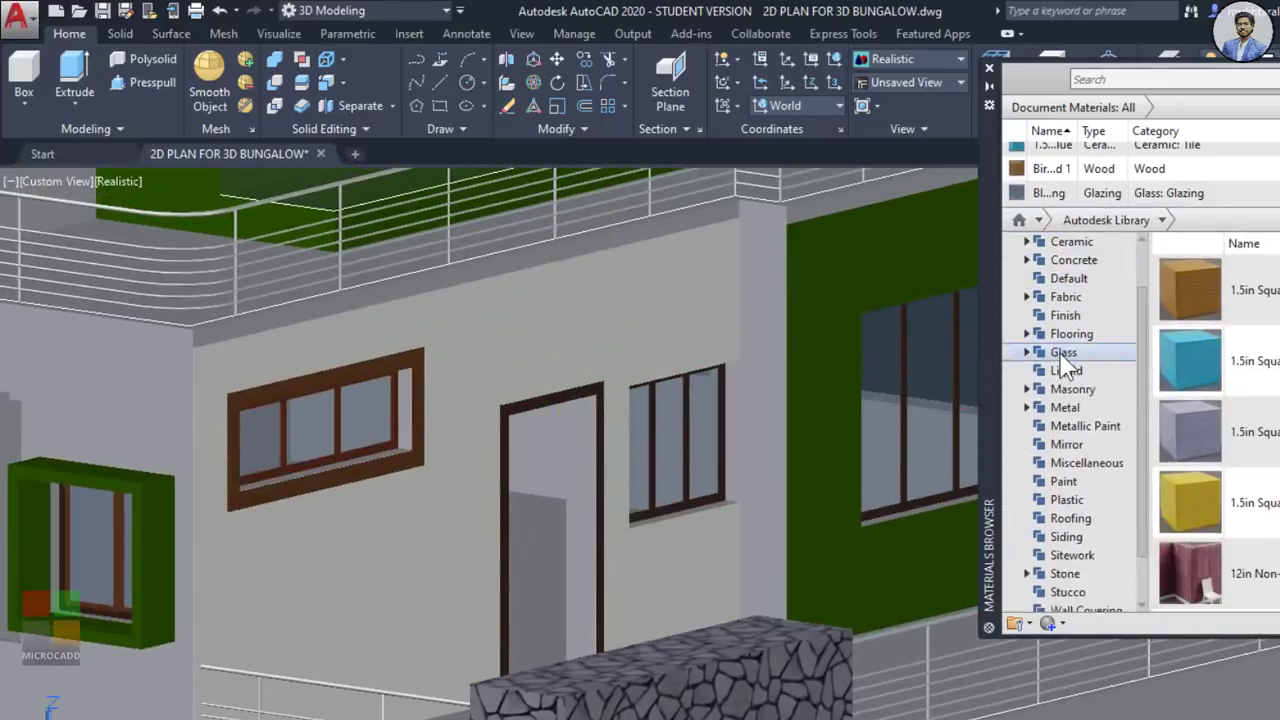
{"action": "scroll", "coordinate": [1066, 368], "scroll_direction": "down", "scroll_amount": 1}
{"action": "left_click", "coordinate": [1075, 573]}
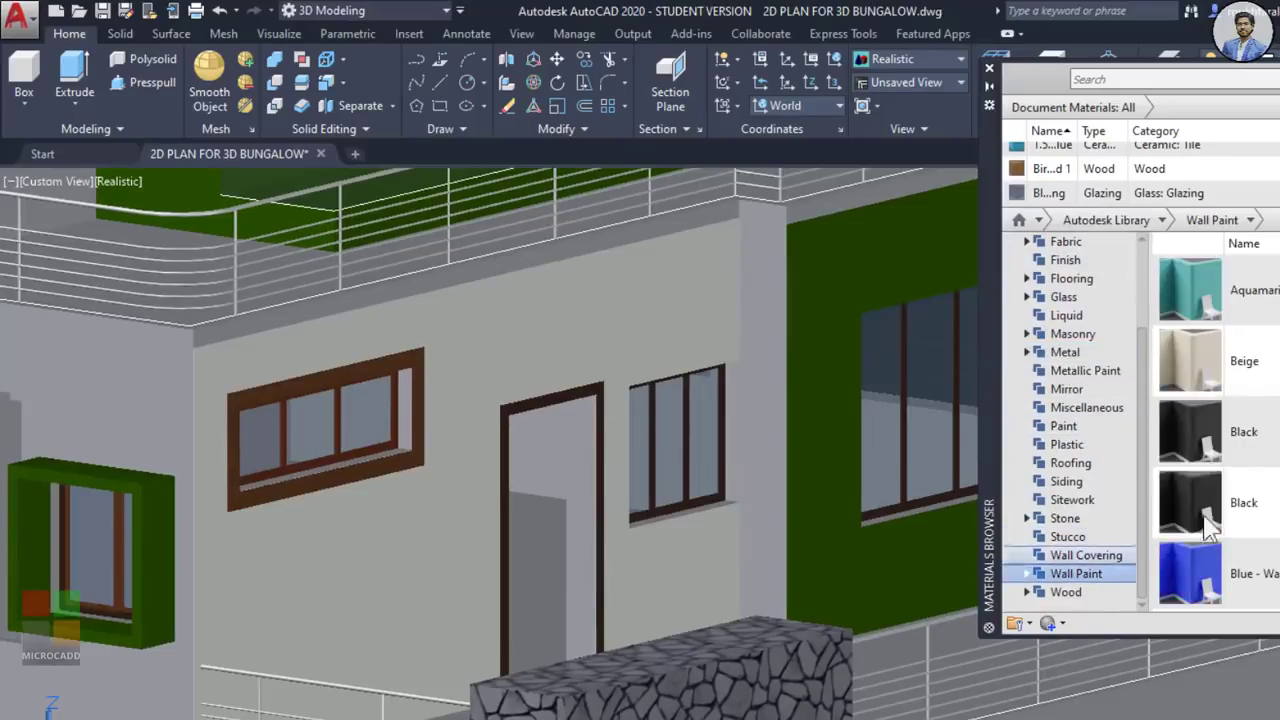
{"action": "scroll", "coordinate": [1196, 422], "scroll_direction": "down", "scroll_amount": 5}
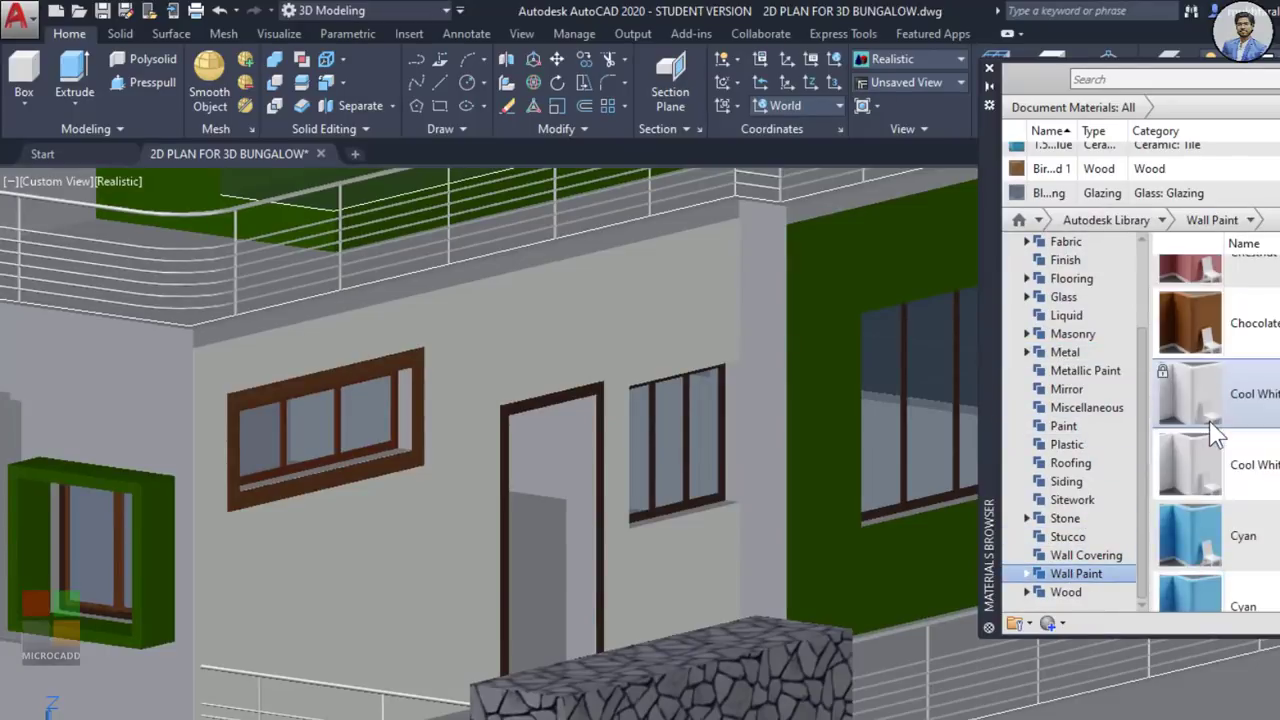
{"action": "left_click_drag", "start_coordinate": [540, 398], "coordinate": [540, 400]}
Step: Examine the bungalow's front facade with its brown and green wall panels from several distances and angles
{"action": "scroll", "coordinate": [600, 420], "scroll_direction": "down", "scroll_amount": 5}
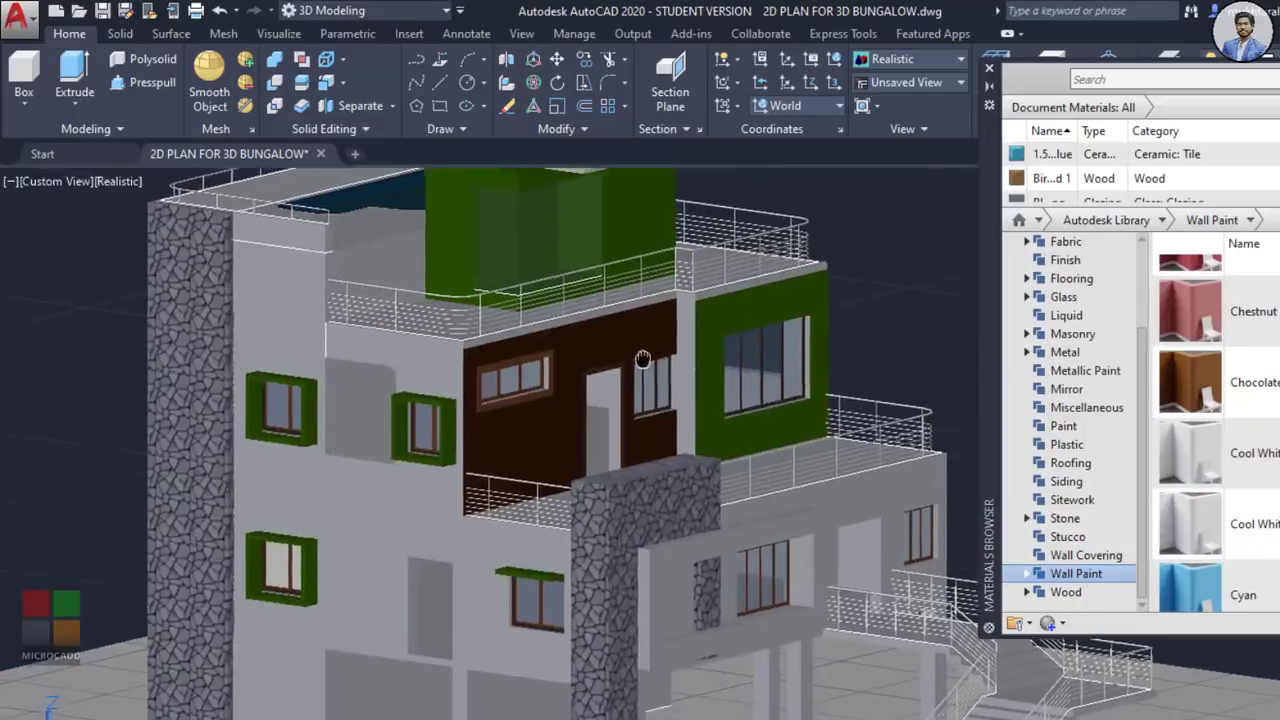
{"action": "scroll", "coordinate": [709, 434], "scroll_direction": "up", "scroll_amount": 3}
{"action": "scroll", "coordinate": [709, 434], "scroll_direction": "down", "scroll_amount": 1}
{"action": "scroll", "coordinate": [580, 434], "scroll_direction": "up", "scroll_amount": 6}
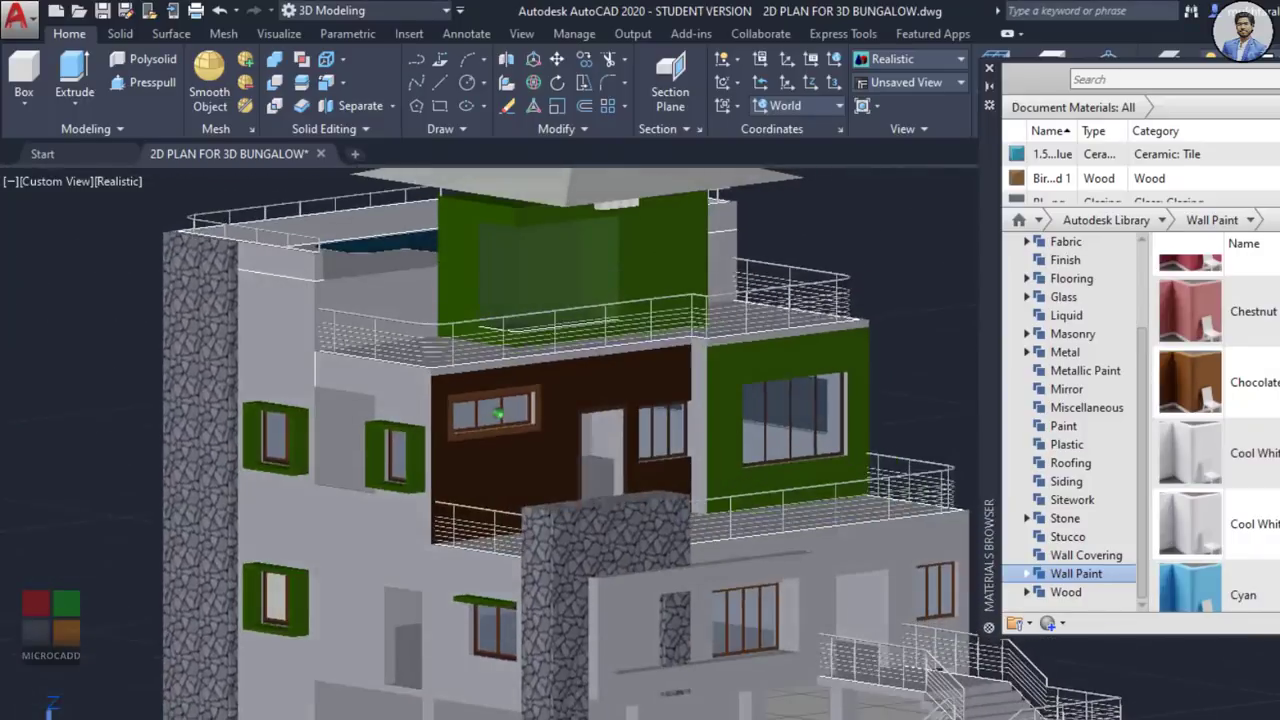
{"action": "scroll", "coordinate": [688, 371], "scroll_direction": "up", "scroll_amount": 1}
{"action": "middle_click_drag", "start_coordinate": [674, 391], "coordinate": [643, 390]}
{"action": "scroll", "coordinate": [650, 326], "scroll_direction": "down", "scroll_amount": 1}
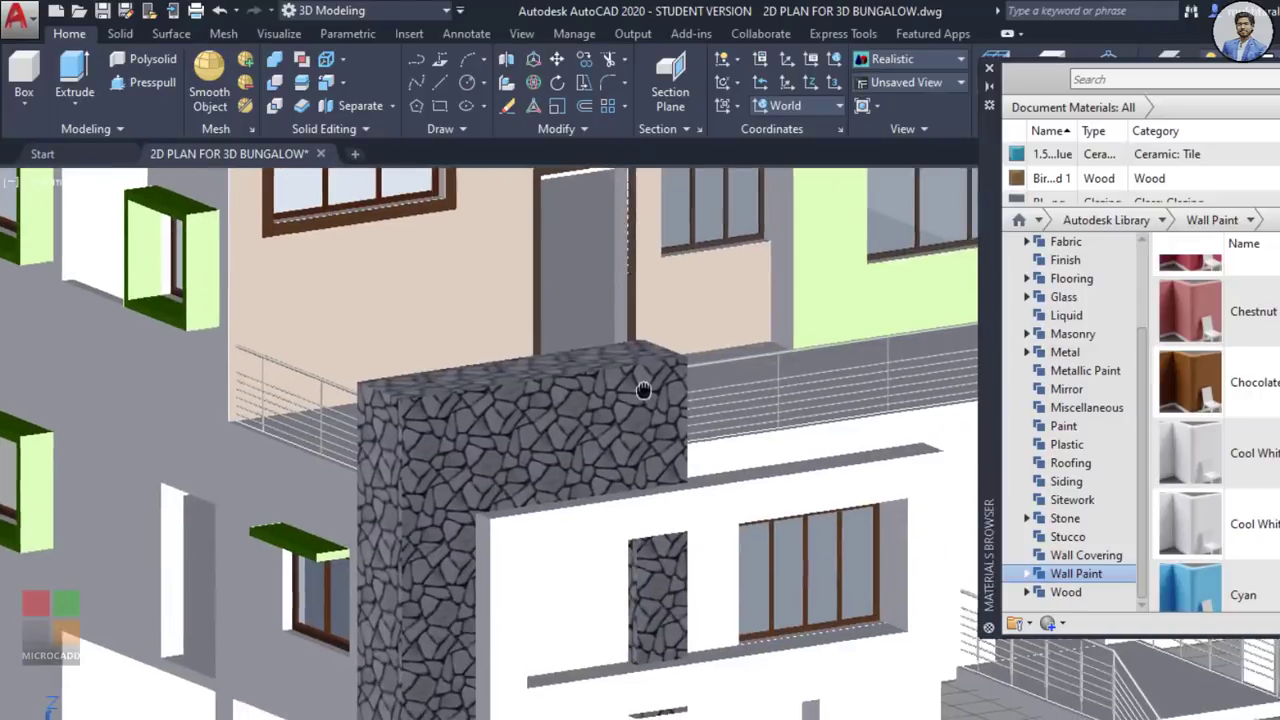
{"action": "scroll", "coordinate": [643, 385], "scroll_direction": "down", "scroll_amount": 4}
Step: Examine the pyramid roof and the Autodesk Library's Wood materials
{"action": "scroll", "coordinate": [580, 414], "scroll_direction": "up", "scroll_amount": 5}
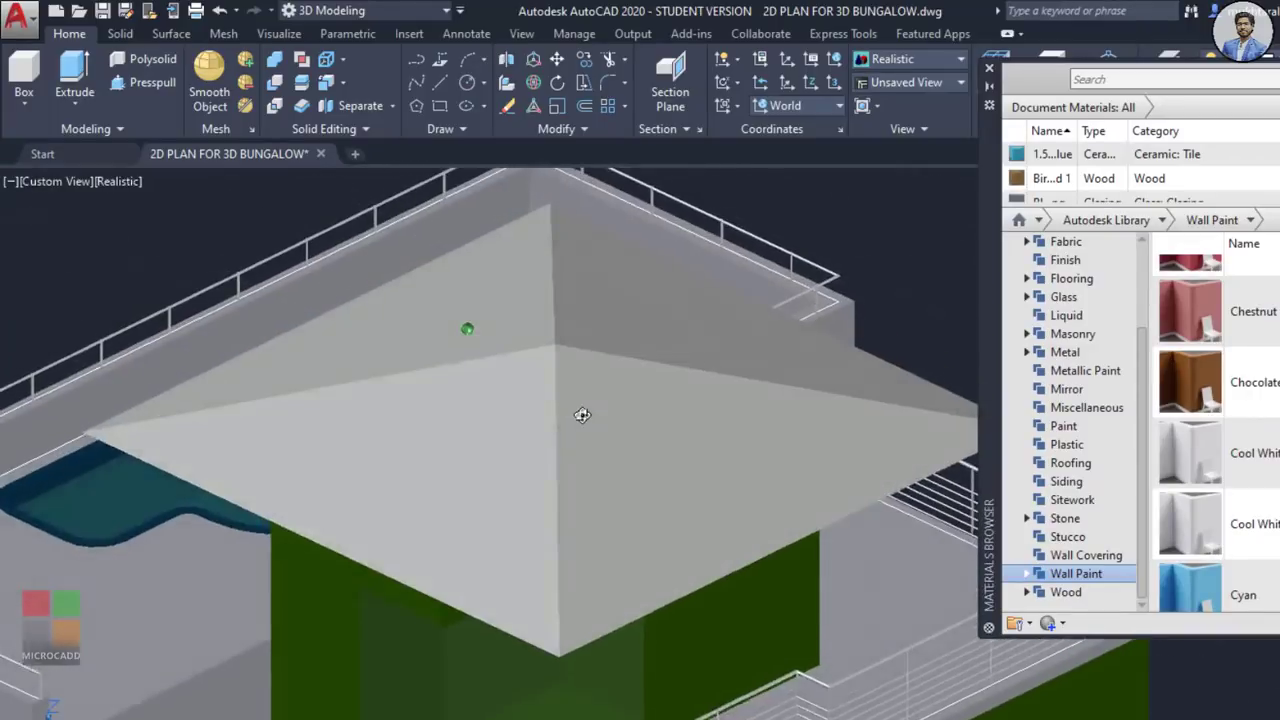
{"action": "scroll", "coordinate": [1236, 508], "scroll_direction": "down", "scroll_amount": 1}
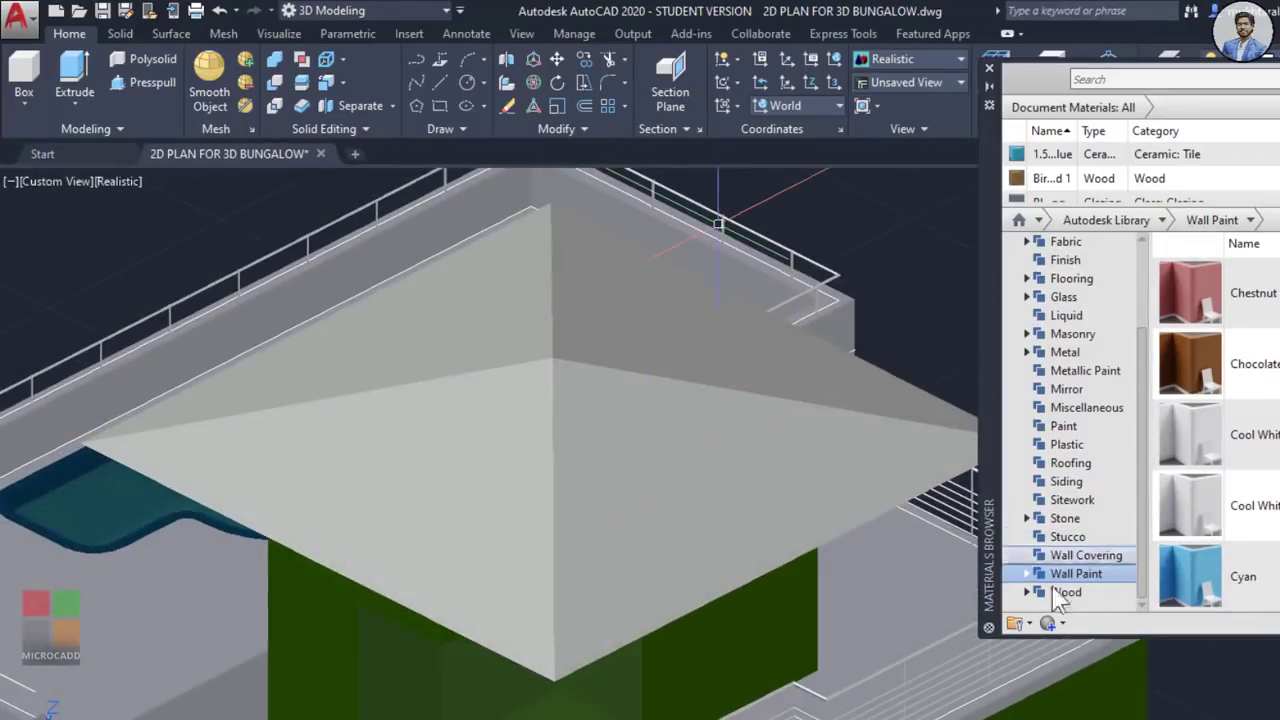
{"action": "left_click", "coordinate": [1060, 592]}
{"action": "scroll", "coordinate": [1215, 405], "scroll_direction": "down", "scroll_amount": 5}
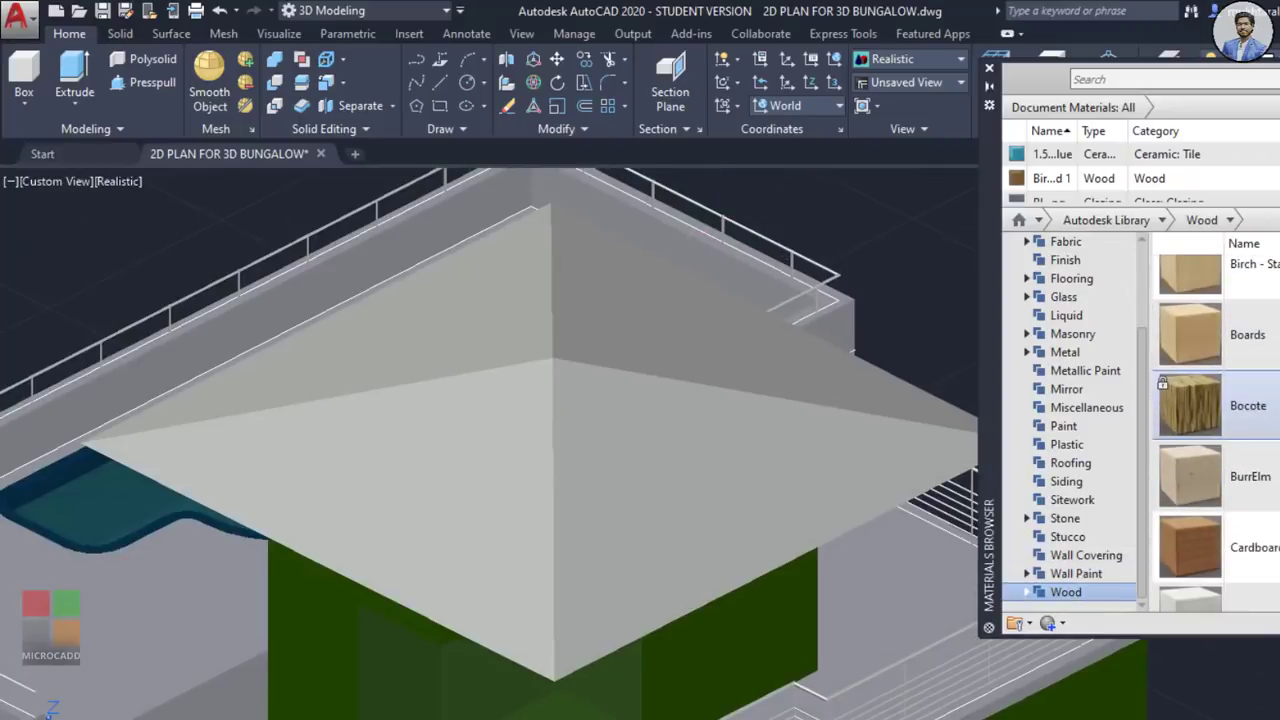
{"action": "scroll", "coordinate": [1216, 420], "scroll_direction": "up", "scroll_amount": 1}
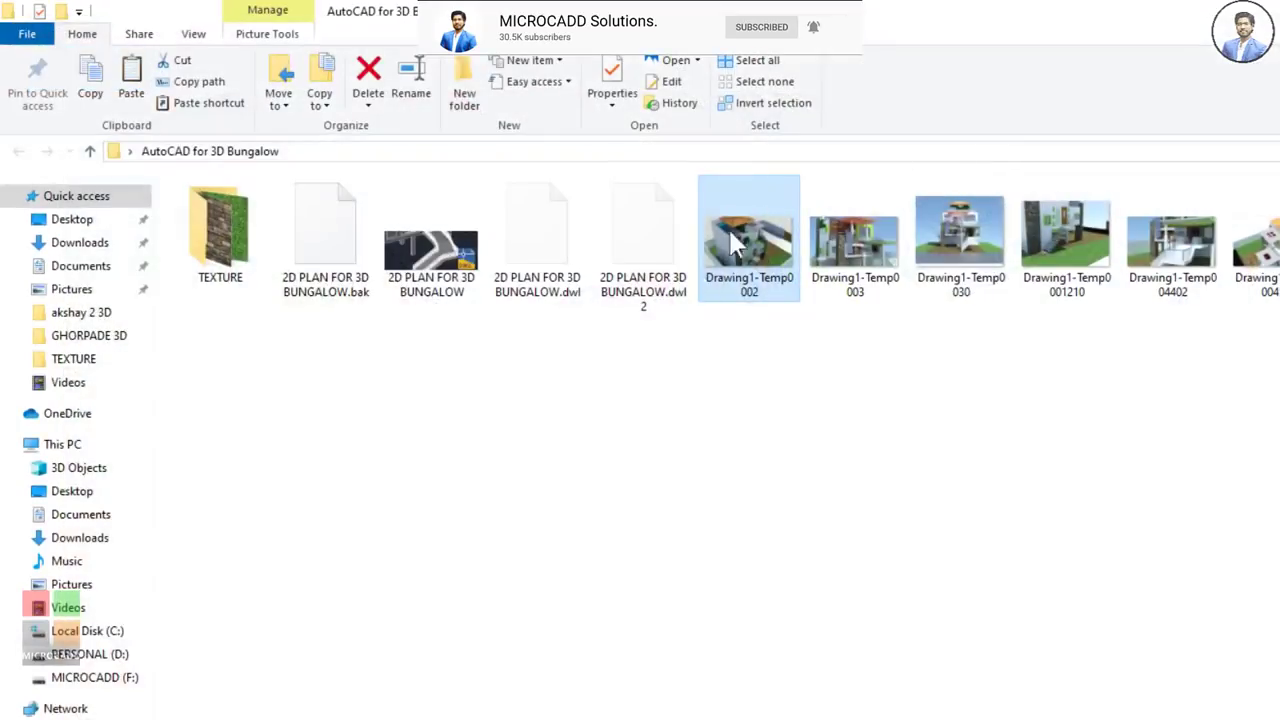
Step: Look through the texture images in the TEXTURE subfolder of the AutoCAD for 3D Bungalow folder in File Explorer
{"action": "left_click", "coordinate": [660, 534]}
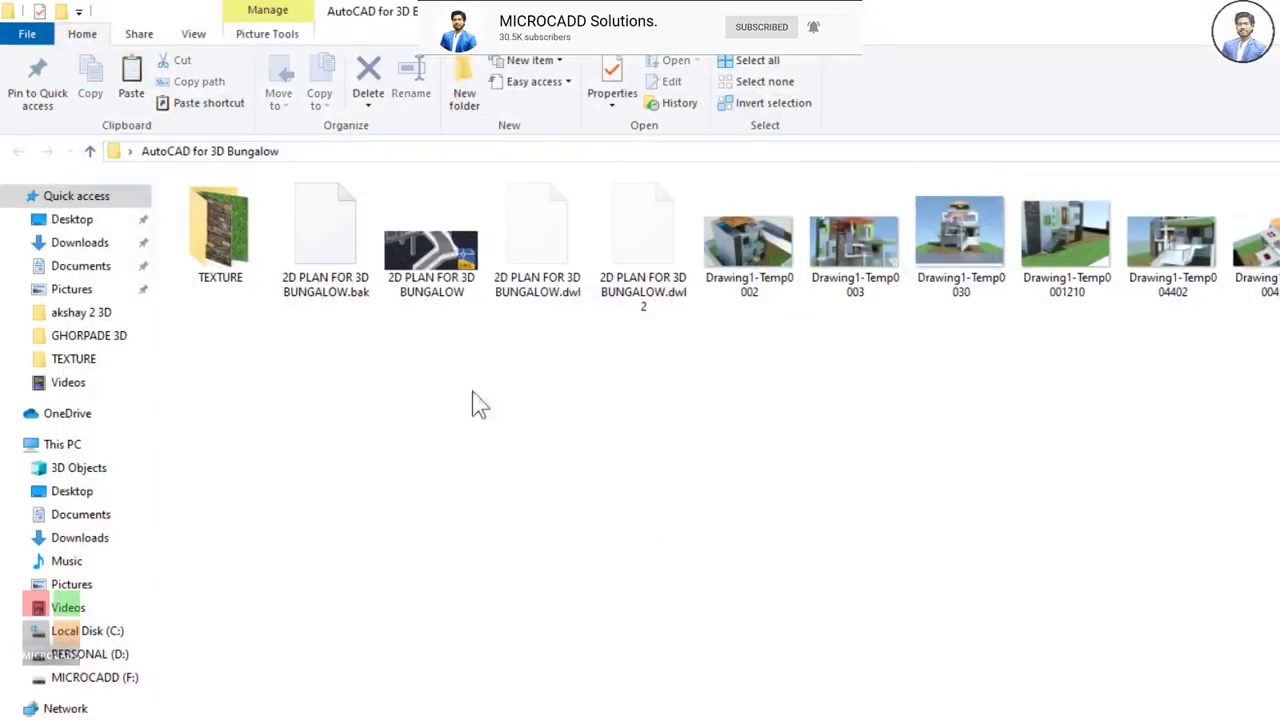
{"action": "double_click", "coordinate": [230, 270]}
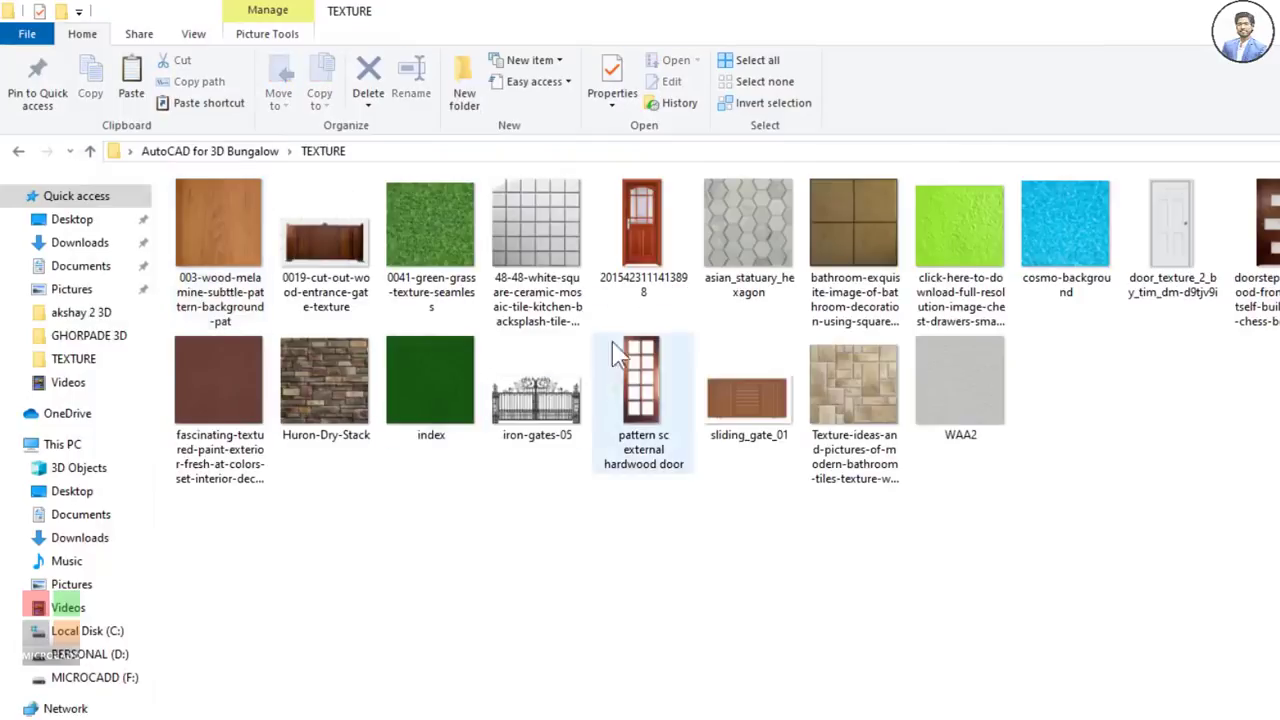
{"action": "scroll", "coordinate": [630, 340], "scroll_direction": "up", "scroll_amount": 1, "text": "ctrl"}
{"action": "left_click", "coordinate": [479, 361]}
{"action": "left_click", "coordinate": [480, 240]}
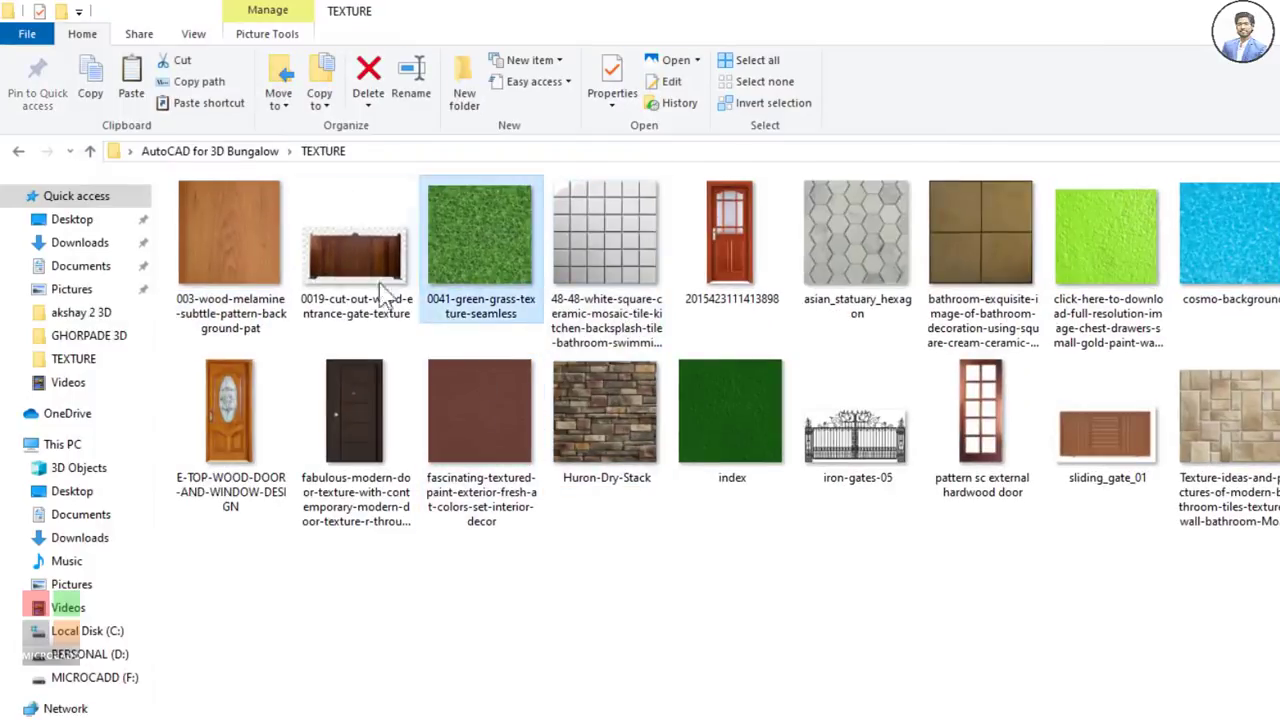
{"action": "left_click", "coordinate": [605, 235]}
{"action": "left_click", "coordinate": [856, 238]}
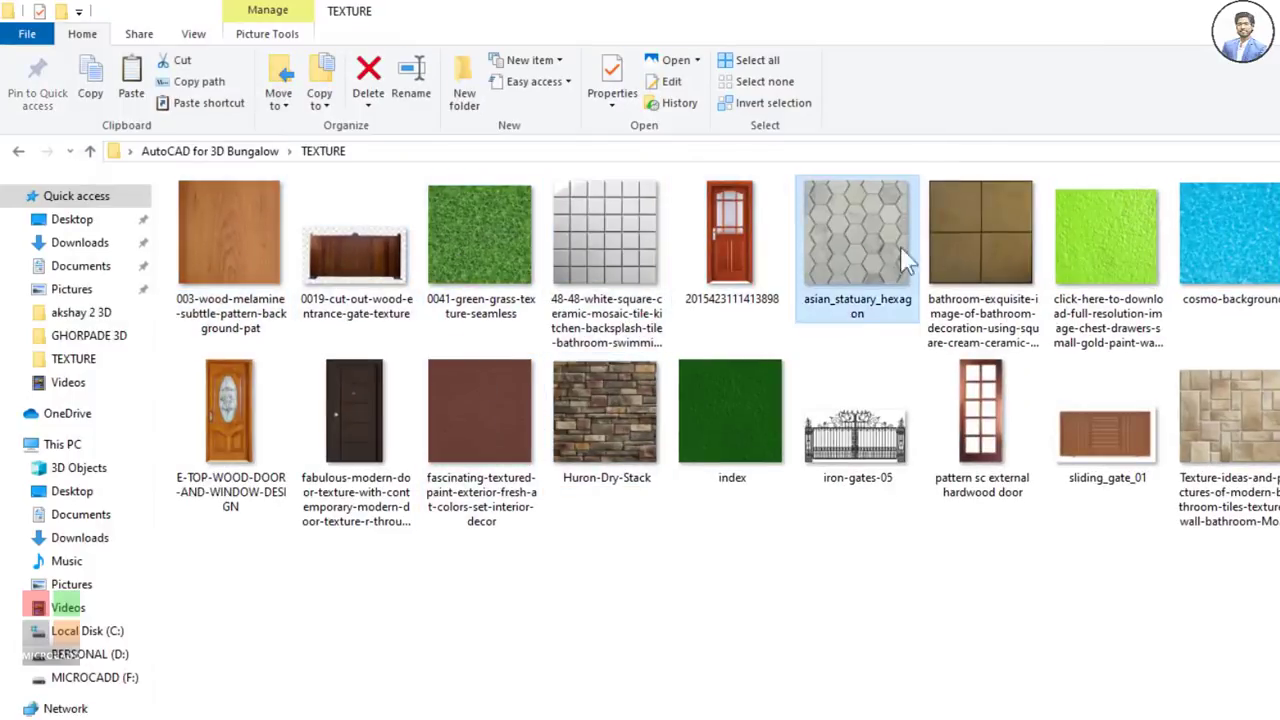
{"action": "left_click", "coordinate": [982, 245]}
Step: Preview the oval-glass wood door, dark modern door and chess-board-pattern door texture images, closing each one
{"action": "double_click", "coordinate": [175, 400]}
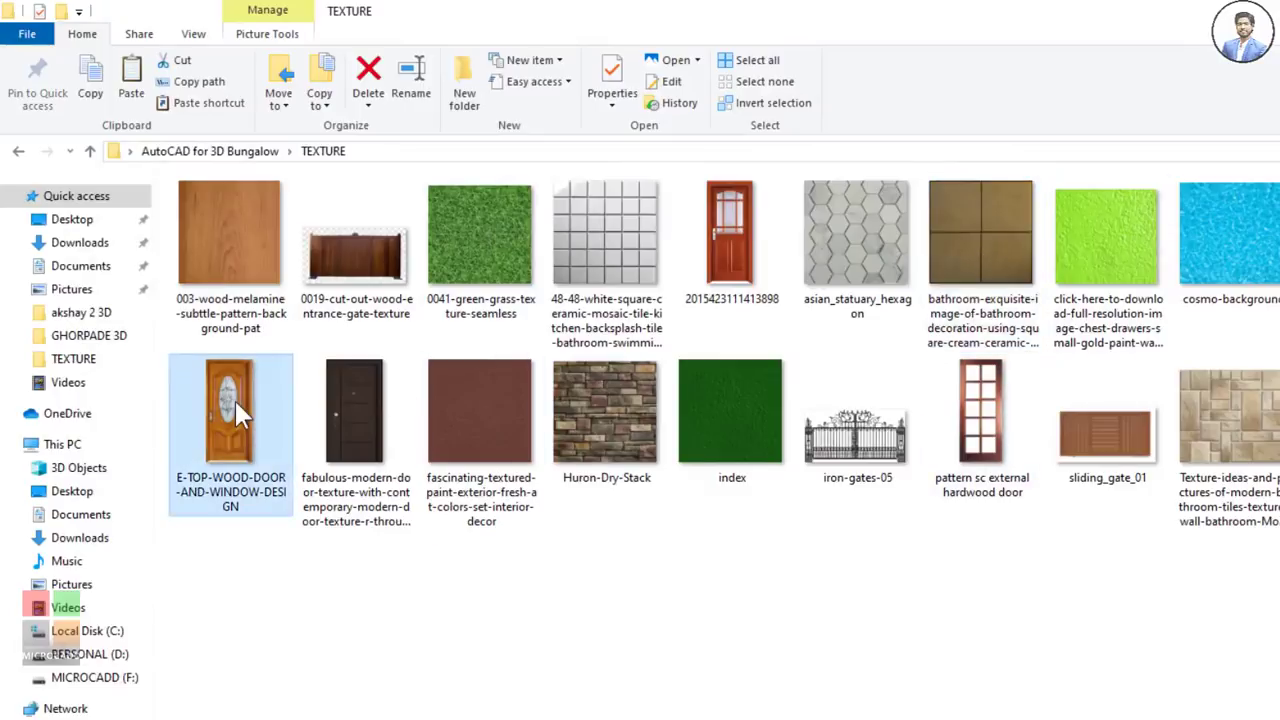
{"action": "key", "text": "alt+F4"}
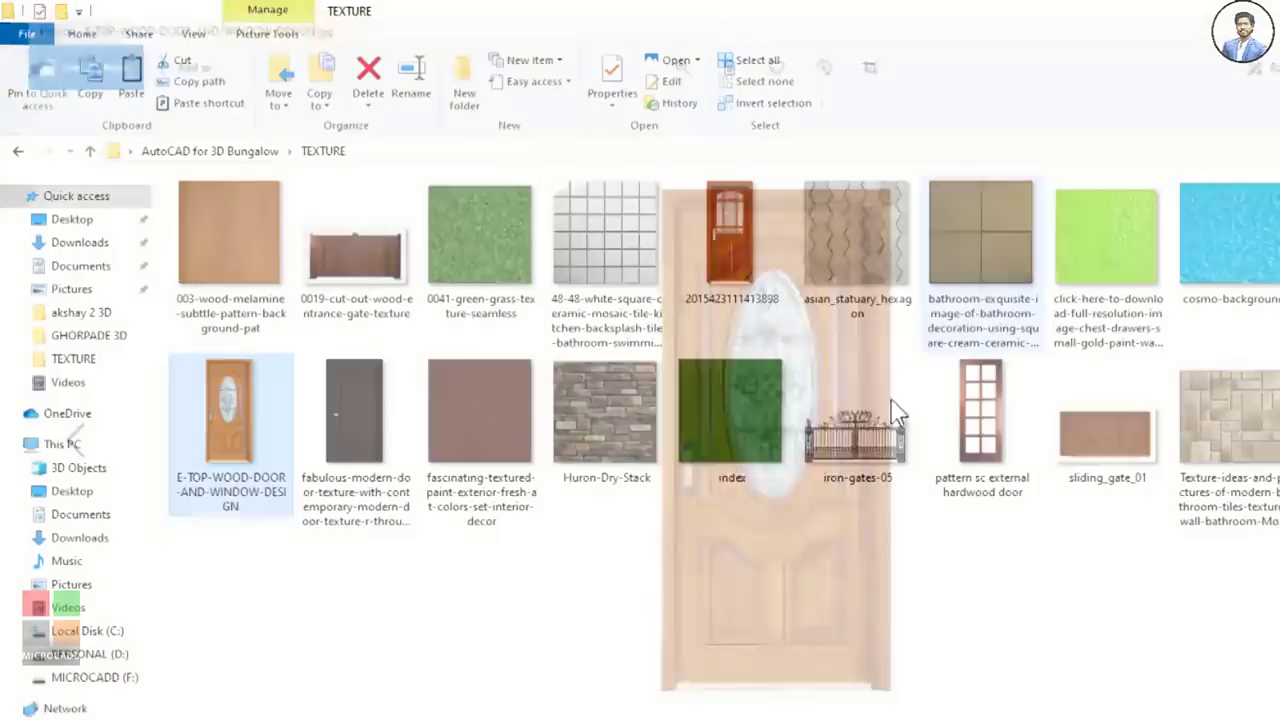
{"action": "double_click", "coordinate": [350, 406]}
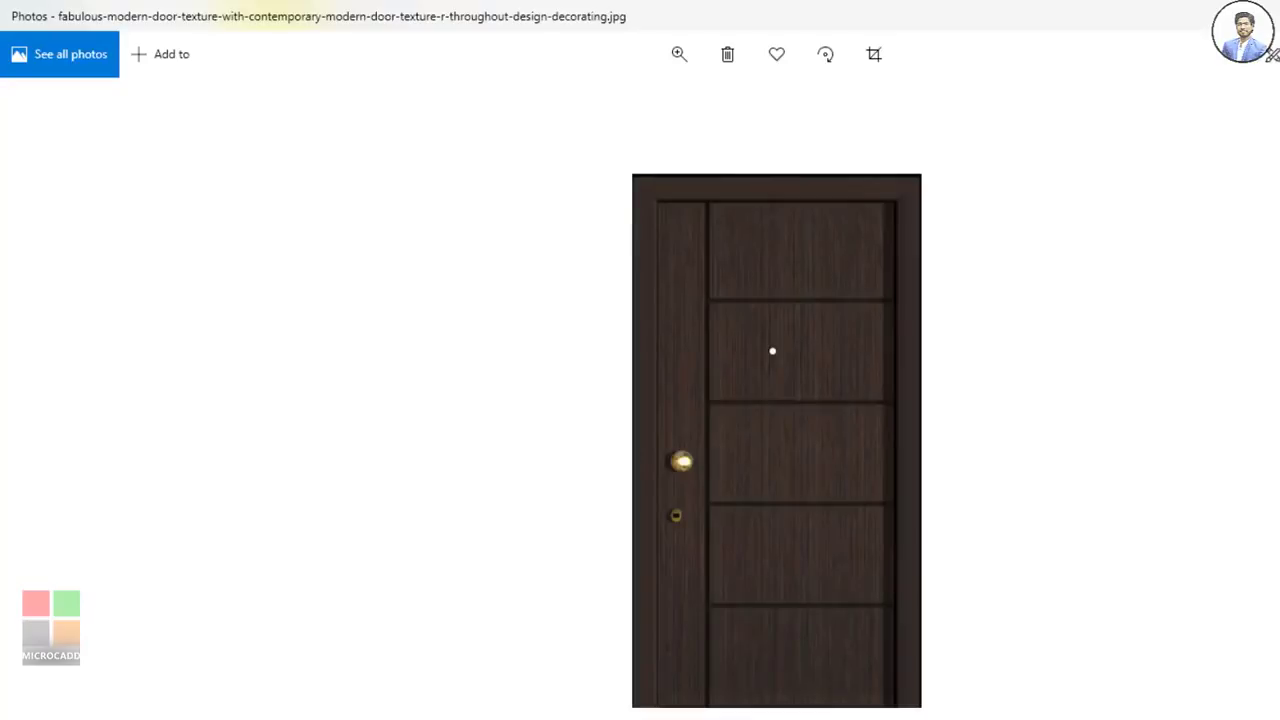
{"action": "key", "text": "alt+F4"}
{"action": "double_click", "coordinate": [1275, 238]}
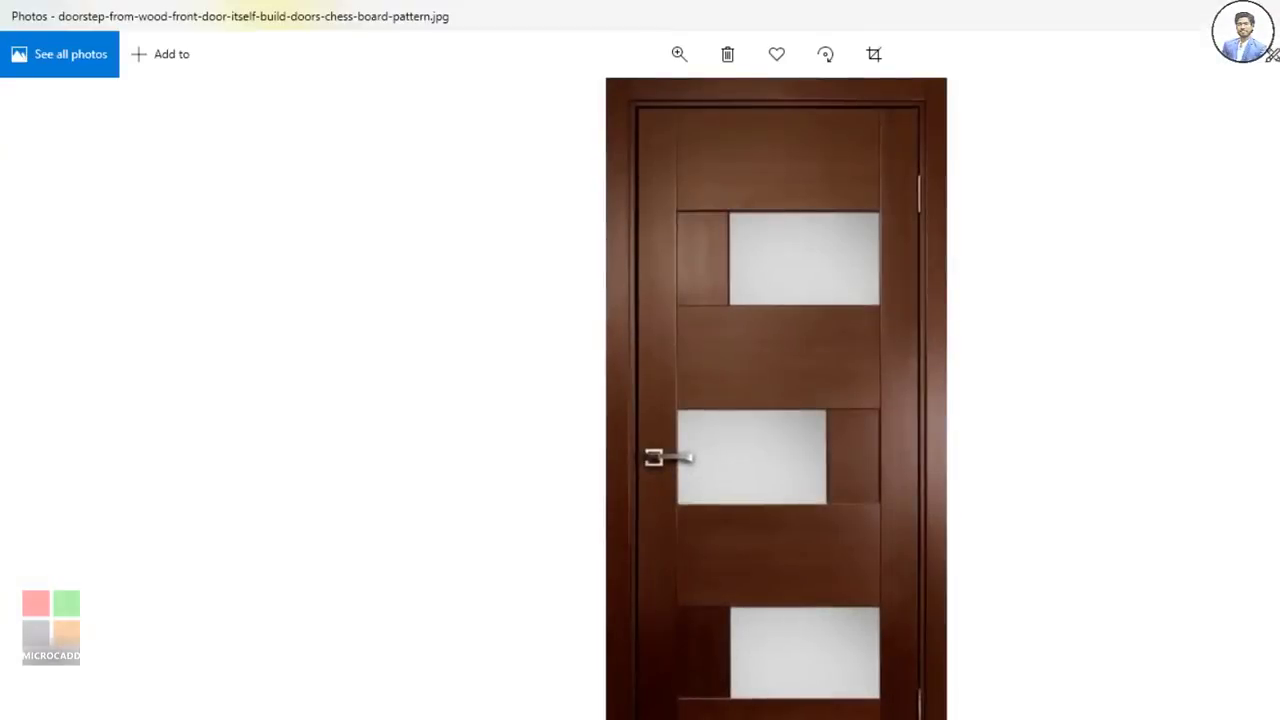
{"action": "key", "text": "alt+F4"}
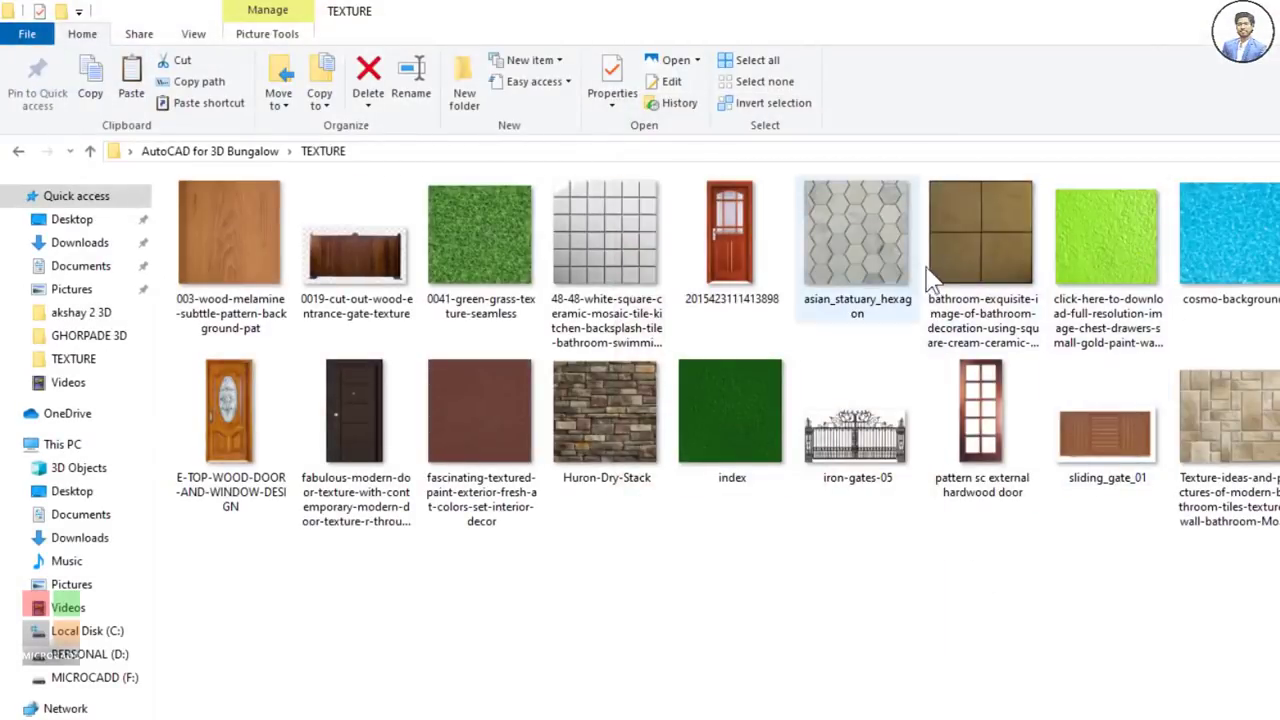
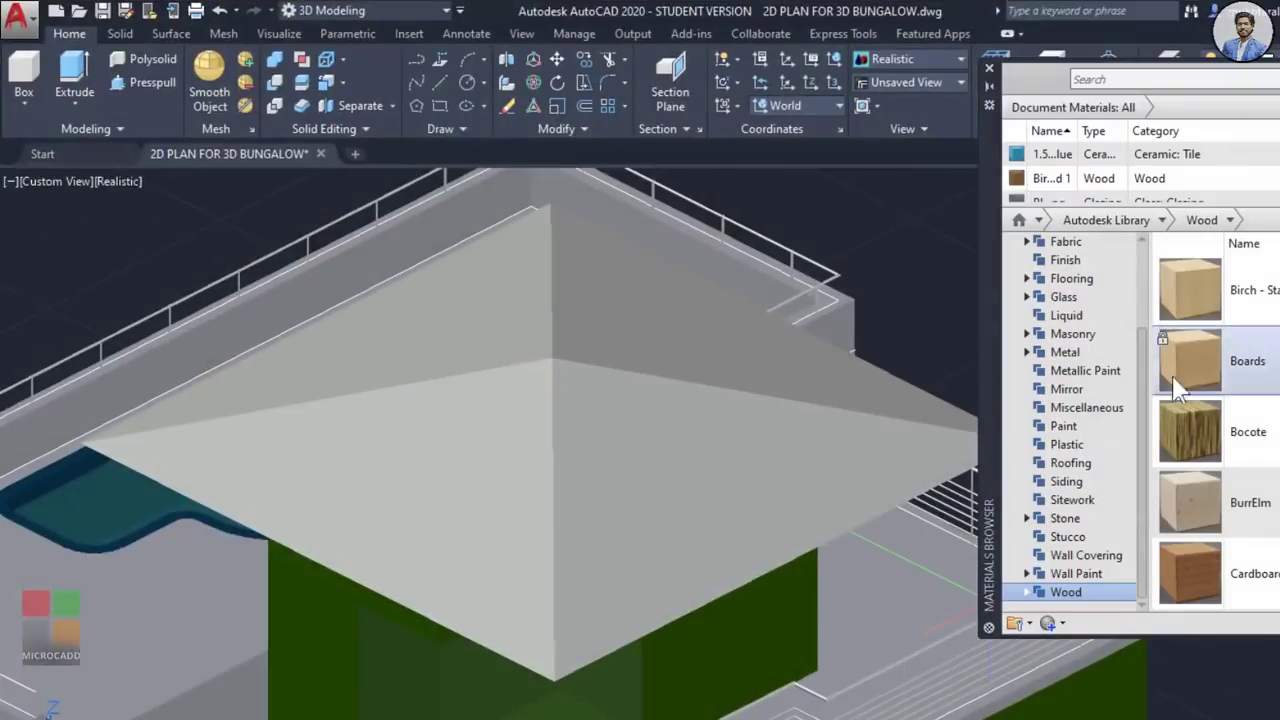
Step: In AutoCAD, try the Bocote and Cardboard wood materials from the Autodesk Library on the pyramid roof
{"action": "left_click_drag", "start_coordinate": [1198, 435], "coordinate": [775, 470]}
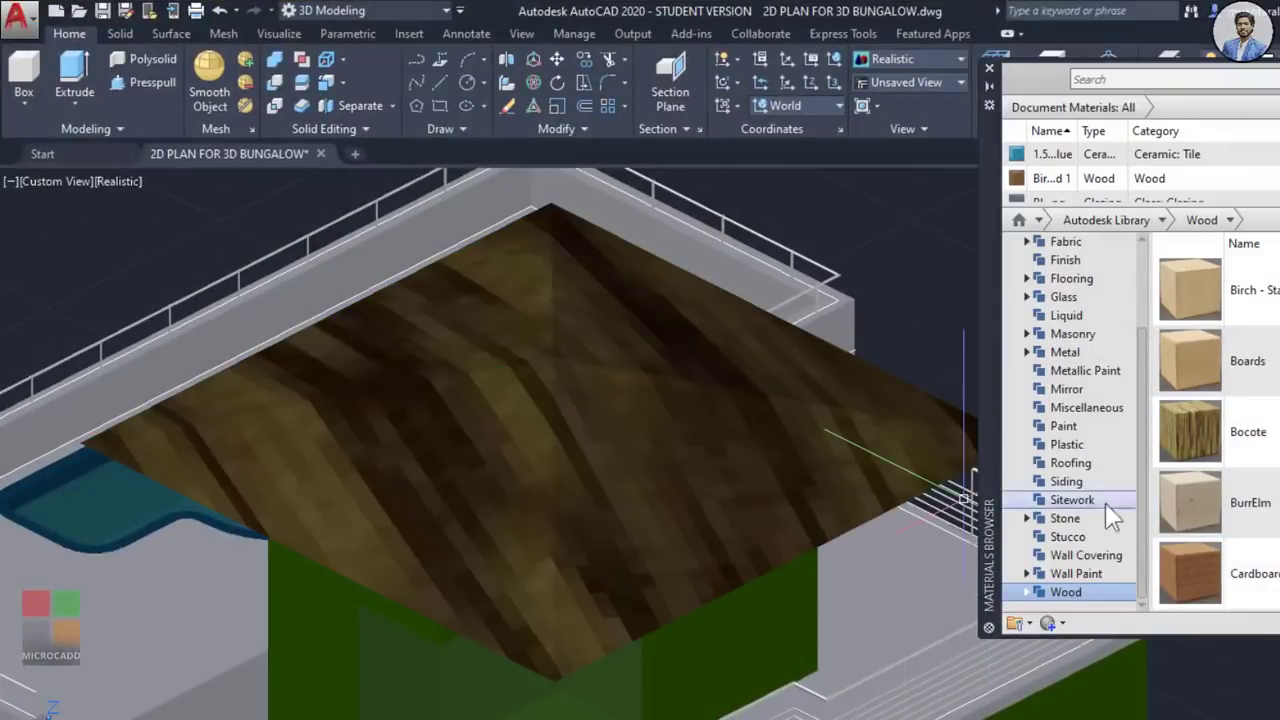
{"action": "left_click_drag", "start_coordinate": [1202, 570], "coordinate": [798, 440]}
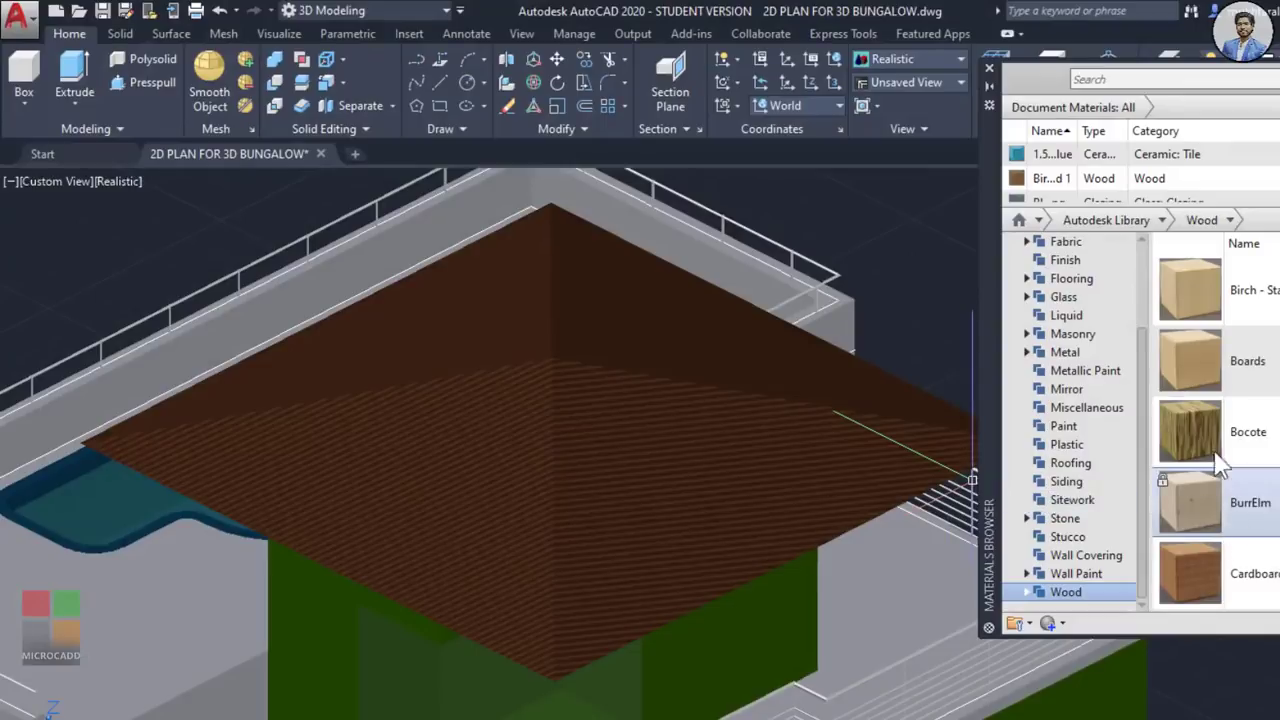
{"action": "scroll", "coordinate": [1220, 463], "scroll_direction": "down", "scroll_amount": 5}
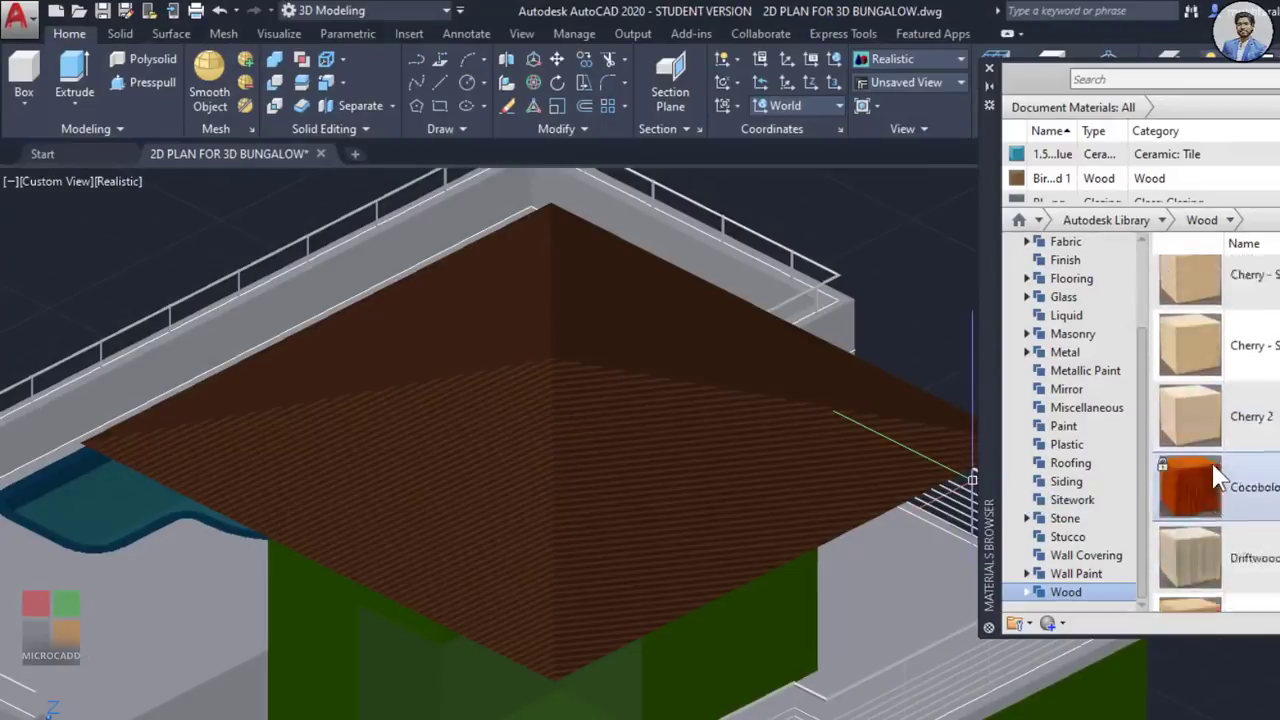
{"action": "scroll", "coordinate": [1218, 478], "scroll_direction": "down", "scroll_amount": 2}
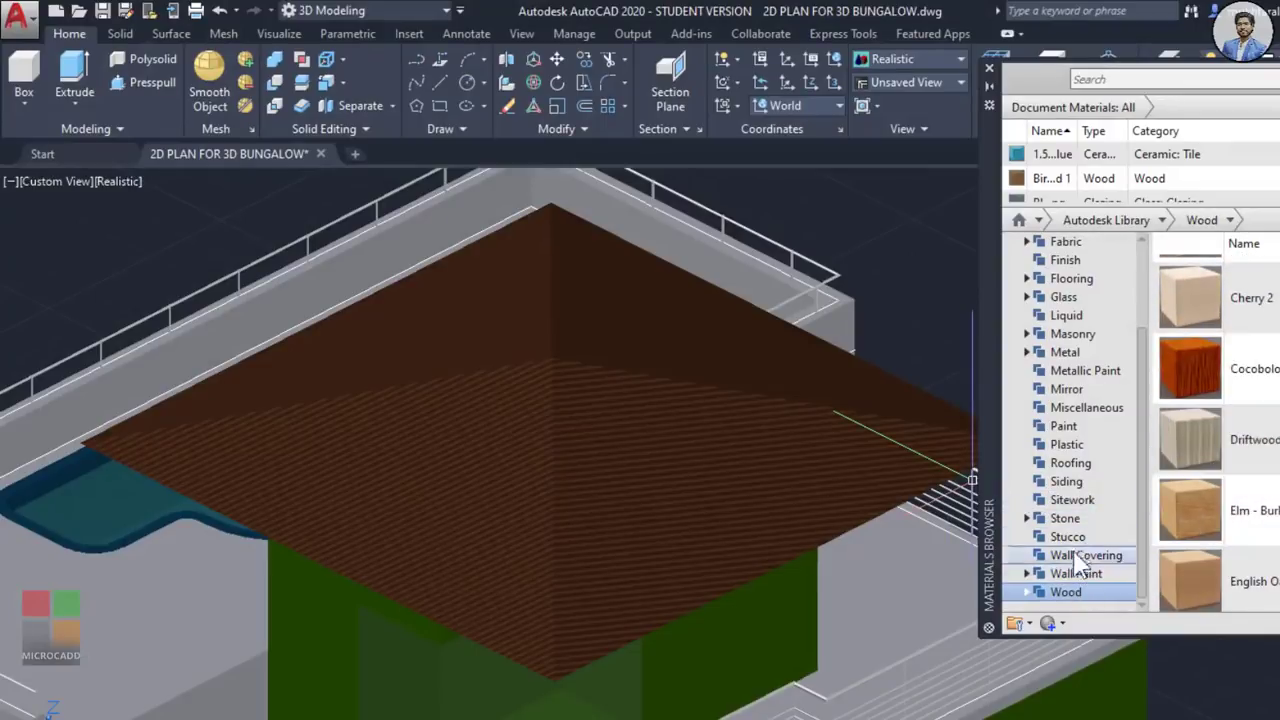
Step: Try a Shake roofing material on the pyramid roof and replace it with a red Shingle from the Autodesk Library
{"action": "left_click", "coordinate": [1080, 466]}
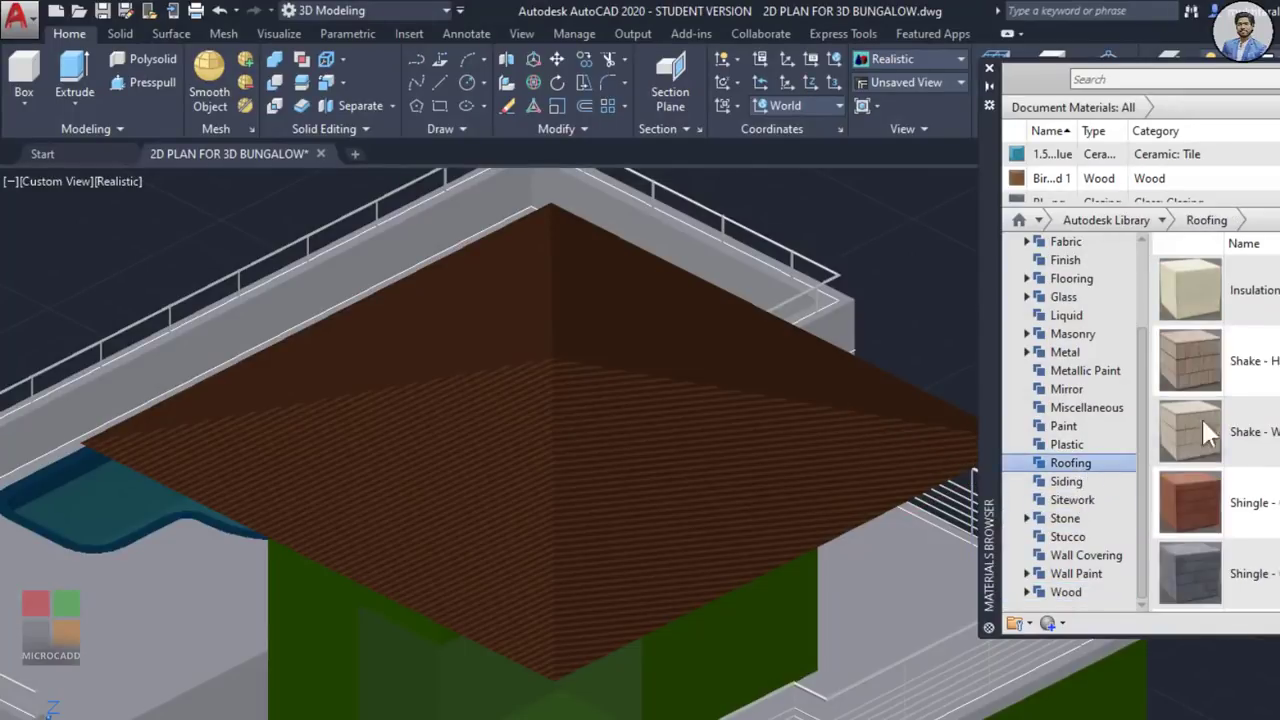
{"action": "left_click_drag", "start_coordinate": [1218, 377], "coordinate": [834, 451]}
{"action": "scroll", "coordinate": [1210, 340], "scroll_direction": "down", "scroll_amount": 3}
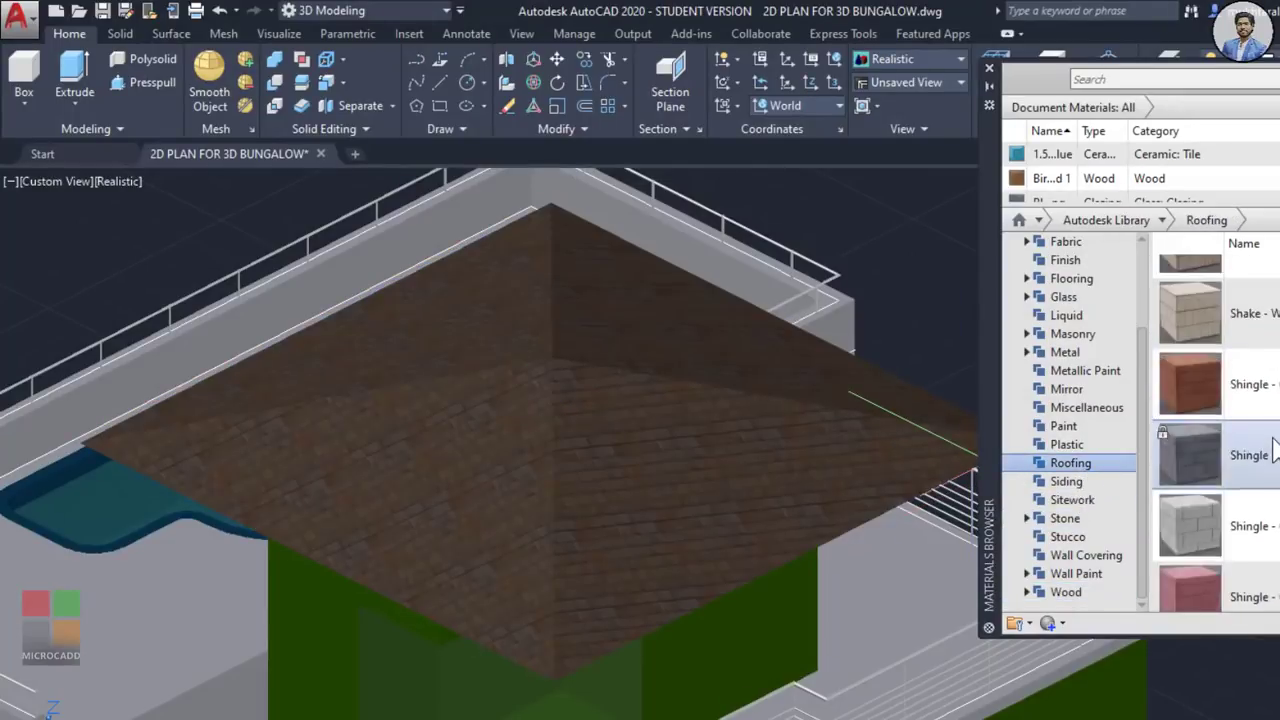
{"action": "left_click_drag", "start_coordinate": [1210, 340], "coordinate": [600, 480]}
{"action": "scroll", "coordinate": [1230, 450], "scroll_direction": "down", "scroll_amount": 3}
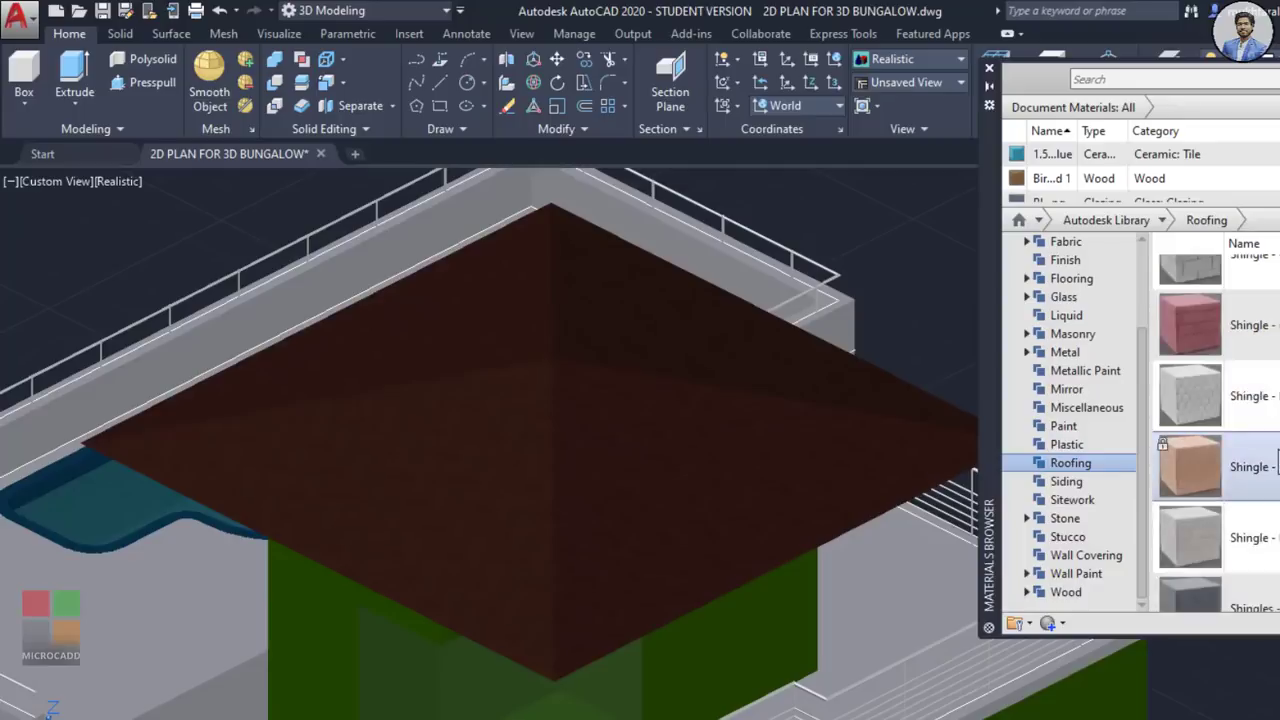
Step: Examine the roof's shingle material up close and from around the whole bungalow
{"action": "scroll", "coordinate": [705, 543], "scroll_direction": "up", "scroll_amount": 6}
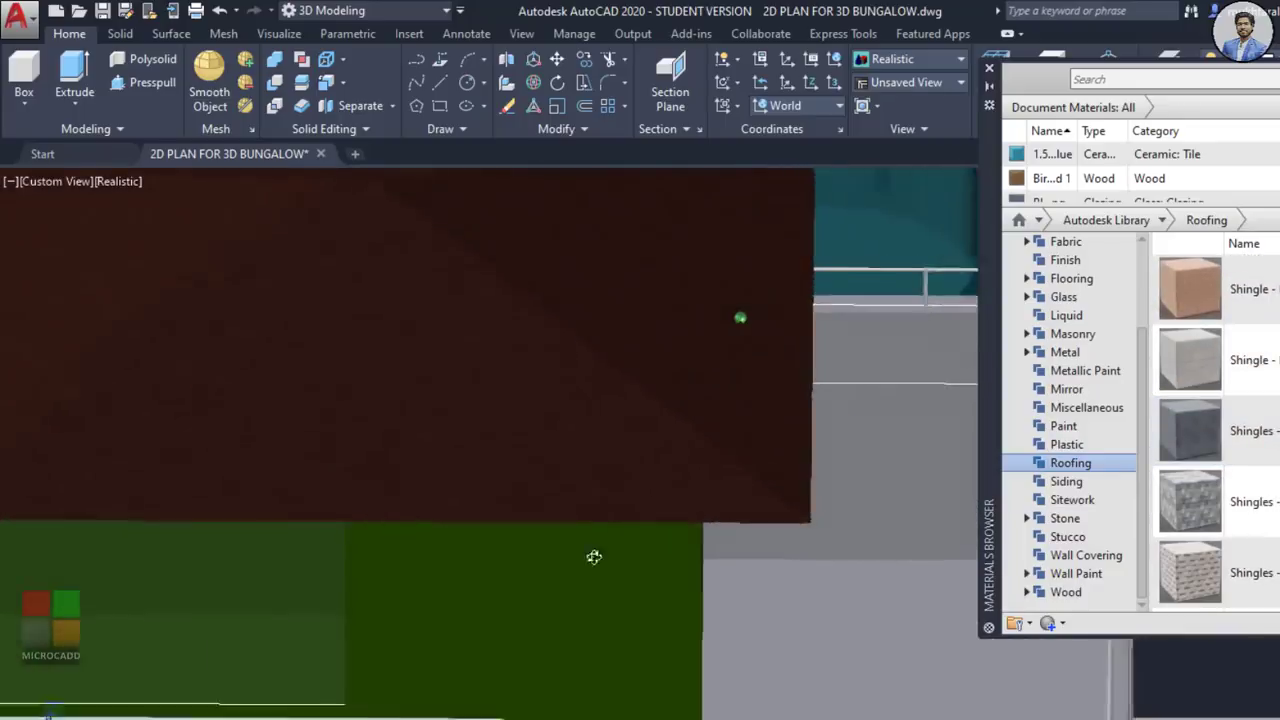
{"action": "scroll", "coordinate": [1230, 455], "scroll_direction": "up", "scroll_amount": 1}
{"action": "scroll", "coordinate": [1274, 480], "scroll_direction": "down", "scroll_amount": 3}
{"action": "scroll", "coordinate": [410, 465], "scroll_direction": "down", "scroll_amount": 3}
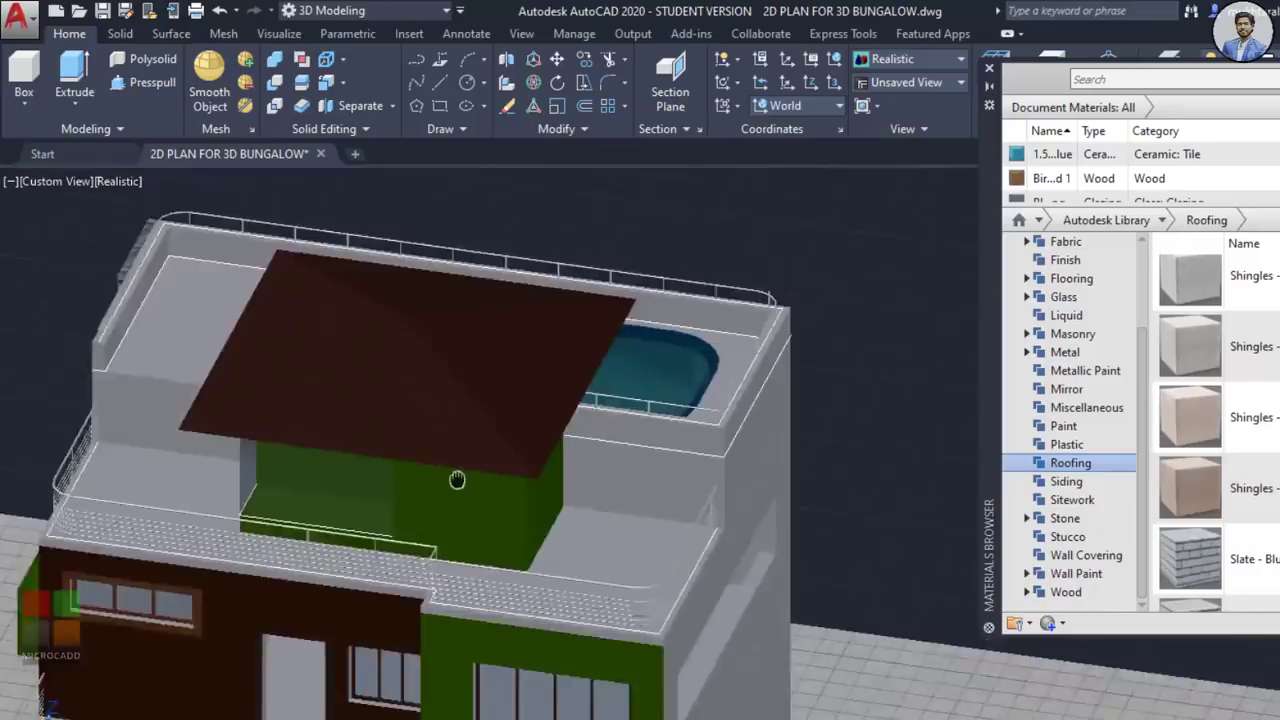
{"action": "middle_click_drag", "start_coordinate": [457, 480], "coordinate": [718, 576], "text": "shift"}
{"action": "scroll", "coordinate": [485, 415], "scroll_direction": "down", "scroll_amount": 5}
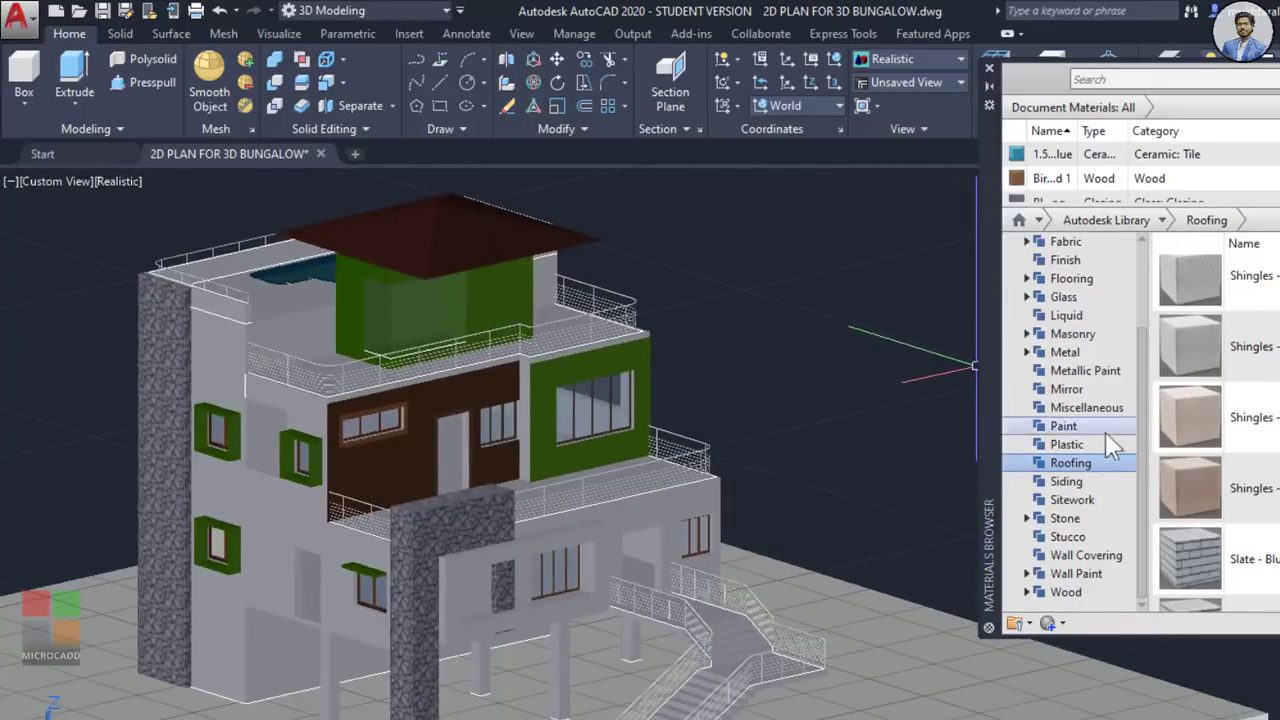
Step: Assign the Stainless - Polished metal from the Autodesk Library to the terrace railing below the green window wall
{"action": "left_click", "coordinate": [1066, 352]}
{"action": "scroll", "coordinate": [1190, 383], "scroll_direction": "down", "scroll_amount": 1}
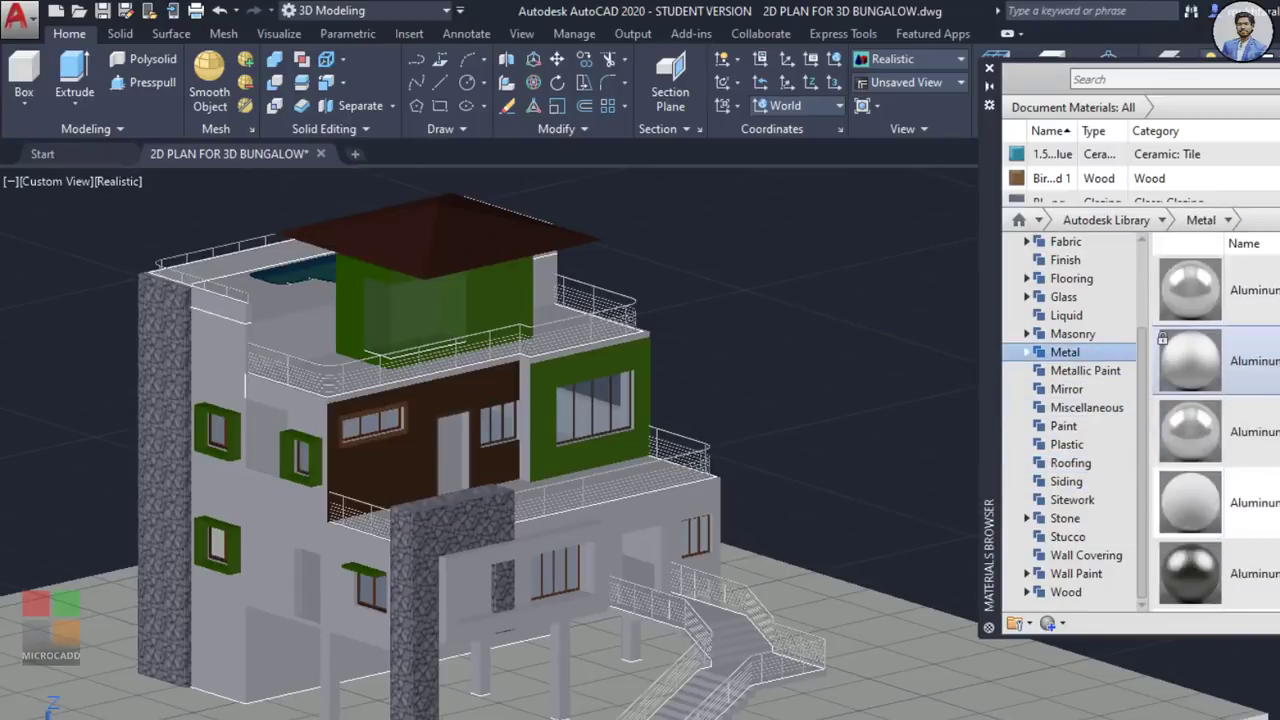
{"action": "scroll", "coordinate": [1190, 383], "scroll_direction": "down", "scroll_amount": 8}
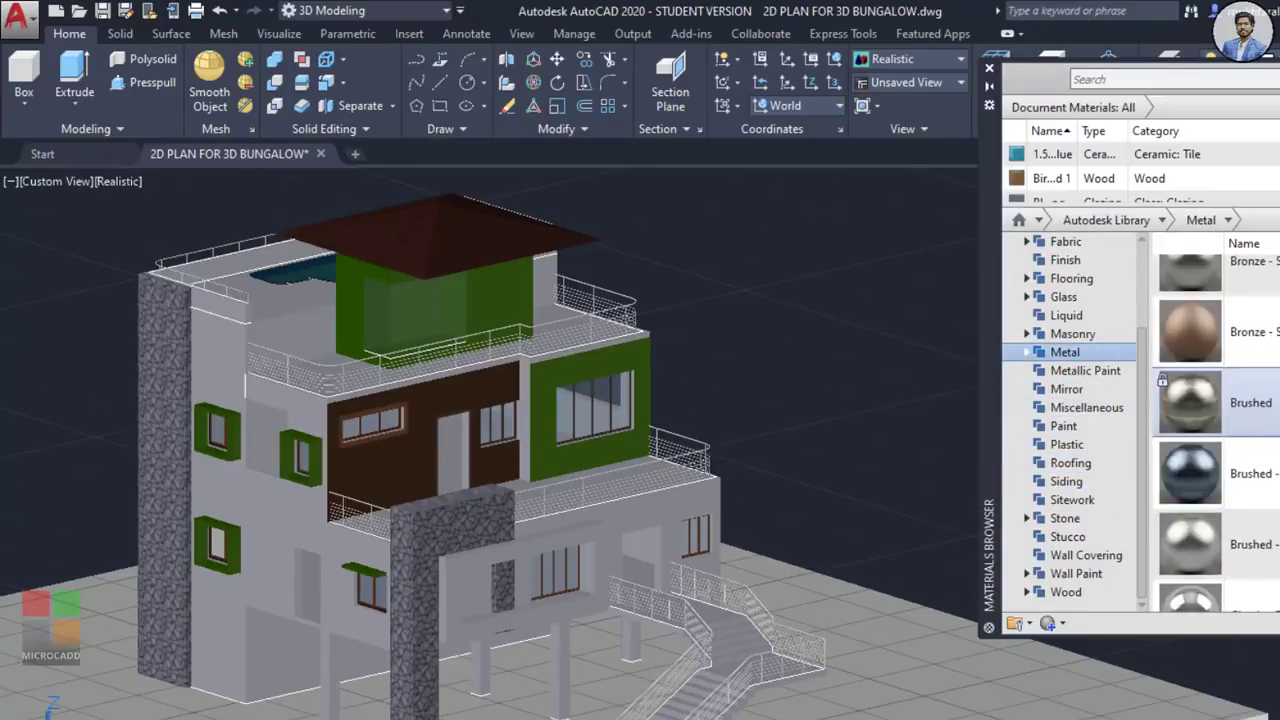
{"action": "scroll", "coordinate": [1268, 440], "scroll_direction": "down", "scroll_amount": 10}
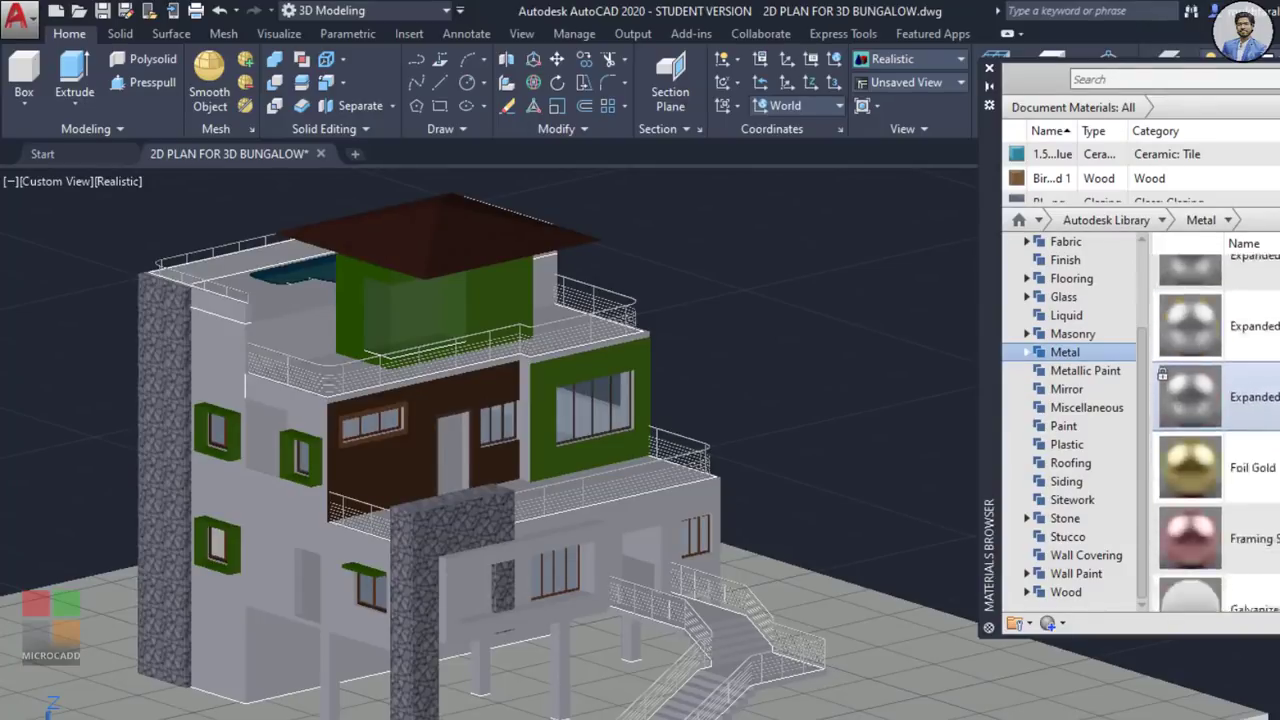
{"action": "scroll", "coordinate": [1268, 440], "scroll_direction": "down", "scroll_amount": 1}
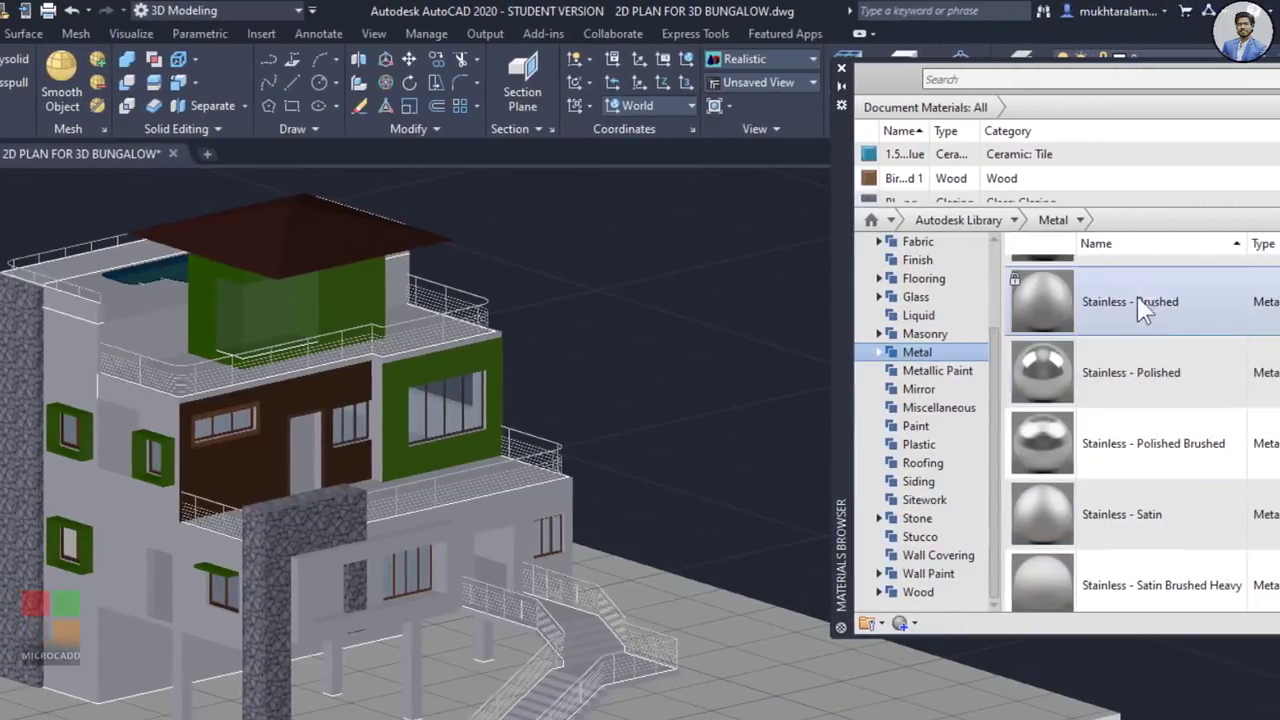
{"action": "left_click_drag", "start_coordinate": [1148, 387], "coordinate": [720, 497]}
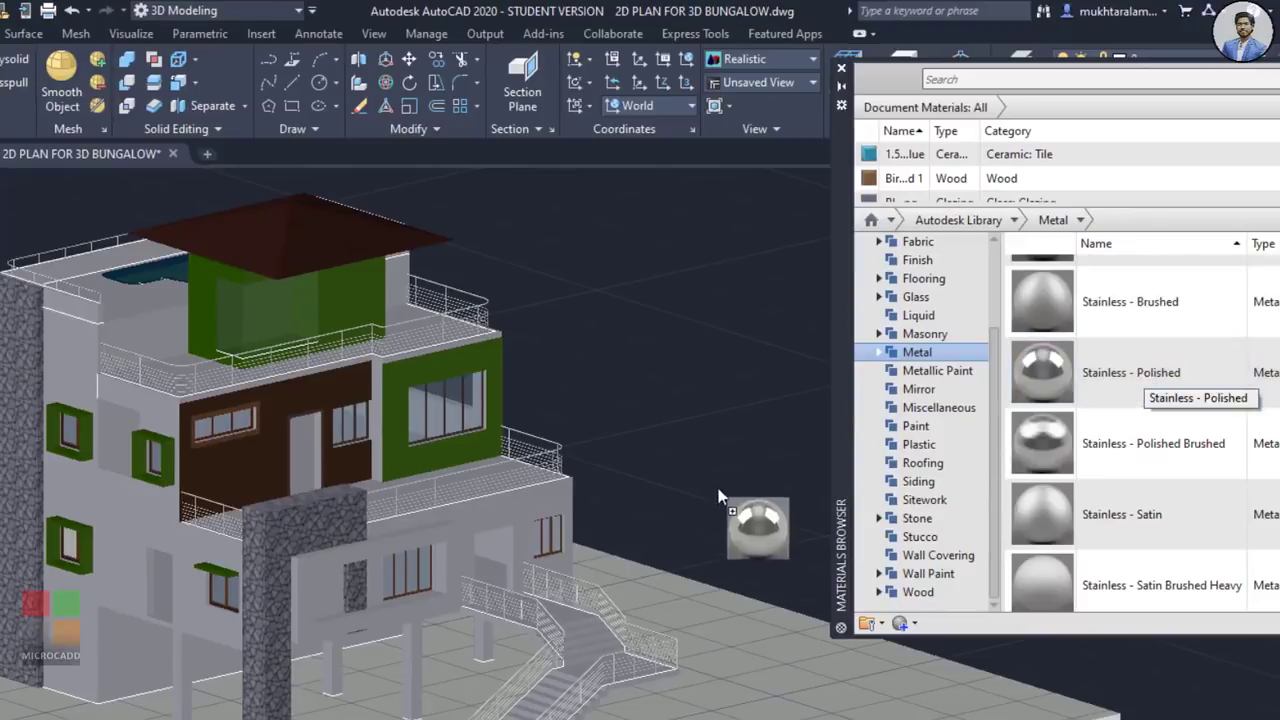
{"action": "left_click_drag", "start_coordinate": [560, 468], "coordinate": [561, 461]}
Step: Assign the Stainless - Polished Brushed metal to the railing of the outdoor staircase
{"action": "scroll", "coordinate": [584, 613], "scroll_direction": "up", "scroll_amount": 4}
{"action": "scroll", "coordinate": [594, 604], "scroll_direction": "up", "scroll_amount": 2}
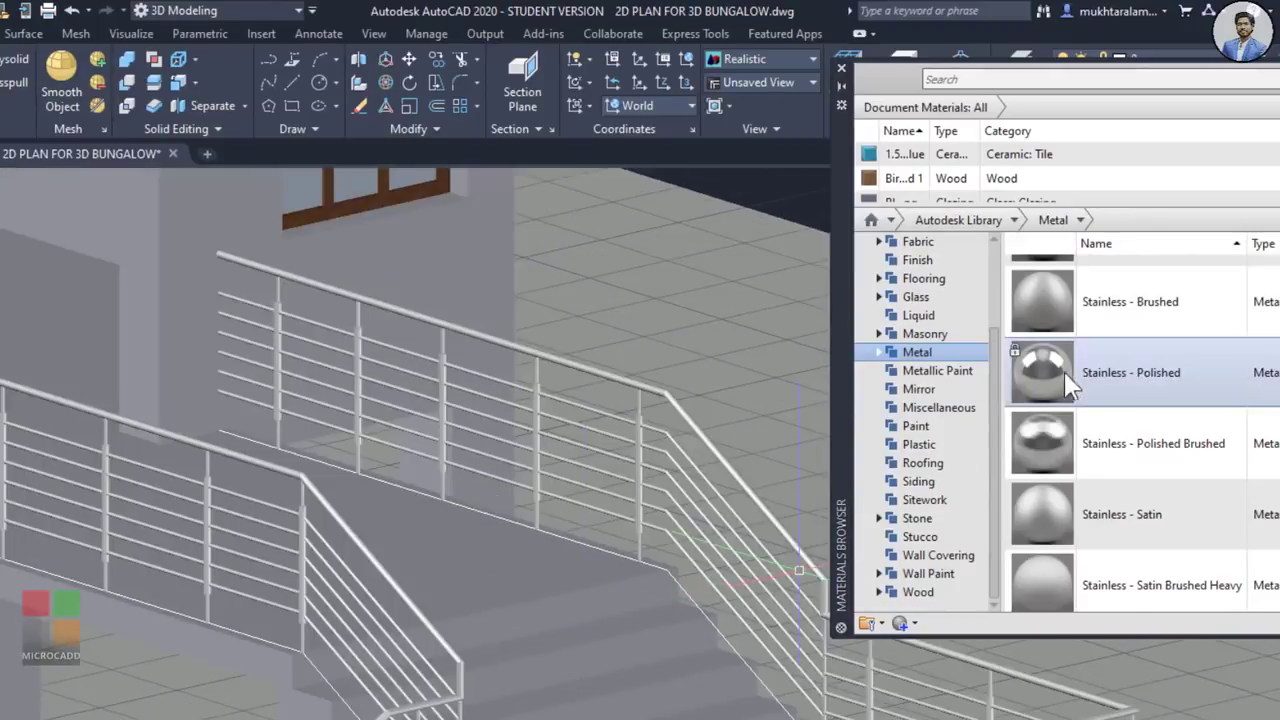
{"action": "left_click_drag", "start_coordinate": [1067, 452], "coordinate": [870, 443]}
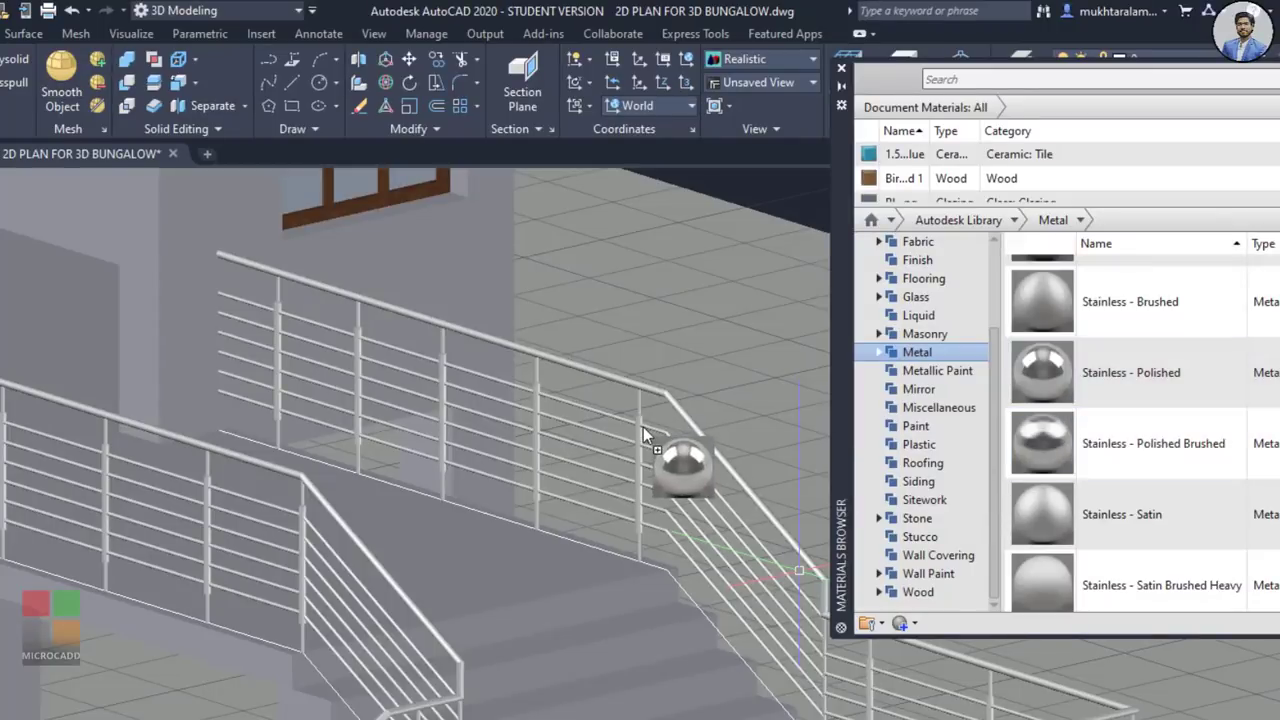
{"action": "left_click_drag", "start_coordinate": [643, 427], "coordinate": [637, 427]}
{"action": "scroll", "coordinate": [645, 480], "scroll_direction": "down", "scroll_amount": 3}
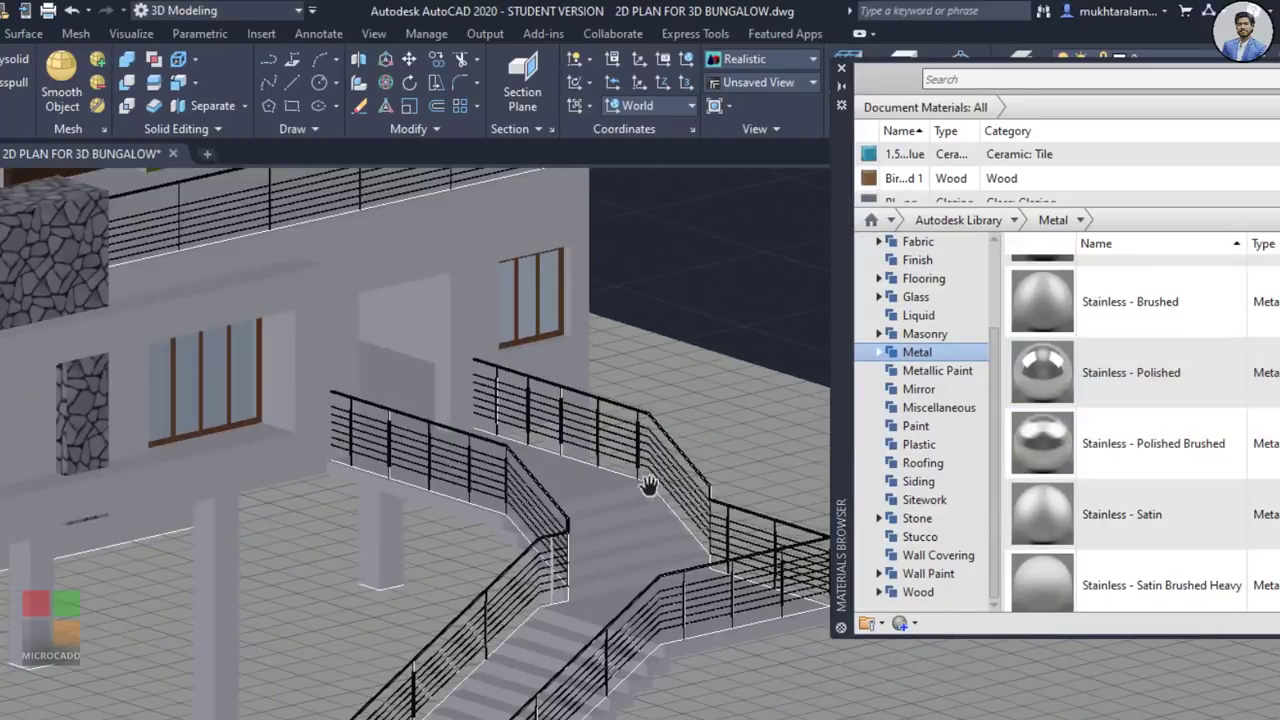
Step: Assign the Stainless - Polished metal to the rounded-corner railing on the upper terrace above the green wall
{"action": "middle_click_drag", "start_coordinate": [531, 430], "coordinate": [722, 640]}
{"action": "mouse_move", "coordinate": [572, 257]}
{"action": "middle_mouse_down"}
{"action": "mouse_move", "coordinate": [591, 394]}
{"action": "mouse_move", "coordinate": [702, 614]}
{"action": "middle_mouse_up"}
{"action": "scroll", "coordinate": [706, 348], "scroll_direction": "up", "scroll_amount": 5}
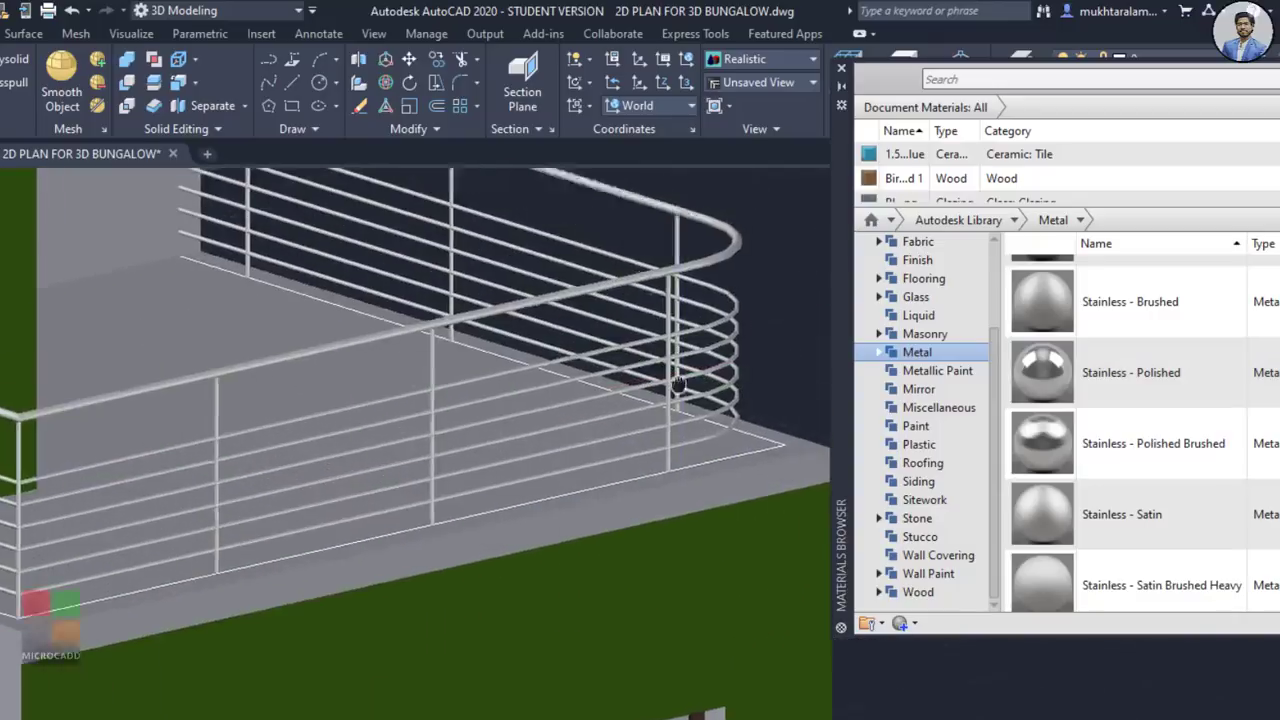
{"action": "left_click_drag", "start_coordinate": [1060, 372], "coordinate": [748, 408]}
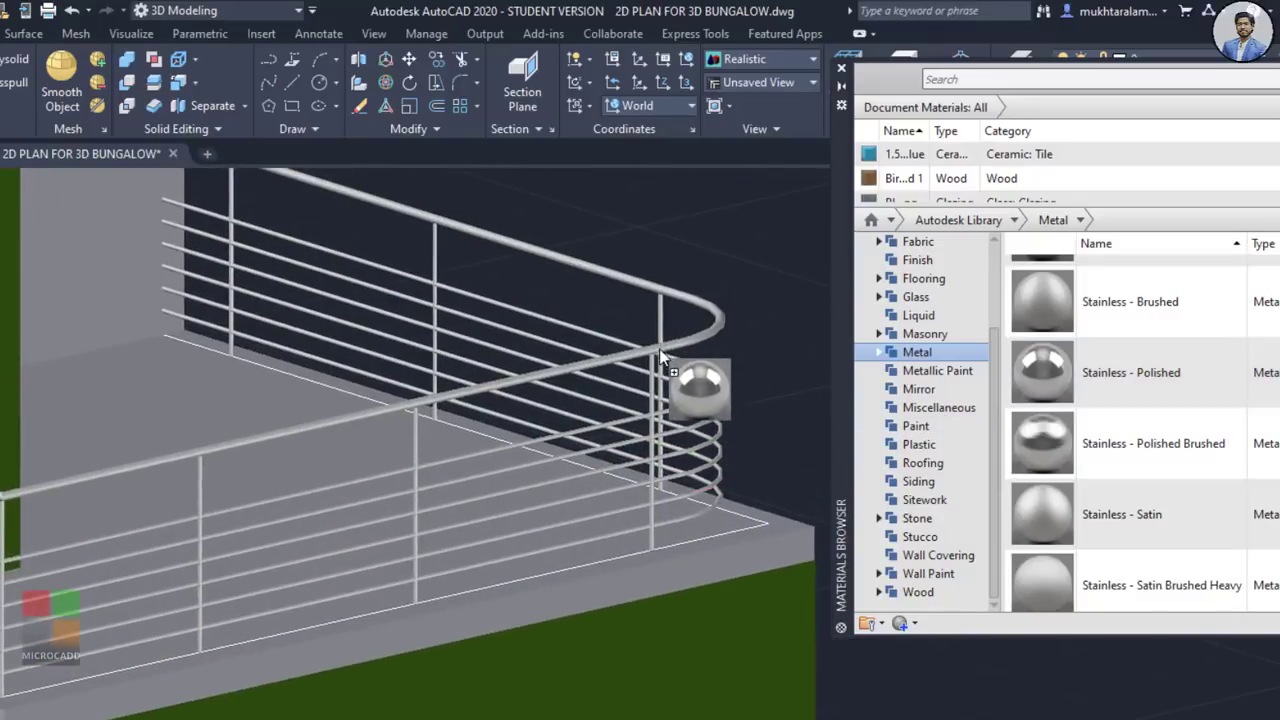
{"action": "left_click_drag", "start_coordinate": [660, 351], "coordinate": [660, 351]}
Step: Assign the Stainless - Polished metal to the top rail of the railing around the roof terrace pool
{"action": "scroll", "coordinate": [762, 420], "scroll_direction": "down", "scroll_amount": 5}
{"action": "middle_click_drag", "start_coordinate": [688, 390], "coordinate": [925, 578]}
{"action": "middle_click_drag", "start_coordinate": [350, 540], "coordinate": [771, 469]}
{"action": "scroll", "coordinate": [206, 428], "scroll_direction": "up", "scroll_amount": 4}
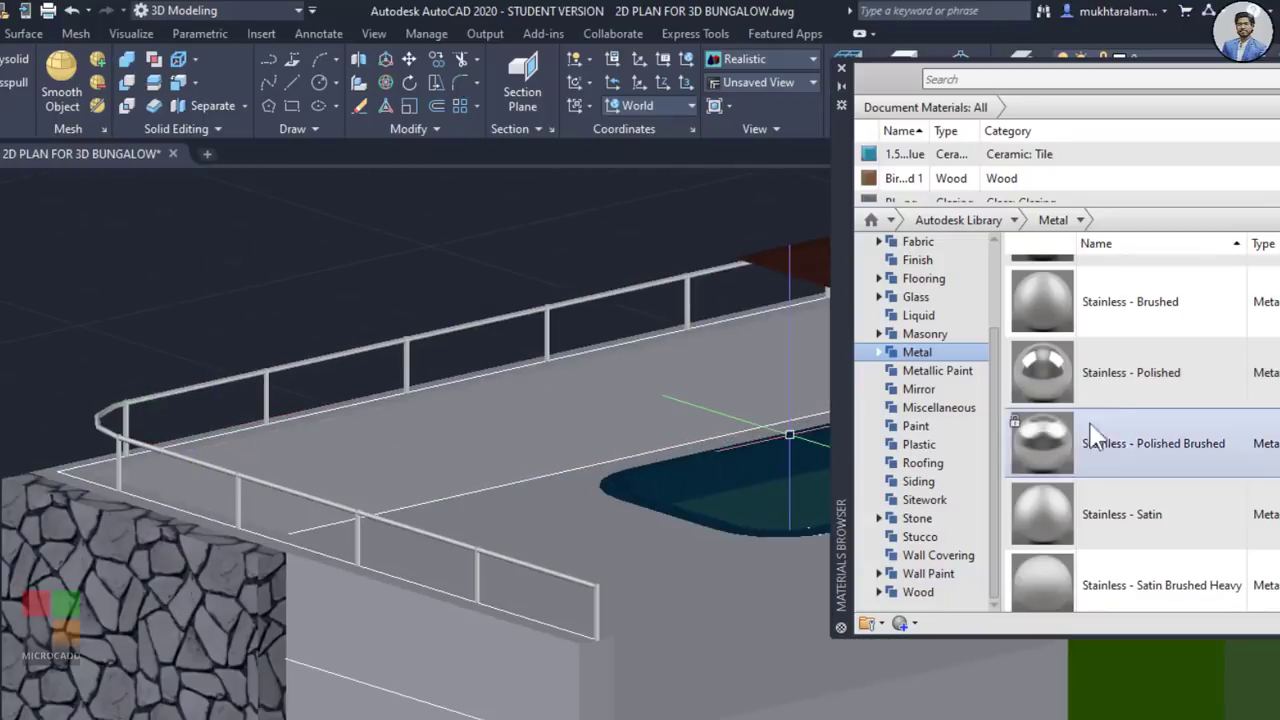
{"action": "left_click_drag", "start_coordinate": [1083, 385], "coordinate": [548, 436]}
{"action": "left_click_drag", "start_coordinate": [154, 399], "coordinate": [154, 398]}
{"action": "scroll", "coordinate": [160, 390], "scroll_direction": "down", "scroll_amount": 3}
{"action": "scroll", "coordinate": [810, 440], "scroll_direction": "up", "scroll_amount": 3}
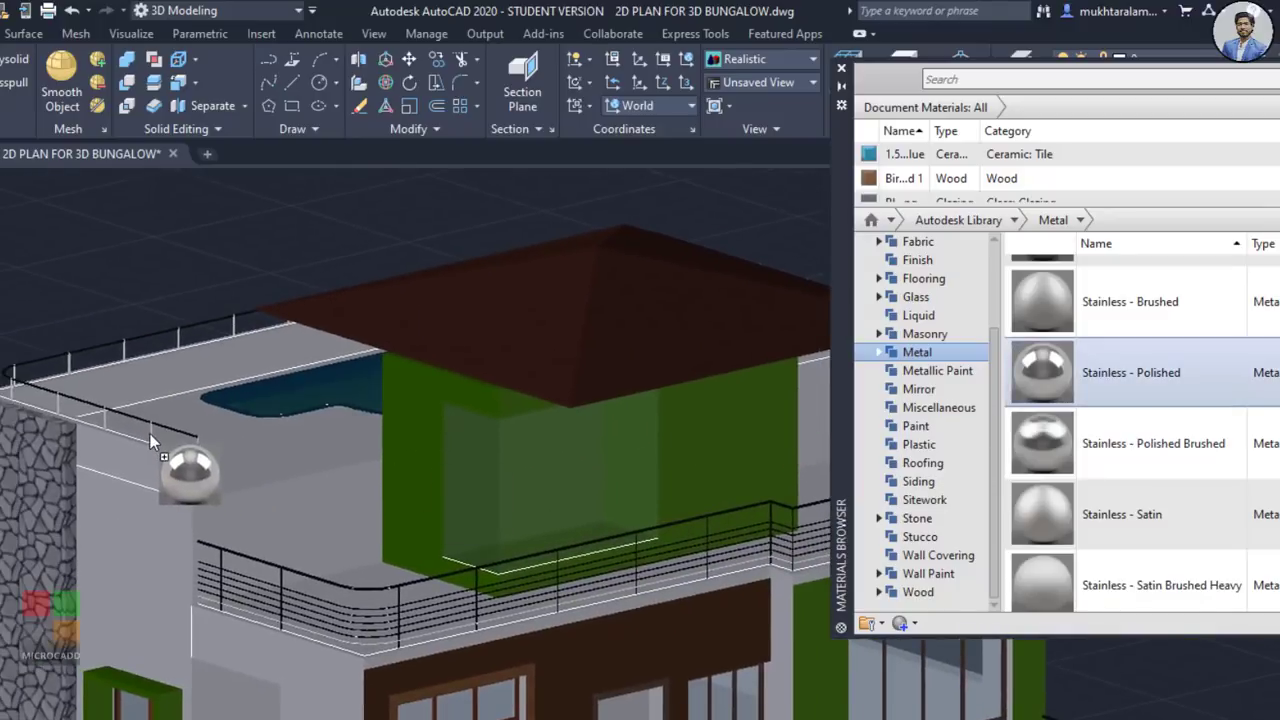
Step: Try to assign the Stainless - Polished metal to the posts of the pool terrace railing
{"action": "left_click_drag", "start_coordinate": [149, 433], "coordinate": [135, 435]}
{"action": "scroll", "coordinate": [135, 435], "scroll_direction": "up", "scroll_amount": 5}
{"action": "left_click_drag", "start_coordinate": [1130, 372], "coordinate": [489, 438]}
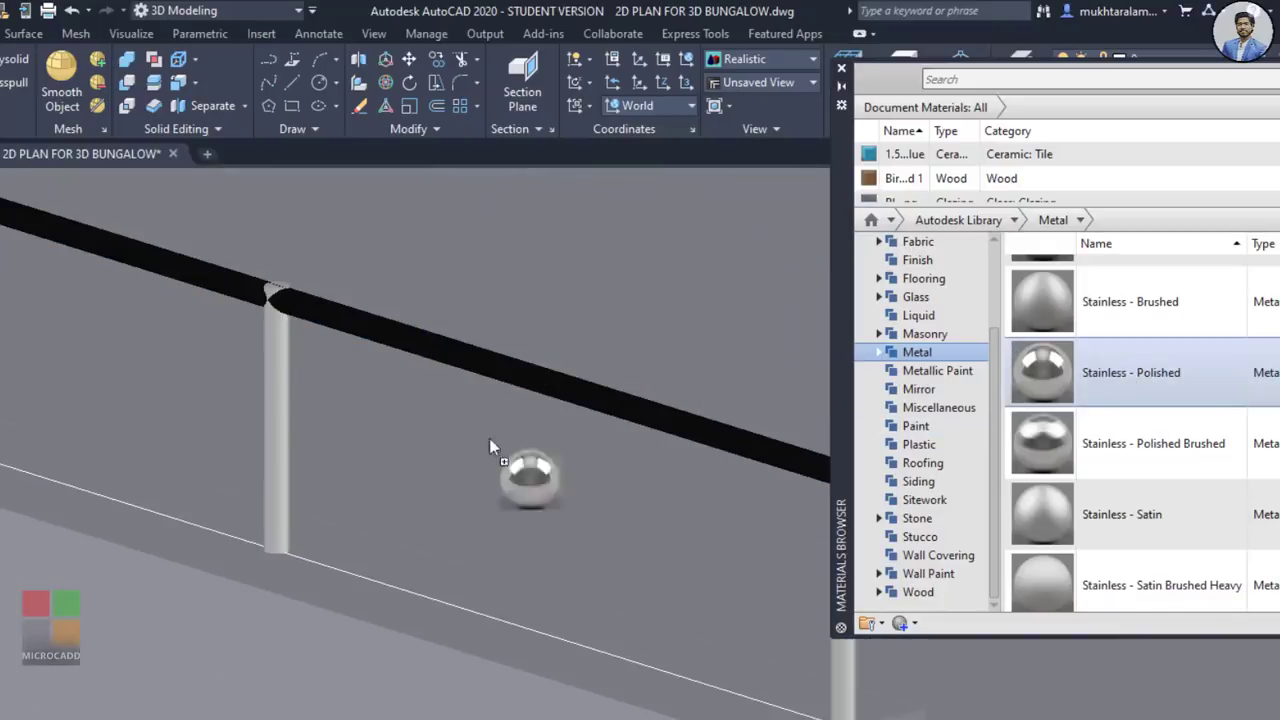
{"action": "left_click_drag", "start_coordinate": [273, 392], "coordinate": [272, 391]}
{"action": "scroll", "coordinate": [272, 392], "scroll_direction": "down", "scroll_amount": 5}
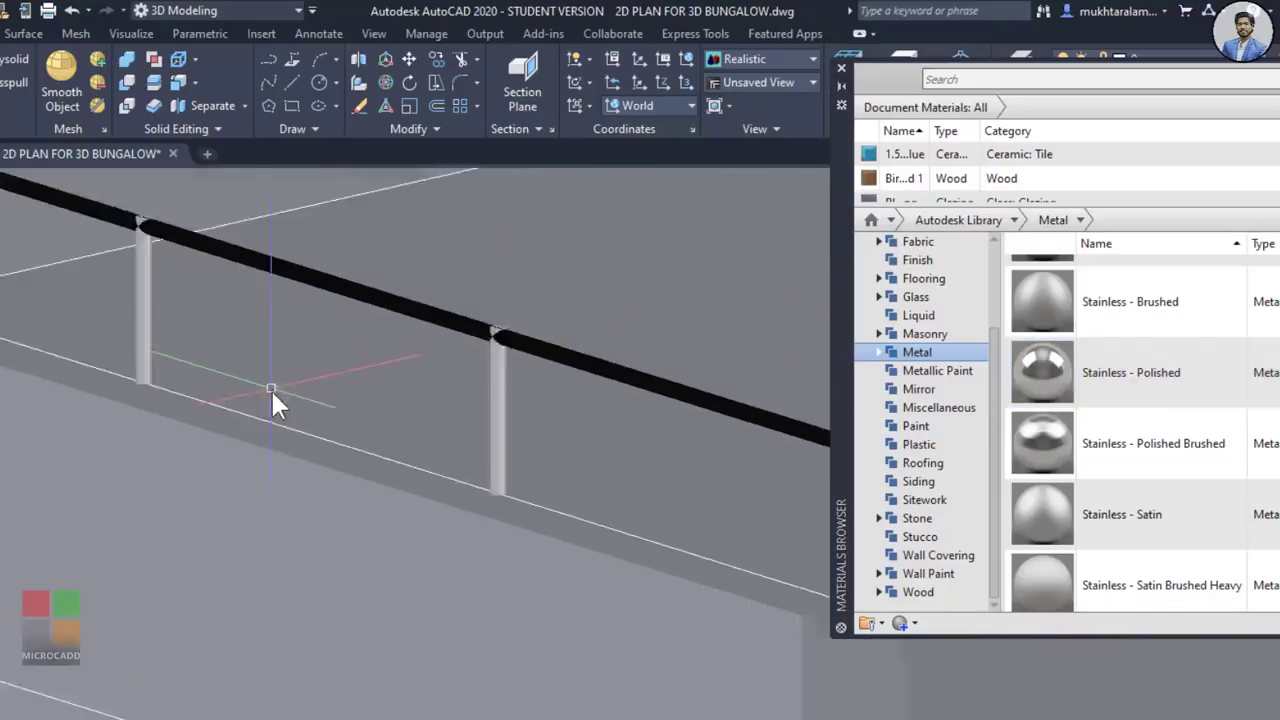
Step: Explode the path array of pool terrace railing posts into separate solids
{"action": "left_click", "coordinate": [364, 390]}
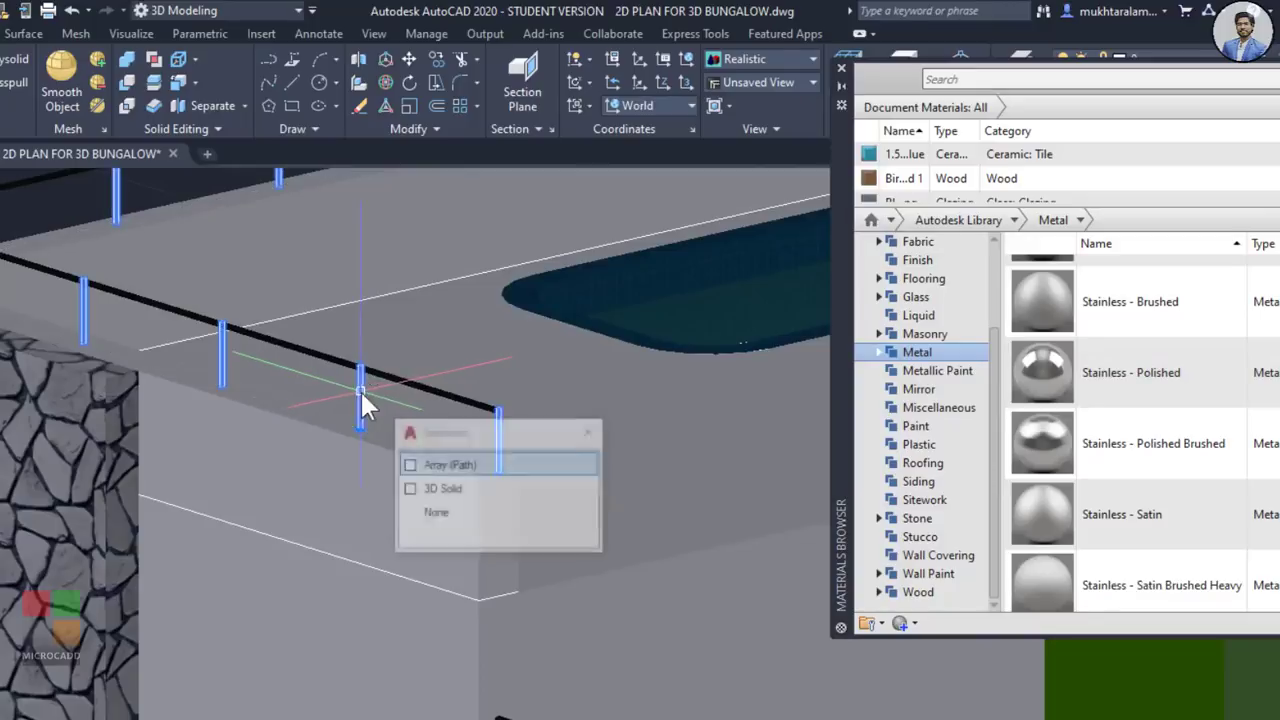
{"action": "middle_click_drag", "start_coordinate": [294, 400], "coordinate": [222, 415]}
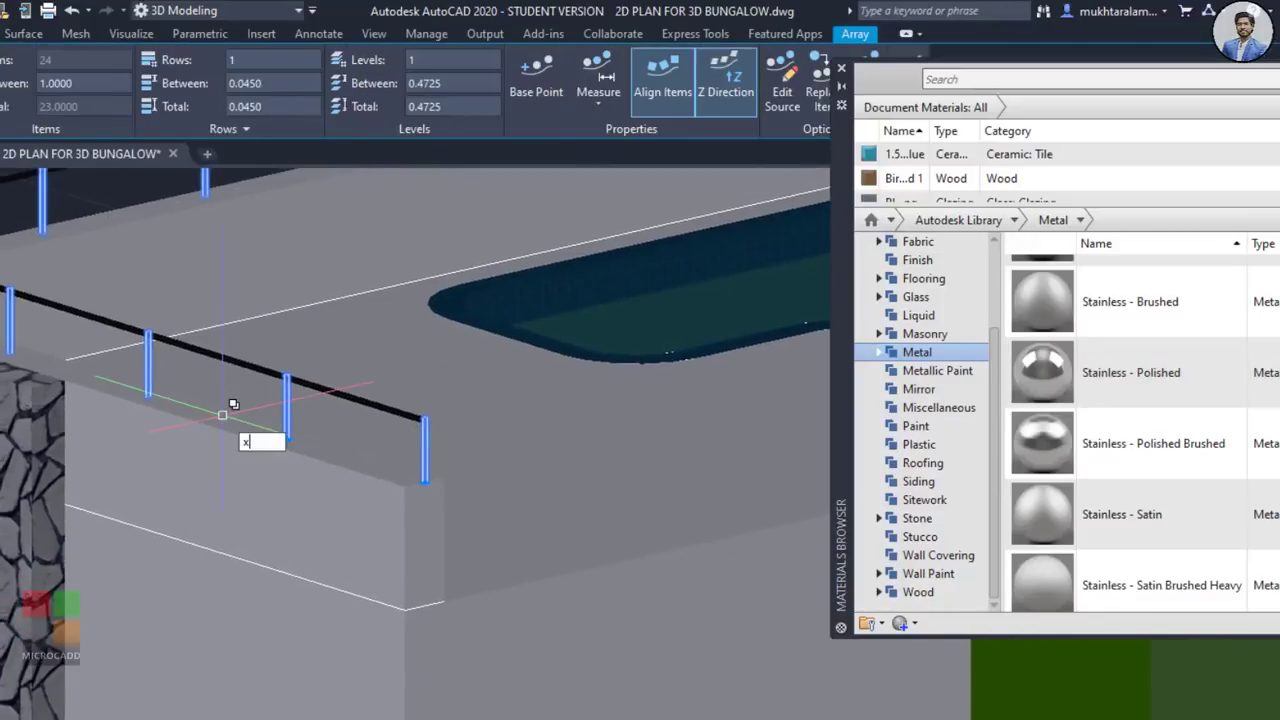
{"action": "key", "text": "Escape"}
{"action": "left_click", "coordinate": [291, 390]}
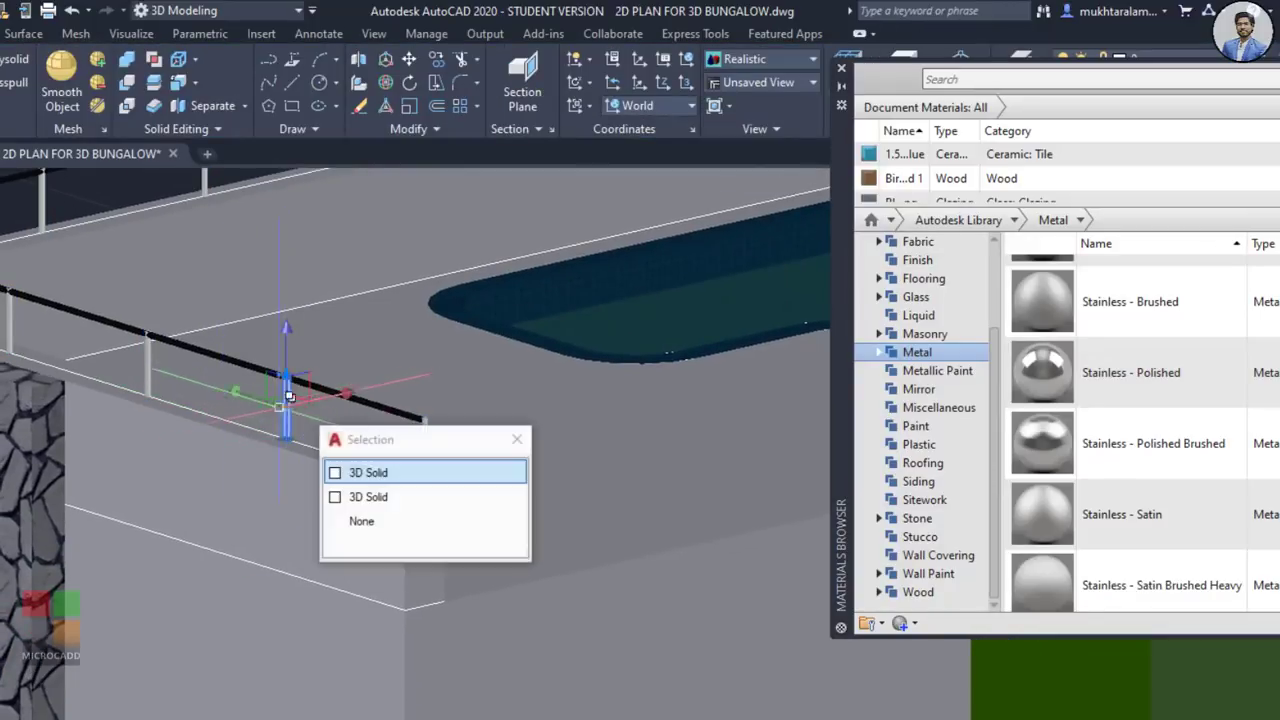
{"action": "key", "text": "Escape"}
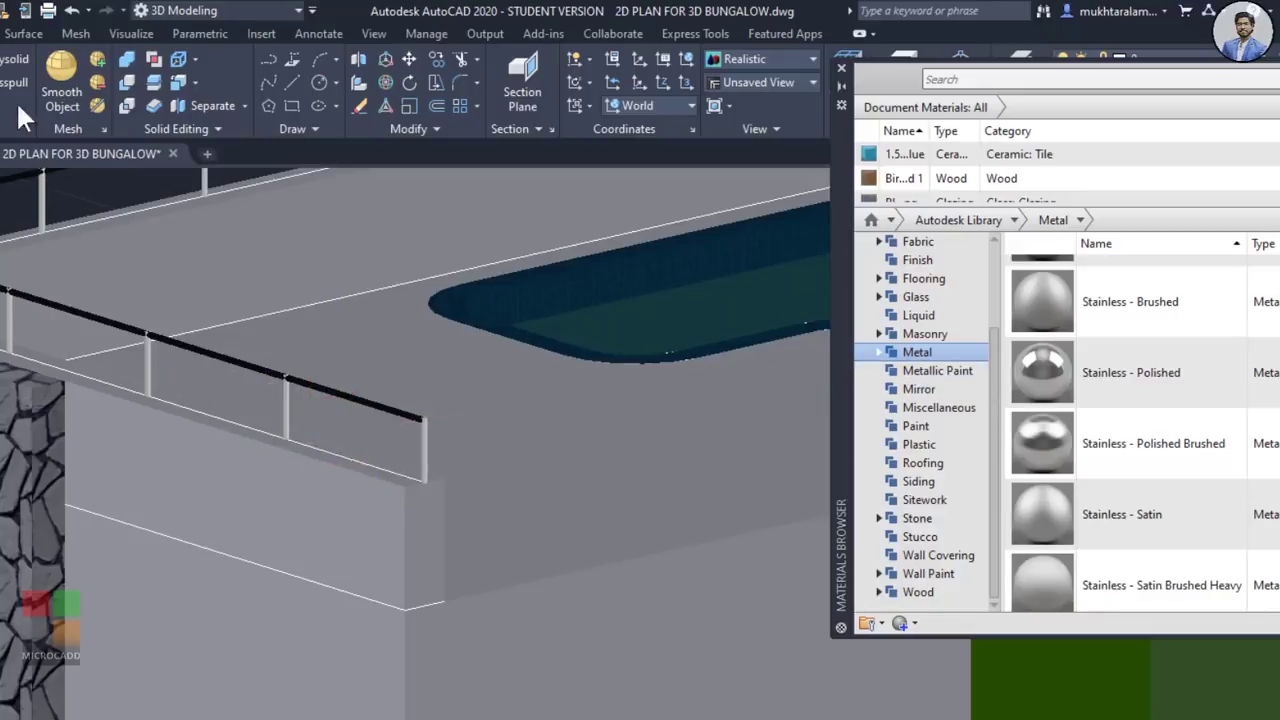
Step: Union the pool terrace railing's top rail and all its posts, including the end posts, into one solid
{"action": "left_click", "coordinate": [128, 68]}
{"action": "middle_click_drag", "start_coordinate": [506, 388], "coordinate": [658, 415], "text": "shift"}
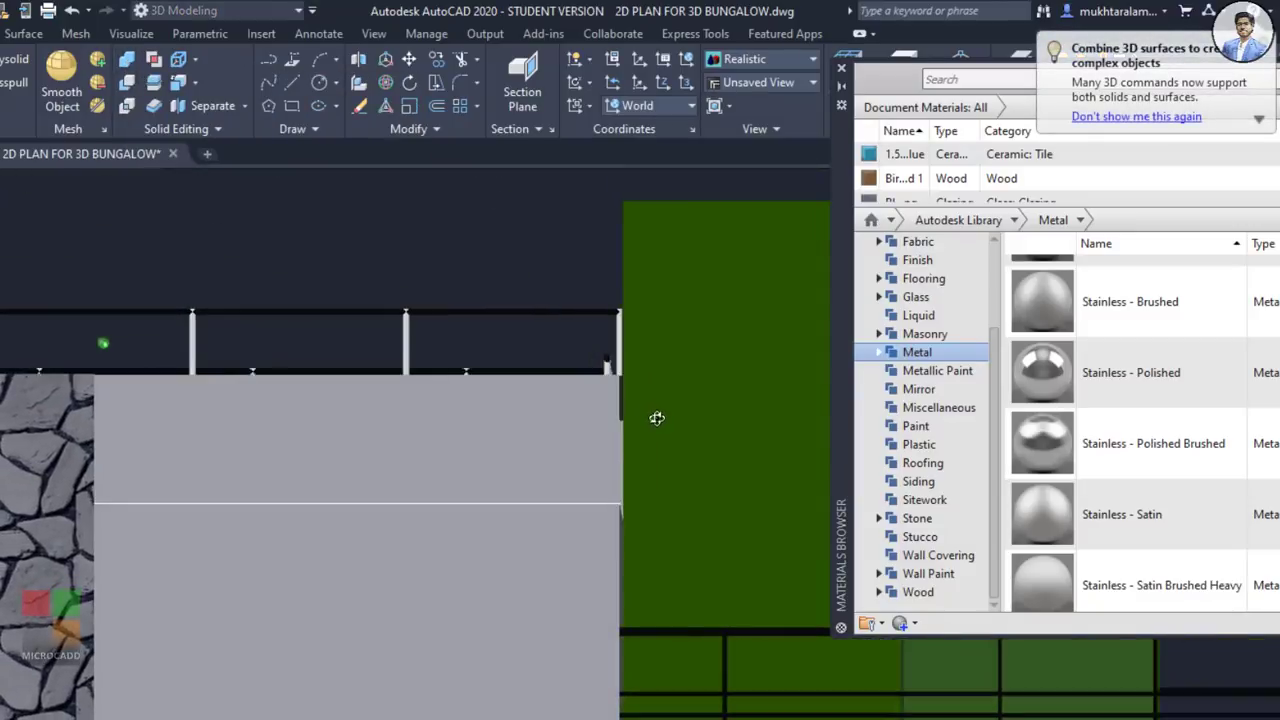
{"action": "scroll", "coordinate": [738, 408], "scroll_direction": "down", "scroll_amount": 4}
{"action": "scroll", "coordinate": [652, 386], "scroll_direction": "up", "scroll_amount": 5}
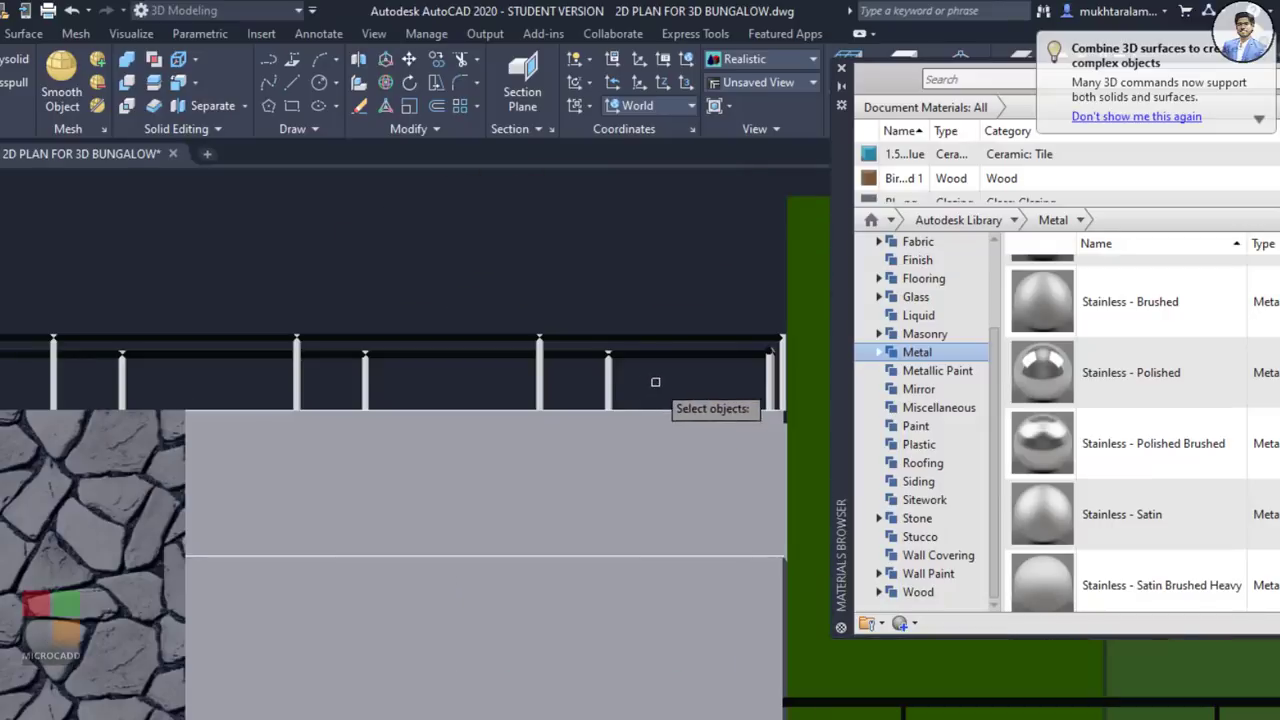
{"action": "scroll", "coordinate": [640, 379], "scroll_direction": "down", "scroll_amount": 2}
{"action": "left_click", "coordinate": [3, 347]}
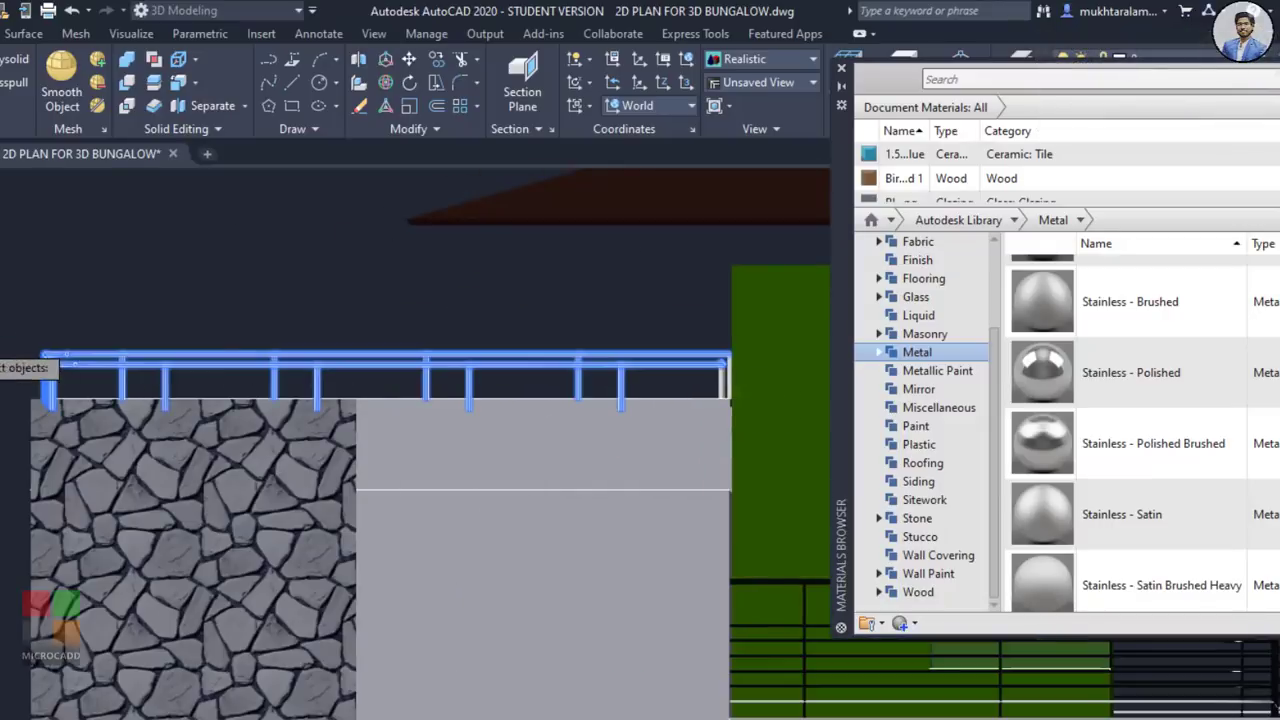
{"action": "scroll", "coordinate": [336, 344], "scroll_direction": "down", "scroll_amount": 2}
{"action": "middle_click_drag", "start_coordinate": [336, 344], "coordinate": [119, 351]}
{"action": "scroll", "coordinate": [337, 358], "scroll_direction": "up", "scroll_amount": 8}
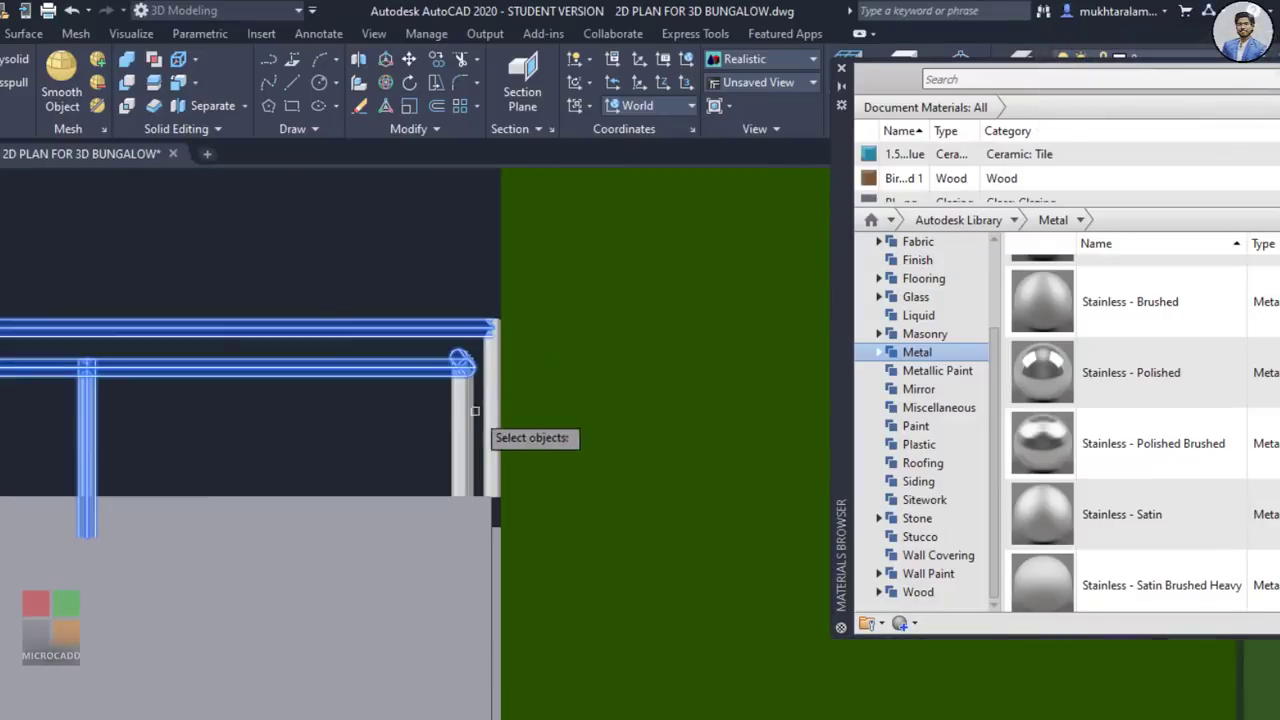
{"action": "scroll", "coordinate": [479, 401], "scroll_direction": "up", "scroll_amount": 3}
{"action": "left_click", "coordinate": [412, 435]}
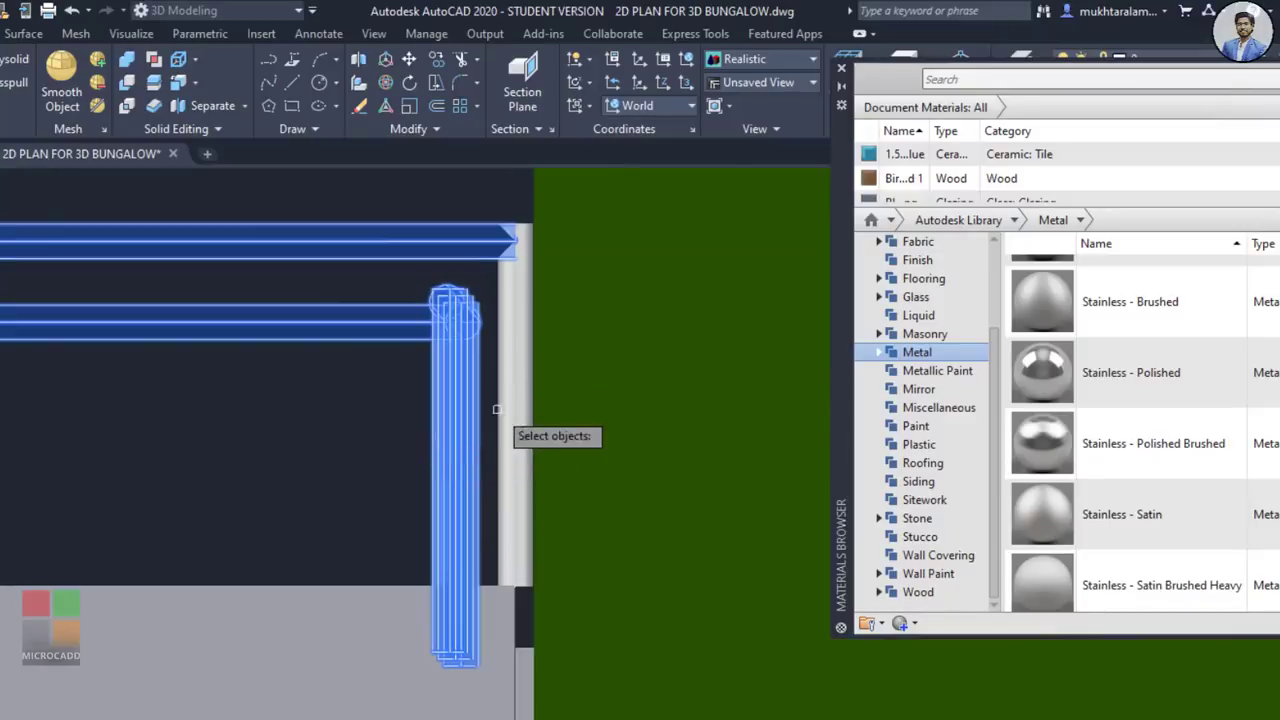
{"action": "left_click", "coordinate": [506, 403]}
{"action": "scroll", "coordinate": [430, 398], "scroll_direction": "down", "scroll_amount": 6}
{"action": "middle_click_drag", "start_coordinate": [480, 393], "coordinate": [438, 439], "text": "shift"}
{"action": "scroll", "coordinate": [450, 411], "scroll_direction": "down", "scroll_amount": 2}
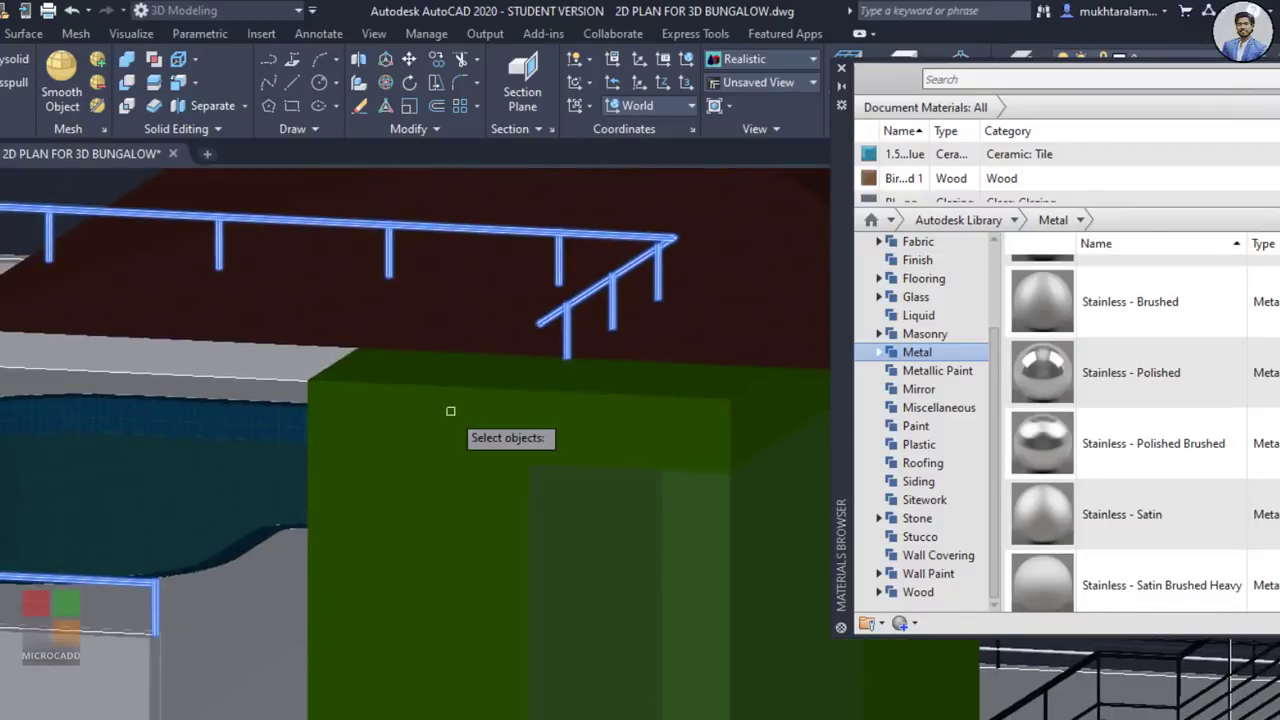
{"action": "key", "text": "Return"}
Step: Assign the Stainless - Polished metal to the merged pool terrace railing and check the railings around the bungalow
{"action": "scroll", "coordinate": [285, 398], "scroll_direction": "down", "scroll_amount": 3}
{"action": "middle_click_drag", "start_coordinate": [285, 400], "coordinate": [598, 428]}
{"action": "middle_click_drag", "start_coordinate": [443, 443], "coordinate": [515, 448]}
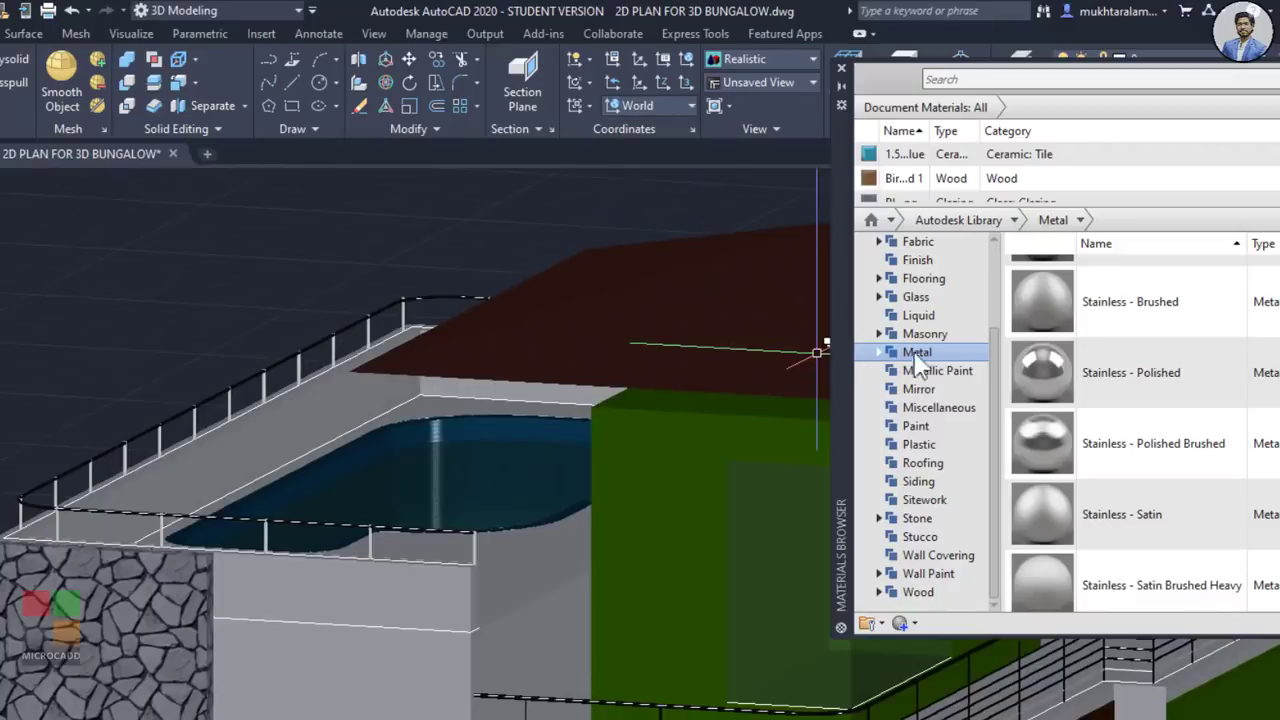
{"action": "left_click_drag", "start_coordinate": [1058, 372], "coordinate": [265, 373]}
{"action": "scroll", "coordinate": [258, 381], "scroll_direction": "up", "scroll_amount": 2}
{"action": "middle_click_drag", "start_coordinate": [258, 383], "coordinate": [294, 354]}
{"action": "scroll", "coordinate": [410, 394], "scroll_direction": "down", "scroll_amount": 1}
{"action": "middle_click_drag", "start_coordinate": [520, 420], "coordinate": [426, 456], "text": "shift"}
{"action": "scroll", "coordinate": [426, 456], "scroll_direction": "down", "scroll_amount": 2}
{"action": "middle_click_drag", "start_coordinate": [592, 534], "coordinate": [425, 280]}
{"action": "scroll", "coordinate": [471, 423], "scroll_direction": "up", "scroll_amount": 1}
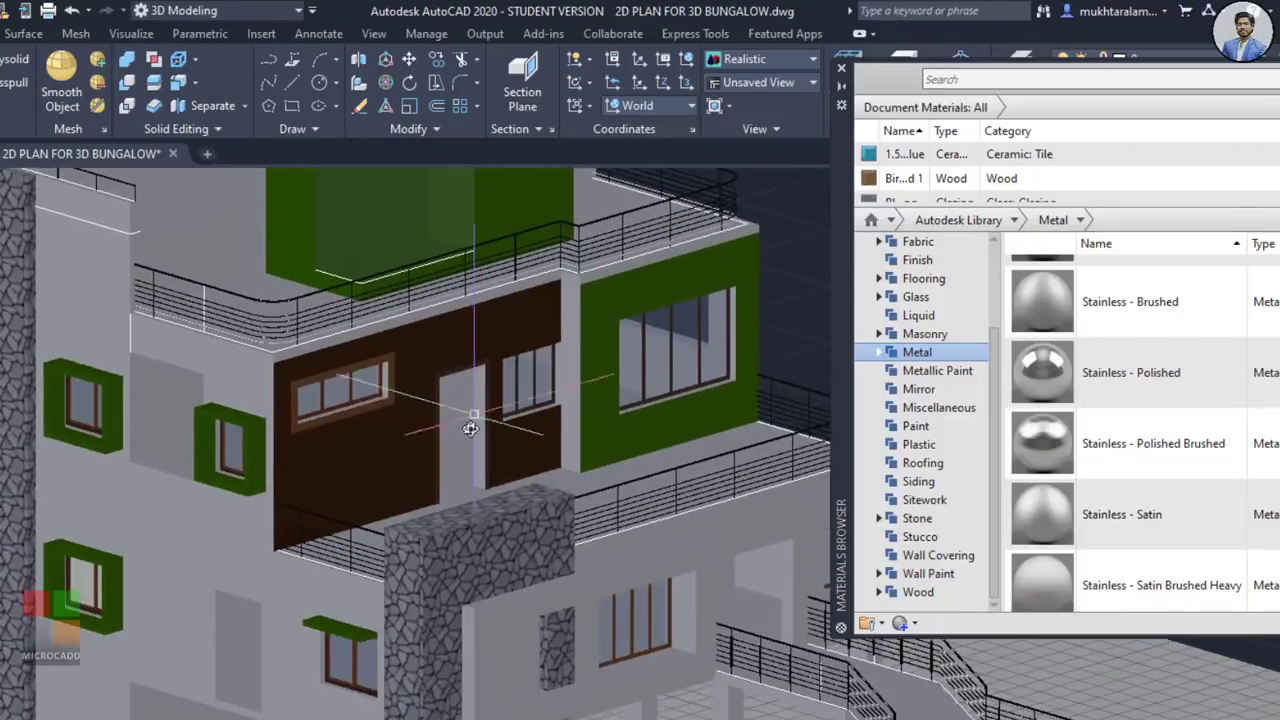
{"action": "scroll", "coordinate": [497, 474], "scroll_direction": "down", "scroll_amount": 2}
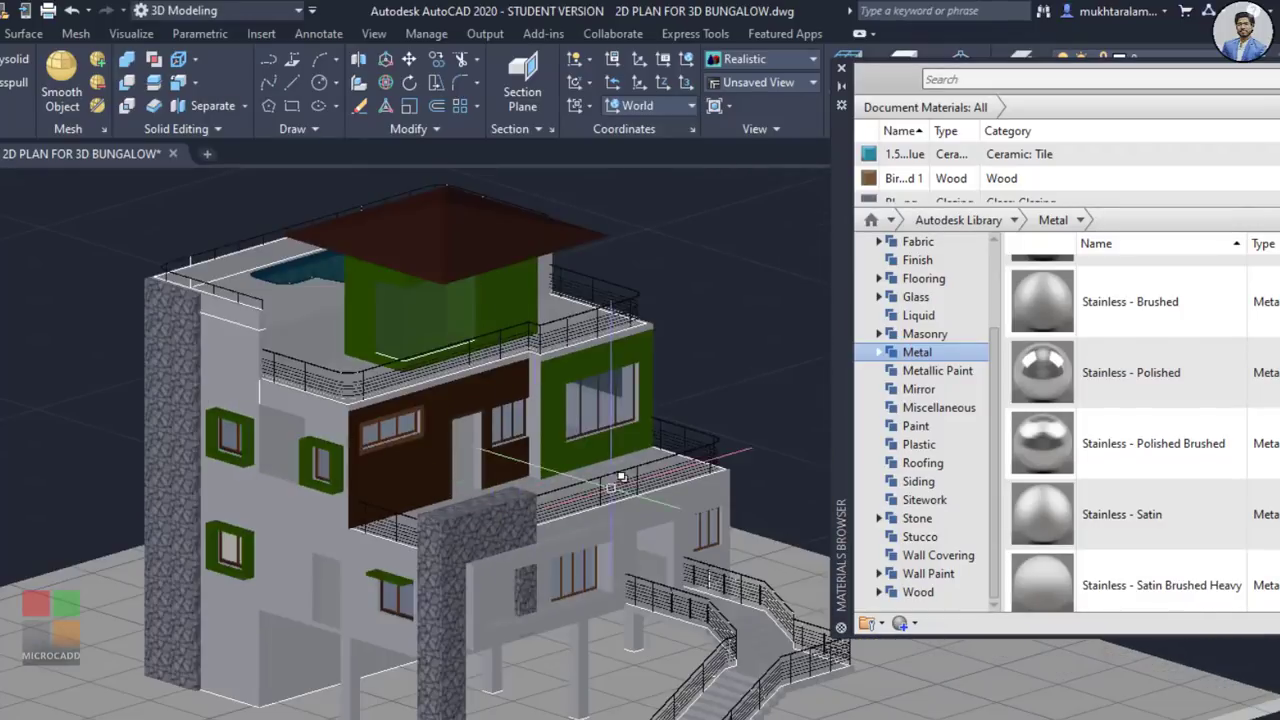
Step: Close the Materials Browser and switch the visual style to Shades of Gray with the raised doorway in view
{"action": "left_click", "coordinate": [841, 68]}
{"action": "middle_click_drag", "start_coordinate": [459, 541], "coordinate": [653, 440]}
{"action": "scroll", "coordinate": [506, 533], "scroll_direction": "up", "scroll_amount": 3}
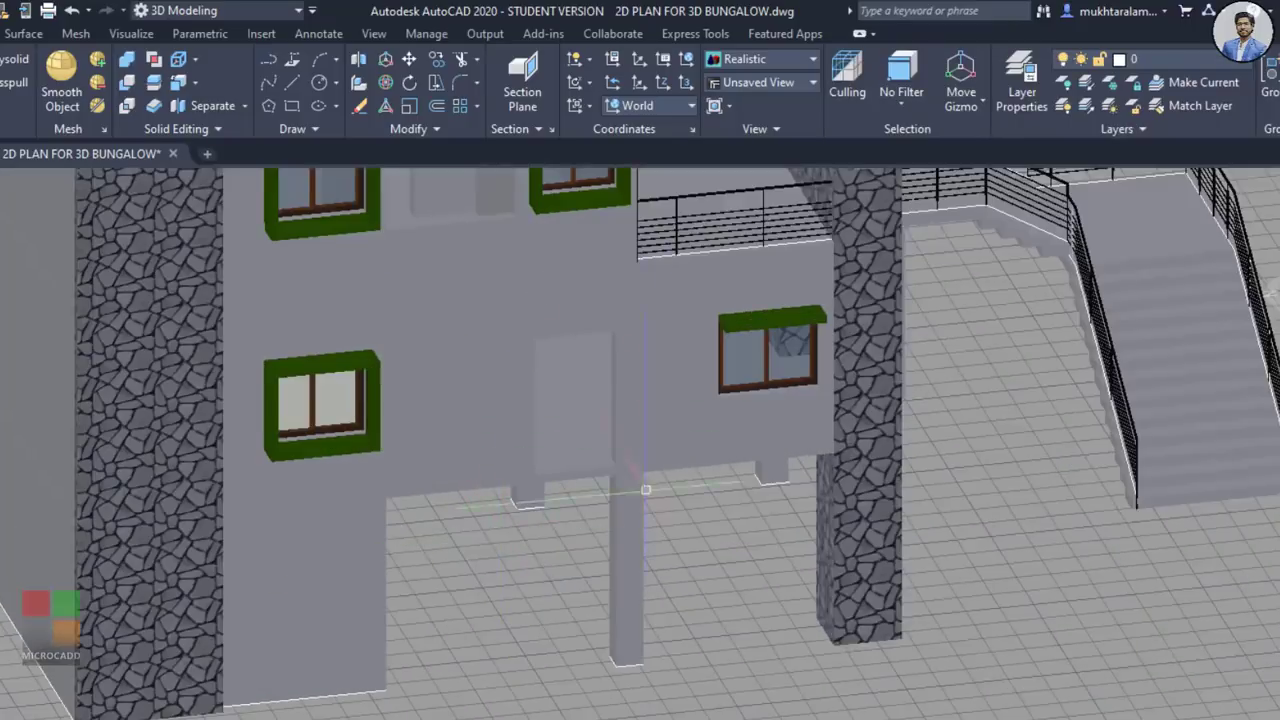
{"action": "middle_click_drag", "start_coordinate": [646, 490], "coordinate": [642, 430], "text": "shift"}
{"action": "scroll", "coordinate": [678, 464], "scroll_direction": "up", "scroll_amount": 2}
{"action": "scroll", "coordinate": [645, 460], "scroll_direction": "down", "scroll_amount": 1}
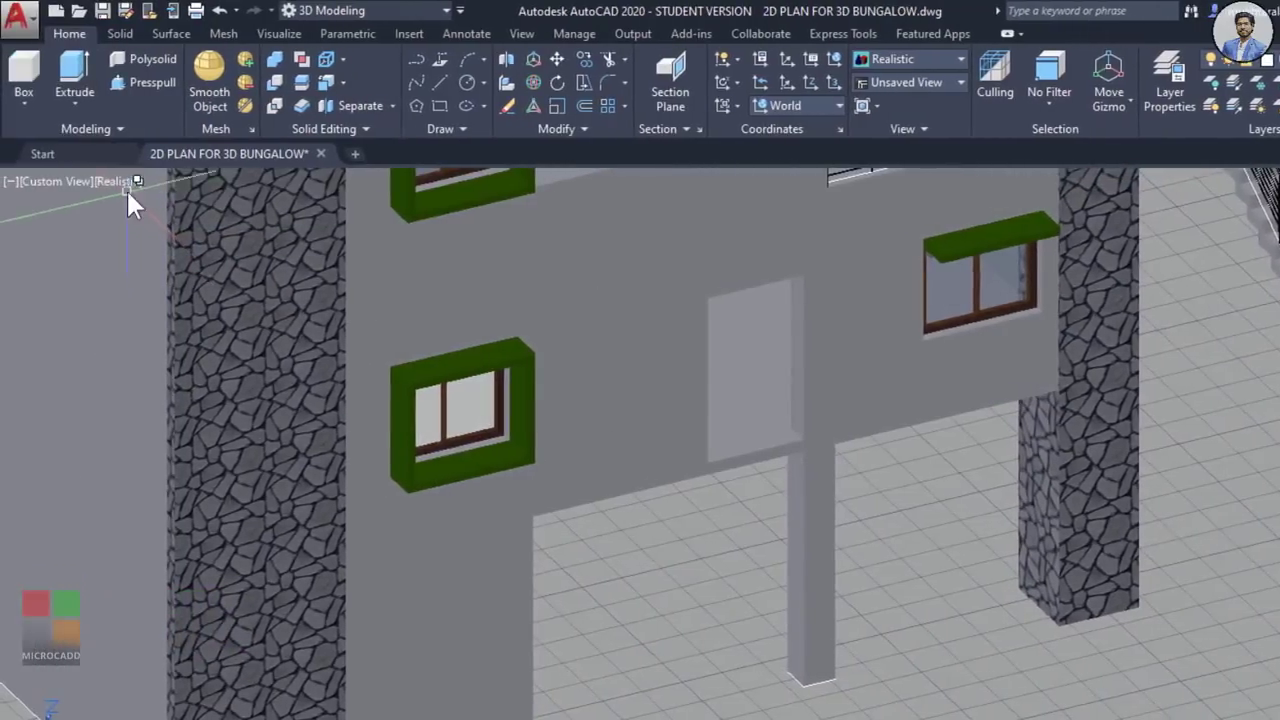
{"action": "left_click", "coordinate": [125, 183]}
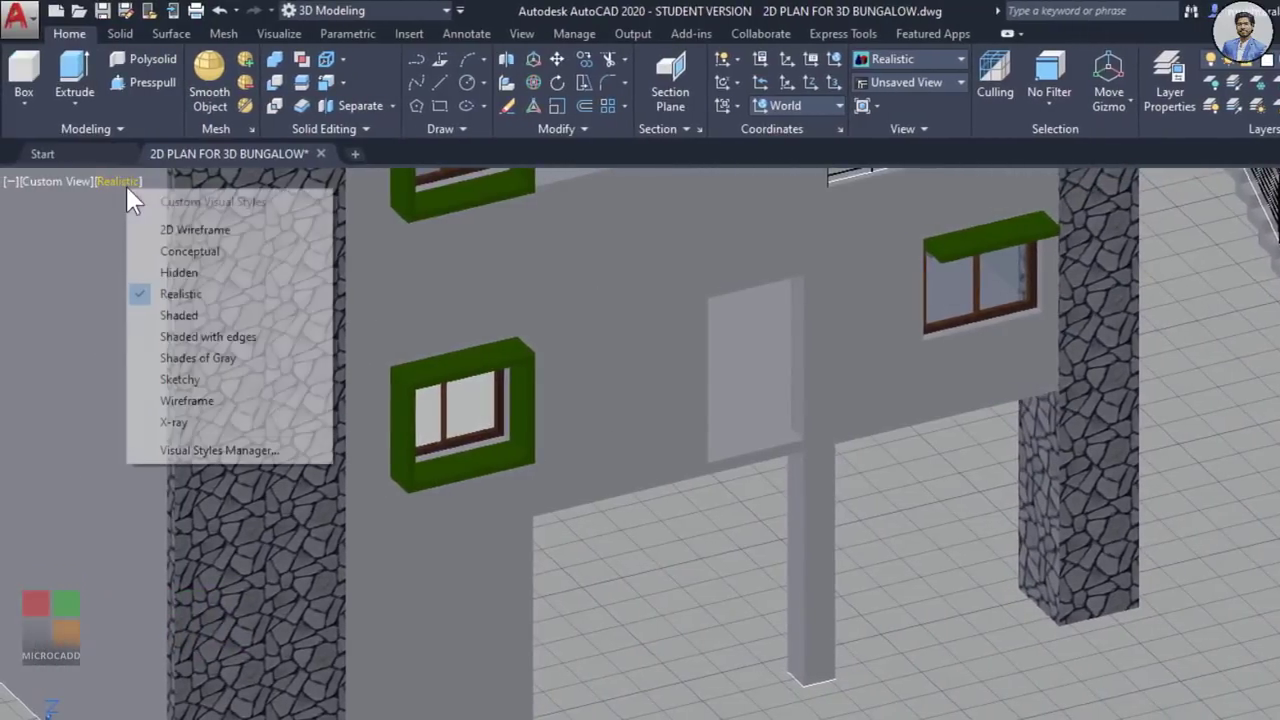
{"action": "left_click", "coordinate": [198, 357]}
Step: Draw a diagonal line from the base of the lower wall to the bottom corner of the raised door opening
{"action": "scroll", "coordinate": [683, 386], "scroll_direction": "down", "scroll_amount": 3}
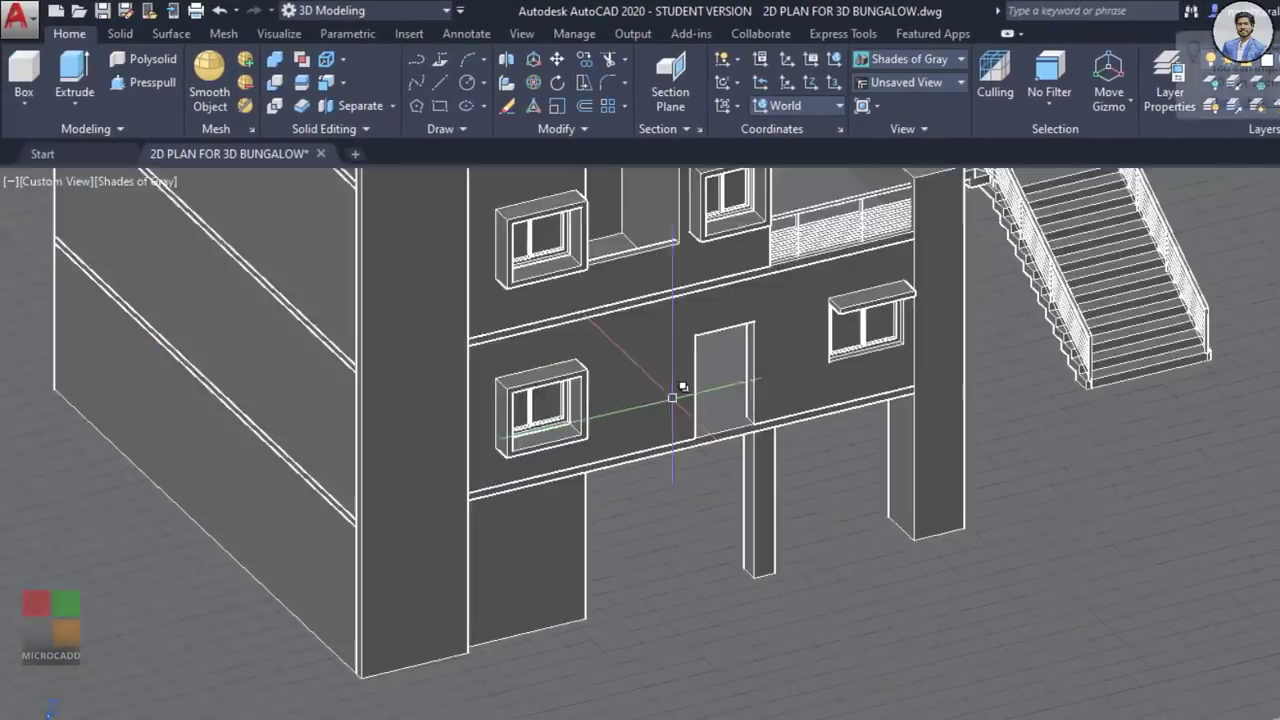
{"action": "middle_click_drag", "start_coordinate": [672, 398], "coordinate": [647, 322]}
{"action": "middle_click_drag", "start_coordinate": [647, 322], "coordinate": [692, 484], "text": "shift"}
{"action": "scroll", "coordinate": [760, 403], "scroll_direction": "up", "scroll_amount": 2}
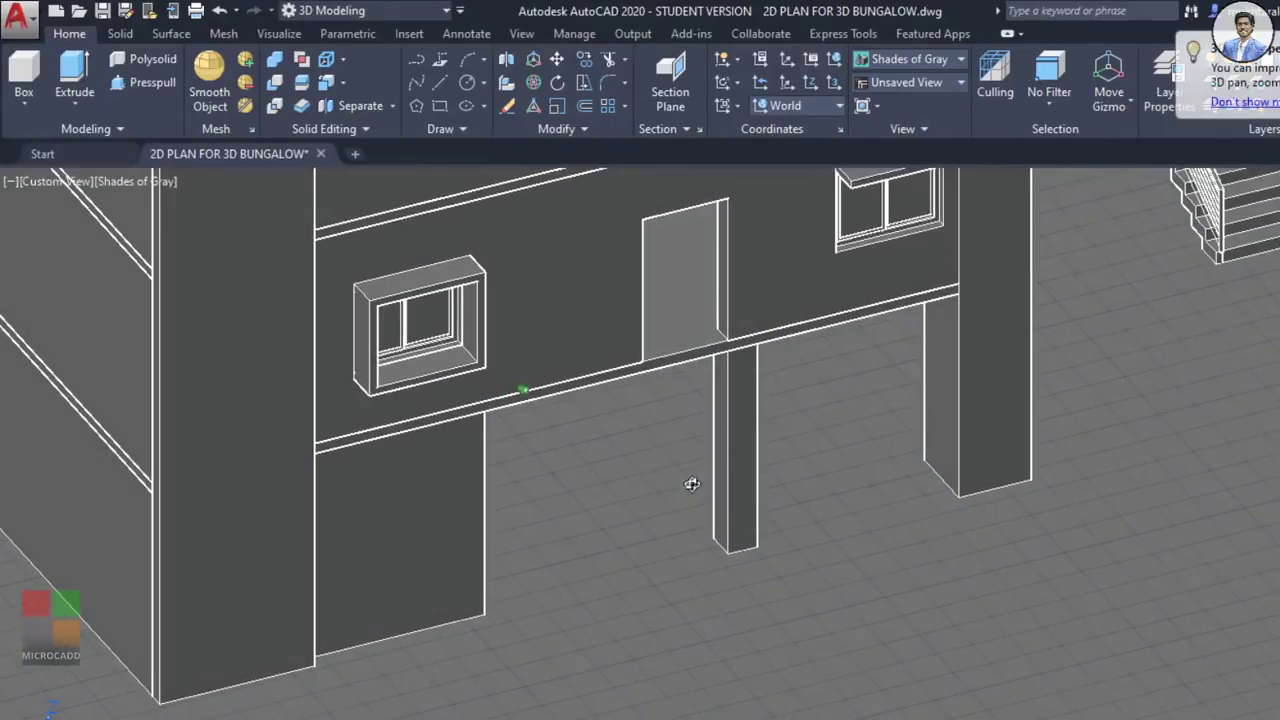
{"action": "type", "text": "l"}
{"action": "key", "text": "Return"}
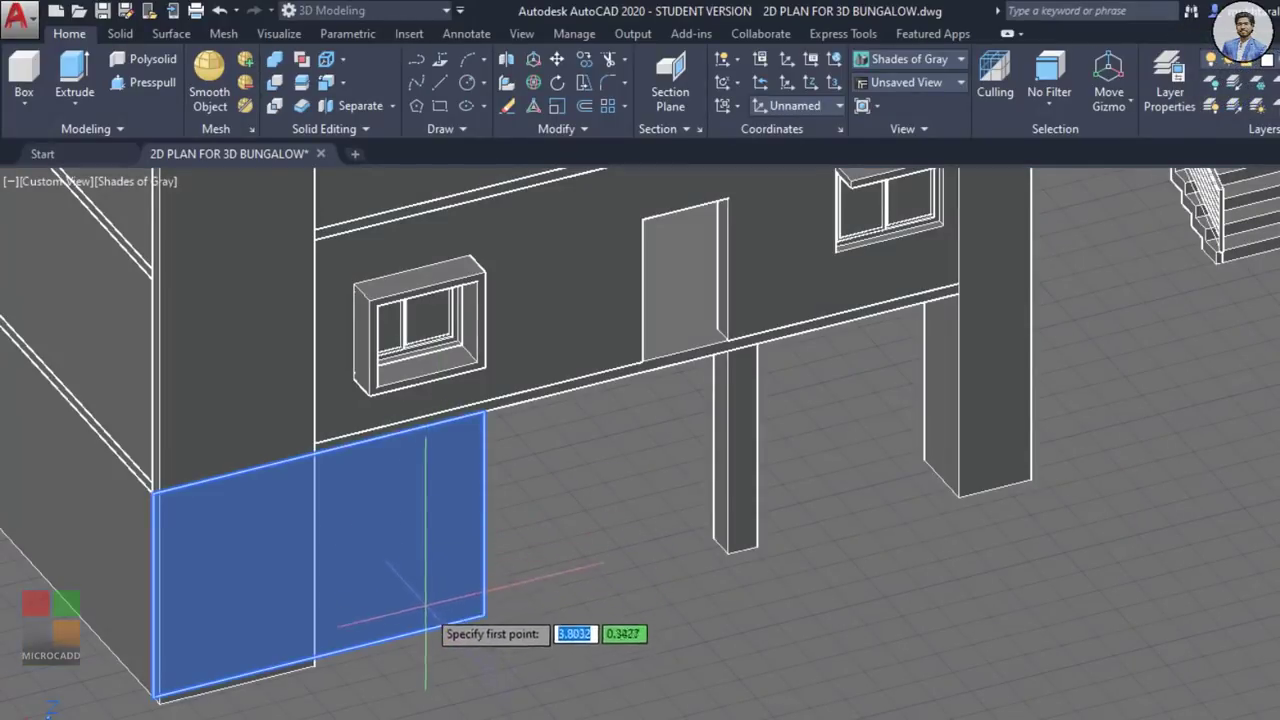
{"action": "left_click", "coordinate": [421, 629]}
{"action": "scroll", "coordinate": [703, 352], "scroll_direction": "up", "scroll_amount": 3}
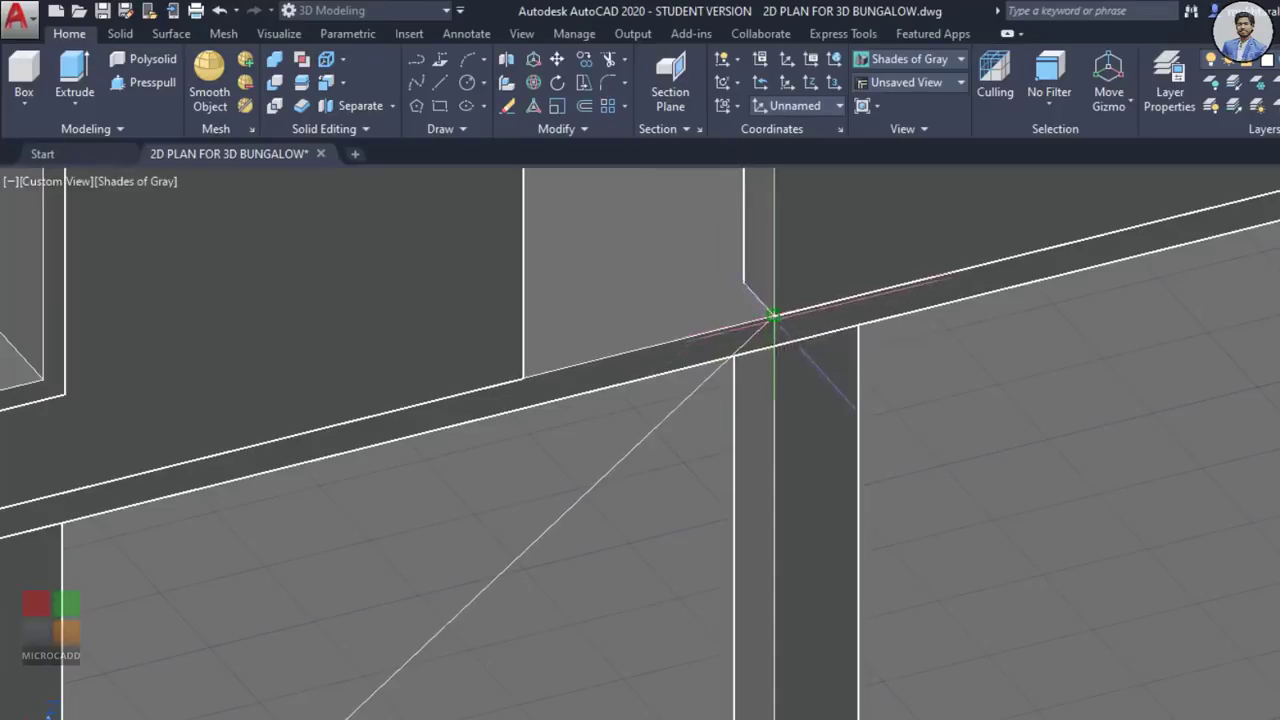
{"action": "scroll", "coordinate": [775, 393], "scroll_direction": "down", "scroll_amount": 5}
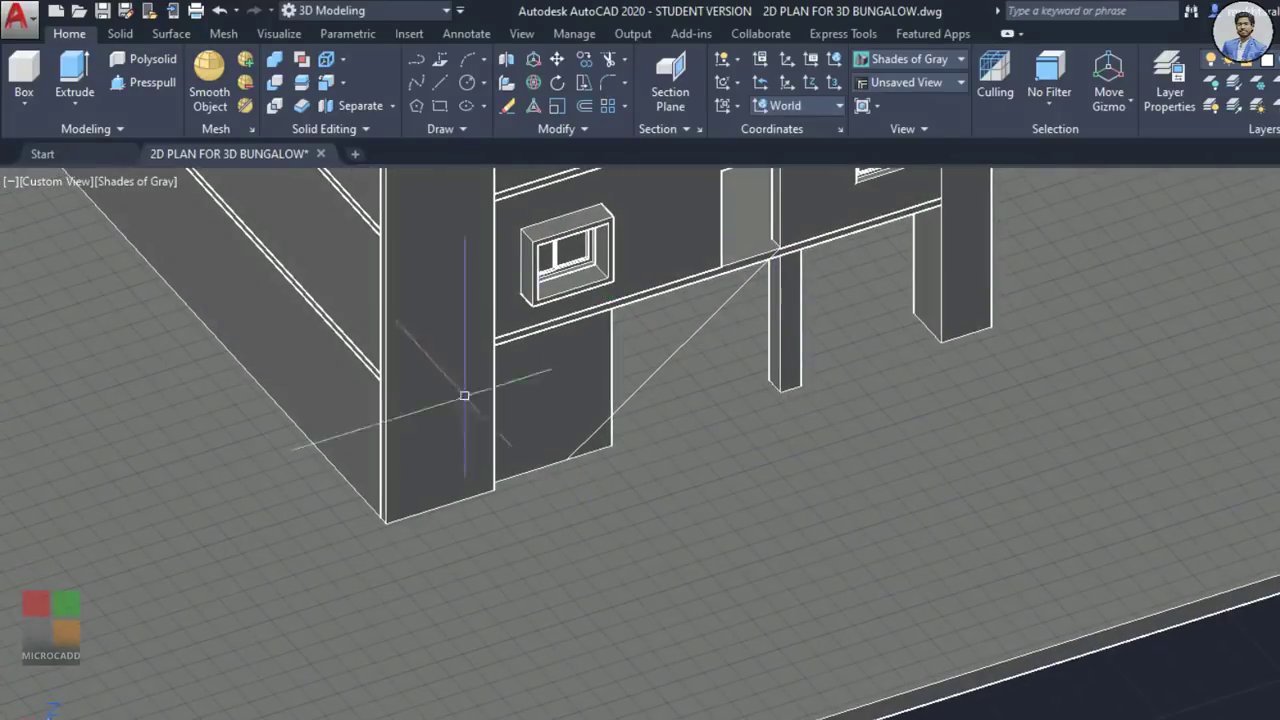
Step: Model a narrow rectangular tread box on the ground beside the lower wall with a height of 0.03
{"action": "left_click", "coordinate": [24, 75]}
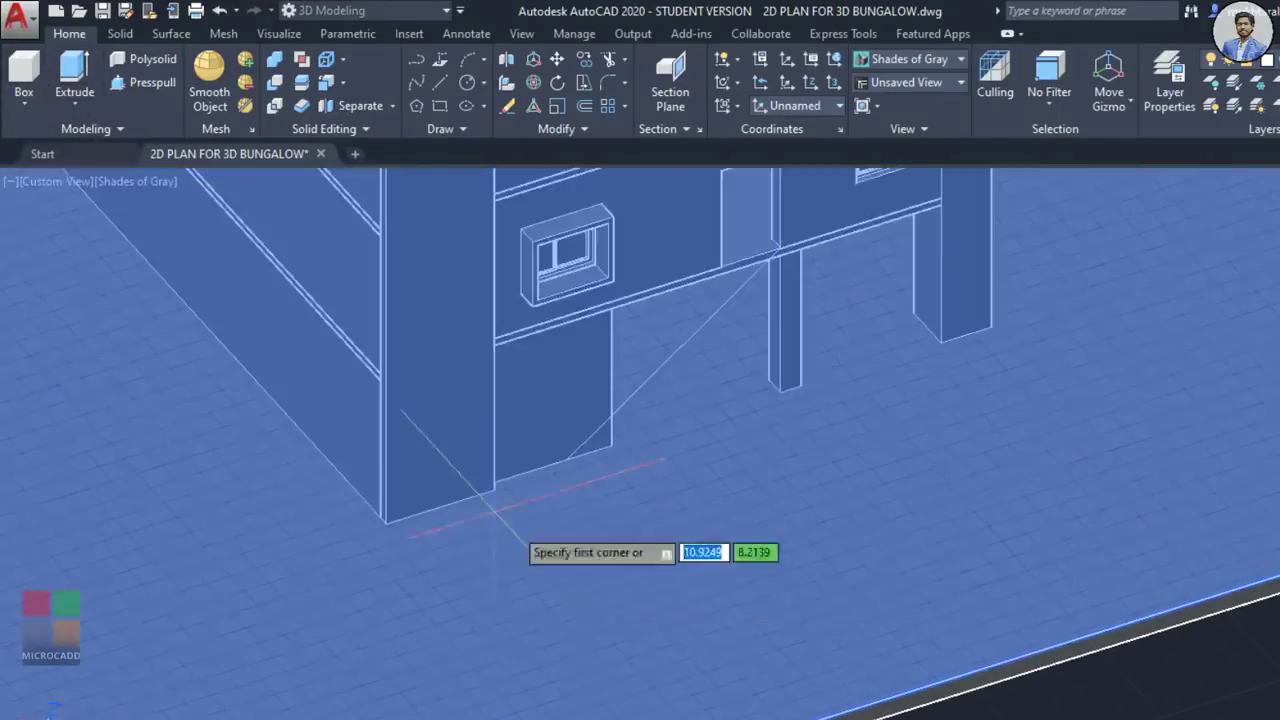
{"action": "scroll", "coordinate": [523, 429], "scroll_direction": "up", "scroll_amount": 3}
{"action": "left_click", "coordinate": [557, 437]}
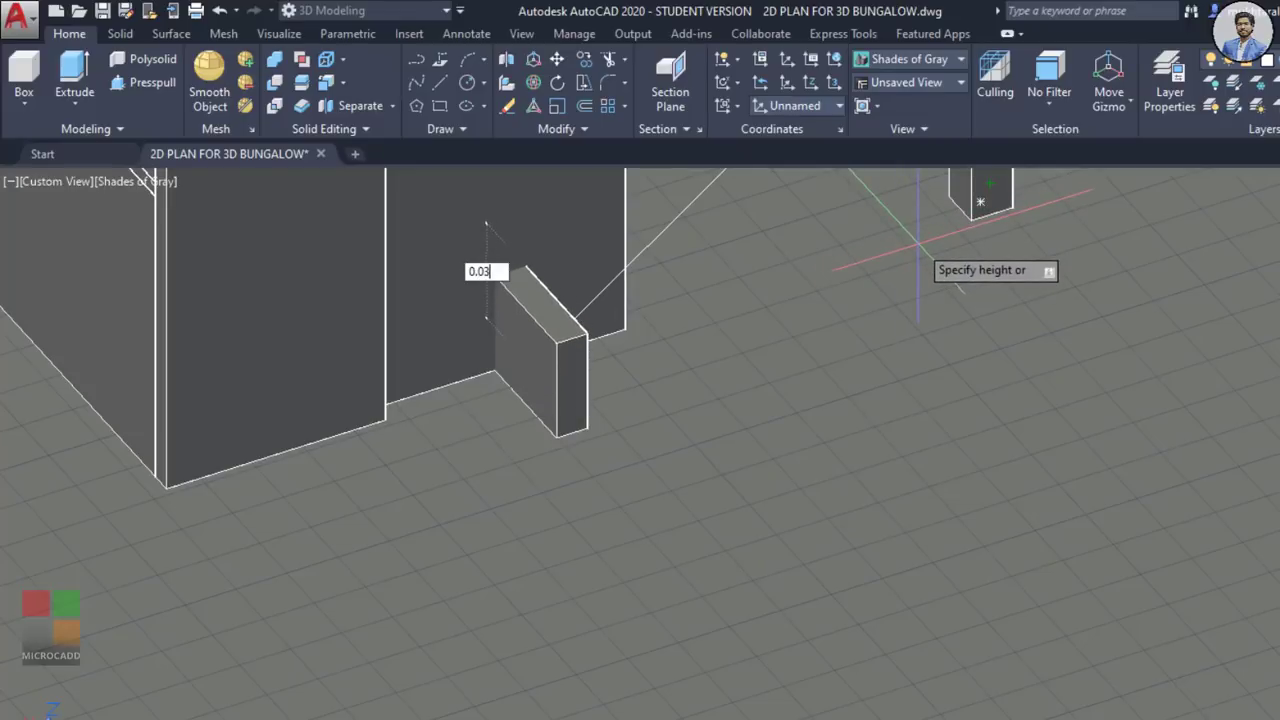
{"action": "key", "text": "Return"}
Step: Move the tread box away from the lower wall onto the open ground in front of it
{"action": "left_click", "coordinate": [505, 400]}
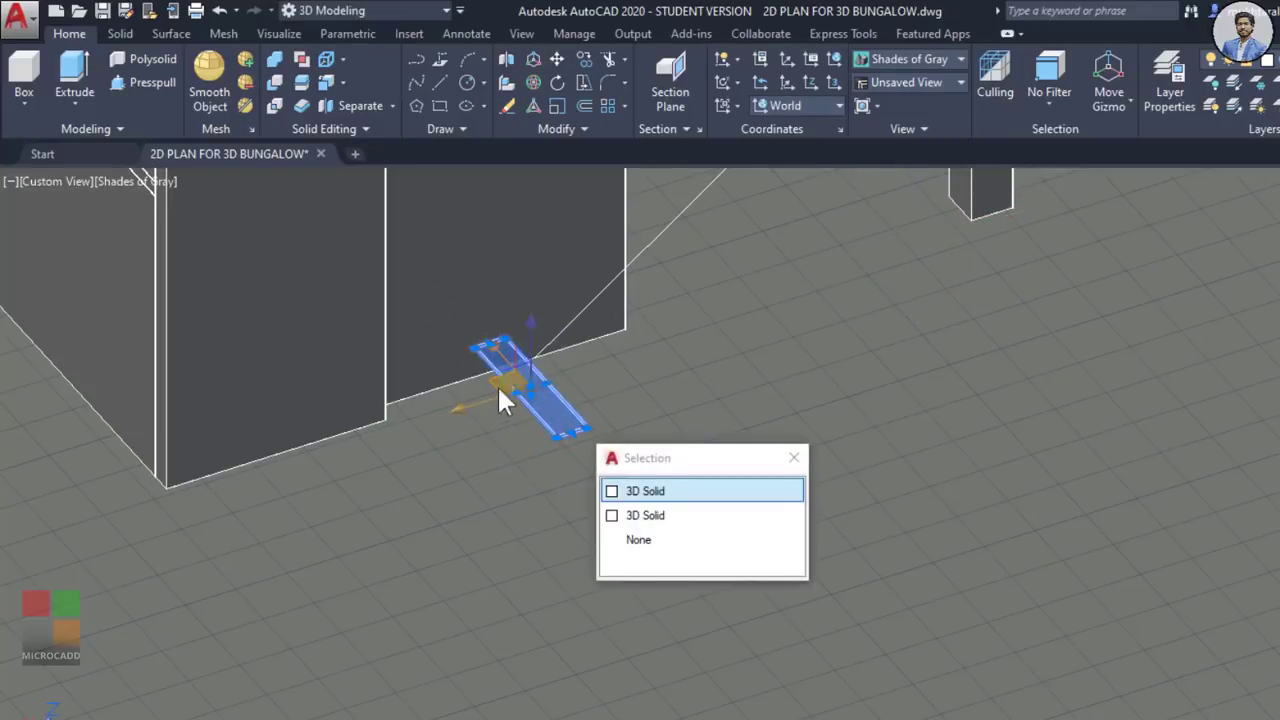
{"action": "left_click", "coordinate": [493, 350]}
{"action": "left_click", "coordinate": [704, 540]}
{"action": "key", "text": "Escape"}
{"action": "scroll", "coordinate": [694, 557], "scroll_direction": "up", "scroll_amount": 3}
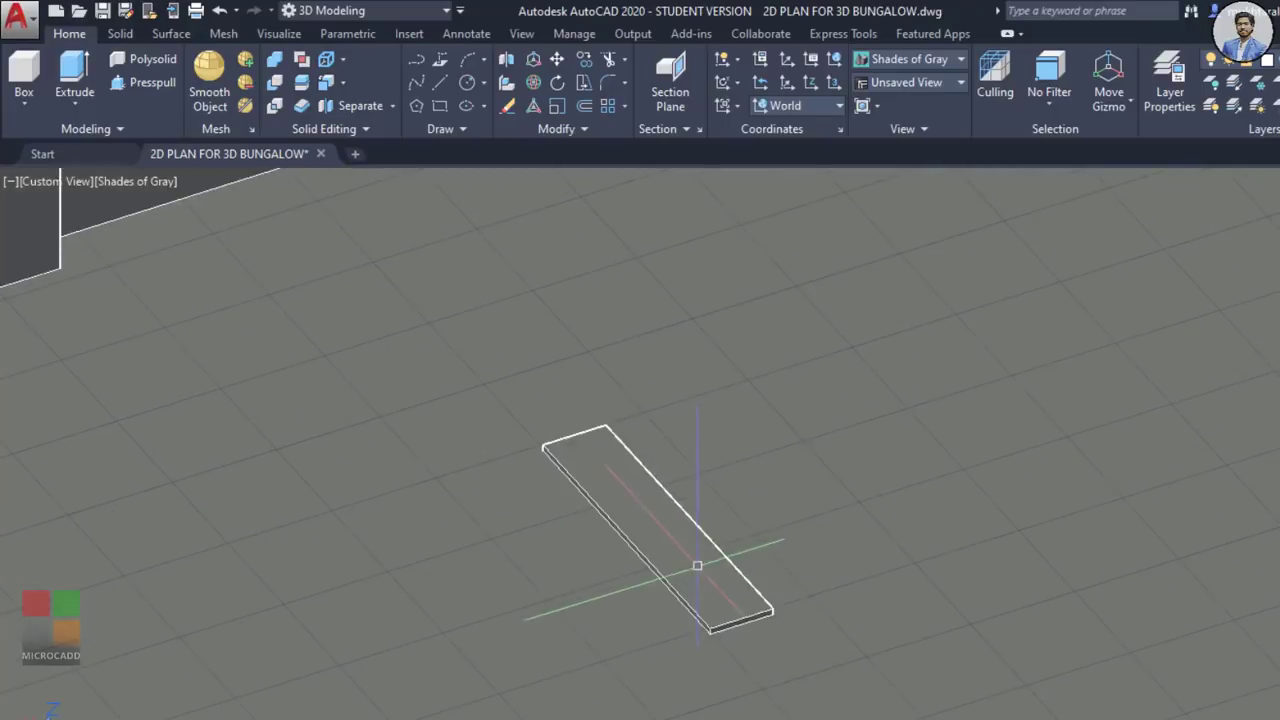
Step: Try to reposition the tread box by its end corner toward the doorway
{"action": "left_click", "coordinate": [697, 566]}
{"action": "middle_click_drag", "start_coordinate": [587, 562], "coordinate": [549, 544]}
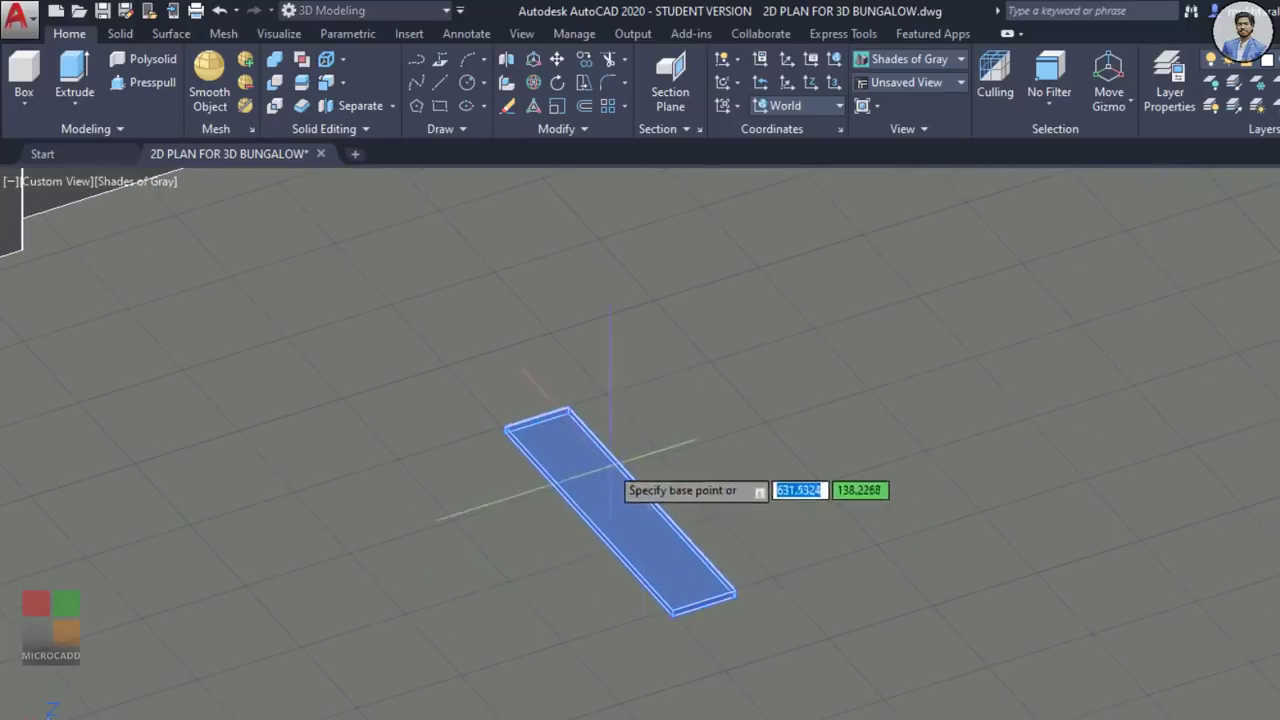
{"action": "scroll", "coordinate": [548, 370], "scroll_direction": "up", "scroll_amount": 3}
{"action": "left_click", "coordinate": [590, 456]}
{"action": "scroll", "coordinate": [530, 352], "scroll_direction": "down", "scroll_amount": 2}
{"action": "middle_click_drag", "start_coordinate": [530, 354], "coordinate": [479, 392]}
{"action": "scroll", "coordinate": [602, 597], "scroll_direction": "up", "scroll_amount": 2}
{"action": "left_click", "coordinate": [604, 594]}
{"action": "left_click", "coordinate": [677, 668]}
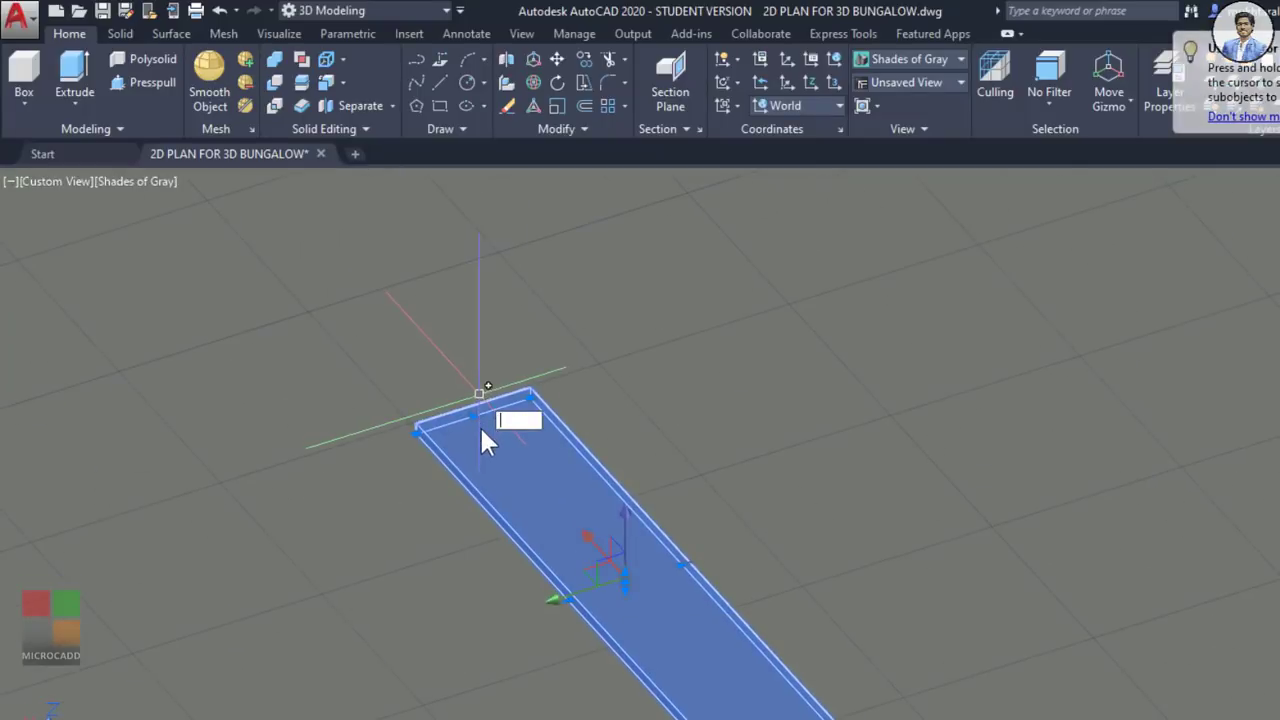
{"action": "type", "text": "m"}
{"action": "key", "text": "Return"}
{"action": "scroll", "coordinate": [526, 400], "scroll_direction": "up", "scroll_amount": 5}
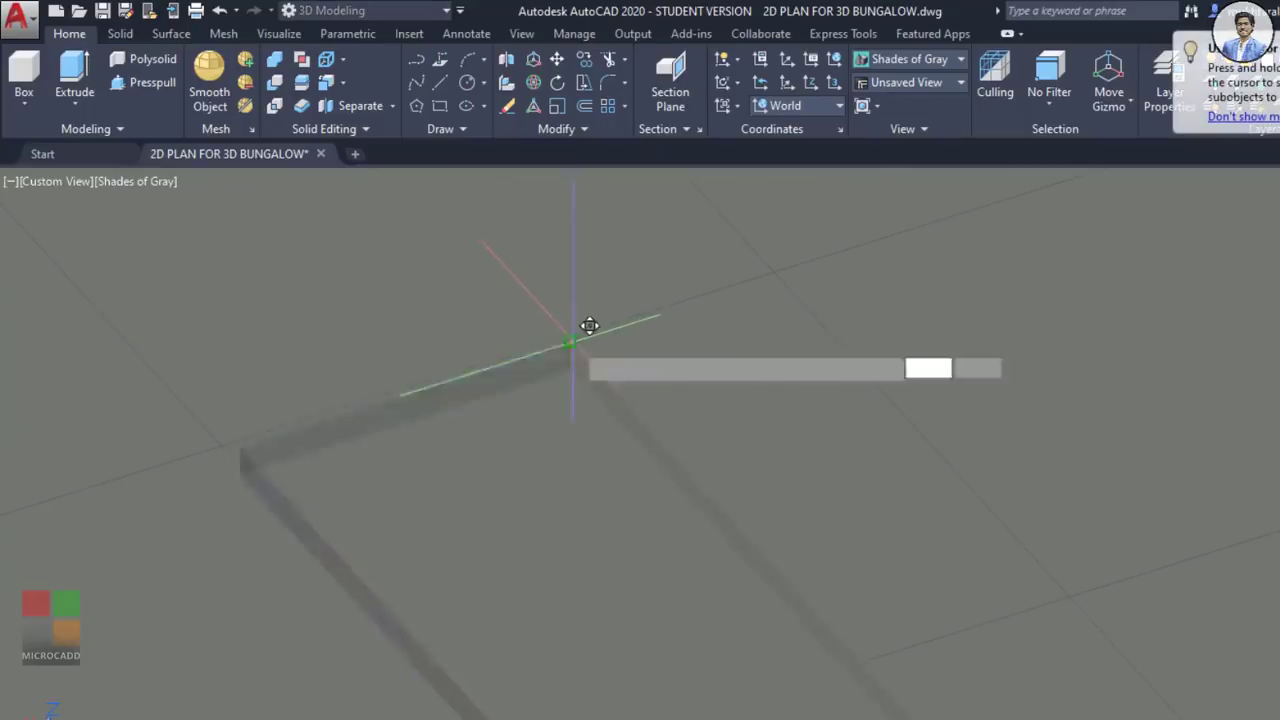
{"action": "scroll", "coordinate": [573, 342], "scroll_direction": "down", "scroll_amount": 6}
{"action": "middle_click_drag", "start_coordinate": [640, 306], "coordinate": [617, 509]}
{"action": "scroll", "coordinate": [751, 297], "scroll_direction": "up", "scroll_amount": 4}
{"action": "scroll", "coordinate": [612, 338], "scroll_direction": "up", "scroll_amount": 3}
{"action": "middle_click_drag", "start_coordinate": [612, 338], "coordinate": [740, 403]}
Step: Delete the diagonal line between the lower wall's base and the door opening
{"action": "scroll", "coordinate": [740, 403], "scroll_direction": "down", "scroll_amount": 5}
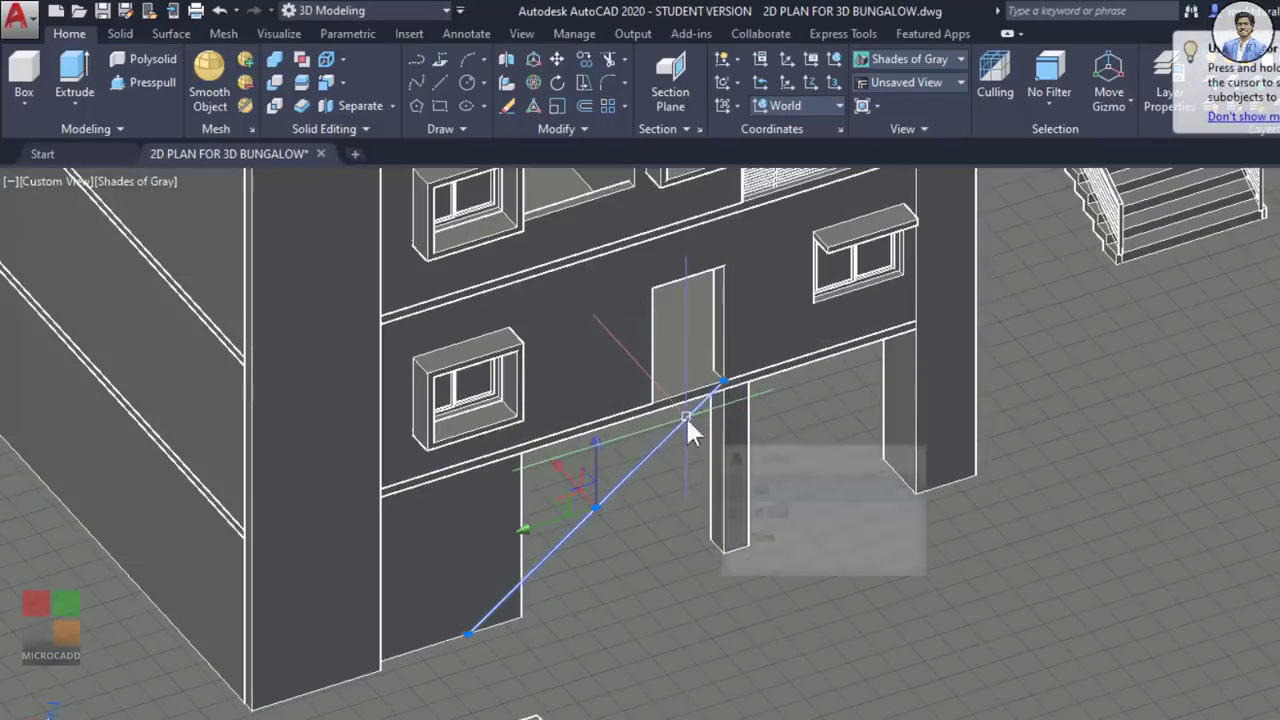
{"action": "left_click", "coordinate": [776, 489]}
{"action": "key", "text": "Delete"}
Step: Draw a diagonal line from the base edge of the lower wall to the near bottom corner of the raised door opening
{"action": "middle_click_drag", "start_coordinate": [686, 503], "coordinate": [716, 492]}
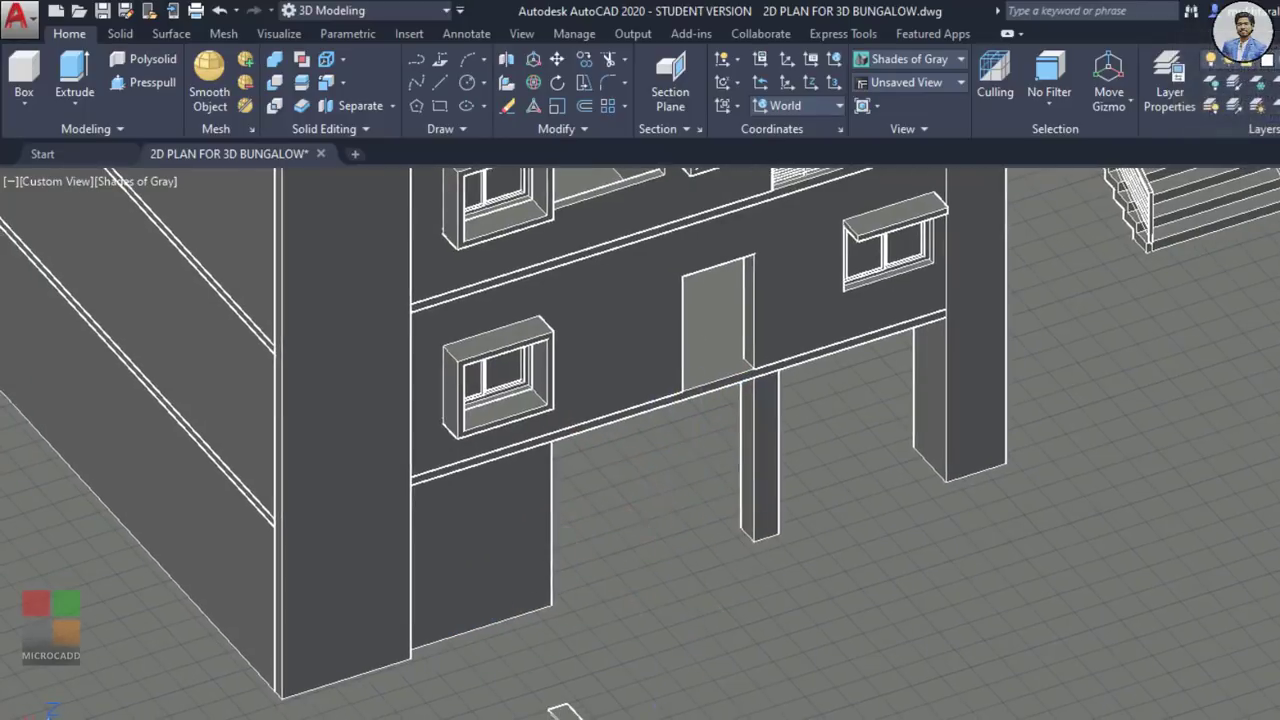
{"action": "middle_click_drag", "start_coordinate": [635, 623], "coordinate": [651, 591]}
{"action": "key", "text": "Return"}
{"action": "scroll", "coordinate": [583, 607], "scroll_direction": "up", "scroll_amount": 2}
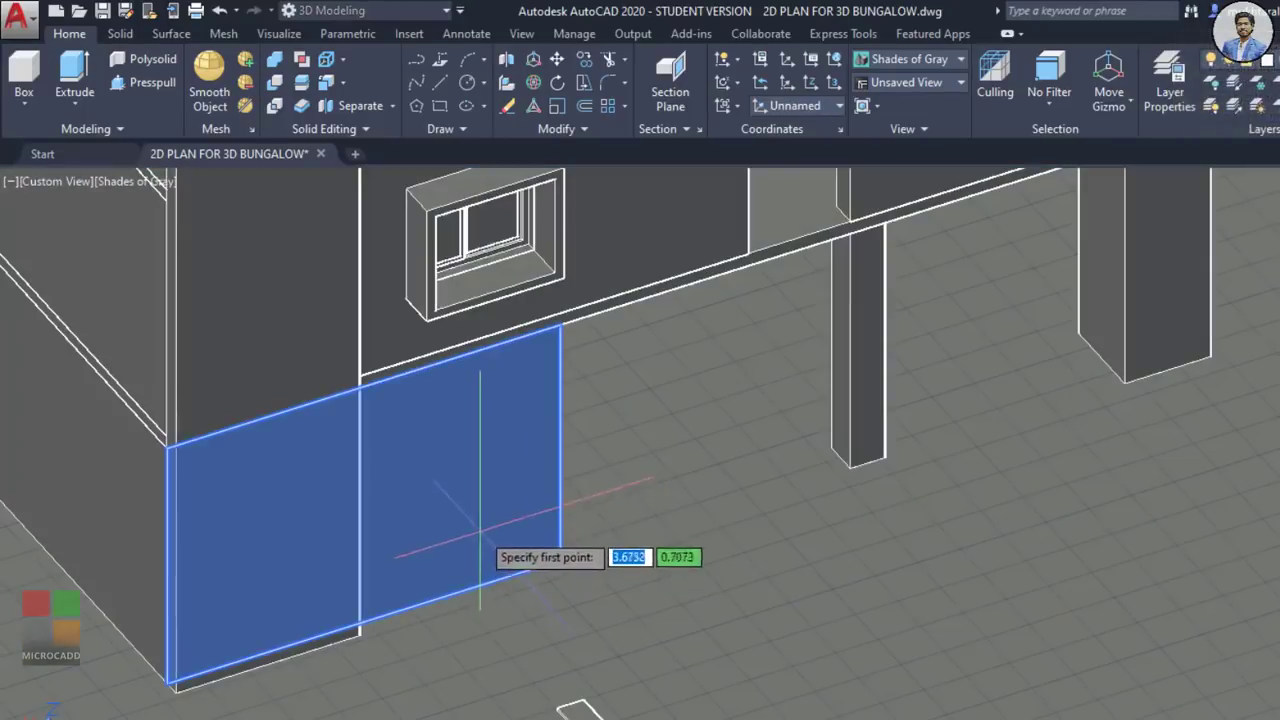
{"action": "left_click", "coordinate": [478, 585]}
{"action": "scroll", "coordinate": [780, 230], "scroll_direction": "up", "scroll_amount": 5}
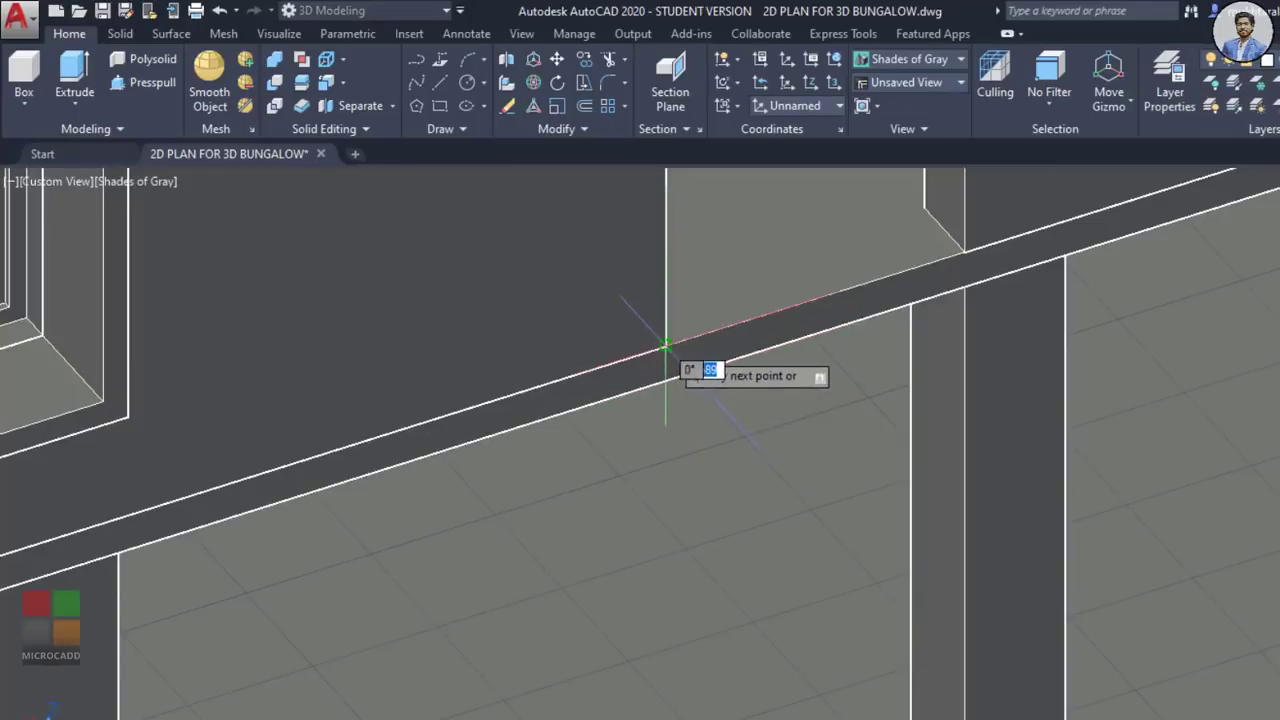
{"action": "scroll", "coordinate": [665, 347], "scroll_direction": "down", "scroll_amount": 3}
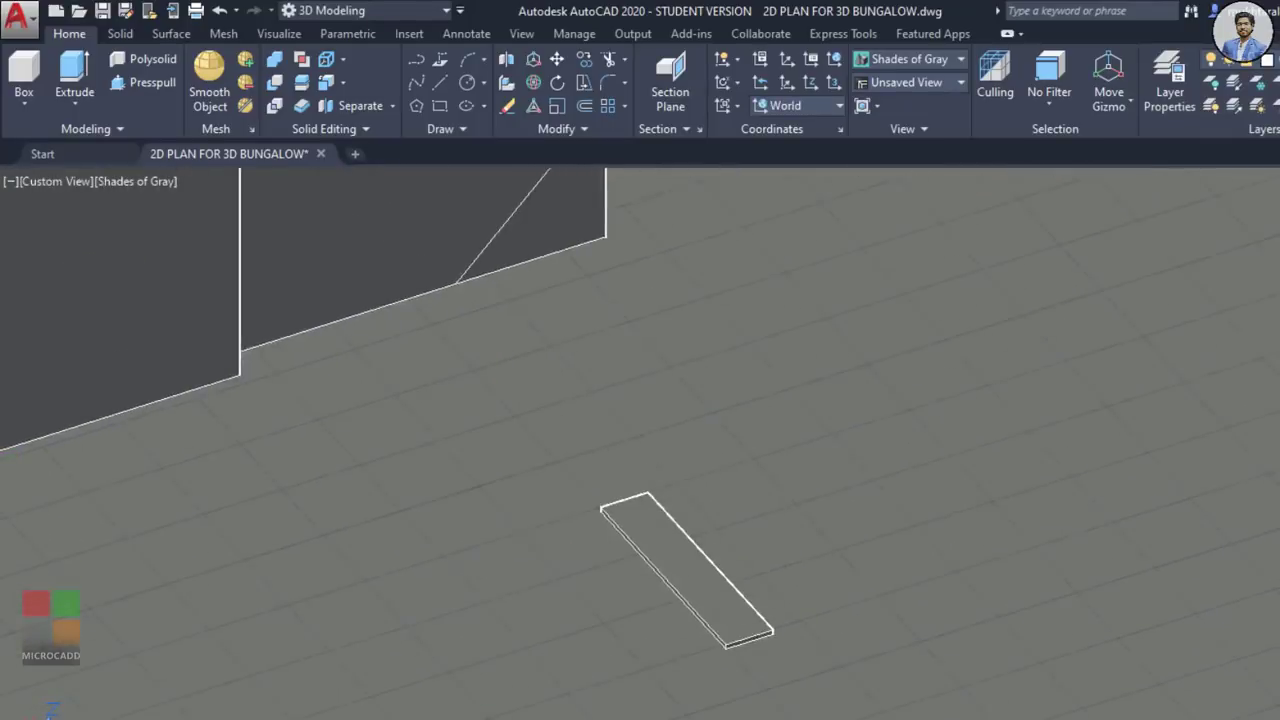
Step: Move the tread box by its inner end corner to the near bottom corner of the door opening
{"action": "scroll", "coordinate": [638, 491], "scroll_direction": "up", "scroll_amount": 5}
{"action": "left_click", "coordinate": [626, 503]}
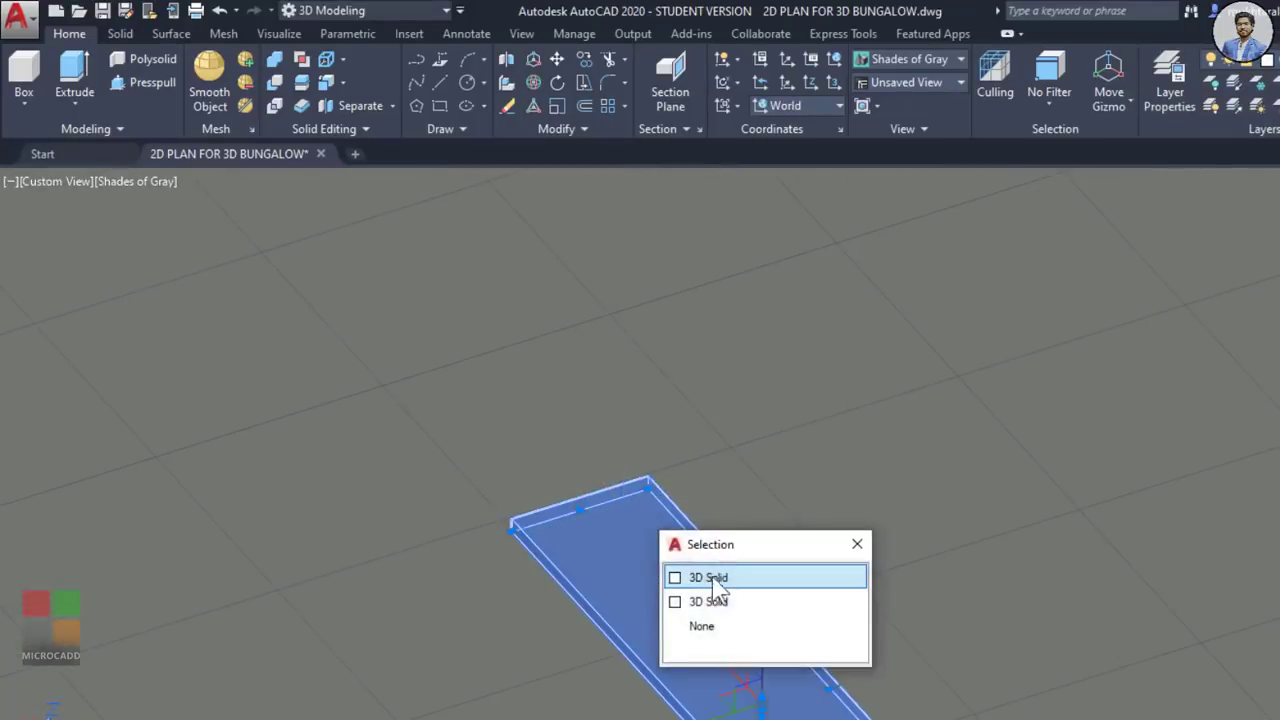
{"action": "left_click", "coordinate": [713, 576]}
{"action": "type", "text": "m"}
{"action": "key", "text": "Return"}
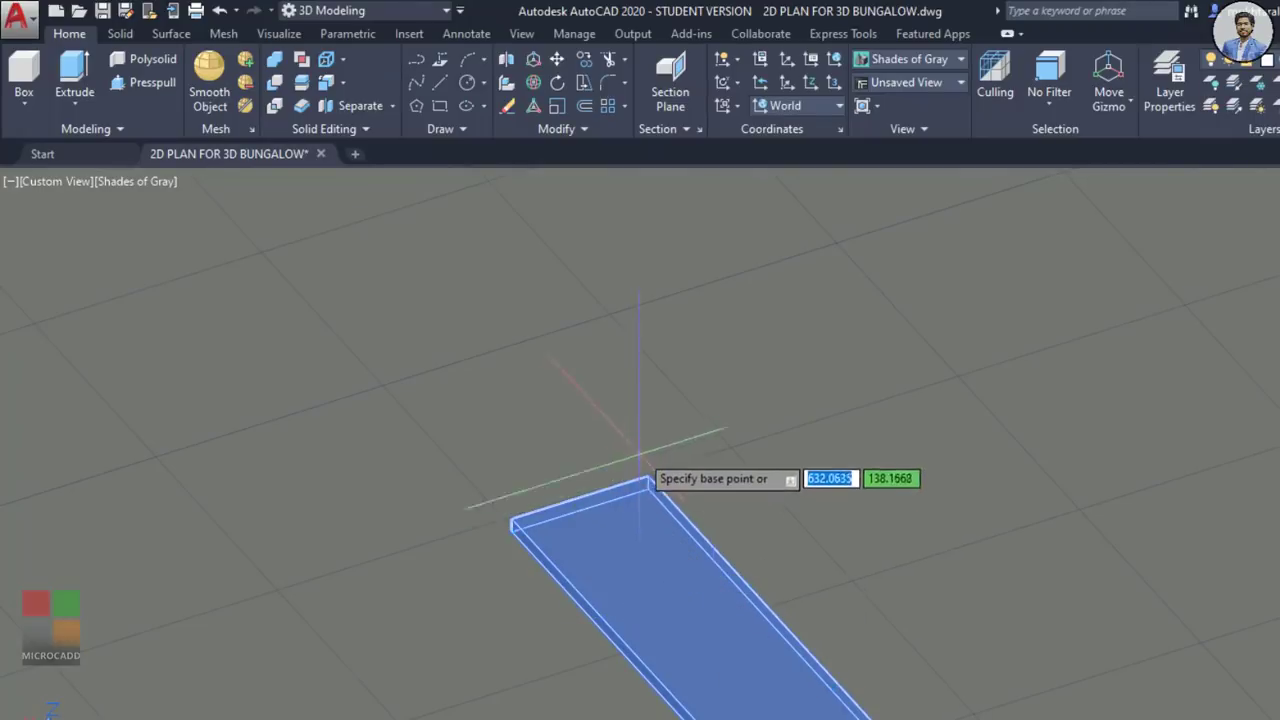
{"action": "scroll", "coordinate": [640, 453], "scroll_direction": "up", "scroll_amount": 3}
{"action": "left_click", "coordinate": [659, 507]}
{"action": "scroll", "coordinate": [726, 432], "scroll_direction": "down", "scroll_amount": 10}
{"action": "scroll", "coordinate": [767, 371], "scroll_direction": "down", "scroll_amount": 2}
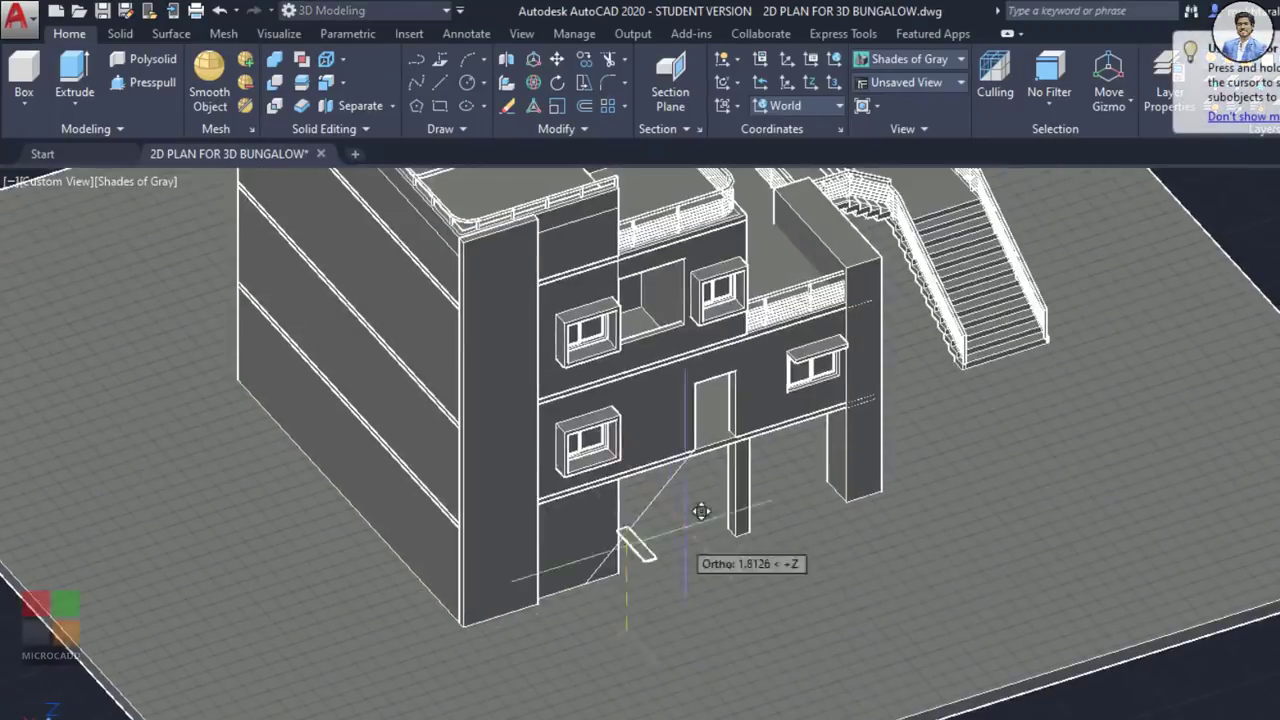
{"action": "scroll", "coordinate": [726, 303], "scroll_direction": "up", "scroll_amount": 8}
{"action": "left_click", "coordinate": [663, 305]}
{"action": "scroll", "coordinate": [663, 380], "scroll_direction": "down", "scroll_amount": 5}
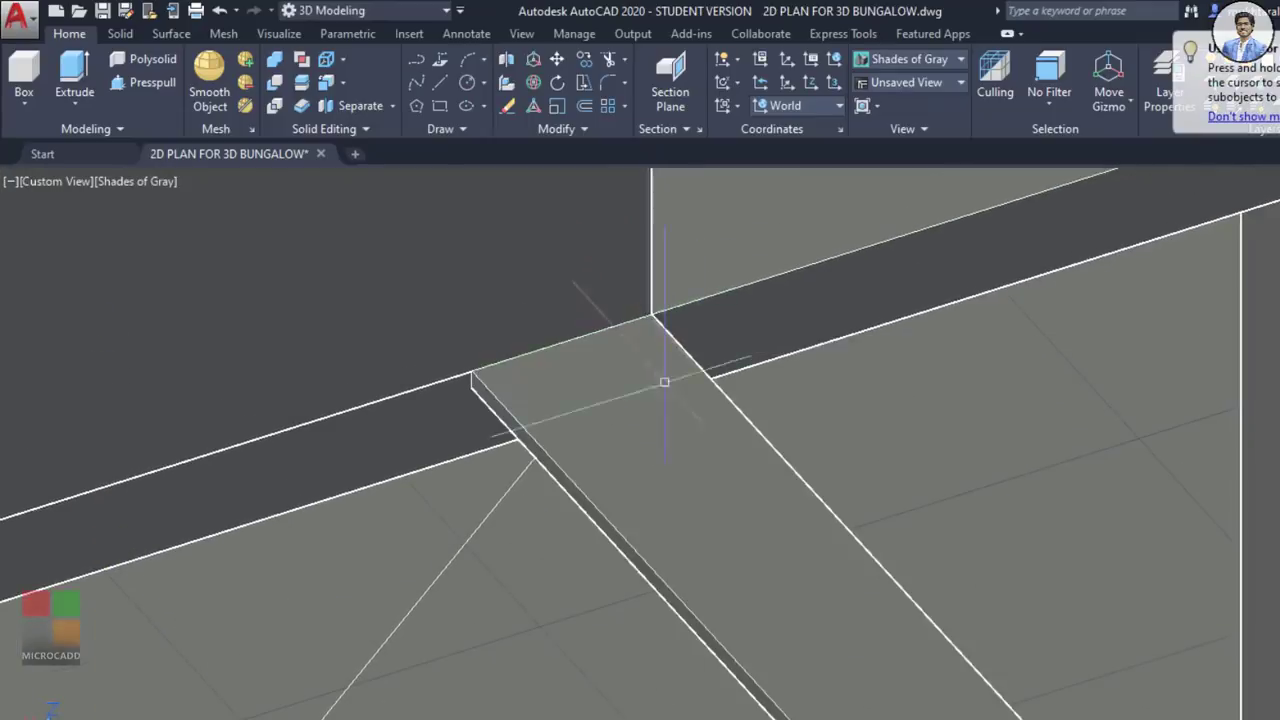
Step: Array the tread along the diagonal line as a path array with 0.3 between items
{"action": "left_click", "coordinate": [798, 373]}
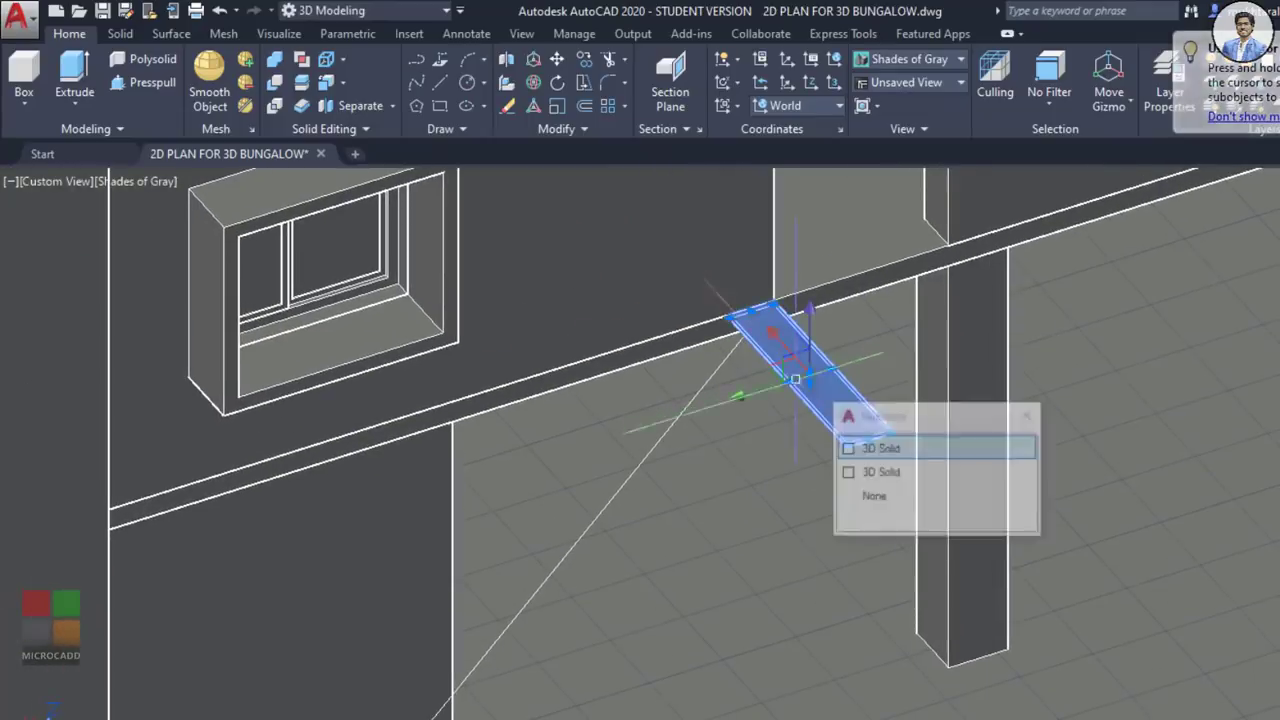
{"action": "left_click", "coordinate": [624, 107]}
{"action": "left_click", "coordinate": [660, 185]}
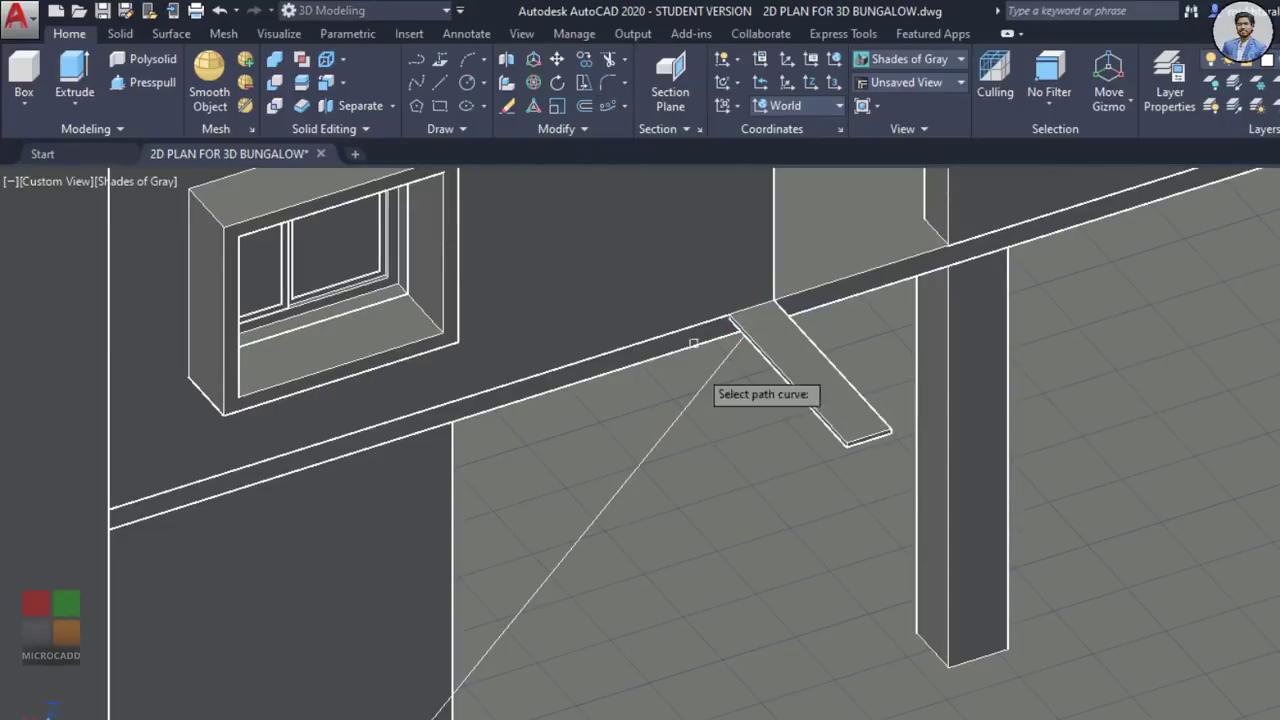
{"action": "left_click", "coordinate": [708, 395]}
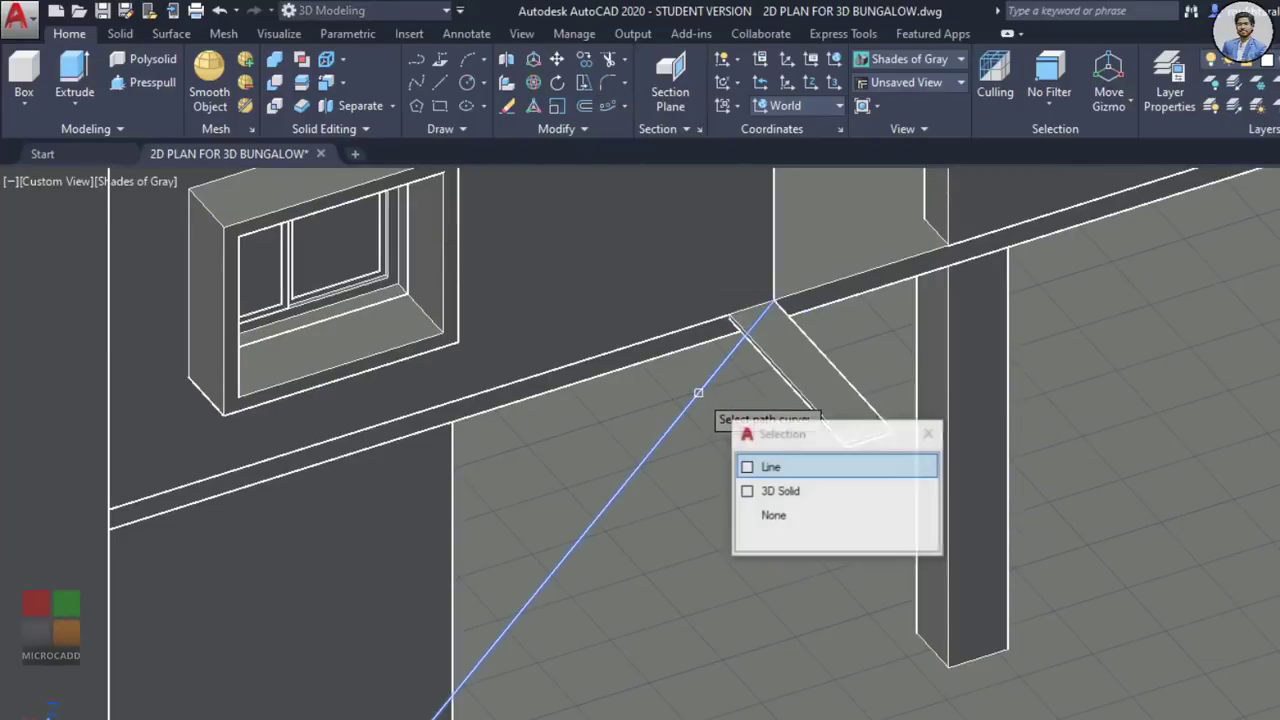
{"action": "left_click", "coordinate": [770, 468]}
{"action": "scroll", "coordinate": [730, 400], "scroll_direction": "down", "scroll_amount": 3}
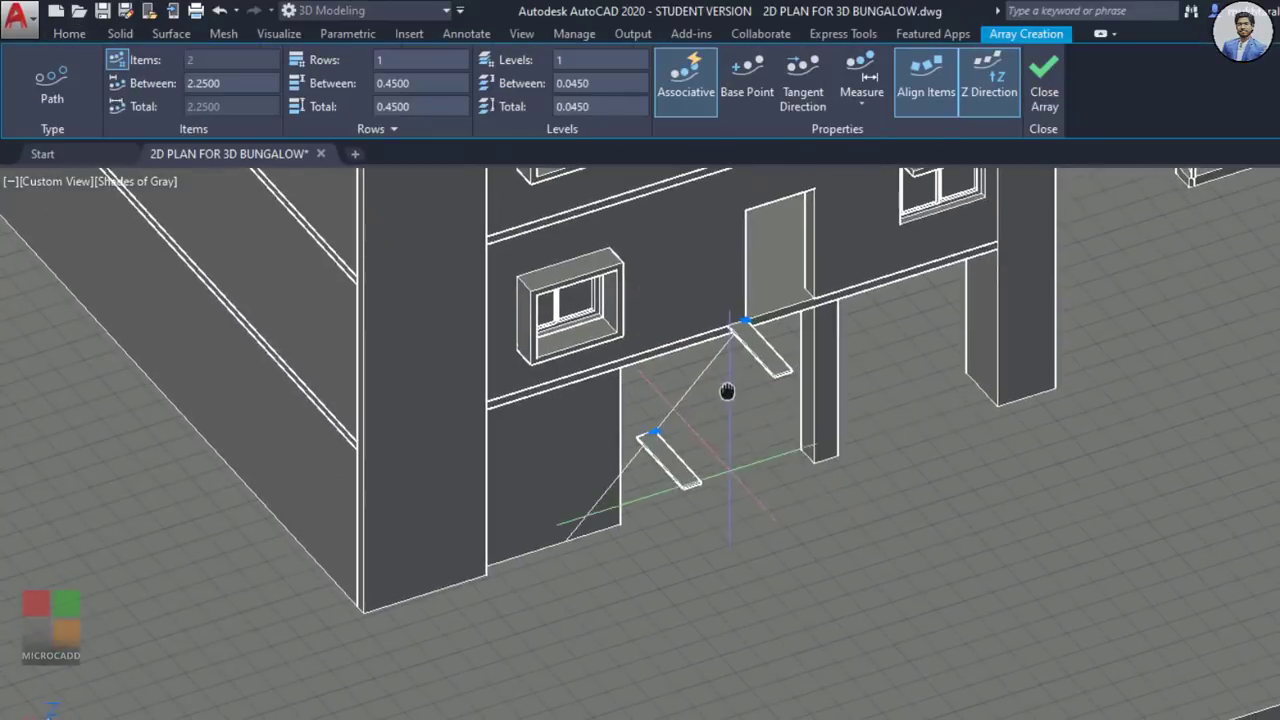
{"action": "scroll", "coordinate": [630, 504], "scroll_direction": "up", "scroll_amount": 4}
{"action": "left_click", "coordinate": [251, 86]}
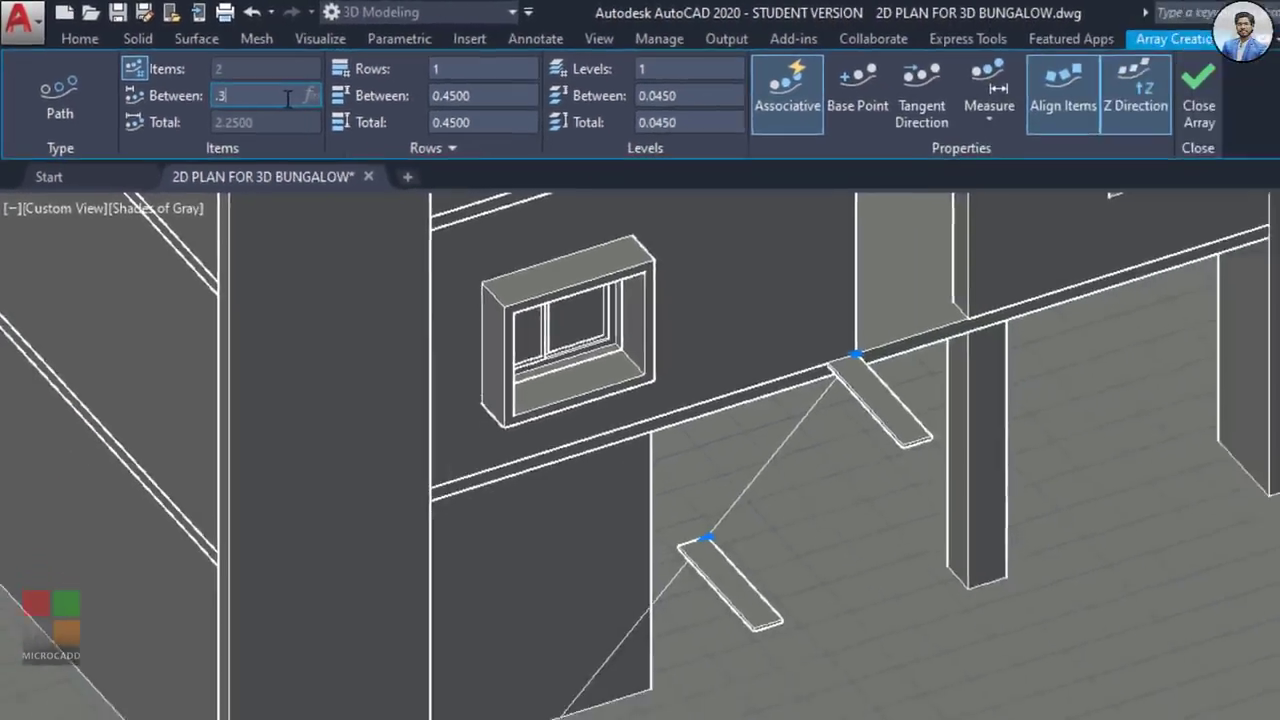
{"action": "type", "text": "0.3"}
{"action": "key", "text": "Return"}
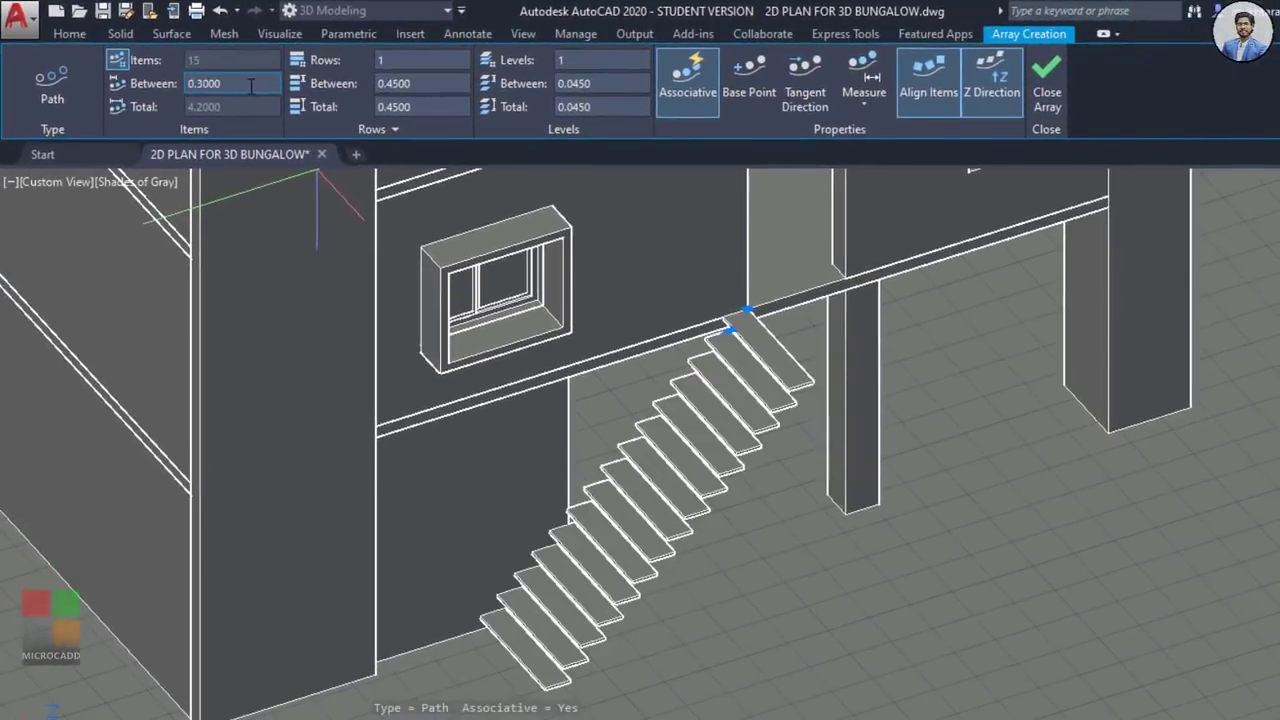
{"action": "middle_click_drag", "start_coordinate": [780, 588], "coordinate": [590, 520], "text": "shift"}
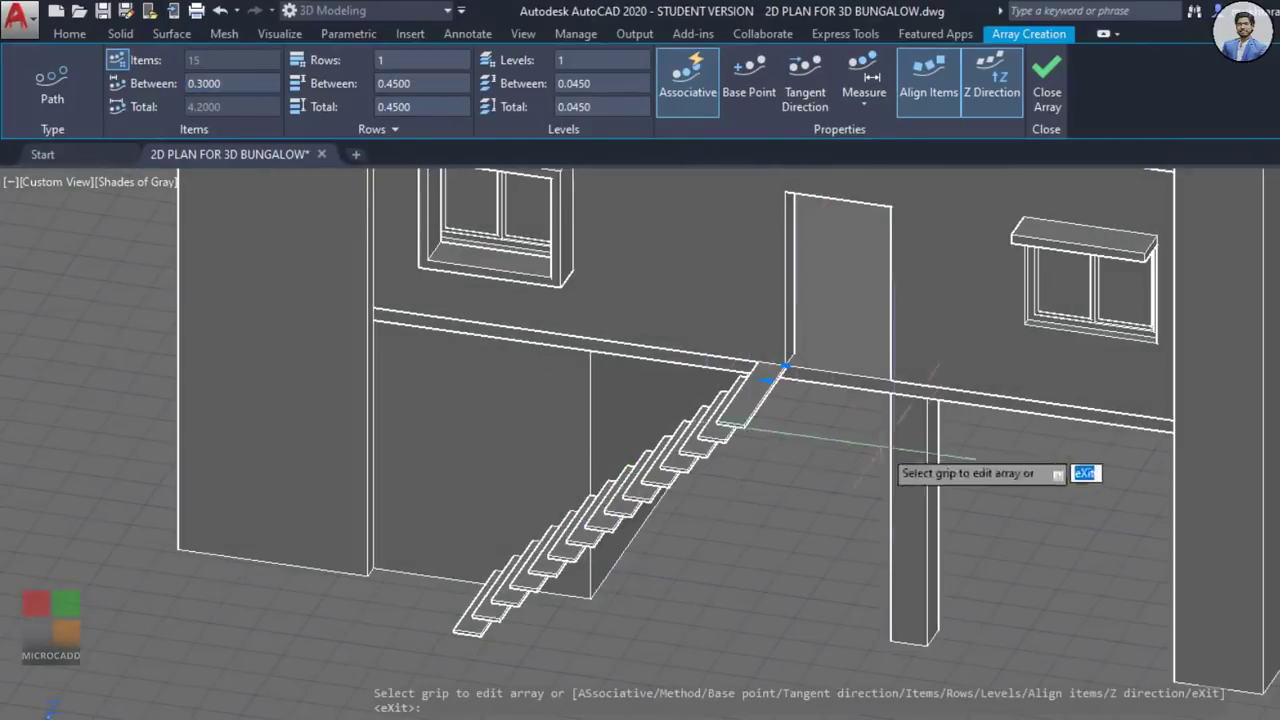
{"action": "key", "text": "Return"}
Step: Presspull the long side face of the top tread across the door opening, slightly past its far side, to form a landing
{"action": "middle_click_drag", "start_coordinate": [803, 483], "coordinate": [810, 436], "text": "shift"}
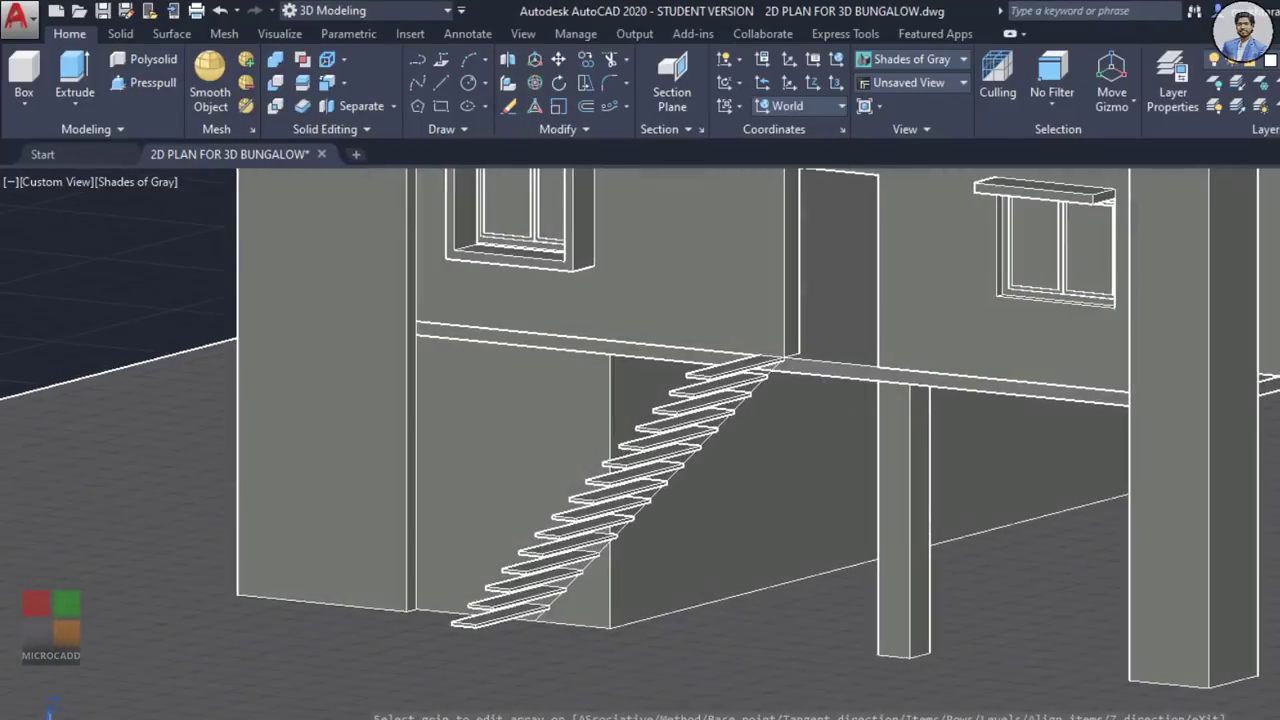
{"action": "scroll", "coordinate": [803, 417], "scroll_direction": "up", "scroll_amount": 3}
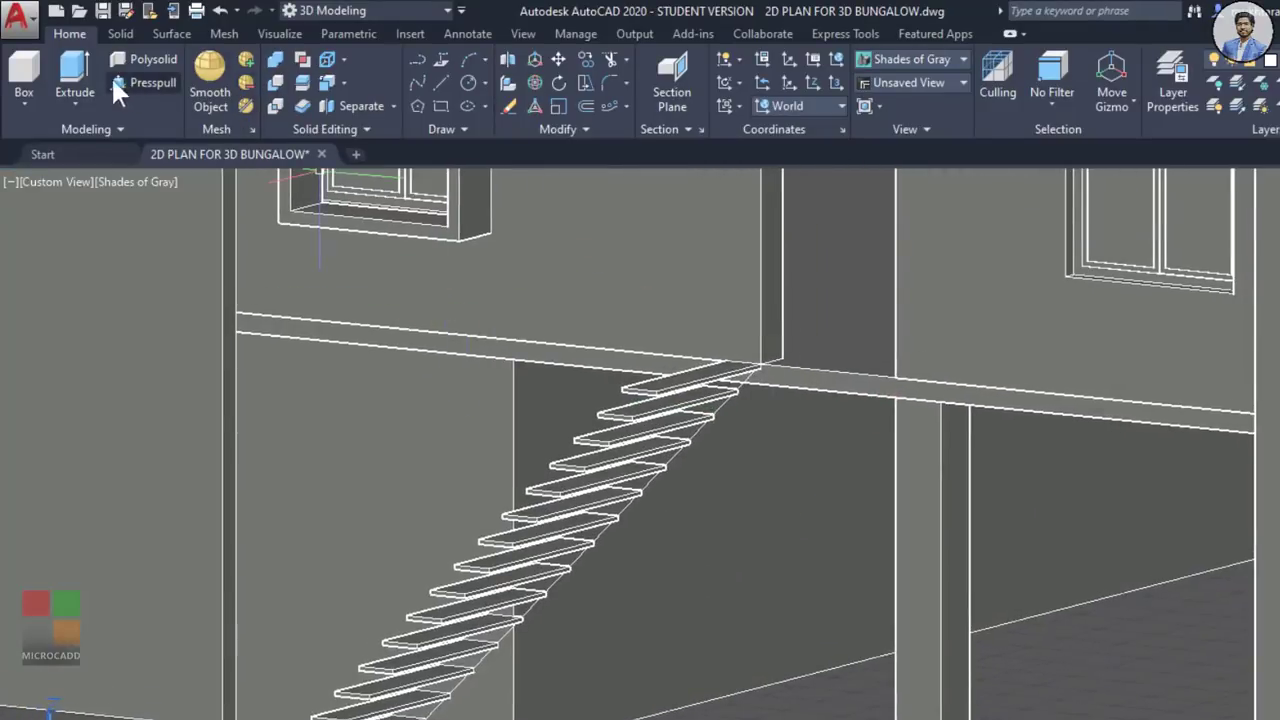
{"action": "left_click", "coordinate": [114, 80]}
{"action": "scroll", "coordinate": [608, 332], "scroll_direction": "up", "scroll_amount": 5}
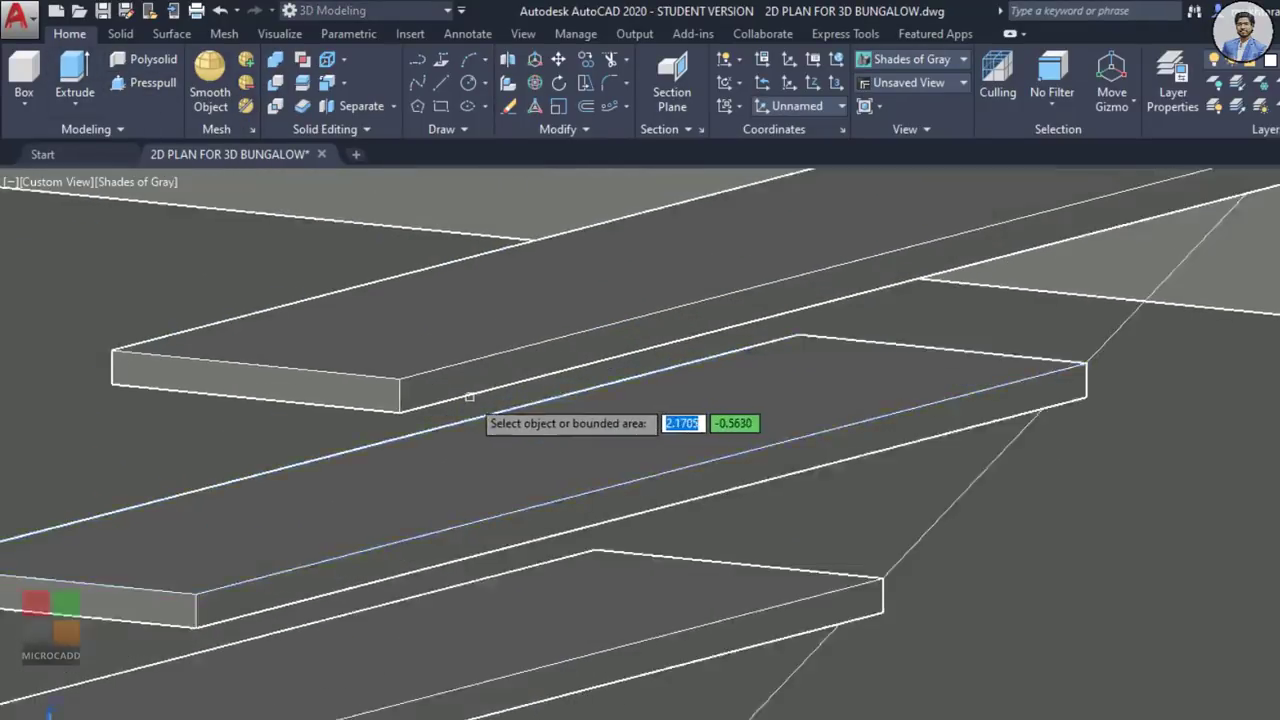
{"action": "scroll", "coordinate": [444, 376], "scroll_direction": "up", "scroll_amount": 2}
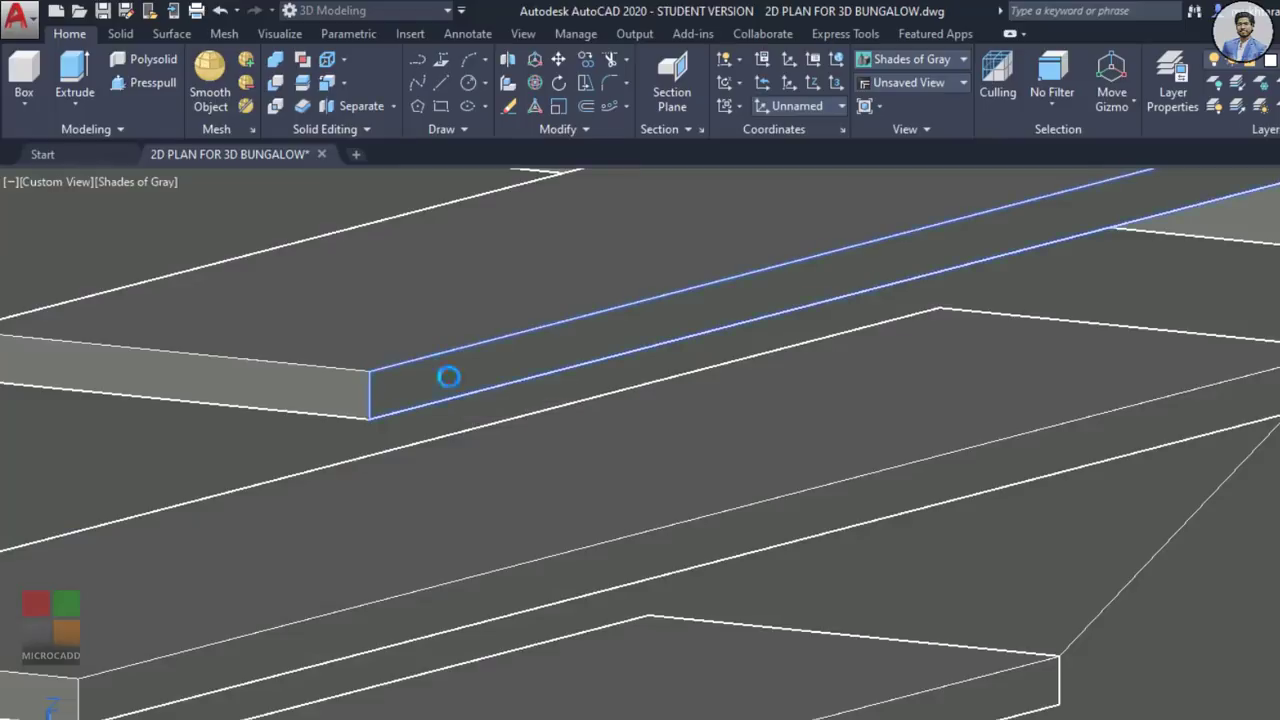
{"action": "left_click", "coordinate": [448, 376]}
{"action": "scroll", "coordinate": [845, 404], "scroll_direction": "down", "scroll_amount": 5}
{"action": "scroll", "coordinate": [1099, 467], "scroll_direction": "up", "scroll_amount": 2}
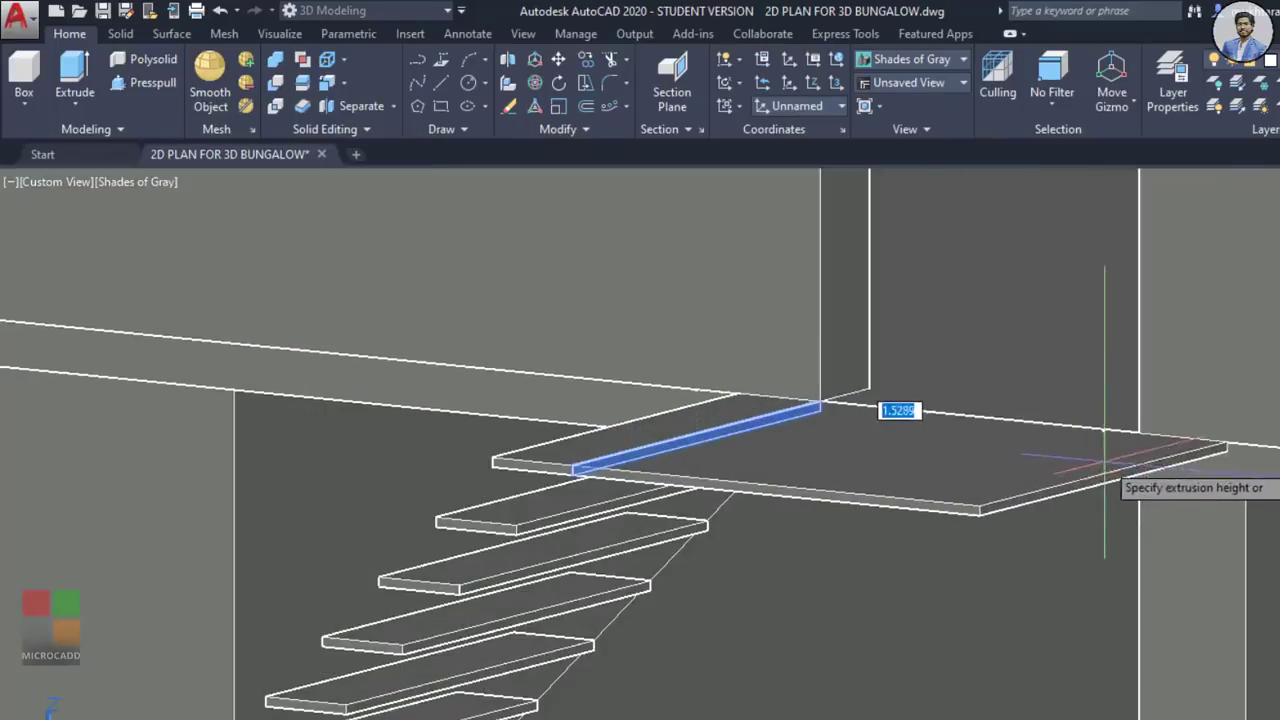
{"action": "left_click", "coordinate": [1200, 440]}
Step: Presspull the landing's underside down to the bottom edge of the adjoining floor slab
{"action": "middle_click_drag", "start_coordinate": [985, 556], "coordinate": [1050, 493], "text": "shift"}
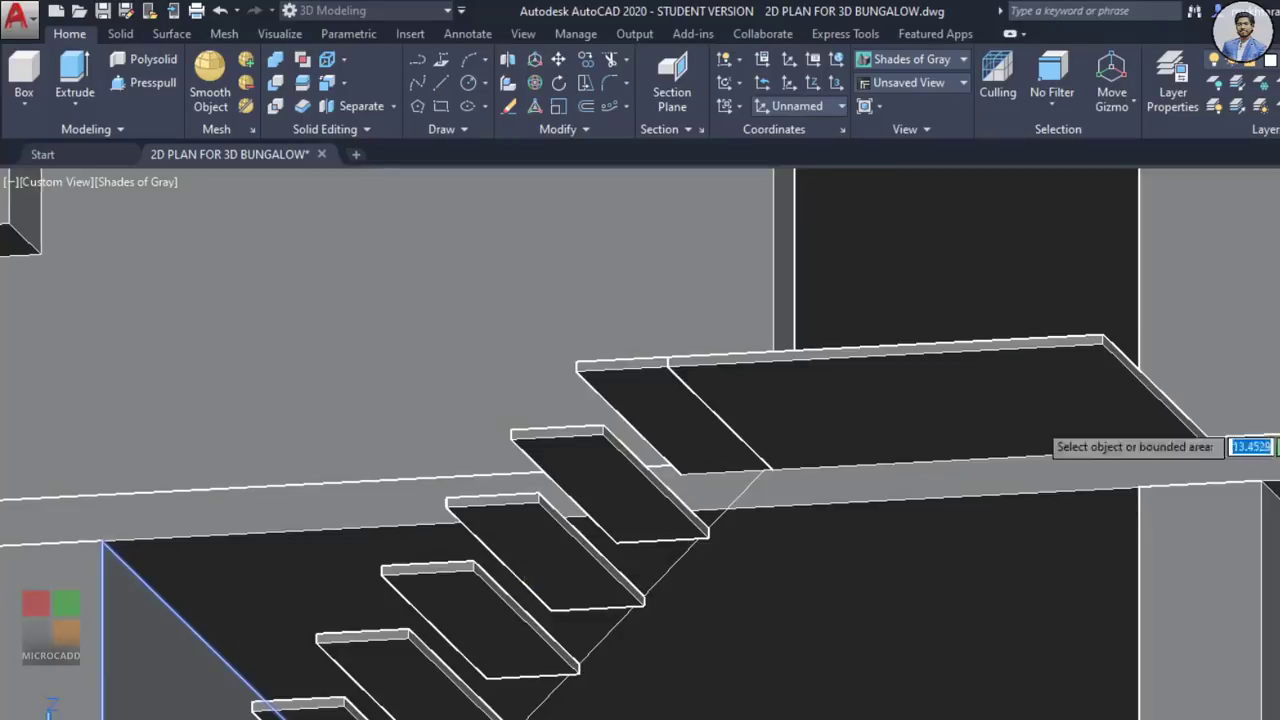
{"action": "left_click", "coordinate": [1045, 374]}
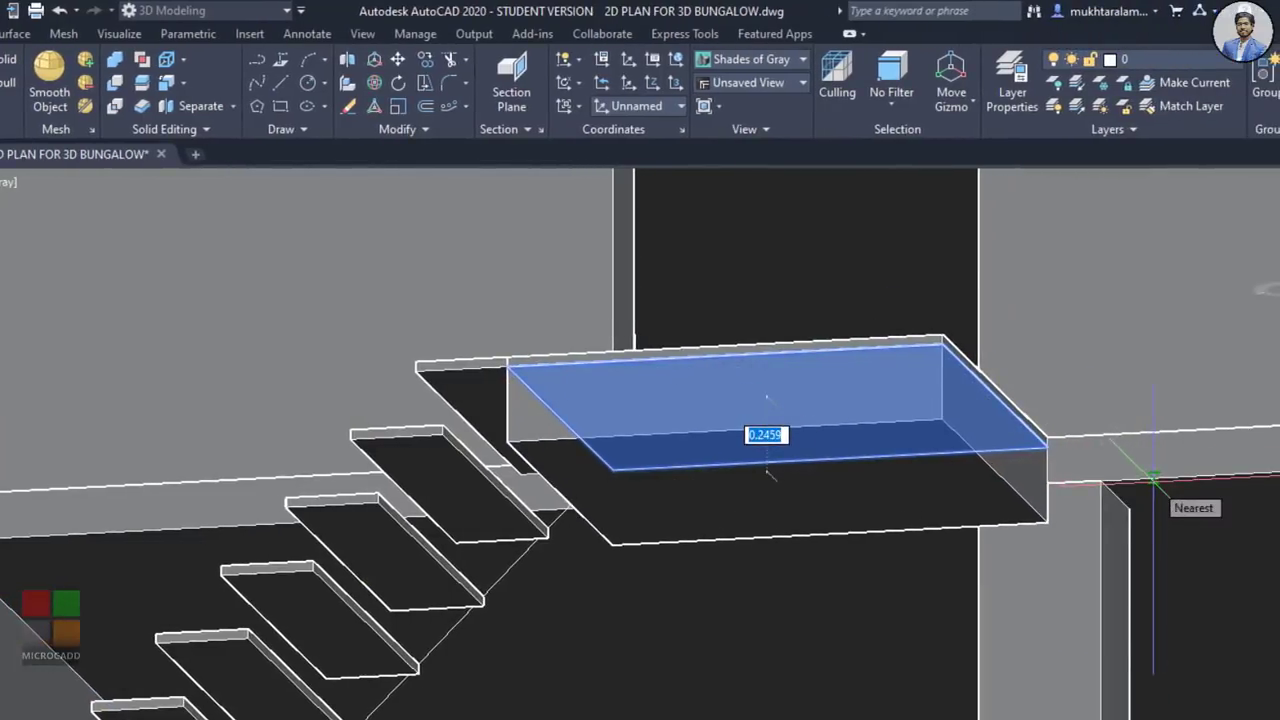
{"action": "left_click", "coordinate": [1153, 483]}
{"action": "key", "text": "Escape"}
Step: Start a 3D polyline for the landing with dynamic UCS off and object snap on
{"action": "middle_click_drag", "start_coordinate": [841, 483], "coordinate": [940, 620], "text": "shift"}
{"action": "scroll", "coordinate": [852, 556], "scroll_direction": "down", "scroll_amount": 2}
{"action": "mouse_move", "coordinate": [991, 553]}
{"action": "middle_mouse_down", "text": "shift"}
{"action": "mouse_move", "coordinate": [837, 571]}
{"action": "mouse_move", "coordinate": [930, 545]}
{"action": "middle_mouse_up", "text": "shift"}
{"action": "scroll", "coordinate": [877, 434], "scroll_direction": "down", "scroll_amount": 5}
{"action": "middle_click_drag", "start_coordinate": [877, 434], "coordinate": [975, 510], "text": "shift"}
{"action": "scroll", "coordinate": [814, 371], "scroll_direction": "up", "scroll_amount": 5}
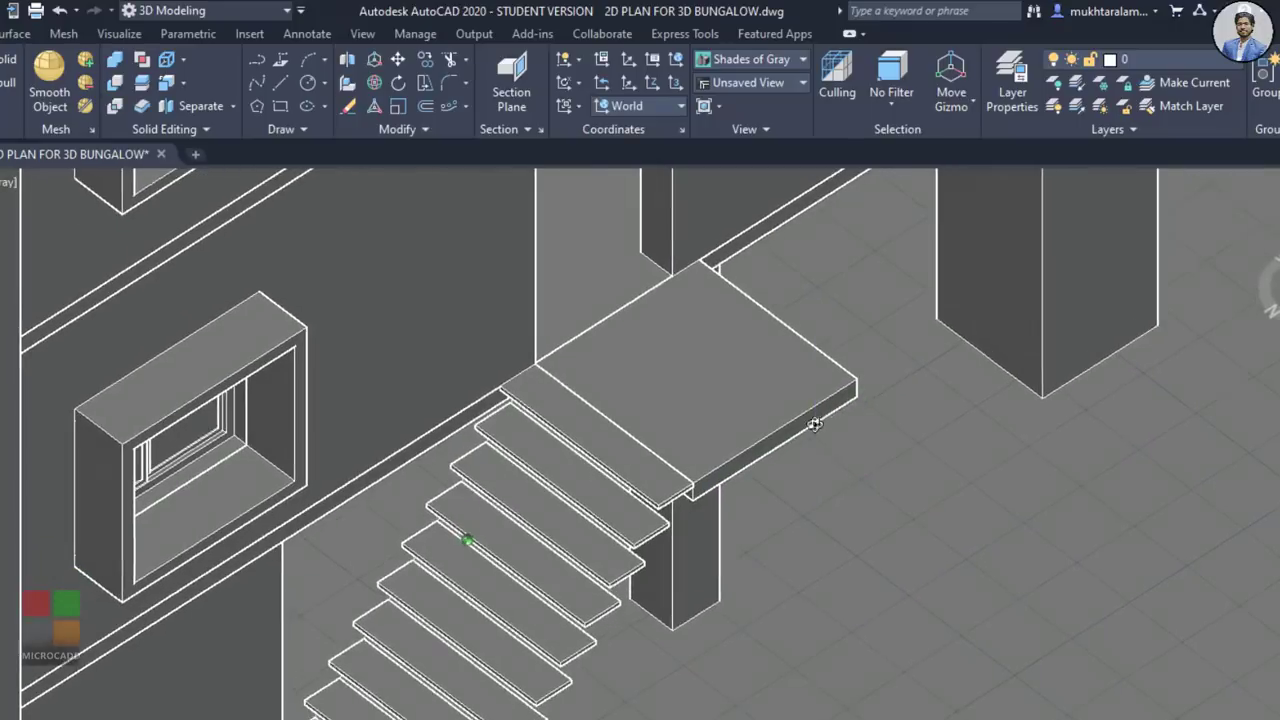
{"action": "middle_click_drag", "start_coordinate": [815, 424], "coordinate": [818, 420], "text": "shift"}
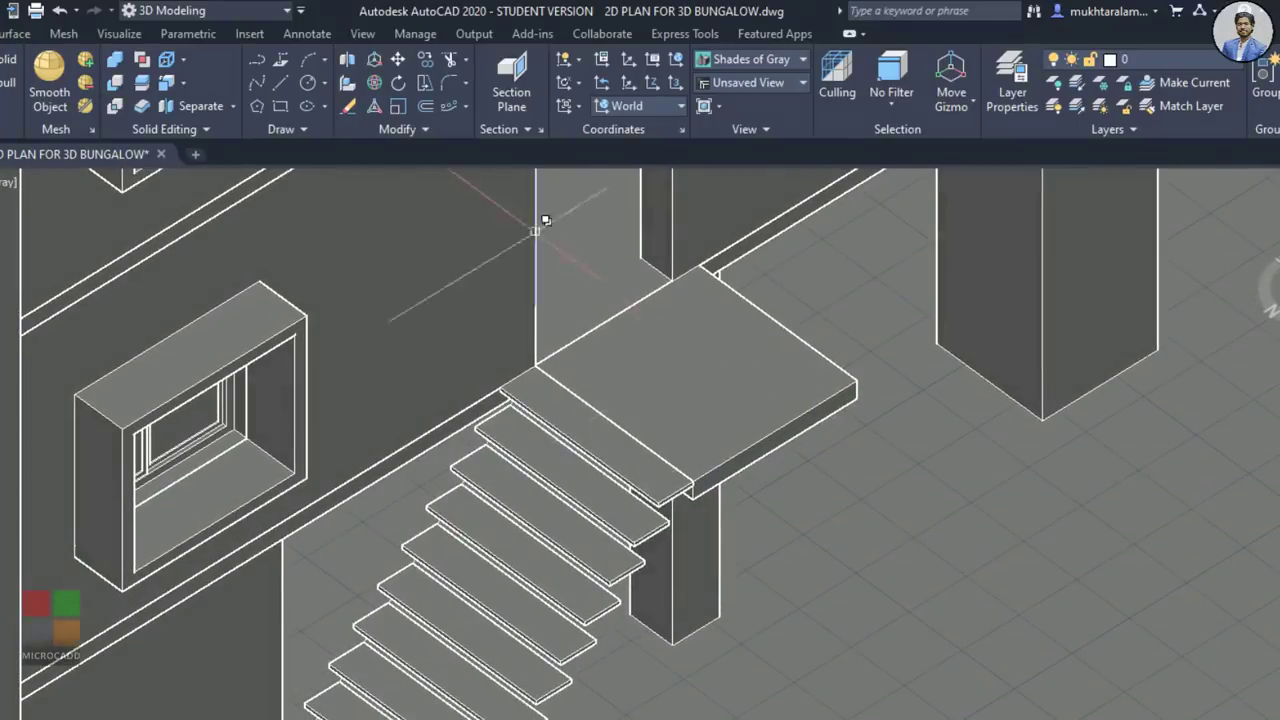
{"action": "left_click", "coordinate": [279, 58]}
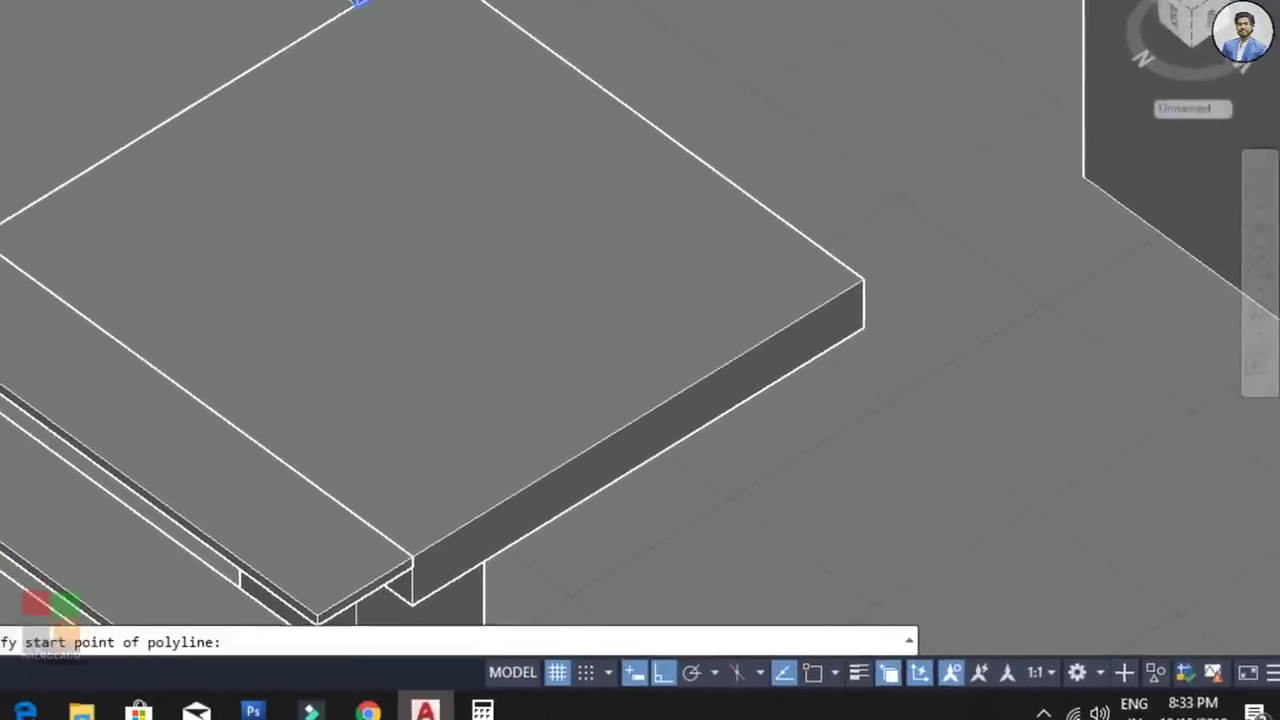
{"action": "middle_click_drag", "start_coordinate": [780, 347], "coordinate": [676, 206]}
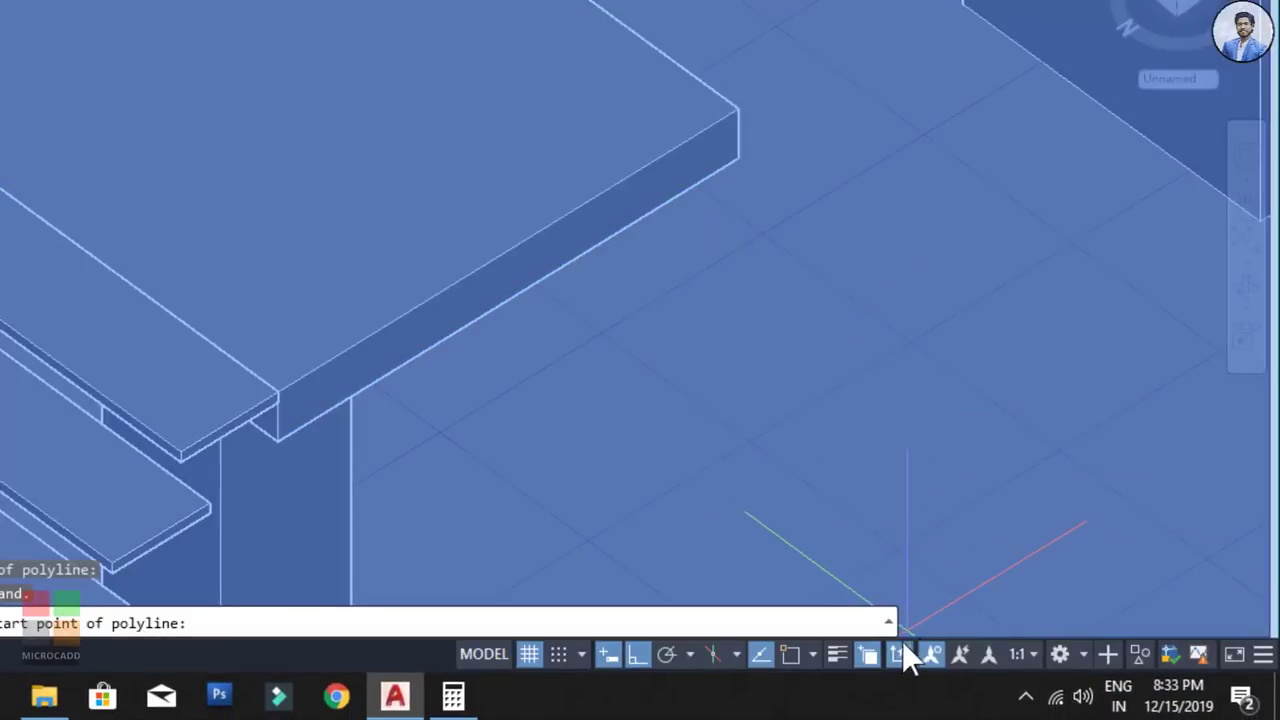
{"action": "left_click", "coordinate": [903, 657]}
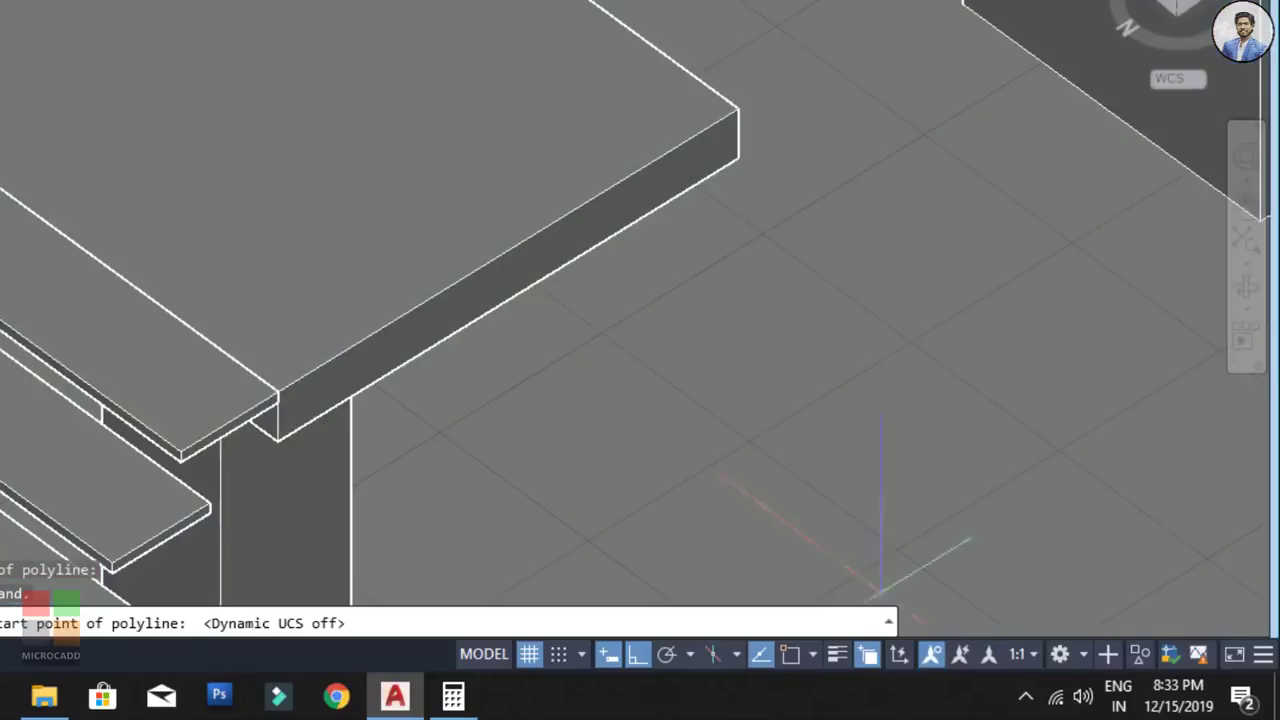
{"action": "middle_click_drag", "start_coordinate": [554, 137], "coordinate": [472, 291]}
{"action": "scroll", "coordinate": [145, 2], "scroll_direction": "up", "scroll_amount": 3}
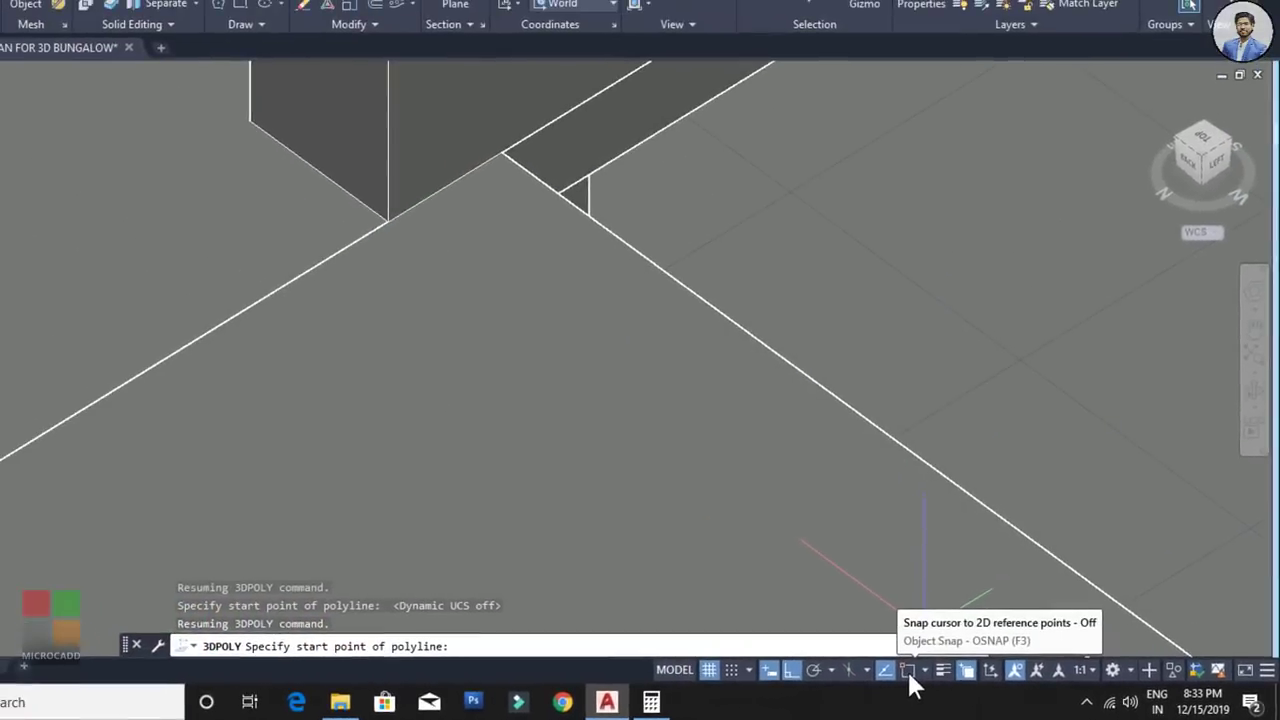
{"action": "left_click", "coordinate": [907, 669]}
Step: Draw the 3D polyline's first segment from the wall side of the landing out to near its outer corner, slightly inside the edge
{"action": "scroll", "coordinate": [468, 200], "scroll_direction": "up", "scroll_amount": 2}
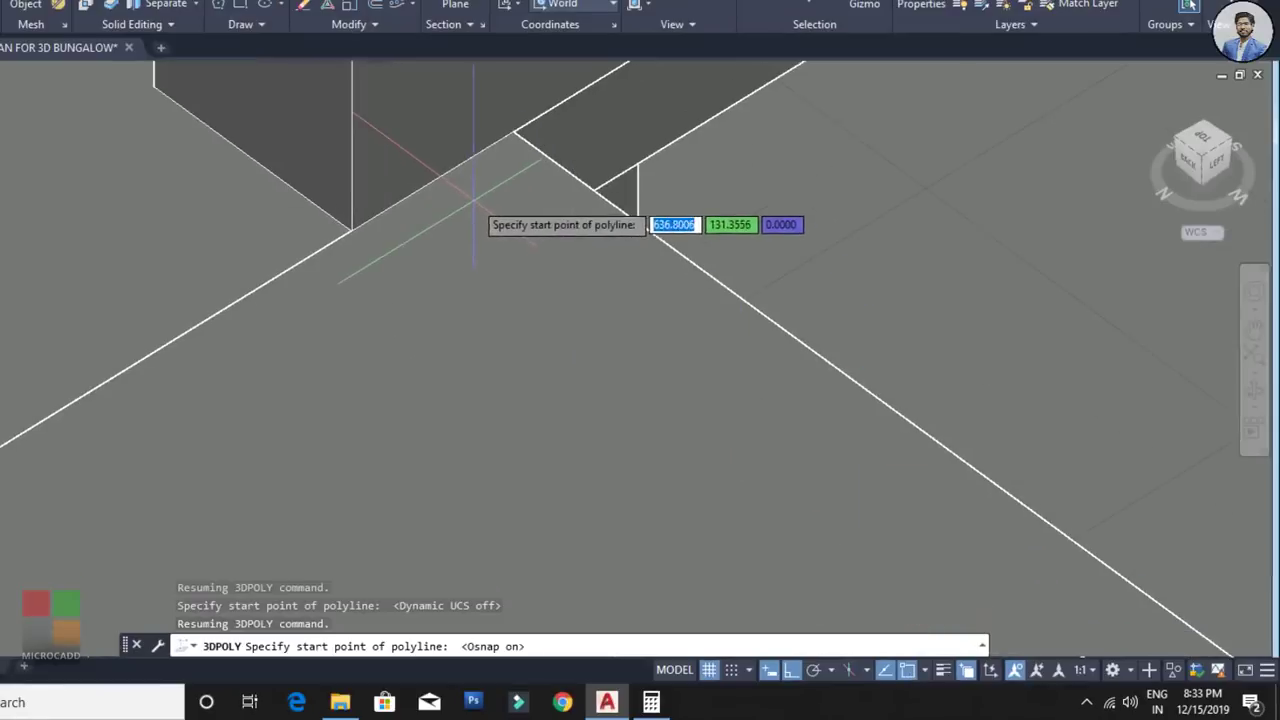
{"action": "left_click", "coordinate": [455, 165]}
{"action": "scroll", "coordinate": [771, 314], "scroll_direction": "up", "scroll_amount": 2}
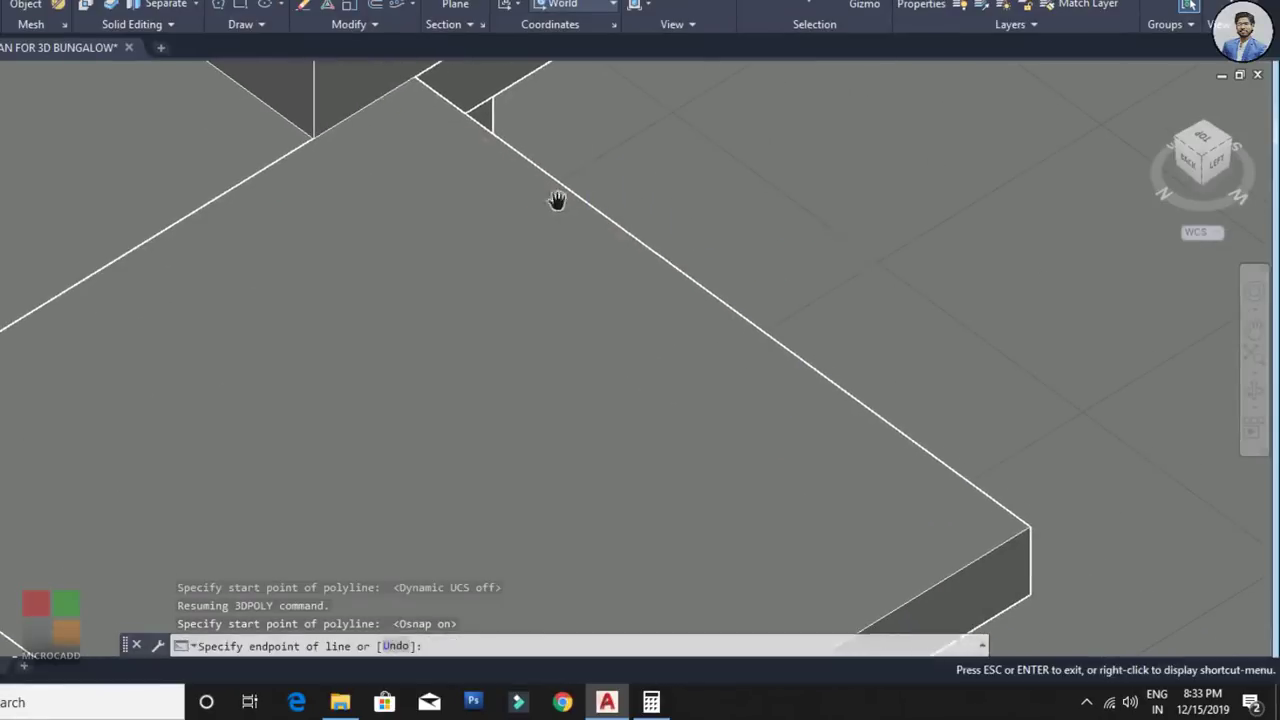
{"action": "left_click", "coordinate": [962, 530]}
{"action": "middle_click_drag", "start_coordinate": [866, 563], "coordinate": [957, 375]}
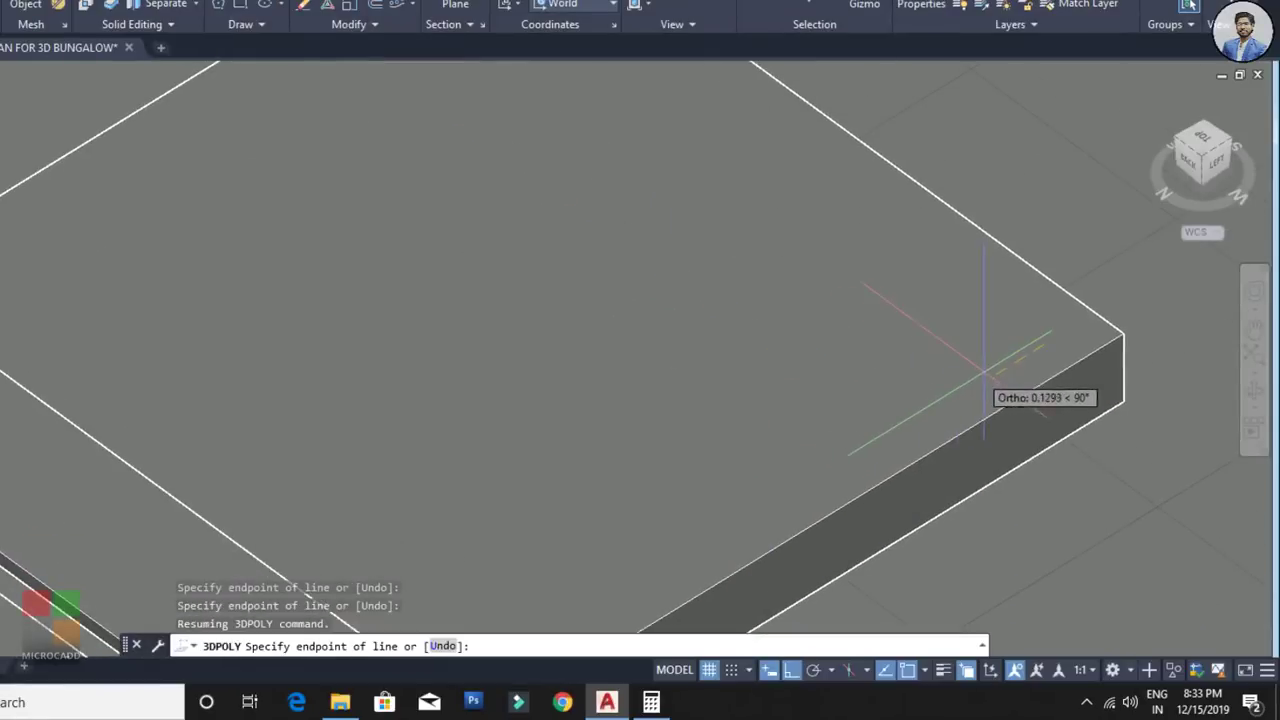
{"action": "scroll", "coordinate": [1056, 328], "scroll_direction": "up", "scroll_amount": 3}
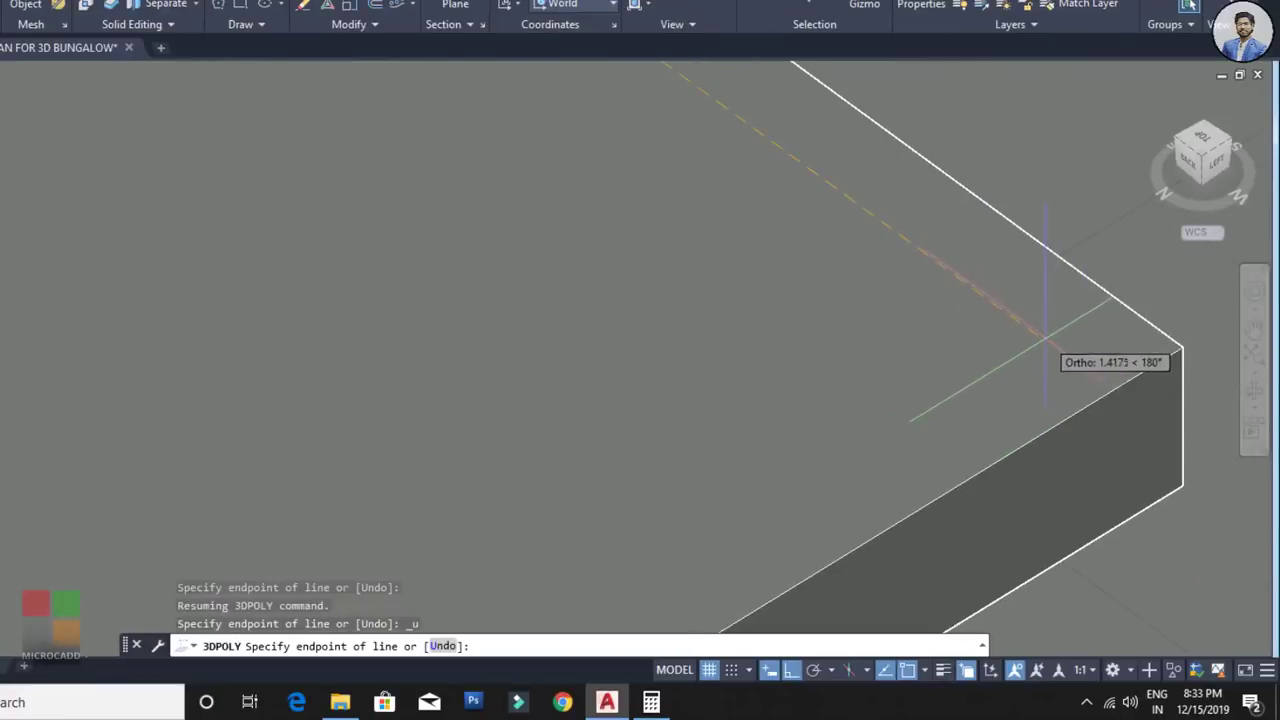
{"action": "left_click", "coordinate": [1047, 341]}
Step: Finish the 3D polyline along the landing's outer edge to the top tread's front and down to the lowest tread's outer corner
{"action": "scroll", "coordinate": [770, 425], "scroll_direction": "down", "scroll_amount": 2}
{"action": "middle_click_drag", "start_coordinate": [700, 450], "coordinate": [965, 255]}
{"action": "middle_click_drag", "start_coordinate": [698, 436], "coordinate": [890, 275]}
{"action": "middle_click_drag", "start_coordinate": [680, 453], "coordinate": [829, 319]}
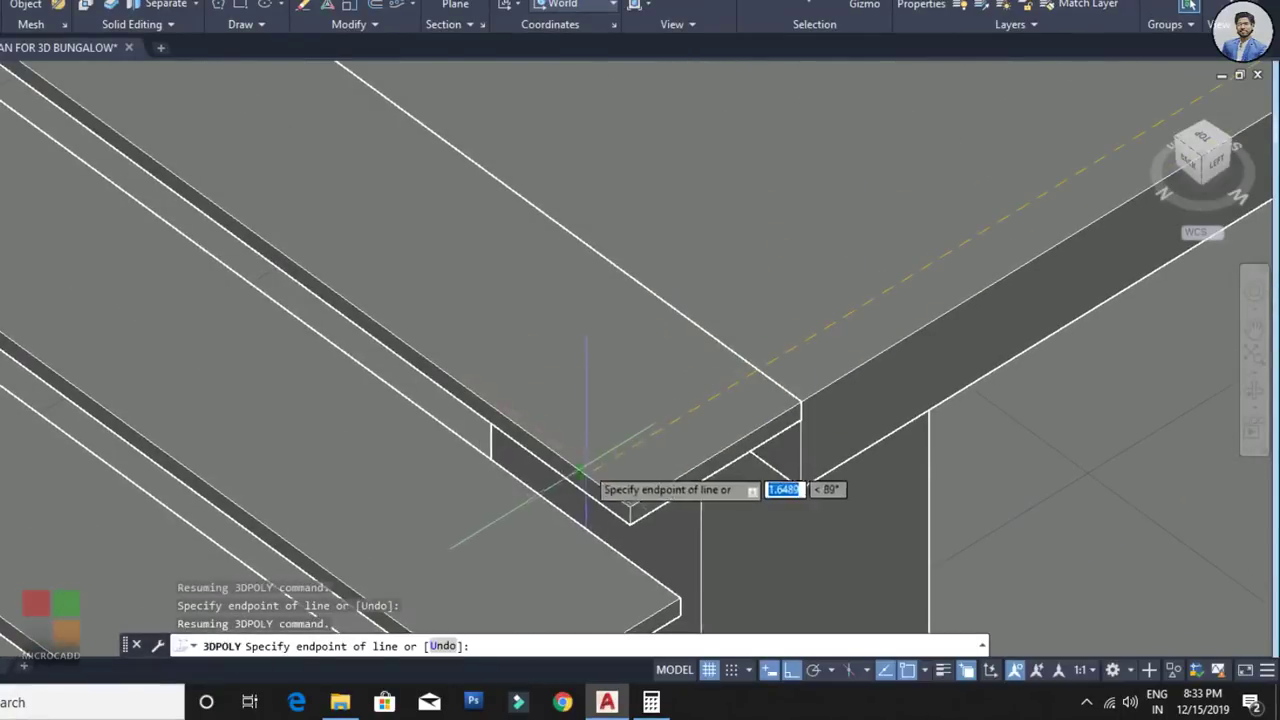
{"action": "scroll", "coordinate": [608, 306], "scroll_direction": "down", "scroll_amount": 3}
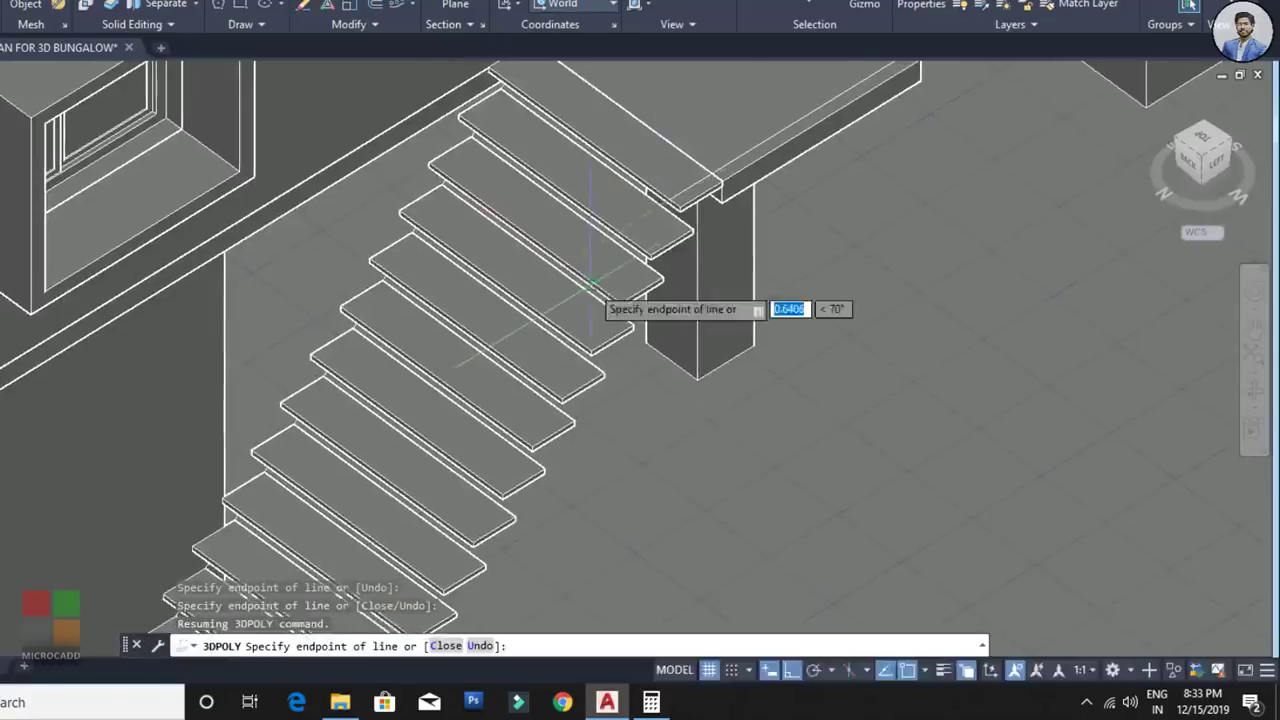
{"action": "scroll", "coordinate": [571, 291], "scroll_direction": "up", "scroll_amount": 4}
{"action": "scroll", "coordinate": [472, 575], "scroll_direction": "up", "scroll_amount": 1}
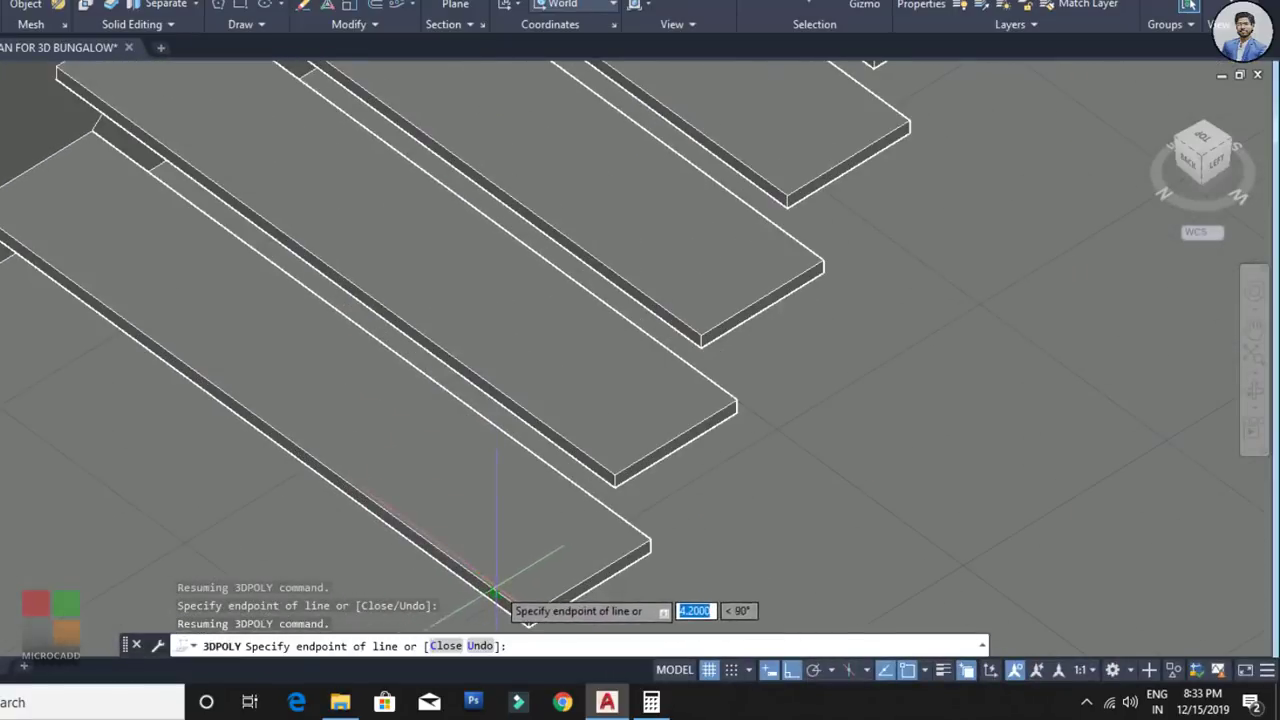
{"action": "scroll", "coordinate": [493, 595], "scroll_direction": "down", "scroll_amount": 5}
{"action": "key", "text": "Escape"}
{"action": "key", "text": "Escape"}
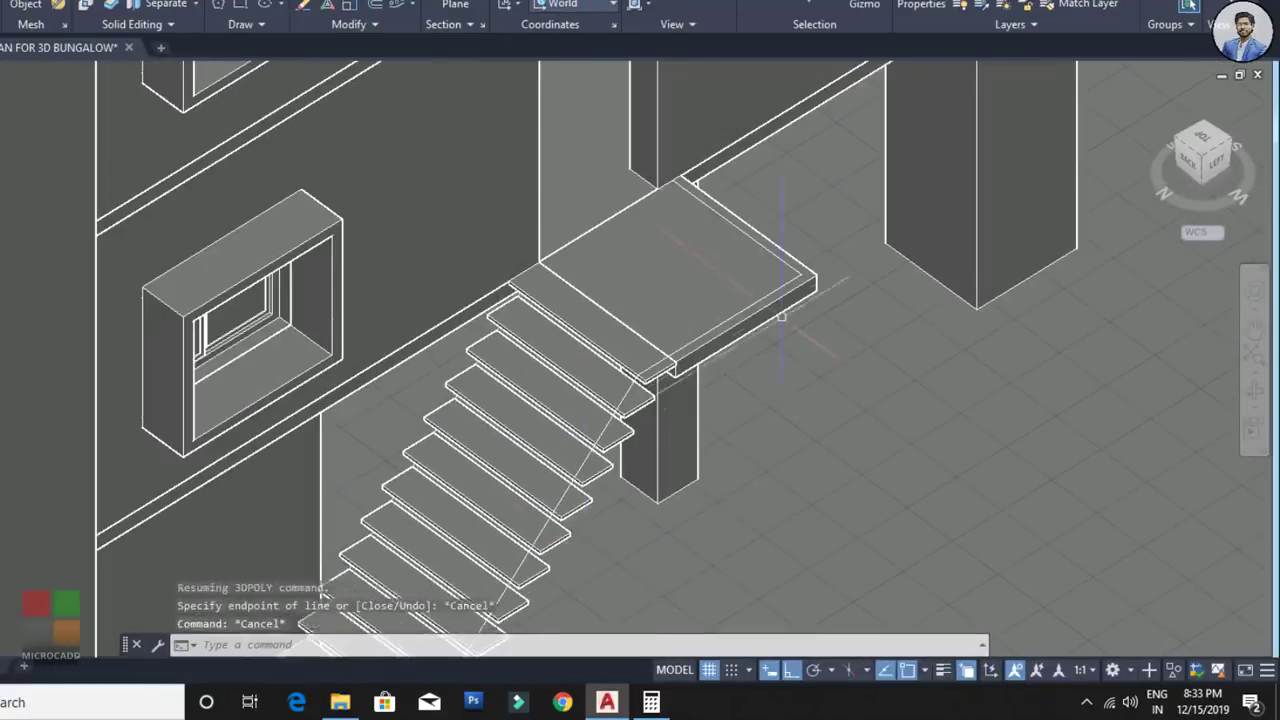
{"action": "scroll", "coordinate": [797, 257], "scroll_direction": "up", "scroll_amount": 3}
{"action": "left_click", "coordinate": [796, 258]}
{"action": "left_click", "coordinate": [858, 325]}
{"action": "middle_click_drag", "start_coordinate": [858, 323], "coordinate": [841, 410]}
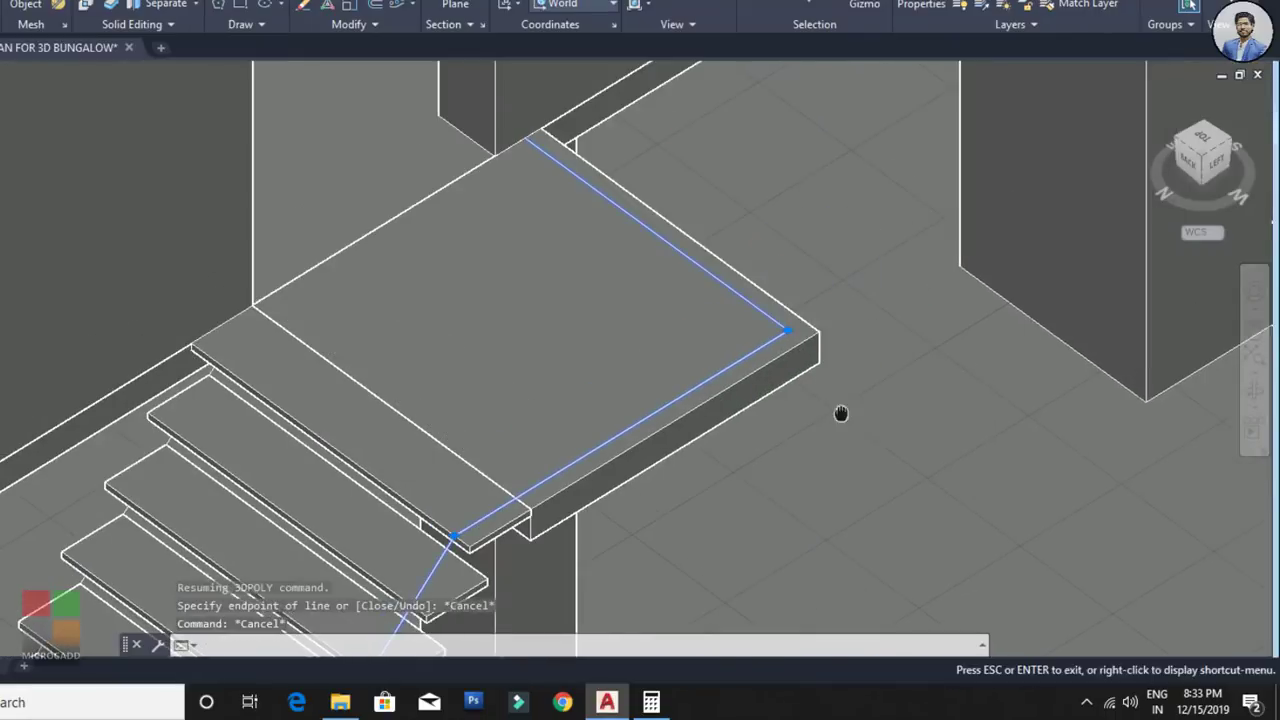
{"action": "type", "text": "x"}
{"action": "key", "text": "Return"}
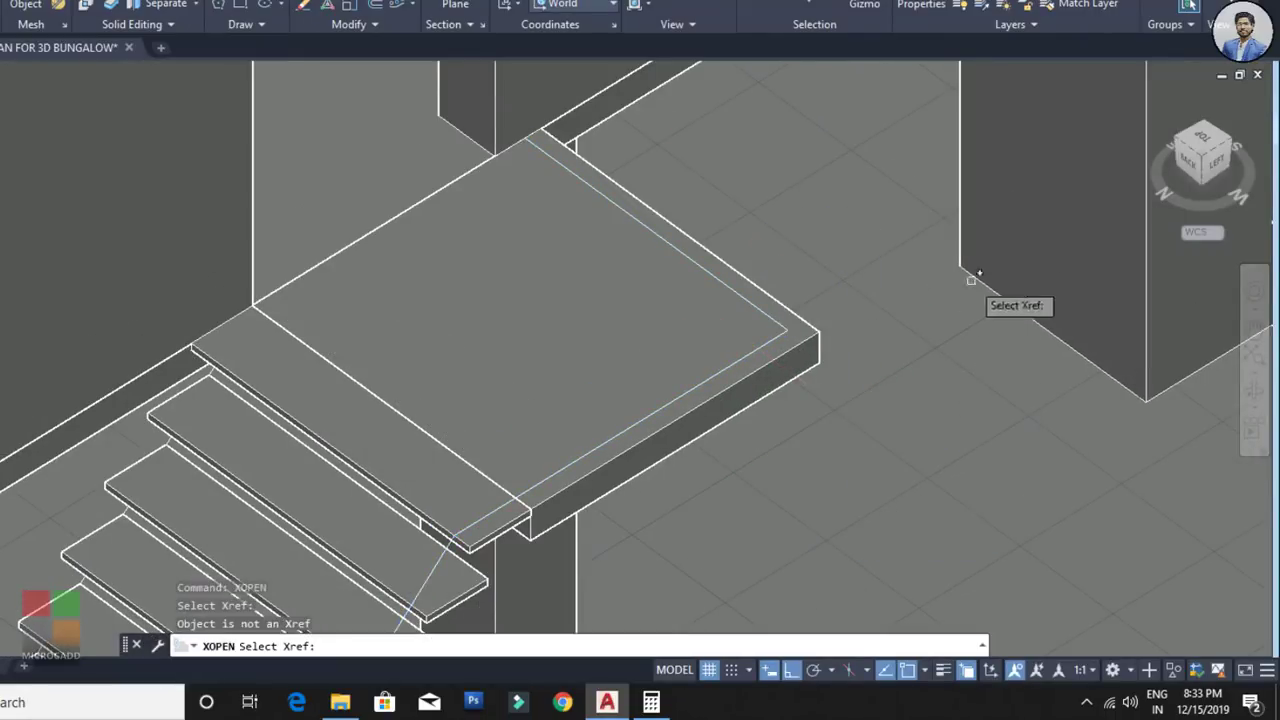
{"action": "key", "text": "Escape"}
Step: Copy the 3D railing polyline 0.9 straight up from the landing and treads
{"action": "left_click", "coordinate": [784, 331]}
{"action": "left_click", "coordinate": [843, 398]}
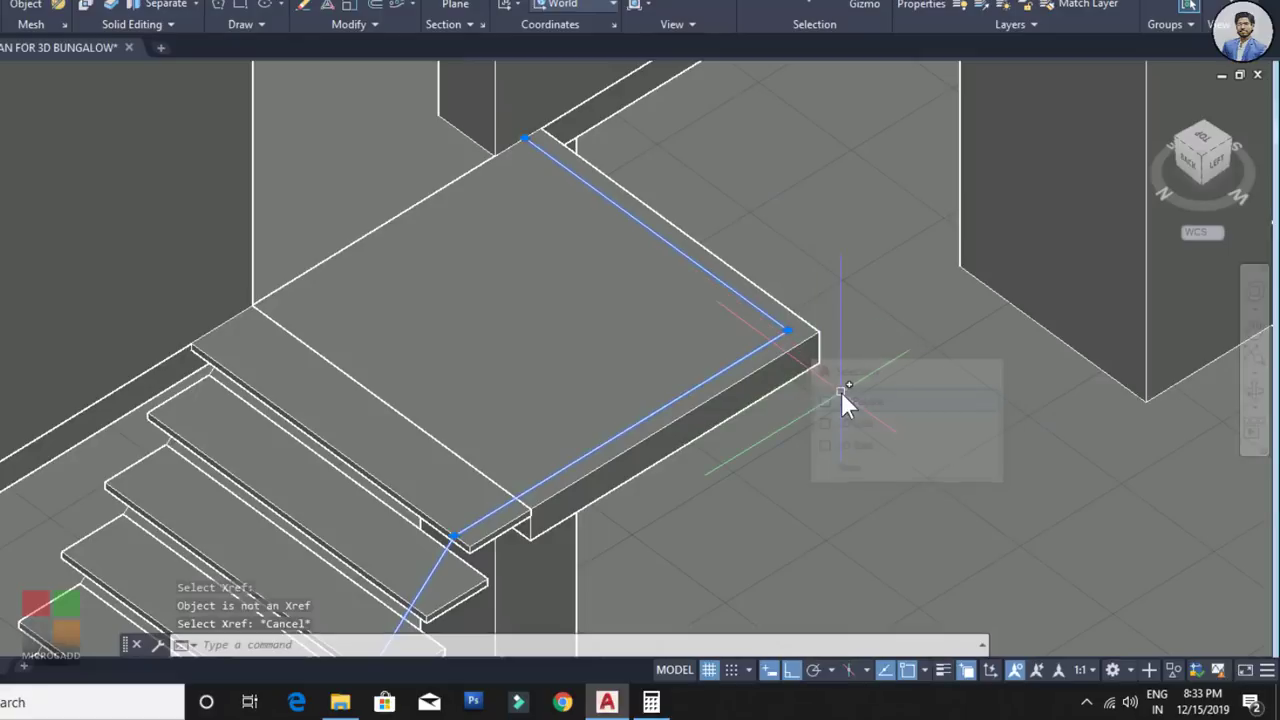
{"action": "type", "text": "c"}
{"action": "left_click", "coordinate": [945, 400]}
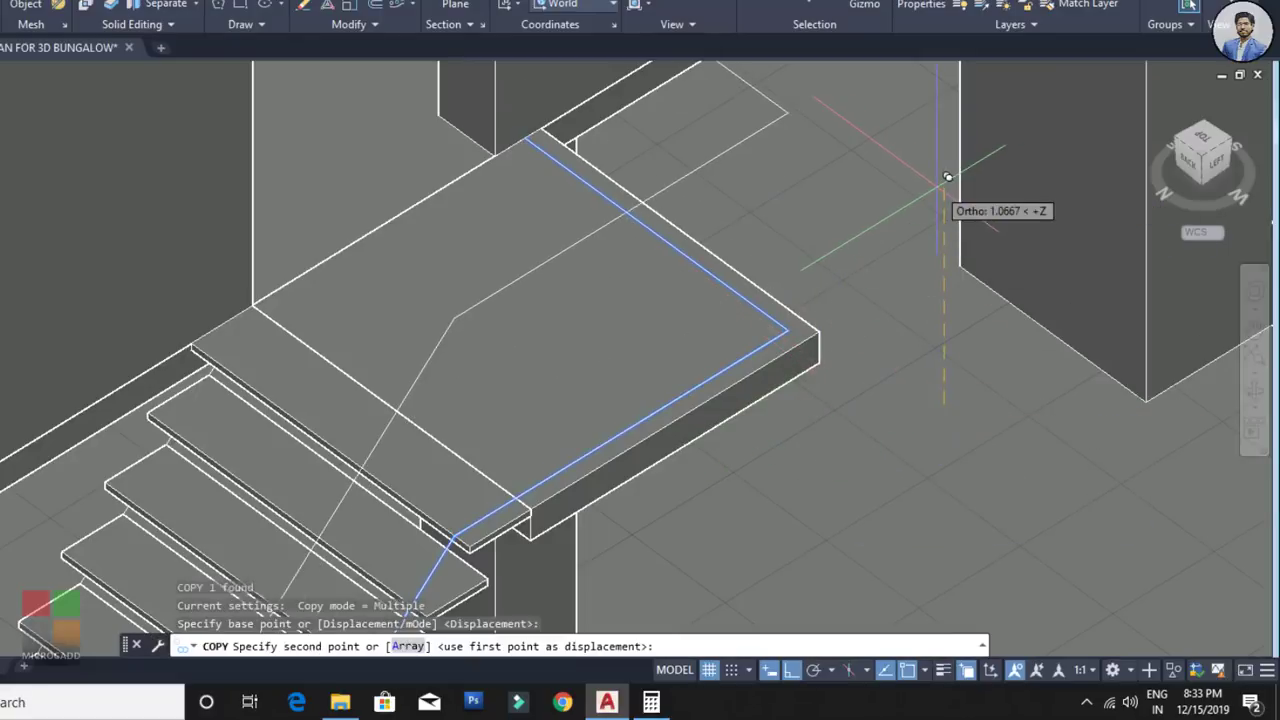
{"action": "type", "text": ".9"}
{"action": "key", "text": "Return"}
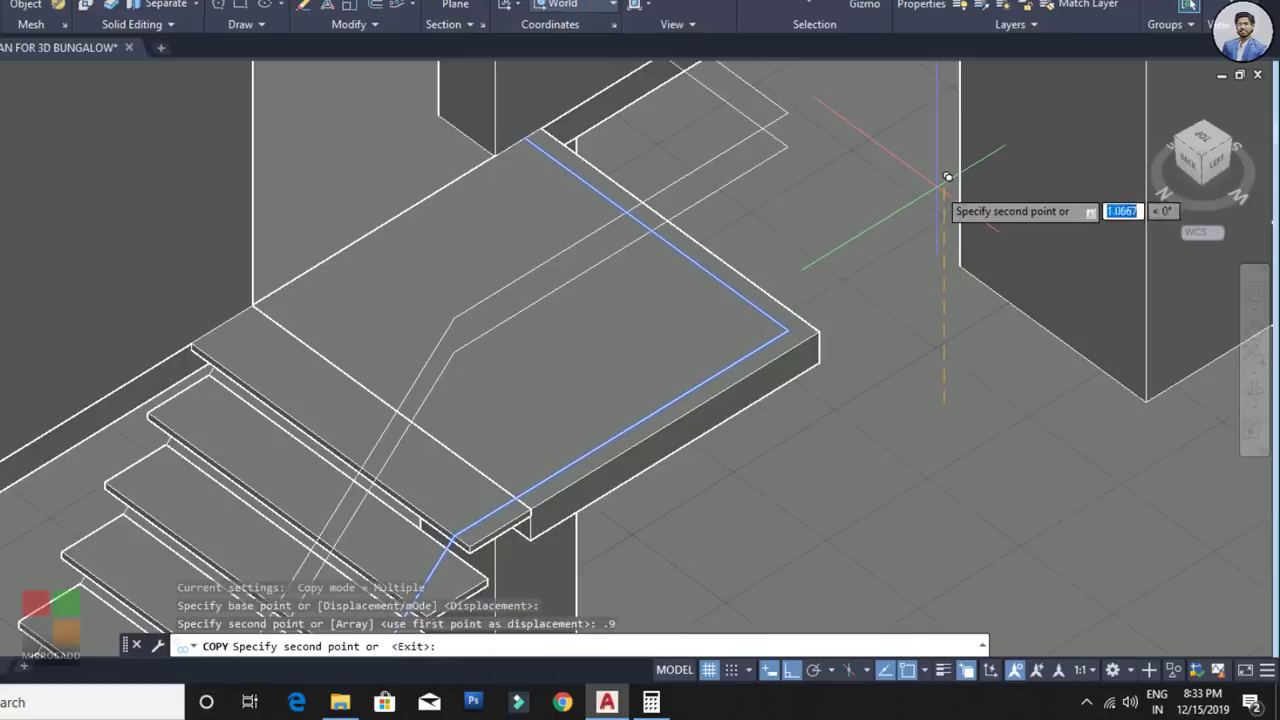
{"action": "key", "text": "Escape"}
Step: With dynamic UCS on, draw a circle of radius 0.02 centred on the raised polyline's wall end, perpendicular to the path
{"action": "middle_click_drag", "start_coordinate": [829, 155], "coordinate": [780, 275]}
{"action": "middle_click_drag", "start_coordinate": [700, 170], "coordinate": [733, 307]}
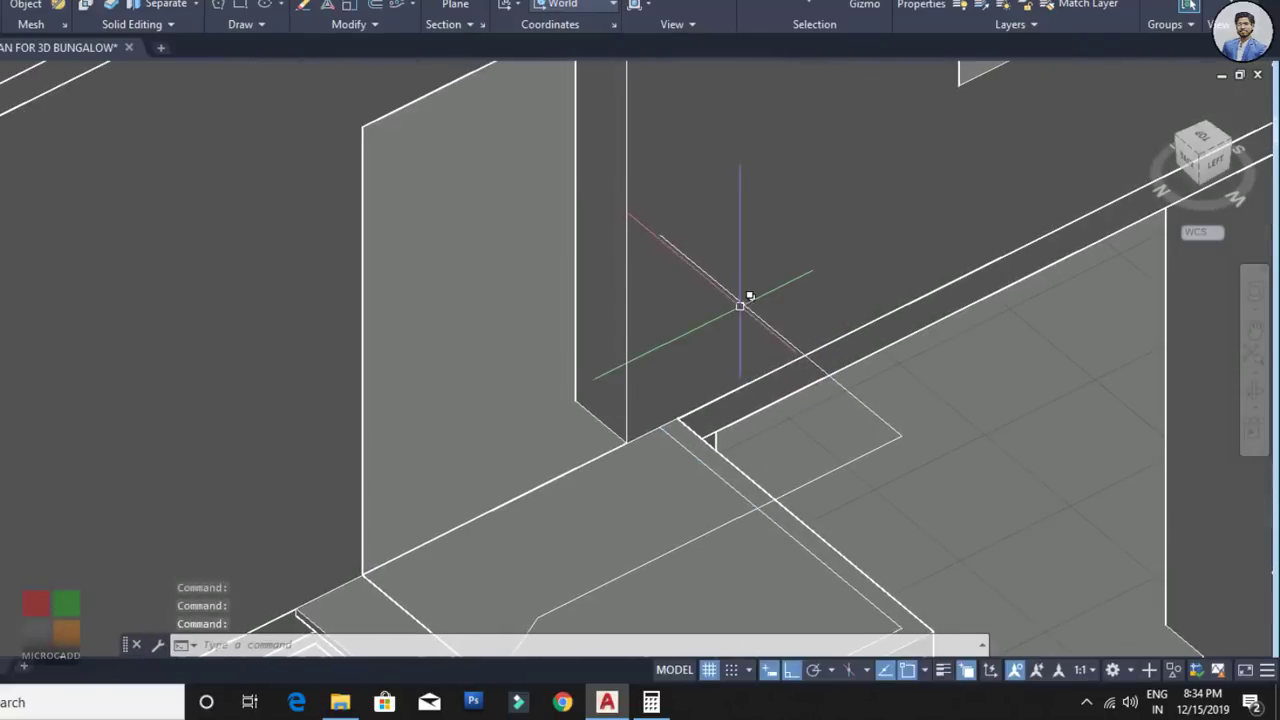
{"action": "type", "text": "c"}
{"action": "key", "text": "Return"}
{"action": "scroll", "coordinate": [743, 300], "scroll_direction": "up", "scroll_amount": 4}
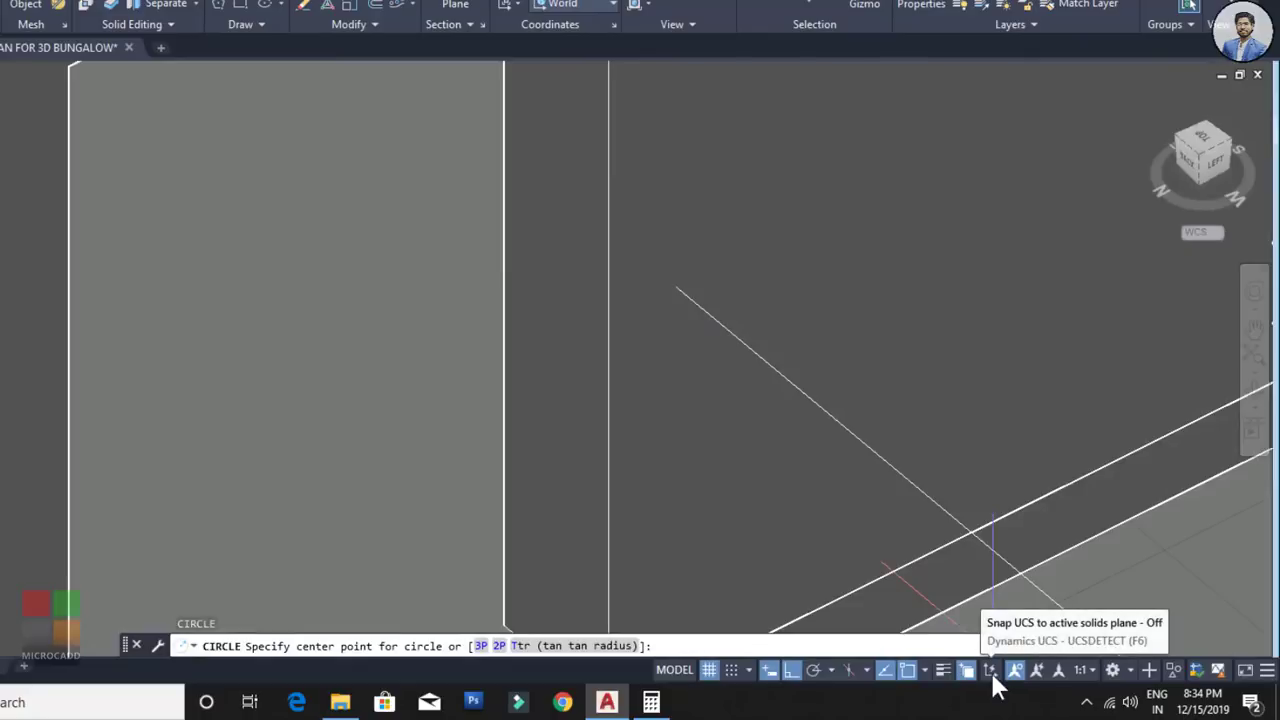
{"action": "left_click", "coordinate": [991, 672]}
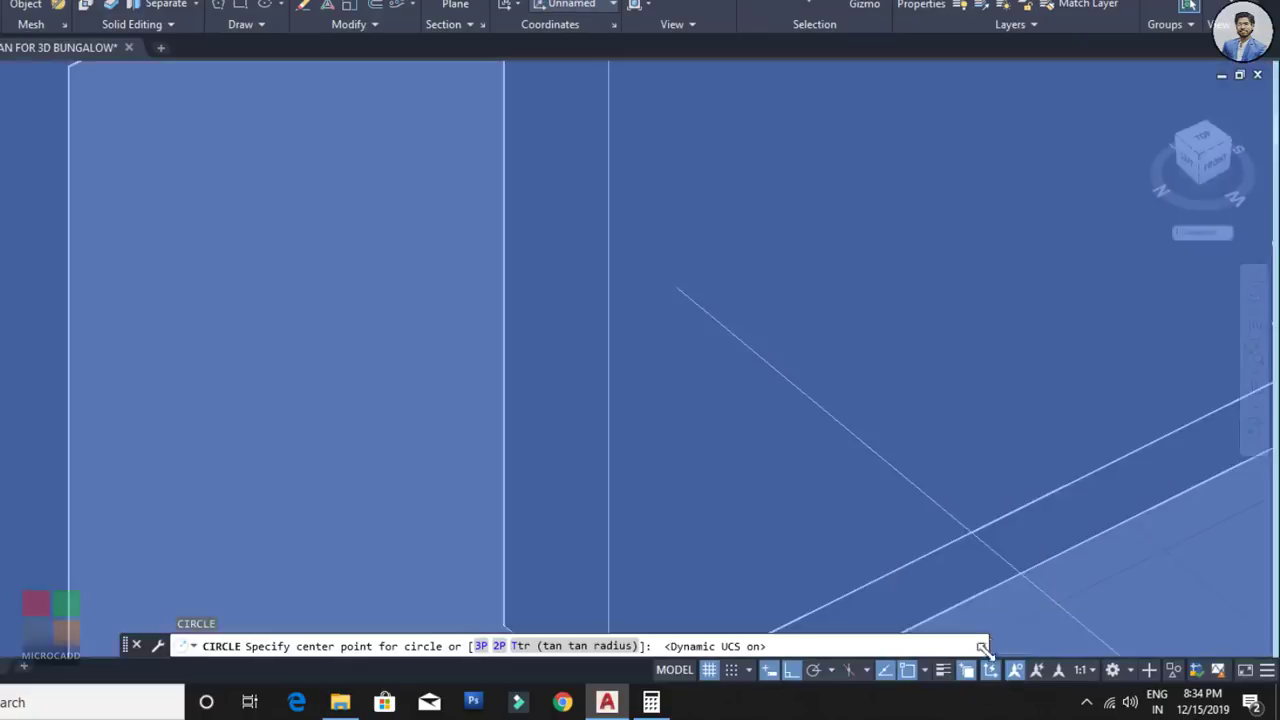
{"action": "left_click", "coordinate": [676, 287]}
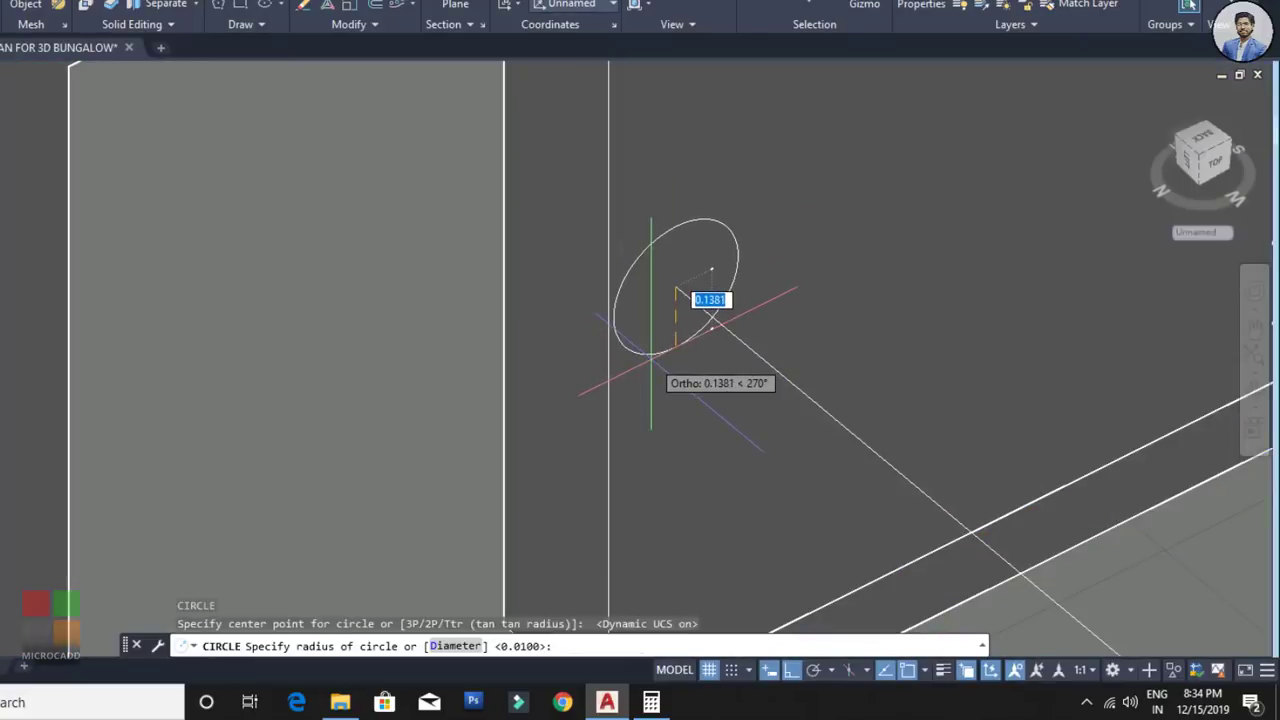
{"action": "type", "text": "0.02"}
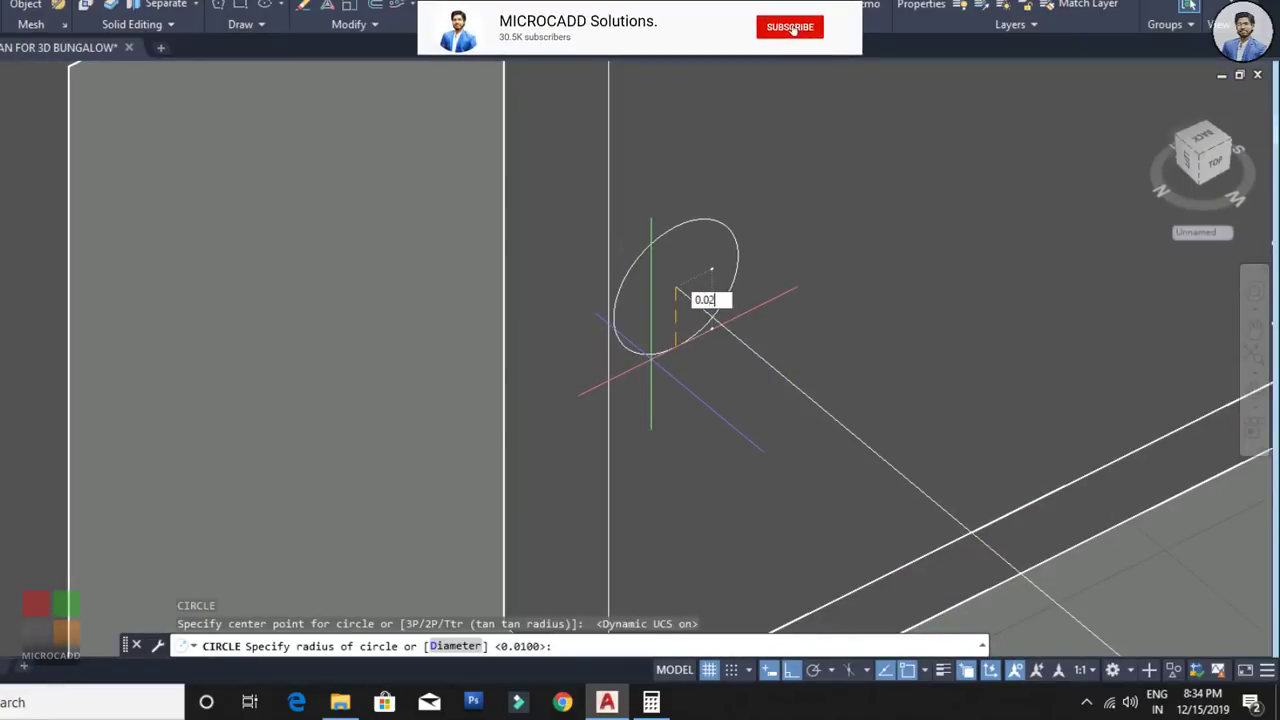
{"action": "key", "text": "Return"}
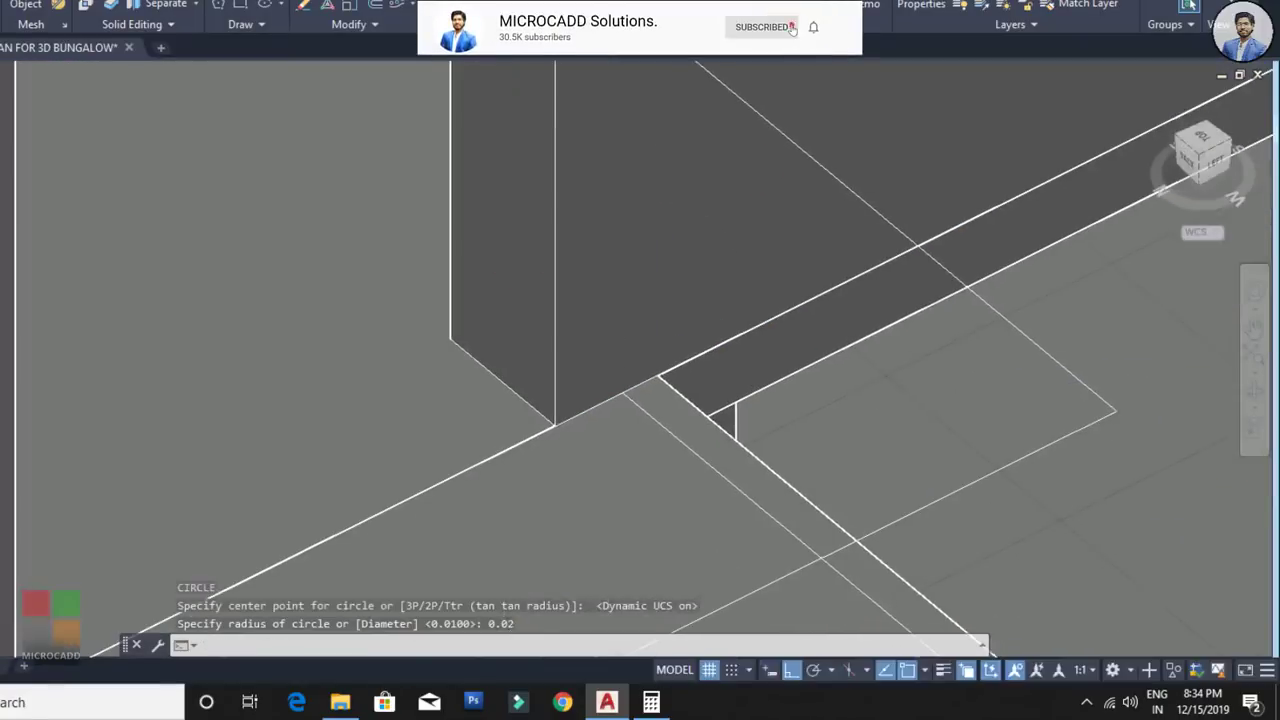
Step: Copy the raised 3D polyline 0.2 straight down as the path for a lower rail
{"action": "middle_click_drag", "start_coordinate": [1001, 269], "coordinate": [834, 169]}
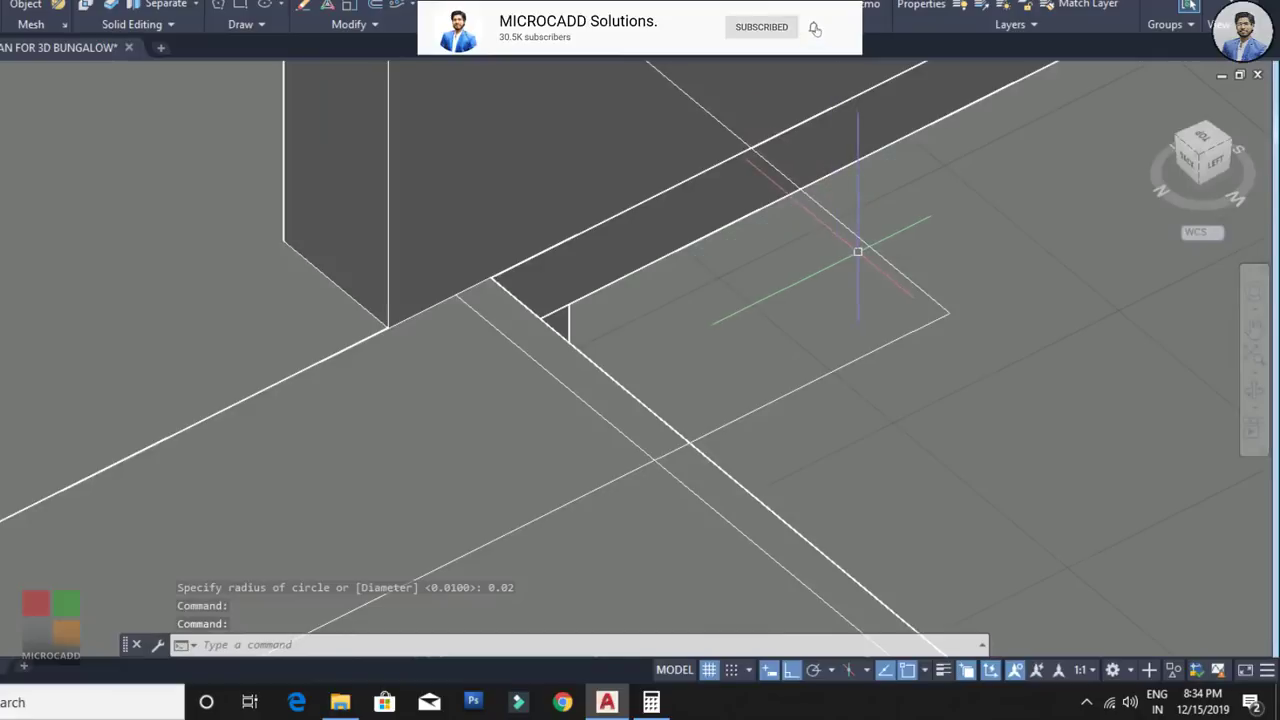
{"action": "left_click", "coordinate": [866, 250]}
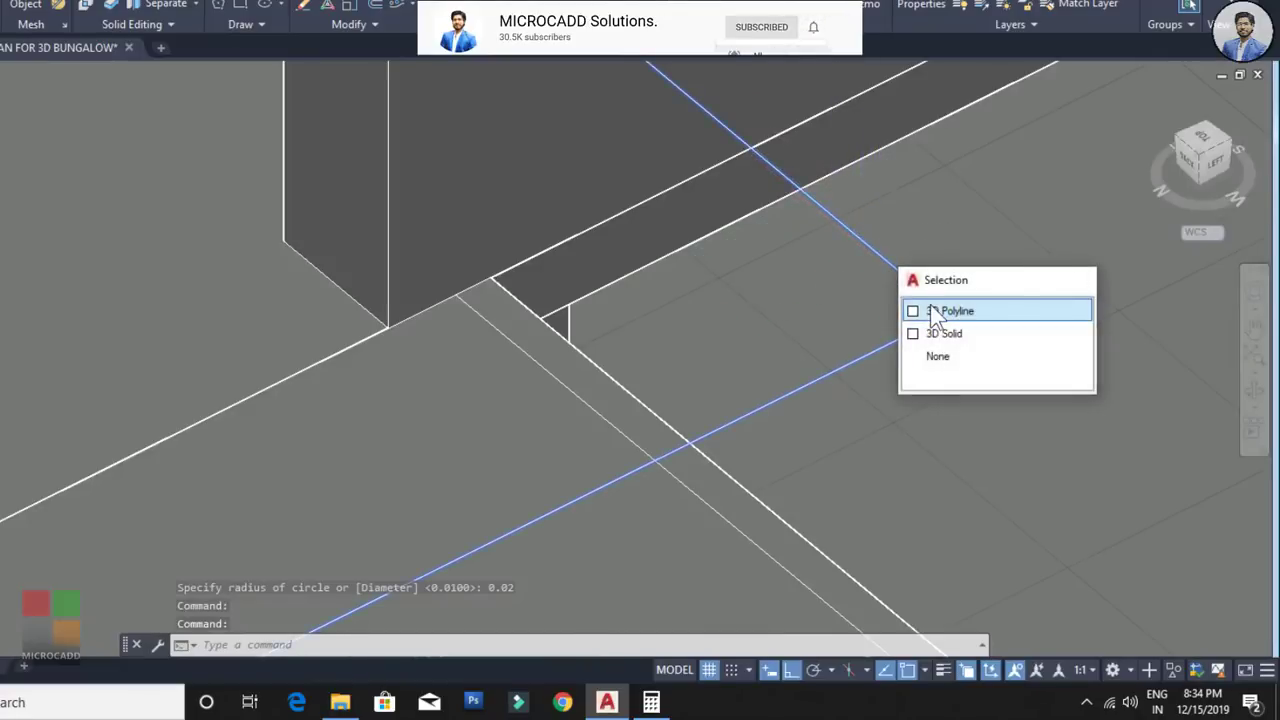
{"action": "left_click", "coordinate": [933, 313]}
{"action": "middle_click_drag", "start_coordinate": [933, 313], "coordinate": [806, 278]}
{"action": "type", "text": "co"}
{"action": "key", "text": "Return"}
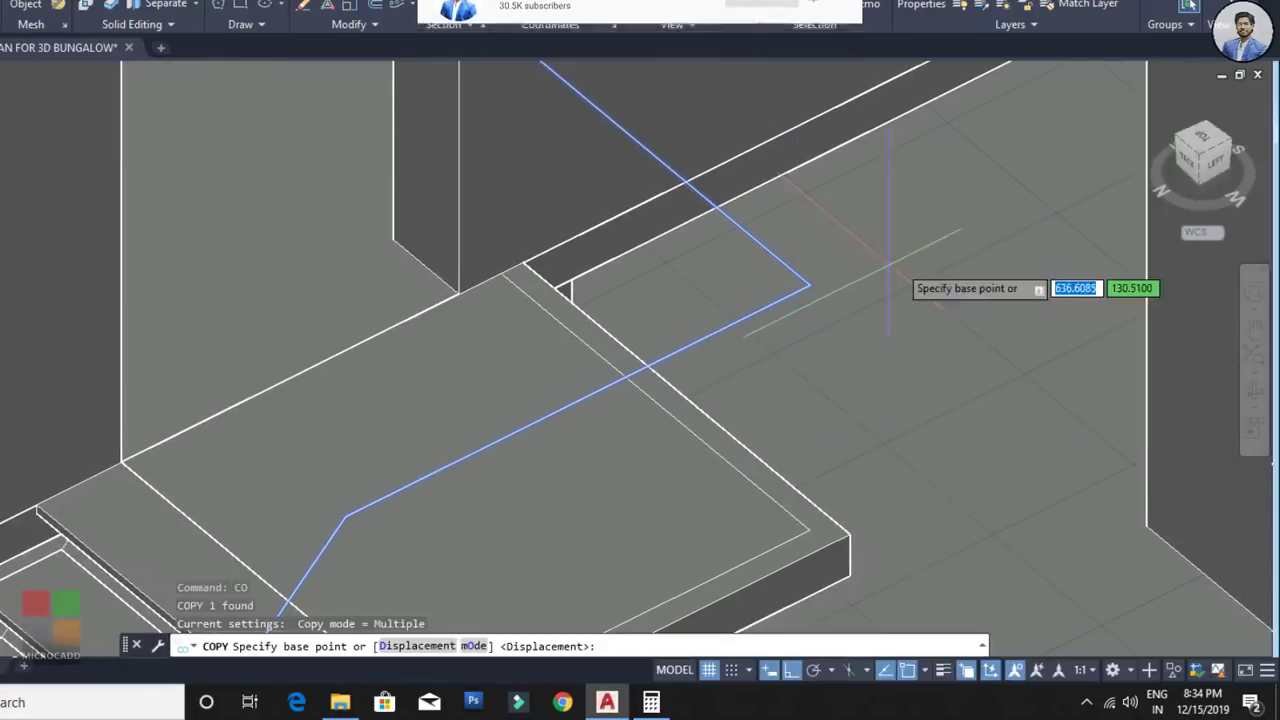
{"action": "left_click", "coordinate": [913, 250]}
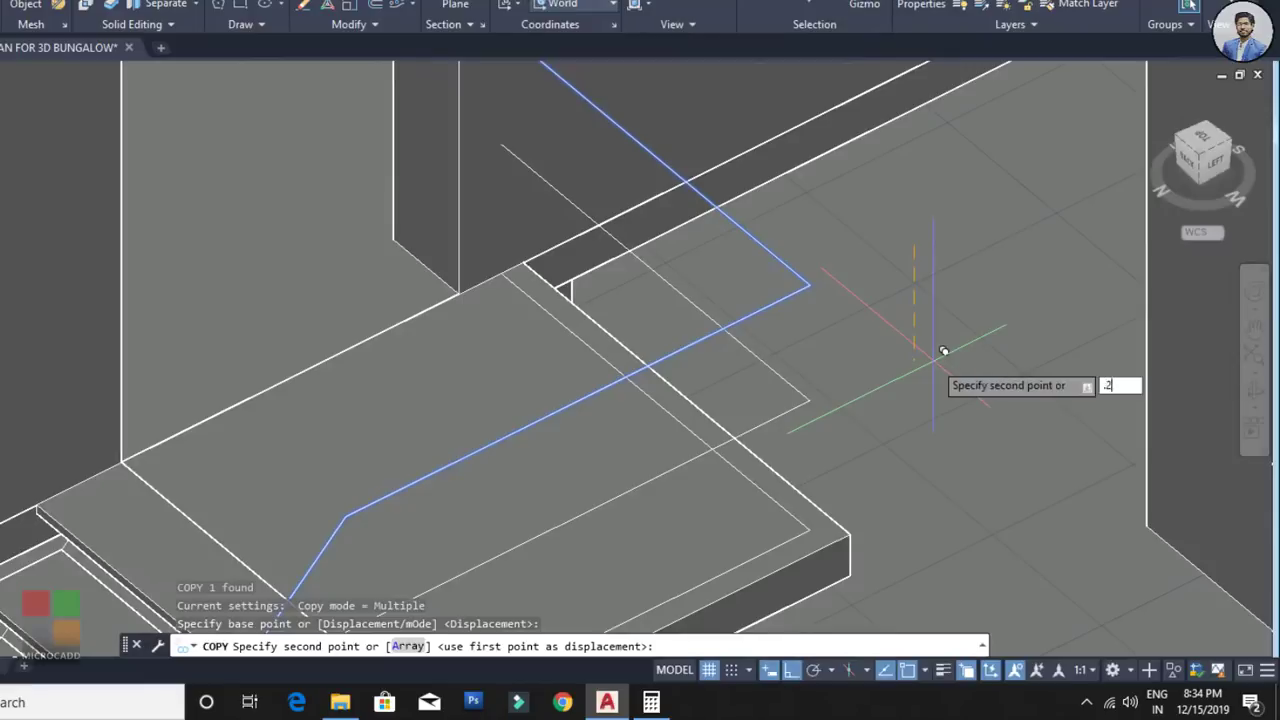
{"action": "key", "text": "Return"}
{"action": "key", "text": "Escape"}
Step: Draw a circle of radius 0.01 centred on the wall end of the lower rail path
{"action": "scroll", "coordinate": [797, 366], "scroll_direction": "up", "scroll_amount": 6}
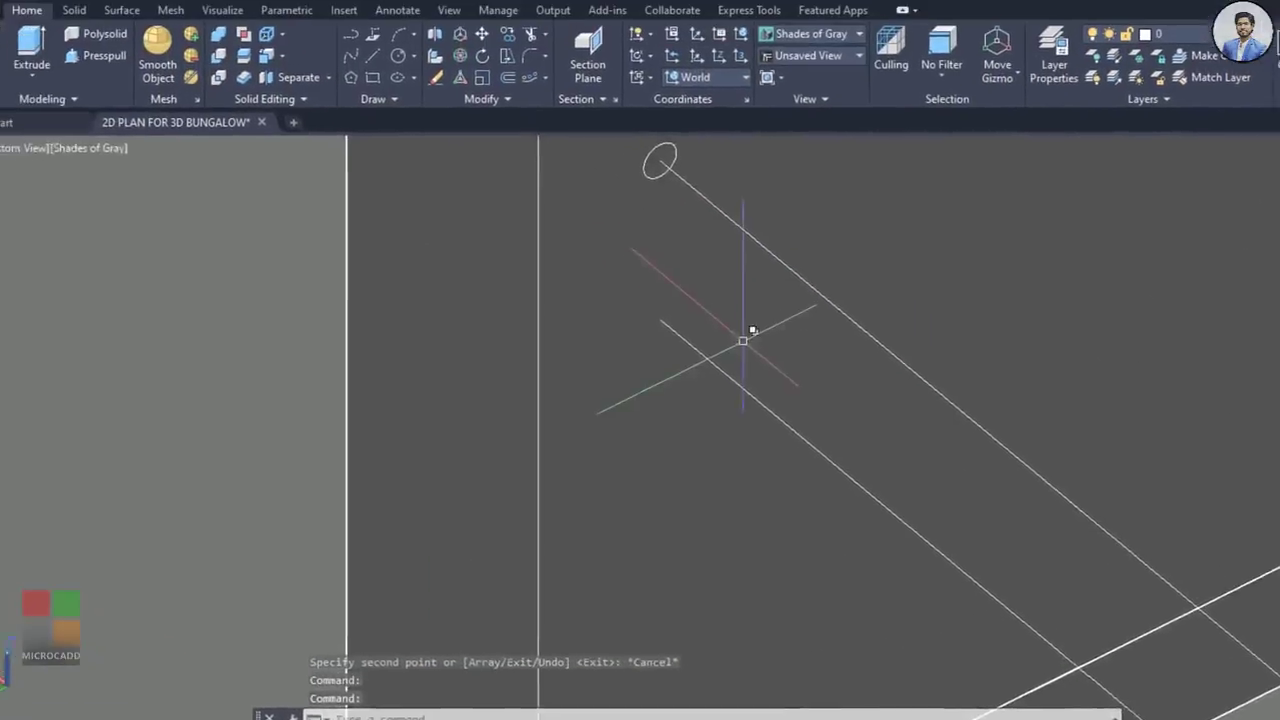
{"action": "type", "text": "c"}
{"action": "key", "text": "Return"}
{"action": "left_click", "coordinate": [658, 319]}
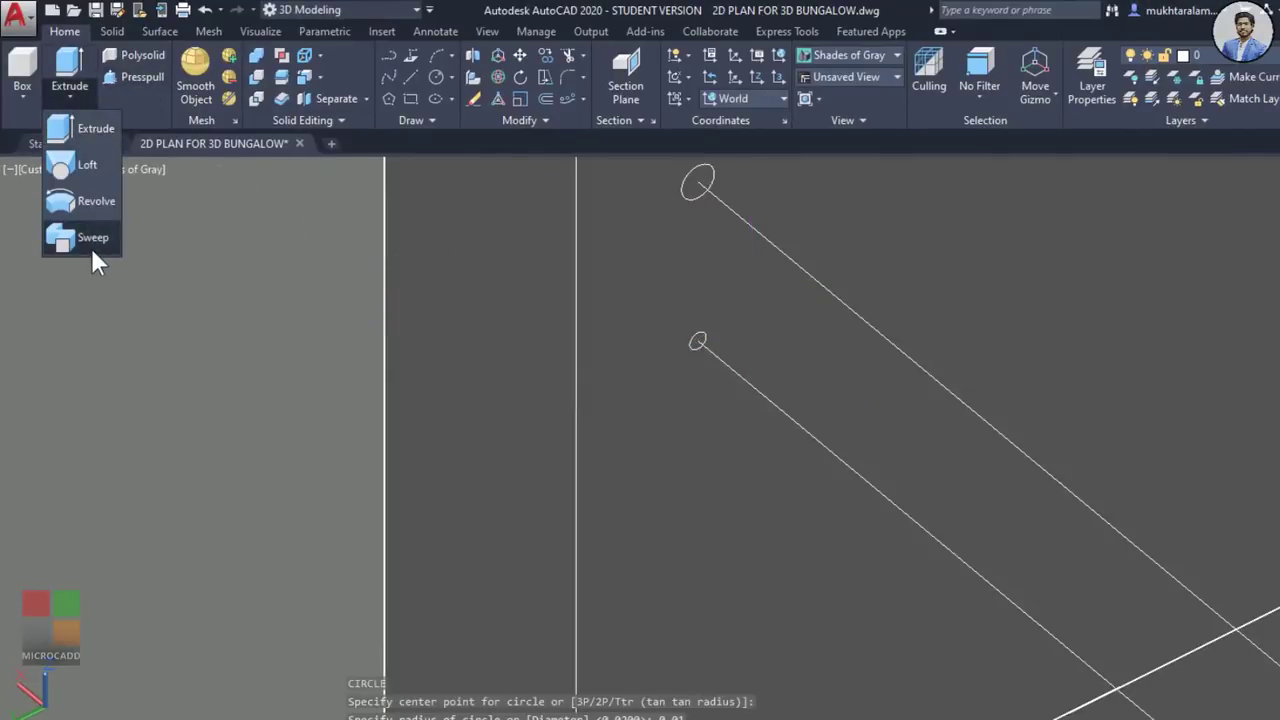
Step: Sweep the larger circle along the upper 3D polyline to form the handrail
{"action": "left_click", "coordinate": [91, 248]}
{"action": "scroll", "coordinate": [606, 214], "scroll_direction": "up", "scroll_amount": 2}
{"action": "middle_click_drag", "start_coordinate": [606, 214], "coordinate": [550, 322]}
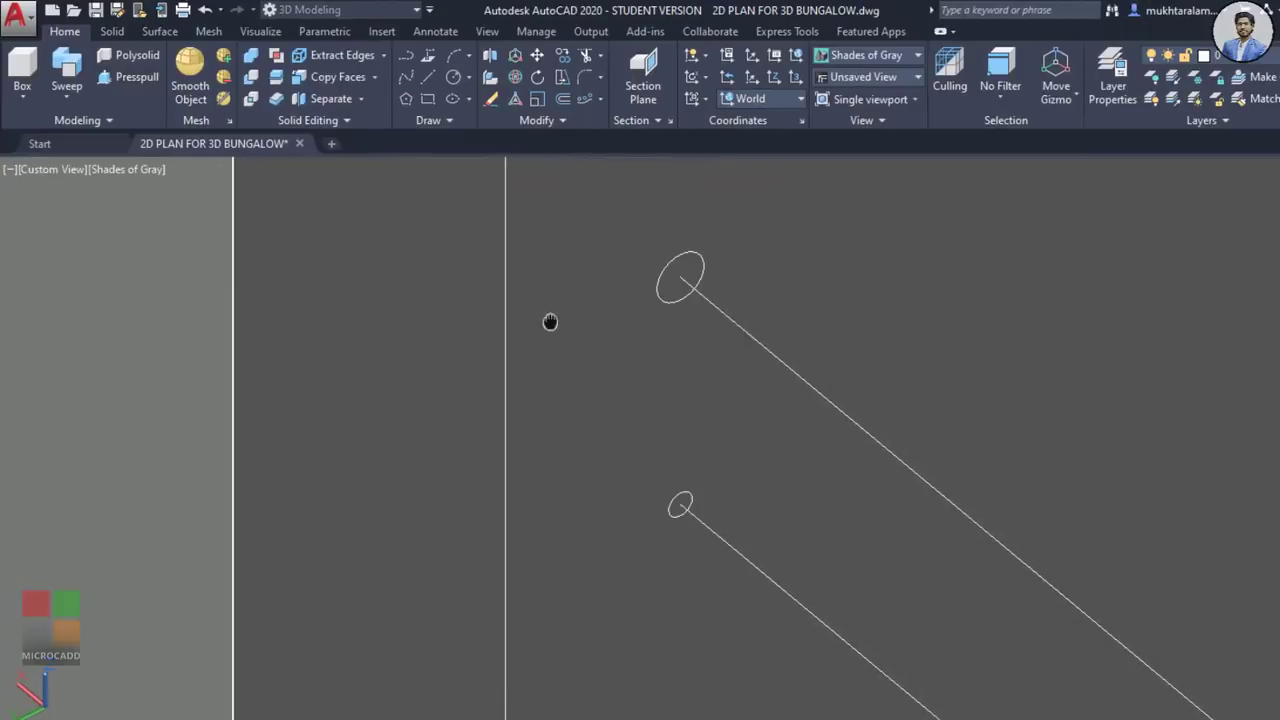
{"action": "left_click", "coordinate": [704, 259]}
{"action": "left_click", "coordinate": [770, 329]}
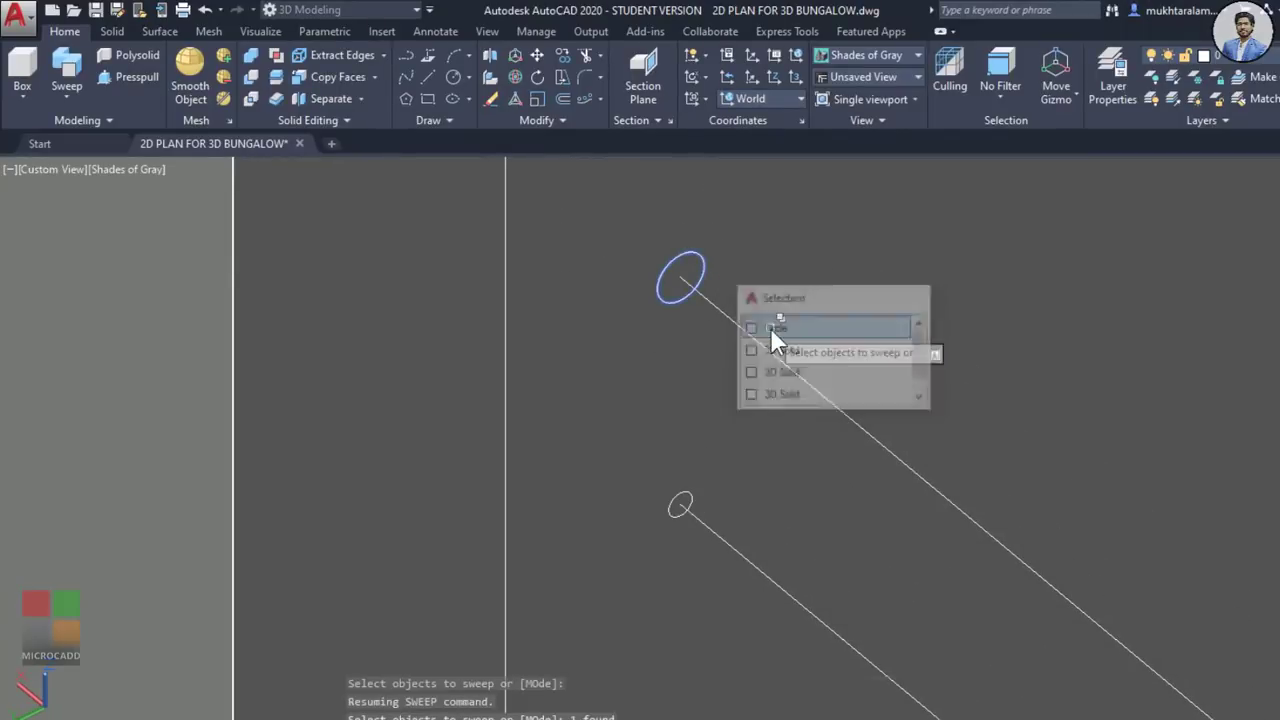
{"action": "key", "text": "Return"}
{"action": "left_click", "coordinate": [837, 381]}
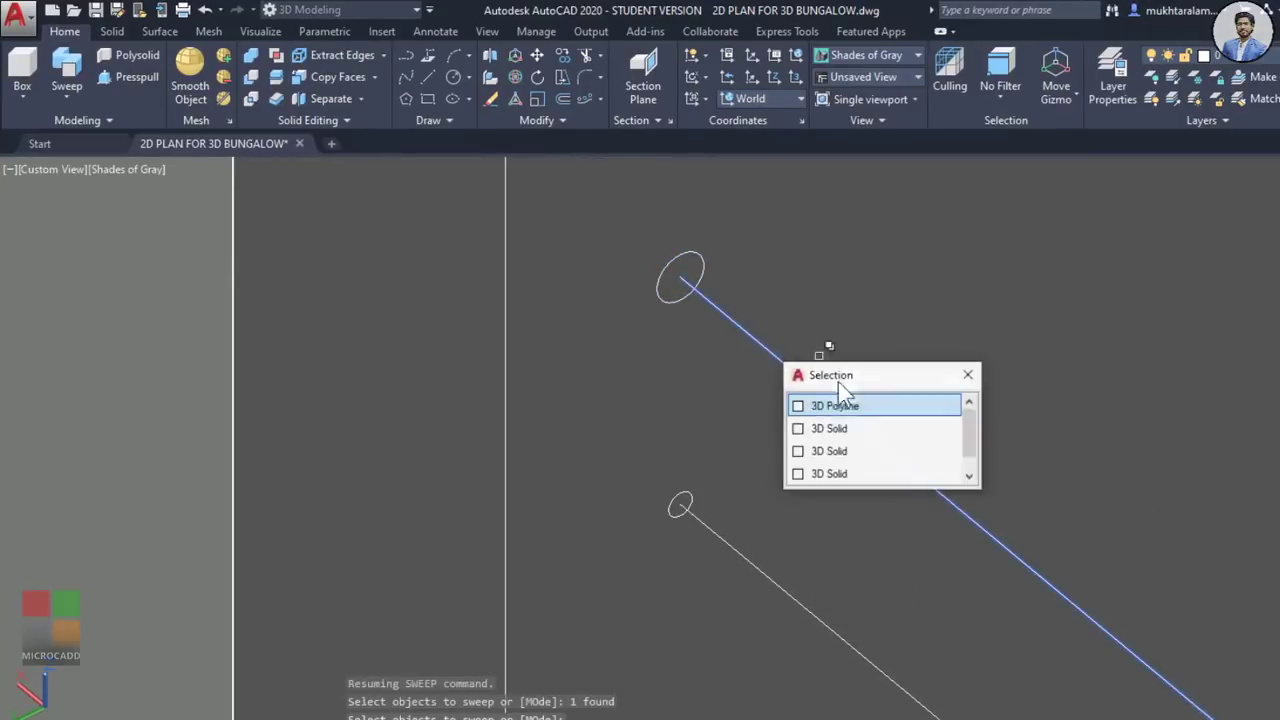
{"action": "left_click", "coordinate": [842, 404]}
Step: Sweep the smaller circle along the lower 3D polyline to form a thin rail
{"action": "scroll", "coordinate": [833, 394], "scroll_direction": "down", "scroll_amount": 1}
{"action": "middle_click_drag", "start_coordinate": [737, 463], "coordinate": [706, 343]}
{"action": "key", "text": "Return"}
{"action": "scroll", "coordinate": [706, 343], "scroll_direction": "up", "scroll_amount": 2}
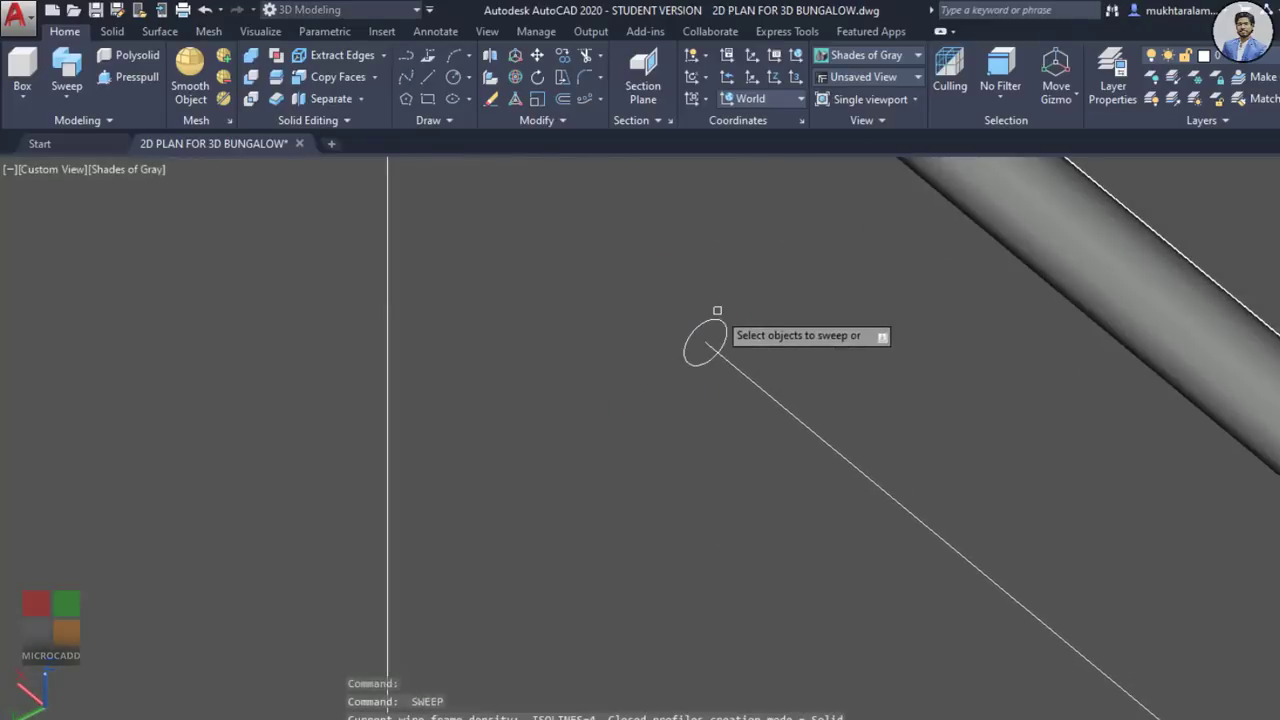
{"action": "left_click", "coordinate": [719, 321]}
{"action": "key", "text": "Return"}
{"action": "key", "text": "Return"}
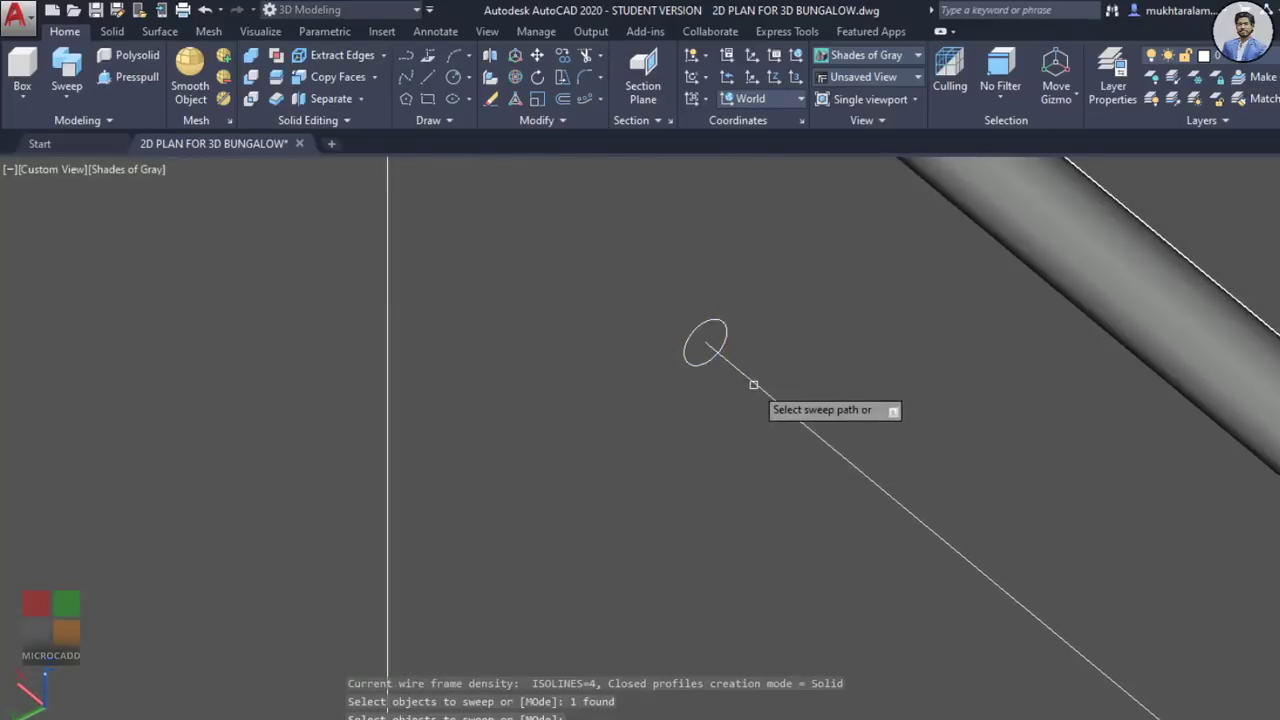
{"action": "left_click", "coordinate": [753, 384]}
{"action": "left_click", "coordinate": [822, 453]}
{"action": "scroll", "coordinate": [771, 466], "scroll_direction": "down", "scroll_amount": 5}
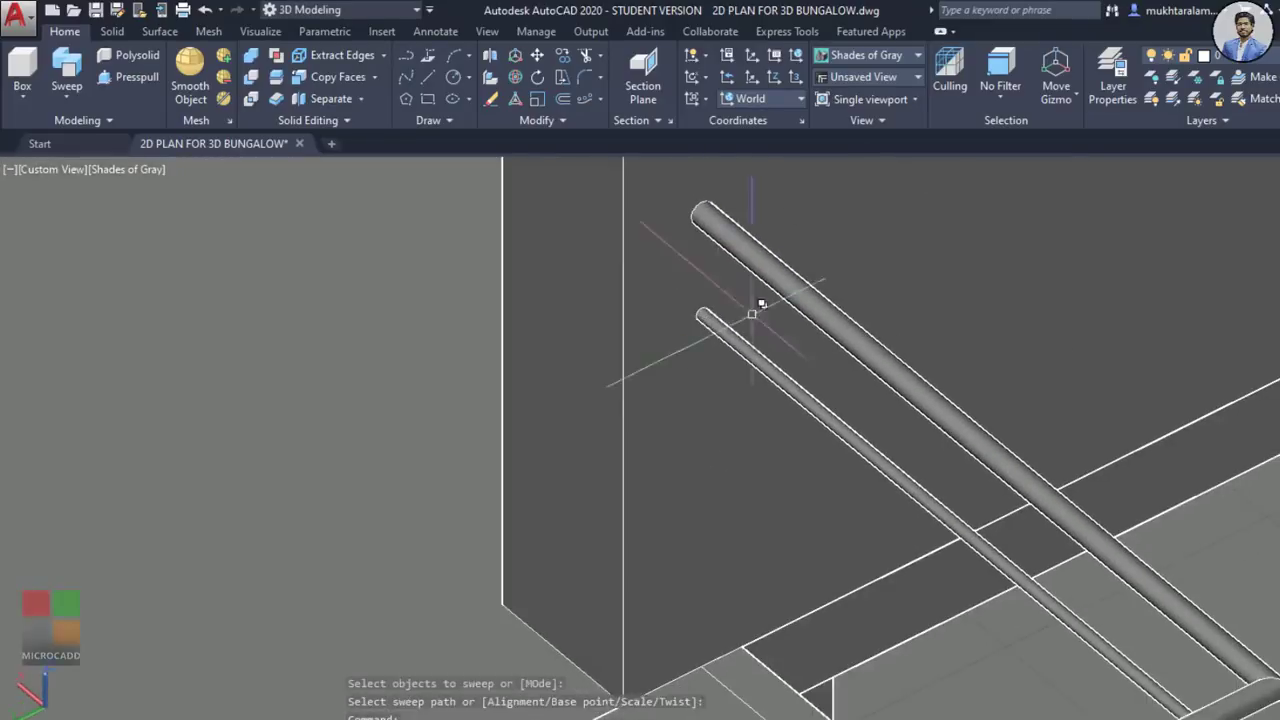
Step: Copy the thin rail straight down at distances of 0.1, 0.2, 0.3, 0.4 and 0.5
{"action": "scroll", "coordinate": [799, 285], "scroll_direction": "up", "scroll_amount": 1}
{"action": "scroll", "coordinate": [799, 285], "scroll_direction": "up", "scroll_amount": 3}
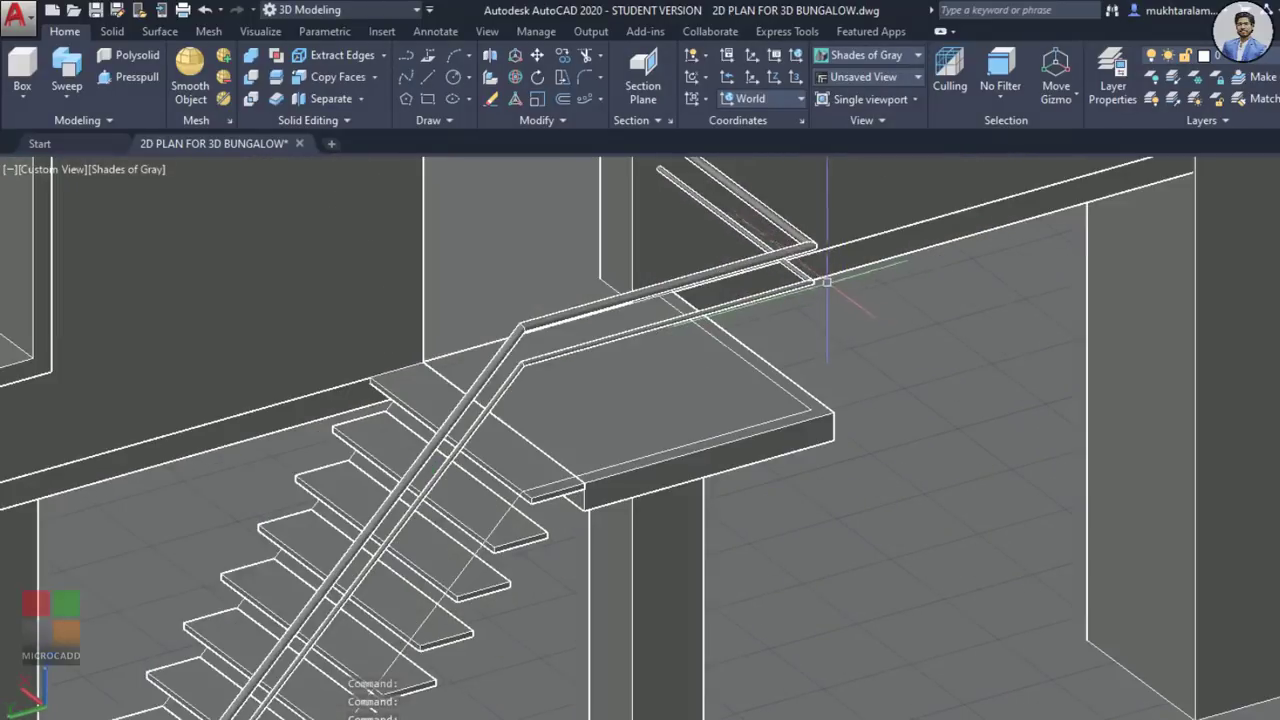
{"action": "left_click", "coordinate": [799, 285]}
{"action": "scroll", "coordinate": [813, 297], "scroll_direction": "up", "scroll_amount": 2}
{"action": "type", "text": "c"}
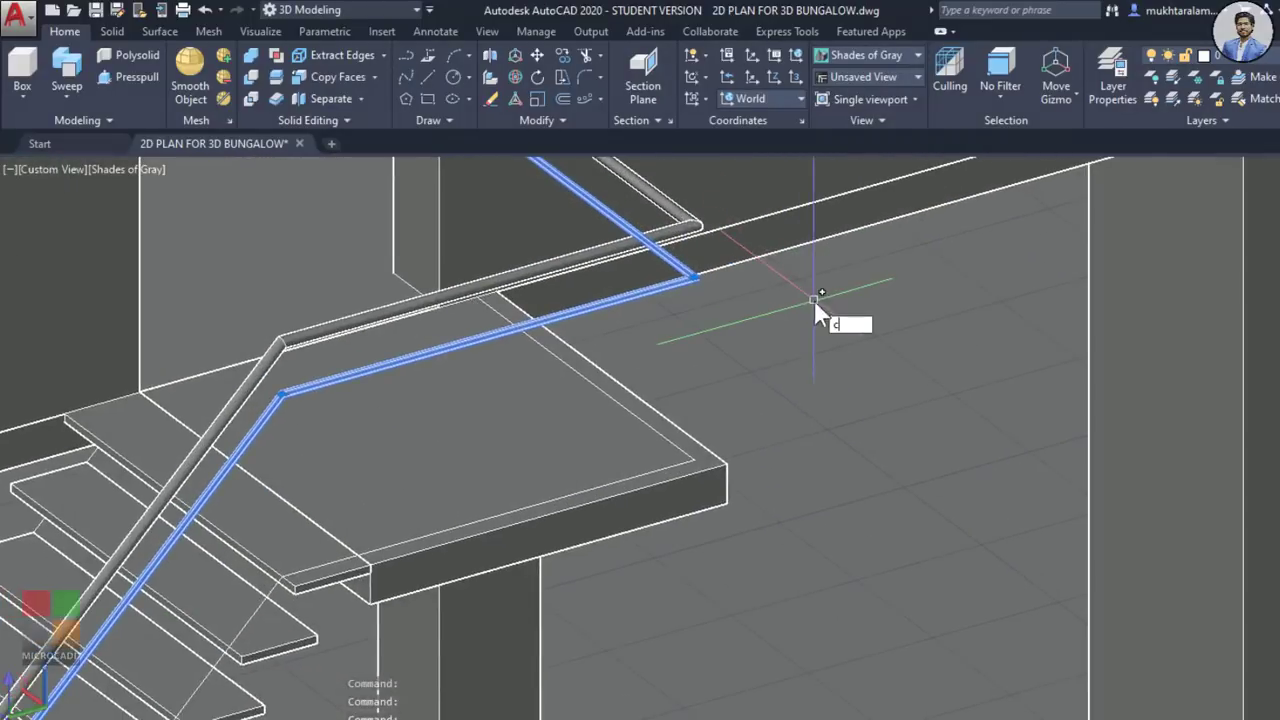
{"action": "type", "text": "o"}
{"action": "key", "text": "Return"}
{"action": "left_click", "coordinate": [815, 302]}
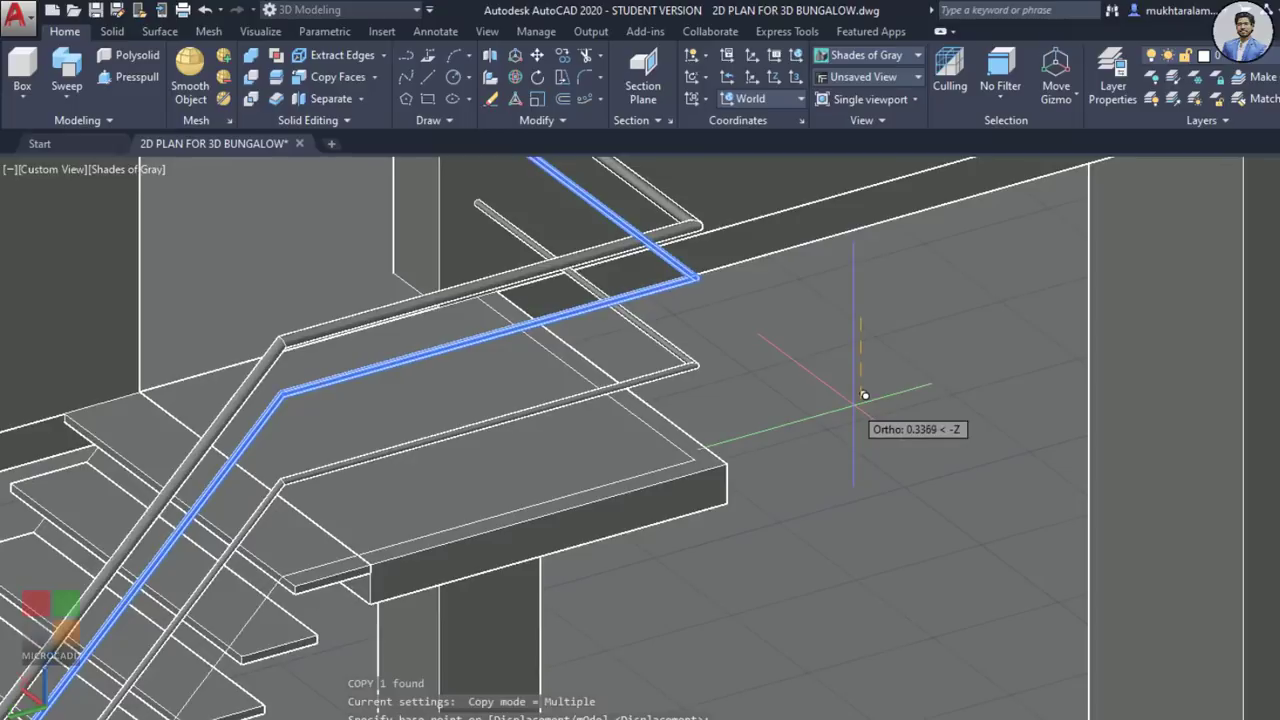
{"action": "left_click", "coordinate": [865, 395]}
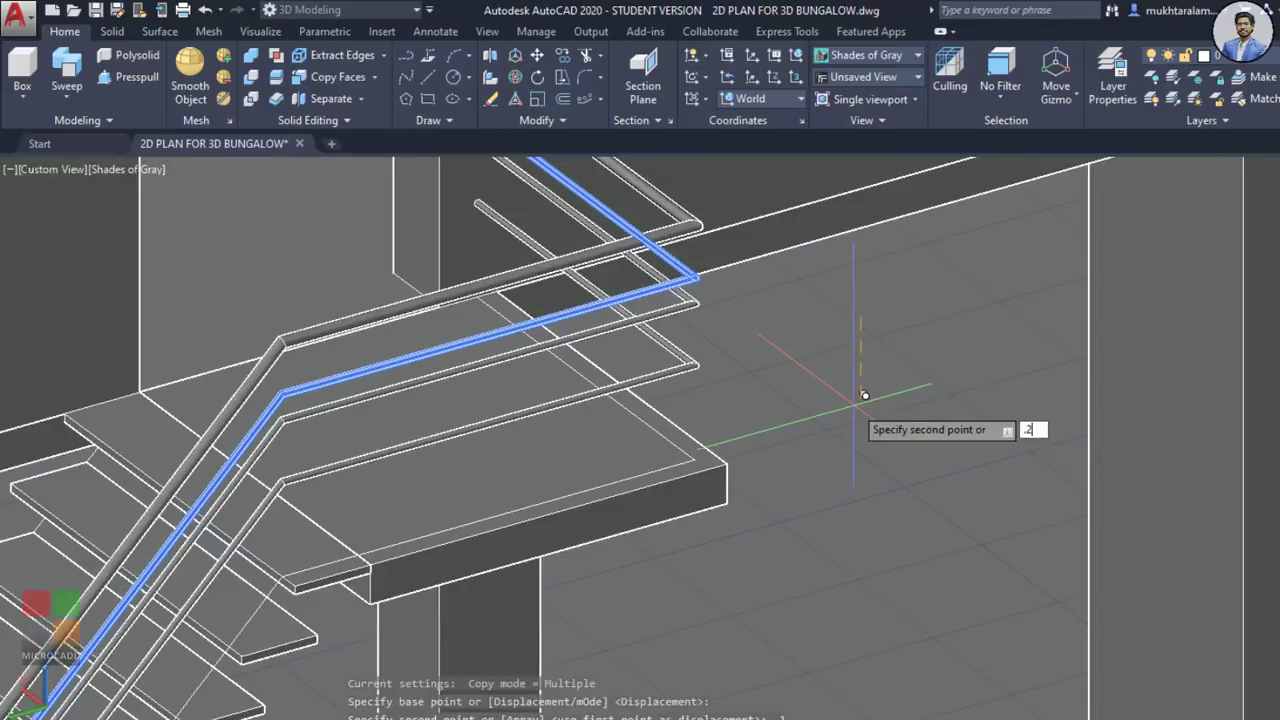
{"action": "key", "text": "Return"}
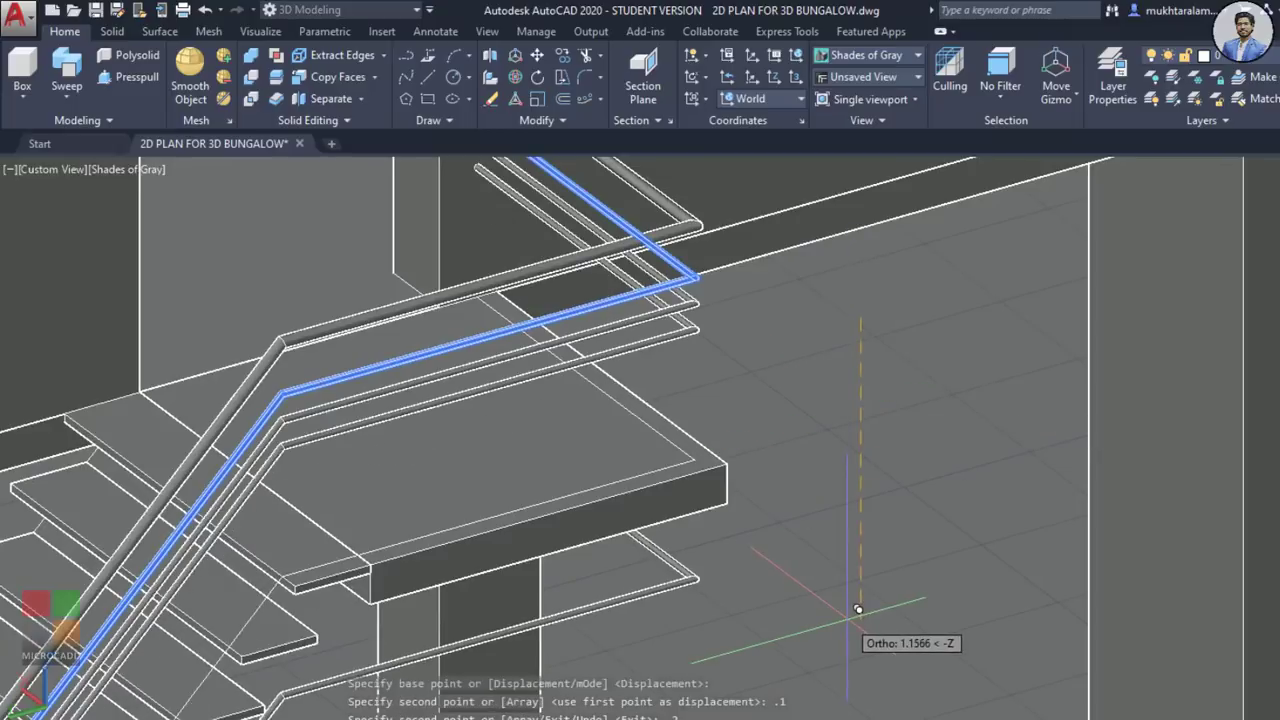
{"action": "type", "text": ".3"}
{"action": "key", "text": "Return"}
{"action": "type", "text": ".4"}
{"action": "key", "text": "Return"}
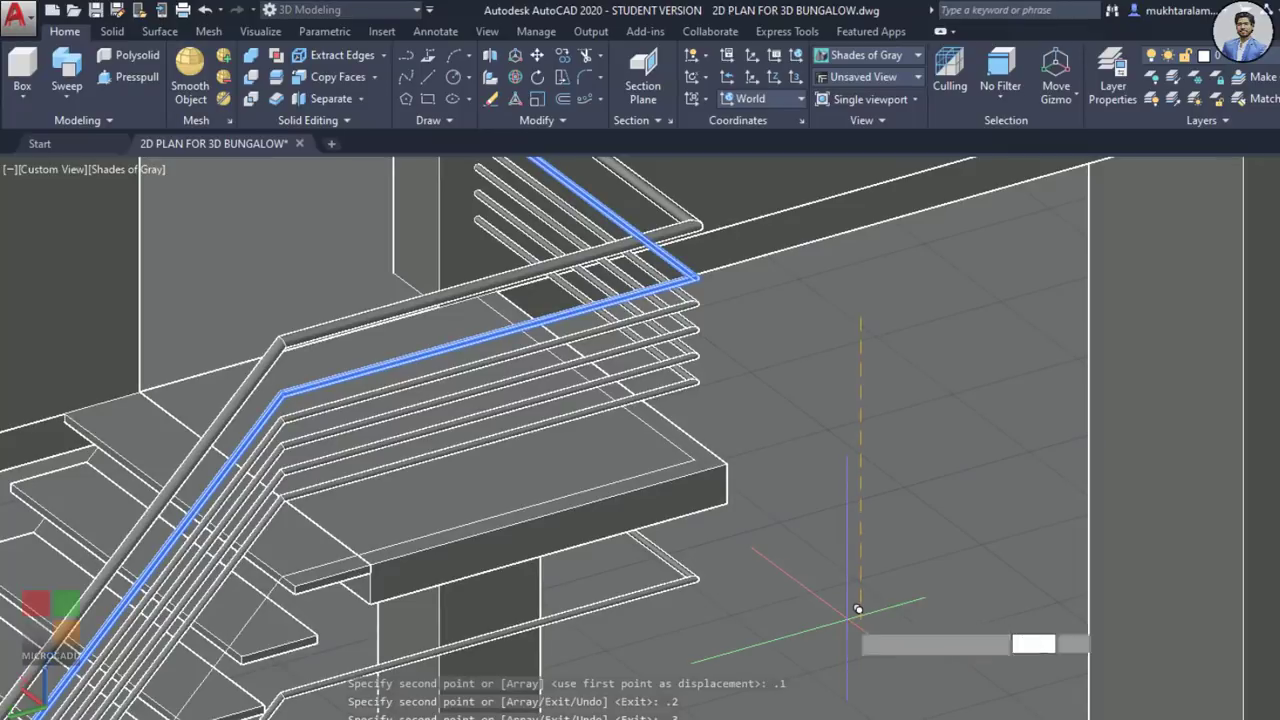
{"action": "key", "text": "Escape"}
Step: Finish copying the thin rails and switch the viewport's visual style to Realistic
{"action": "scroll", "coordinate": [822, 405], "scroll_direction": "down", "scroll_amount": 5}
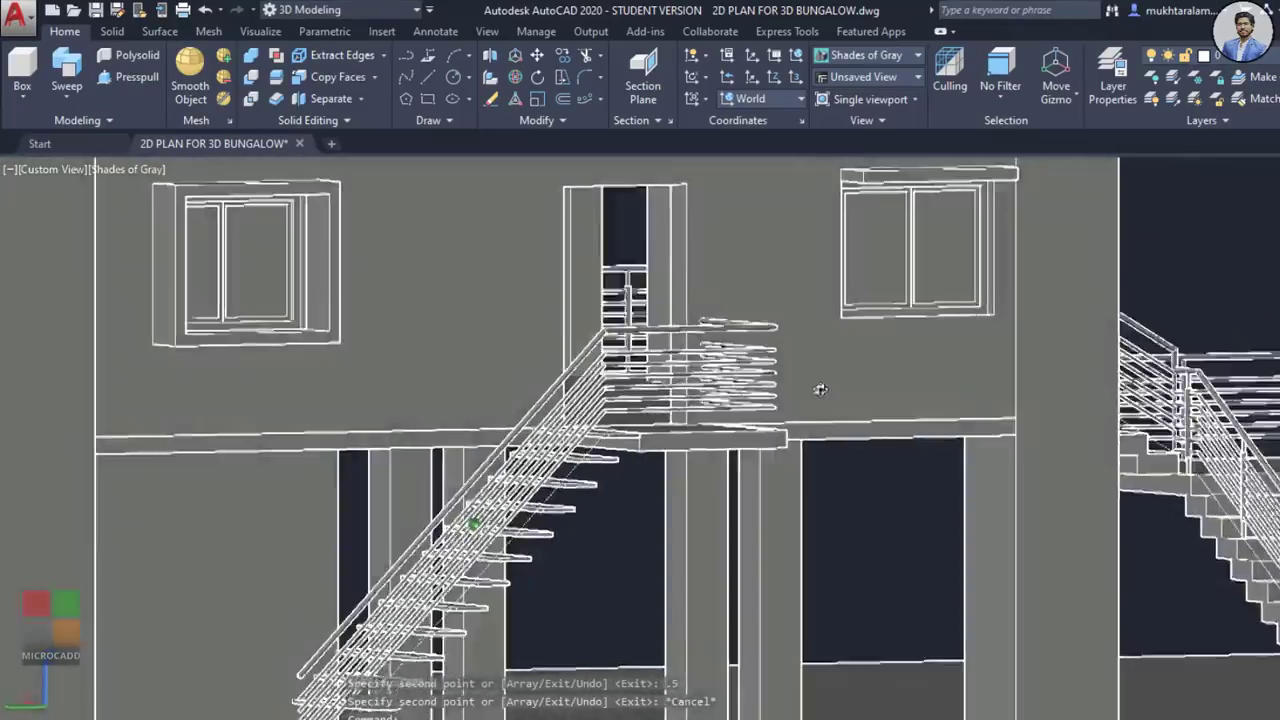
{"action": "middle_click_drag", "start_coordinate": [820, 389], "coordinate": [629, 440], "text": "shift"}
{"action": "scroll", "coordinate": [594, 406], "scroll_direction": "down", "scroll_amount": 2}
{"action": "left_click", "coordinate": [112, 172]}
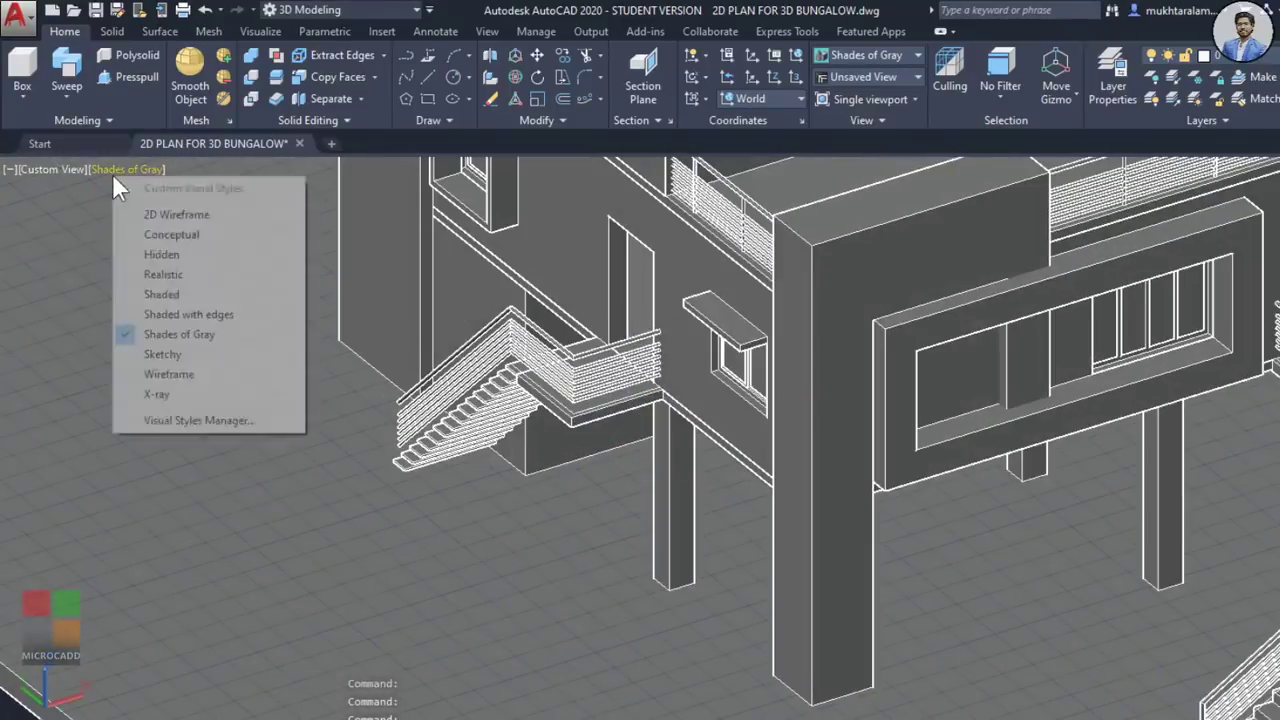
{"action": "left_click", "coordinate": [180, 274]}
{"action": "key", "text": "Escape"}
{"action": "key", "text": "Escape"}
{"action": "key", "text": "Escape"}
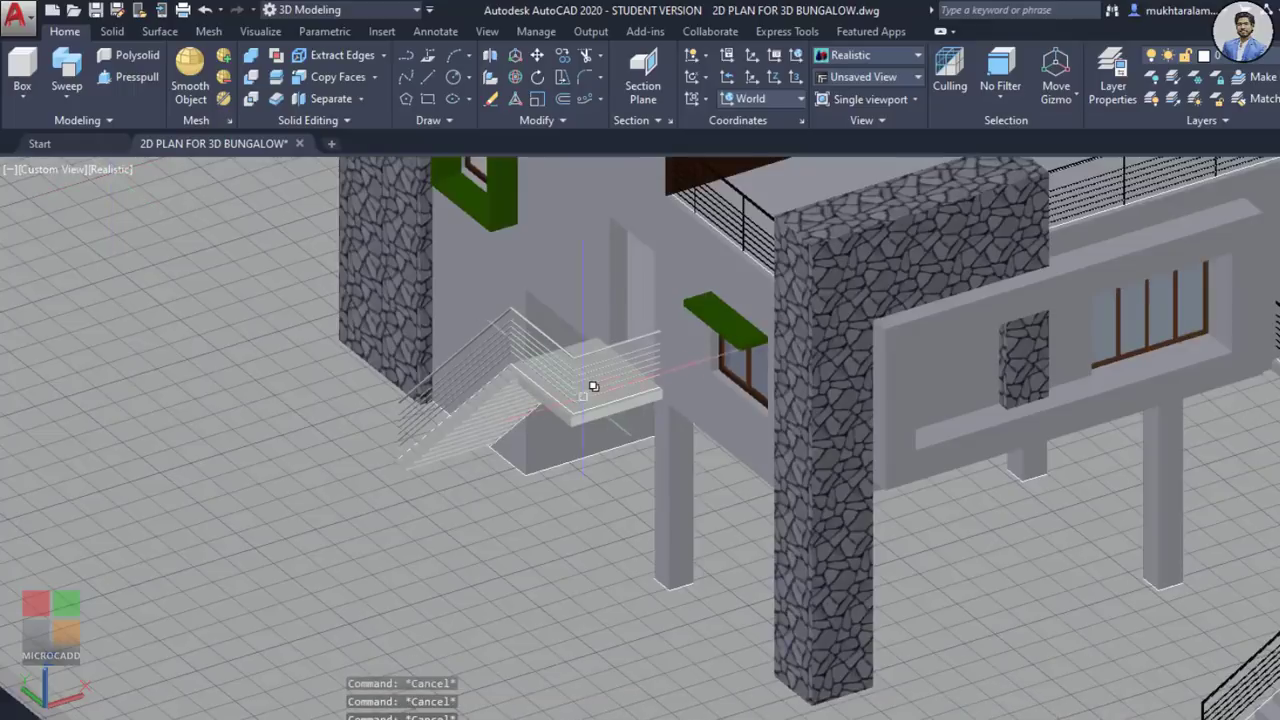
{"action": "scroll", "coordinate": [590, 386], "scroll_direction": "up", "scroll_amount": 6}
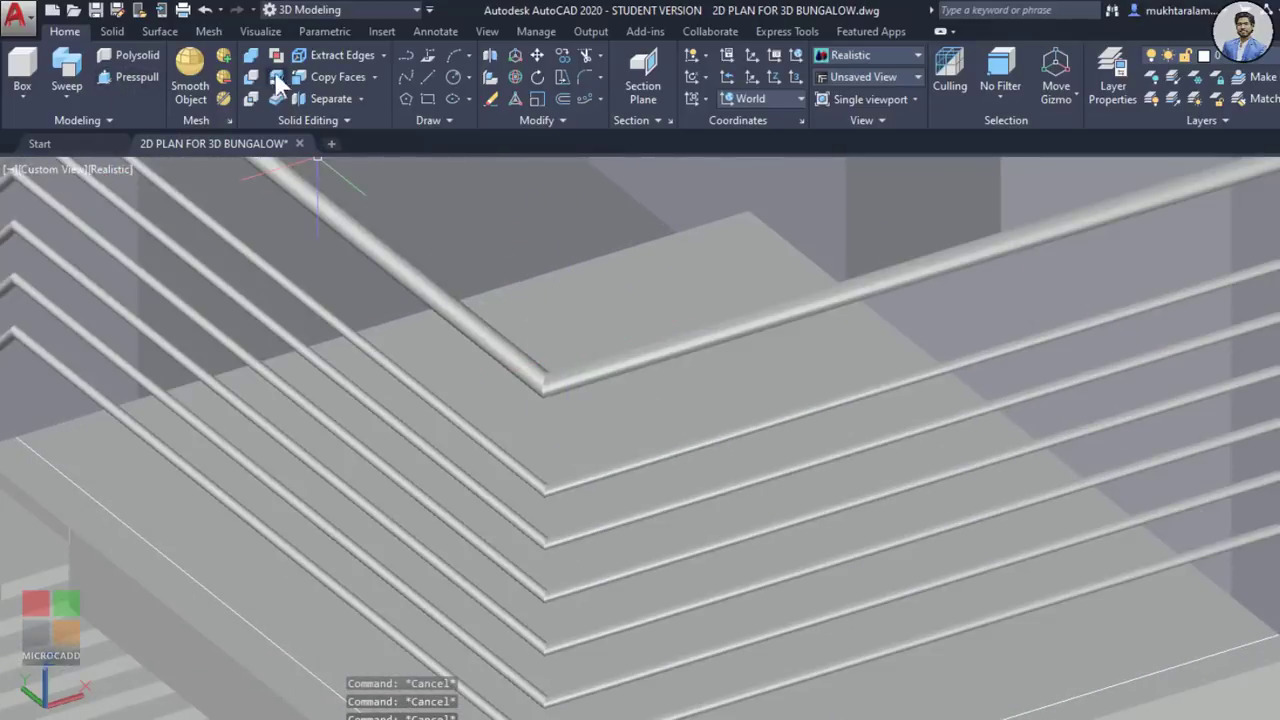
{"action": "left_click", "coordinate": [250, 55]}
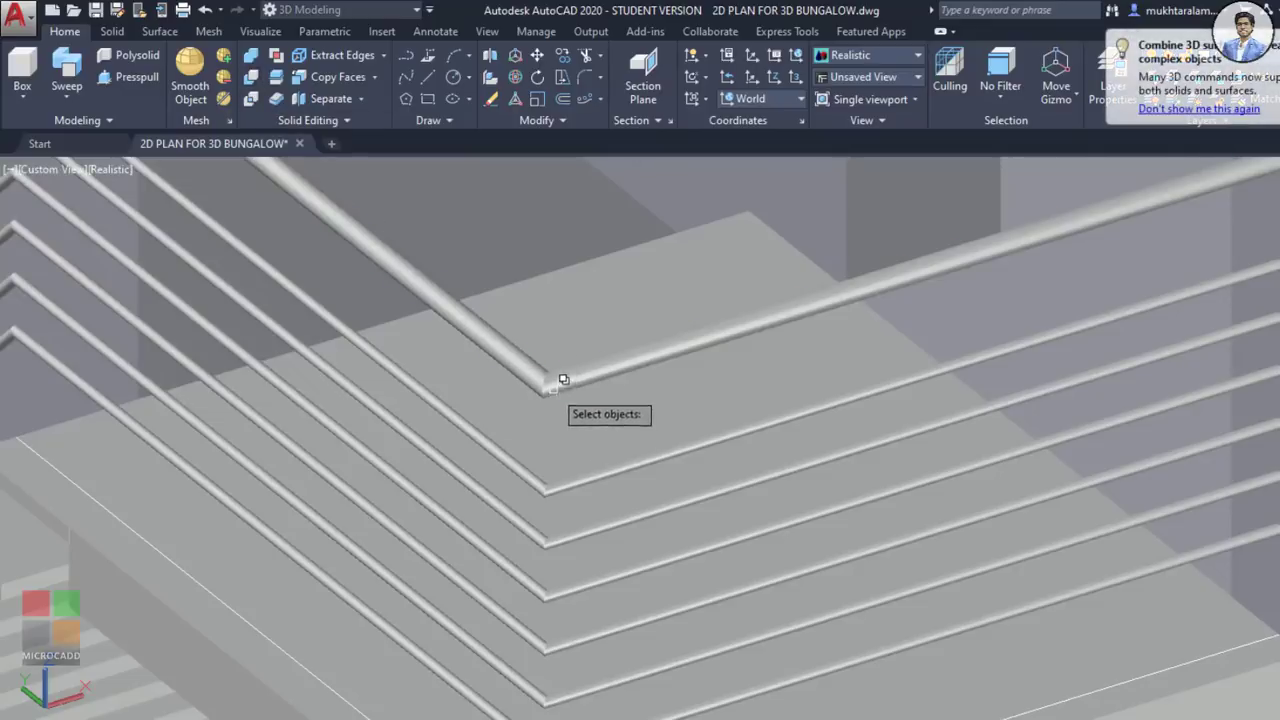
{"action": "left_click", "coordinate": [548, 487]}
{"action": "middle_click_drag", "start_coordinate": [542, 492], "coordinate": [533, 413]}
{"action": "key", "text": "Escape"}
{"action": "key", "text": "Escape"}
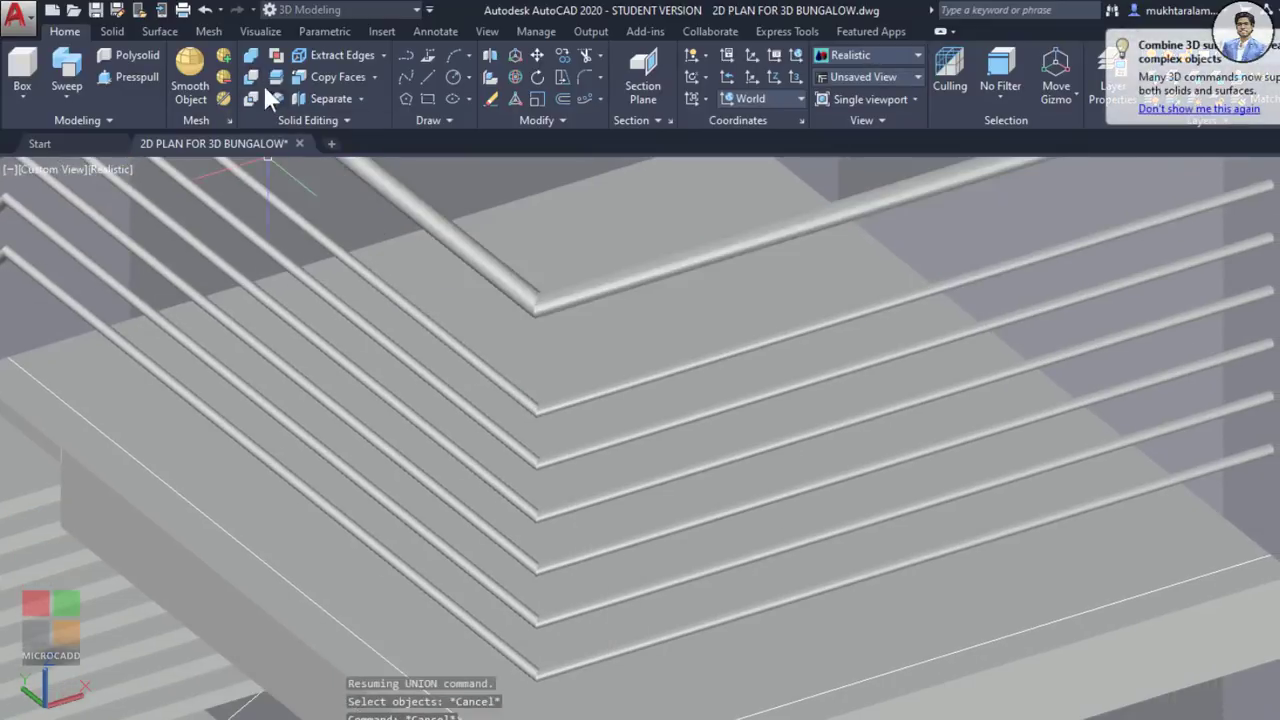
Step: Union the handrail and the six thin rails below it into a single solid
{"action": "left_click", "coordinate": [535, 306]}
{"action": "scroll", "coordinate": [529, 418], "scroll_direction": "up", "scroll_amount": 2}
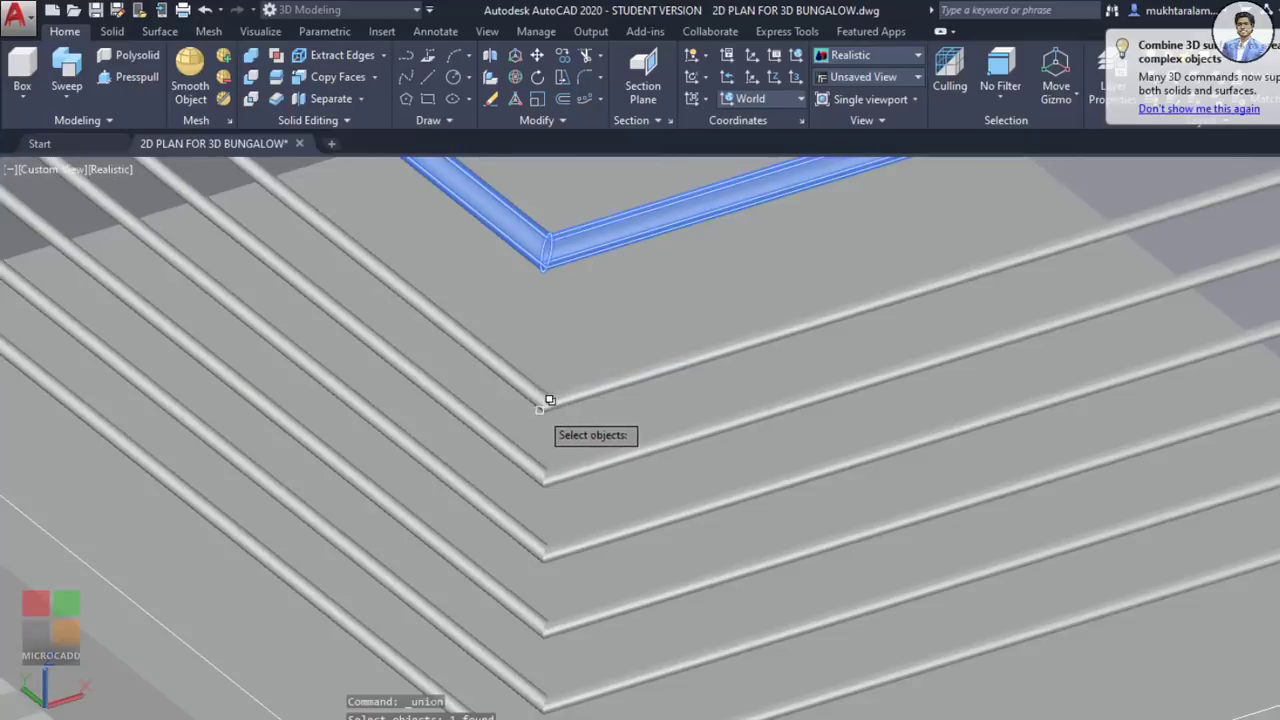
{"action": "left_click", "coordinate": [543, 405]}
{"action": "middle_click_drag", "start_coordinate": [517, 400], "coordinate": [449, 233]}
{"action": "left_click", "coordinate": [481, 284]}
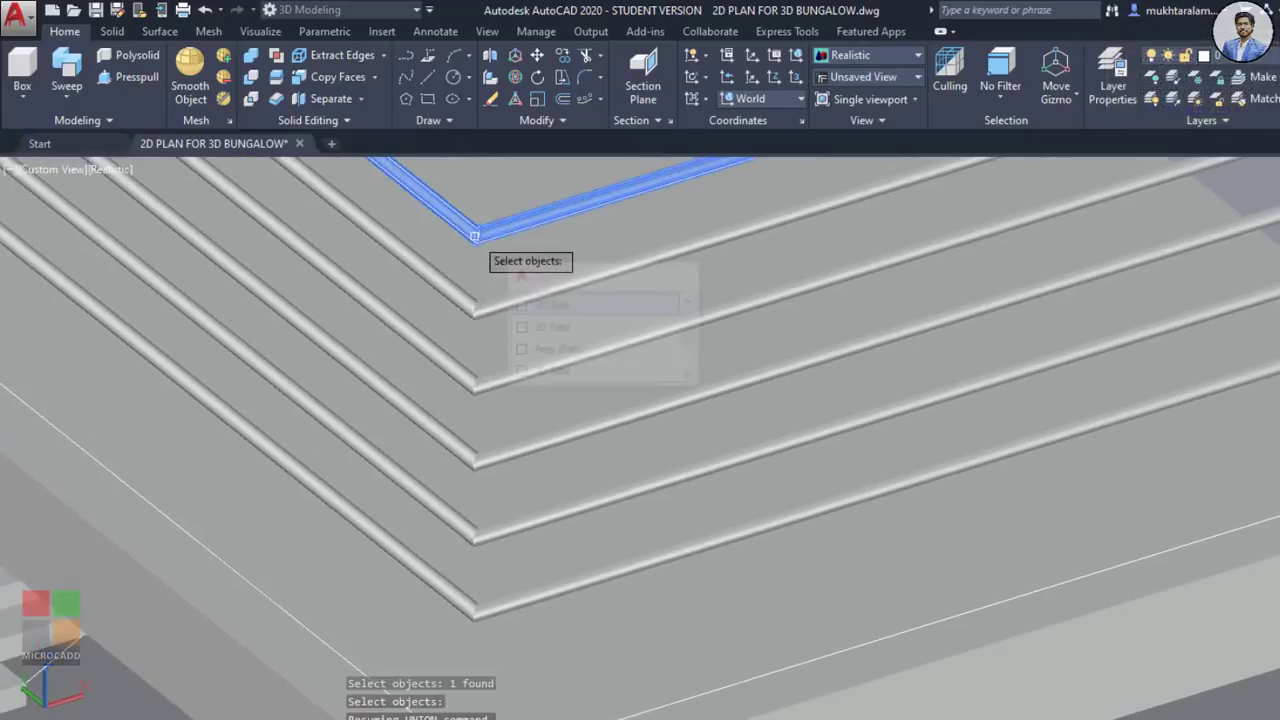
{"action": "left_click", "coordinate": [560, 302]}
{"action": "left_click", "coordinate": [484, 302]}
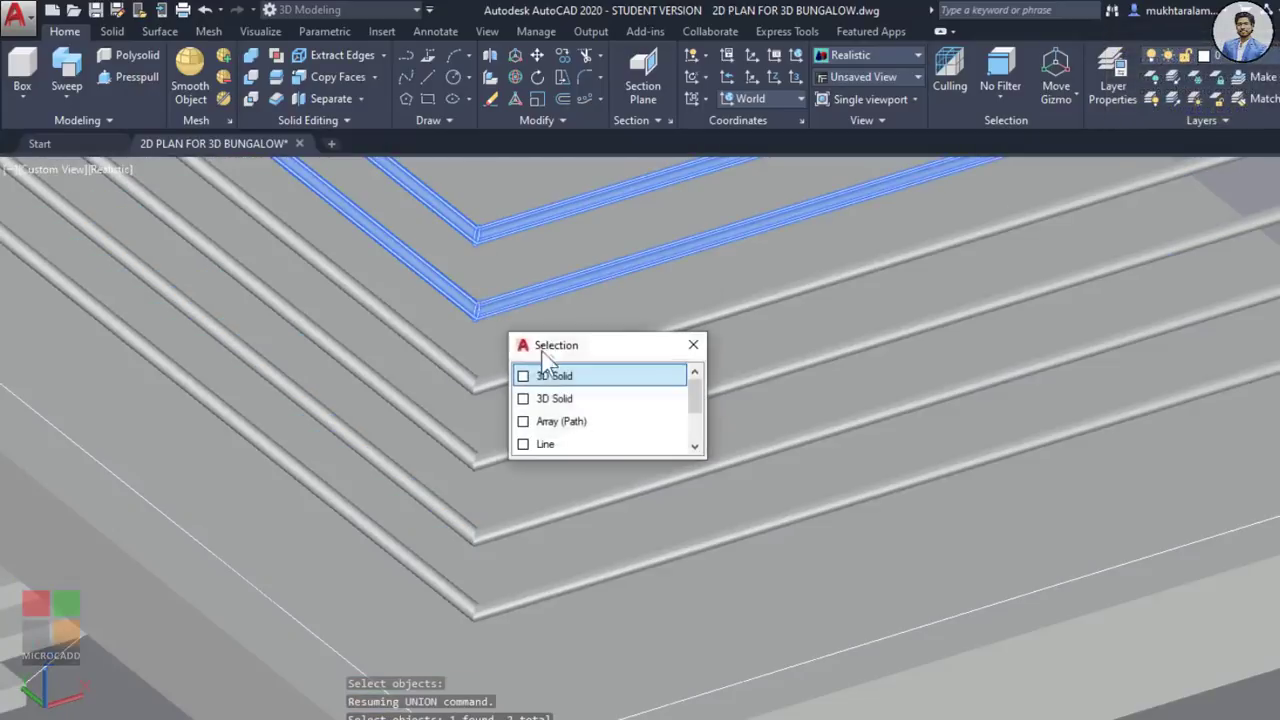
{"action": "left_click", "coordinate": [545, 375]}
{"action": "left_click", "coordinate": [485, 376]}
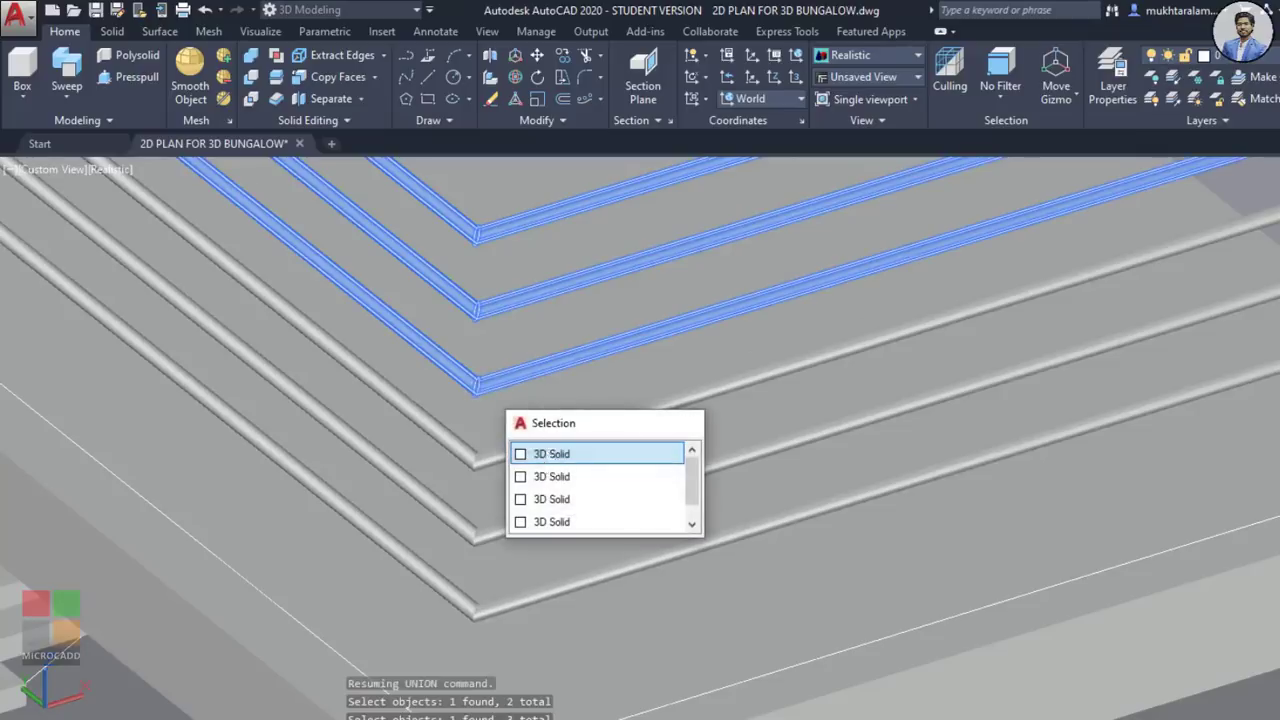
{"action": "left_click", "coordinate": [551, 453]}
{"action": "left_click", "coordinate": [477, 443]}
{"action": "left_click", "coordinate": [551, 453]}
{"action": "middle_click_drag", "start_coordinate": [470, 473], "coordinate": [455, 328]}
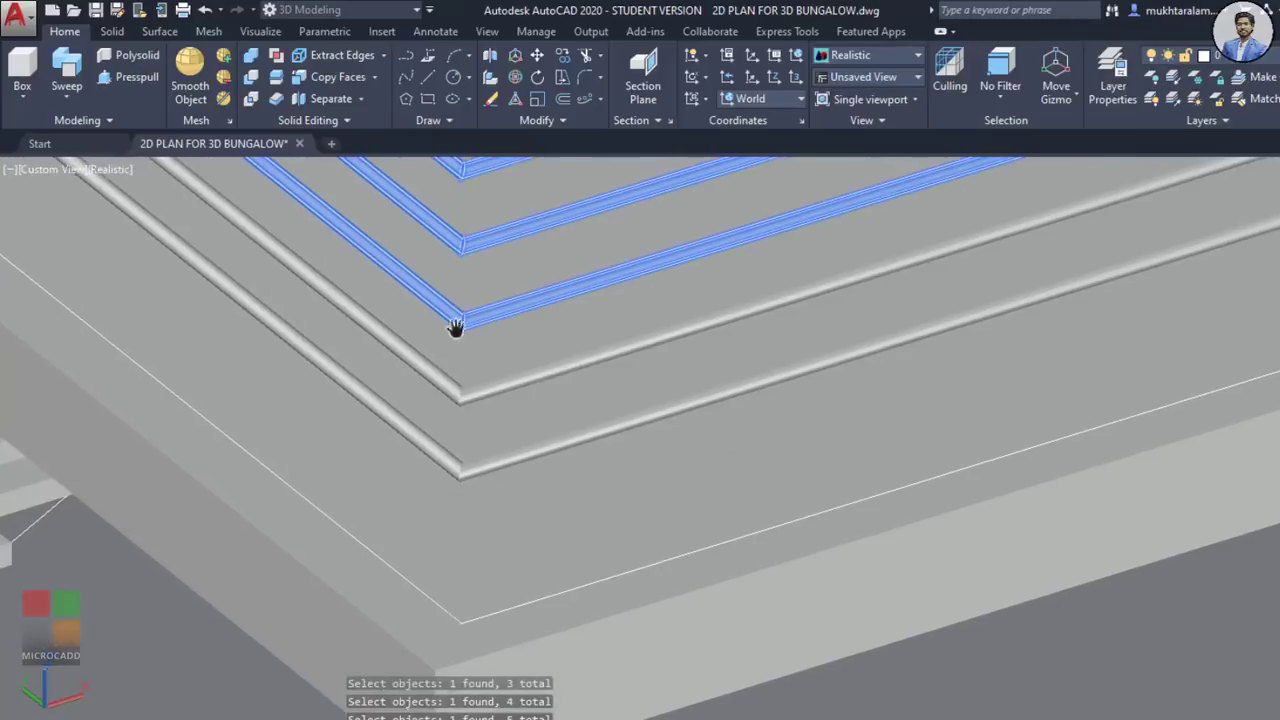
{"action": "left_click", "coordinate": [483, 383]}
{"action": "left_click", "coordinate": [547, 469]}
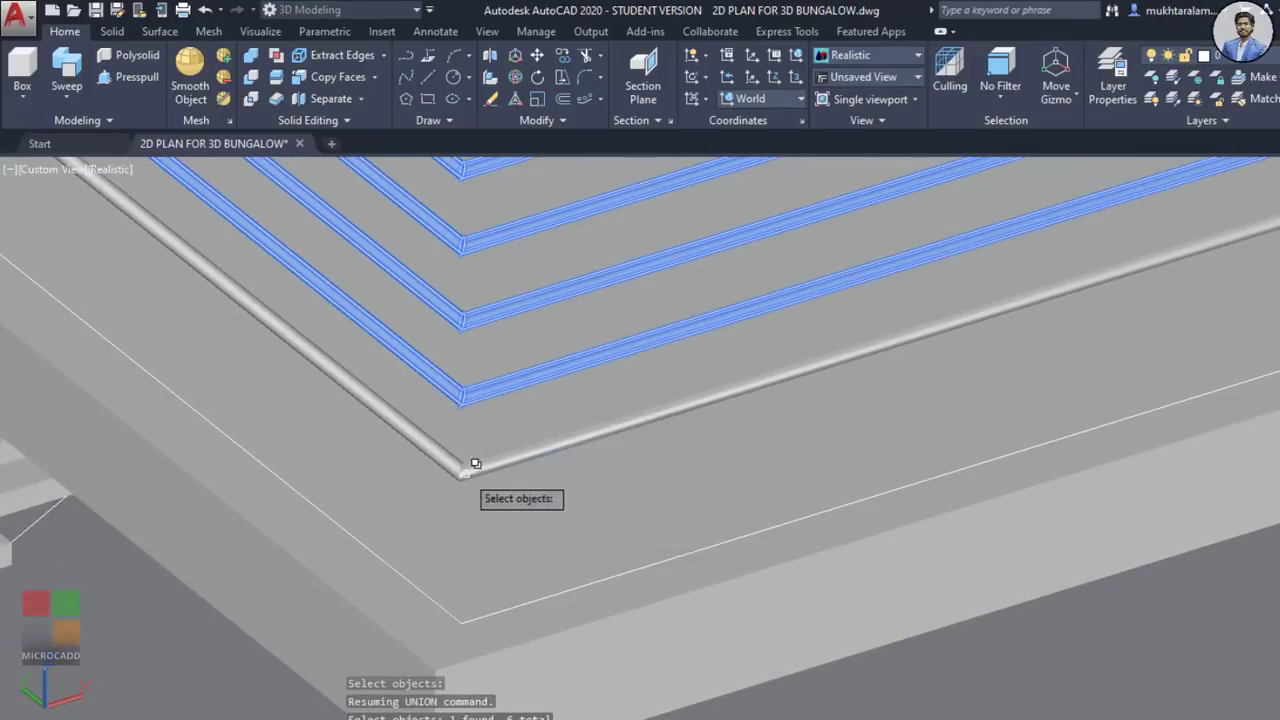
{"action": "left_click", "coordinate": [476, 465]}
{"action": "left_click", "coordinate": [547, 543]}
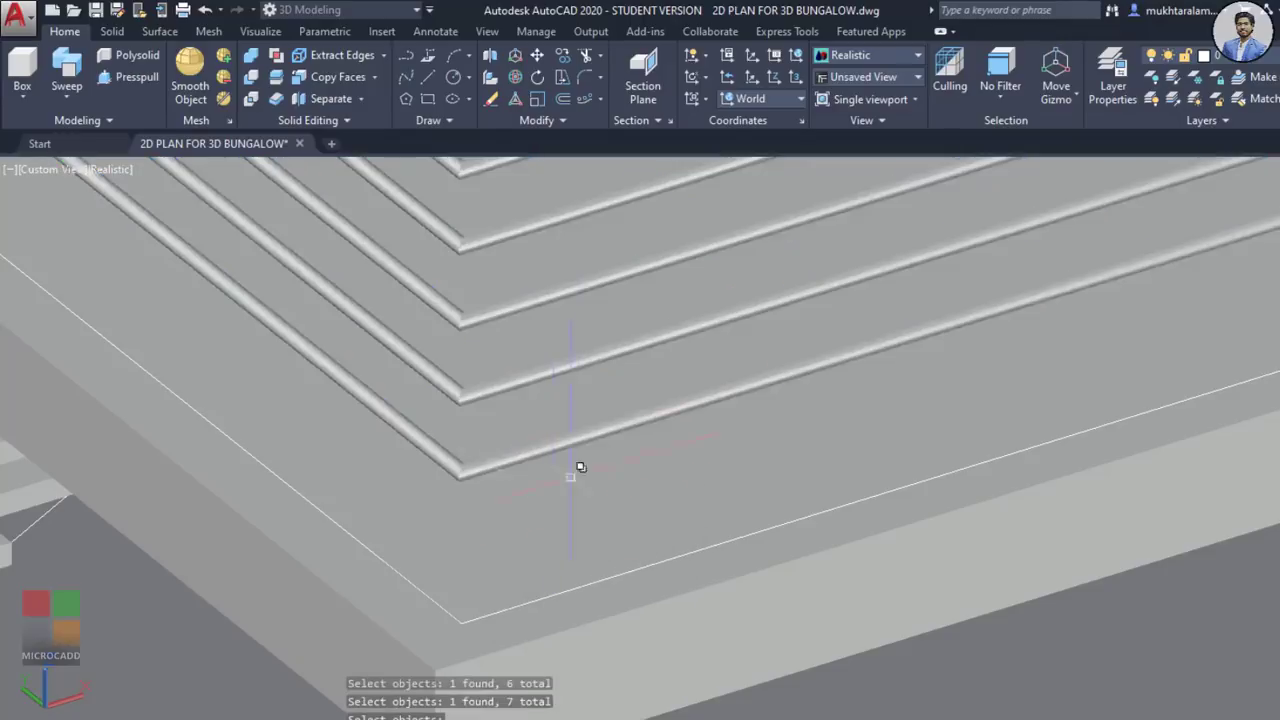
{"action": "scroll", "coordinate": [580, 466], "scroll_direction": "down", "scroll_amount": 3}
{"action": "middle_click_drag", "start_coordinate": [580, 466], "coordinate": [597, 508]}
{"action": "left_click", "coordinate": [487, 358]}
{"action": "key", "text": "Escape"}
{"action": "scroll", "coordinate": [594, 394], "scroll_direction": "down", "scroll_amount": 5}
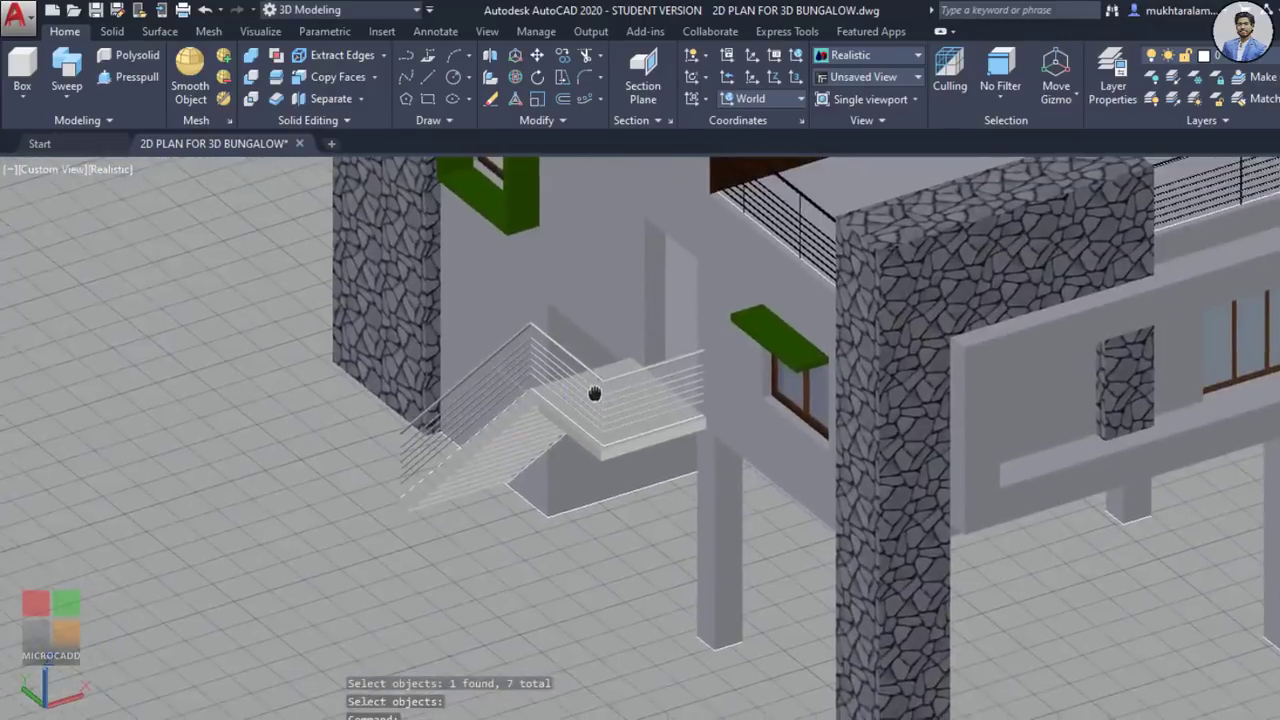
Step: Open the materials browser and apply the Stainless - Polished metal material to the side stair's railing
{"action": "middle_click_drag", "start_coordinate": [594, 394], "coordinate": [560, 395], "text": "shift"}
{"action": "middle_click_drag", "start_coordinate": [800, 389], "coordinate": [651, 448]}
{"action": "scroll", "coordinate": [651, 448], "scroll_direction": "down", "scroll_amount": 3}
{"action": "mouse_move", "coordinate": [814, 429]}
{"action": "middle_mouse_down", "text": "shift"}
{"action": "mouse_move", "coordinate": [740, 440]}
{"action": "mouse_move", "coordinate": [738, 464]}
{"action": "mouse_move", "coordinate": [810, 436]}
{"action": "middle_mouse_up", "text": "shift"}
{"action": "key", "text": "Escape"}
{"action": "middle_click_drag", "start_coordinate": [645, 505], "coordinate": [820, 506], "text": "shift"}
{"action": "type", "text": "MAT"}
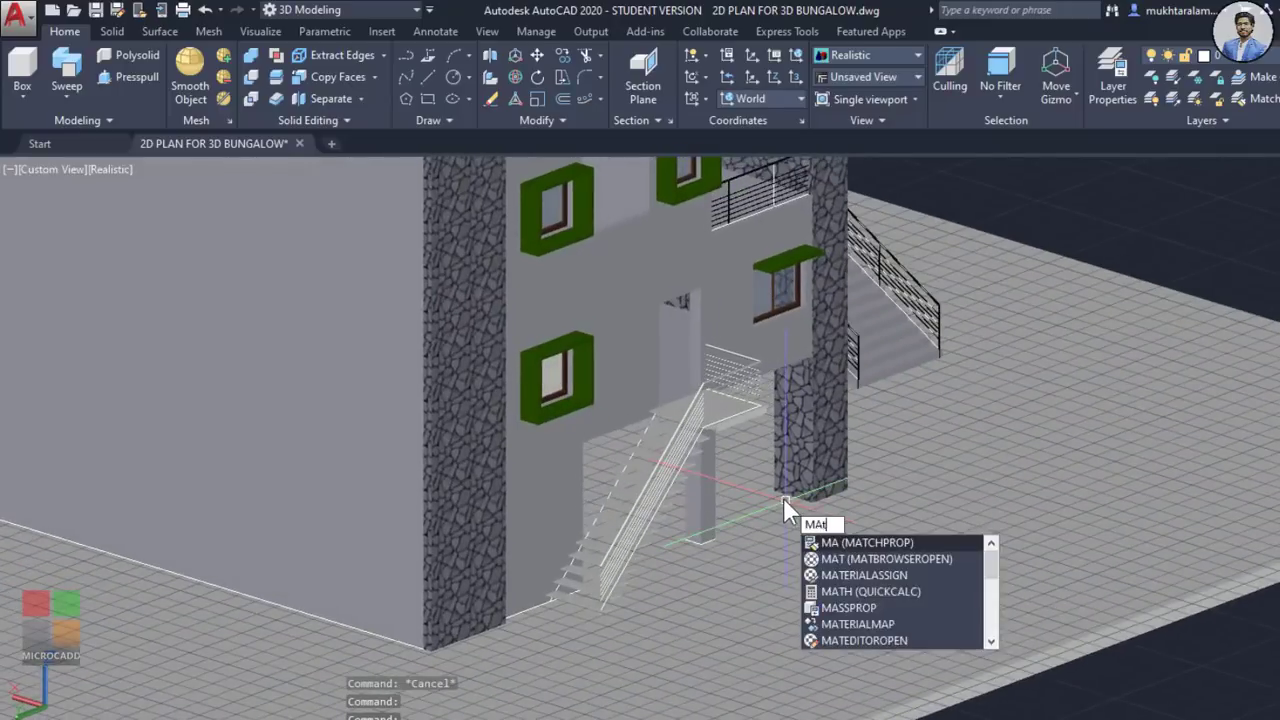
{"action": "key", "text": "Return"}
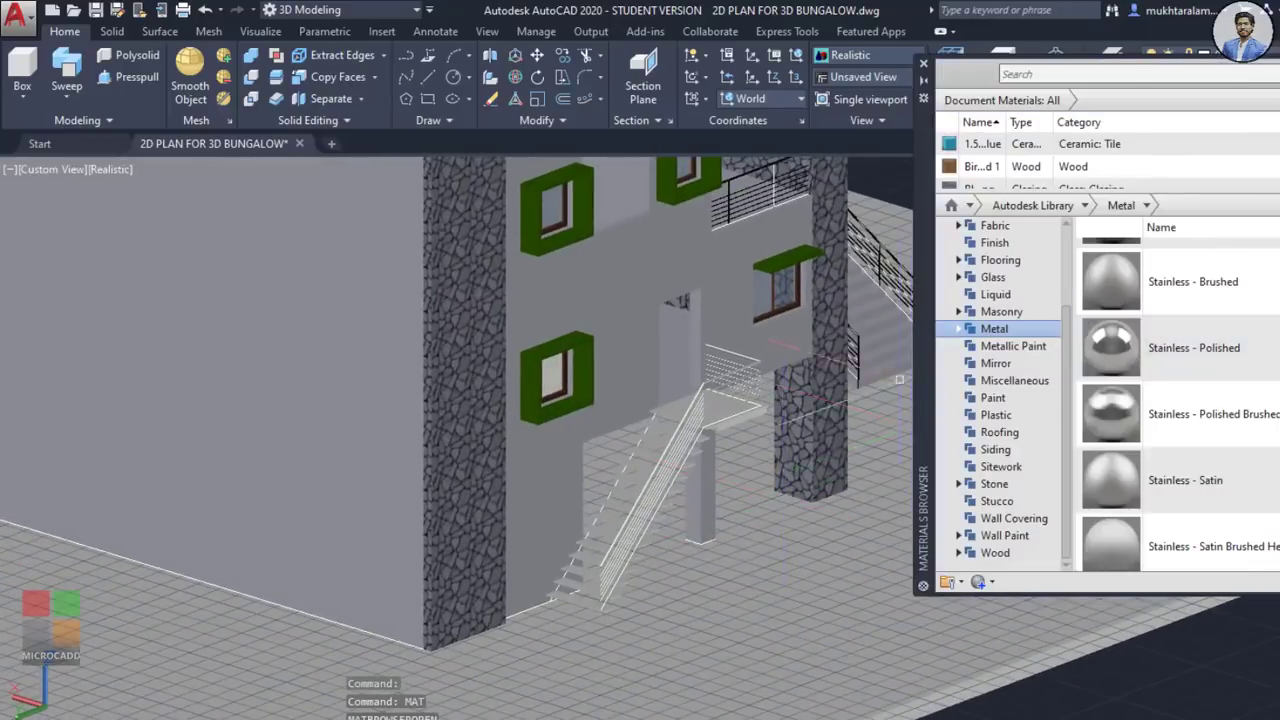
{"action": "scroll", "coordinate": [720, 400], "scroll_direction": "up", "scroll_amount": 5}
{"action": "left_click_drag", "start_coordinate": [1105, 345], "coordinate": [868, 337]}
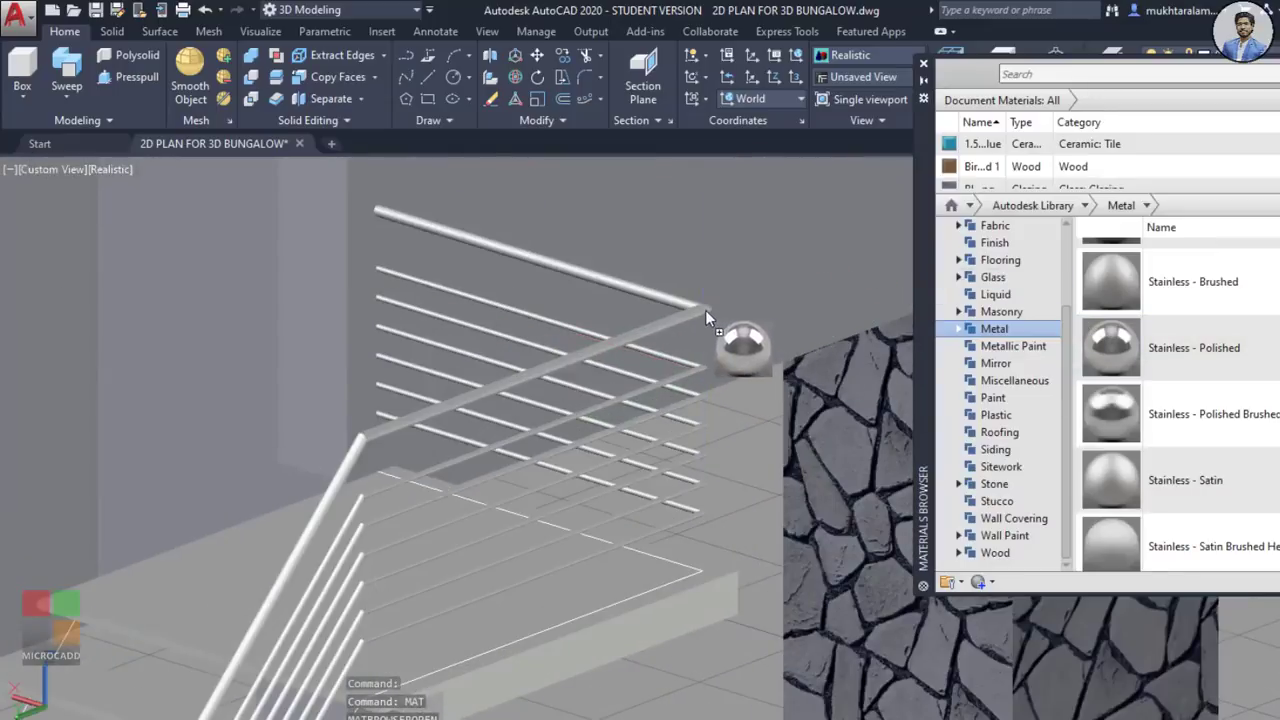
{"action": "left_click_drag", "start_coordinate": [705, 310], "coordinate": [705, 310]}
Step: Explode the path array of the side stair's treads into separate solids
{"action": "scroll", "coordinate": [597, 367], "scroll_direction": "down", "scroll_amount": 5}
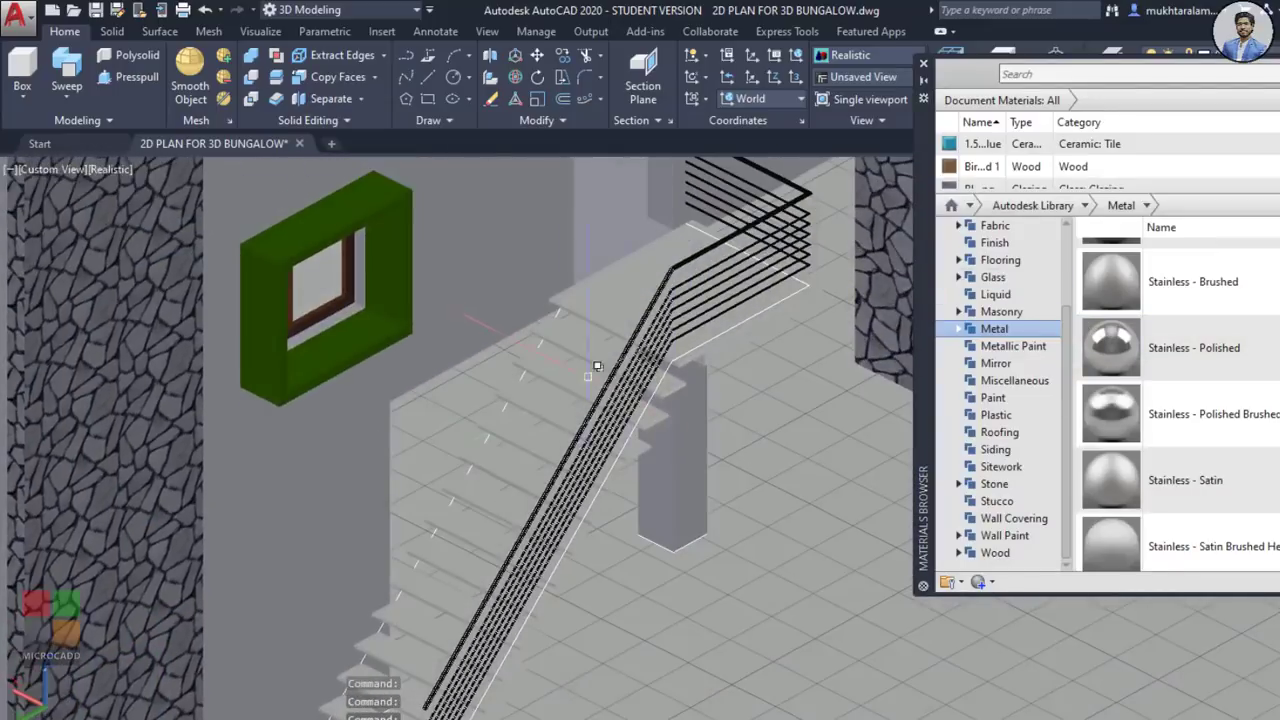
{"action": "middle_click_drag", "start_coordinate": [568, 351], "coordinate": [634, 310], "text": "shift"}
{"action": "left_click", "coordinate": [657, 265]}
{"action": "key", "text": "Escape"}
{"action": "scroll", "coordinate": [634, 310], "scroll_direction": "up", "scroll_amount": 2}
{"action": "left_click", "coordinate": [660, 289]}
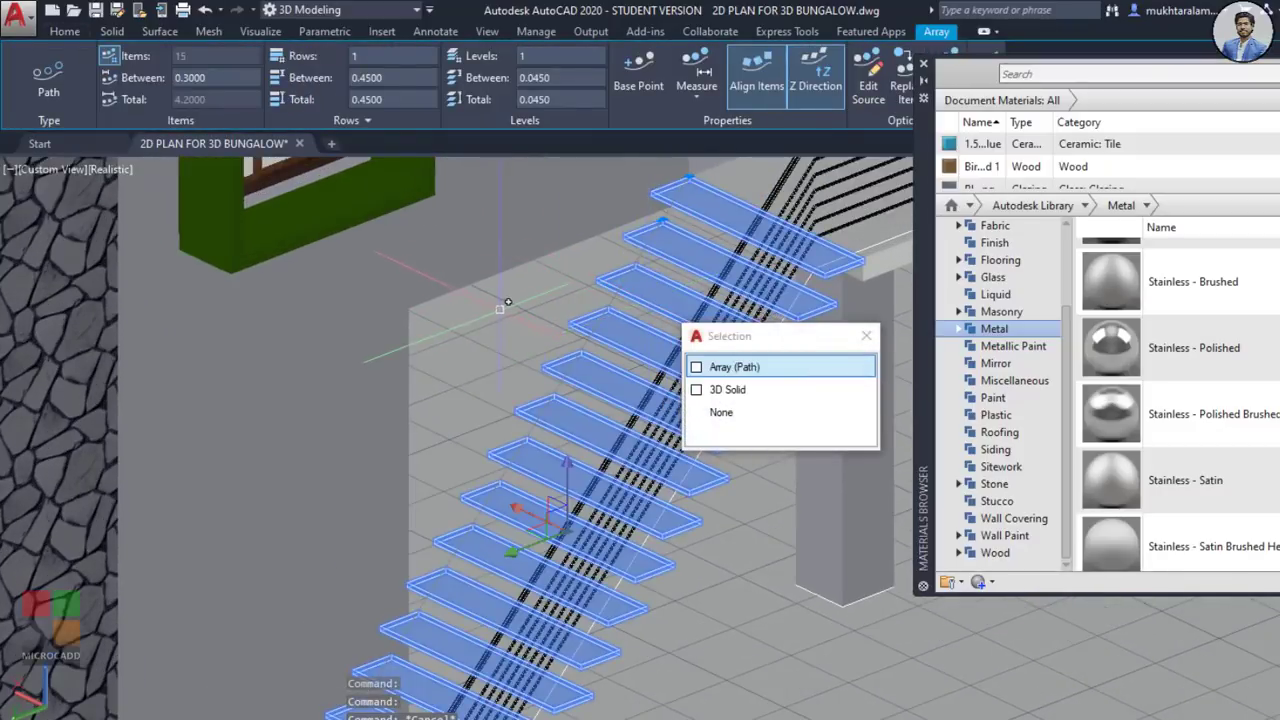
{"action": "type", "text": "X"}
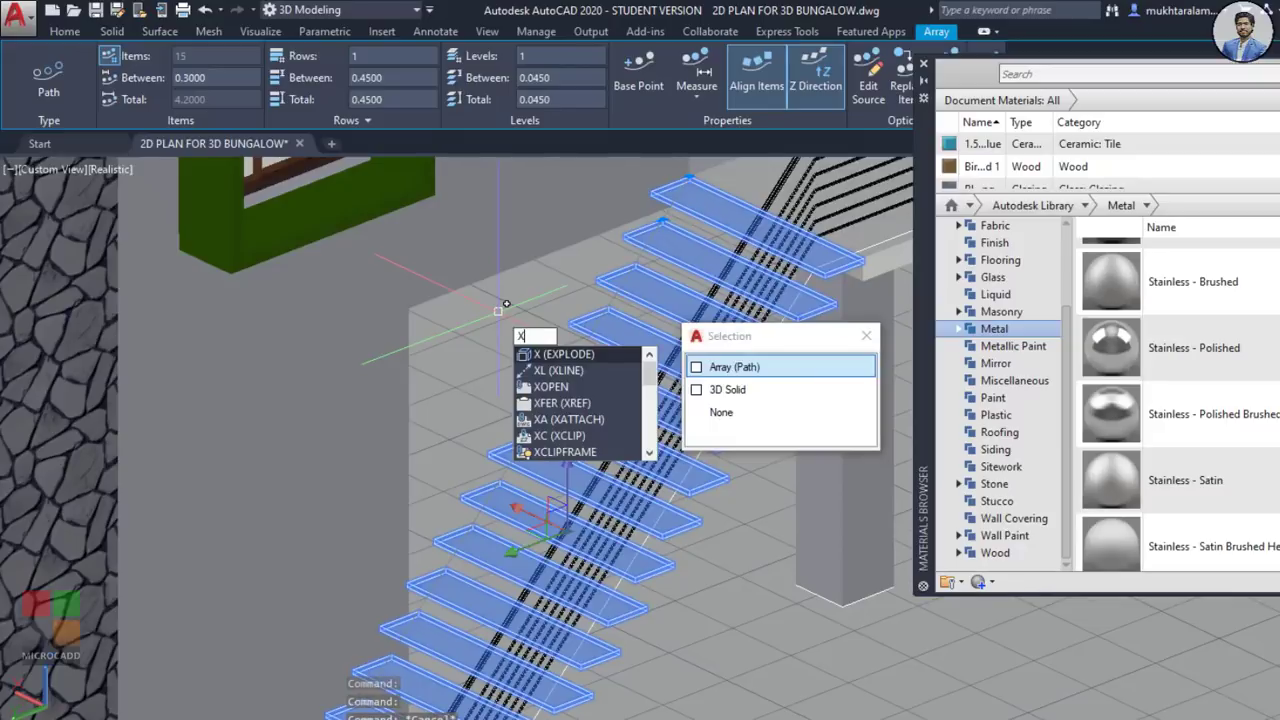
{"action": "key", "text": "Return"}
{"action": "key", "text": "Return"}
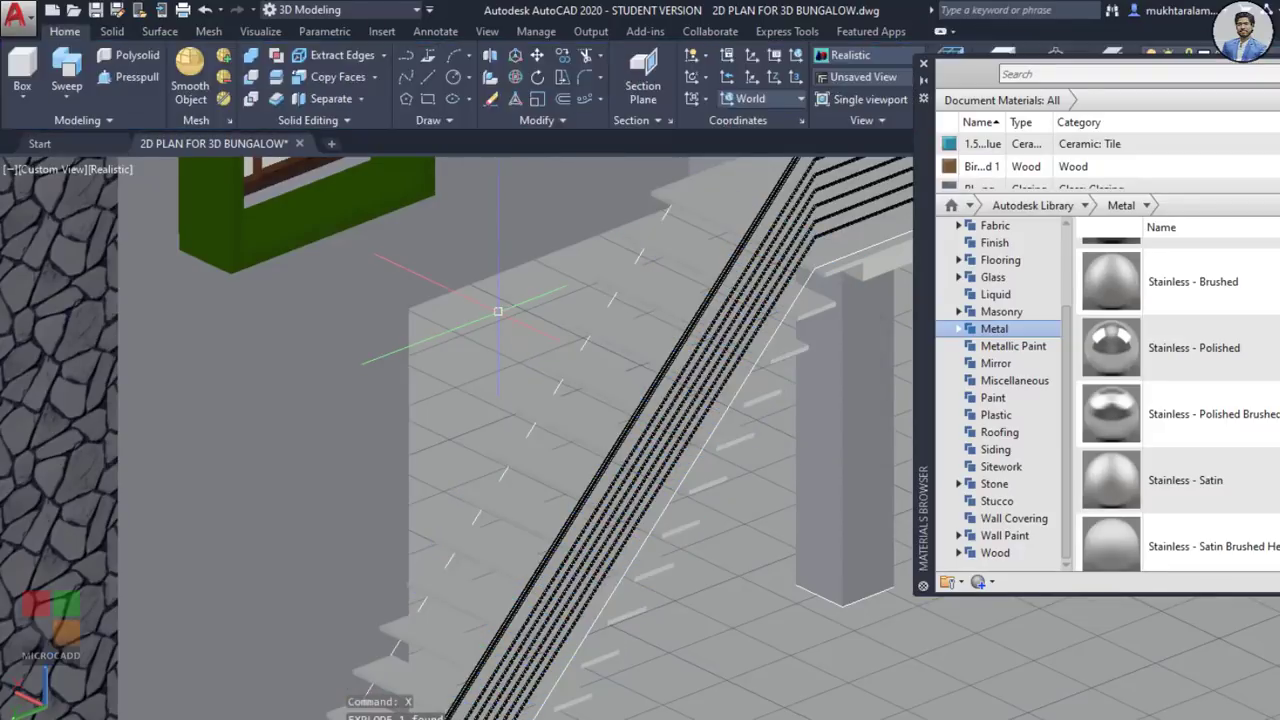
Step: Union the separate treads of the side stair's flight into one solid
{"action": "left_click", "coordinate": [639, 271]}
{"action": "left_click", "coordinate": [250, 58]}
{"action": "left_click", "coordinate": [690, 275]}
{"action": "left_click", "coordinate": [745, 300]}
{"action": "left_click", "coordinate": [631, 297]}
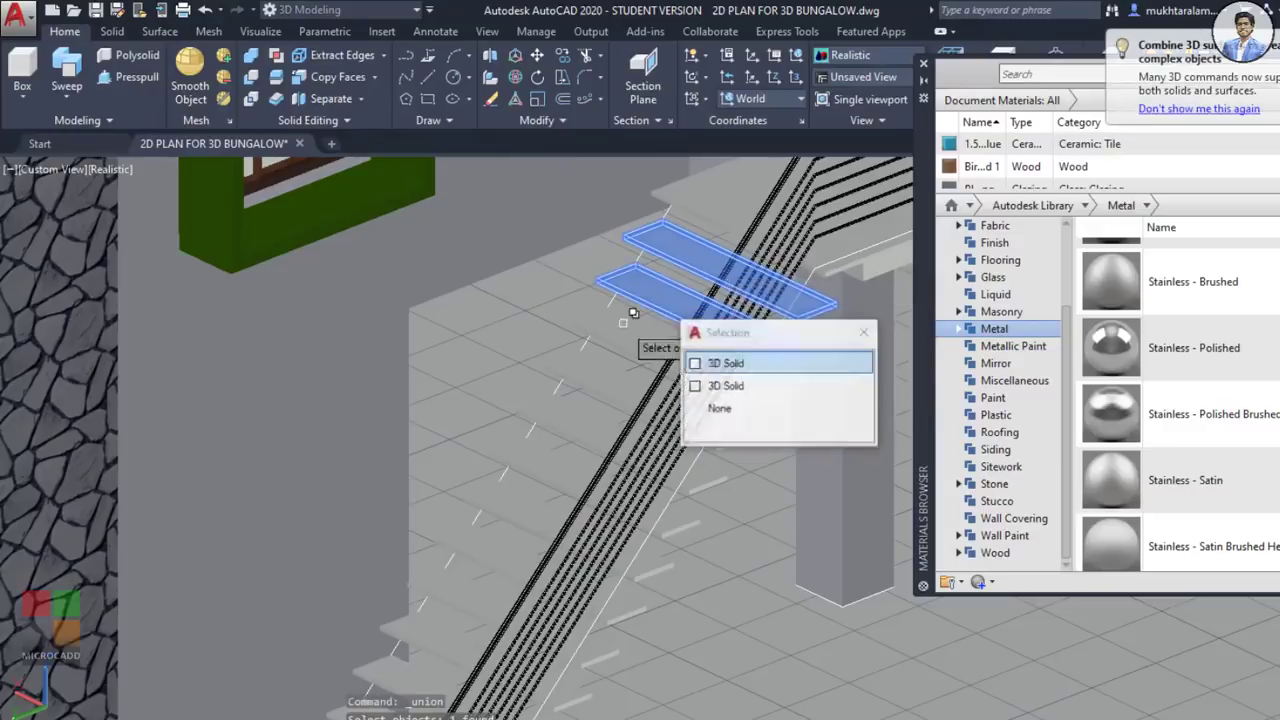
{"action": "left_click", "coordinate": [725, 323]}
{"action": "left_click", "coordinate": [597, 362]}
{"action": "left_click", "coordinate": [574, 394]}
{"action": "left_click", "coordinate": [543, 437]}
{"action": "left_click", "coordinate": [513, 472]}
{"action": "middle_click_drag", "start_coordinate": [513, 472], "coordinate": [477, 216]}
{"action": "left_click", "coordinate": [510, 212]}
{"action": "left_click", "coordinate": [482, 238]}
{"action": "left_click", "coordinate": [458, 294]}
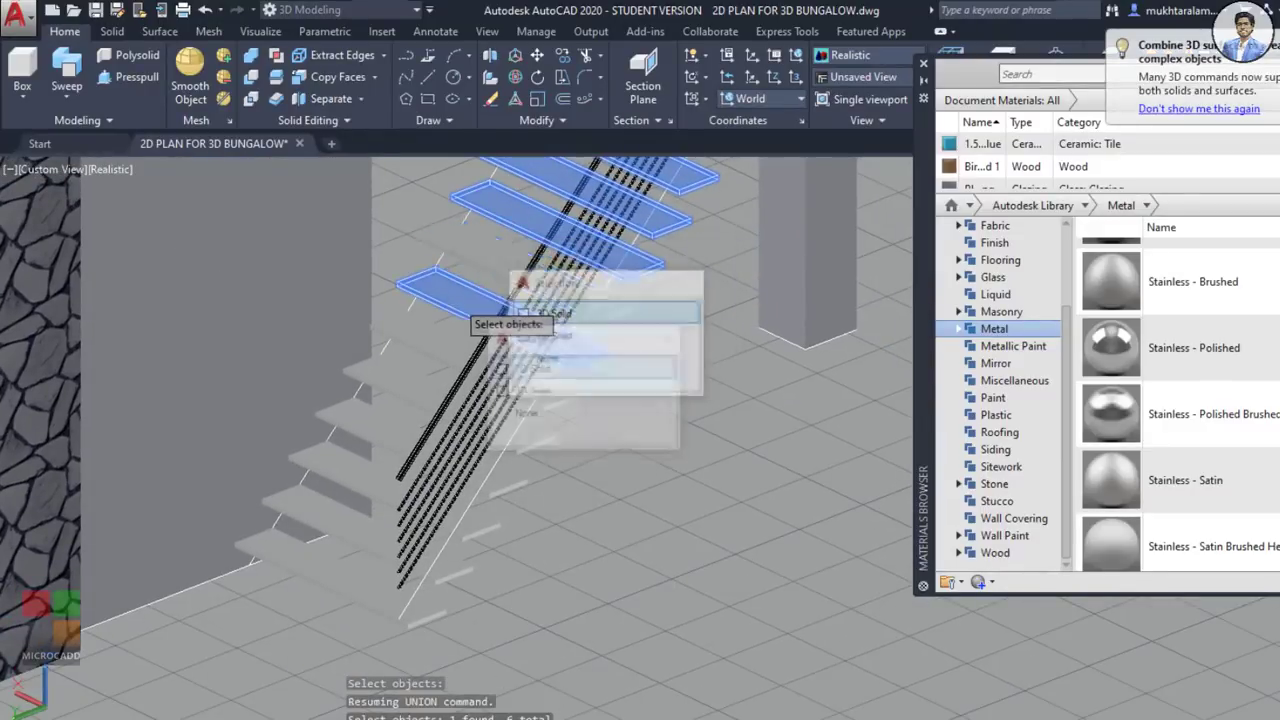
{"action": "left_click", "coordinate": [414, 345]}
{"action": "left_click", "coordinate": [380, 390]}
{"action": "left_click", "coordinate": [362, 430]}
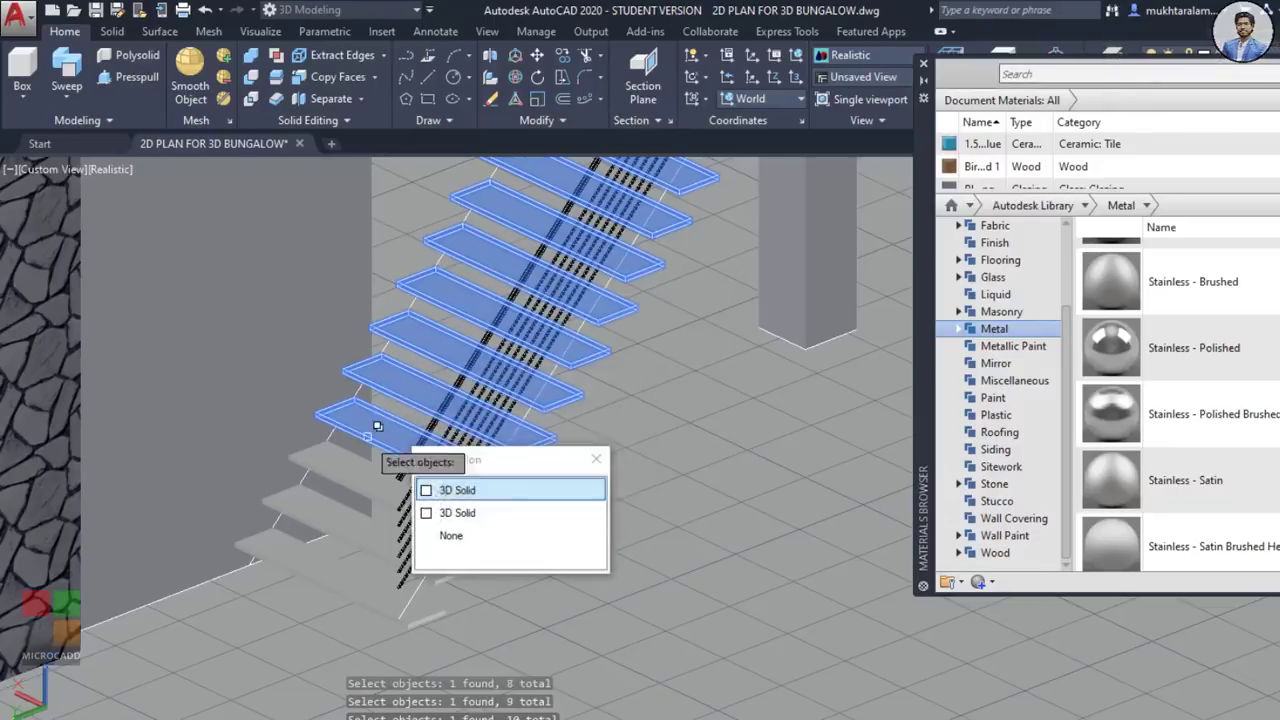
{"action": "left_click", "coordinate": [340, 481]}
{"action": "left_click", "coordinate": [312, 524]}
{"action": "left_click", "coordinate": [299, 556]}
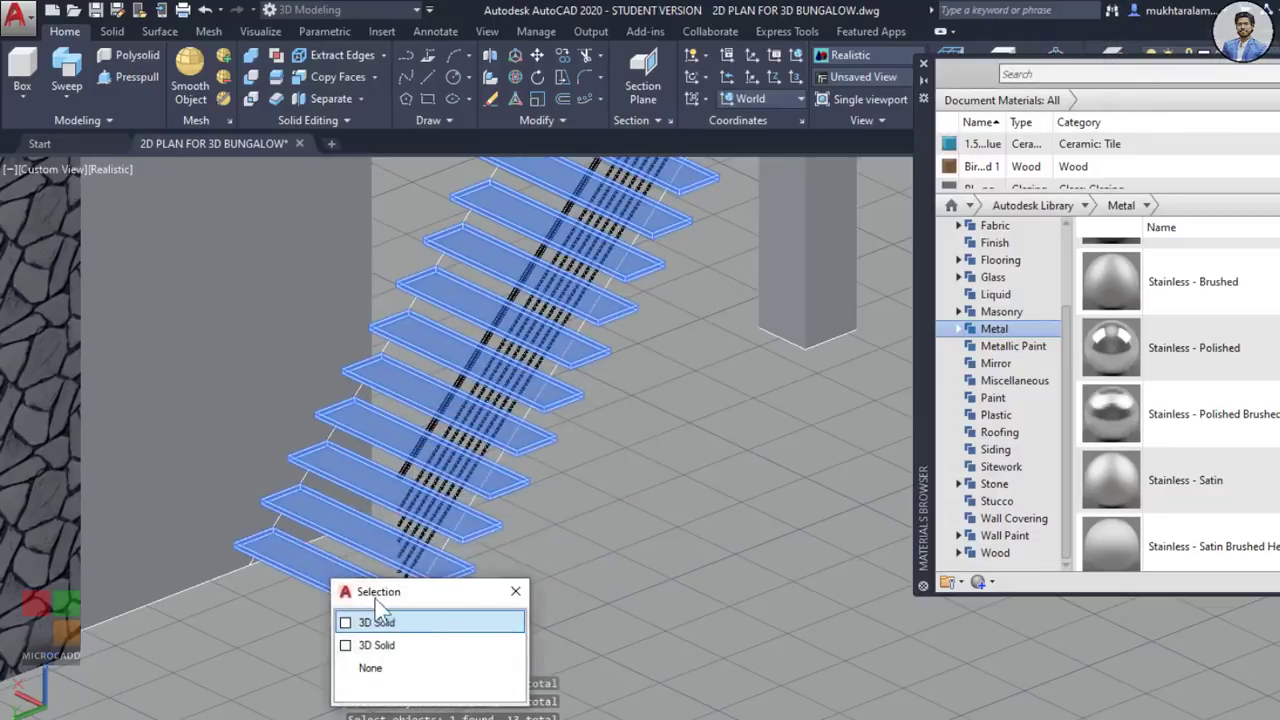
{"action": "left_click", "coordinate": [388, 618]}
{"action": "key", "text": "Return"}
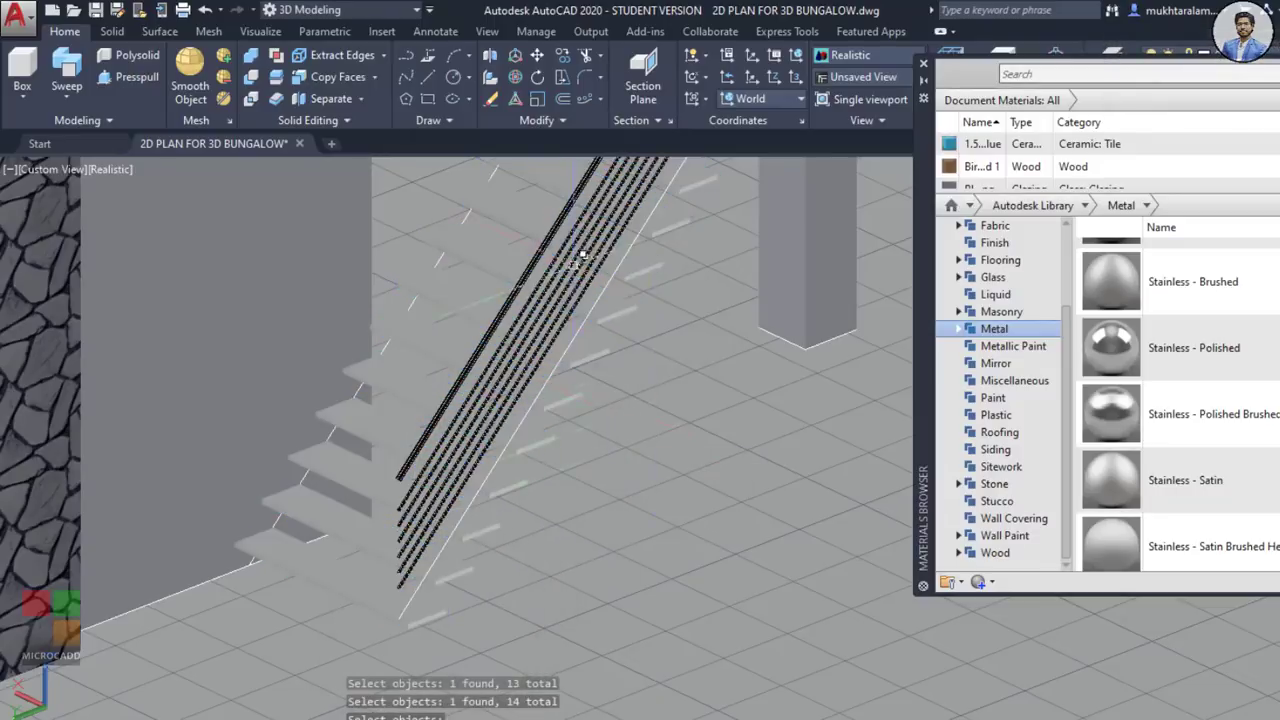
Step: Enlarge the document materials list and apply a brown wood material to the side stair's treads
{"action": "middle_click_drag", "start_coordinate": [577, 260], "coordinate": [733, 455], "text": "shift"}
{"action": "middle_click_drag", "start_coordinate": [871, 385], "coordinate": [800, 244]}
{"action": "scroll", "coordinate": [993, 185], "scroll_direction": "down", "scroll_amount": 1}
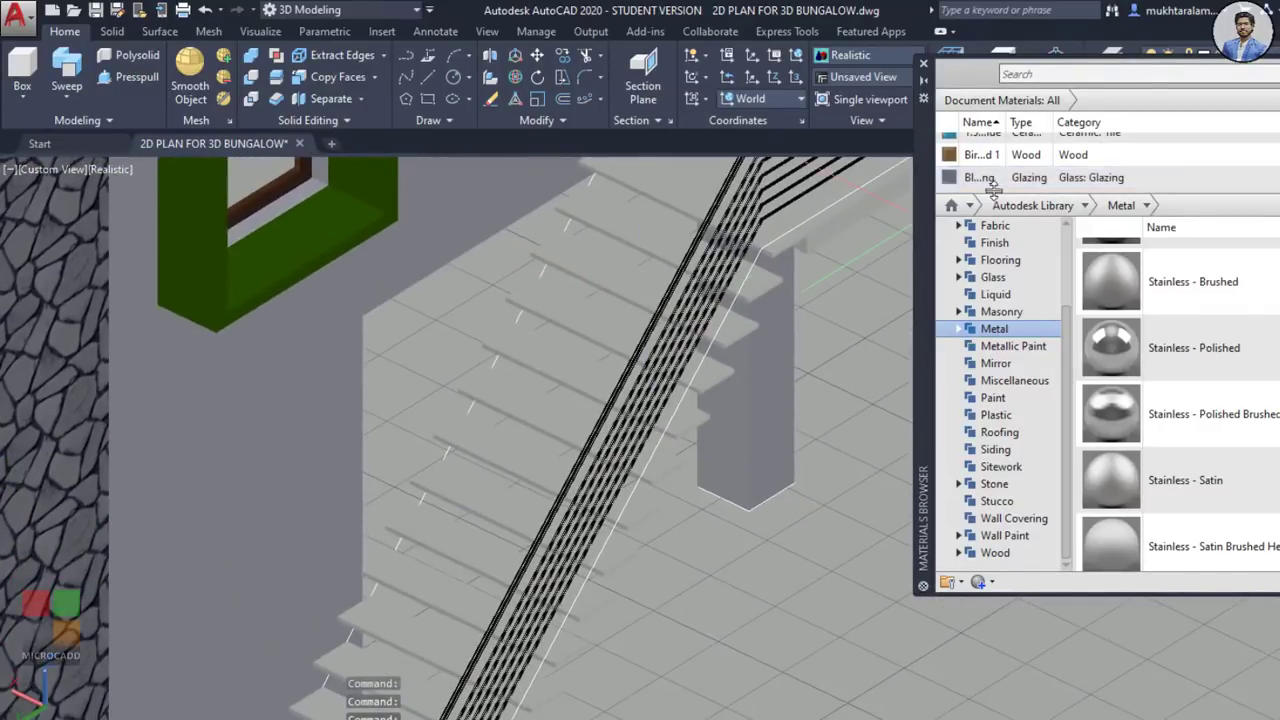
{"action": "left_click_drag", "start_coordinate": [993, 190], "coordinate": [993, 404]}
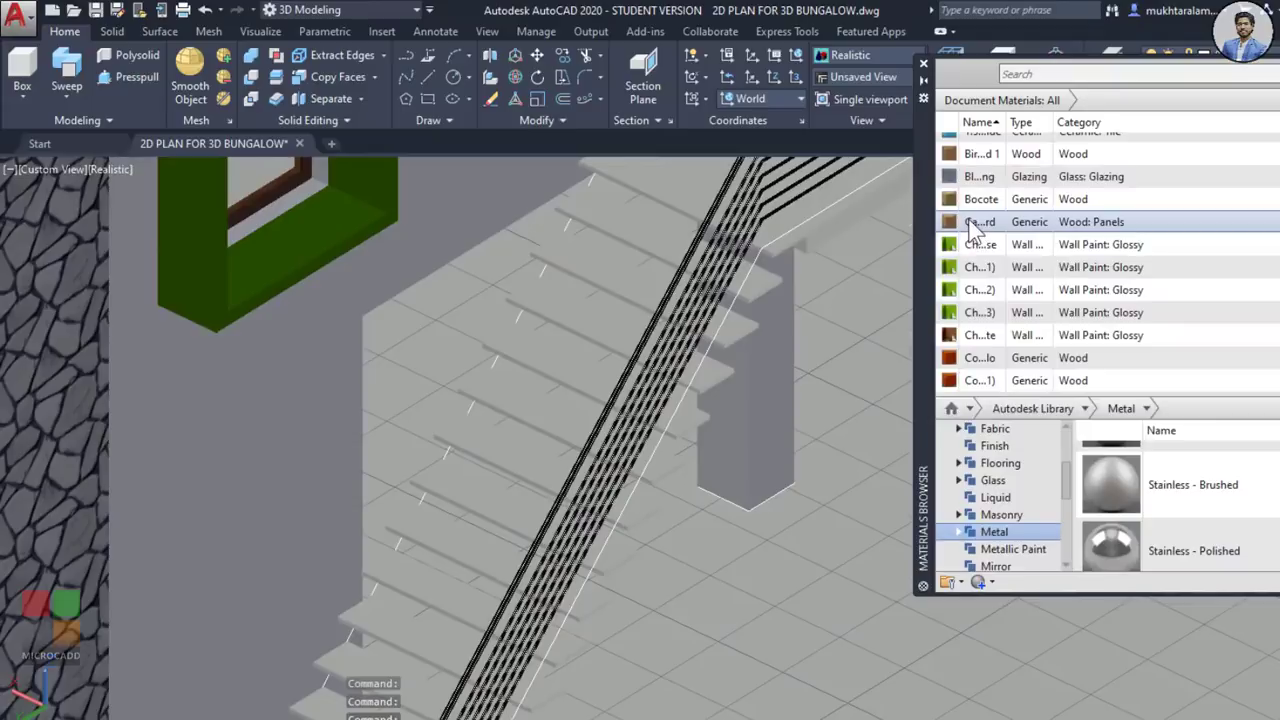
{"action": "left_click_drag", "start_coordinate": [619, 214], "coordinate": [622, 233]}
{"action": "scroll", "coordinate": [626, 300], "scroll_direction": "down", "scroll_amount": 3}
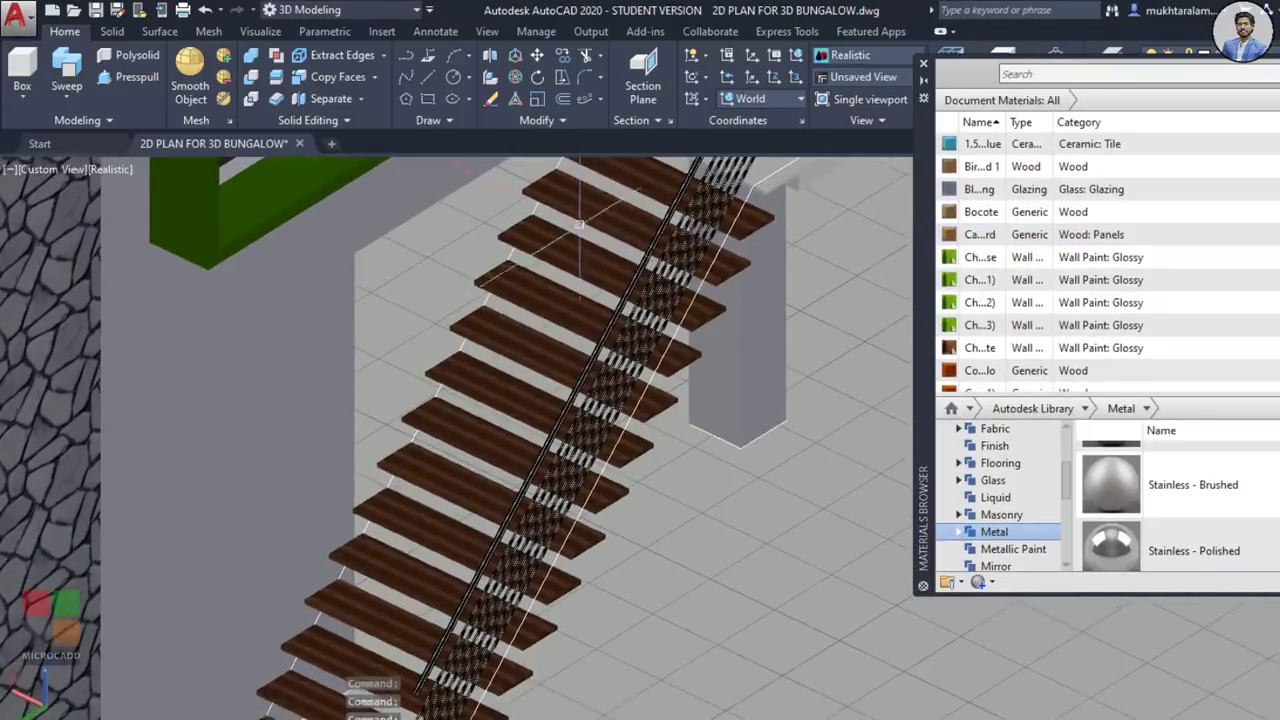
Step: Apply the brown glossy wall paint from the document materials to the side stair's treads
{"action": "middle_click_drag", "start_coordinate": [629, 316], "coordinate": [514, 297], "text": "shift"}
{"action": "scroll", "coordinate": [1026, 268], "scroll_direction": "down", "scroll_amount": 1}
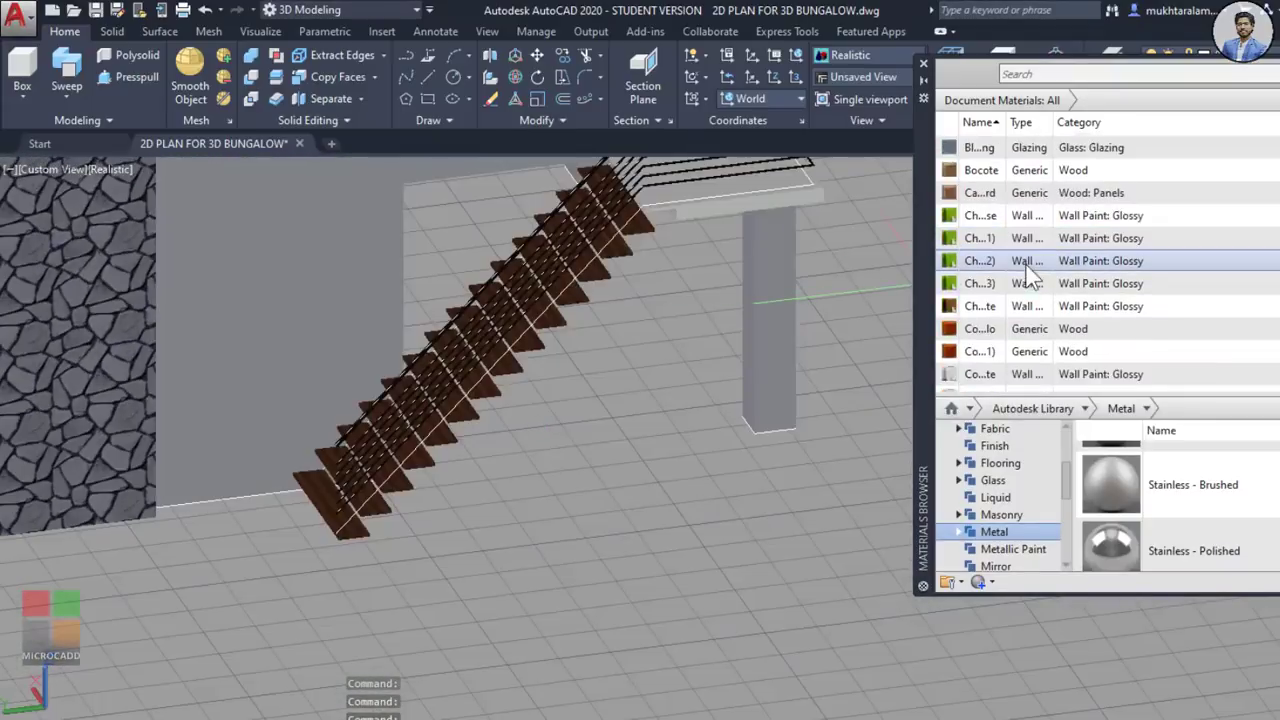
{"action": "scroll", "coordinate": [1000, 265], "scroll_direction": "up", "scroll_amount": 1}
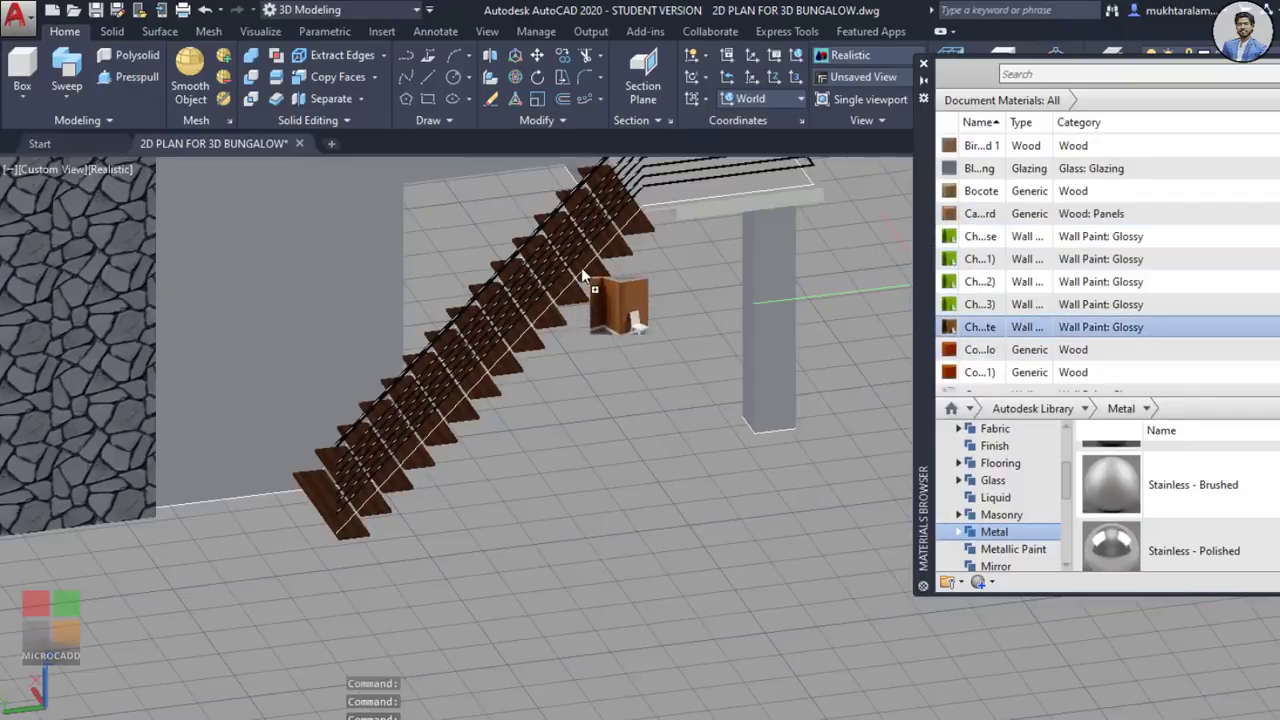
{"action": "middle_click_drag", "start_coordinate": [630, 272], "coordinate": [545, 470], "text": "shift"}
{"action": "scroll", "coordinate": [594, 351], "scroll_direction": "up", "scroll_amount": 1}
{"action": "scroll", "coordinate": [1100, 376], "scroll_direction": "down", "scroll_amount": 1}
{"action": "scroll", "coordinate": [560, 390], "scroll_direction": "down", "scroll_amount": 2}
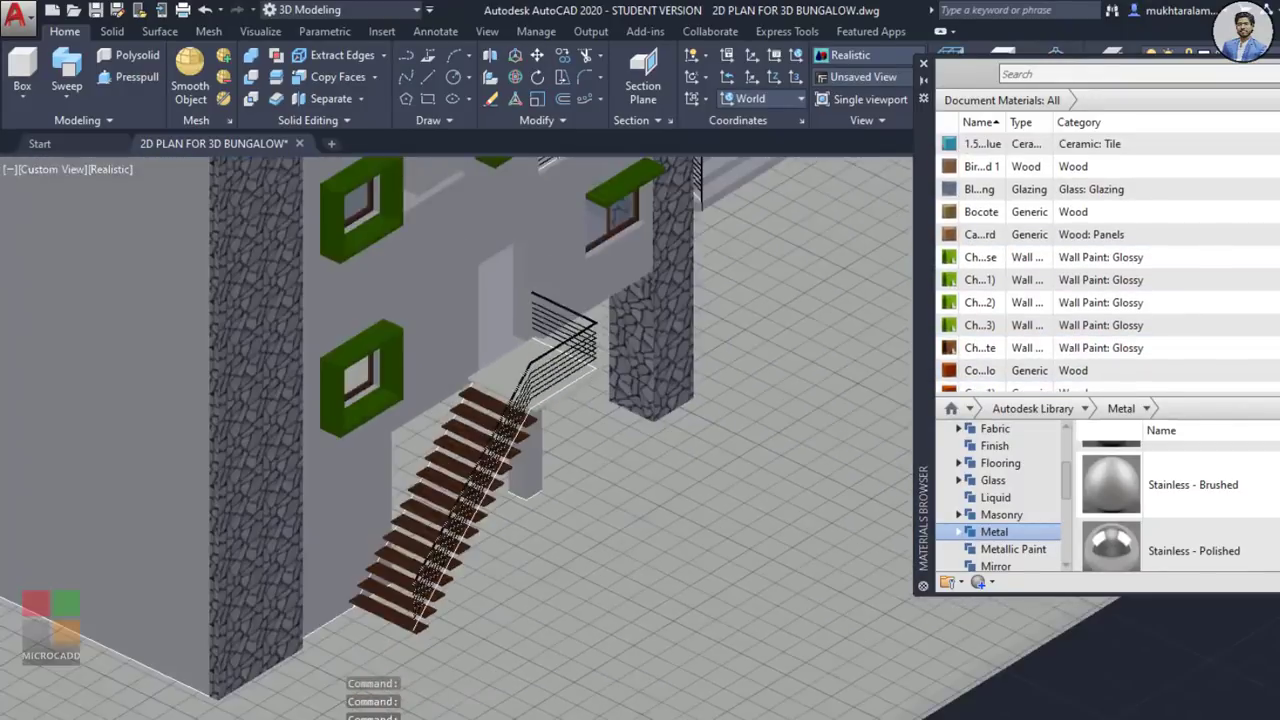
{"action": "scroll", "coordinate": [560, 390], "scroll_direction": "down", "scroll_amount": 3}
{"action": "middle_click_drag", "start_coordinate": [690, 400], "coordinate": [619, 414], "text": "shift"}
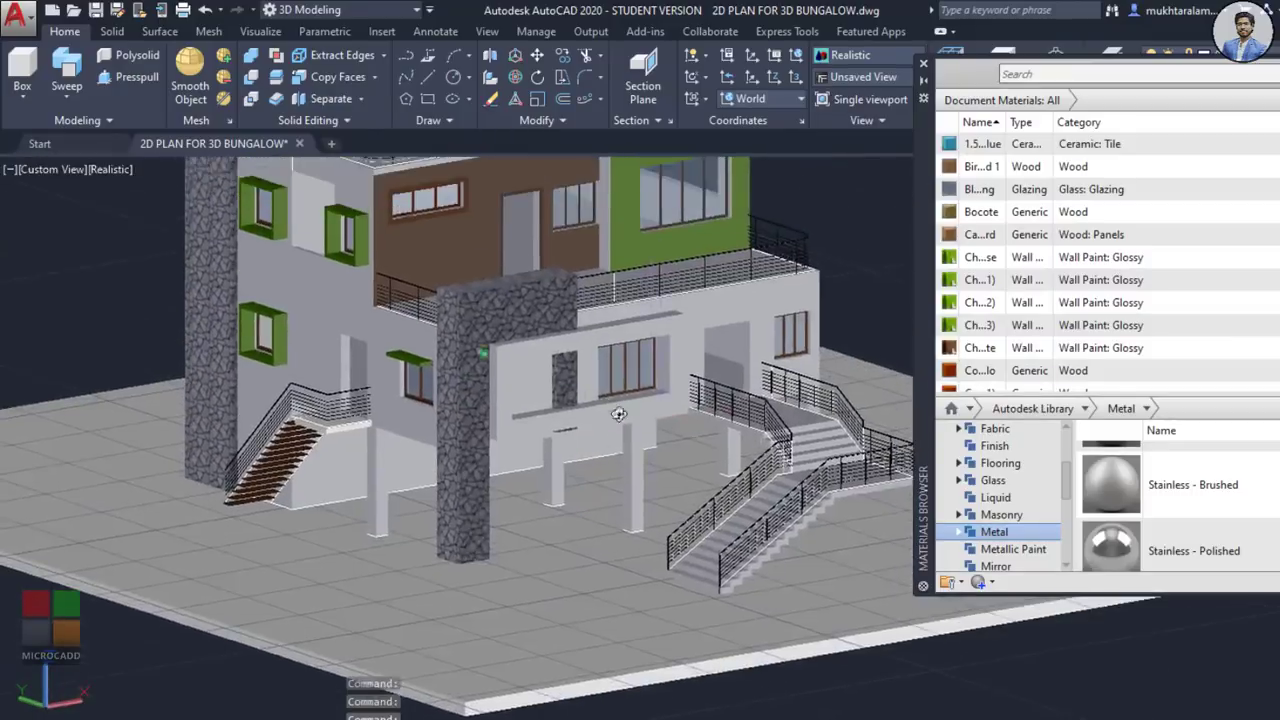
{"action": "scroll", "coordinate": [642, 257], "scroll_direction": "up", "scroll_amount": 4}
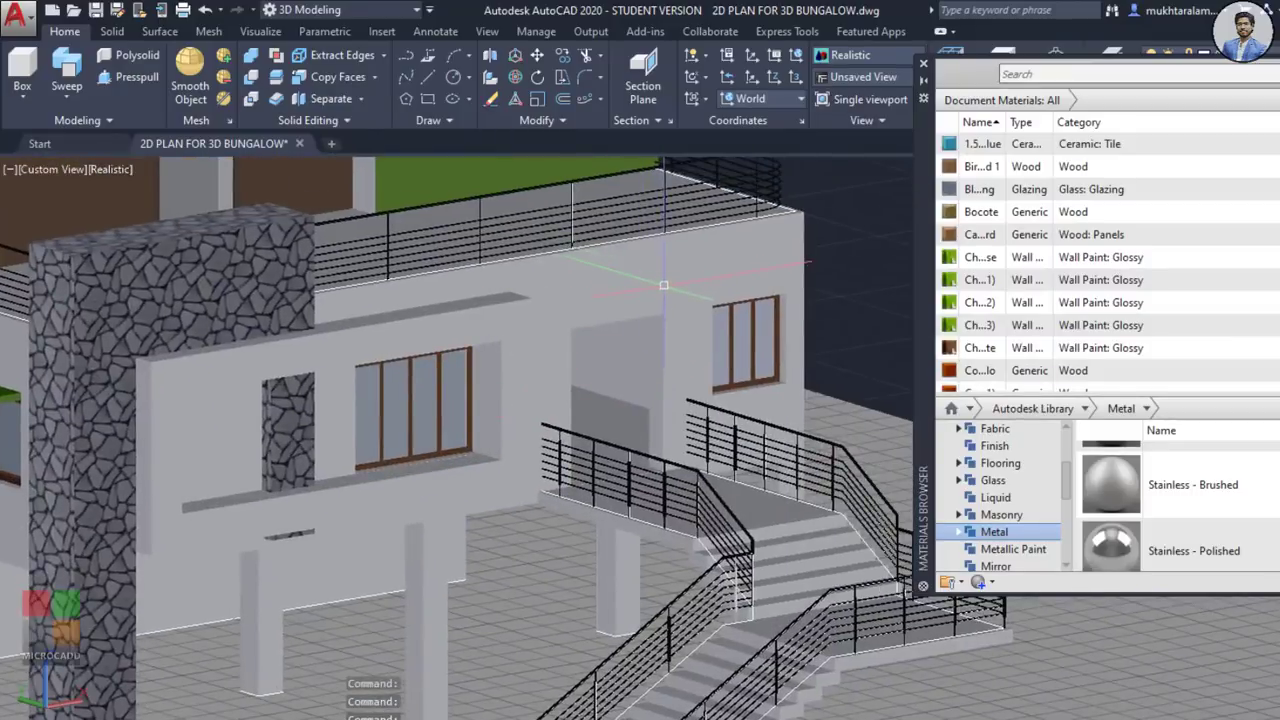
{"action": "scroll", "coordinate": [688, 285], "scroll_direction": "down", "scroll_amount": 5}
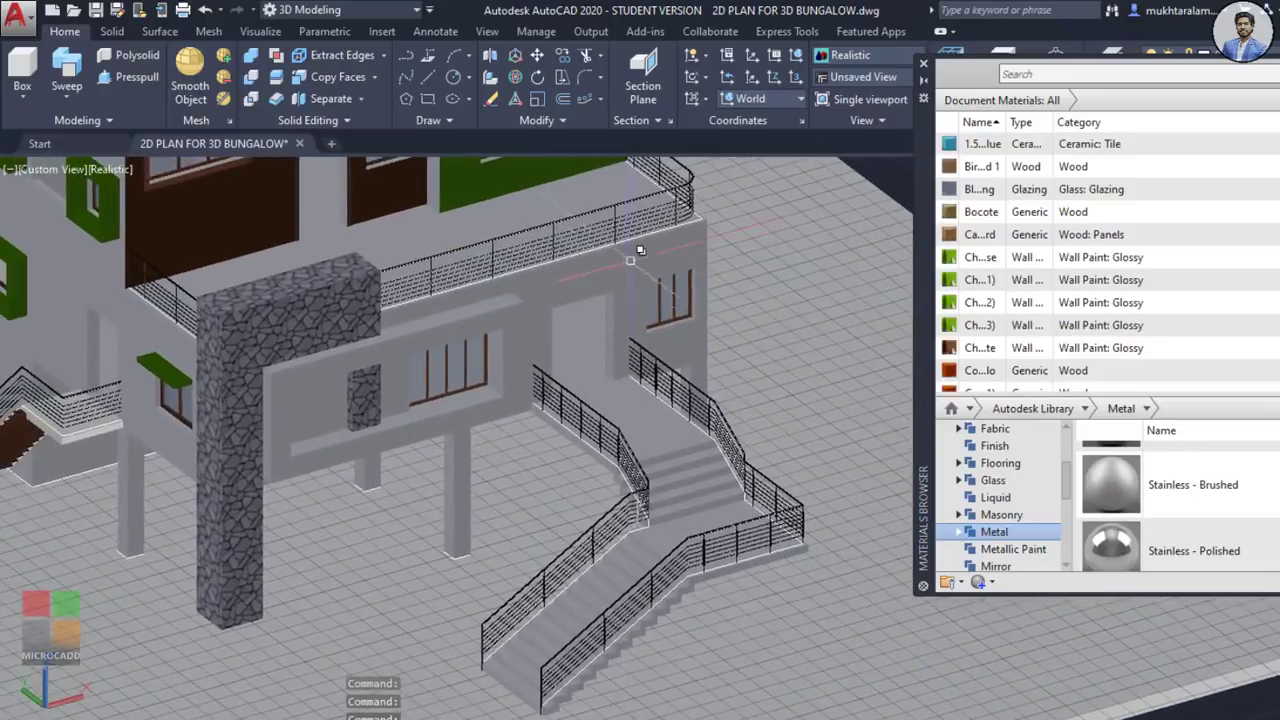
Step: Copy the lower floor's front wall face, including its door and window openings, to the empty area beside the bungalow
{"action": "scroll", "coordinate": [630, 260], "scroll_direction": "up", "scroll_amount": 2}
{"action": "middle_click_drag", "start_coordinate": [684, 284], "coordinate": [557, 352], "text": "shift"}
{"action": "scroll", "coordinate": [557, 352], "scroll_direction": "down", "scroll_amount": 5}
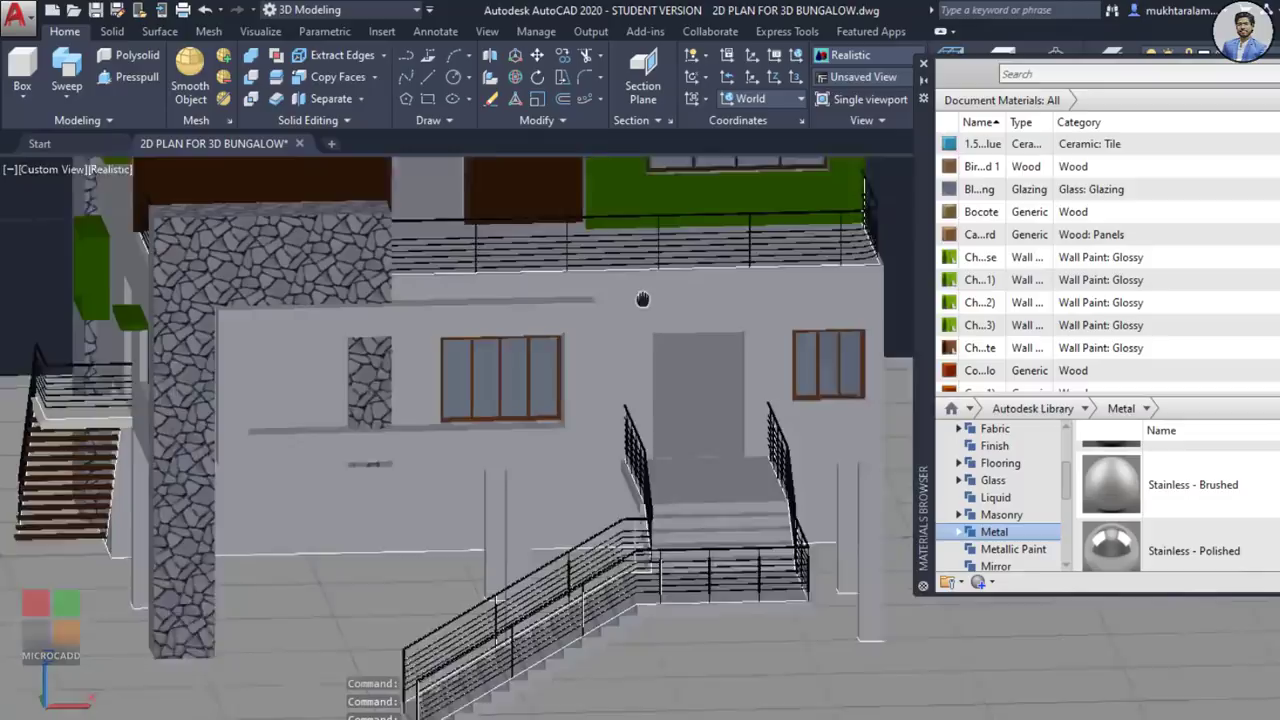
{"action": "middle_click_drag", "start_coordinate": [728, 306], "coordinate": [706, 354]}
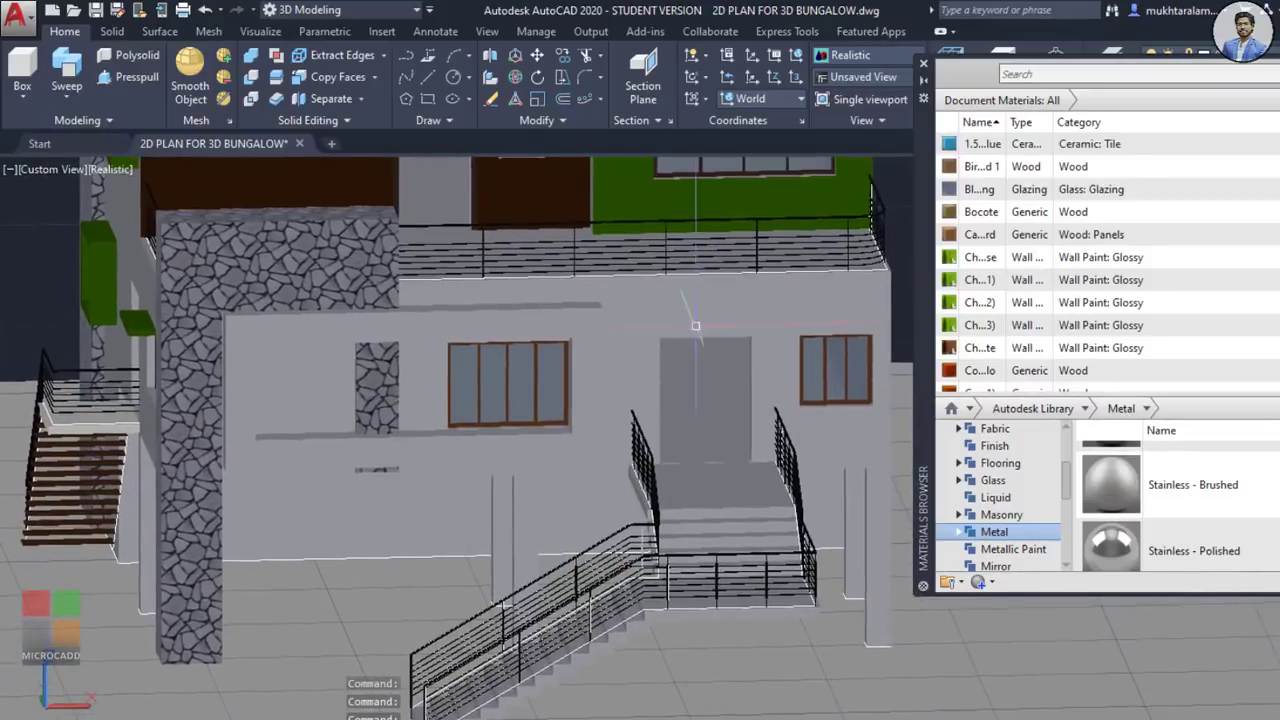
{"action": "middle_click_drag", "start_coordinate": [635, 331], "coordinate": [620, 312], "text": "shift"}
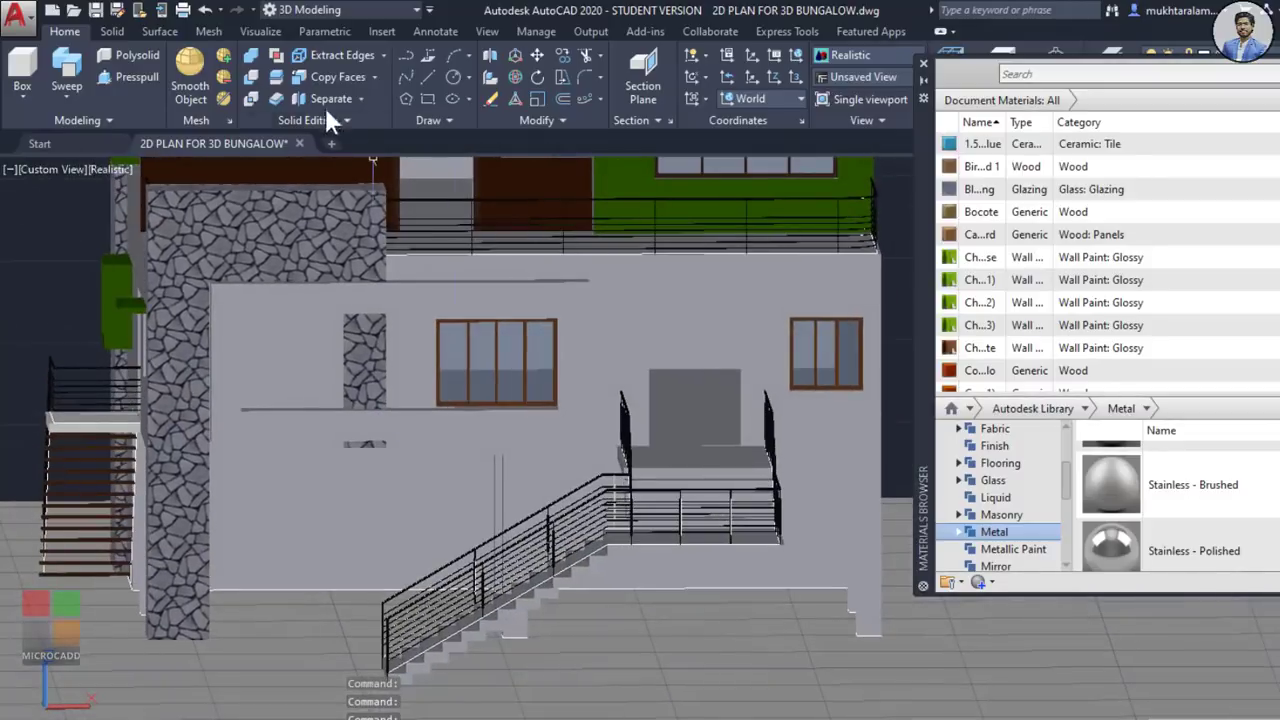
{"action": "left_click", "coordinate": [375, 77]}
{"action": "left_click", "coordinate": [378, 200]}
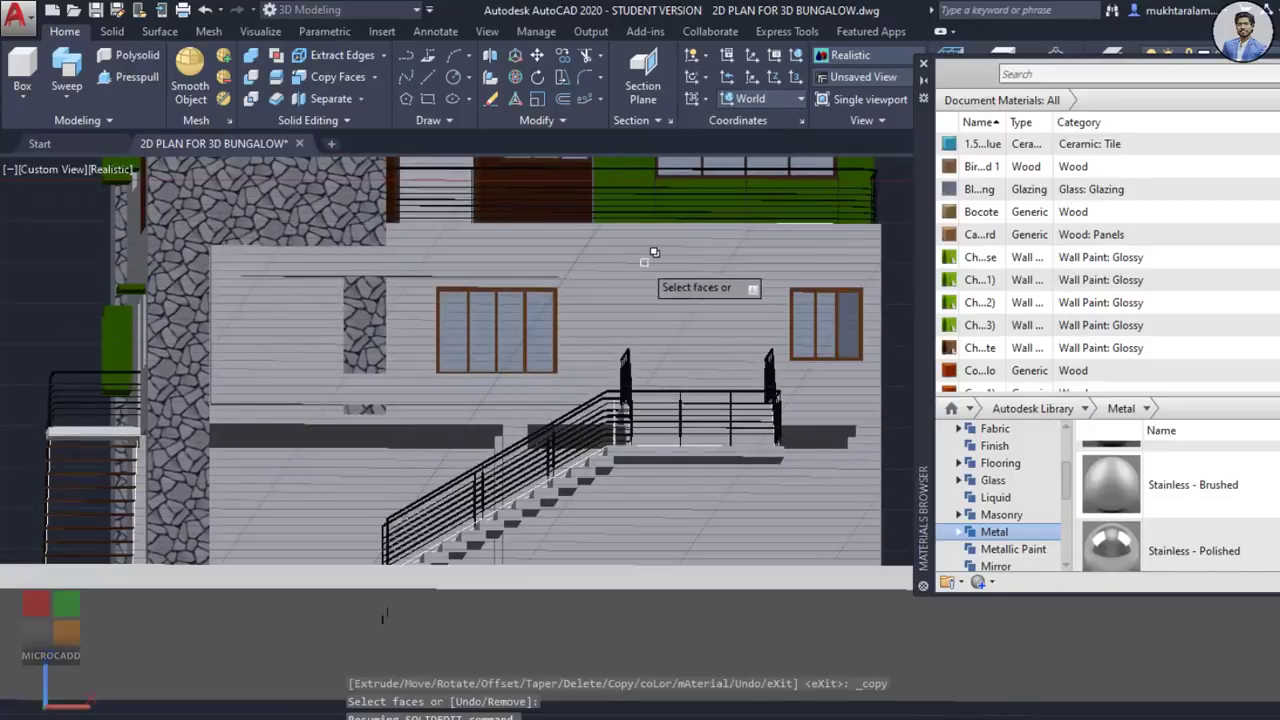
{"action": "left_click", "coordinate": [639, 260]}
{"action": "left_click", "coordinate": [716, 329]}
{"action": "middle_click_drag", "start_coordinate": [640, 300], "coordinate": [653, 335], "text": "shift"}
{"action": "middle_click_drag", "start_coordinate": [573, 392], "coordinate": [633, 390], "text": "shift"}
{"action": "key", "text": "Return"}
{"action": "middle_click_drag", "start_coordinate": [766, 260], "coordinate": [474, 352]}
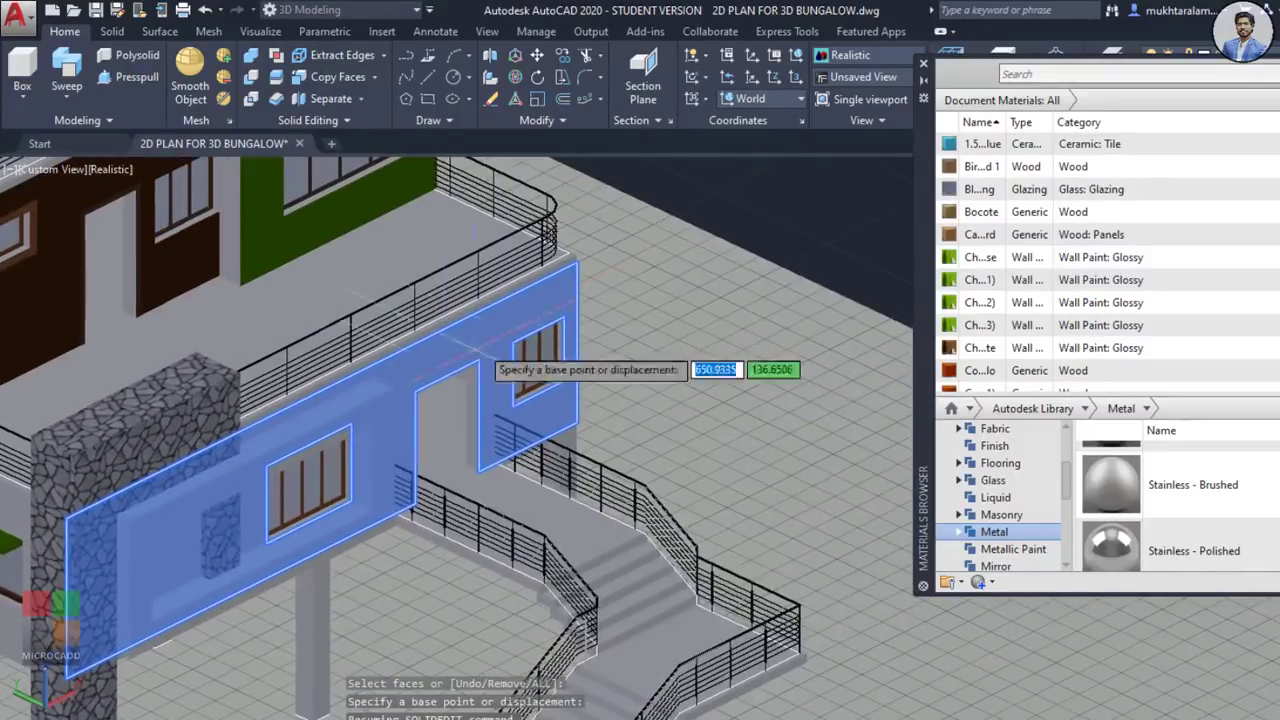
{"action": "scroll", "coordinate": [590, 262], "scroll_direction": "up", "scroll_amount": 2}
{"action": "left_click", "coordinate": [575, 256]}
{"action": "scroll", "coordinate": [720, 345], "scroll_direction": "down", "scroll_amount": 6}
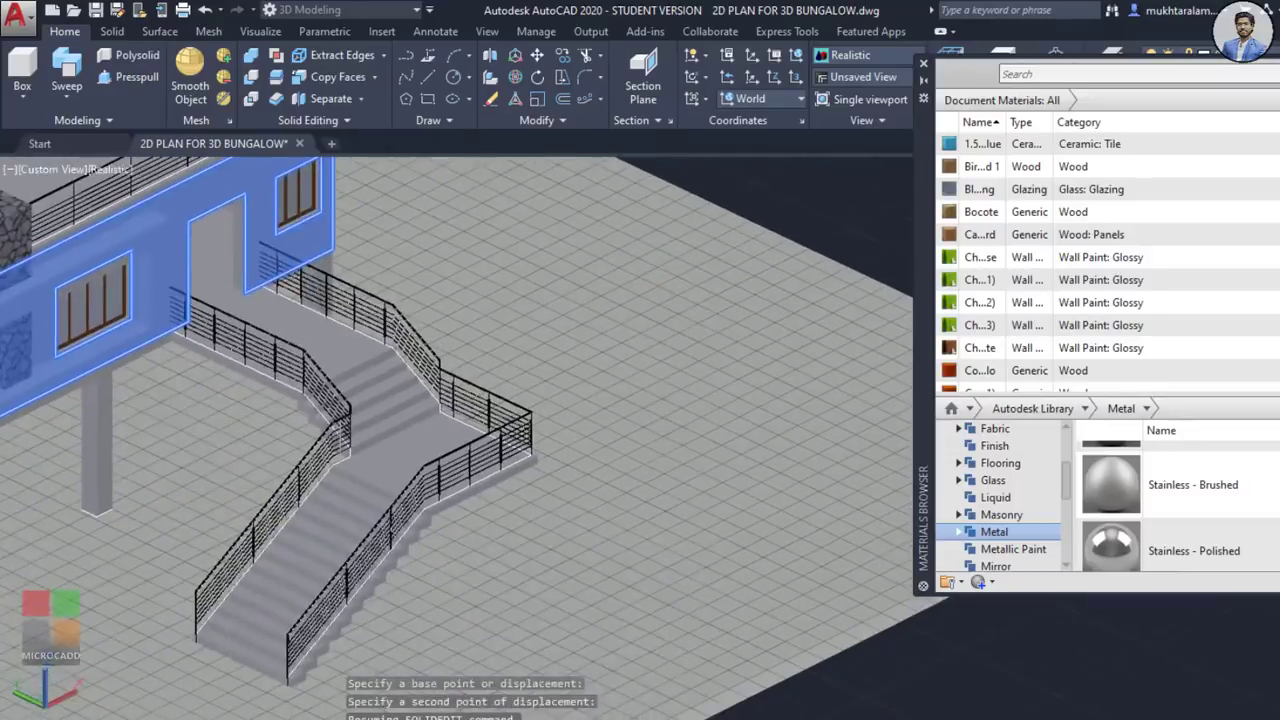
{"action": "left_click", "coordinate": [744, 348]}
{"action": "key", "text": "Escape"}
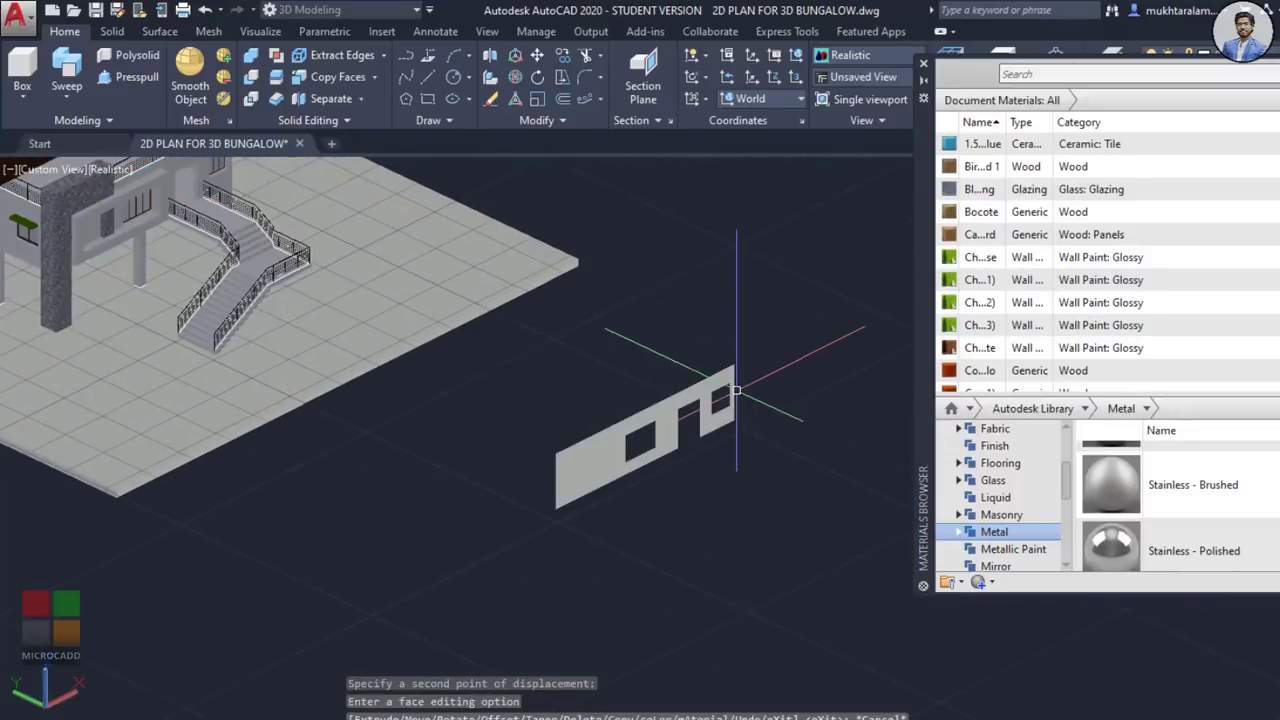
Step: Extrude the copied wall face into a thin solid panel with a height of 0.02
{"action": "scroll", "coordinate": [700, 350], "scroll_direction": "up", "scroll_amount": 4}
{"action": "left_click", "coordinate": [658, 365]}
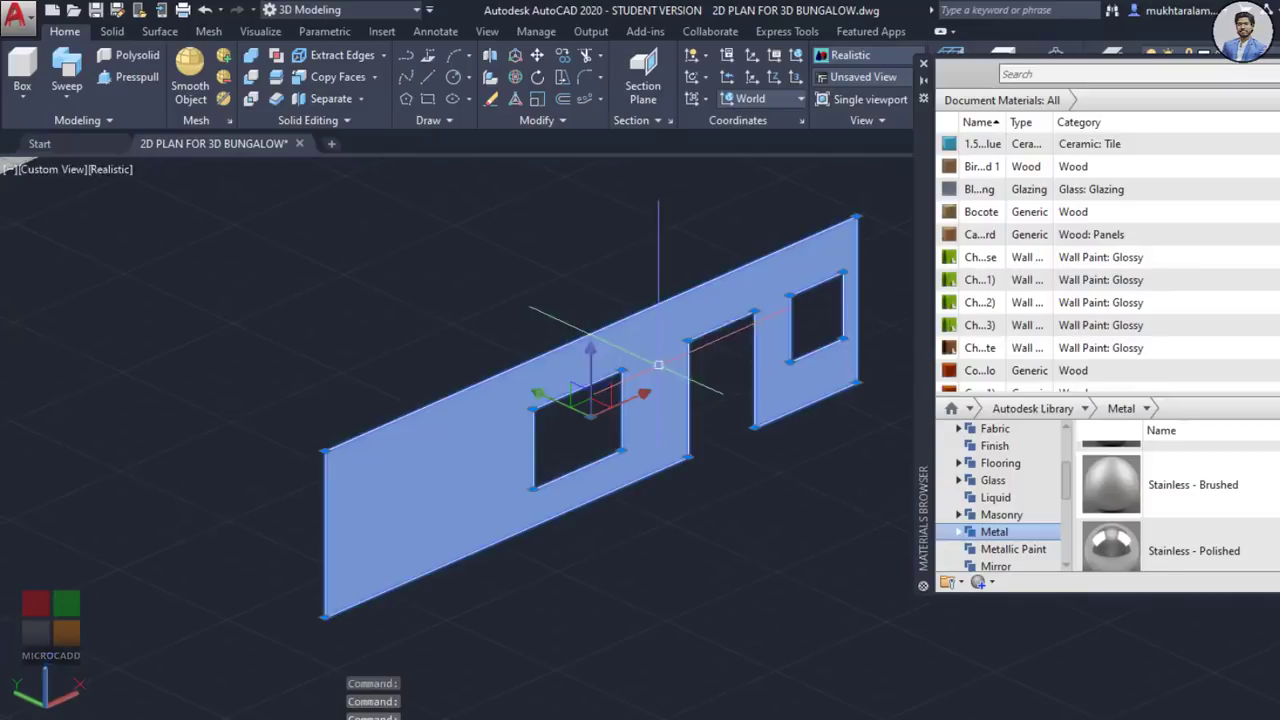
{"action": "left_click", "coordinate": [74, 95]}
{"action": "left_click", "coordinate": [68, 168]}
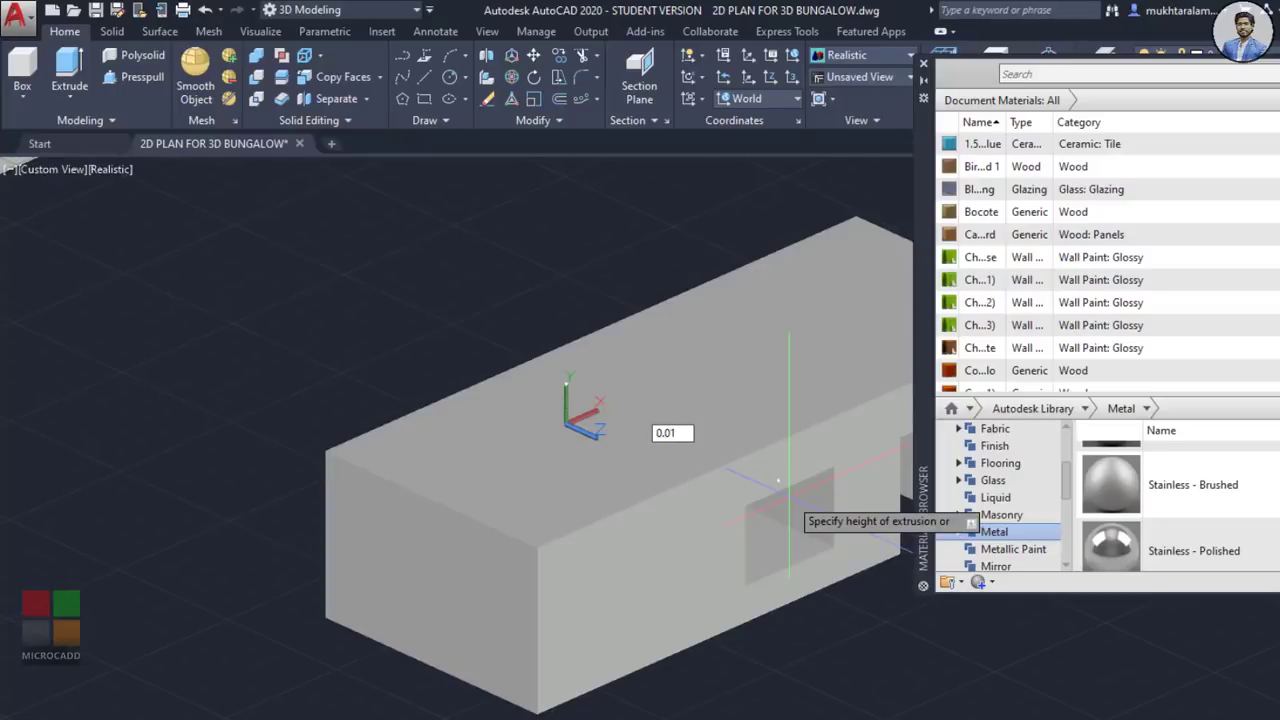
{"action": "key", "text": "Return"}
{"action": "key", "text": "Escape"}
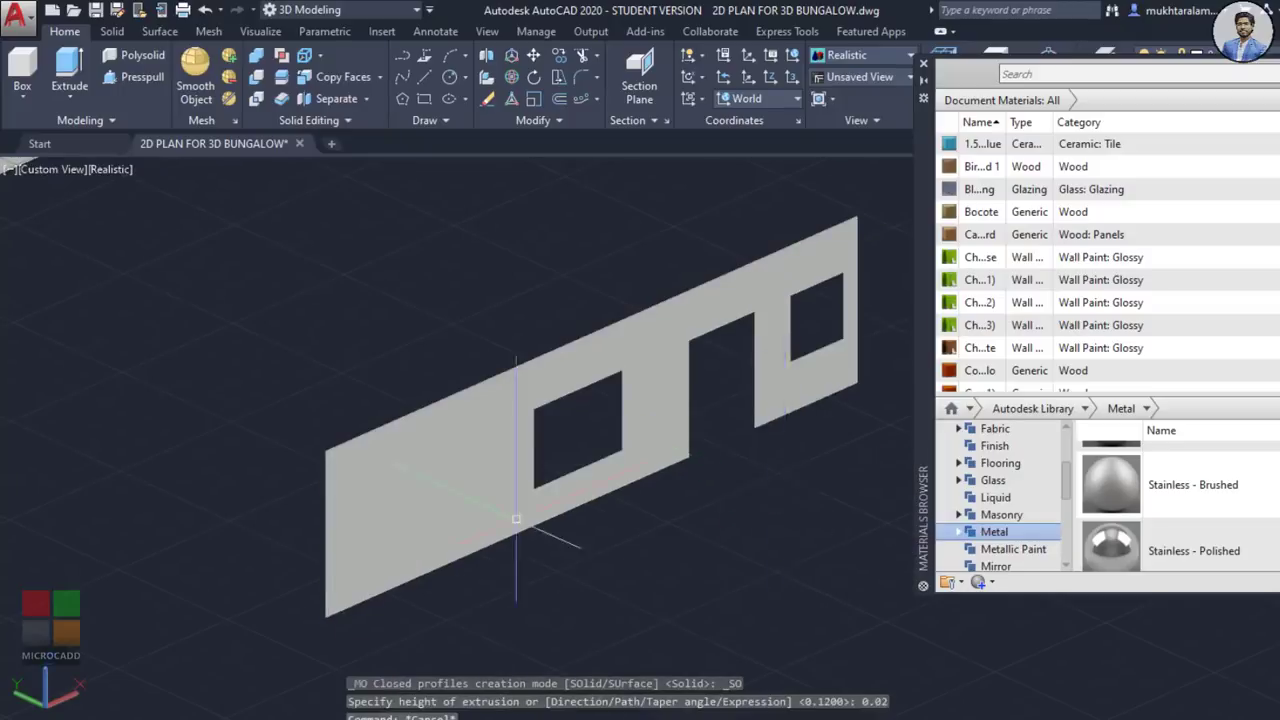
Step: Apply the brown glossy wall paint from the document materials to the thin wall panel
{"action": "scroll", "coordinate": [391, 491], "scroll_direction": "up", "scroll_amount": 3}
{"action": "middle_click_drag", "start_coordinate": [391, 491], "coordinate": [803, 366]}
{"action": "scroll", "coordinate": [708, 357], "scroll_direction": "up", "scroll_amount": 5}
{"action": "middle_click_drag", "start_coordinate": [708, 357], "coordinate": [551, 460]}
{"action": "scroll", "coordinate": [470, 310], "scroll_direction": "up", "scroll_amount": 3}
{"action": "scroll", "coordinate": [474, 314], "scroll_direction": "down", "scroll_amount": 4}
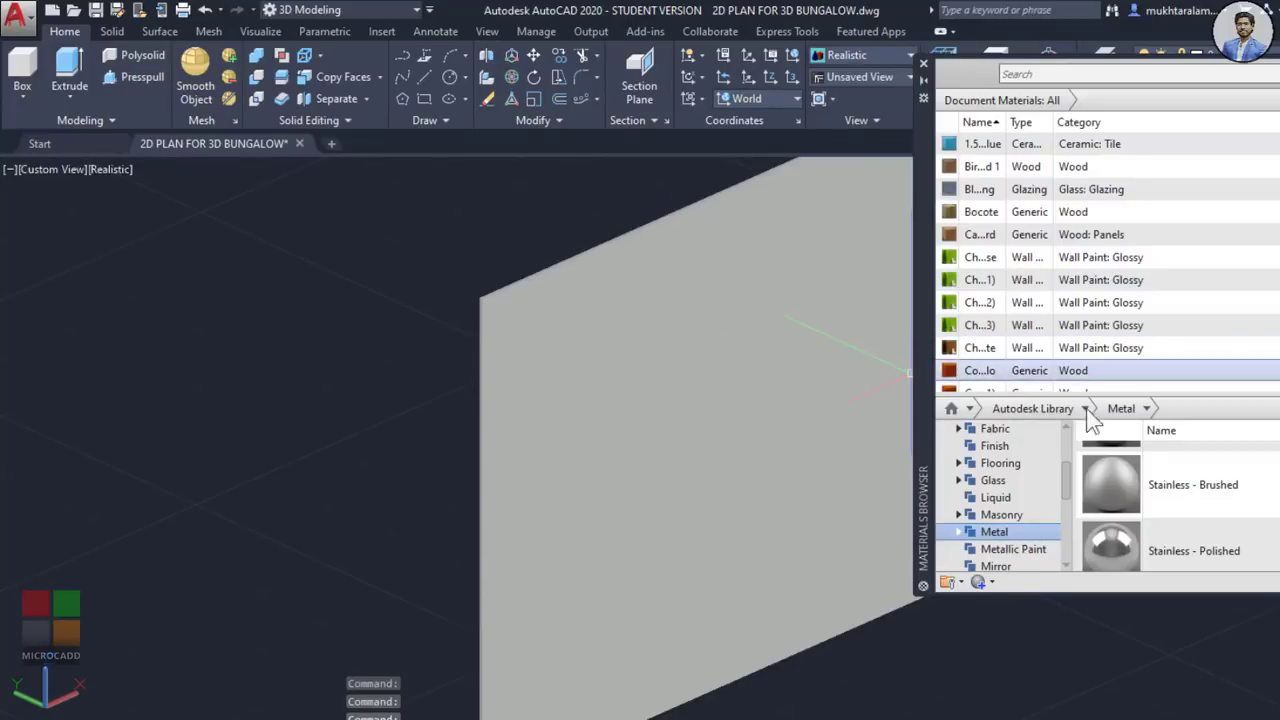
{"action": "scroll", "coordinate": [1100, 470], "scroll_direction": "up", "scroll_amount": 1}
{"action": "scroll", "coordinate": [994, 358], "scroll_direction": "down", "scroll_amount": 1}
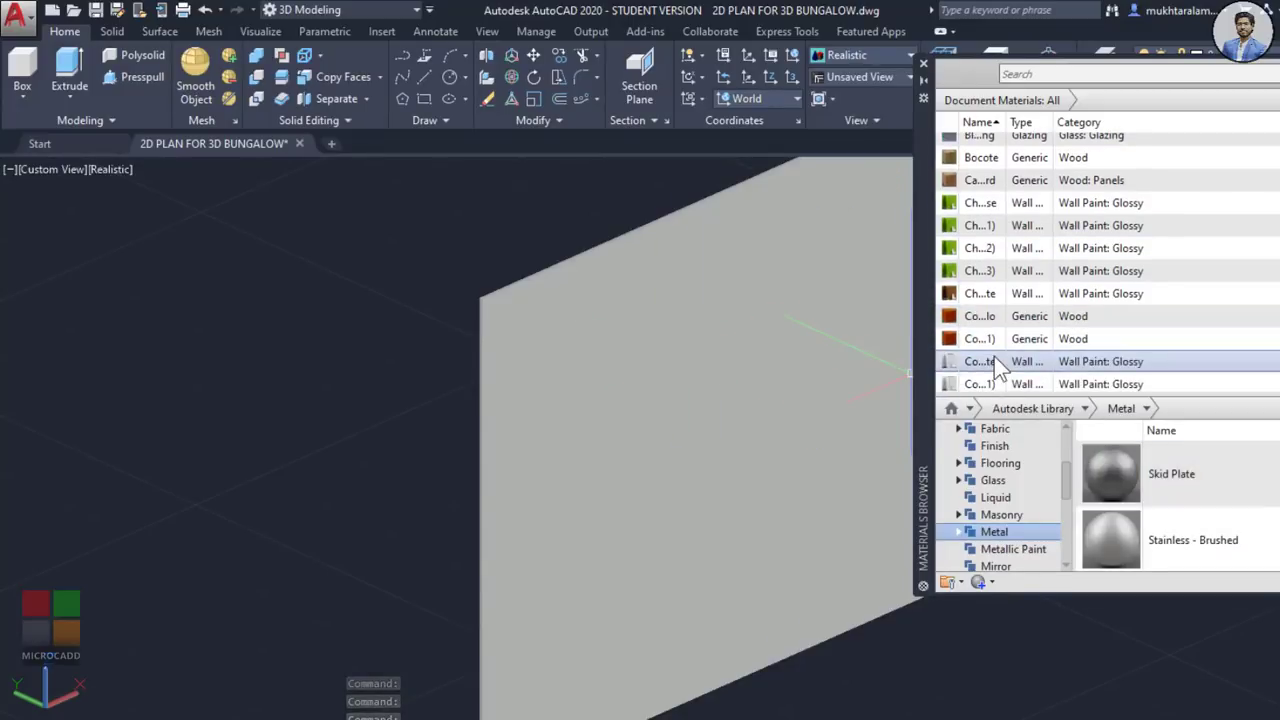
{"action": "left_click_drag", "start_coordinate": [980, 293], "coordinate": [590, 366]}
{"action": "scroll", "coordinate": [589, 365], "scroll_direction": "down", "scroll_amount": 4}
{"action": "middle_click_drag", "start_coordinate": [573, 380], "coordinate": [406, 471]}
{"action": "middle_click_drag", "start_coordinate": [877, 242], "coordinate": [643, 311]}
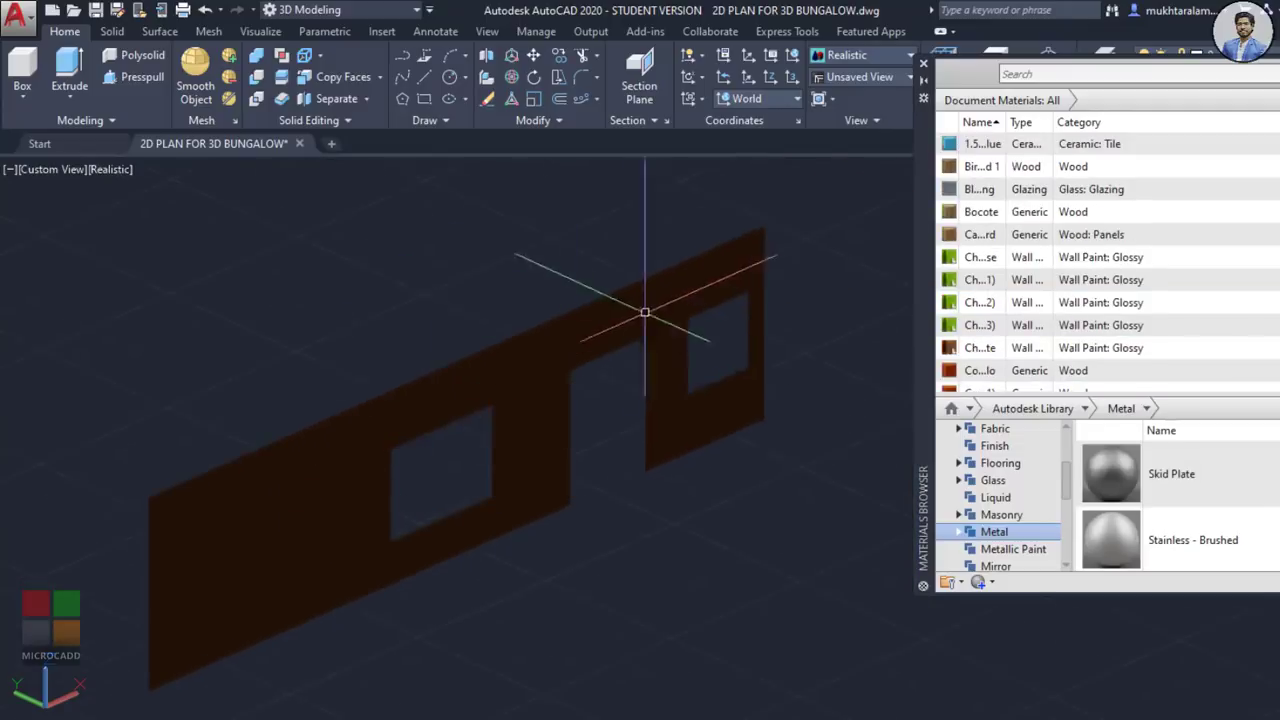
Step: Move the brown panel by its lower end corner onto the matching corner of the lower floor's front wall
{"action": "scroll", "coordinate": [643, 311], "scroll_direction": "up", "scroll_amount": 3}
{"action": "middle_click_drag", "start_coordinate": [805, 258], "coordinate": [607, 317]}
{"action": "left_click", "coordinate": [607, 317]}
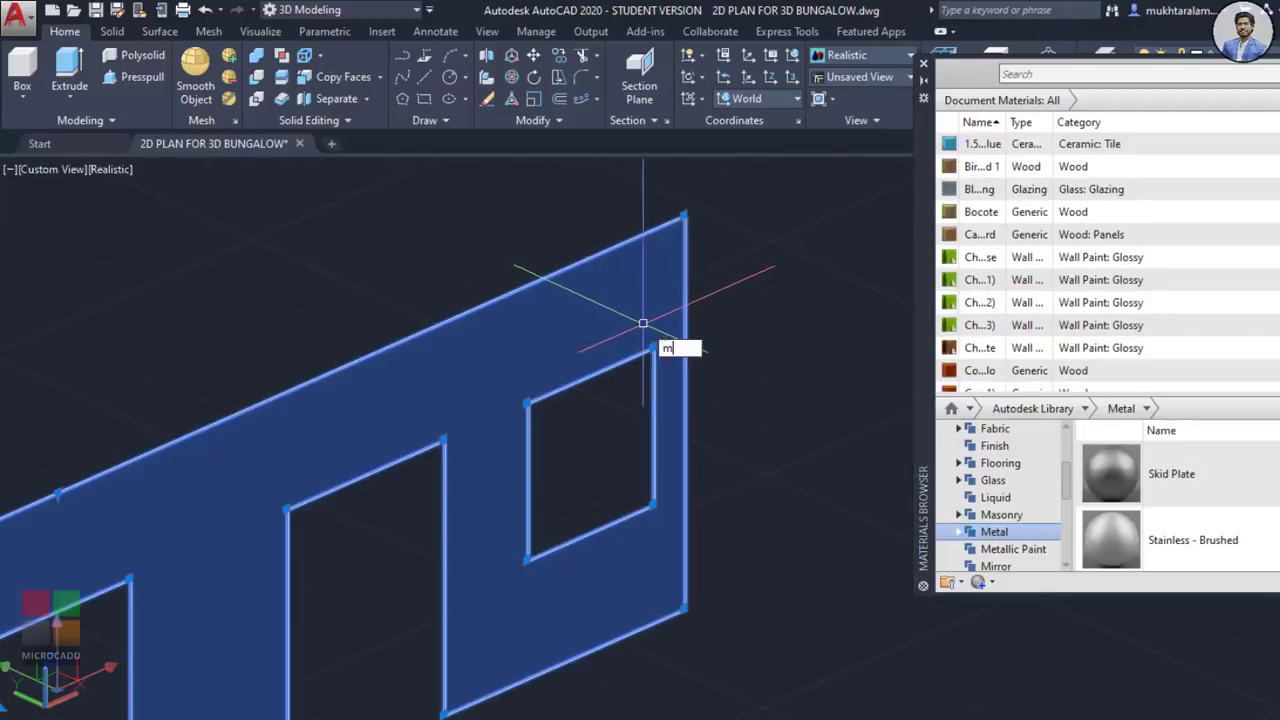
{"action": "key", "text": "Return"}
{"action": "scroll", "coordinate": [707, 188], "scroll_direction": "up", "scroll_amount": 5}
{"action": "scroll", "coordinate": [548, 223], "scroll_direction": "down", "scroll_amount": 6}
{"action": "middle_click_drag", "start_coordinate": [437, 480], "coordinate": [868, 288]}
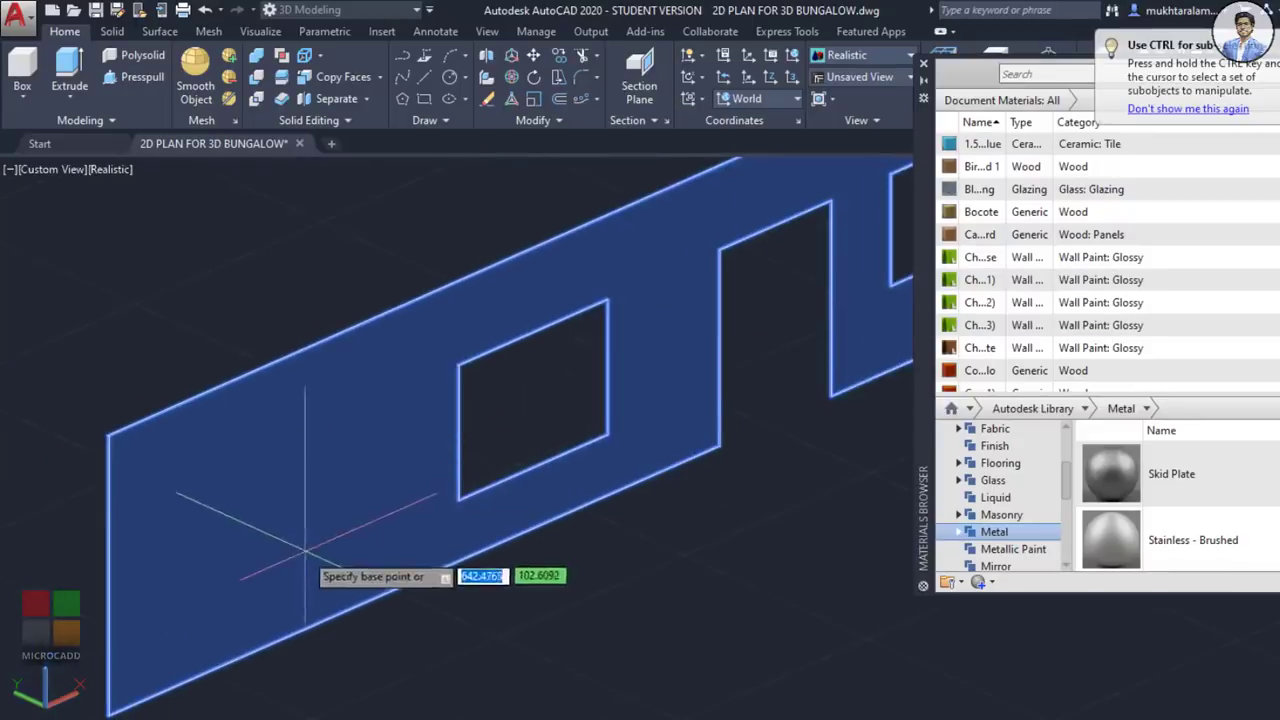
{"action": "middle_click_drag", "start_coordinate": [305, 551], "coordinate": [206, 459]}
{"action": "middle_click_drag", "start_coordinate": [669, 437], "coordinate": [478, 462], "text": "shift"}
{"action": "middle_click_drag", "start_coordinate": [627, 585], "coordinate": [400, 372]}
{"action": "scroll", "coordinate": [773, 577], "scroll_direction": "up", "scroll_amount": 4}
{"action": "scroll", "coordinate": [725, 548], "scroll_direction": "up", "scroll_amount": 3}
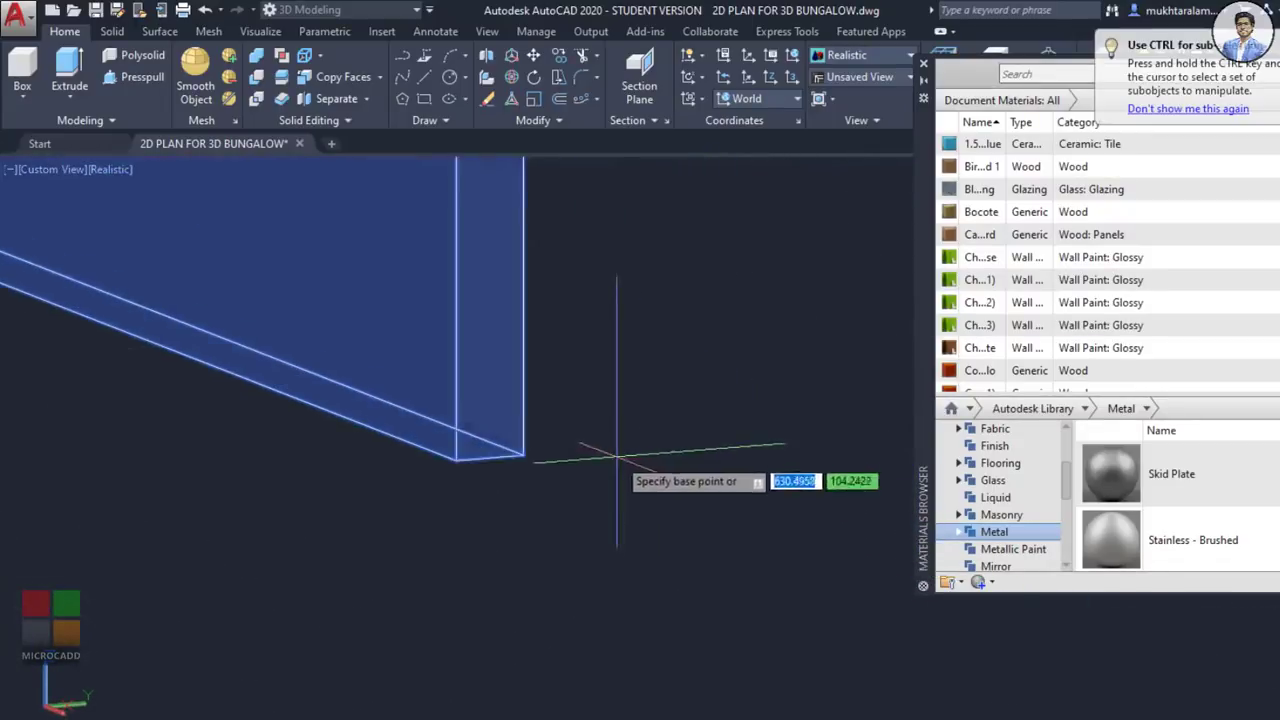
{"action": "scroll", "coordinate": [718, 490], "scroll_direction": "down", "scroll_amount": 6}
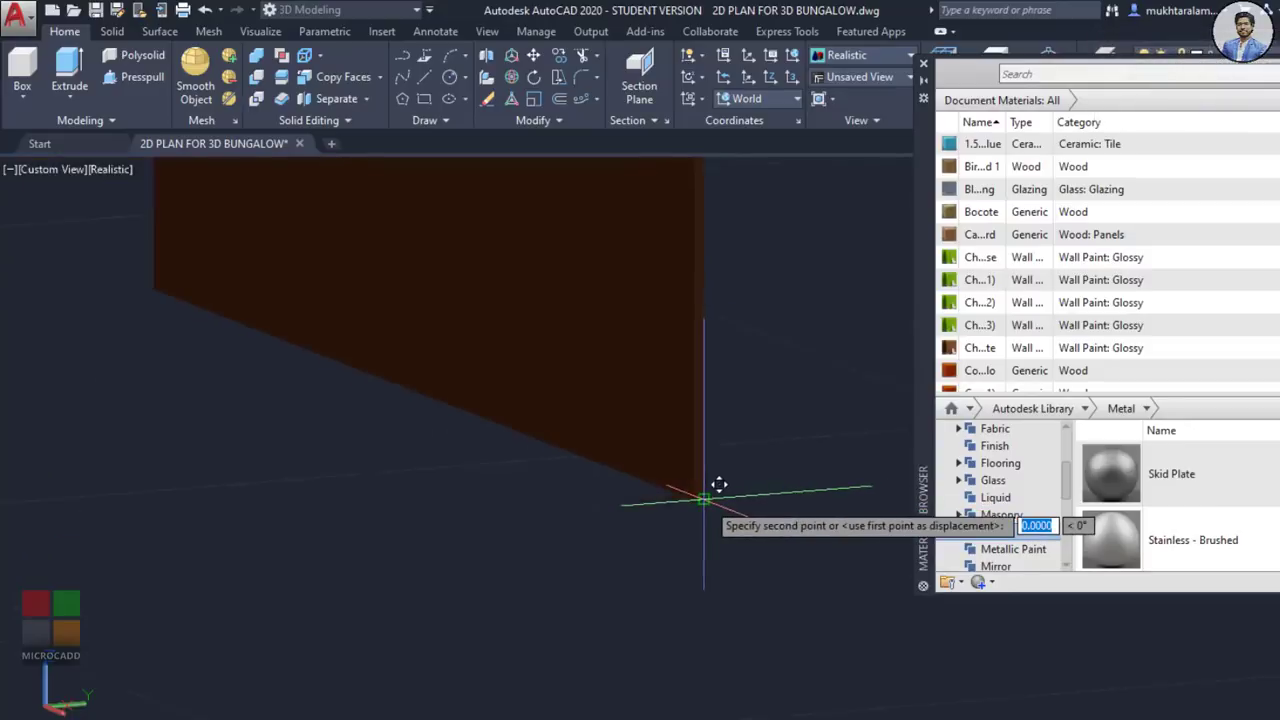
{"action": "middle_click_drag", "start_coordinate": [715, 510], "coordinate": [118, 540]}
{"action": "scroll", "coordinate": [759, 530], "scroll_direction": "up", "scroll_amount": 10}
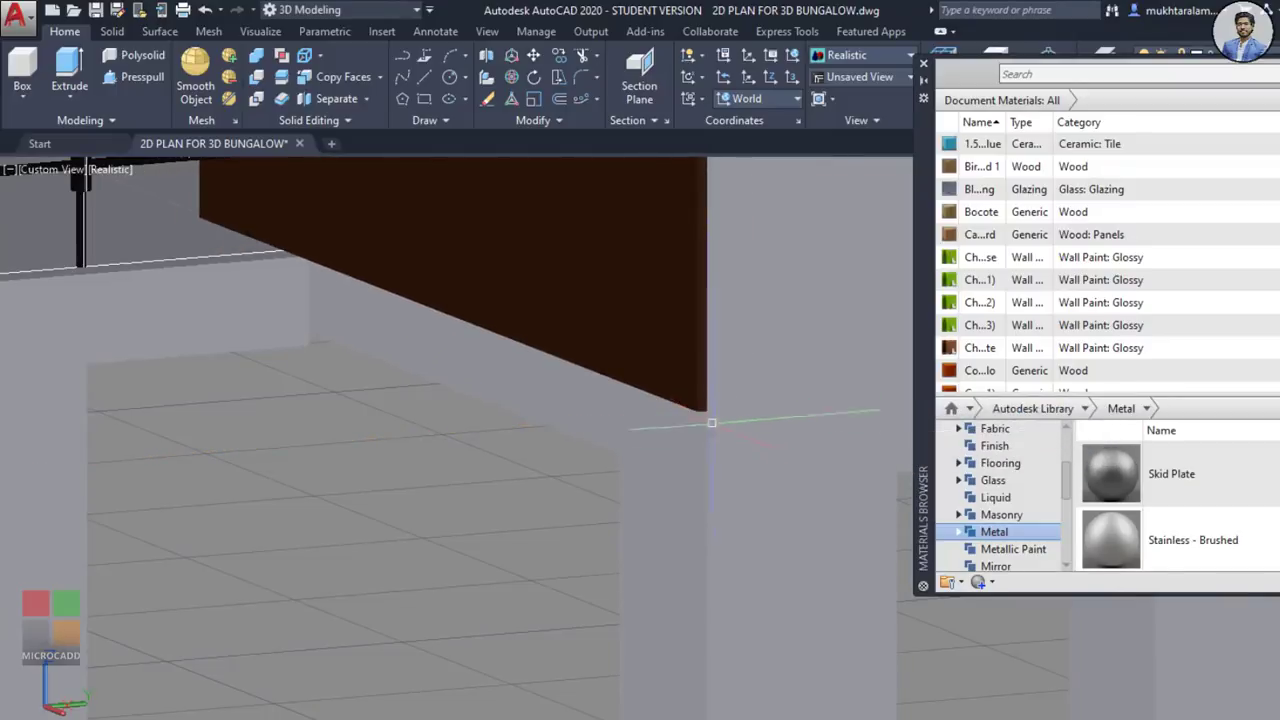
Step: Examine the bungalow's front with the brown panel in place from several distances and angles
{"action": "scroll", "coordinate": [706, 410], "scroll_direction": "down", "scroll_amount": 8}
{"action": "scroll", "coordinate": [710, 526], "scroll_direction": "up", "scroll_amount": 5}
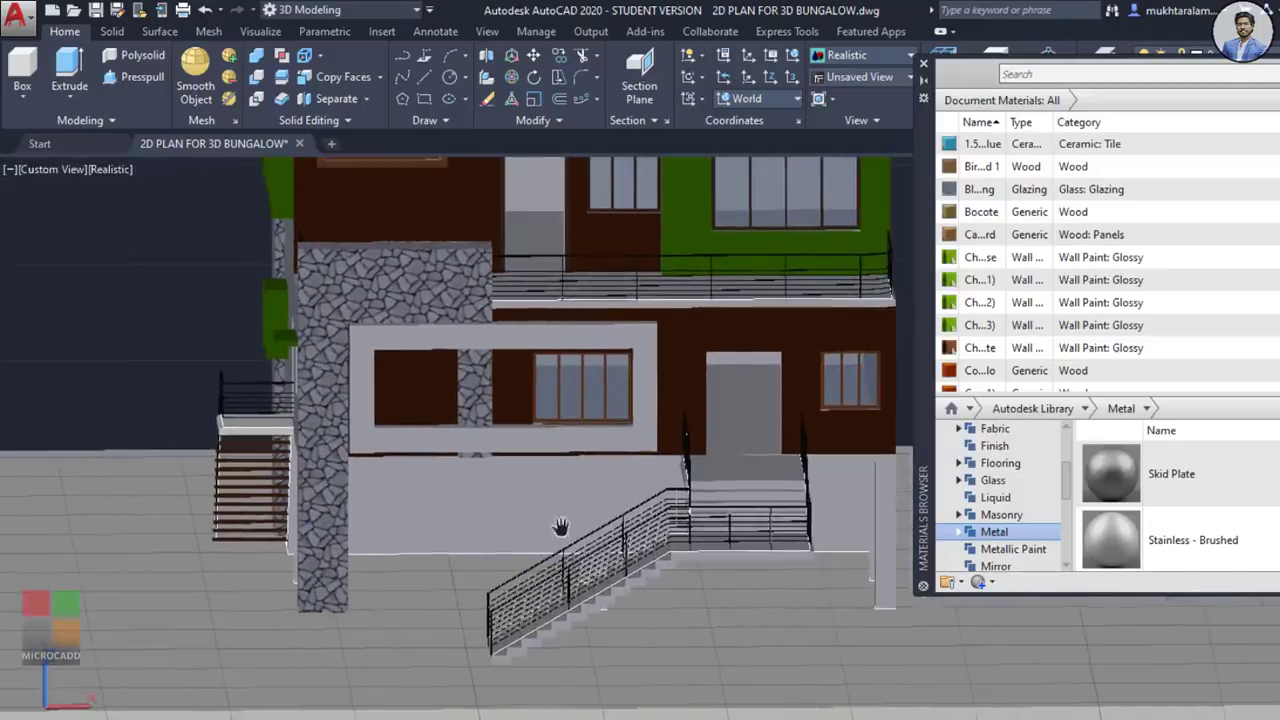
{"action": "scroll", "coordinate": [710, 526], "scroll_direction": "down", "scroll_amount": 6}
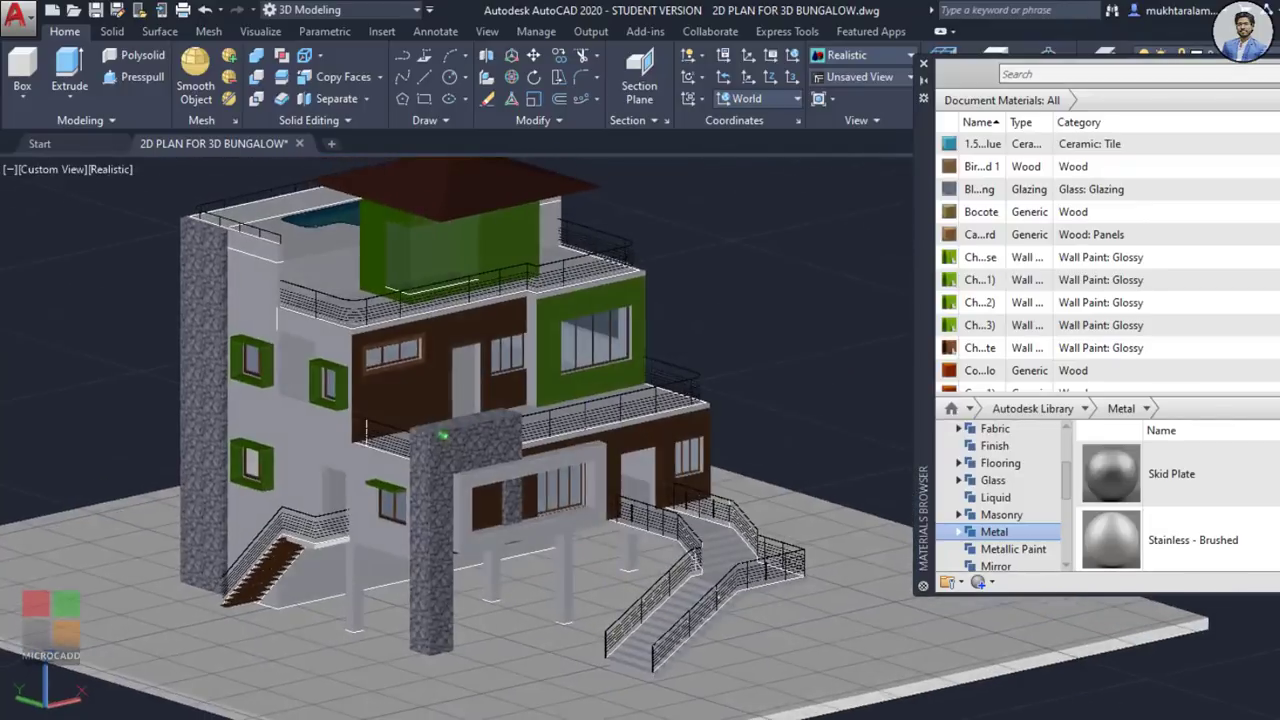
{"action": "middle_click_drag", "start_coordinate": [618, 549], "coordinate": [700, 510], "text": "shift"}
{"action": "scroll", "coordinate": [669, 466], "scroll_direction": "down", "scroll_amount": 2}
{"action": "scroll", "coordinate": [662, 470], "scroll_direction": "up", "scroll_amount": 3}
{"action": "middle_click_drag", "start_coordinate": [662, 470], "coordinate": [668, 517]}
{"action": "scroll", "coordinate": [803, 386], "scroll_direction": "up", "scroll_amount": 3}
{"action": "scroll", "coordinate": [657, 466], "scroll_direction": "down", "scroll_amount": 4}
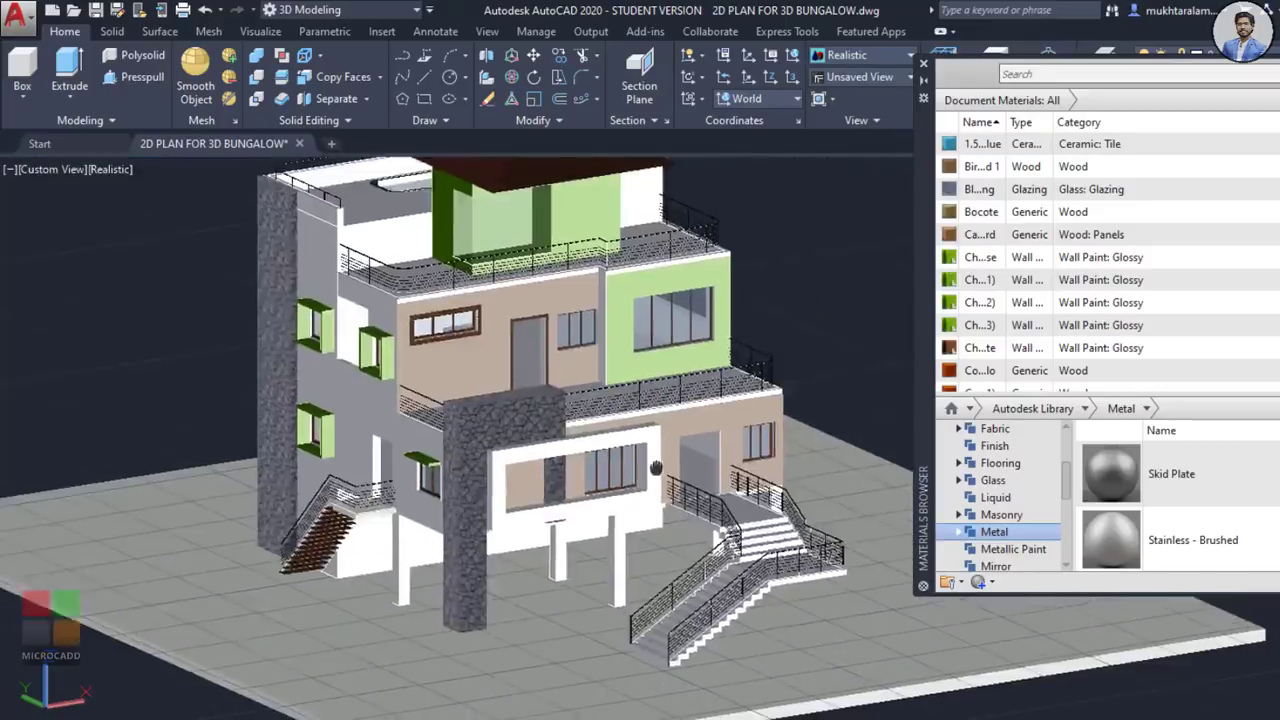
{"action": "middle_click_drag", "start_coordinate": [657, 466], "coordinate": [648, 494], "text": "shift"}
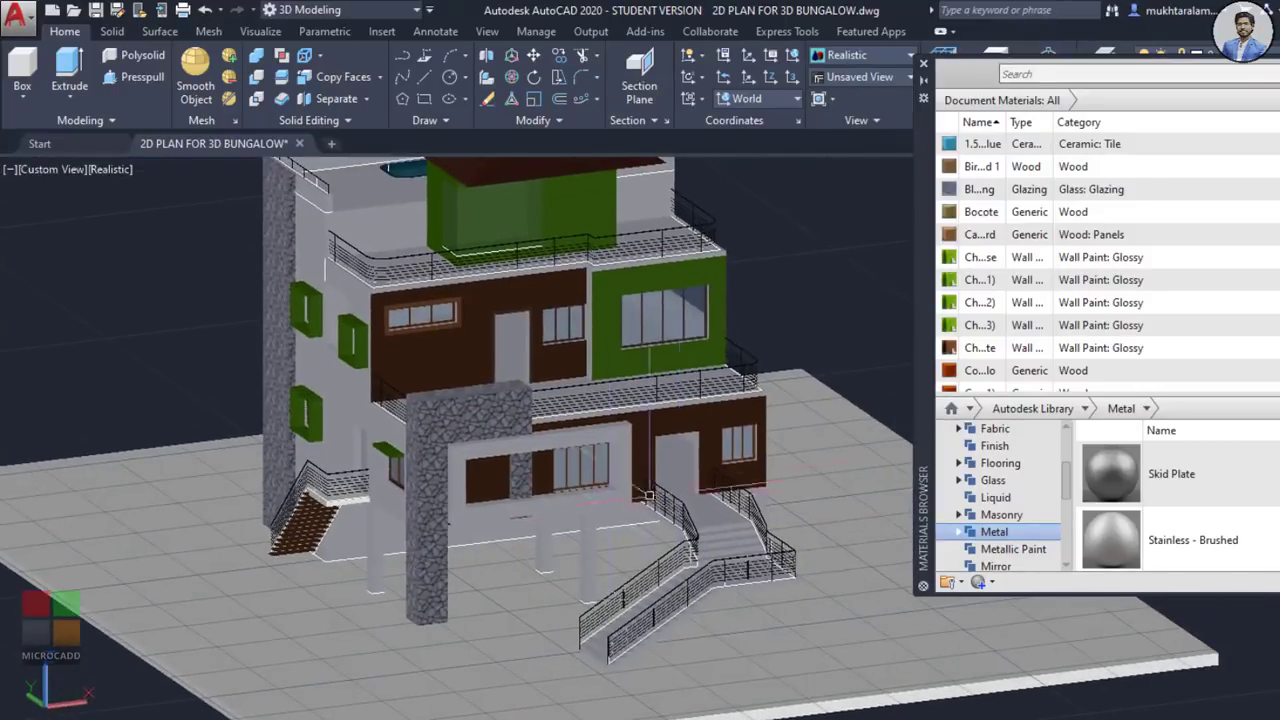
Step: Draw a 2.1 by 1.5 rectangle across the lower floor's door opening, aligned to the front wall's plane
{"action": "scroll", "coordinate": [660, 500], "scroll_direction": "up", "scroll_amount": 8}
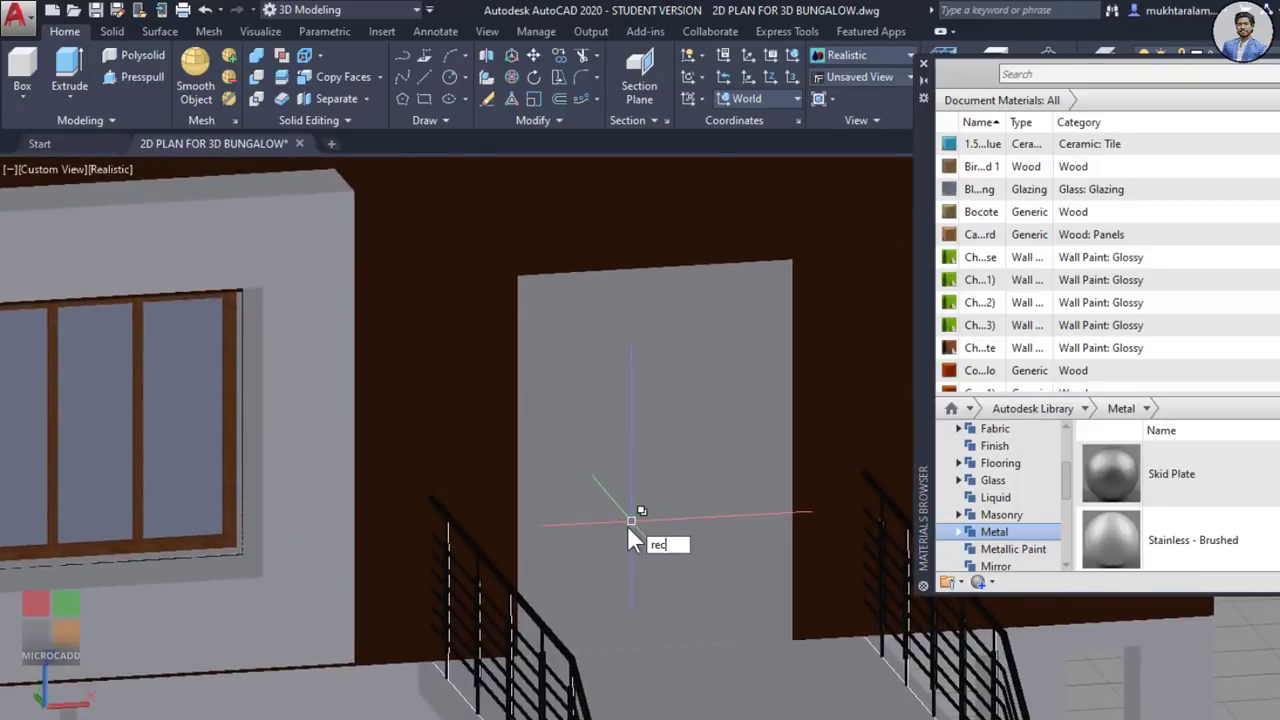
{"action": "type", "text": "c"}
{"action": "key", "text": "Return"}
{"action": "key", "text": "Escape"}
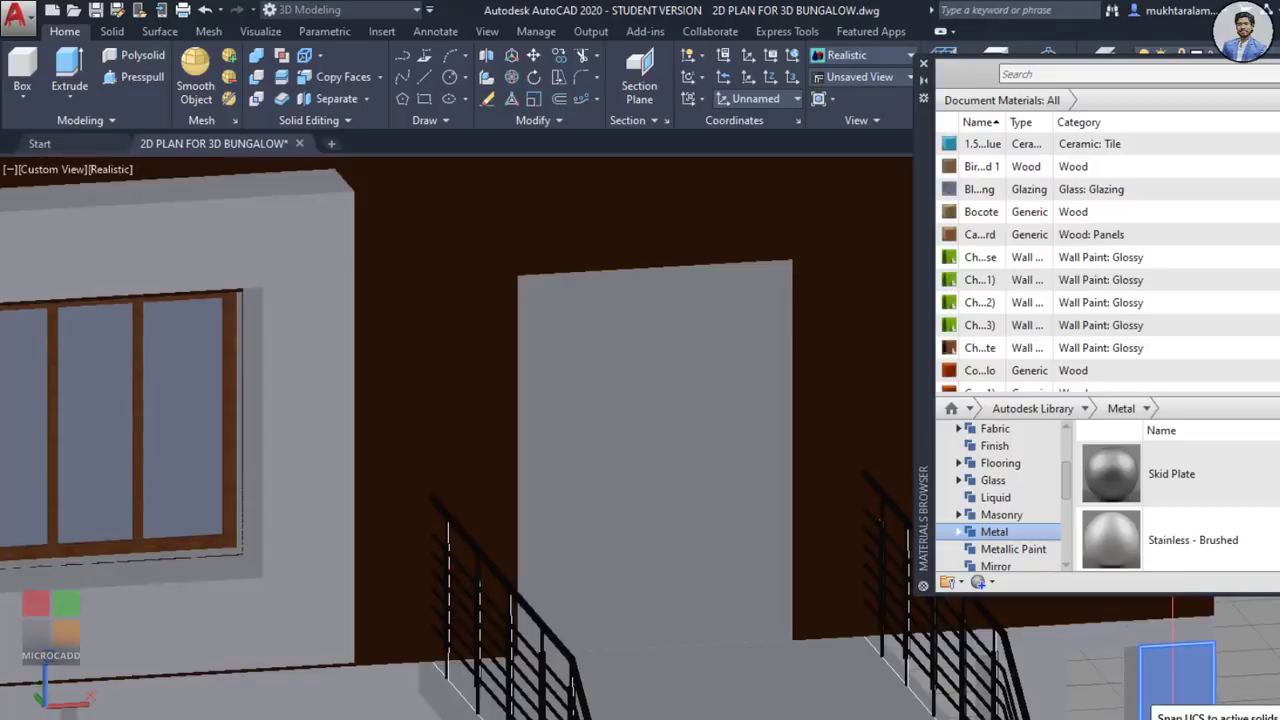
{"action": "key", "text": "Return"}
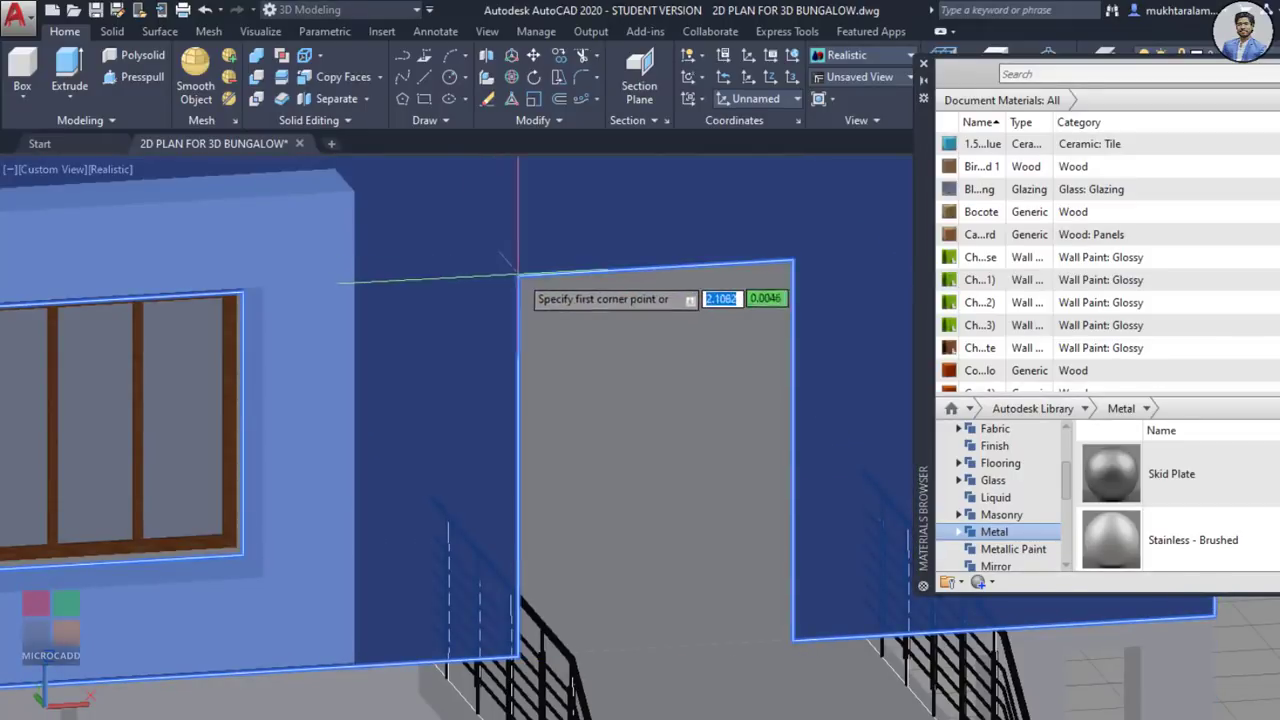
{"action": "left_click", "coordinate": [517, 273]}
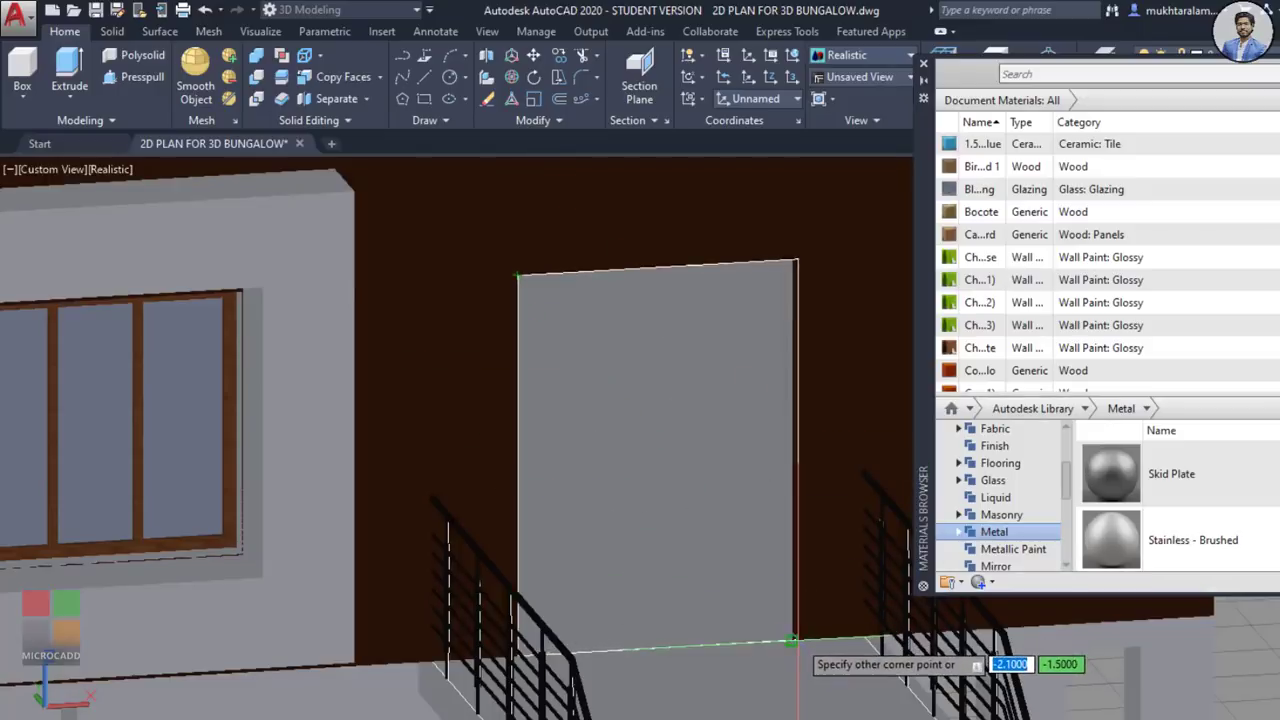
Step: Move the door opening's rectangle to the empty area beside the bungalow
{"action": "middle_click_drag", "start_coordinate": [677, 484], "coordinate": [718, 506], "text": "shift"}
{"action": "left_click", "coordinate": [765, 624]}
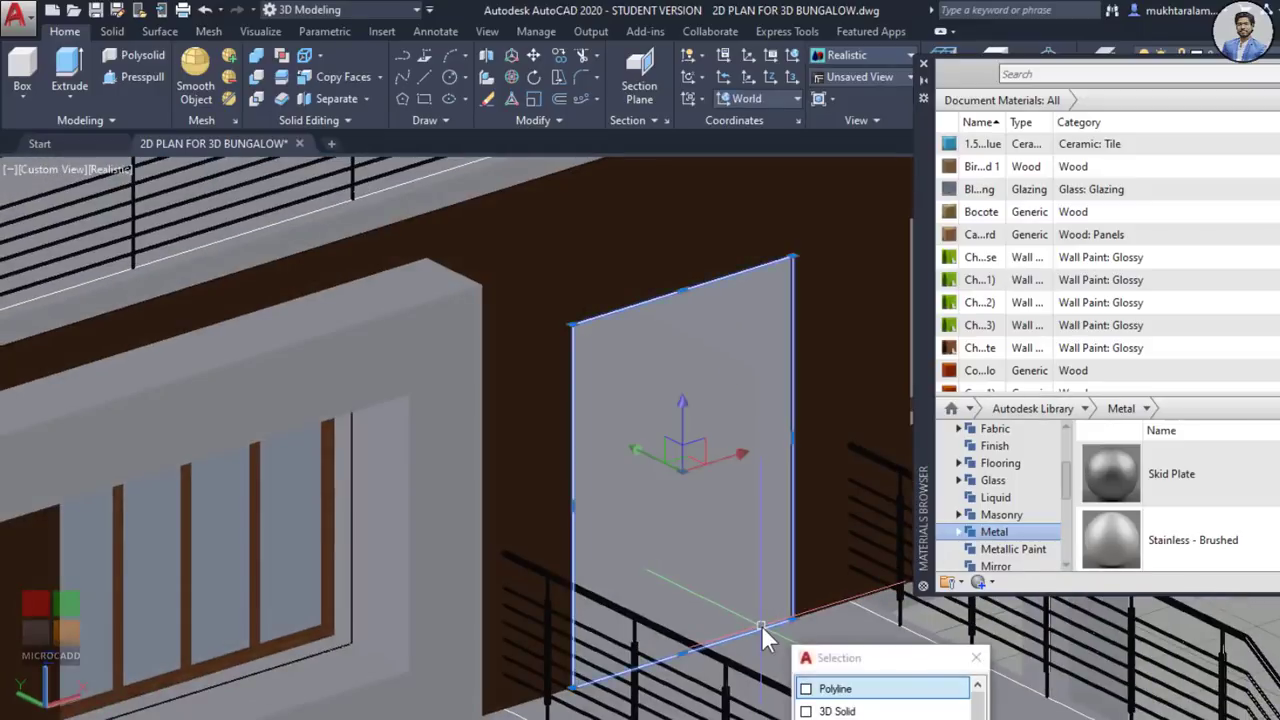
{"action": "scroll", "coordinate": [698, 455], "scroll_direction": "down", "scroll_amount": 15}
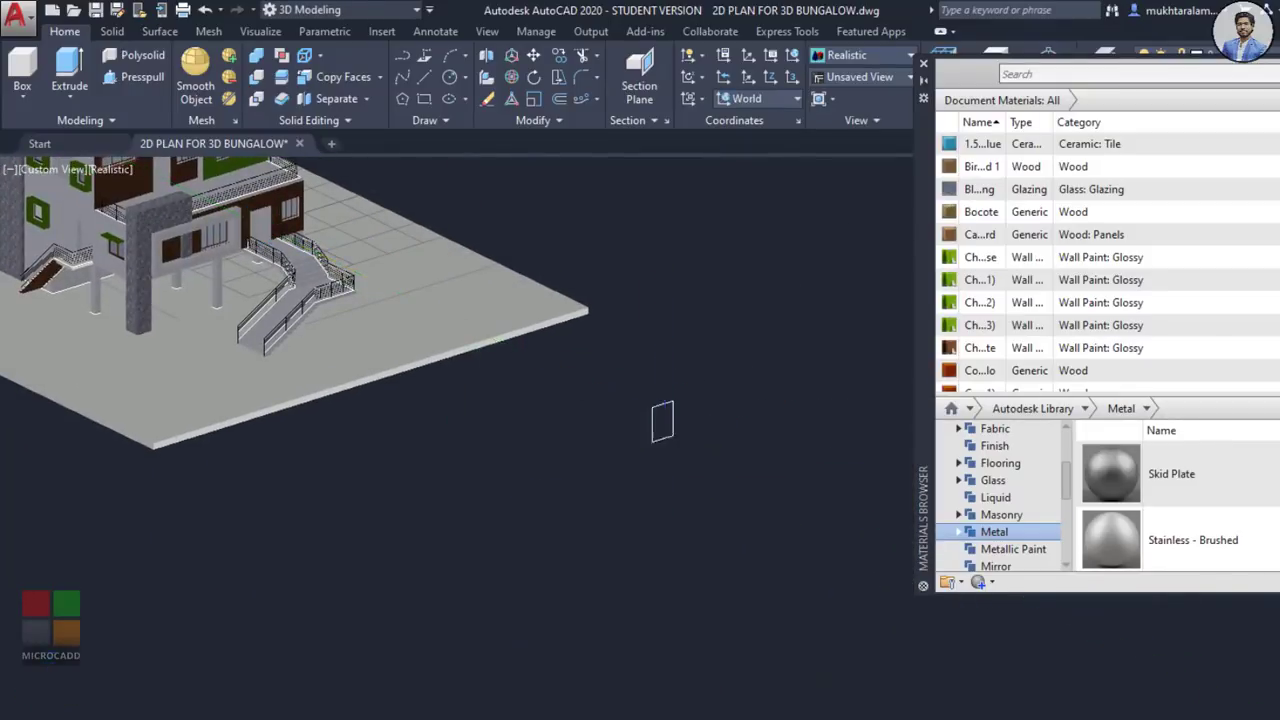
{"action": "scroll", "coordinate": [668, 430], "scroll_direction": "up", "scroll_amount": 10}
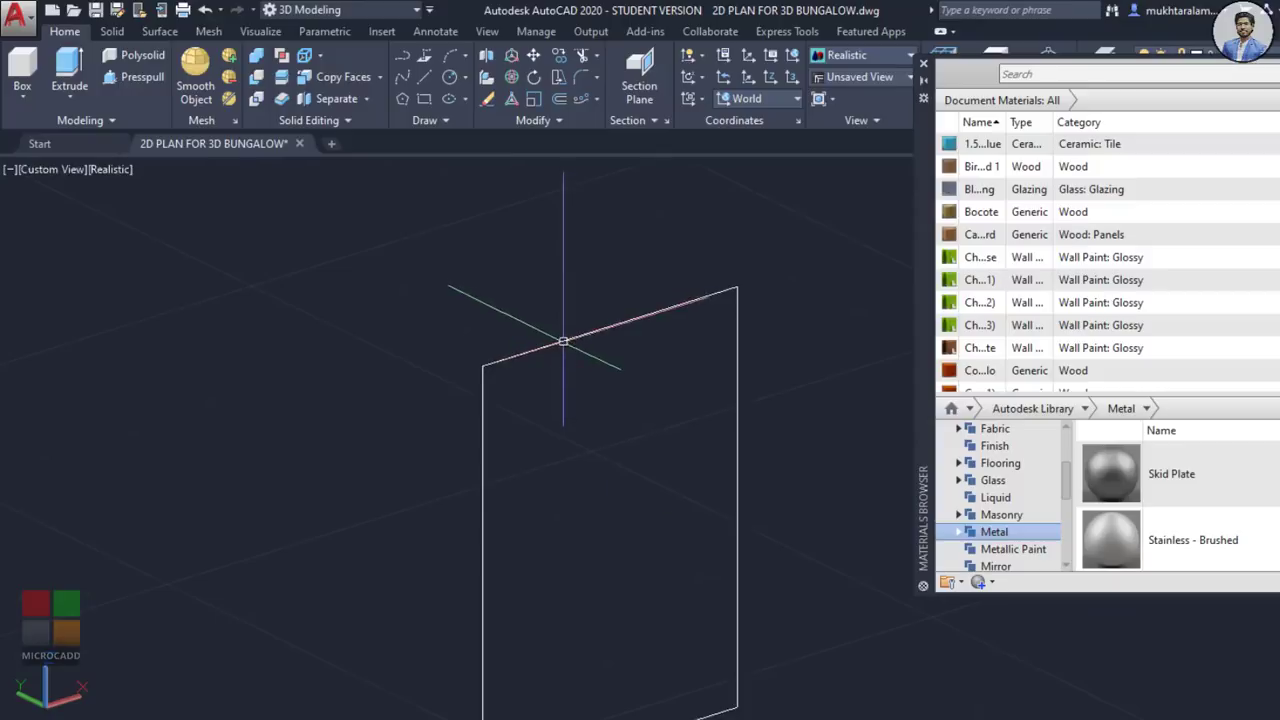
Step: Extrude the upright door rectangle by 0.03 to form a thin solid door panel
{"action": "left_click", "coordinate": [563, 342]}
{"action": "left_click", "coordinate": [85, 80]}
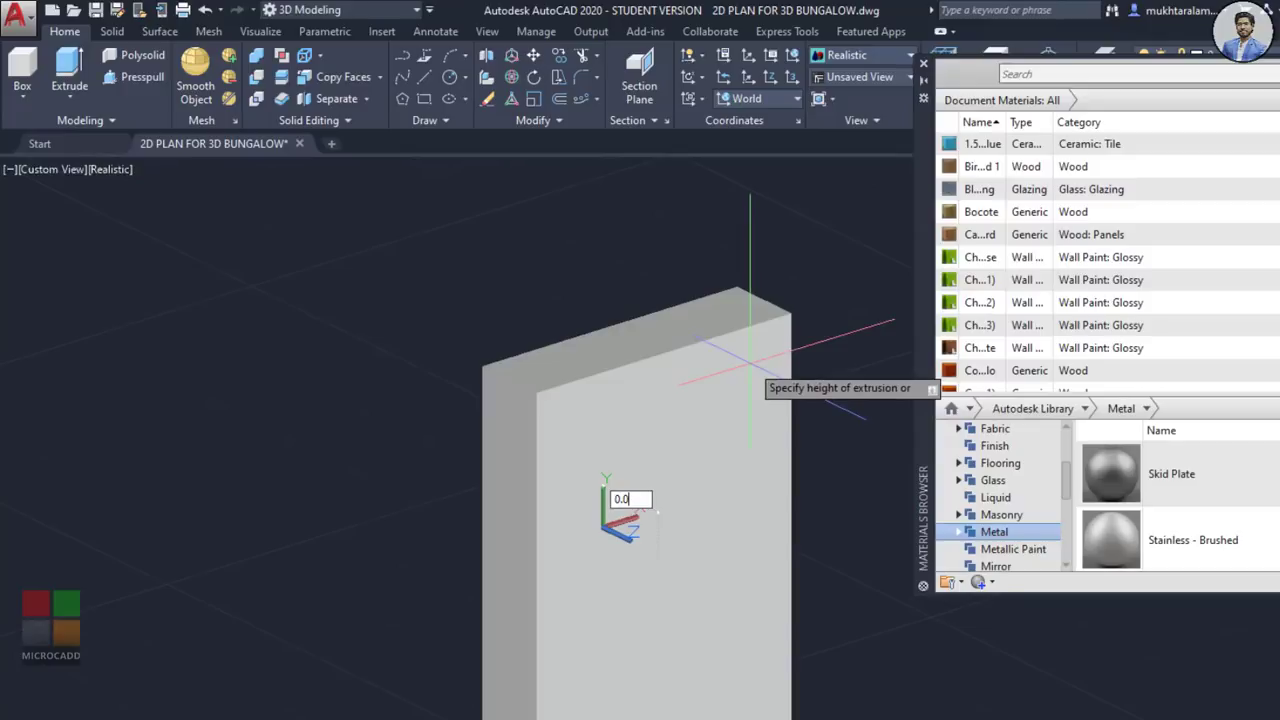
{"action": "type", "text": "0.03"}
{"action": "key", "text": "Return"}
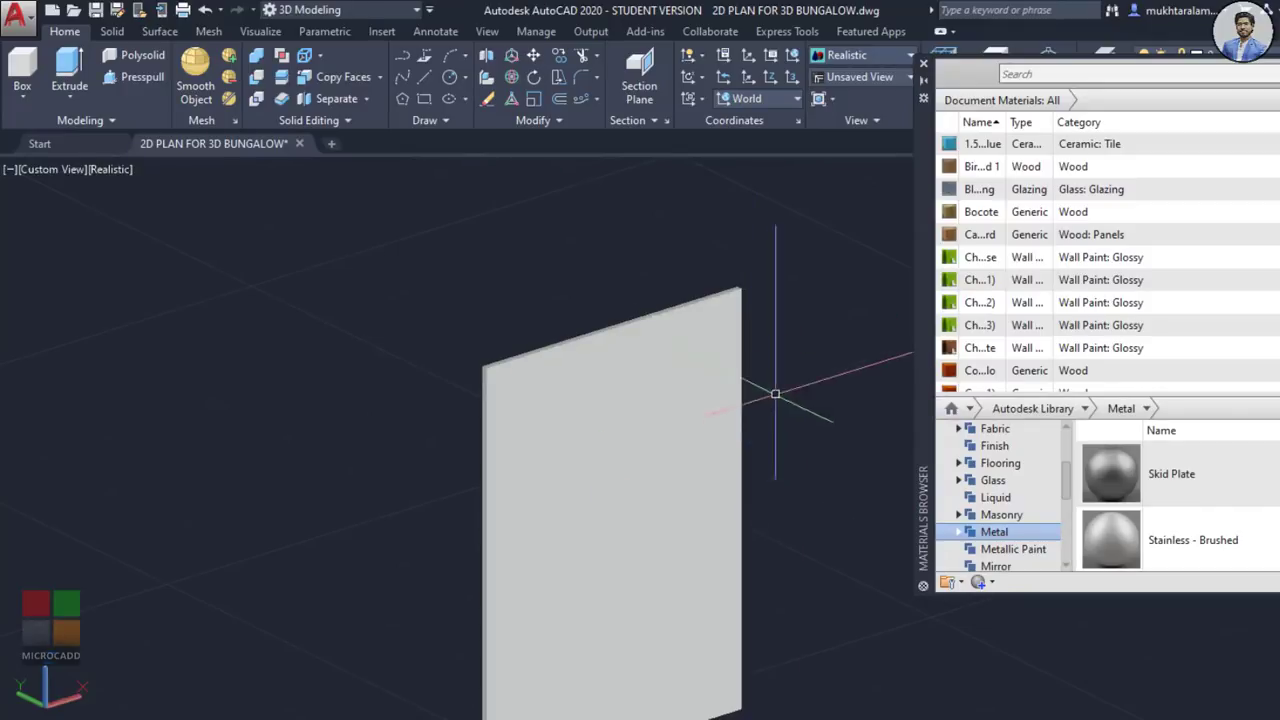
{"action": "scroll", "coordinate": [770, 392], "scroll_direction": "down", "scroll_amount": 2}
{"action": "middle_click_drag", "start_coordinate": [764, 393], "coordinate": [722, 298]}
{"action": "middle_click_drag", "start_coordinate": [722, 298], "coordinate": [700, 395], "text": "shift"}
{"action": "scroll", "coordinate": [694, 346], "scroll_direction": "up", "scroll_amount": 2}
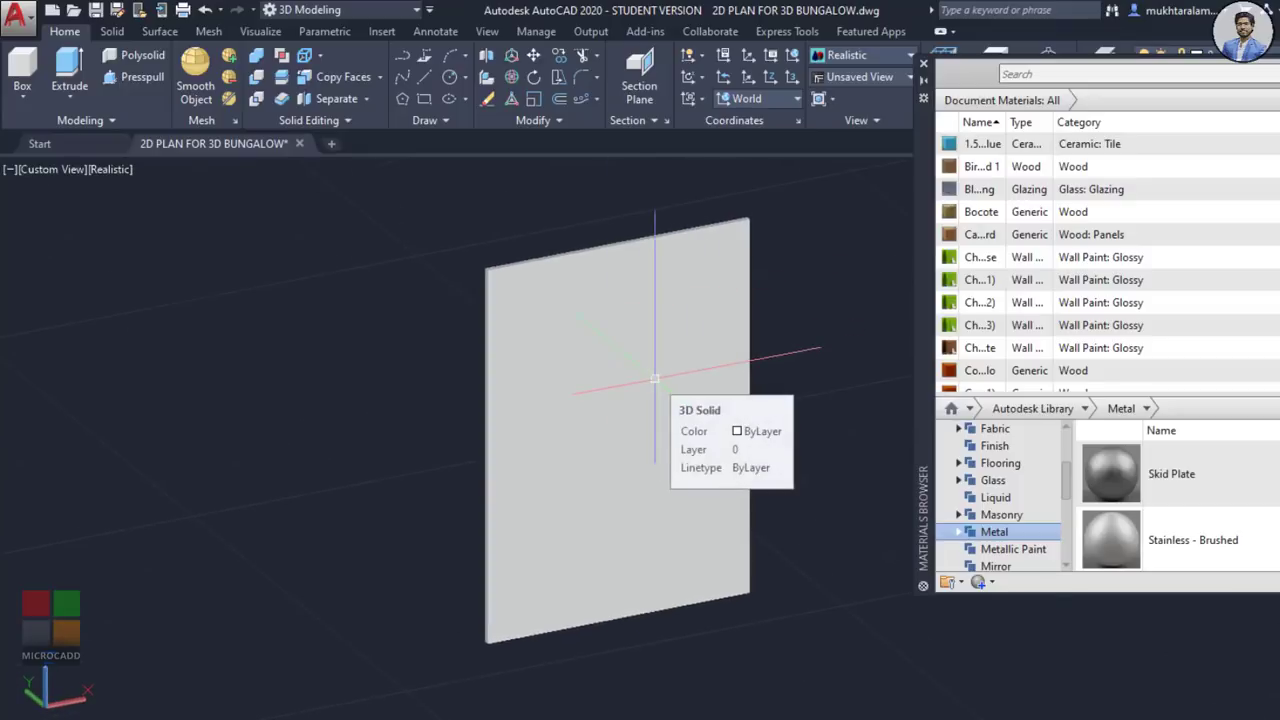
Step: Switch to File Explorer, examine the dark modern door image in the TEXTURE folder, and return to the AutoCAD drawing
{"action": "key", "text": "alt+Tab"}
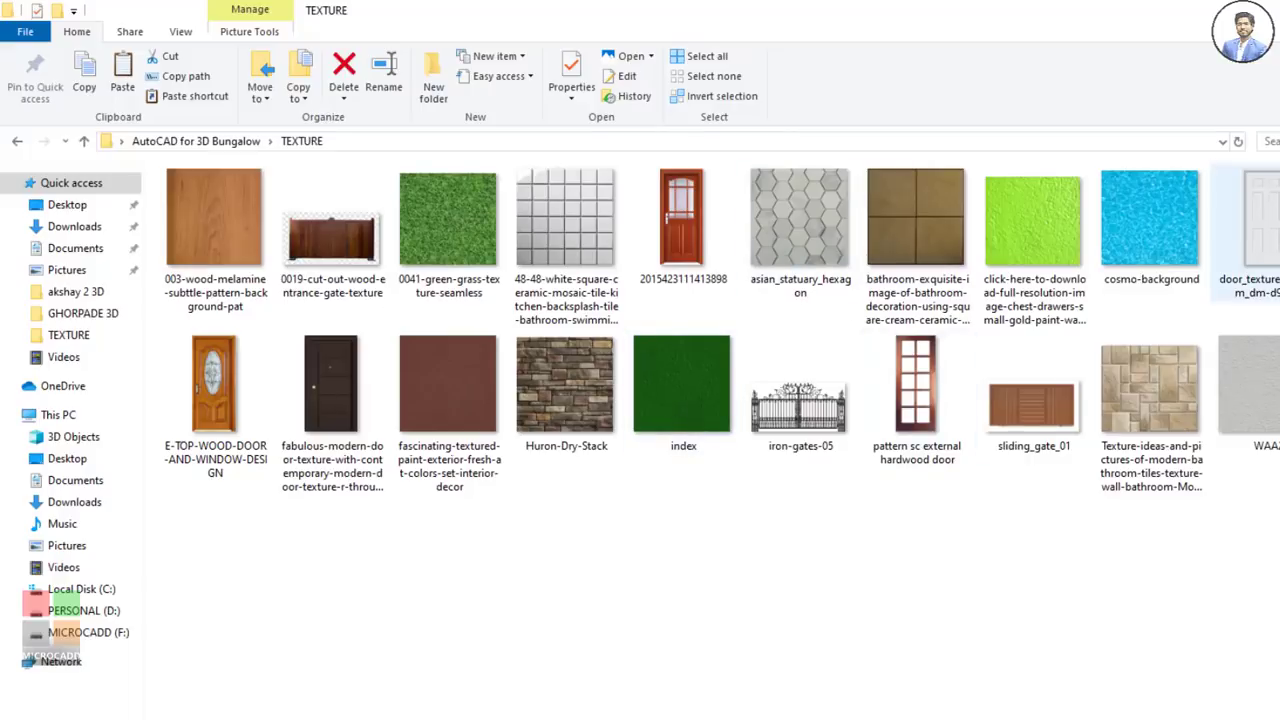
{"action": "double_click", "coordinate": [332, 385]}
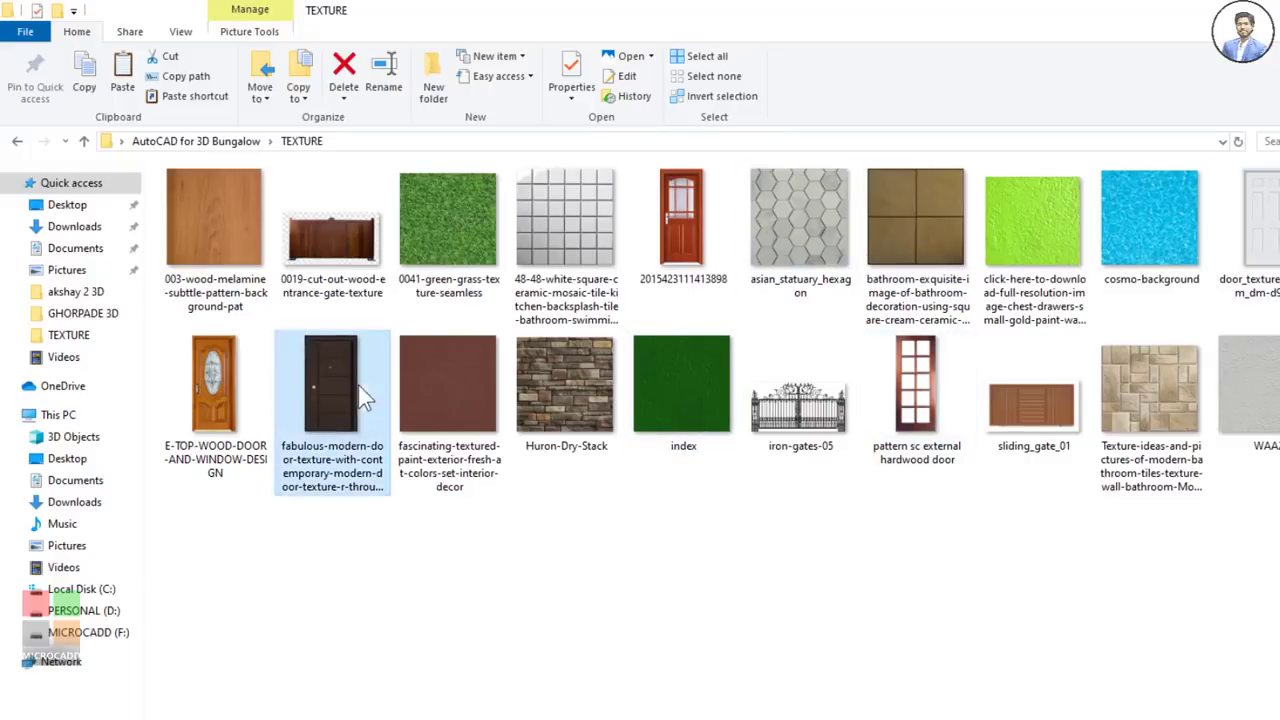
{"action": "scroll", "coordinate": [746, 399], "scroll_direction": "up", "scroll_amount": 2}
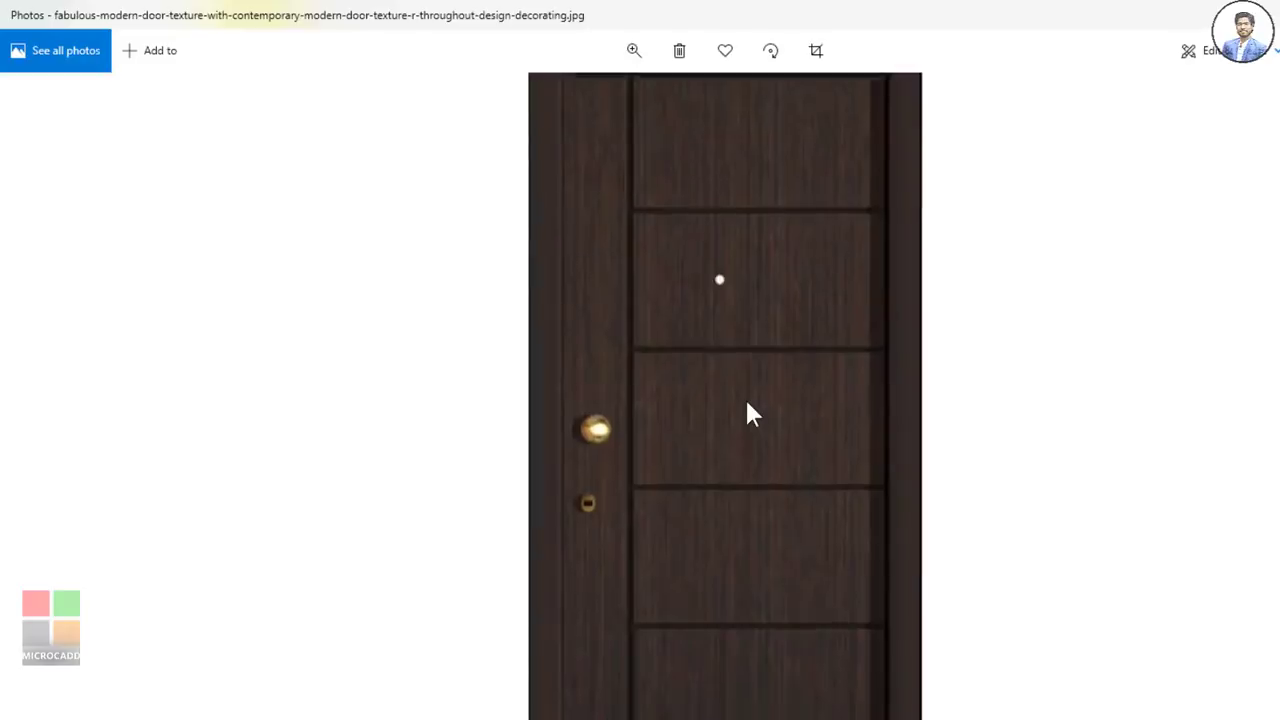
{"action": "scroll", "coordinate": [746, 399], "scroll_direction": "down", "scroll_amount": 2}
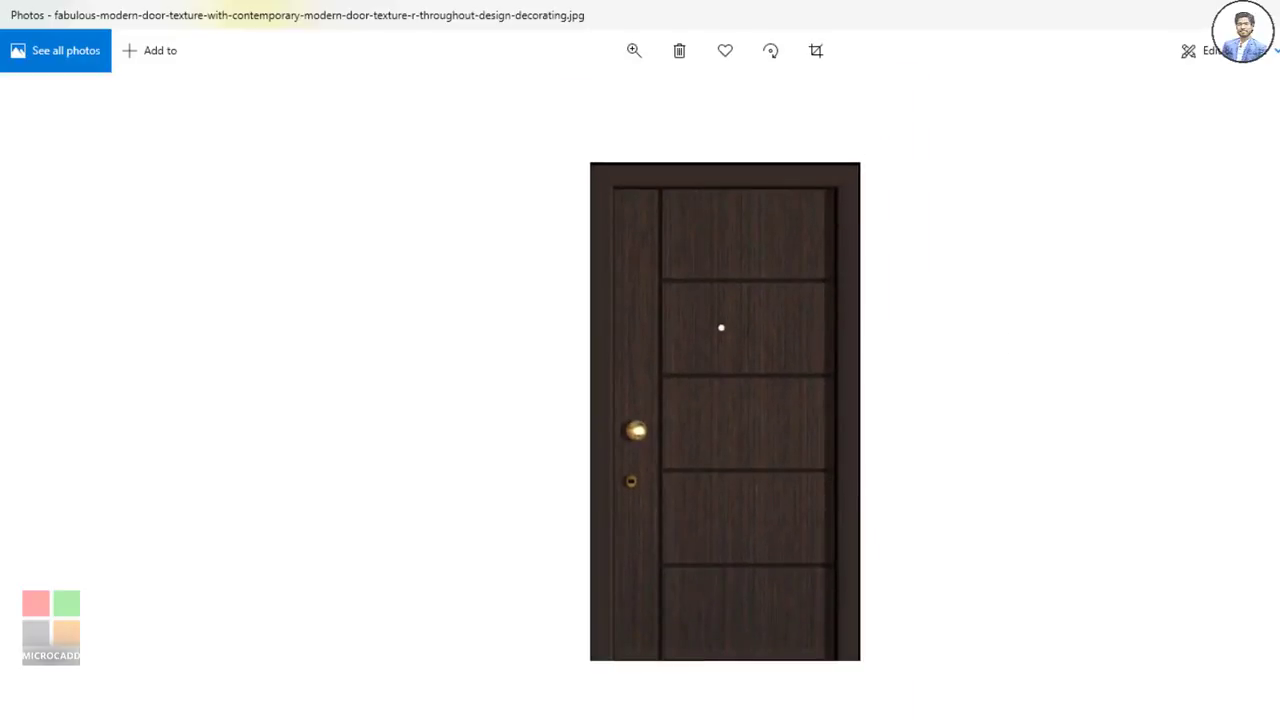
{"action": "key", "text": "alt+F4"}
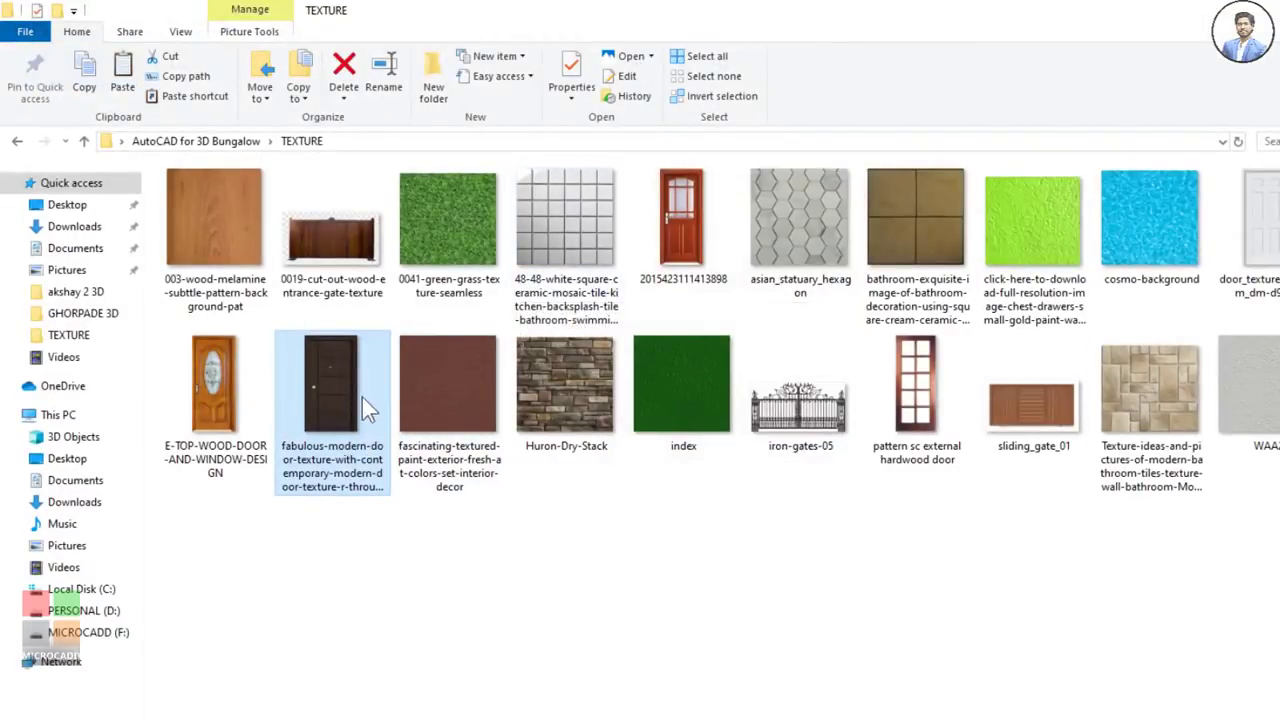
{"action": "key", "text": "alt+Tab"}
{"action": "middle_click_drag", "start_coordinate": [843, 499], "coordinate": [816, 516]}
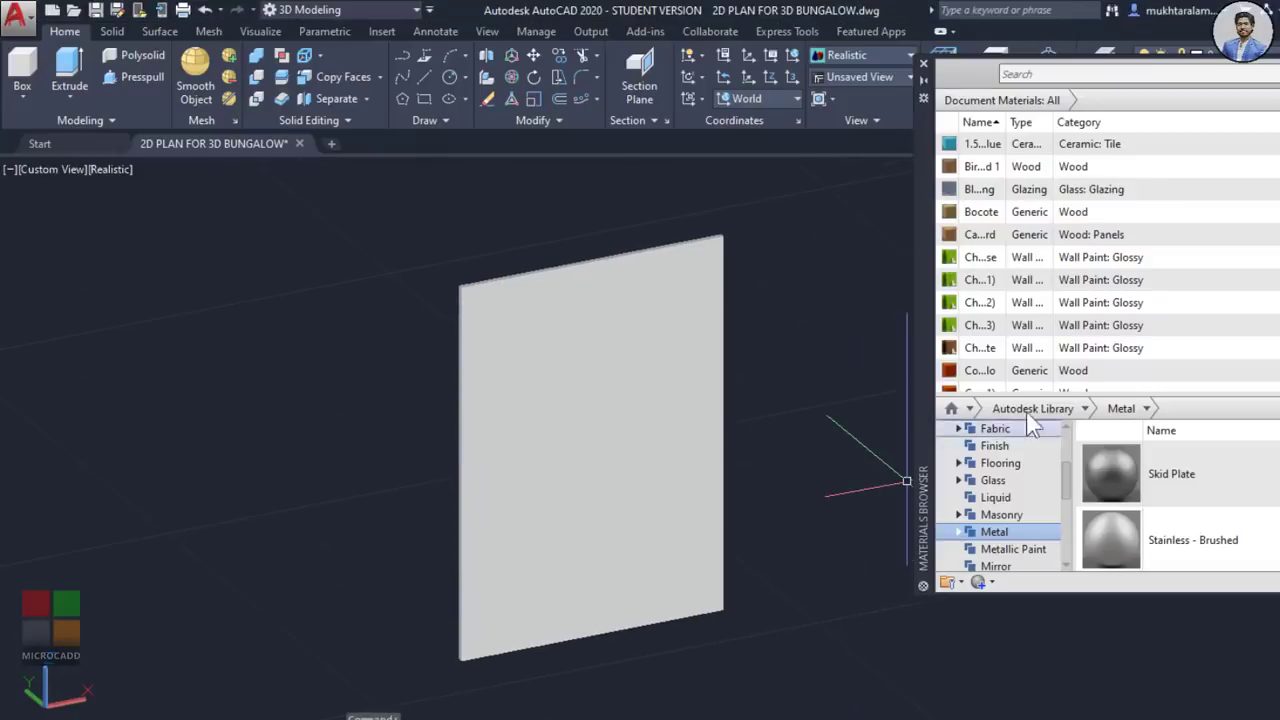
Step: Show the whole Autodesk Library in the materials browser and create a new generic material
{"action": "scroll", "coordinate": [1030, 360], "scroll_direction": "down", "scroll_amount": 1}
{"action": "left_click", "coordinate": [1033, 408]}
{"action": "left_click_drag", "start_coordinate": [1025, 393], "coordinate": [1026, 190]}
{"action": "left_click", "coordinate": [990, 584]}
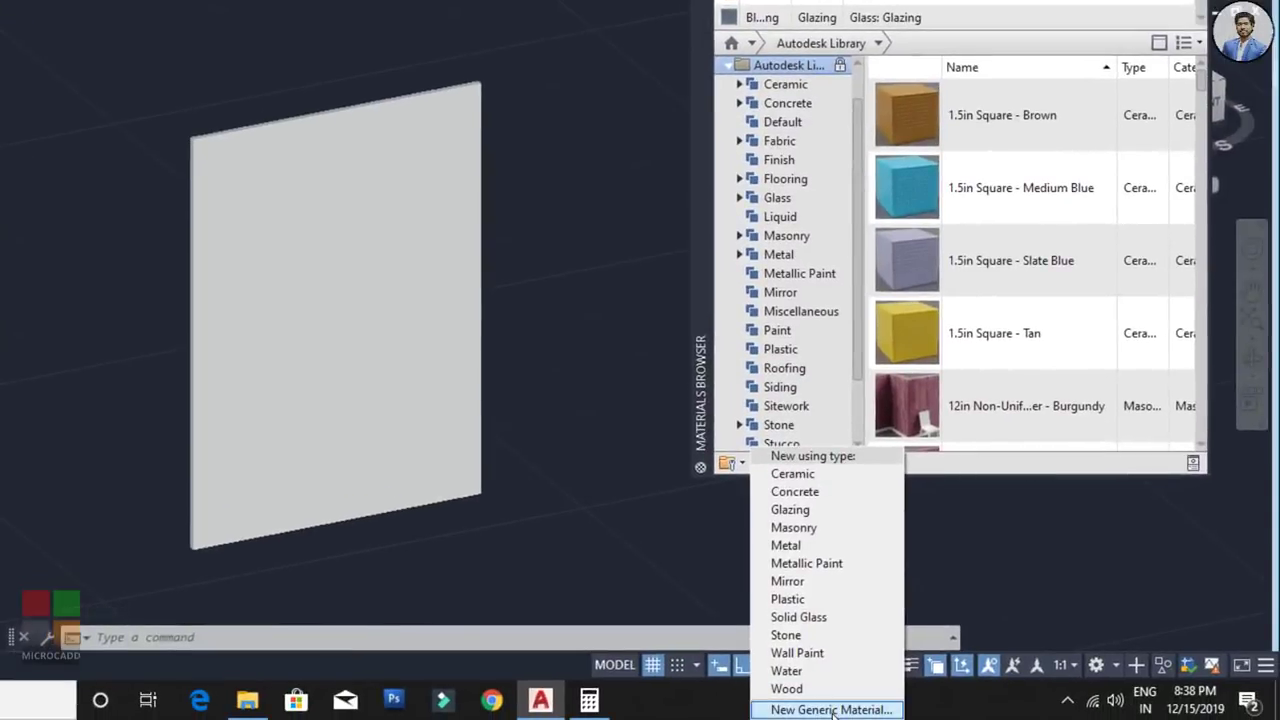
{"action": "left_click", "coordinate": [831, 710]}
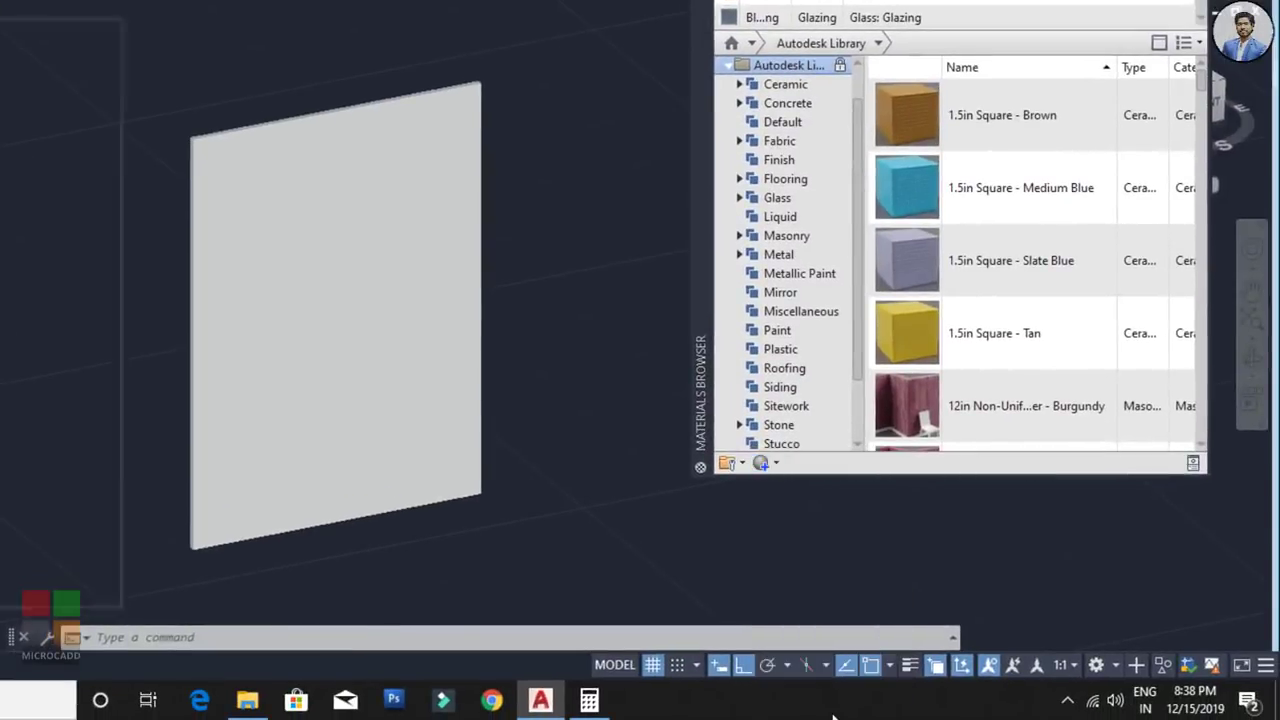
{"action": "left_click_drag", "start_coordinate": [0, 230], "coordinate": [233, 63]}
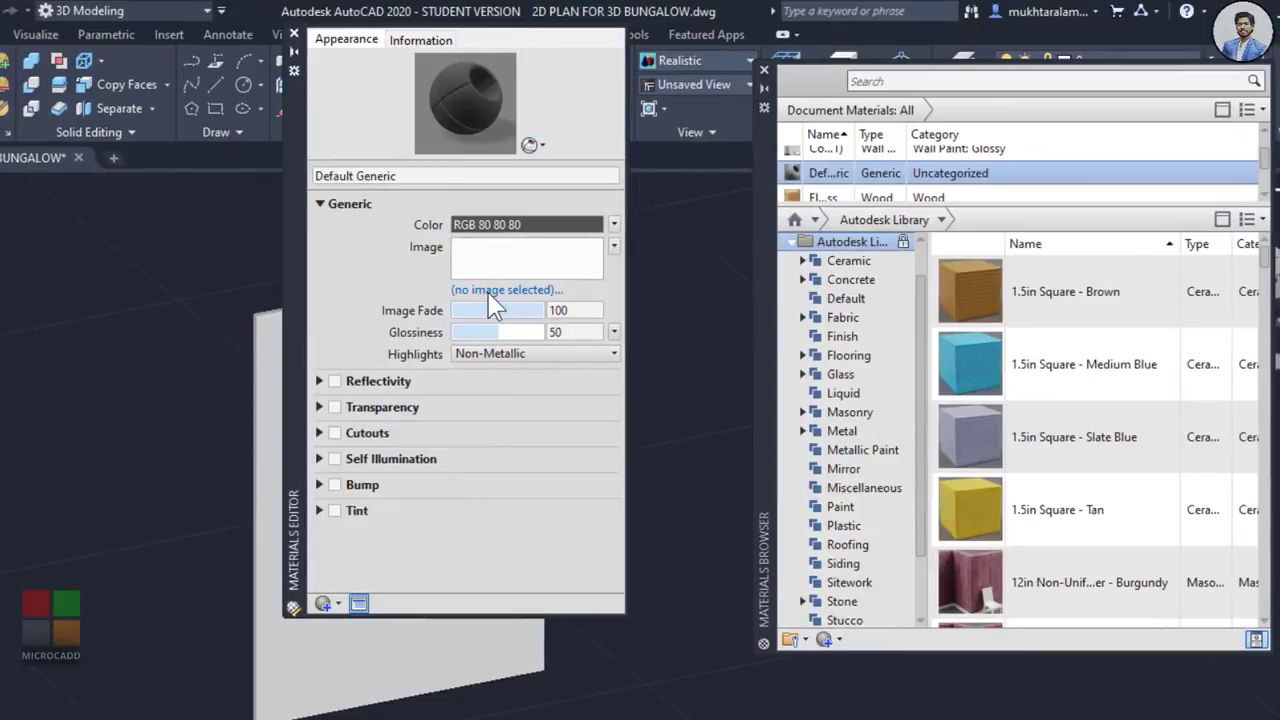
Step: Load fabulous-modern-door-texture-with-contemporary-modern-door-texture-r-throughout-design-decorating.jpg from the TEXTURE folder as the new generic material's image
{"action": "left_click", "coordinate": [495, 291]}
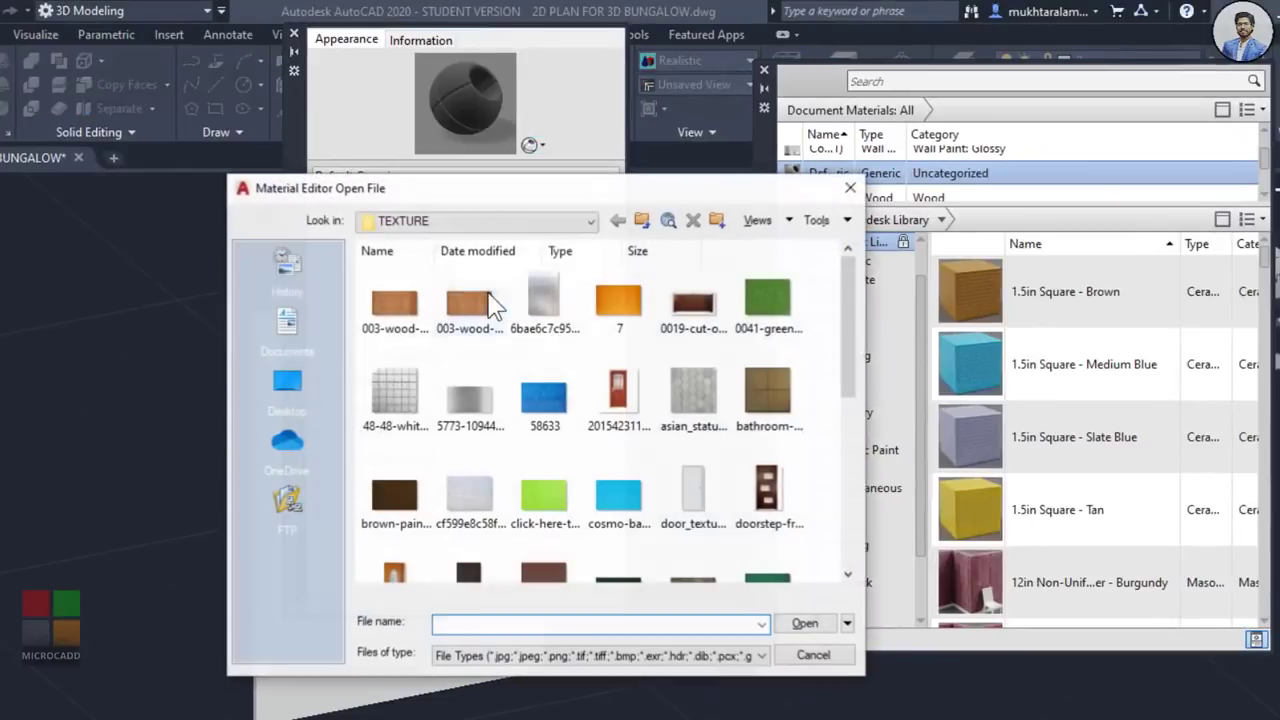
{"action": "left_click", "coordinate": [438, 226]}
{"action": "left_click", "coordinate": [515, 383]}
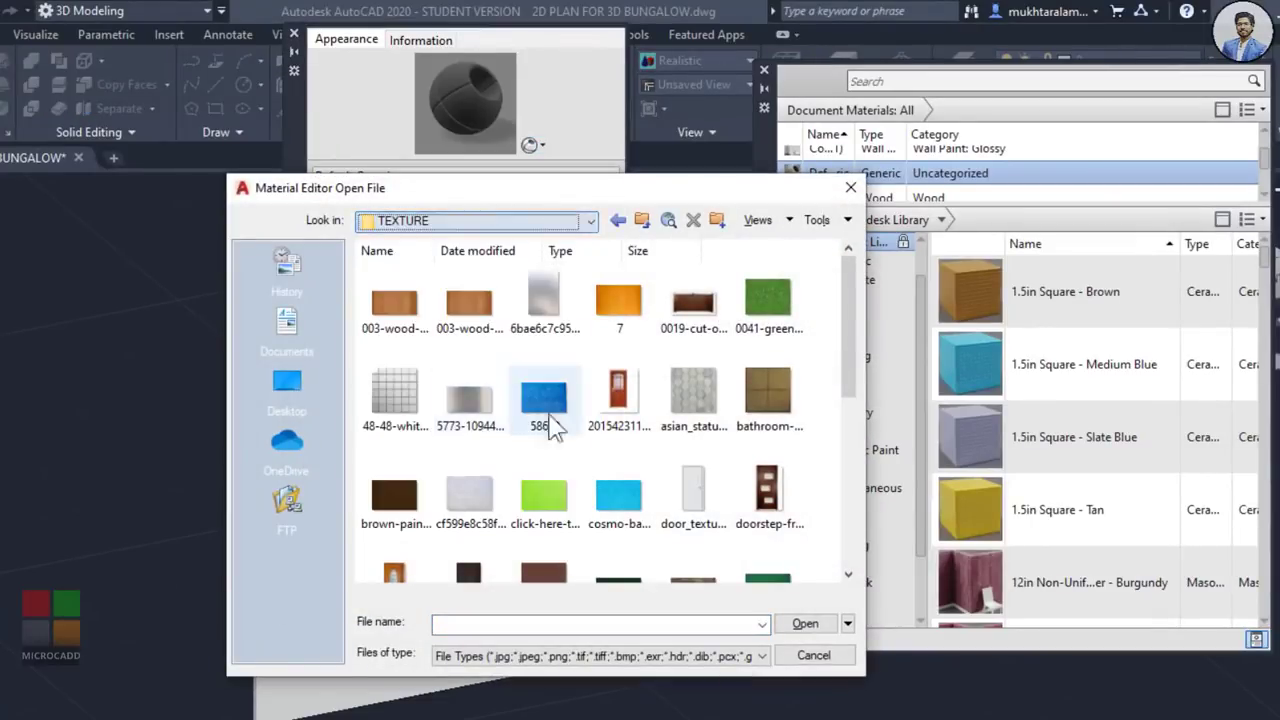
{"action": "scroll", "coordinate": [583, 420], "scroll_direction": "down", "scroll_amount": 2}
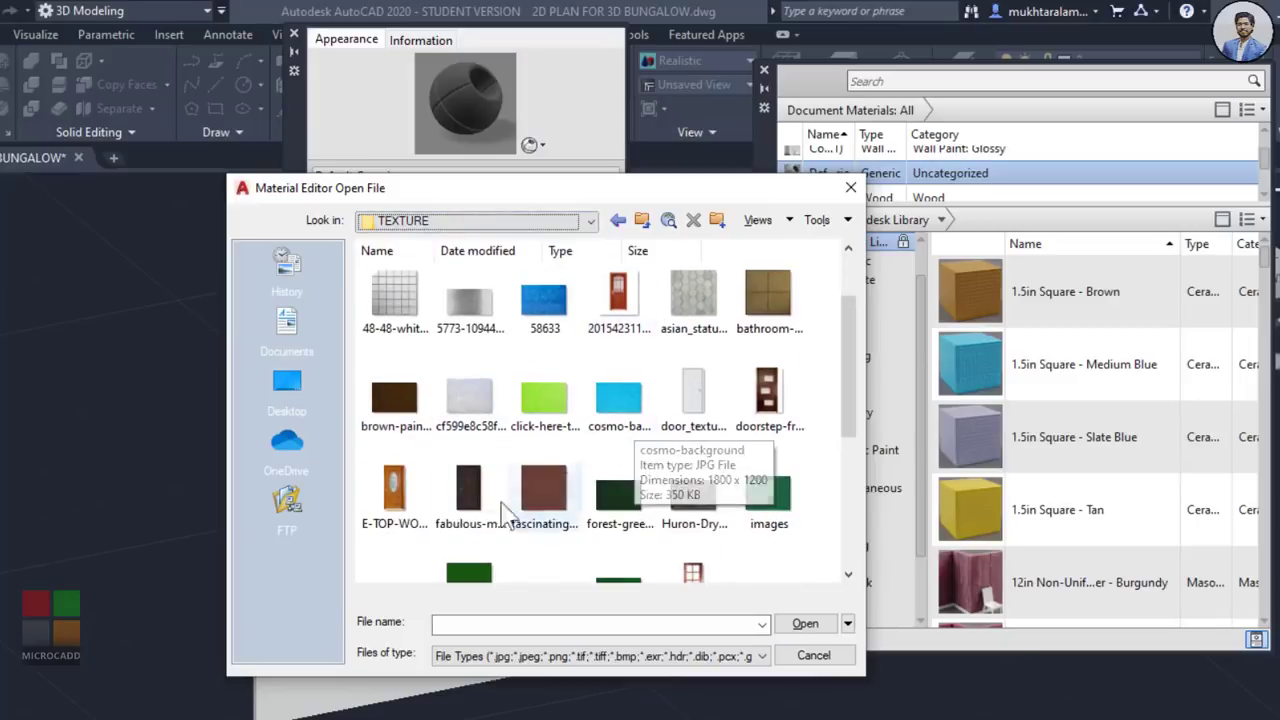
{"action": "left_click", "coordinate": [470, 500]}
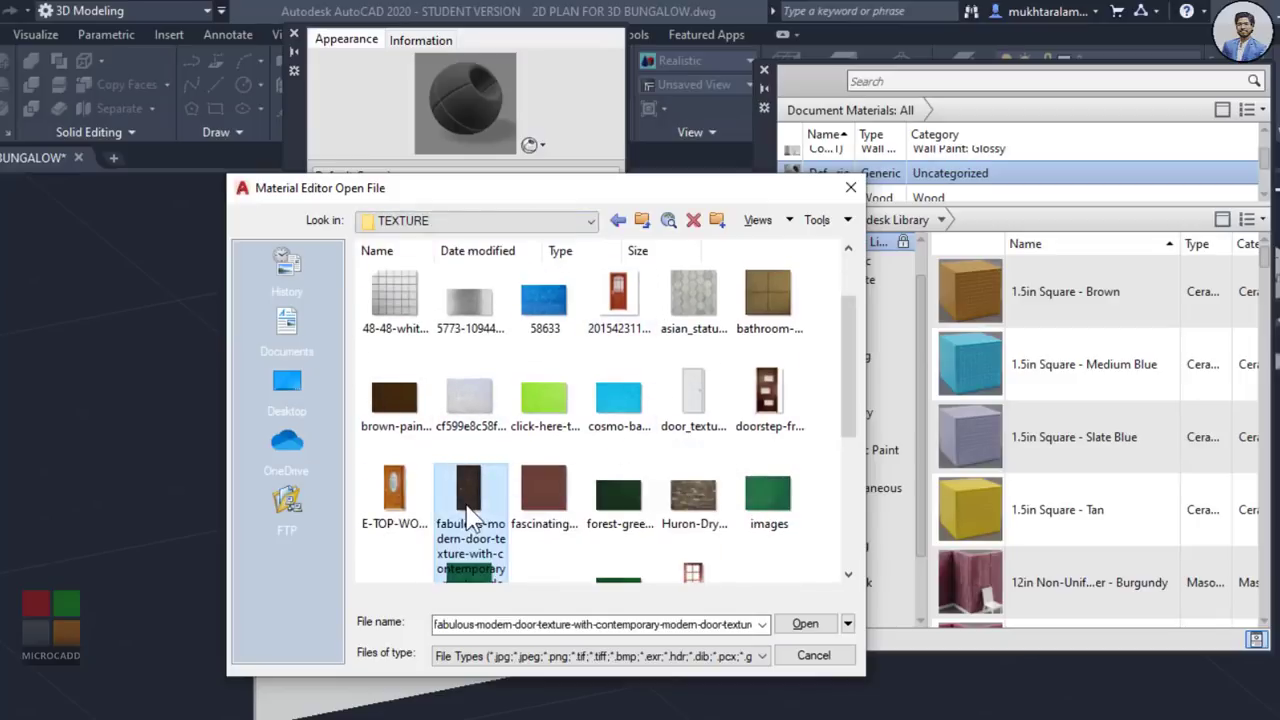
{"action": "left_click", "coordinate": [803, 625]}
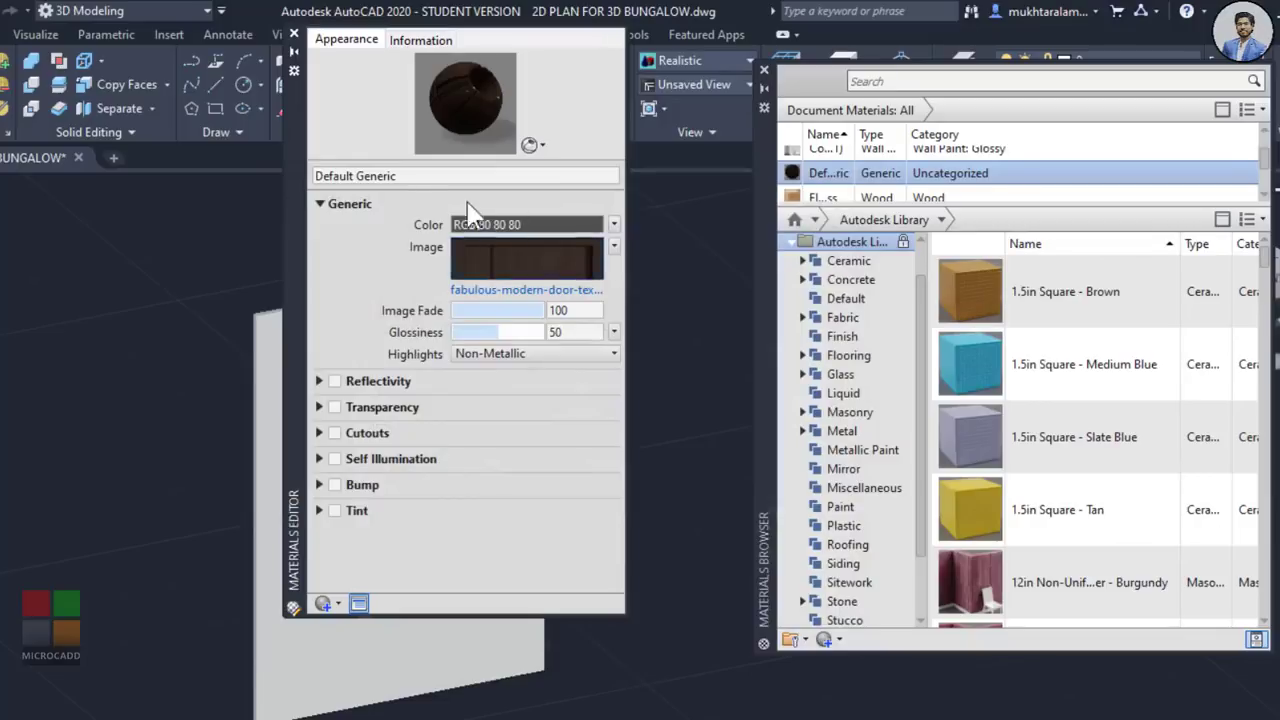
Step: Enlarge the material preview and the document materials list, and widen the name column to find the Default Generic material
{"action": "left_click_drag", "start_coordinate": [468, 210], "coordinate": [362, 360]}
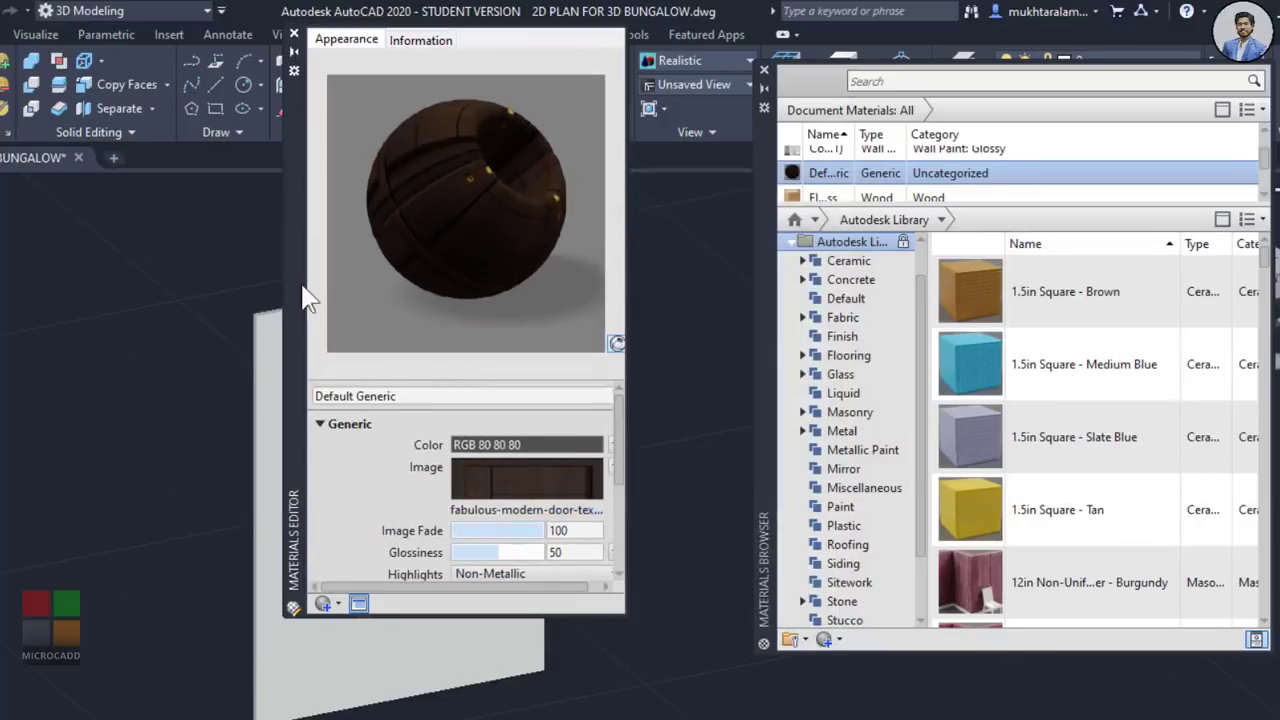
{"action": "left_click_drag", "start_coordinate": [304, 288], "coordinate": [393, 366]}
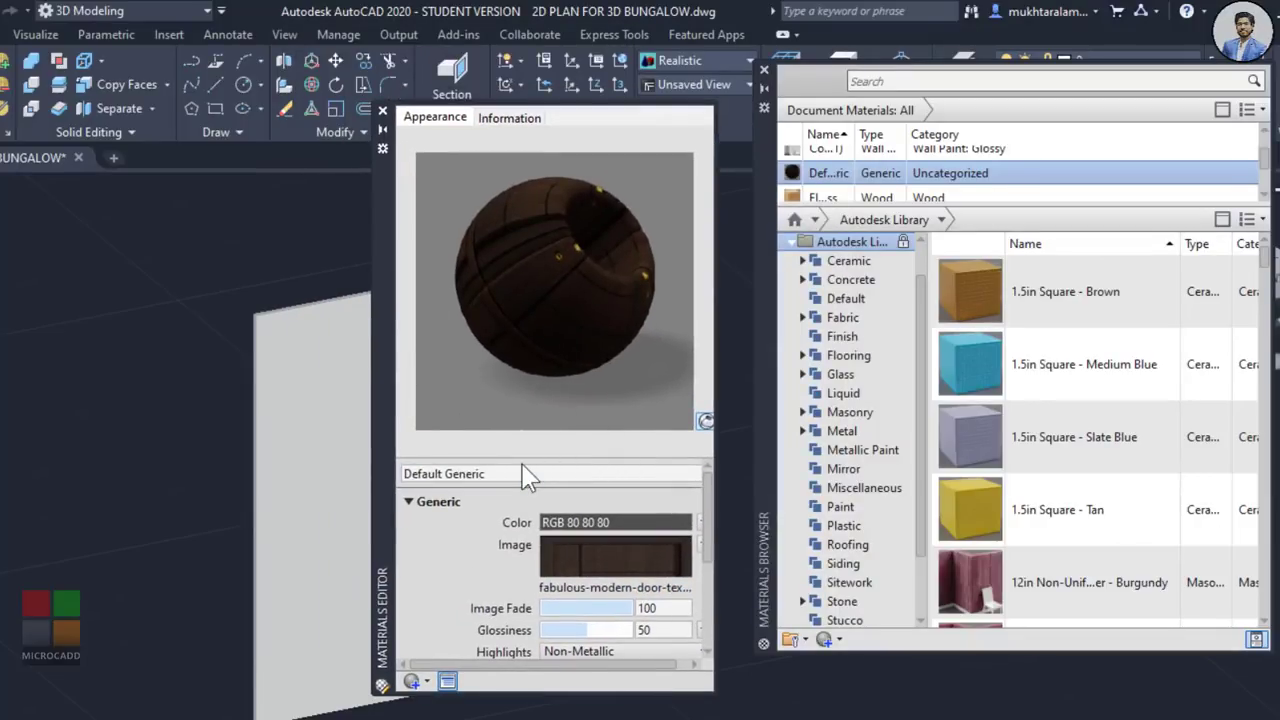
{"action": "left_click_drag", "start_coordinate": [523, 457], "coordinate": [540, 332]}
{"action": "left_click_drag", "start_coordinate": [826, 228], "coordinate": [826, 360]}
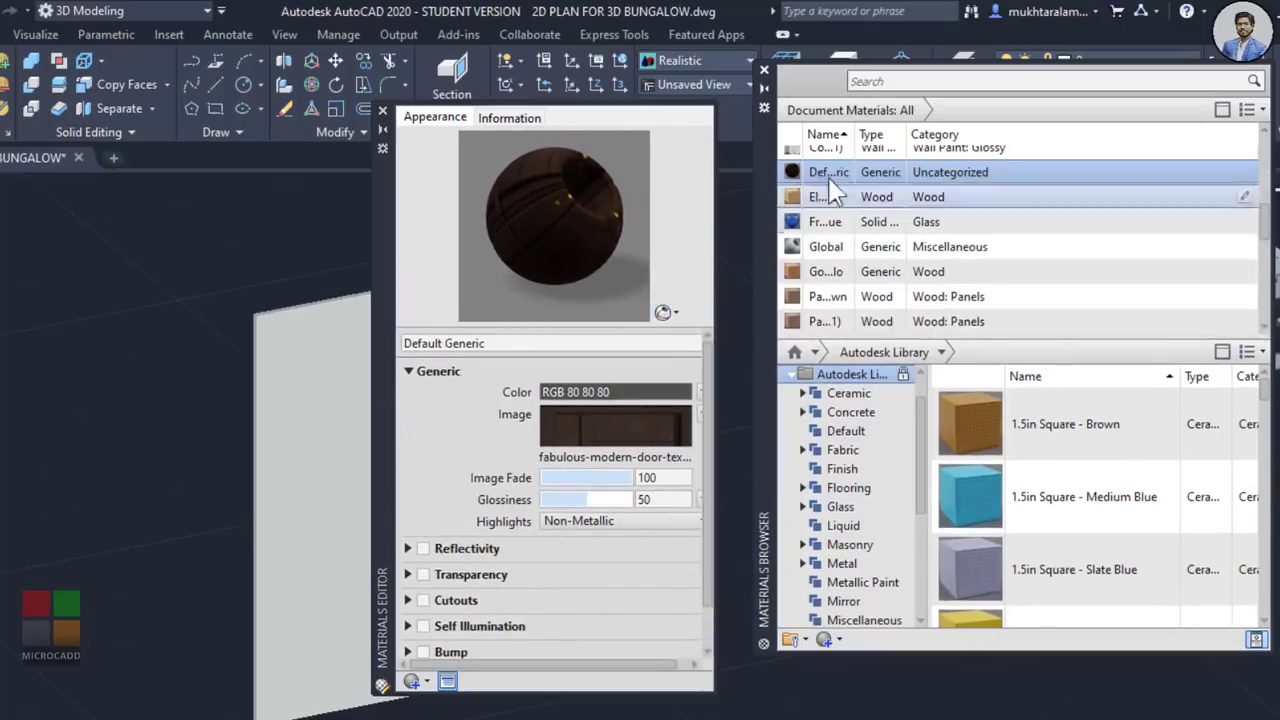
{"action": "double_click", "coordinate": [857, 134]}
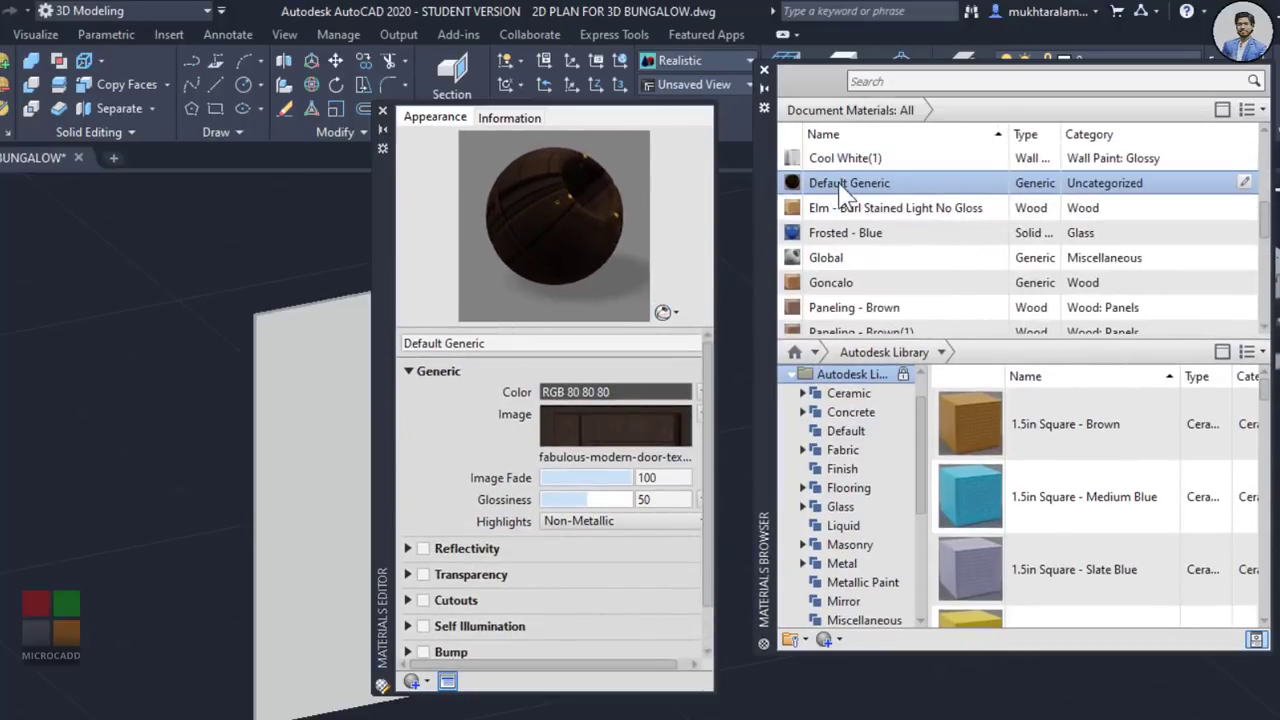
{"action": "scroll", "coordinate": [830, 255], "scroll_direction": "up", "scroll_amount": 3}
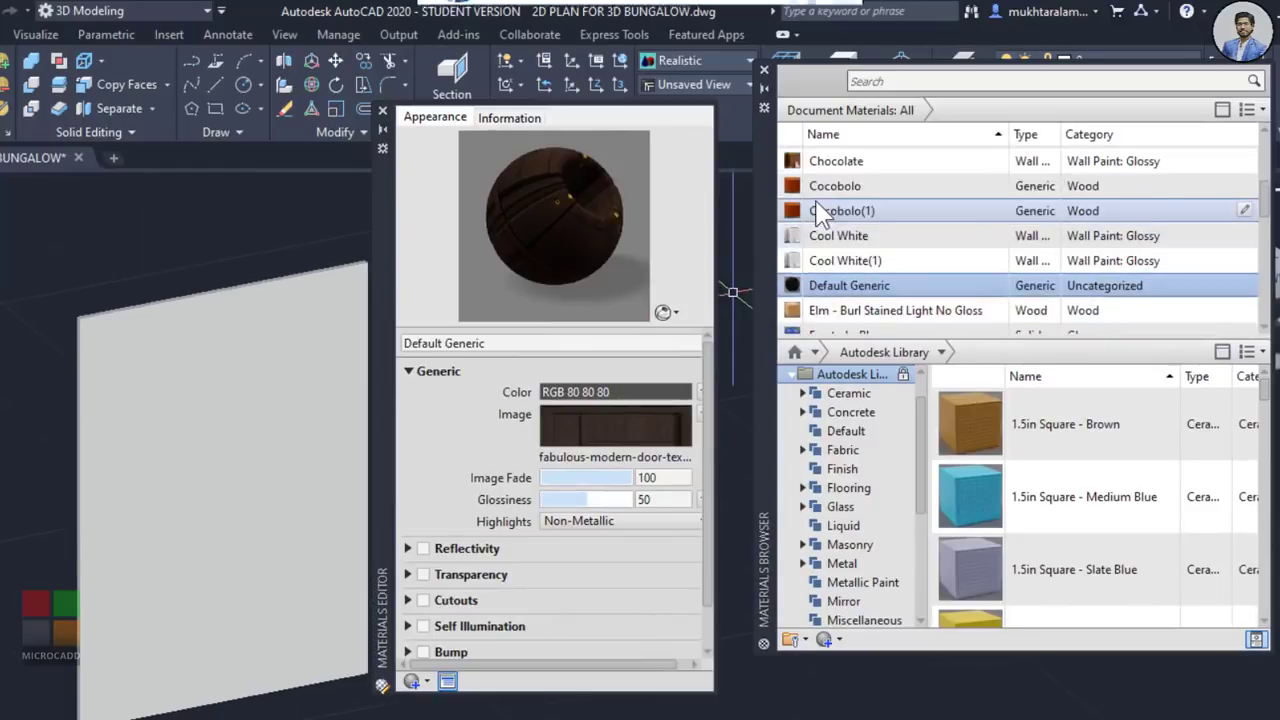
{"action": "scroll", "coordinate": [830, 255], "scroll_direction": "down", "scroll_amount": 2}
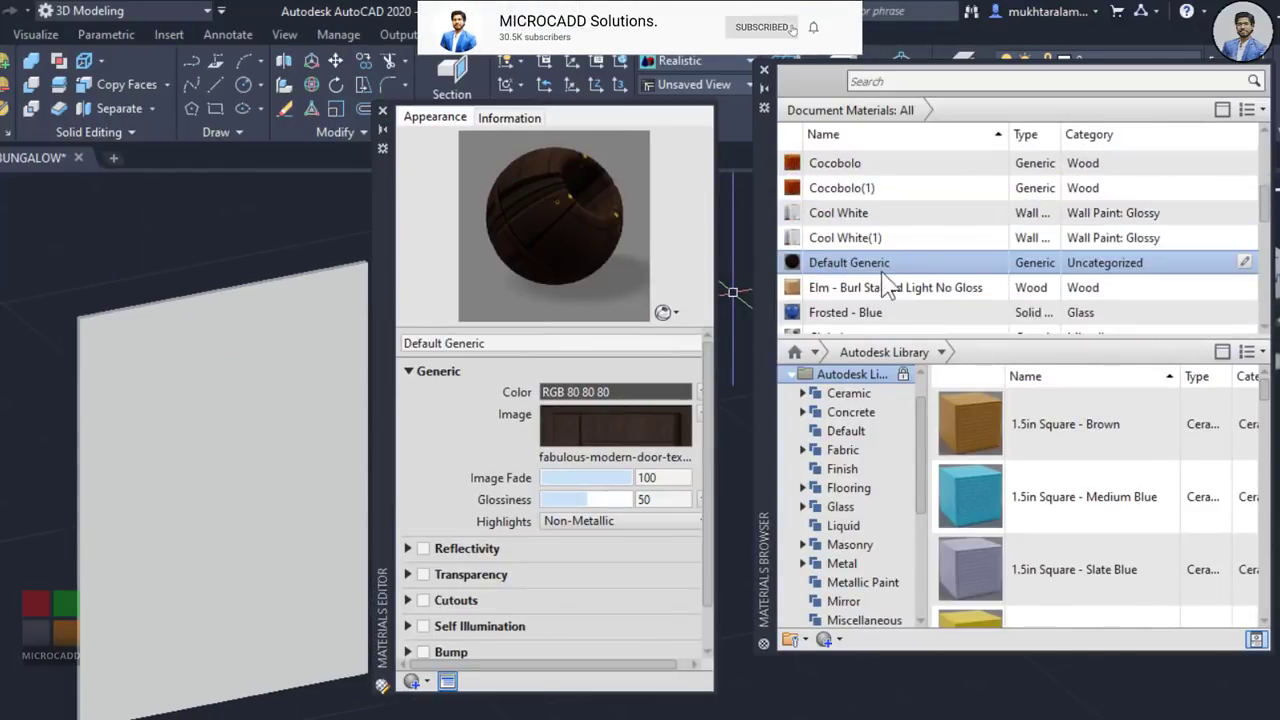
Step: Apply the Default Generic material to the door panel and close the materials editor and browser
{"action": "left_click_drag", "start_coordinate": [722, 334], "coordinate": [283, 437]}
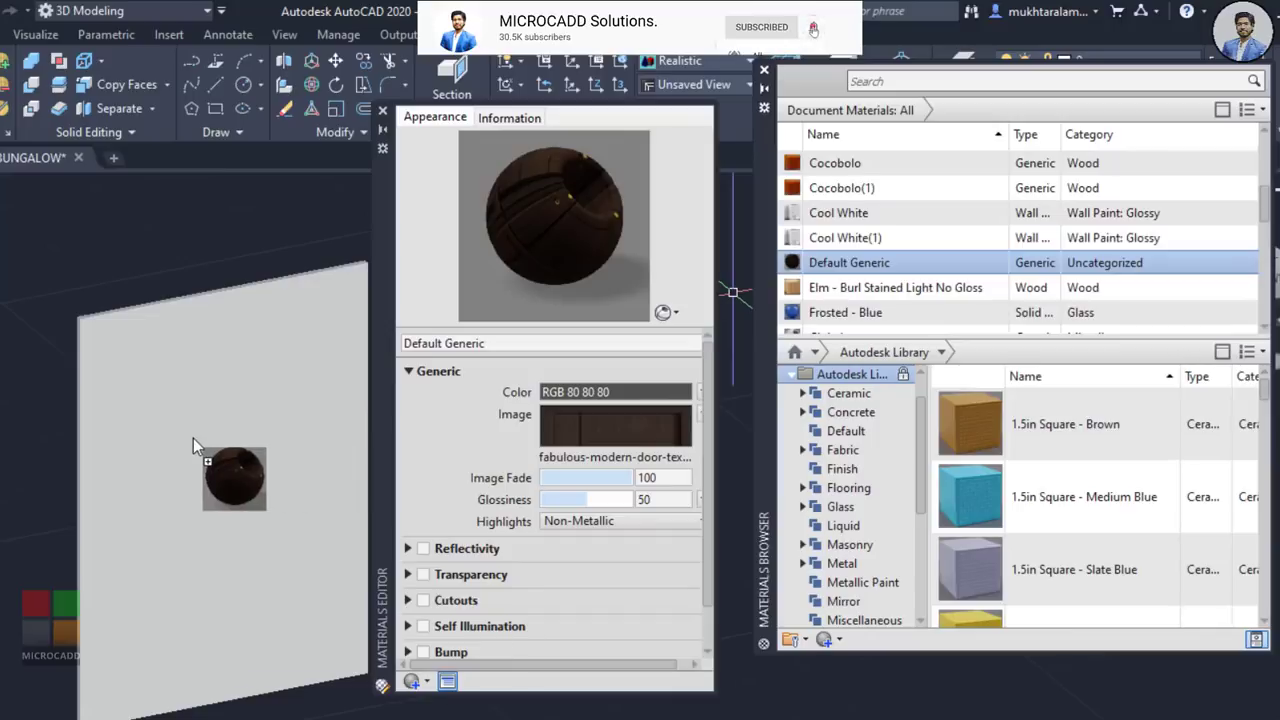
{"action": "left_click_drag", "start_coordinate": [193, 438], "coordinate": [193, 438]}
{"action": "scroll", "coordinate": [194, 543], "scroll_direction": "up", "scroll_amount": 5}
{"action": "mouse_move", "coordinate": [194, 543]}
{"action": "middle_mouse_down"}
{"action": "mouse_move", "coordinate": [204, 536]}
{"action": "mouse_move", "coordinate": [171, 471]}
{"action": "mouse_move", "coordinate": [217, 553]}
{"action": "mouse_move", "coordinate": [206, 557]}
{"action": "middle_mouse_up"}
{"action": "scroll", "coordinate": [204, 532], "scroll_direction": "down", "scroll_amount": 5}
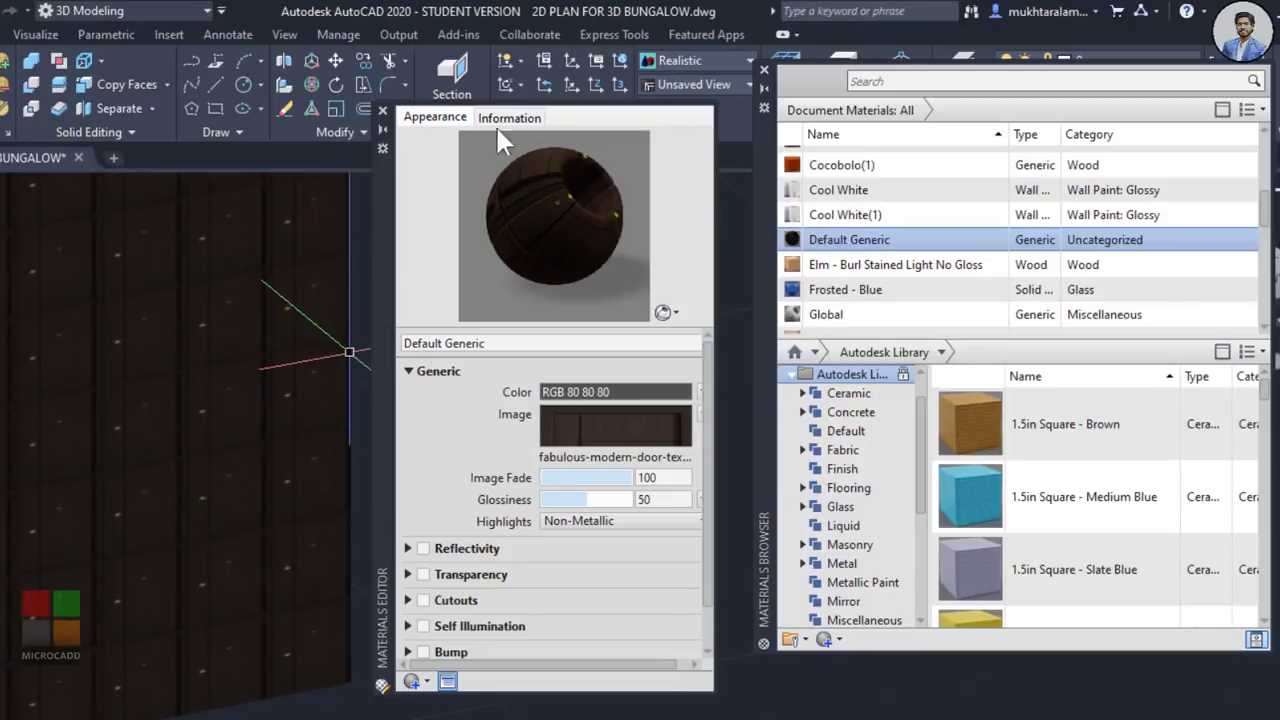
{"action": "left_click", "coordinate": [382, 110]}
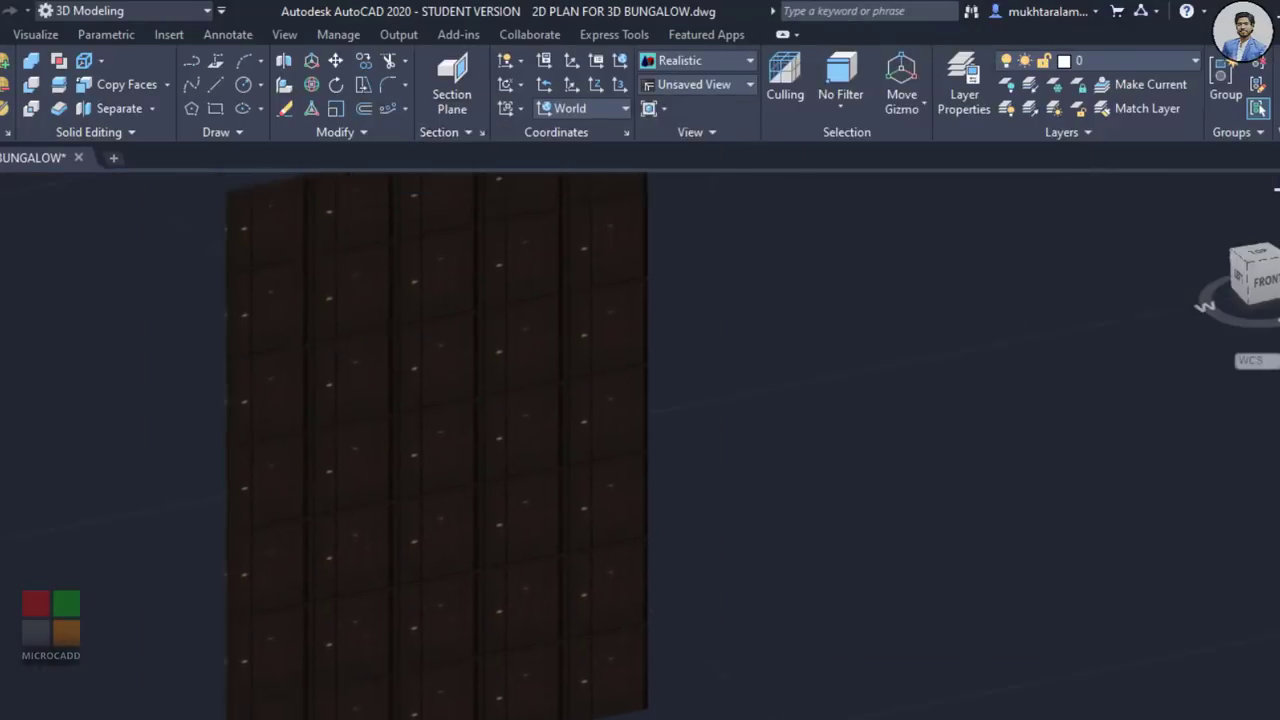
{"action": "scroll", "coordinate": [752, 507], "scroll_direction": "down", "scroll_amount": 3}
{"action": "scroll", "coordinate": [640, 495], "scroll_direction": "up", "scroll_amount": 5}
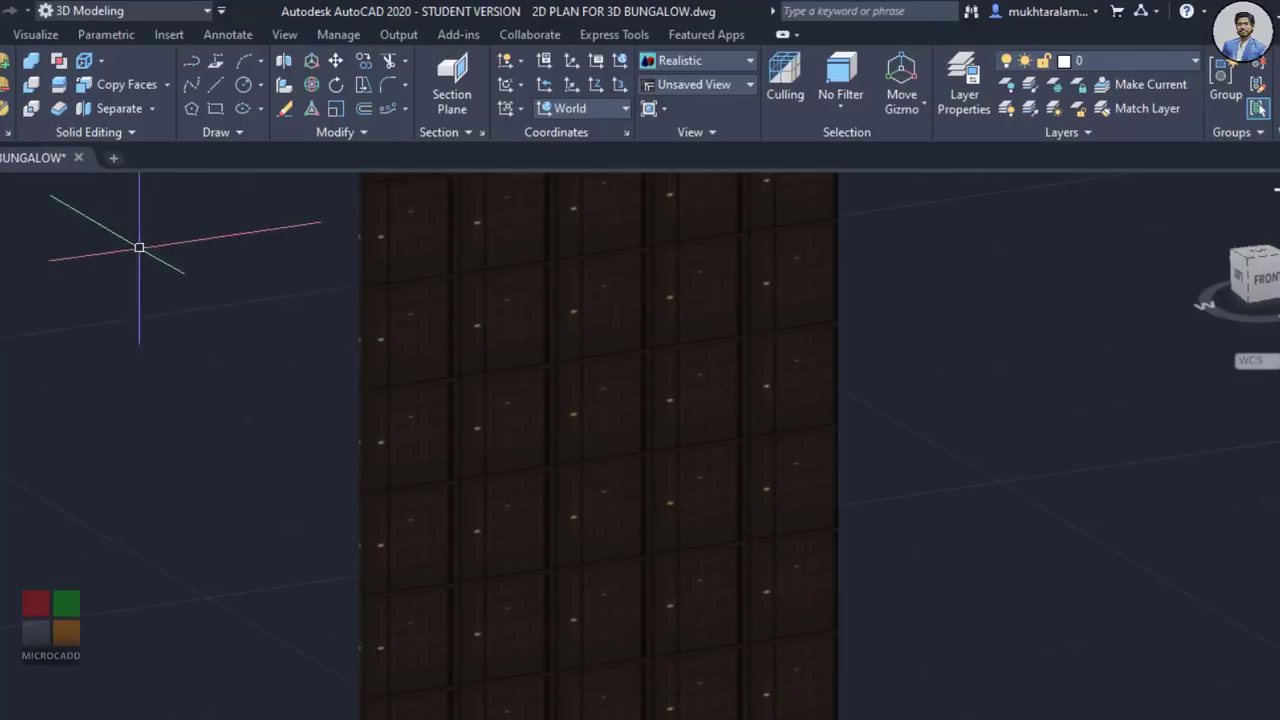
Step: Apply box material mapping to the door panel
{"action": "left_click", "coordinate": [36, 34]}
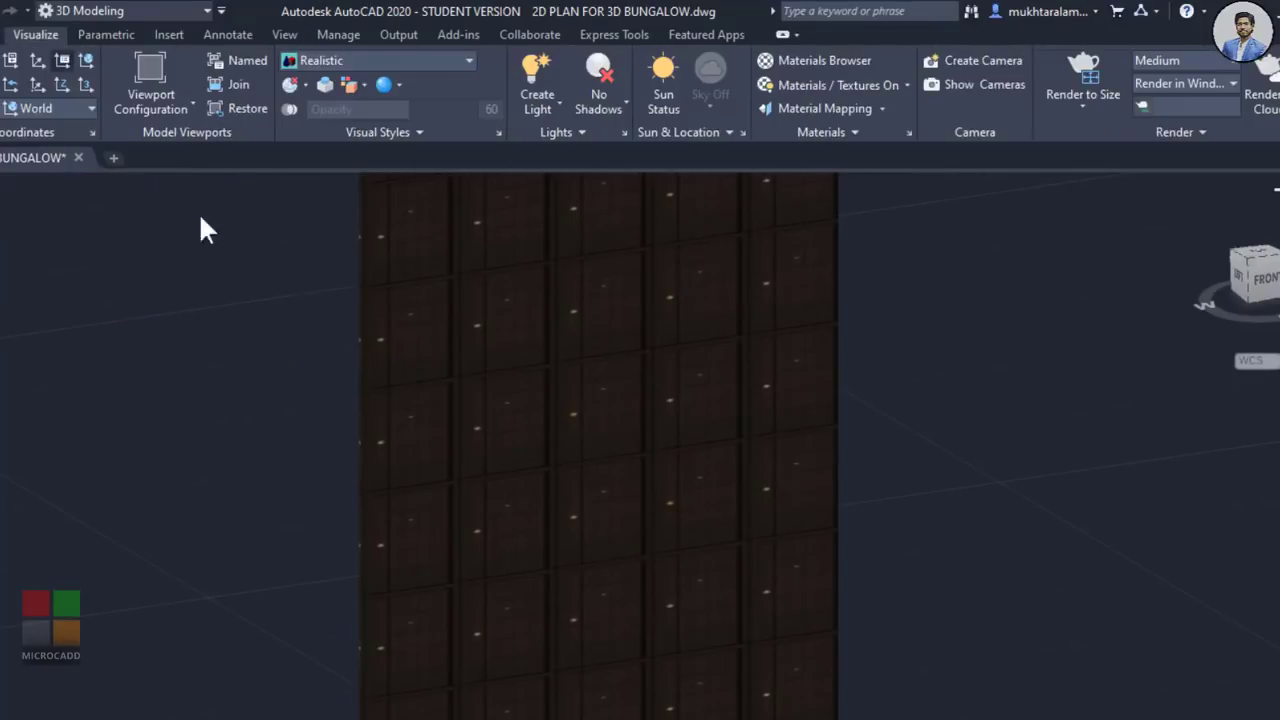
{"action": "middle_click_drag", "start_coordinate": [668, 354], "coordinate": [624, 366]}
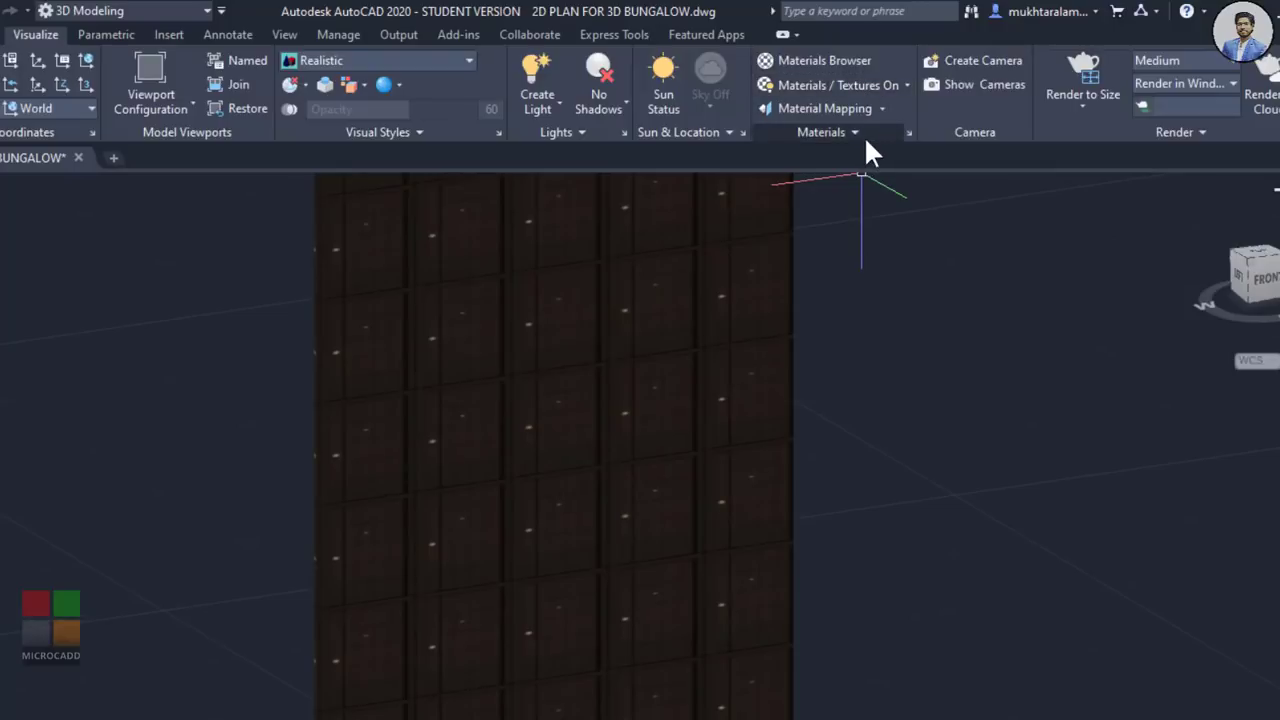
{"action": "left_click", "coordinate": [879, 112]}
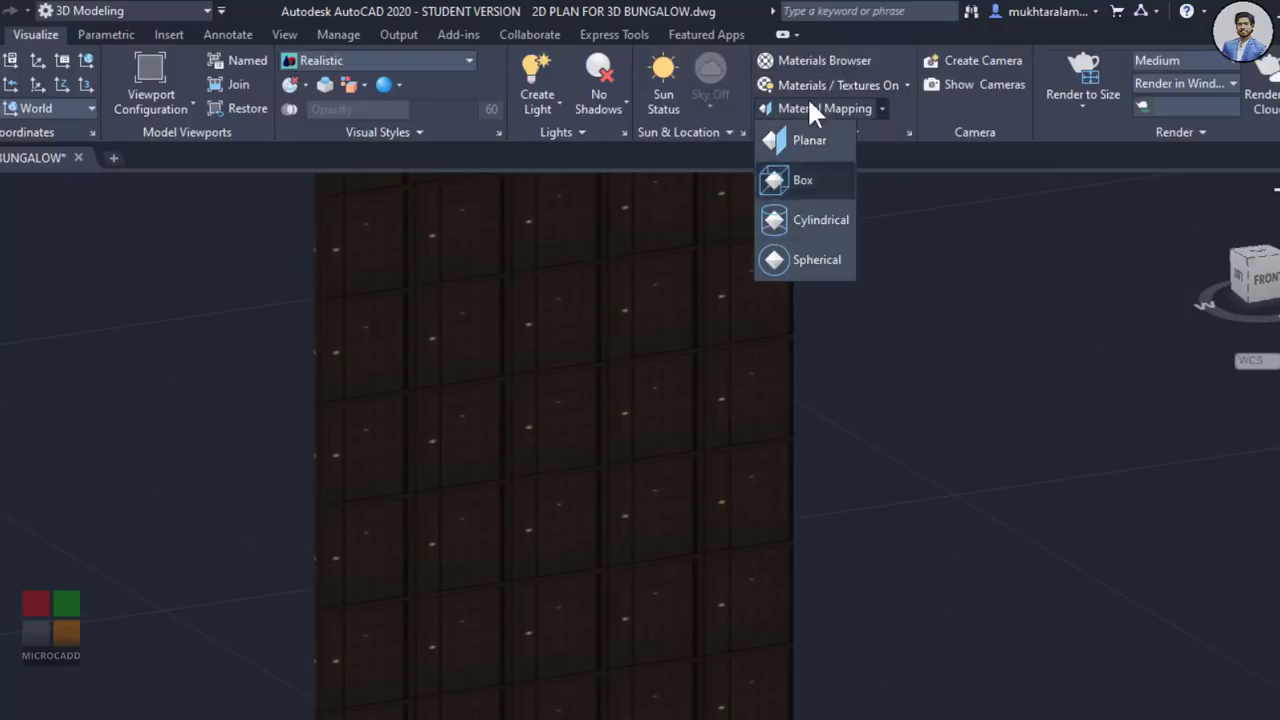
{"action": "left_click", "coordinate": [612, 324]}
{"action": "left_click", "coordinate": [621, 318]}
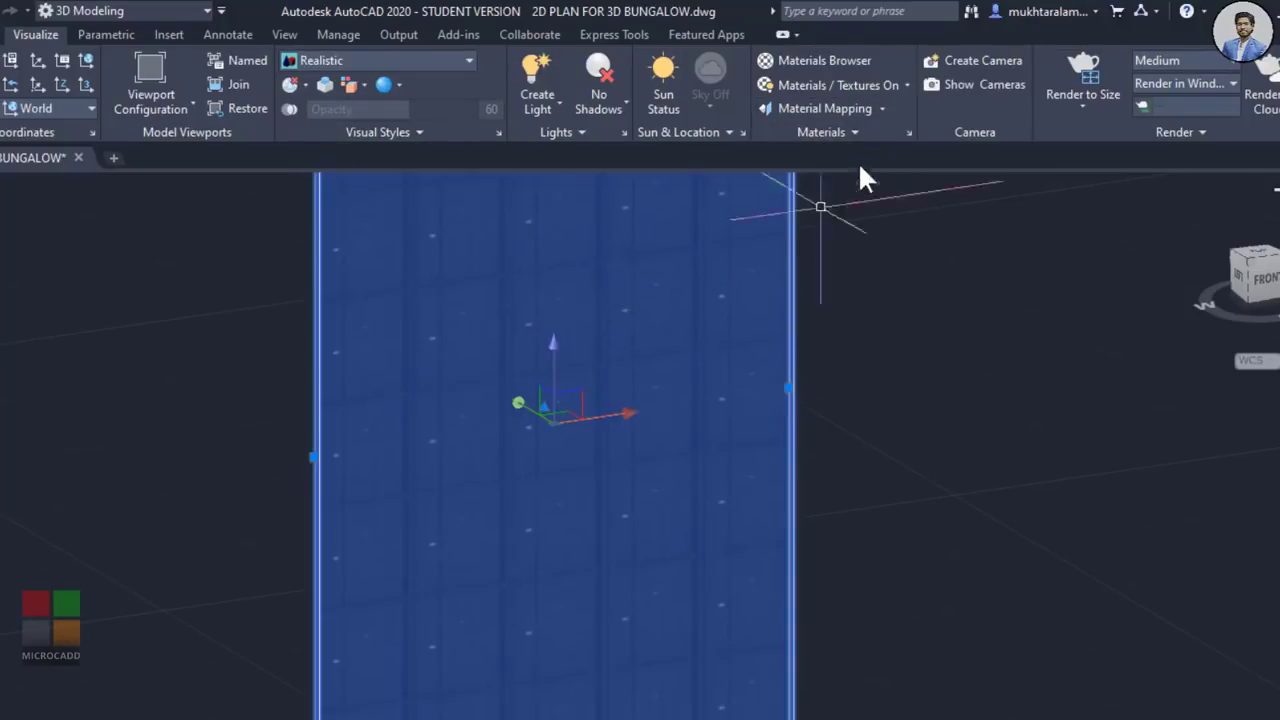
{"action": "left_click", "coordinate": [881, 109]}
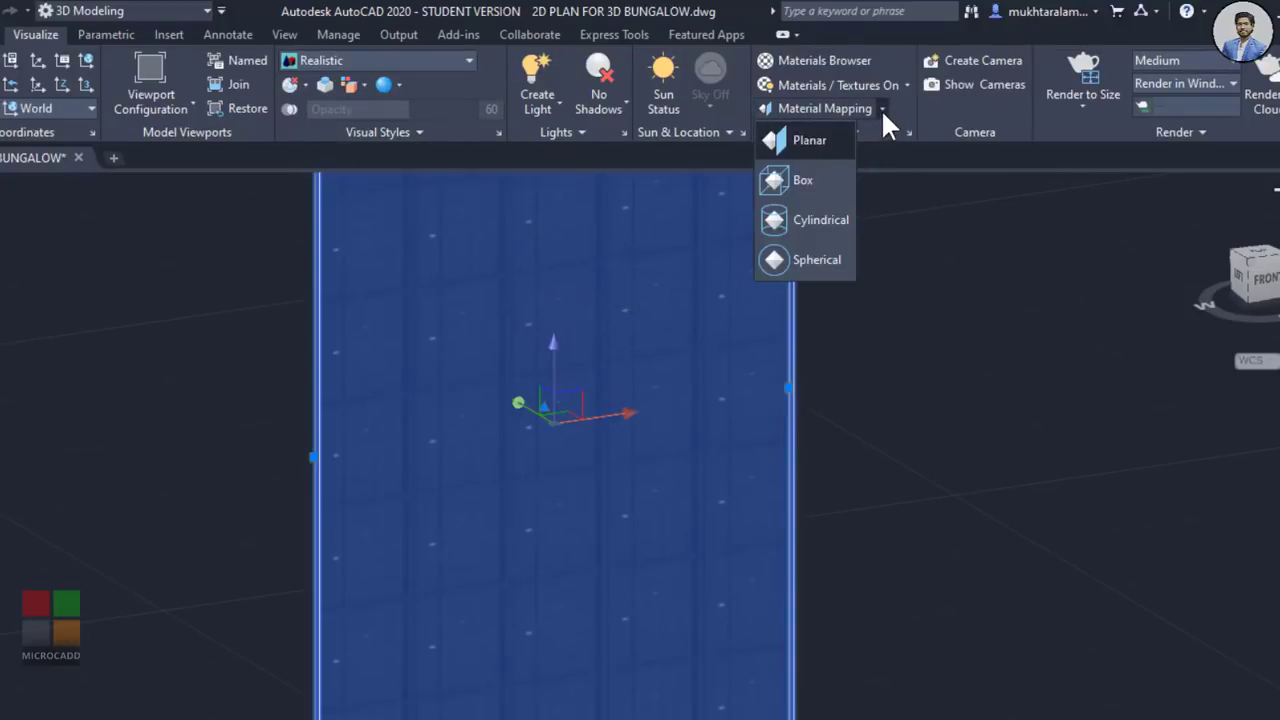
{"action": "left_click", "coordinate": [807, 184]}
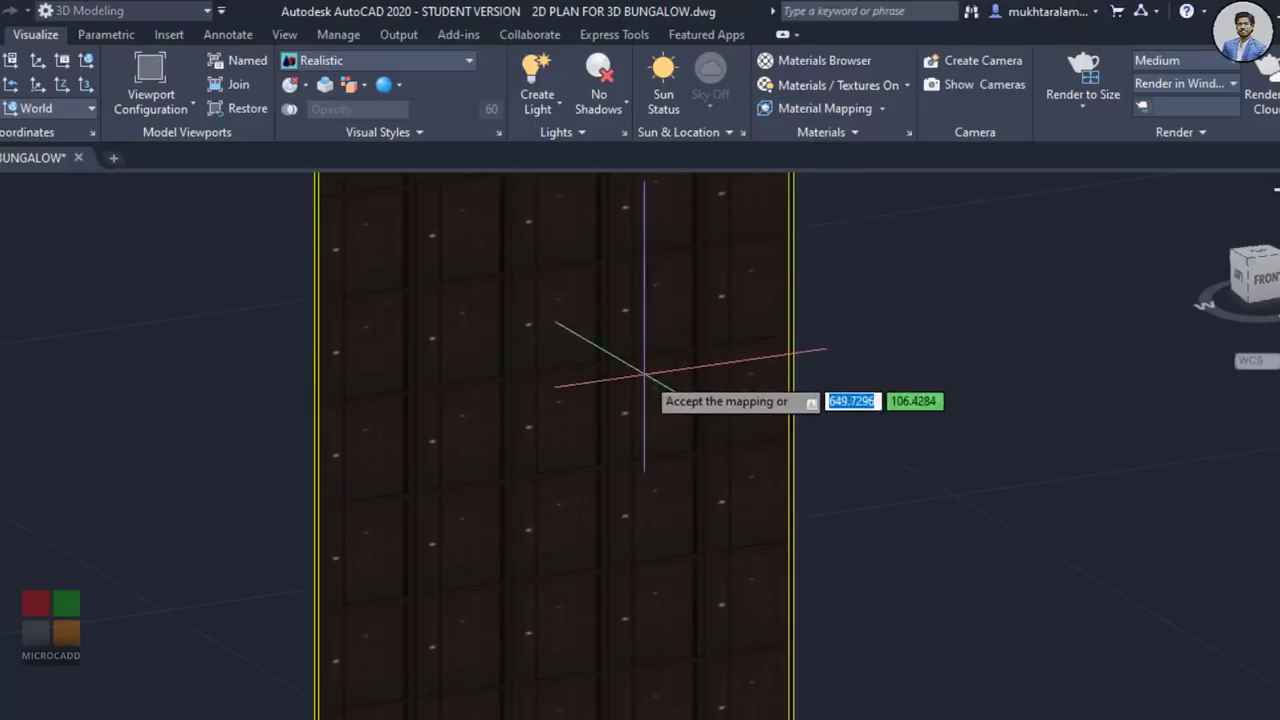
Step: Stretch the box mapping along the door panel's width until it extends far beyond the panel's edge
{"action": "scroll", "coordinate": [666, 411], "scroll_direction": "down", "scroll_amount": 1}
{"action": "middle_click_drag", "start_coordinate": [668, 413], "coordinate": [649, 374]}
{"action": "middle_click_drag", "start_coordinate": [649, 374], "coordinate": [582, 405]}
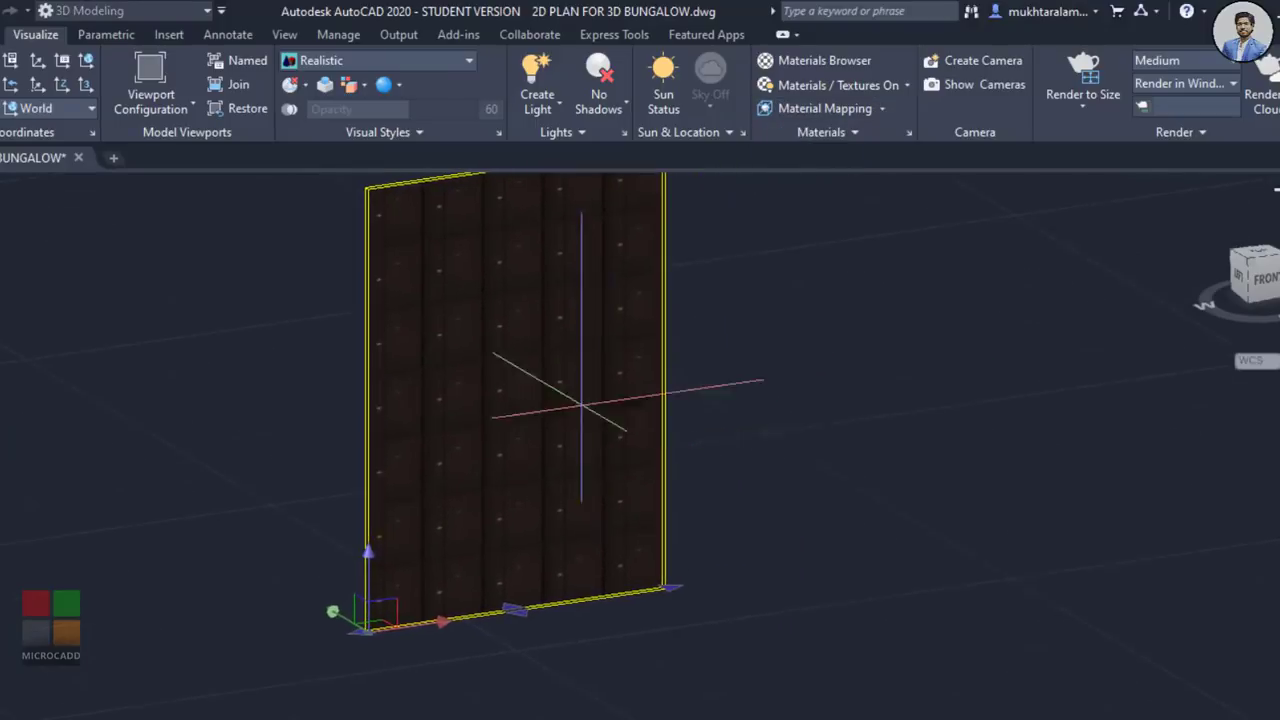
{"action": "scroll", "coordinate": [663, 590], "scroll_direction": "up", "scroll_amount": 1}
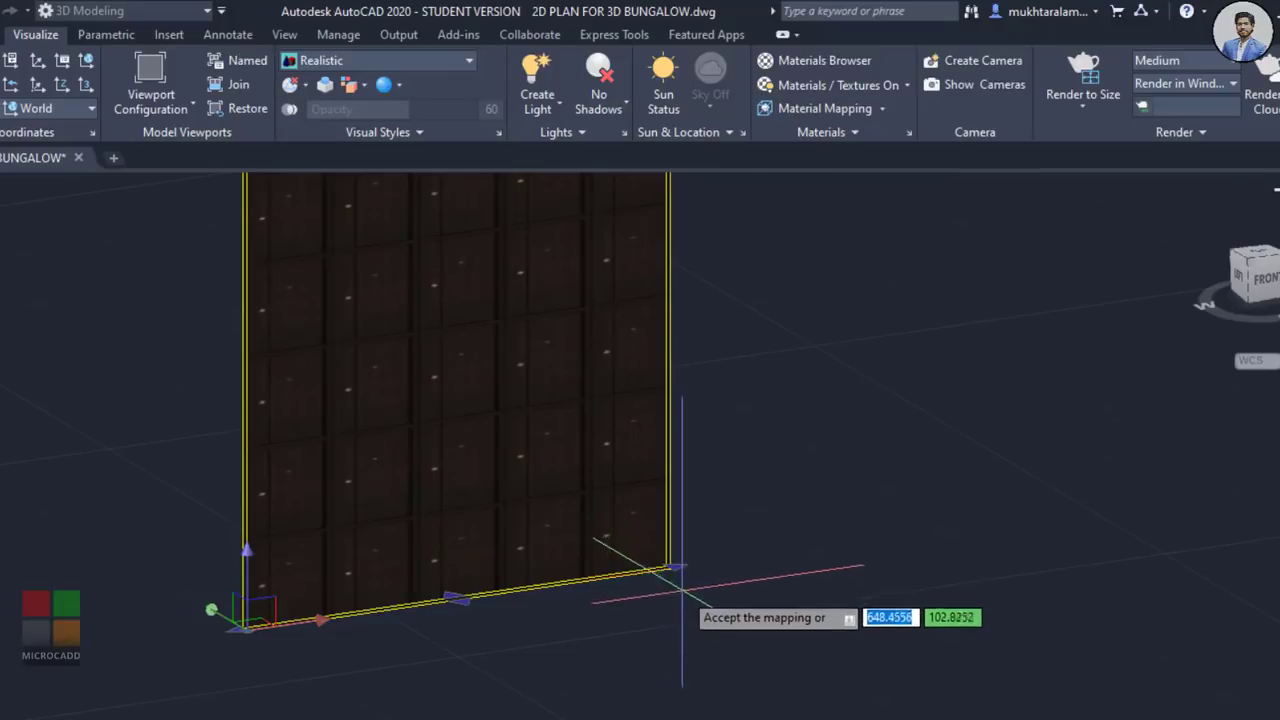
{"action": "scroll", "coordinate": [674, 555], "scroll_direction": "up", "scroll_amount": 1}
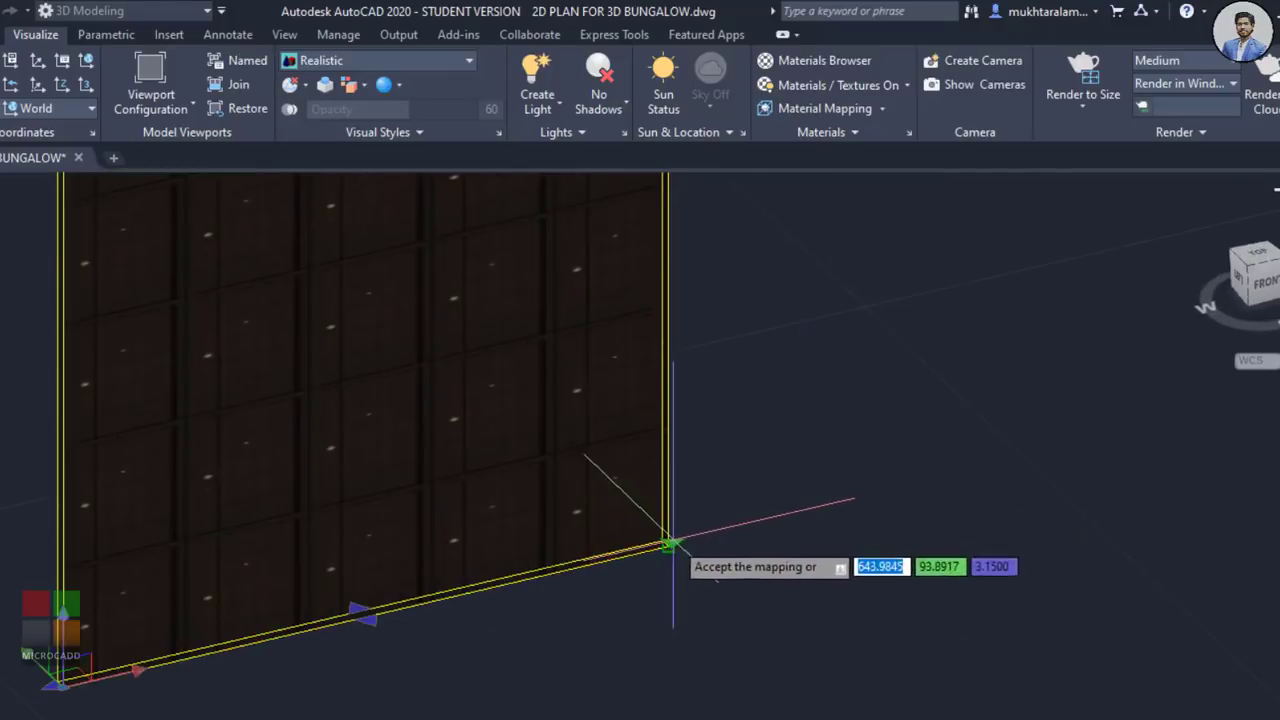
{"action": "left_click", "coordinate": [672, 539]}
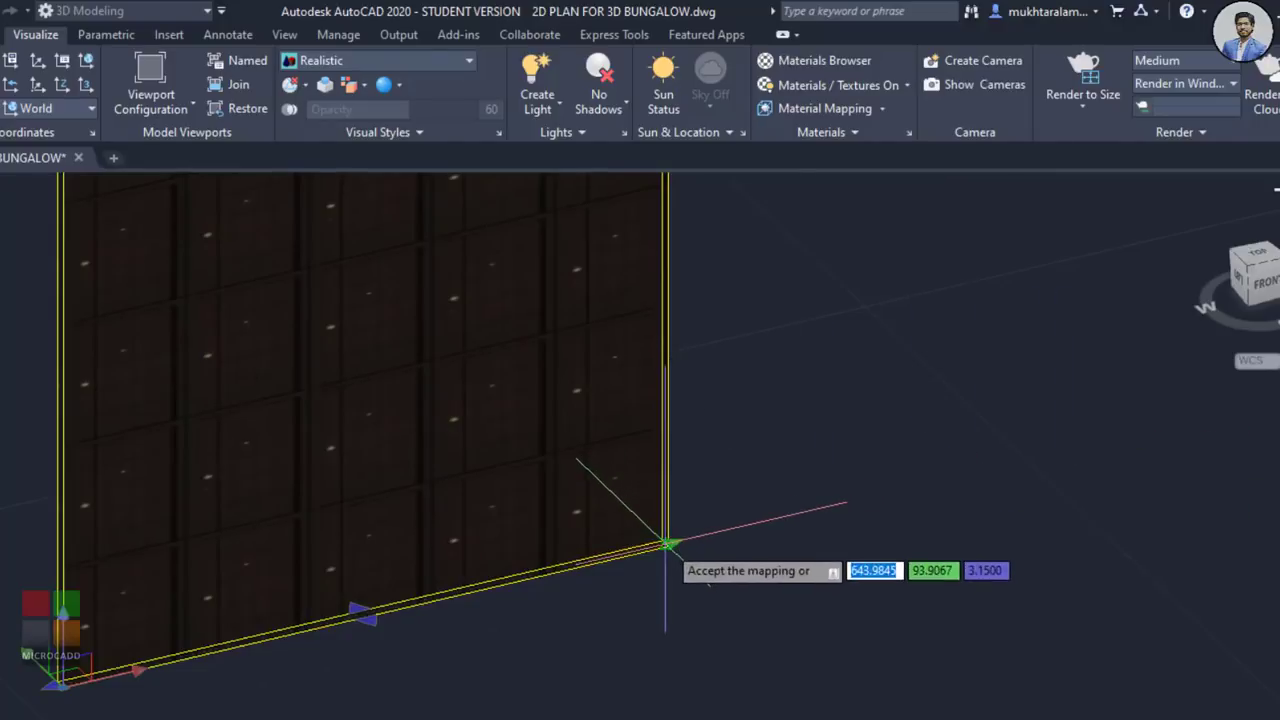
{"action": "left_click", "coordinate": [873, 495]}
{"action": "middle_click_drag", "start_coordinate": [977, 466], "coordinate": [417, 523]}
{"action": "scroll", "coordinate": [1032, 441], "scroll_direction": "down", "scroll_amount": 1}
{"action": "scroll", "coordinate": [983, 444], "scroll_direction": "down", "scroll_amount": 1}
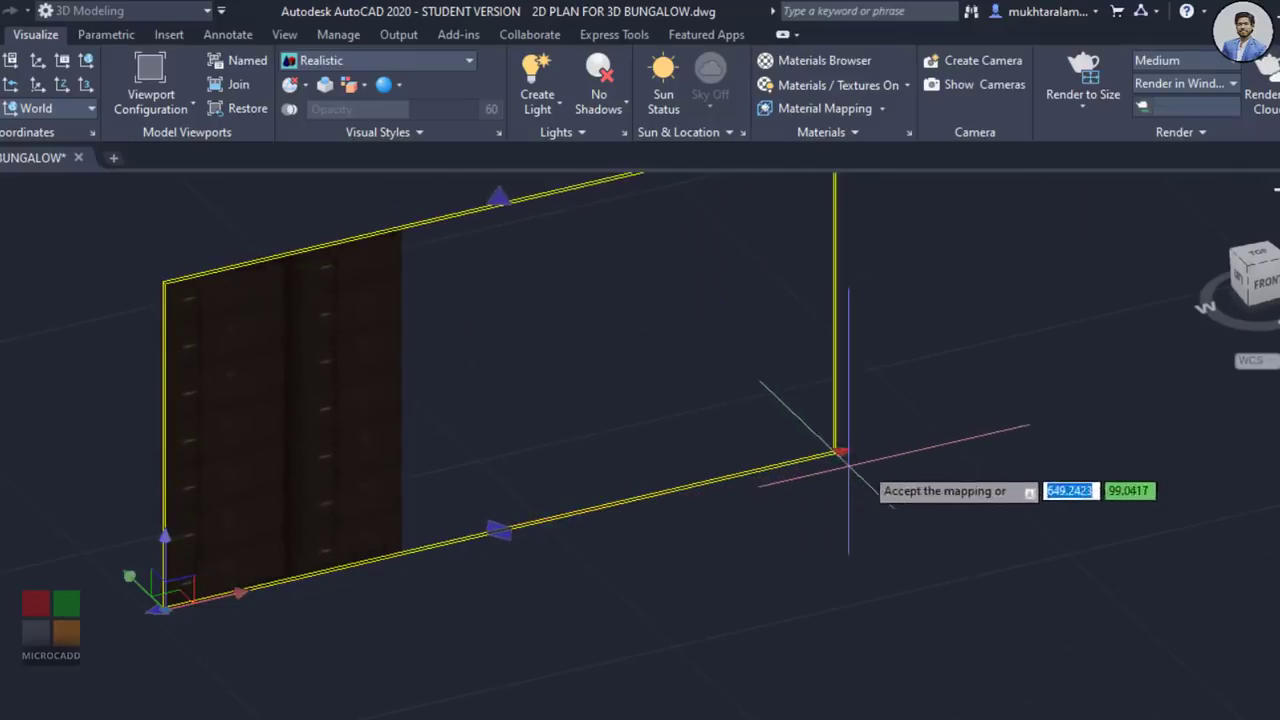
{"action": "middle_click_drag", "start_coordinate": [994, 465], "coordinate": [851, 480]}
{"action": "scroll", "coordinate": [851, 480], "scroll_direction": "down", "scroll_amount": 2}
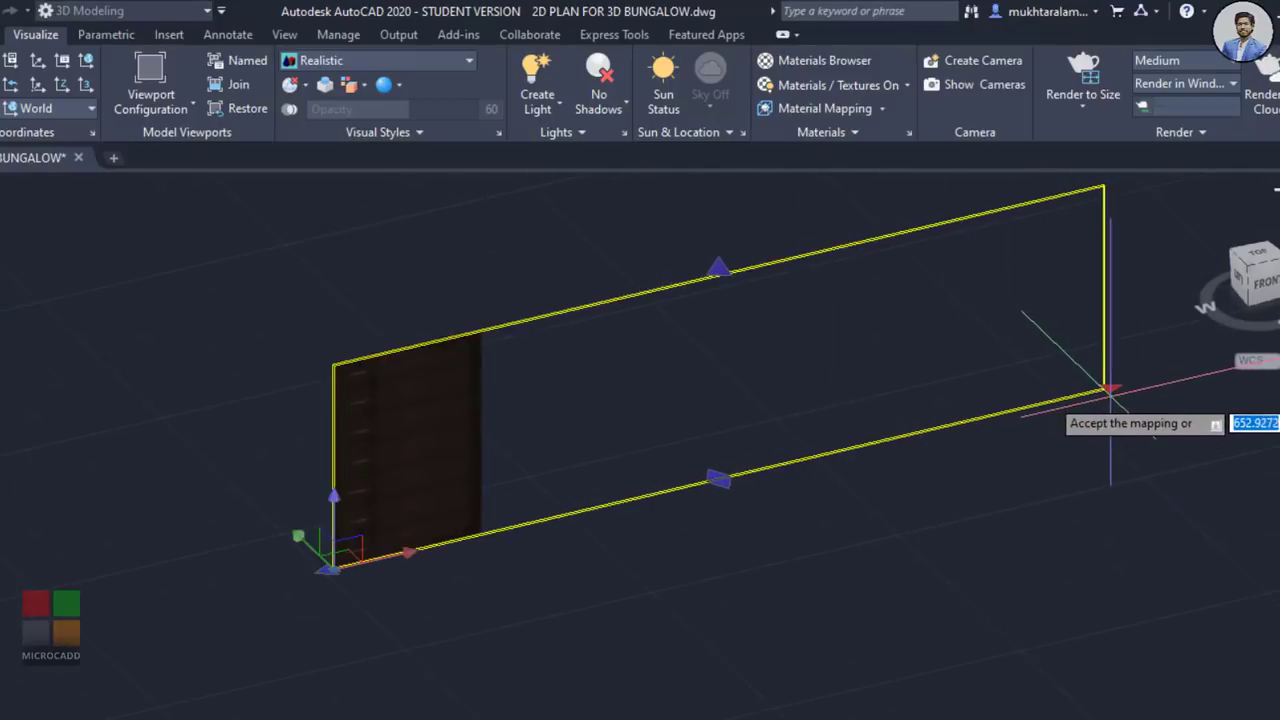
{"action": "left_click", "coordinate": [1110, 397]}
Step: Stretch the box mapping upward far beyond the panel's top so that one complete door image fits the panel
{"action": "middle_click_drag", "start_coordinate": [777, 383], "coordinate": [777, 431]}
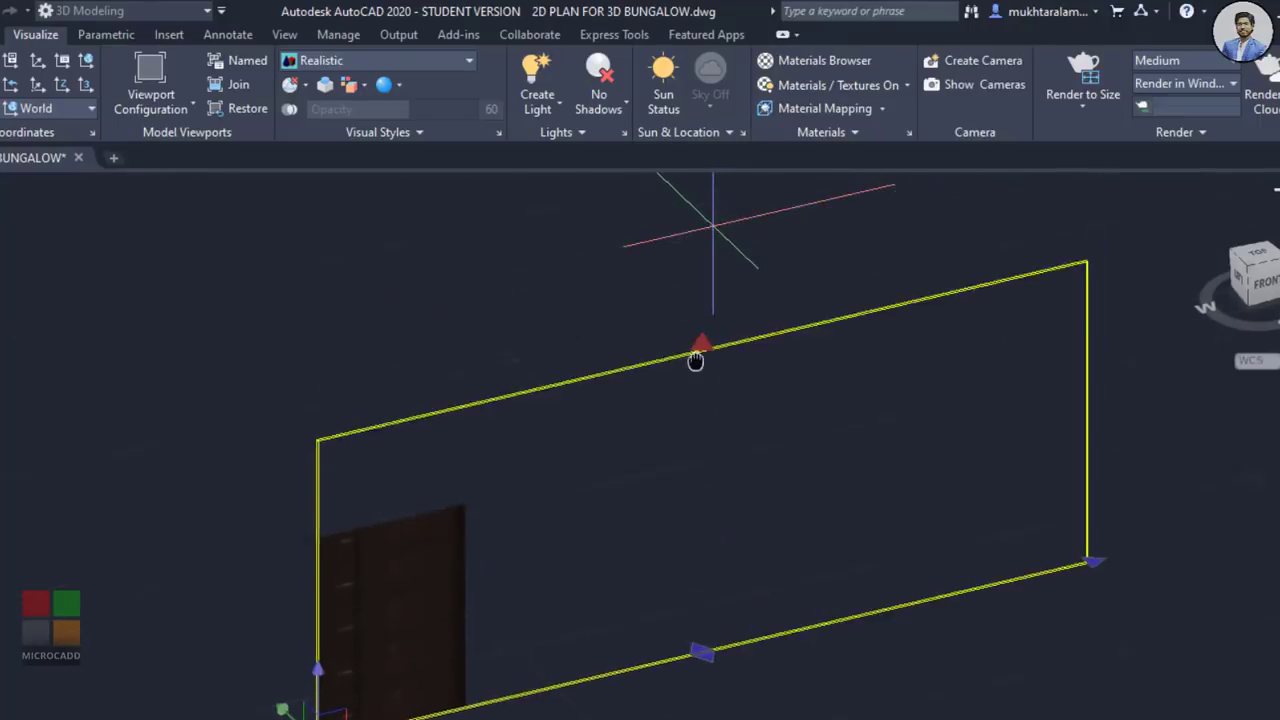
{"action": "scroll", "coordinate": [697, 271], "scroll_direction": "down", "scroll_amount": 4}
{"action": "middle_click_drag", "start_coordinate": [651, 388], "coordinate": [635, 428]}
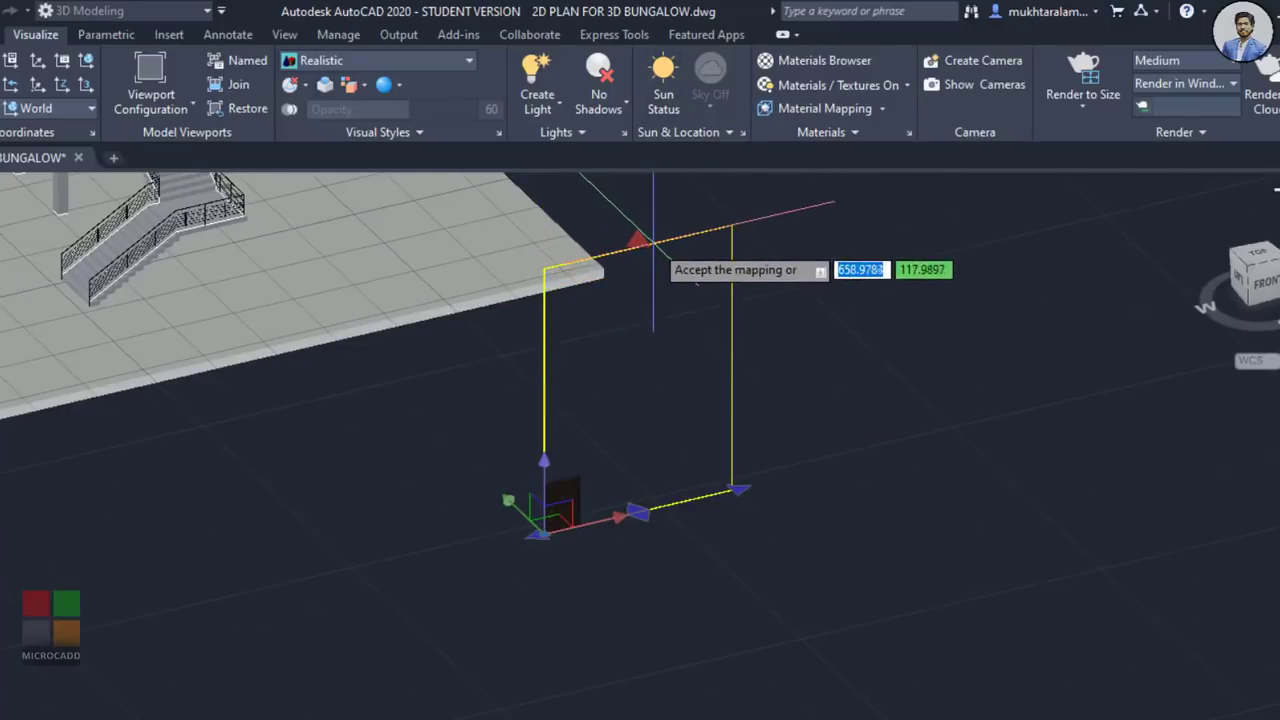
{"action": "scroll", "coordinate": [624, 520], "scroll_direction": "up", "scroll_amount": 3}
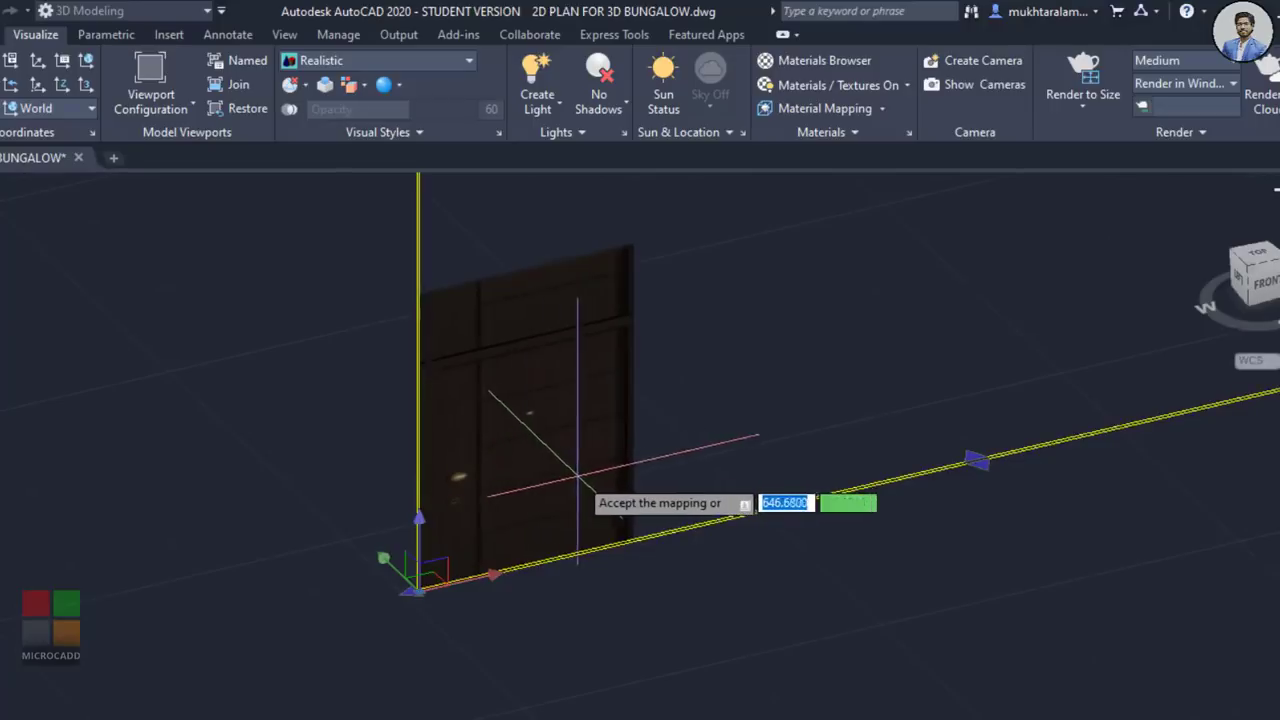
{"action": "scroll", "coordinate": [573, 394], "scroll_direction": "up", "scroll_amount": 2}
{"action": "middle_click_drag", "start_coordinate": [554, 487], "coordinate": [566, 511]}
{"action": "scroll", "coordinate": [566, 511], "scroll_direction": "down", "scroll_amount": 4}
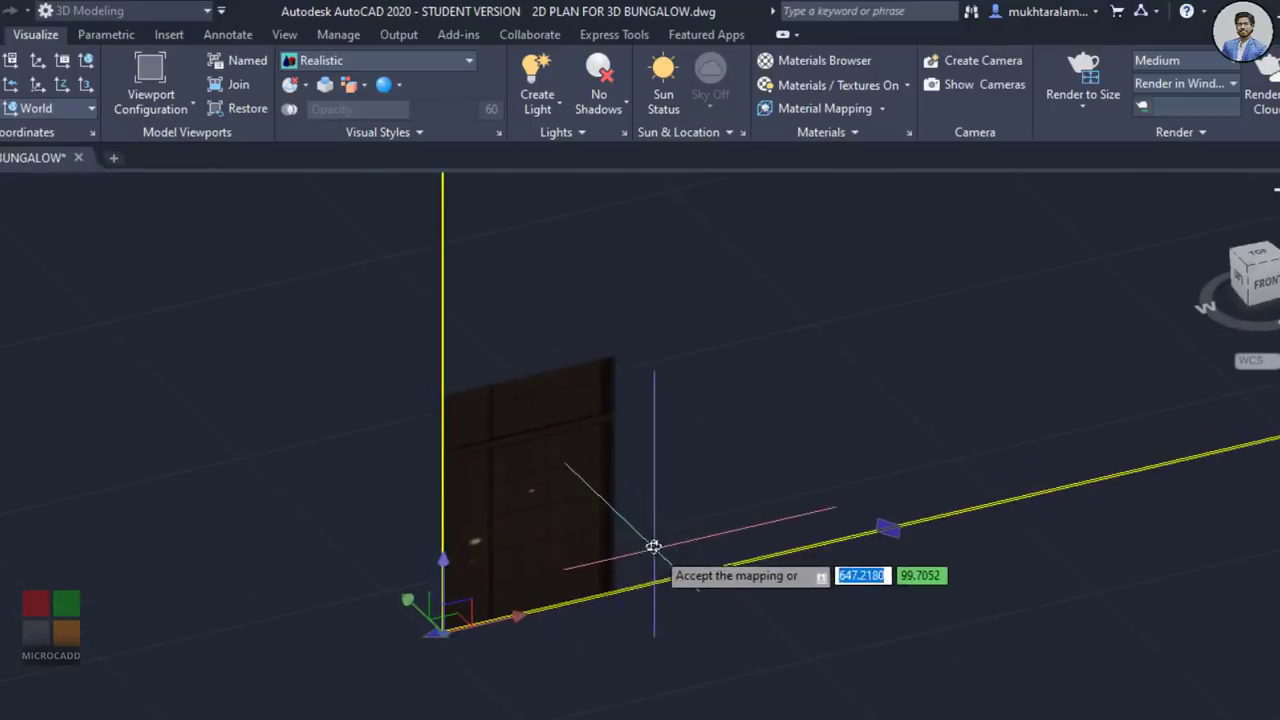
{"action": "scroll", "coordinate": [629, 497], "scroll_direction": "up", "scroll_amount": 4}
{"action": "scroll", "coordinate": [620, 620], "scroll_direction": "down", "scroll_amount": 3}
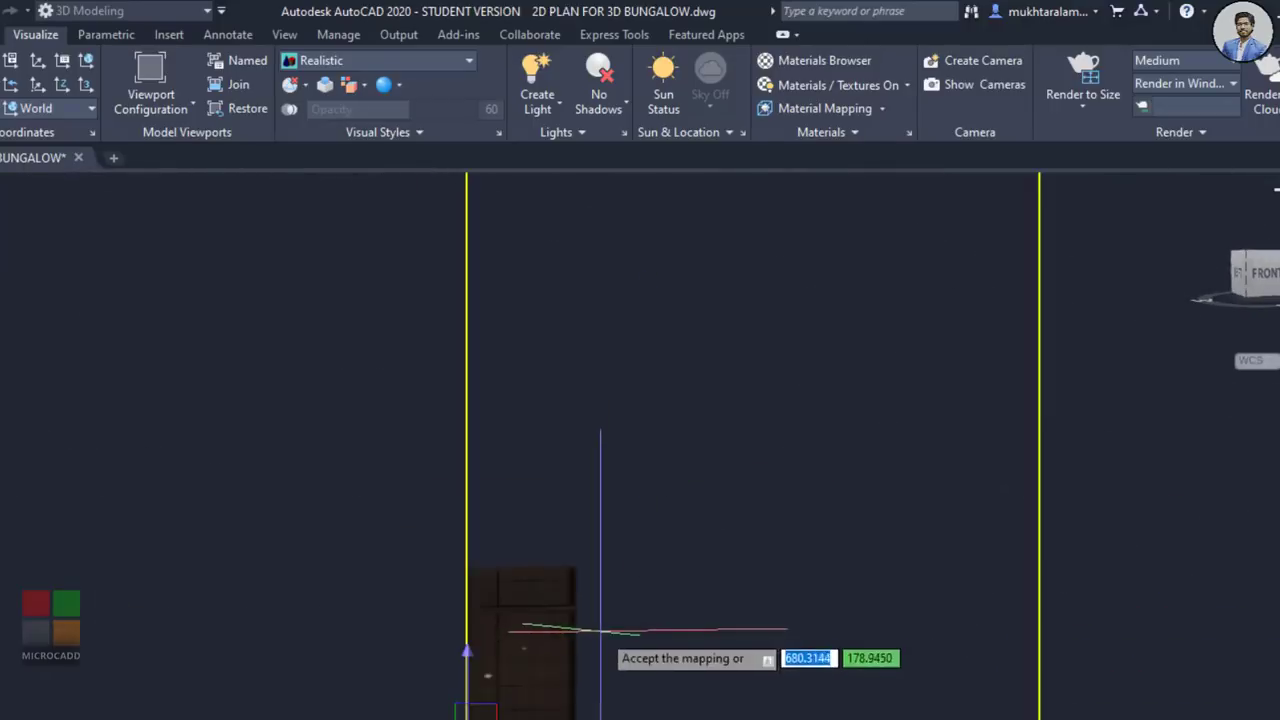
{"action": "scroll", "coordinate": [644, 597], "scroll_direction": "down", "scroll_amount": 4}
{"action": "middle_click_drag", "start_coordinate": [644, 597], "coordinate": [635, 607]}
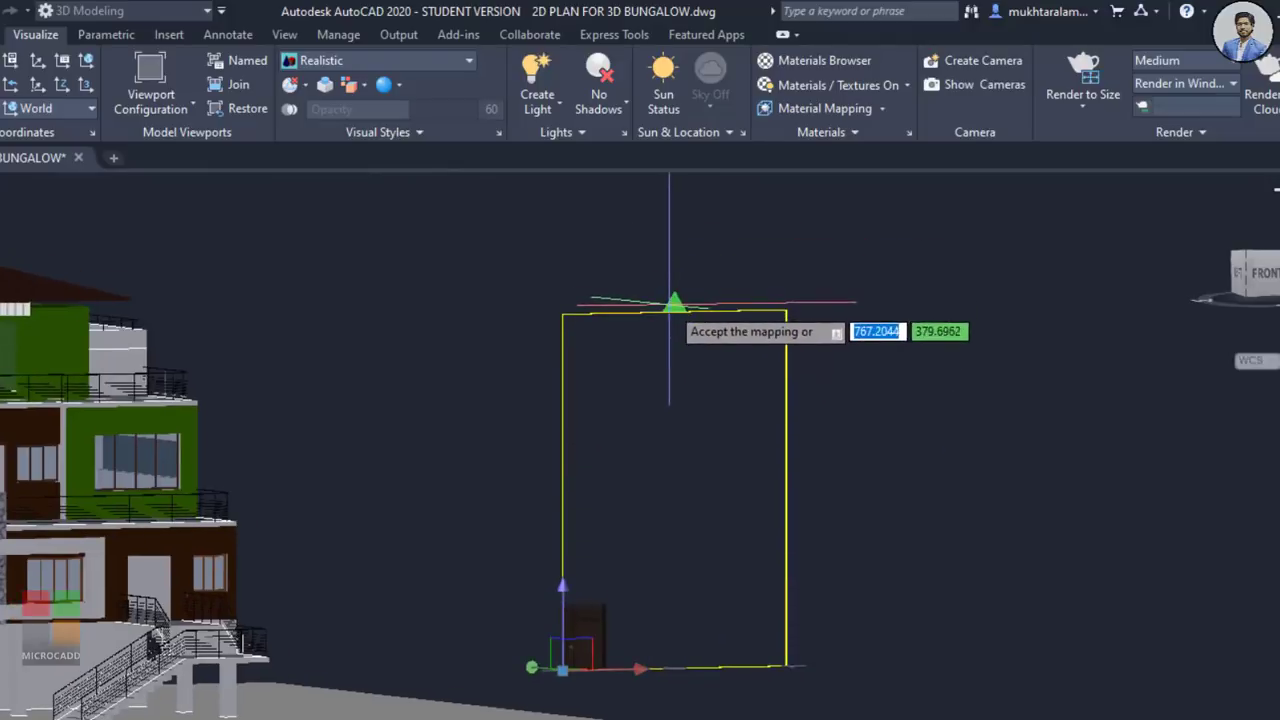
{"action": "left_click", "coordinate": [672, 302]}
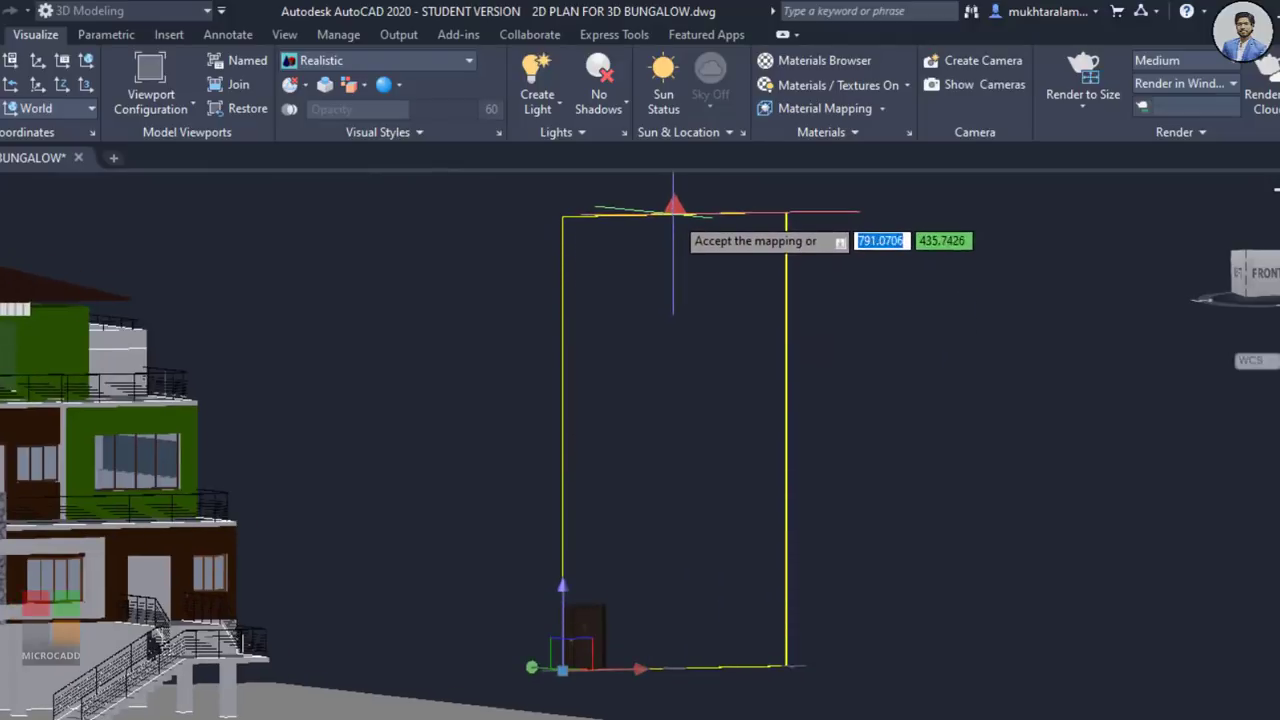
{"action": "left_click", "coordinate": [673, 212]}
{"action": "scroll", "coordinate": [590, 650], "scroll_direction": "up", "scroll_amount": 8}
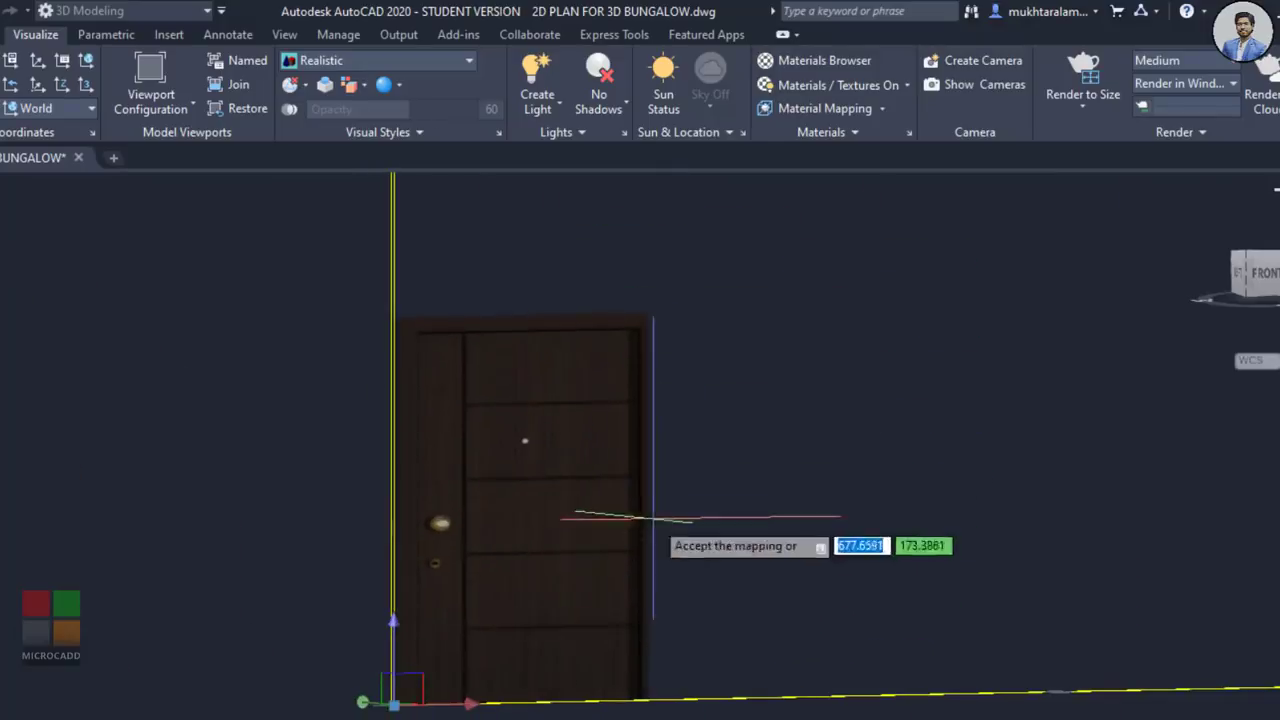
Step: Try shifting the texture along the panel's width, bring it back flush with the panel's edge, and accept the mapping
{"action": "middle_click_drag", "start_coordinate": [652, 519], "coordinate": [610, 600], "text": "shift"}
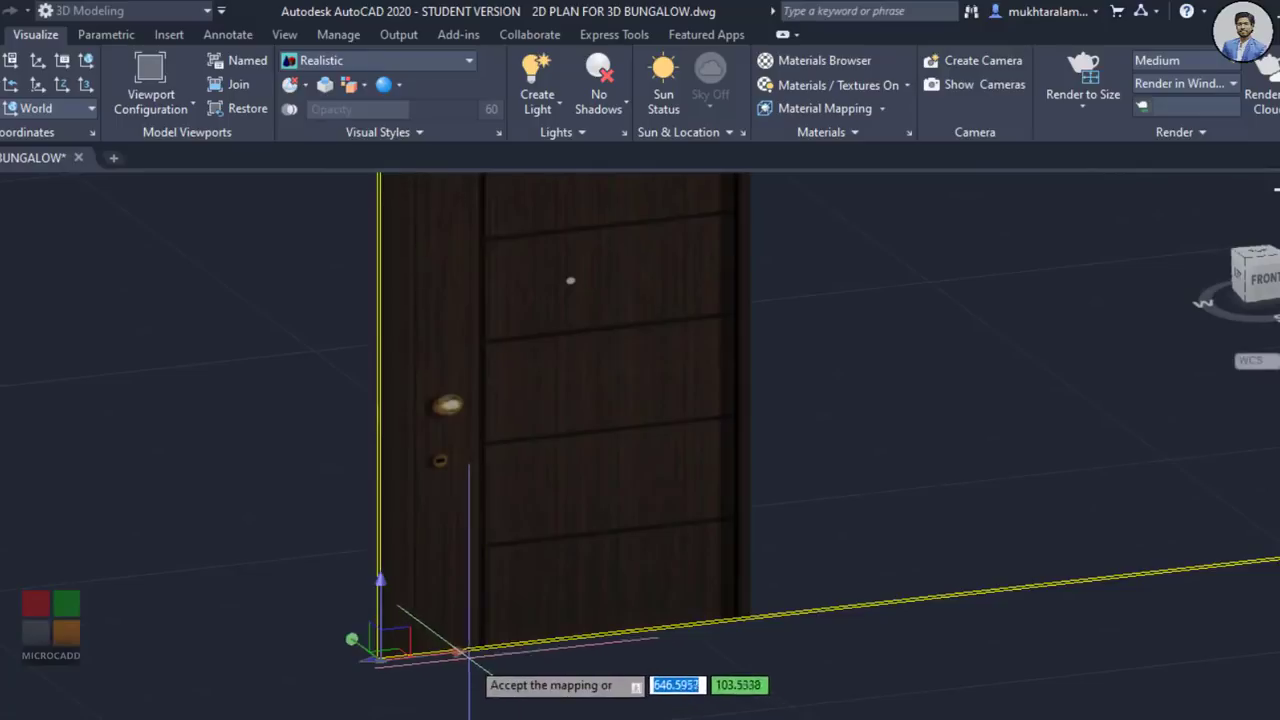
{"action": "left_click_drag", "start_coordinate": [462, 655], "coordinate": [502, 649]}
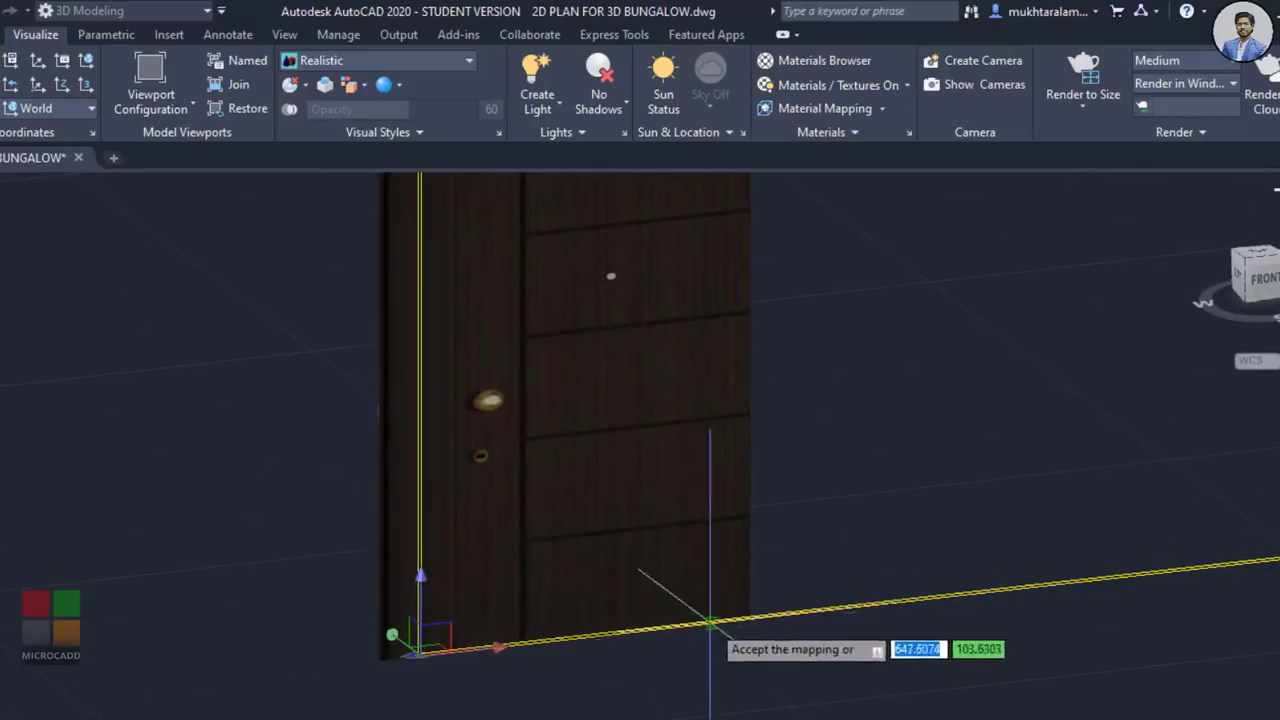
{"action": "left_click_drag", "start_coordinate": [504, 652], "coordinate": [442, 665]}
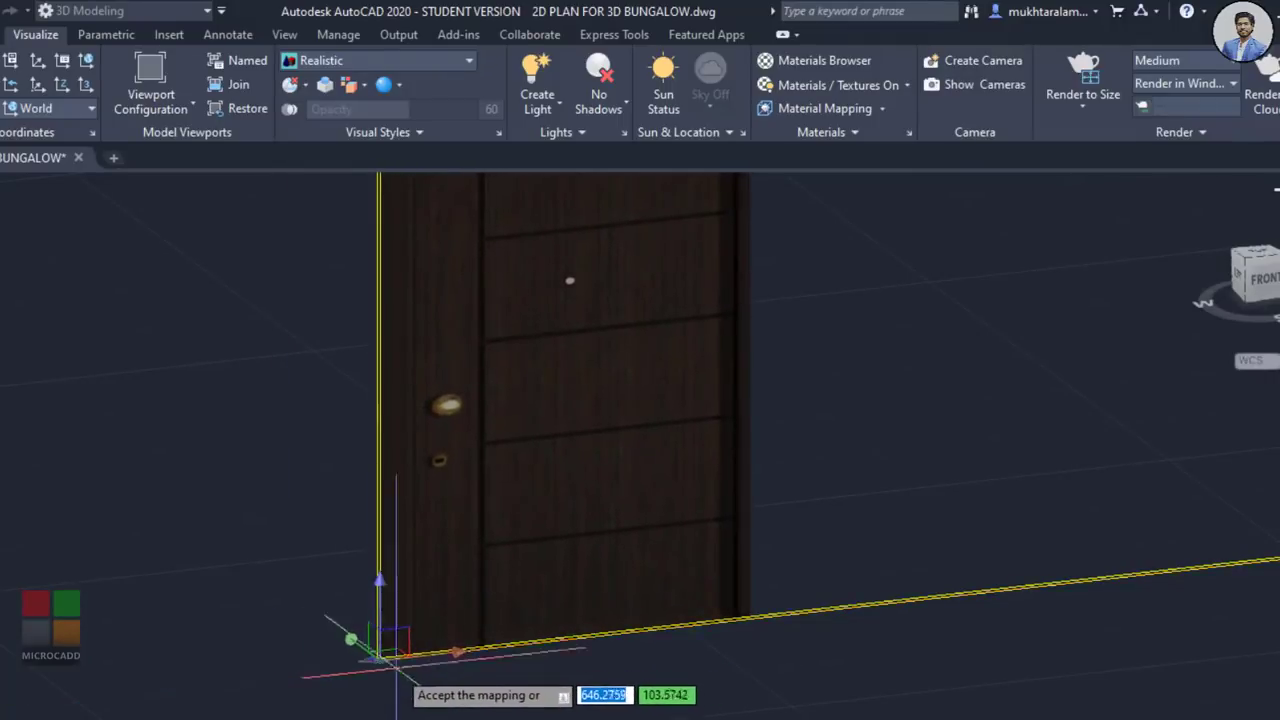
{"action": "scroll", "coordinate": [500, 668], "scroll_direction": "down", "scroll_amount": 4}
{"action": "key", "text": "Return"}
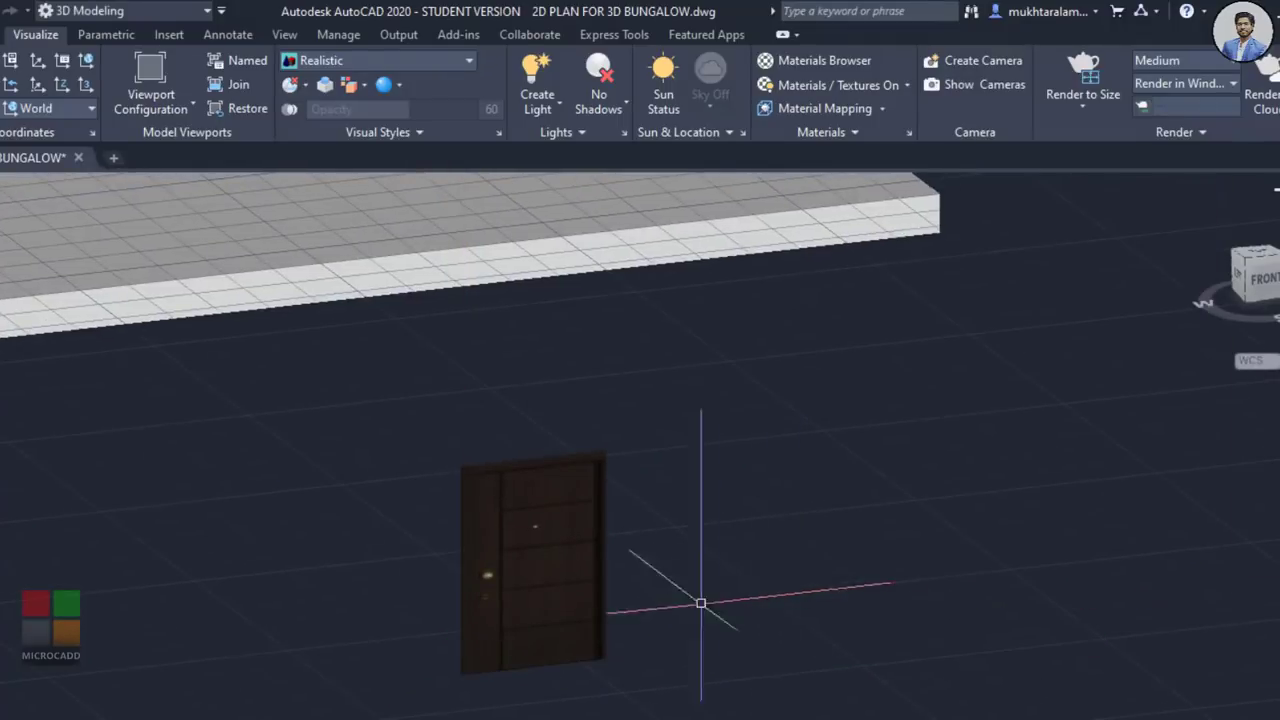
Step: Move the textured door panel by its bottom corner to the bottom corner of the bungalow's front entrance opening
{"action": "middle_click_drag", "start_coordinate": [546, 627], "coordinate": [639, 584]}
{"action": "scroll", "coordinate": [671, 571], "scroll_direction": "down", "scroll_amount": 2}
{"action": "scroll", "coordinate": [671, 556], "scroll_direction": "up", "scroll_amount": 6}
{"action": "scroll", "coordinate": [639, 584], "scroll_direction": "down", "scroll_amount": 5}
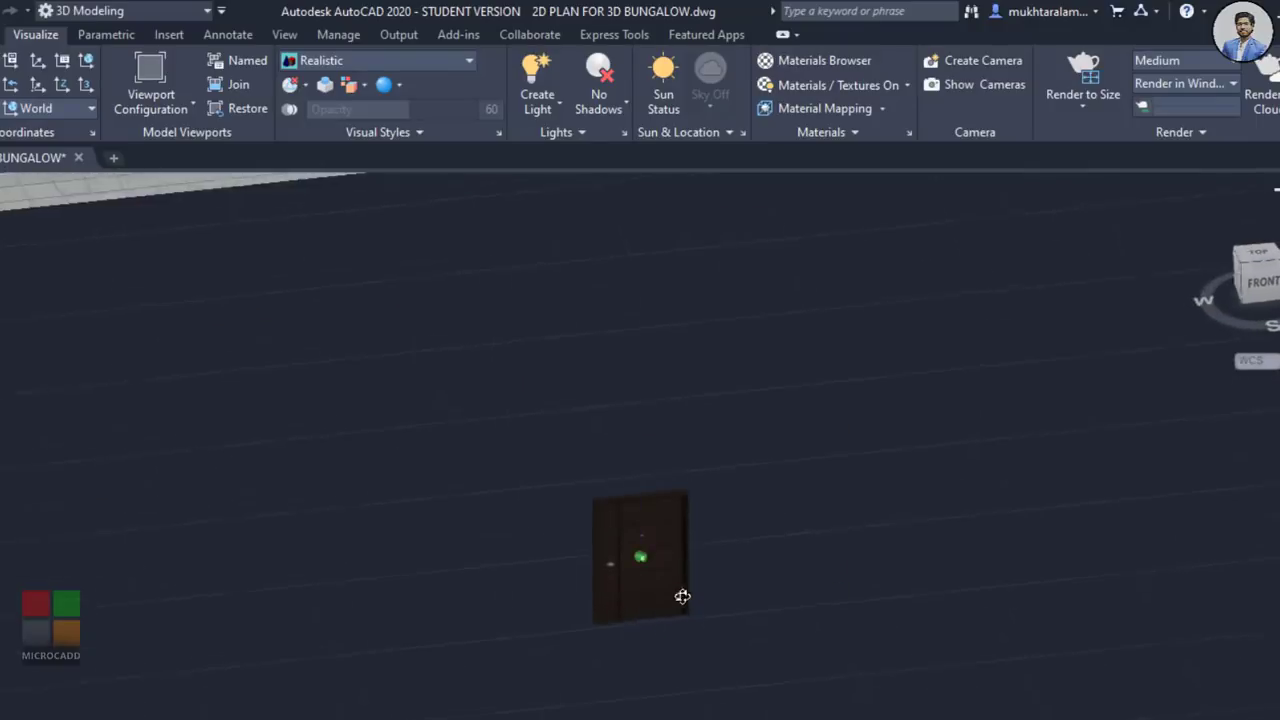
{"action": "left_click", "coordinate": [651, 586]}
{"action": "scroll", "coordinate": [651, 586], "scroll_direction": "up", "scroll_amount": 4}
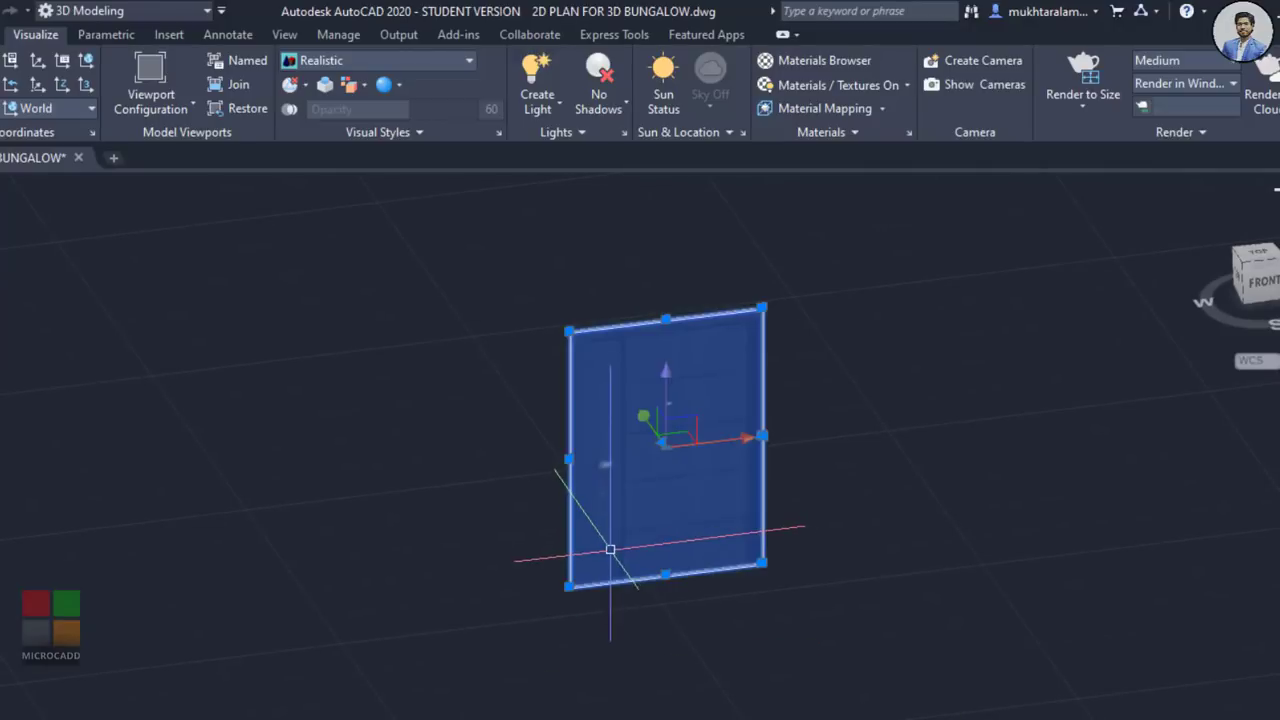
{"action": "key", "text": "Return"}
{"action": "scroll", "coordinate": [562, 598], "scroll_direction": "up", "scroll_amount": 5}
{"action": "middle_click_drag", "start_coordinate": [672, 570], "coordinate": [751, 543], "text": "shift"}
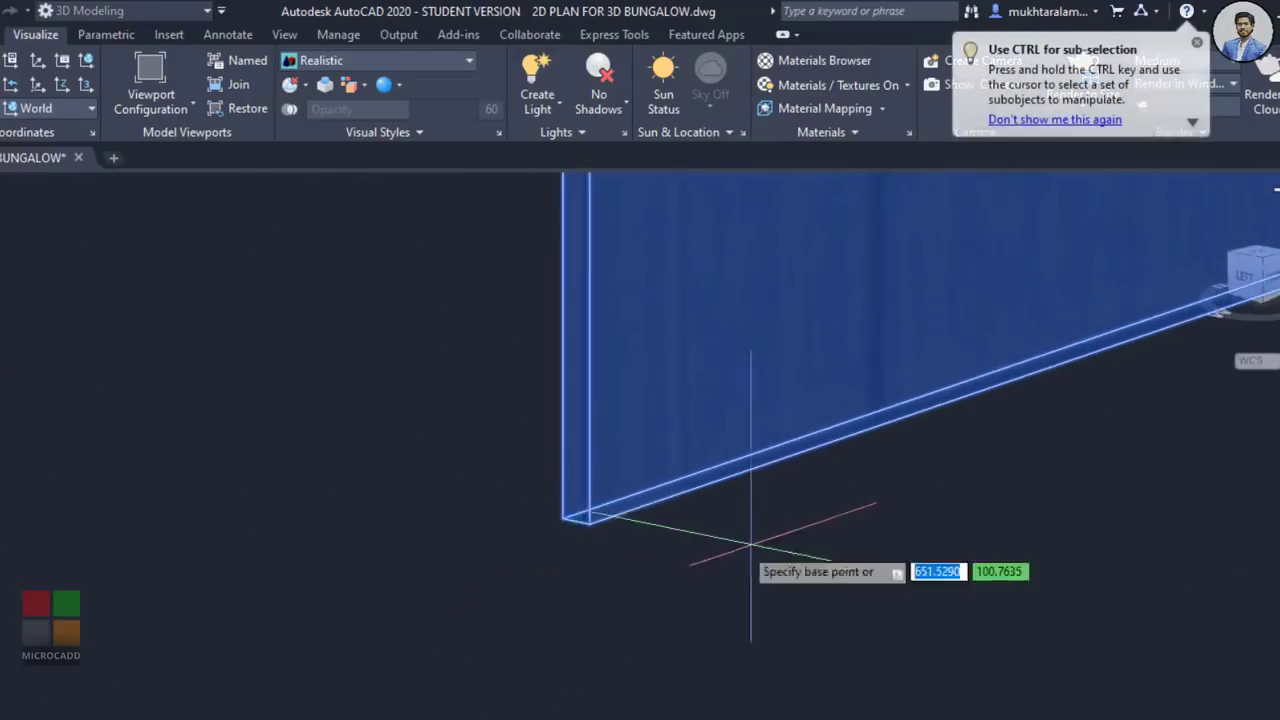
{"action": "scroll", "coordinate": [598, 550], "scroll_direction": "up", "scroll_amount": 4}
{"action": "left_click", "coordinate": [535, 462]}
{"action": "scroll", "coordinate": [554, 549], "scroll_direction": "down", "scroll_amount": 8}
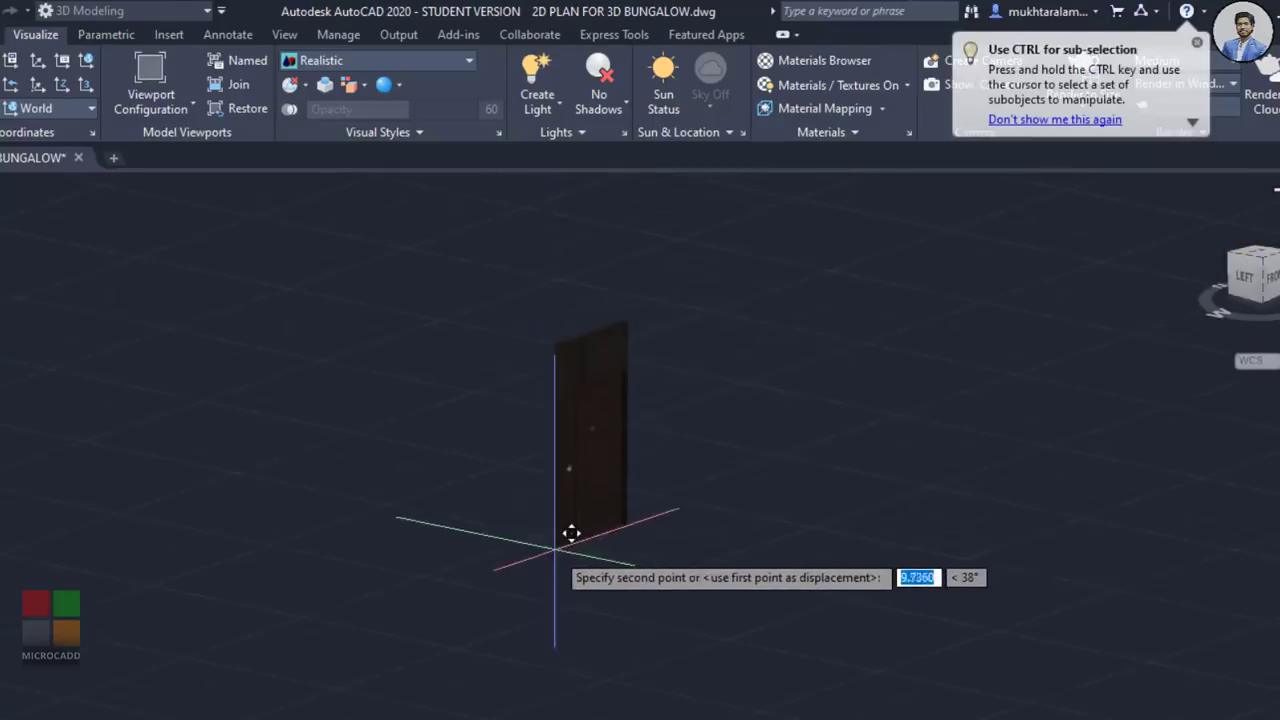
{"action": "middle_click_drag", "start_coordinate": [560, 566], "coordinate": [98, 532], "text": "shift"}
{"action": "scroll", "coordinate": [85, 515], "scroll_direction": "up", "scroll_amount": 7}
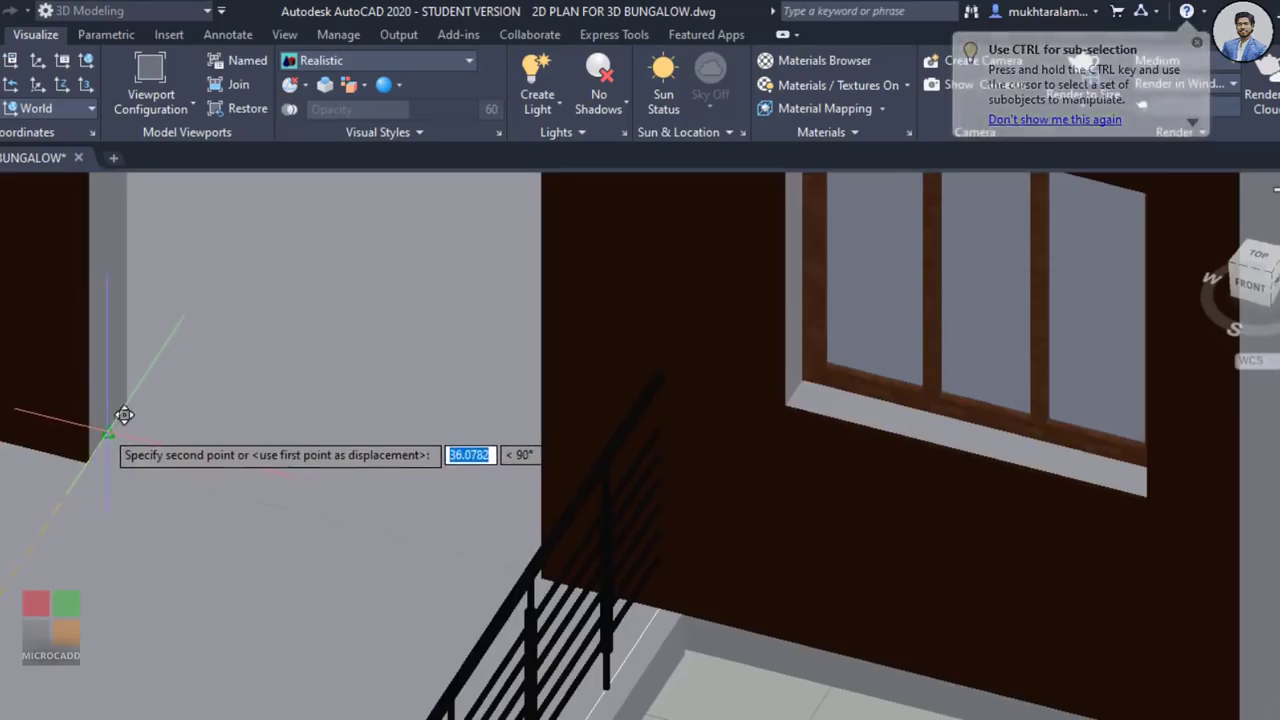
{"action": "left_click", "coordinate": [108, 433]}
{"action": "scroll", "coordinate": [400, 590], "scroll_direction": "down", "scroll_amount": 5}
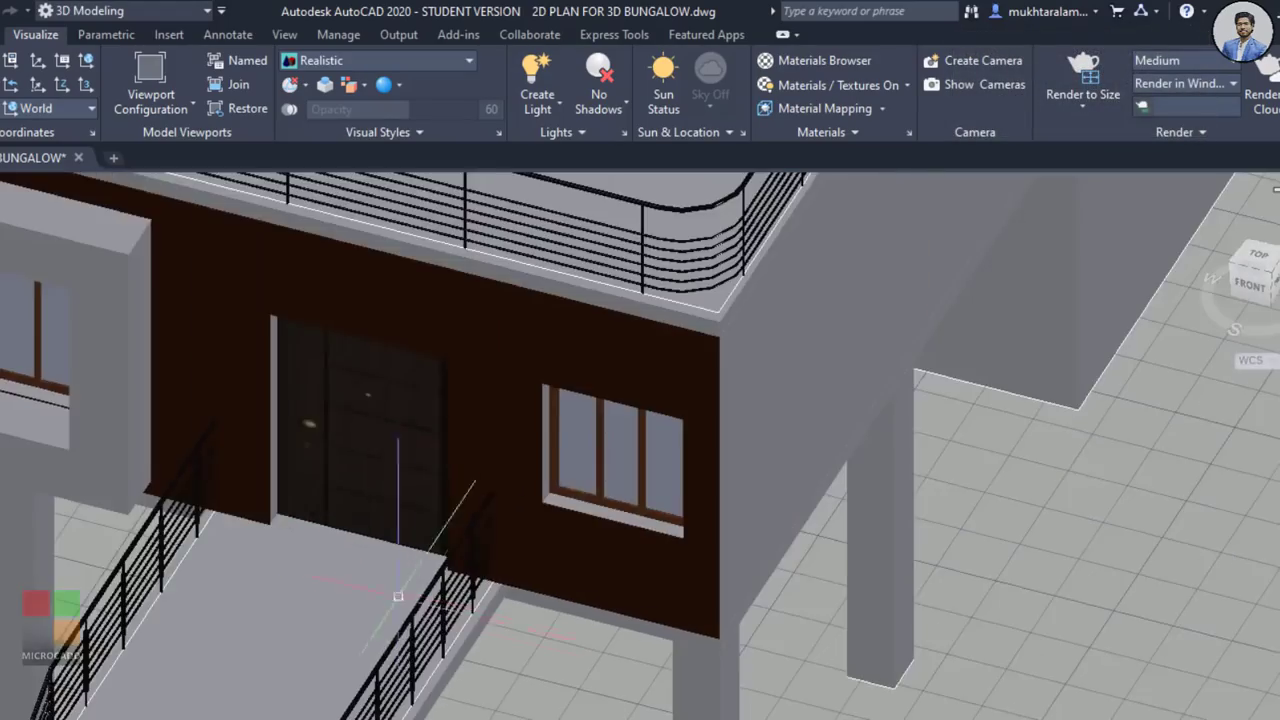
Step: Draw a 1.2 by 2.1 rectangle corner to corner over the side door opening at the head of the brown-tread staircase
{"action": "middle_click_drag", "start_coordinate": [400, 590], "coordinate": [708, 505]}
{"action": "middle_click_drag", "start_coordinate": [708, 505], "coordinate": [646, 674]}
{"action": "scroll", "coordinate": [643, 650], "scroll_direction": "down", "scroll_amount": 5}
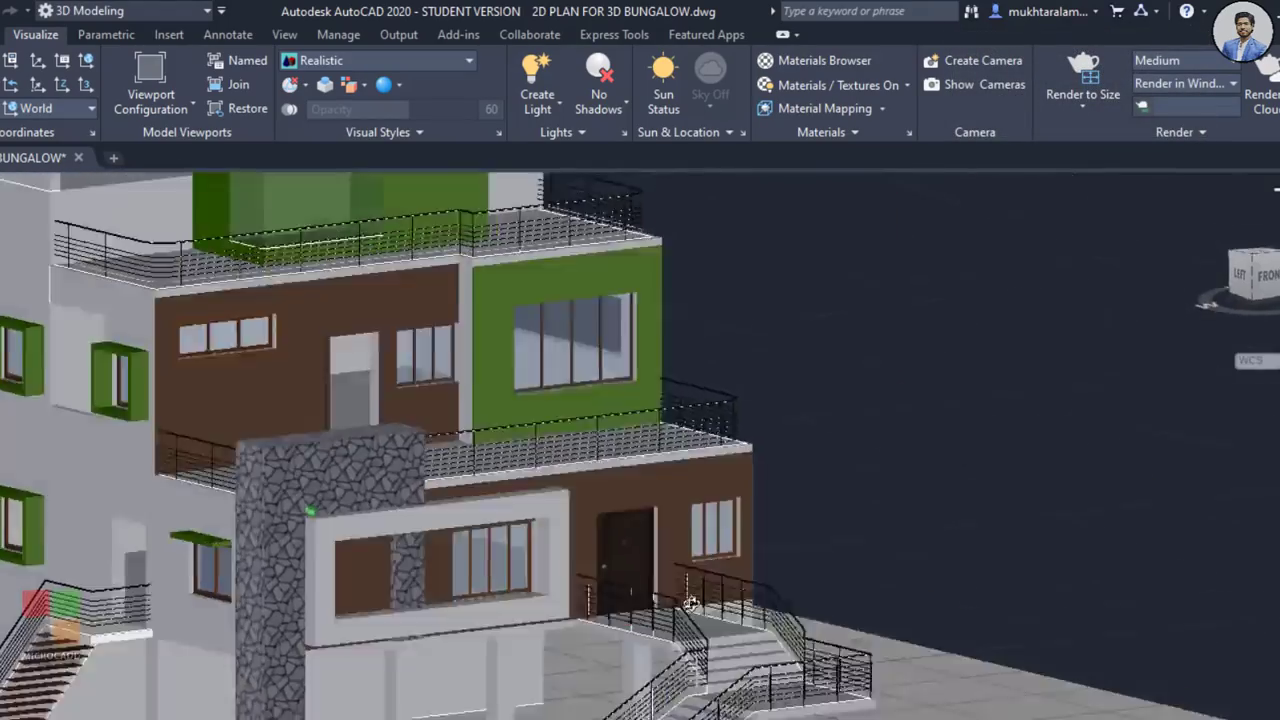
{"action": "middle_click_drag", "start_coordinate": [520, 600], "coordinate": [400, 600], "text": "shift"}
{"action": "middle_click_drag", "start_coordinate": [400, 600], "coordinate": [712, 606]}
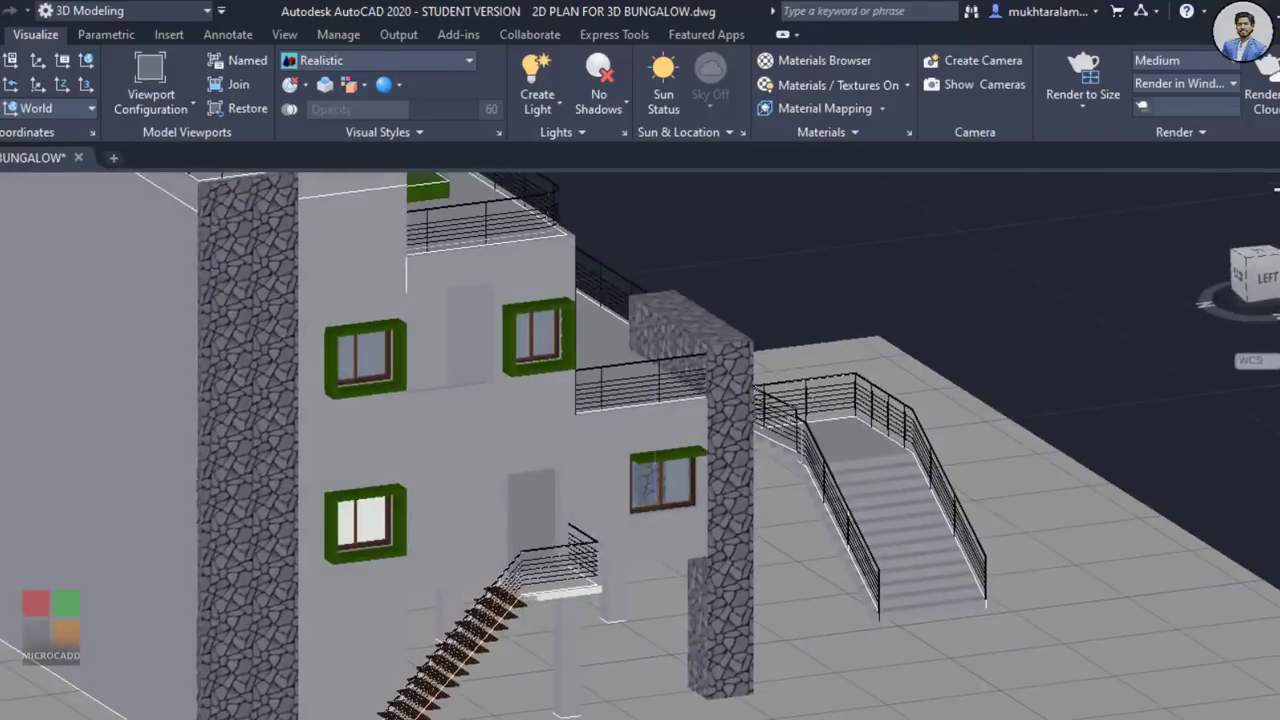
{"action": "scroll", "coordinate": [480, 530], "scroll_direction": "up", "scroll_amount": 2}
{"action": "middle_click_drag", "start_coordinate": [495, 540], "coordinate": [321, 470], "text": "shift"}
{"action": "scroll", "coordinate": [587, 552], "scroll_direction": "up", "scroll_amount": 2}
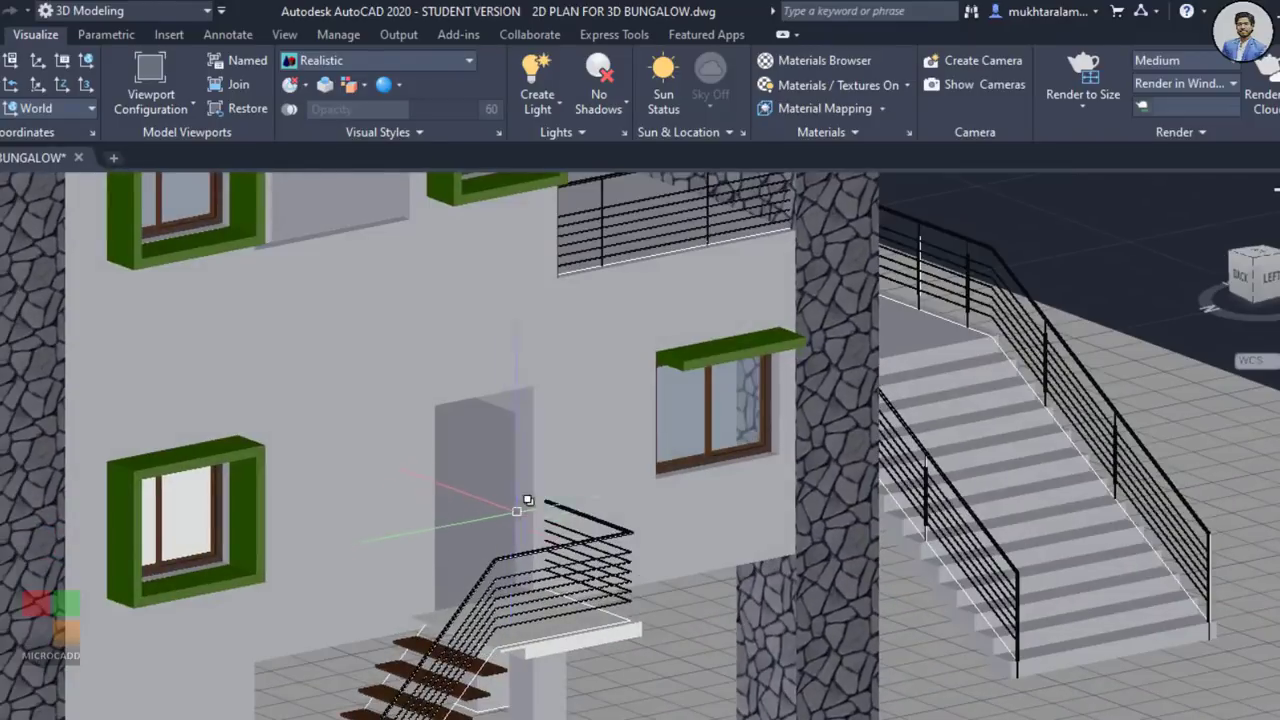
{"action": "type", "text": "rec"}
{"action": "key", "text": "Return"}
{"action": "scroll", "coordinate": [409, 428], "scroll_direction": "up", "scroll_amount": 2}
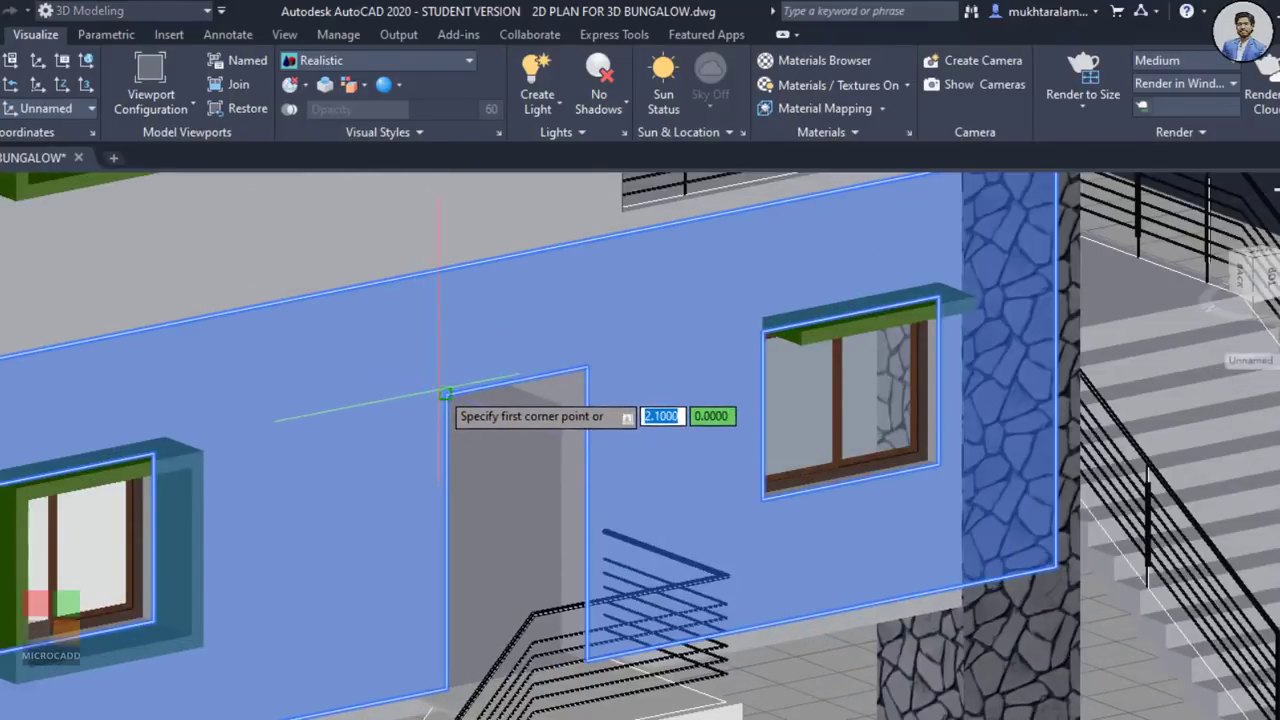
{"action": "left_click", "coordinate": [446, 394]}
{"action": "scroll", "coordinate": [573, 676], "scroll_direction": "up", "scroll_amount": 2}
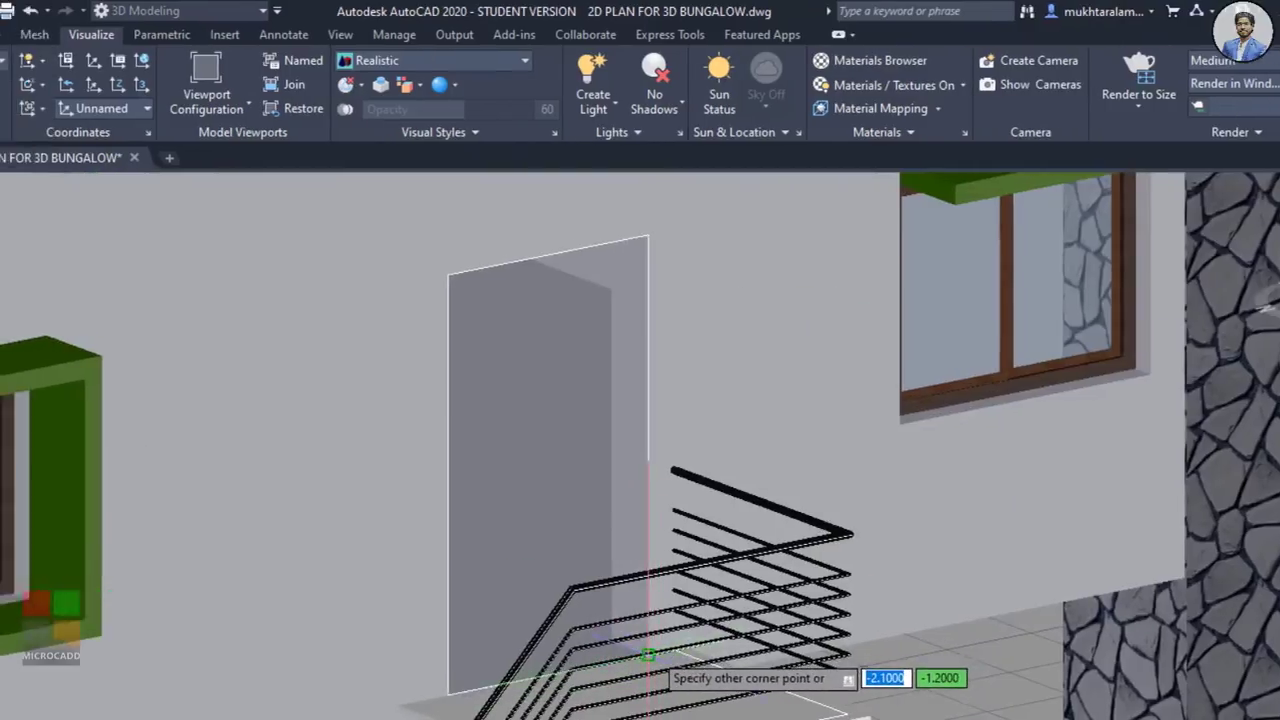
{"action": "scroll", "coordinate": [592, 655], "scroll_direction": "up", "scroll_amount": 2}
{"action": "left_click", "coordinate": [829, 655]}
Step: Move the door rectangle along the X axis, out of the wall and clear beyond the edge of the ground slab
{"action": "scroll", "coordinate": [829, 655], "scroll_direction": "down", "scroll_amount": 4}
{"action": "left_click", "coordinate": [831, 428]}
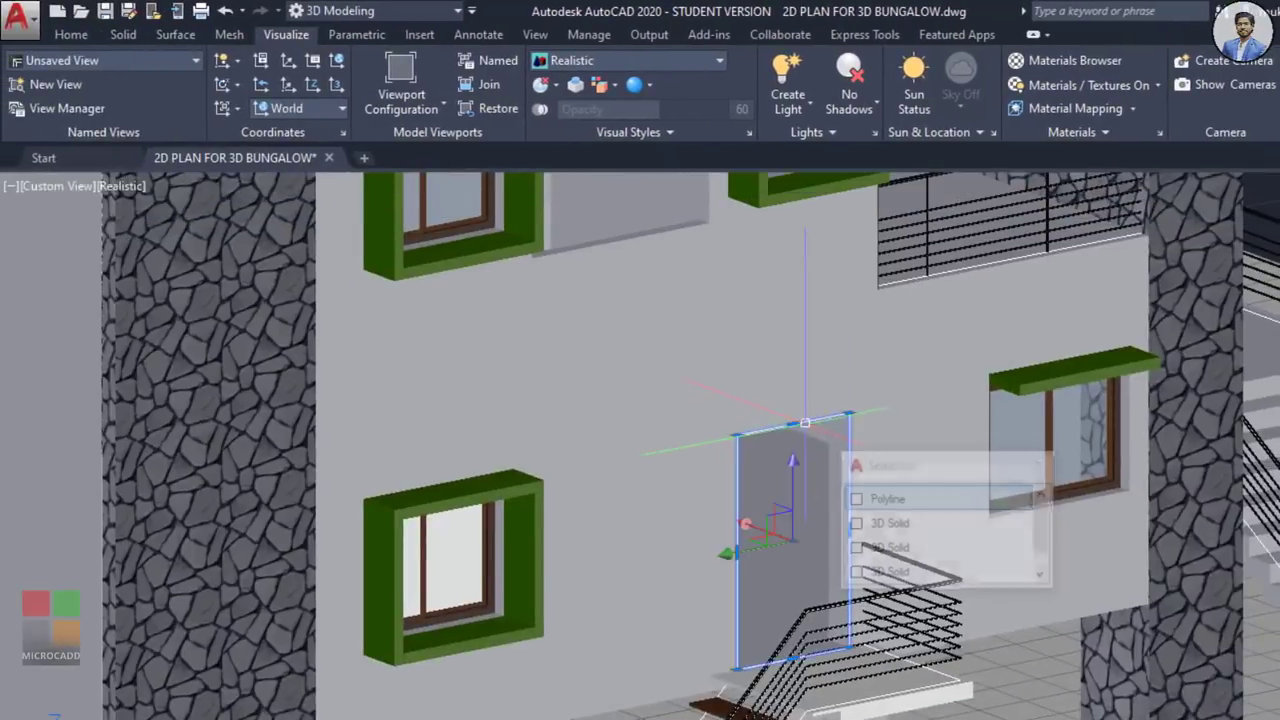
{"action": "left_click", "coordinate": [872, 500]}
{"action": "left_click", "coordinate": [744, 523]}
{"action": "scroll", "coordinate": [944, 612], "scroll_direction": "down", "scroll_amount": 4}
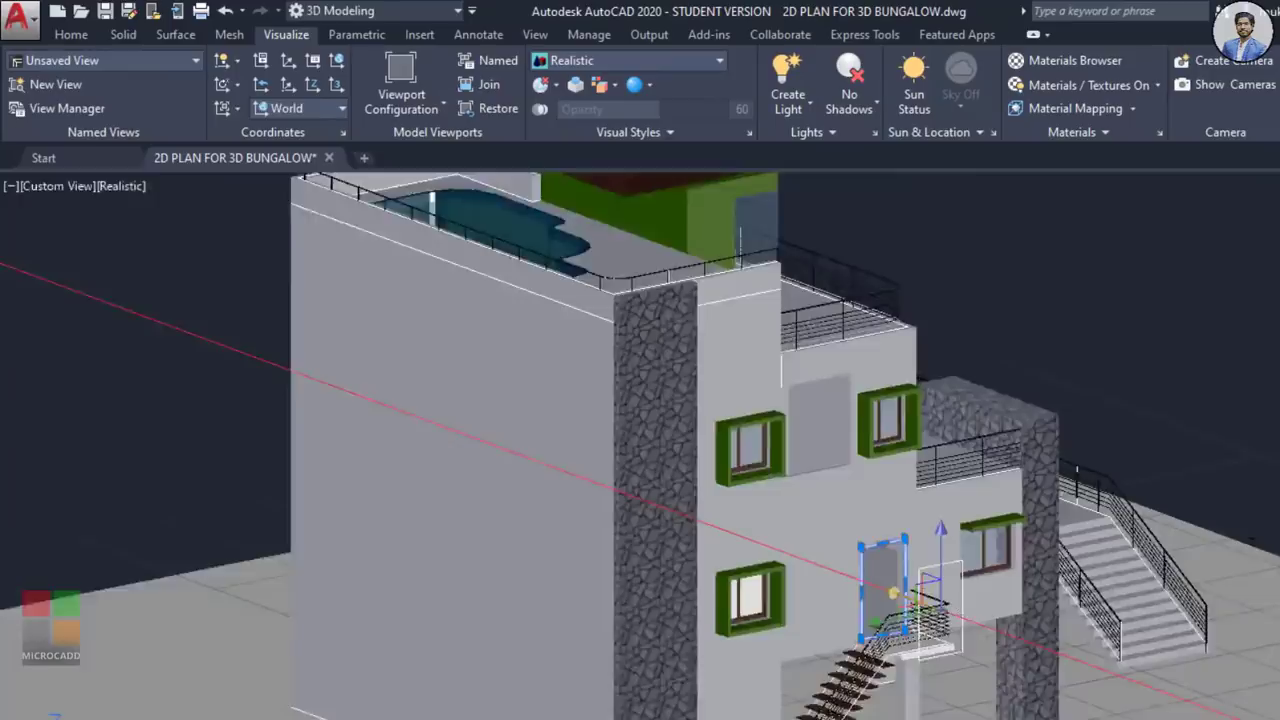
{"action": "middle_click_drag", "start_coordinate": [944, 612], "coordinate": [602, 381]}
{"action": "key", "text": "Escape"}
{"action": "scroll", "coordinate": [1272, 650], "scroll_direction": "up", "scroll_amount": 2}
{"action": "middle_click_drag", "start_coordinate": [1275, 633], "coordinate": [1021, 589]}
Step: Extrude the moved door rectangle to a thickness of 0.03
{"action": "left_click", "coordinate": [949, 520]}
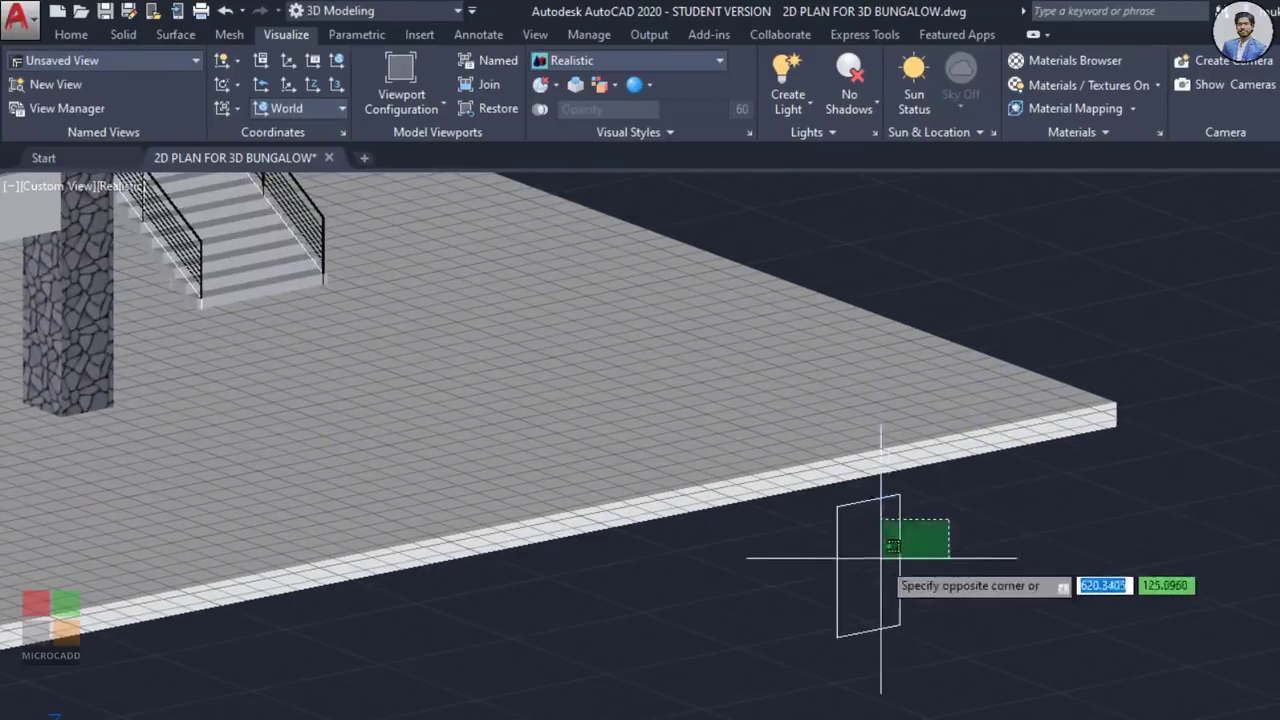
{"action": "left_click", "coordinate": [880, 557]}
{"action": "left_click", "coordinate": [70, 34]}
{"action": "left_click", "coordinate": [76, 80]}
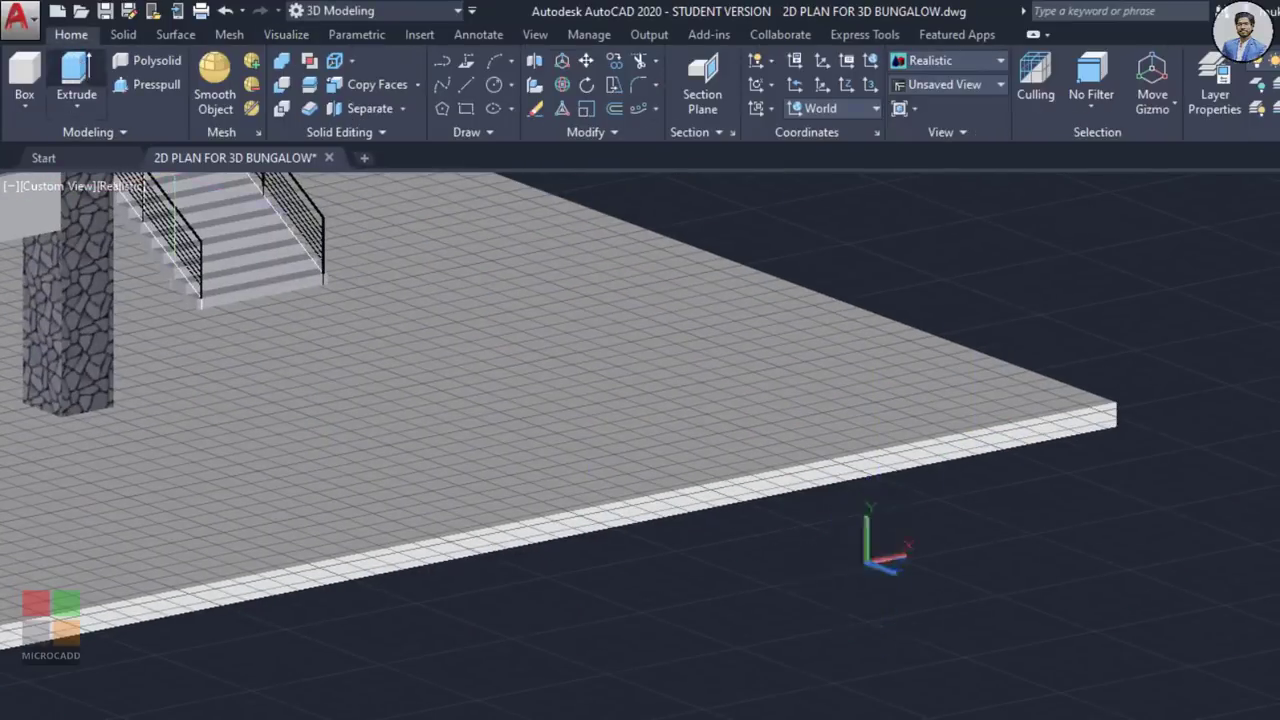
{"action": "scroll", "coordinate": [897, 570], "scroll_direction": "up", "scroll_amount": 3}
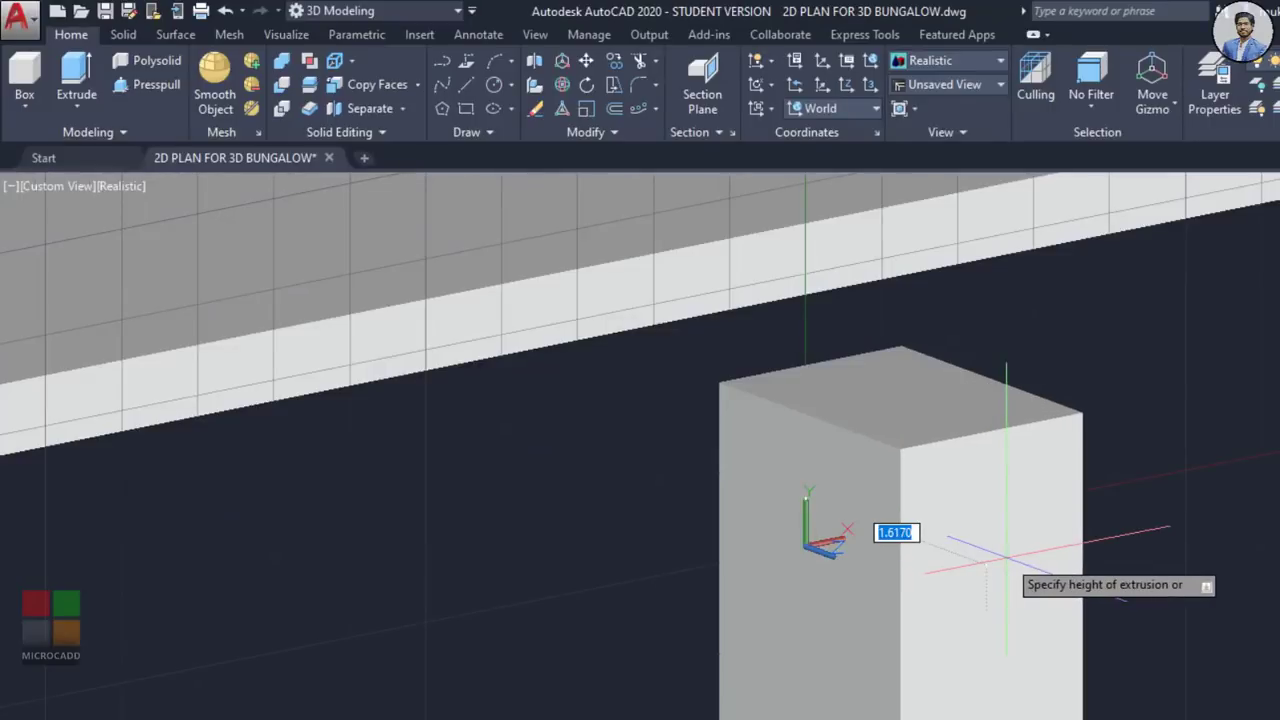
{"action": "type", "text": "0.03"}
{"action": "key", "text": "Return"}
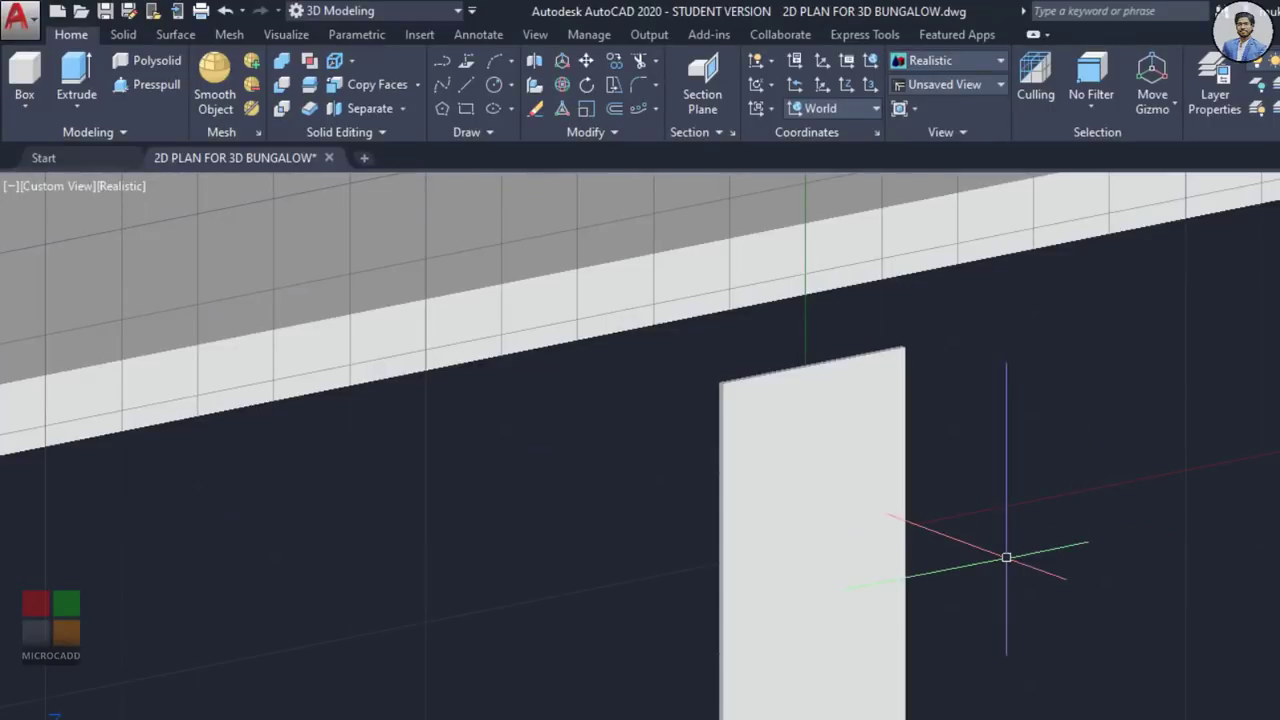
Step: Create a new generic material for the side door in the materials browser
{"action": "middle_click_drag", "start_coordinate": [1006, 557], "coordinate": [983, 544]}
{"action": "type", "text": "ma"}
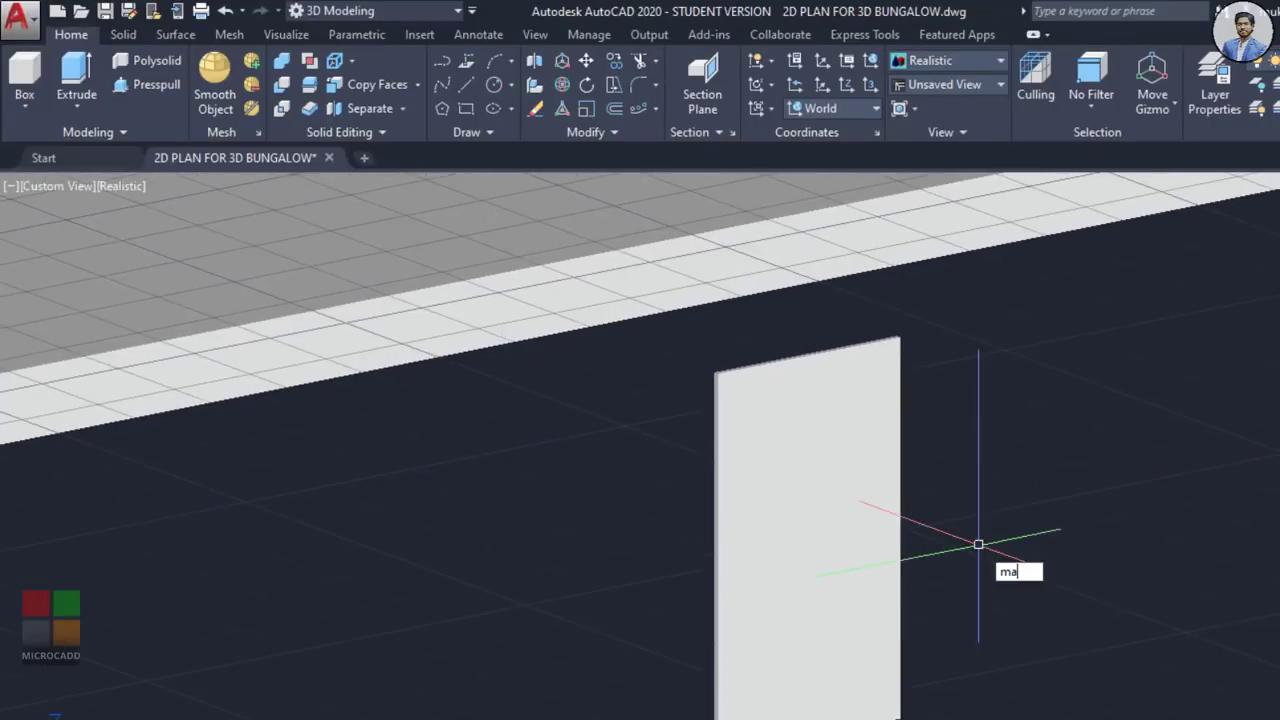
{"action": "type", "text": "t"}
{"action": "key", "text": "Return"}
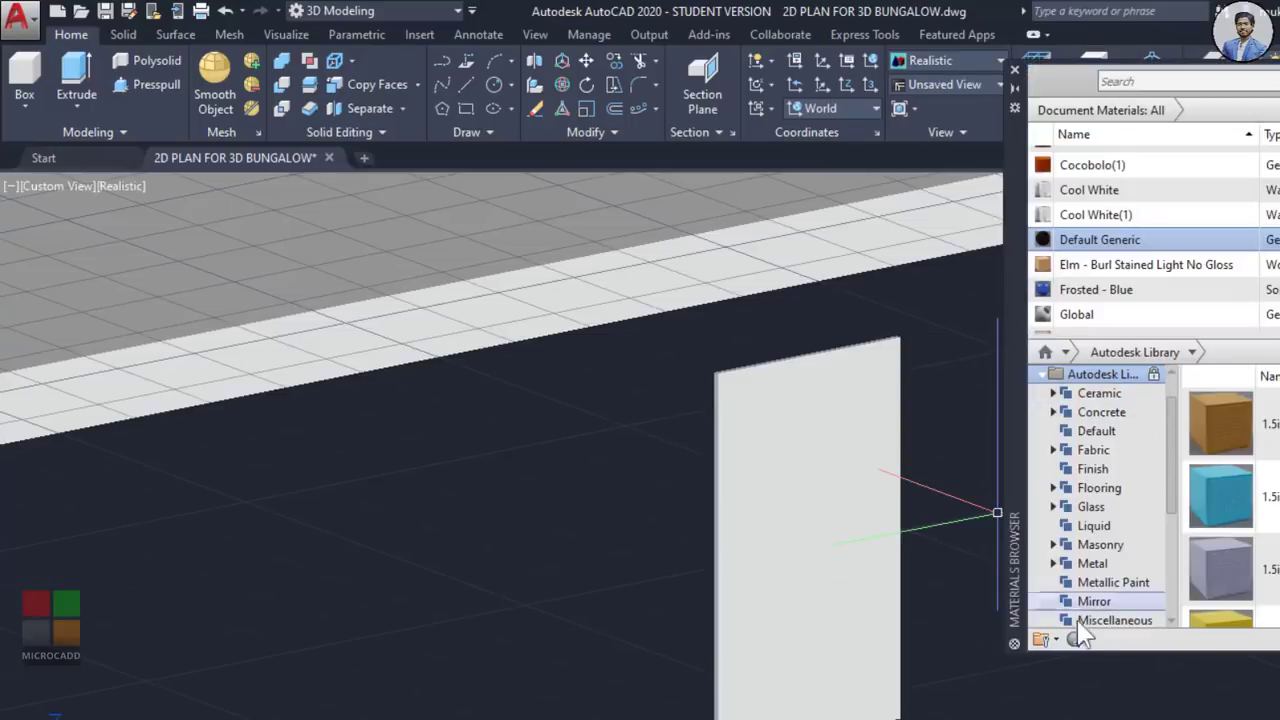
{"action": "left_click", "coordinate": [1058, 640]}
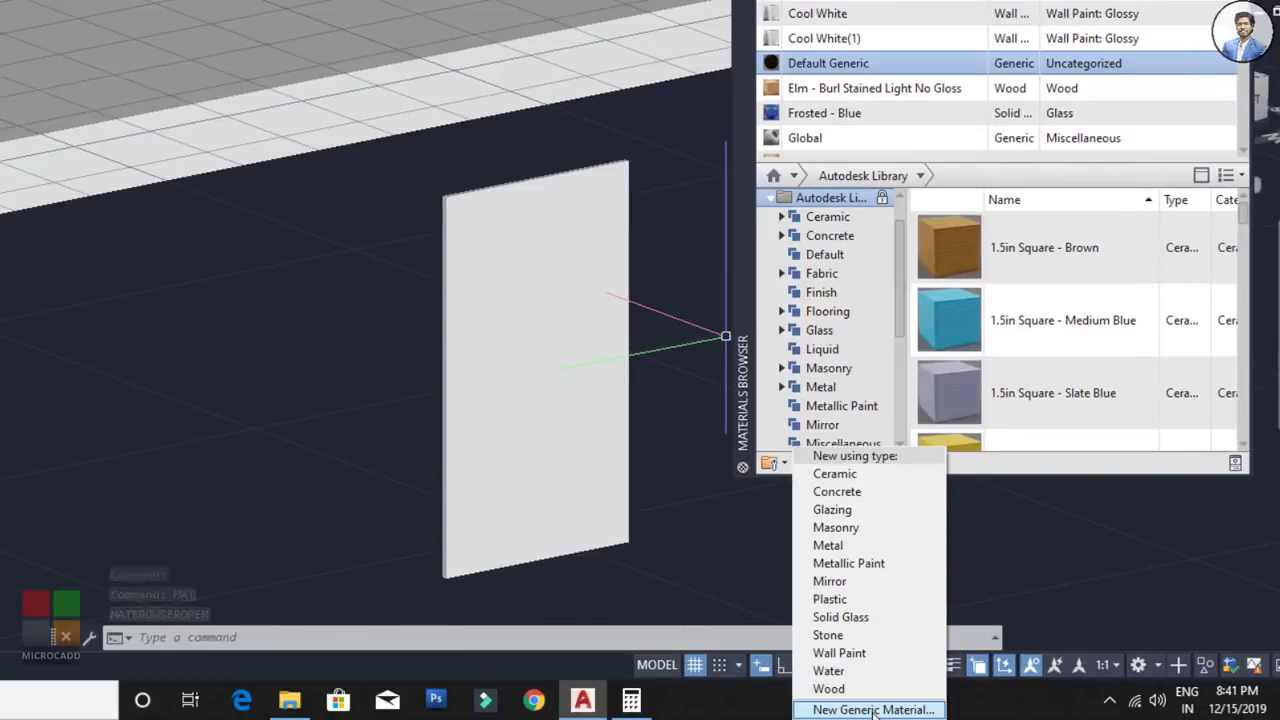
{"action": "left_click", "coordinate": [872, 710]}
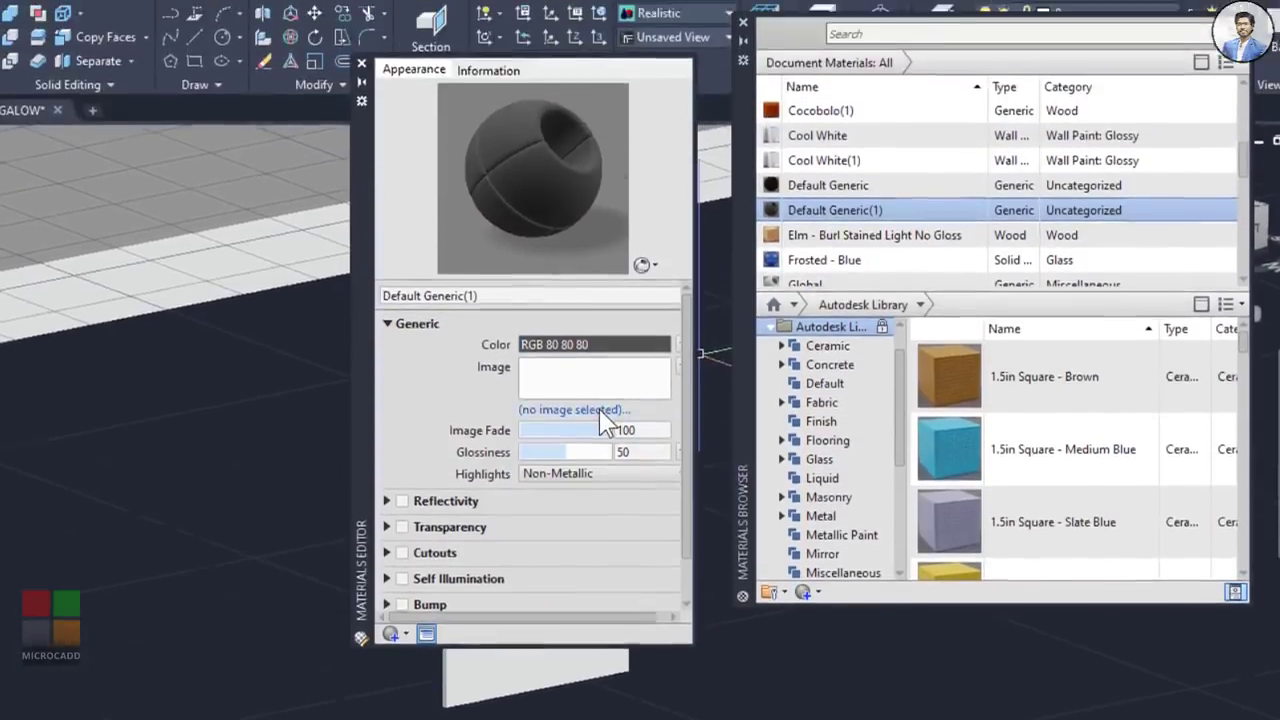
Step: Assign the E-TOP-WOOD-DOOR image from the TEXTURE folder as the new material's image
{"action": "left_click", "coordinate": [596, 262]}
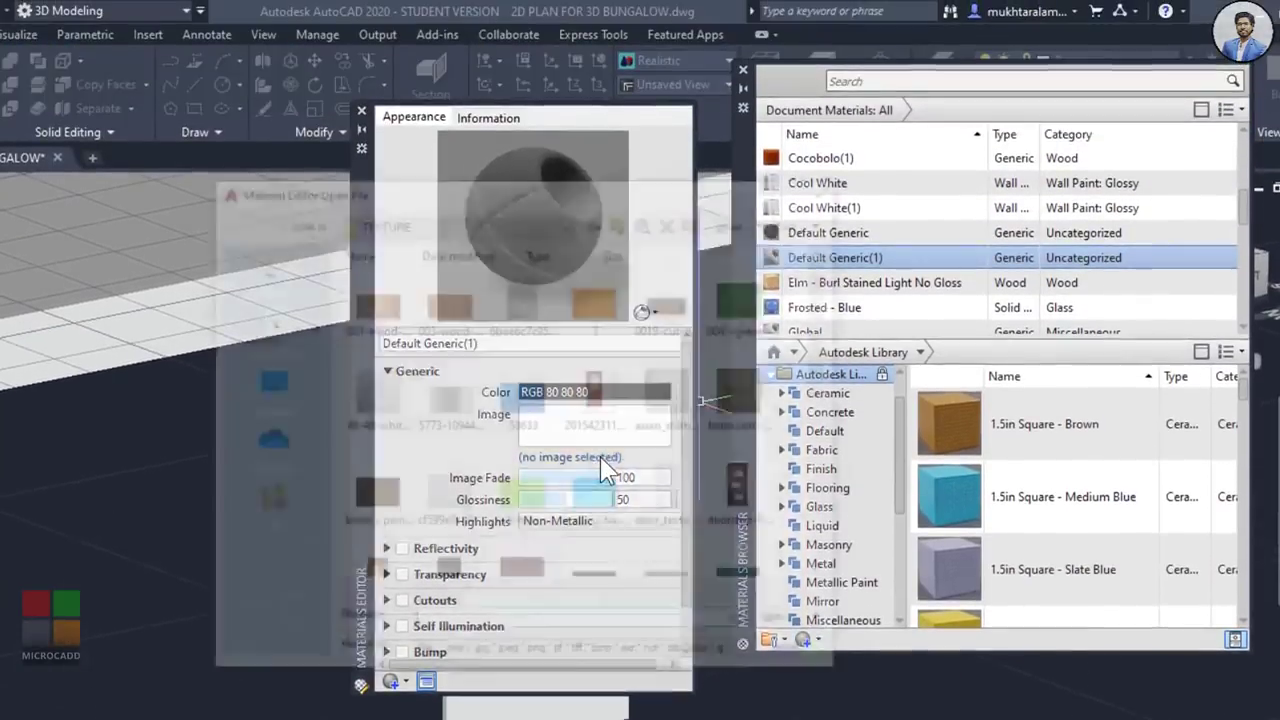
{"action": "scroll", "coordinate": [613, 416], "scroll_direction": "down", "scroll_amount": 5}
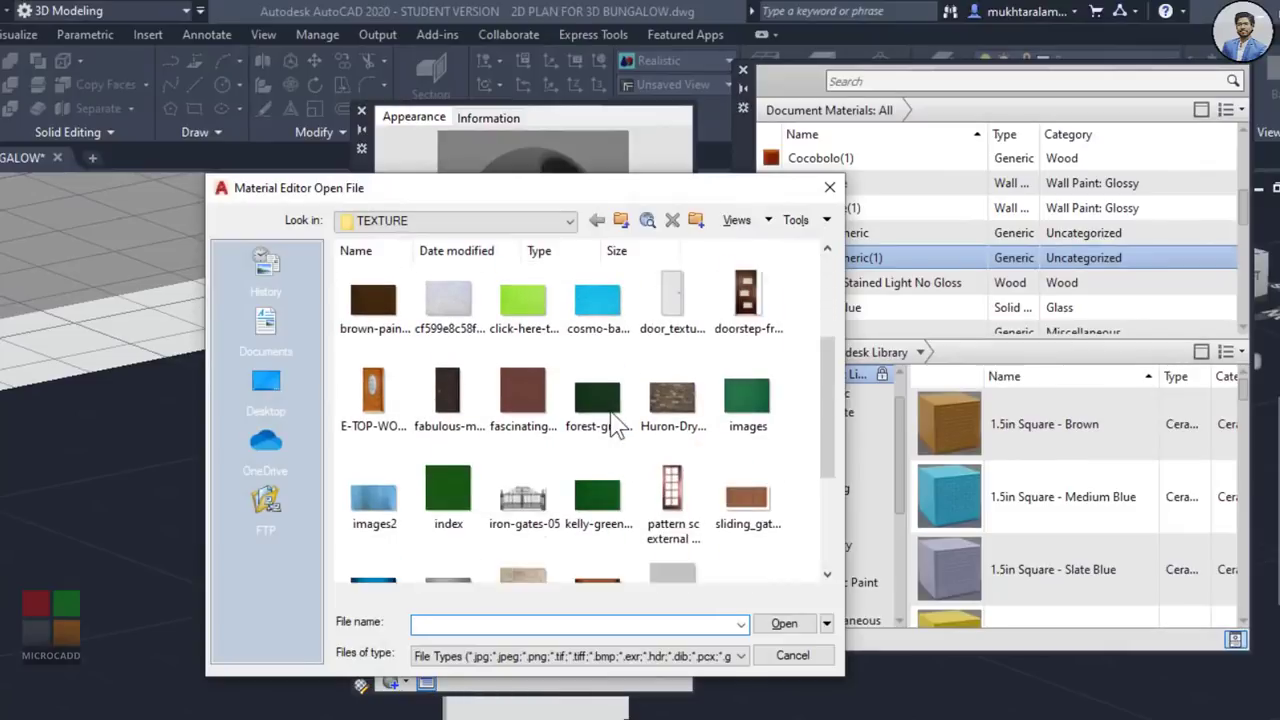
{"action": "scroll", "coordinate": [617, 425], "scroll_direction": "up", "scroll_amount": 2}
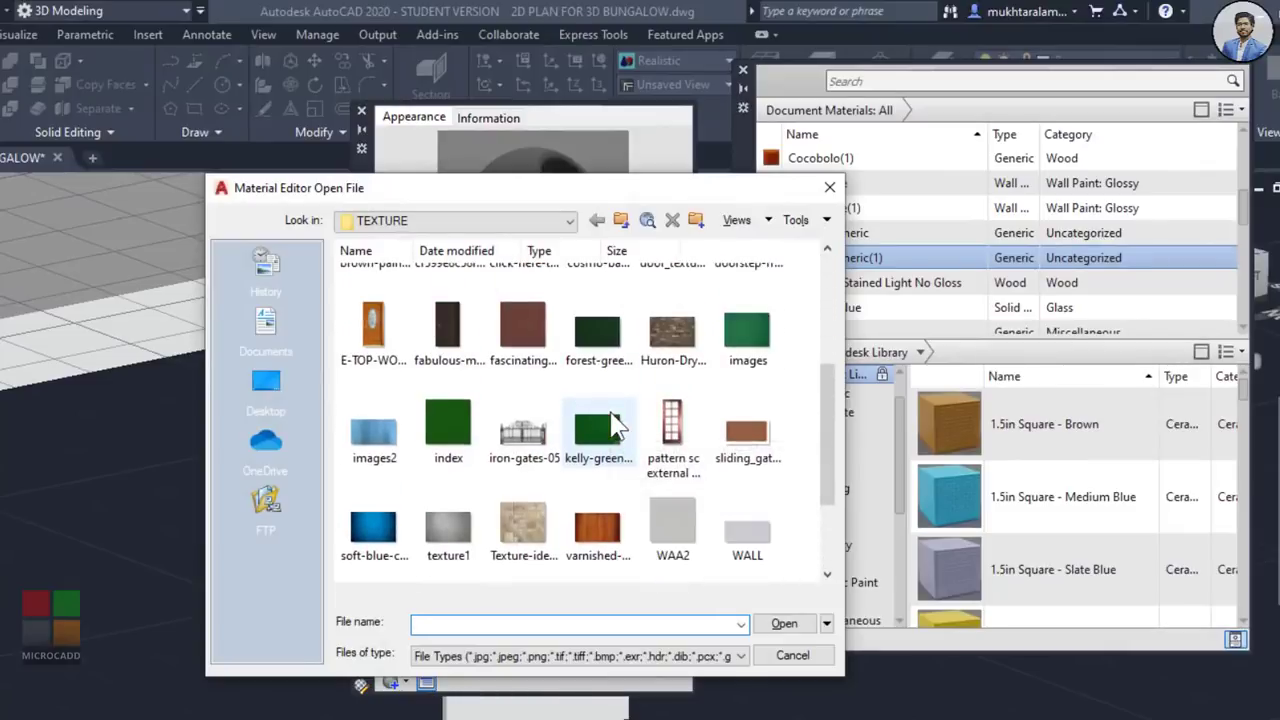
{"action": "left_click", "coordinate": [778, 624]}
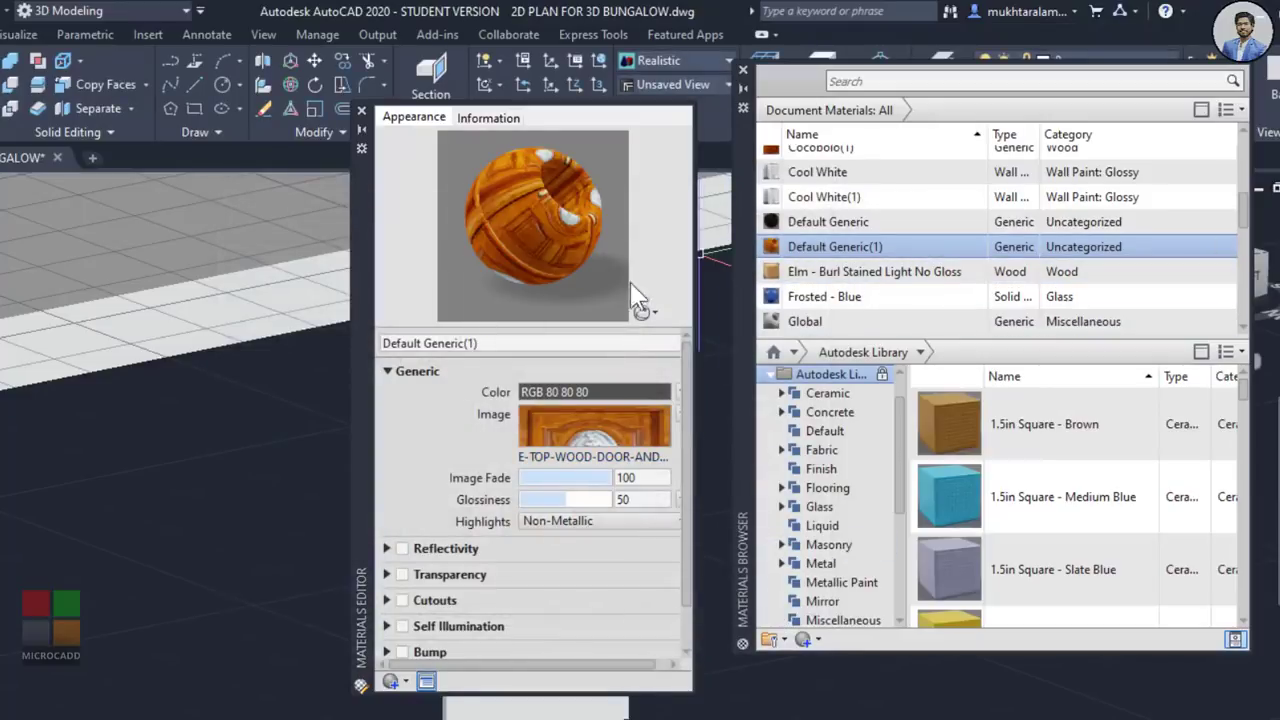
Step: Set the door texture's sample size to 1.2 wide and 2.1 high with the proportions unlinked, and close the texture editor
{"action": "left_click", "coordinate": [597, 437]}
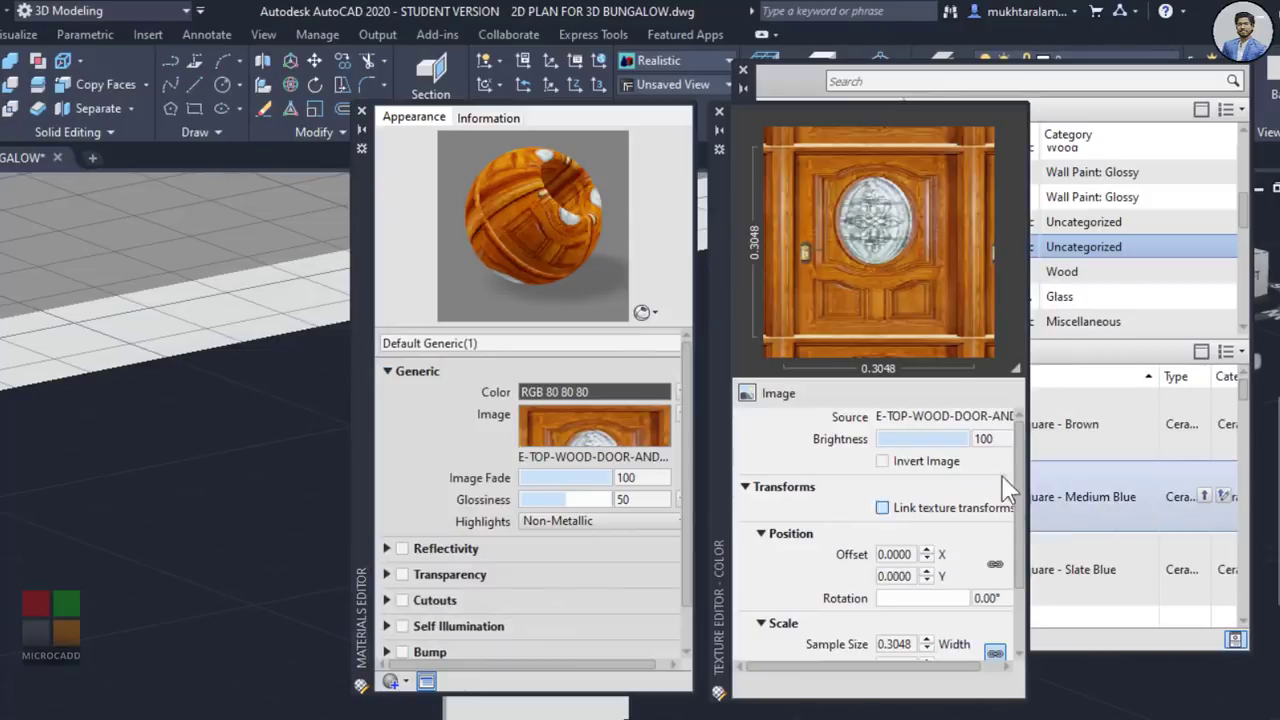
{"action": "left_click_drag", "start_coordinate": [1020, 440], "coordinate": [1020, 528]}
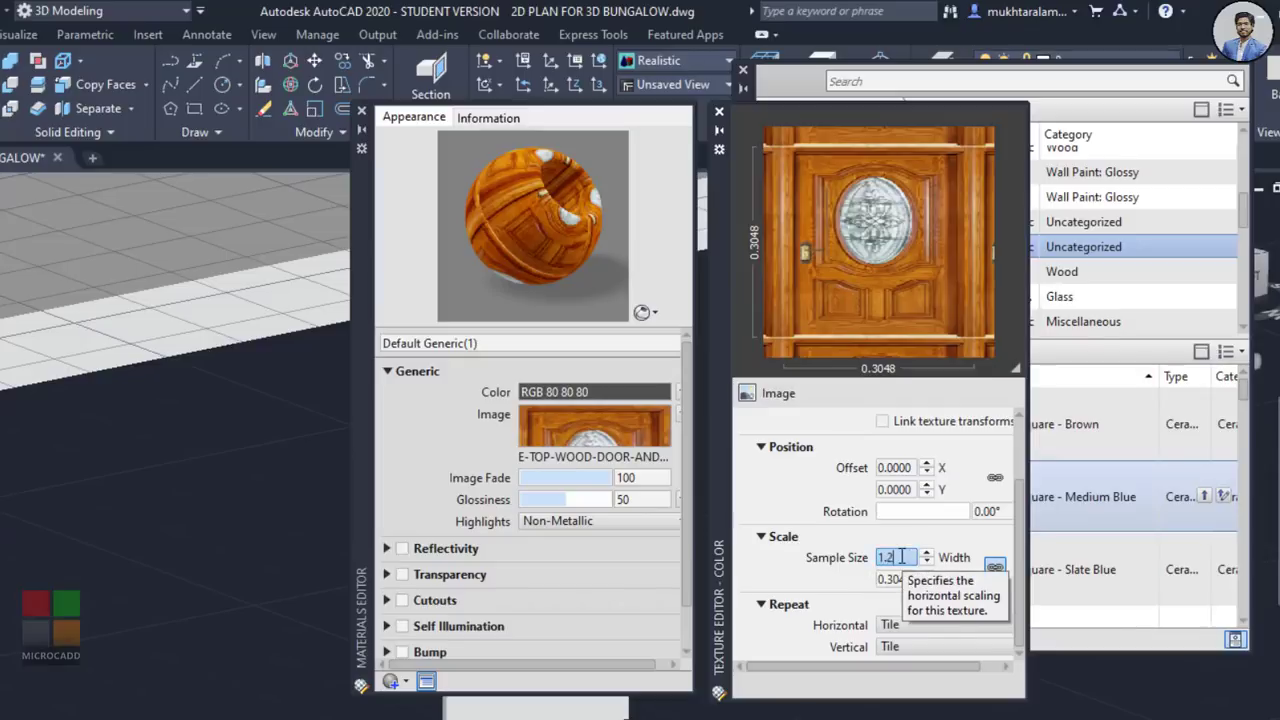
{"action": "key", "text": "Return"}
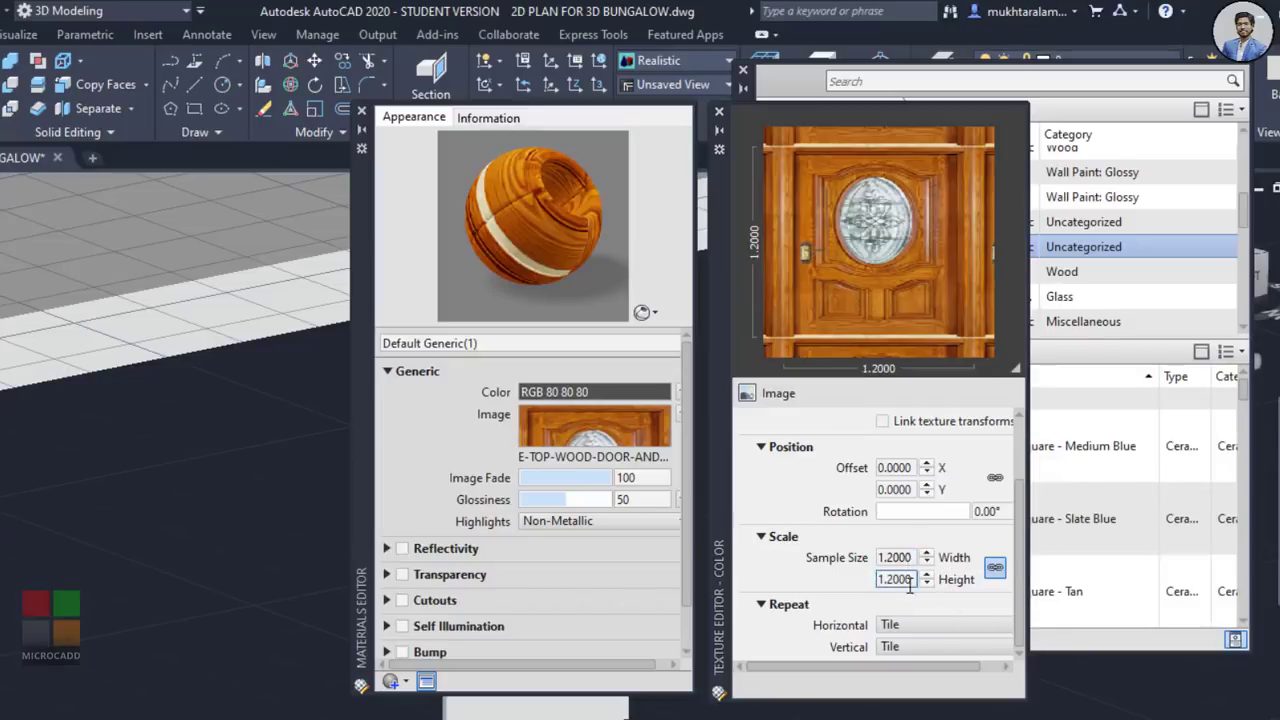
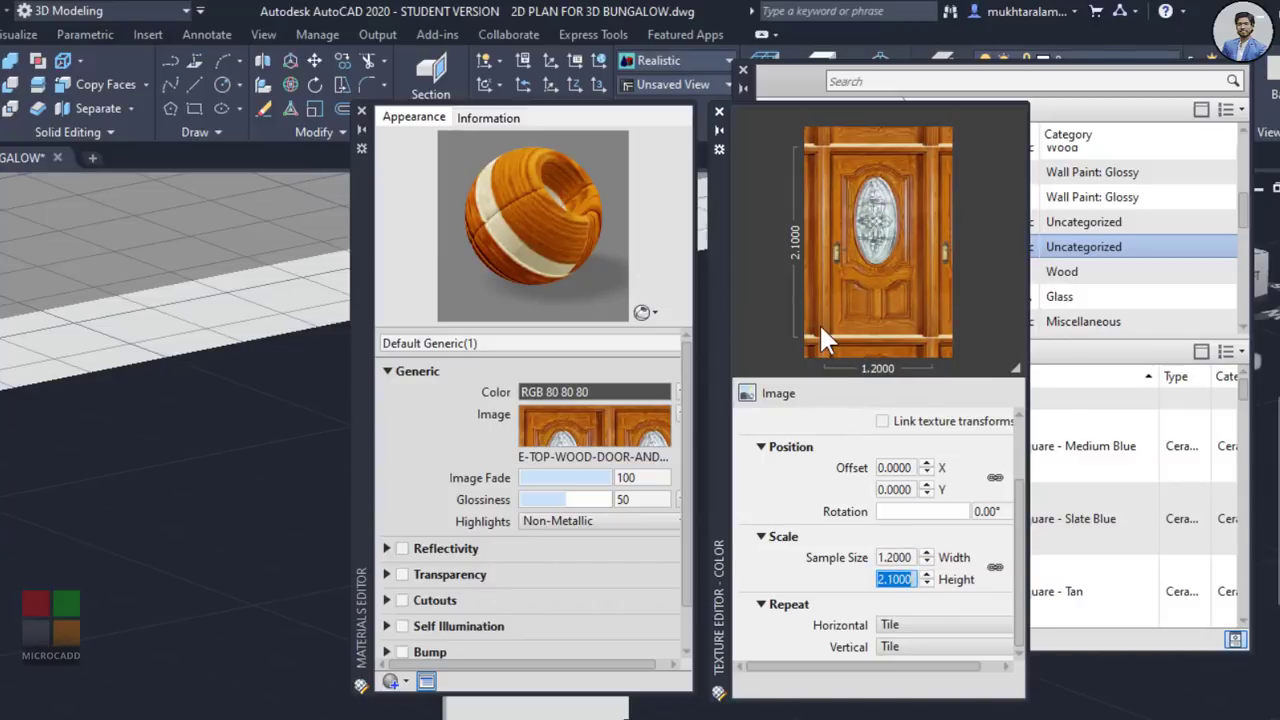
{"action": "left_click", "coordinate": [872, 183]}
{"action": "left_click", "coordinate": [719, 111]}
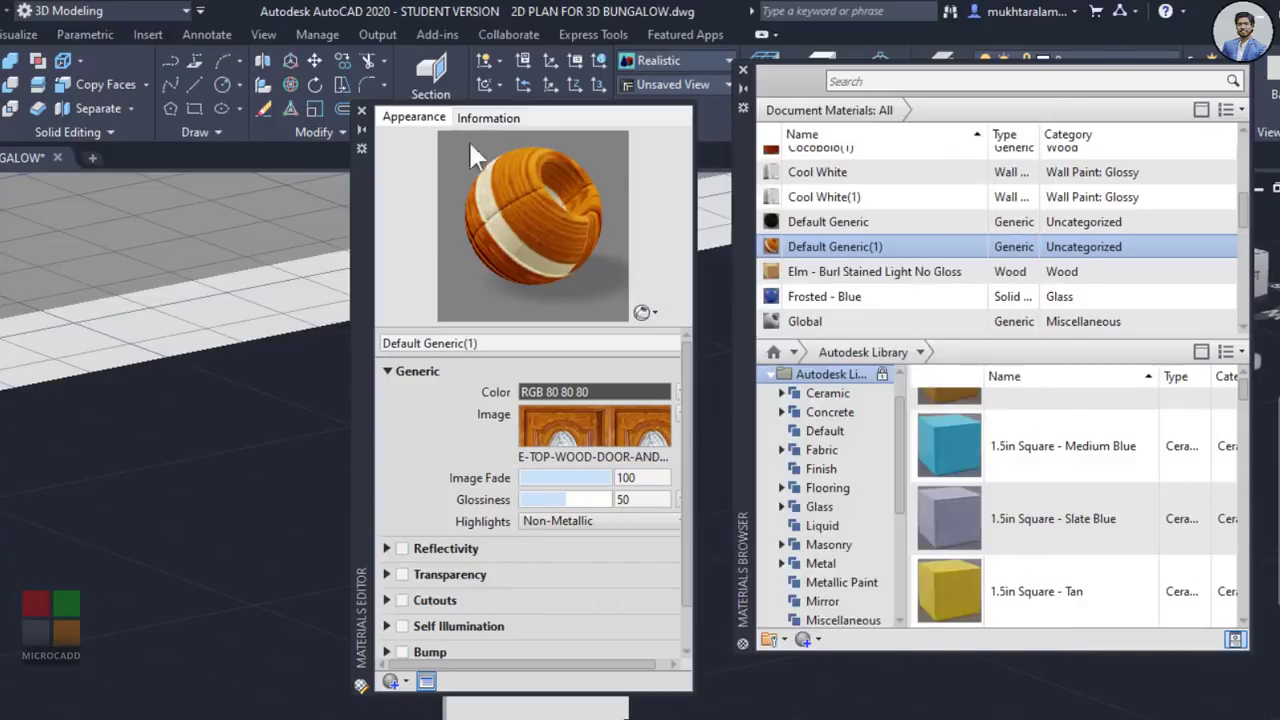
Step: Apply the wooden door material Default Generic(1) to the new panel and close the material windows
{"action": "middle_click_drag", "start_coordinate": [140, 450], "coordinate": [61, 439]}
{"action": "scroll", "coordinate": [120, 455], "scroll_direction": "up", "scroll_amount": 5}
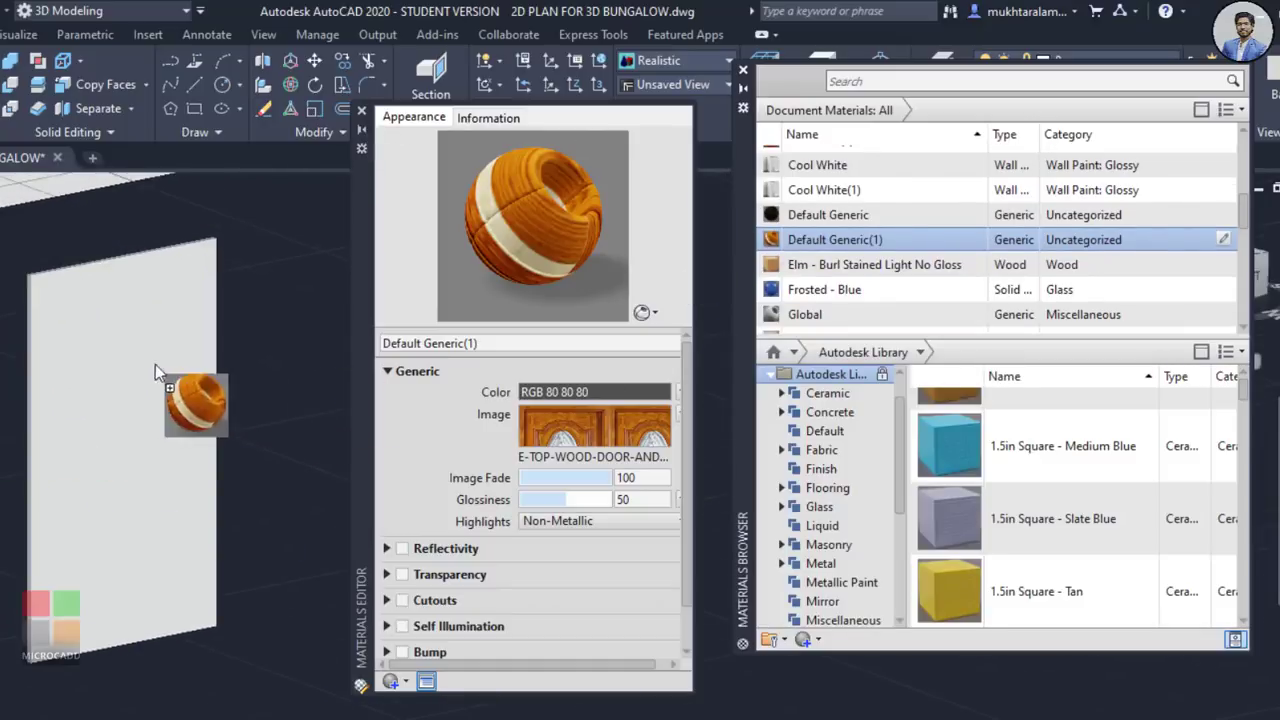
{"action": "left_click_drag", "start_coordinate": [155, 372], "coordinate": [158, 376]}
{"action": "middle_click_drag", "start_coordinate": [132, 478], "coordinate": [246, 453]}
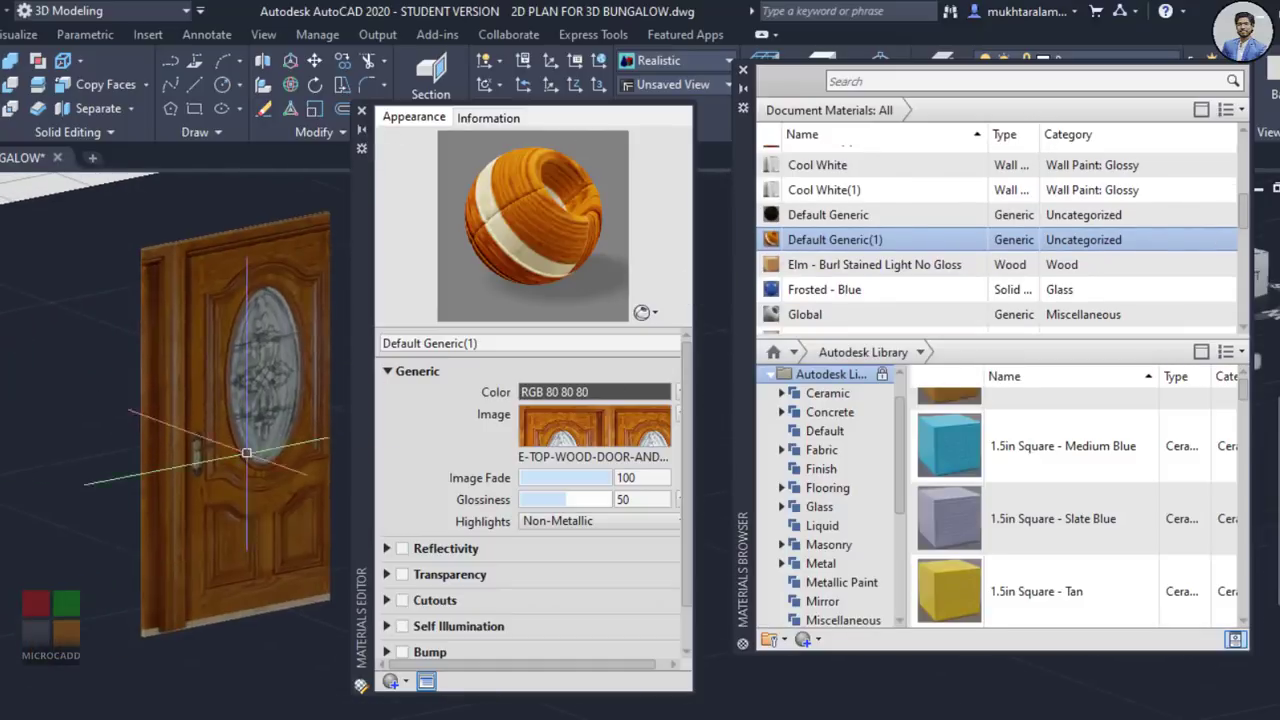
{"action": "left_click", "coordinate": [743, 70]}
{"action": "left_click", "coordinate": [362, 110]}
{"action": "middle_click_drag", "start_coordinate": [214, 536], "coordinate": [280, 530]}
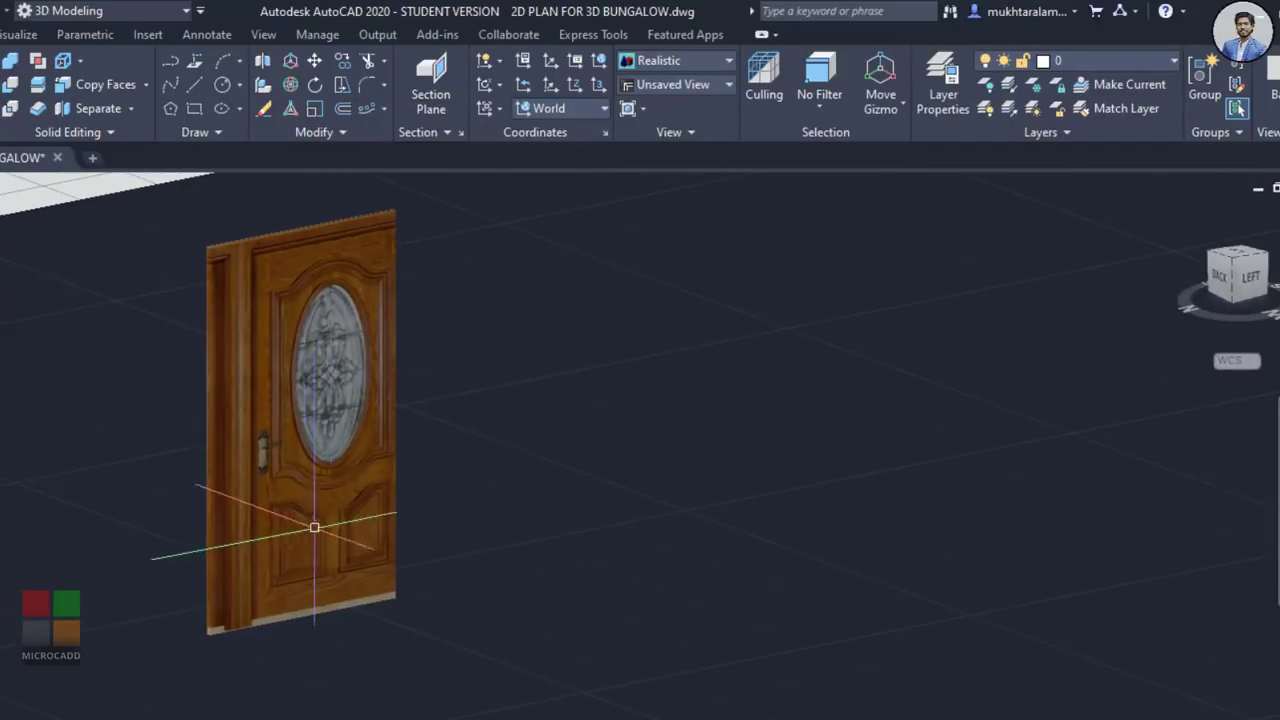
Step: Start a box material mapping on the wooden door panel
{"action": "middle_click_drag", "start_coordinate": [378, 529], "coordinate": [332, 542], "text": "shift"}
{"action": "scroll", "coordinate": [249, 484], "scroll_direction": "up", "scroll_amount": 2}
{"action": "middle_click_drag", "start_coordinate": [249, 484], "coordinate": [277, 545]}
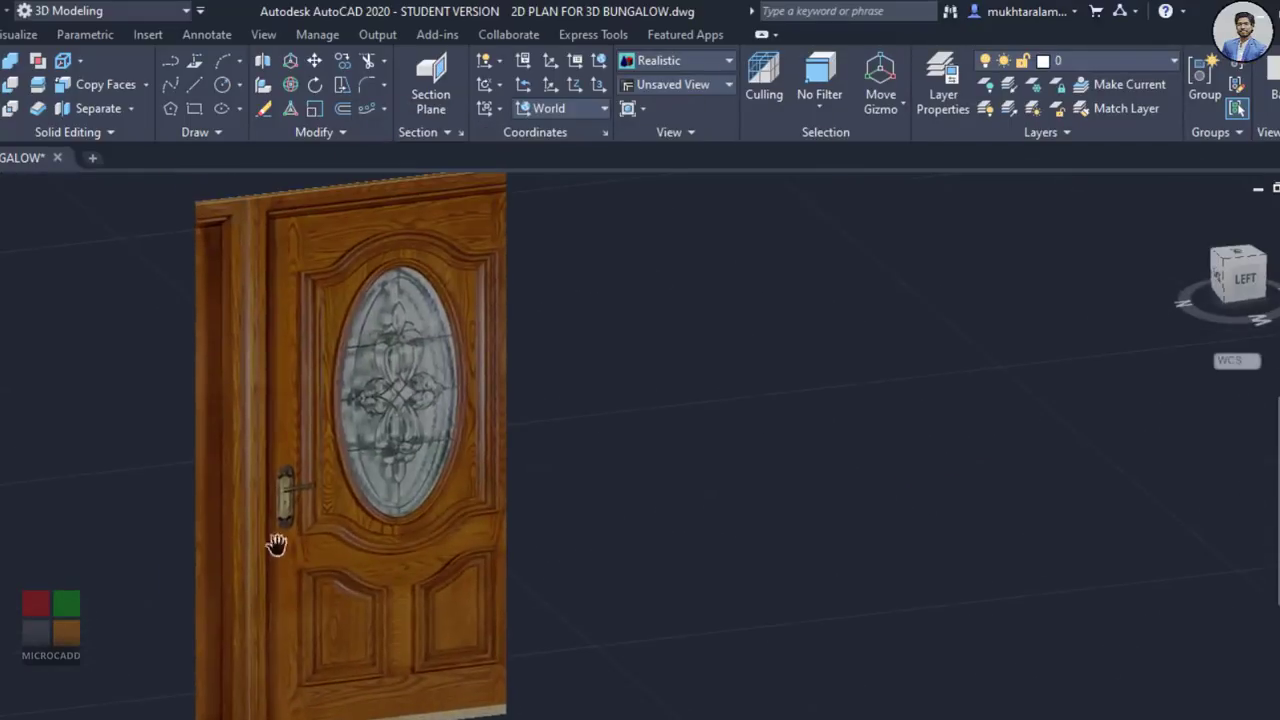
{"action": "left_click", "coordinate": [277, 427]}
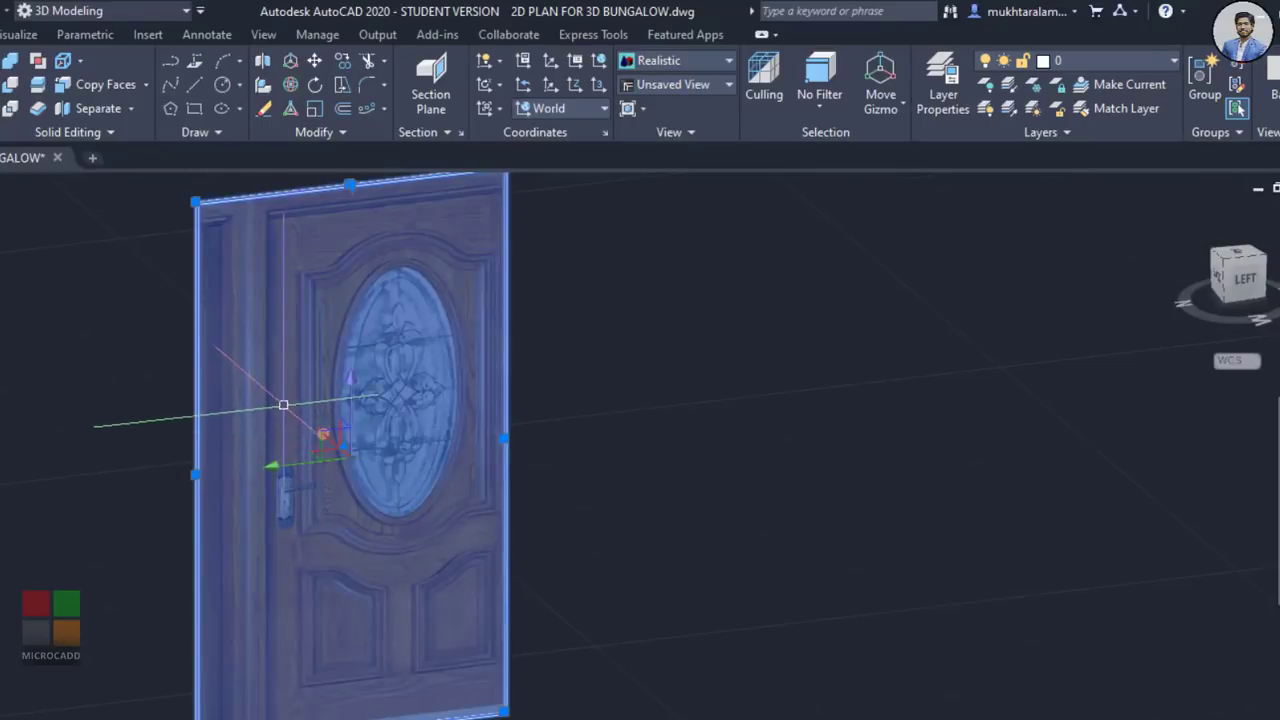
{"action": "left_click", "coordinate": [22, 34]}
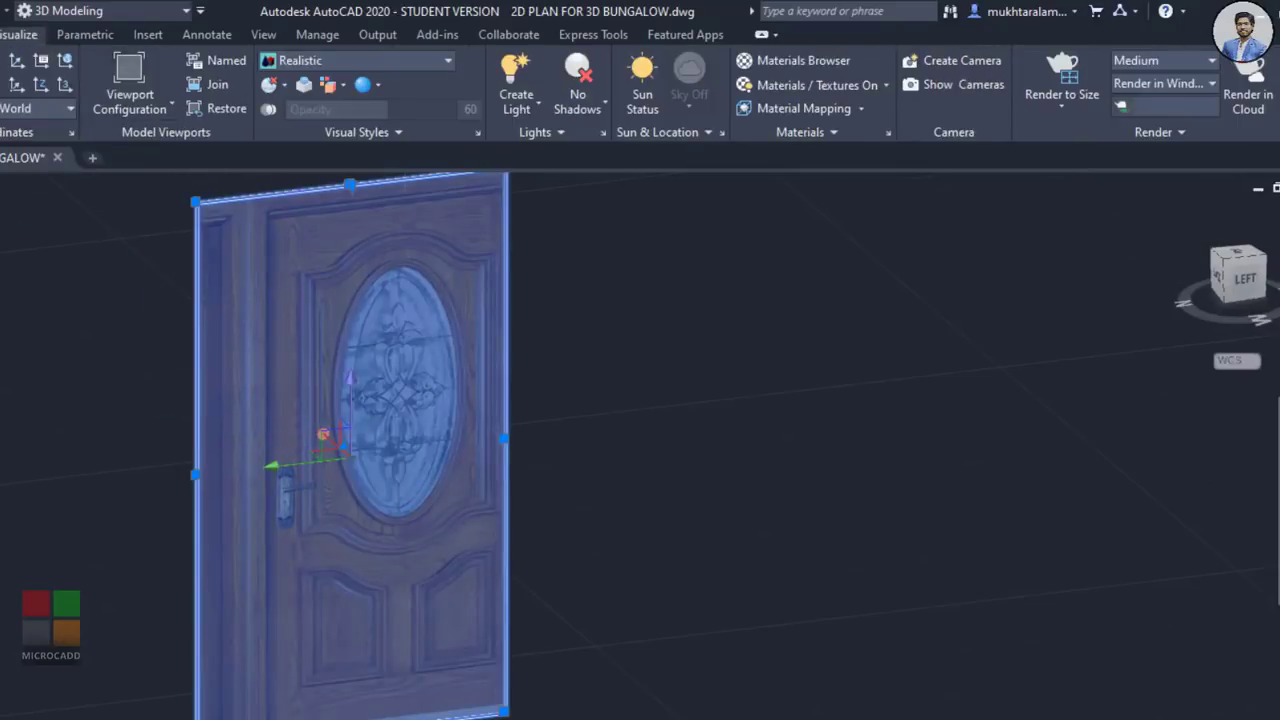
{"action": "left_click", "coordinate": [860, 109]}
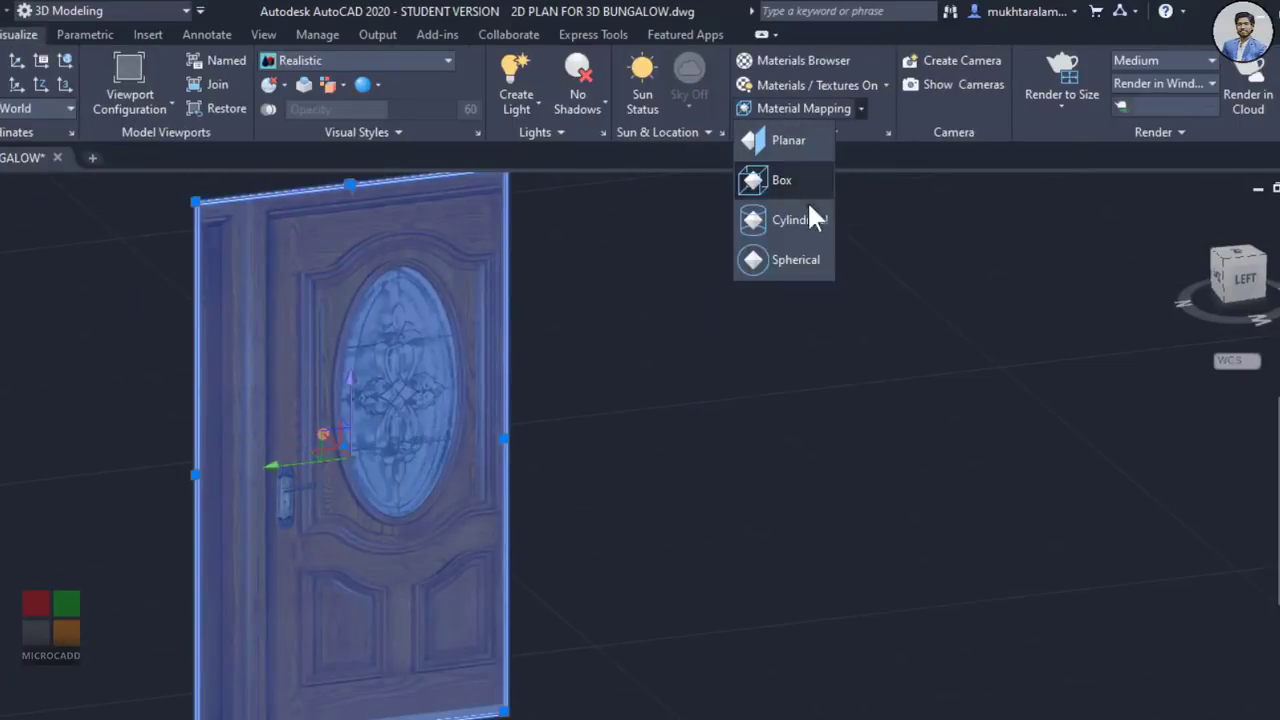
{"action": "left_click", "coordinate": [766, 182]}
Step: Shift the texture along the panel's width until the door image is framed on both sides, and accept the mapping
{"action": "middle_click_drag", "start_coordinate": [509, 449], "coordinate": [623, 393]}
{"action": "middle_click_drag", "start_coordinate": [583, 534], "coordinate": [630, 488]}
{"action": "scroll", "coordinate": [640, 630], "scroll_direction": "up", "scroll_amount": 2}
{"action": "scroll", "coordinate": [629, 640], "scroll_direction": "up", "scroll_amount": 2}
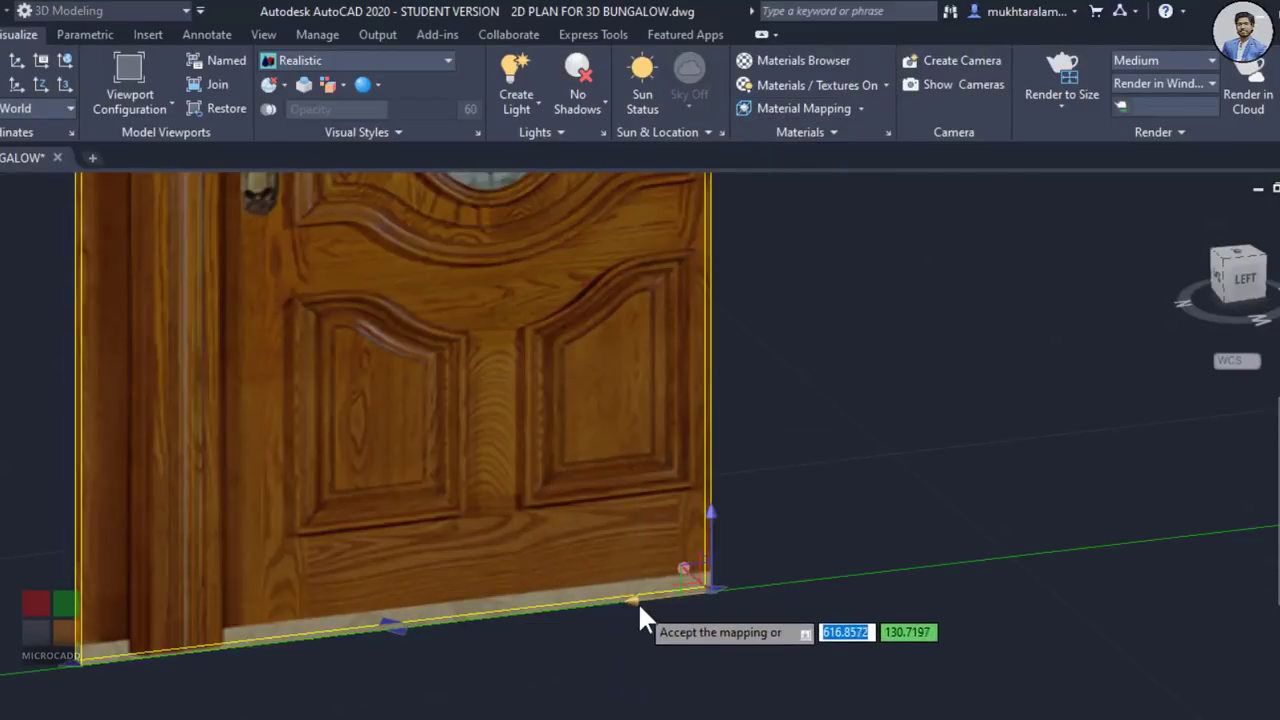
{"action": "left_click", "coordinate": [638, 602]}
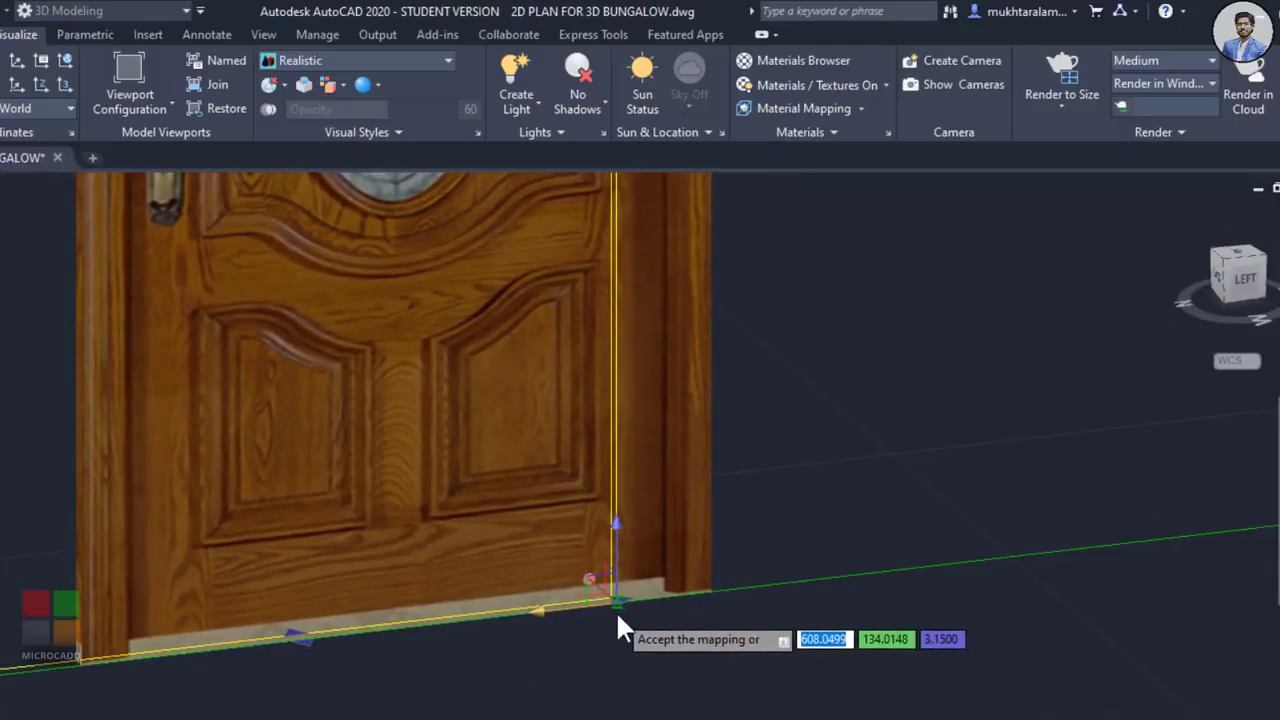
{"action": "left_click_drag", "start_coordinate": [617, 615], "coordinate": [611, 616]}
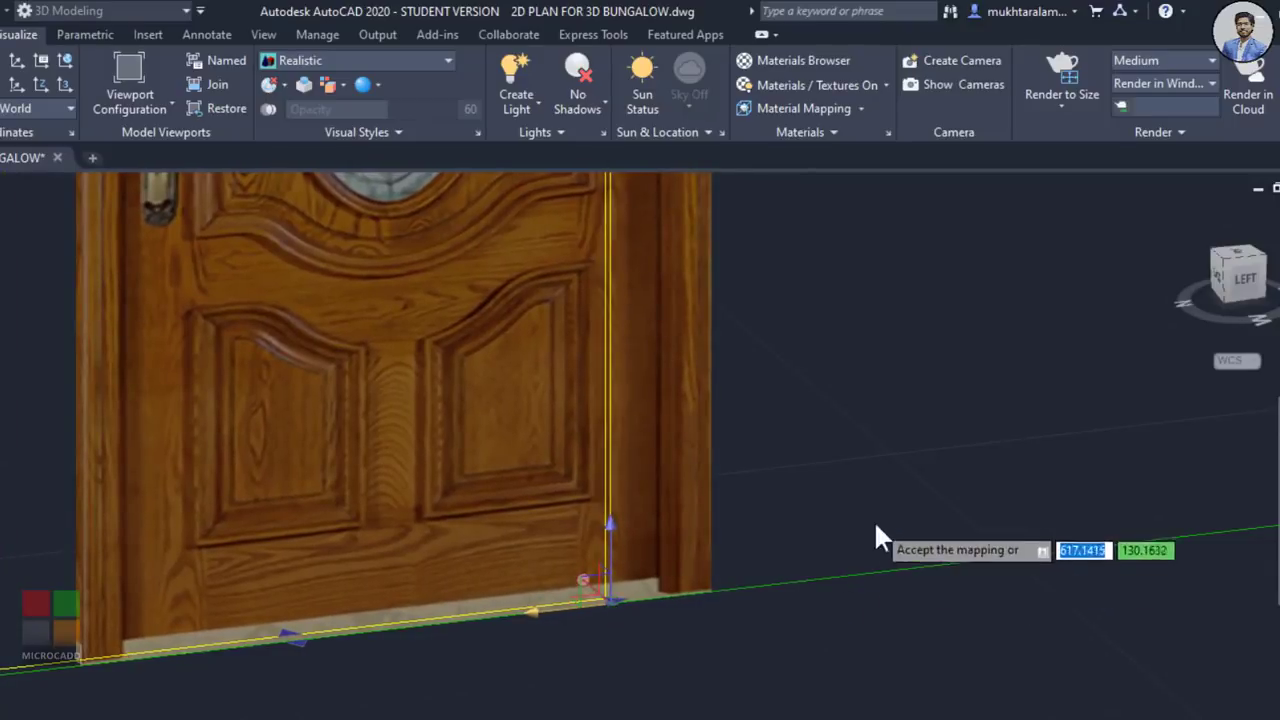
{"action": "scroll", "coordinate": [732, 668], "scroll_direction": "down", "scroll_amount": 4}
{"action": "key", "text": "Return"}
{"action": "middle_click_drag", "start_coordinate": [814, 511], "coordinate": [778, 527], "text": "shift"}
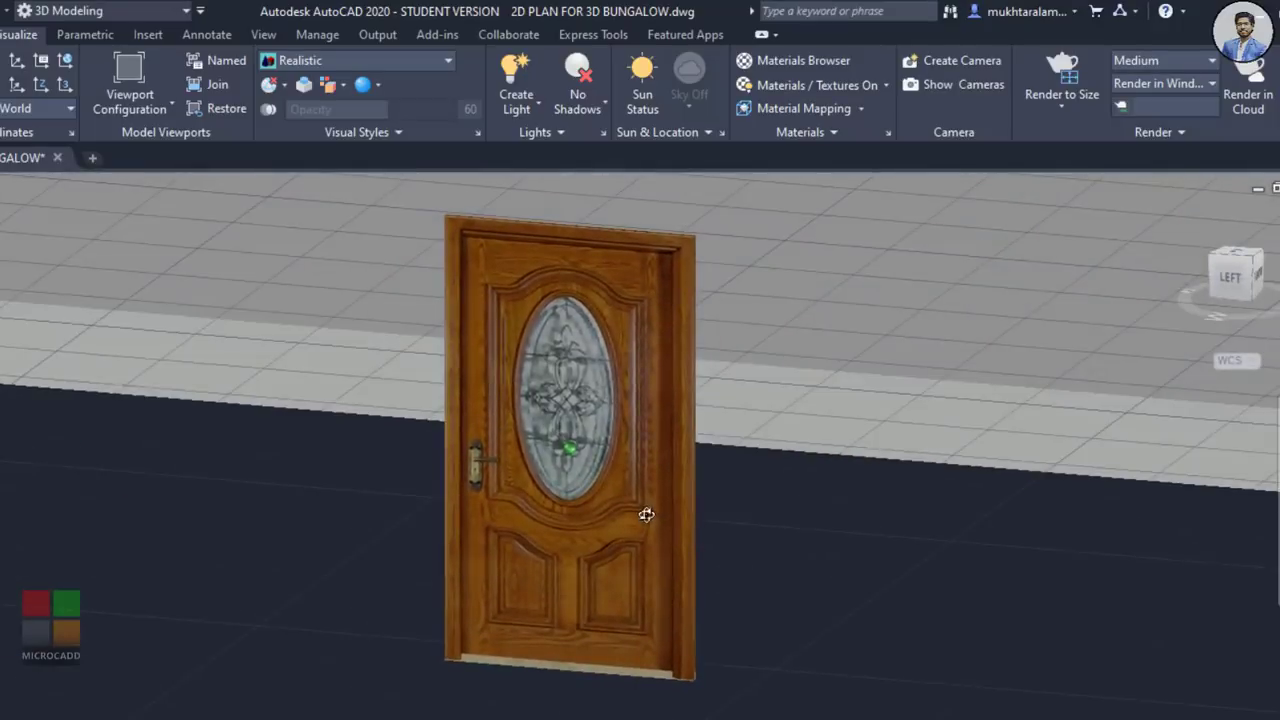
Step: Move the wooden door panel by the midpoint of its bottom short edge into the doorway at the side staircase landing
{"action": "scroll", "coordinate": [635, 516], "scroll_direction": "down", "scroll_amount": 4}
{"action": "middle_click_drag", "start_coordinate": [635, 517], "coordinate": [602, 552], "text": "shift"}
{"action": "scroll", "coordinate": [722, 533], "scroll_direction": "down", "scroll_amount": 4}
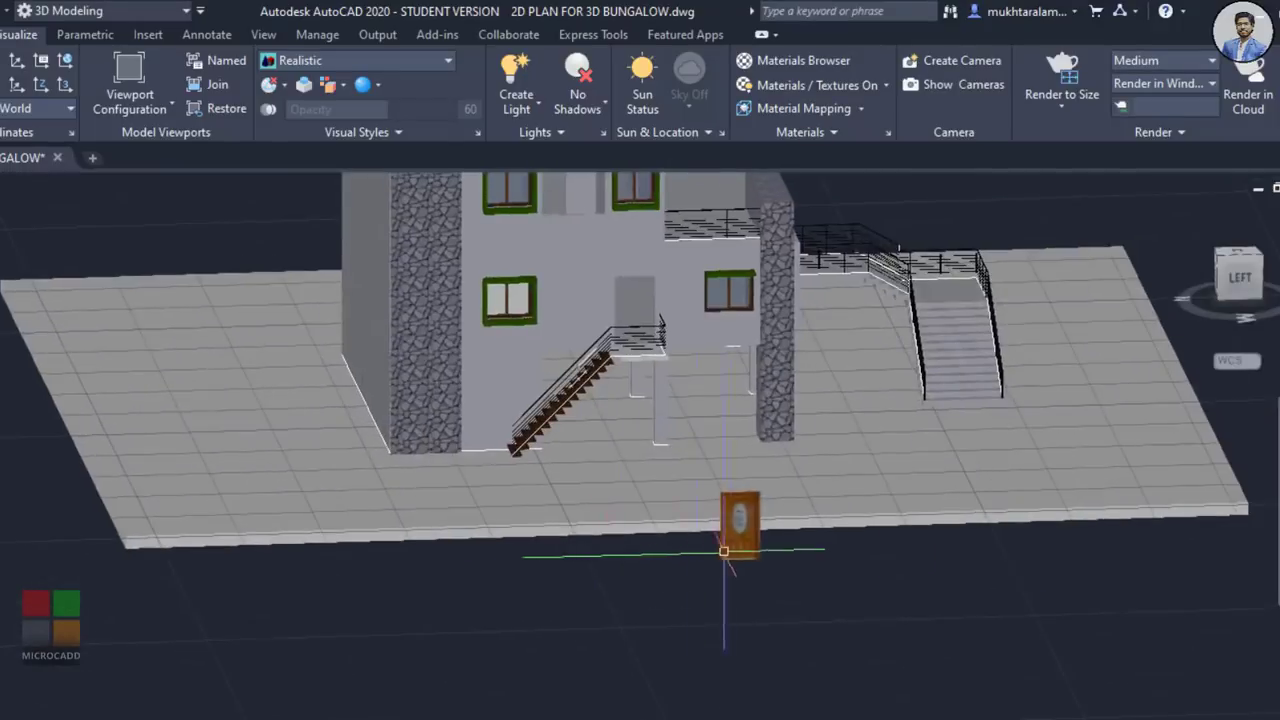
{"action": "scroll", "coordinate": [740, 545], "scroll_direction": "up", "scroll_amount": 6}
{"action": "middle_click_drag", "start_coordinate": [740, 543], "coordinate": [854, 551], "text": "shift"}
{"action": "left_click", "coordinate": [720, 600]}
{"action": "scroll", "coordinate": [631, 620], "scroll_direction": "up", "scroll_amount": 4}
{"action": "middle_click_drag", "start_coordinate": [631, 597], "coordinate": [581, 527]}
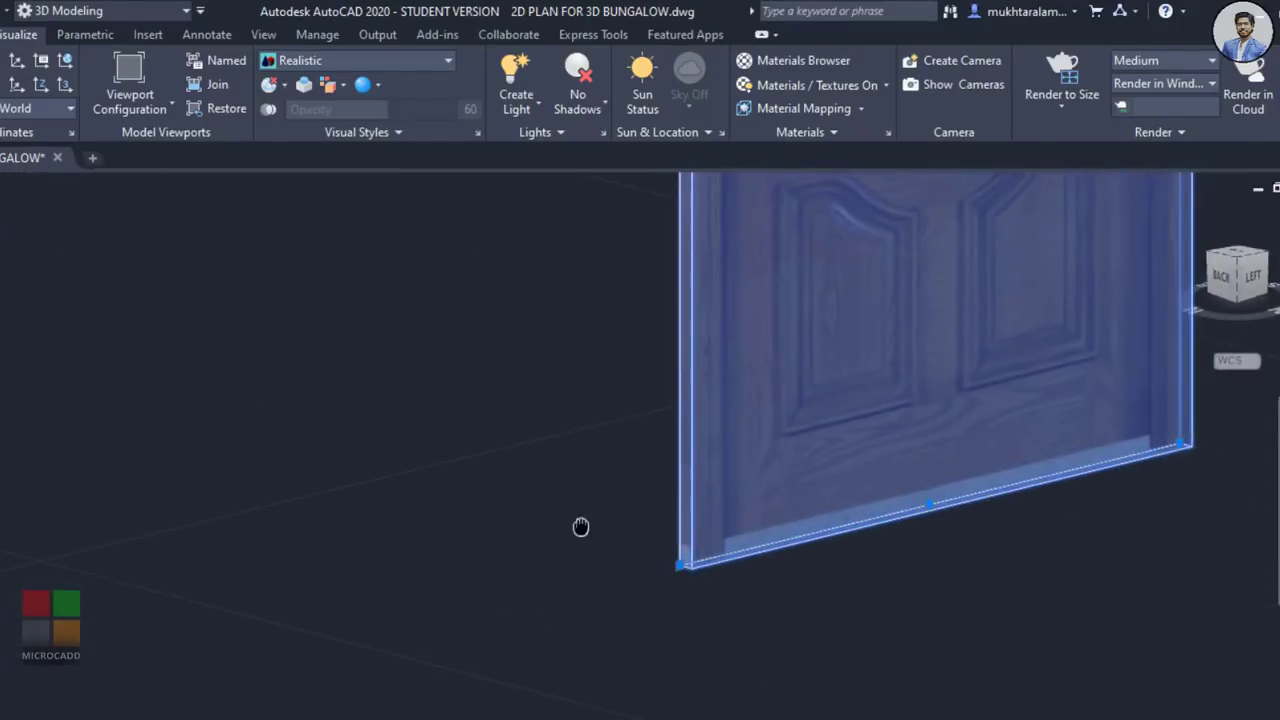
{"action": "key", "text": "Return"}
{"action": "scroll", "coordinate": [581, 521], "scroll_direction": "up", "scroll_amount": 3}
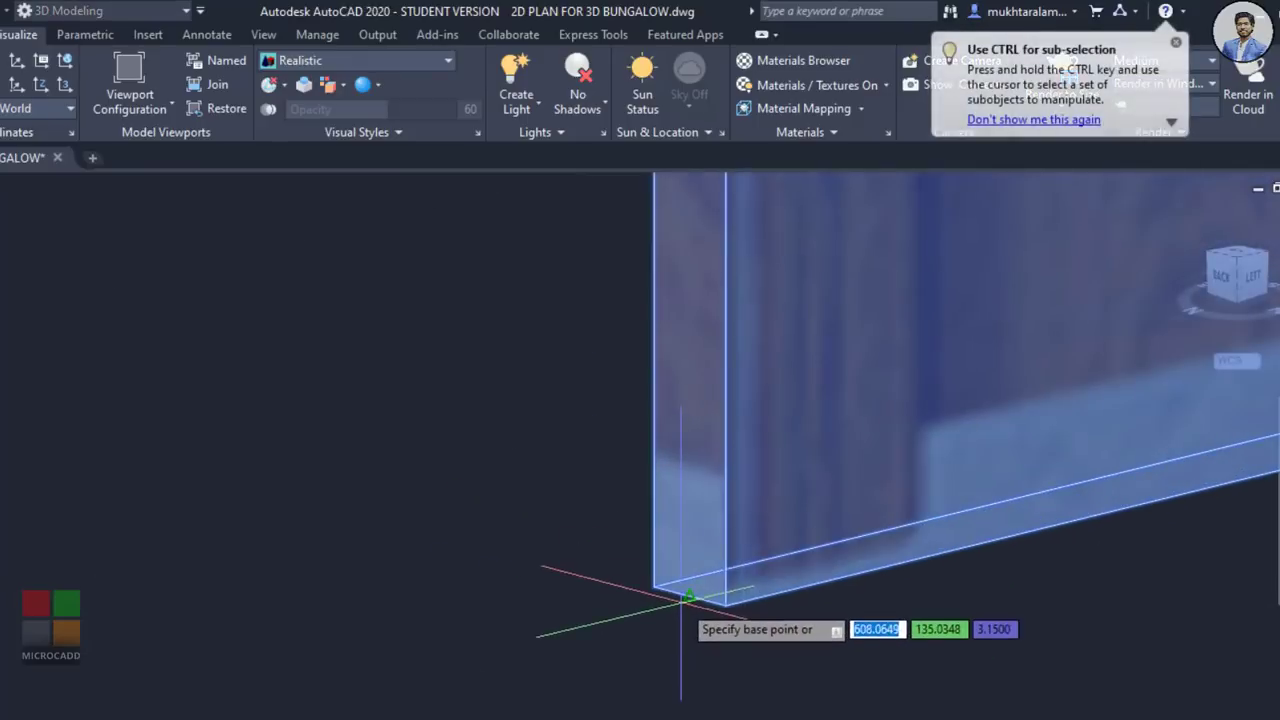
{"action": "left_click", "coordinate": [686, 598]}
{"action": "scroll", "coordinate": [686, 598], "scroll_direction": "down", "scroll_amount": 8}
{"action": "middle_click_drag", "start_coordinate": [686, 598], "coordinate": [289, 514], "text": "shift"}
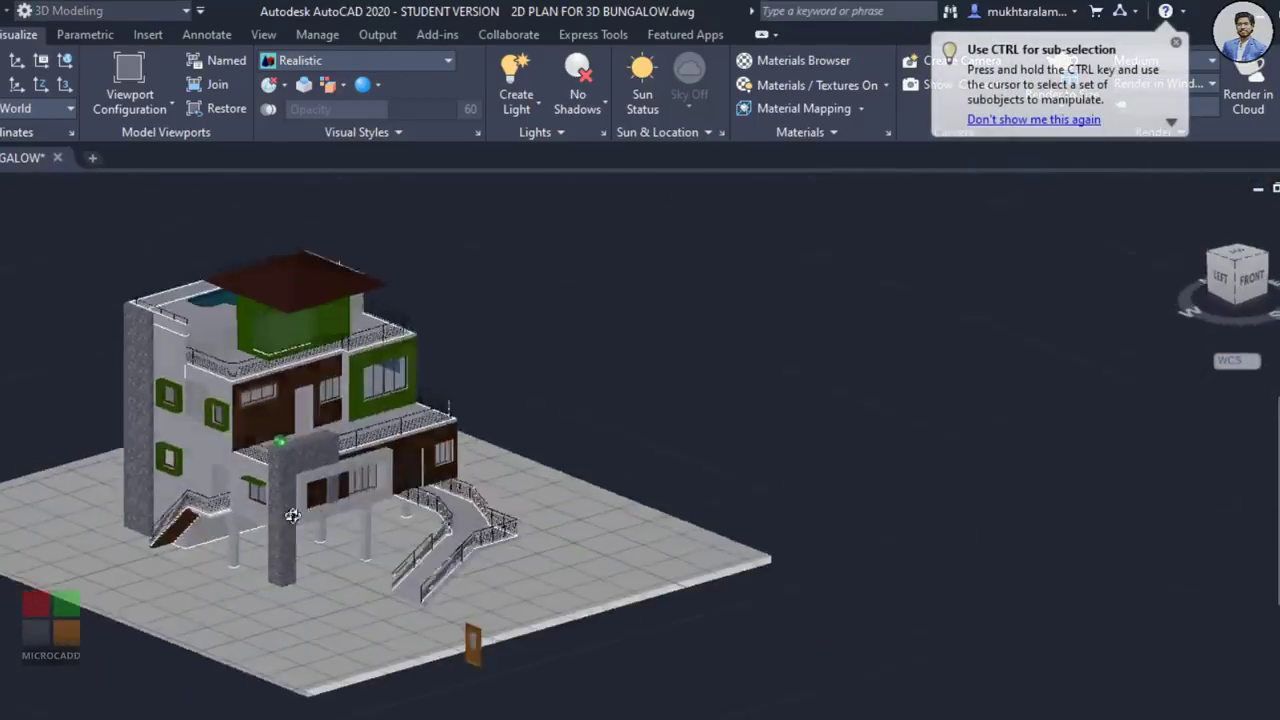
{"action": "scroll", "coordinate": [200, 503], "scroll_direction": "up", "scroll_amount": 4}
{"action": "scroll", "coordinate": [218, 481], "scroll_direction": "up", "scroll_amount": 8}
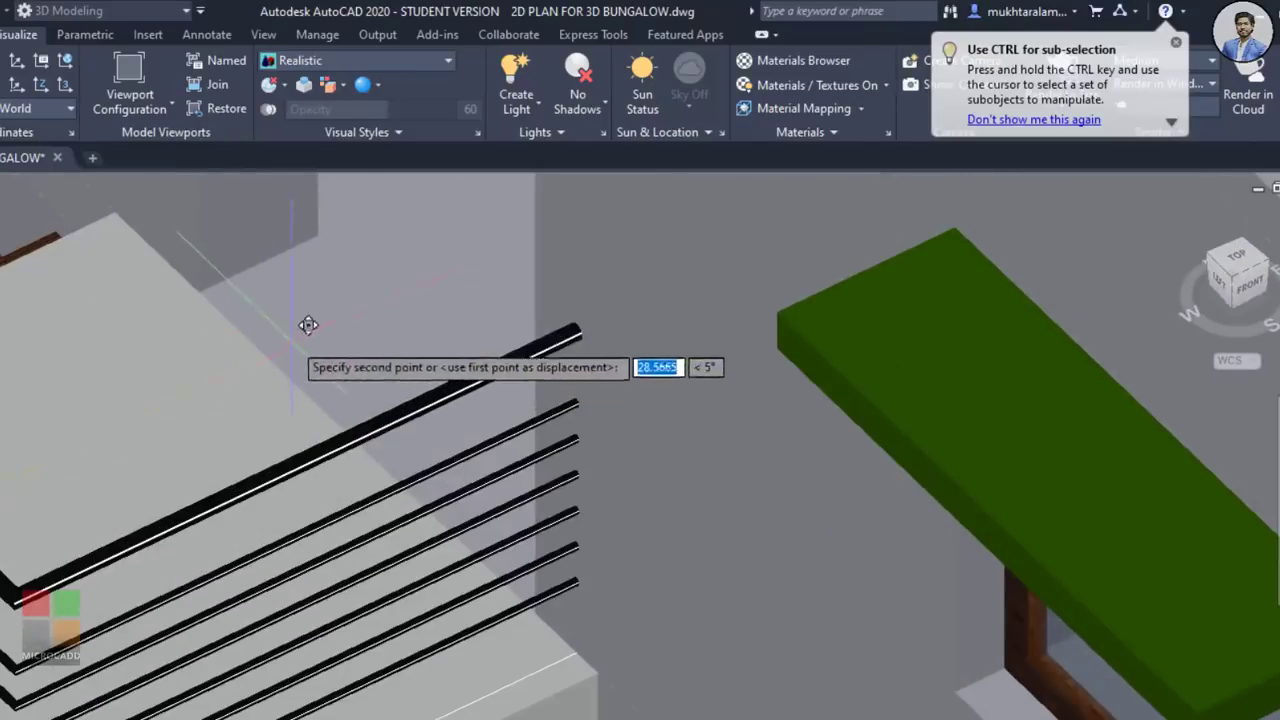
{"action": "scroll", "coordinate": [275, 247], "scroll_direction": "down", "scroll_amount": 10}
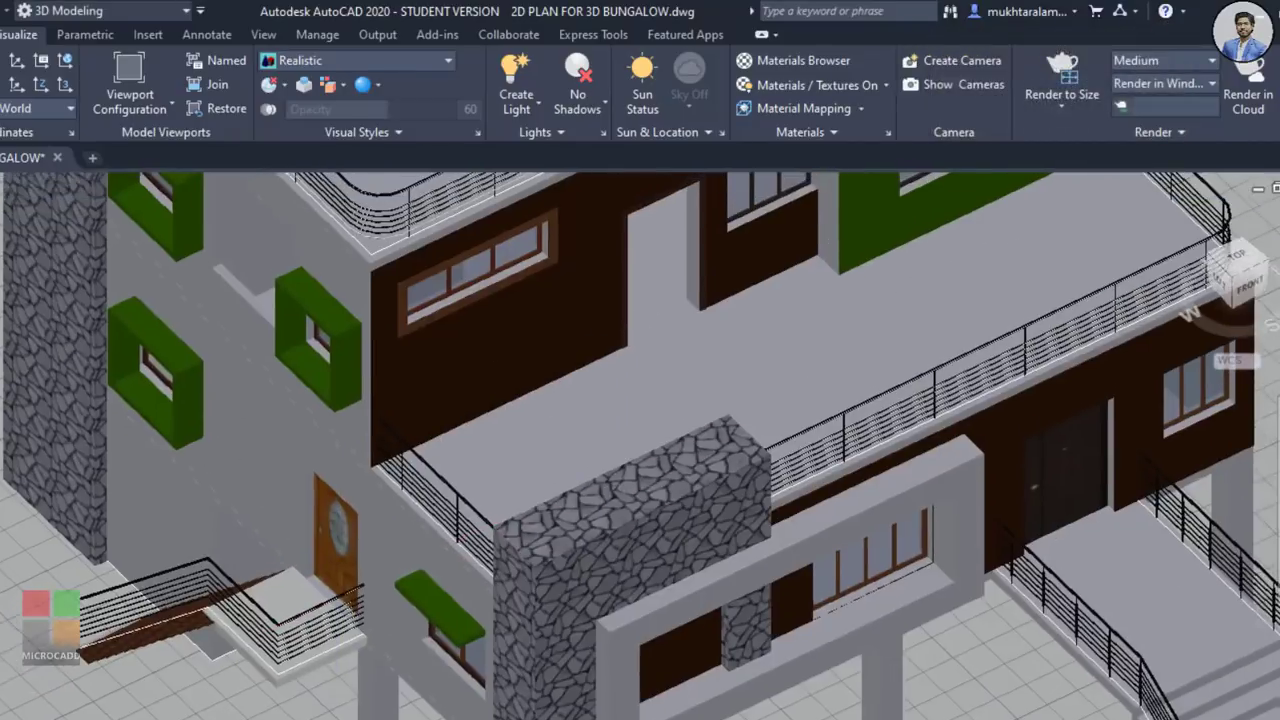
{"action": "middle_click_drag", "start_coordinate": [604, 492], "coordinate": [650, 337], "text": "shift"}
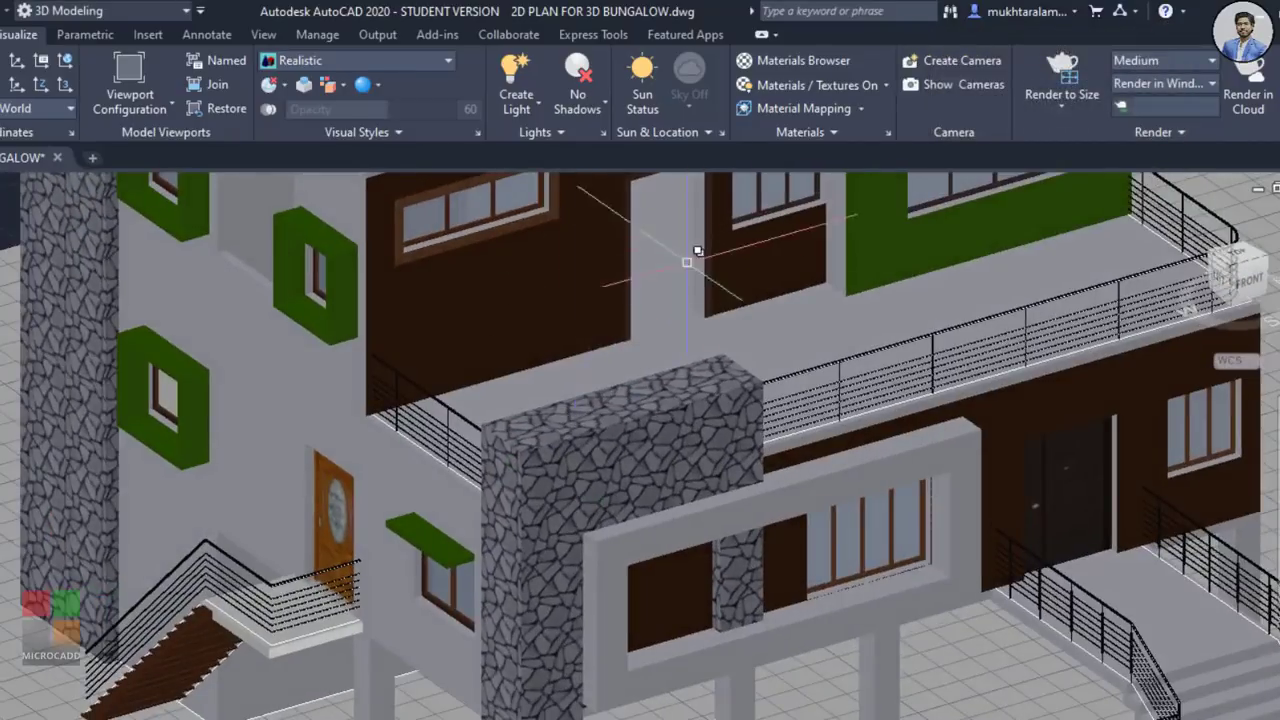
Step: Copy the fitted wooden door from the side doorway to the empty area outside the ground slab
{"action": "scroll", "coordinate": [316, 508], "scroll_direction": "up", "scroll_amount": 3}
{"action": "left_click", "coordinate": [355, 495]}
{"action": "middle_click_drag", "start_coordinate": [240, 547], "coordinate": [195, 489]}
{"action": "type", "text": "c"}
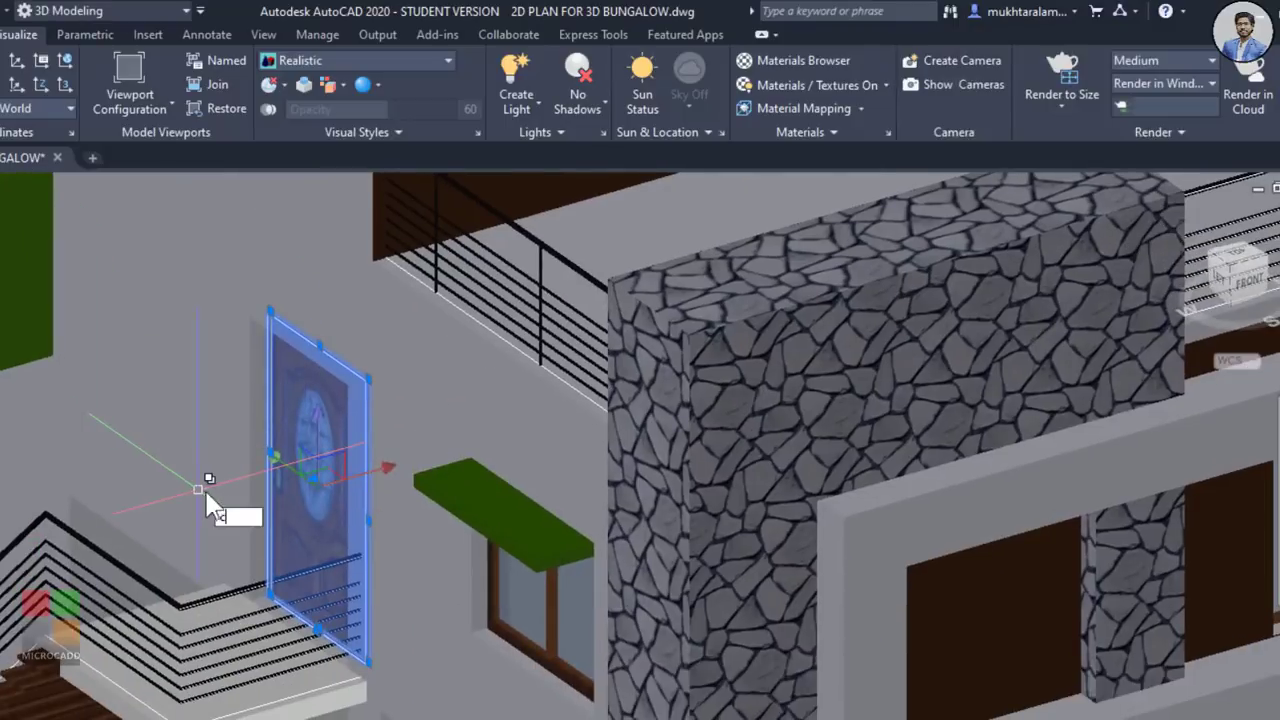
{"action": "type", "text": "o"}
{"action": "key", "text": "Return"}
{"action": "left_click", "coordinate": [268, 456]}
{"action": "scroll", "coordinate": [115, 542], "scroll_direction": "down", "scroll_amount": 2}
{"action": "middle_click_drag", "start_coordinate": [115, 542], "coordinate": [606, 350]}
{"action": "middle_click_drag", "start_coordinate": [20, 612], "coordinate": [507, 482]}
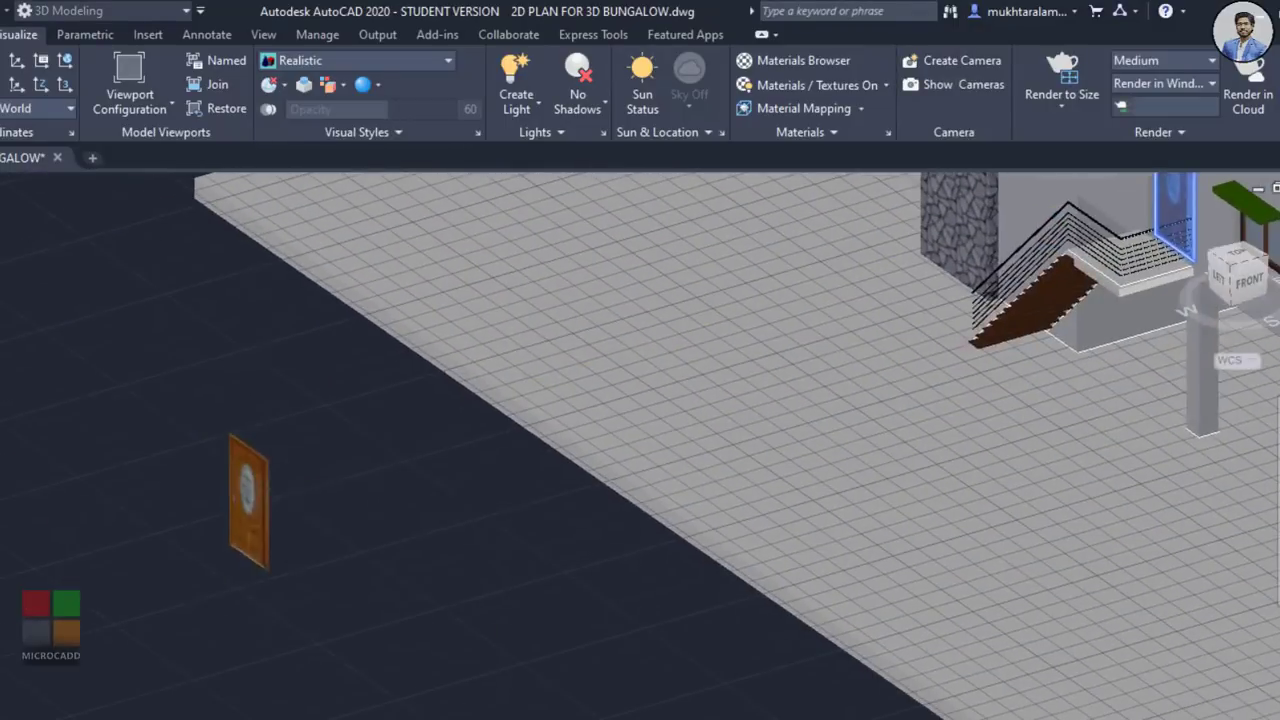
{"action": "key", "text": "Escape"}
Step: Rotate the copied door 90 degrees about its vertical axis with the rotate gizmo
{"action": "scroll", "coordinate": [254, 545], "scroll_direction": "up", "scroll_amount": 4}
{"action": "left_click", "coordinate": [260, 531]}
{"action": "left_click", "coordinate": [2, 34]}
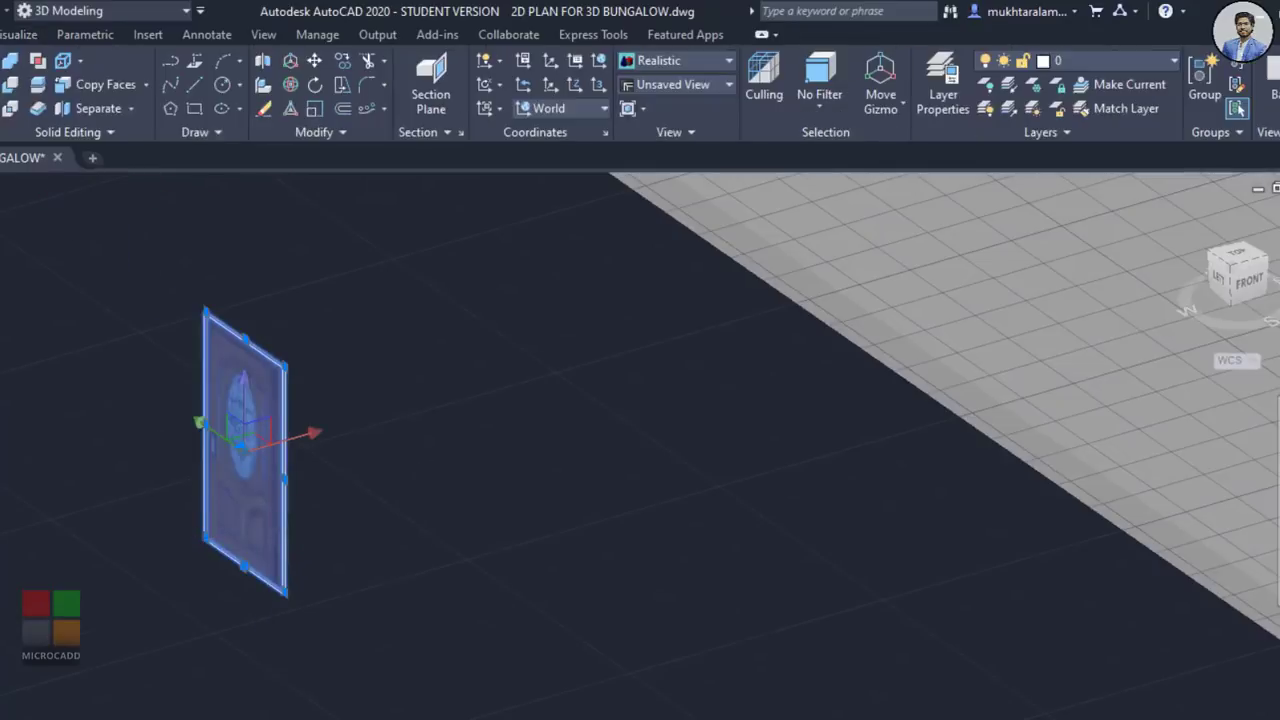
{"action": "left_click", "coordinate": [891, 97]}
{"action": "left_click", "coordinate": [912, 180]}
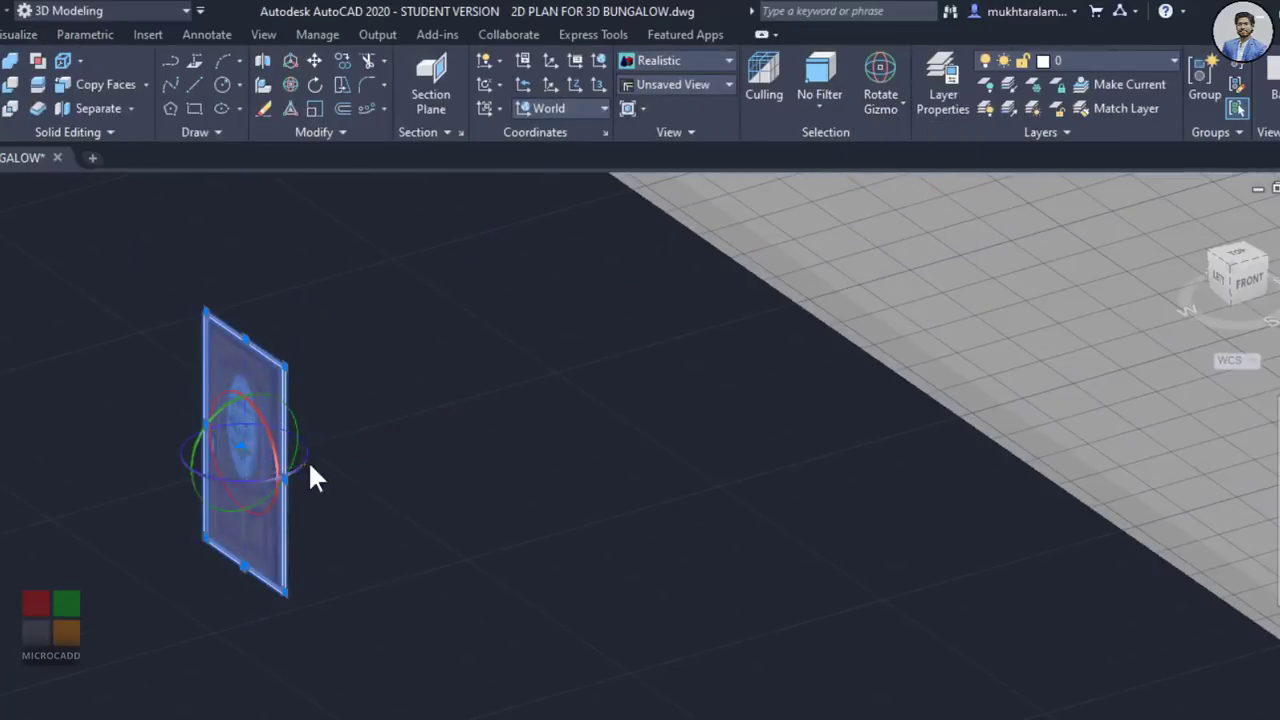
{"action": "left_click", "coordinate": [306, 463]}
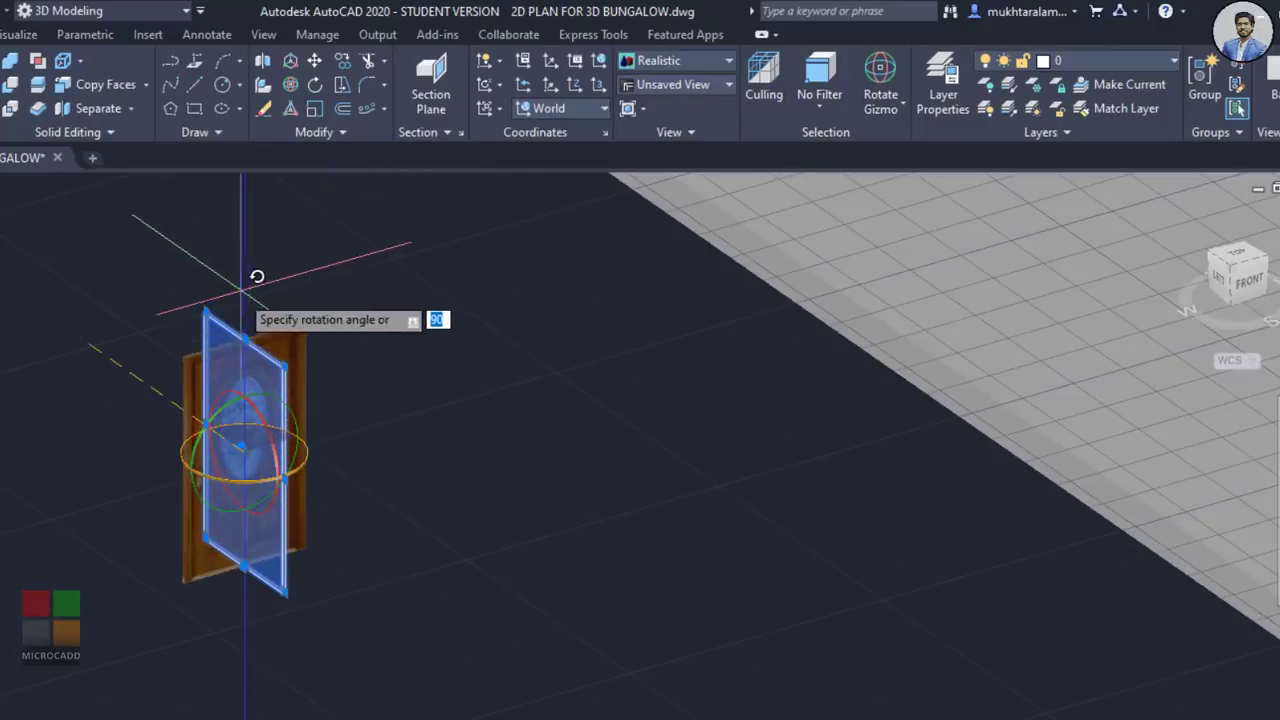
{"action": "left_click", "coordinate": [223, 280]}
Step: Move the rotated door by the midpoint of its bottom short edge into the upper-floor front doorway on the balcony
{"action": "scroll", "coordinate": [152, 637], "scroll_direction": "up", "scroll_amount": 3}
{"action": "type", "text": "m"}
{"action": "key", "text": "Return"}
{"action": "scroll", "coordinate": [195, 628], "scroll_direction": "up", "scroll_amount": 6}
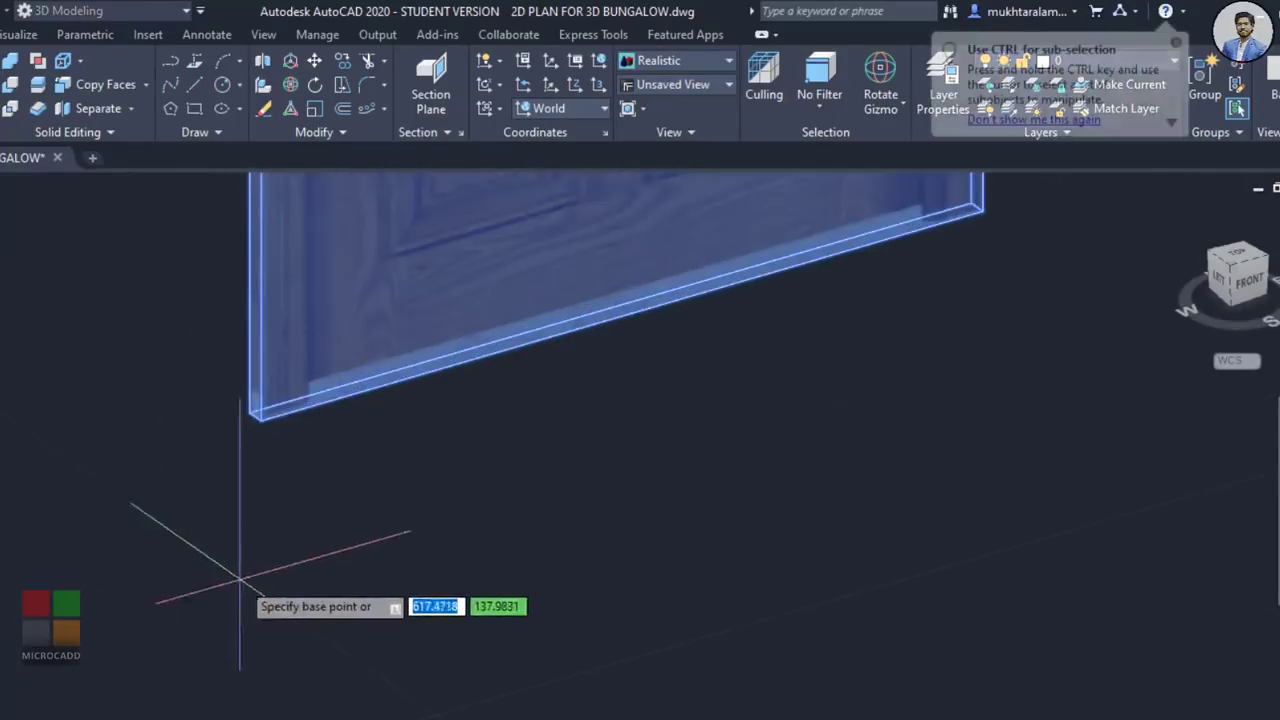
{"action": "left_click", "coordinate": [166, 468]}
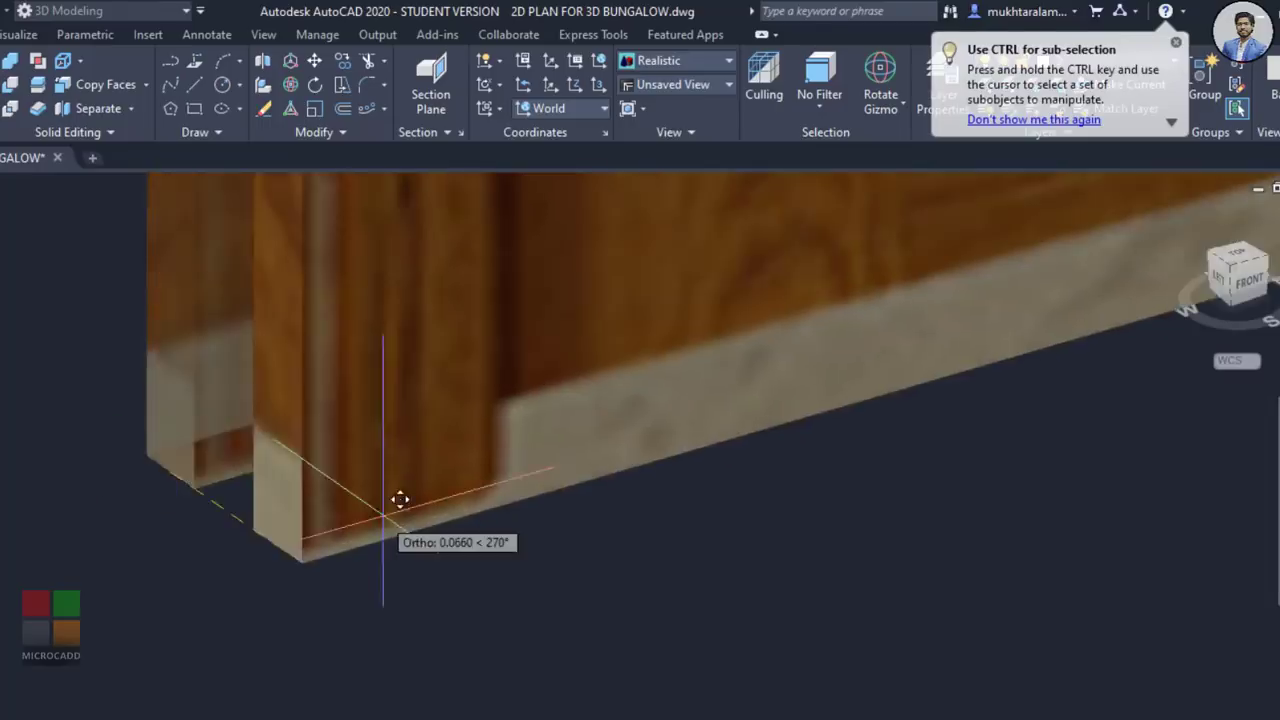
{"action": "scroll", "coordinate": [394, 505], "scroll_direction": "down", "scroll_amount": 10}
{"action": "scroll", "coordinate": [537, 423], "scroll_direction": "up", "scroll_amount": 8}
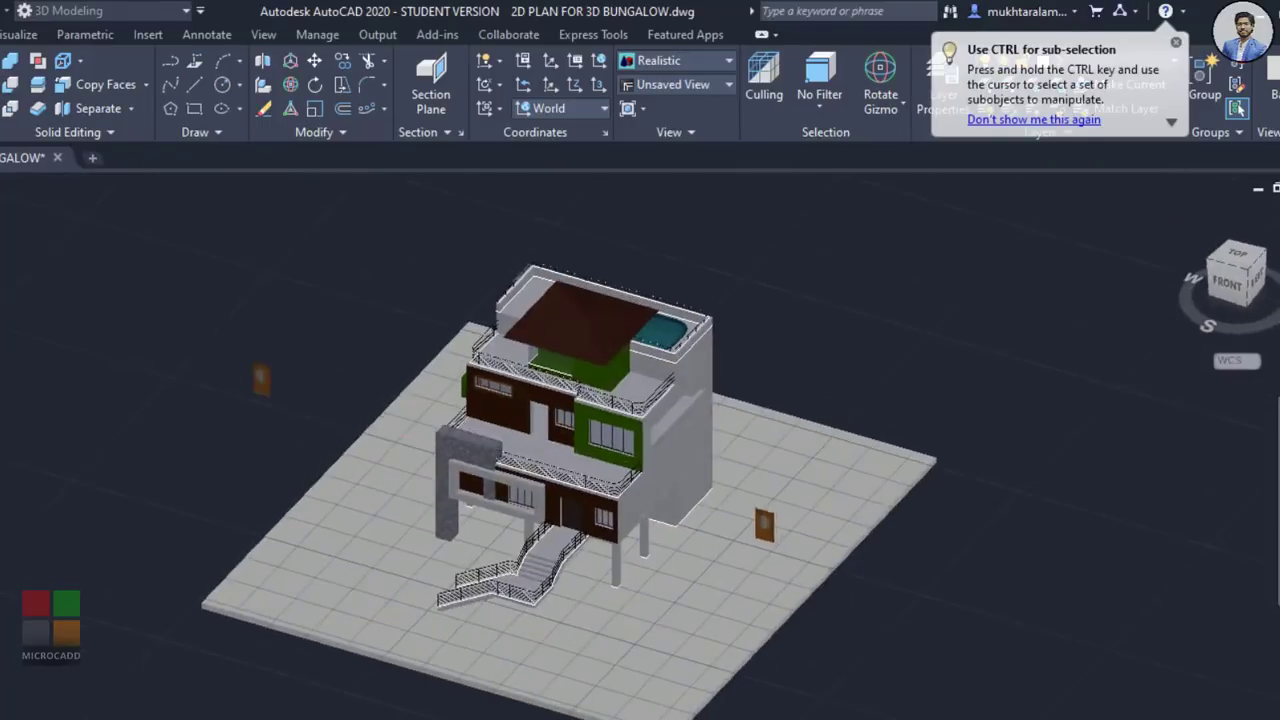
{"action": "scroll", "coordinate": [336, 485], "scroll_direction": "up", "scroll_amount": 5}
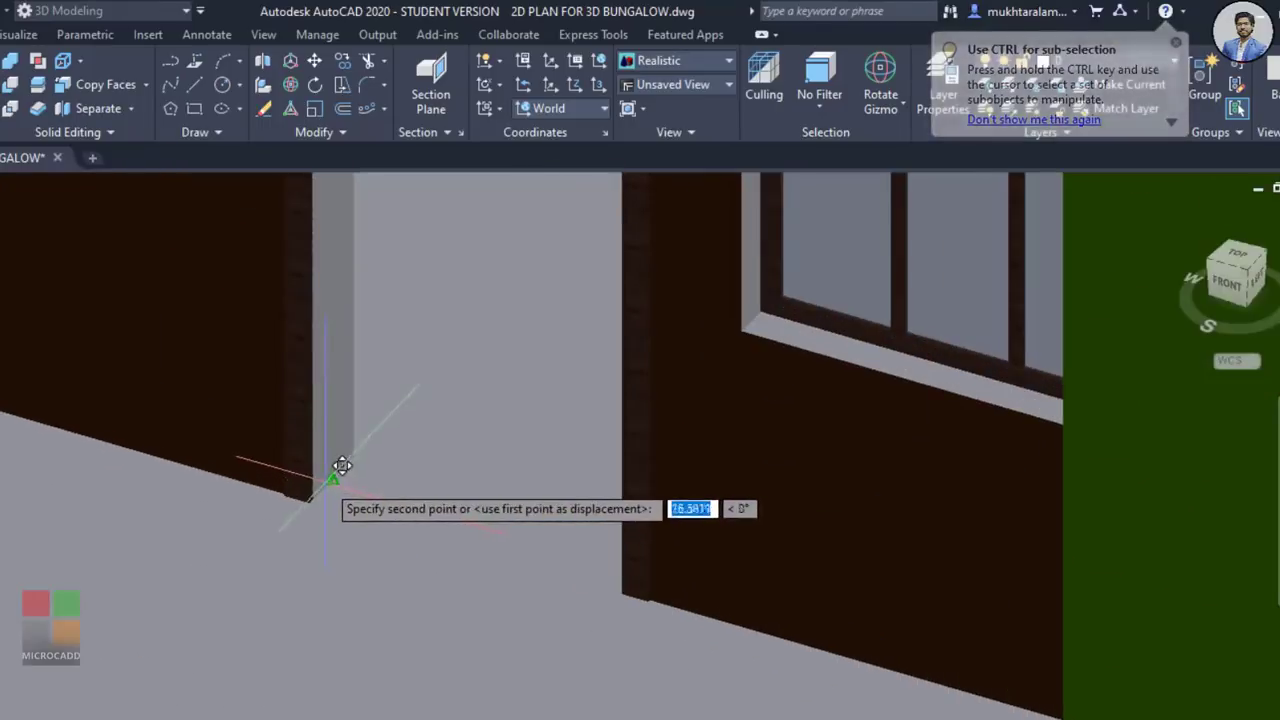
{"action": "left_click", "coordinate": [351, 480]}
{"action": "scroll", "coordinate": [505, 449], "scroll_direction": "down", "scroll_amount": 6}
{"action": "scroll", "coordinate": [505, 449], "scroll_direction": "down", "scroll_amount": 5}
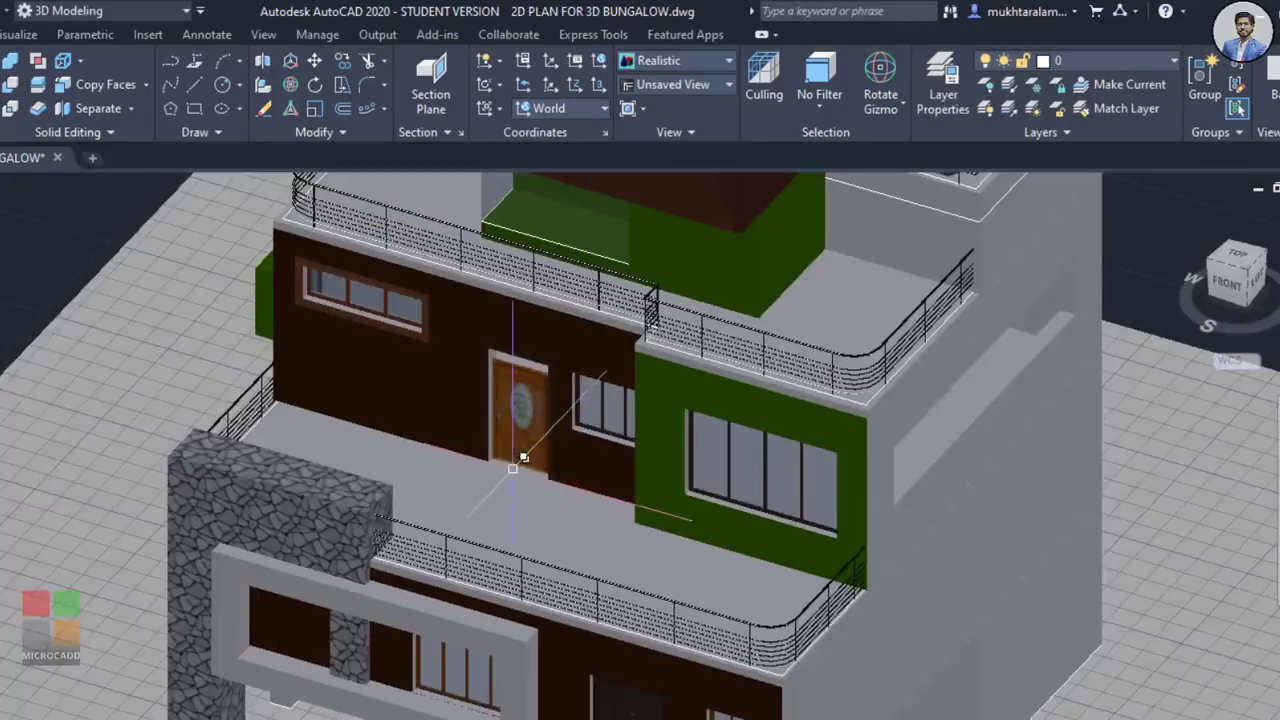
Step: Presspull the wall's underside above the upper front doorway down to the top of the door
{"action": "scroll", "coordinate": [466, 280], "scroll_direction": "up", "scroll_amount": 7}
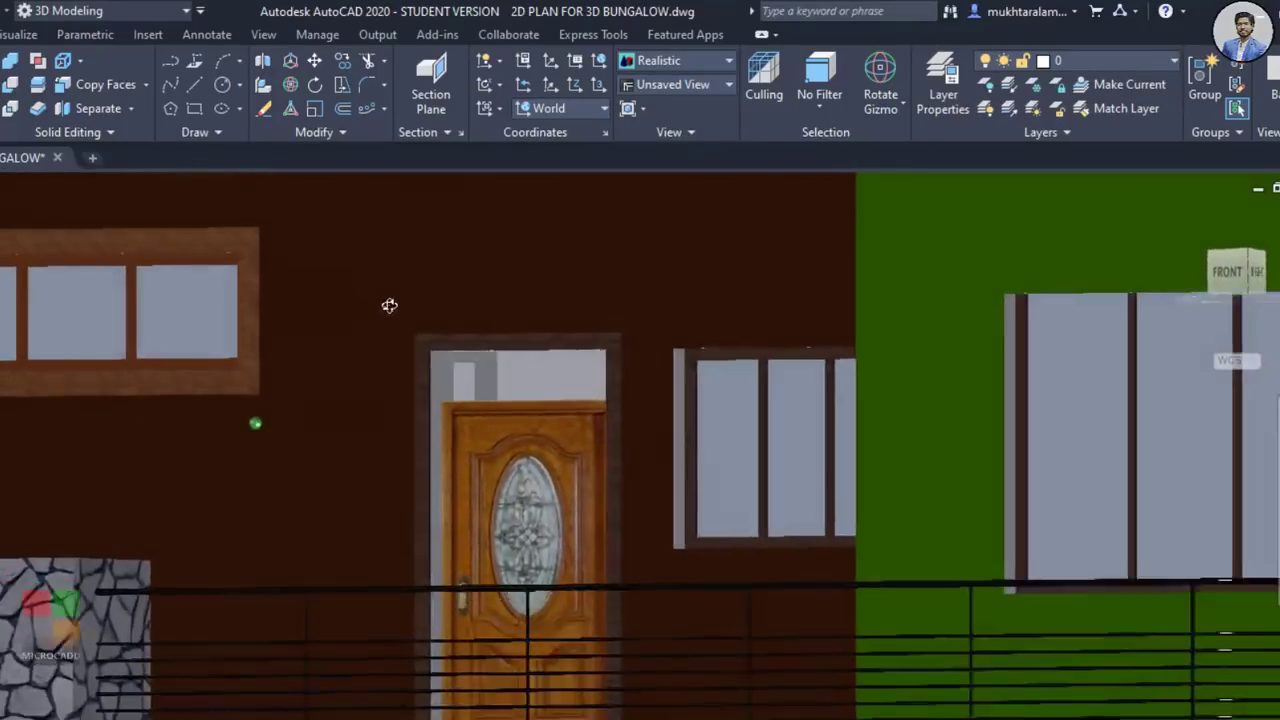
{"action": "middle_click_drag", "start_coordinate": [389, 305], "coordinate": [400, 350], "text": "shift"}
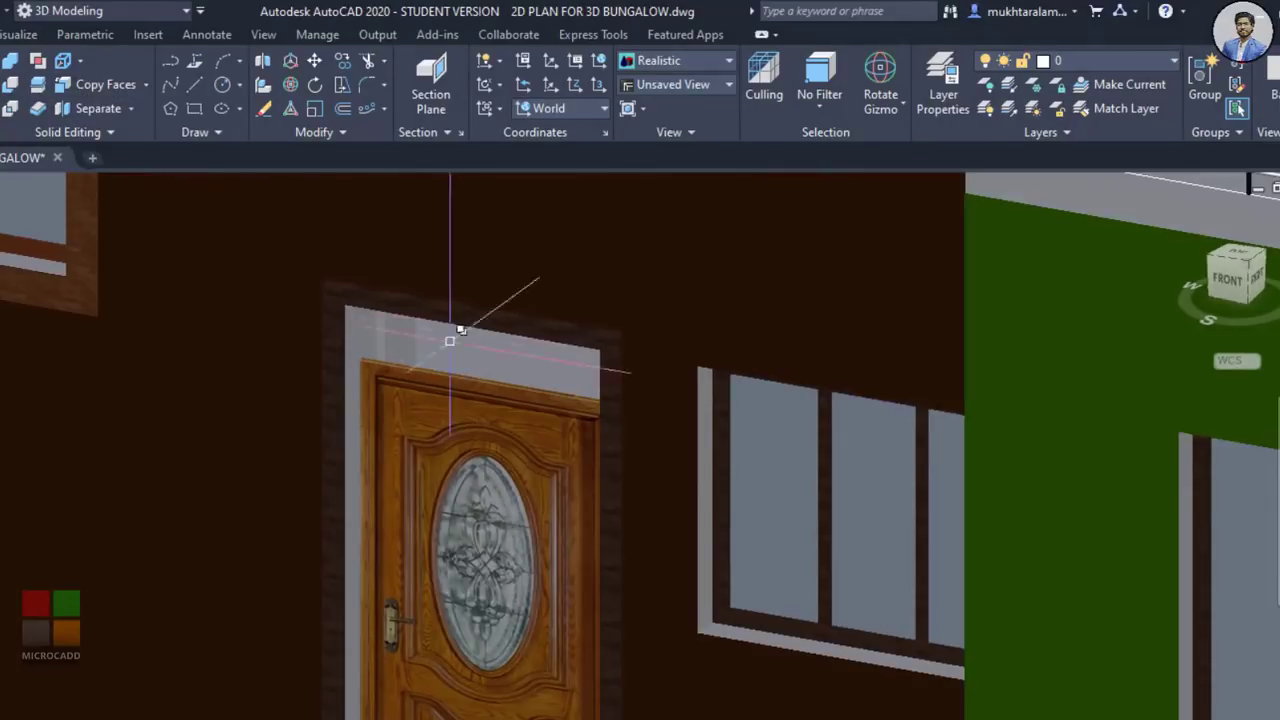
{"action": "scroll", "coordinate": [463, 358], "scroll_direction": "up", "scroll_amount": 3}
{"action": "scroll", "coordinate": [449, 391], "scroll_direction": "down", "scroll_amount": 4}
{"action": "middle_click_drag", "start_coordinate": [470, 345], "coordinate": [800, 360], "text": "shift"}
{"action": "scroll", "coordinate": [523, 343], "scroll_direction": "down", "scroll_amount": 5}
{"action": "scroll", "coordinate": [531, 350], "scroll_direction": "up", "scroll_amount": 2}
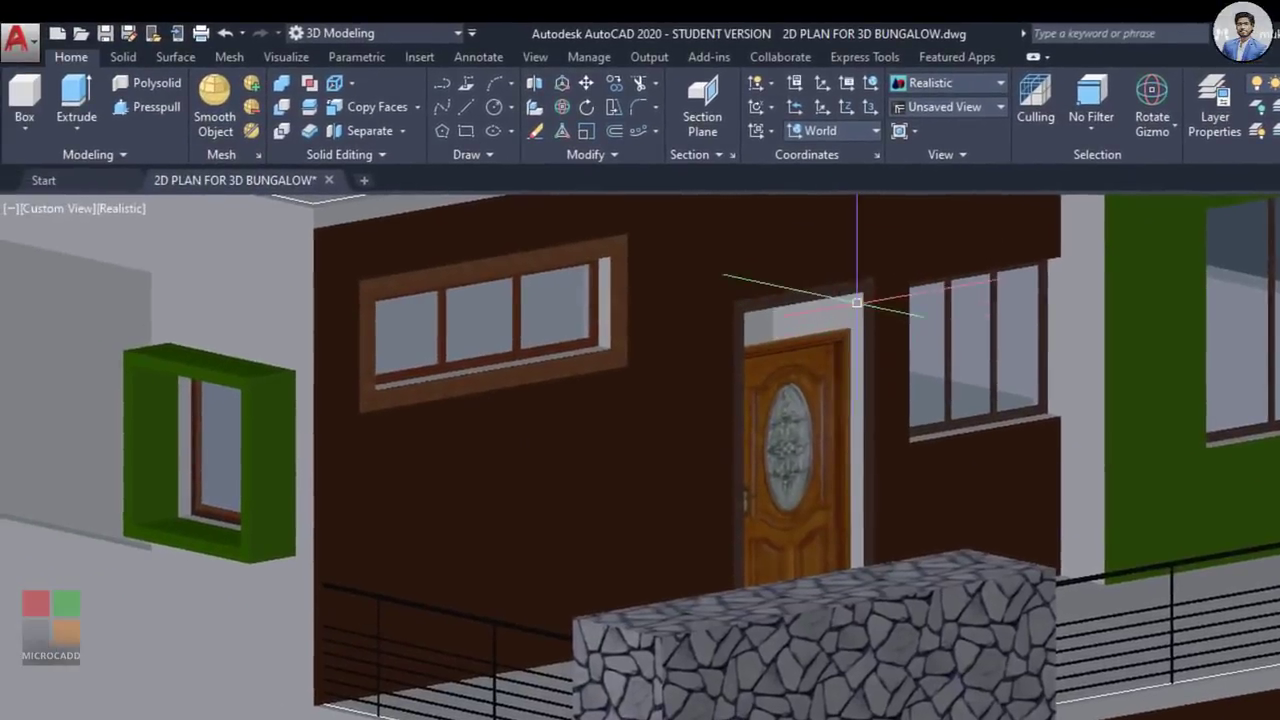
{"action": "scroll", "coordinate": [616, 281], "scroll_direction": "up", "scroll_amount": 5}
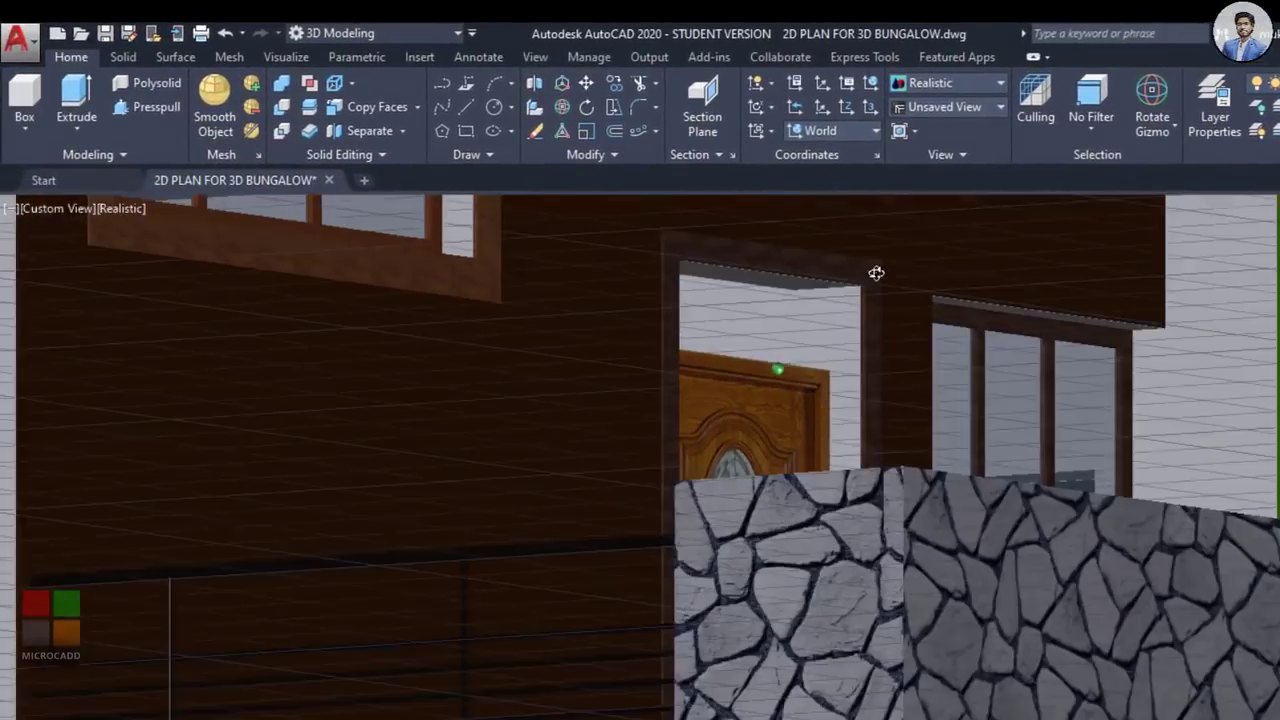
{"action": "scroll", "coordinate": [876, 273], "scroll_direction": "up", "scroll_amount": 4}
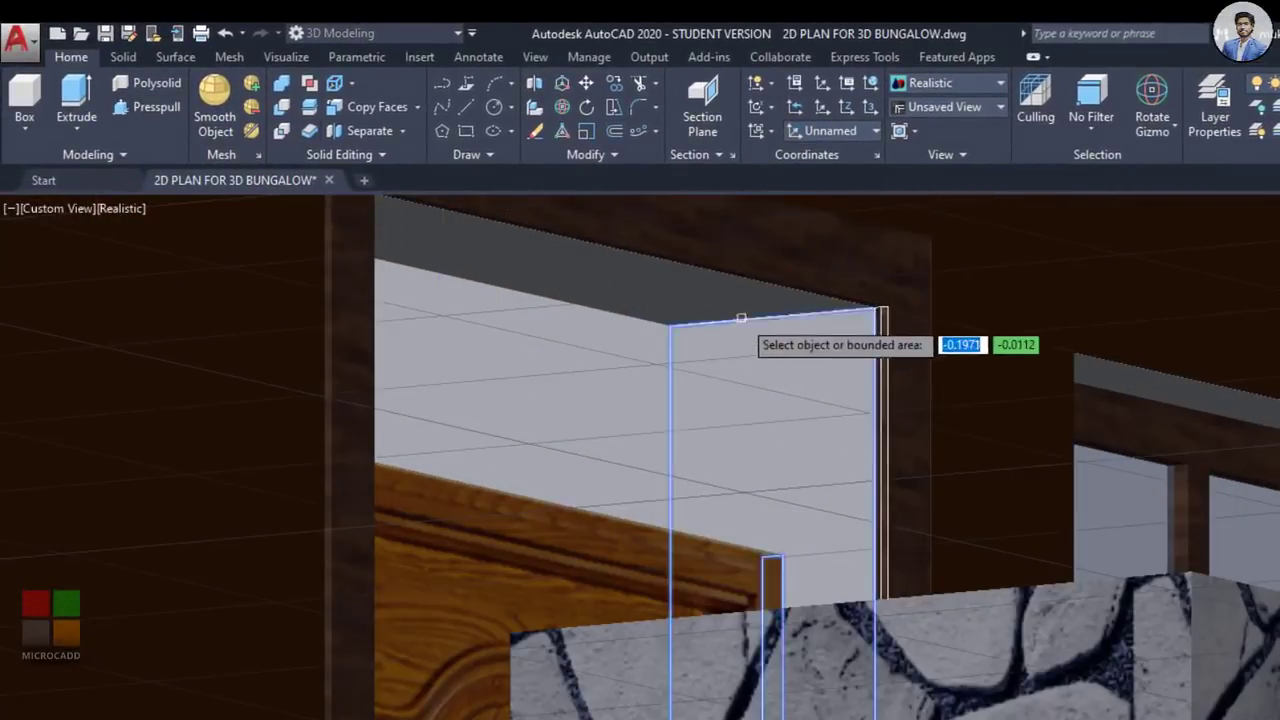
{"action": "left_click", "coordinate": [741, 318]}
{"action": "left_click", "coordinate": [781, 558]}
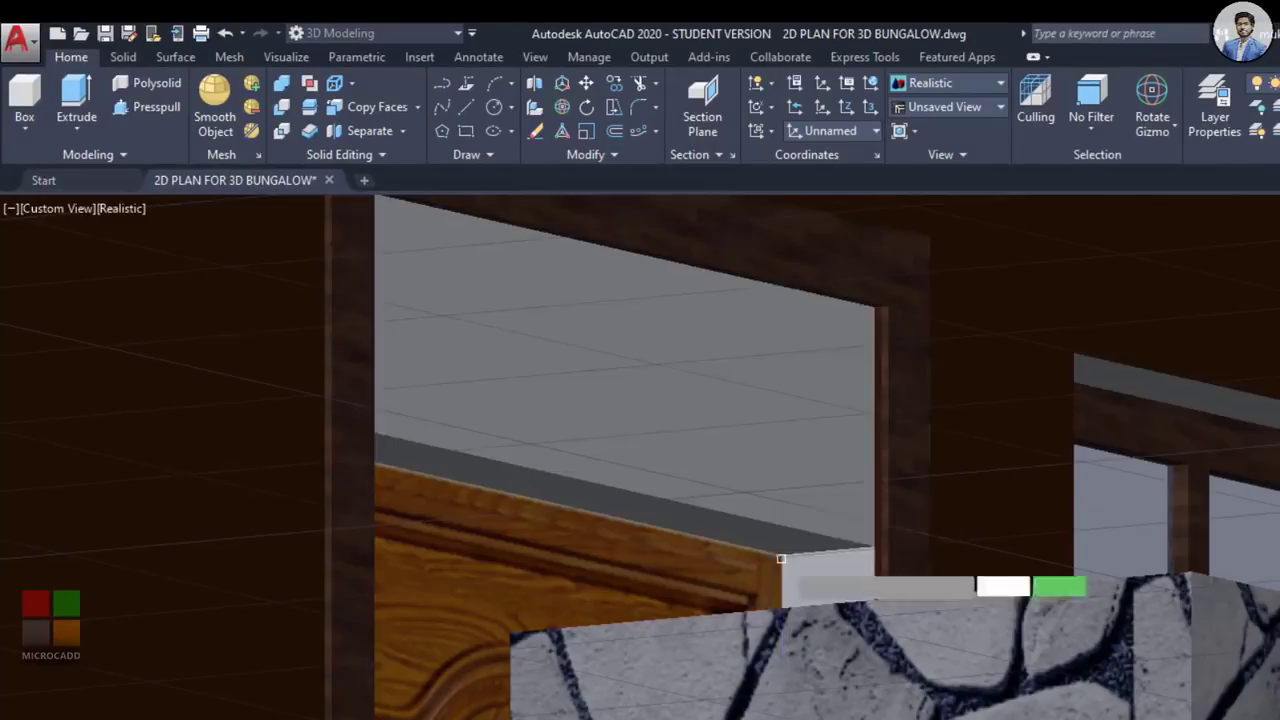
Step: Presspull the thin brown cladding strip above the upper front doorway down to the lowered wall's bottom edge
{"action": "scroll", "coordinate": [830, 405], "scroll_direction": "down", "scroll_amount": 2}
{"action": "middle_click_drag", "start_coordinate": [830, 405], "coordinate": [814, 469]}
{"action": "scroll", "coordinate": [840, 382], "scroll_direction": "up", "scroll_amount": 2}
{"action": "middle_click_drag", "start_coordinate": [840, 382], "coordinate": [871, 365], "text": "shift"}
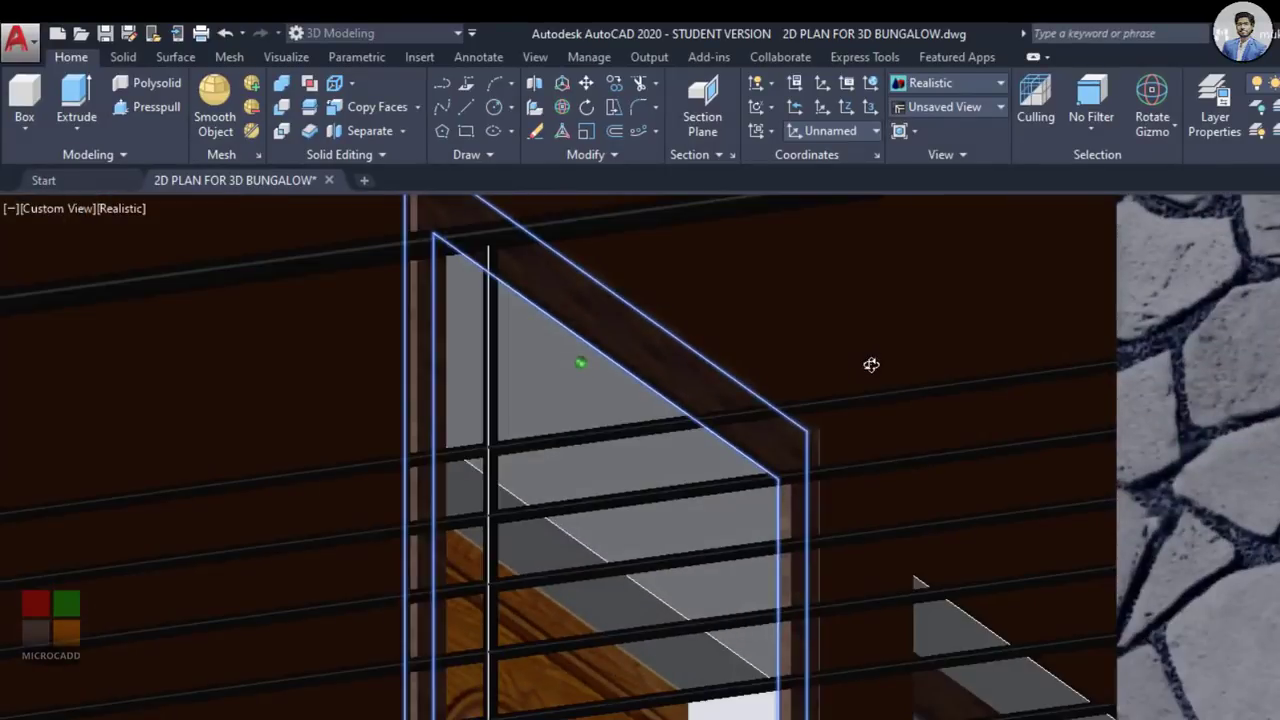
{"action": "scroll", "coordinate": [871, 365], "scroll_direction": "up", "scroll_amount": 8}
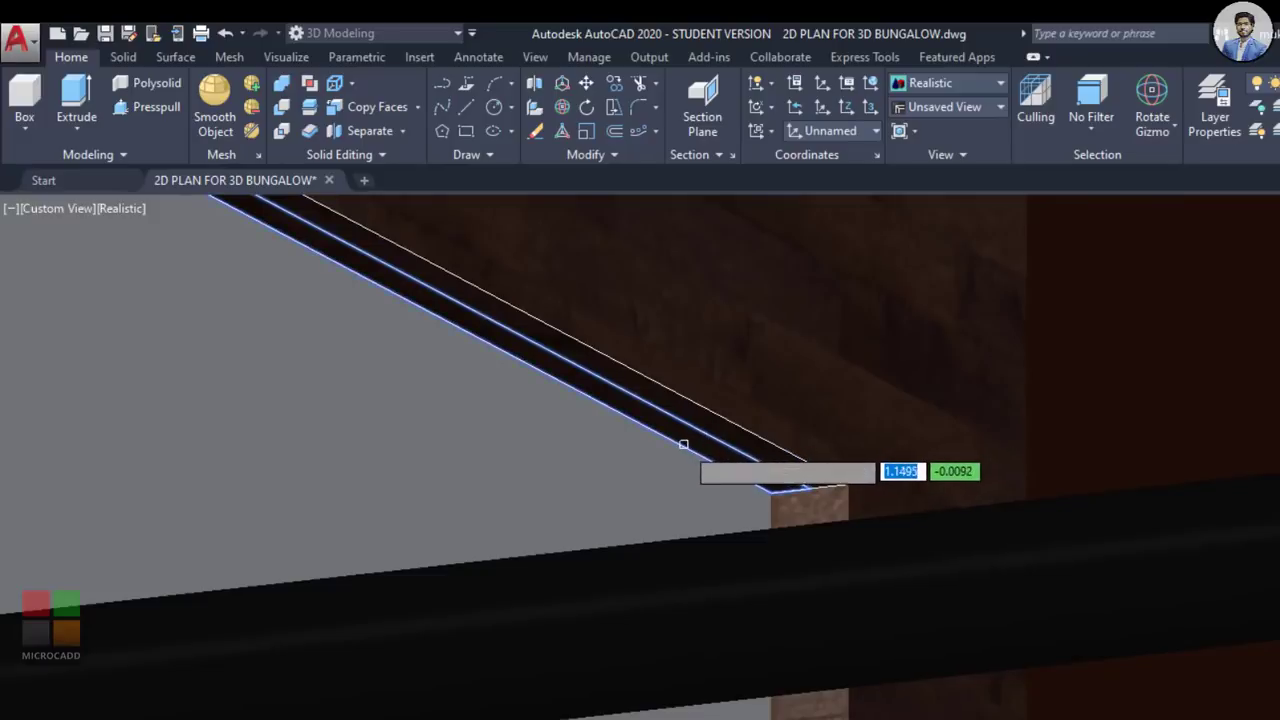
{"action": "left_click", "coordinate": [684, 444]}
{"action": "scroll", "coordinate": [677, 480], "scroll_direction": "down", "scroll_amount": 2}
{"action": "middle_click_drag", "start_coordinate": [677, 480], "coordinate": [758, 232], "text": "shift"}
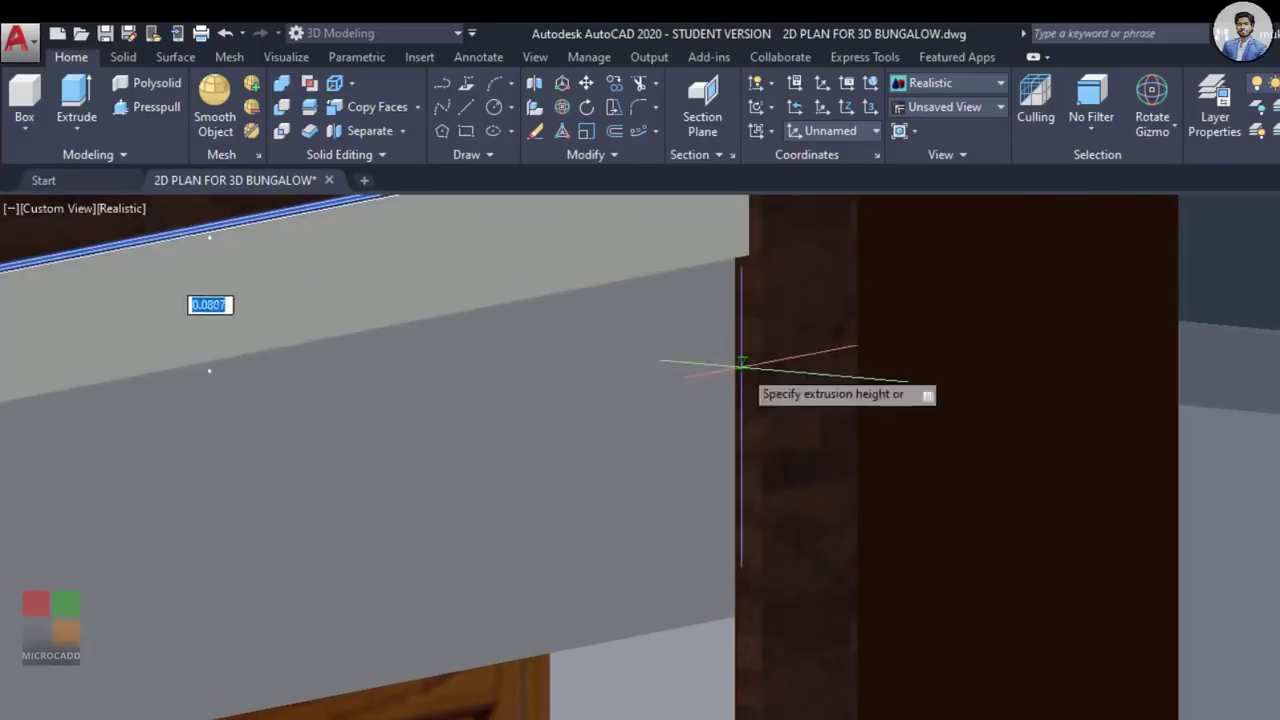
{"action": "left_click", "coordinate": [736, 617]}
{"action": "scroll", "coordinate": [810, 300], "scroll_direction": "down", "scroll_amount": 4}
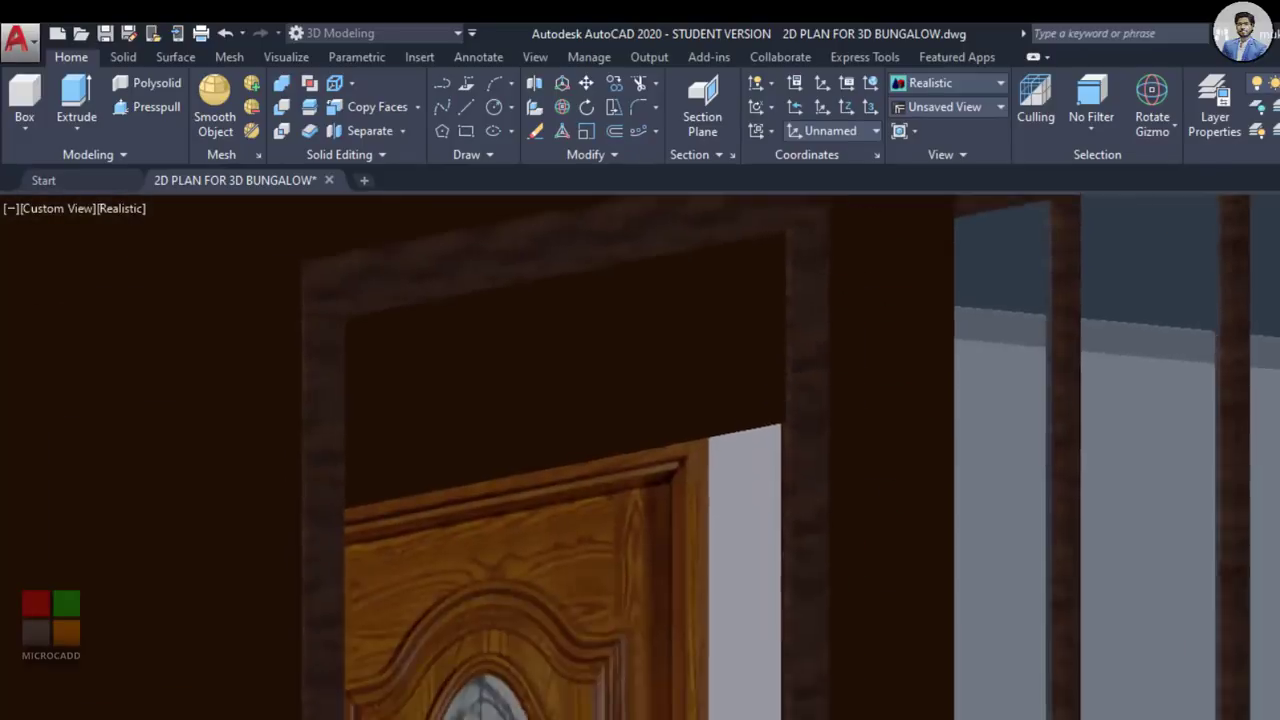
Step: Leave Presspull and switch the viewport's visual style from Realistic to Shaded
{"action": "middle_click_drag", "start_coordinate": [597, 328], "coordinate": [569, 346]}
{"action": "scroll", "coordinate": [611, 337], "scroll_direction": "up", "scroll_amount": 7}
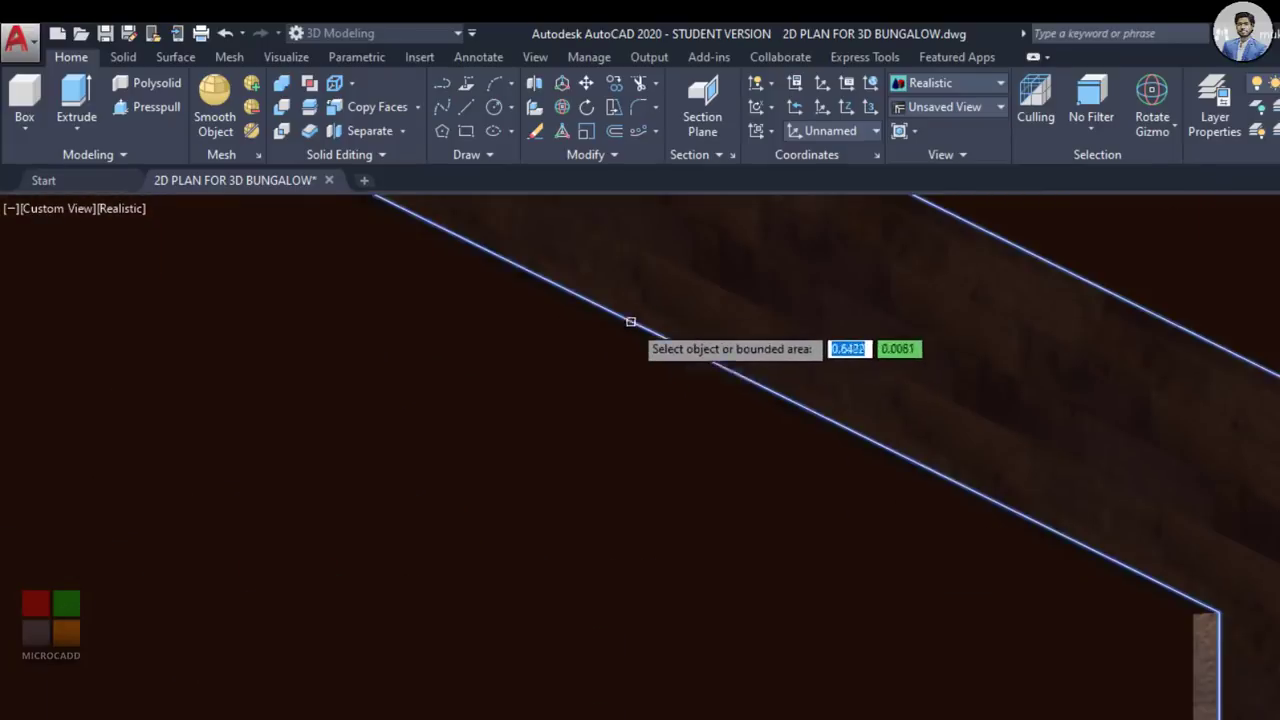
{"action": "key", "text": "Escape"}
{"action": "left_click", "coordinate": [119, 209]}
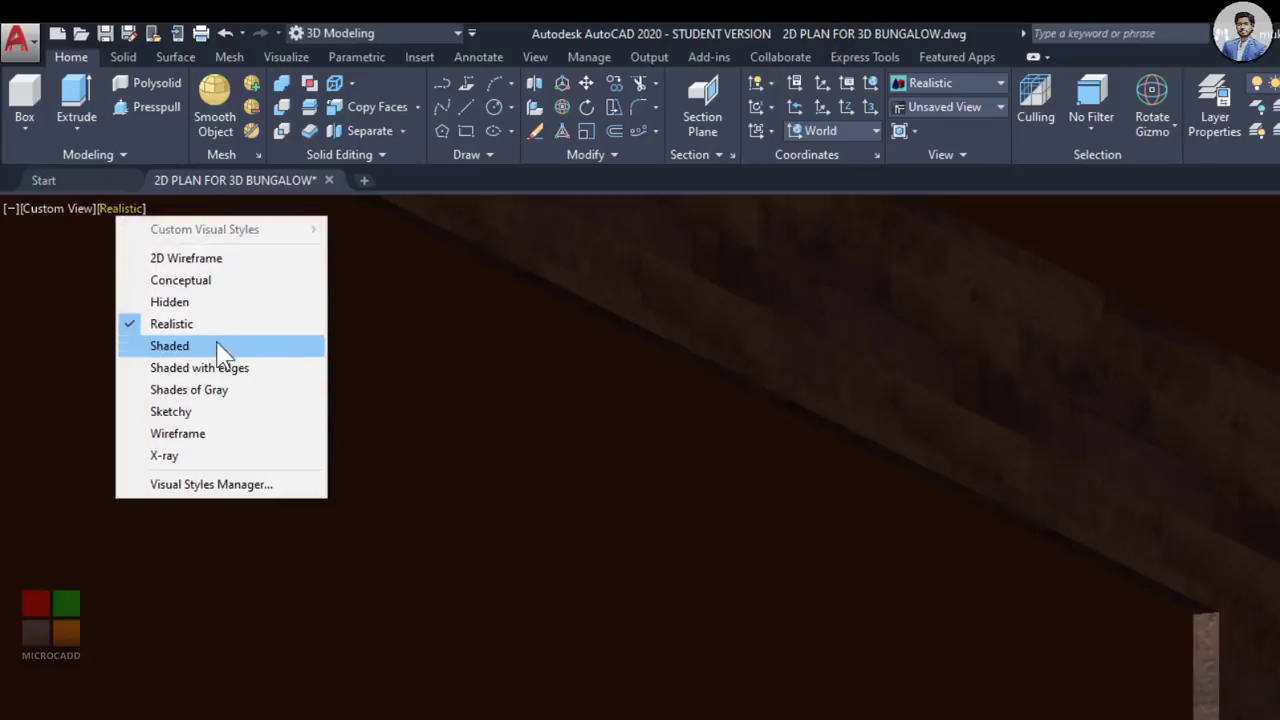
{"action": "left_click", "coordinate": [220, 347]}
Step: Presspull the underside of the doorway's trim frame down to the bottom edge of the filled wall above the door
{"action": "middle_click_drag", "start_coordinate": [882, 440], "coordinate": [871, 480], "text": "shift"}
{"action": "scroll", "coordinate": [890, 432], "scroll_direction": "up", "scroll_amount": 2}
{"action": "left_click", "coordinate": [894, 426]}
{"action": "scroll", "coordinate": [813, 550], "scroll_direction": "down", "scroll_amount": 5}
{"action": "middle_click_drag", "start_coordinate": [813, 550], "coordinate": [826, 320]}
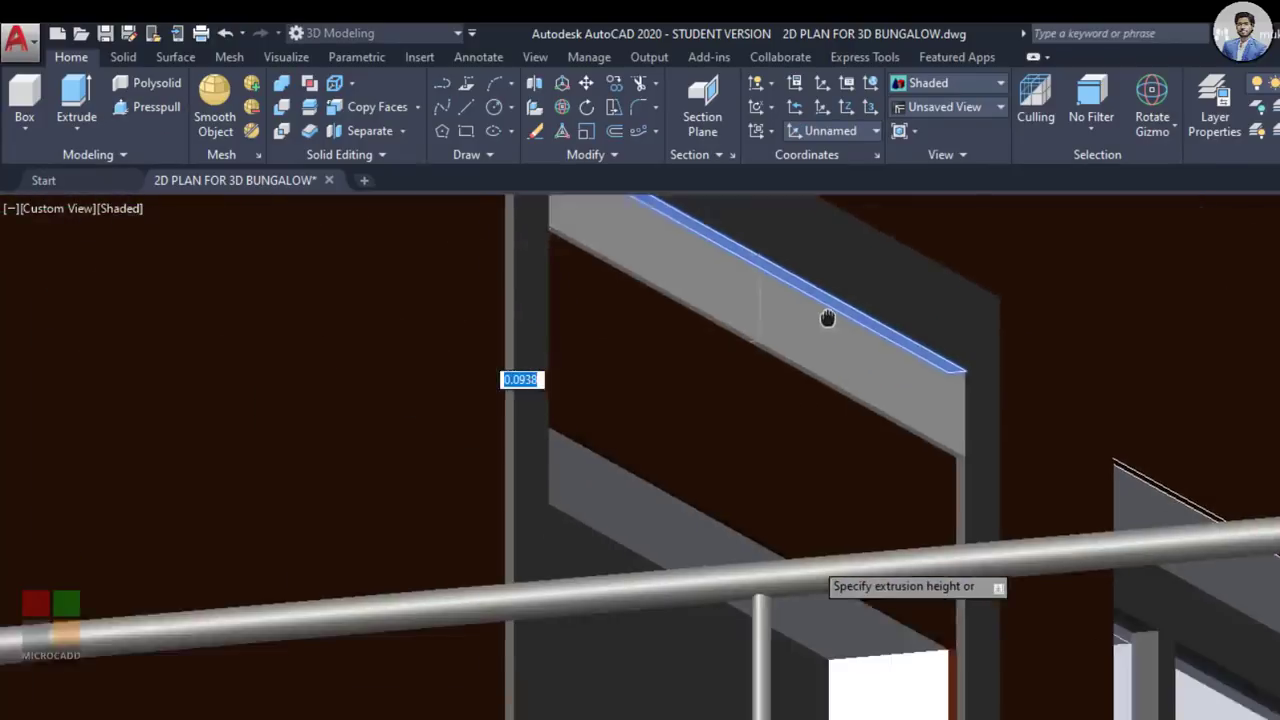
{"action": "middle_click_drag", "start_coordinate": [1037, 446], "coordinate": [823, 368], "text": "shift"}
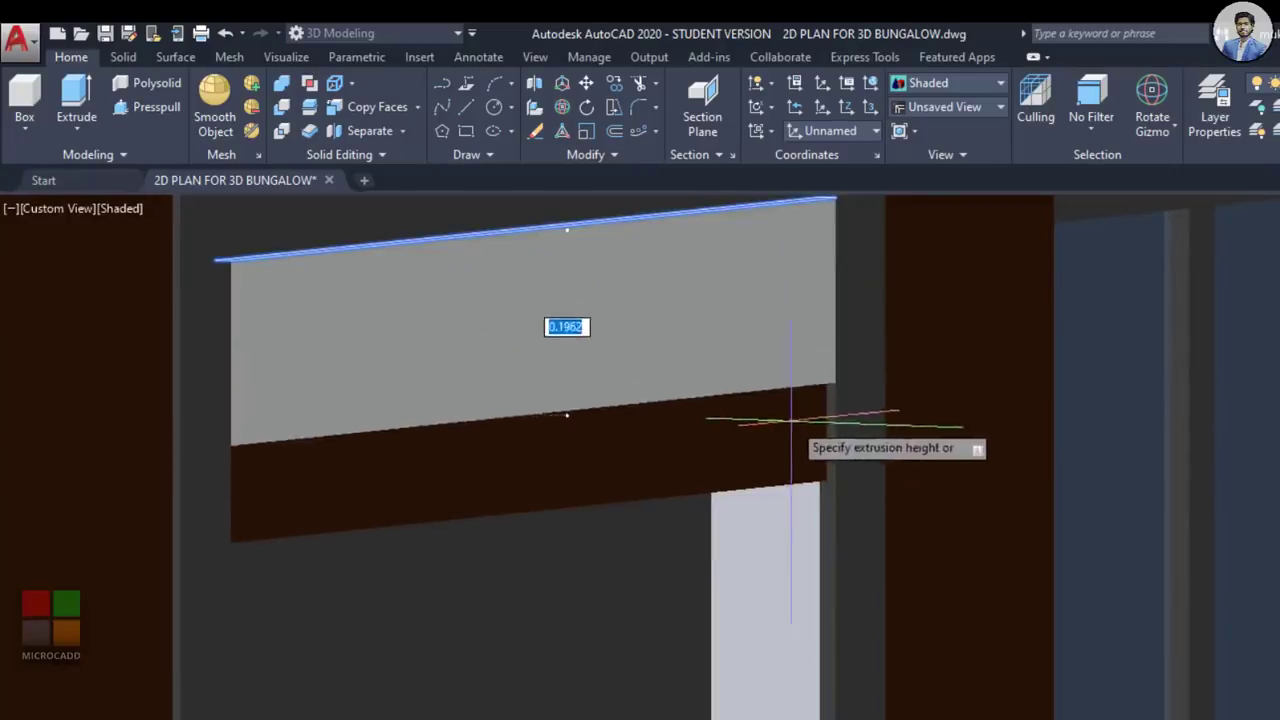
{"action": "left_click", "coordinate": [825, 481]}
{"action": "scroll", "coordinate": [877, 385], "scroll_direction": "down", "scroll_amount": 5}
{"action": "scroll", "coordinate": [810, 383], "scroll_direction": "up", "scroll_amount": 6}
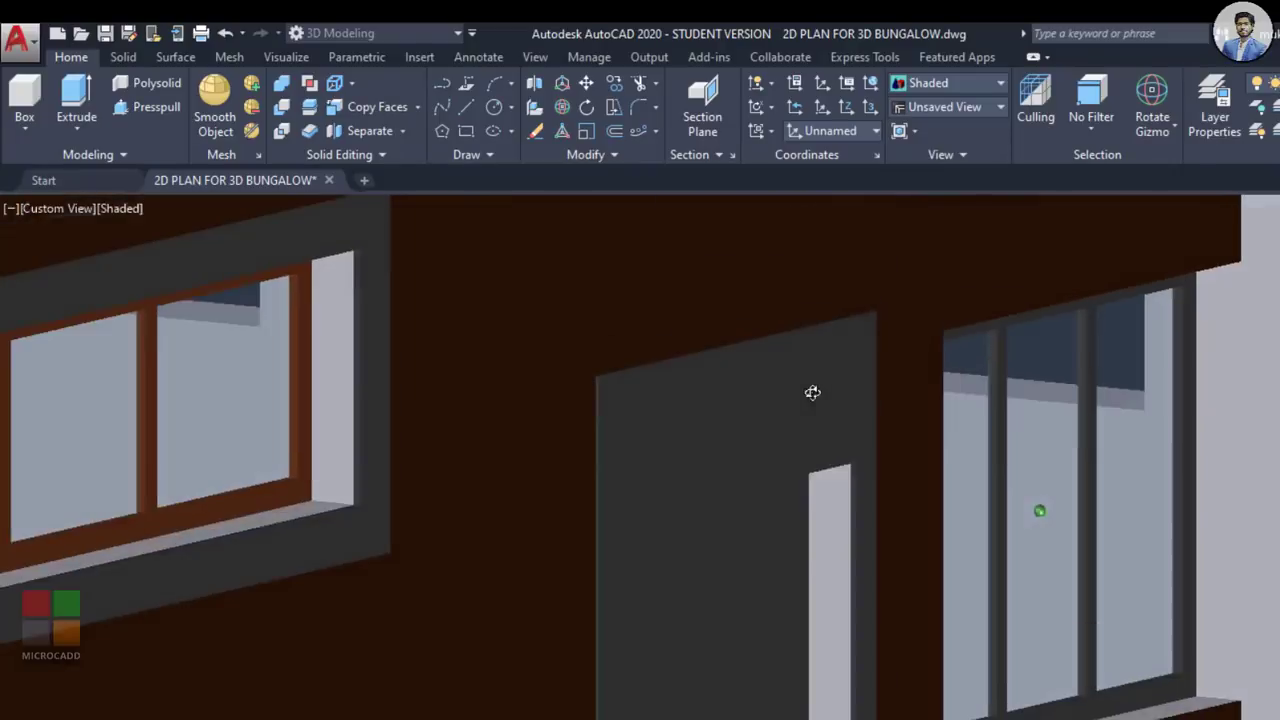
{"action": "scroll", "coordinate": [631, 609], "scroll_direction": "up", "scroll_amount": 3}
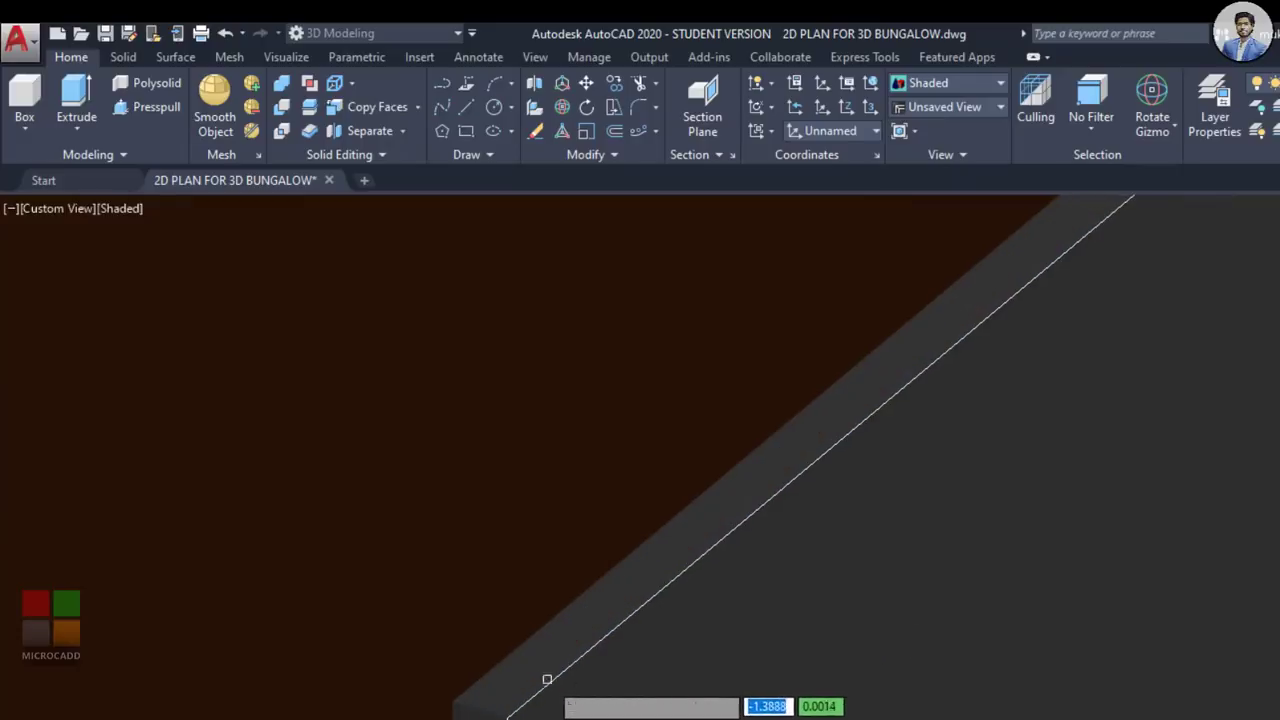
{"action": "key", "text": "Escape"}
{"action": "scroll", "coordinate": [590, 630], "scroll_direction": "down", "scroll_amount": 4}
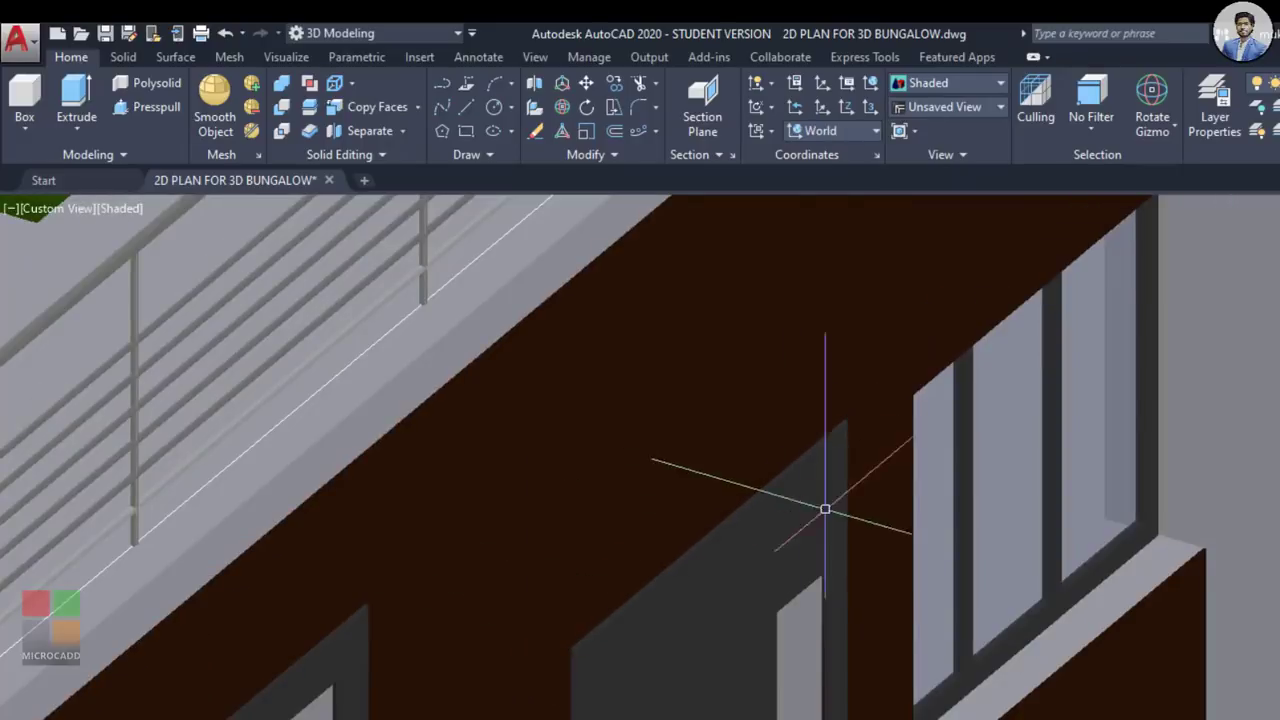
{"action": "scroll", "coordinate": [786, 477], "scroll_direction": "up", "scroll_amount": 5}
{"action": "key", "text": "Return"}
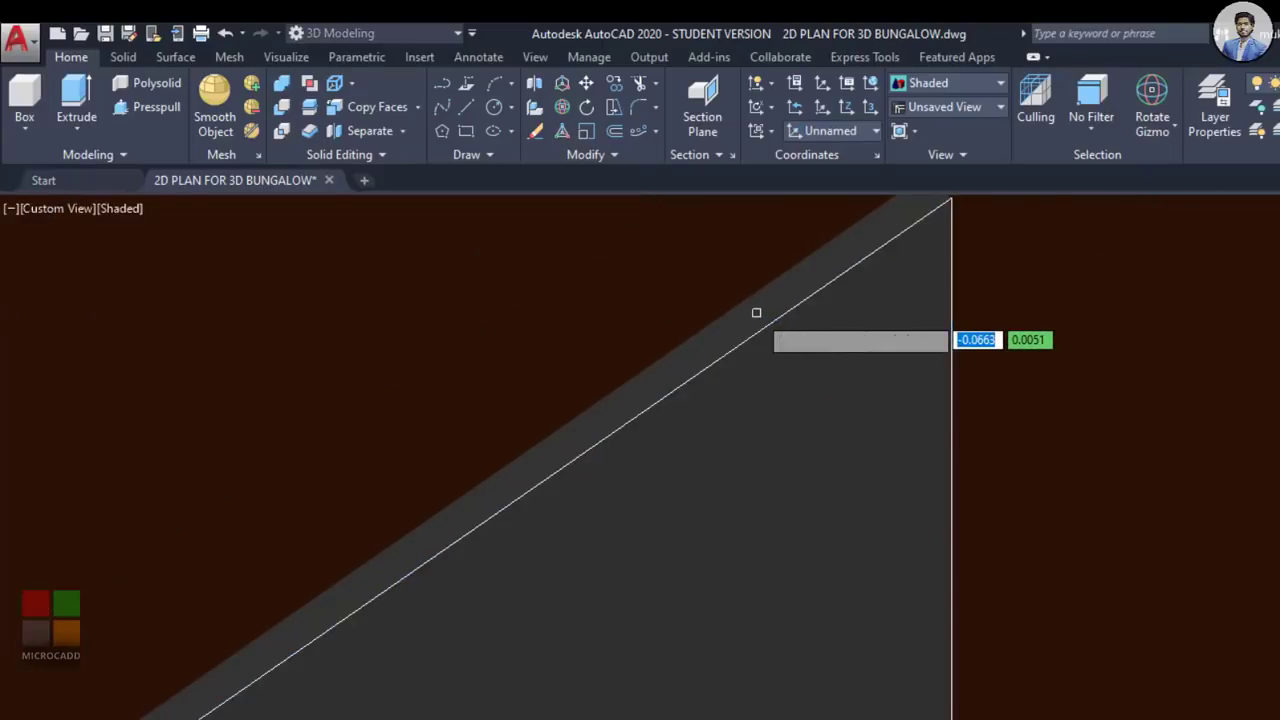
{"action": "scroll", "coordinate": [756, 313], "scroll_direction": "down", "scroll_amount": 4}
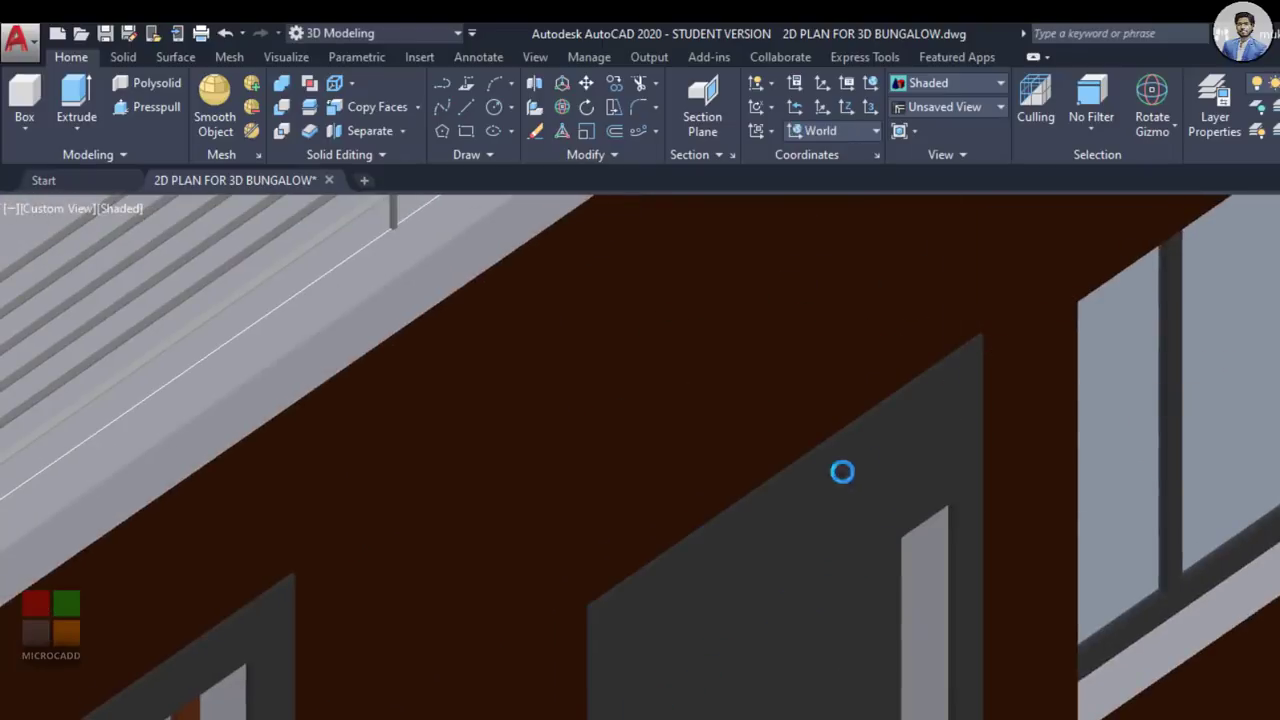
{"action": "scroll", "coordinate": [593, 632], "scroll_direction": "up", "scroll_amount": 4}
{"action": "scroll", "coordinate": [500, 640], "scroll_direction": "down", "scroll_amount": 3}
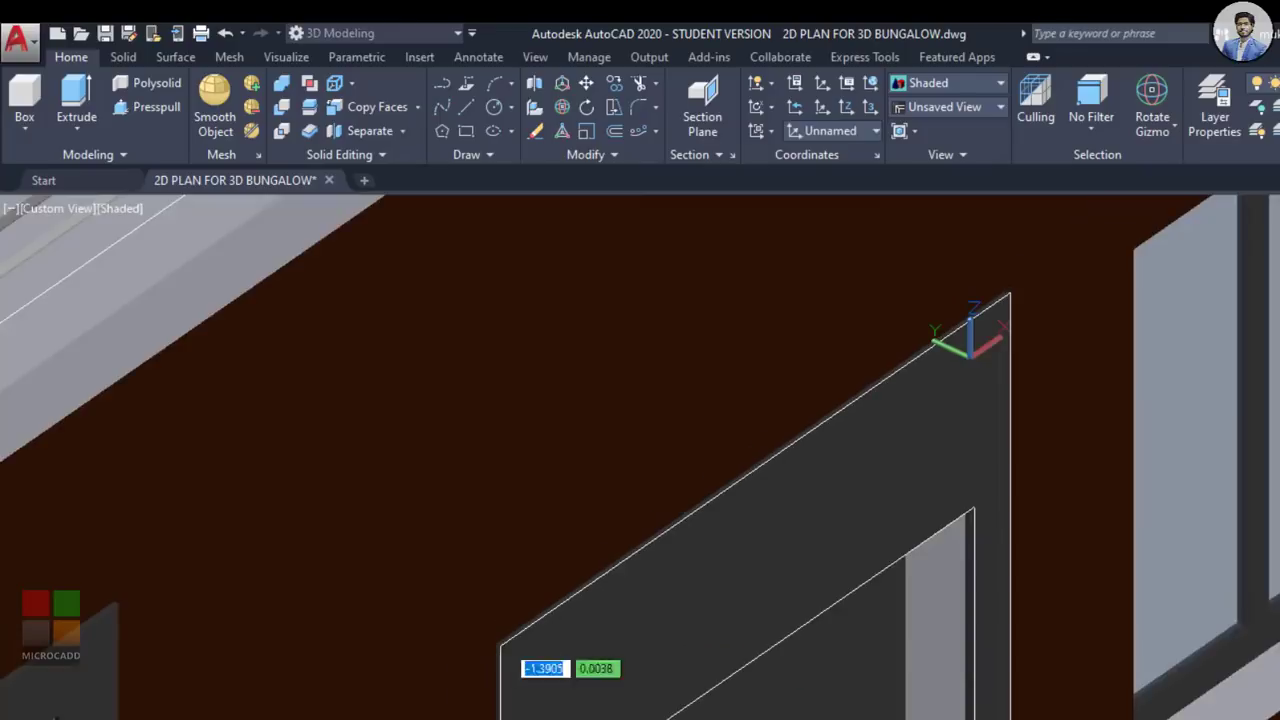
{"action": "key", "text": "Escape"}
Step: Switch the viewport's visual style from Shaded back to Realistic
{"action": "scroll", "coordinate": [780, 290], "scroll_direction": "down", "scroll_amount": 4}
{"action": "middle_click_drag", "start_coordinate": [857, 374], "coordinate": [700, 370], "text": "shift"}
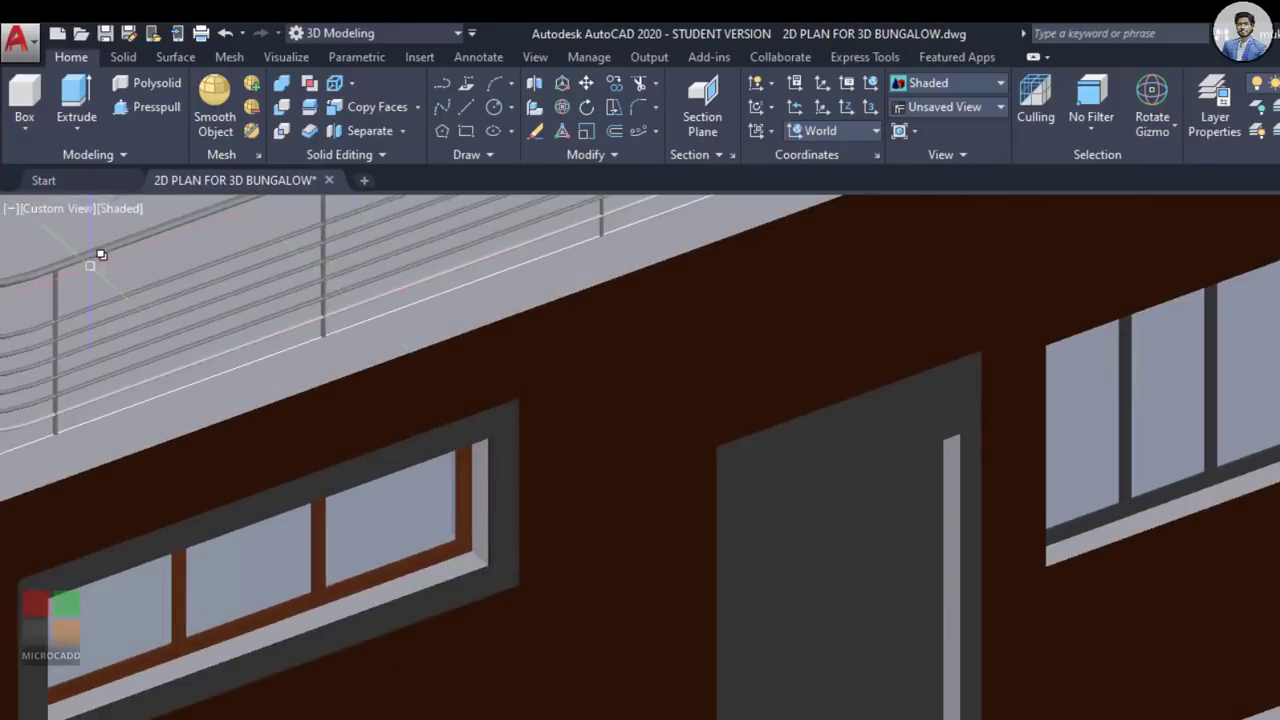
{"action": "left_click", "coordinate": [130, 210]}
{"action": "left_click", "coordinate": [186, 324]}
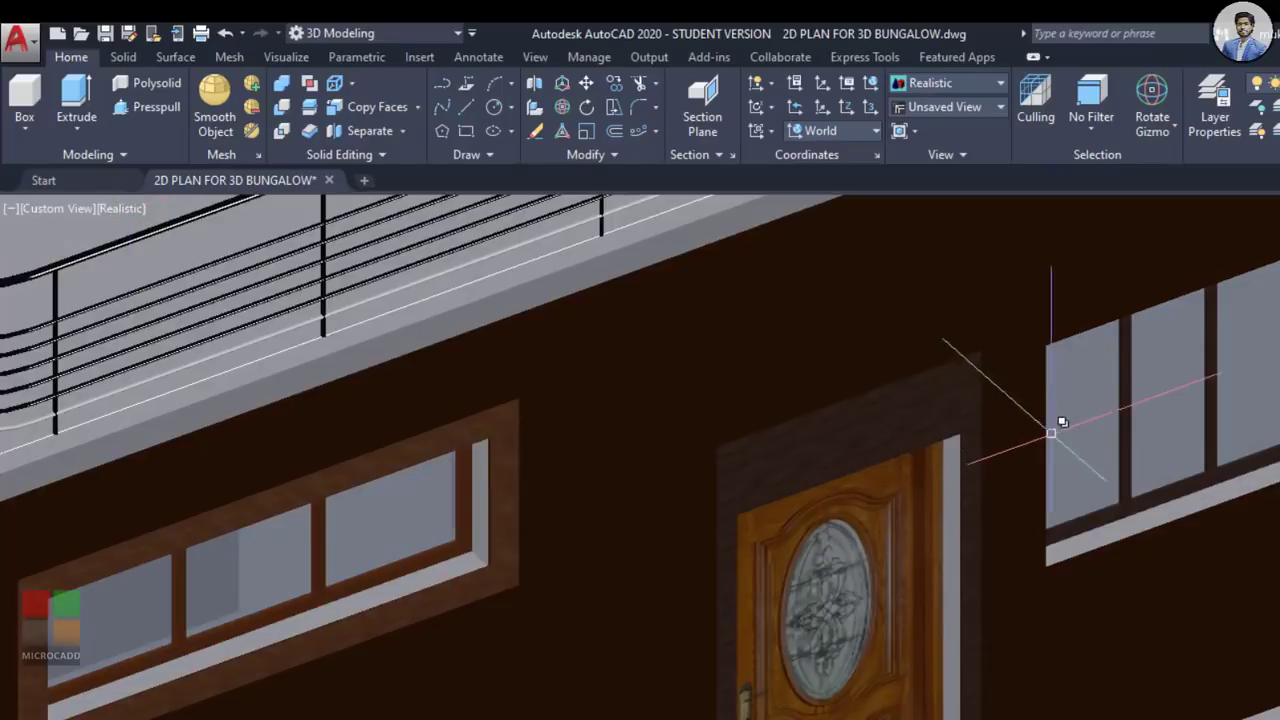
Step: Examine the whole bungalow exterior, checking the new doors, side wall, front facade, roof terrace and ground slab
{"action": "middle_click_drag", "start_coordinate": [1057, 423], "coordinate": [786, 403], "text": "shift"}
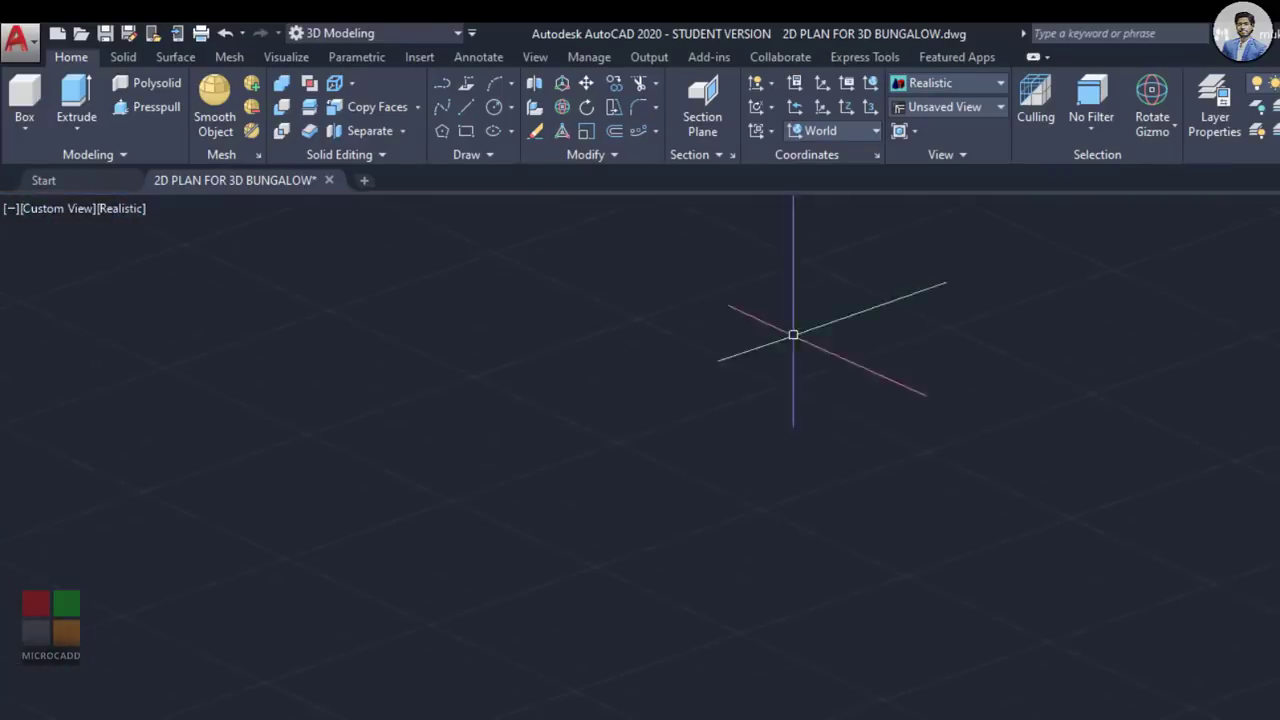
{"action": "scroll", "coordinate": [790, 410], "scroll_direction": "down", "scroll_amount": 4}
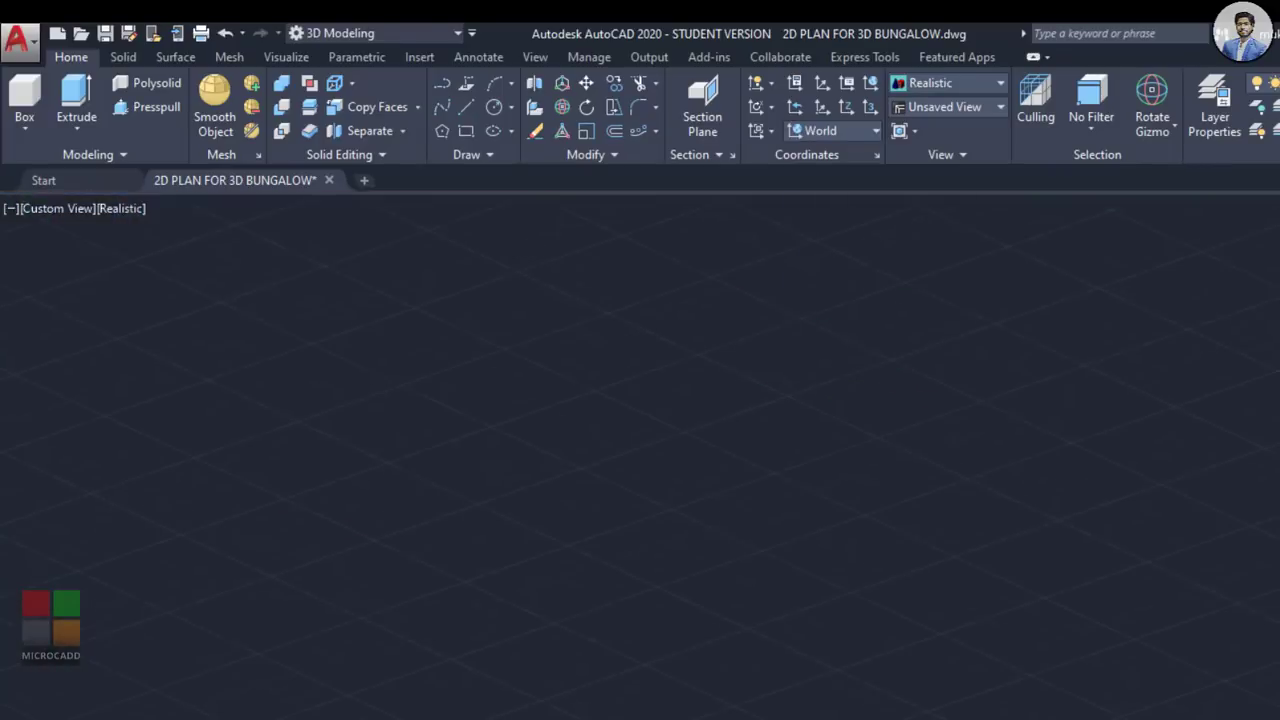
{"action": "scroll", "coordinate": [943, 451], "scroll_direction": "up", "scroll_amount": 8}
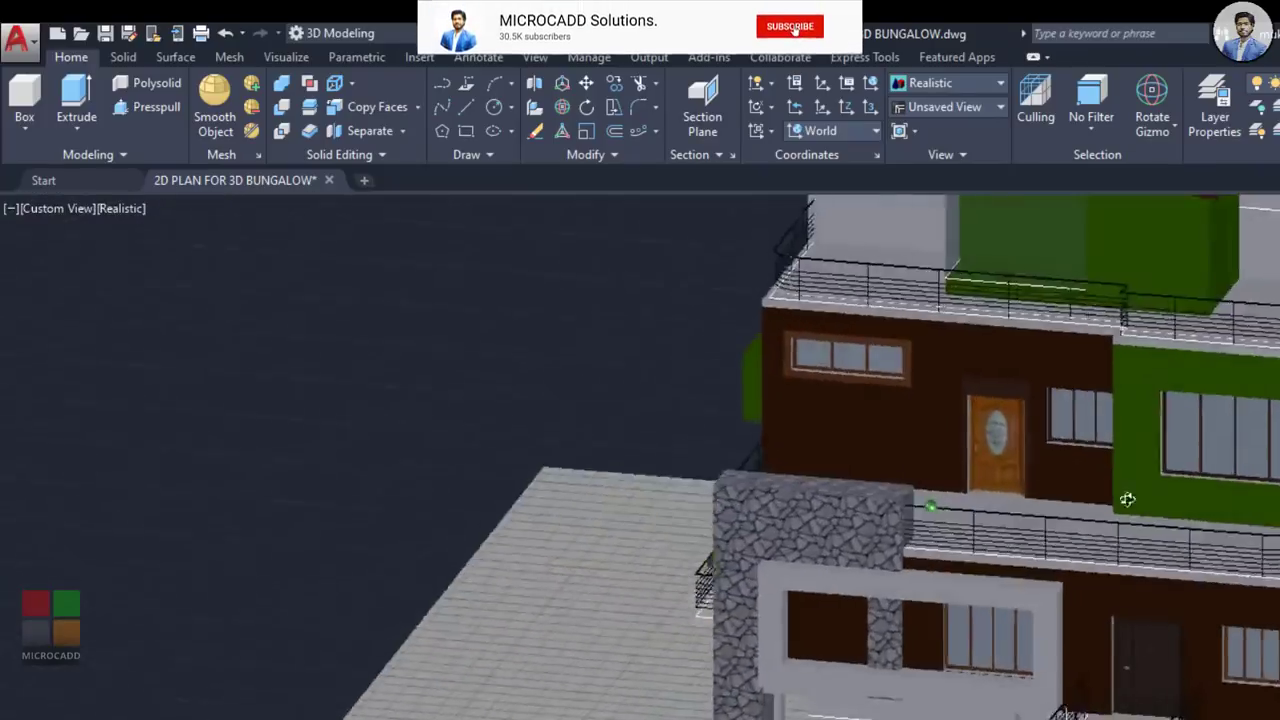
{"action": "middle_click_drag", "start_coordinate": [1127, 499], "coordinate": [1279, 478], "text": "shift"}
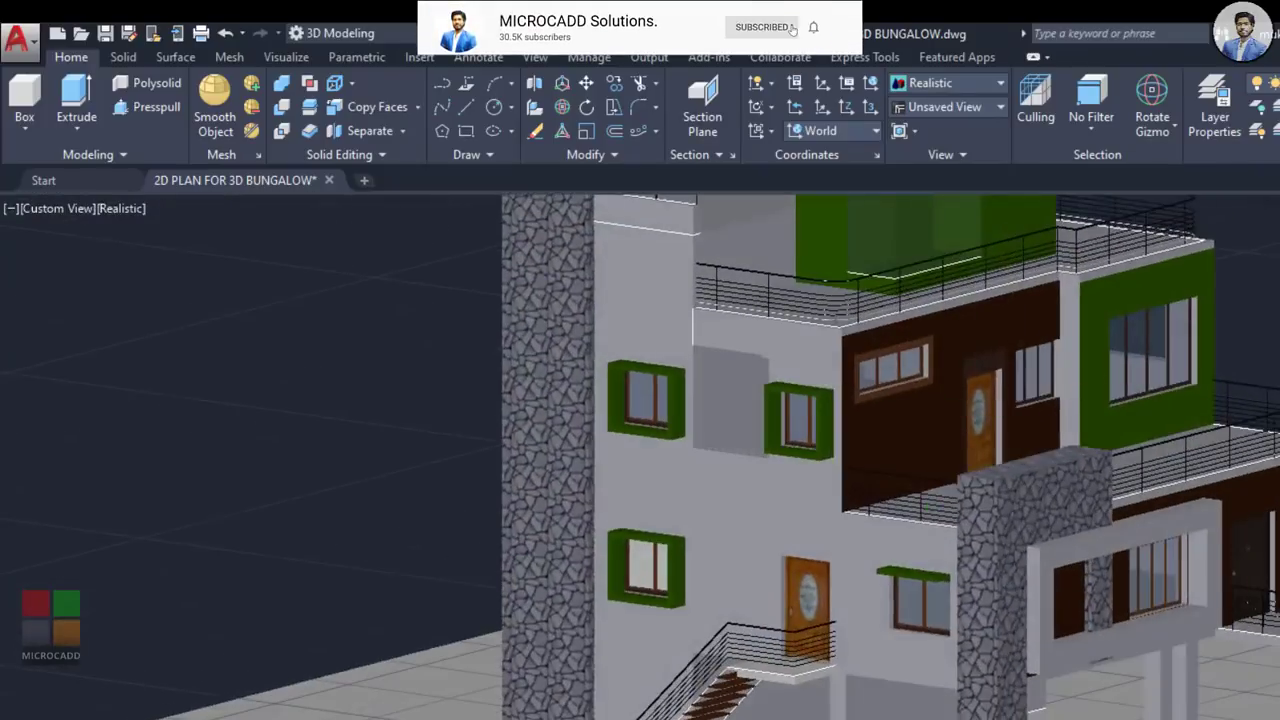
{"action": "scroll", "coordinate": [1000, 385], "scroll_direction": "up", "scroll_amount": 2}
{"action": "middle_click_drag", "start_coordinate": [1025, 385], "coordinate": [921, 353]}
{"action": "middle_click_drag", "start_coordinate": [1022, 407], "coordinate": [972, 390], "text": "shift"}
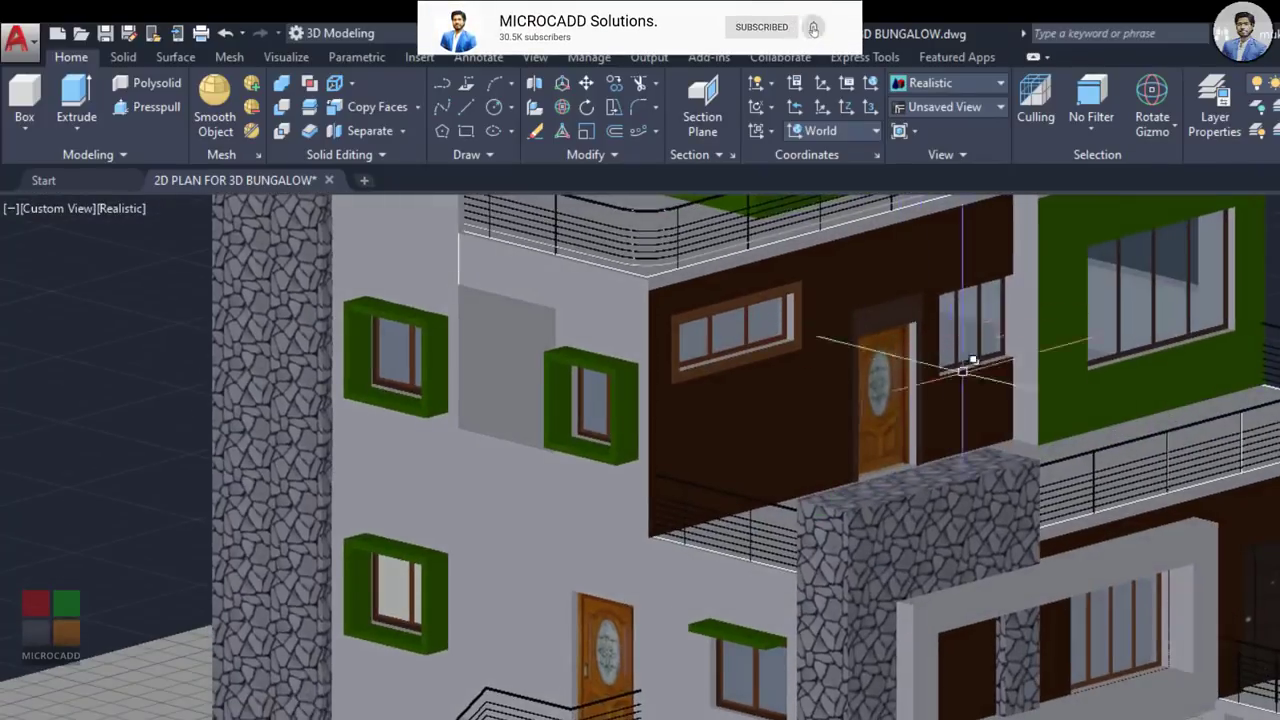
{"action": "middle_click_drag", "start_coordinate": [1042, 460], "coordinate": [854, 422]}
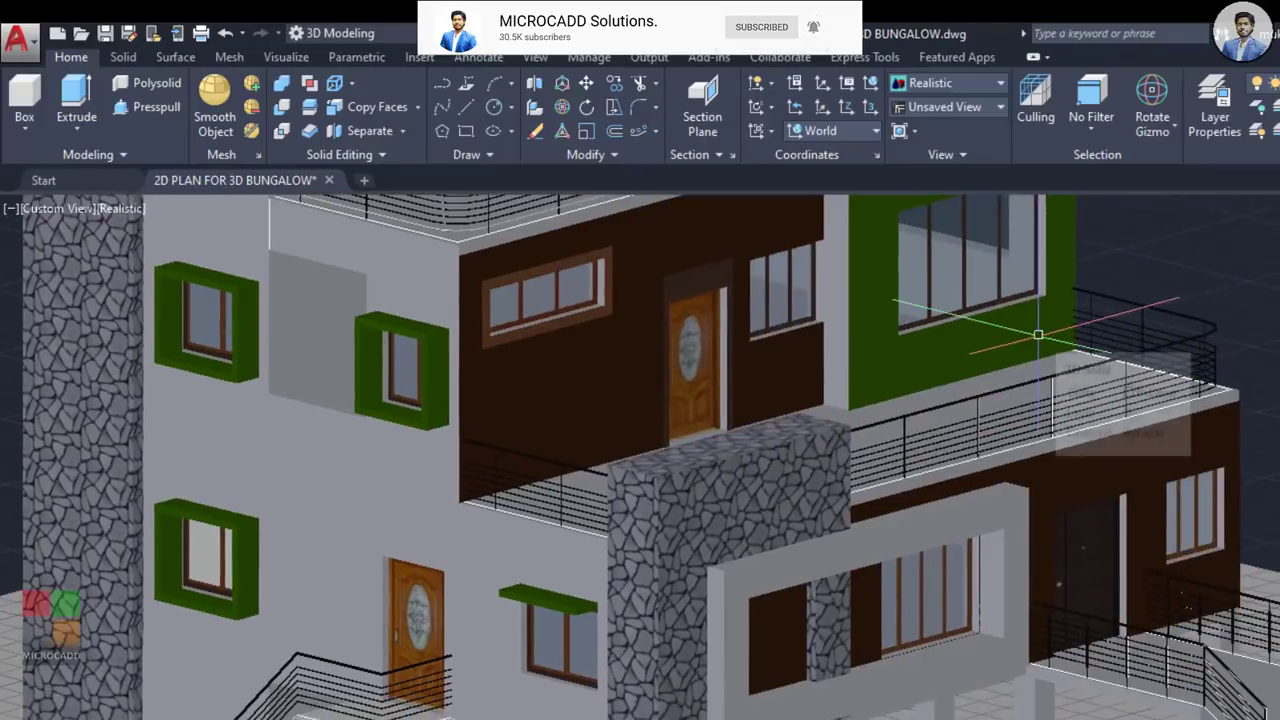
{"action": "middle_click_drag", "start_coordinate": [1039, 336], "coordinate": [1001, 425]}
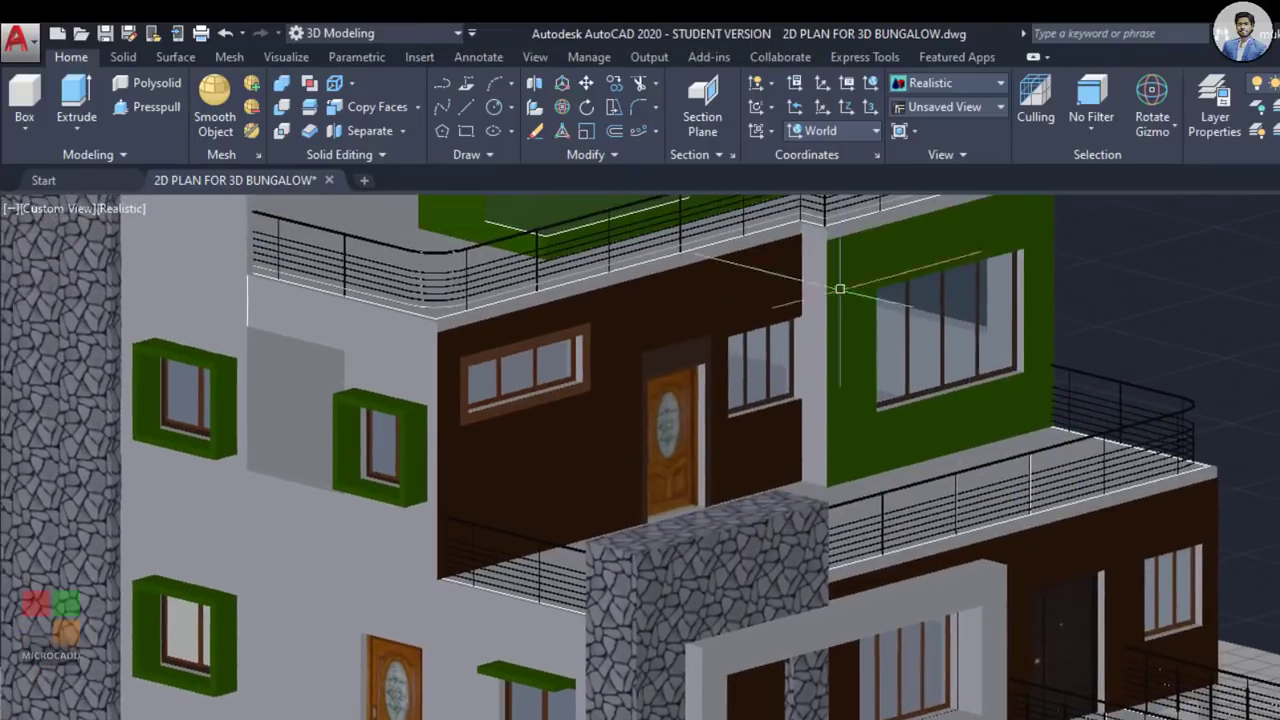
{"action": "middle_click_drag", "start_coordinate": [863, 417], "coordinate": [1069, 543]}
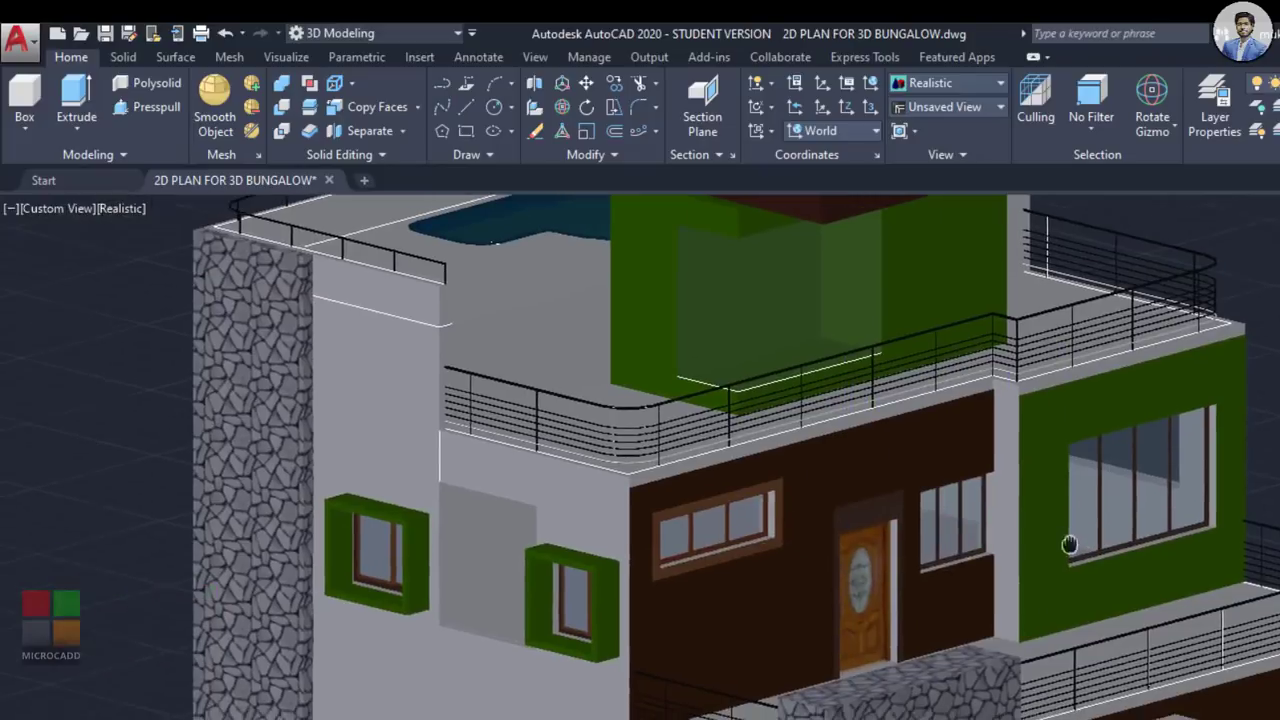
{"action": "scroll", "coordinate": [1023, 523], "scroll_direction": "down", "scroll_amount": 2}
{"action": "middle_click_drag", "start_coordinate": [1150, 532], "coordinate": [1045, 543], "text": "shift"}
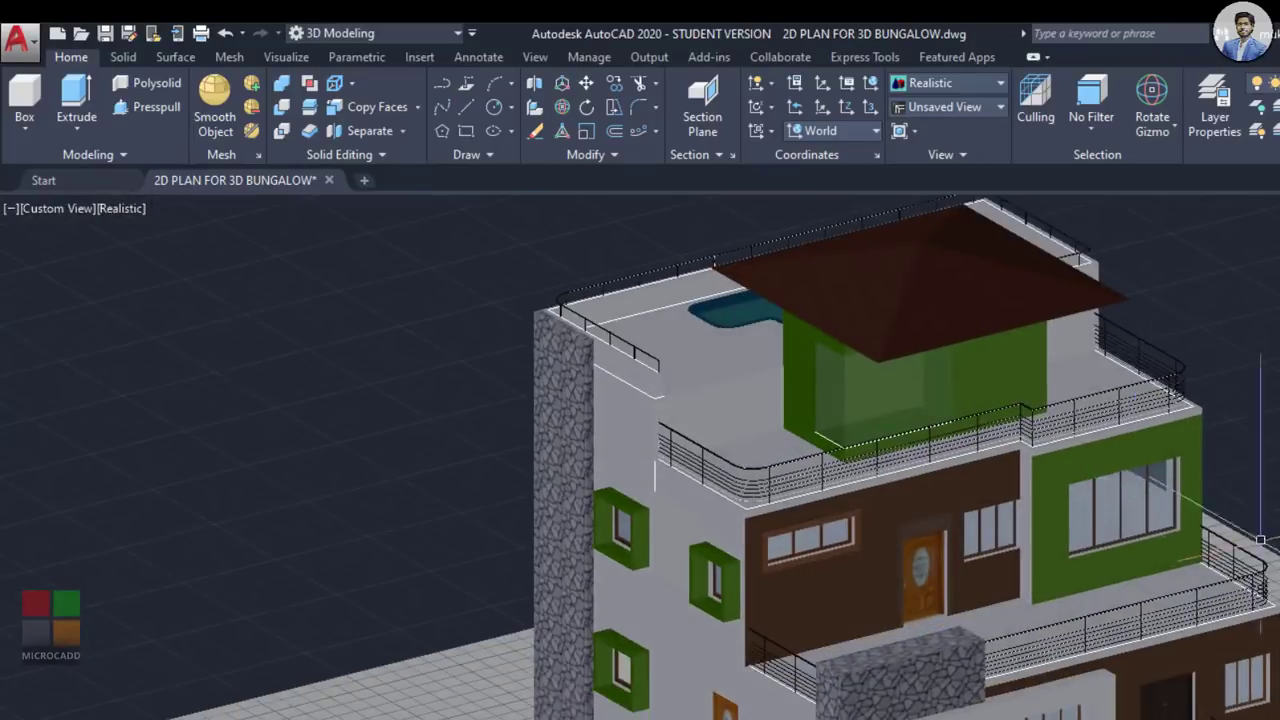
{"action": "scroll", "coordinate": [1261, 540], "scroll_direction": "down", "scroll_amount": 6}
{"action": "scroll", "coordinate": [865, 599], "scroll_direction": "up", "scroll_amount": 1}
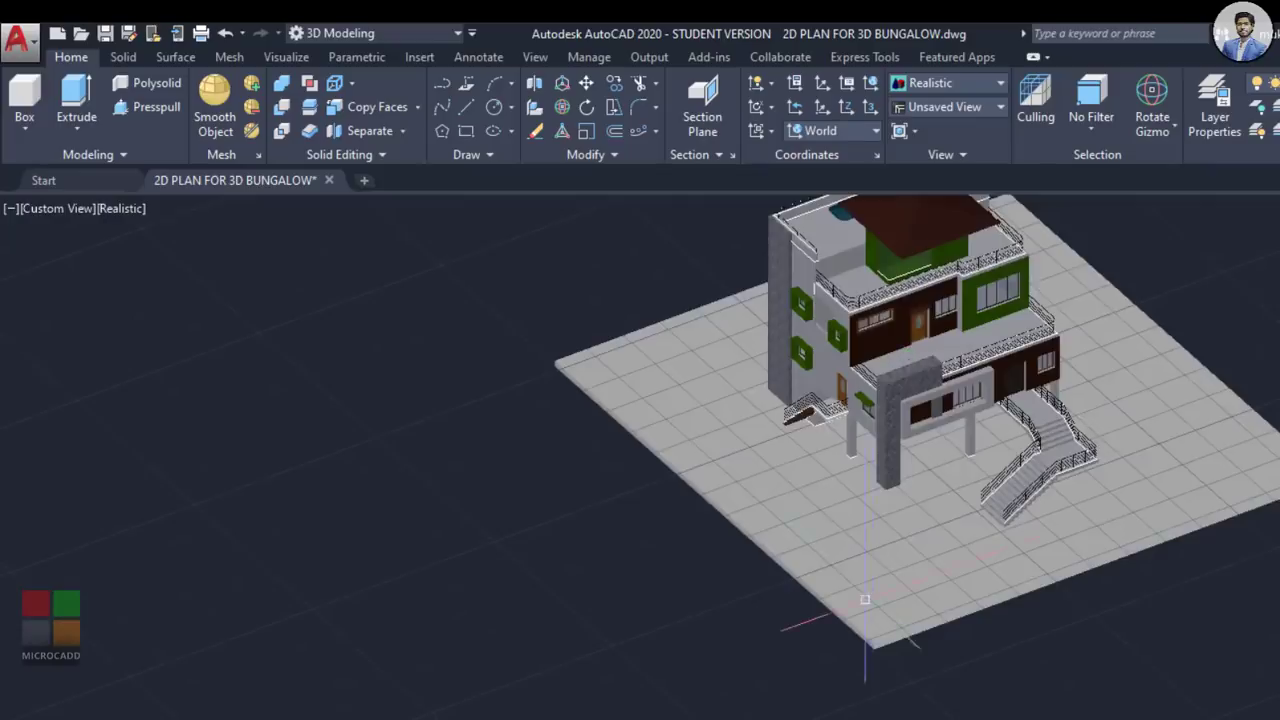
Step: Open the Materials Browser and list the Sitework materials of the Autodesk Library
{"action": "scroll", "coordinate": [865, 599], "scroll_direction": "up", "scroll_amount": 2}
{"action": "scroll", "coordinate": [940, 490], "scroll_direction": "up", "scroll_amount": 3}
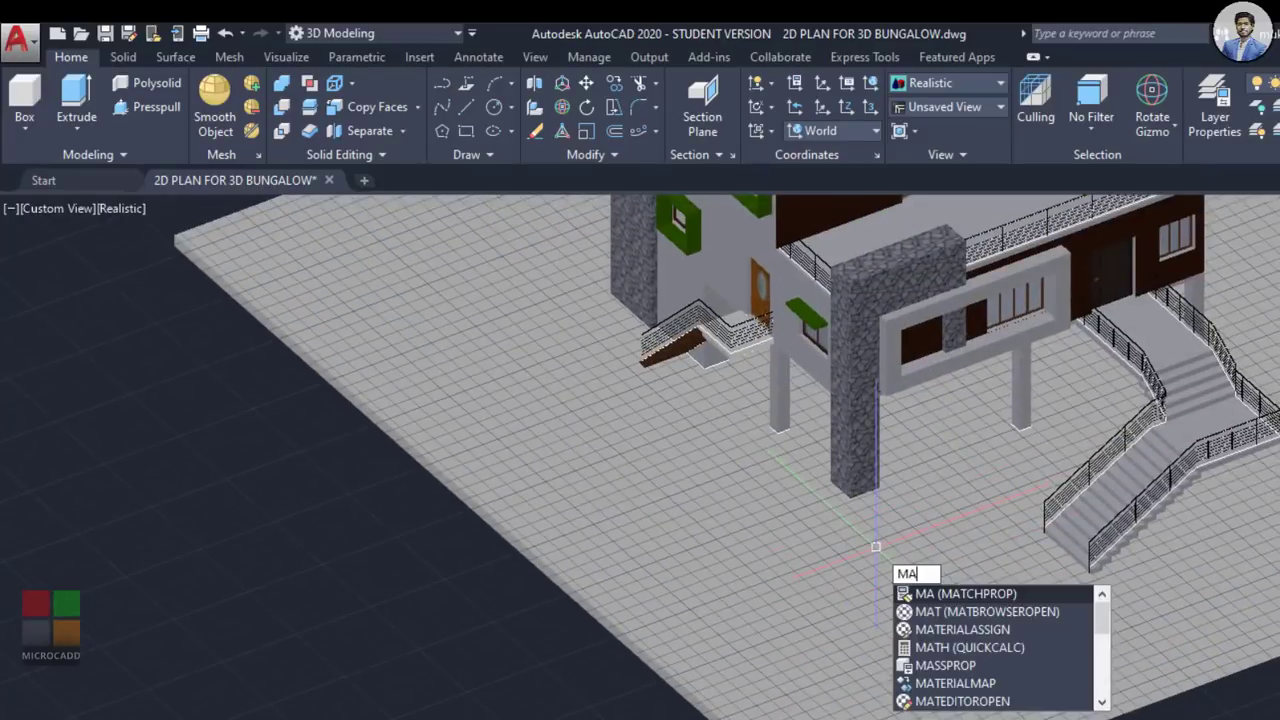
{"action": "type", "text": "t"}
{"action": "key", "text": "Return"}
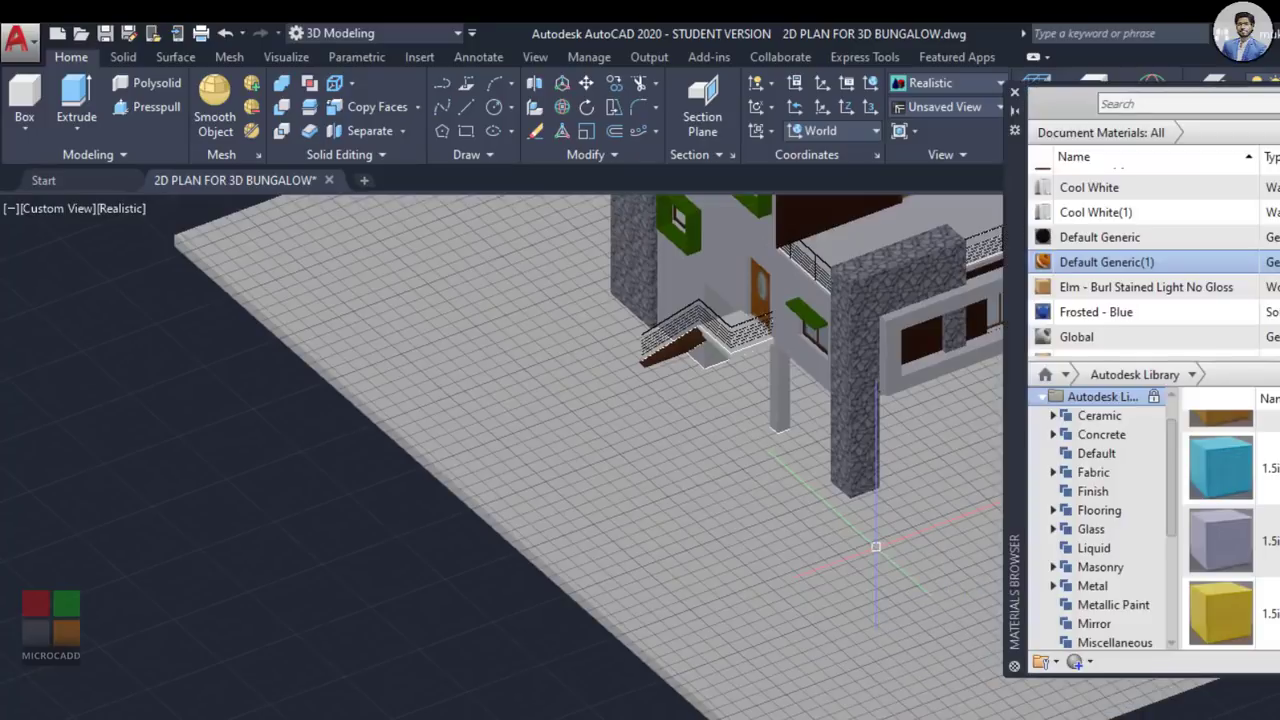
{"action": "scroll", "coordinate": [1231, 331], "scroll_direction": "up", "scroll_amount": 1}
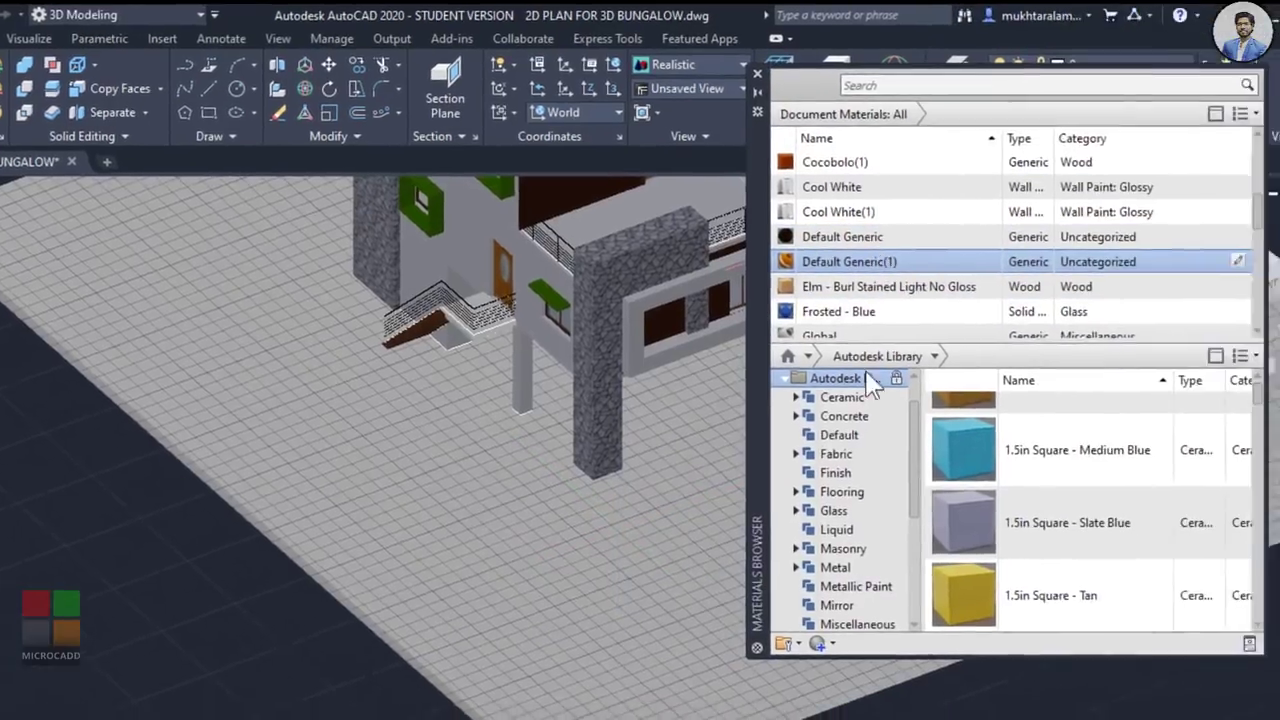
{"action": "scroll", "coordinate": [1094, 469], "scroll_direction": "down", "scroll_amount": 2}
{"action": "scroll", "coordinate": [808, 477], "scroll_direction": "down", "scroll_amount": 2}
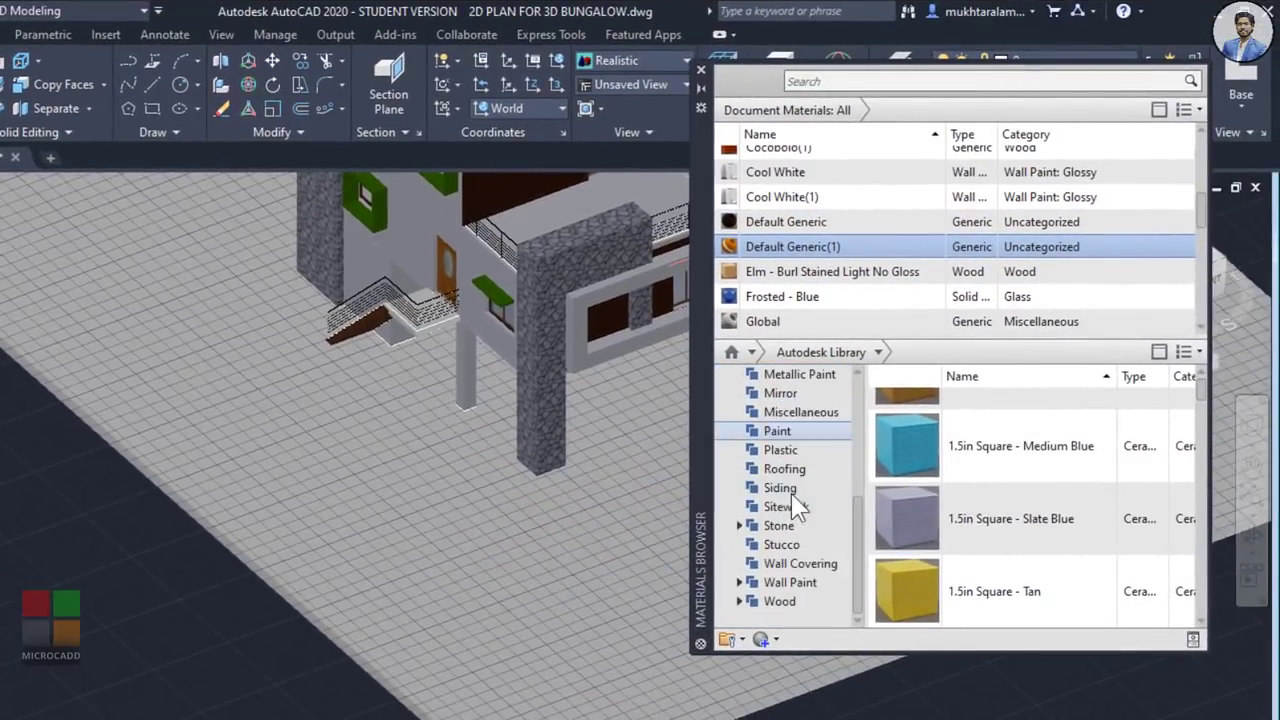
{"action": "left_click", "coordinate": [795, 507]}
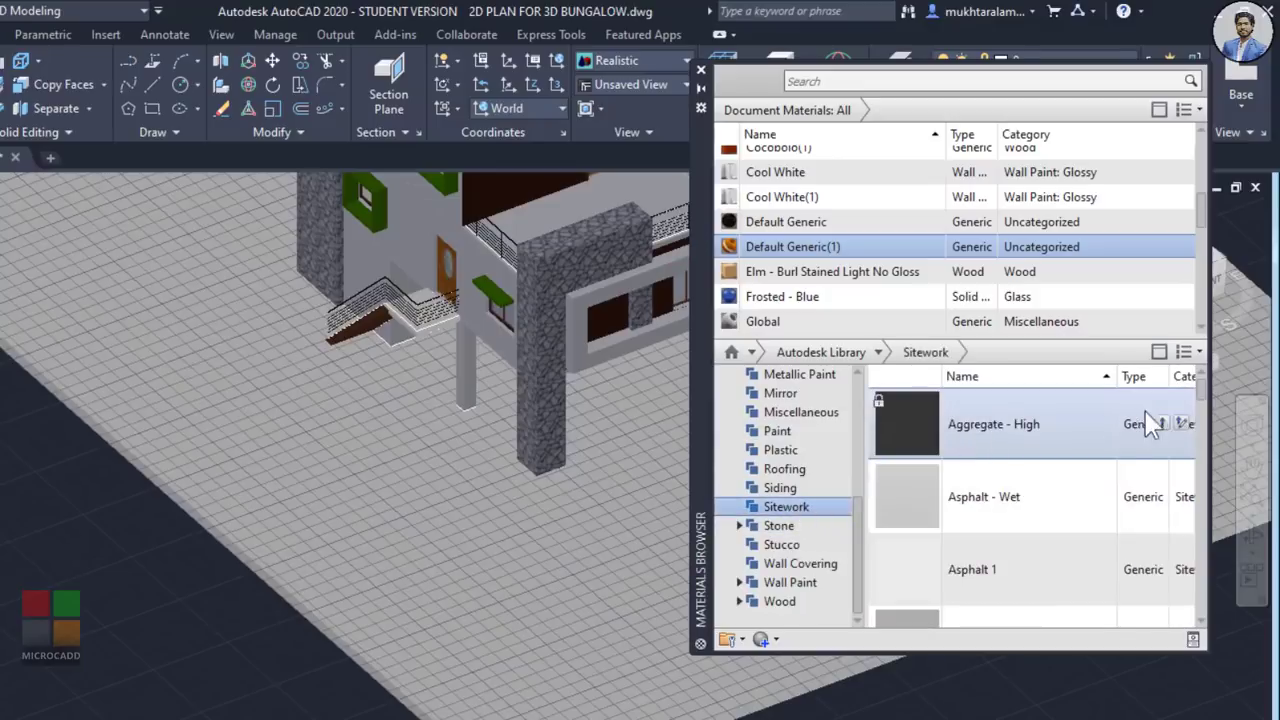
Step: Apply the Grass - Dark Rye material to the ground slab around the bungalow and check its texture up close
{"action": "left_click_drag", "start_coordinate": [1205, 403], "coordinate": [1205, 487]}
{"action": "left_click_drag", "start_coordinate": [905, 481], "coordinate": [505, 580]}
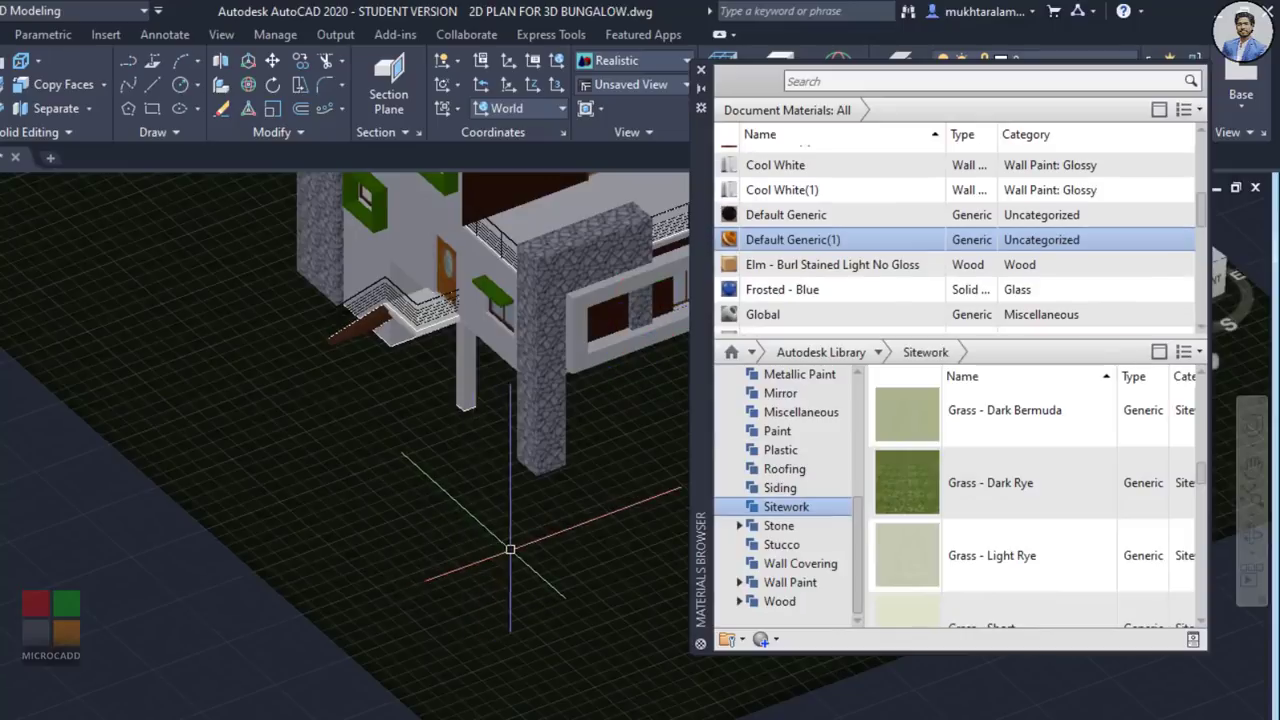
{"action": "scroll", "coordinate": [548, 549], "scroll_direction": "up", "scroll_amount": 3}
{"action": "middle_click_drag", "start_coordinate": [543, 526], "coordinate": [523, 715]}
{"action": "scroll", "coordinate": [500, 545], "scroll_direction": "down", "scroll_amount": 2}
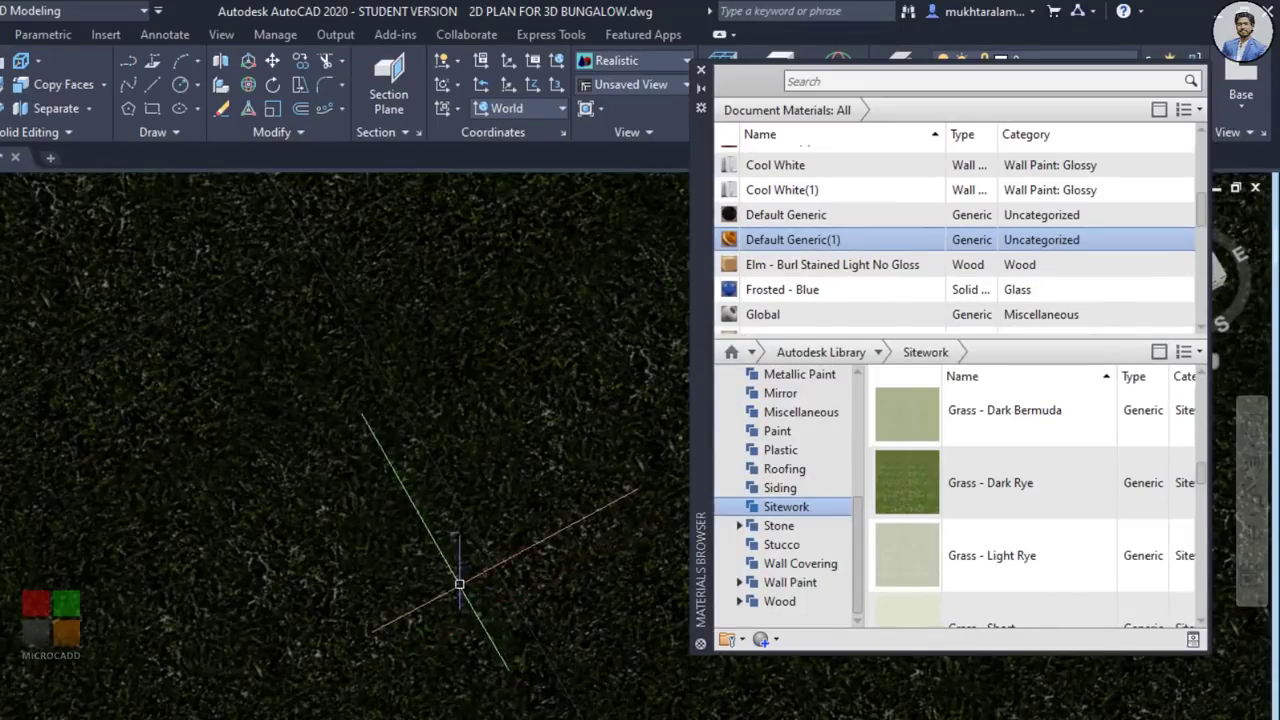
{"action": "scroll", "coordinate": [460, 588], "scroll_direction": "down", "scroll_amount": 4}
{"action": "middle_click_drag", "start_coordinate": [460, 590], "coordinate": [480, 450], "text": "shift"}
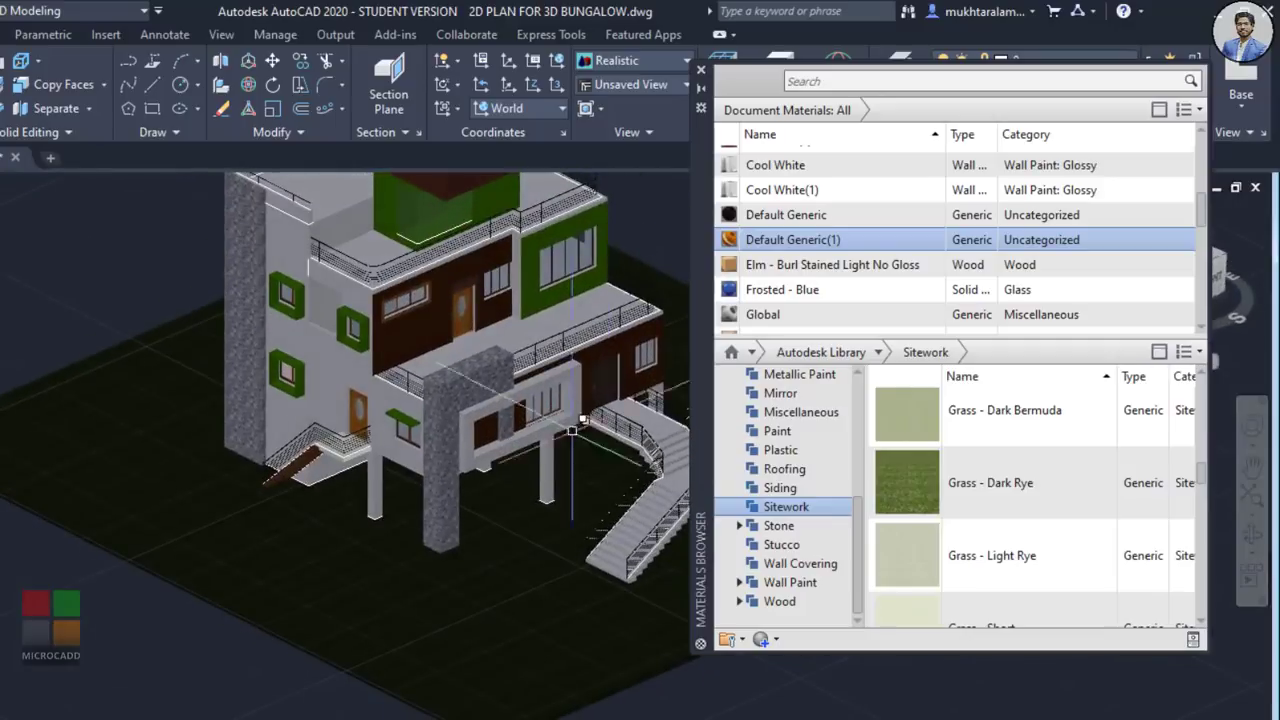
Step: Create a new generic material and rename it grass
{"action": "left_click", "coordinate": [773, 640]}
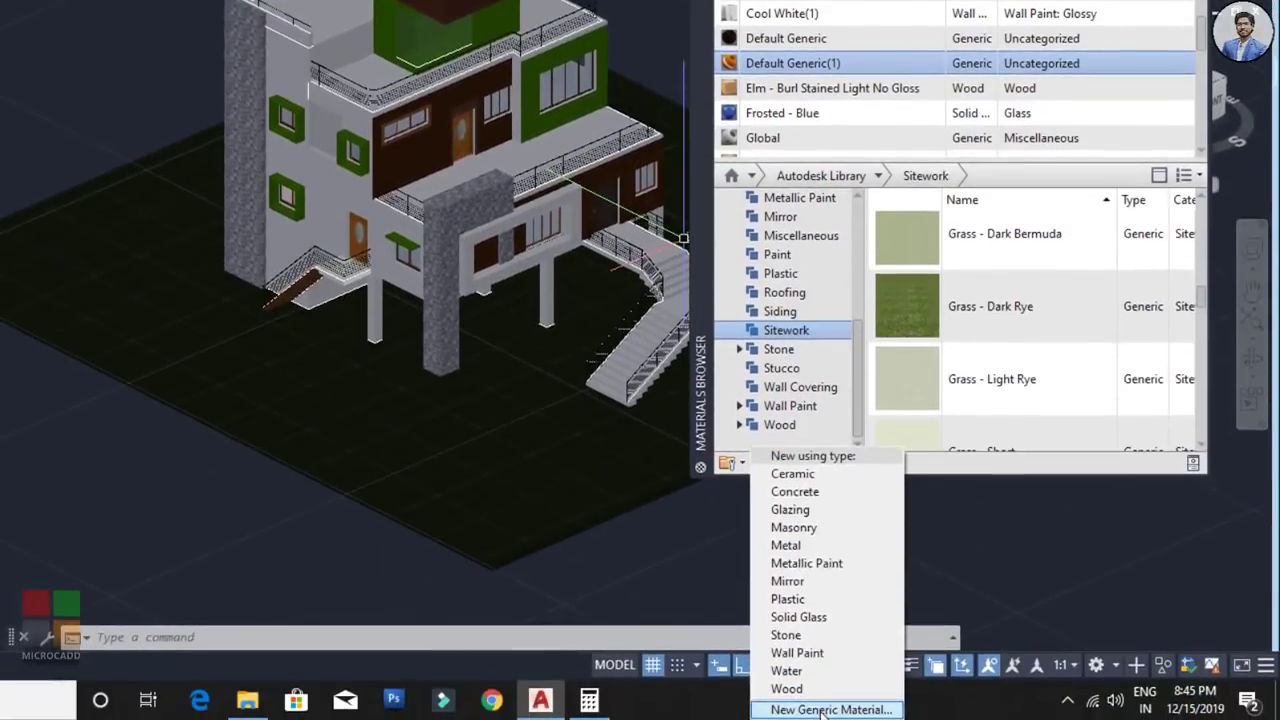
{"action": "left_click", "coordinate": [829, 703]}
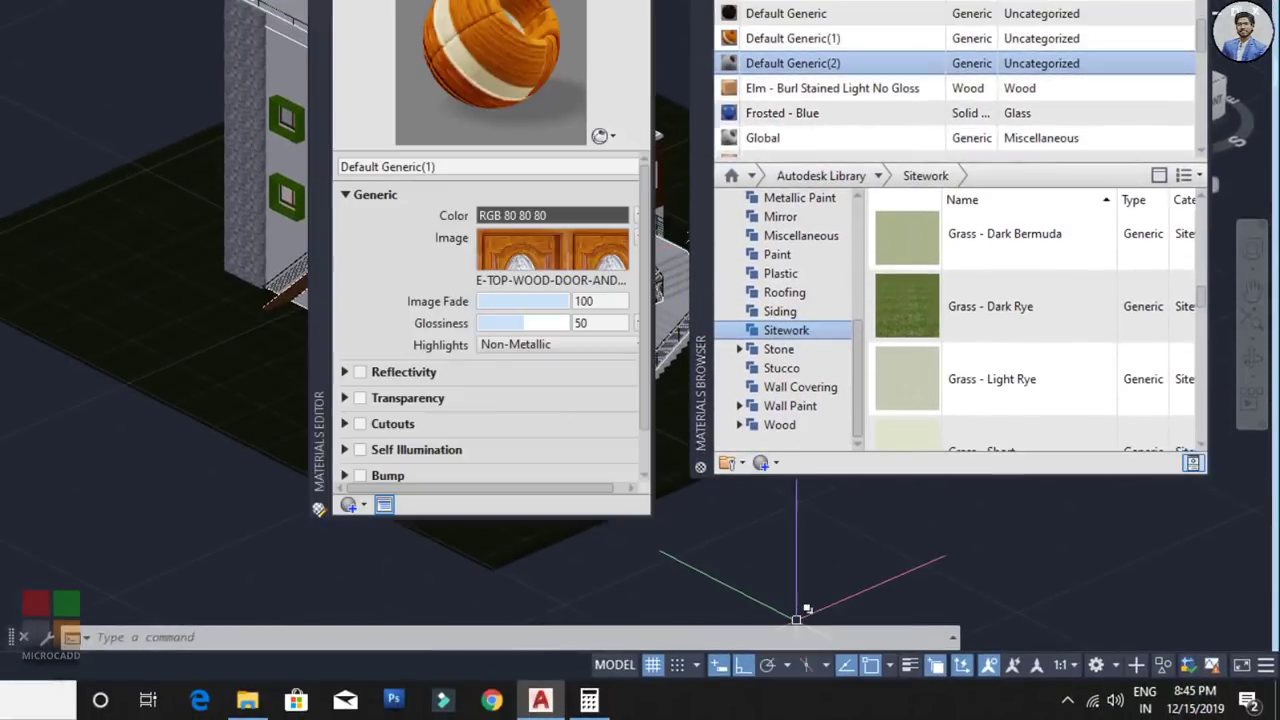
{"action": "right_click", "coordinate": [772, 72]}
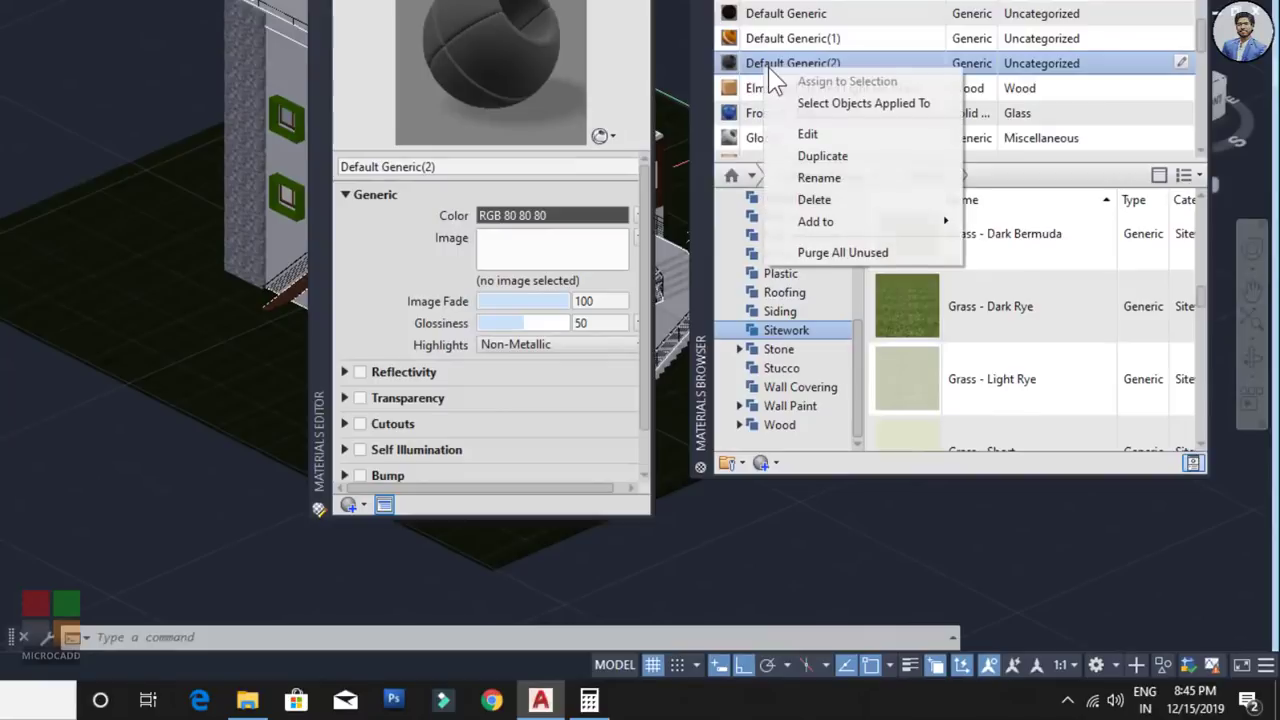
{"action": "left_click", "coordinate": [838, 178]}
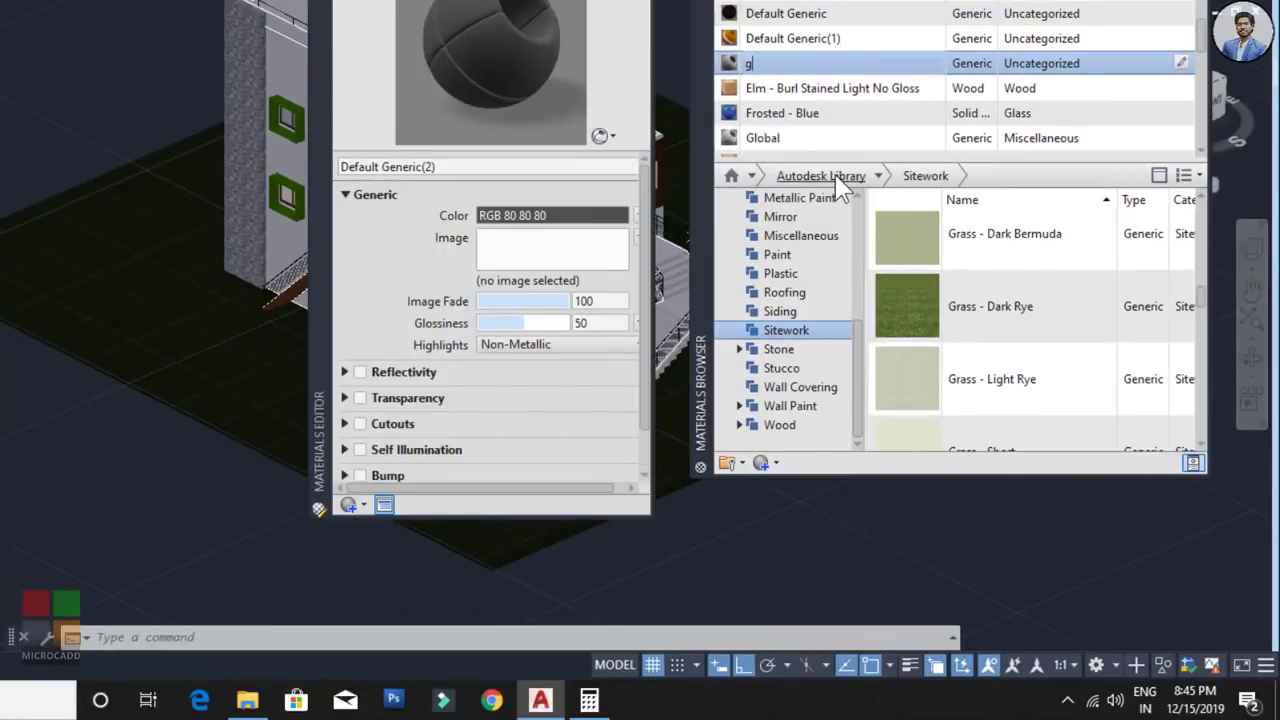
{"action": "key", "text": "Return"}
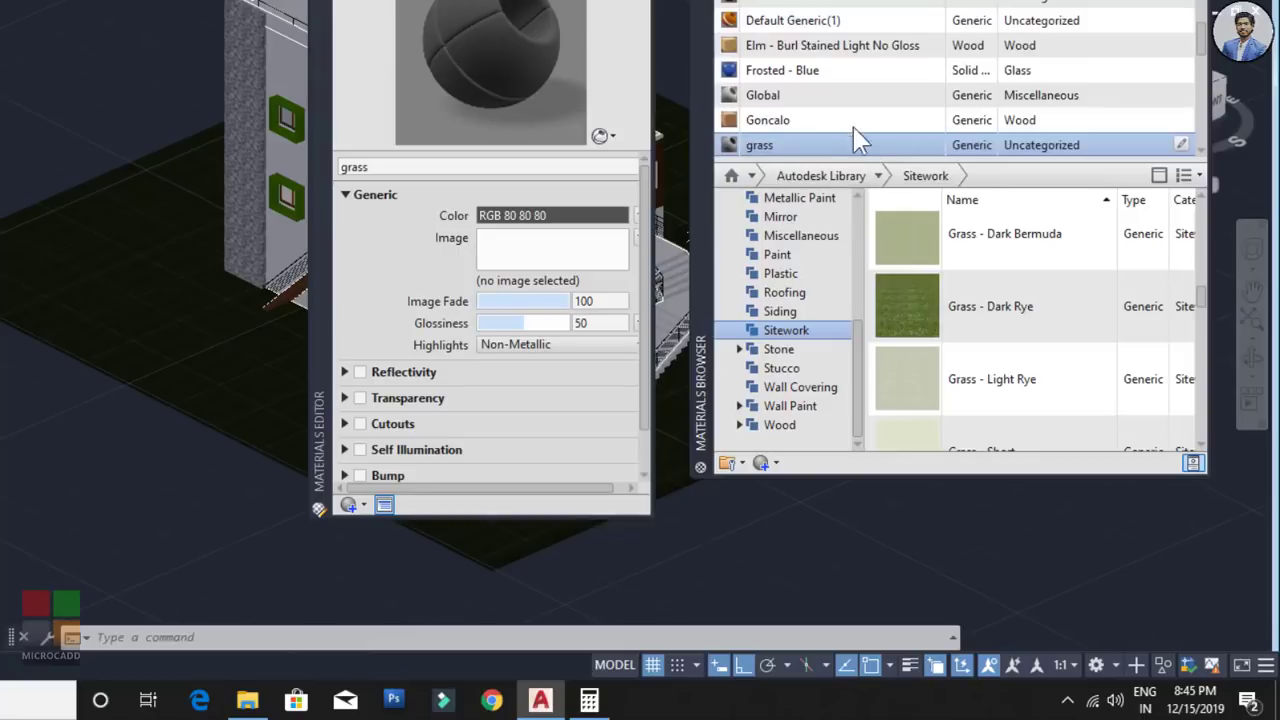
Step: Load 0041-green-grass-texture-seamless as the grass material's image and open that image's texture settings
{"action": "left_click", "coordinate": [524, 281]}
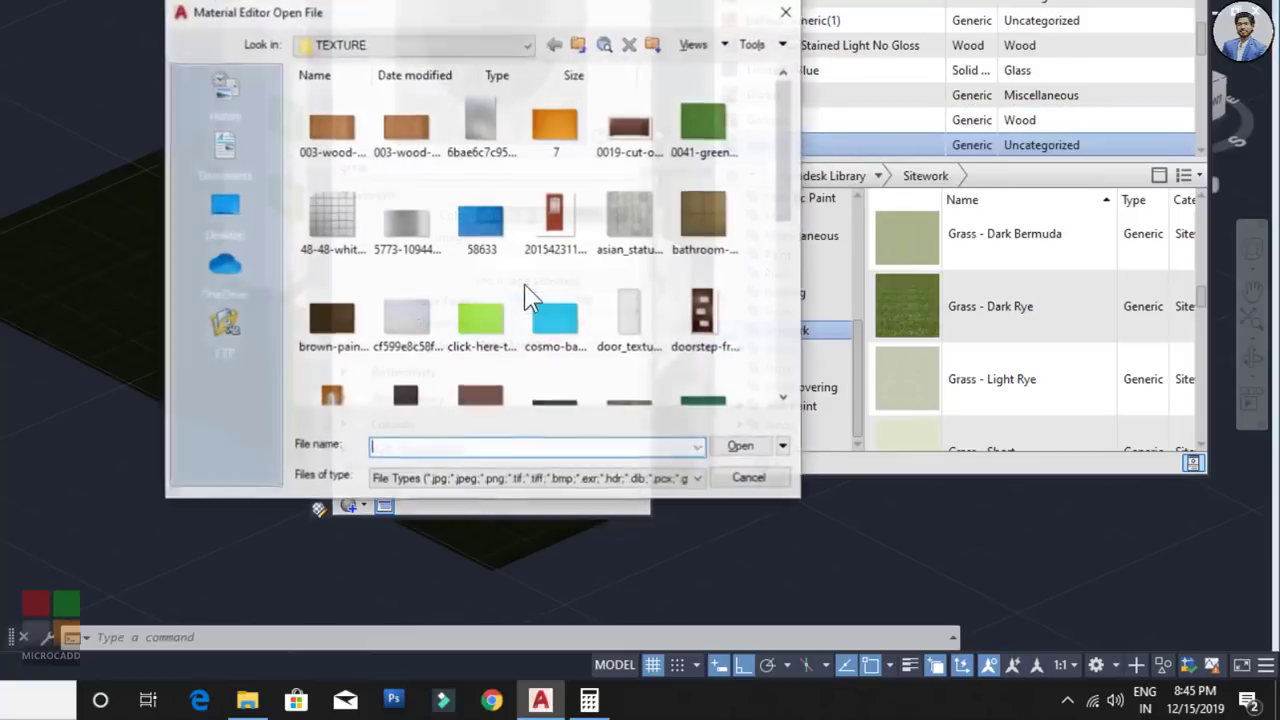
{"action": "left_click", "coordinate": [700, 170]}
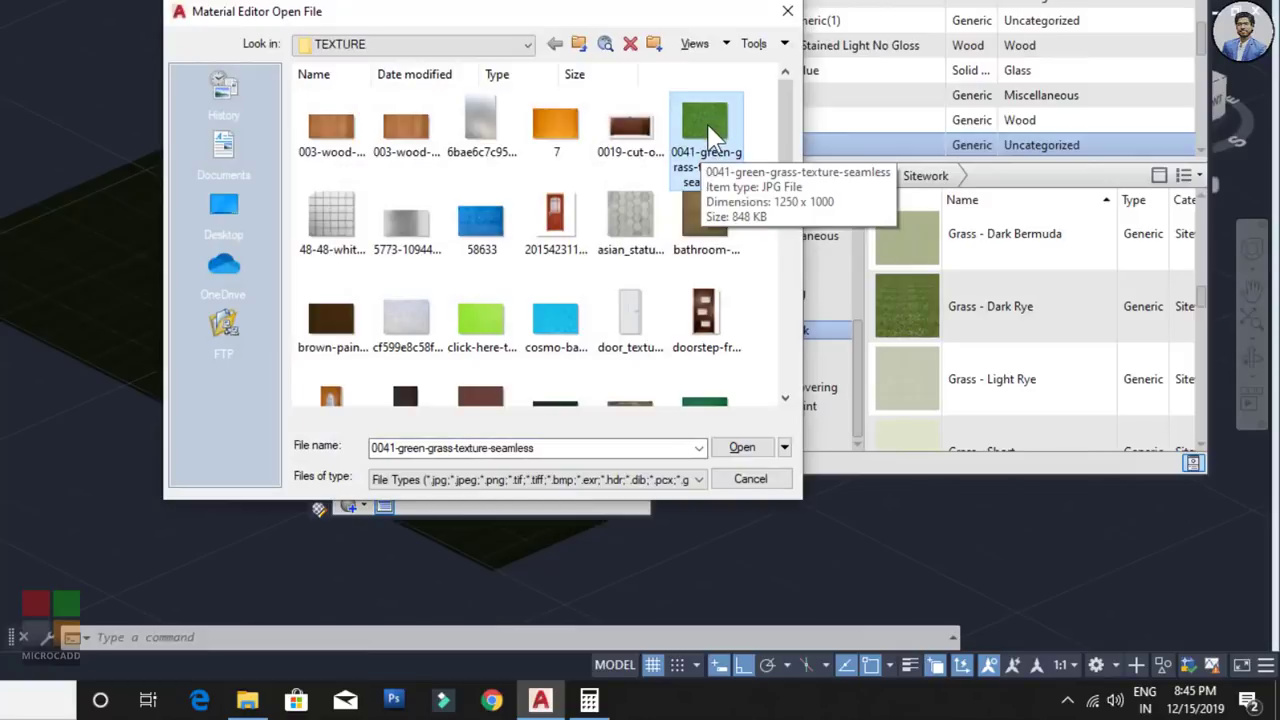
{"action": "double_click", "coordinate": [706, 125]}
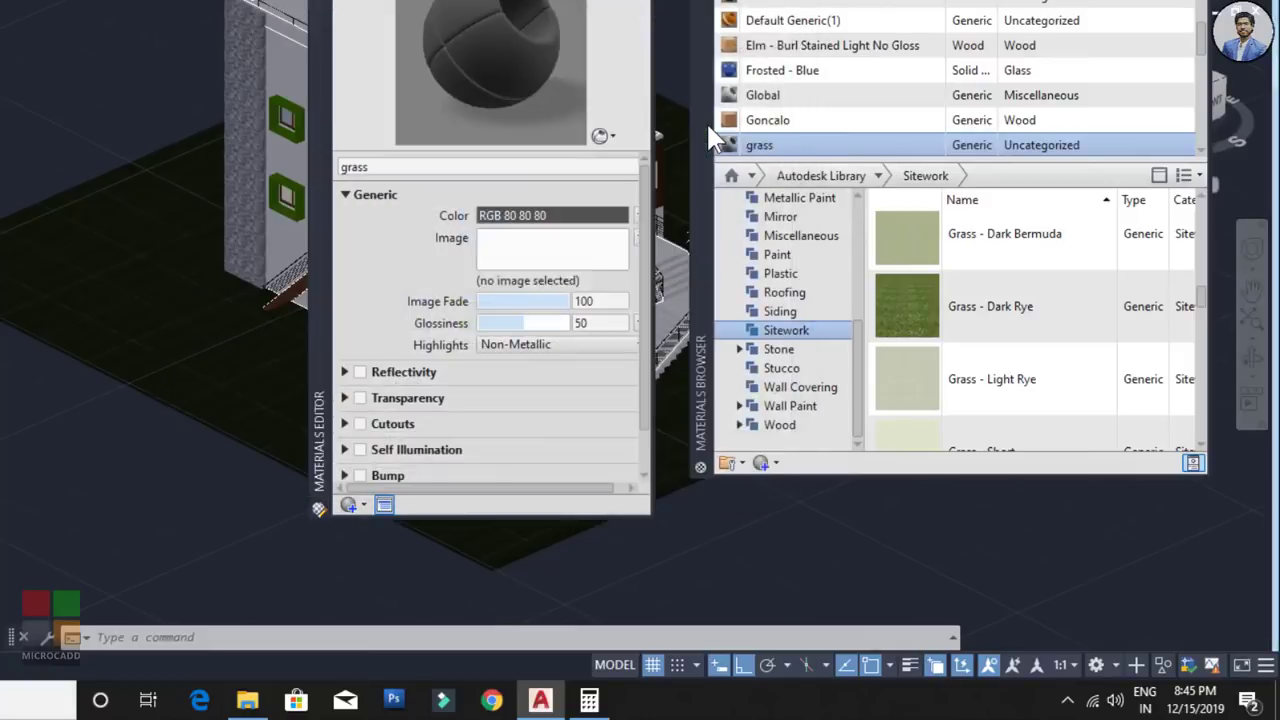
{"action": "left_click", "coordinate": [541, 252]}
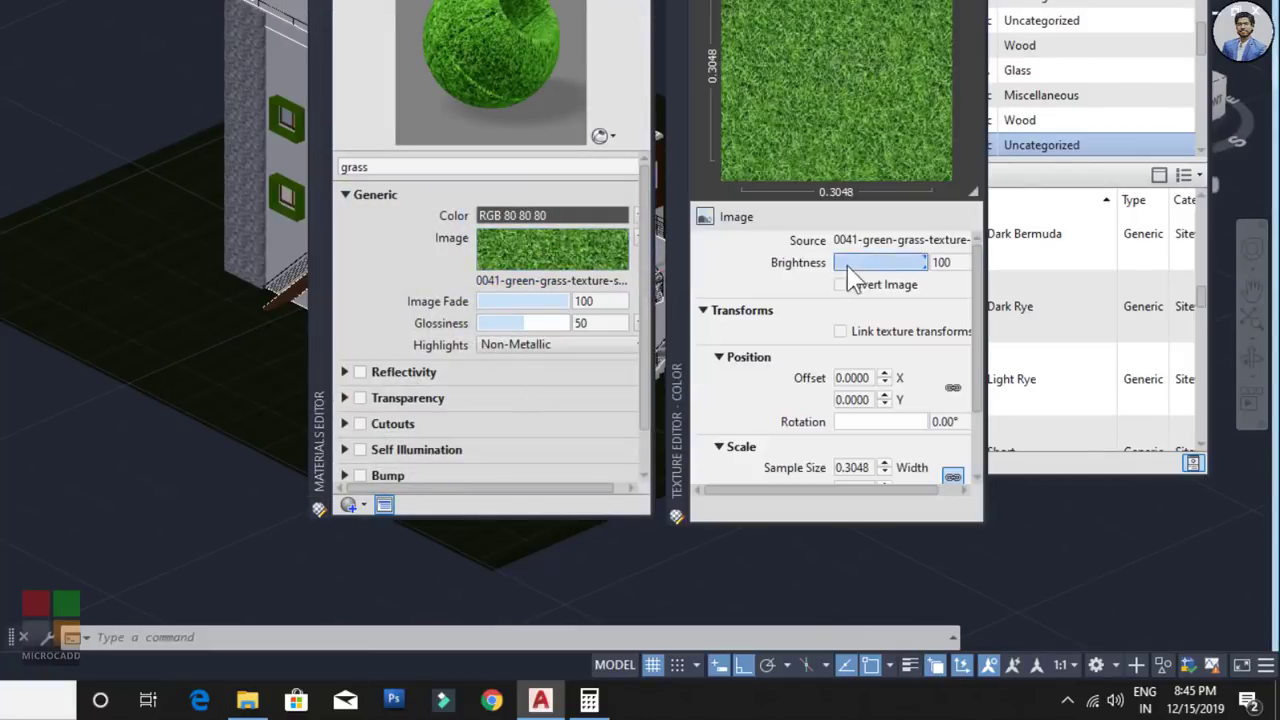
Step: Set the grass image's sample size to 1.0000 by 1.0000 and apply the grass material to the ground slab around the bungalow
{"action": "scroll", "coordinate": [975, 300], "scroll_direction": "down", "scroll_amount": 2}
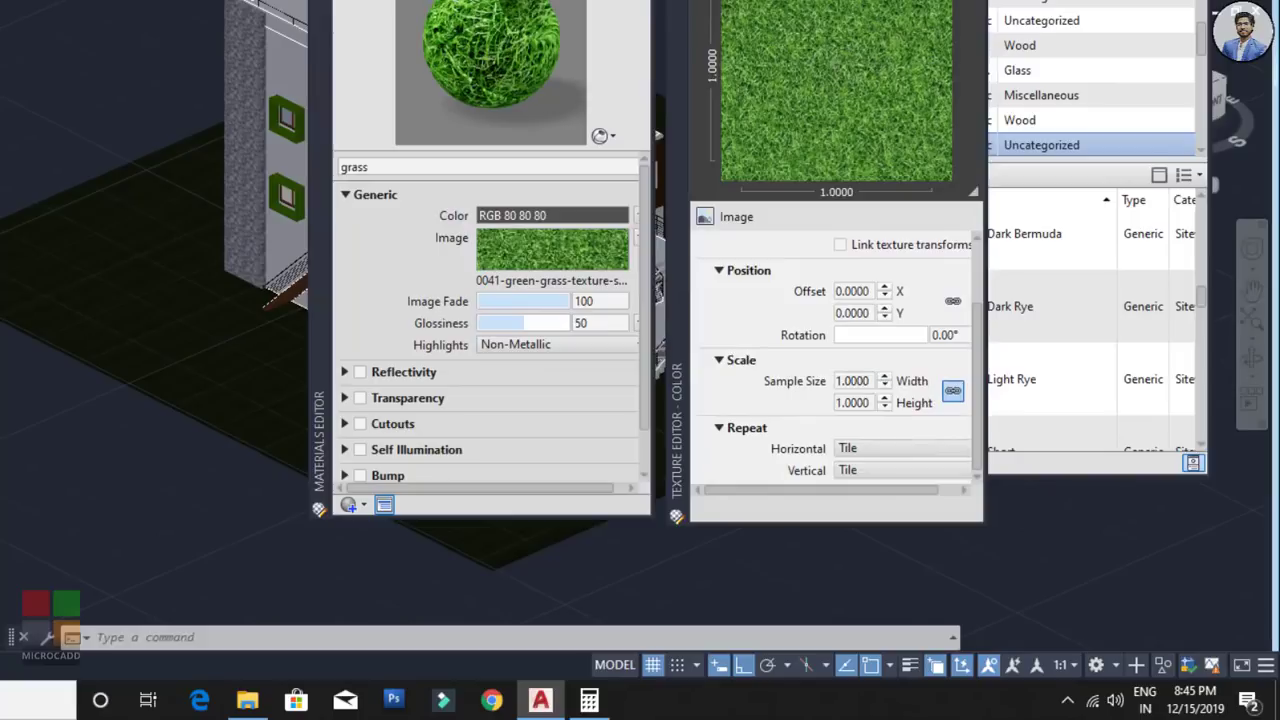
{"action": "left_click", "coordinate": [319, 2]}
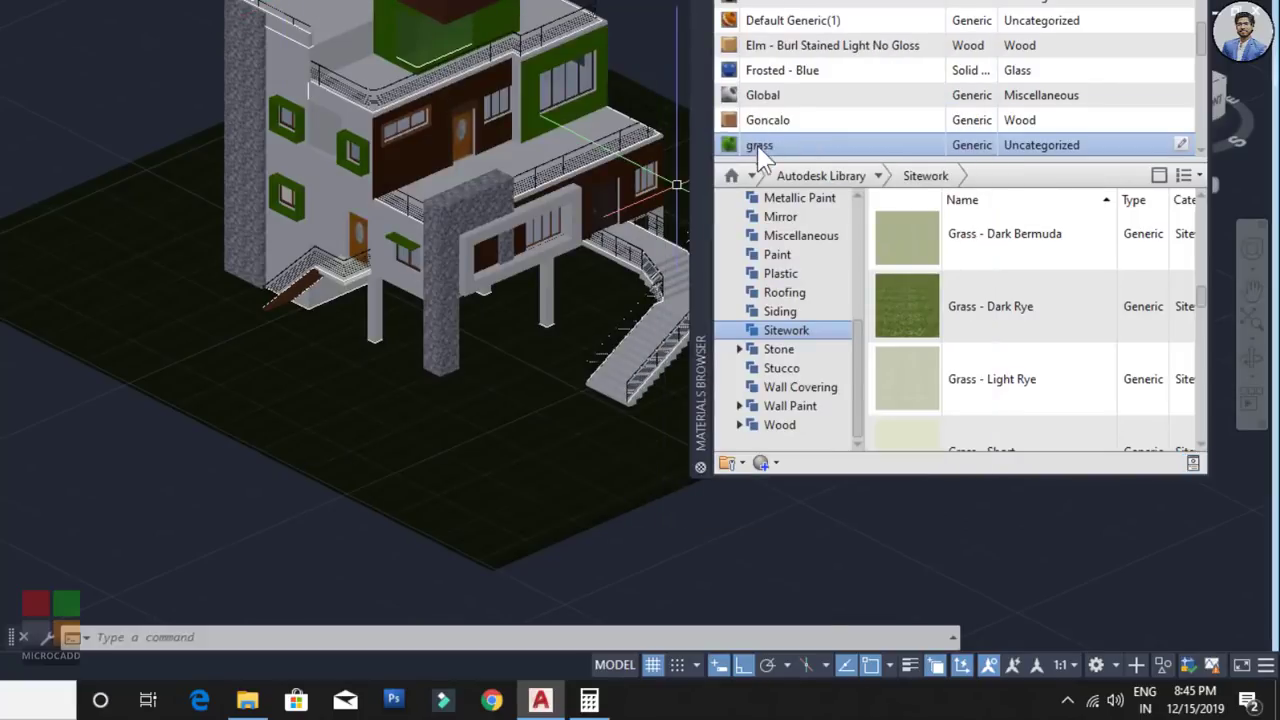
{"action": "mouse_move", "coordinate": [758, 145]}
{"action": "left_mouse_down"}
{"action": "mouse_move", "coordinate": [648, 200]}
{"action": "mouse_move", "coordinate": [456, 409]}
{"action": "left_mouse_up"}
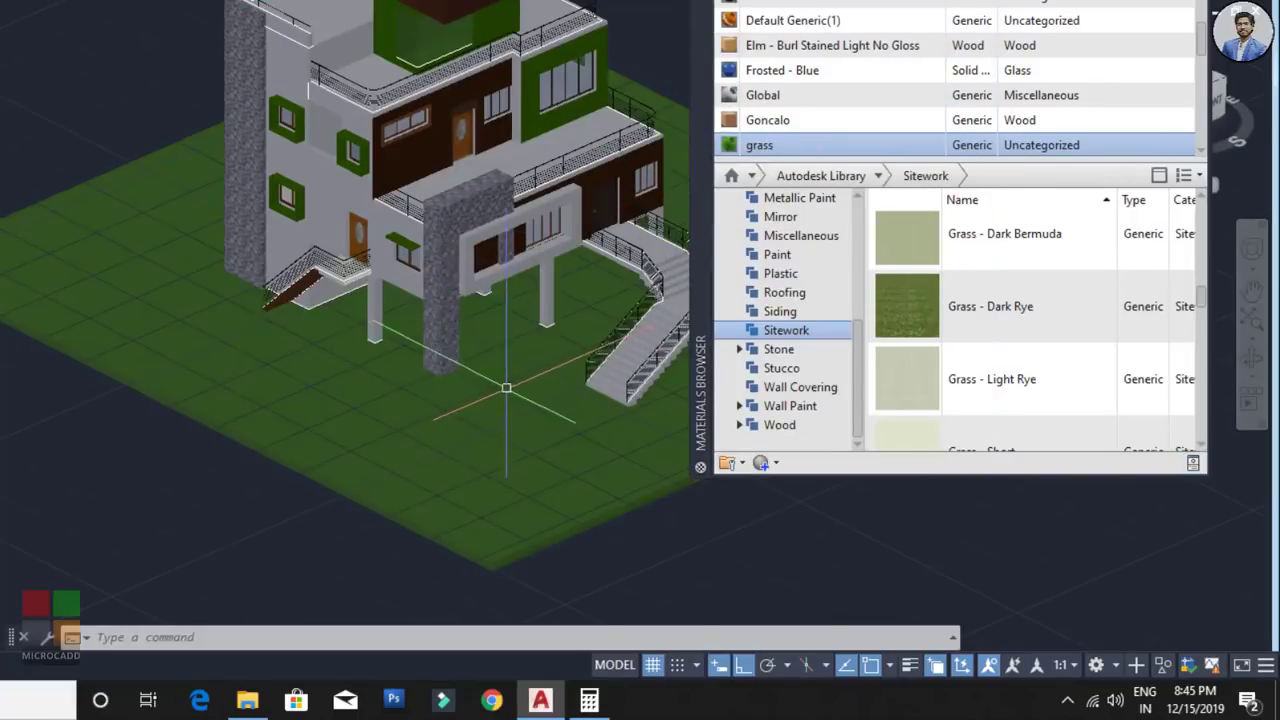
Step: Inspect the grass texture on the ground slab up close and from several angles around the whole bungalow
{"action": "scroll", "coordinate": [506, 388], "scroll_direction": "up", "scroll_amount": 8}
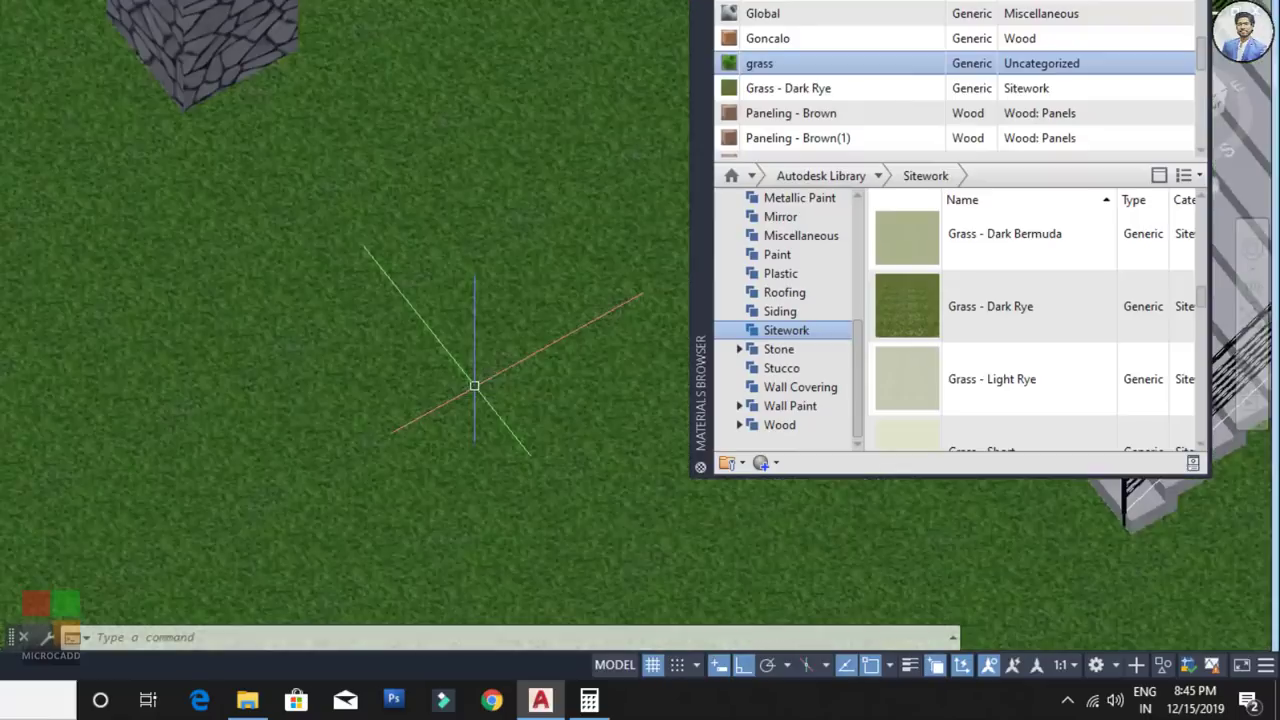
{"action": "scroll", "coordinate": [474, 385], "scroll_direction": "down", "scroll_amount": 5}
{"action": "scroll", "coordinate": [486, 383], "scroll_direction": "up", "scroll_amount": 8}
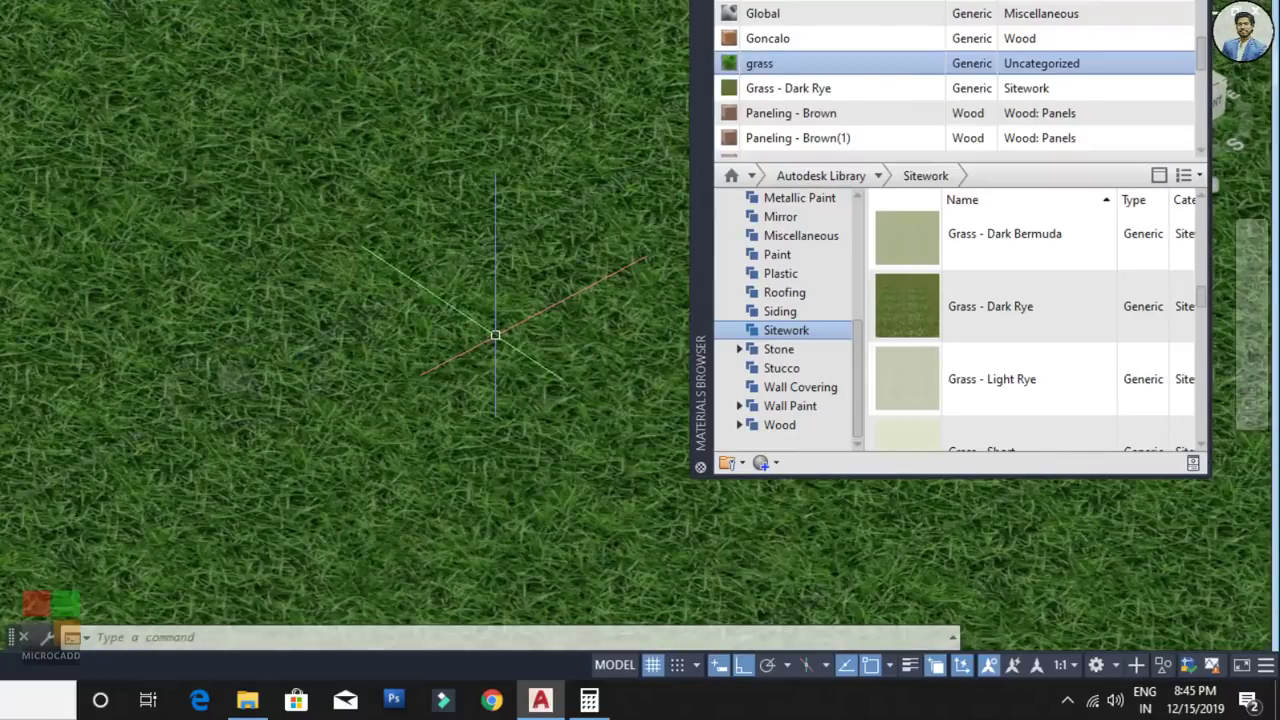
{"action": "mouse_move", "coordinate": [495, 335]}
{"action": "middle_mouse_down", "text": "shift"}
{"action": "mouse_move", "coordinate": [474, 409]}
{"action": "mouse_move", "coordinate": [480, 346]}
{"action": "middle_mouse_up", "text": "shift"}
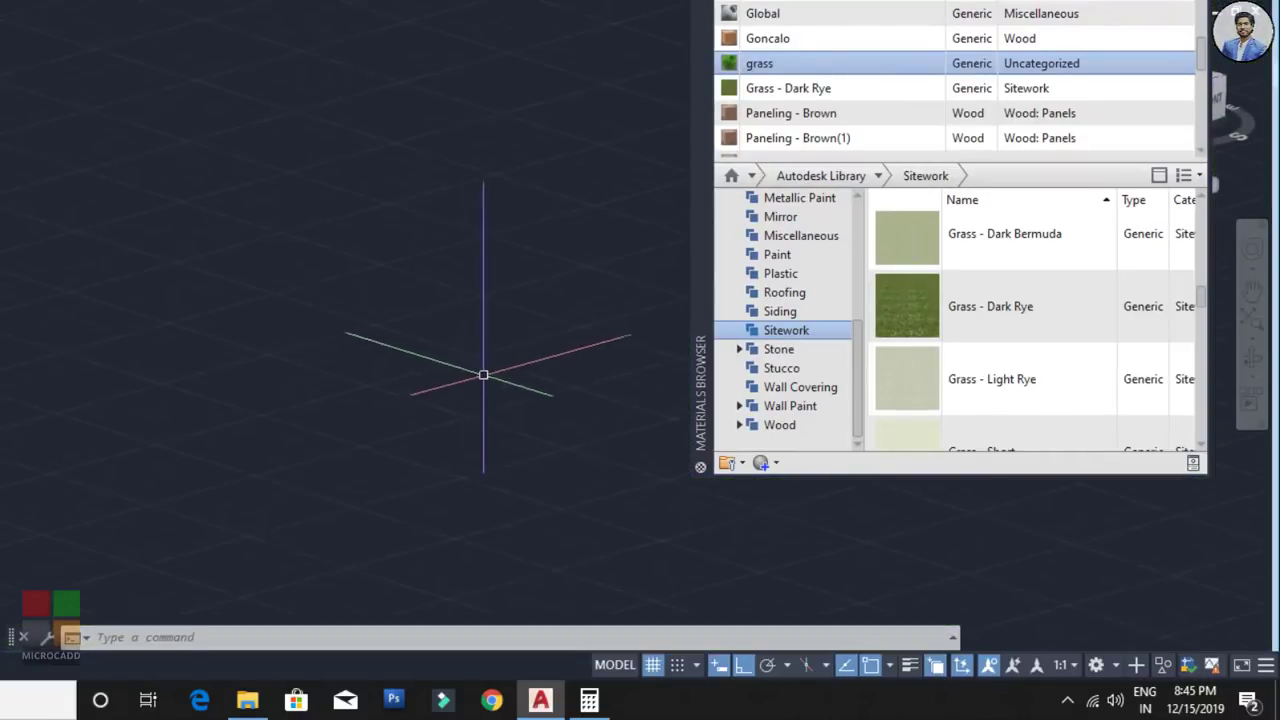
{"action": "scroll", "coordinate": [483, 375], "scroll_direction": "down", "scroll_amount": 3}
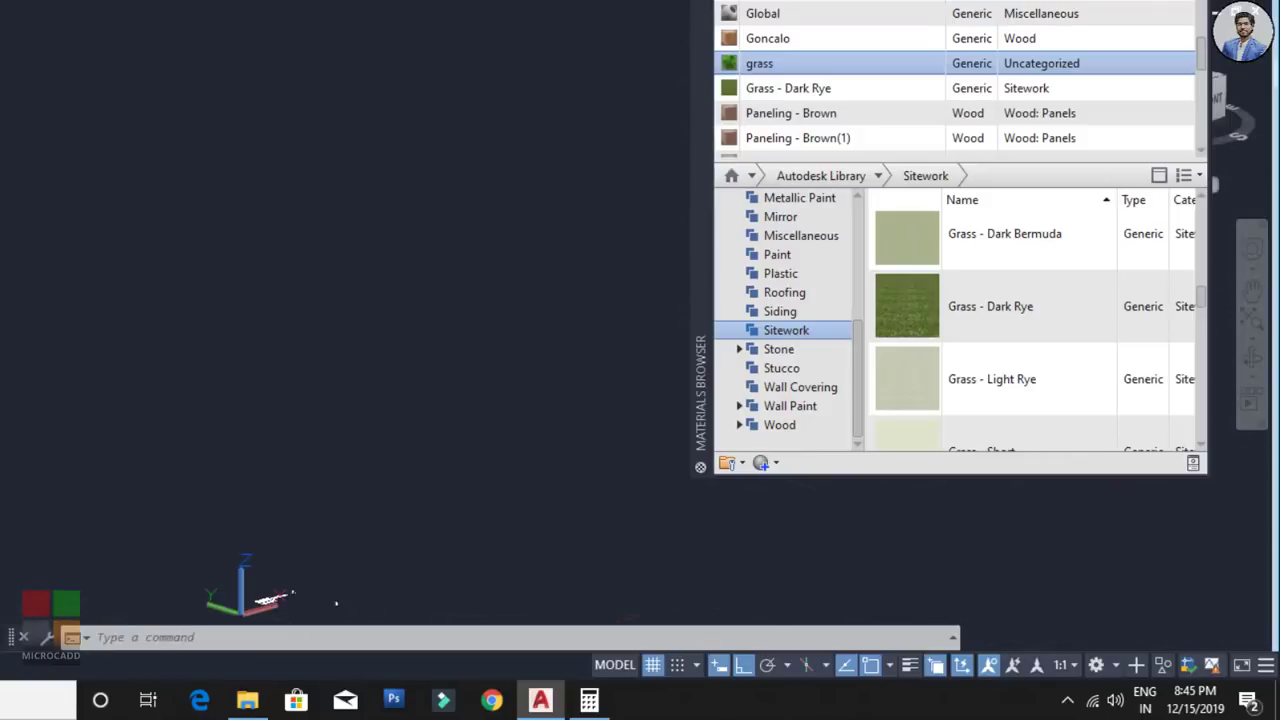
{"action": "mouse_move", "coordinate": [274, 605]}
{"action": "middle_mouse_down"}
{"action": "mouse_move", "coordinate": [314, 366]}
{"action": "mouse_move", "coordinate": [346, 342]}
{"action": "middle_mouse_up"}
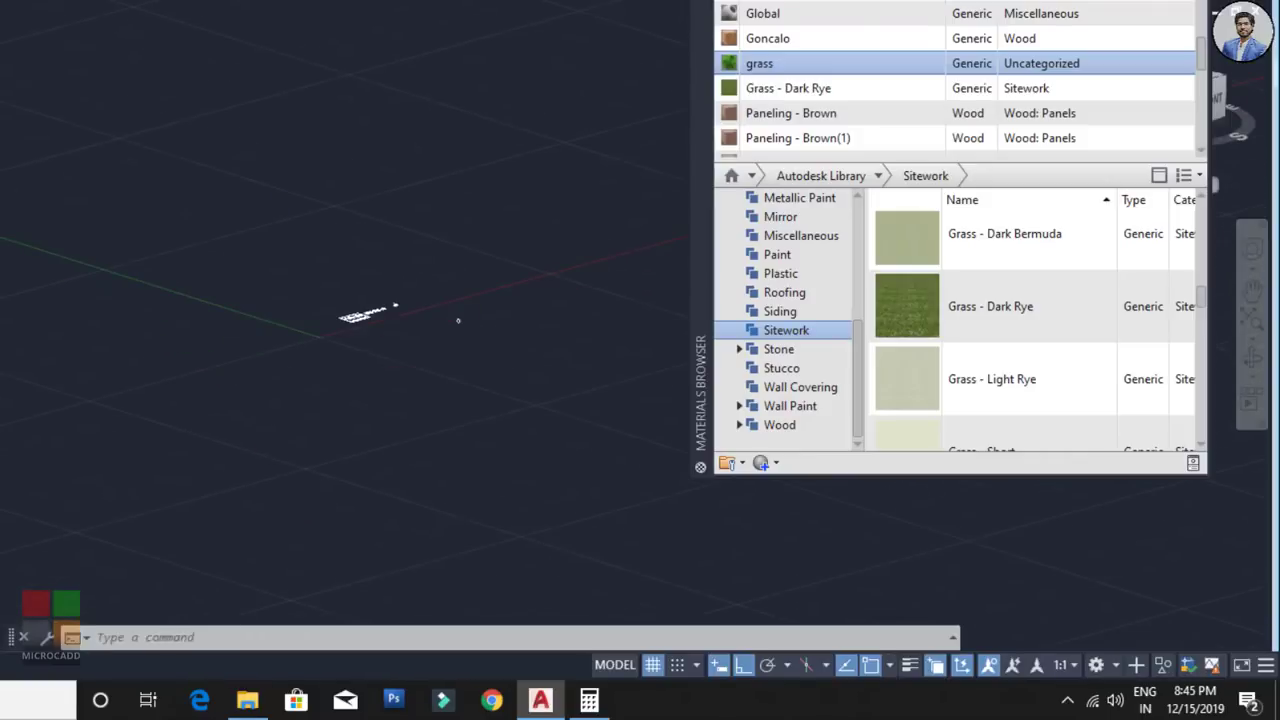
{"action": "middle_click_drag", "start_coordinate": [458, 320], "coordinate": [483, 272], "text": "shift"}
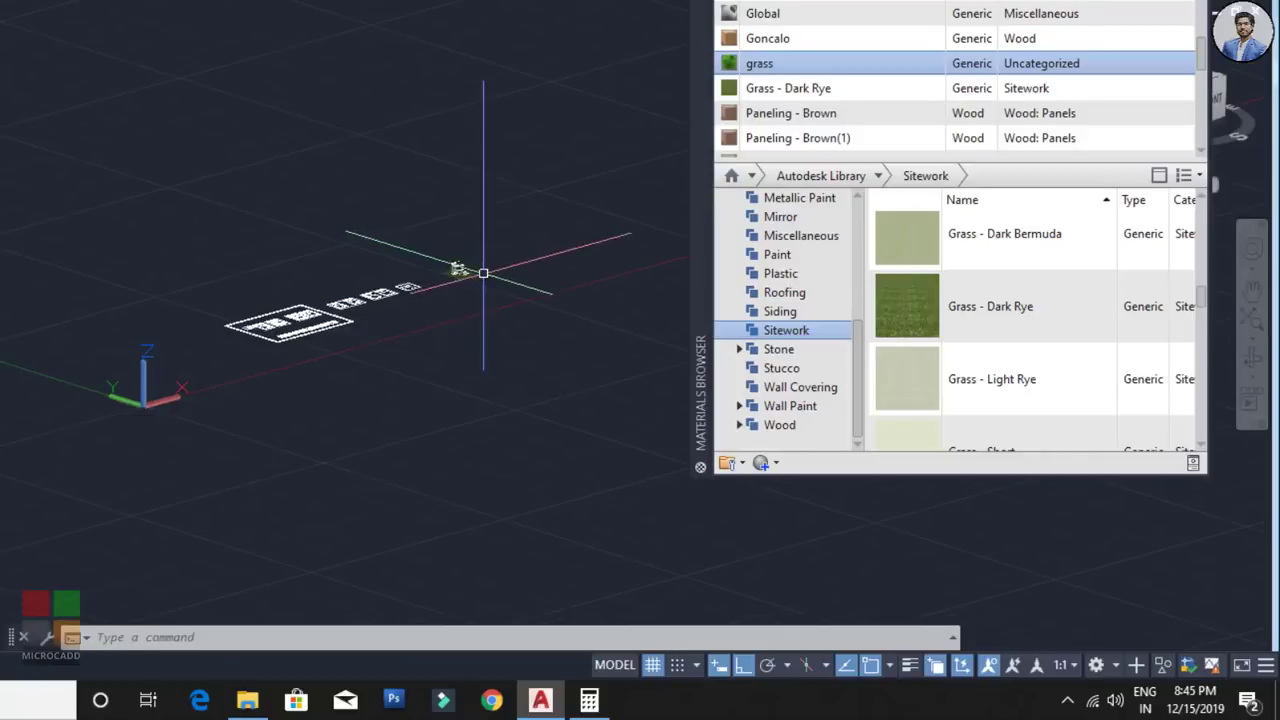
{"action": "scroll", "coordinate": [460, 267], "scroll_direction": "up", "scroll_amount": 3}
{"action": "scroll", "coordinate": [460, 268], "scroll_direction": "up", "scroll_amount": 2}
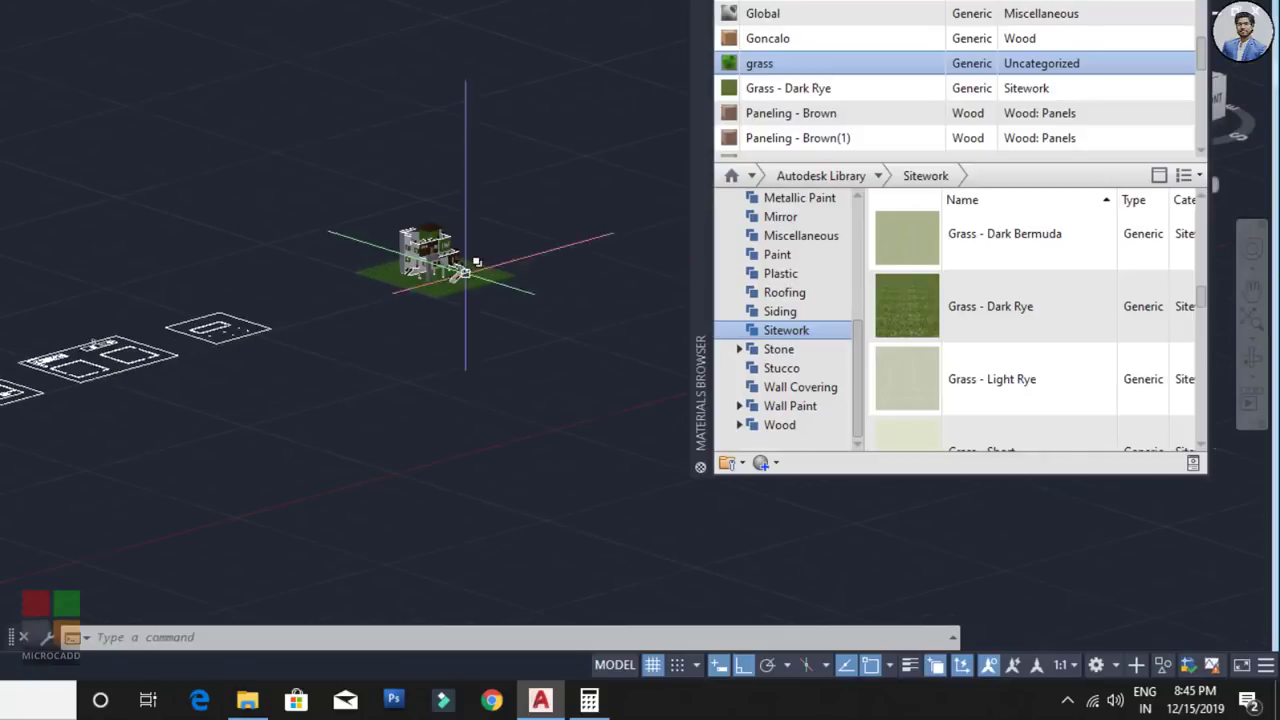
{"action": "scroll", "coordinate": [463, 270], "scroll_direction": "up", "scroll_amount": 3}
{"action": "scroll", "coordinate": [462, 270], "scroll_direction": "up", "scroll_amount": 3}
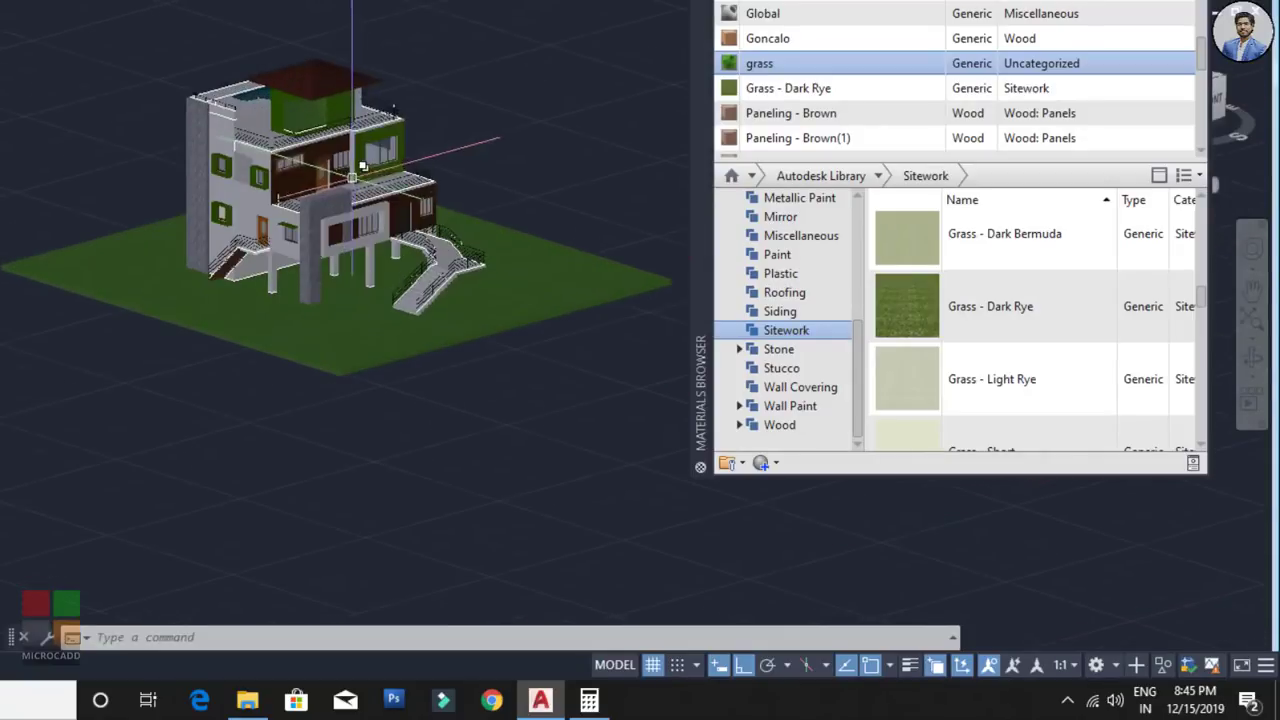
{"action": "middle_click_drag", "start_coordinate": [355, 170], "coordinate": [448, 303]}
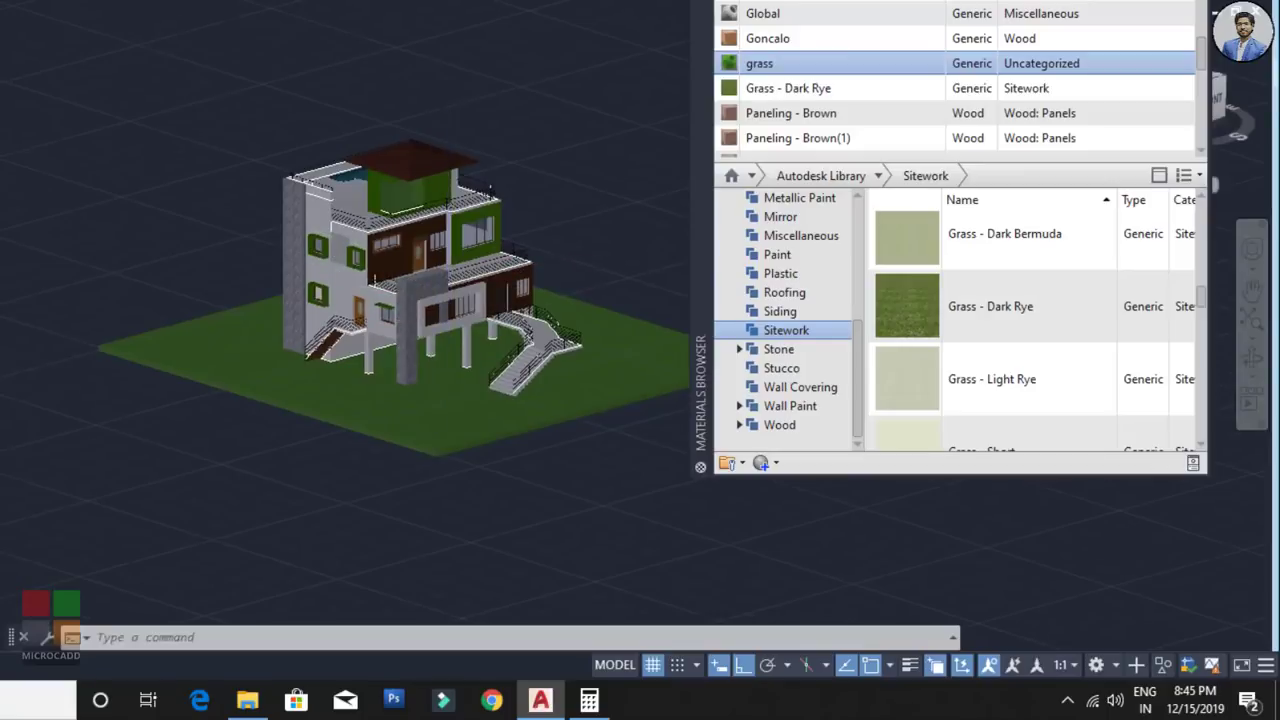
{"action": "scroll", "coordinate": [443, 300], "scroll_direction": "up", "scroll_amount": 3}
{"action": "middle_click_drag", "start_coordinate": [440, 360], "coordinate": [434, 403], "text": "shift"}
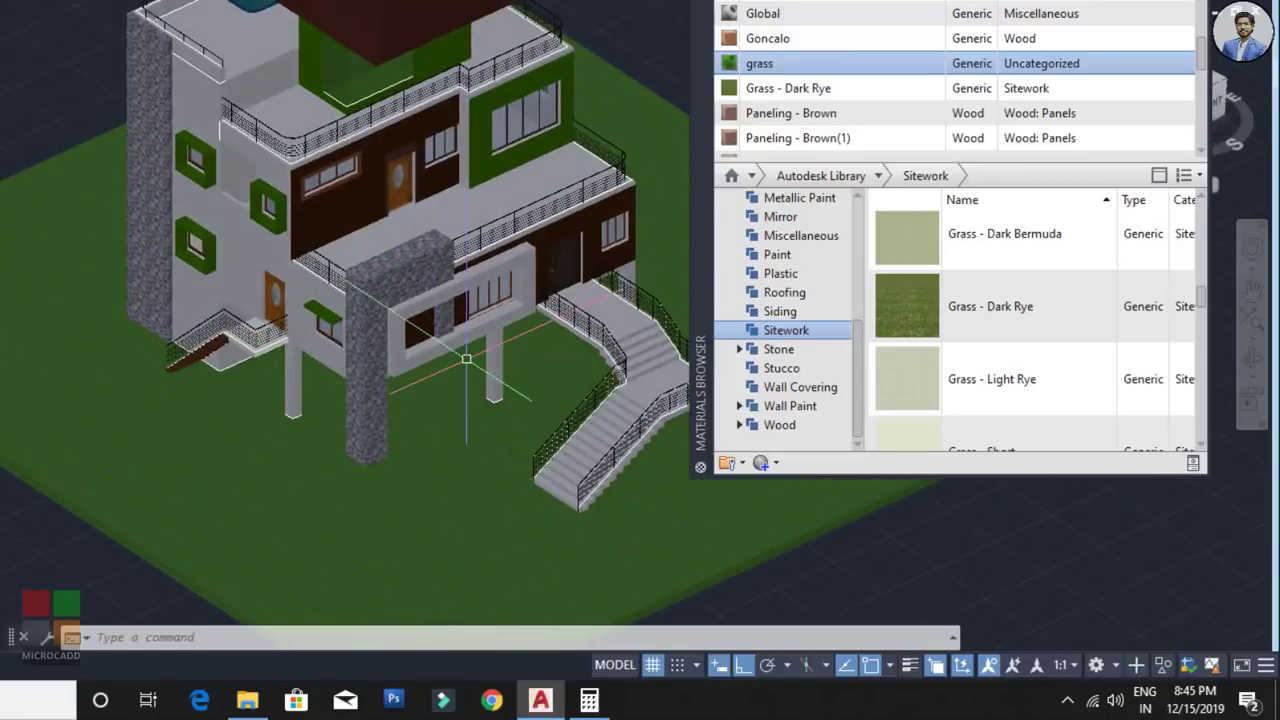
{"action": "middle_click_drag", "start_coordinate": [484, 357], "coordinate": [498, 410], "text": "shift"}
{"action": "middle_click_drag", "start_coordinate": [639, 466], "coordinate": [421, 322], "text": "shift"}
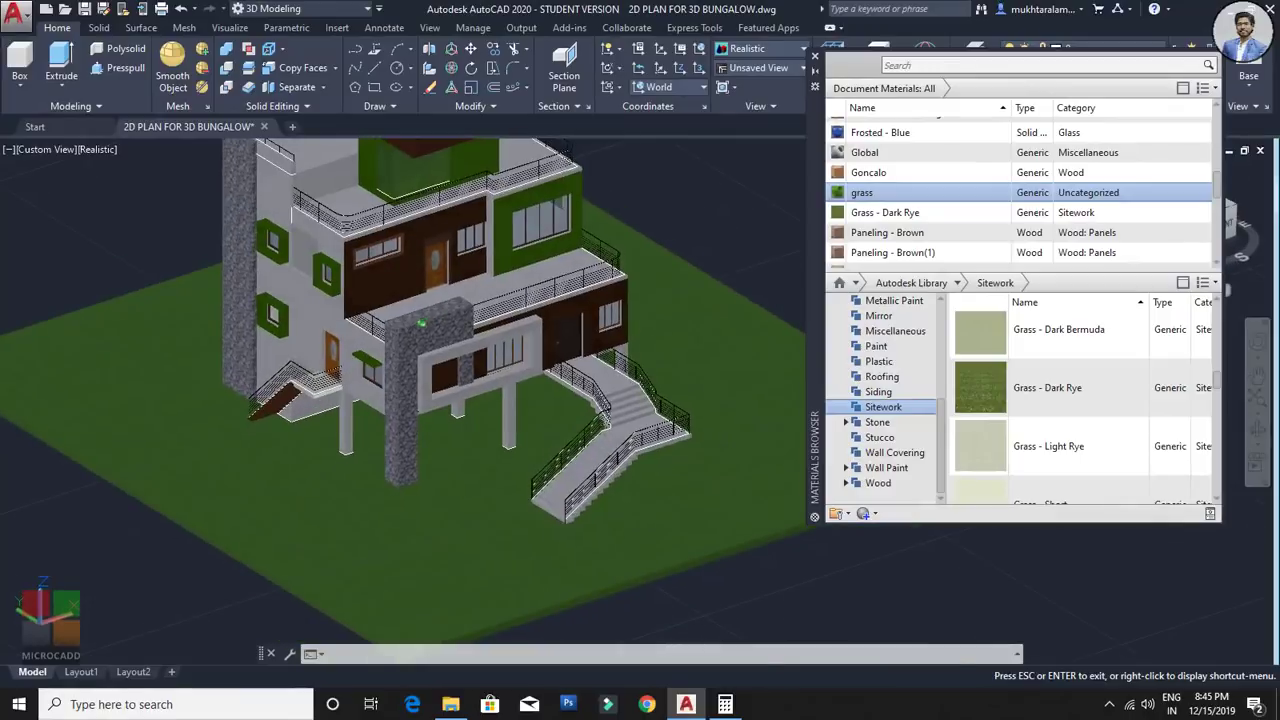
{"action": "middle_click_drag", "start_coordinate": [398, 440], "coordinate": [453, 456], "text": "shift"}
Step: Draw a thin rectangular box on the grass slab as a base beneath the bungalow and its front staircase
{"action": "left_click", "coordinate": [15, 62]}
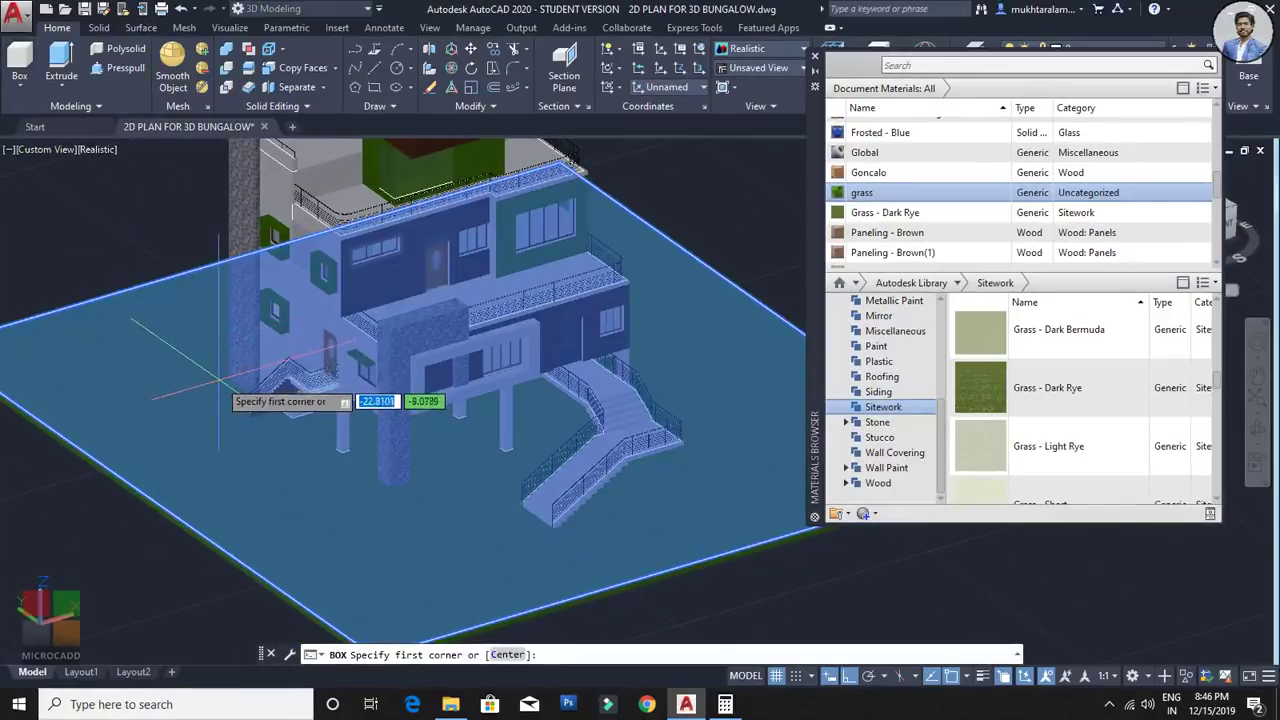
{"action": "left_click", "coordinate": [505, 448]}
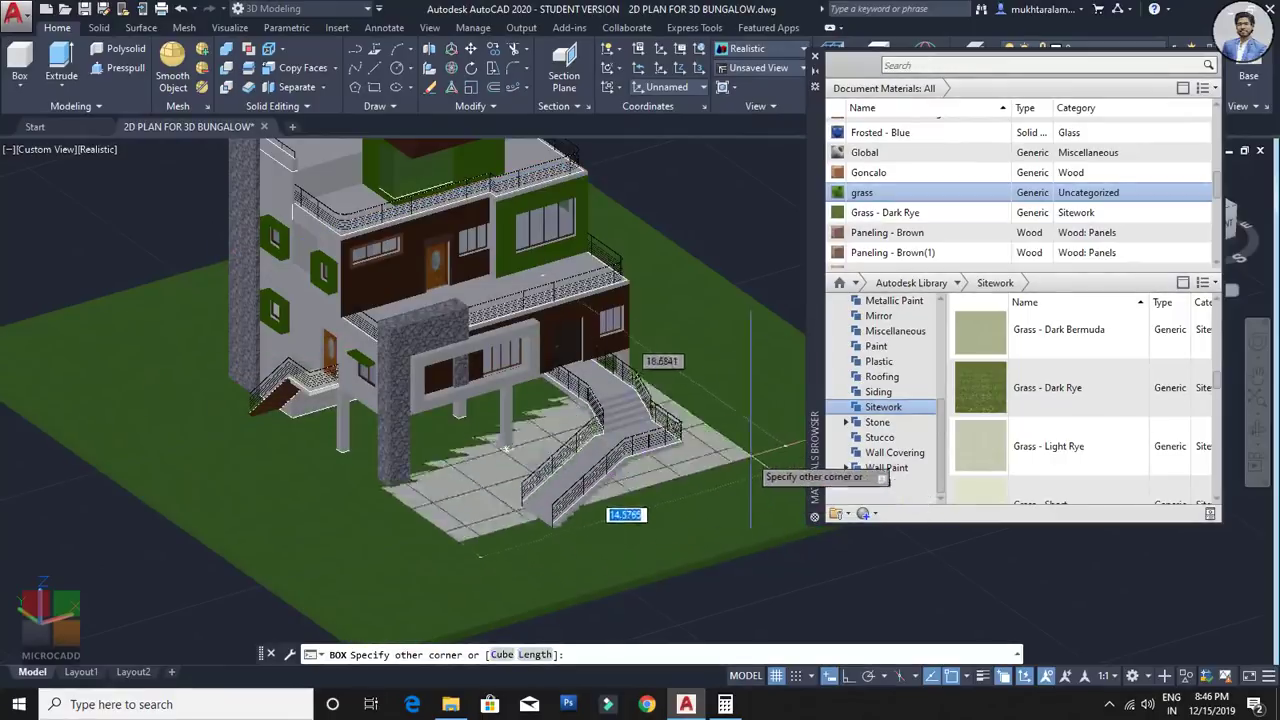
{"action": "left_click", "coordinate": [748, 487]}
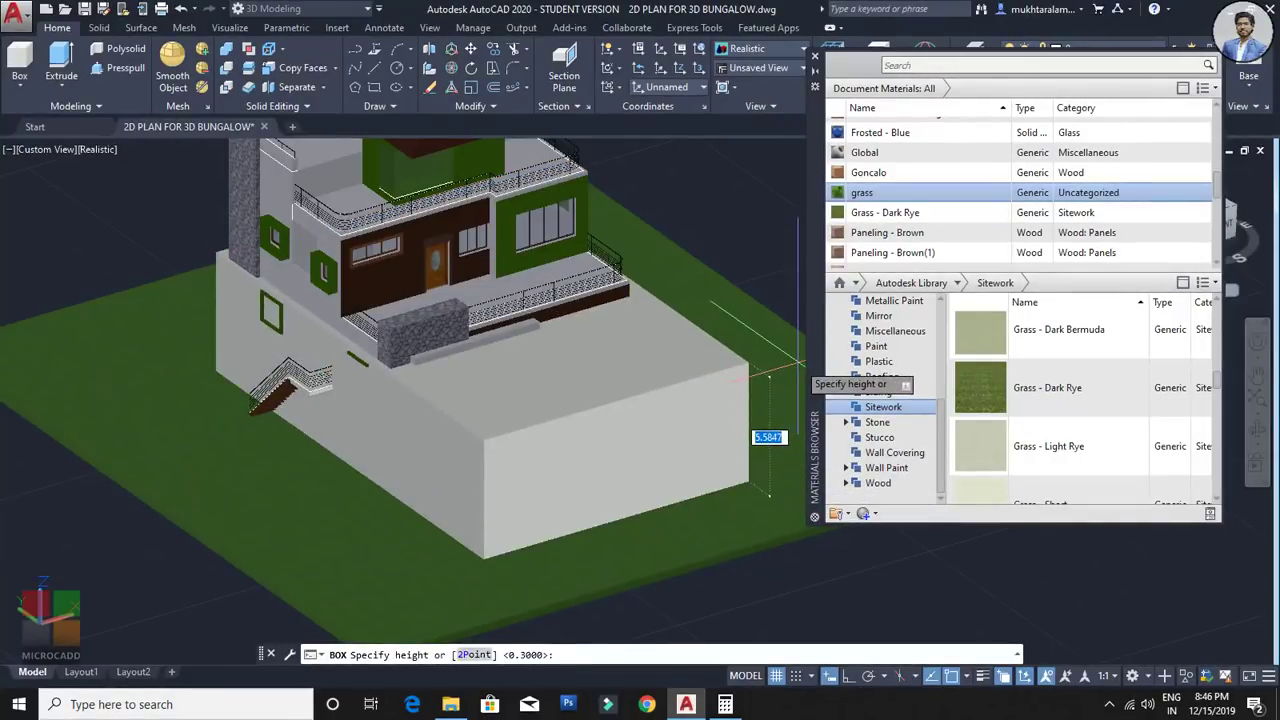
{"action": "key", "text": "Return"}
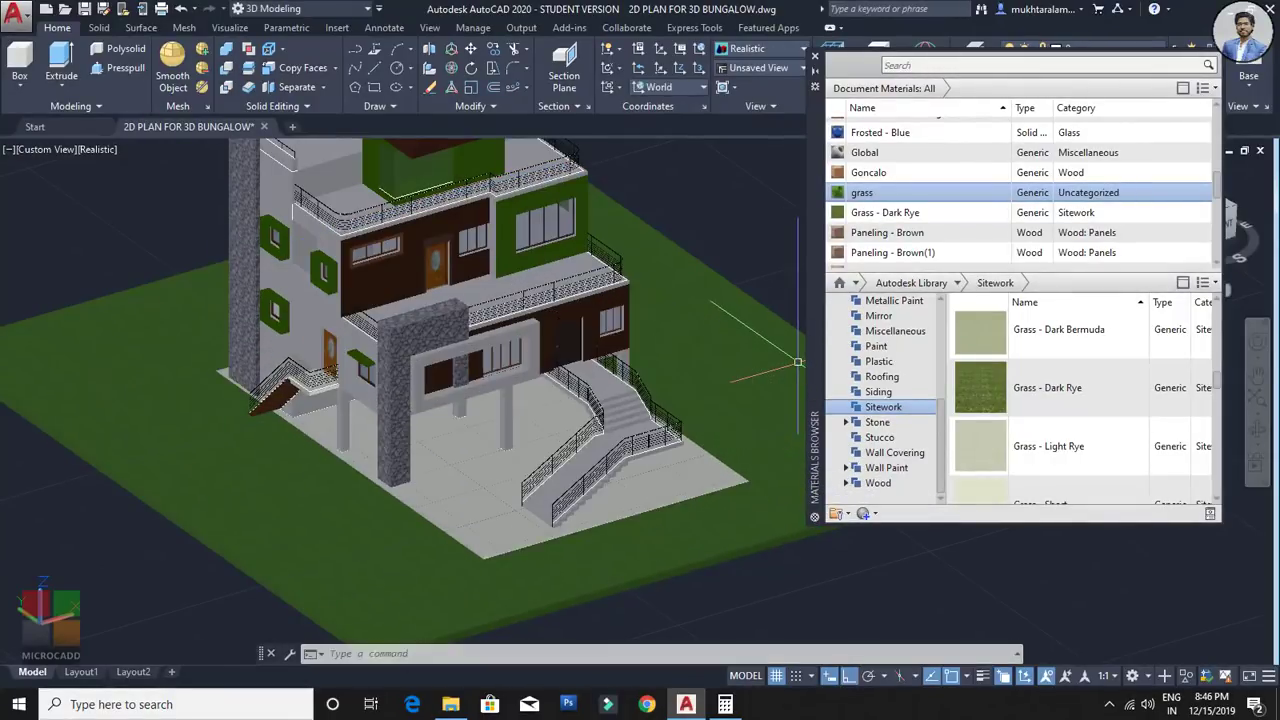
Step: Reposition the Materials Browser over the model view, close it, and reopen it
{"action": "scroll", "coordinate": [440, 557], "scroll_direction": "up", "scroll_amount": 3}
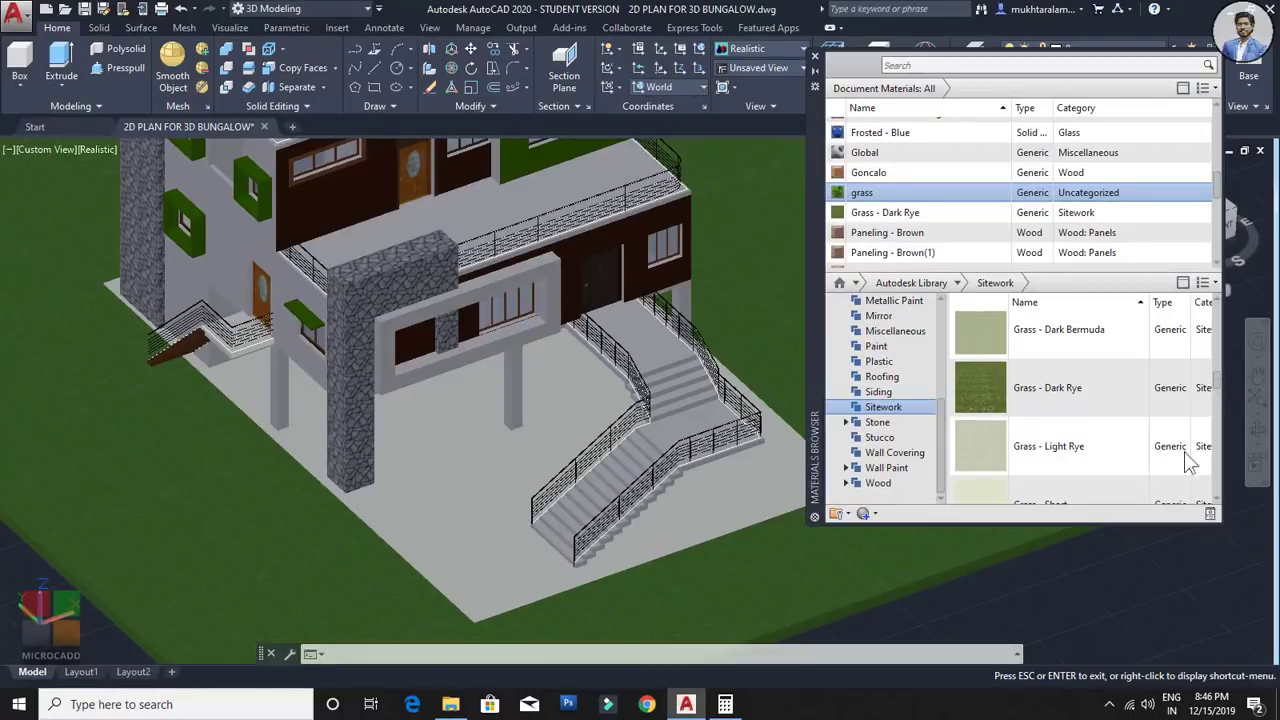
{"action": "left_click_drag", "start_coordinate": [815, 440], "coordinate": [734, 401]}
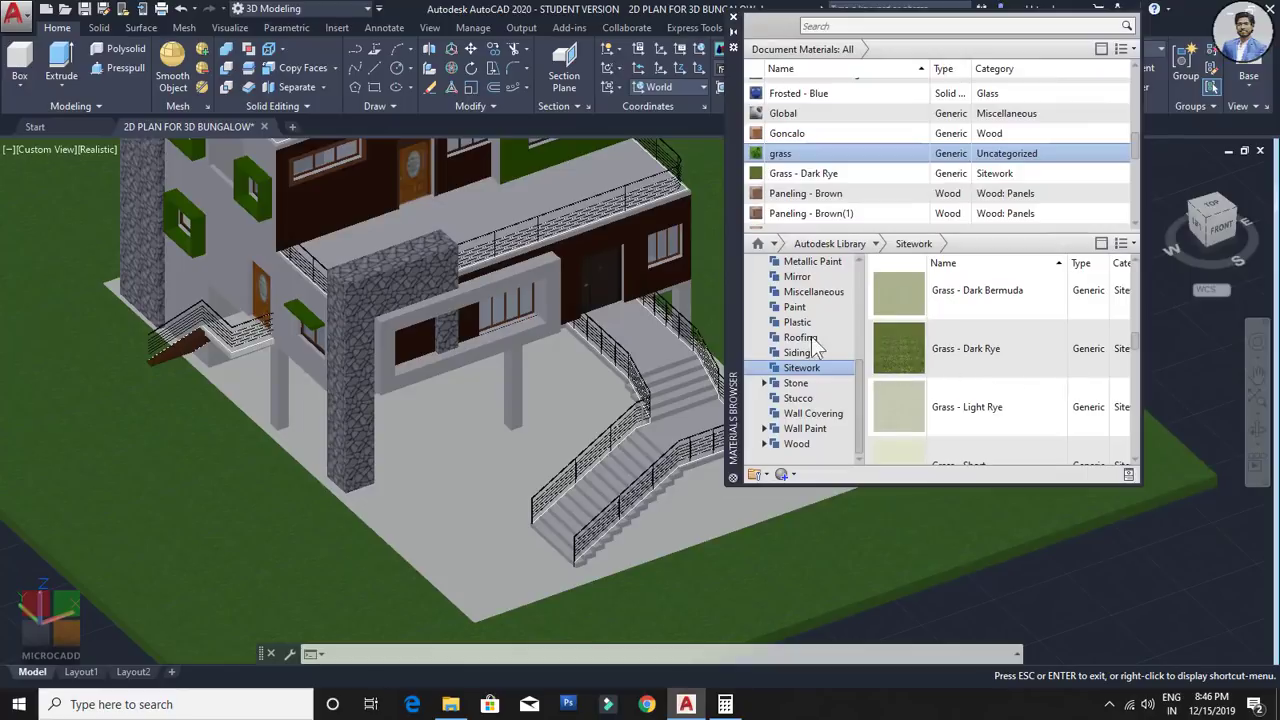
{"action": "left_click", "coordinate": [733, 18]}
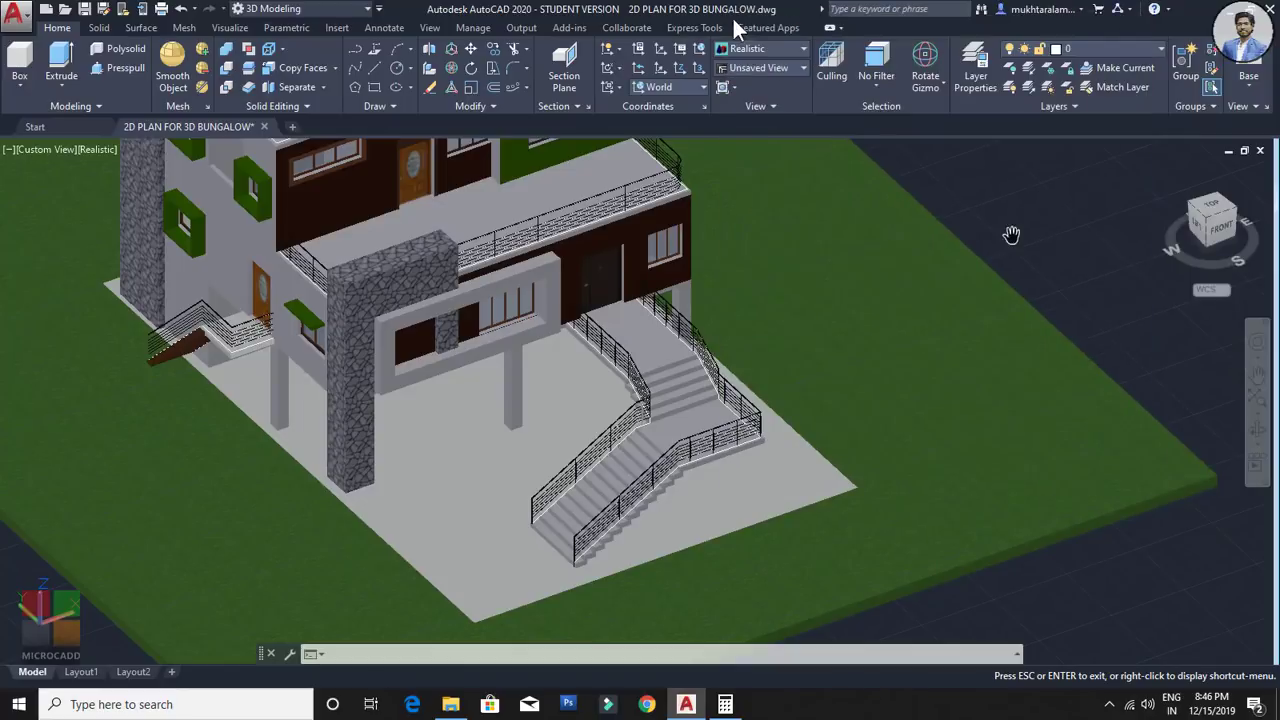
{"action": "key", "text": "Escape"}
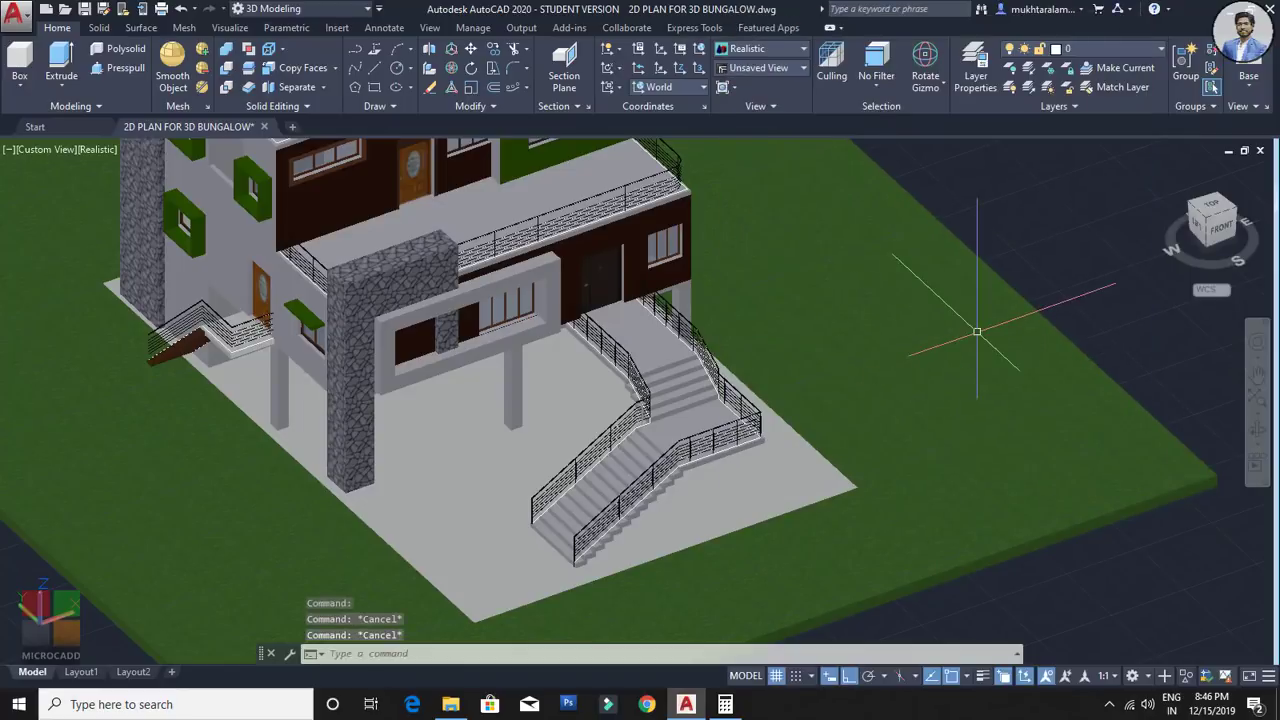
{"action": "key", "text": "Return"}
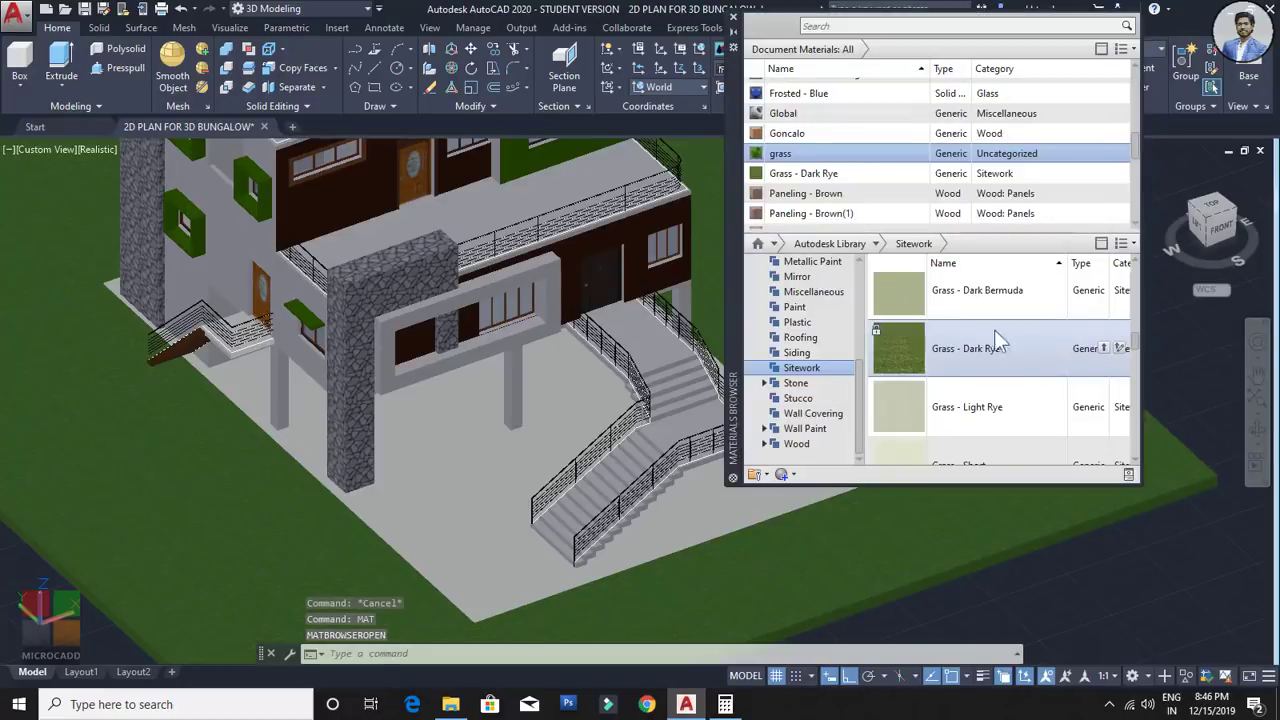
Step: Apply the Shadowbox-Trellis material from the Sitework library to the thin base under the bungalow and check its texture up close
{"action": "scroll", "coordinate": [1000, 345], "scroll_direction": "down", "scroll_amount": 8}
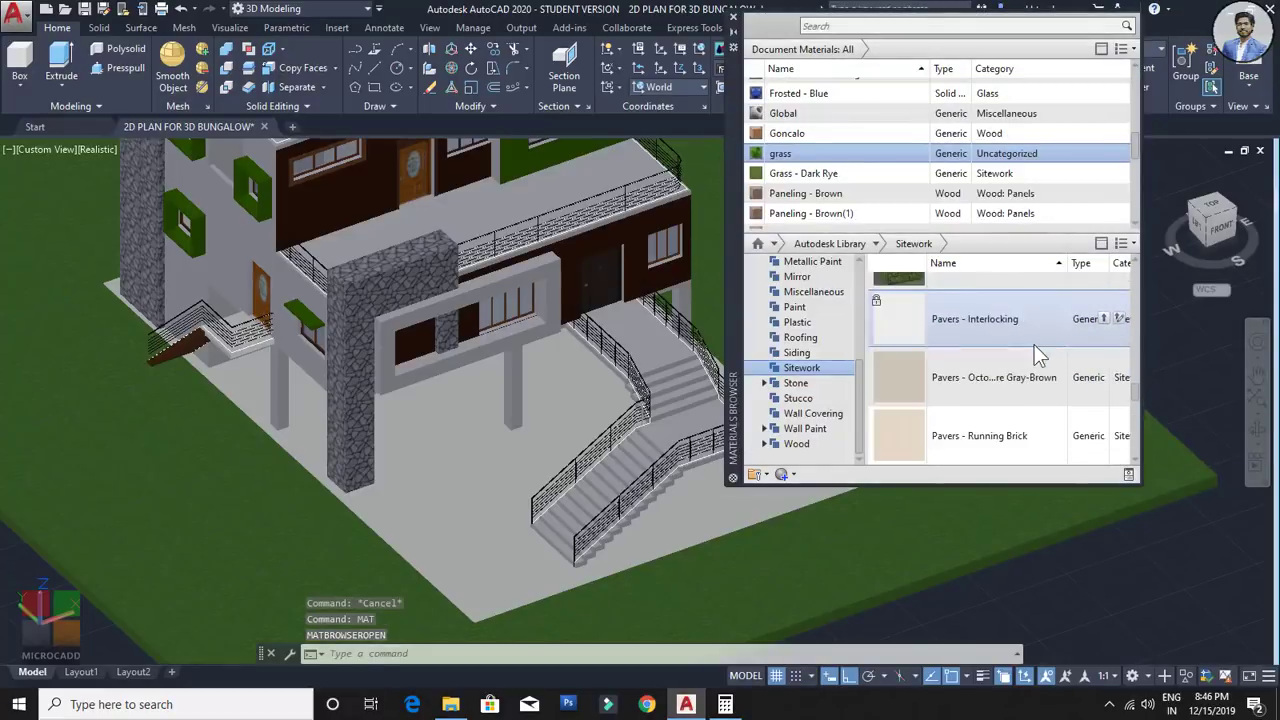
{"action": "scroll", "coordinate": [1034, 344], "scroll_direction": "up", "scroll_amount": 1}
{"action": "scroll", "coordinate": [1034, 344], "scroll_direction": "down", "scroll_amount": 10}
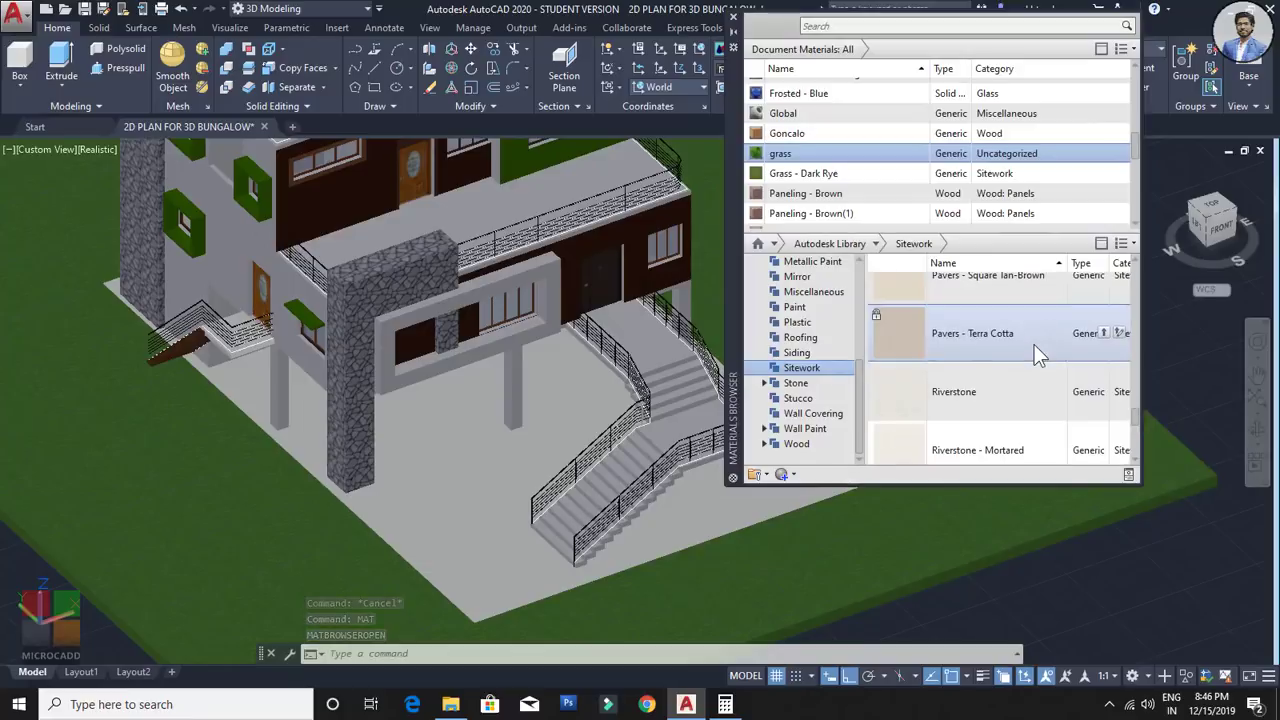
{"action": "scroll", "coordinate": [1034, 344], "scroll_direction": "down", "scroll_amount": 1}
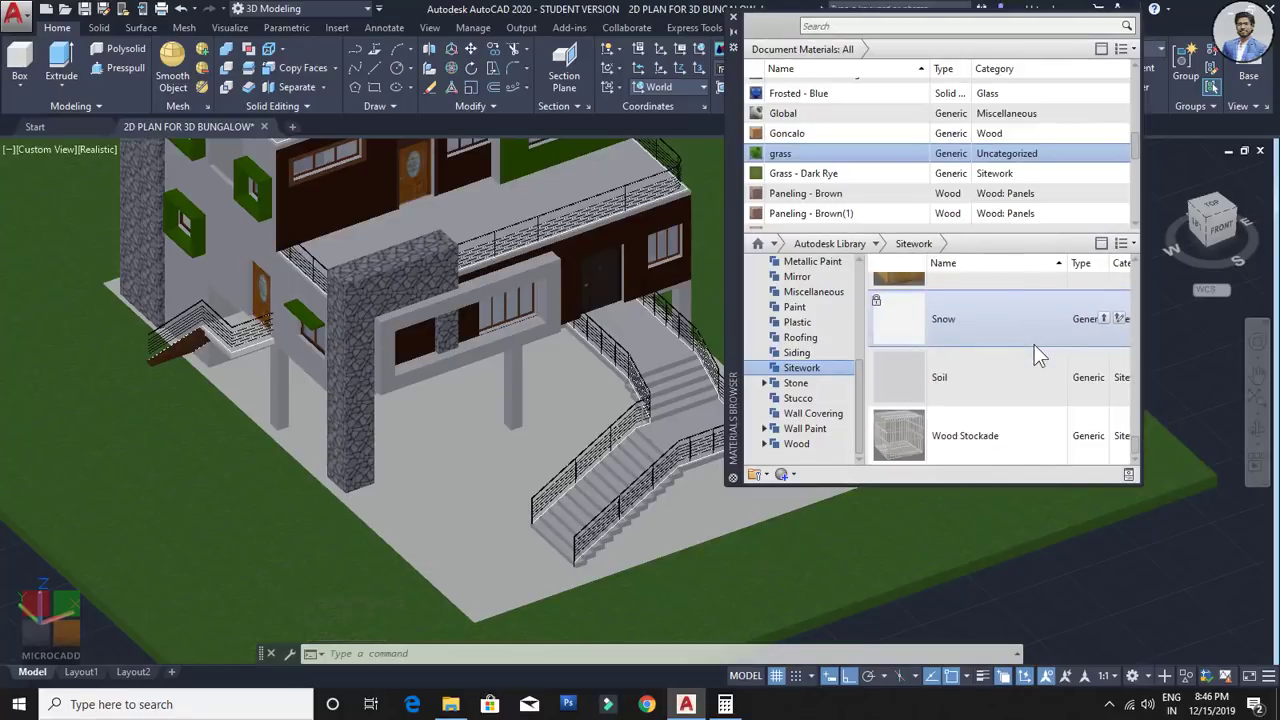
{"action": "scroll", "coordinate": [1034, 344], "scroll_direction": "up", "scroll_amount": 2}
{"action": "left_click_drag", "start_coordinate": [914, 397], "coordinate": [525, 456]}
{"action": "scroll", "coordinate": [525, 456], "scroll_direction": "up", "scroll_amount": 10}
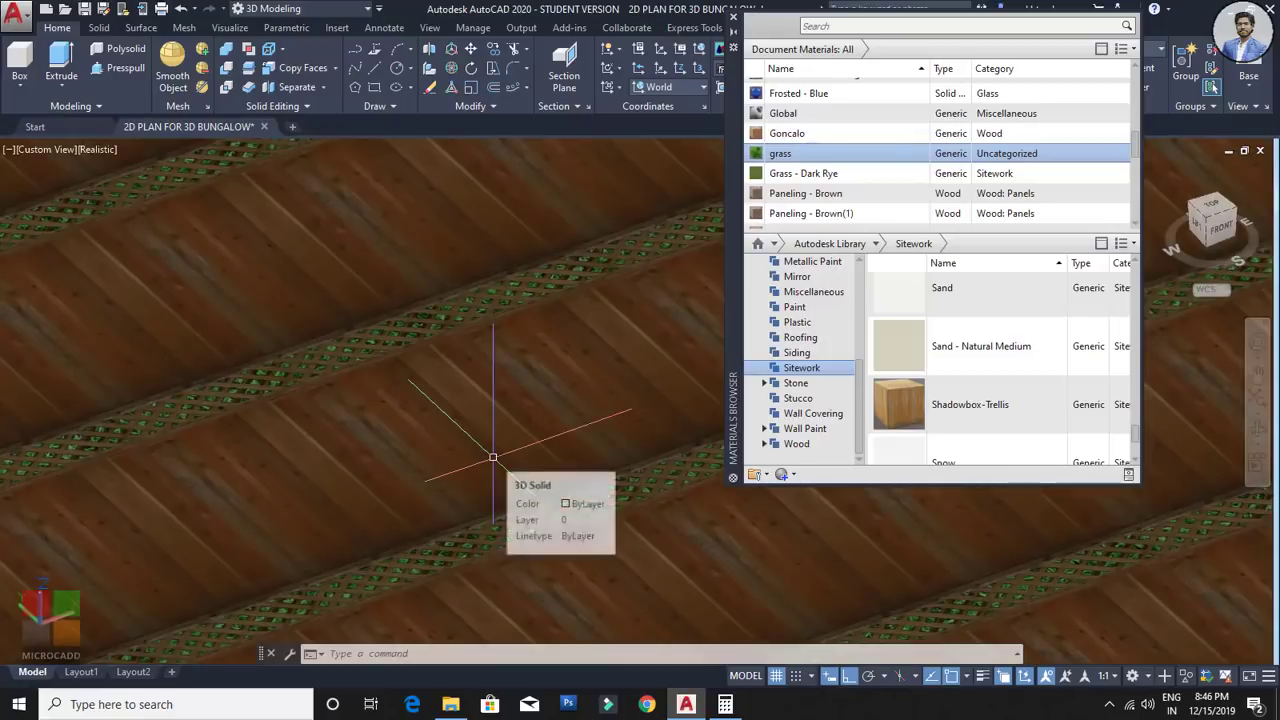
{"action": "scroll", "coordinate": [606, 491], "scroll_direction": "up", "scroll_amount": 3}
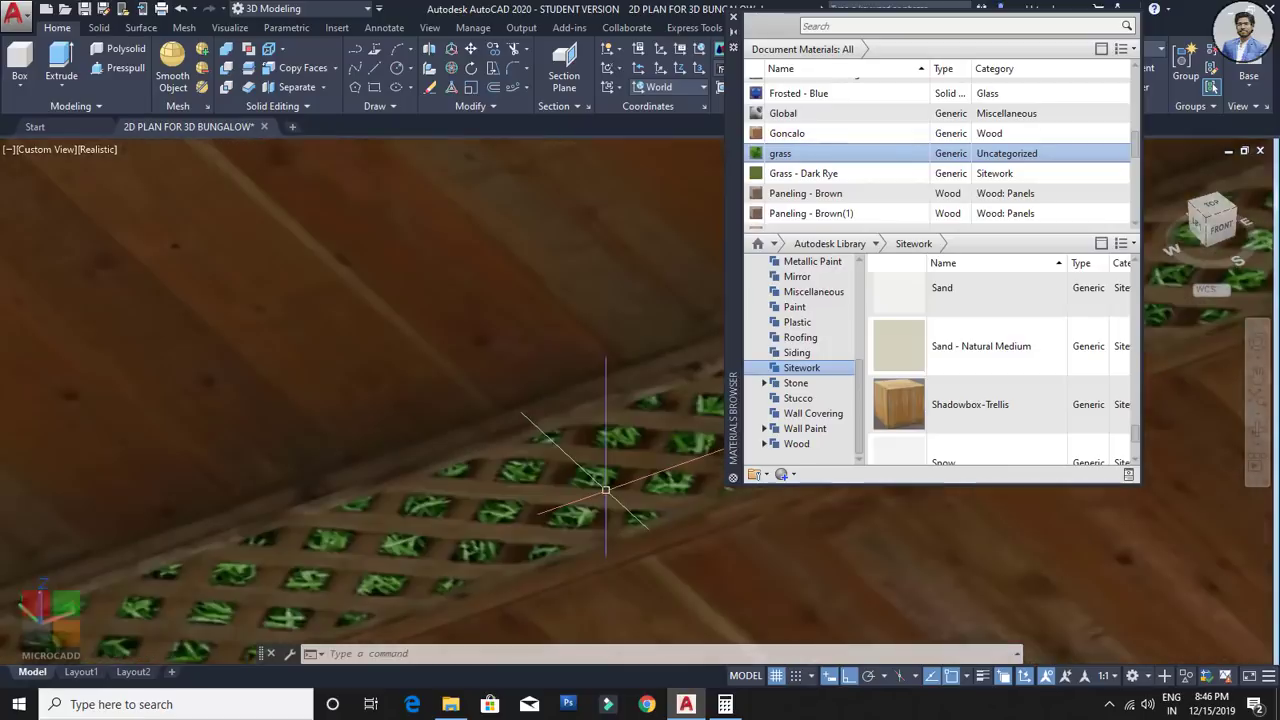
{"action": "scroll", "coordinate": [606, 491], "scroll_direction": "down", "scroll_amount": 2}
{"action": "scroll", "coordinate": [909, 314], "scroll_direction": "up", "scroll_amount": 1}
{"action": "scroll", "coordinate": [909, 314], "scroll_direction": "down", "scroll_amount": 1}
{"action": "scroll", "coordinate": [522, 399], "scroll_direction": "down", "scroll_amount": 4}
{"action": "scroll", "coordinate": [522, 400], "scroll_direction": "down", "scroll_amount": 5}
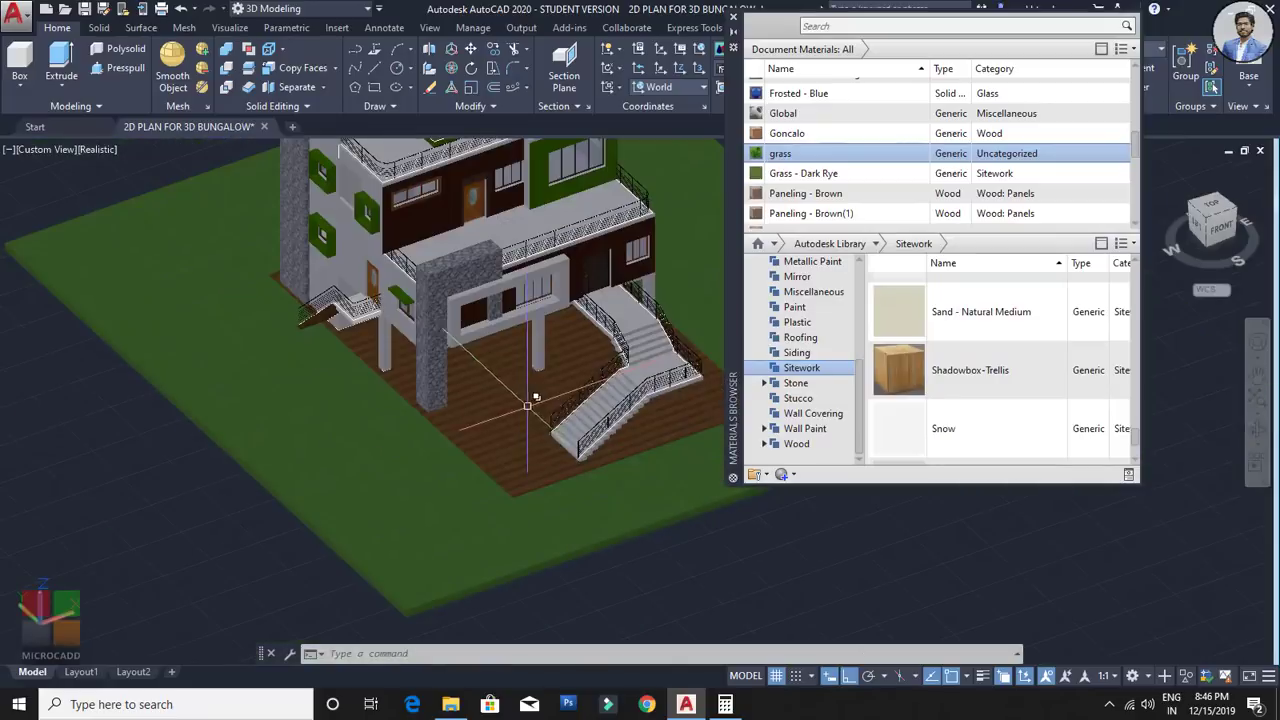
Step: Try the multi-color Cobble Stone materials from the Sitework library on the base under the bungalow and compare their texture
{"action": "scroll", "coordinate": [903, 351], "scroll_direction": "up", "scroll_amount": 4}
{"action": "scroll", "coordinate": [905, 350], "scroll_direction": "up", "scroll_amount": 10}
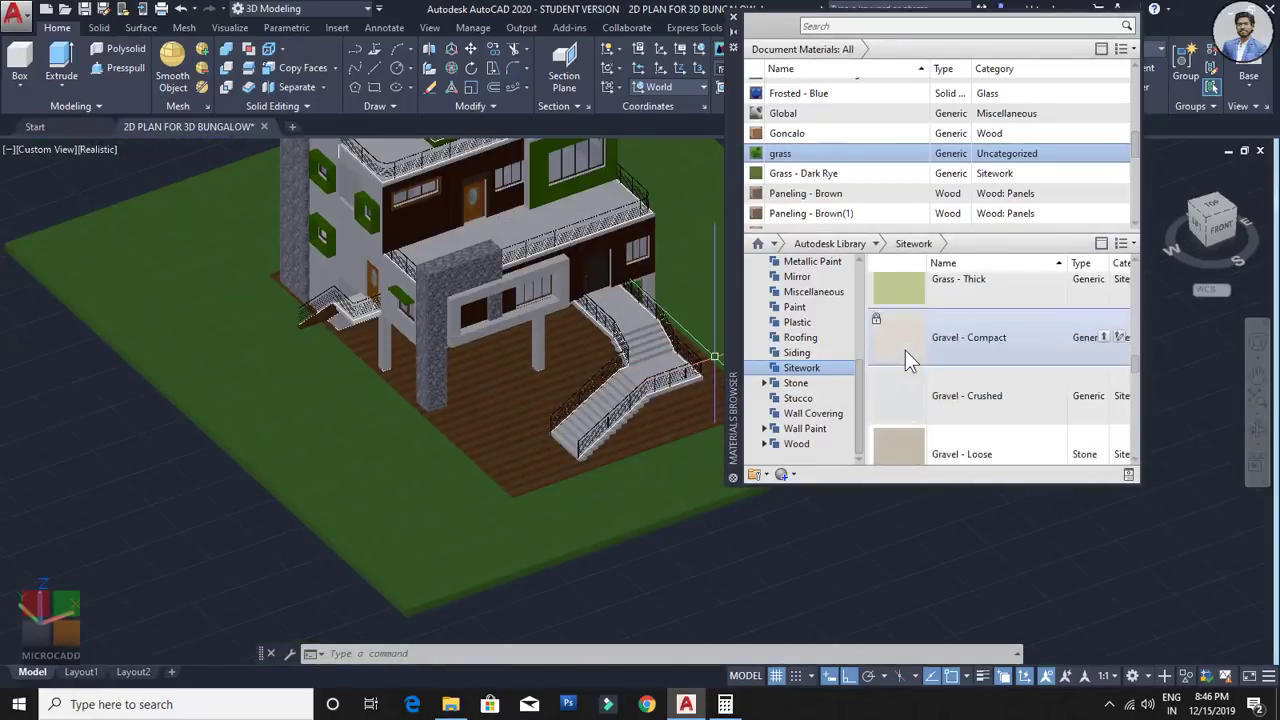
{"action": "left_click_drag", "start_coordinate": [899, 350], "coordinate": [540, 417]}
{"action": "scroll", "coordinate": [540, 417], "scroll_direction": "up", "scroll_amount": 5}
{"action": "scroll", "coordinate": [566, 357], "scroll_direction": "up", "scroll_amount": 3}
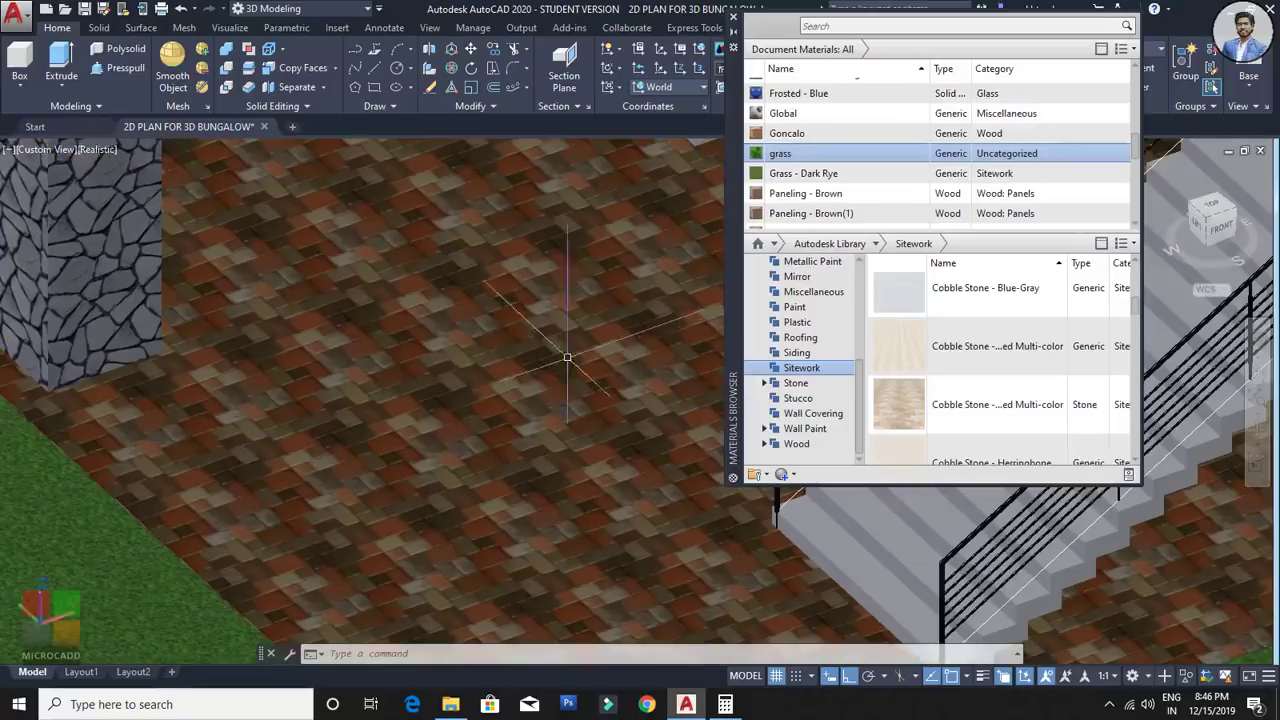
{"action": "left_click_drag", "start_coordinate": [921, 347], "coordinate": [440, 355]}
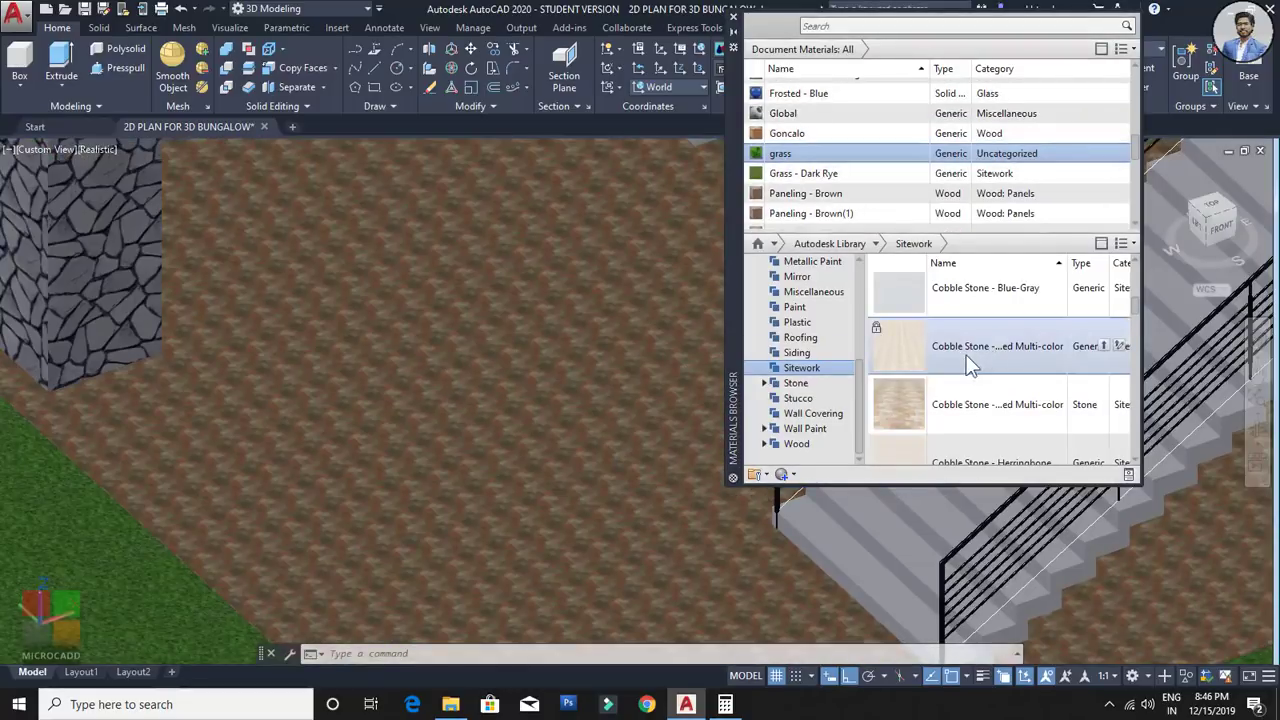
Step: Apply a gray Cobble Stone material to the base under the bungalow and check the paving around the stairs
{"action": "scroll", "coordinate": [905, 365], "scroll_direction": "down", "scroll_amount": 1}
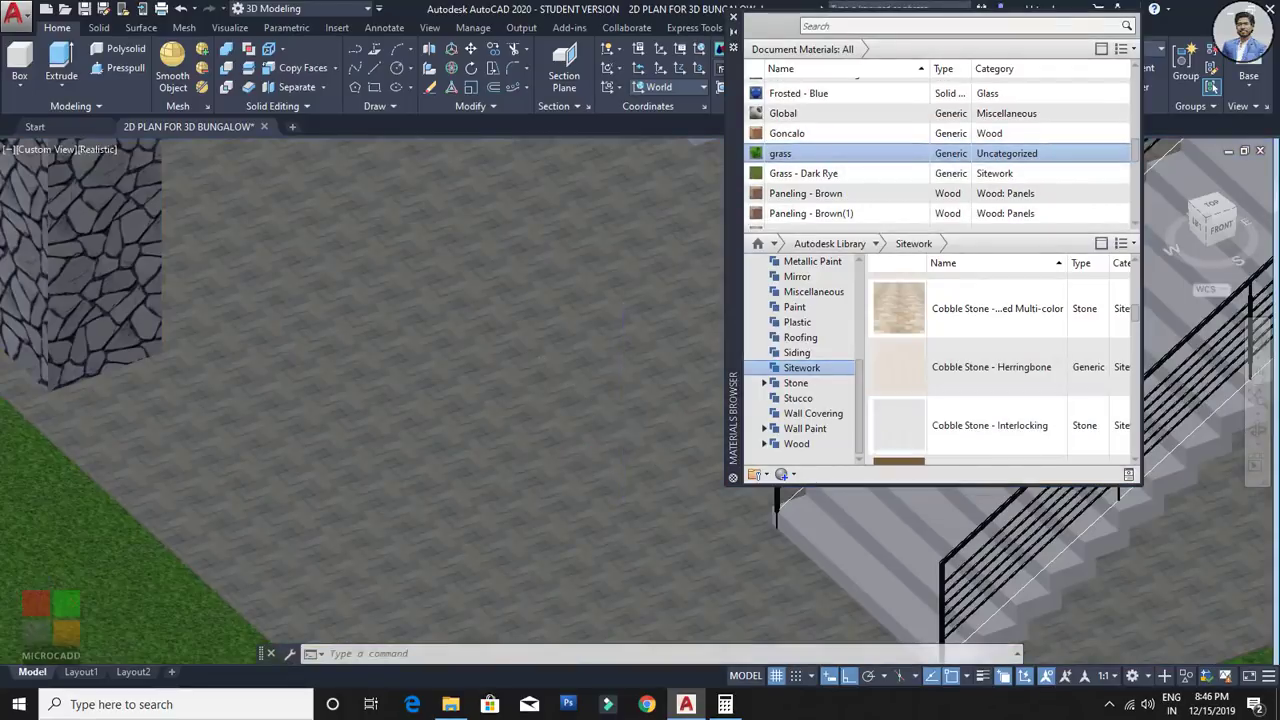
{"action": "scroll", "coordinate": [549, 411], "scroll_direction": "down", "scroll_amount": 4}
{"action": "middle_click_drag", "start_coordinate": [549, 411], "coordinate": [486, 471]}
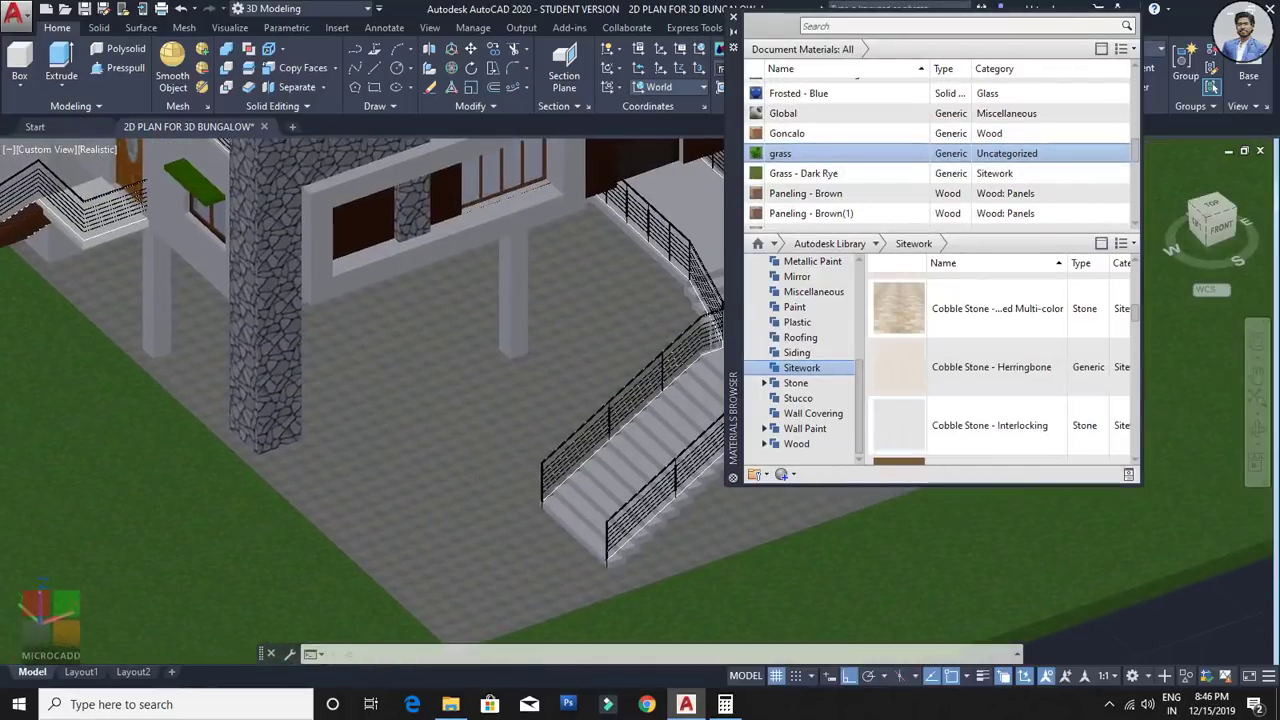
{"action": "scroll", "coordinate": [509, 443], "scroll_direction": "up", "scroll_amount": 4}
{"action": "scroll", "coordinate": [503, 460], "scroll_direction": "down", "scroll_amount": 6}
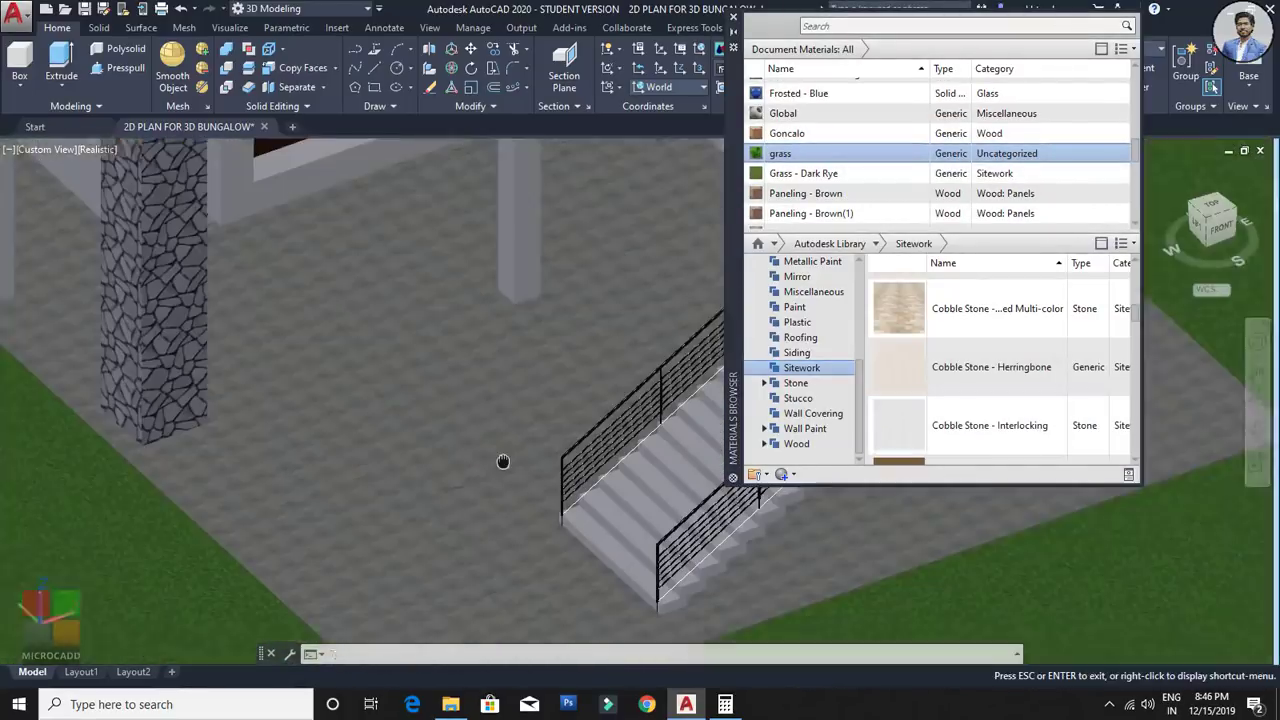
Step: Close the Materials Browser and inspect the whole bungalow with its grass ground and gray paving
{"action": "middle_click_drag", "start_coordinate": [488, 473], "coordinate": [514, 491], "text": "shift"}
{"action": "scroll", "coordinate": [514, 491], "scroll_direction": "down", "scroll_amount": 2}
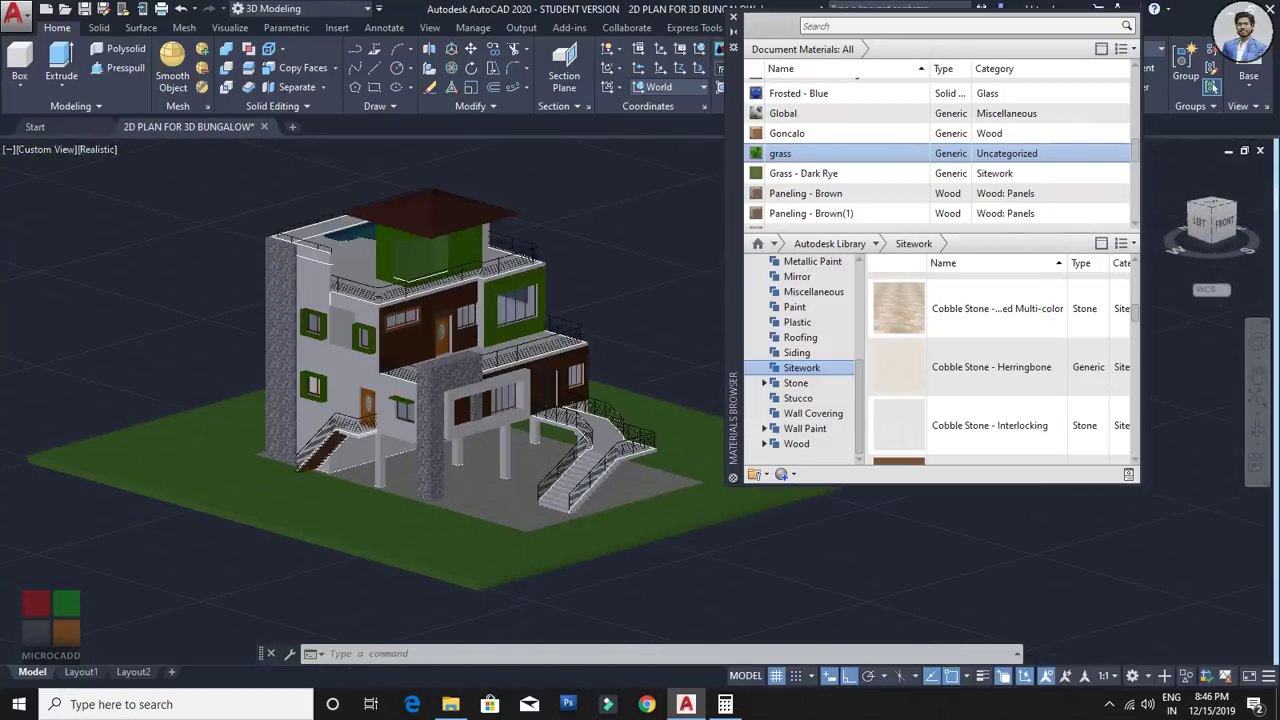
{"action": "scroll", "coordinate": [534, 488], "scroll_direction": "down", "scroll_amount": 2}
{"action": "right_click", "coordinate": [534, 492], "text": "shift"}
{"action": "key", "text": "Escape"}
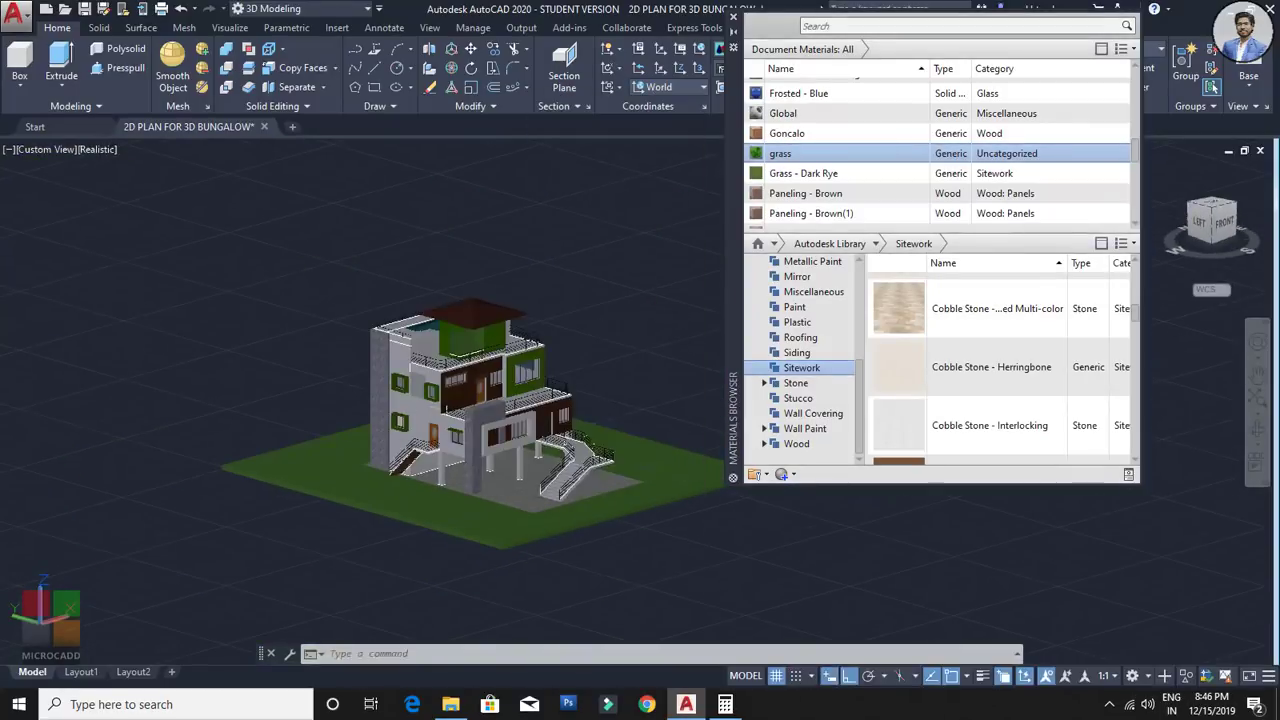
{"action": "left_click", "coordinate": [733, 18]}
{"action": "middle_click_drag", "start_coordinate": [708, 346], "coordinate": [820, 452], "text": "shift"}
{"action": "scroll", "coordinate": [604, 410], "scroll_direction": "up", "scroll_amount": 6}
{"action": "scroll", "coordinate": [604, 410], "scroll_direction": "down", "scroll_amount": 4}
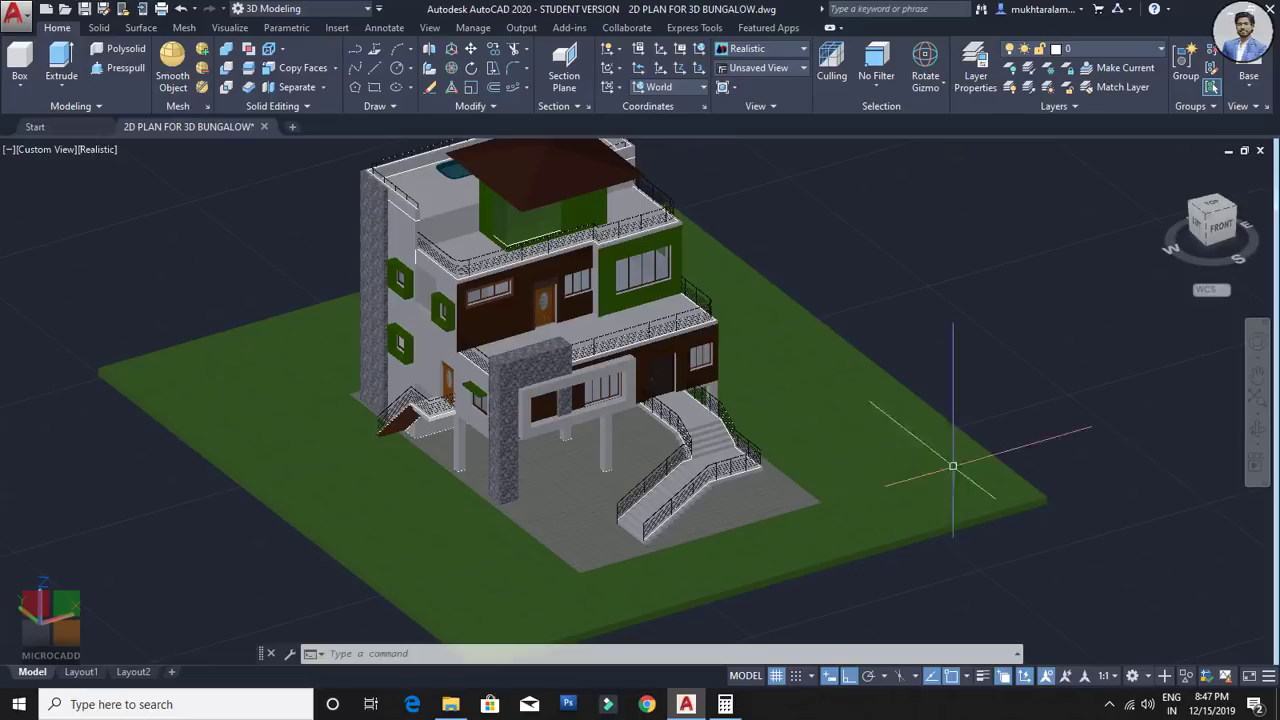
{"action": "middle_click_drag", "start_coordinate": [823, 295], "coordinate": [894, 280]}
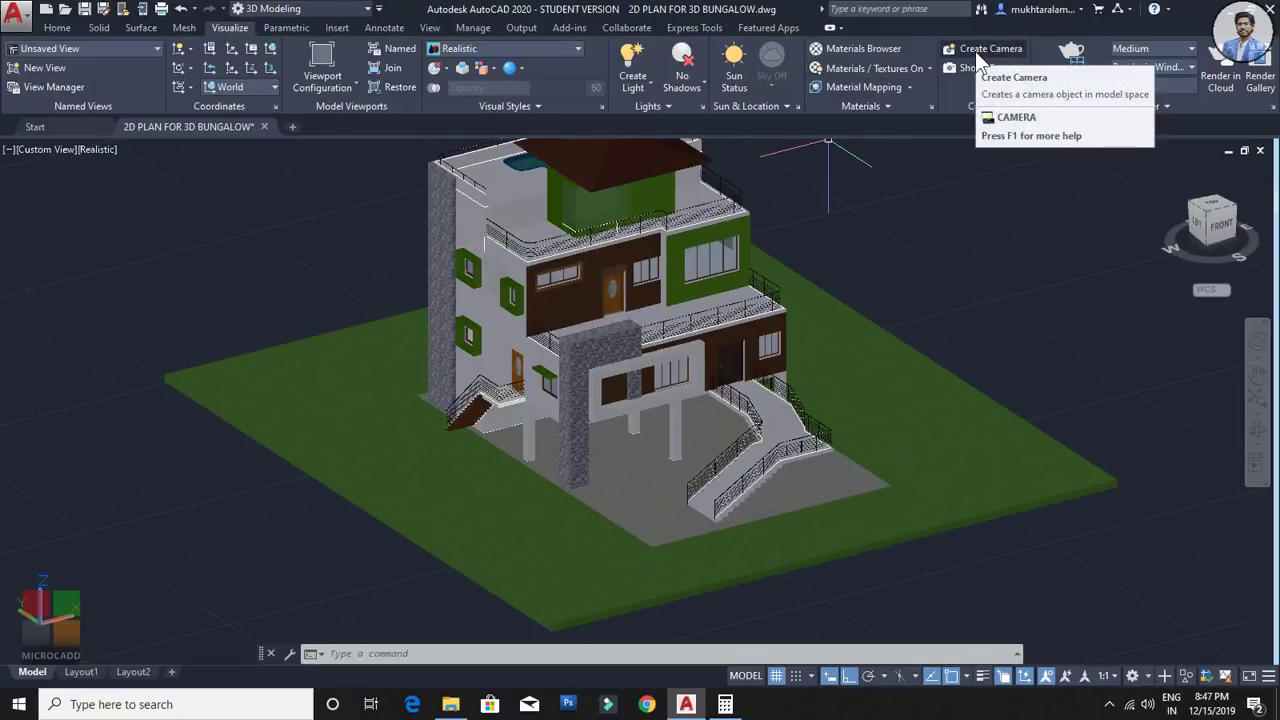
Step: Show the bungalow from directly above and set the visual style to Shaded
{"action": "left_click", "coordinate": [1219, 205]}
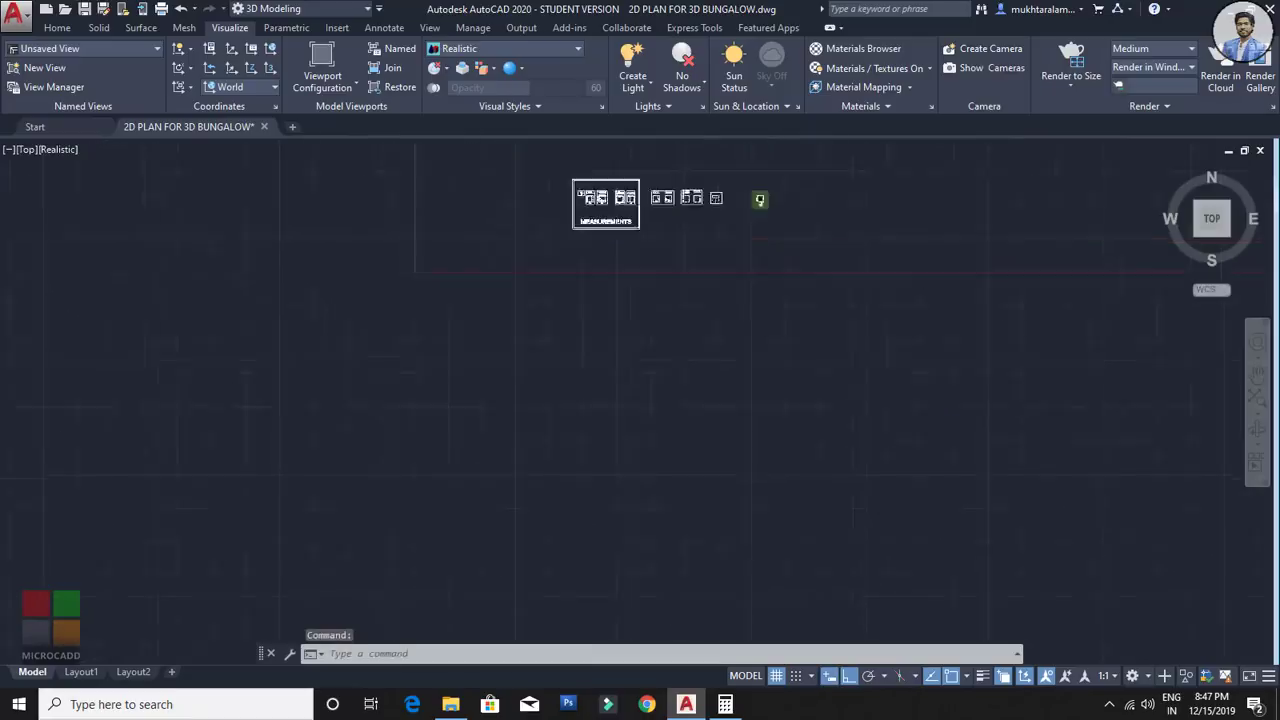
{"action": "scroll", "coordinate": [759, 187], "scroll_direction": "up", "scroll_amount": 8}
{"action": "scroll", "coordinate": [778, 228], "scroll_direction": "up", "scroll_amount": 3}
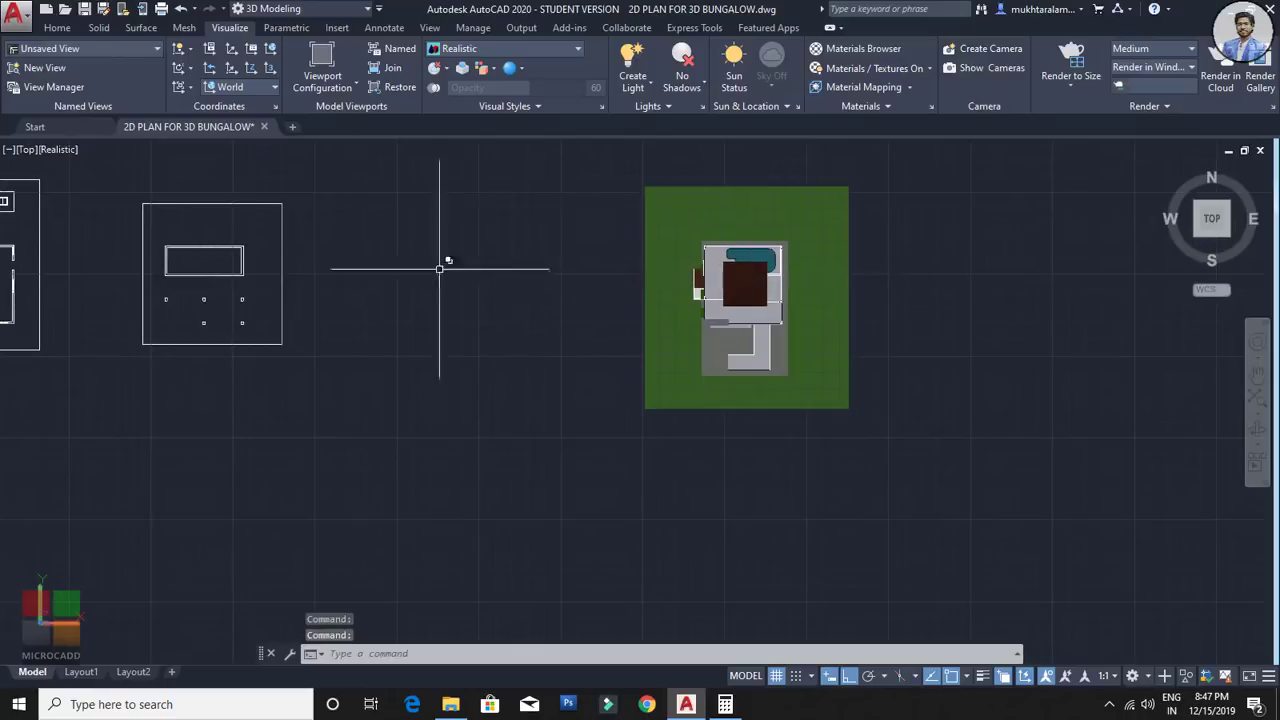
{"action": "left_click", "coordinate": [68, 156]}
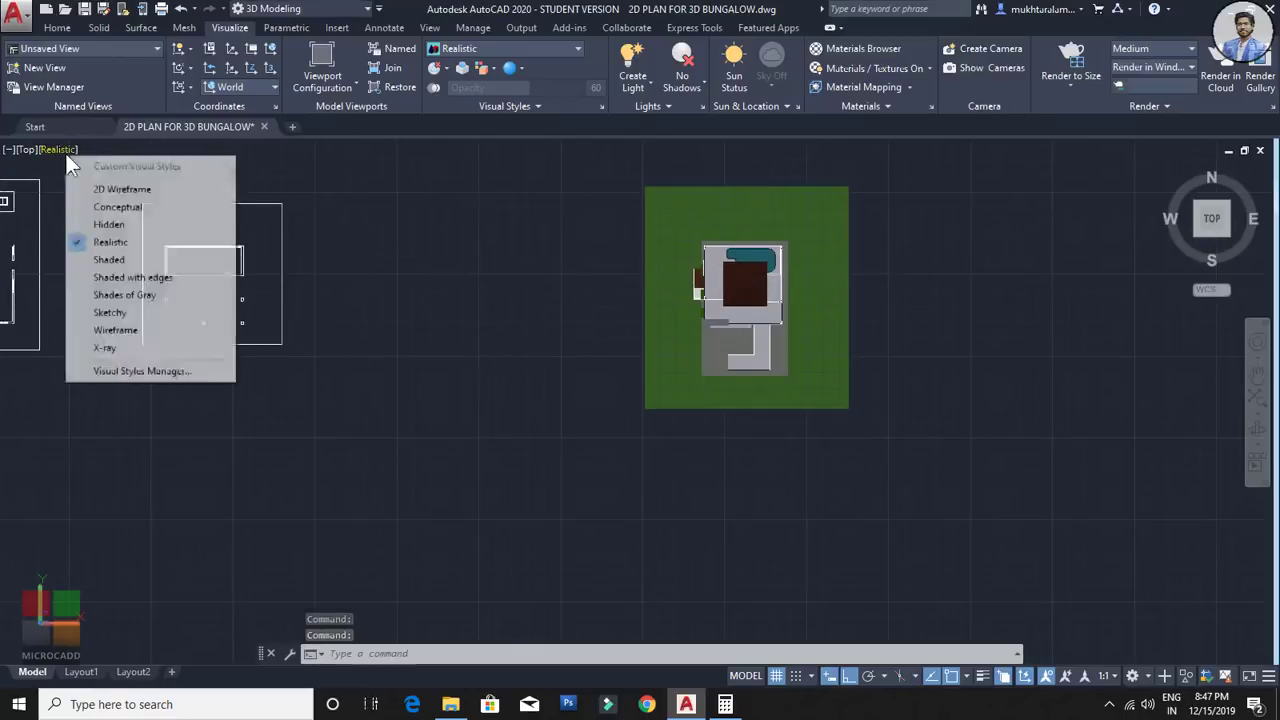
{"action": "left_click", "coordinate": [119, 259]}
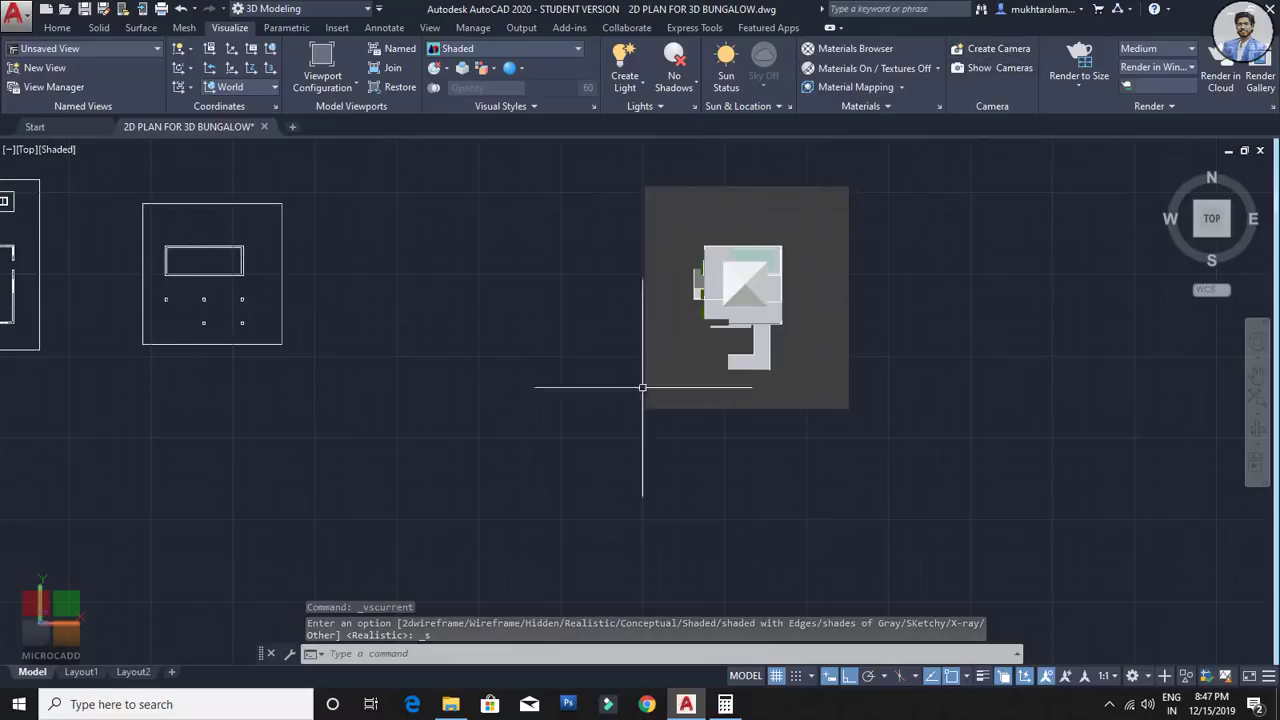
{"action": "scroll", "coordinate": [763, 257], "scroll_direction": "up", "scroll_amount": 3}
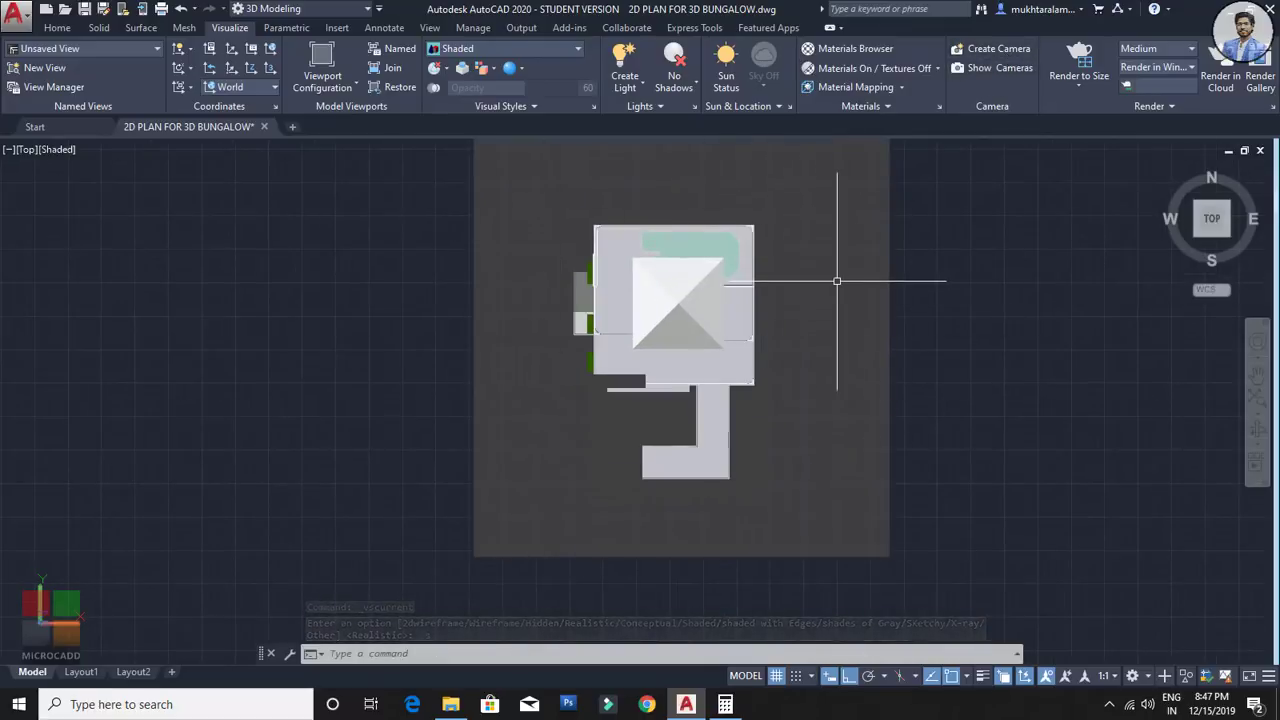
Step: Create a camera just outside the ground slab's south-west corner, targeting the slab's opposite north-east corner
{"action": "left_click", "coordinate": [995, 49]}
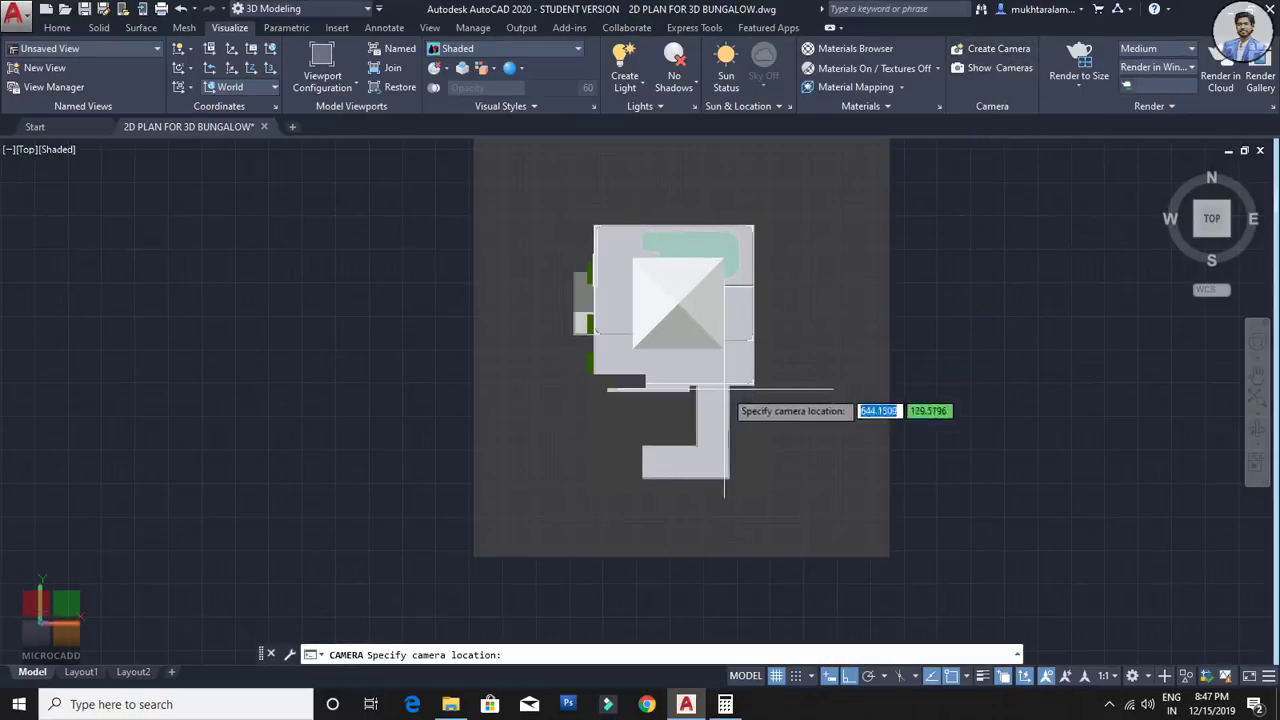
{"action": "middle_click_drag", "start_coordinate": [726, 389], "coordinate": [739, 302]}
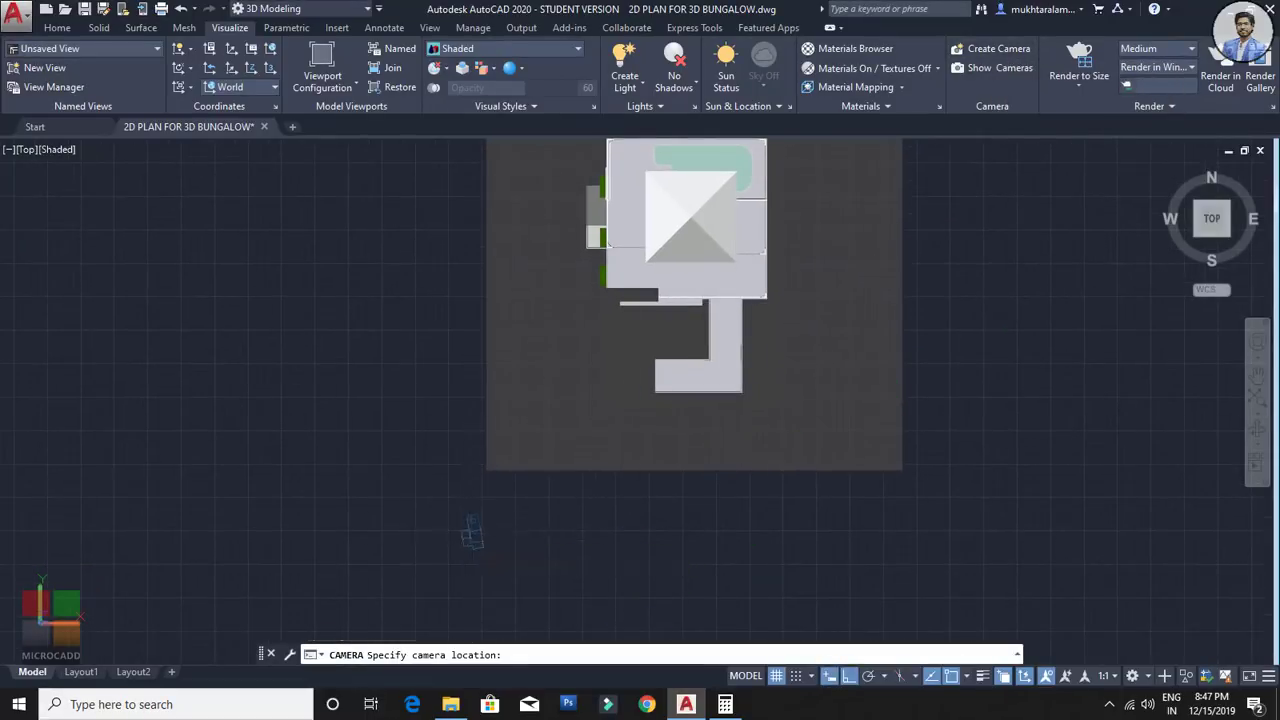
{"action": "left_click", "coordinate": [470, 537]}
{"action": "middle_click_drag", "start_coordinate": [666, 247], "coordinate": [640, 321]}
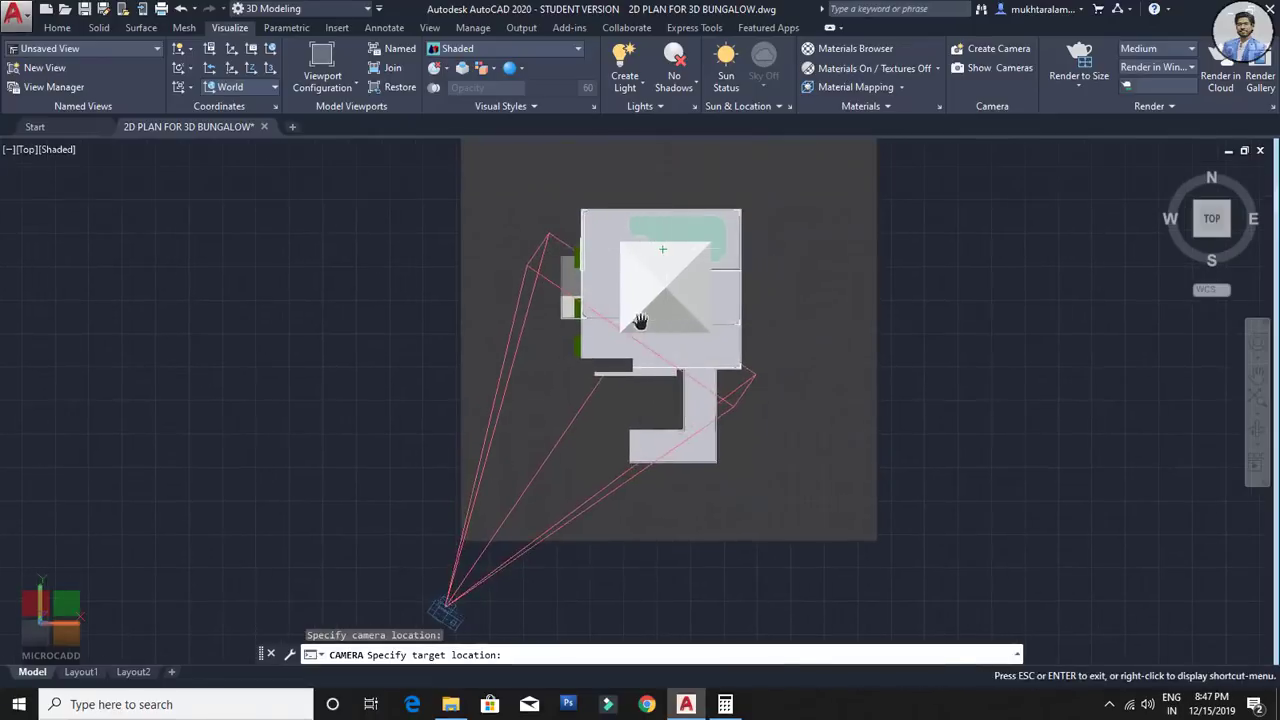
{"action": "mouse_move", "coordinate": [754, 203]}
{"action": "middle_mouse_down"}
{"action": "mouse_move", "coordinate": [717, 254]}
{"action": "mouse_move", "coordinate": [724, 267]}
{"action": "middle_mouse_up"}
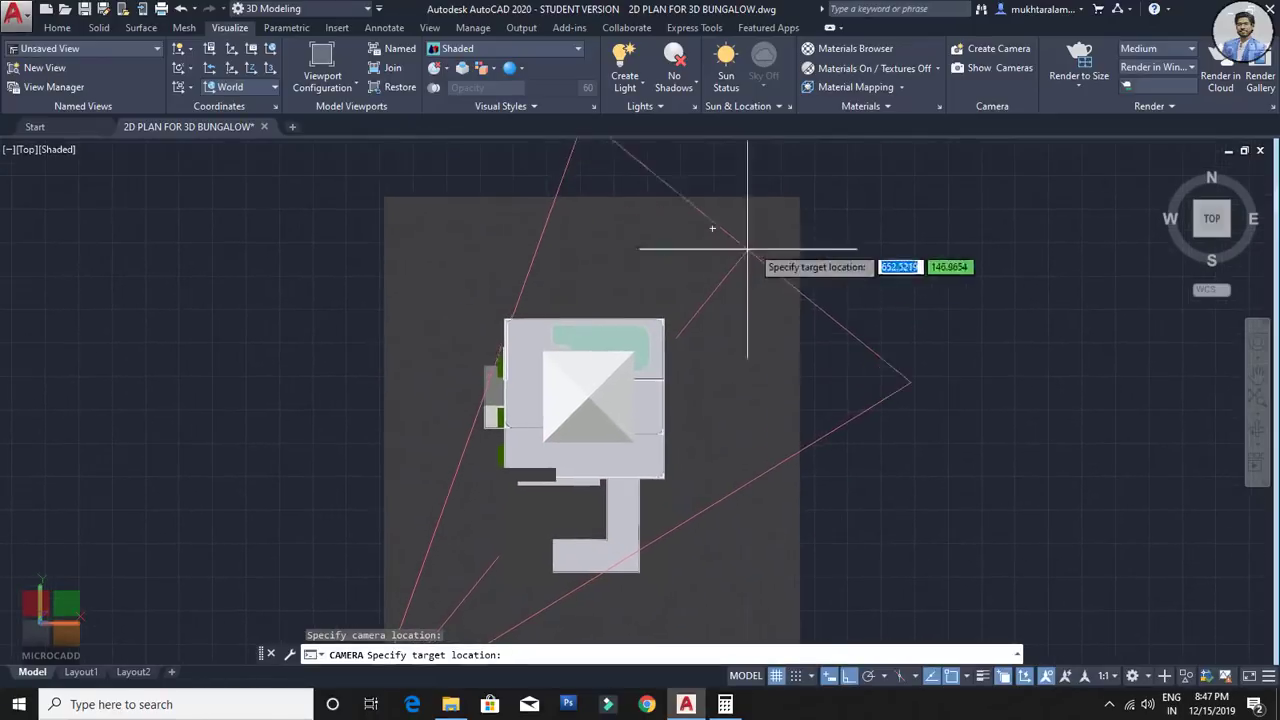
{"action": "left_click", "coordinate": [799, 197]}
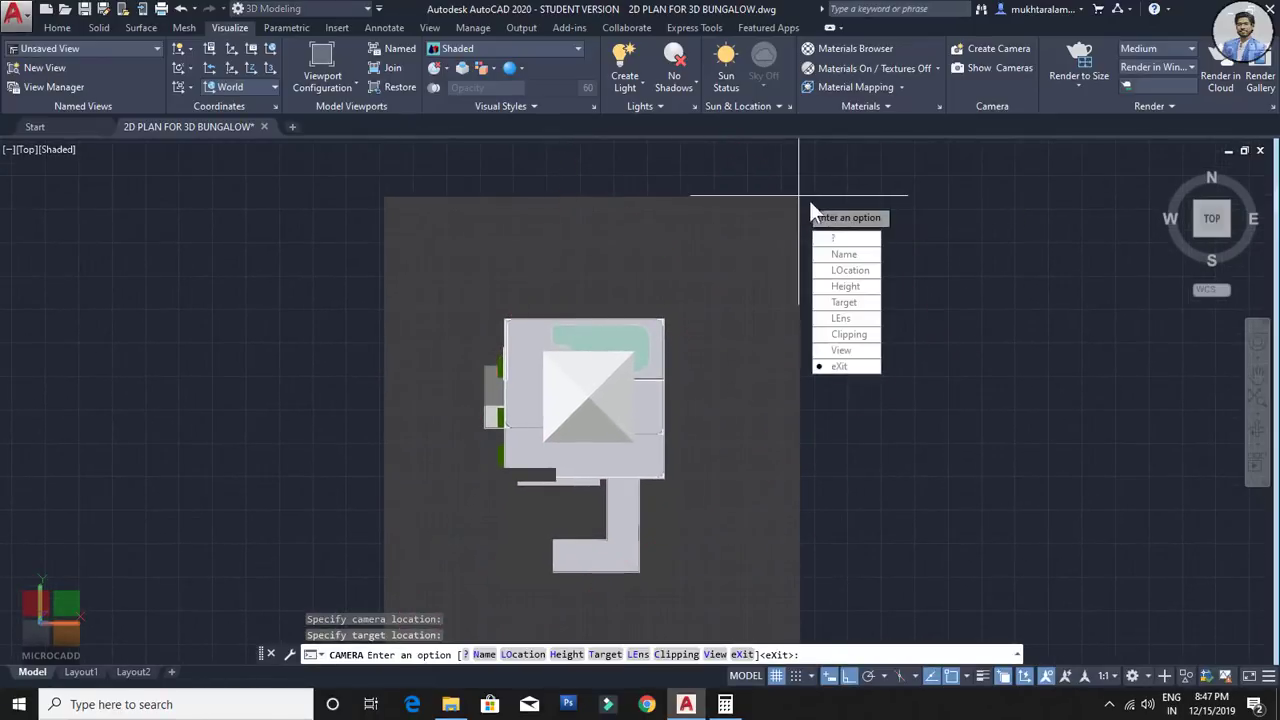
{"action": "left_click", "coordinate": [854, 366]}
{"action": "scroll", "coordinate": [760, 297], "scroll_direction": "down", "scroll_amount": 1}
{"action": "middle_click_drag", "start_coordinate": [760, 297], "coordinate": [813, 149]}
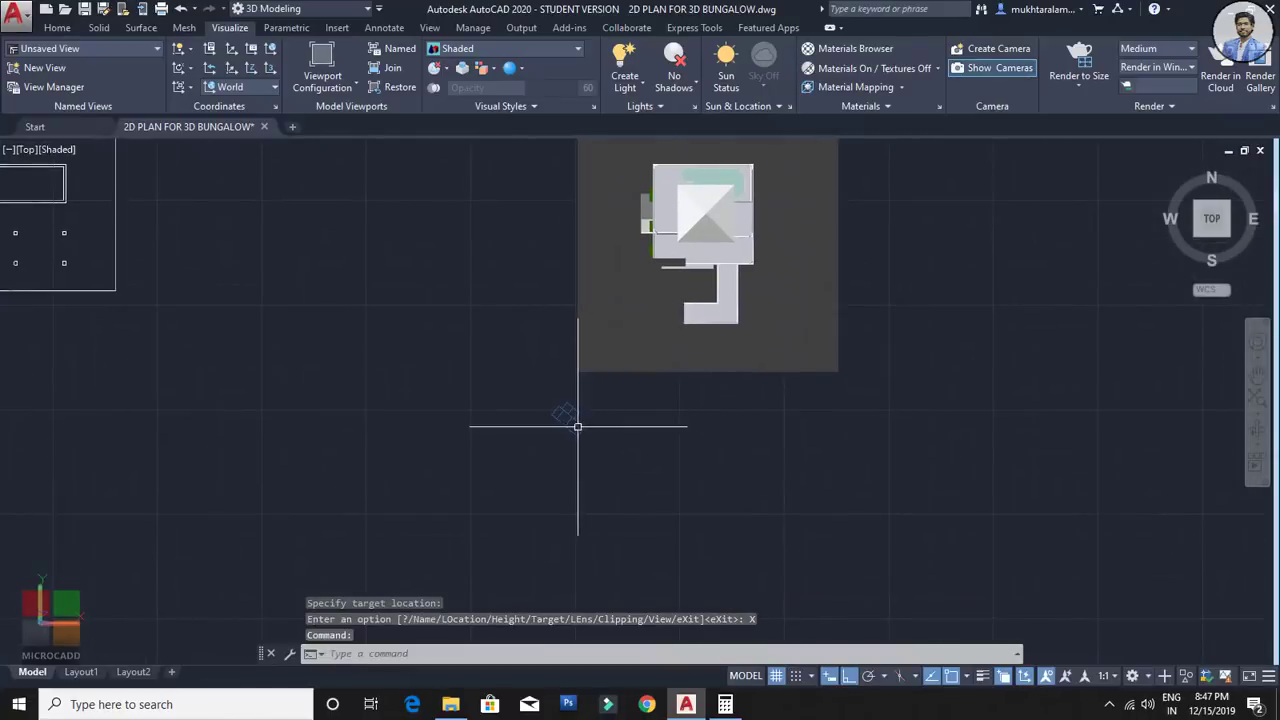
Step: Select the new camera, enlarge its Camera Preview window to check the framing, and close the preview
{"action": "left_click", "coordinate": [565, 416]}
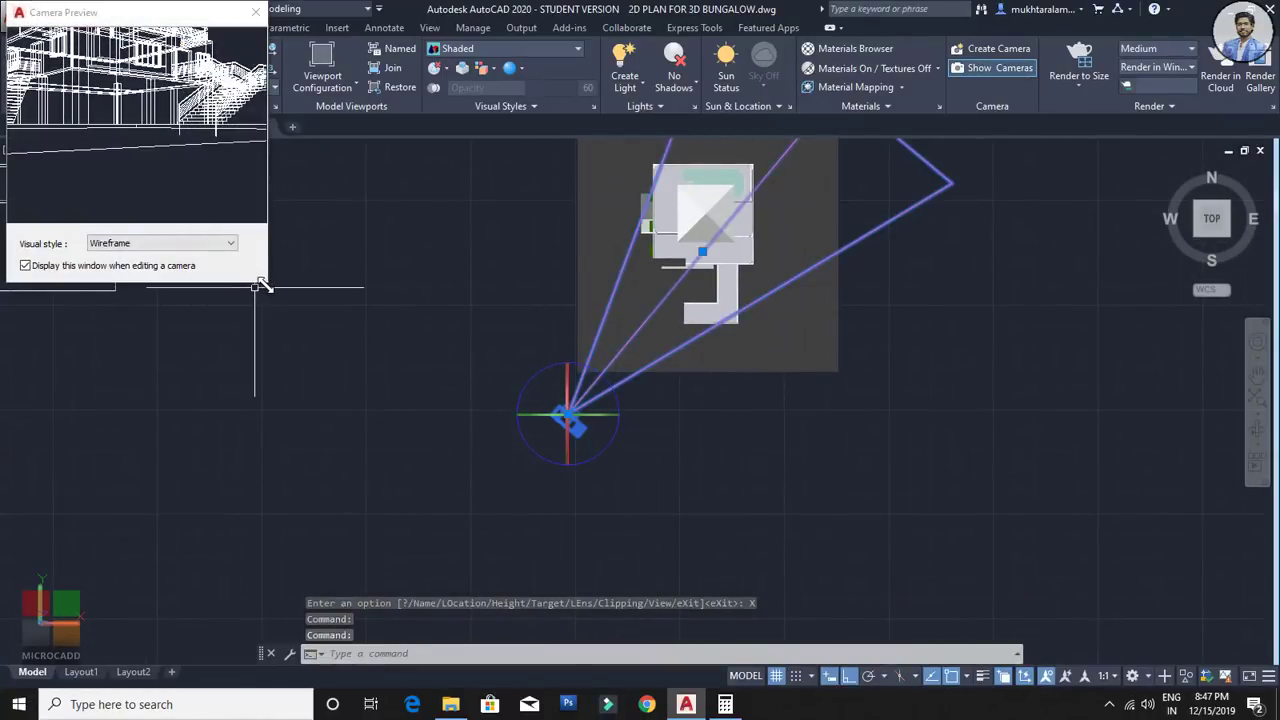
{"action": "left_click_drag", "start_coordinate": [258, 285], "coordinate": [513, 517]}
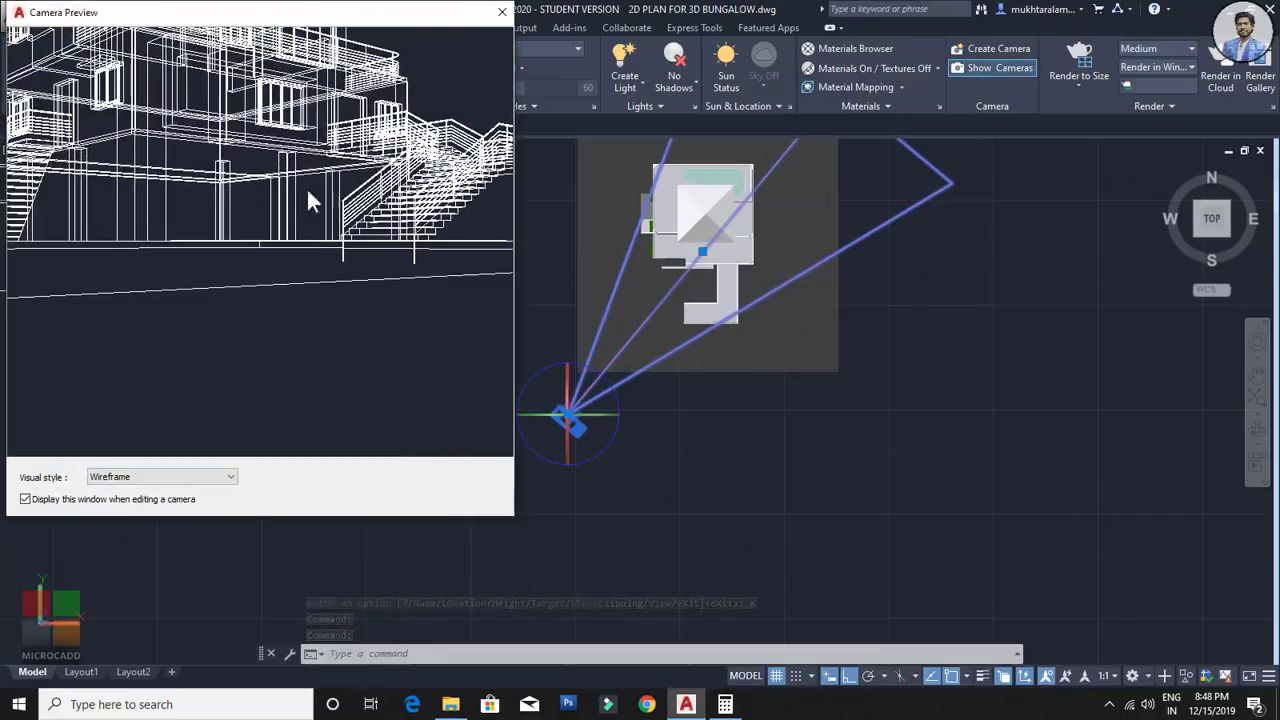
{"action": "left_click", "coordinate": [502, 12]}
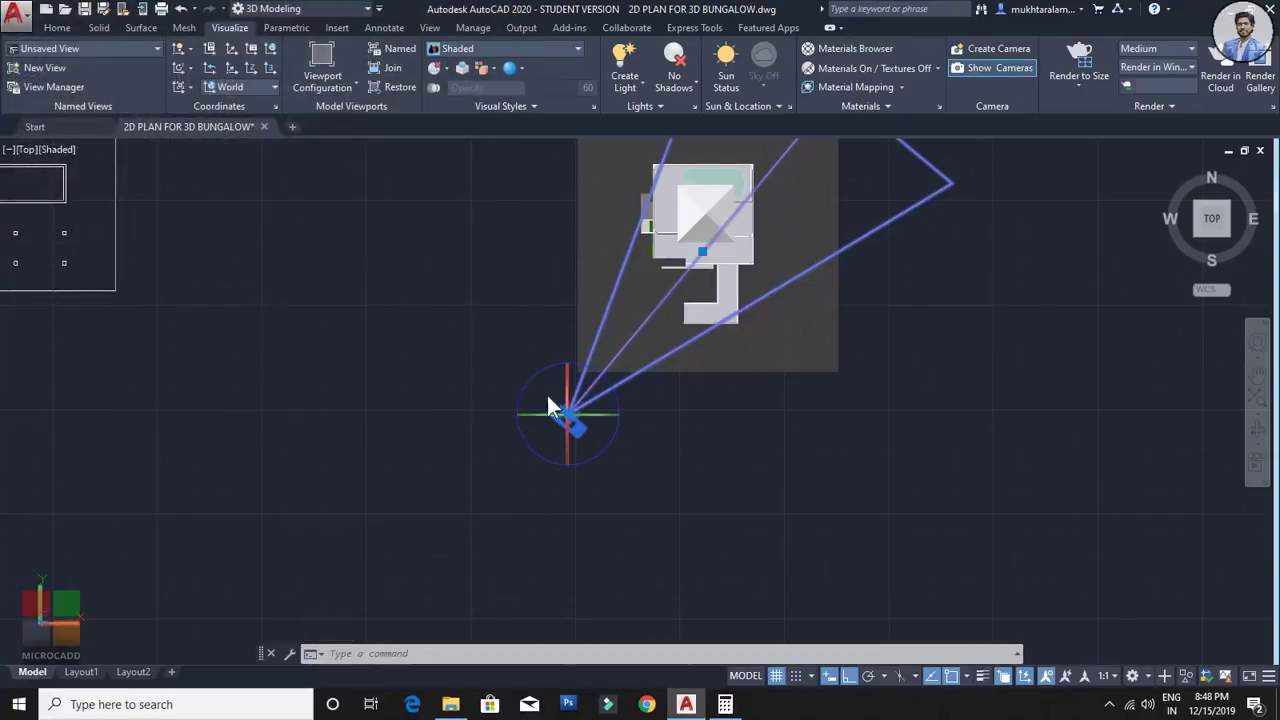
{"action": "key", "text": "Escape"}
{"action": "mouse_move", "coordinate": [683, 480]}
{"action": "middle_mouse_down", "text": "shift"}
{"action": "mouse_move", "coordinate": [589, 457]}
{"action": "mouse_move", "coordinate": [685, 345]}
{"action": "mouse_move", "coordinate": [717, 340]}
{"action": "middle_mouse_up", "text": "shift"}
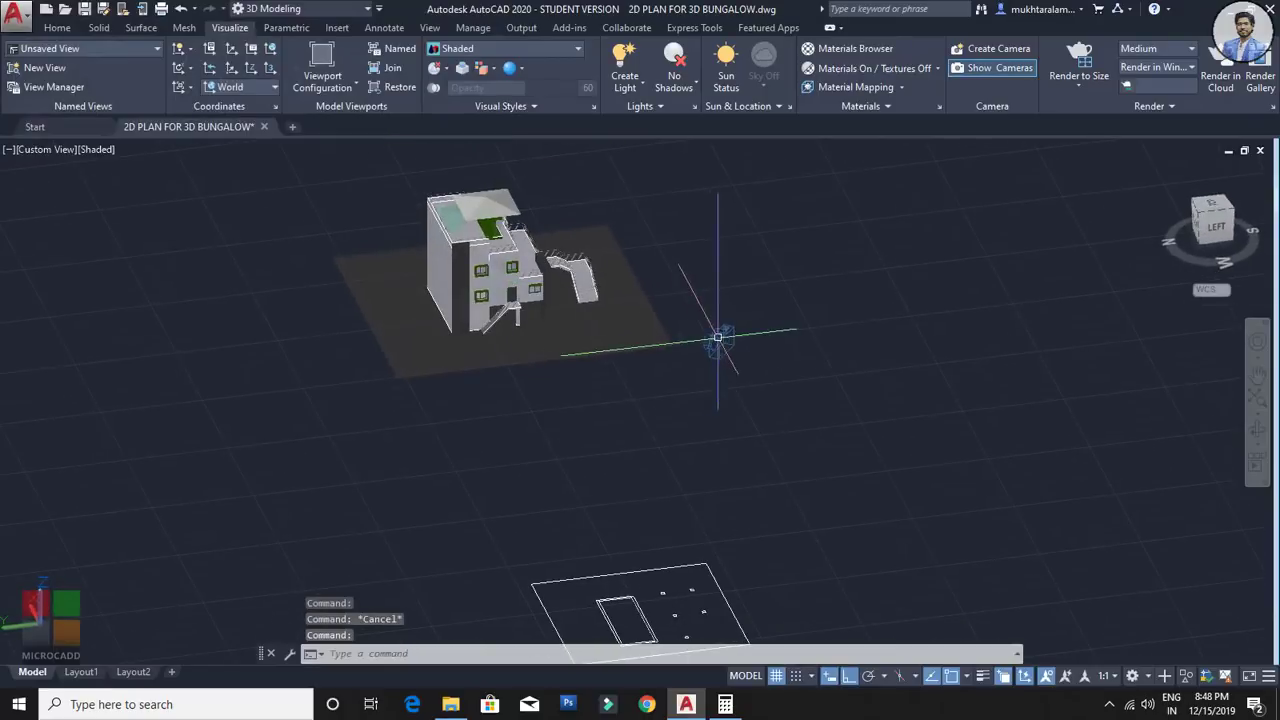
{"action": "left_click", "coordinate": [719, 338]}
{"action": "middle_click_drag", "start_coordinate": [741, 383], "coordinate": [745, 406]}
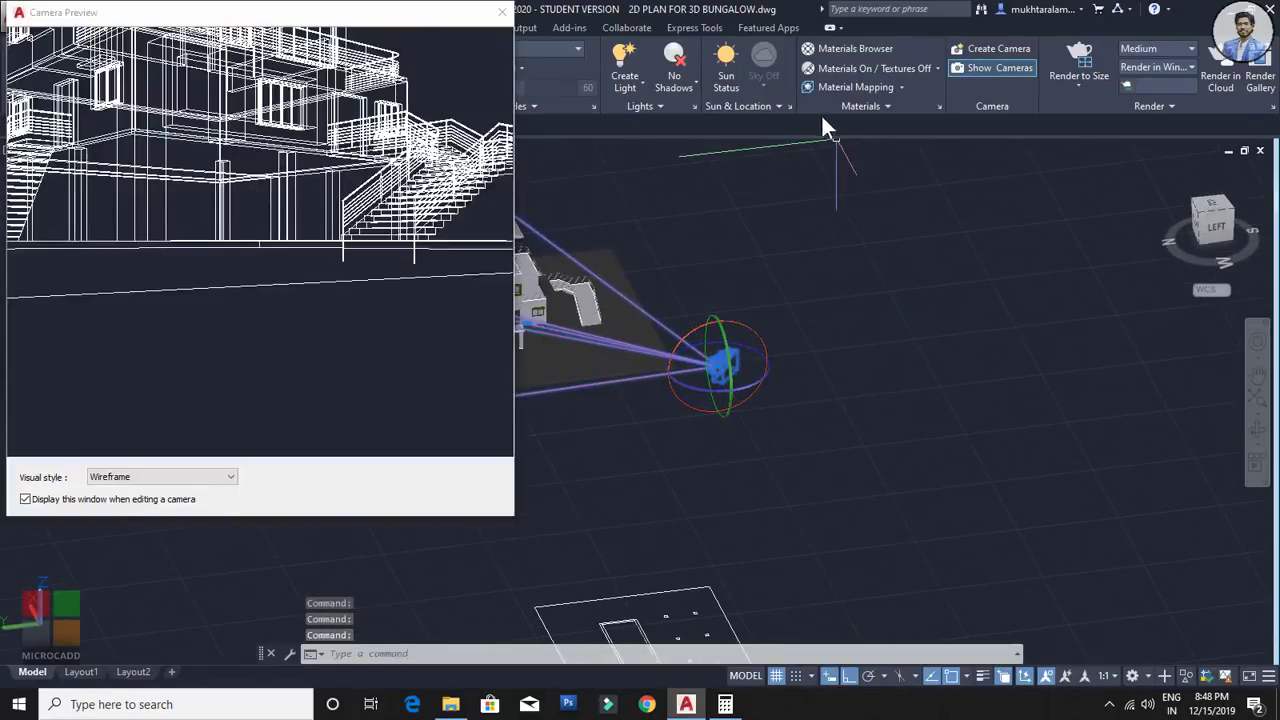
{"action": "key", "text": "Escape"}
{"action": "key", "text": "Escape"}
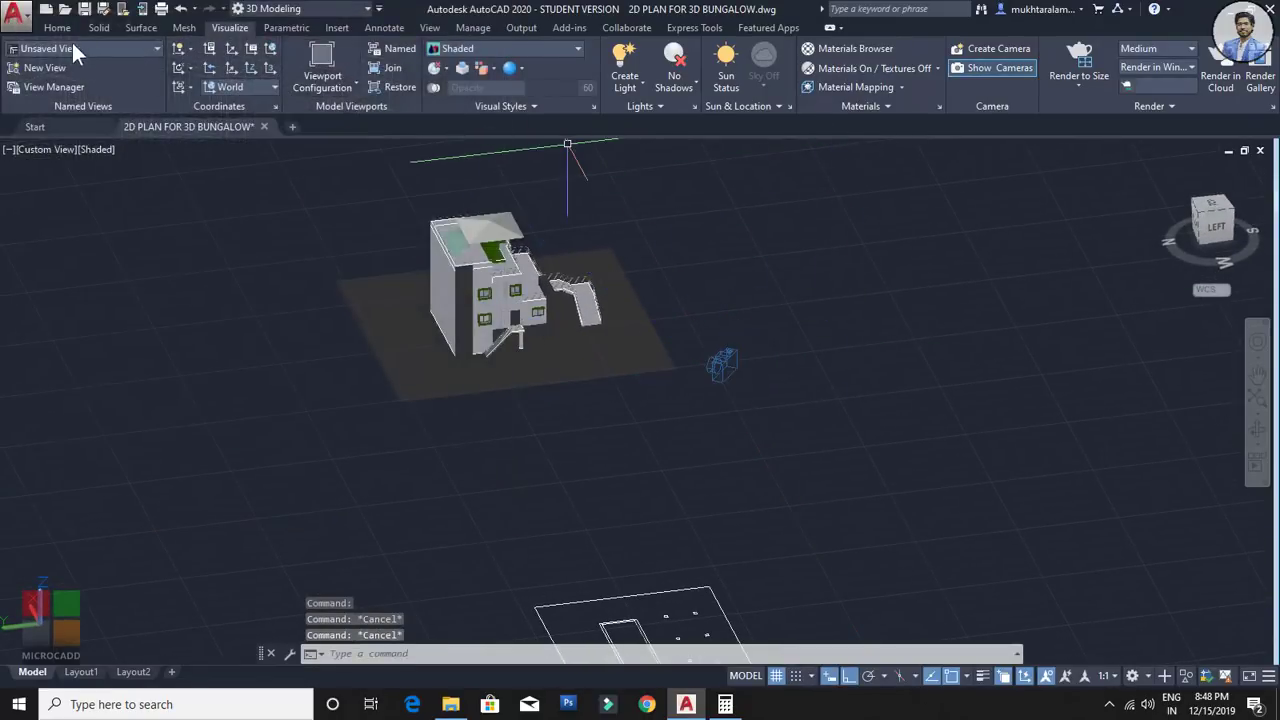
Step: Set the default selection gizmo to Move Gizmo
{"action": "left_click", "coordinate": [58, 27]}
{"action": "left_click", "coordinate": [927, 88]}
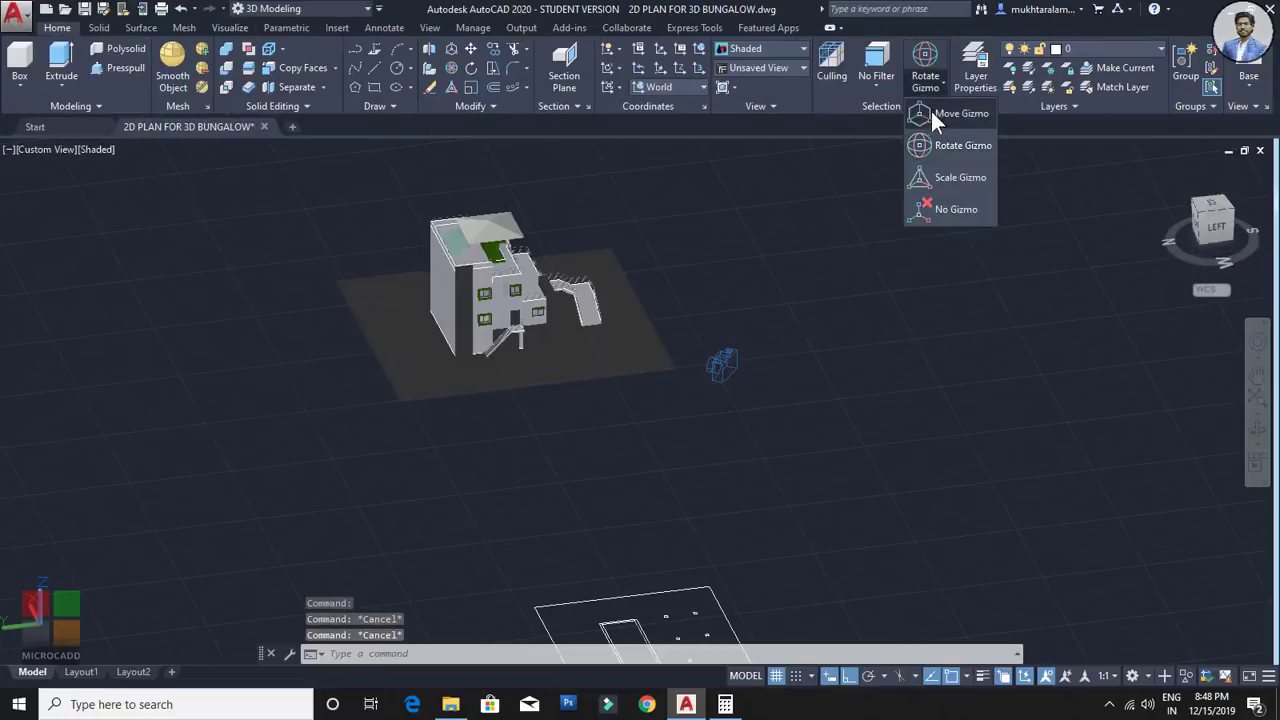
{"action": "left_click", "coordinate": [931, 111]}
Step: Raise the camera vertically by about 3.2 units and shift it sideways along the X axis
{"action": "scroll", "coordinate": [746, 389], "scroll_direction": "up", "scroll_amount": 1}
{"action": "scroll", "coordinate": [766, 357], "scroll_direction": "down", "scroll_amount": 3}
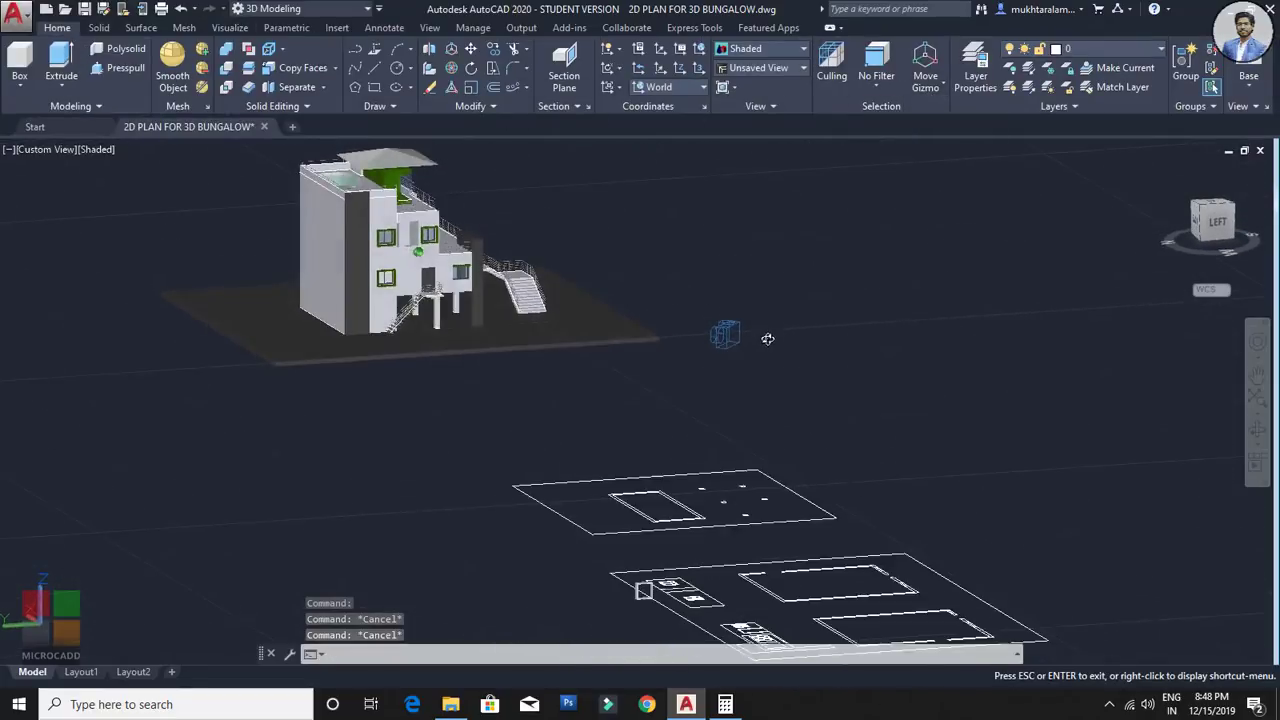
{"action": "scroll", "coordinate": [750, 336], "scroll_direction": "up", "scroll_amount": 5}
{"action": "left_click", "coordinate": [690, 332]}
{"action": "scroll", "coordinate": [757, 309], "scroll_direction": "down", "scroll_amount": 4}
{"action": "middle_click_drag", "start_coordinate": [760, 308], "coordinate": [943, 378]}
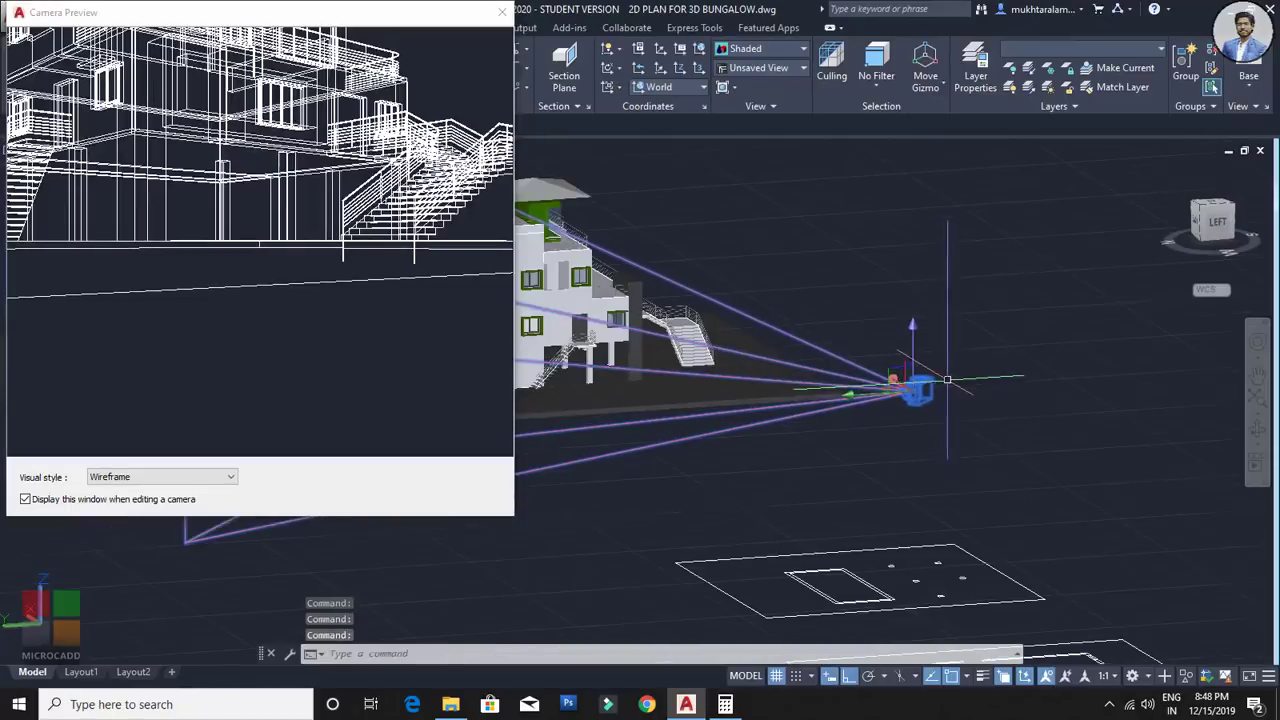
{"action": "left_click", "coordinate": [905, 388]}
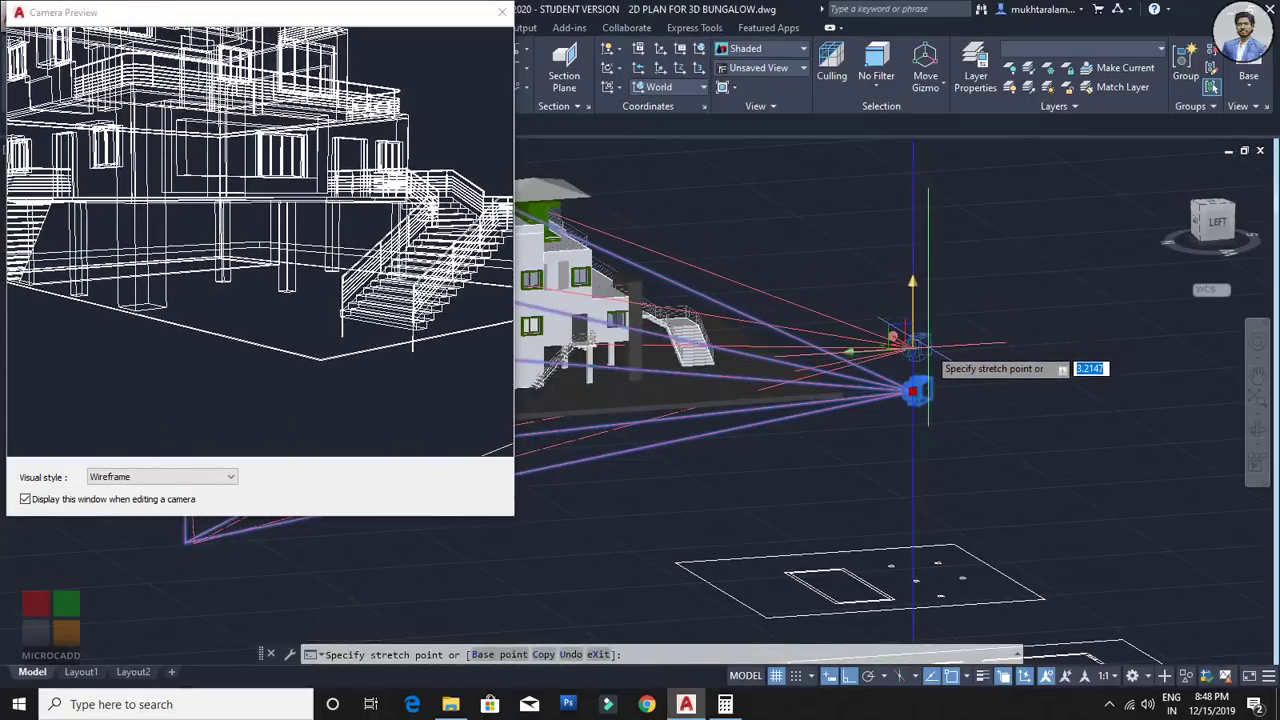
{"action": "left_click", "coordinate": [915, 390]}
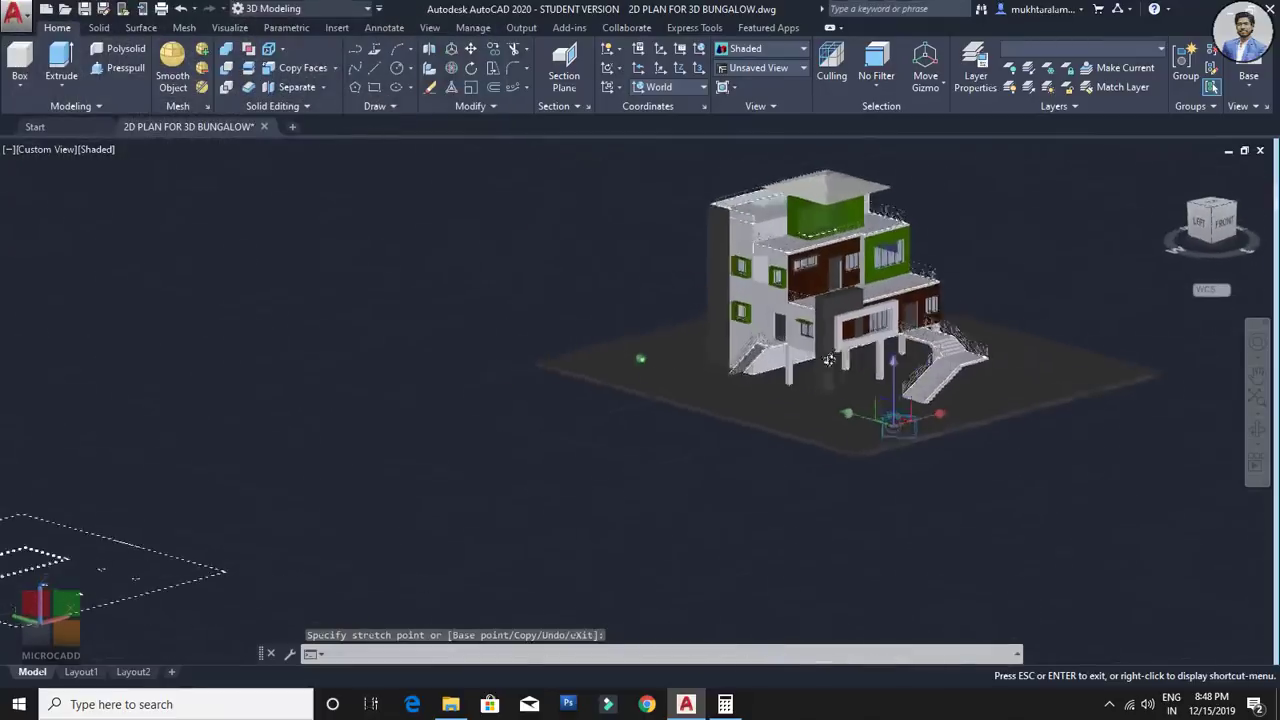
{"action": "left_click", "coordinate": [902, 438]}
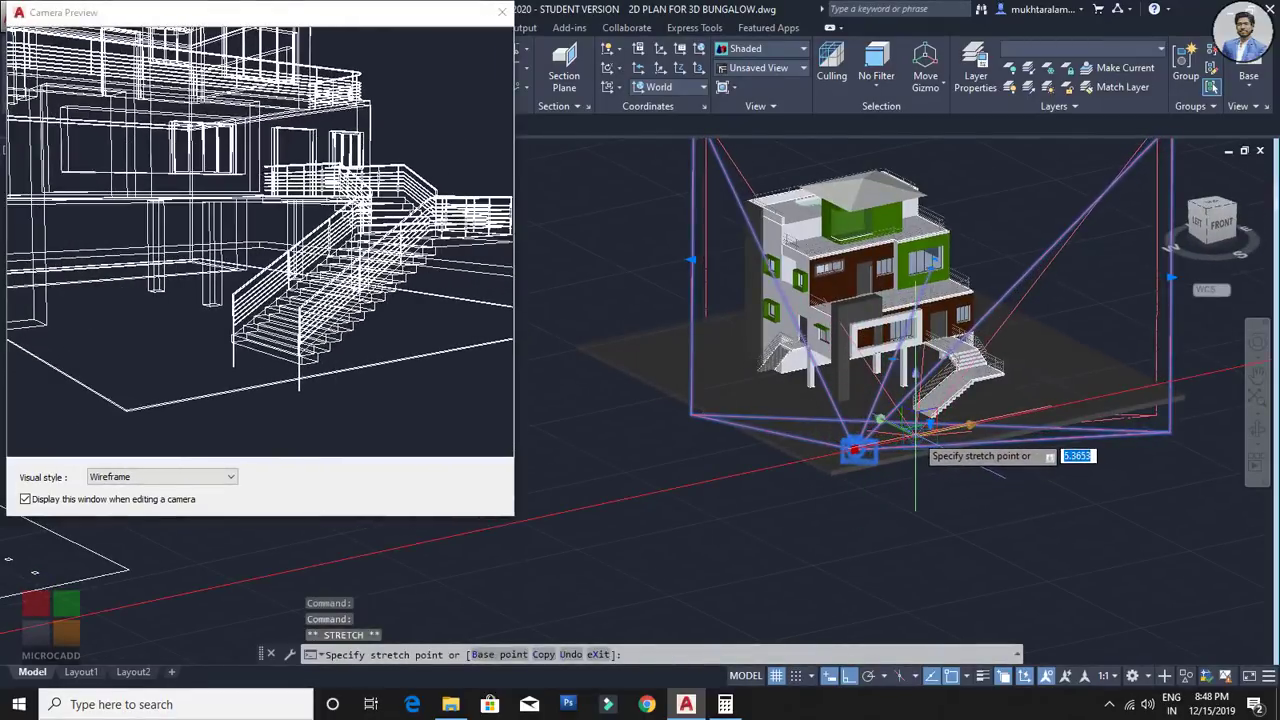
{"action": "left_click", "coordinate": [885, 446]}
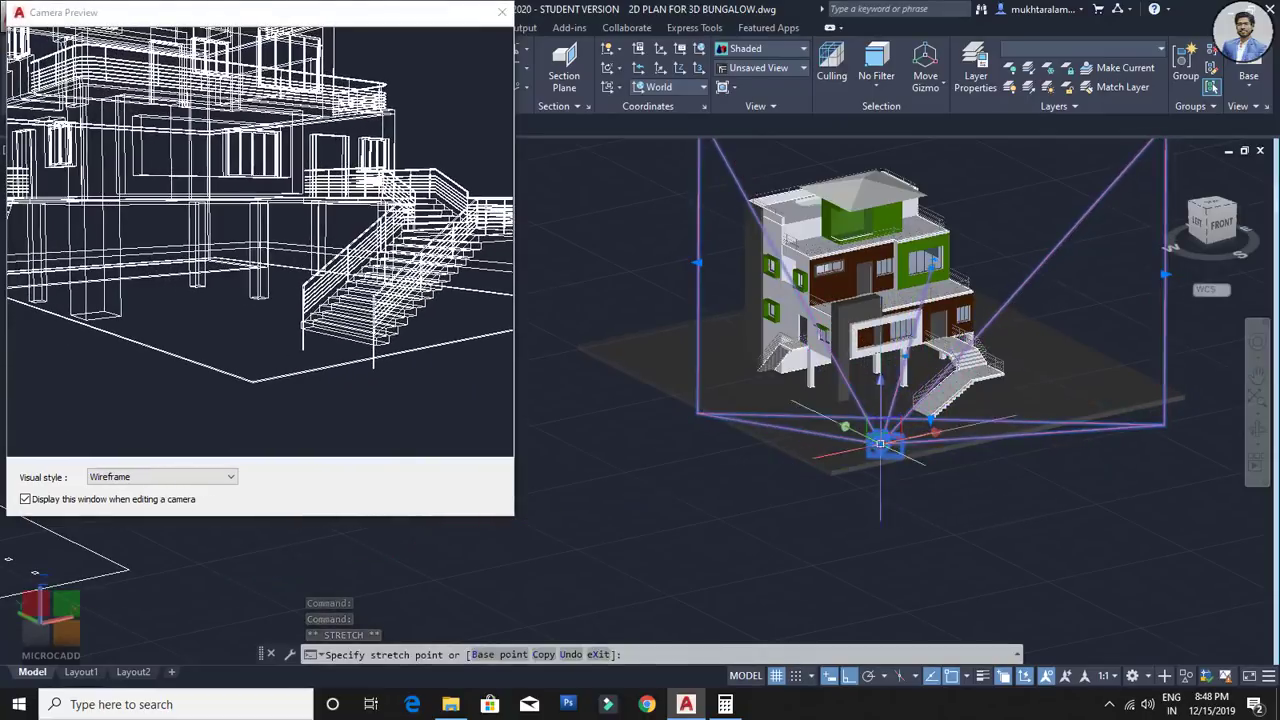
Step: Raise the camera's target point straight up by about 8.5 units
{"action": "middle_click_drag", "start_coordinate": [840, 487], "coordinate": [827, 538]}
{"action": "middle_click_drag", "start_coordinate": [919, 412], "coordinate": [866, 481]}
{"action": "middle_click_drag", "start_coordinate": [1006, 478], "coordinate": [859, 477], "text": "shift"}
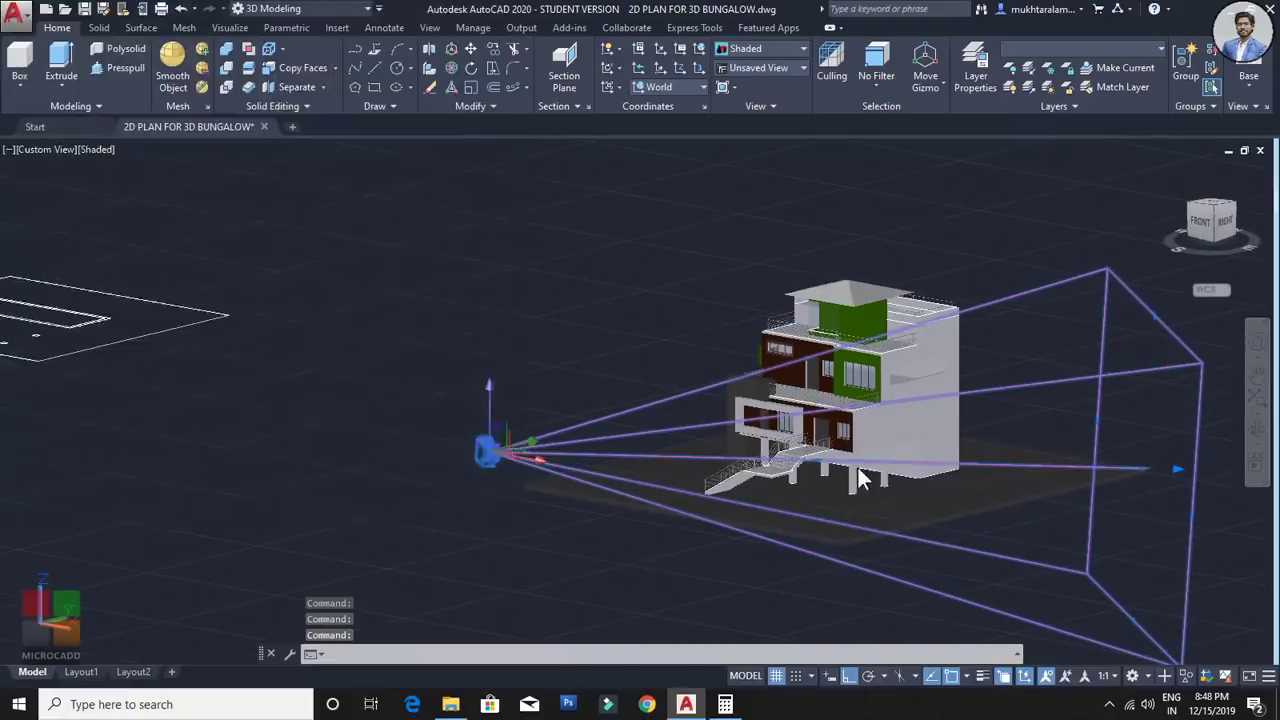
{"action": "left_click", "coordinate": [1140, 466]}
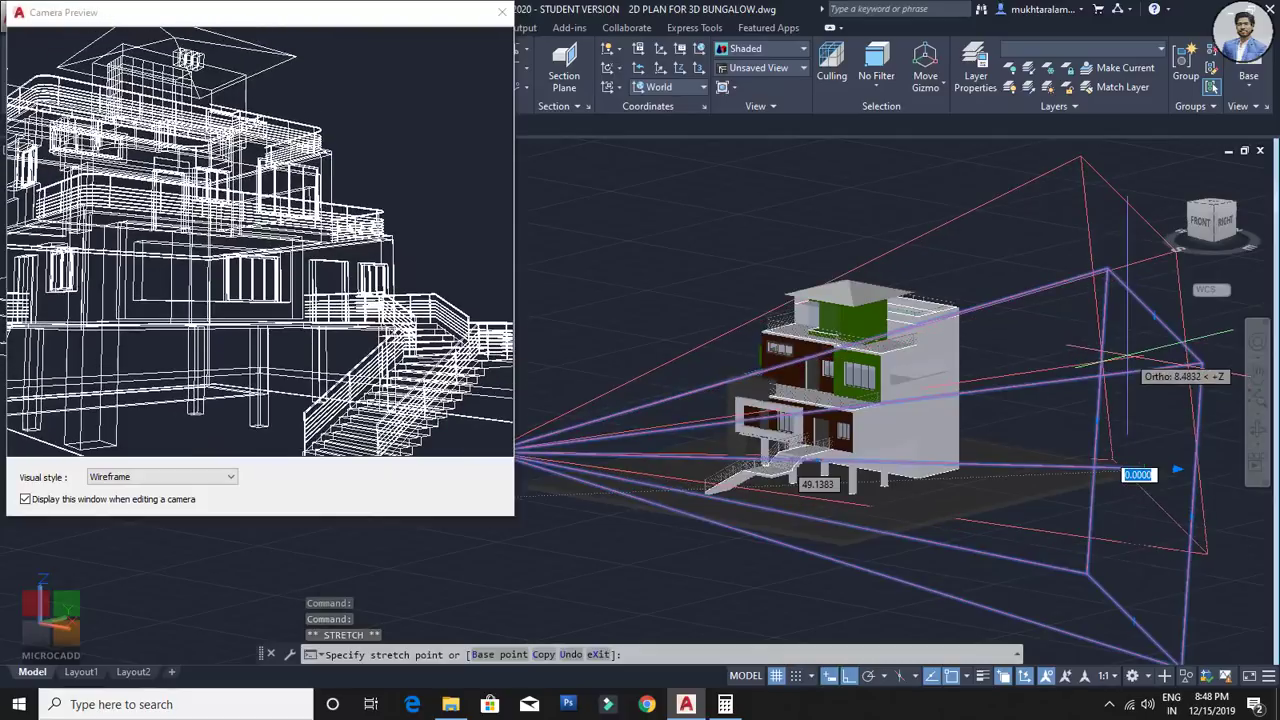
{"action": "left_click", "coordinate": [1127, 356]}
Step: Move the camera itself farther up along the Z axis to lift its viewpoint
{"action": "middle_click_drag", "start_coordinate": [868, 520], "coordinate": [1110, 505], "text": "shift"}
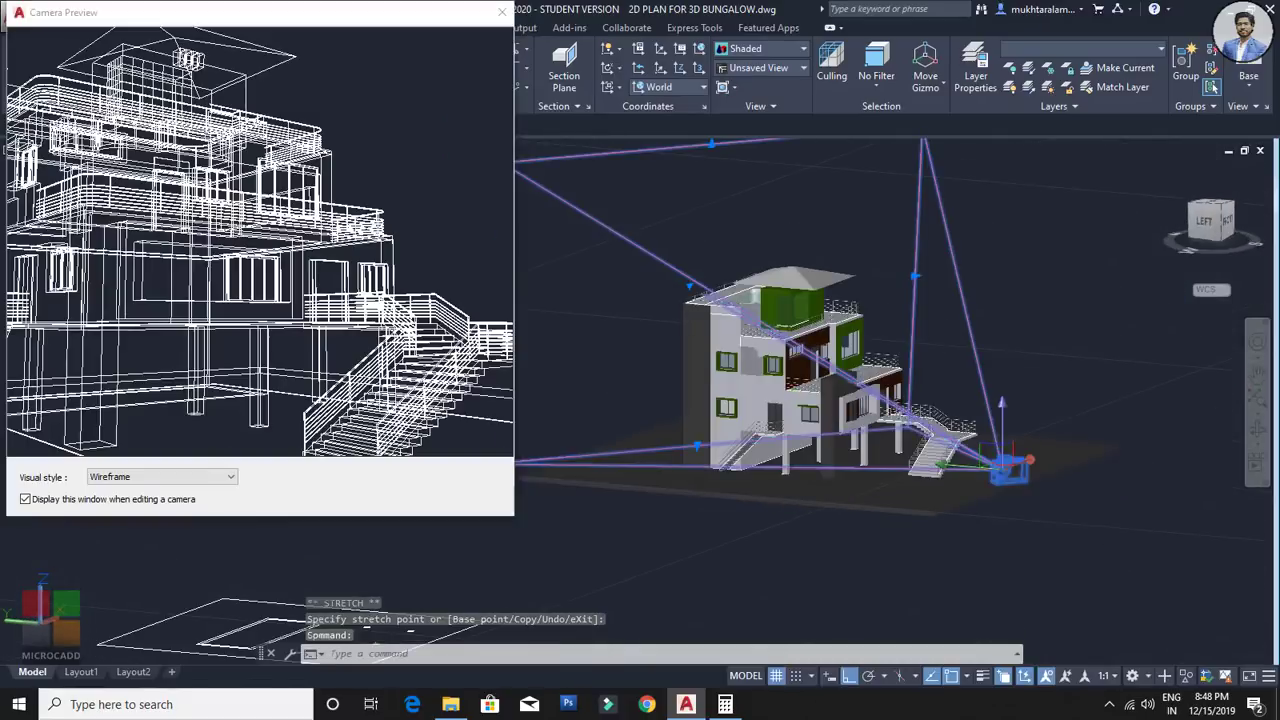
{"action": "left_click", "coordinate": [1004, 466]}
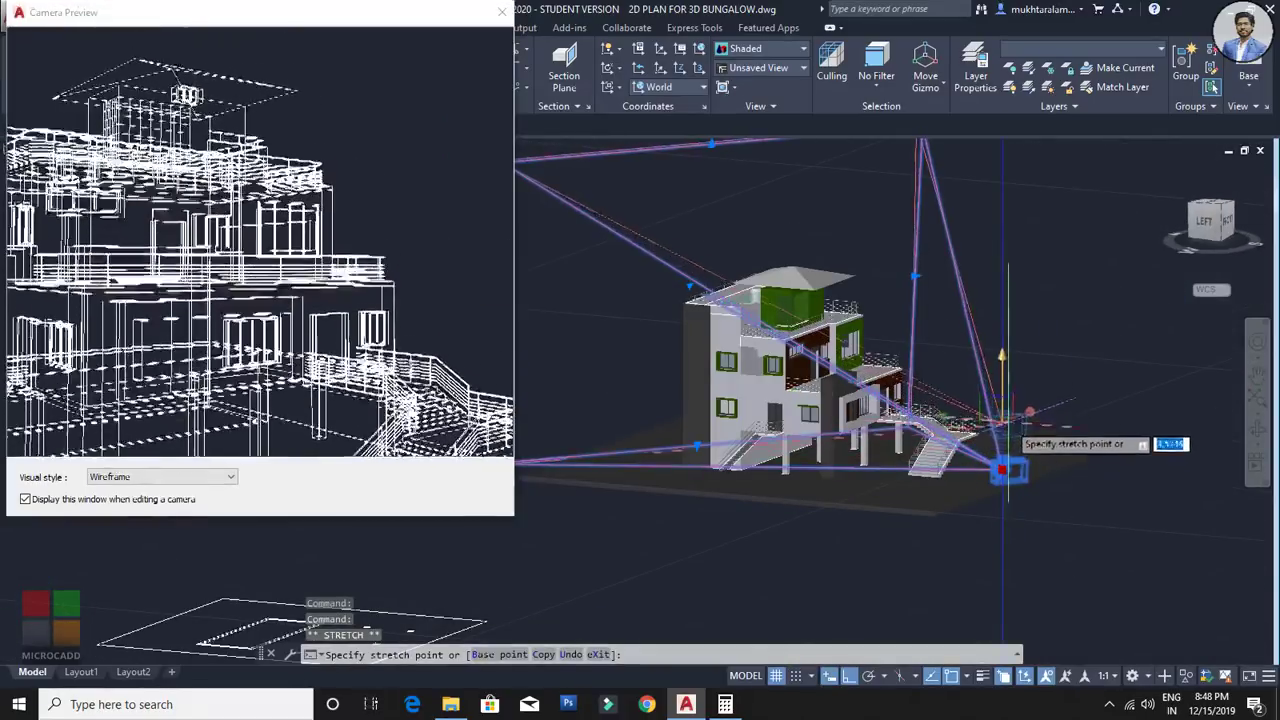
{"action": "left_click", "coordinate": [1002, 406]}
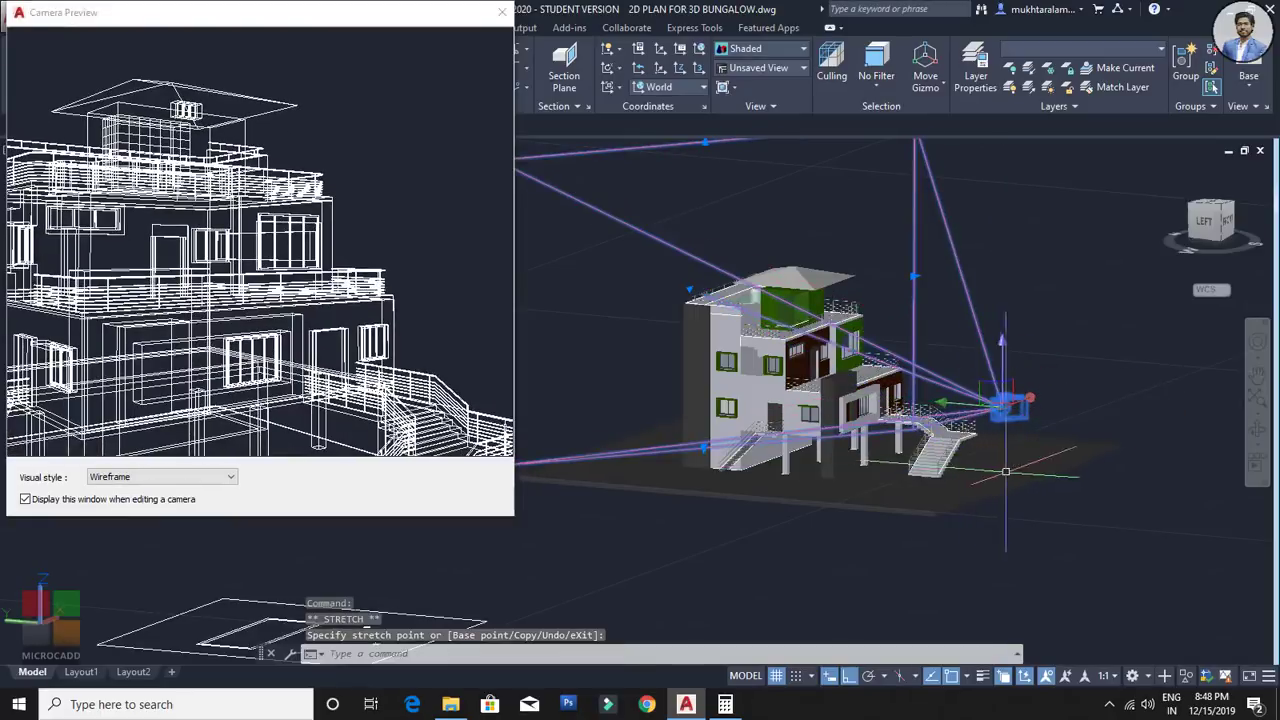
Step: Widen the camera's field of view to about 48° by pulling out the side edge of its frame
{"action": "middle_click_drag", "start_coordinate": [1005, 470], "coordinate": [925, 515], "text": "shift"}
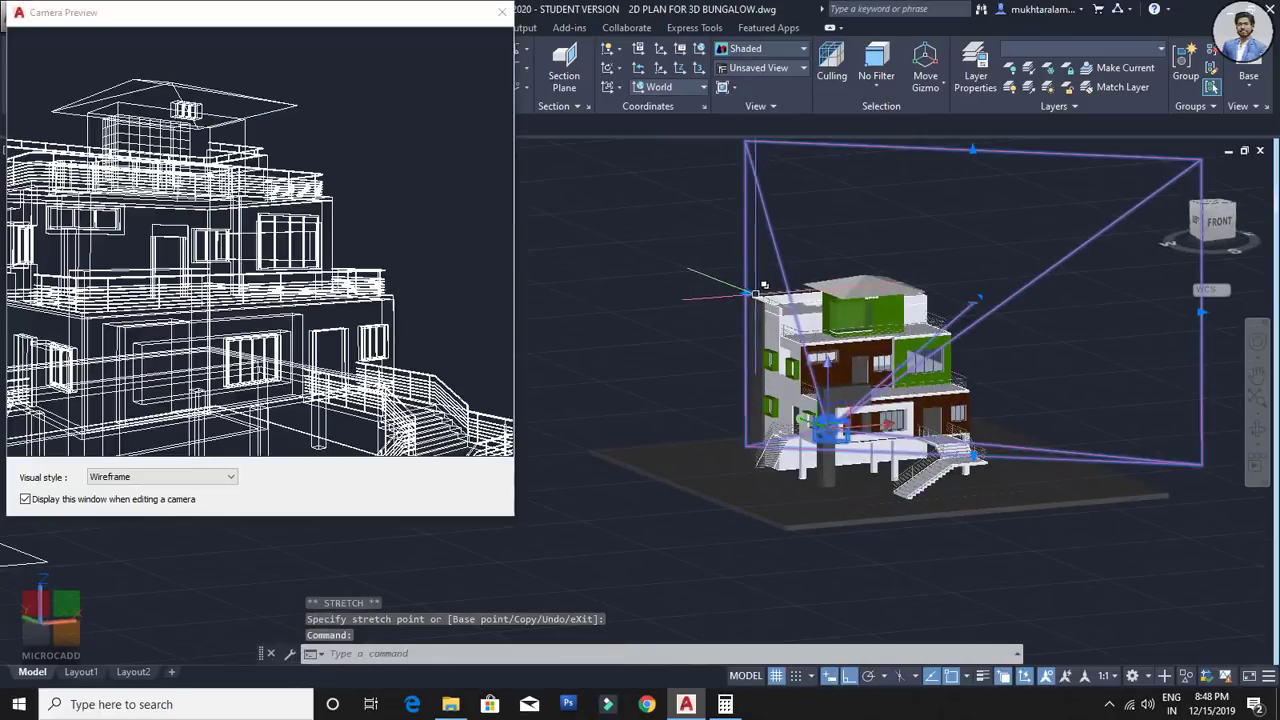
{"action": "left_click", "coordinate": [745, 293]}
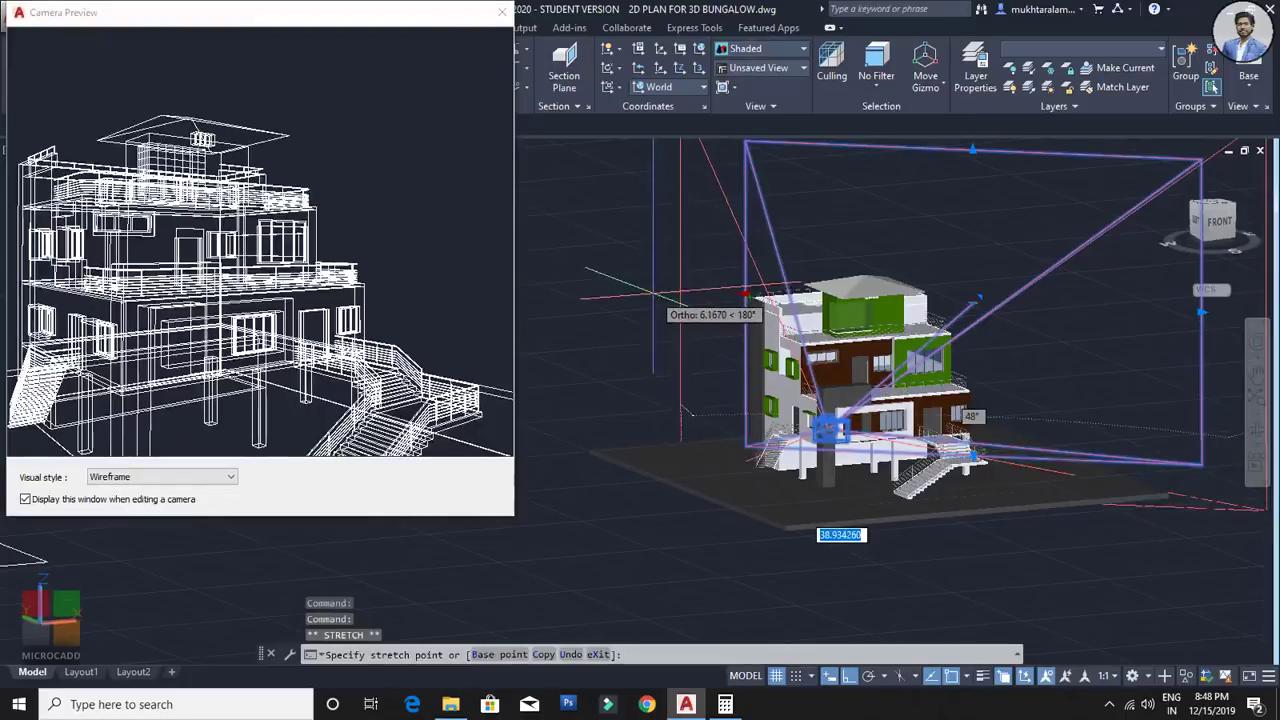
{"action": "left_click", "coordinate": [651, 293]}
{"action": "scroll", "coordinate": [664, 345], "scroll_direction": "down", "scroll_amount": 1}
{"action": "middle_click_drag", "start_coordinate": [680, 346], "coordinate": [686, 346]}
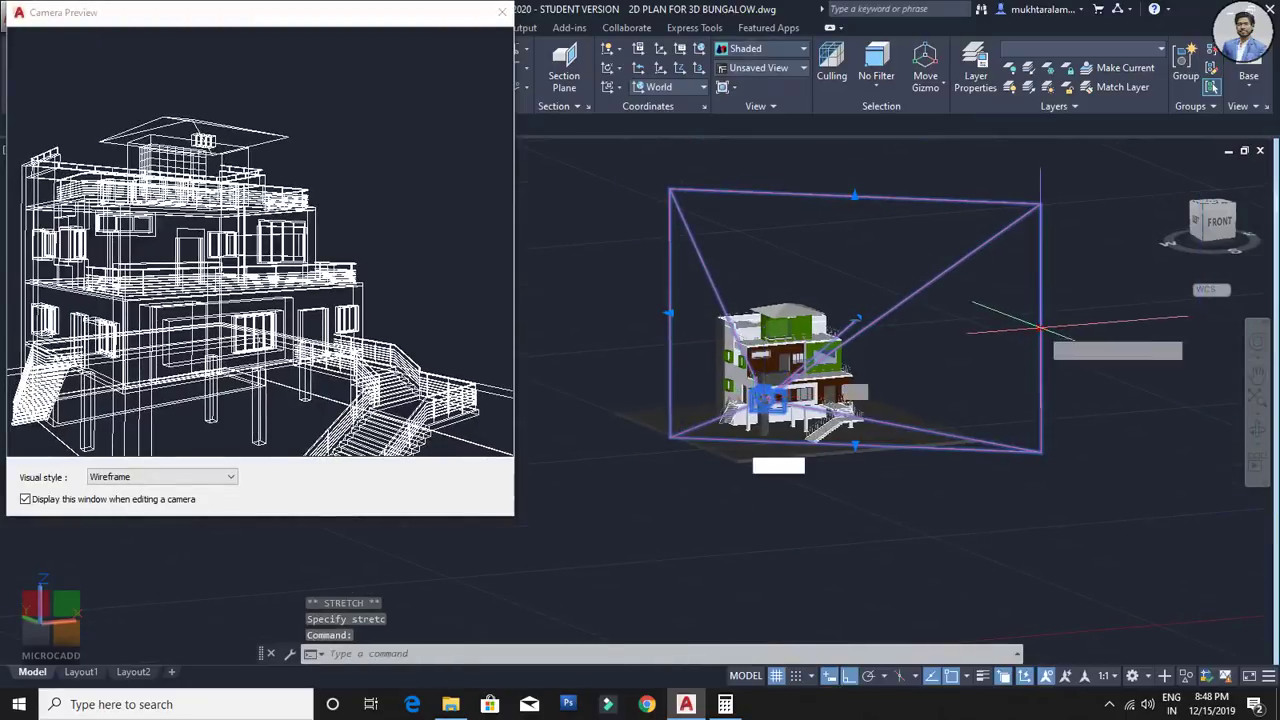
Step: Reposition the camera's target point so that its aim shifts sideways and vertically relative to the bungalow
{"action": "left_click", "coordinate": [903, 344]}
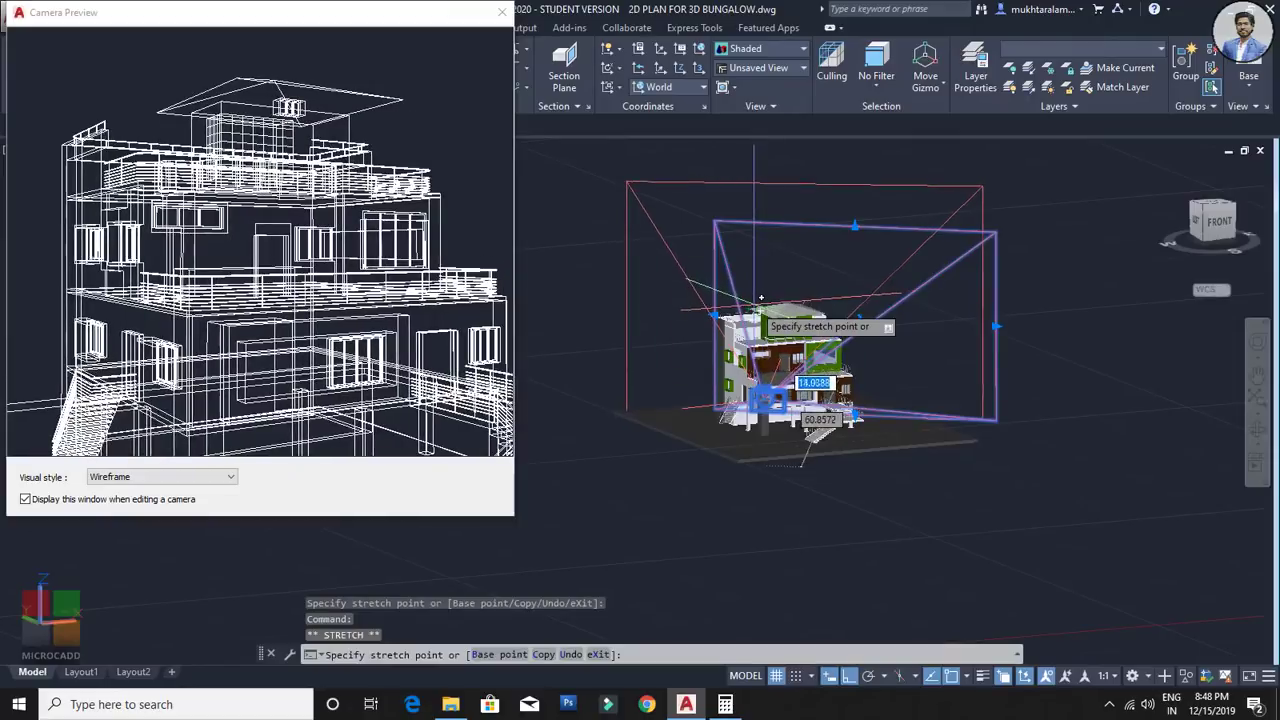
{"action": "left_click", "coordinate": [760, 311]}
{"action": "left_click", "coordinate": [810, 297]}
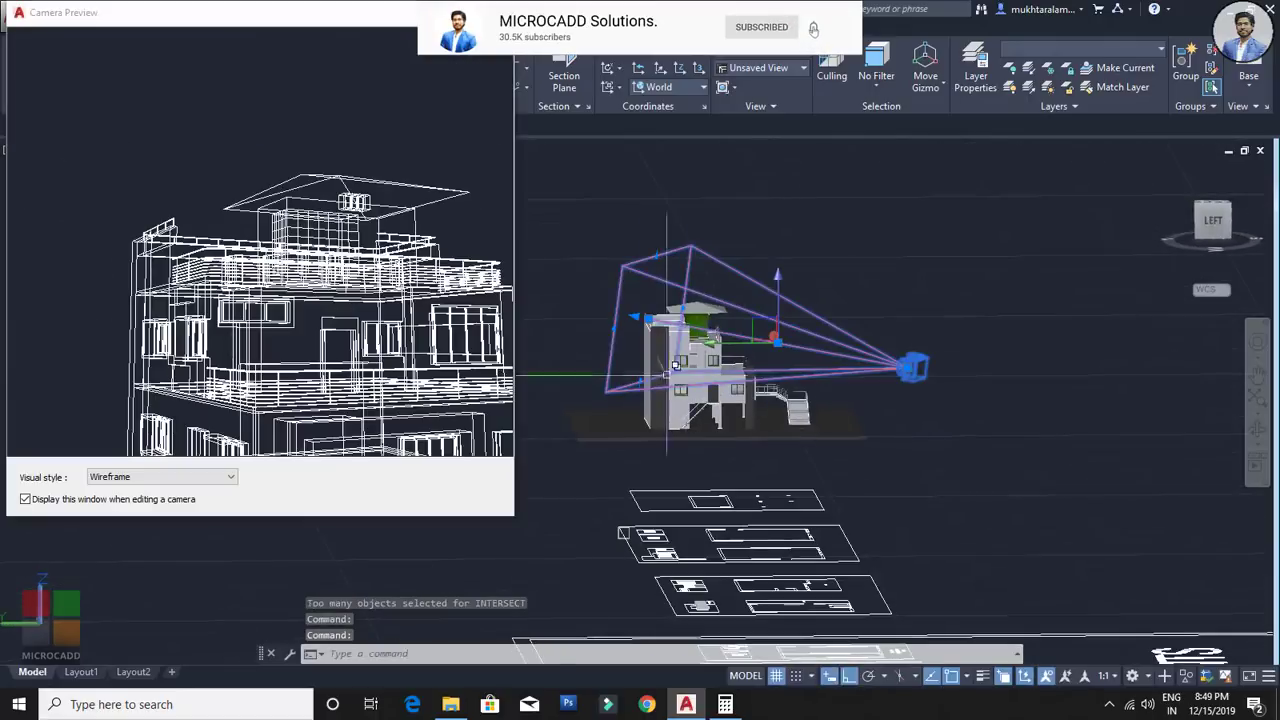
{"action": "left_click", "coordinate": [647, 316]}
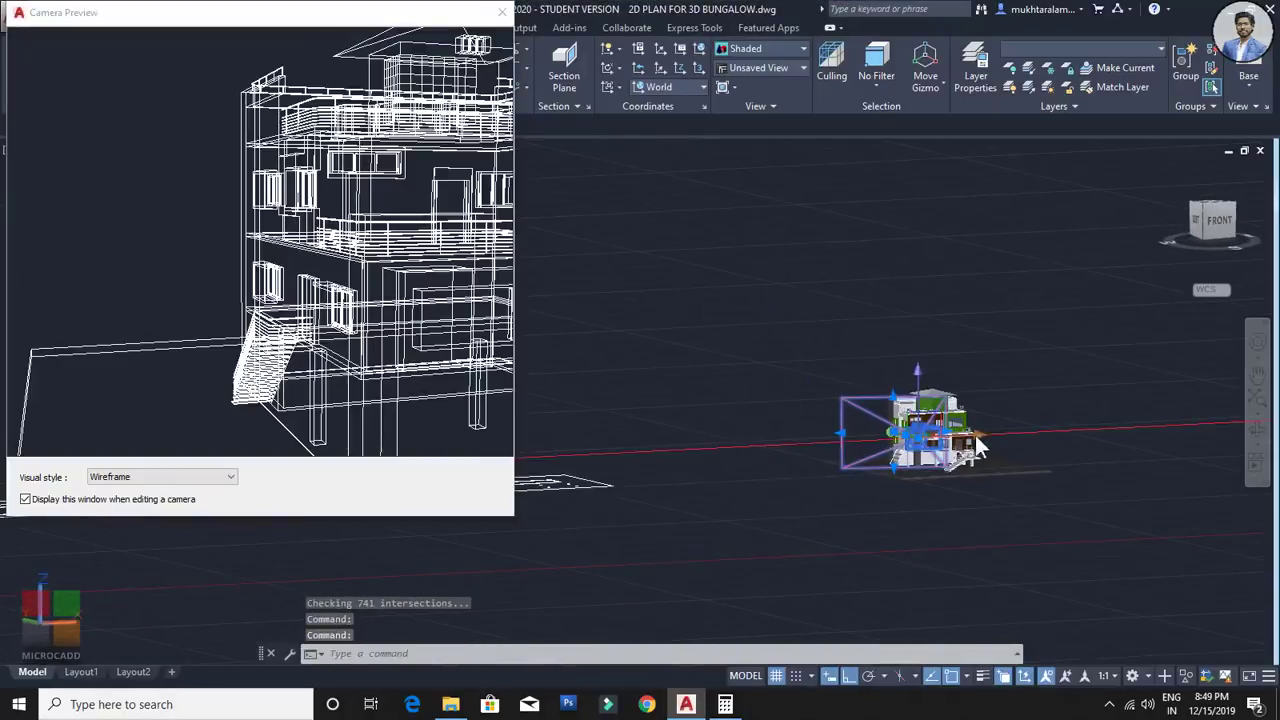
Step: Widen the camera's field of view further, to about 61°
{"action": "left_click", "coordinate": [874, 428]}
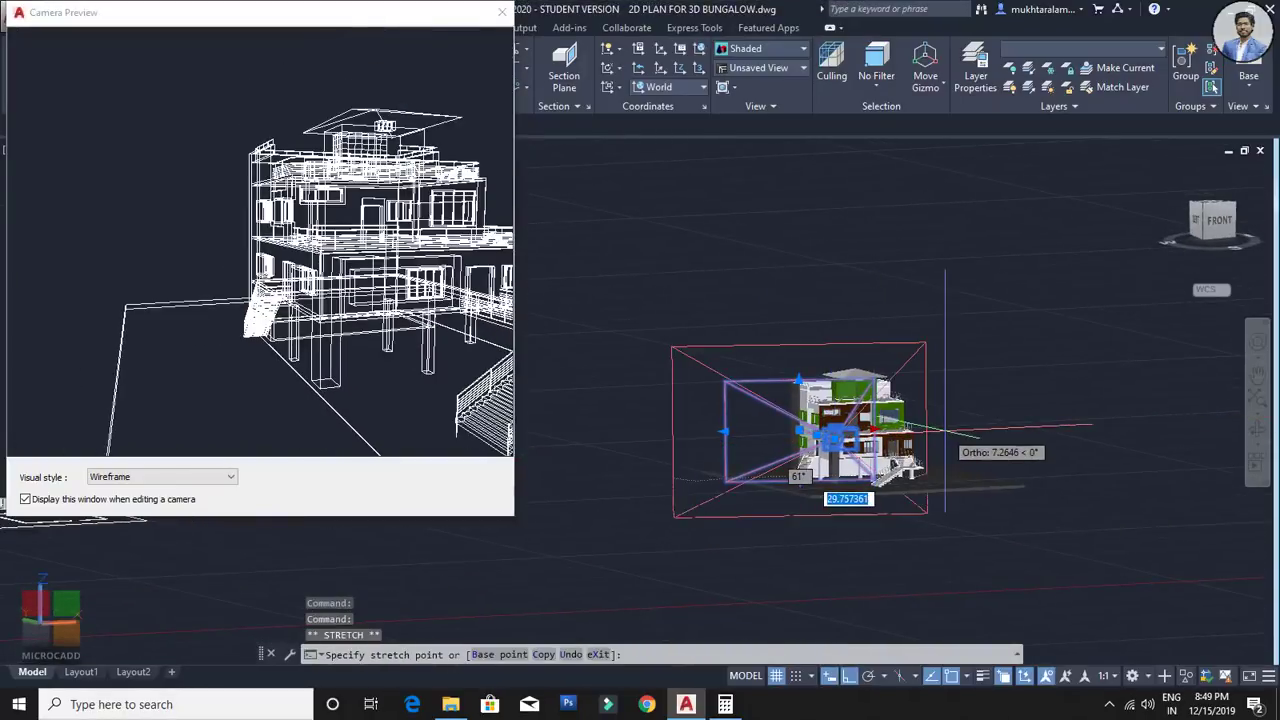
{"action": "left_click", "coordinate": [935, 432]}
{"action": "scroll", "coordinate": [865, 425], "scroll_direction": "up", "scroll_amount": 2}
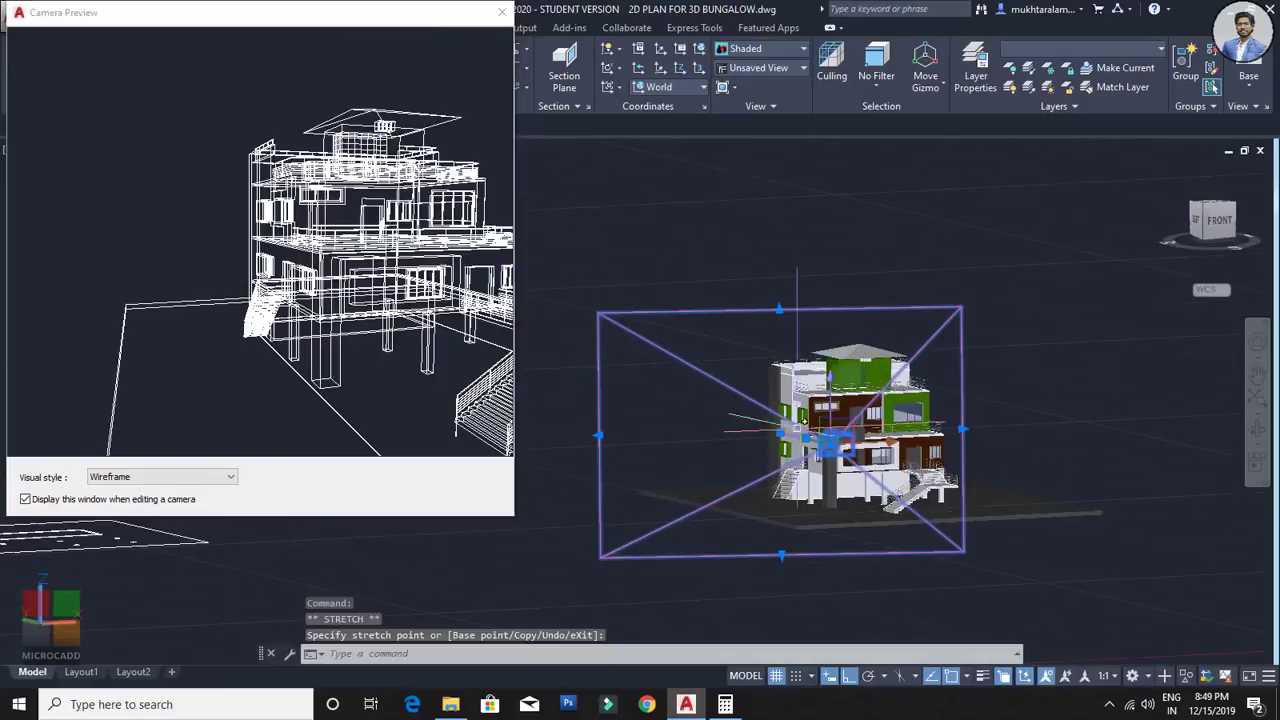
Step: Shift the camera's target point sideways toward the middle of the bungalow to bring the whole building and front staircase into frame
{"action": "left_click", "coordinate": [782, 430]}
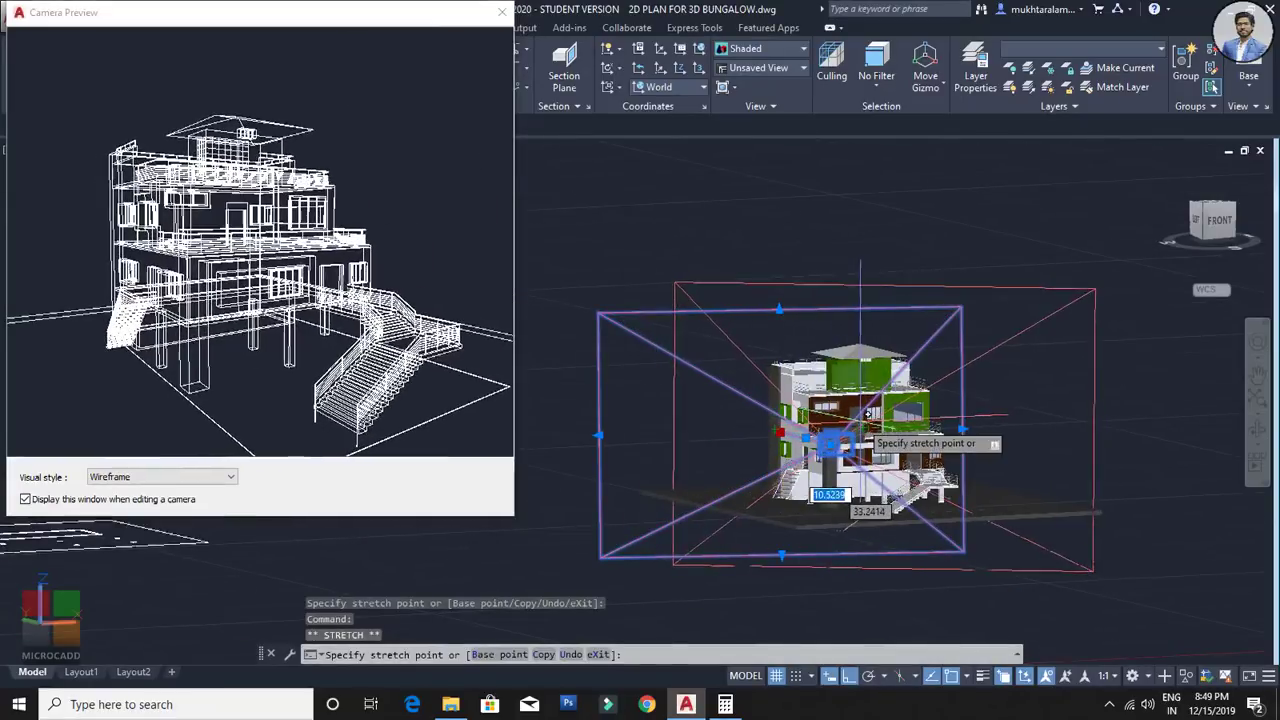
{"action": "left_click", "coordinate": [858, 422]}
{"action": "middle_click_drag", "start_coordinate": [940, 415], "coordinate": [1030, 465], "text": "shift"}
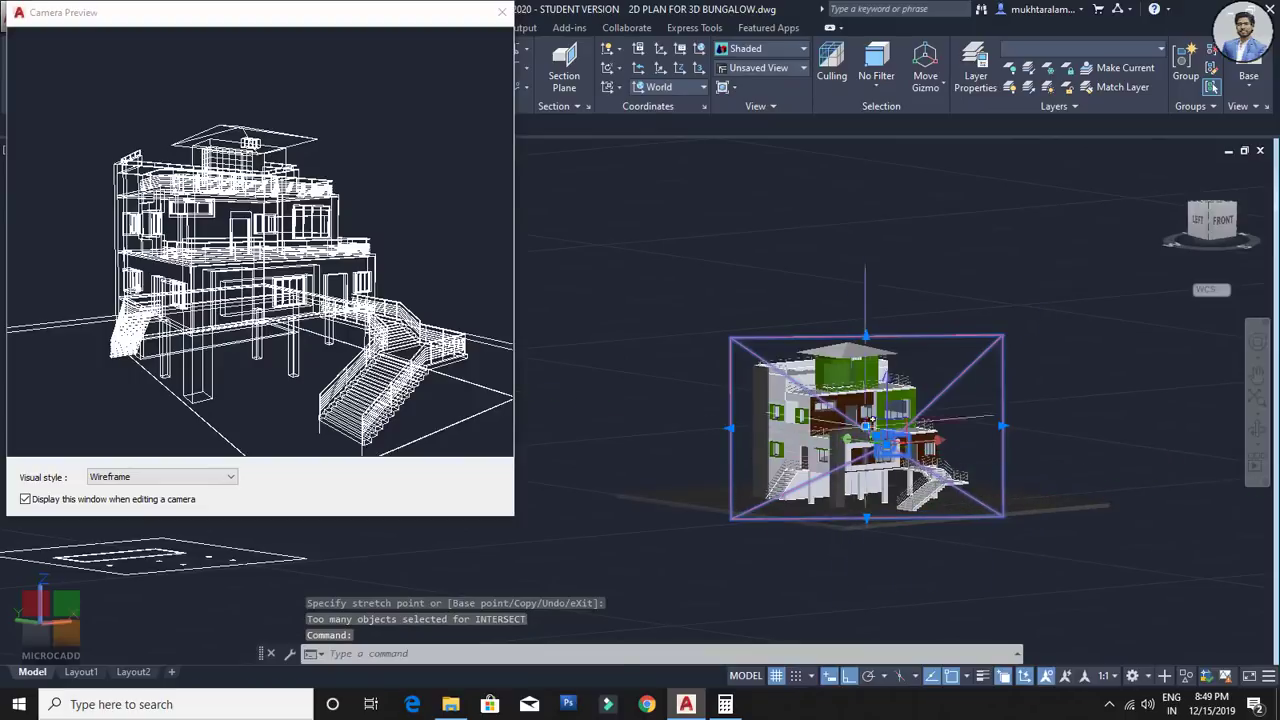
Step: Lower the camera straight down along the Z axis by about 3.5 units, keeping its target in place
{"action": "middle_click_drag", "start_coordinate": [865, 462], "coordinate": [1010, 450], "text": "shift"}
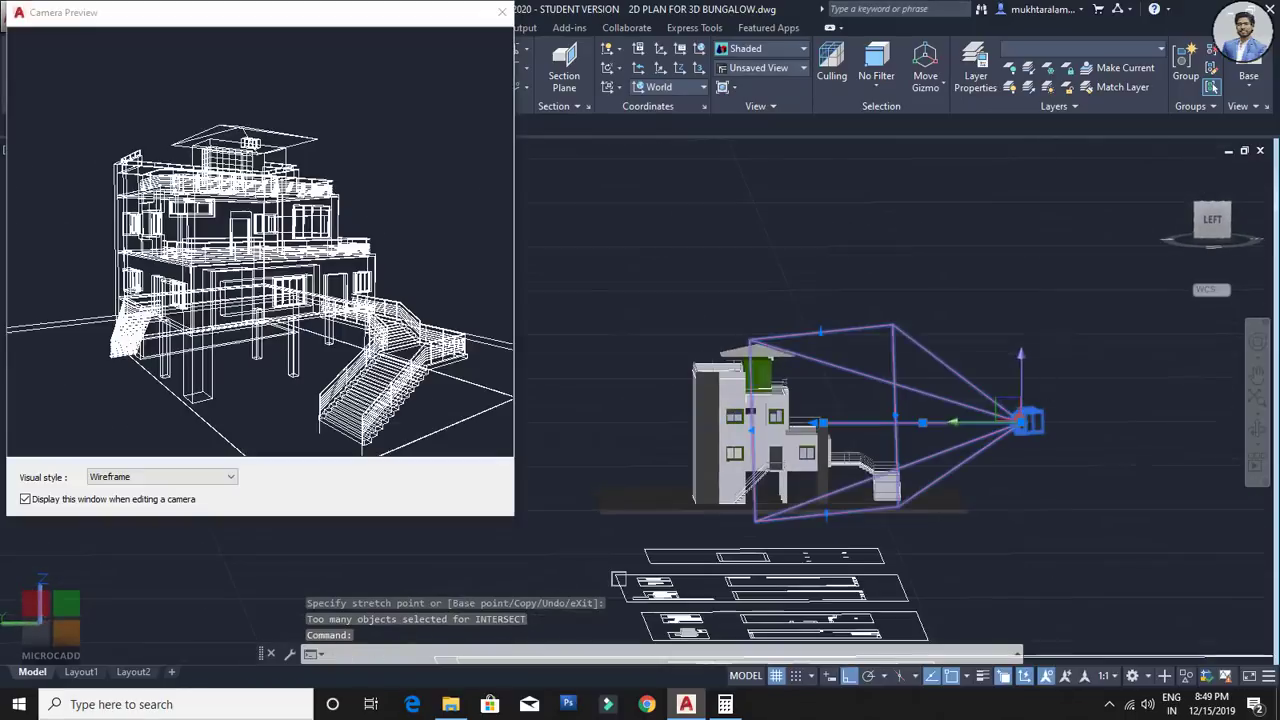
{"action": "left_click", "coordinate": [1021, 361]}
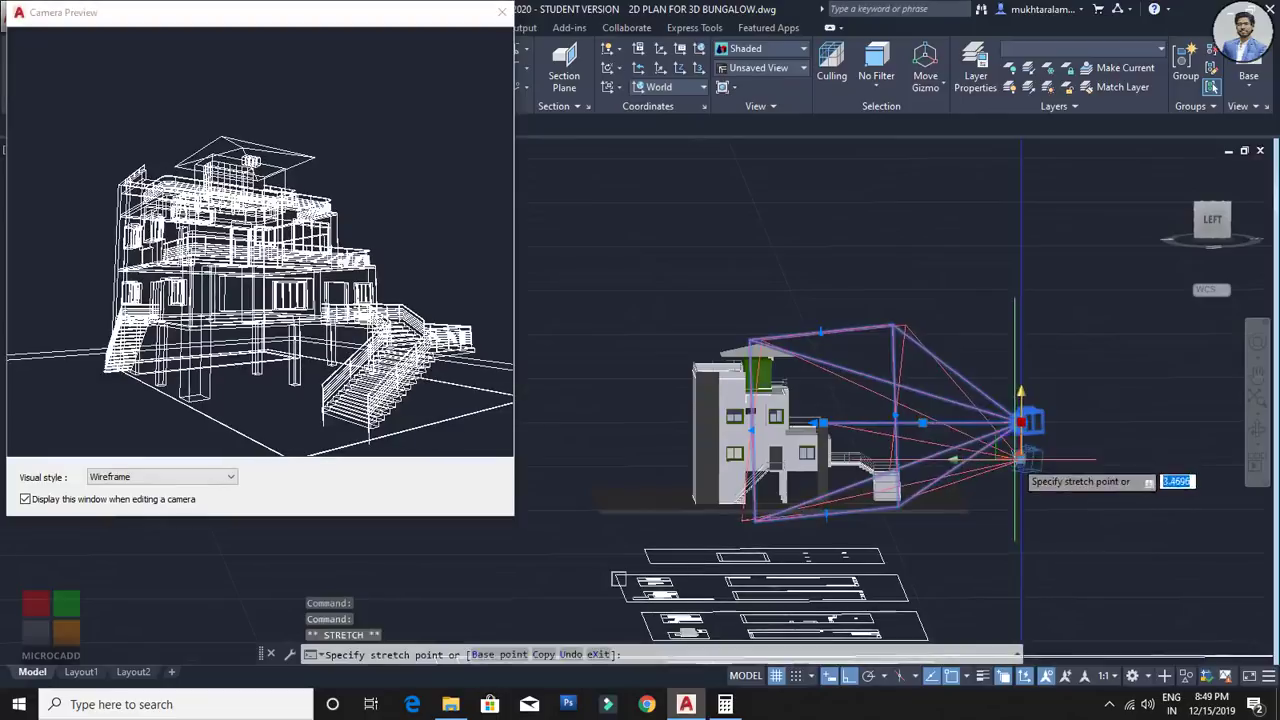
{"action": "left_click", "coordinate": [1014, 461]}
Step: Move the camera horizontally closer to the bungalow and raise it by about 3.75 units along the Z axis
{"action": "middle_click_drag", "start_coordinate": [1054, 472], "coordinate": [968, 480], "text": "shift"}
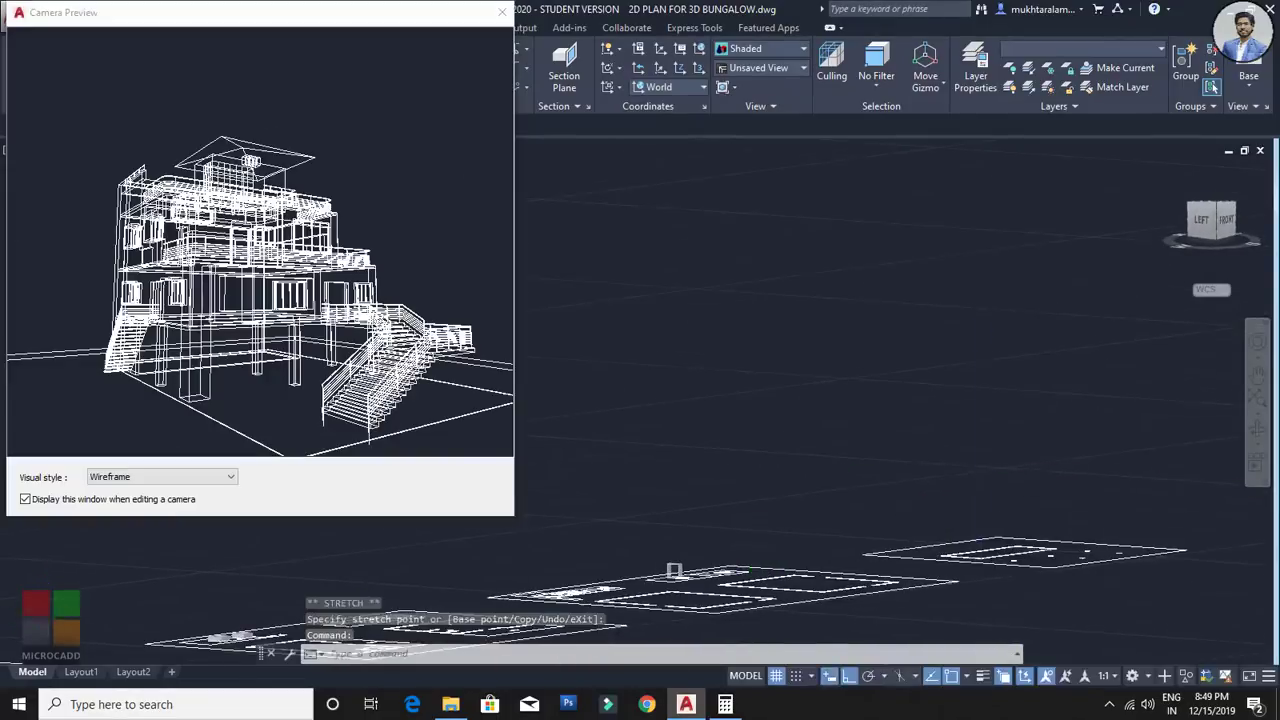
{"action": "scroll", "coordinate": [968, 480], "scroll_direction": "down", "scroll_amount": 2}
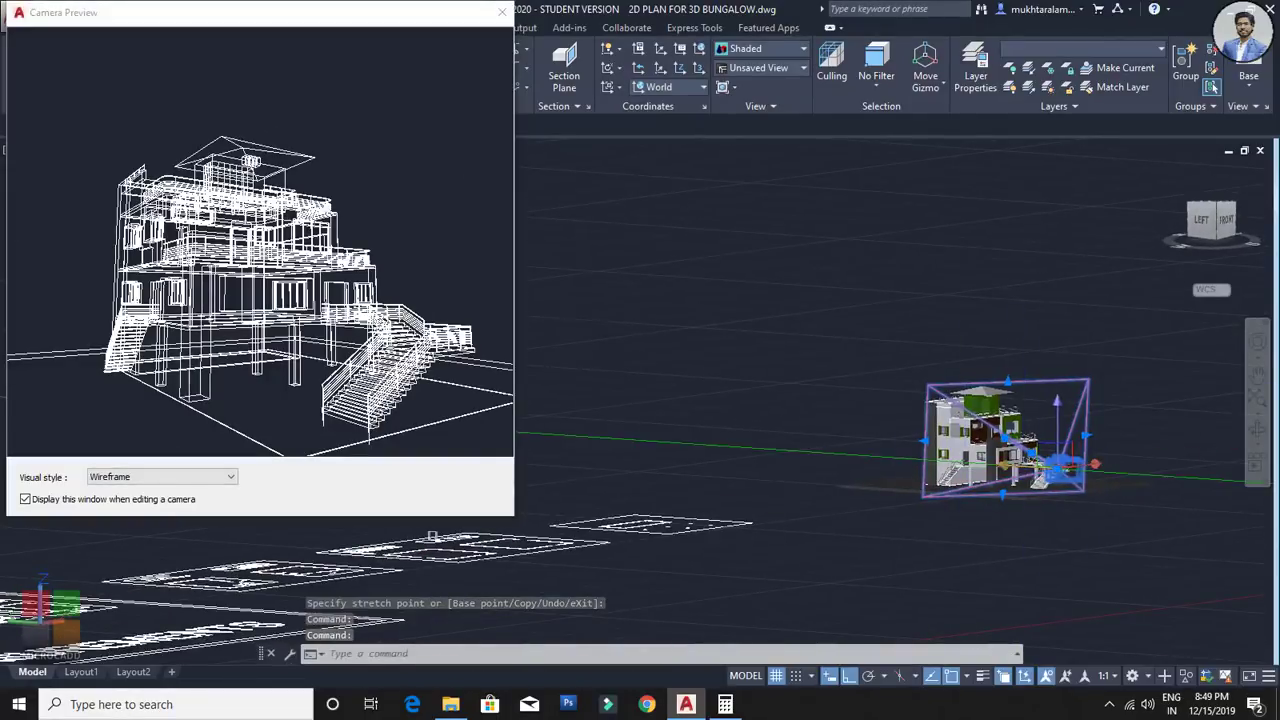
{"action": "left_click", "coordinate": [1030, 478]}
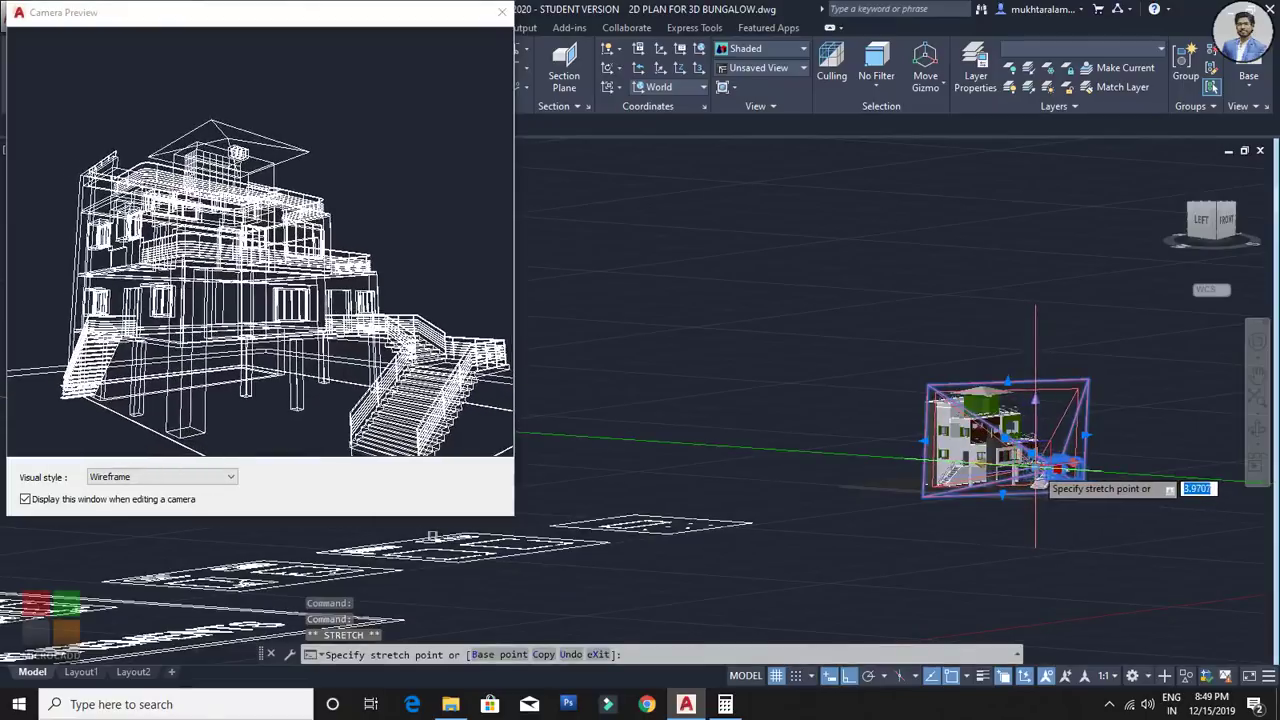
{"action": "left_click", "coordinate": [1041, 467]}
{"action": "left_click", "coordinate": [1041, 467]}
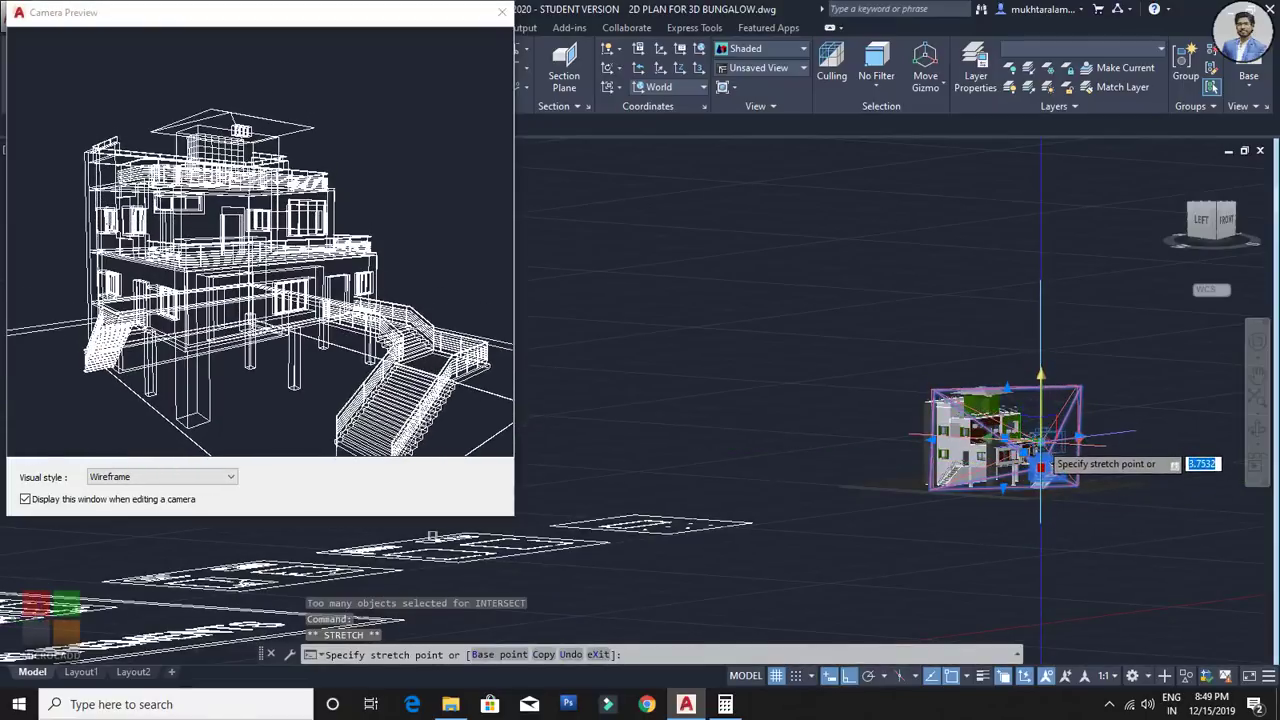
{"action": "left_click", "coordinate": [1029, 462]}
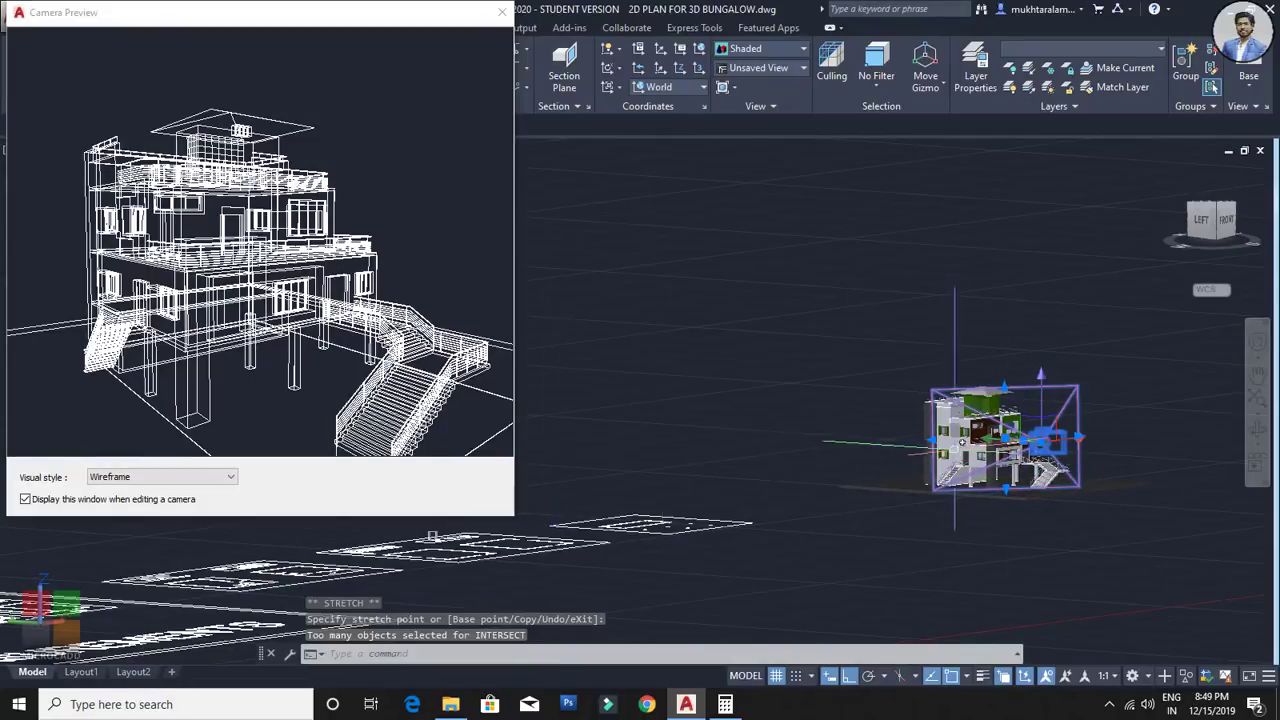
Step: Lower the camera slightly along the Z axis to fine-tune its viewing height
{"action": "middle_click_drag", "start_coordinate": [955, 448], "coordinate": [807, 454]}
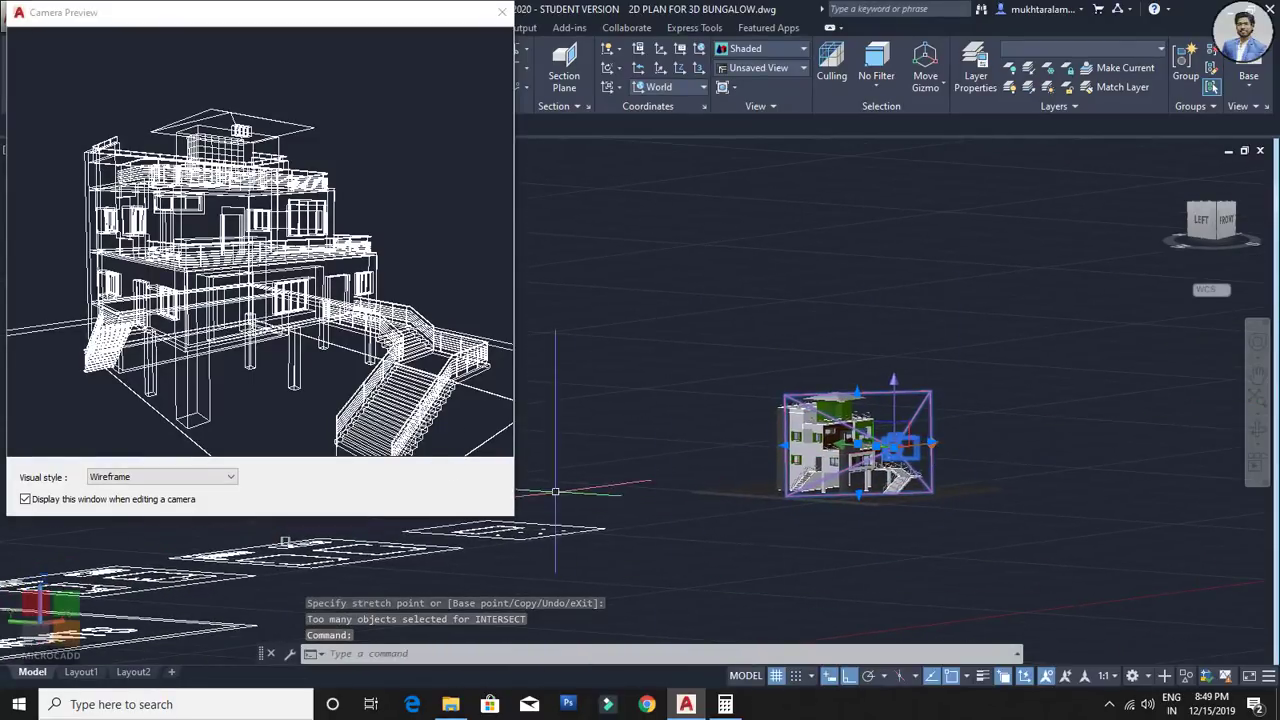
{"action": "left_click", "coordinate": [903, 447]}
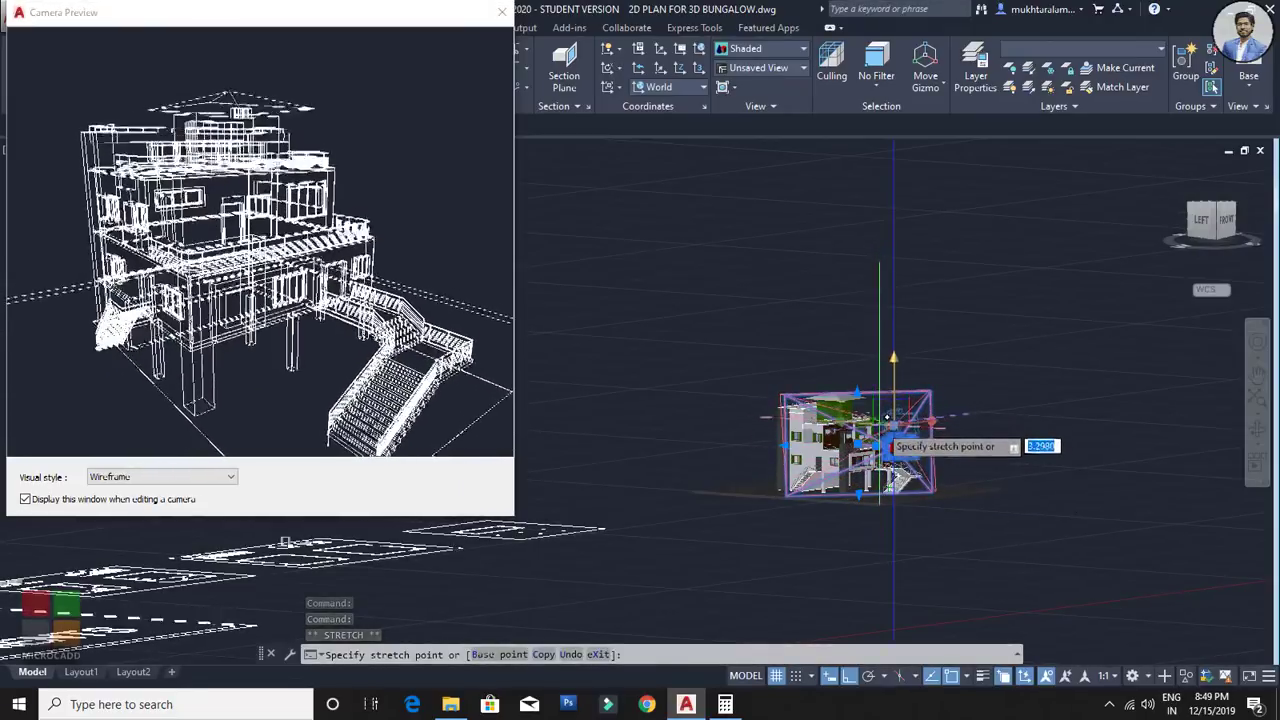
{"action": "left_click", "coordinate": [893, 452]}
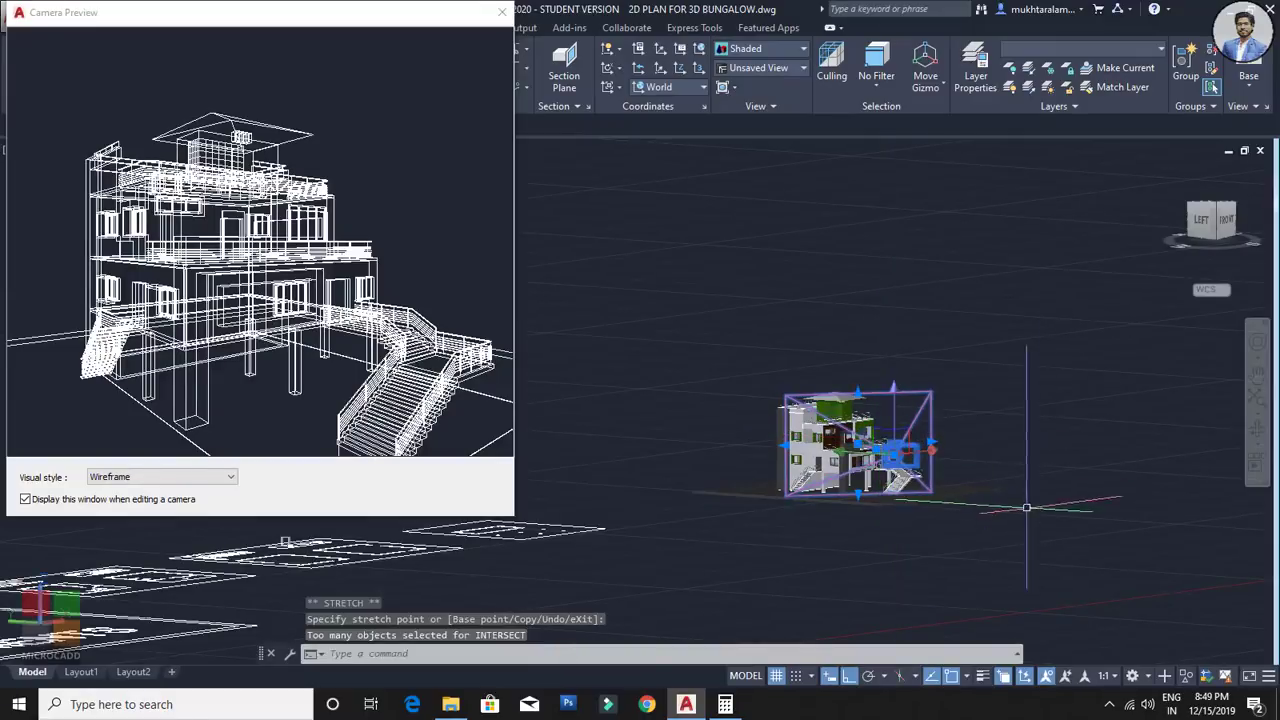
Step: Widen the camera's field of view with its side lens grip to leave more space around the bungalow
{"action": "scroll", "coordinate": [951, 462], "scroll_direction": "up", "scroll_amount": 2}
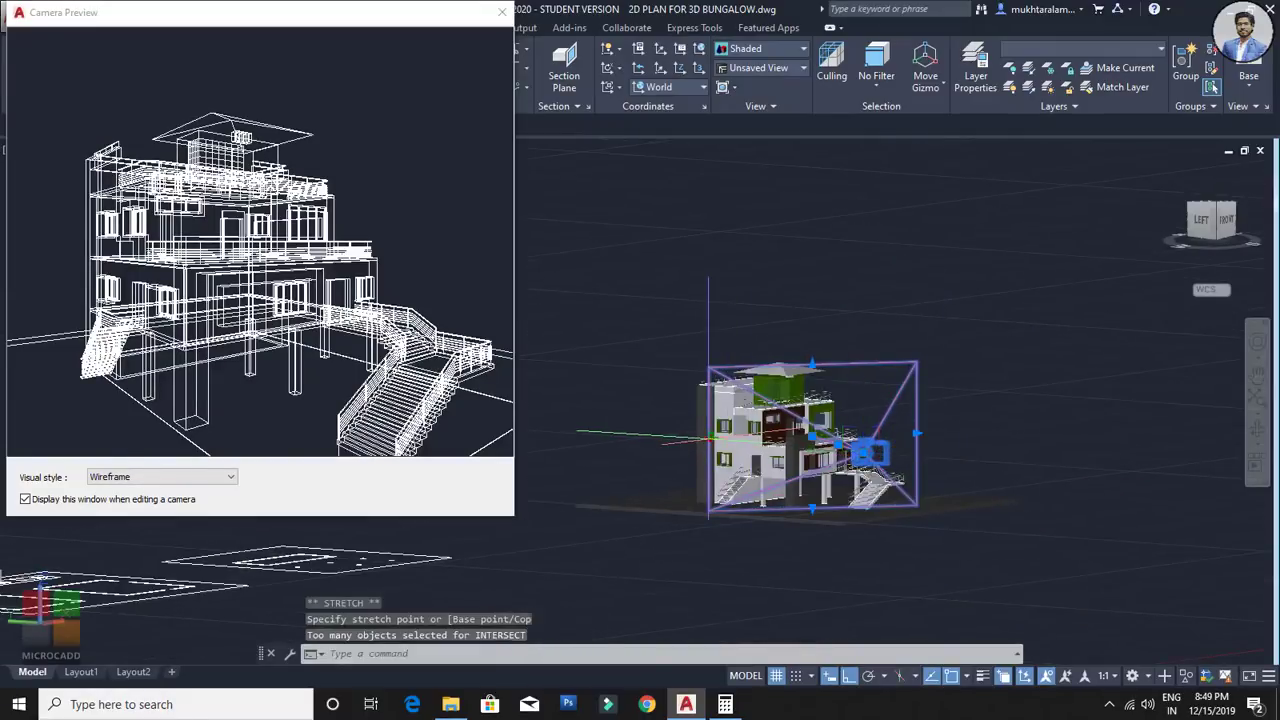
{"action": "left_click", "coordinate": [711, 437]}
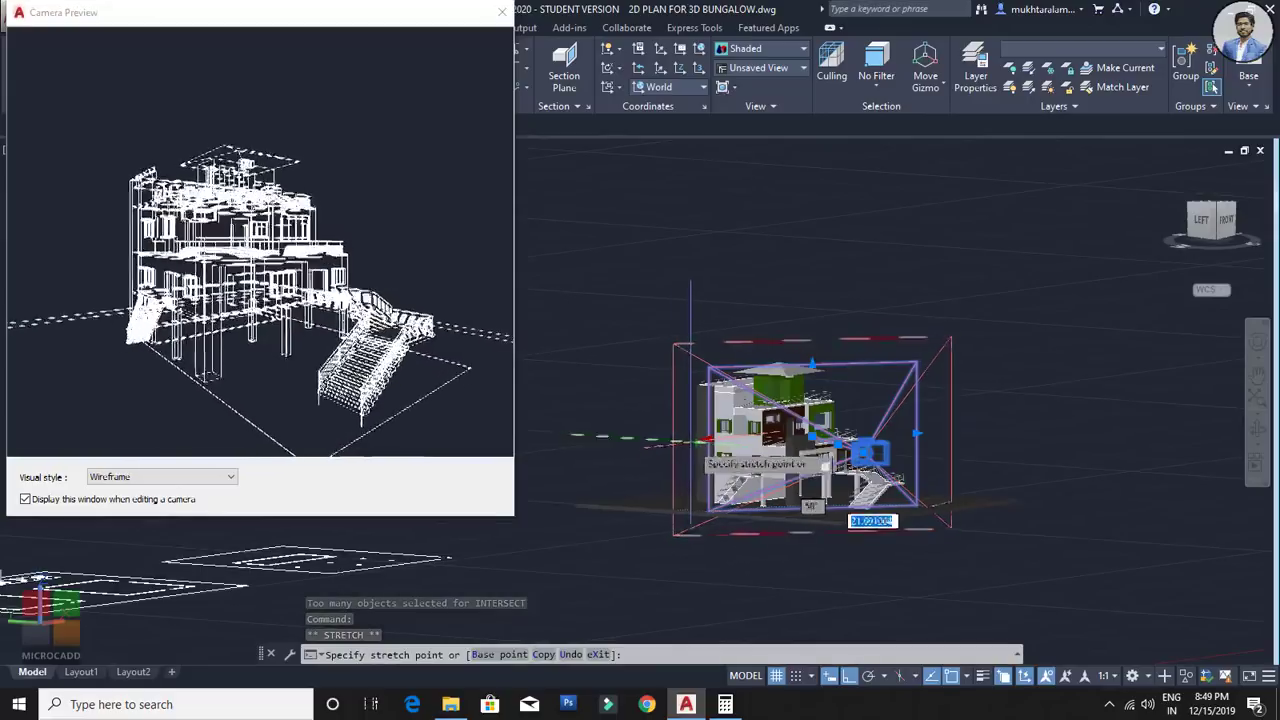
{"action": "scroll", "coordinate": [690, 438], "scroll_direction": "up", "scroll_amount": 5}
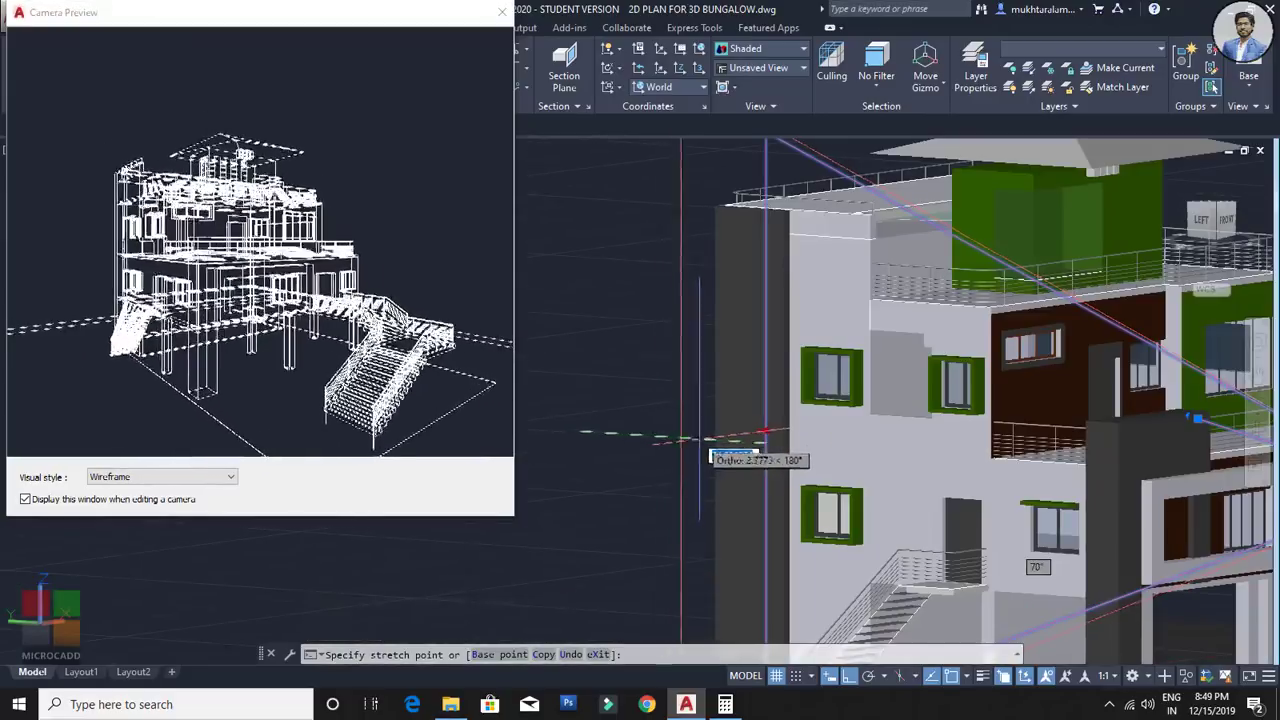
{"action": "scroll", "coordinate": [655, 462], "scroll_direction": "down", "scroll_amount": 5}
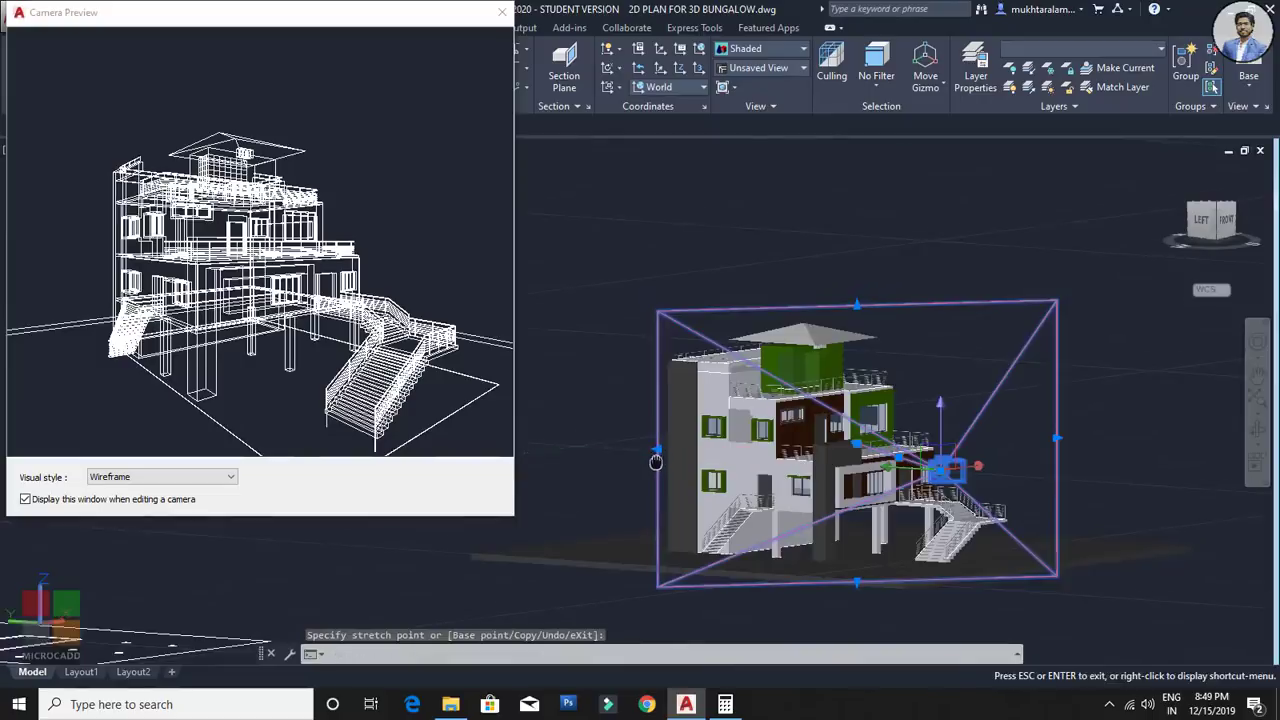
{"action": "left_click", "coordinate": [655, 462]}
Step: Set the camera preview's visual style to Realistic and fine-tune the camera's height along the Z axis
{"action": "left_click", "coordinate": [95, 477]}
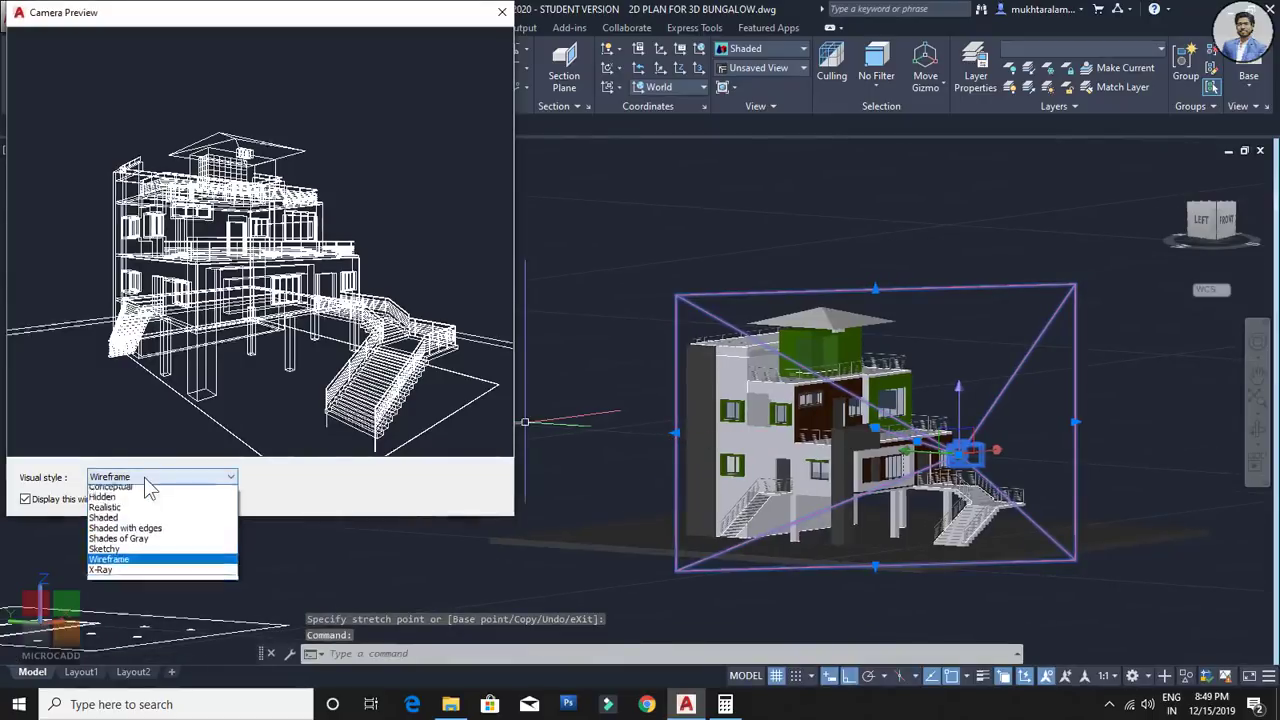
{"action": "left_click", "coordinate": [141, 511]}
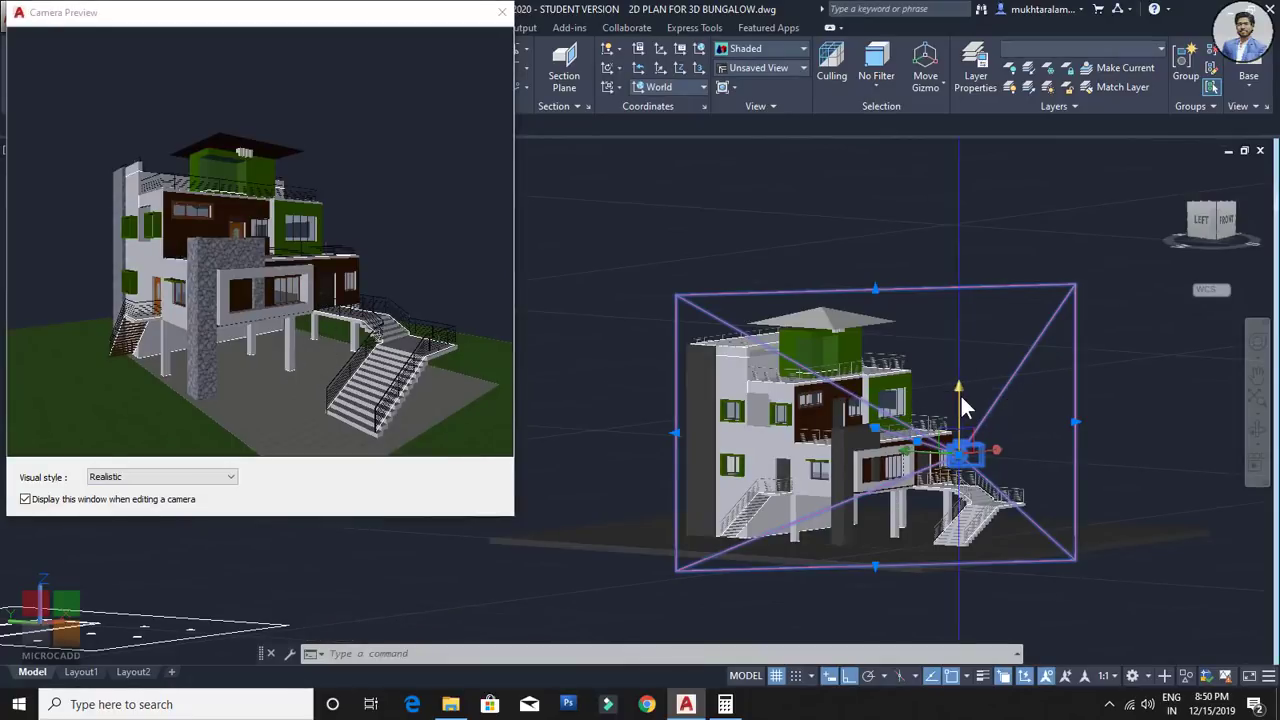
{"action": "left_click", "coordinate": [958, 455]}
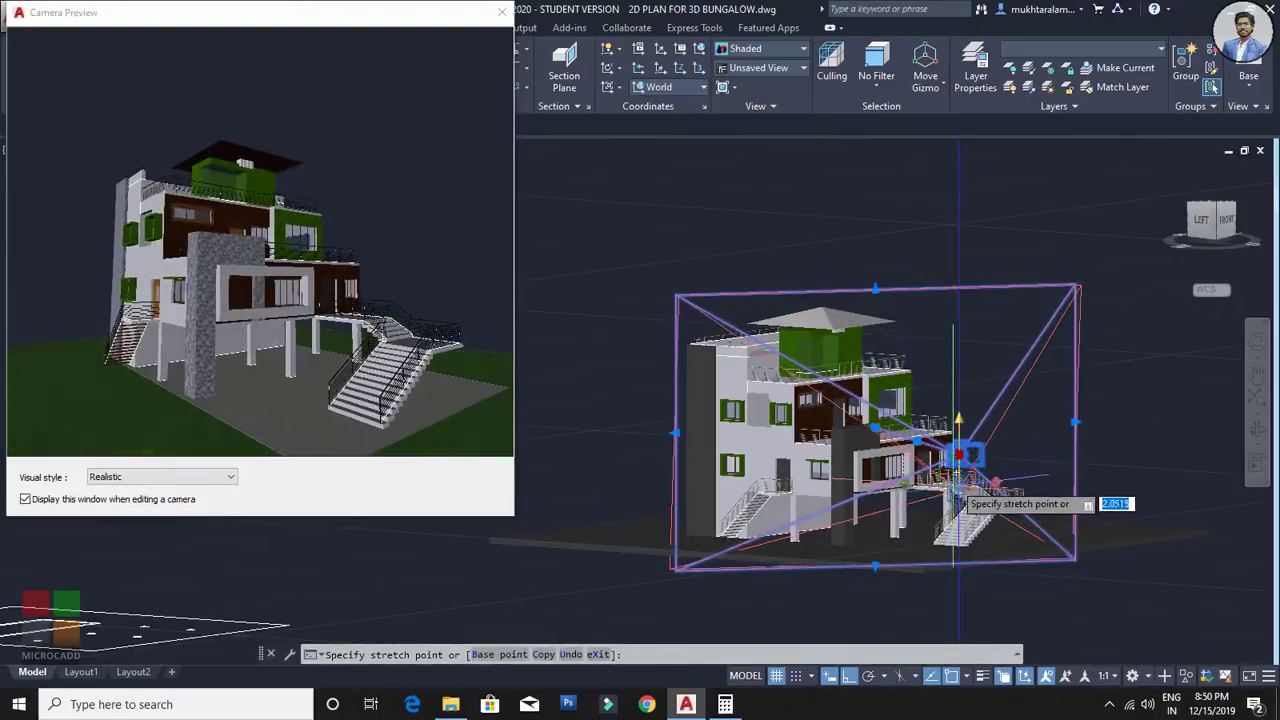
{"action": "left_click", "coordinate": [962, 505]}
{"action": "left_click", "coordinate": [958, 436]}
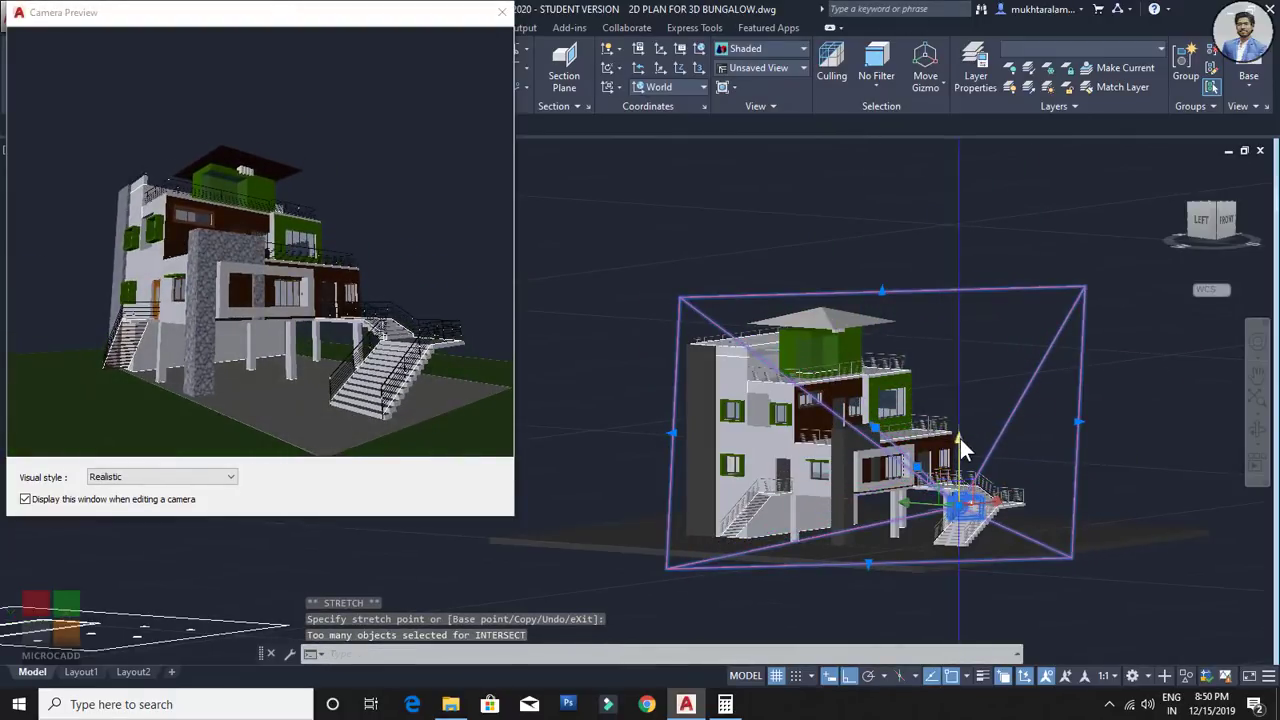
{"action": "left_click", "coordinate": [964, 478]}
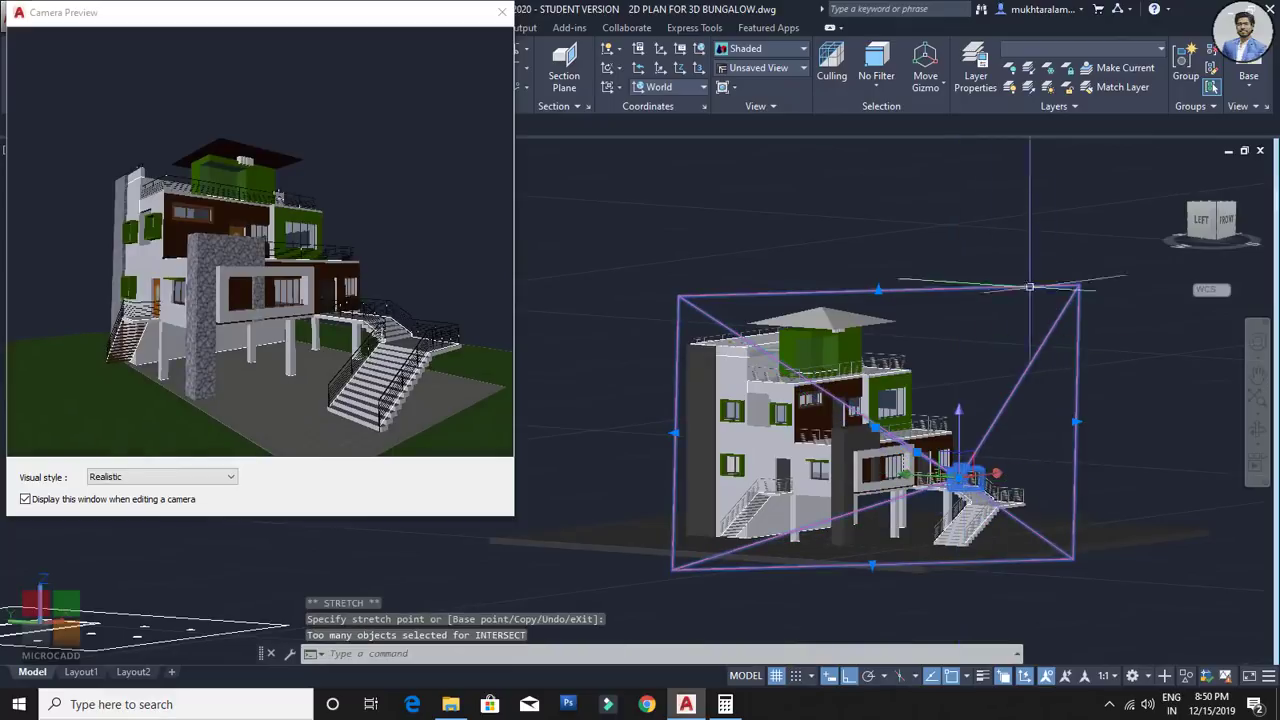
{"action": "left_click", "coordinate": [963, 476]}
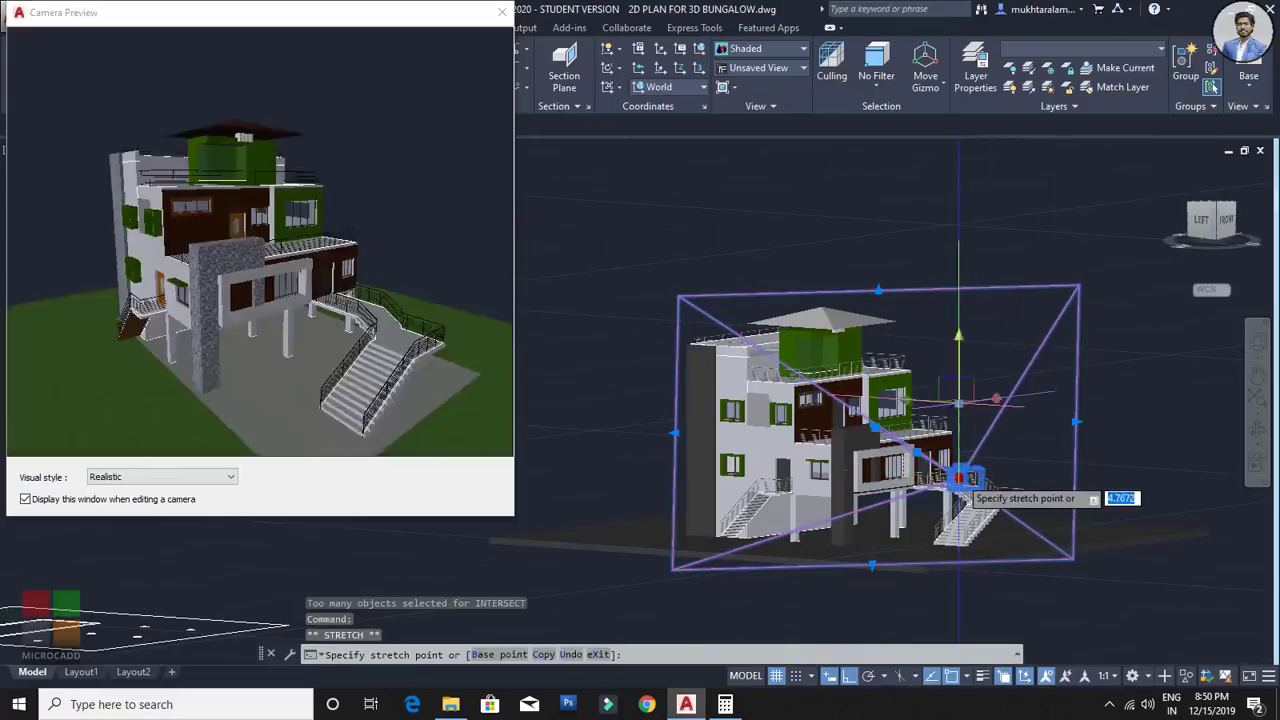
{"action": "left_click", "coordinate": [963, 466]}
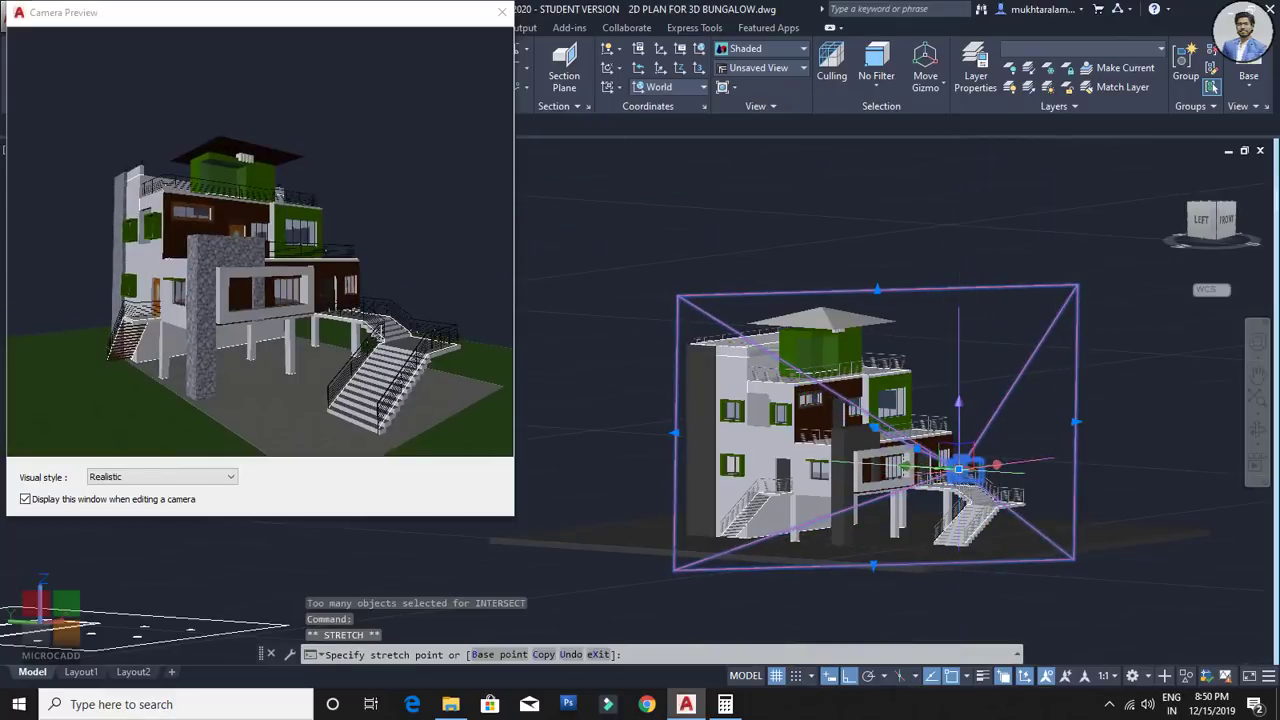
Step: Close the camera preview and switch the viewport to the custom model view Camera1
{"action": "left_click", "coordinate": [502, 13]}
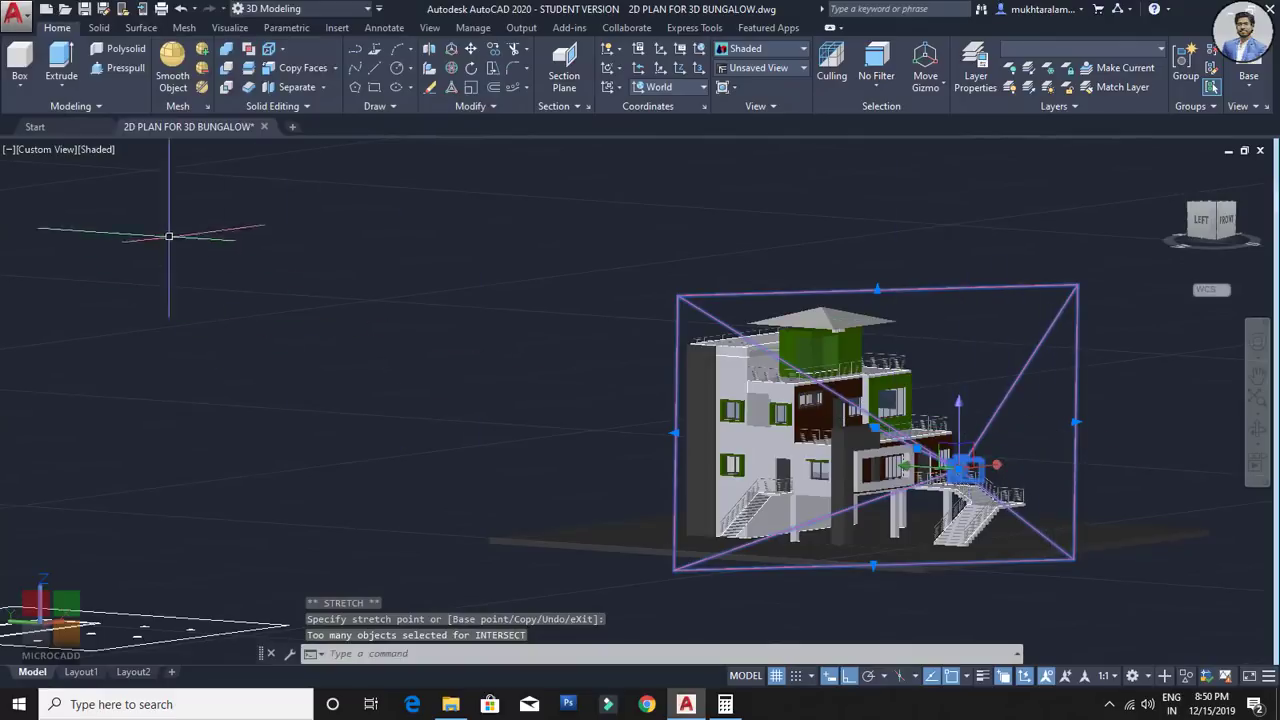
{"action": "left_click", "coordinate": [66, 151]}
{"action": "mouse_move", "coordinate": [116, 170]}
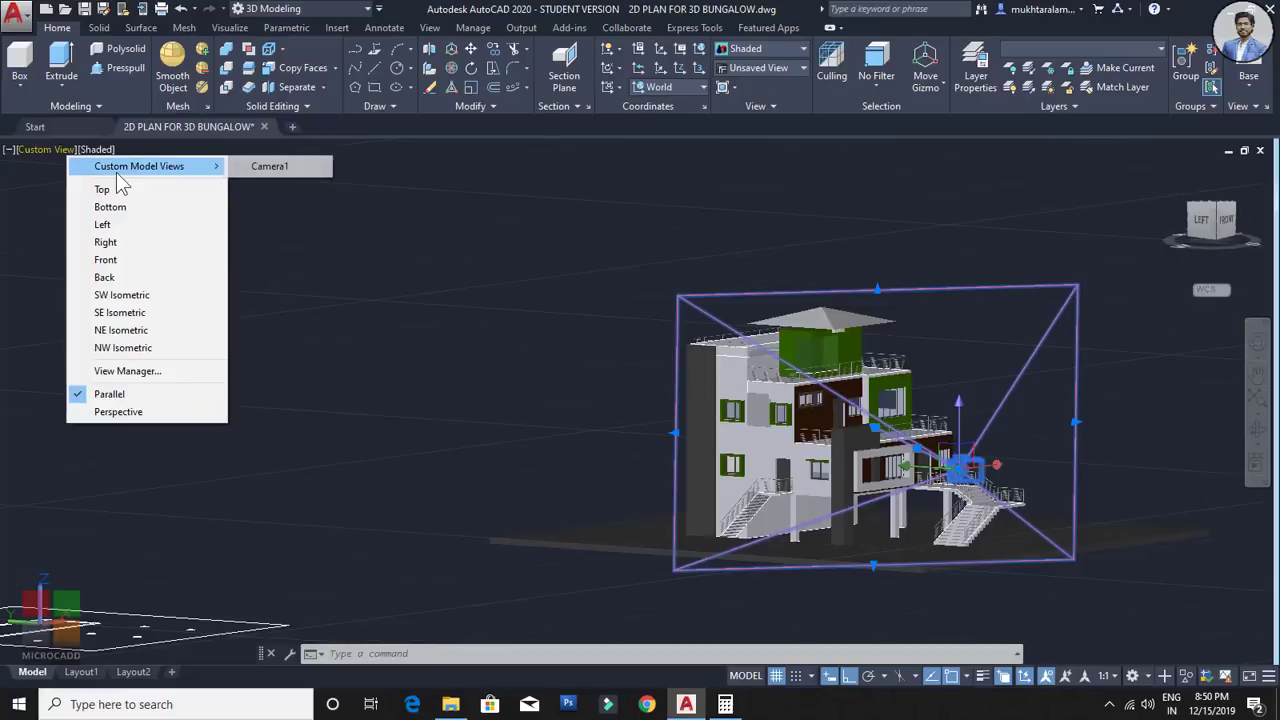
{"action": "left_click", "coordinate": [281, 171]}
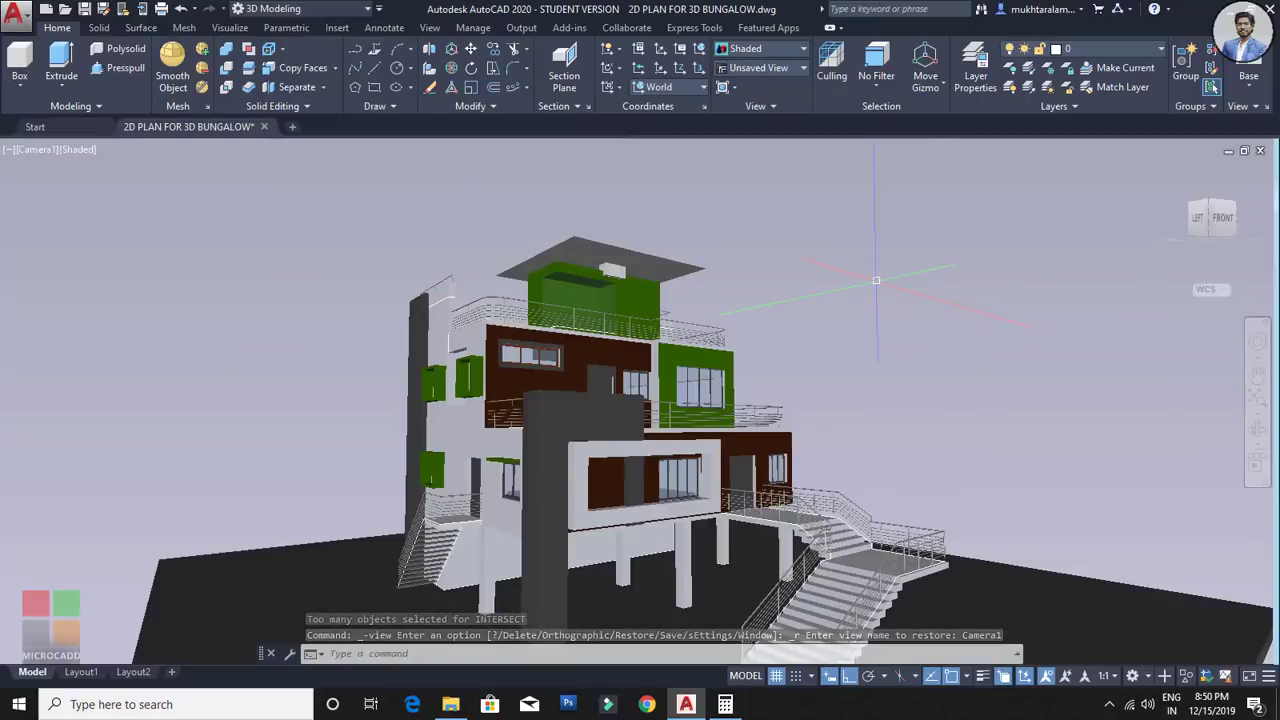
{"action": "middle_click_drag", "start_coordinate": [794, 354], "coordinate": [795, 385]}
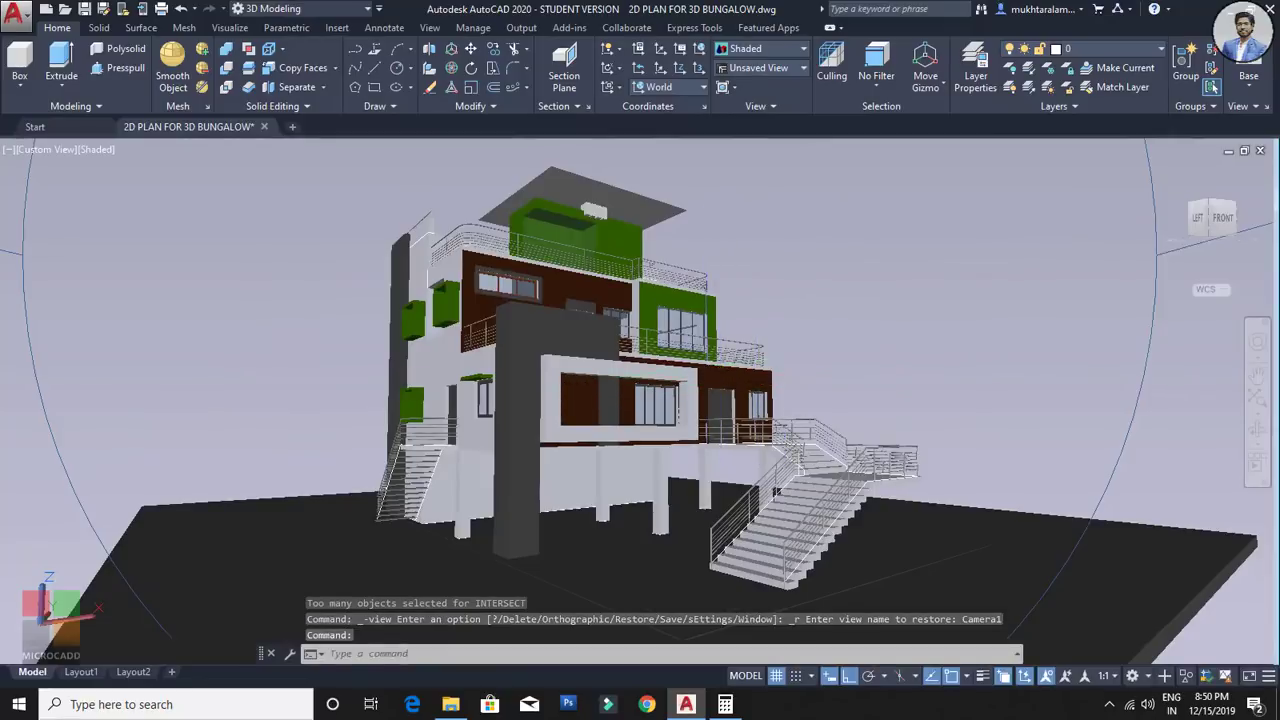
Step: Orbit the camera view slightly and render the bungalow at Medium quality in a render window
{"action": "mouse_move", "coordinate": [707, 364]}
{"action": "middle_mouse_down", "text": "shift"}
{"action": "mouse_move", "coordinate": [708, 380]}
{"action": "mouse_move", "coordinate": [701, 372]}
{"action": "mouse_move", "coordinate": [725, 372]}
{"action": "mouse_move", "coordinate": [720, 357]}
{"action": "mouse_move", "coordinate": [706, 363]}
{"action": "mouse_move", "coordinate": [728, 353]}
{"action": "middle_mouse_up", "text": "shift"}
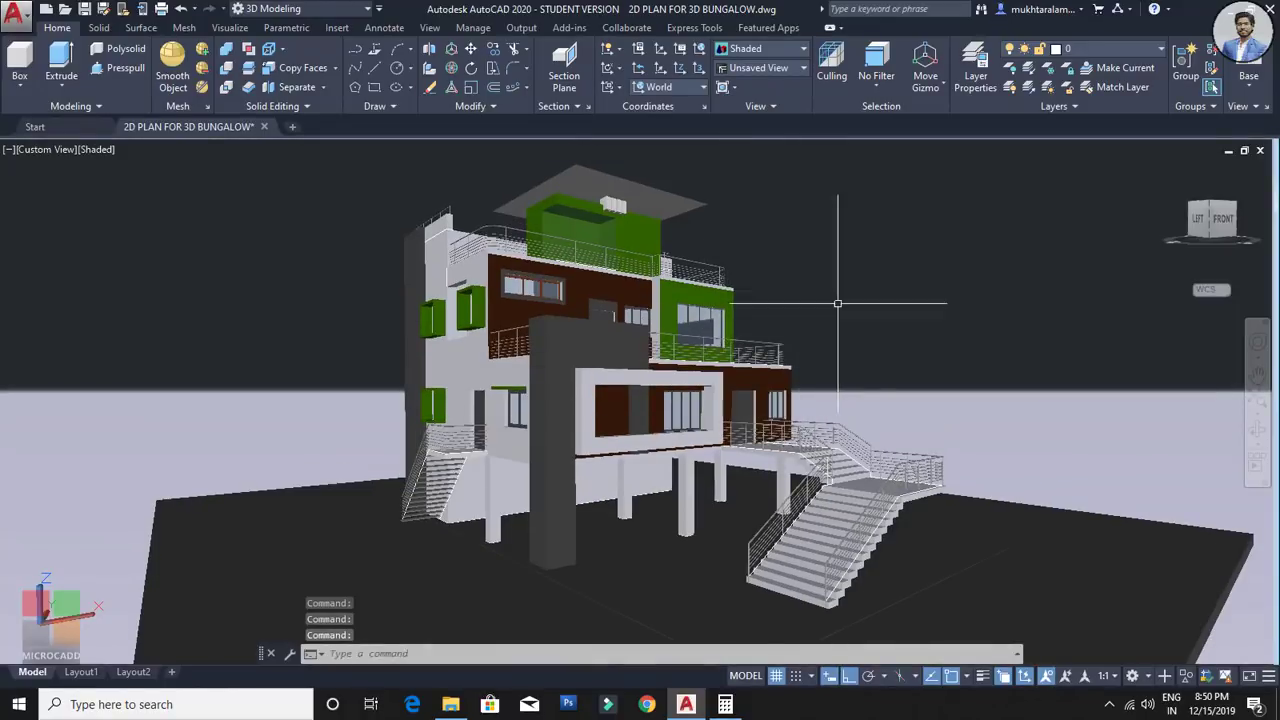
{"action": "left_click", "coordinate": [226, 28]}
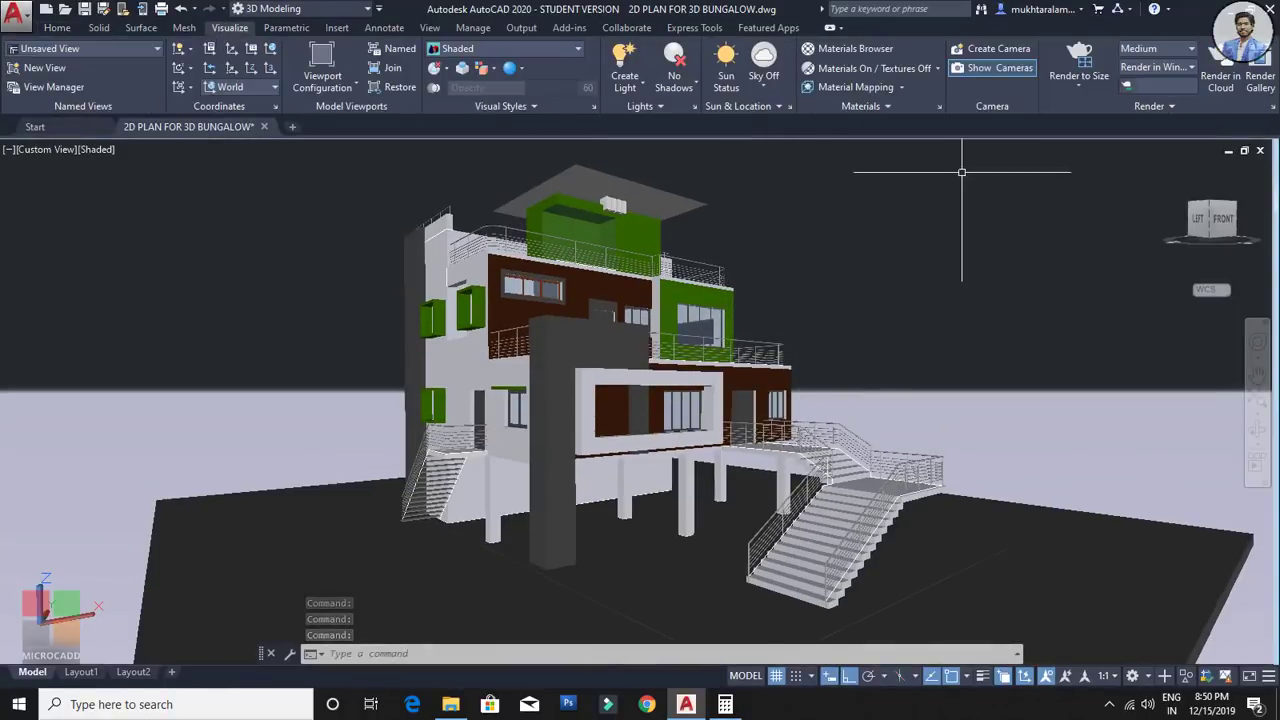
{"action": "left_click", "coordinate": [1167, 46]}
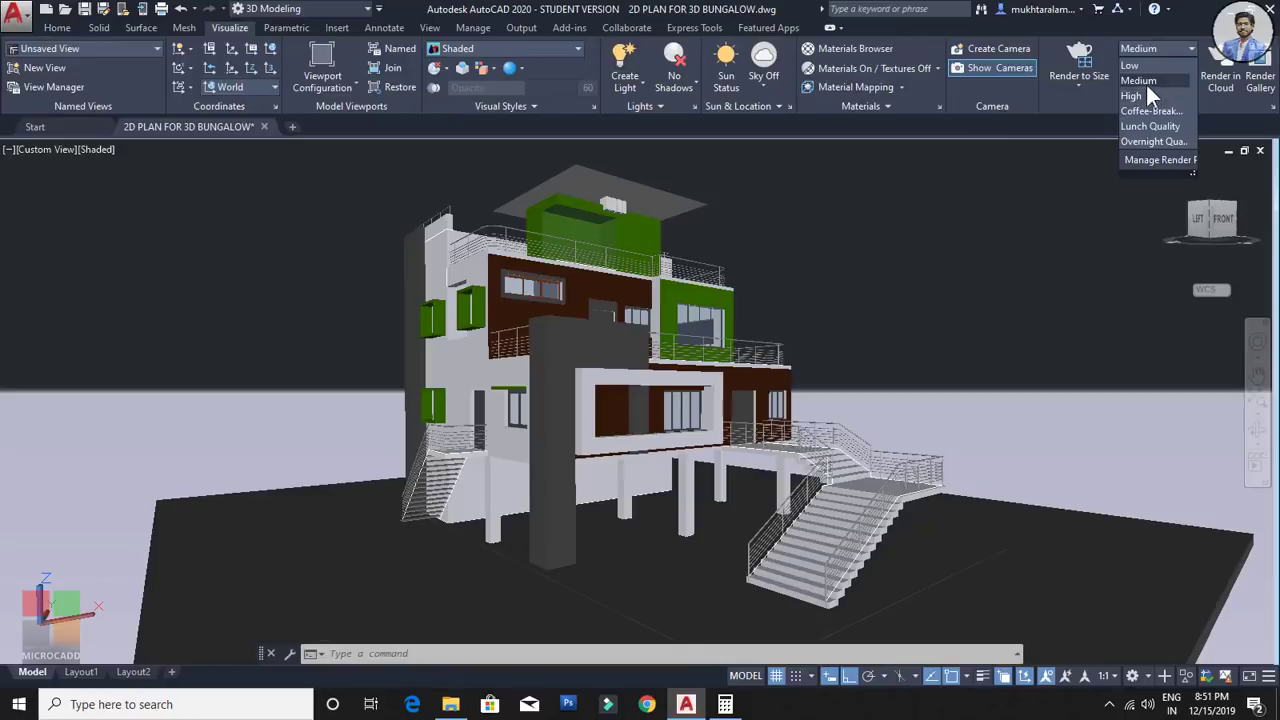
{"action": "left_click", "coordinate": [1146, 82]}
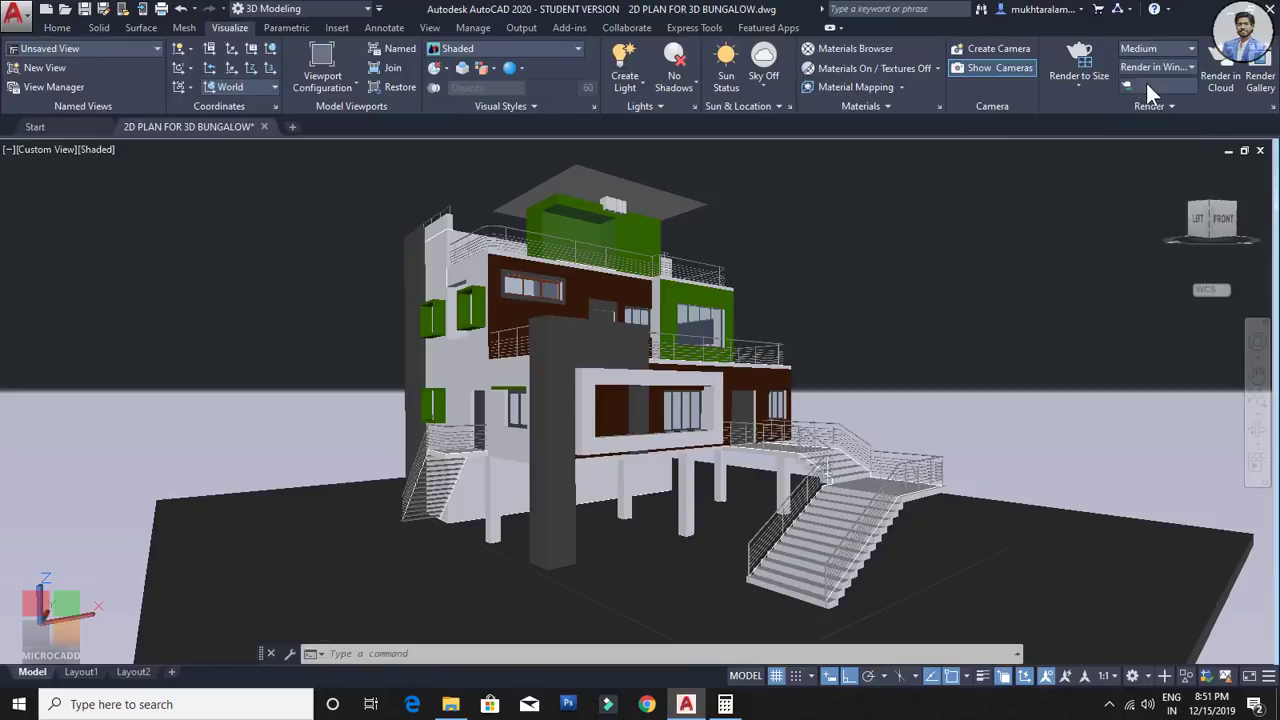
{"action": "left_click", "coordinate": [1074, 54]}
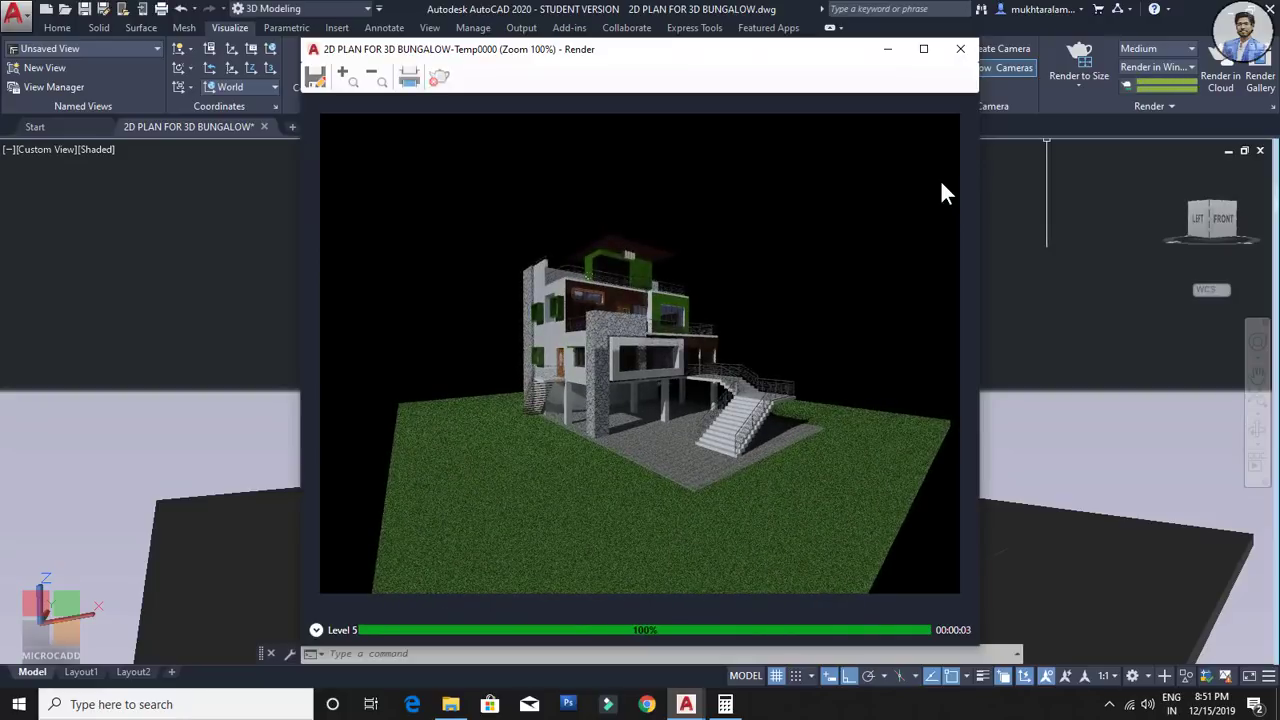
{"action": "scroll", "coordinate": [681, 395], "scroll_direction": "up", "scroll_amount": 2}
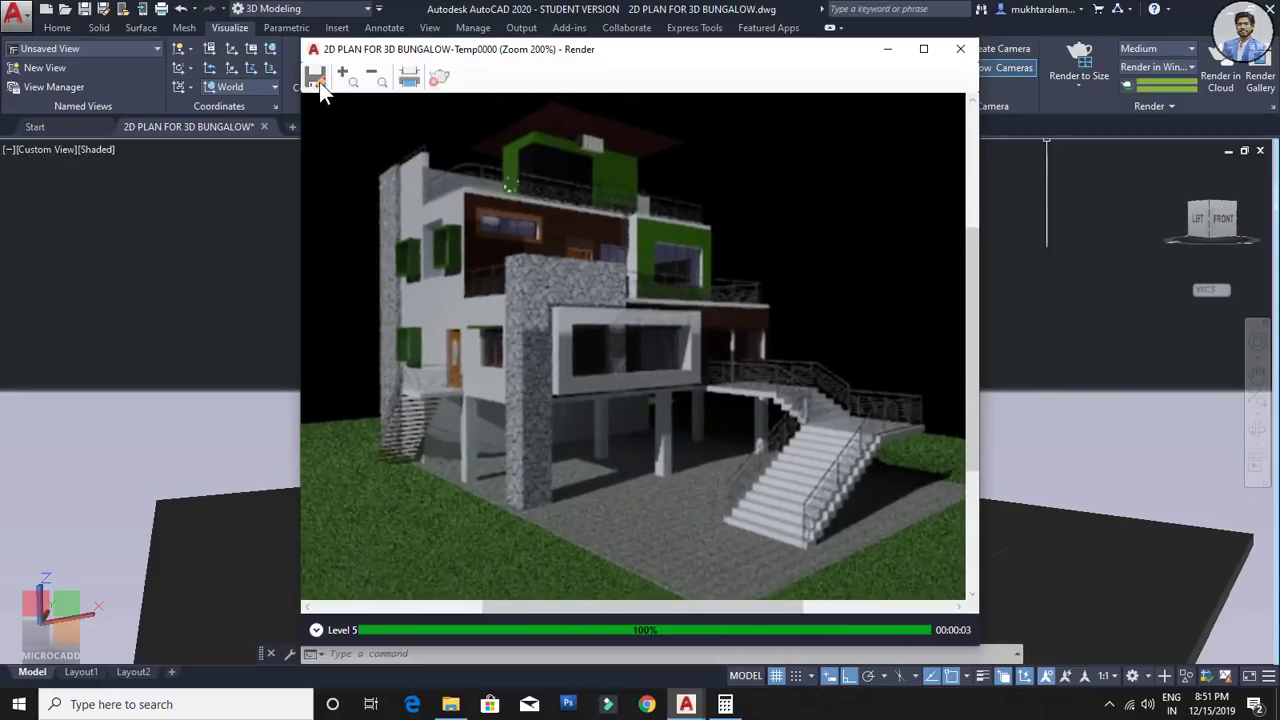
{"action": "left_click", "coordinate": [319, 82]}
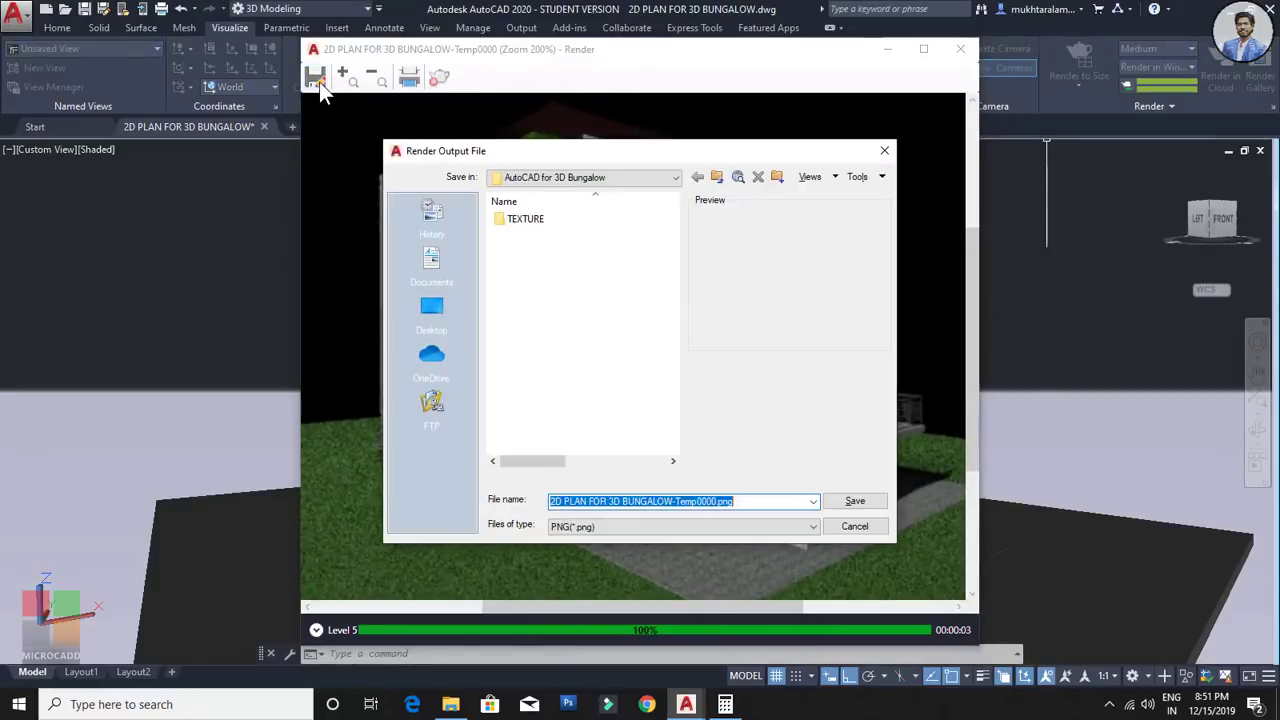
{"action": "left_click", "coordinate": [455, 314]}
{"action": "left_click", "coordinate": [853, 526]}
Step: Examine the Medium-quality render of the whole building and its facade, and close the render window
{"action": "scroll", "coordinate": [759, 299], "scroll_direction": "down", "scroll_amount": 1}
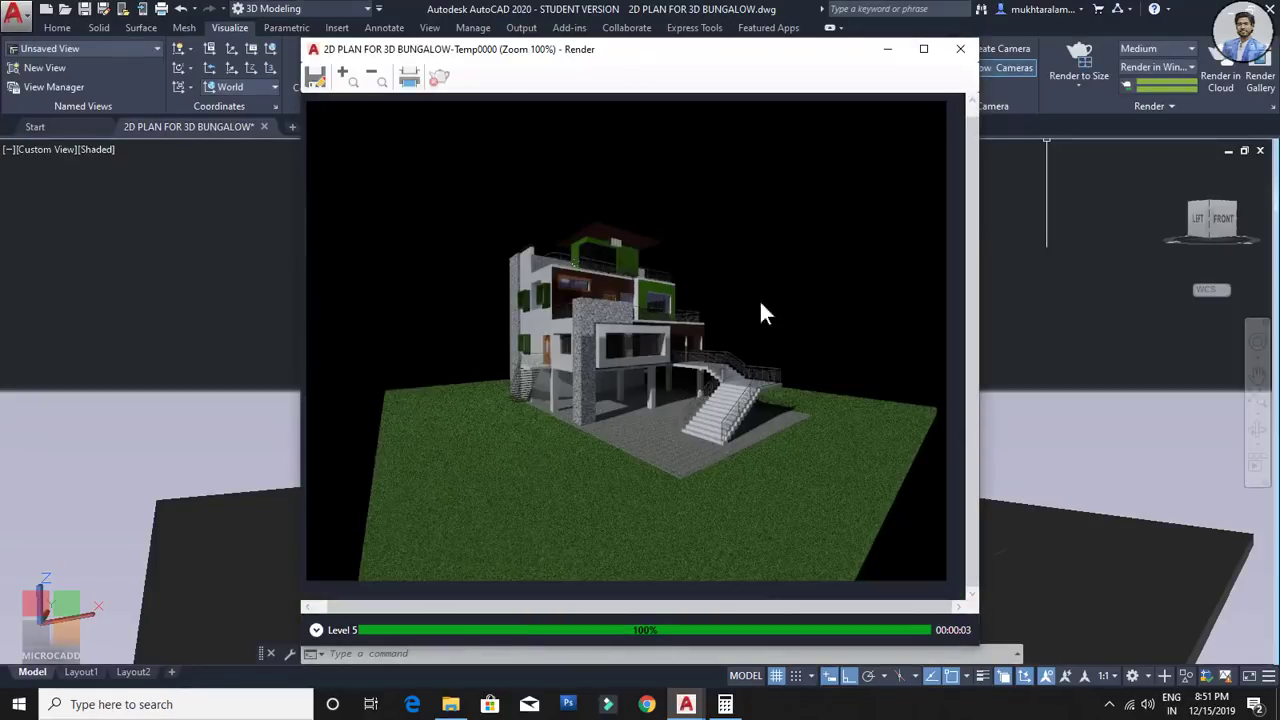
{"action": "scroll", "coordinate": [635, 331], "scroll_direction": "up", "scroll_amount": 1}
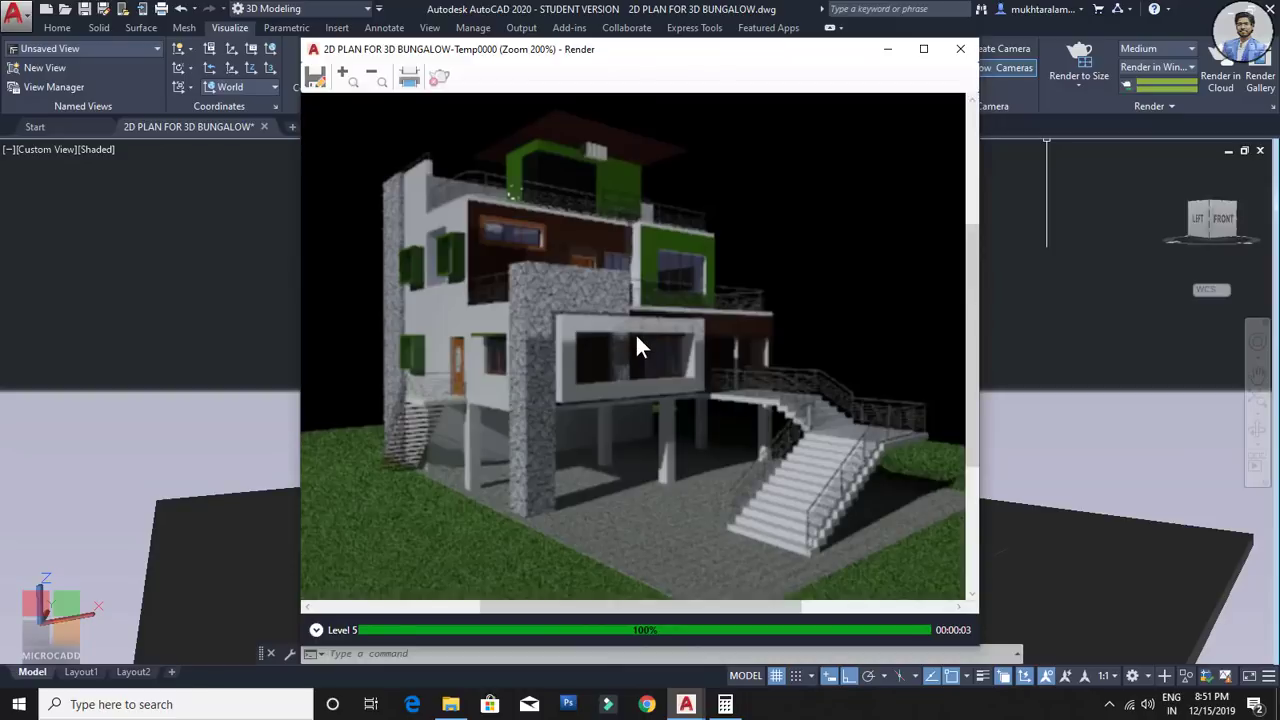
{"action": "left_click", "coordinate": [960, 48]}
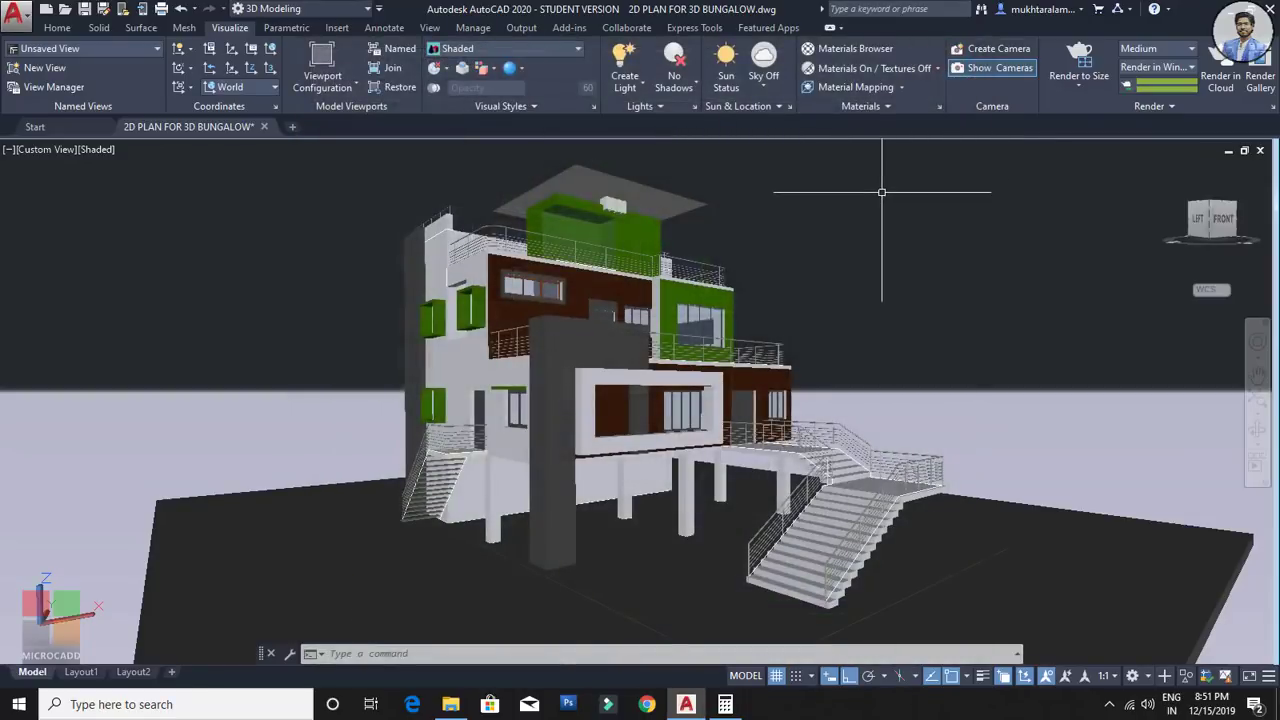
Step: Enable Sky Background and Illumination and set the viewport to Full Shadows
{"action": "left_click", "coordinate": [769, 77]}
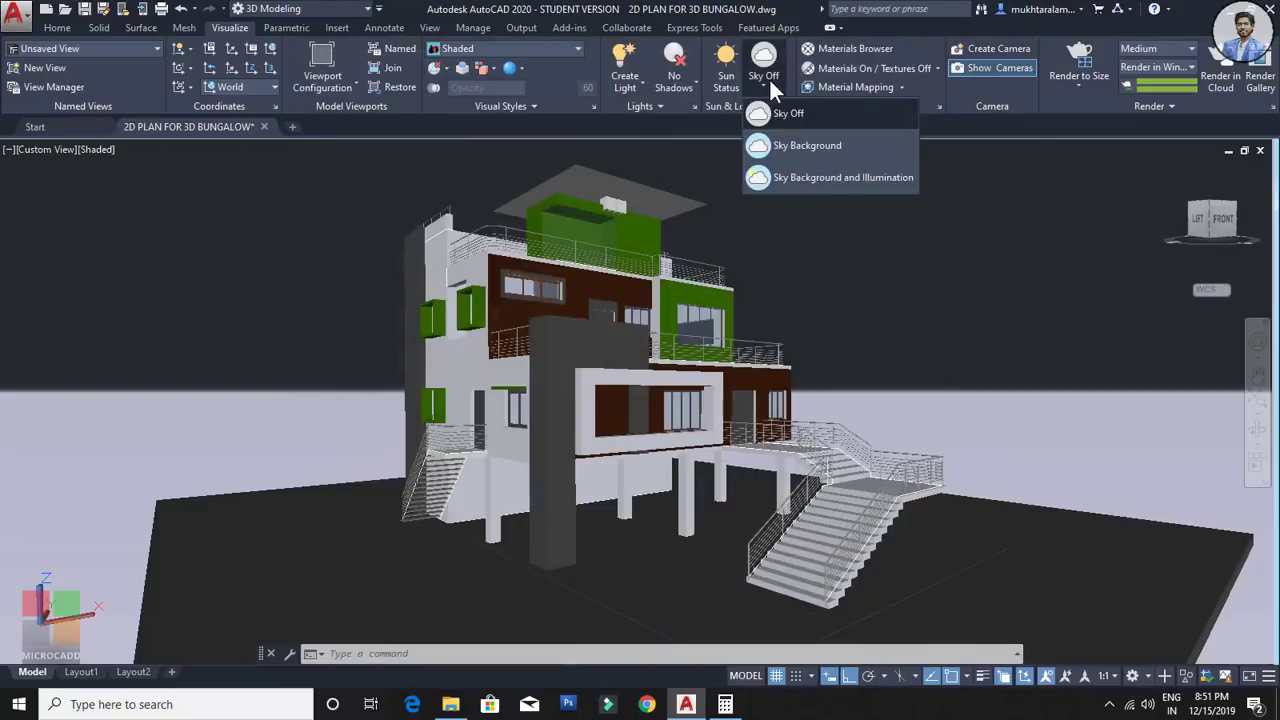
{"action": "left_click", "coordinate": [790, 183]}
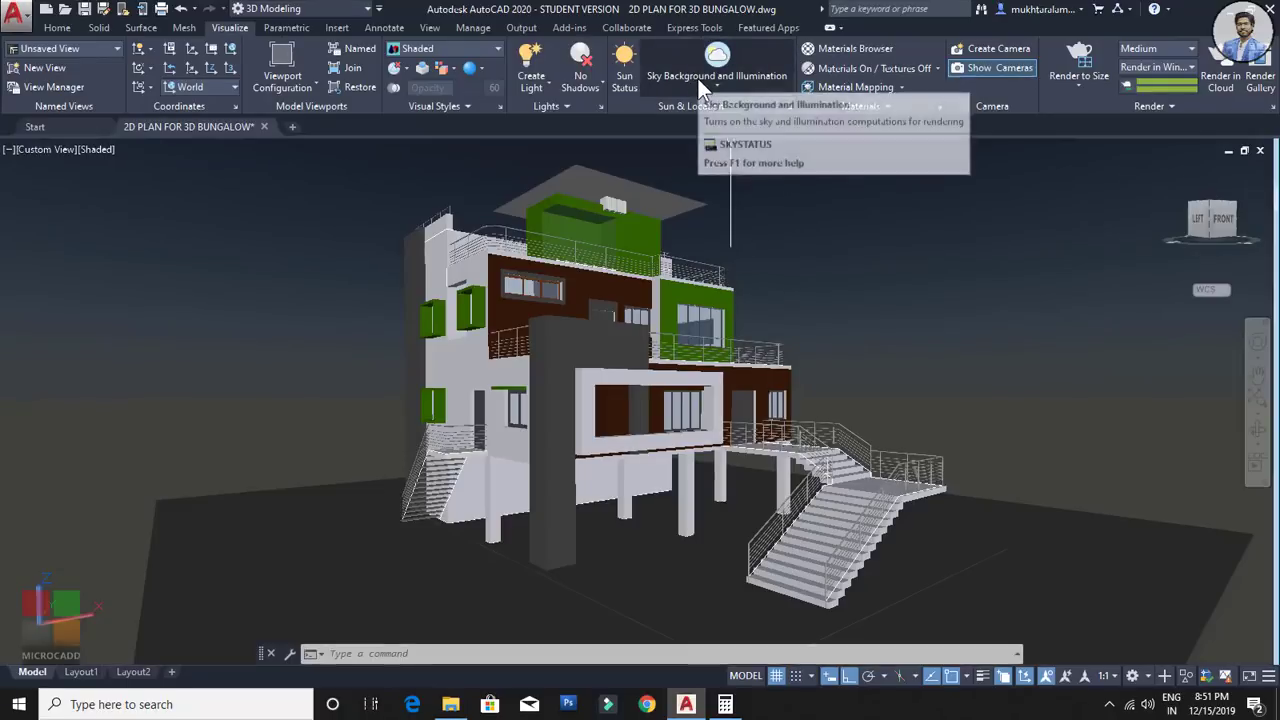
{"action": "left_click", "coordinate": [580, 89]}
{"action": "left_click", "coordinate": [607, 180]}
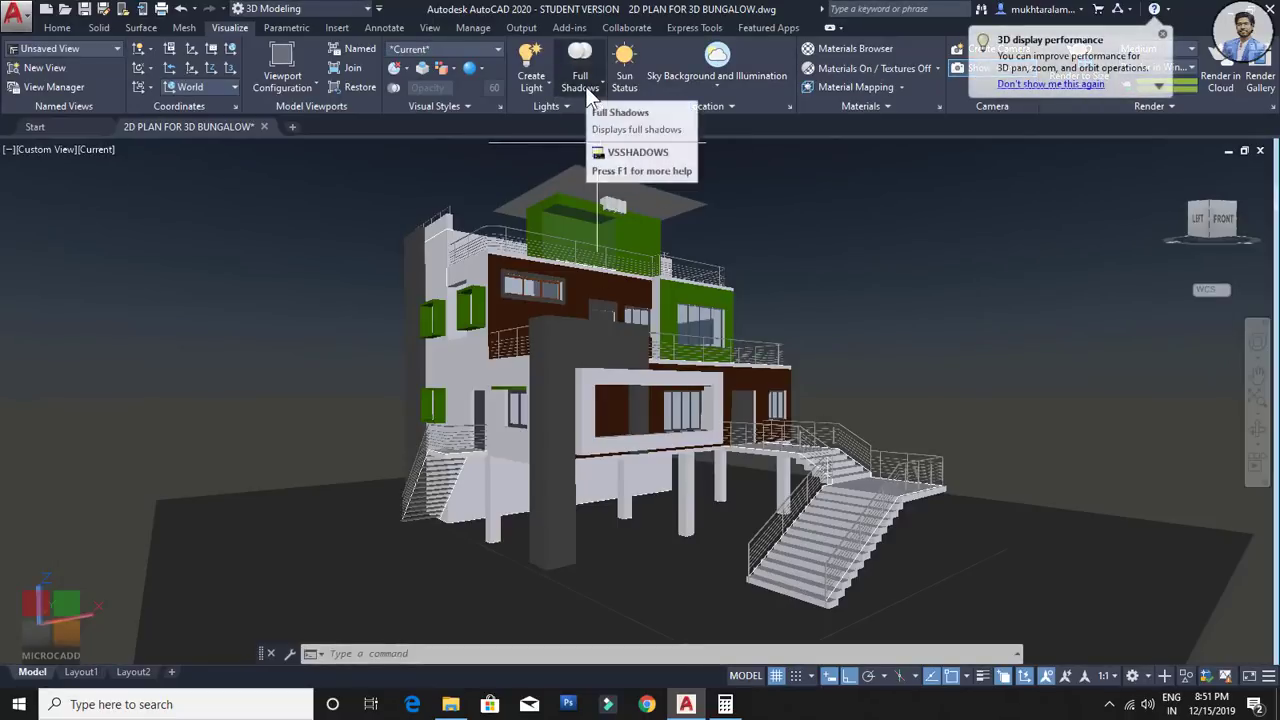
Step: Render the bungalow again with the sky and shadows, inspect the image up close, and close the render window
{"action": "left_click", "coordinate": [1162, 35]}
{"action": "left_click", "coordinate": [1080, 58]}
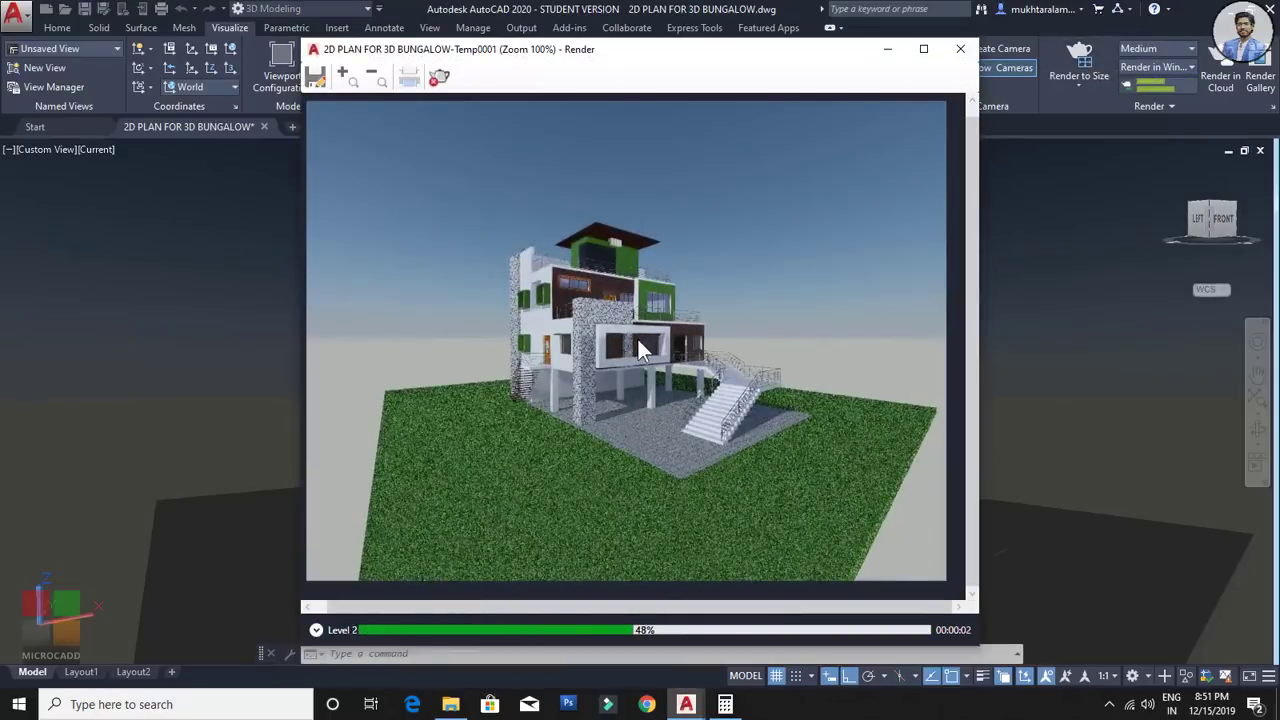
{"action": "scroll", "coordinate": [636, 336], "scroll_direction": "up", "scroll_amount": 1}
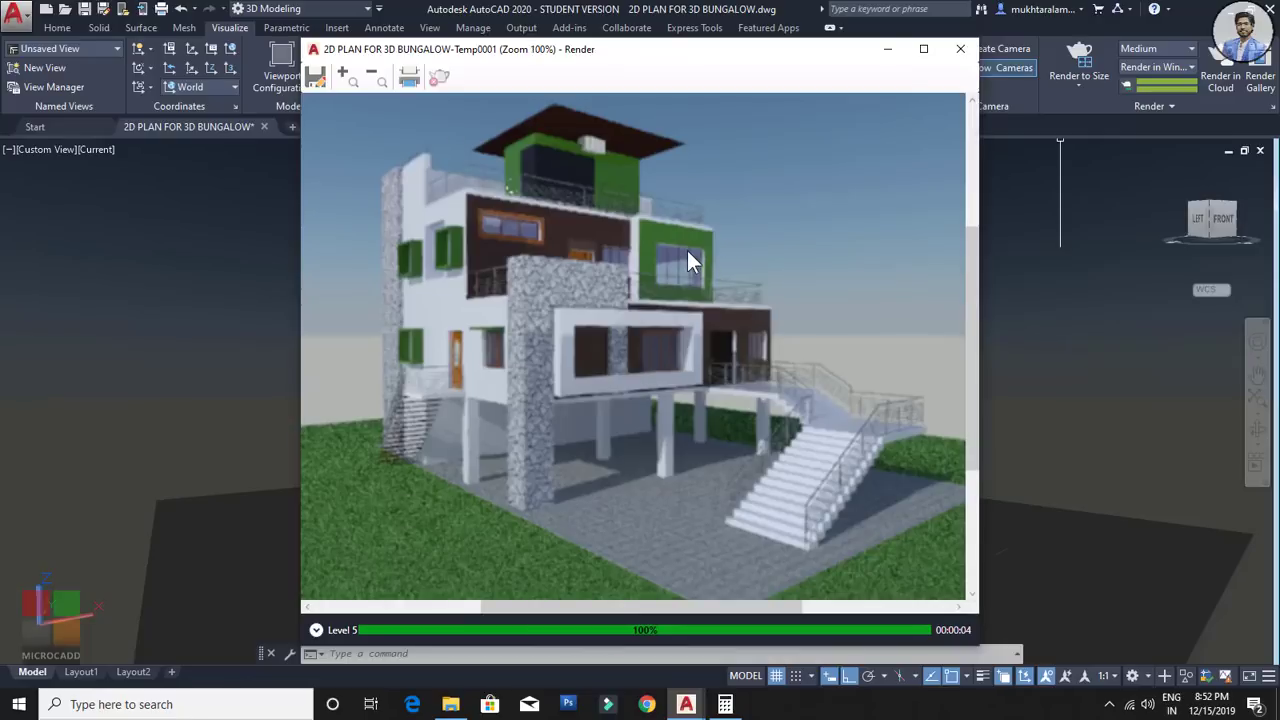
{"action": "scroll", "coordinate": [687, 250], "scroll_direction": "down", "scroll_amount": 2}
{"action": "left_click", "coordinate": [960, 48]}
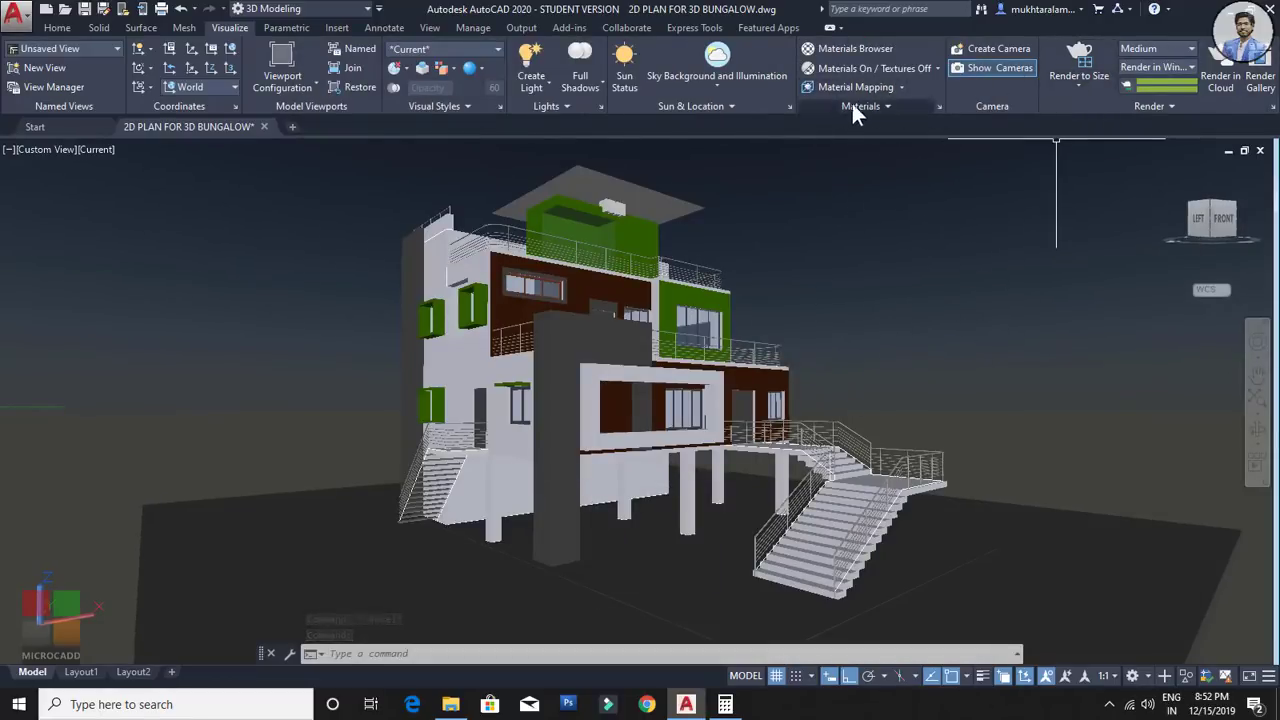
Step: Set the render output size to 3300 x 2550 px (11 x 8.5 in @ 300dpi) and the render preset to High
{"action": "left_click", "coordinate": [1084, 87]}
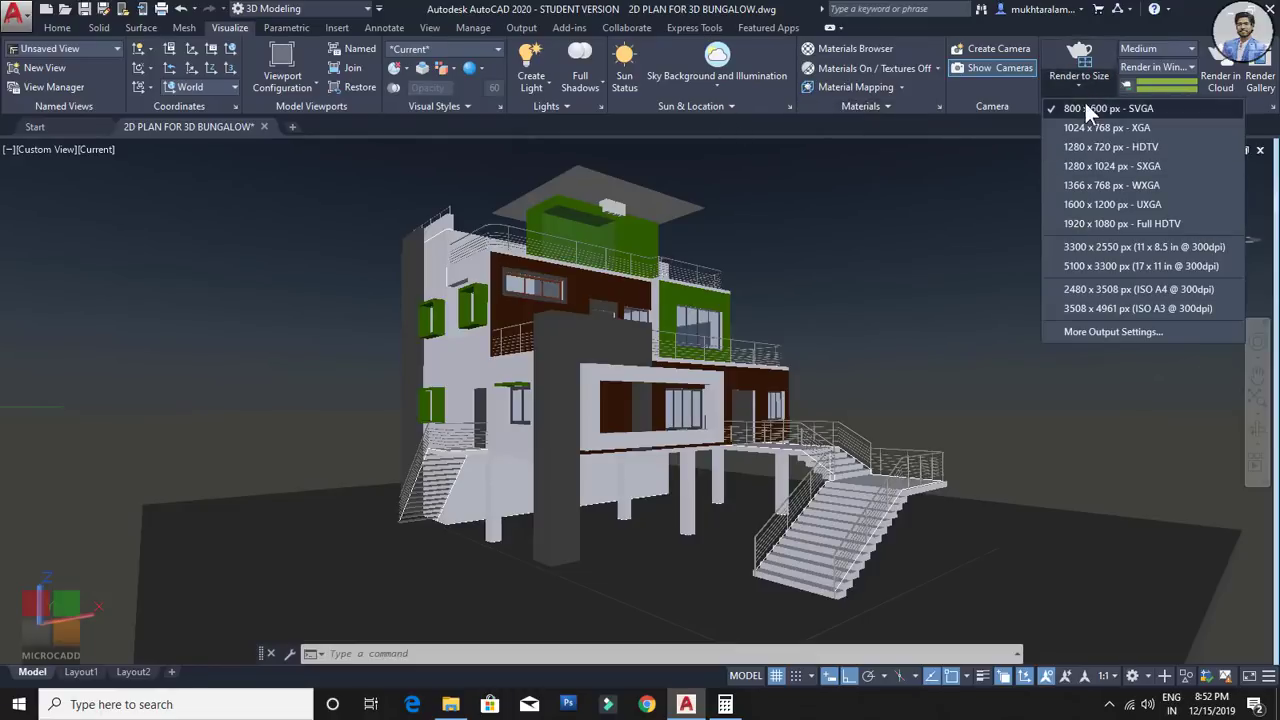
{"action": "left_click", "coordinate": [1082, 250]}
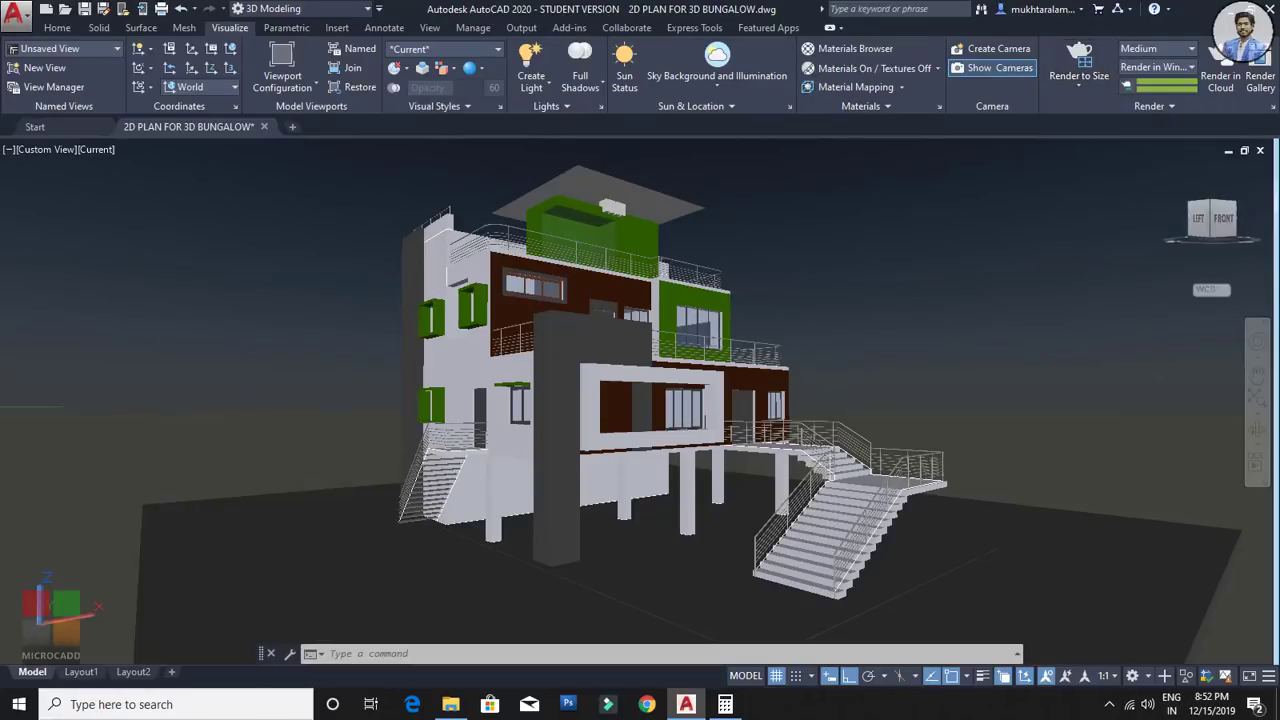
{"action": "left_click", "coordinate": [1079, 84]}
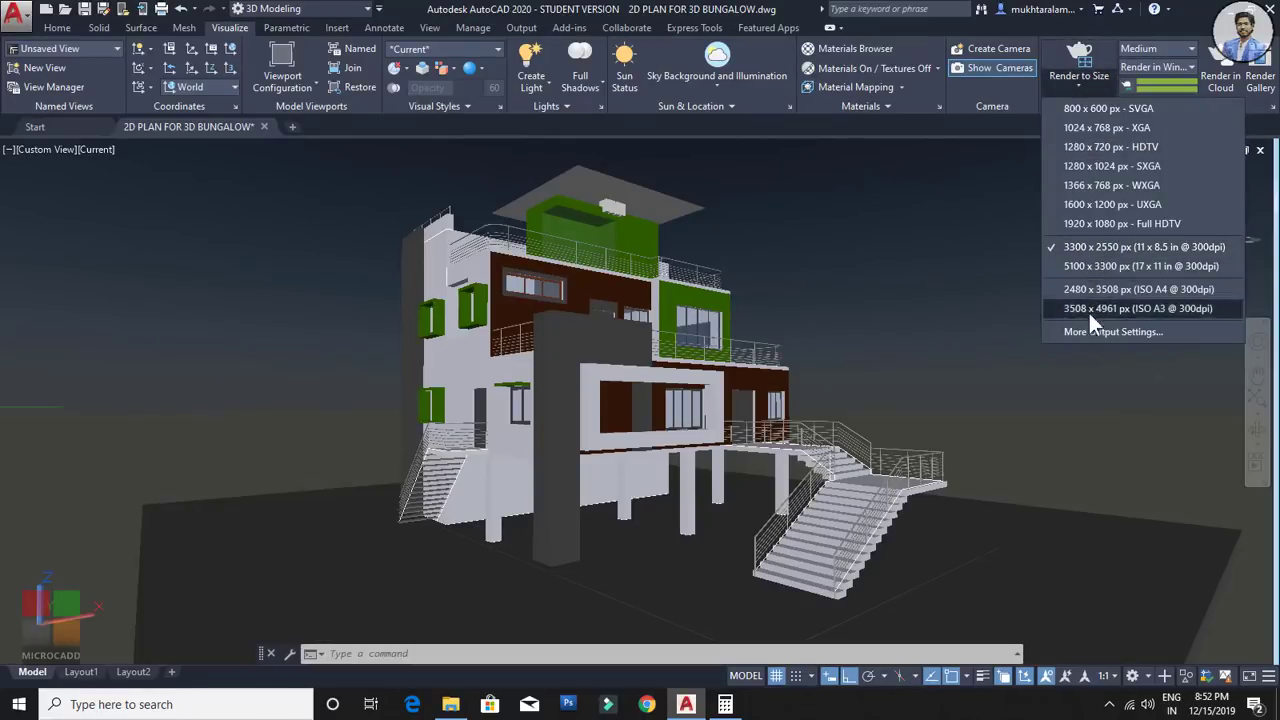
{"action": "left_click", "coordinate": [1100, 246]}
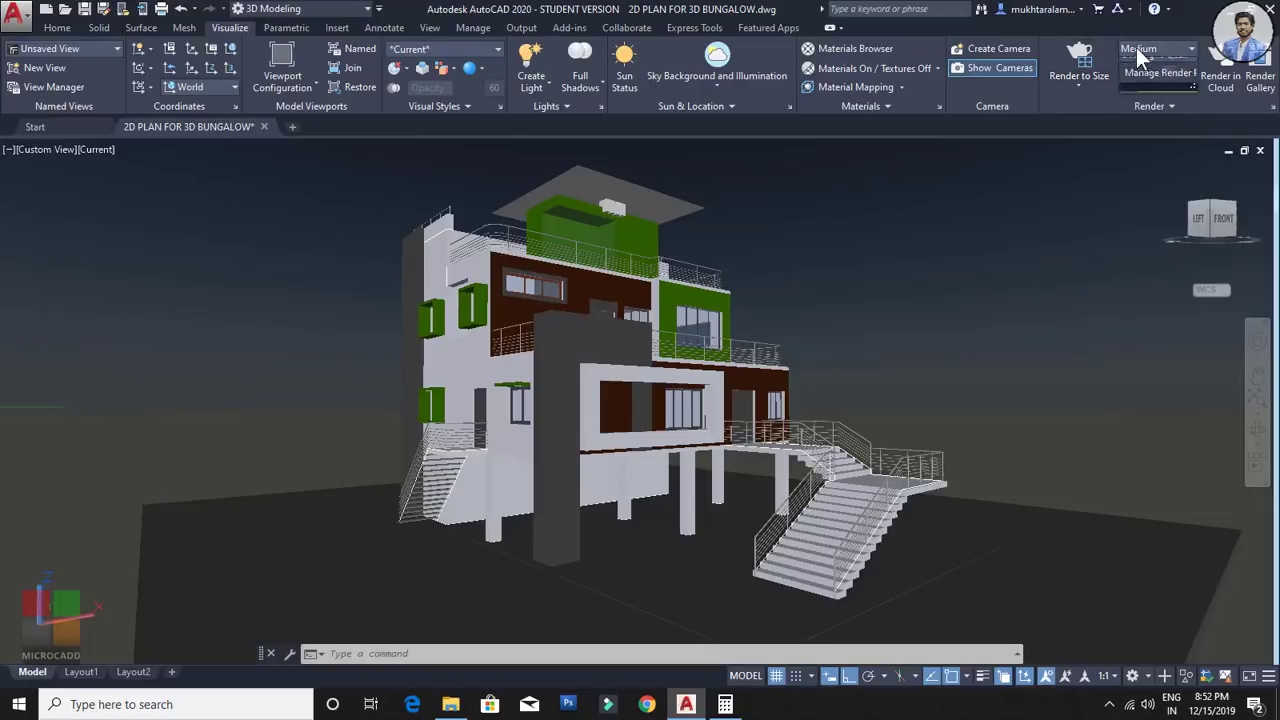
{"action": "left_click", "coordinate": [1155, 48]}
{"action": "left_click", "coordinate": [1130, 99]}
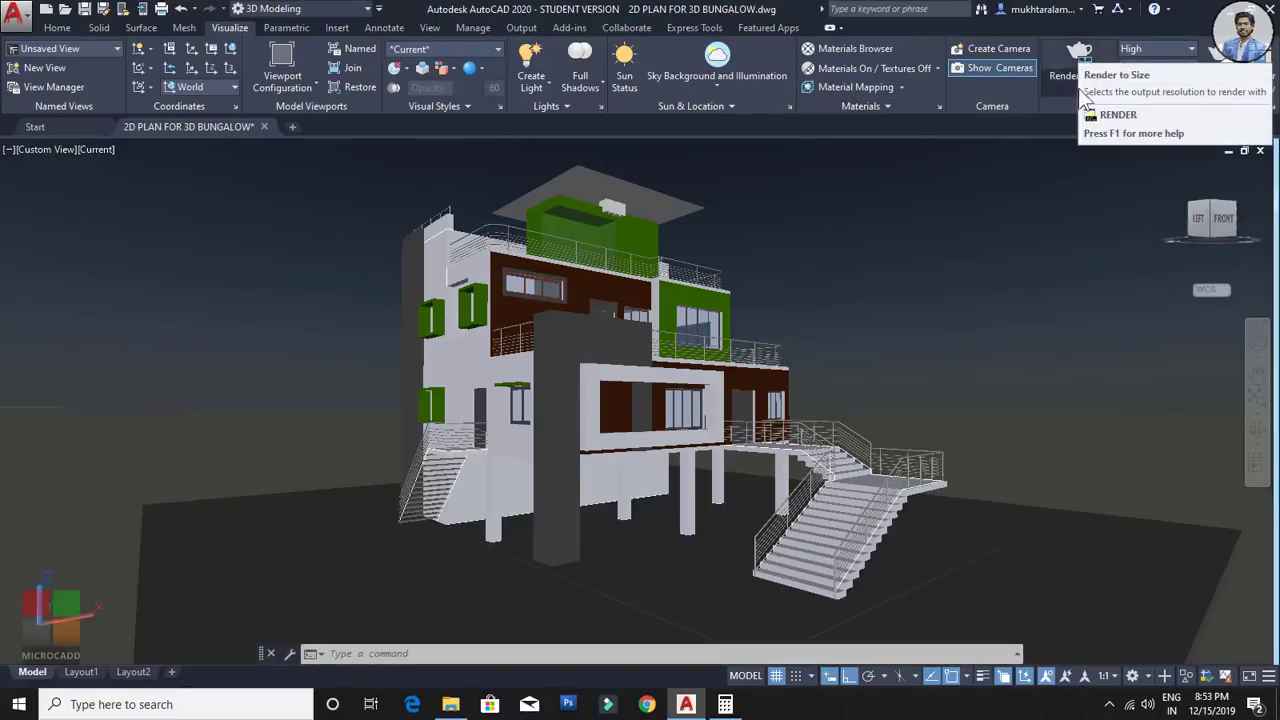
Step: Switch the render output to 800 x 600 px SVGA at Medium quality and render the view
{"action": "left_click", "coordinate": [1101, 82]}
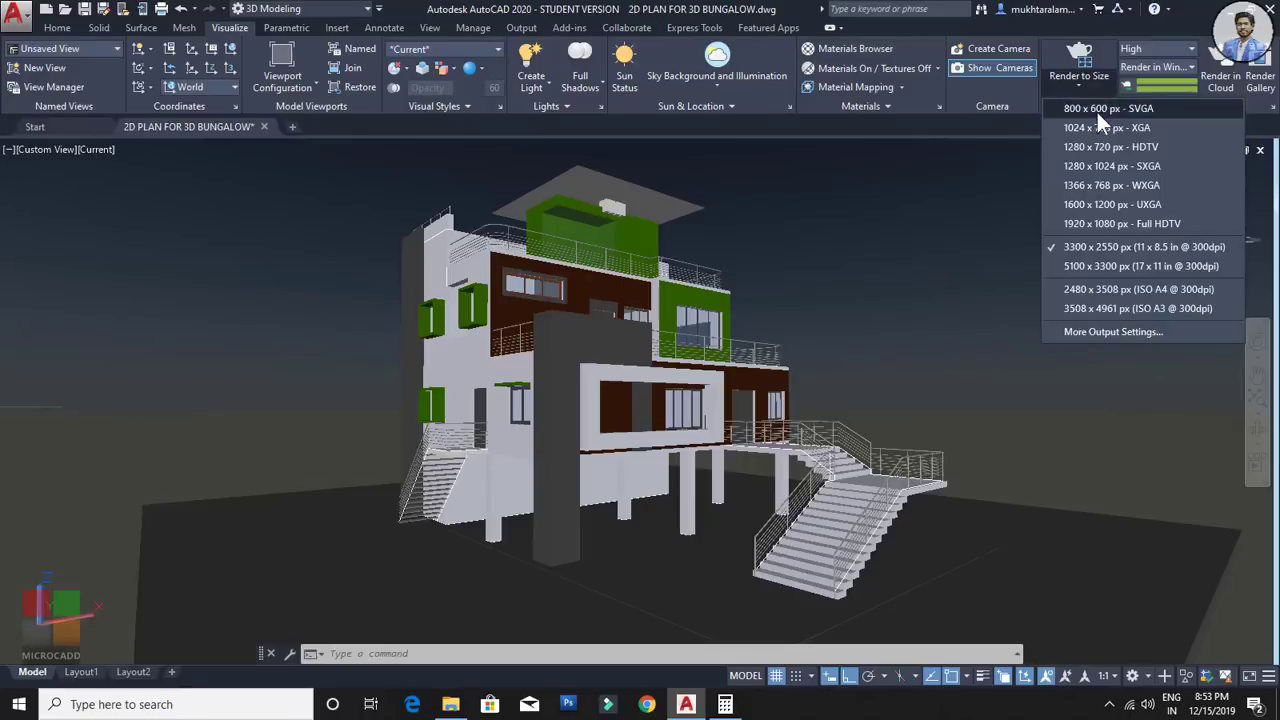
{"action": "left_click", "coordinate": [1140, 54]}
{"action": "left_click", "coordinate": [1143, 79]}
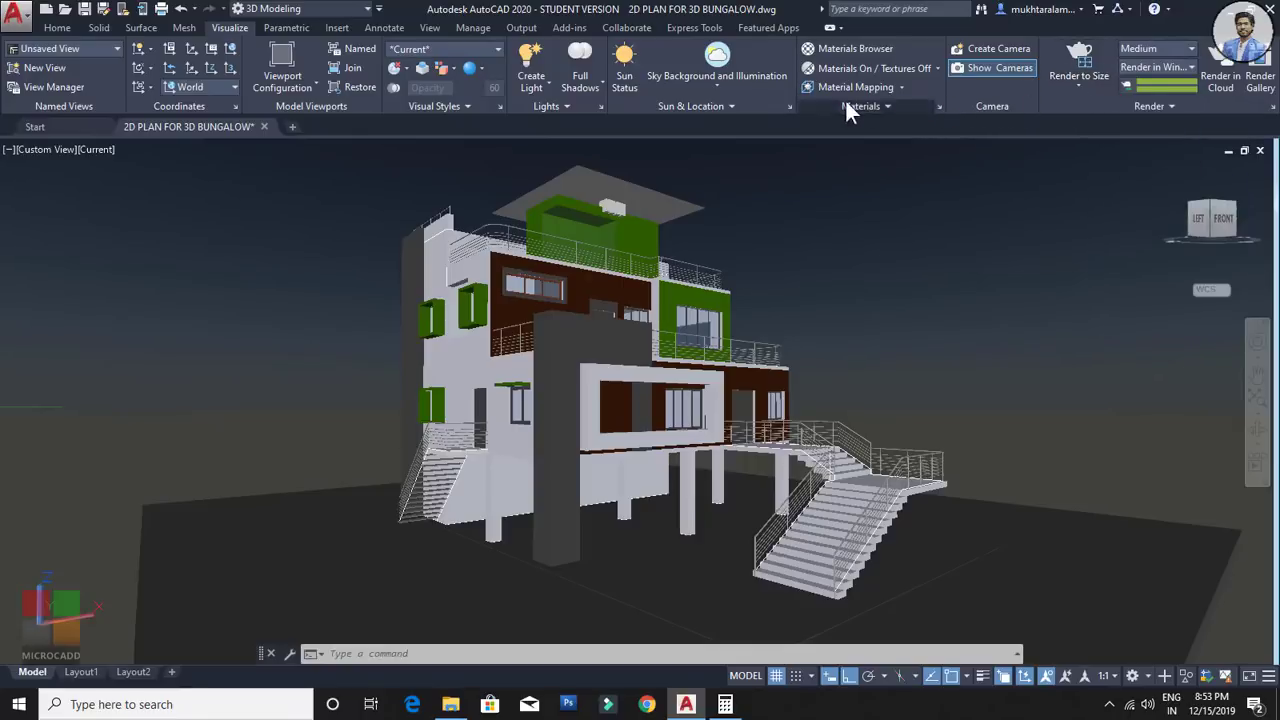
{"action": "left_click", "coordinate": [1079, 60]}
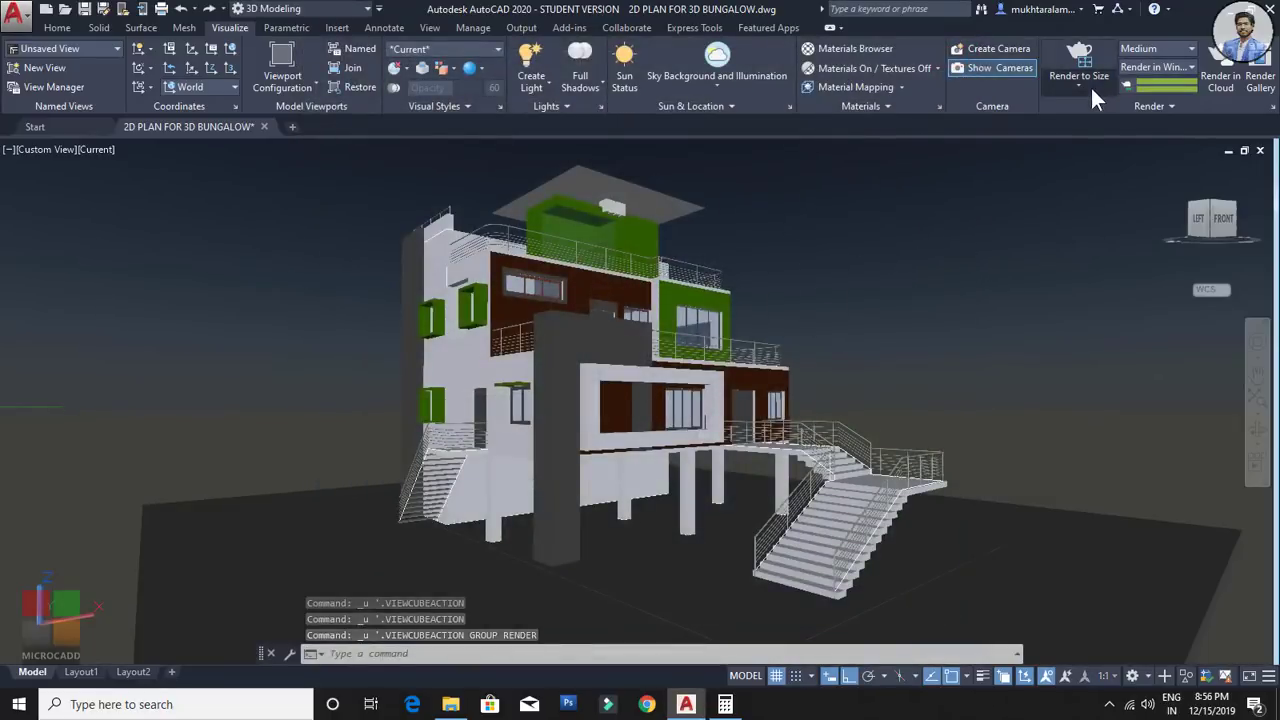
Step: Configure the final render for 3300 x 2550 px output and High quality, with Sky Background and Illumination
{"action": "left_click", "coordinate": [1090, 87]}
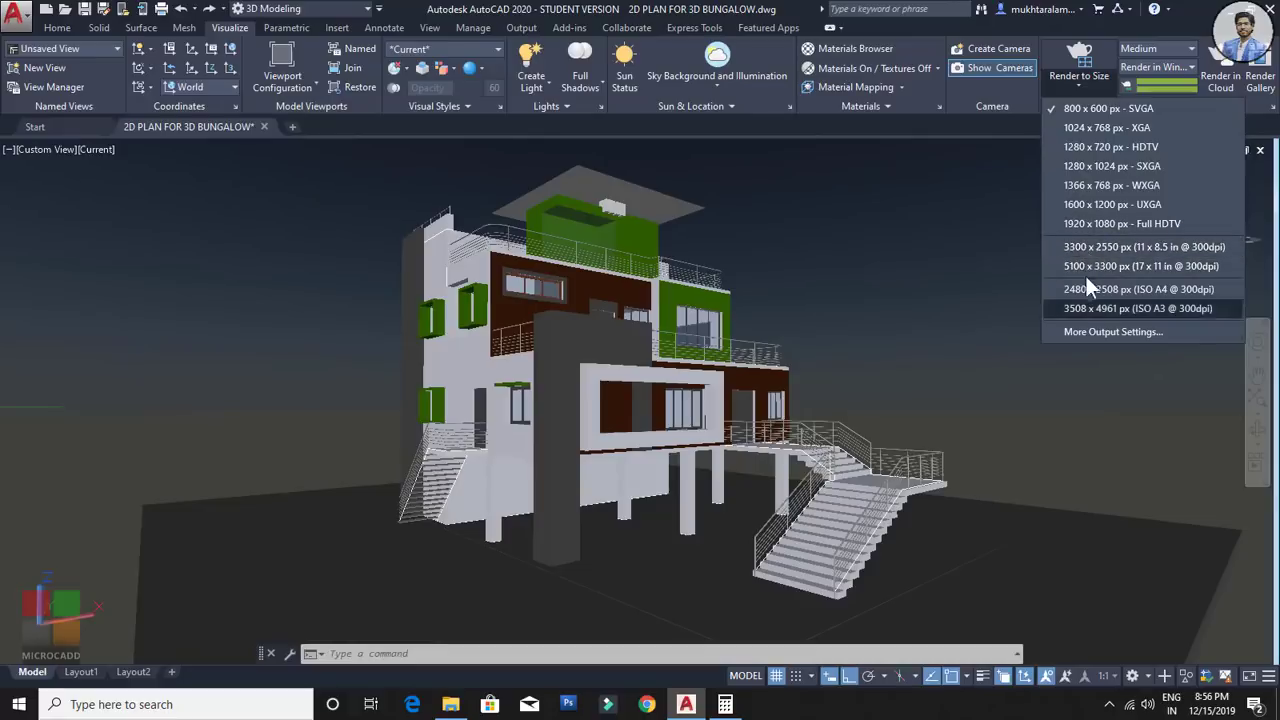
{"action": "left_click", "coordinate": [1089, 245]}
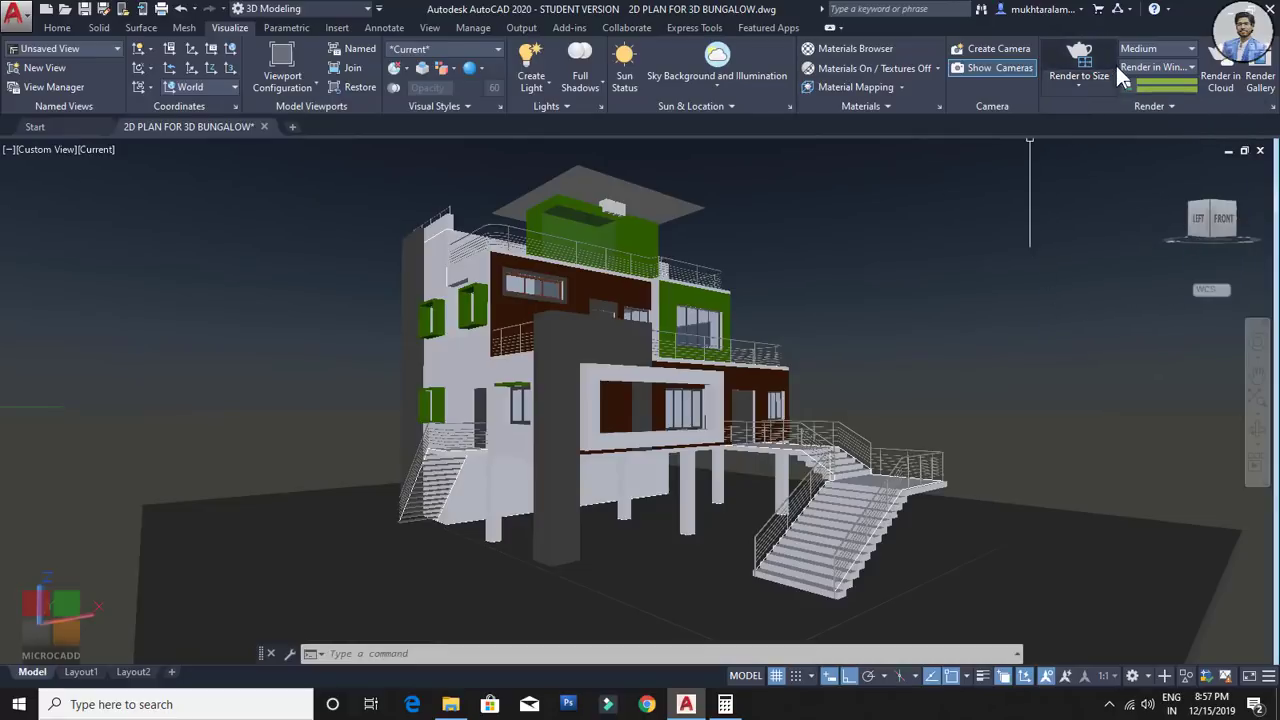
{"action": "left_click", "coordinate": [1164, 47]}
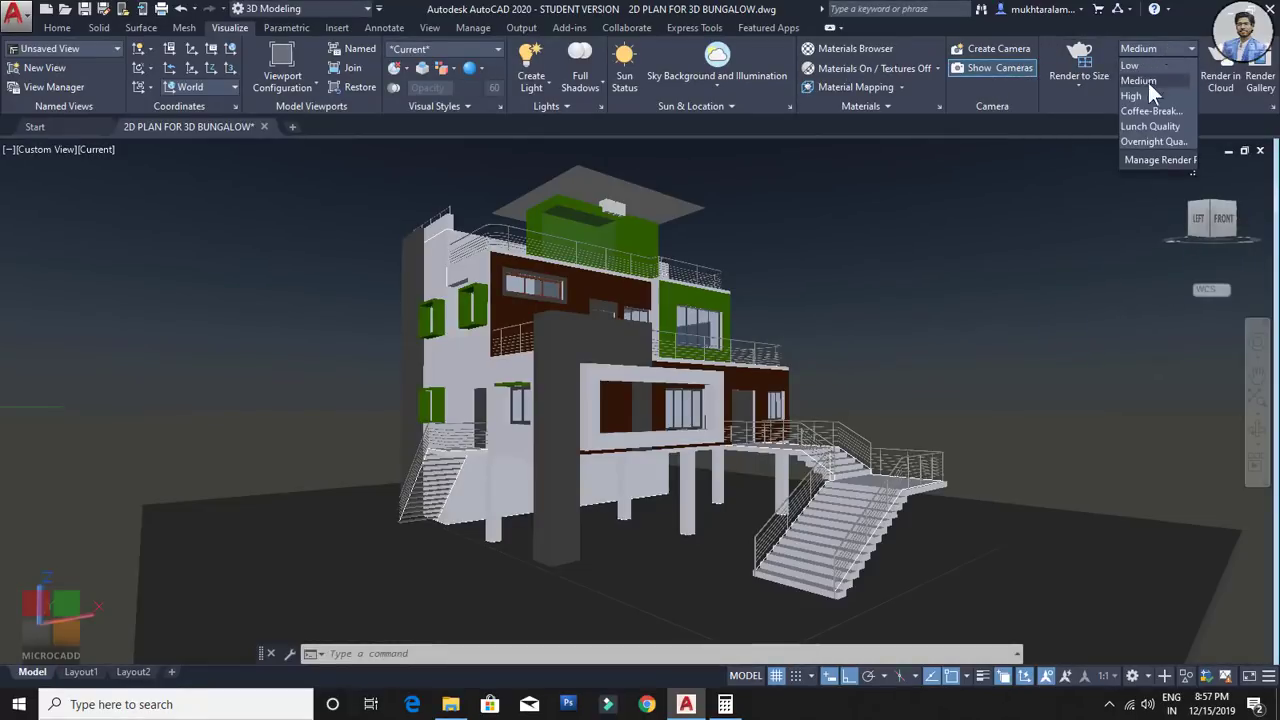
{"action": "left_click", "coordinate": [1145, 95]}
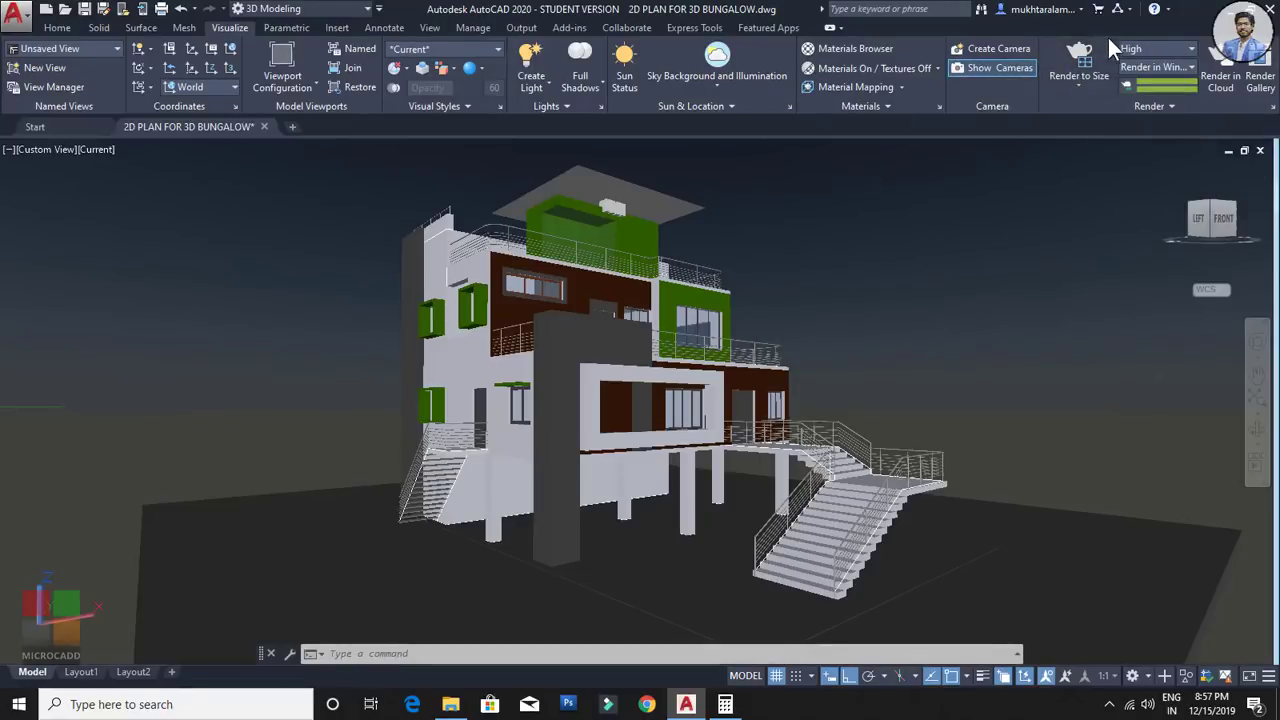
{"action": "left_click", "coordinate": [691, 92]}
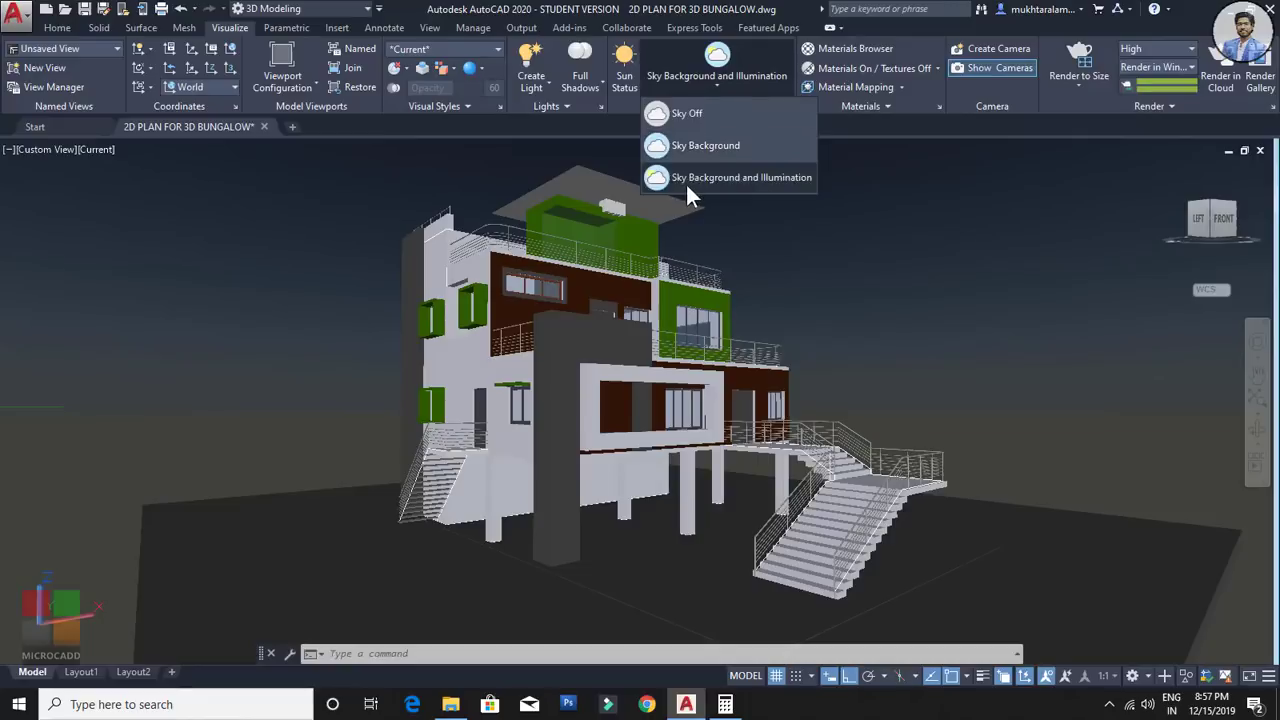
{"action": "left_click", "coordinate": [686, 179]}
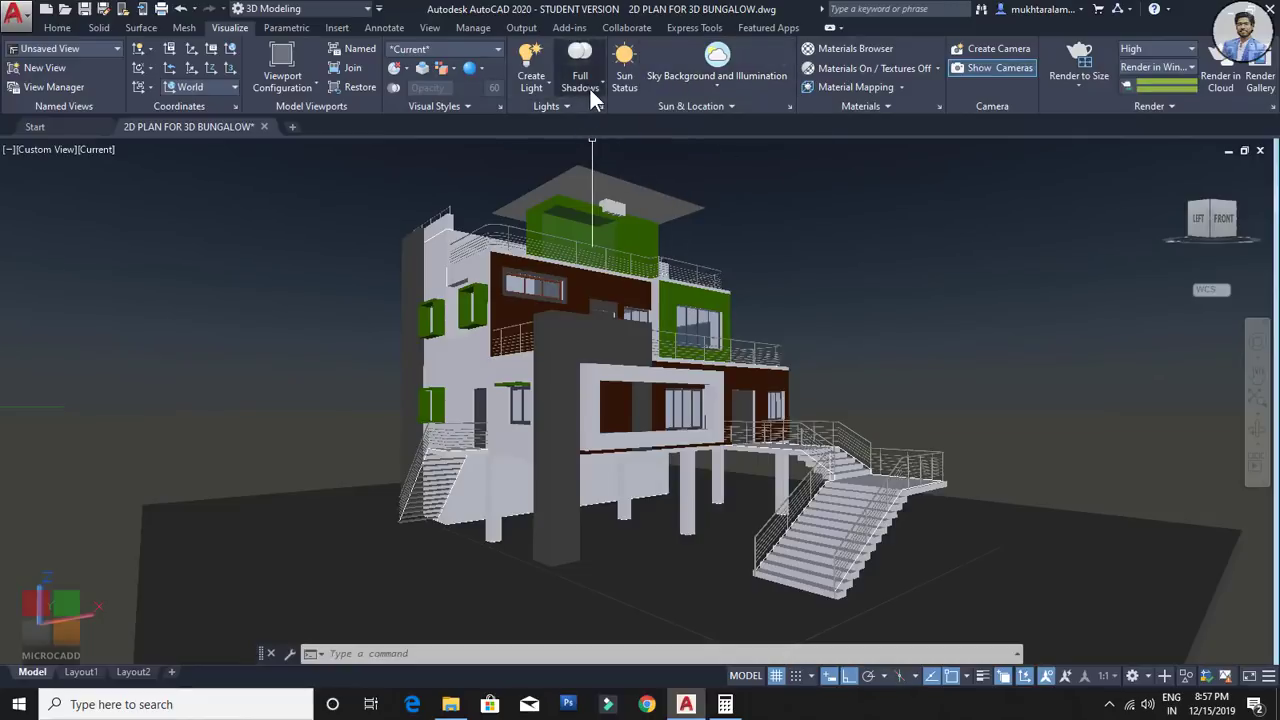
Step: Start the final render, maximize the render window, and inspect the stone cladding and front windows closely
{"action": "left_click", "coordinate": [1078, 52]}
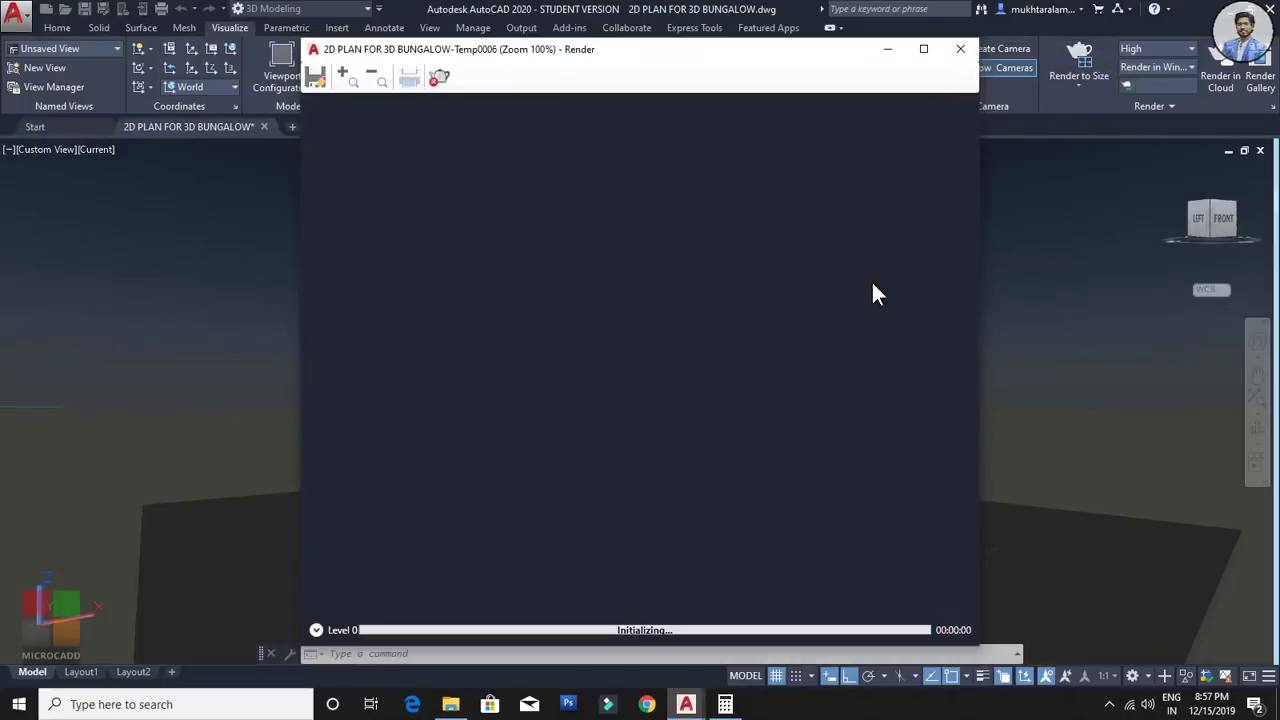
{"action": "left_click", "coordinate": [923, 49]}
{"action": "scroll", "coordinate": [657, 400], "scroll_direction": "up", "scroll_amount": 2}
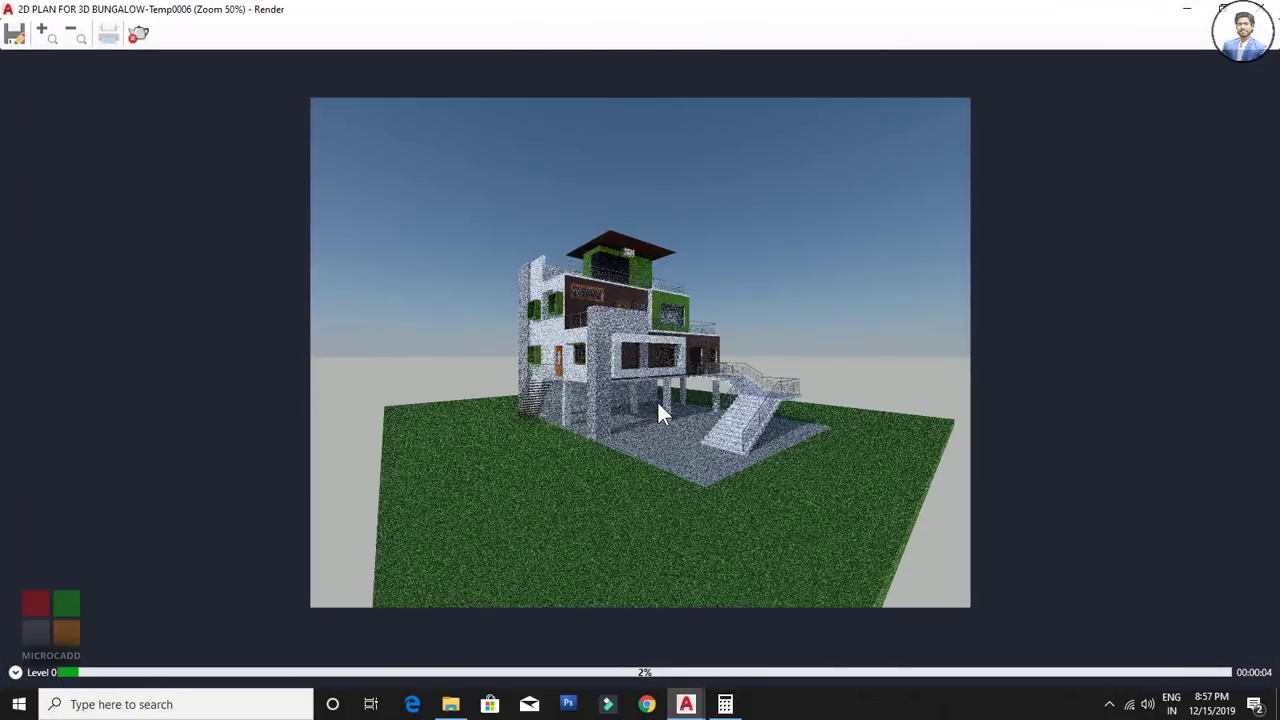
{"action": "scroll", "coordinate": [657, 400], "scroll_direction": "up", "scroll_amount": 2}
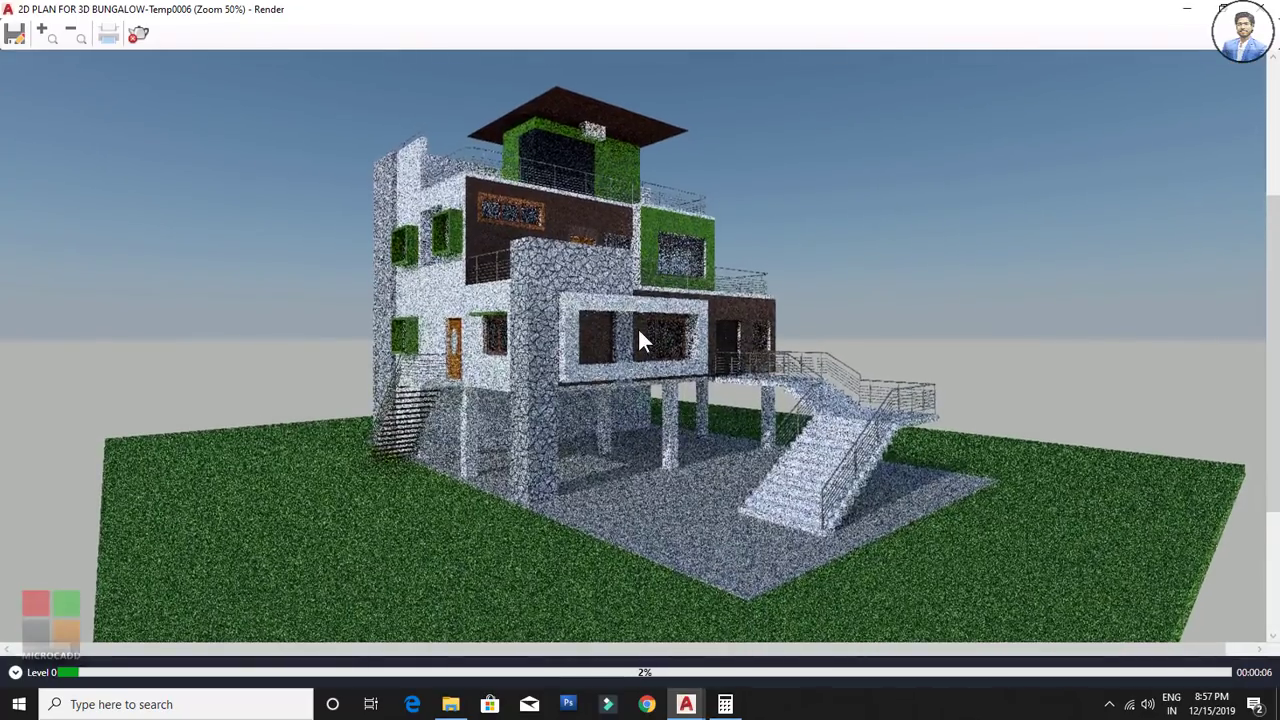
{"action": "scroll", "coordinate": [641, 345], "scroll_direction": "up", "scroll_amount": 1}
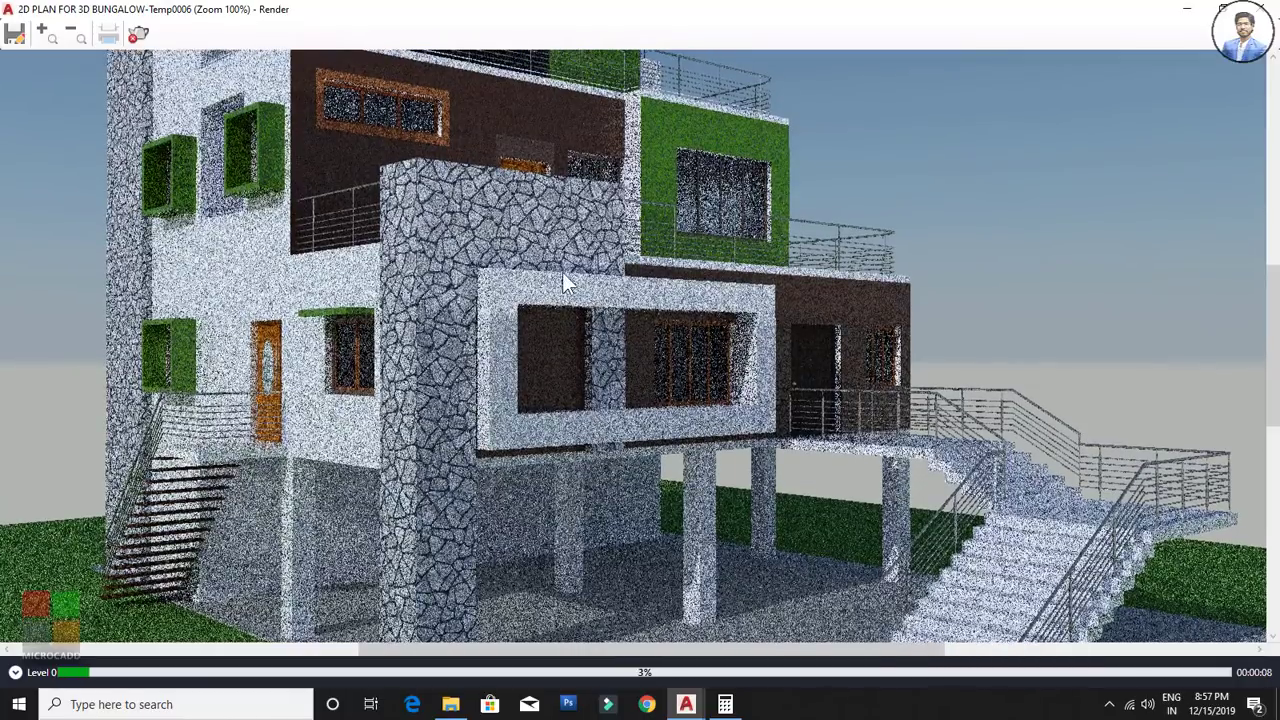
{"action": "scroll", "coordinate": [563, 276], "scroll_direction": "up", "scroll_amount": 1}
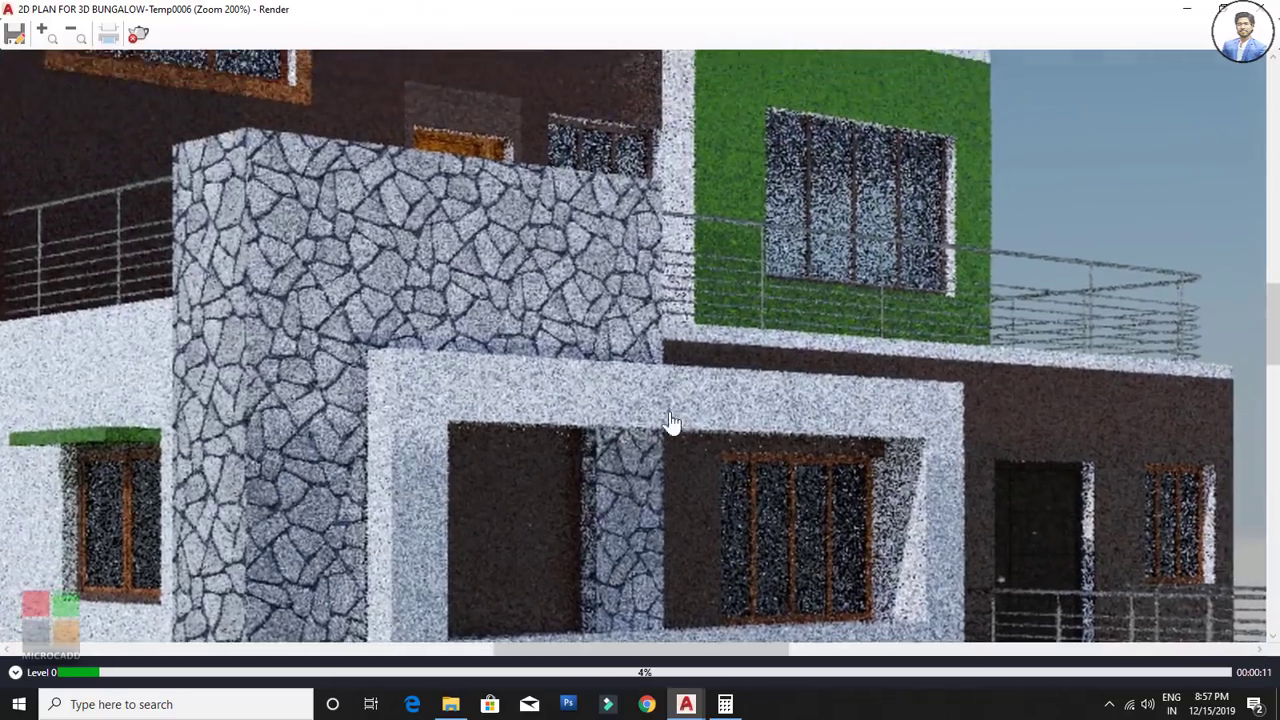
Step: Examine the in-progress render up close across the upper windows, balcony railings, green window boxes and stone-clad wall
{"action": "left_click_drag", "start_coordinate": [670, 414], "coordinate": [657, 462]}
{"action": "left_click_drag", "start_coordinate": [702, 254], "coordinate": [650, 395]}
{"action": "scroll", "coordinate": [687, 278], "scroll_direction": "down", "scroll_amount": 1}
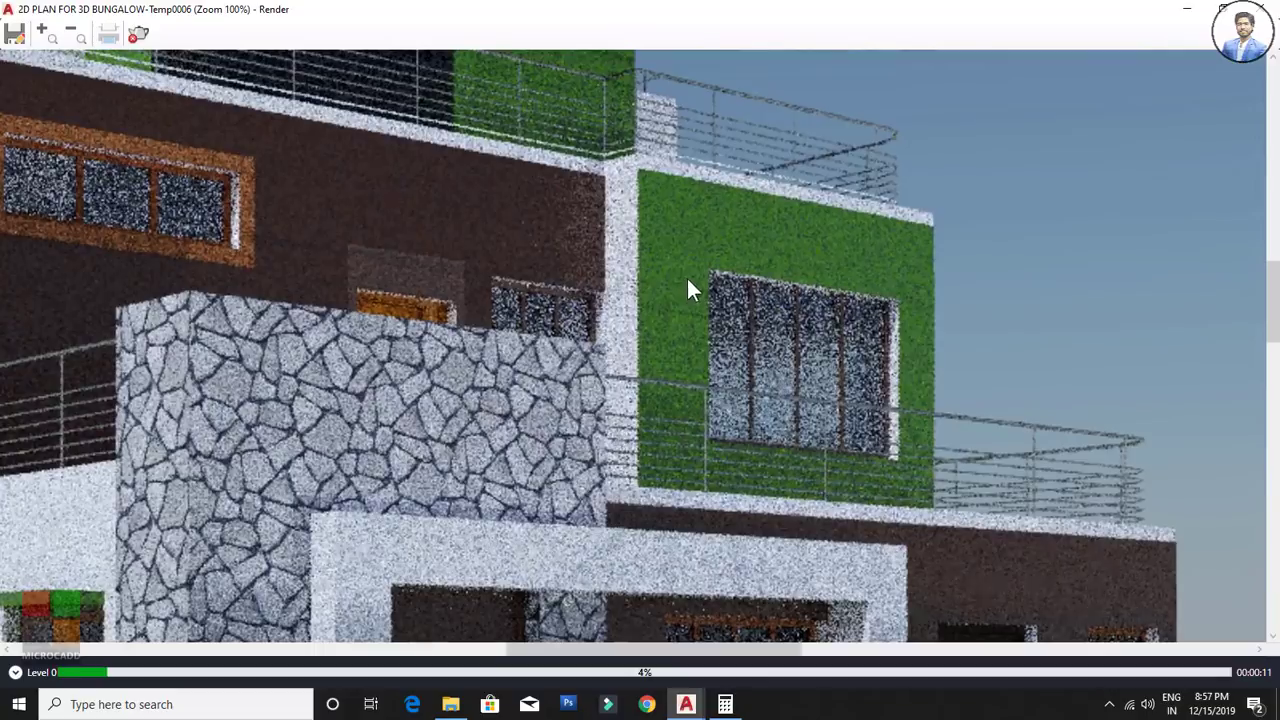
{"action": "scroll", "coordinate": [687, 280], "scroll_direction": "down", "scroll_amount": 1}
{"action": "scroll", "coordinate": [637, 310], "scroll_direction": "down", "scroll_amount": 1}
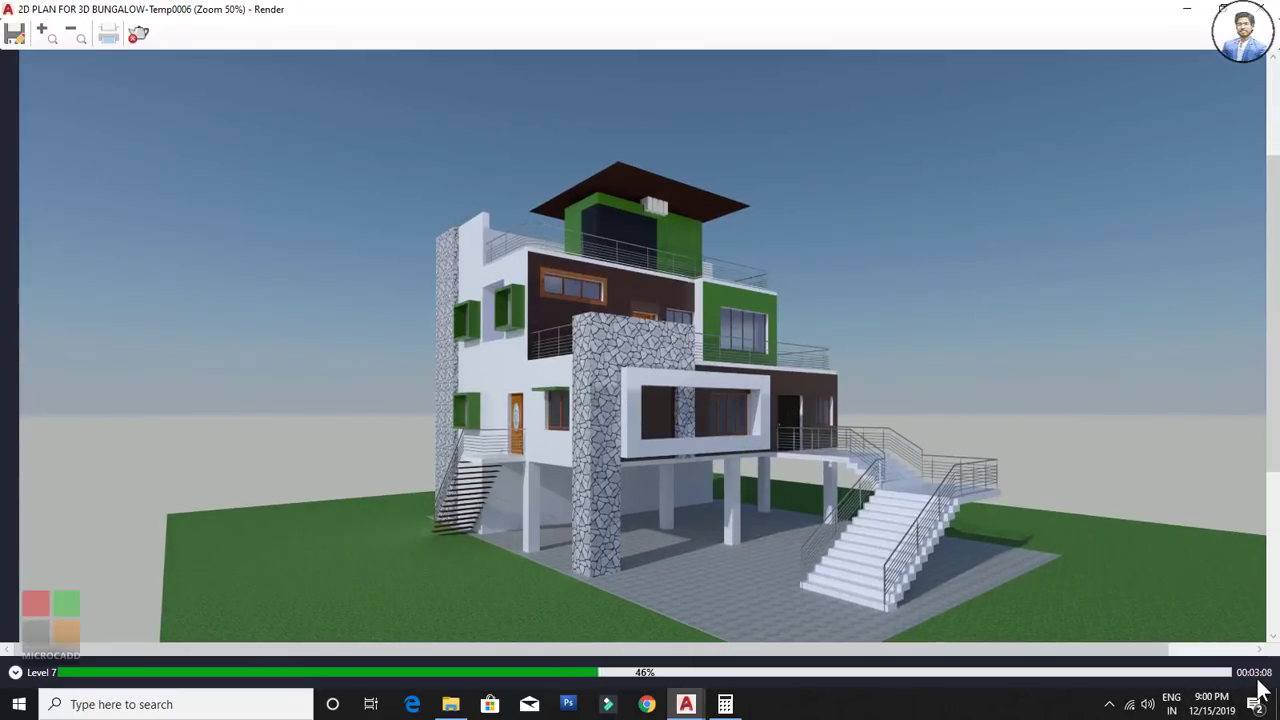
{"action": "scroll", "coordinate": [690, 318], "scroll_direction": "up", "scroll_amount": 2}
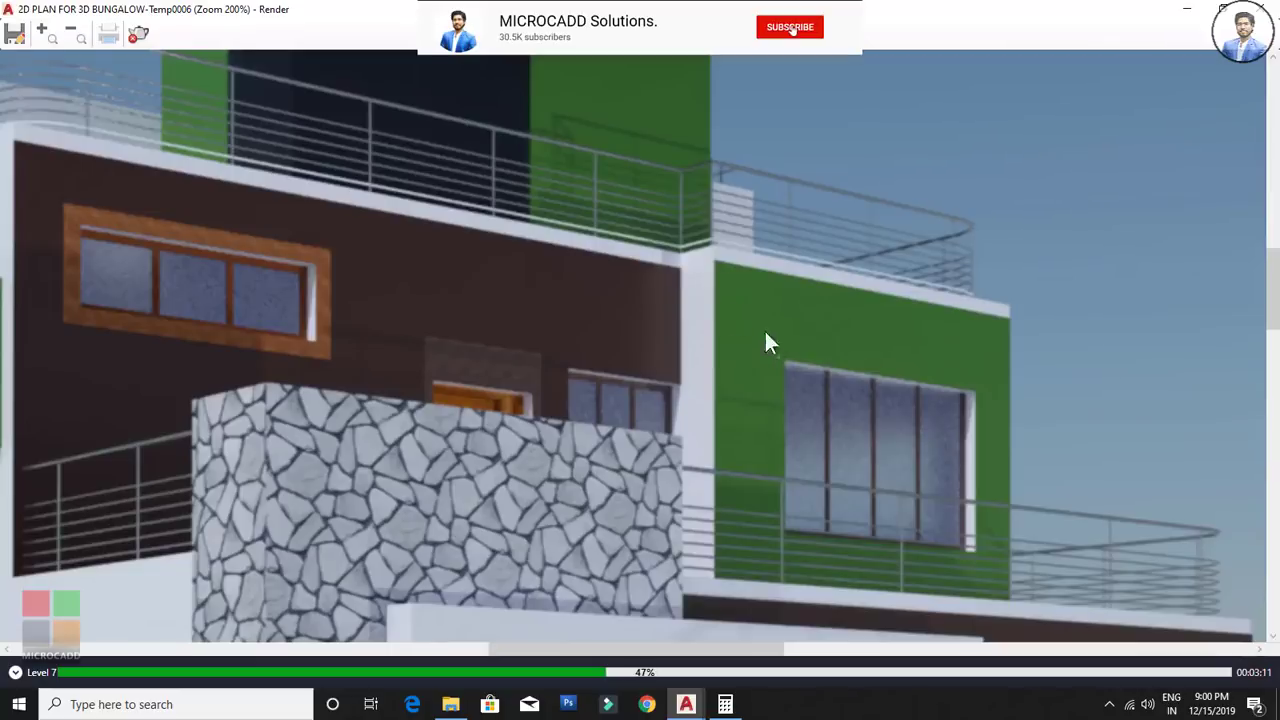
{"action": "middle_click_drag", "start_coordinate": [794, 354], "coordinate": [769, 254]}
{"action": "middle_click_drag", "start_coordinate": [955, 331], "coordinate": [1253, 274]}
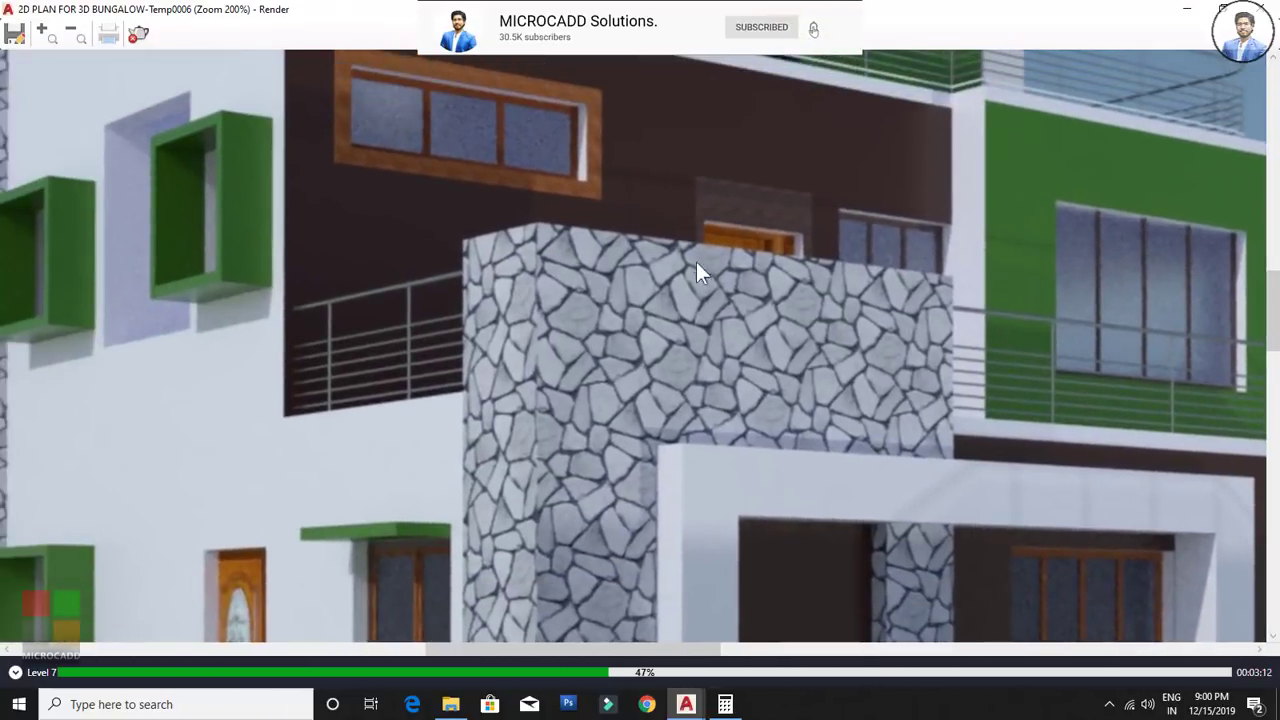
{"action": "middle_click_drag", "start_coordinate": [334, 119], "coordinate": [457, 289]}
{"action": "middle_click_drag", "start_coordinate": [500, 400], "coordinate": [489, 503]}
{"action": "middle_click_drag", "start_coordinate": [536, 333], "coordinate": [494, 431]}
{"action": "middle_click_drag", "start_coordinate": [480, 291], "coordinate": [315, 324]}
{"action": "scroll", "coordinate": [491, 400], "scroll_direction": "down", "scroll_amount": 3}
{"action": "scroll", "coordinate": [538, 262], "scroll_direction": "down", "scroll_amount": 2}
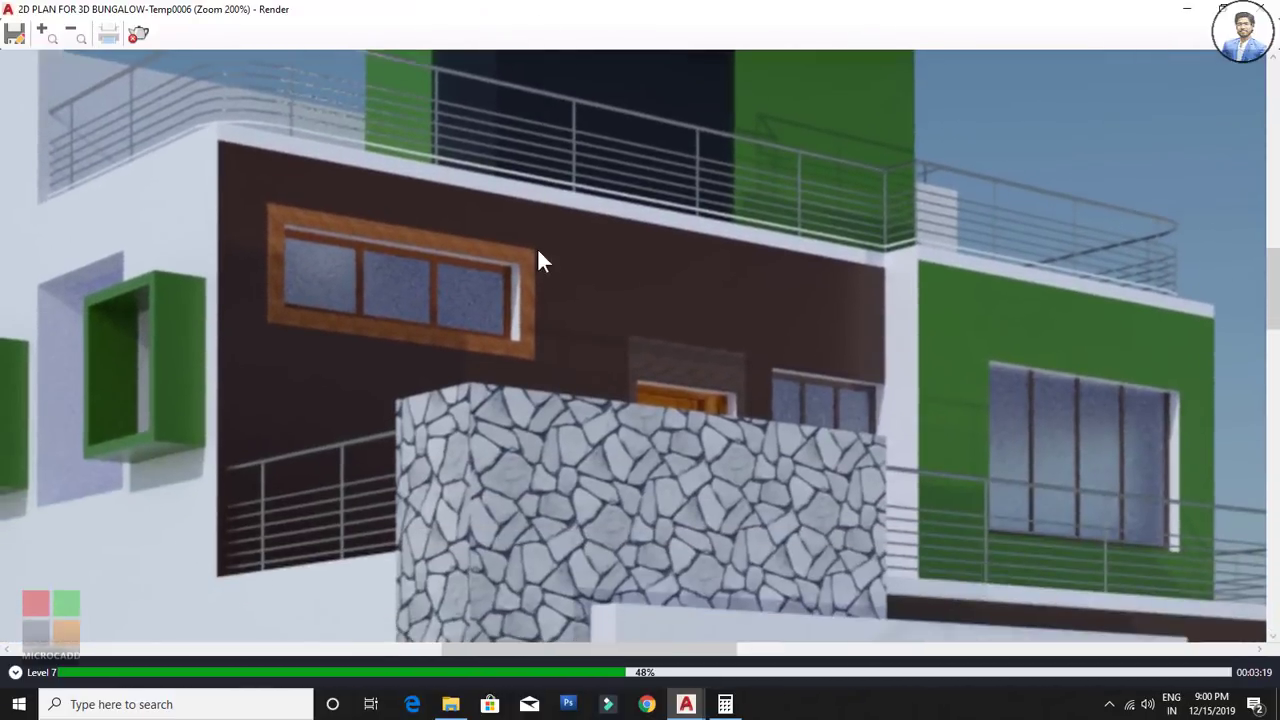
{"action": "scroll", "coordinate": [548, 270], "scroll_direction": "down", "scroll_amount": 1, "text": "ctrl"}
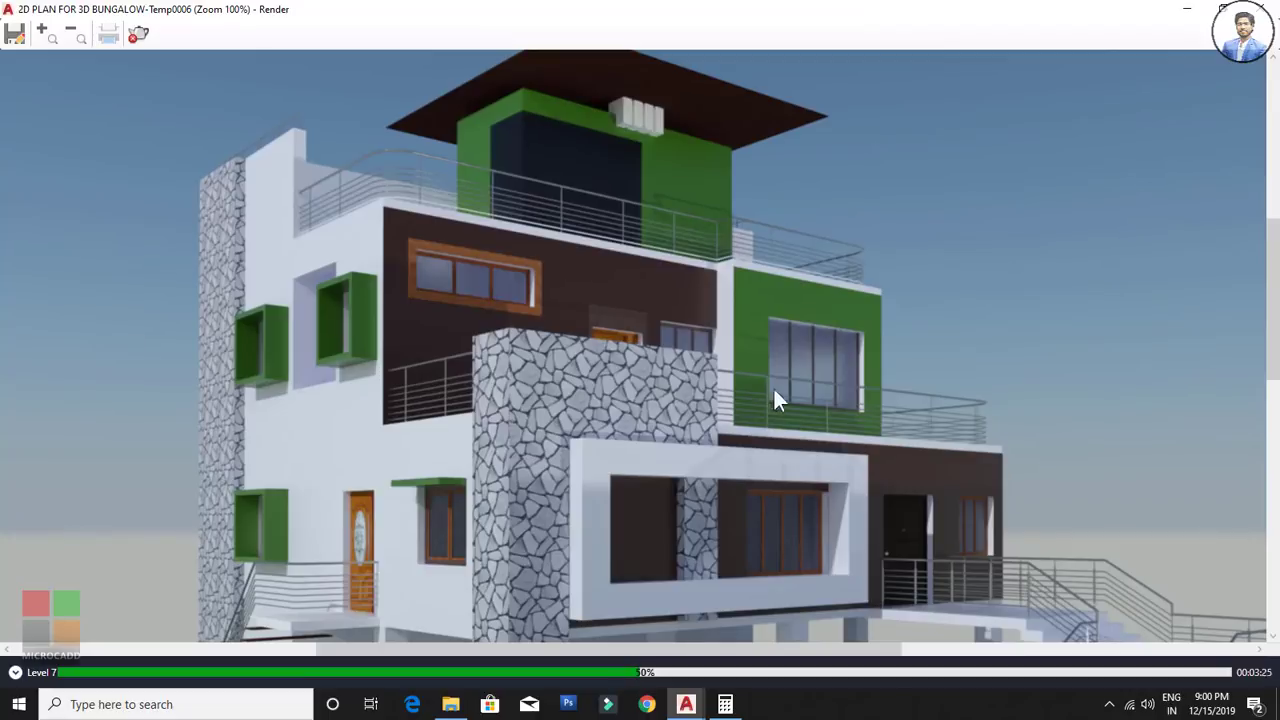
Step: Stop the render and save it to the Desktop as 2D PLAN FOR 3D BUNGALOW-Temp0006.png with 32-bit colour at 300 dpi
{"action": "left_click", "coordinate": [137, 33]}
{"action": "scroll", "coordinate": [569, 266], "scroll_direction": "down", "scroll_amount": 2}
{"action": "scroll", "coordinate": [620, 322], "scroll_direction": "up", "scroll_amount": 1}
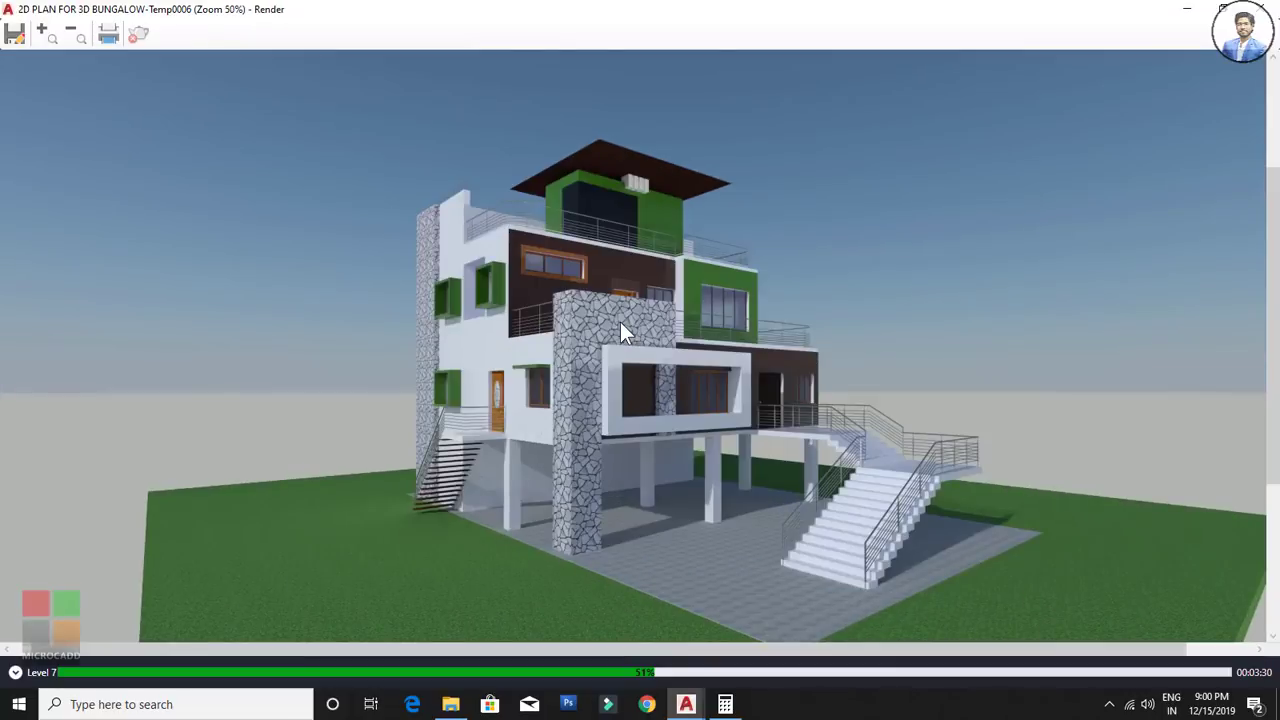
{"action": "left_click", "coordinate": [19, 38]}
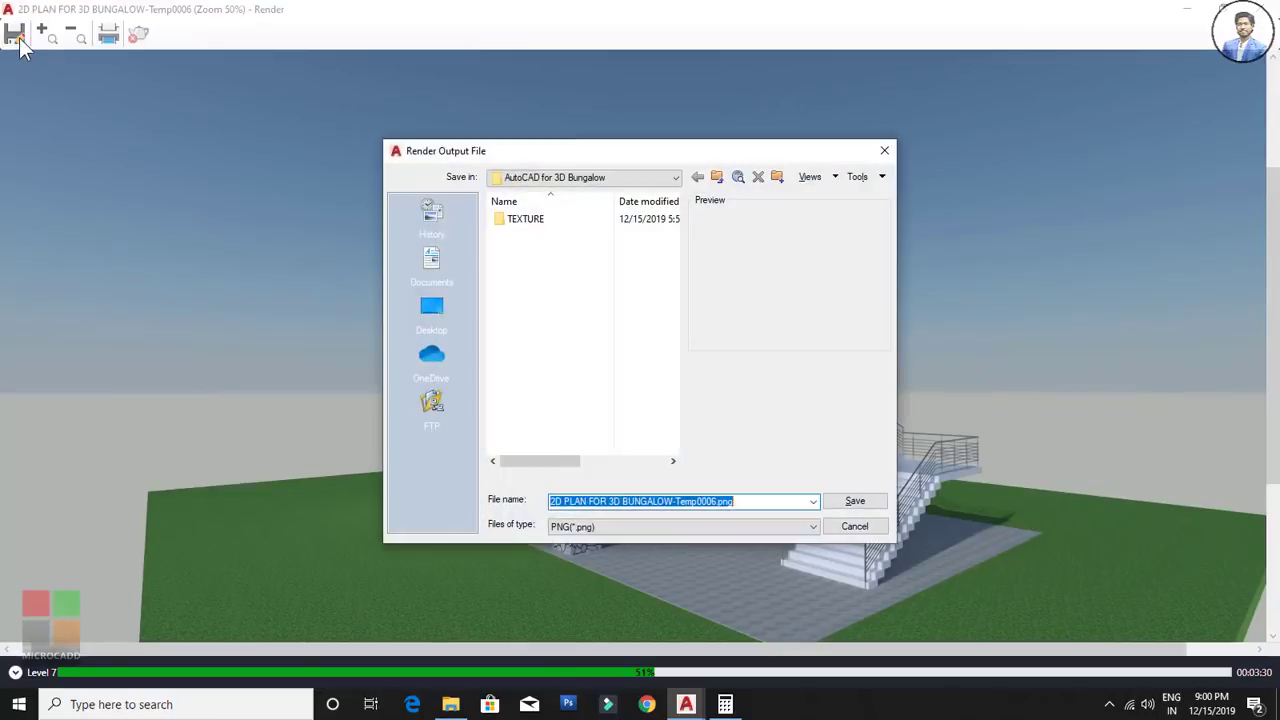
{"action": "left_click", "coordinate": [433, 312]}
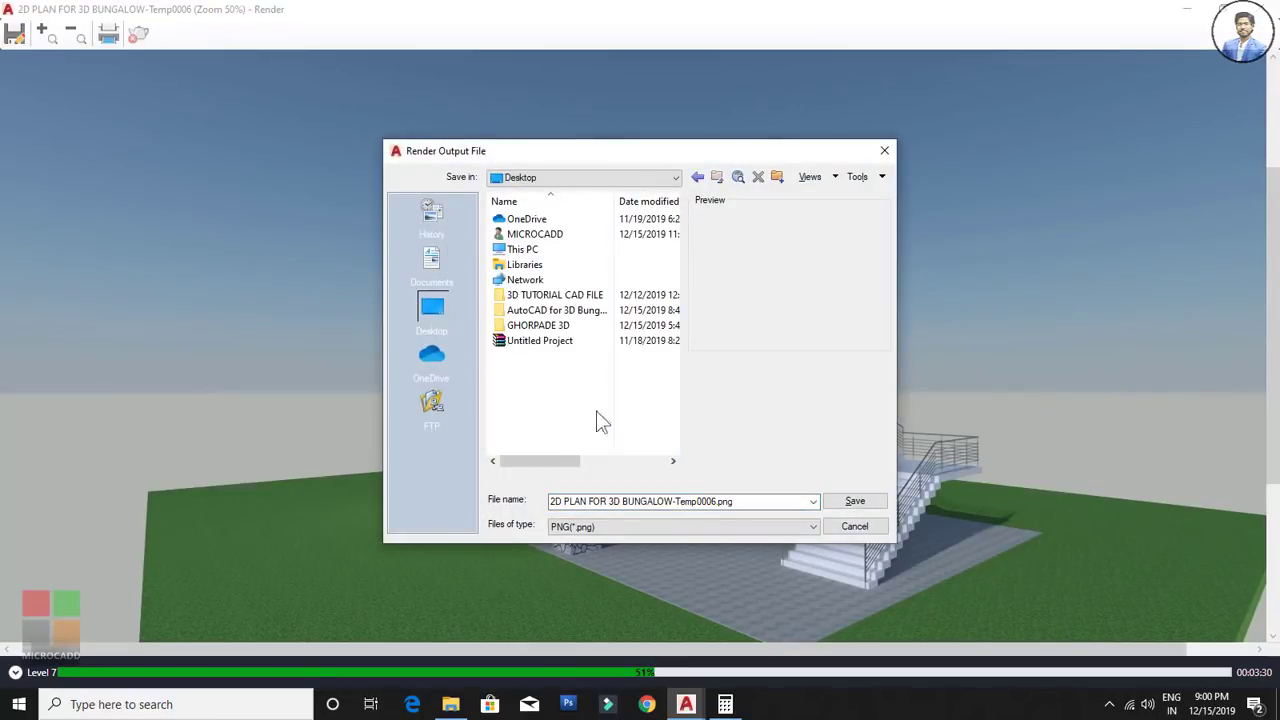
{"action": "left_click", "coordinate": [754, 505]}
{"action": "left_click", "coordinate": [855, 501]}
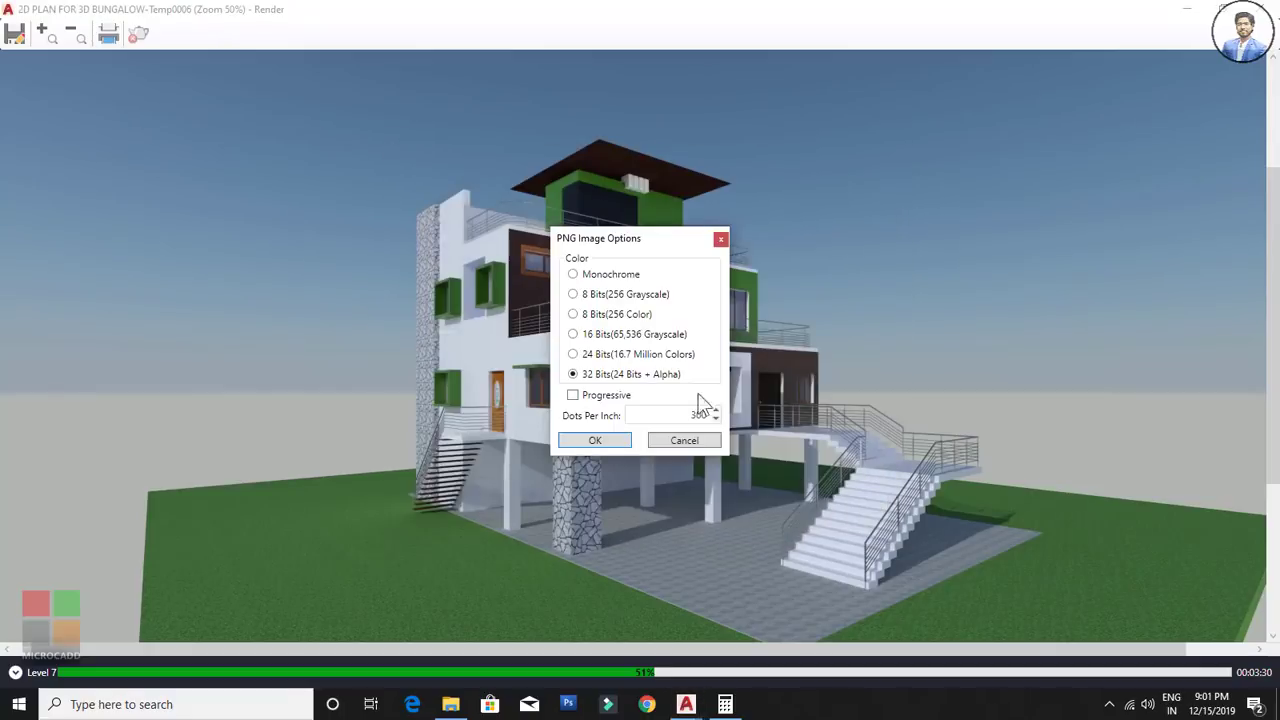
{"action": "left_click", "coordinate": [595, 441]}
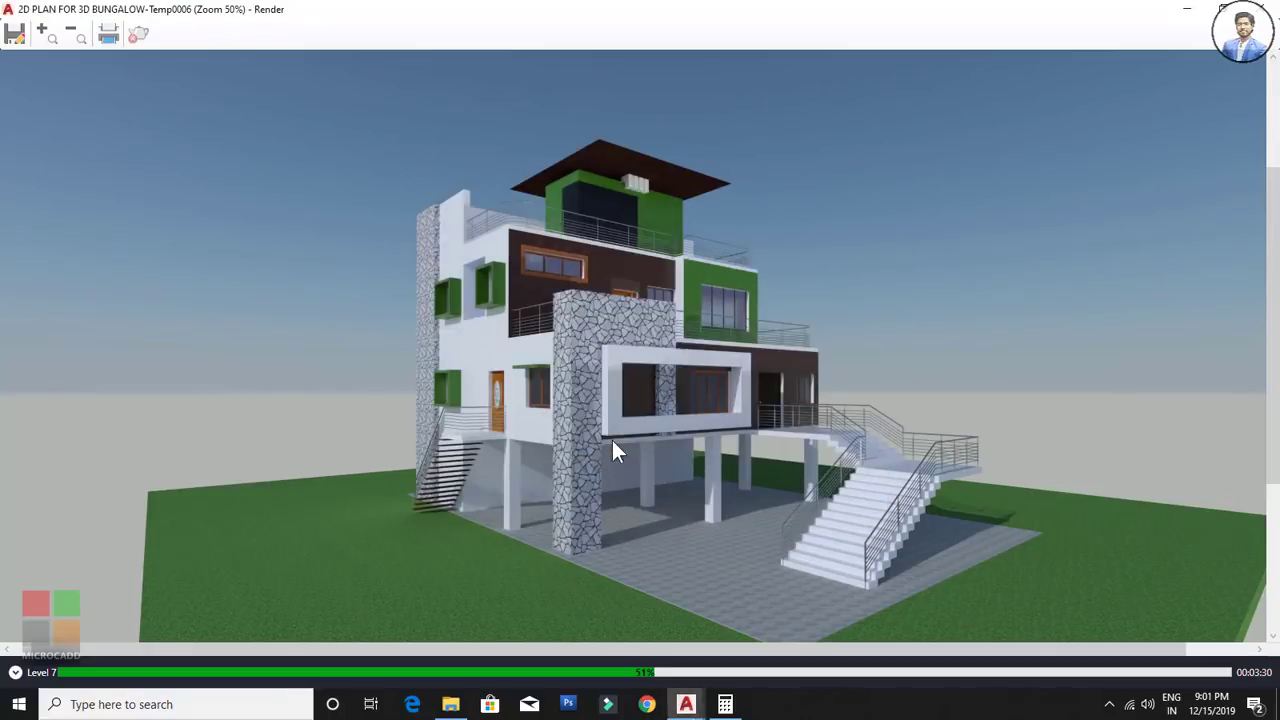
Step: Switch to the desktop, open the saved render in Photos and check it both close up and as a whole
{"action": "left_click", "coordinate": [1197, 12]}
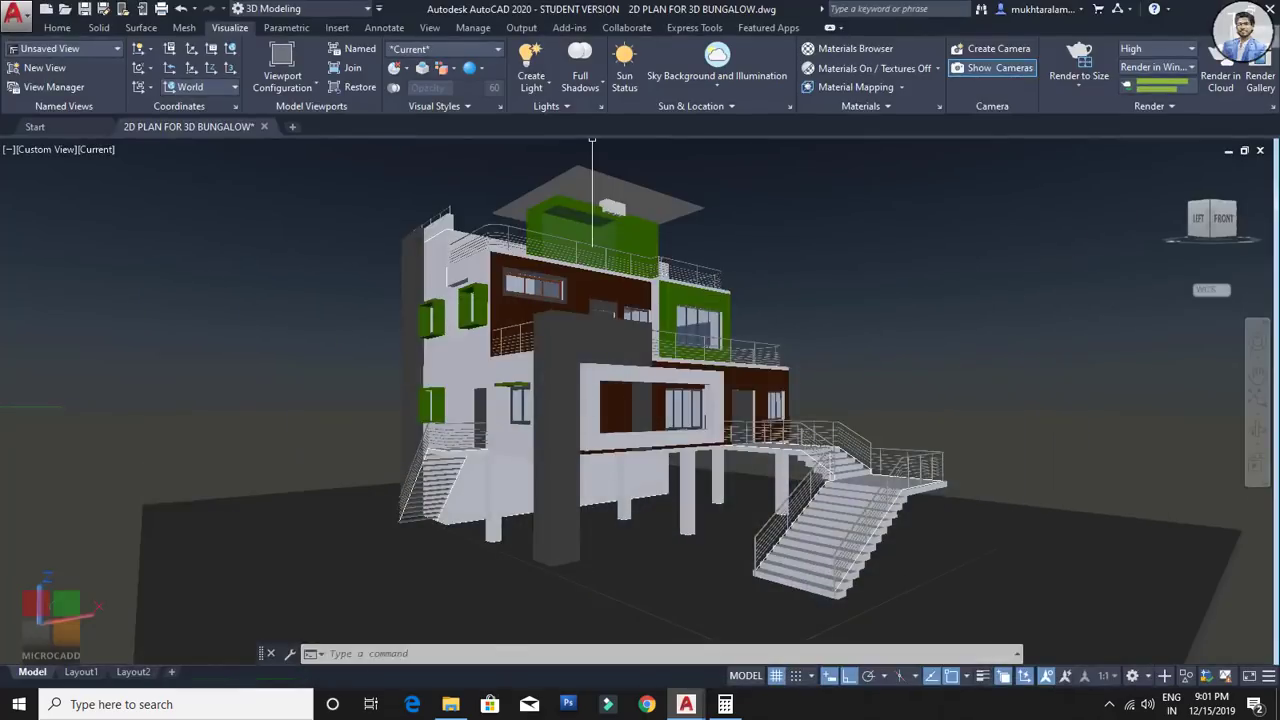
{"action": "left_click", "coordinate": [1197, 9]}
{"action": "left_click", "coordinate": [1187, 8]}
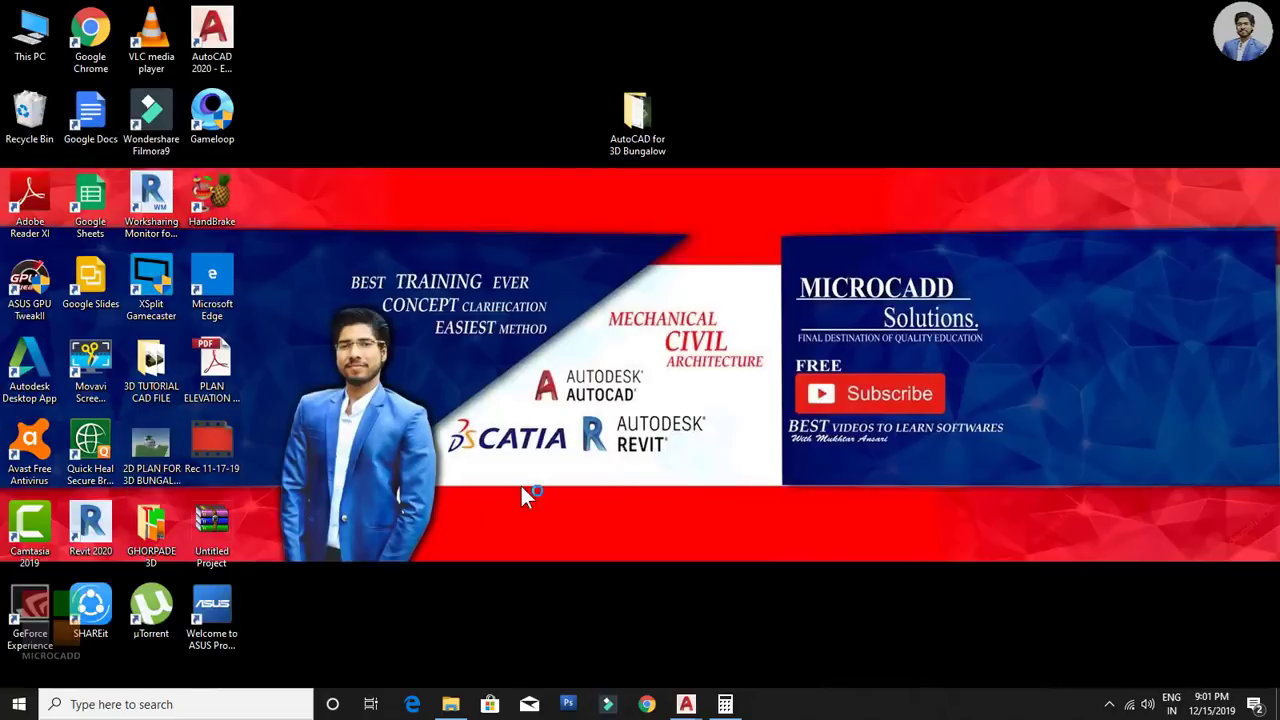
{"action": "scroll", "coordinate": [647, 325], "scroll_direction": "up", "scroll_amount": 3}
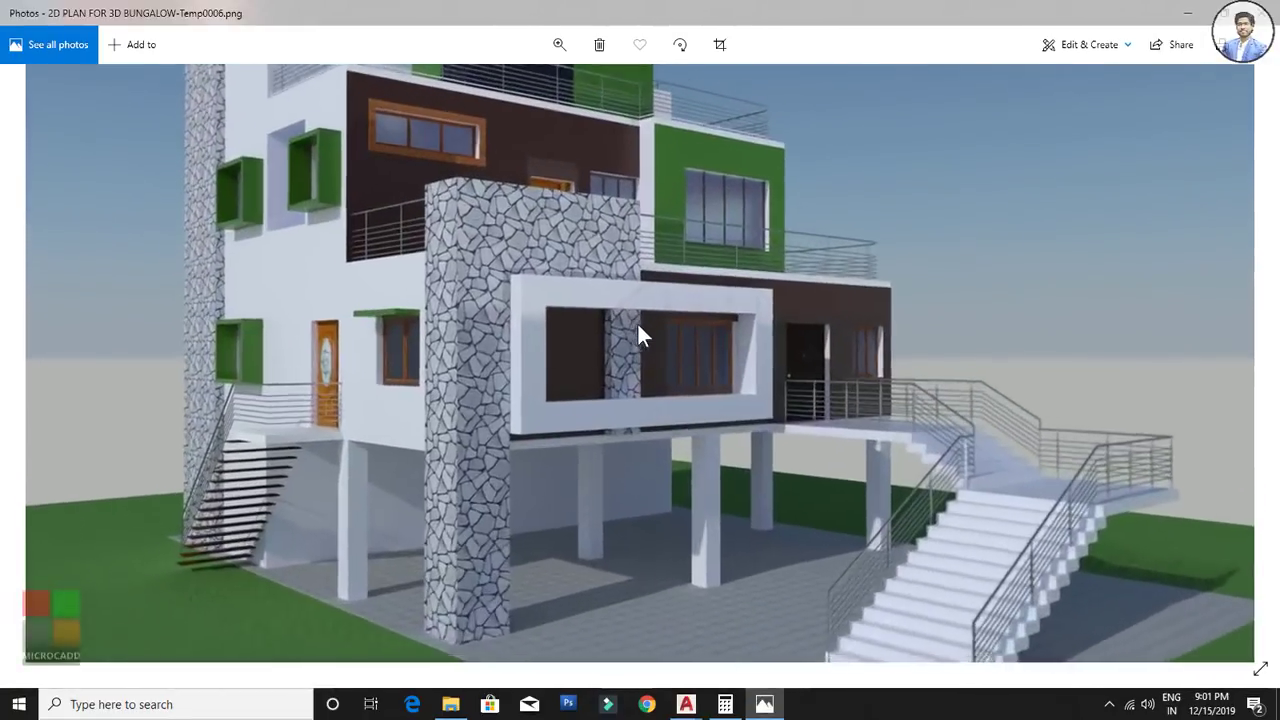
{"action": "scroll", "coordinate": [637, 321], "scroll_direction": "down", "scroll_amount": 1}
{"action": "scroll", "coordinate": [600, 354], "scroll_direction": "down", "scroll_amount": 3}
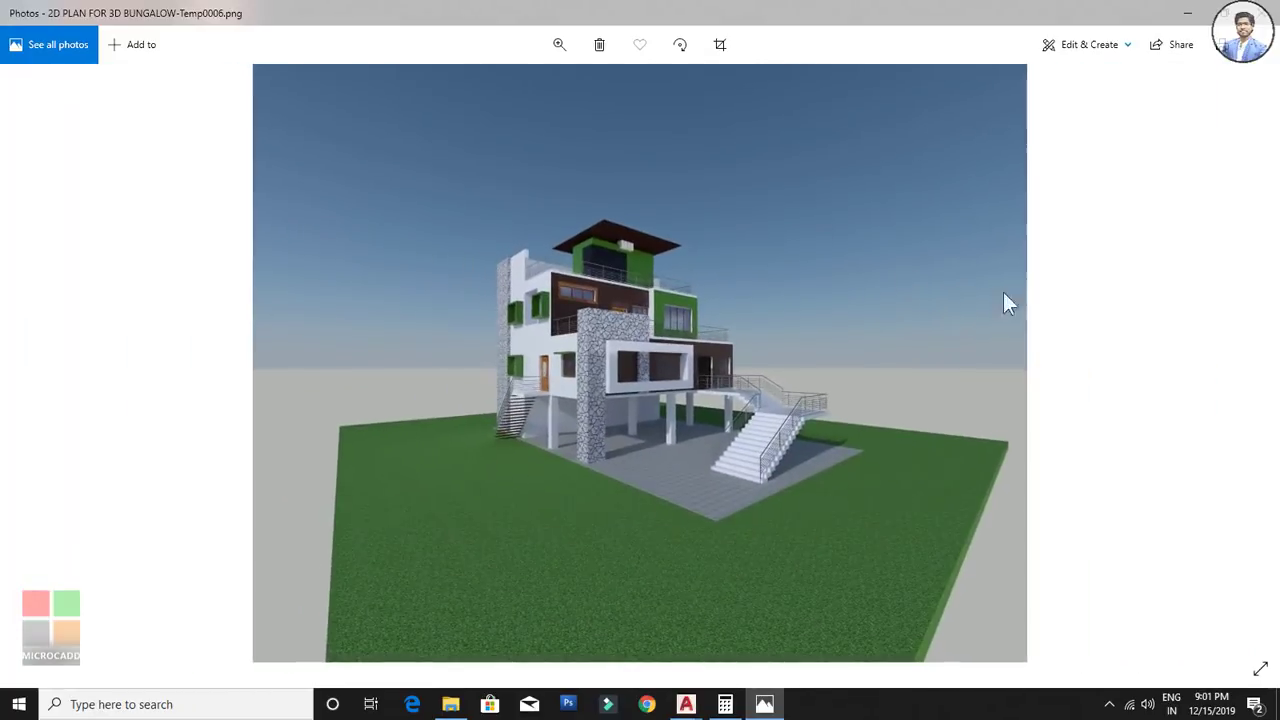
{"action": "right_click", "coordinate": [754, 300]}
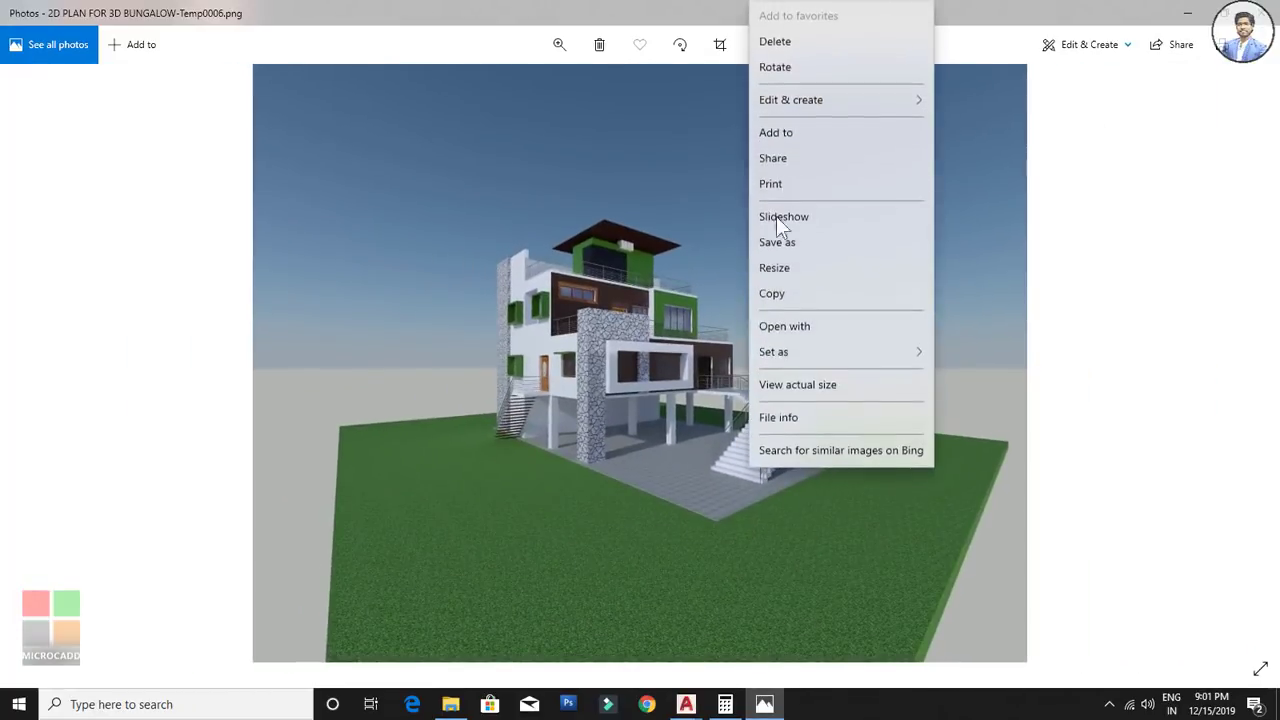
{"action": "key", "text": "alt+F4"}
Step: Open the saved render in Paint and cut out a rectangular area of about 1937 x 1693 px around the house
{"action": "right_click", "coordinate": [155, 443]}
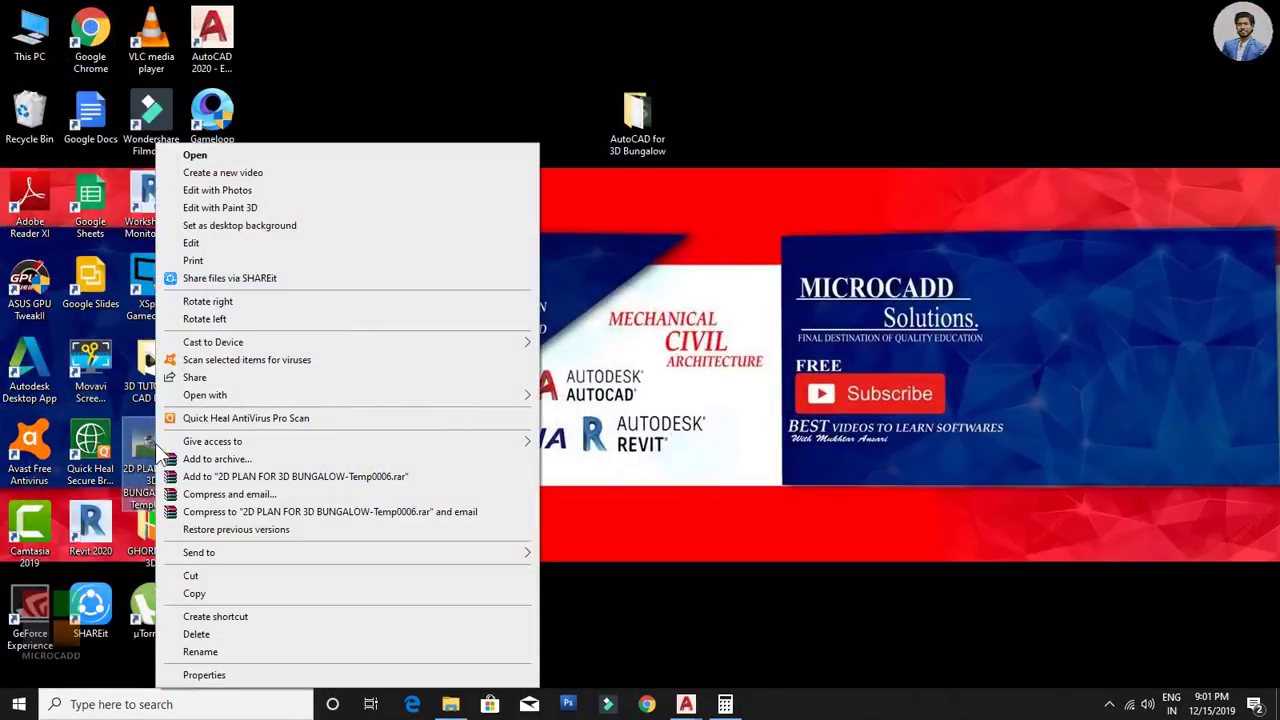
{"action": "left_click", "coordinate": [225, 245]}
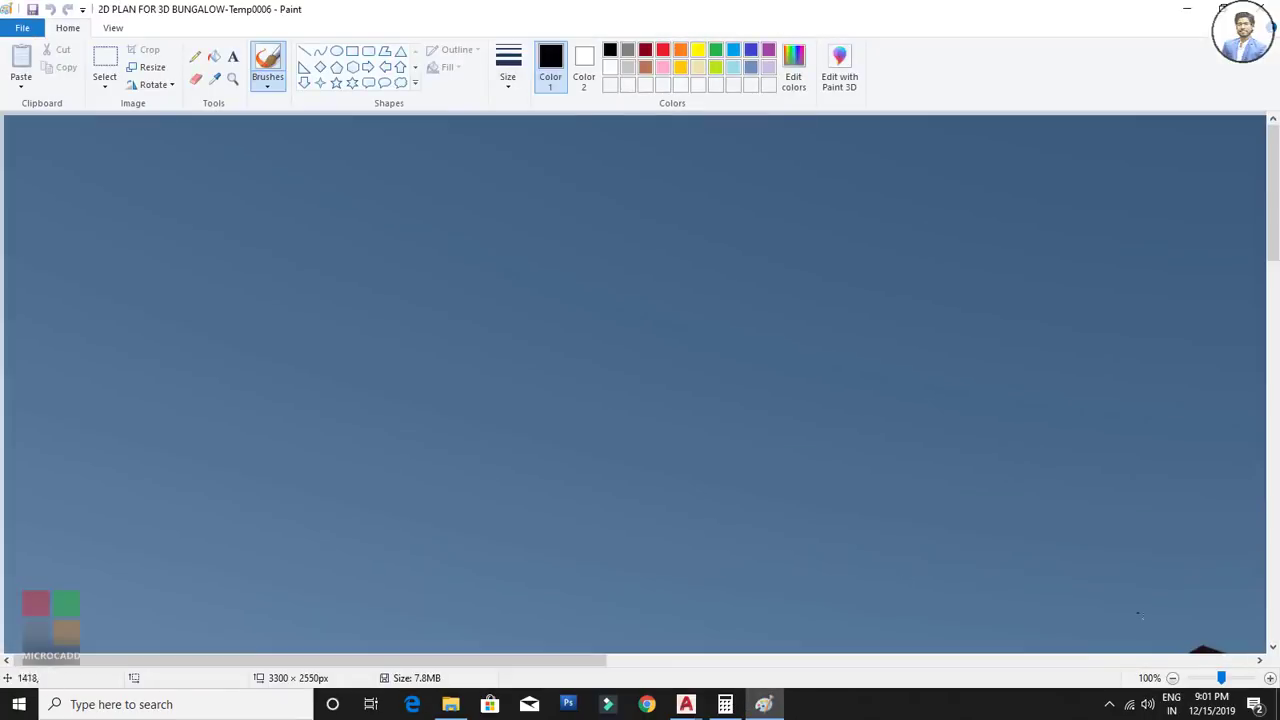
{"action": "left_click", "coordinate": [1173, 678]}
{"action": "left_click", "coordinate": [1173, 678]}
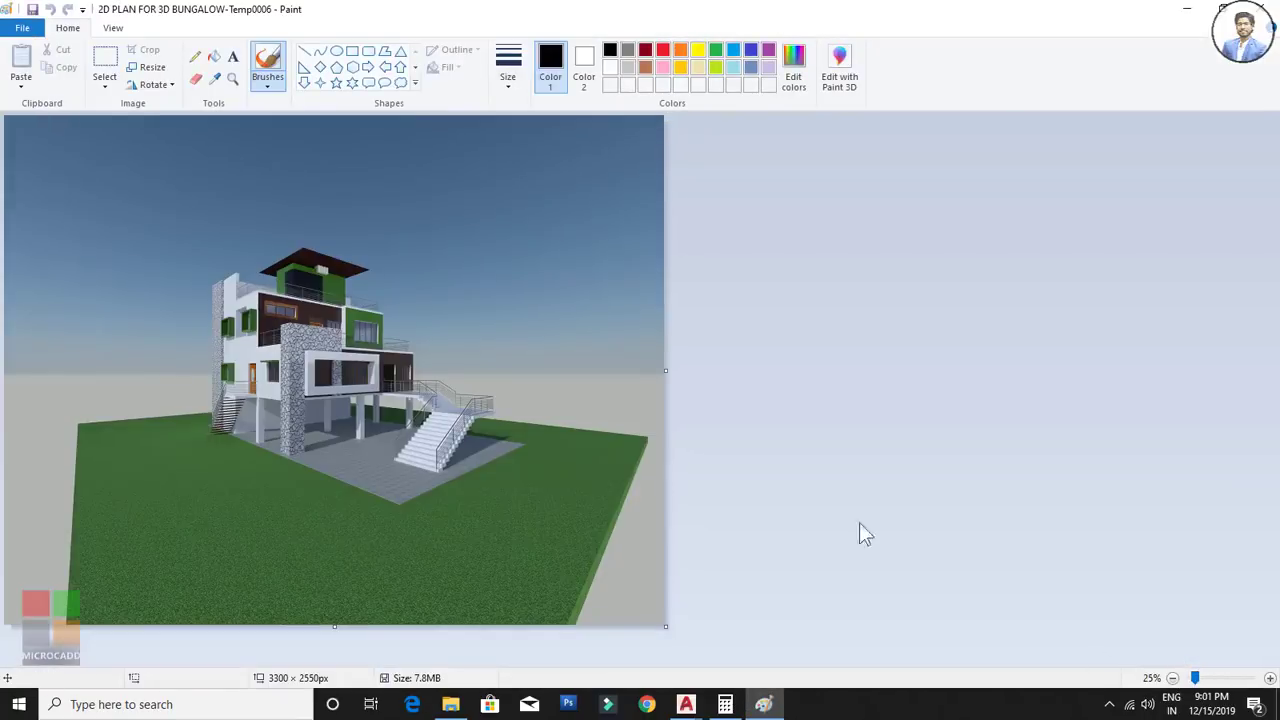
{"action": "left_click", "coordinate": [105, 60]}
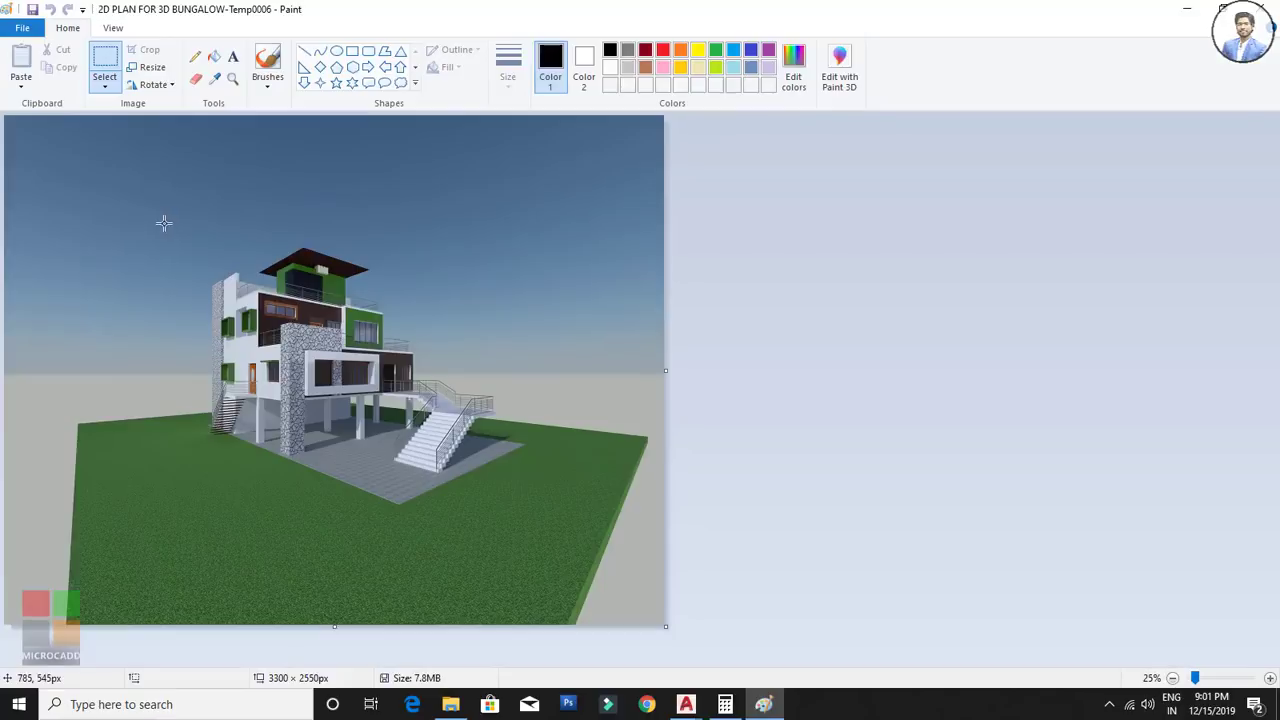
{"action": "left_click_drag", "start_coordinate": [161, 187], "coordinate": [549, 525]}
{"action": "key", "text": "ctrl+x"}
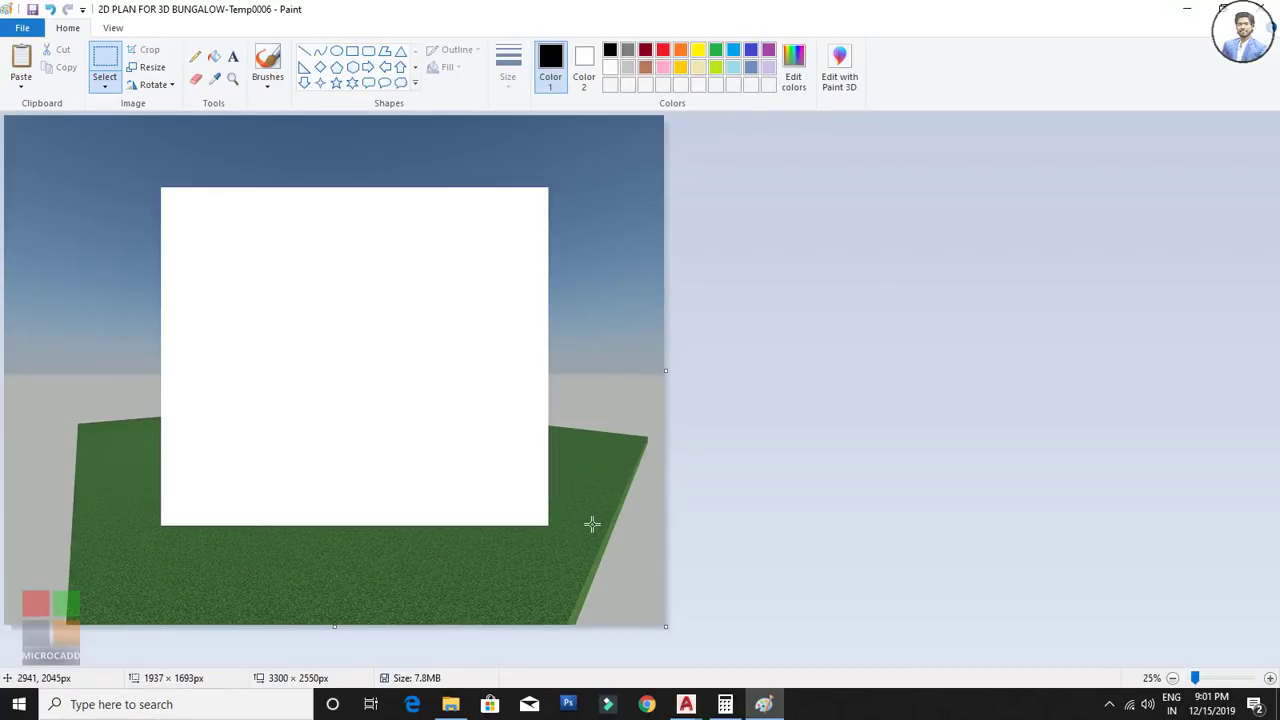
Step: Clear the remaining canvas, paste the house cutout, shrink the canvas to about 1920 x 1684 px, and save and close the image
{"action": "key", "text": "ctrl+a"}
{"action": "key", "text": "Delete"}
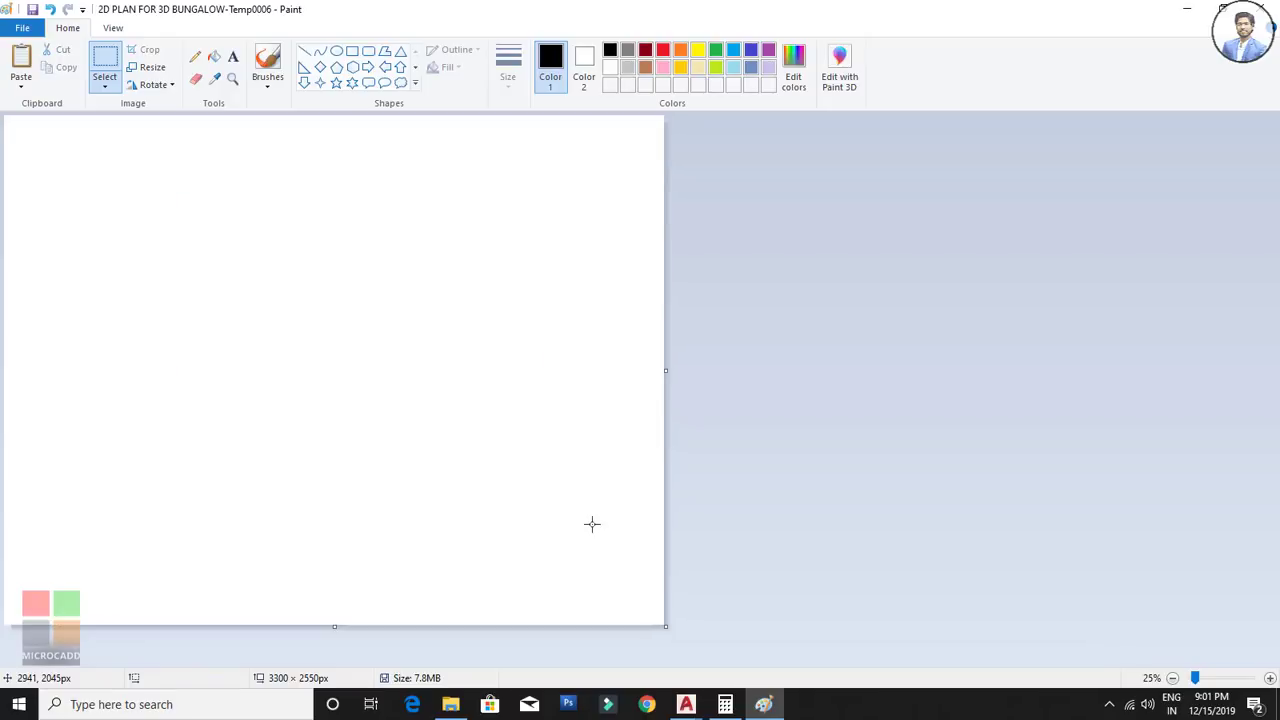
{"action": "key", "text": "ctrl+v"}
{"action": "left_click_drag", "start_coordinate": [665, 629], "coordinate": [388, 453]}
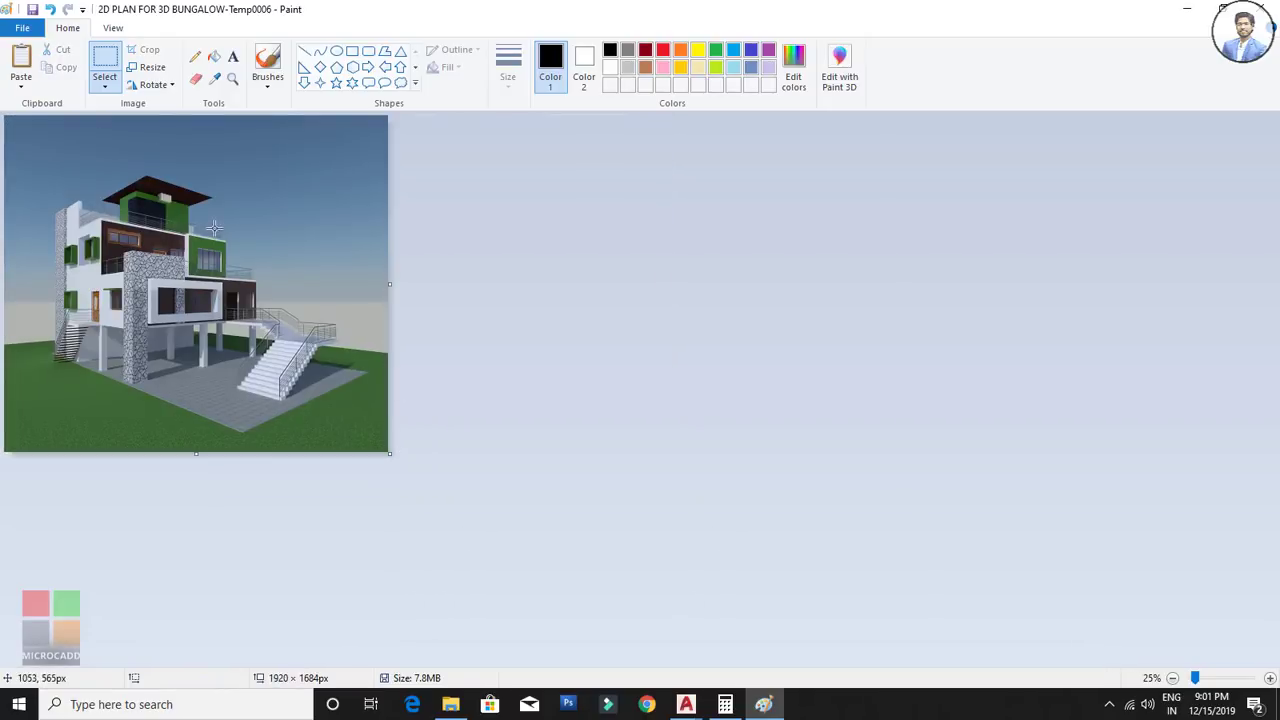
{"action": "left_click", "coordinate": [1260, 9]}
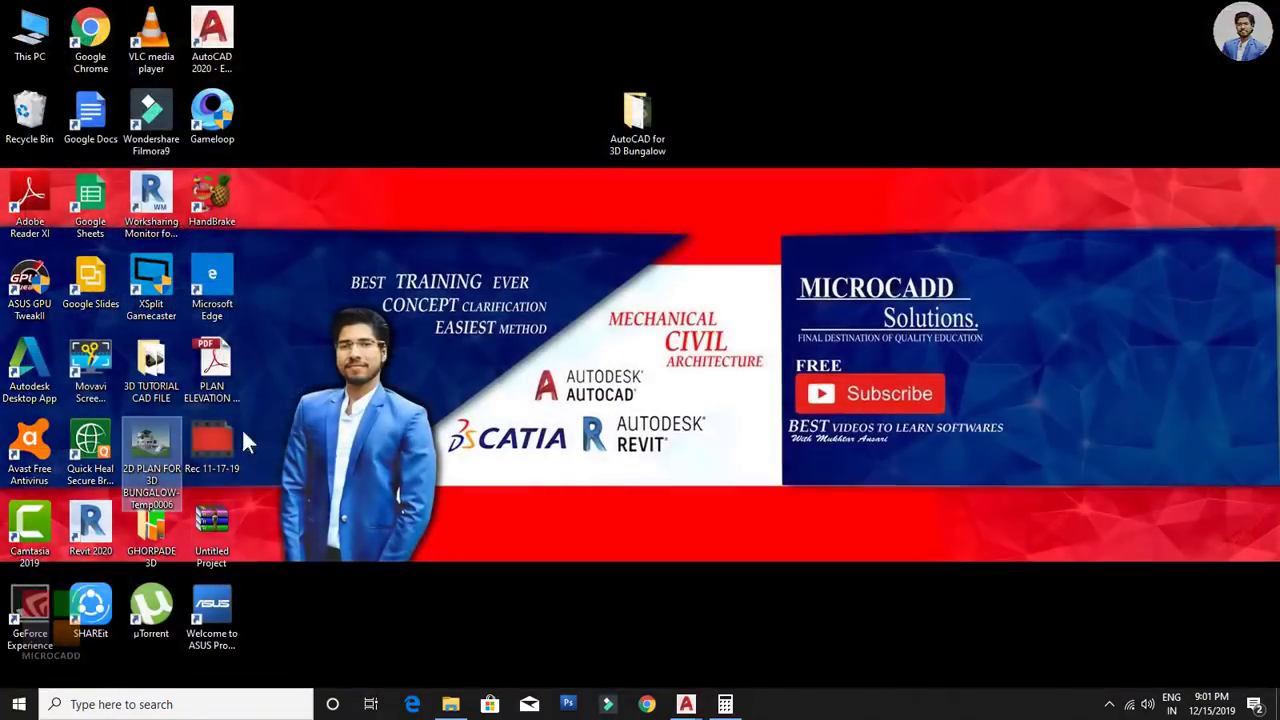
Step: Open the cropped render in Photos and inspect the upper floors and the overall composition
{"action": "double_click", "coordinate": [142, 455]}
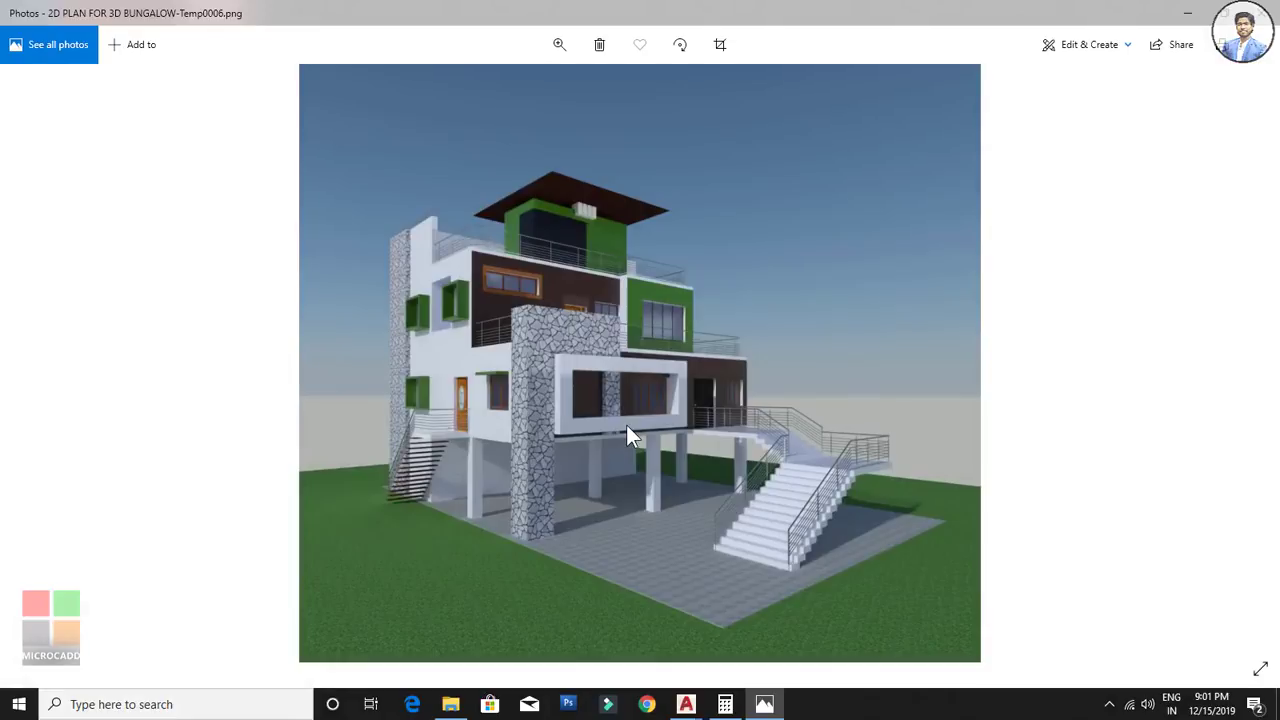
{"action": "scroll", "coordinate": [590, 346], "scroll_direction": "up", "scroll_amount": 5}
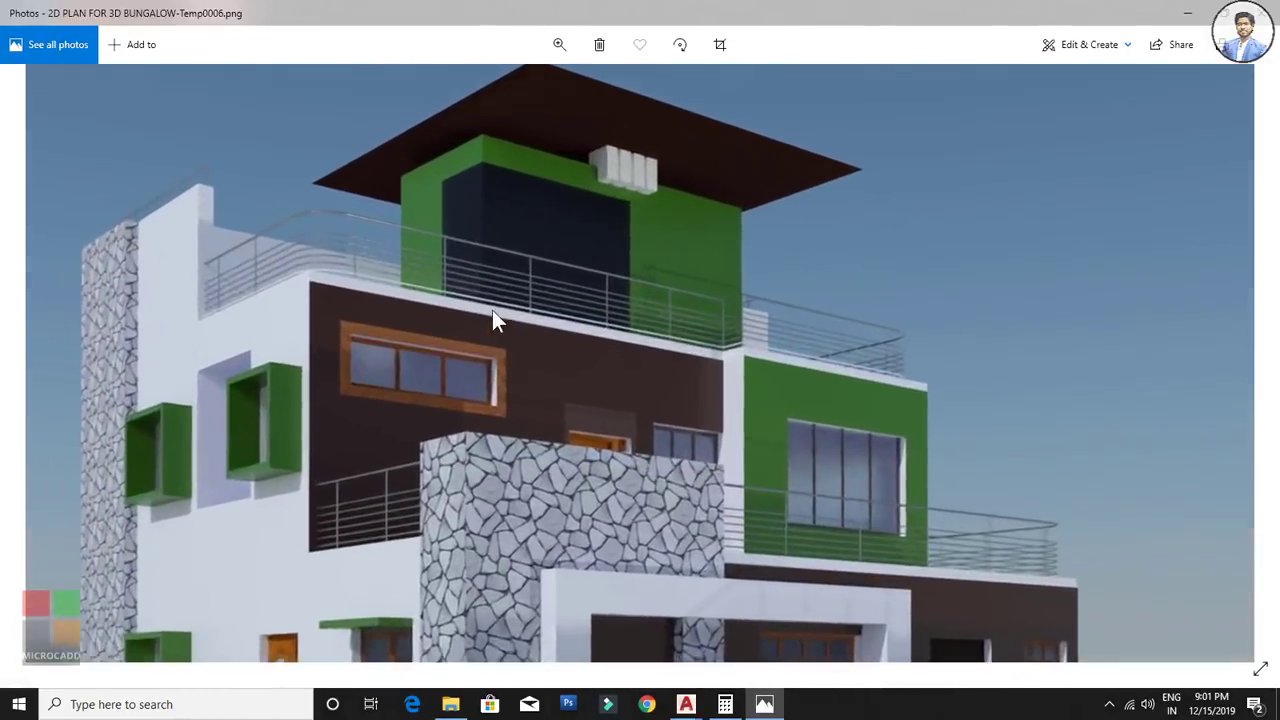
{"action": "scroll", "coordinate": [492, 310], "scroll_direction": "down", "scroll_amount": 5}
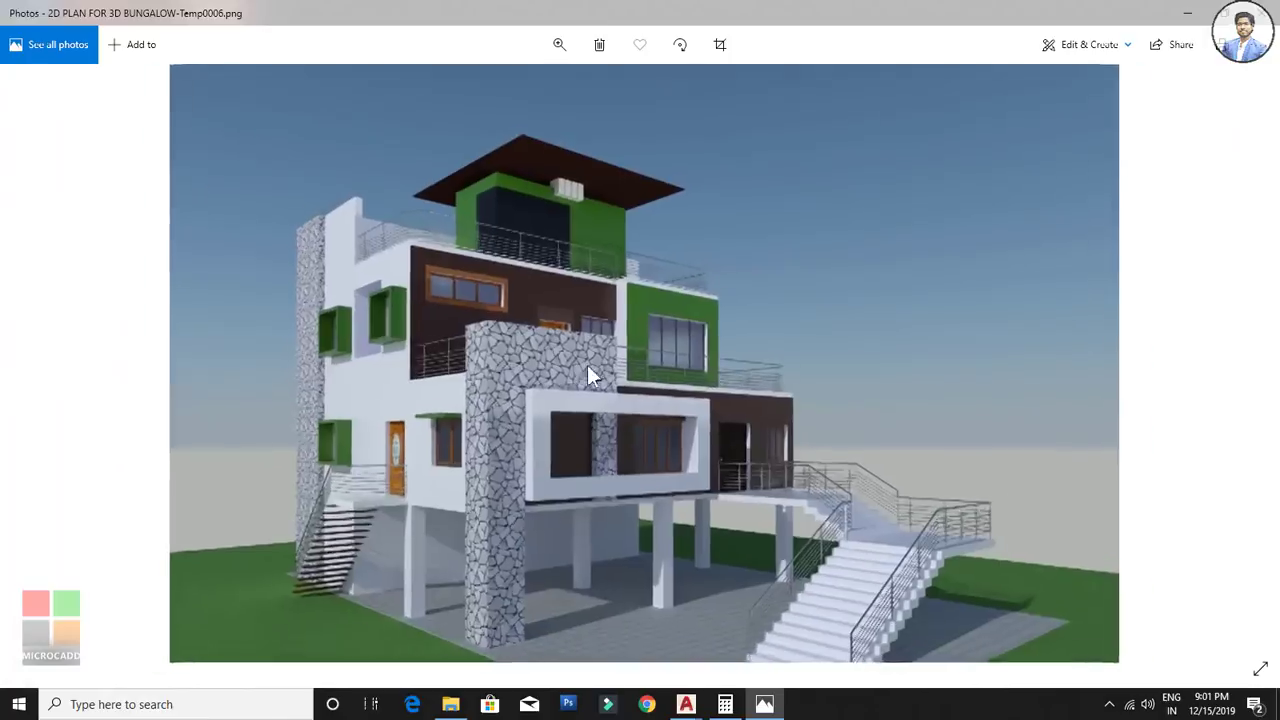
Step: Return to AutoCAD, orbit the bungalow to face its front, render a trial image at High quality and close the render
{"action": "left_click", "coordinate": [692, 706]}
{"action": "left_click", "coordinate": [627, 647]}
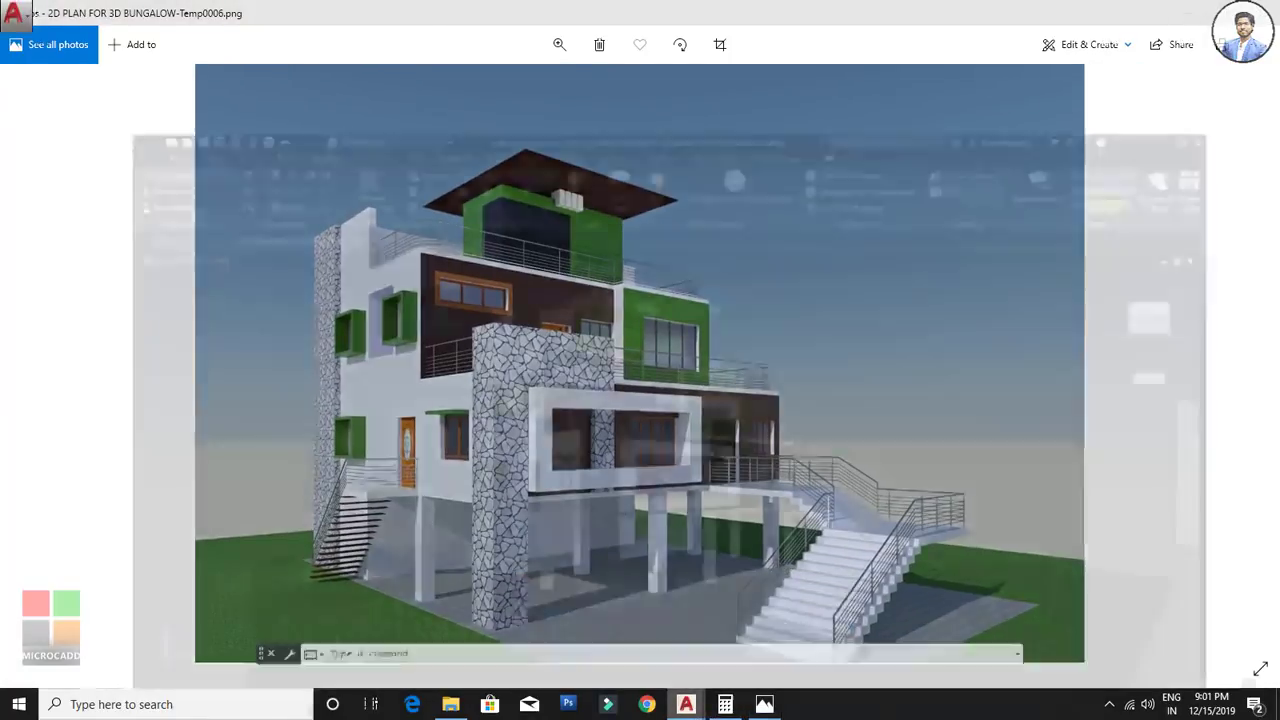
{"action": "middle_click_drag", "start_coordinate": [756, 417], "coordinate": [434, 443], "text": "shift"}
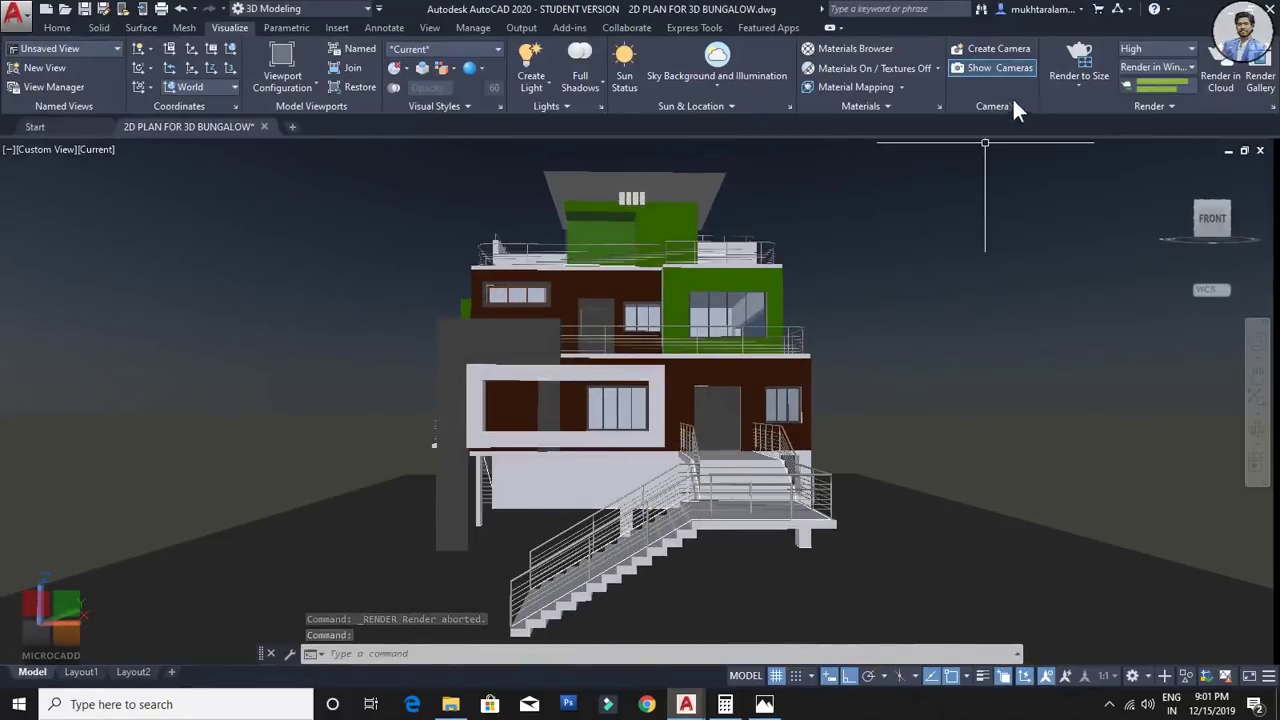
{"action": "left_click", "coordinate": [1077, 58]}
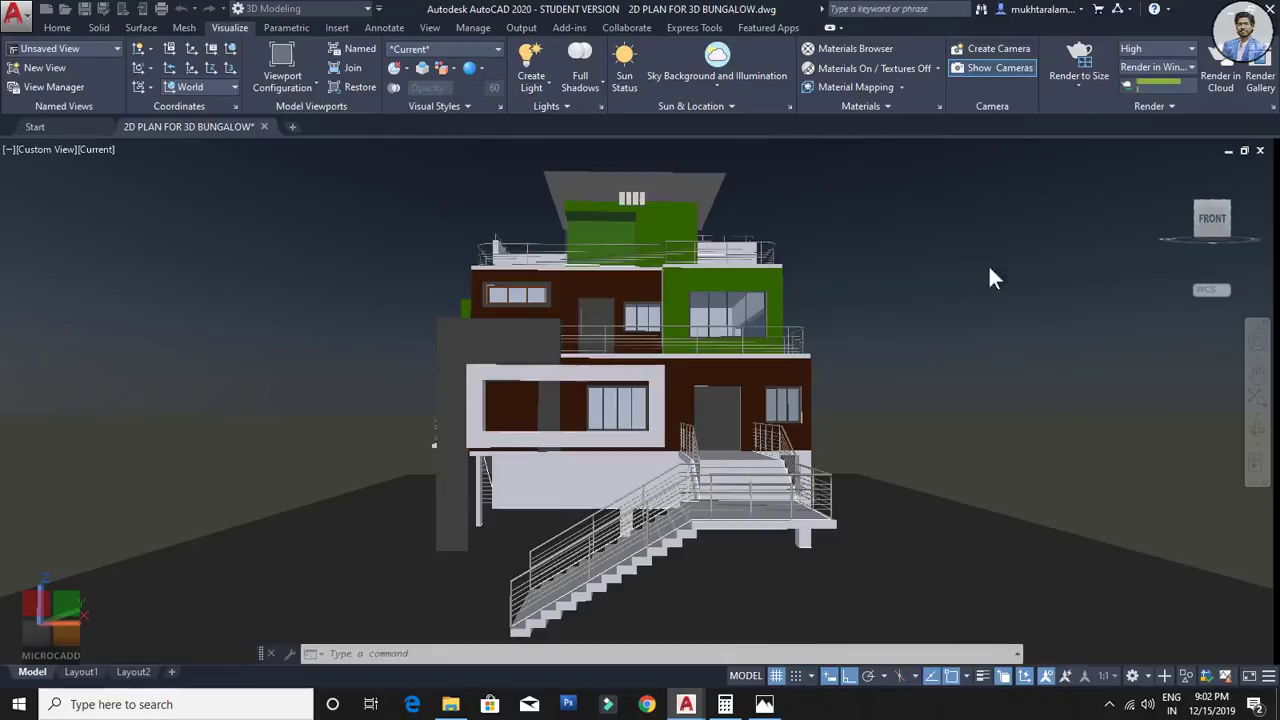
{"action": "mouse_move", "coordinate": [686, 704]}
{"action": "left_click", "coordinate": [745, 637]}
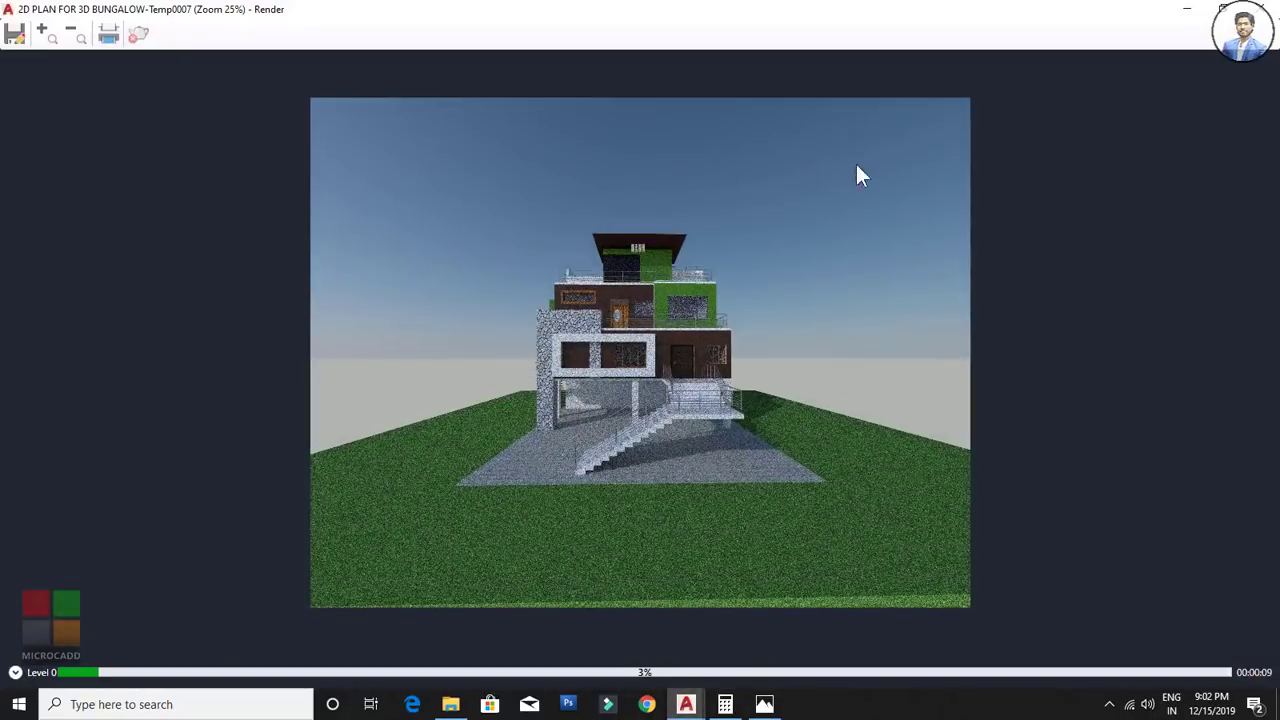
{"action": "left_click", "coordinate": [1259, 9]}
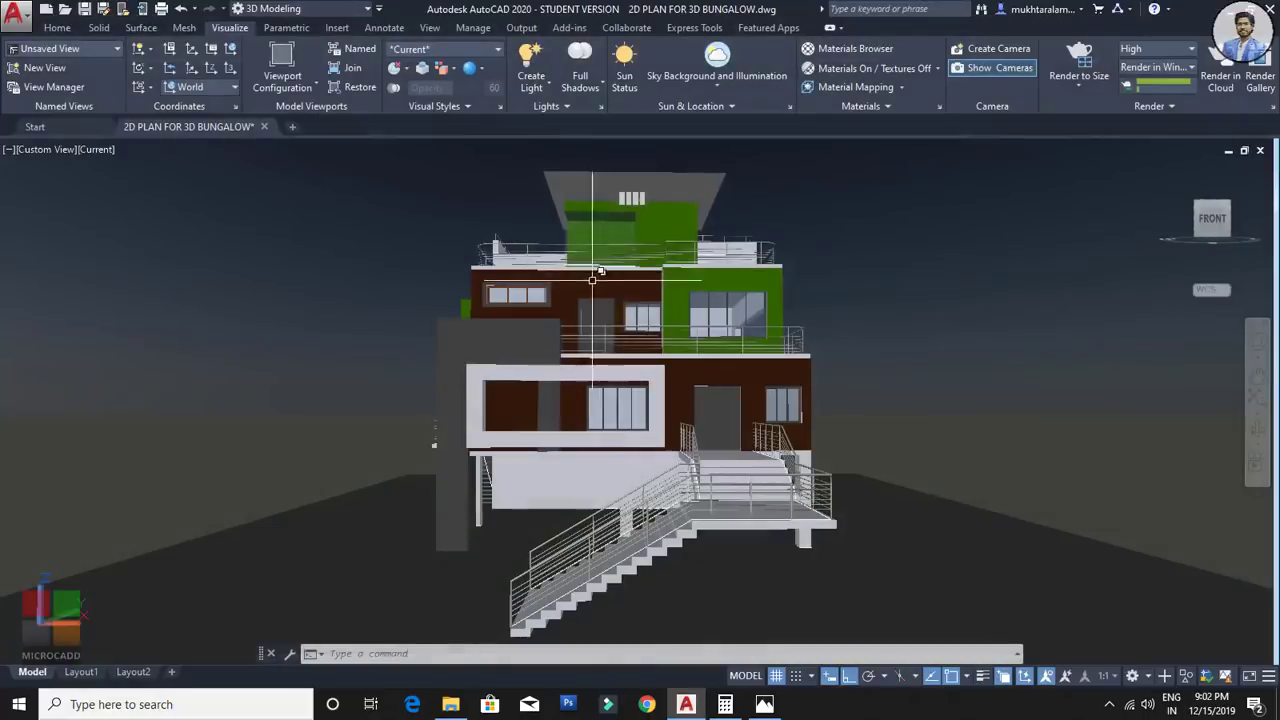
Step: Turn on the sun status, keeping the default lighting turned on and keeping the exposure settings
{"action": "left_click", "coordinate": [716, 106]}
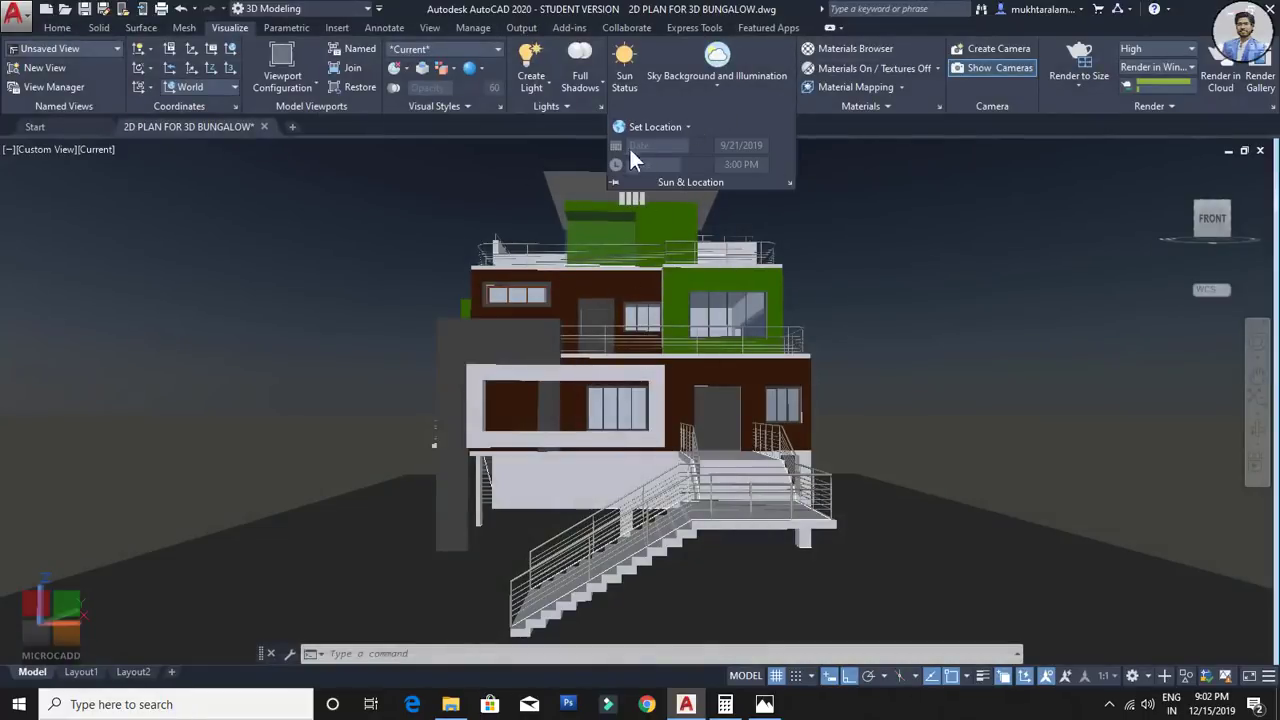
{"action": "left_click", "coordinate": [628, 69]}
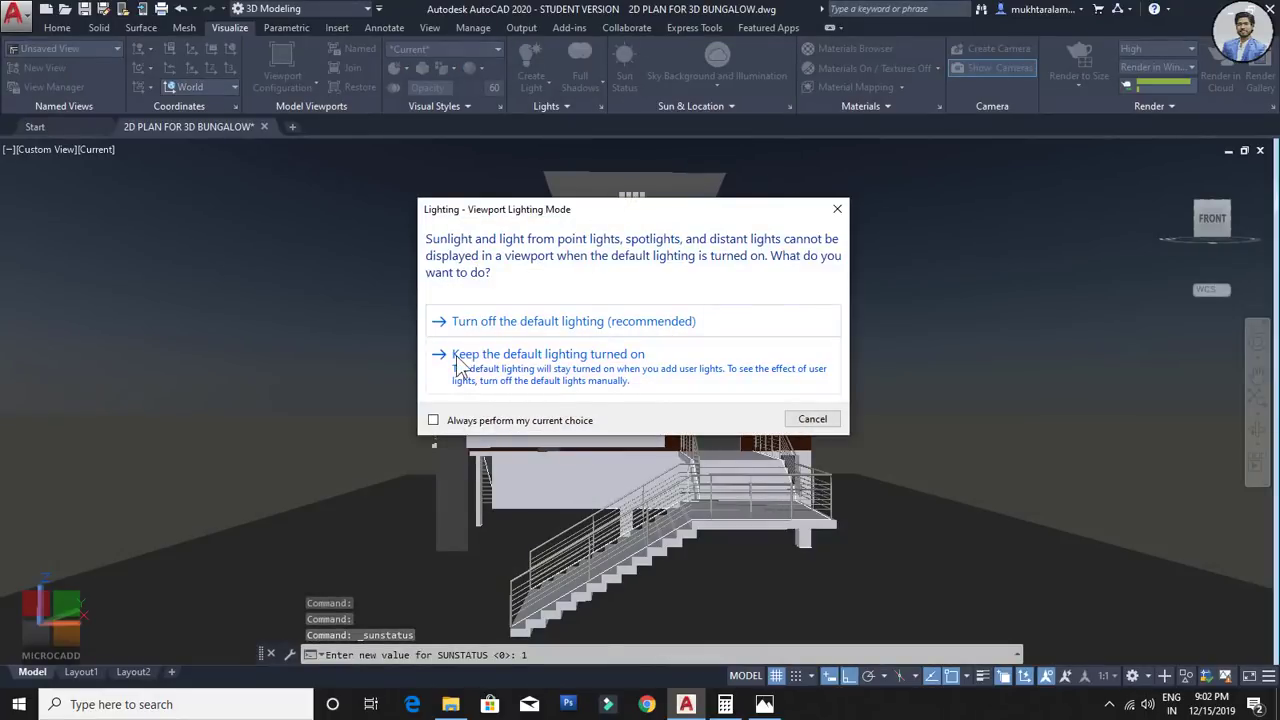
{"action": "left_click", "coordinate": [631, 359]}
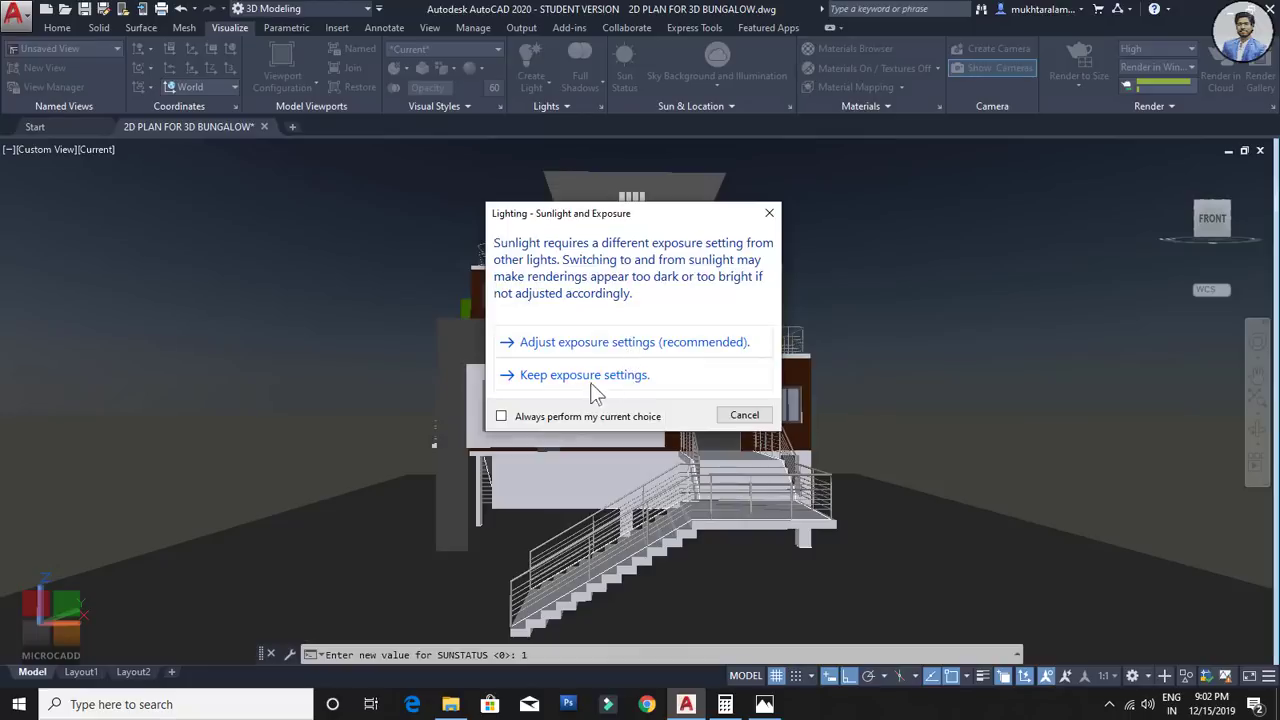
{"action": "left_click", "coordinate": [628, 378]}
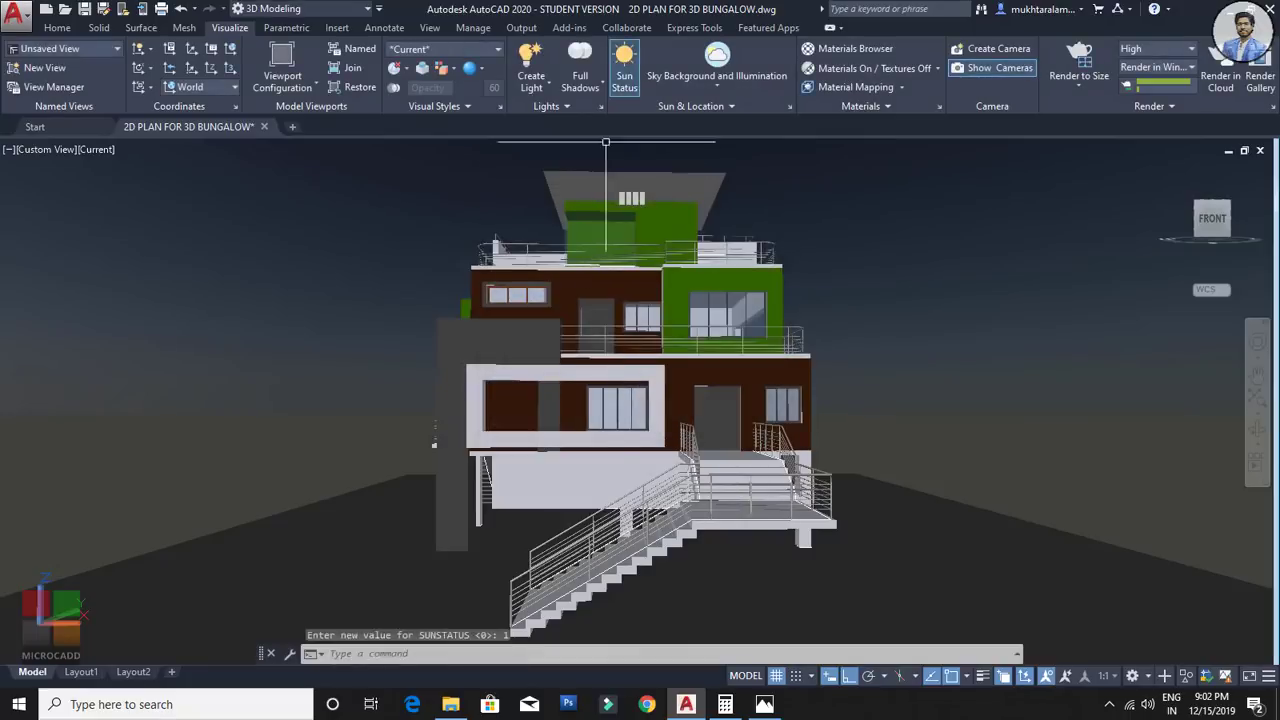
Step: Set the sun's time to 11:59 AM, toggle the sun off and on again, and cancel both lighting prompts
{"action": "left_click", "coordinate": [675, 108]}
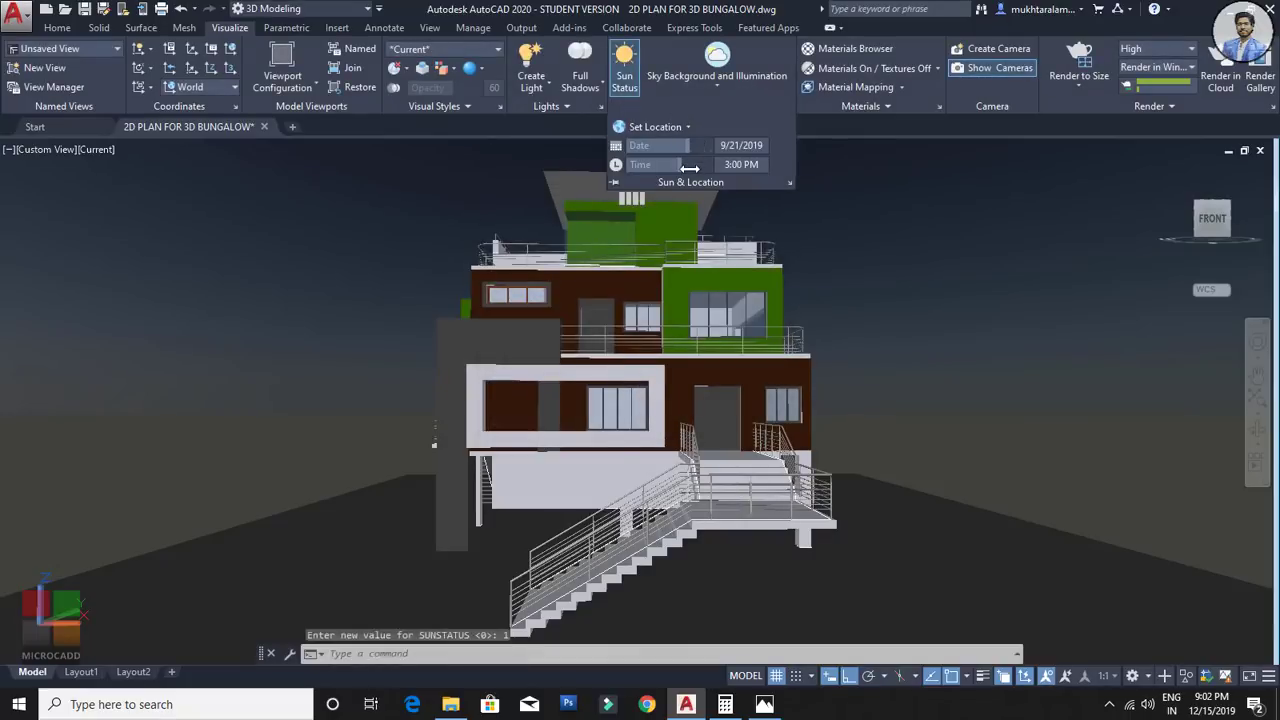
{"action": "mouse_move", "coordinate": [687, 164]}
{"action": "left_mouse_down"}
{"action": "mouse_move", "coordinate": [634, 167]}
{"action": "mouse_move", "coordinate": [692, 167]}
{"action": "mouse_move", "coordinate": [668, 165]}
{"action": "left_mouse_up"}
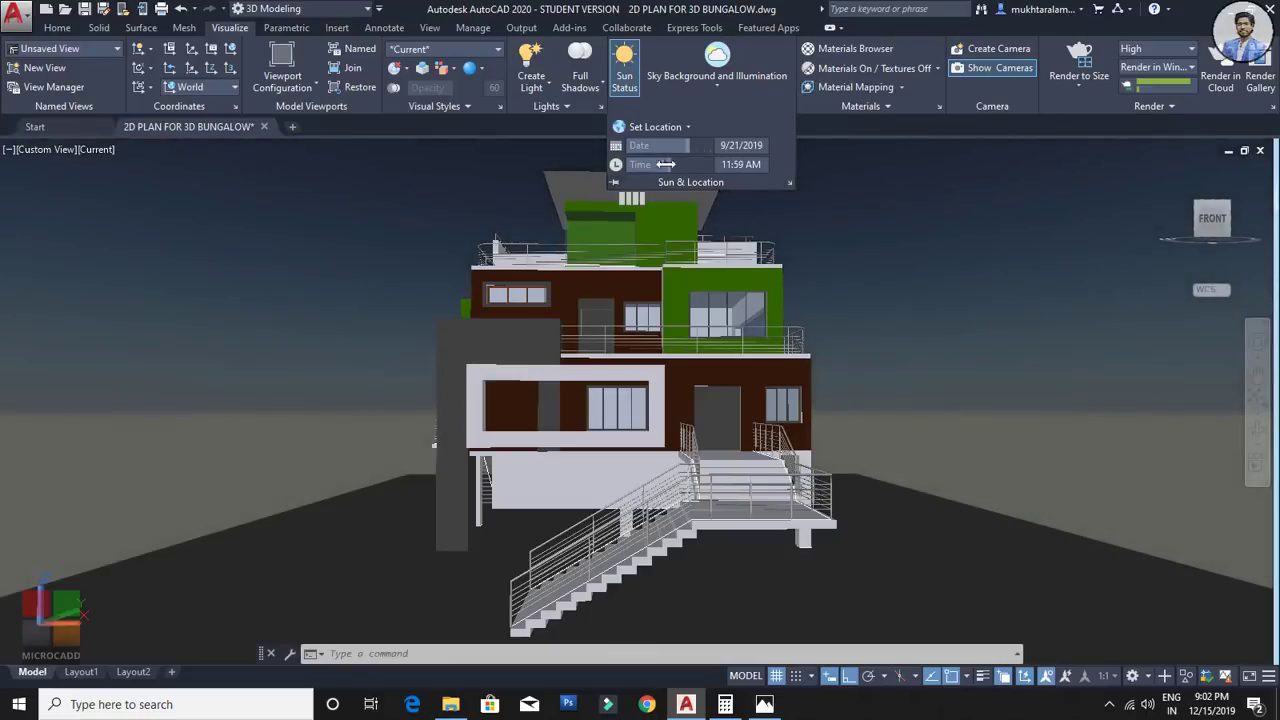
{"action": "left_click", "coordinate": [623, 79]}
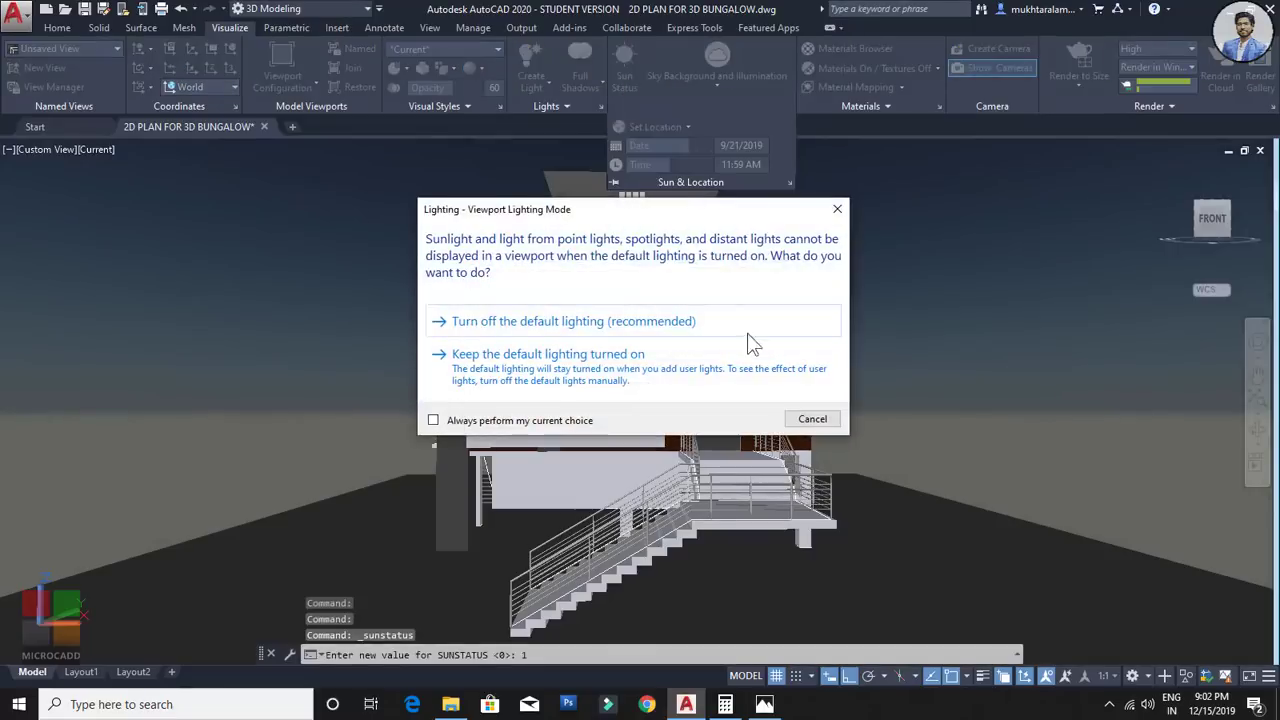
{"action": "left_click", "coordinate": [823, 418]}
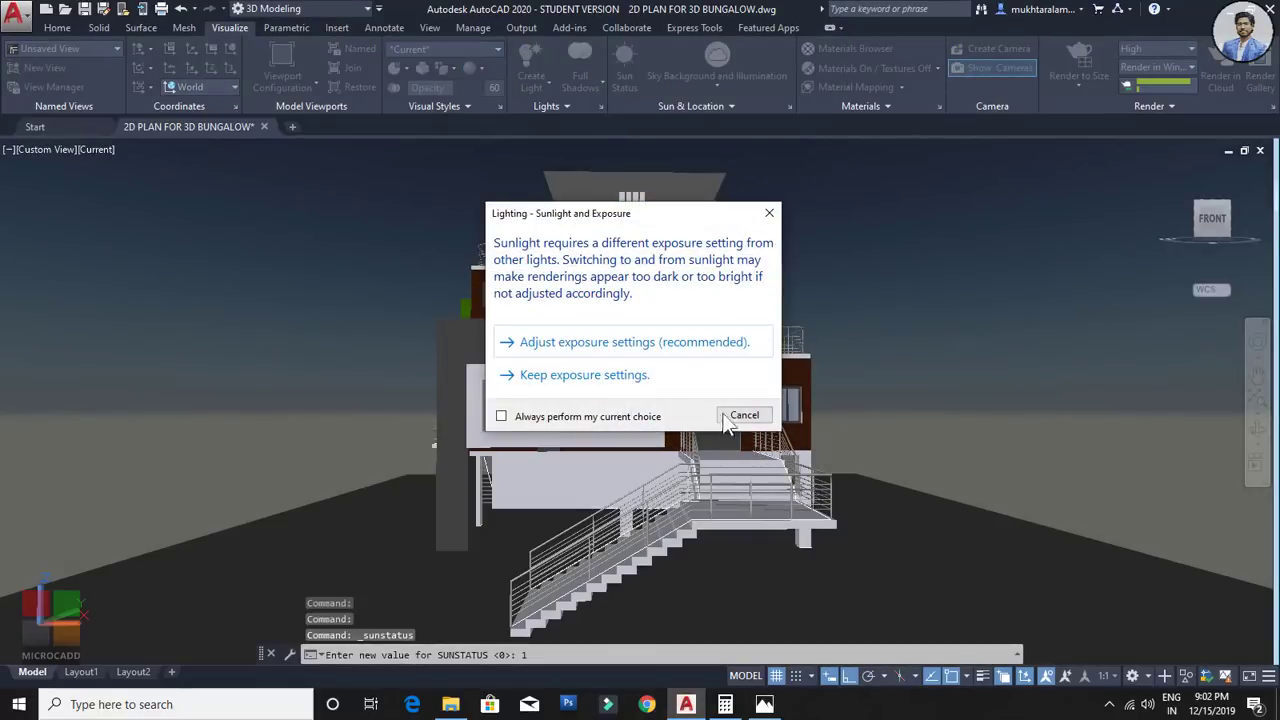
{"action": "left_click", "coordinate": [725, 416]}
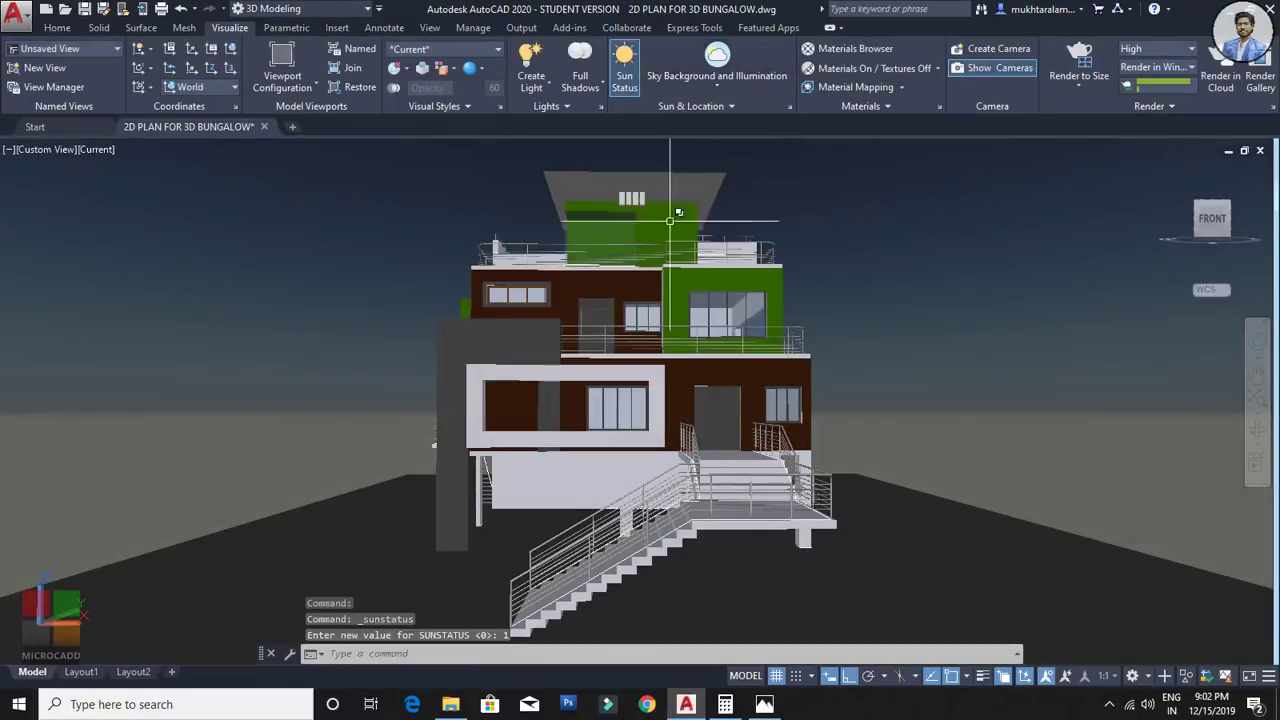
Step: Render the sunlit front view at High quality and inspect the facade, upper floors and staircase in the render
{"action": "left_click", "coordinate": [1090, 55]}
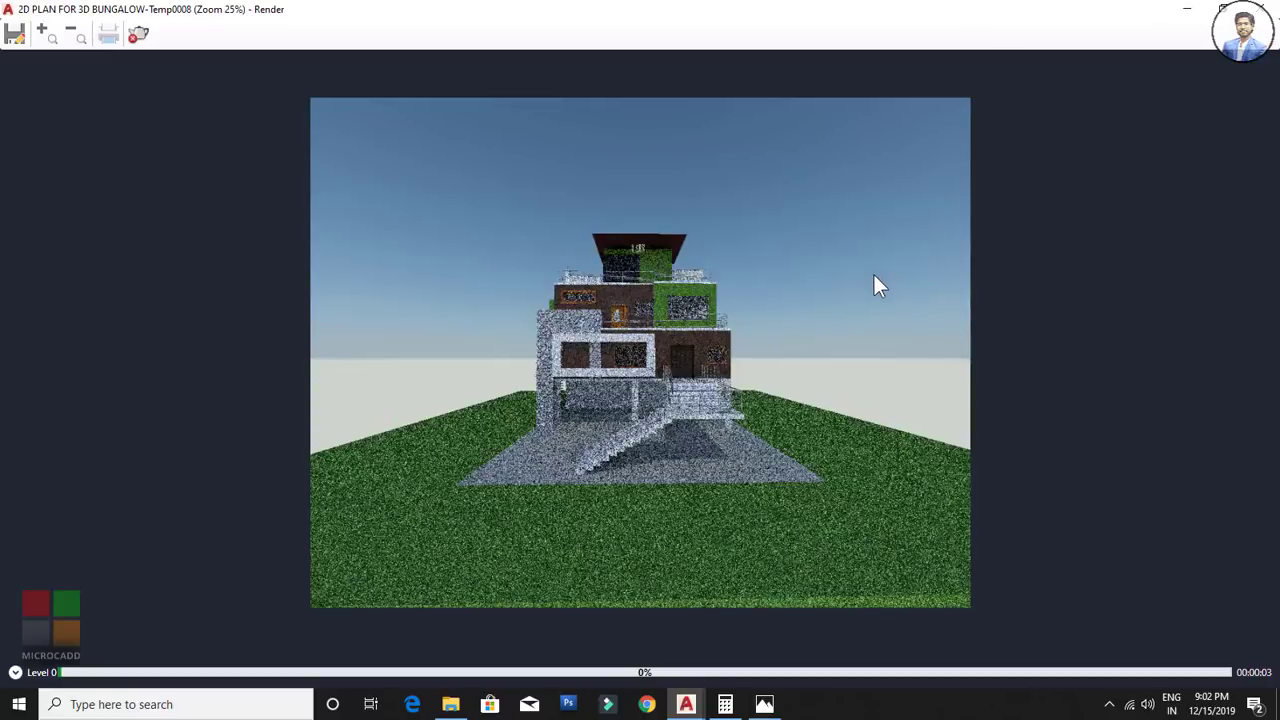
{"action": "scroll", "coordinate": [874, 276], "scroll_direction": "up", "scroll_amount": 1}
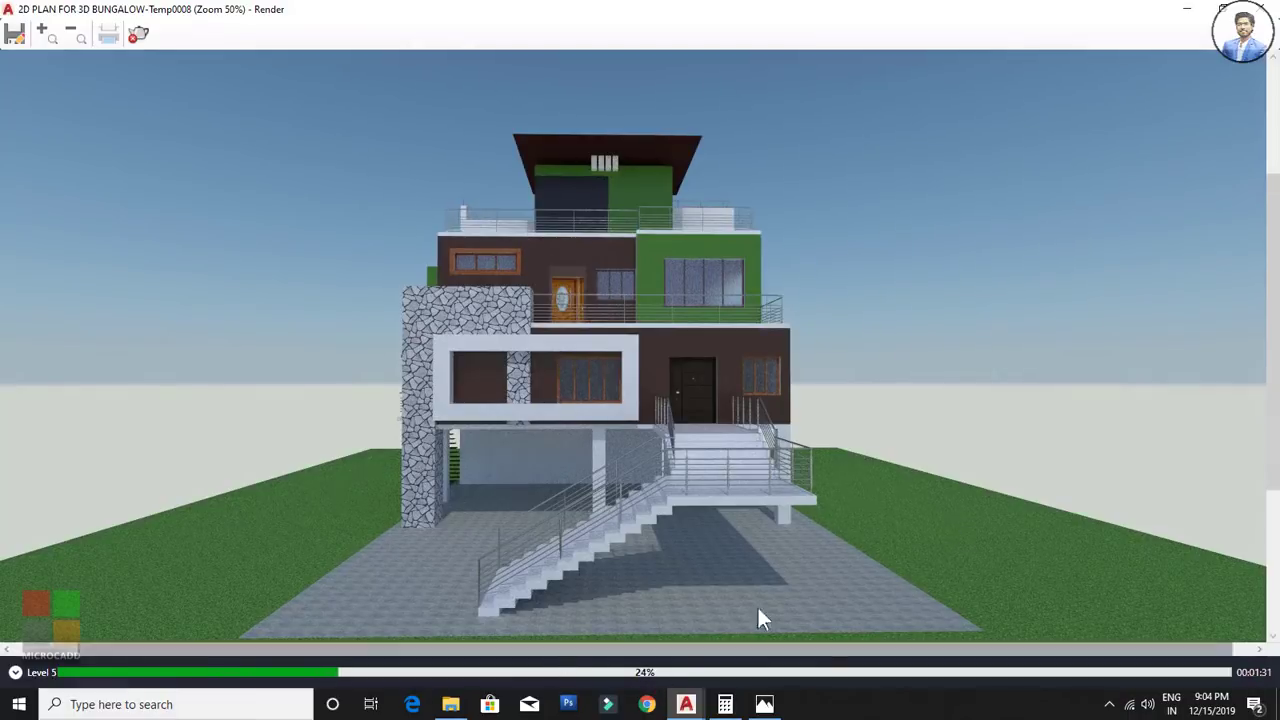
{"action": "scroll", "coordinate": [616, 290], "scroll_direction": "up", "scroll_amount": 2}
{"action": "scroll", "coordinate": [616, 286], "scroll_direction": "down", "scroll_amount": 2}
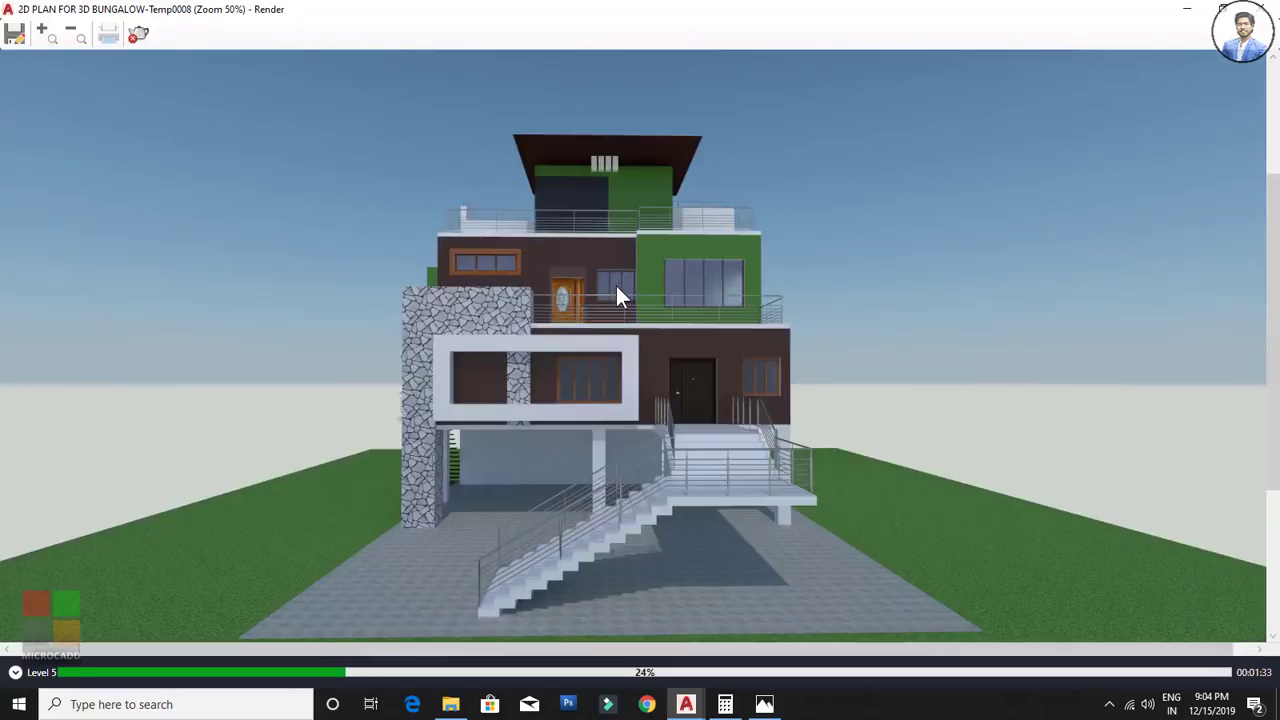
{"action": "scroll", "coordinate": [611, 278], "scroll_direction": "up", "scroll_amount": 2}
{"action": "middle_click_drag", "start_coordinate": [622, 382], "coordinate": [693, 607]}
{"action": "scroll", "coordinate": [503, 218], "scroll_direction": "down", "scroll_amount": 3}
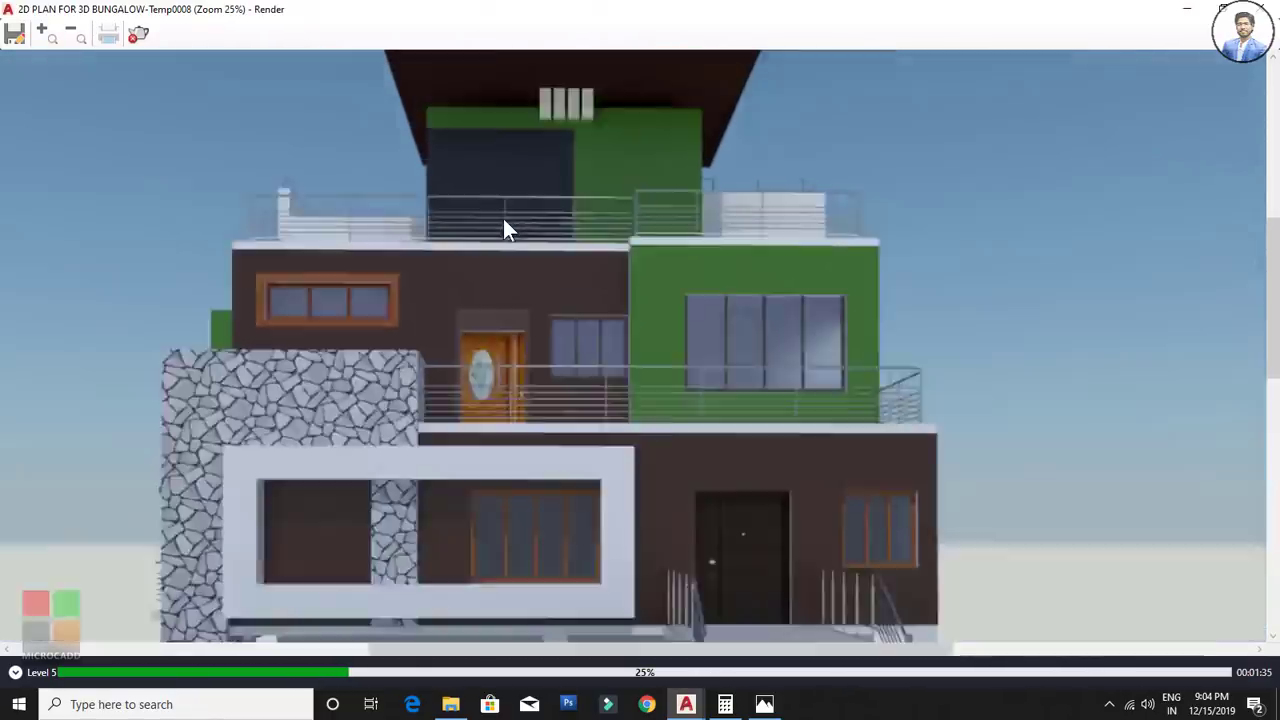
{"action": "scroll", "coordinate": [694, 289], "scroll_direction": "up", "scroll_amount": 2}
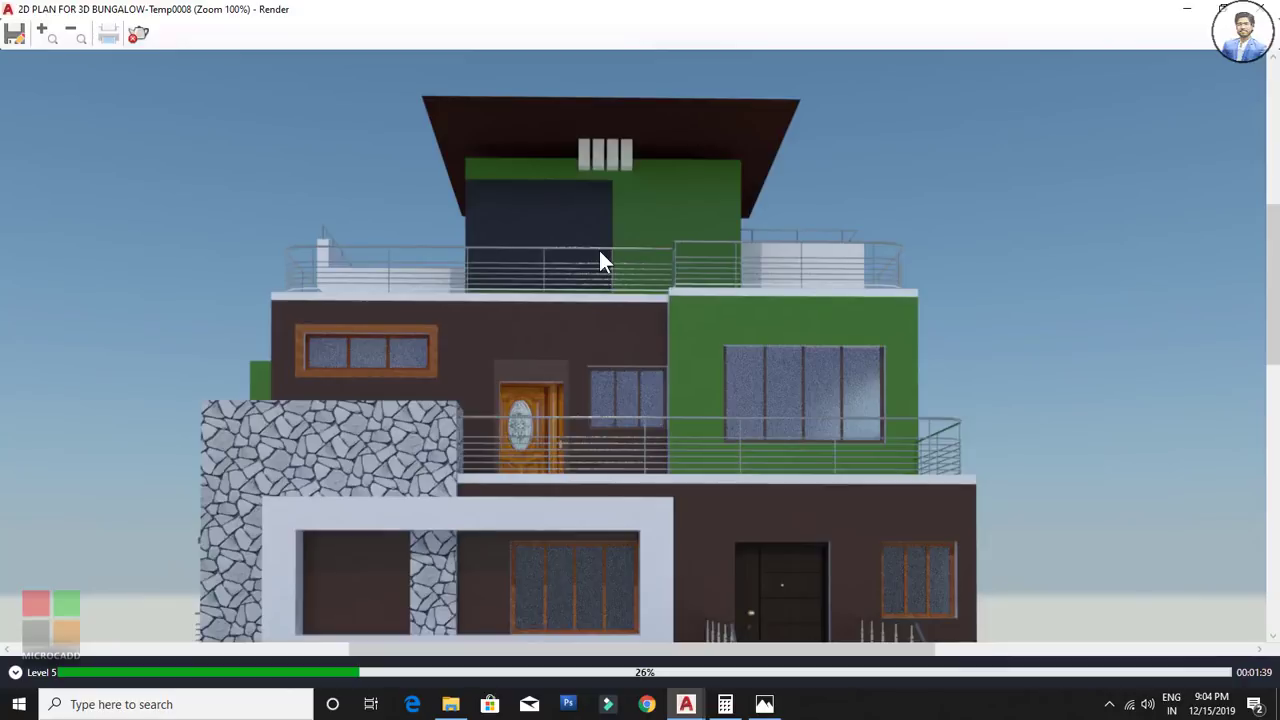
{"action": "scroll", "coordinate": [598, 267], "scroll_direction": "down", "scroll_amount": 2}
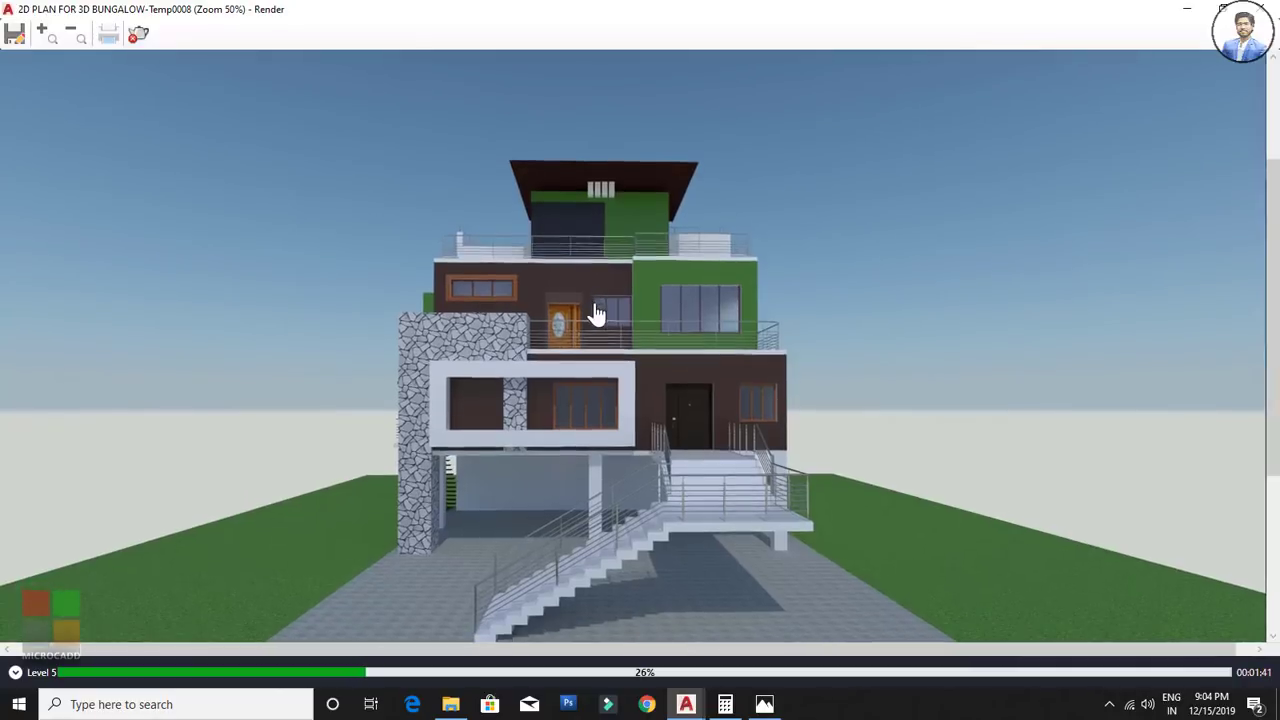
{"action": "scroll", "coordinate": [599, 362], "scroll_direction": "up", "scroll_amount": 2}
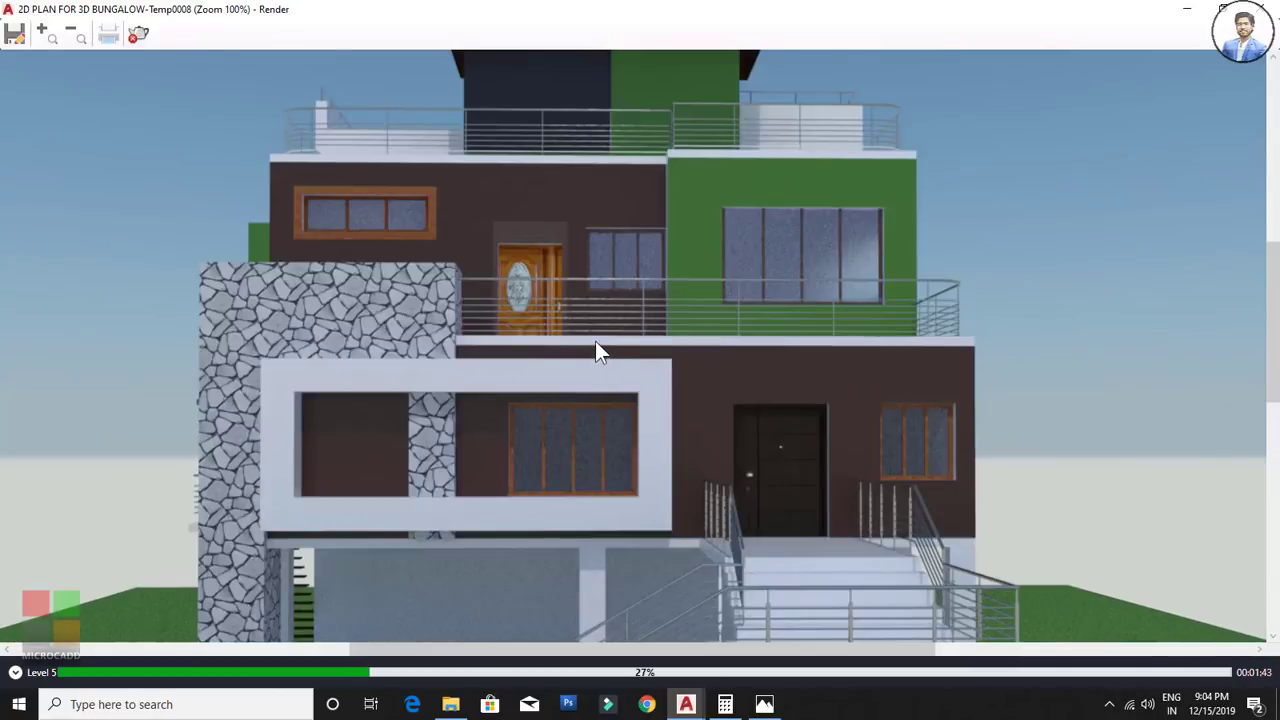
{"action": "scroll", "coordinate": [529, 377], "scroll_direction": "down", "scroll_amount": 1}
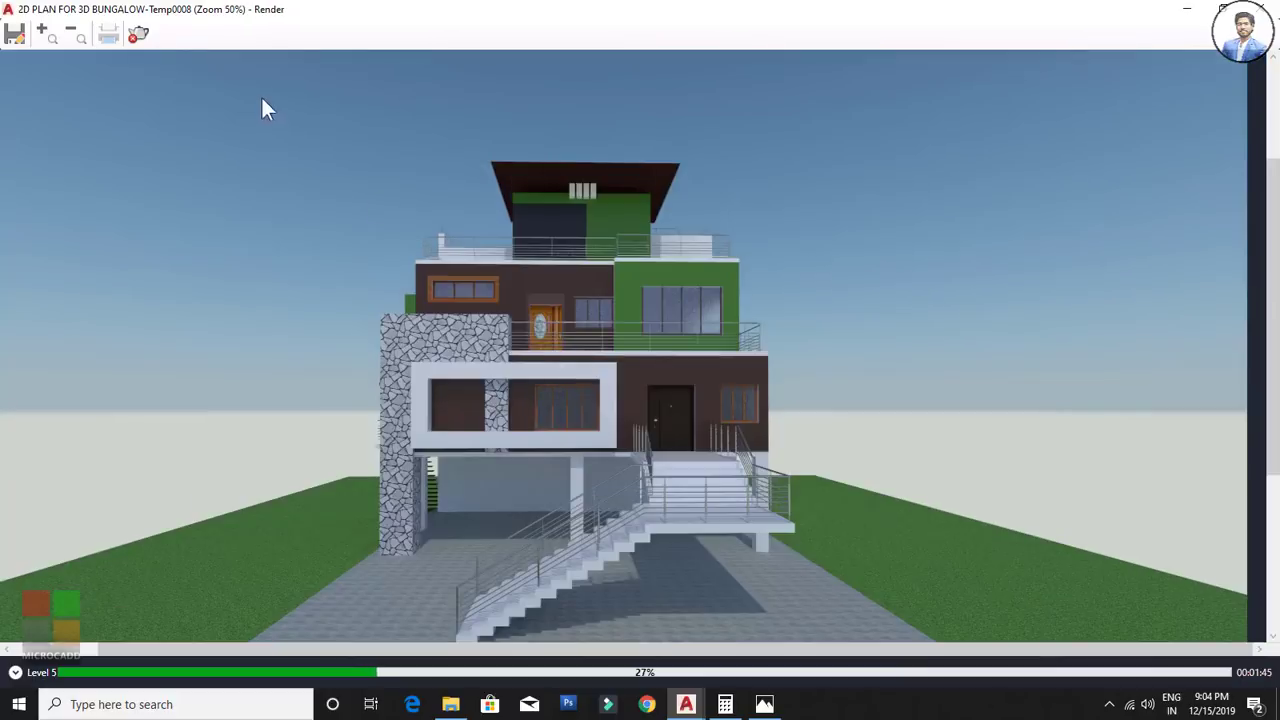
Step: Stop the render, save it to the Desktop as 2D PLAN FOR 3D BUNGALOW-Temp0008.png at 32 bits and 300 dpi, and close the render
{"action": "left_click", "coordinate": [139, 35]}
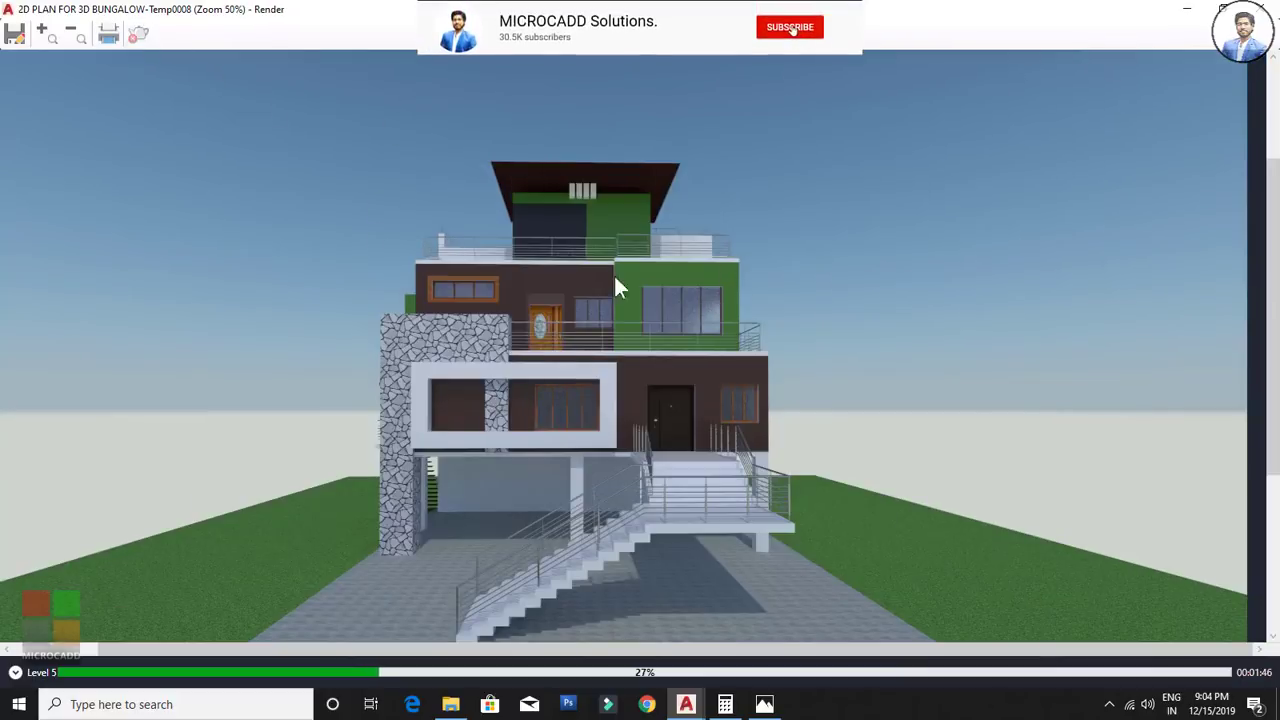
{"action": "left_click", "coordinate": [14, 38]}
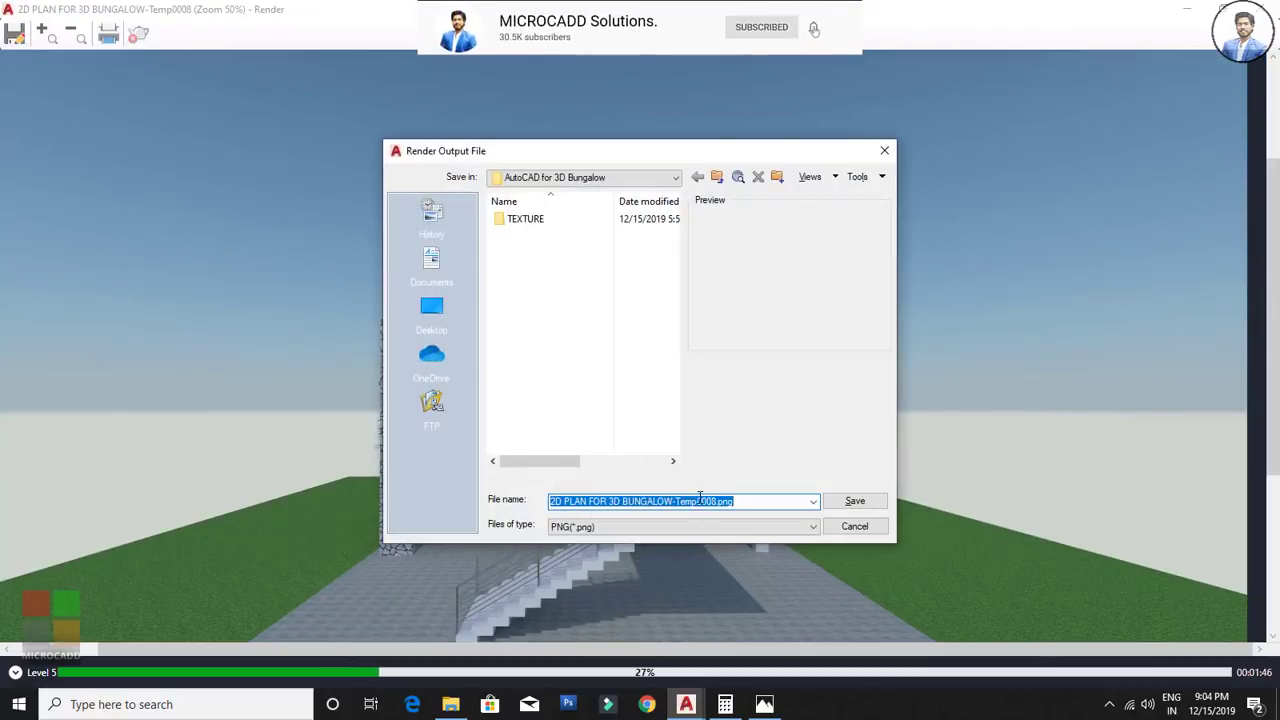
{"action": "left_click", "coordinate": [431, 310]}
{"action": "left_click", "coordinate": [855, 501]}
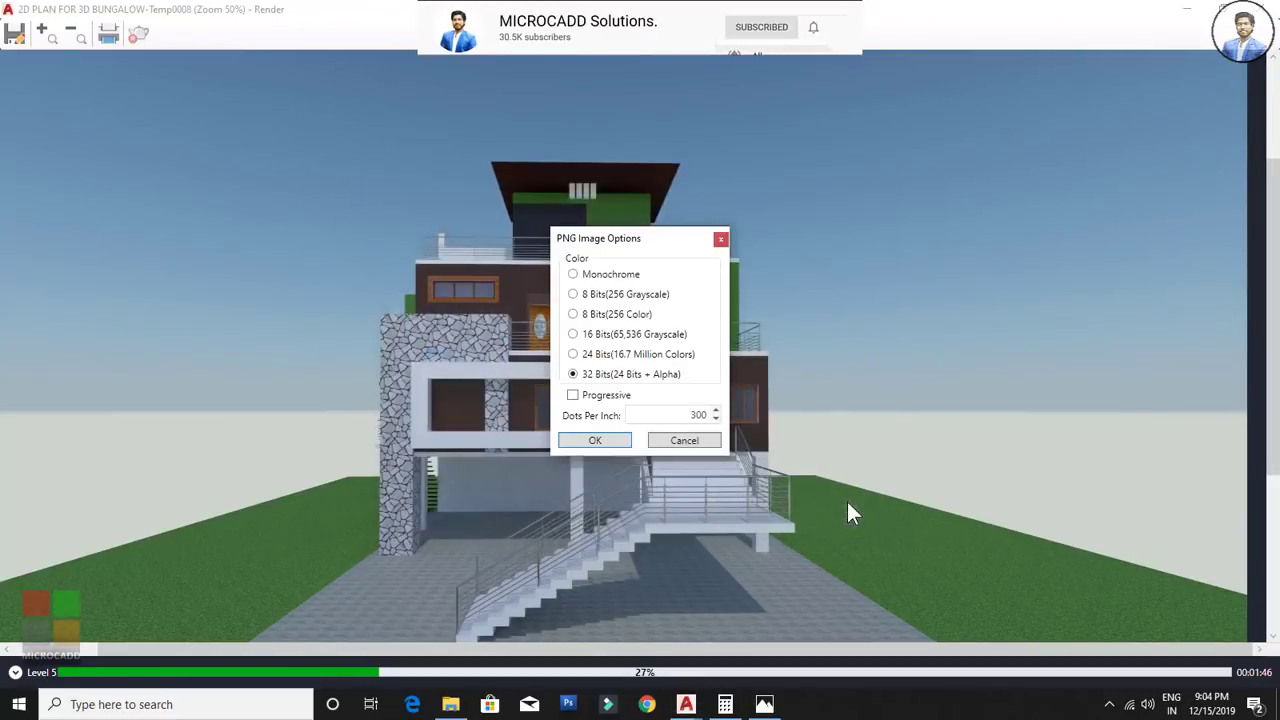
{"action": "left_click", "coordinate": [608, 440]}
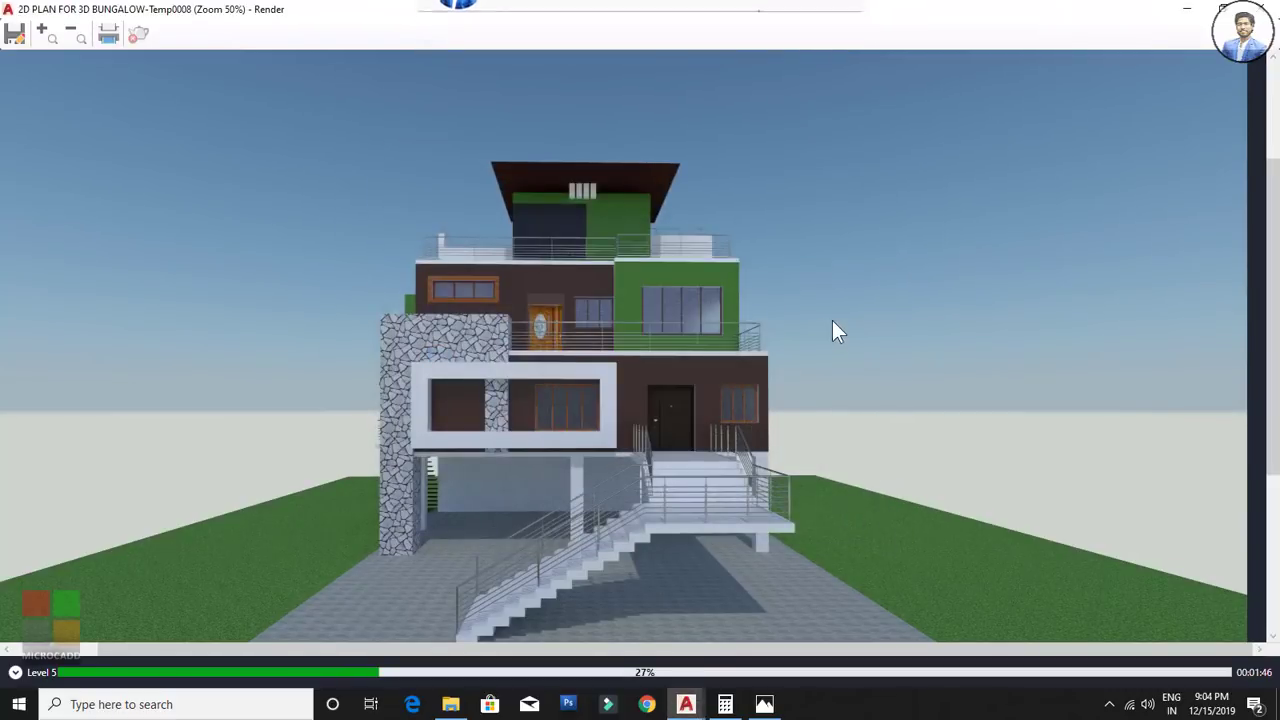
{"action": "left_click", "coordinate": [1258, 9]}
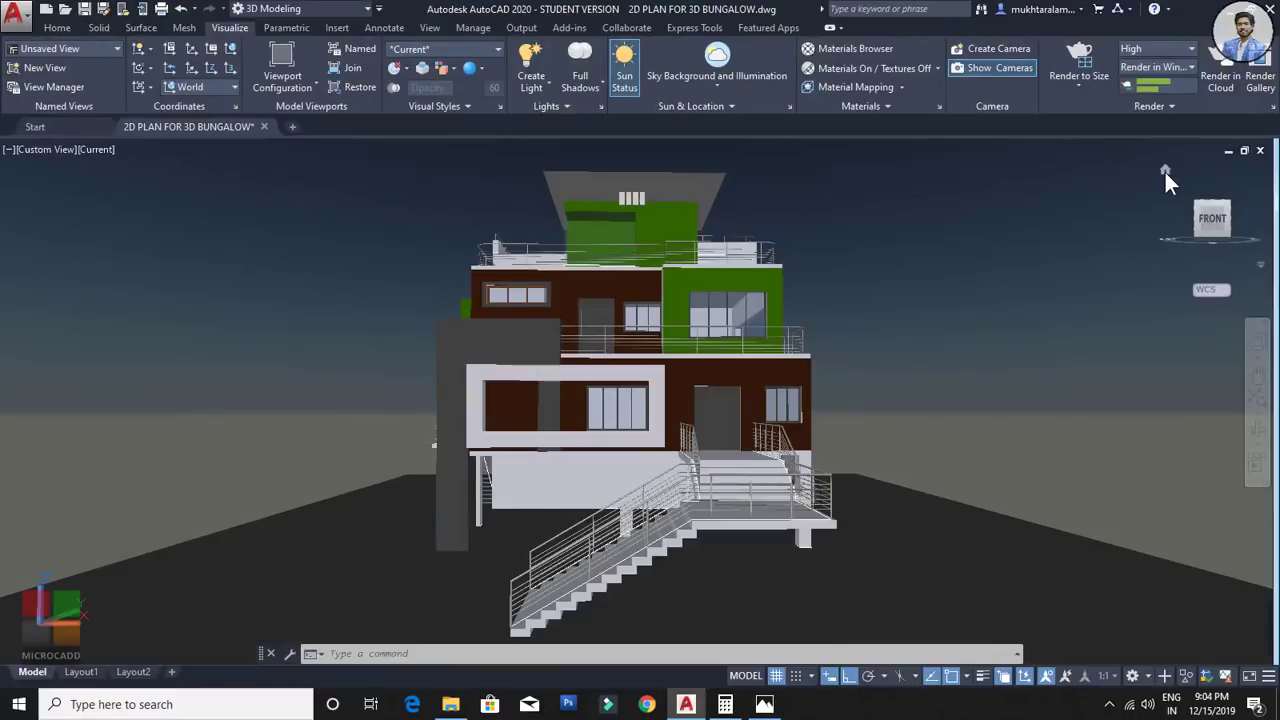
Step: Restore the home view of the drawing and switch its projection to Parallel
{"action": "left_click", "coordinate": [1165, 172]}
{"action": "right_click", "coordinate": [1165, 172]}
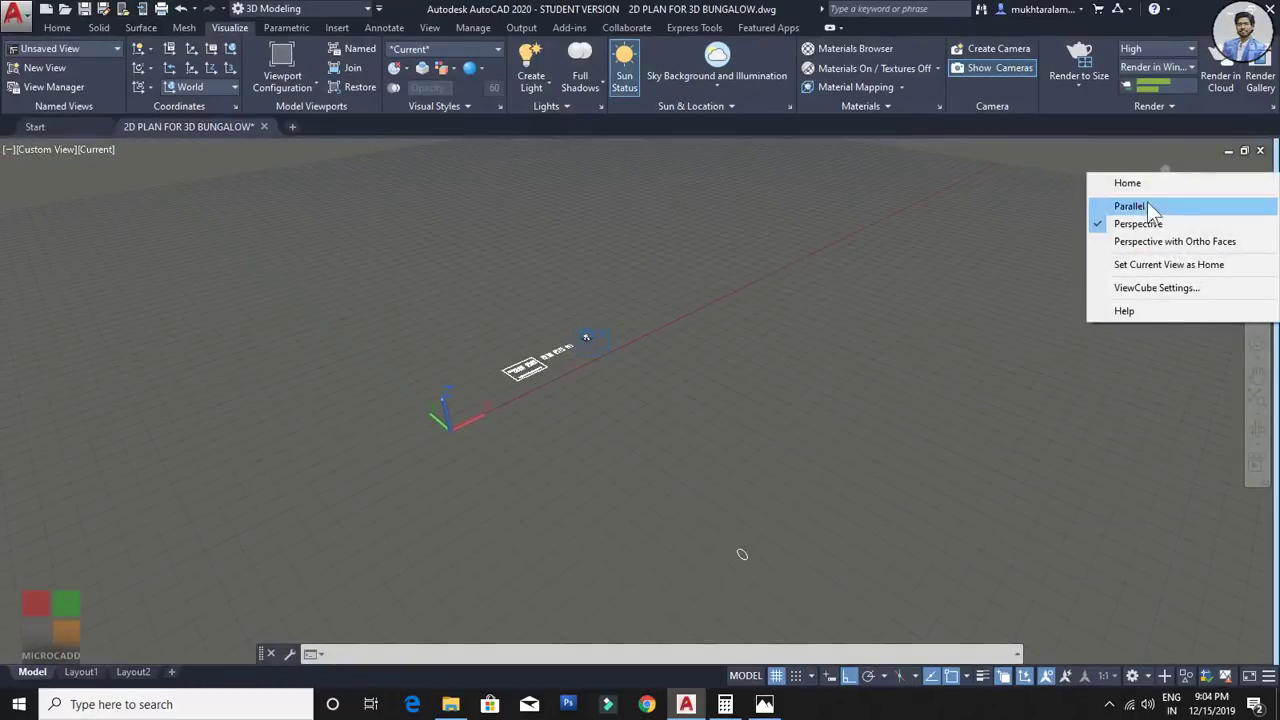
{"action": "left_click", "coordinate": [1145, 206]}
{"action": "scroll", "coordinate": [583, 303], "scroll_direction": "up", "scroll_amount": 5}
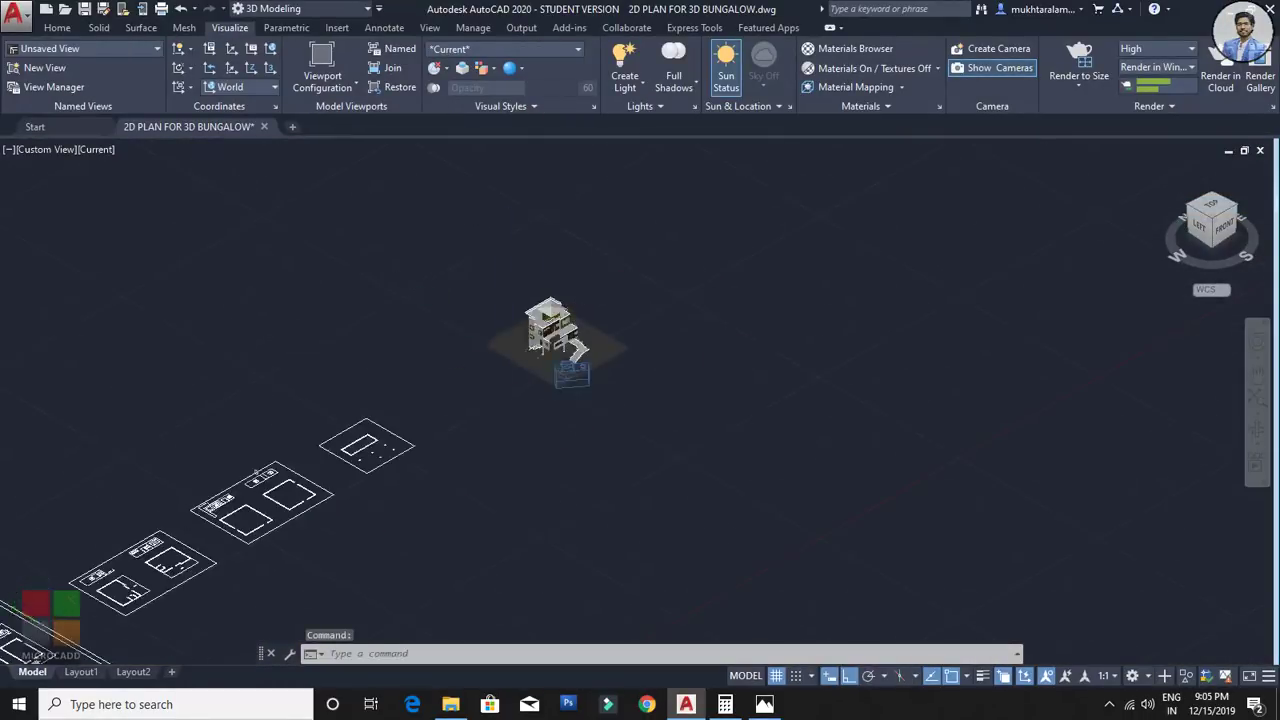
Step: Delete the camera in front of the bungalow after closing its preview
{"action": "scroll", "coordinate": [516, 344], "scroll_direction": "up", "scroll_amount": 4}
{"action": "middle_click_drag", "start_coordinate": [724, 382], "coordinate": [721, 371], "text": "shift"}
{"action": "left_click", "coordinate": [722, 465]}
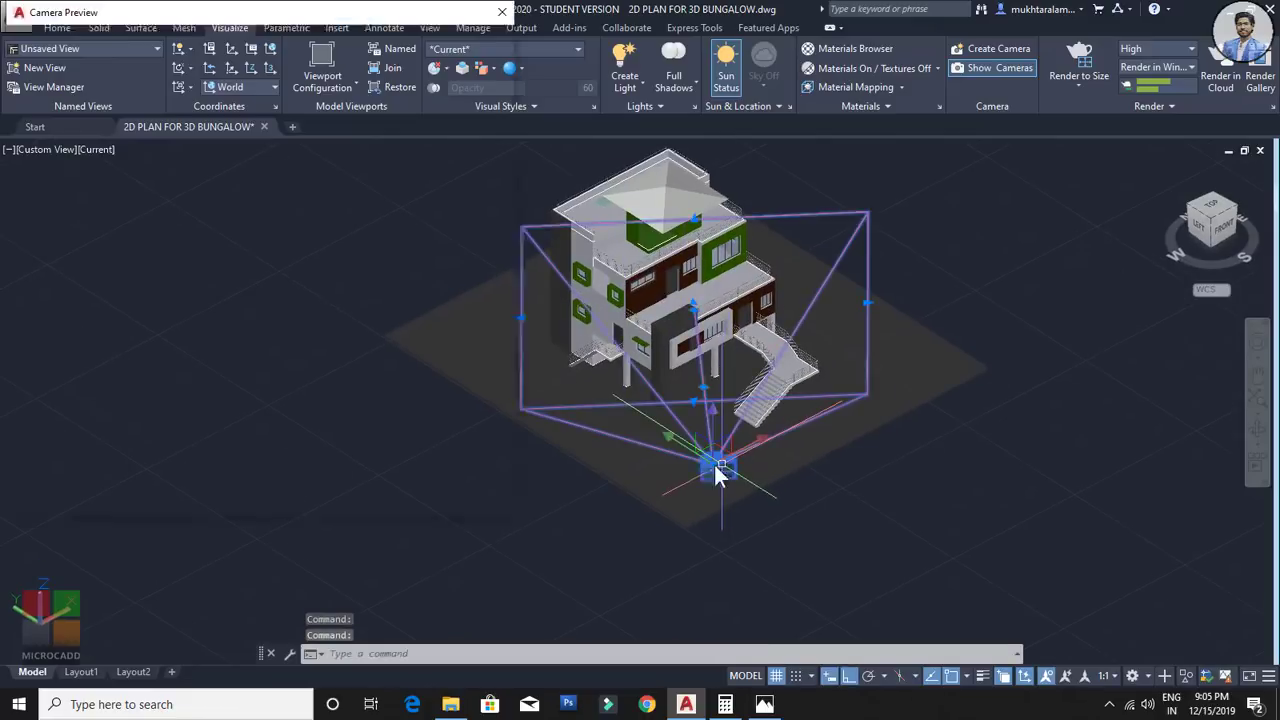
{"action": "left_click", "coordinate": [502, 12]}
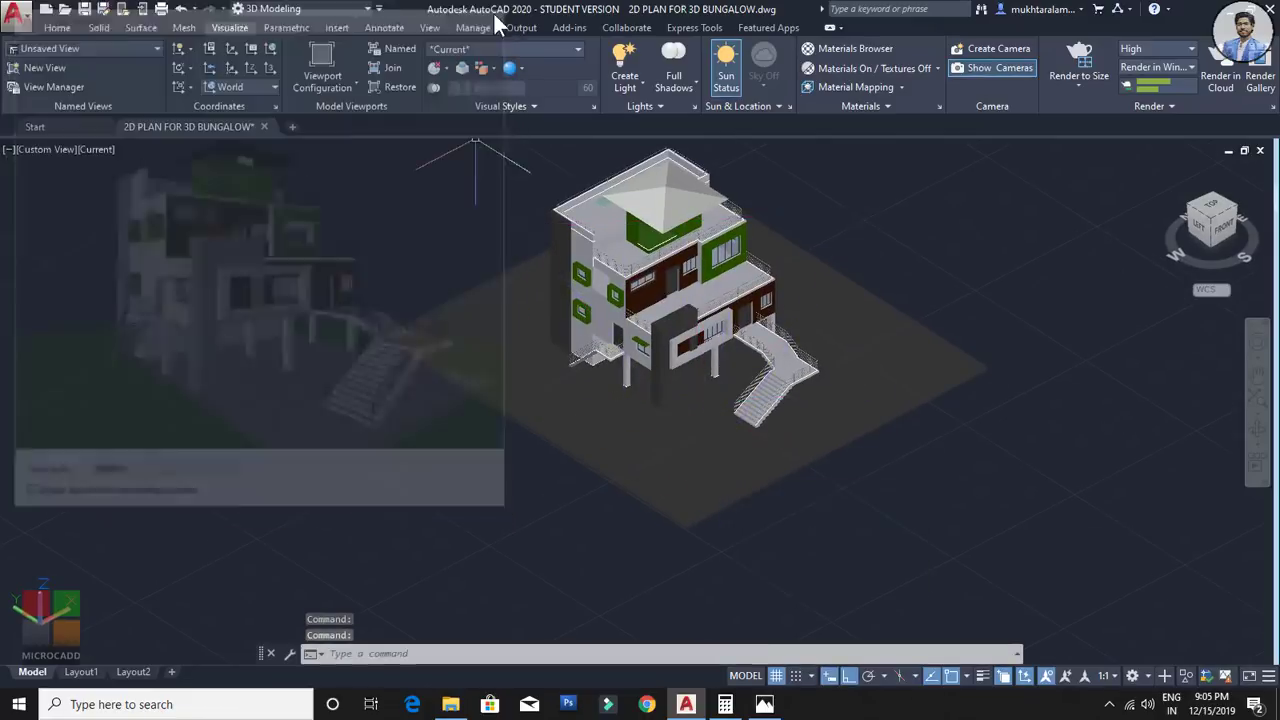
{"action": "key", "text": "Delete"}
{"action": "middle_click_drag", "start_coordinate": [870, 480], "coordinate": [827, 406], "text": "shift"}
{"action": "scroll", "coordinate": [704, 399], "scroll_direction": "up", "scroll_amount": 5}
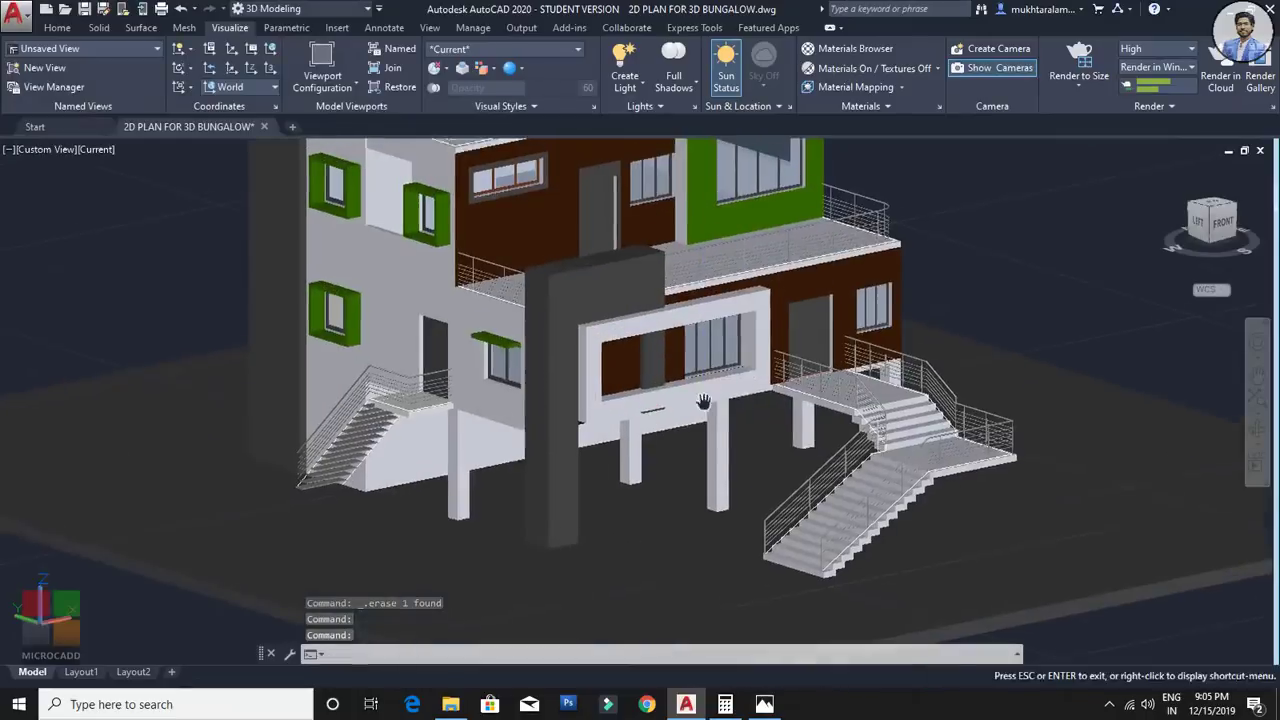
{"action": "middle_click_drag", "start_coordinate": [704, 403], "coordinate": [729, 474], "text": "shift"}
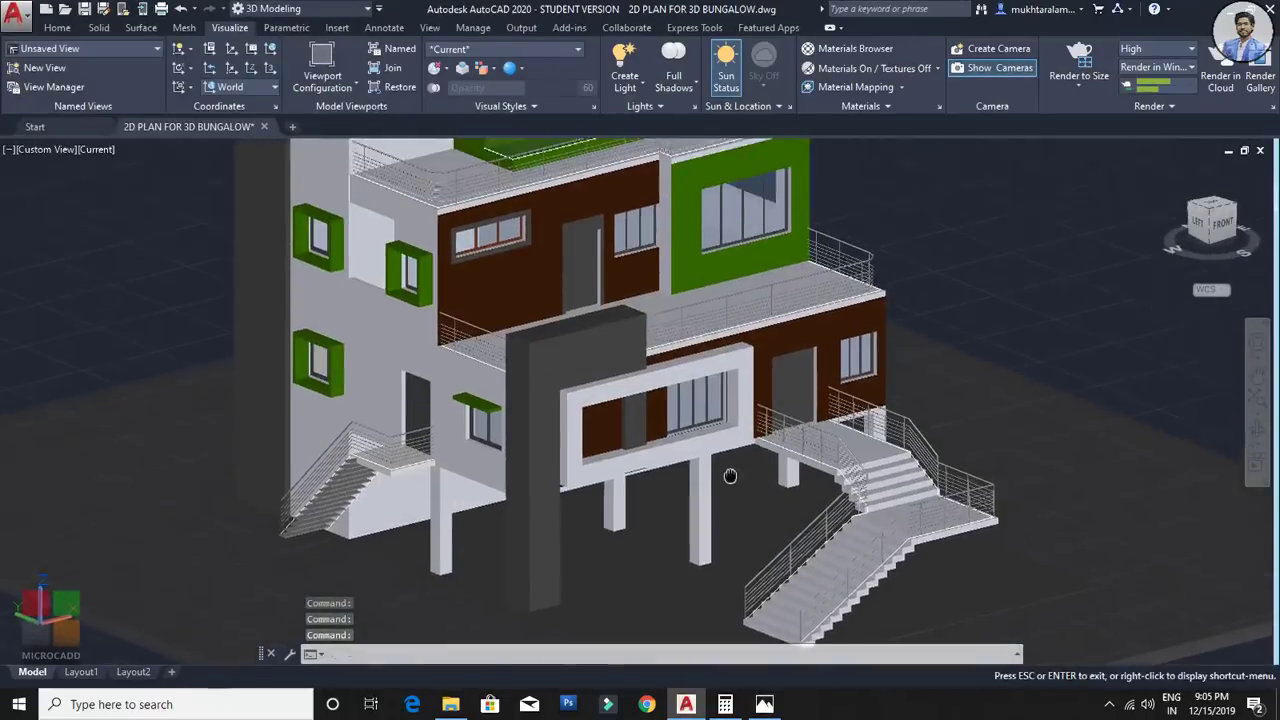
{"action": "scroll", "coordinate": [750, 515], "scroll_direction": "down", "scroll_amount": 3}
{"action": "middle_click_drag", "start_coordinate": [752, 560], "coordinate": [752, 517], "text": "shift"}
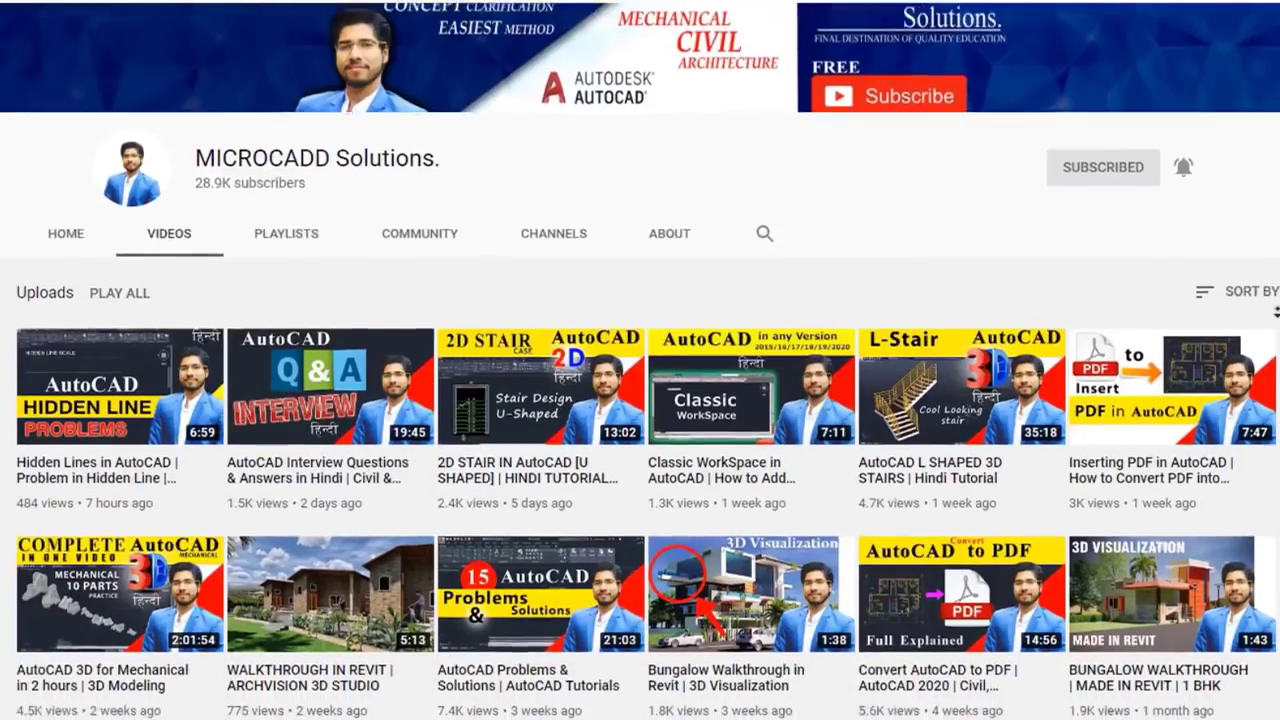
{"action": "scroll", "coordinate": [640, 400], "scroll_direction": "down", "scroll_amount": 3}
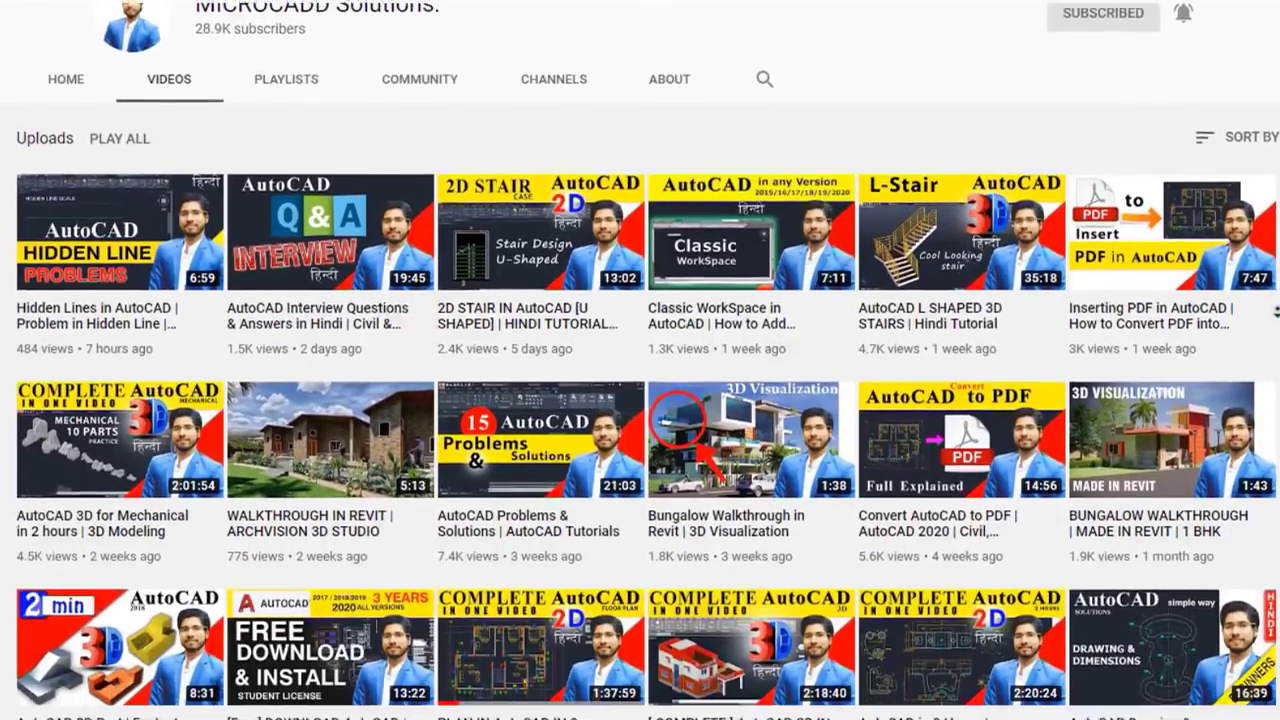
{"action": "scroll", "coordinate": [640, 400], "scroll_direction": "down", "scroll_amount": 3}
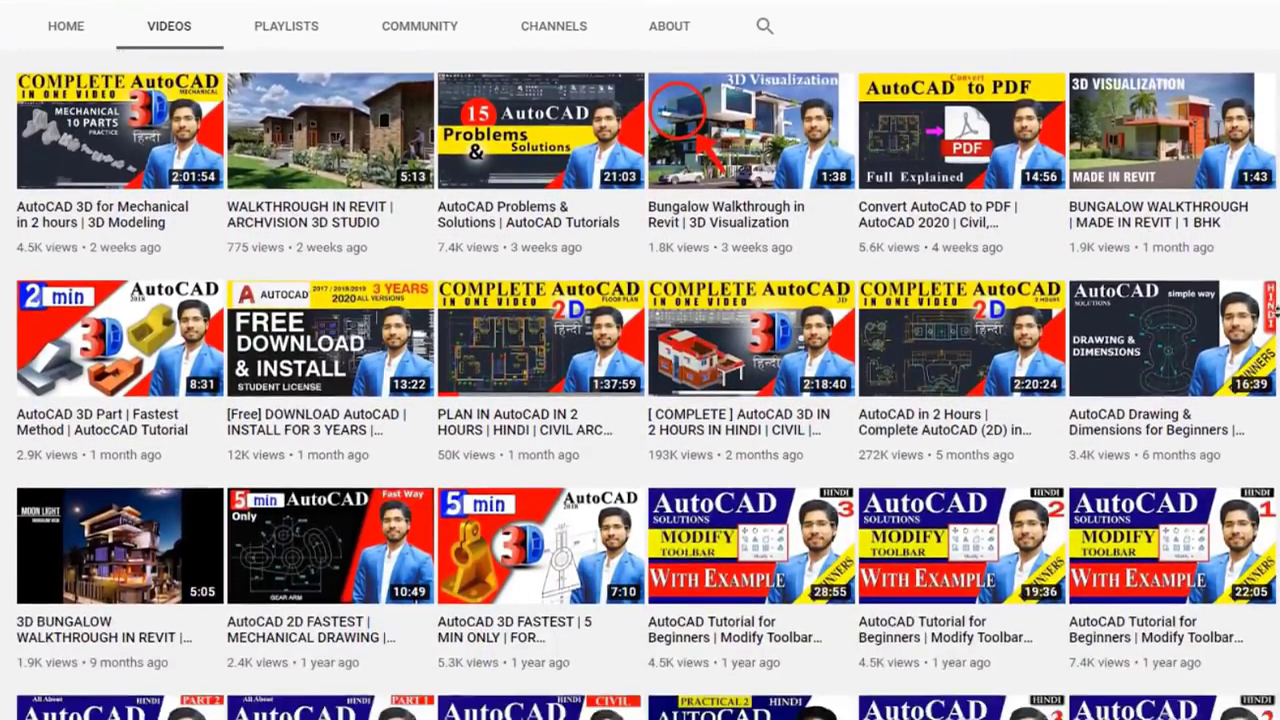
{"action": "scroll", "coordinate": [640, 400], "scroll_direction": "down", "scroll_amount": 2}
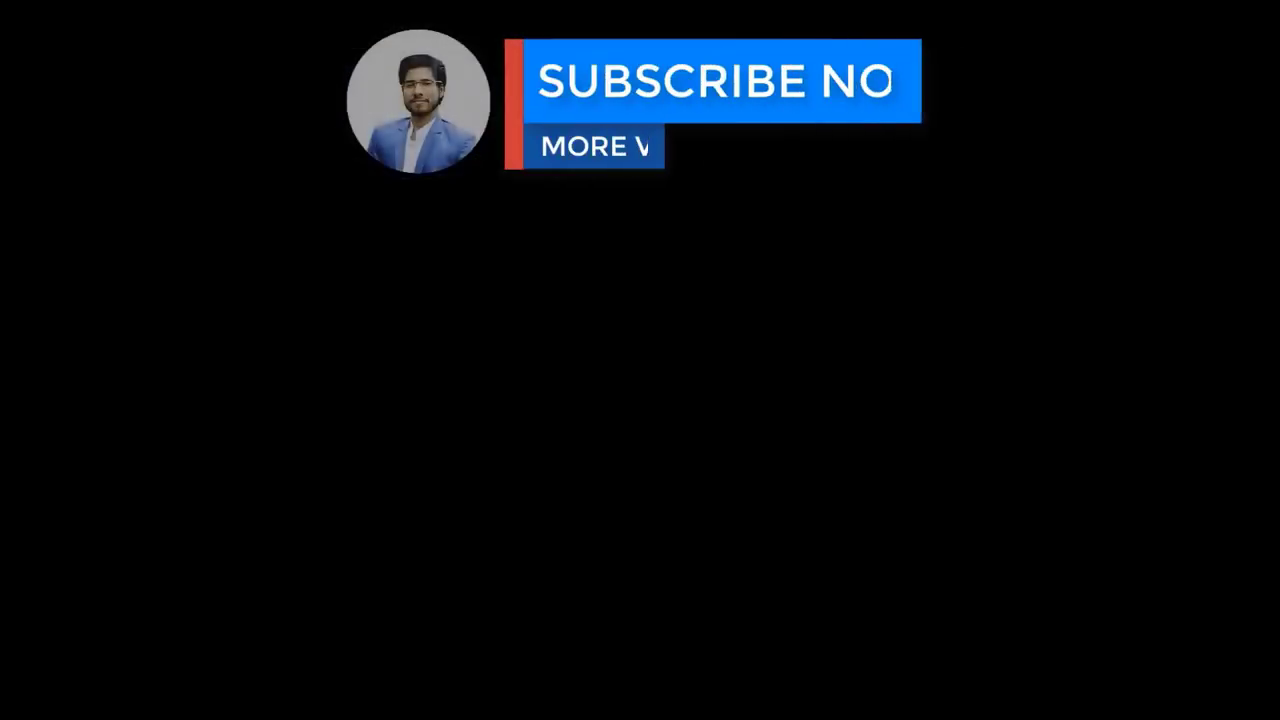